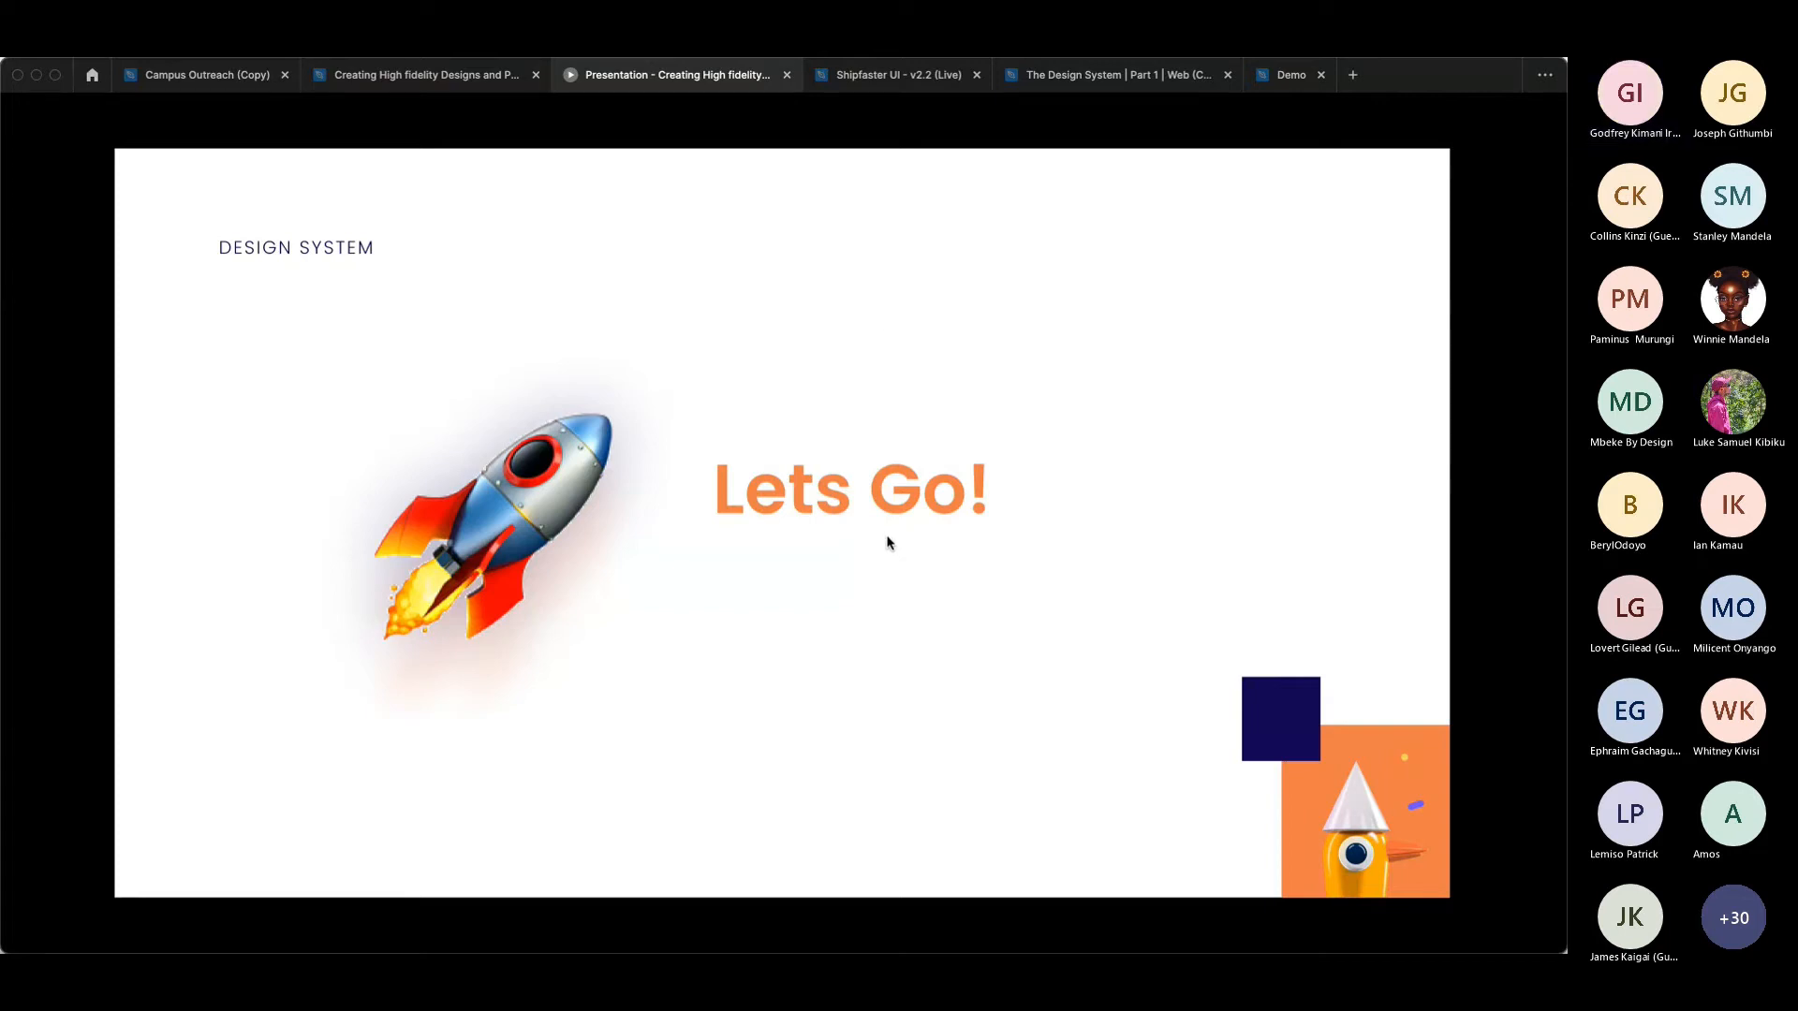
# Switch to the Shipfaster UI - v2.2 (Live) file and enlarge its page list to reveal the Foundations pages.
pyautogui.moveTo(885, 91)
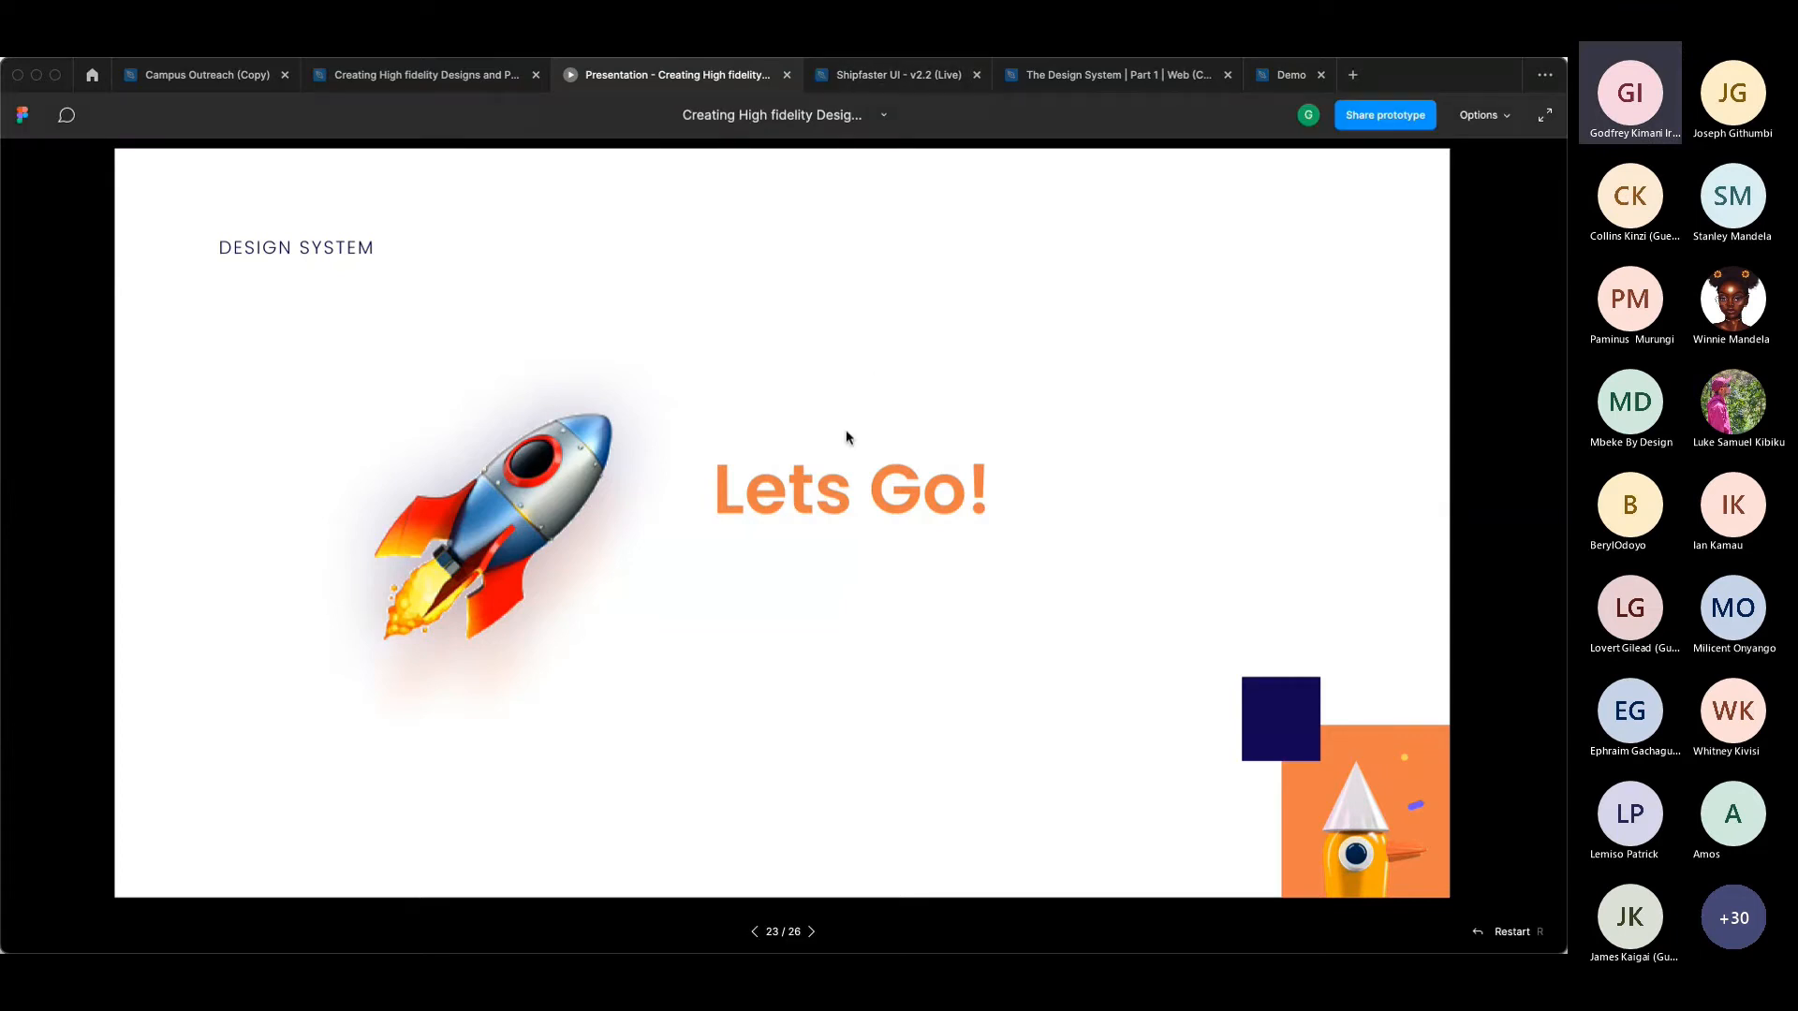
pyautogui.click(894, 75)
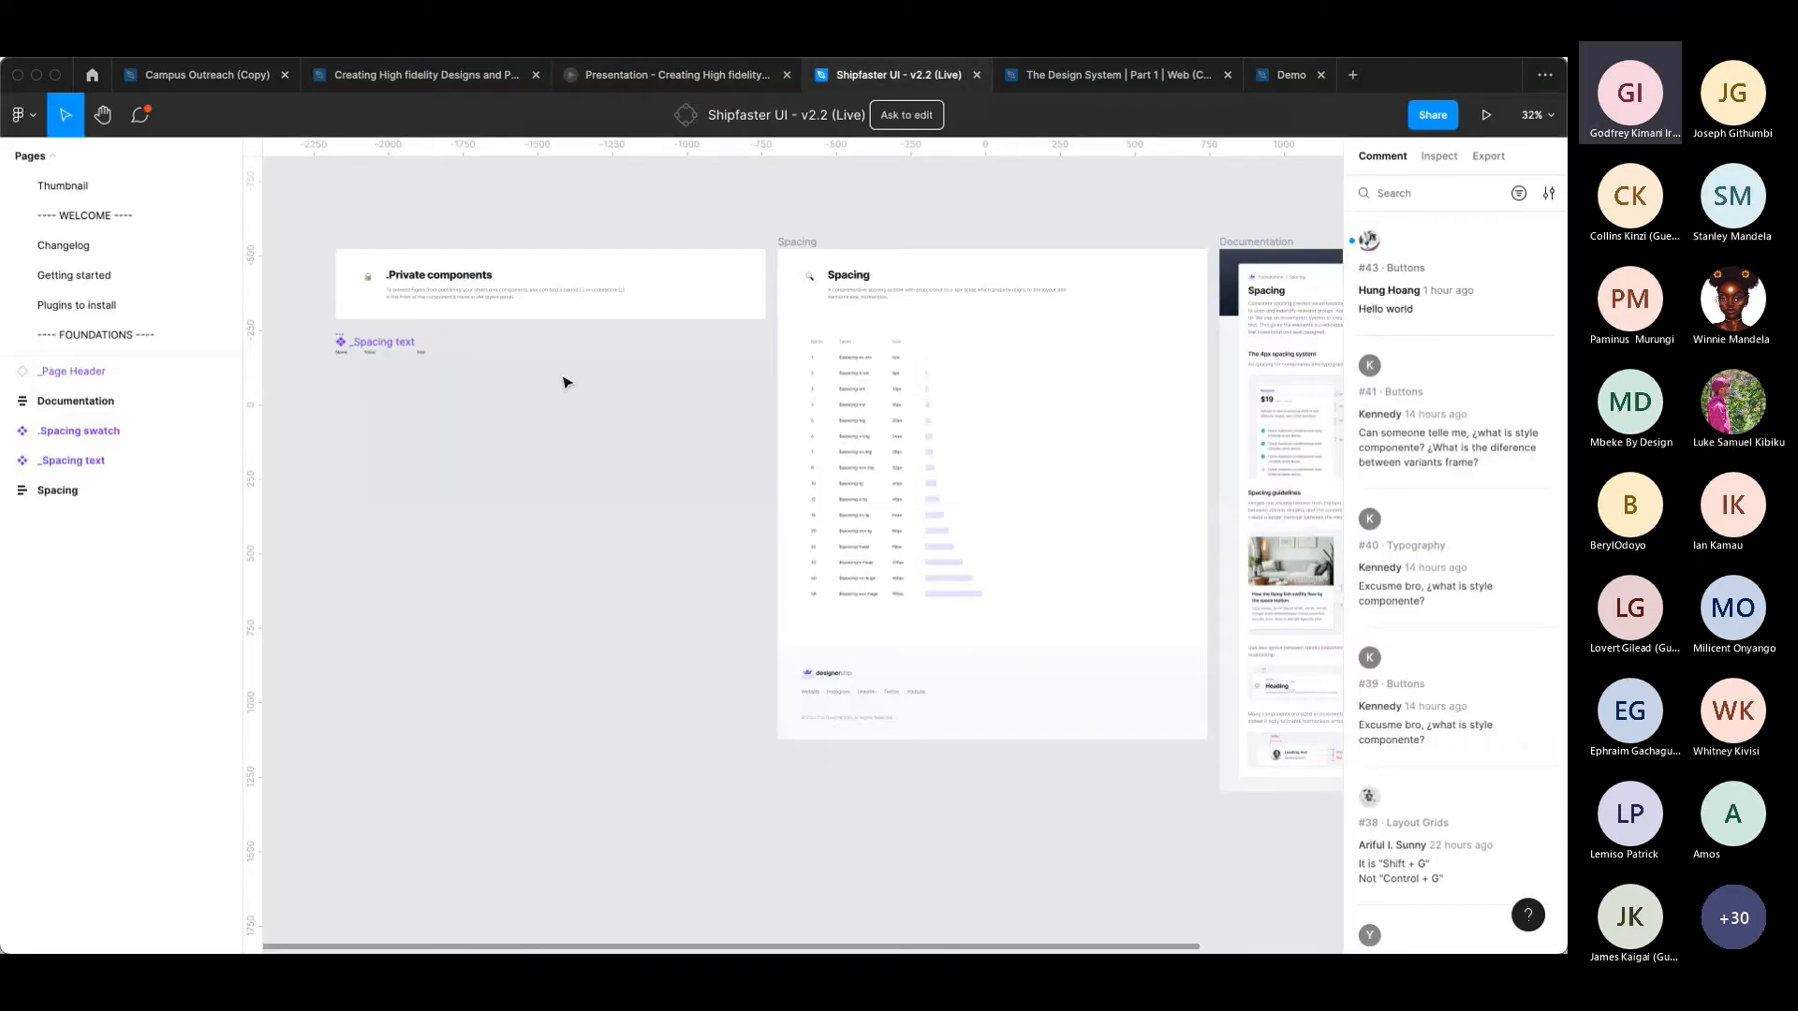
pyautogui.hscroll(-3, 453, 390)
pyautogui.scroll(2, 453, 390)
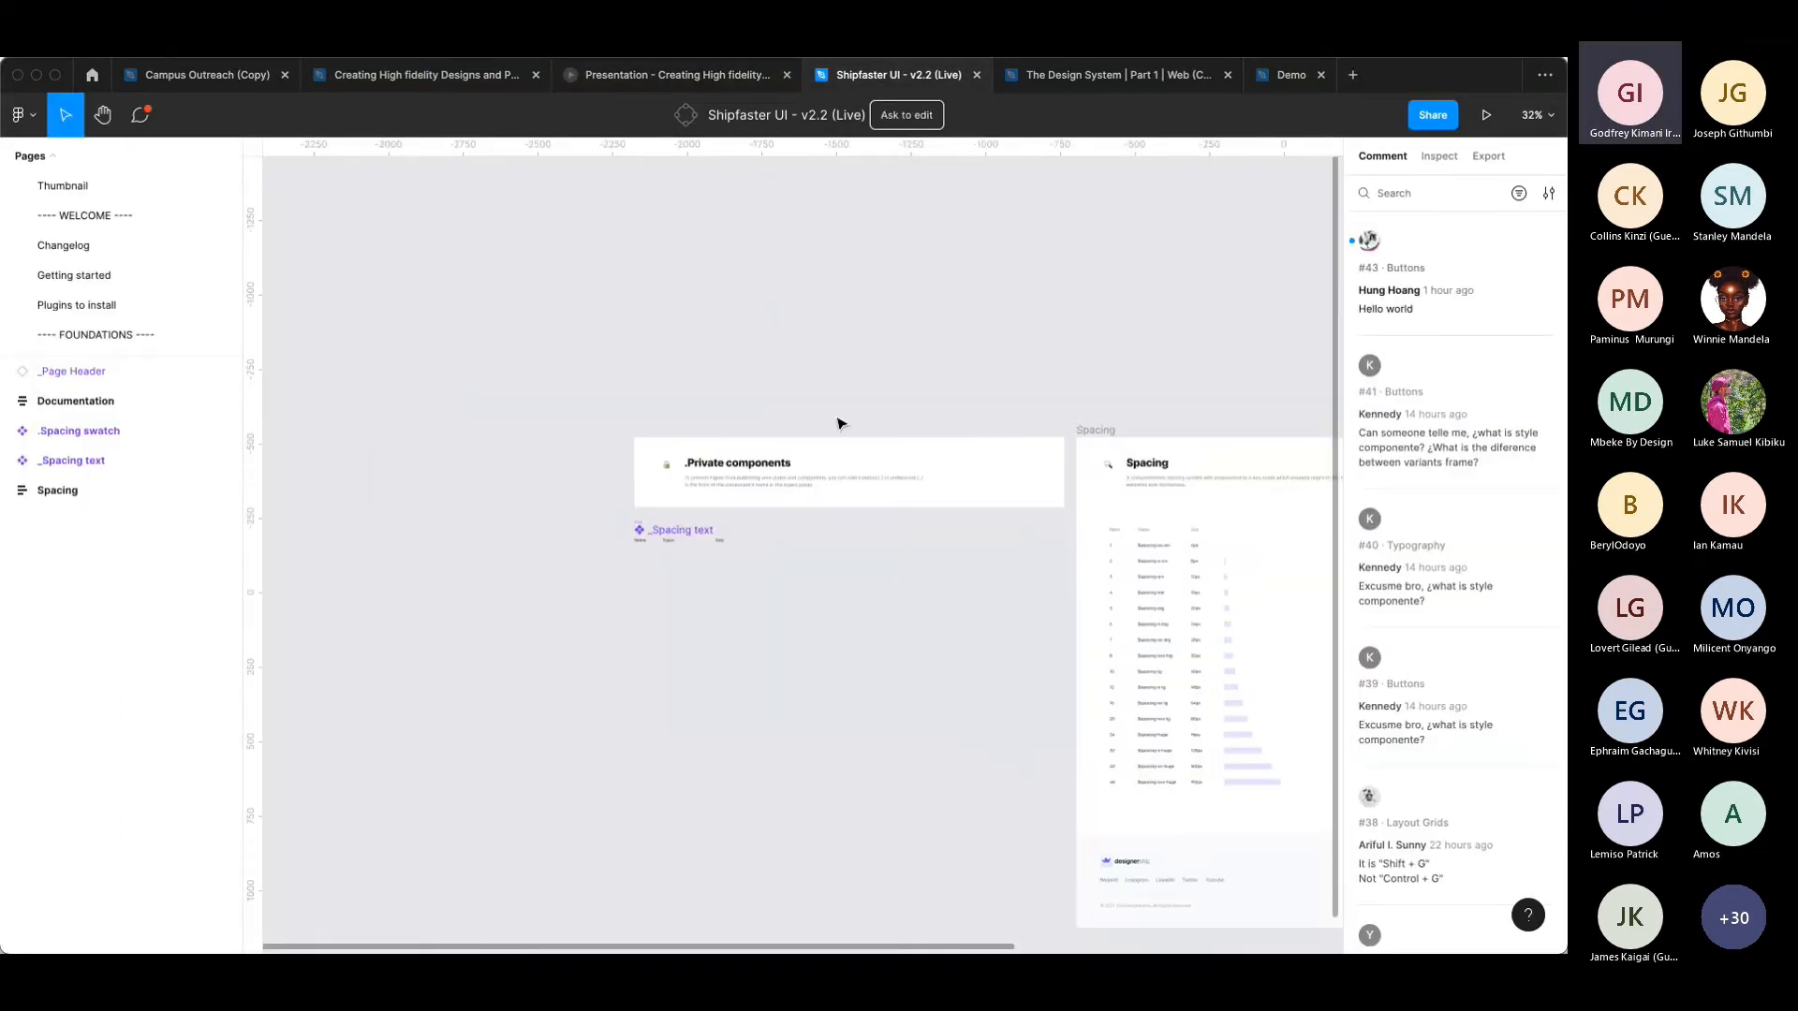
pyautogui.scroll(-2, 839, 417)
pyautogui.hscroll(3, 839, 418)
pyautogui.hscroll(2, 891, 427)
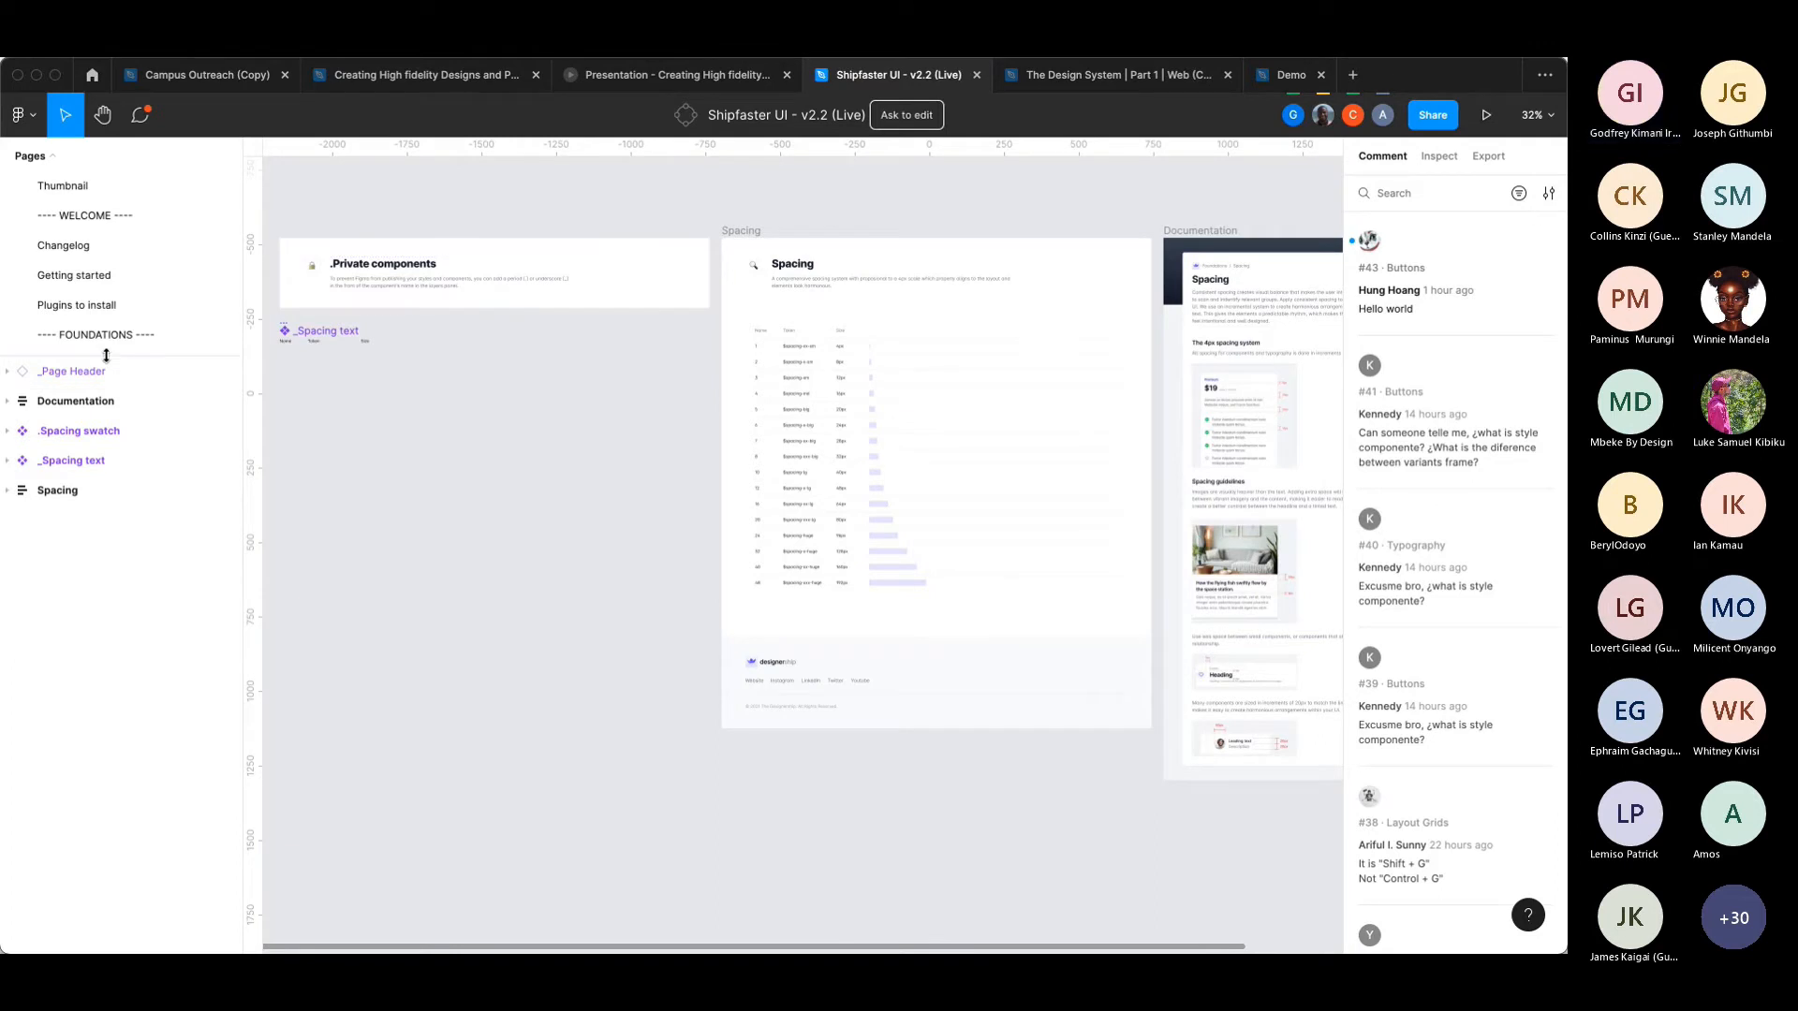
pyautogui.moveTo(97, 352); pyautogui.dragTo(223, 581)
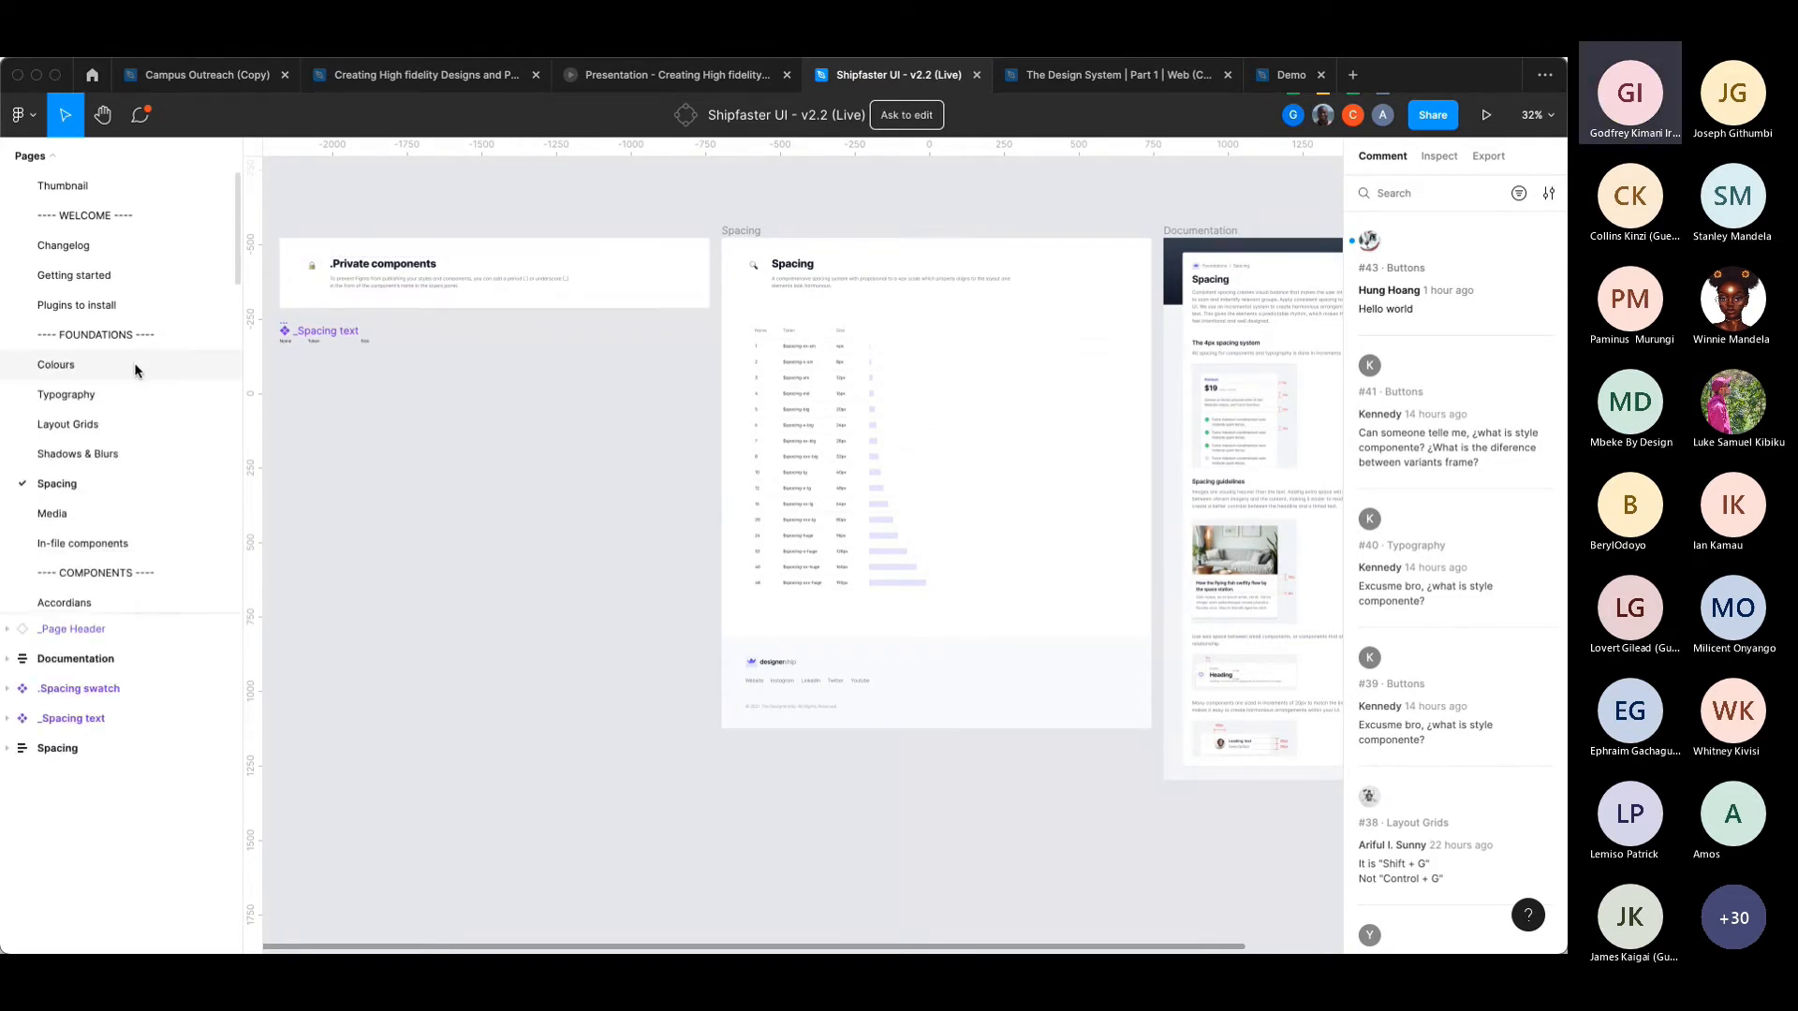
# Open the Colours page and examine its primary colour palettes, shades and gradient collection.
pyautogui.click(58, 367)
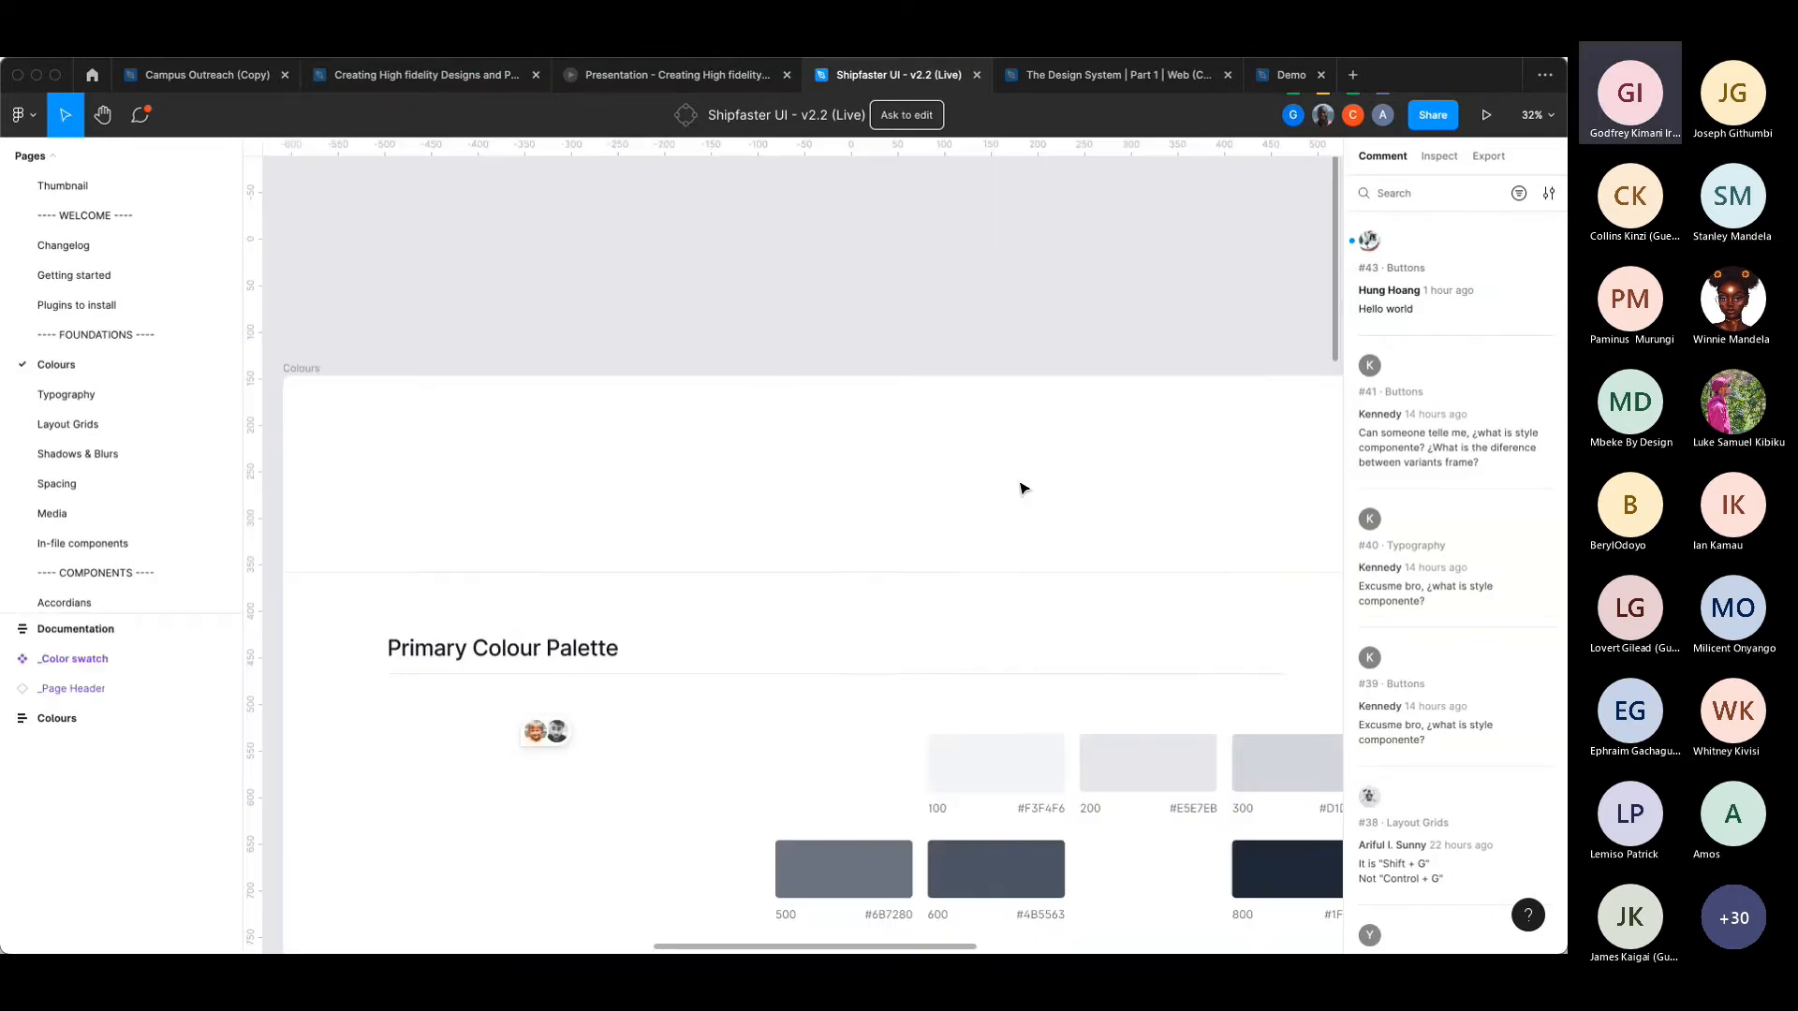
pyautogui.scroll(-5, 766, 492)
pyautogui.scroll(-1, 764, 492)
pyautogui.scroll(5, 705, 470)
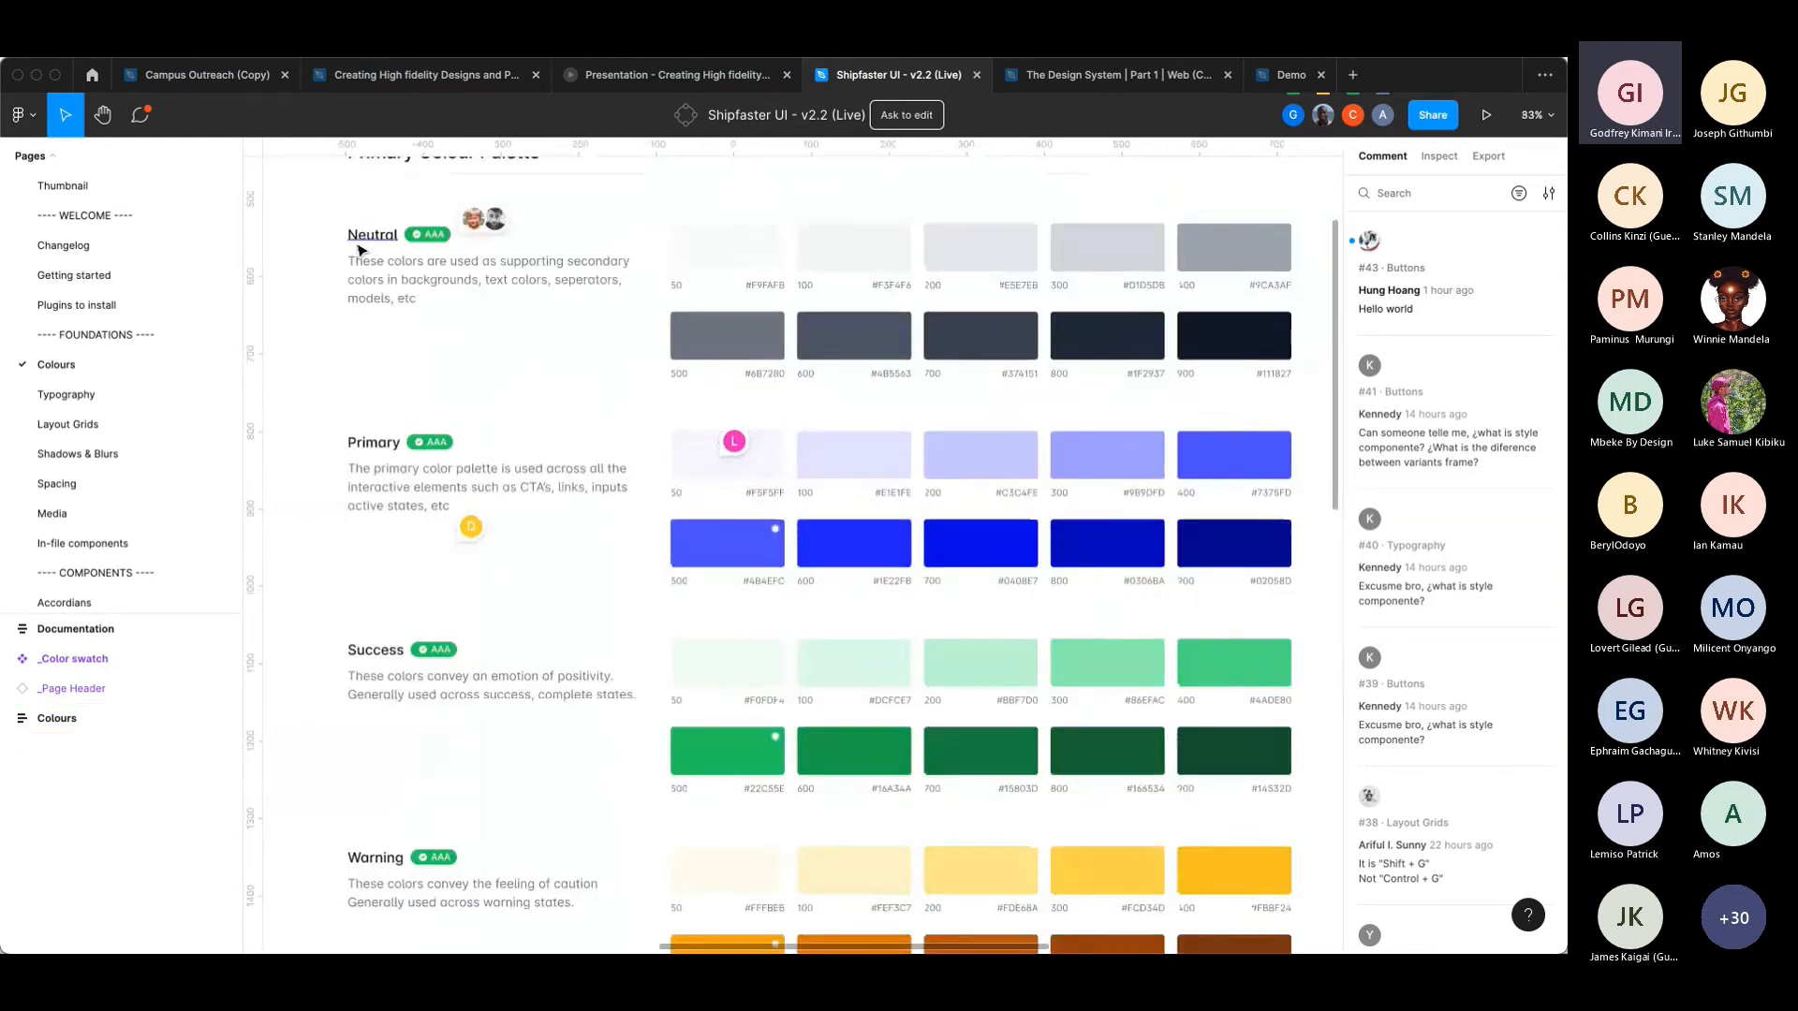
pyautogui.scroll(1, 717, 379)
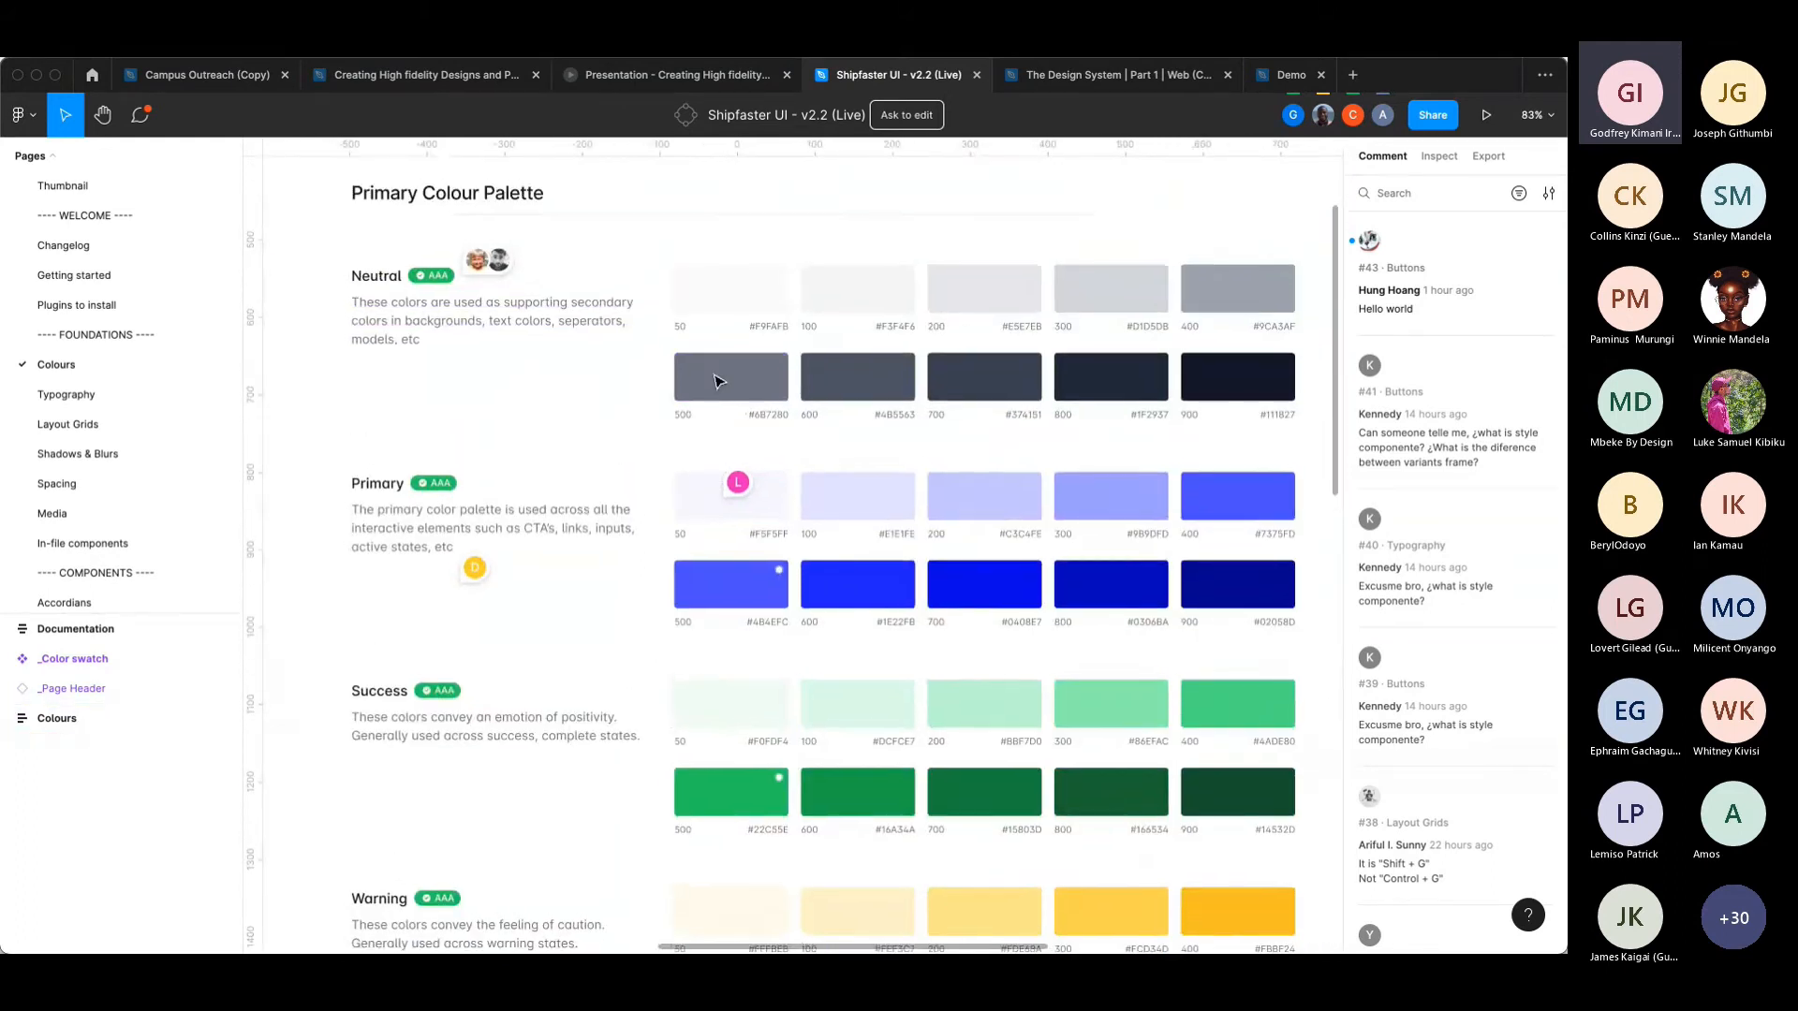
pyautogui.scroll(-5, 714, 525)
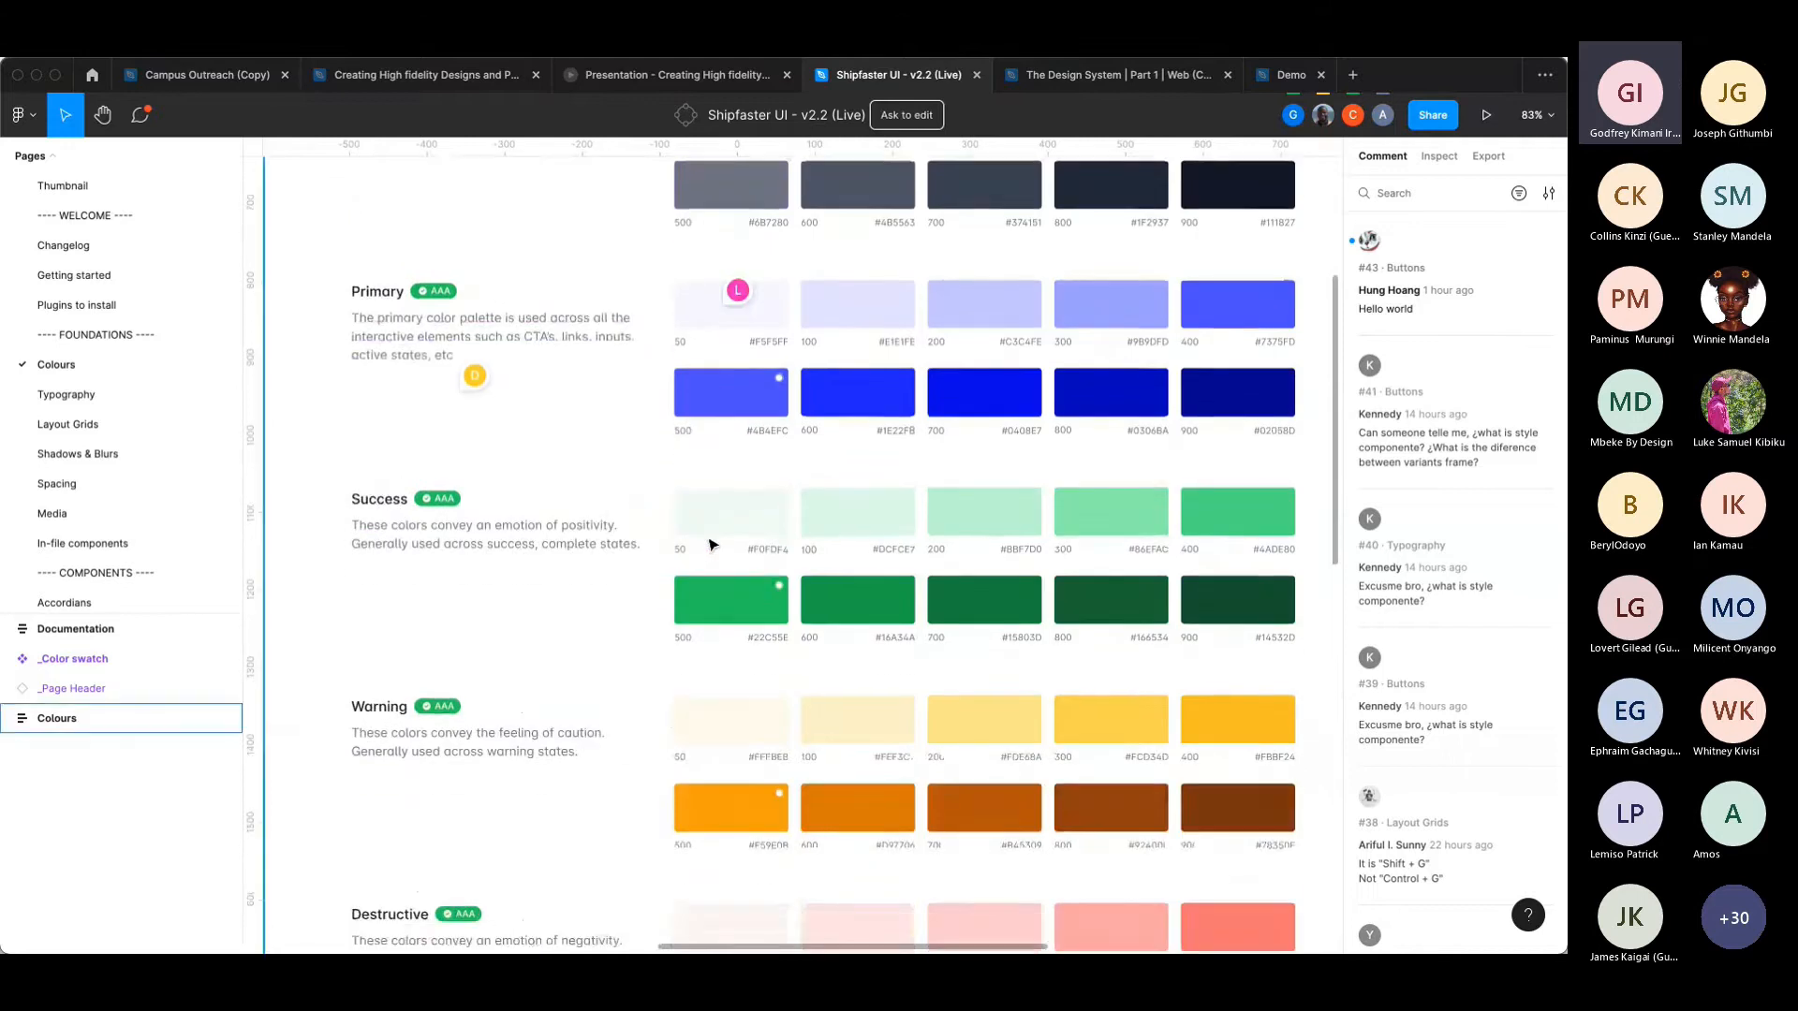
pyautogui.scroll(-12, 738, 601)
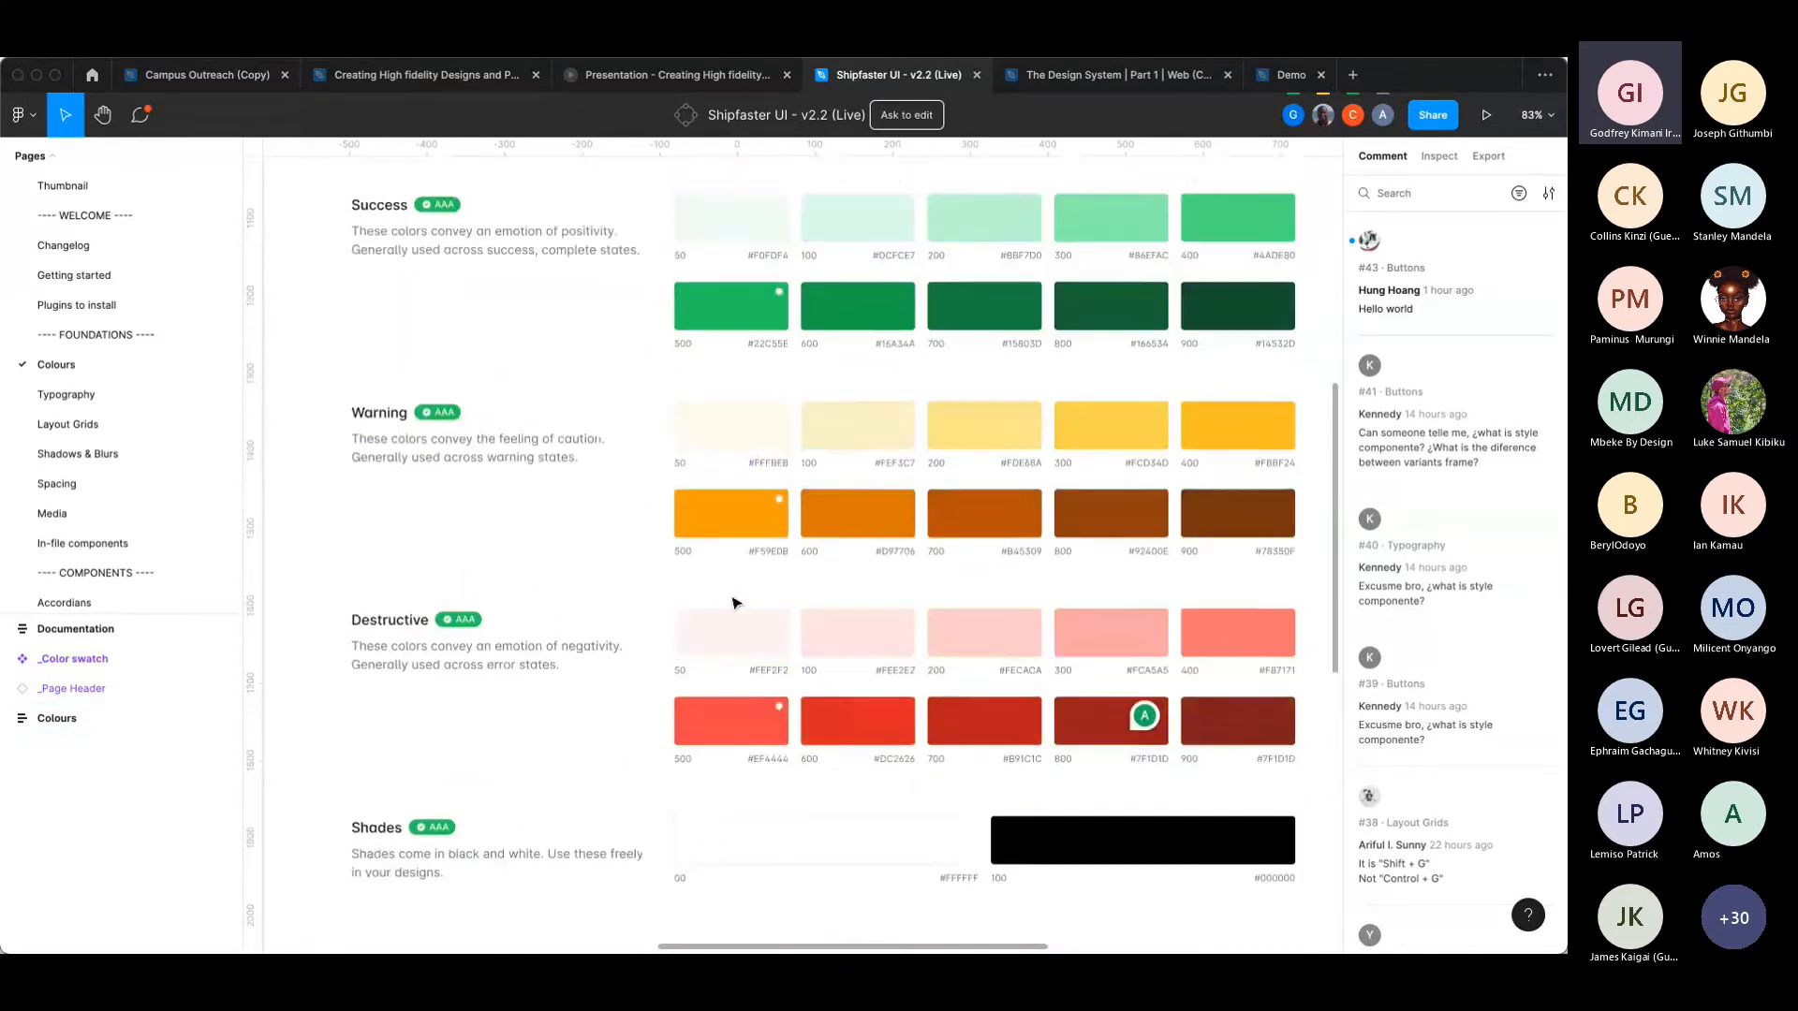
pyautogui.scroll(-10, 733, 602)
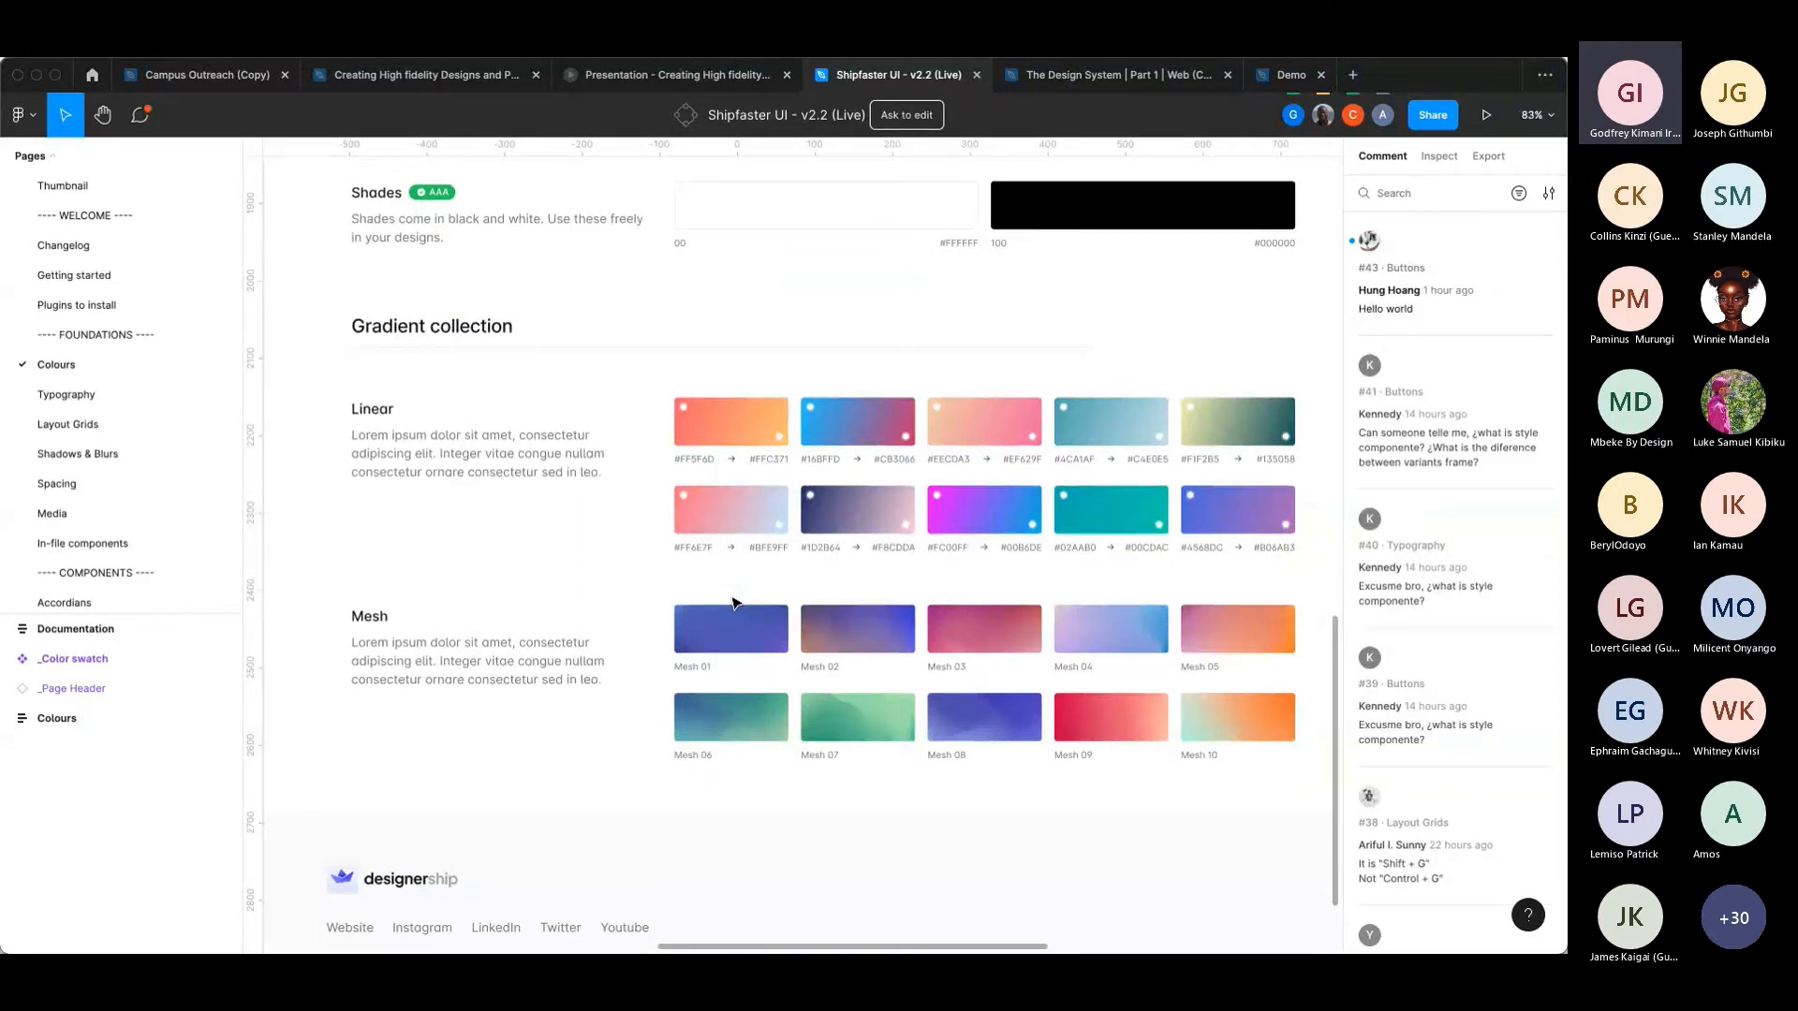
pyautogui.scroll(-5, 733, 604)
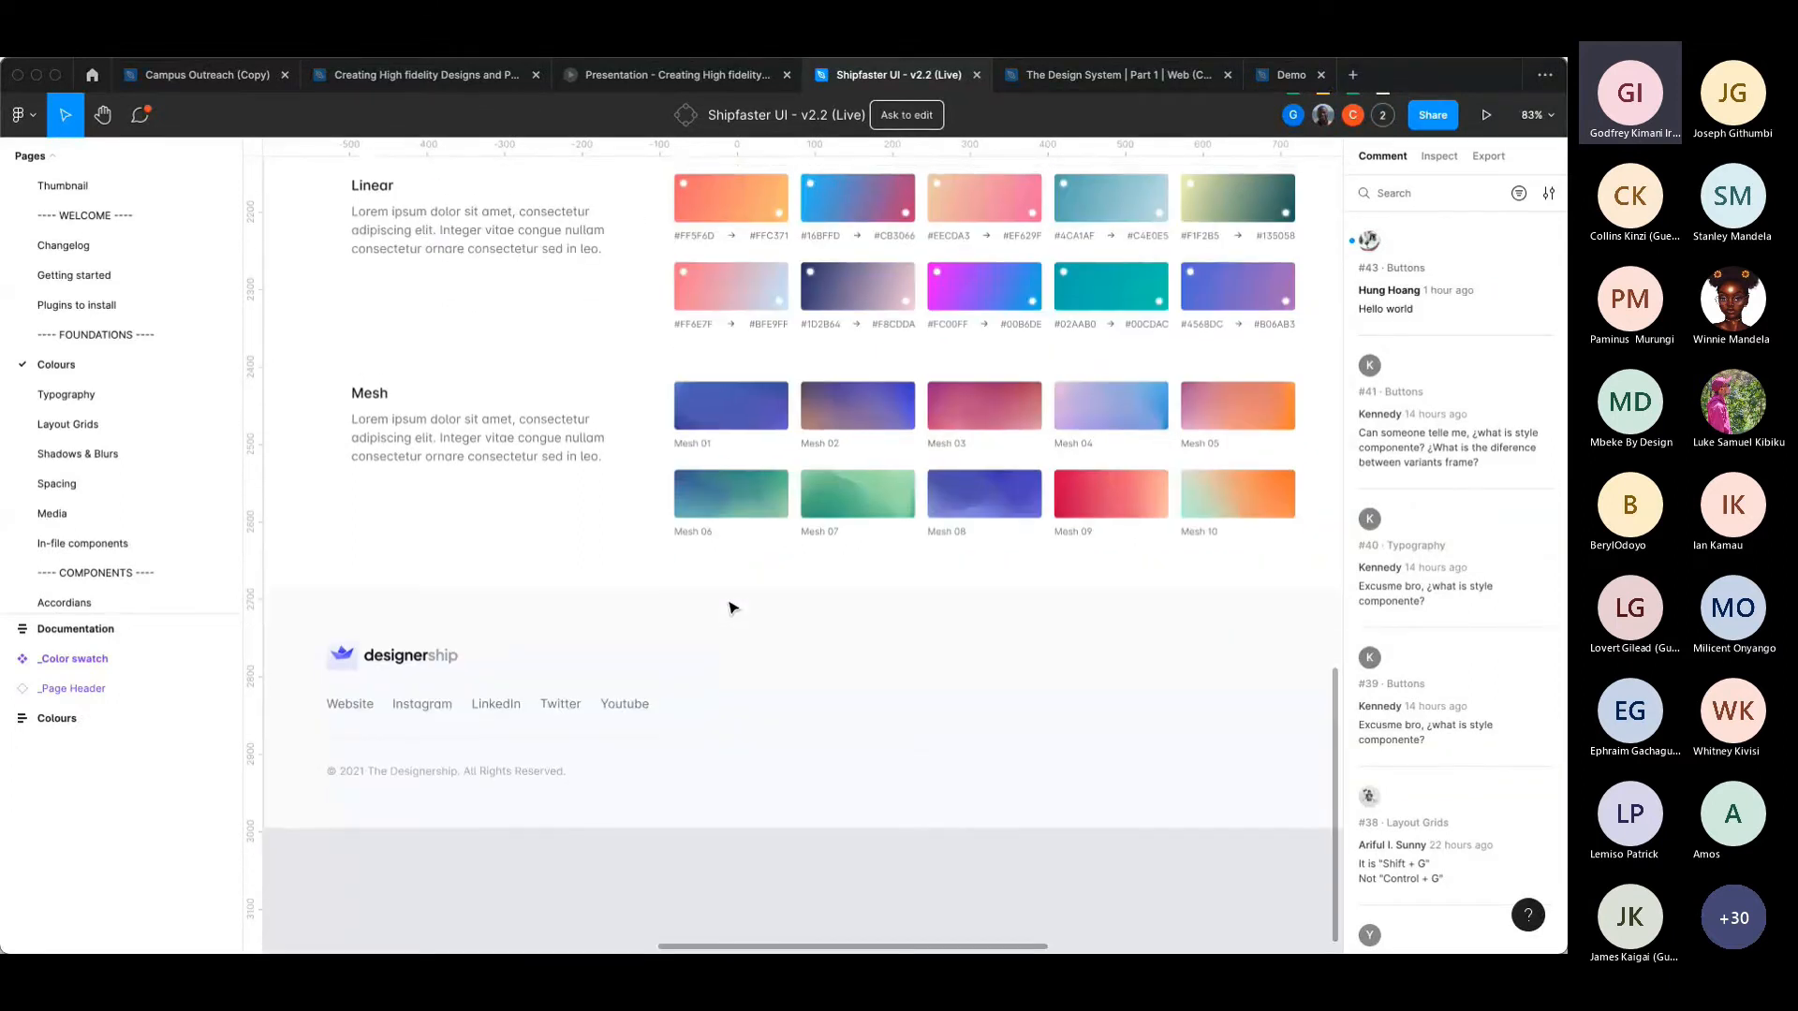
pyautogui.scroll(10, 733, 604)
pyautogui.scroll(-5, 729, 607)
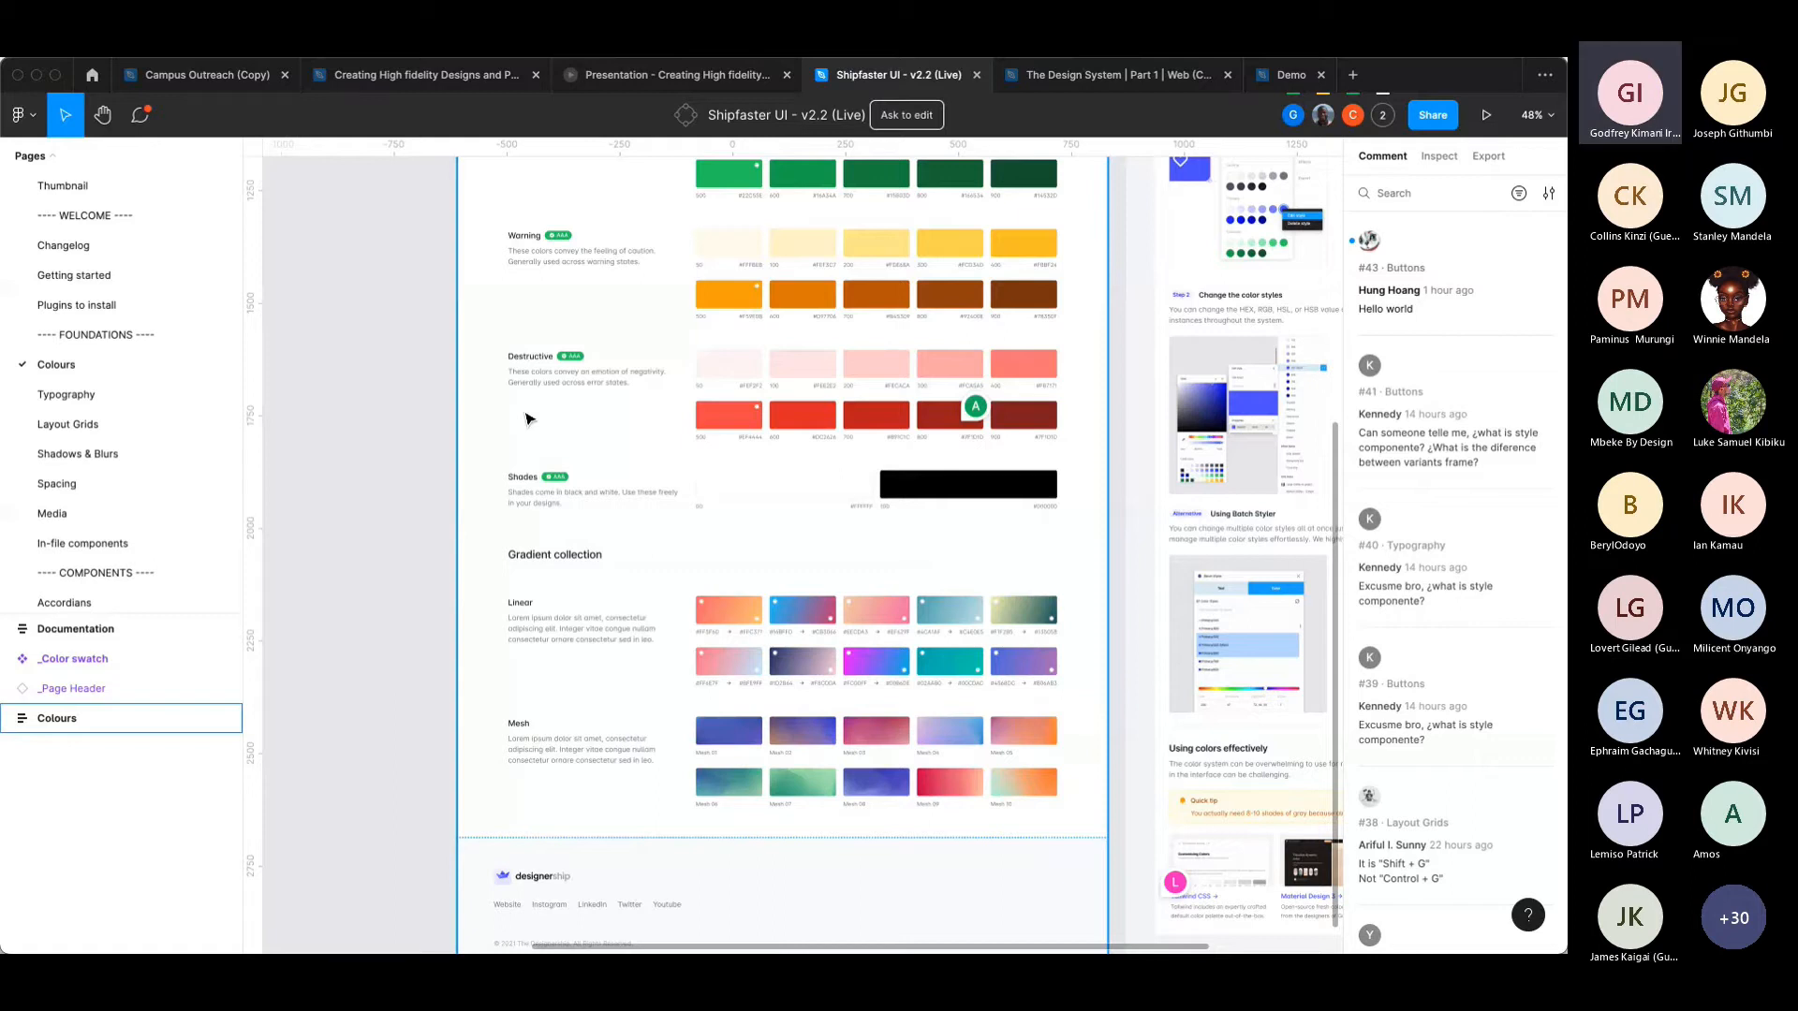
pyautogui.scroll(-5, 527, 419)
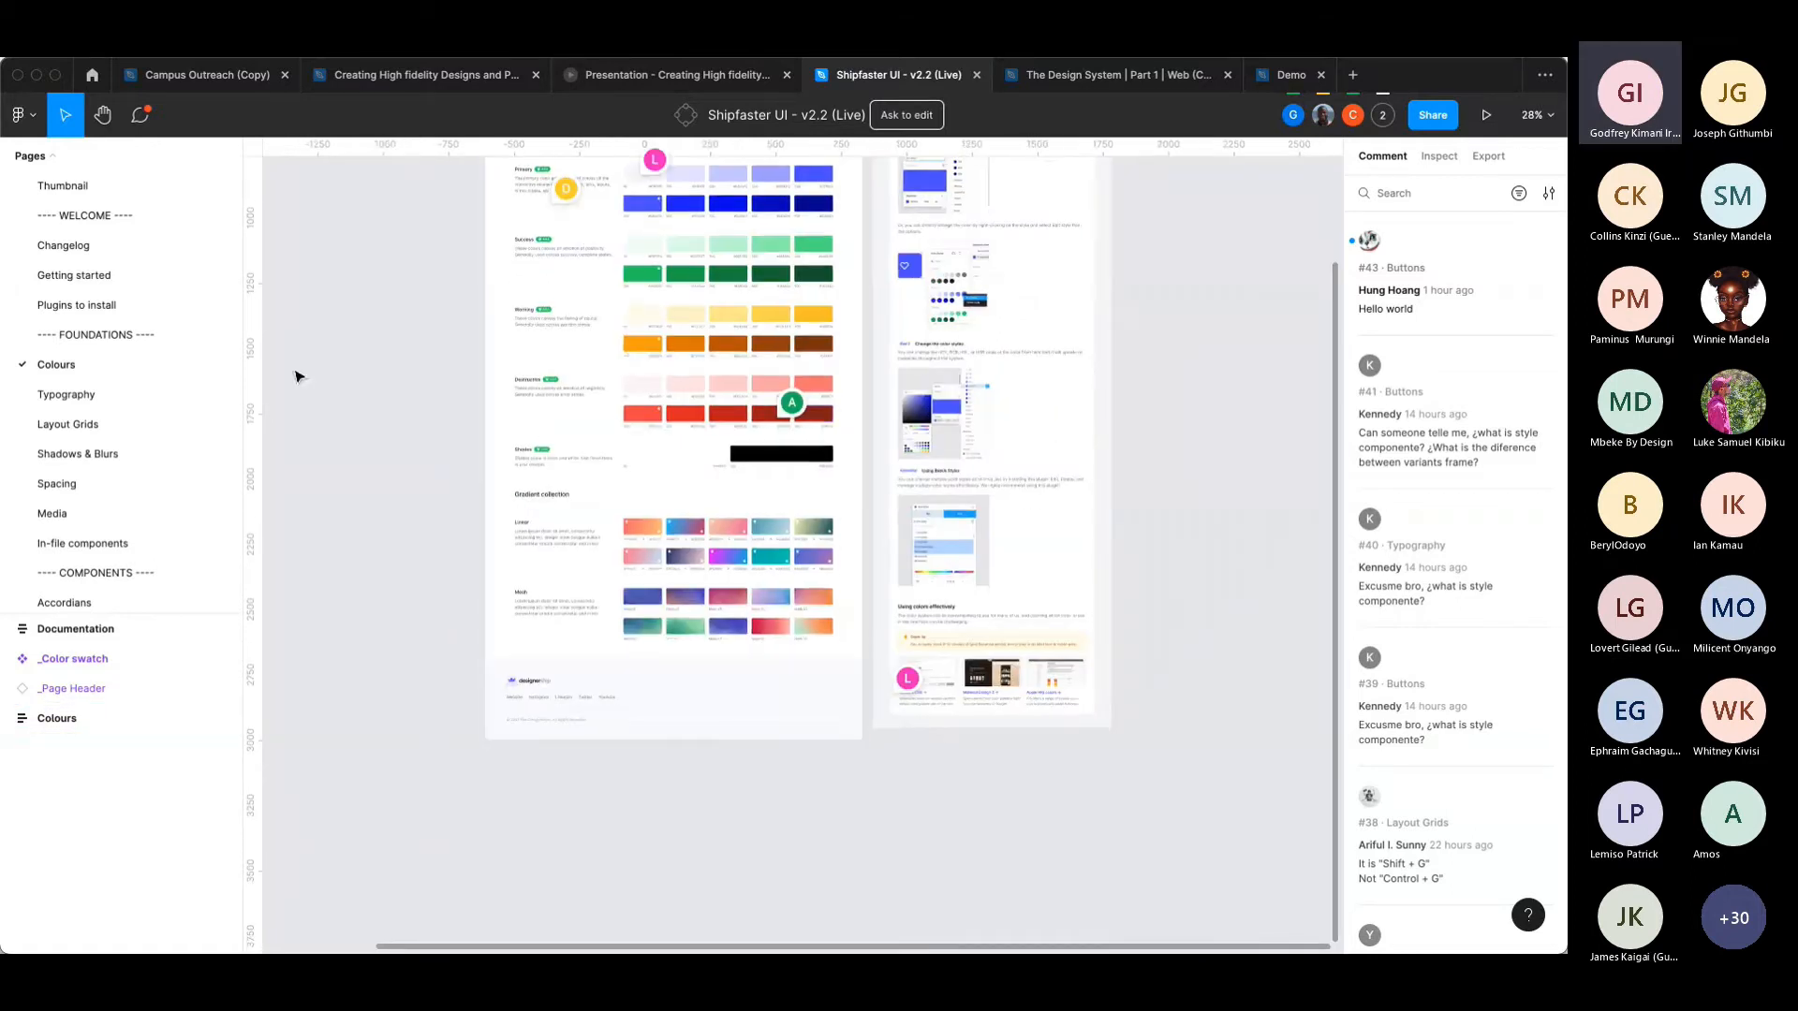
# Look through the Typography, Layout Grids, Shadows & Blurs and Spacing pages, and return to Typography.
pyautogui.click(83, 397)
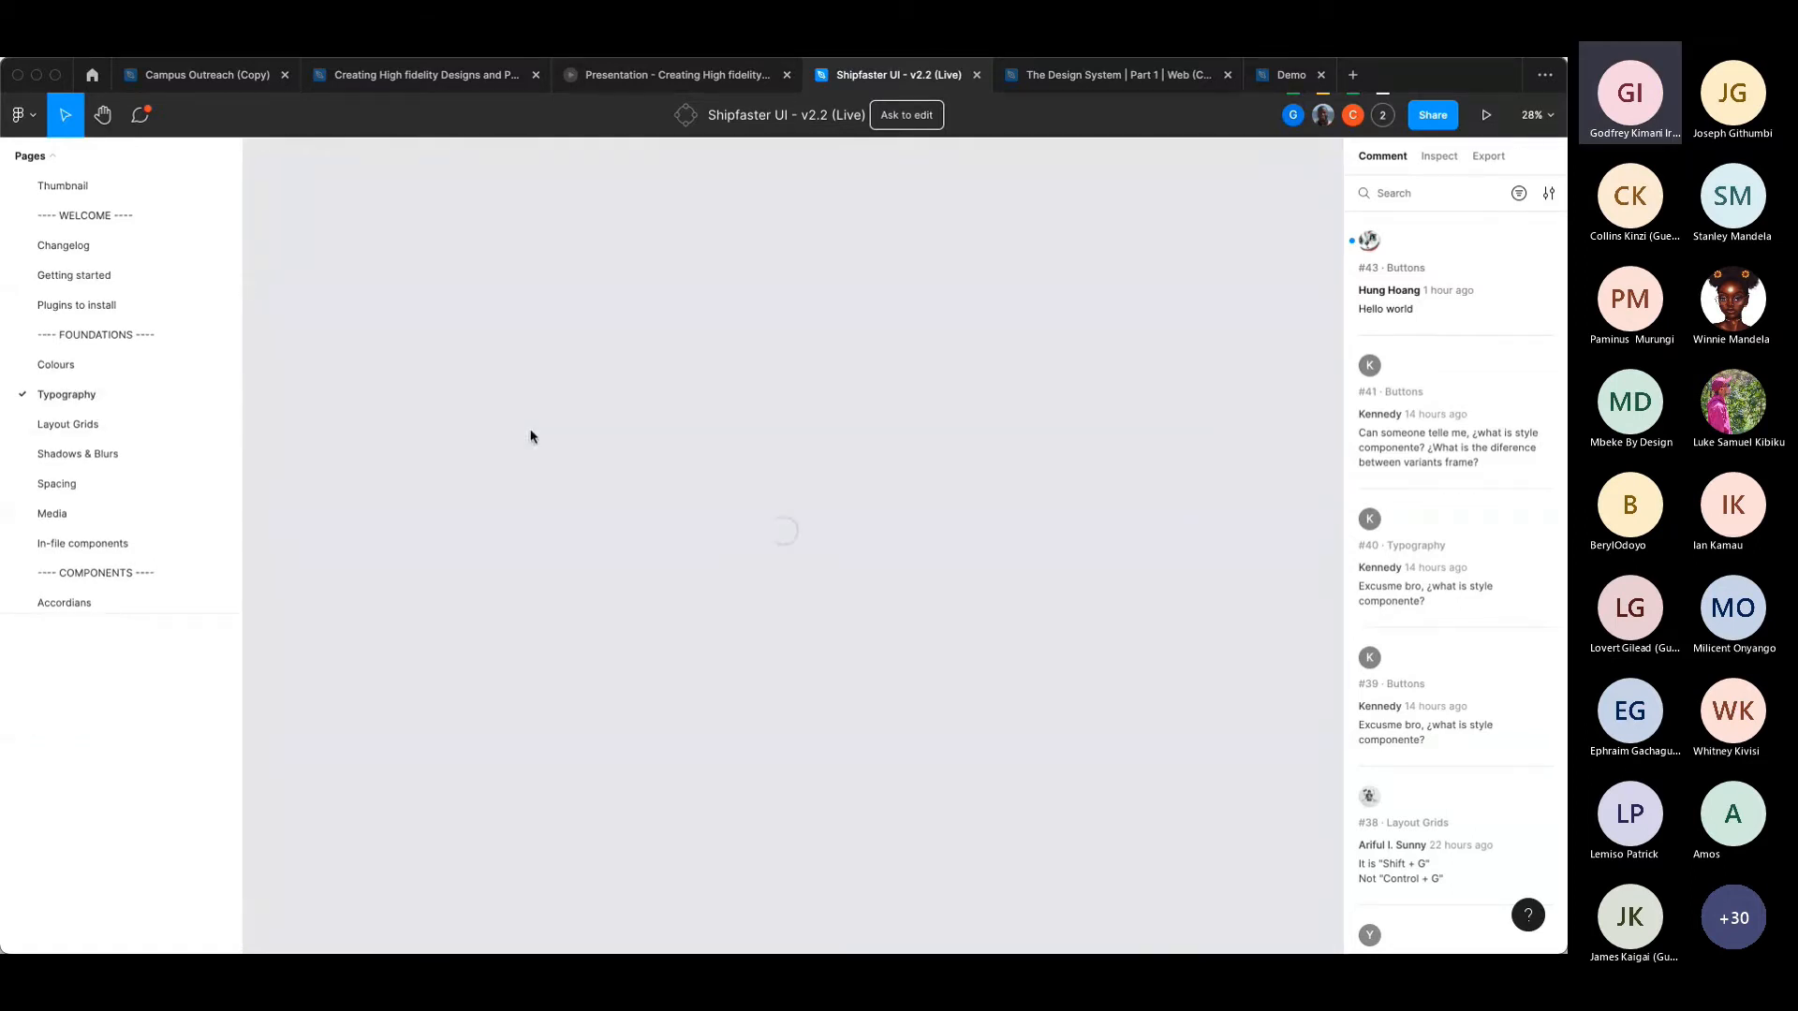
pyautogui.click(150, 432)
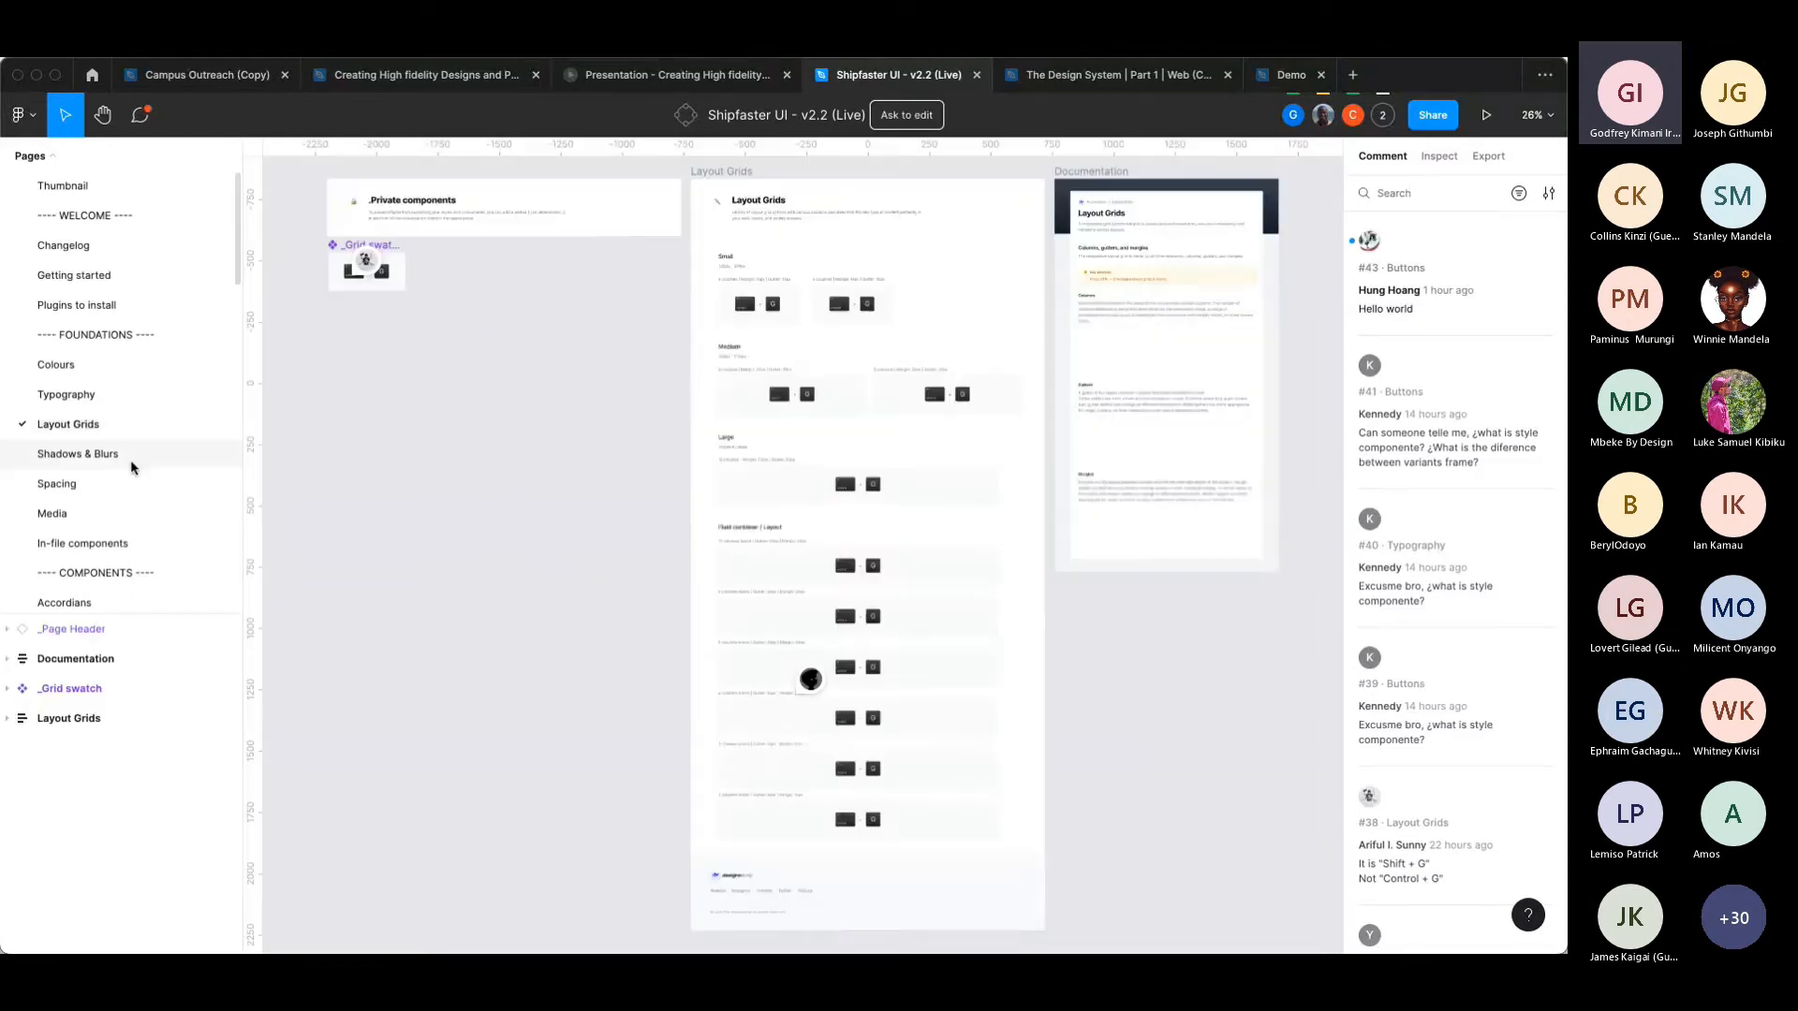
pyautogui.click(112, 454)
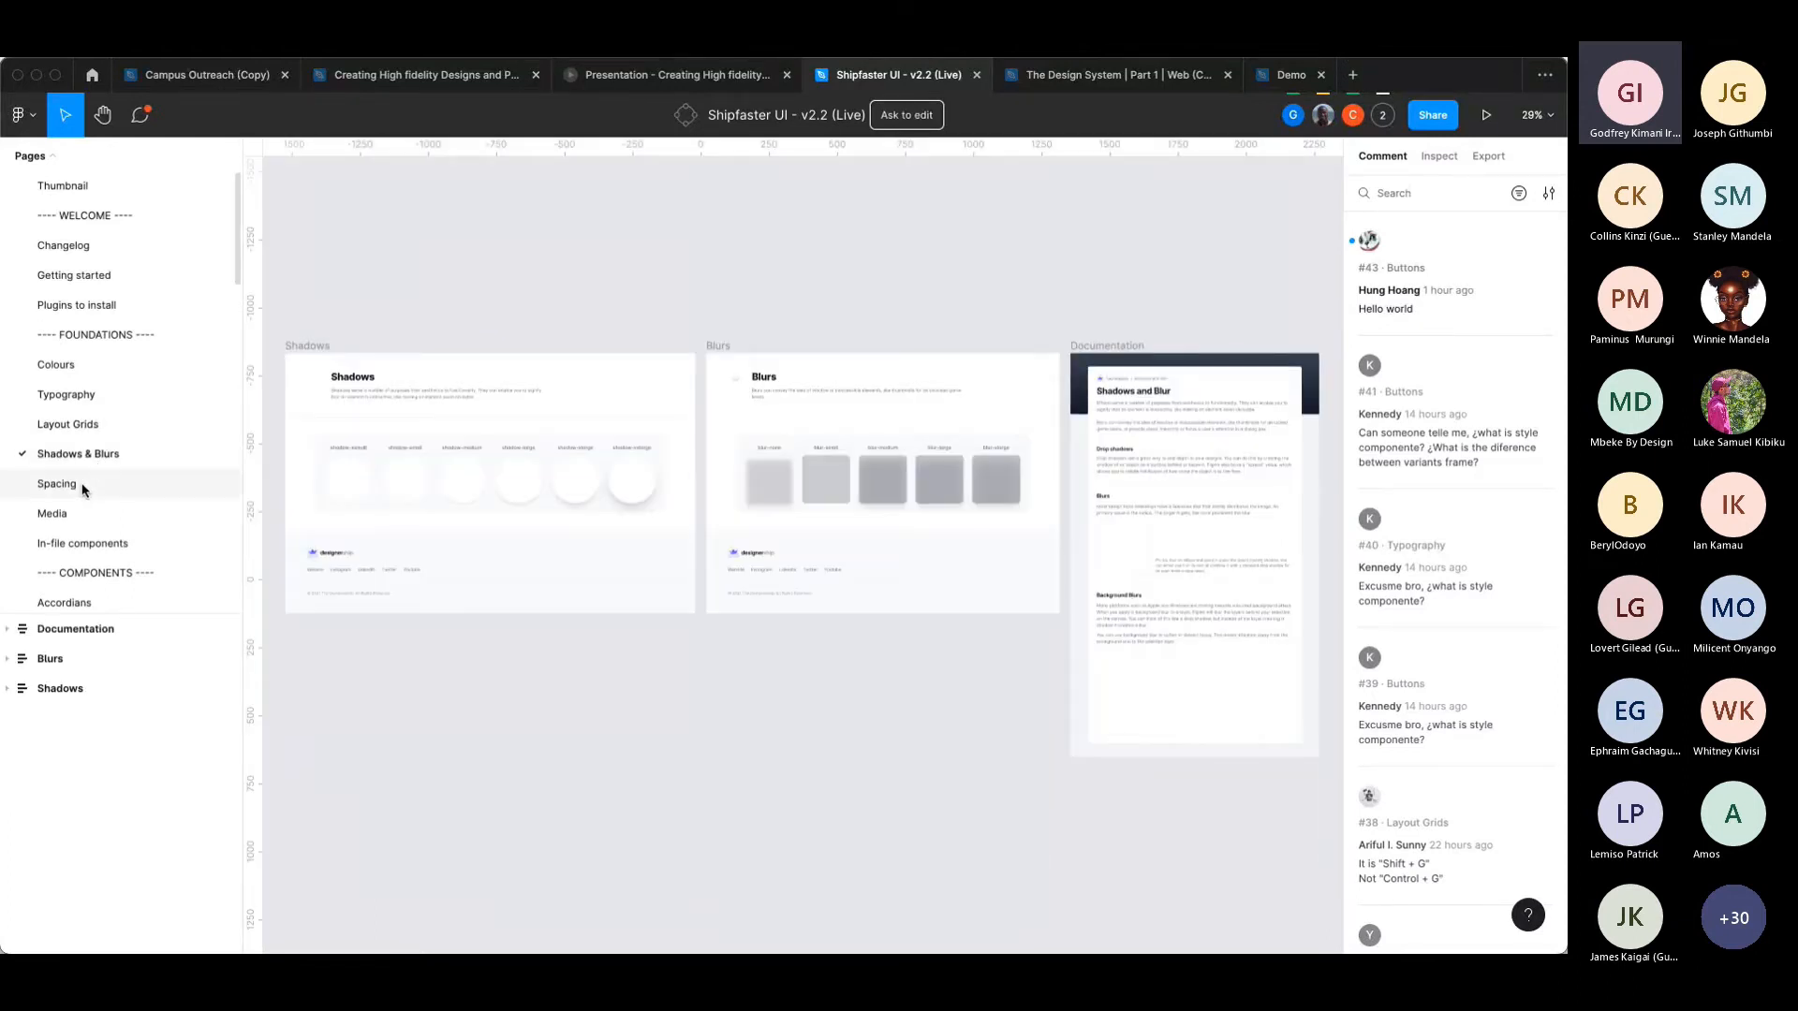
pyautogui.click(82, 486)
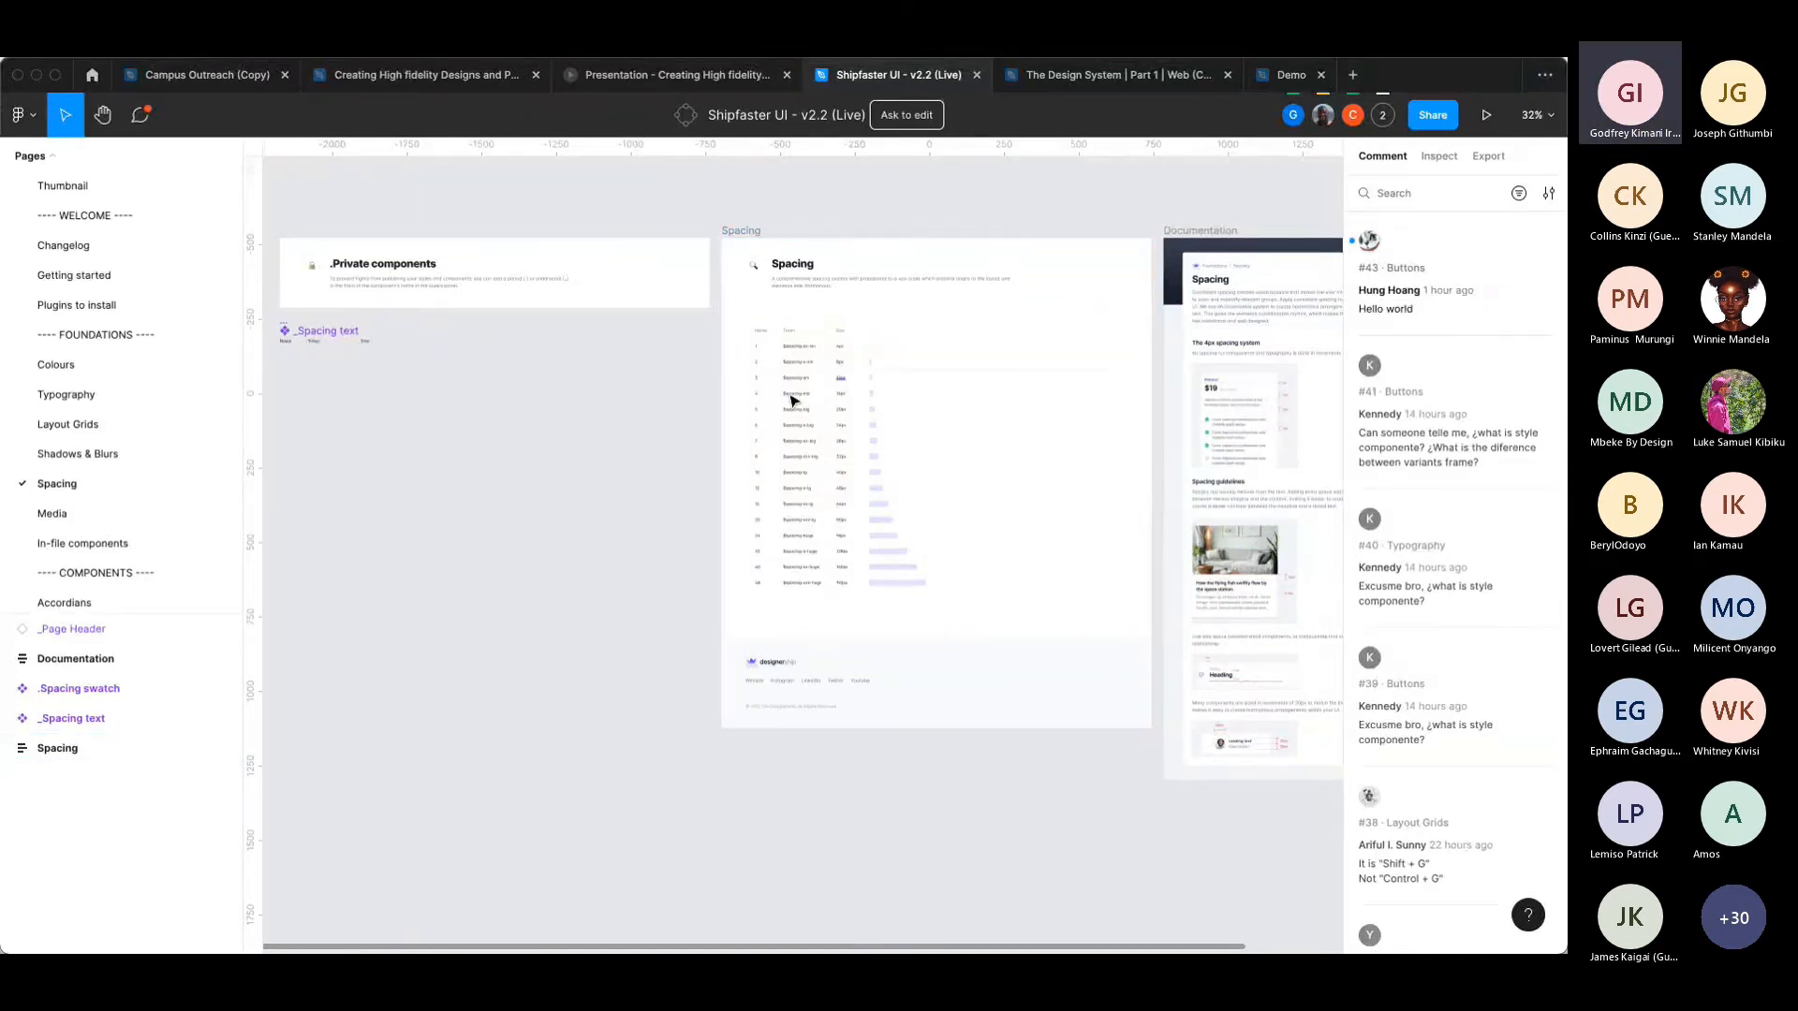
pyautogui.click(68, 394)
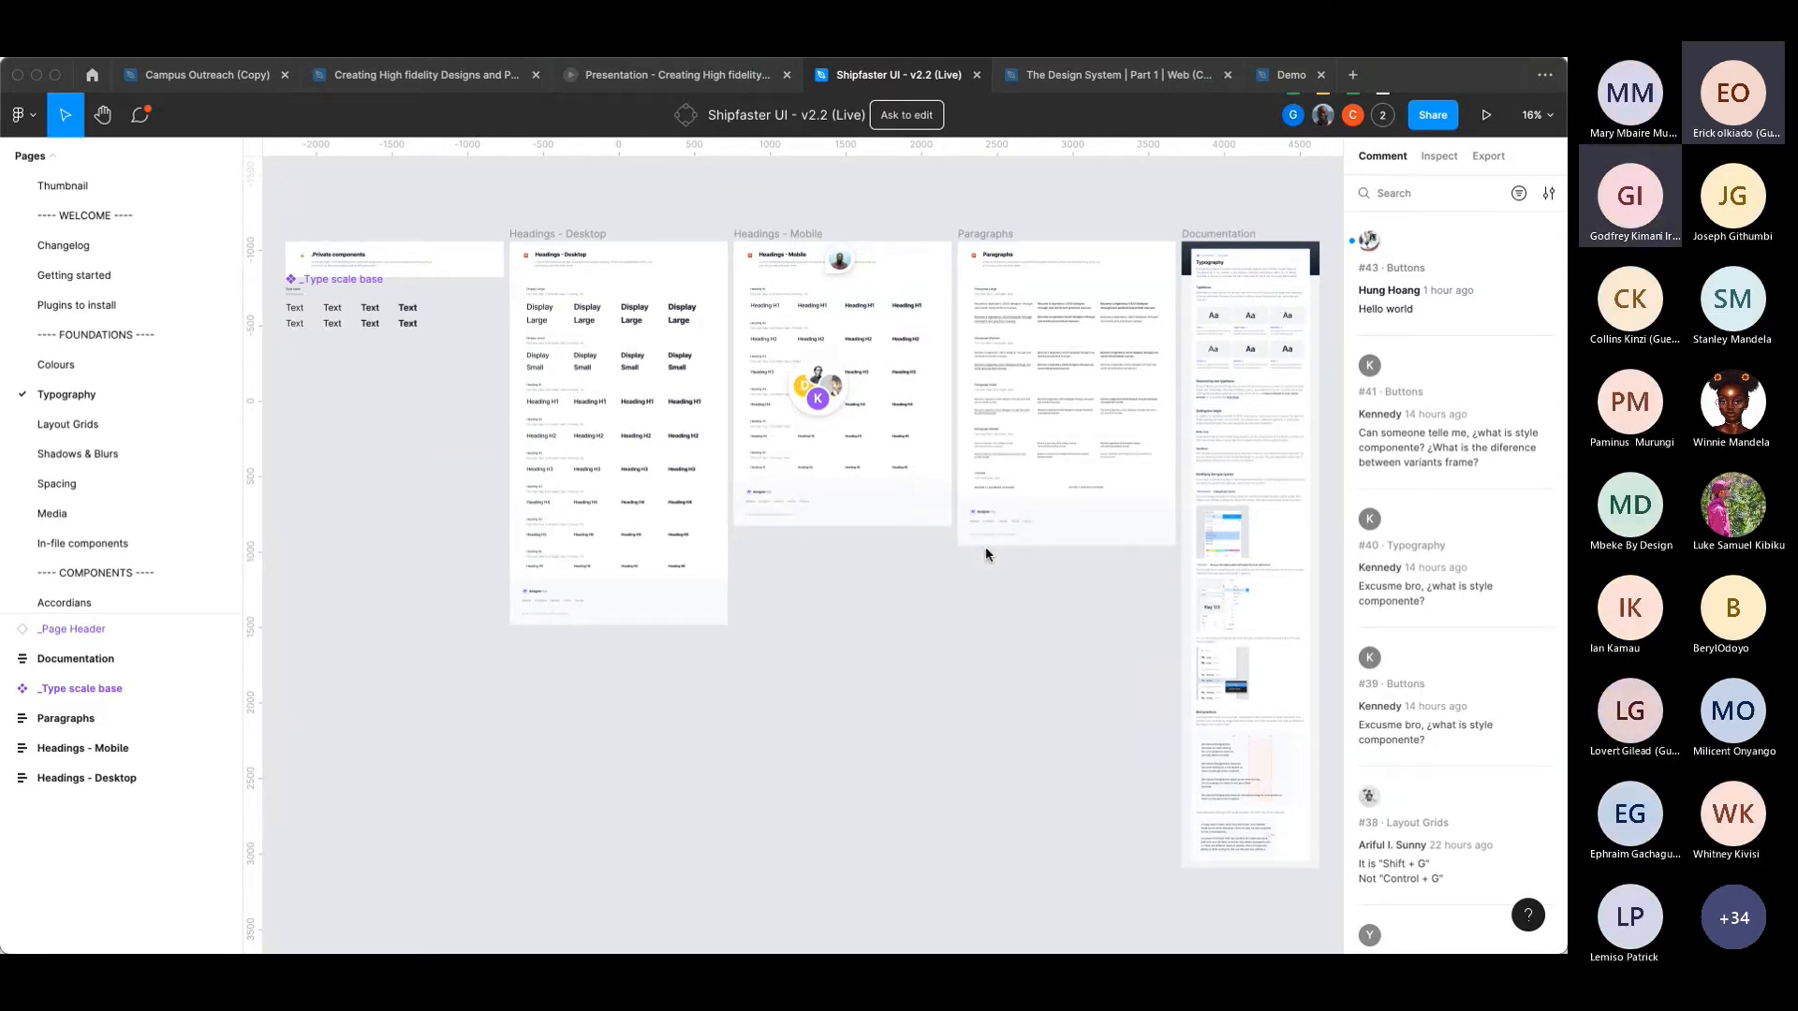
# Switch to the Demo file and add a new page named Components.
pyautogui.click(1287, 75)
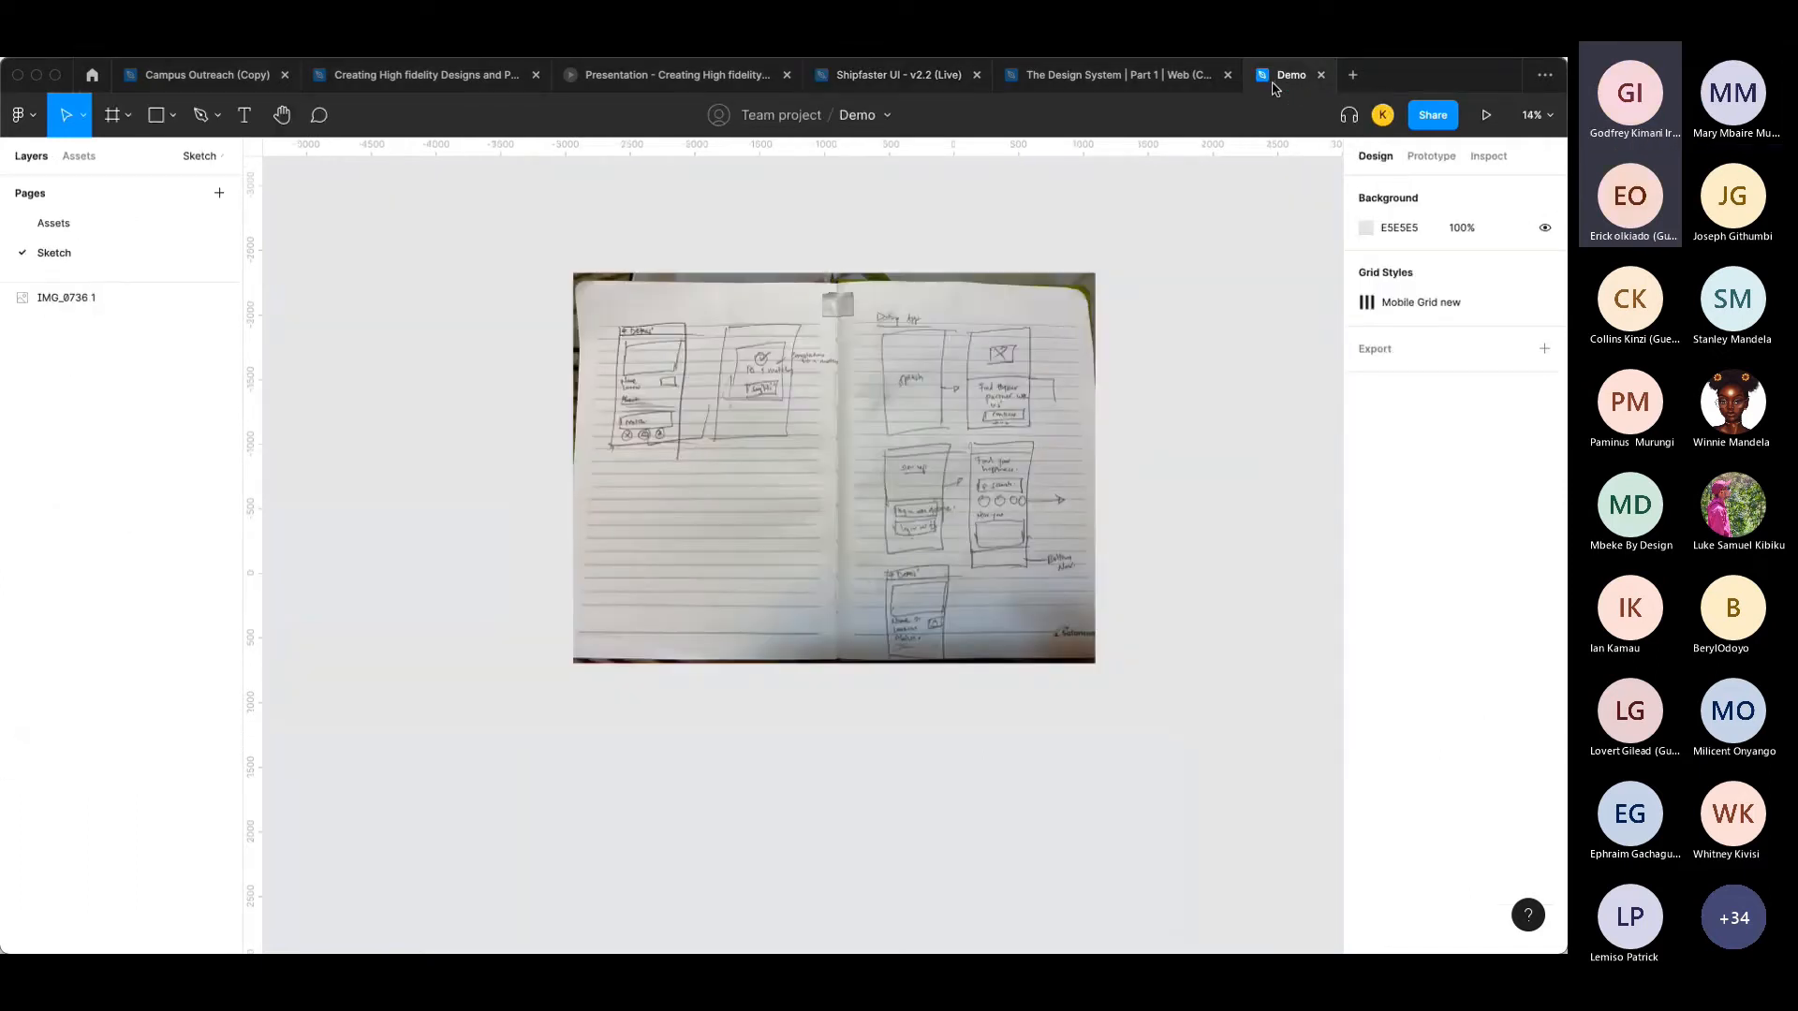
pyautogui.click(219, 193)
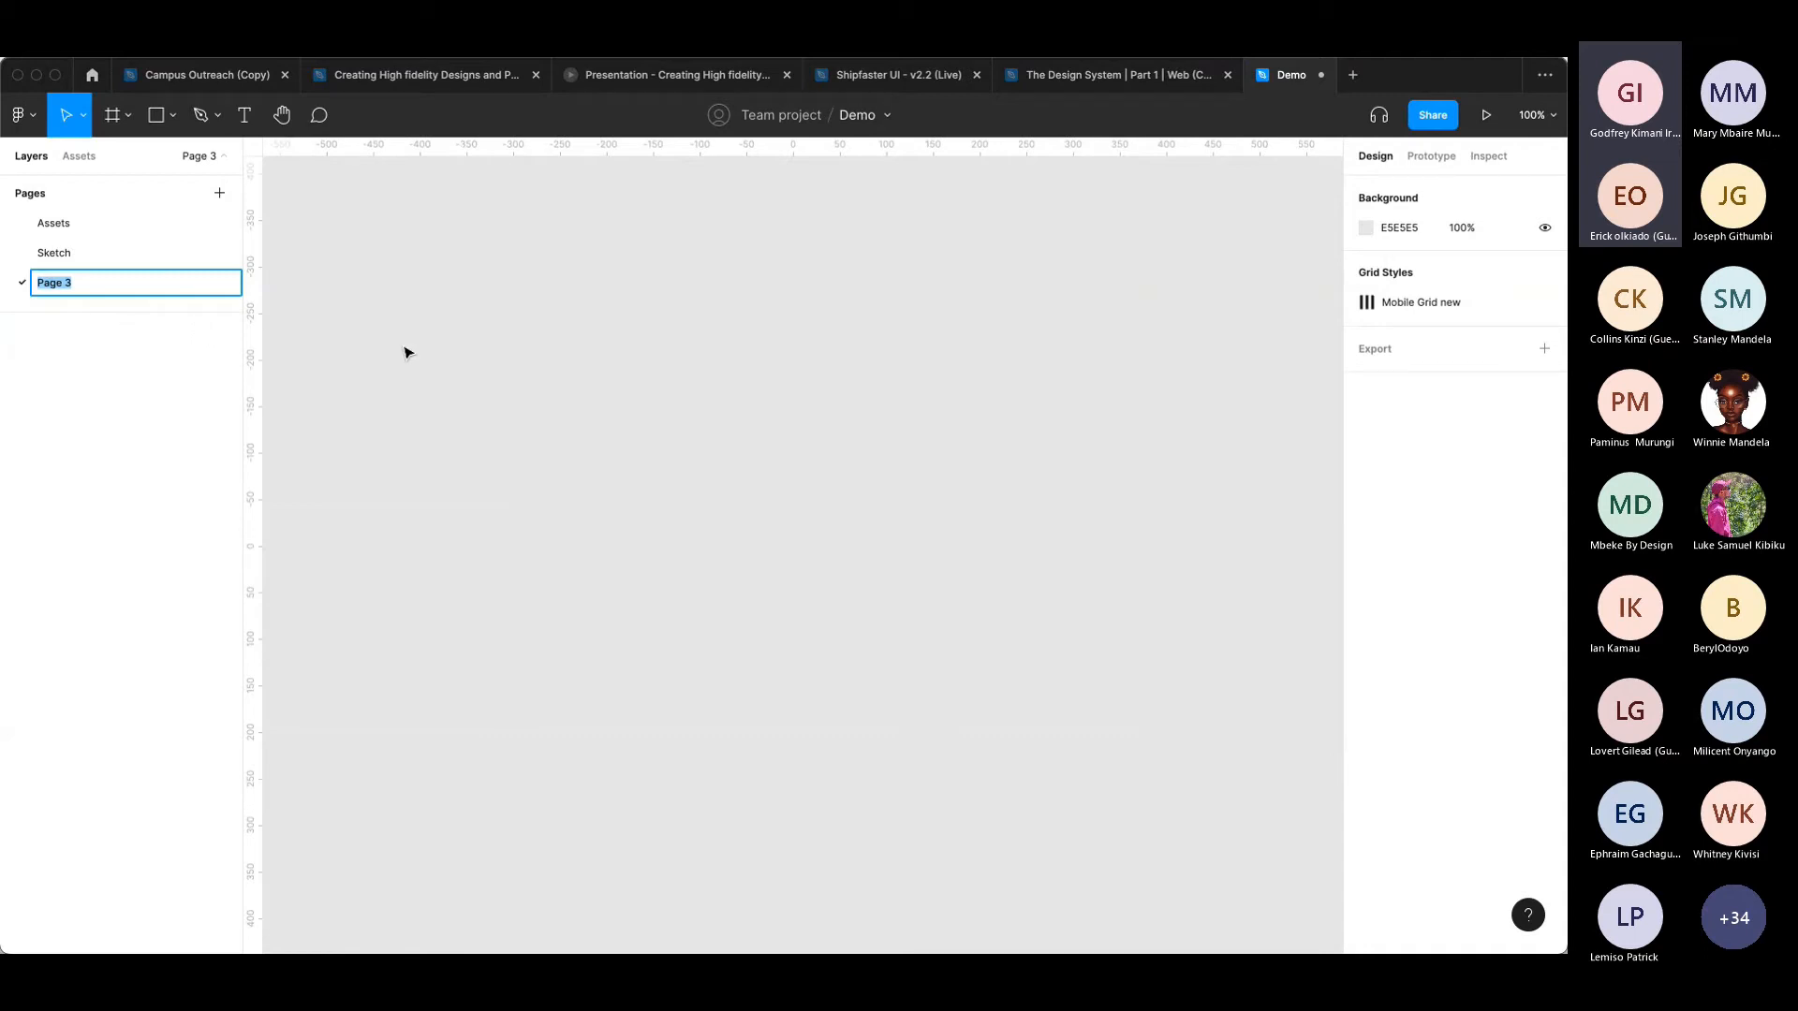
pyautogui.write('D')
pyautogui.press('BackSpace')
pyautogui.press('BackSpace')
pyautogui.write('Cop')
pyautogui.press('BackSpace')
pyautogui.write('pon')
pyautogui.write('mponents')
pyautogui.press('Return')
pyautogui.scroll(2, 697, 350)
pyautogui.hscroll(-1, 697, 350)
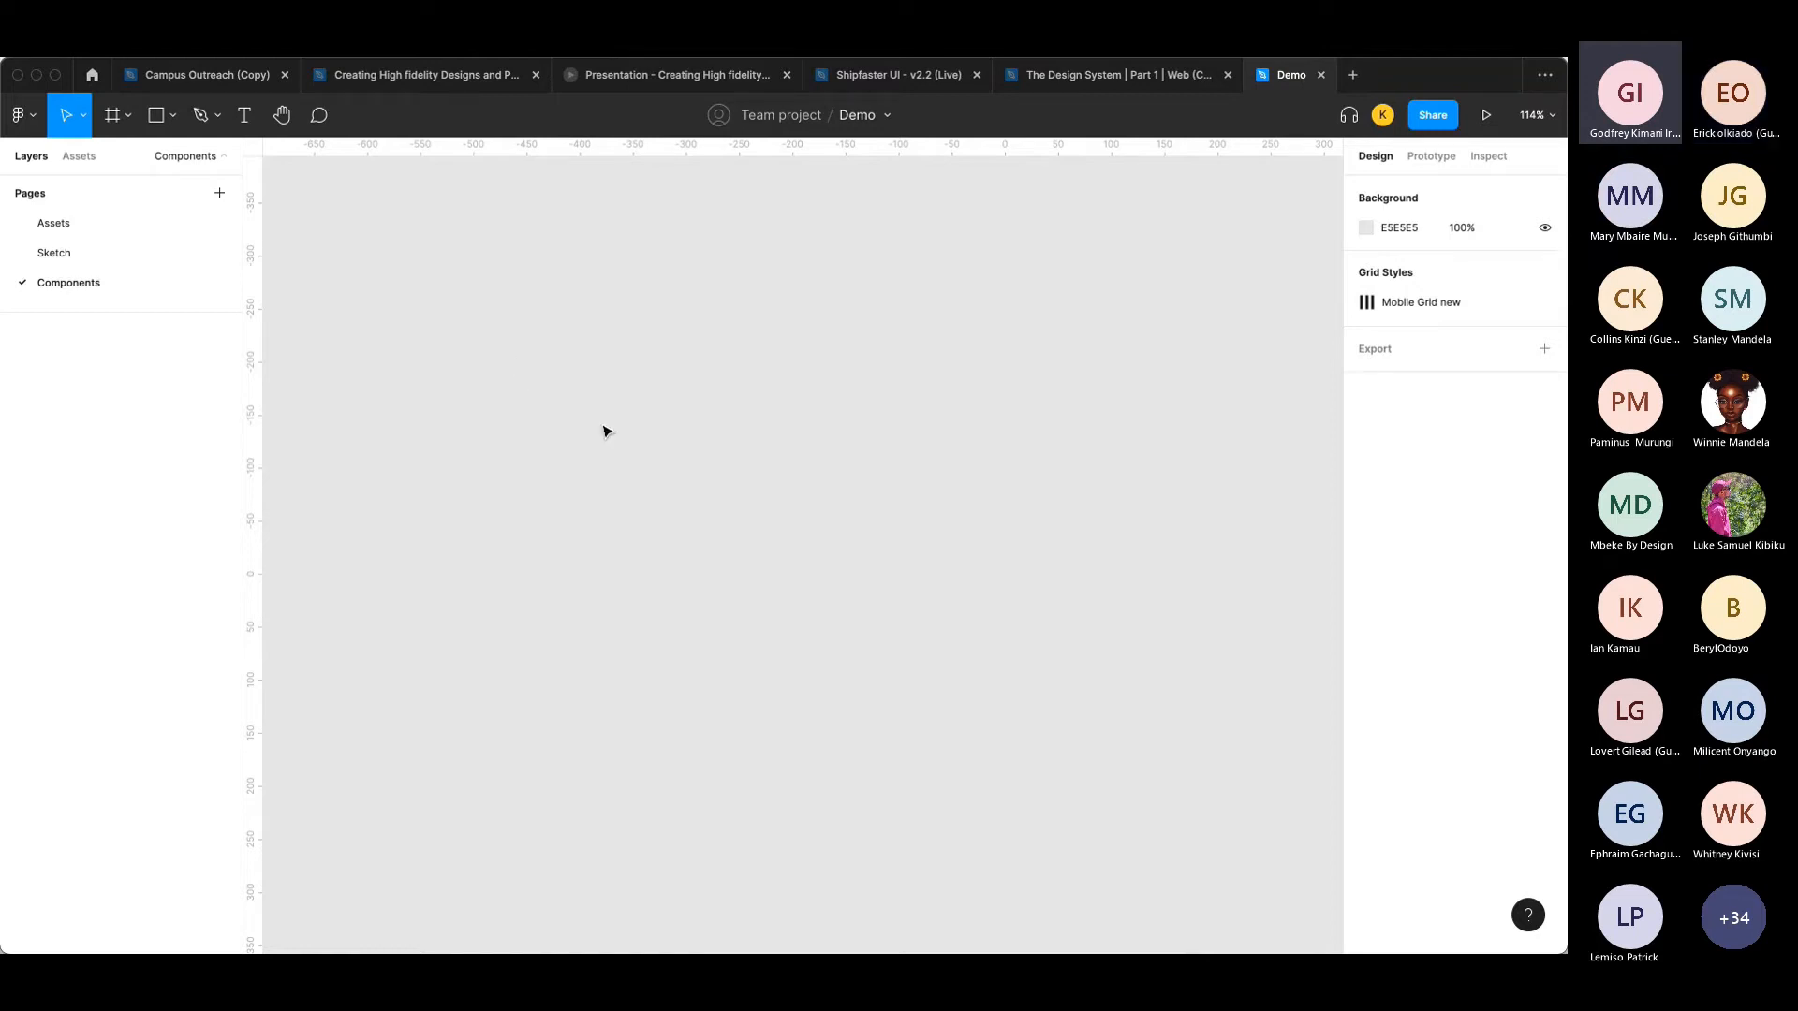
pyautogui.press('f')
pyautogui.moveTo(429, 271); pyautogui.dragTo(1155, 722)
pyautogui.press('Delete')
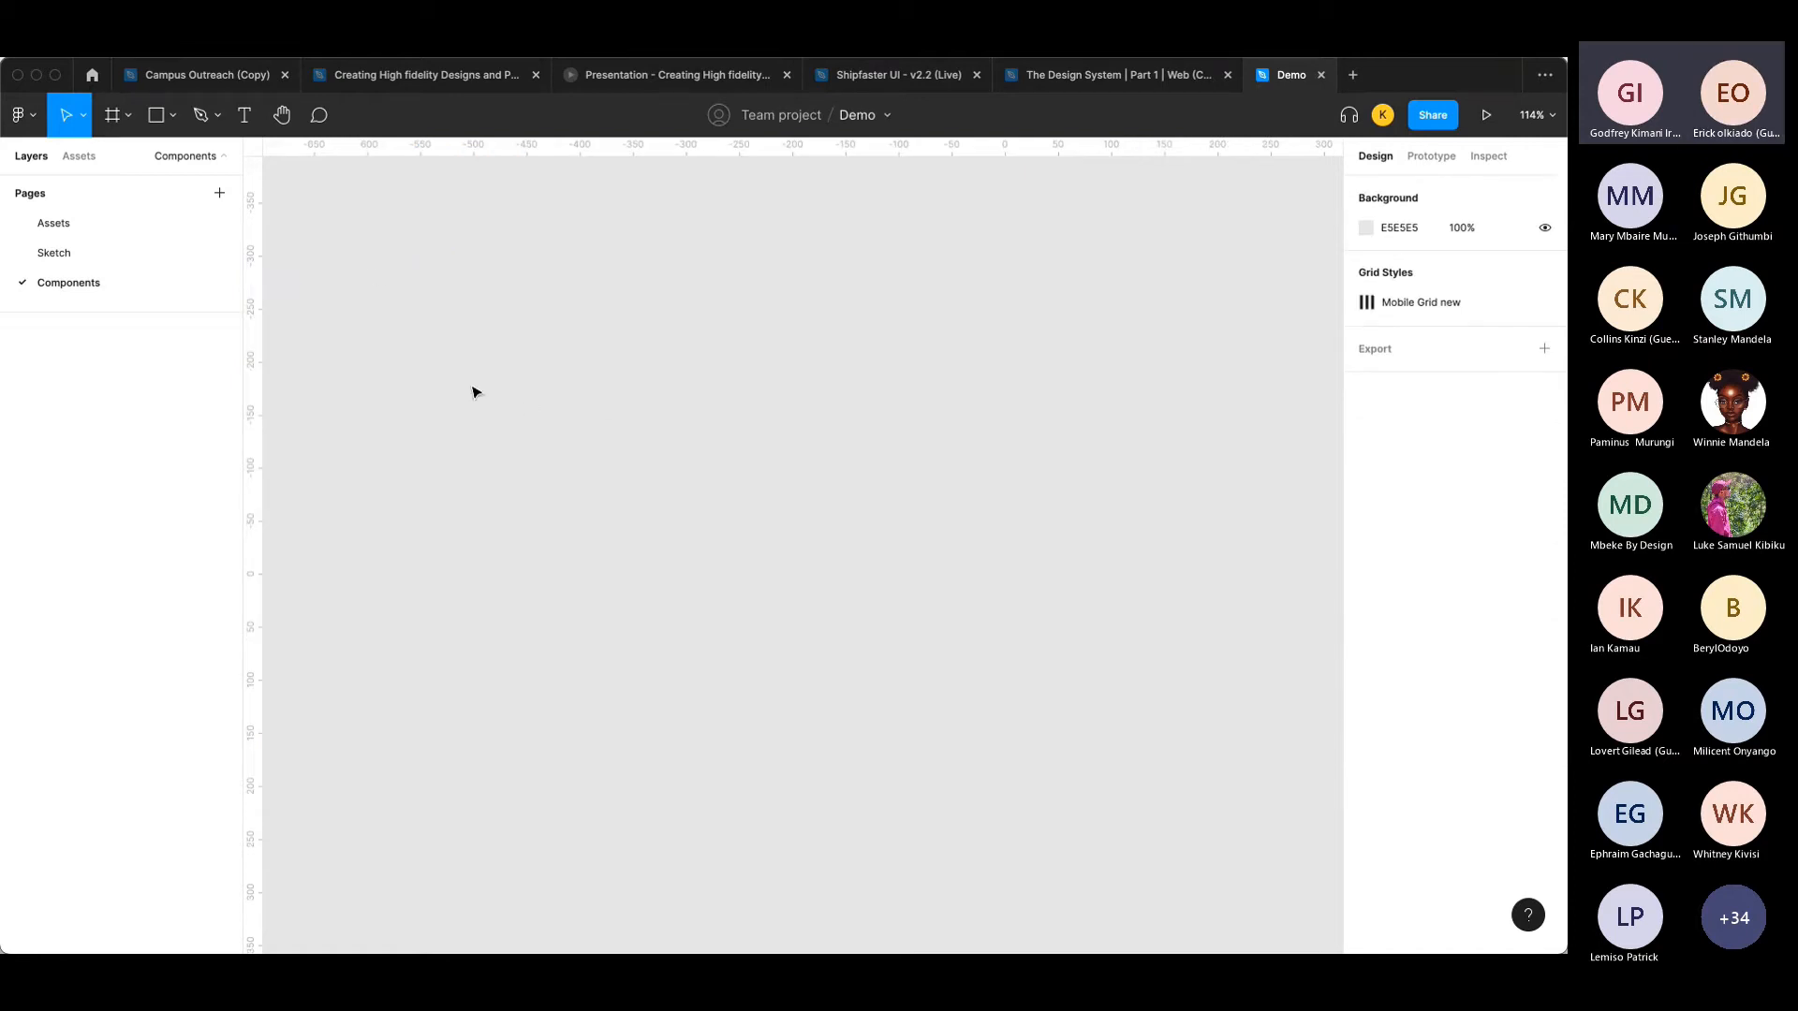
# Add a frame to the empty Components page using the Desktop preset, 1440 × 1024.
pyautogui.press('f')
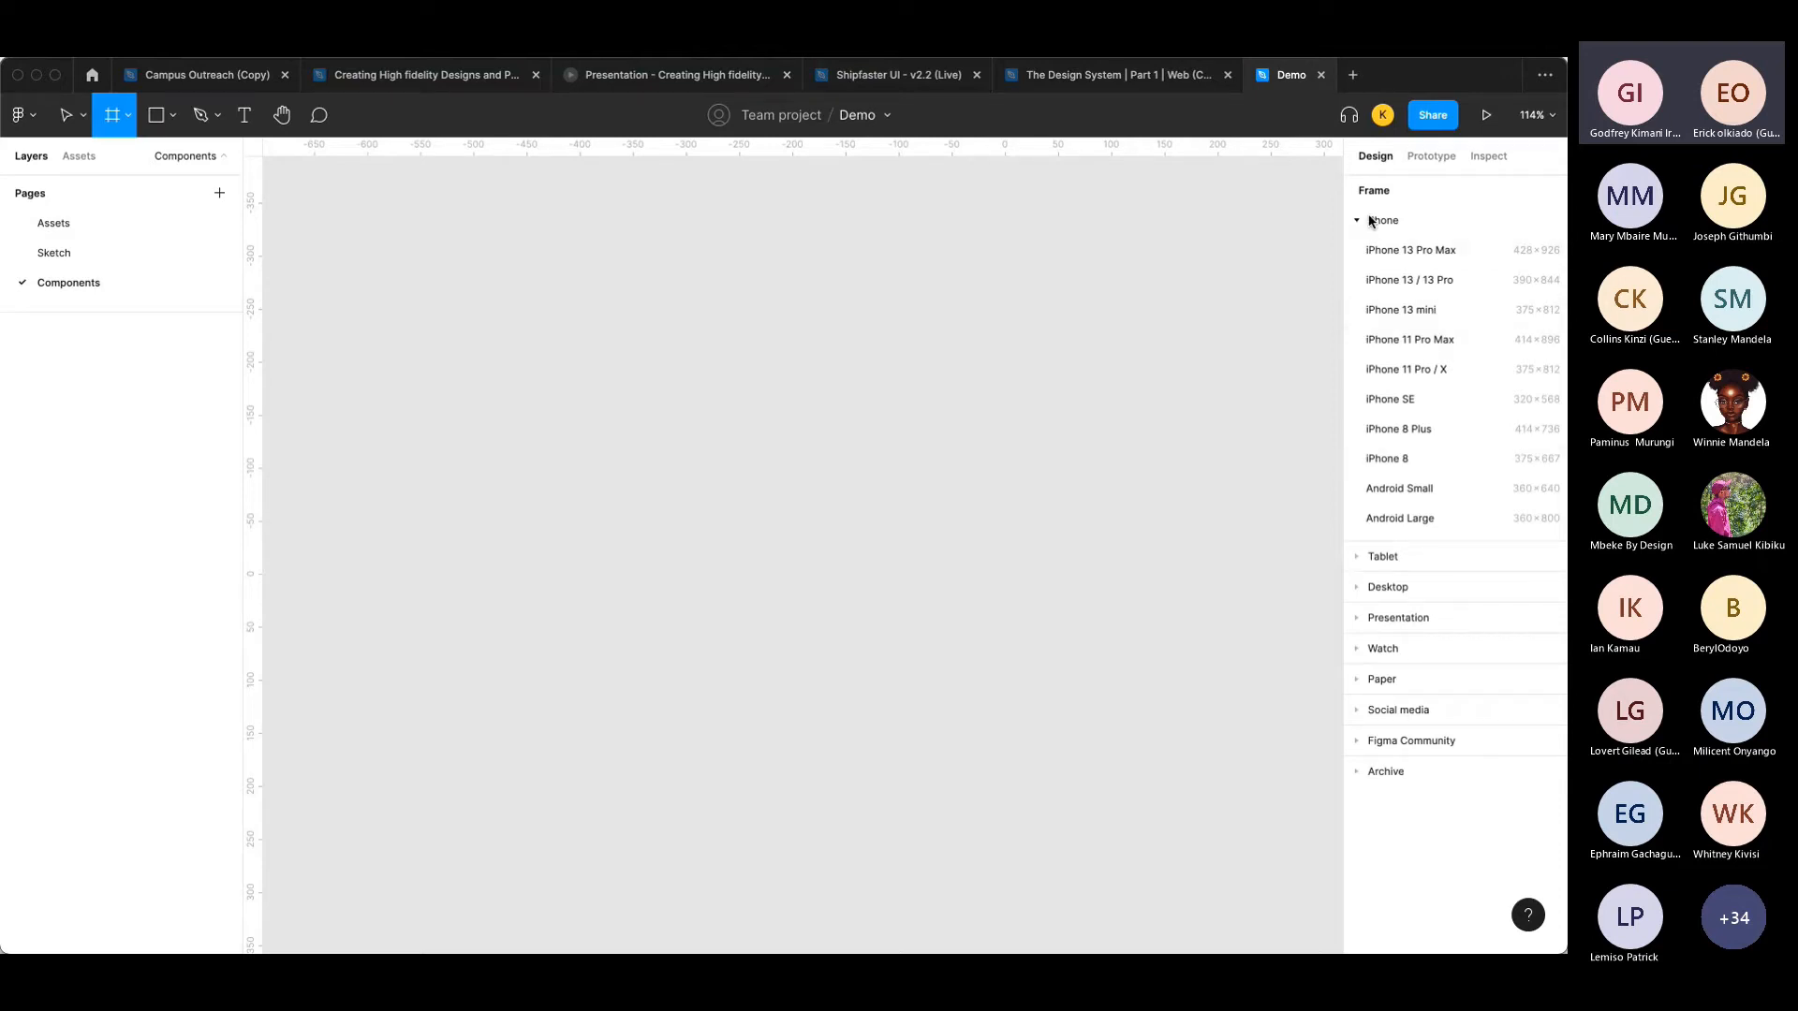
pyautogui.click(1382, 556)
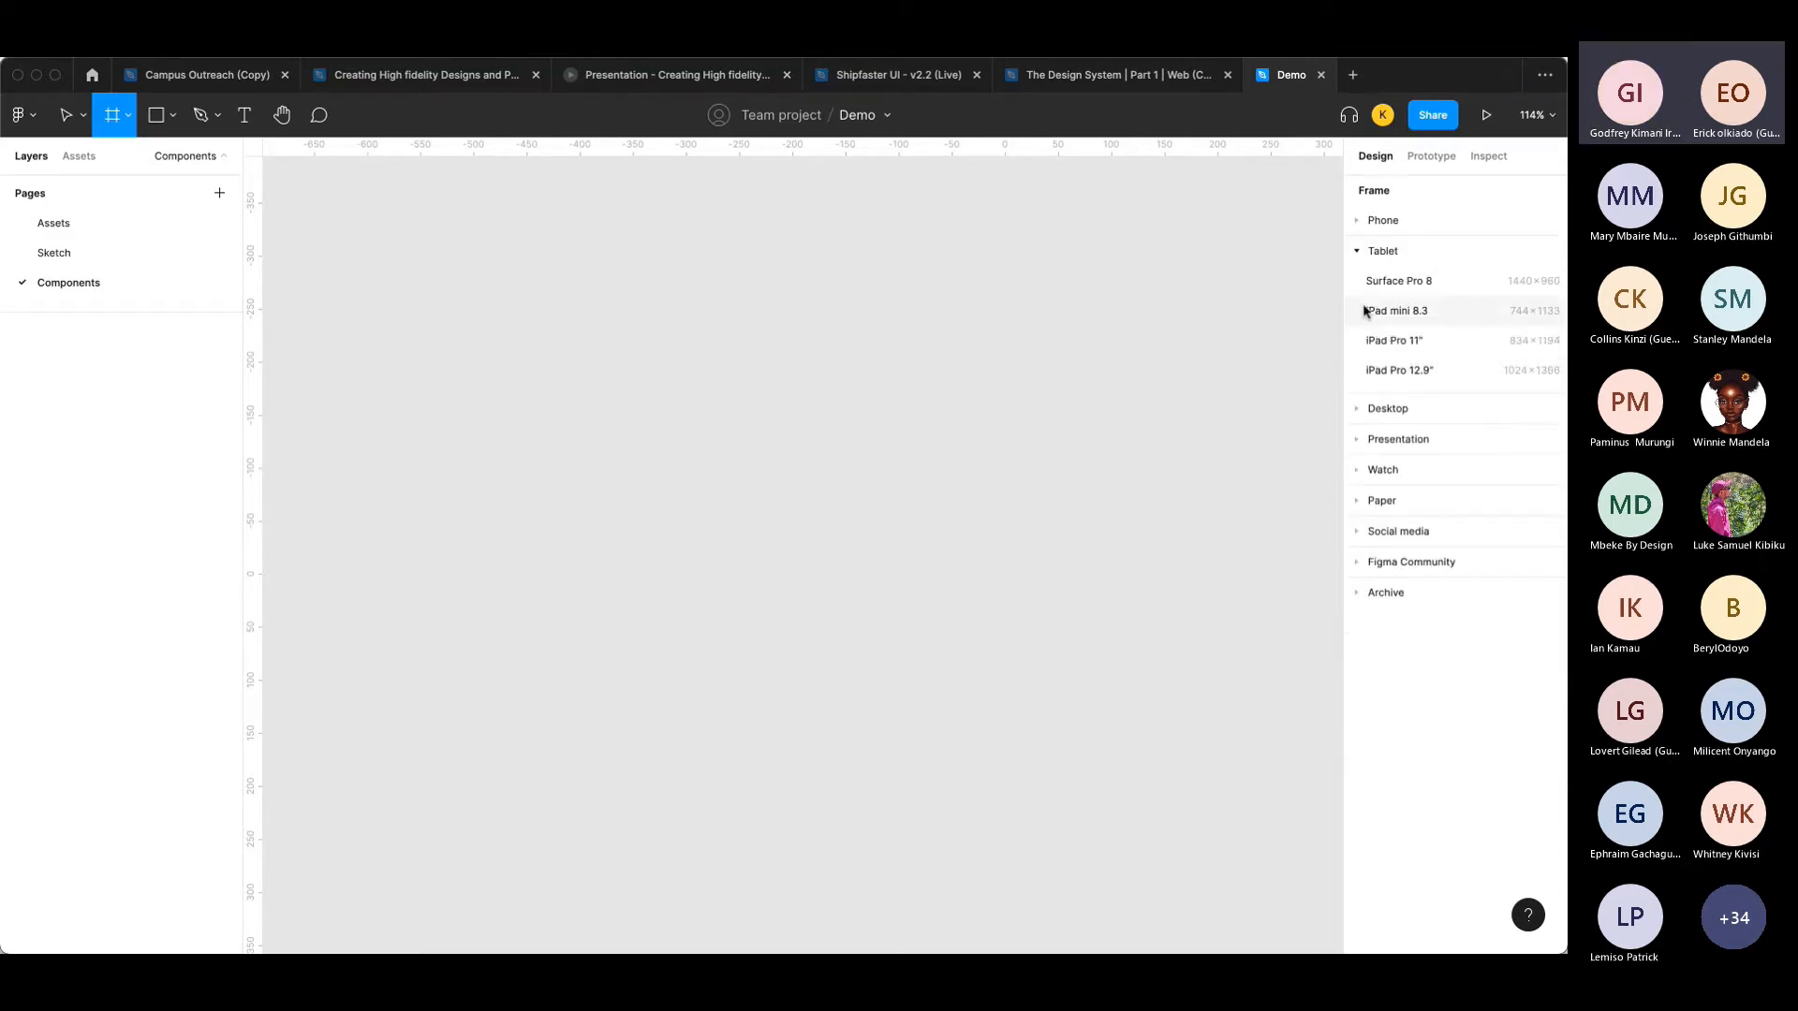
pyautogui.click(1363, 409)
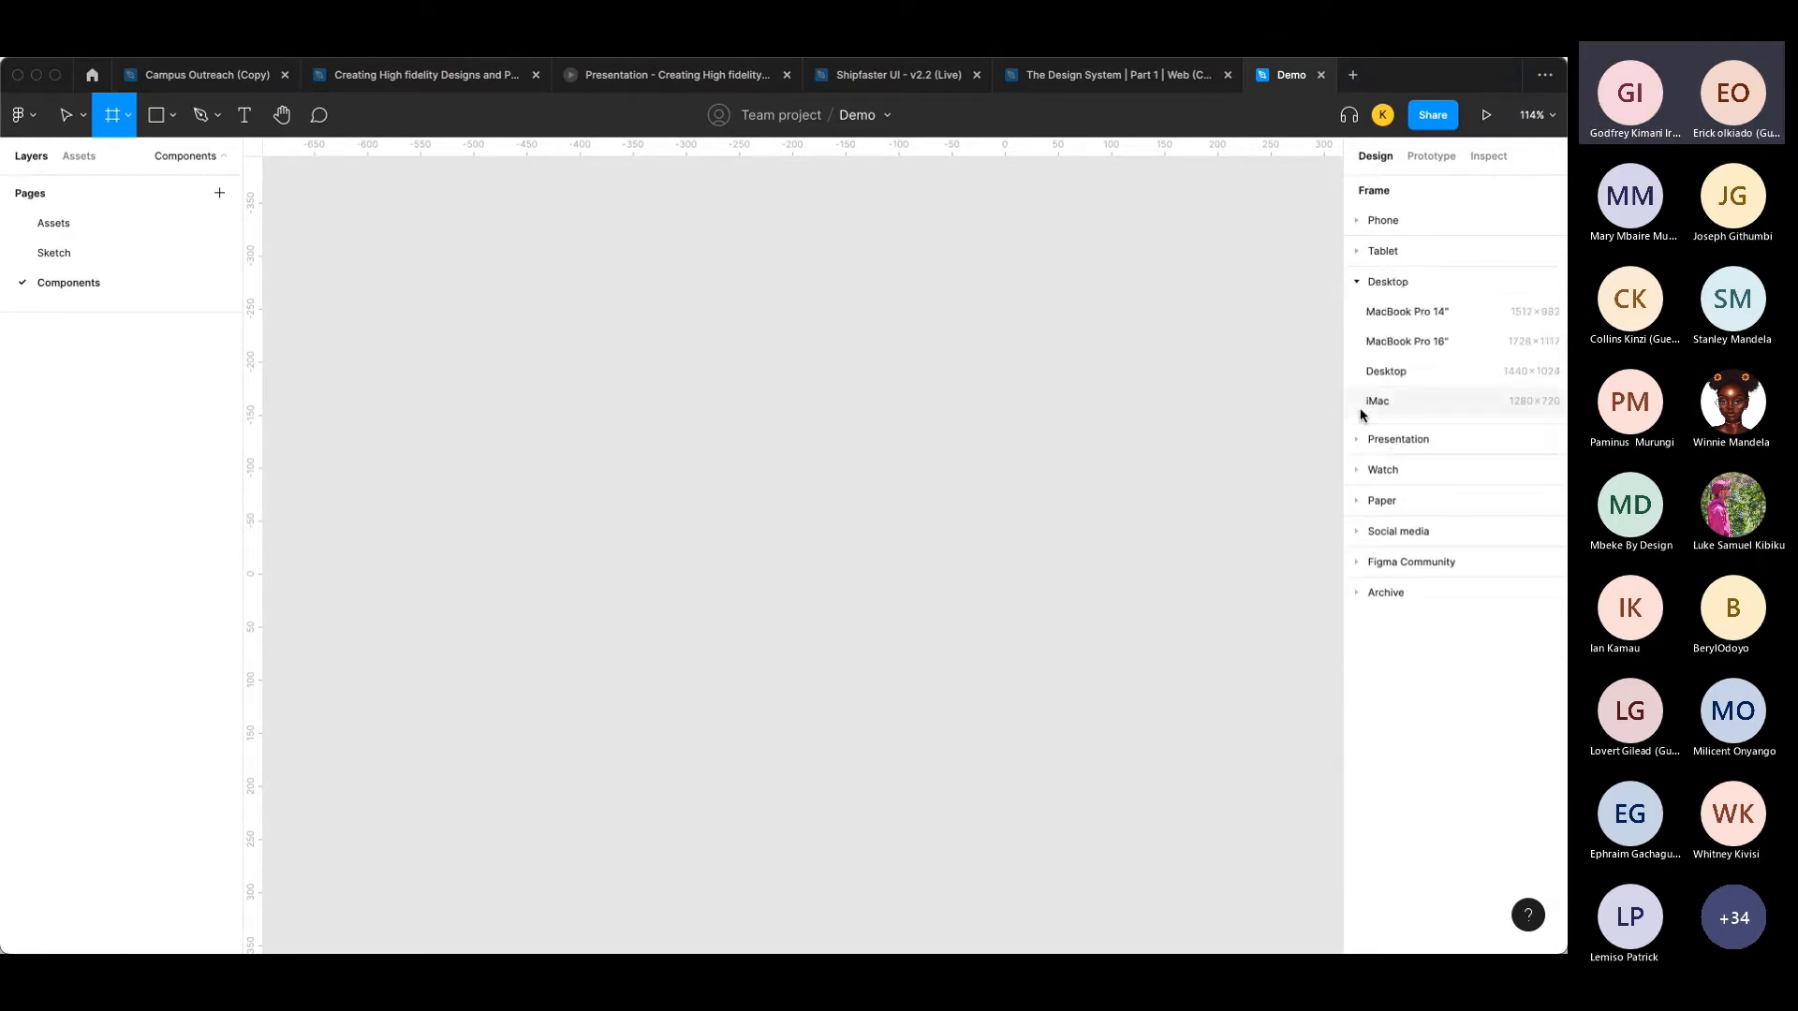
pyautogui.click(1390, 372)
pyautogui.scroll(-5, 862, 429)
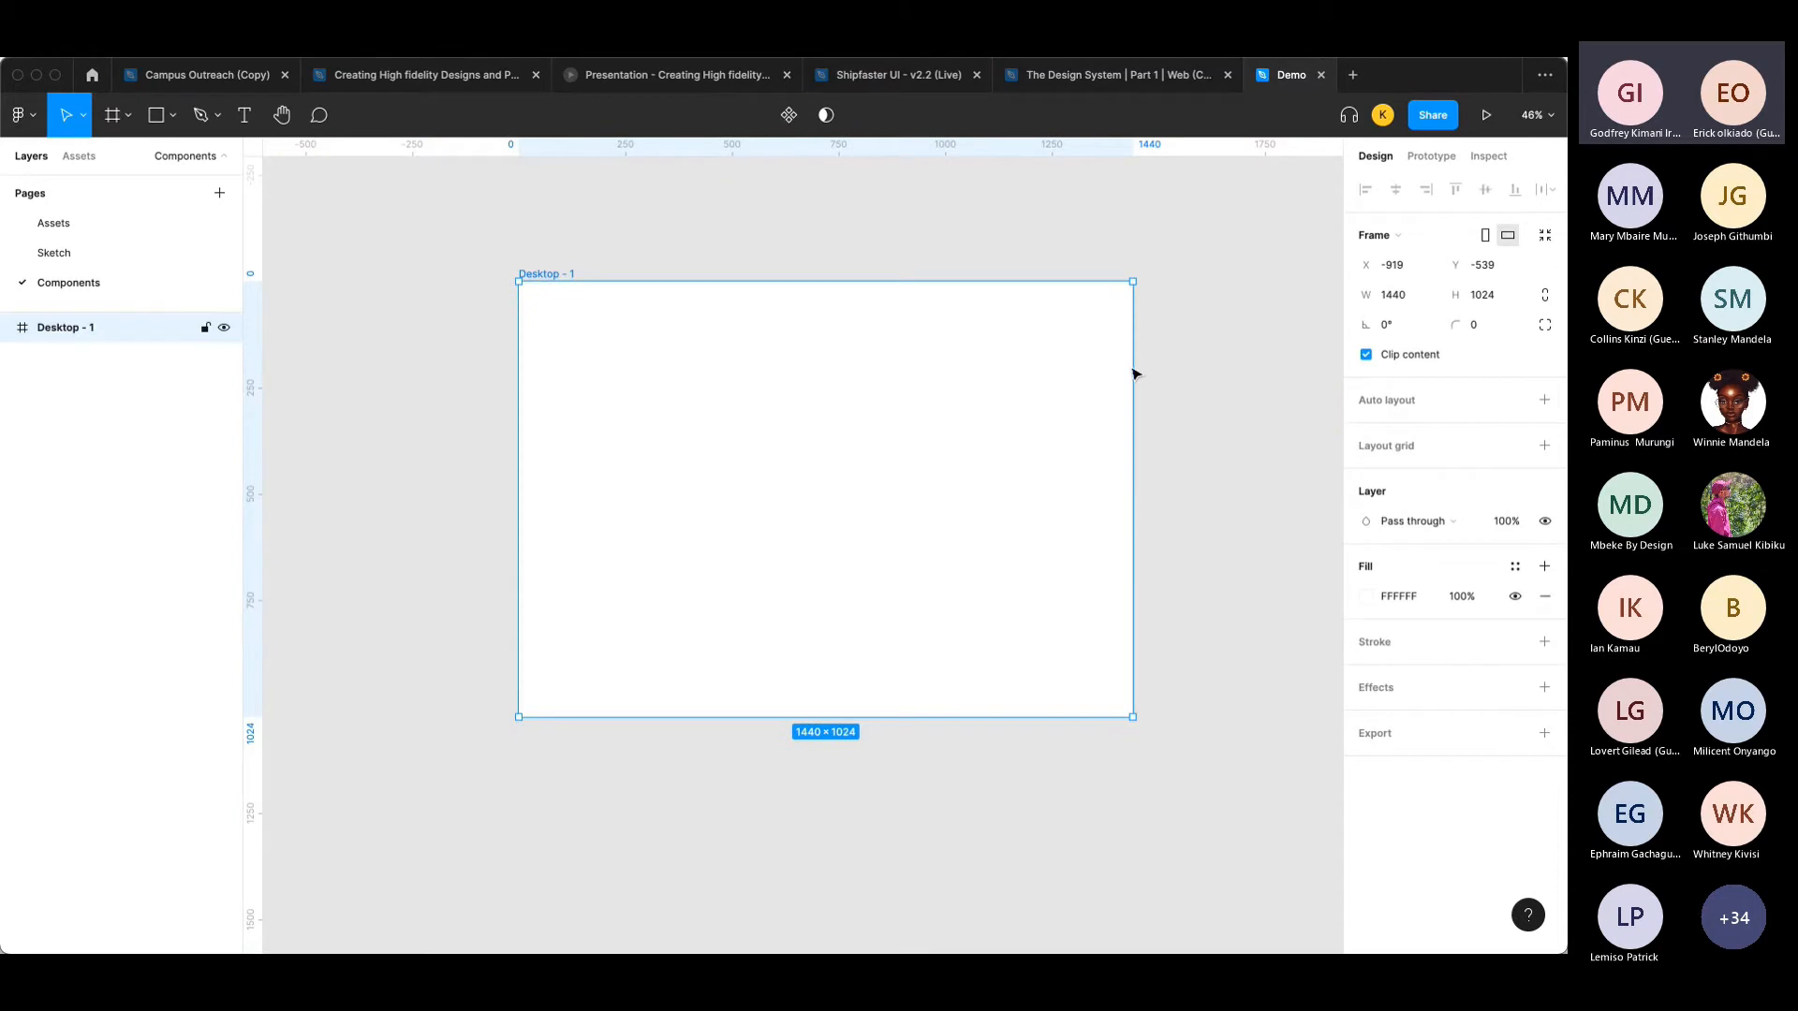
pyautogui.click(723, 238)
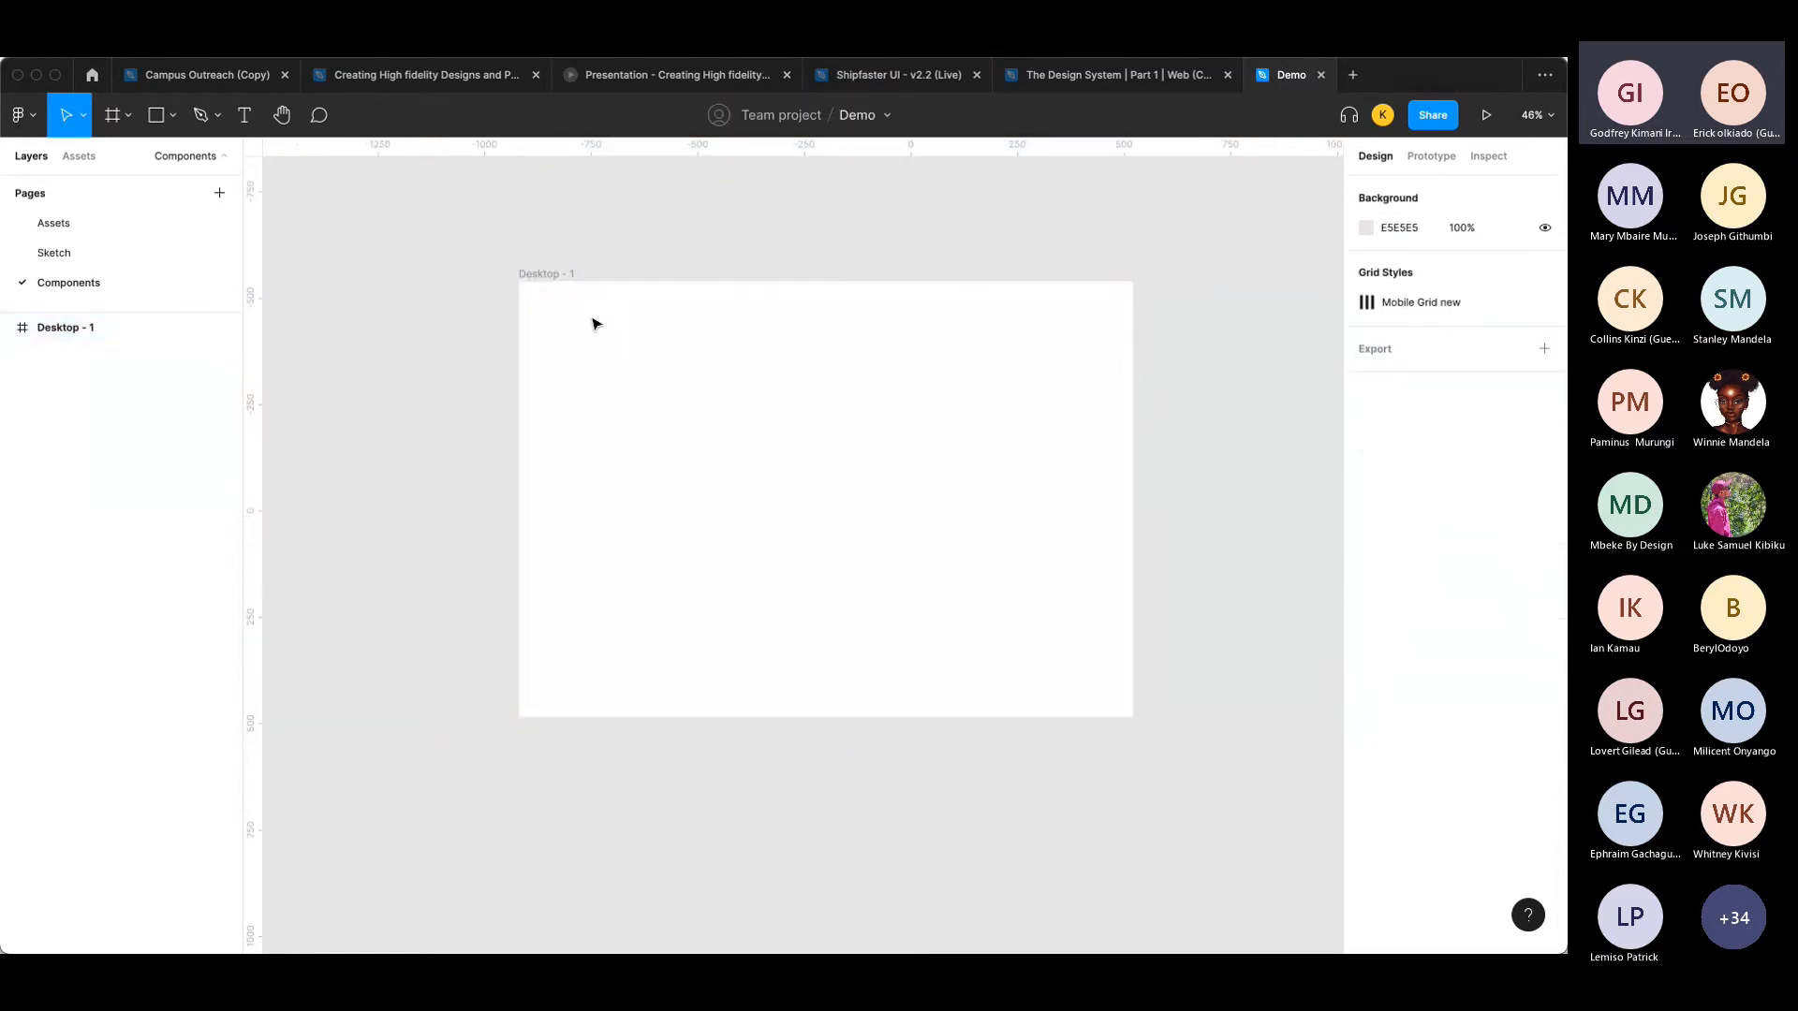
pyautogui.scroll(5, 565, 379)
pyautogui.scroll(-8, 562, 385)
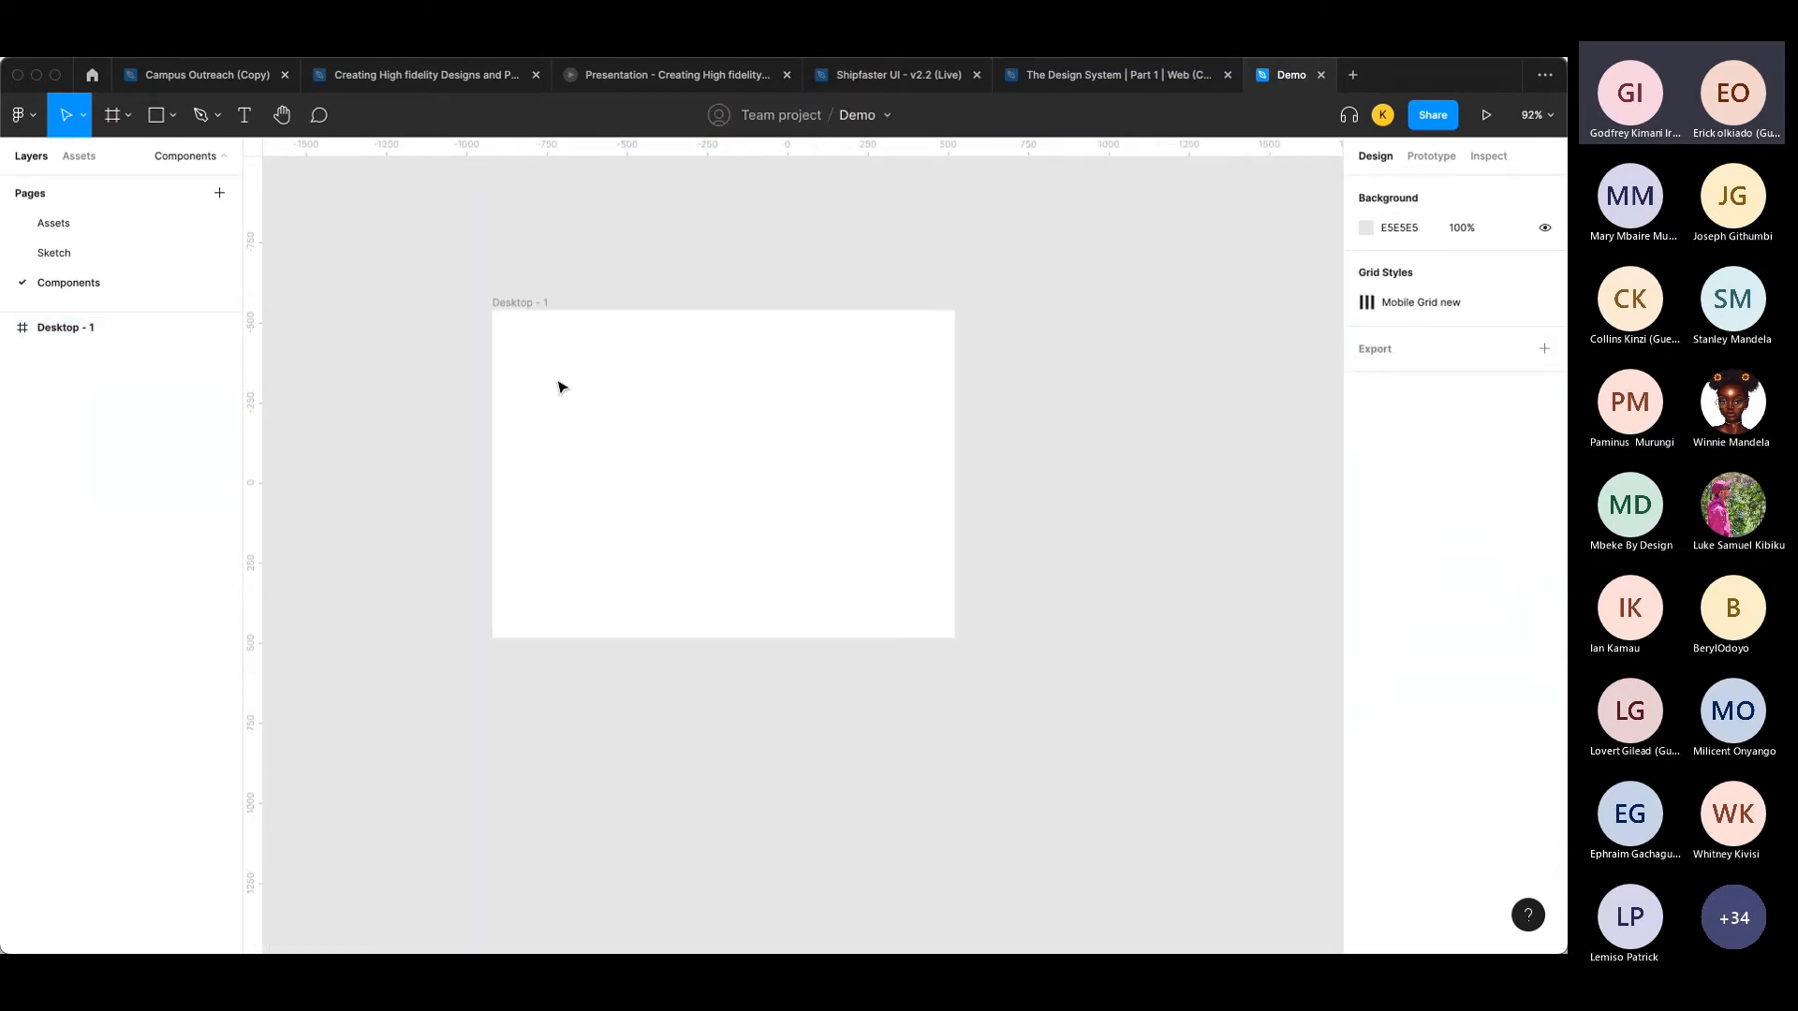
pyautogui.scroll(3, 660, 282)
pyautogui.scroll(3, 582, 473)
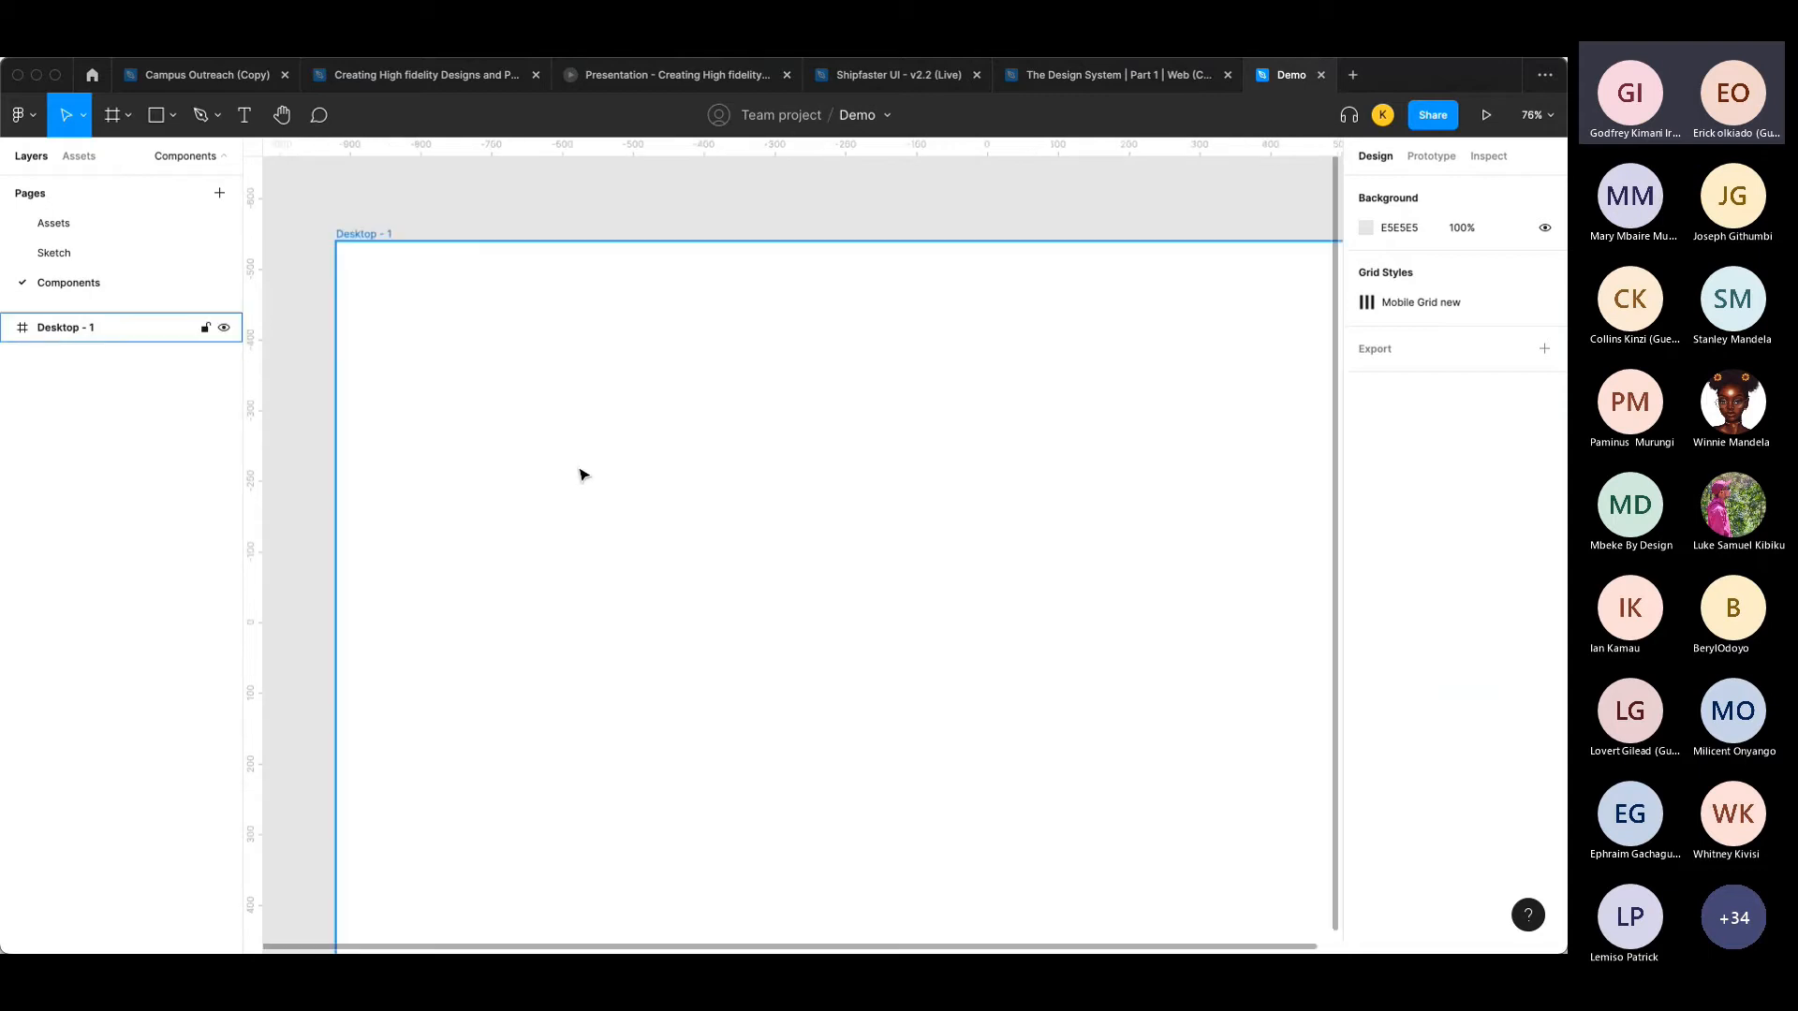
pyautogui.scroll(-3, 598, 496)
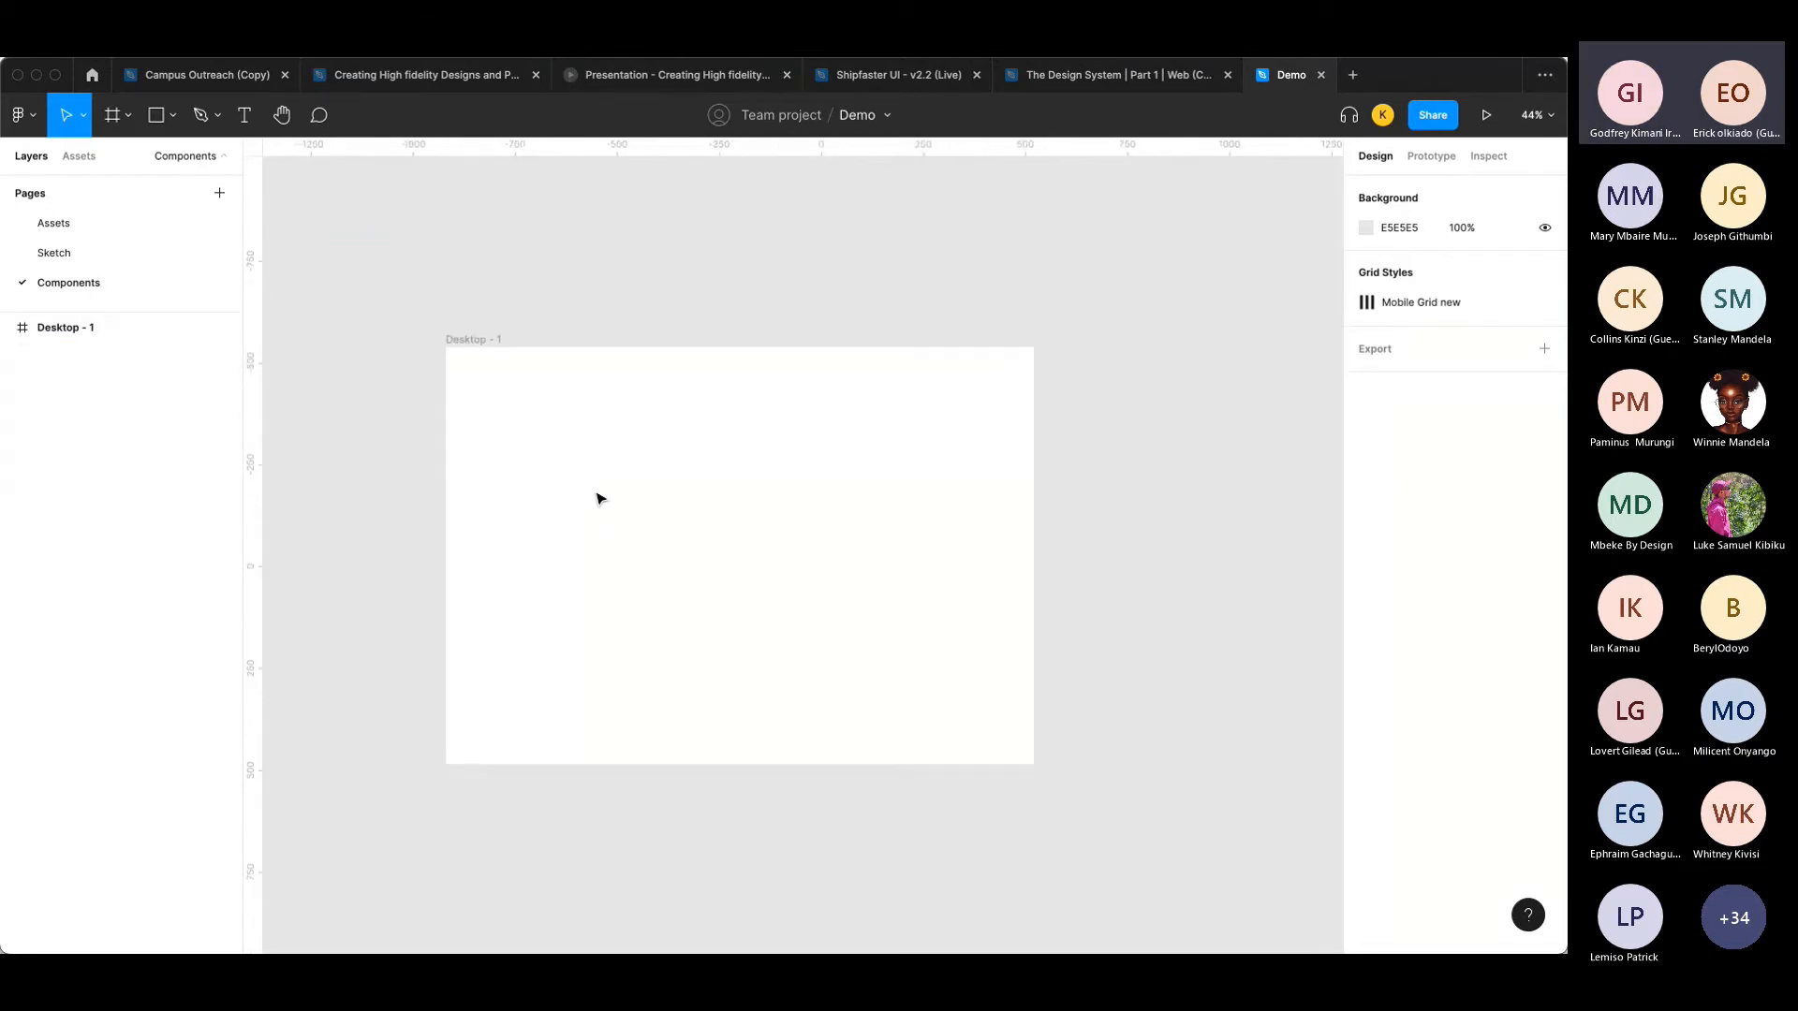
pyautogui.scroll(1, 600, 498)
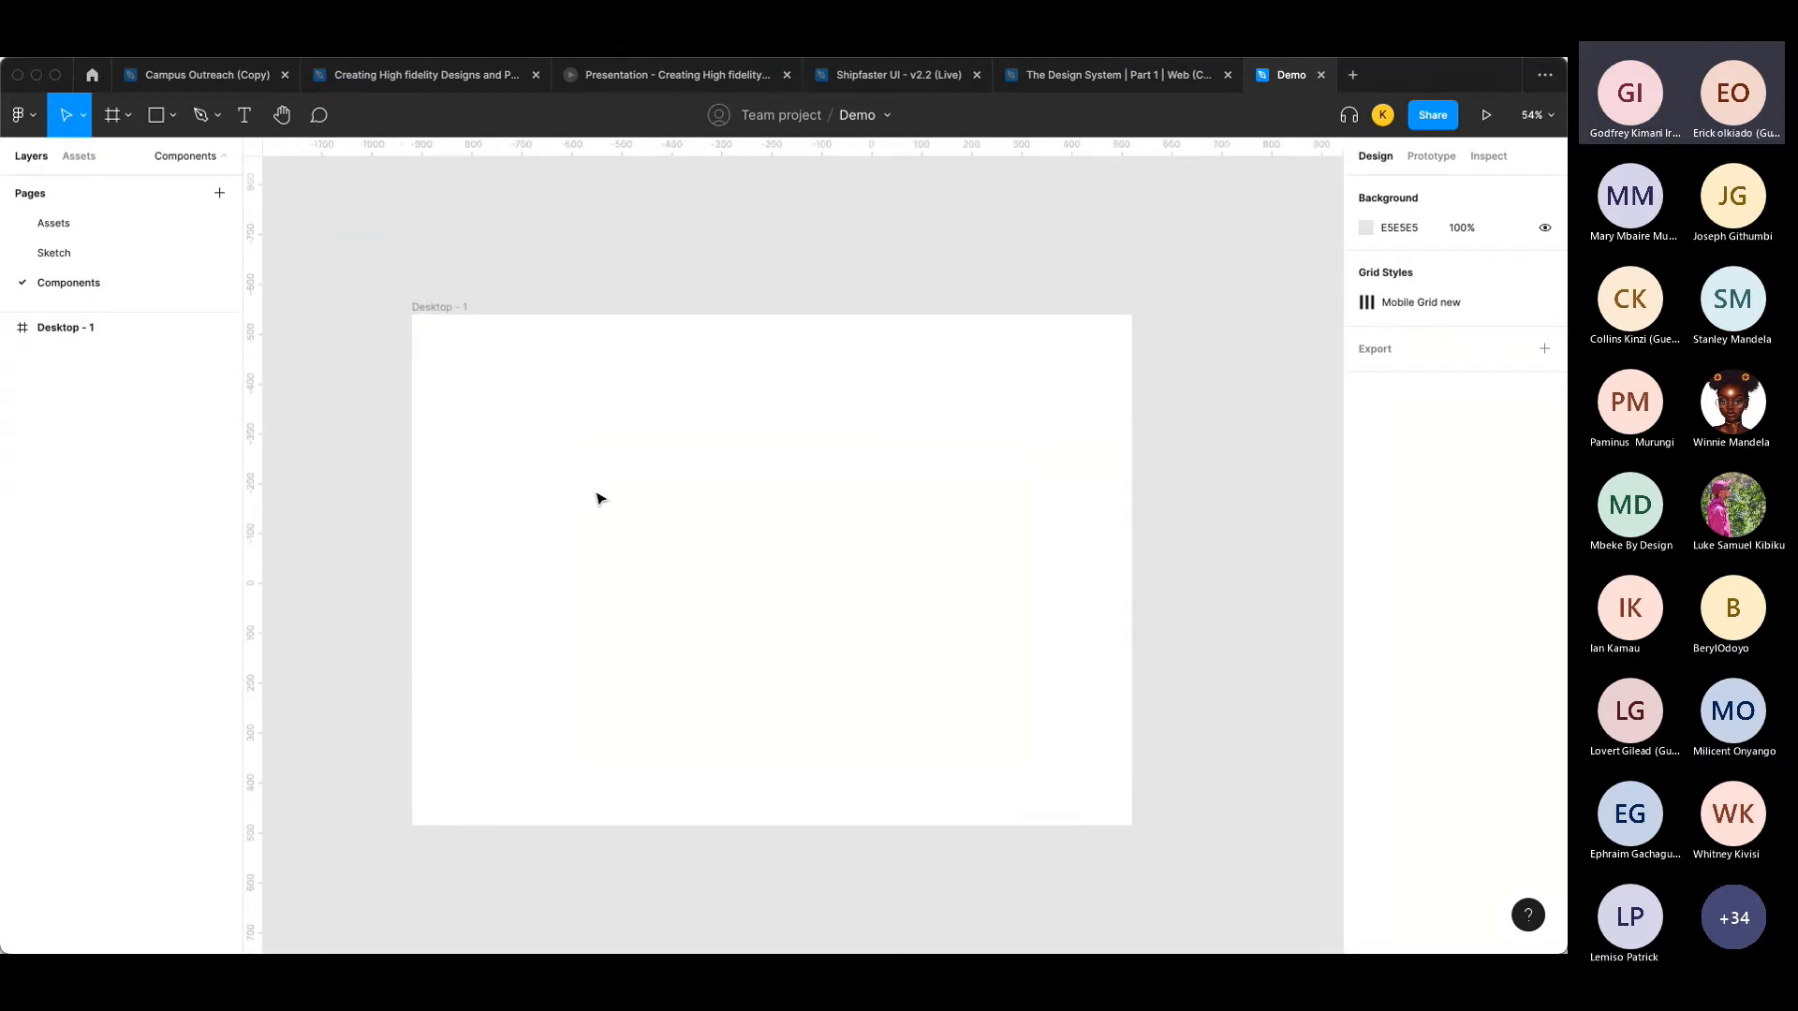
pyautogui.scroll(2, 601, 498)
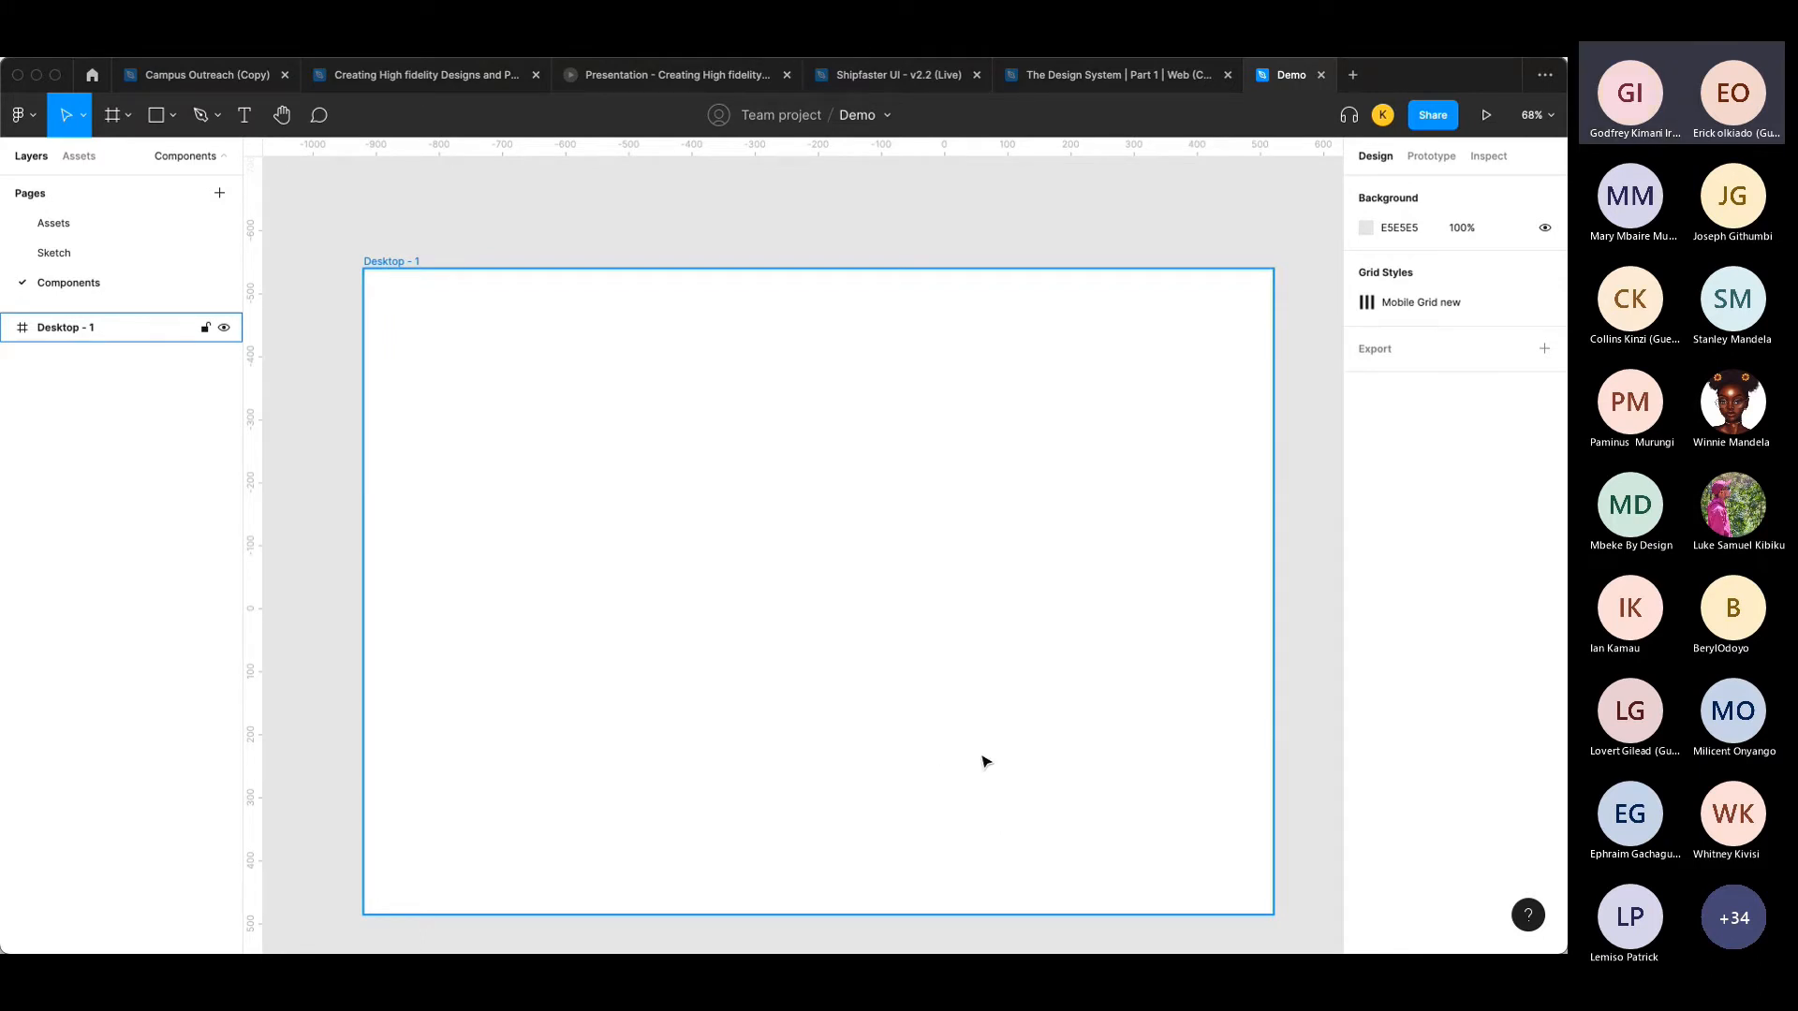
pyautogui.click(704, 481)
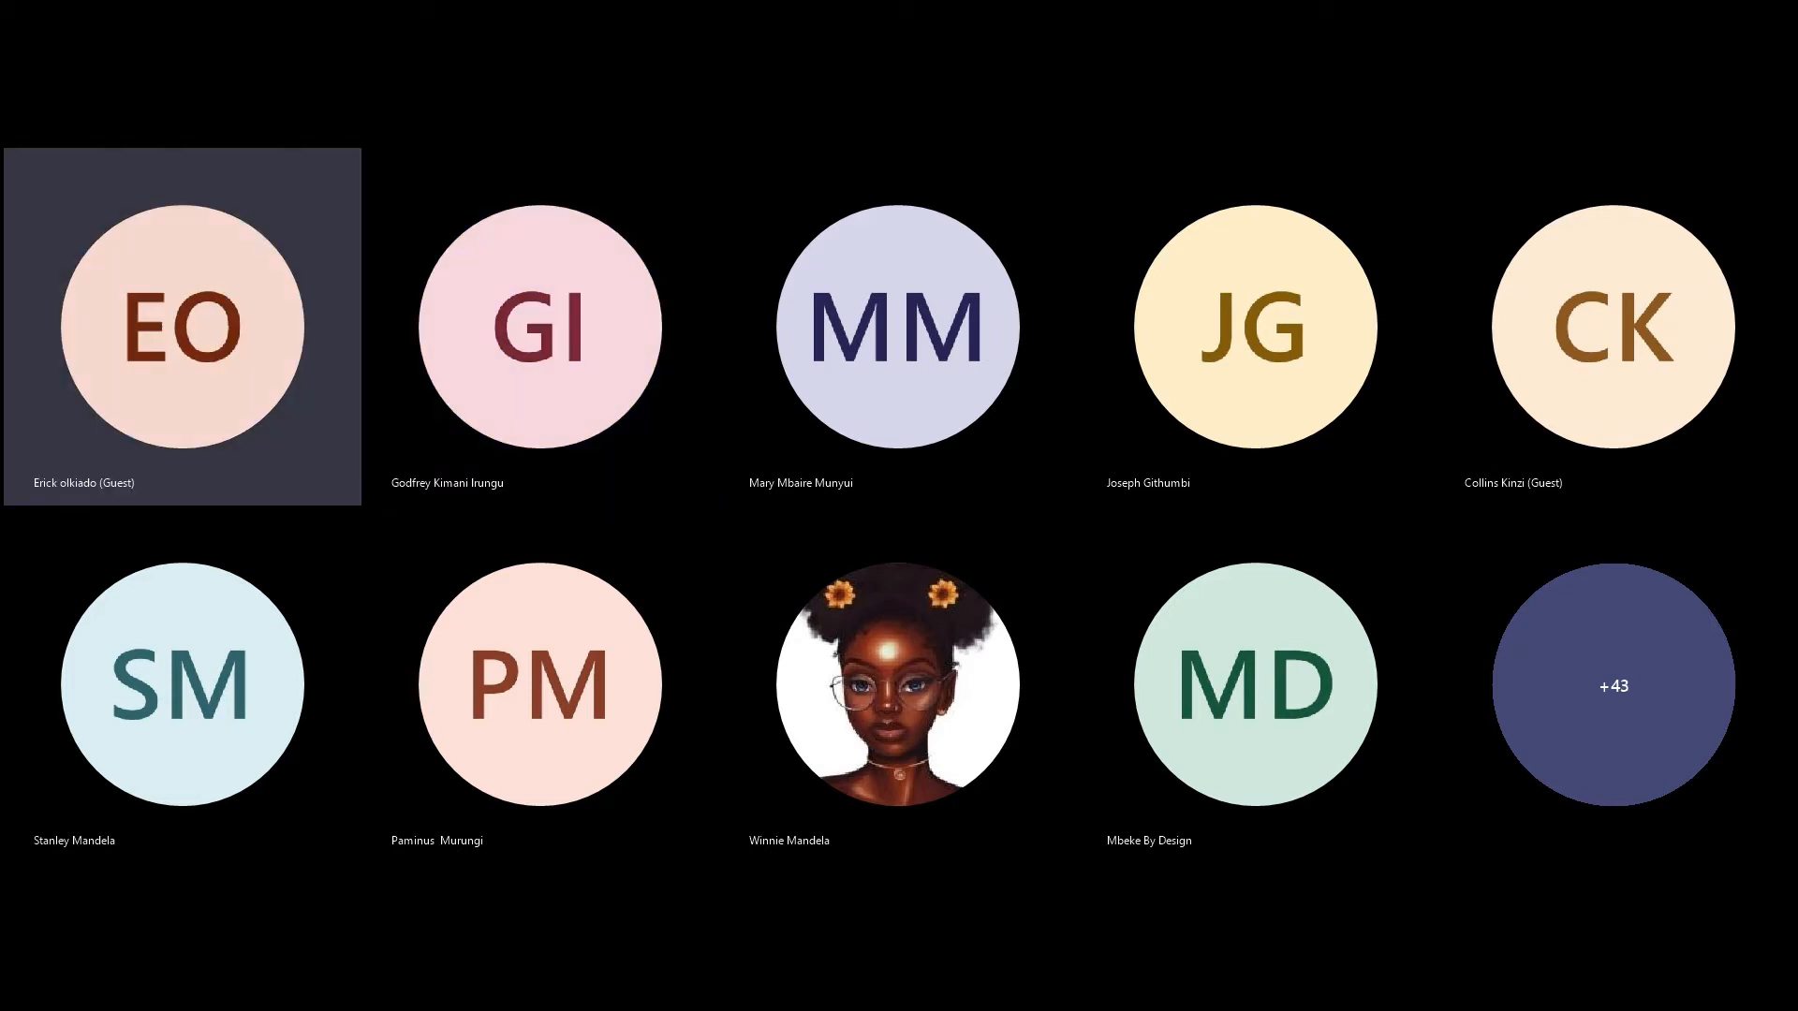
# Switch to the Chrome browser window.
pyautogui.press('super+Tab')
pyautogui.press('super+Tab')
pyautogui.press('super+Tab')
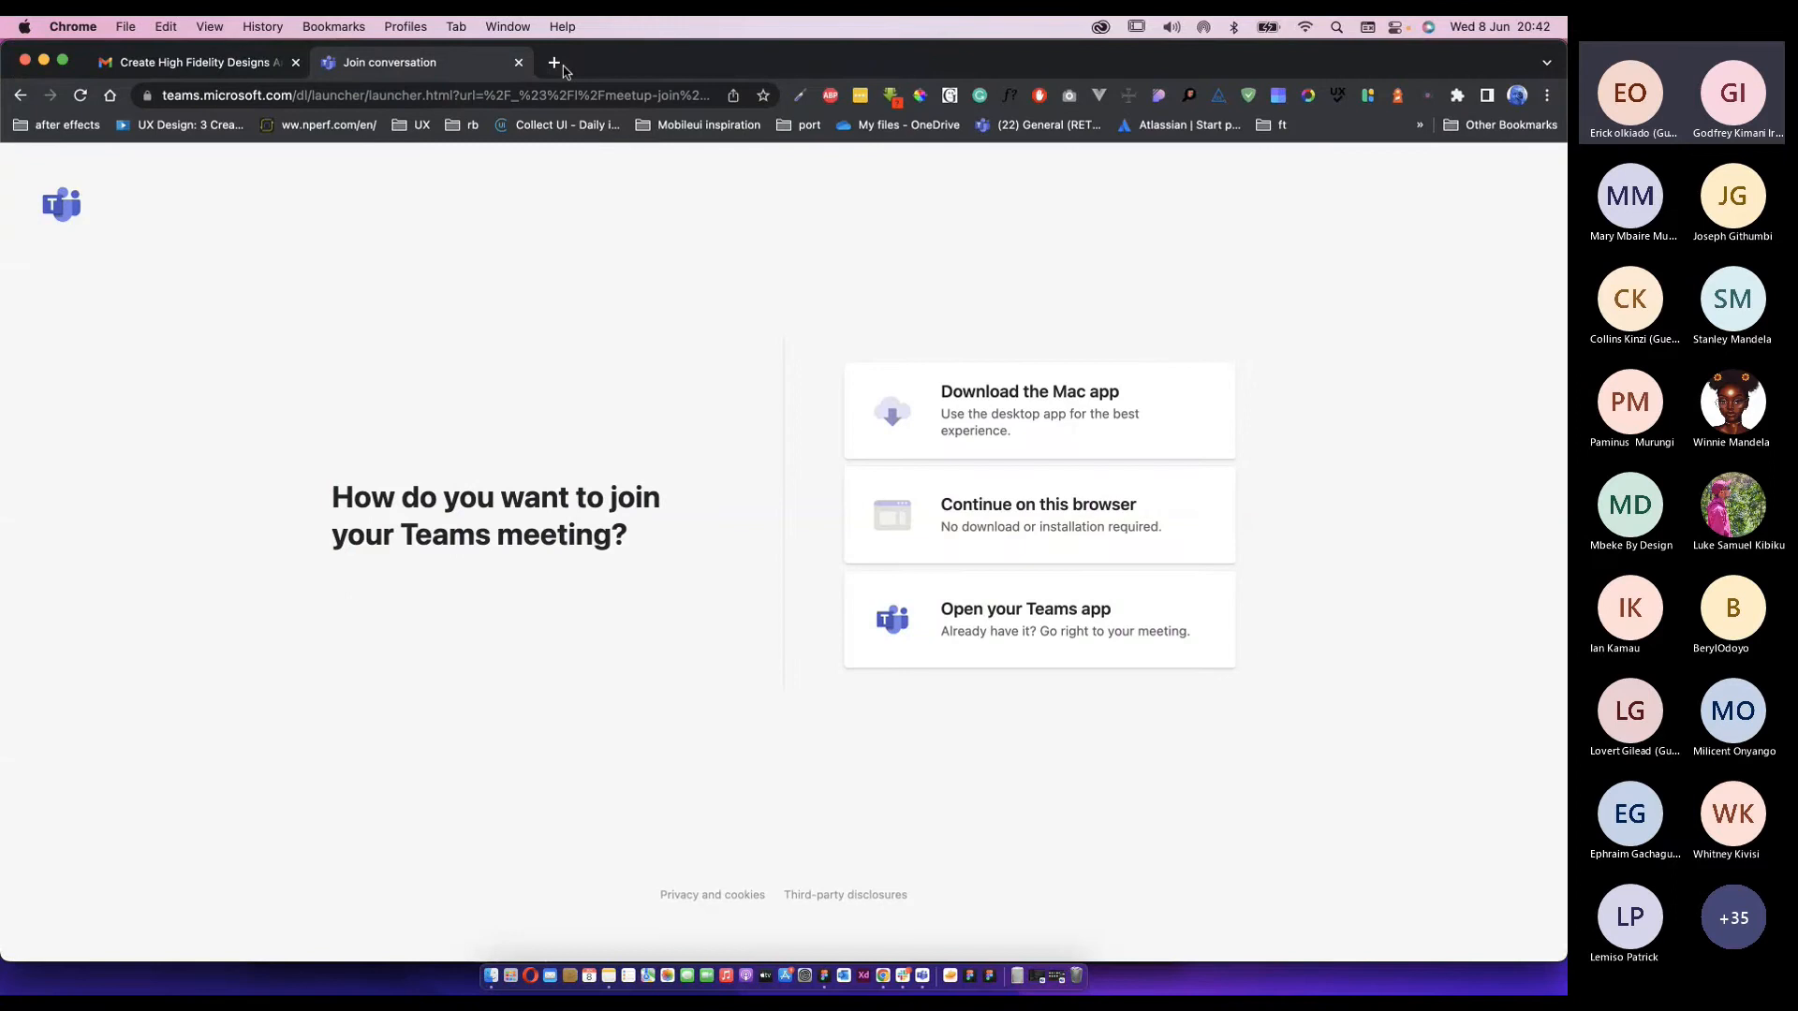
# Open material.io in a new browser tab and go to The color system page of its Design section.
pyautogui.click(563, 65)
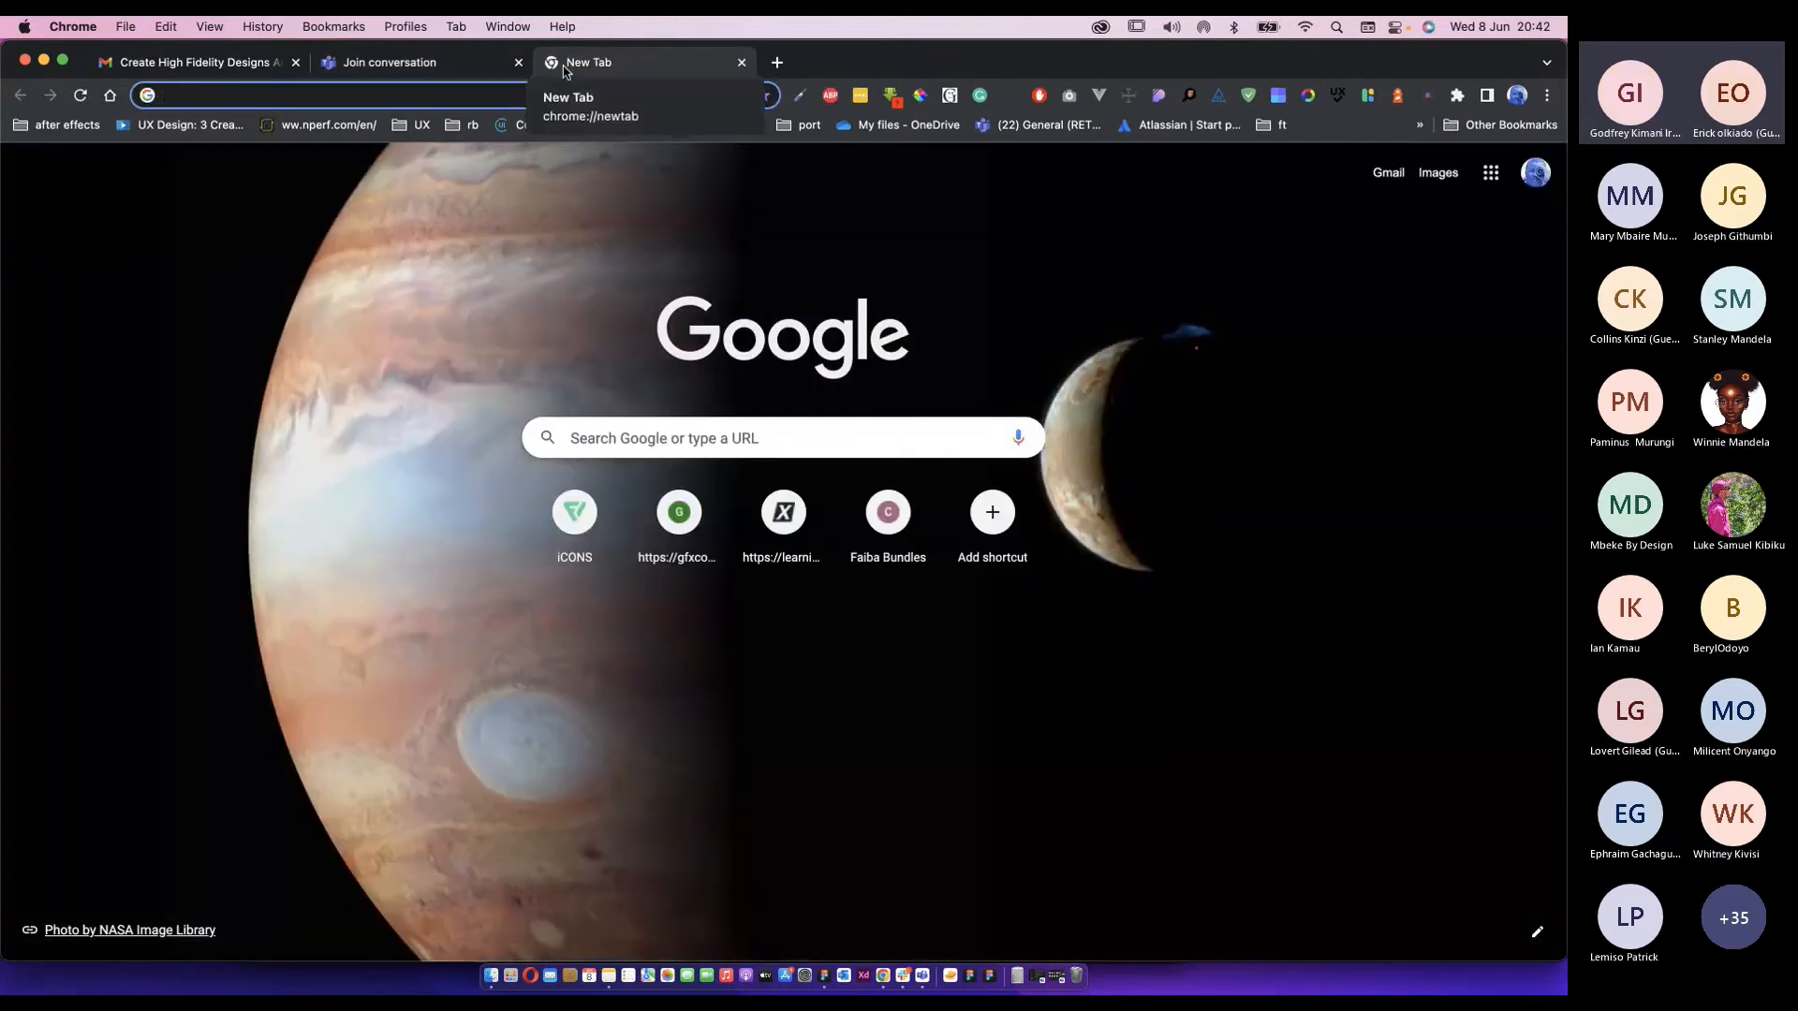
pyautogui.write('matr')
pyautogui.press('BackSpace')
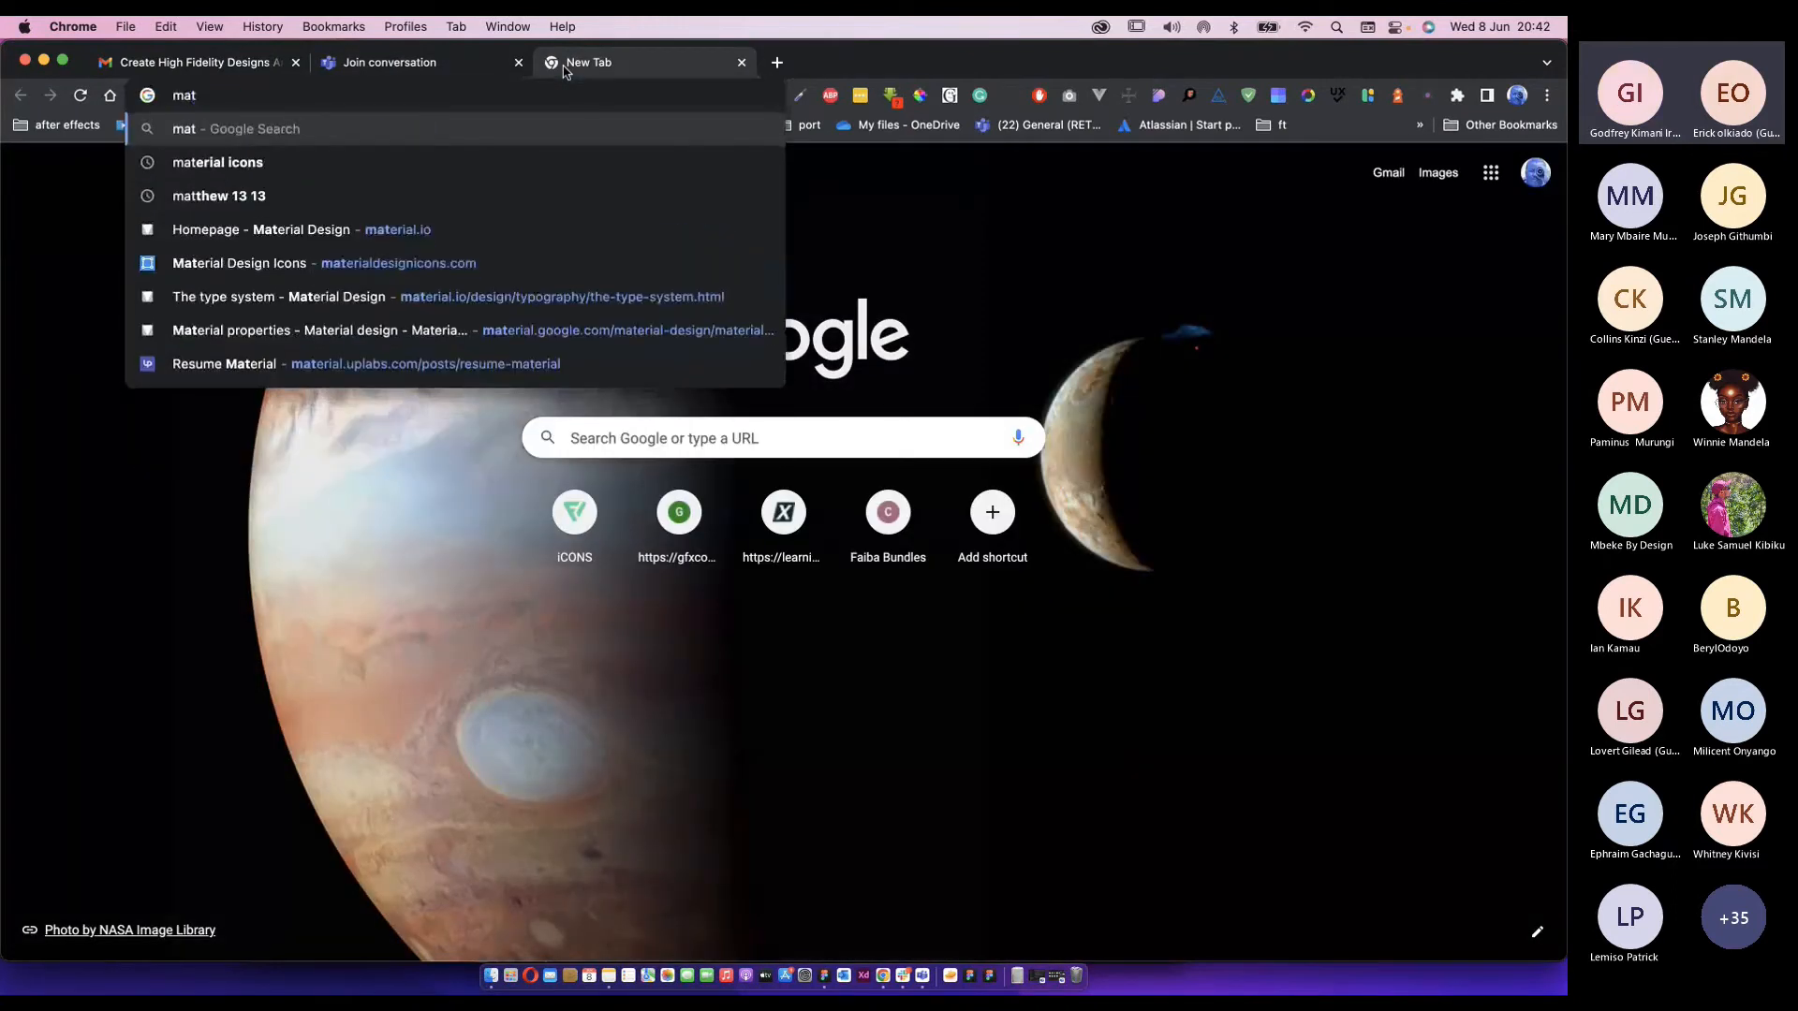
pyautogui.write('e')
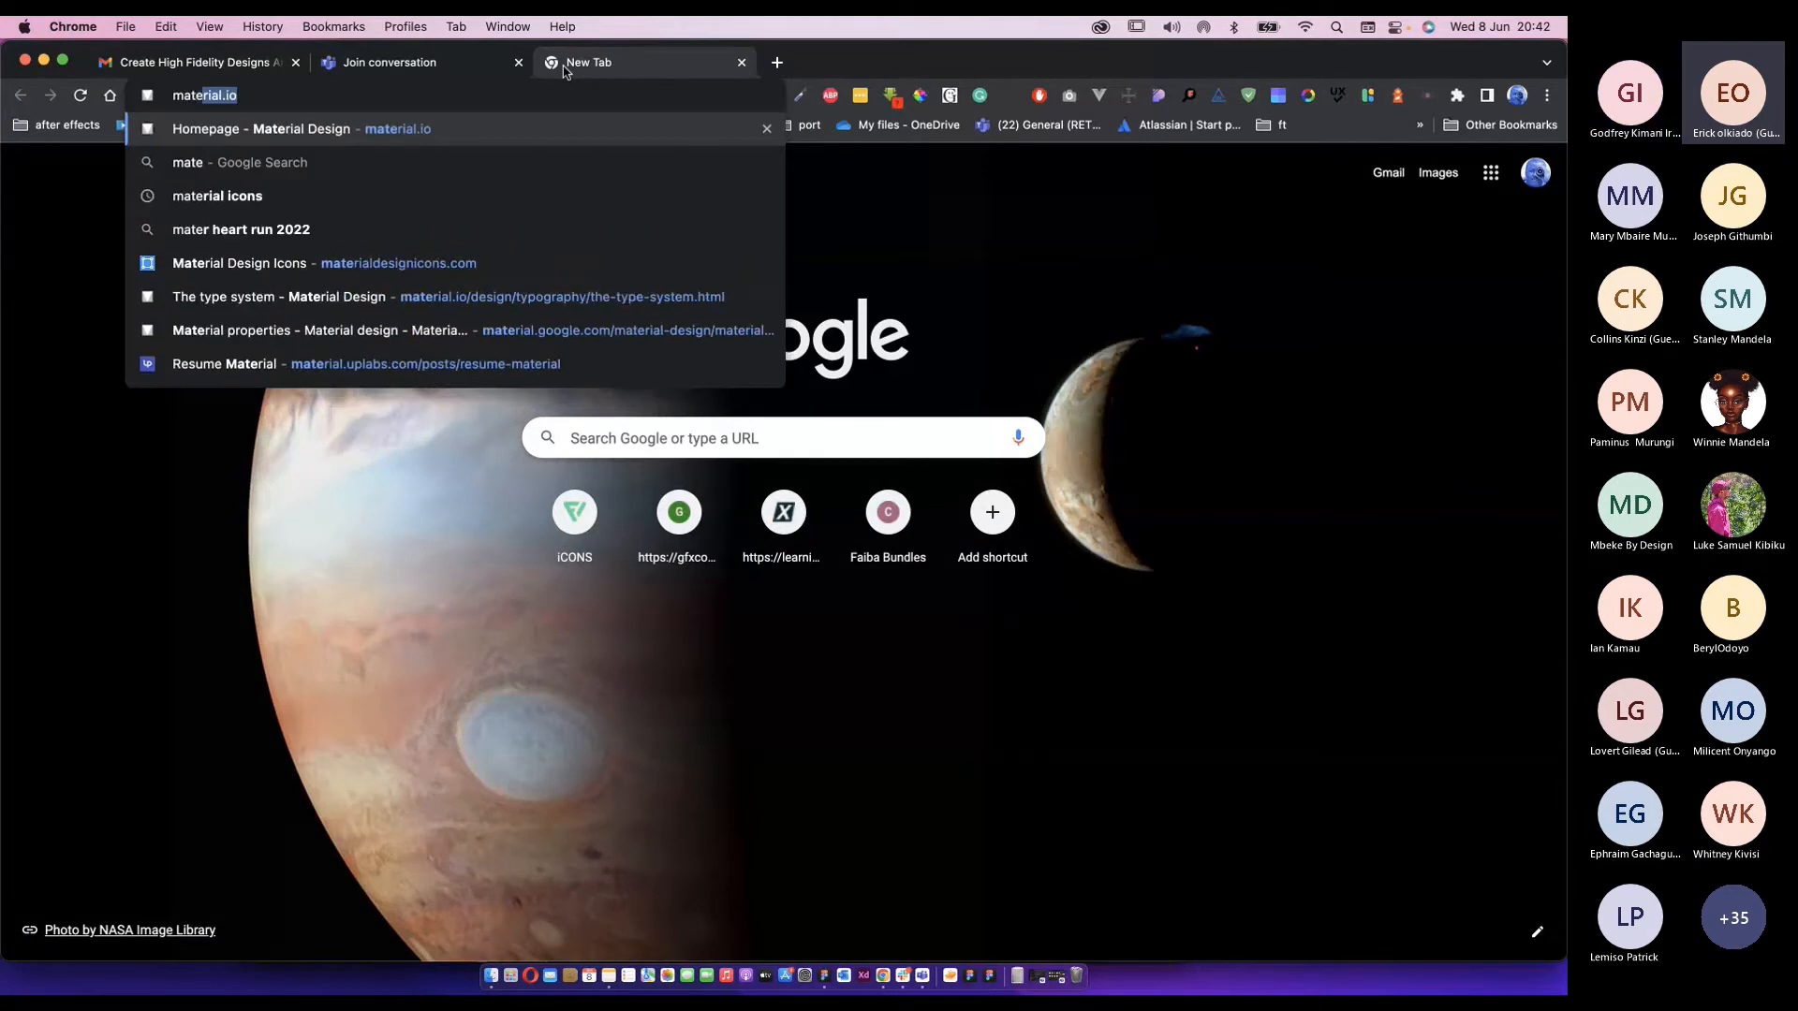
pyautogui.press('Return')
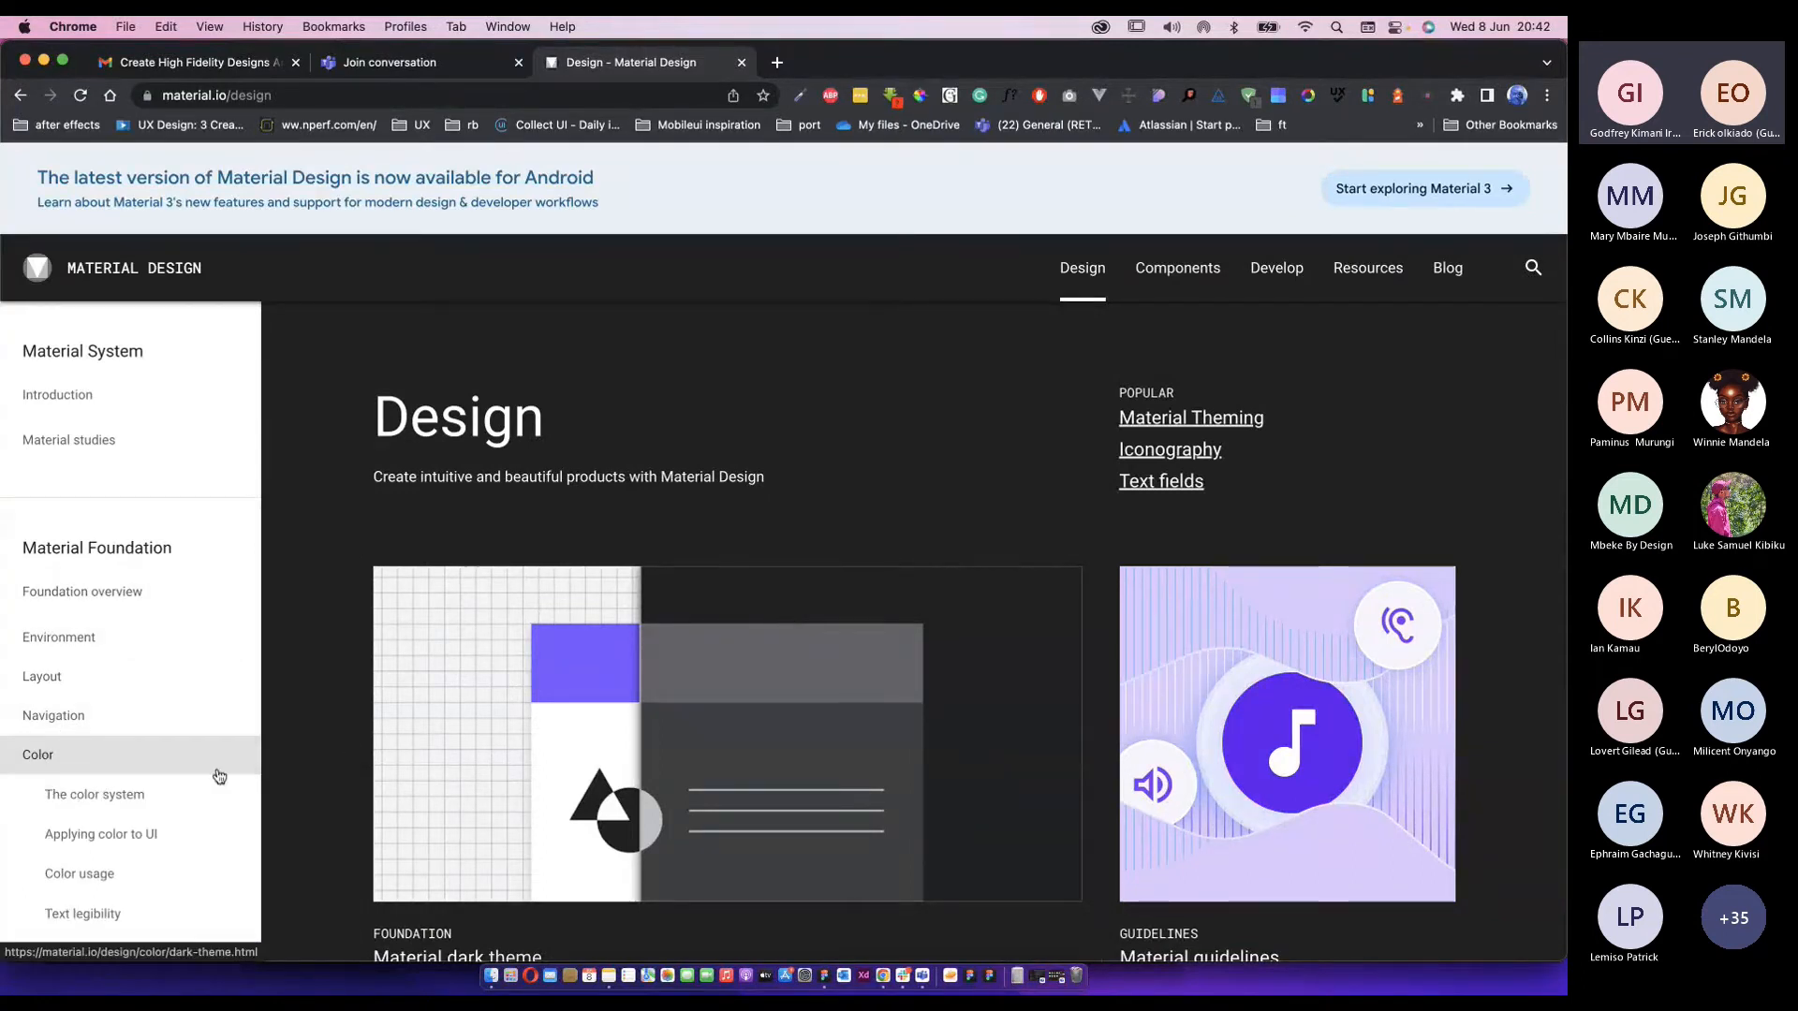
pyautogui.click(124, 795)
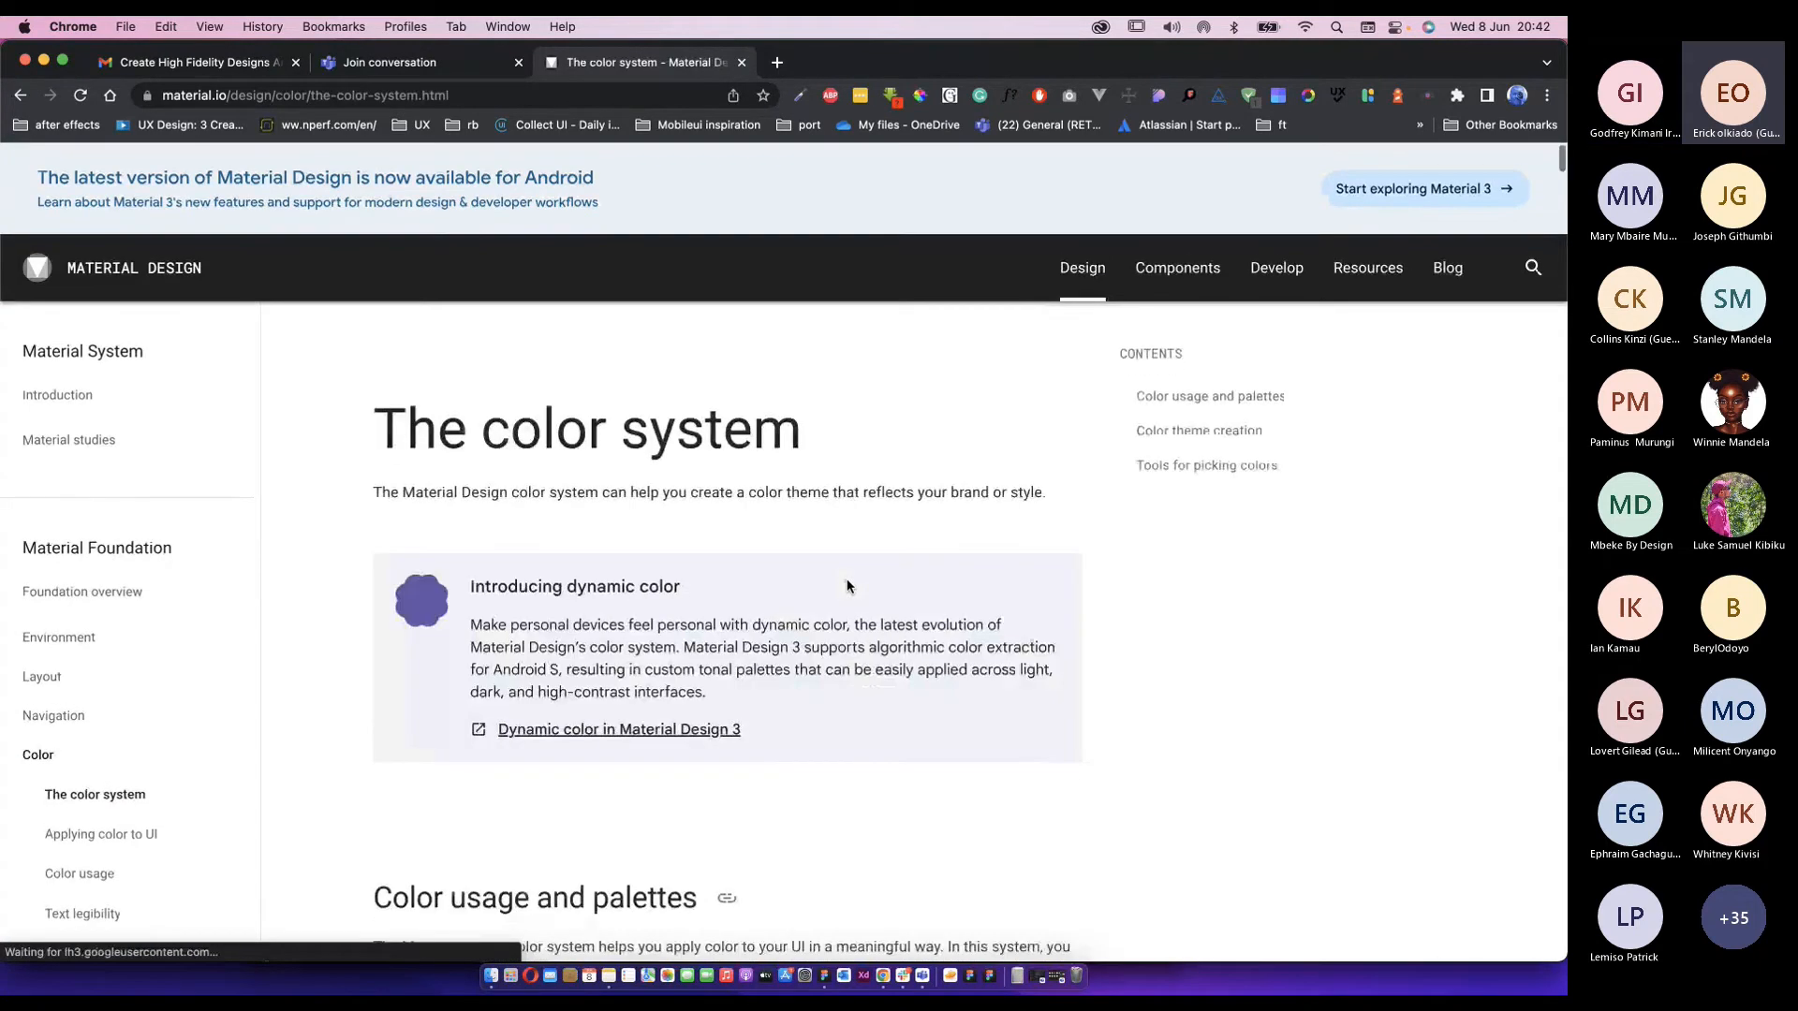
# Look through the Color usage and palettes and Color theme creation sections of the color system page.
pyautogui.scroll(-5, 848, 583)
pyautogui.scroll(-7, 849, 582)
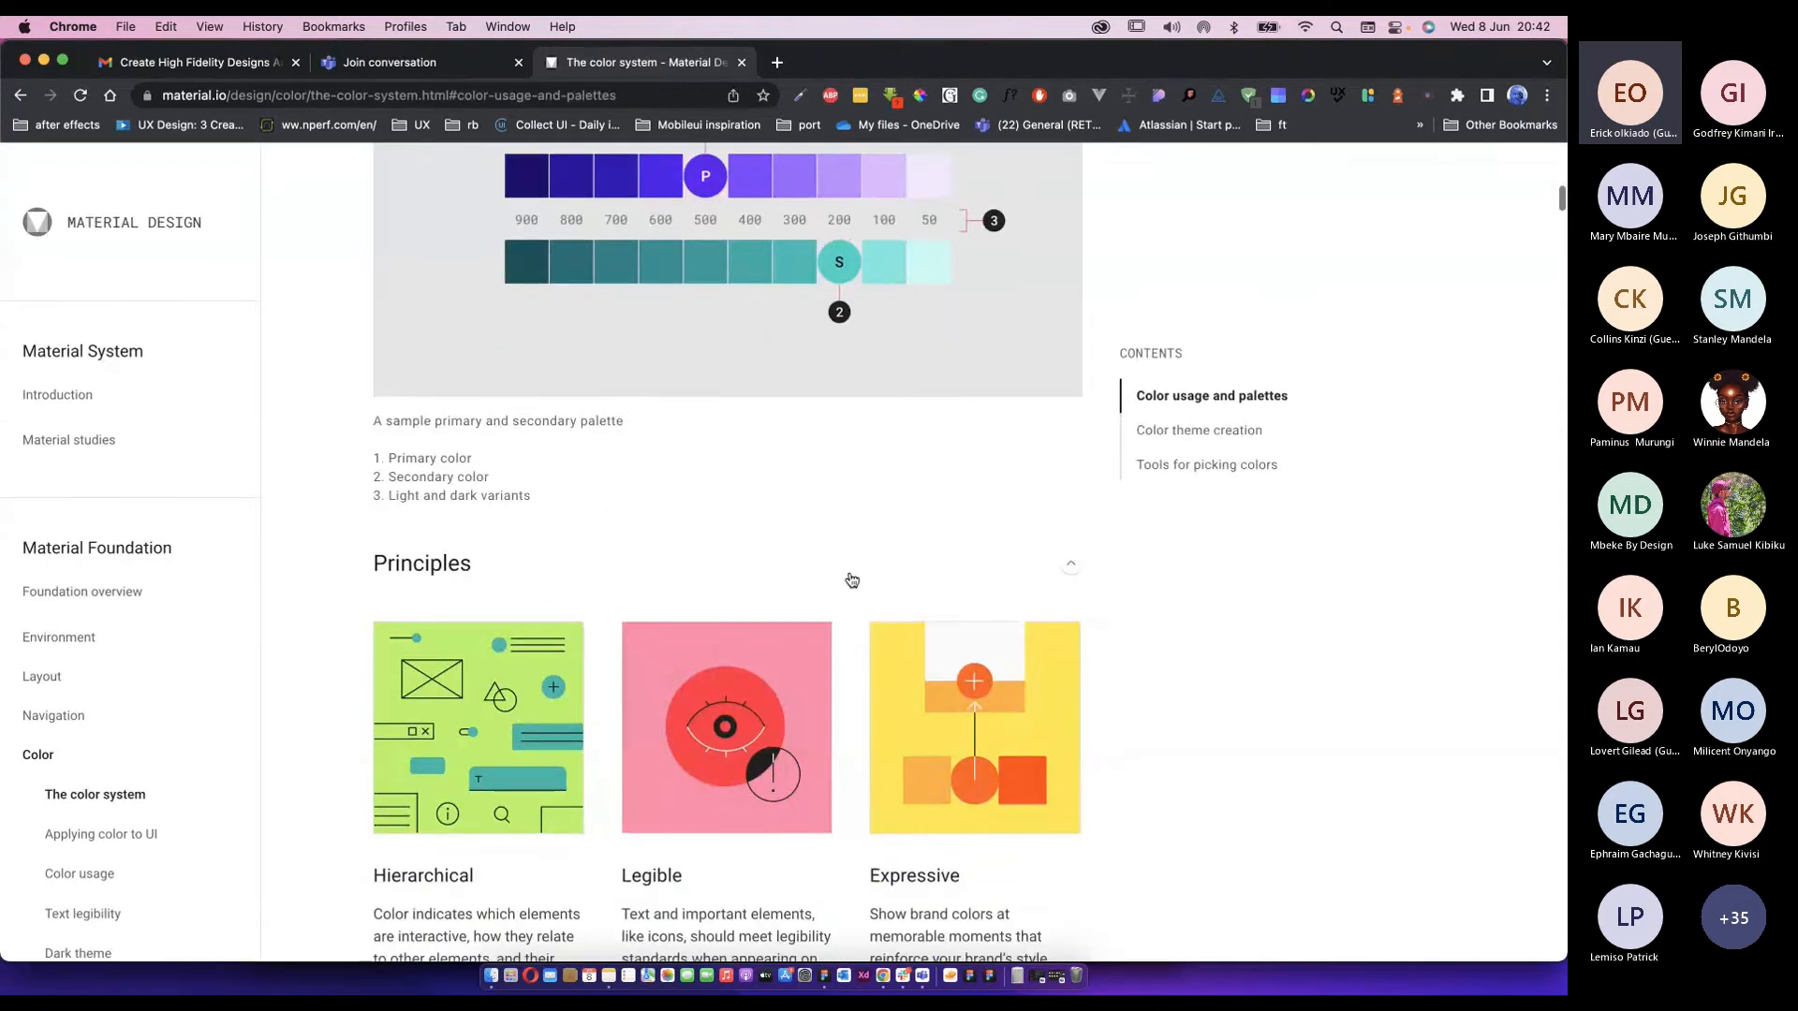
pyautogui.scroll(3, 848, 580)
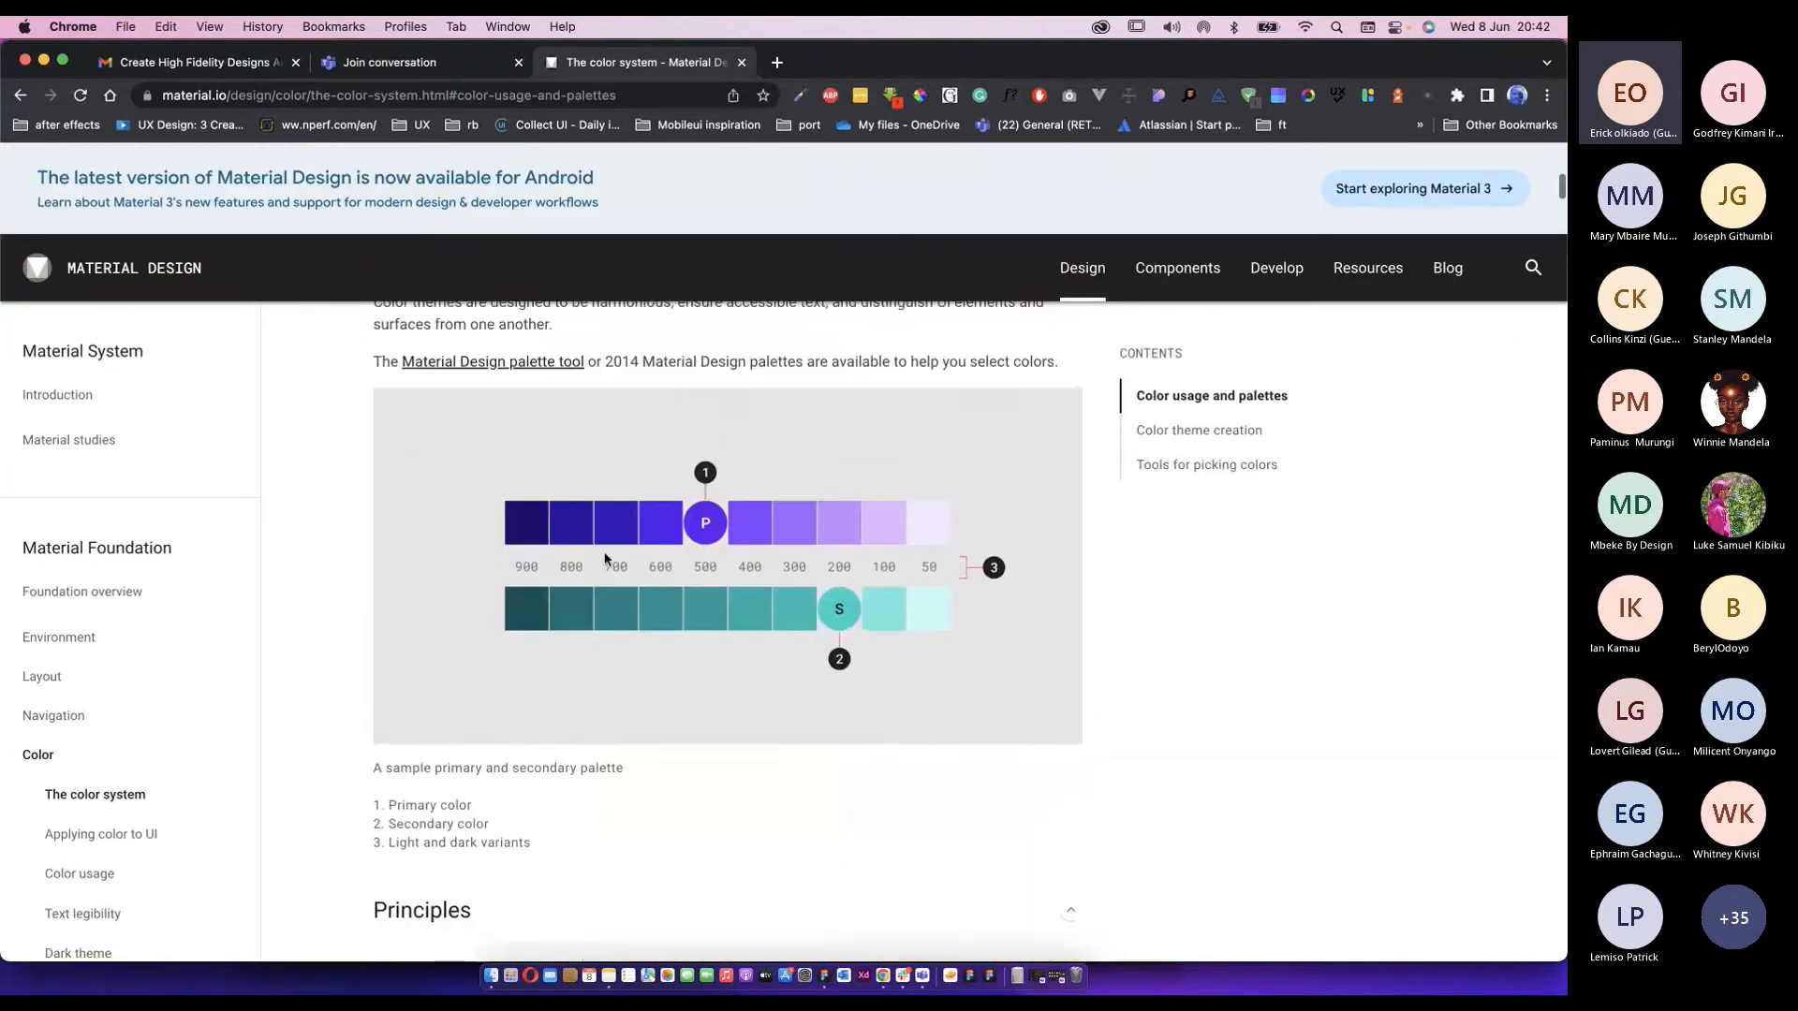
pyautogui.rightClick(611, 528)
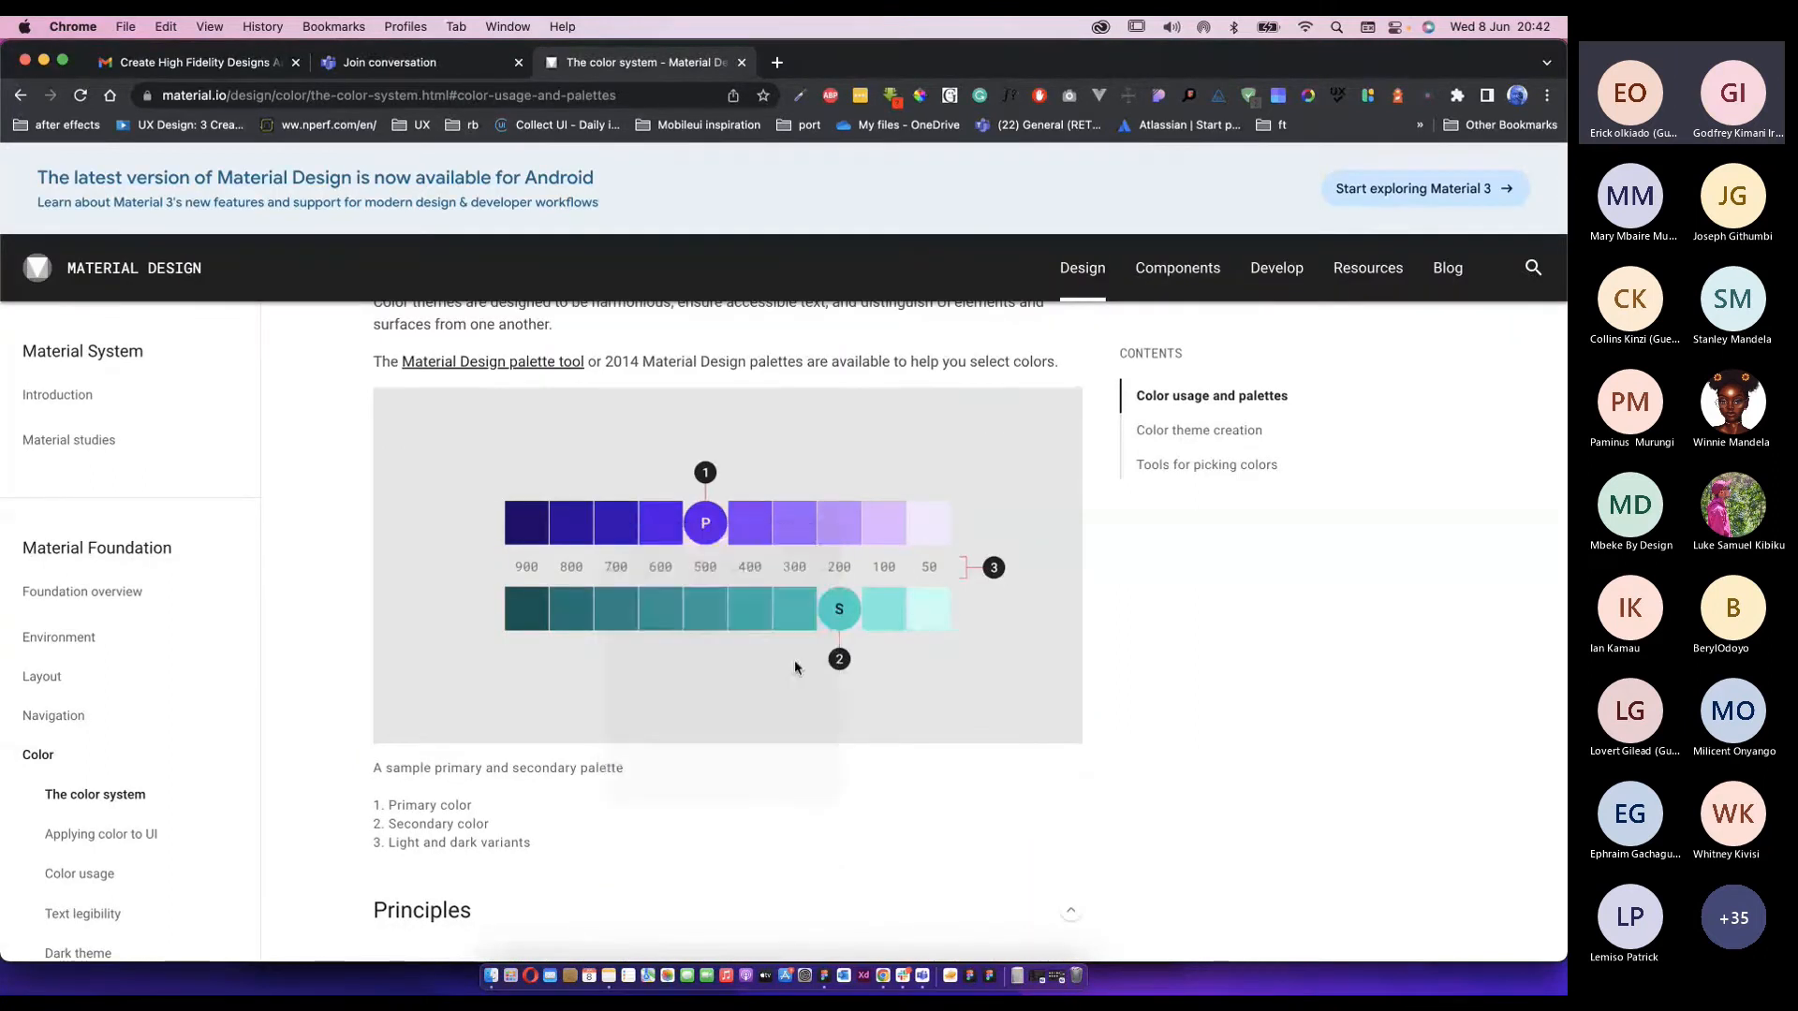
pyautogui.press('Escape')
pyautogui.scroll(-15, 796, 649)
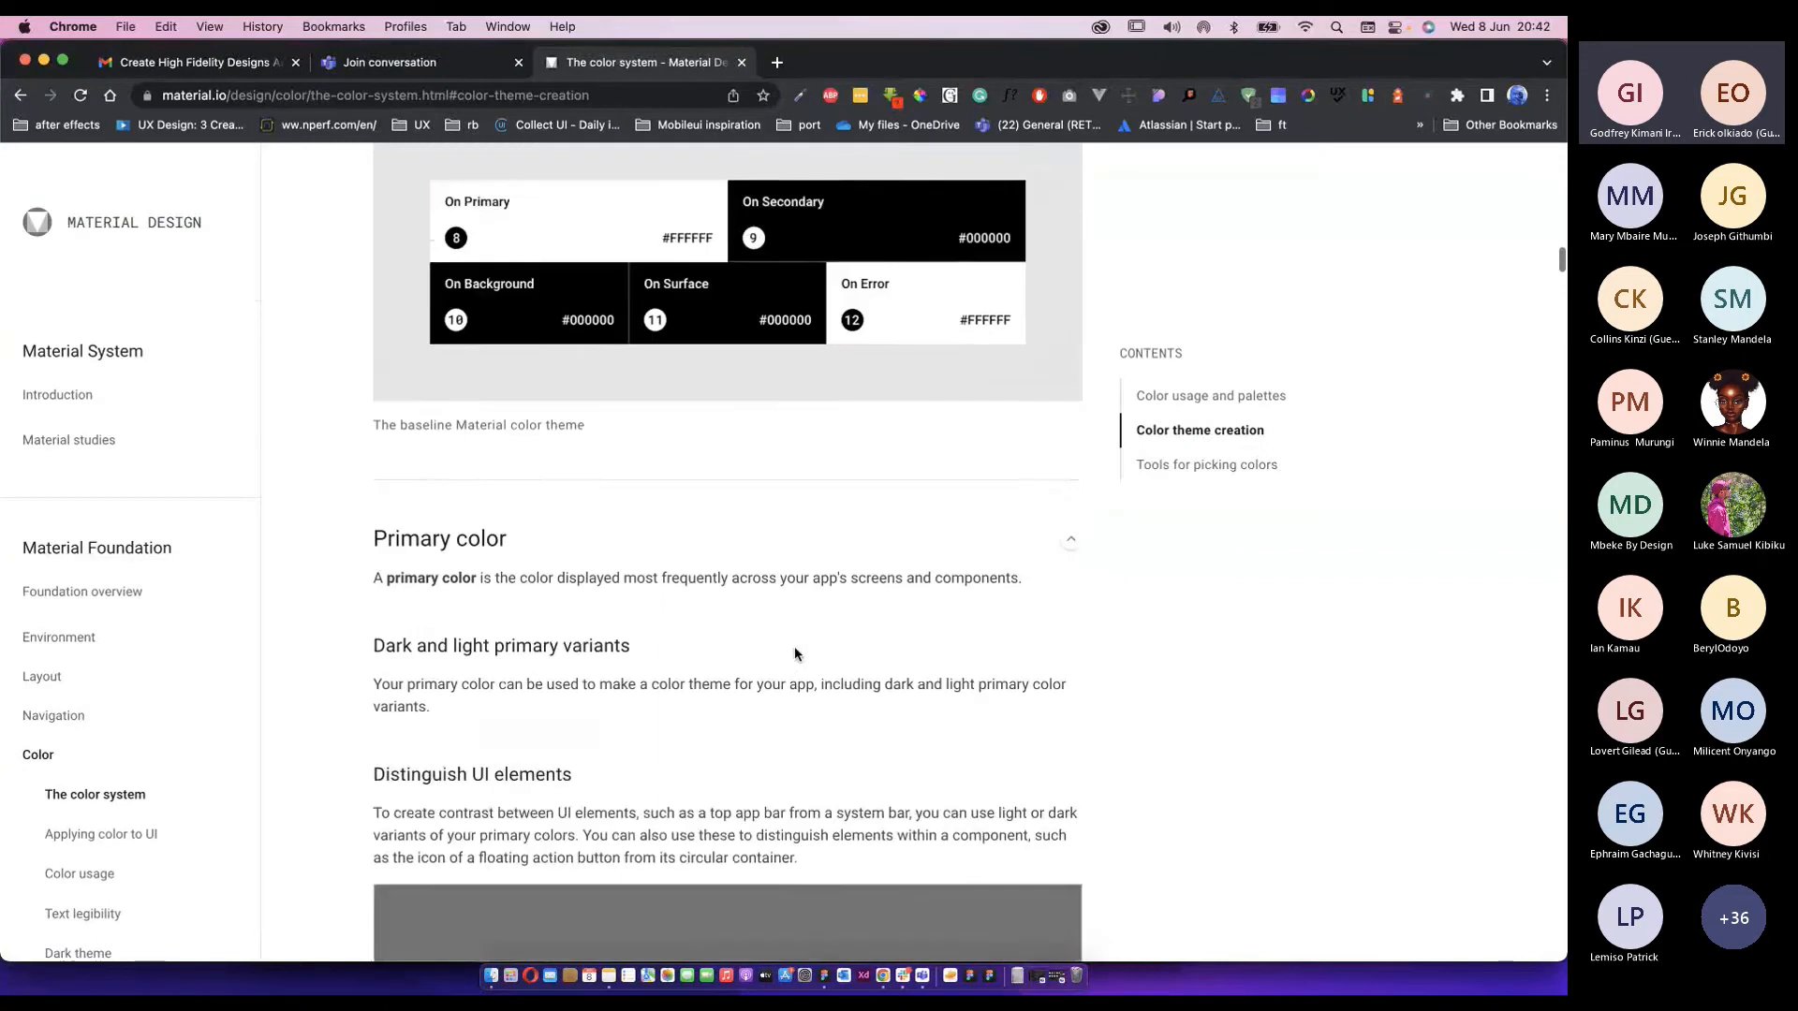
pyautogui.scroll(-10, 796, 653)
pyautogui.scroll(-5, 794, 653)
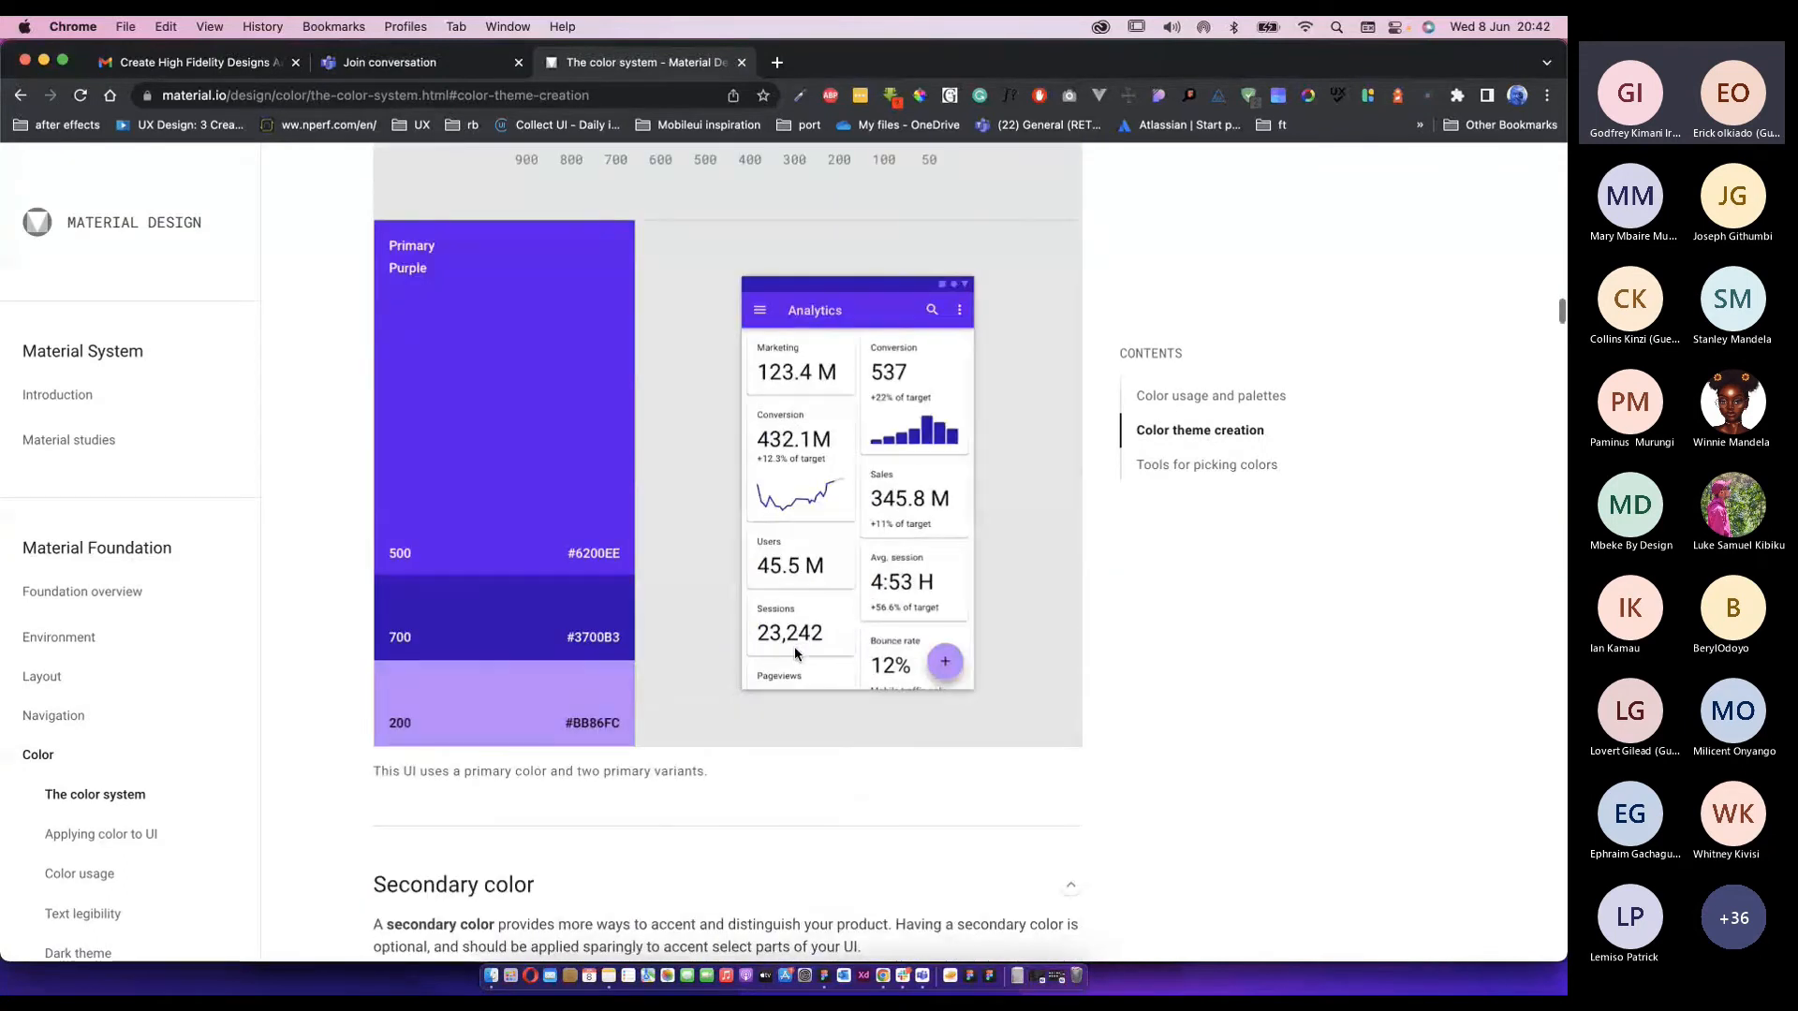
pyautogui.scroll(-8, 794, 653)
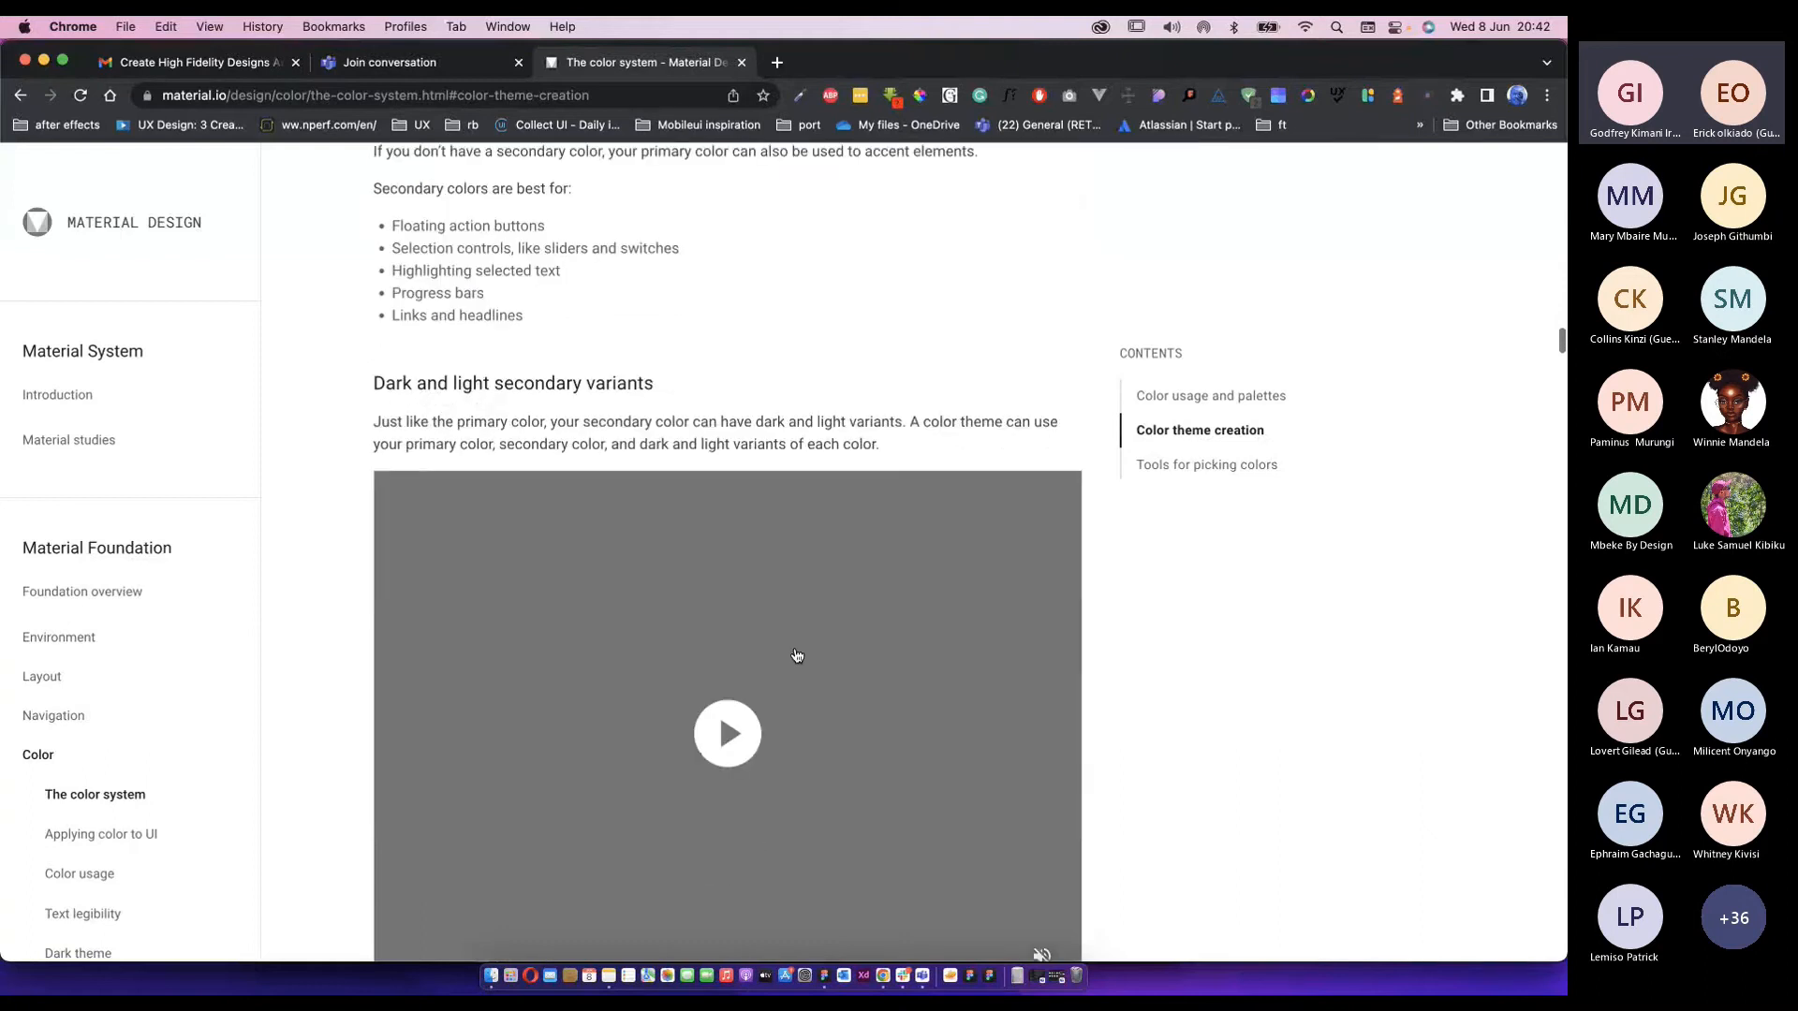
pyautogui.scroll(-20, 796, 654)
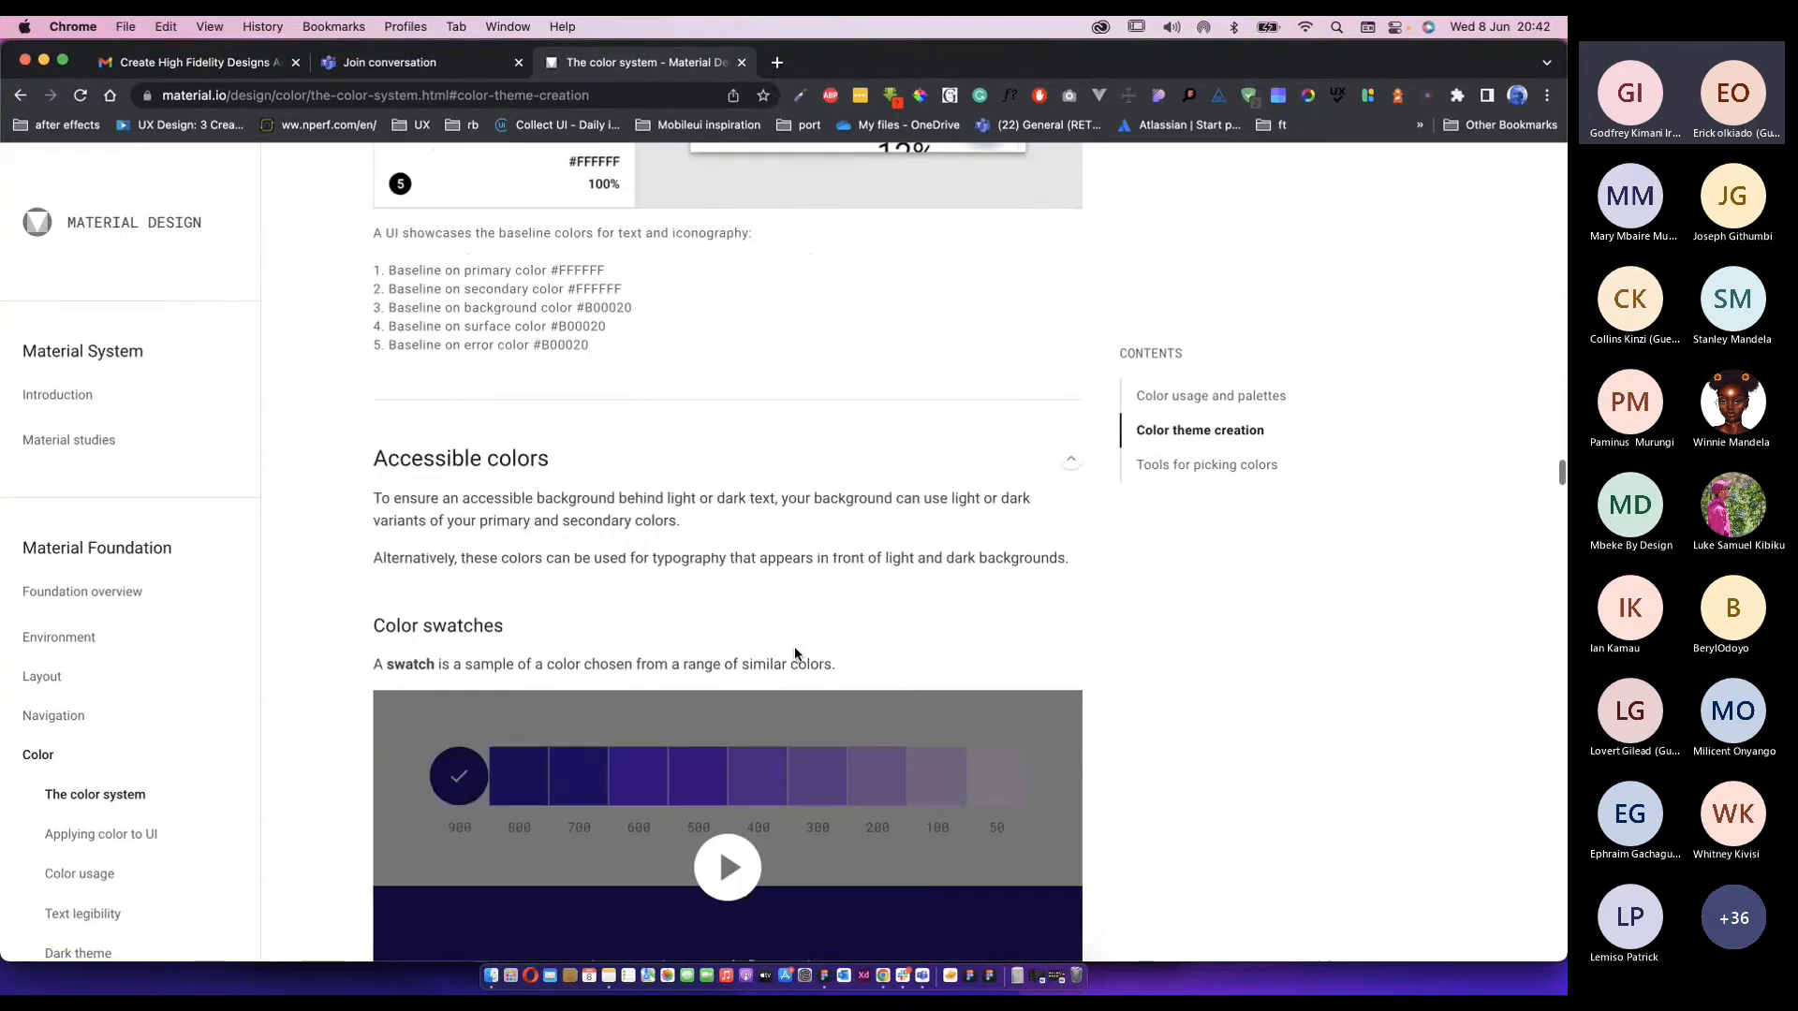
pyautogui.scroll(-20, 794, 653)
pyautogui.scroll(-5, 794, 652)
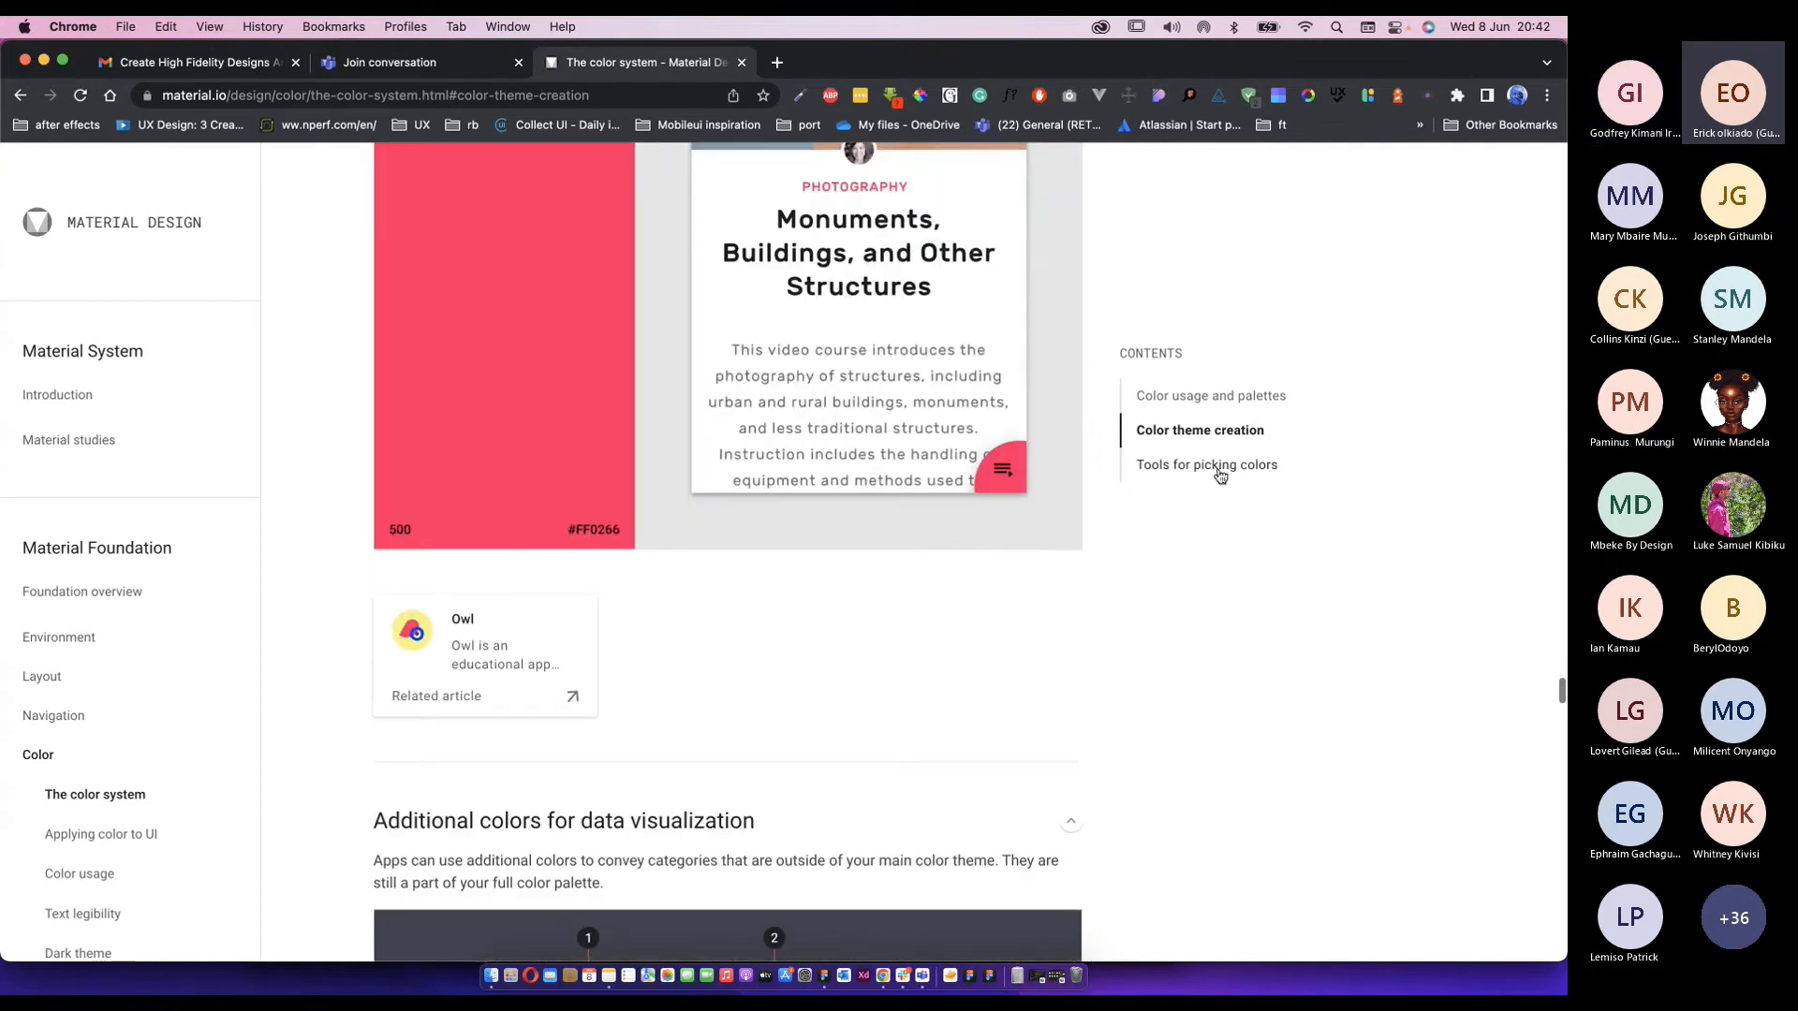
pyautogui.scroll(-4, 799, 571)
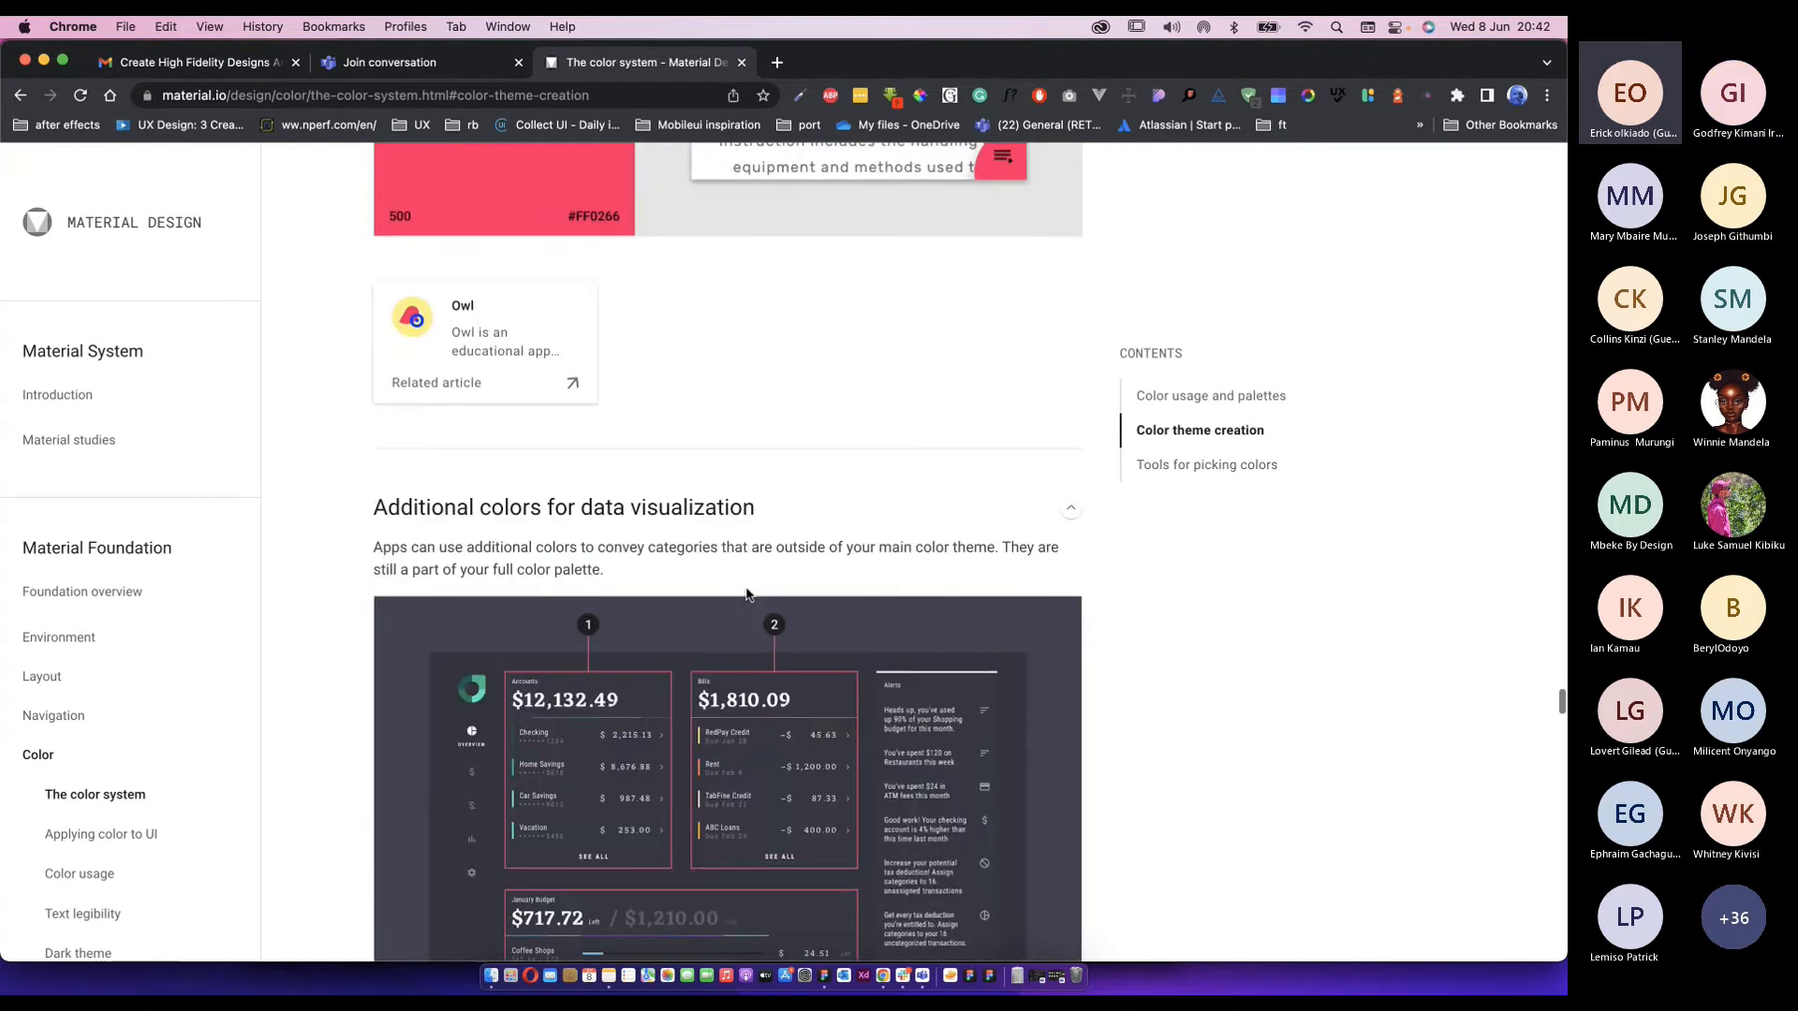
# Examine the color palette tables and their hex codes under Tools for picking colors.
pyautogui.scroll(-15, 603, 389)
pyautogui.scroll(2, 602, 389)
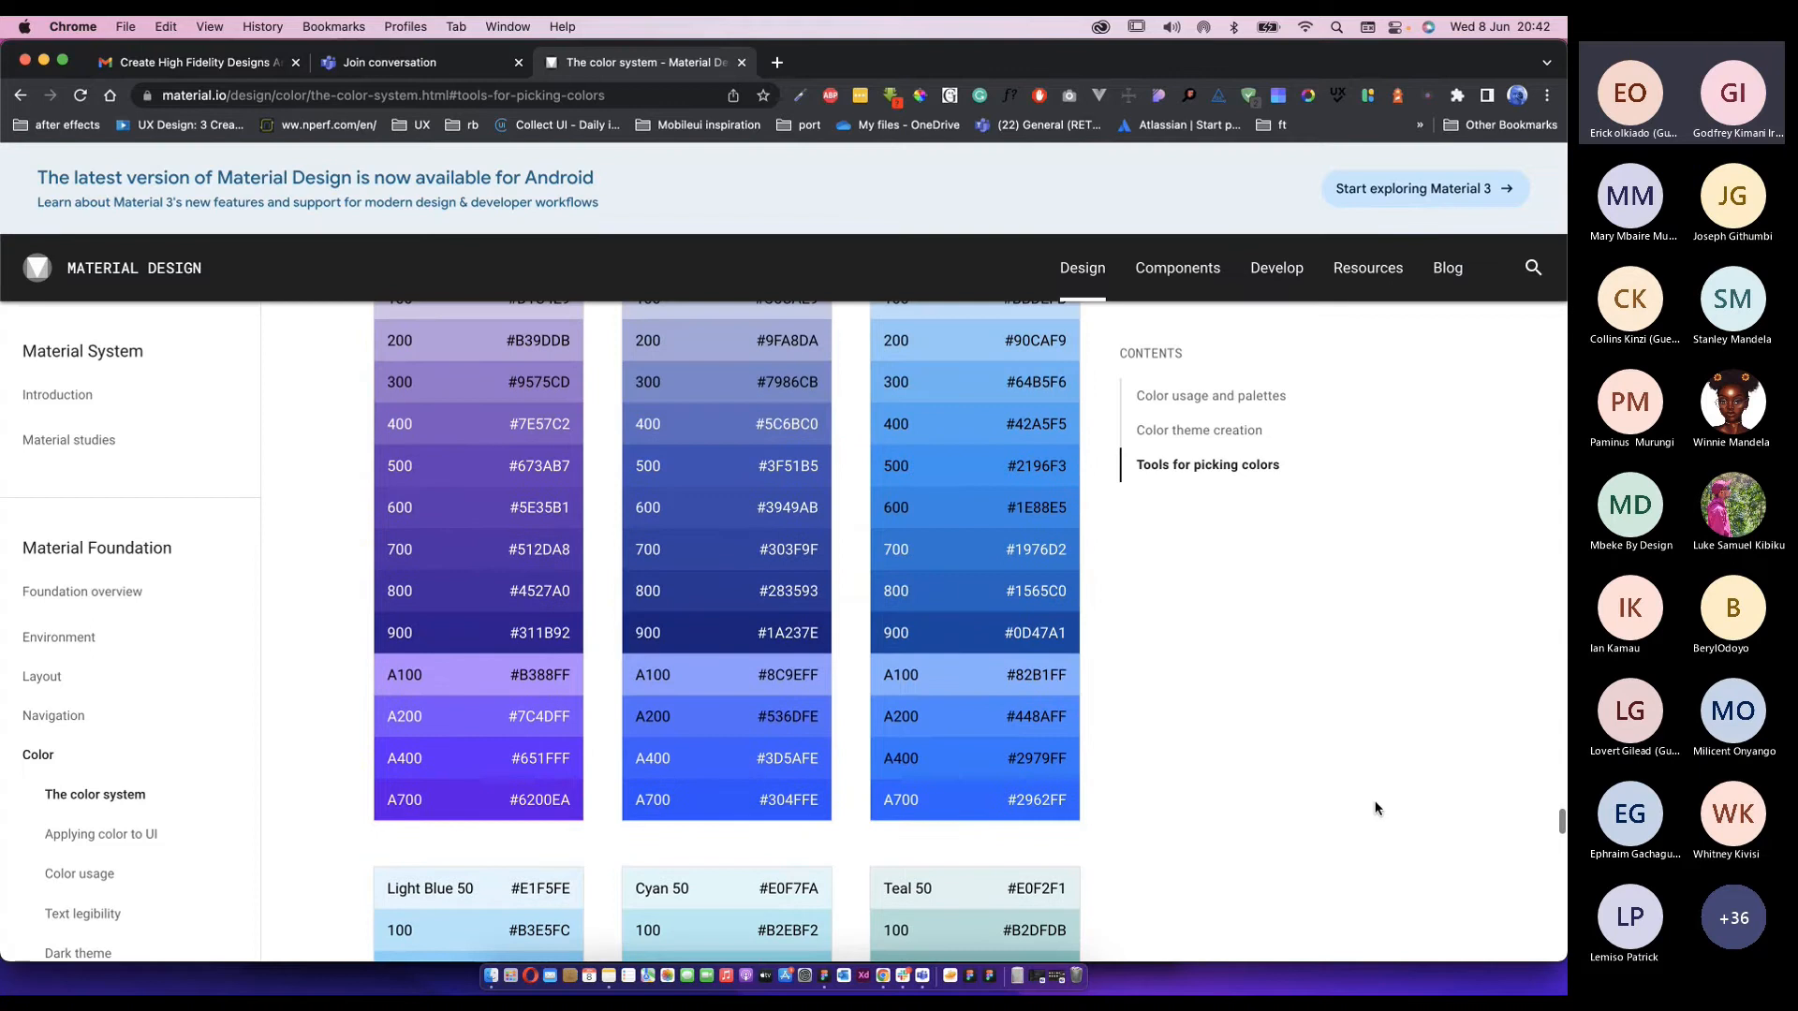
pyautogui.scroll(1, 548, 464)
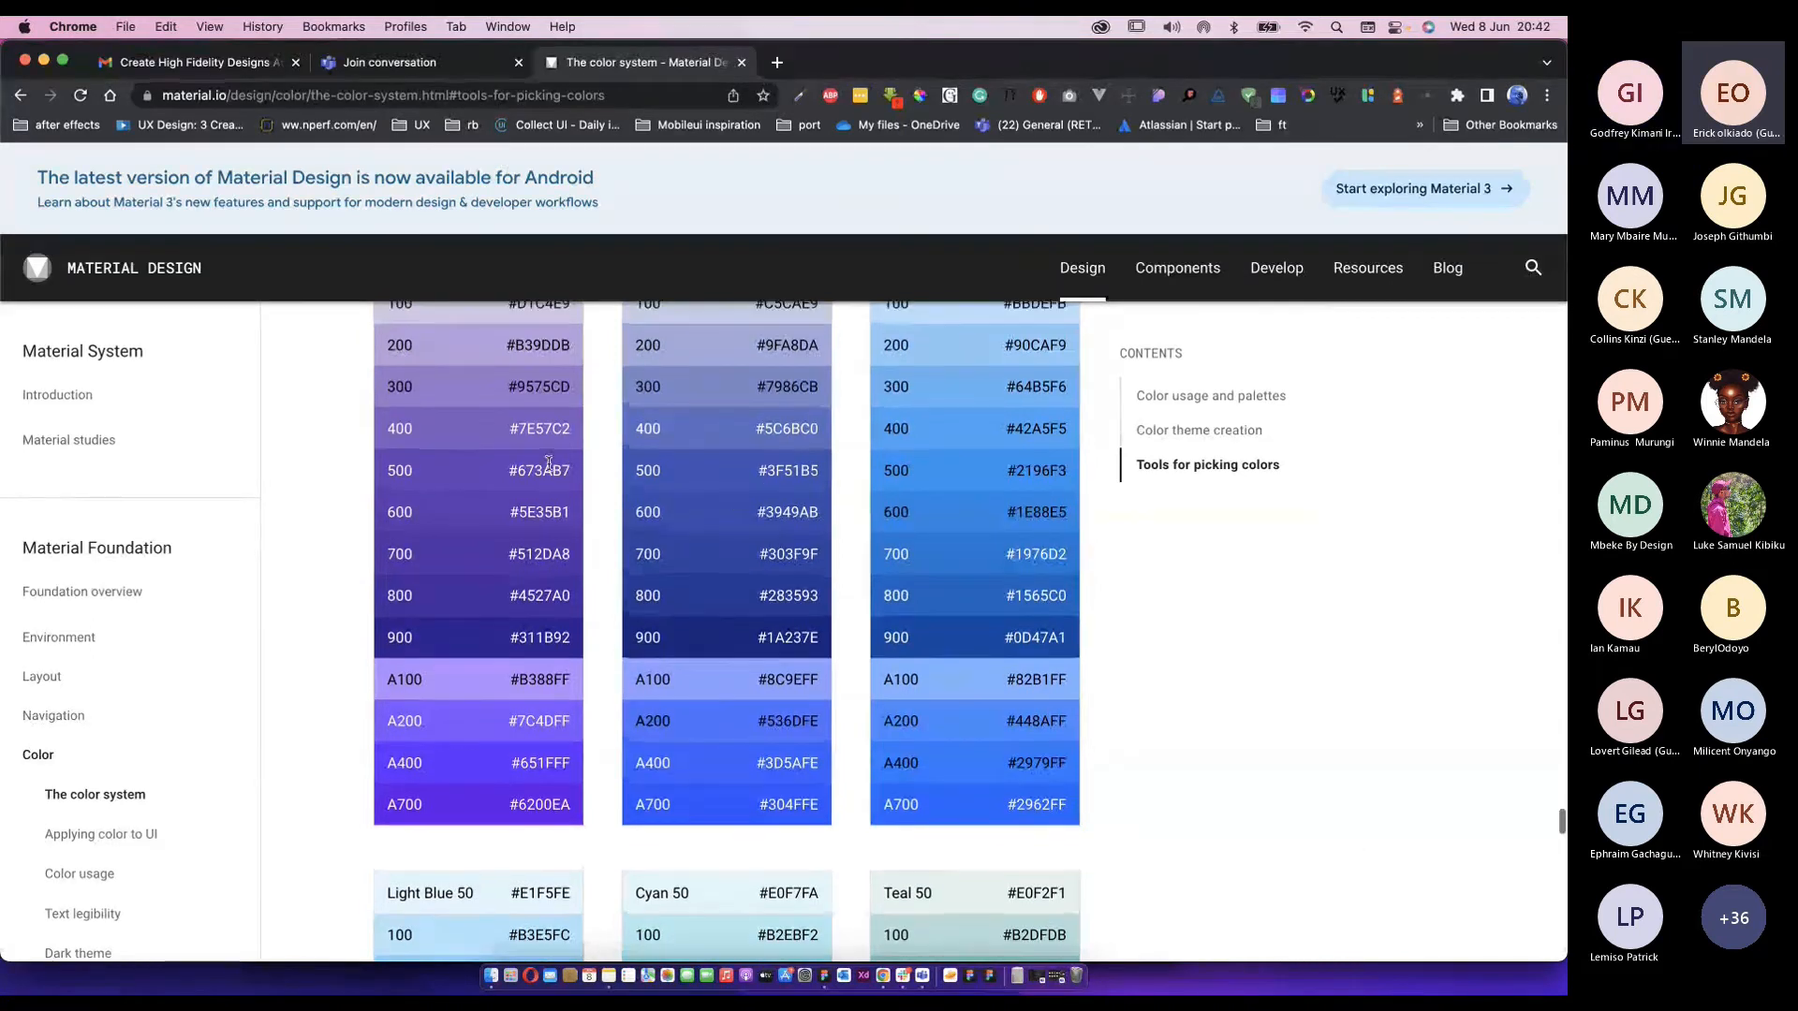
pyautogui.scroll(1, 548, 463)
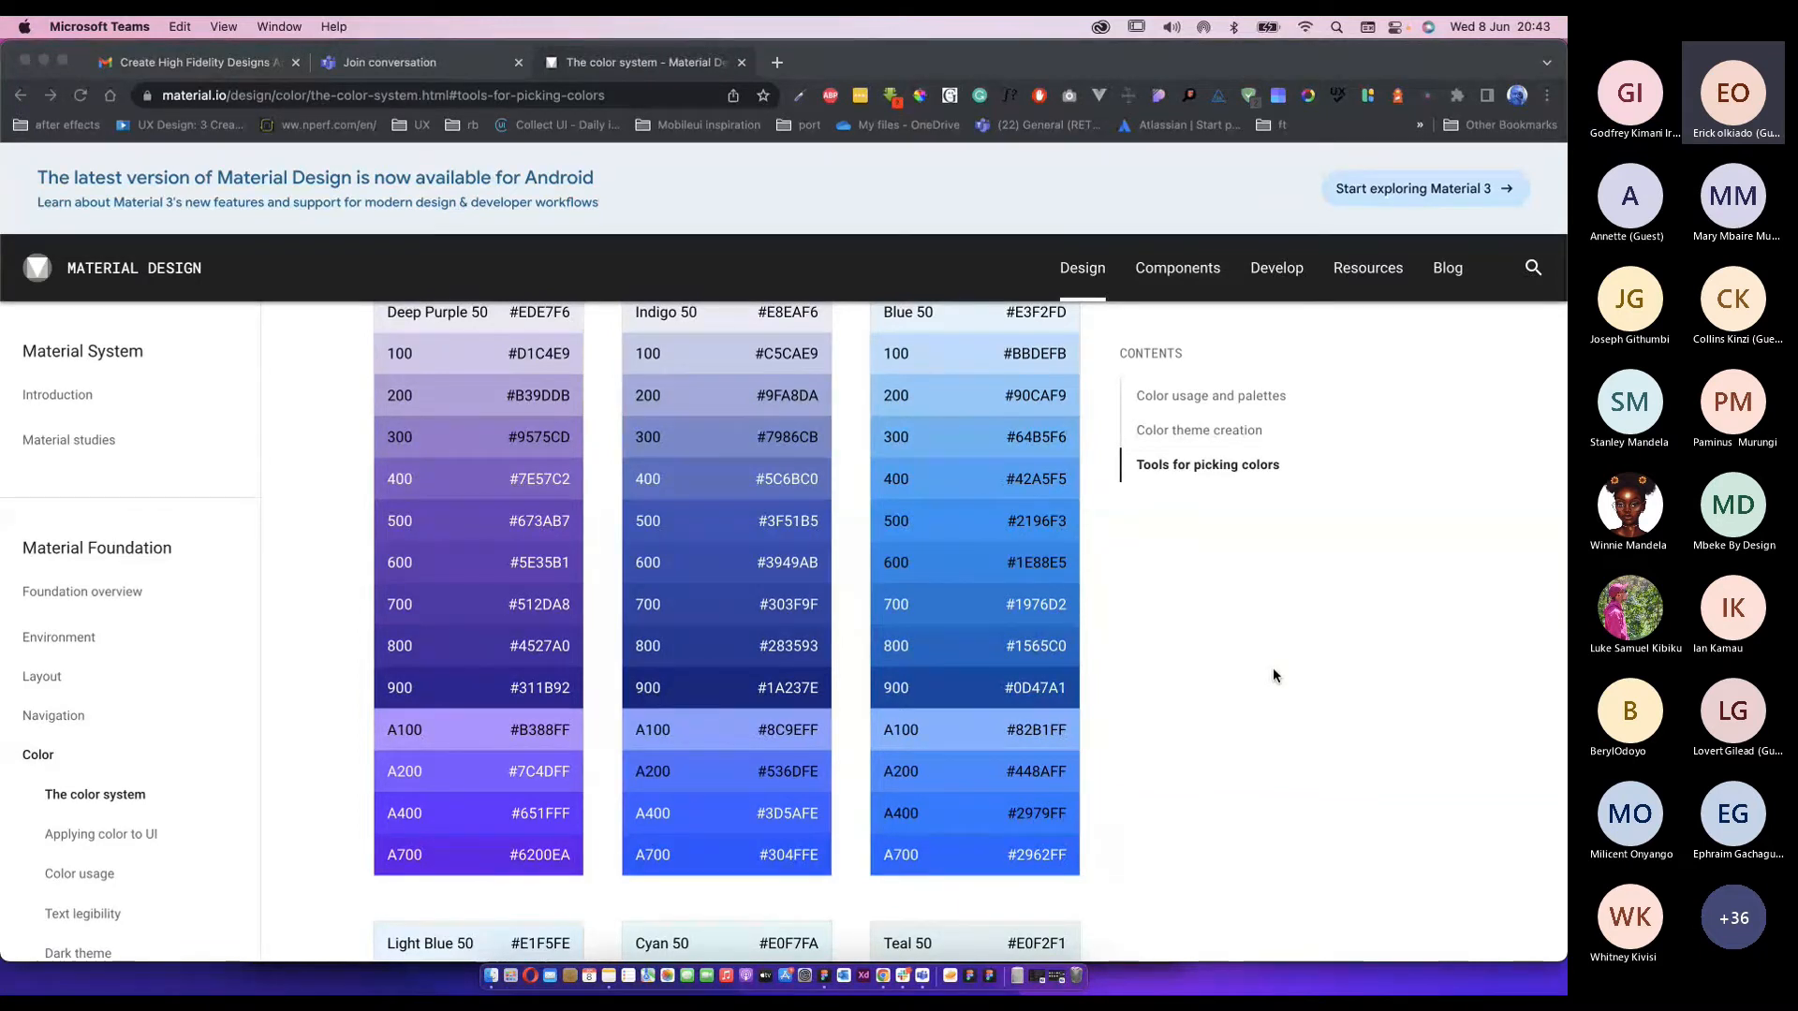
pyautogui.scroll(3, 490, 574)
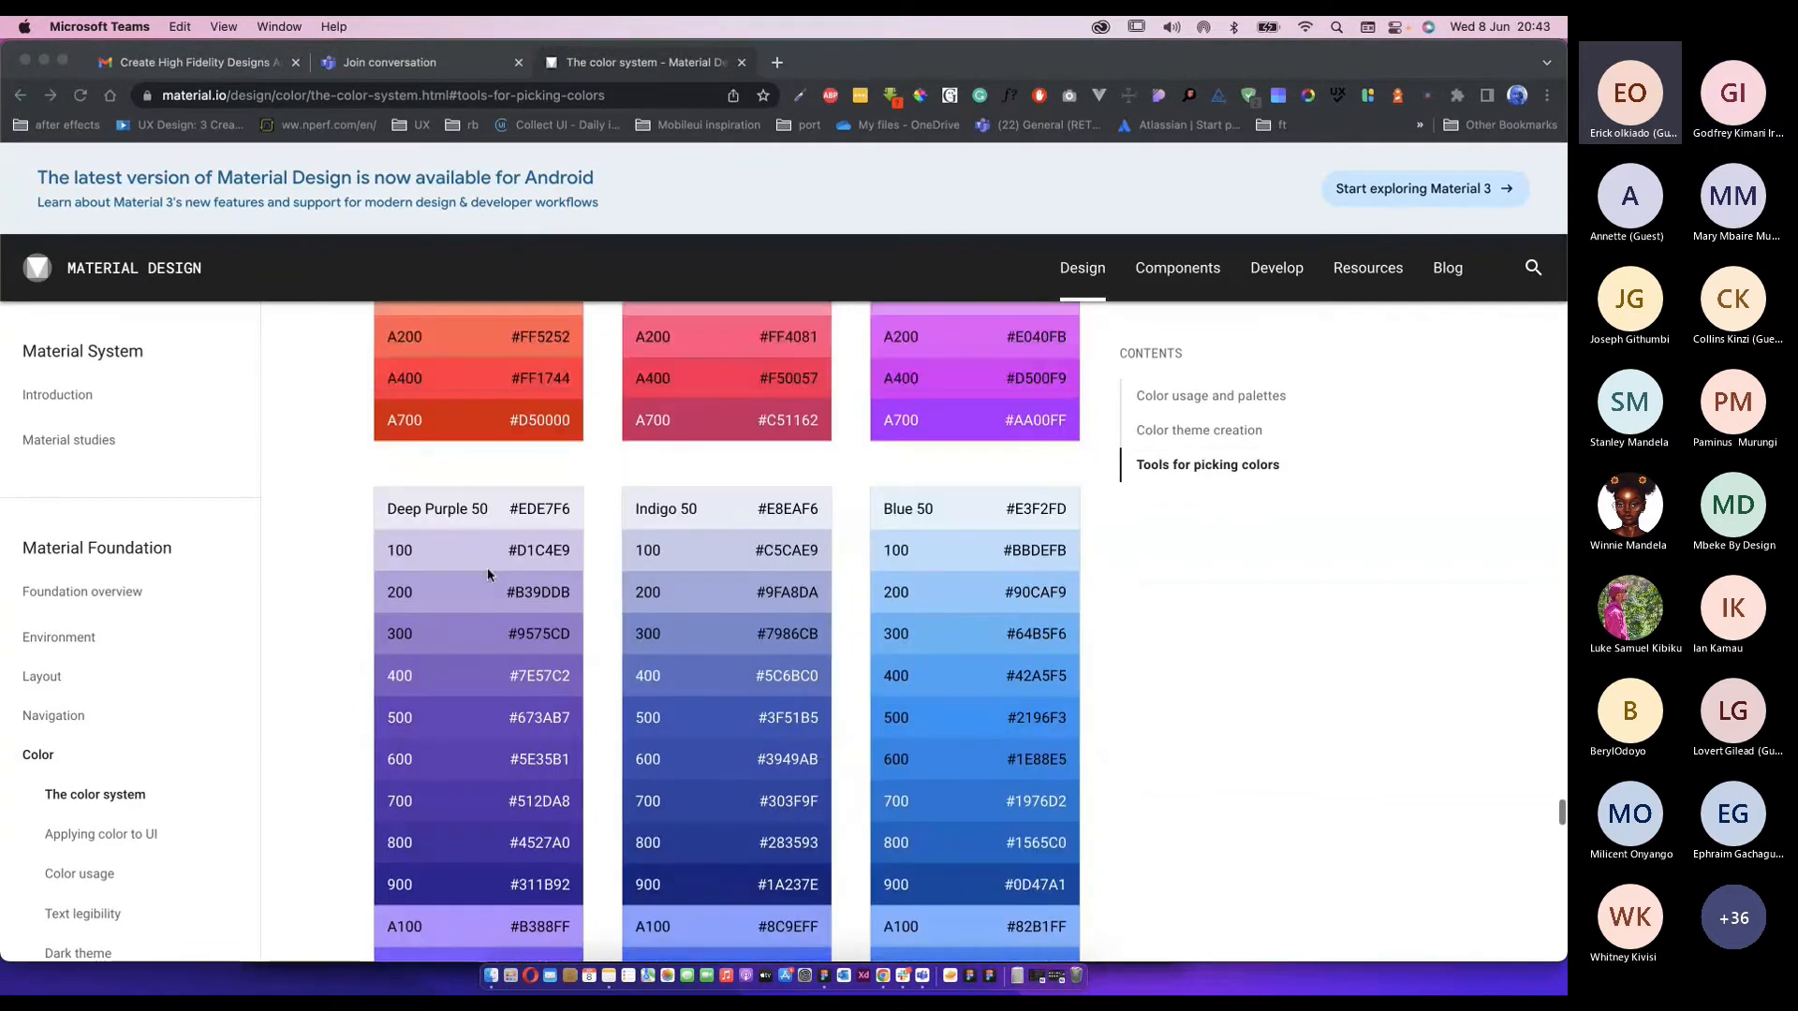
pyautogui.scroll(-10, 811, 628)
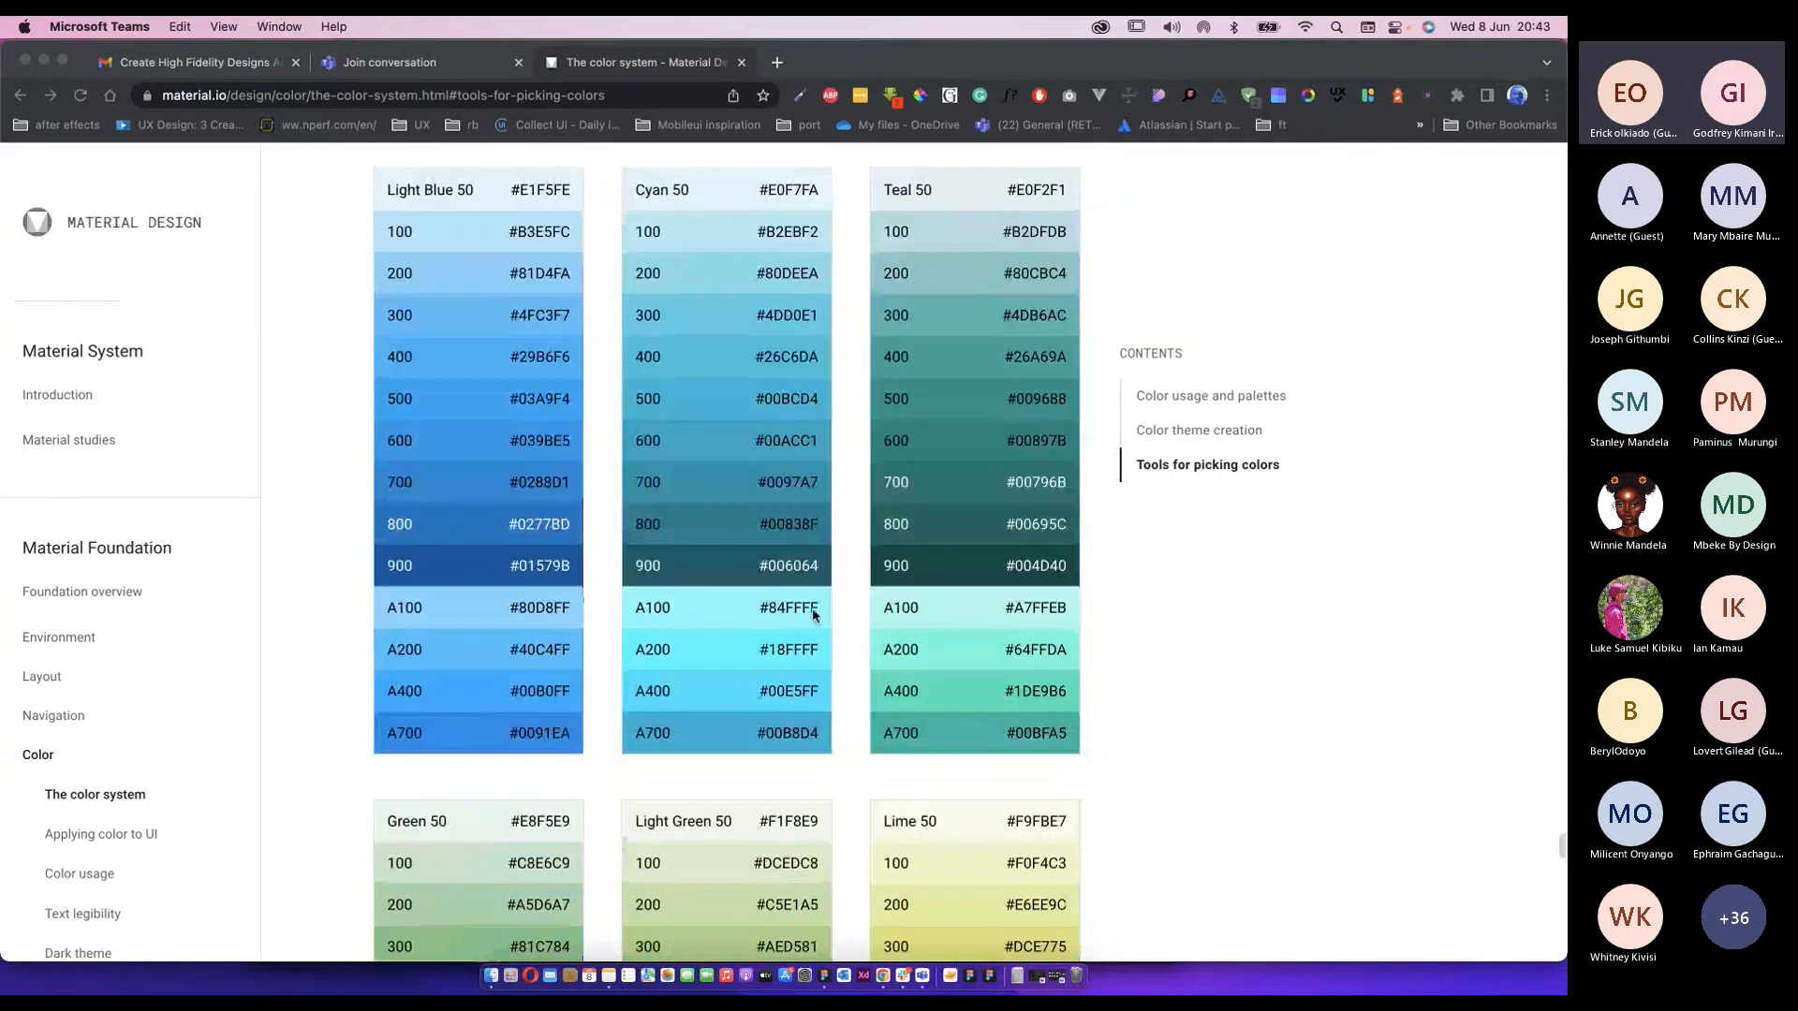
pyautogui.scroll(-2, 814, 613)
pyautogui.scroll(12, 814, 617)
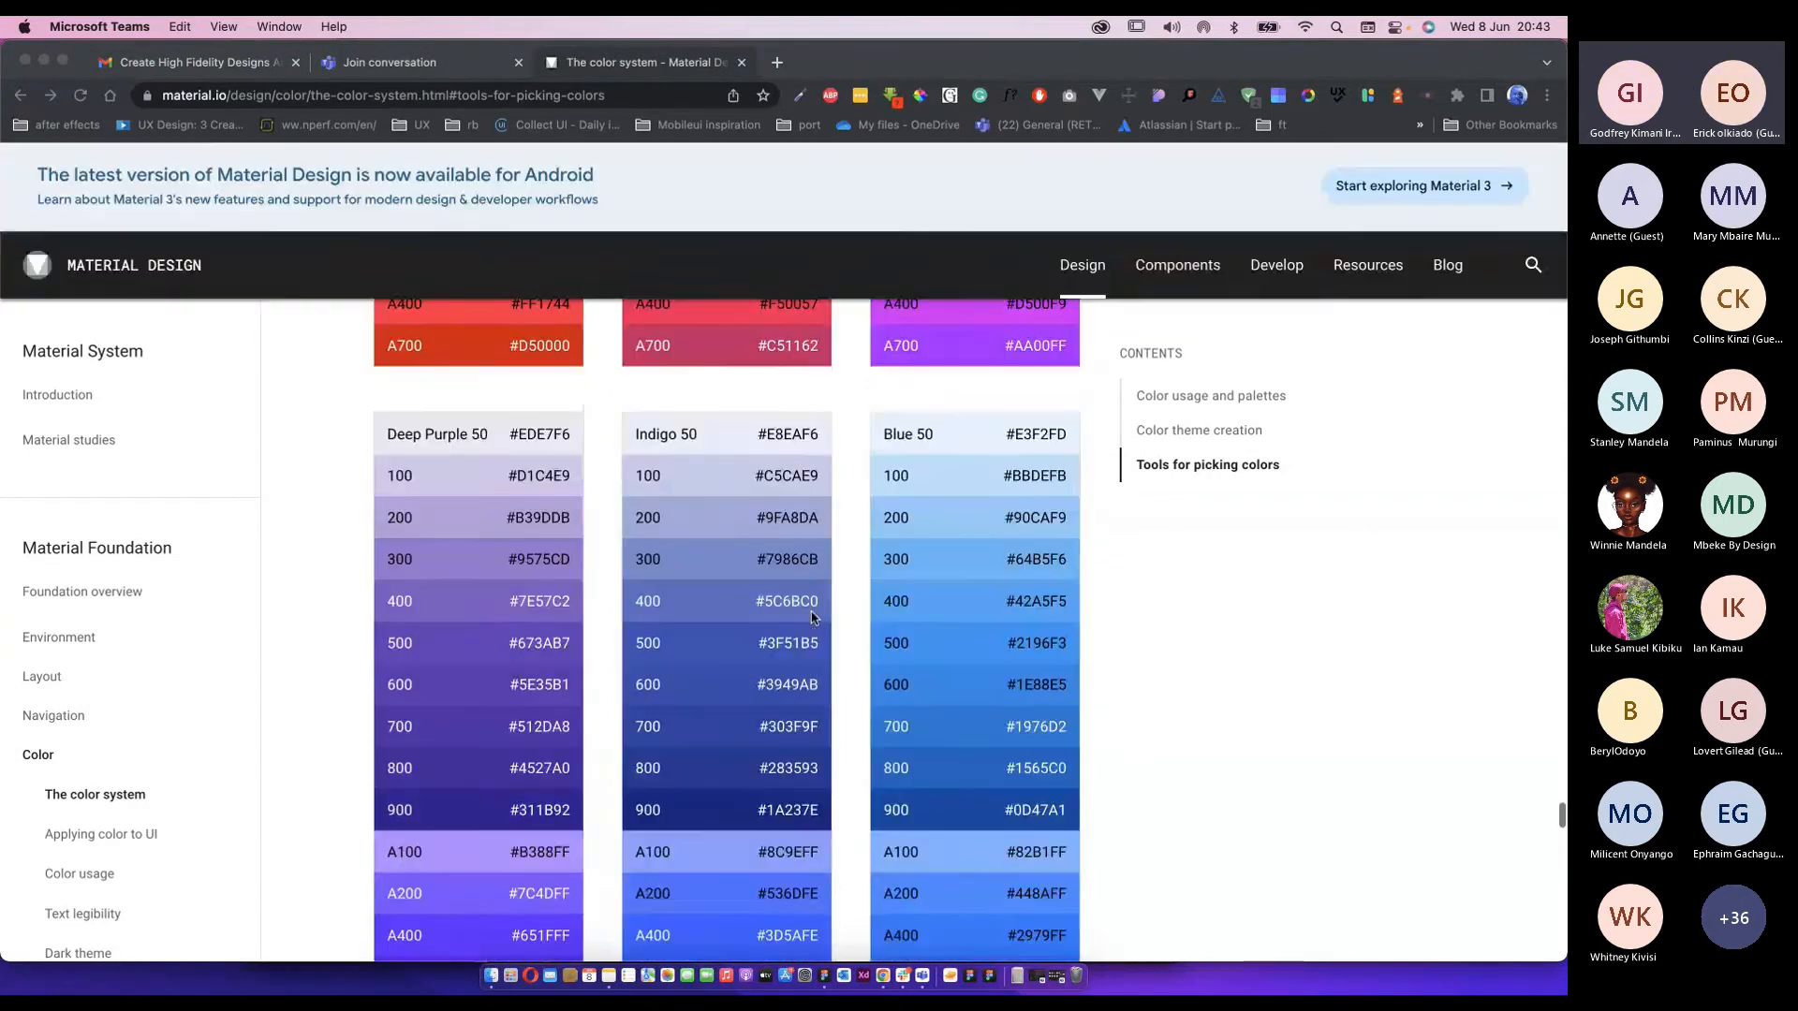
pyautogui.scroll(4, 812, 618)
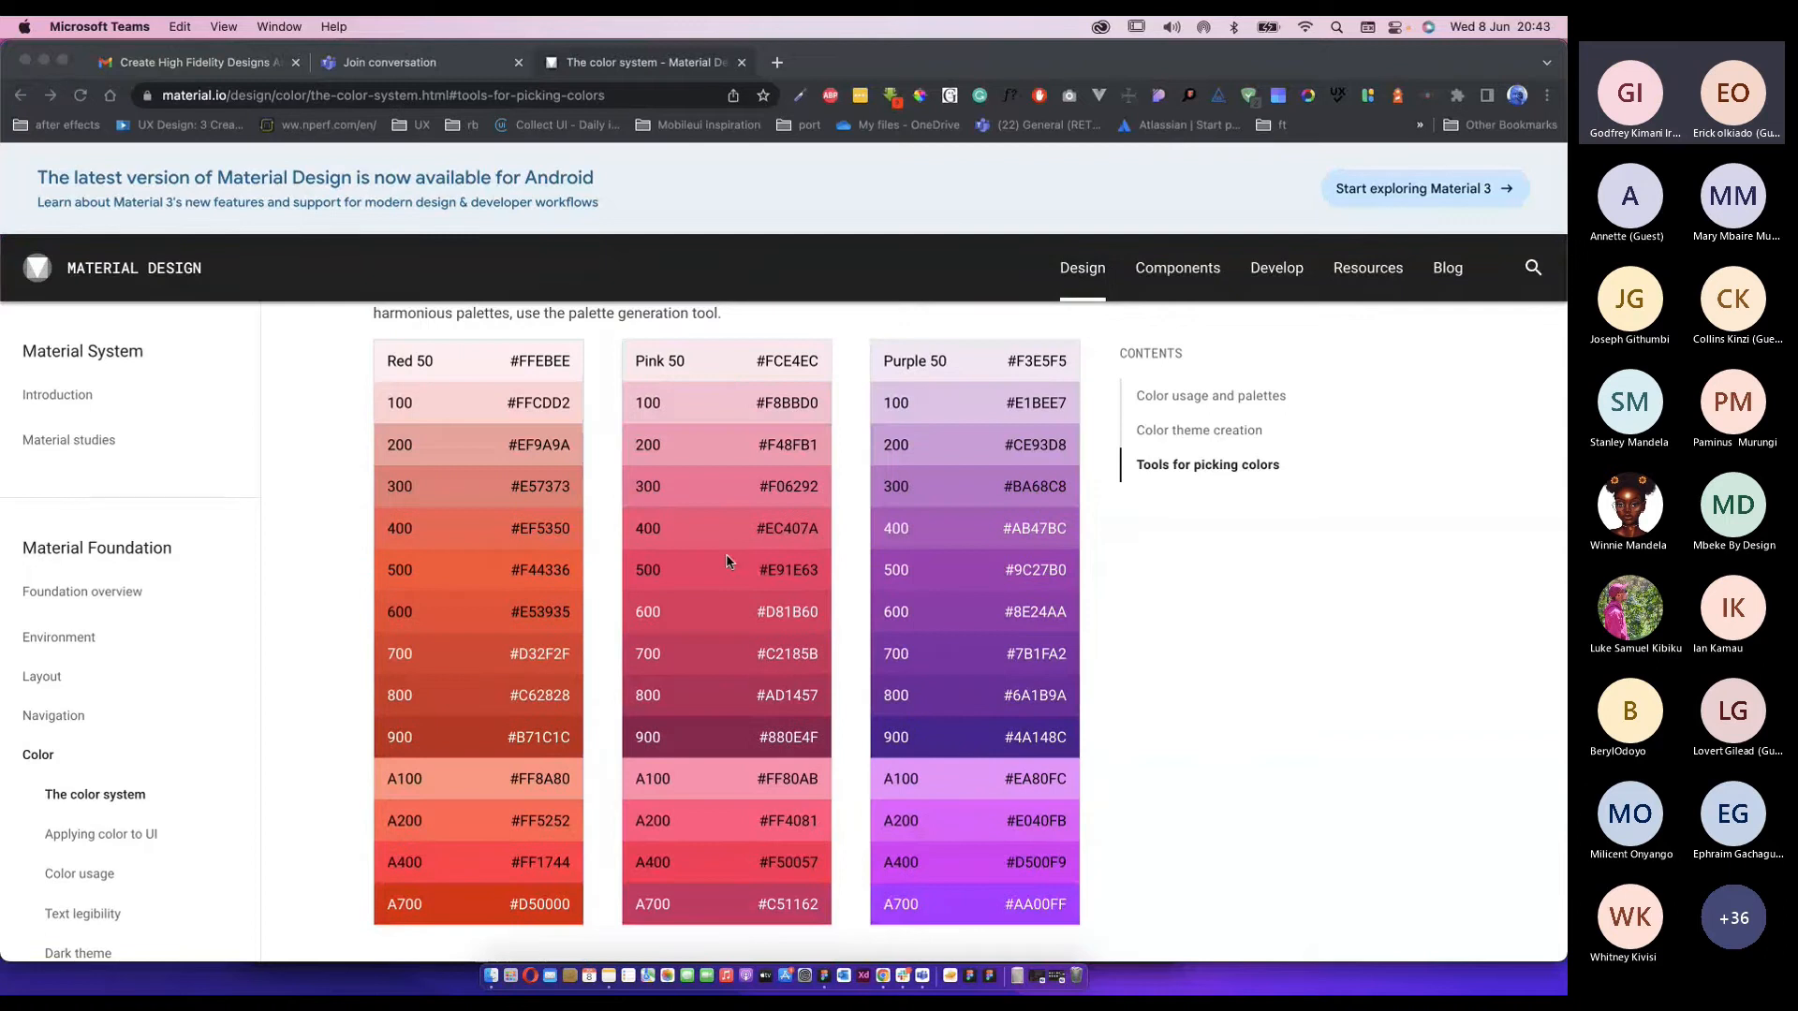
# Copy the Pink 600 hex code #D81B60 from the palette and switch back to the Demo file in Figma.
pyautogui.click(793, 605)
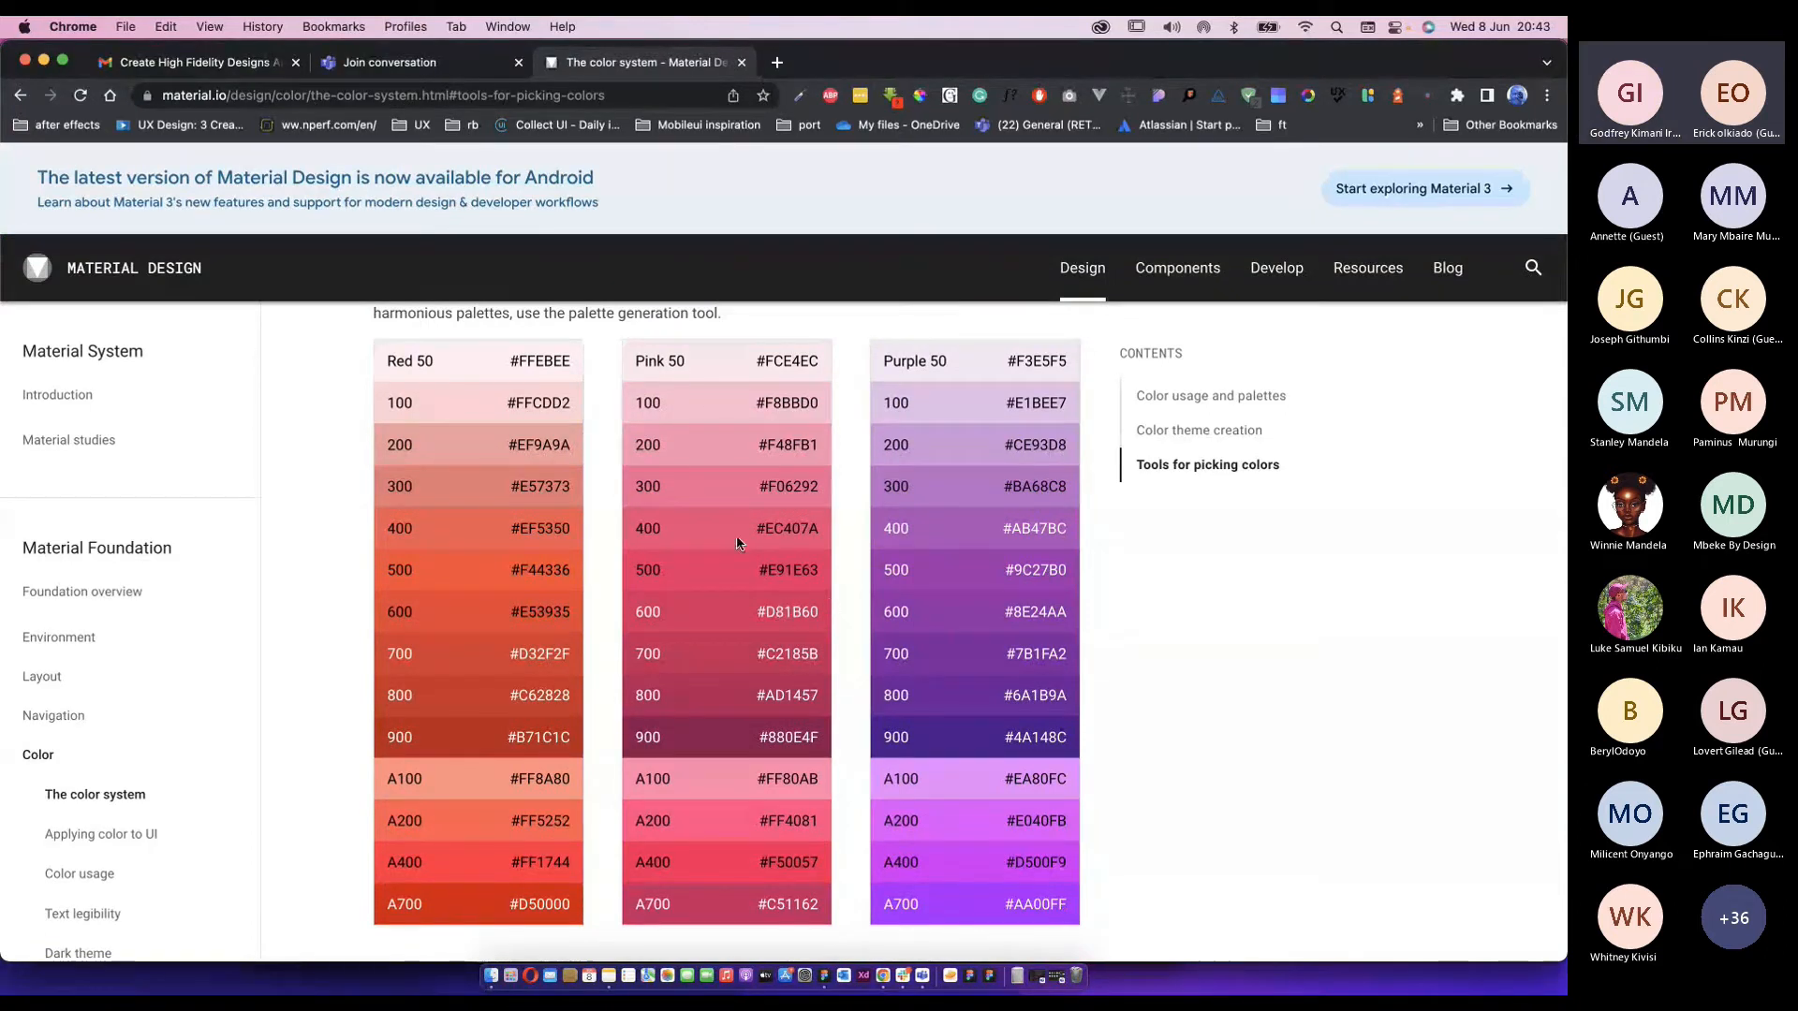
pyautogui.moveTo(756, 612); pyautogui.dragTo(818, 615)
pyautogui.press('super+c')
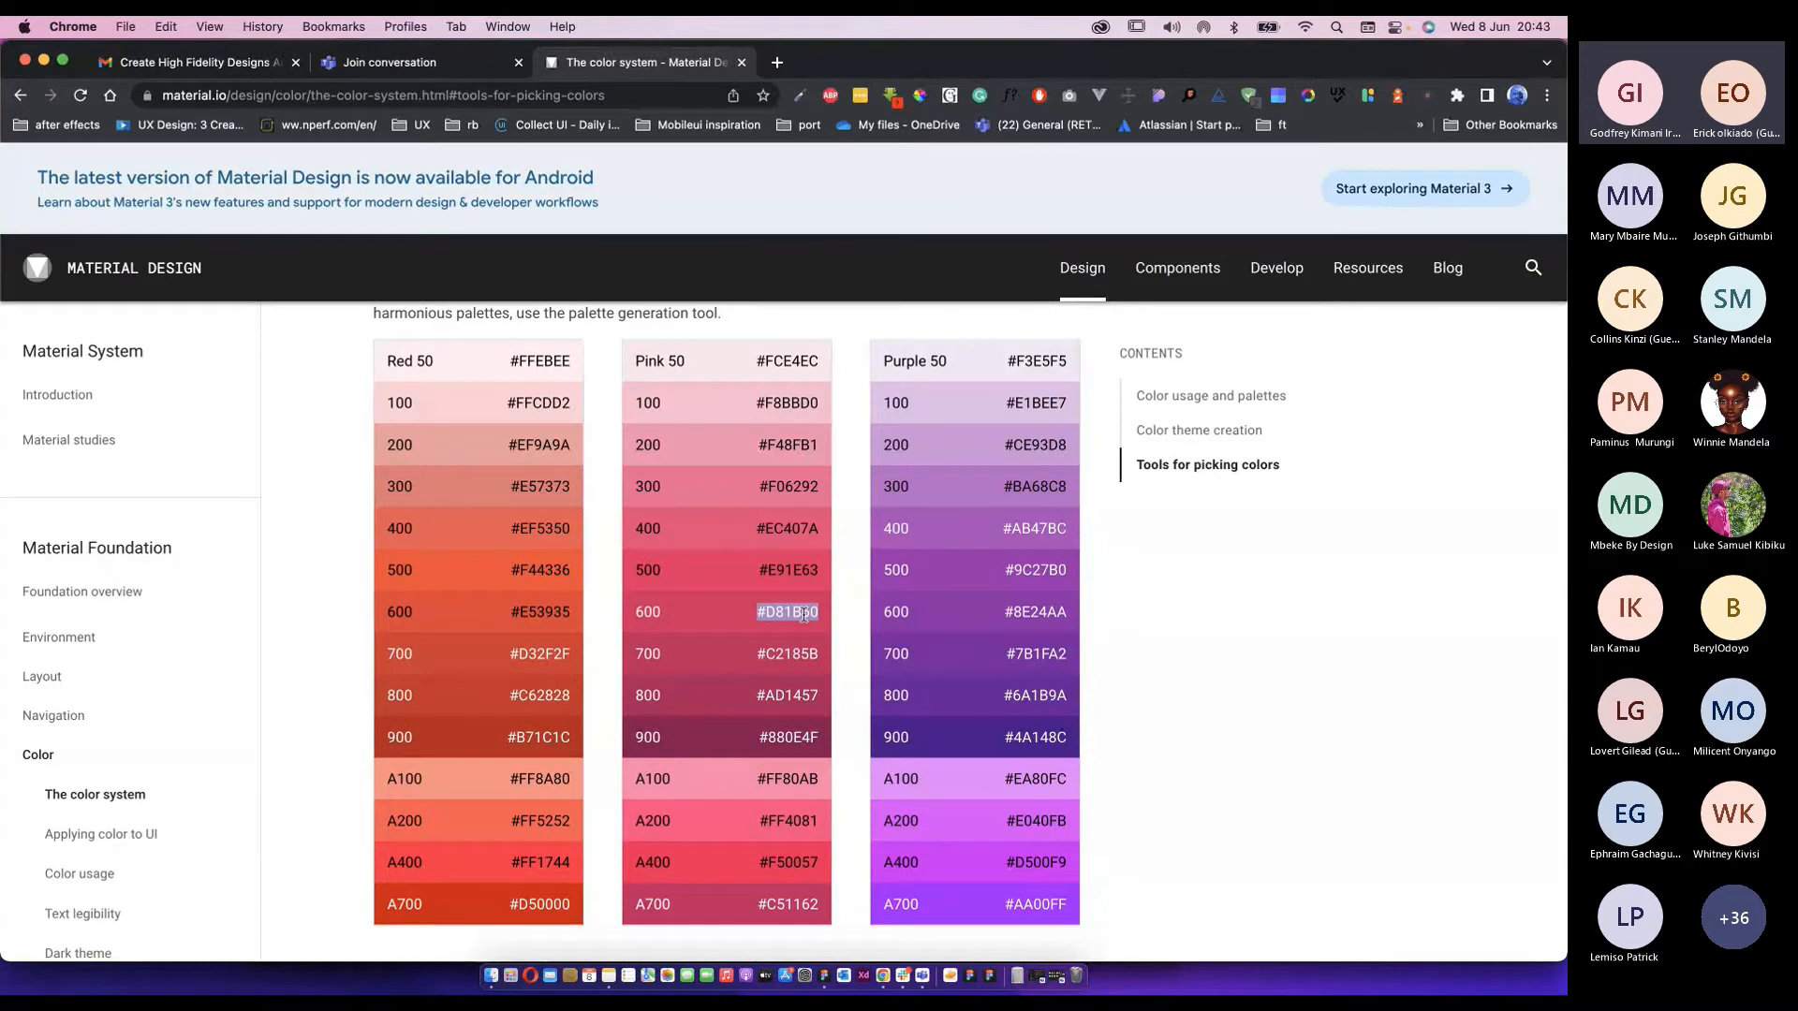
pyautogui.press('super+Tab')
pyautogui.press('super+Tab')
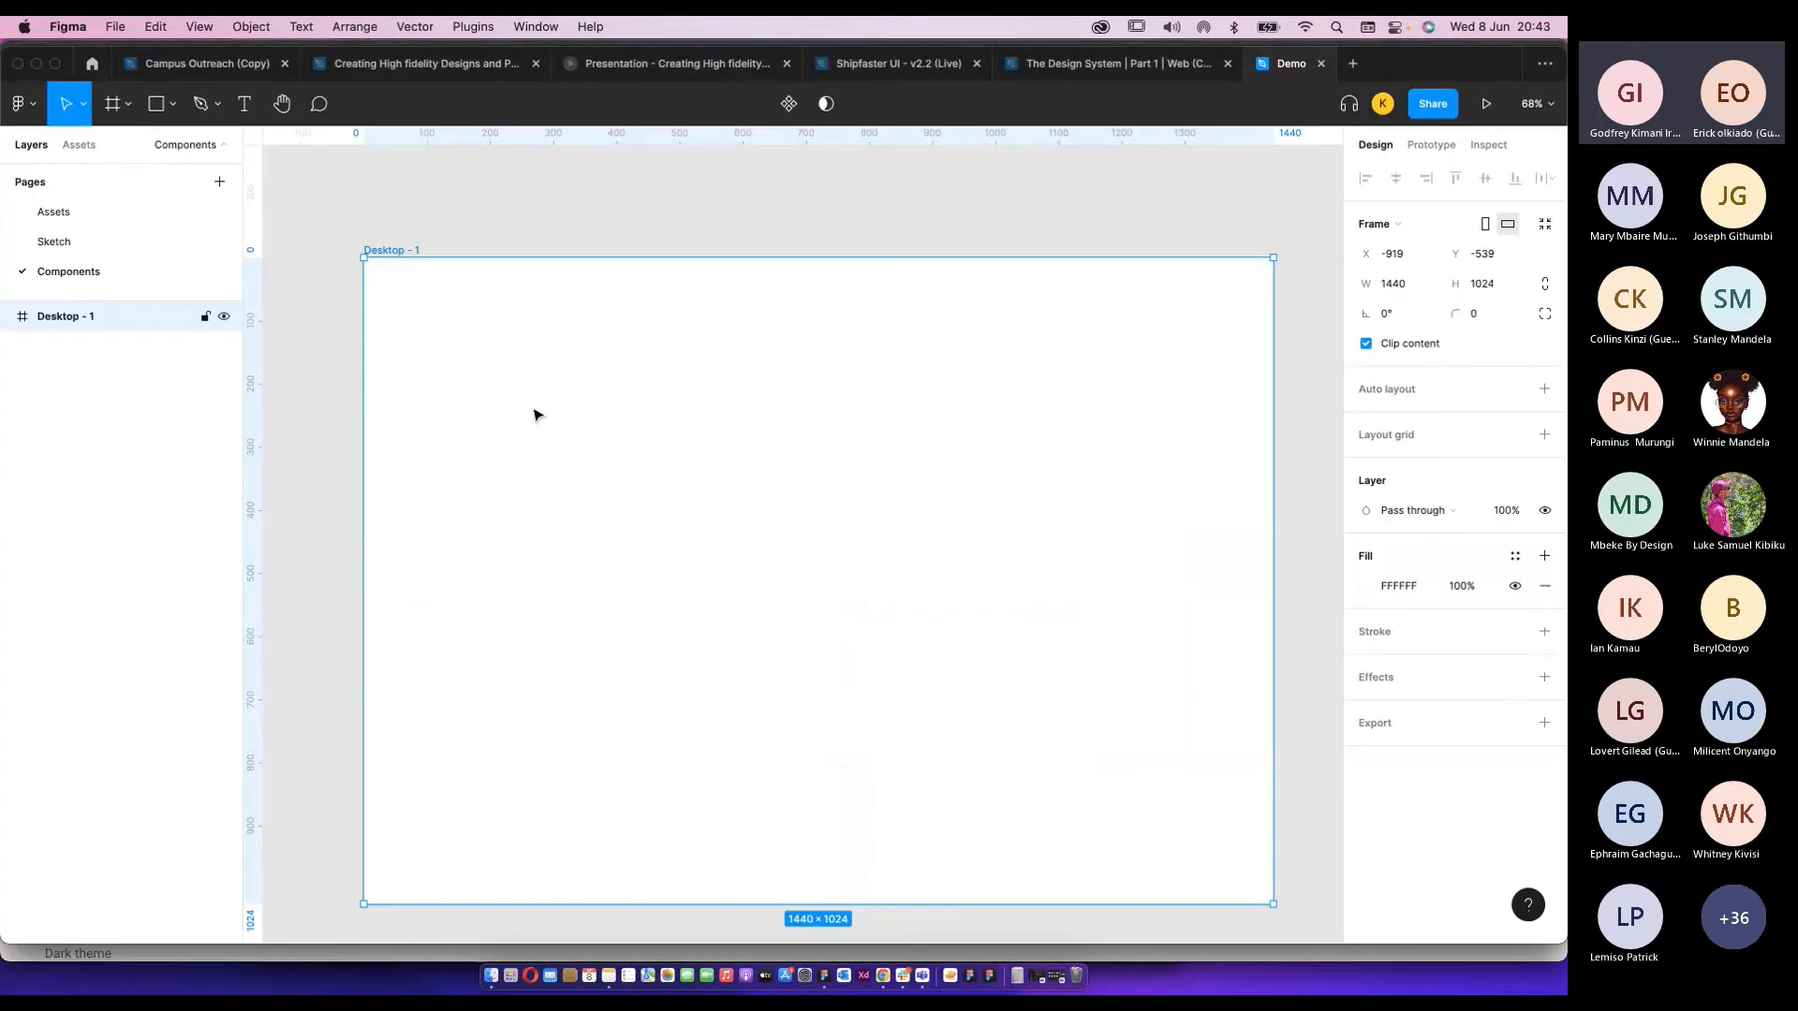
pyautogui.press('t')
pyautogui.moveTo(414, 294); pyautogui.dragTo(652, 438)
pyautogui.click(568, 251)
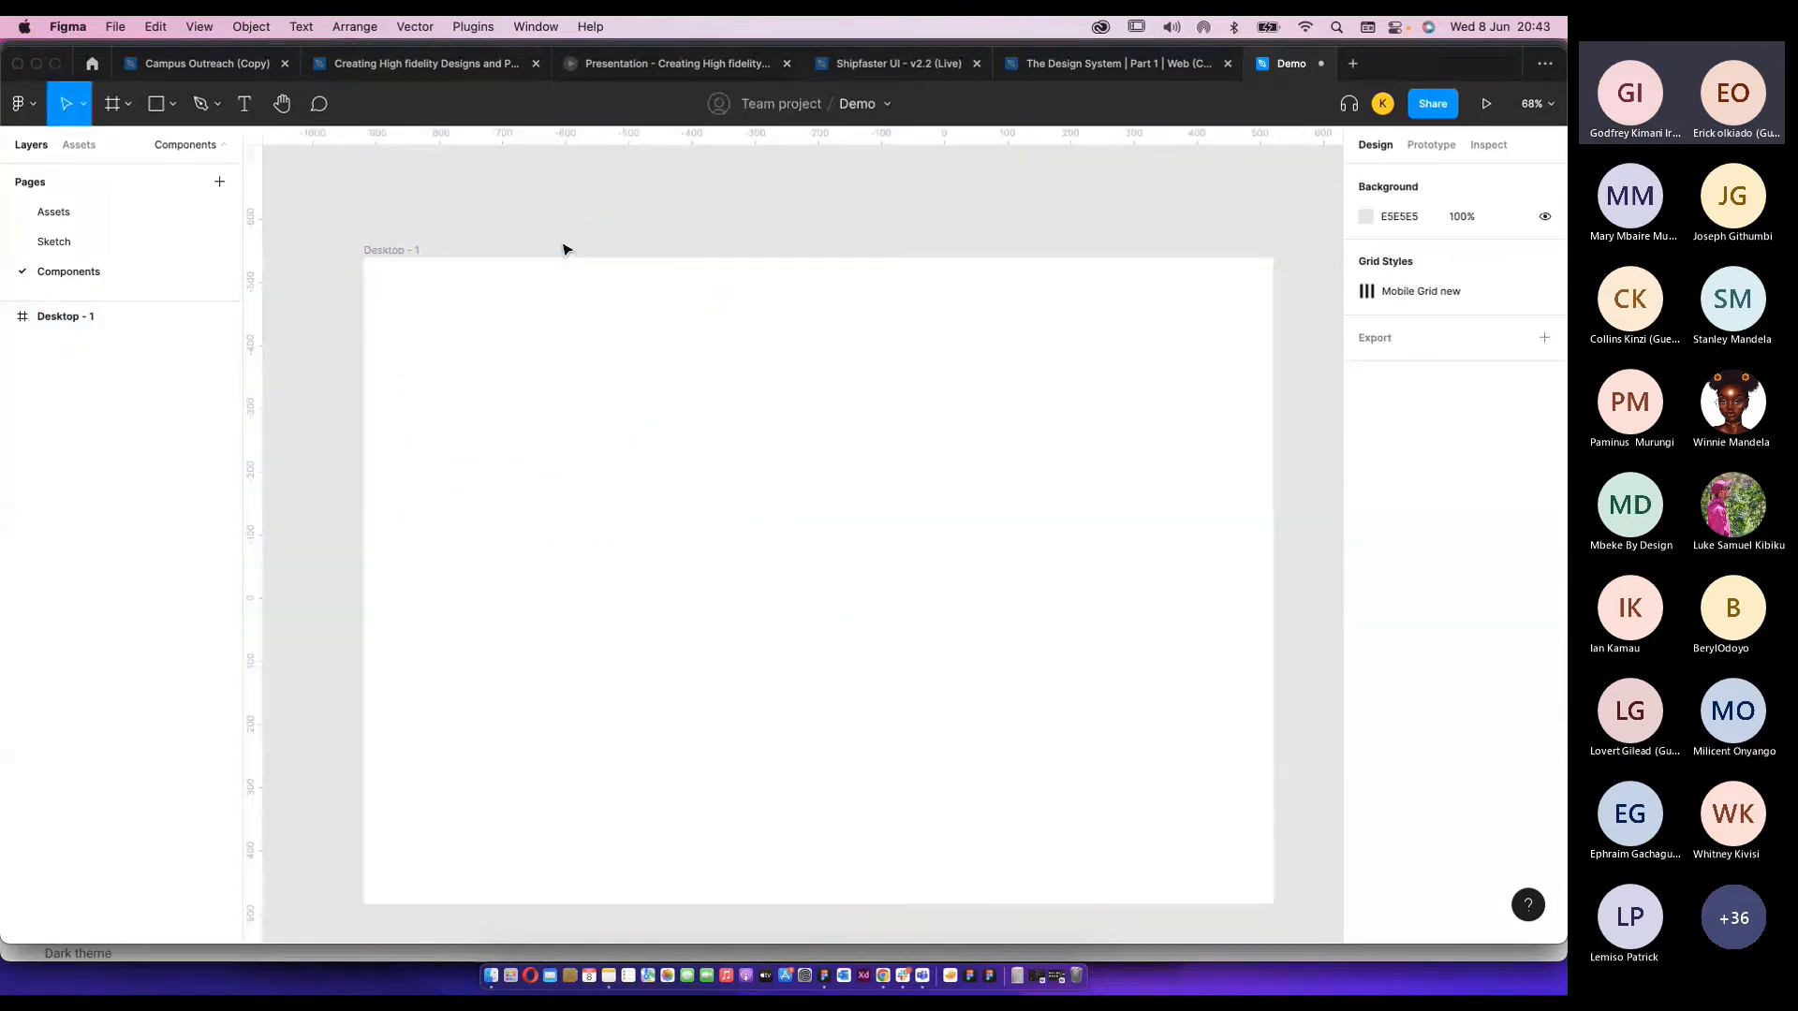
# Draw a rectangle about 341 × 170 in the upper-left area of the desktop frame and fill it with D81B60.
pyautogui.press('r')
pyautogui.click(169, 112)
pyautogui.click(163, 148)
pyautogui.moveTo(399, 304); pyautogui.dragTo(615, 411)
pyautogui.click(1388, 588)
pyautogui.press('super+v')
pyautogui.press('Return')
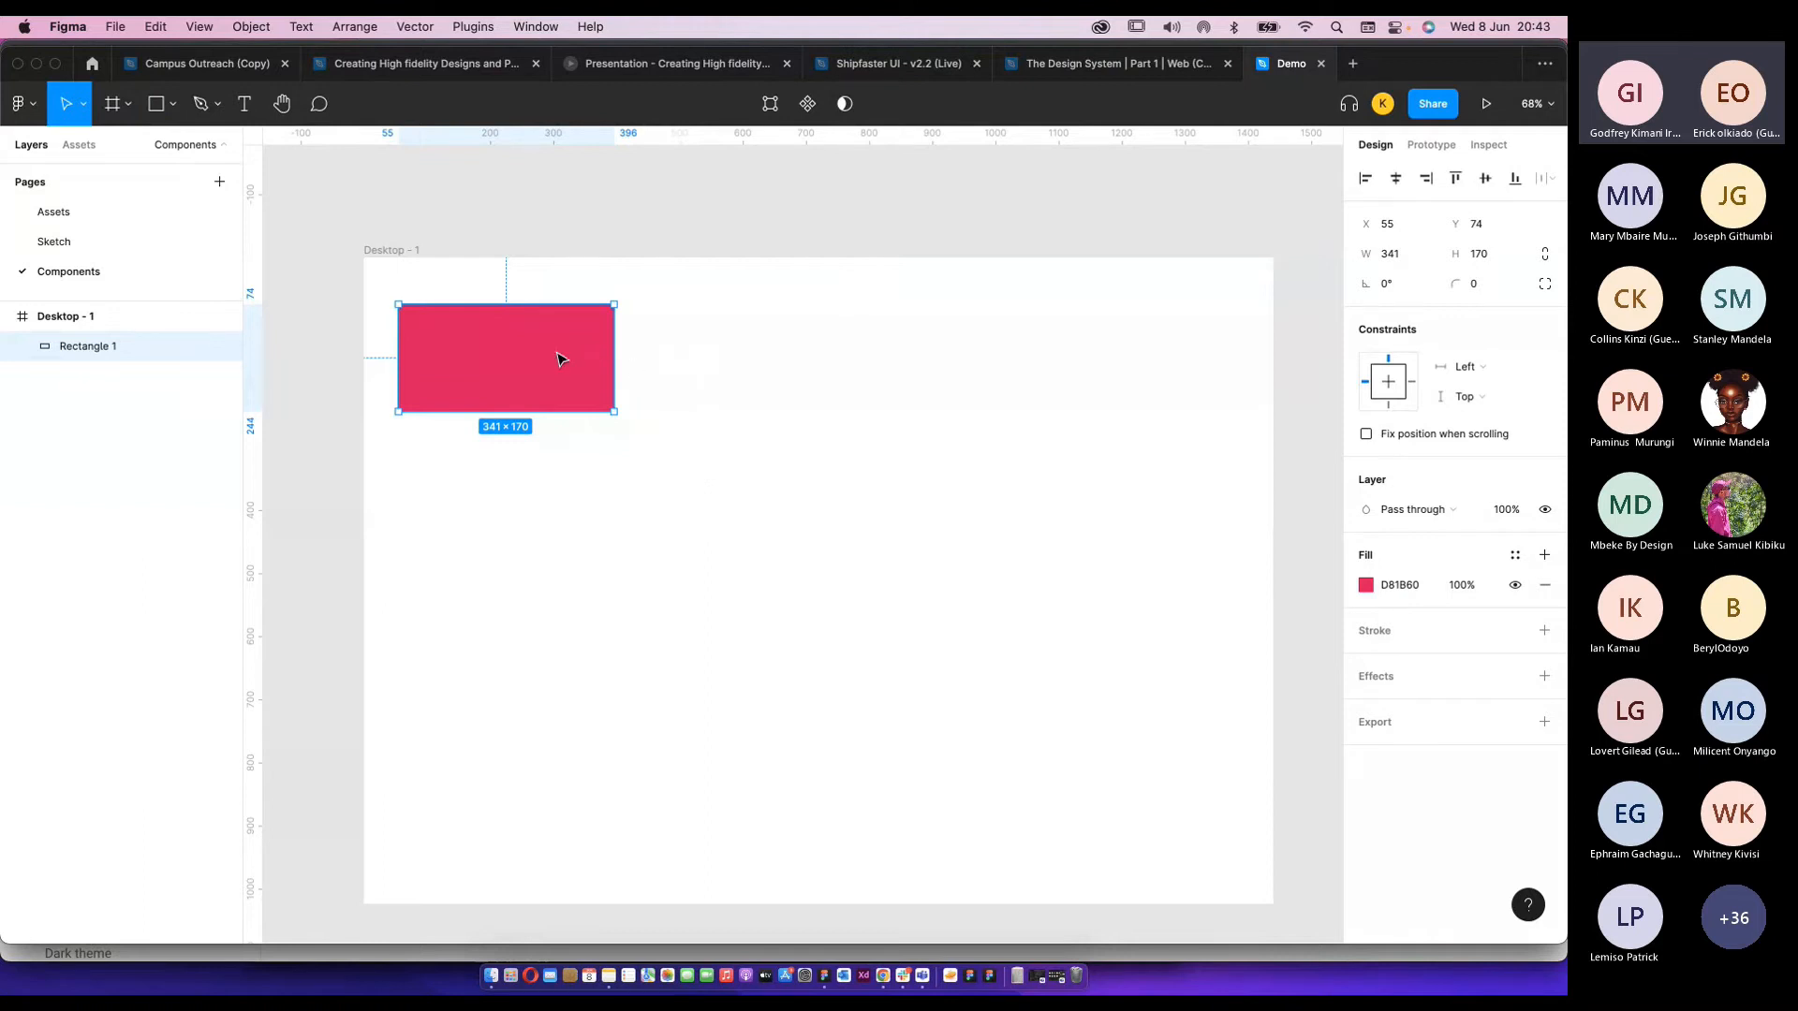
# Copy Pink 700's hex code C2185B from the Material palette in Chrome and apply it to a duplicate rectangle placed beside the first in Figma.
pyautogui.press('super+Tab')
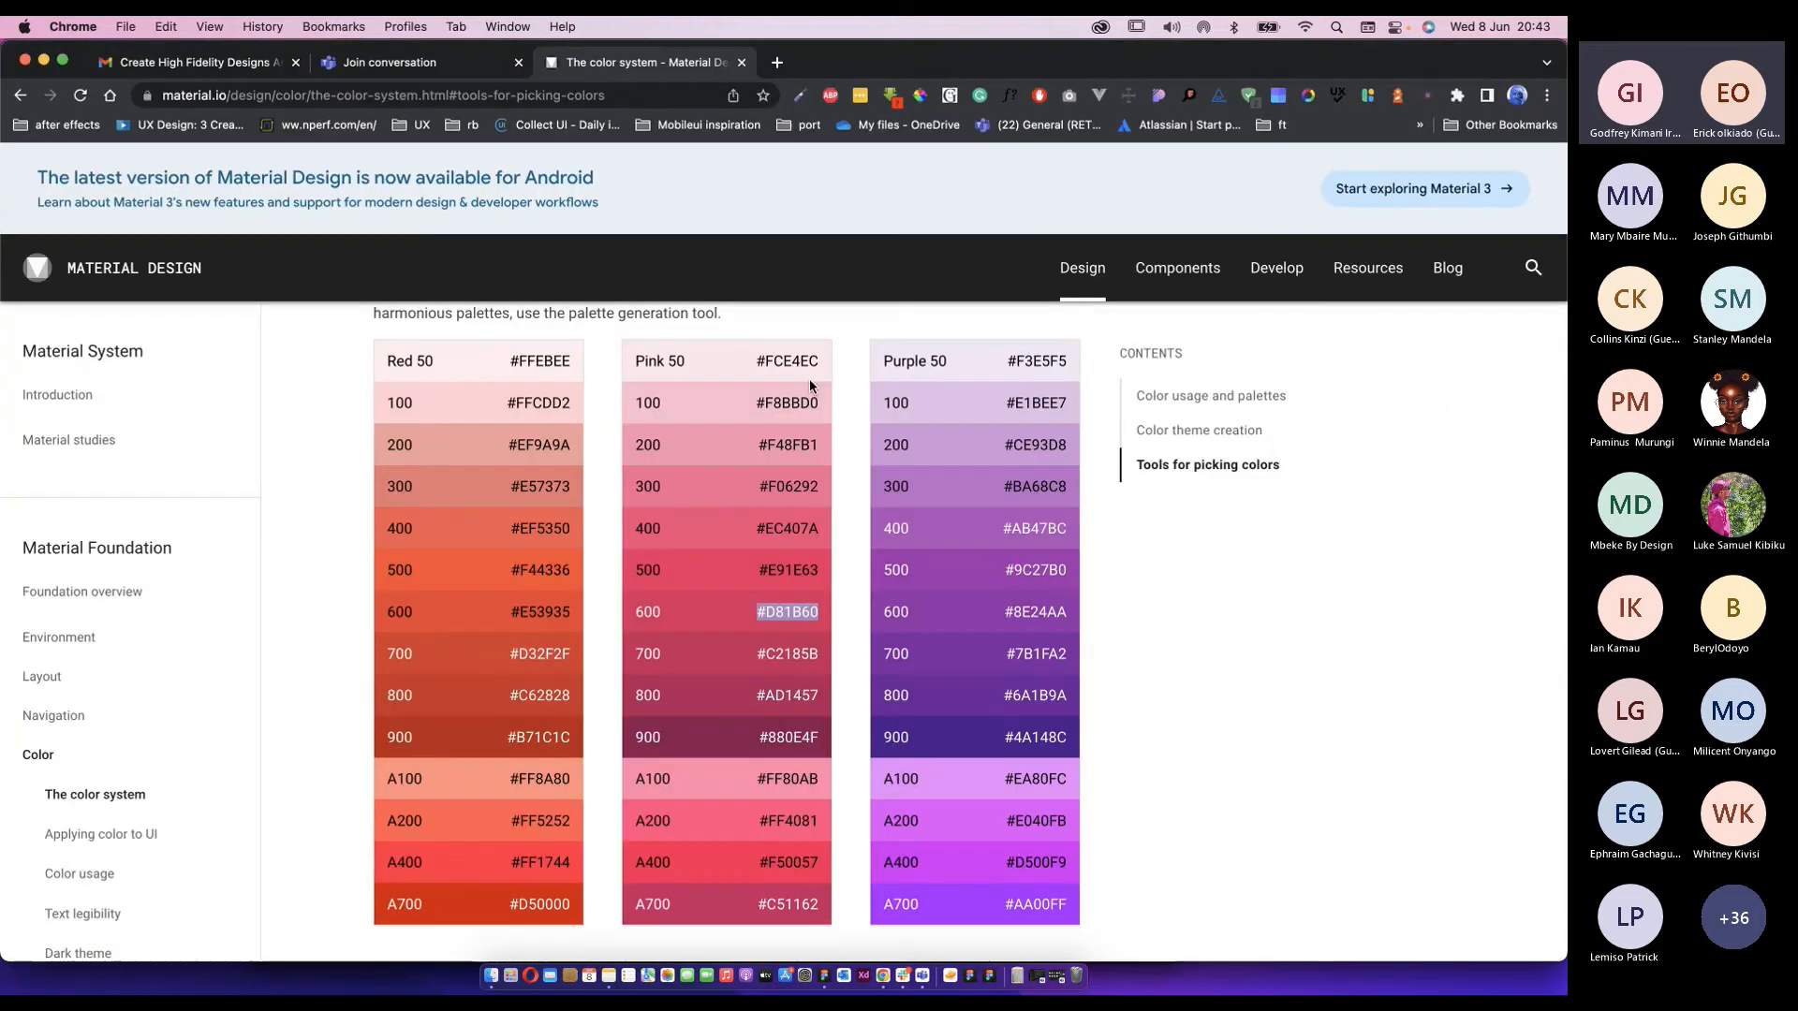
pyautogui.doubleClick(790, 573)
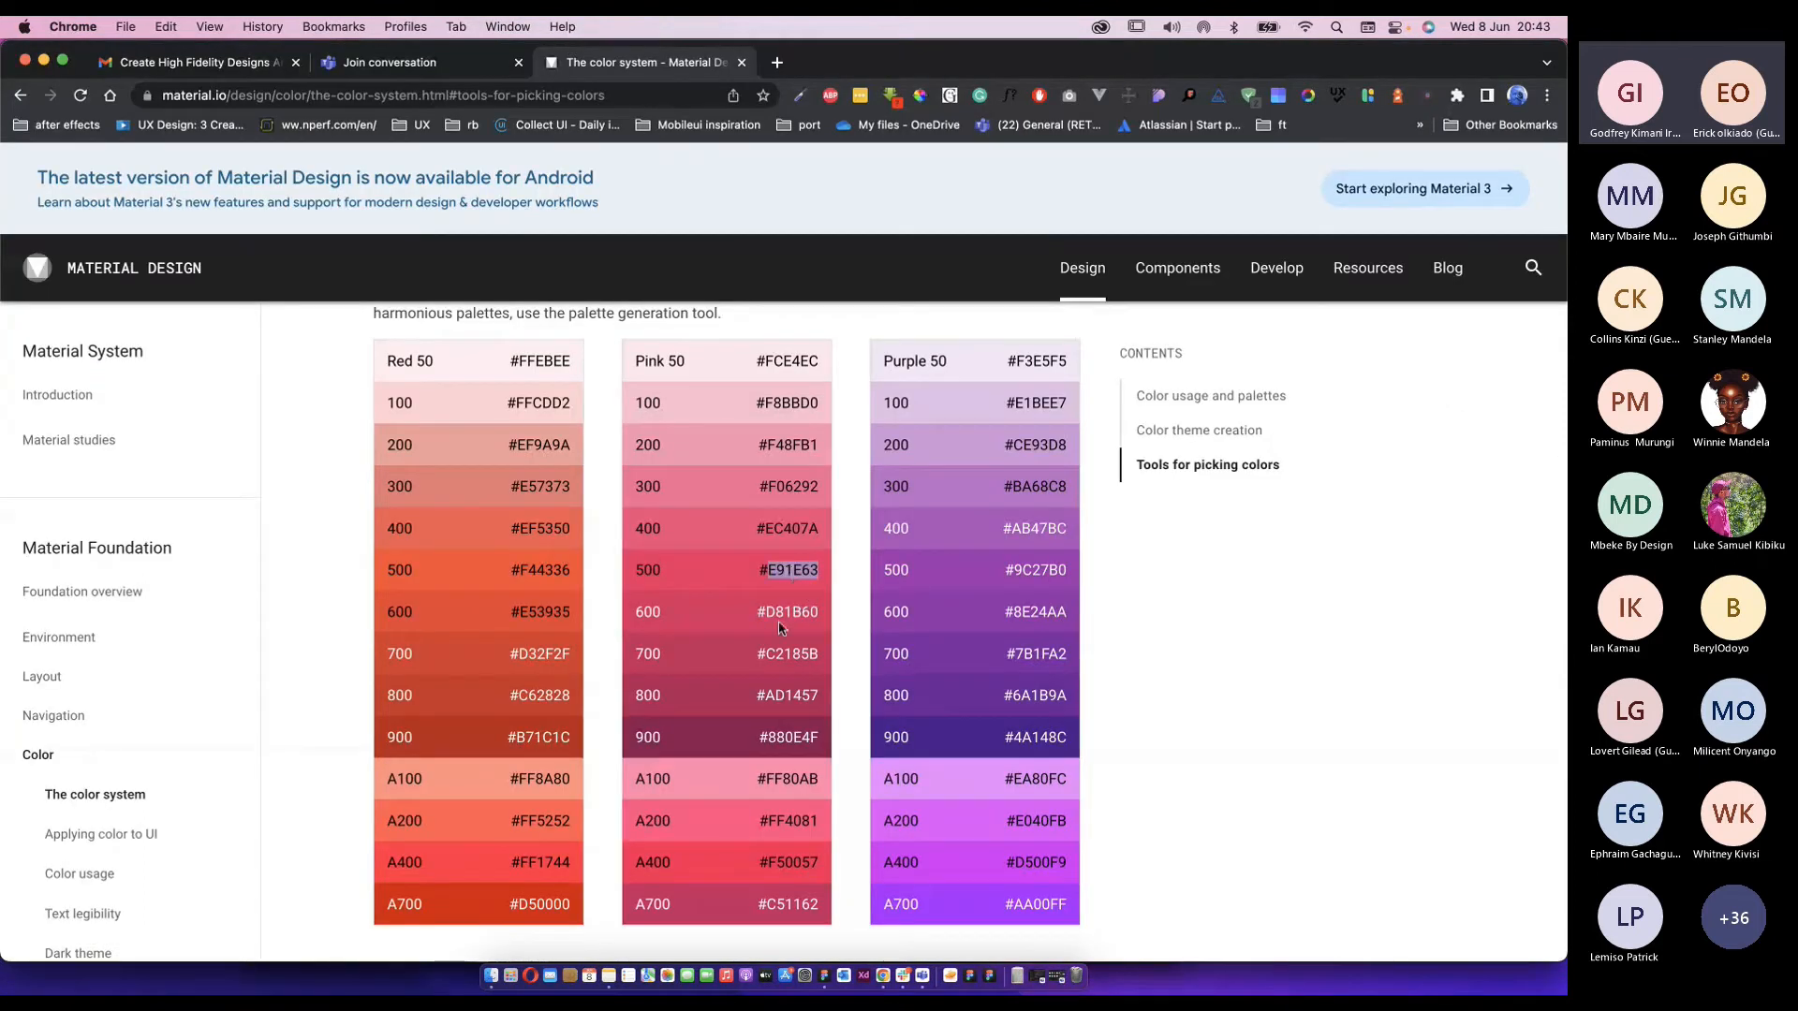
pyautogui.press('super+c')
pyautogui.press('super+Tab')
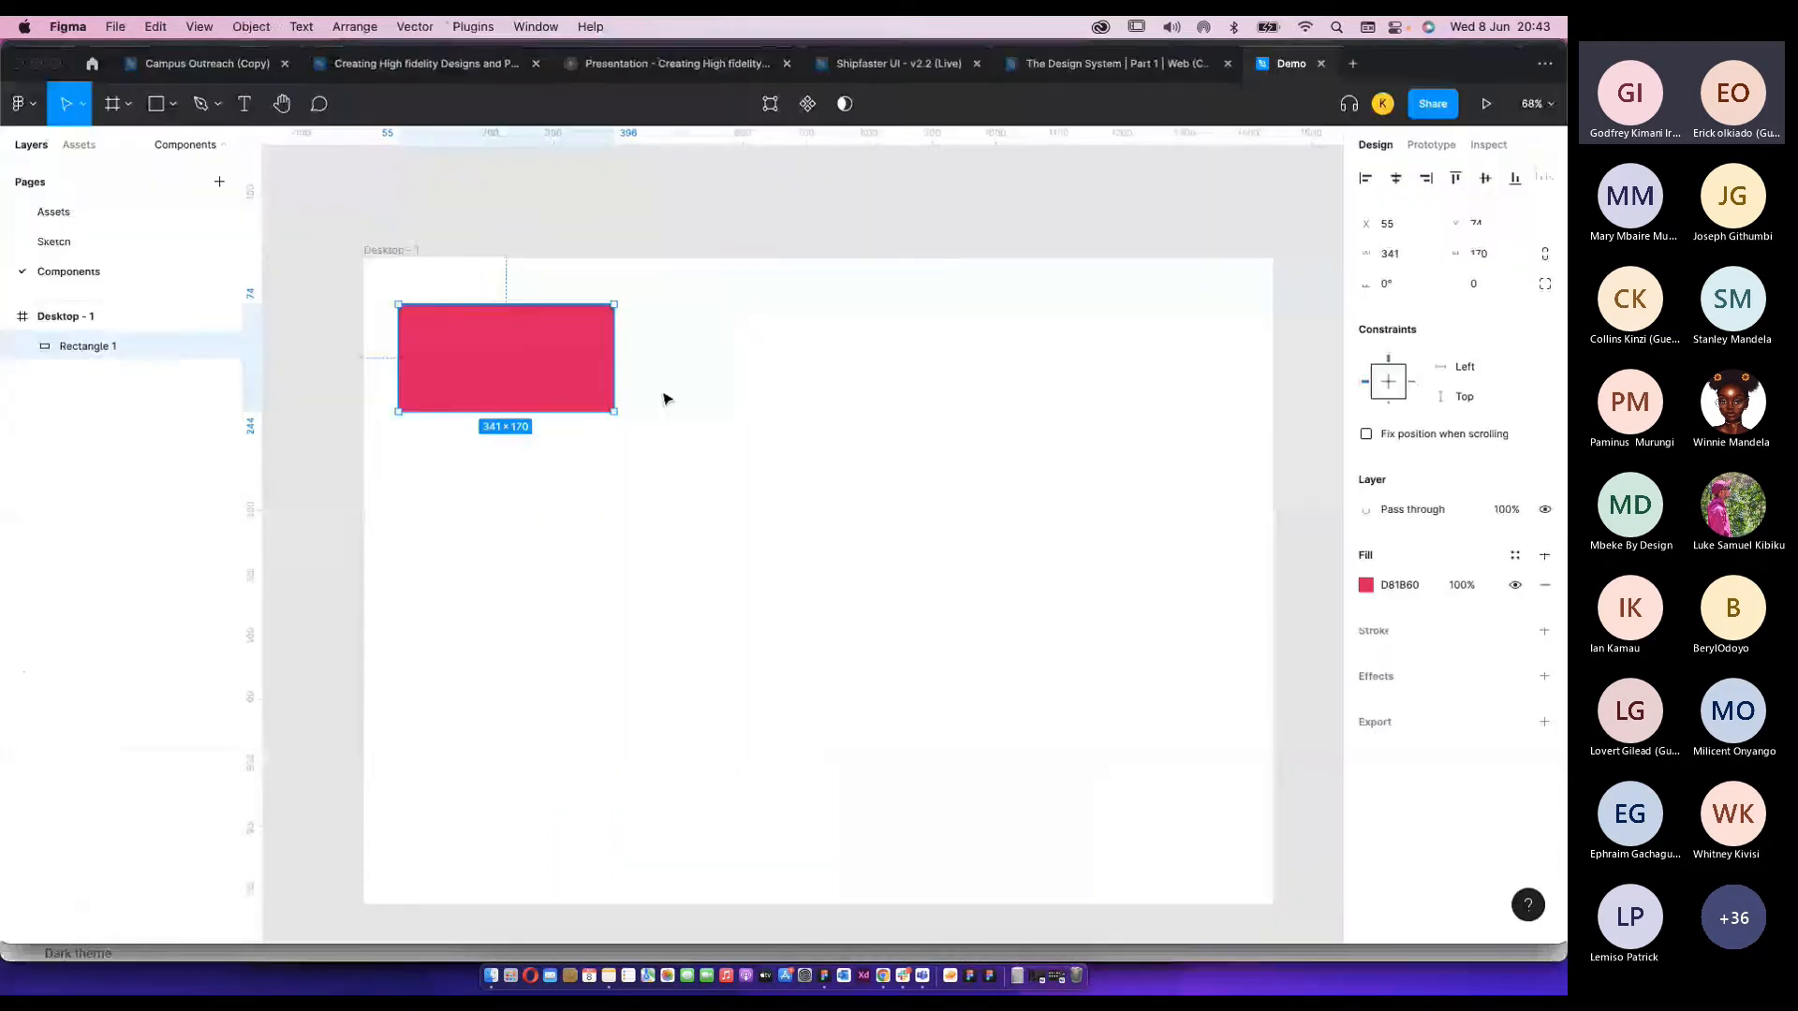
pyautogui.moveTo(624, 362); pyautogui.dragTo(826, 361)
pyautogui.press('super+z')
pyautogui.moveTo(570, 365); pyautogui.dragTo(824, 365)
pyautogui.click(1394, 592)
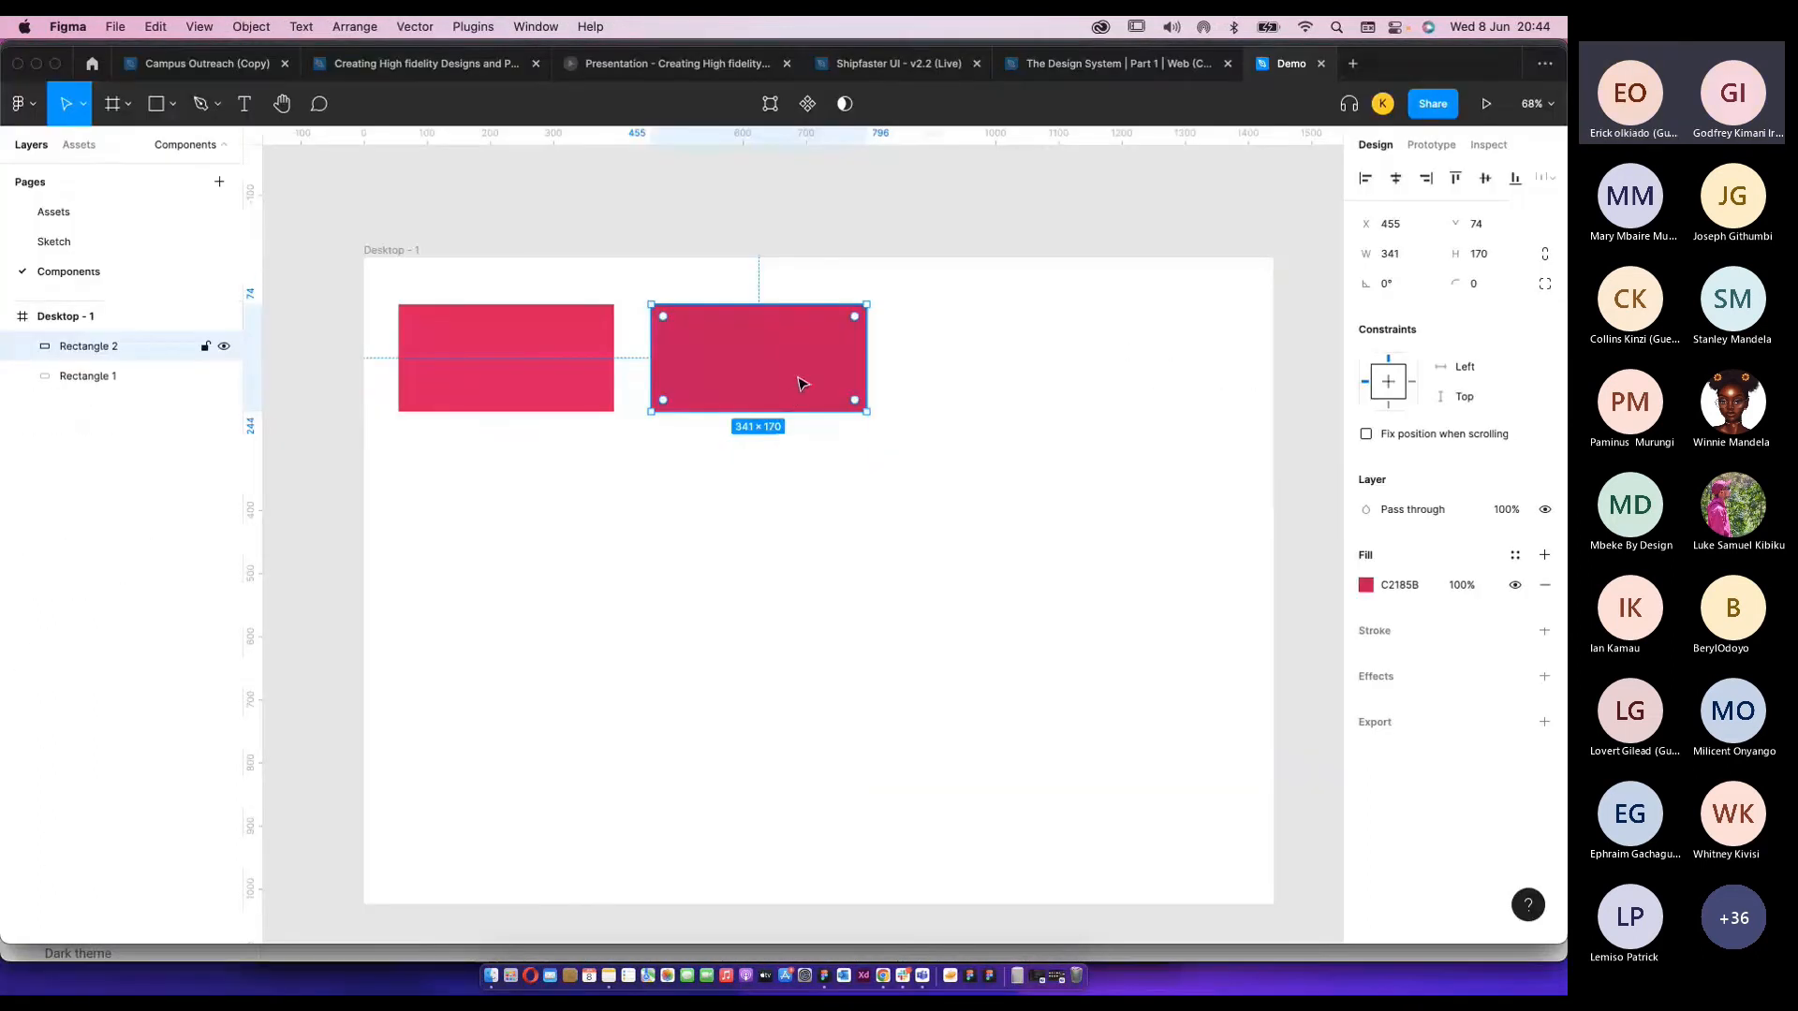
# Duplicate the second rectangle to its right and set the copy's fill to AD1457.
pyautogui.keyDown('alt'); pyautogui.moveTo(799, 381); pyautogui.dragTo(1031, 377); pyautogui.keyUp('alt')
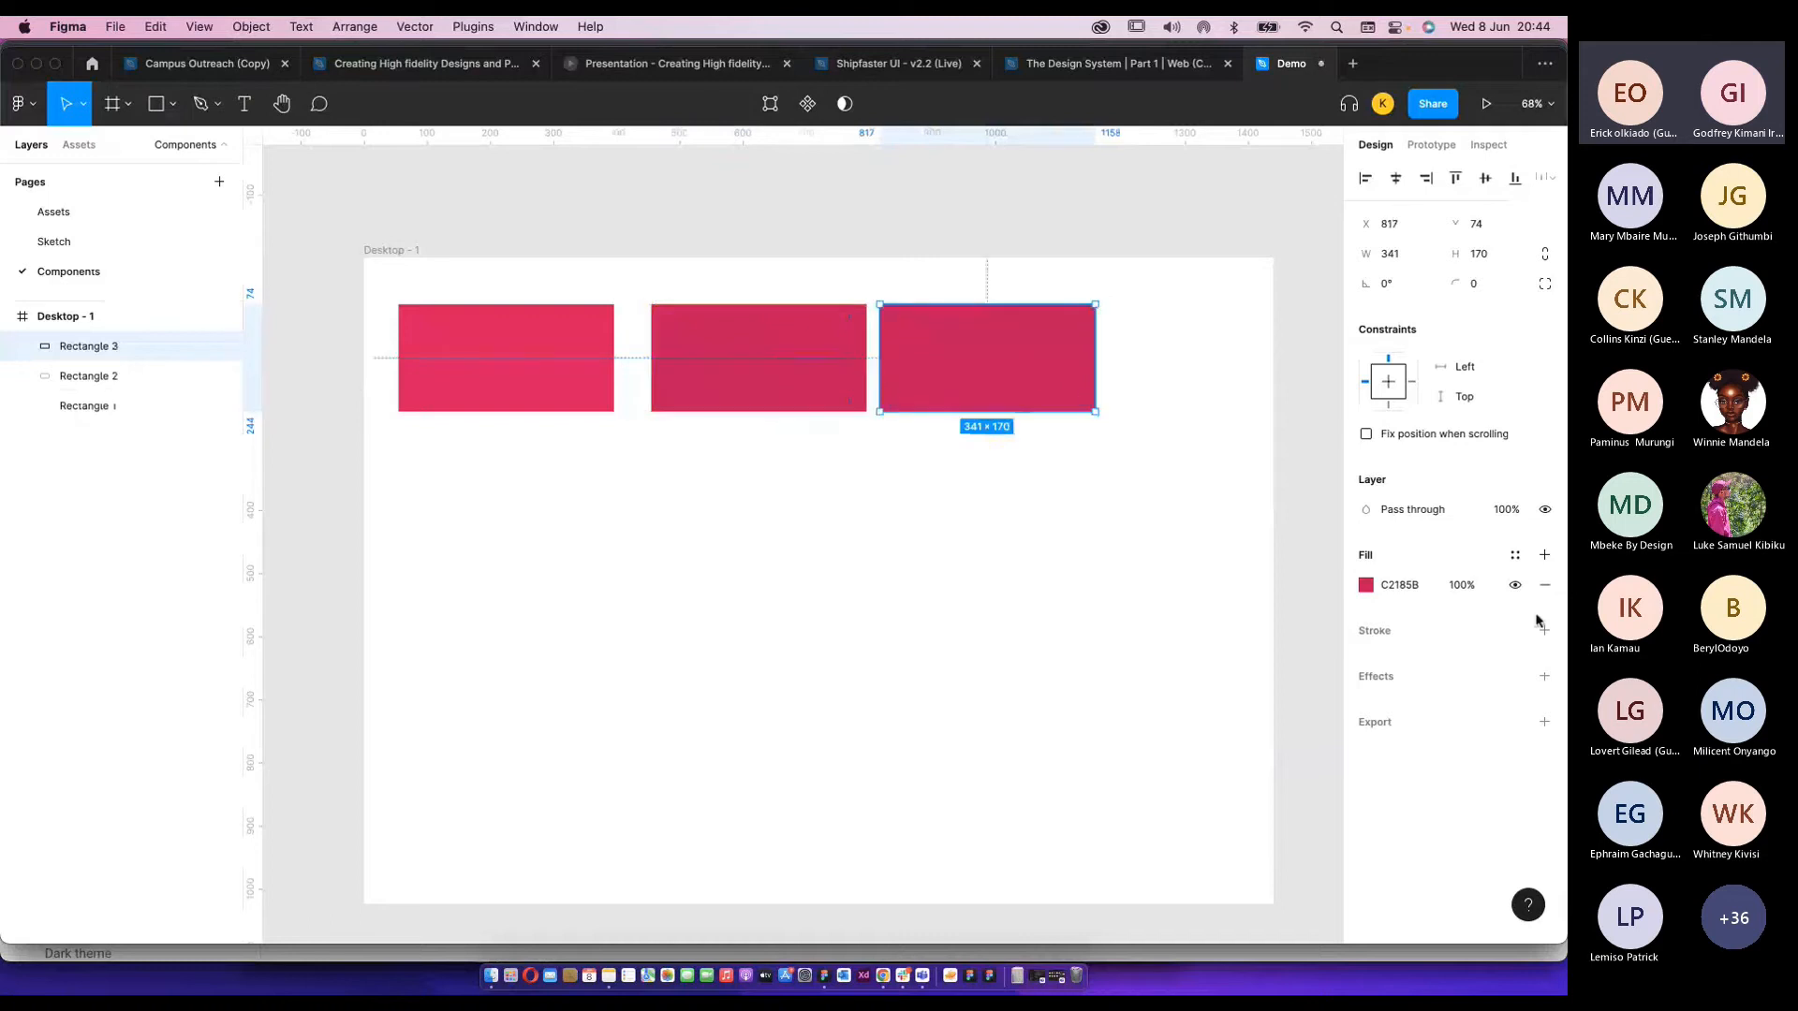
pyautogui.click(1404, 586)
pyautogui.press('super+v')
pyautogui.press('Return')
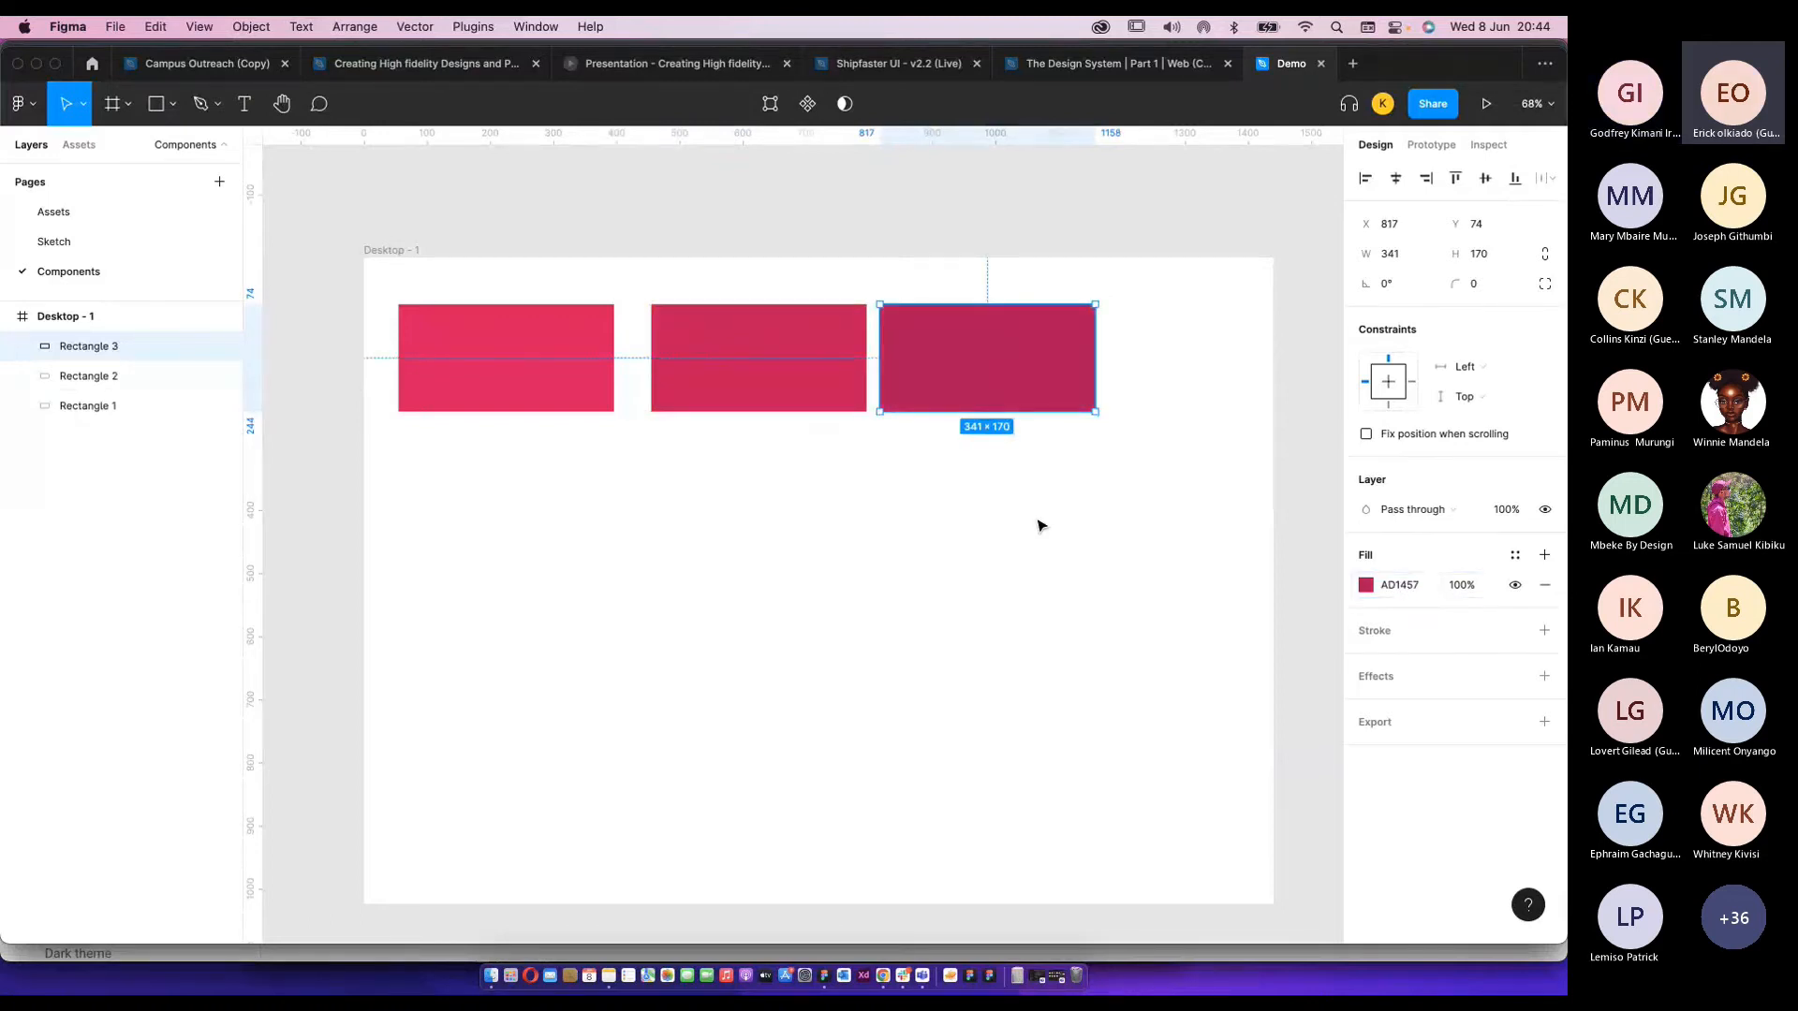
# Move the middle rectangle slightly closer to the first one and select the first rectangle.
pyautogui.click(783, 390)
pyautogui.click(585, 389)
pyautogui.click(768, 386)
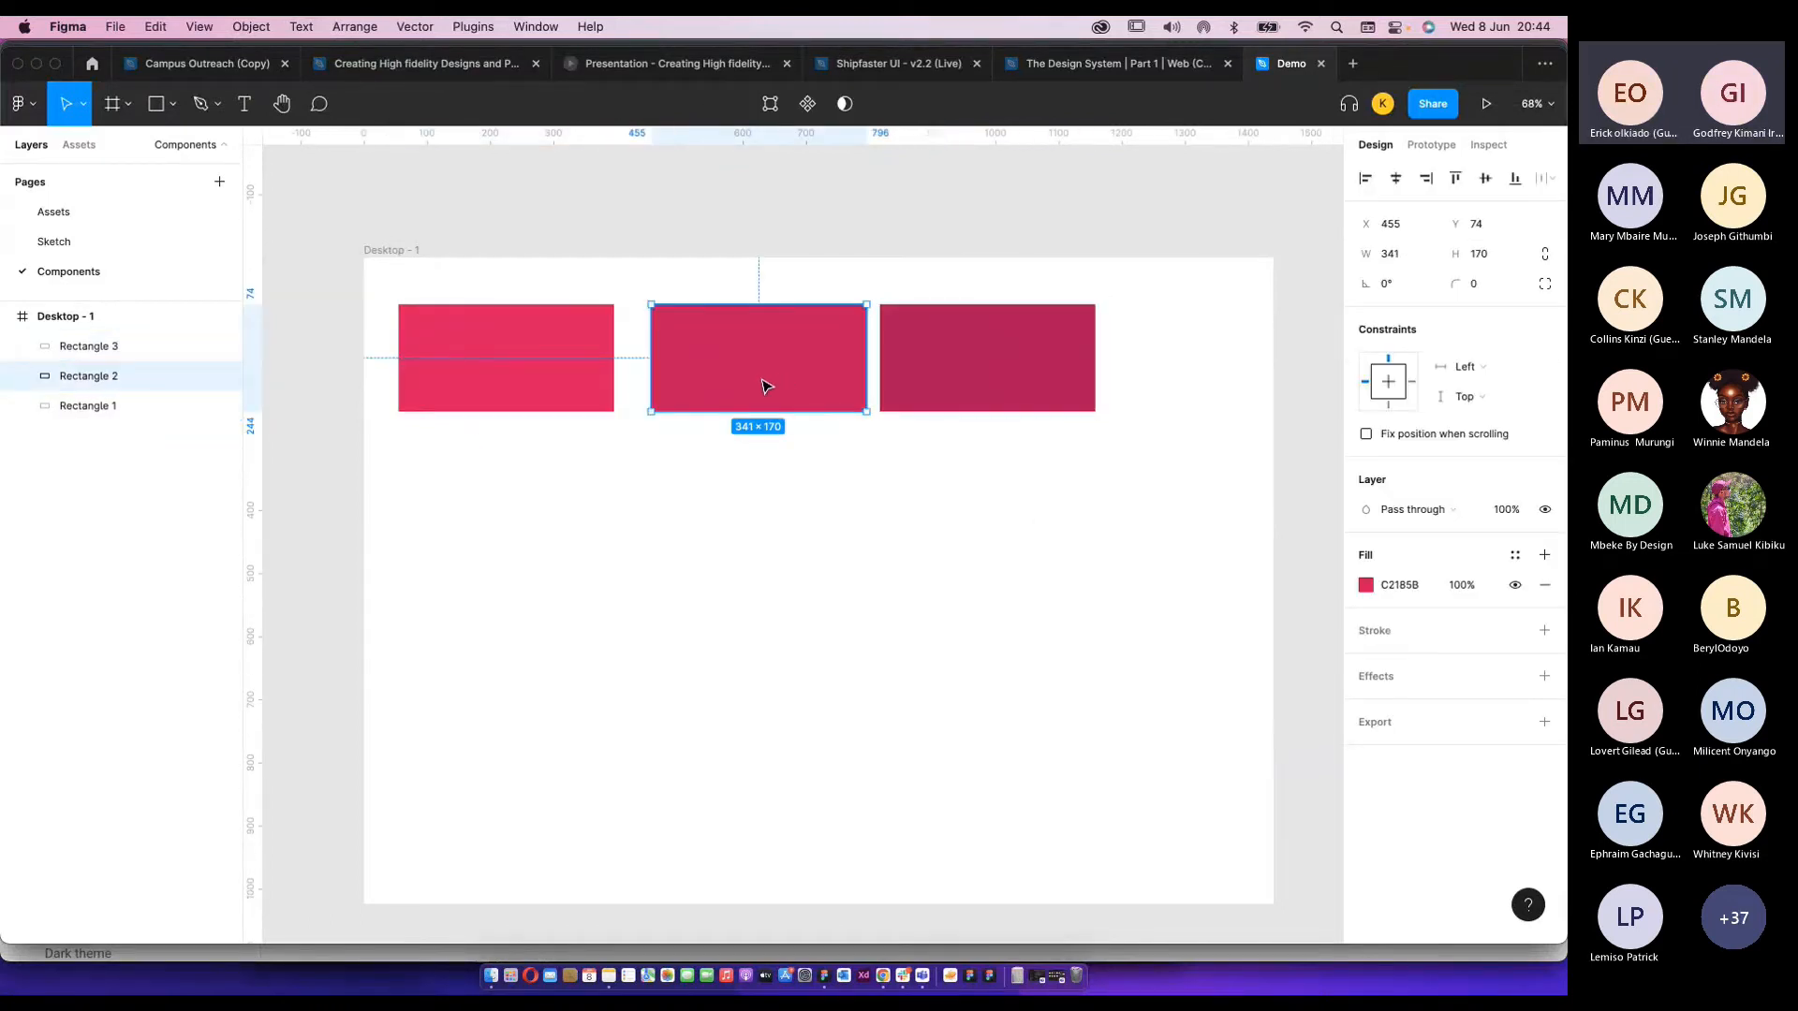
pyautogui.moveTo(727, 384); pyautogui.dragTo(721, 384)
pyautogui.click(955, 374)
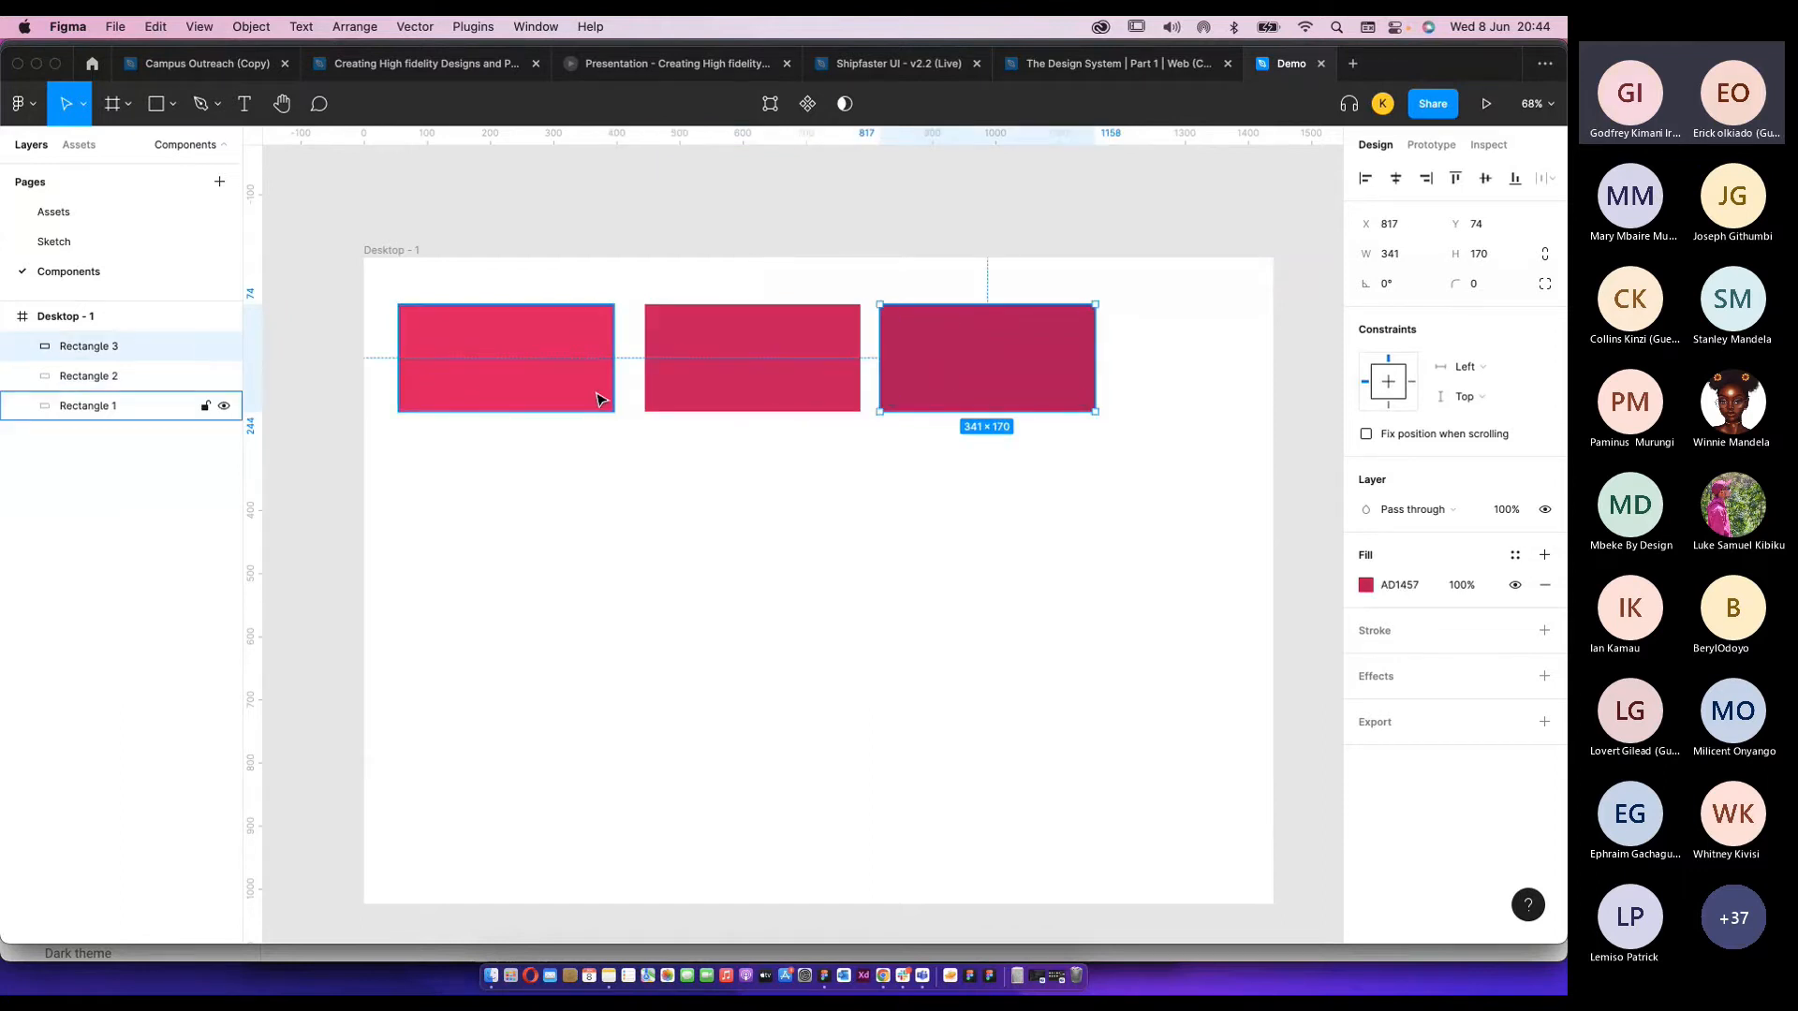
pyautogui.click(567, 400)
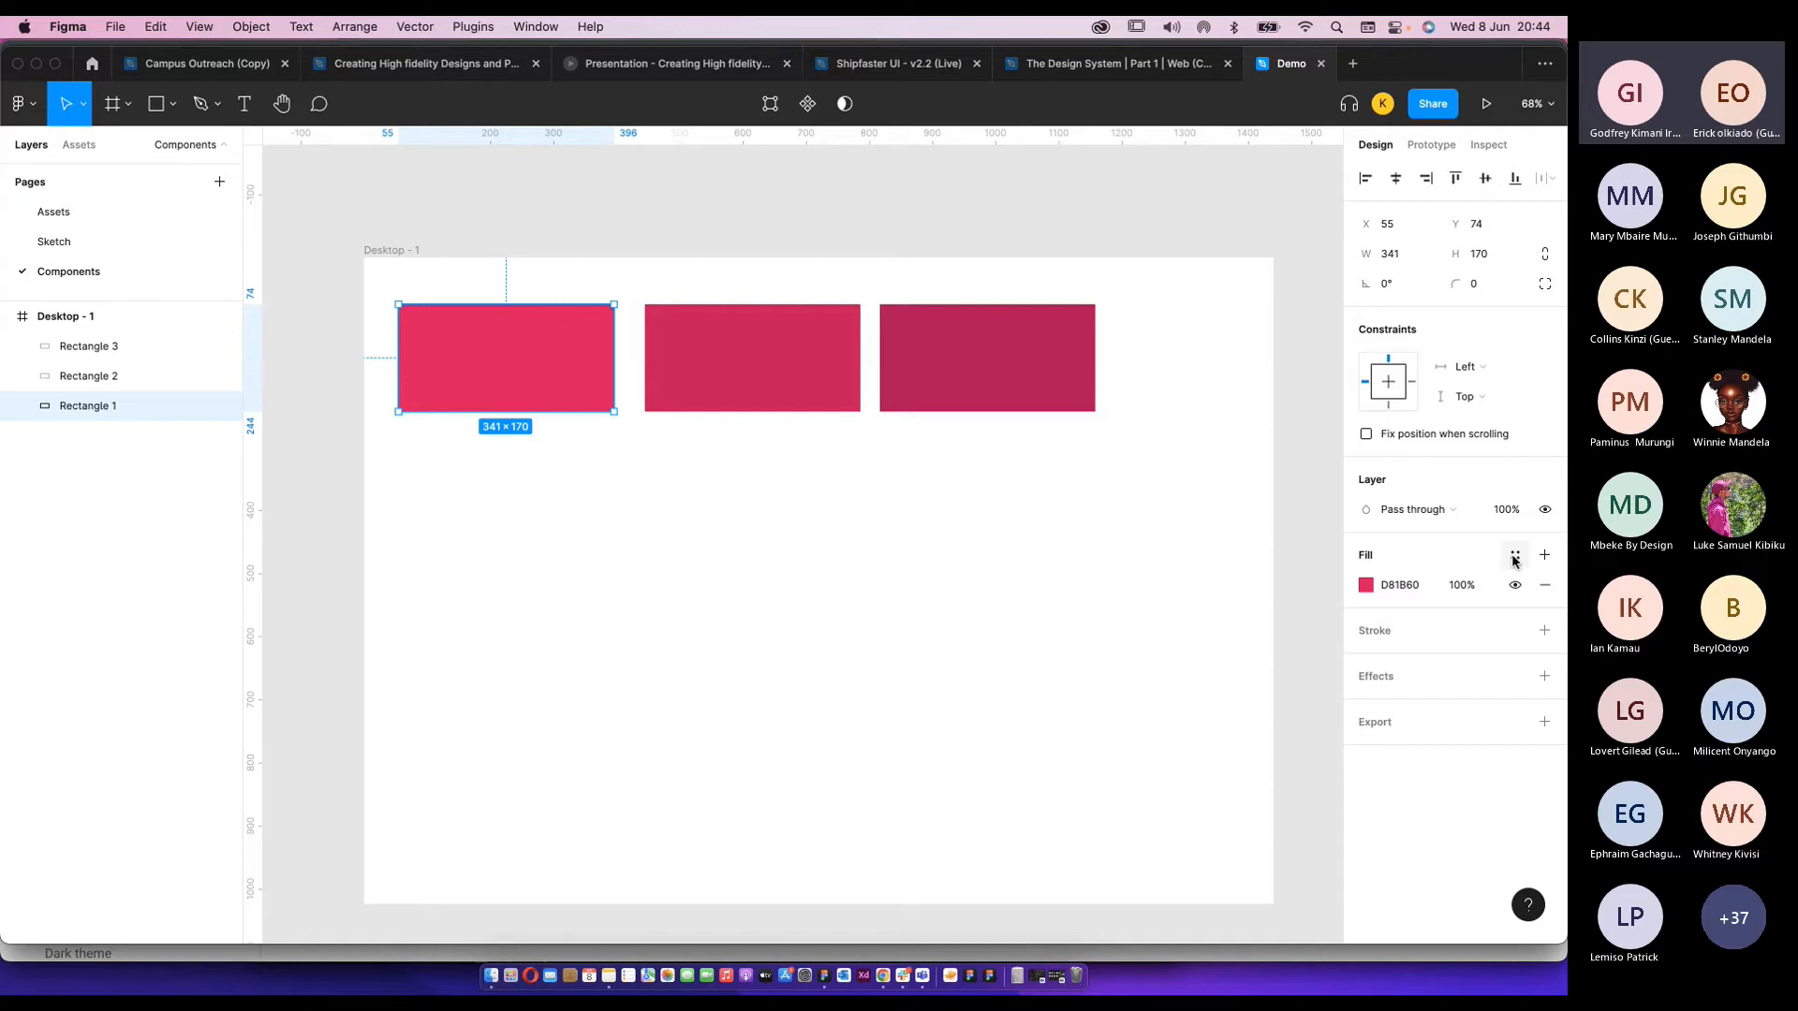
# Save the first rectangle's fill as a new color style named Main Pink.
pyautogui.click(1544, 557)
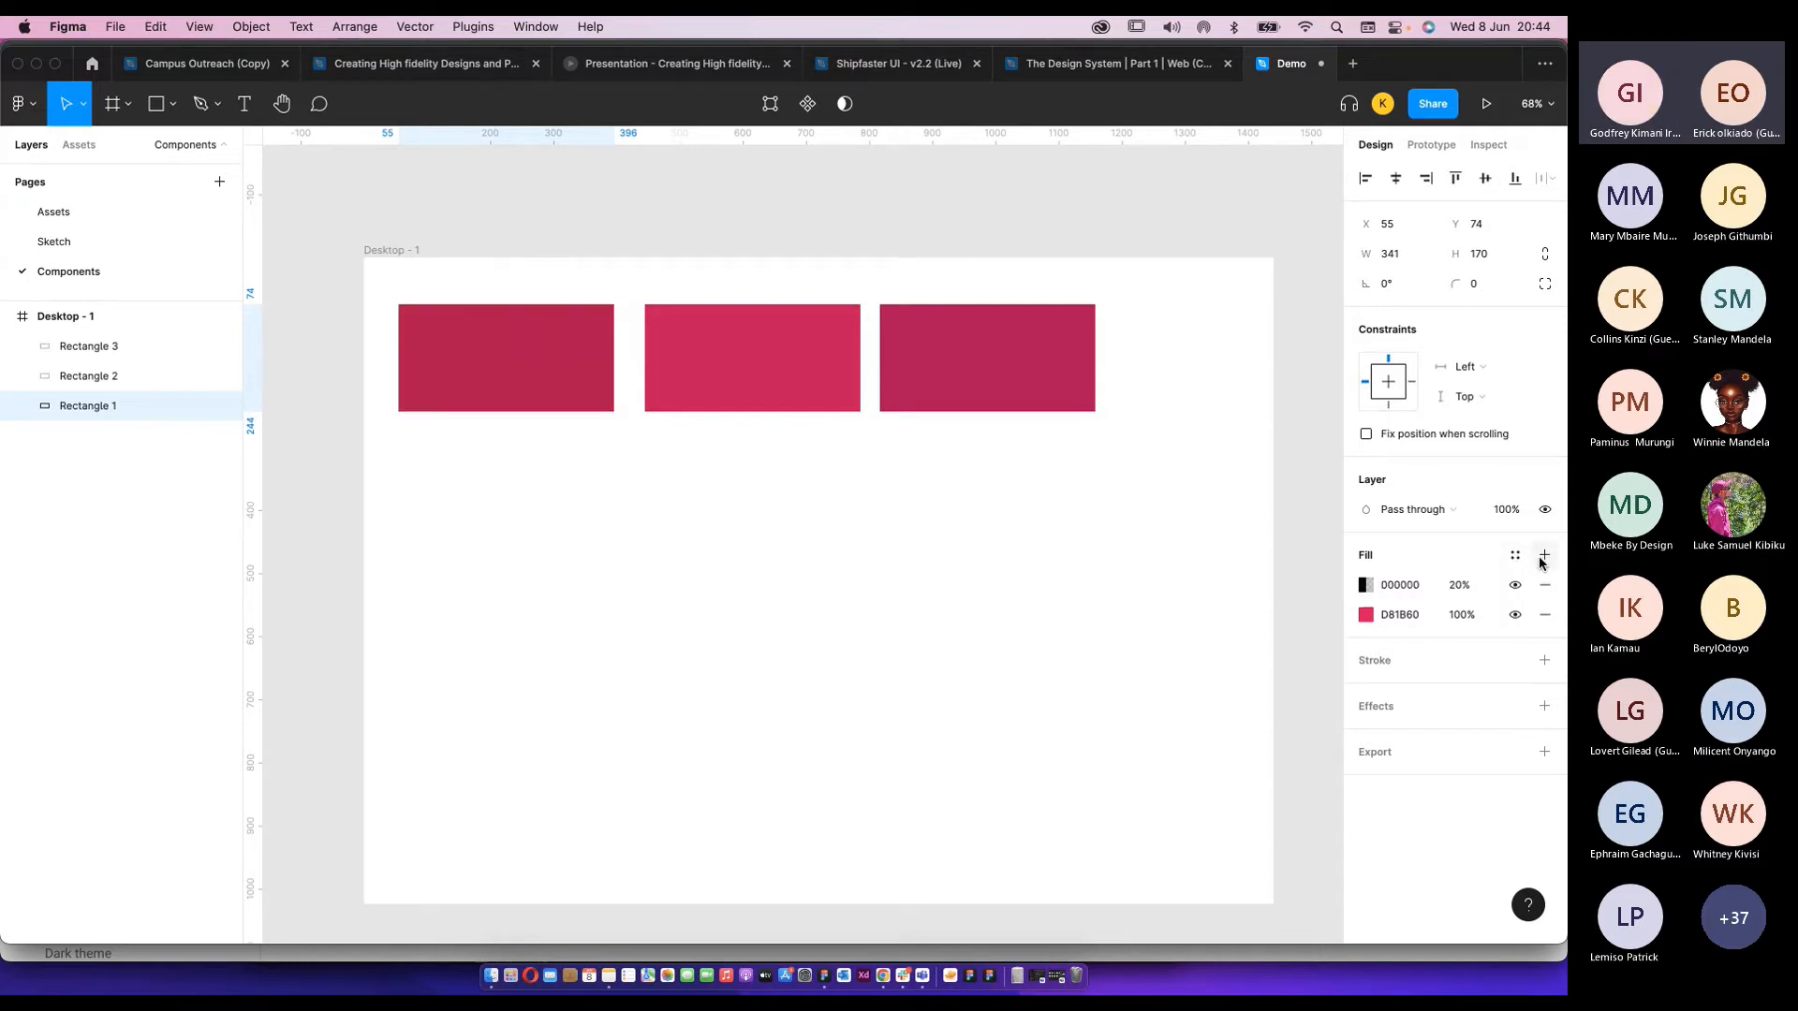
pyautogui.press('super+z')
pyautogui.click(1515, 555)
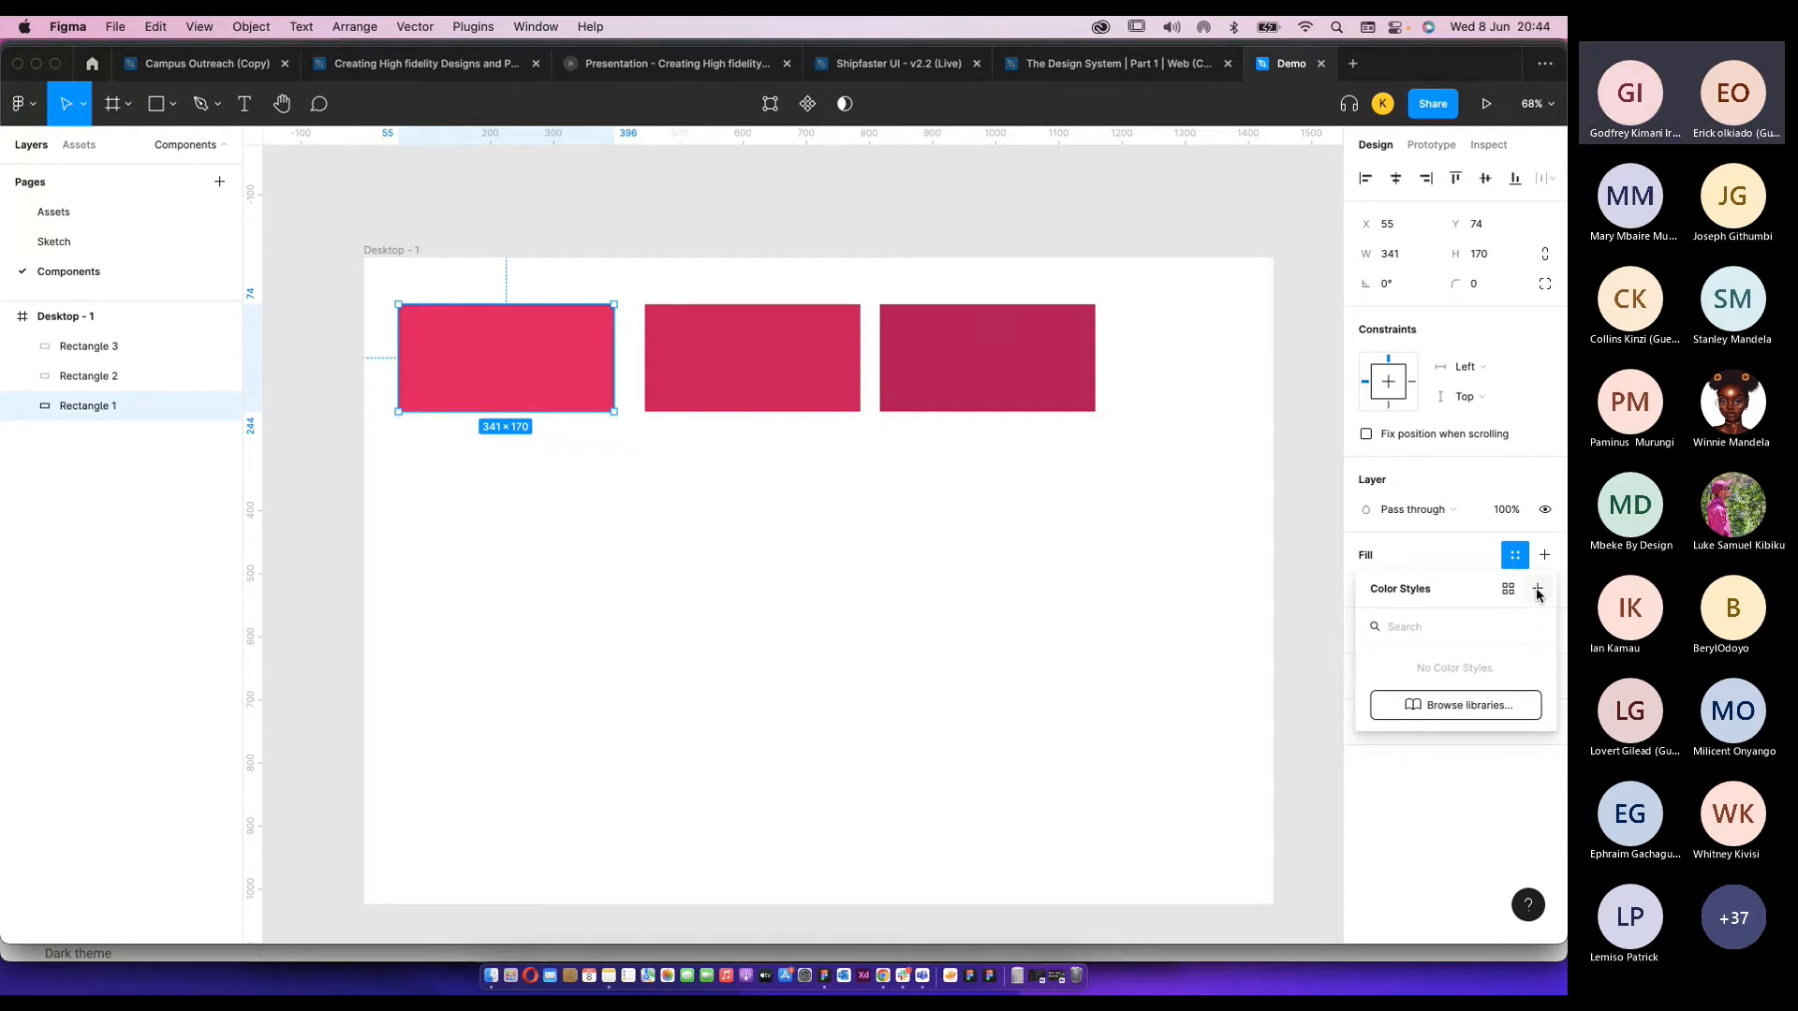
pyautogui.click(1536, 590)
pyautogui.write('M')
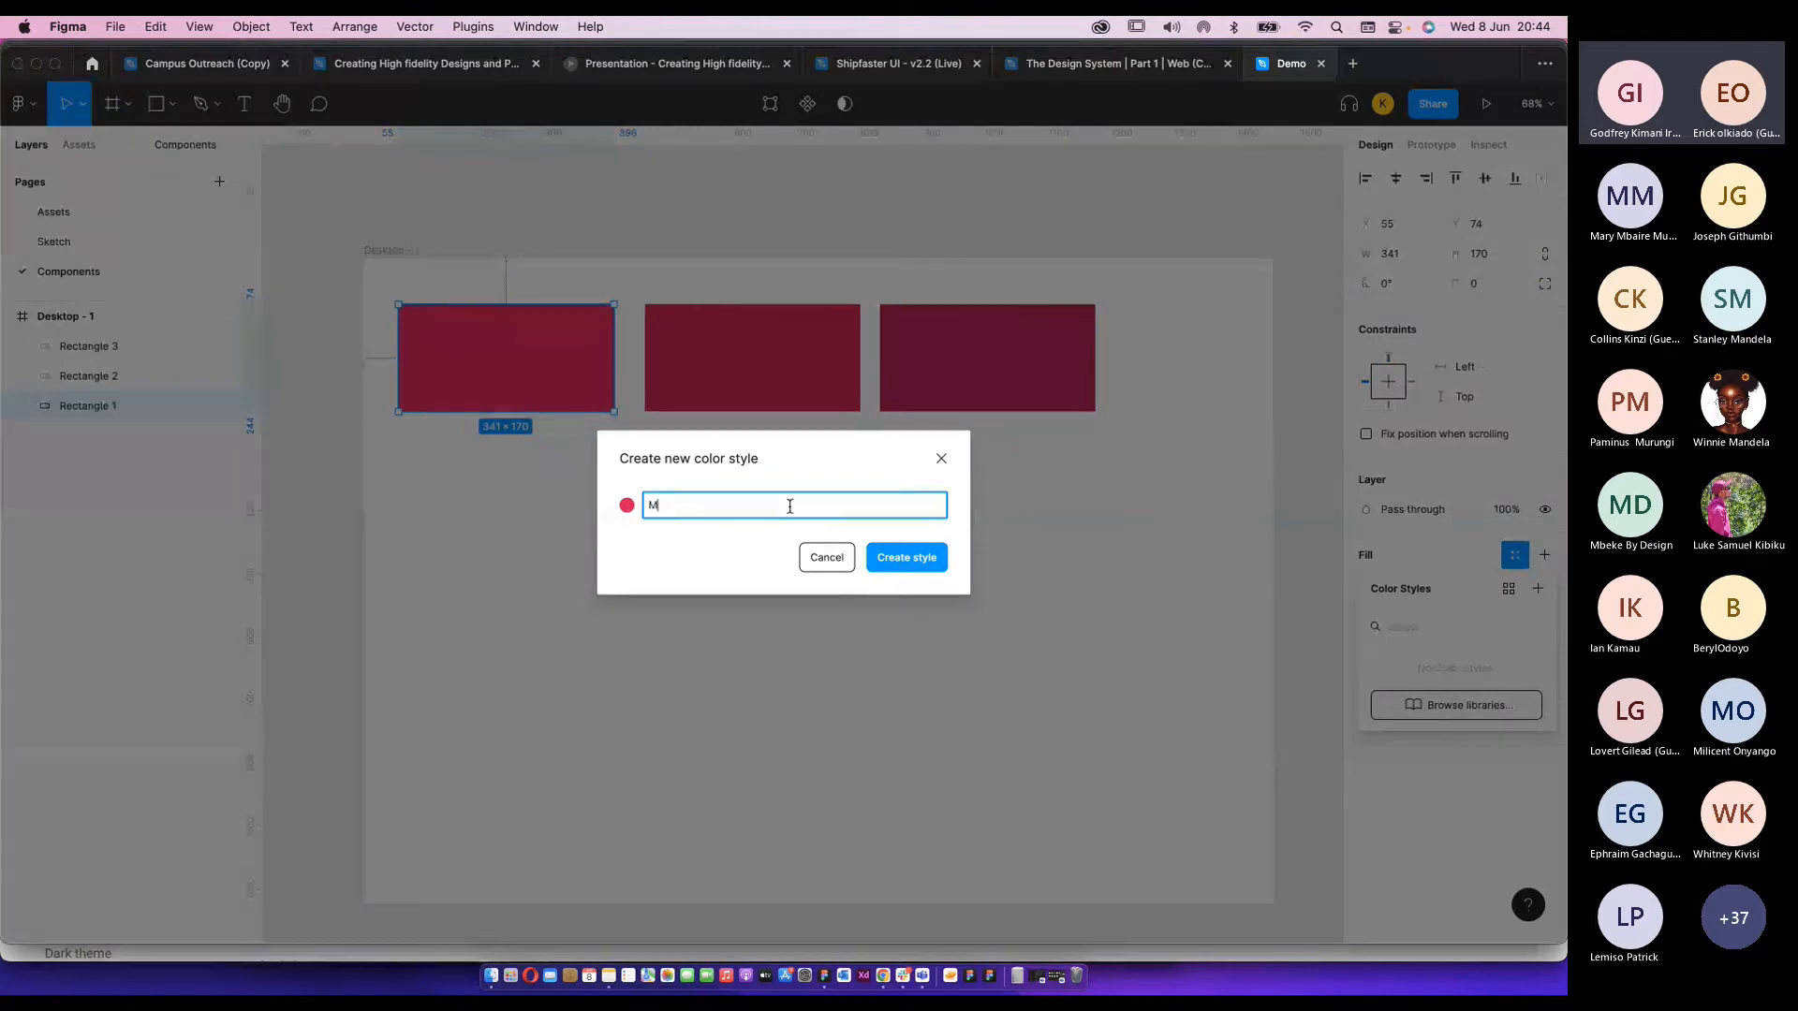
pyautogui.write('ain Pink')
pyautogui.click(923, 557)
# Create a color style named Pink 700 from the middle rectangle's fill.
pyautogui.click(685, 402)
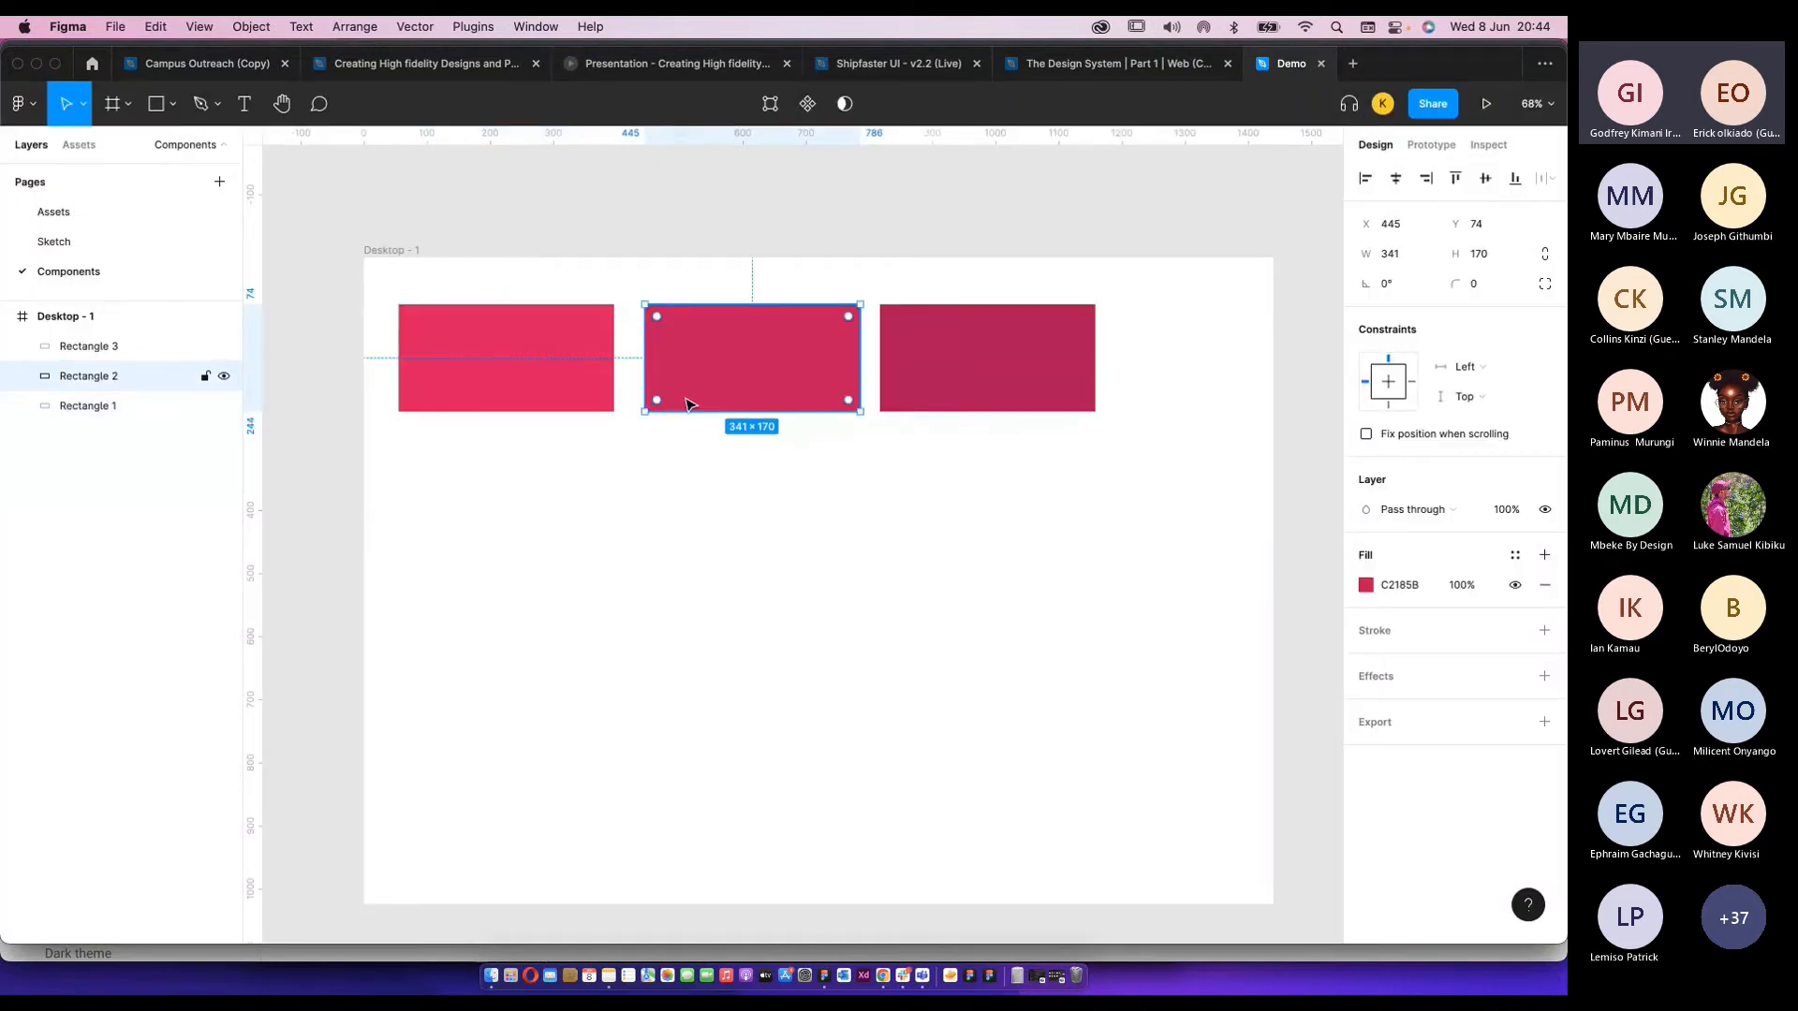
pyautogui.click(1514, 557)
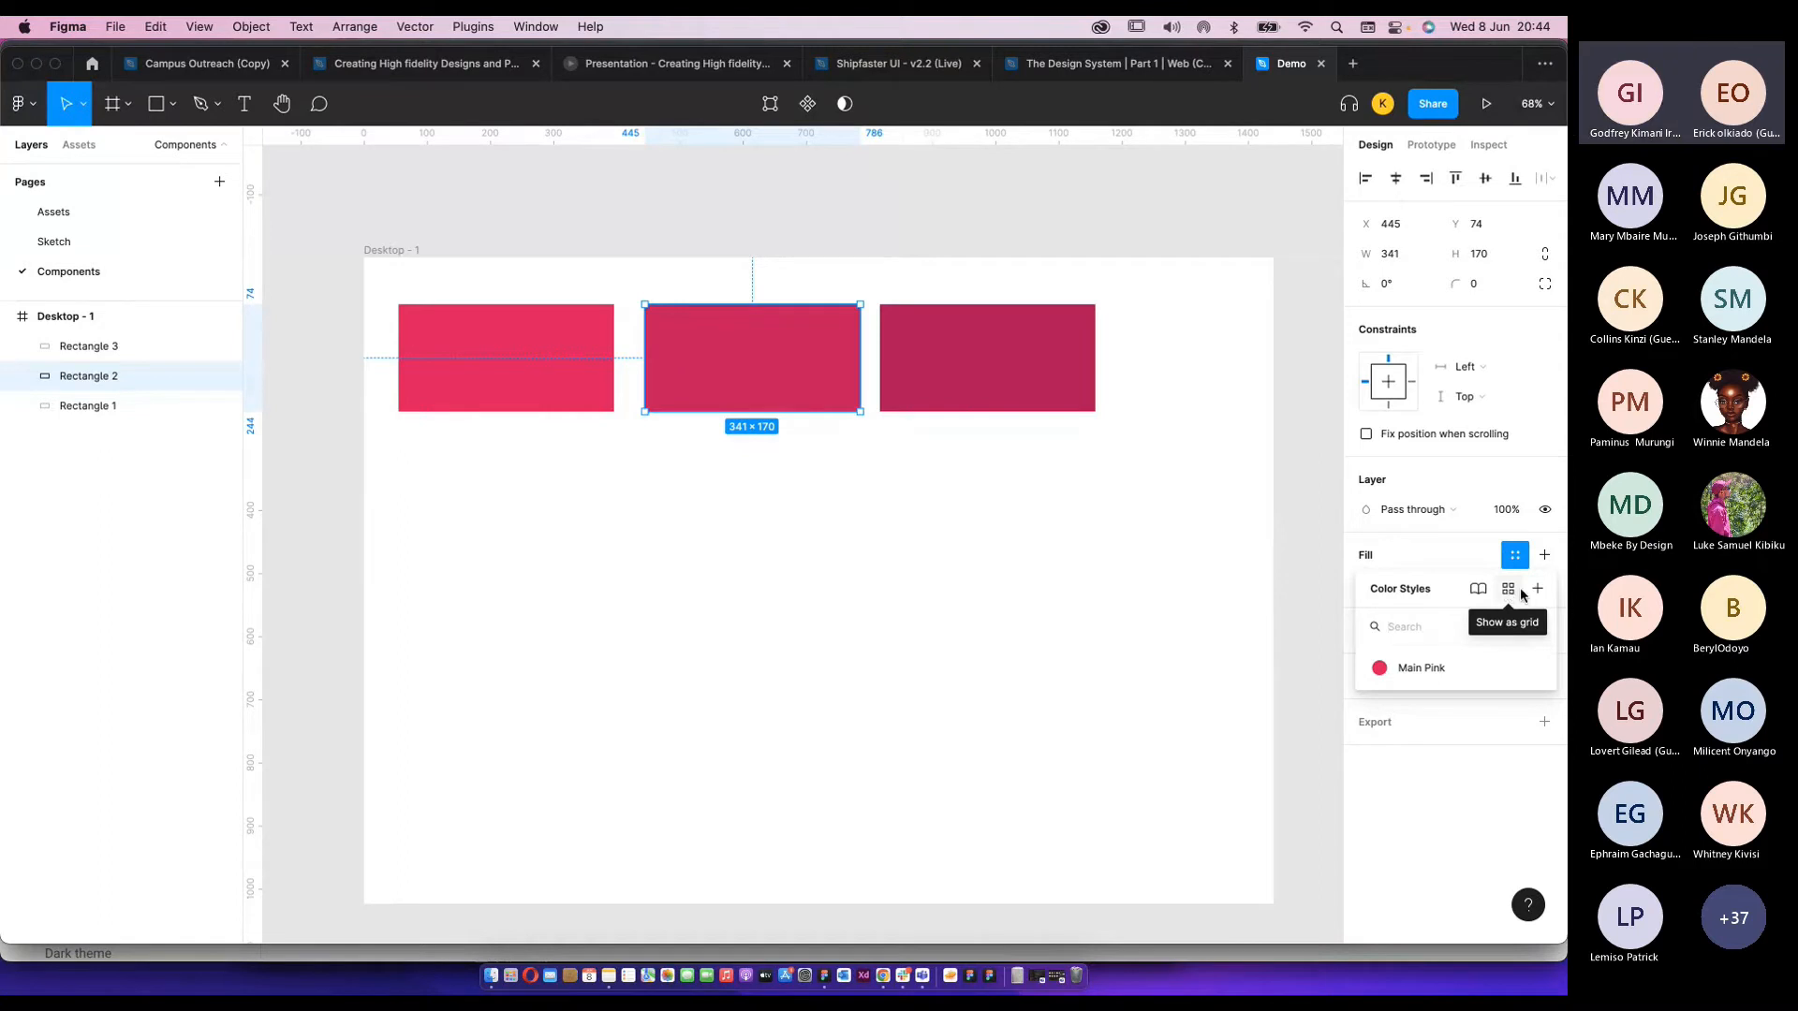
pyautogui.click(1536, 590)
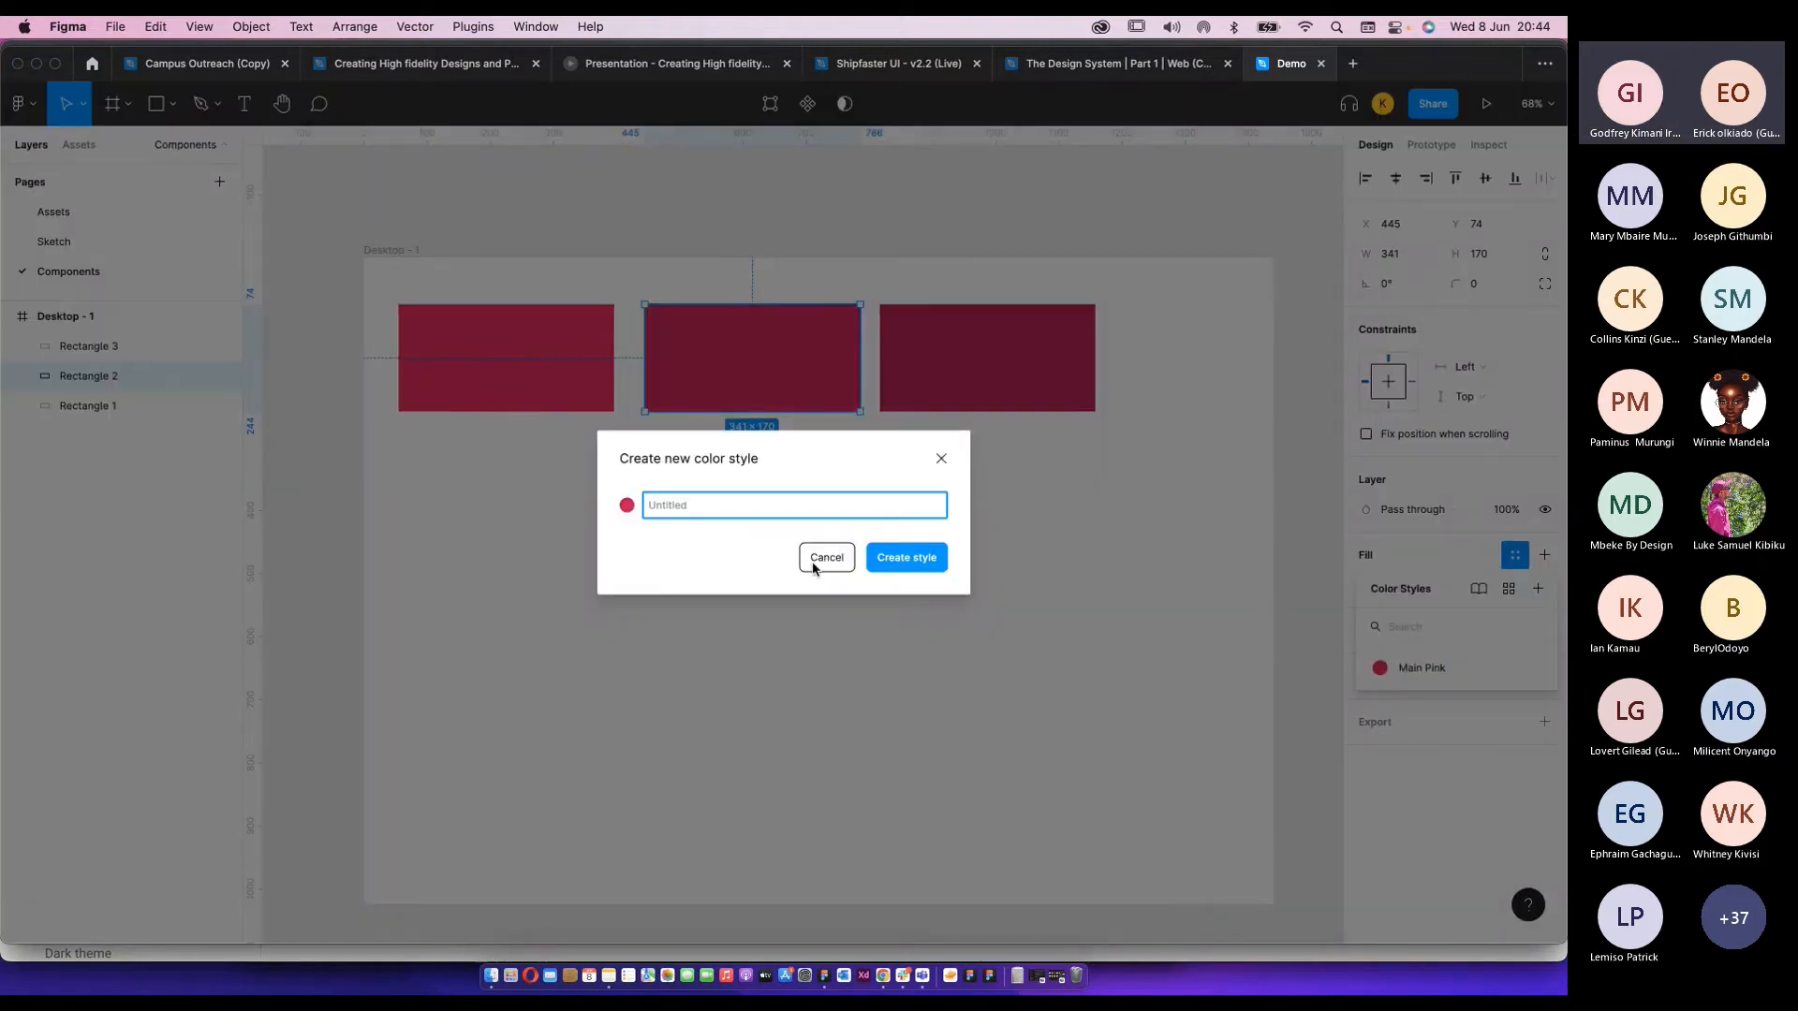
pyautogui.write('pINK')
pyautogui.press('BackSpace')
pyautogui.press('BackSpace')
pyautogui.press('BackSpace')
pyautogui.press('BackSpace')
pyautogui.write('P')
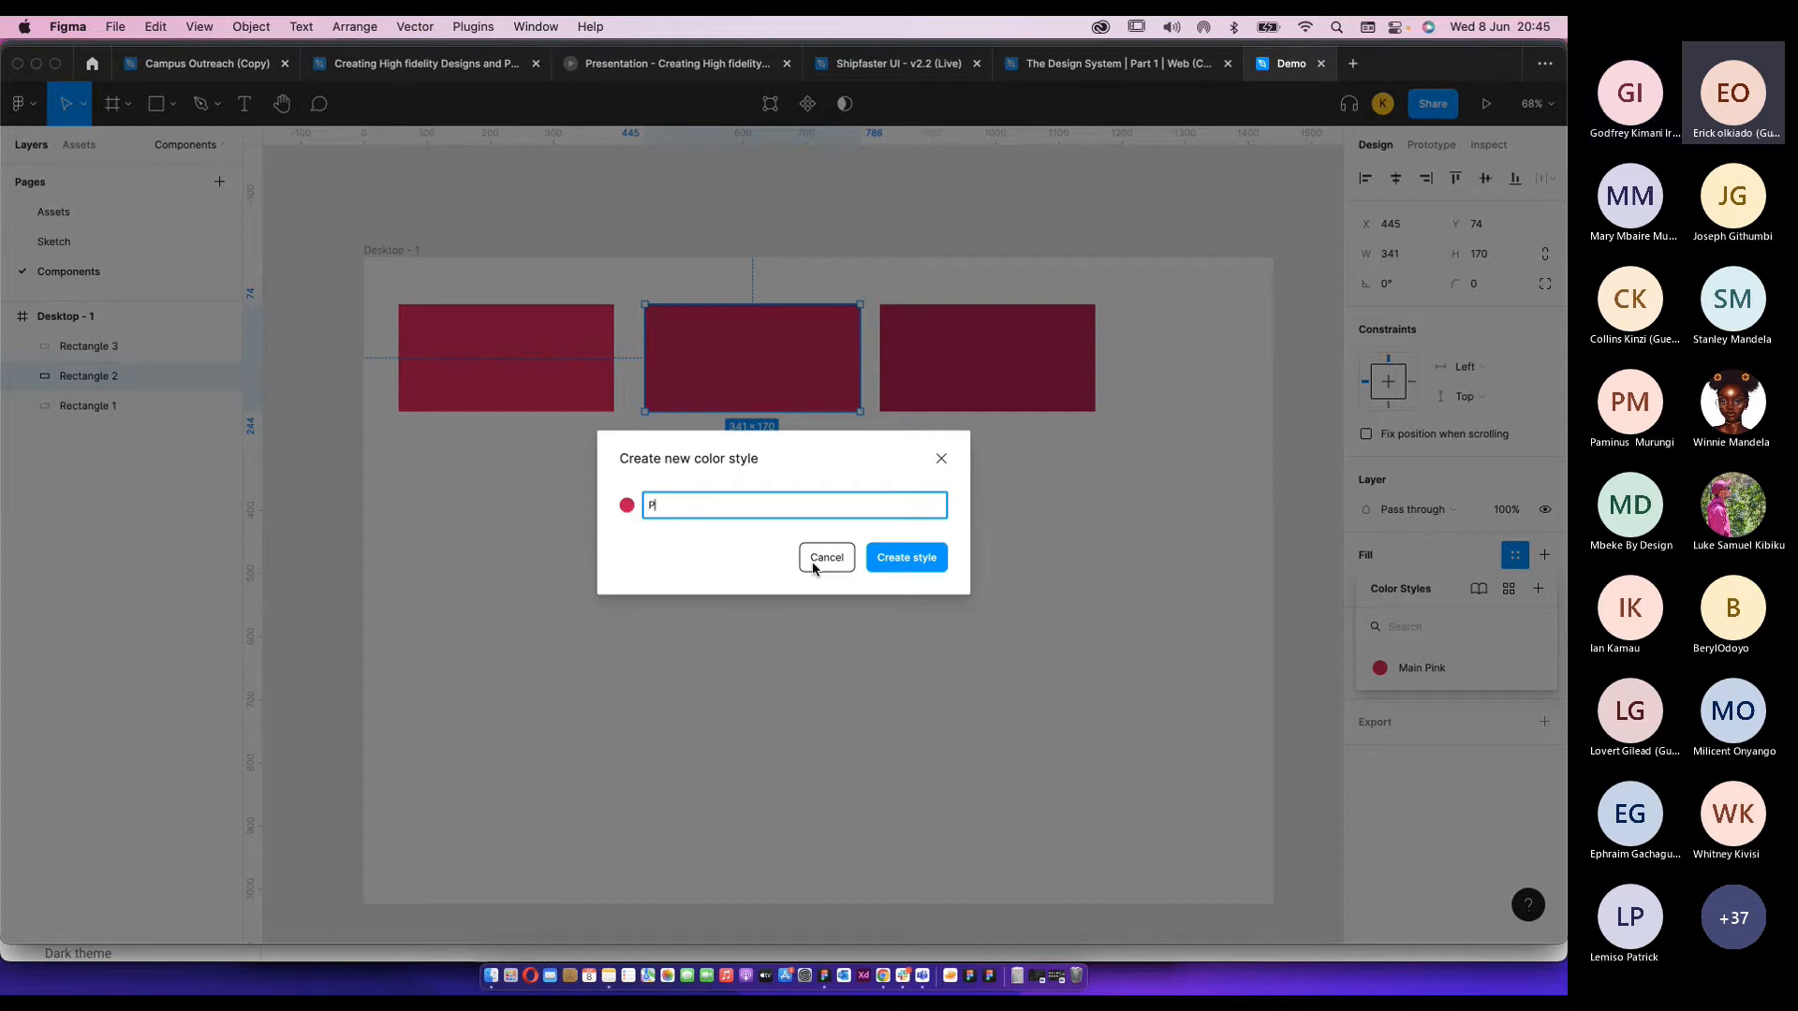
pyautogui.write('in')
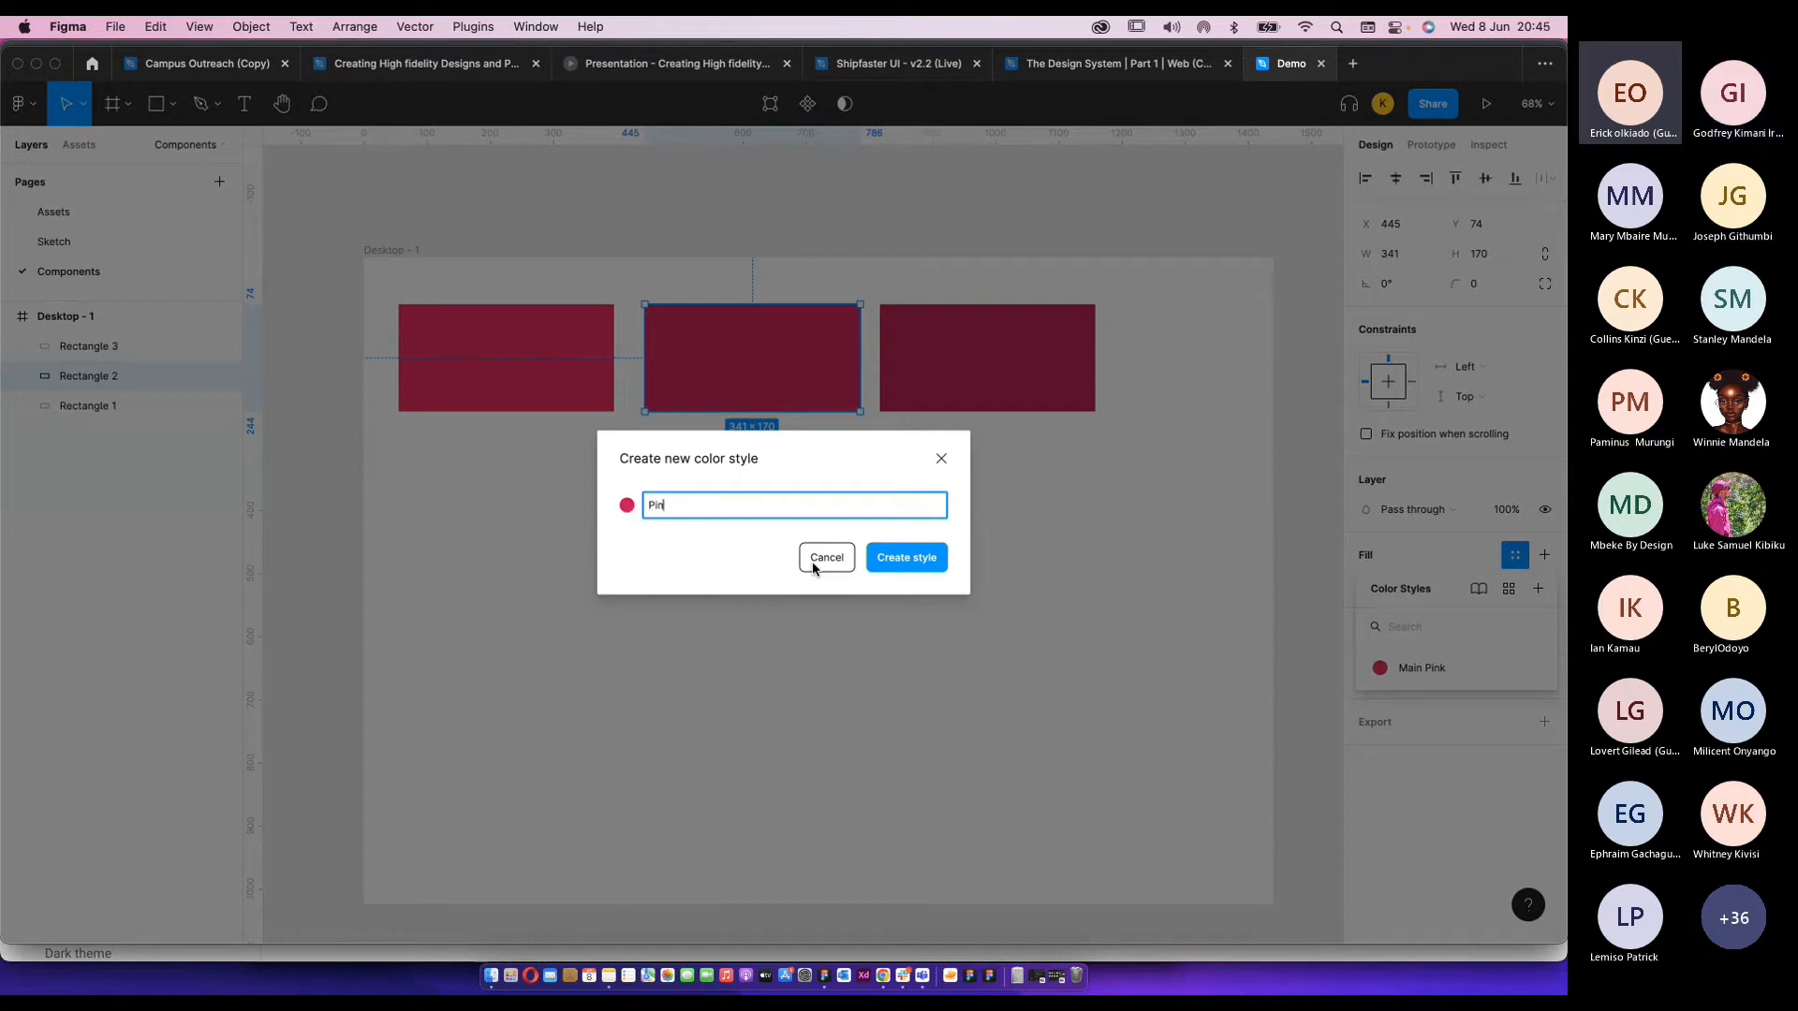
pyautogui.write('k 20')
pyautogui.press('BackSpace')
pyautogui.press('BackSpace')
pyautogui.press('BackSpace')
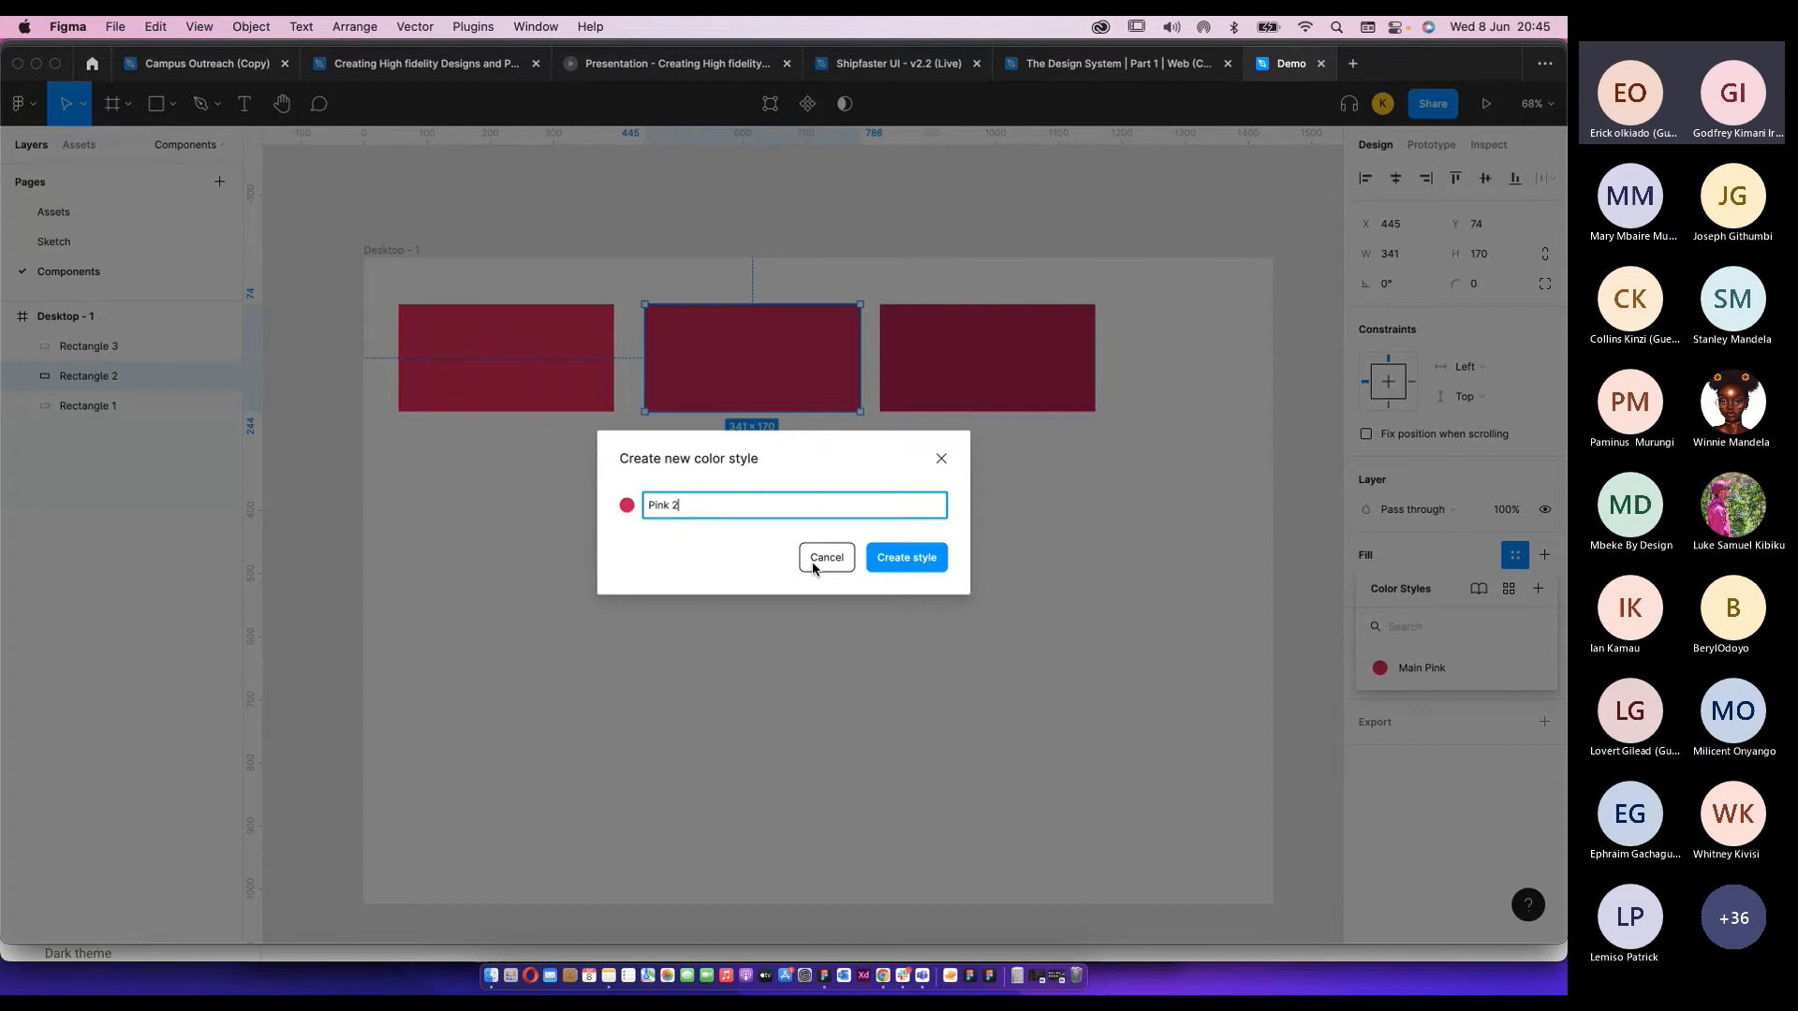
pyautogui.write('6')
pyautogui.press('BackSpace')
pyautogui.write('7--')
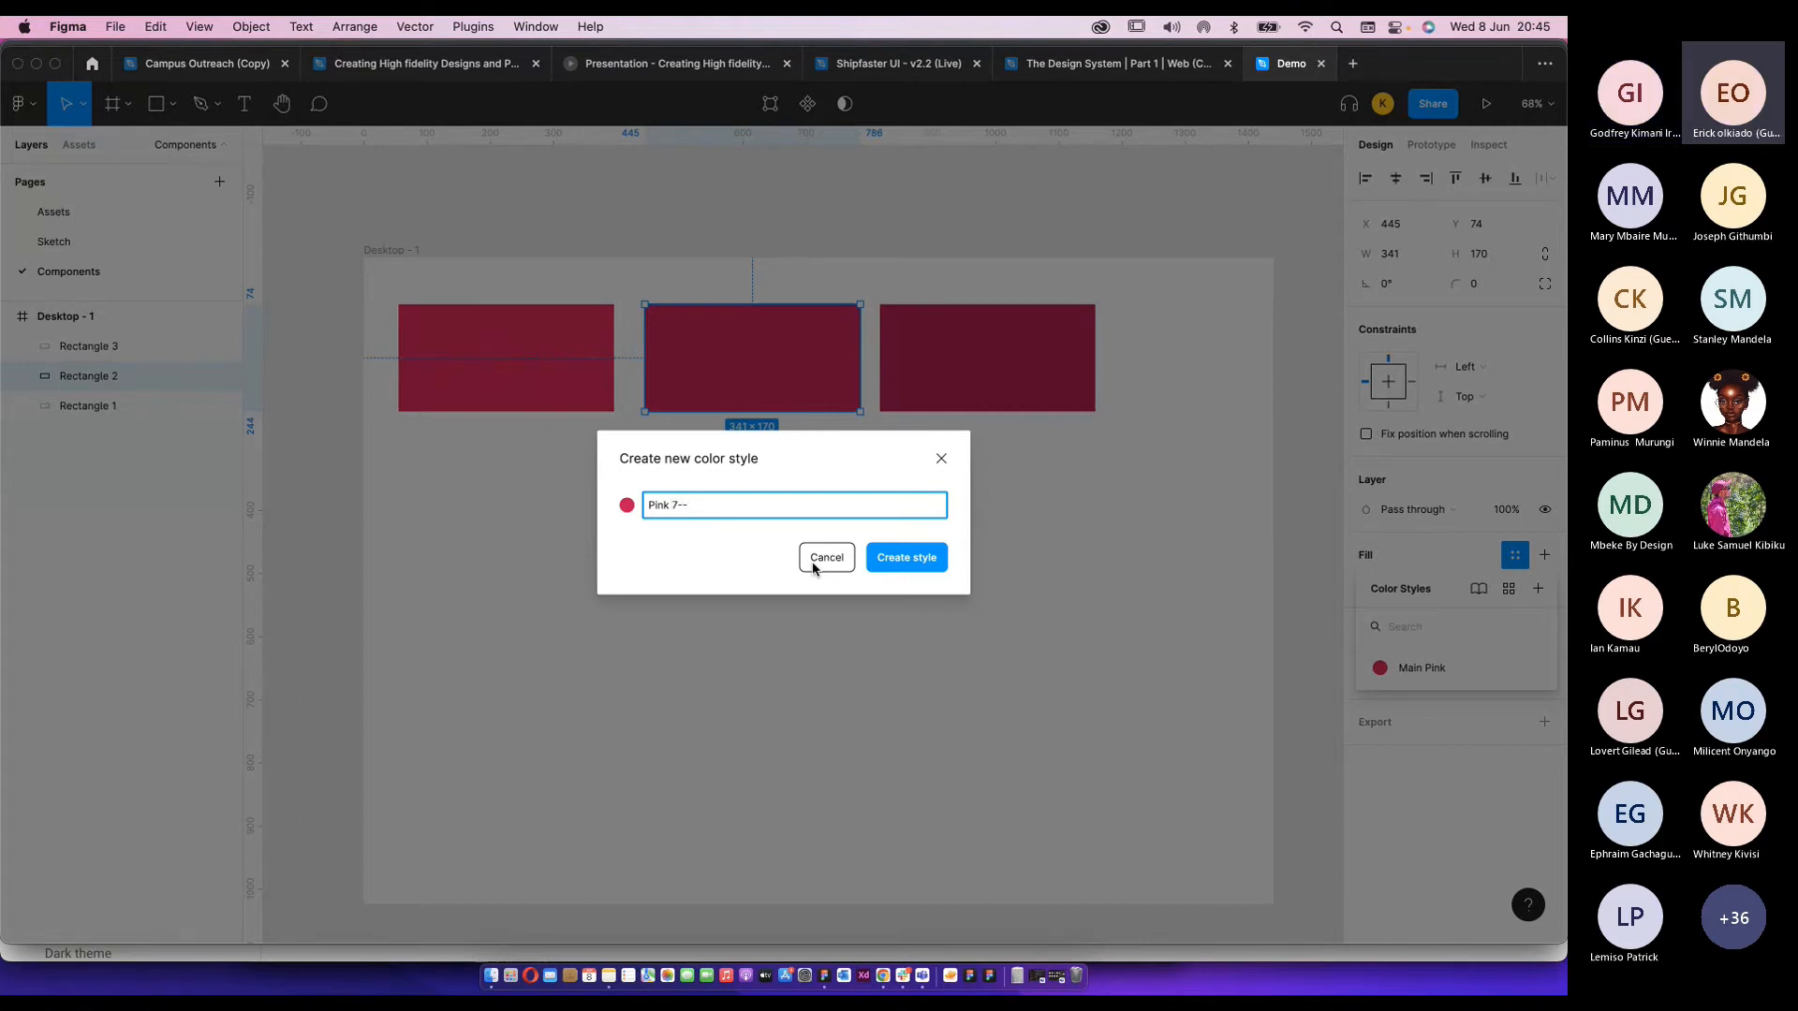
pyautogui.press('BackSpace')
pyautogui.write('00')
pyautogui.click(909, 558)
# Create a color style named Pink 900 from the third rectangle's fill.
pyautogui.click(939, 369)
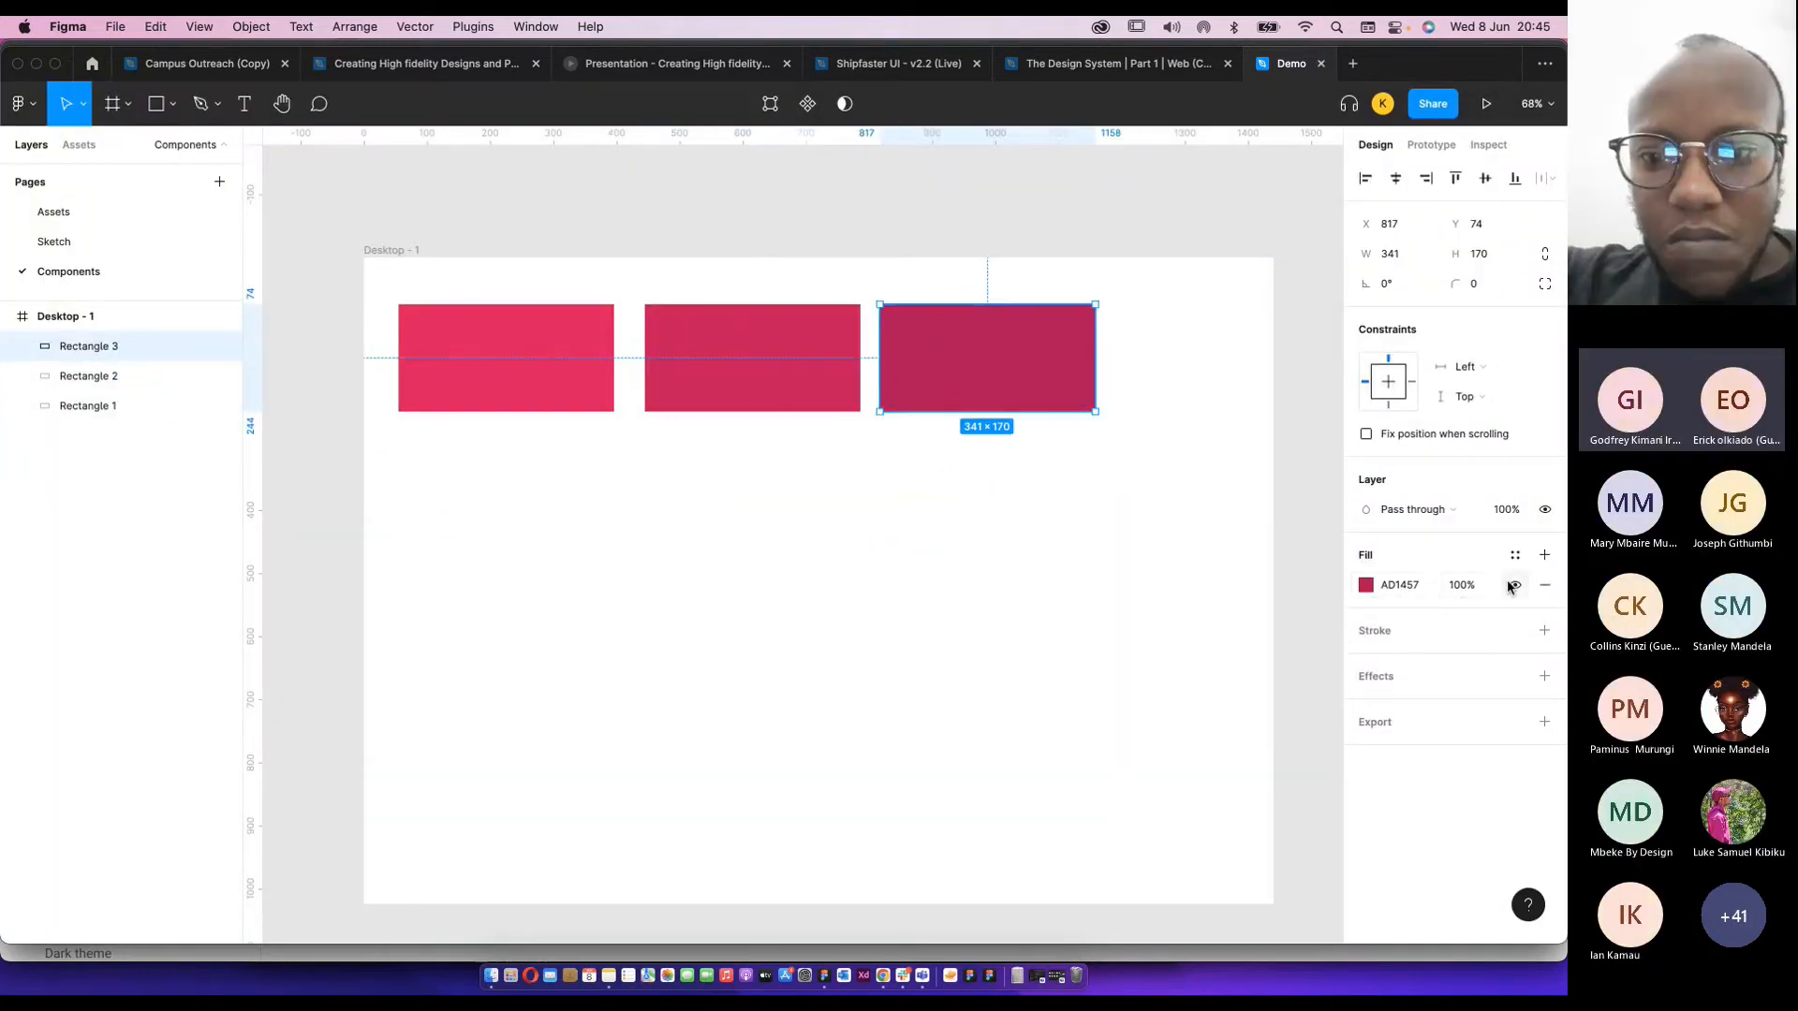
pyautogui.click(1524, 555)
pyautogui.click(1537, 588)
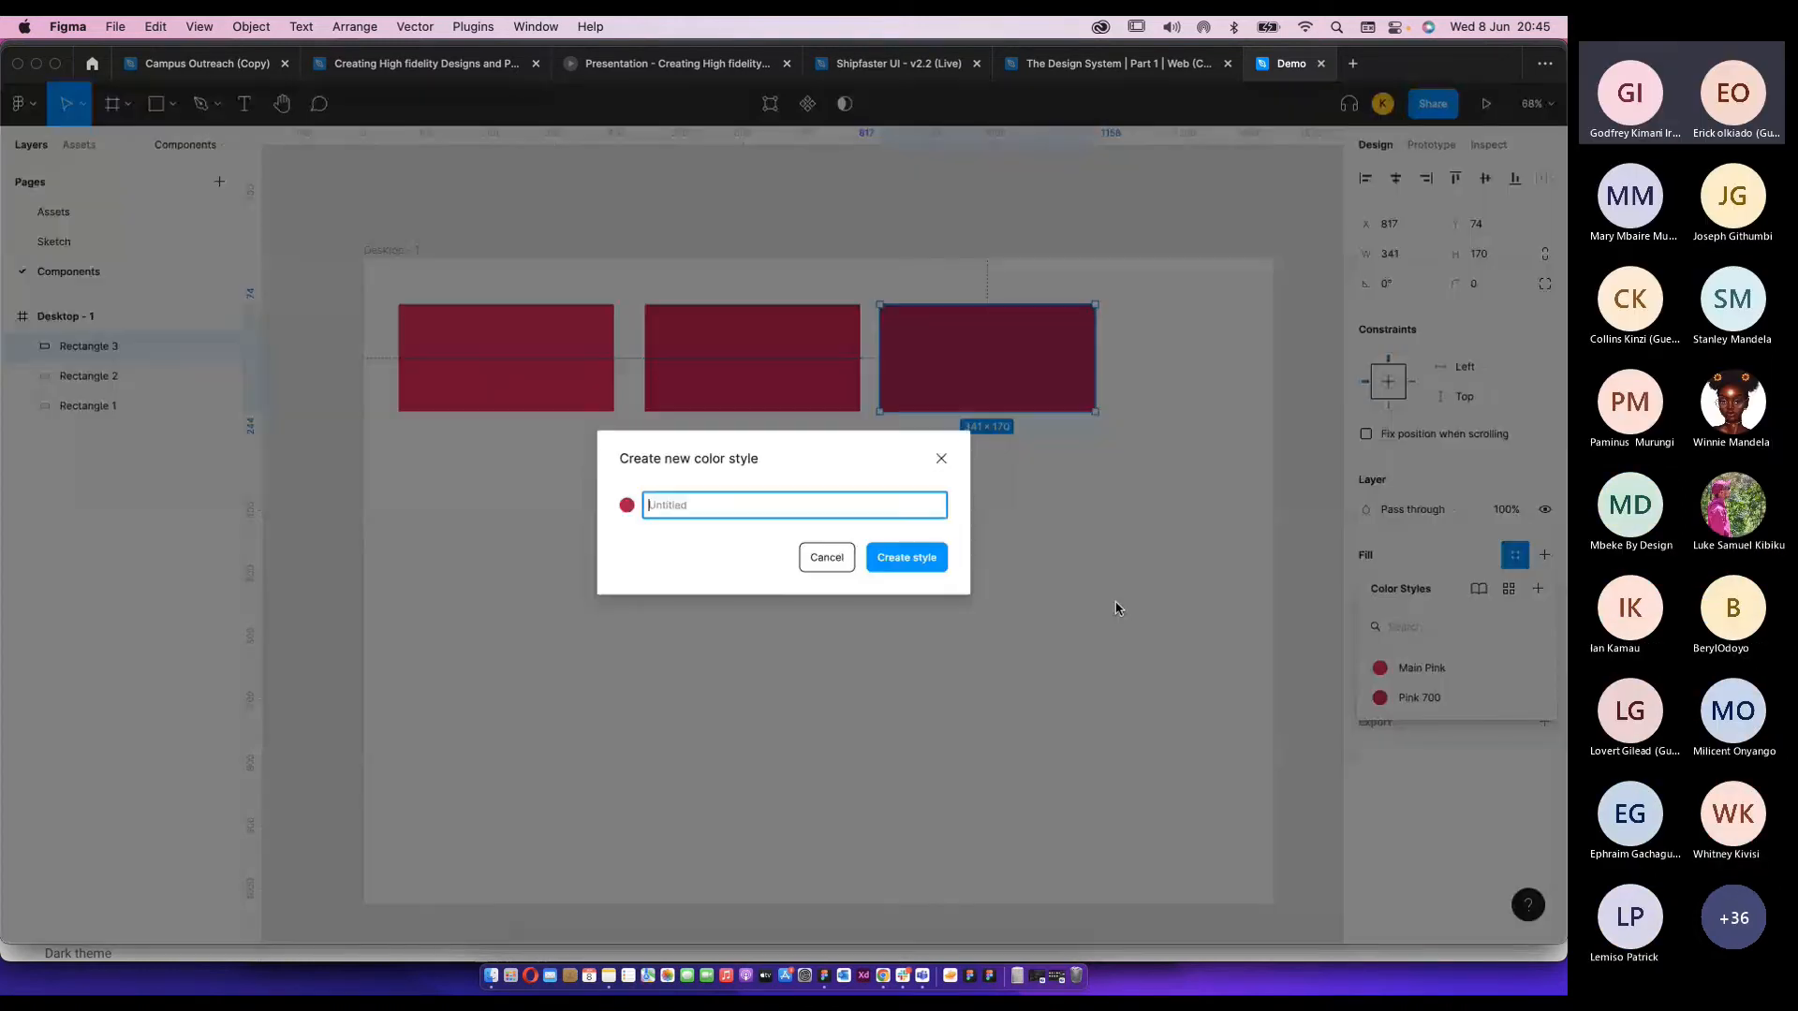
pyautogui.write('Pink 900')
pyautogui.press('Return')
# Check the color styles used by the three swatches and dismiss the Tidy up tip.
pyautogui.click(683, 549)
pyautogui.moveTo(355, 288); pyautogui.dragTo(964, 447)
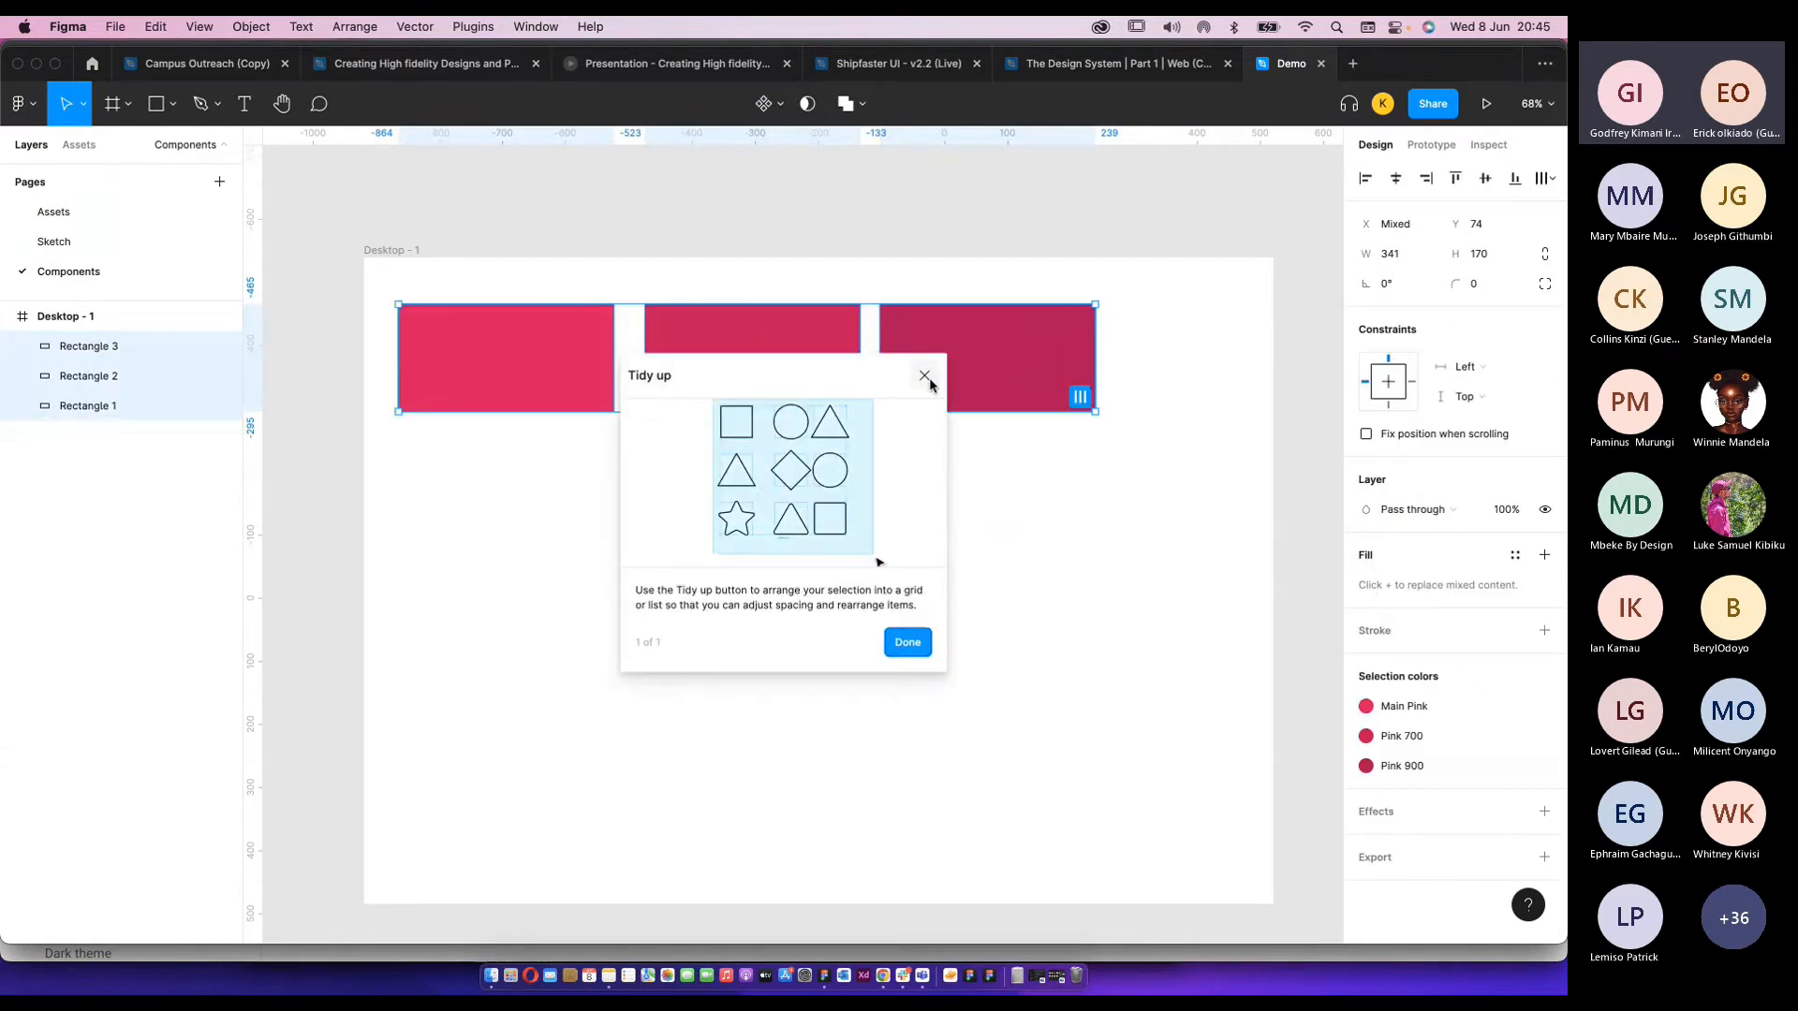
pyautogui.click(925, 375)
pyautogui.click(971, 550)
pyautogui.click(503, 371)
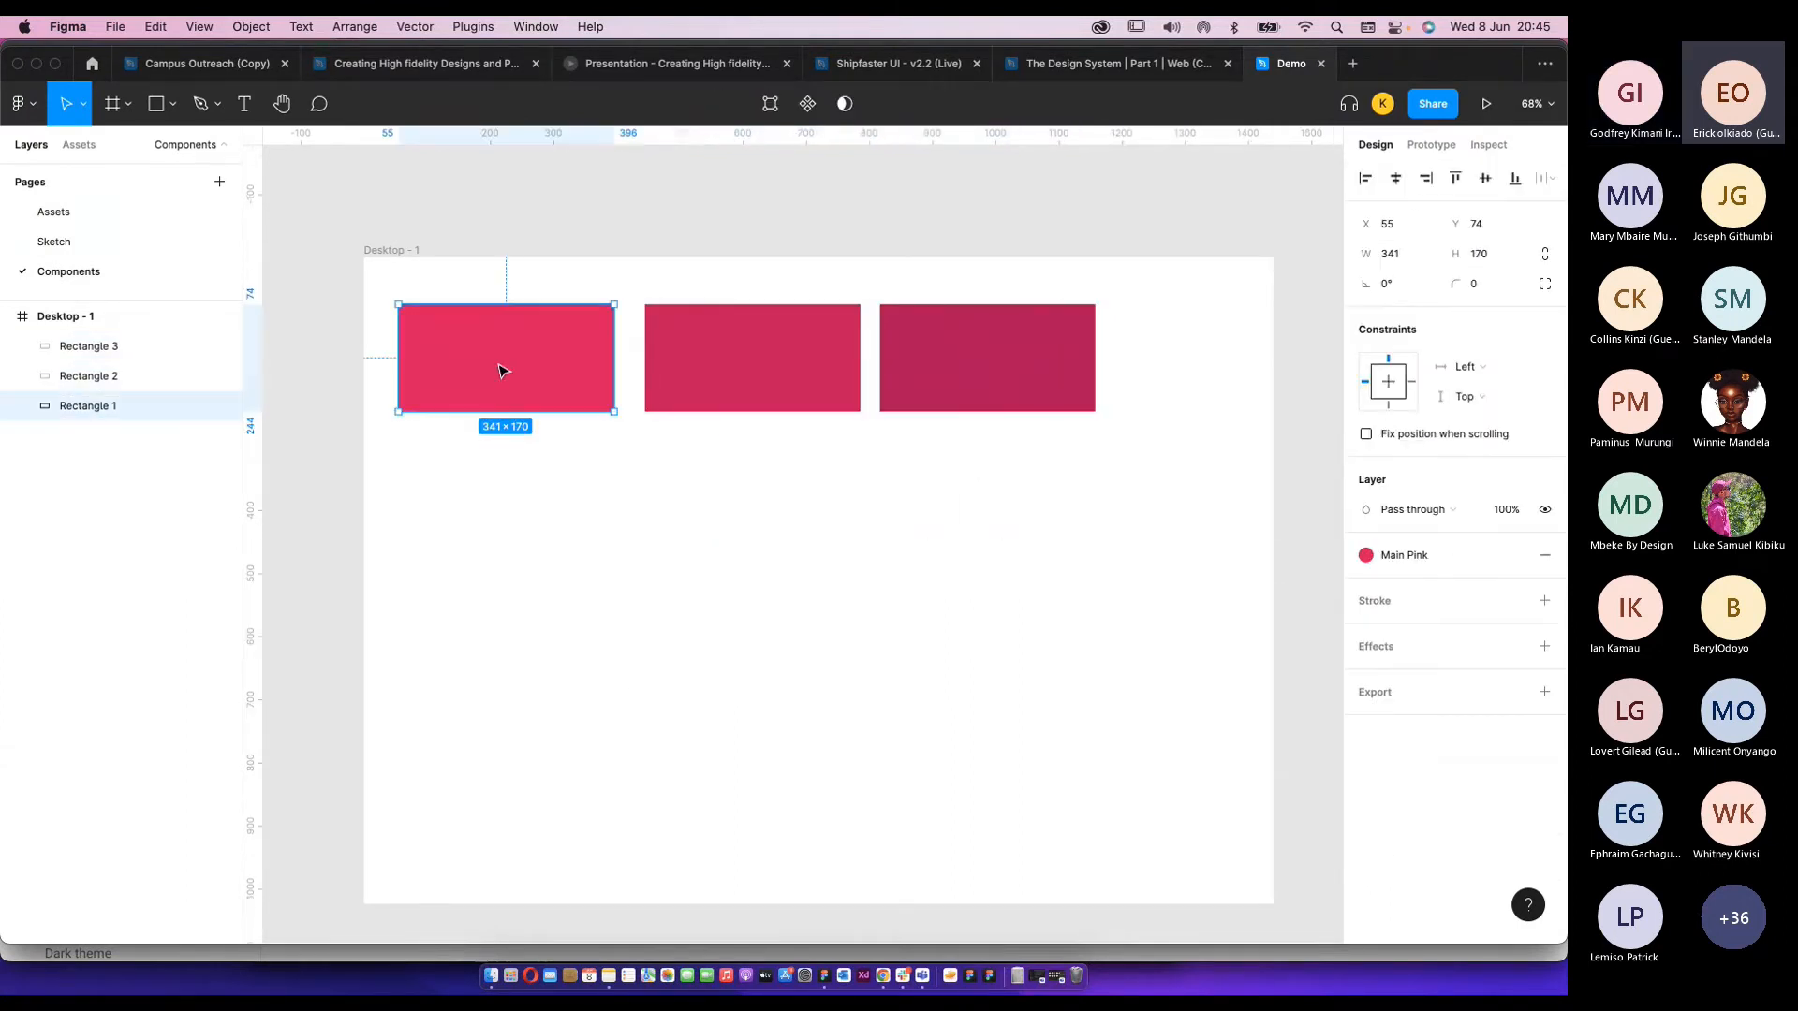
pyautogui.click(726, 480)
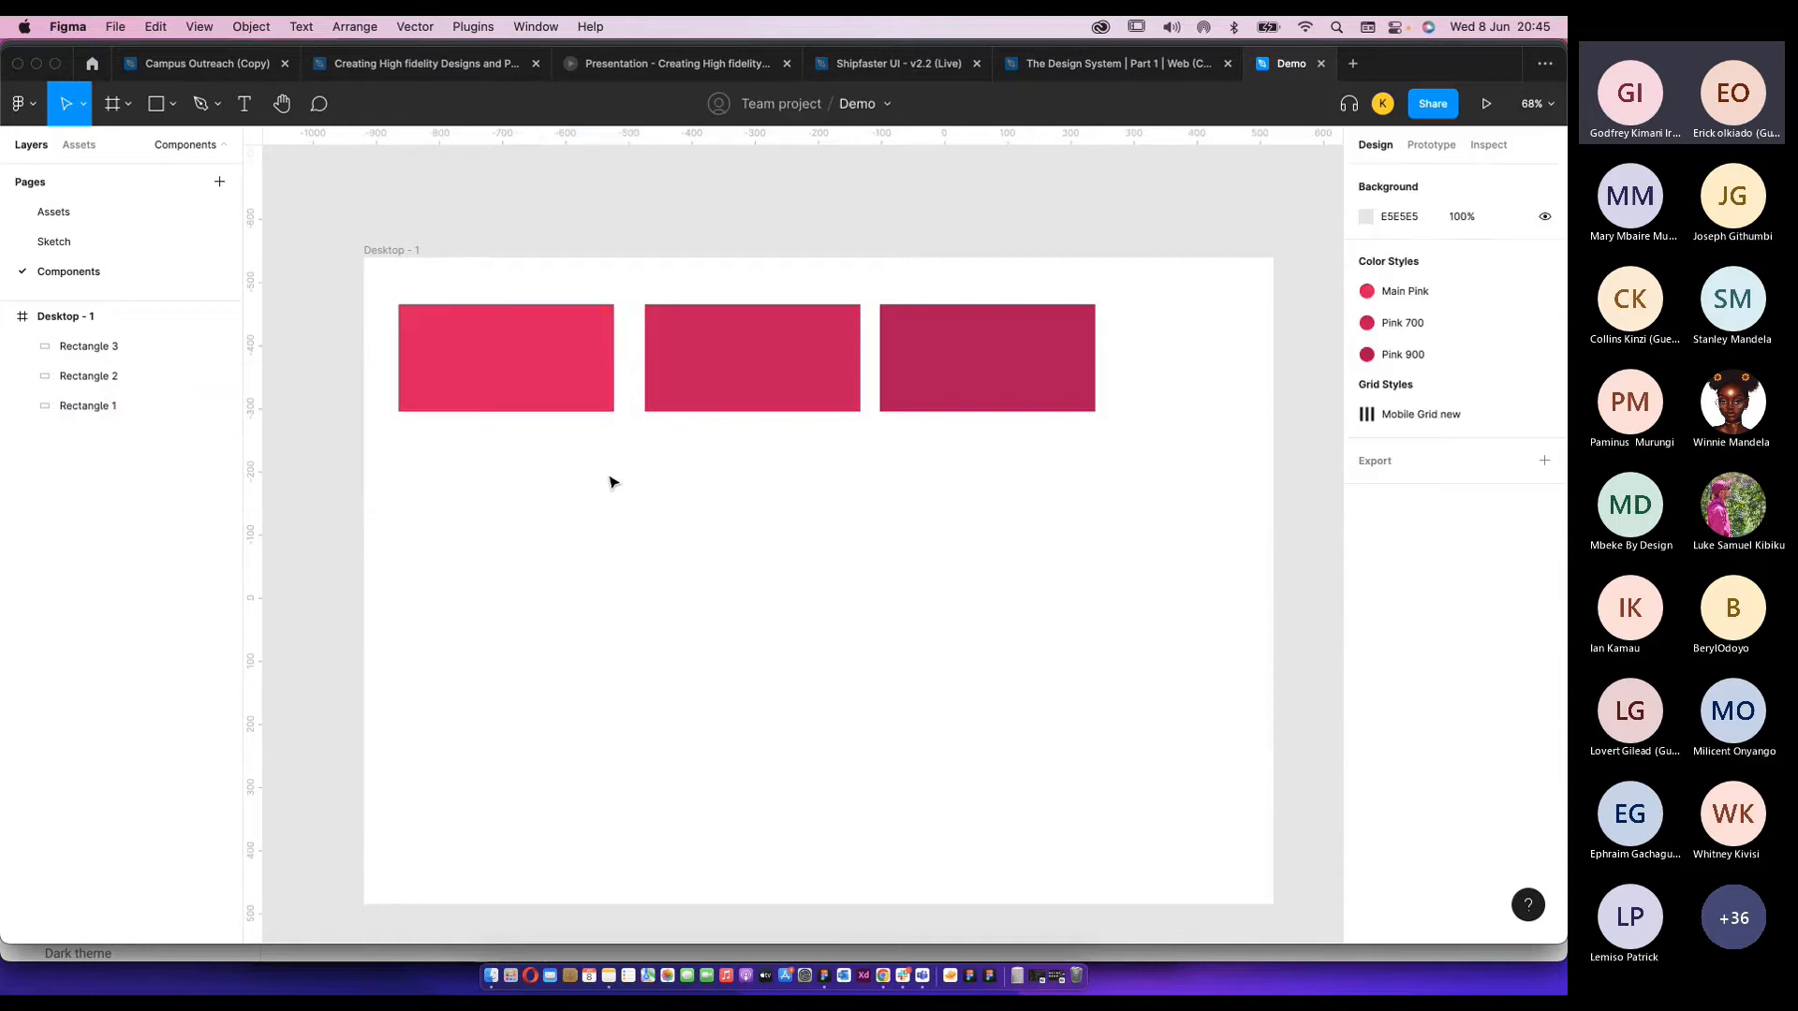
# Duplicate the row of three swatches directly below the original row, at Y 316.
pyautogui.click(525, 377)
pyautogui.click(1096, 454)
pyautogui.moveTo(1096, 454); pyautogui.dragTo(381, 361)
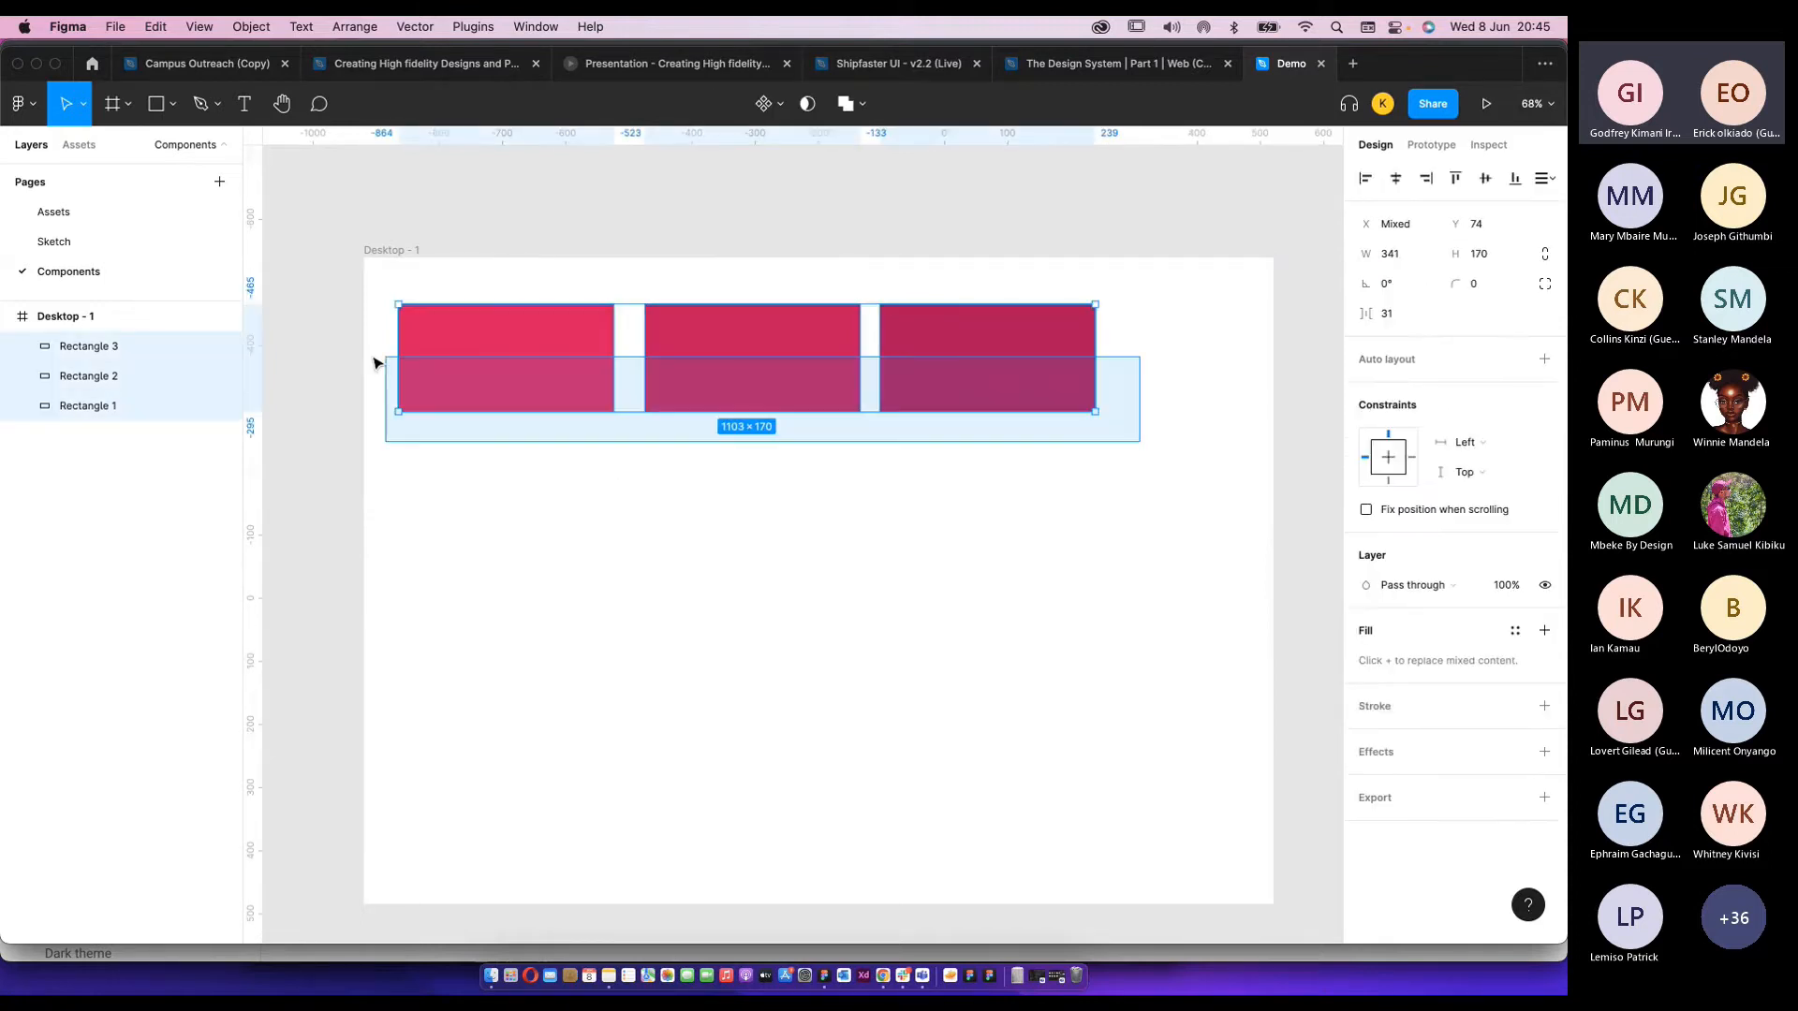
pyautogui.keyDown('alt'); pyautogui.moveTo(506, 365); pyautogui.dragTo(511, 522); pyautogui.keyUp('alt')
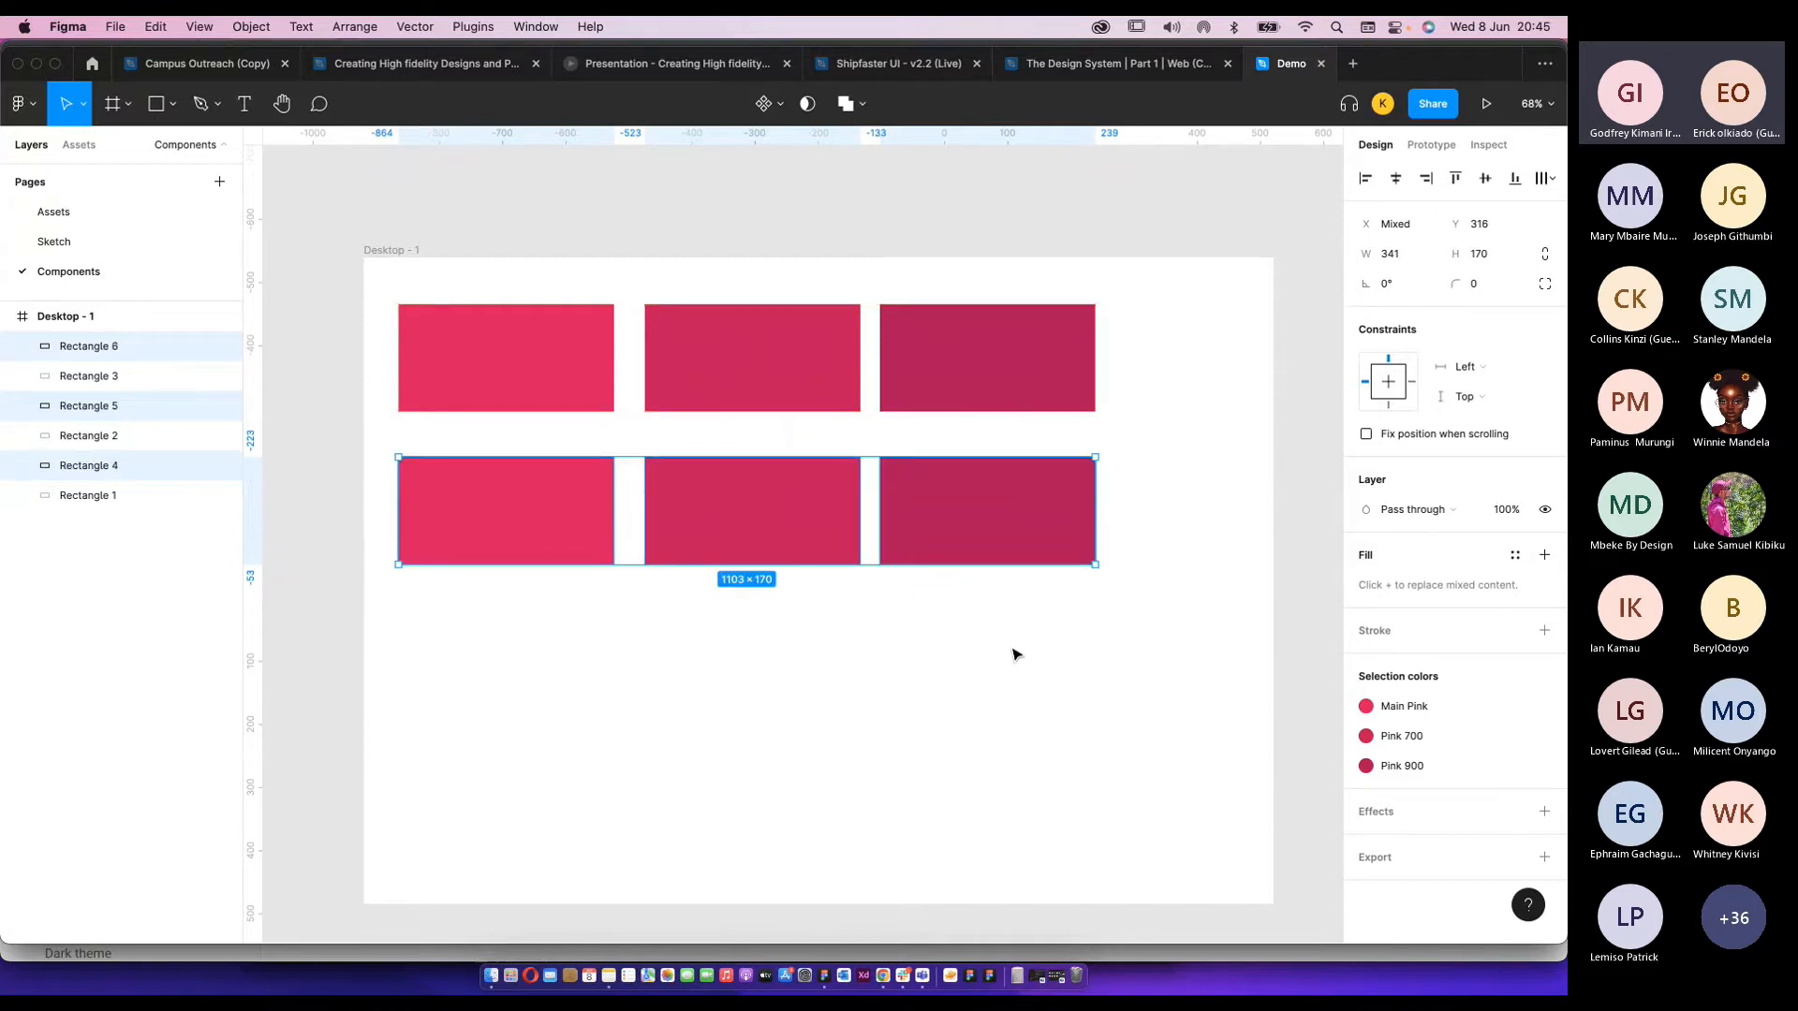
pyautogui.click(483, 515)
pyautogui.click(840, 598)
pyautogui.press('super+z')
pyautogui.moveTo(1134, 607); pyautogui.dragTo(527, 506)
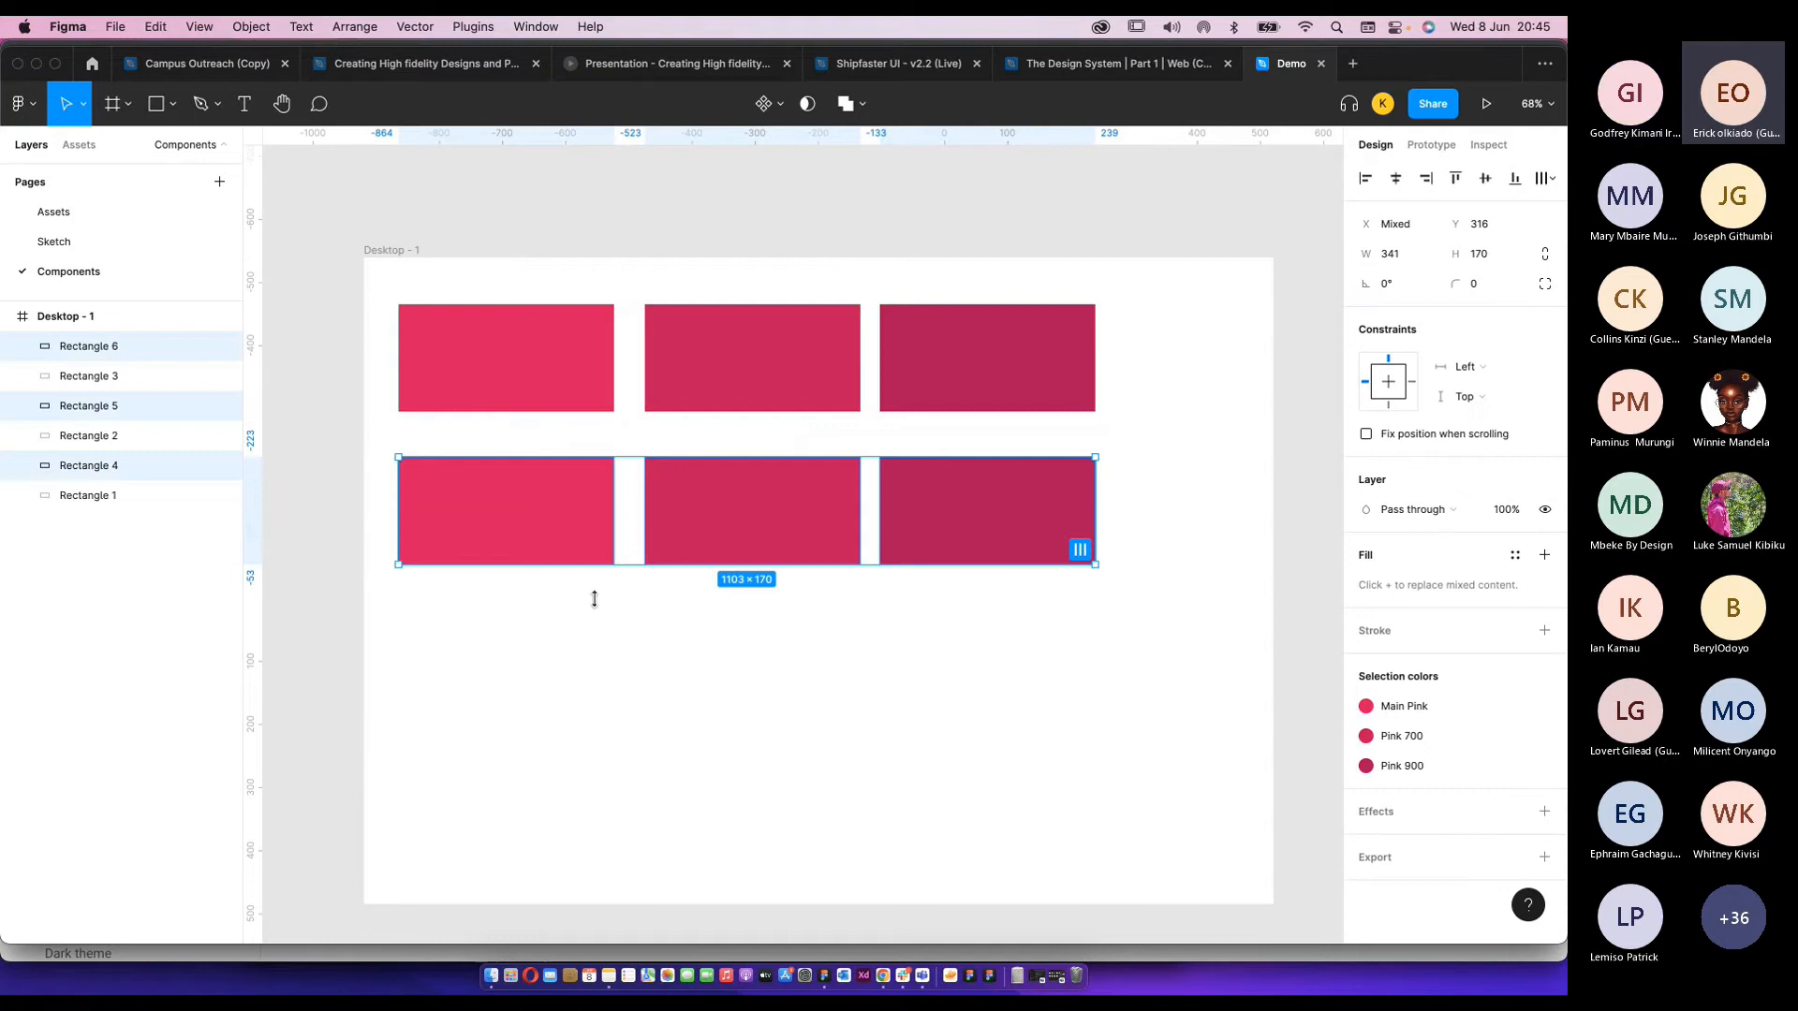
# Detach the Main Pink style from the first swatch in the lower row.
pyautogui.click(141, 466)
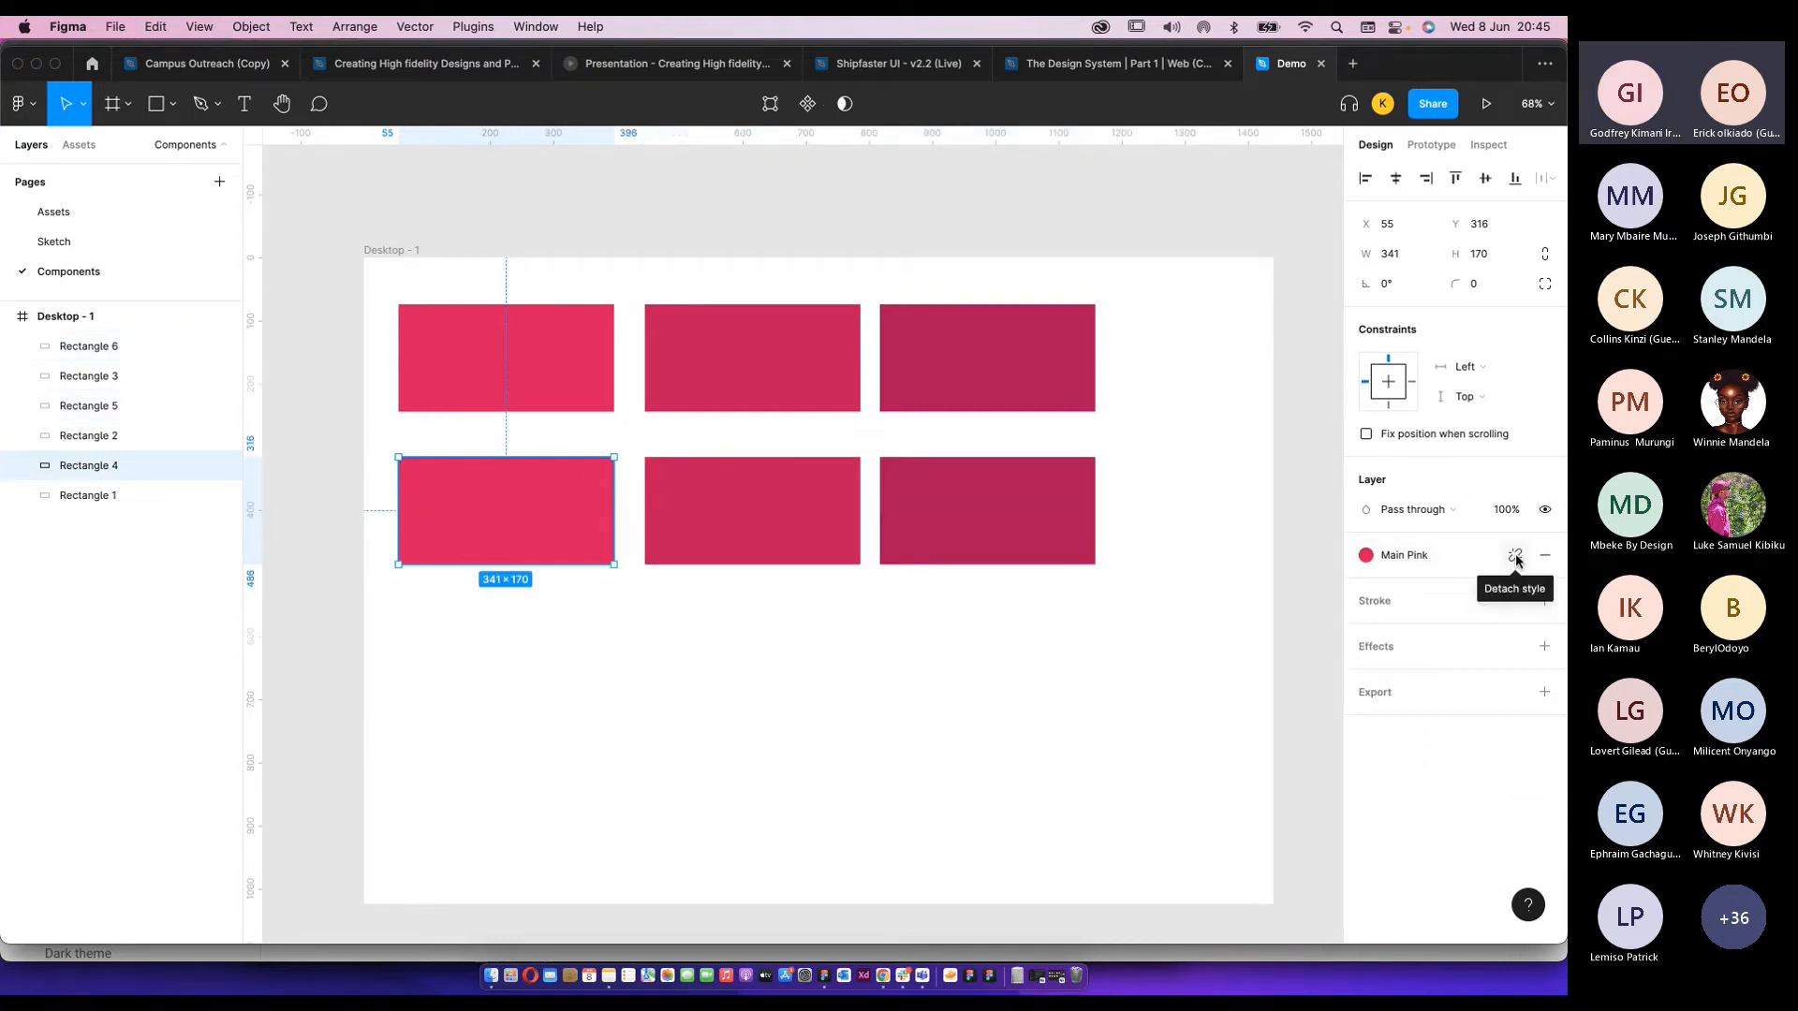
pyautogui.click(1515, 556)
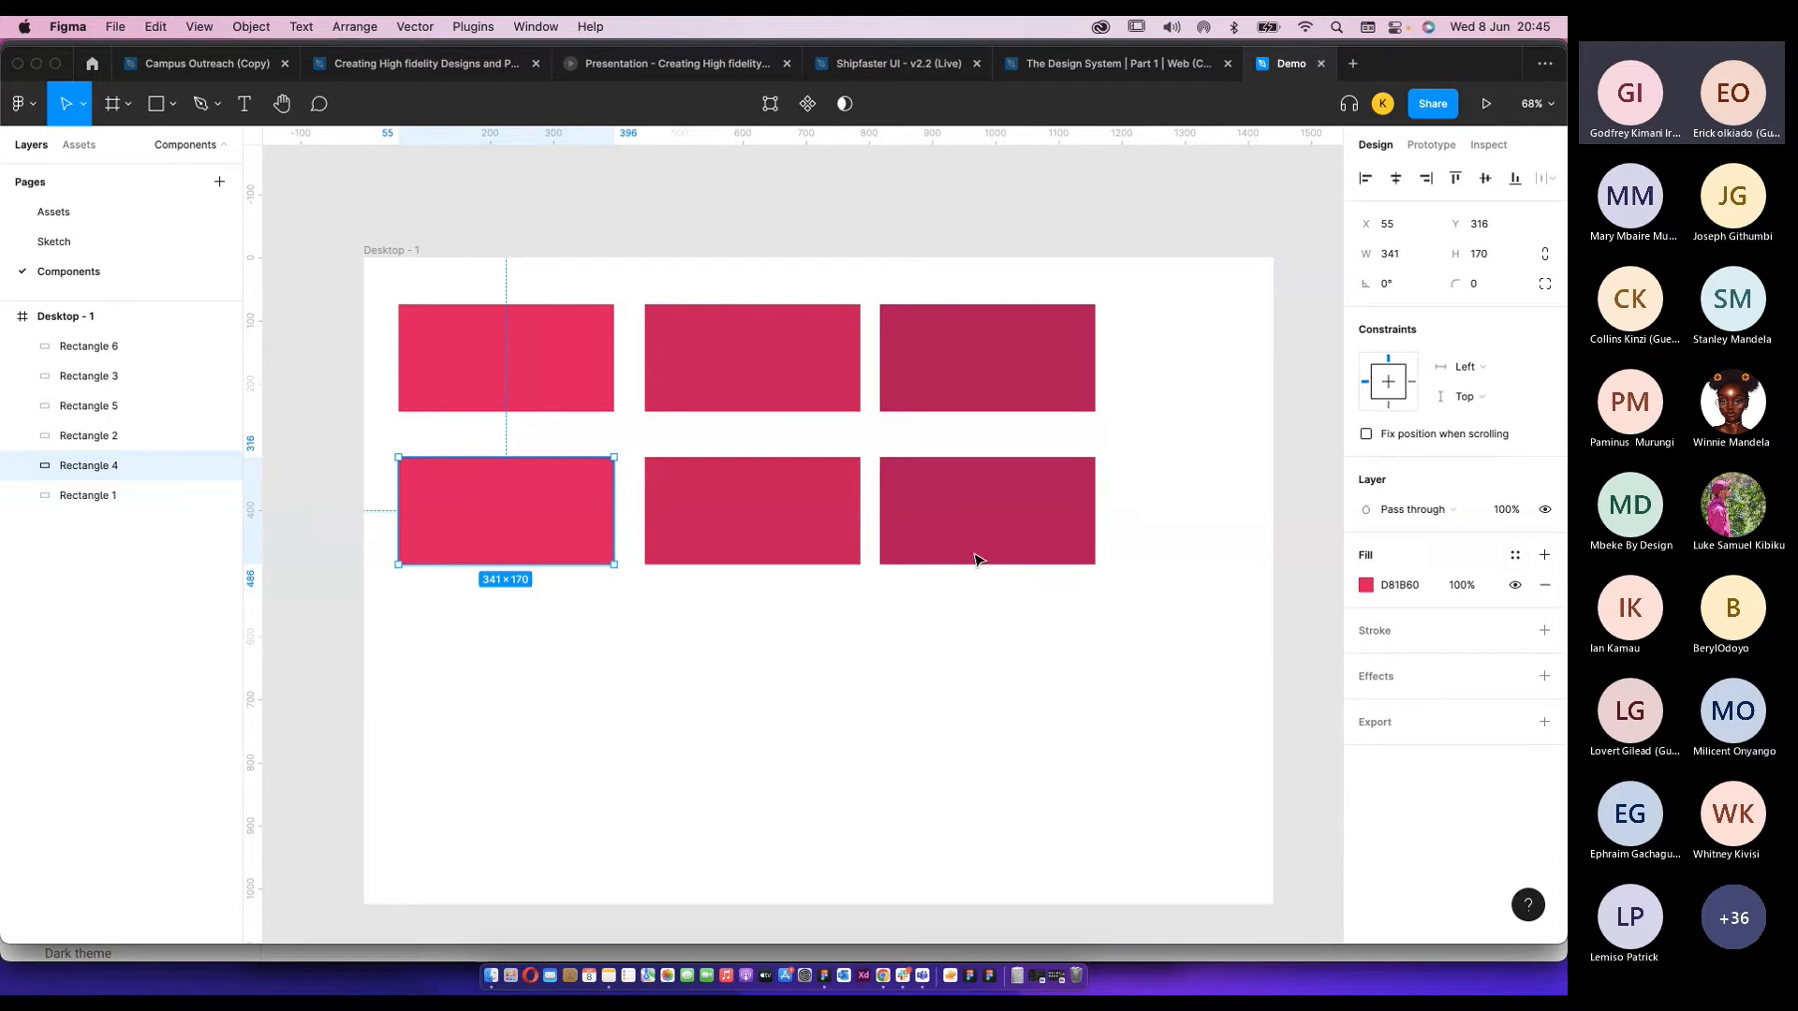
pyautogui.click(690, 633)
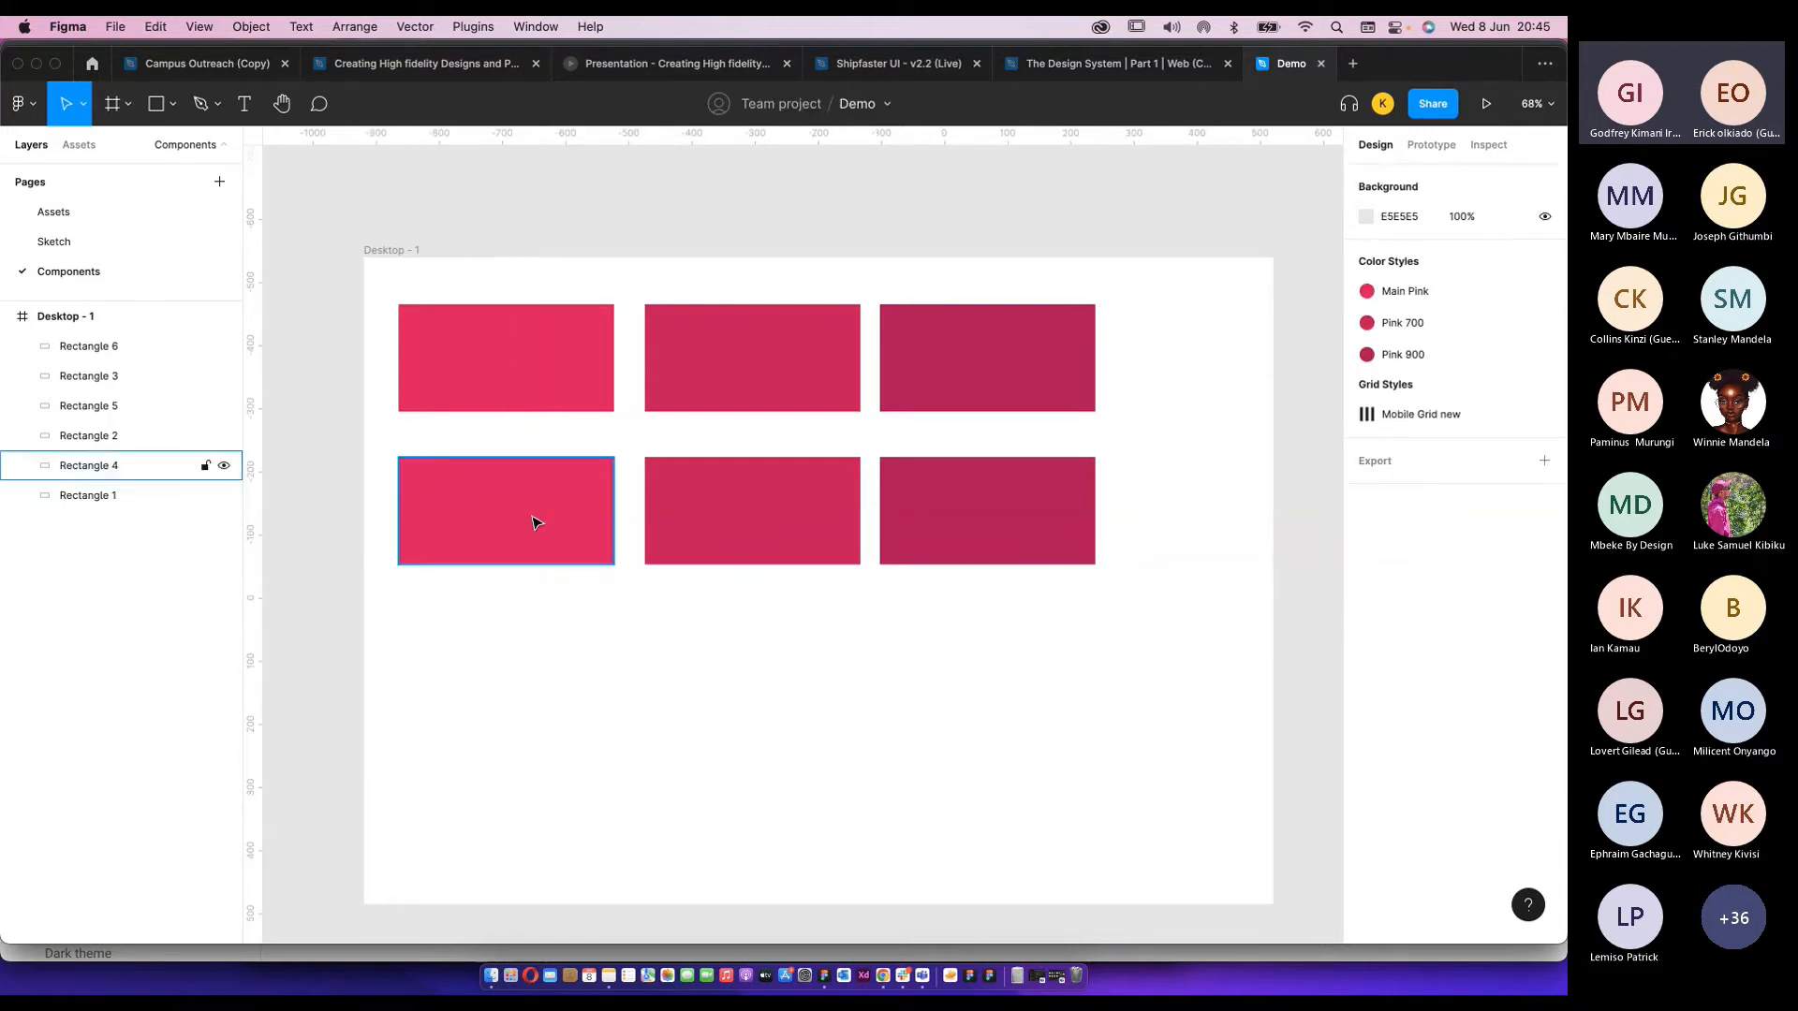
# Copy Blue Gray 600's hex code 546E7A from the Material palette in Chrome and apply it to the lower row's first swatch in Figma.
pyautogui.press('super+Tab')
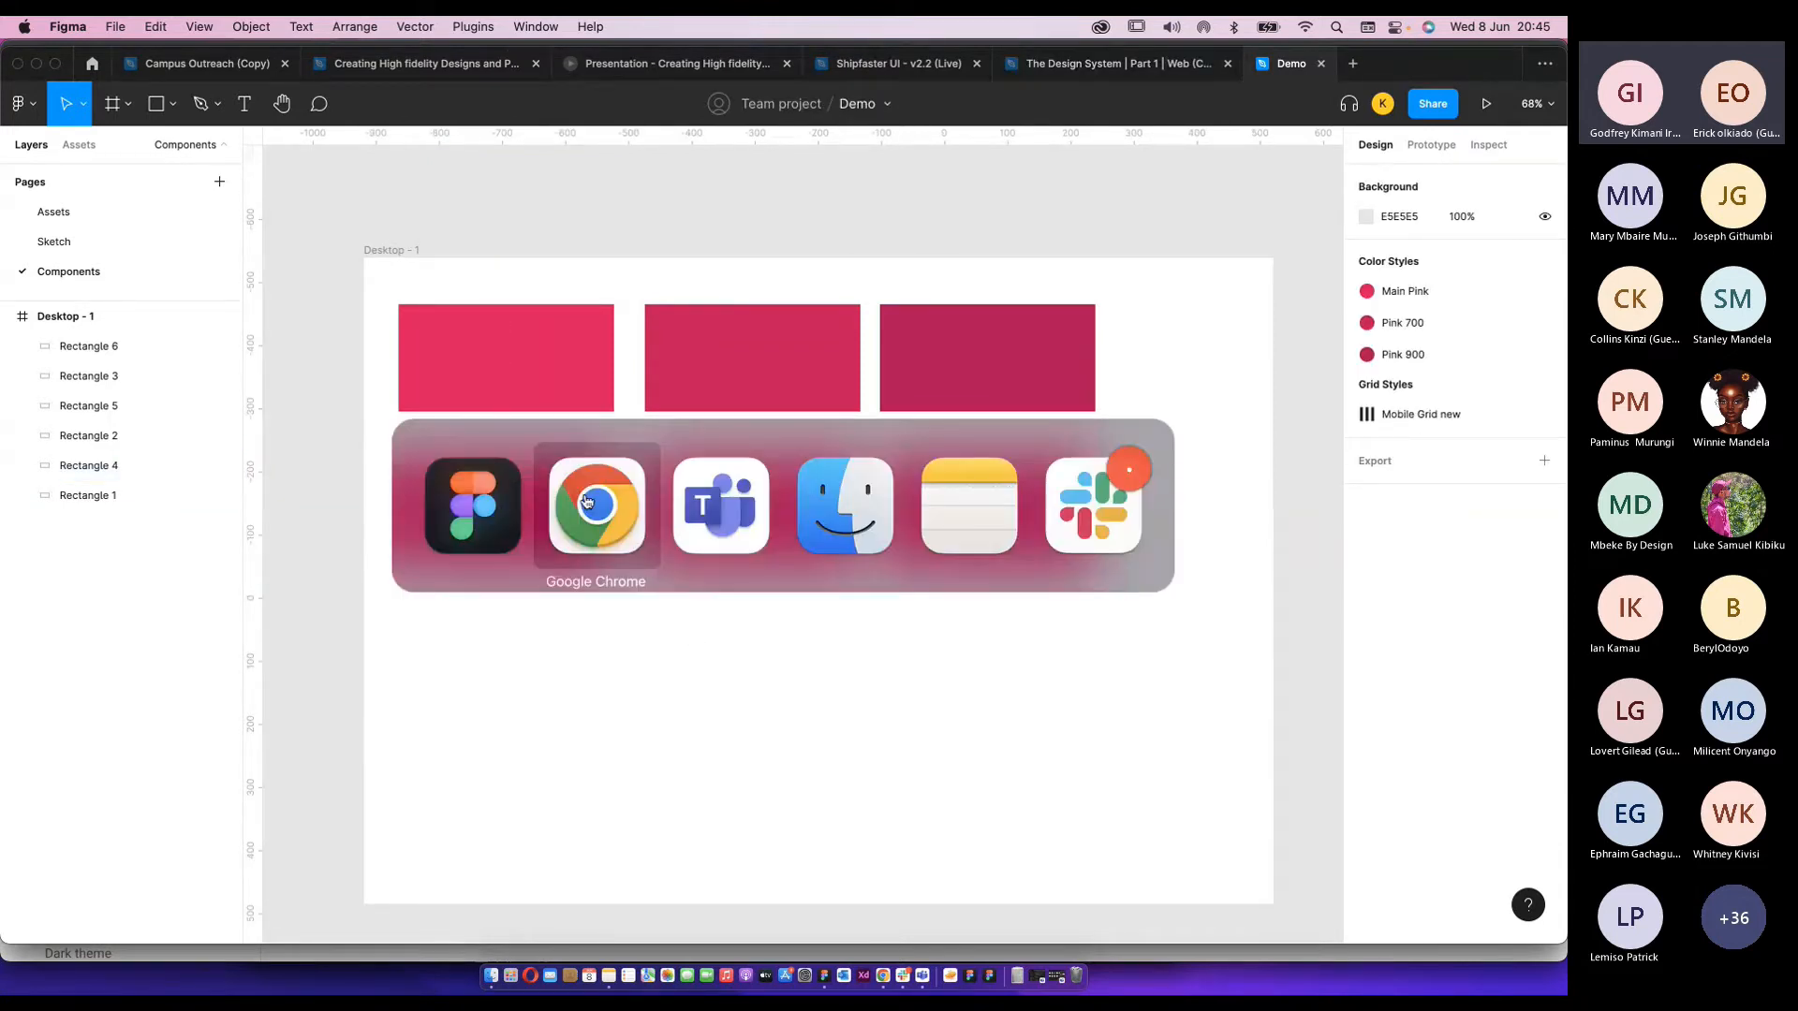
pyautogui.scroll(-20, 775, 640)
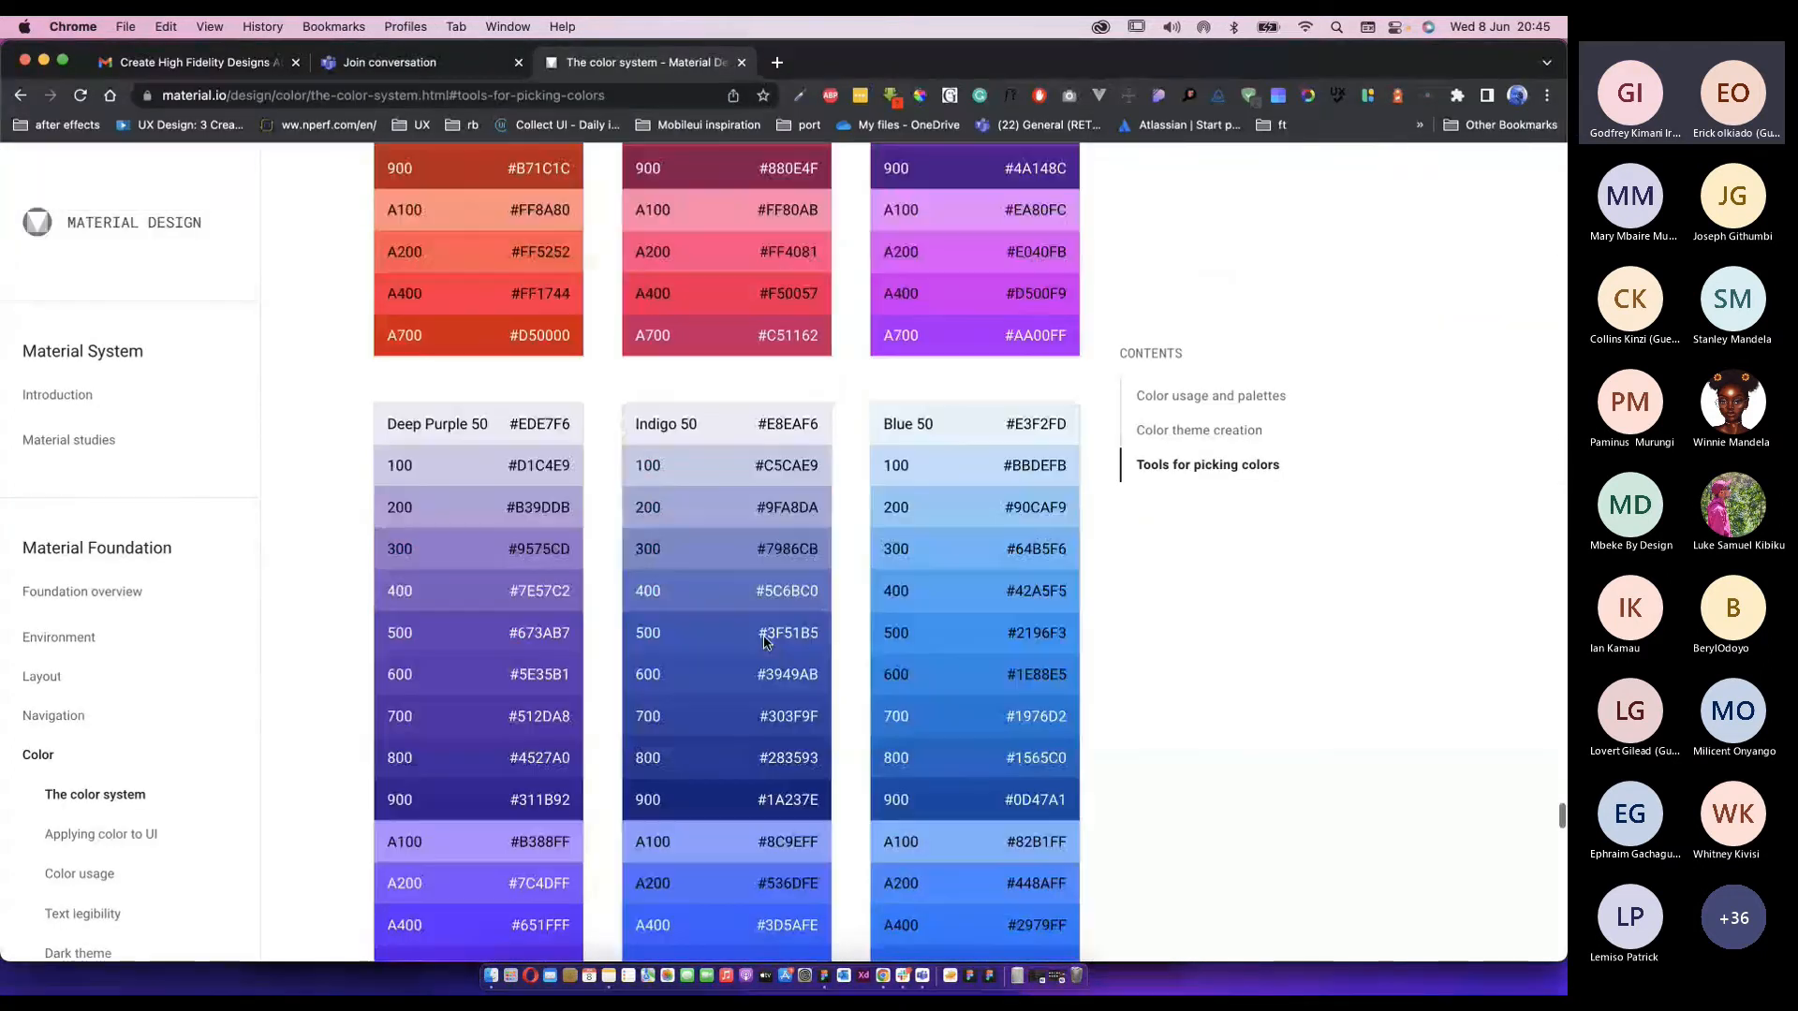
pyautogui.scroll(-20, 765, 635)
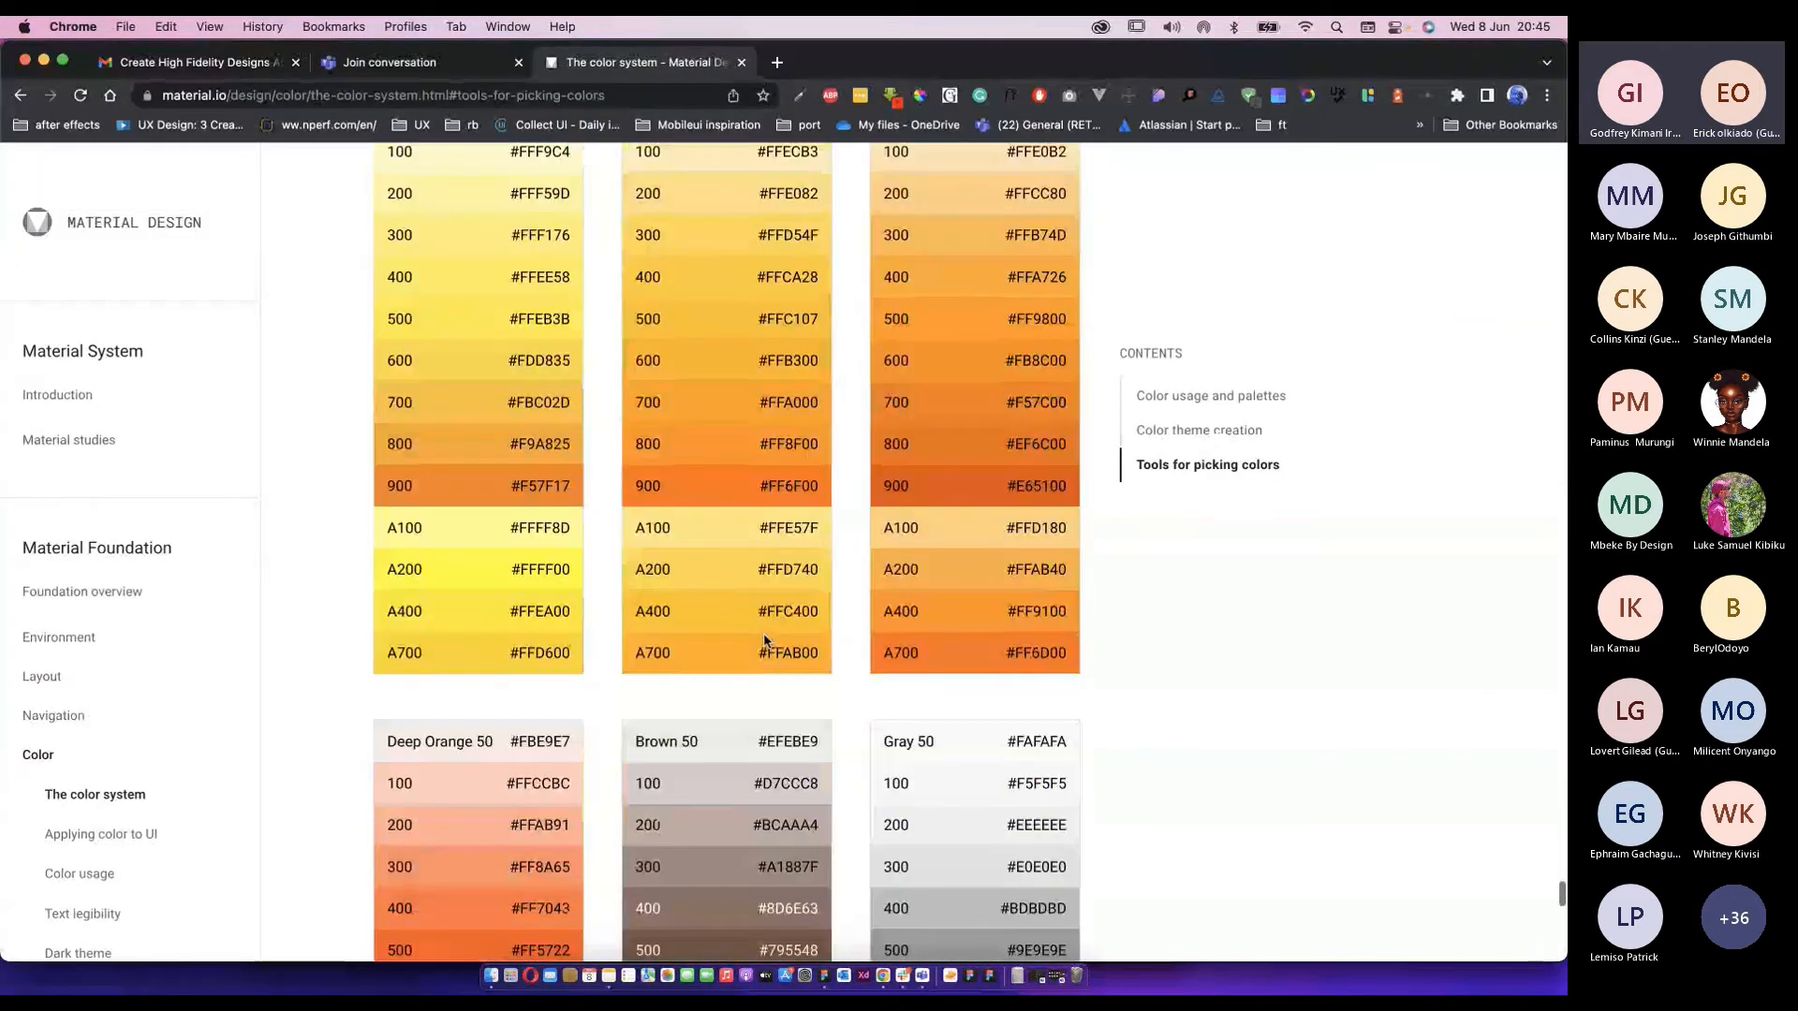
pyautogui.scroll(-3, 764, 635)
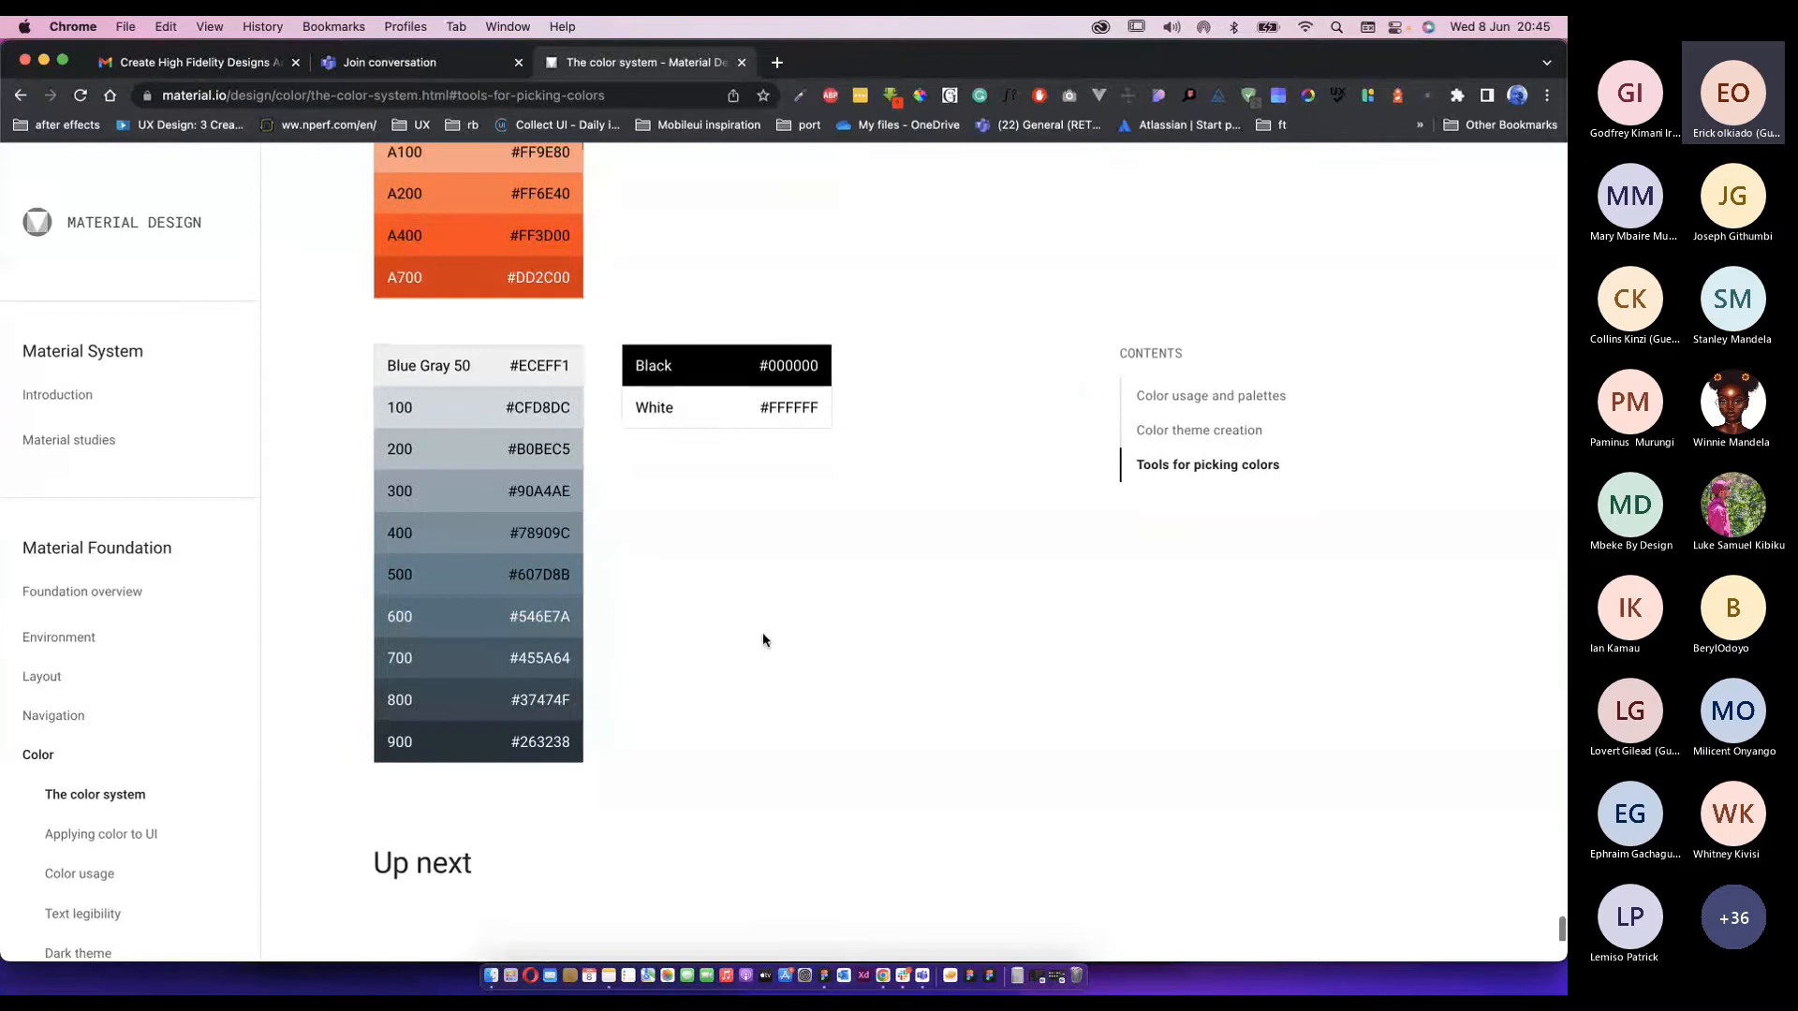
pyautogui.doubleClick(541, 617)
pyautogui.press('cmd+c')
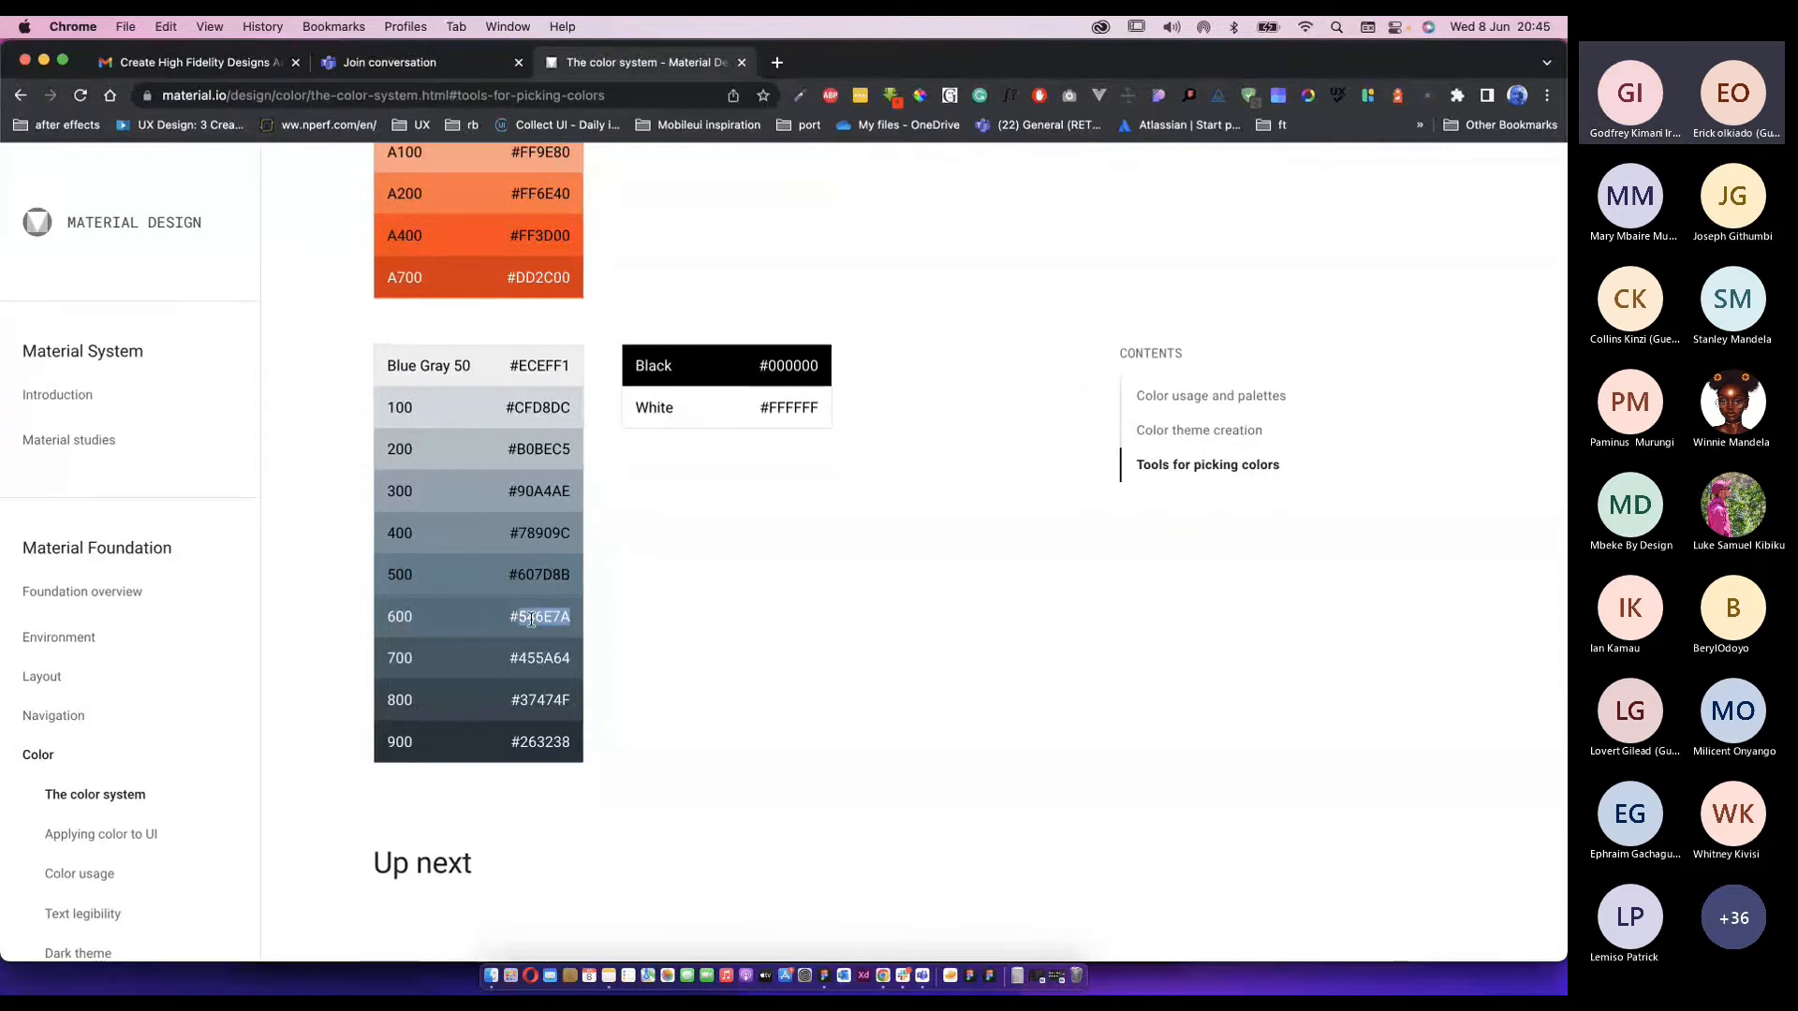
pyautogui.press('super+Tab')
pyautogui.click(566, 522)
pyautogui.click(1400, 585)
pyautogui.press('cmd+v')
pyautogui.press('Return')
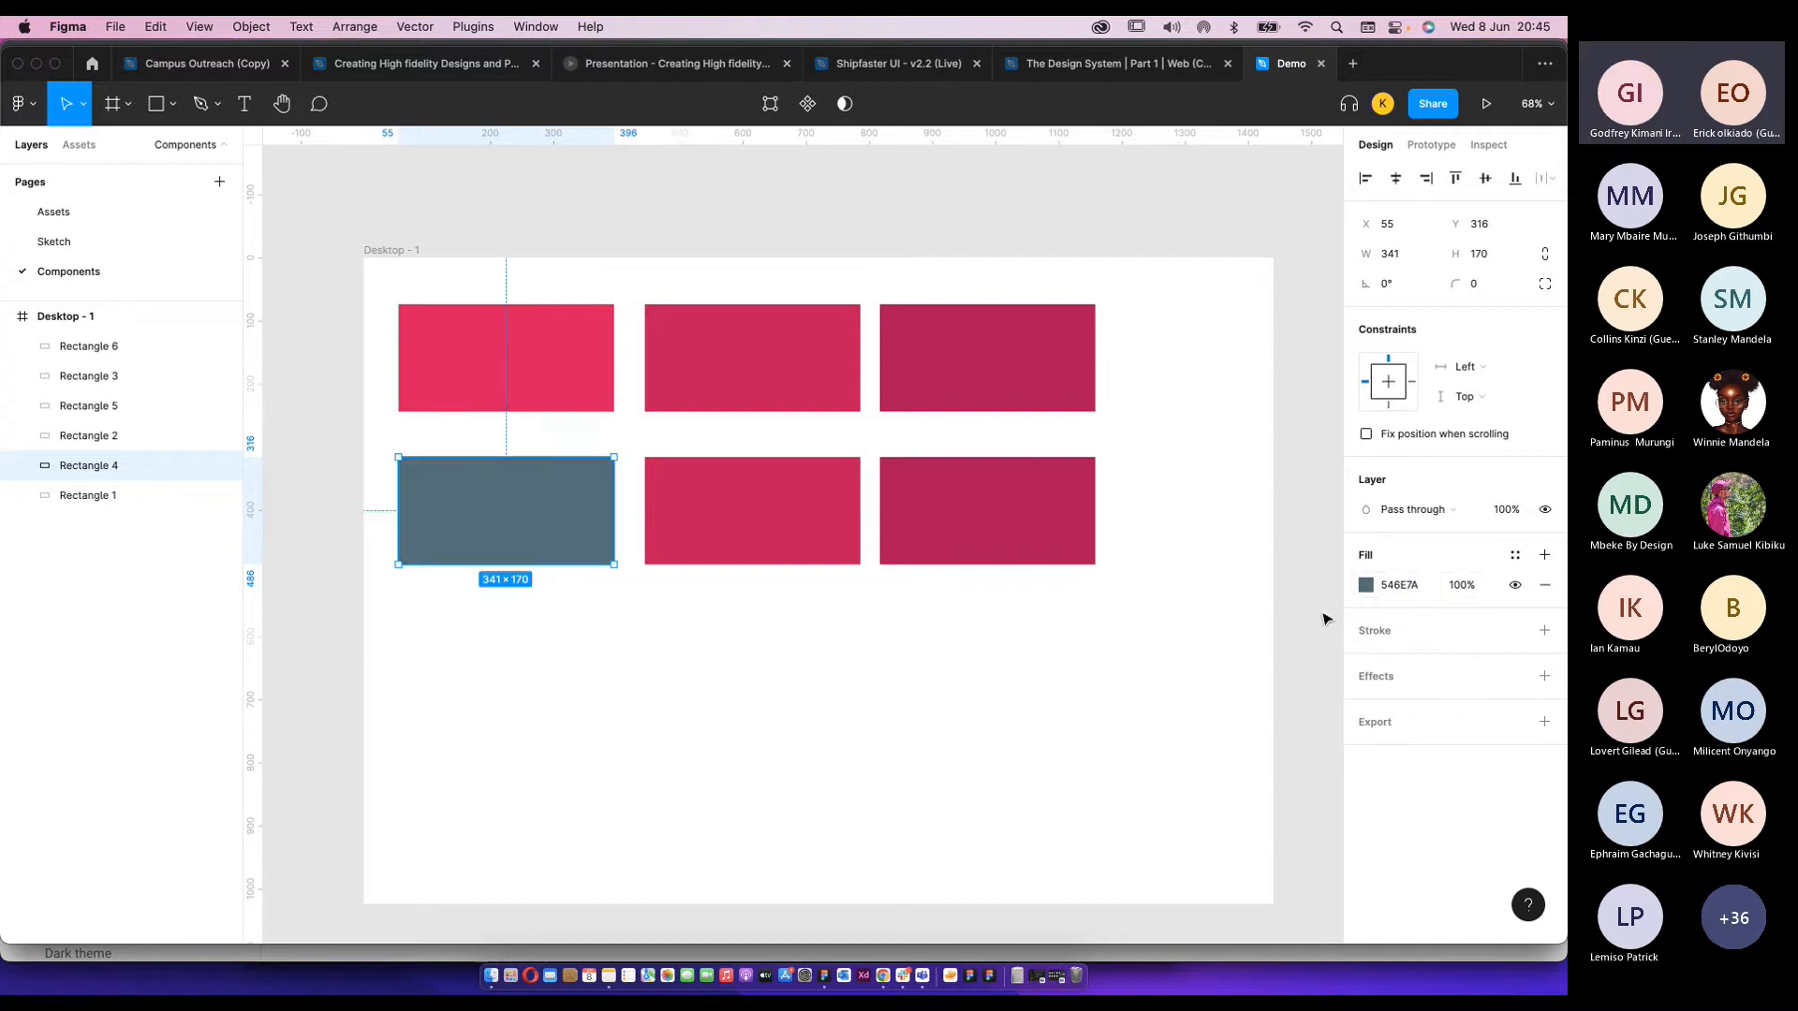
pyautogui.press('super+Tab')
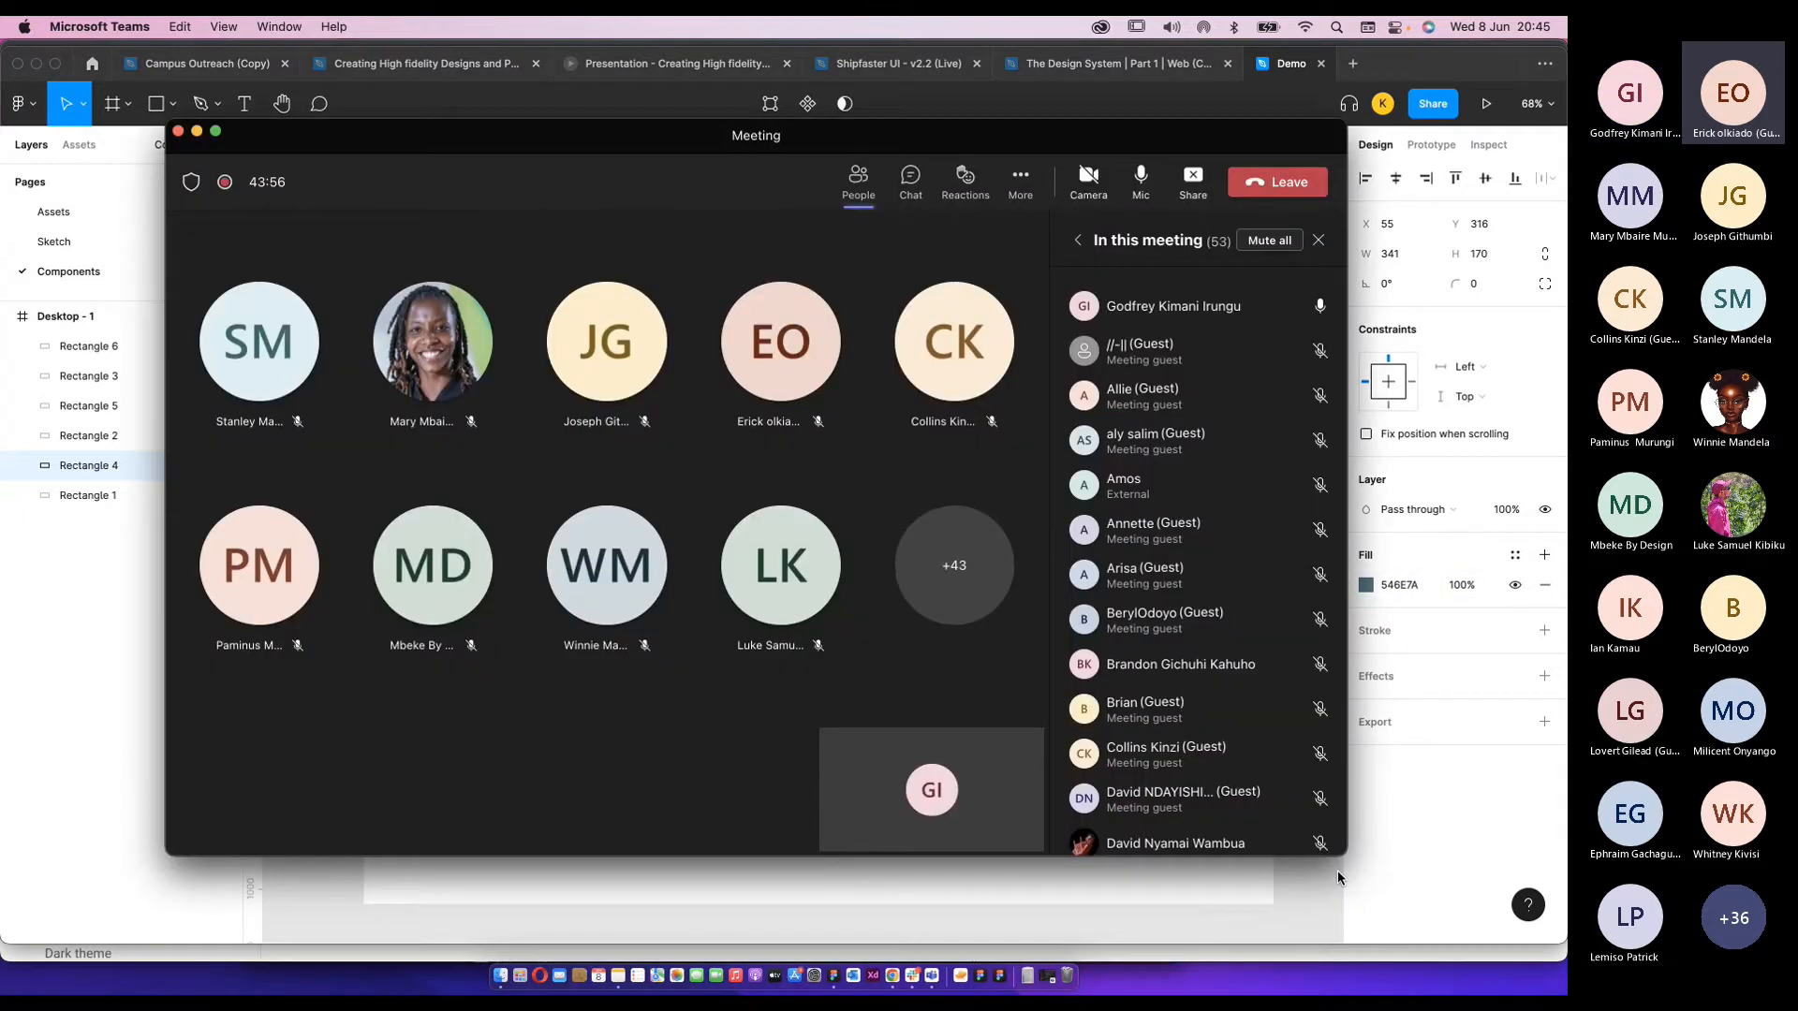
pyautogui.press('super+Tab')
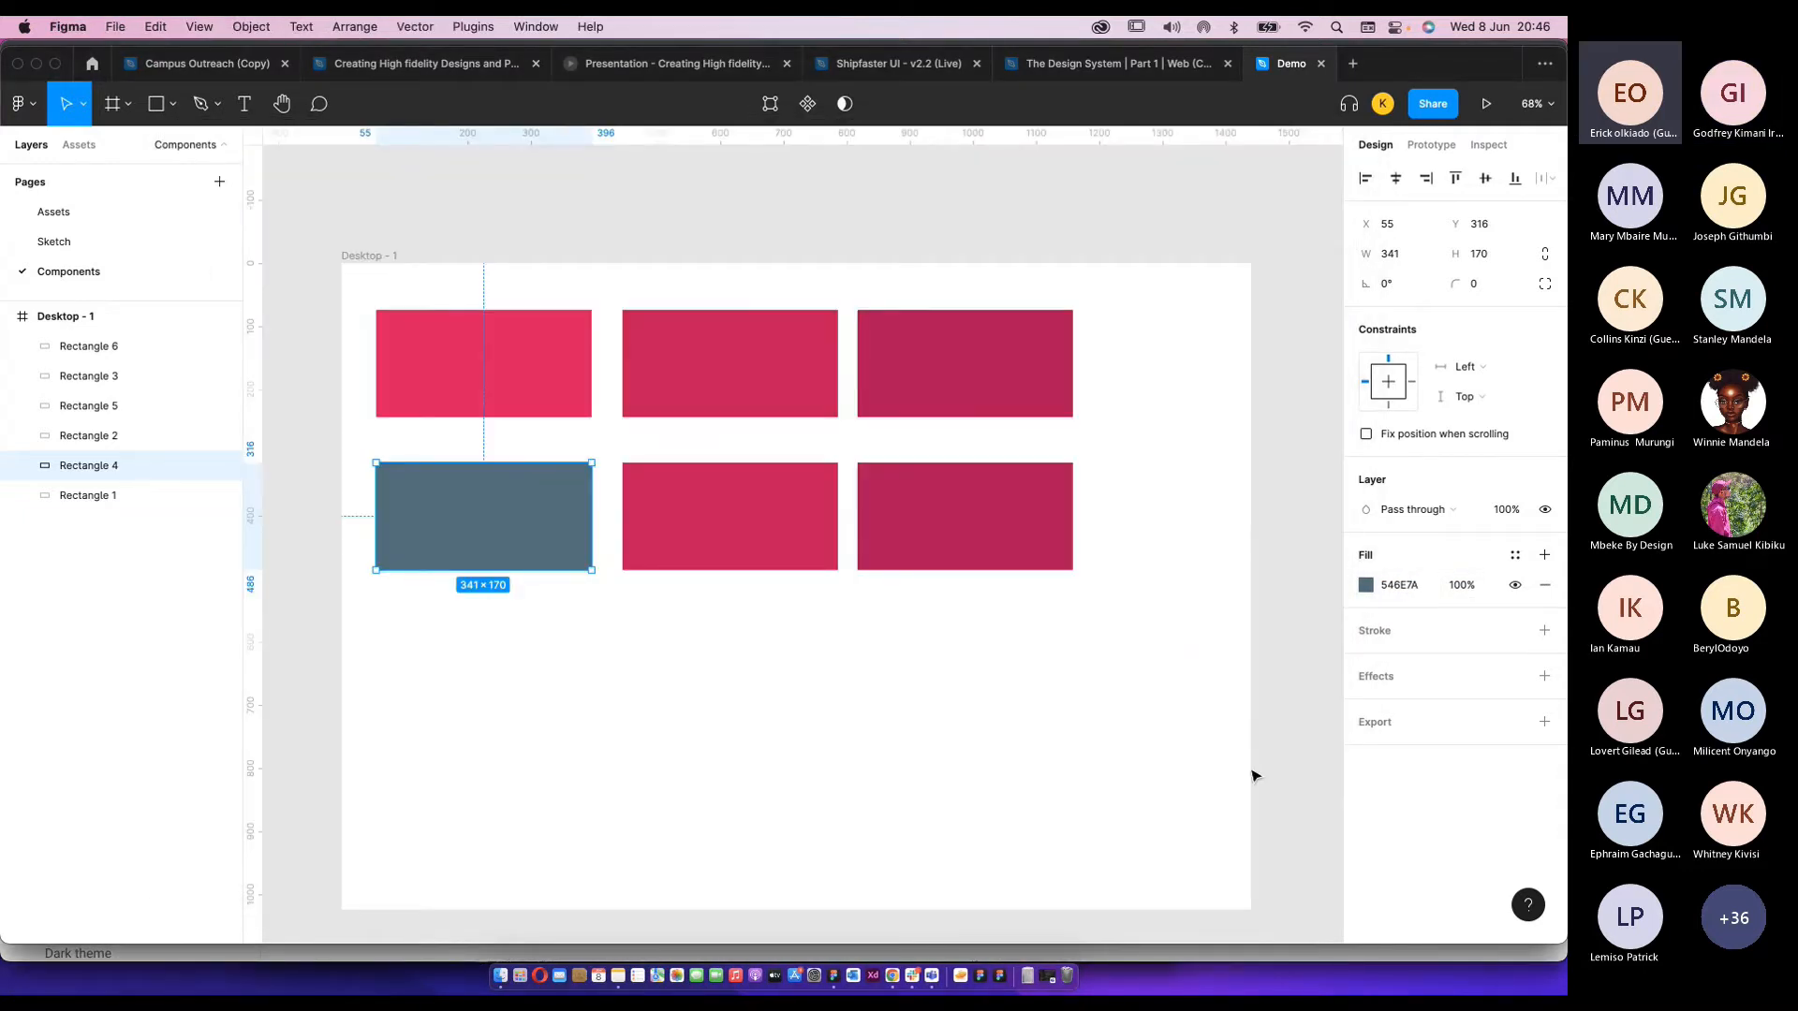
pyautogui.click(1296, 849)
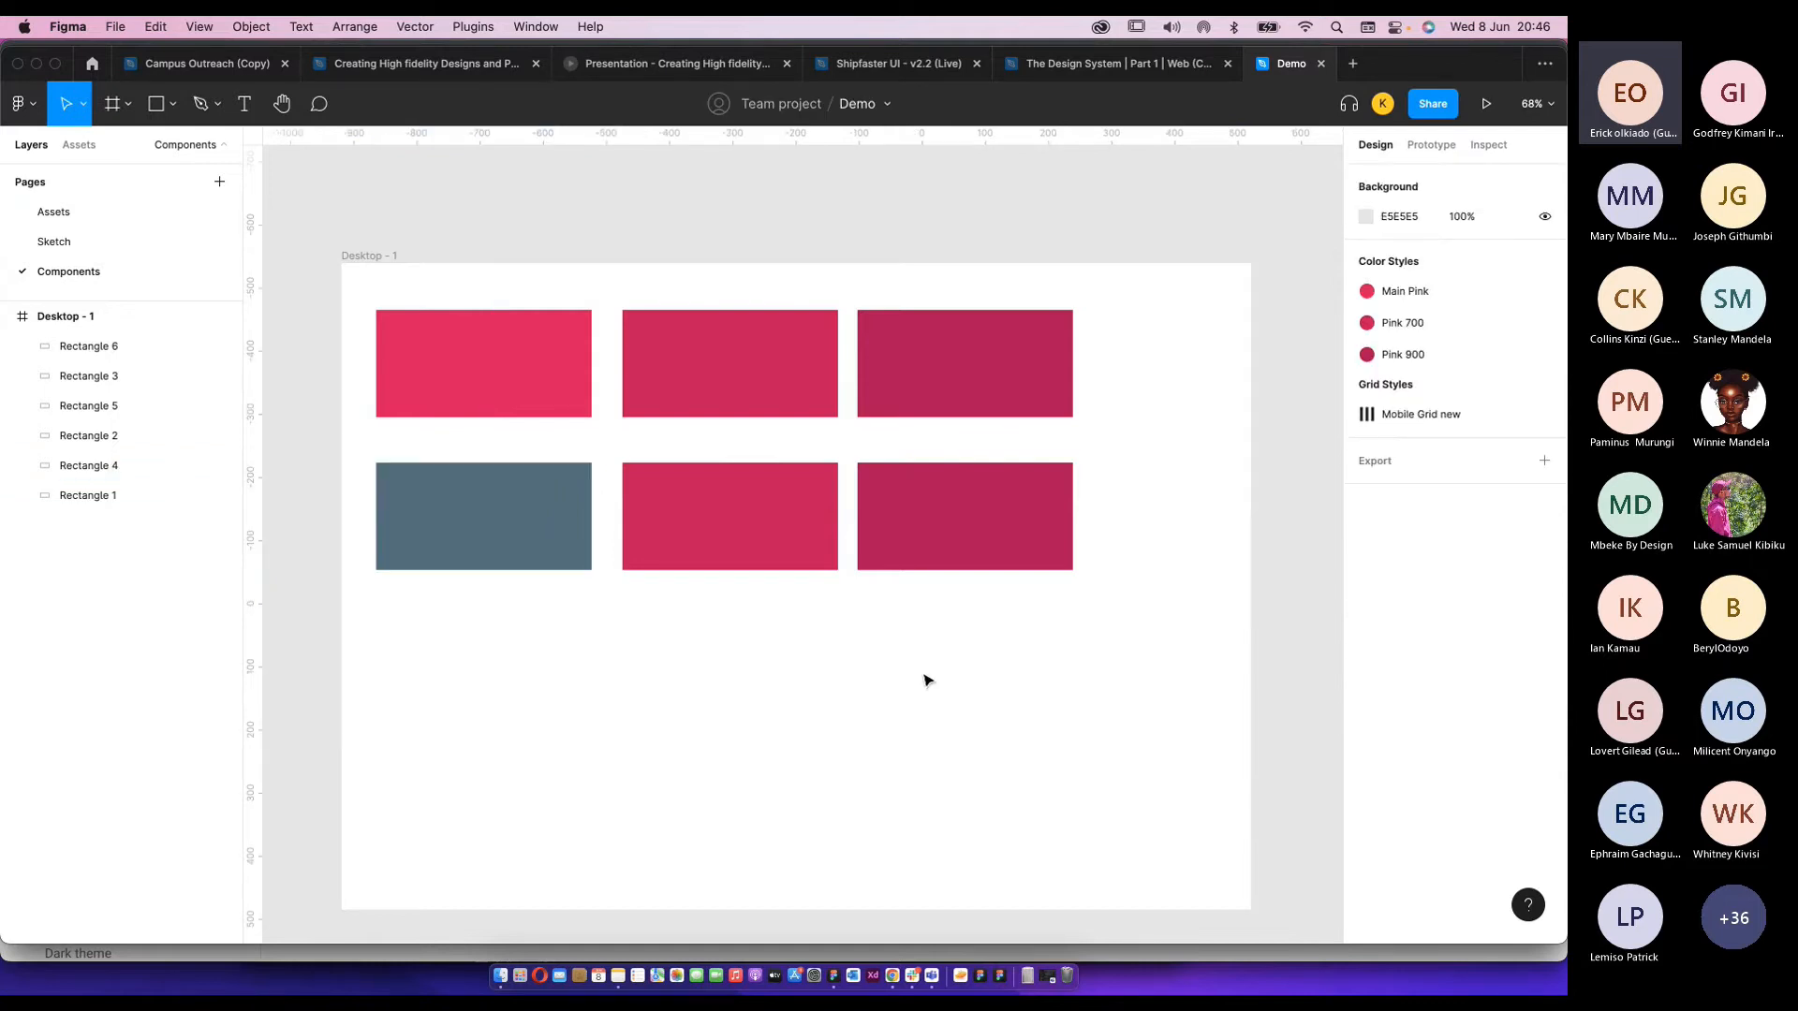
pyautogui.click(576, 560)
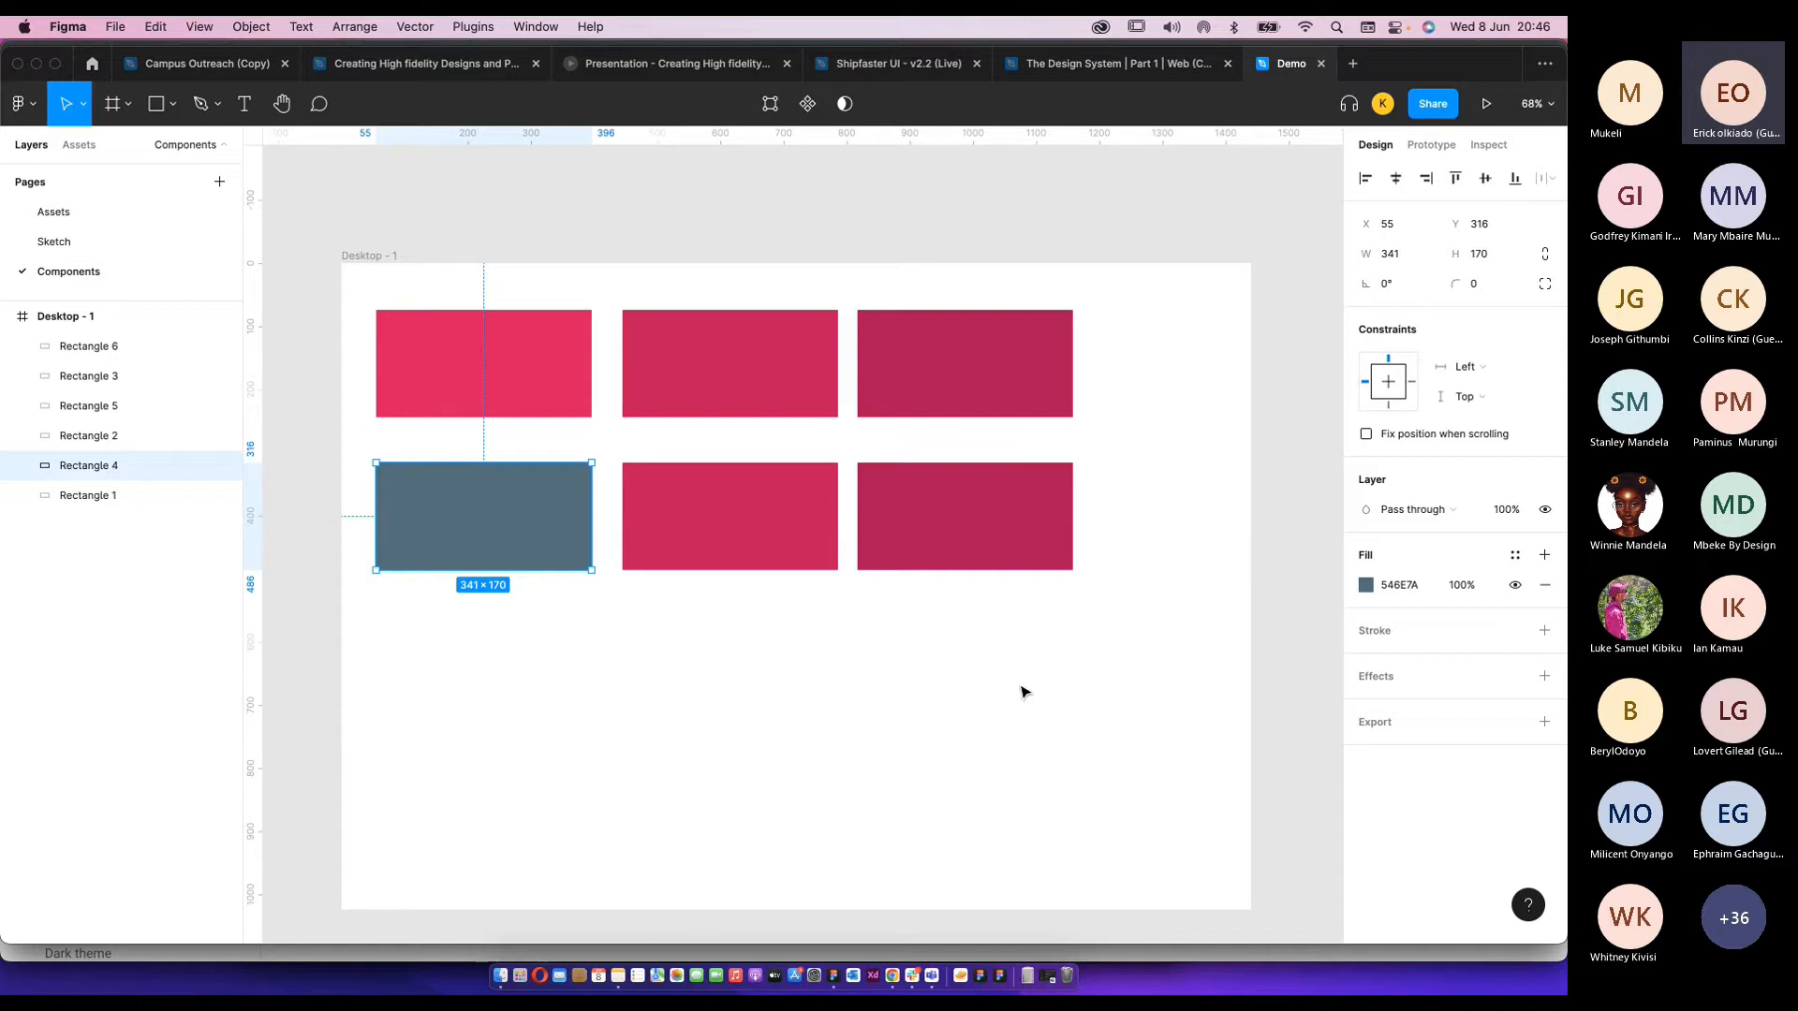
pyautogui.click(712, 609)
pyautogui.click(530, 526)
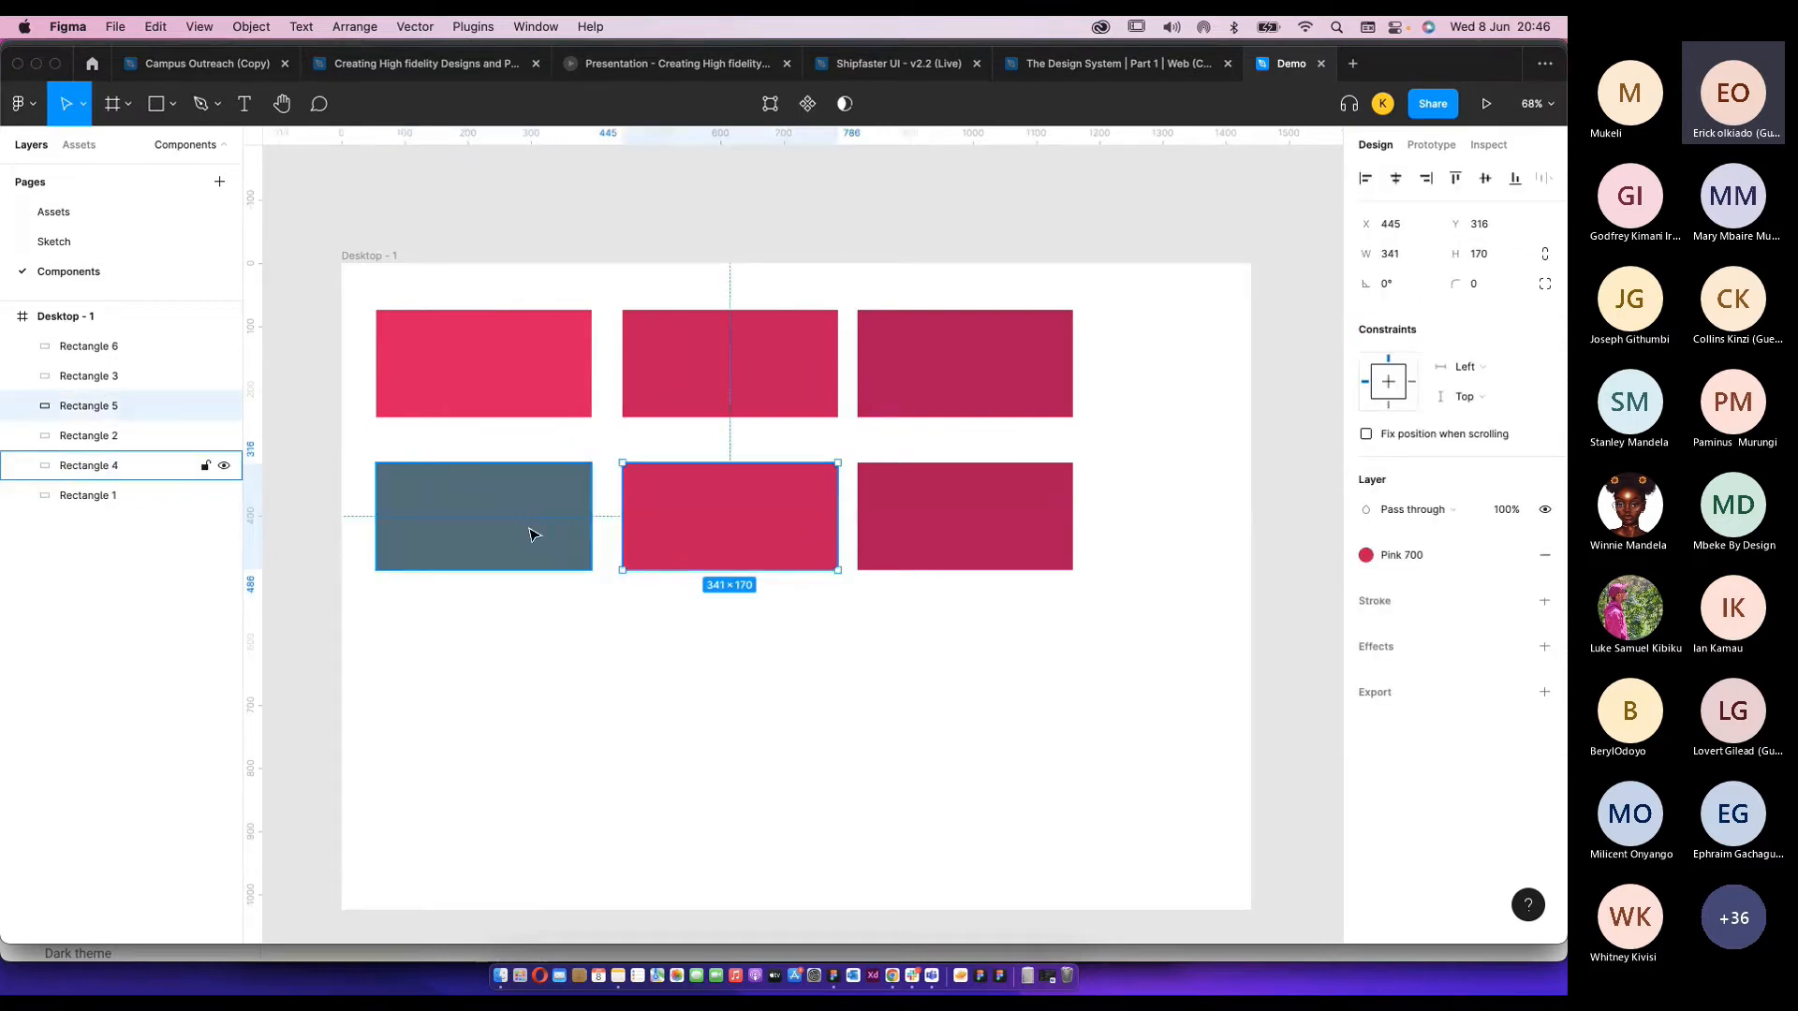
pyautogui.scroll(-5, 769, 625)
pyautogui.scroll(1, 798, 602)
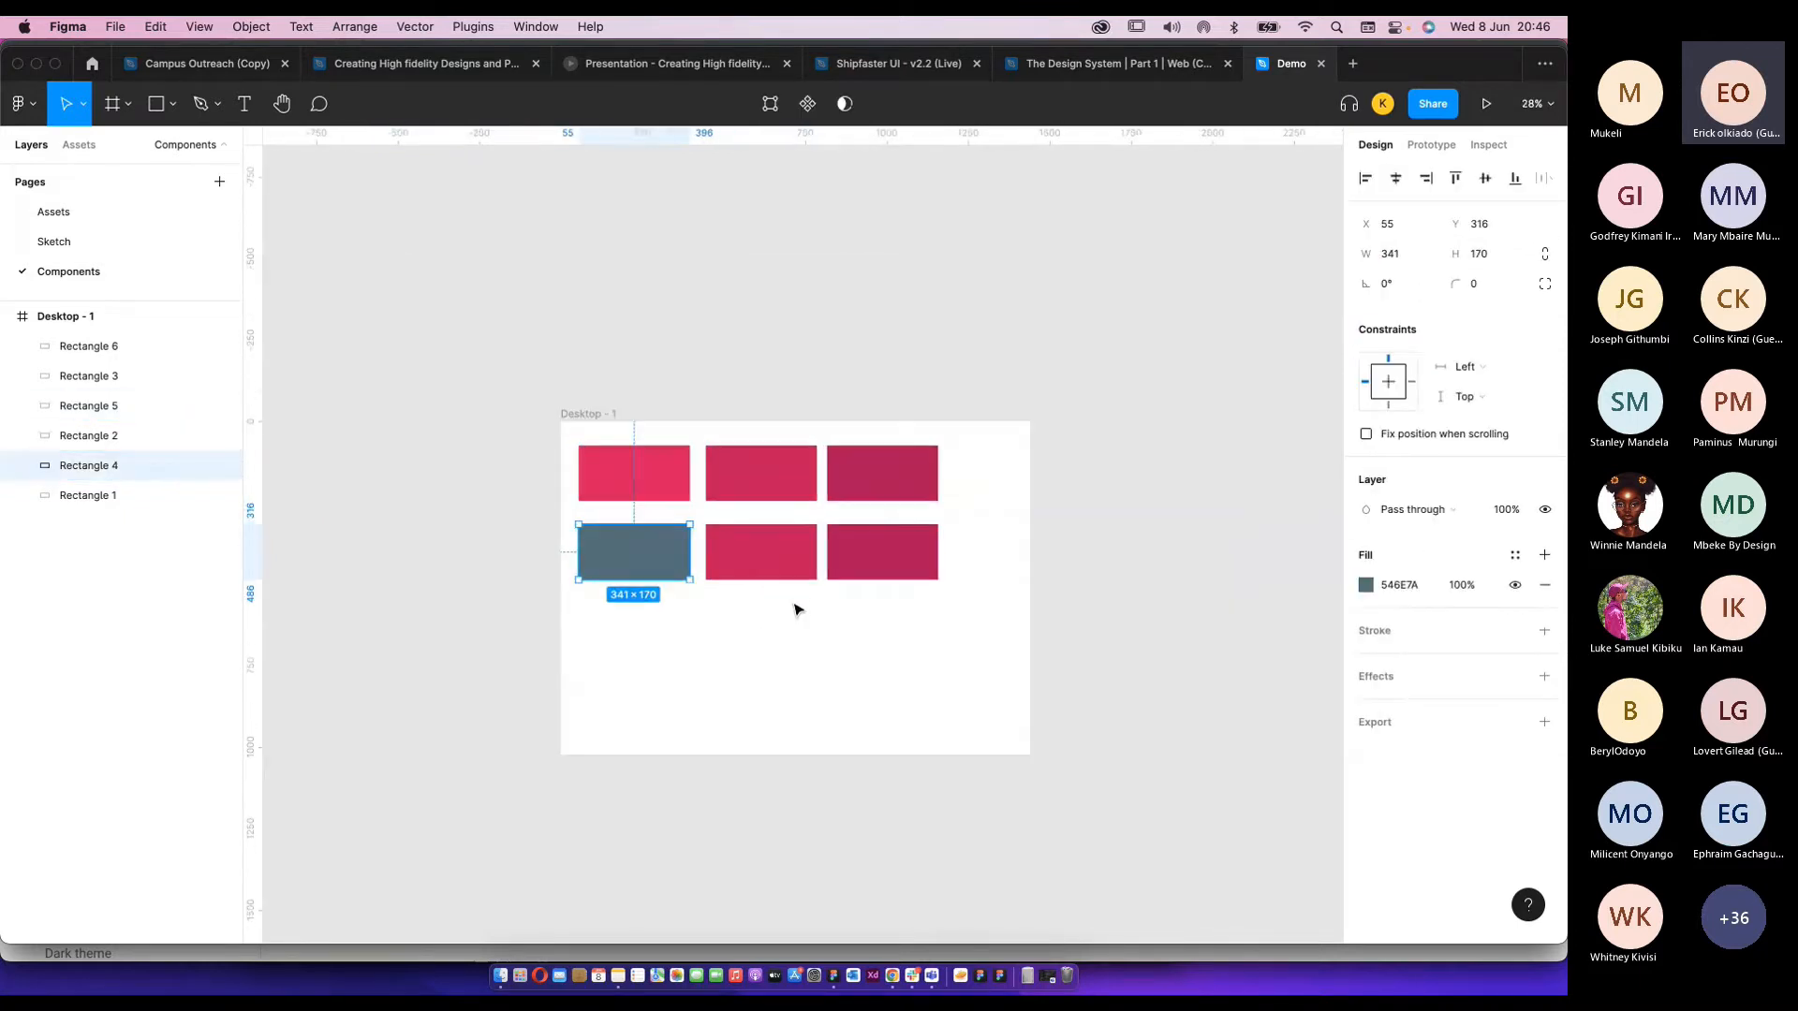
pyautogui.scroll(3, 786, 626)
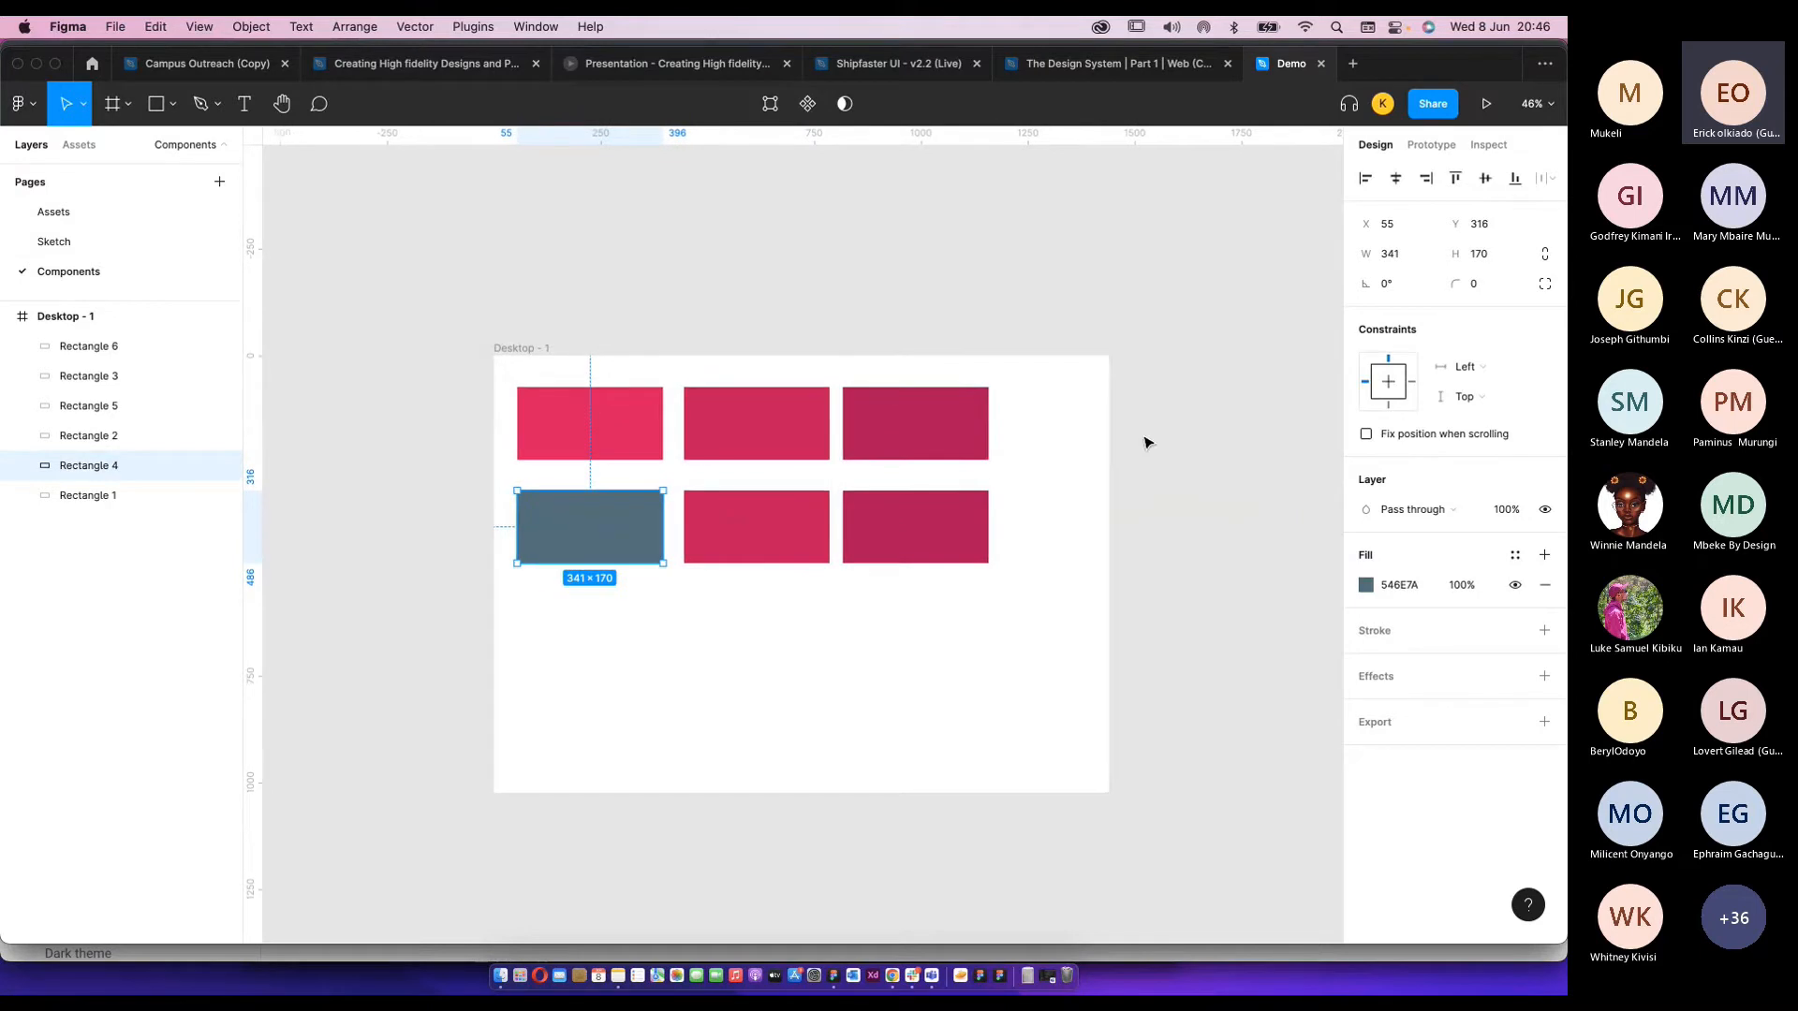
pyautogui.click(1141, 354)
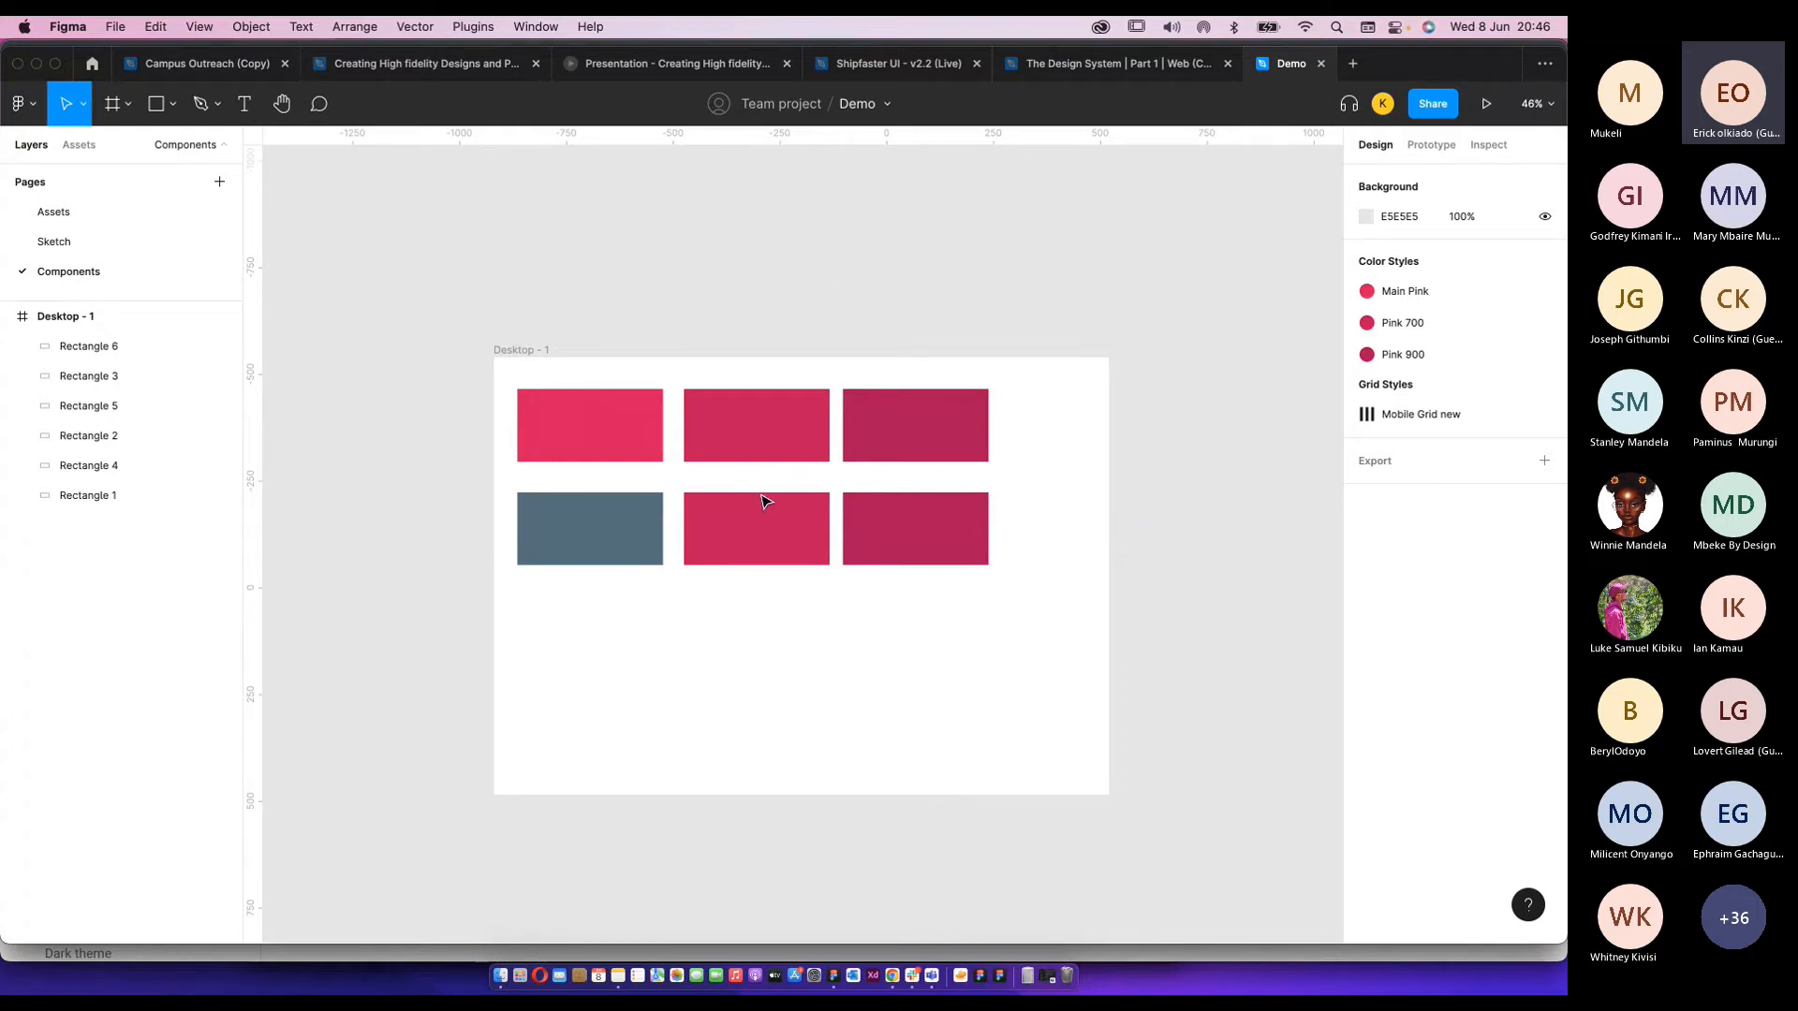
# Switch to Chrome and search Google for "color wheel" in a new tab.
pyautogui.click(658, 526)
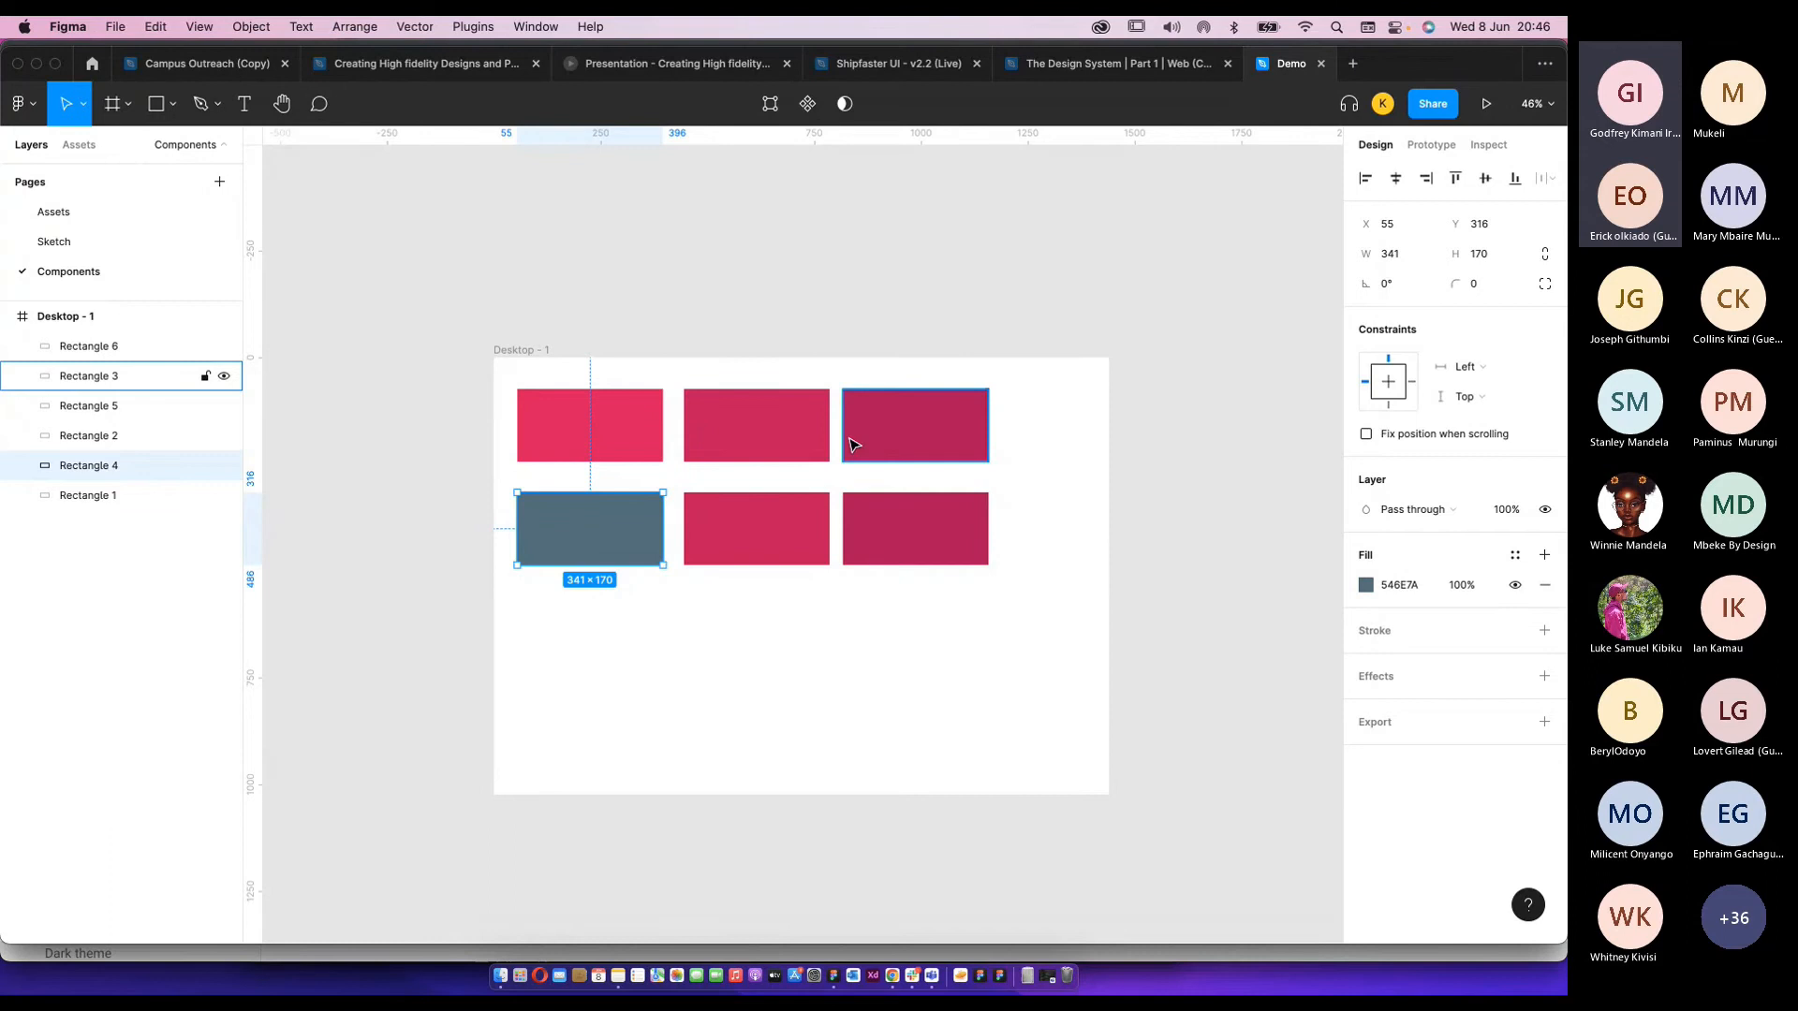
pyautogui.press('super+Tab')
pyautogui.scroll(10, 801, 433)
pyautogui.scroll(5, 803, 439)
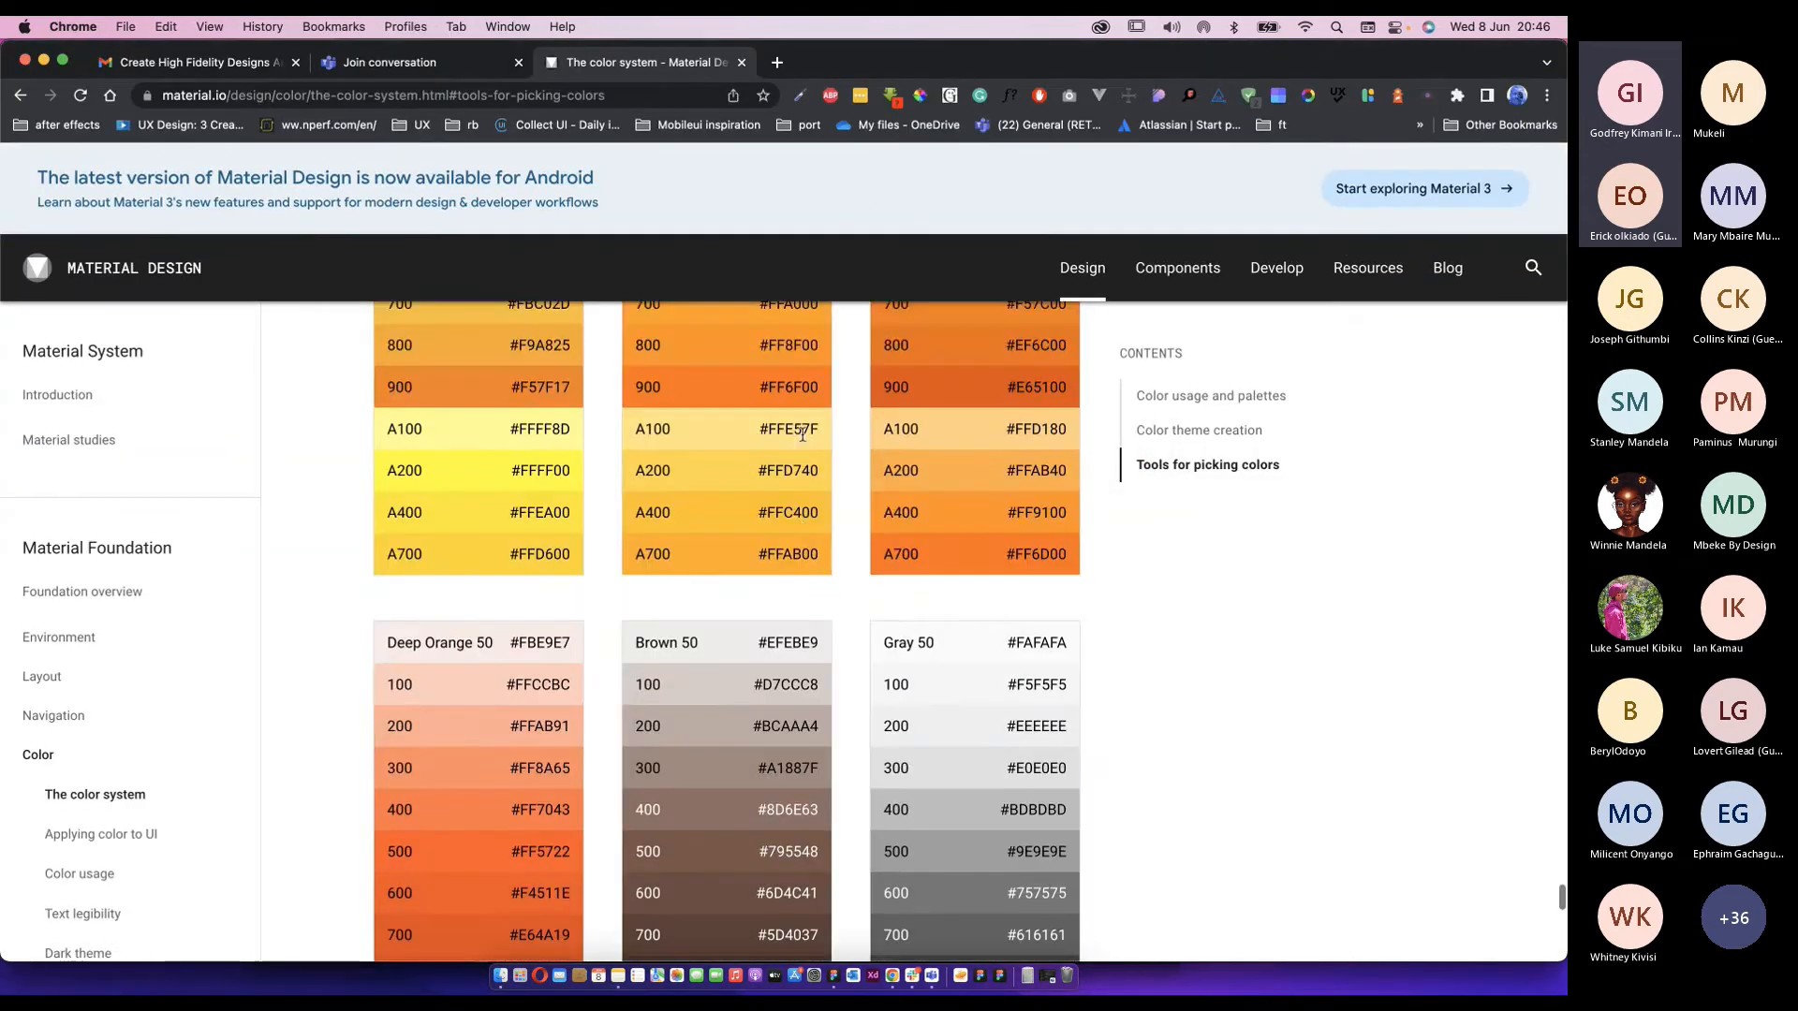
pyautogui.click(785, 71)
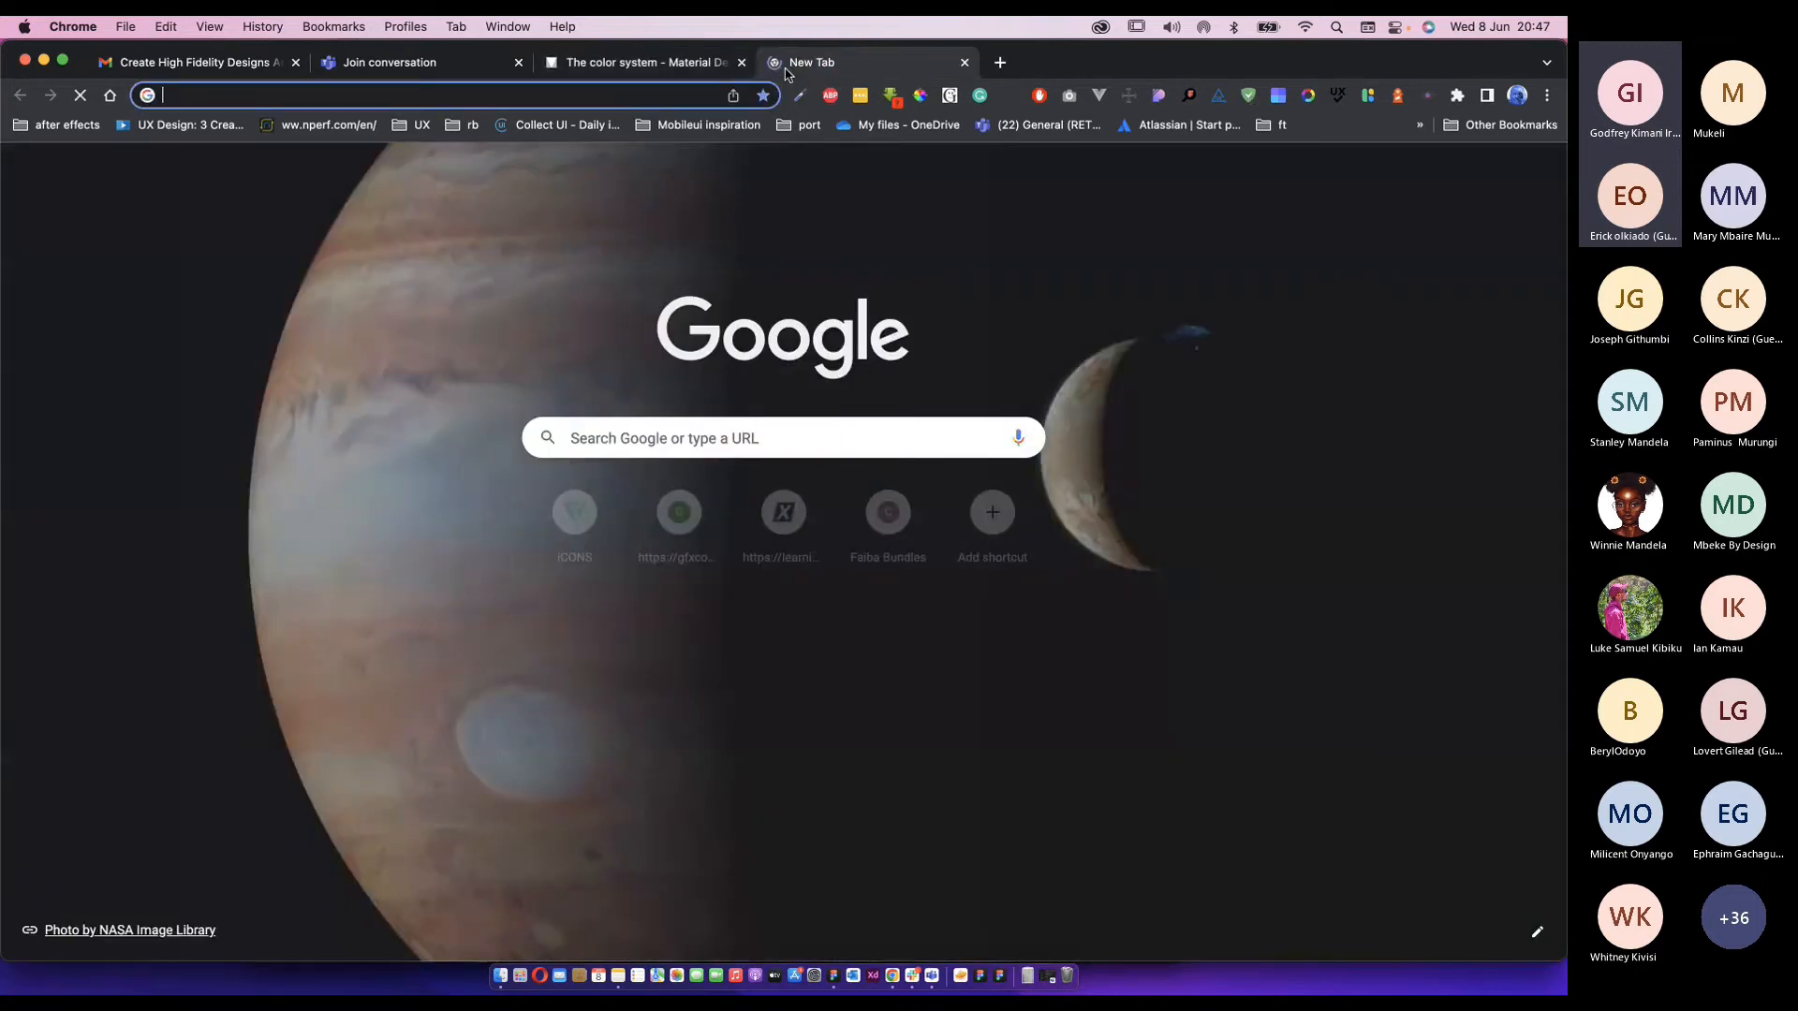
pyautogui.write('wcolor')
pyautogui.press('BackSpace')
pyautogui.press('BackSpace')
pyautogui.press('BackSpace')
pyautogui.press('BackSpace')
pyautogui.press('BackSpace')
pyautogui.press('BackSpace')
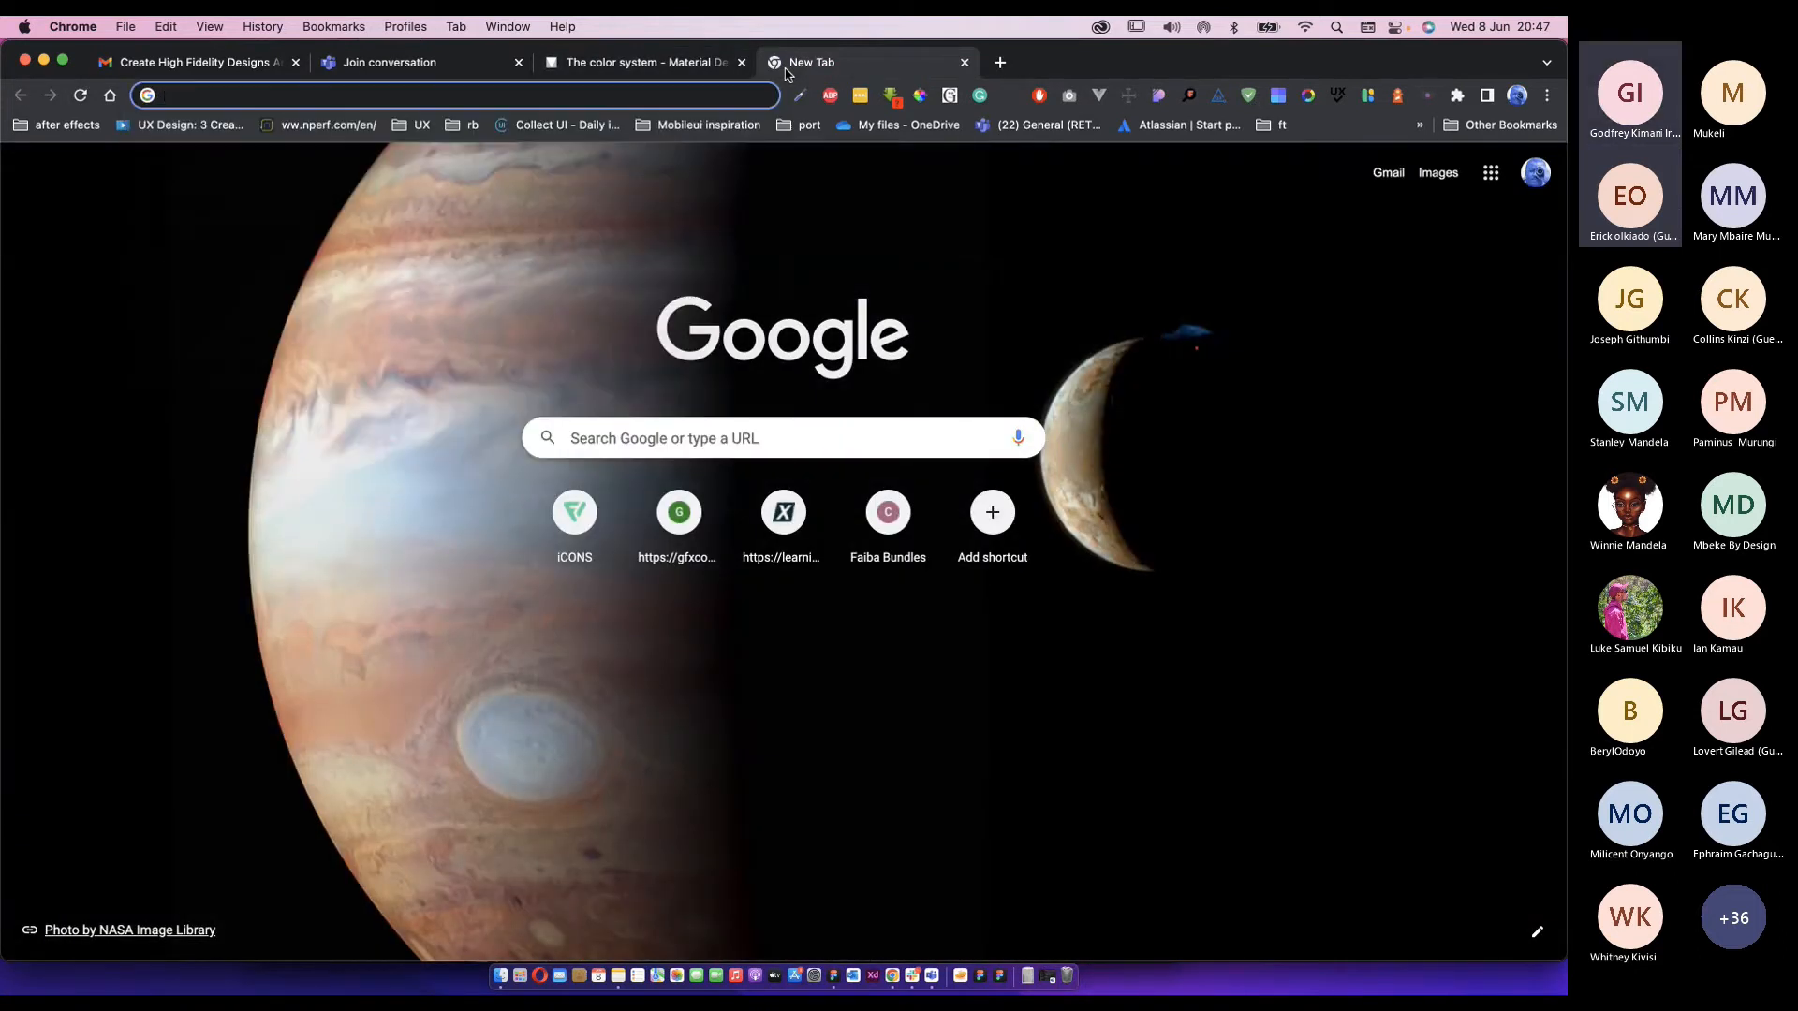
pyautogui.write('color whe')
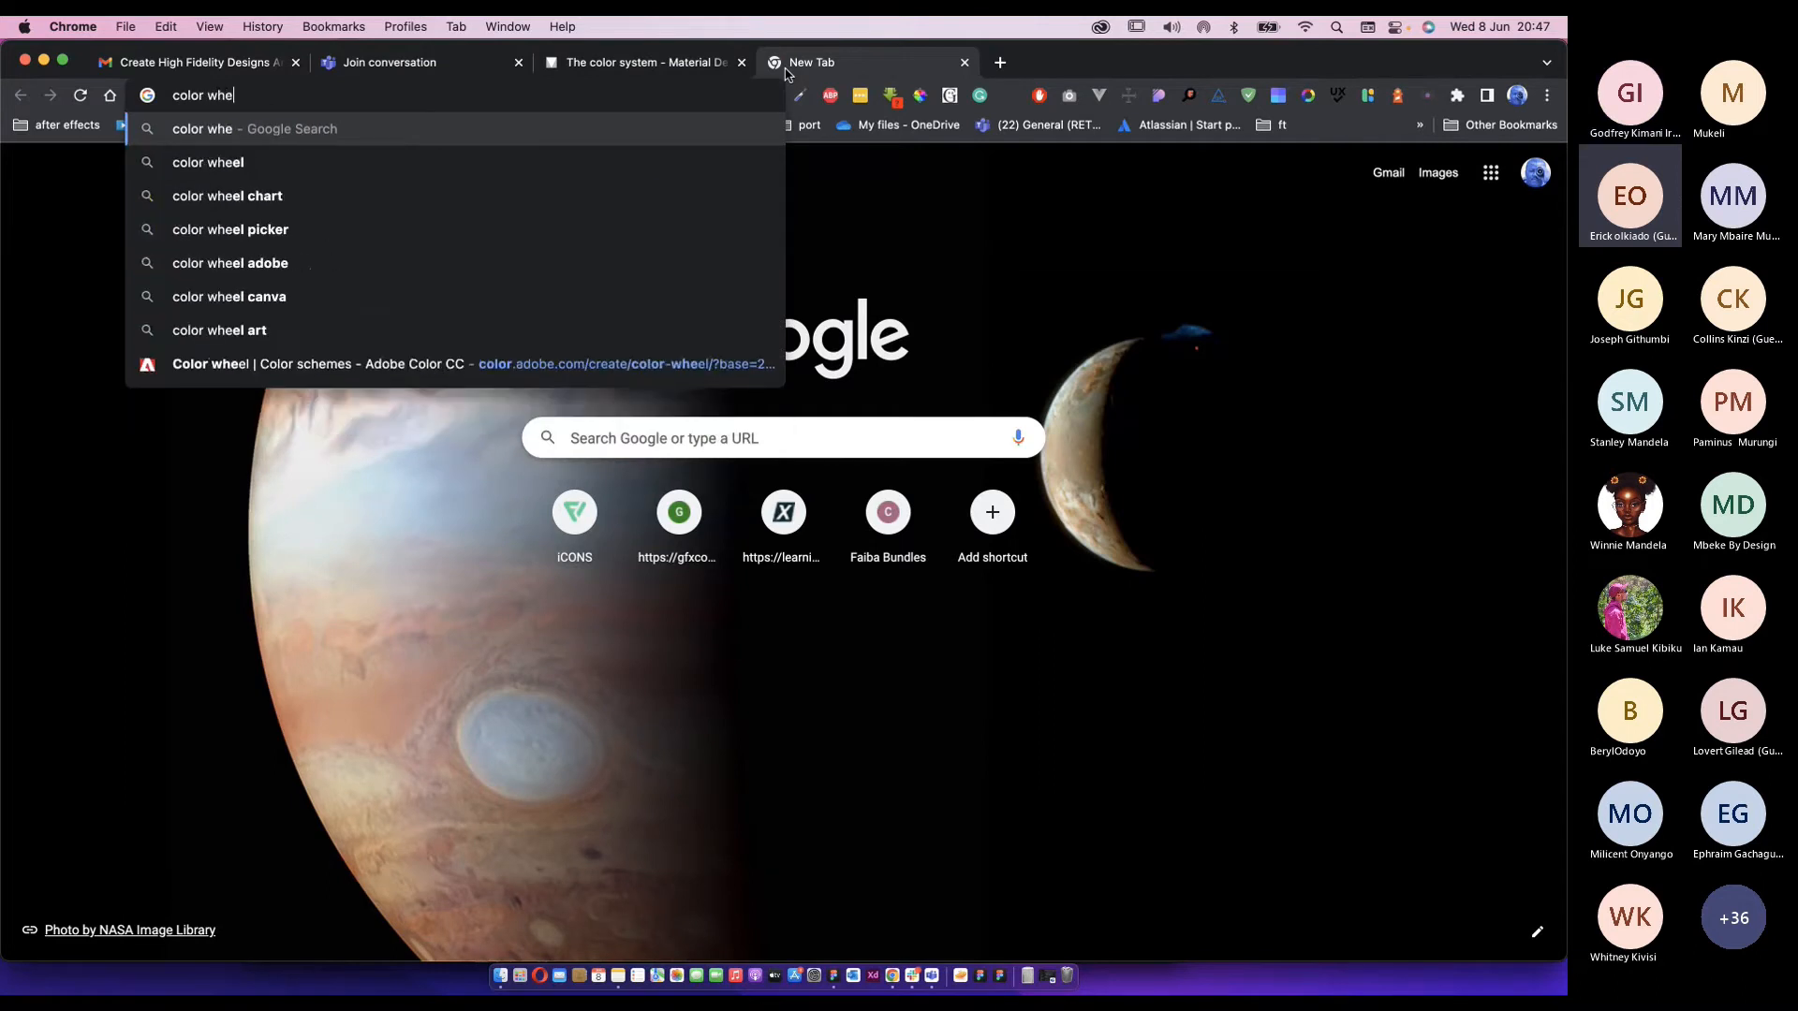
pyautogui.press('Down')
pyautogui.press('Return')
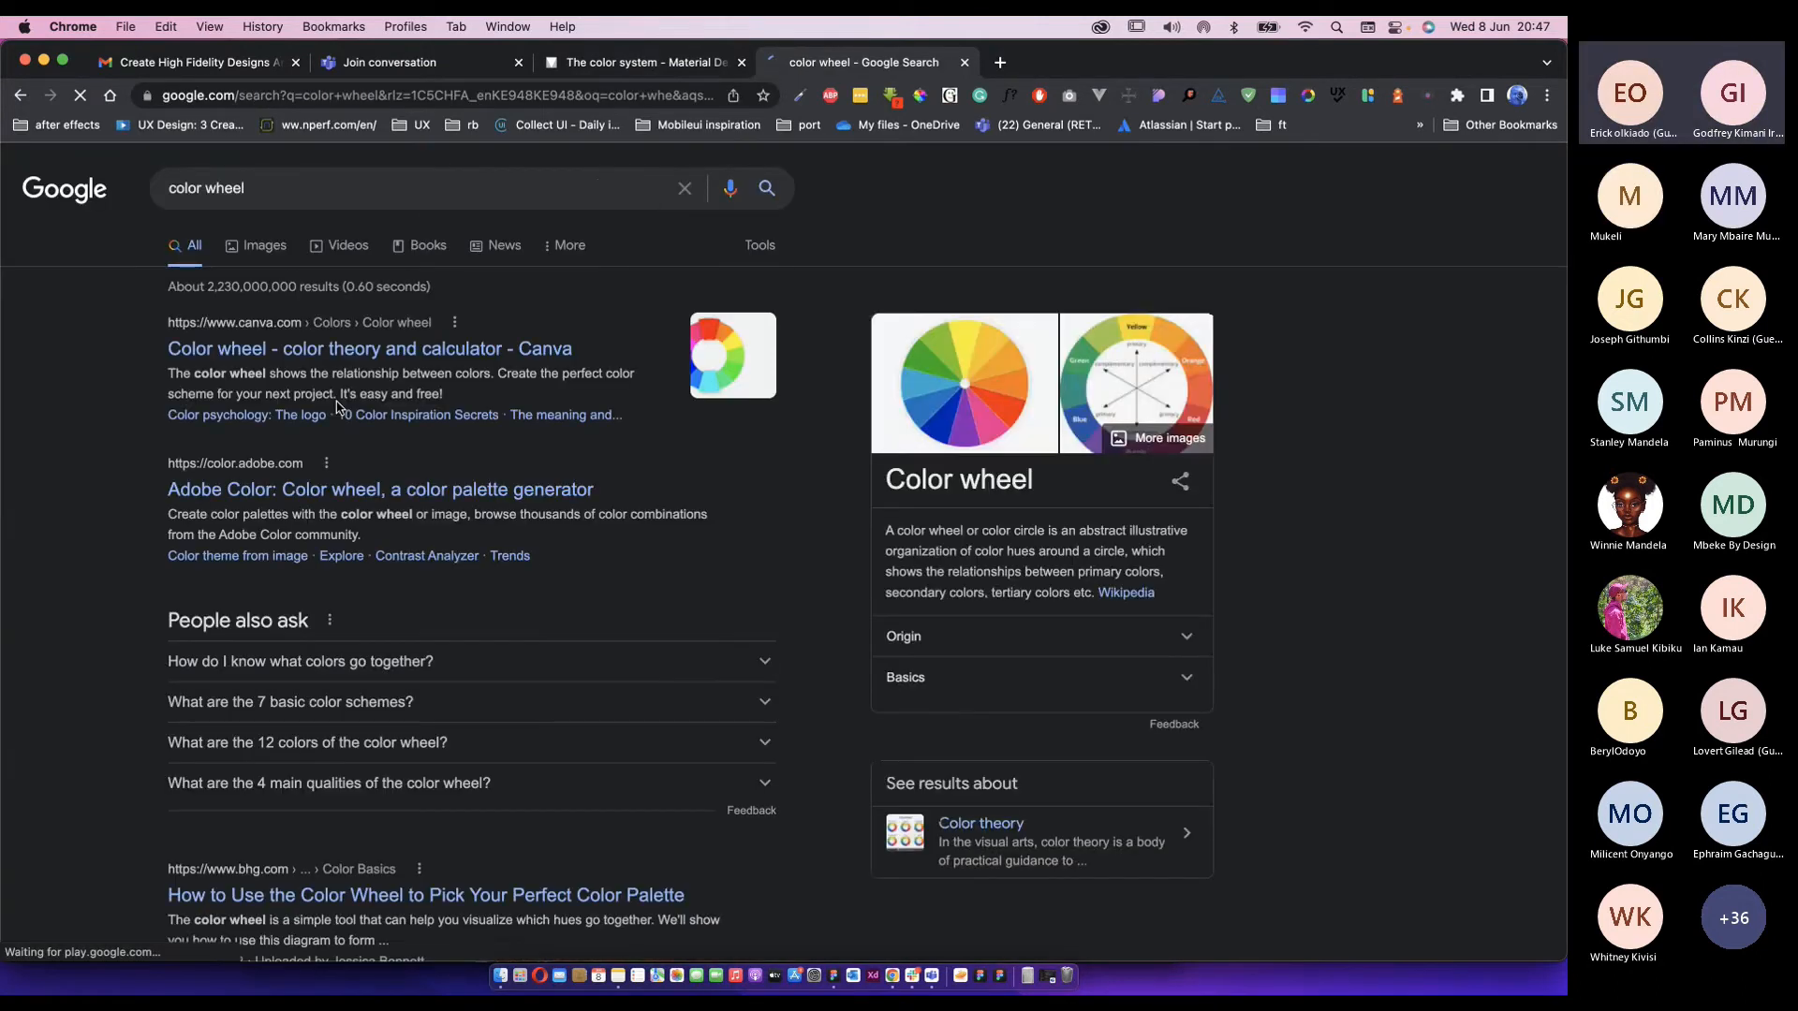
# Open Canva's Color wheel page from the search results and bring its color picker and combination settings into view.
pyautogui.click(352, 356)
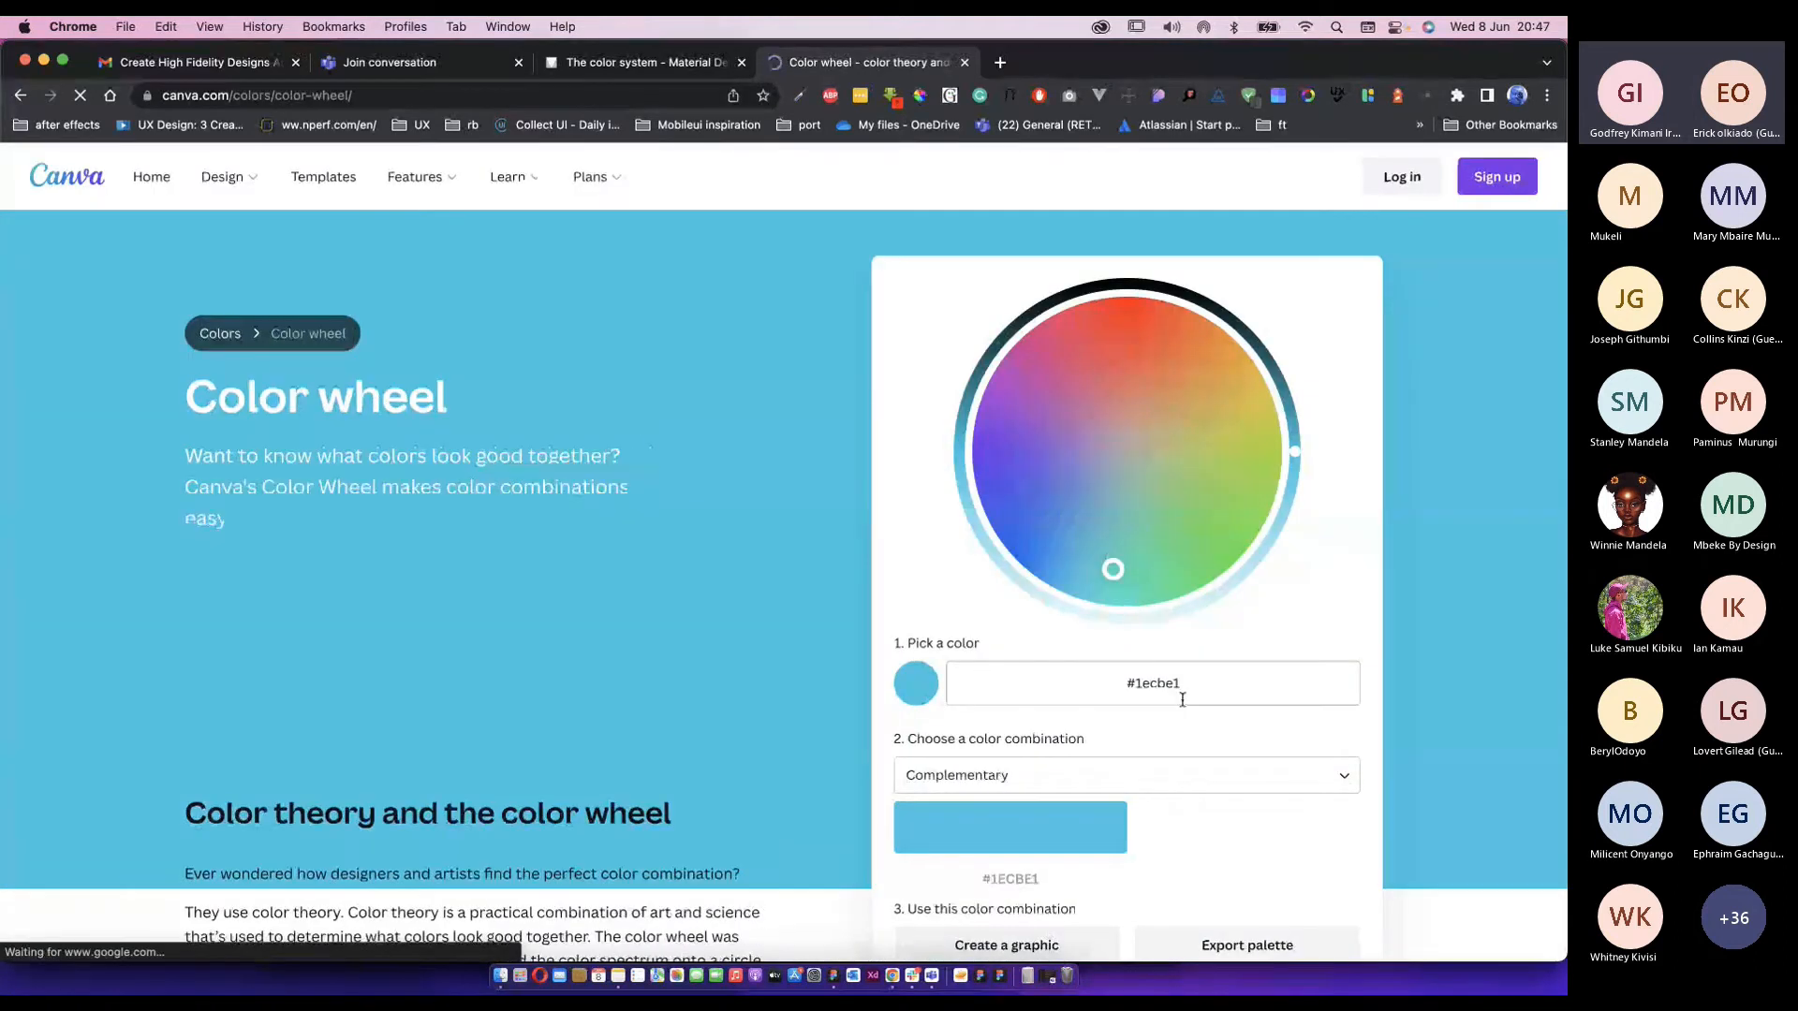
pyautogui.click(1178, 686)
pyautogui.scroll(-2, 1077, 675)
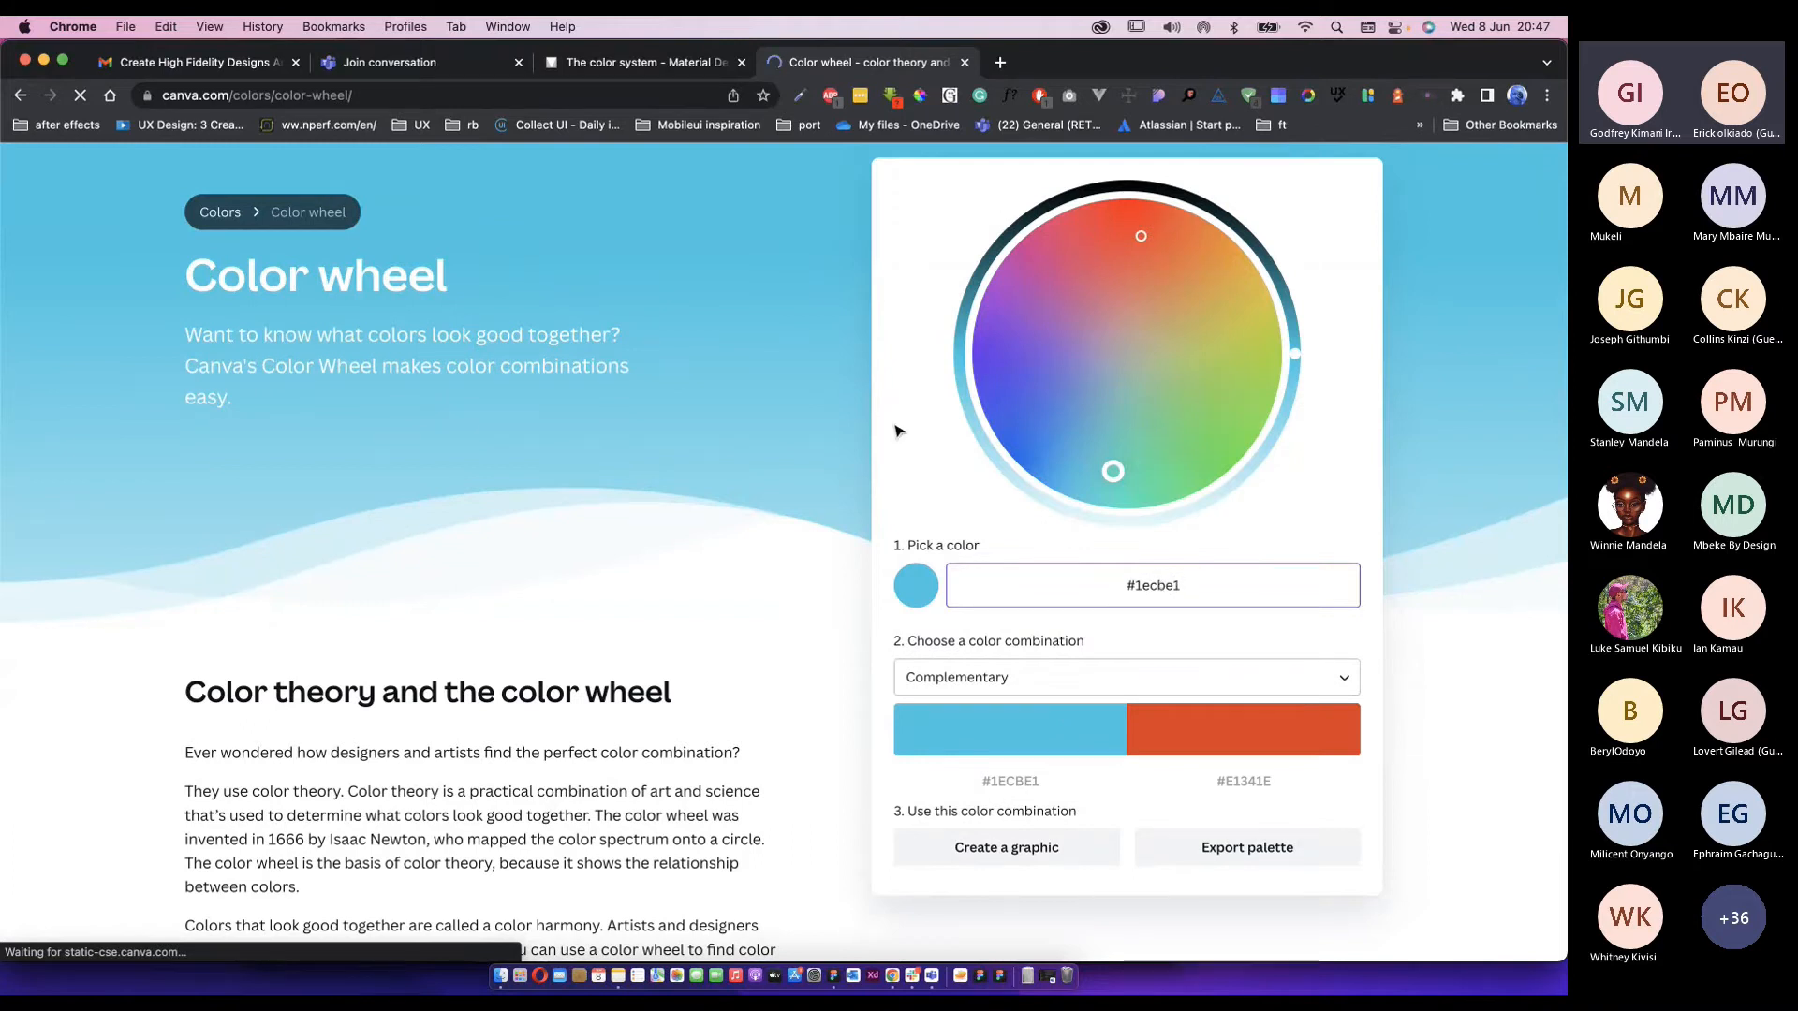
# Detach Main Pink from the upper row's first swatch in Figma and copy its hex code D81B60 into Canva's color wheel in Chrome.
pyautogui.press('super+Tab')
pyautogui.click(636, 446)
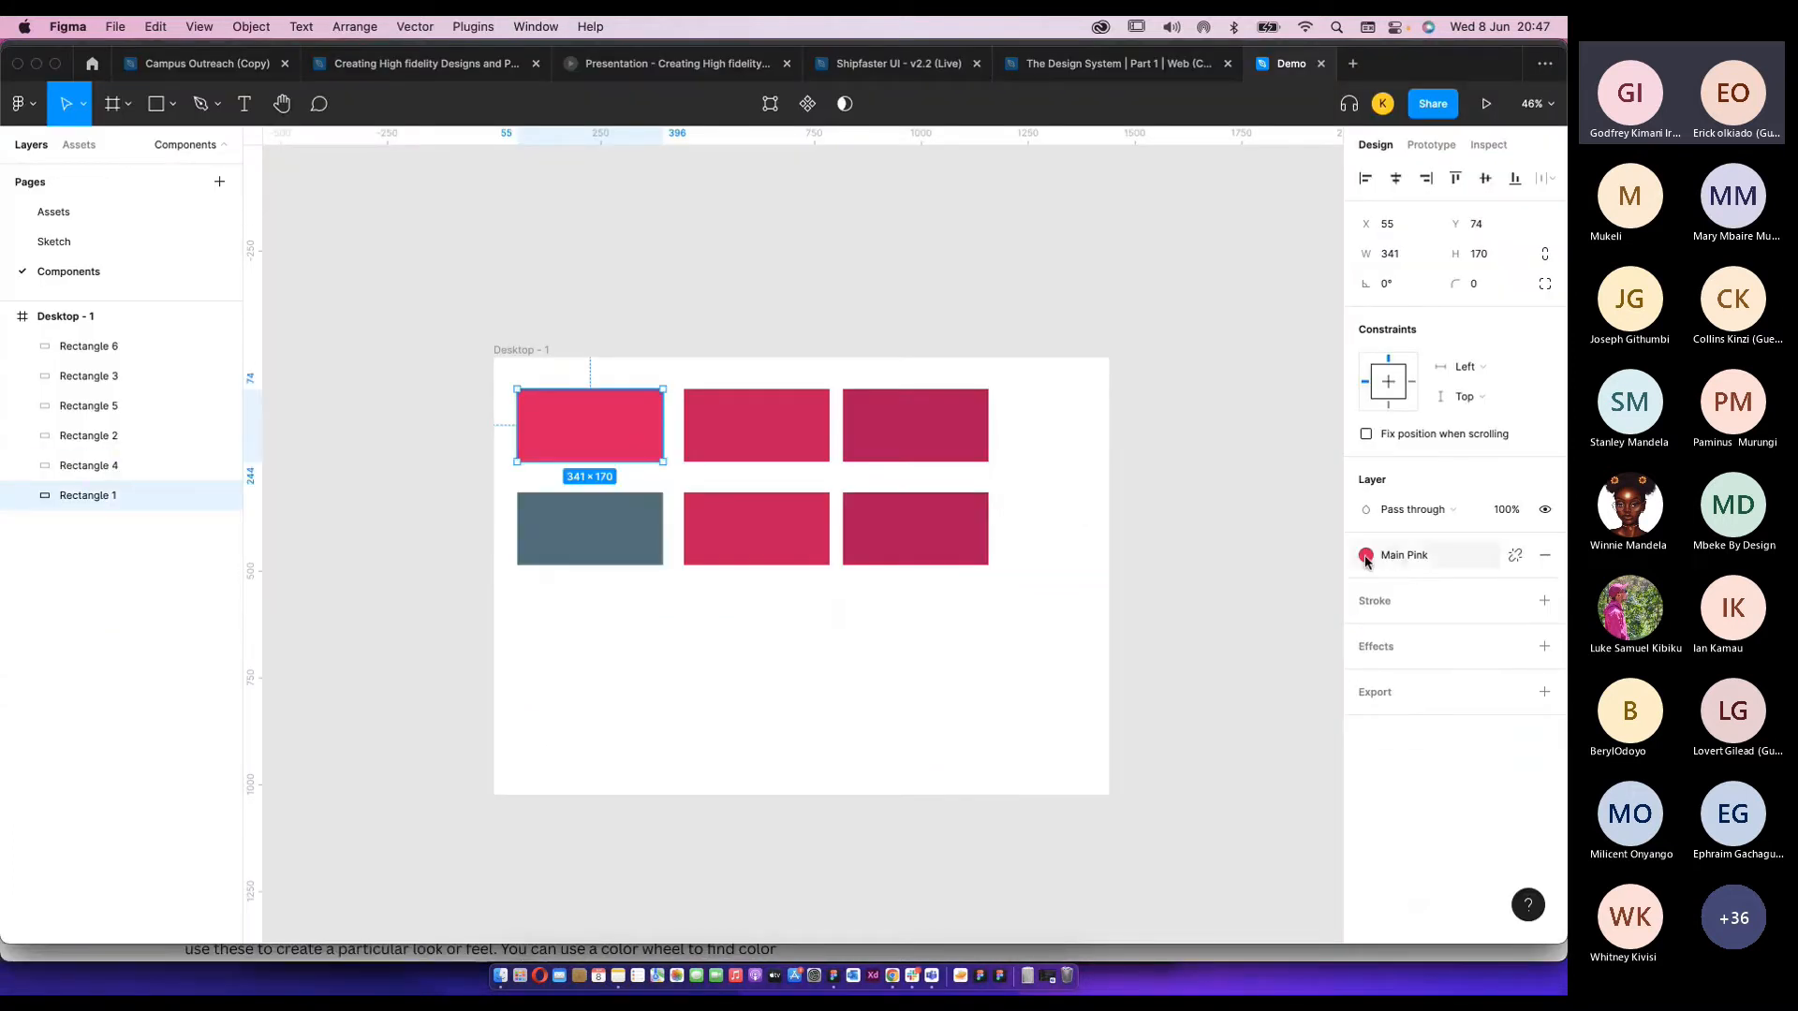
pyautogui.click(1391, 588)
pyautogui.press('super+c')
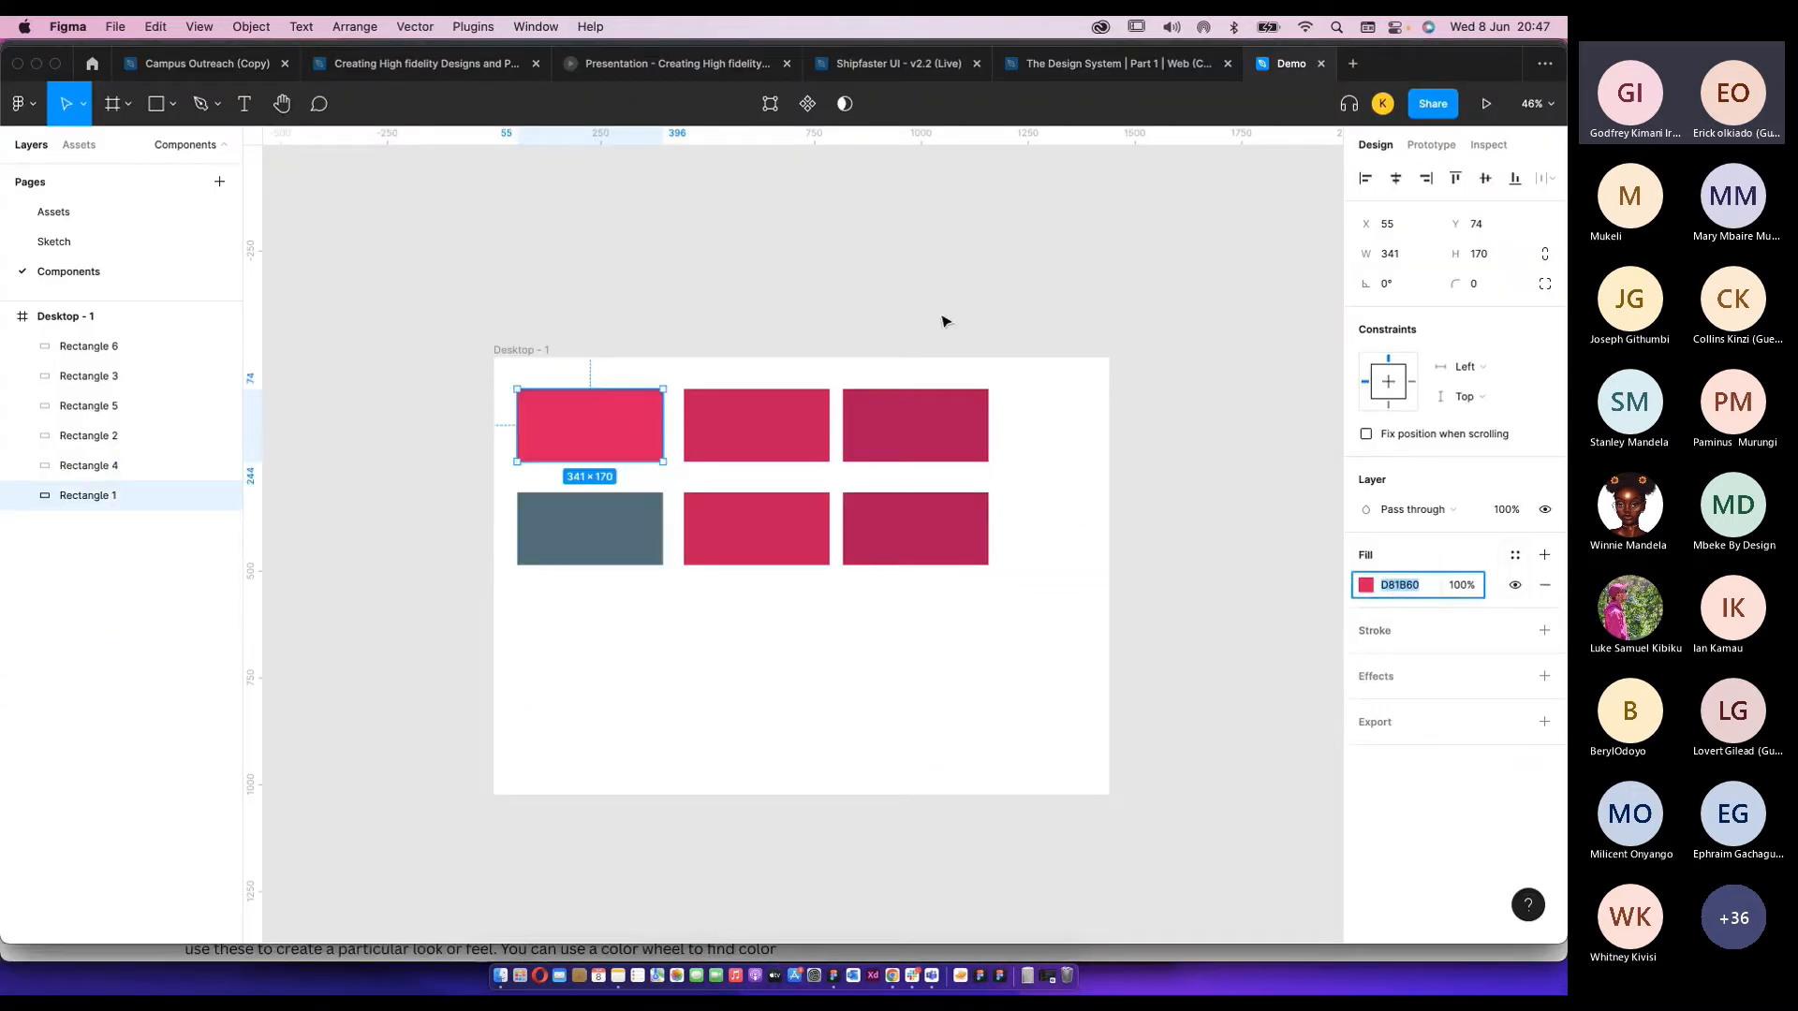
pyautogui.press('super+Tab')
pyautogui.doubleClick(1144, 594)
pyautogui.press('super+v')
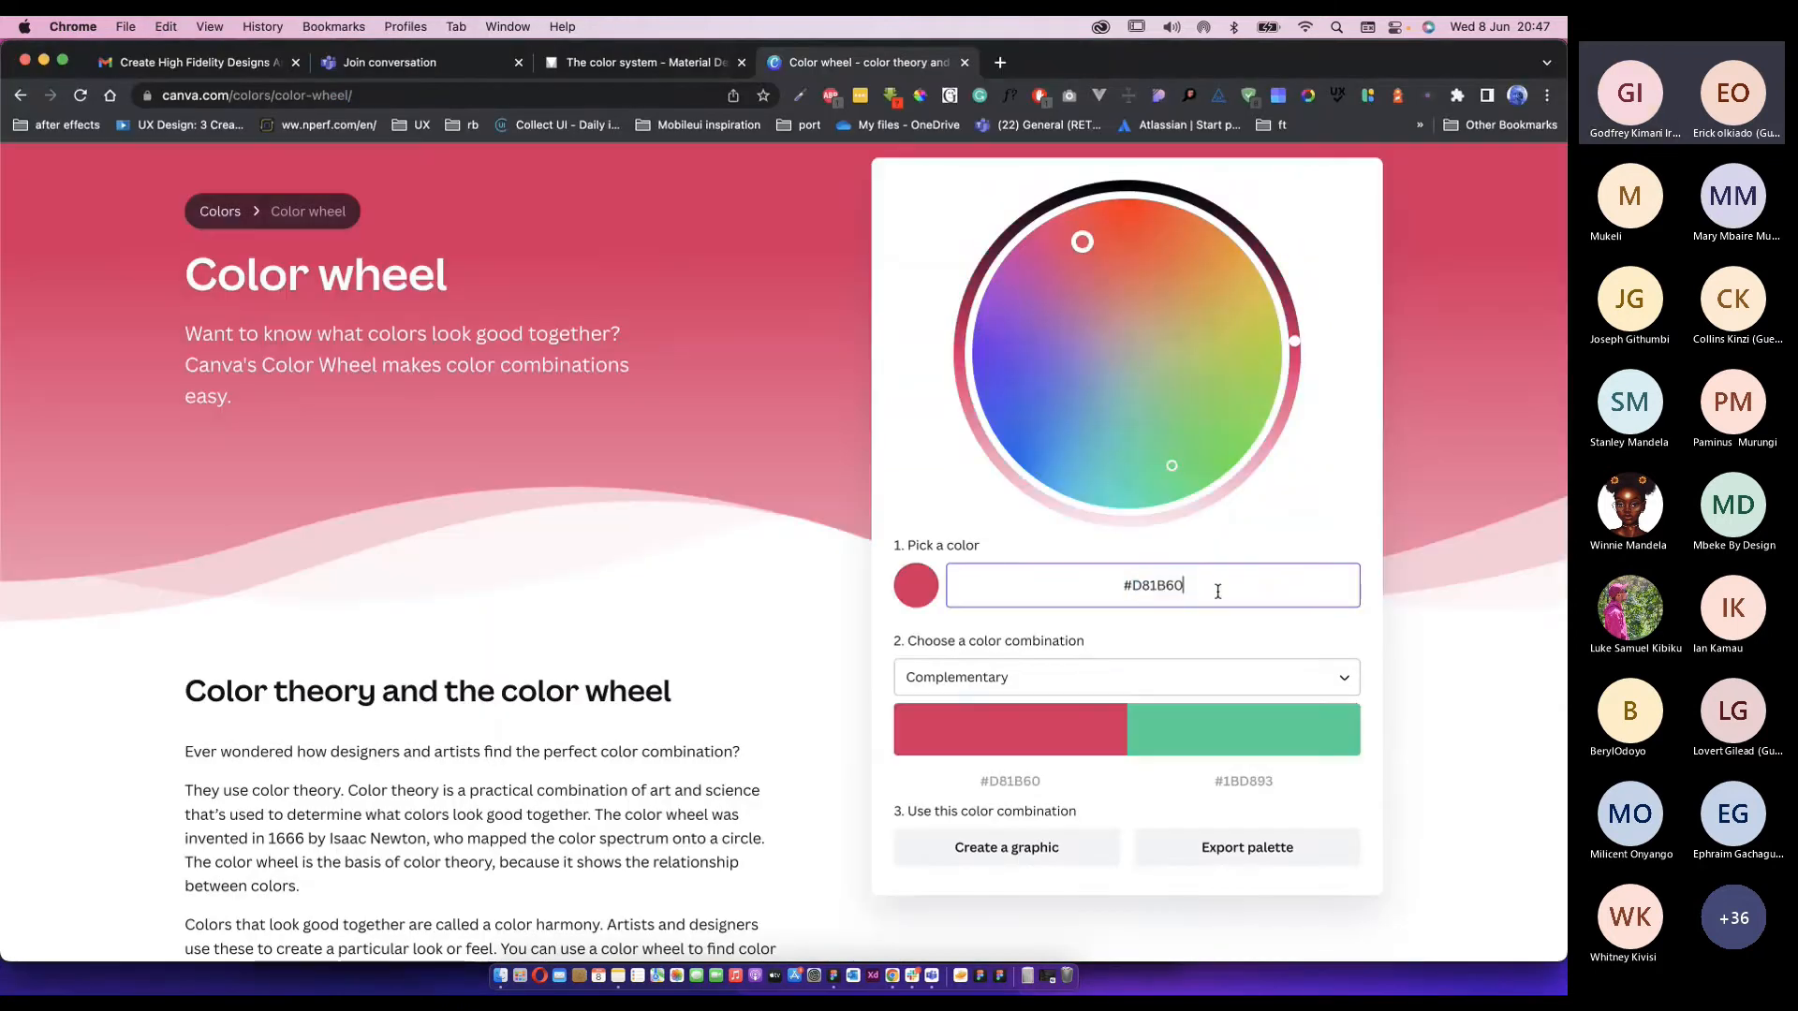
# Preview the Monochromatic, Analogous and Triadic color combinations for D81B60.
pyautogui.click(985, 680)
pyautogui.click(980, 726)
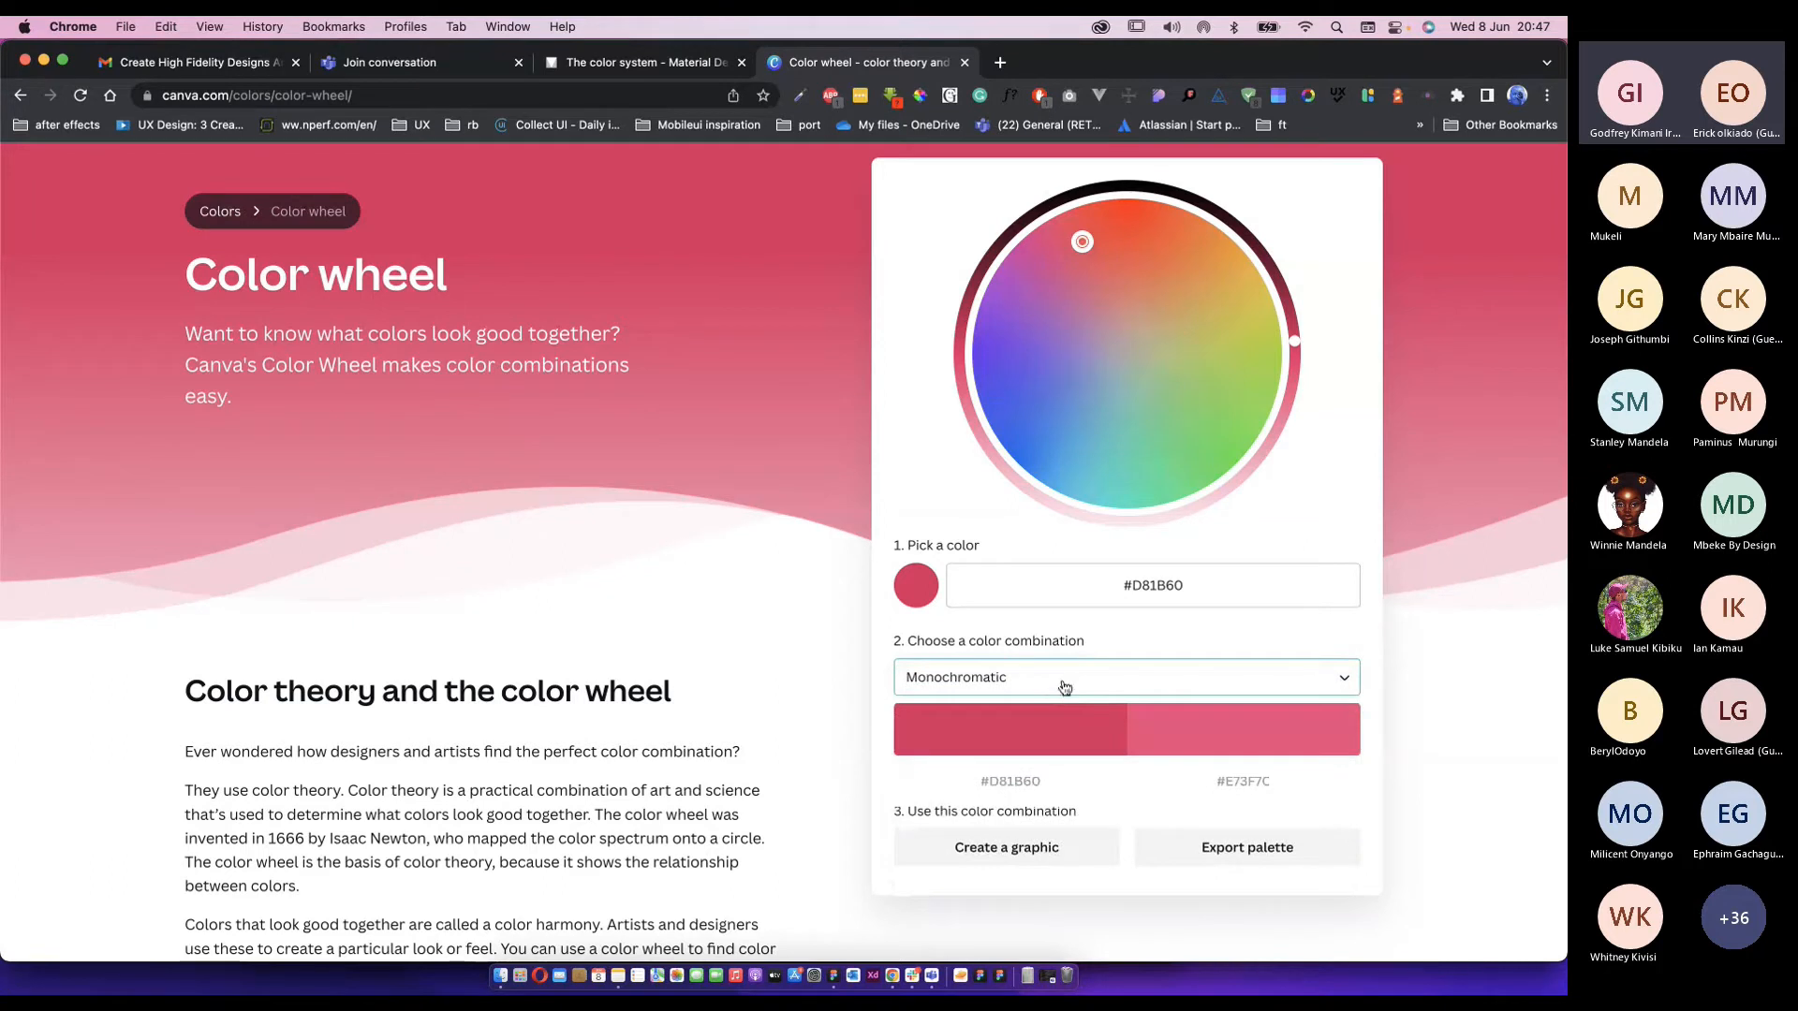
pyautogui.click(1059, 691)
pyautogui.click(1063, 749)
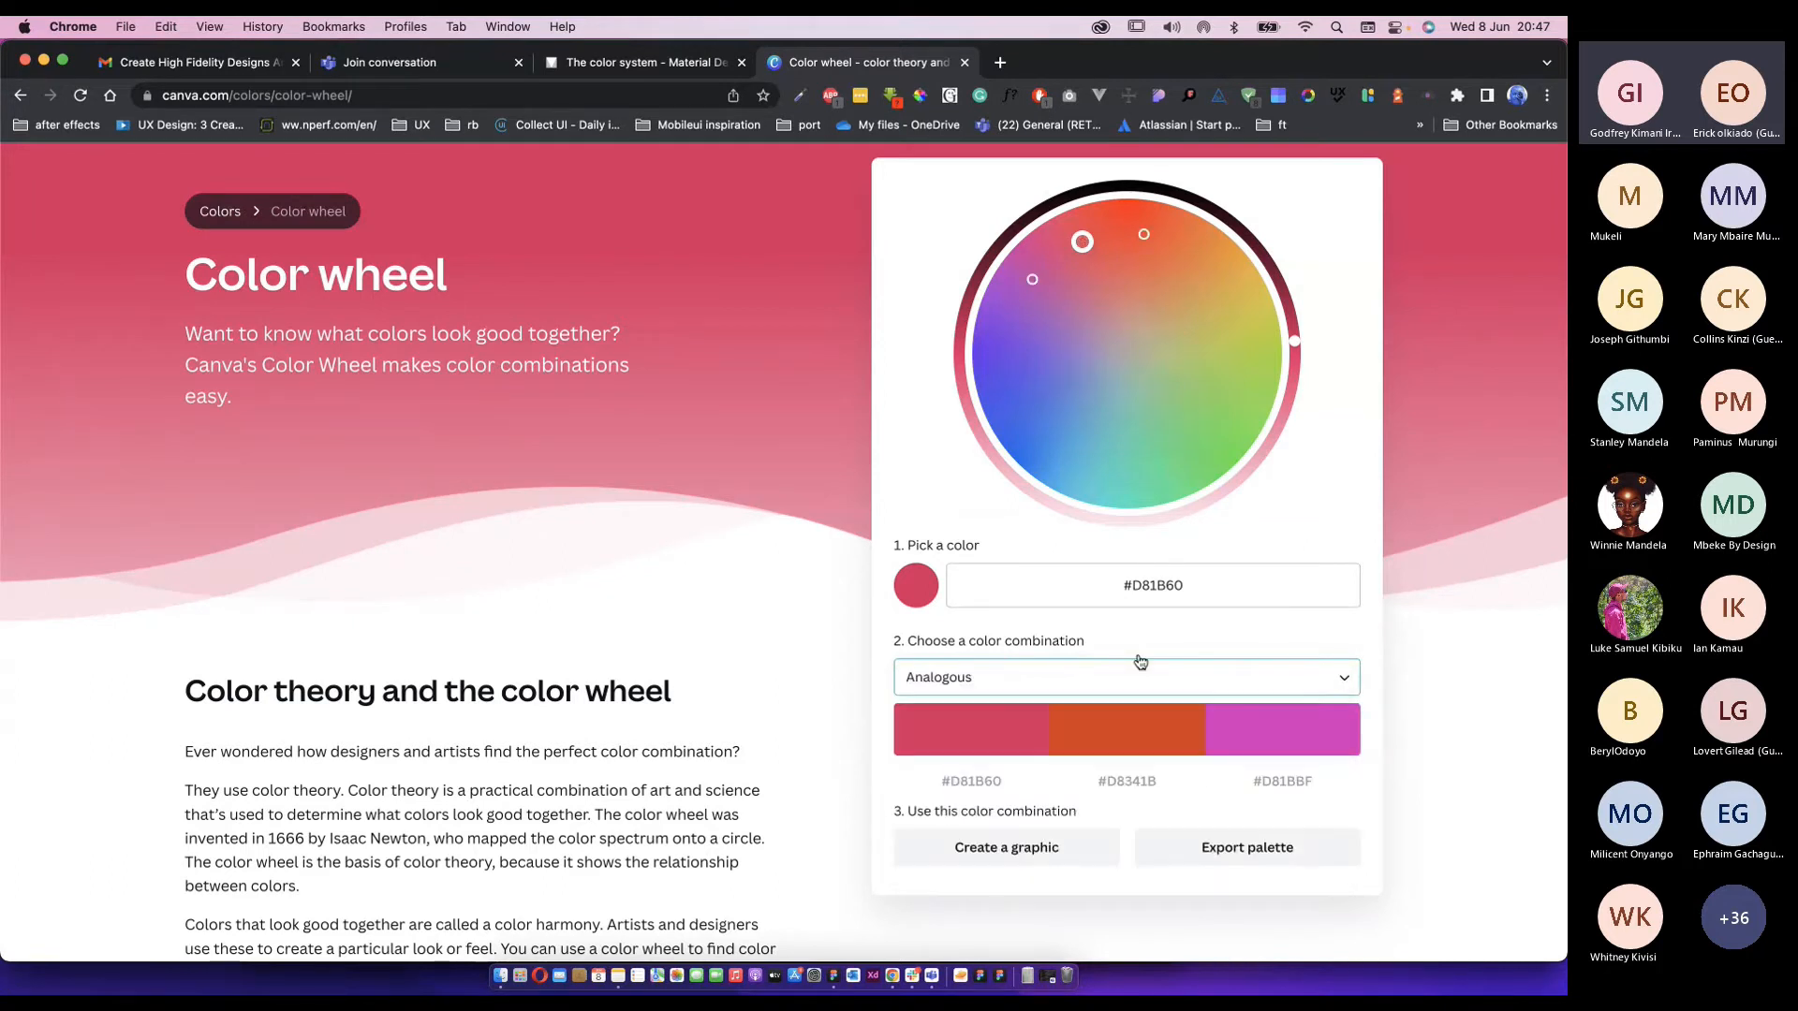
pyautogui.scroll(-2, 1001, 713)
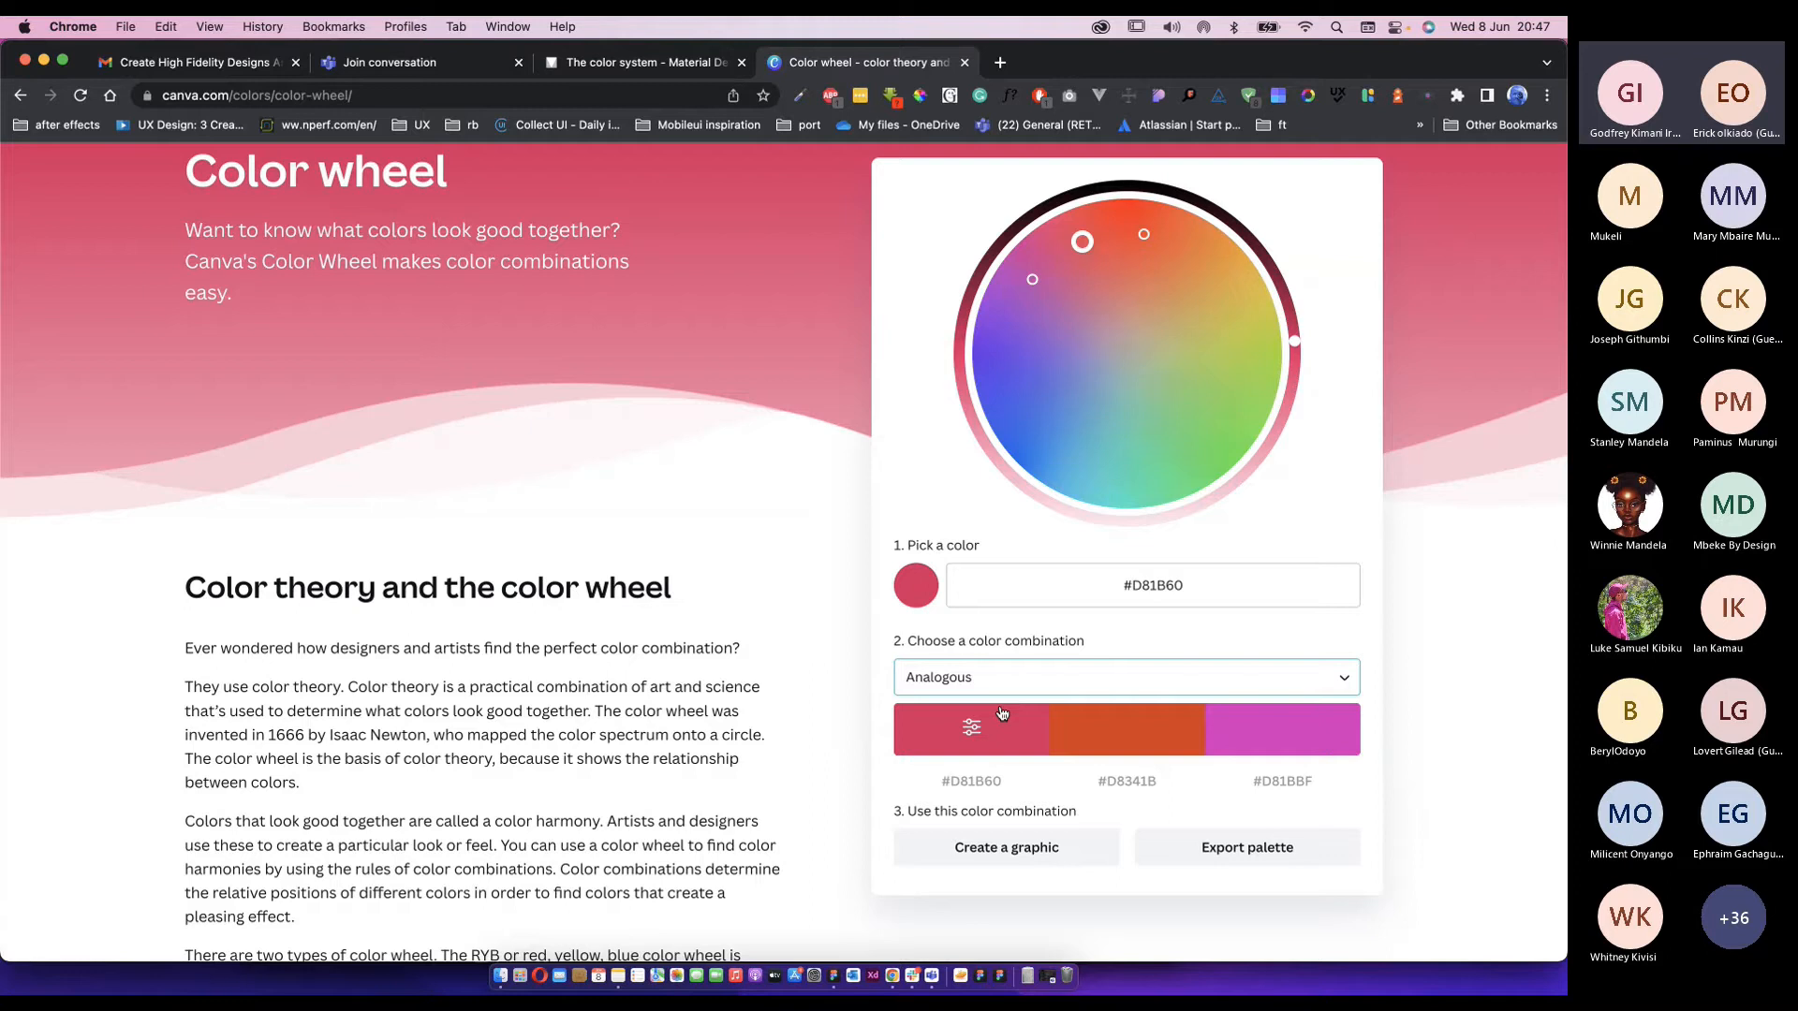
pyautogui.click(1020, 681)
pyautogui.click(1040, 772)
pyautogui.scroll(-2, 1136, 572)
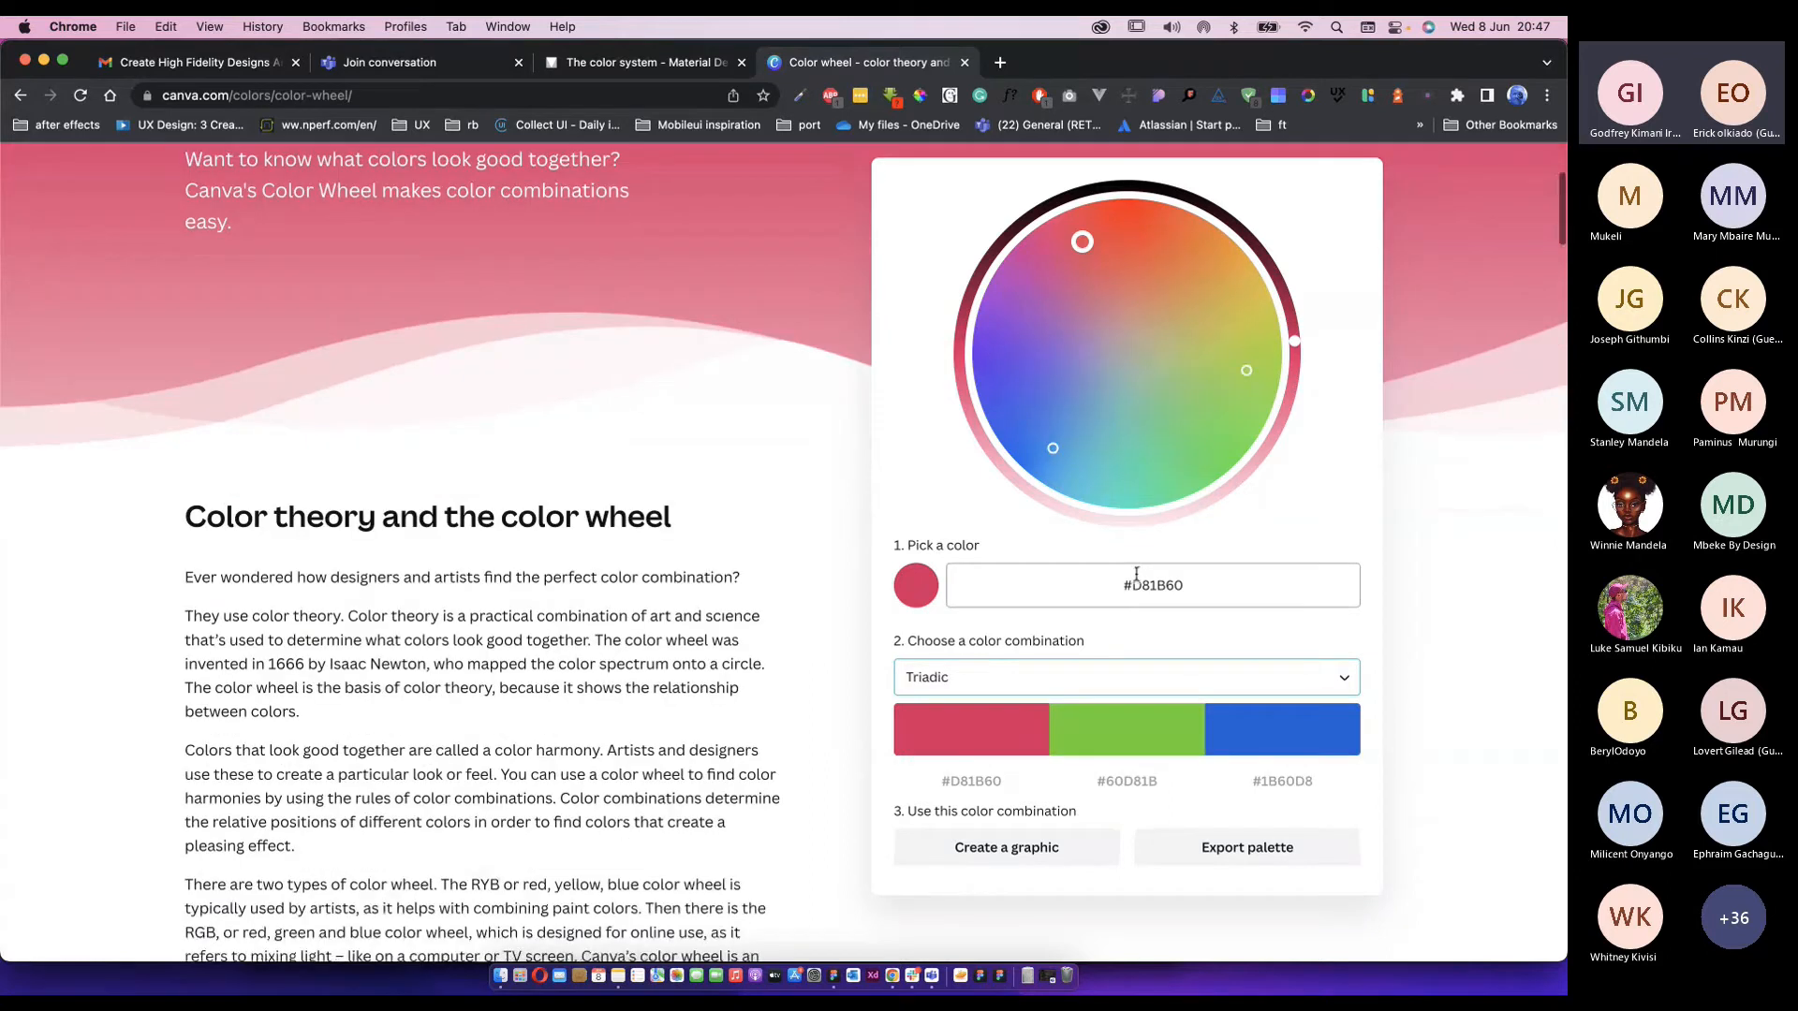
# Compare the Analogous combination for D81B60 with the Complementary one.
pyautogui.scroll(-1, 1178, 560)
pyautogui.click(993, 677)
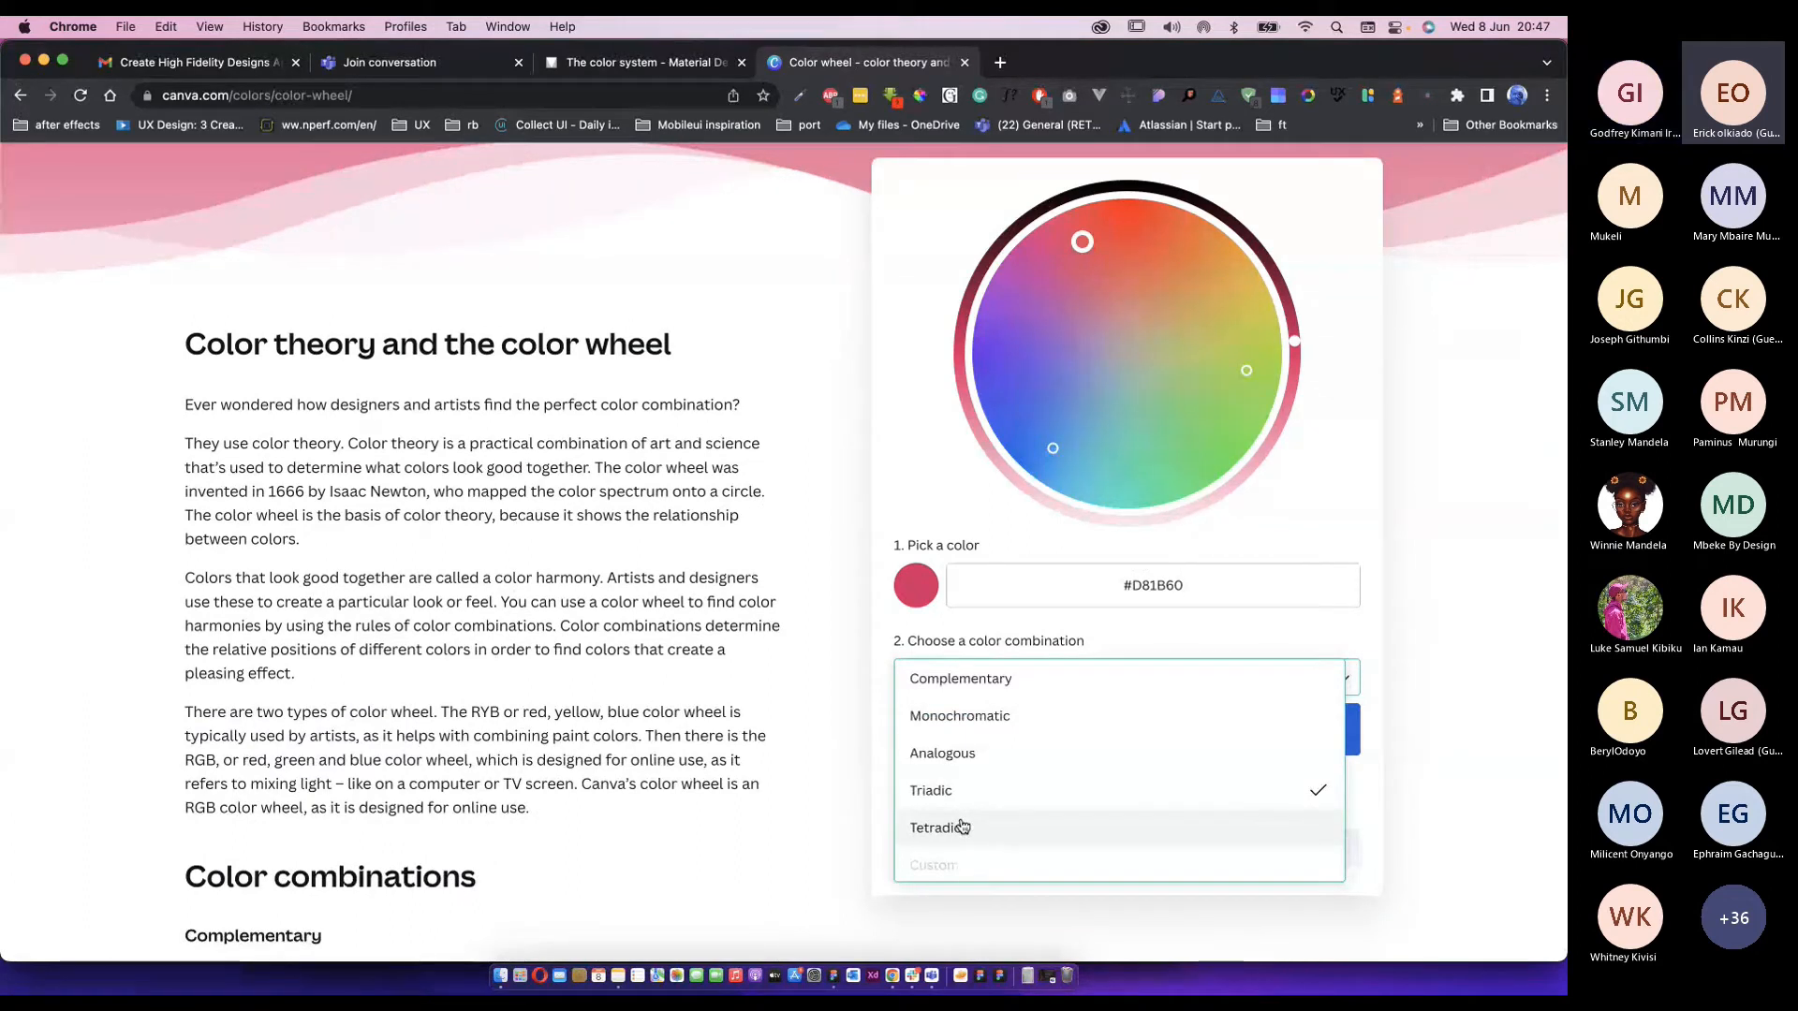
pyautogui.click(1049, 753)
pyautogui.scroll(1, 1121, 686)
pyautogui.scroll(2, 1122, 686)
pyautogui.scroll(1, 1177, 655)
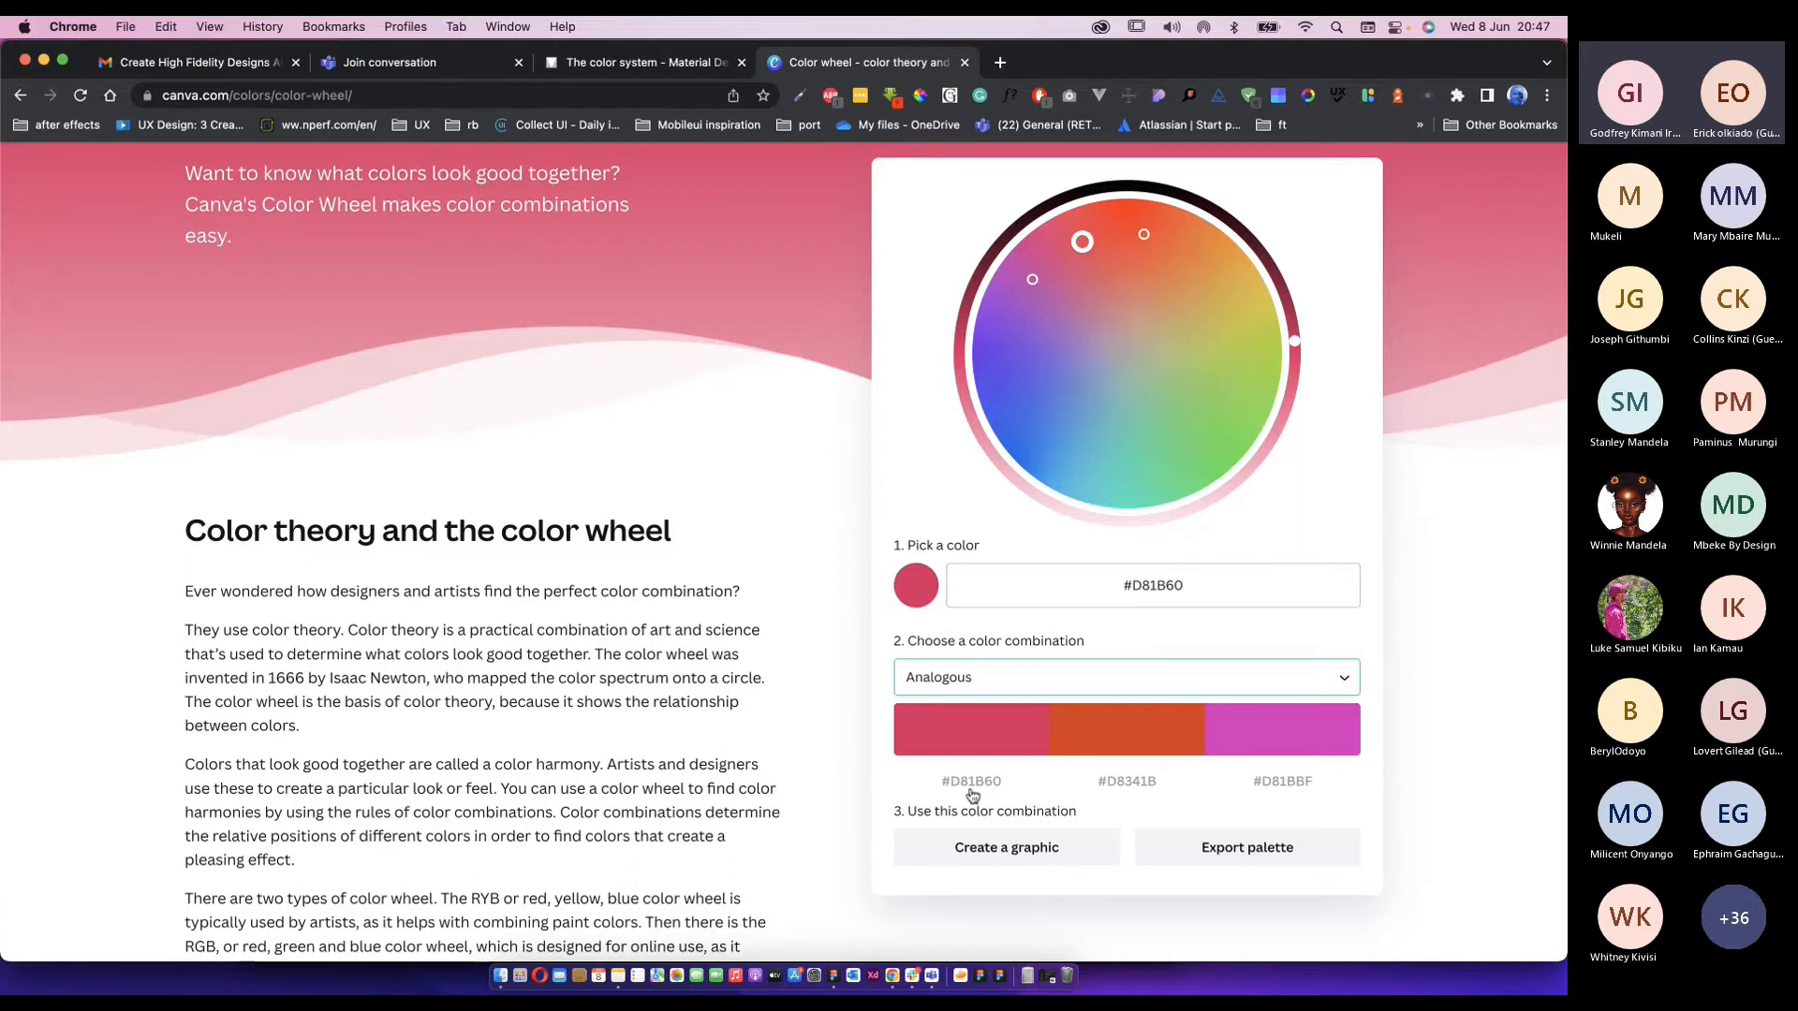
pyautogui.click(992, 695)
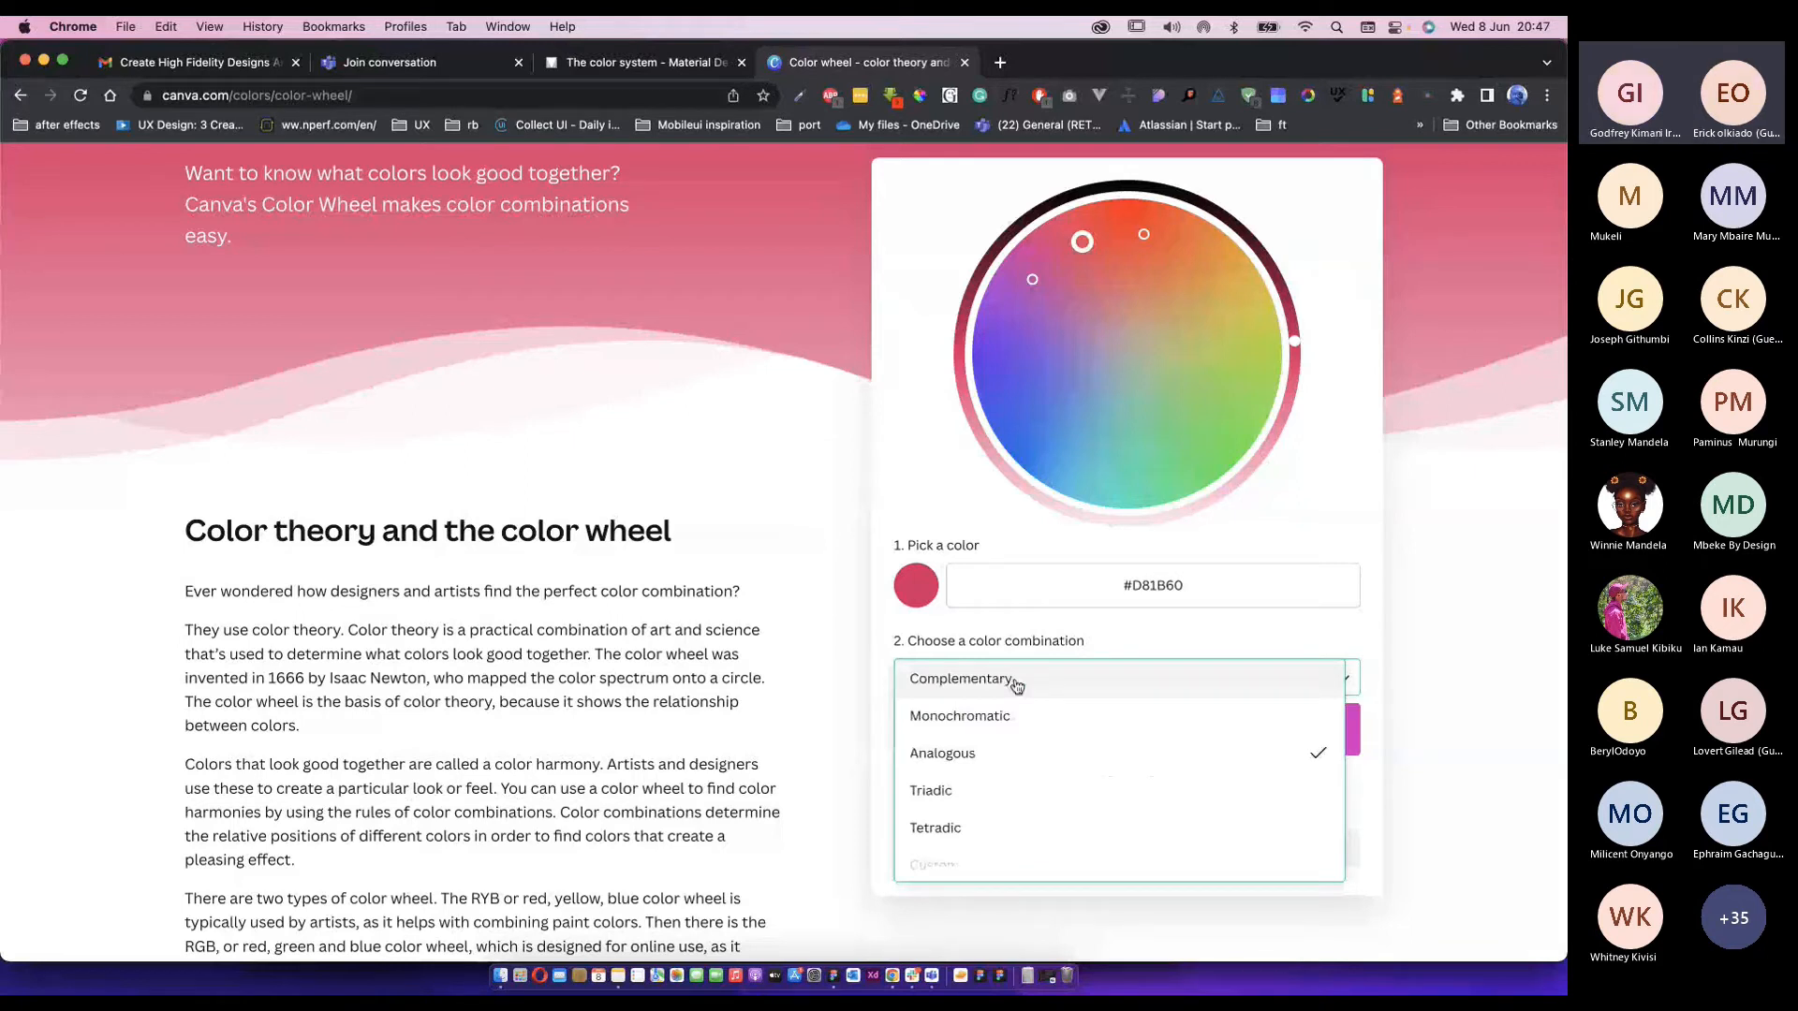
pyautogui.click(1018, 684)
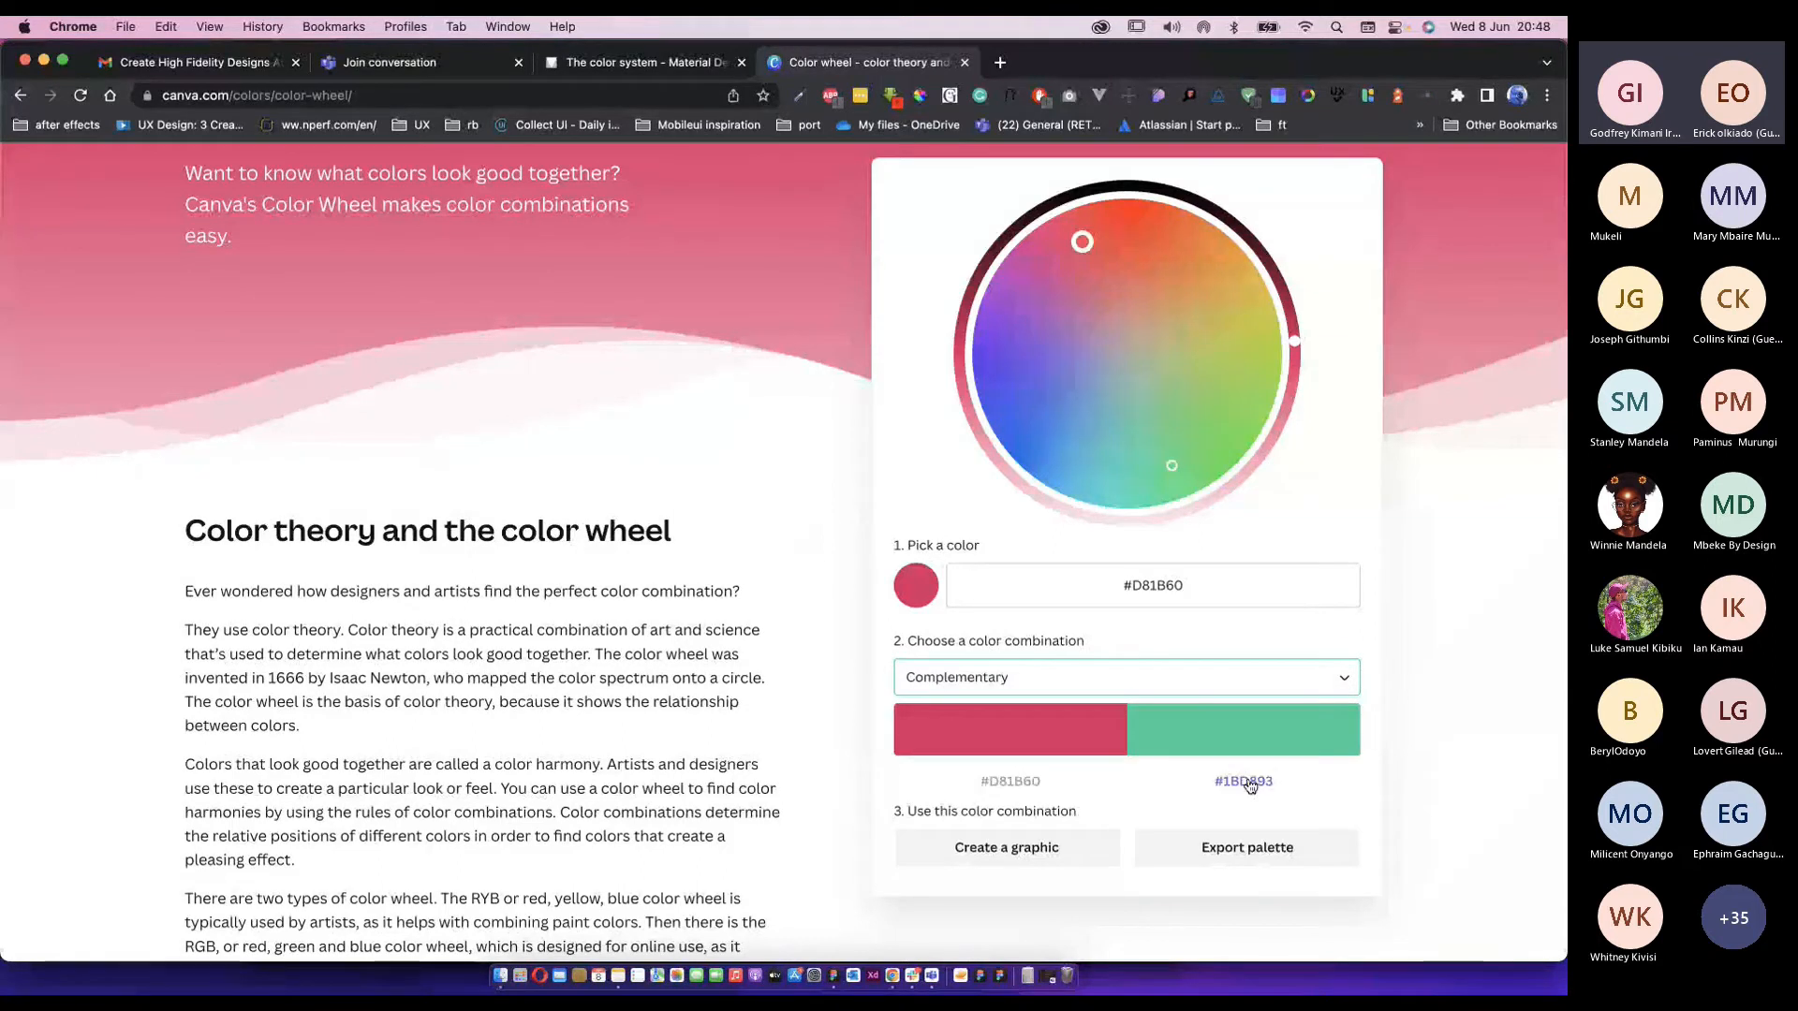
pyautogui.scroll(-1, 1250, 786)
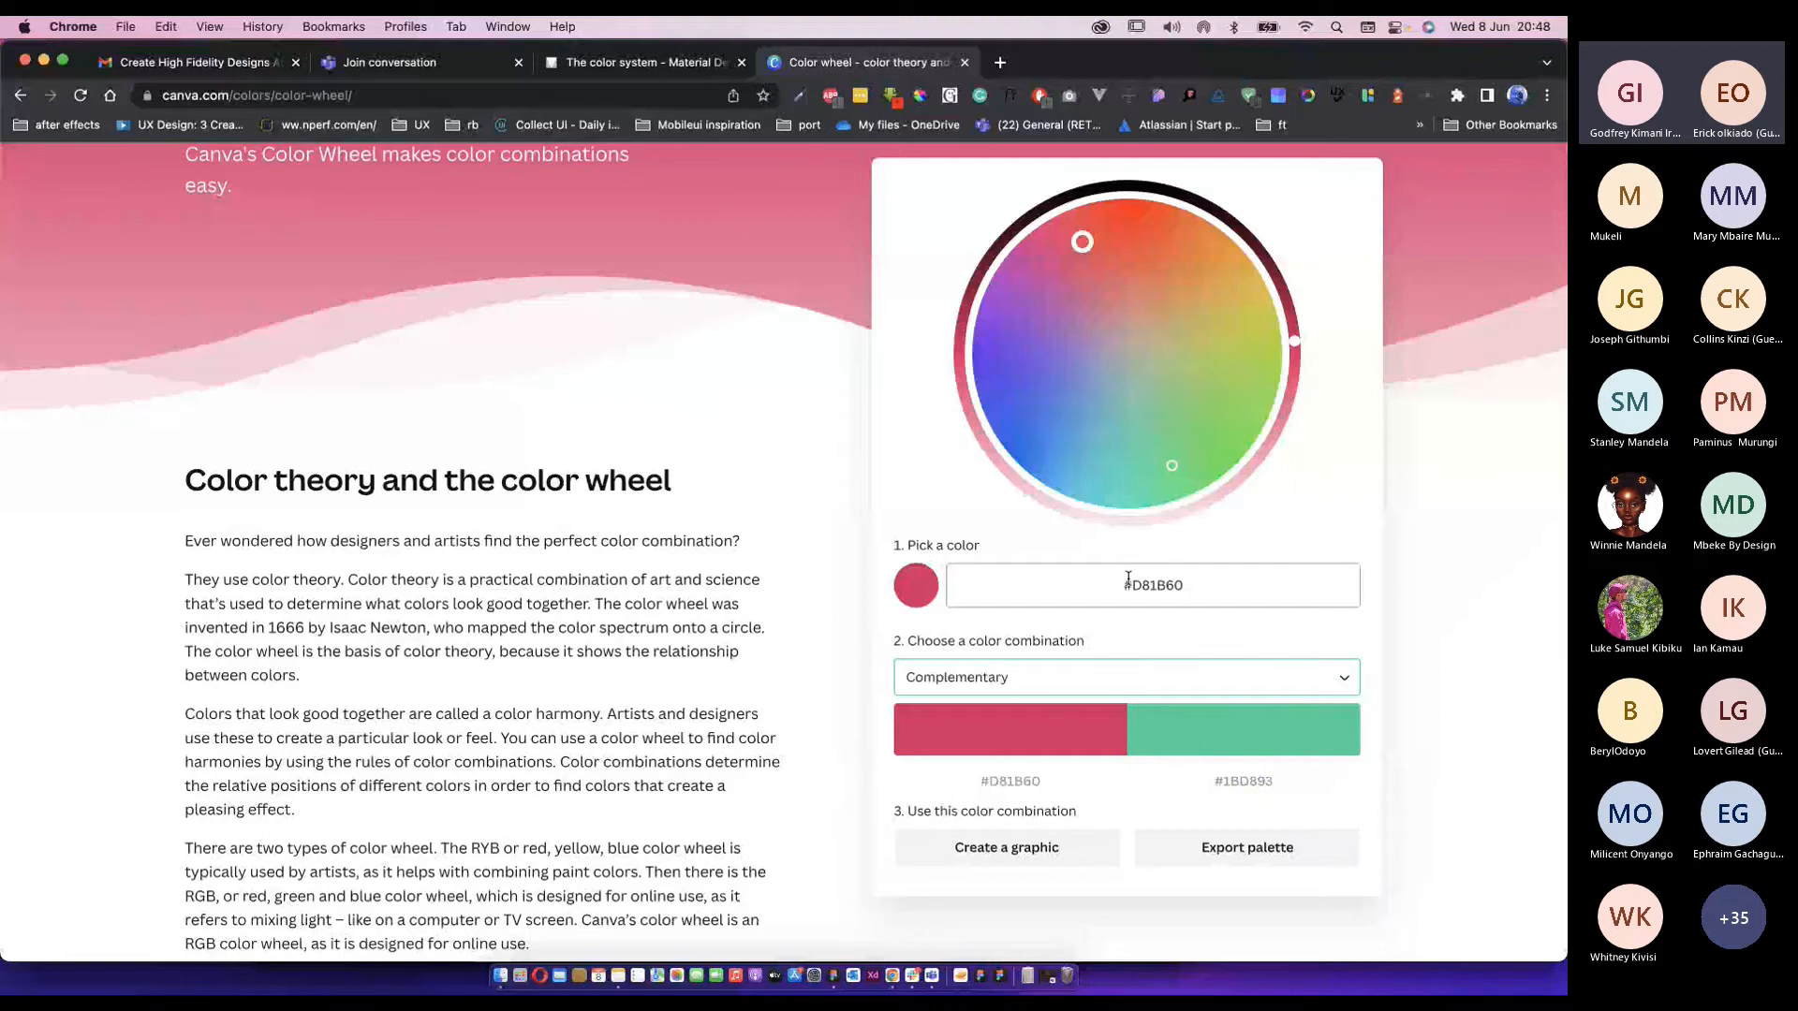
# Select the lower row's second swatch in Figma and copy Blue Gray 700's hex code 455A64 from the Material palette in Chrome.
pyautogui.press('super+Tab')
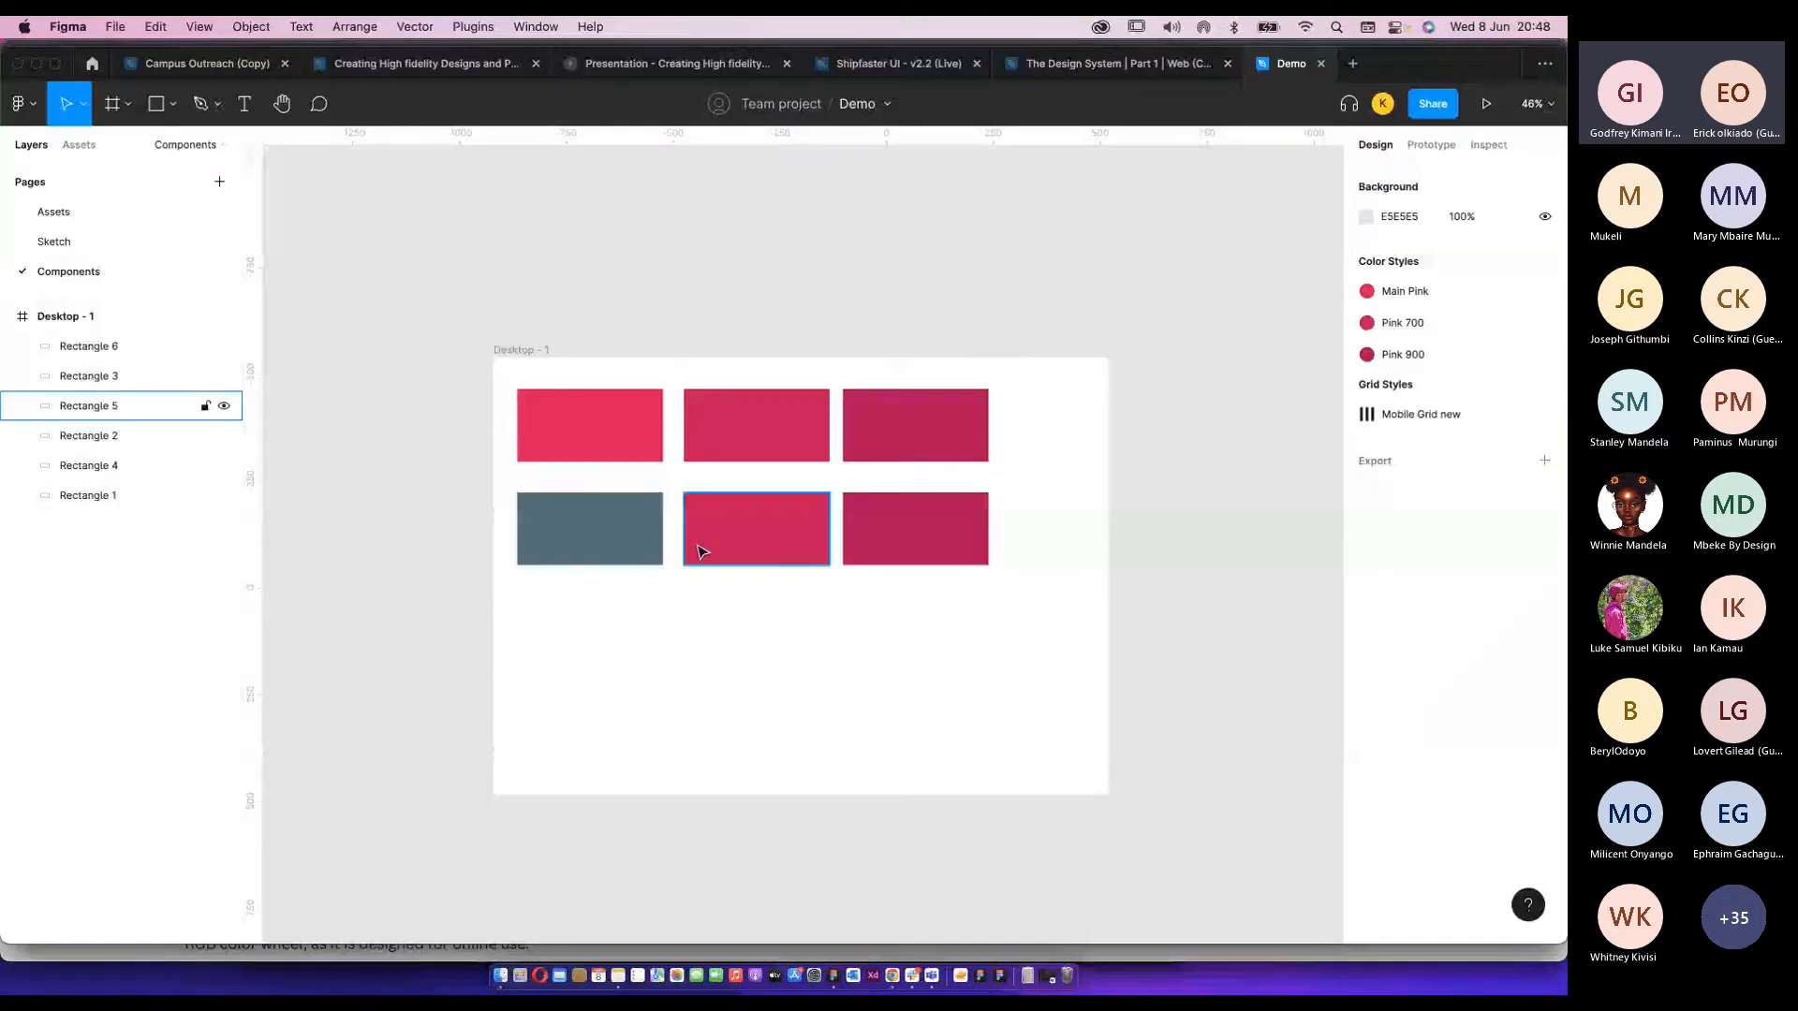
pyautogui.click(703, 553)
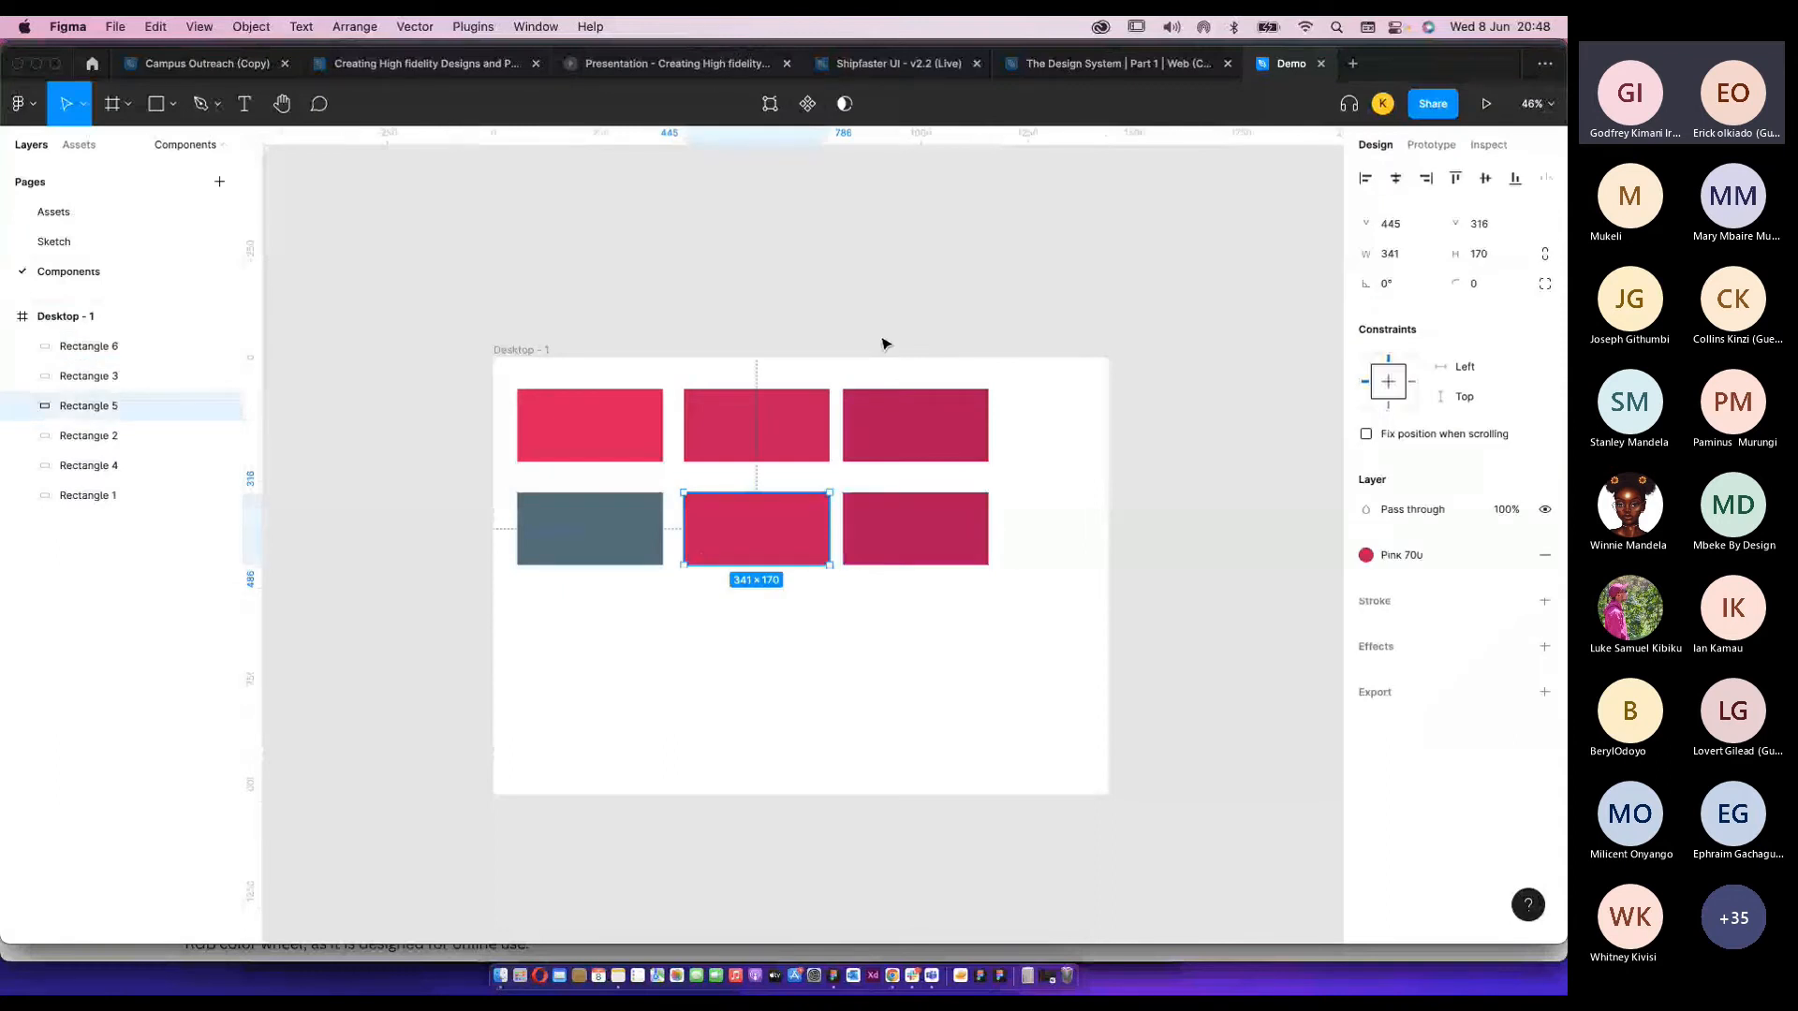
pyautogui.press('super+Tab')
pyautogui.hotkey('ctrl', 'shift', 'Tab')
pyautogui.scroll(20, 722, 532)
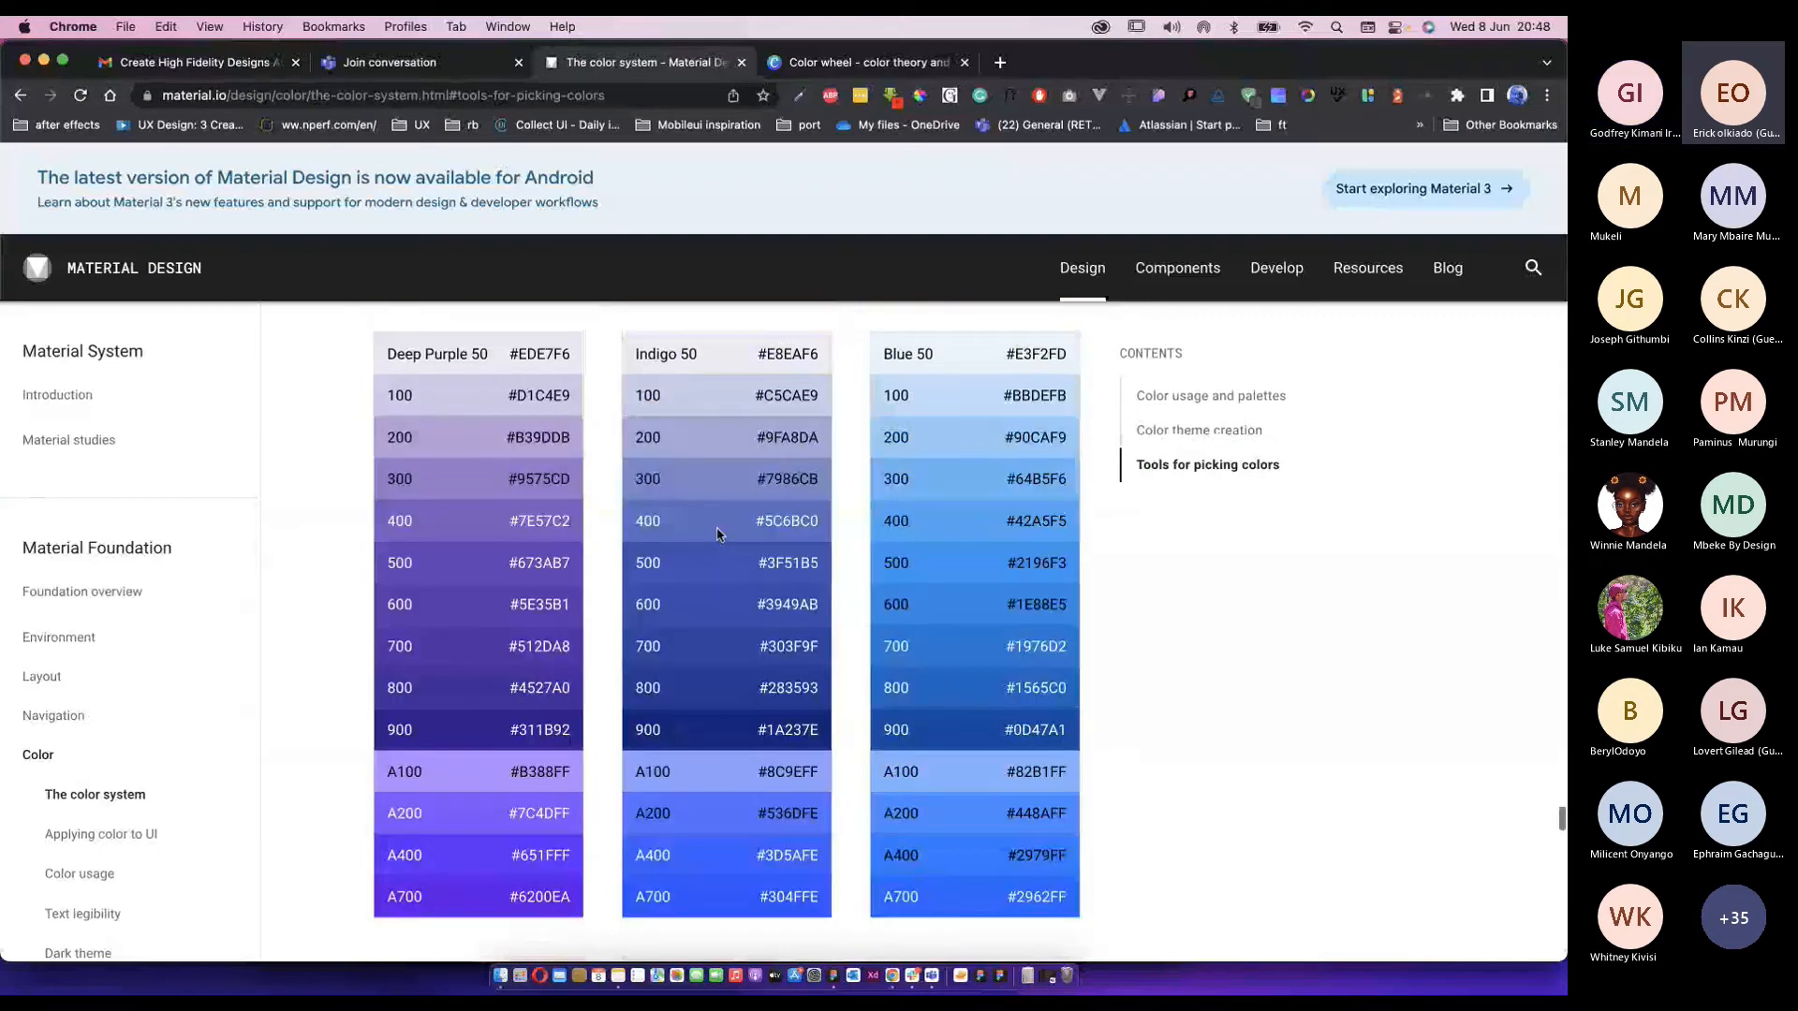
pyautogui.scroll(-20, 717, 534)
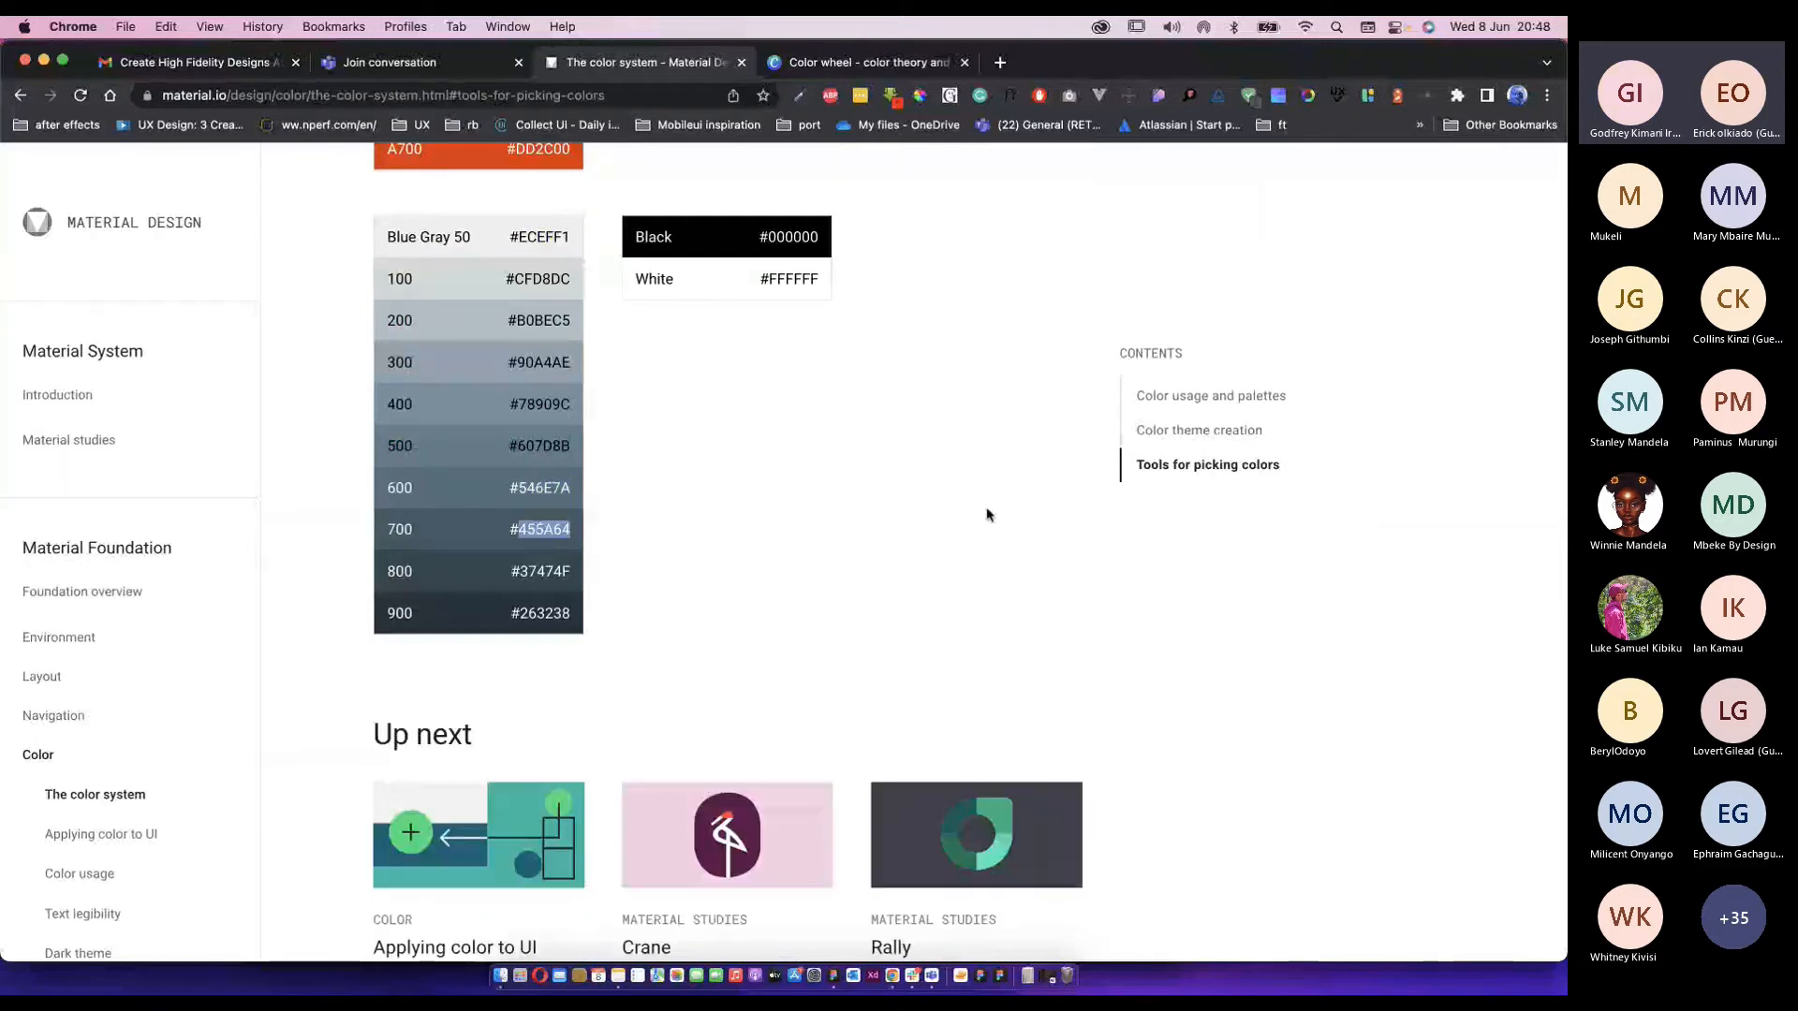
# Back in Figma, detach the Pink 700 style from the lower row's second swatch and set its fill to 455A64.
pyautogui.press('super+Tab')
pyautogui.click(1404, 556)
pyautogui.click(1515, 555)
pyautogui.click(1404, 585)
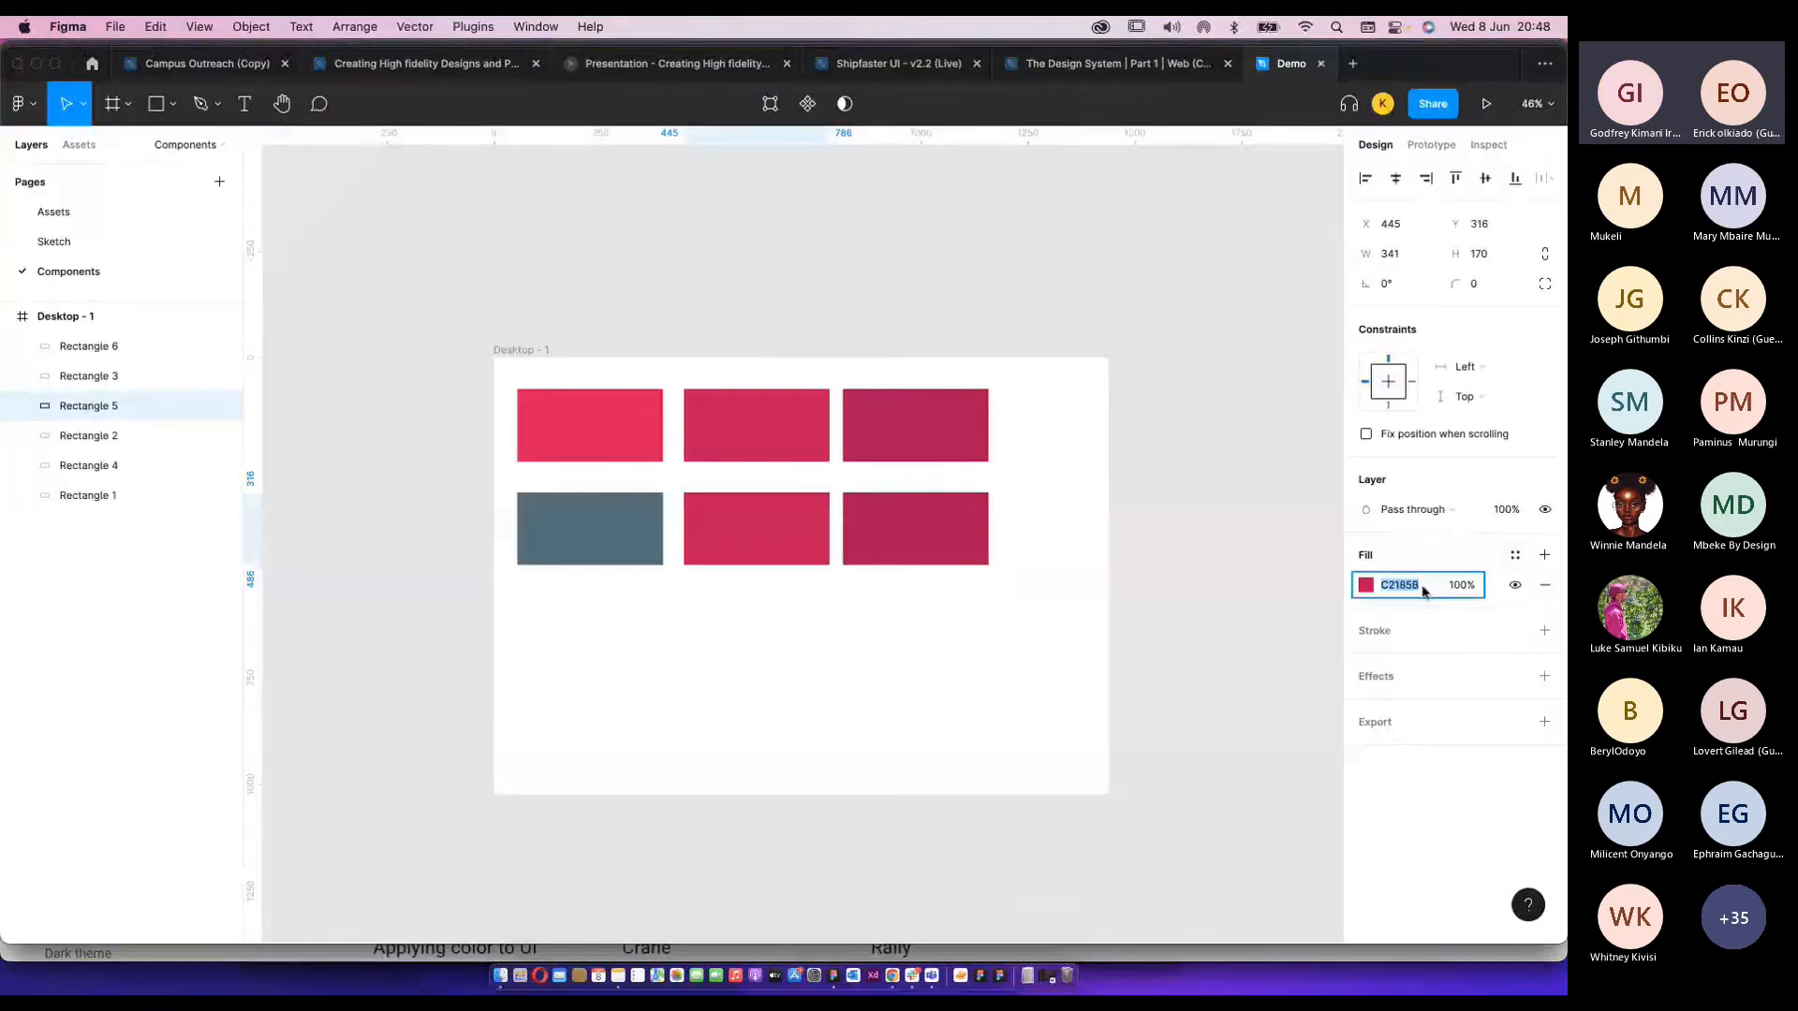
pyautogui.write('455A64')
pyautogui.press('Return')
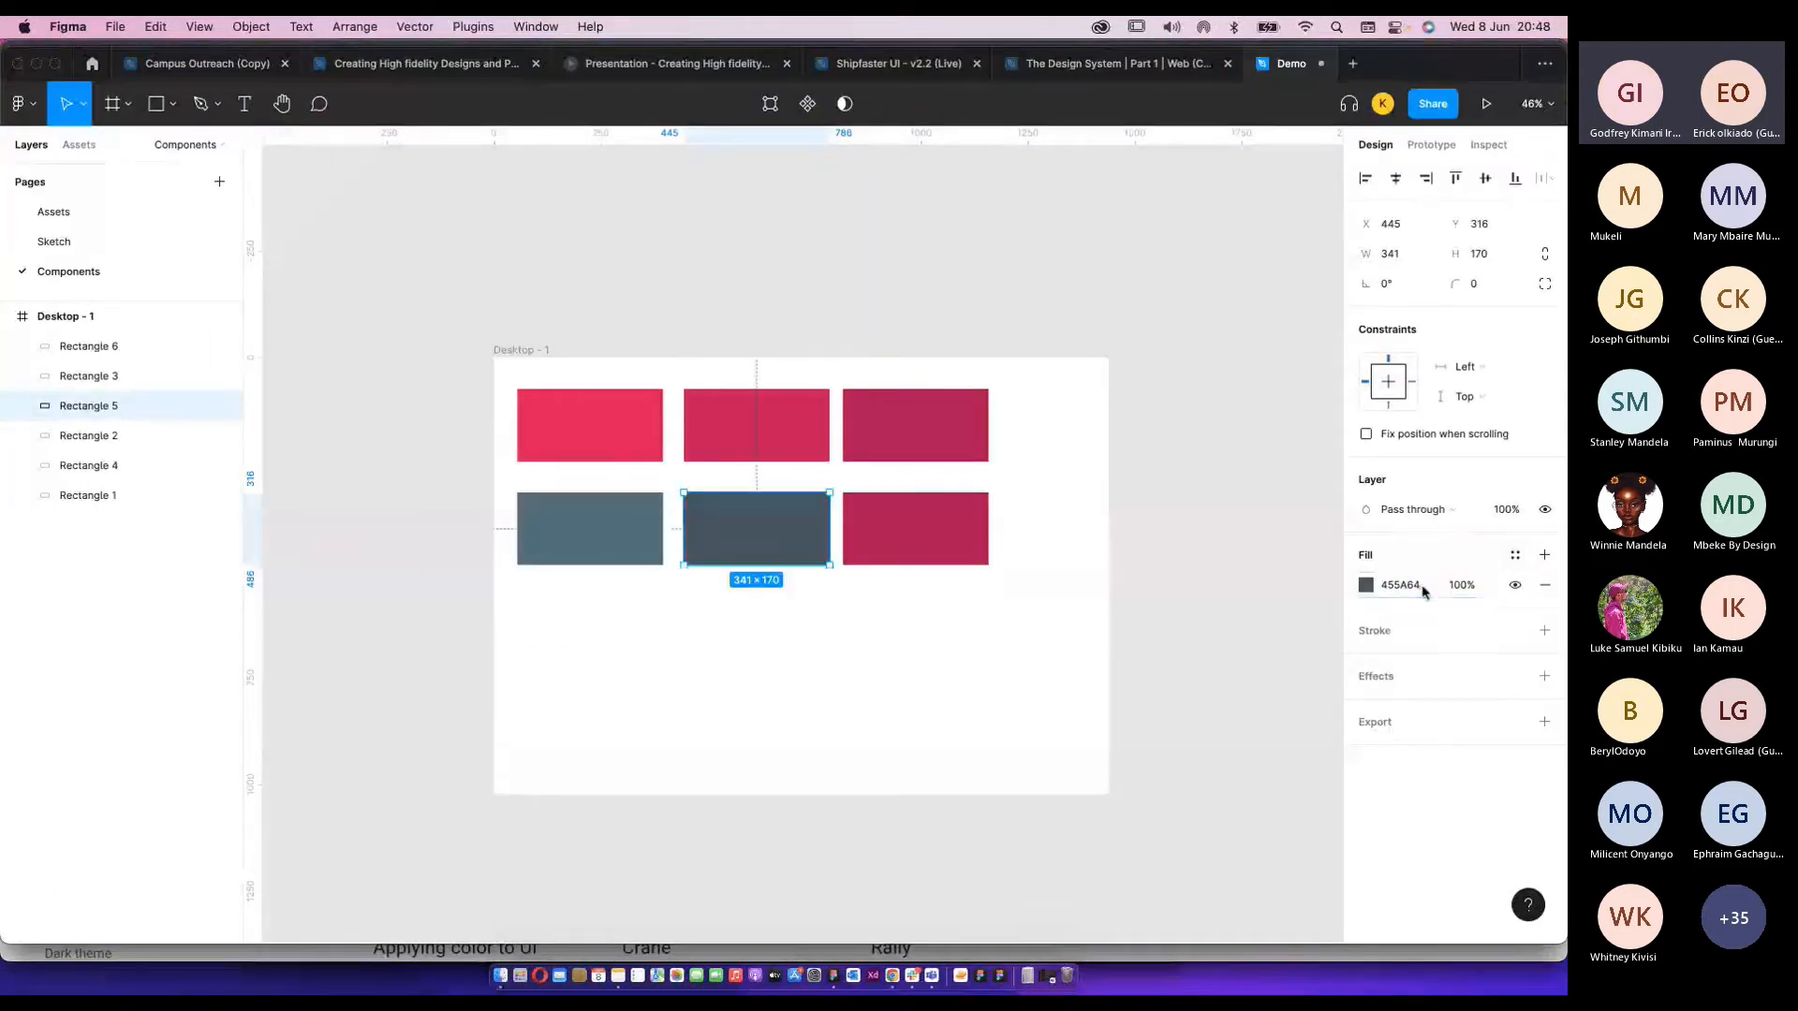
# Create a color style named Grey 700 from the lower row's second swatch.
pyautogui.click(1514, 557)
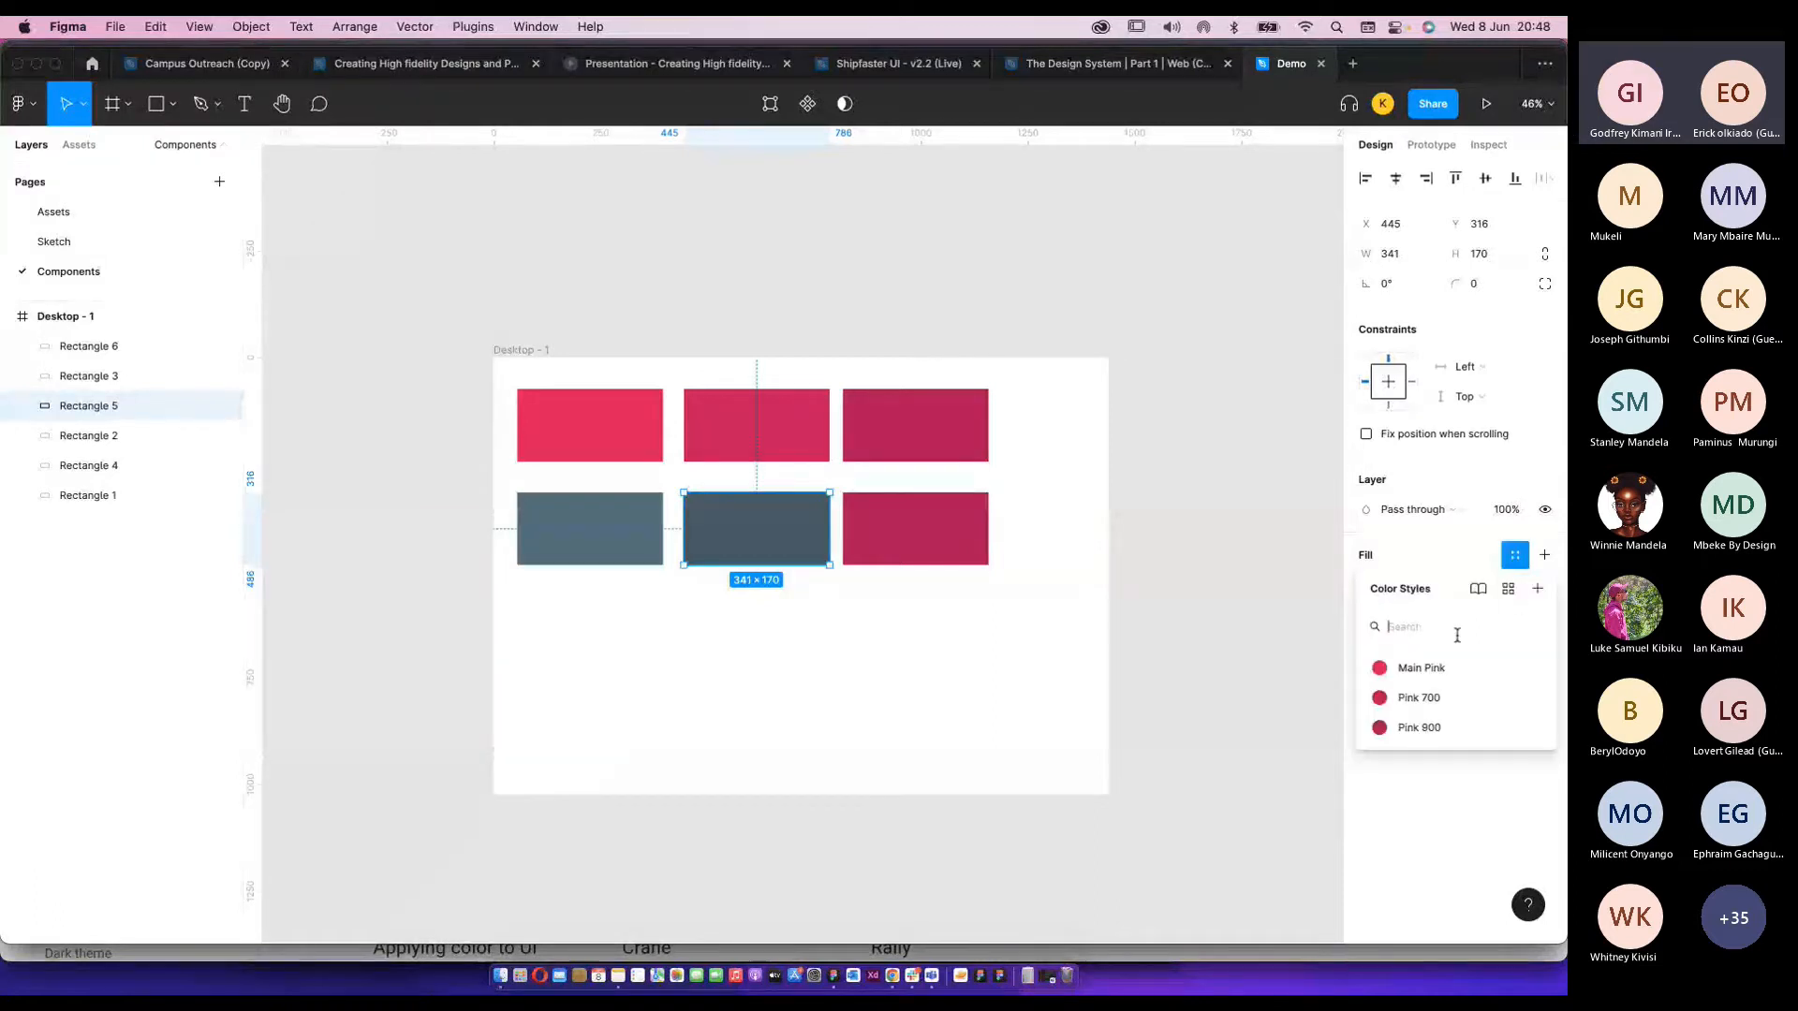
pyautogui.click(1538, 589)
pyautogui.write('Gret')
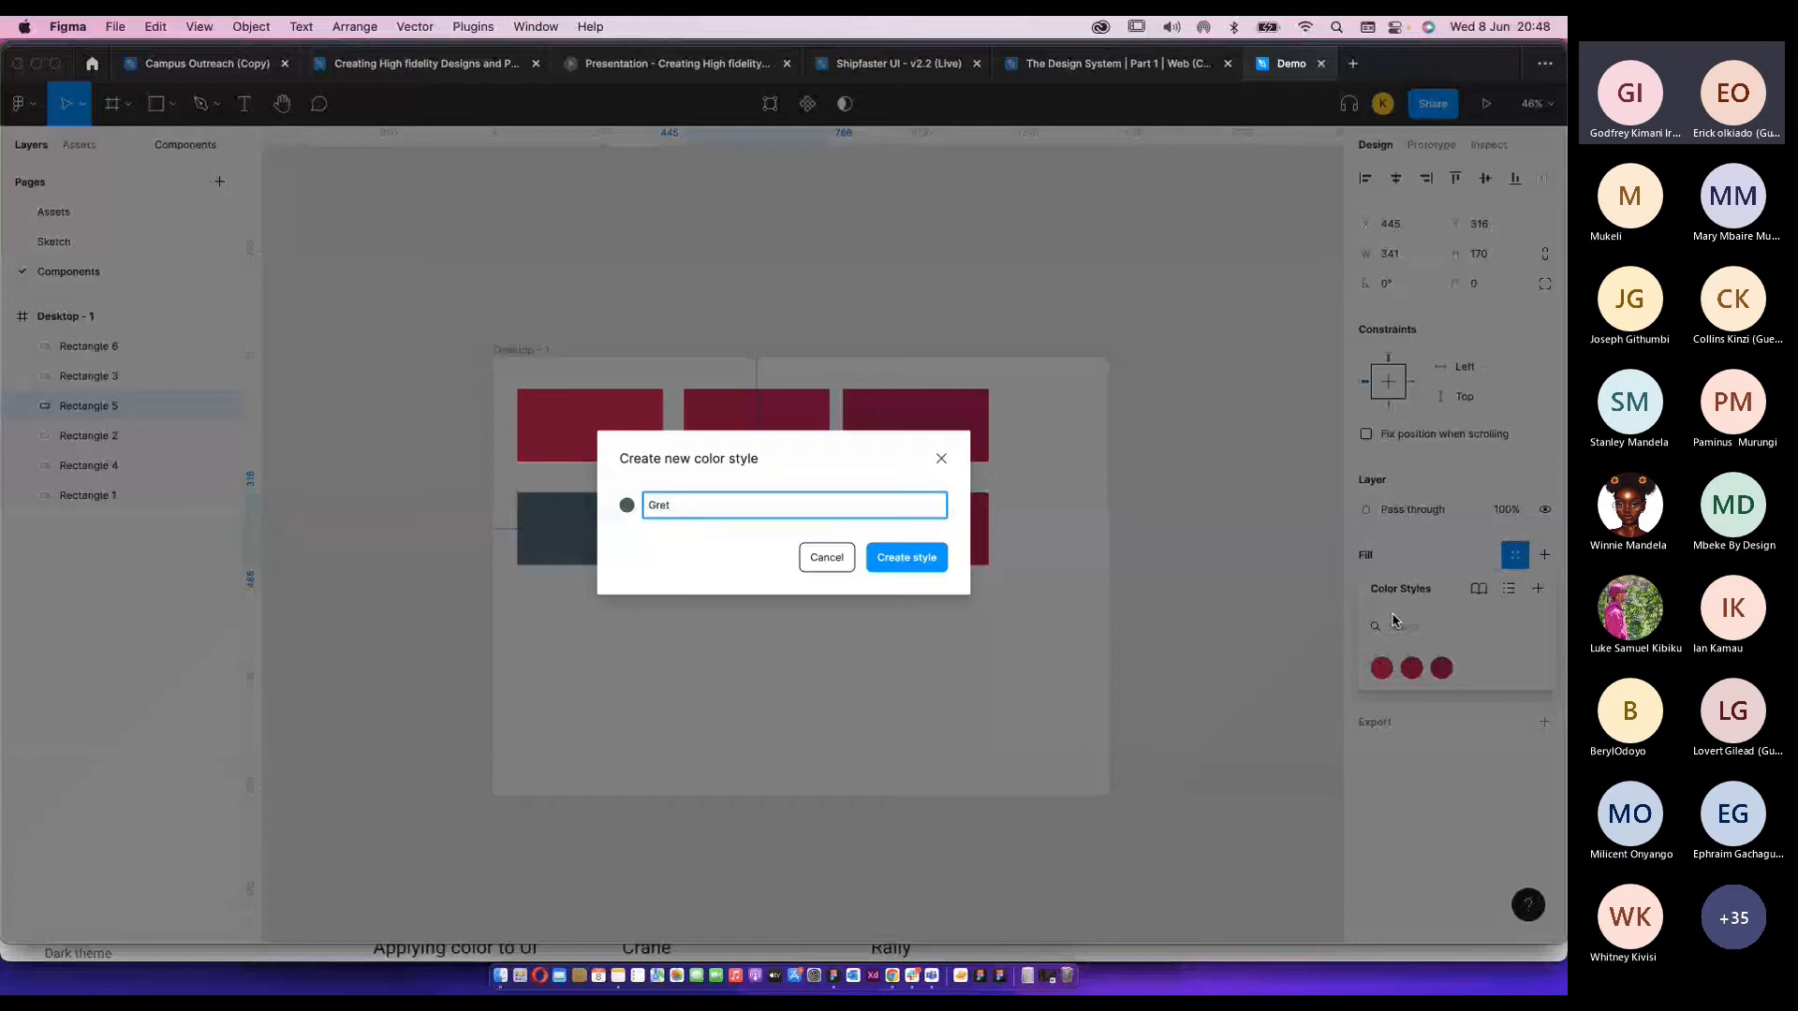
pyautogui.press('BackSpace')
pyautogui.write('y 700')
pyautogui.press('Return')
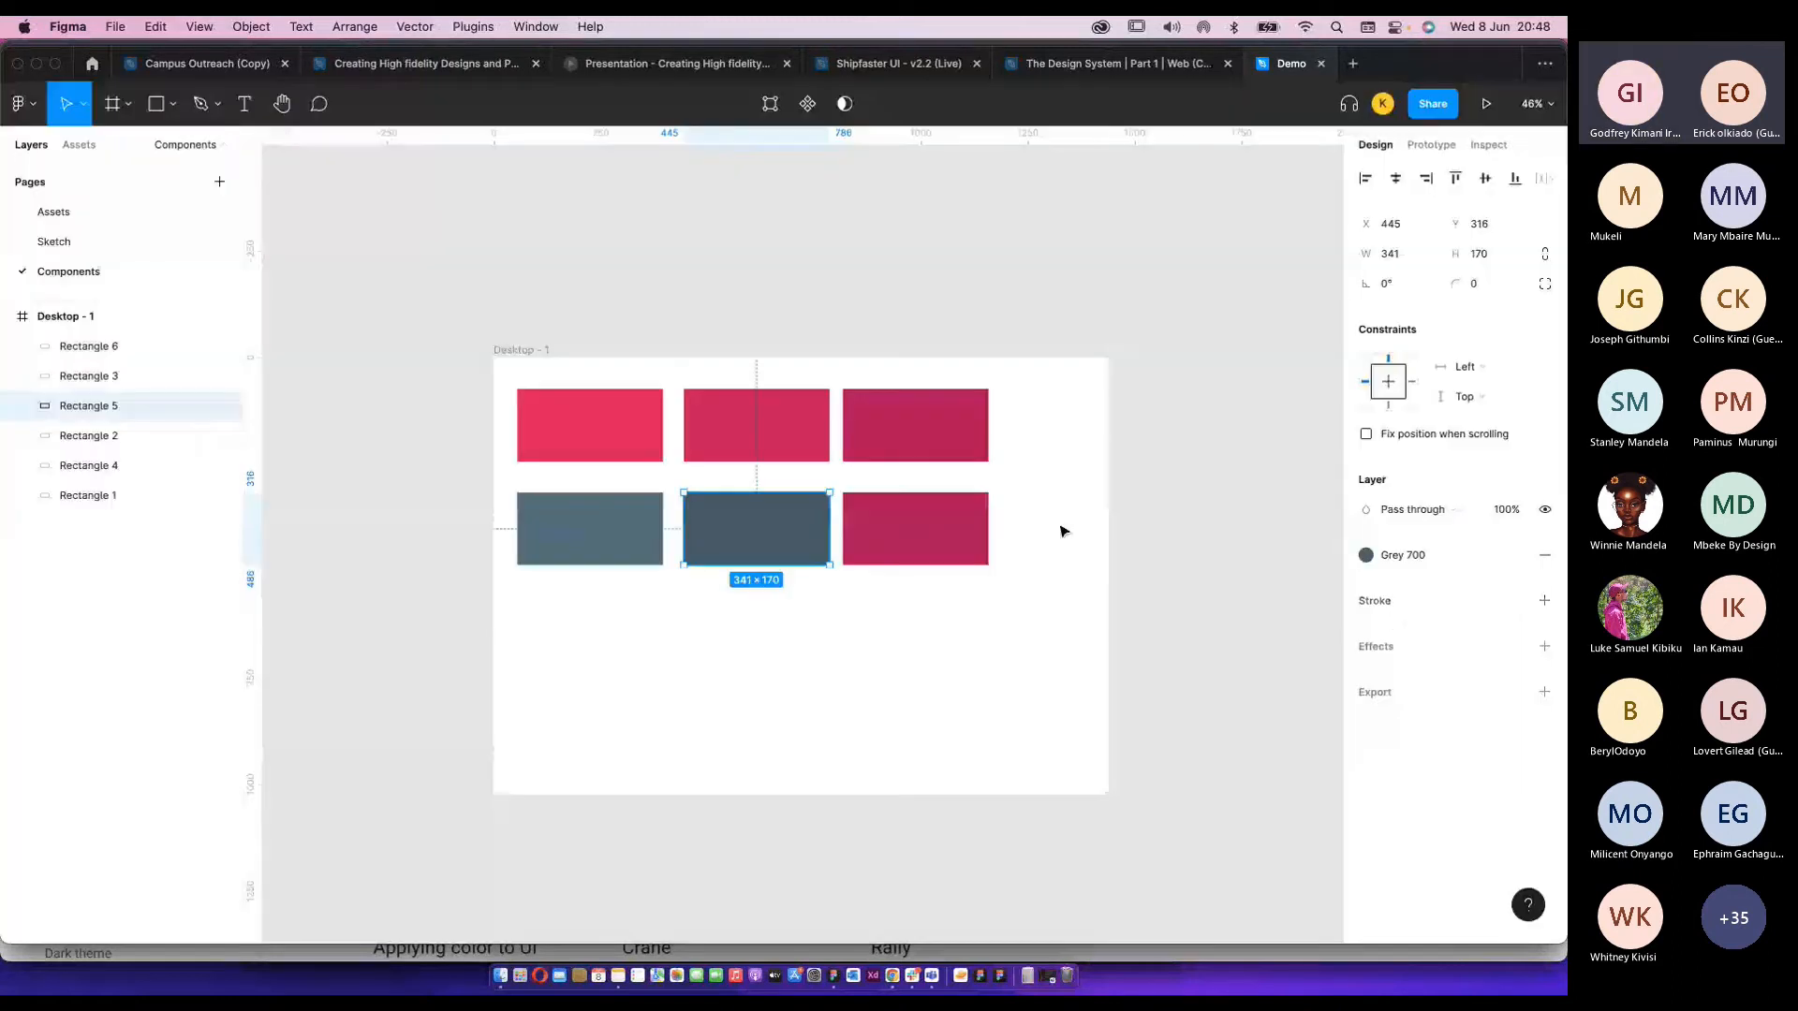
# Create a color style named Main Grey from the lower row's first swatch.
pyautogui.click(661, 553)
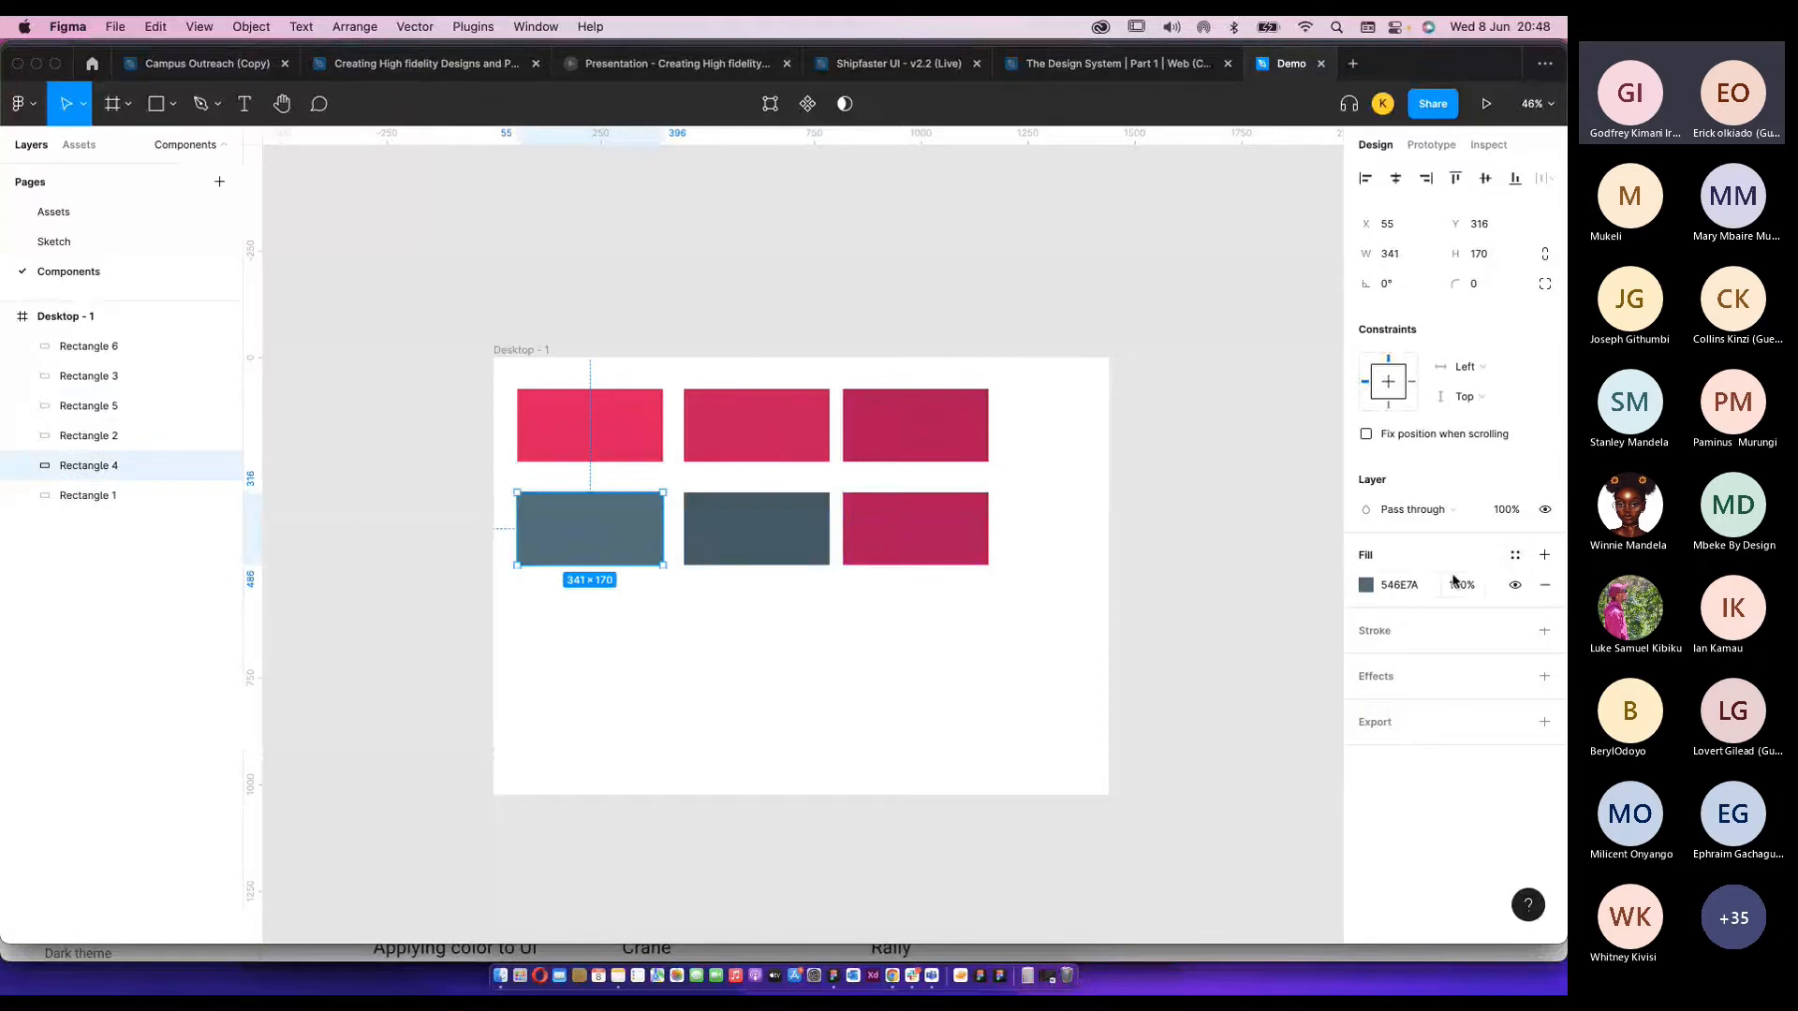
pyautogui.click(1514, 555)
pyautogui.click(1538, 589)
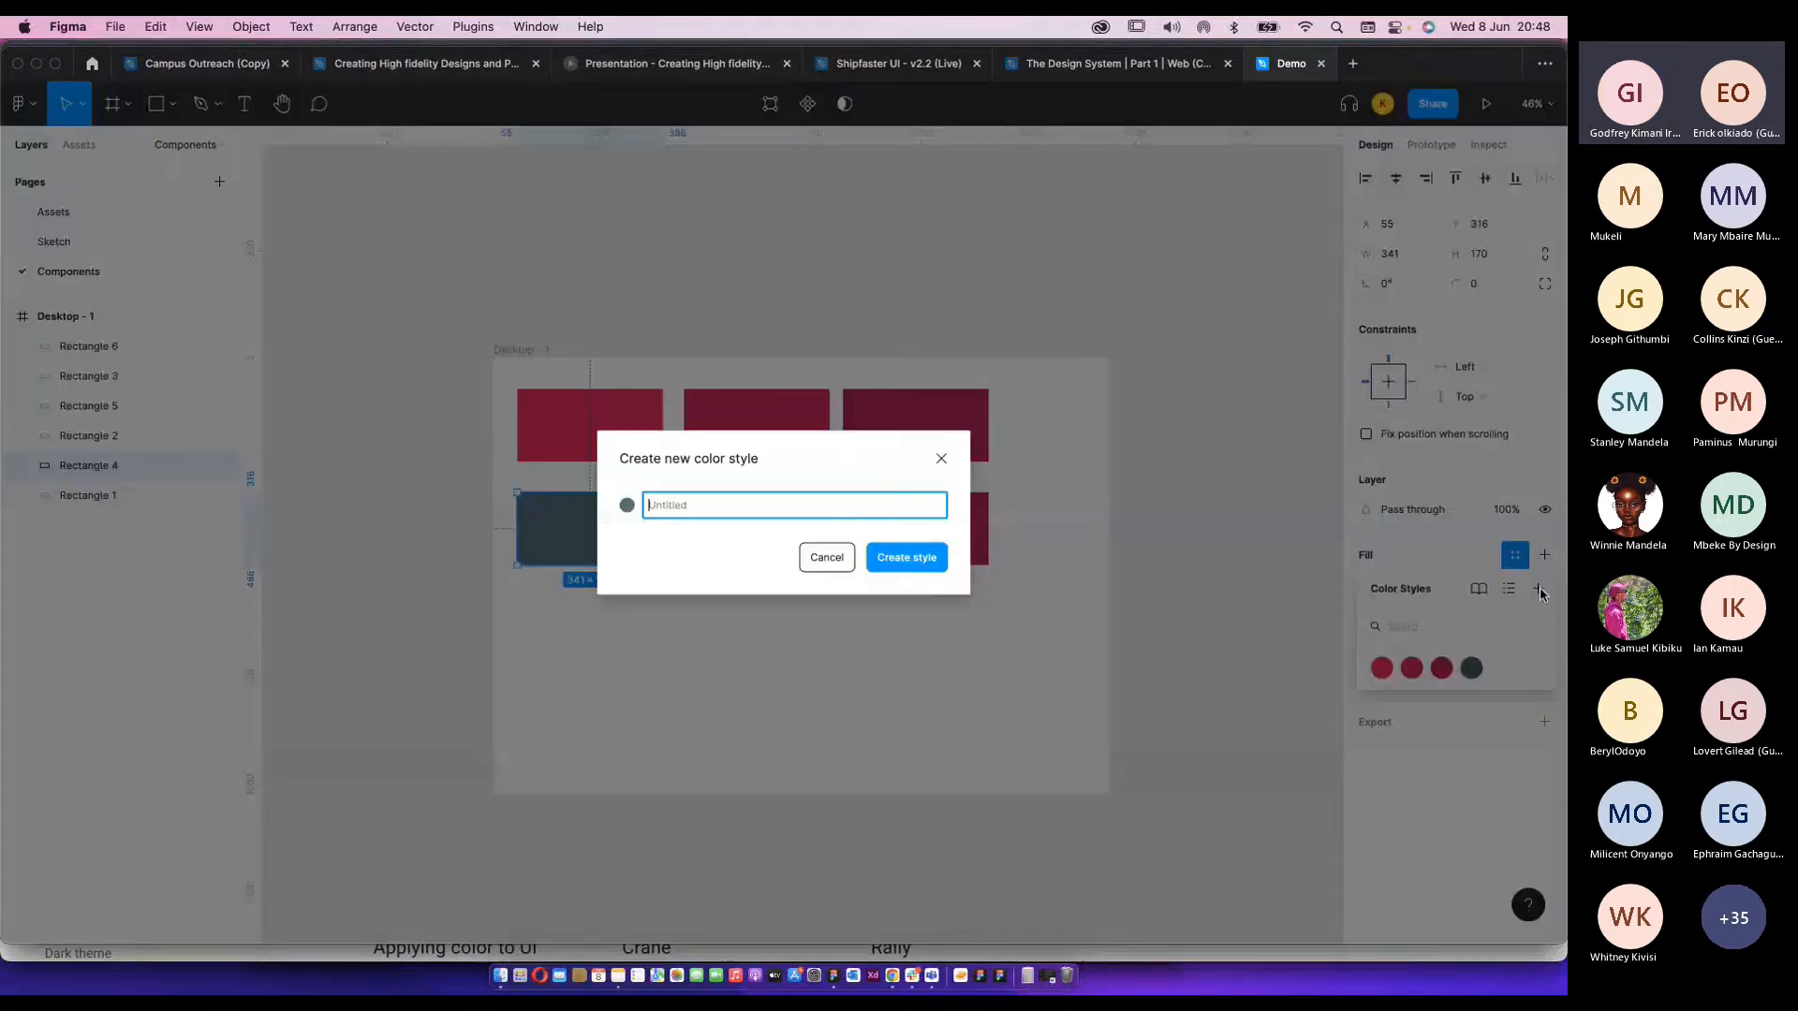
pyautogui.write('Main Grey')
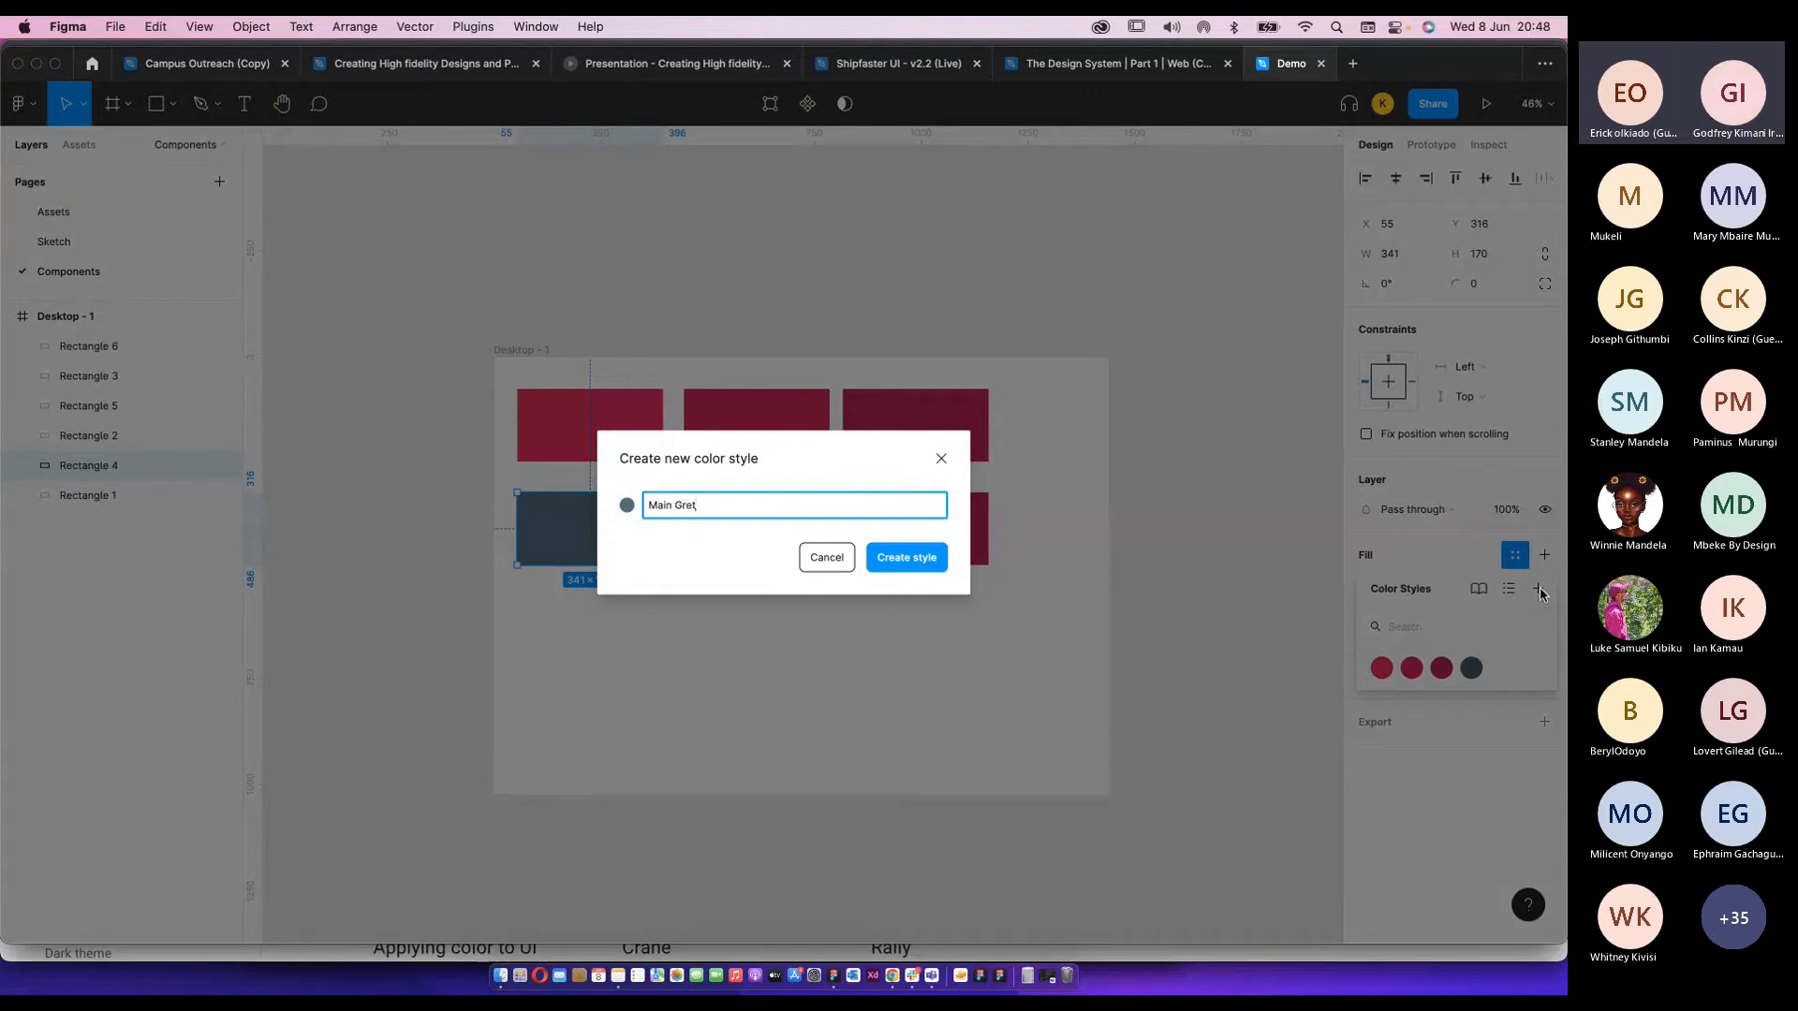
pyautogui.write('t')
# Copy Blue Gray 800's hex code 37474F from Chrome, detach Pink 900 from the lower row's third swatch in Figma and apply the code.
pyautogui.press('super+Tab')
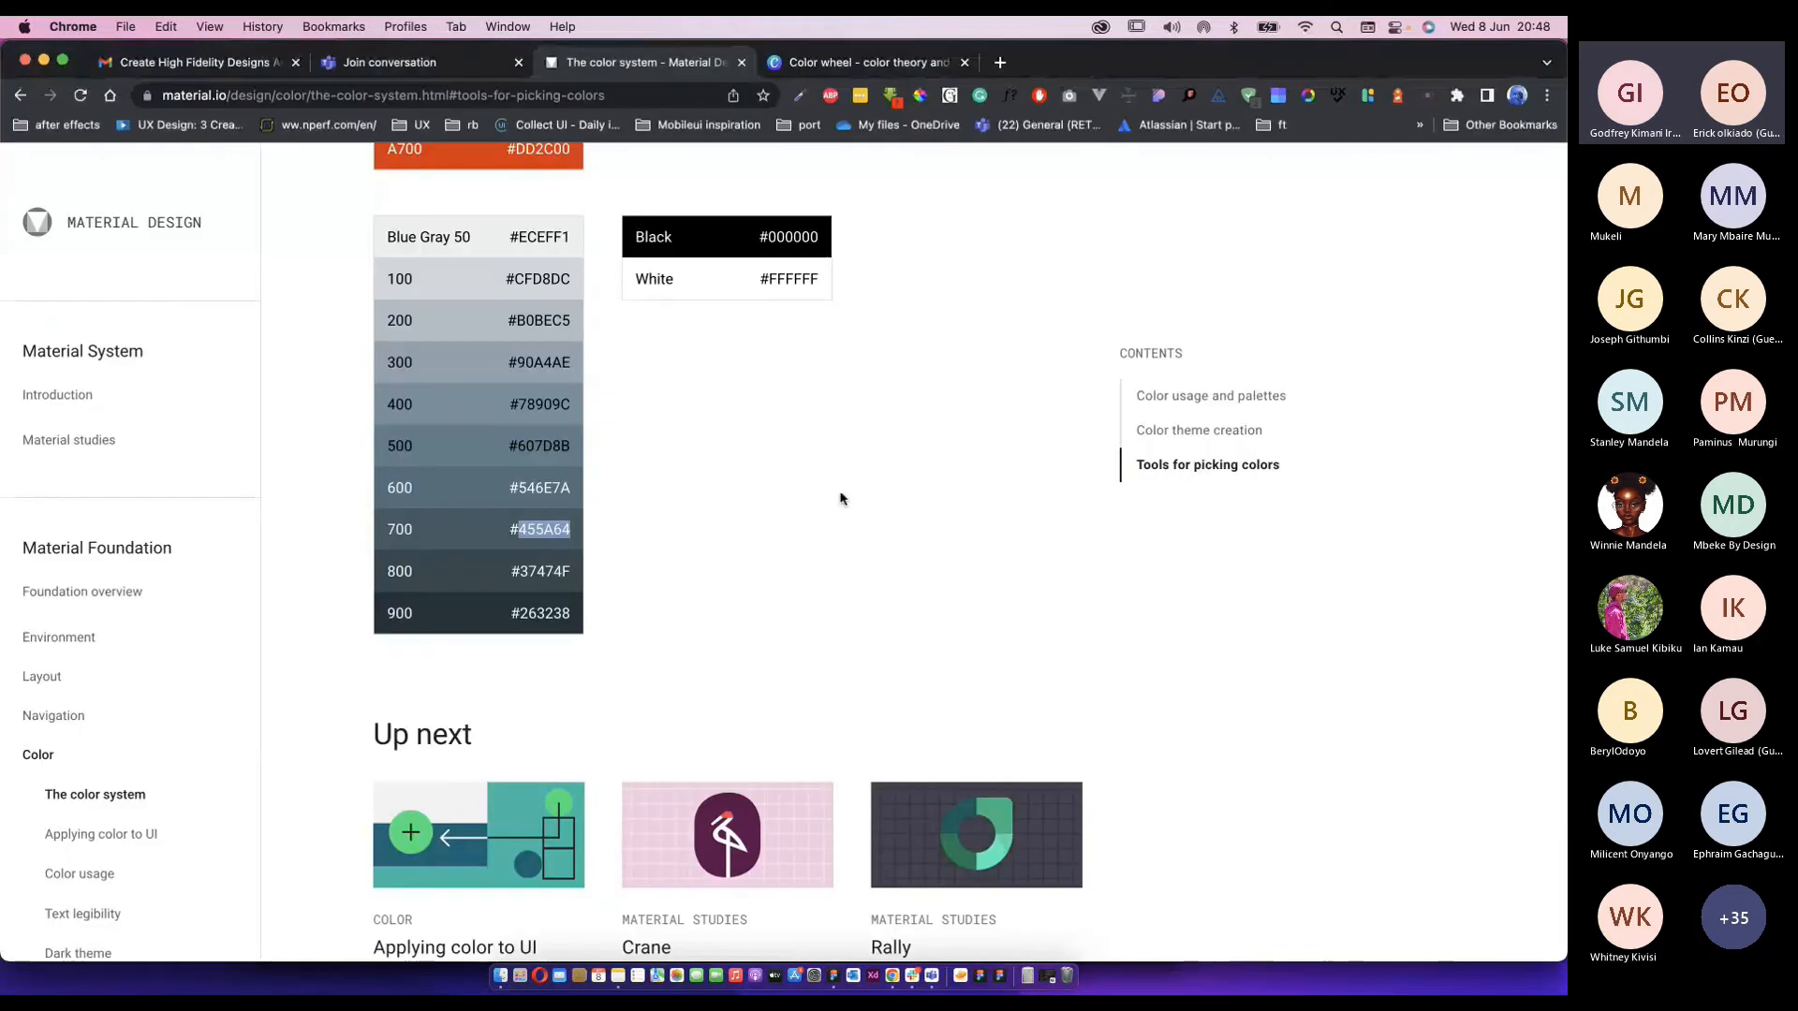
pyautogui.press('super+Tab')
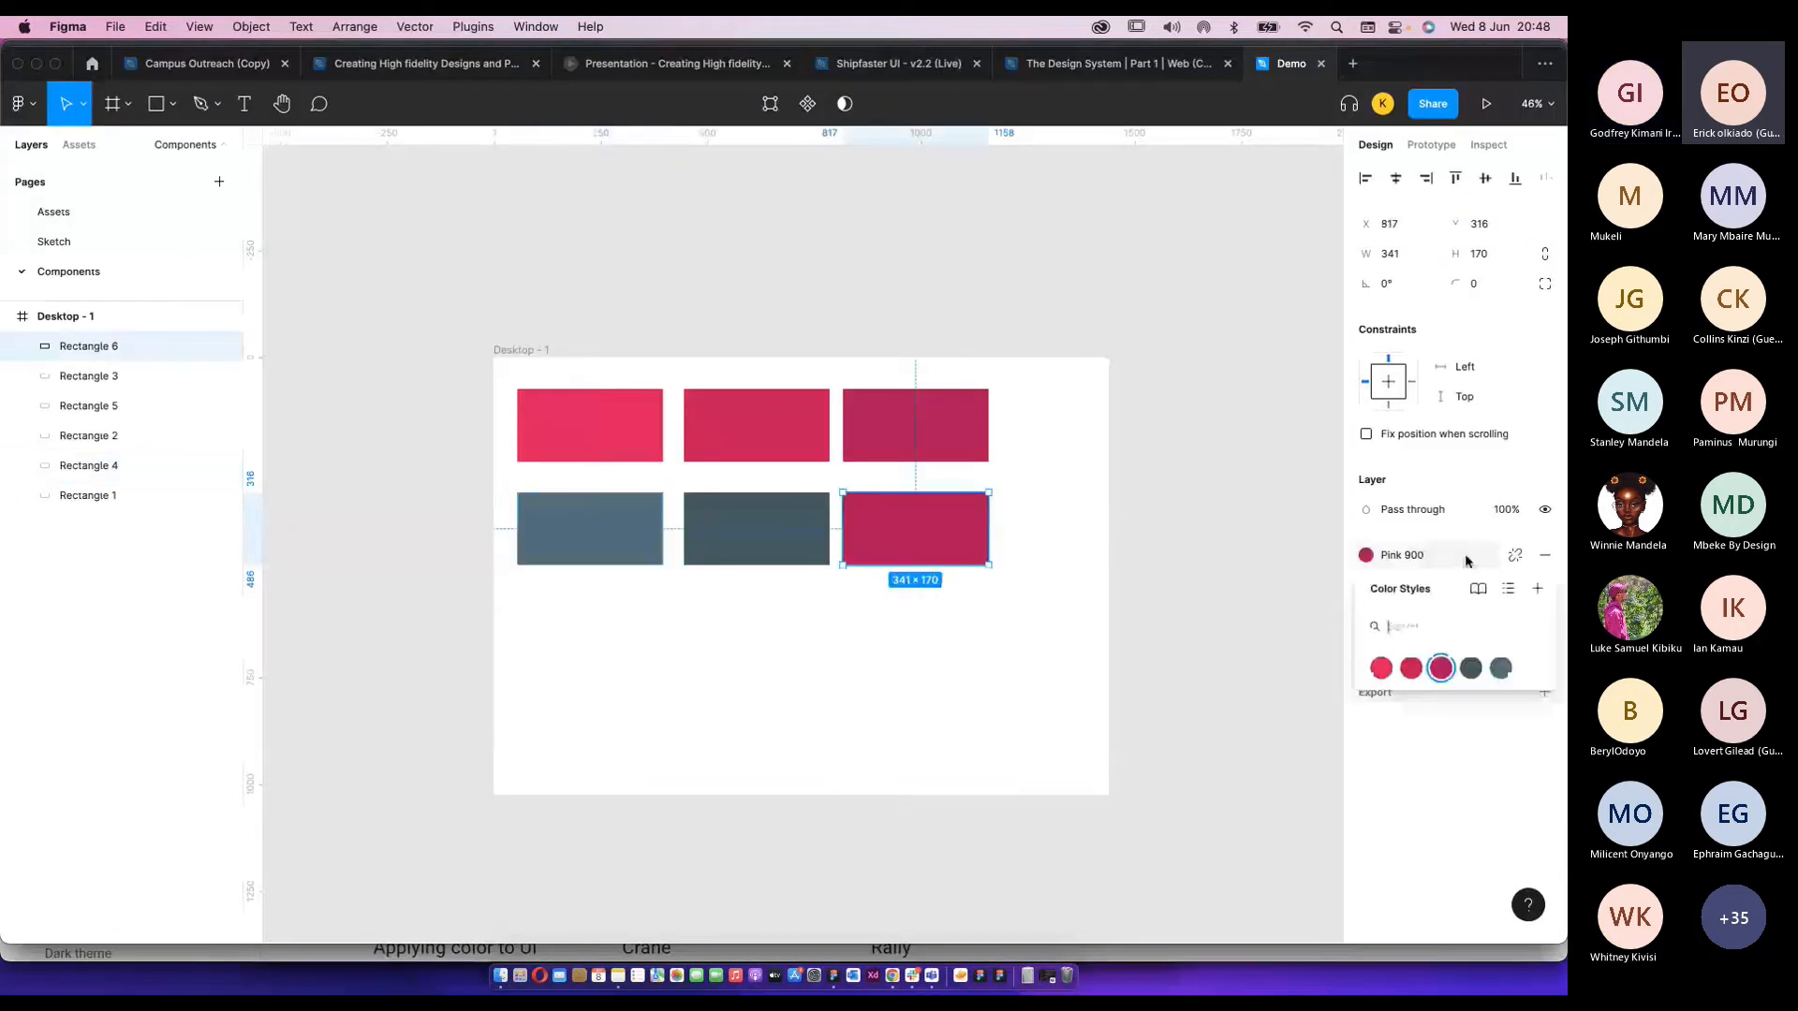
pyautogui.click(1516, 562)
pyautogui.click(1405, 584)
pyautogui.write('37474F')
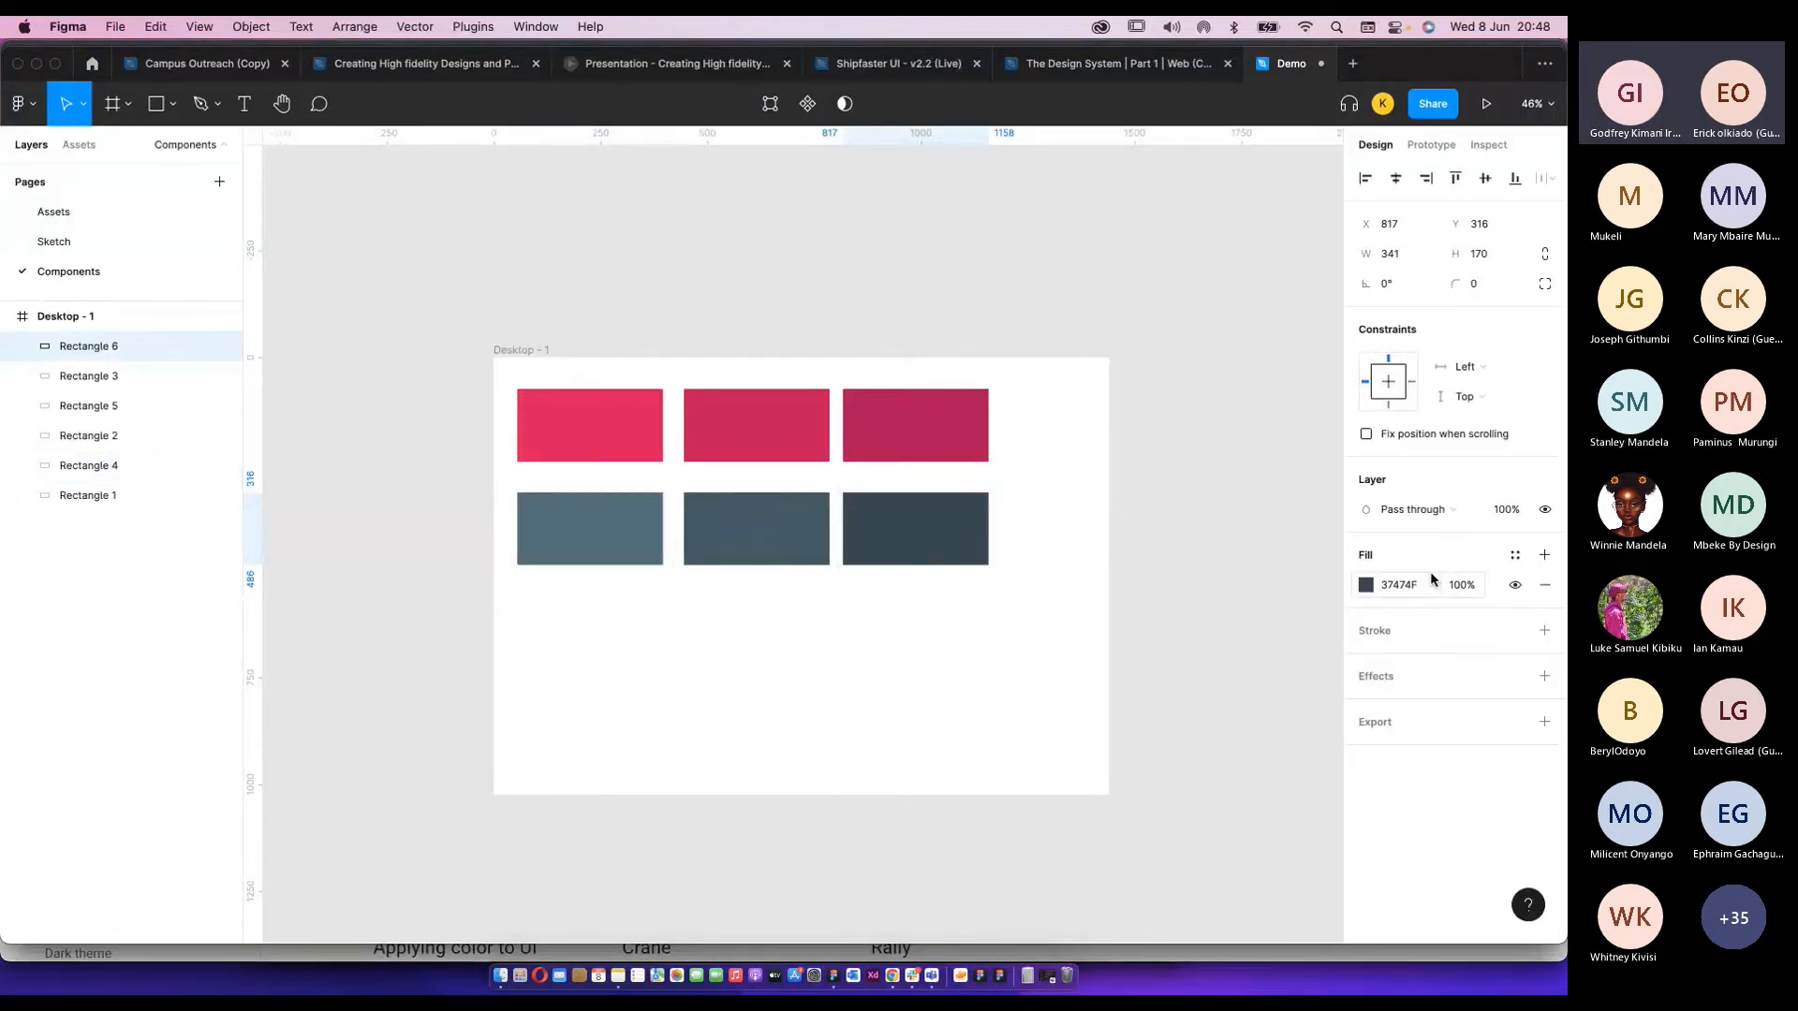
# Create a color style named Grey 800 from the lower row's third swatch.
pyautogui.press('Return')
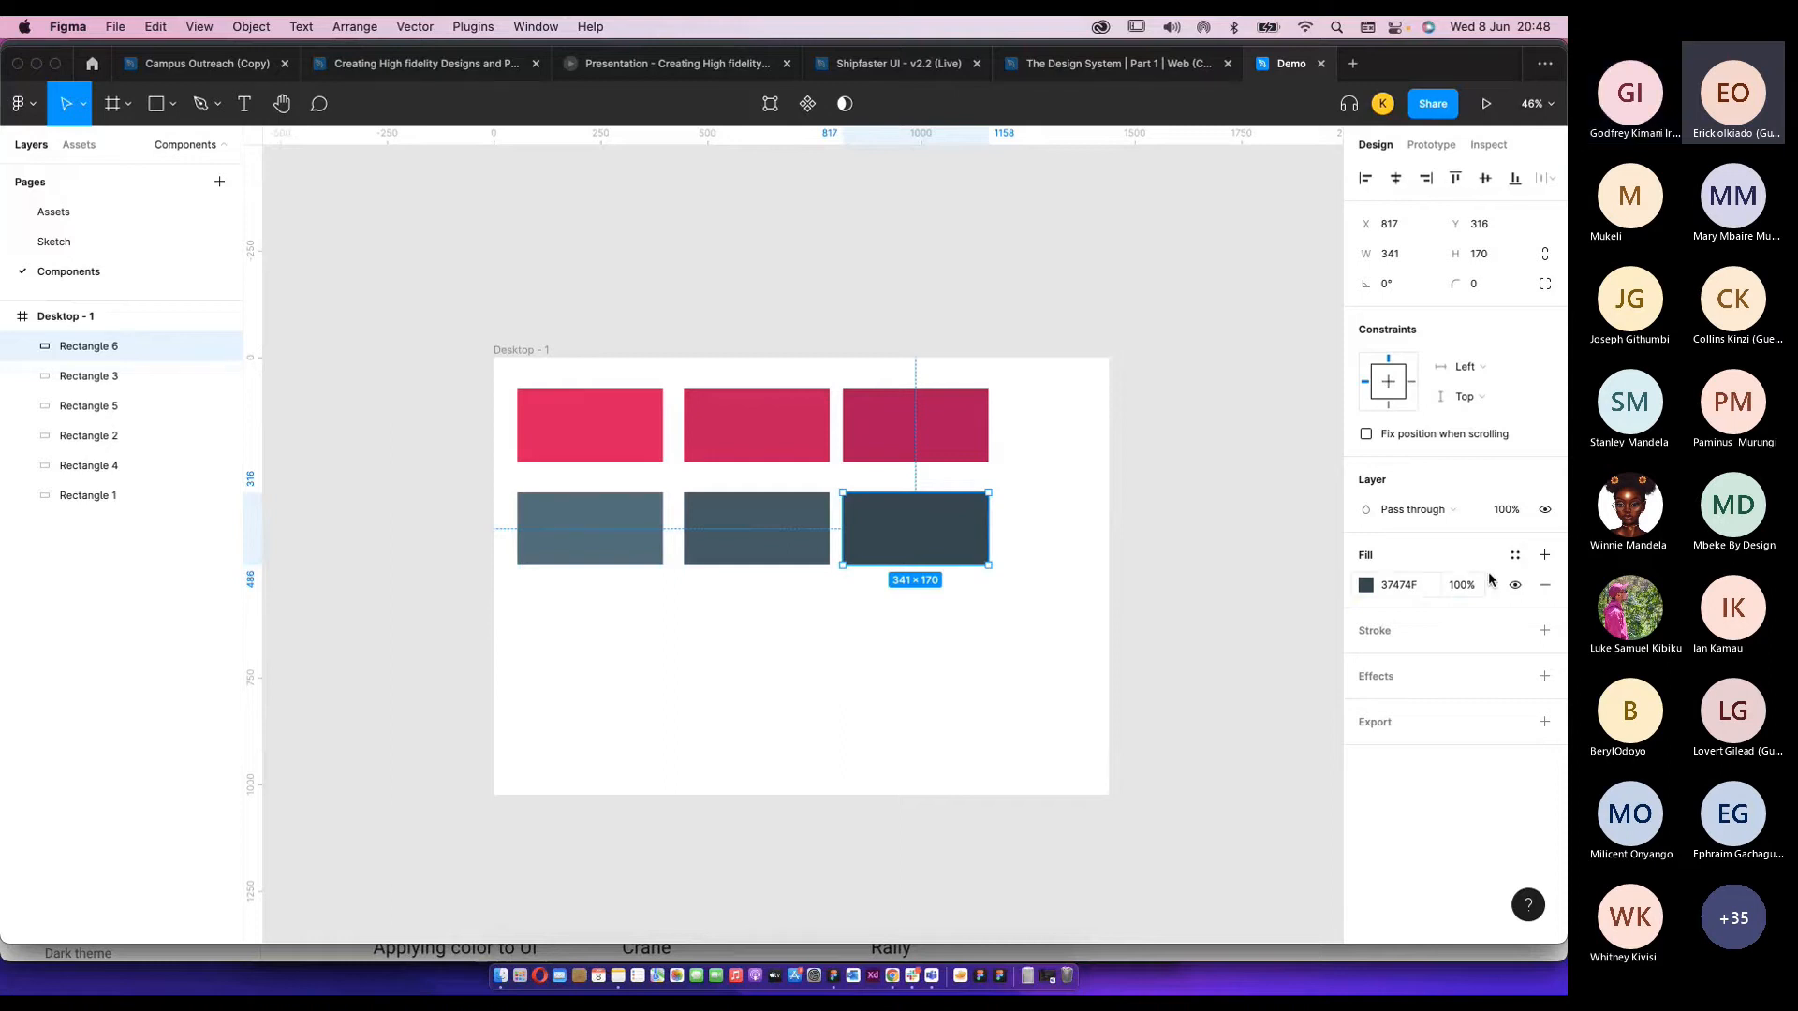
pyautogui.click(1515, 555)
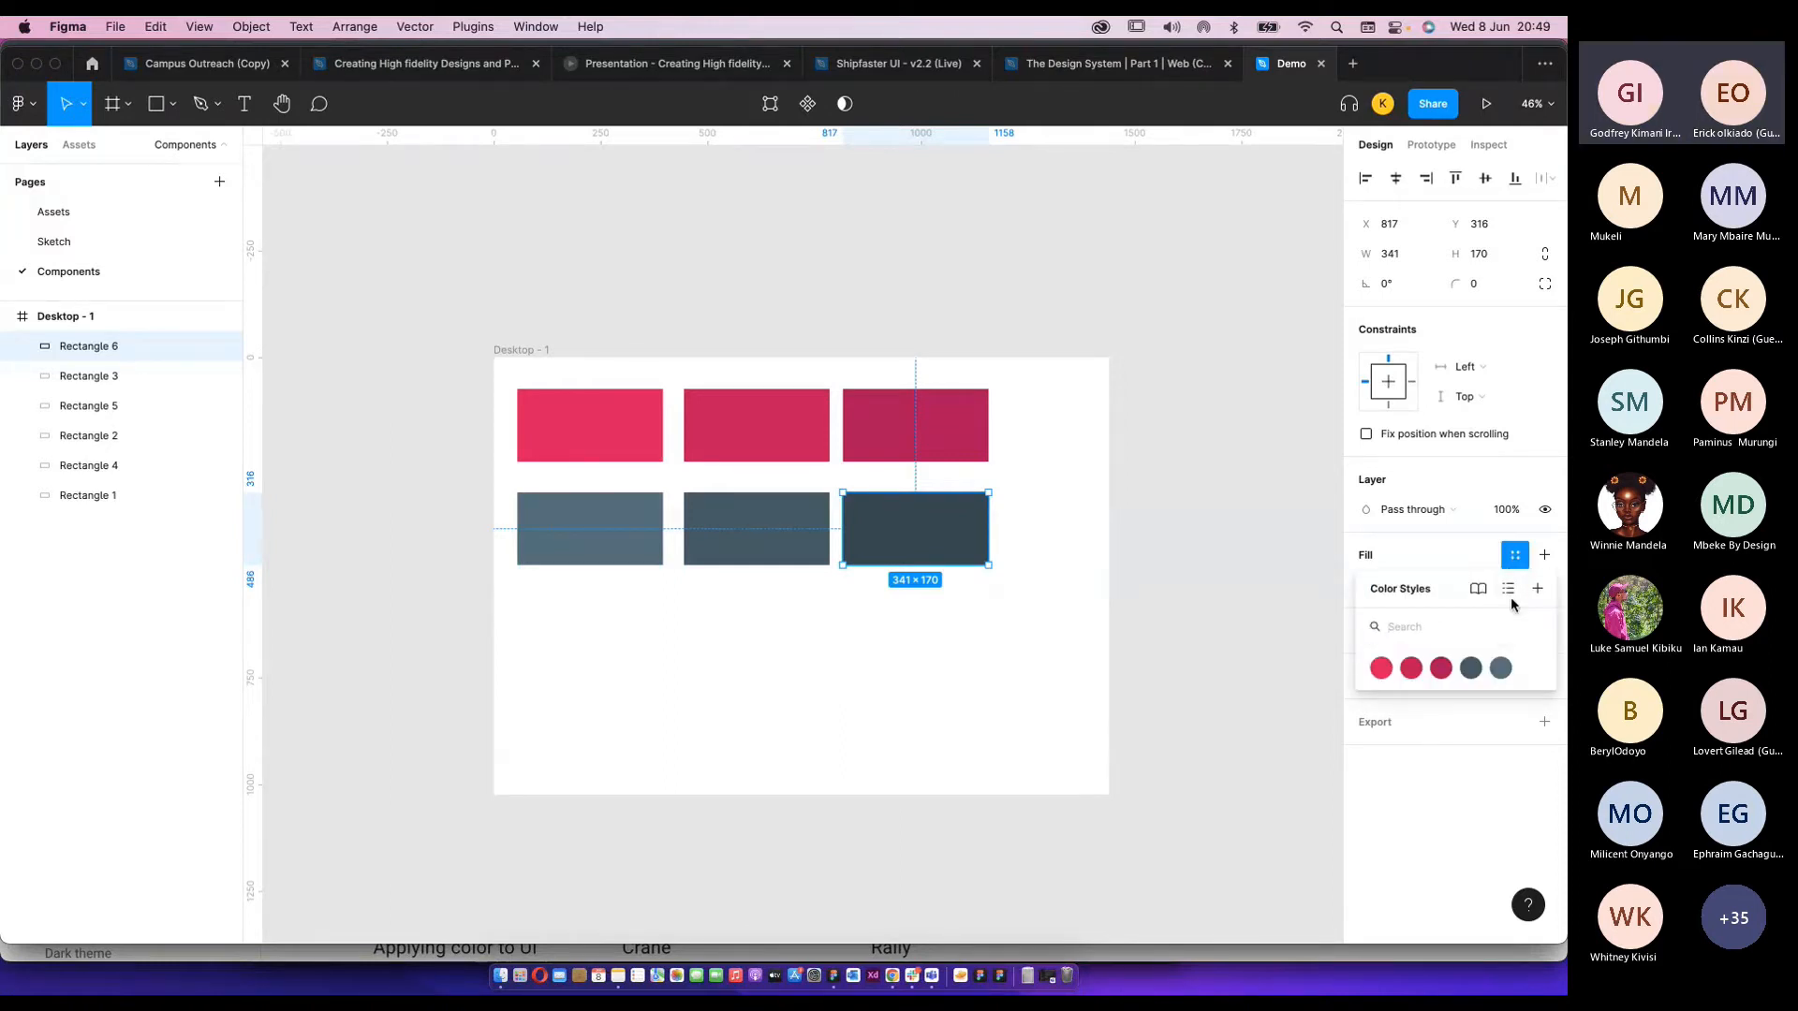
pyautogui.click(1537, 590)
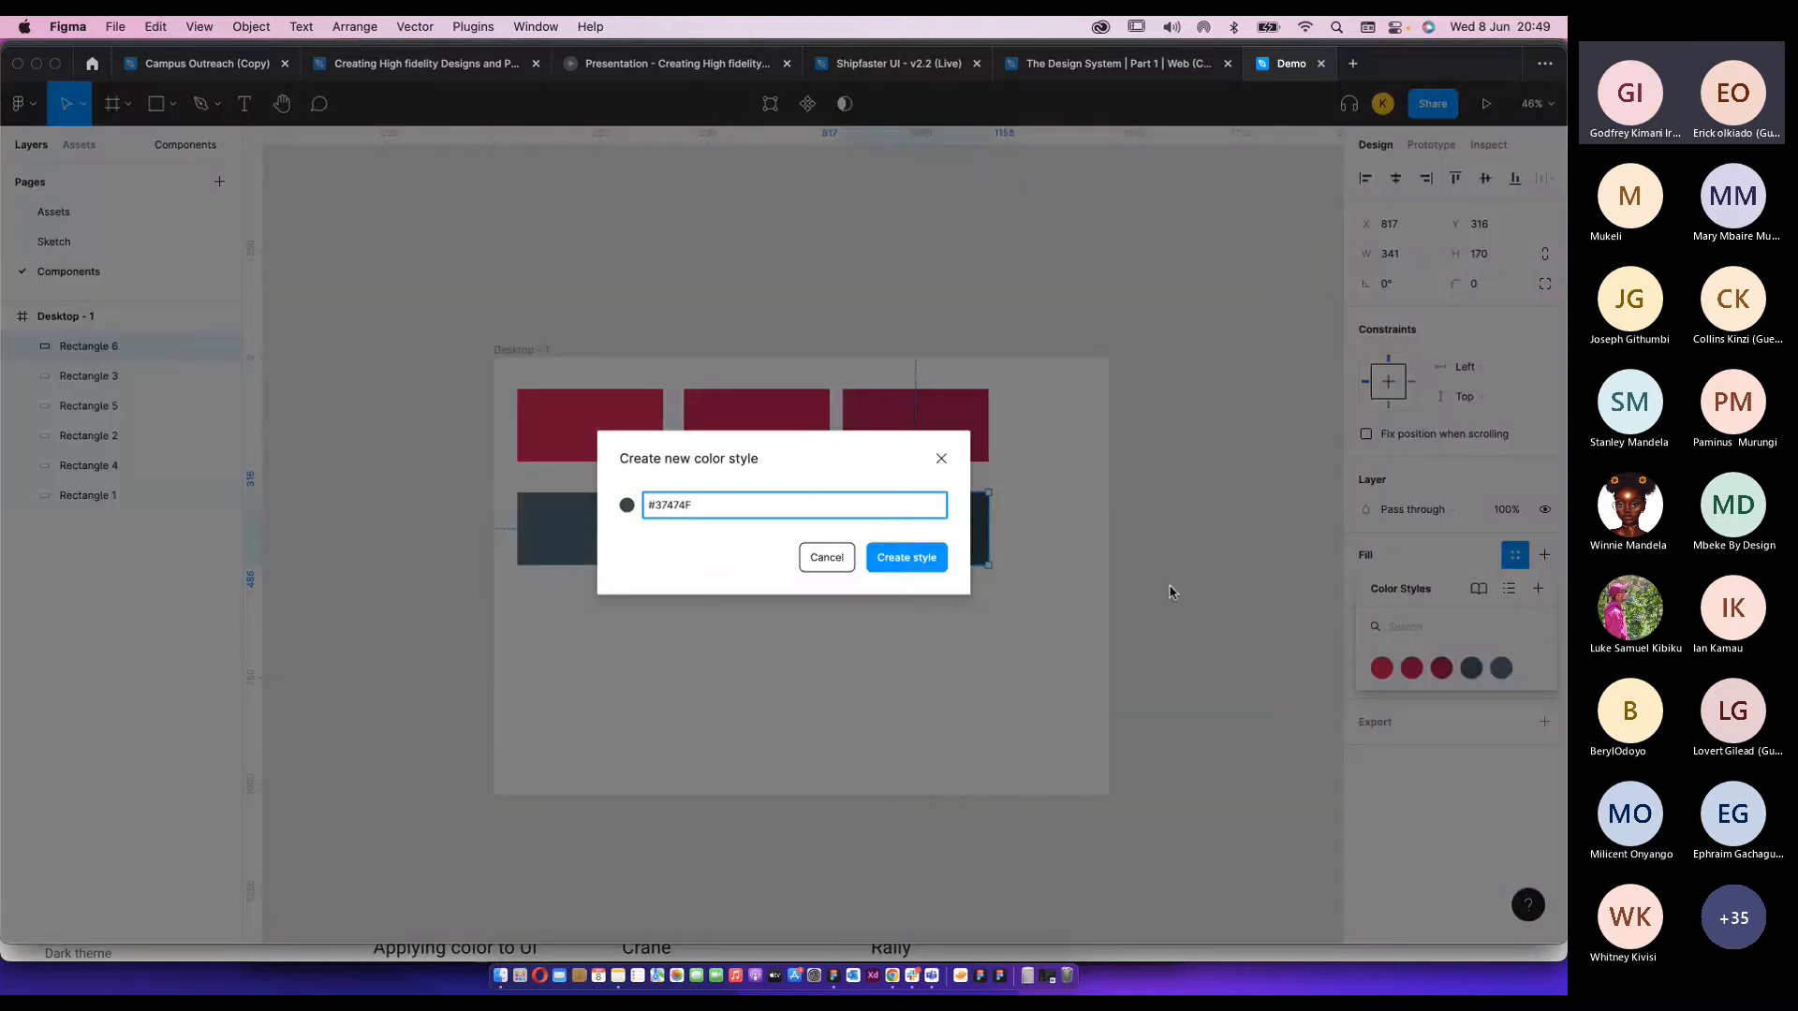
pyautogui.write('Grey')
pyautogui.press('super+Tab')
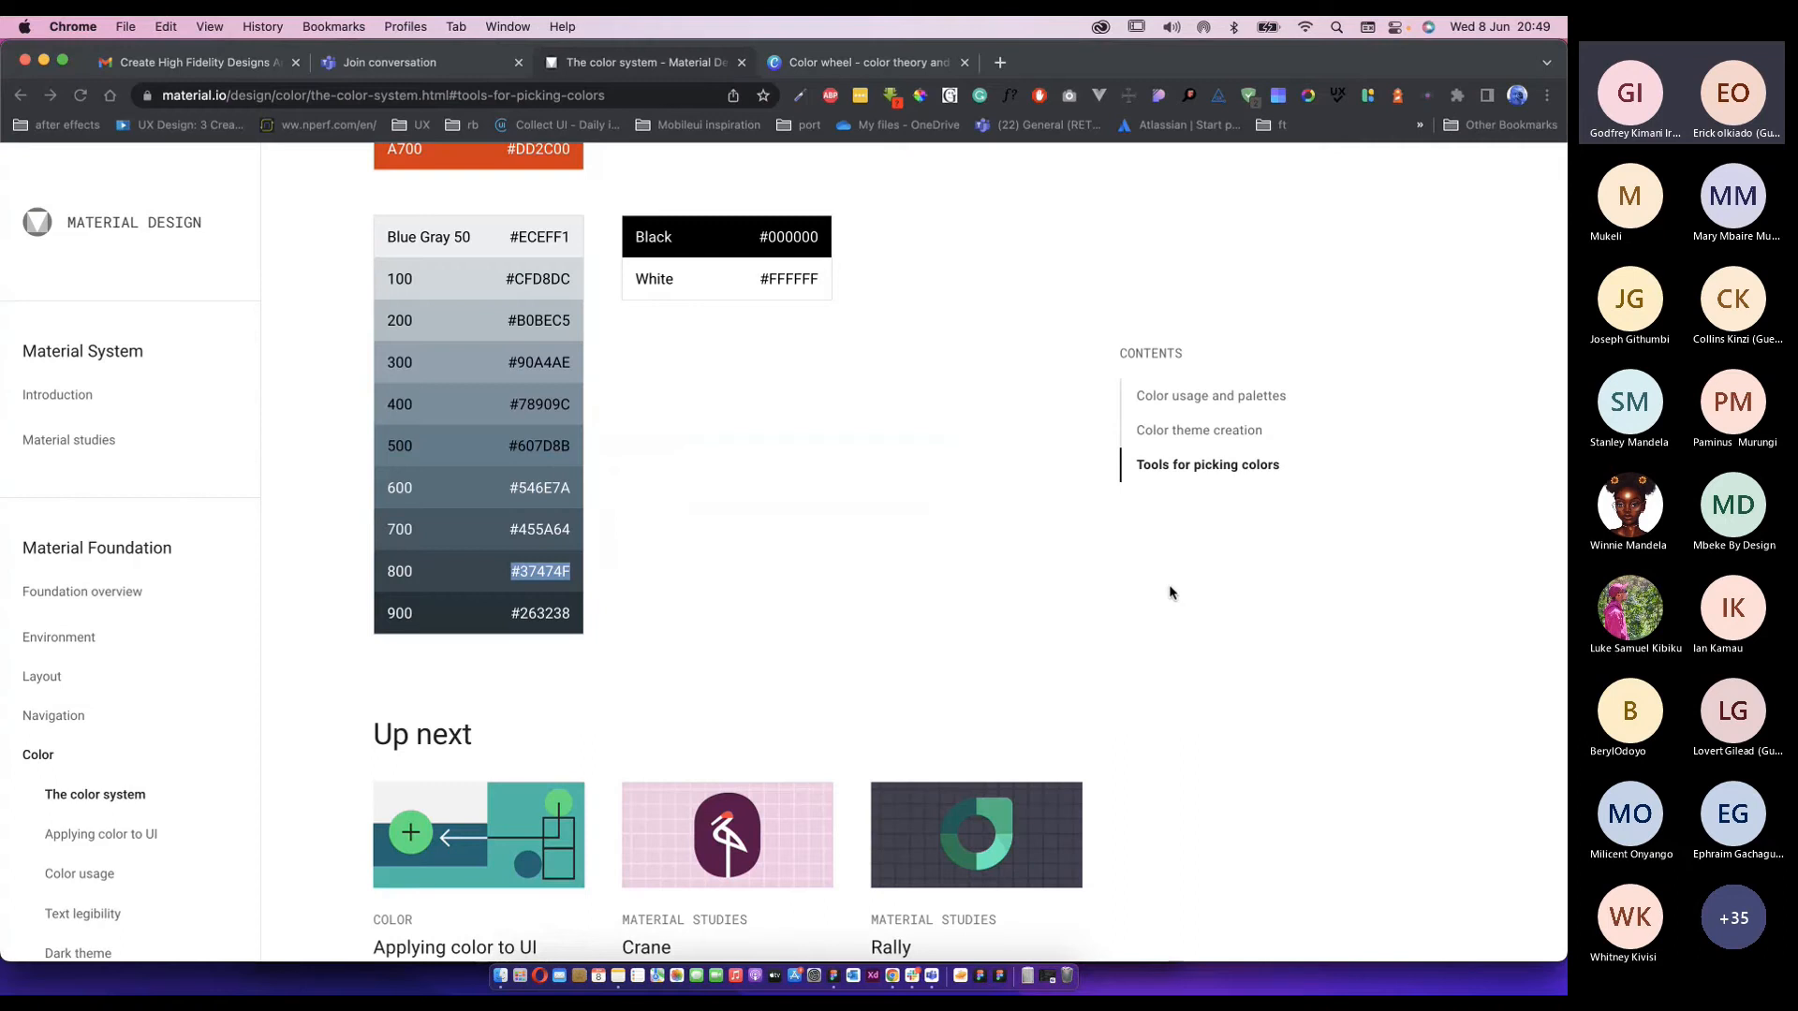
pyautogui.press('super+Tab')
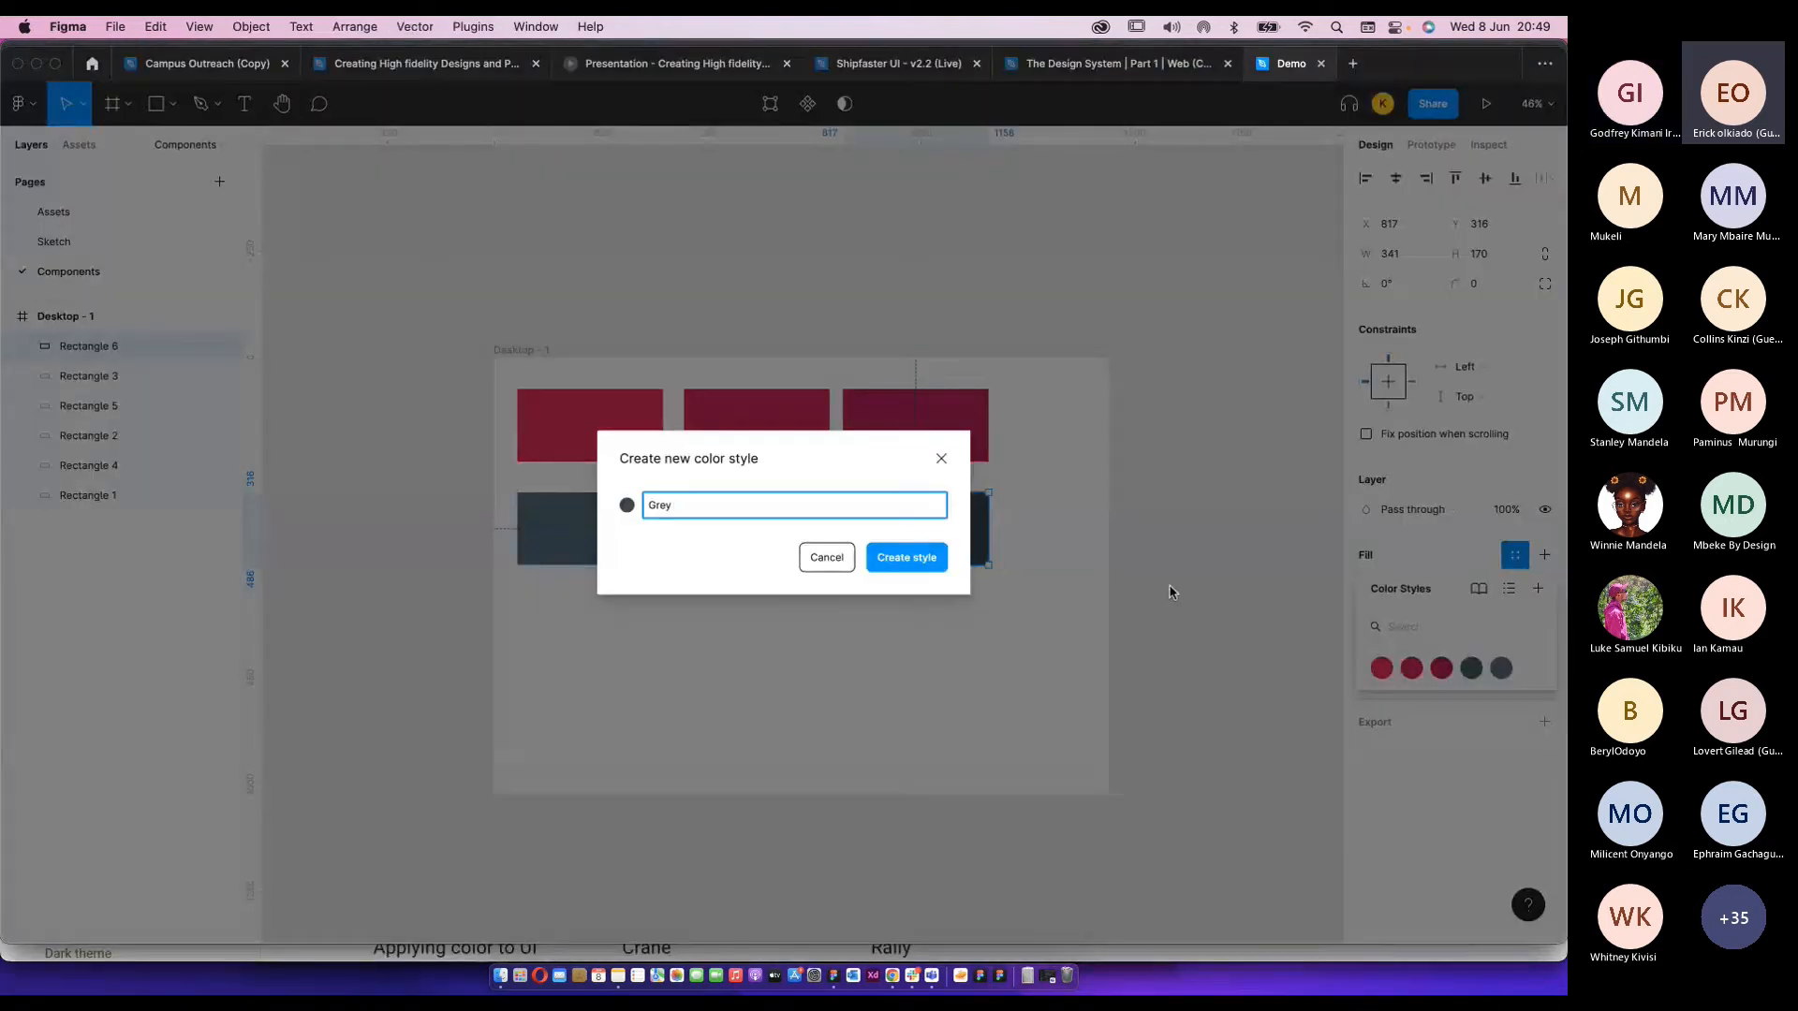
pyautogui.write('800')
pyautogui.press('Return')
pyautogui.moveTo(1034, 579); pyautogui.dragTo(638, 495)
pyautogui.click(979, 626)
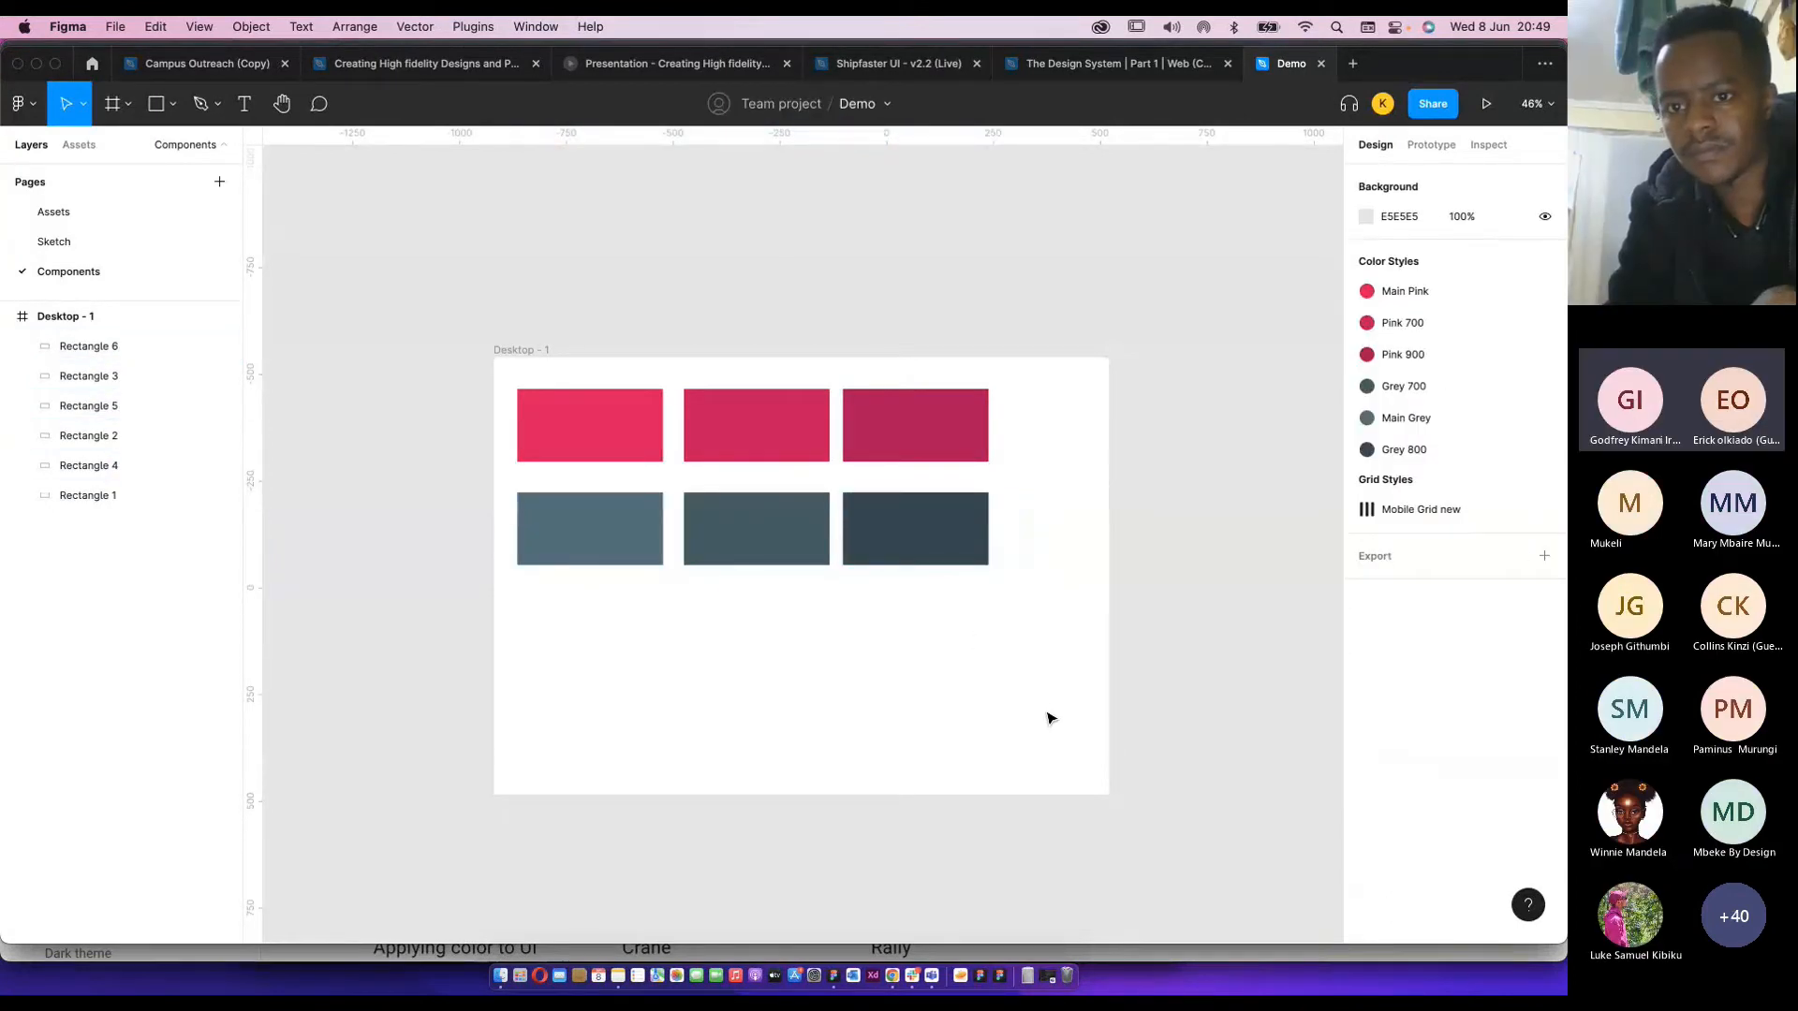
pyautogui.click(1365, 868)
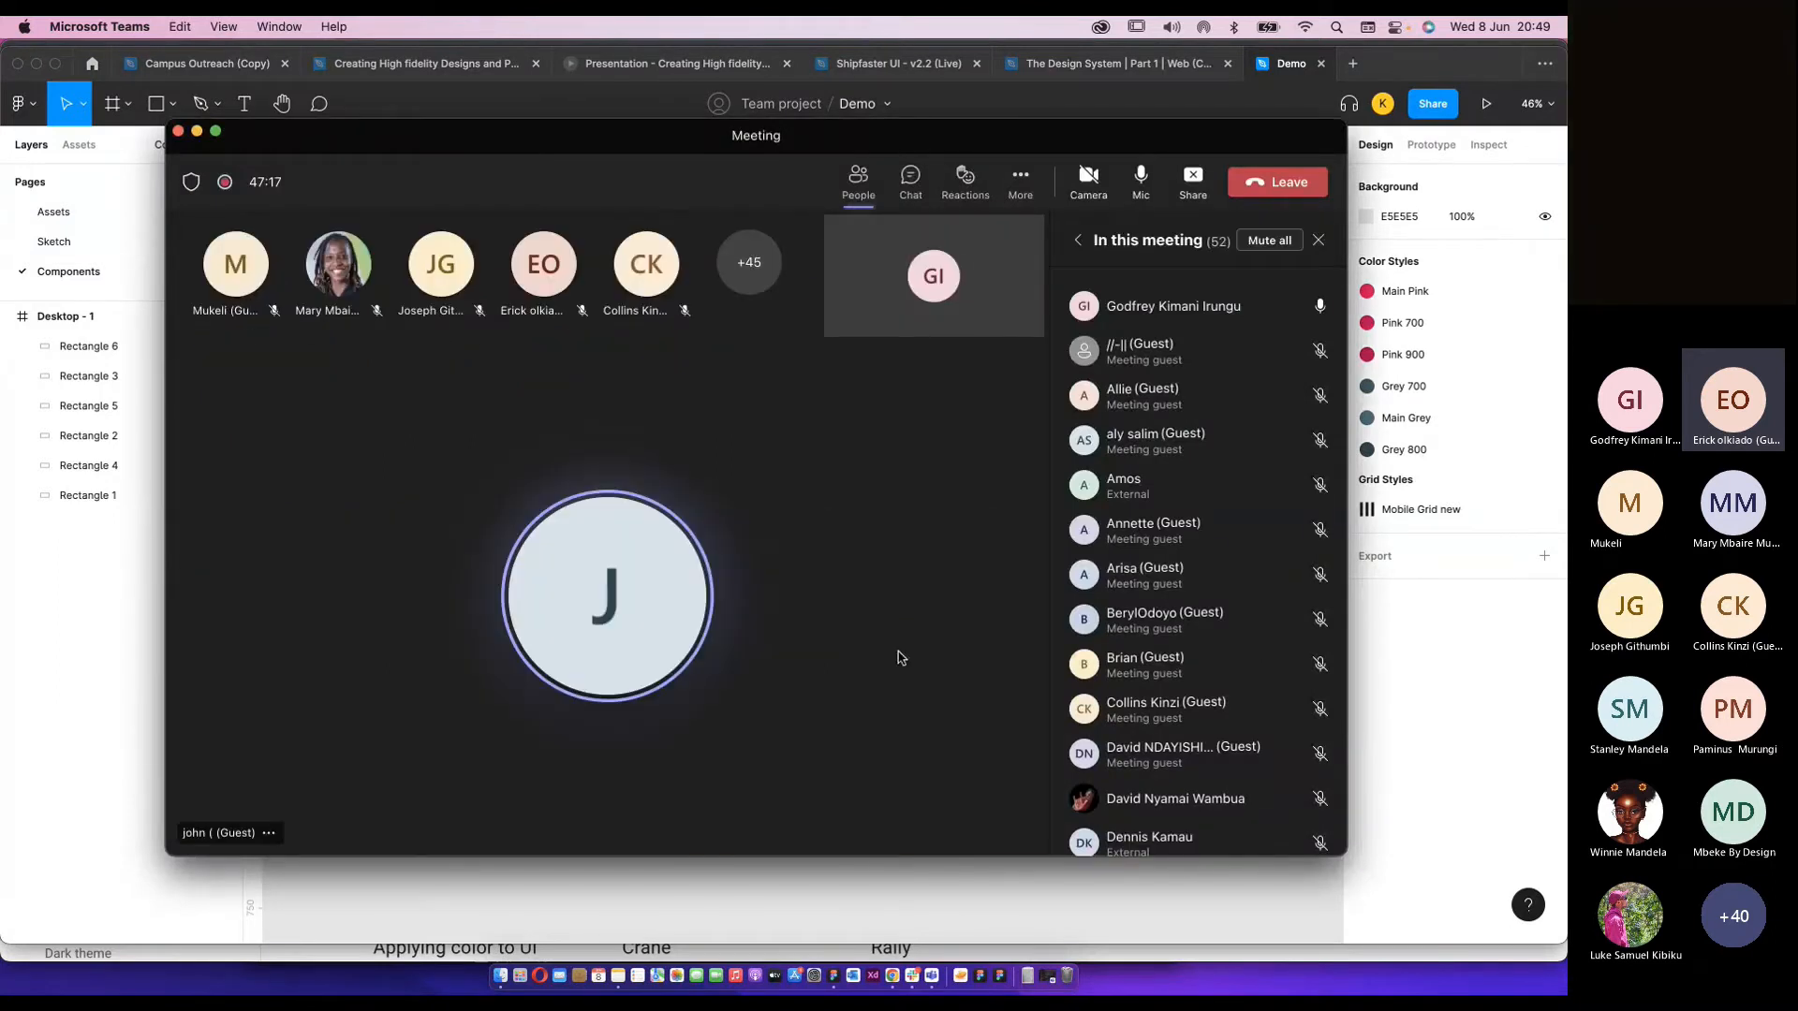
pyautogui.click(1109, 105)
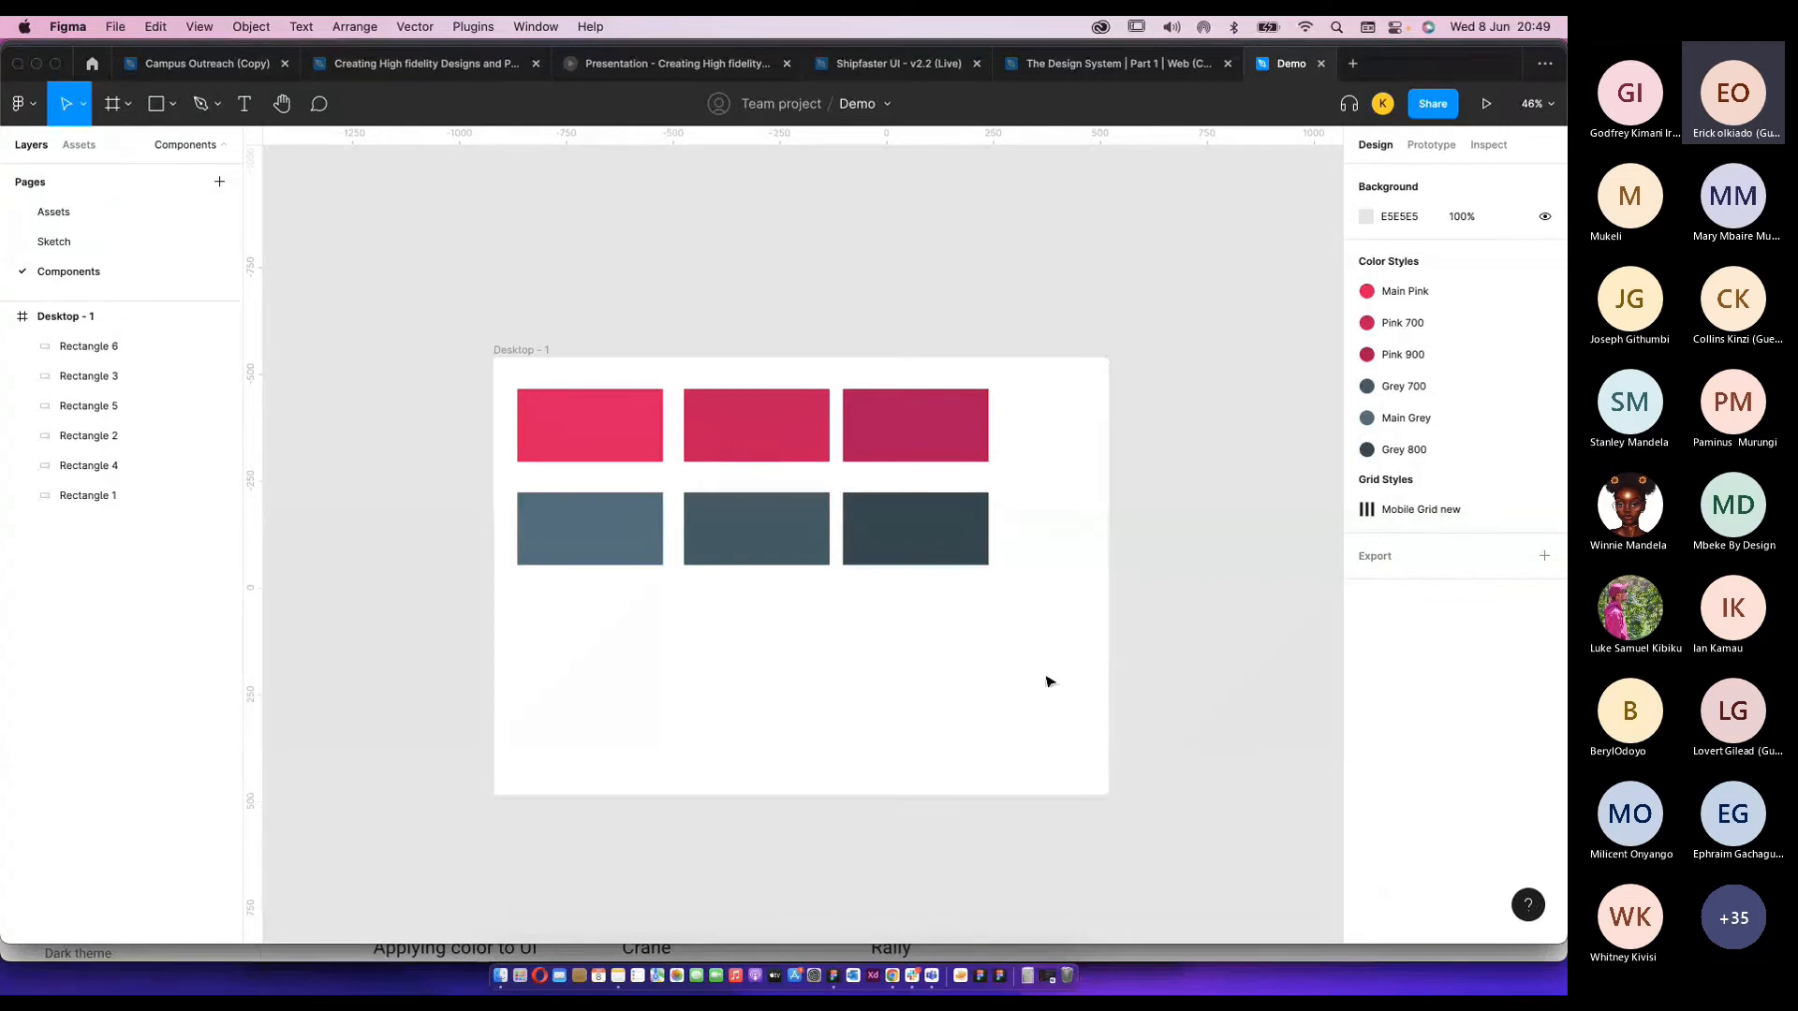
pyautogui.click(575, 459)
pyautogui.scroll(3, 1008, 485)
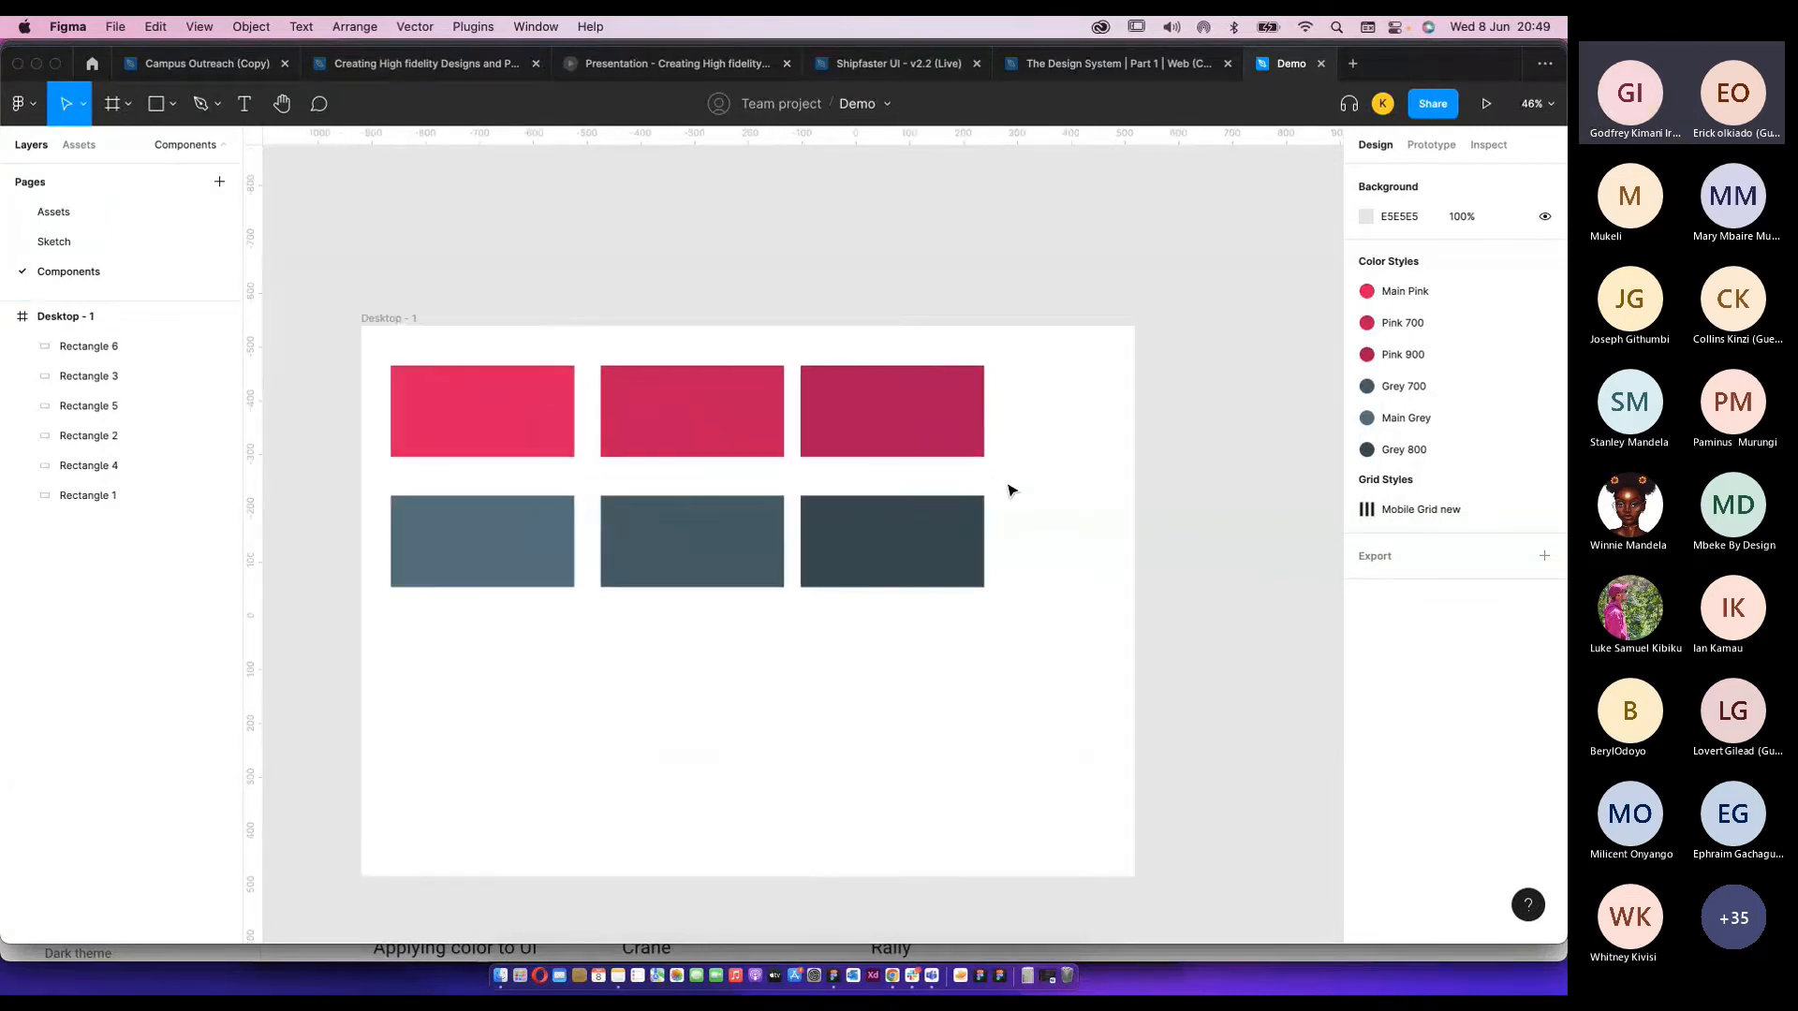
pyautogui.moveTo(1012, 607); pyautogui.dragTo(371, 392)
pyautogui.click(591, 570)
# Duplicate the grey row's first swatch directly below it, detach the copy's Main Grey style and set its fill to FFFFFF.
pyautogui.moveTo(431, 535); pyautogui.dragTo(446, 663)
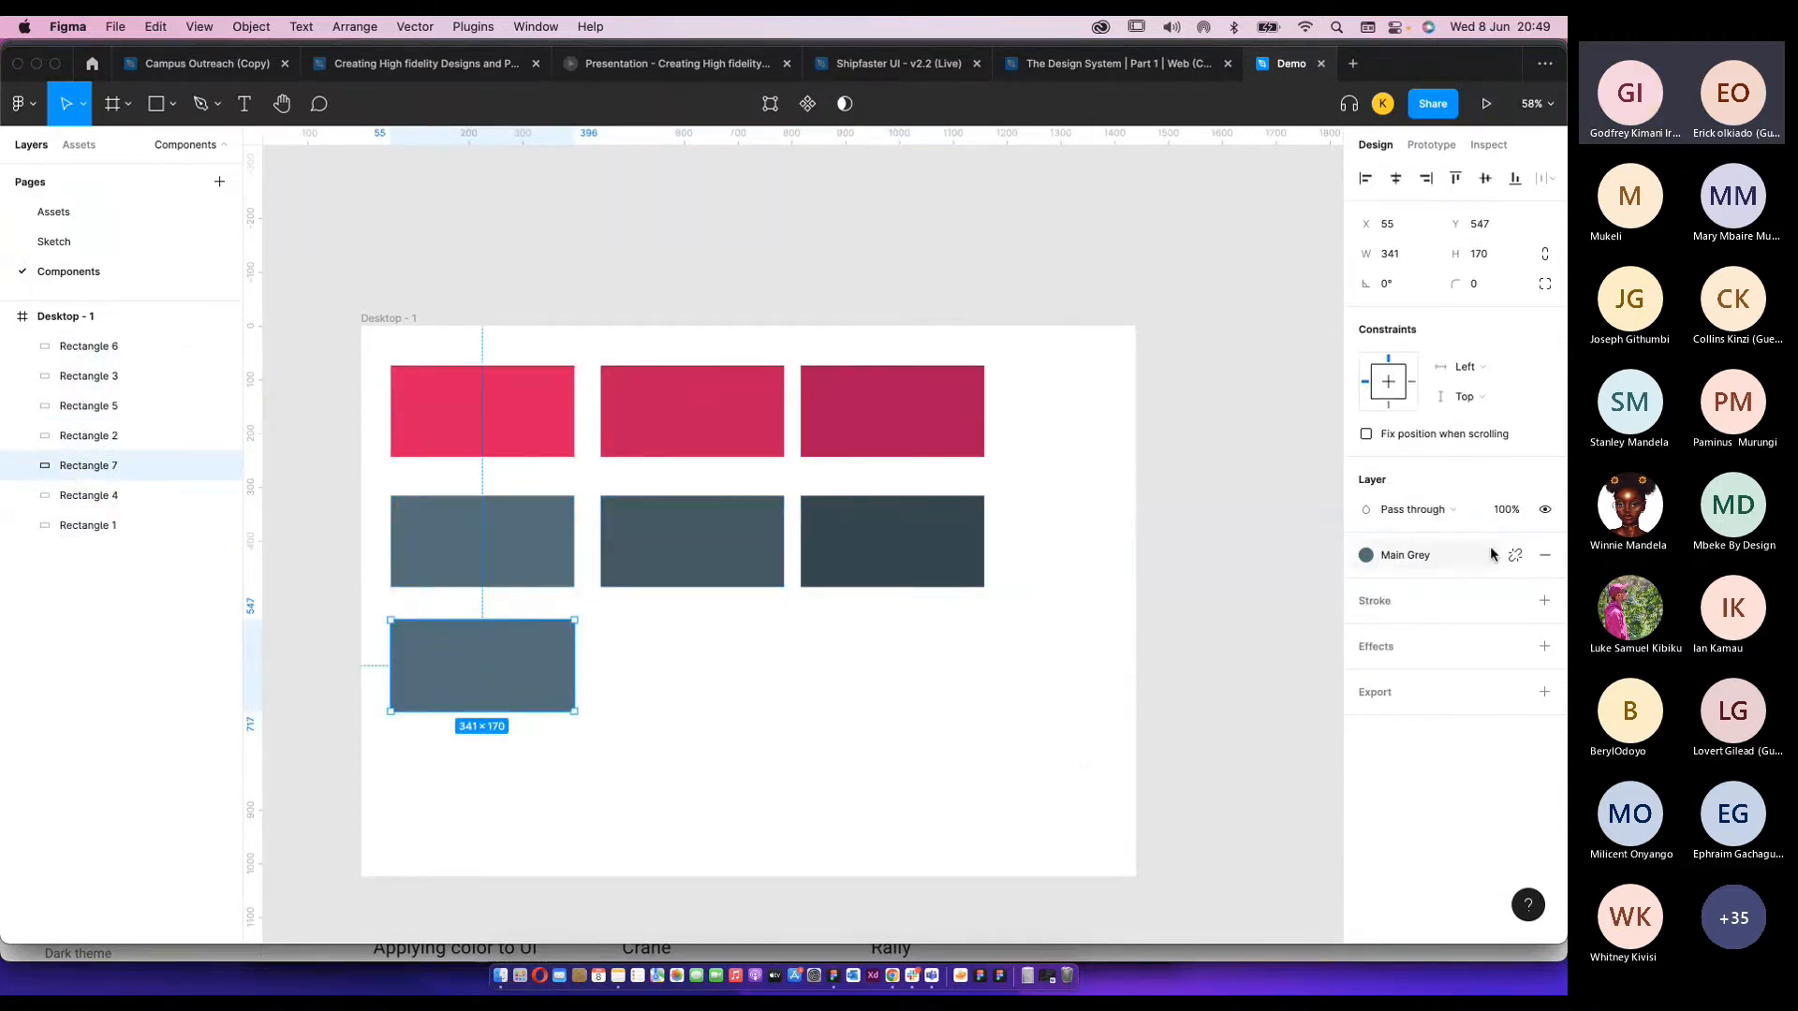
pyautogui.click(1400, 560)
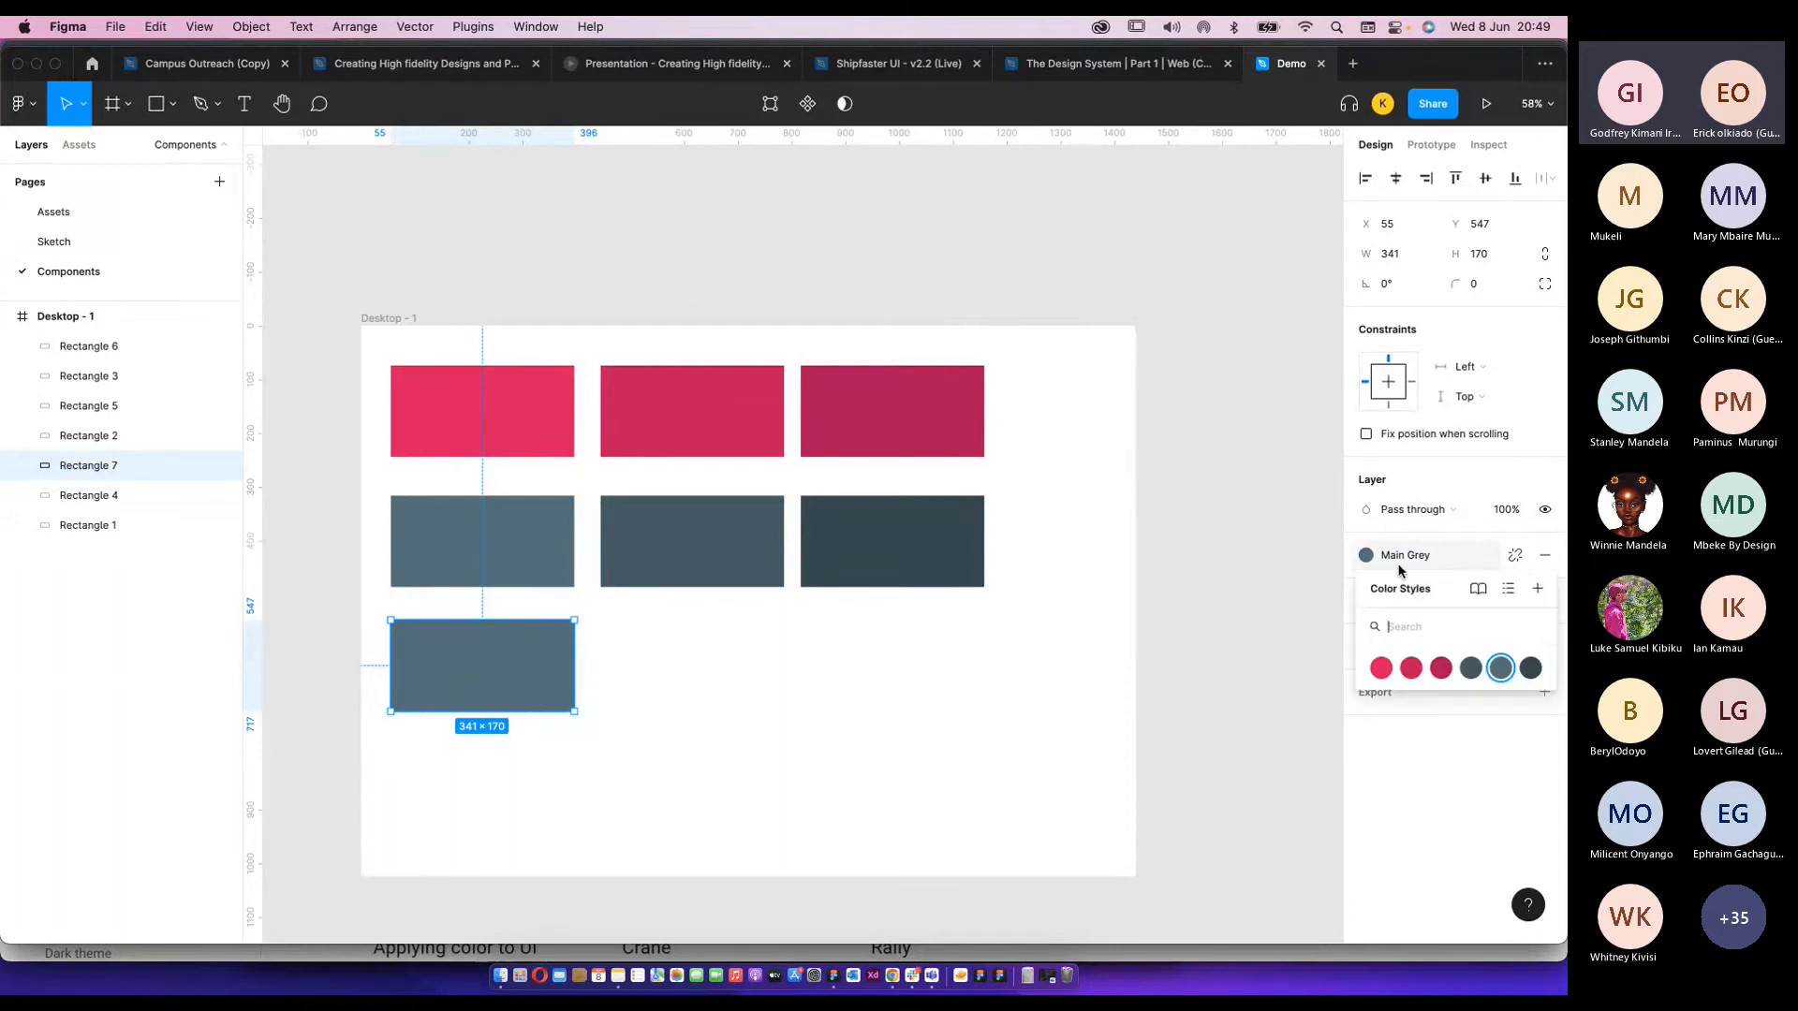
pyautogui.click(1497, 556)
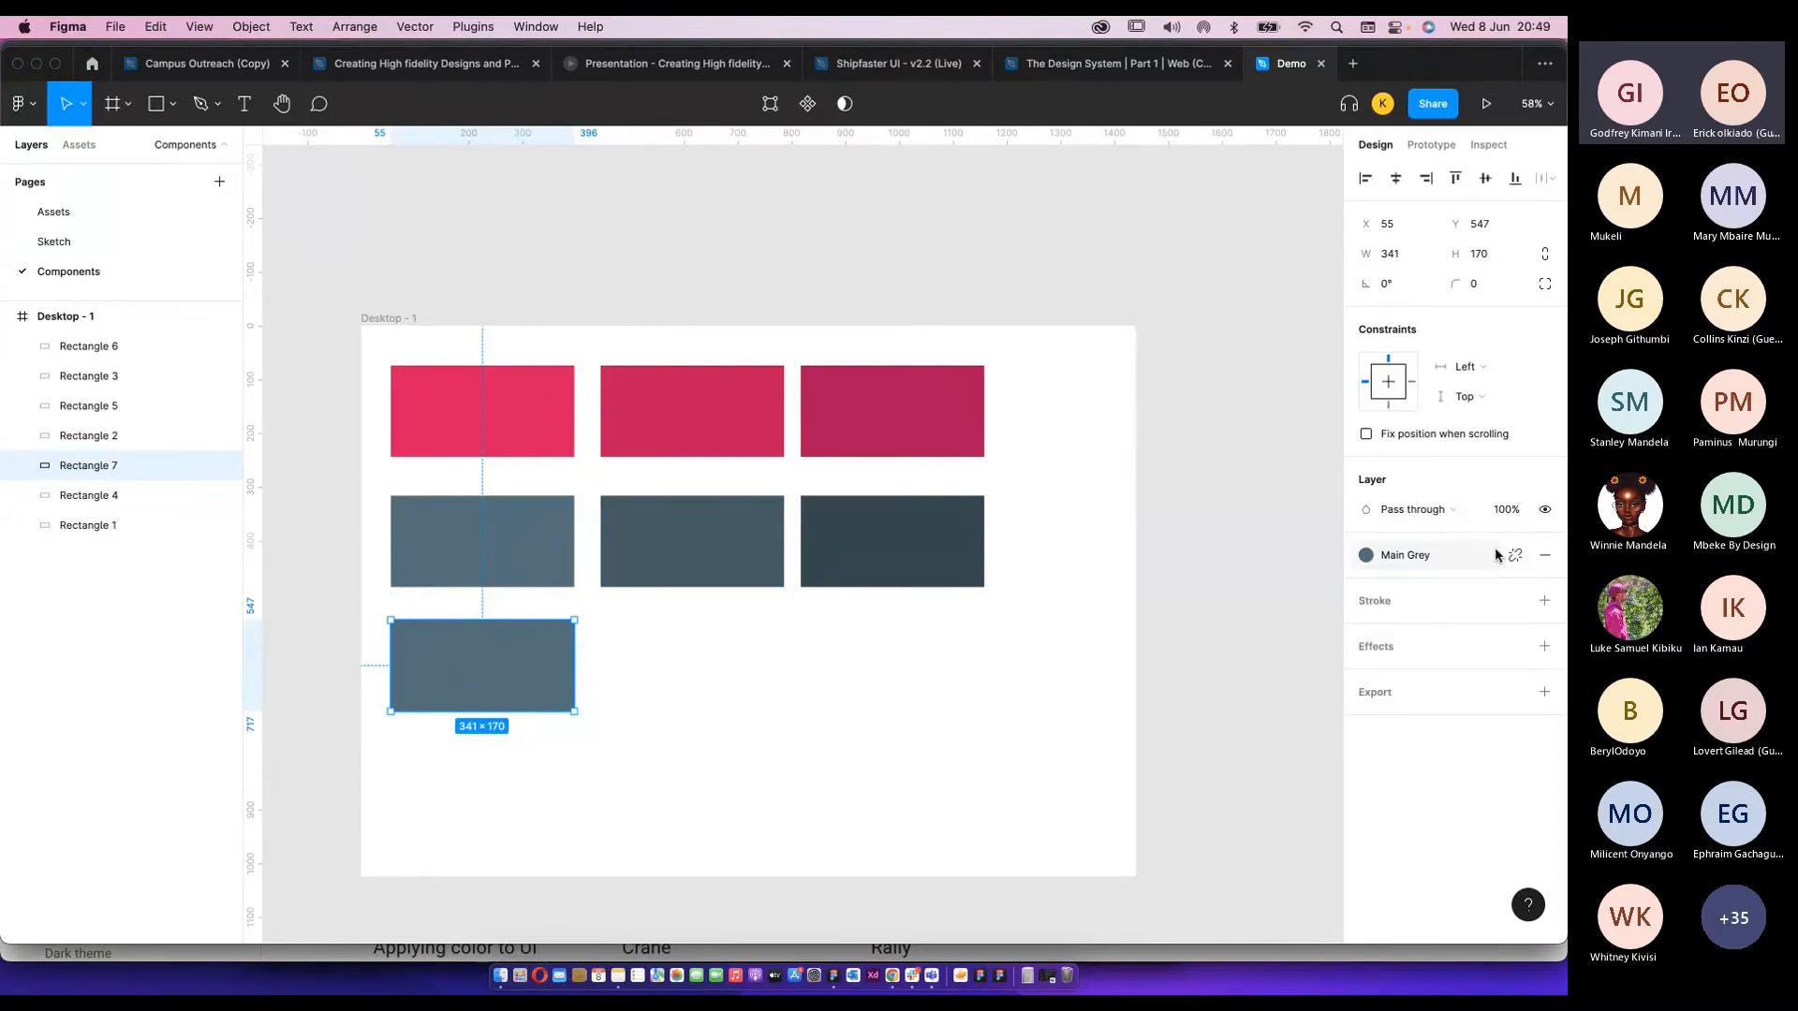
pyautogui.click(1514, 556)
pyautogui.click(1409, 587)
pyautogui.write('ffffff')
pyautogui.press('Return')
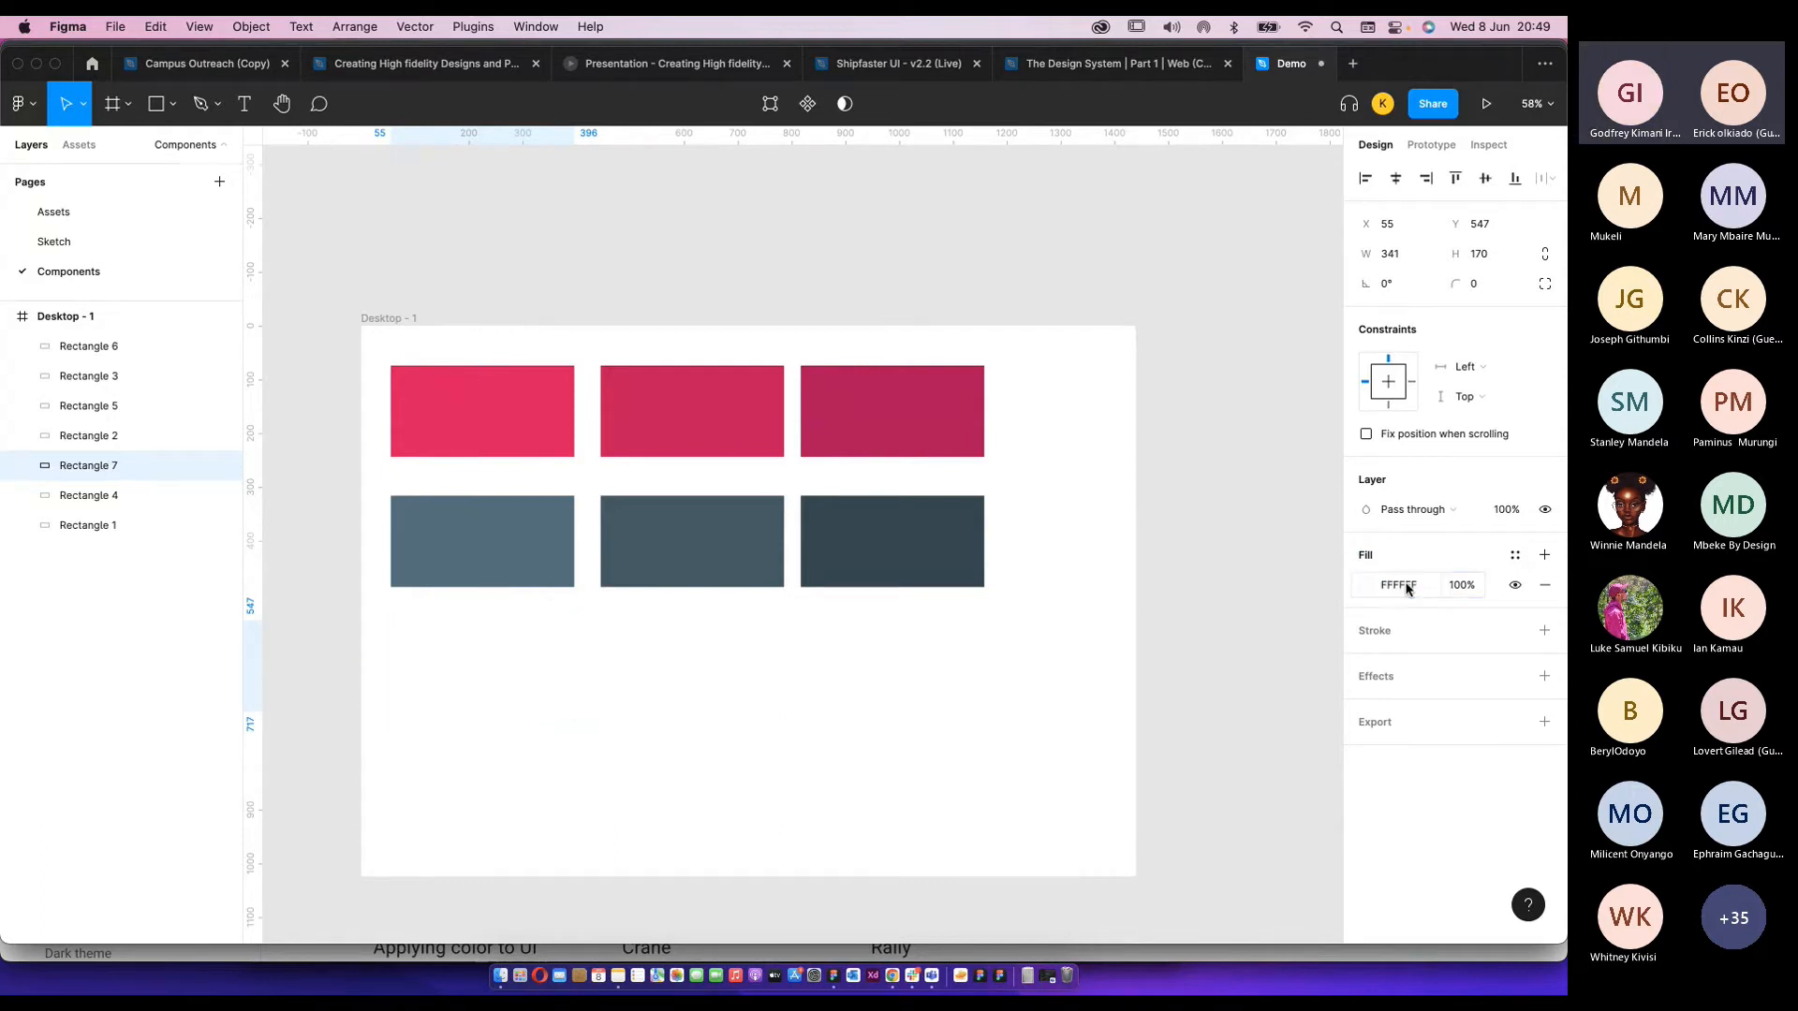
# Create a color style named Main White from the new white swatch.
pyautogui.click(1514, 557)
pyautogui.click(1537, 590)
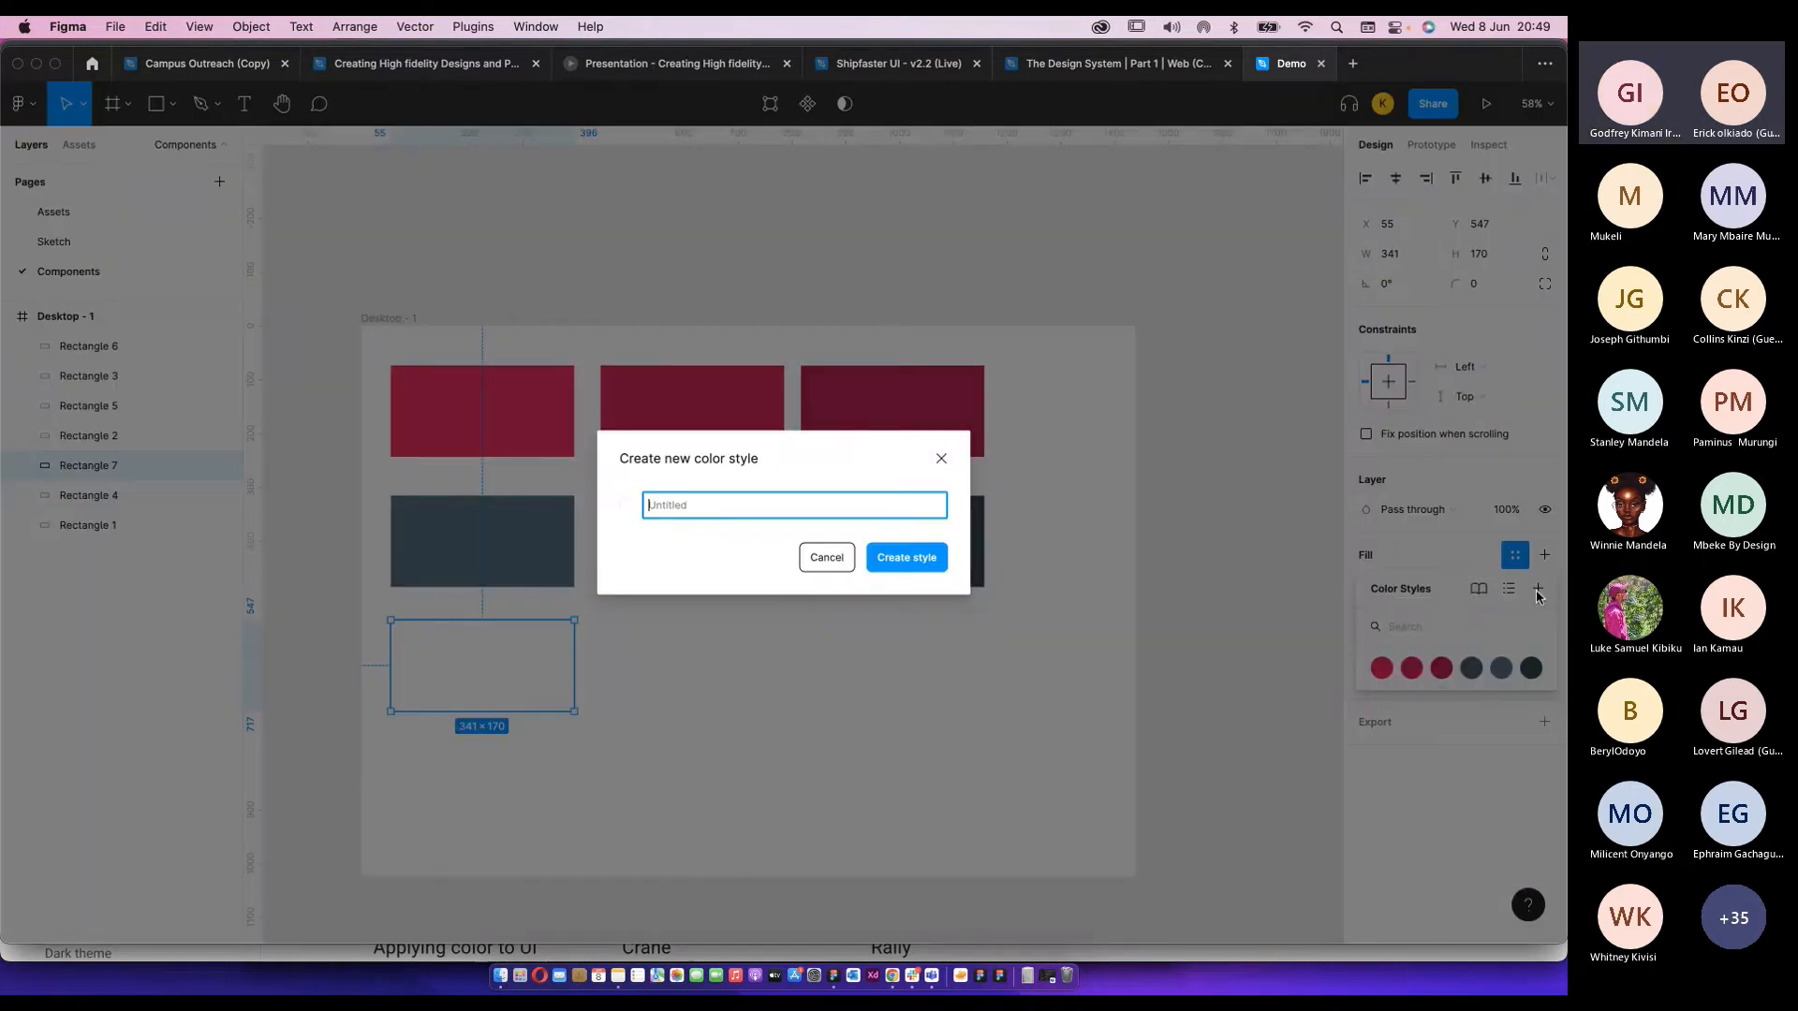
pyautogui.write('Main White')
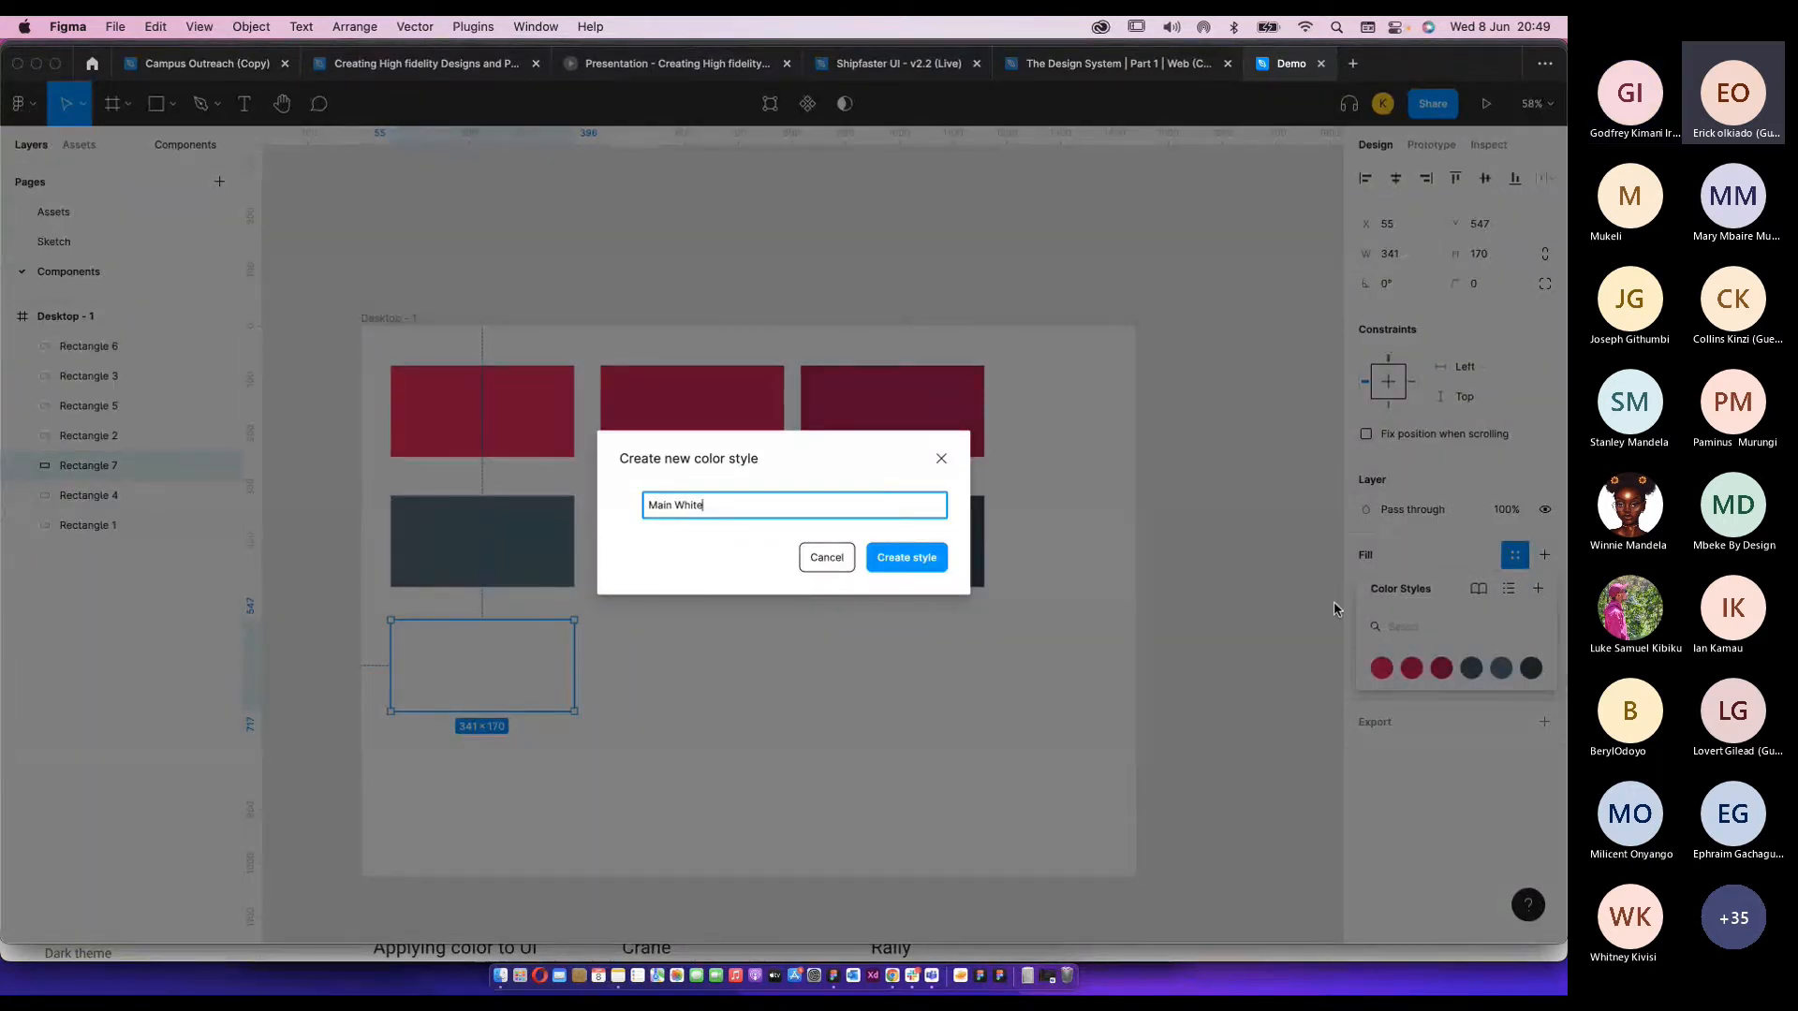
pyautogui.click(897, 562)
pyautogui.click(1004, 671)
pyautogui.scroll(-3, 524, 668)
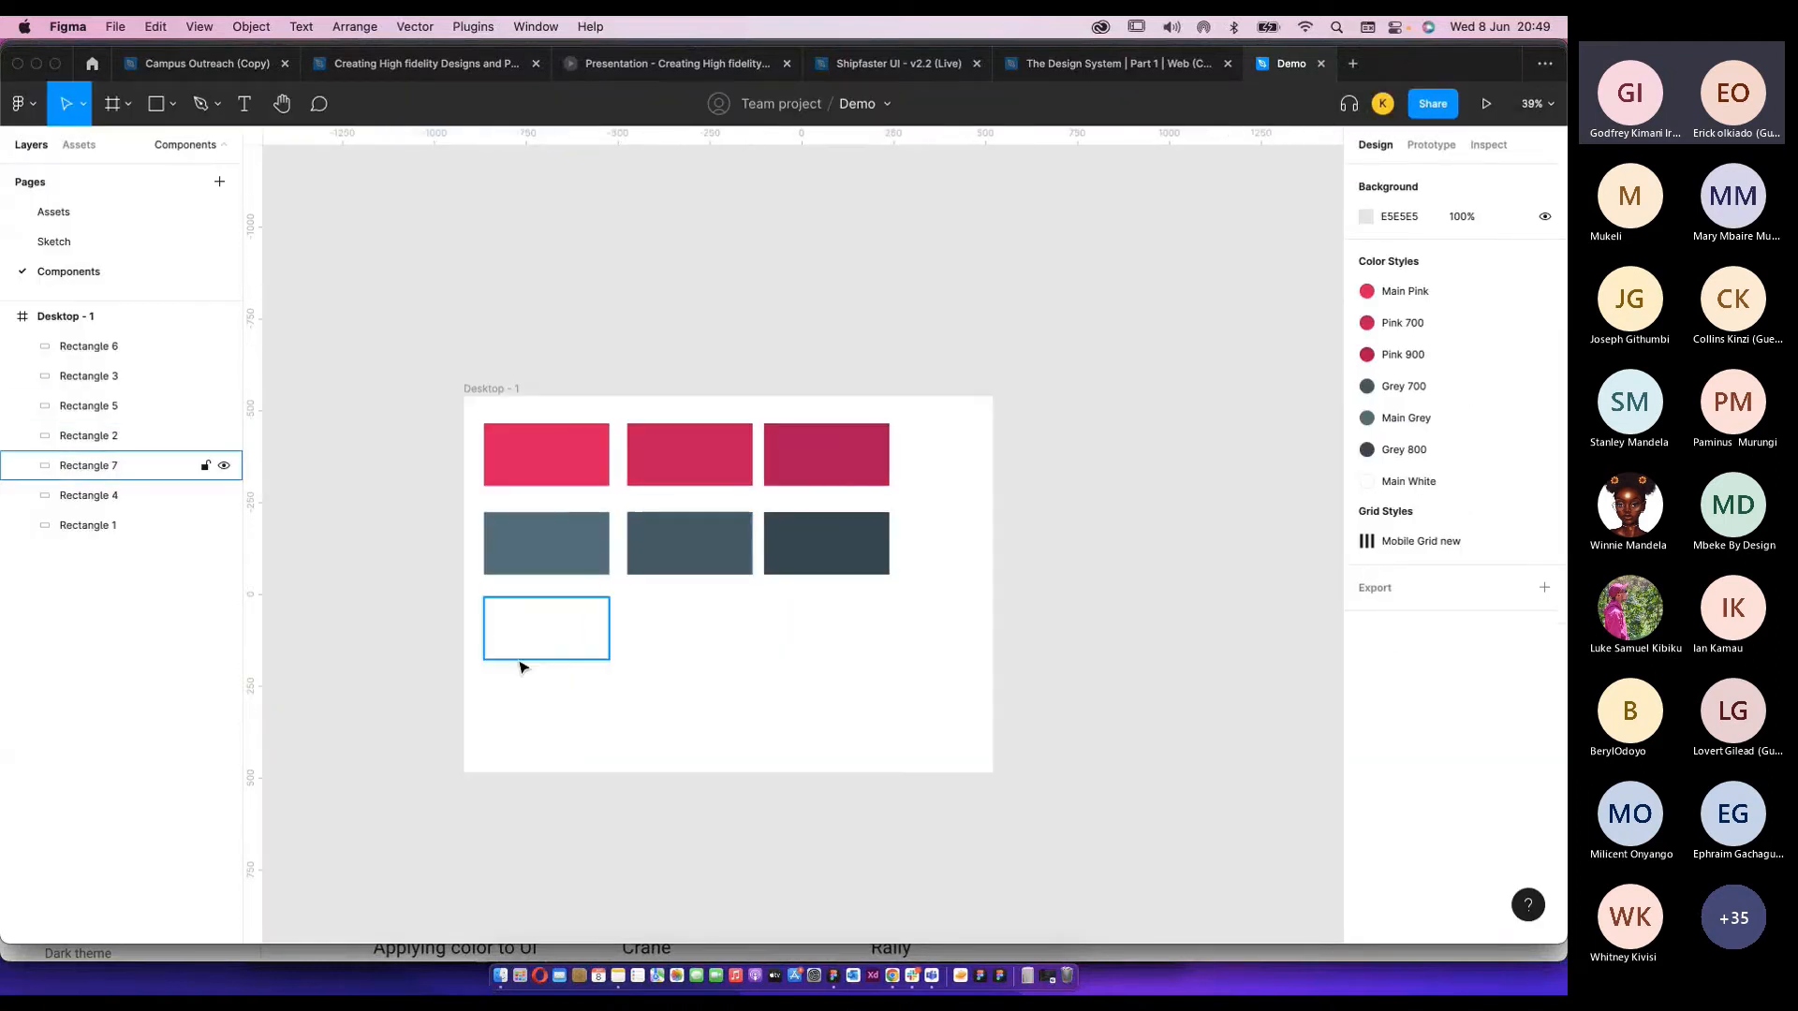
# Narrow the Desktop - 1 frame from its right edge to a width of about 1249.
pyautogui.click(520, 660)
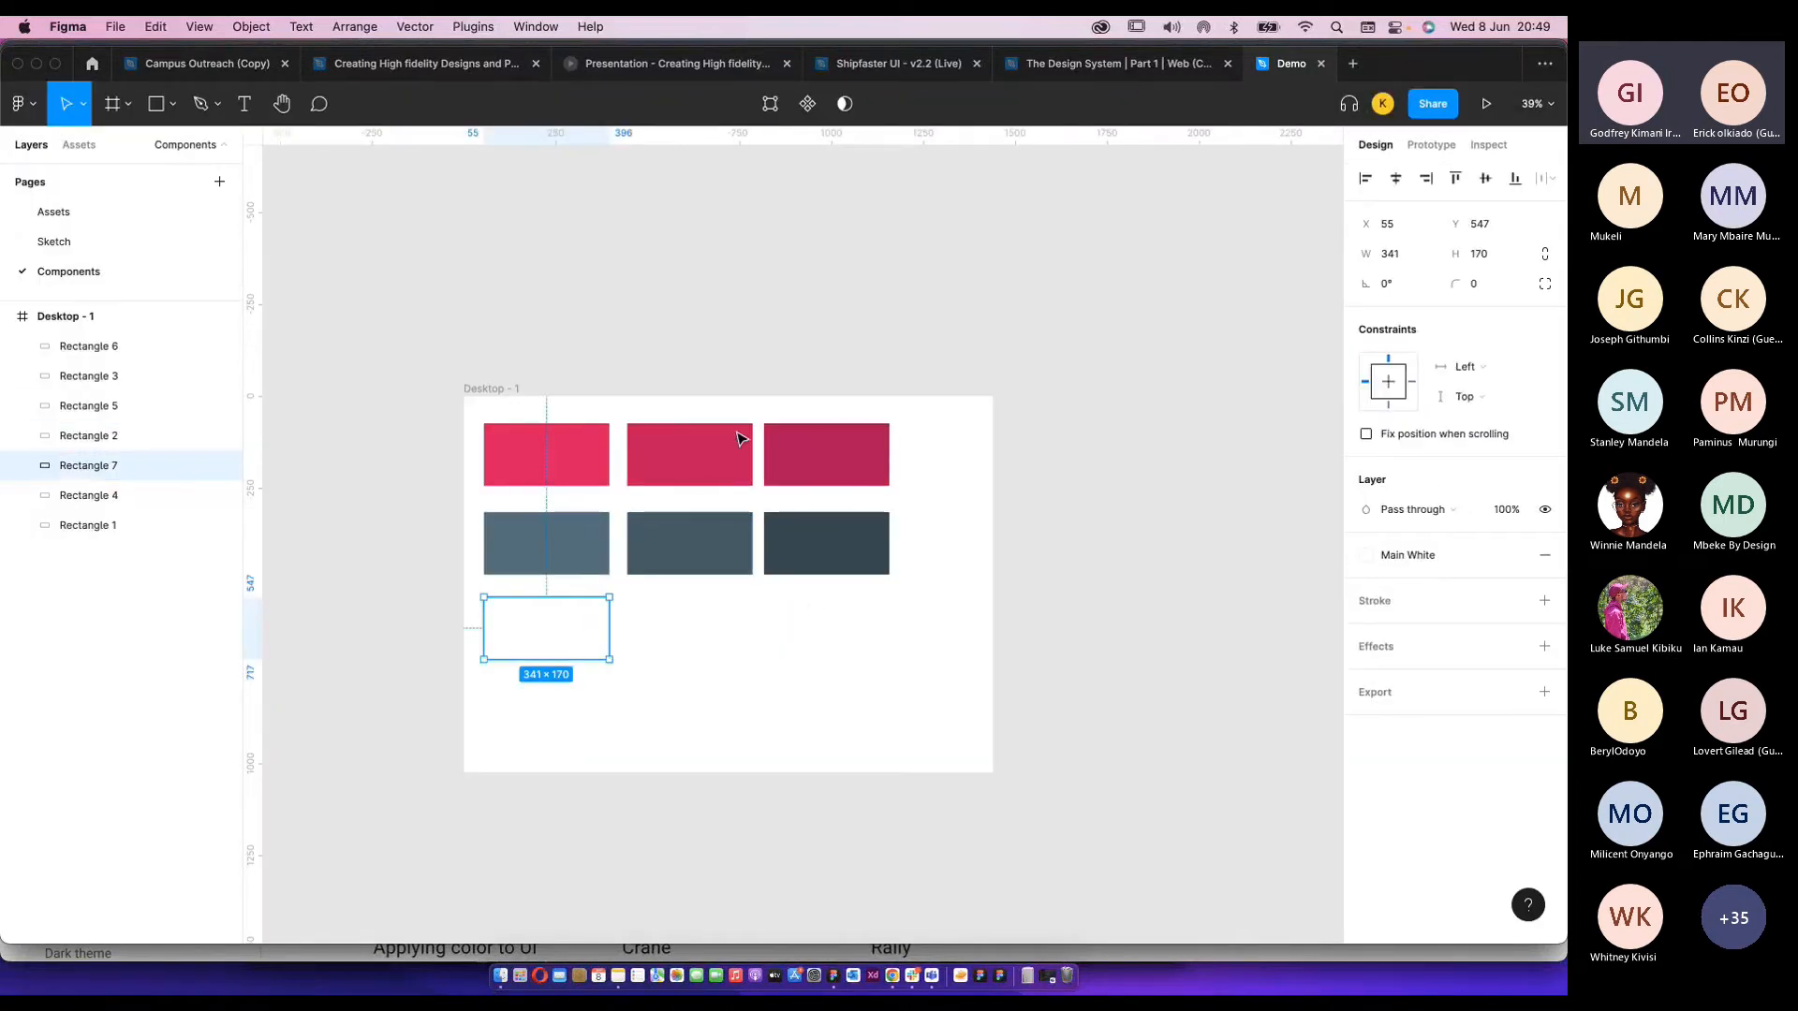
pyautogui.click(488, 390)
pyautogui.moveTo(992, 532); pyautogui.dragTo(924, 537)
pyautogui.click(550, 687)
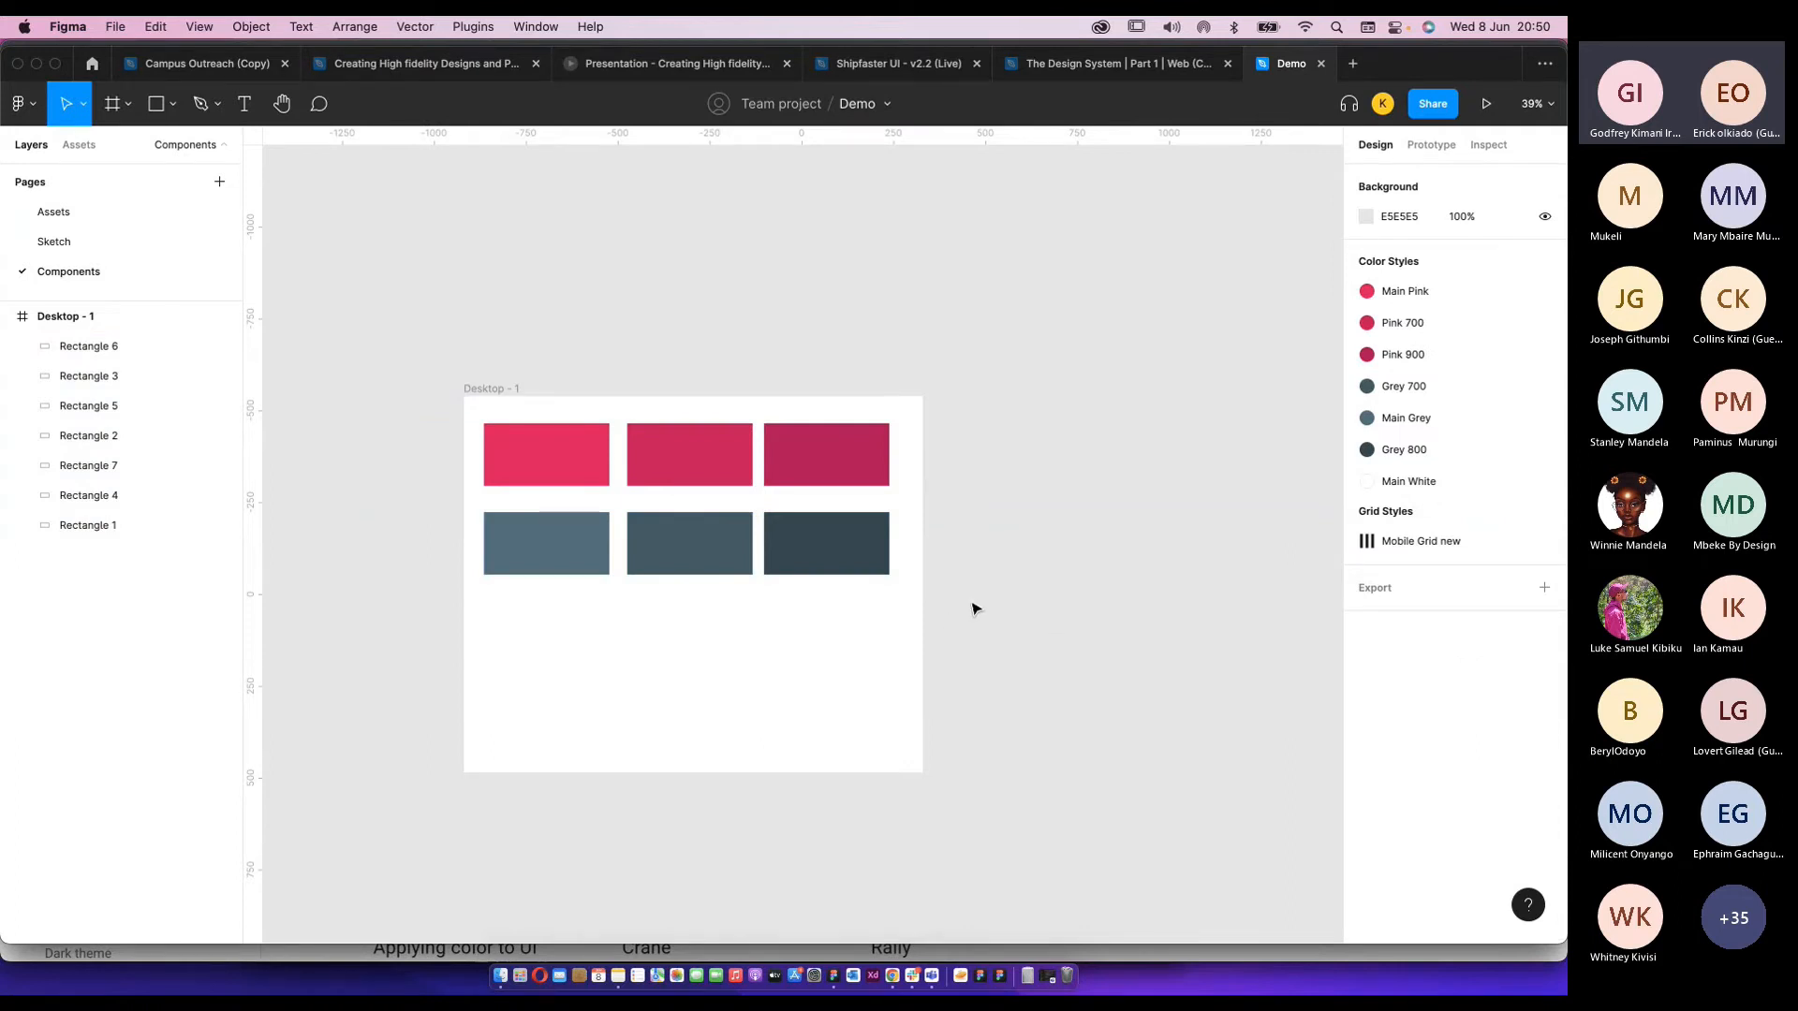
# Duplicate the Desktop - 1 frame to its right, leaving a gap of about 53 between the two frames.
pyautogui.hscroll(2, 972, 609)
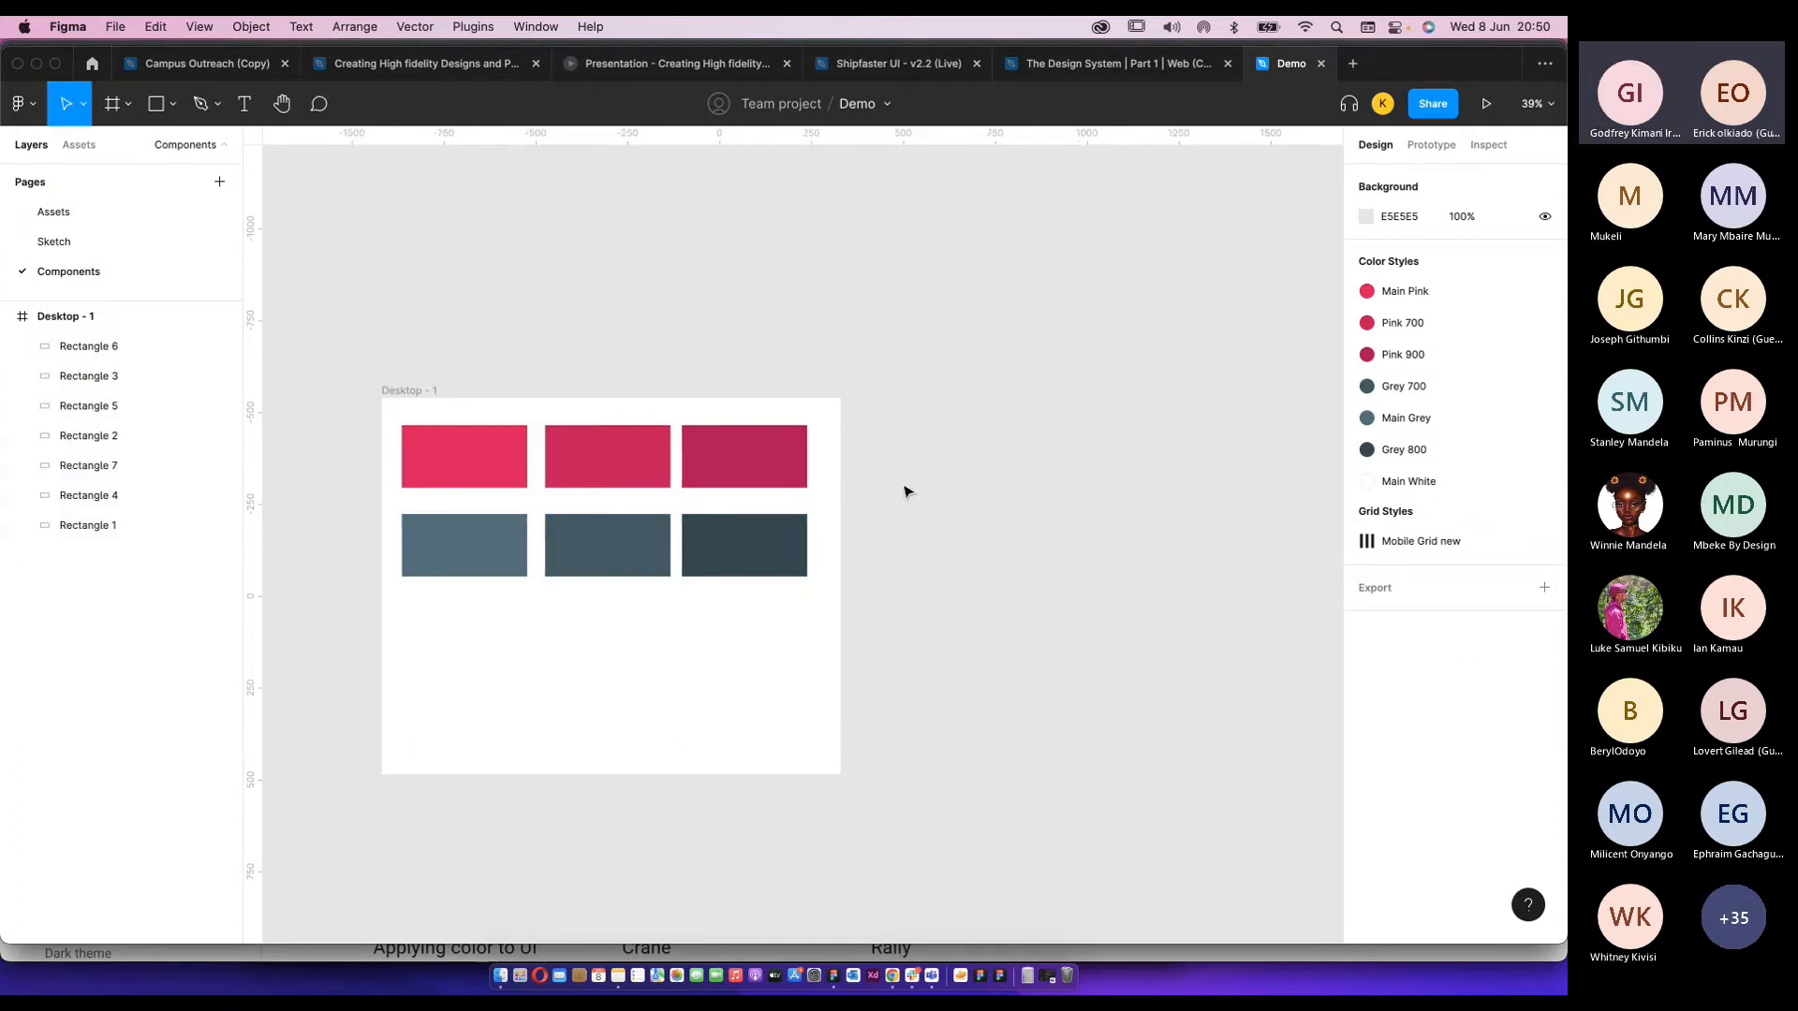
pyautogui.moveTo(412, 413); pyautogui.dragTo(1046, 363)
pyautogui.press('super+z')
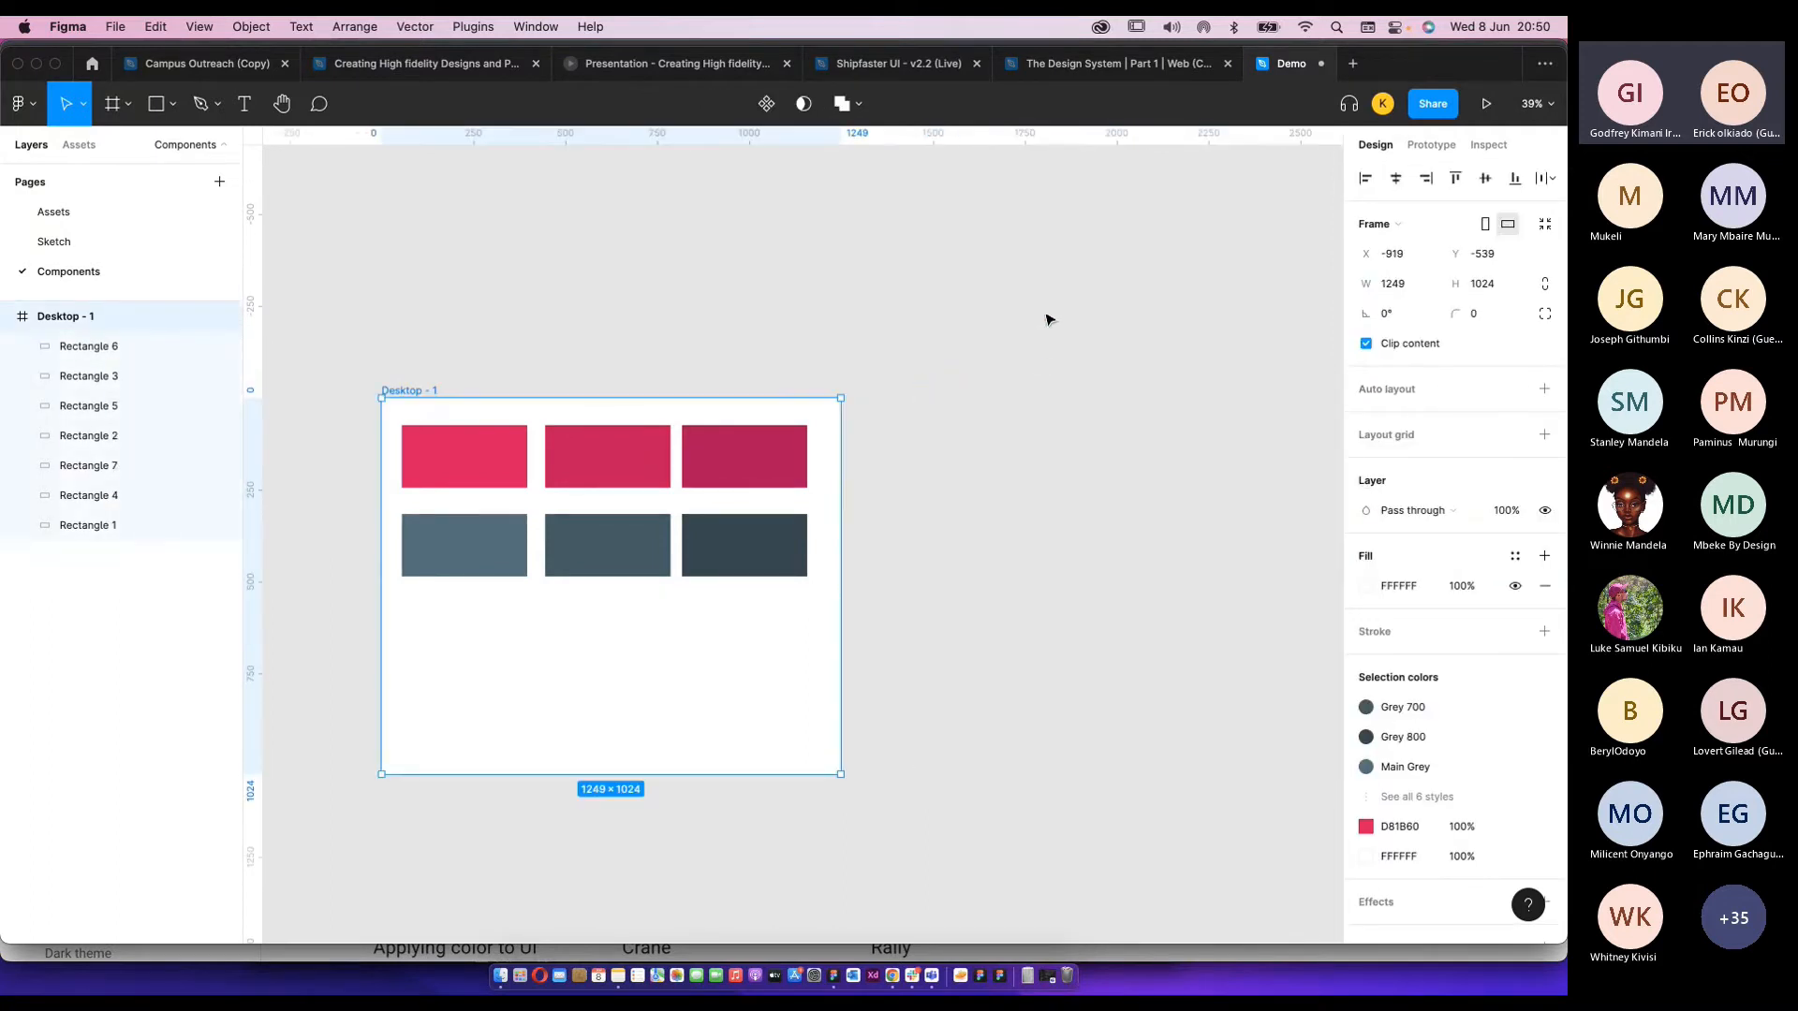
pyautogui.click(968, 344)
pyautogui.click(390, 390)
pyautogui.moveTo(389, 390); pyautogui.dragTo(867, 390)
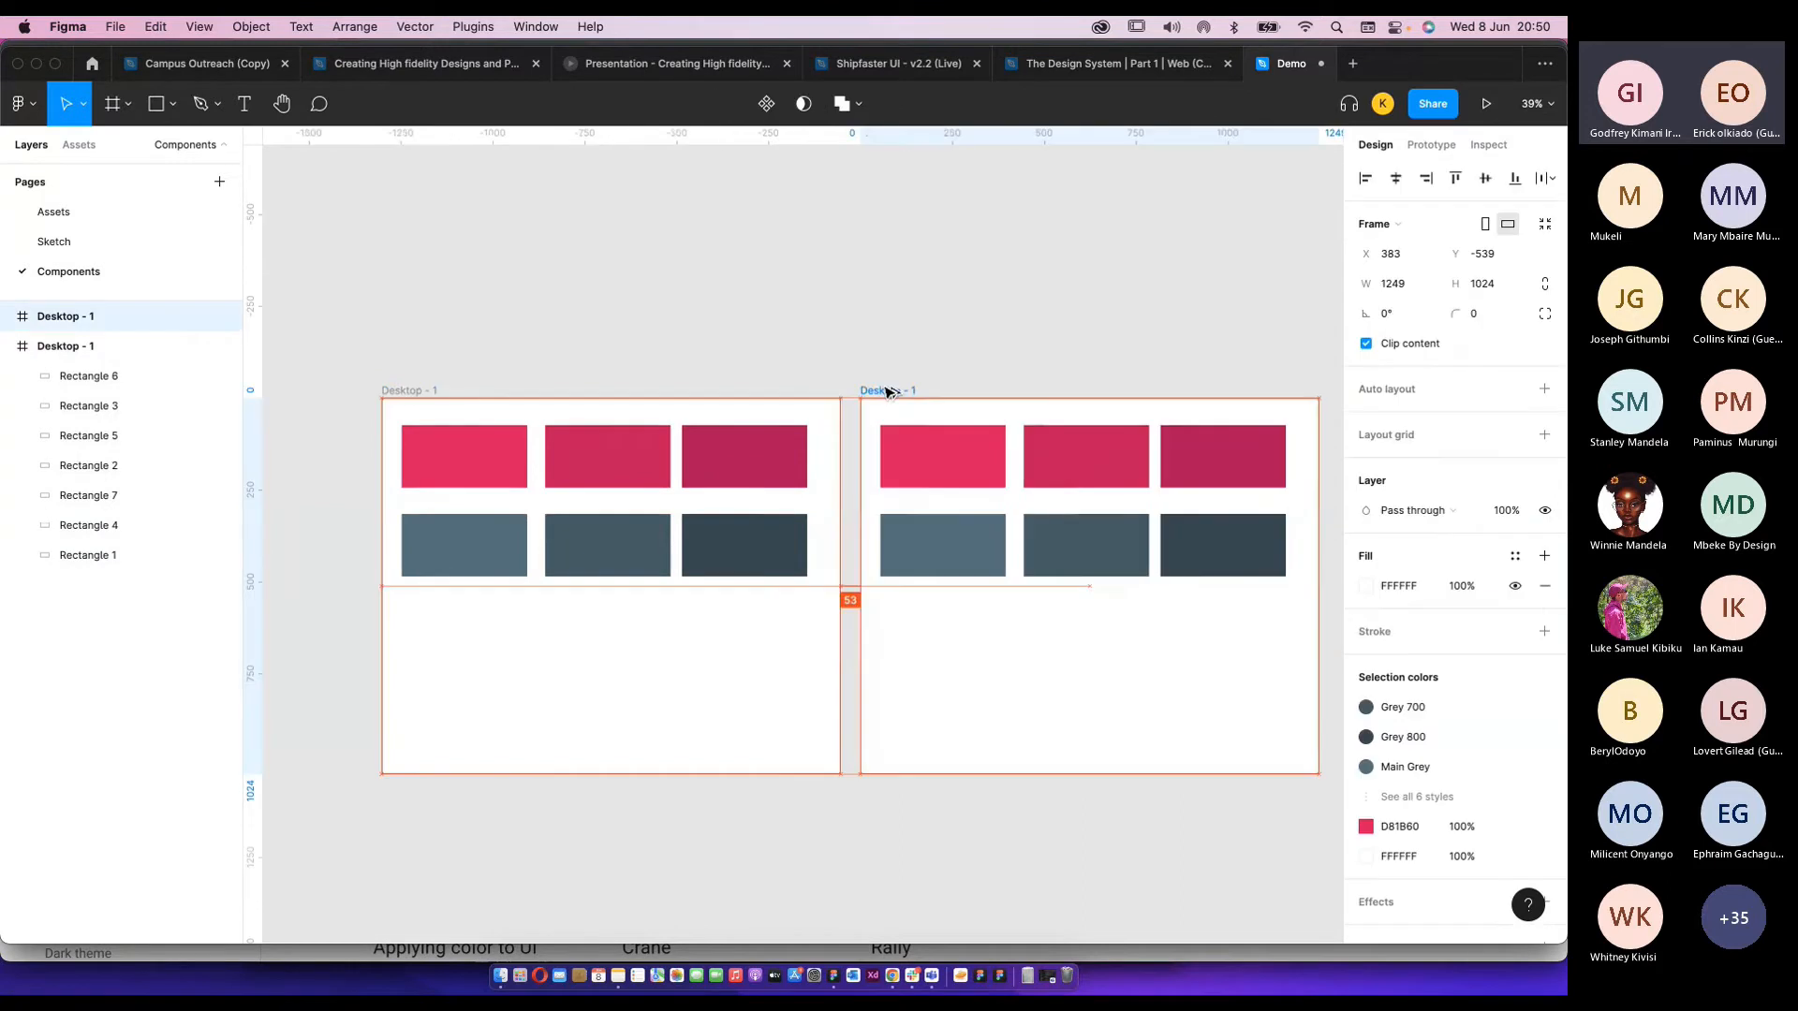
pyautogui.hscroll(5, 969, 346)
pyautogui.click(963, 345)
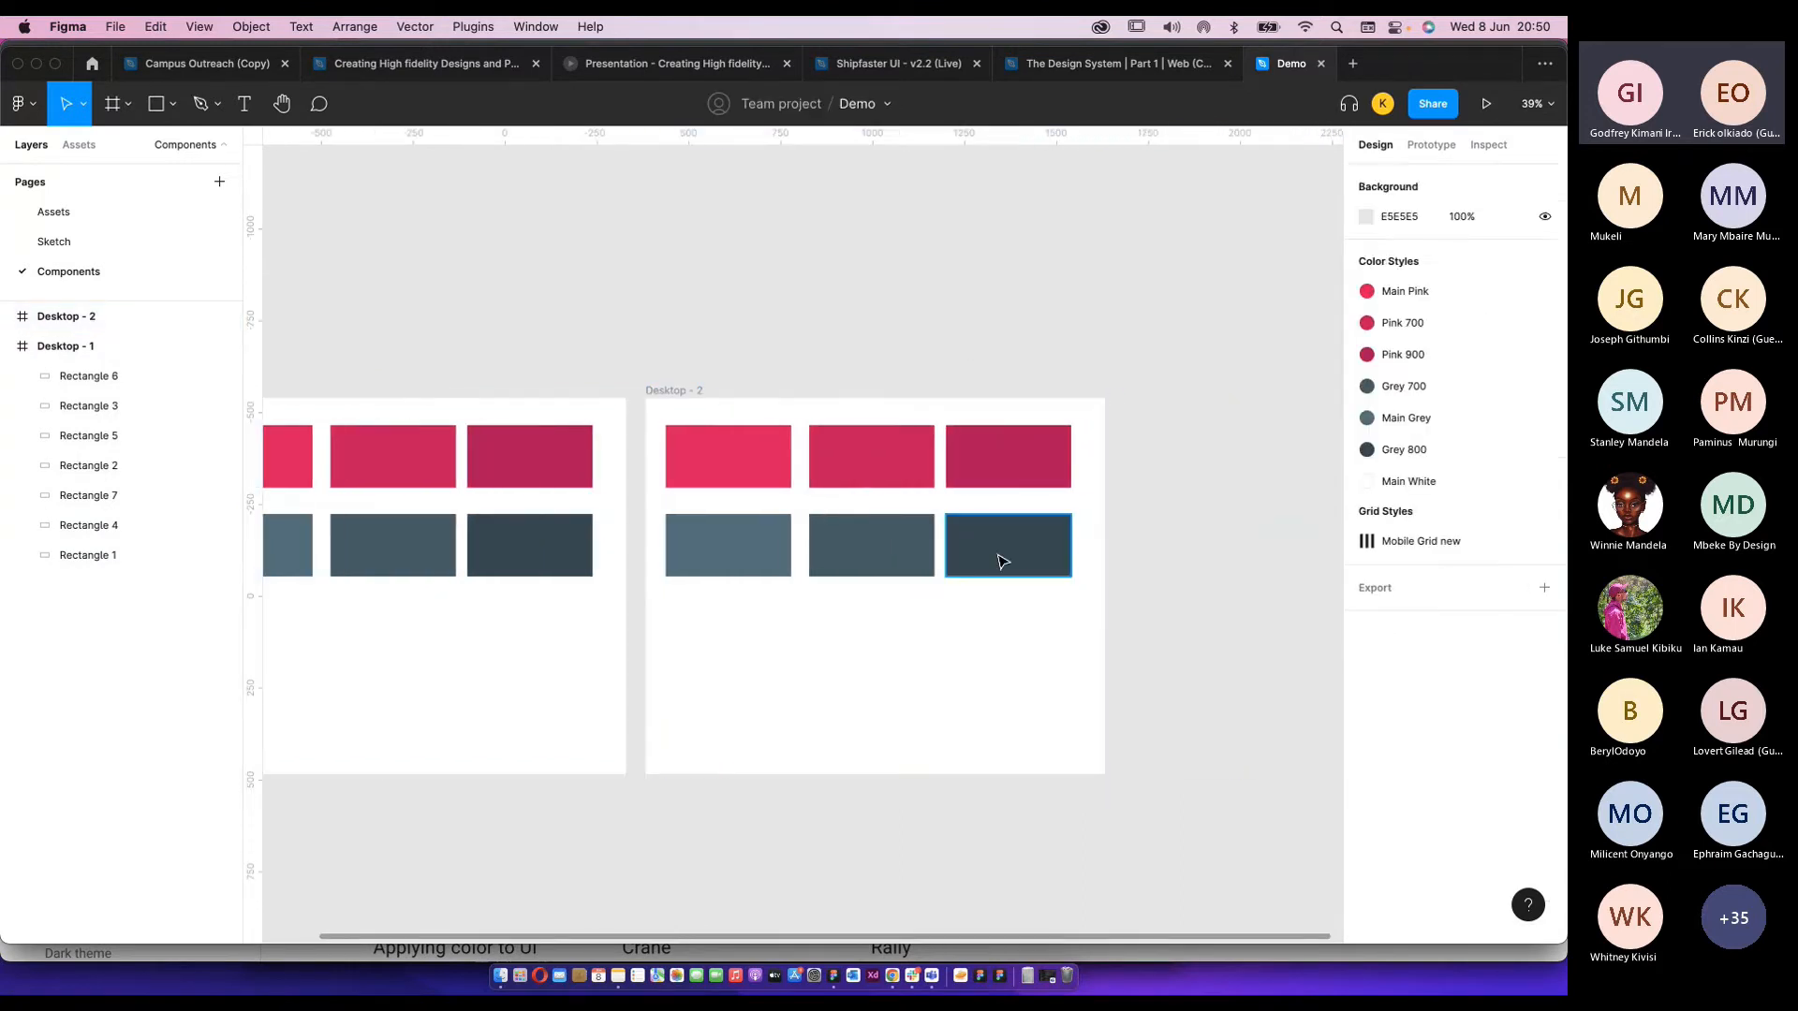
# Delete the six pink and grey swatches from the Desktop - 2 frame.
pyautogui.scroll(3, 997, 560)
pyautogui.moveTo(1180, 598); pyautogui.dragTo(602, 374)
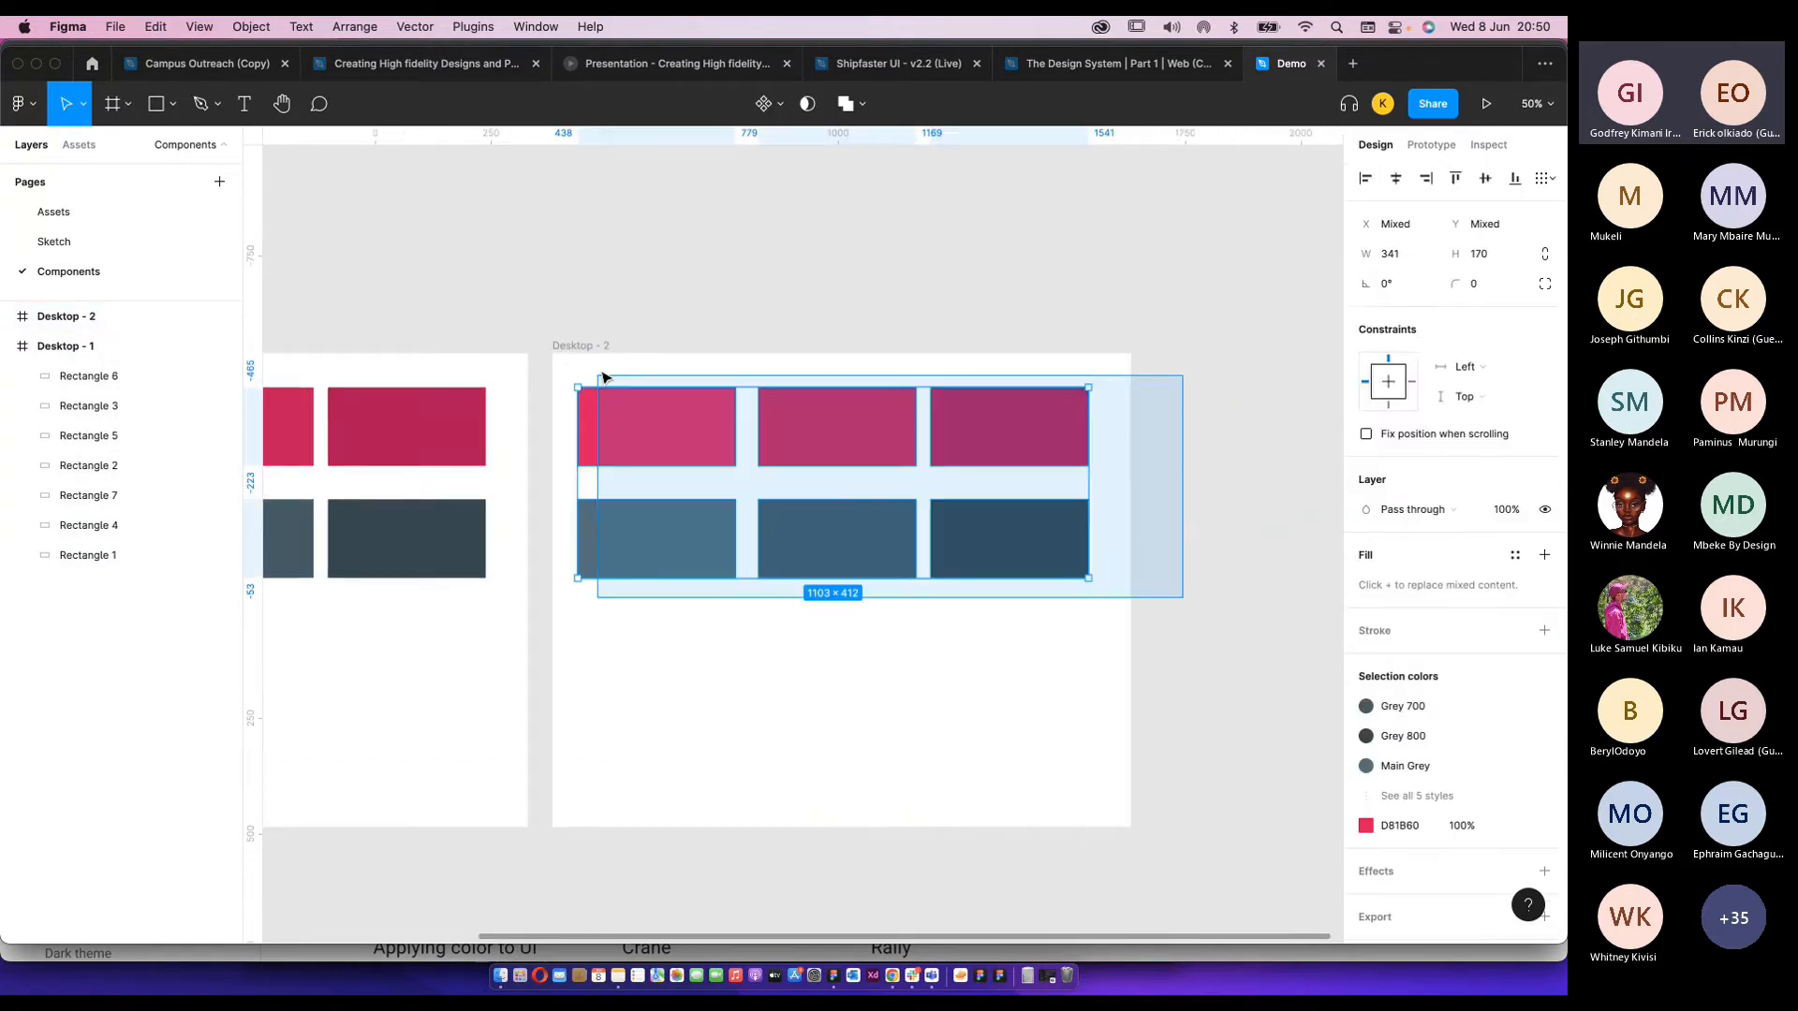
pyautogui.press('Delete')
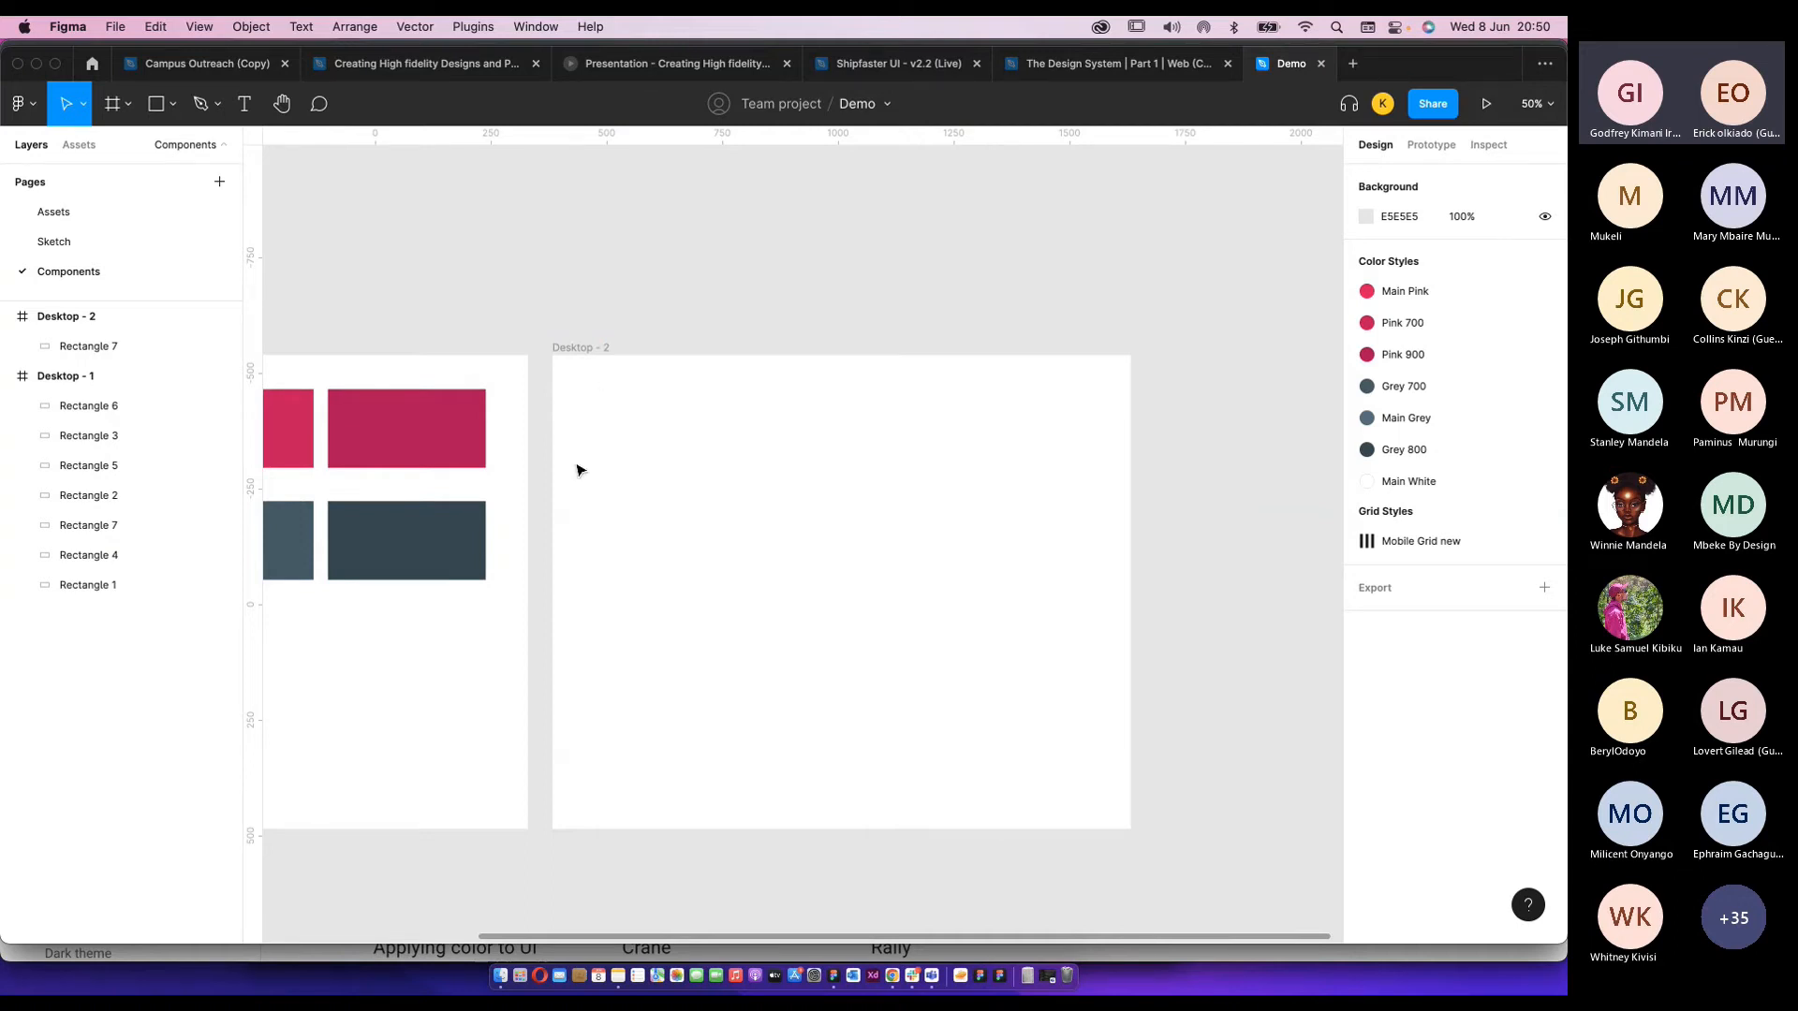
# Add a text layer reading "Heading" in the upper part of the Desktop - 2 frame.
pyautogui.press('t')
pyautogui.click(640, 449)
pyautogui.write('Heasing')
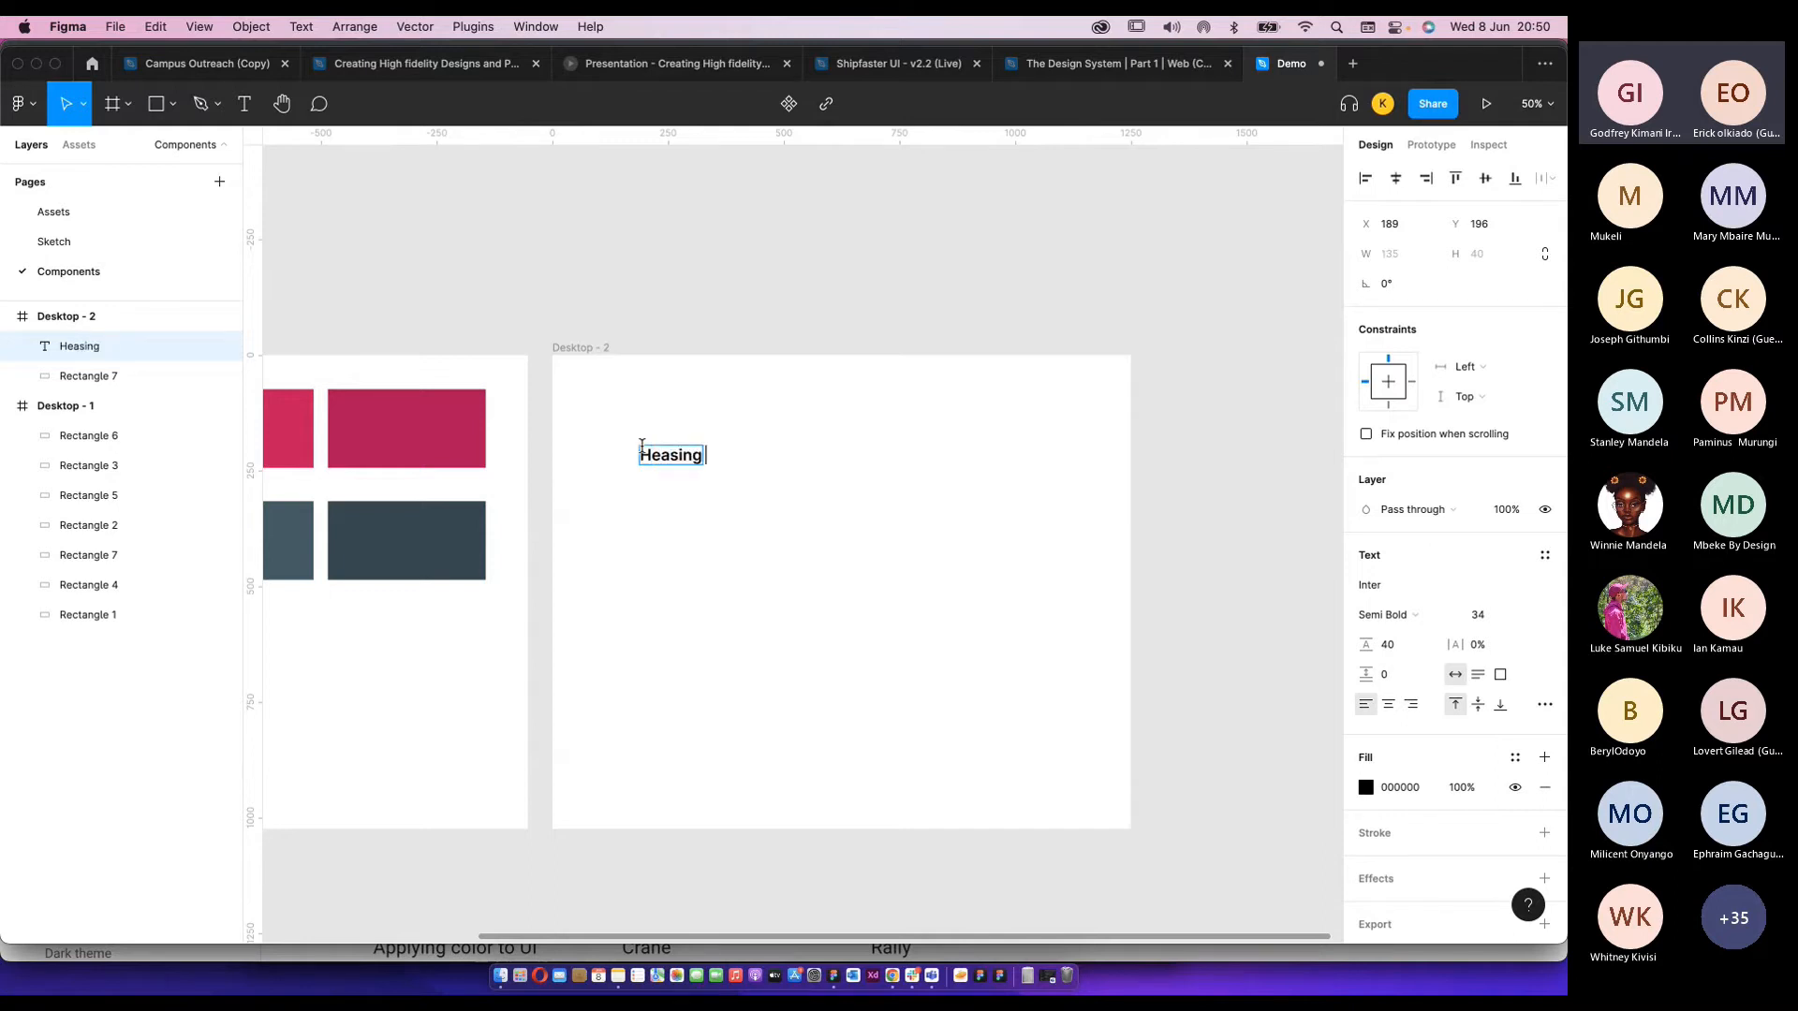
pyautogui.press('BackSpace')
pyautogui.press('BackSpace')
pyautogui.press('BackSpace')
pyautogui.press('BackSpace')
pyautogui.write('fing')
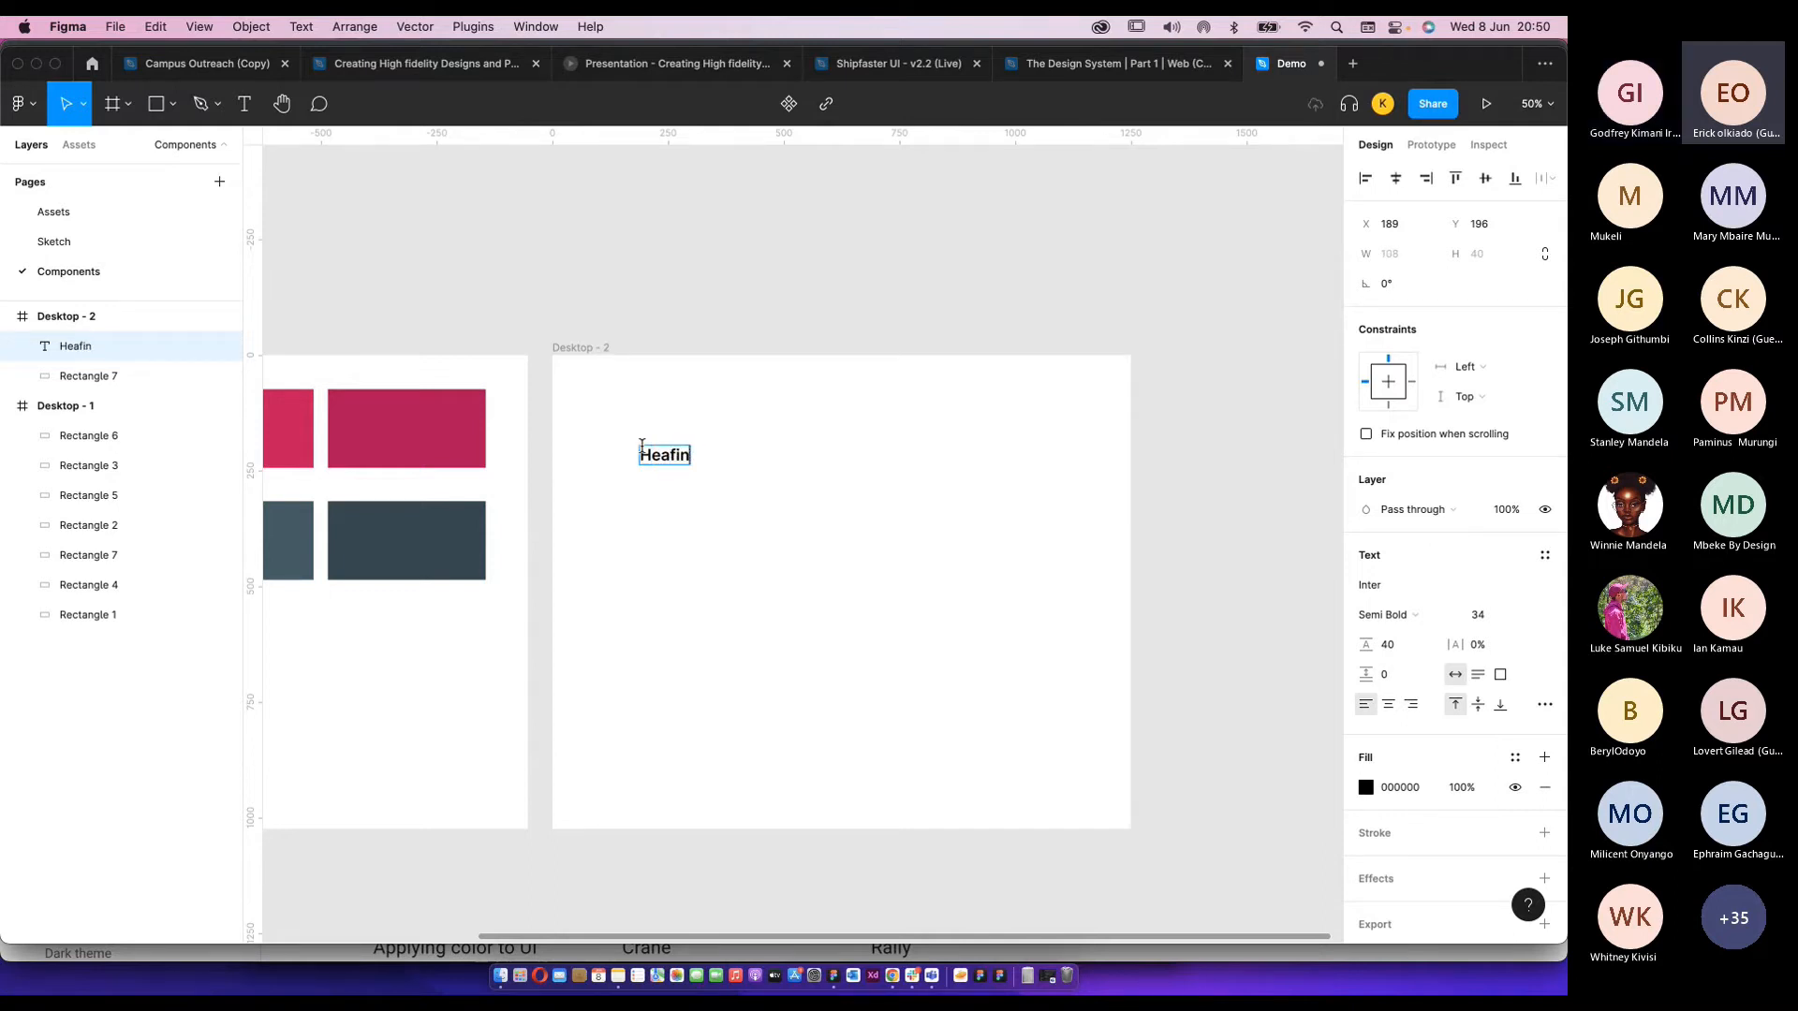
pyautogui.press('BackSpace')
pyautogui.press('BackSpace')
pyautogui.press('BackSpace')
pyautogui.press('BackSpace')
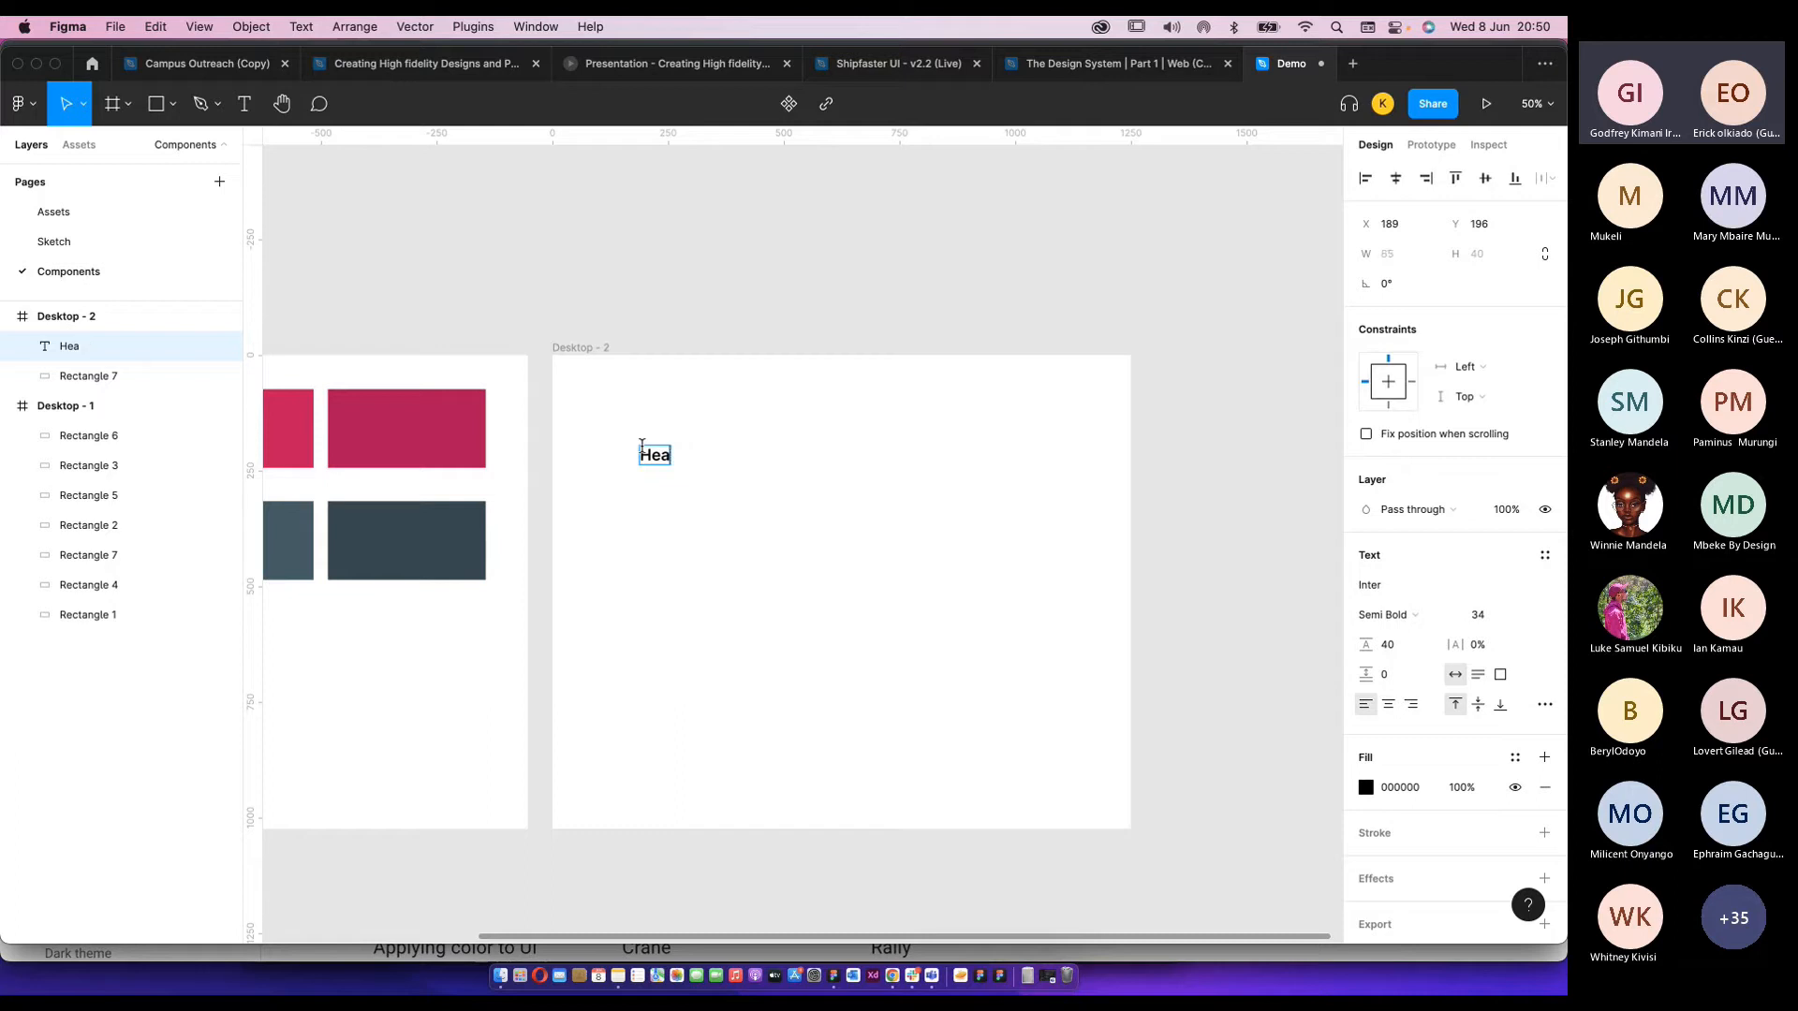
pyautogui.write('ding')
pyautogui.press('Escape')
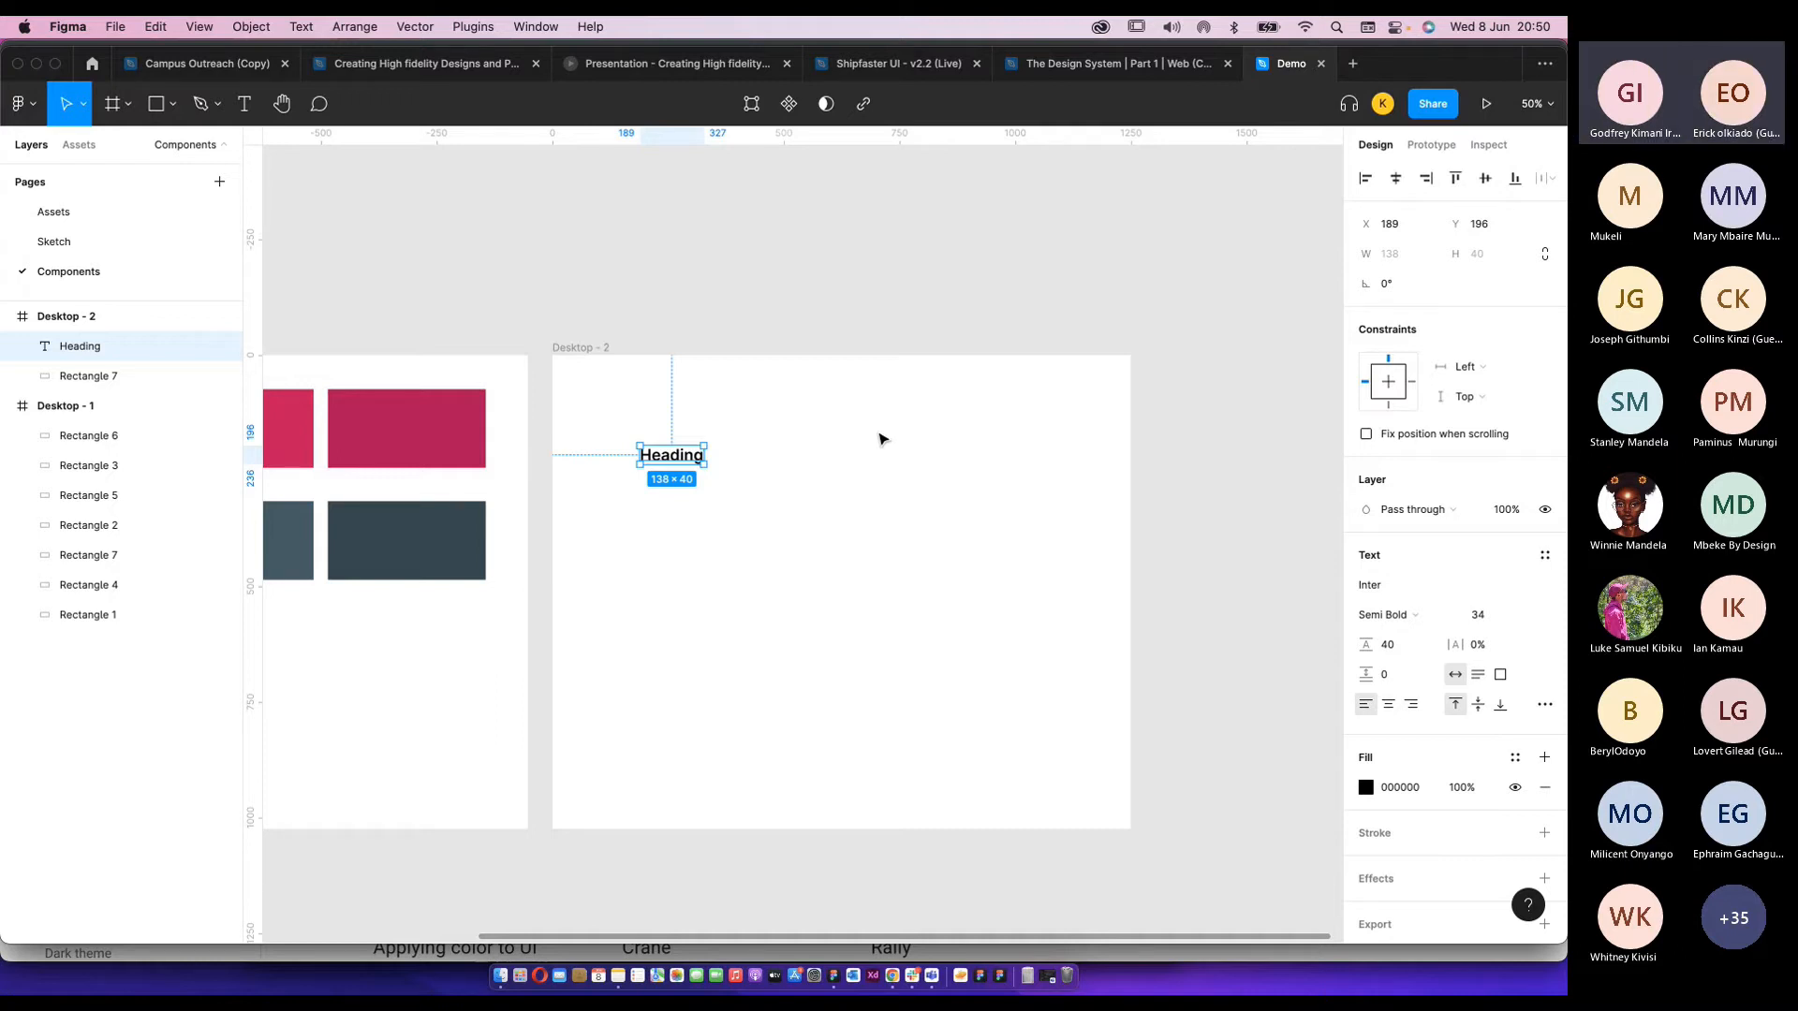
# Switch to Chrome and open the type scale in the Typography section of the Material Design guidelines.
pyautogui.press('super+Tab')
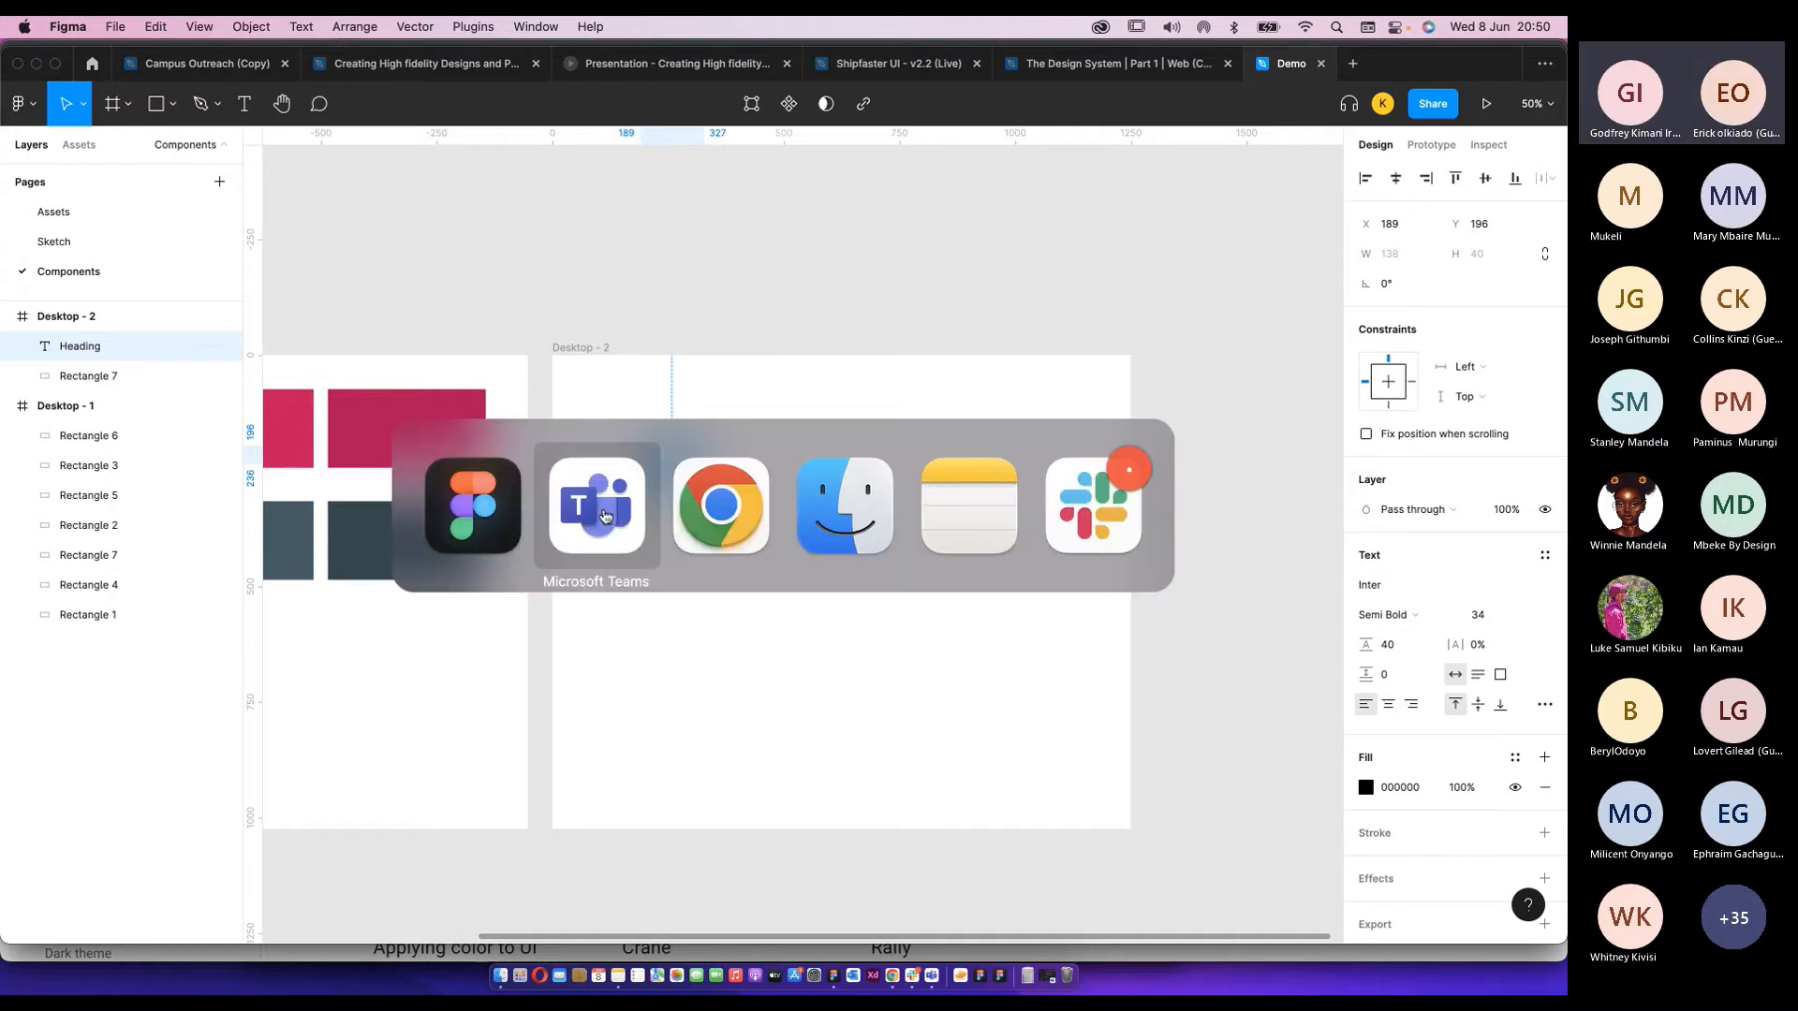
pyautogui.click(759, 534)
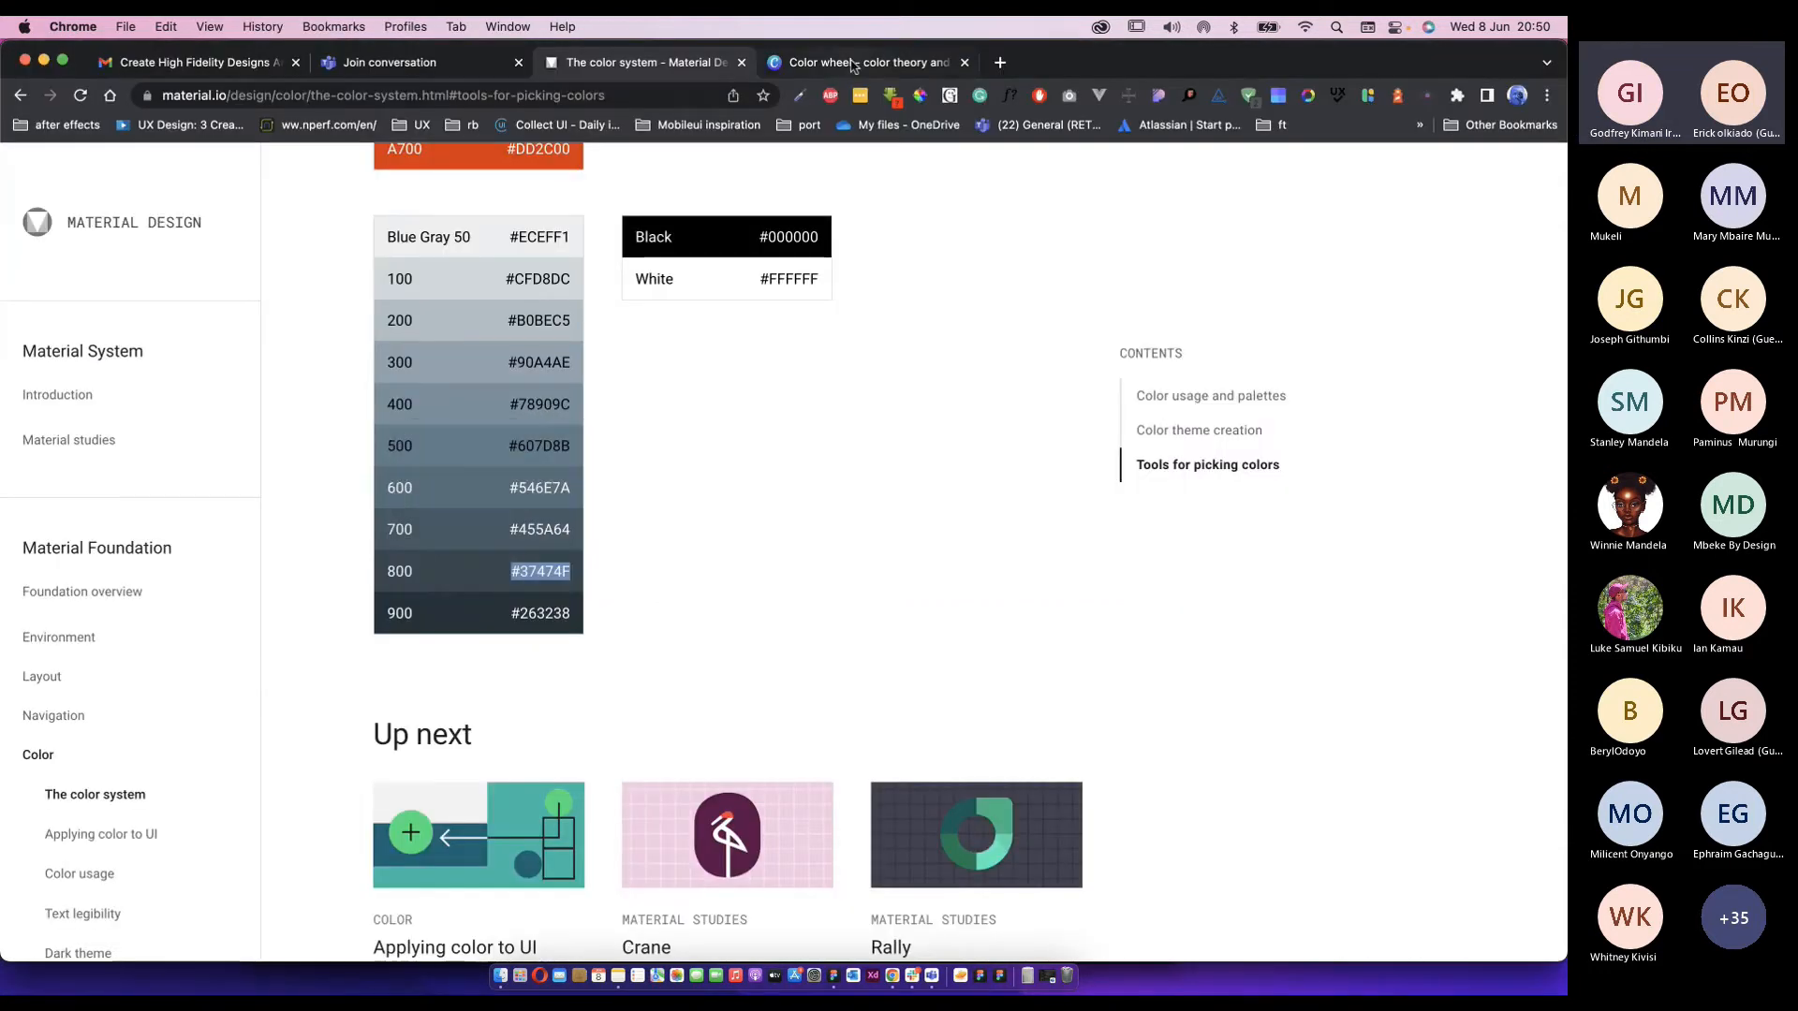
pyautogui.click(850, 65)
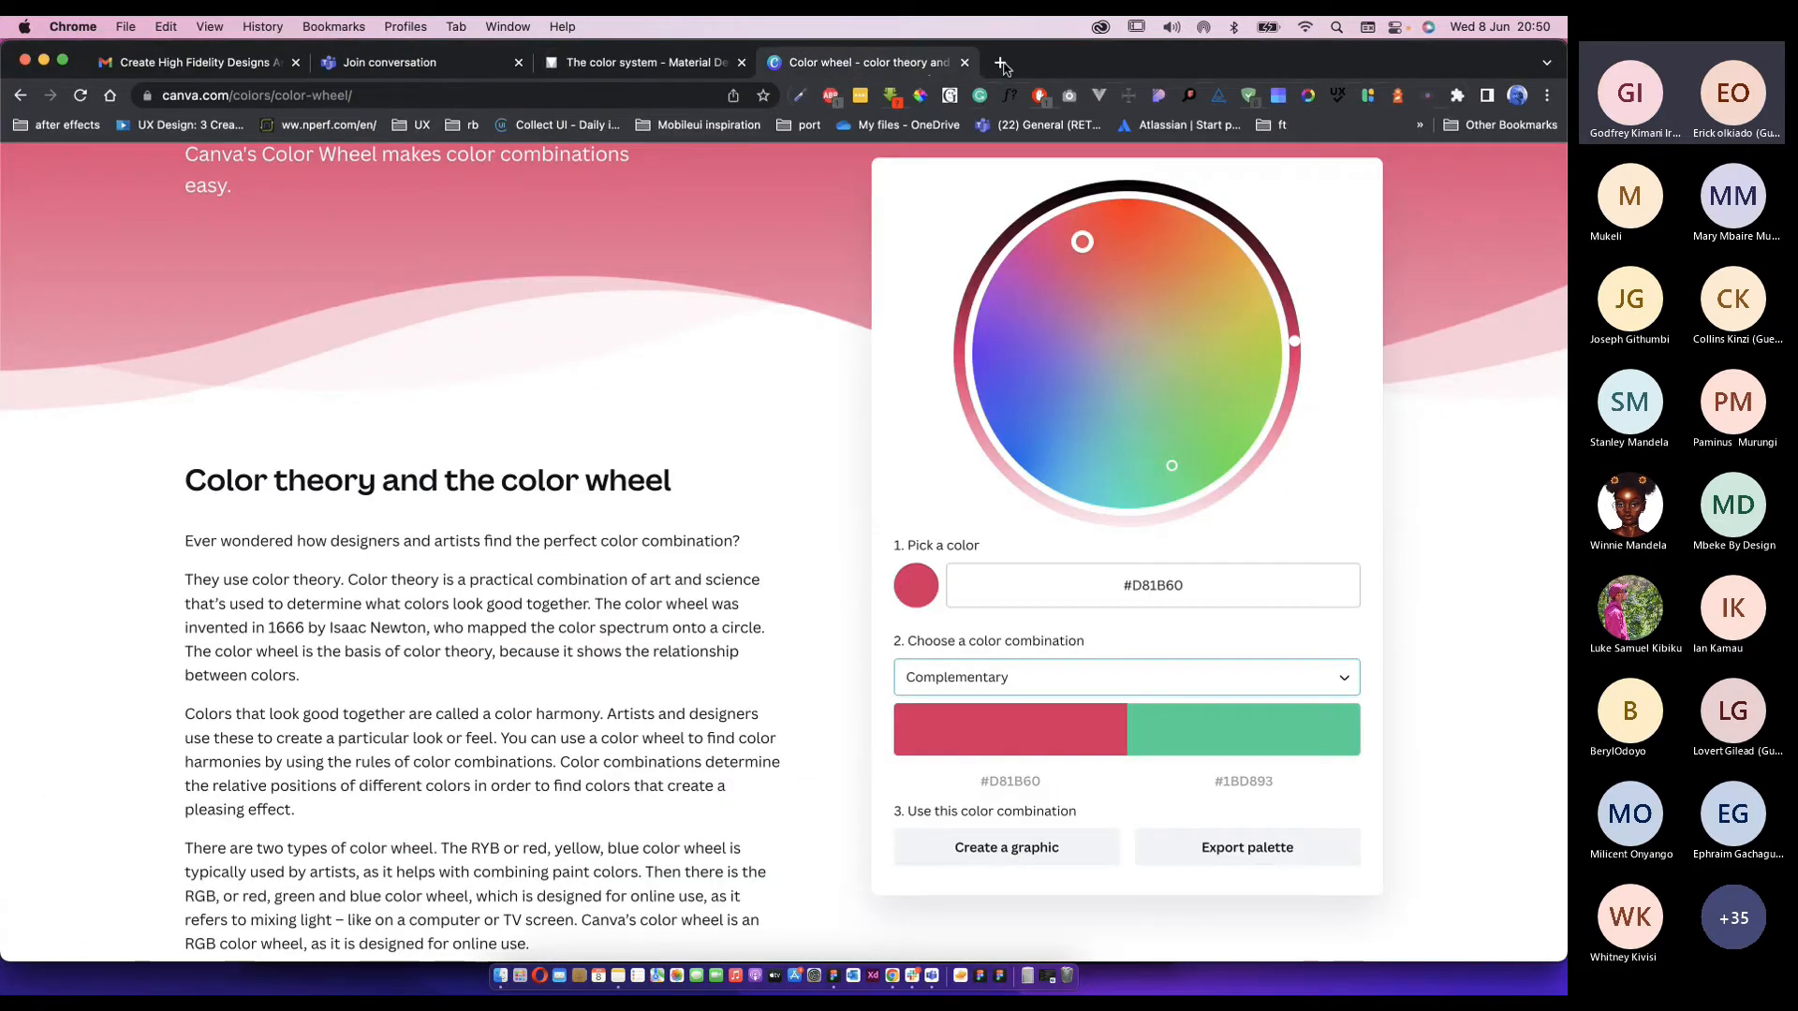
pyautogui.press('super+t')
pyautogui.click(860, 64)
pyautogui.scroll(2, 491, 378)
pyautogui.click(629, 63)
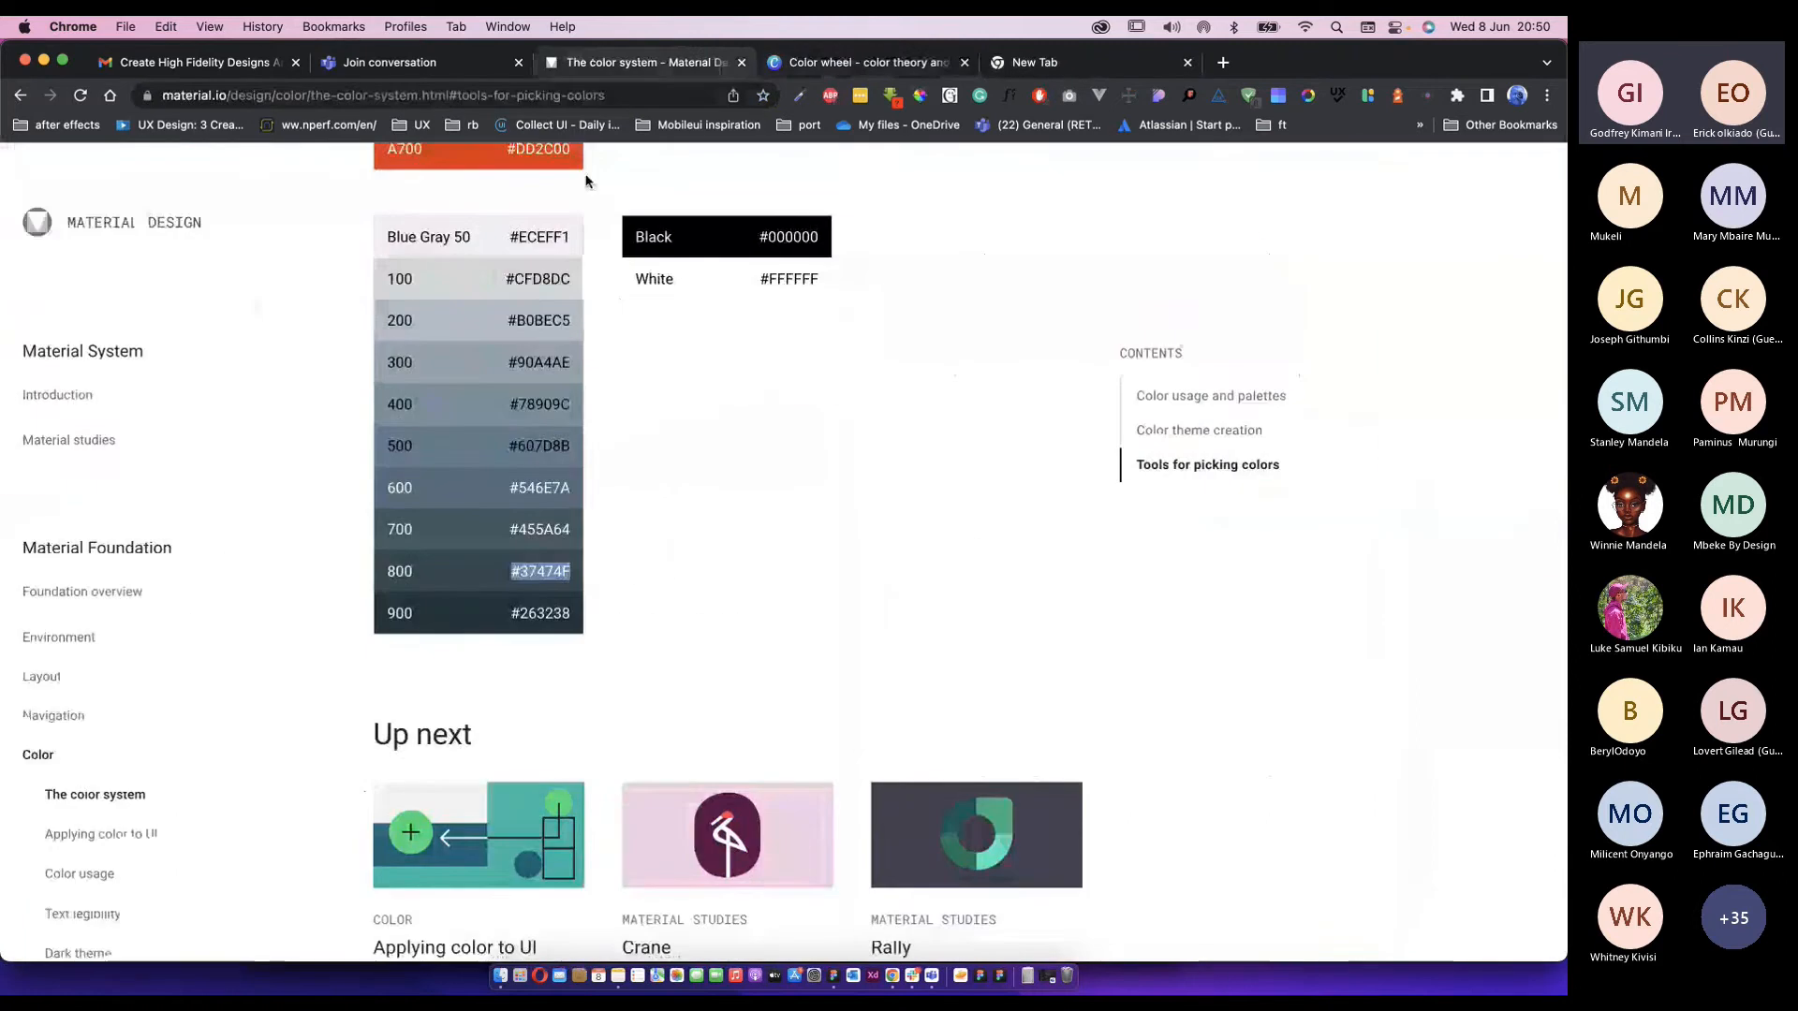
pyautogui.scroll(15, 300, 369)
pyautogui.scroll(8, 249, 335)
pyautogui.click(134, 267)
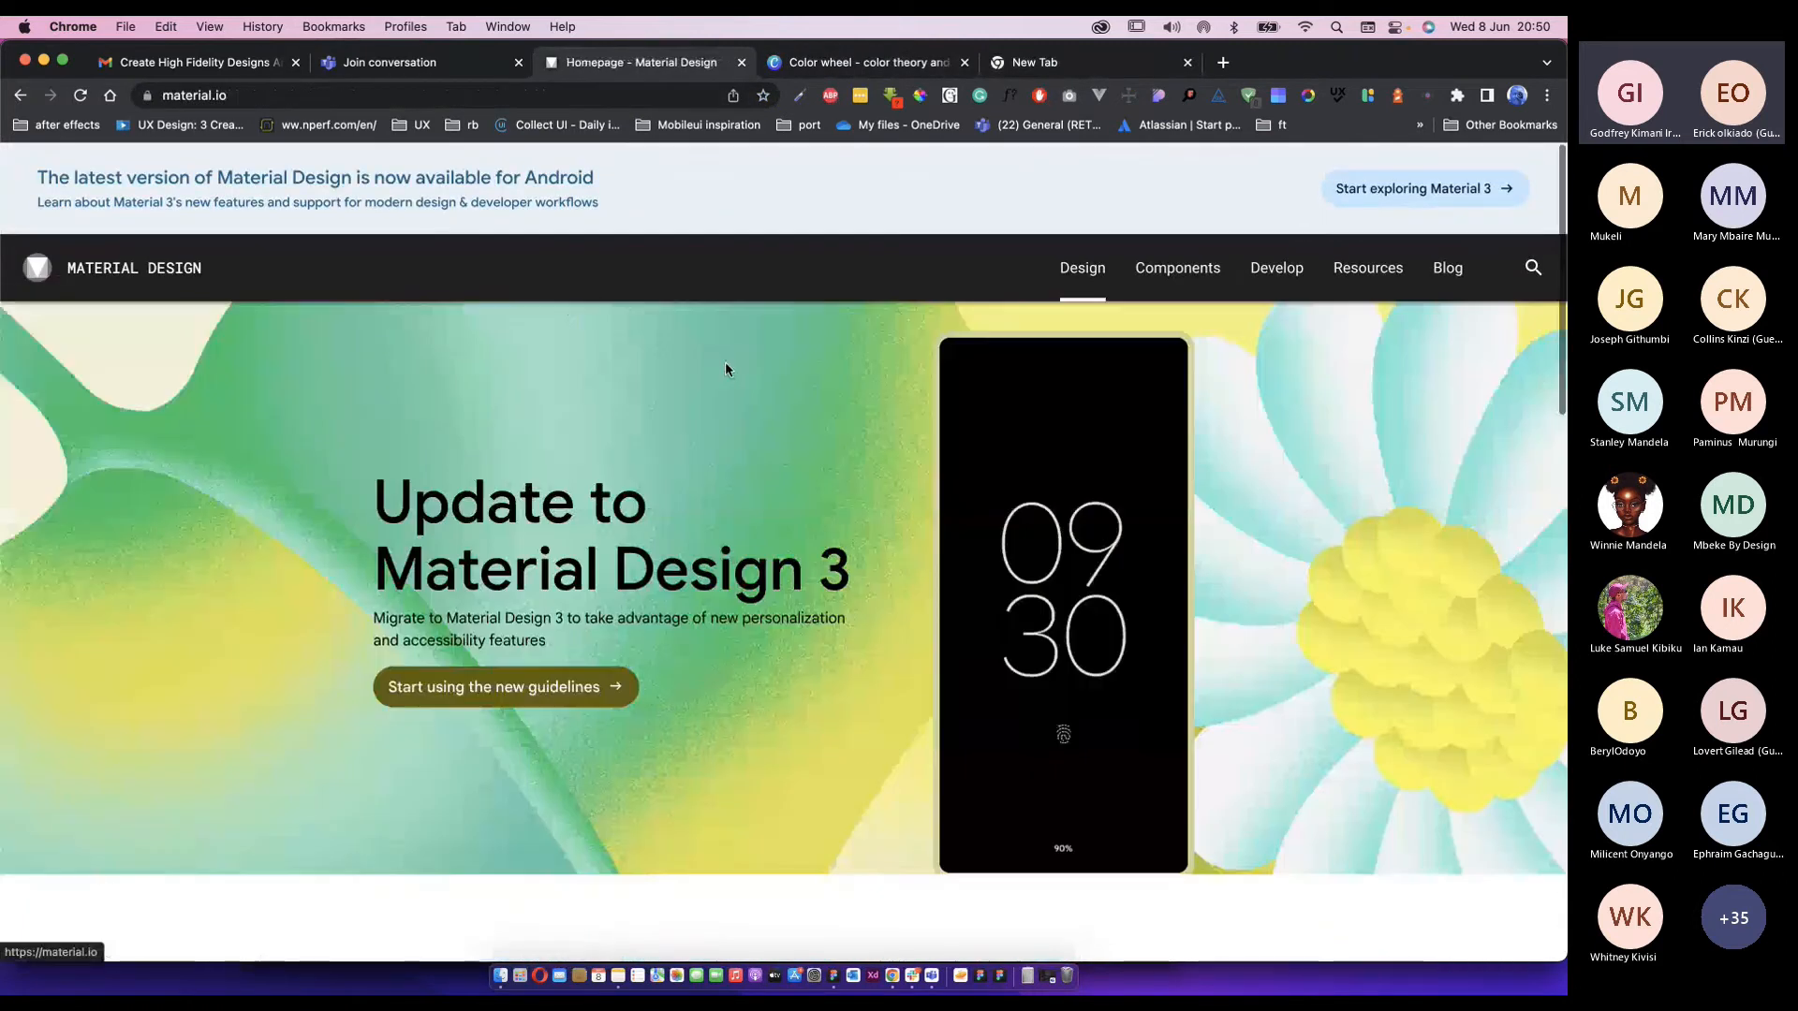
pyautogui.click(1083, 267)
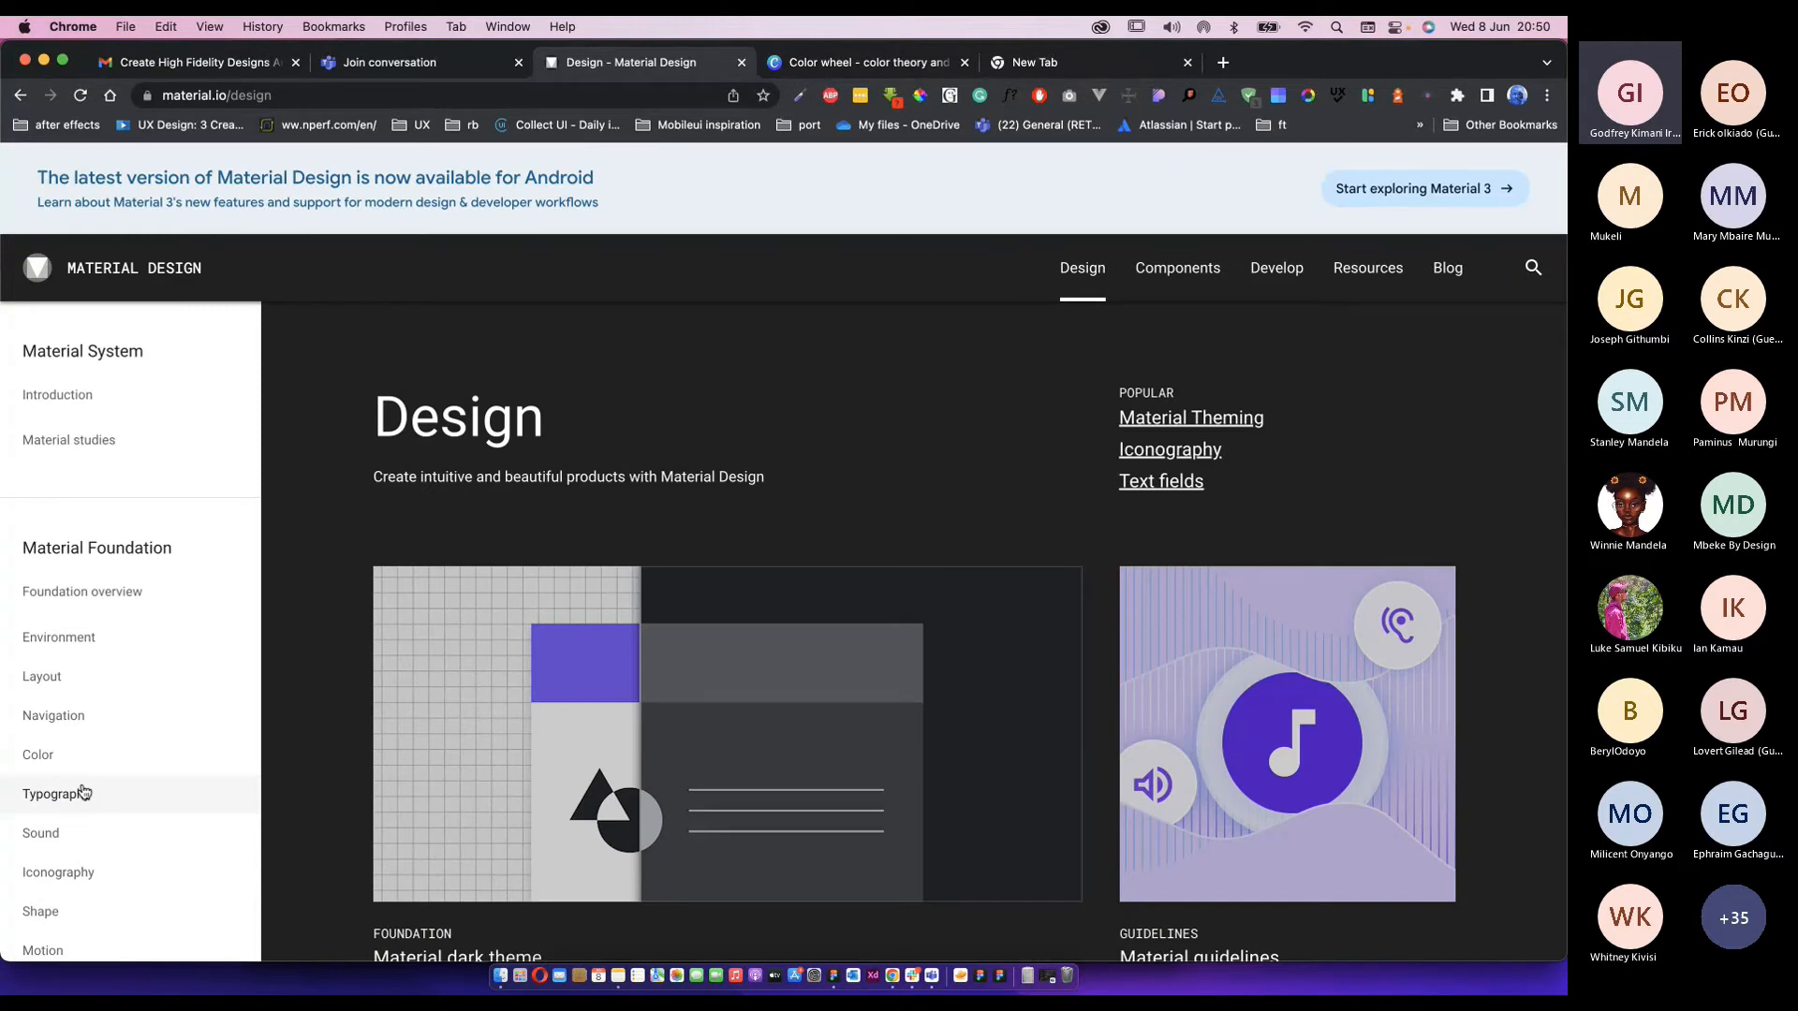
pyautogui.click(82, 792)
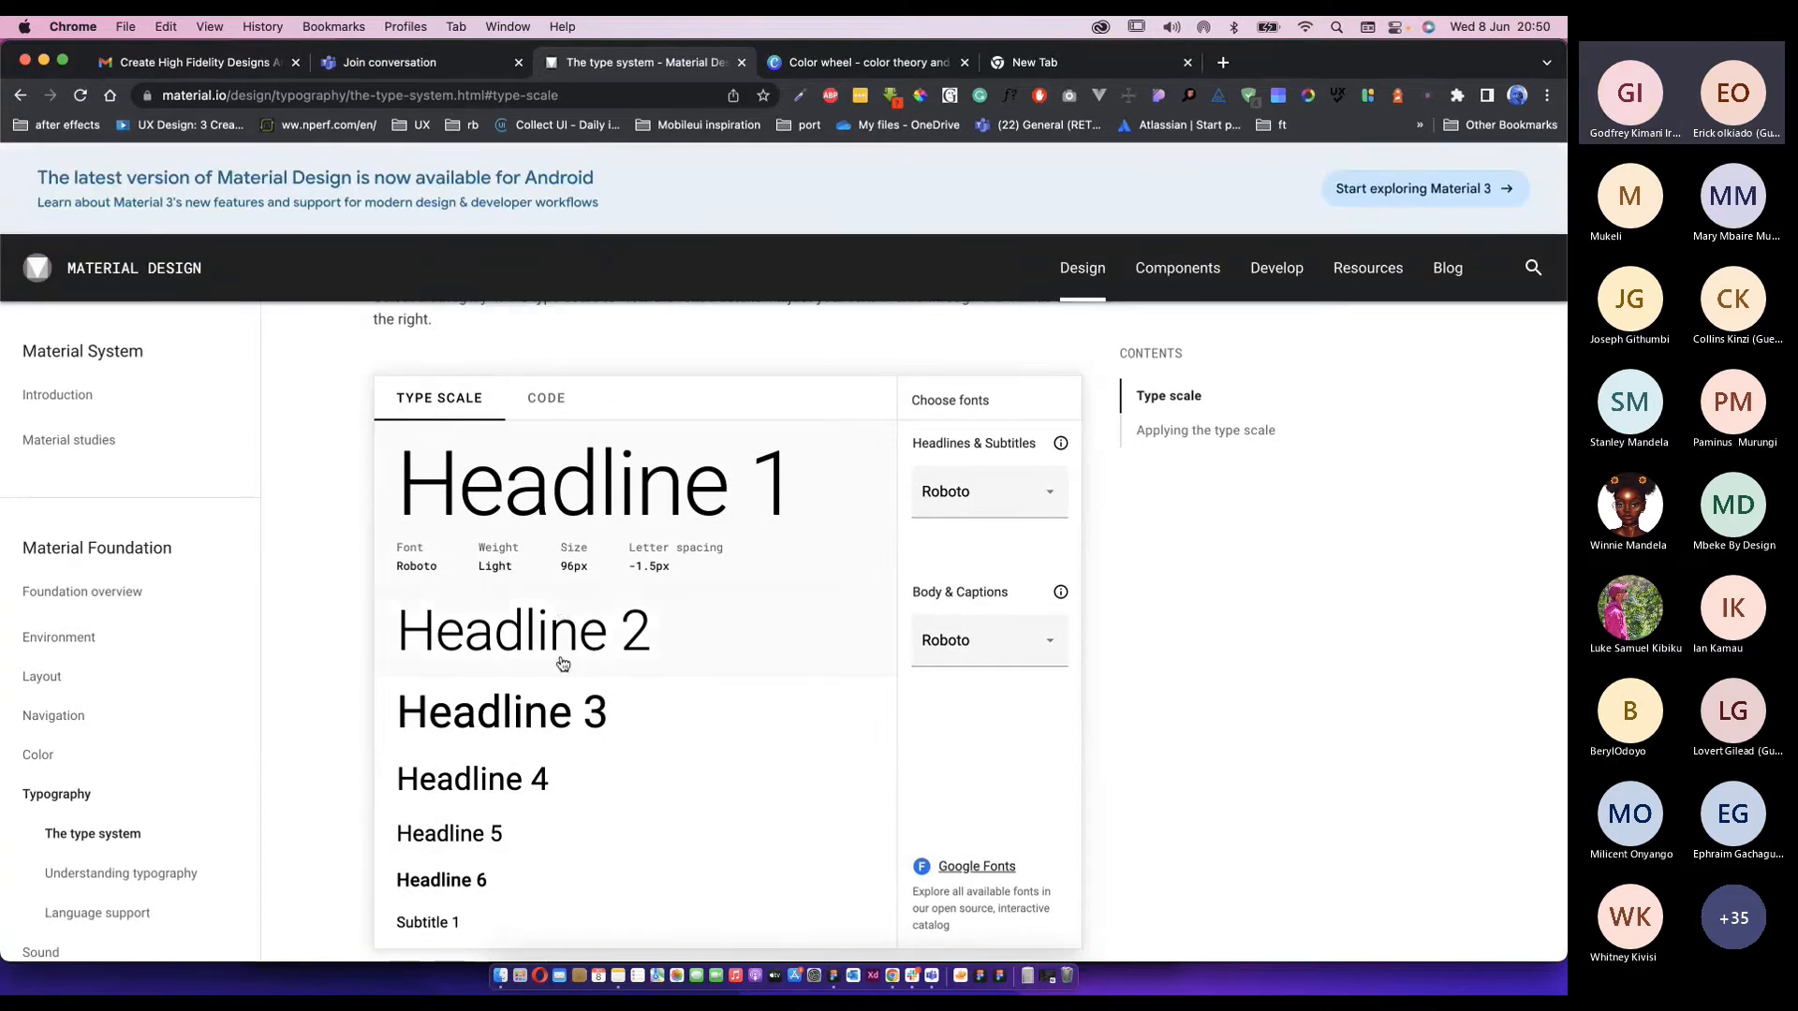
# Set the Headlines & Subtitles font of the type scale to Poppins.
pyautogui.click(1002, 505)
pyautogui.press('BackSpace')
pyautogui.write('popo')
pyautogui.press('BackSpace')
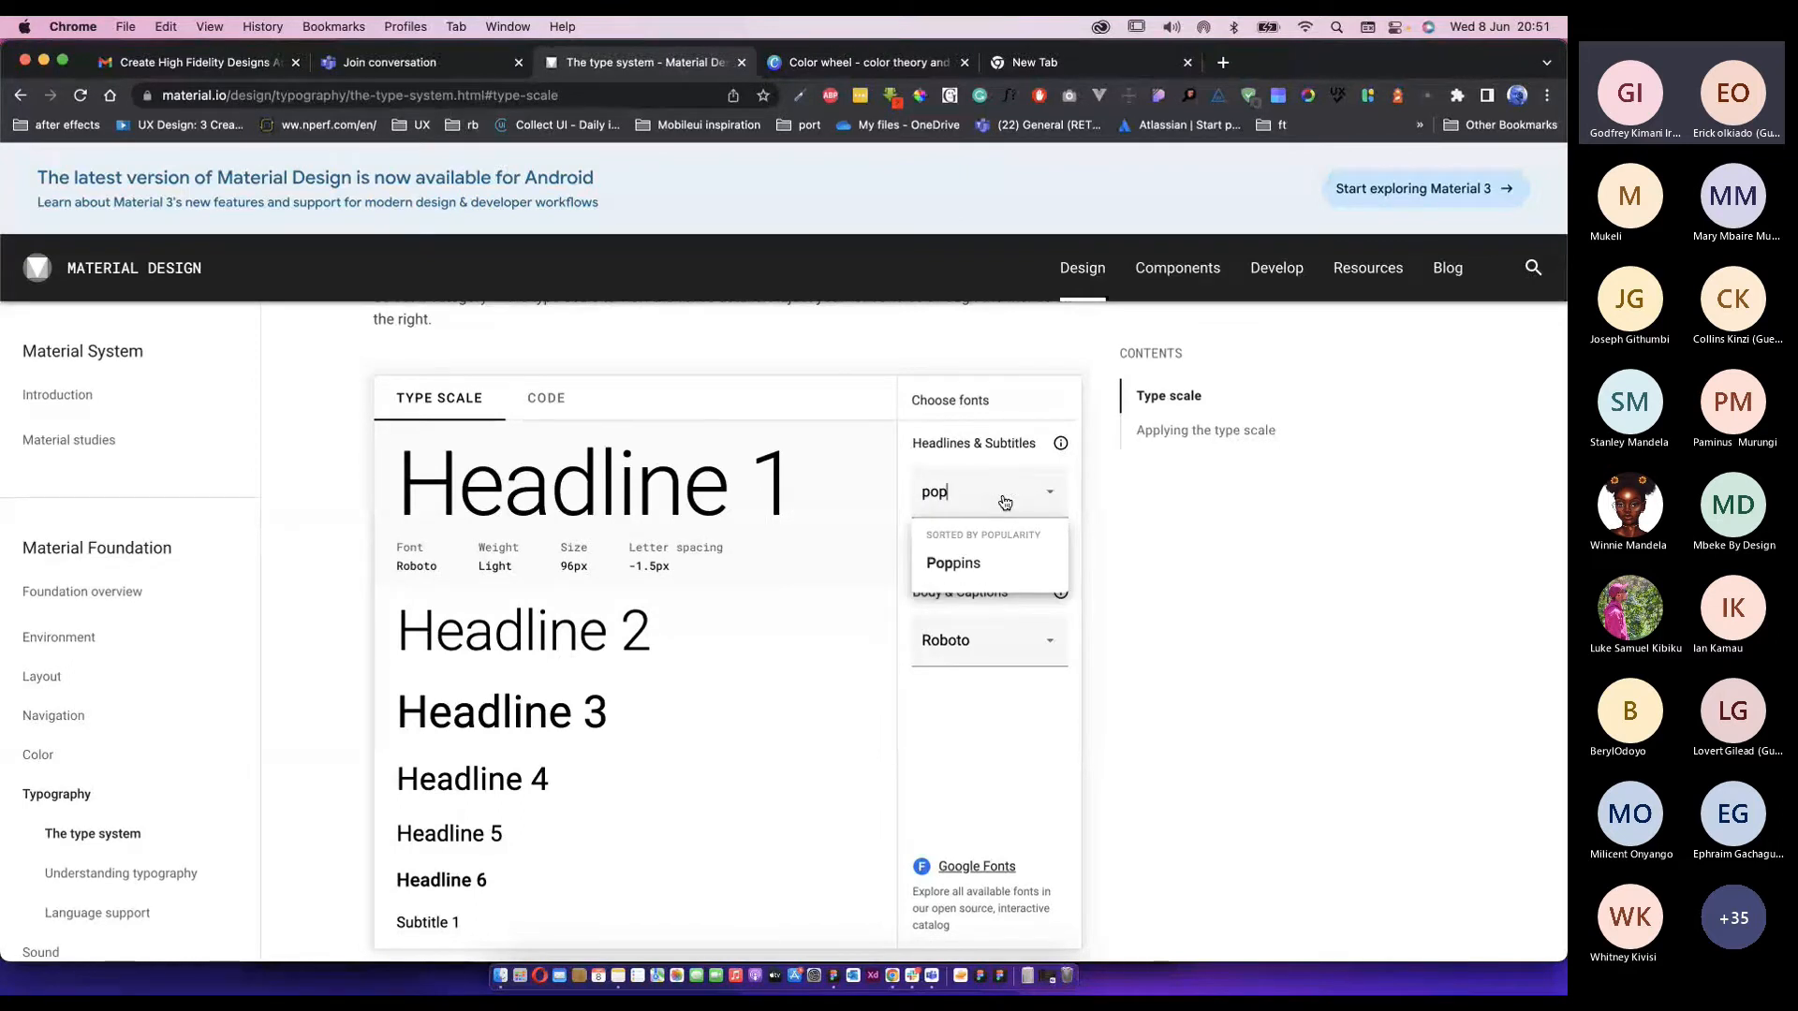
pyautogui.click(1002, 560)
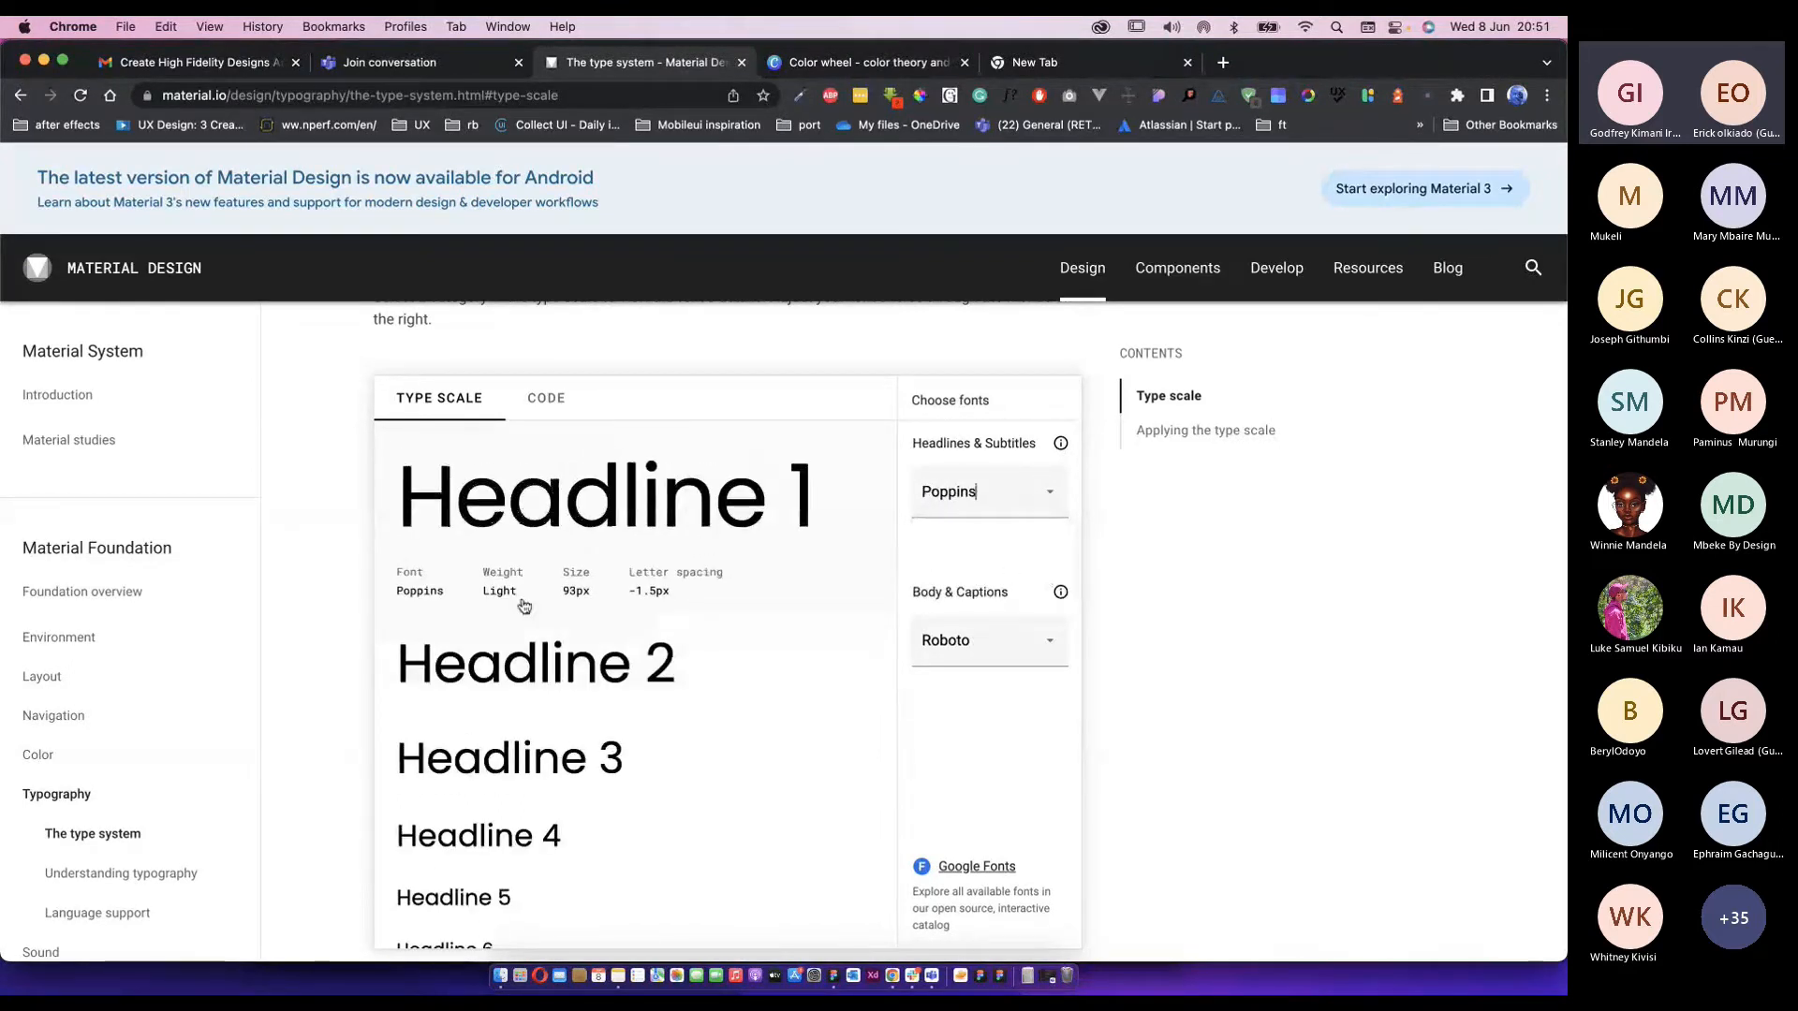
# Examine the Poppins type scale from Headline 1 through the subtitle, body, button, caption and overline categories.
pyautogui.scroll(-3, 522, 602)
pyautogui.scroll(-2, 646, 628)
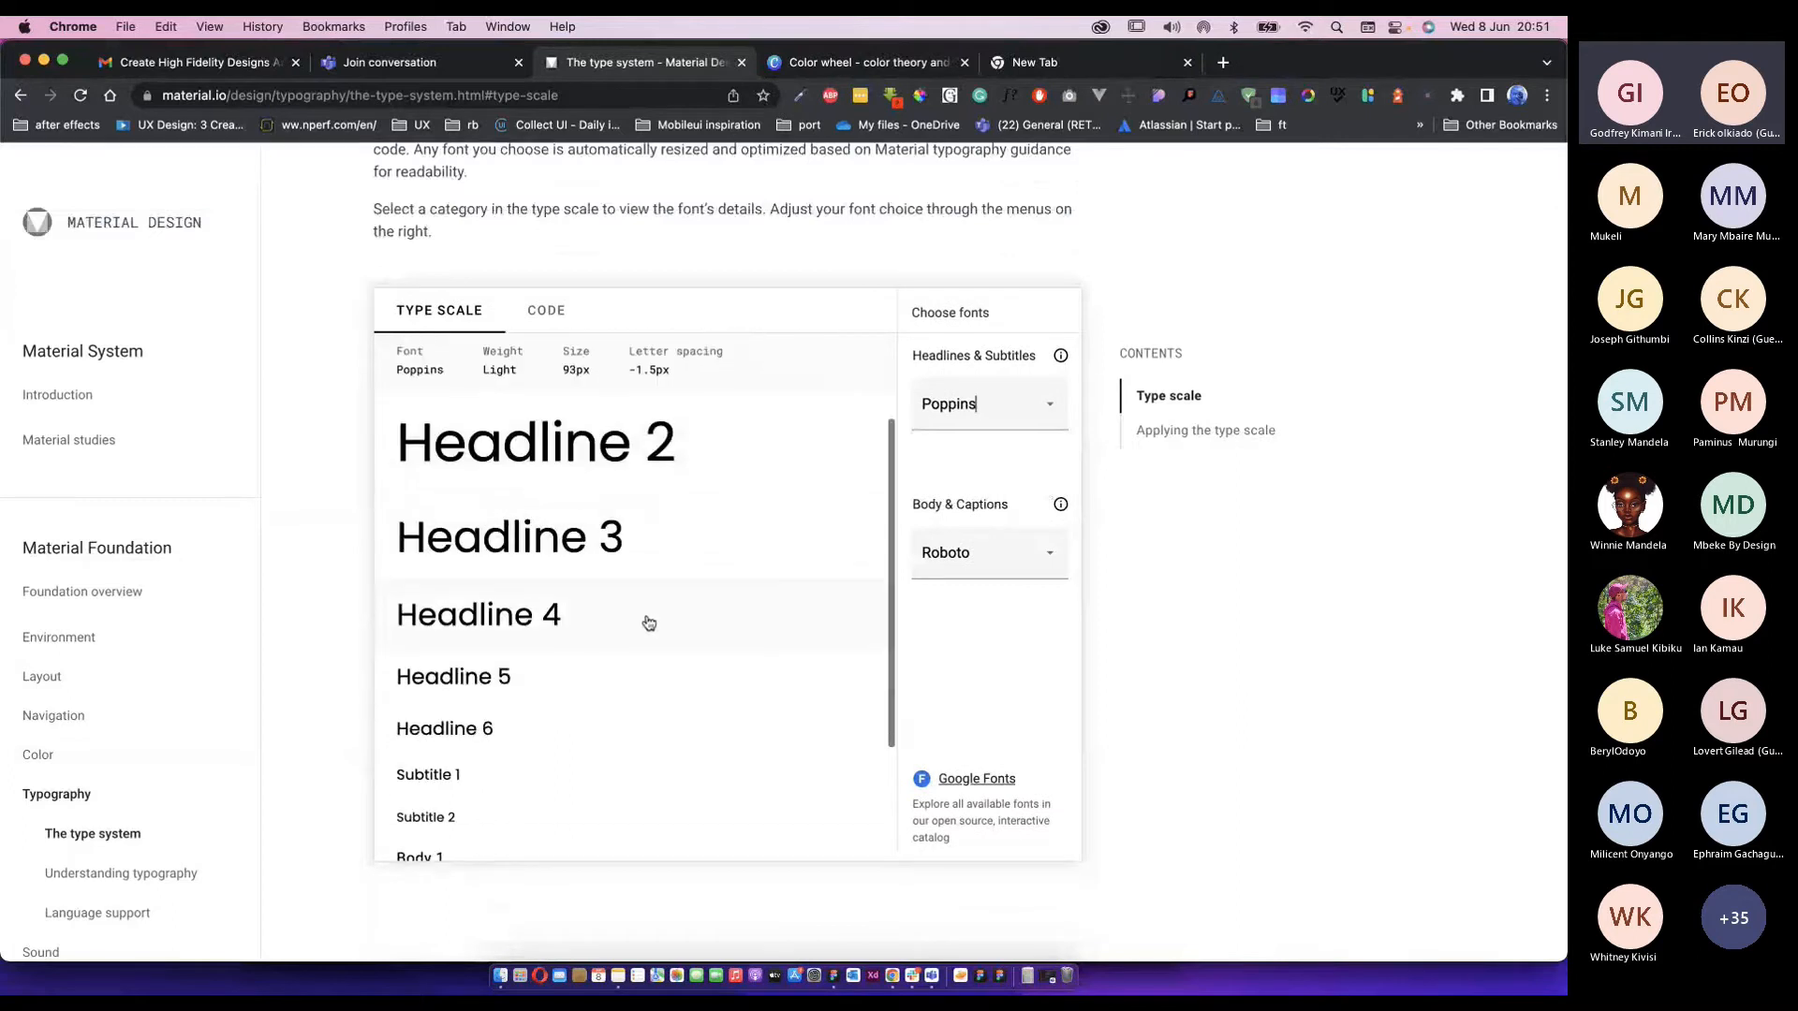
pyautogui.scroll(-1, 618, 688)
pyautogui.scroll(3, 674, 708)
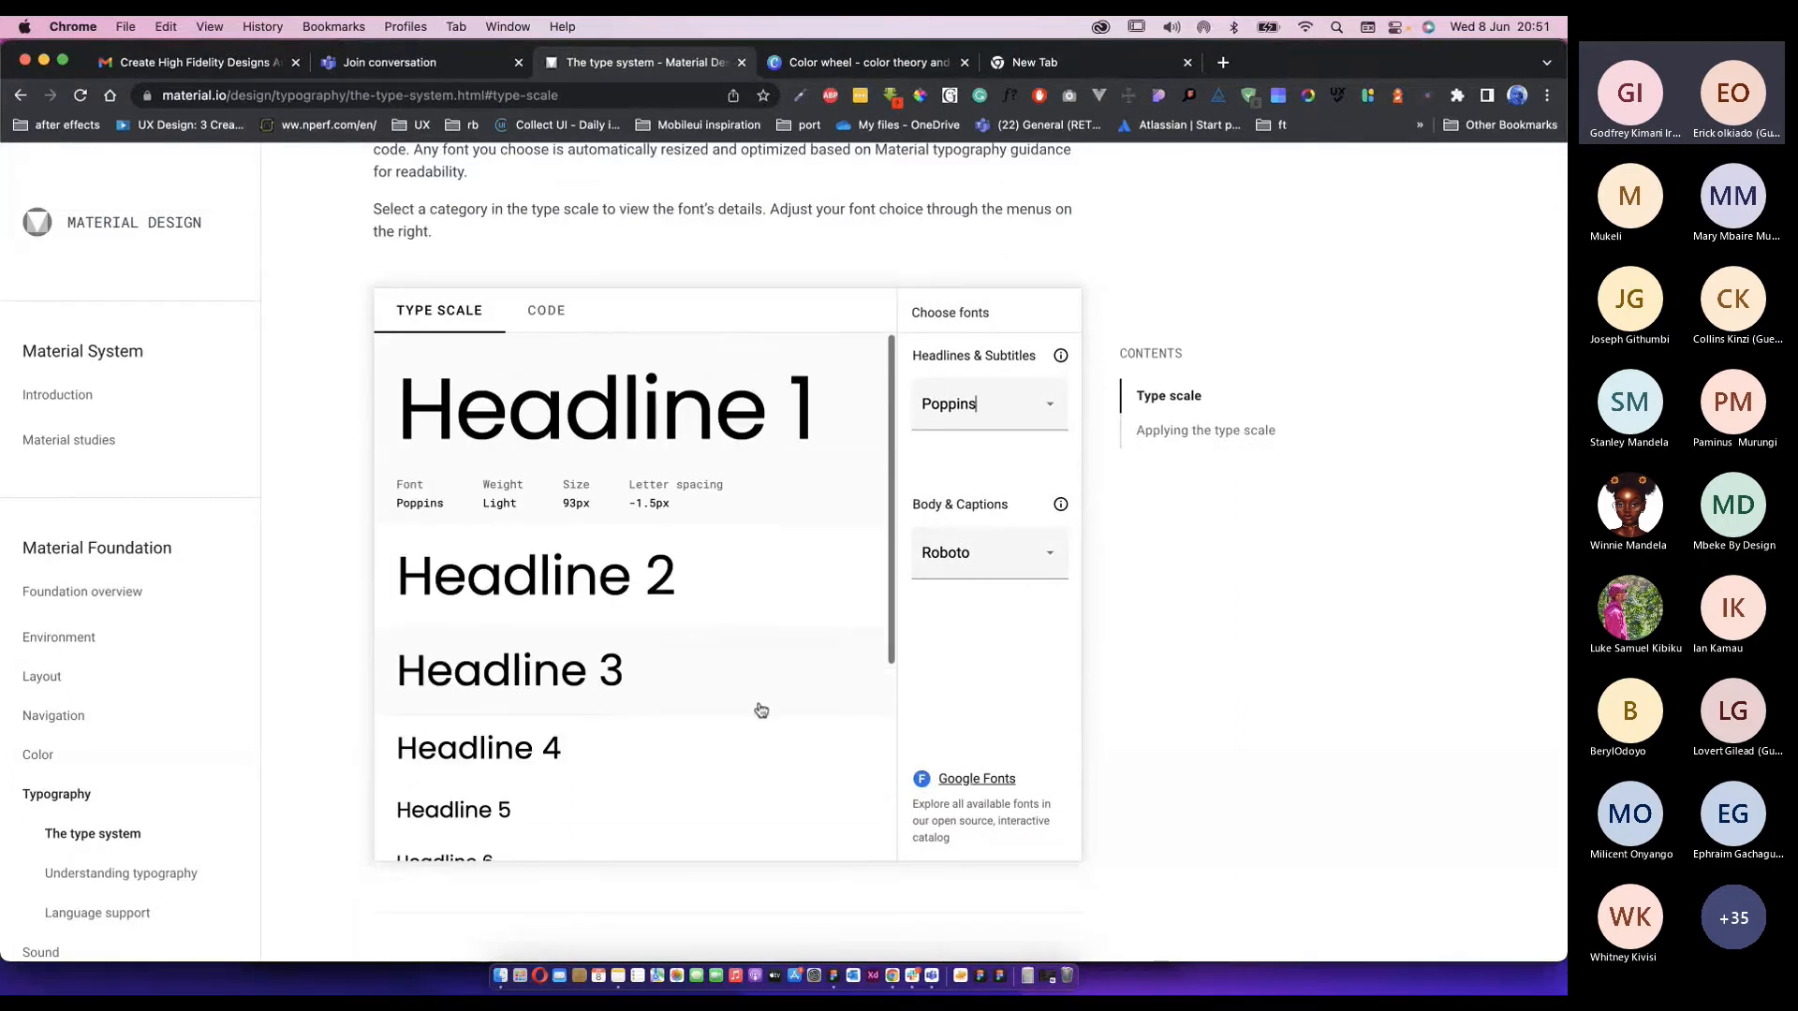
pyautogui.scroll(-3, 812, 714)
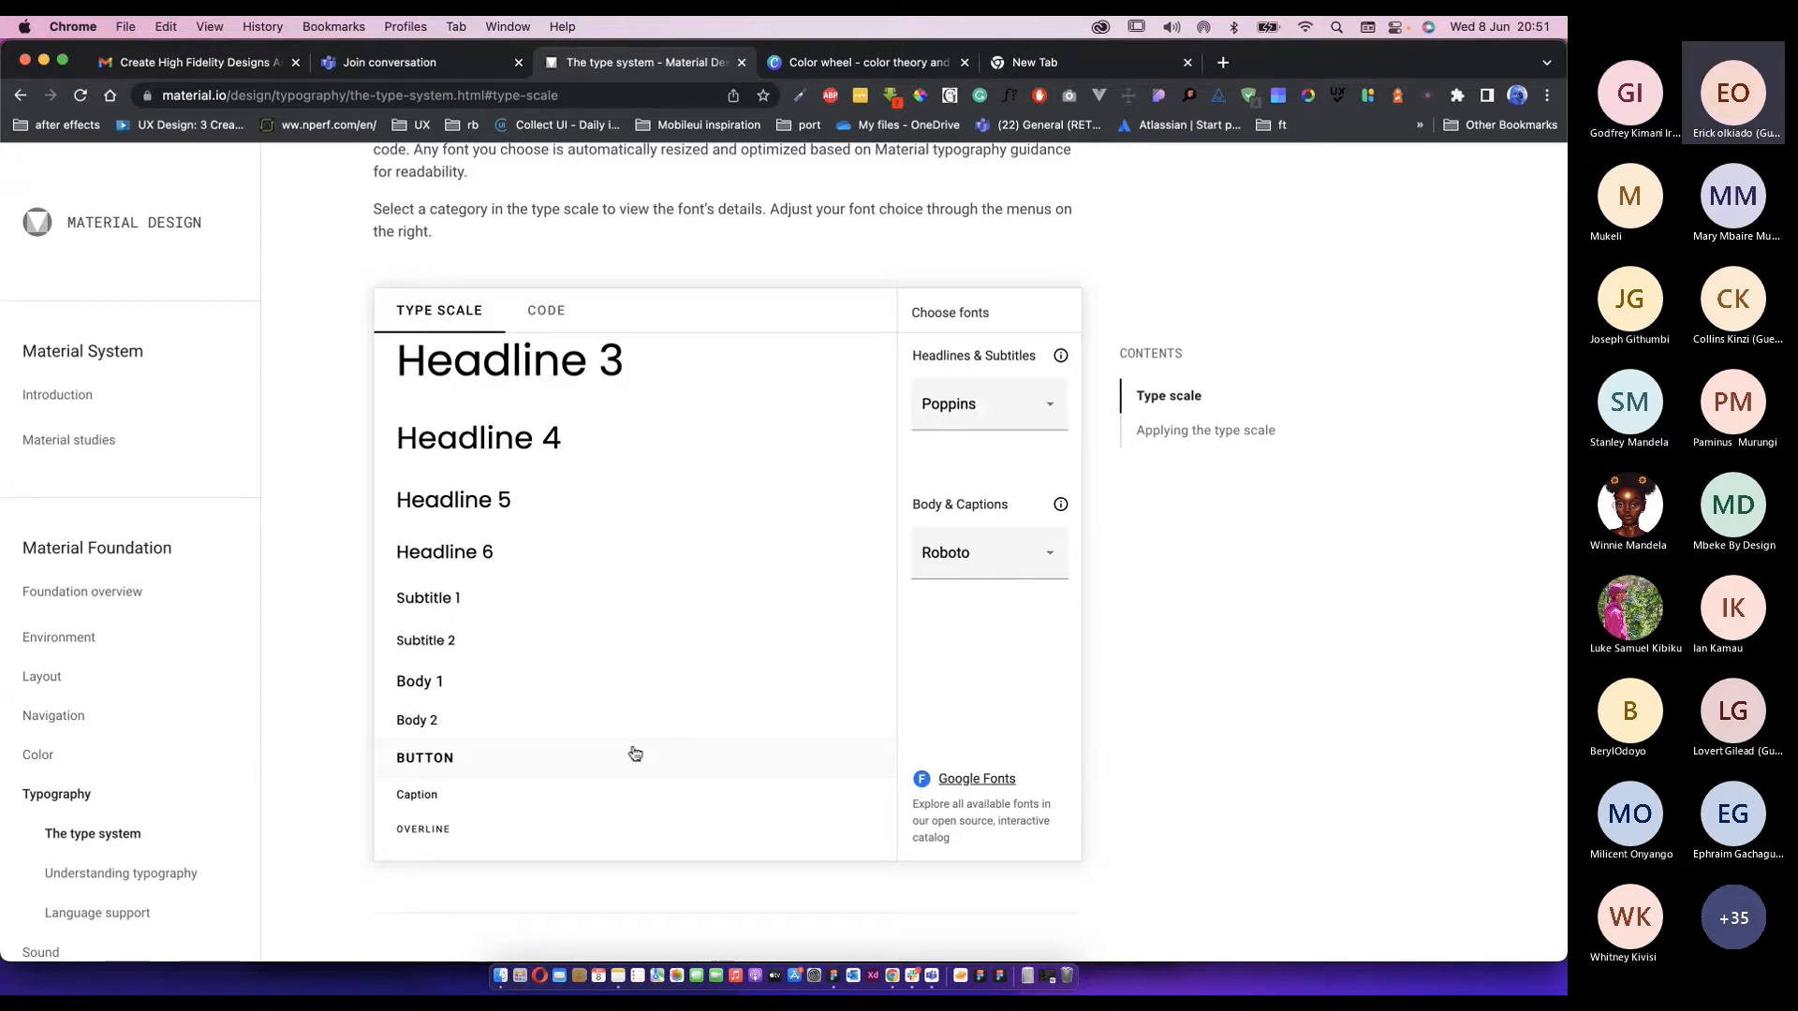
pyautogui.scroll(3, 738, 545)
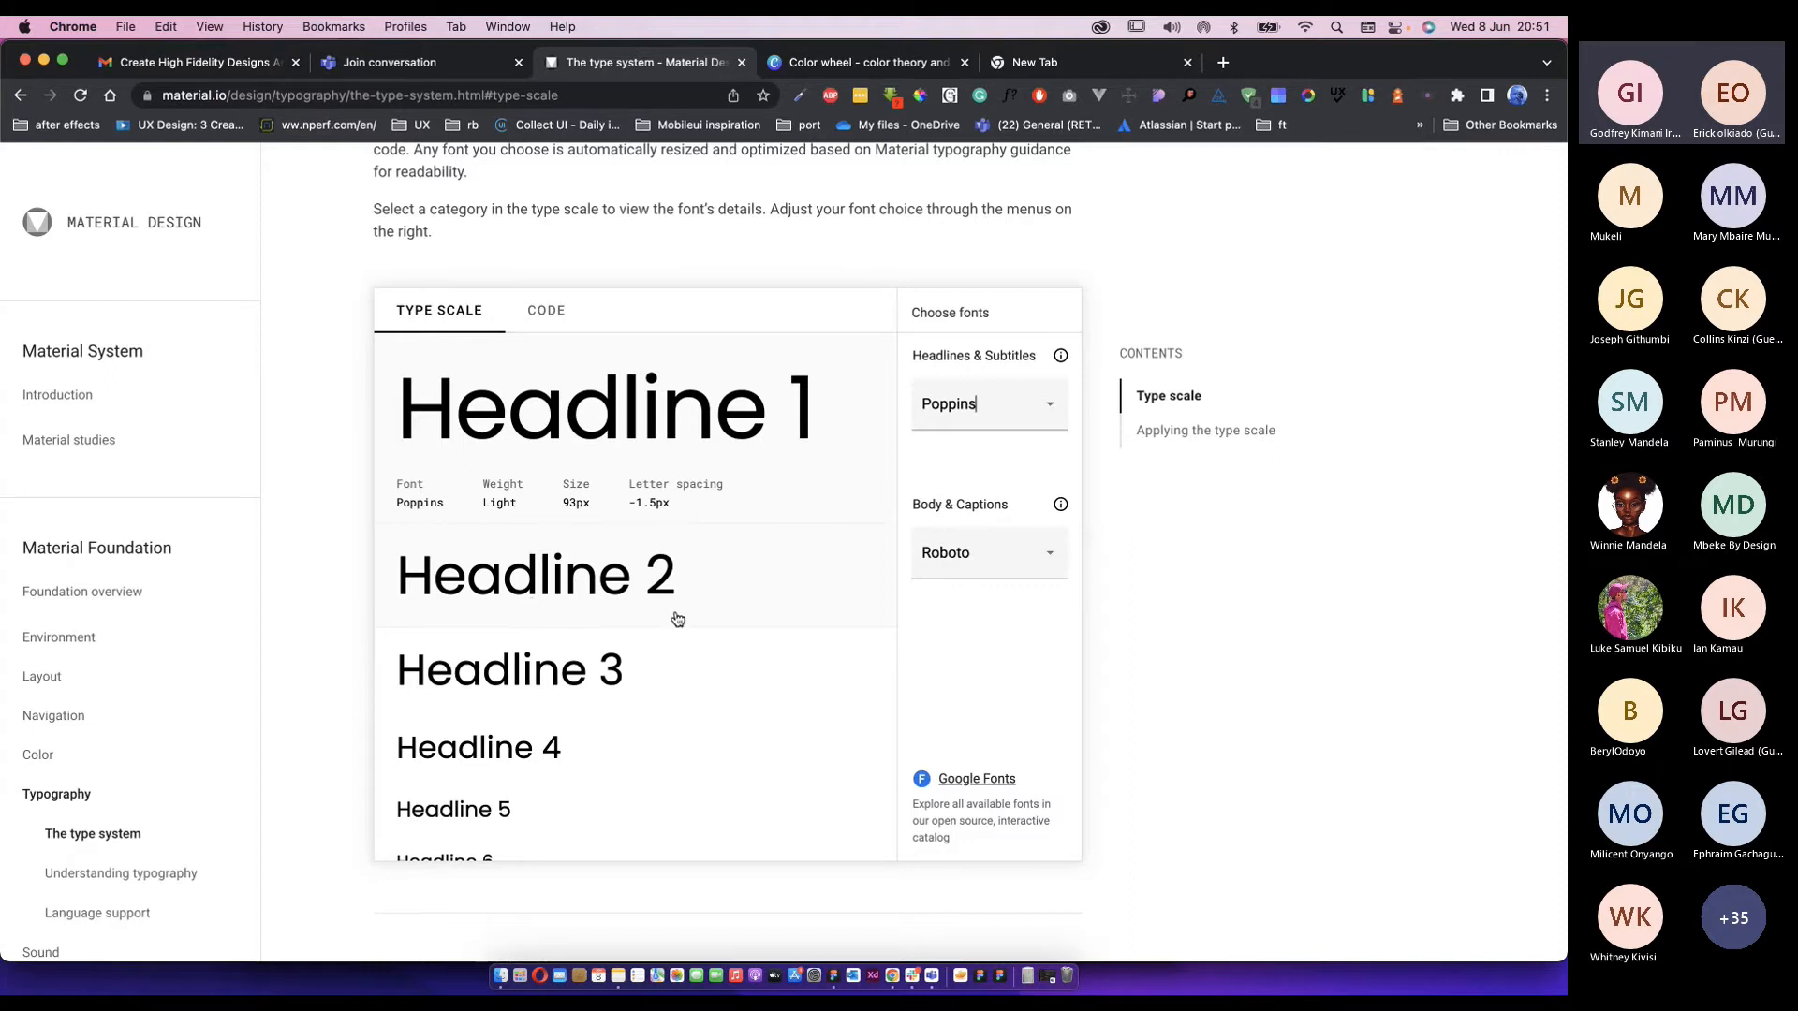
pyautogui.scroll(-2, 580, 655)
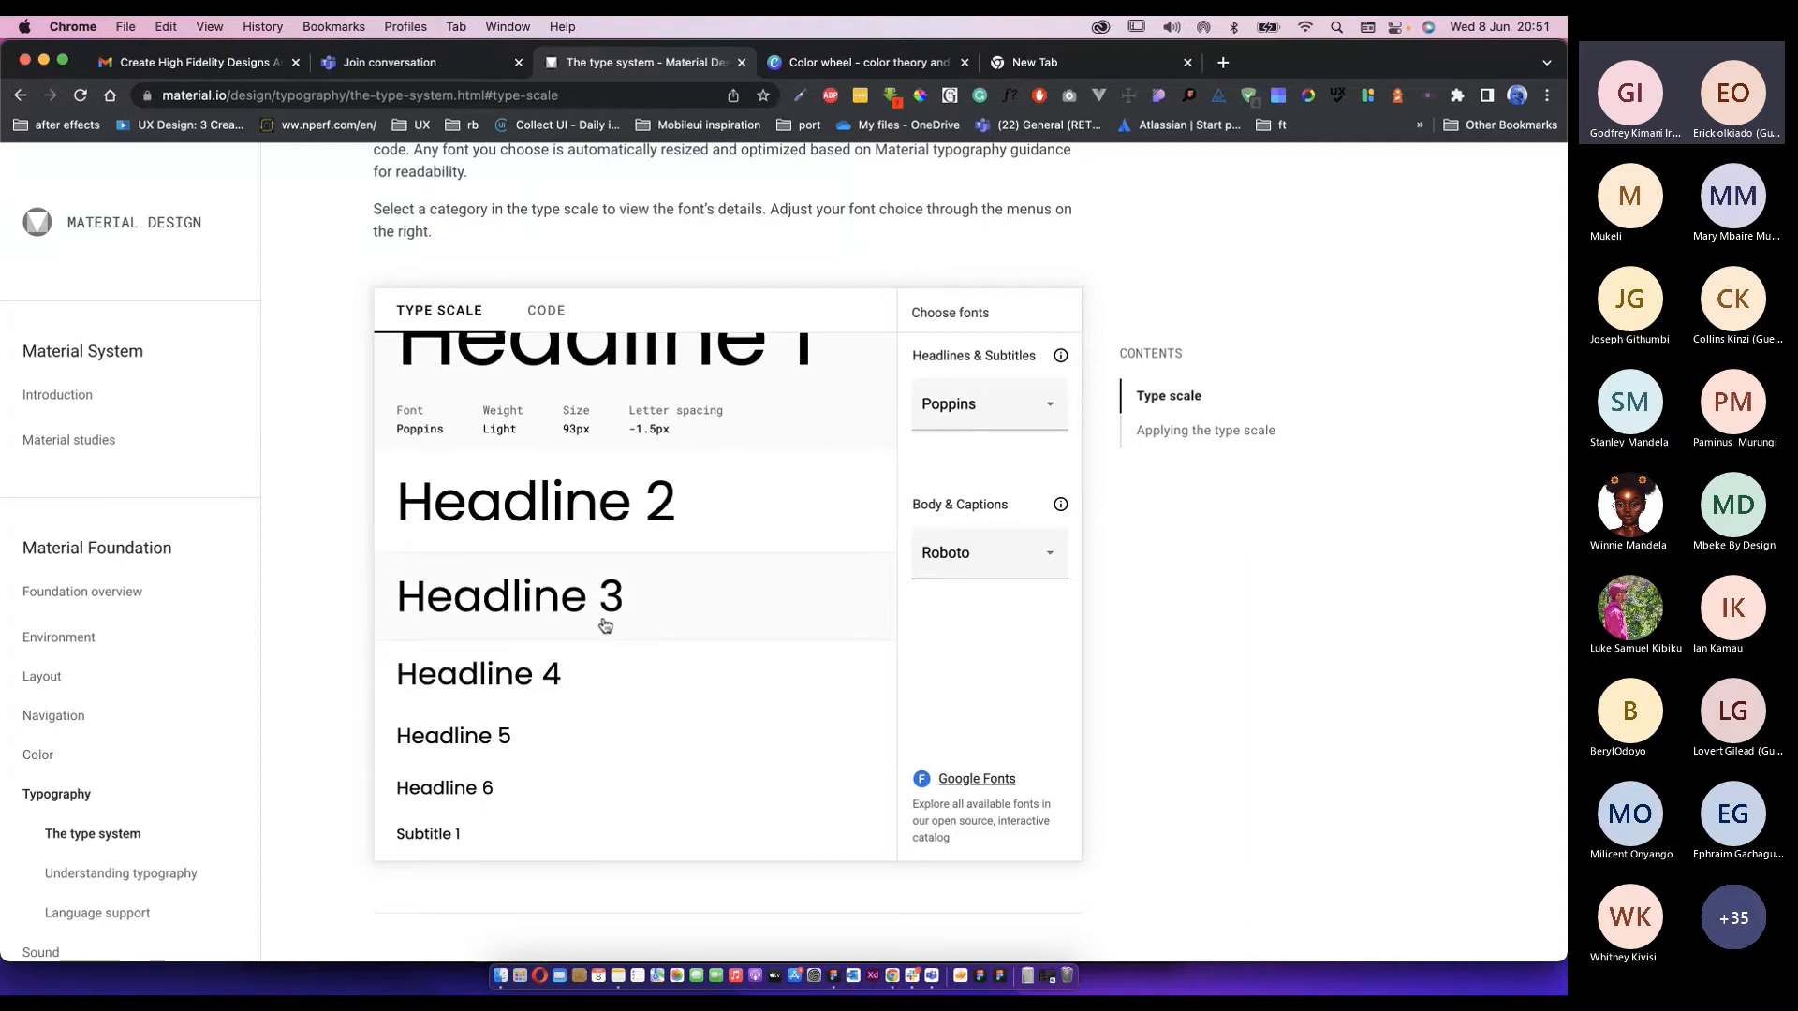
pyautogui.scroll(2, 604, 623)
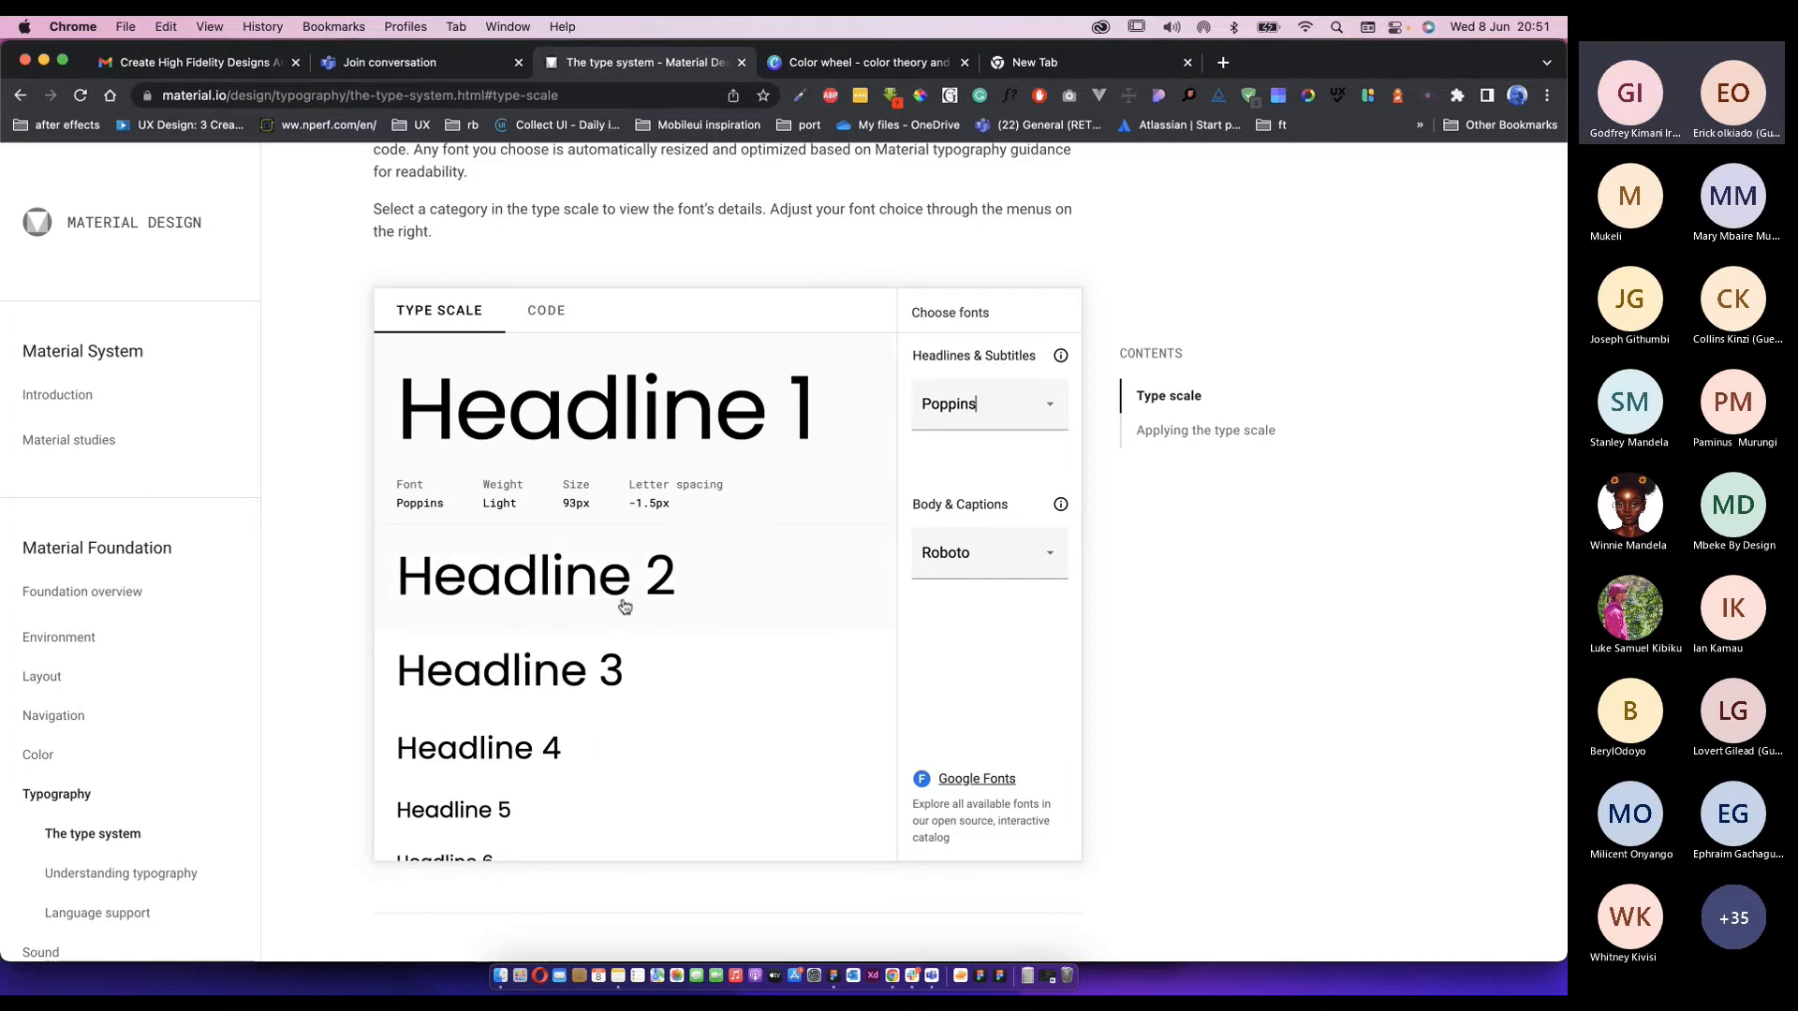
pyautogui.scroll(-2, 625, 610)
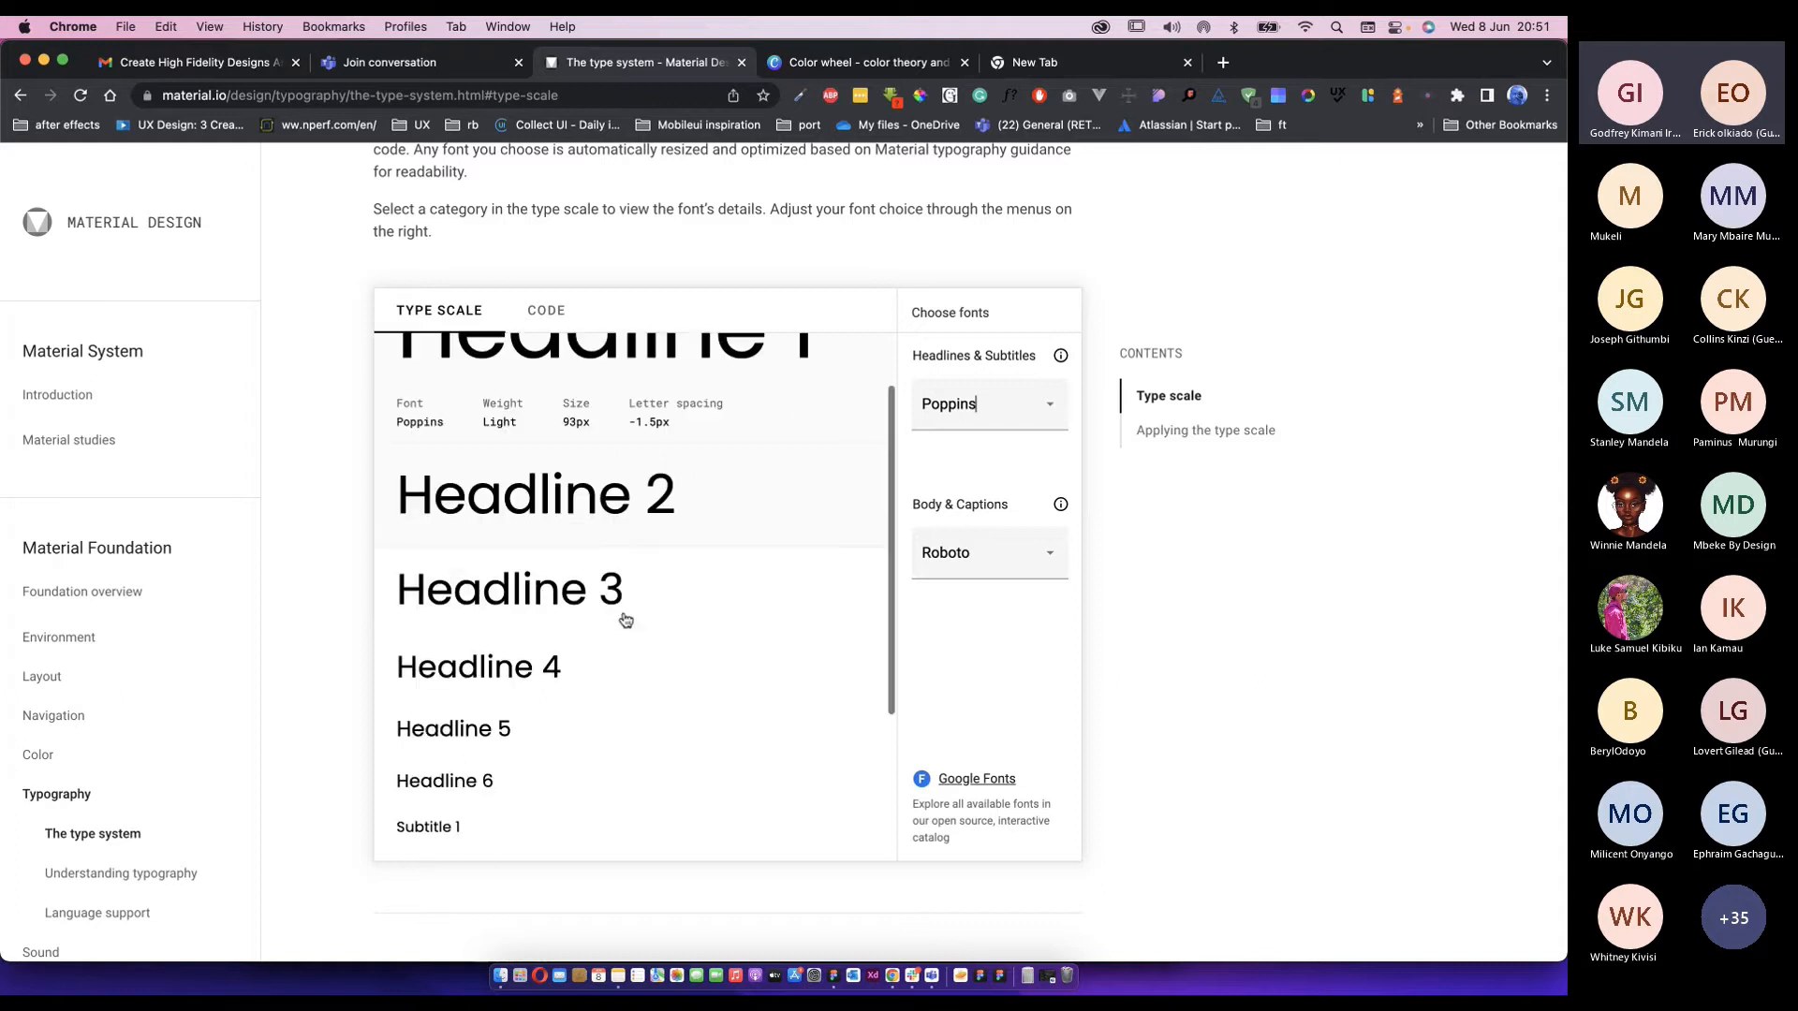
# Look up the Headline 4 specification, switch to Figma and set the Heading text to Poppins at size 33.
pyautogui.click(572, 664)
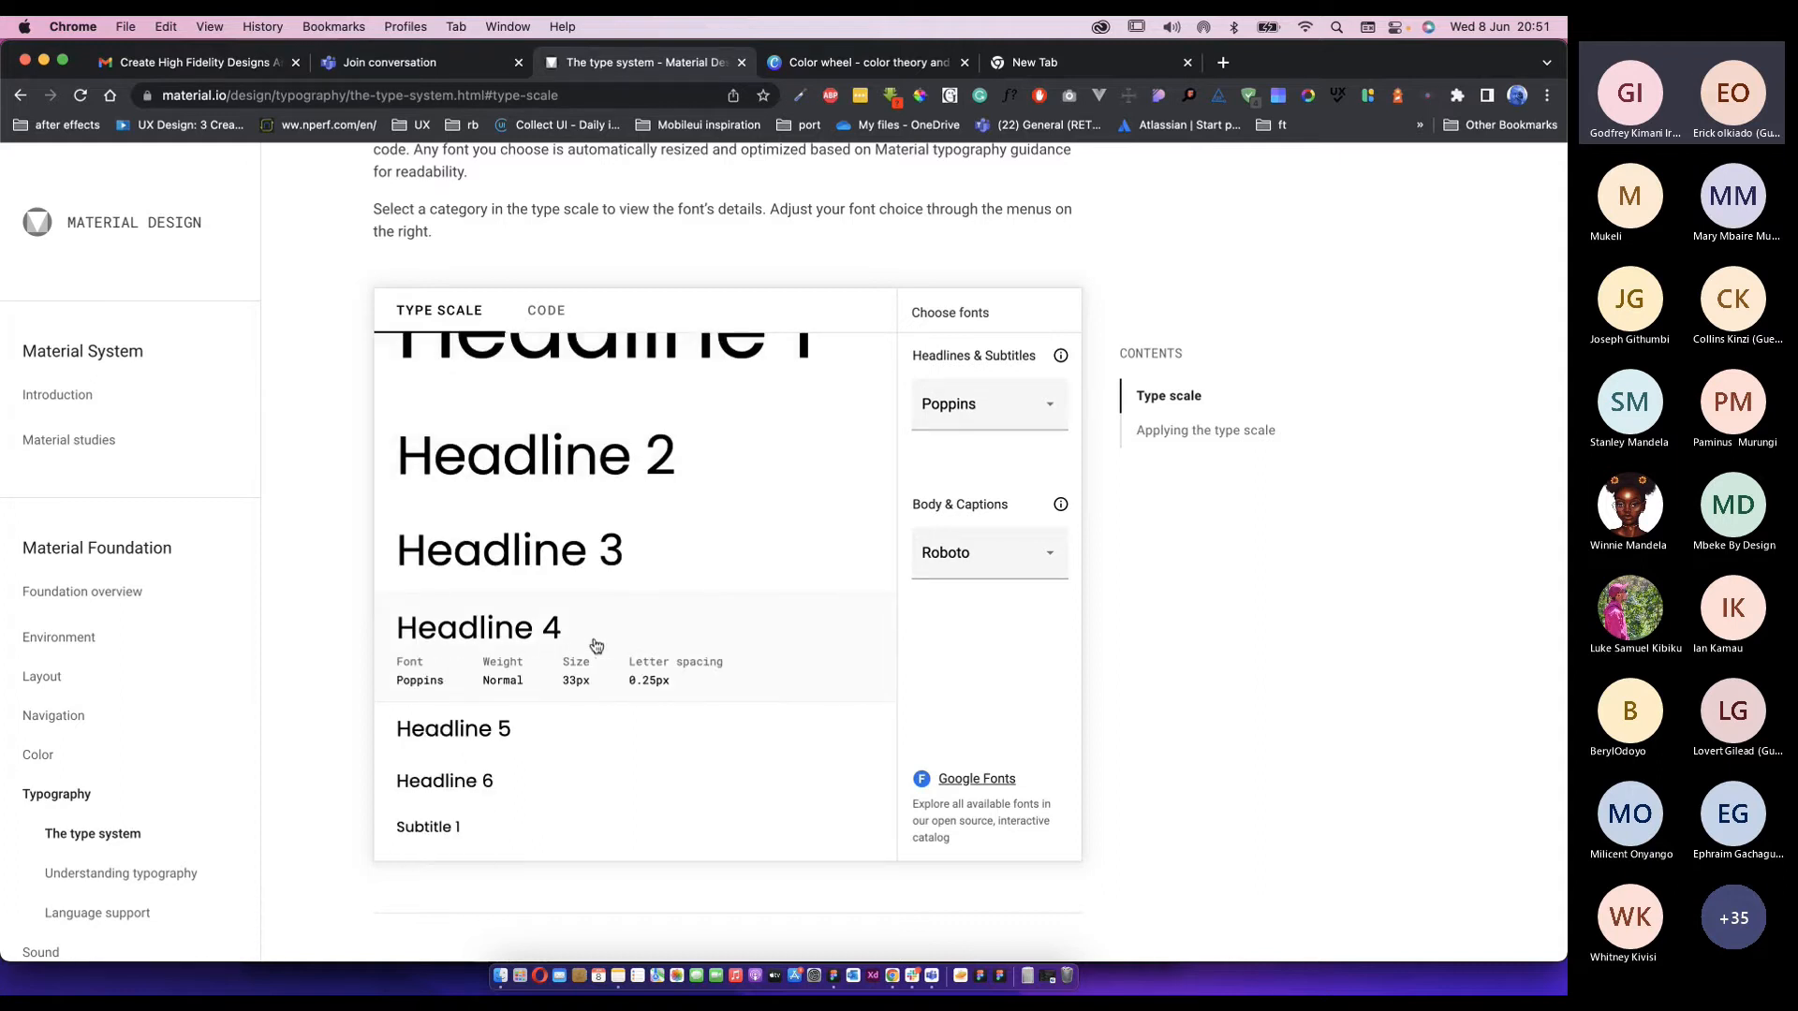
pyautogui.doubleClick(567, 687)
pyautogui.press('super+Tab')
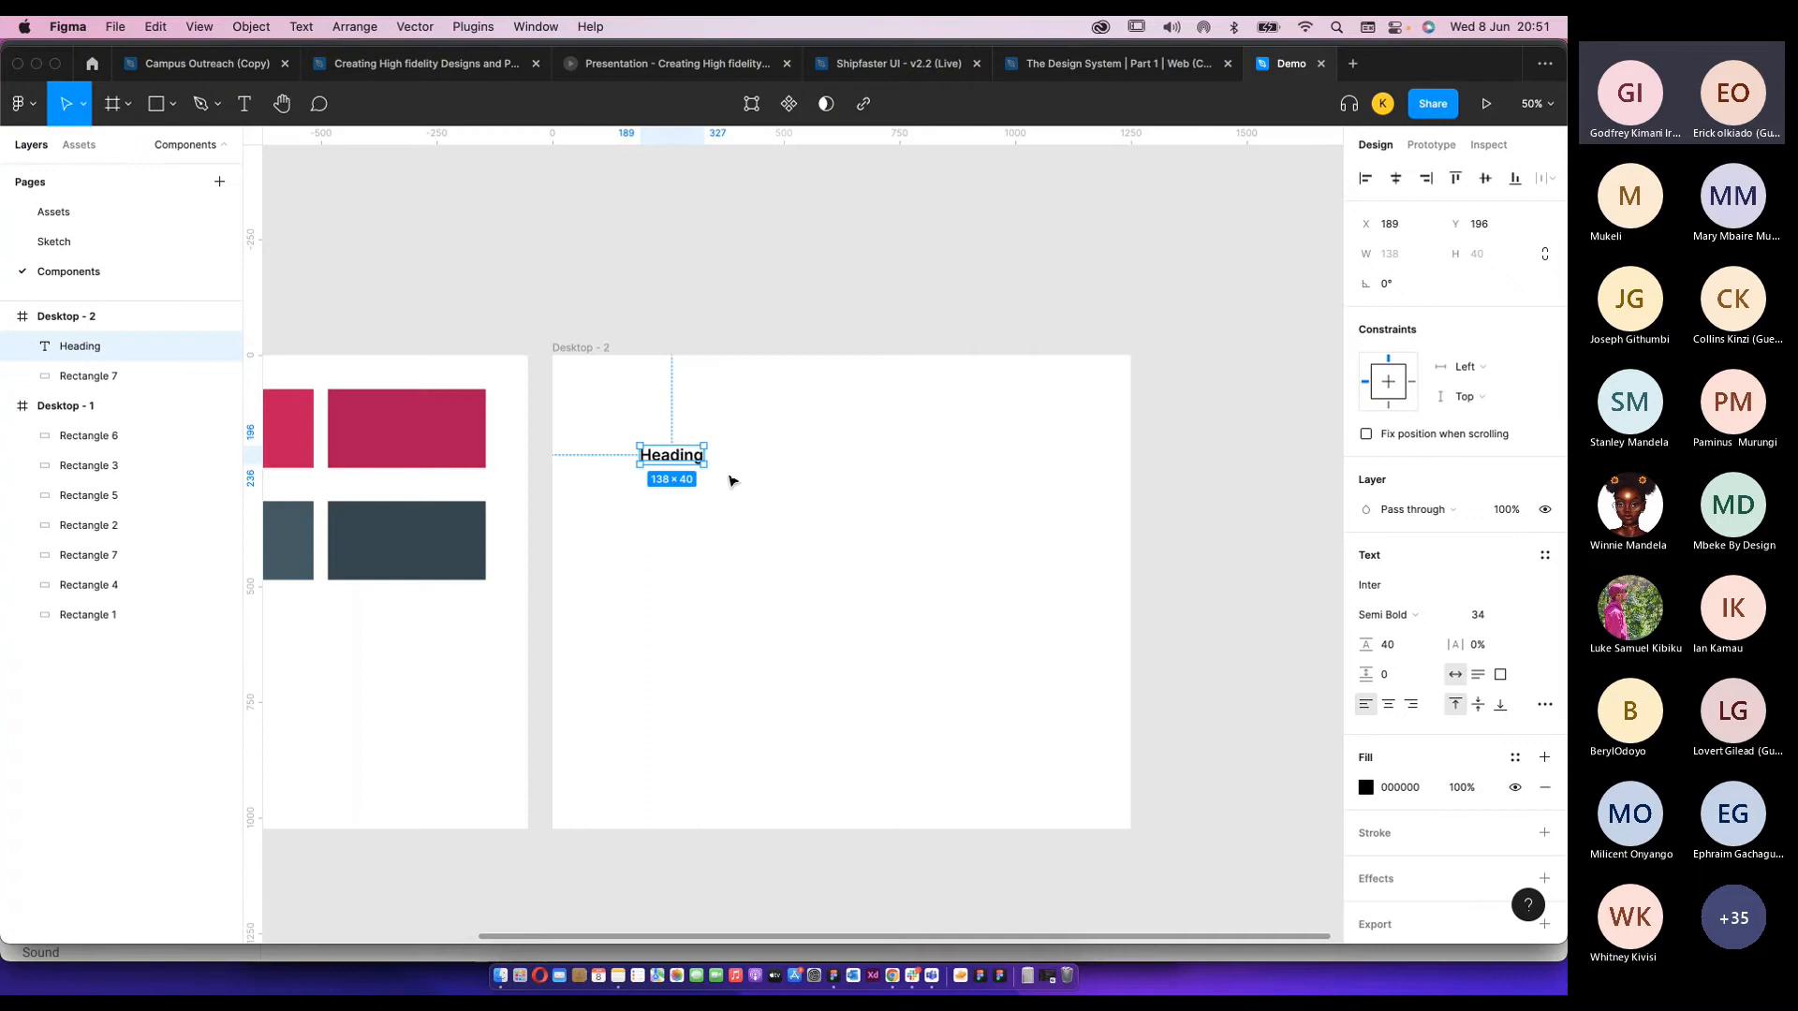
pyautogui.click(1404, 590)
pyautogui.write('Poppins')
pyautogui.press('Return')
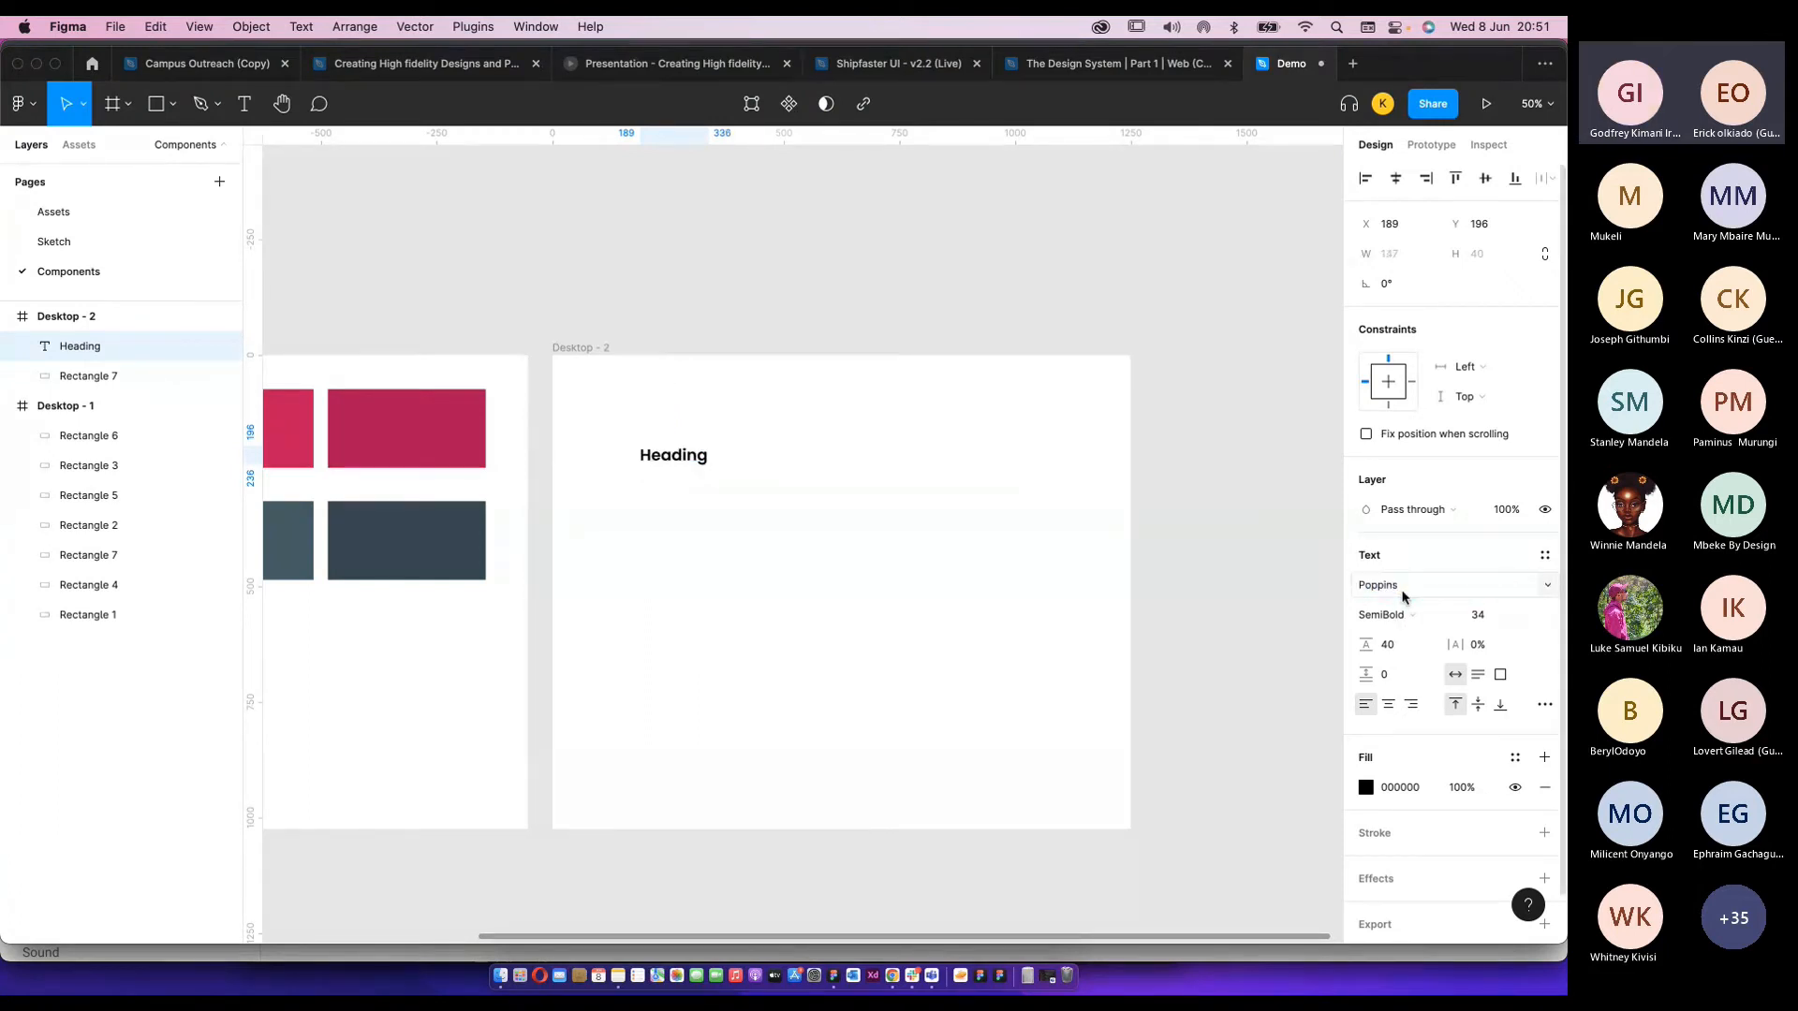
pyautogui.click(1488, 615)
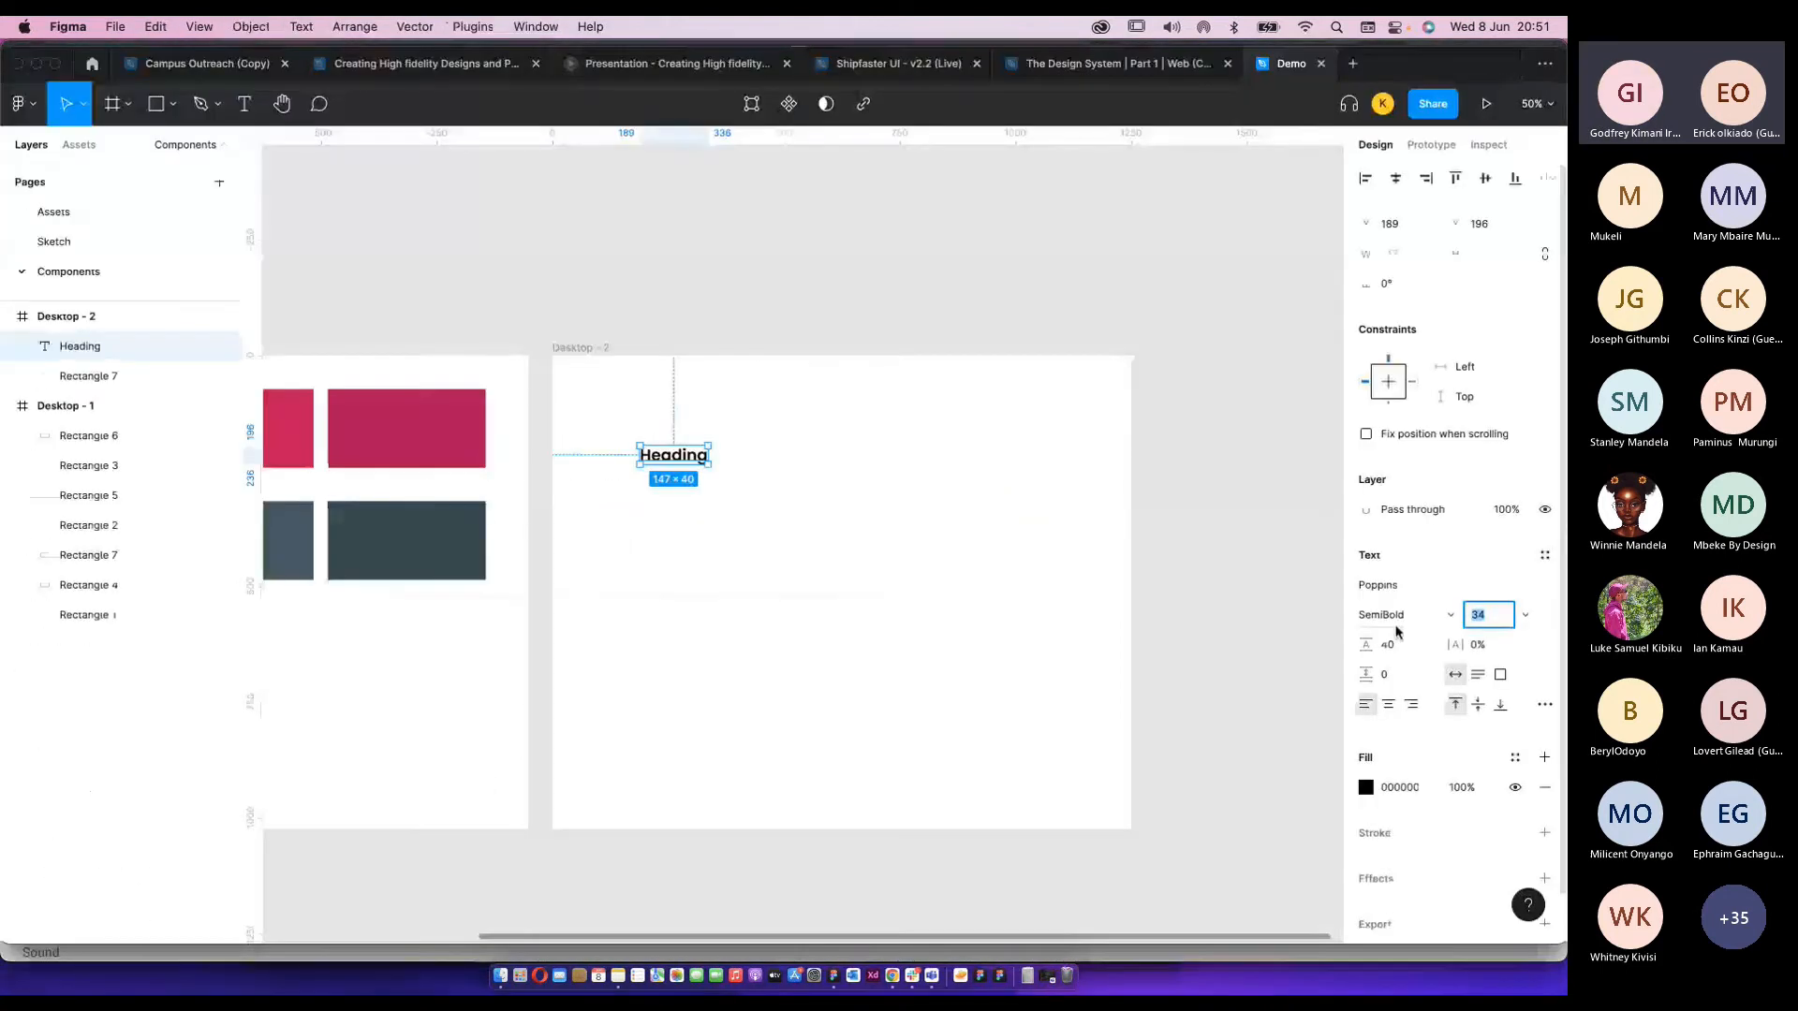
pyautogui.write('33px')
pyautogui.press('Return')
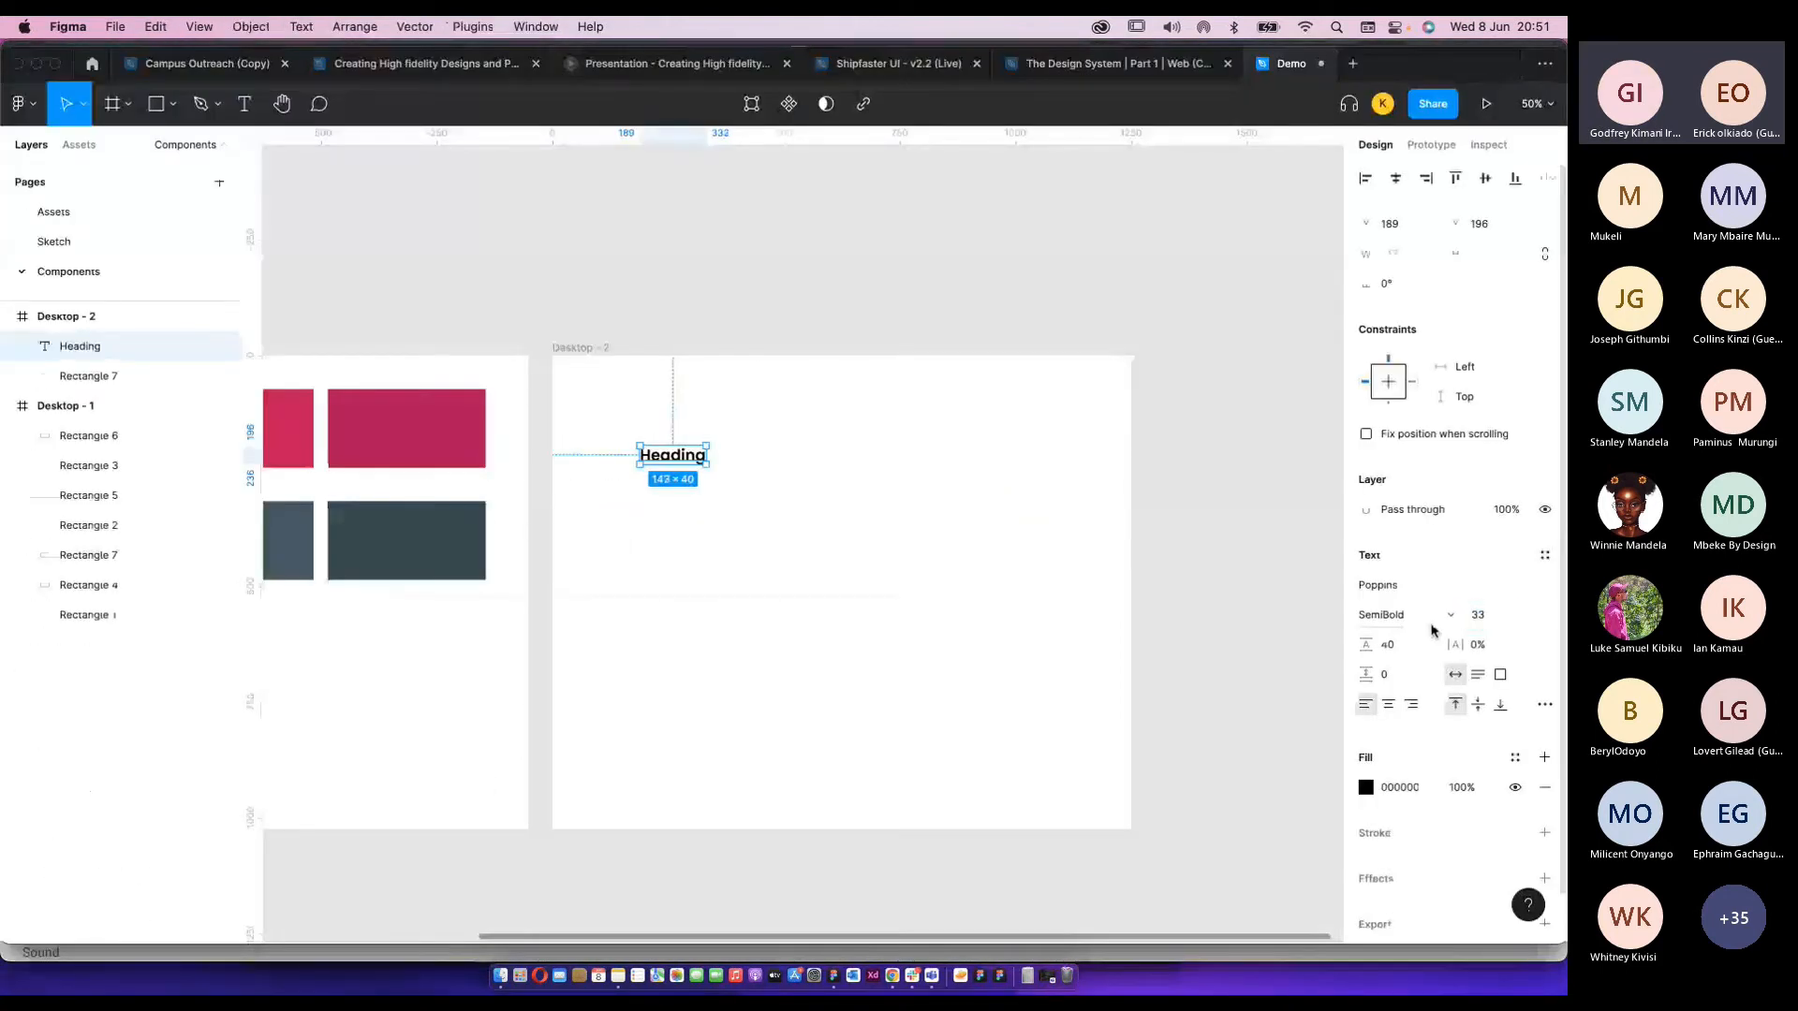
# Copy the Headline 4 letter spacing from the type scale in Chrome and apply it to the Heading text in Figma as 0.25 px.
pyautogui.press('super+Tab')
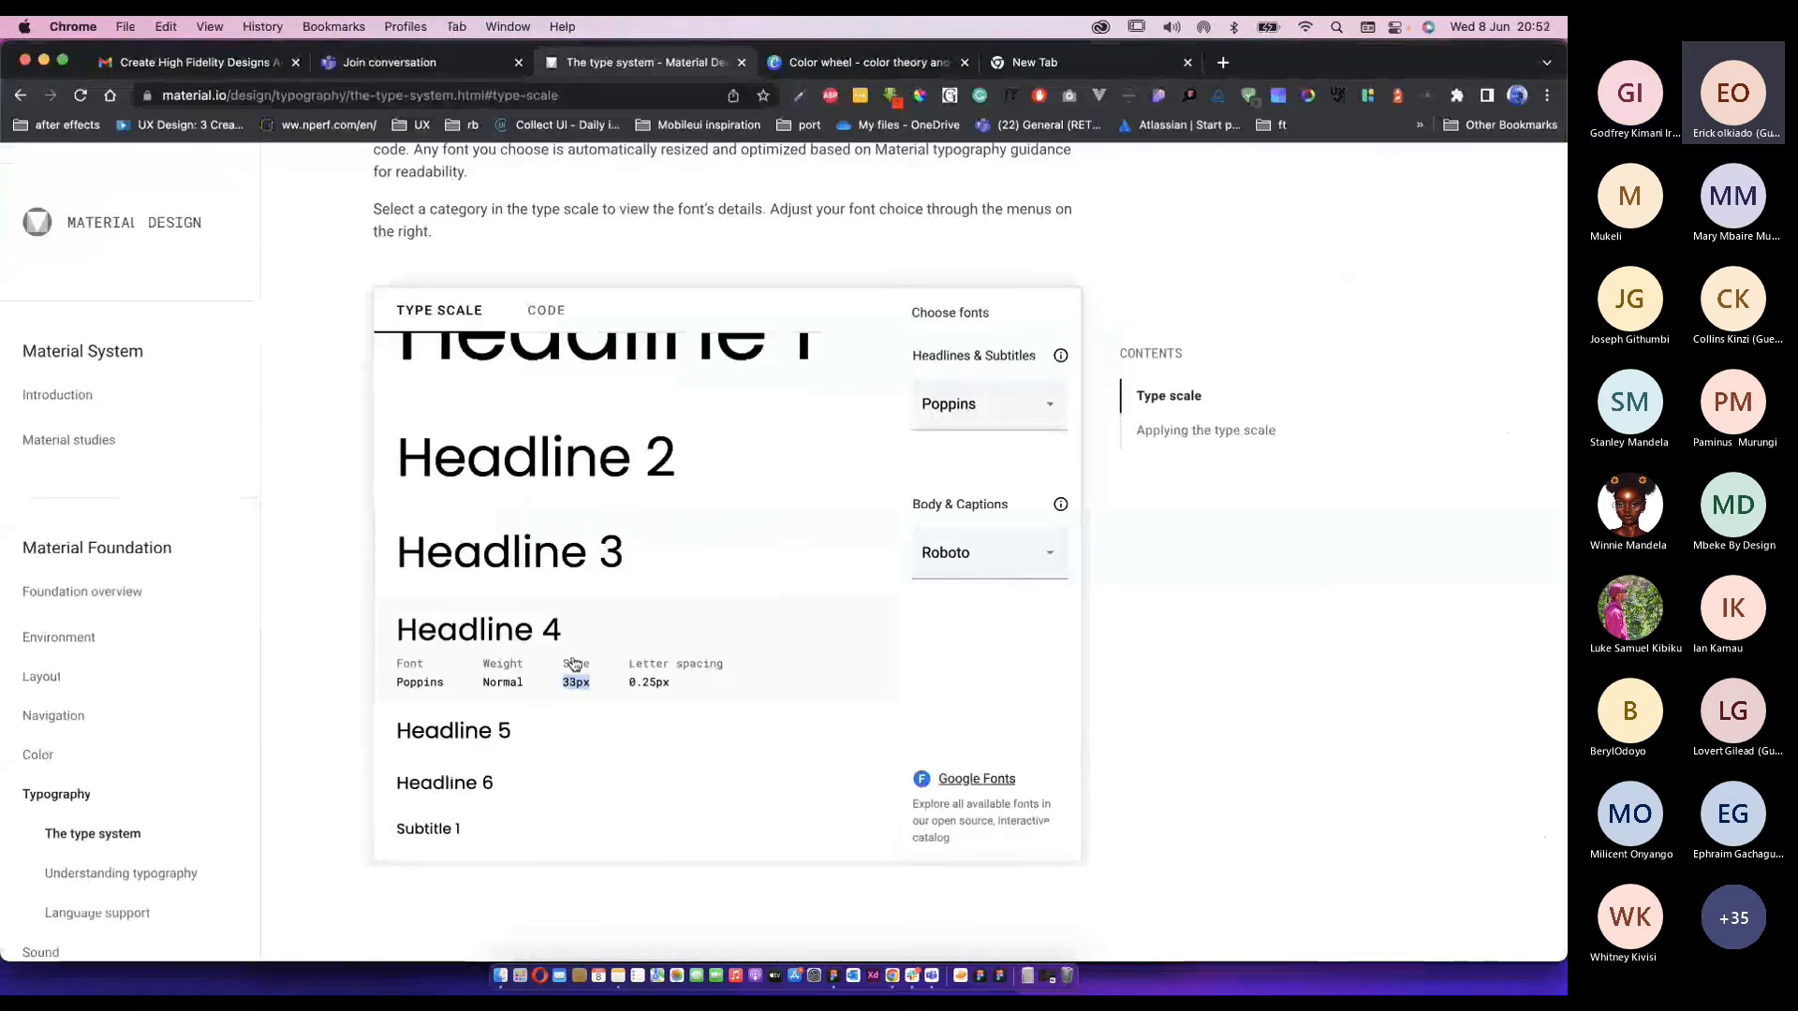
pyautogui.moveTo(625, 682); pyautogui.dragTo(686, 688)
pyautogui.press('super+c')
pyautogui.press('super+Tab')
pyautogui.click(1402, 646)
pyautogui.click(1470, 645)
pyautogui.press('super+v')
pyautogui.press('Return')
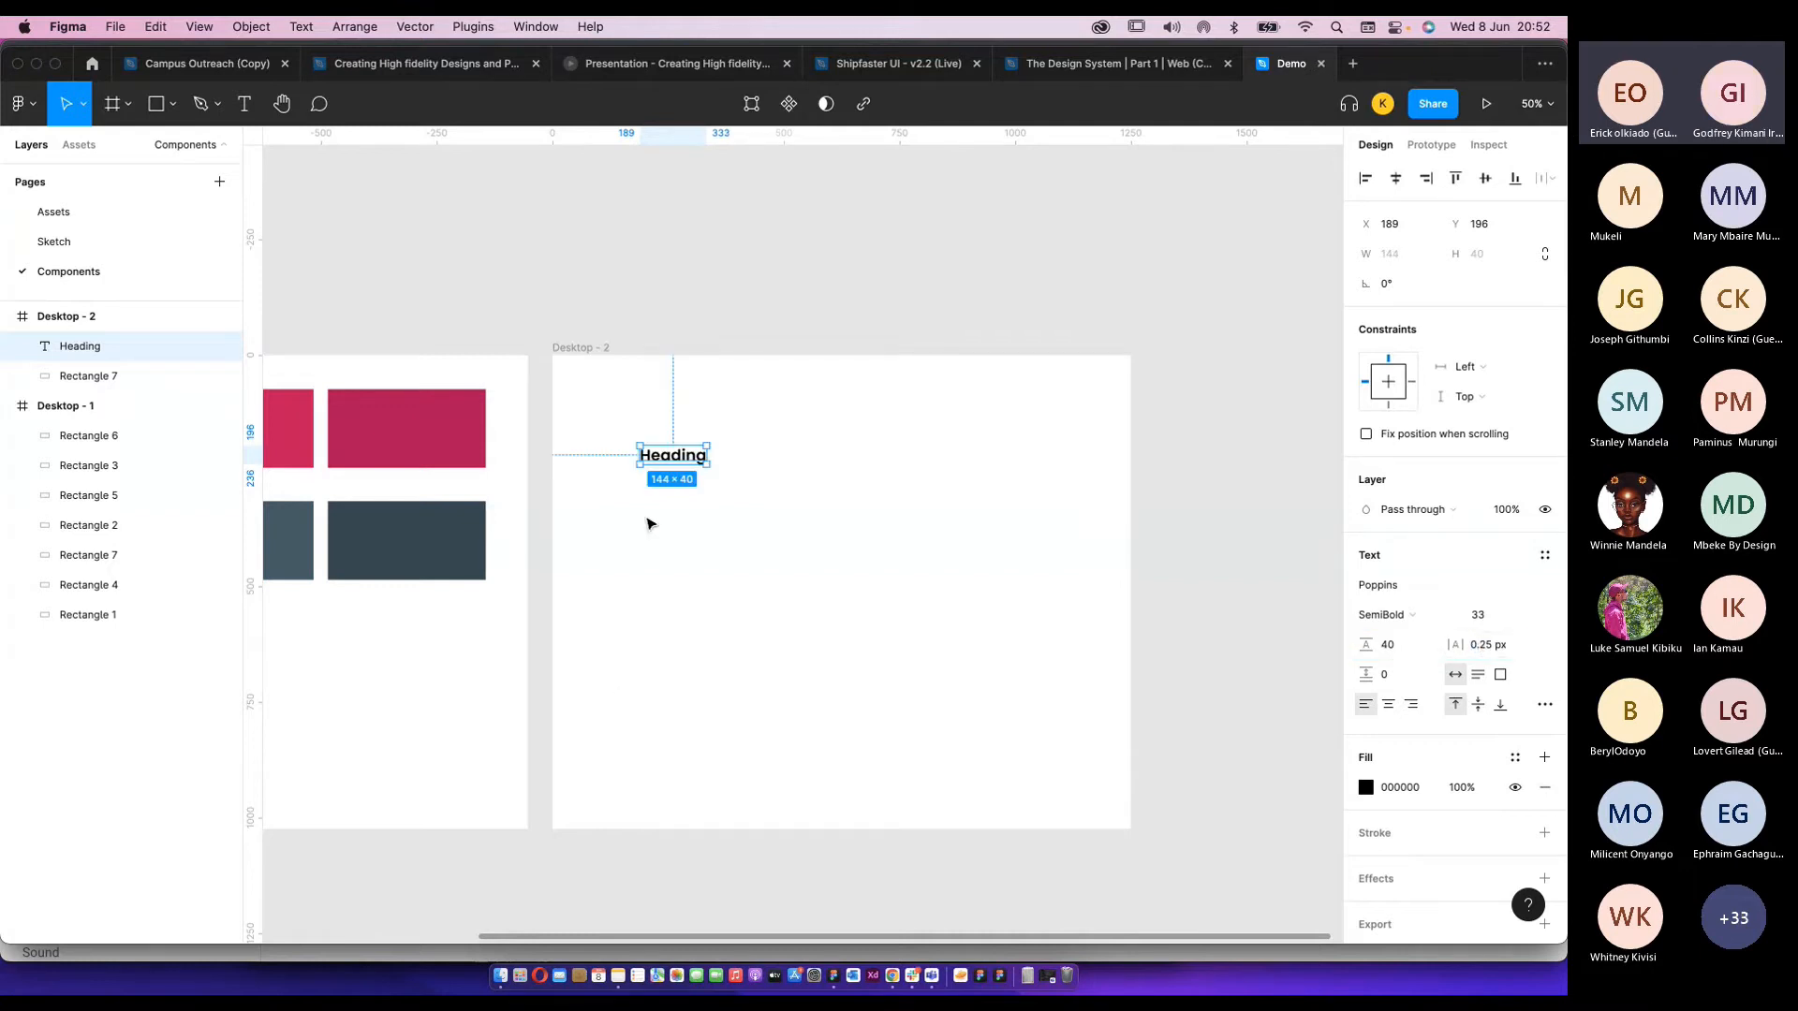
# Compare the Heading text in Figma with the Headline 4 specification of the type scale in Chrome.
pyautogui.scroll(5, 683, 499)
pyautogui.click(779, 415)
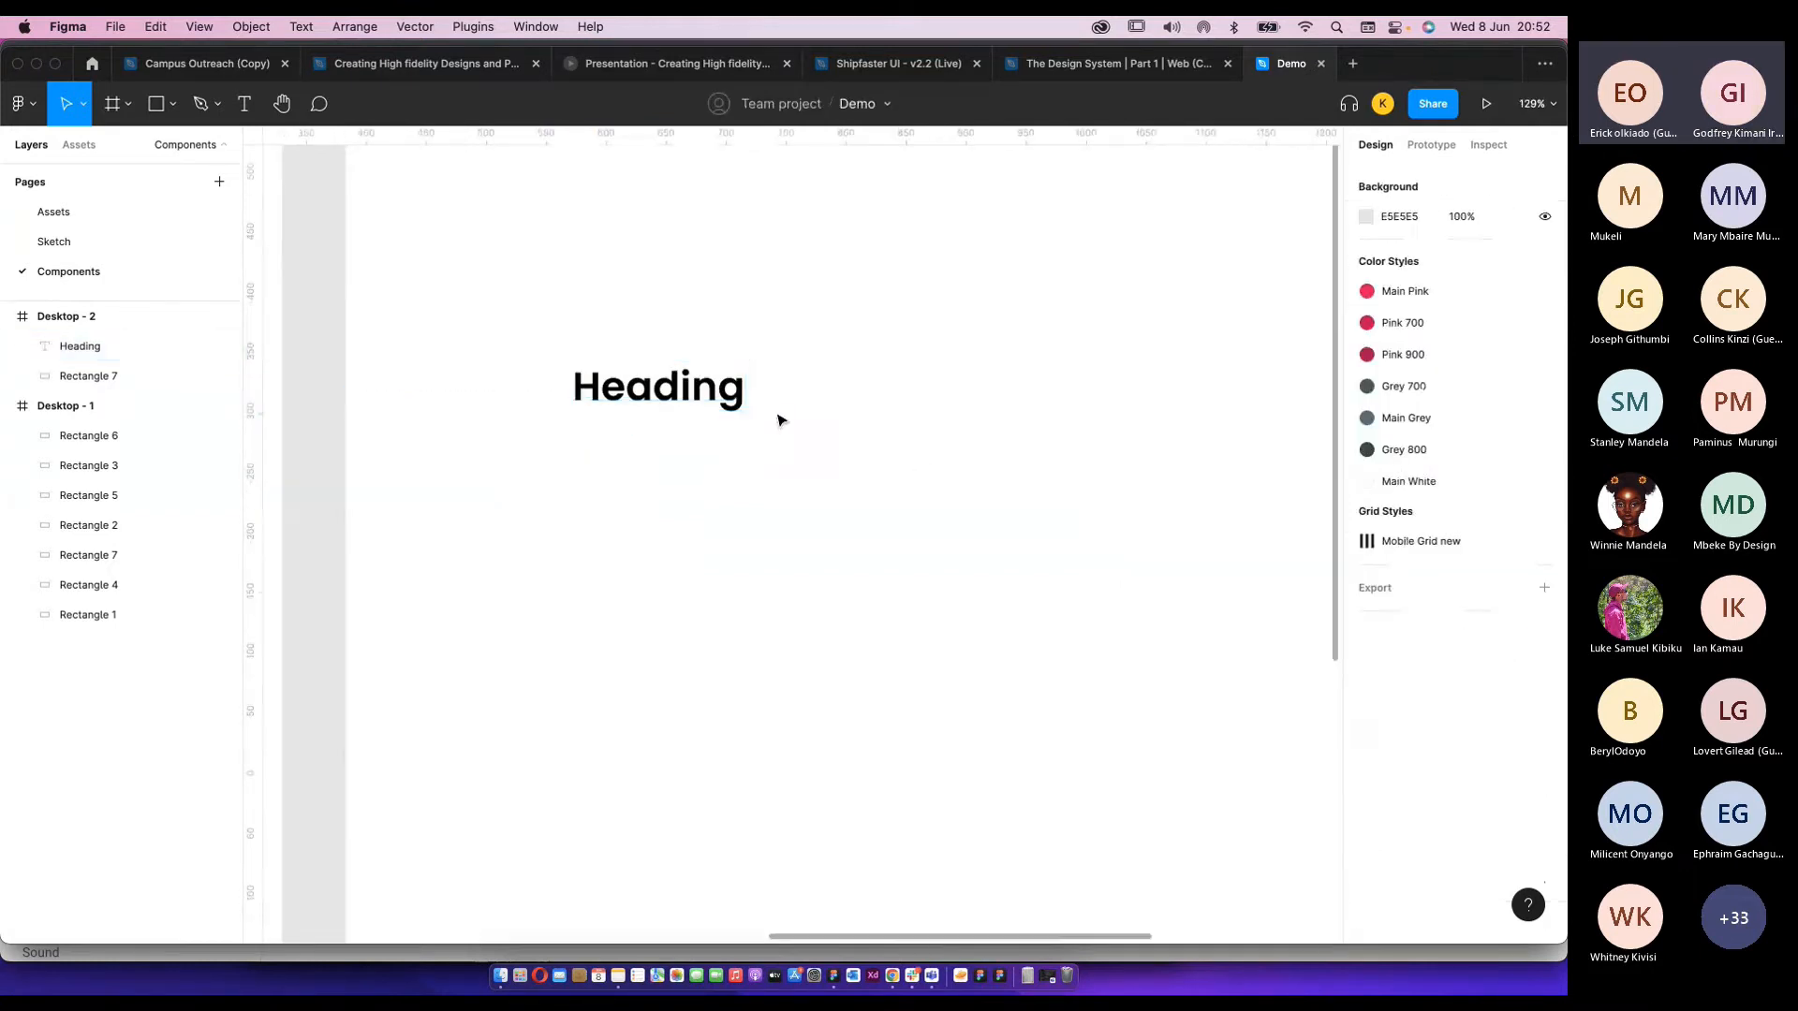
pyautogui.press('super+Tab')
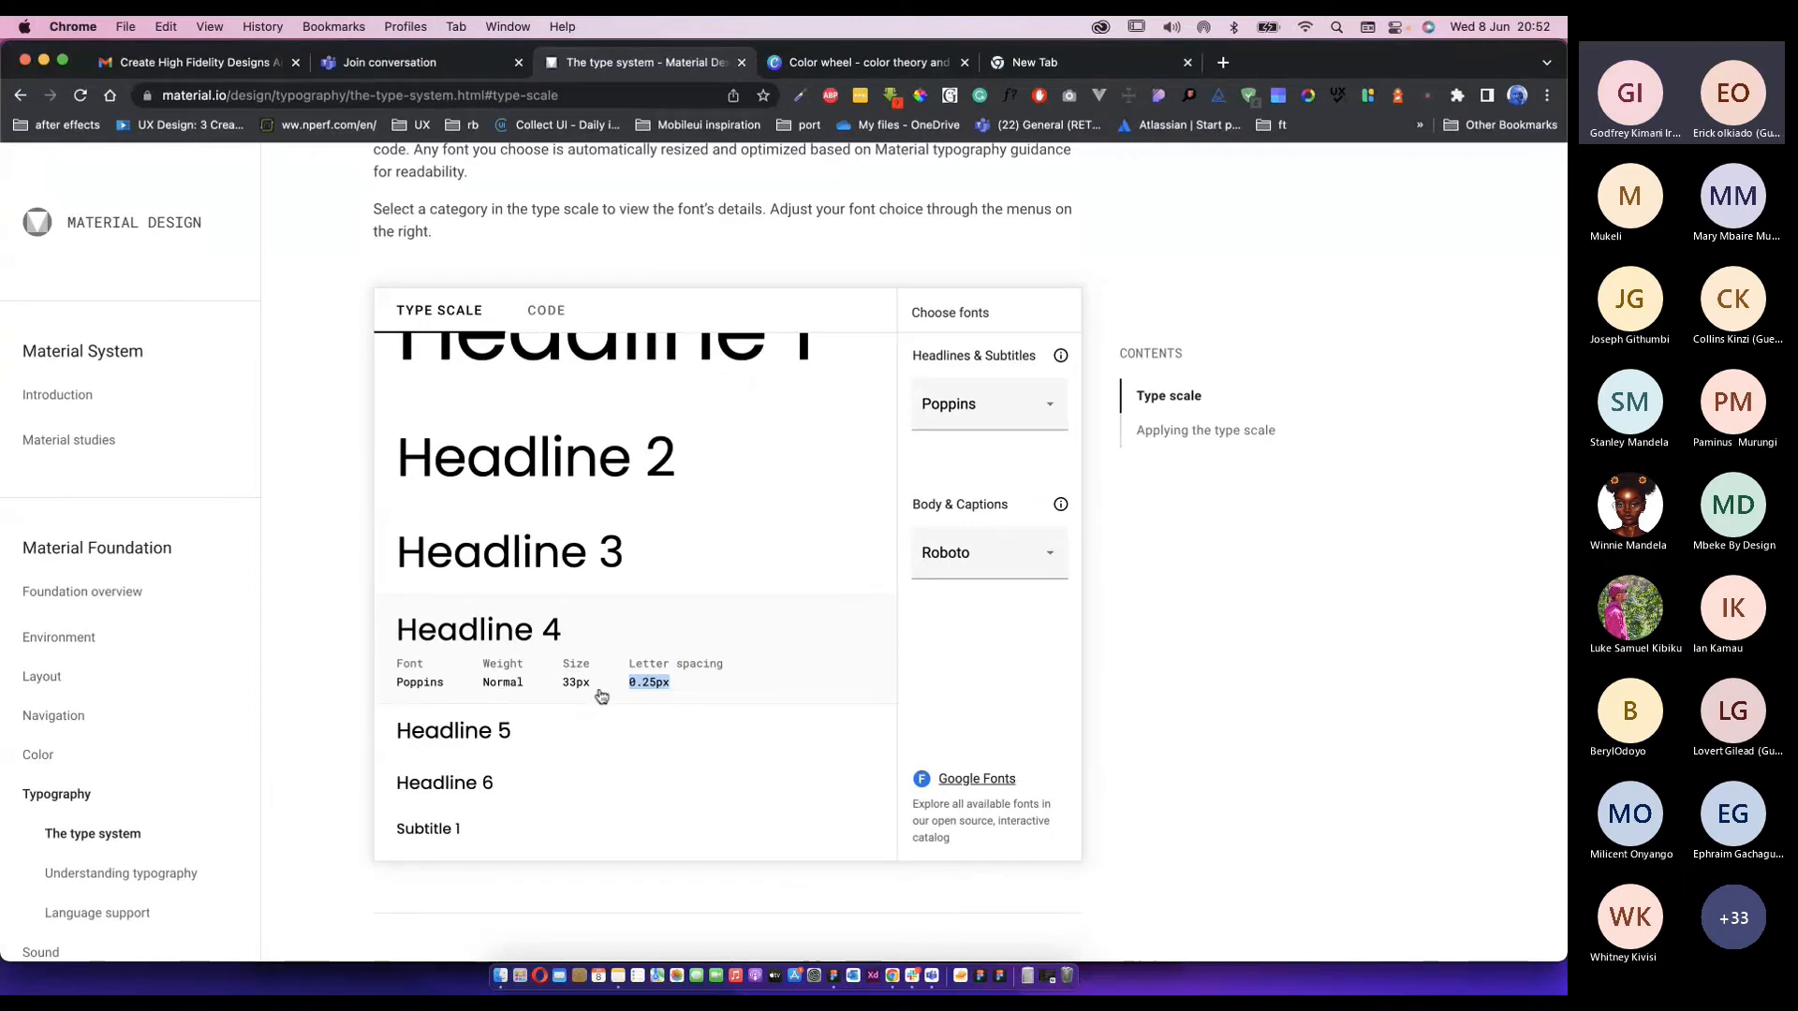
pyautogui.press('super+Tab')
pyautogui.click(682, 446)
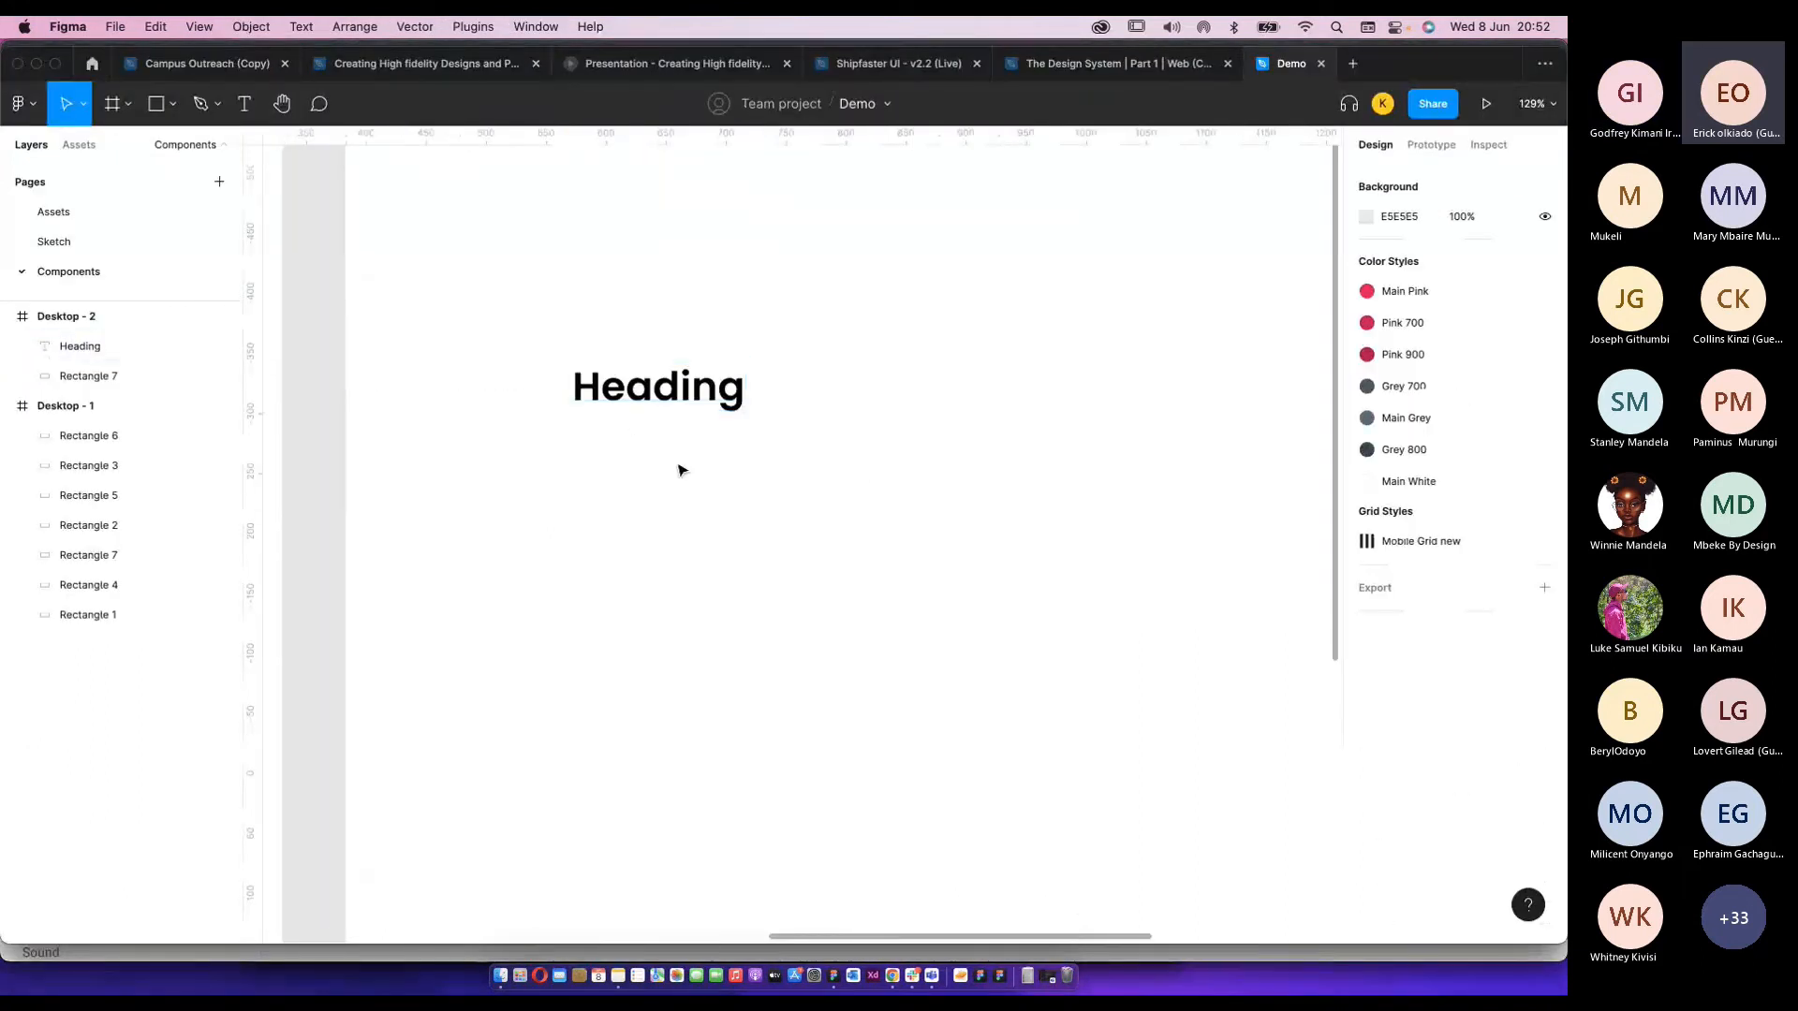
pyautogui.press('super+Tab')
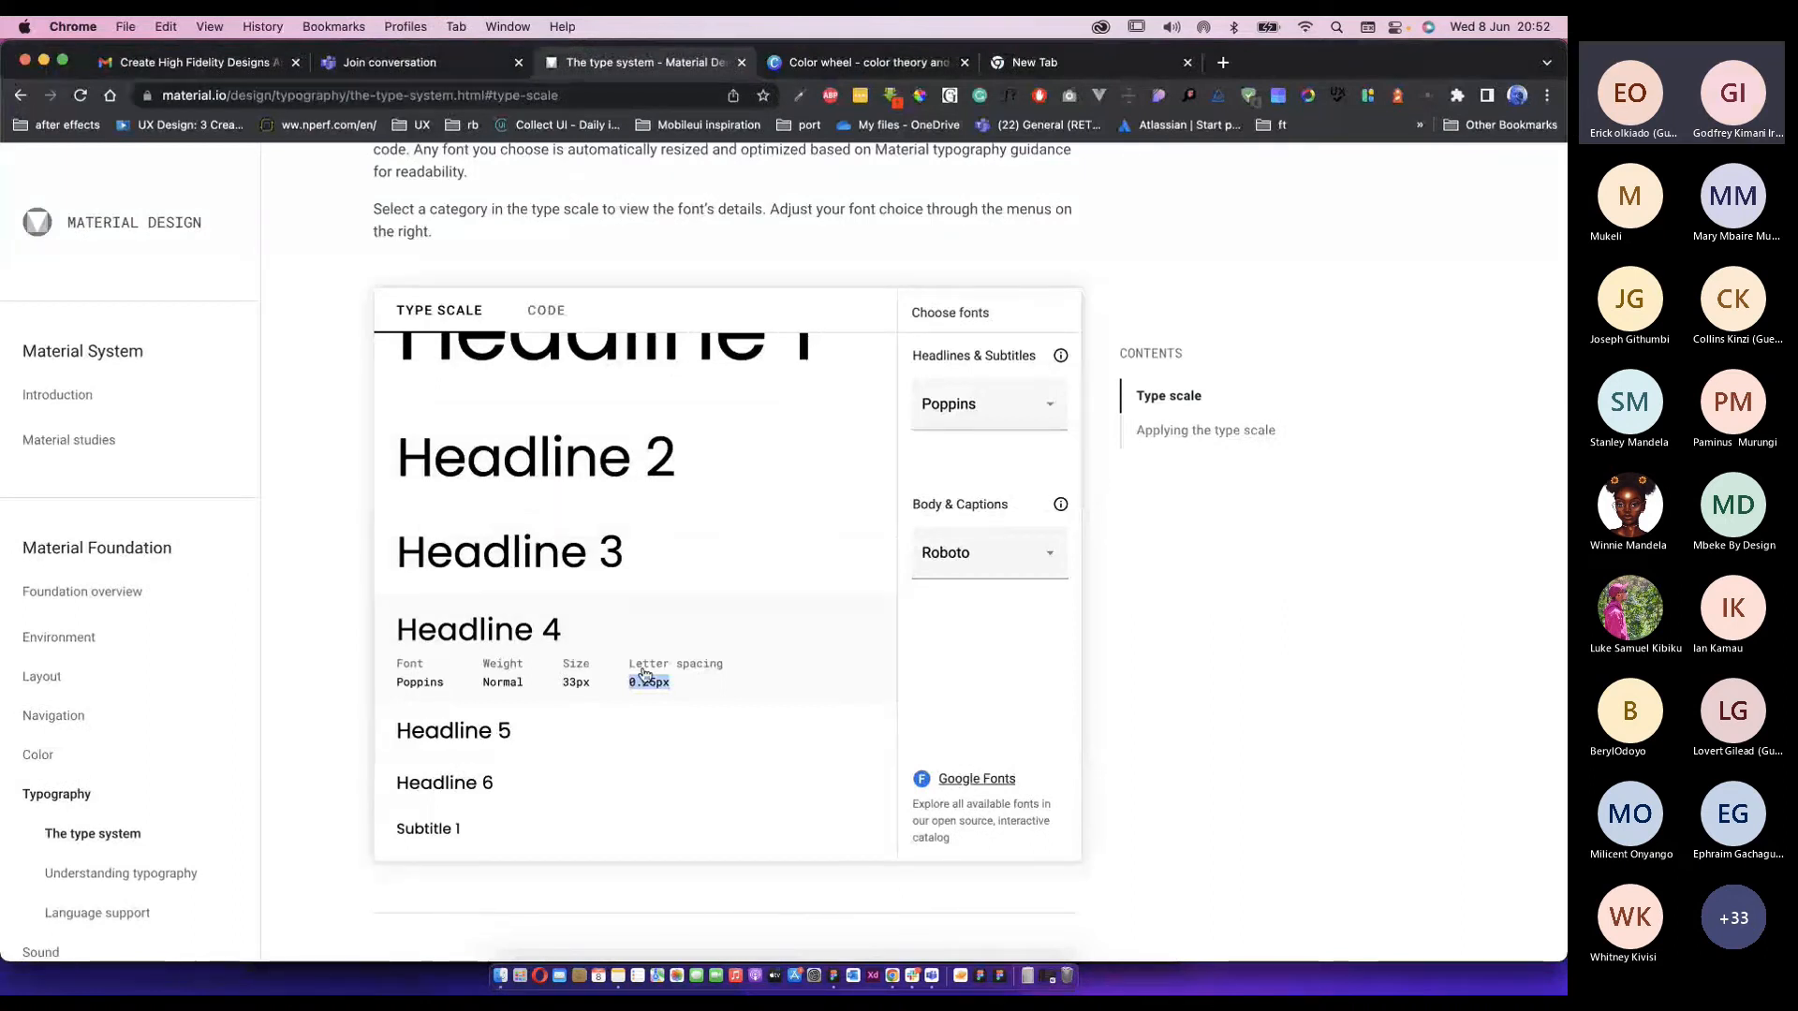
pyautogui.press('super+Tab')
pyautogui.click(721, 398)
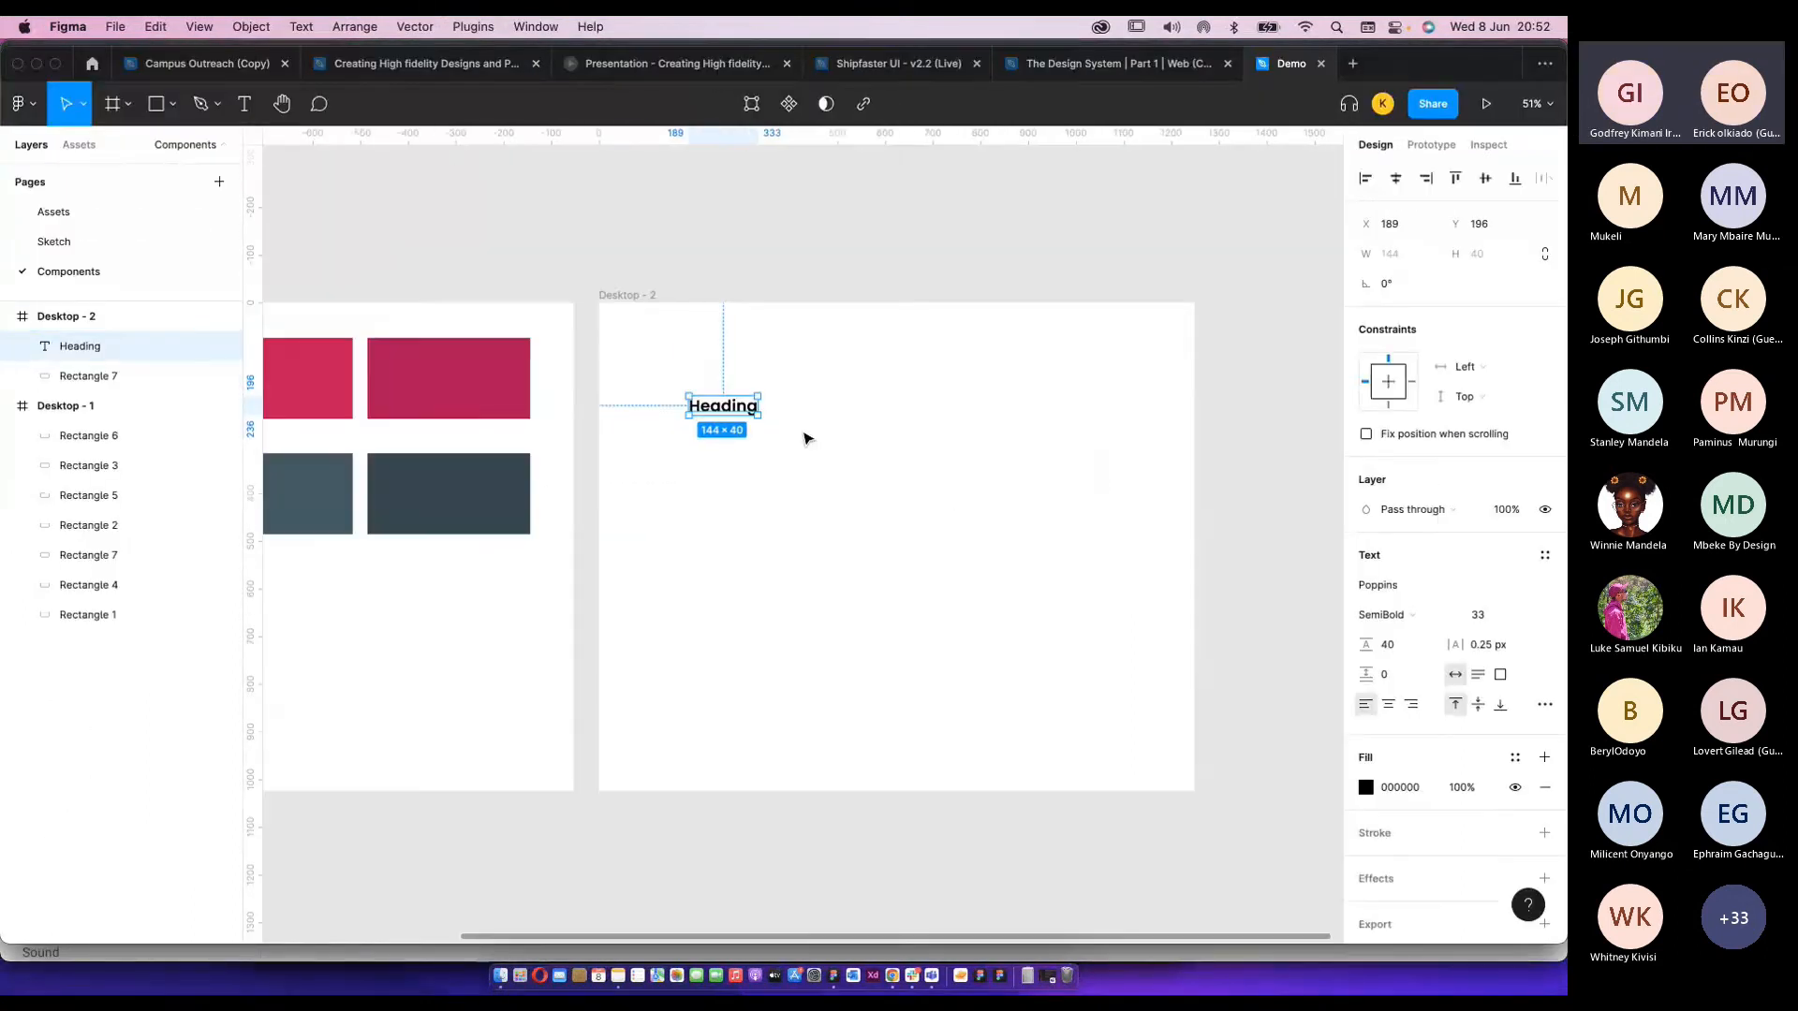
pyautogui.scroll(2, 740, 416)
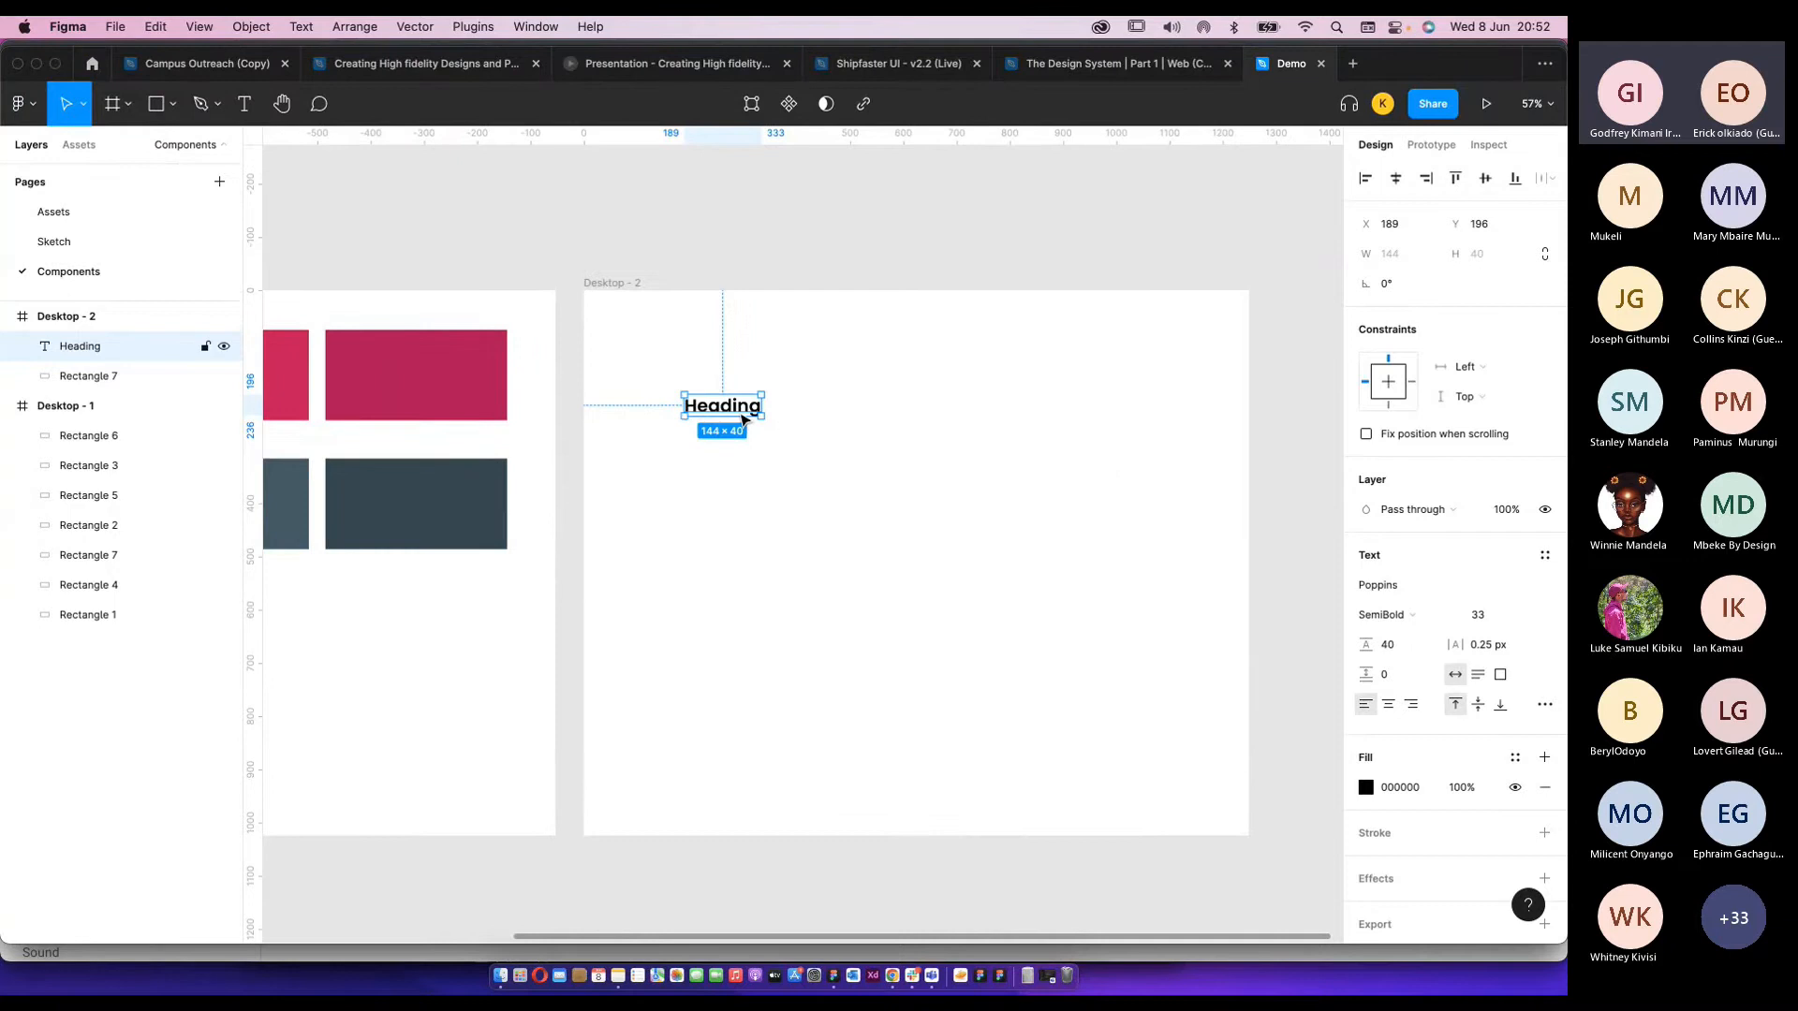
pyautogui.press('super+Tab')
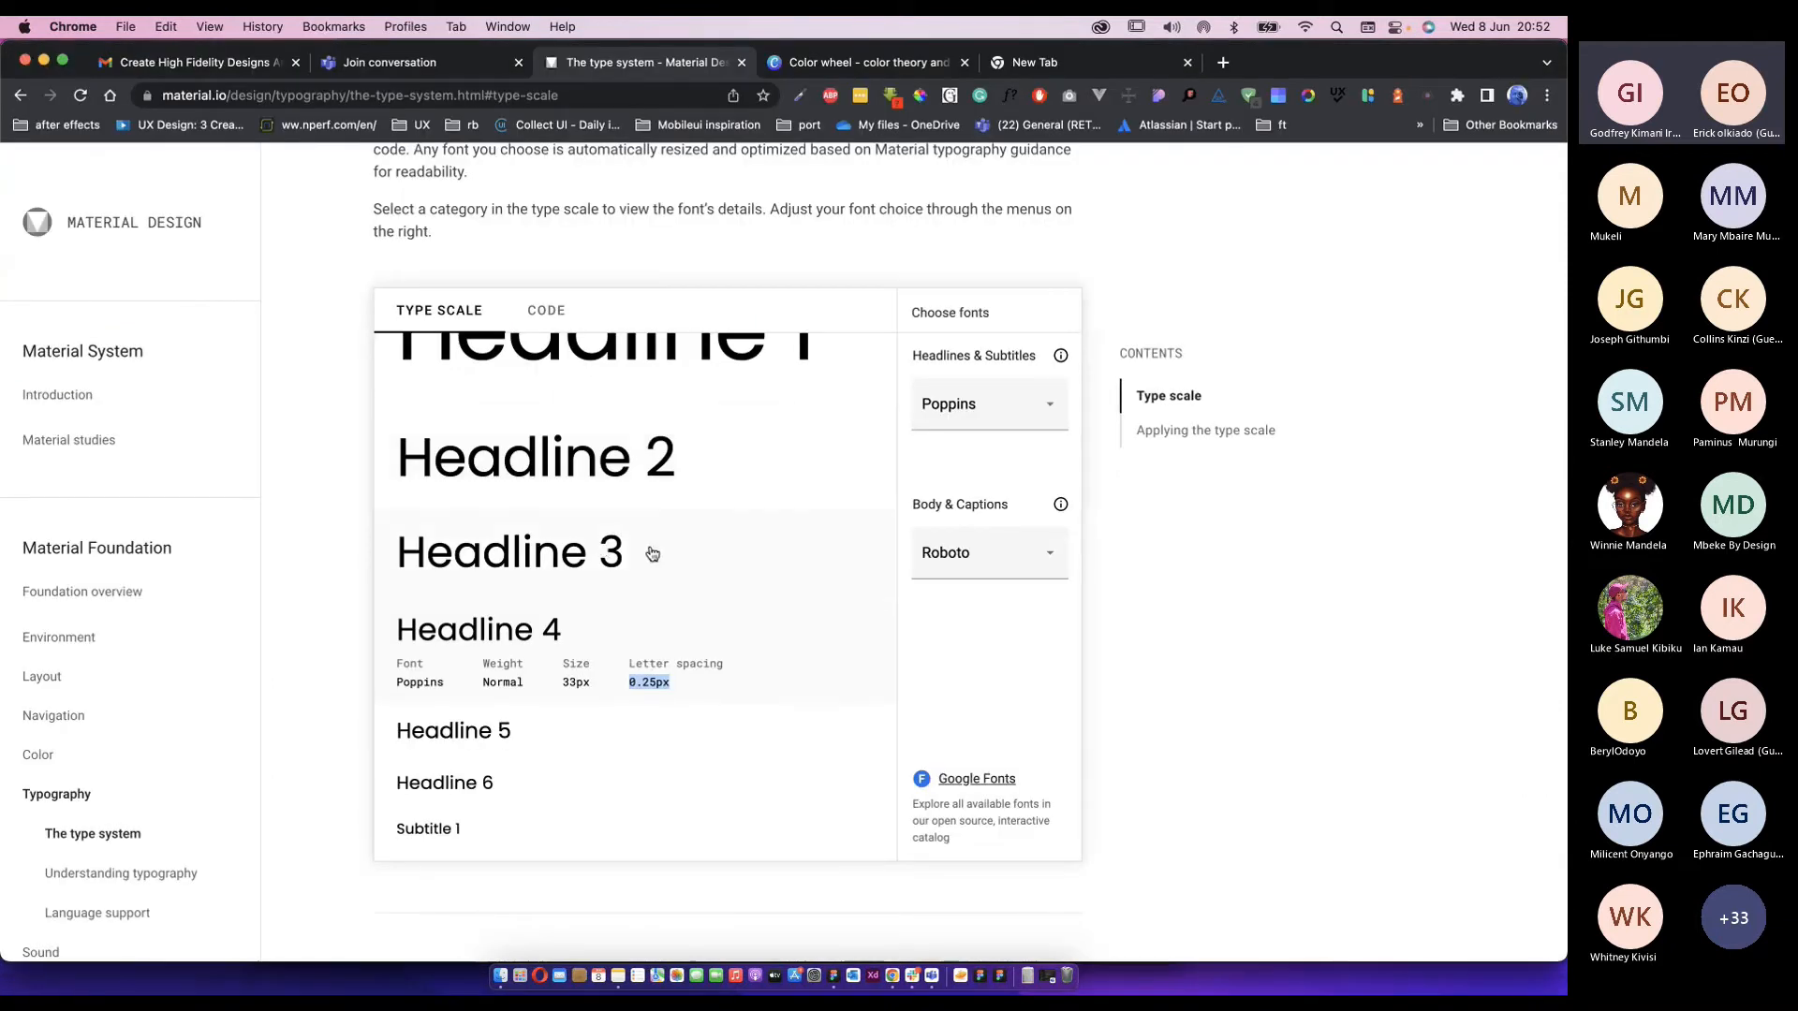
pyautogui.press('super+Tab')
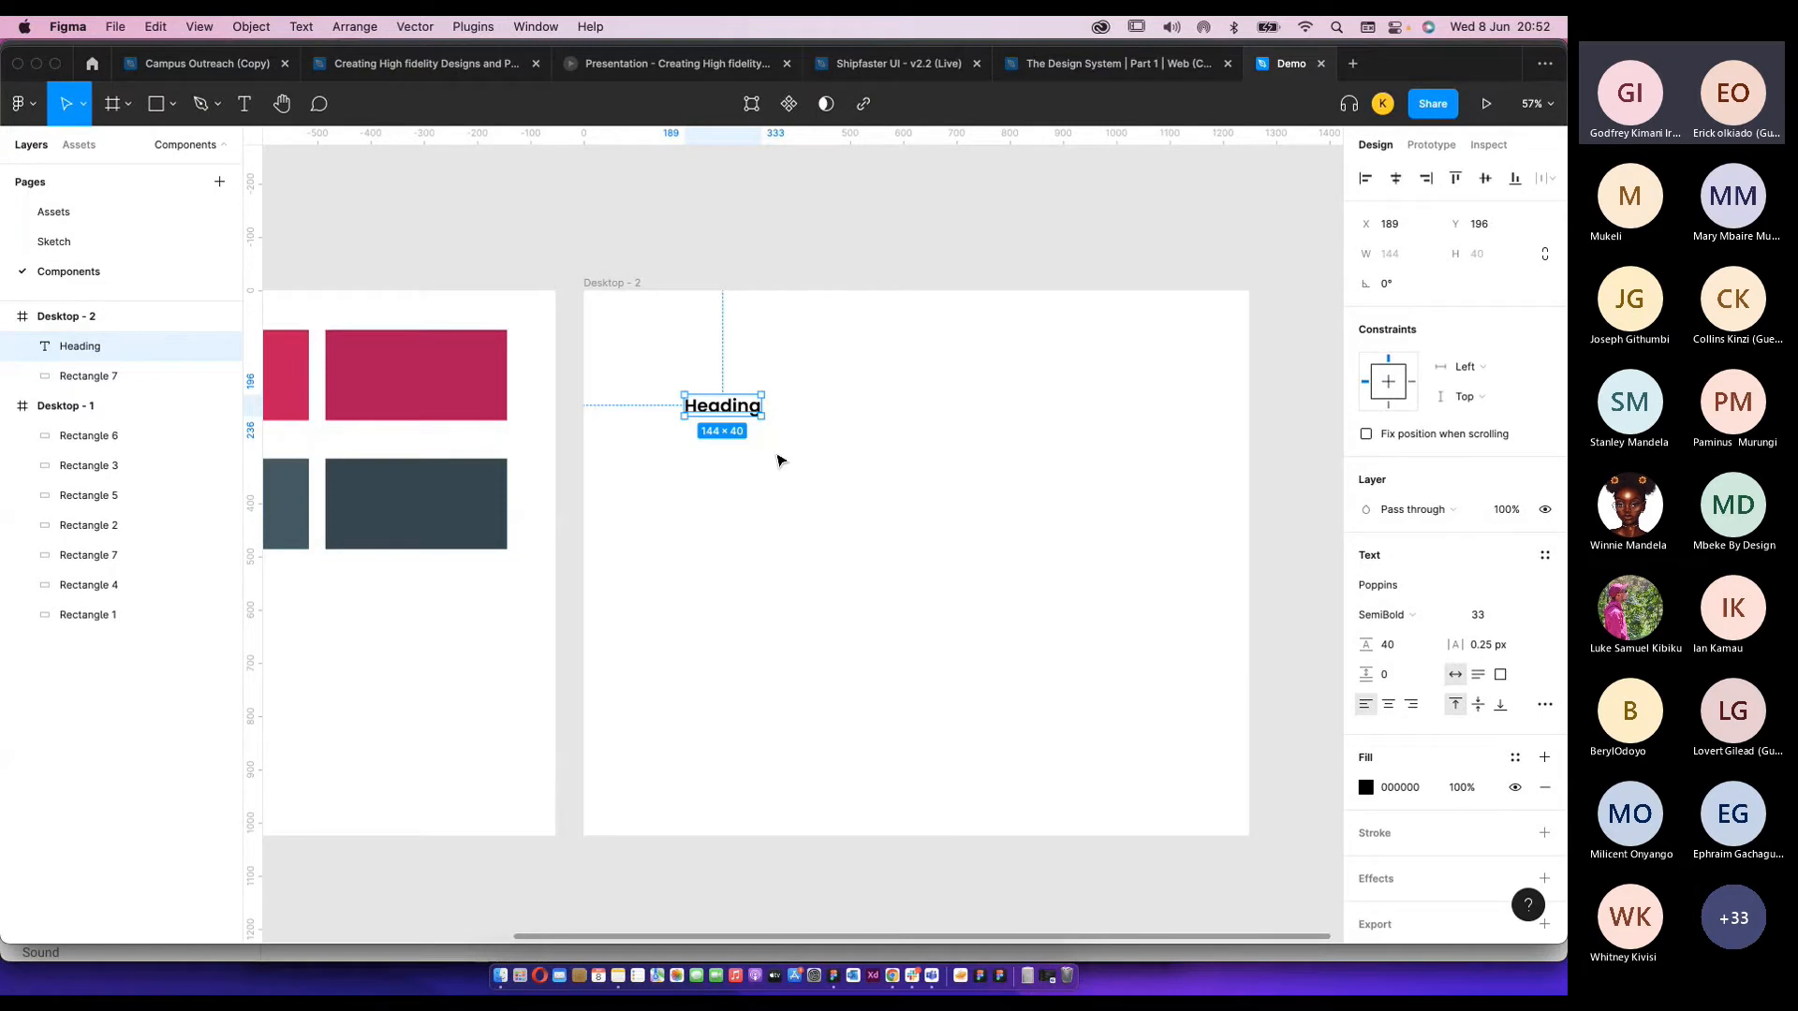
# Duplicate the Heading text in the Desktop - 2 frame, placing the copy directly below the original at Y 284.
pyautogui.scroll(3, 750, 436)
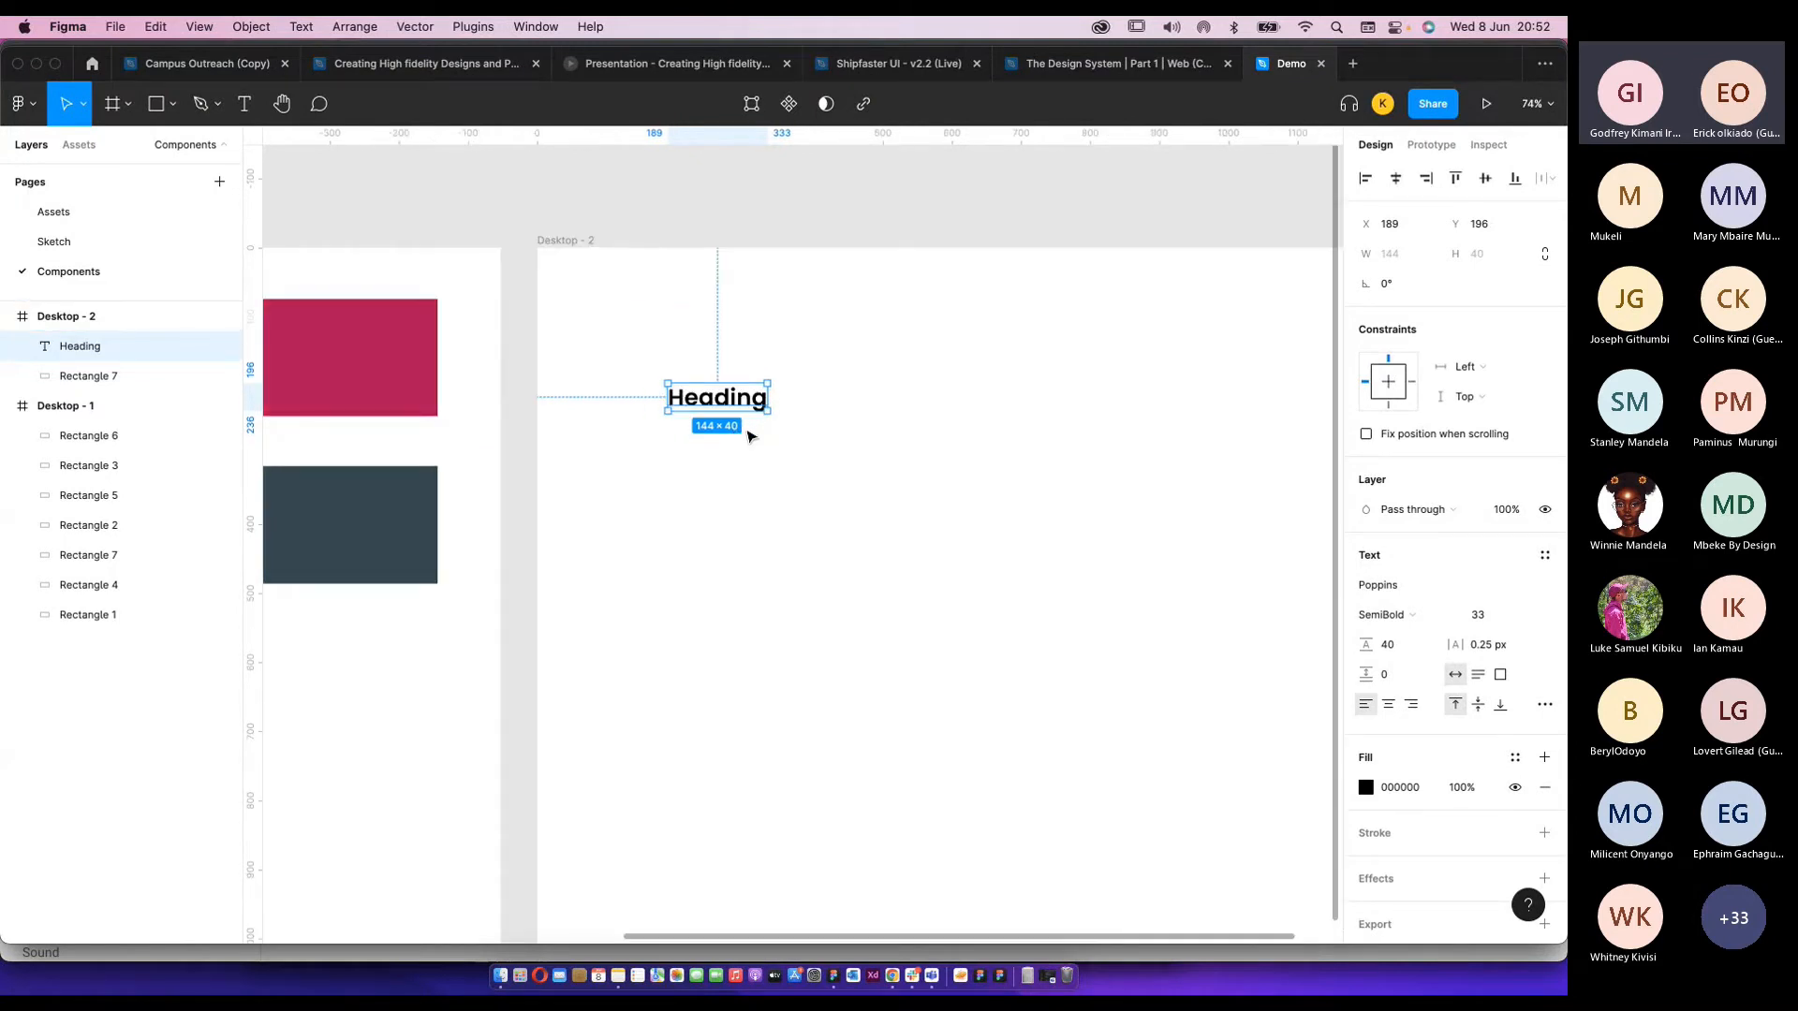
pyautogui.hscroll(3, 749, 435)
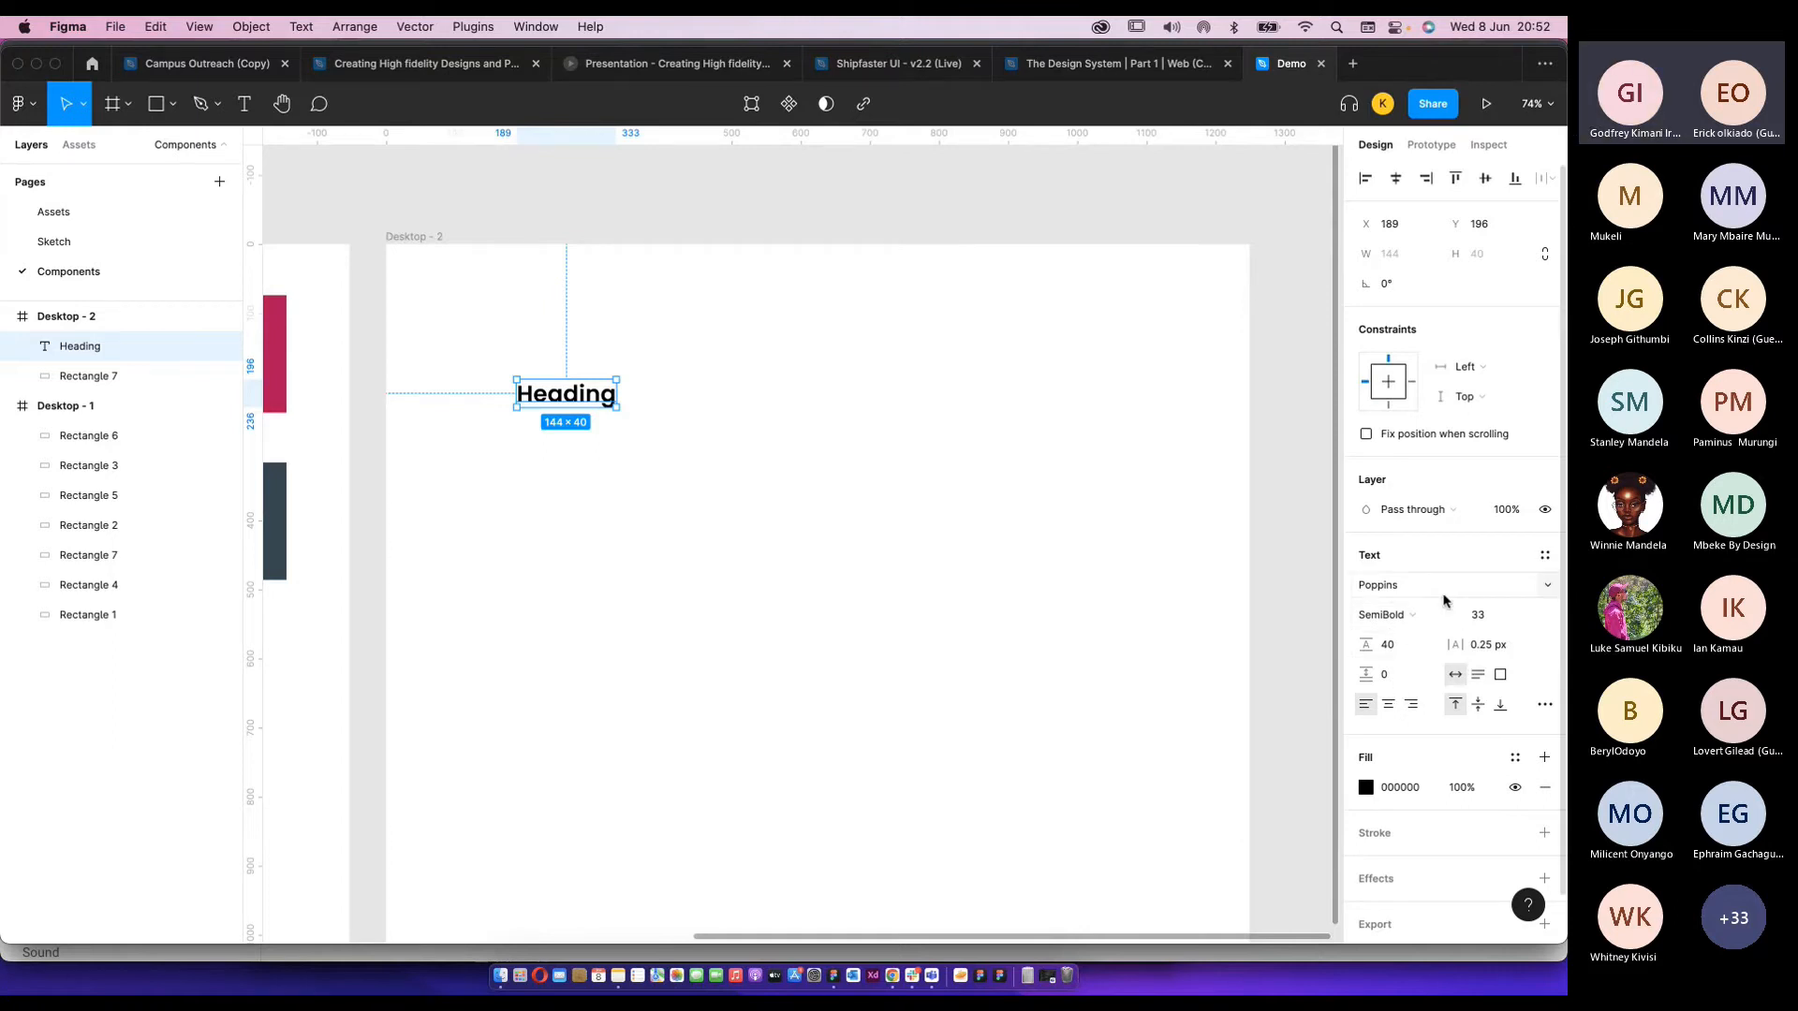
pyautogui.click(1545, 555)
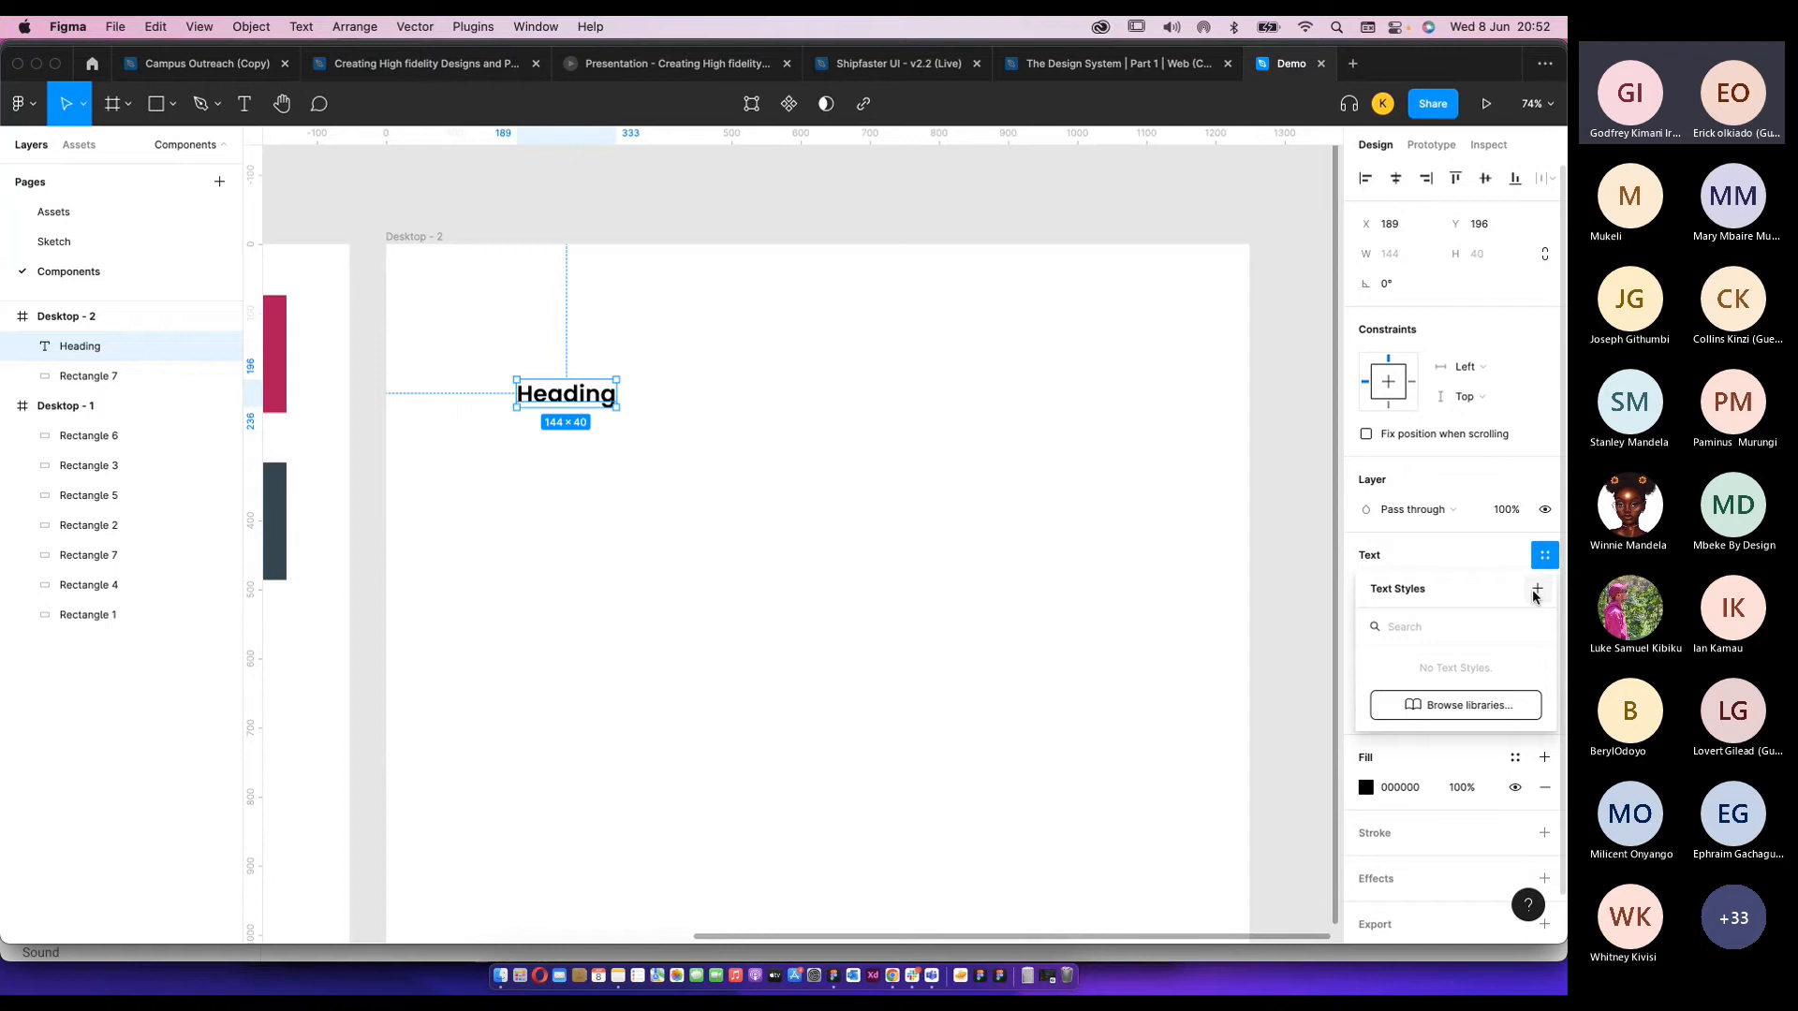
pyautogui.click(750, 443)
pyautogui.keyDown('alt'); pyautogui.moveTo(557, 404); pyautogui.dragTo(553, 461); pyautogui.keyUp('alt')
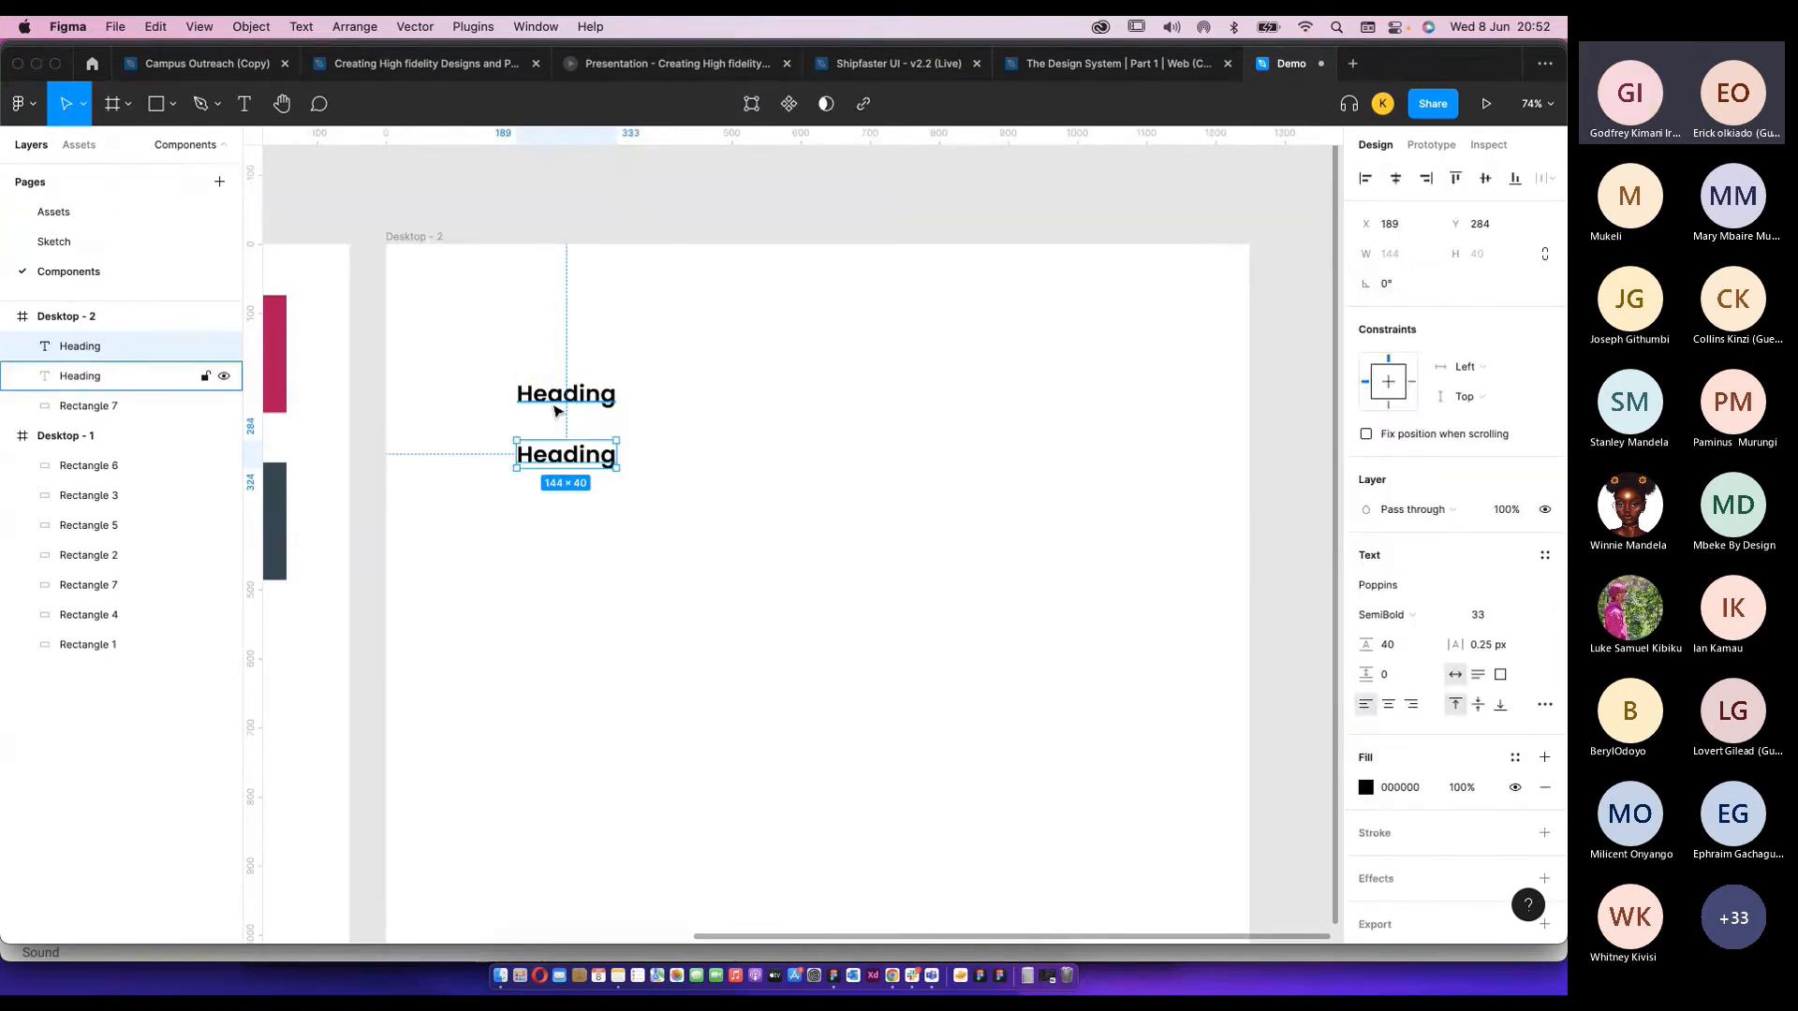
# Copy the Headline 3 size from the type scale in Chrome and set the upper Heading text in Figma to size 46.
pyautogui.click(556, 410)
pyautogui.press('super+Tab')
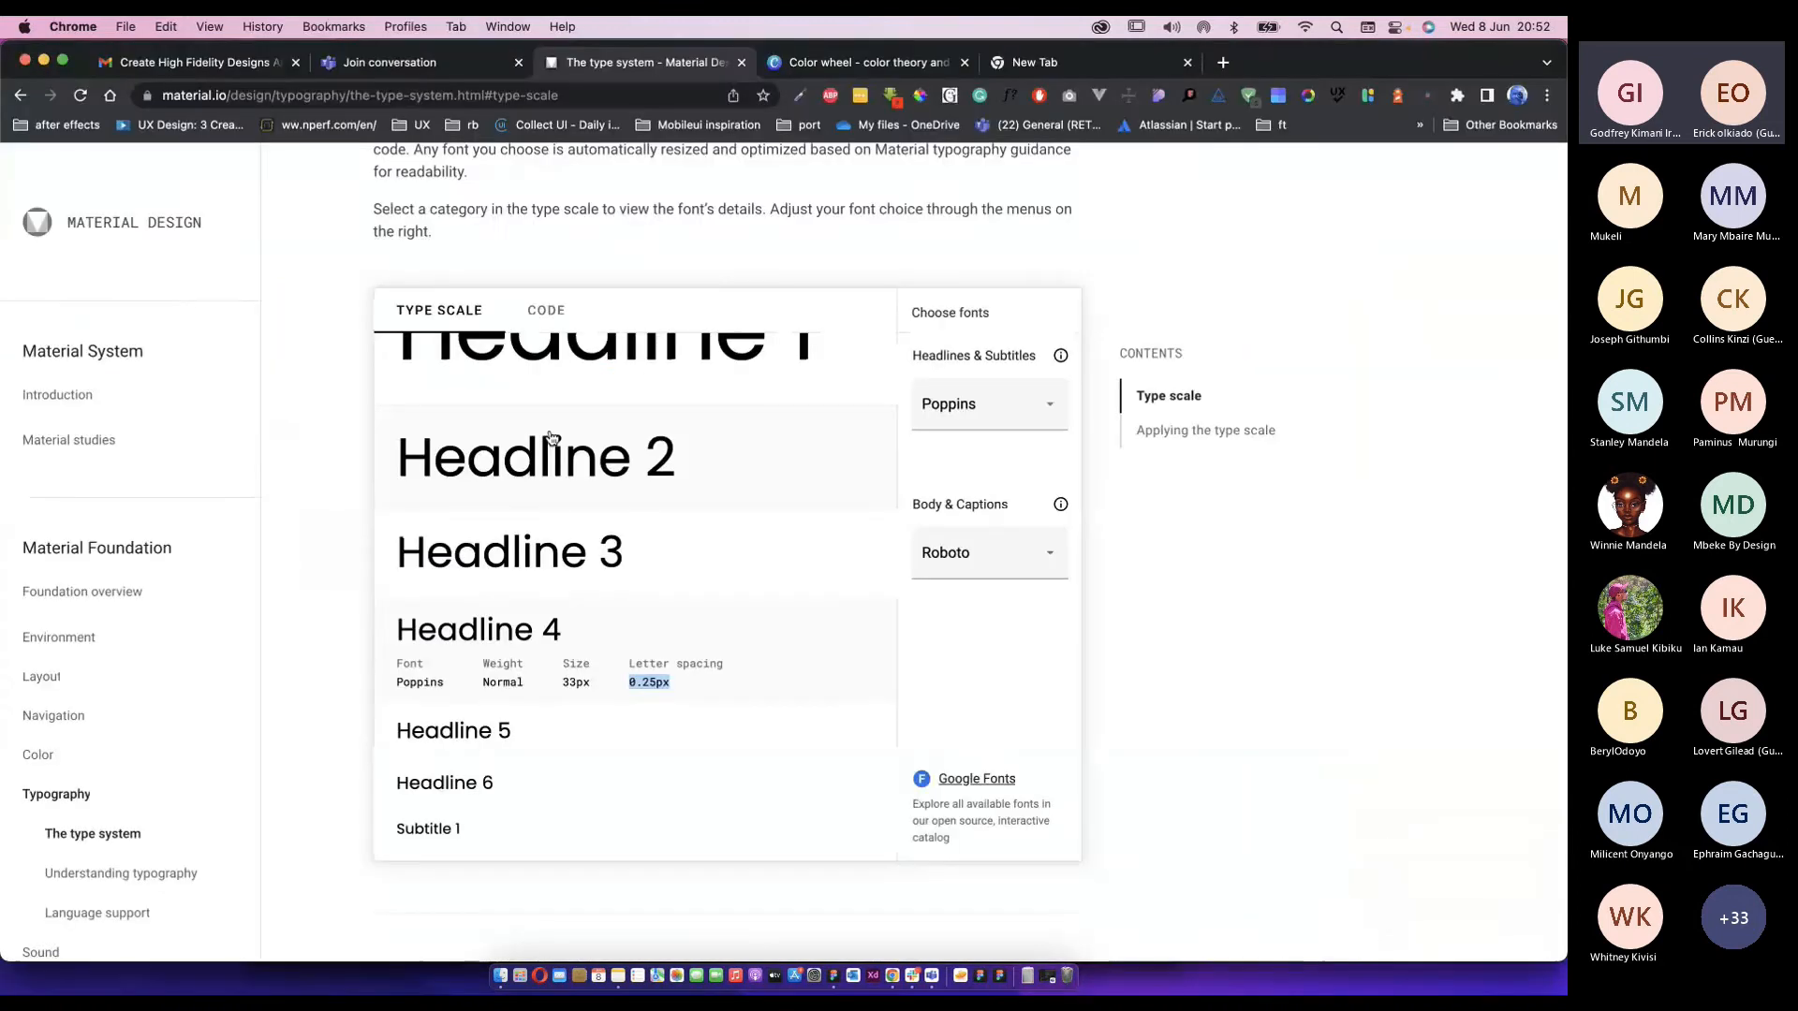
pyautogui.click(556, 570)
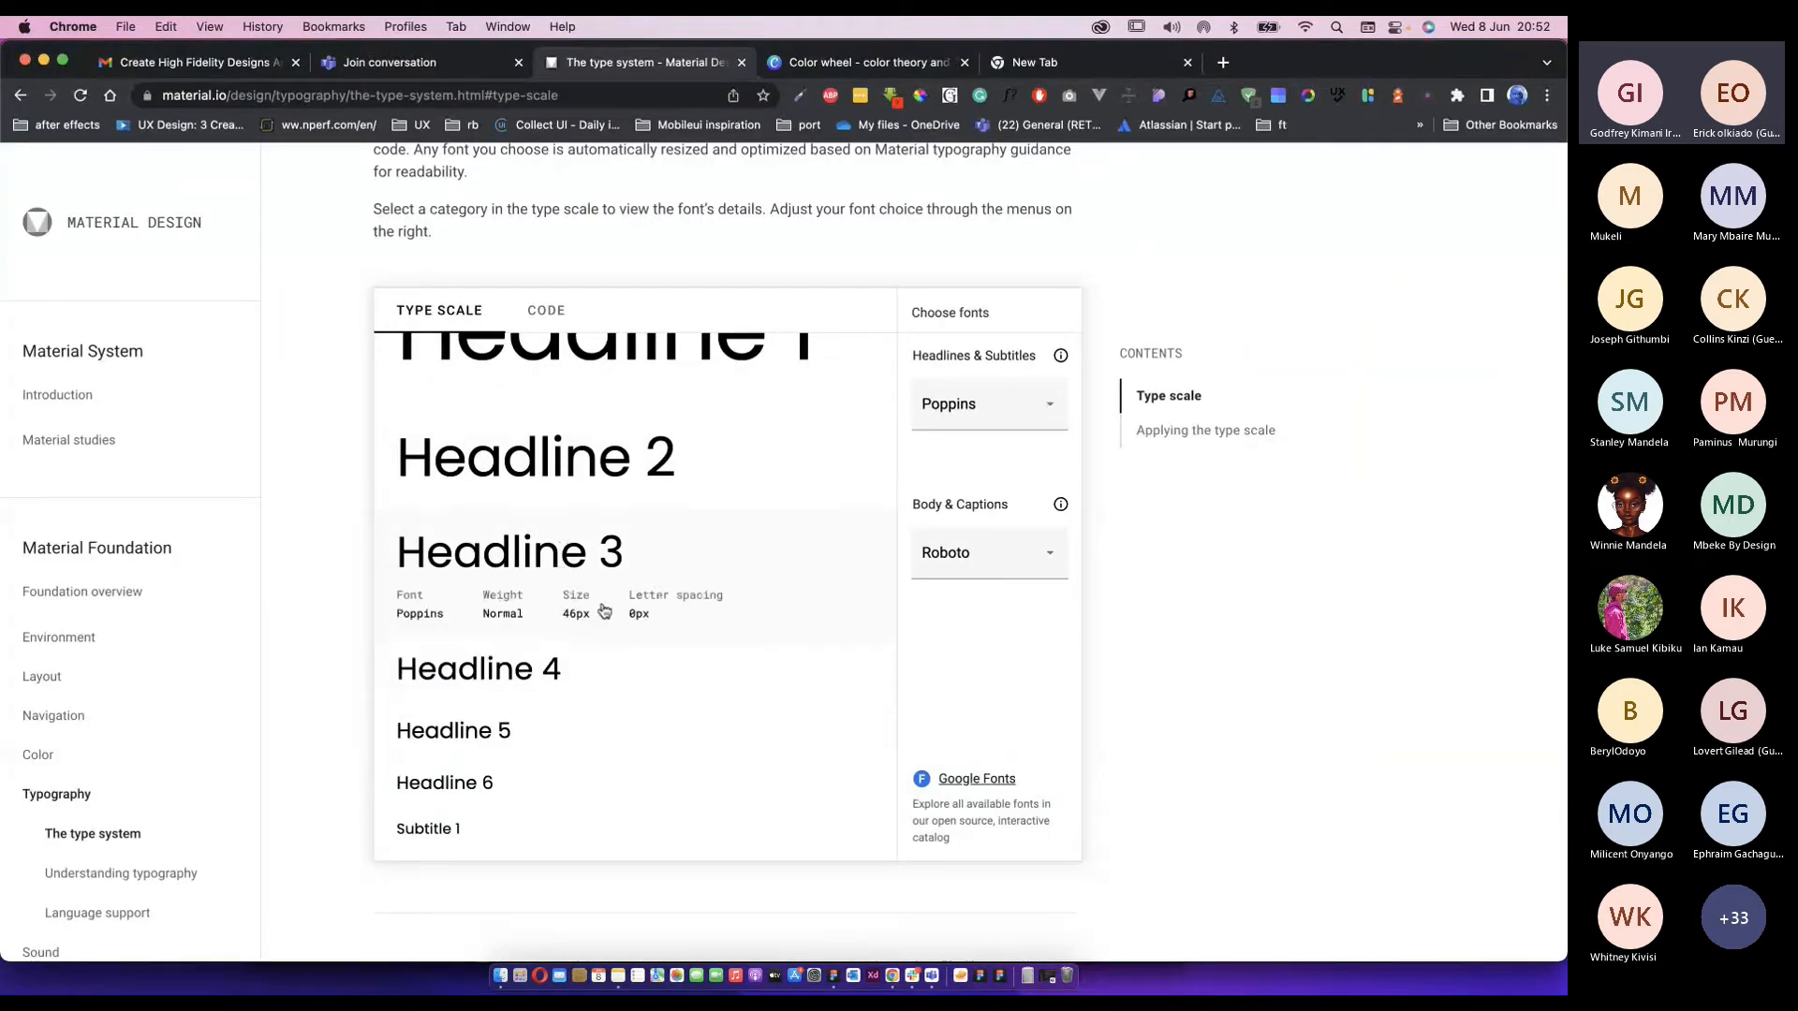
pyautogui.doubleClick(568, 618)
pyautogui.press('super+c')
pyautogui.press('super+Tab')
pyautogui.click(1493, 618)
pyautogui.press('super+v')
pyautogui.press('Return')
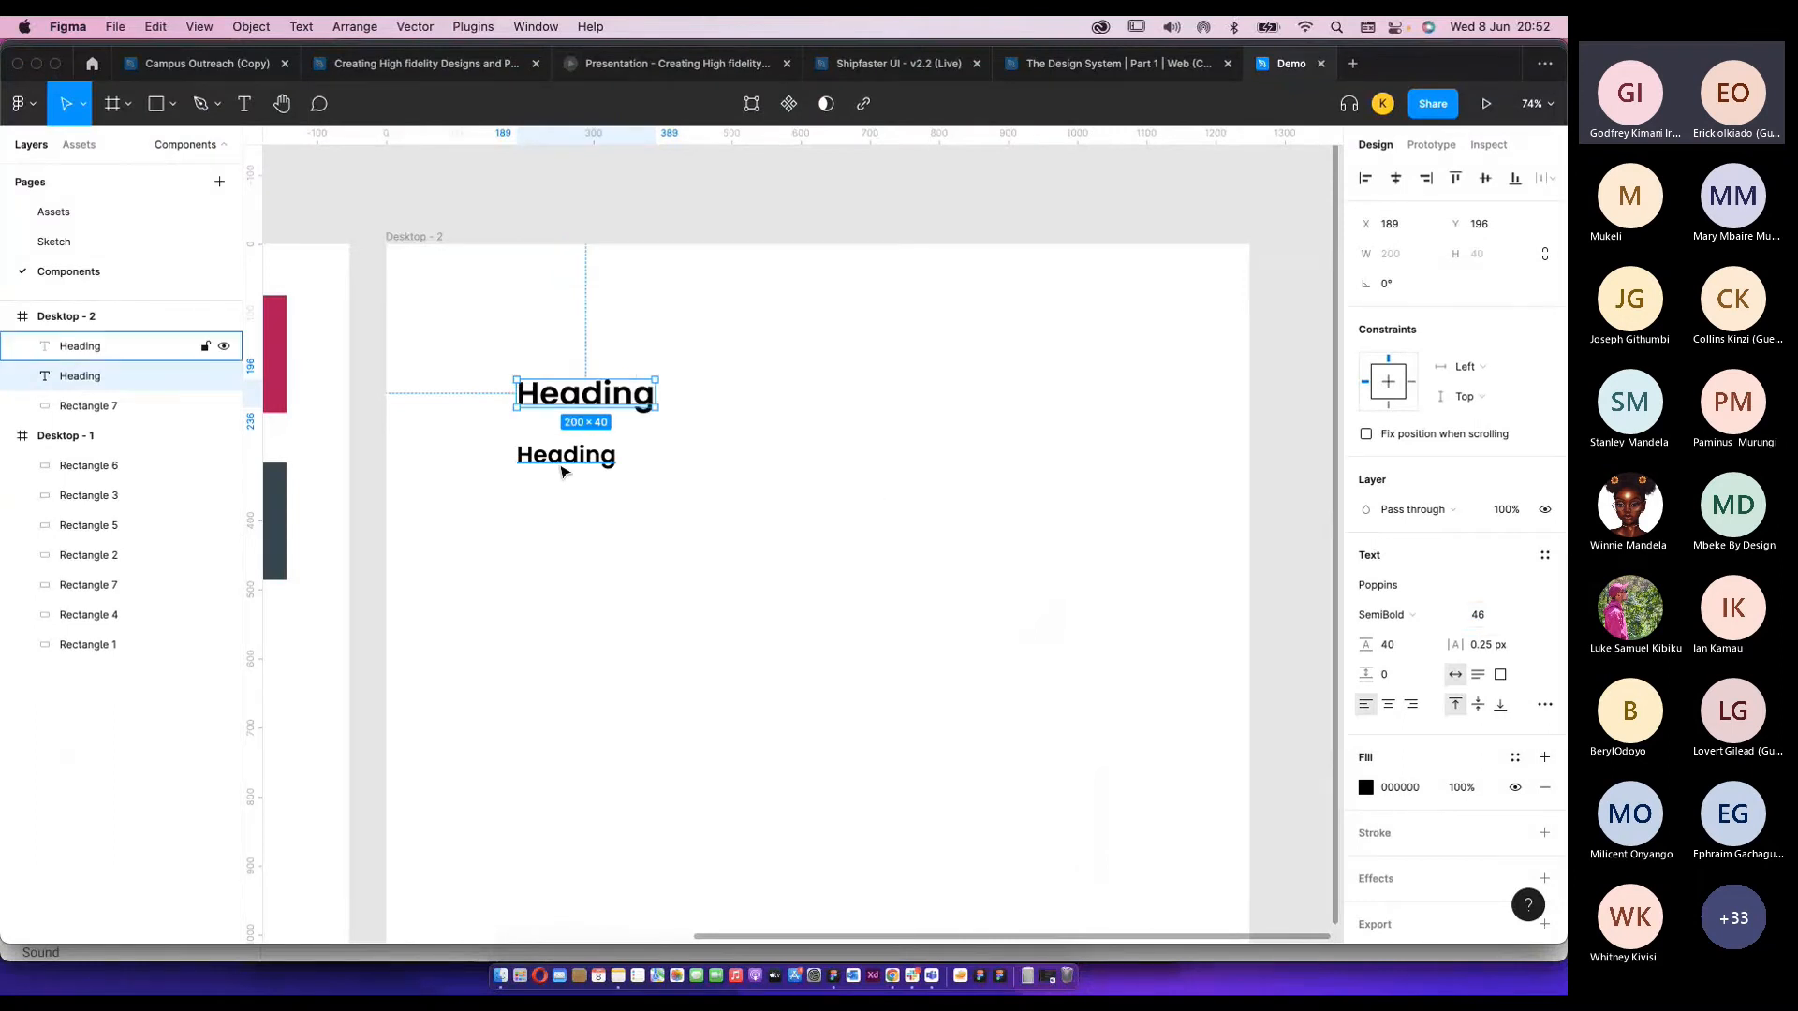
# Check the Headline 3 letter spacing in Chrome and set the upper Heading's letter spacing to 0 px in Figma.
pyautogui.press('super+Tab')
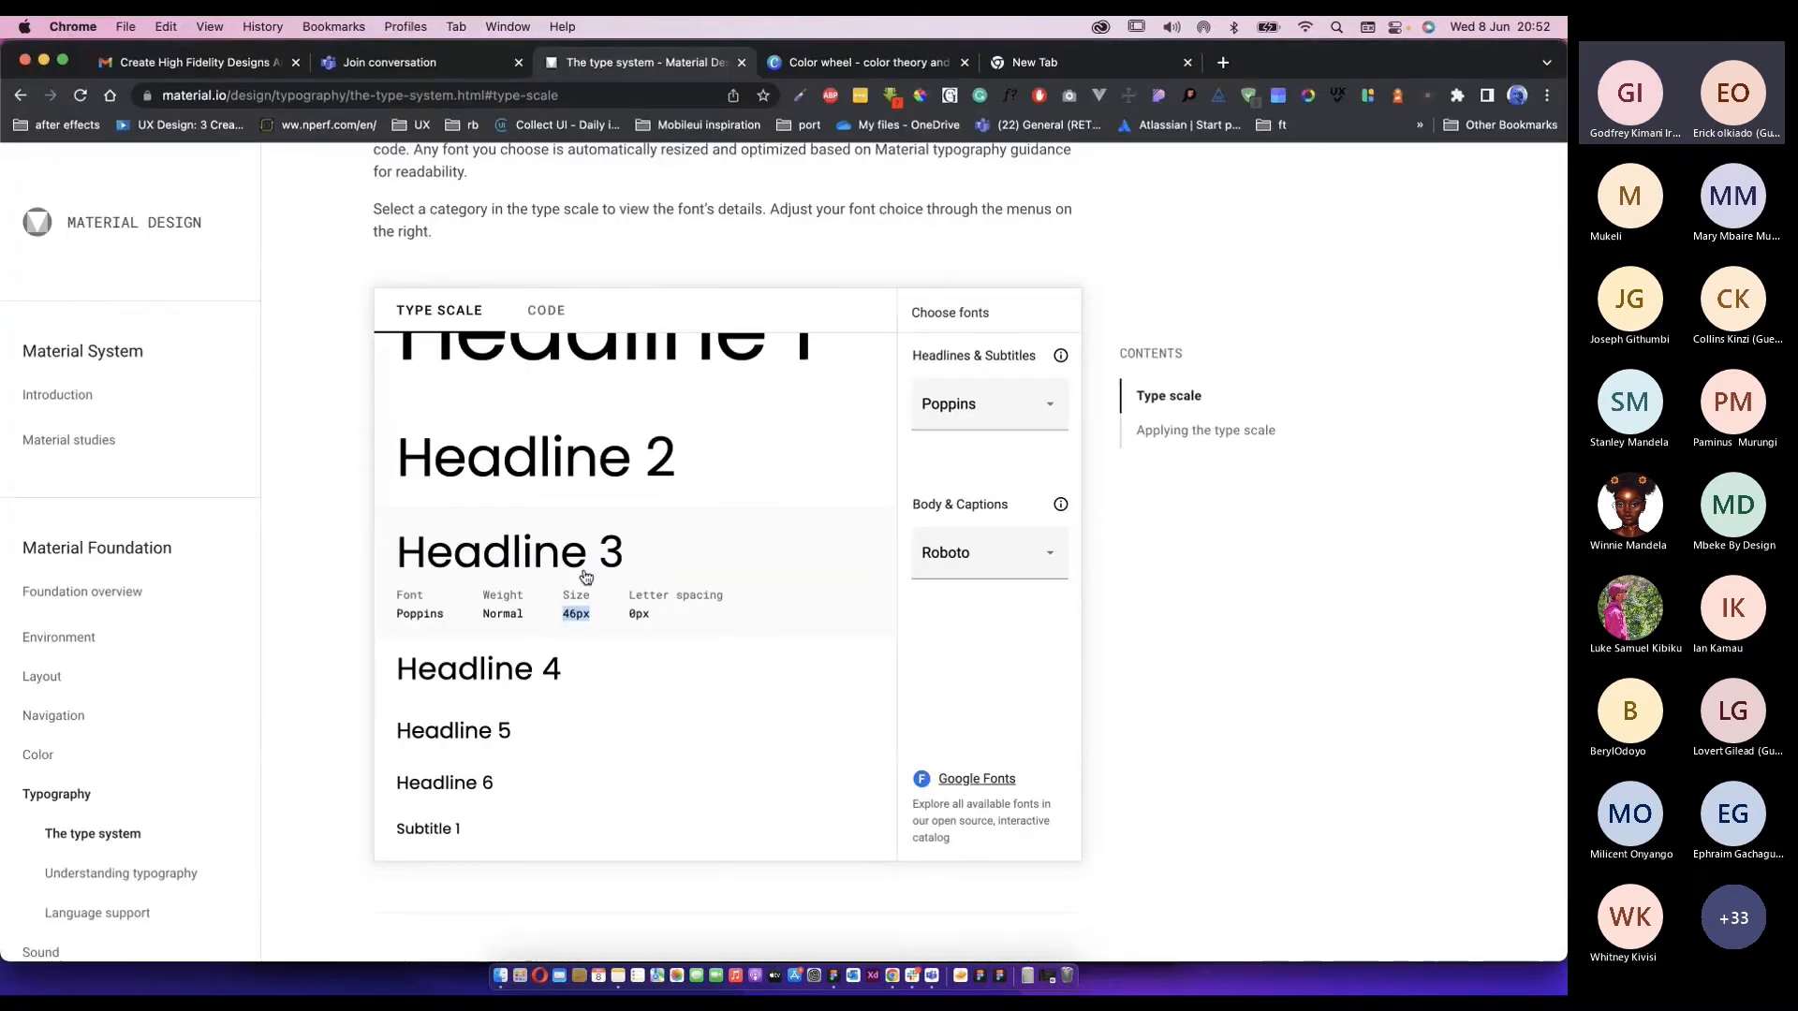
pyautogui.press('super+Tab')
pyautogui.click(1481, 643)
pyautogui.write('0')
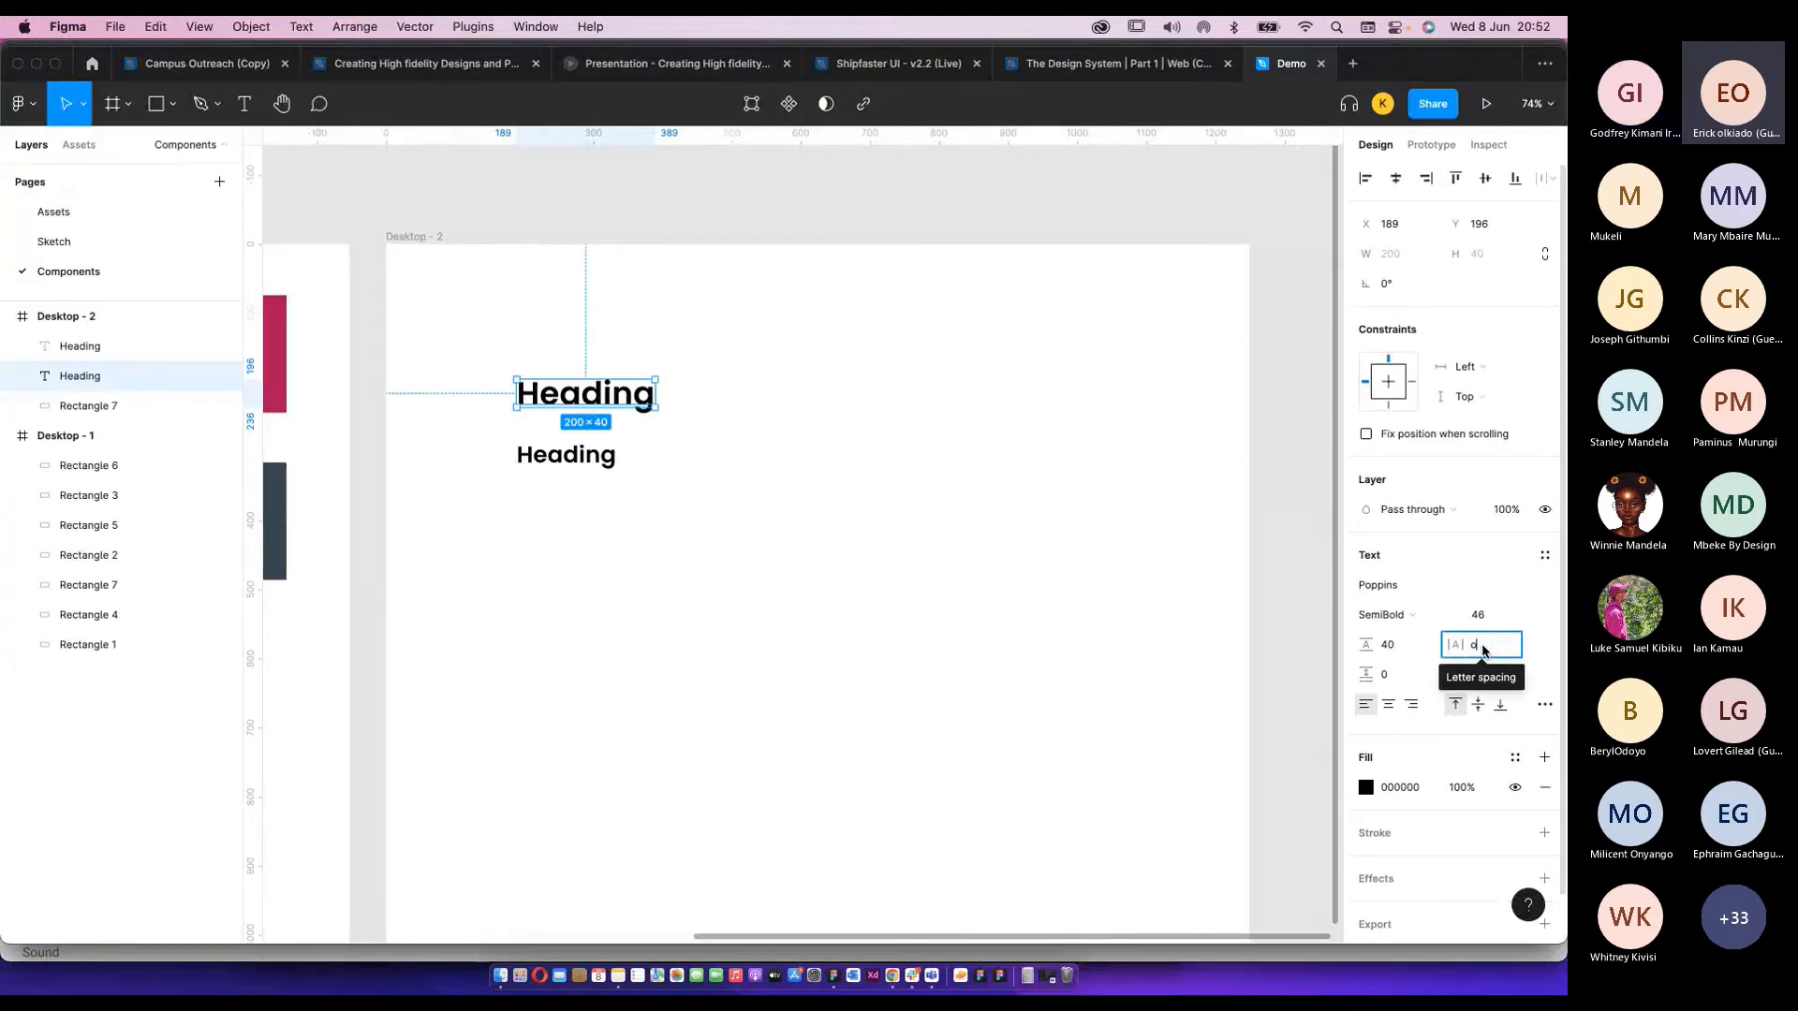
pyautogui.press('Return')
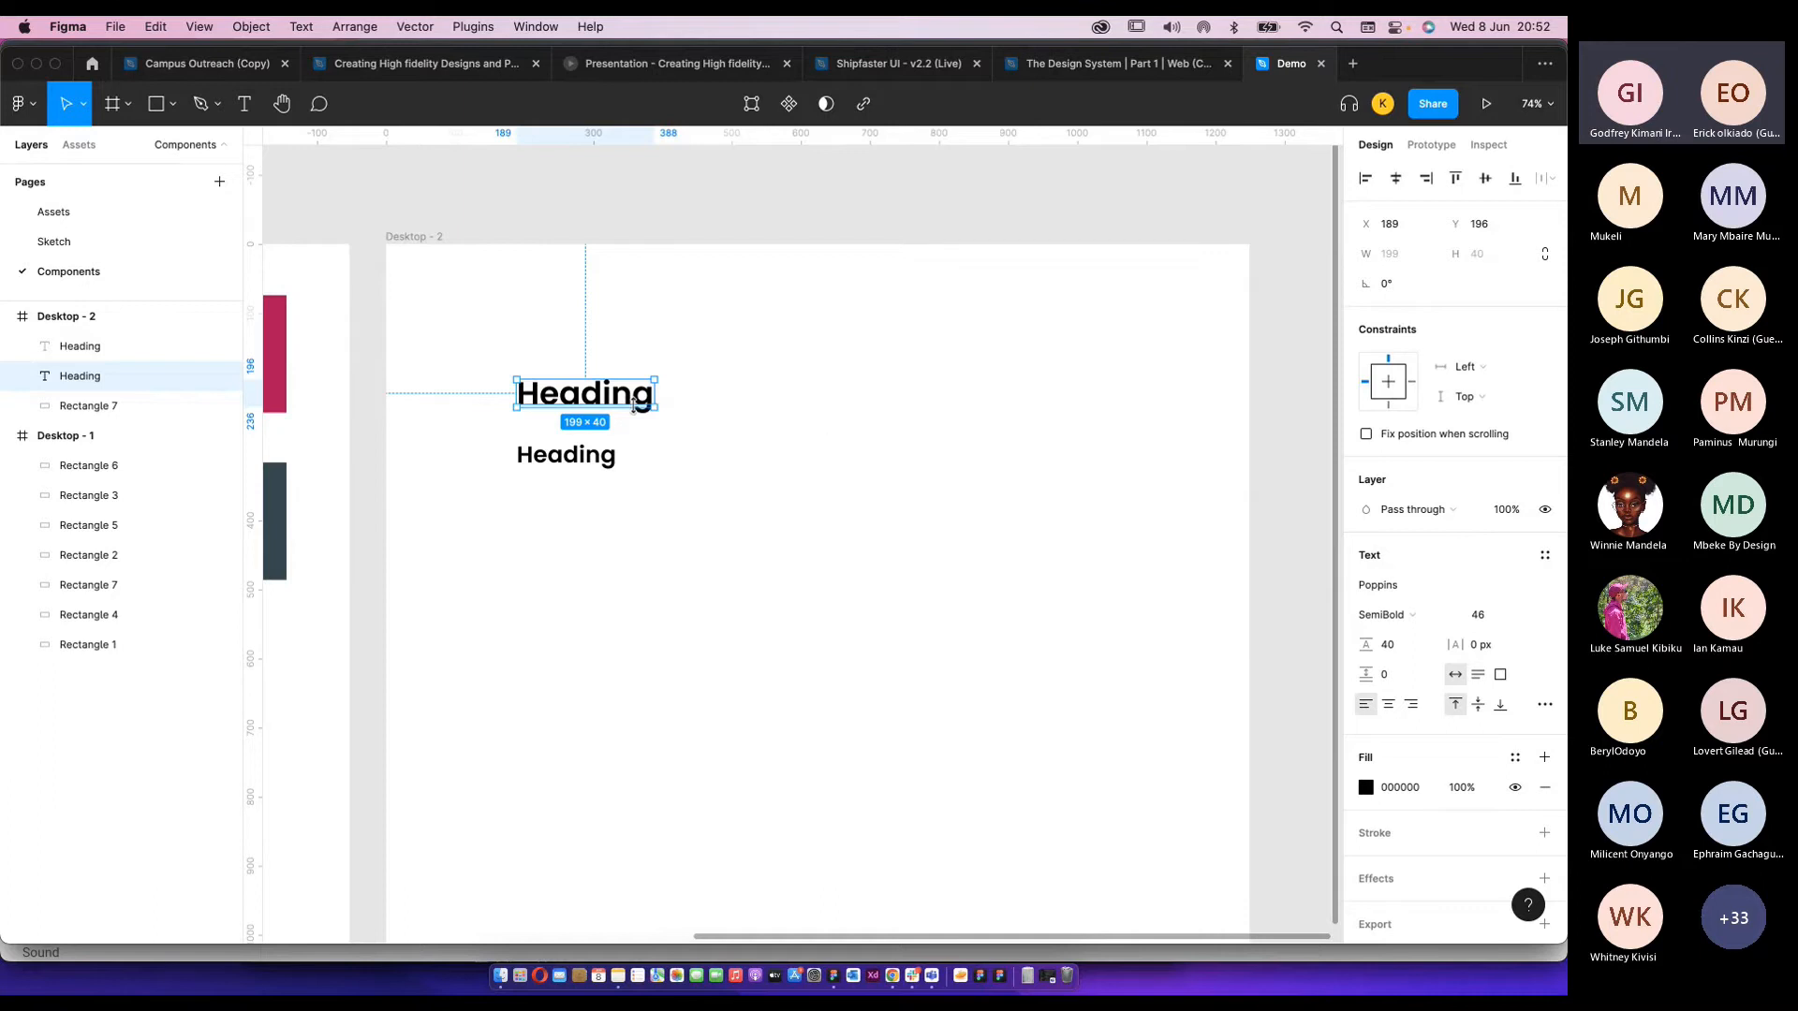
# Create a text style named H1 from the upper Heading text.
pyautogui.click(1544, 556)
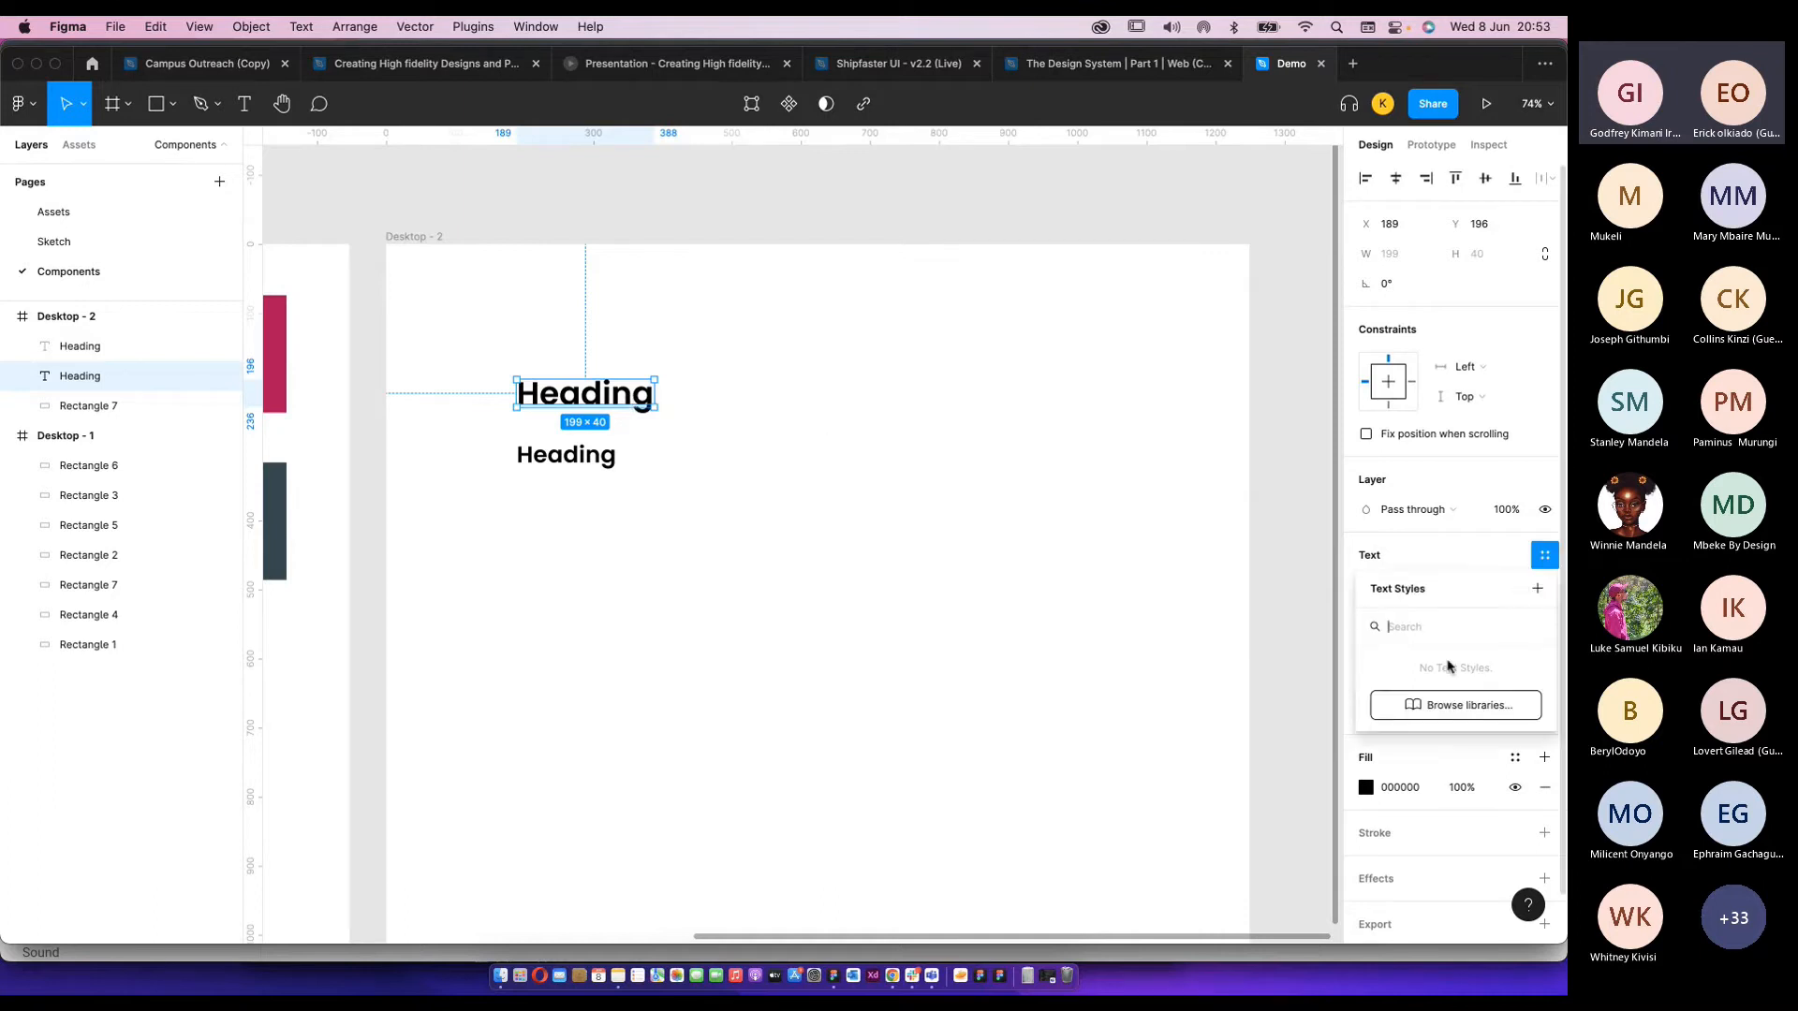
pyautogui.click(1536, 588)
pyautogui.write('H1')
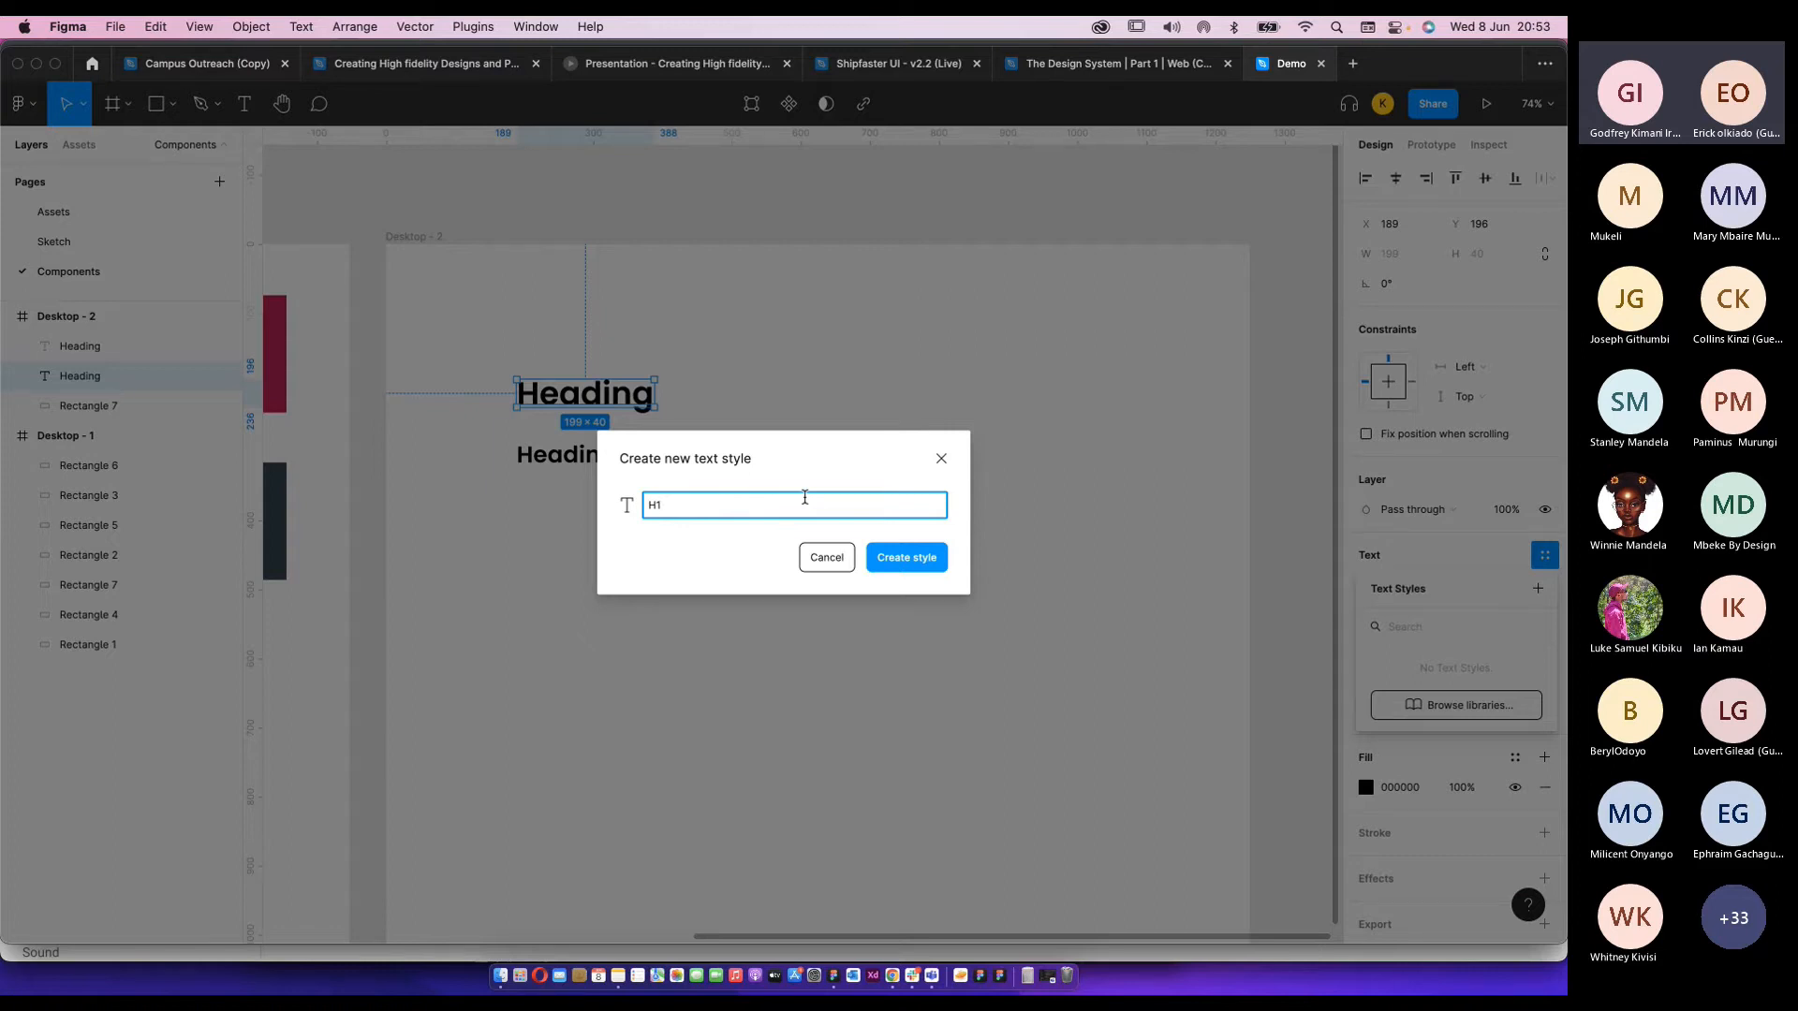
pyautogui.press('Return')
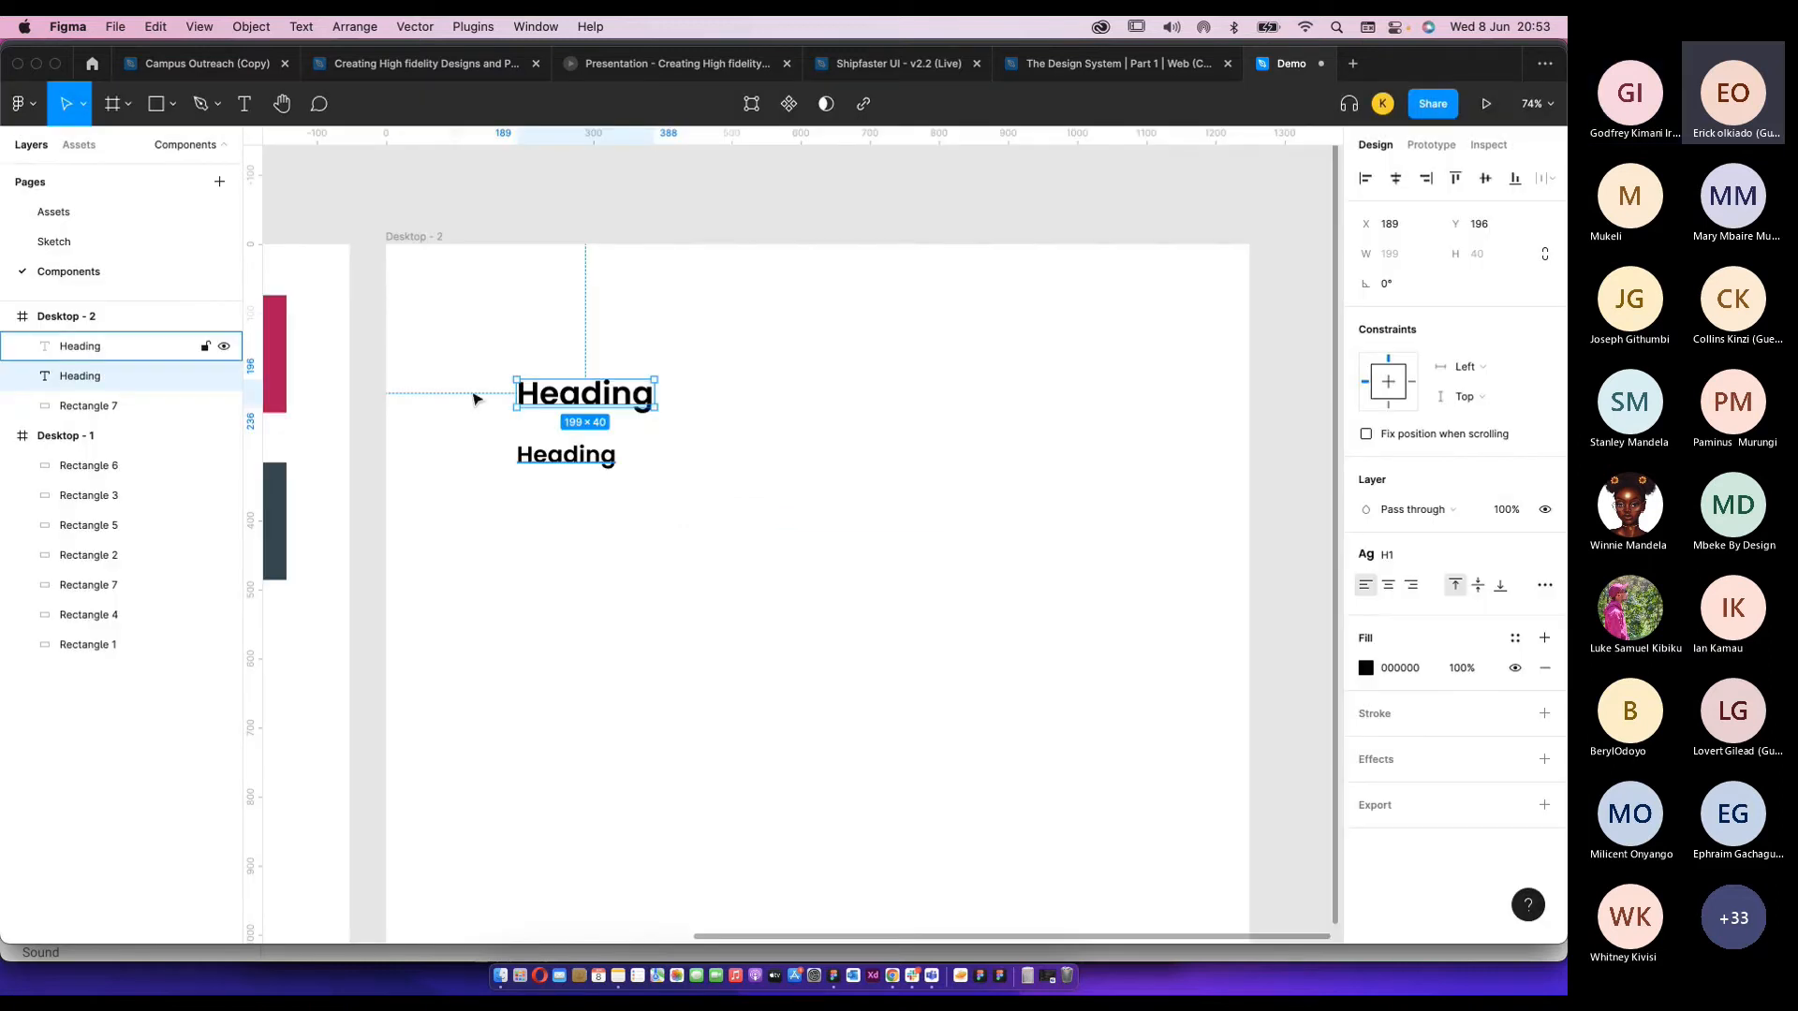
# Duplicate the H1 Heading between the original and the smaller Heading at Y 278, and detach the copy's text style.
pyautogui.moveTo(554, 455); pyautogui.dragTo(553, 559)
pyautogui.moveTo(555, 400); pyautogui.dragTo(555, 440)
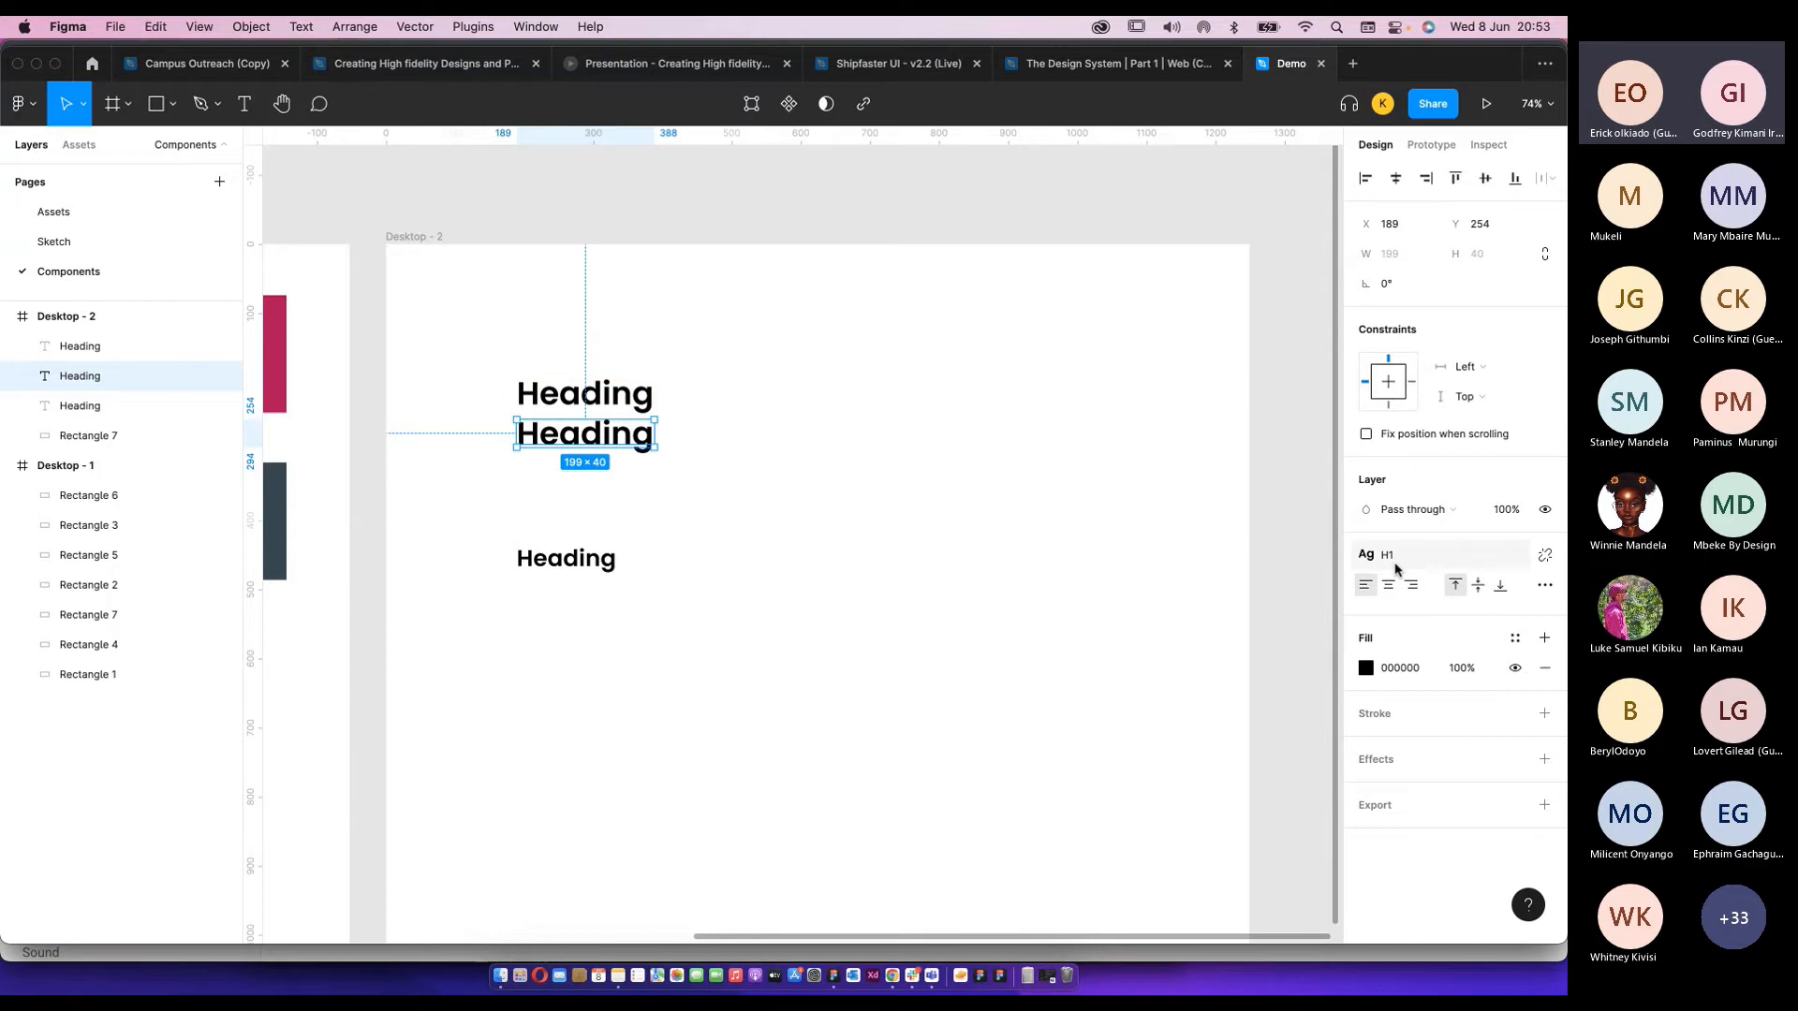
pyautogui.click(1532, 559)
pyautogui.moveTo(606, 440); pyautogui.dragTo(607, 457)
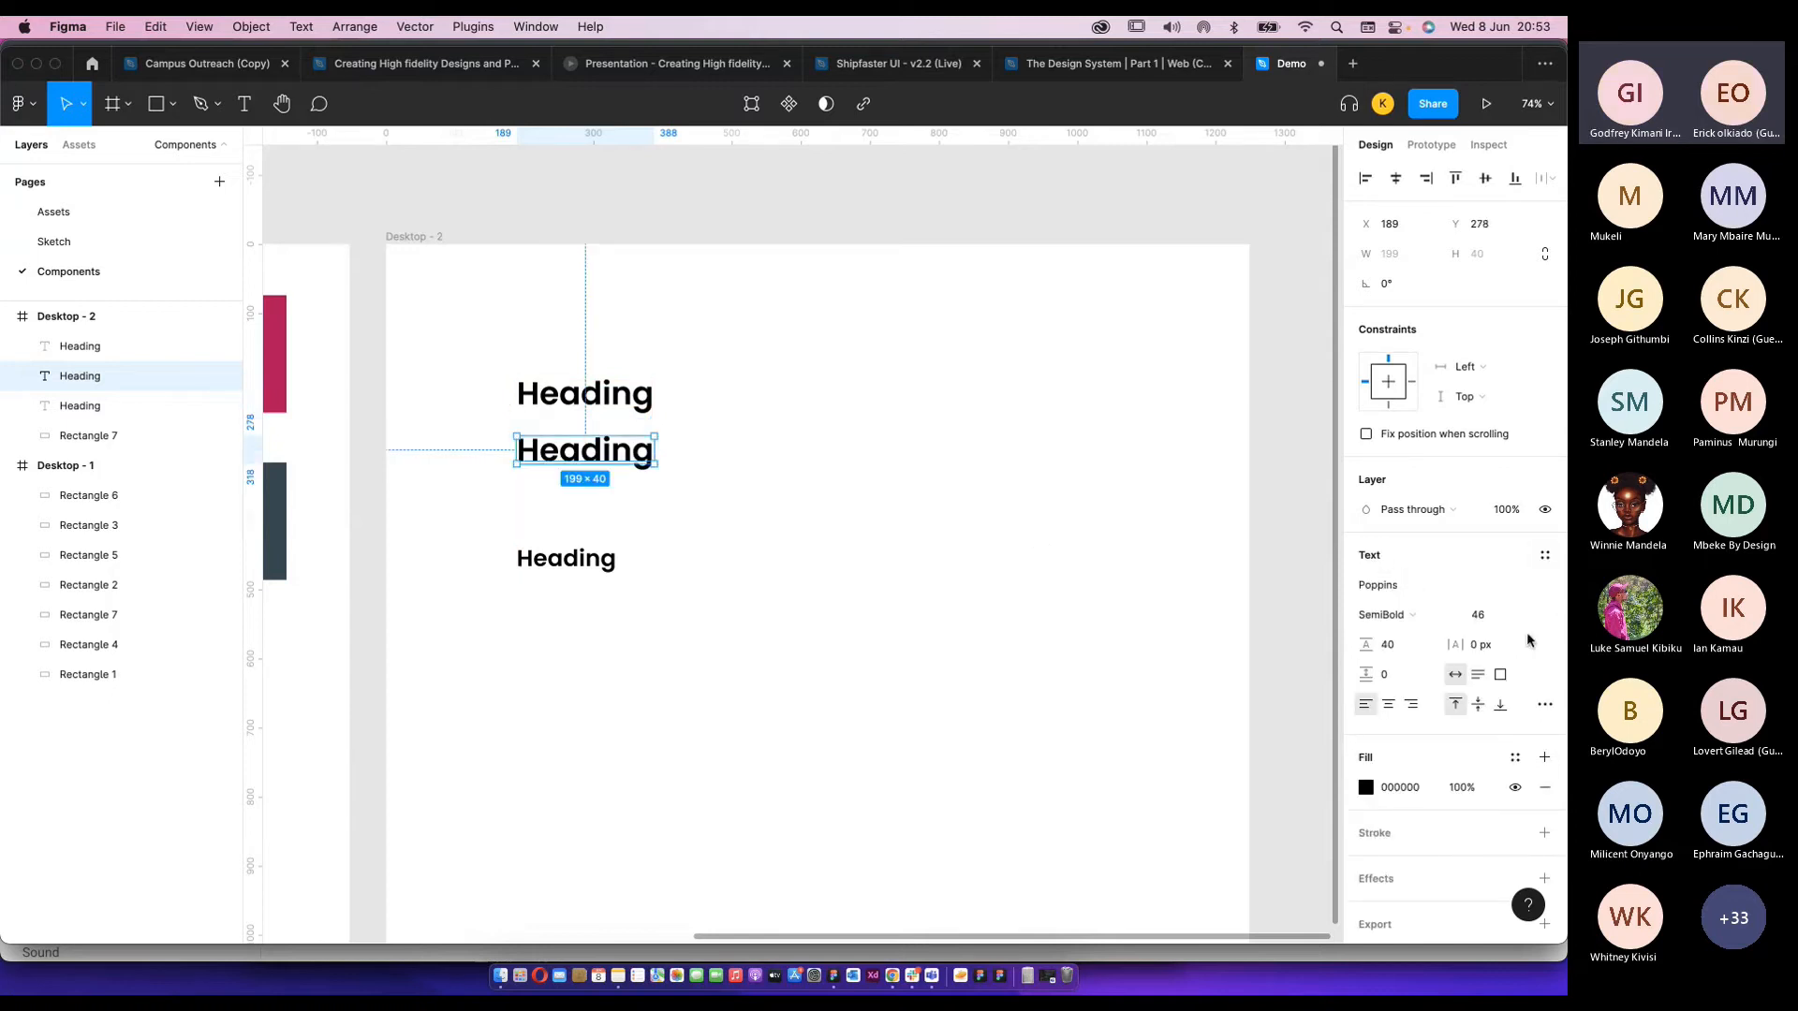
# Set the copied Heading's weight to Medium and create a text style named H1 Medium from it.
pyautogui.click(1389, 615)
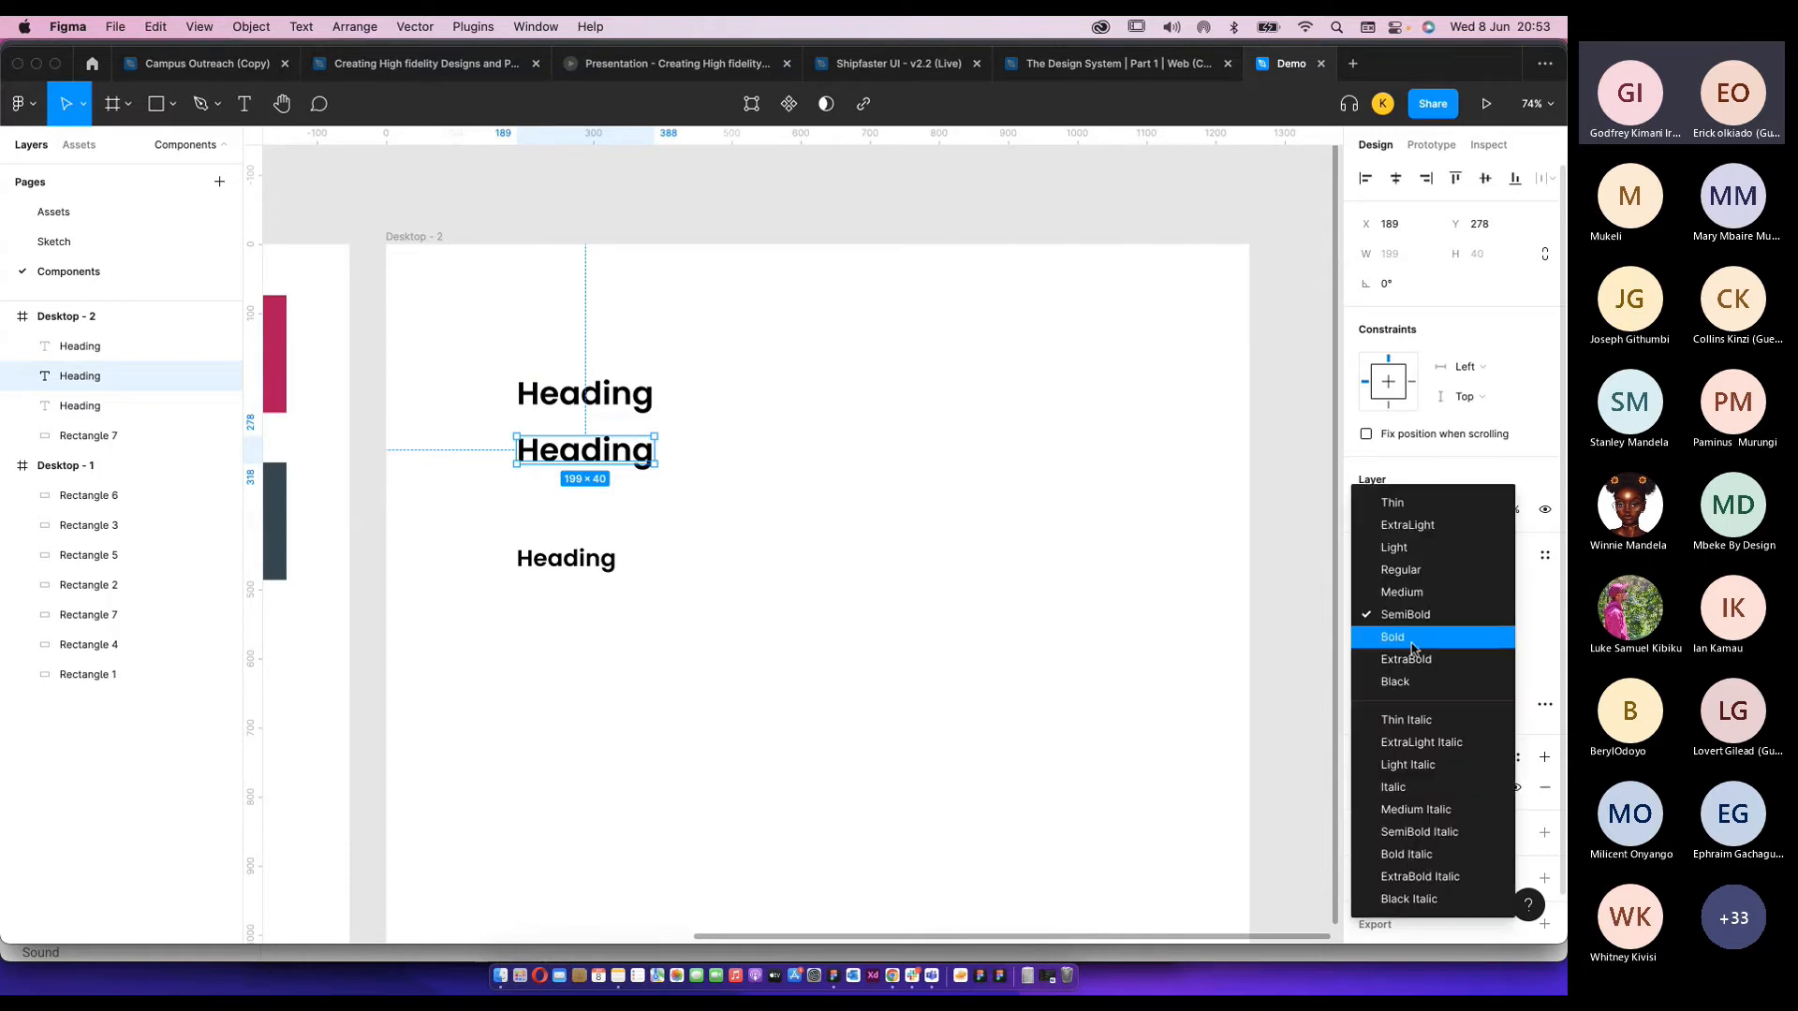
pyautogui.click(1395, 592)
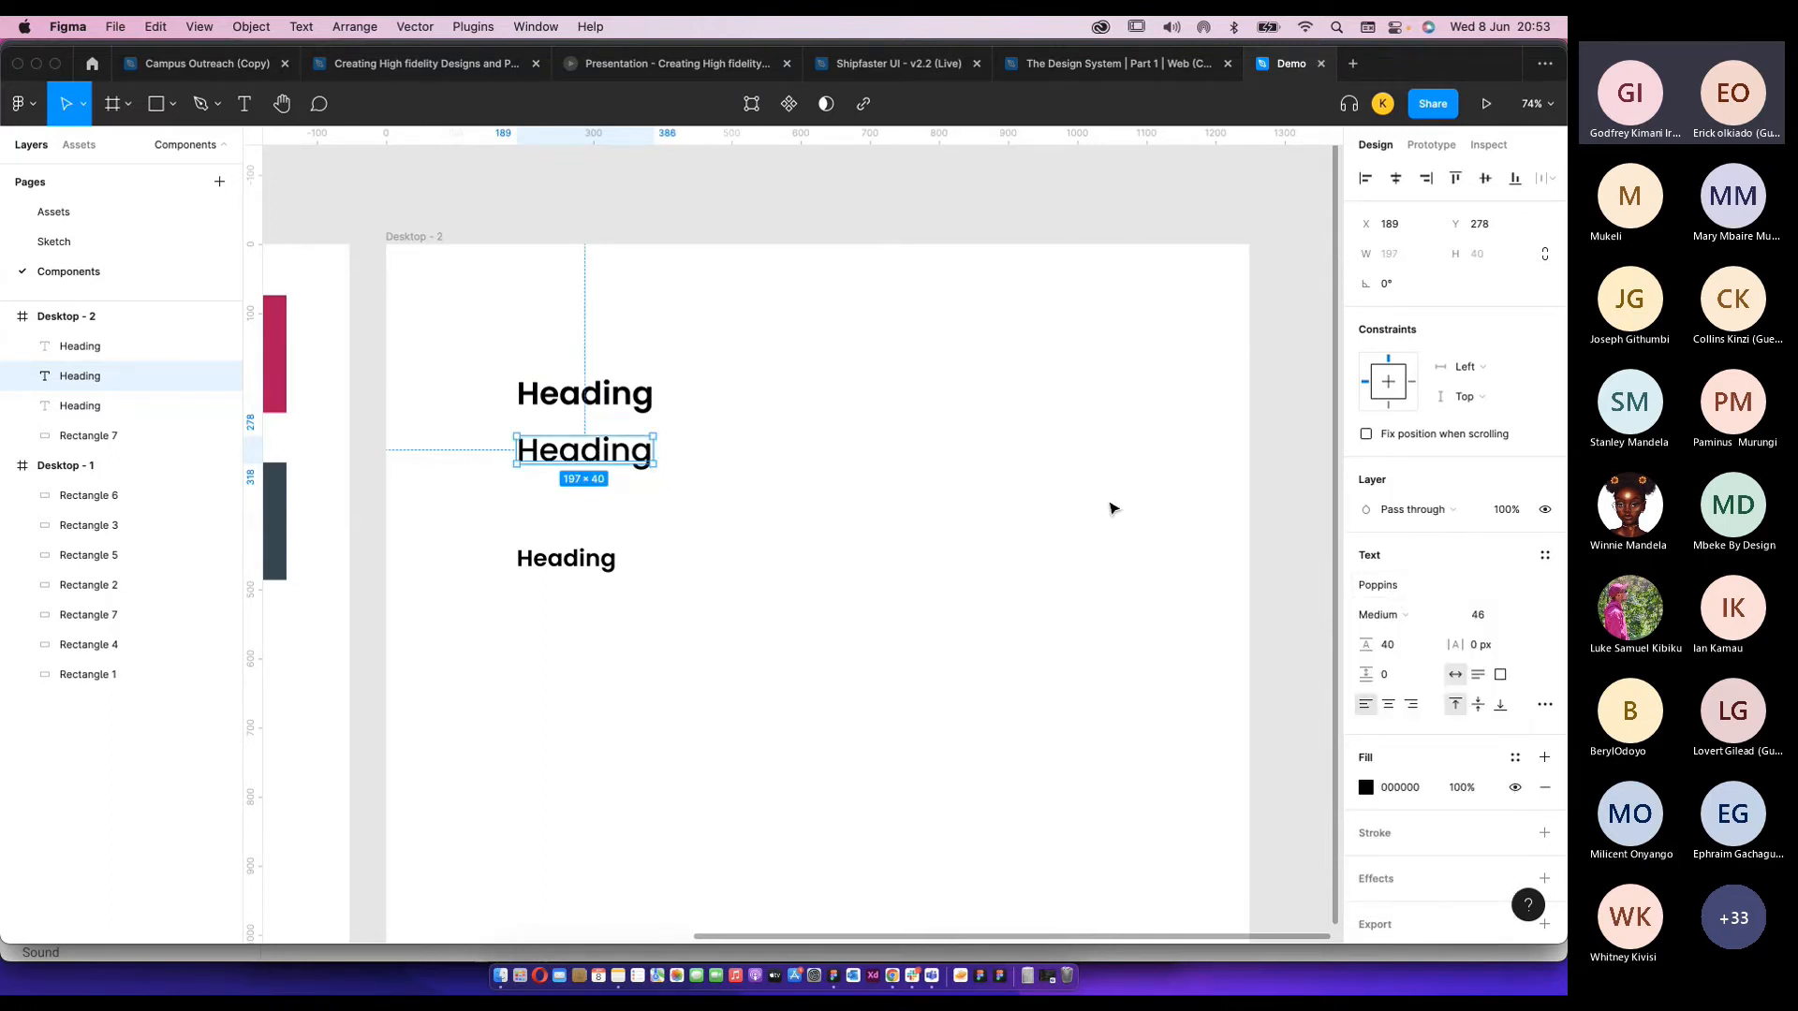
pyautogui.click(1545, 555)
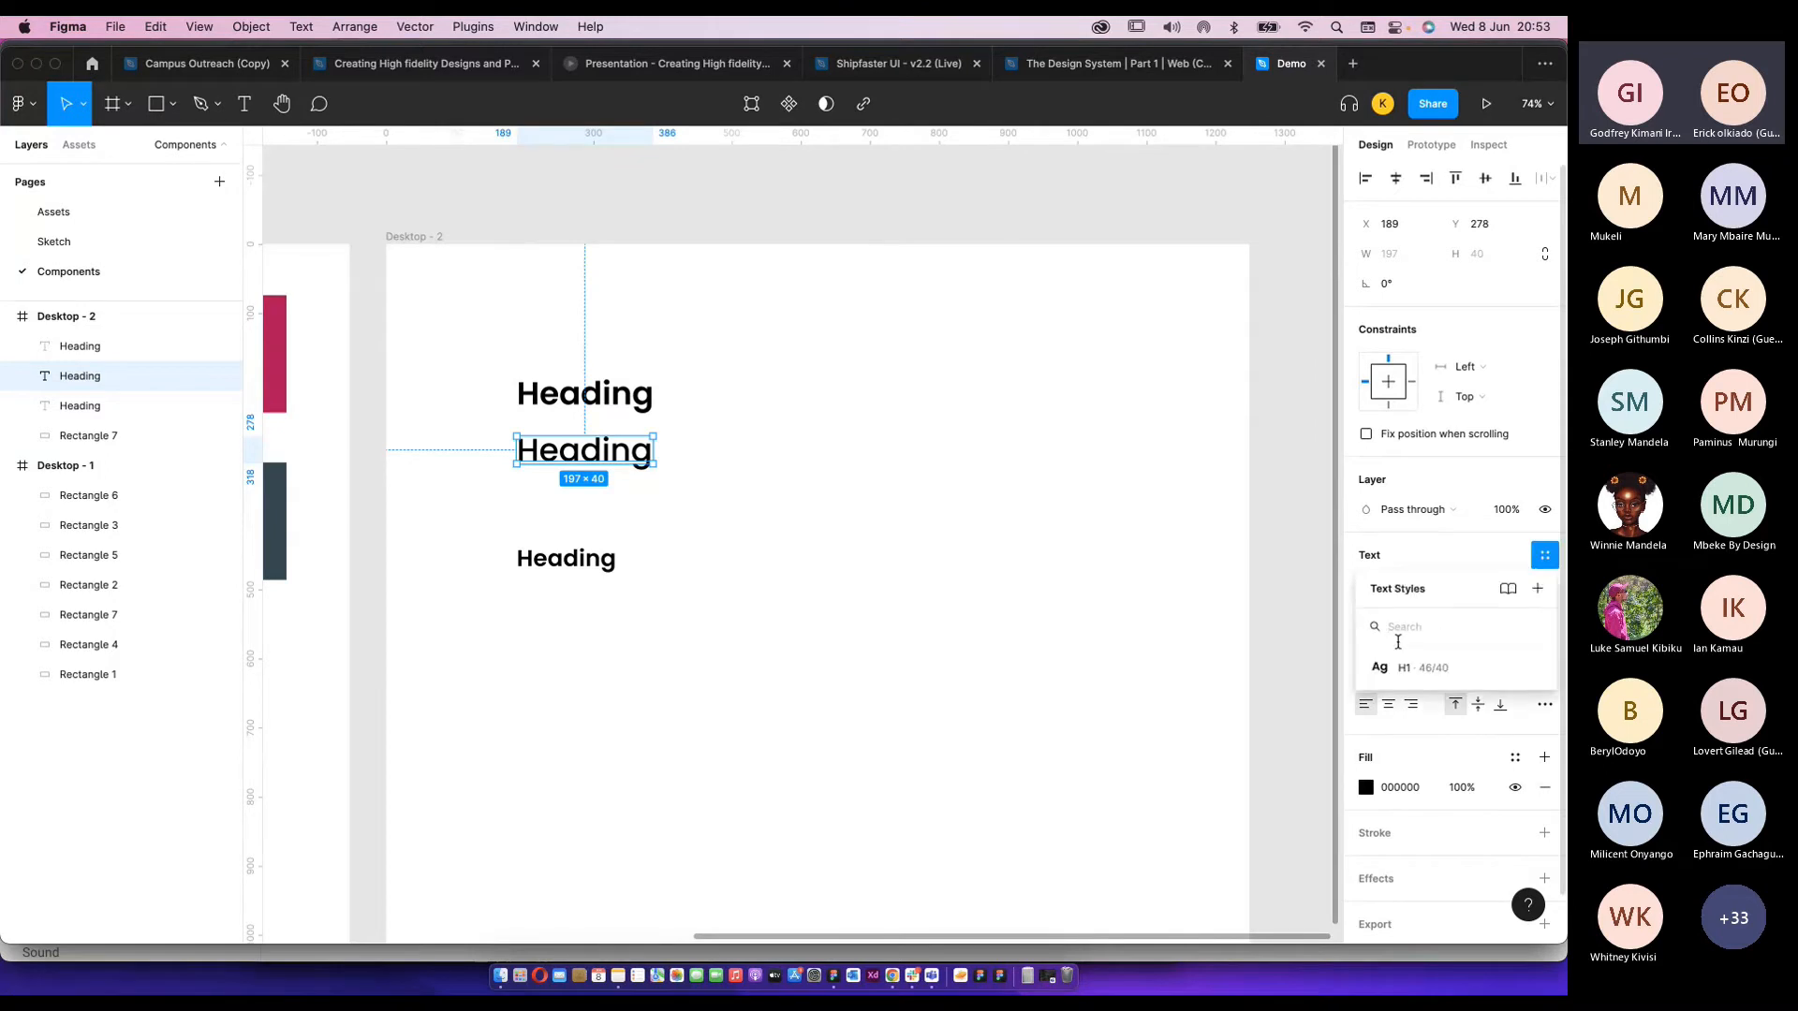
pyautogui.click(1537, 588)
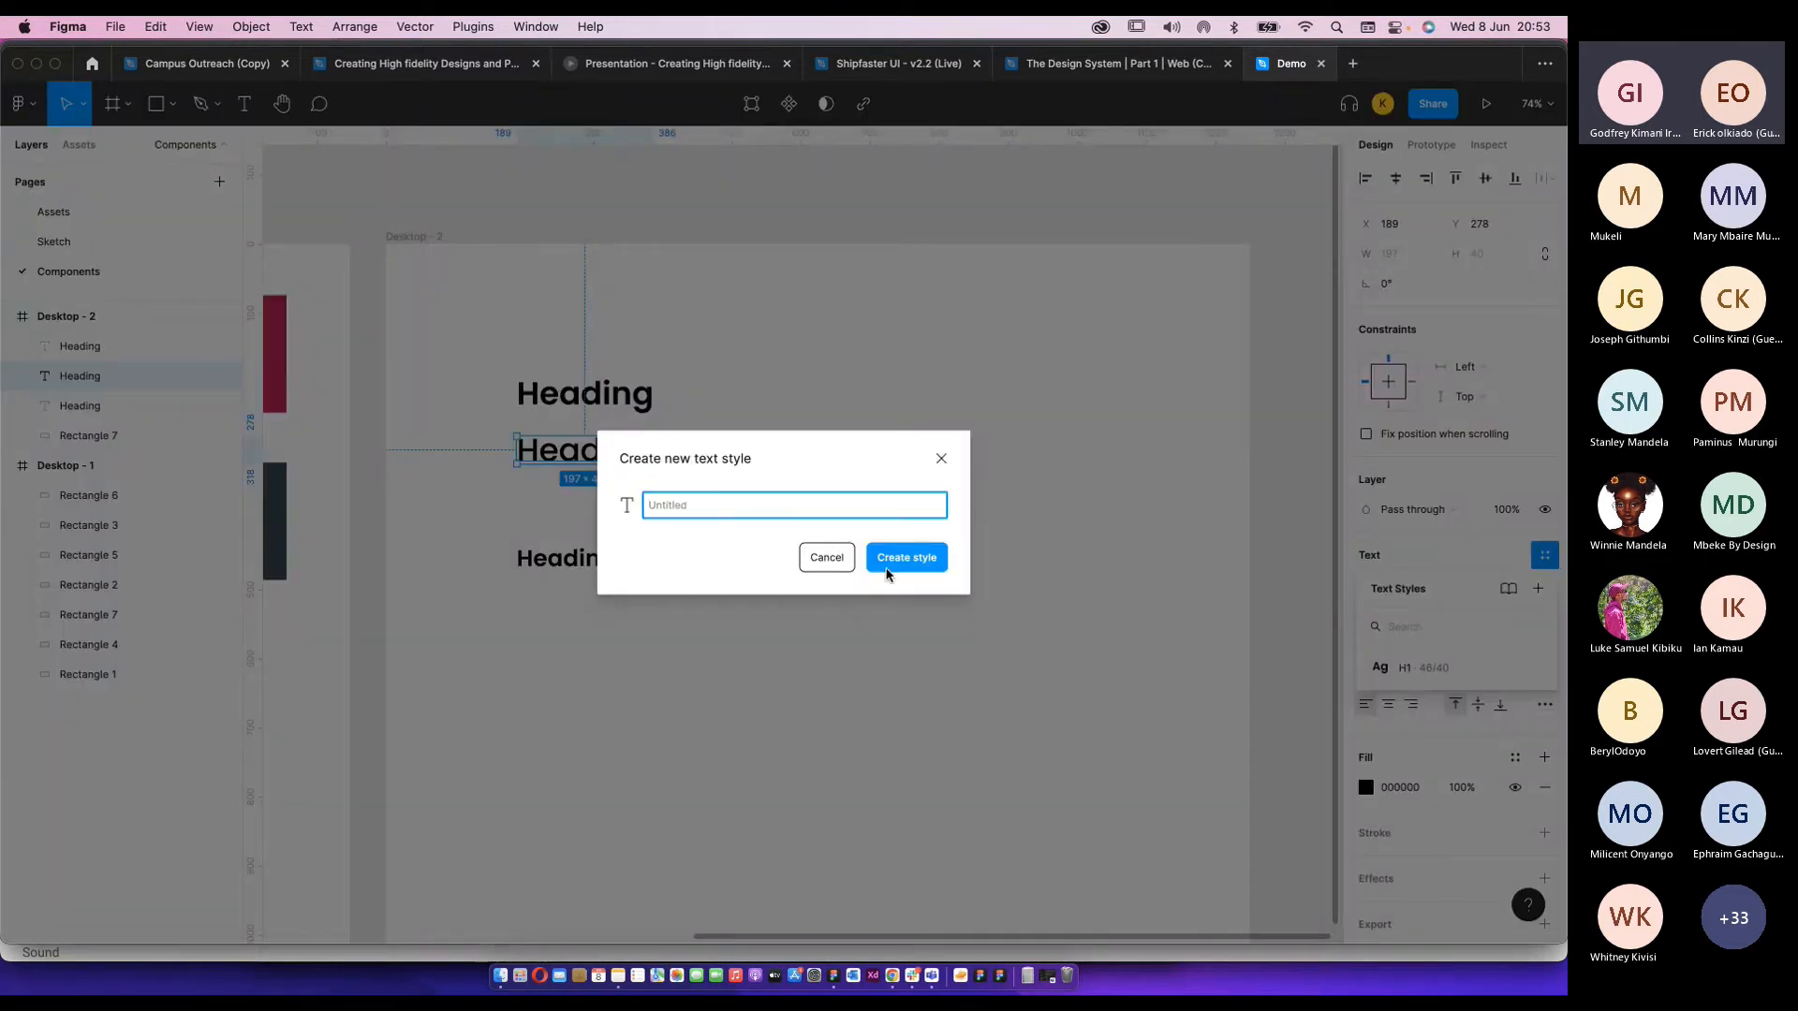
pyautogui.write('h2')
pyautogui.press('BackSpace')
pyautogui.write('H1 ME')
pyautogui.press('BackSpace')
pyautogui.press('BackSpace')
pyautogui.press('BackSpace')
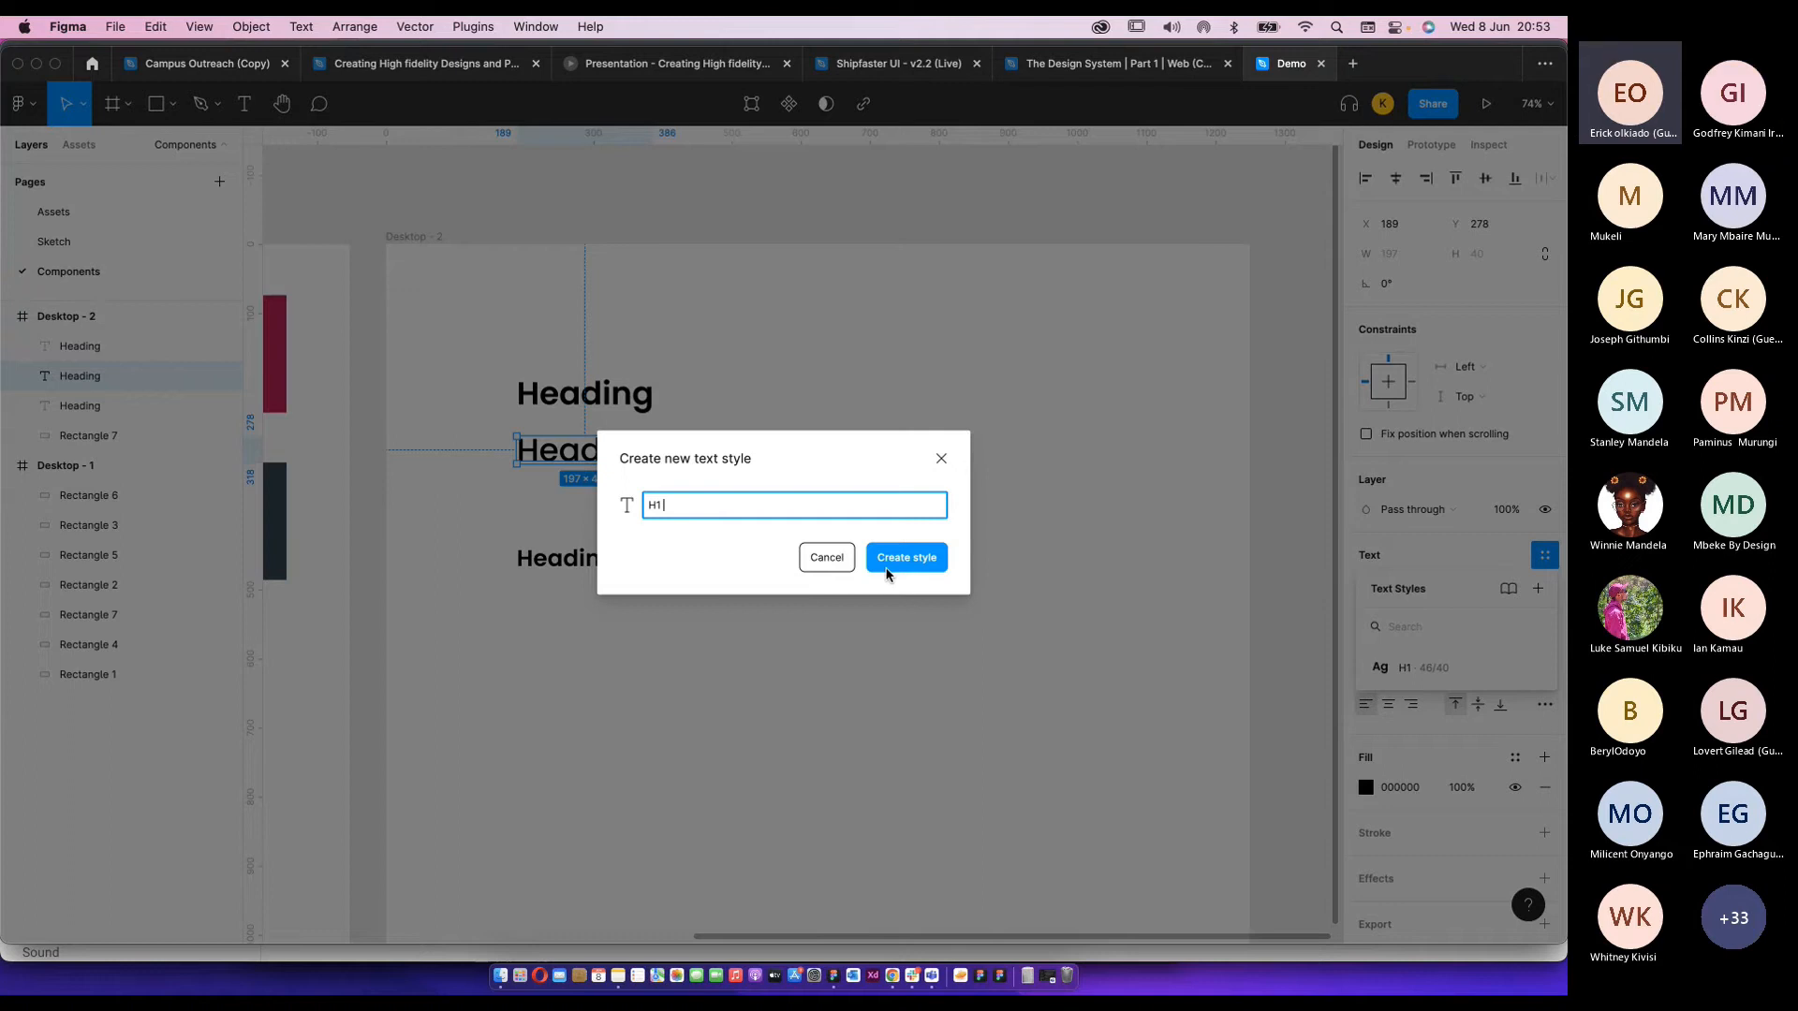
pyautogui.write('Medium')
pyautogui.click(887, 568)
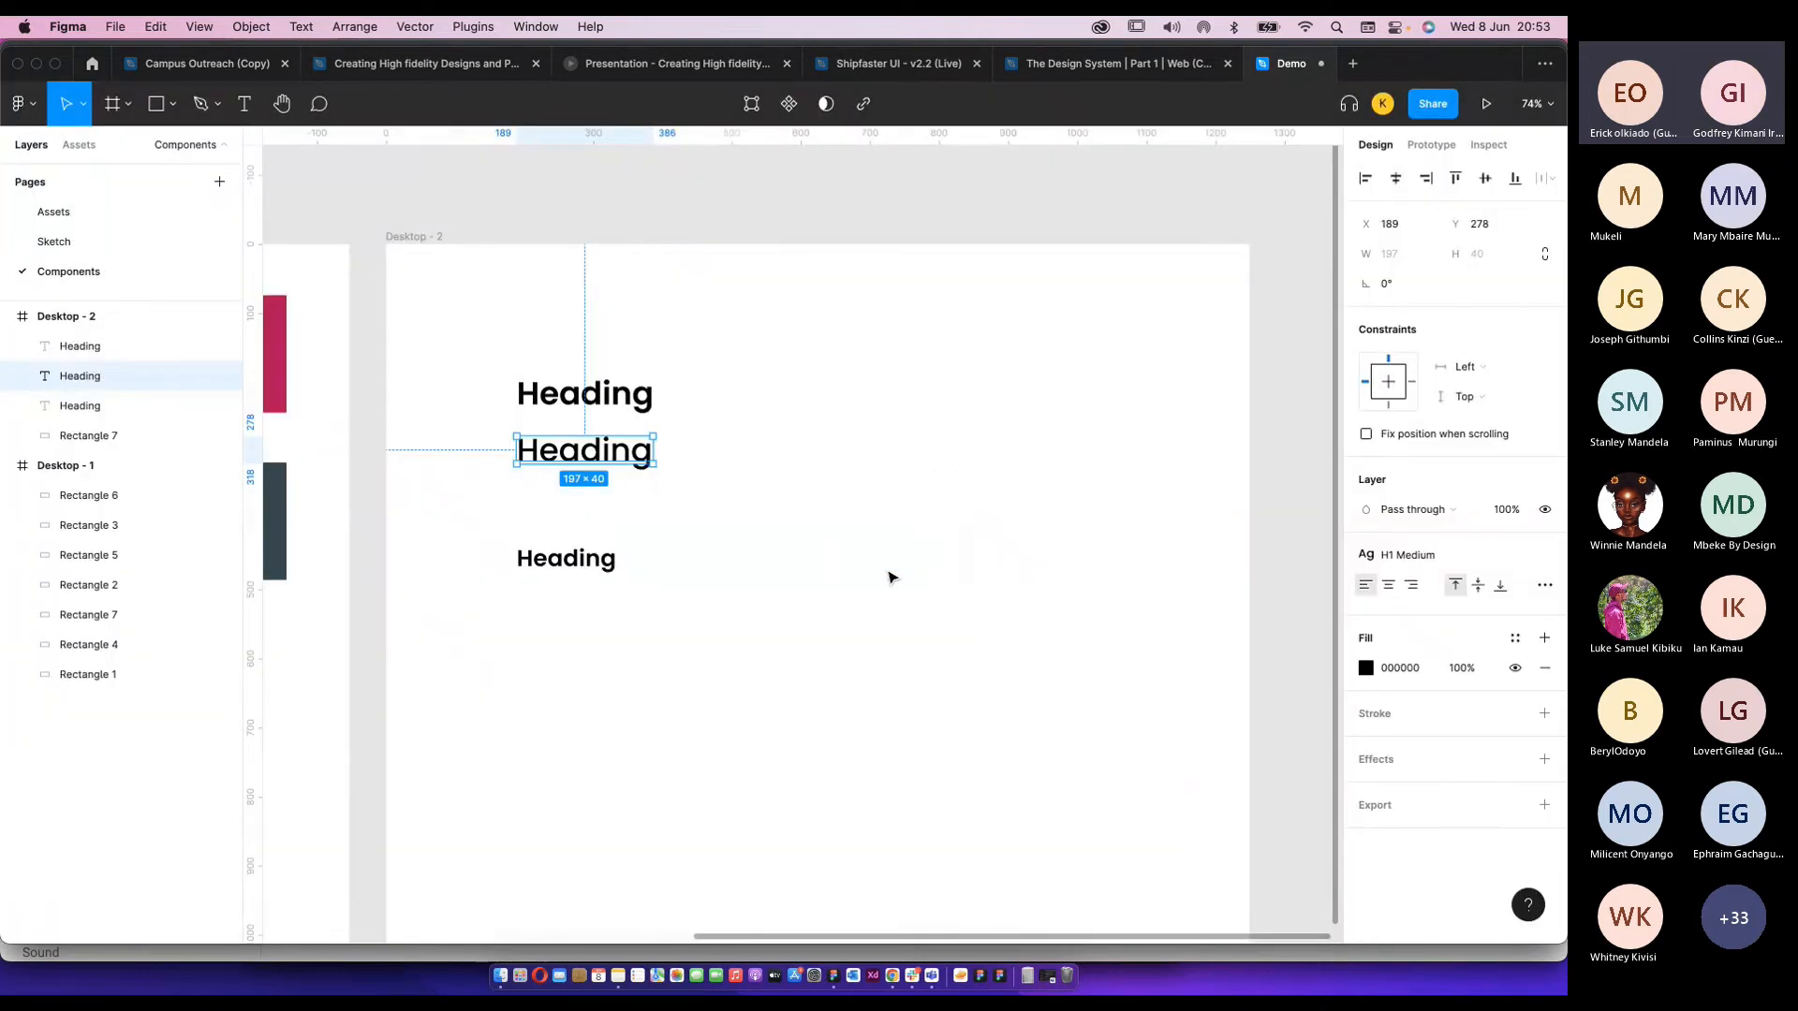
# Fit the smaller Heading's text box to its text and move it lower in the Desktop - 2 frame.
pyautogui.click(579, 548)
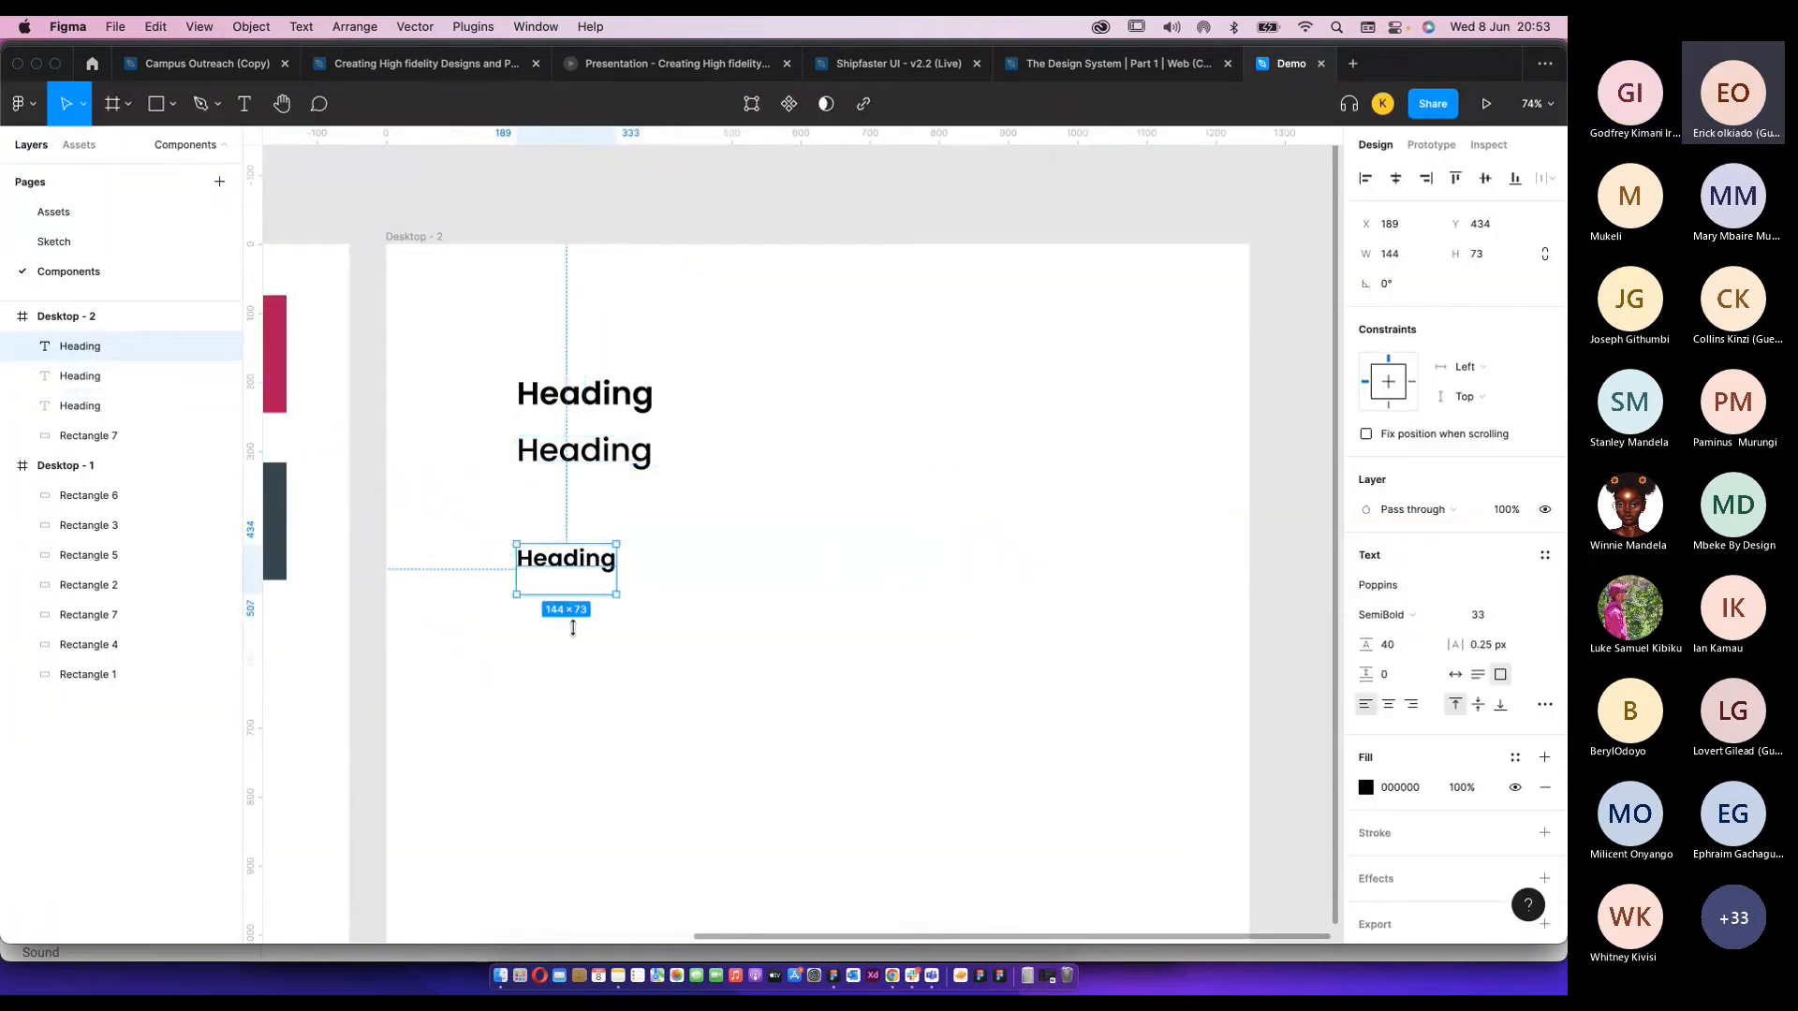
pyautogui.click(715, 556)
pyautogui.moveTo(587, 559); pyautogui.dragTo(580, 615)
# Check the text styles on the upper two Headings and the file's list of local styles.
pyautogui.click(596, 398)
pyautogui.click(600, 454)
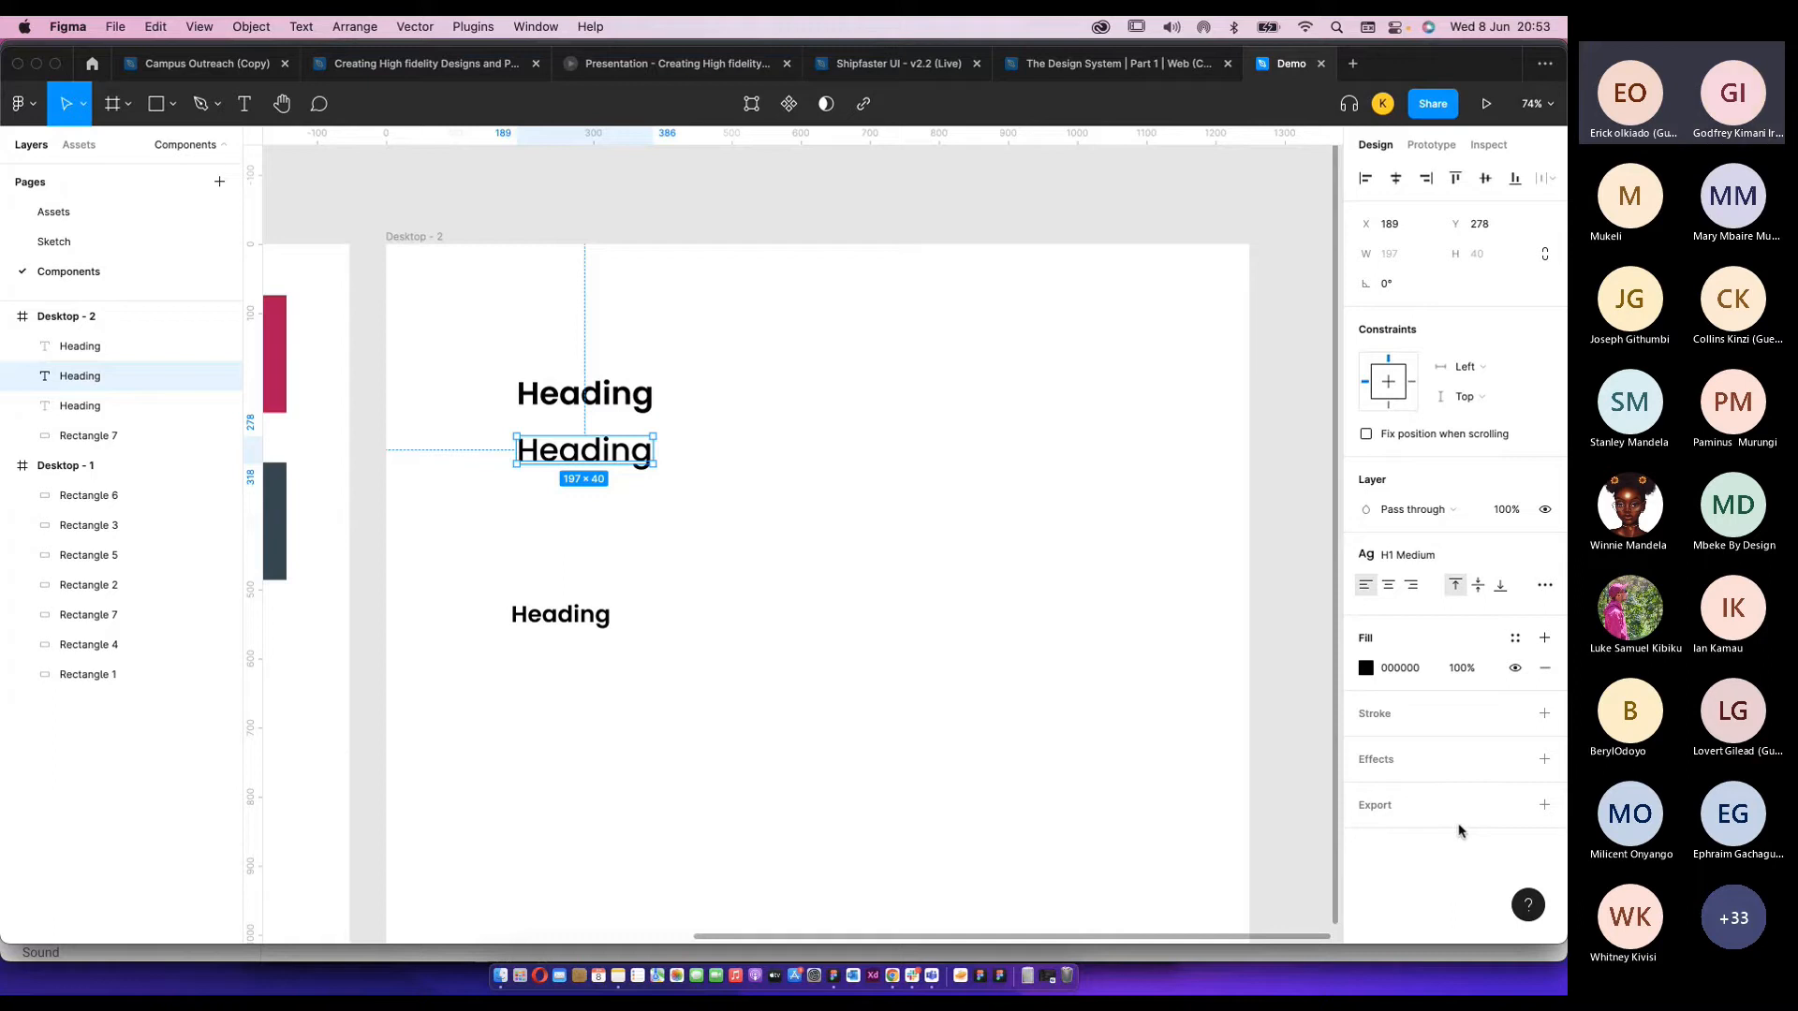
pyautogui.click(811, 507)
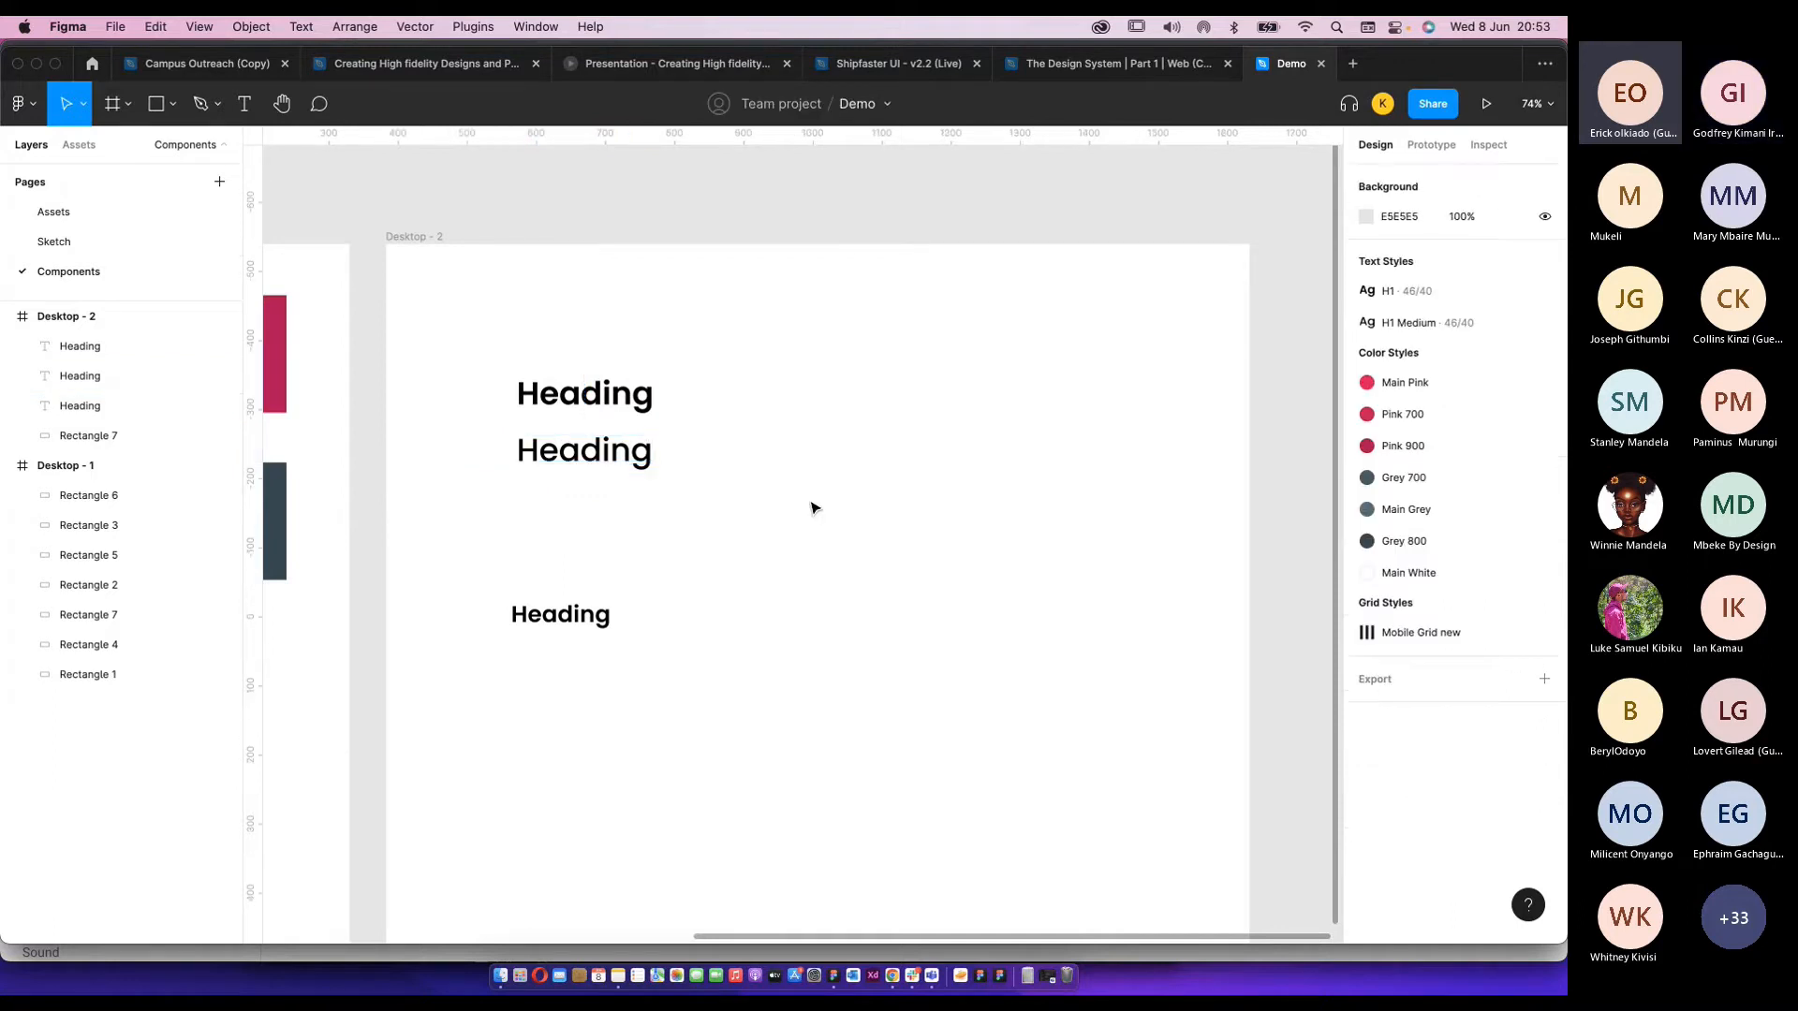
pyautogui.click(597, 456)
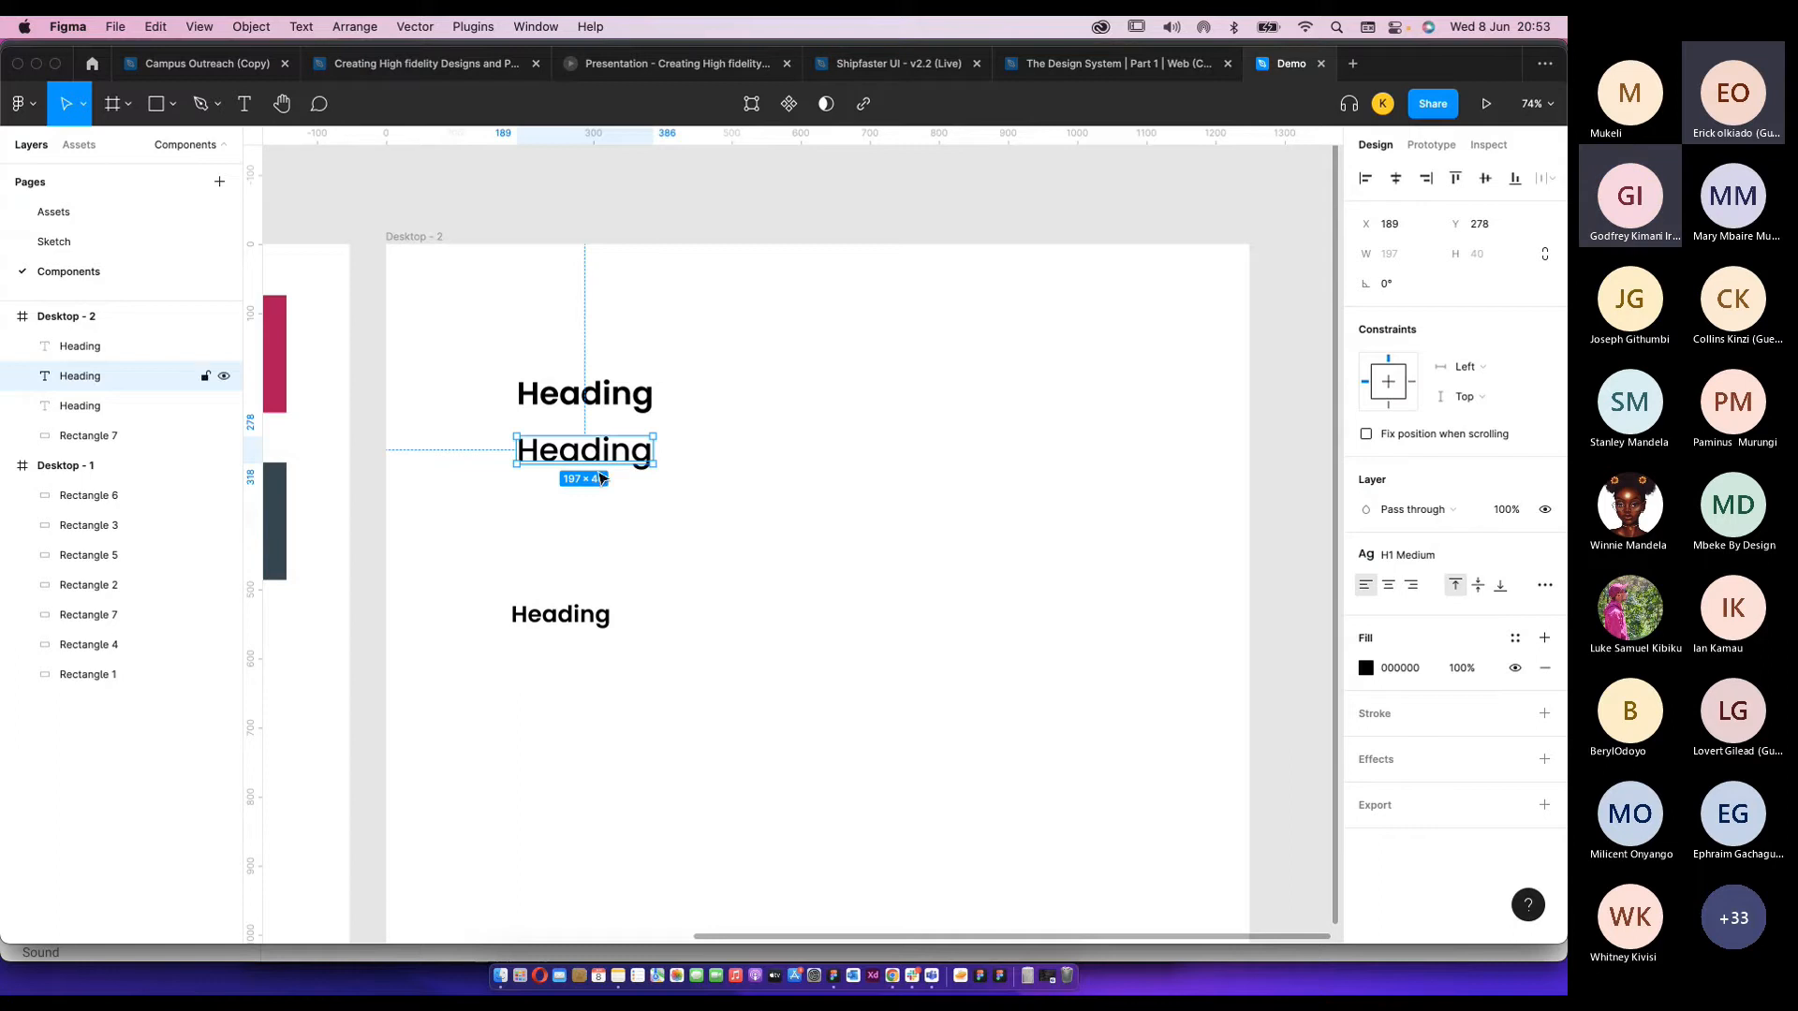
pyautogui.click(644, 468)
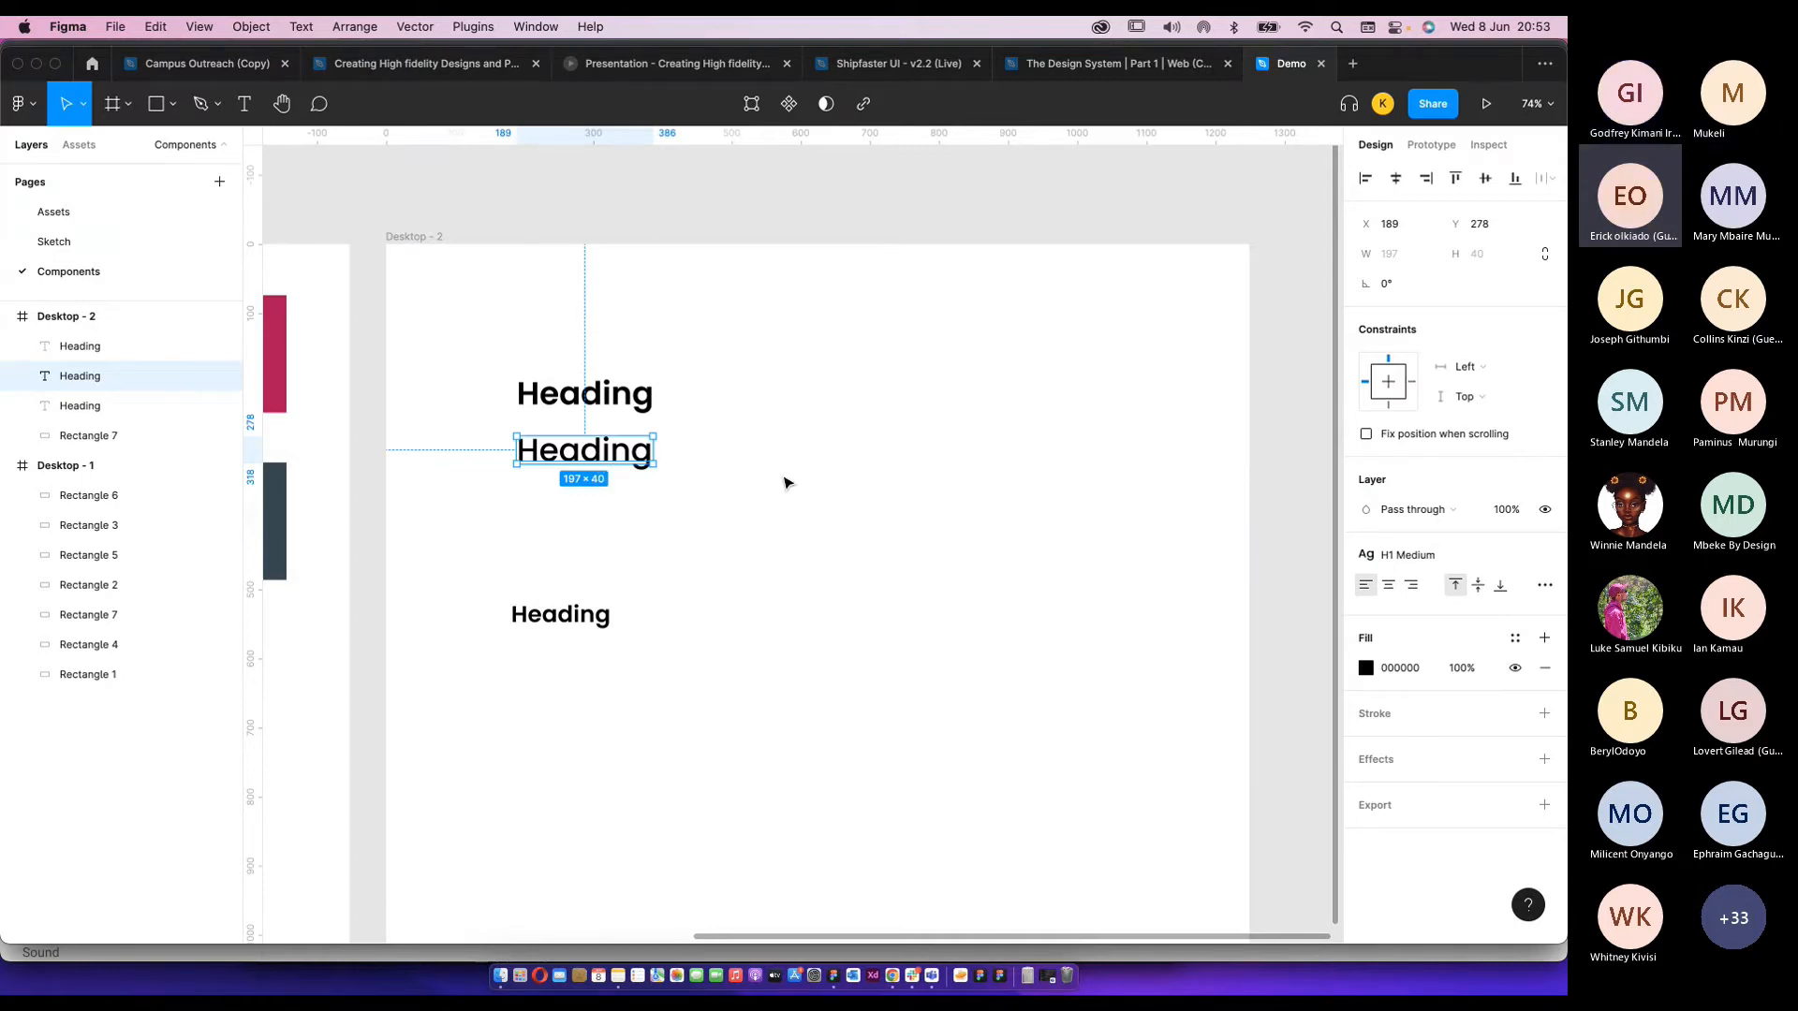
pyautogui.click(644, 468)
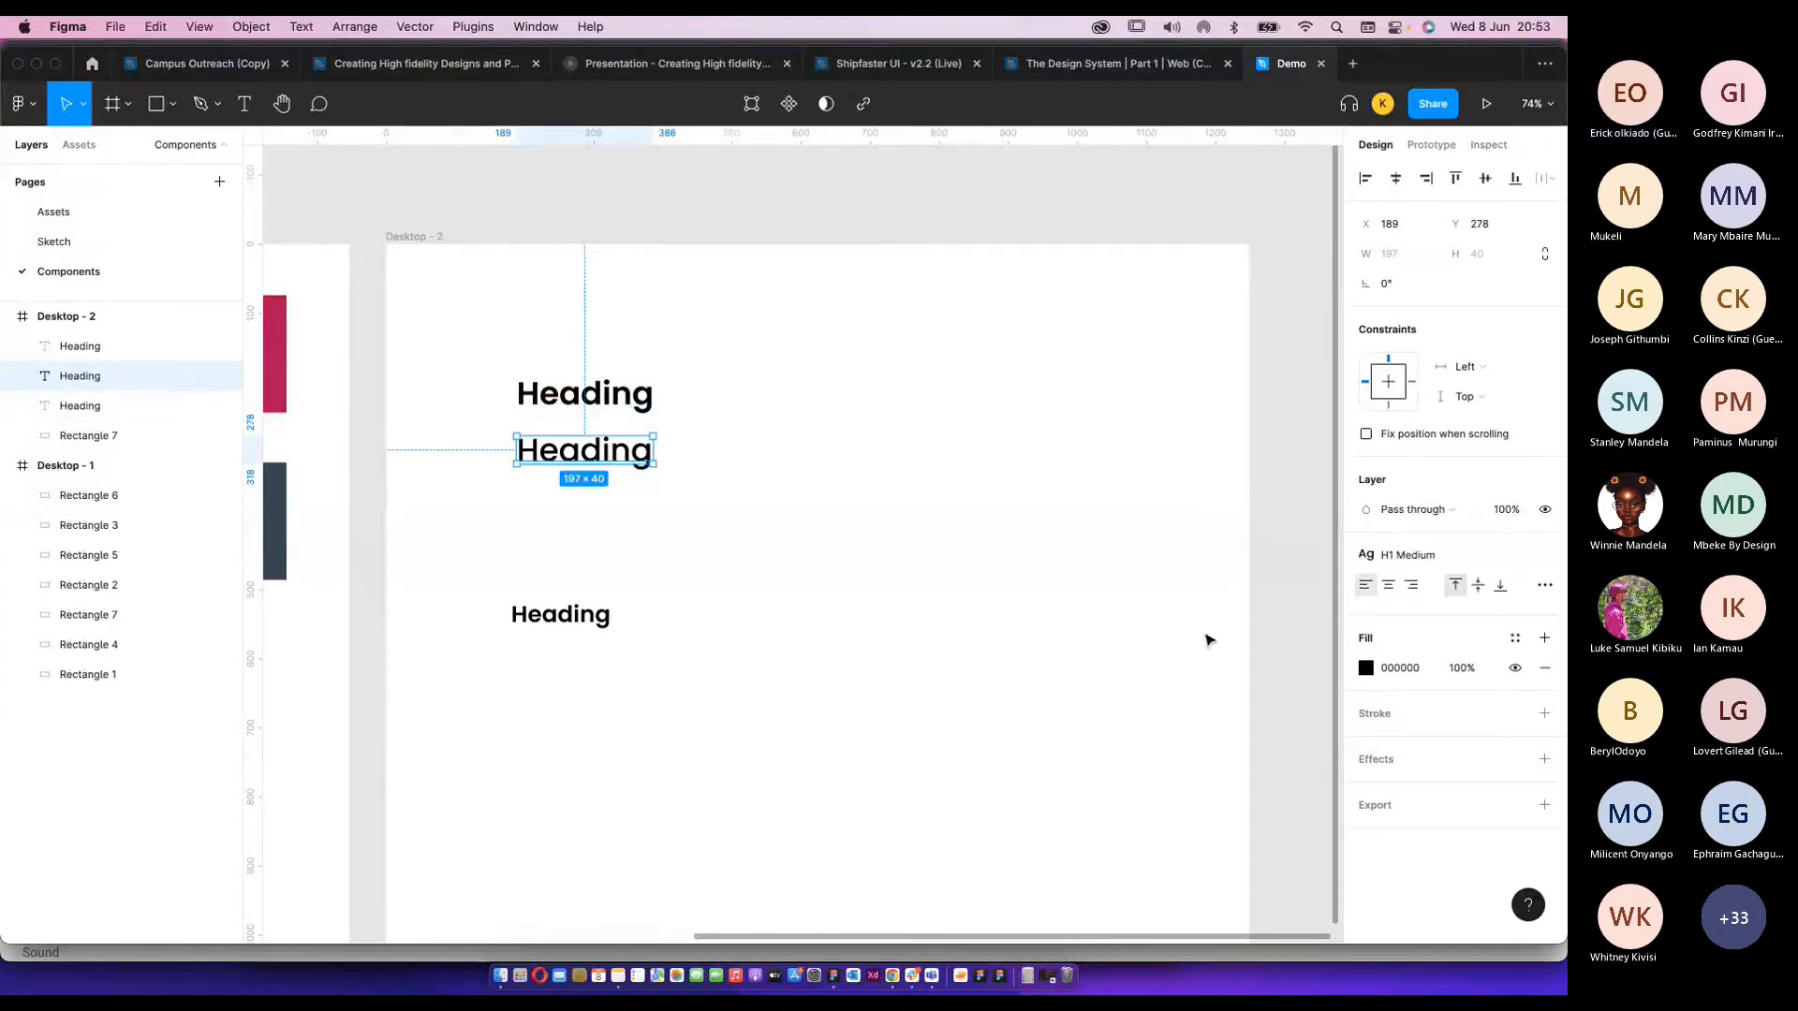
# Place the smaller Heading directly below the H1 Medium Heading at X 189, Y 360, and set its weight to Regular.
pyautogui.moveTo(553, 627); pyautogui.dragTo(570, 519)
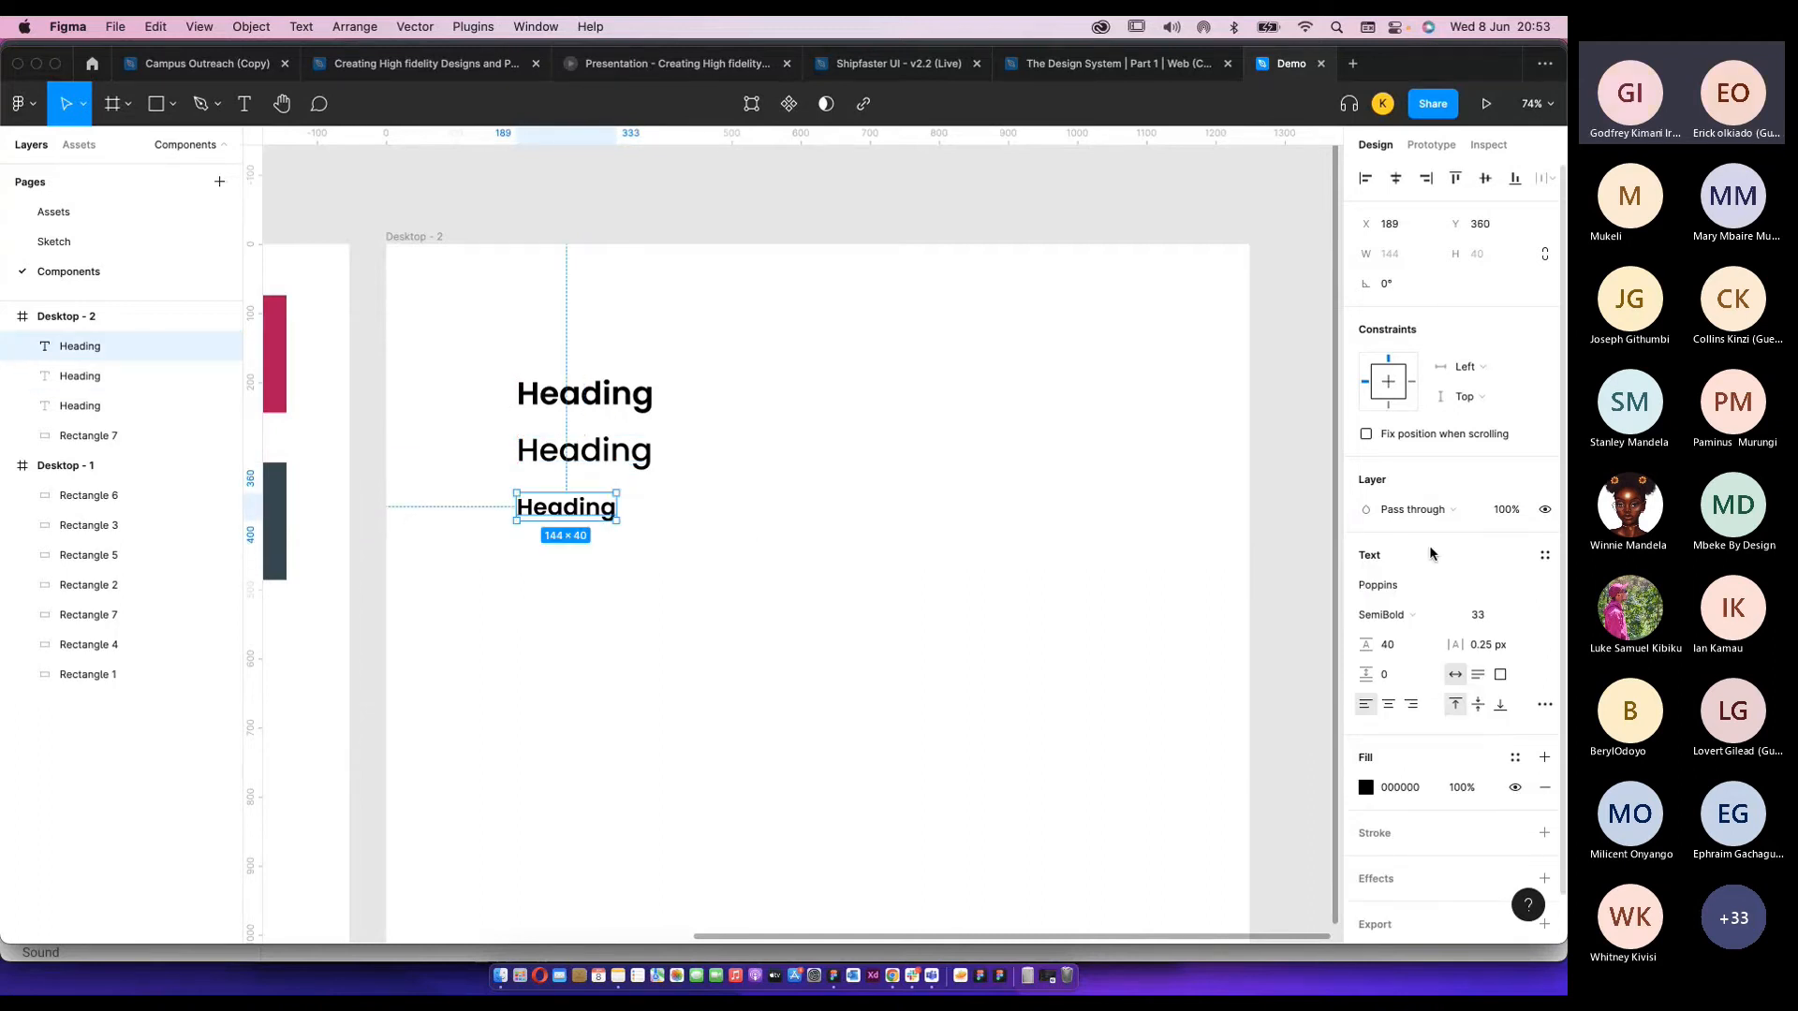
pyautogui.click(1410, 614)
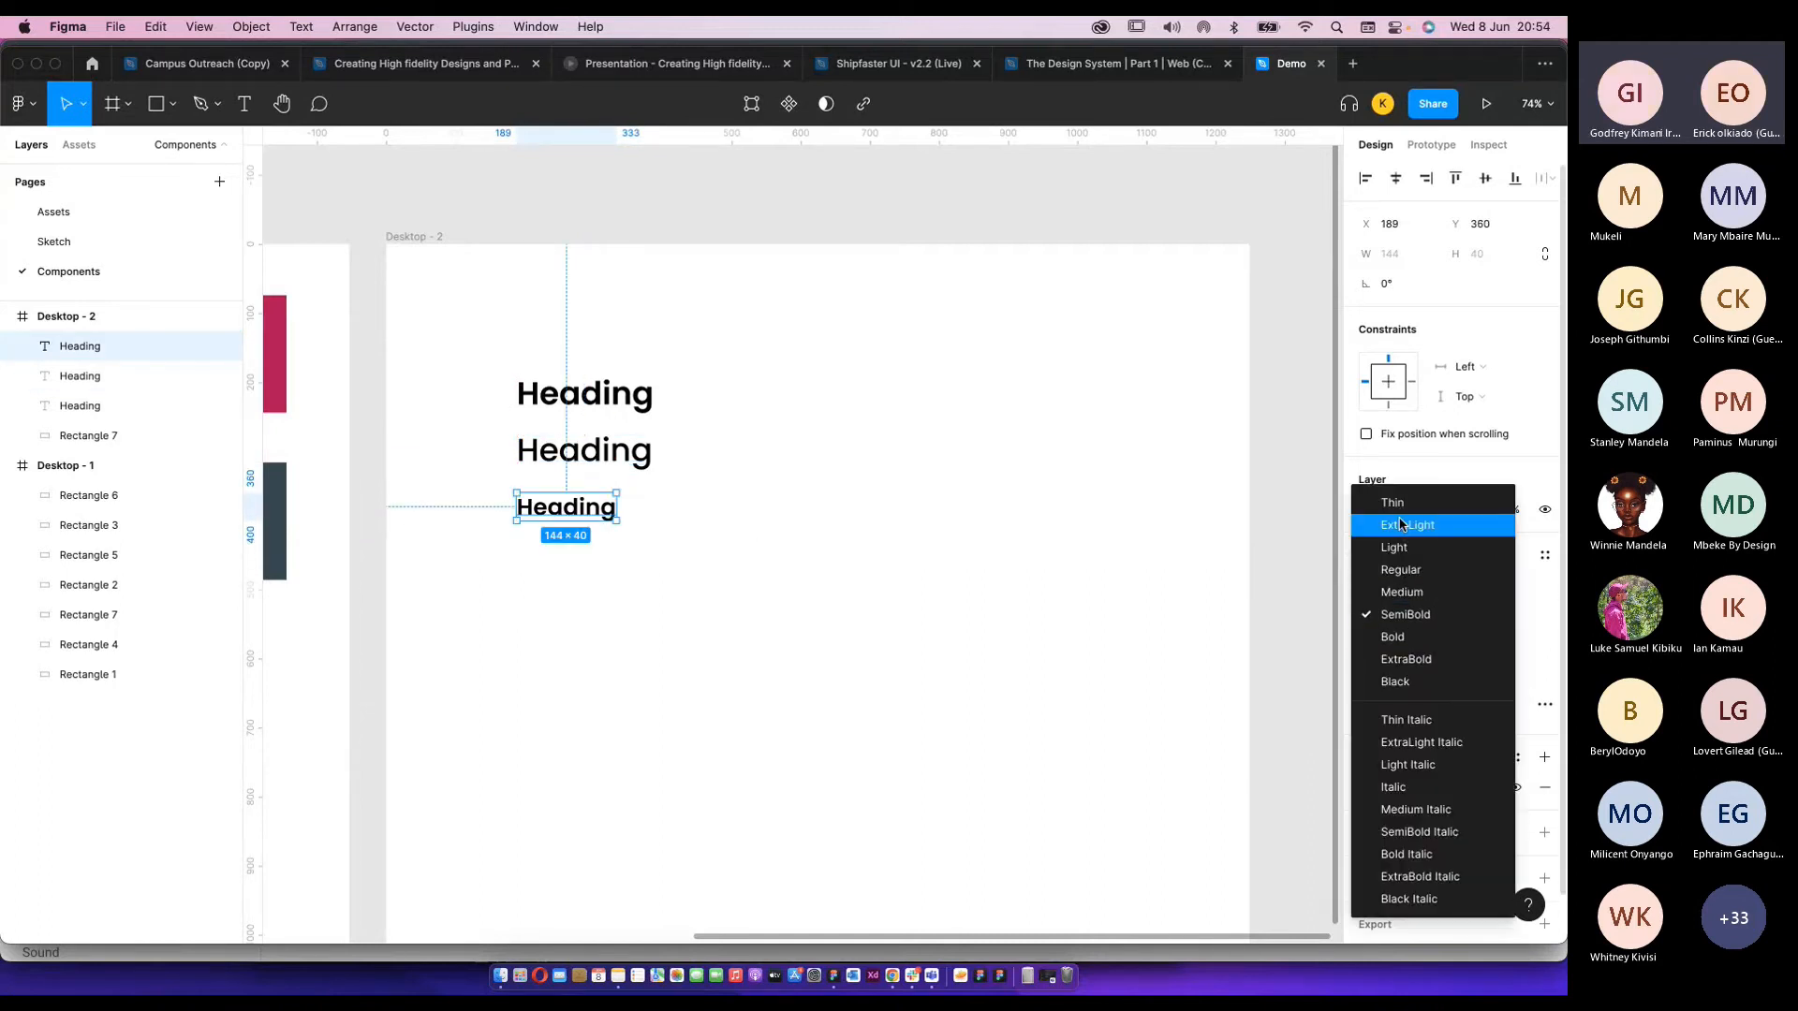
pyautogui.click(1400, 571)
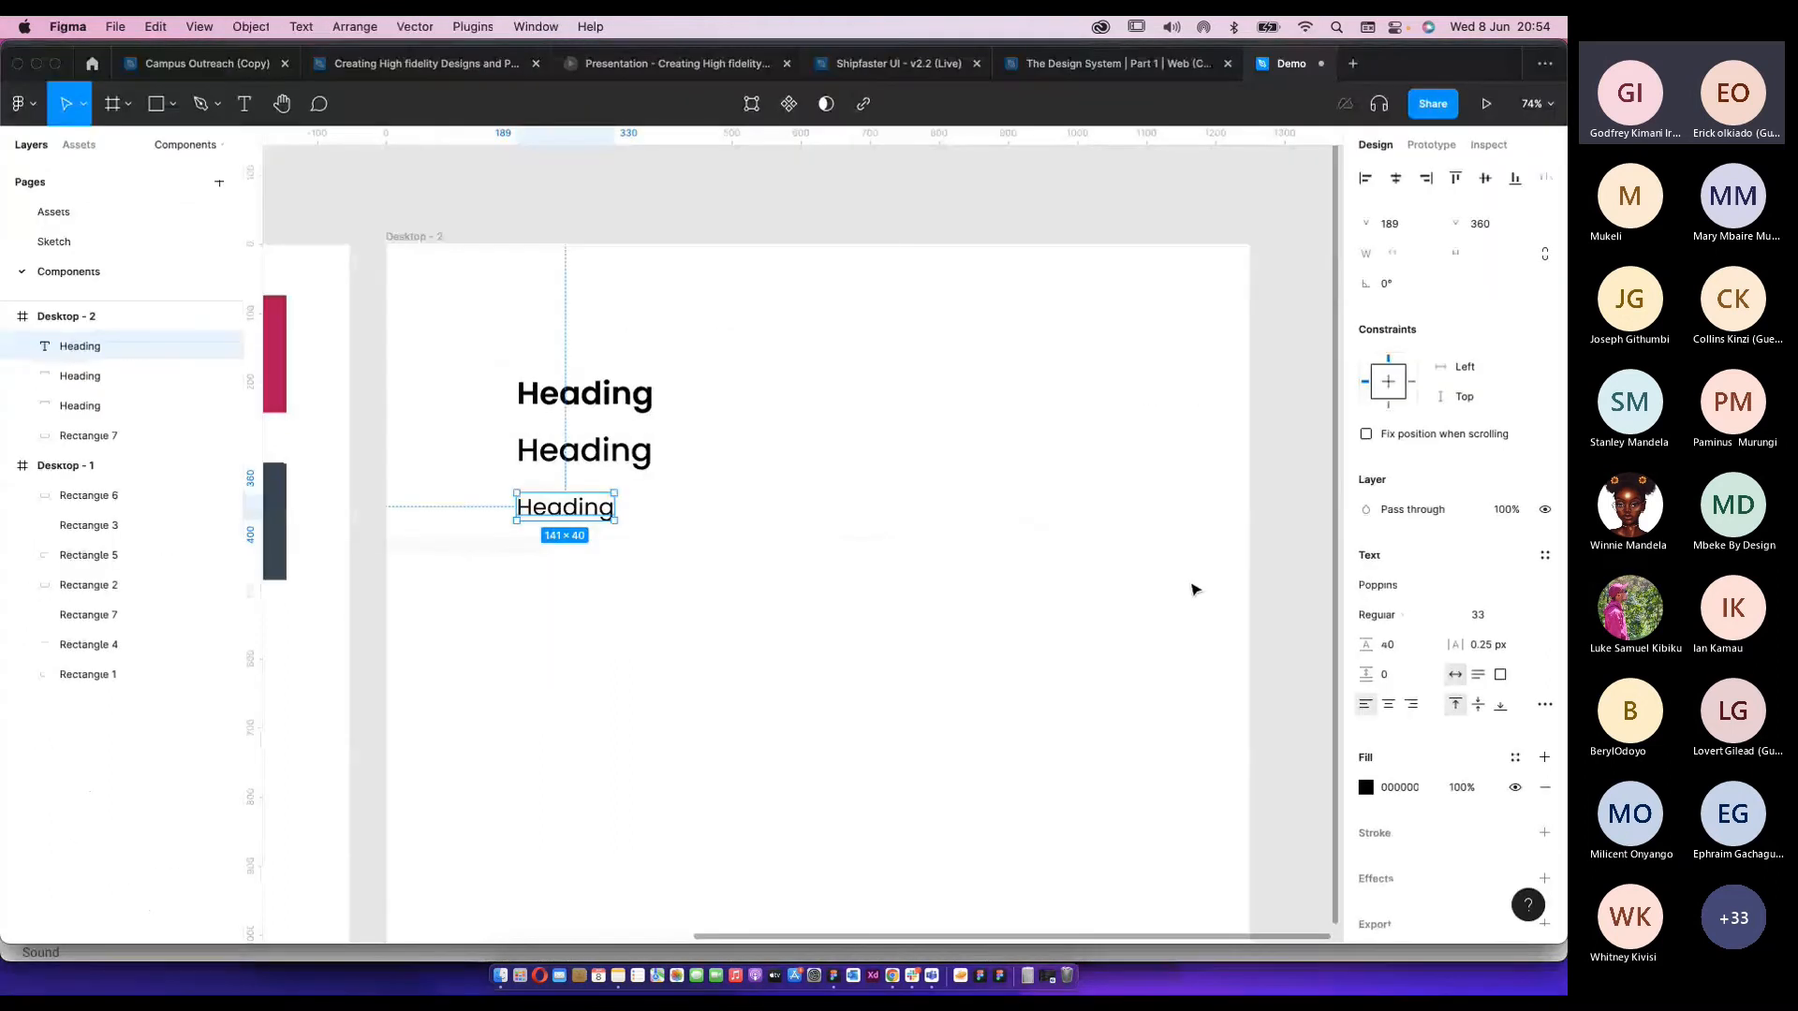
# Set the font size of the Regular Heading to 46.
pyautogui.click(1475, 617)
pyautogui.press('Return')
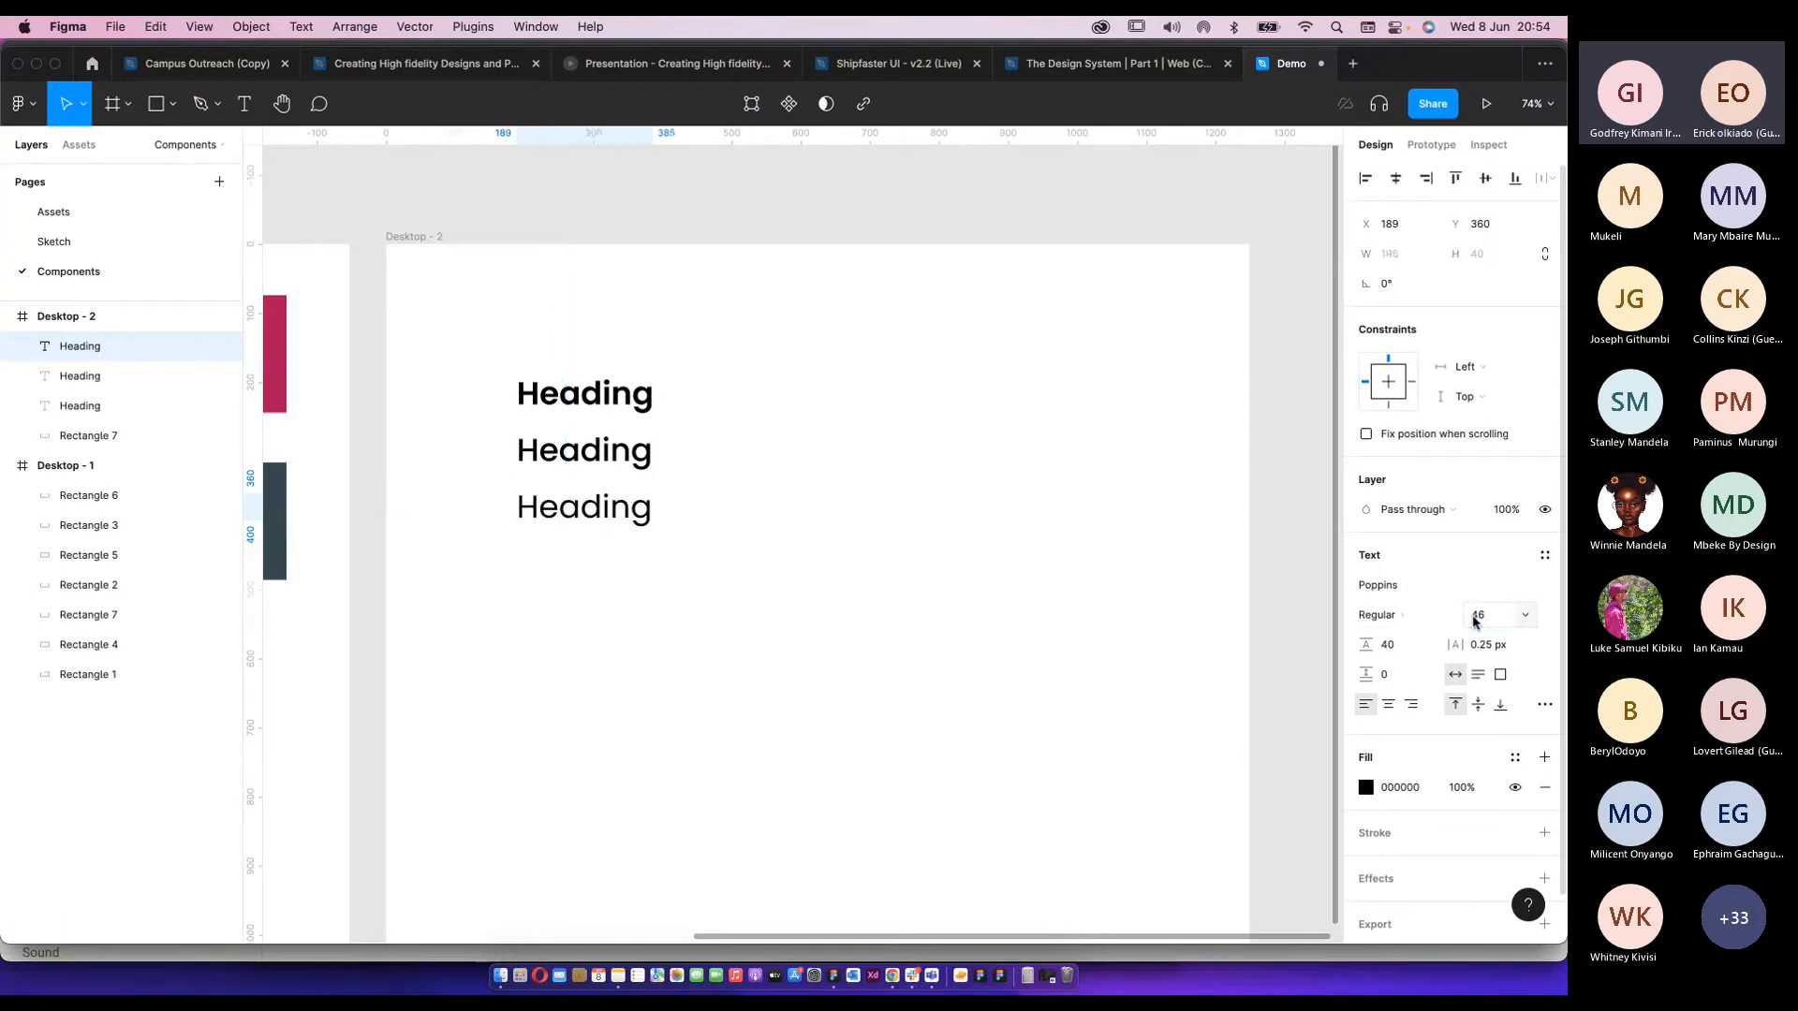
pyautogui.press('super+z')
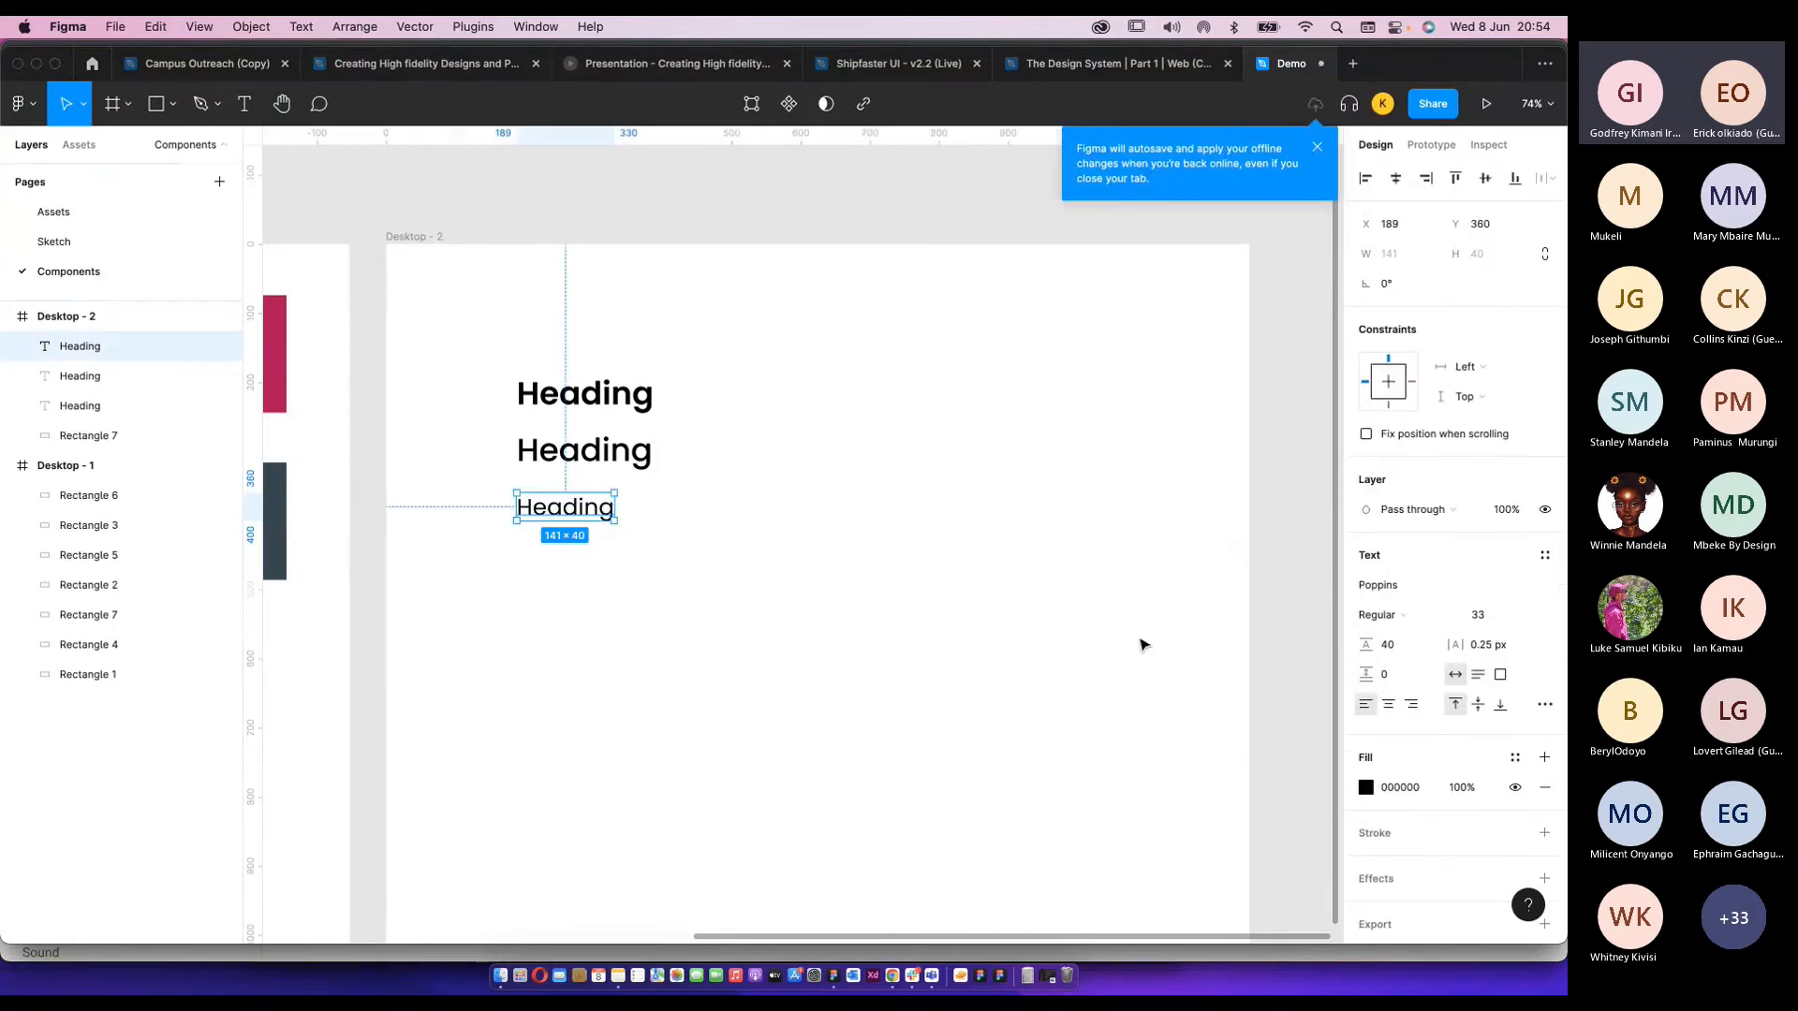
pyautogui.click(1479, 617)
pyautogui.write('46px')
pyautogui.press('Return')
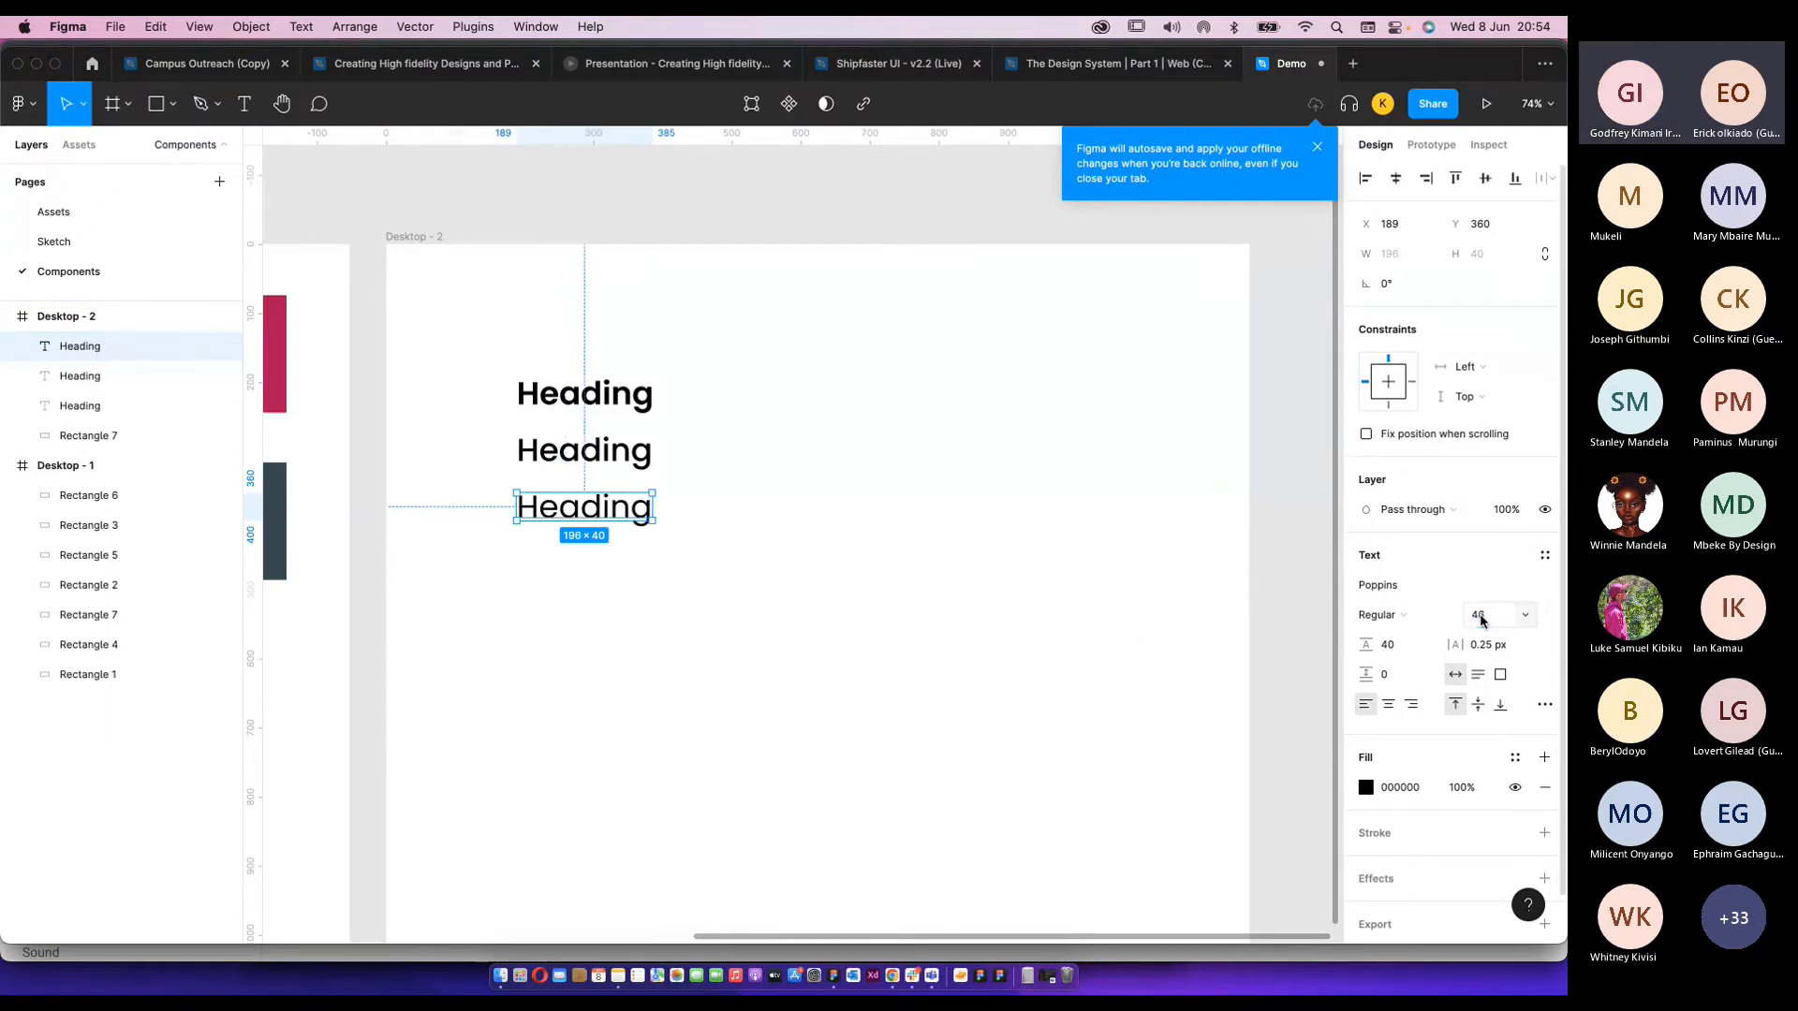
# Check the Headline 3 specification in Chrome and compare the three Headings in Figma.
pyautogui.press('super+Tab')
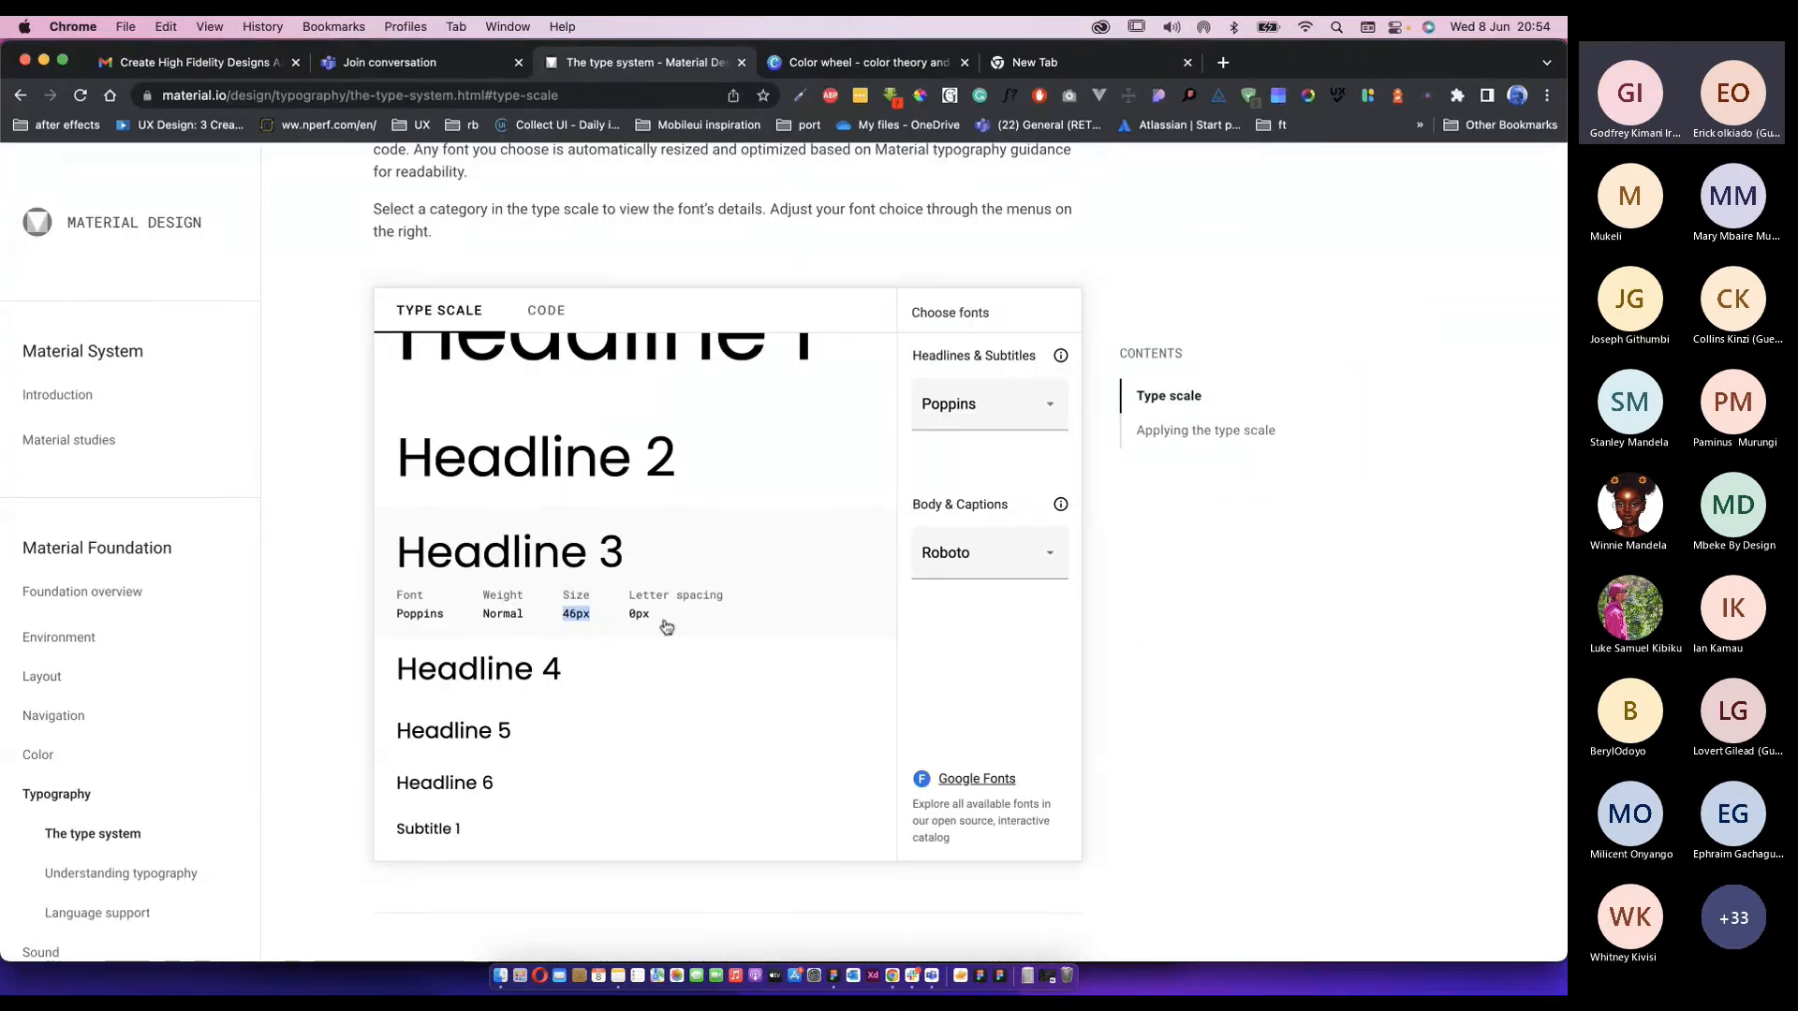
pyautogui.press('super+Tab')
pyautogui.click(719, 570)
pyautogui.click(623, 513)
pyautogui.moveTo(698, 546); pyautogui.dragTo(464, 306)
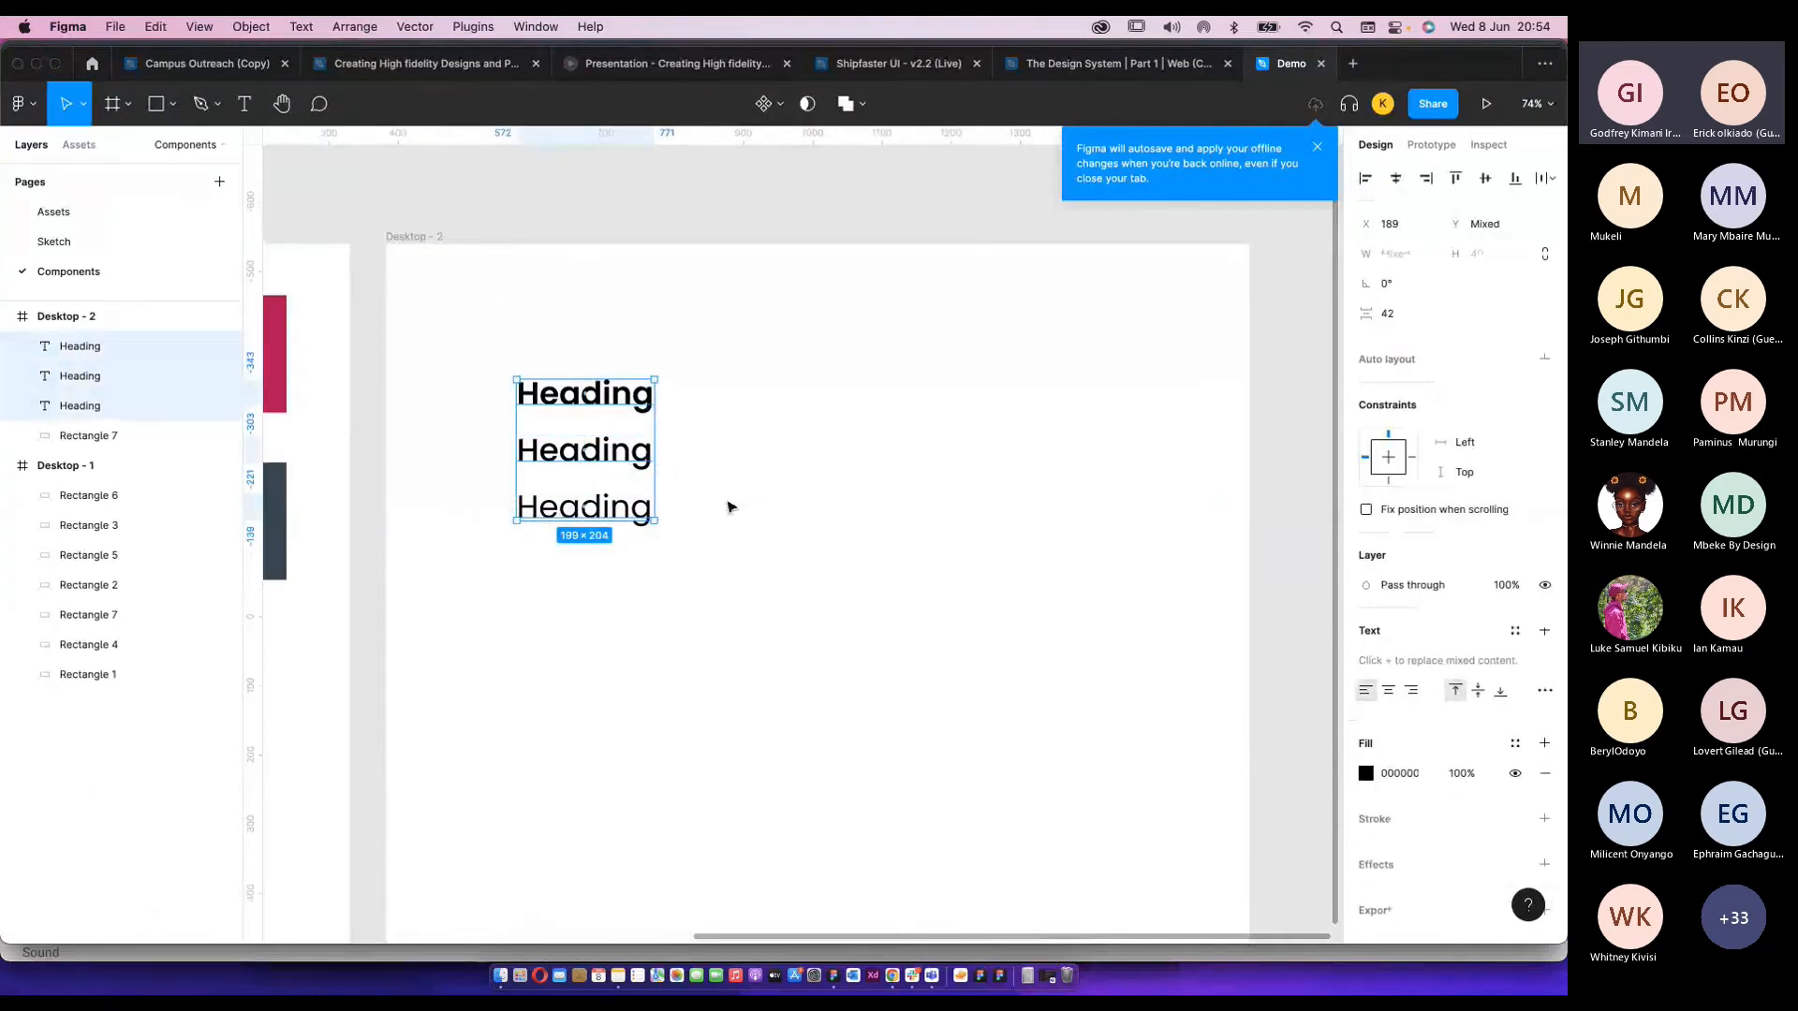
pyautogui.click(721, 529)
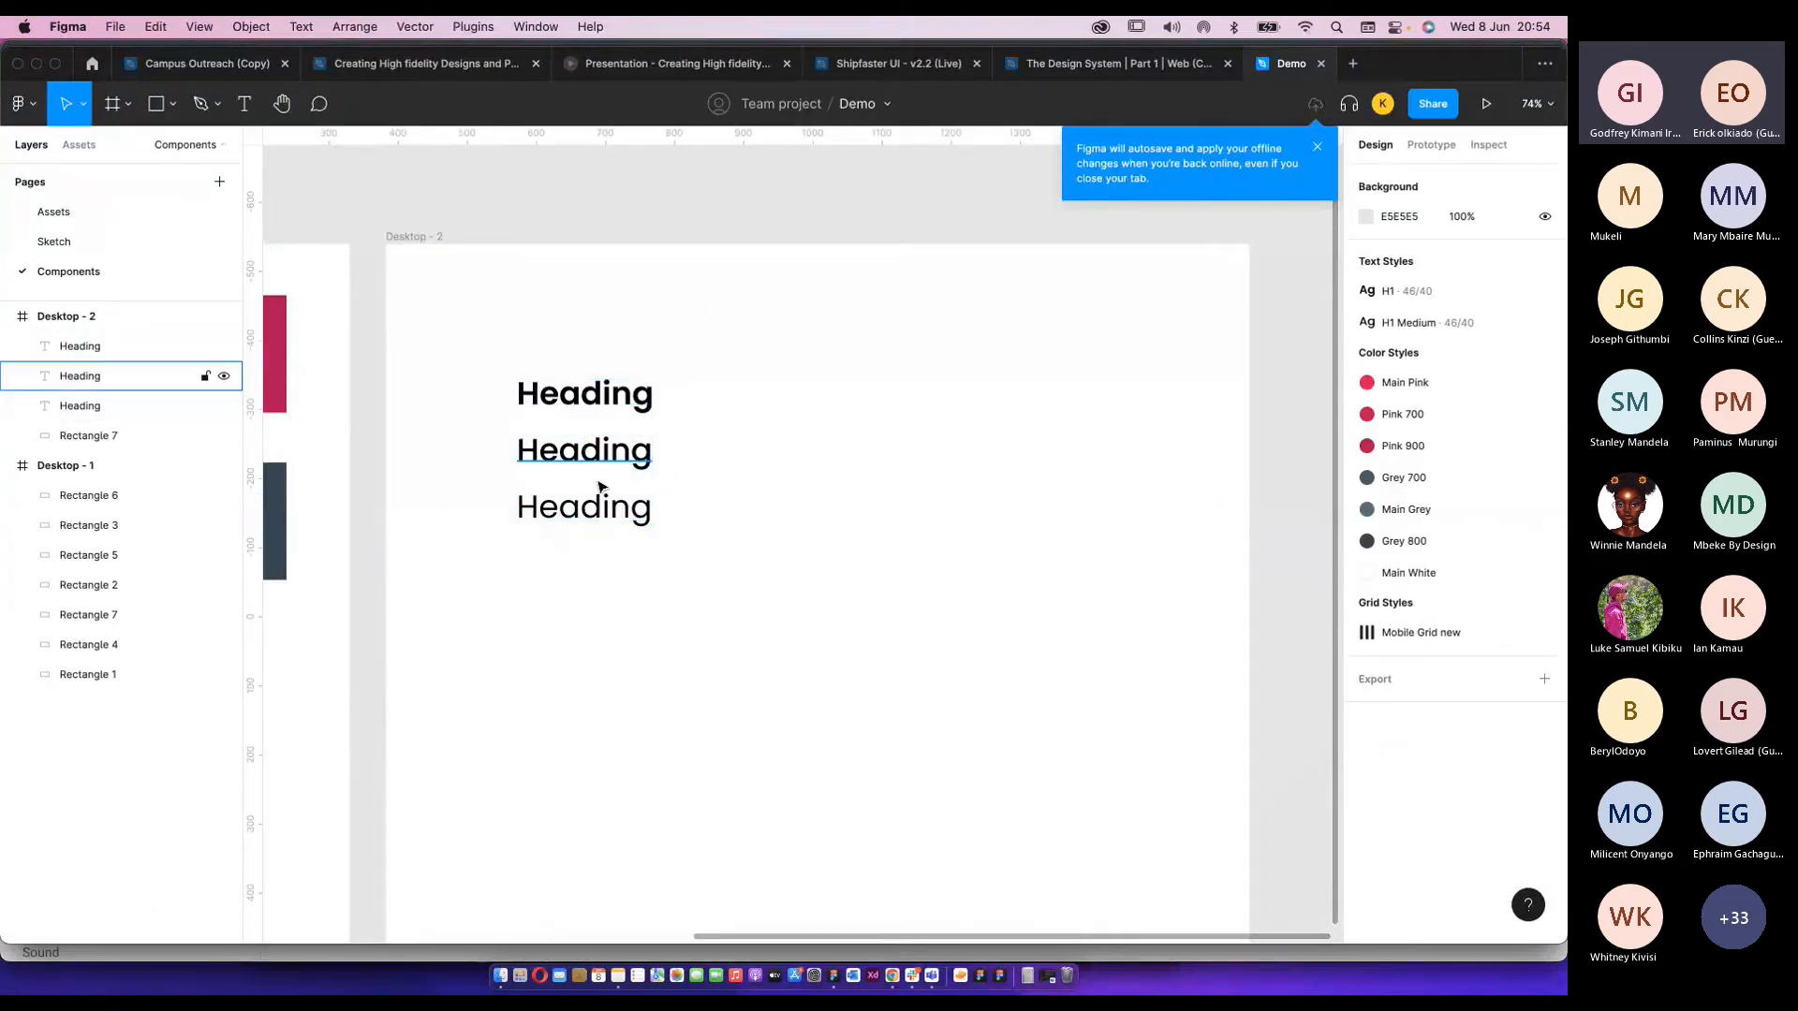
pyautogui.click(646, 457)
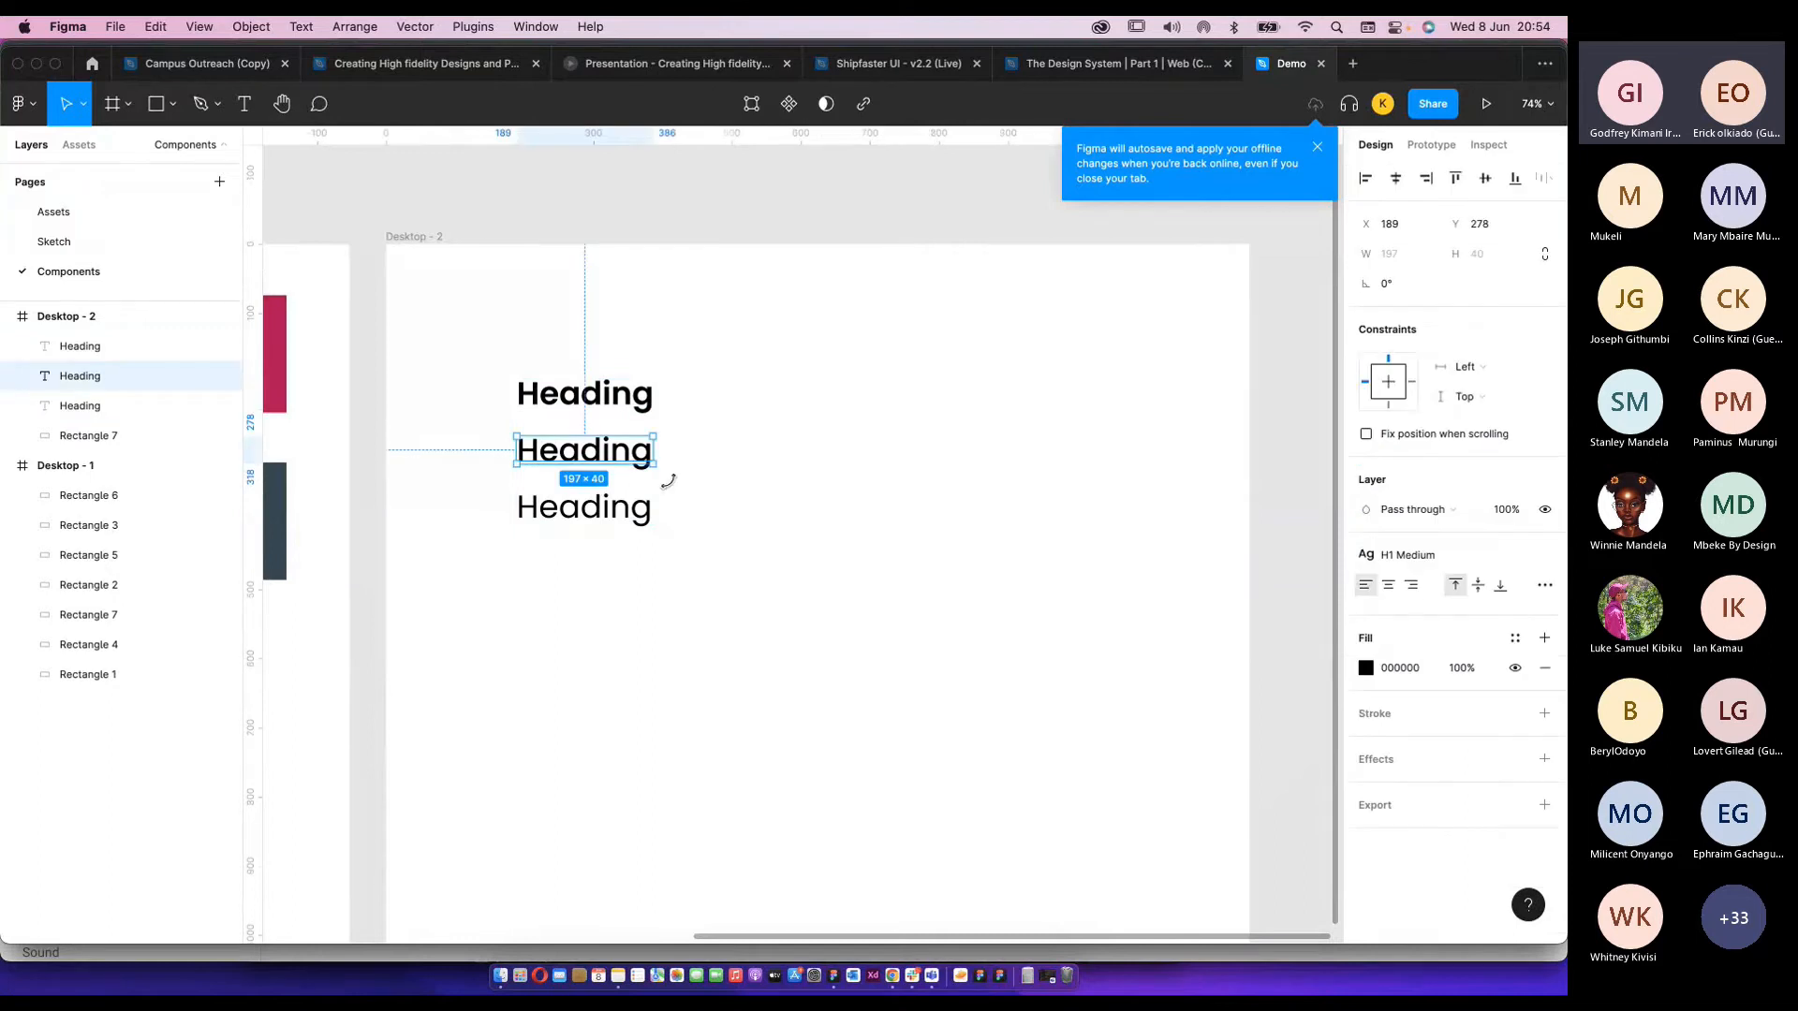
# Create a text style named H1 Regular from the lowest Heading.
pyautogui.click(618, 511)
pyautogui.click(1545, 556)
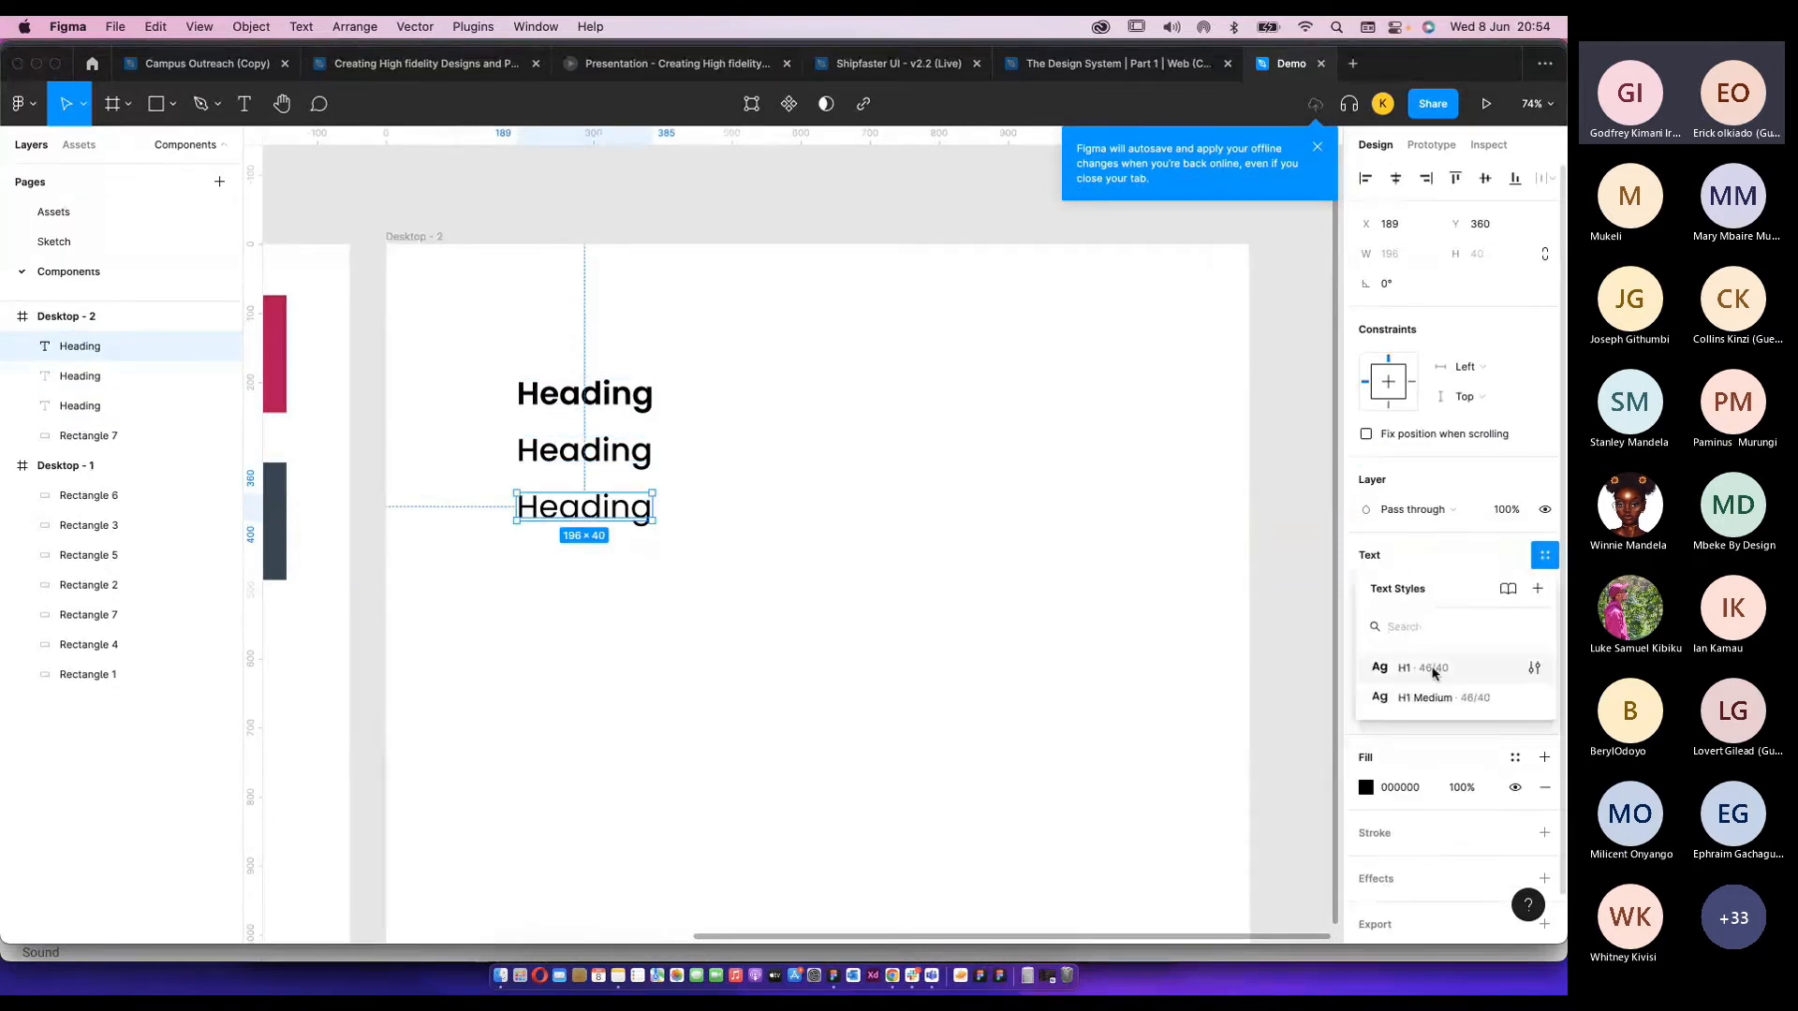
pyautogui.click(1537, 589)
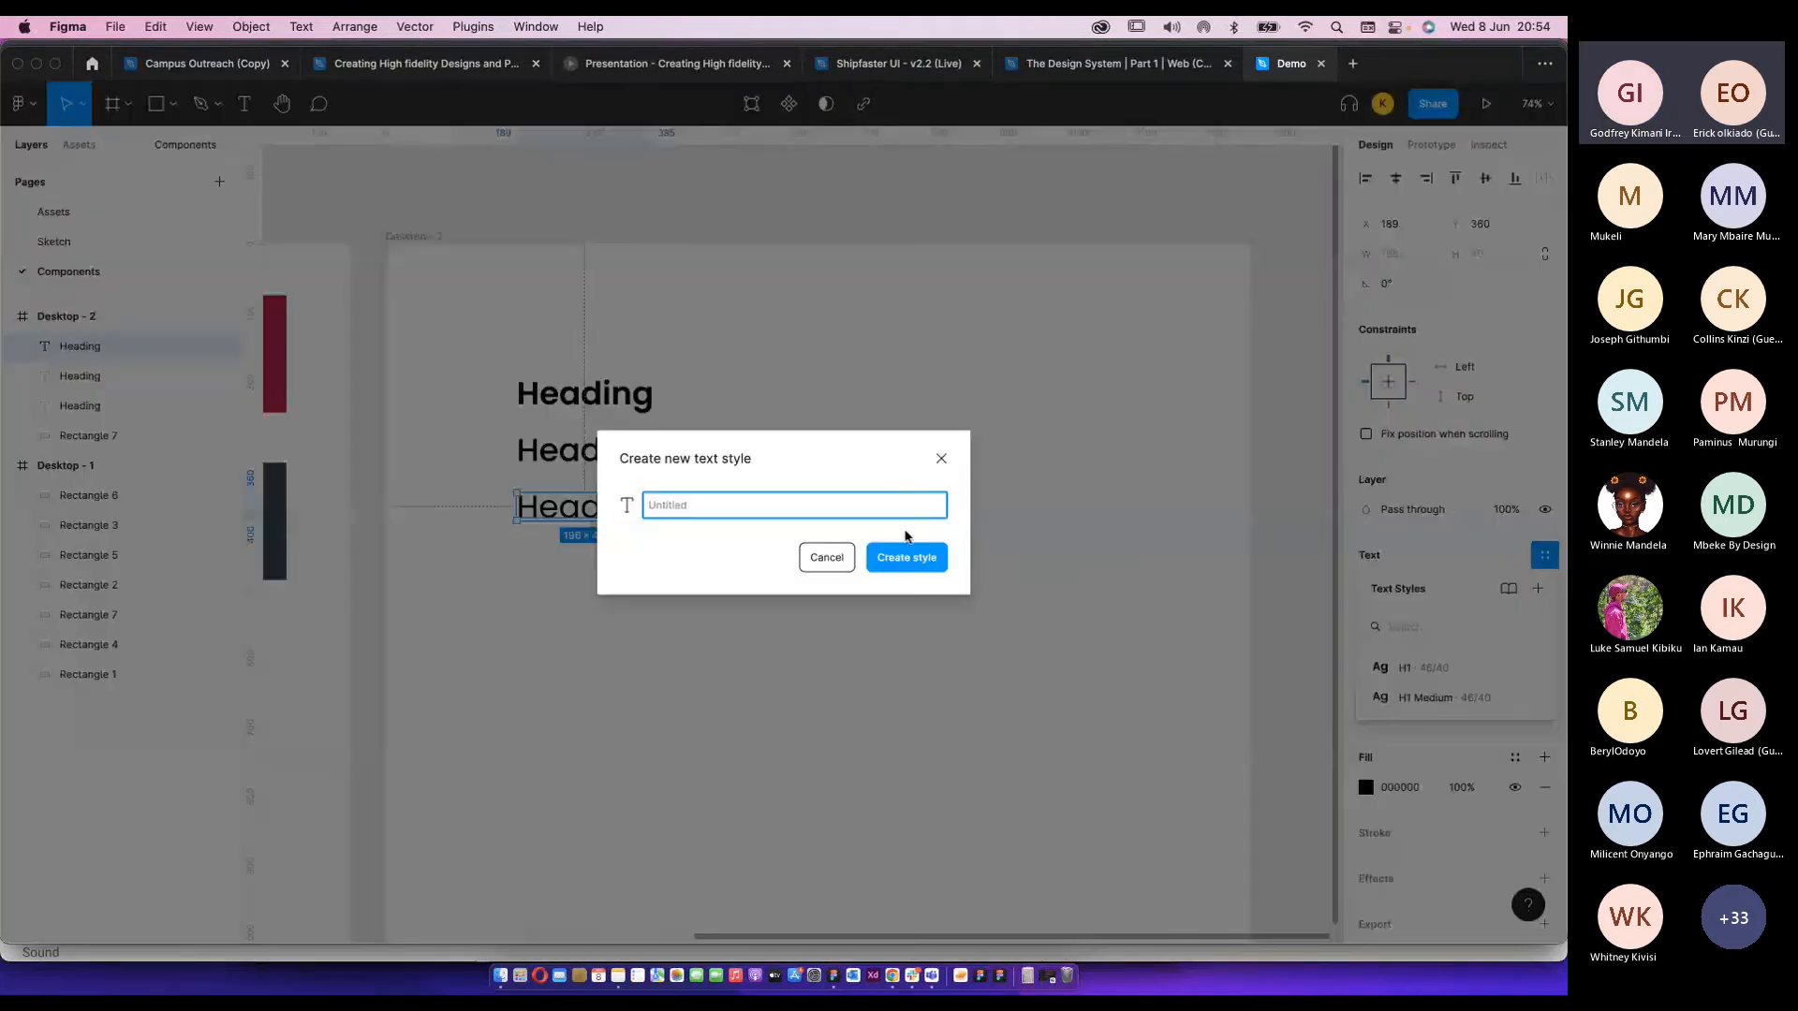
pyautogui.write('H1 Regula')
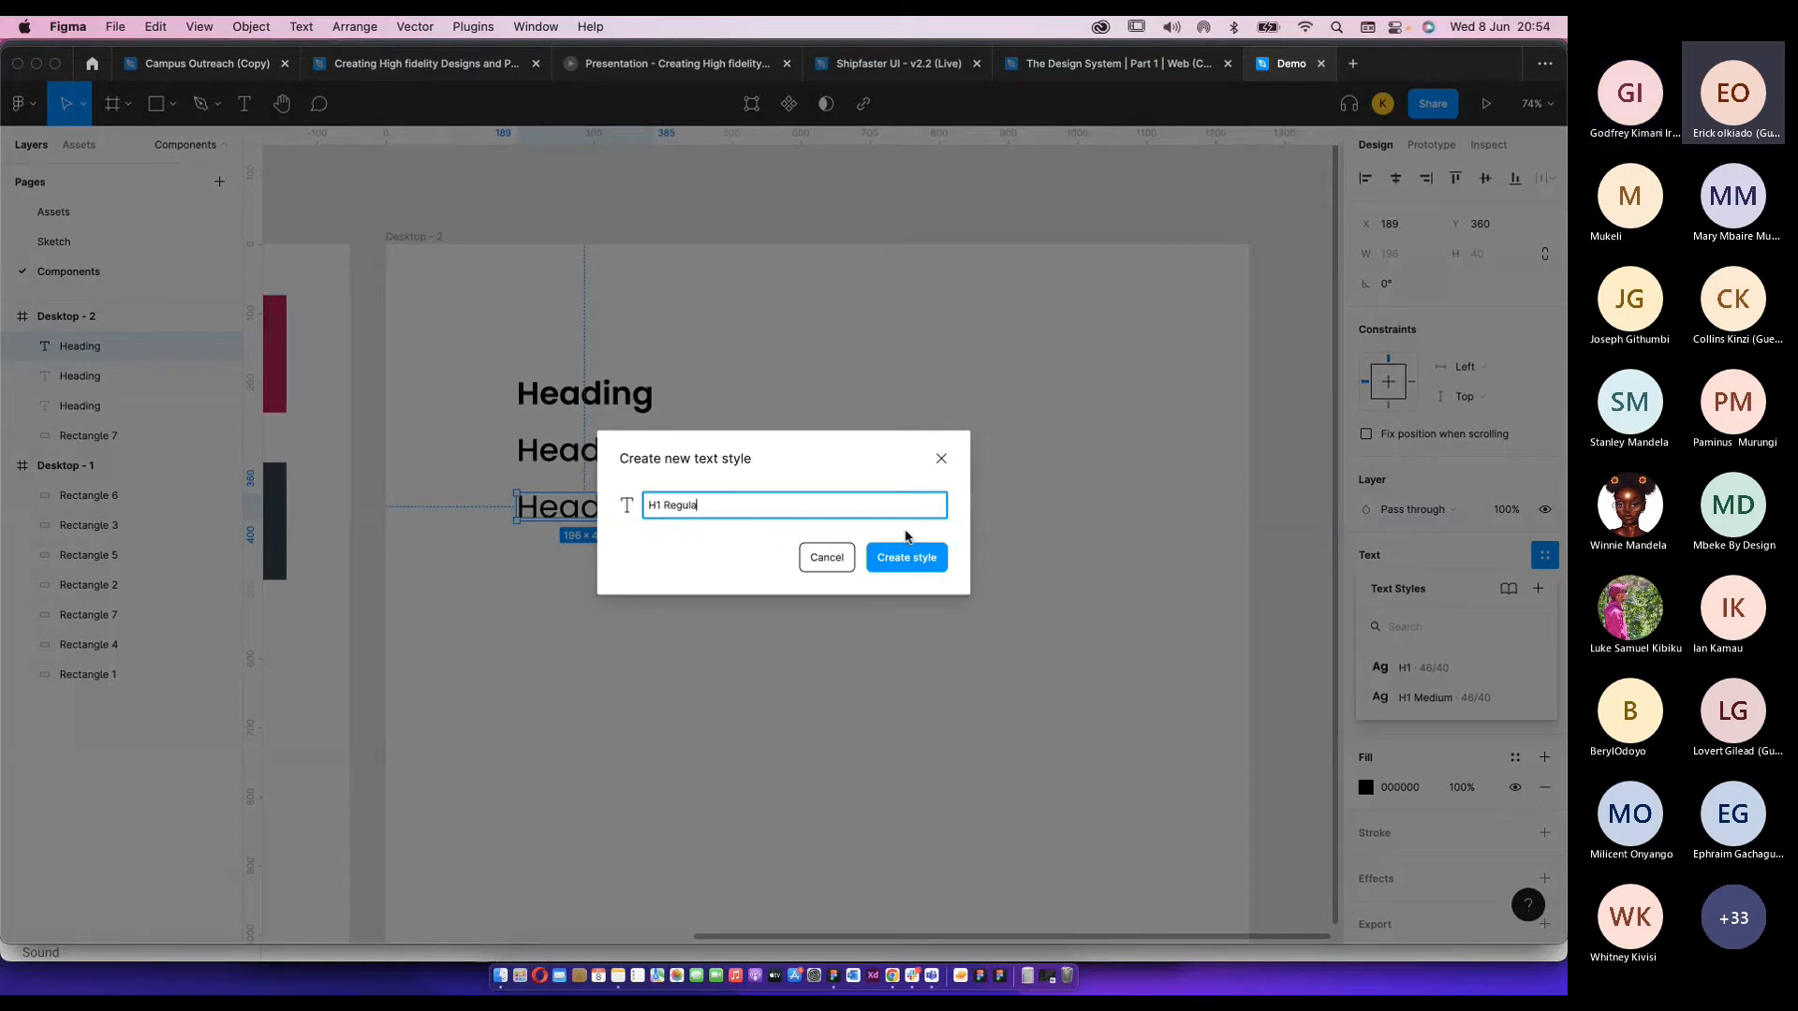
pyautogui.write('r')
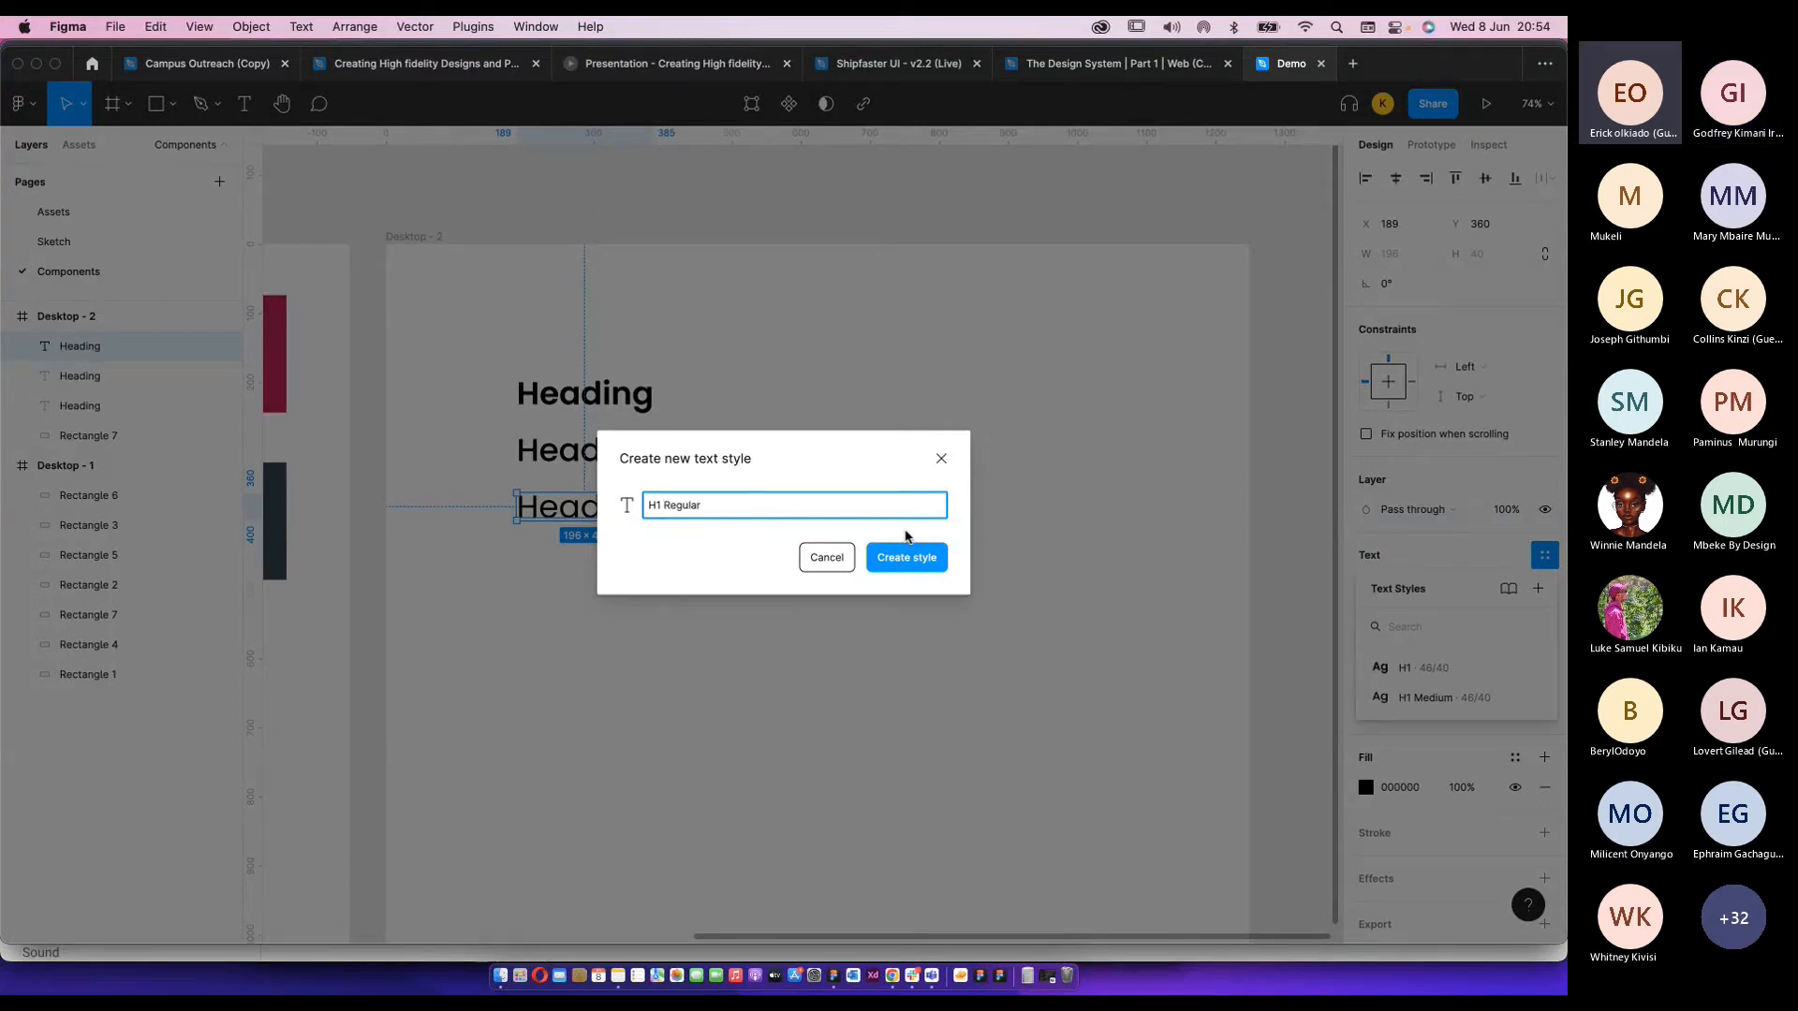
pyautogui.click(894, 557)
# Duplicate the H1 Regular Heading below the three Headings, placing the copy at X 189, Y 472.
pyautogui.moveTo(758, 556); pyautogui.dragTo(530, 387)
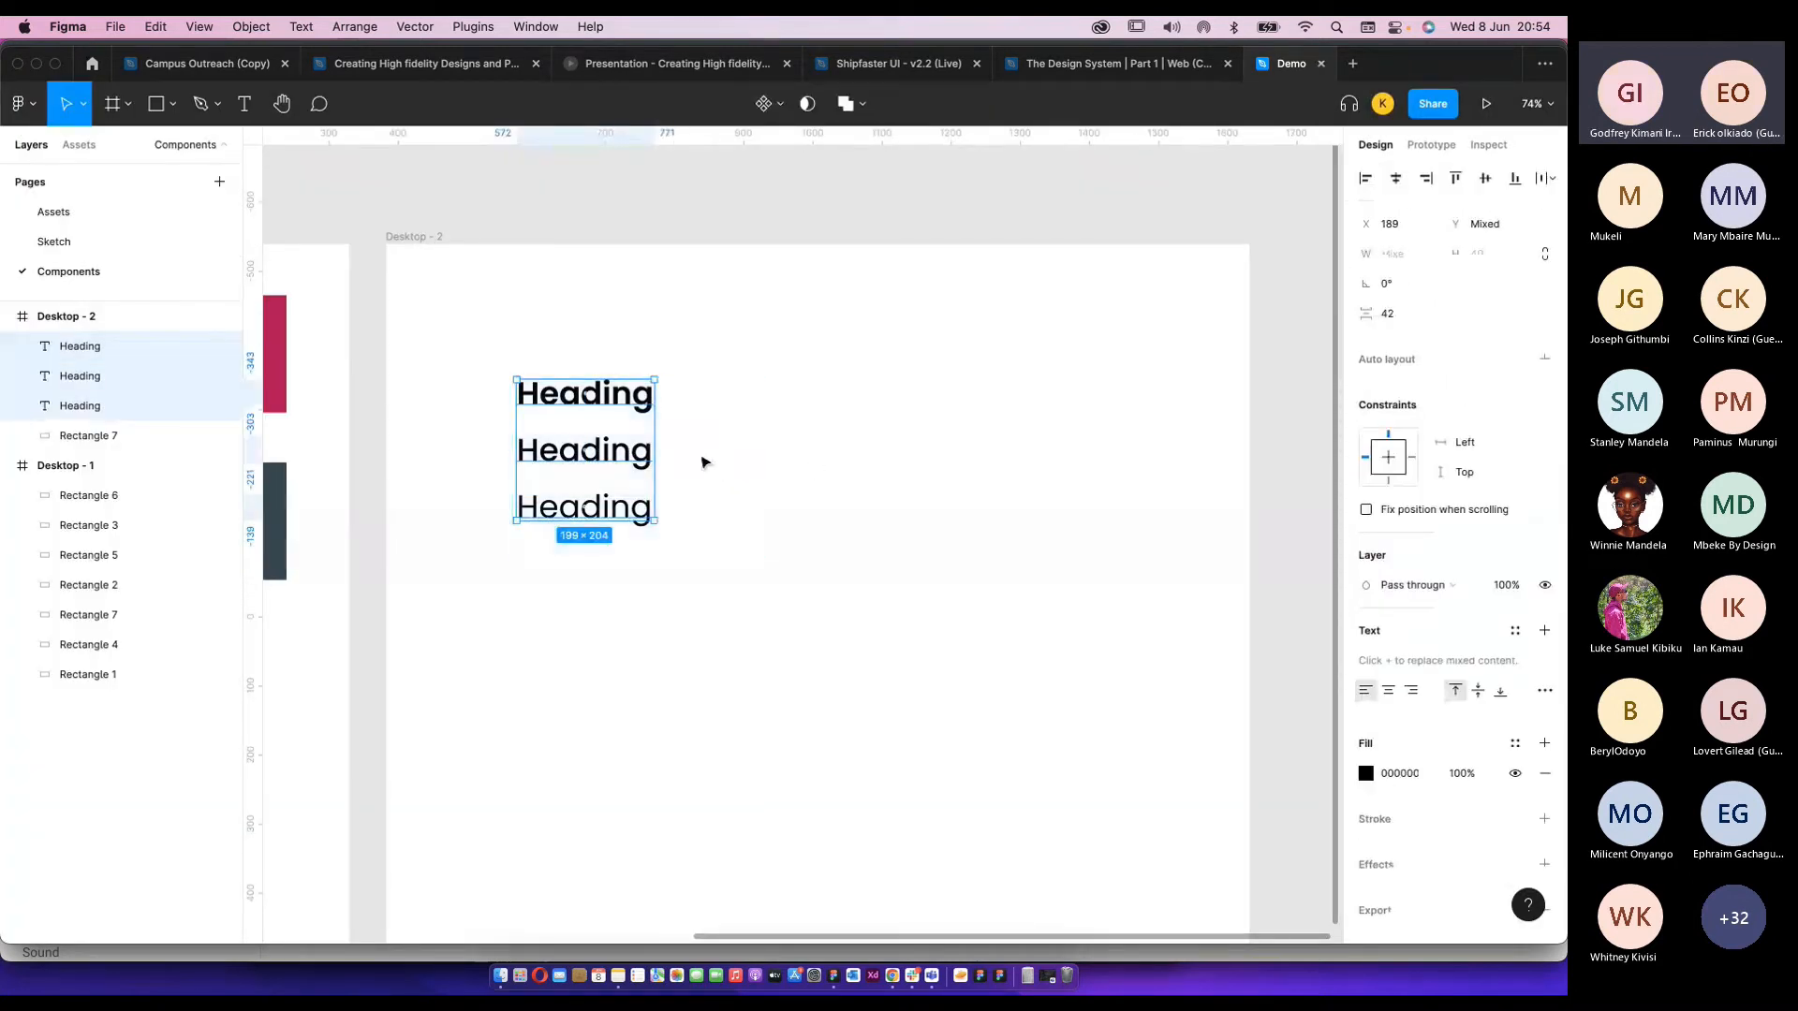
pyautogui.scroll(-5, 626, 471)
pyautogui.click(743, 413)
pyautogui.scroll(3, 743, 413)
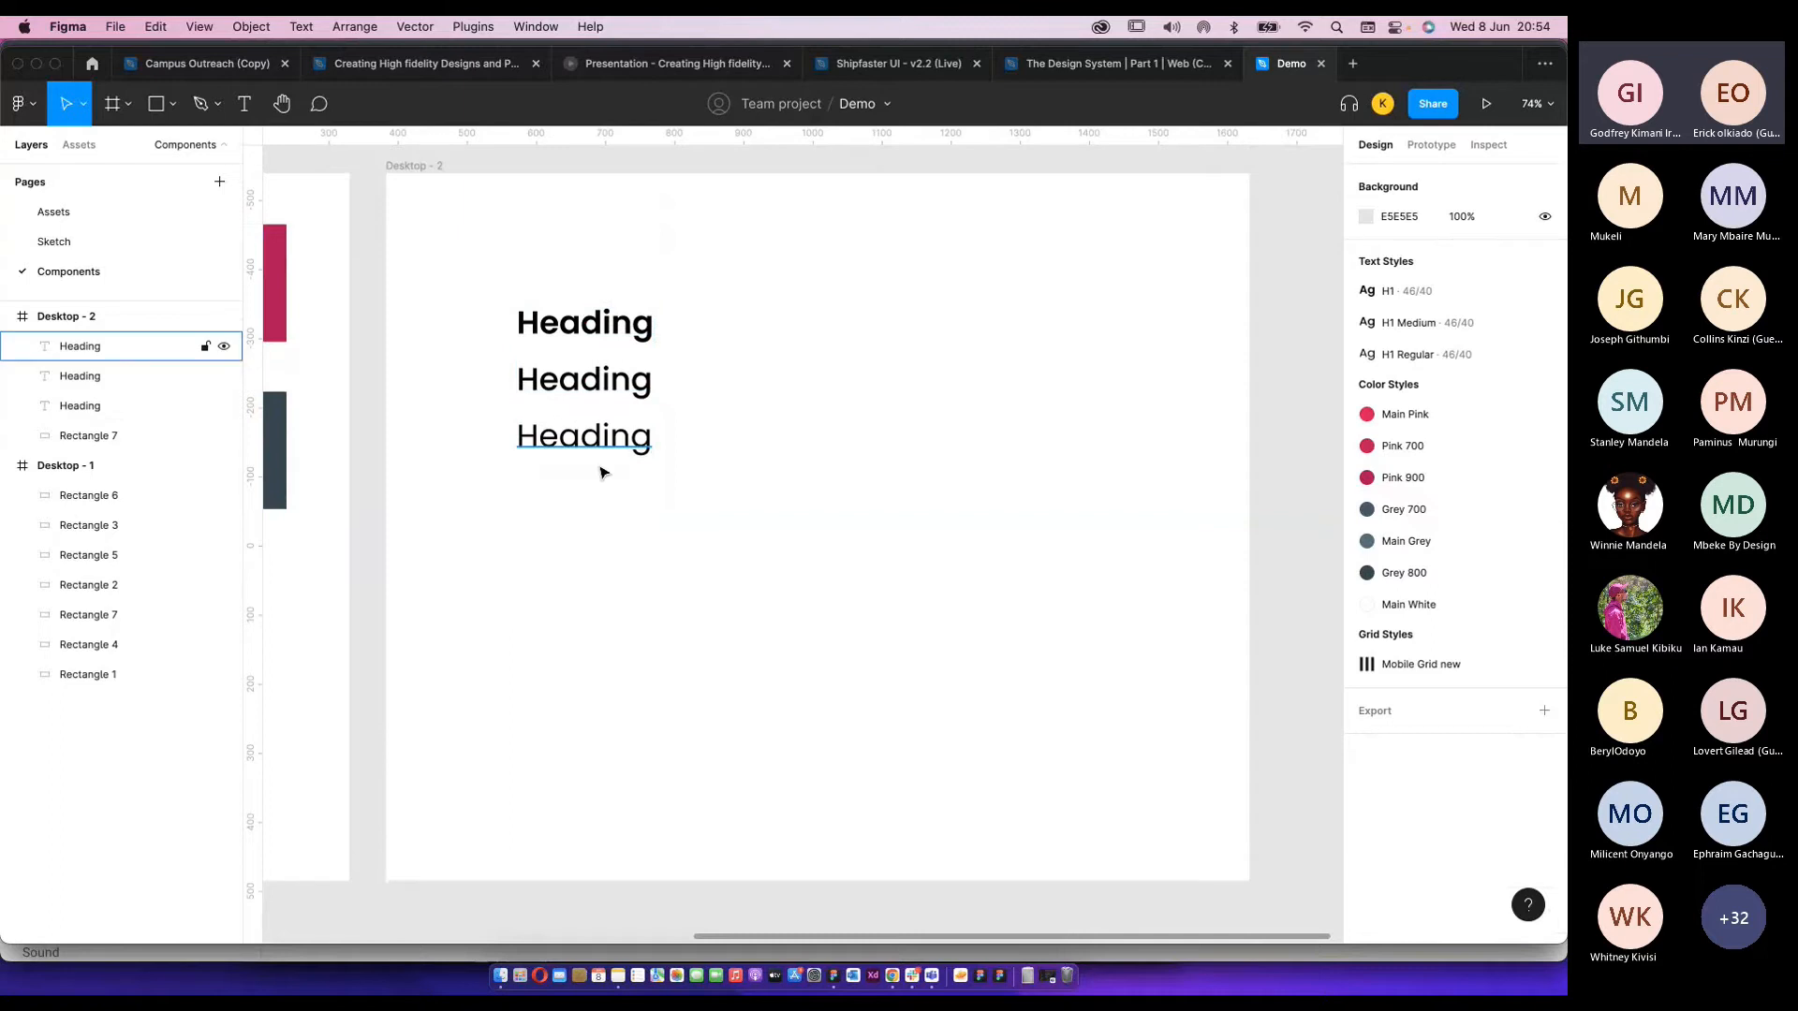
pyautogui.moveTo(578, 456); pyautogui.dragTo(581, 530)
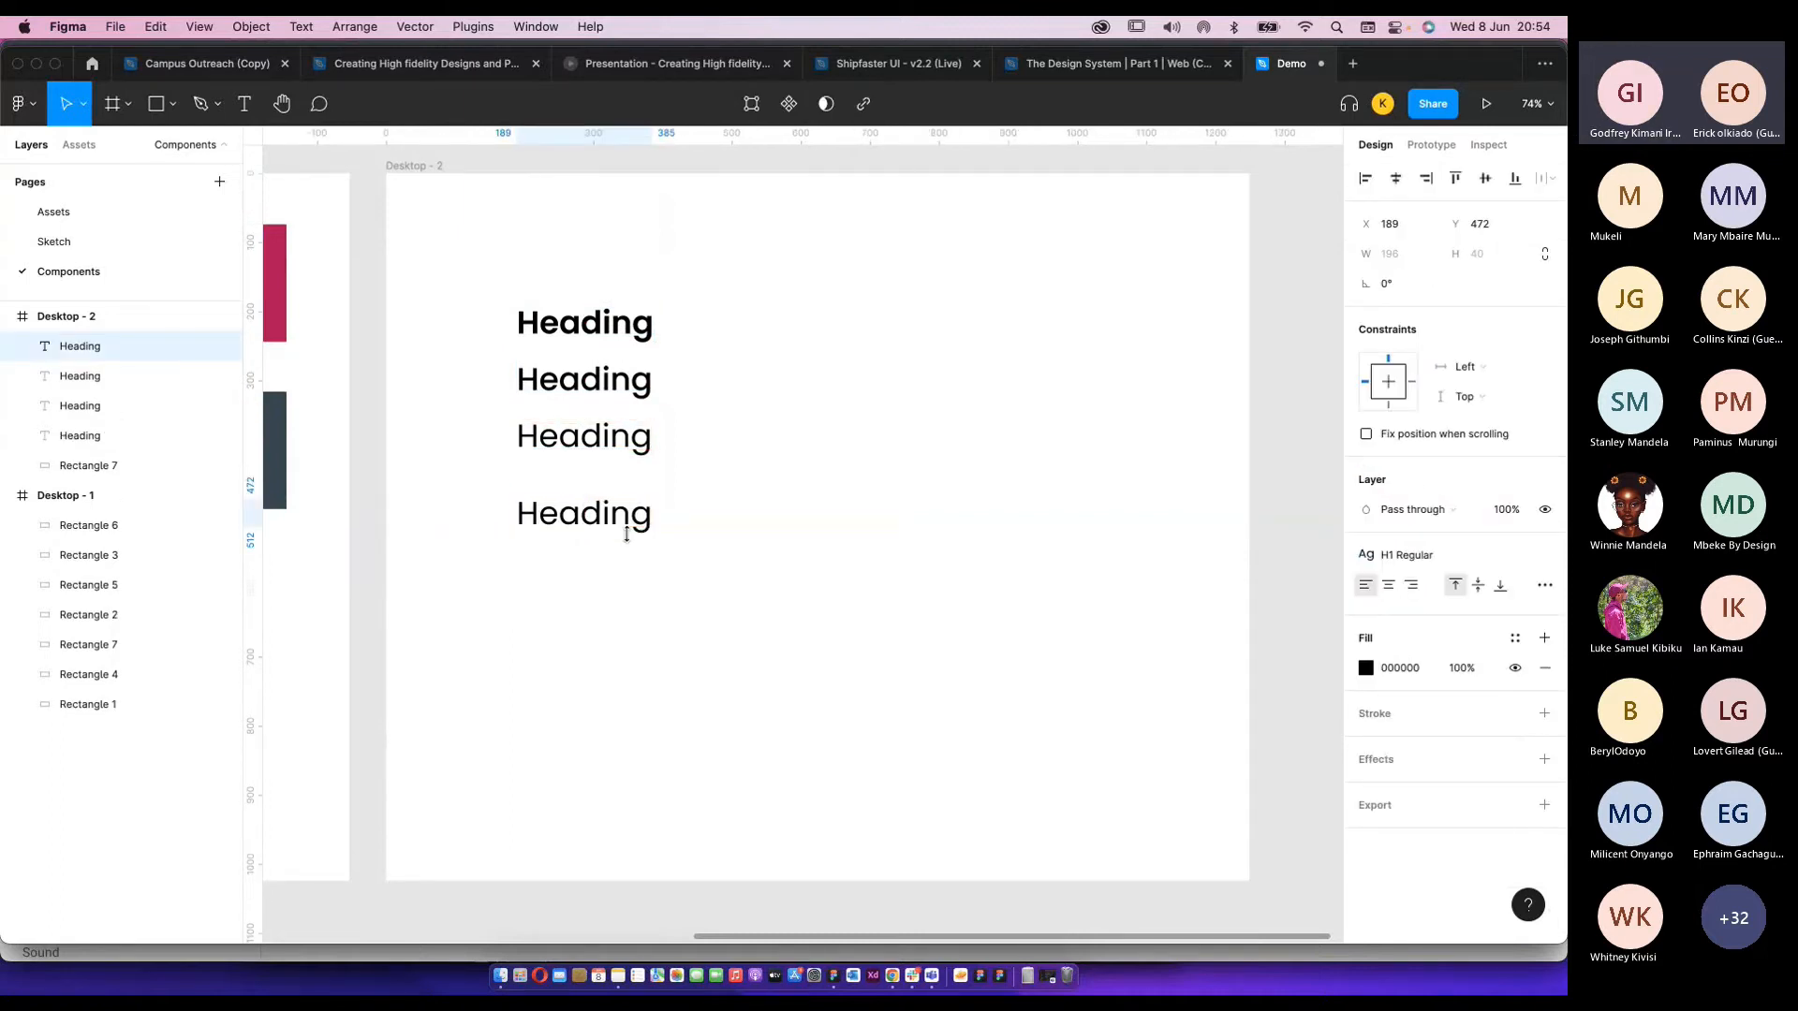
# Detach the lowest Heading from its H1 Regular style and set its font size to 33, copied from Material's Headline 4 in Chrome.
pyautogui.press('super+Tab')
pyautogui.click(491, 670)
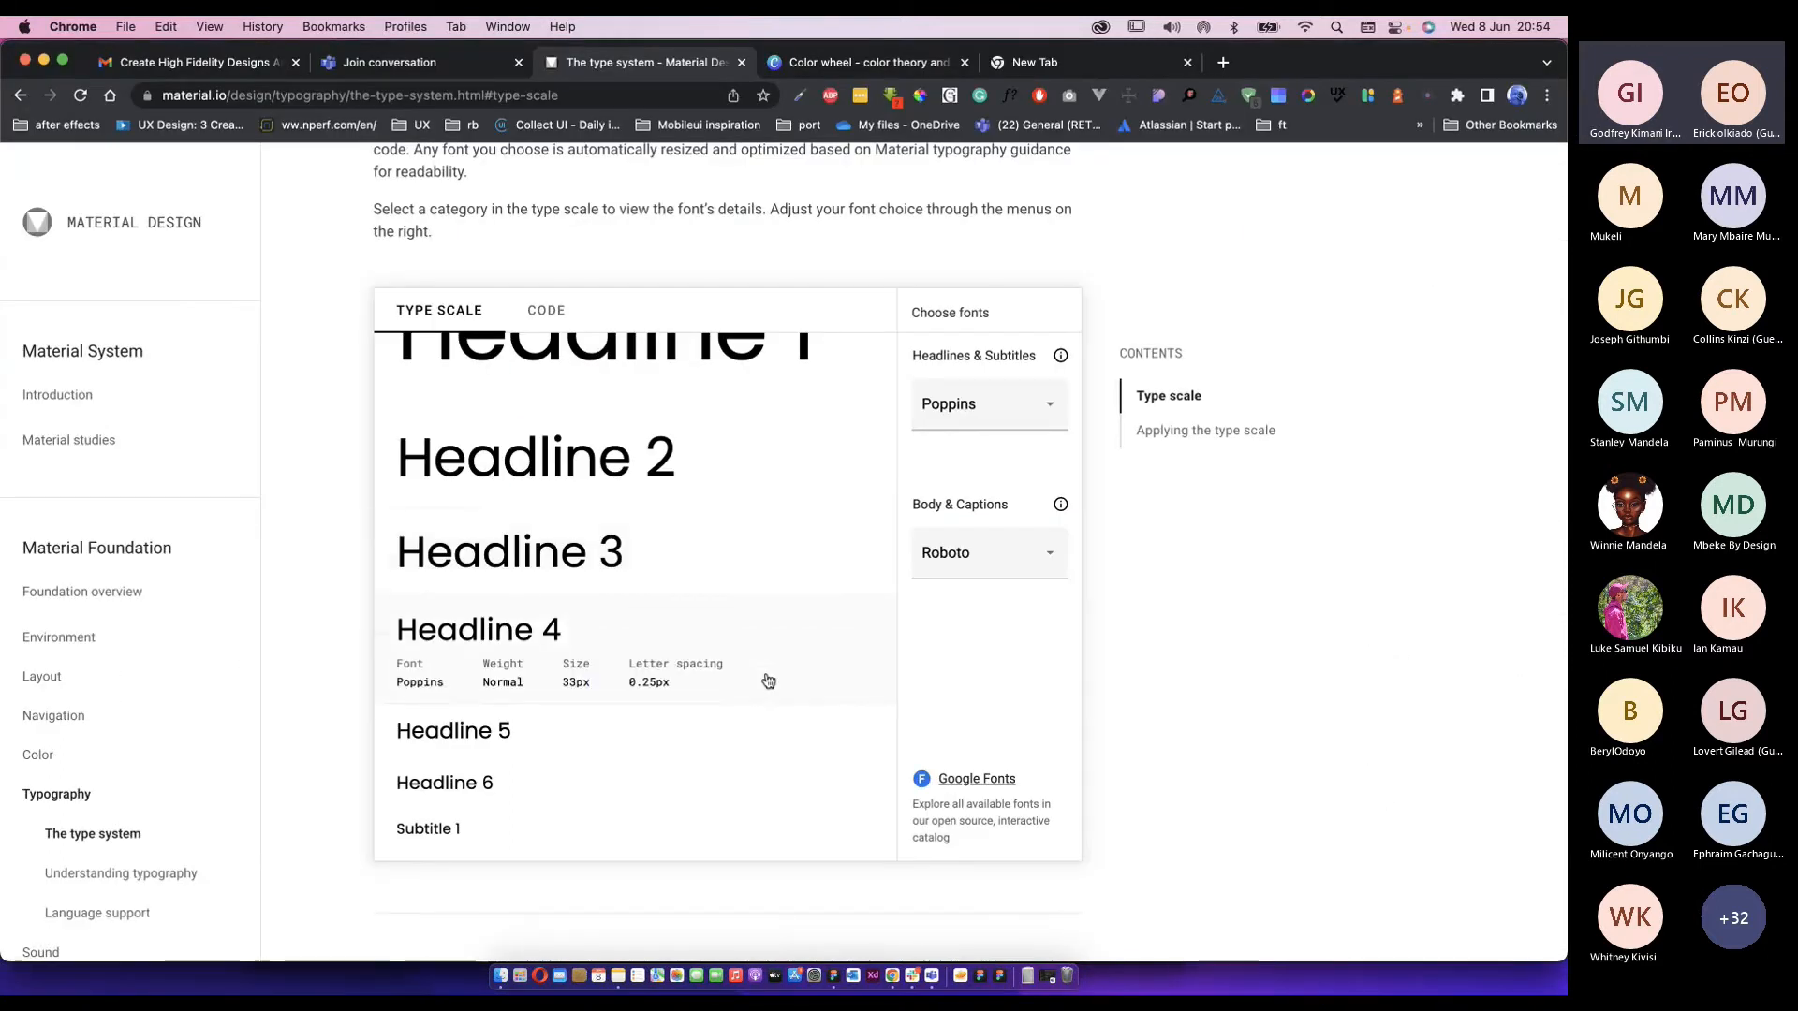
pyautogui.moveTo(591, 688); pyautogui.dragTo(562, 690)
pyautogui.press('super+c')
pyautogui.press('super+Tab')
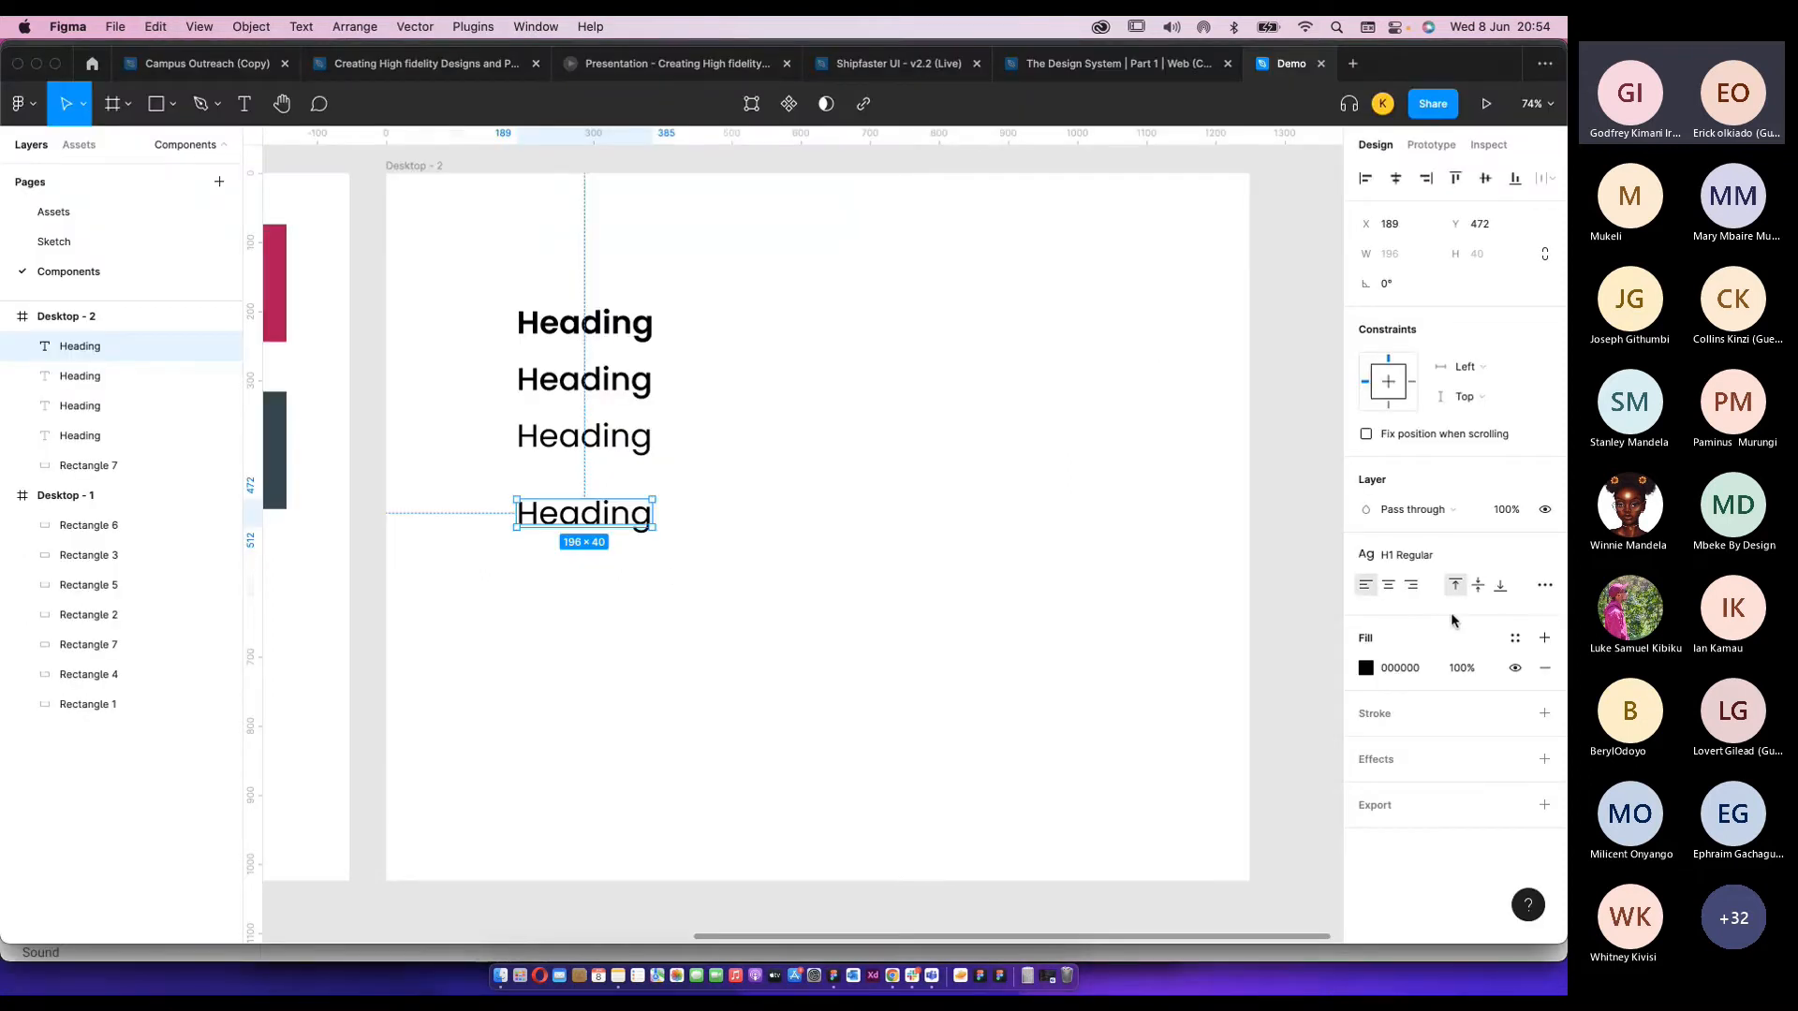
pyautogui.click(1470, 615)
pyautogui.press('super+v')
pyautogui.press('Return')
# Set the lowest Heading's letter spacing to 0.25 px, copied from the Headline 4 specification in Chrome.
pyautogui.press('super+Tab')
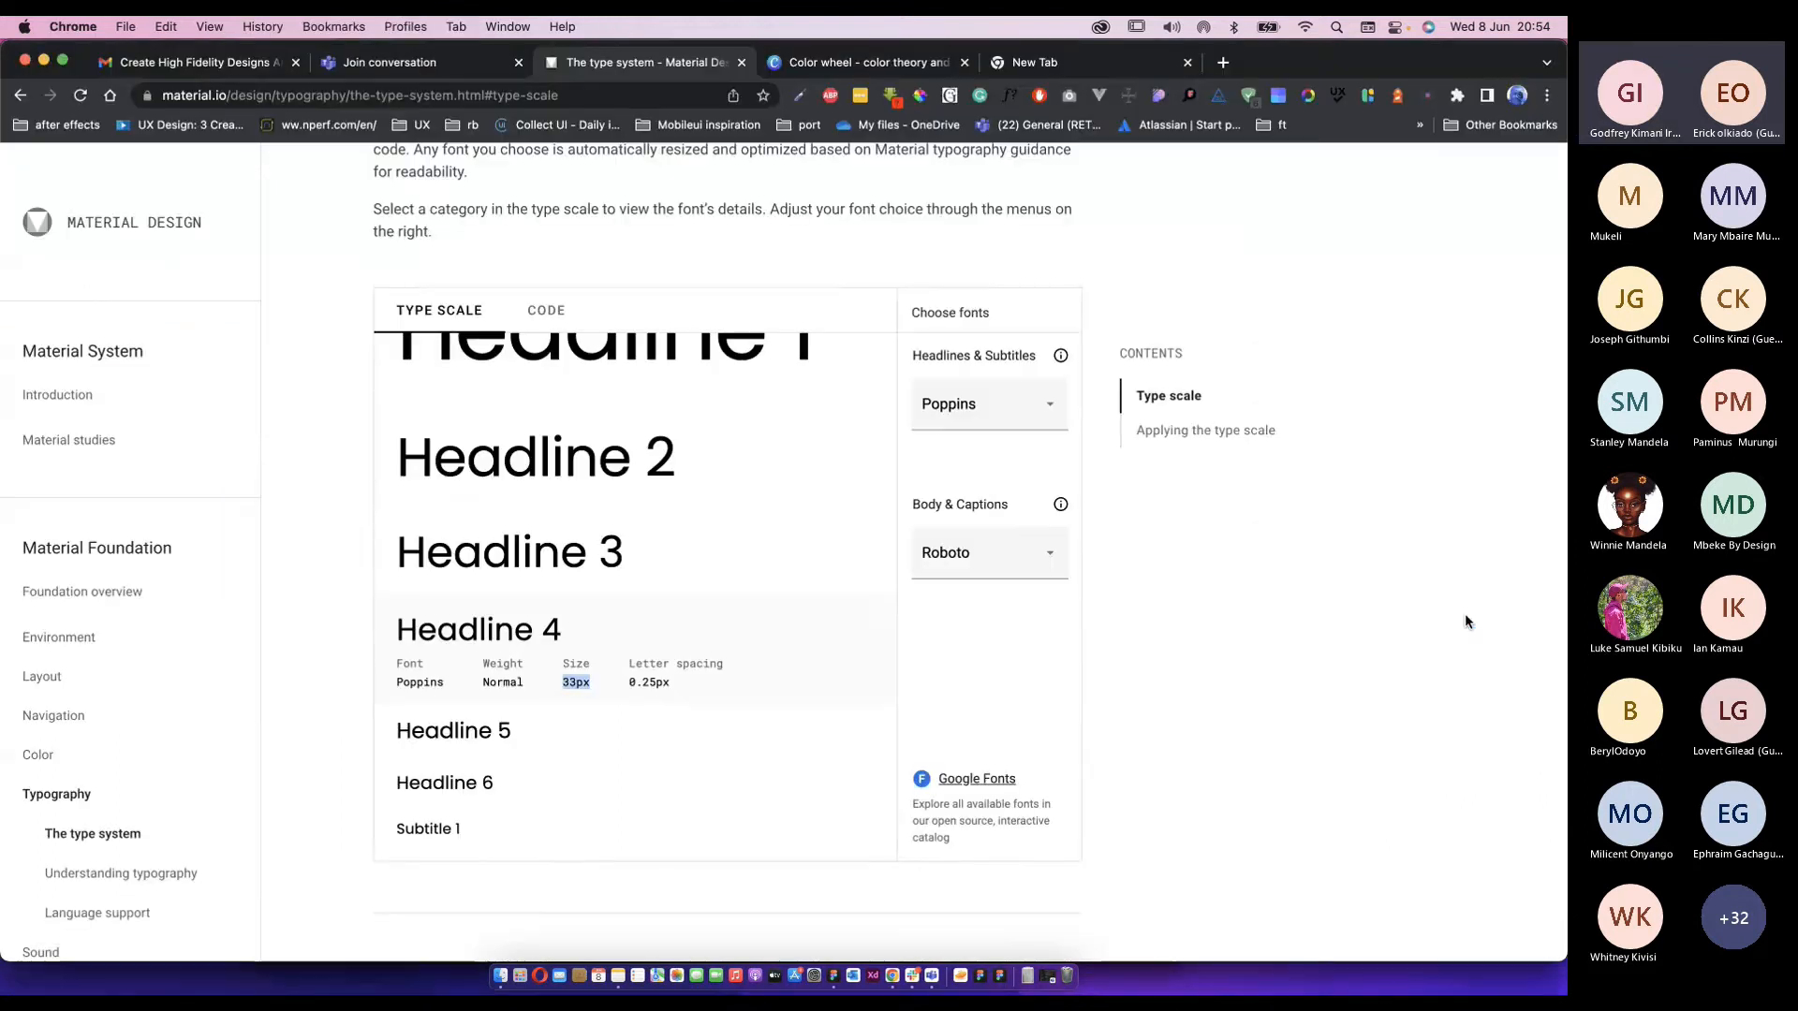
pyautogui.moveTo(628, 683); pyautogui.dragTo(674, 691)
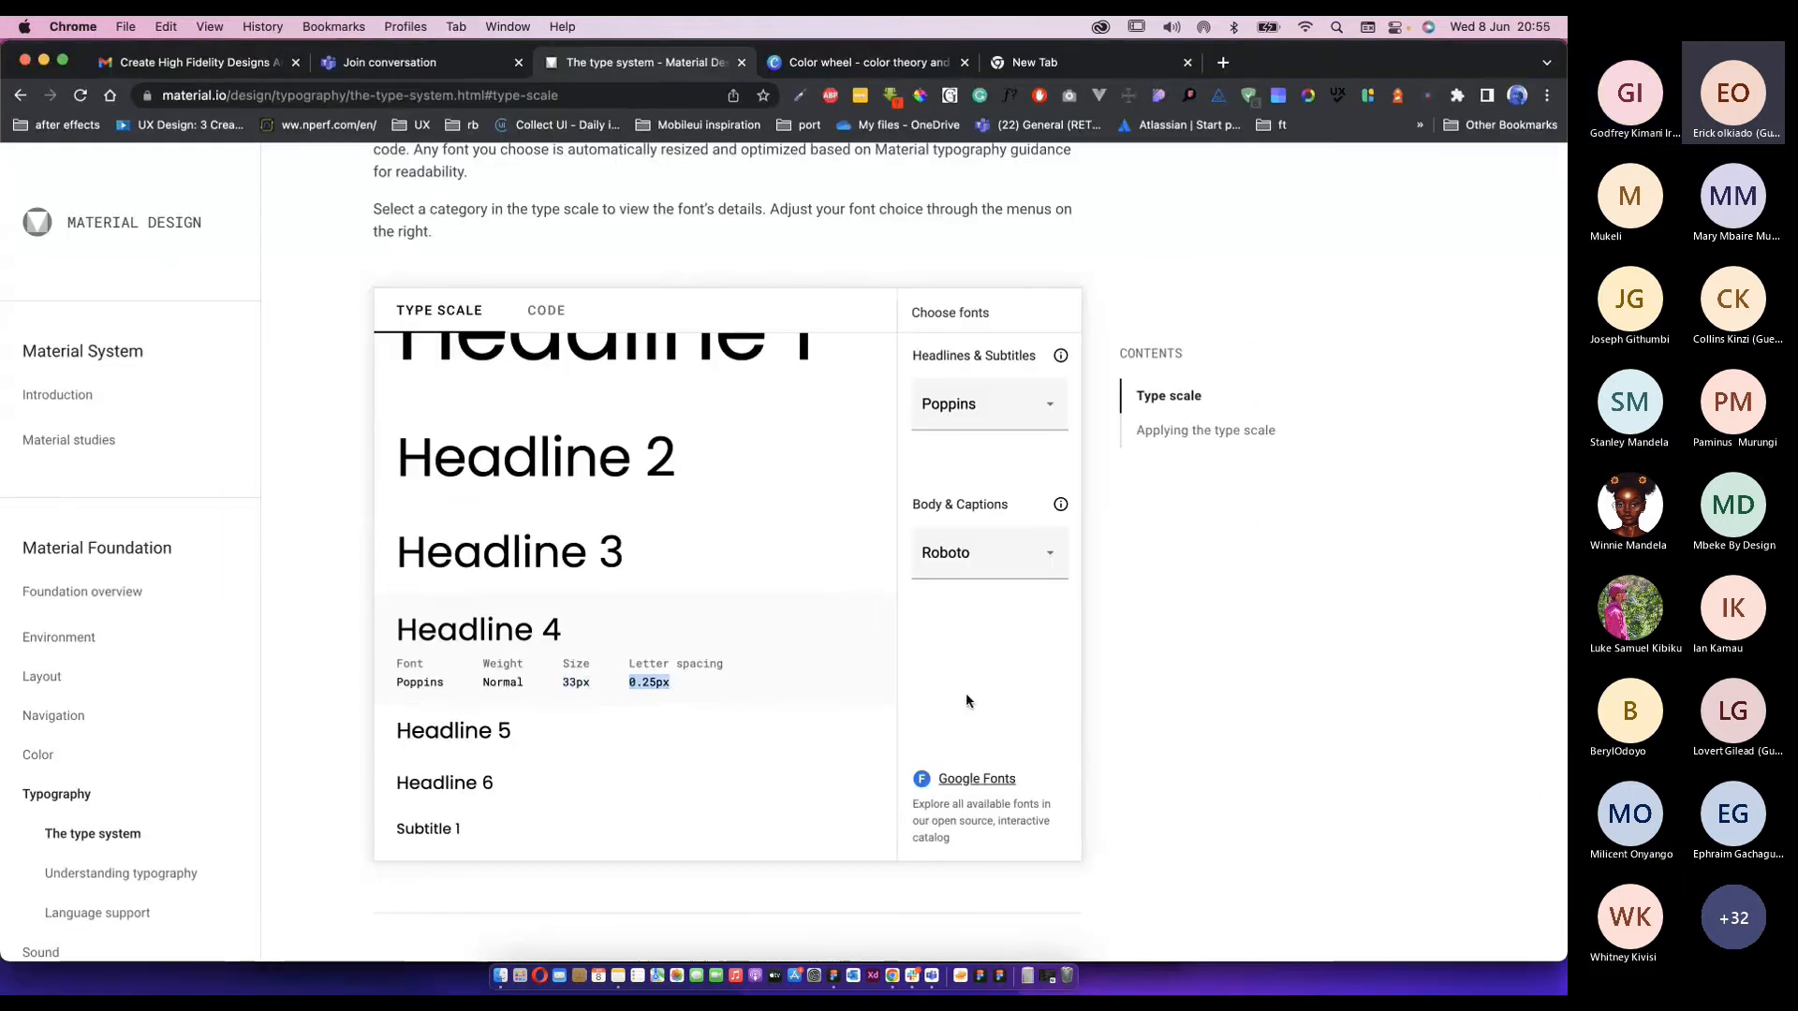
pyautogui.press('super+c')
pyautogui.press('super+Tab')
pyautogui.click(1487, 650)
pyautogui.press('super+v')
pyautogui.press('Return')
# Duplicate the 33-size Heading directly below at X 189, Y 527, and set the upper of the two to Bold.
pyautogui.click(1049, 663)
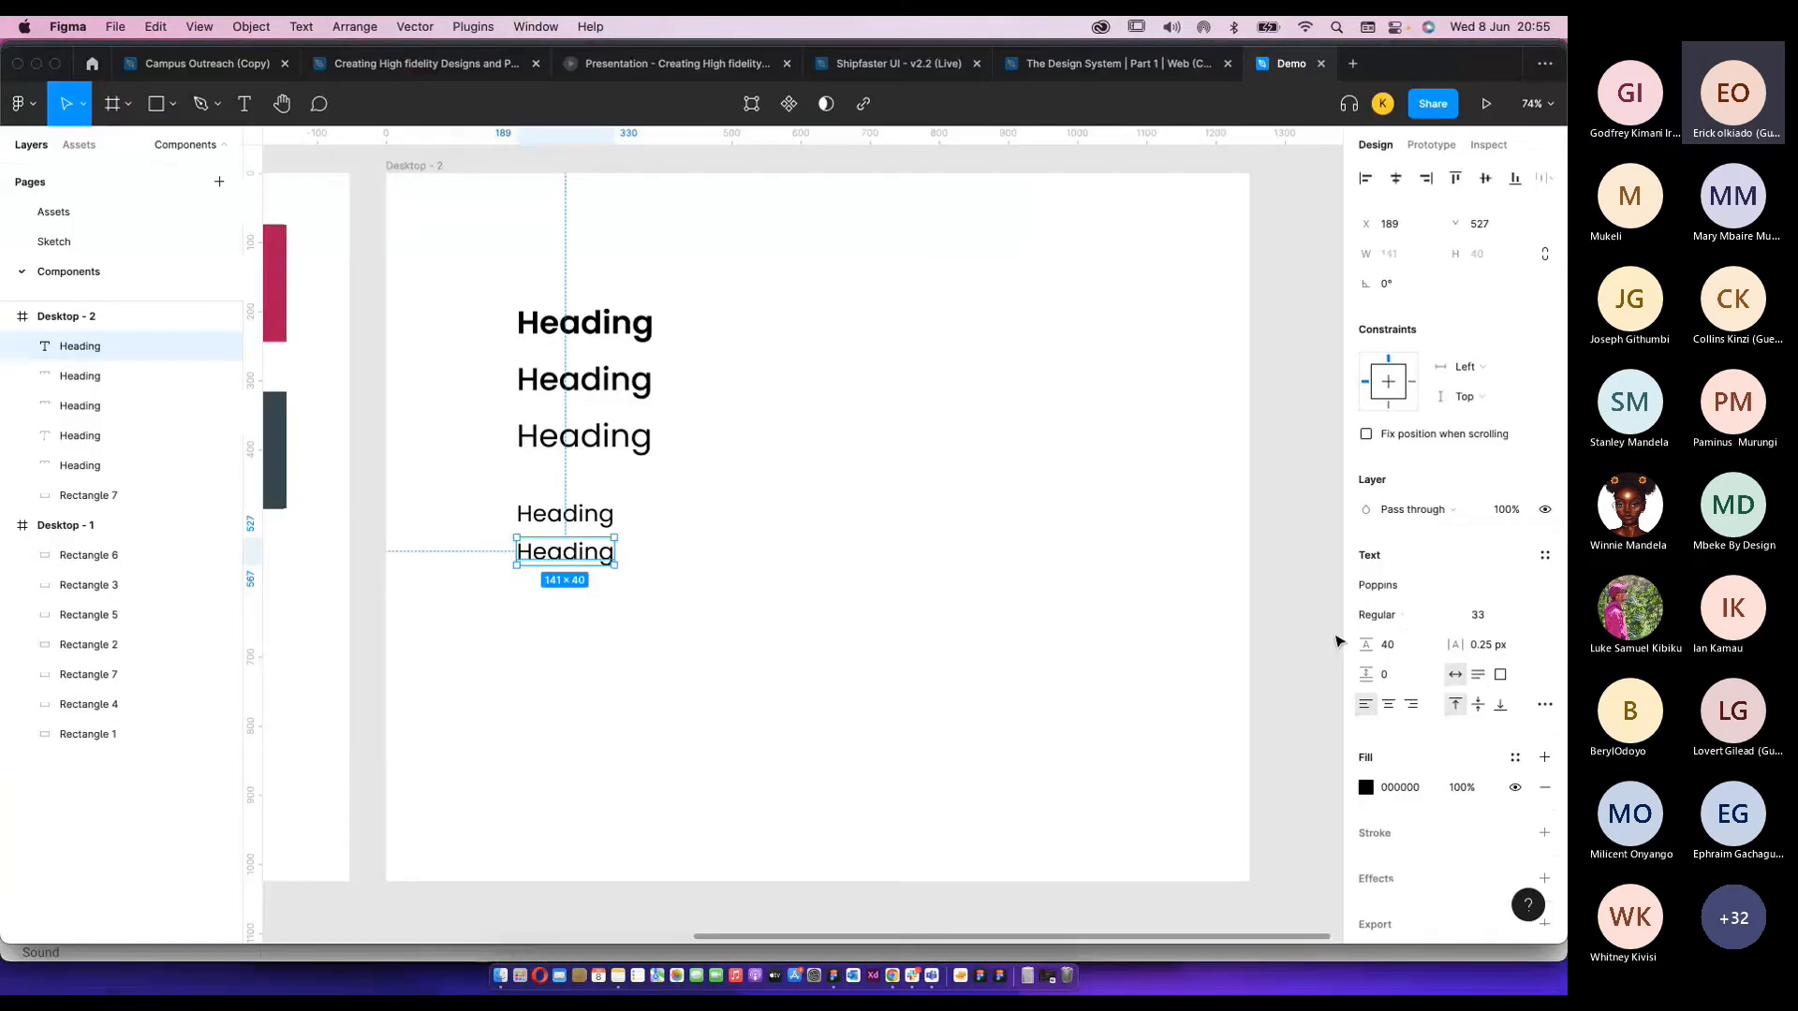
pyautogui.click(1409, 624)
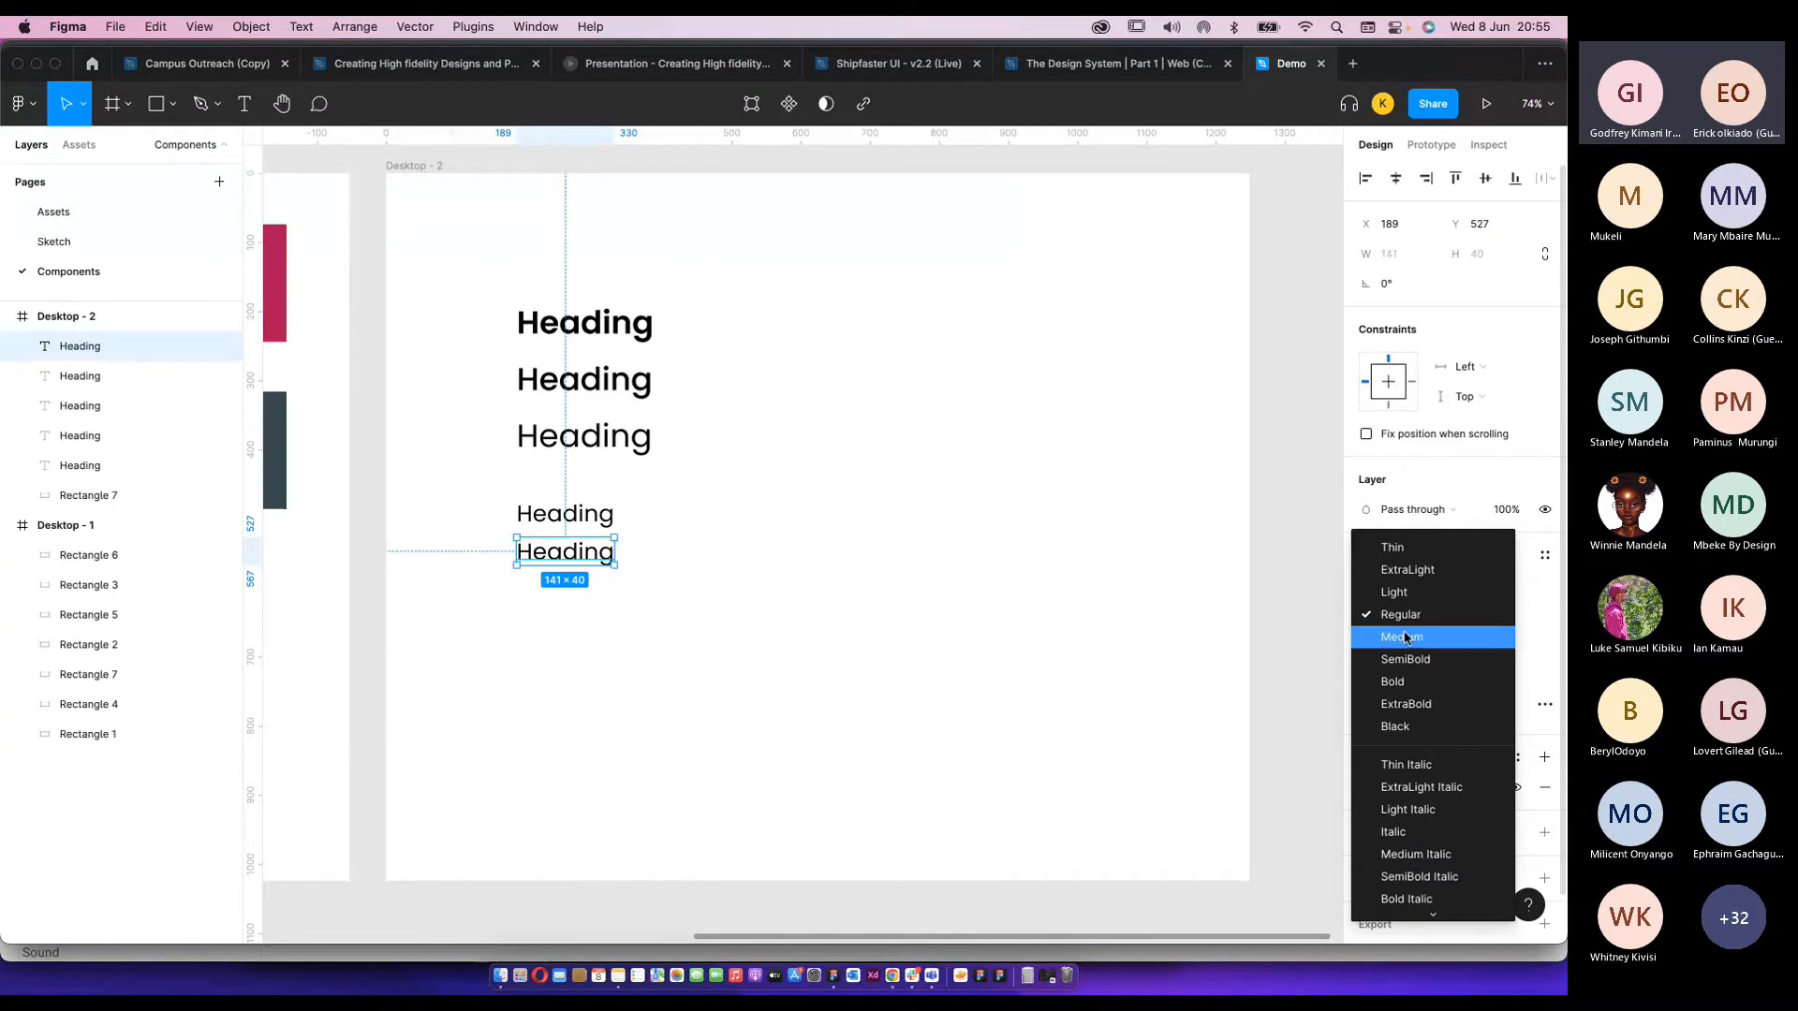
pyautogui.click(1401, 614)
pyautogui.press('Tab')
pyautogui.click(1377, 615)
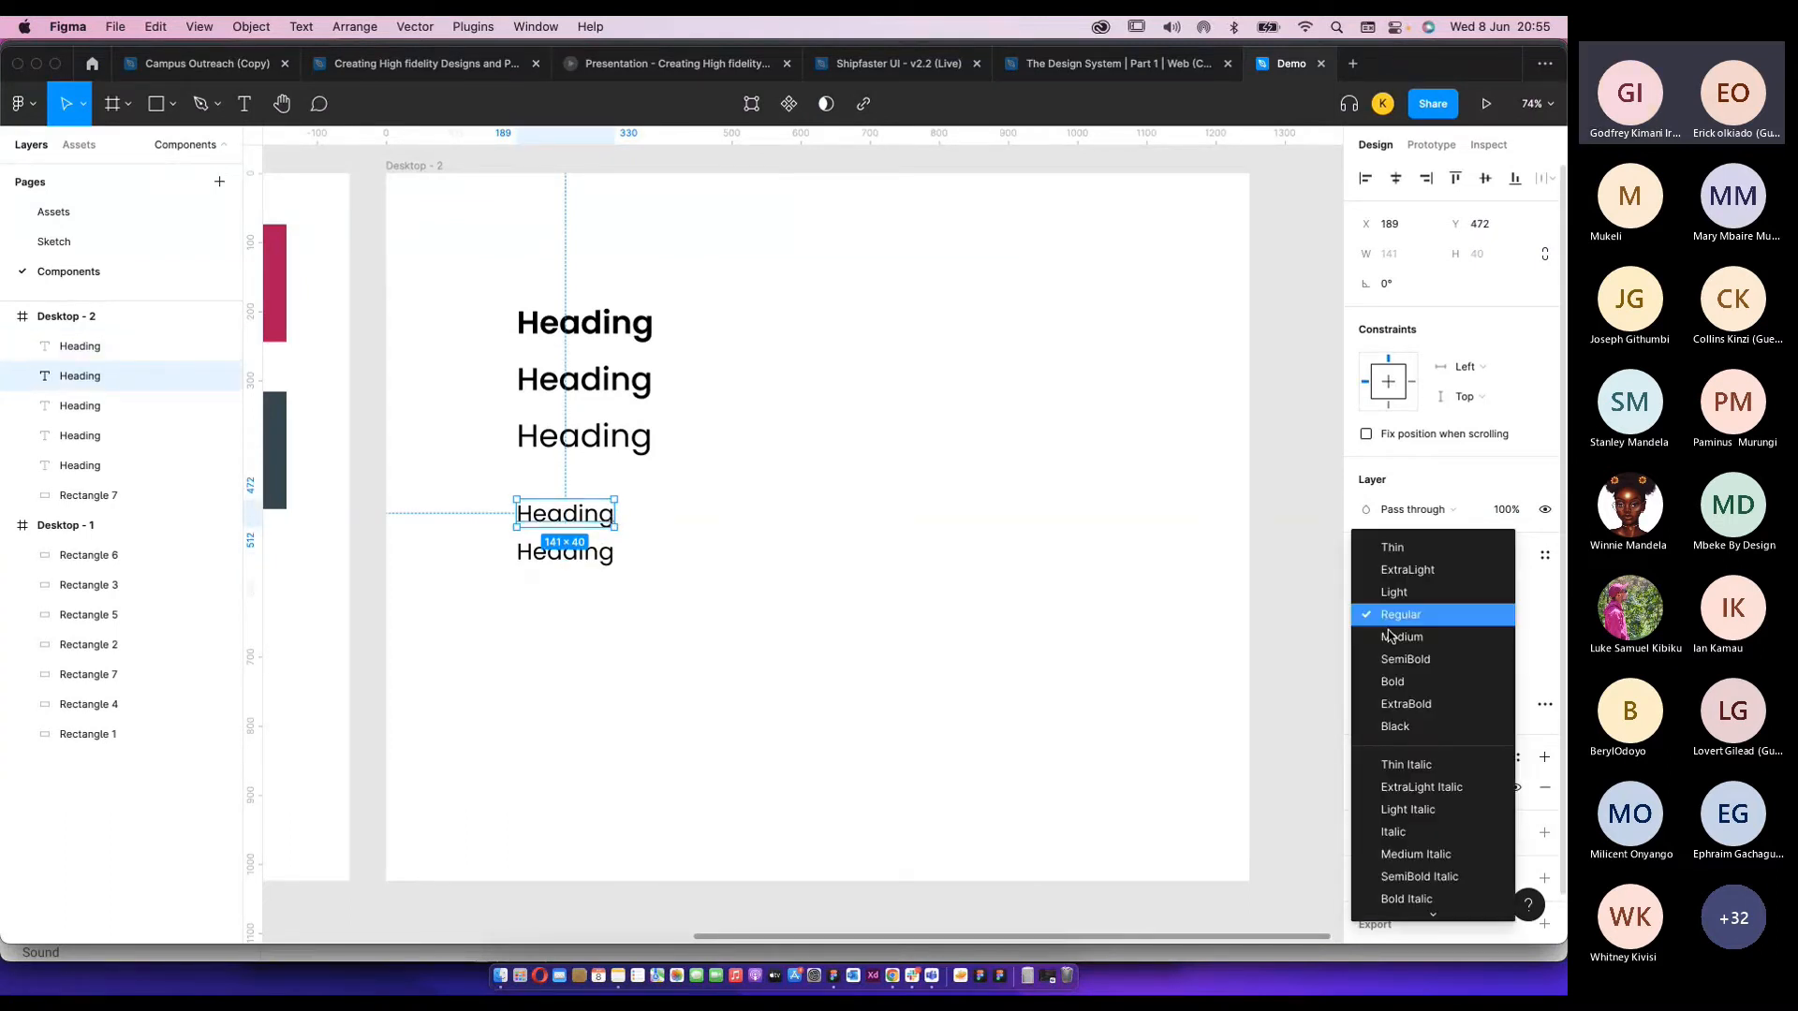
pyautogui.click(1378, 682)
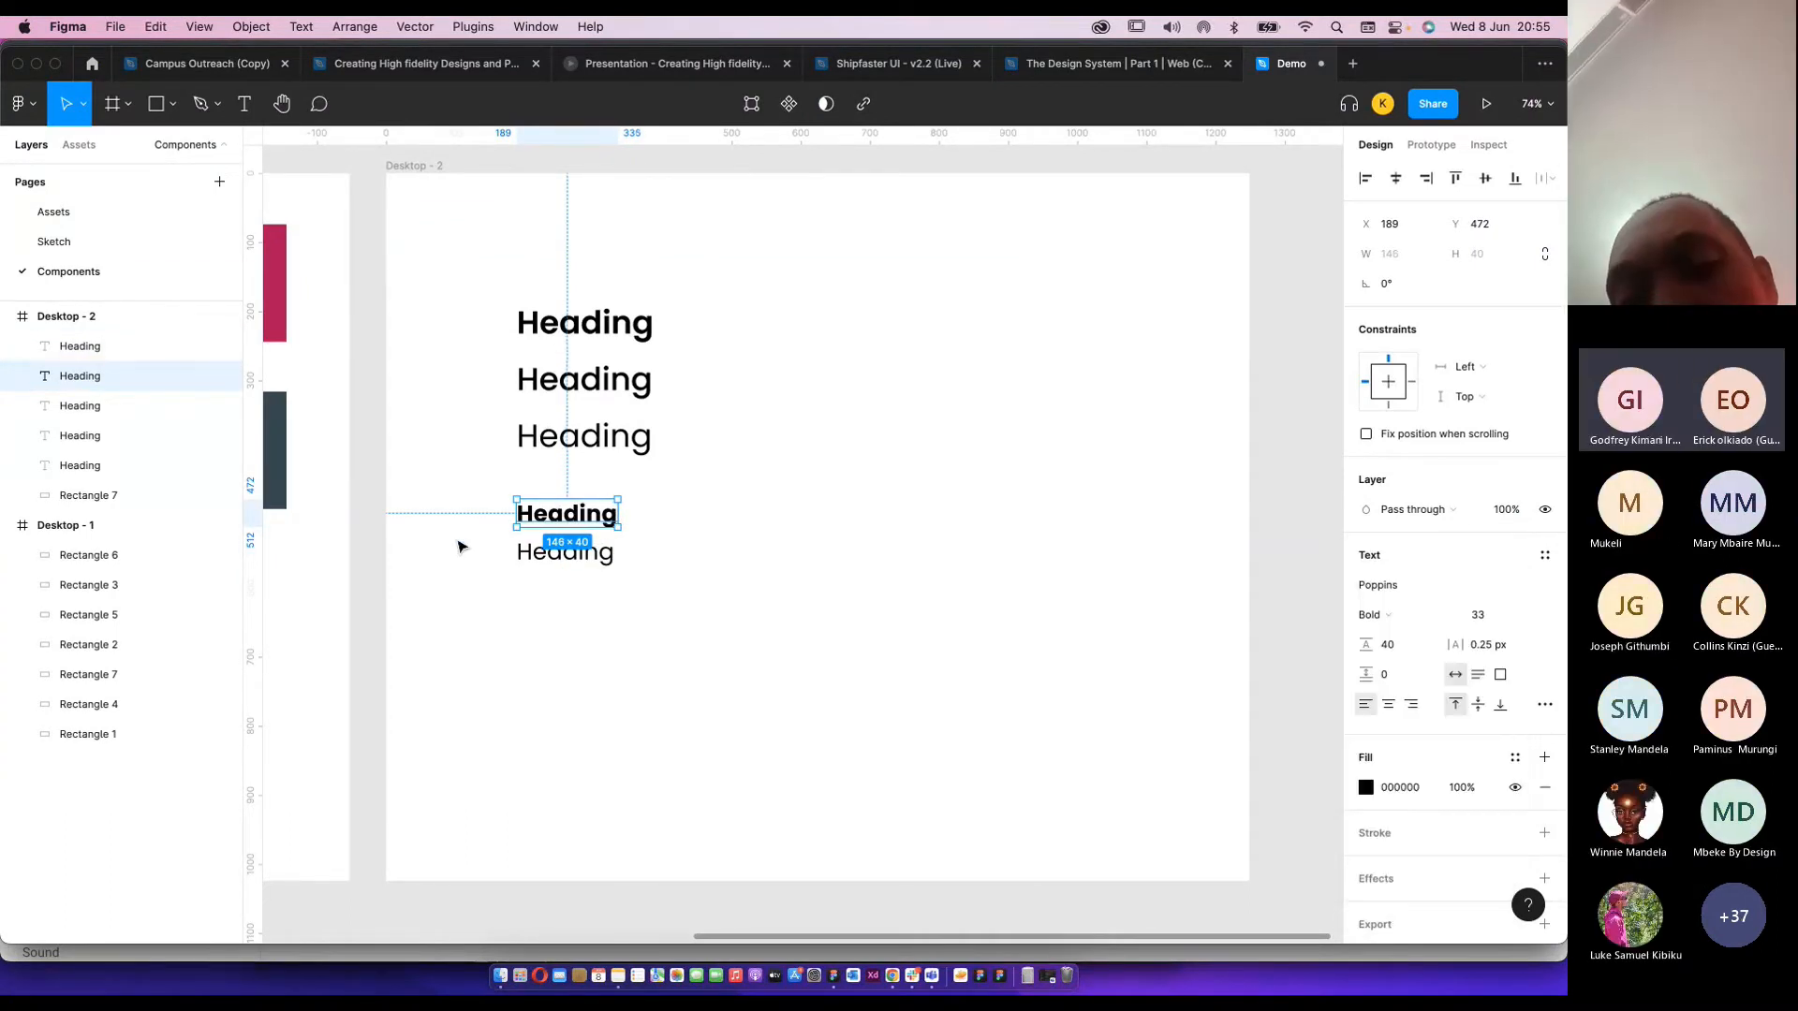
# Set the font weight of the Heading at Y 527 to Medium.
pyautogui.click(543, 551)
pyautogui.click(1379, 614)
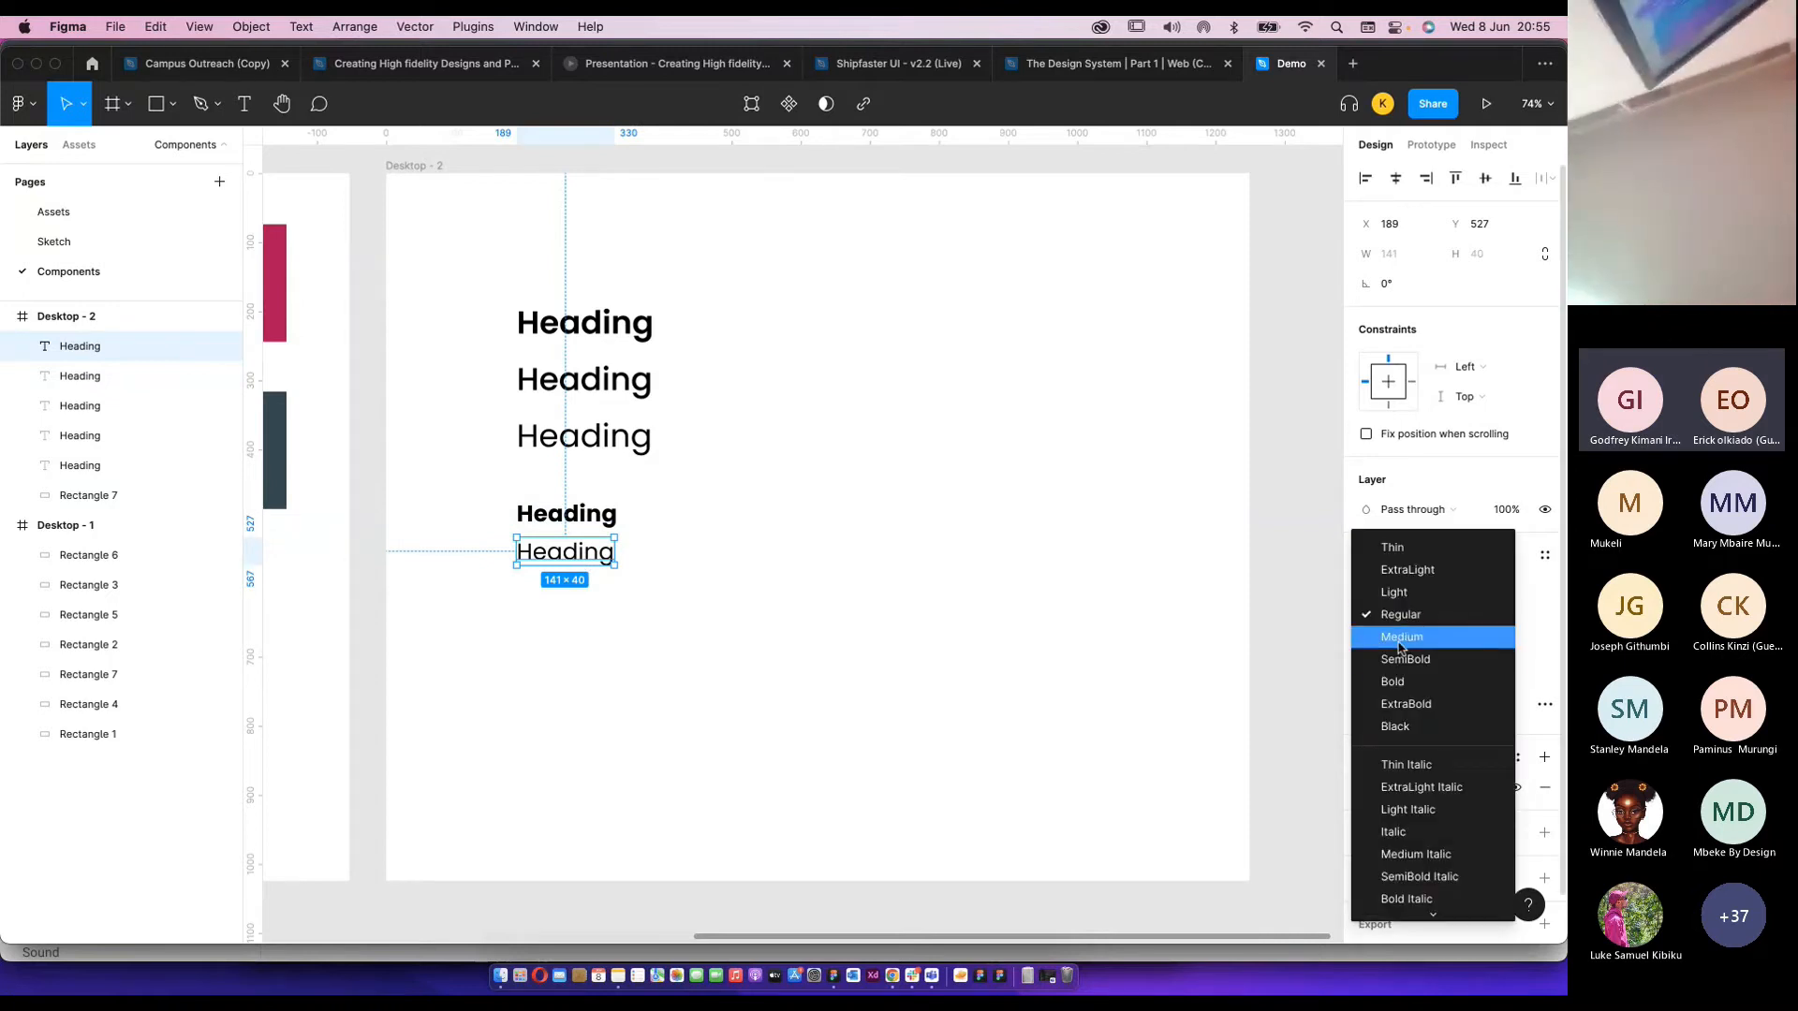
pyautogui.click(1401, 637)
# Duplicate the smaller Medium Heading below itself at X 192, Y 582, and set the copy's weight to Regular.
pyautogui.moveTo(596, 560); pyautogui.dragTo(598, 601)
pyautogui.click(1387, 615)
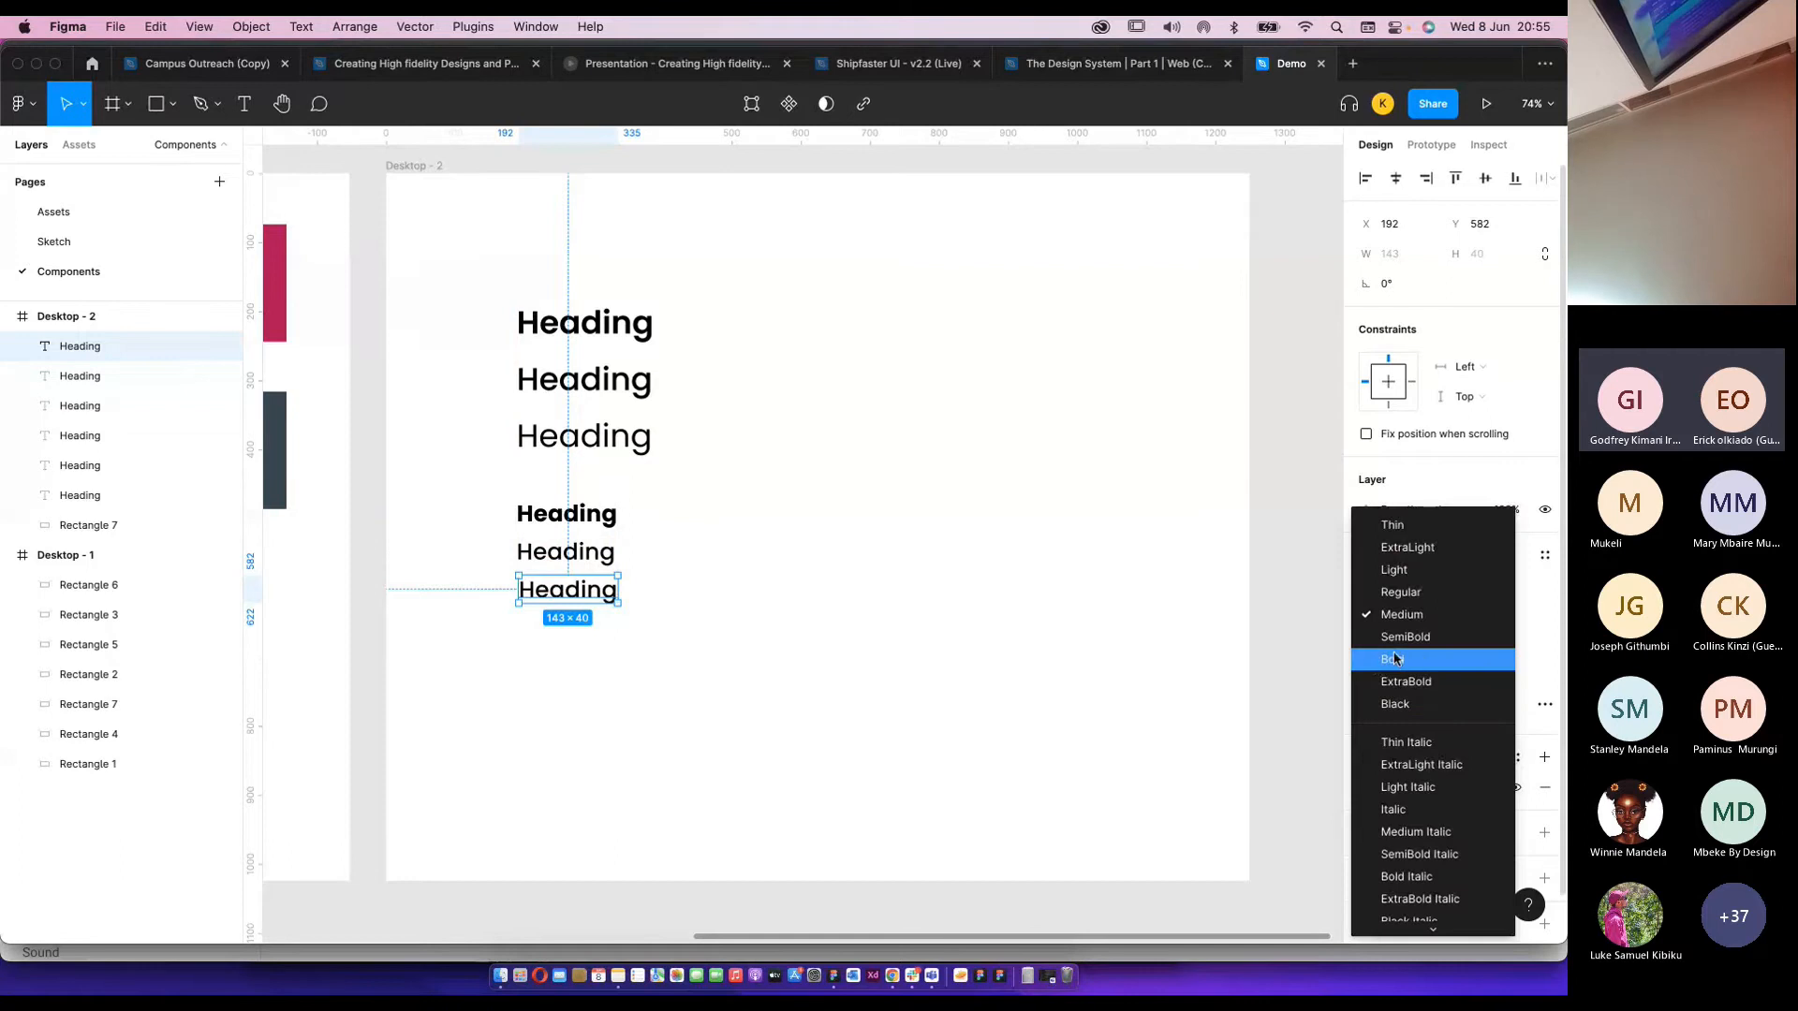
pyautogui.click(1401, 592)
pyautogui.click(679, 638)
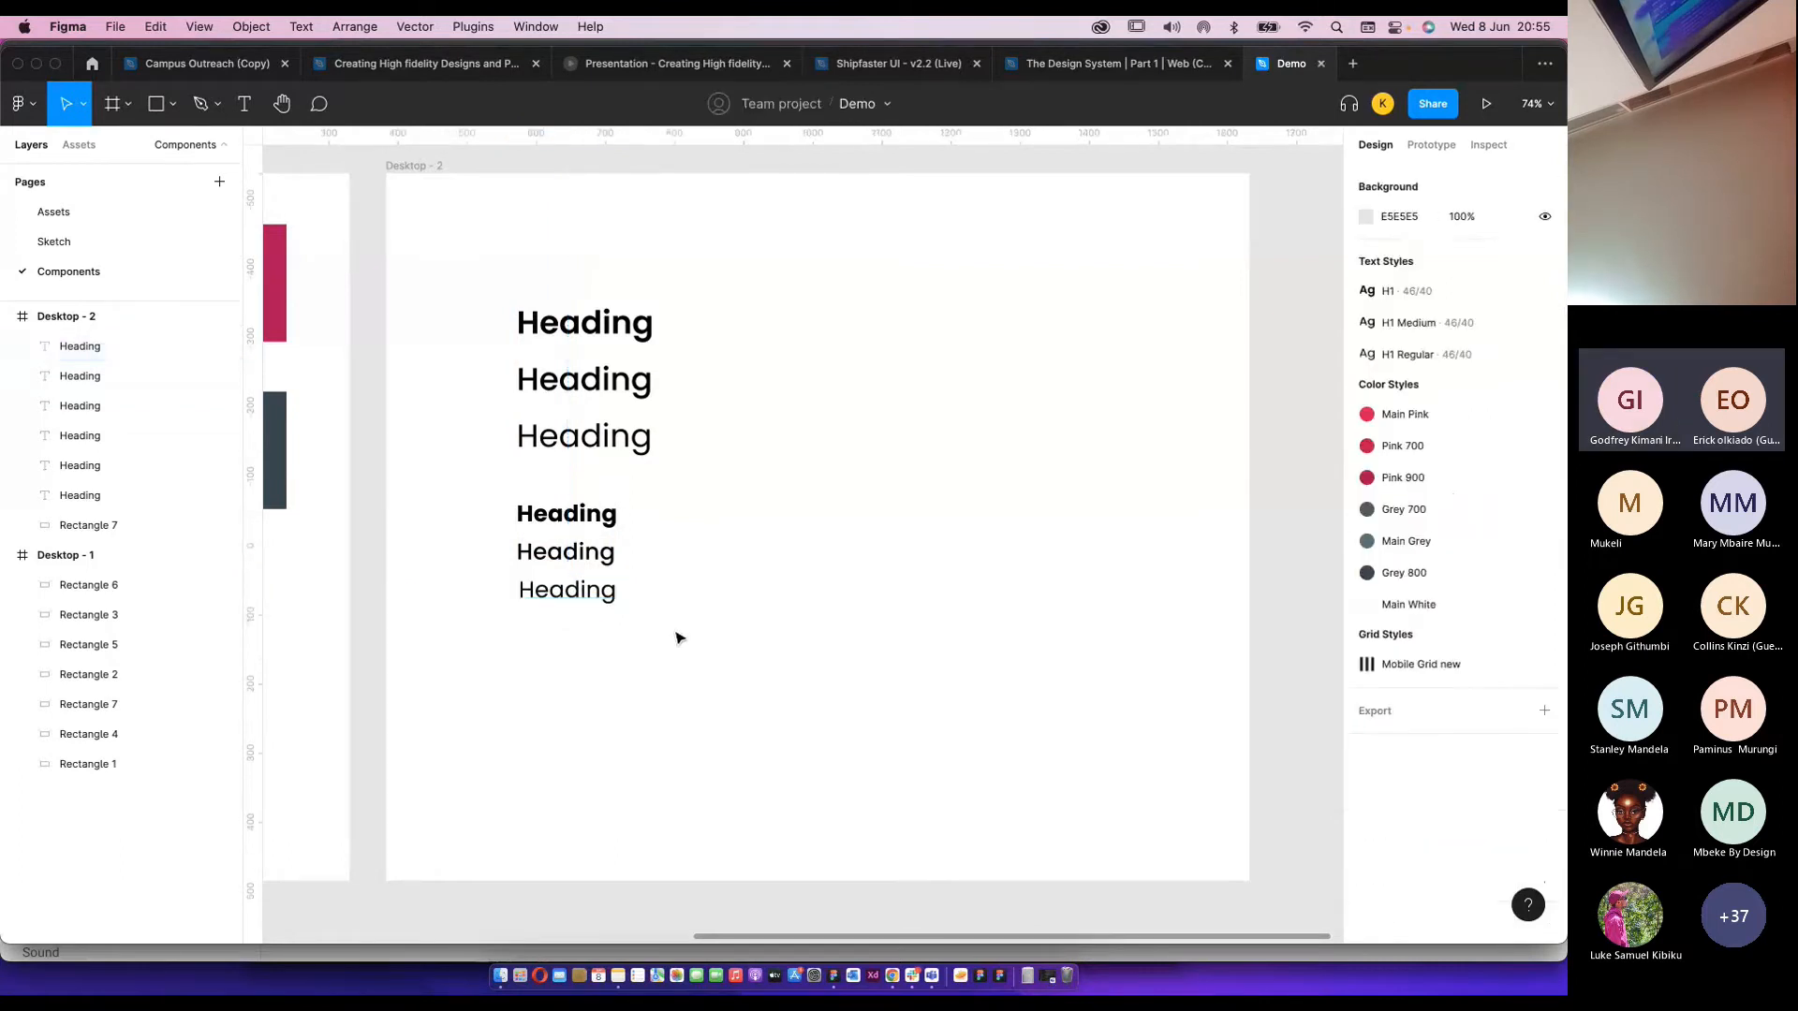
# Delete the white rectangle behind the smaller Headings in the Desktop - 2 frame.
pyautogui.click(657, 592)
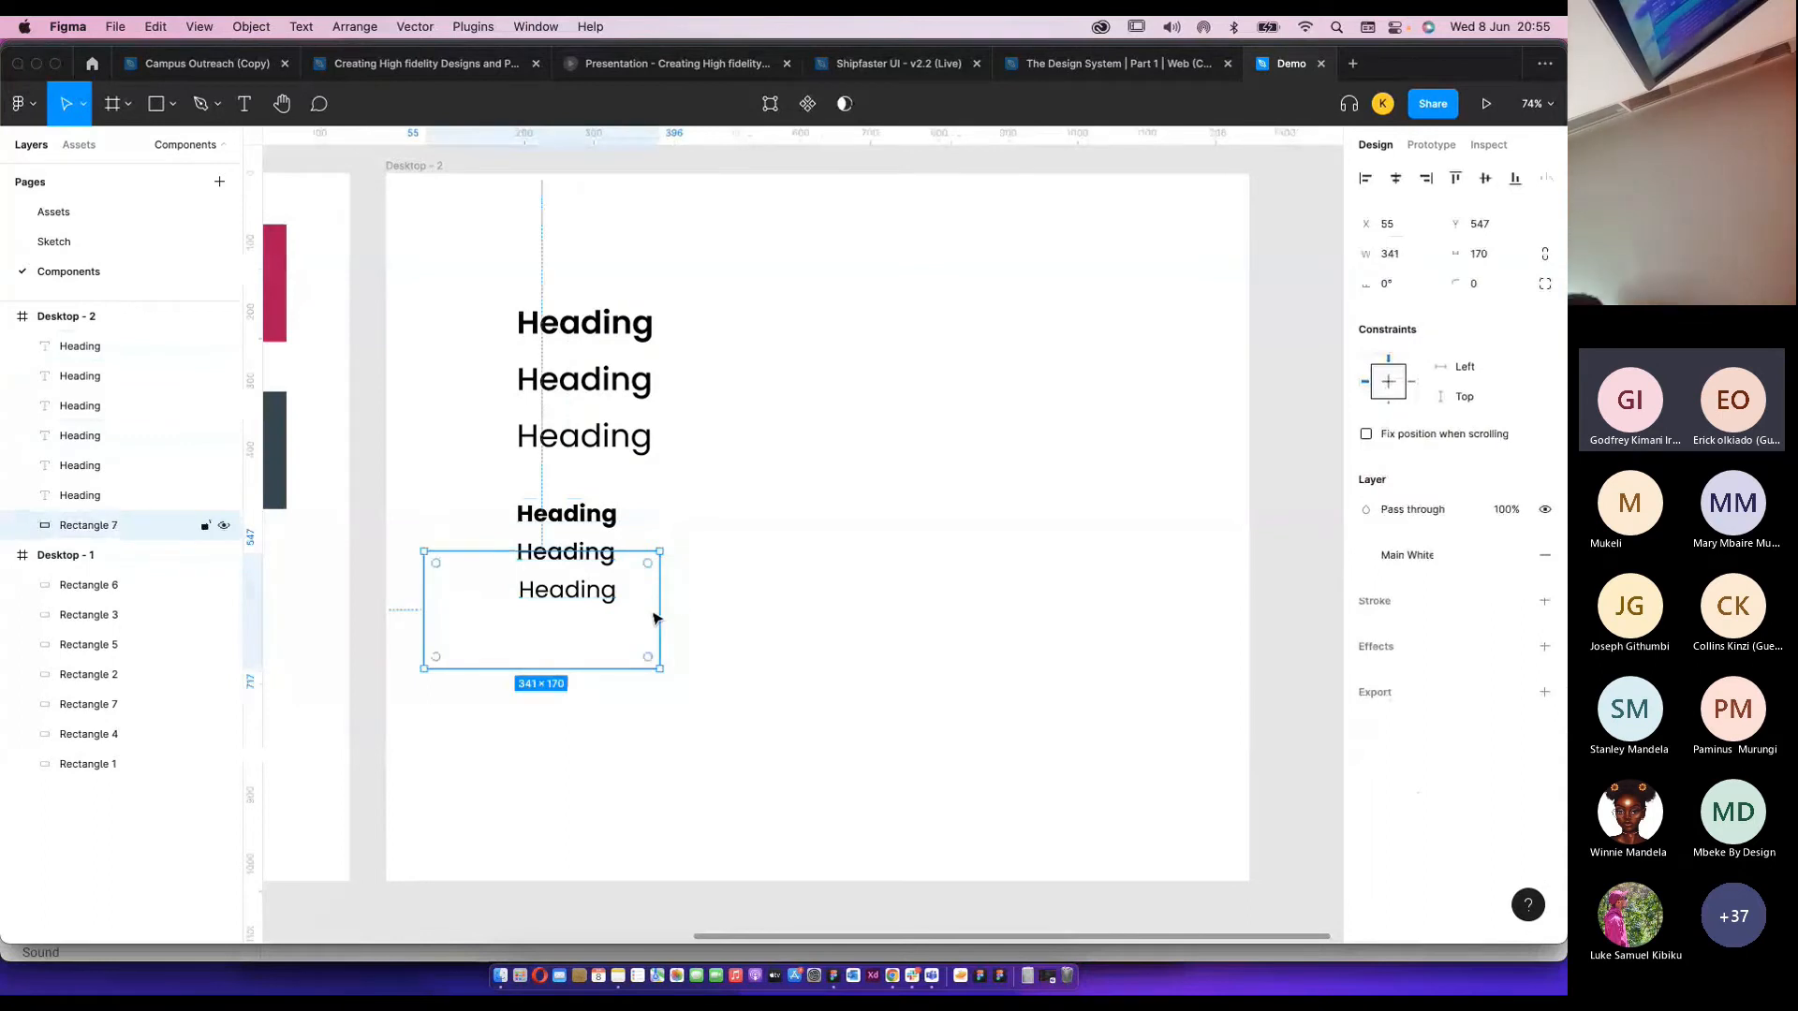
pyautogui.press('Delete')
pyautogui.moveTo(633, 605); pyautogui.dragTo(542, 511)
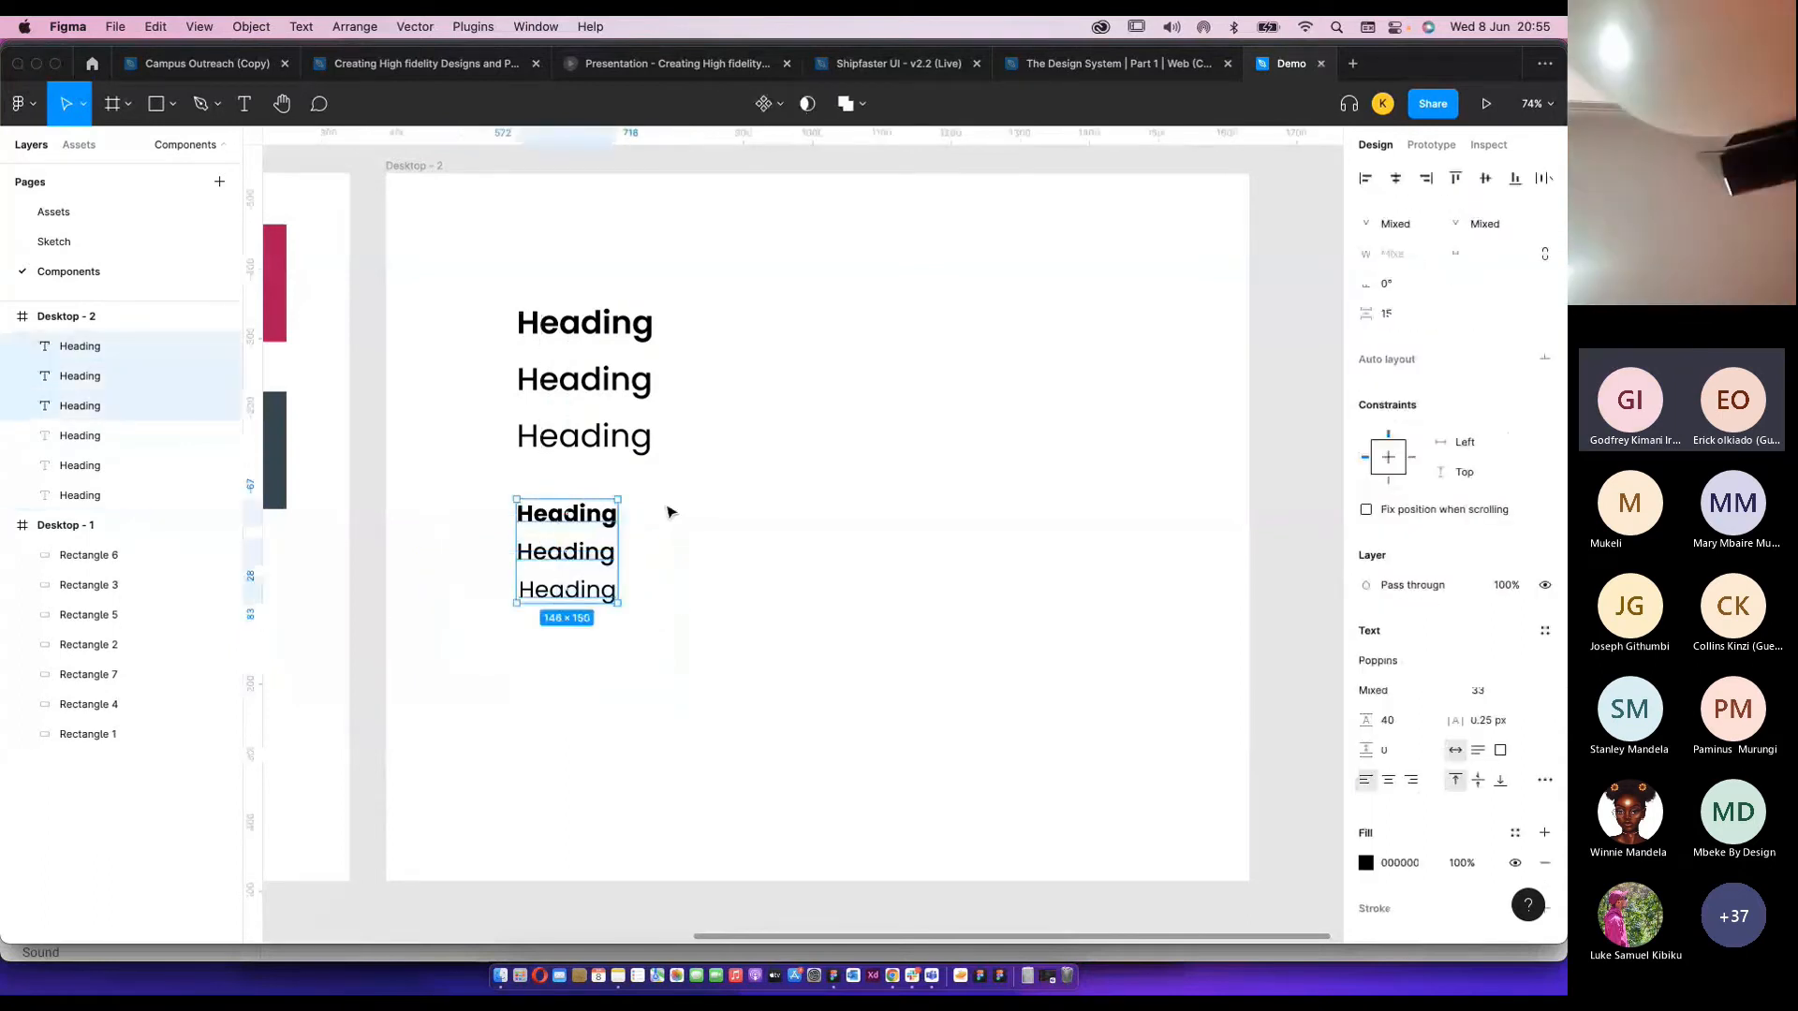
pyautogui.click(671, 513)
# Create a text style named H2 Bold from the smaller Bold Heading.
pyautogui.click(596, 516)
pyautogui.click(1545, 555)
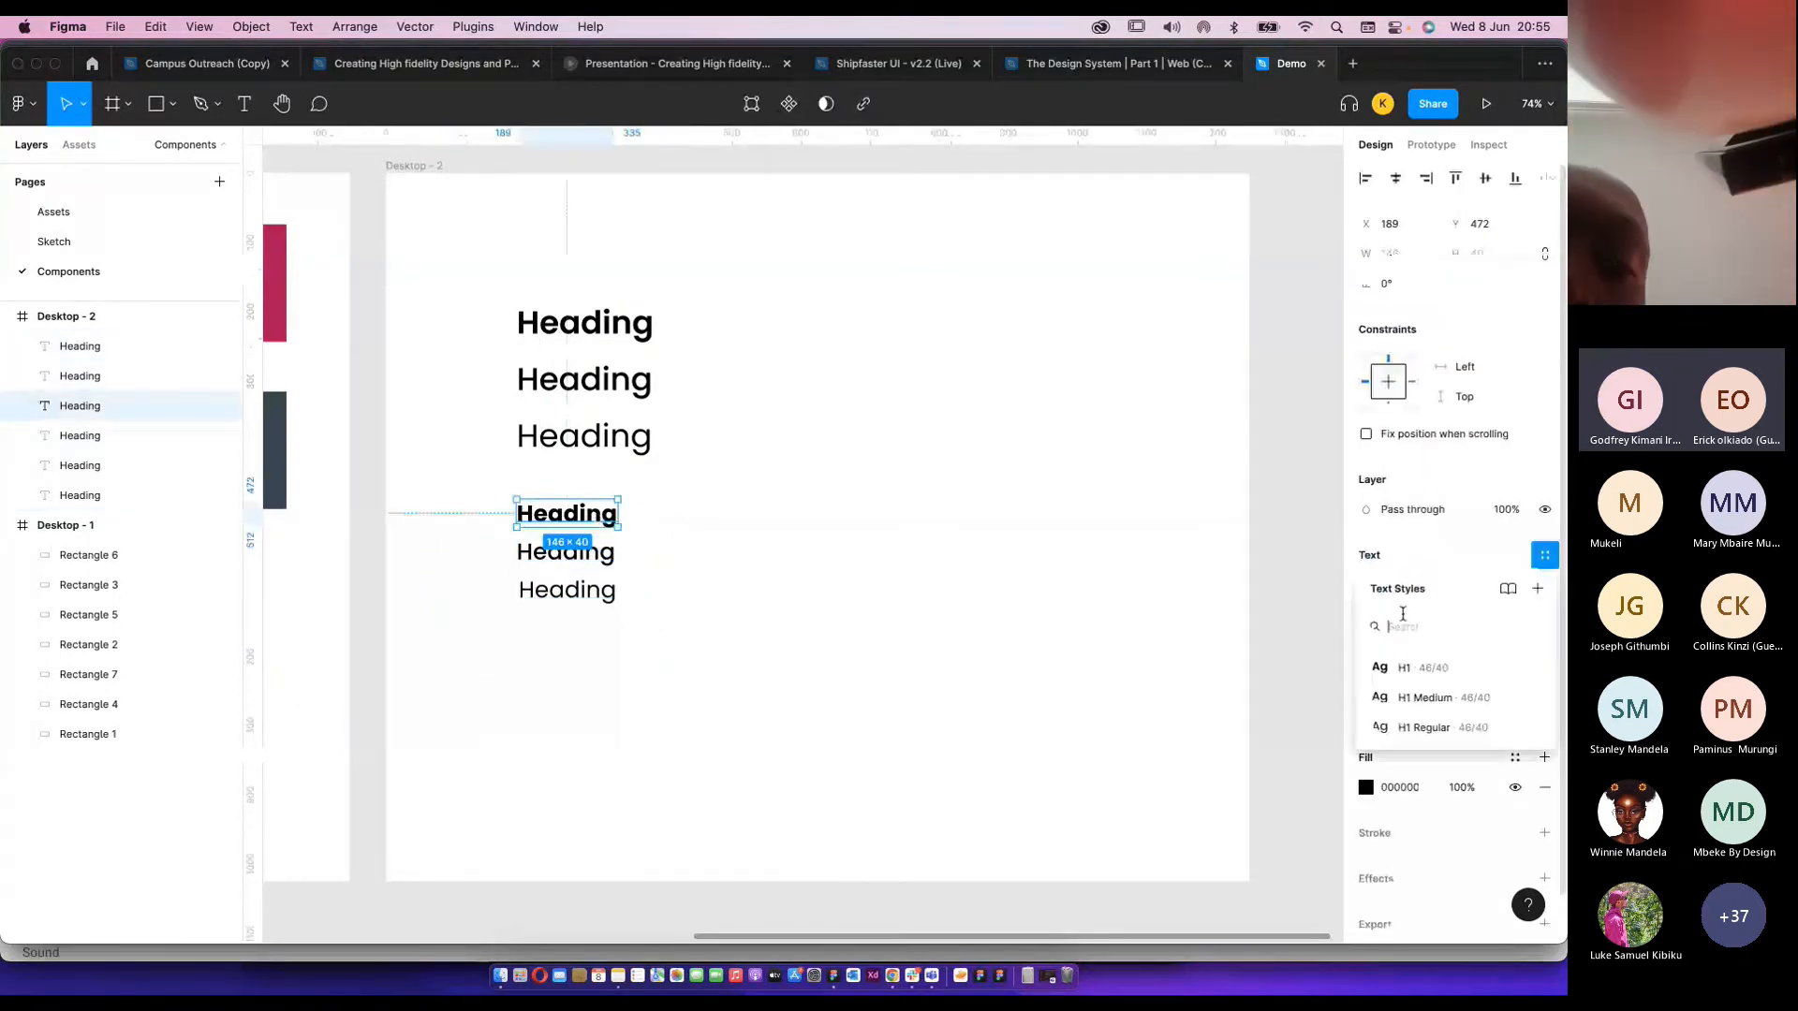
pyautogui.click(1538, 590)
pyautogui.write('H2 ')
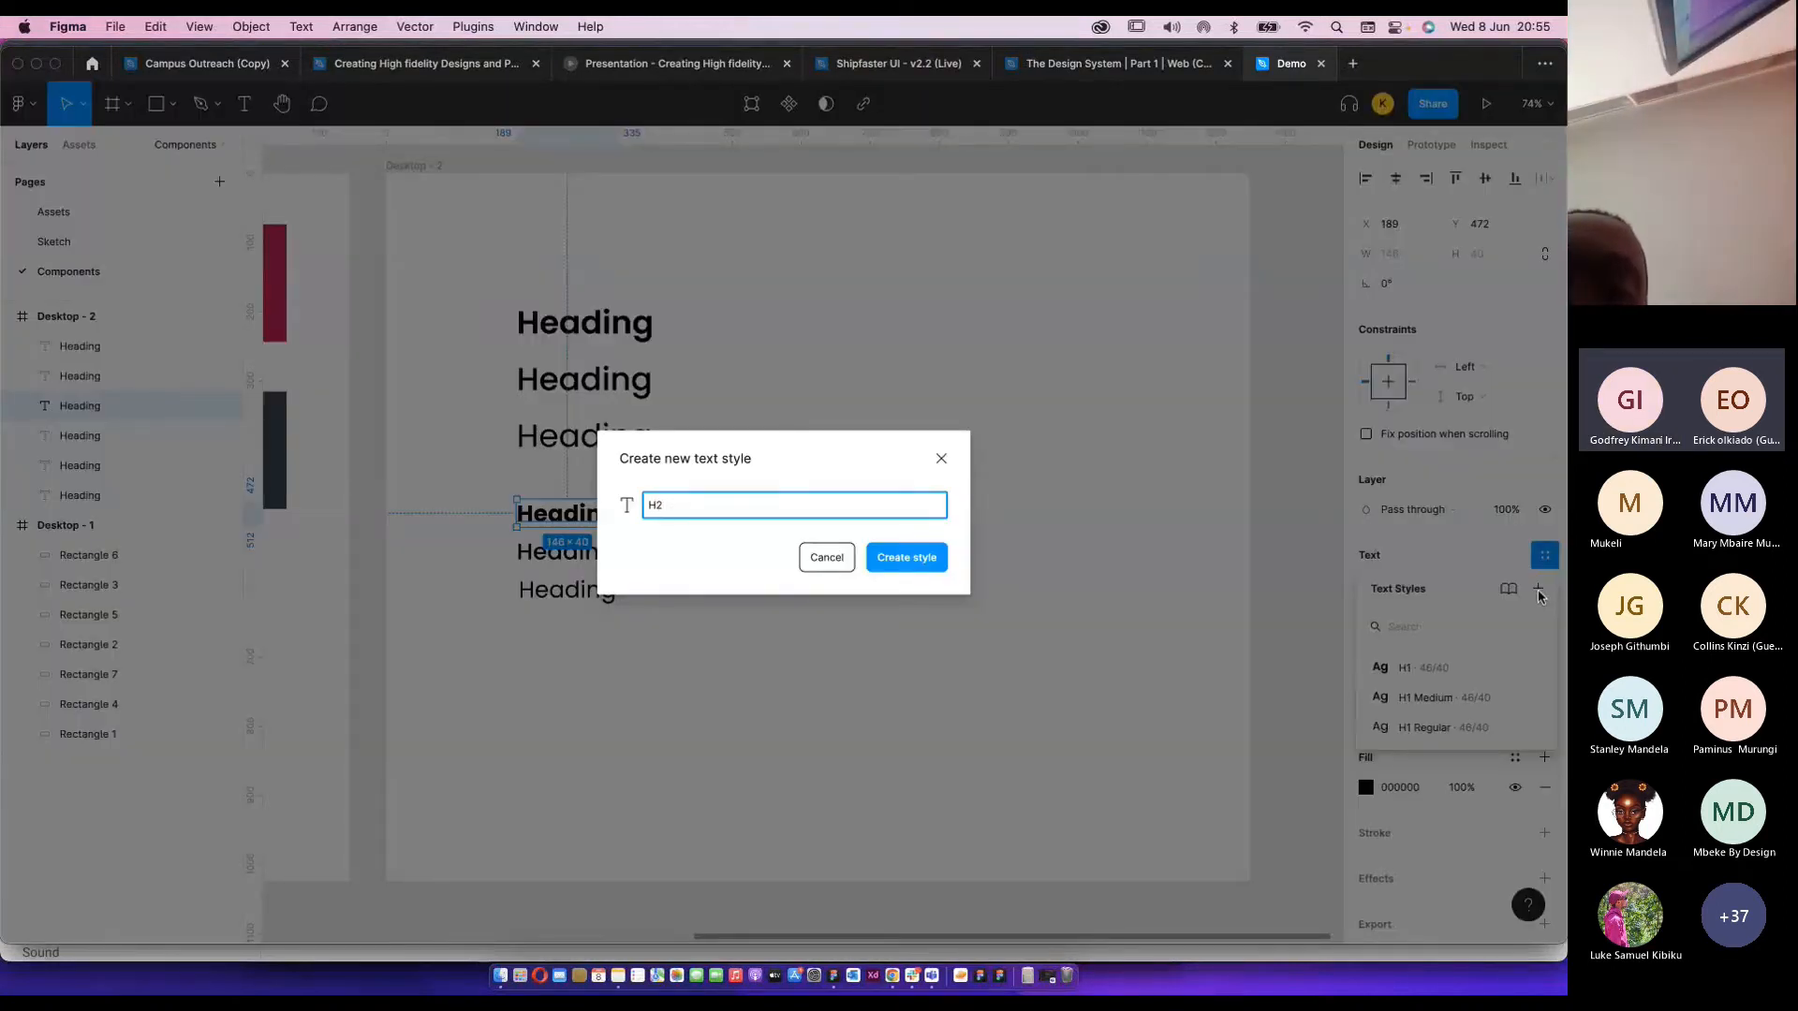
pyautogui.write('BOLD')
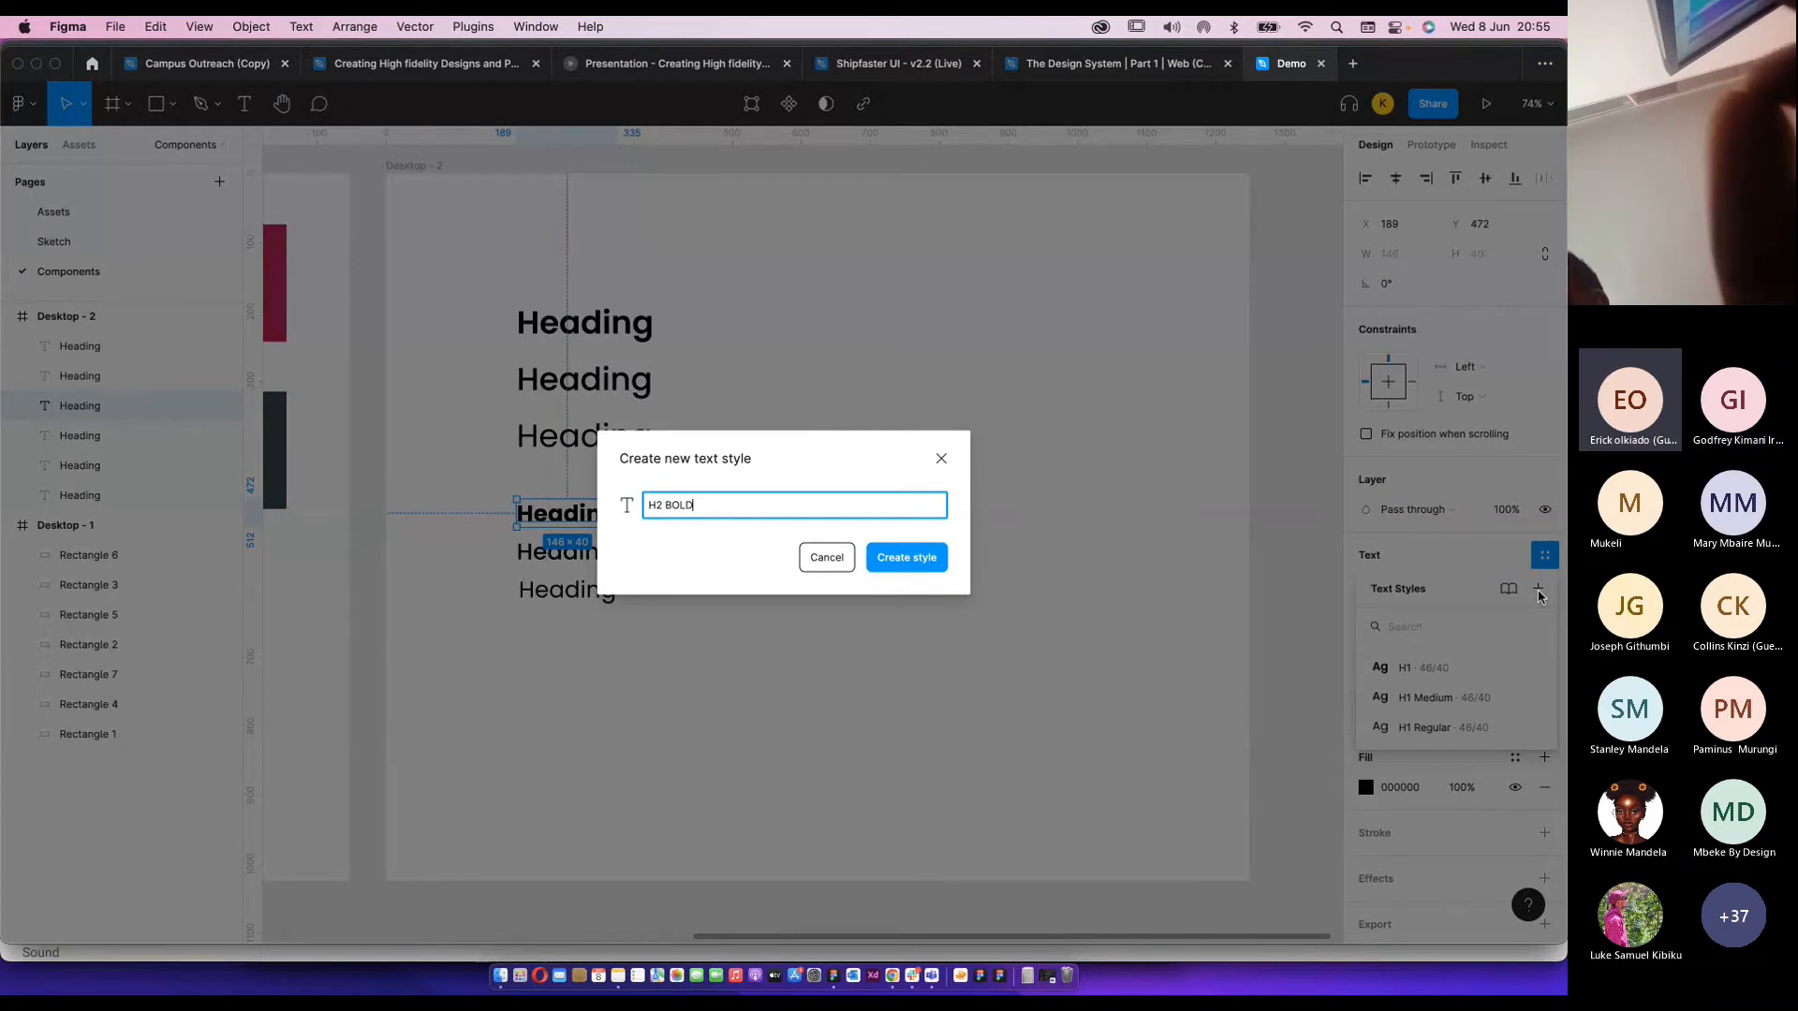
pyautogui.press('BackSpace')
pyautogui.press('BackSpace')
pyautogui.press('BackSpace')
pyautogui.write('old')
pyautogui.click(911, 562)
# Create a text style named H2 Medium from the smaller Medium Heading.
pyautogui.click(611, 552)
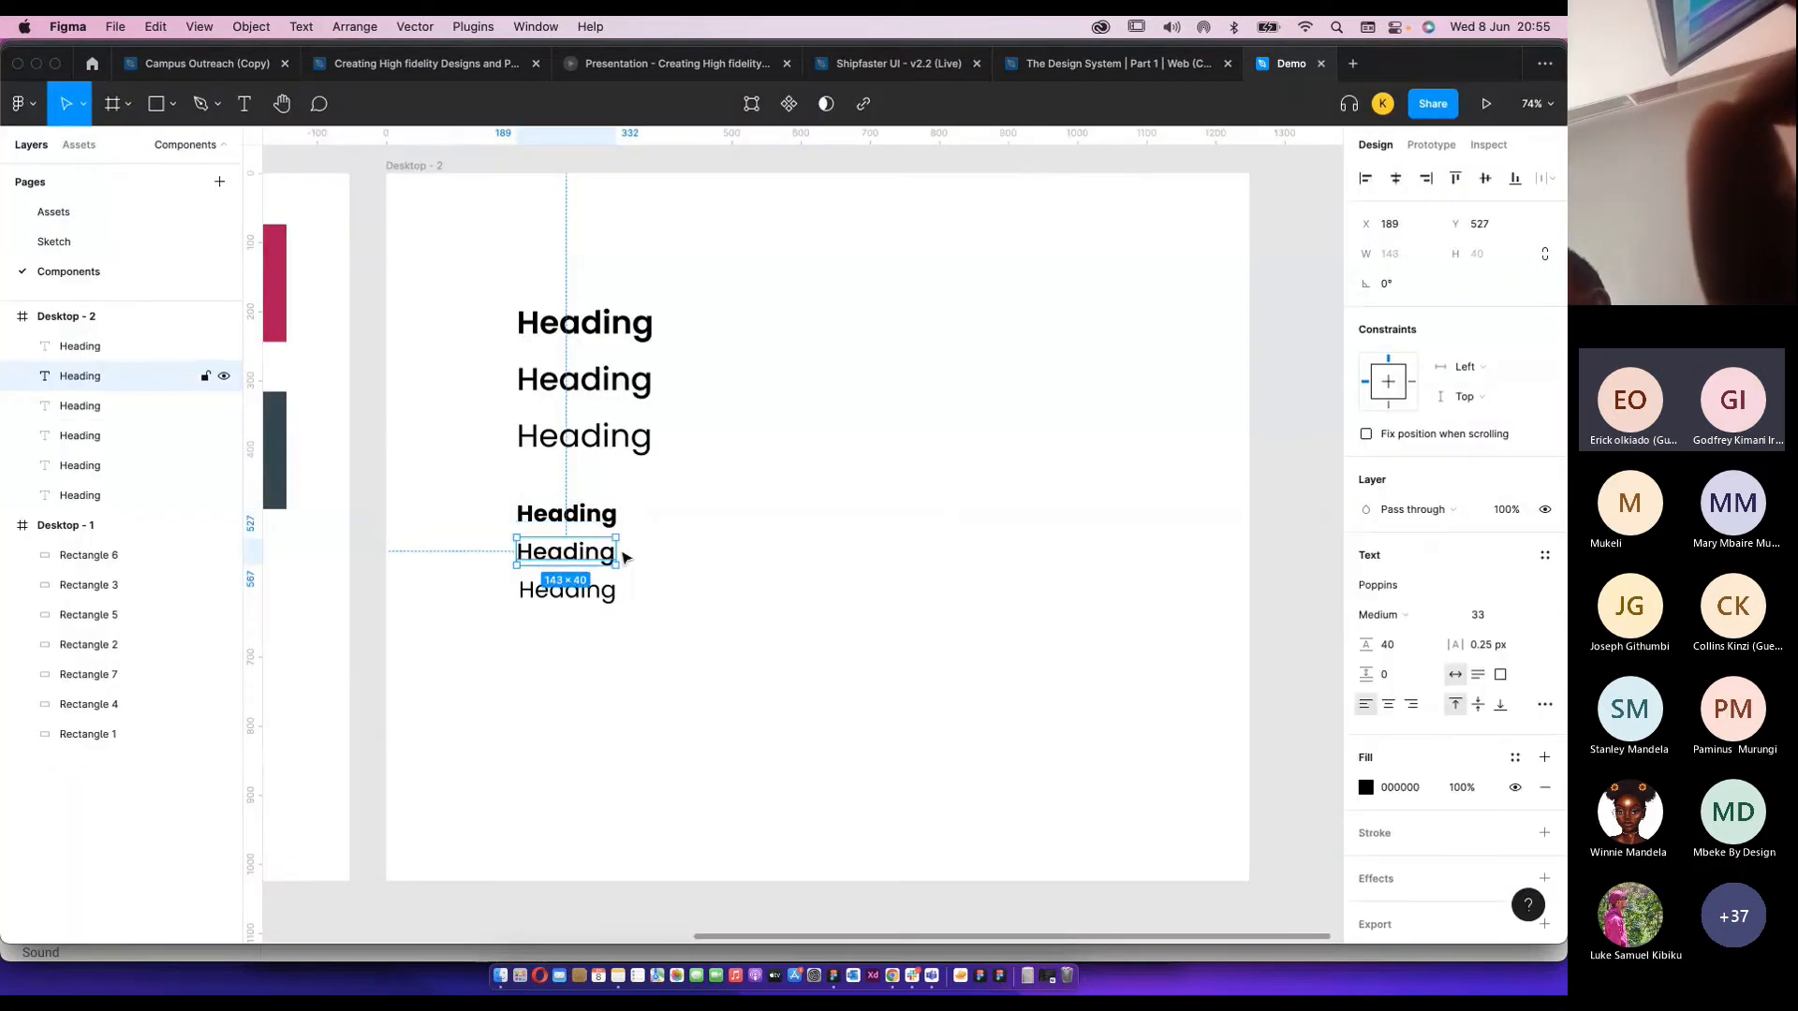
pyautogui.click(1544, 555)
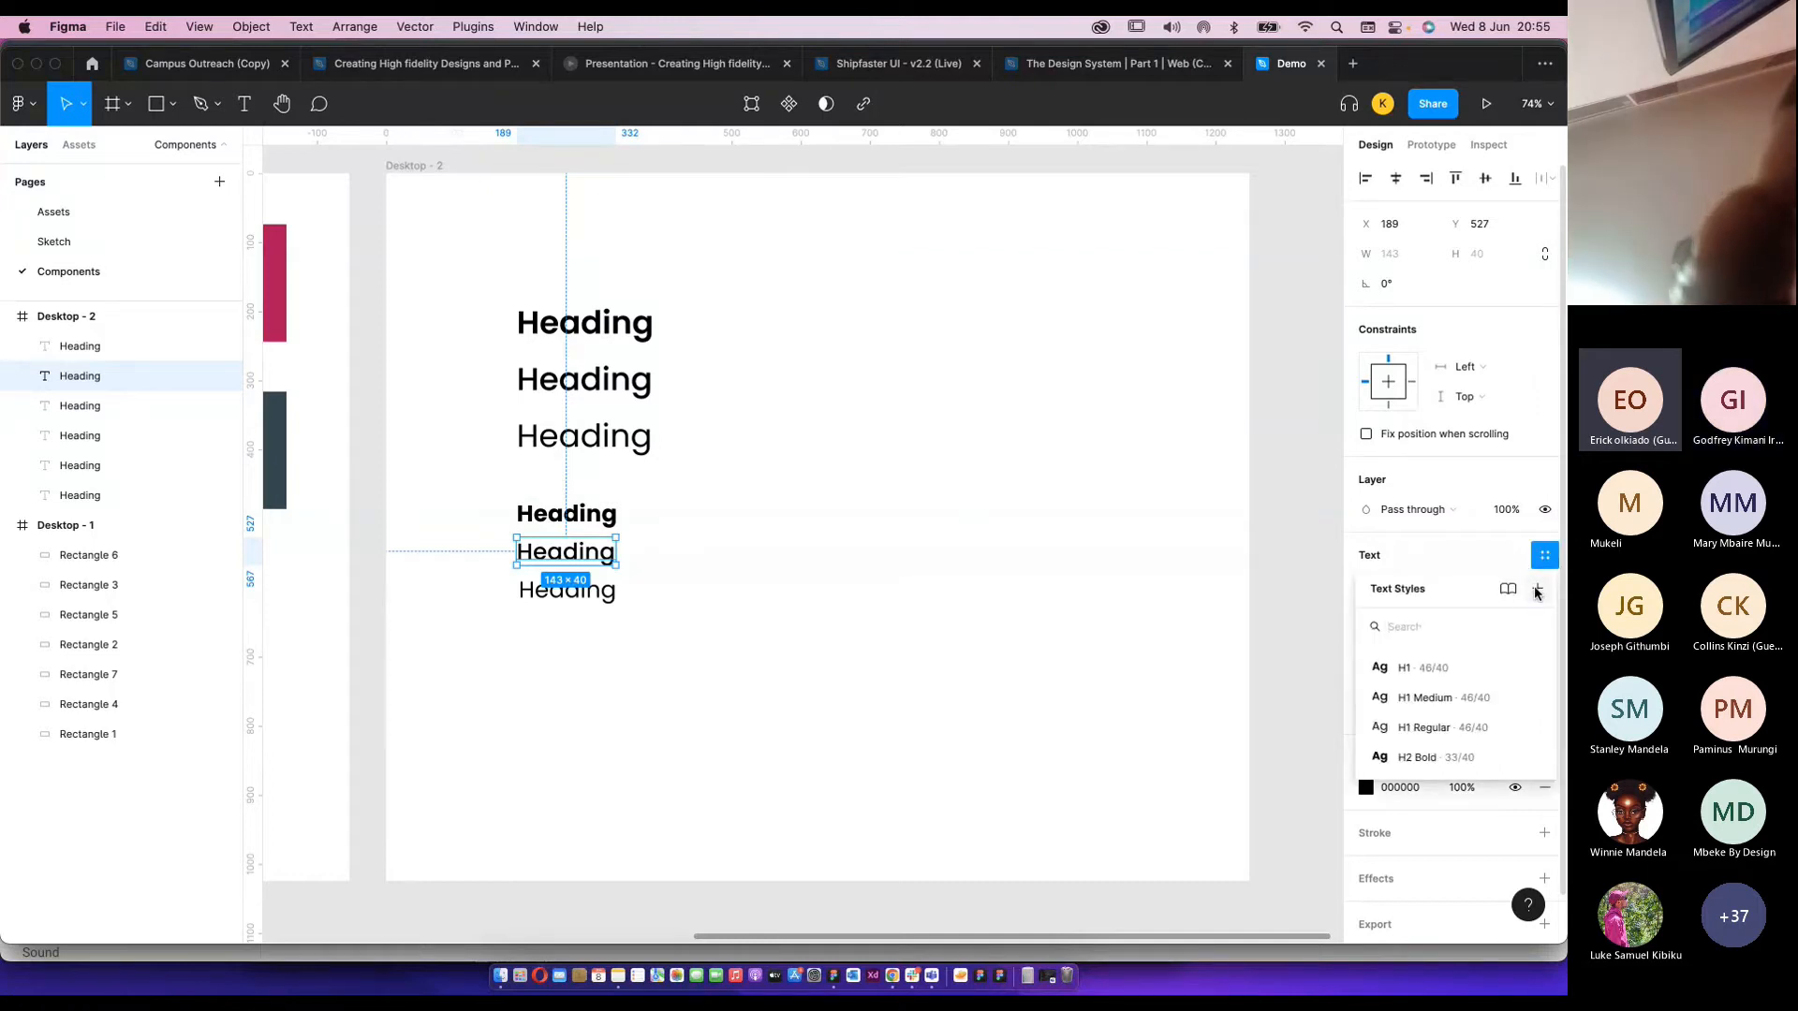
pyautogui.click(1536, 589)
pyautogui.write('H2')
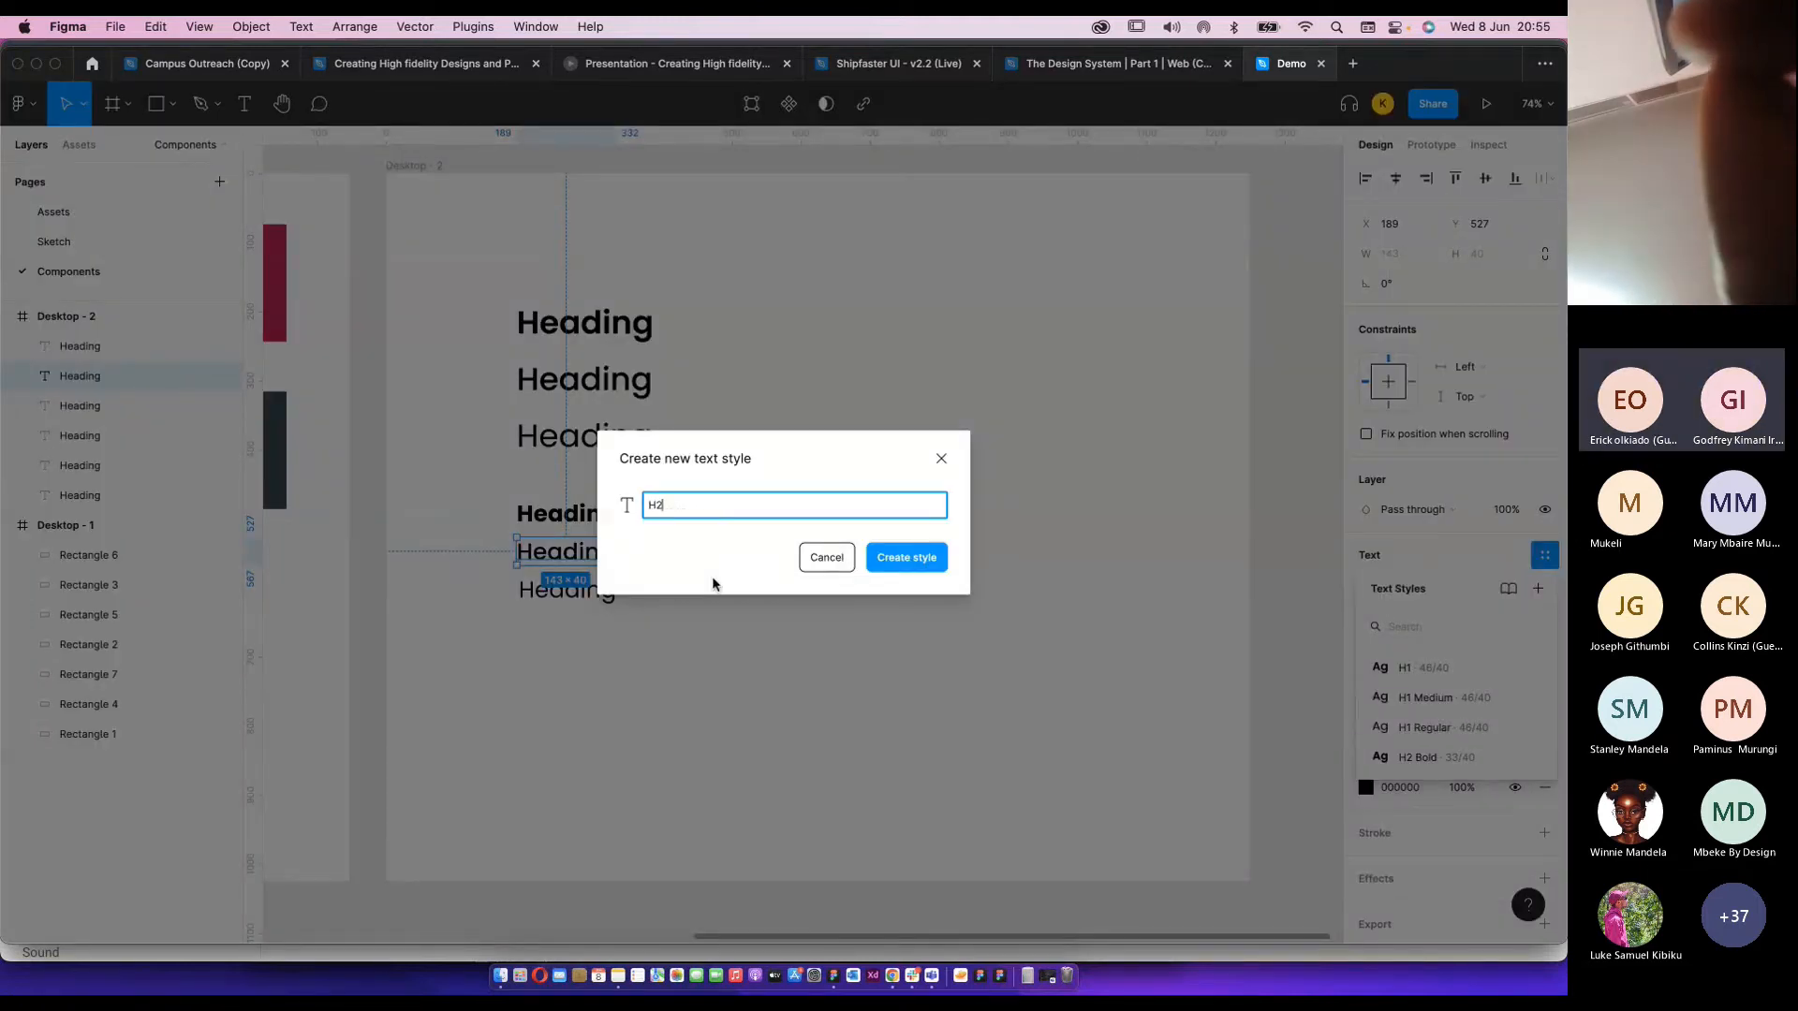
pyautogui.write(' Med')
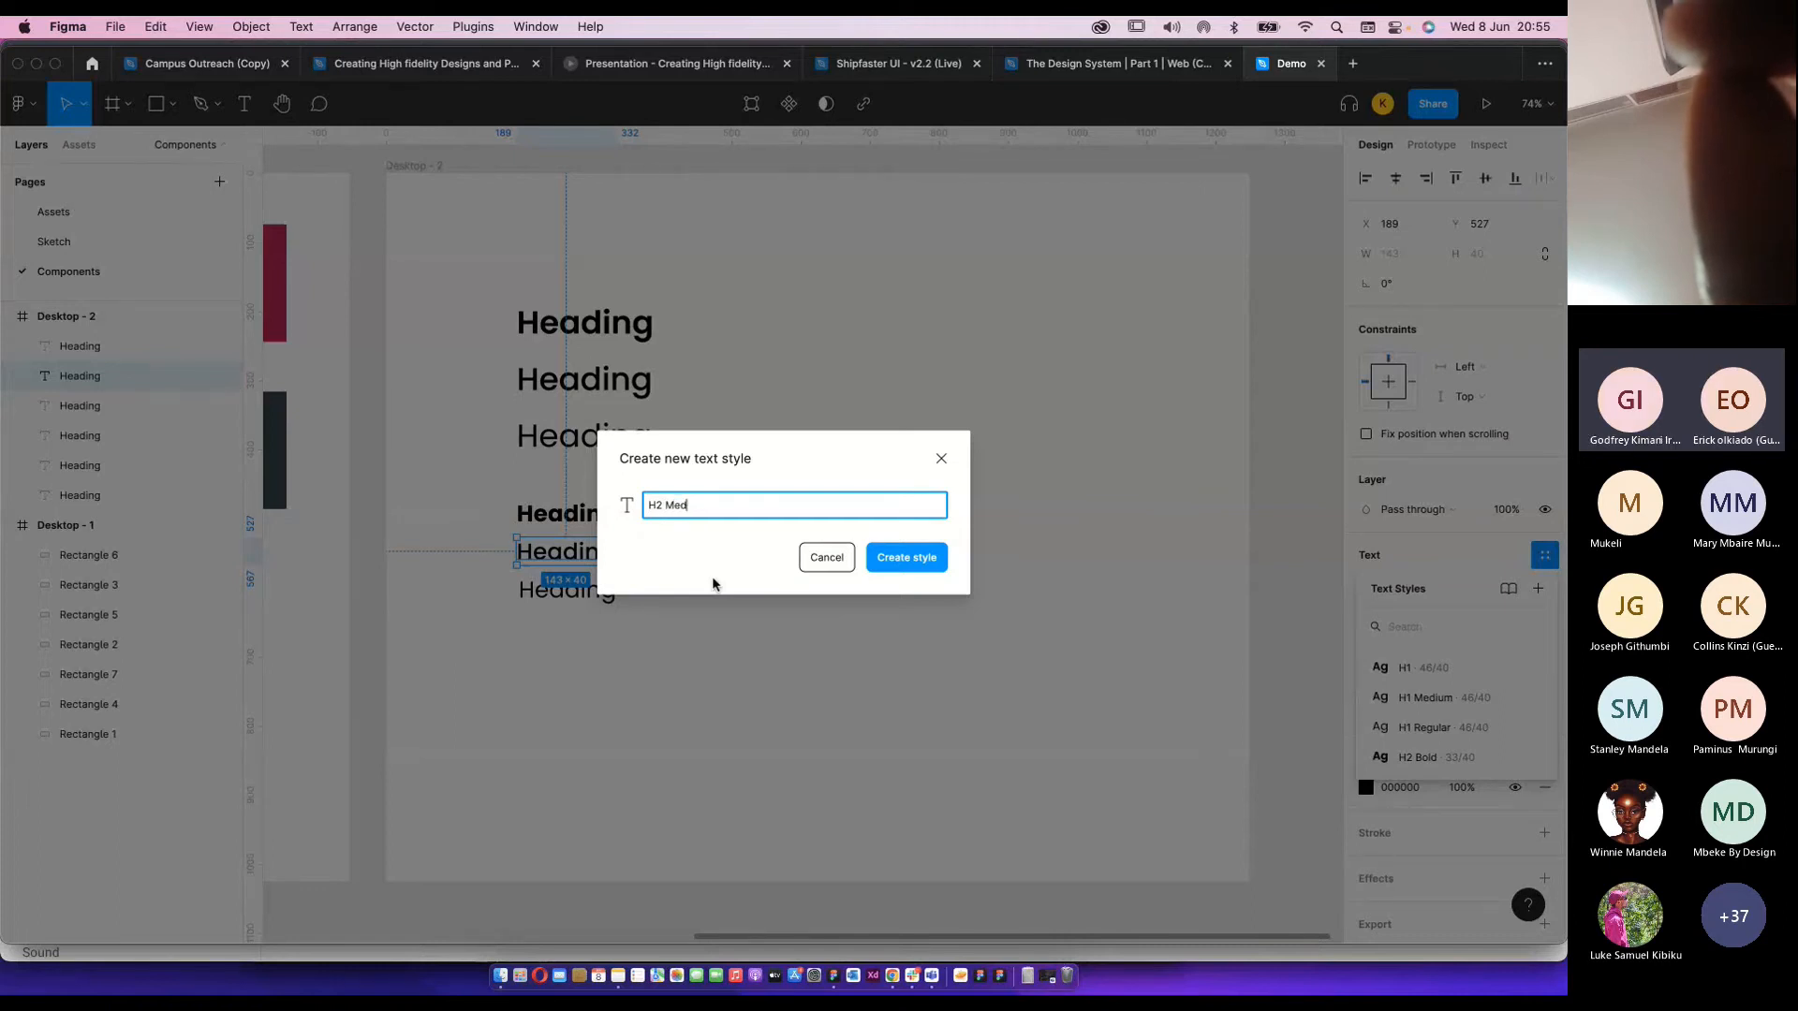
pyautogui.write('ium')
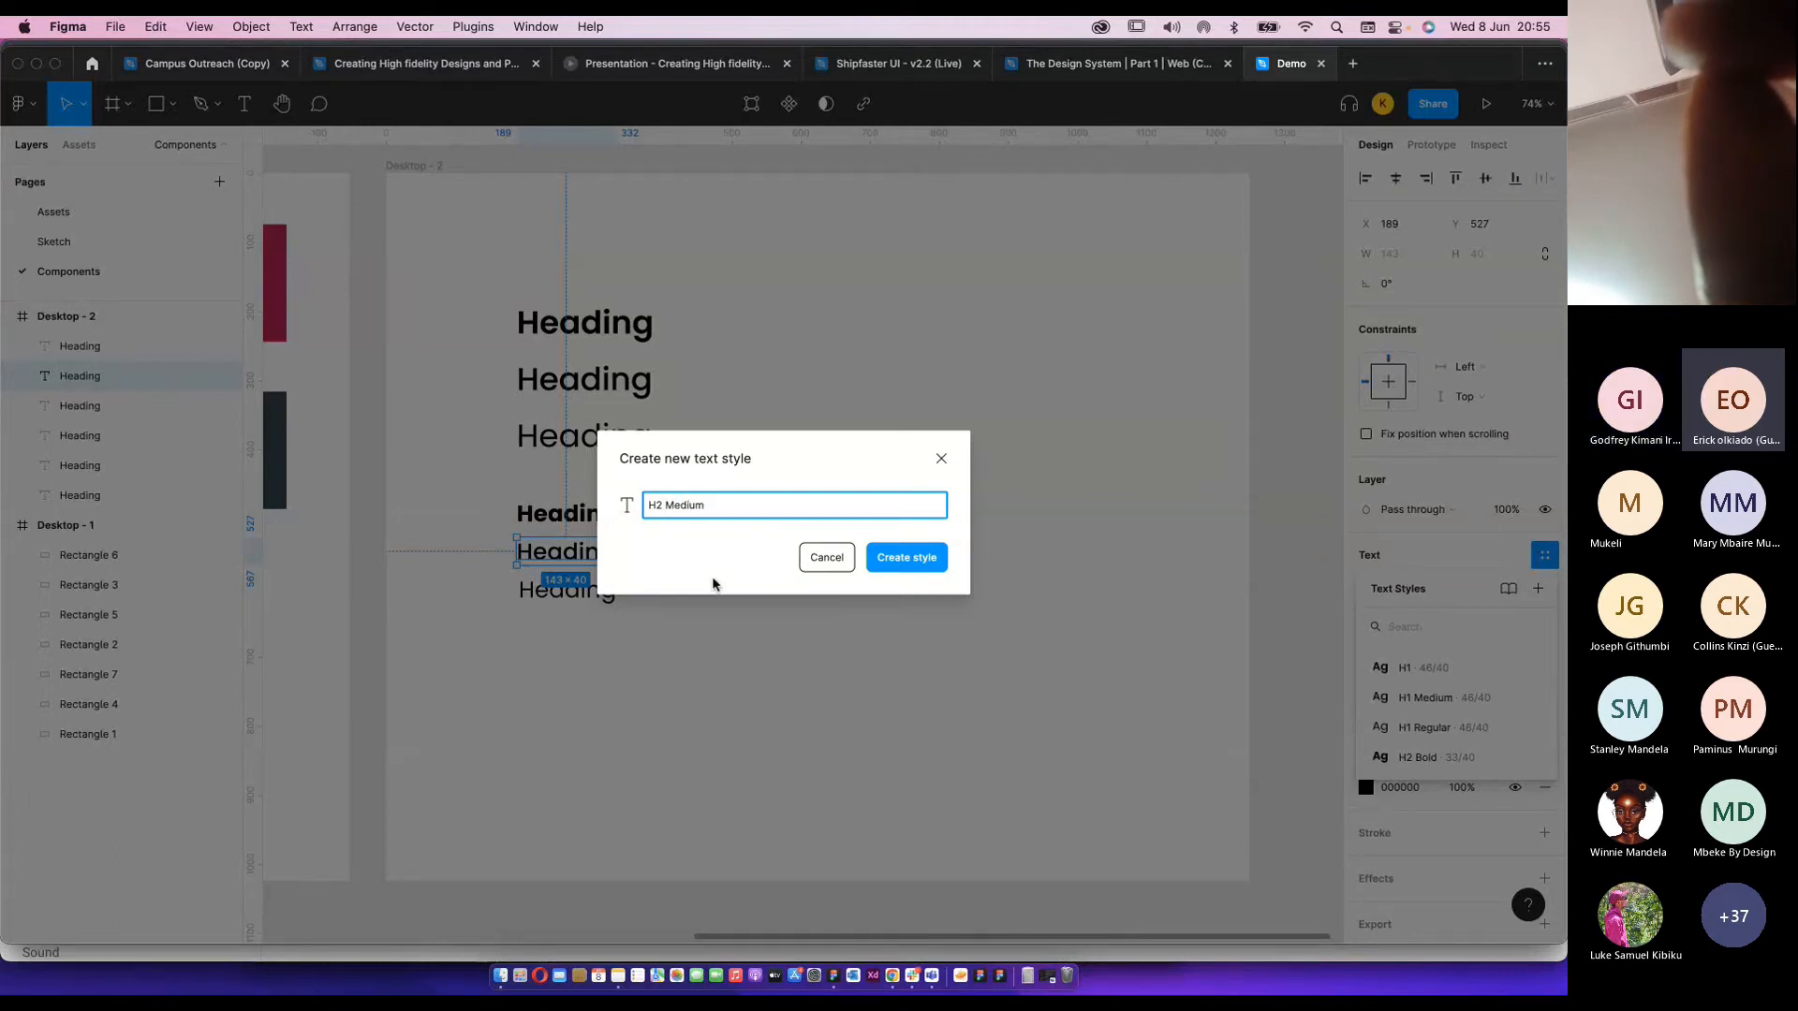
pyautogui.press('Return')
# Create a text style named H2 Regular from the smaller Regular Heading.
pyautogui.click(600, 604)
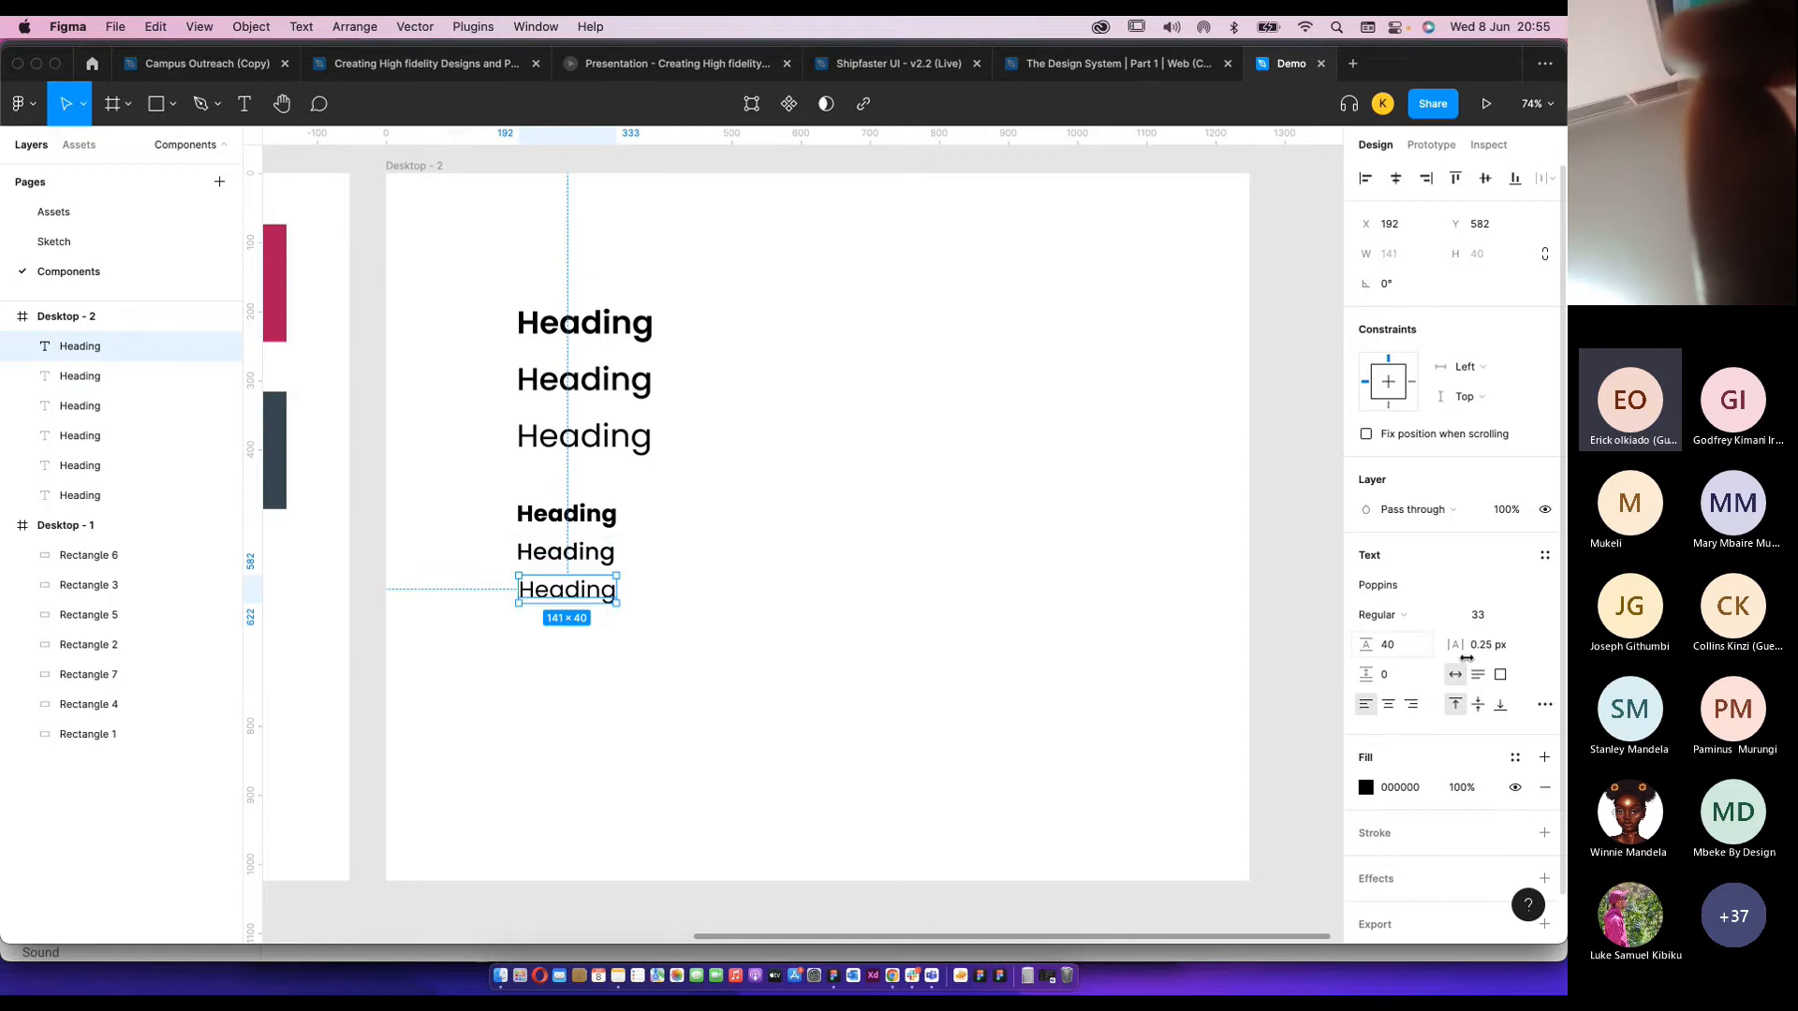
pyautogui.click(1545, 555)
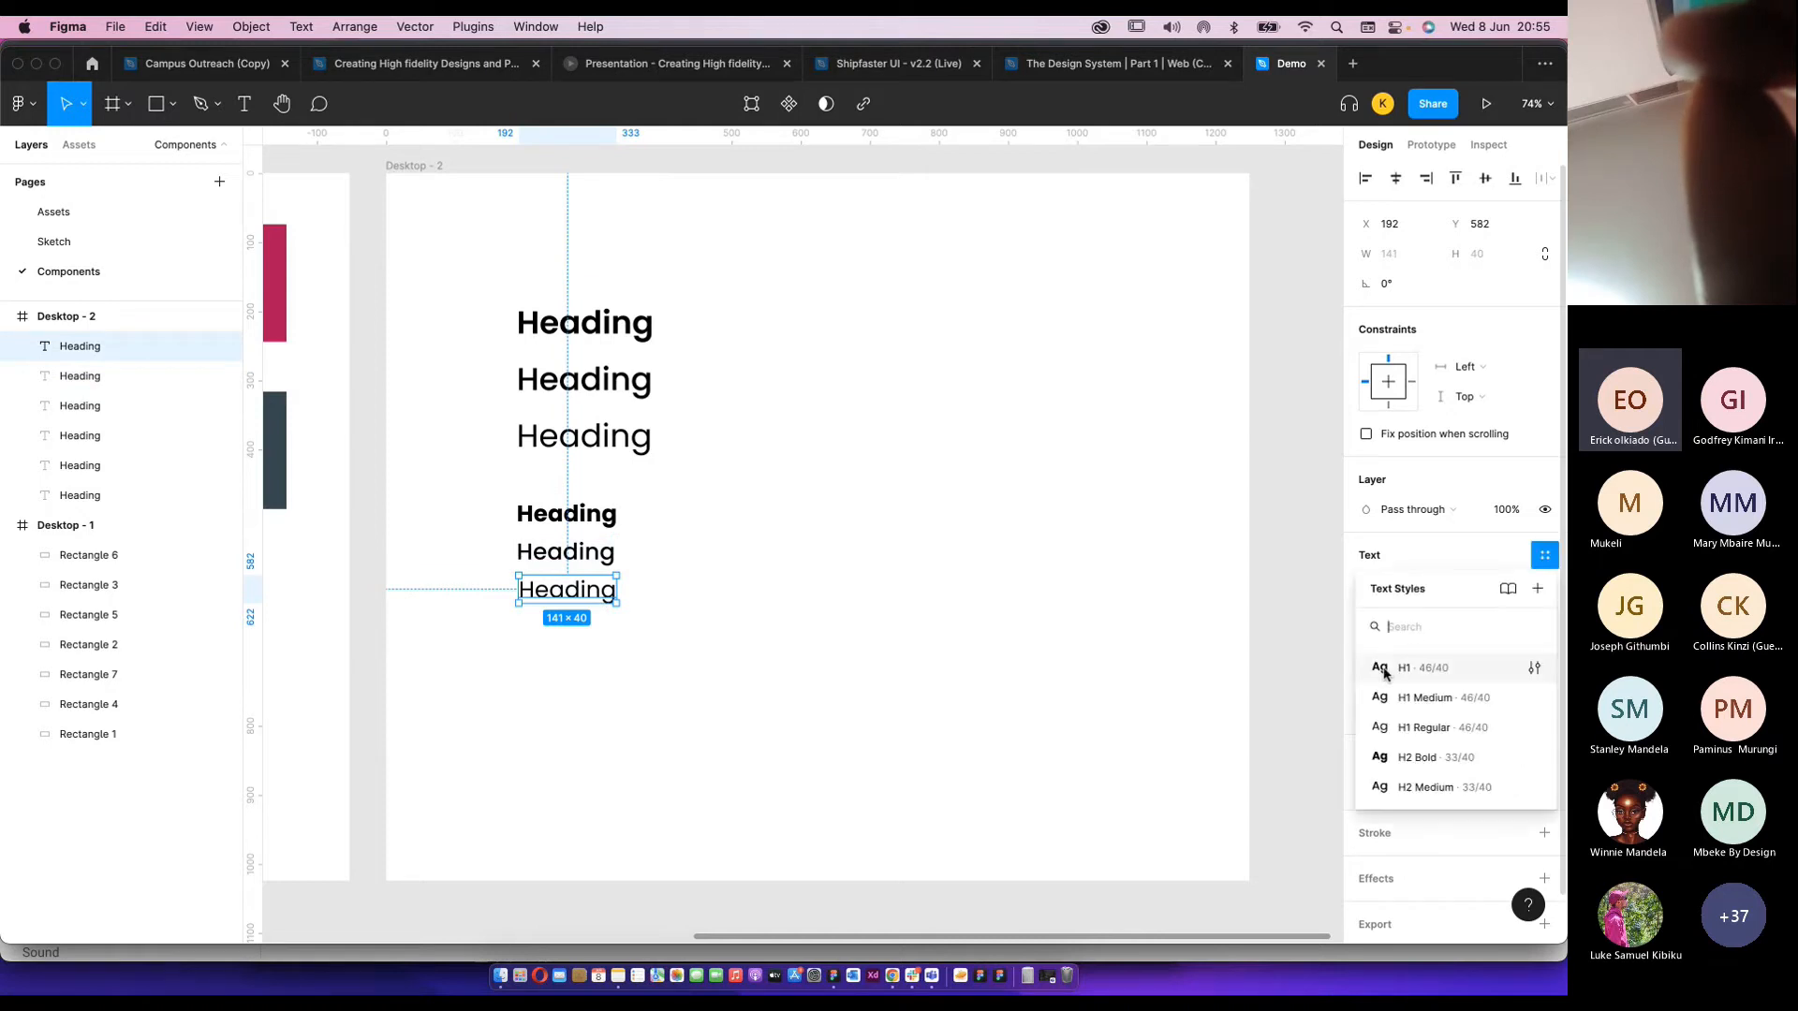
pyautogui.click(1536, 588)
pyautogui.write('H')
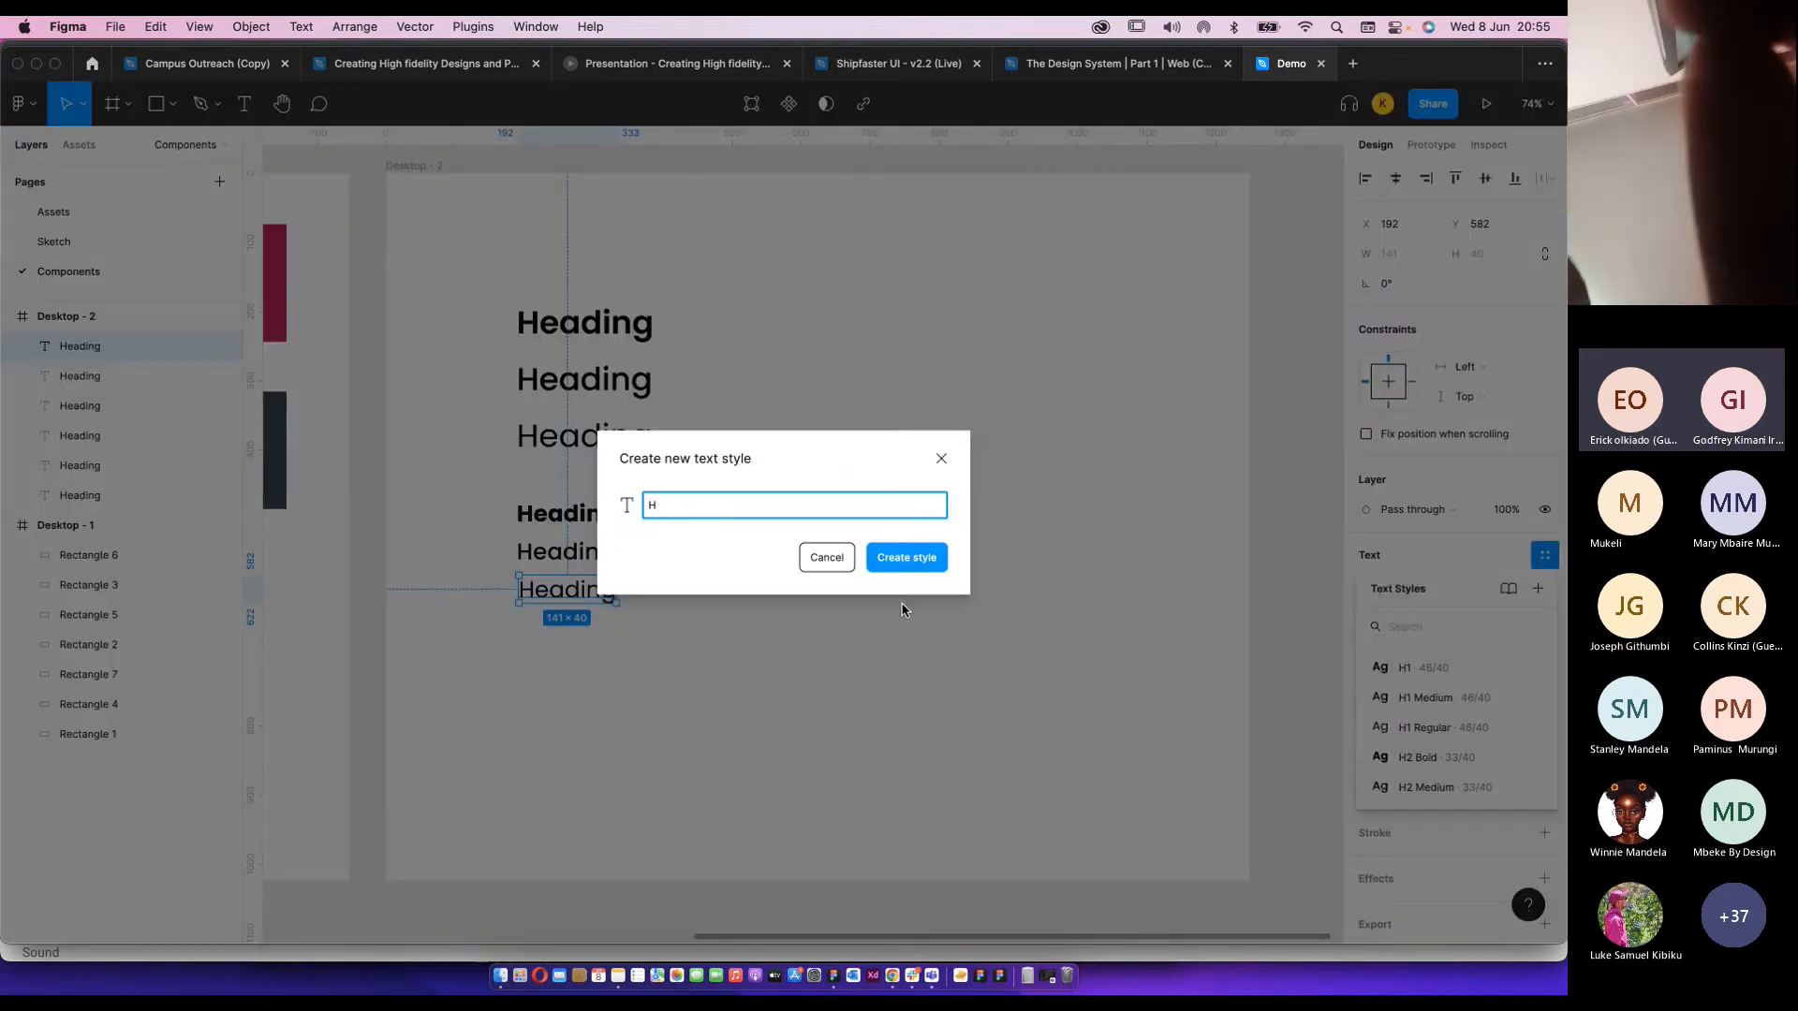
pyautogui.write('2 R')
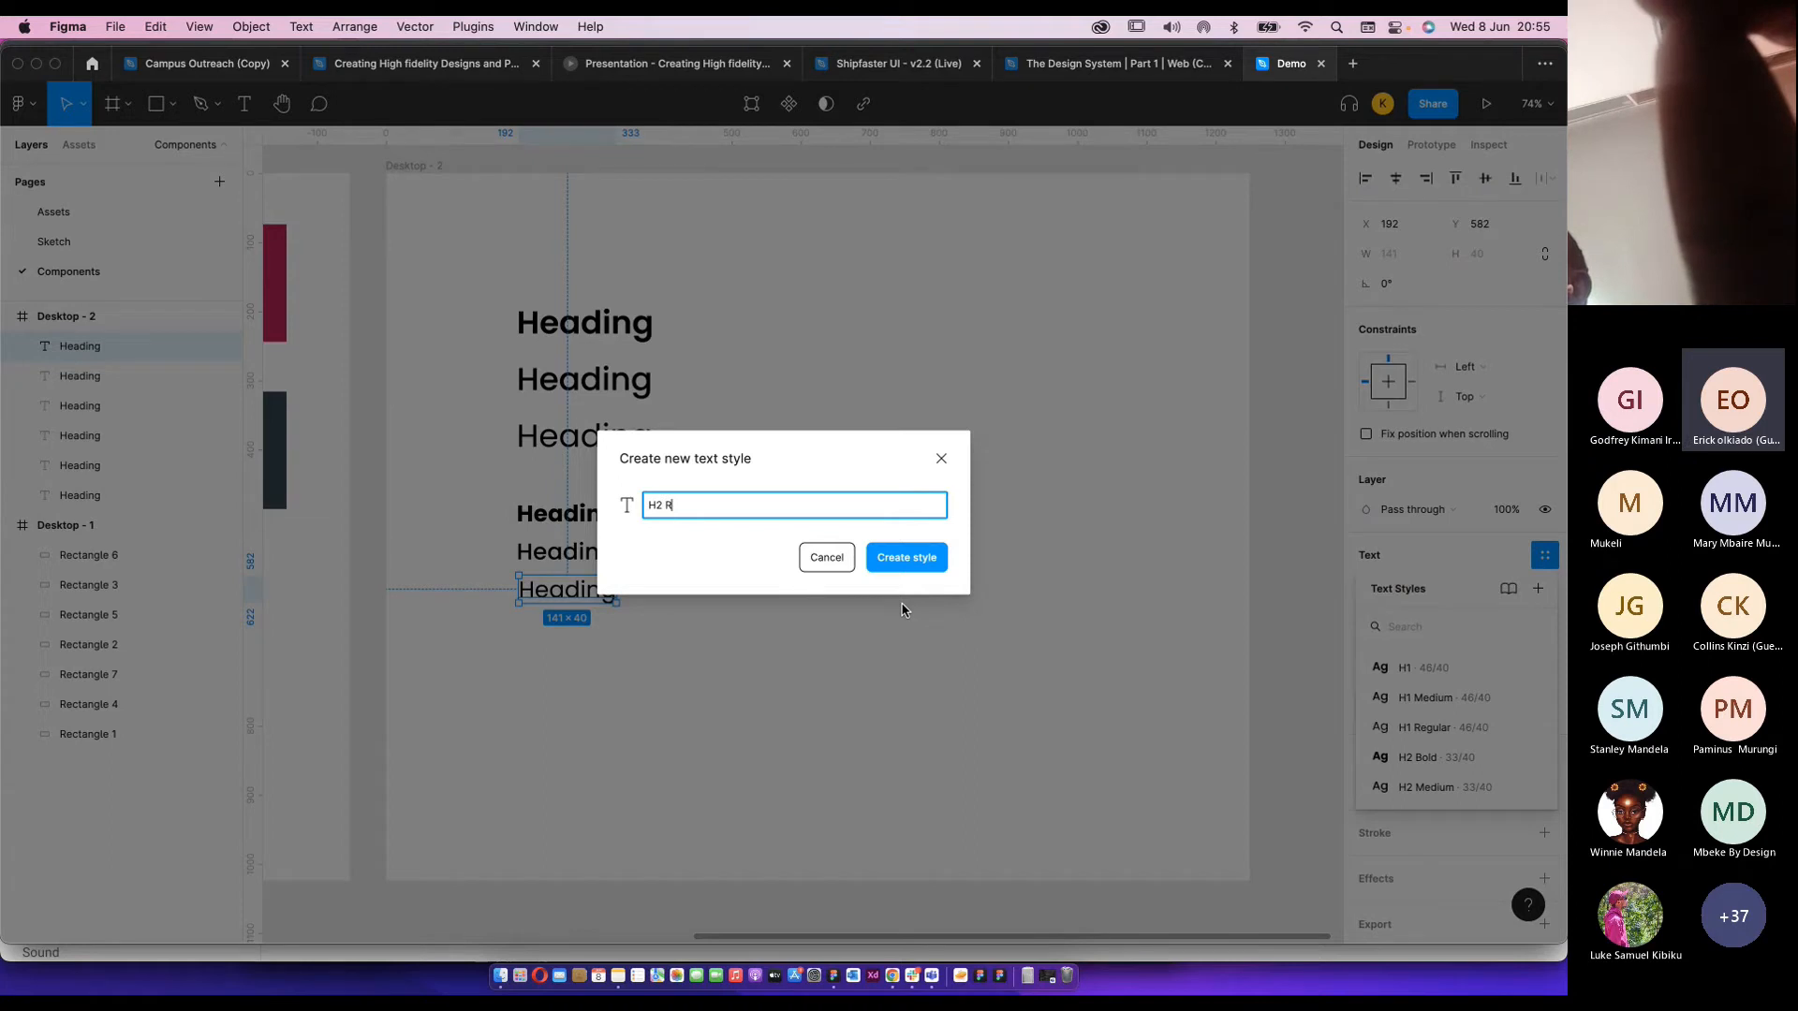
pyautogui.write('egul')
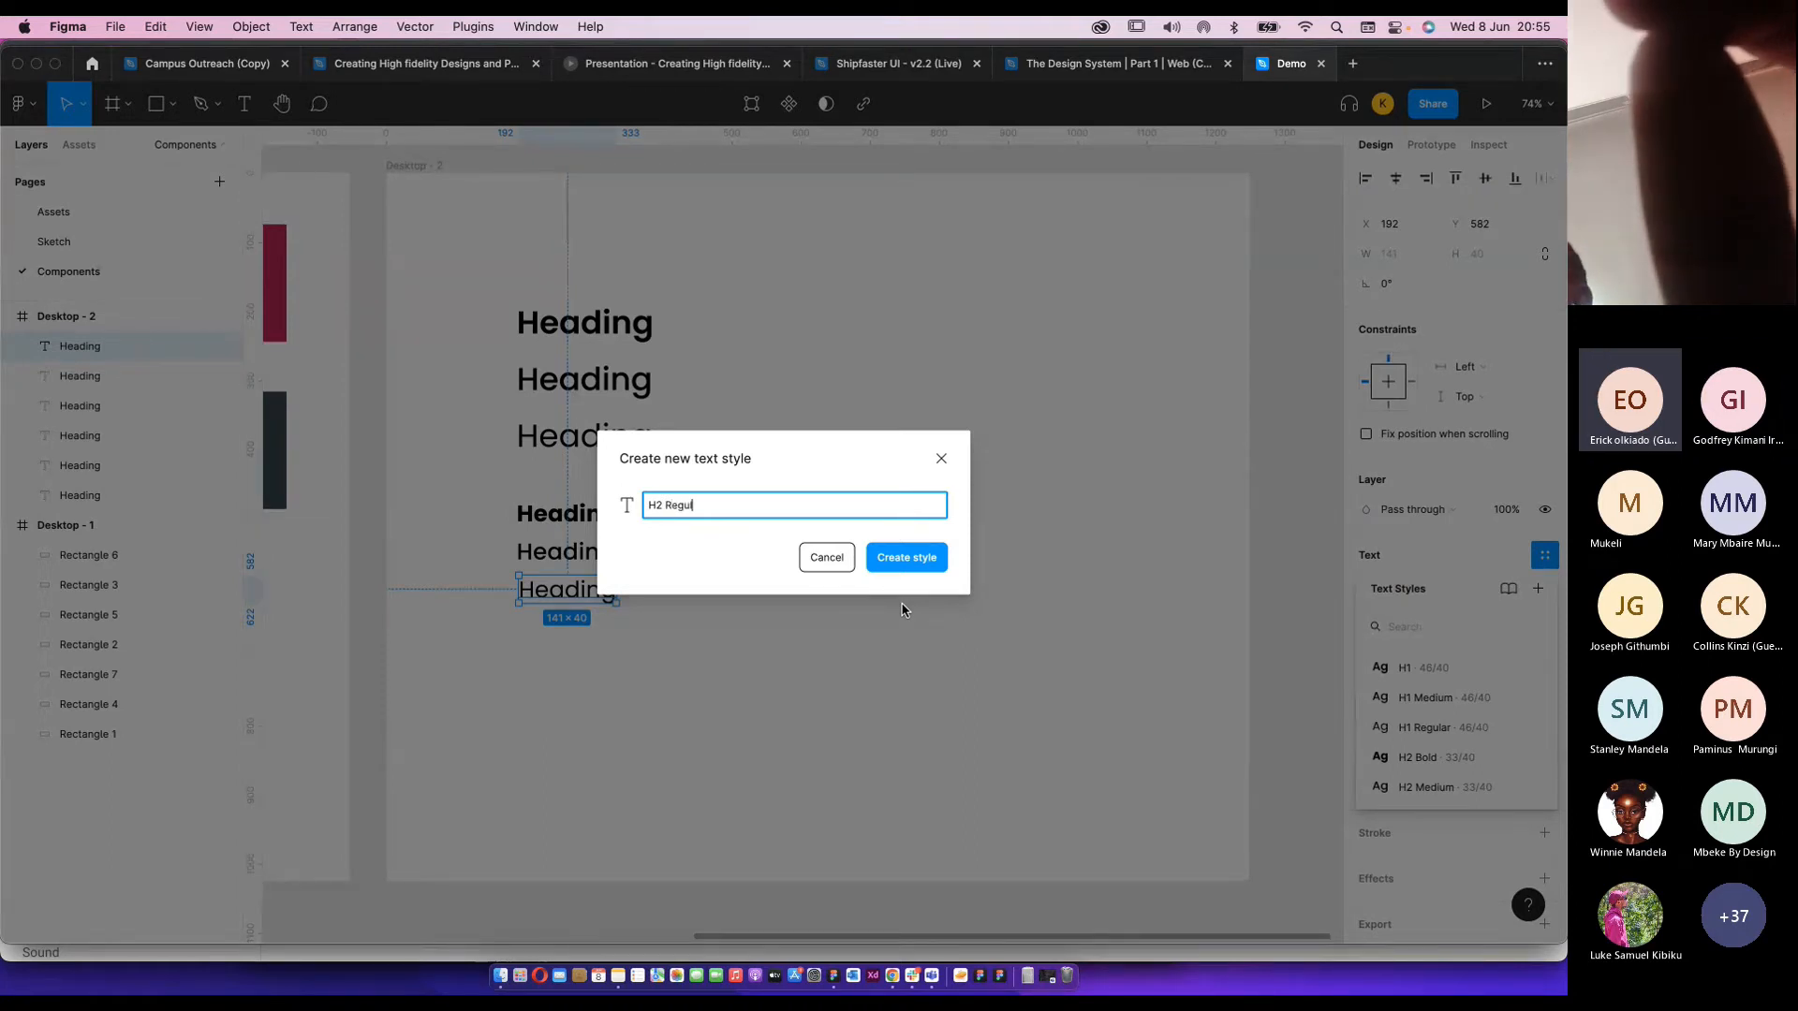
pyautogui.write('ar')
pyautogui.press('Return')
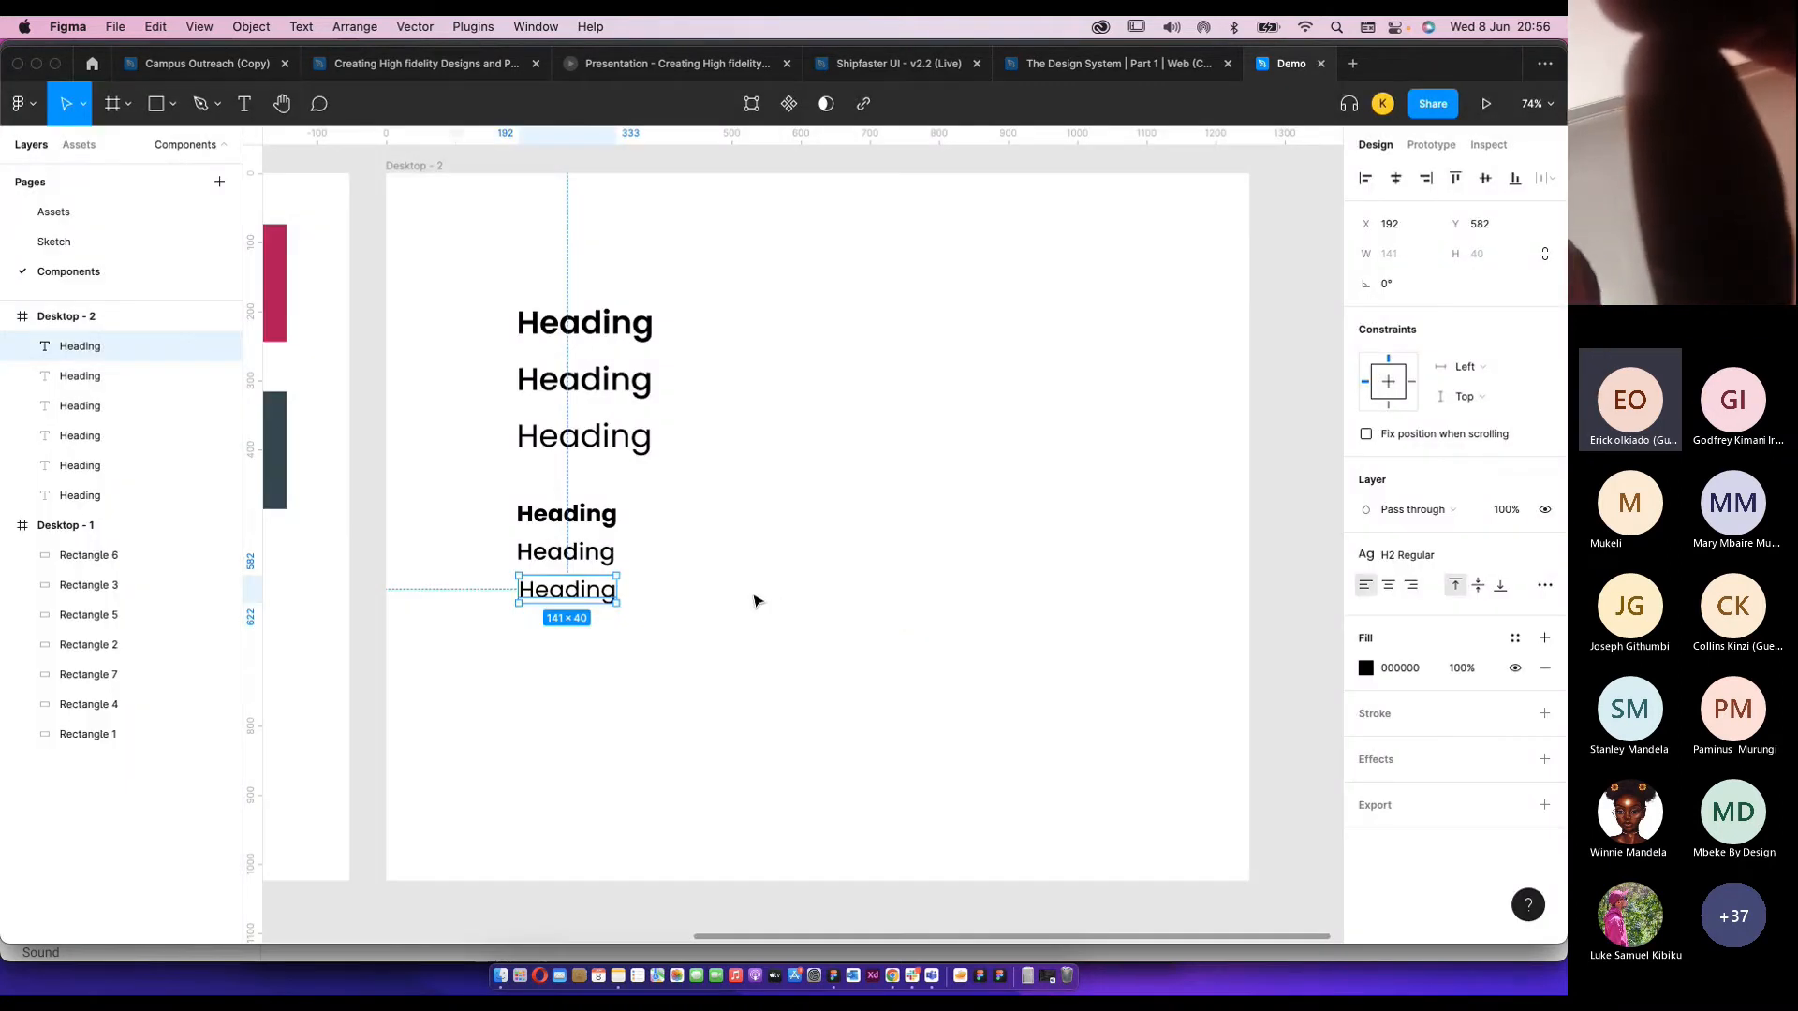
# Move all six Headings together closer to the upper-left corner of the Desktop - 2 frame.
pyautogui.click(756, 639)
pyautogui.moveTo(750, 636); pyautogui.dragTo(495, 301)
pyautogui.click(657, 385)
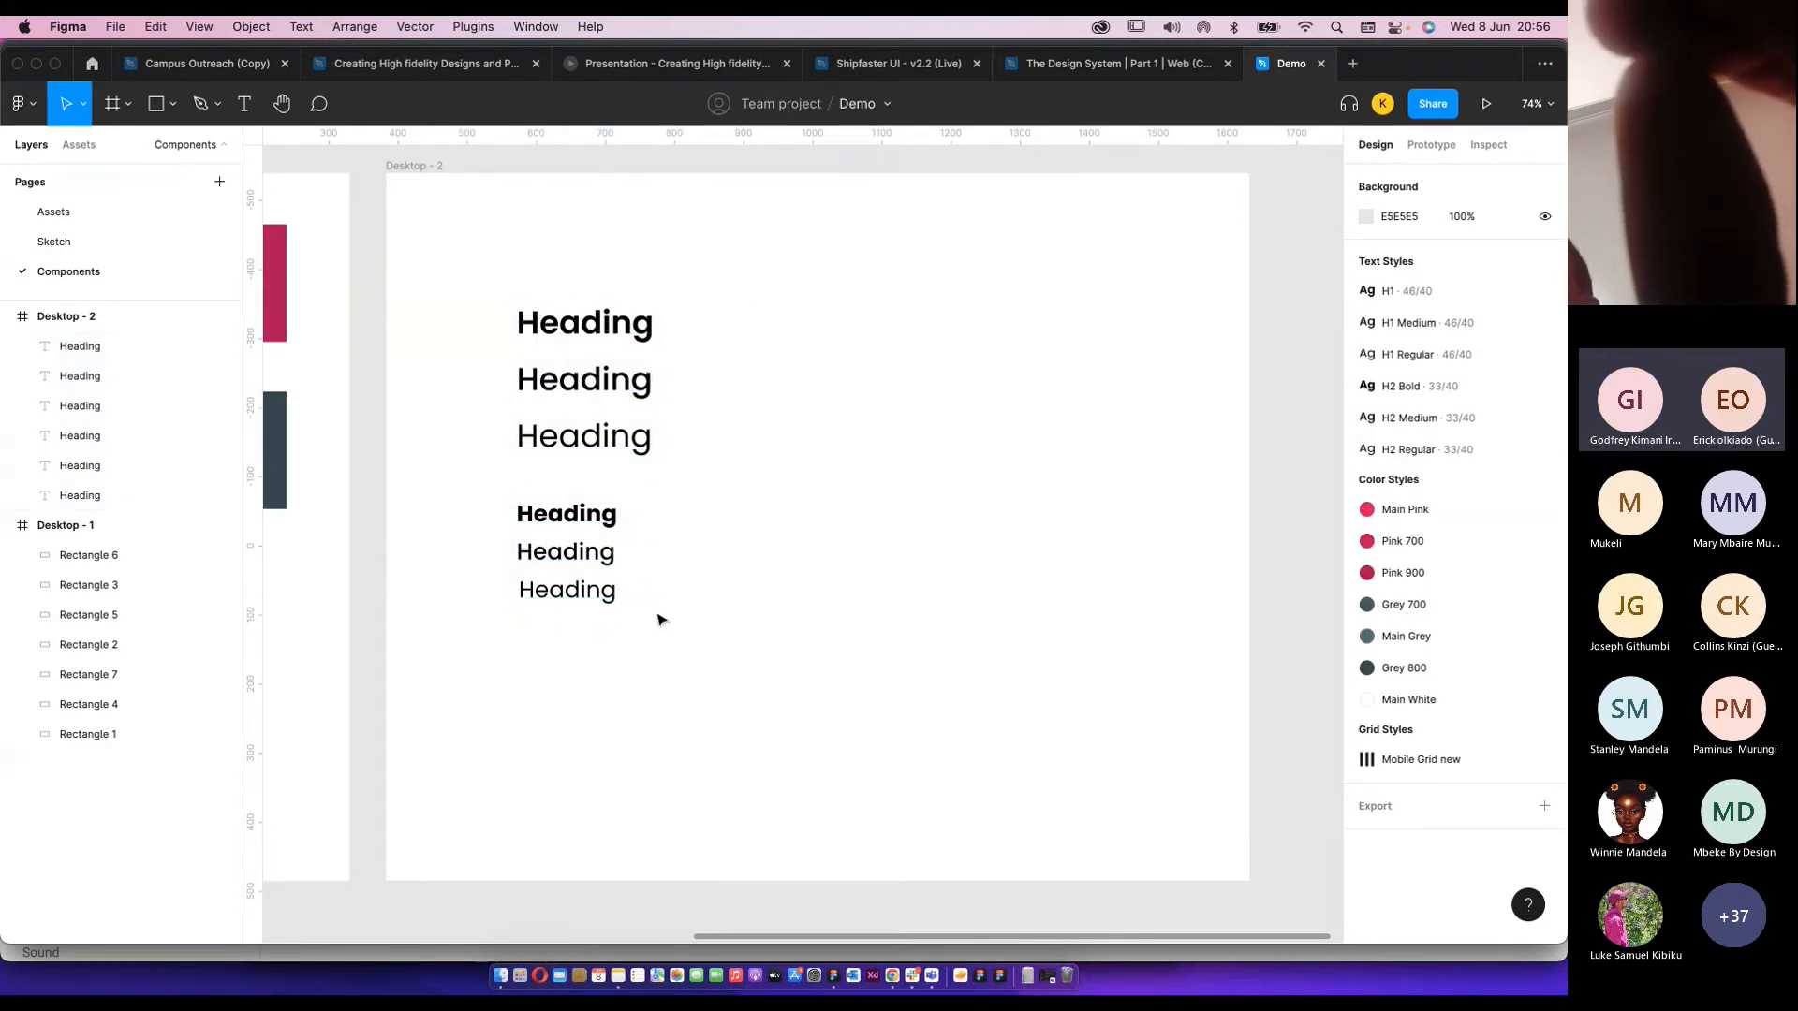
pyautogui.press('super+Tab')
pyautogui.press('super+Tab')
pyautogui.moveTo(703, 635); pyautogui.dragTo(516, 257)
pyautogui.click(581, 285)
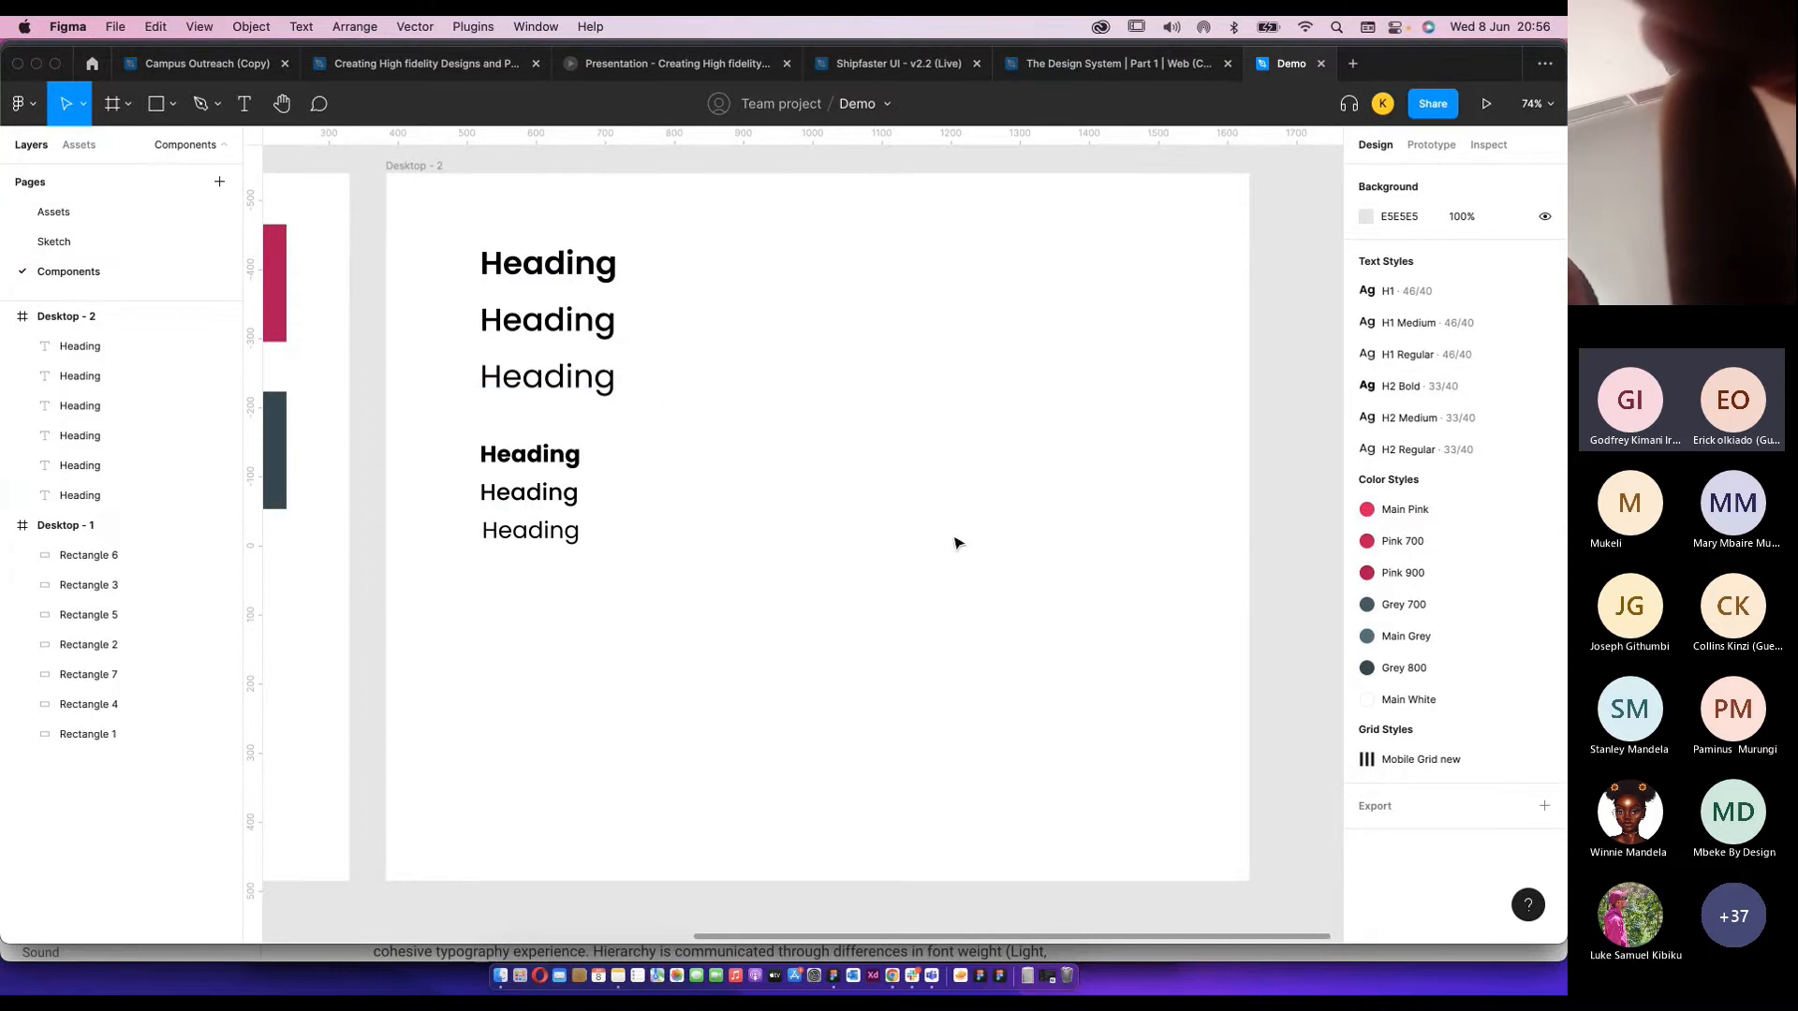
# Add the text "Hey There!" beside the Headings in Desktop - 2, at X 690, Y 242.
pyautogui.press('t')
pyautogui.click(863, 342)
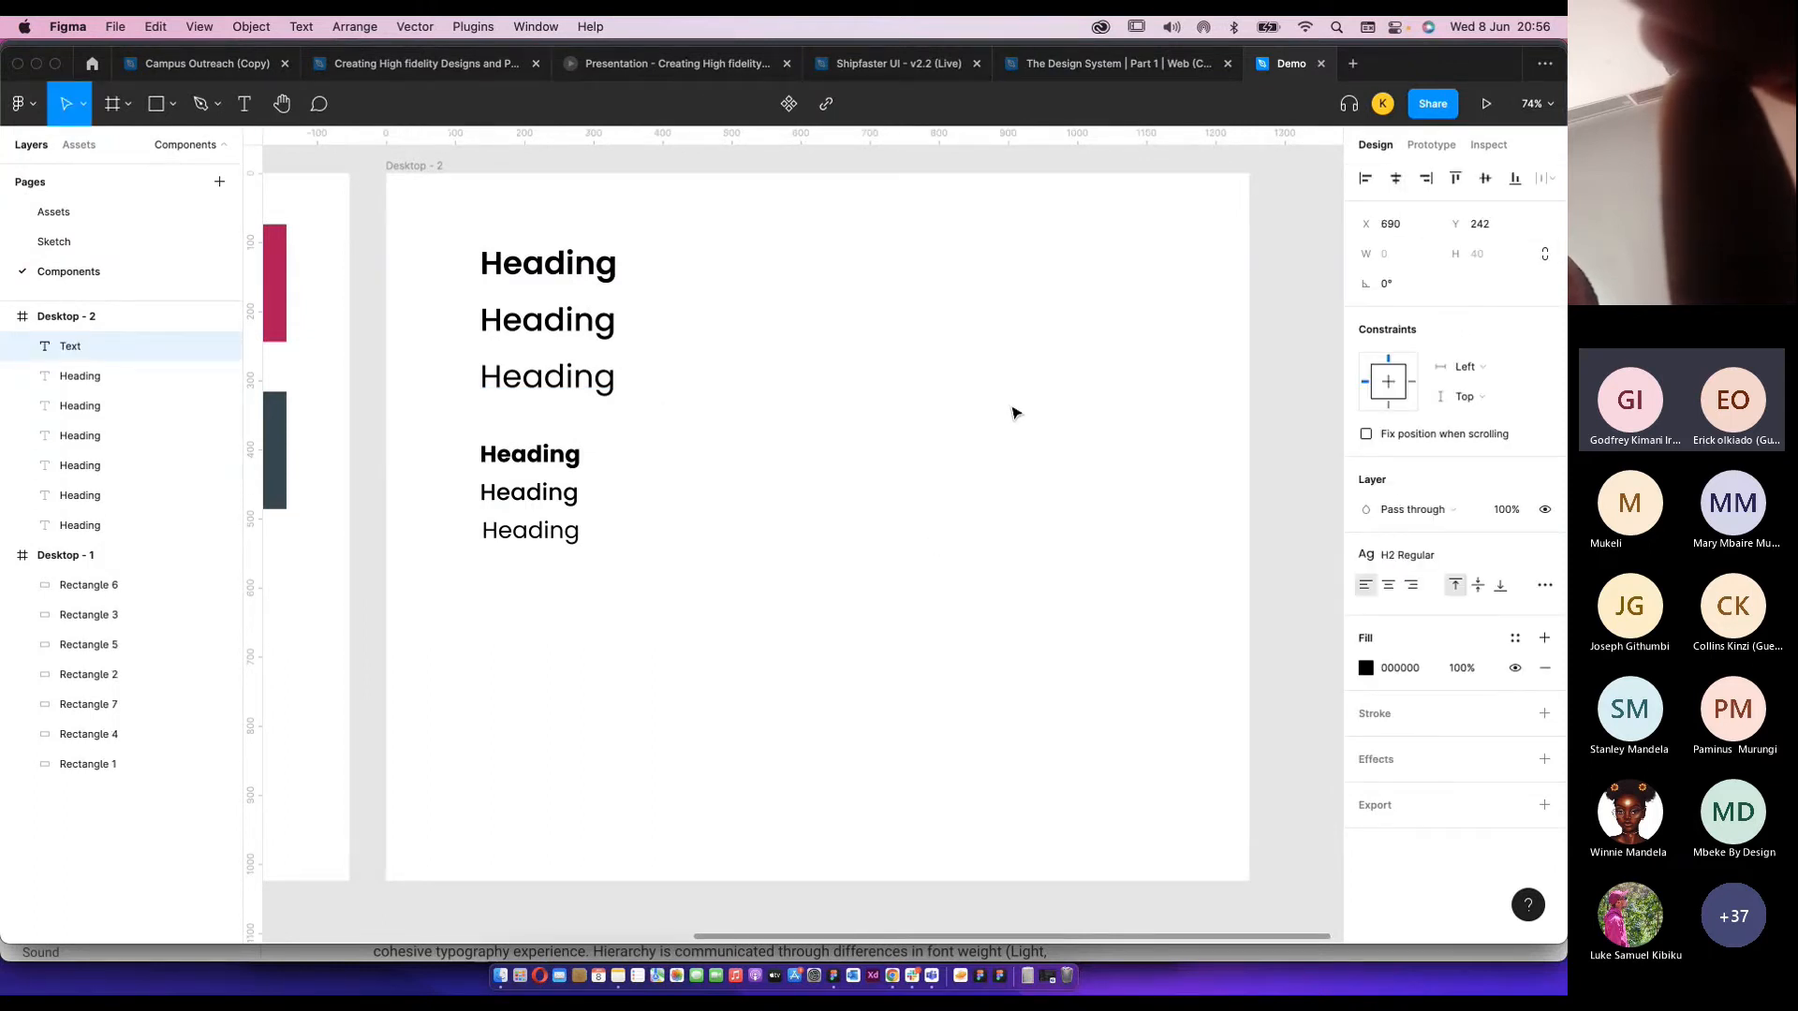
pyautogui.write('Hey H')
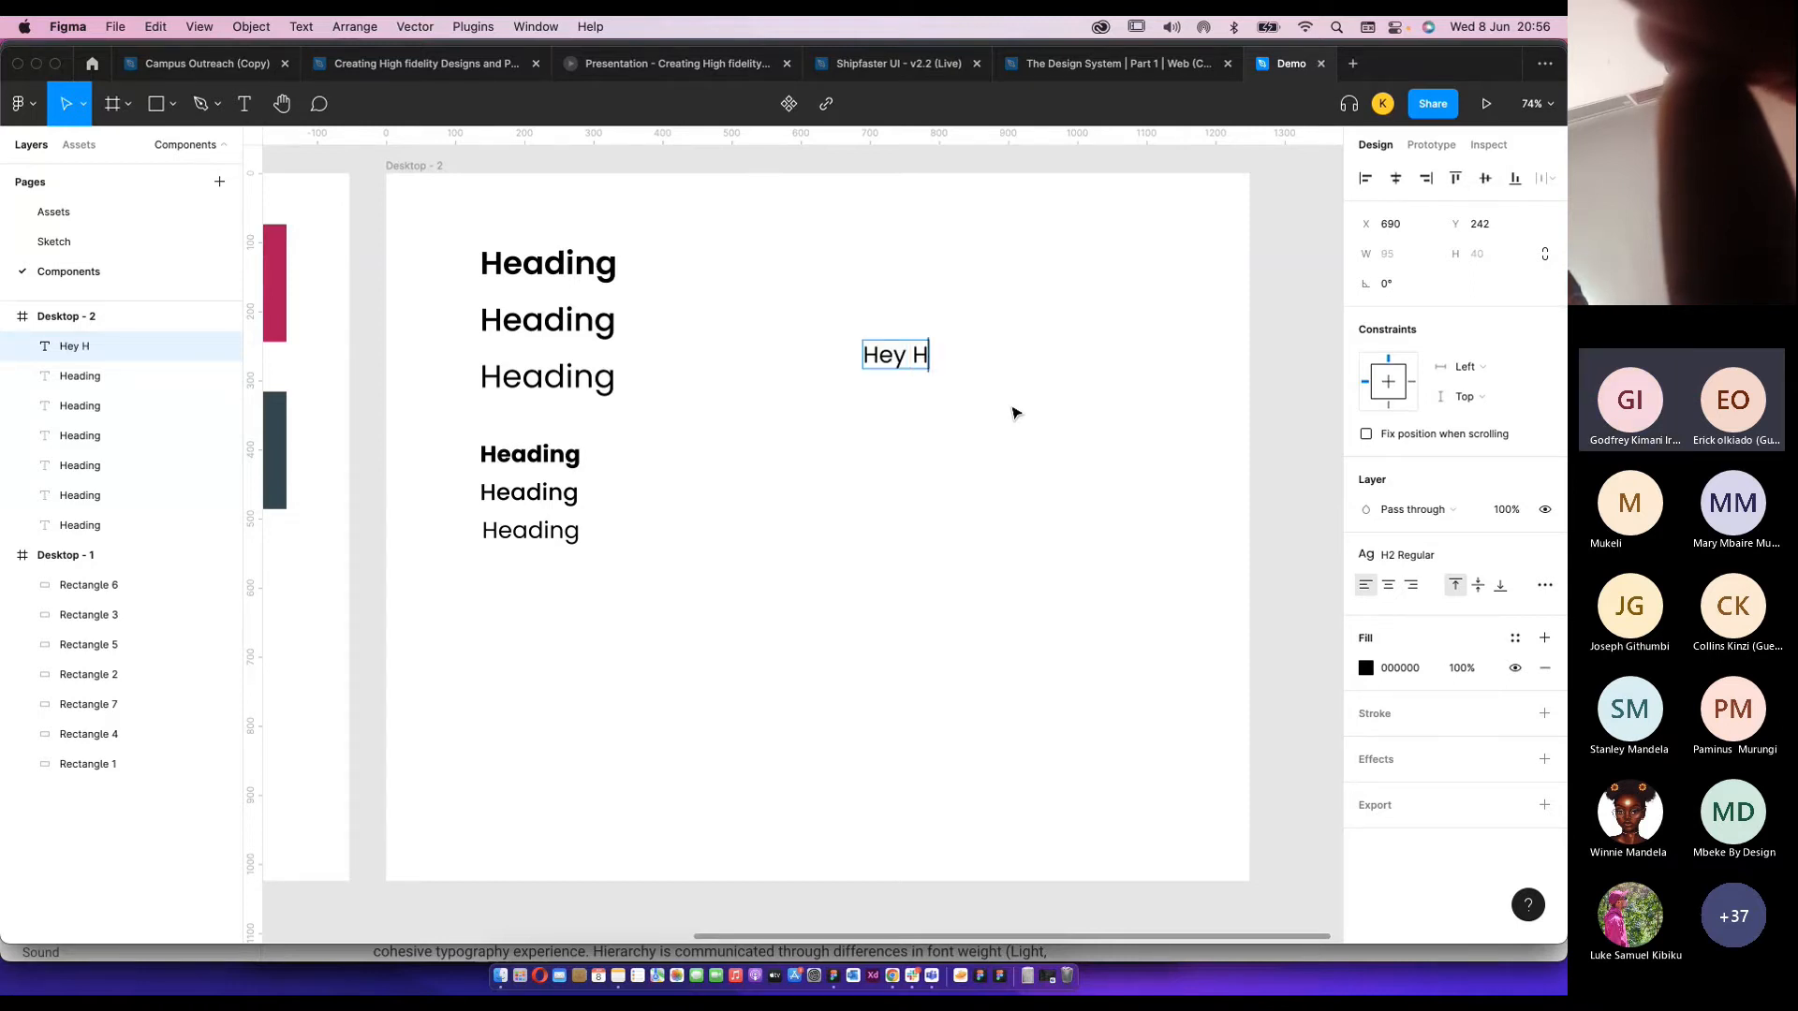
pyautogui.press('BackSpace')
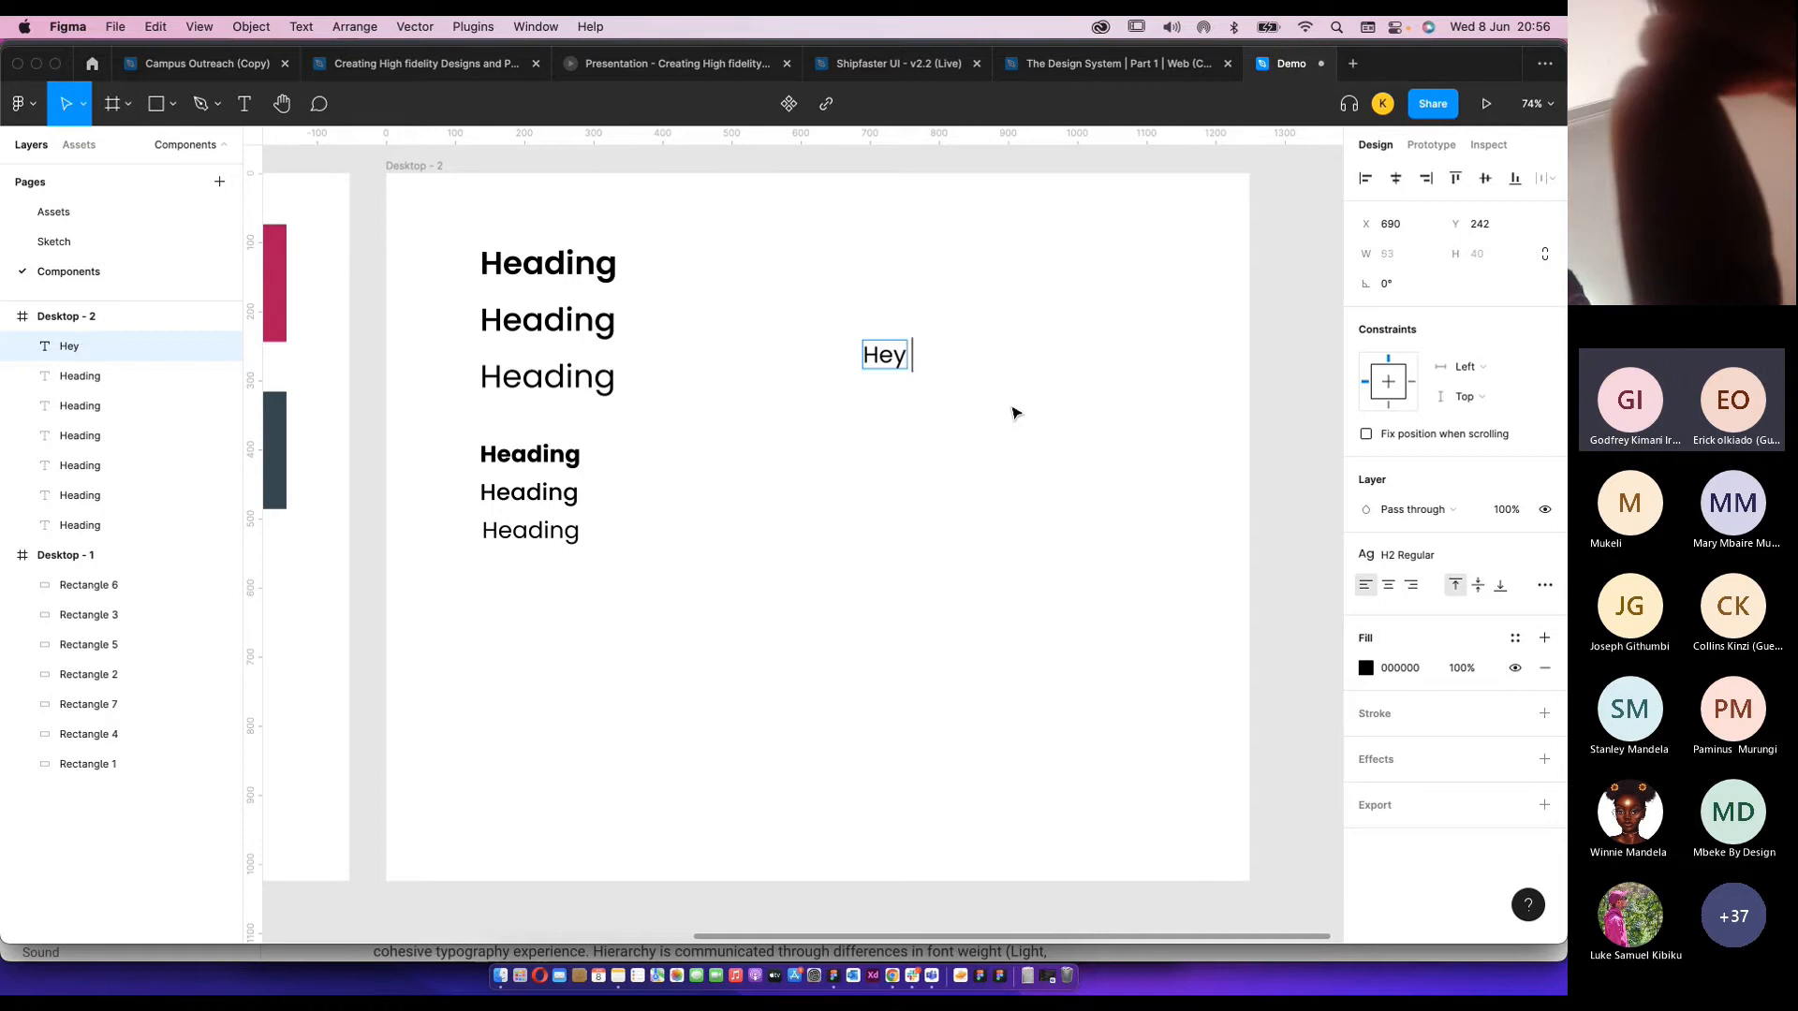
pyautogui.write('There!')
pyautogui.press('Escape')
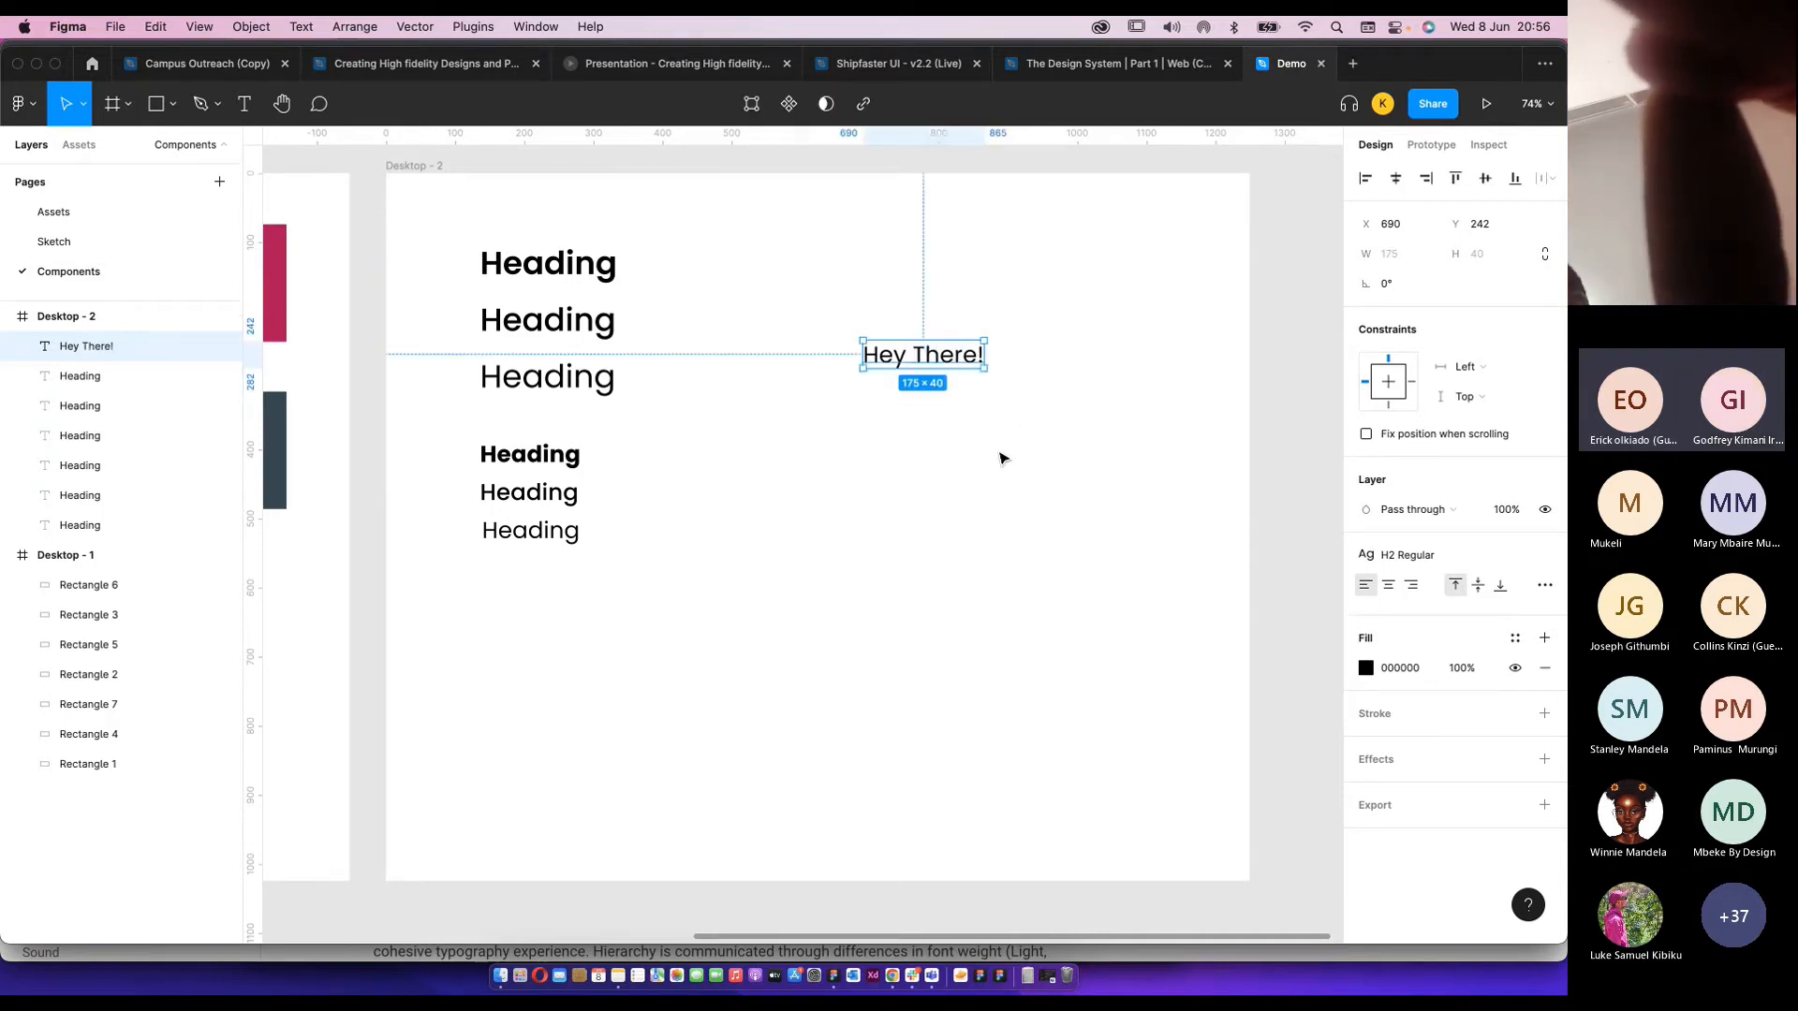
# Apply the H2 Bold text style to the "Hey There!" text in Desktop - 2.
pyautogui.moveTo(673, 502); pyautogui.dragTo(566, 245)
pyautogui.click(915, 354)
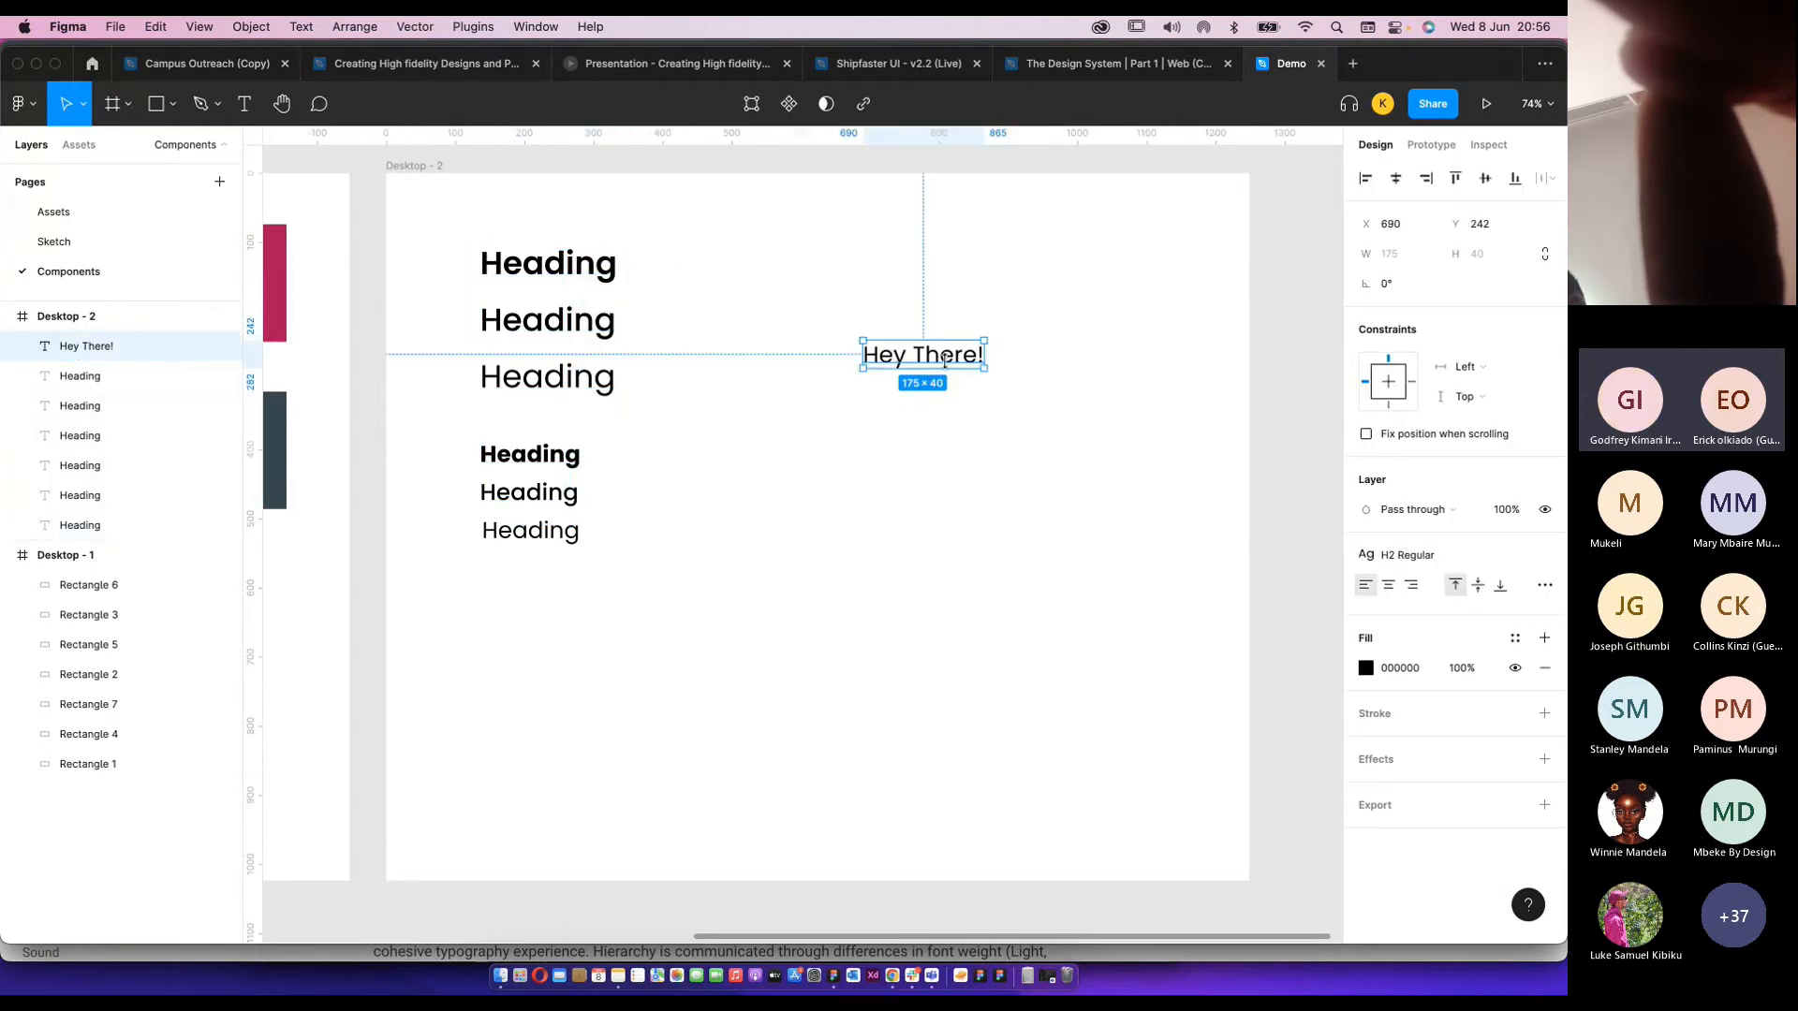
pyautogui.click(1487, 560)
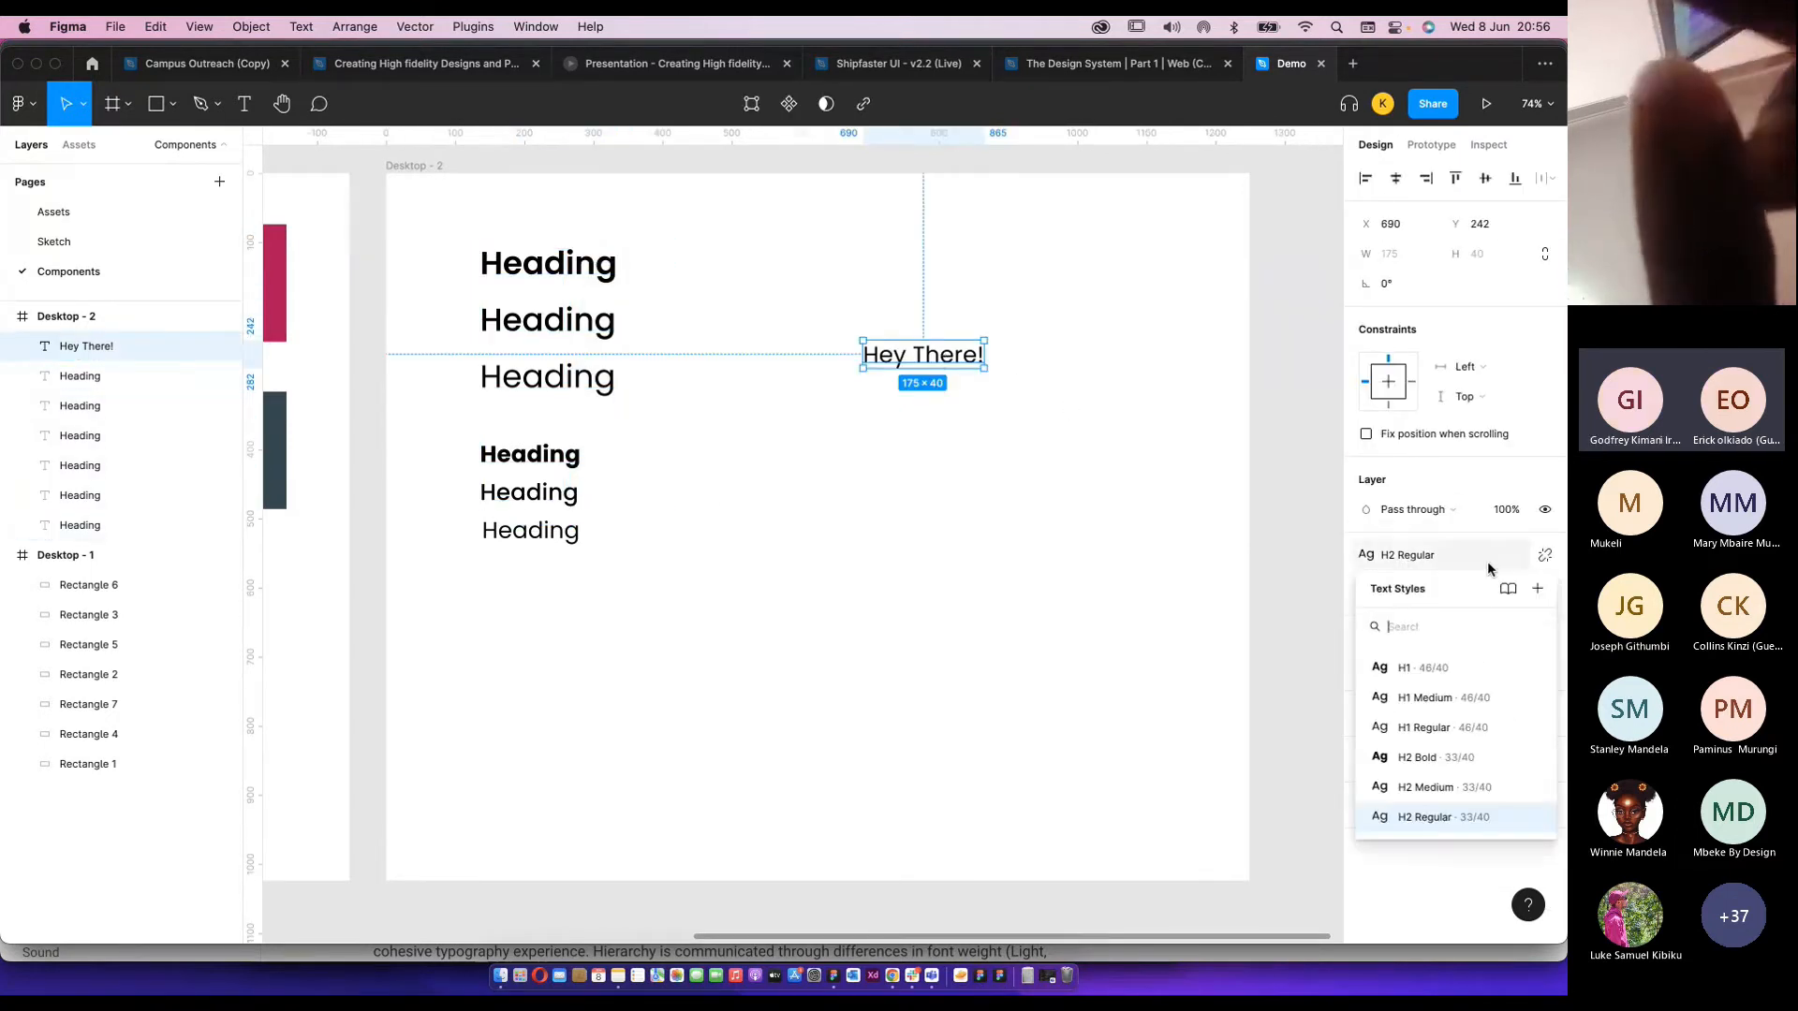
pyautogui.click(205, 839)
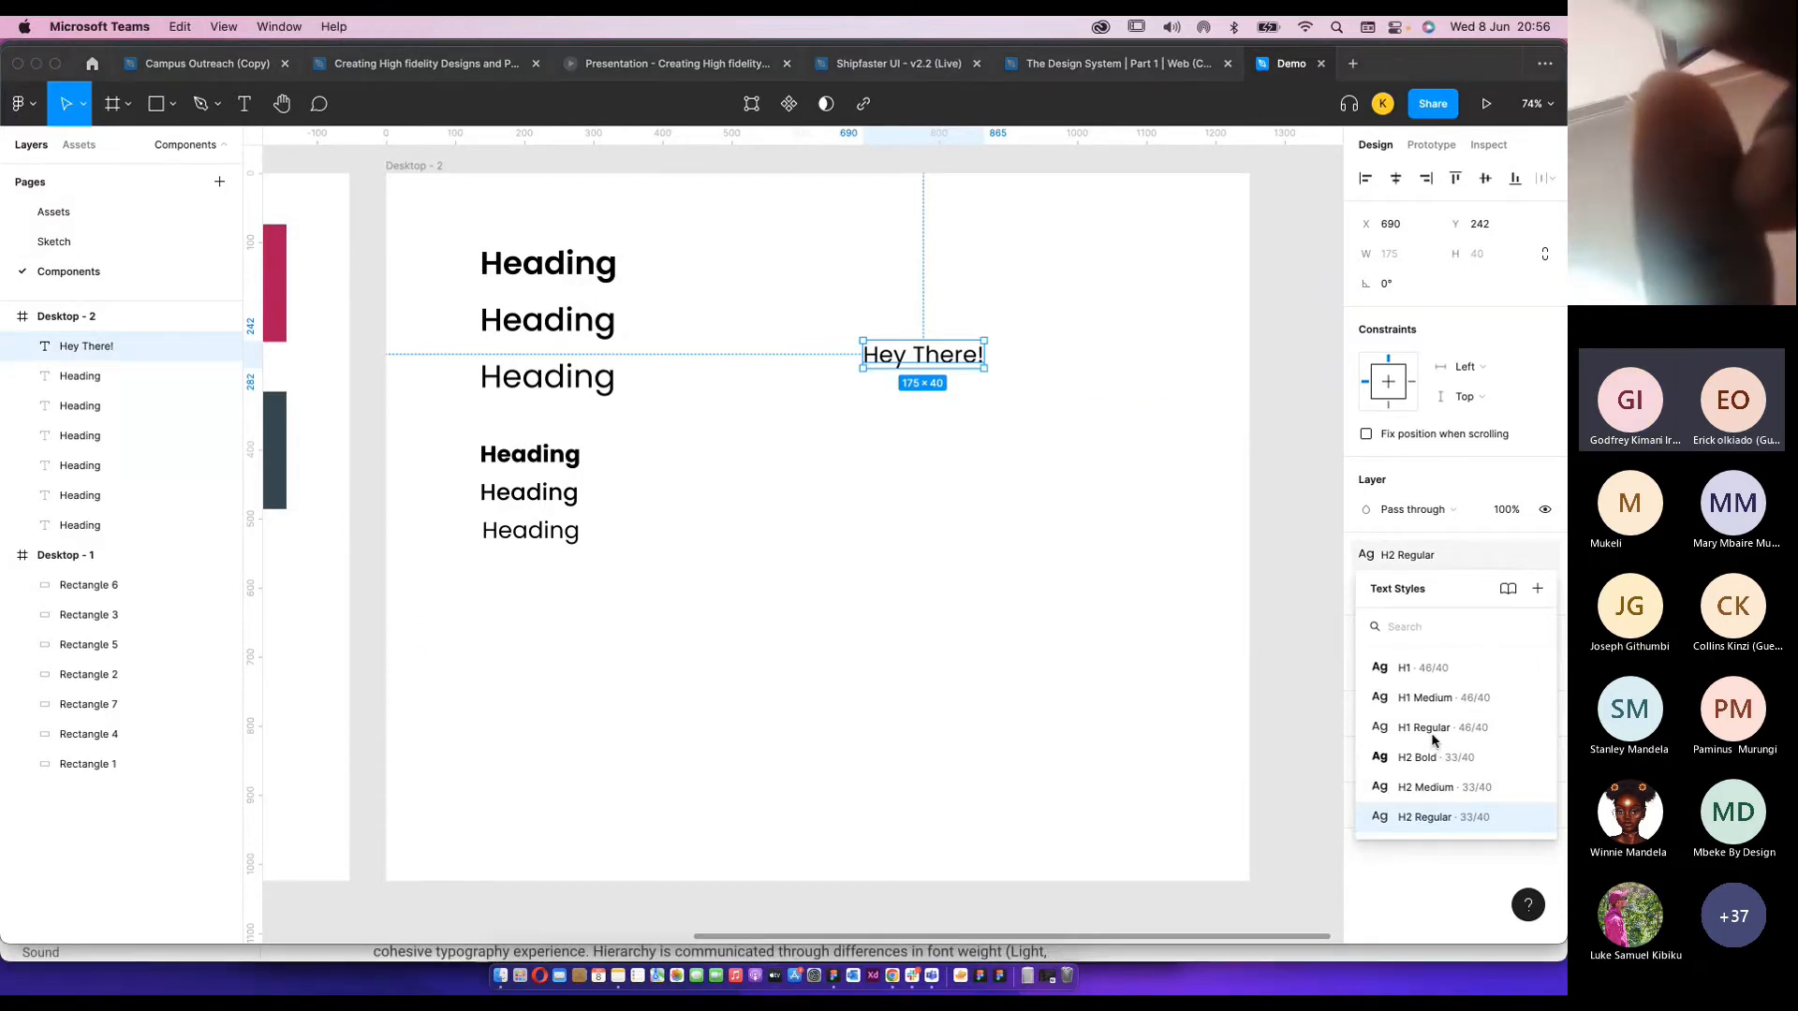
pyautogui.click(1415, 761)
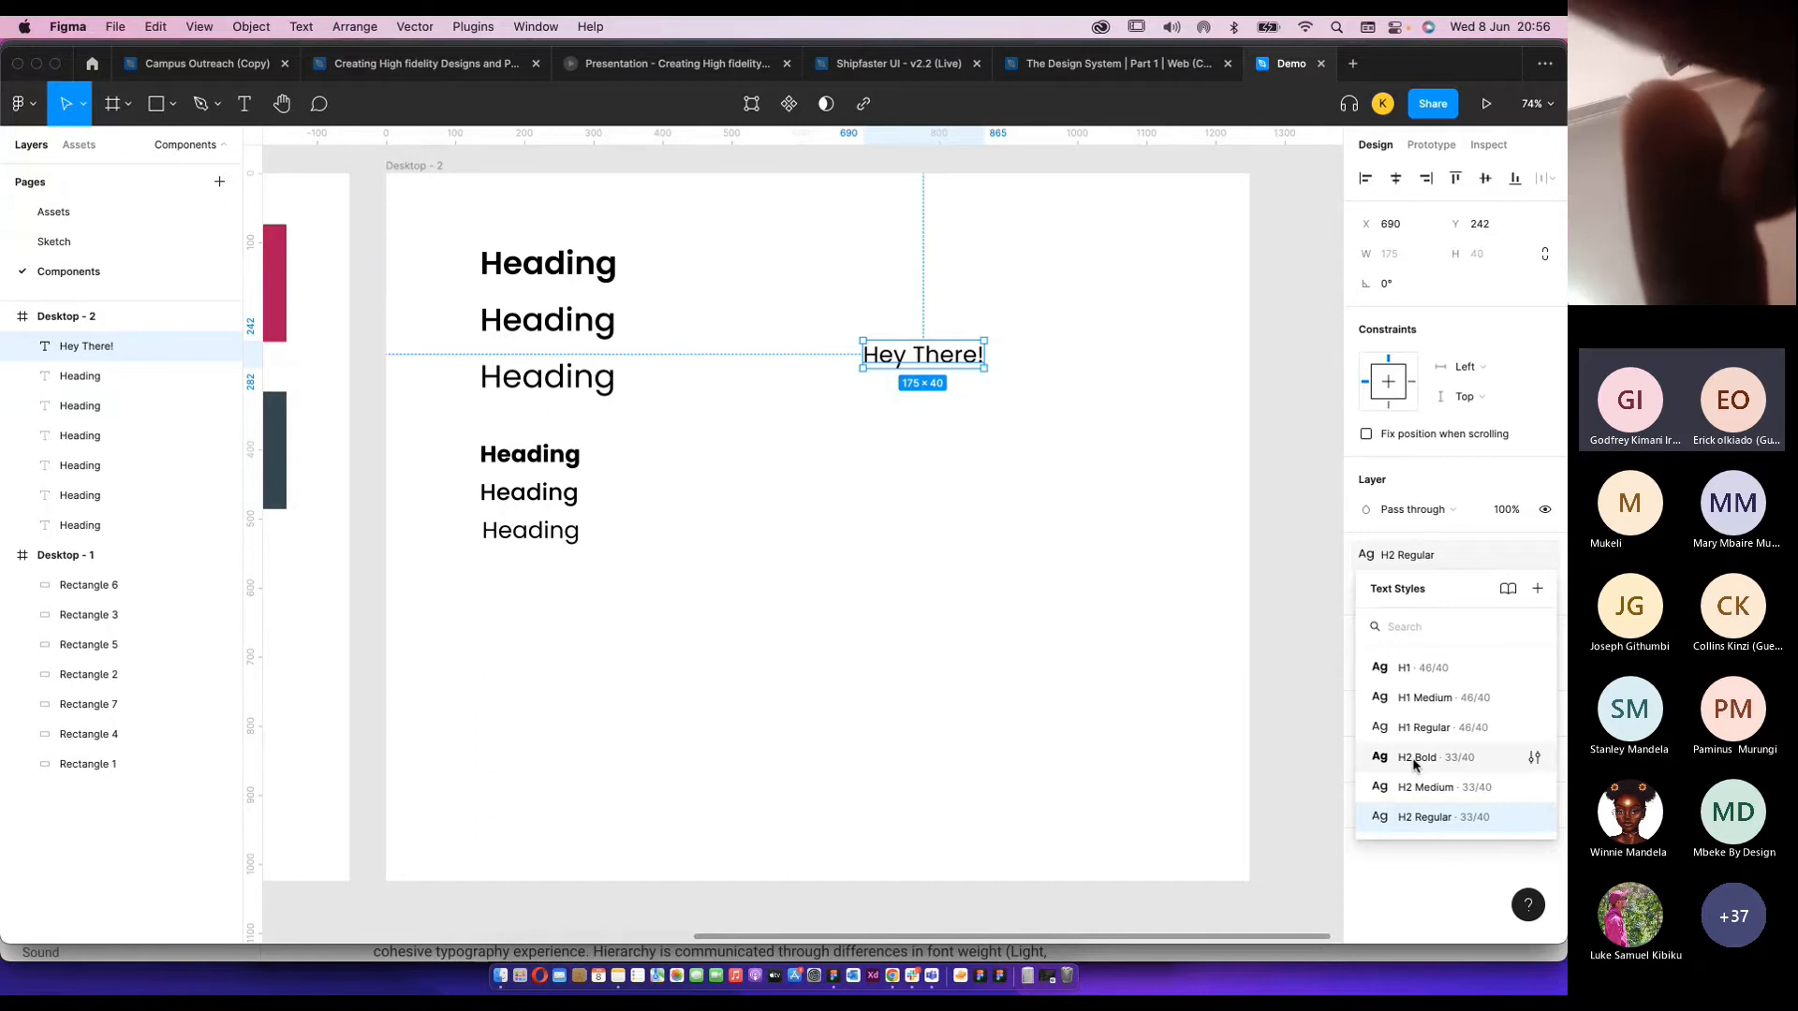
pyautogui.click(1414, 760)
pyautogui.click(1065, 393)
pyautogui.click(922, 356)
pyautogui.click(524, 246)
pyautogui.click(526, 256)
pyautogui.scroll(1, 527, 264)
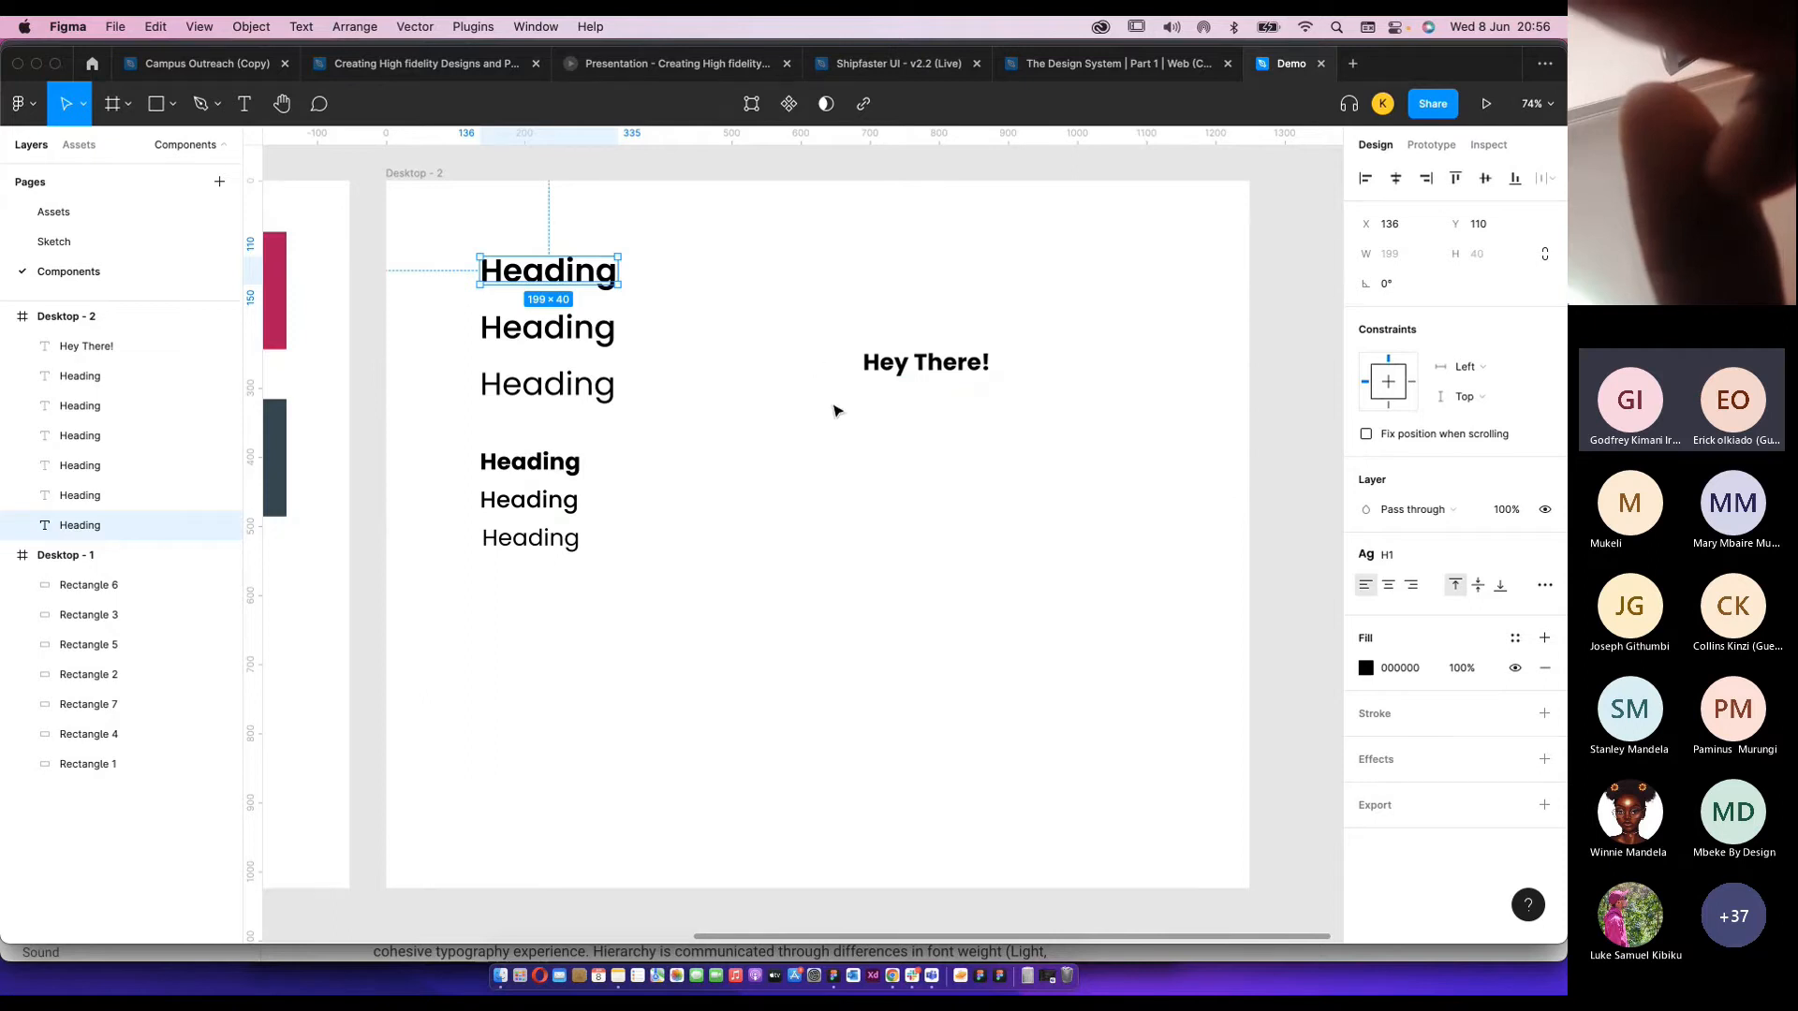
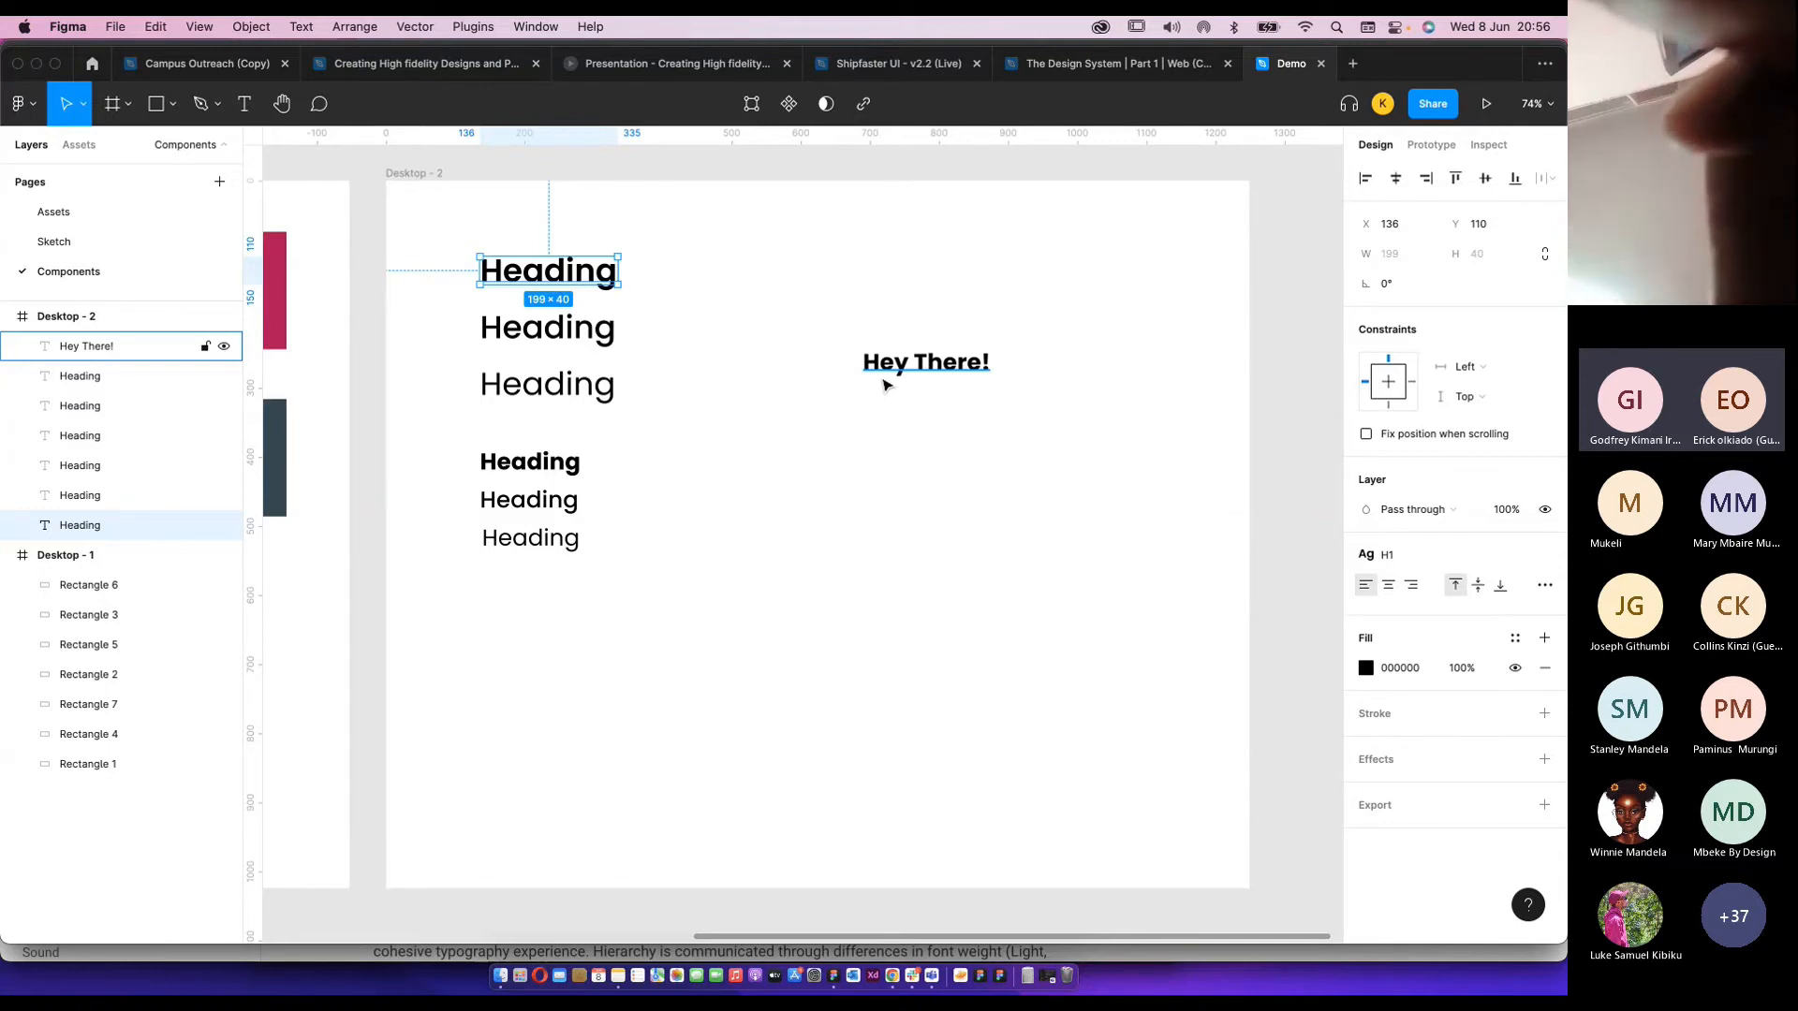
pyautogui.click(830, 422)
pyautogui.scroll(-5, 840, 447)
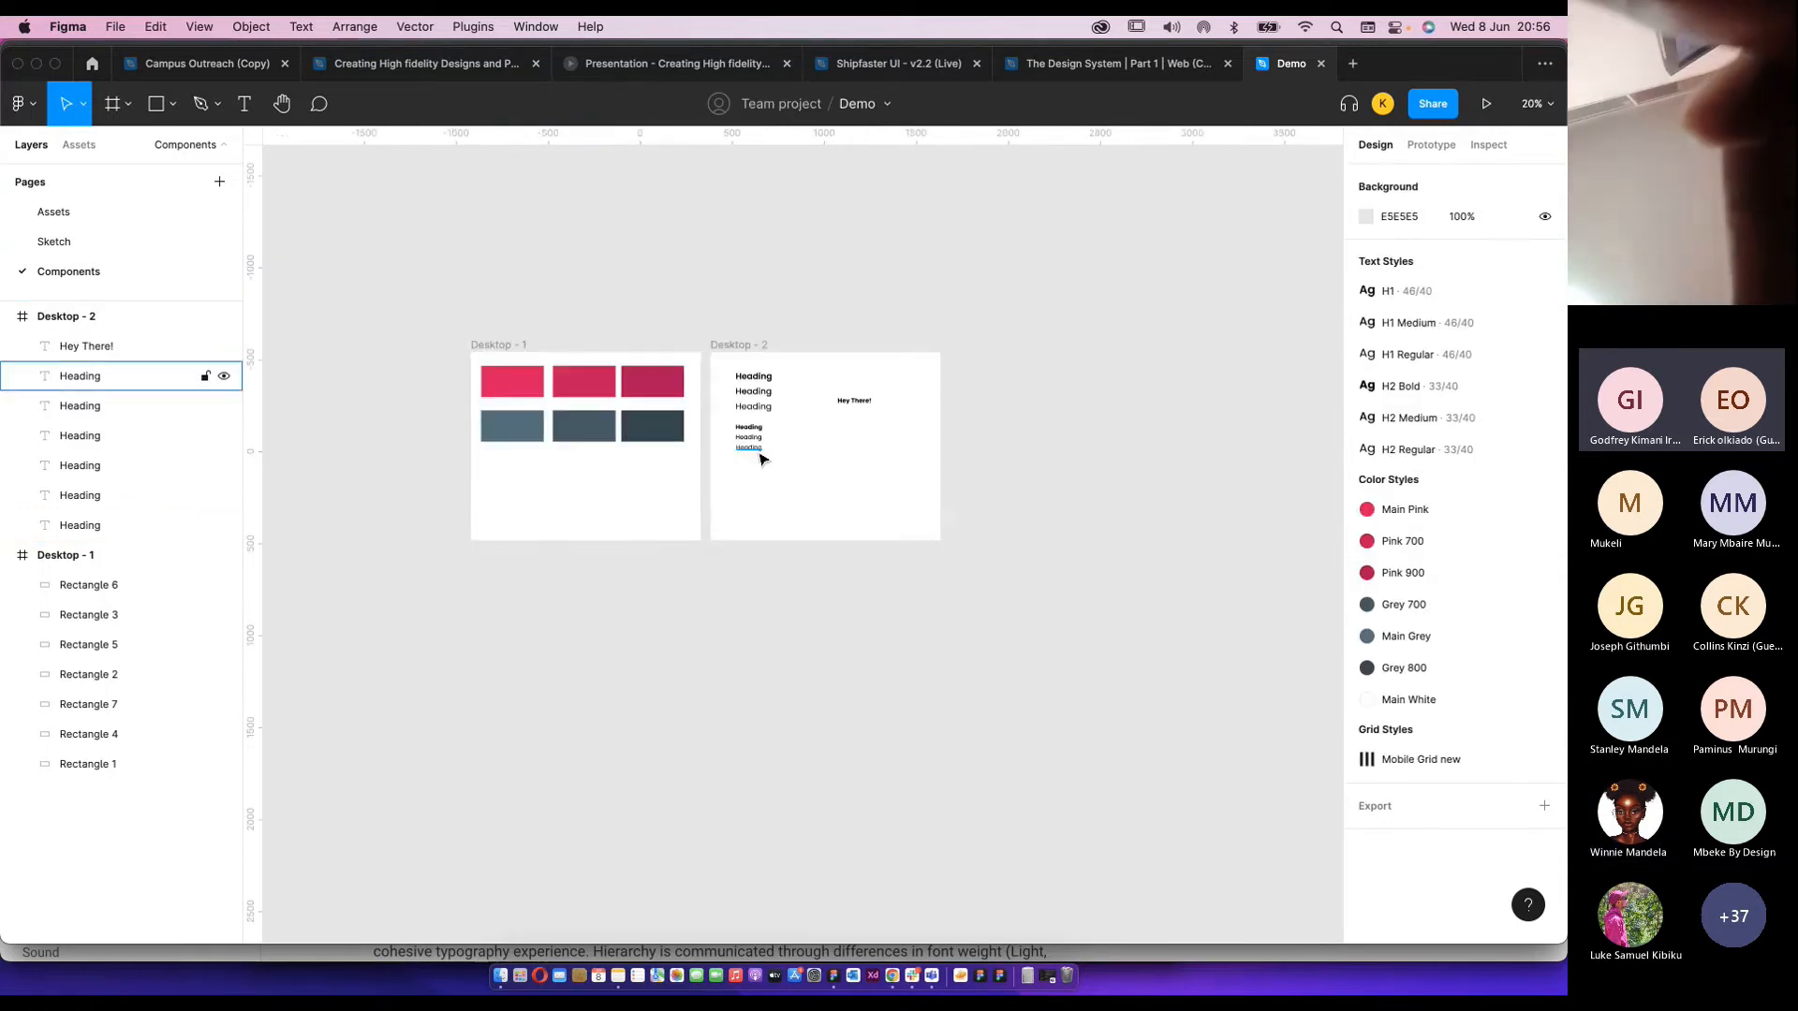
pyautogui.scroll(2, 761, 459)
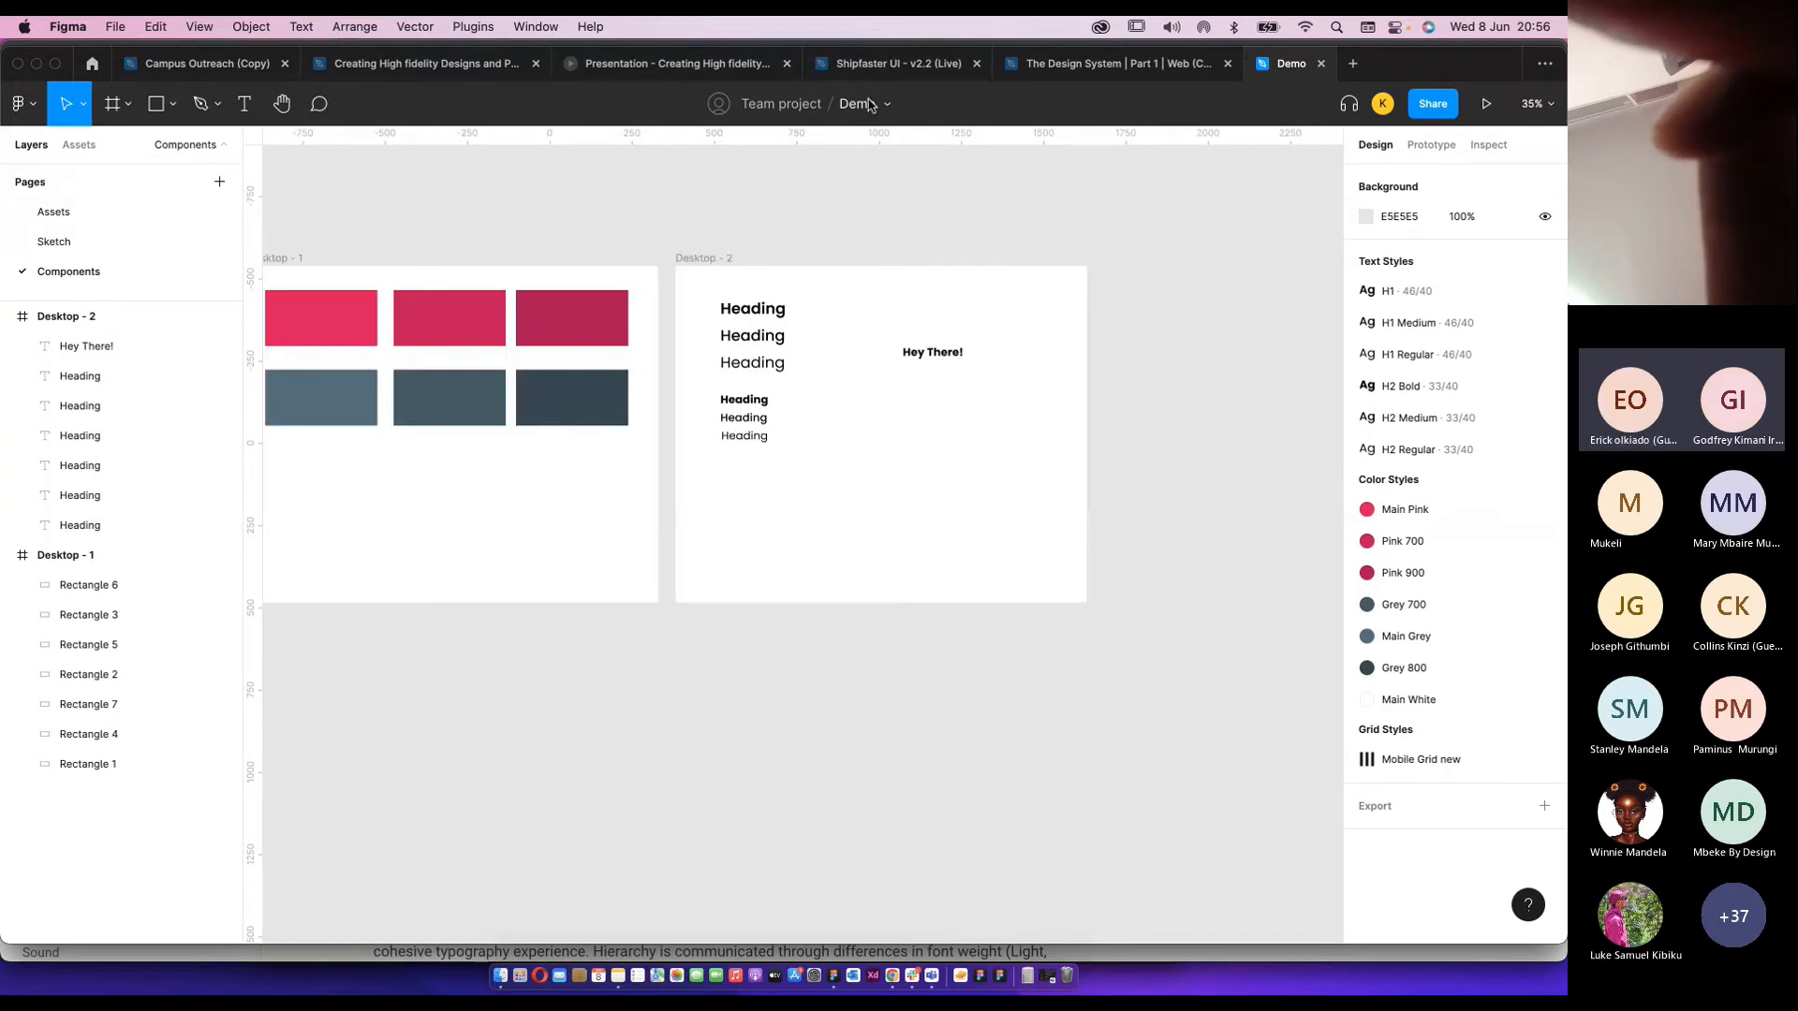
# Examine the heading scales, paragraph styles and typeface documentation on the Typography page of the Shipfaster UI - v2.2 file.
pyautogui.click(897, 63)
pyautogui.scroll(3, 630, 352)
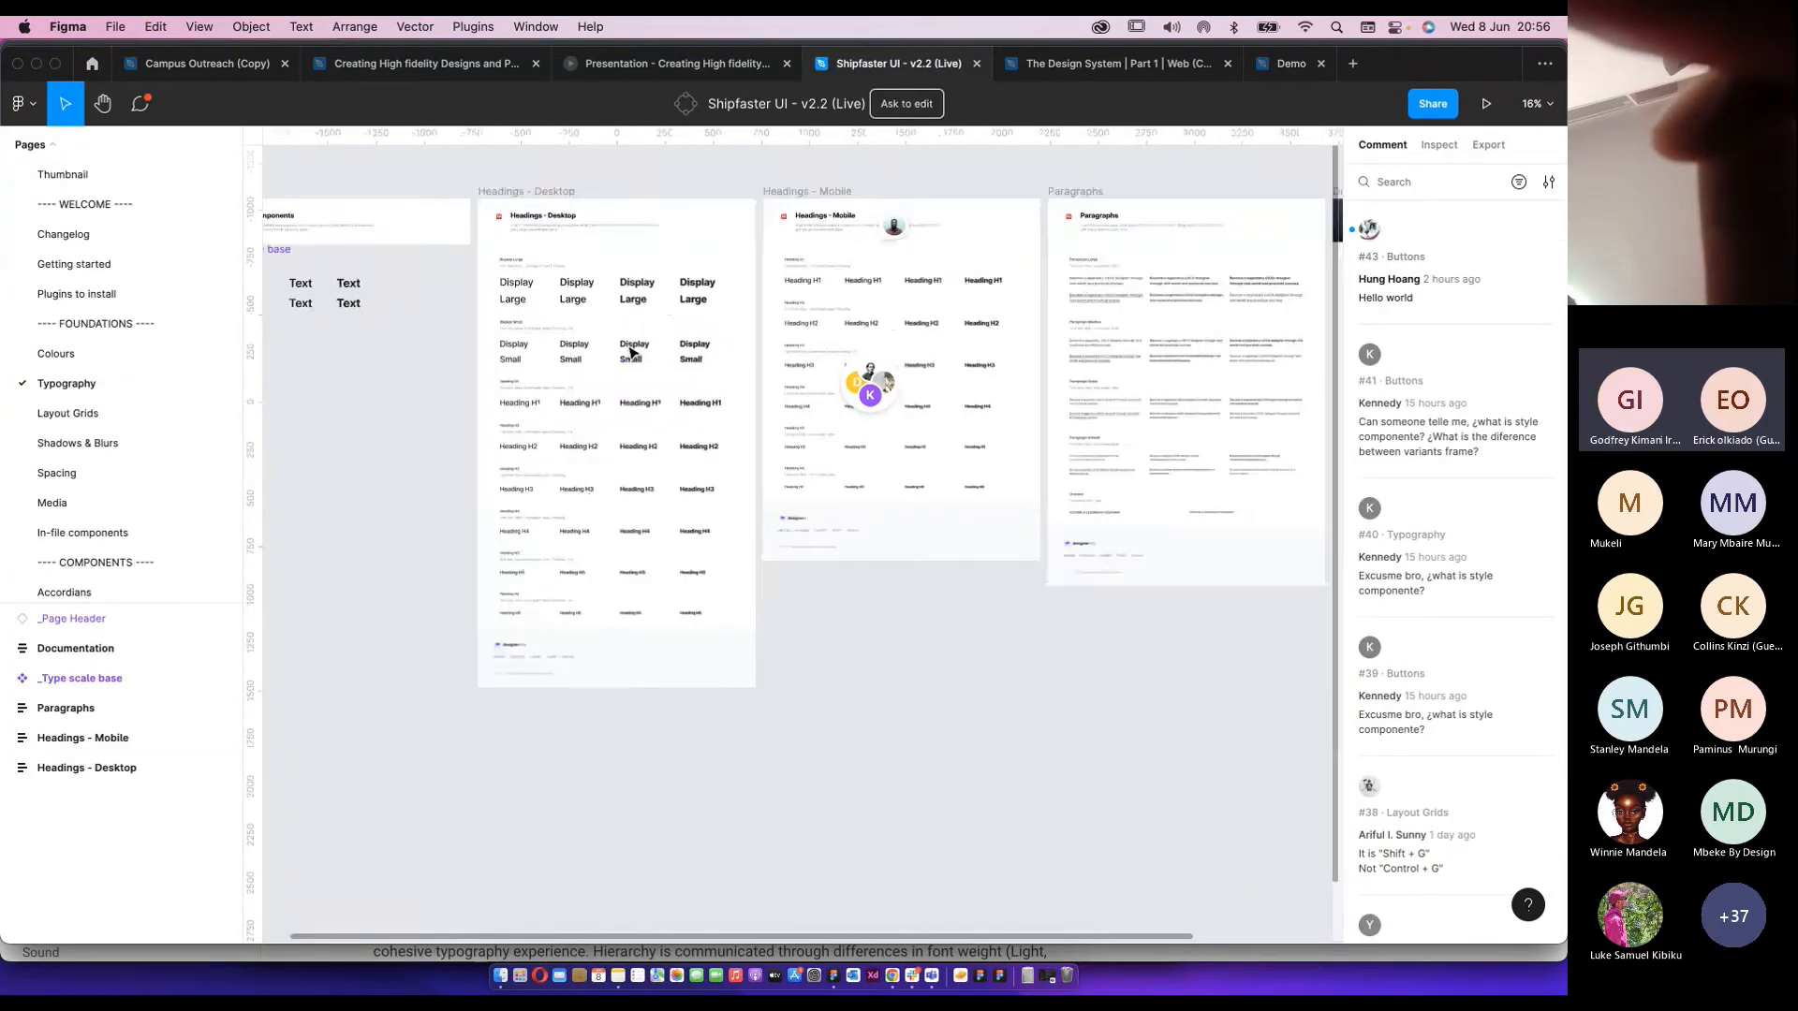
pyautogui.scroll(1, 749, 401)
pyautogui.hscroll(2, 975, 430)
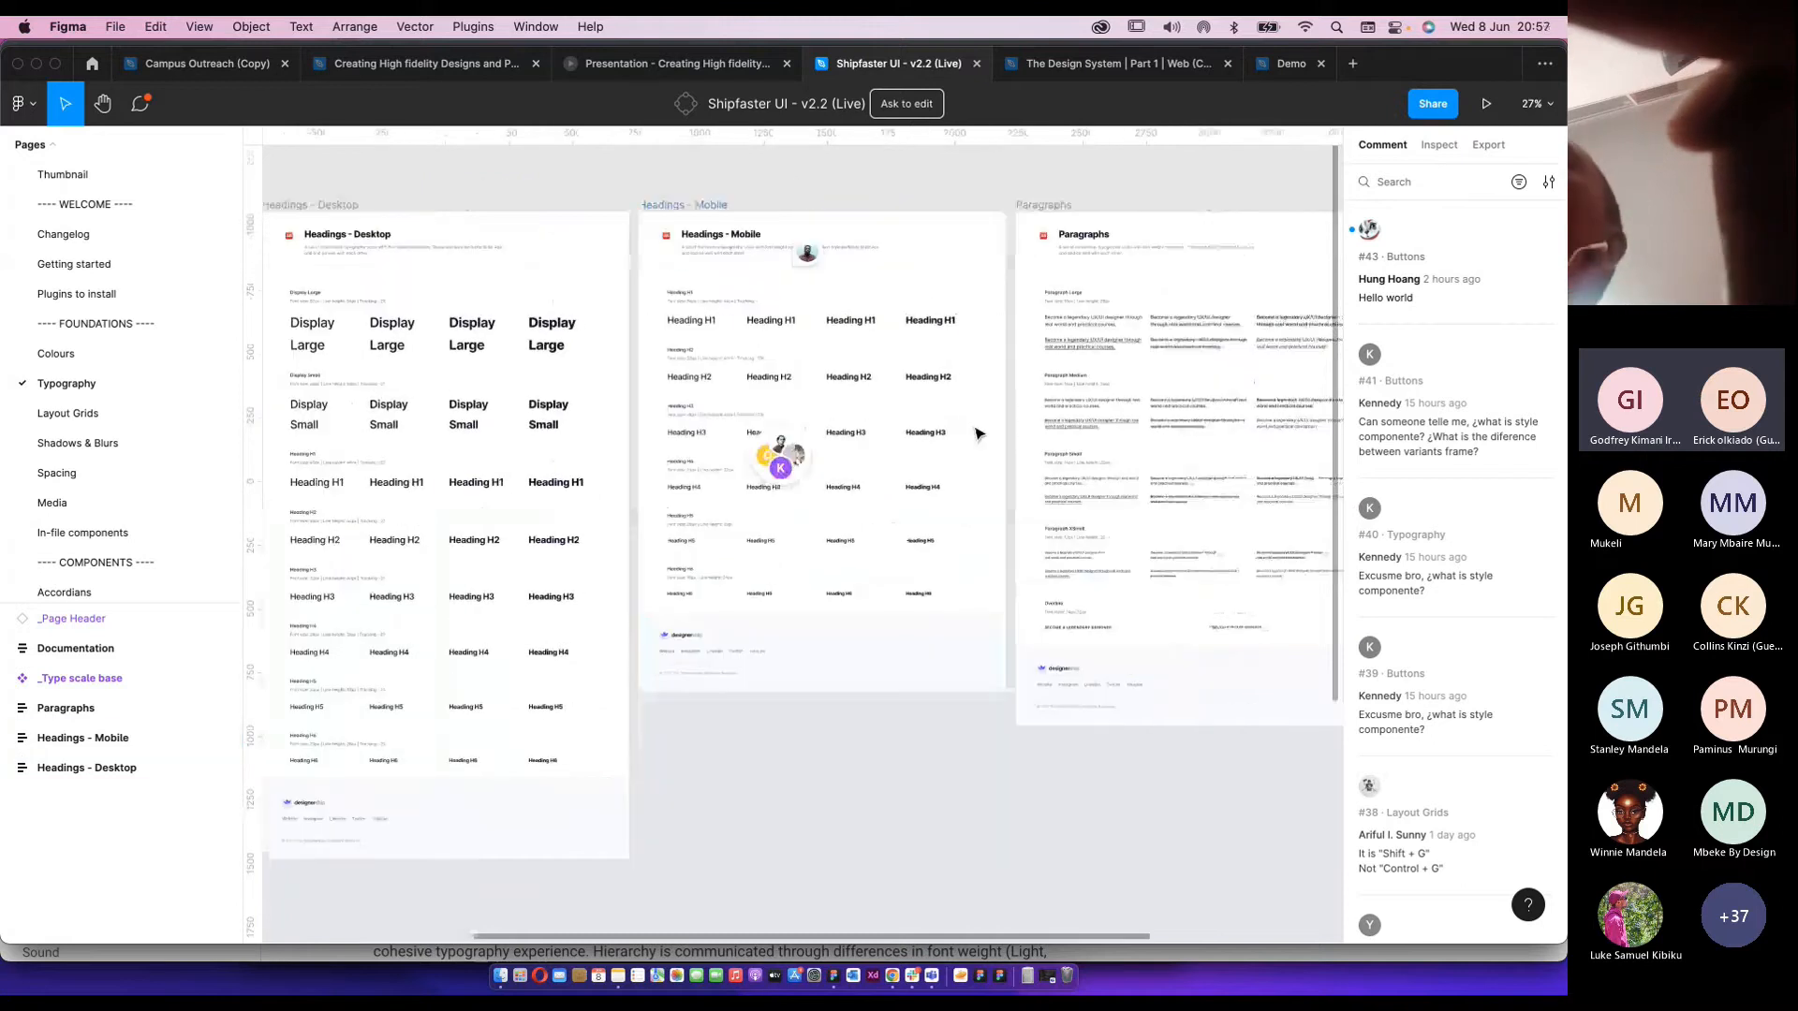
pyautogui.hscroll(5, 977, 432)
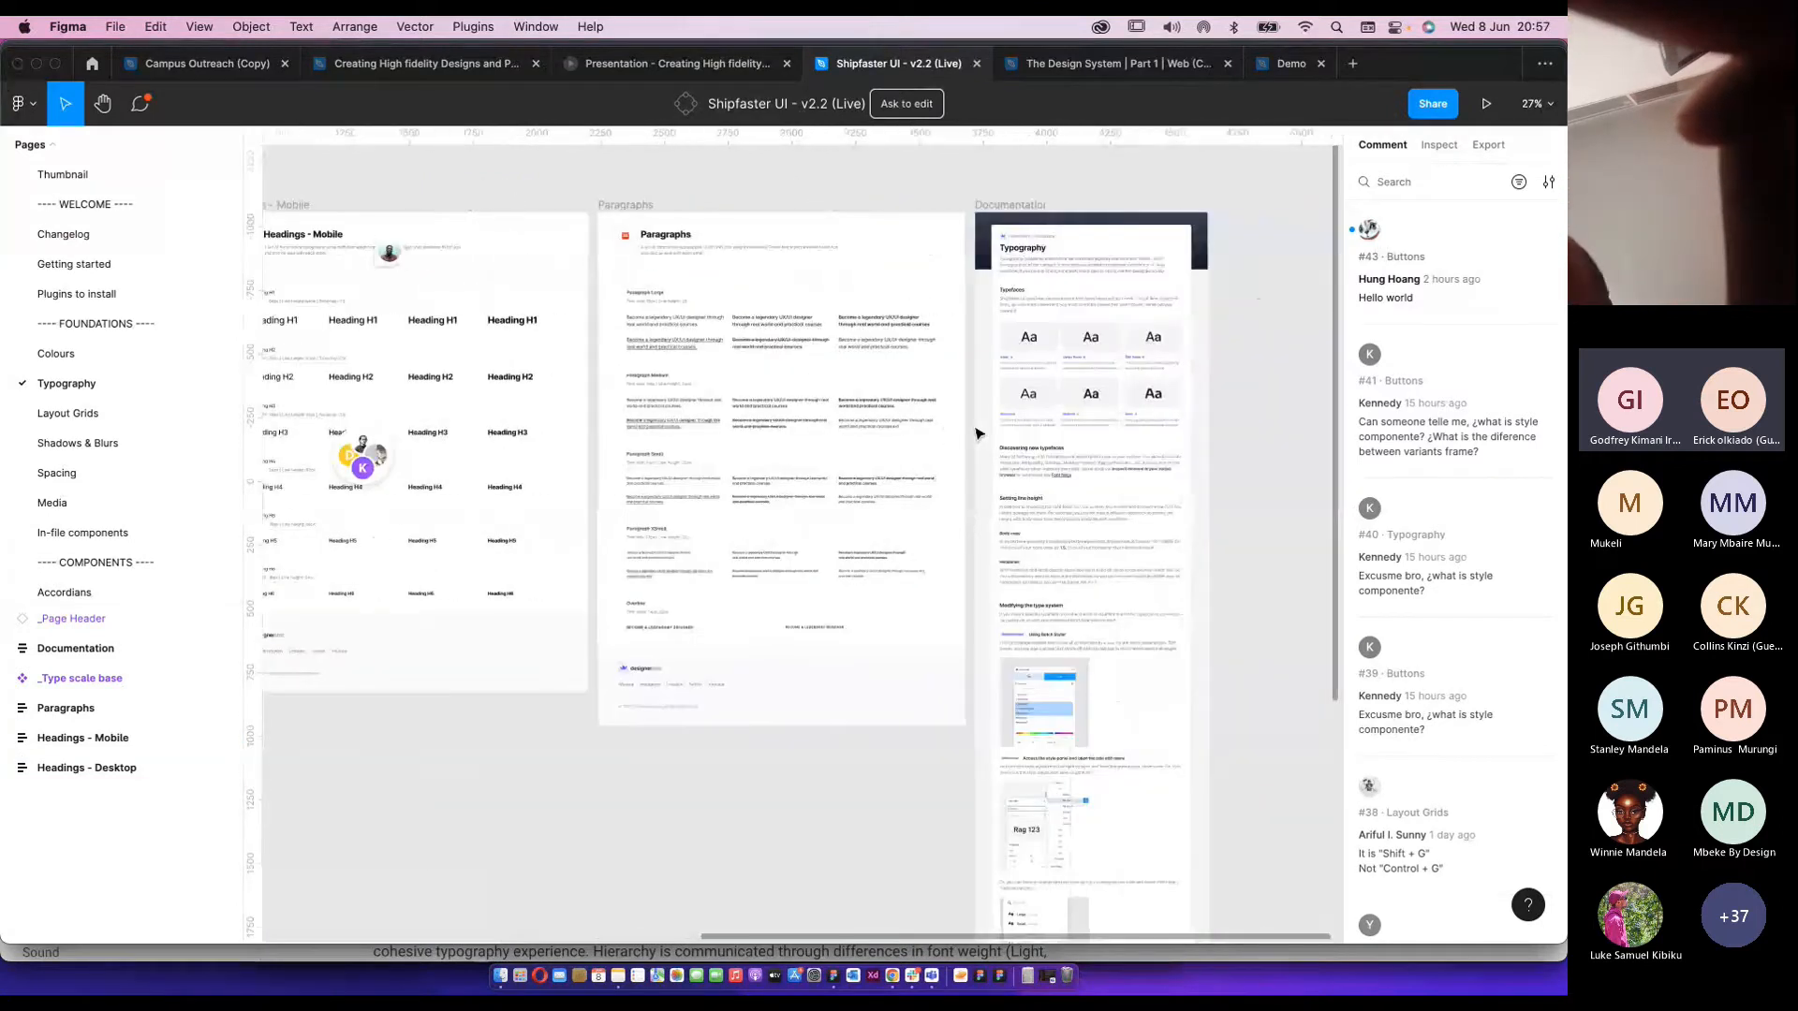
pyautogui.scroll(5, 1021, 421)
pyautogui.hscroll(1, 1056, 404)
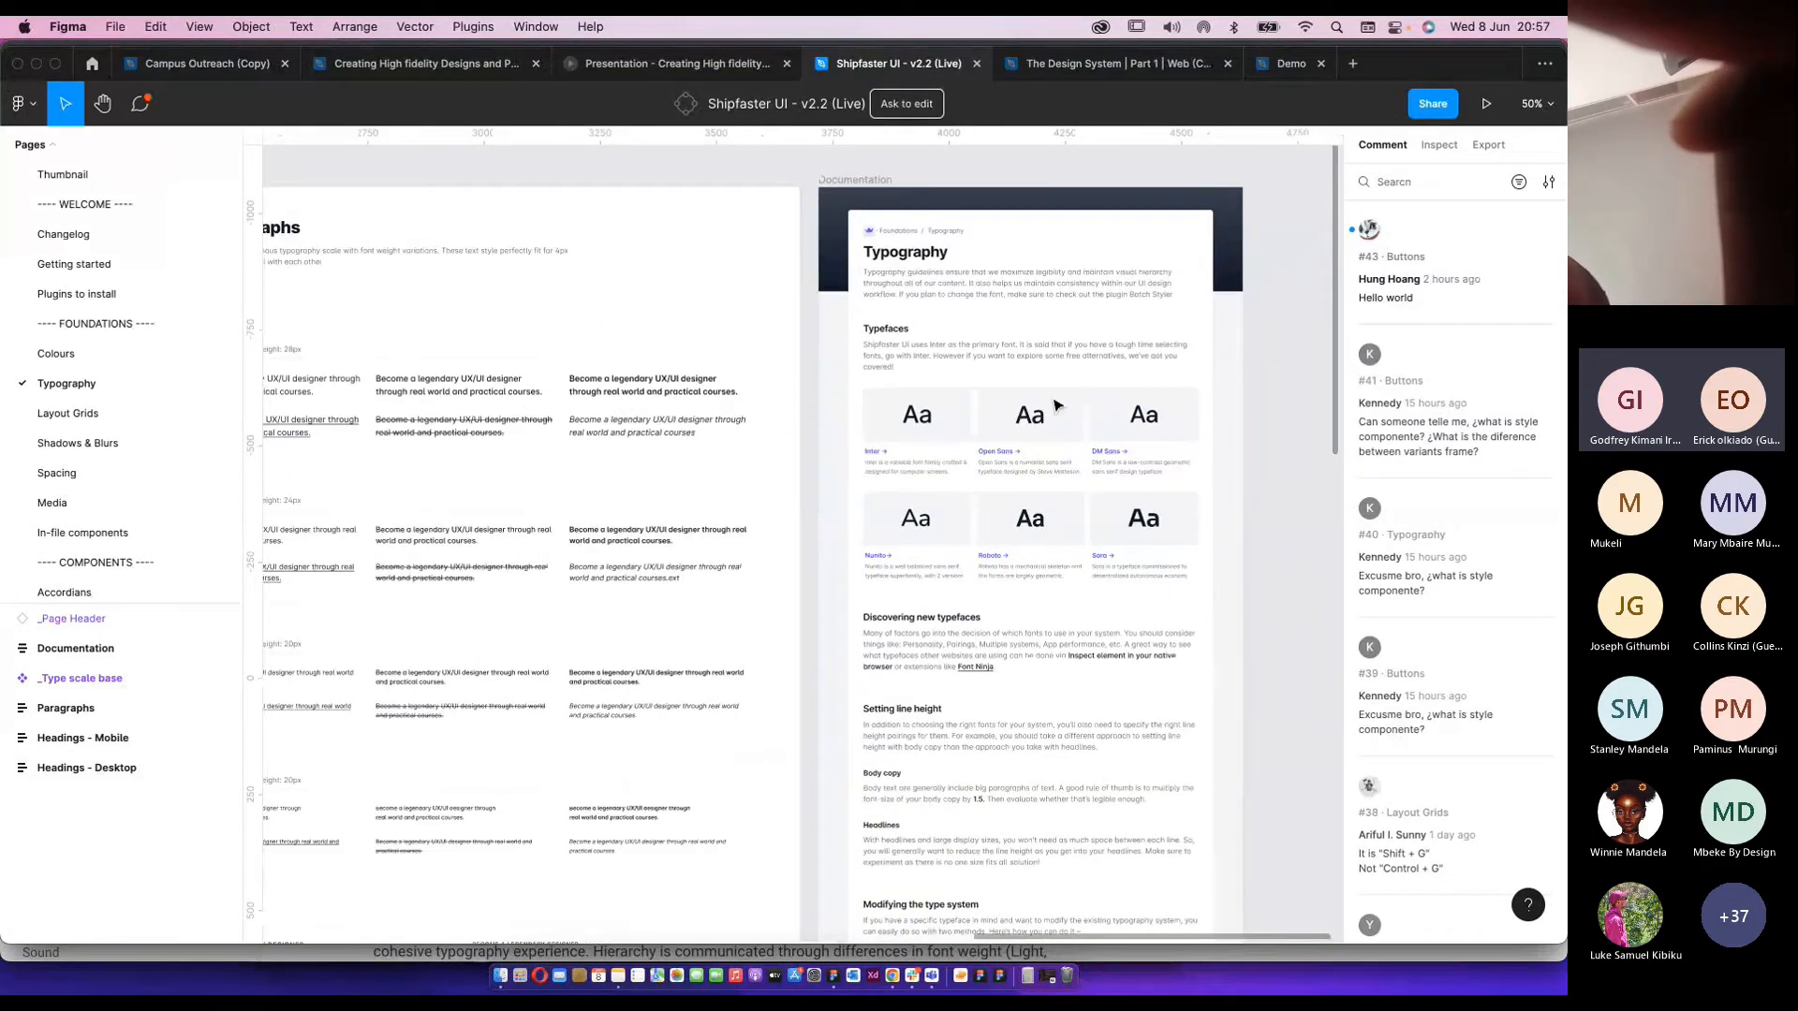
pyautogui.hscroll(2, 1056, 405)
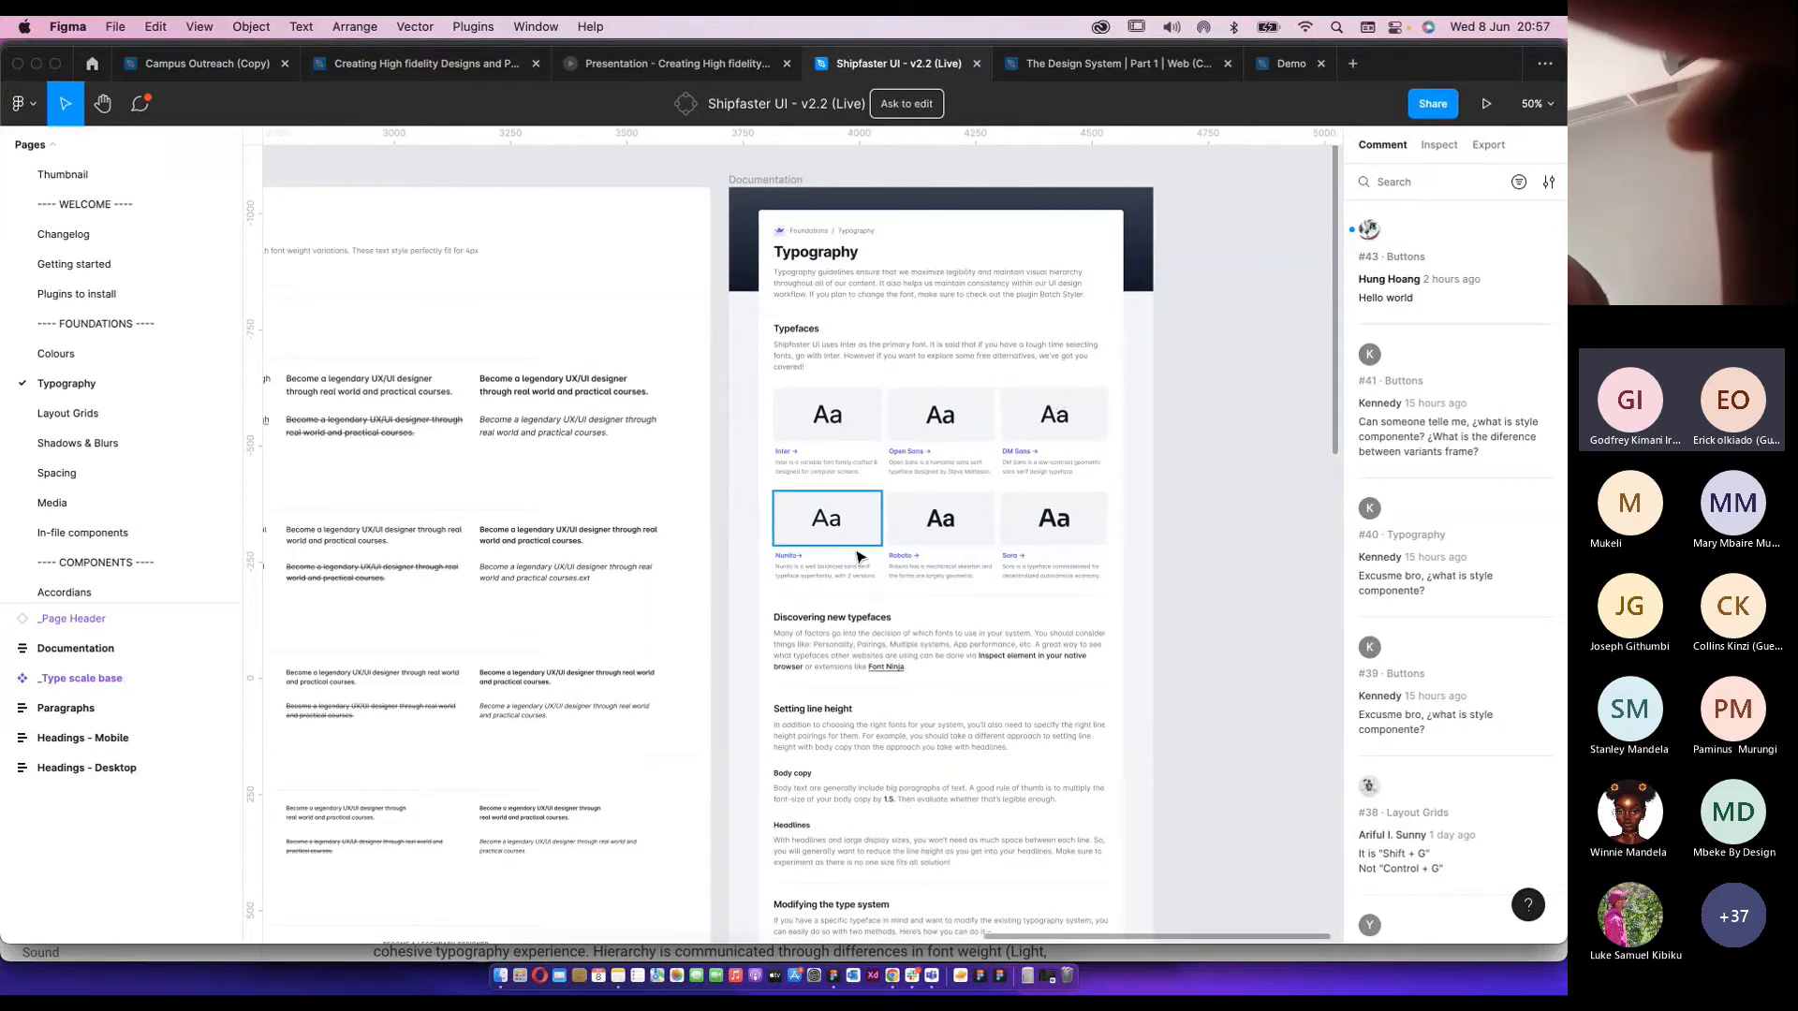
pyautogui.scroll(-2, 75, 421)
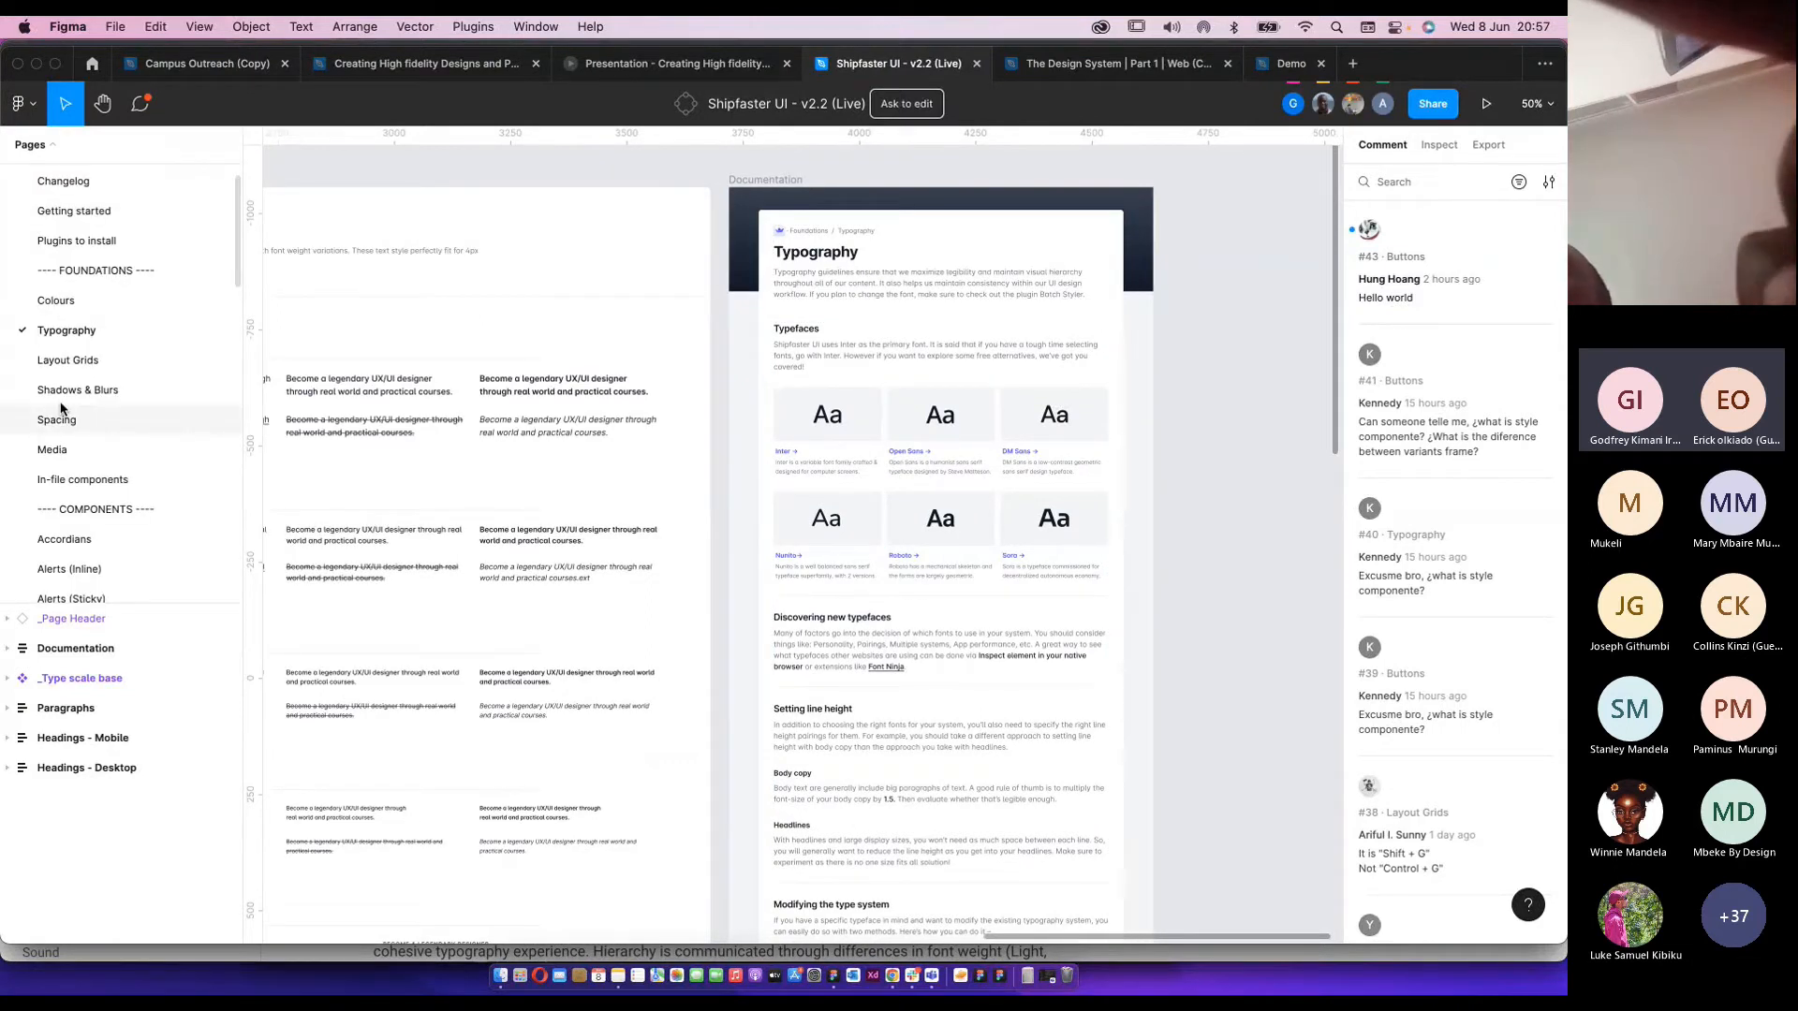
# Look at the Spacing page of the Shipfaster UI file, glance at the presentation, and return to the Demo file.
pyautogui.click(81, 429)
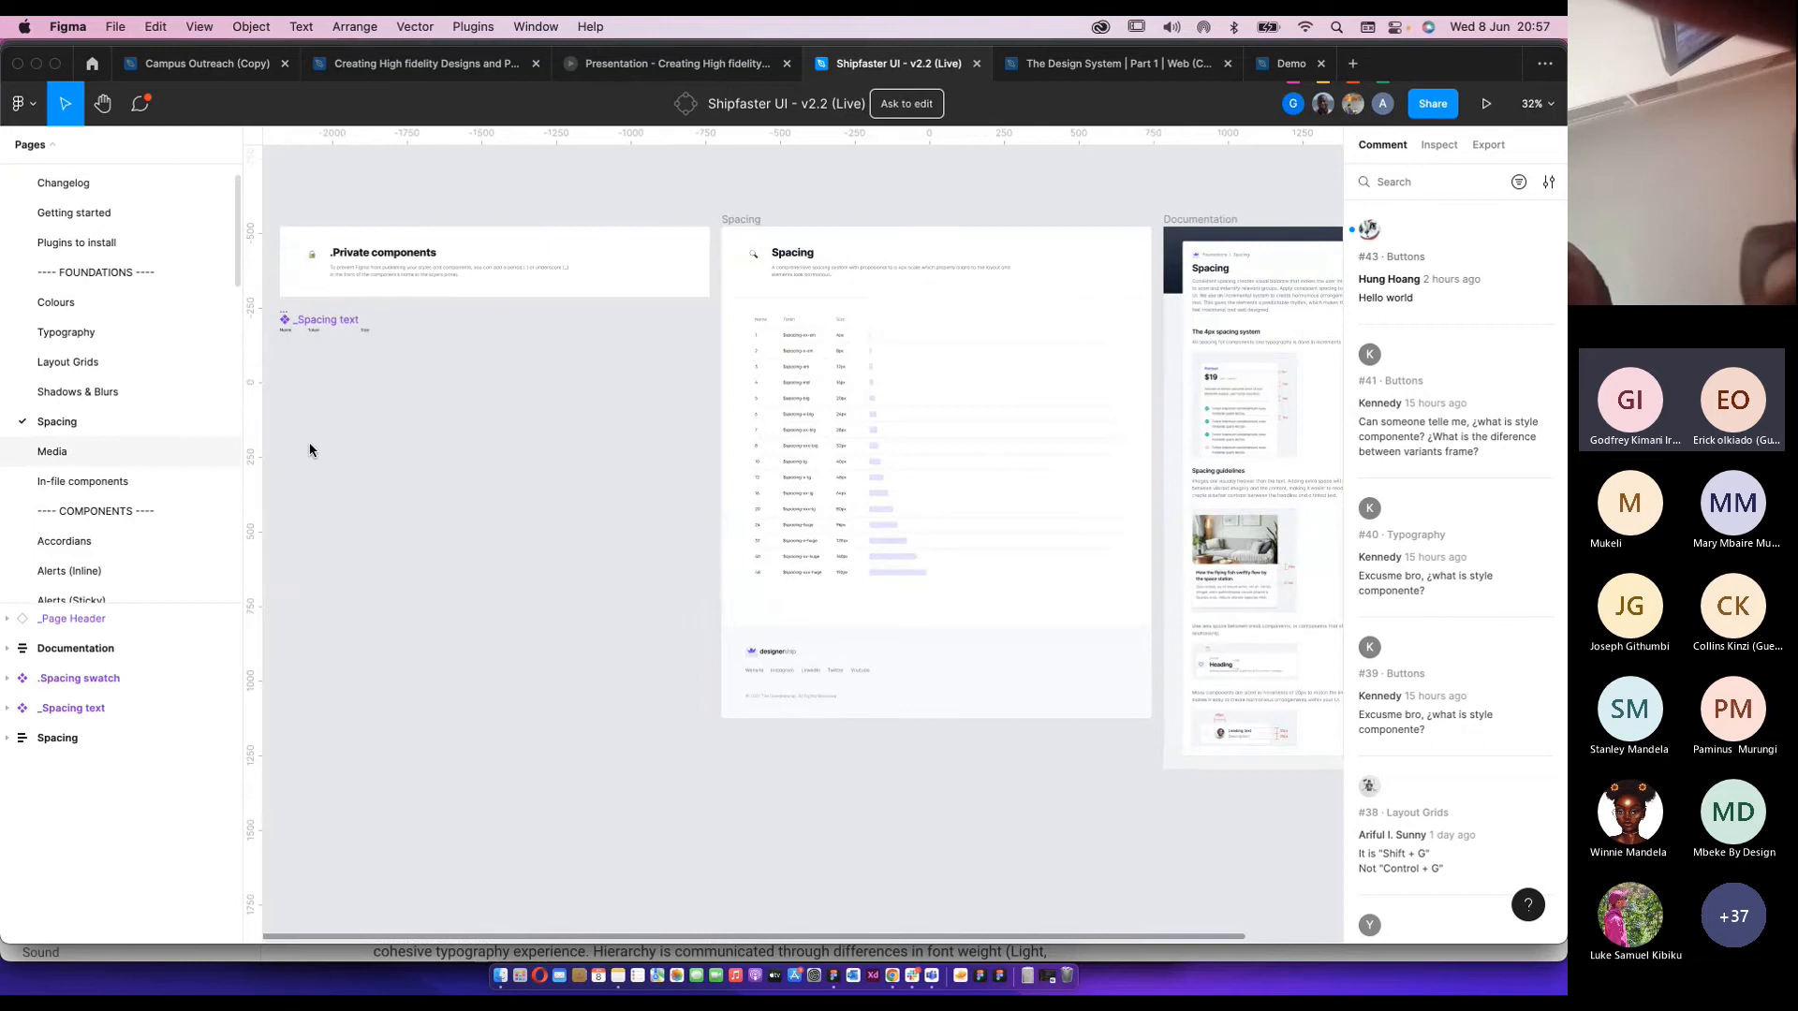
pyautogui.click(1086, 63)
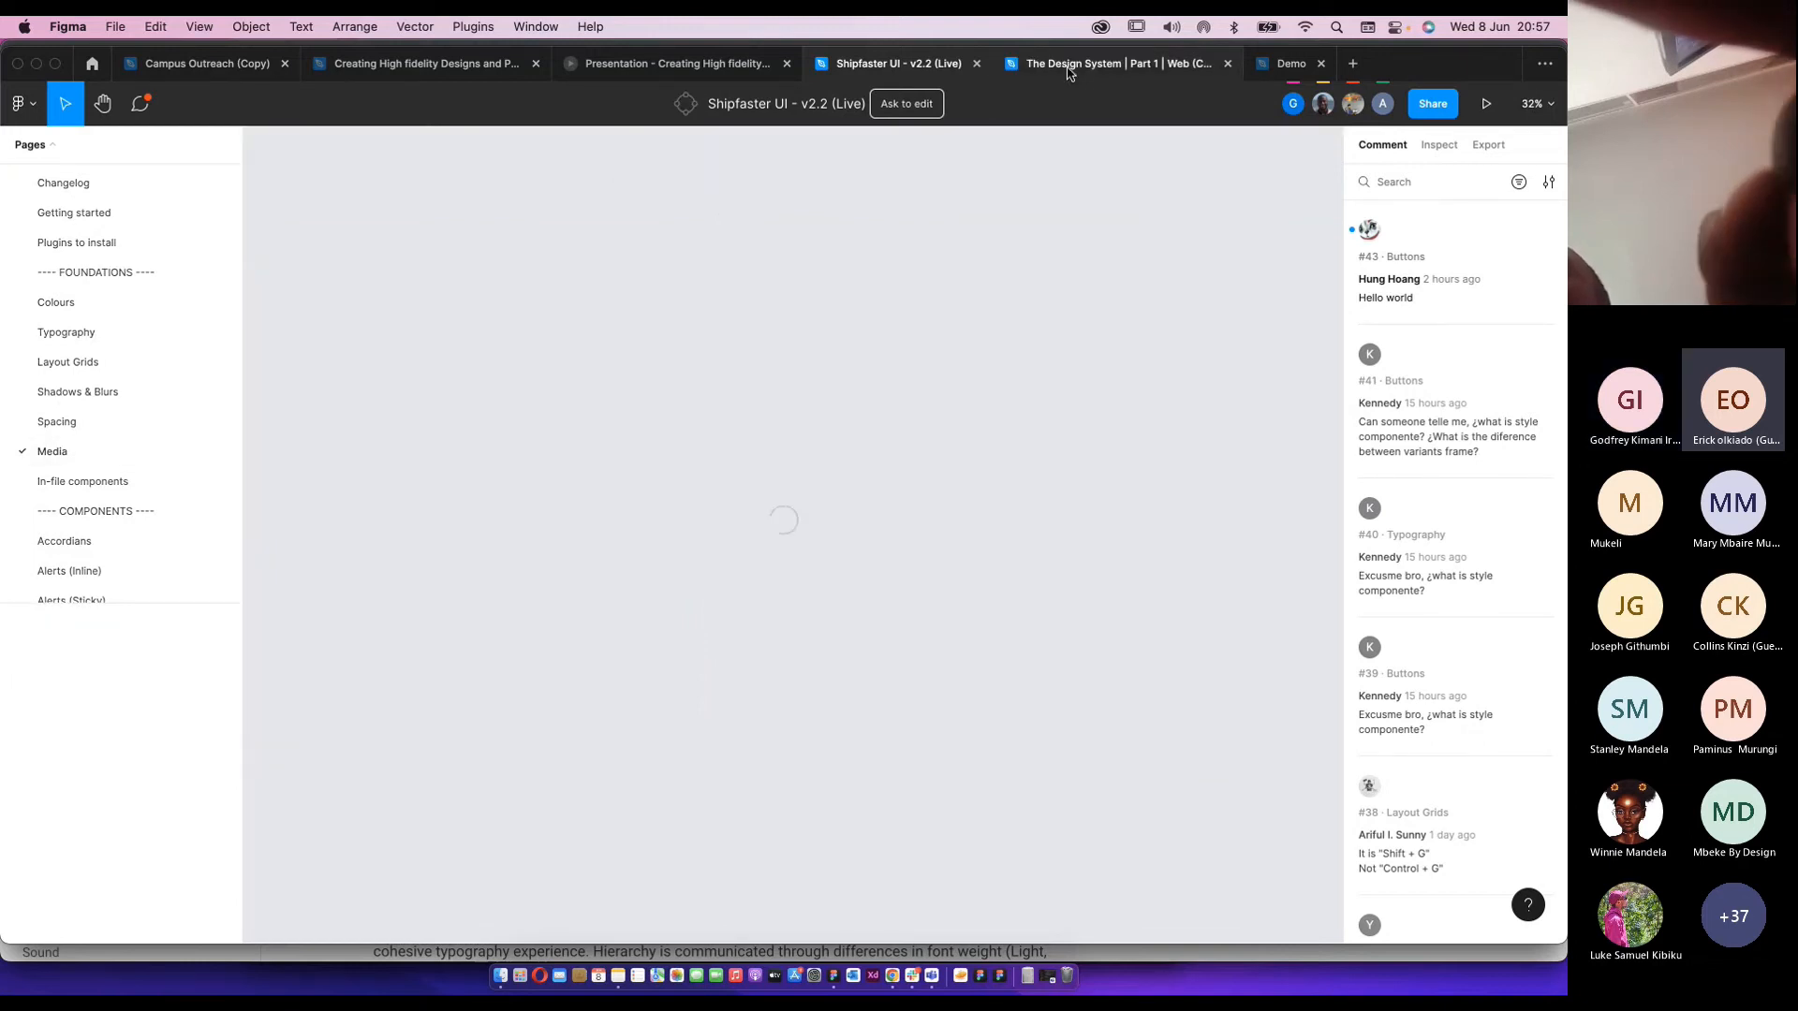
pyautogui.click(716, 63)
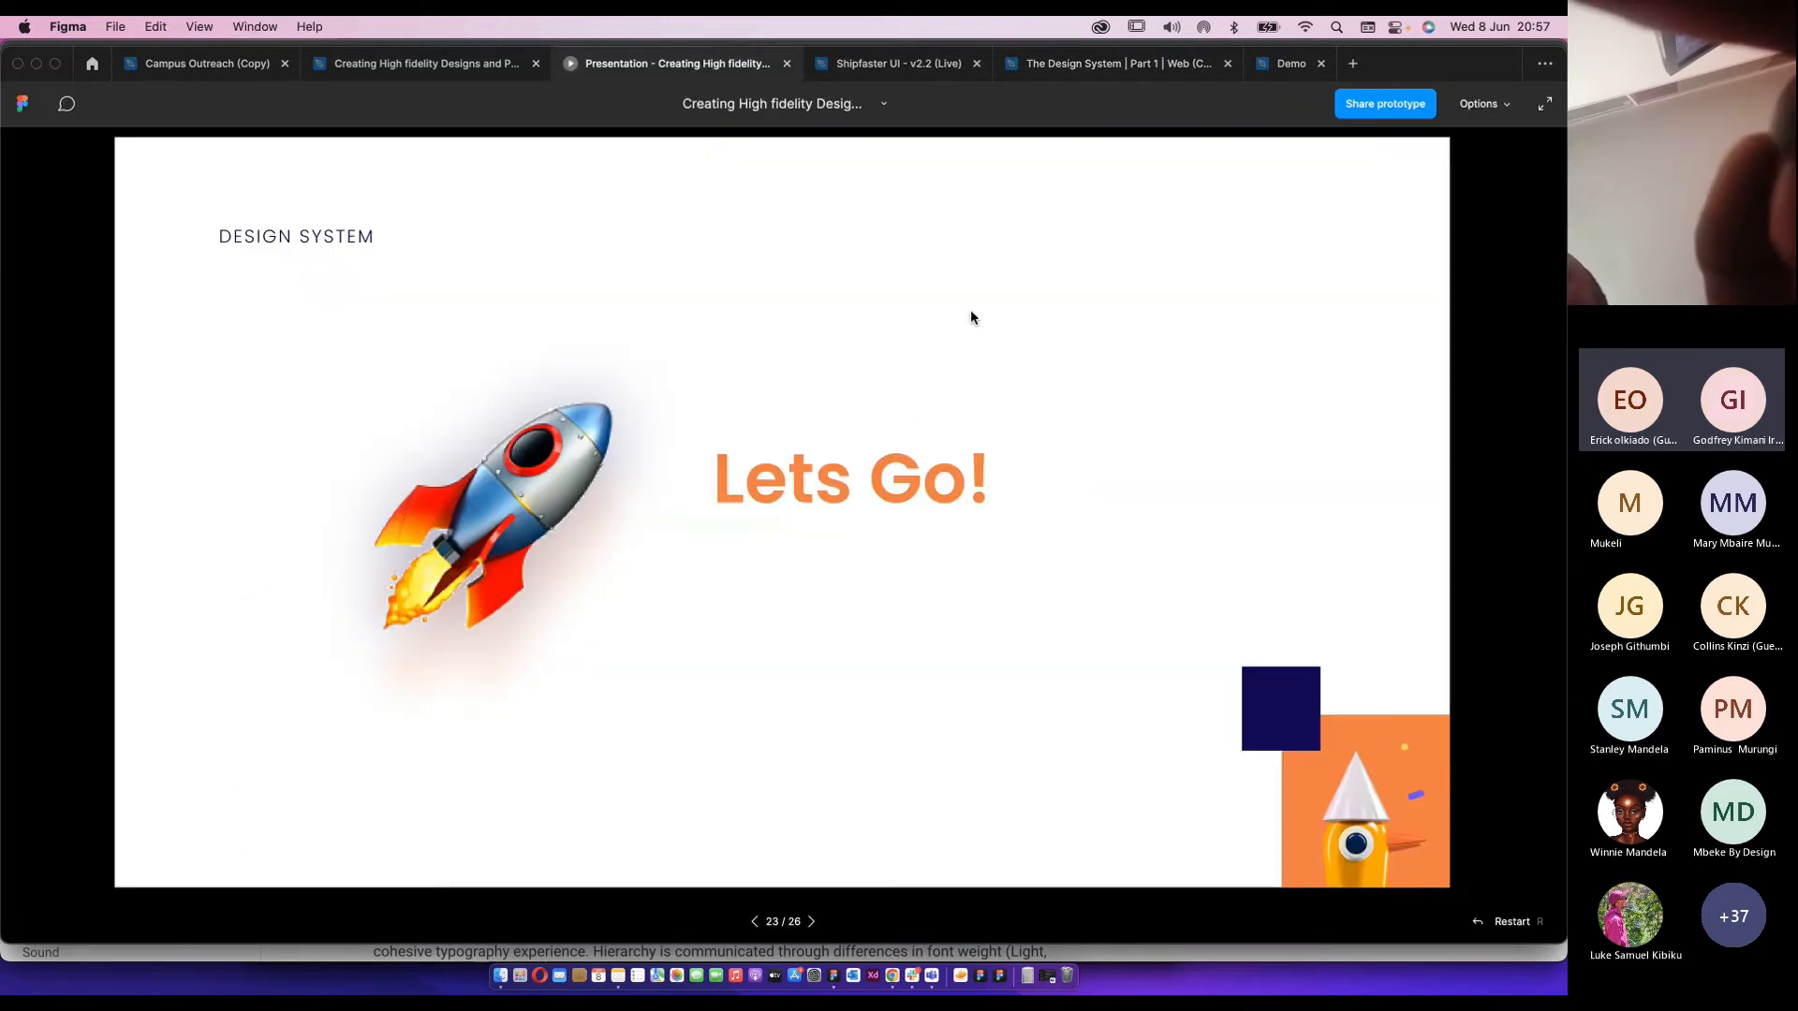
pyautogui.click(899, 64)
pyautogui.click(1292, 64)
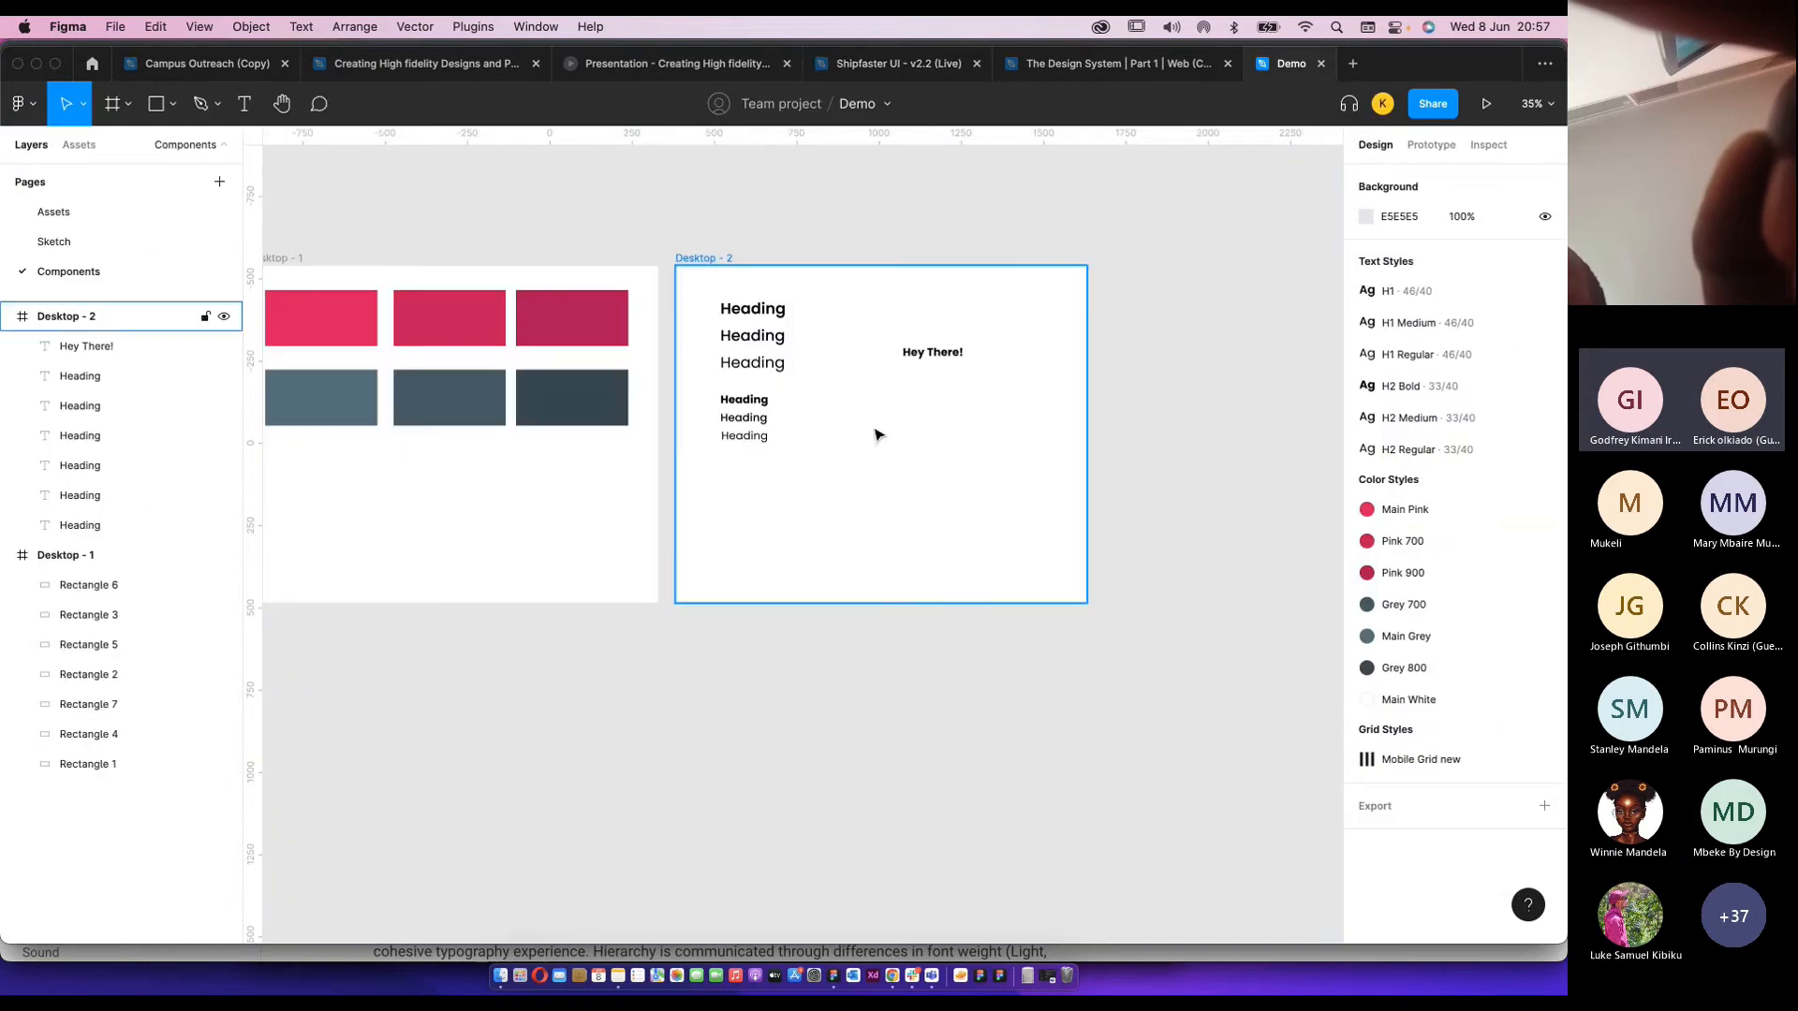
pyautogui.scroll(-5, 877, 434)
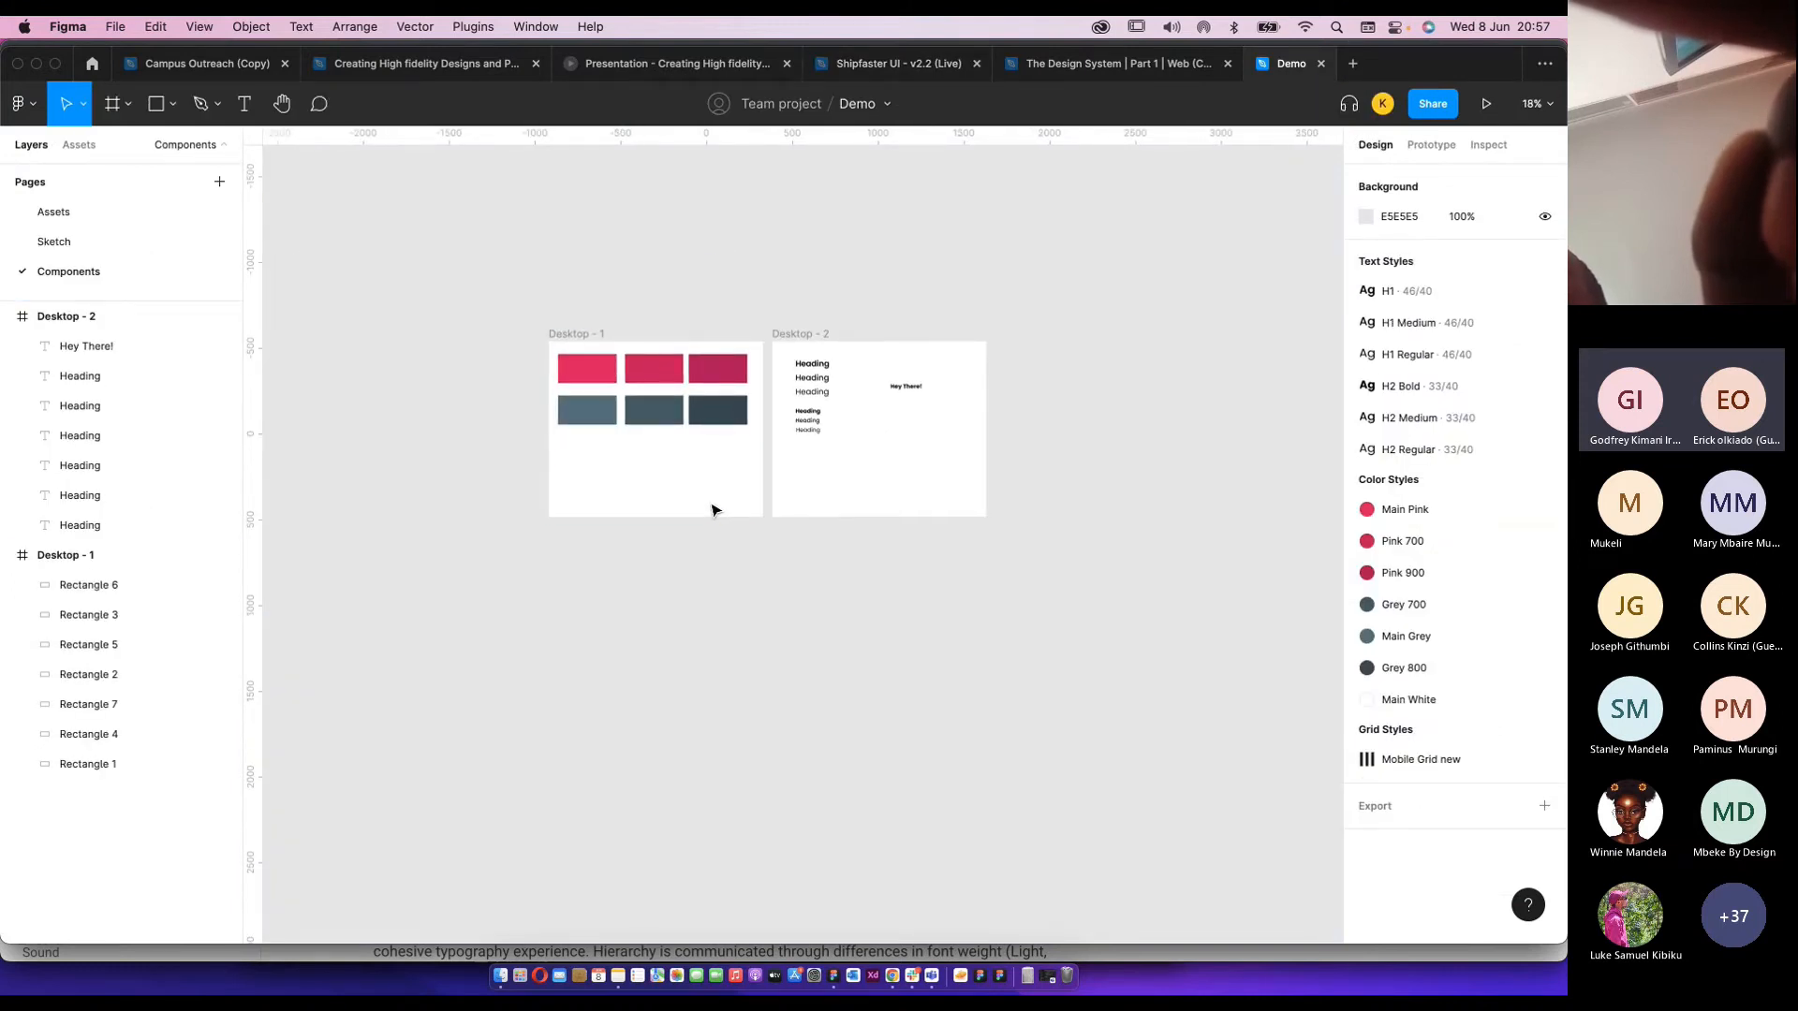
pyautogui.scroll(3, 714, 510)
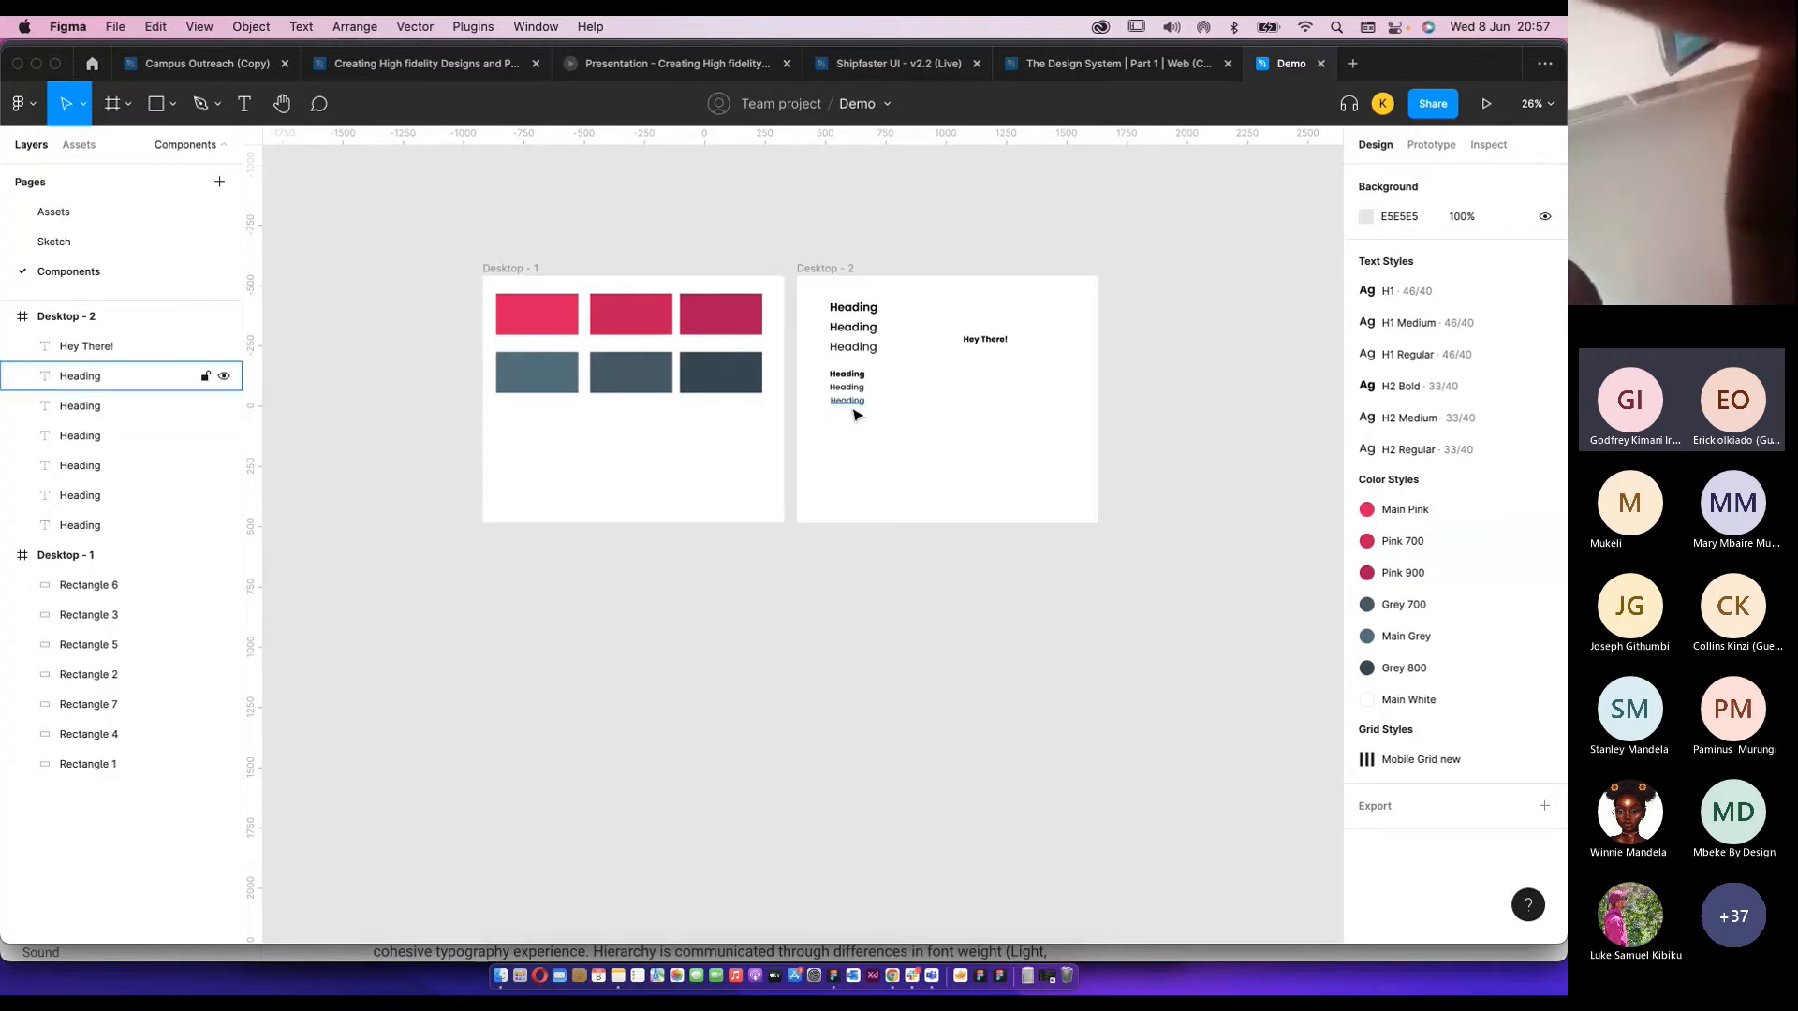
pyautogui.scroll(5, 929, 414)
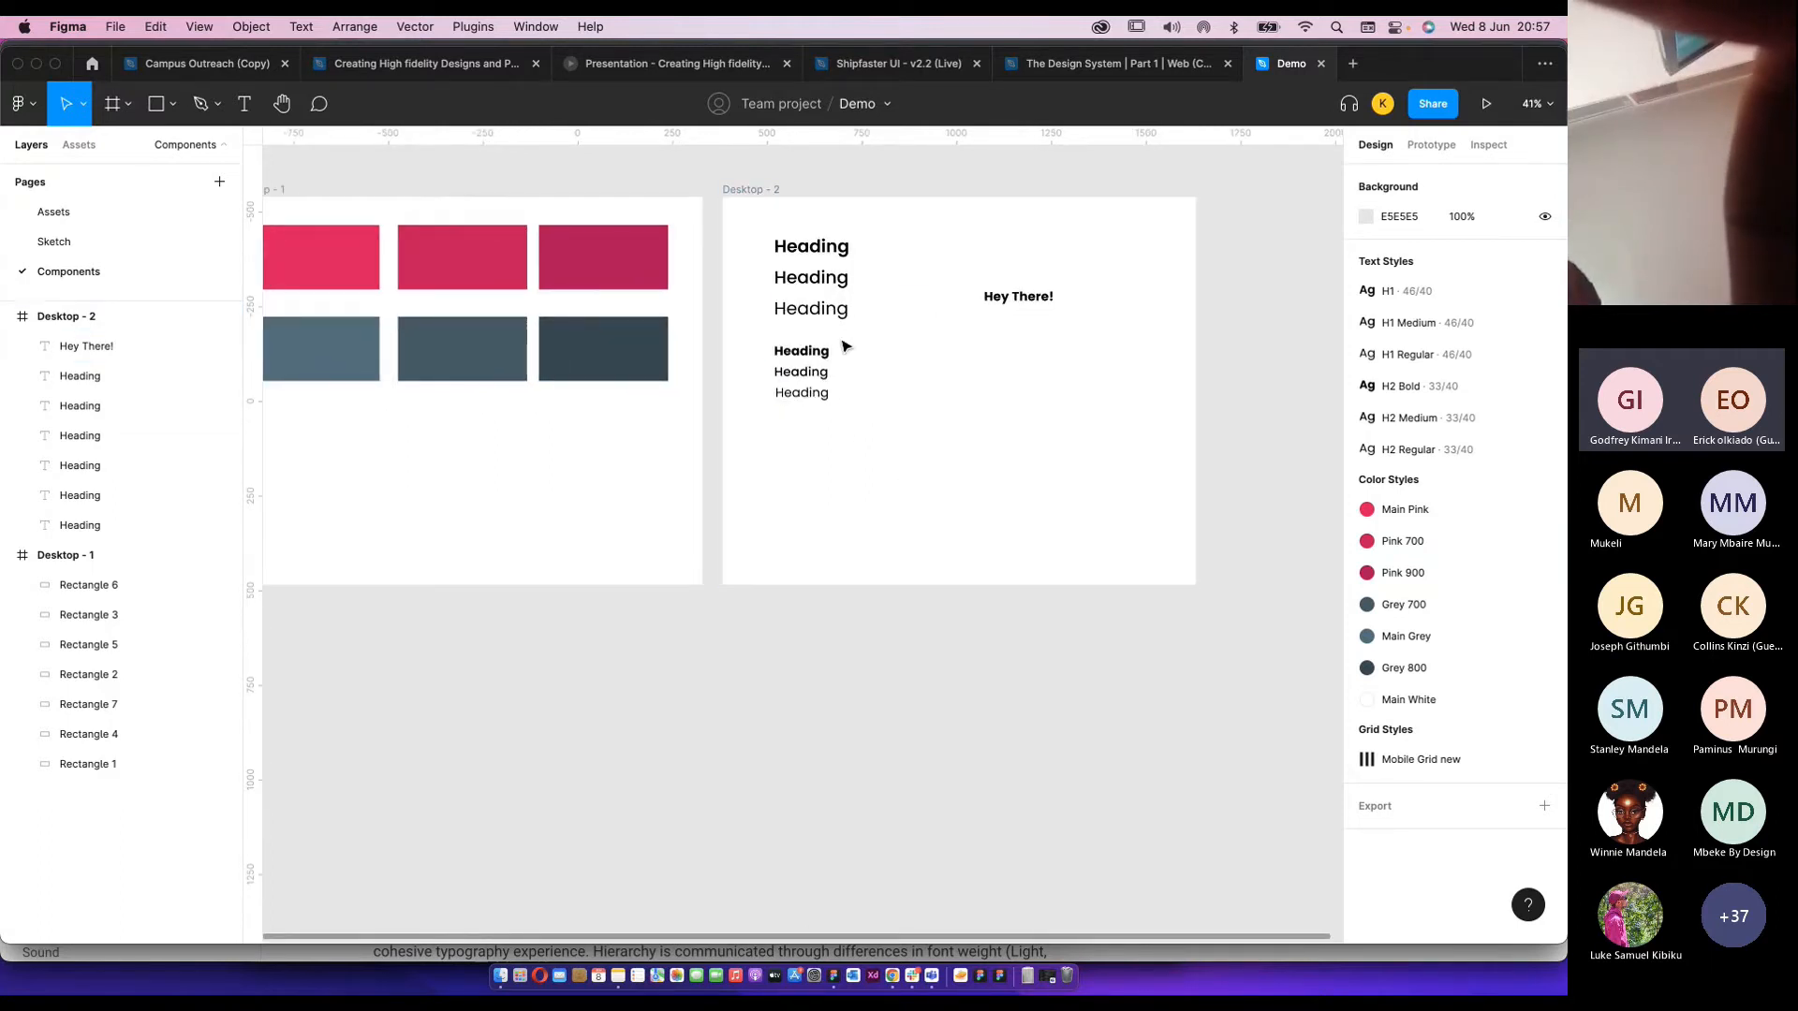
pyautogui.scroll(2, 920, 402)
pyautogui.hscroll(-3, 726, 248)
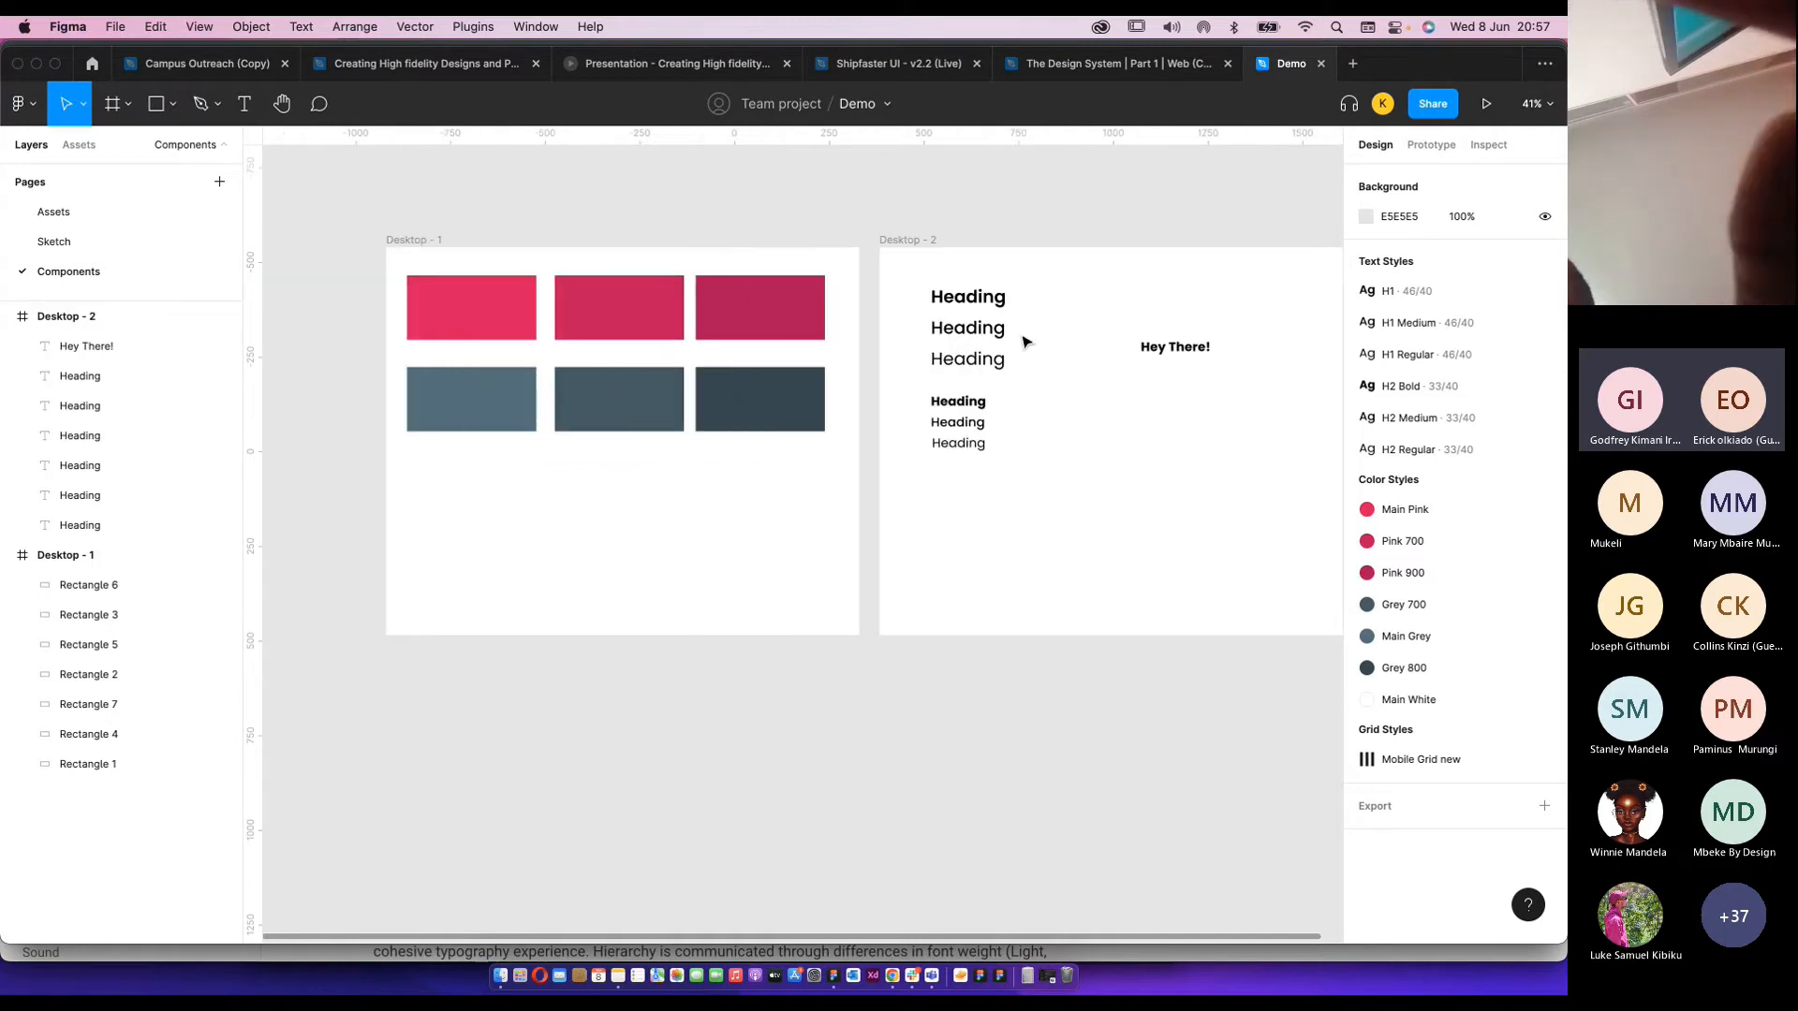
pyautogui.hscroll(3, 1025, 342)
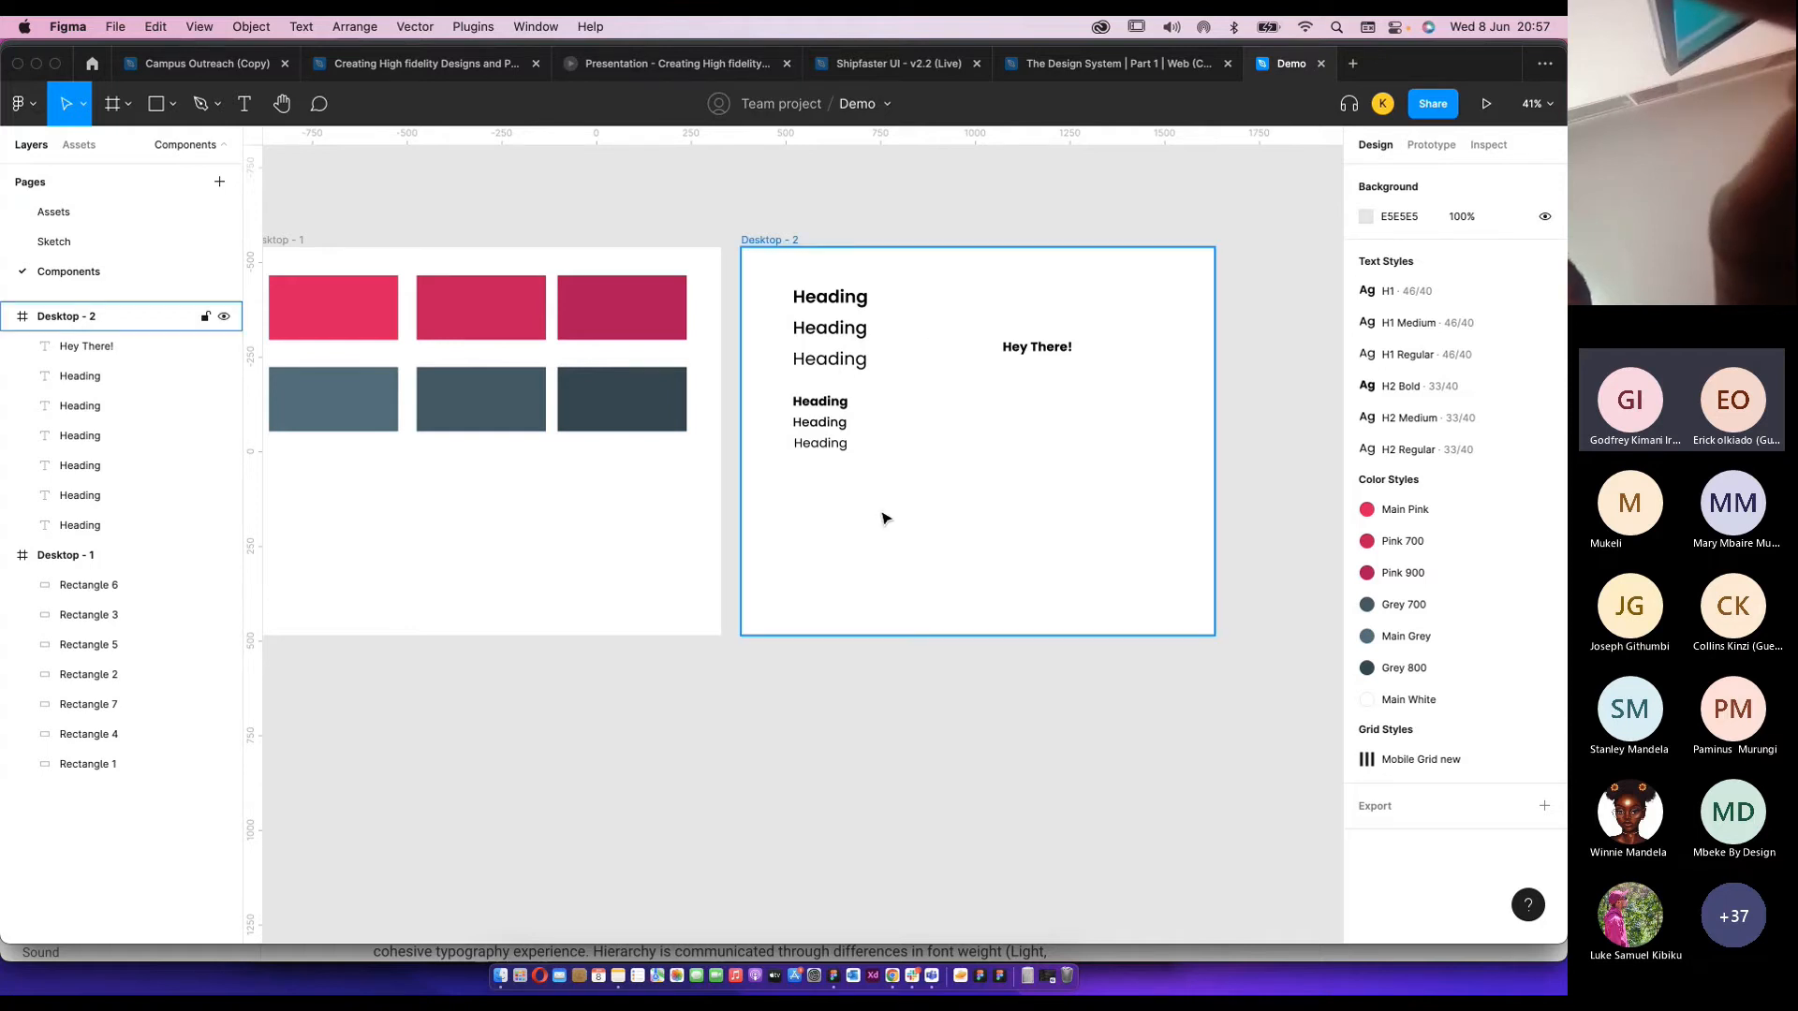
pyautogui.scroll(5, 885, 519)
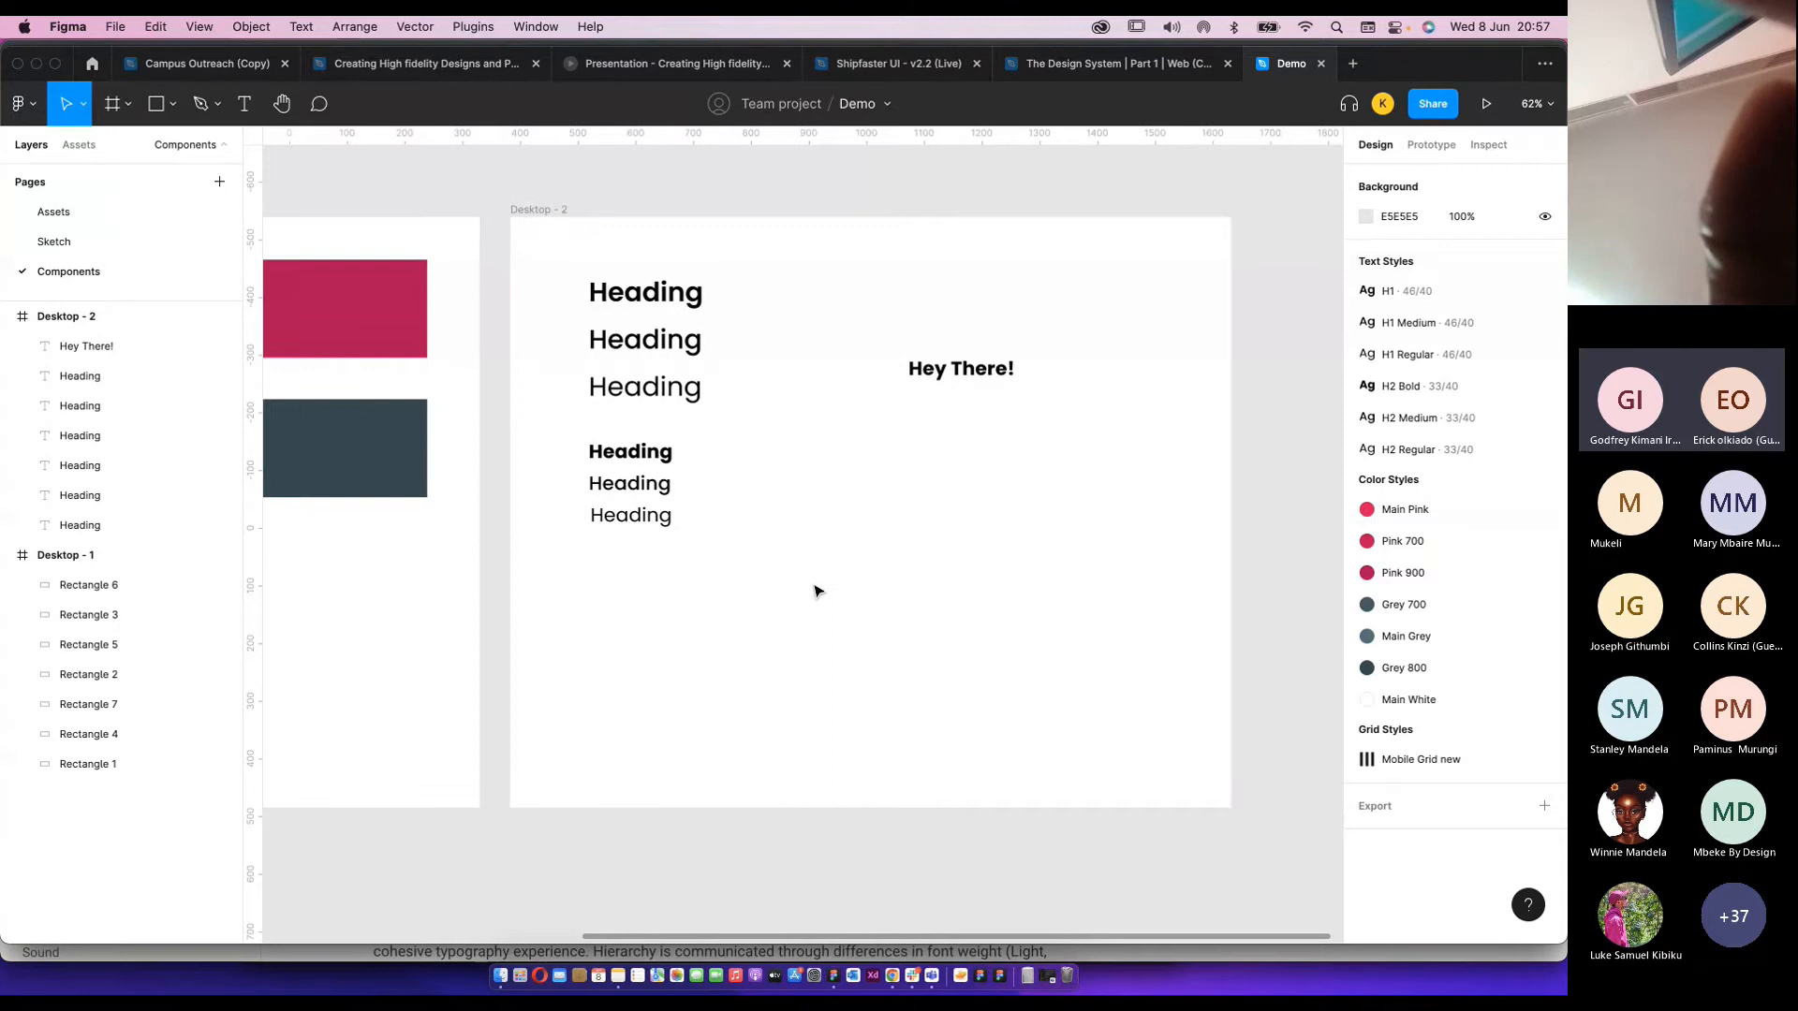
# Duplicate the Desktop - 2 frame to its right at X 1864, Y -539, and delete all the text inside the copy.
pyautogui.click(553, 209)
pyautogui.scroll(-5, 579, 208)
pyautogui.moveTo(579, 208); pyautogui.dragTo(901, 208)
pyautogui.scroll(2, 1026, 272)
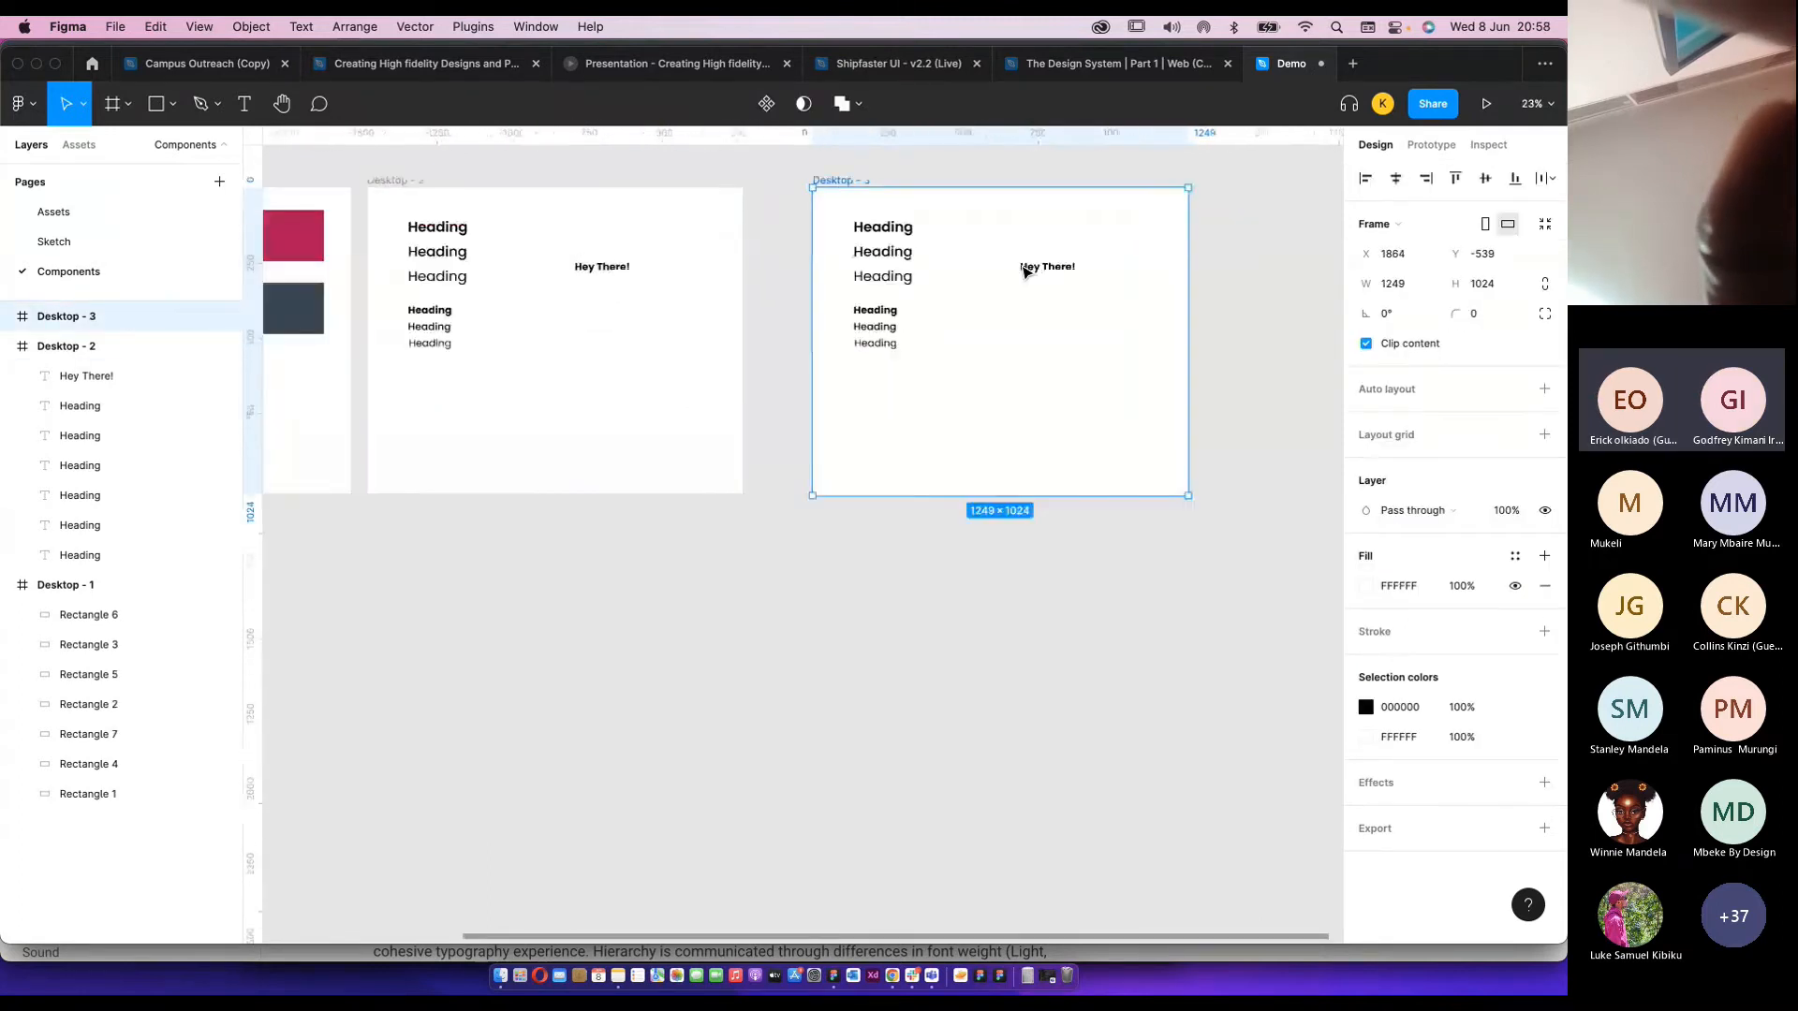
pyautogui.moveTo(1211, 413); pyautogui.dragTo(829, 210)
pyautogui.press('Delete')
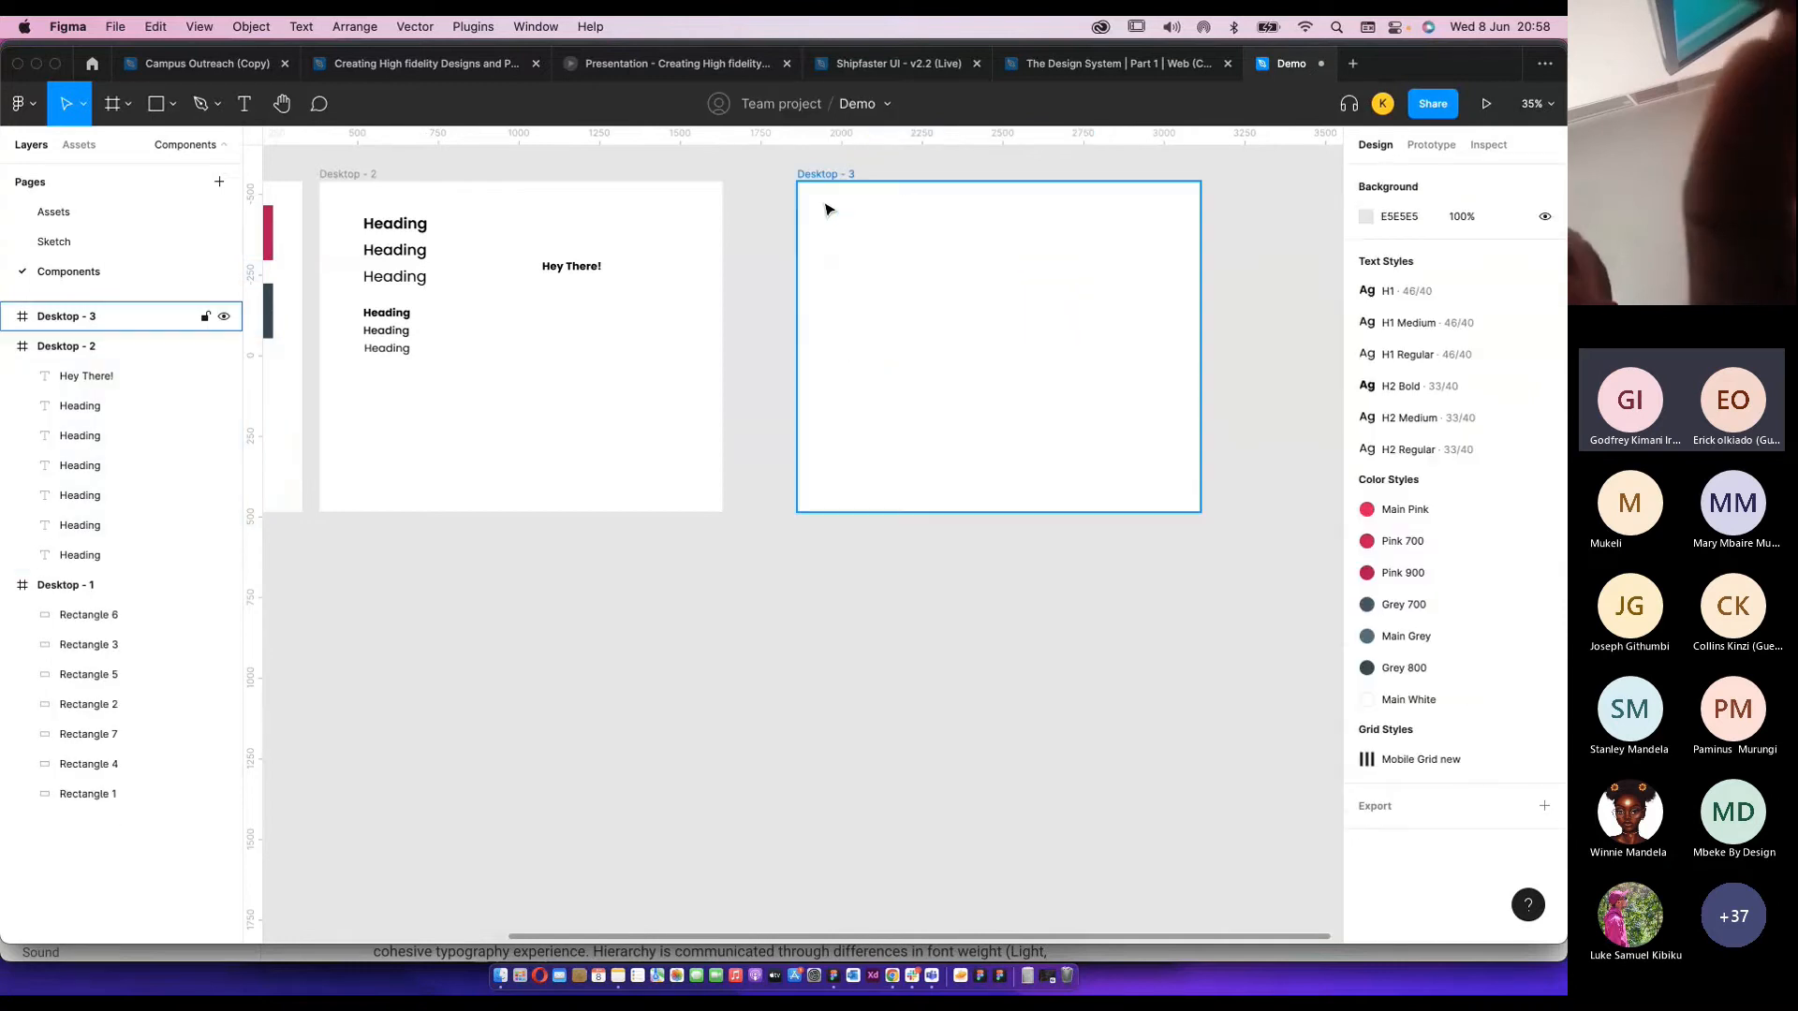
# Add the text "BUTTON" in the empty Desktop - 3 frame at X 409, Y 299.
pyautogui.scroll(5, 816, 253)
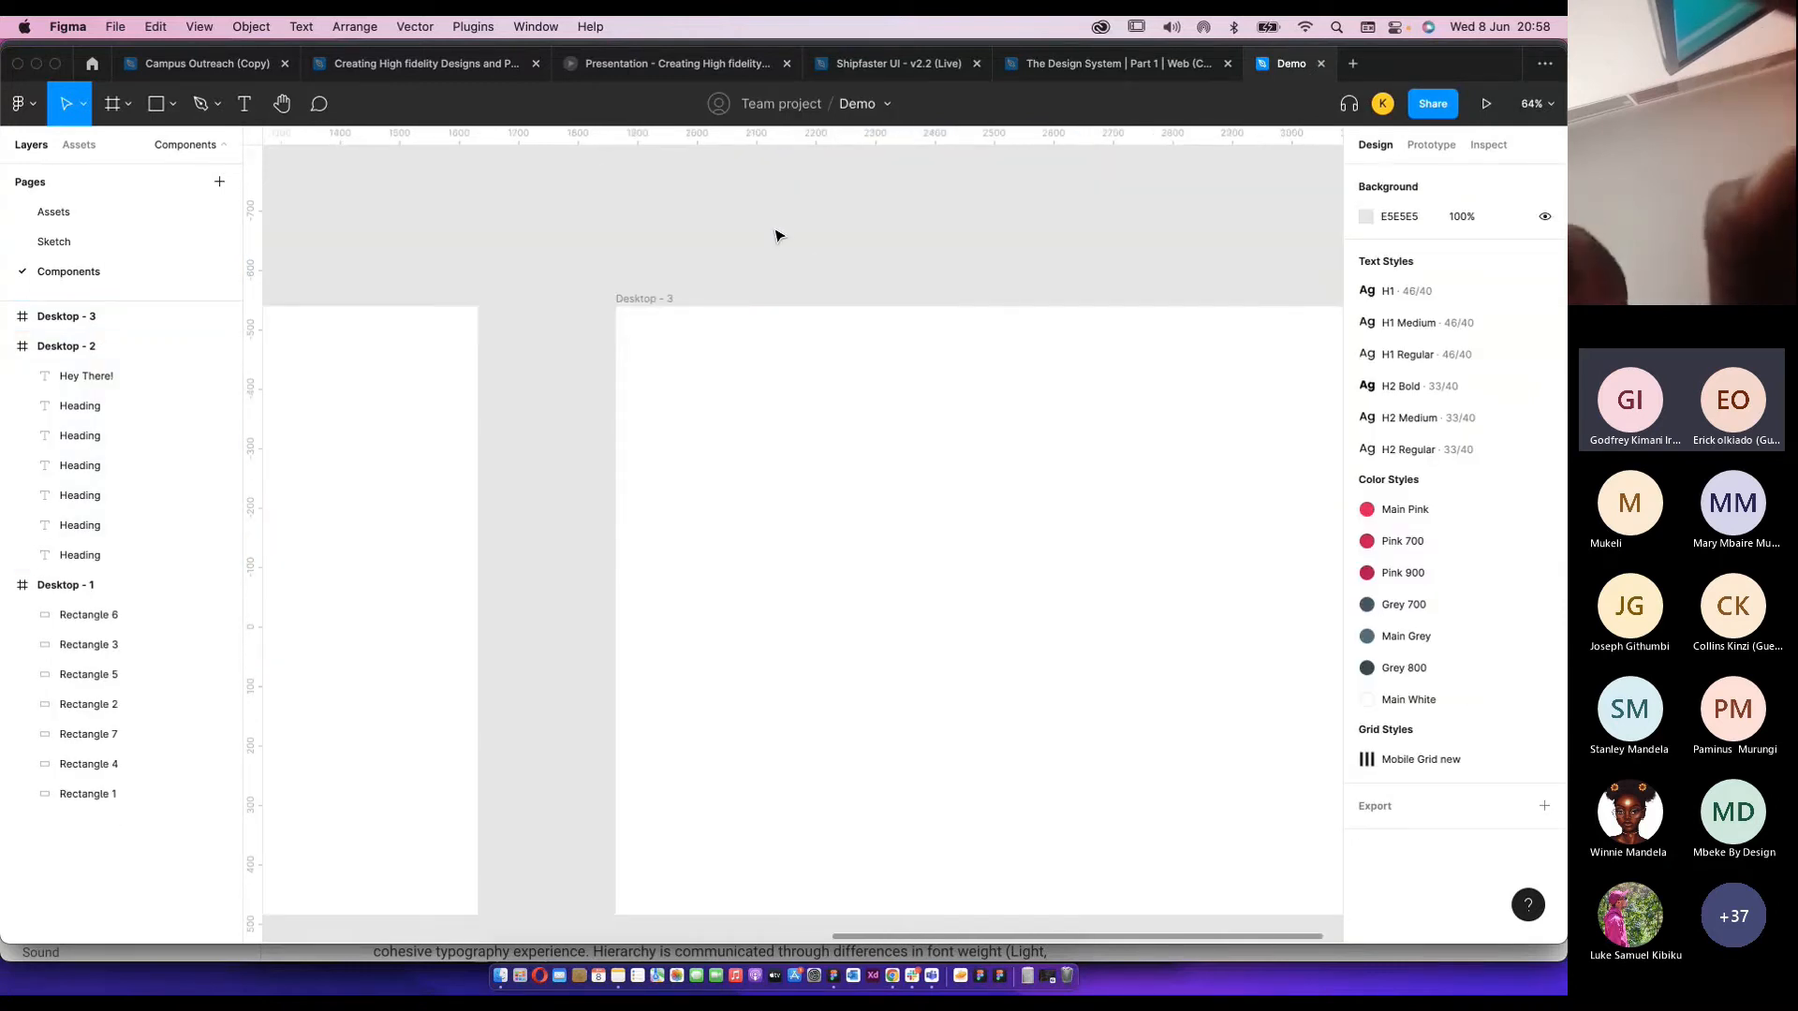
pyautogui.hscroll(2, 702, 337)
pyautogui.click(636, 439)
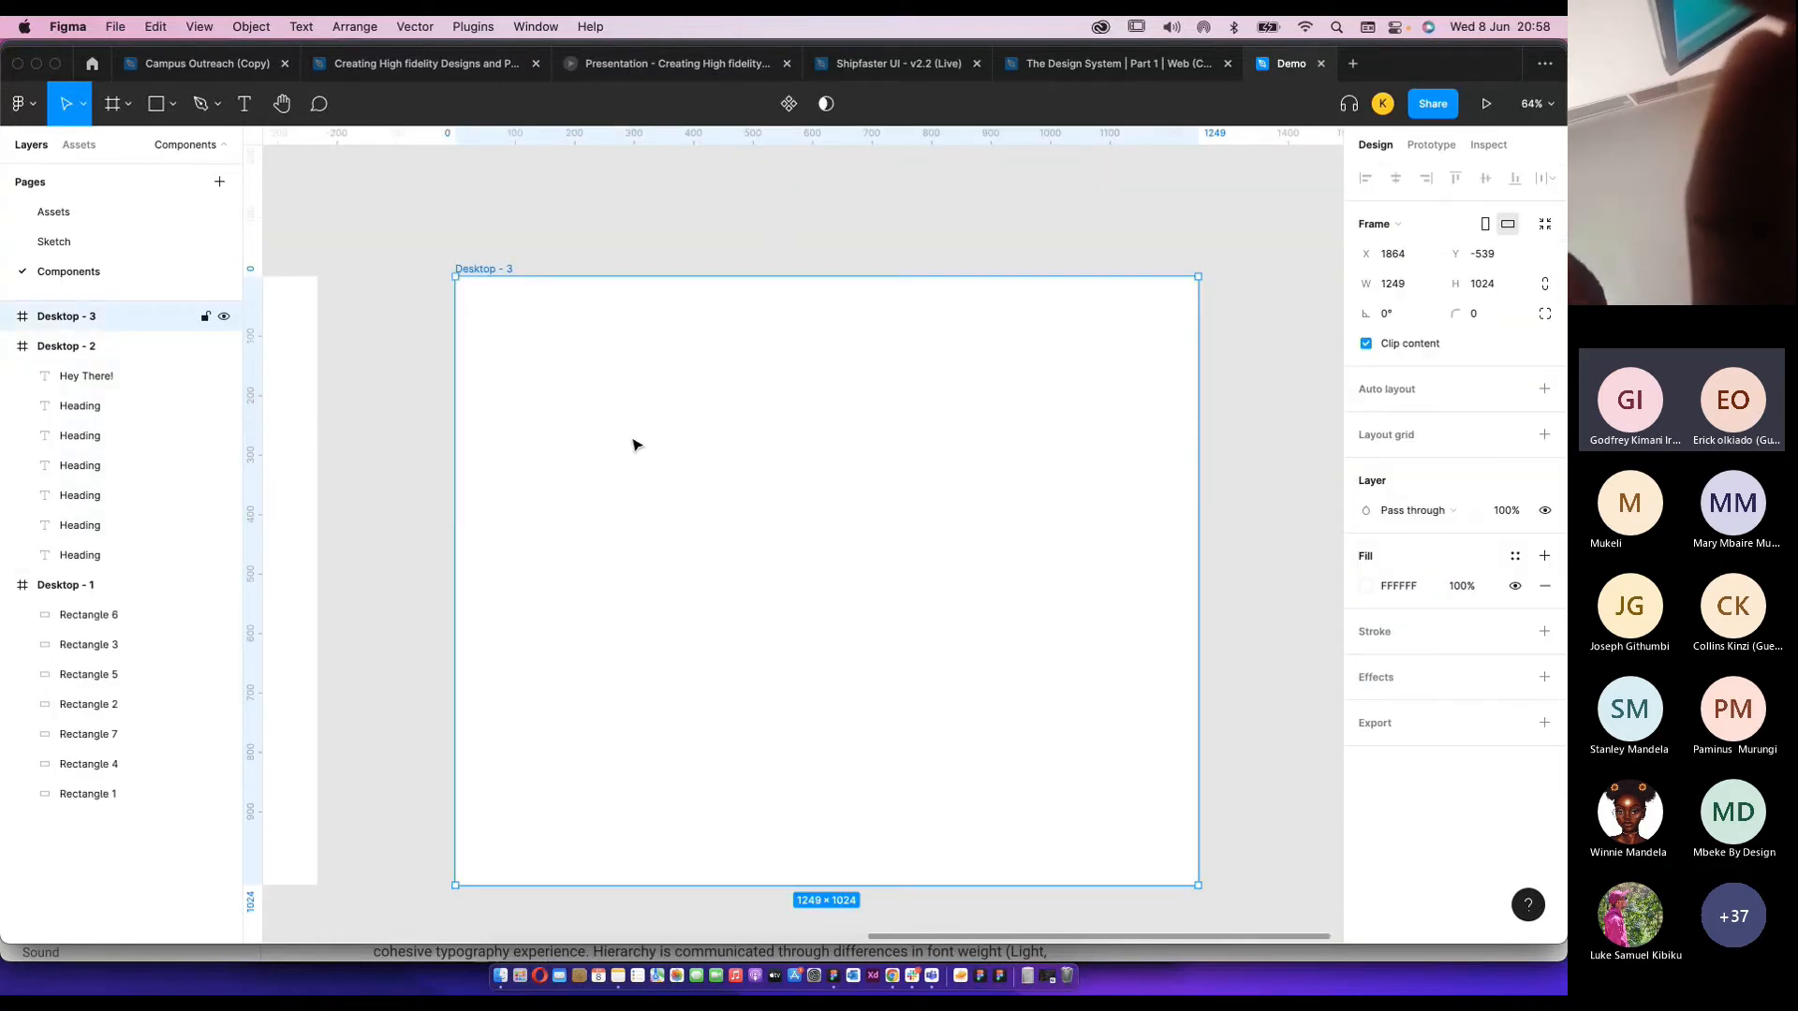
pyautogui.press('t')
pyautogui.click(700, 456)
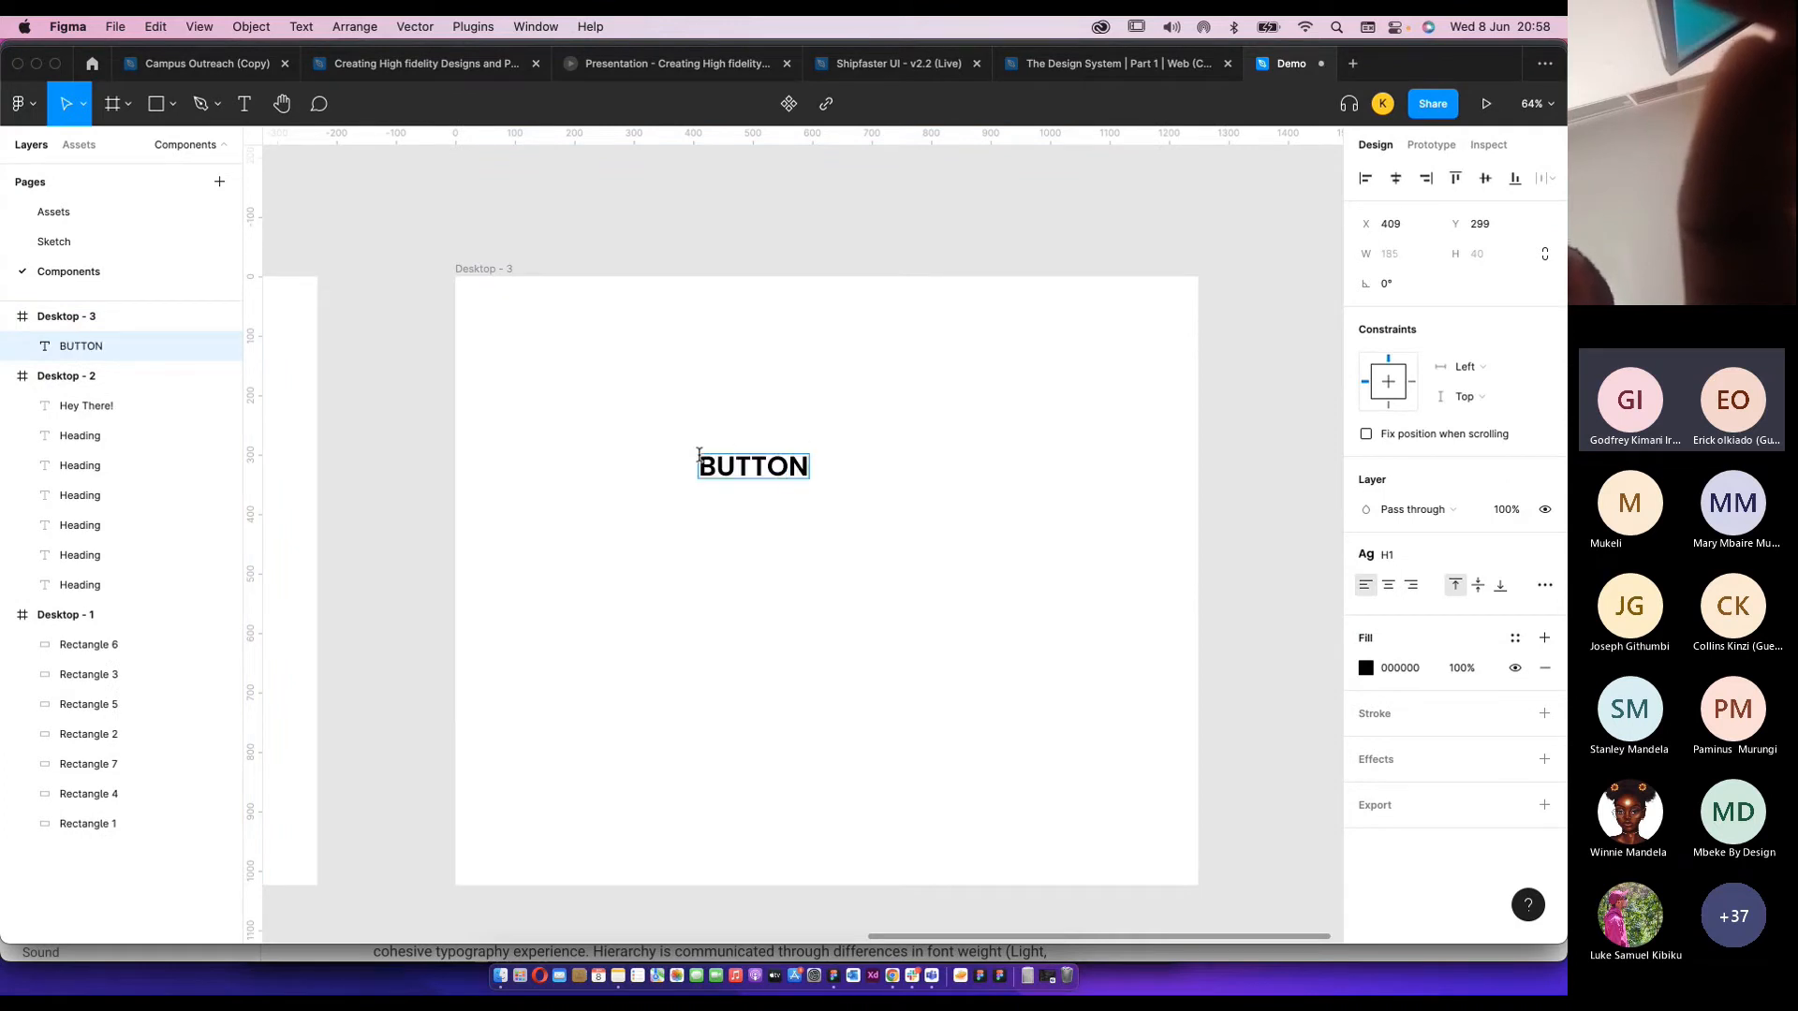
pyautogui.press('Escape')
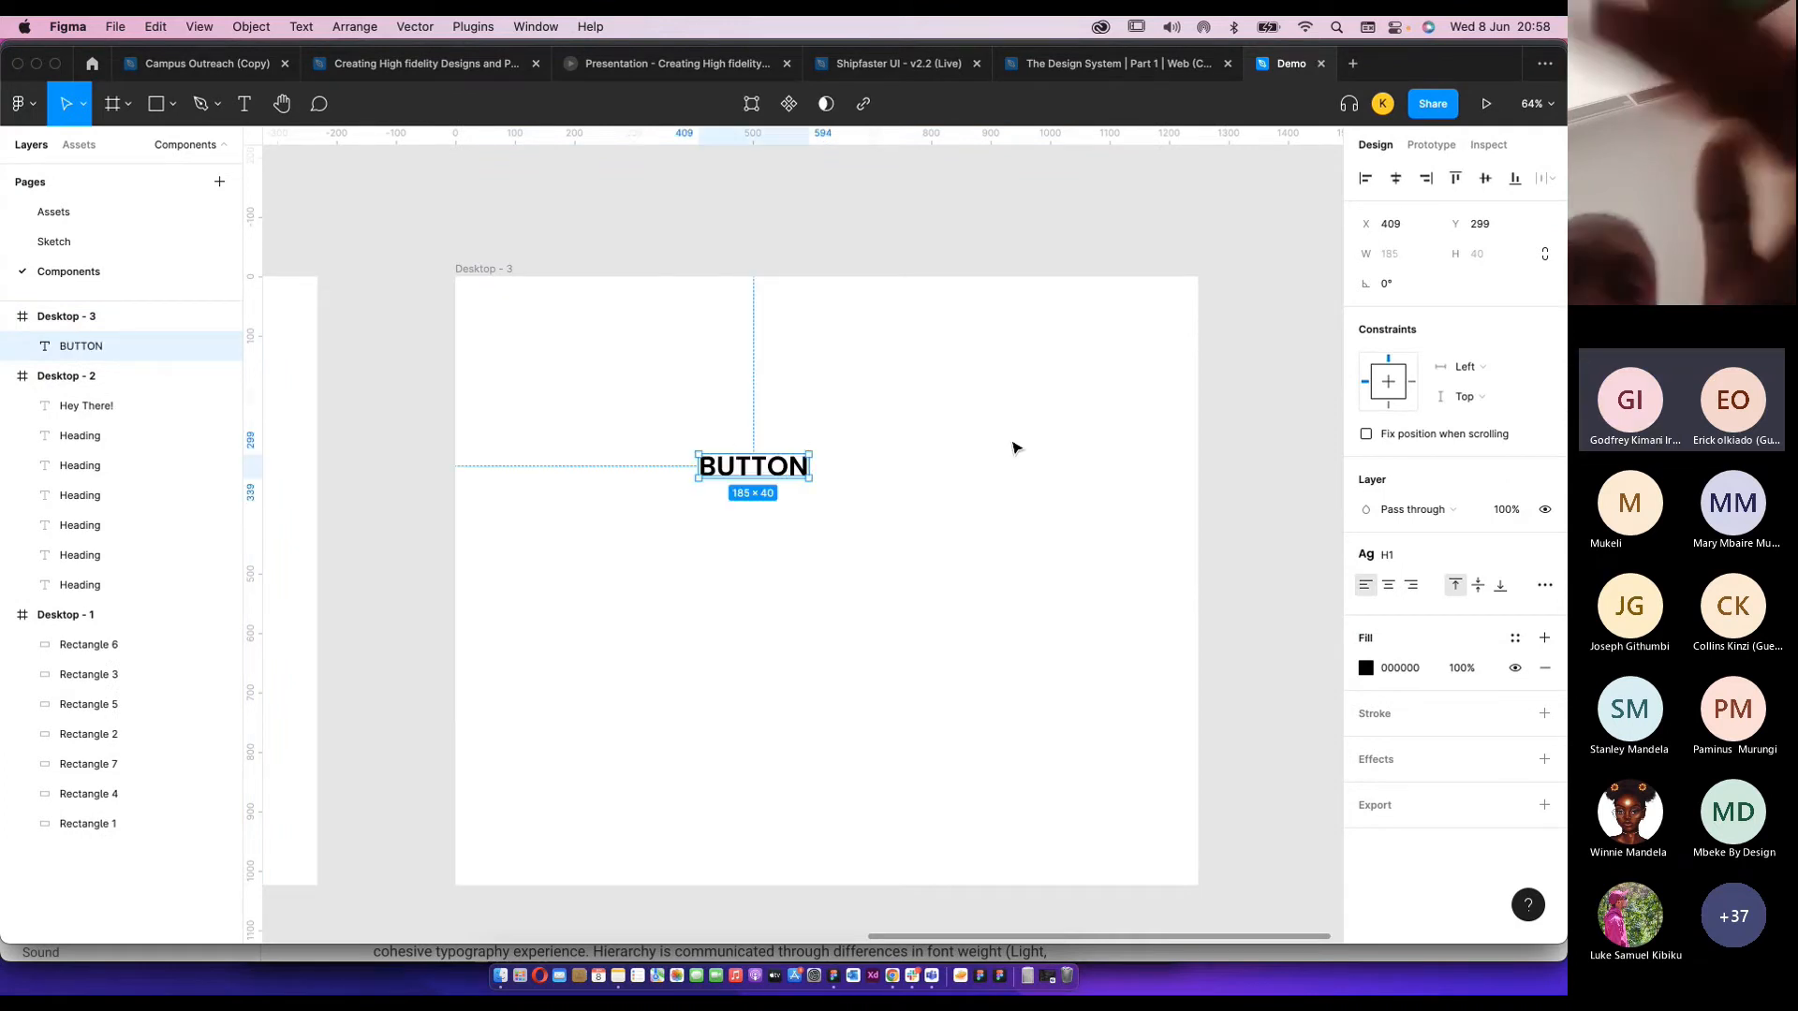
# Wrap the BUTTON text in a horizontal auto layout frame and select that frame.
pyautogui.click(912, 497)
pyautogui.click(733, 472)
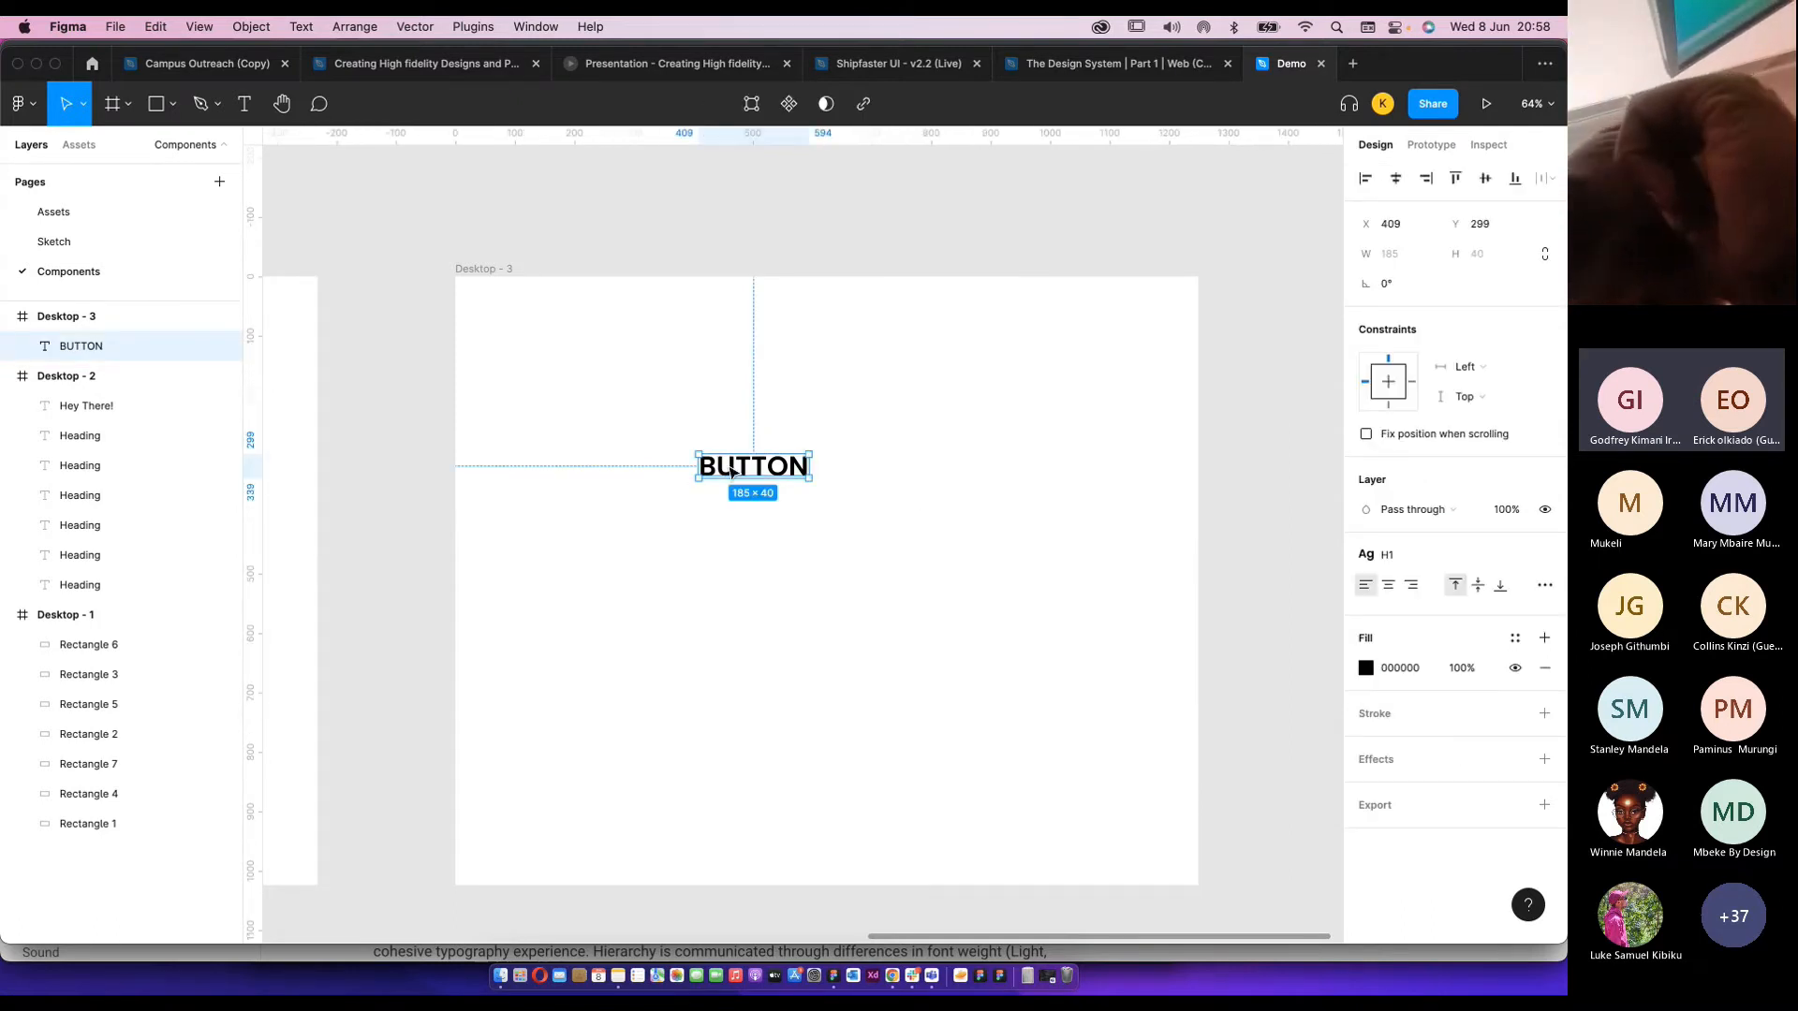
pyautogui.hotkey('shift', 'a')
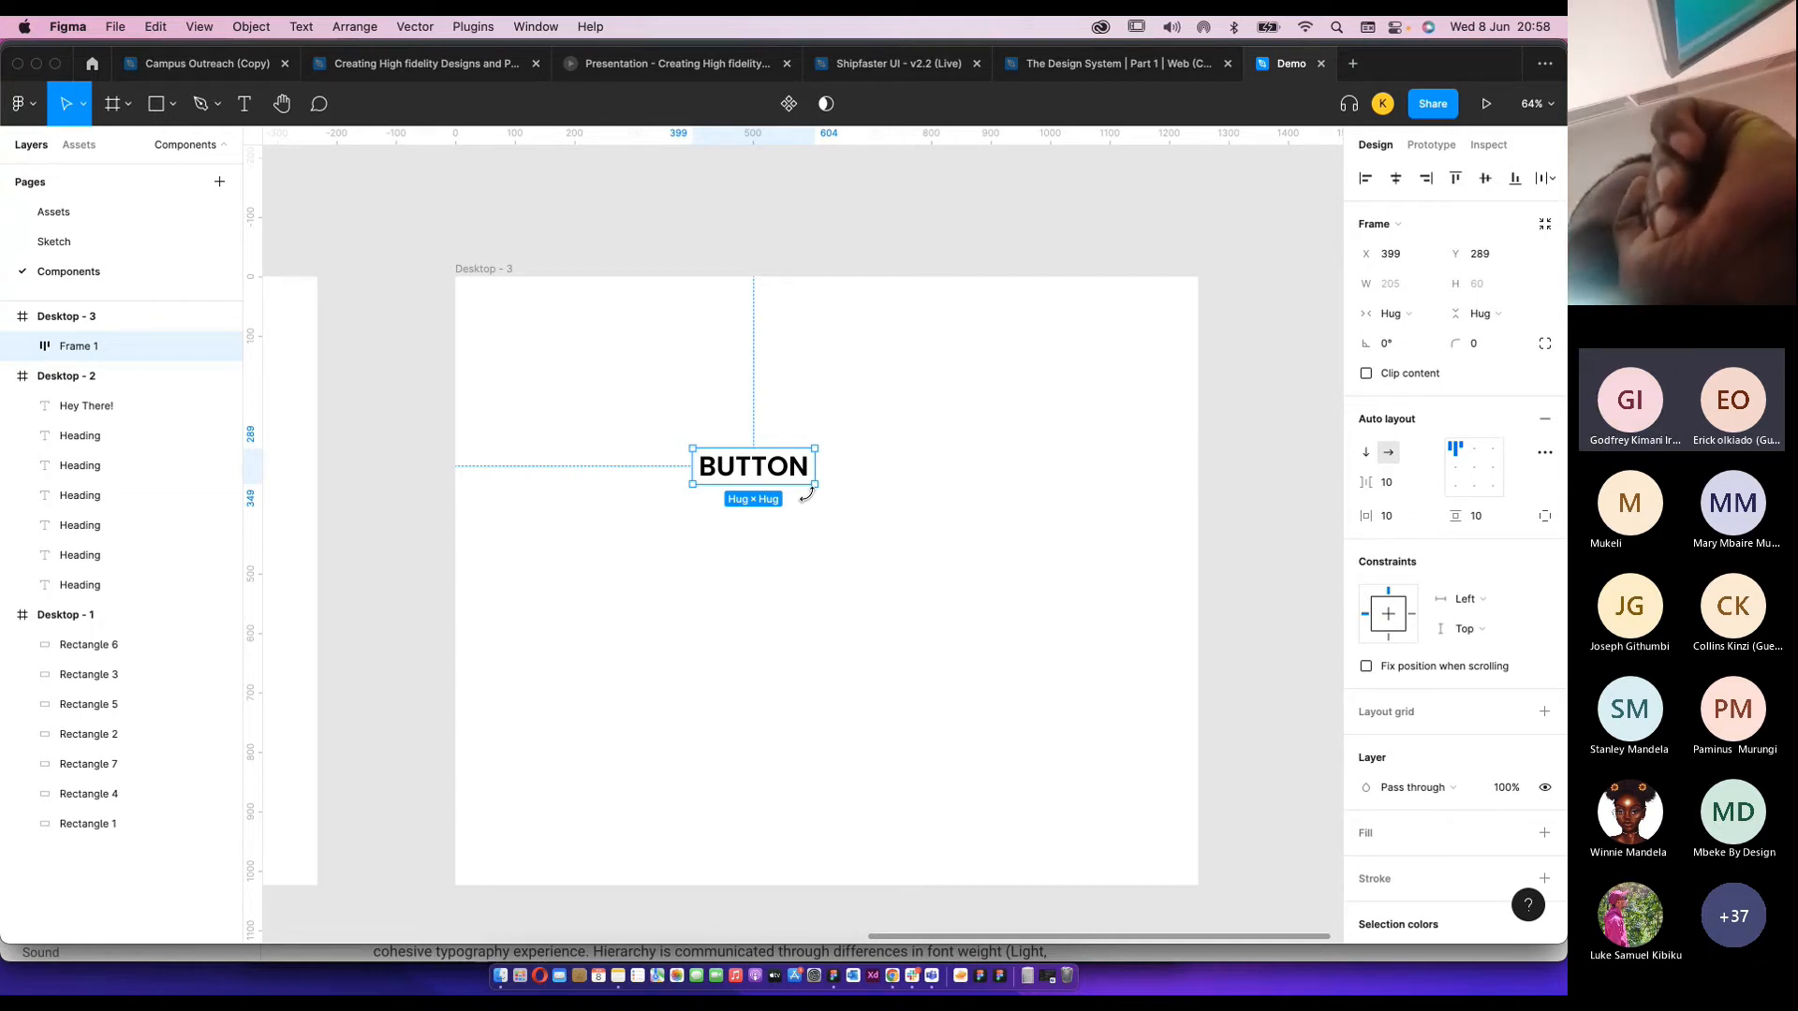
pyautogui.click(895, 497)
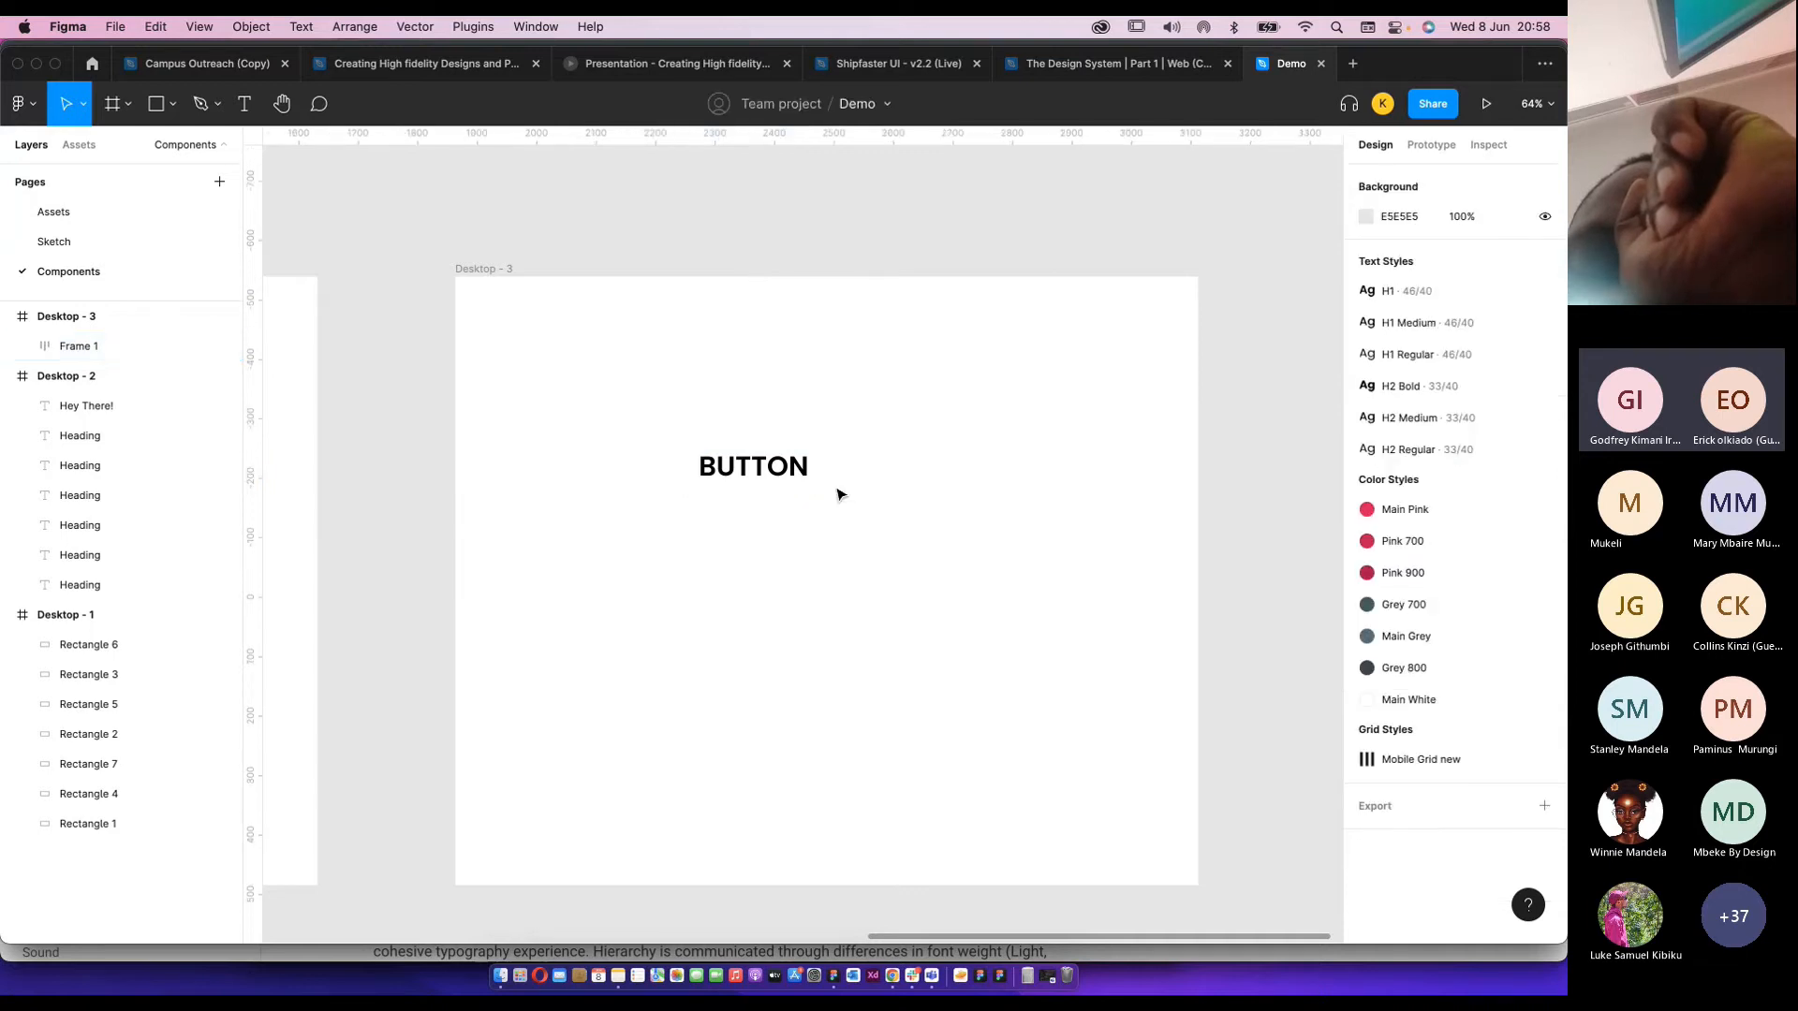
pyautogui.click(749, 481)
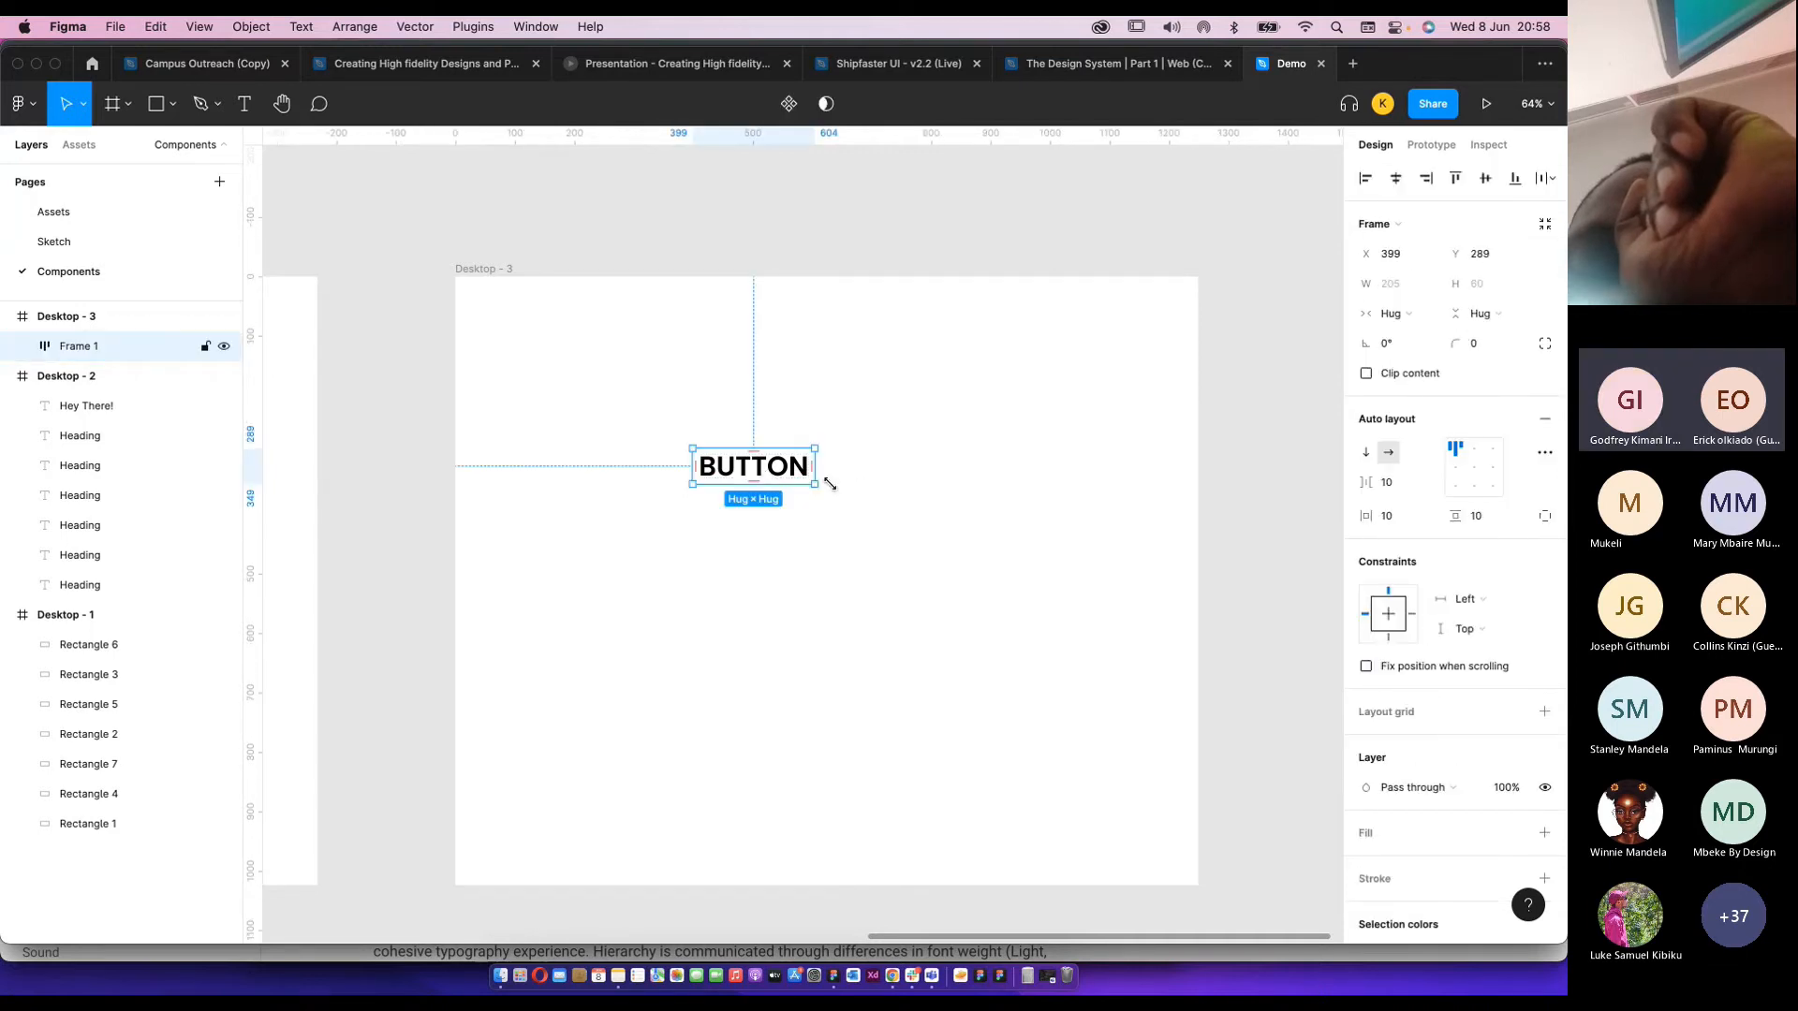
pyautogui.scroll(5, 752, 471)
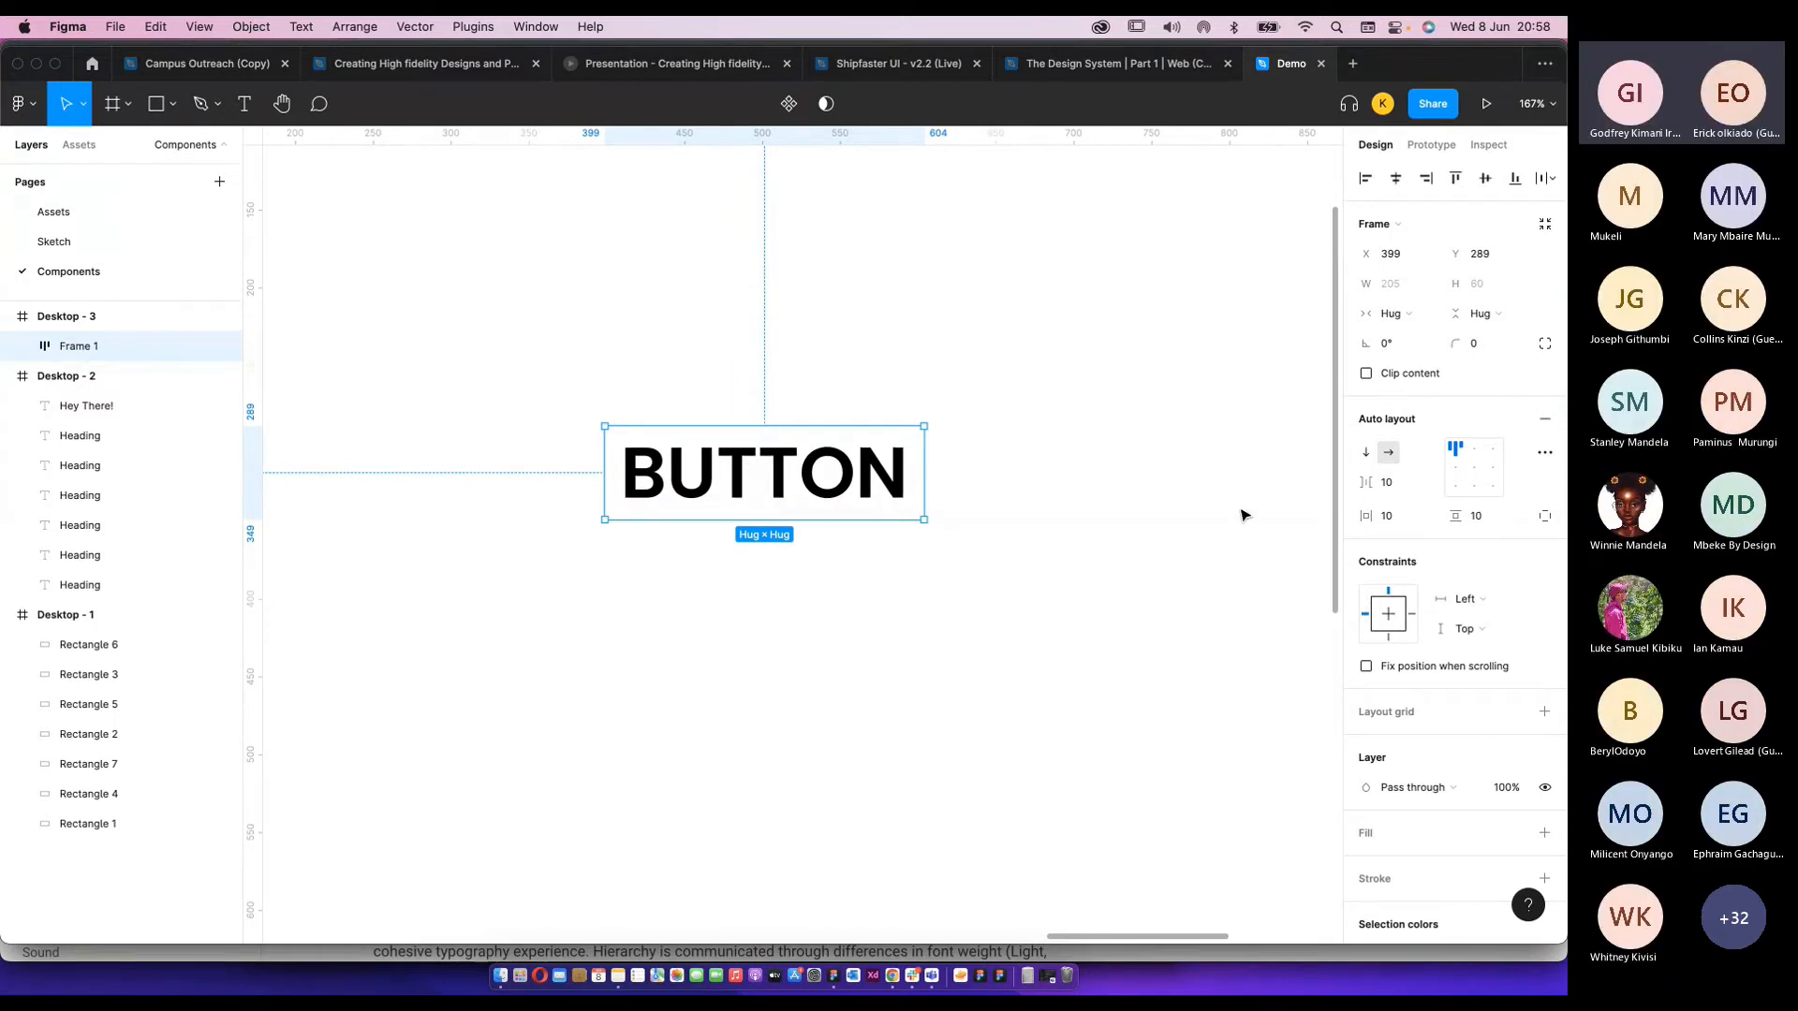
# Centre the content inside the button's auto layout frame and set its horizontal constraint to Center.
pyautogui.click(1474, 471)
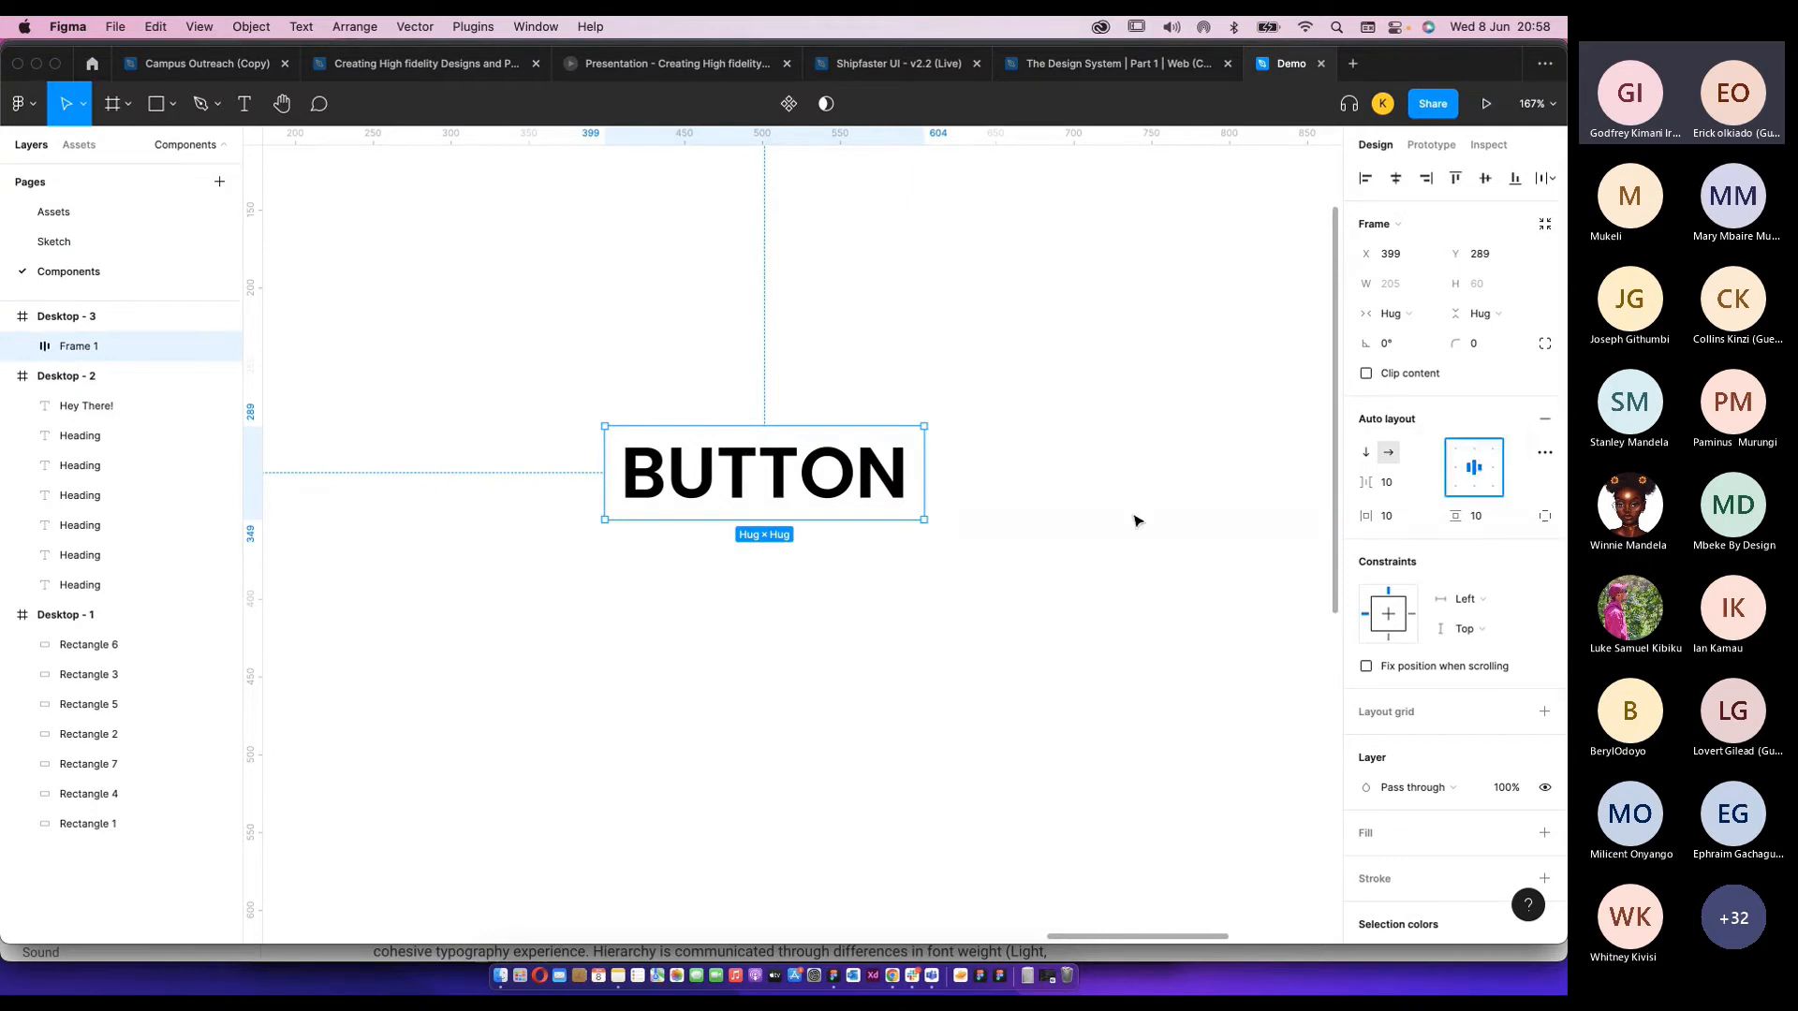
pyautogui.click(1049, 489)
pyautogui.click(833, 475)
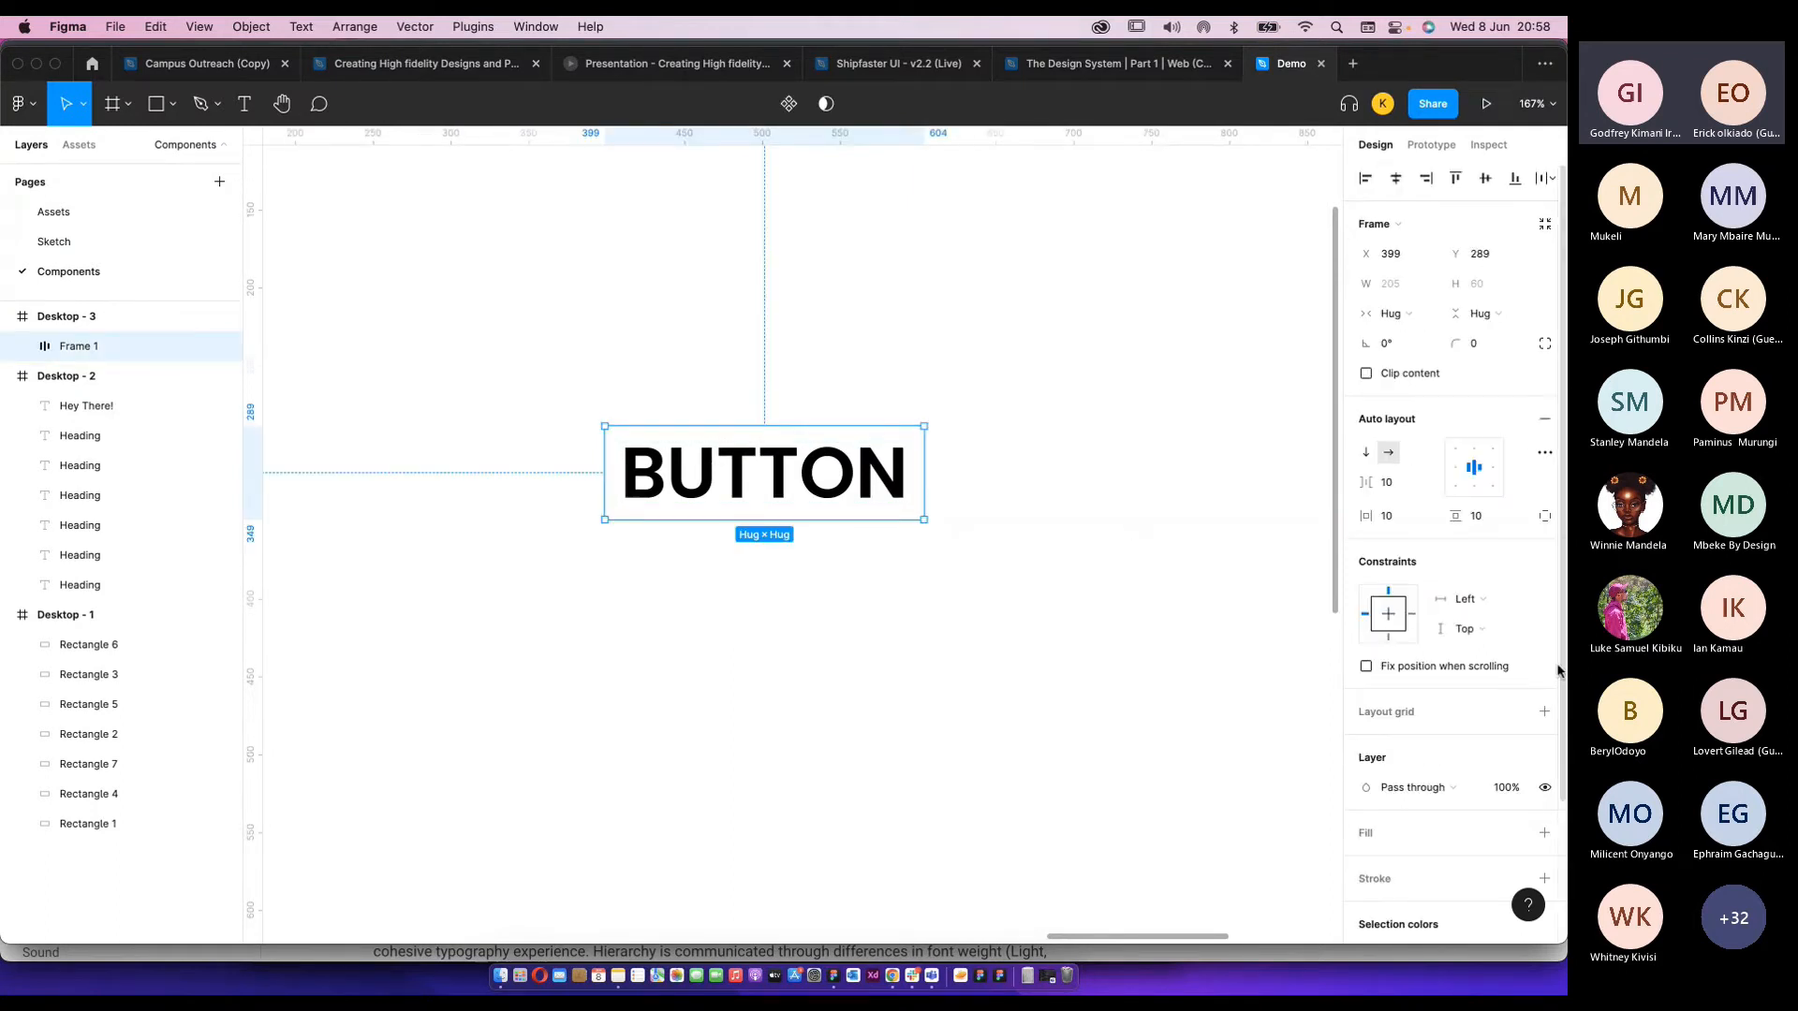
pyautogui.scroll(-1, 1410, 586)
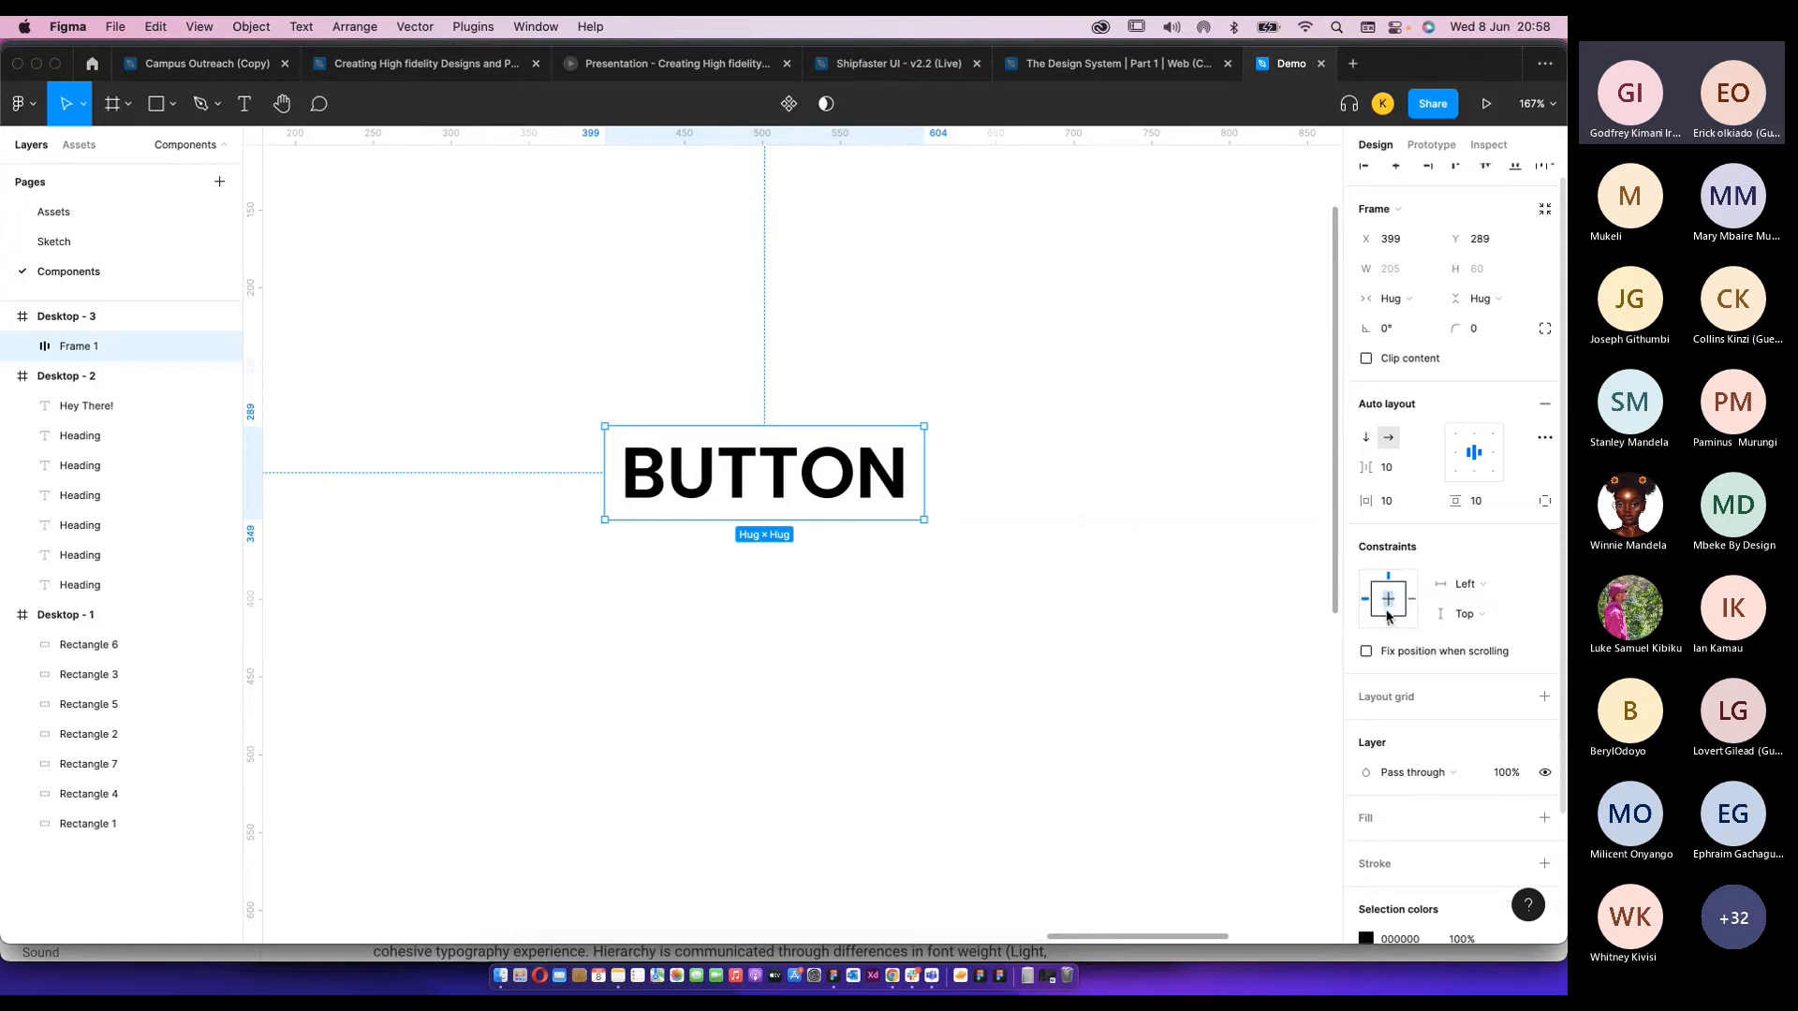
pyautogui.click(1389, 600)
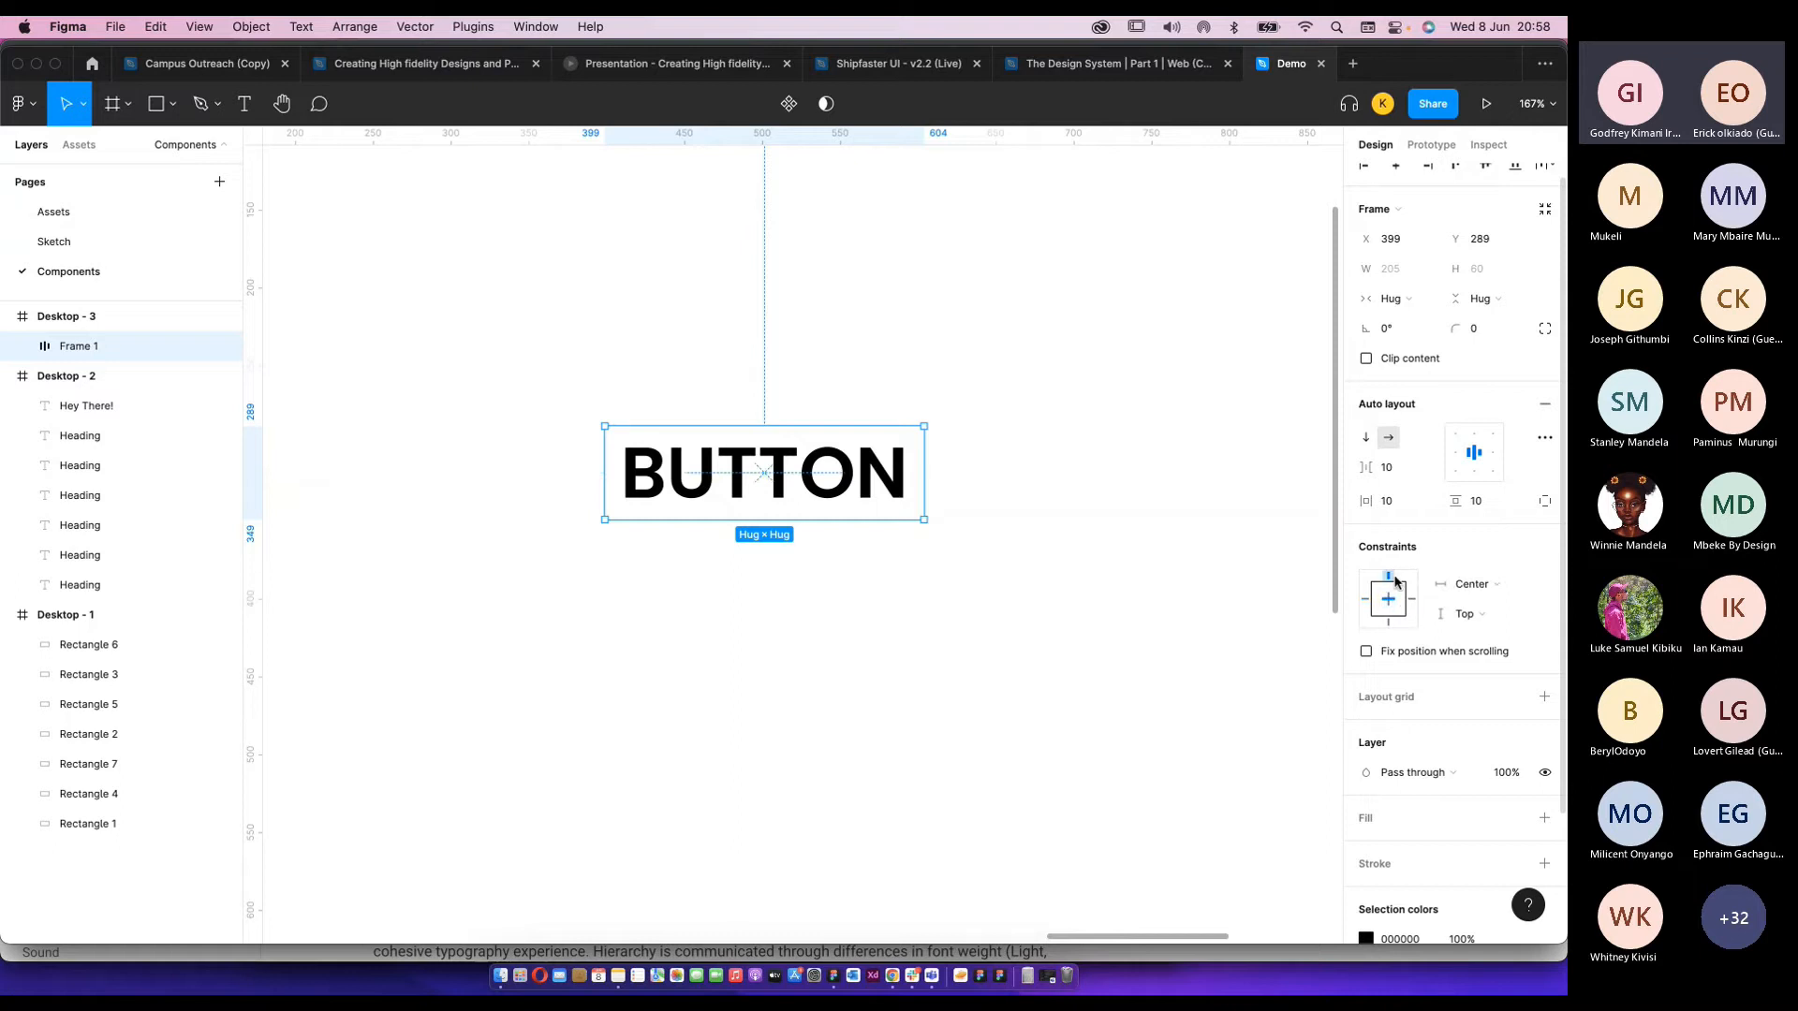
pyautogui.moveTo(924, 426); pyautogui.dragTo(1082, 374)
pyautogui.press('super+z')
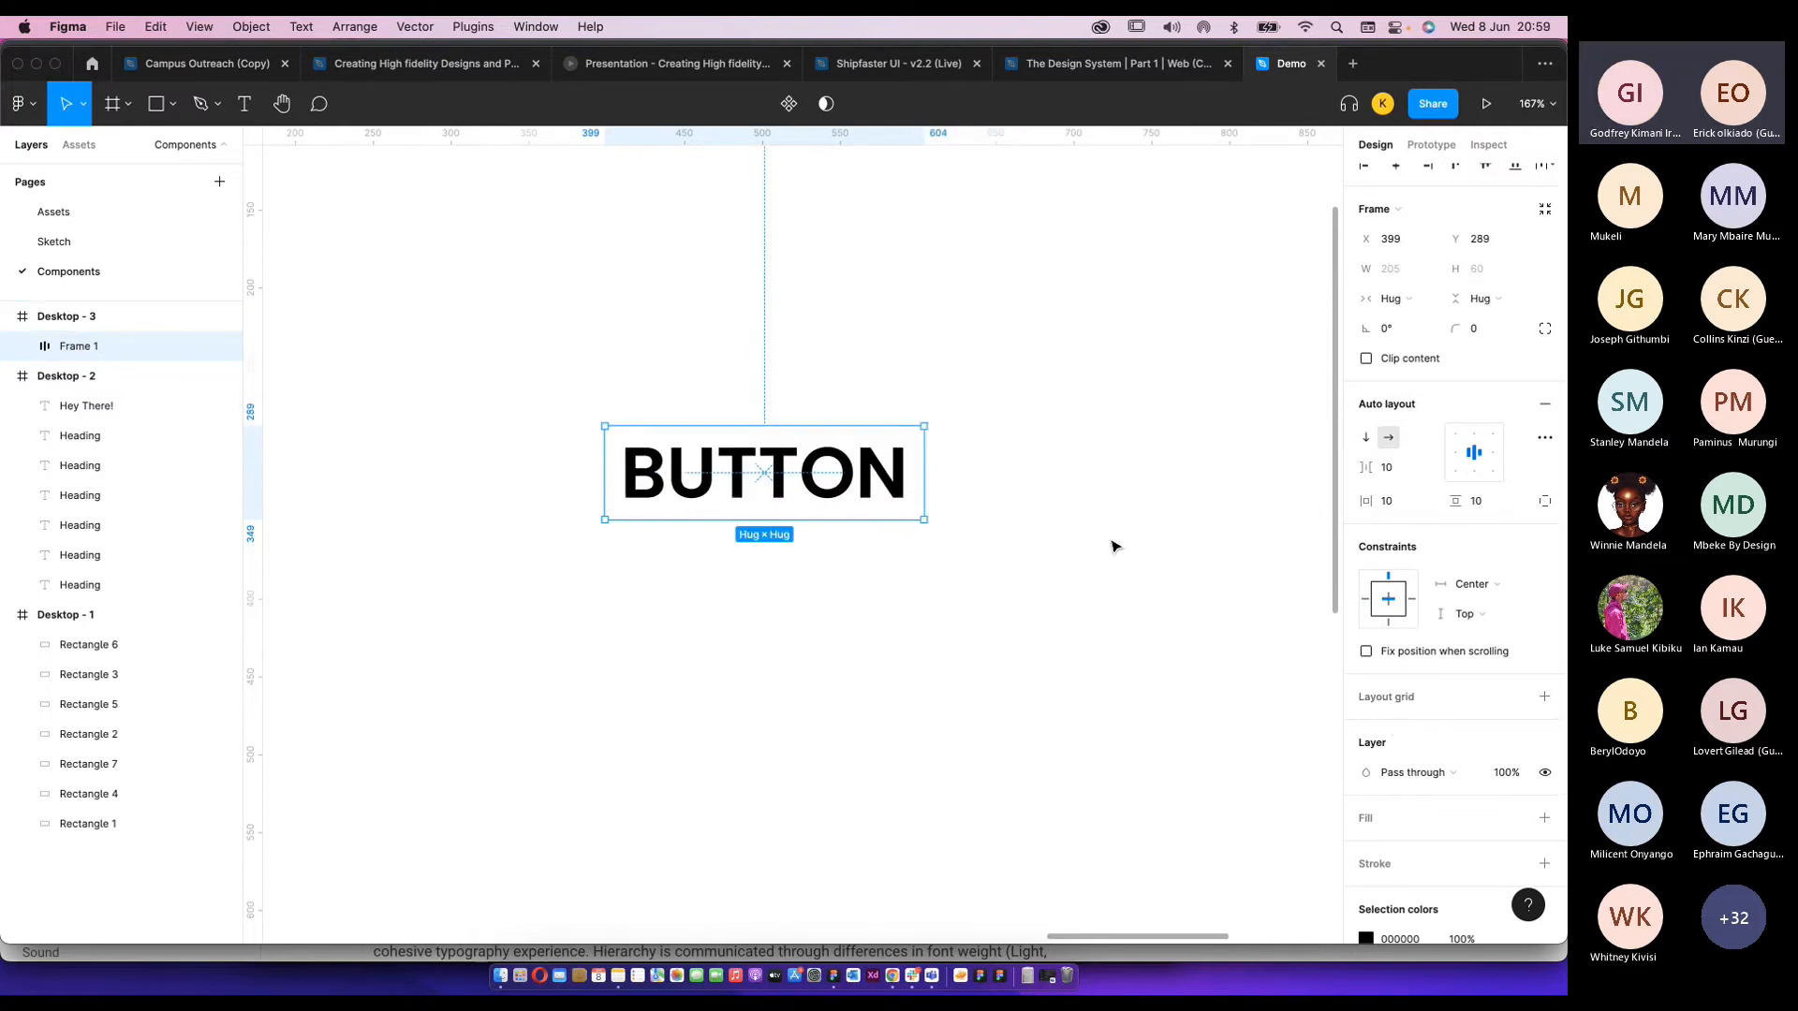
# Apply the Main Pink color style as the button frame's fill.
pyautogui.scroll(-2, 1440, 651)
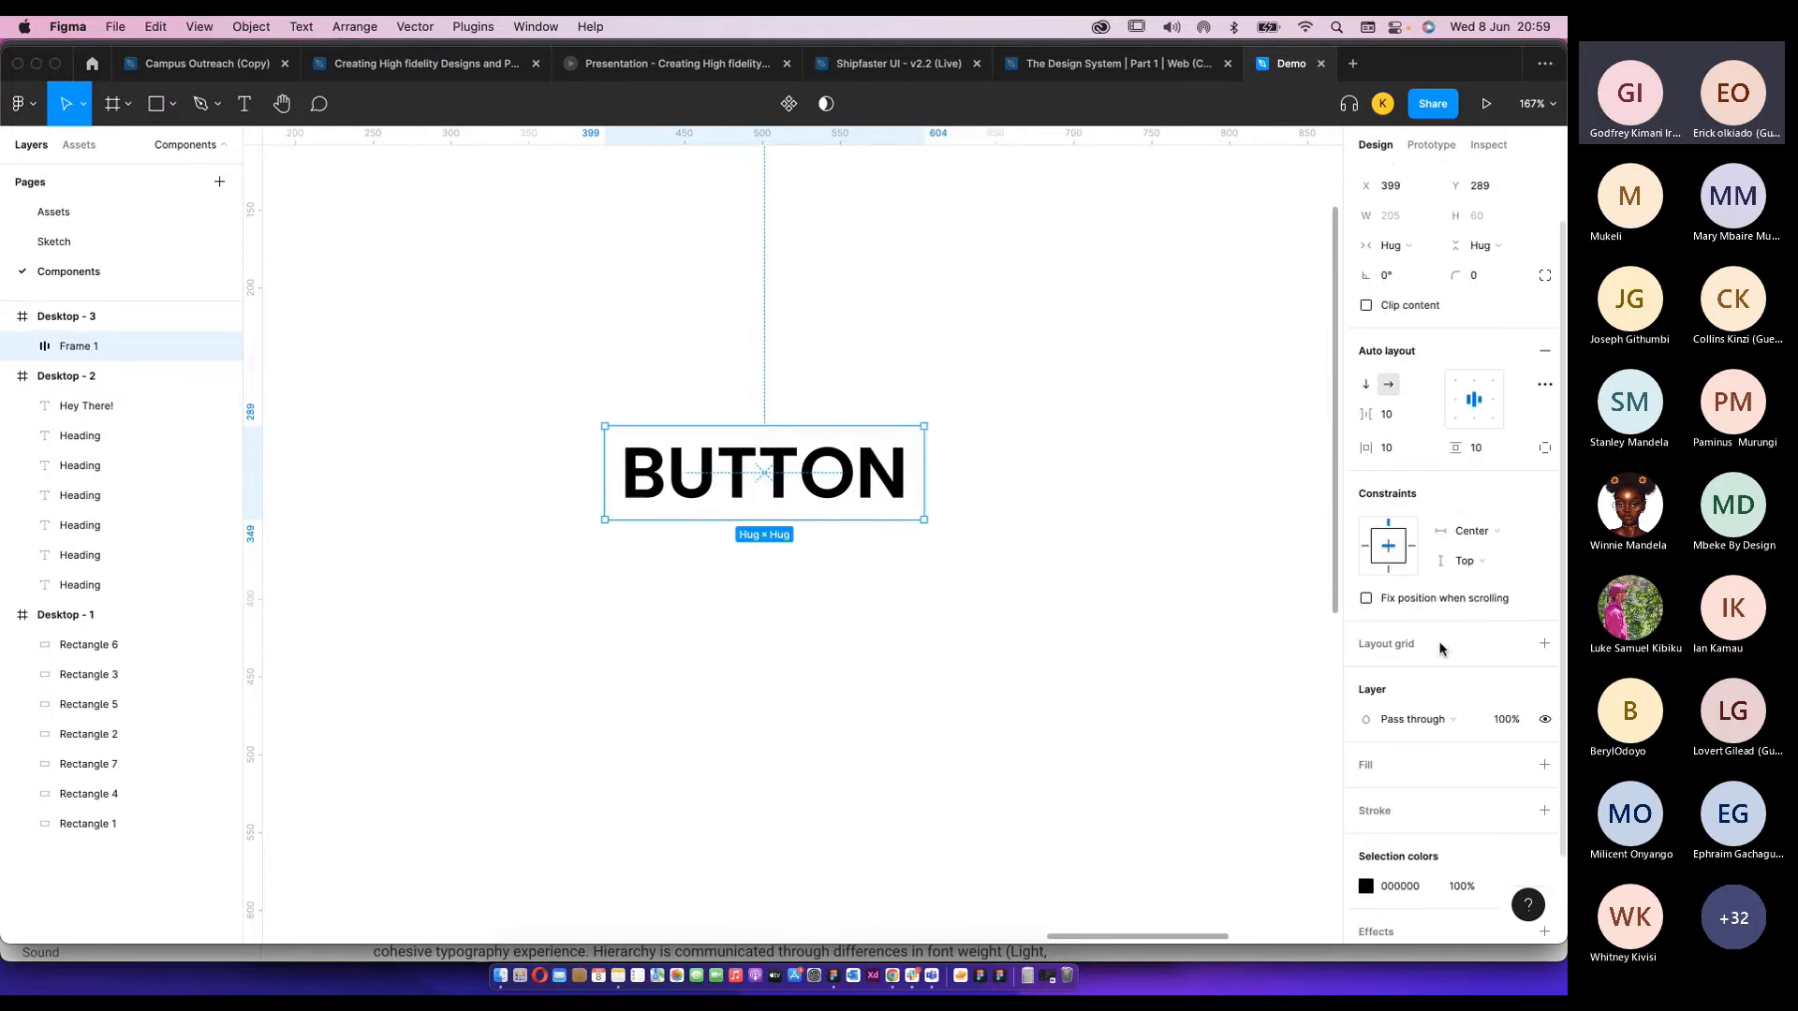
pyautogui.scroll(-2, 1466, 683)
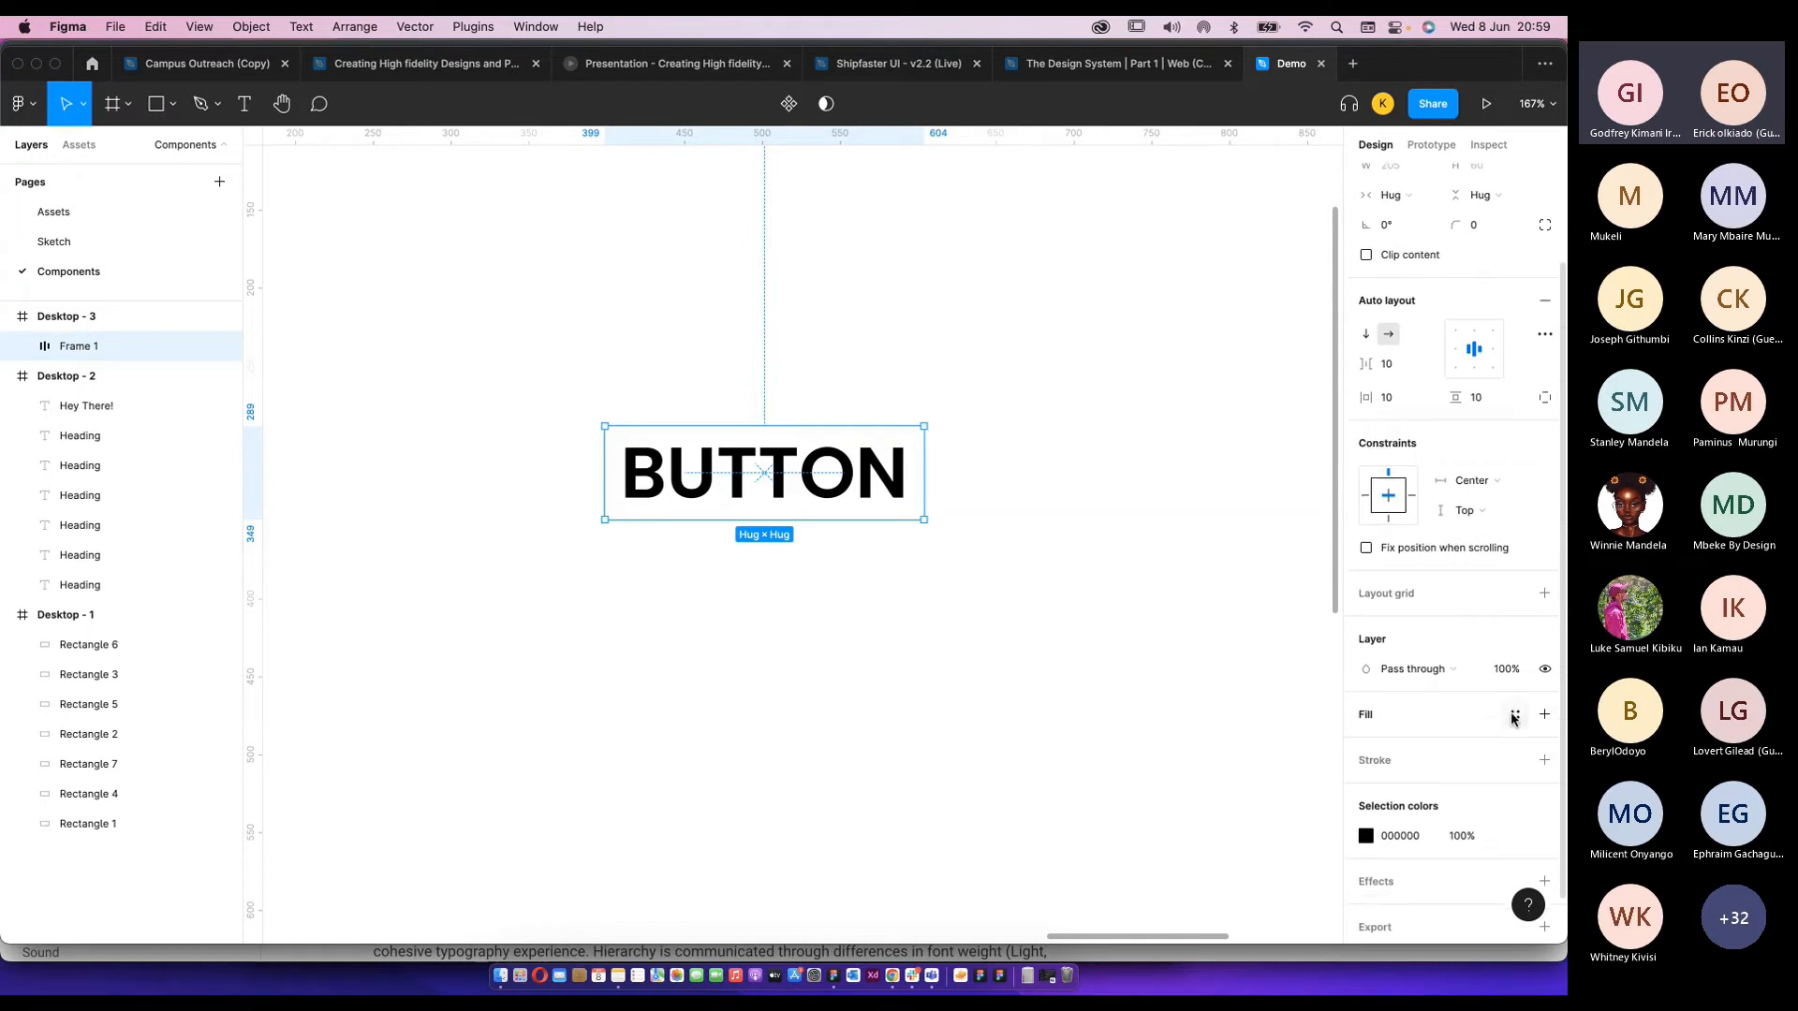
pyautogui.click(1514, 716)
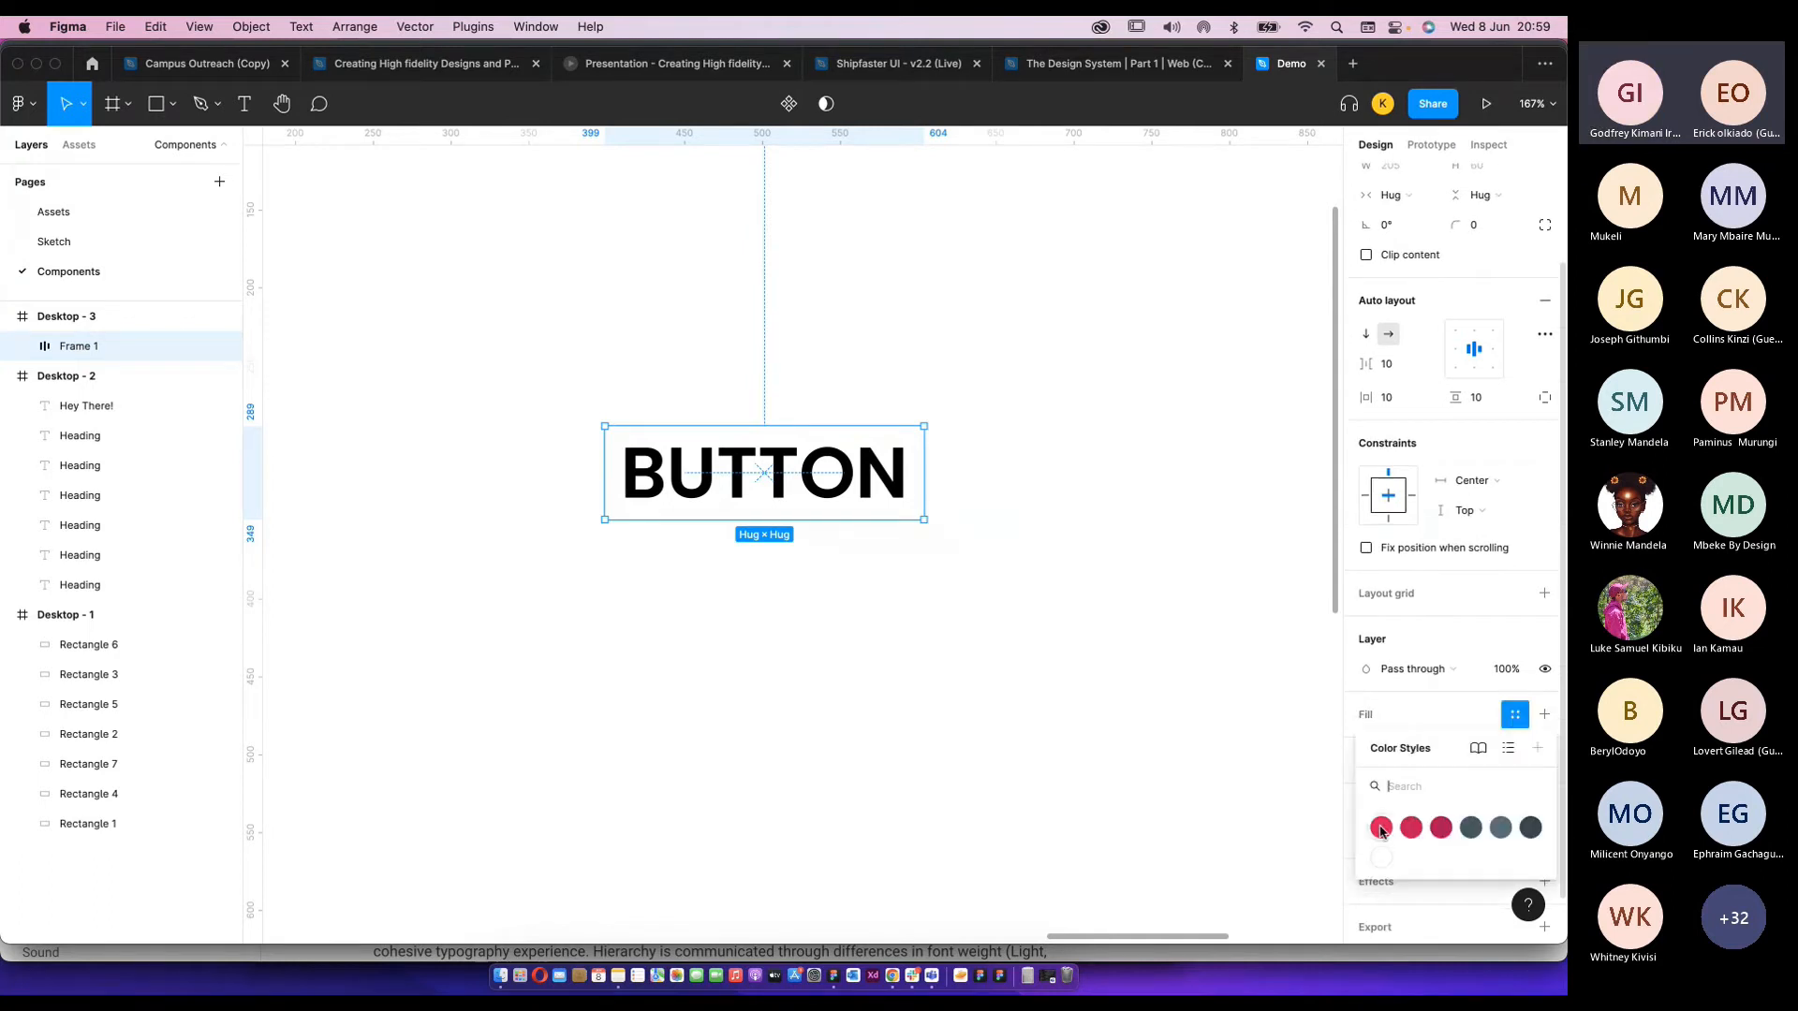
pyautogui.click(1381, 828)
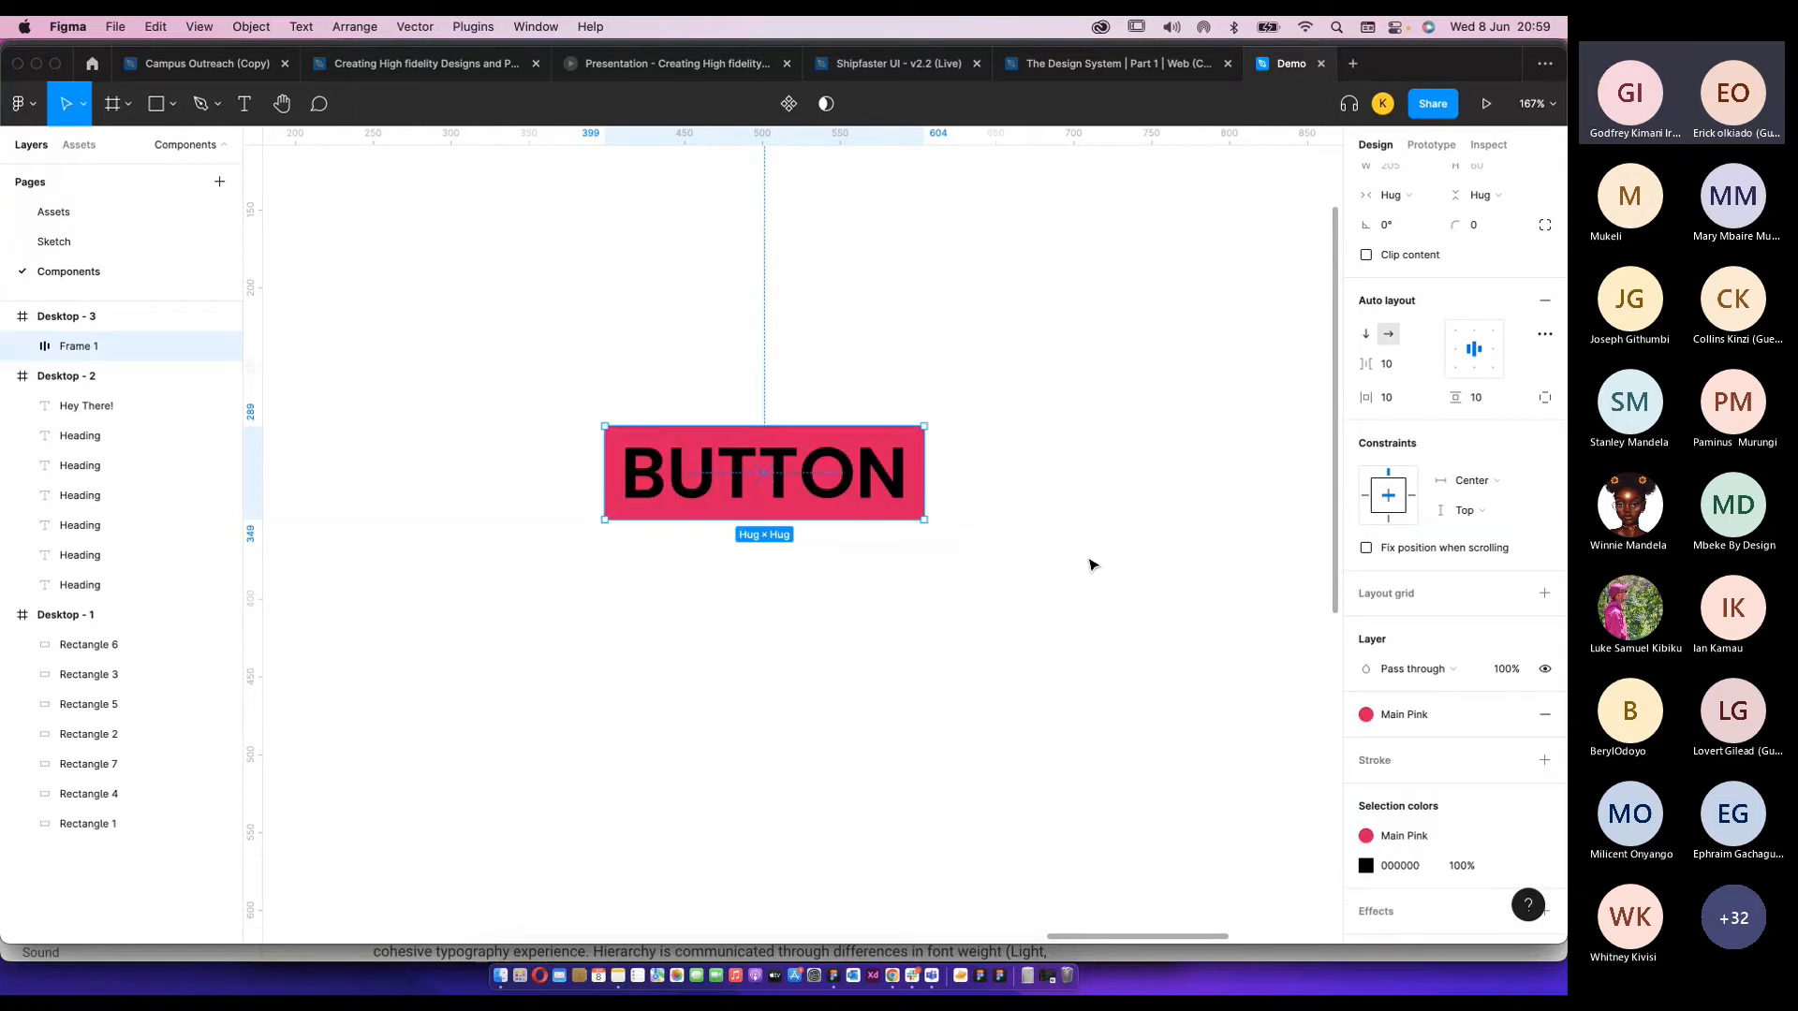
# Set the button frame's horizontal padding to 16 and vertical padding to 24.
pyautogui.scroll(1, 1386, 422)
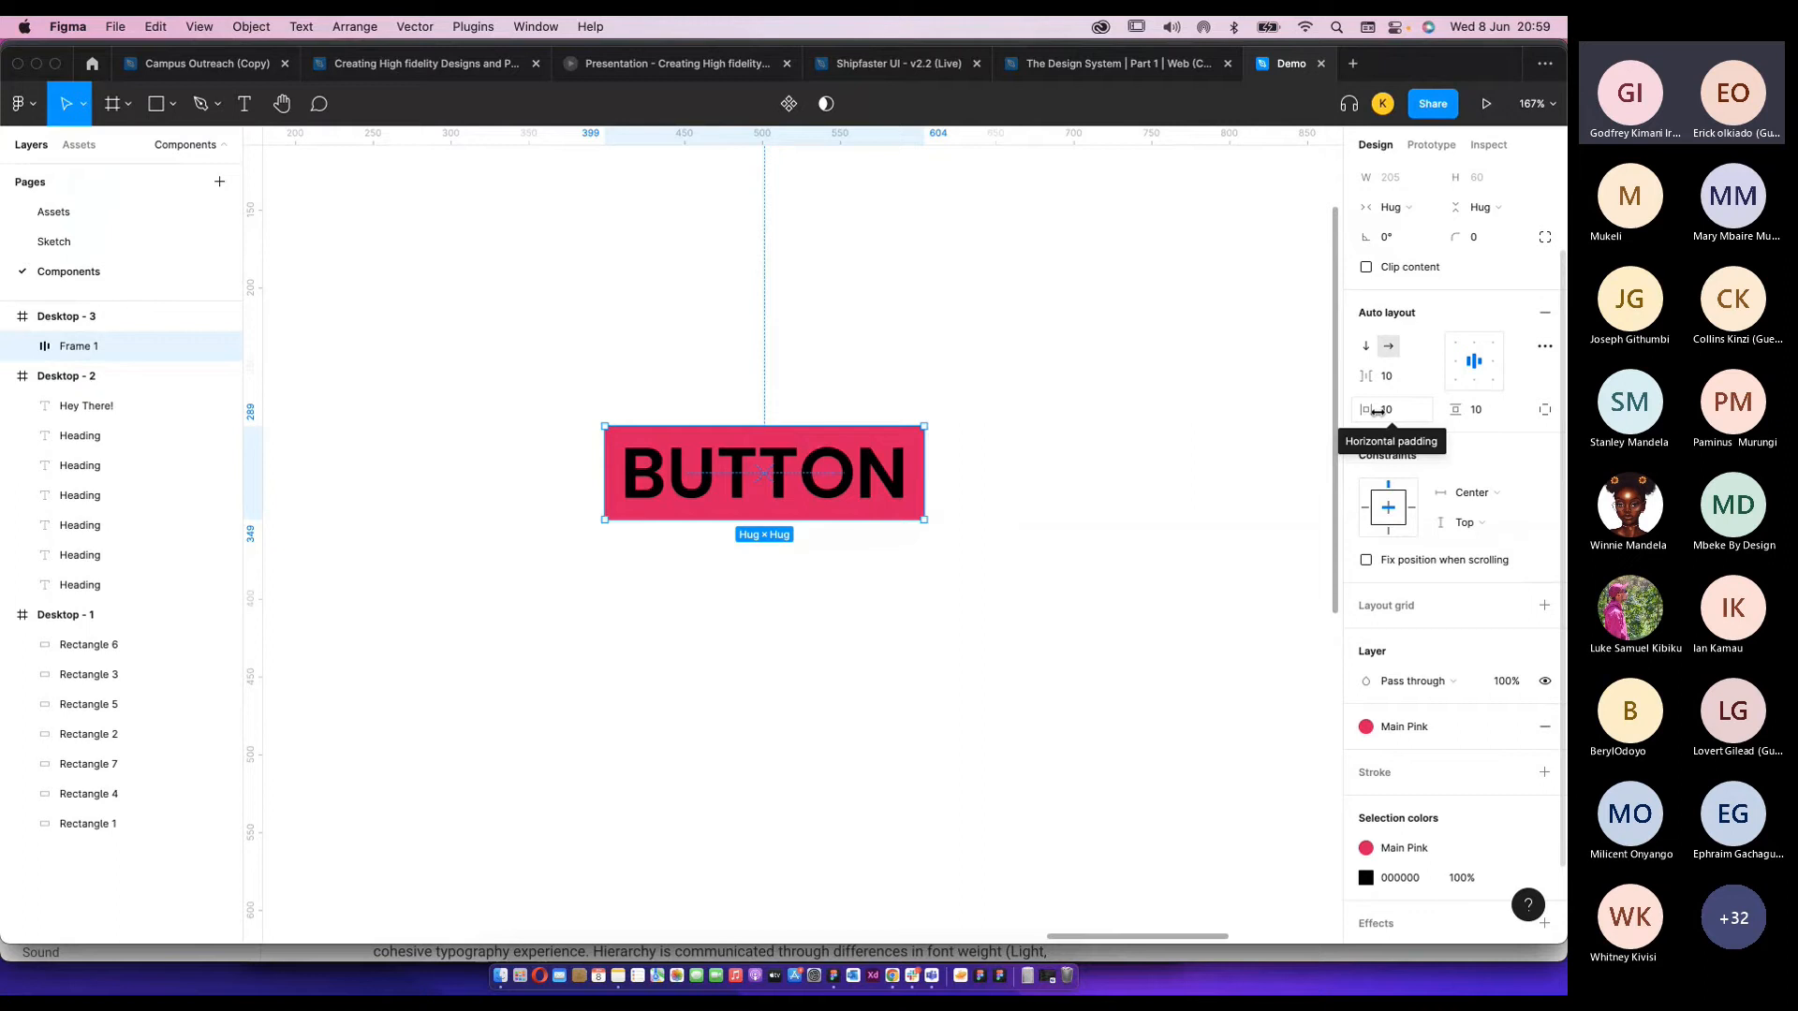
pyautogui.click(1387, 416)
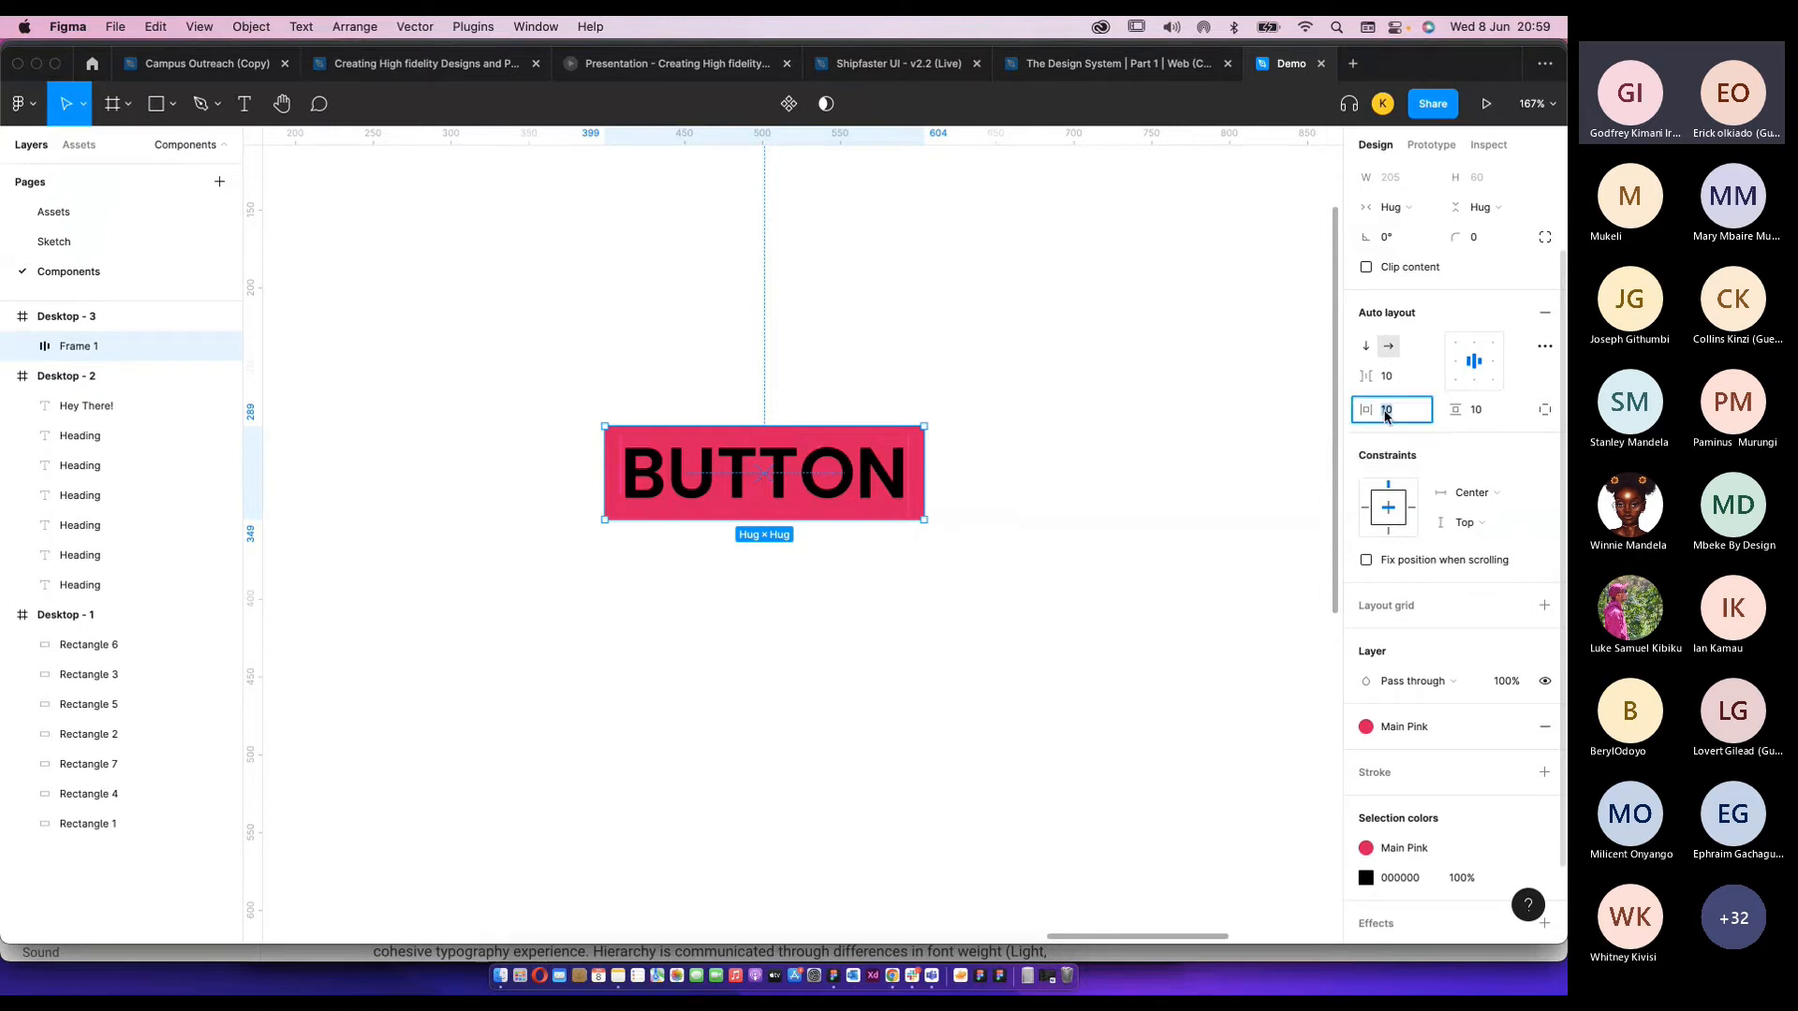
pyautogui.click(1401, 415)
pyautogui.press('BackSpace')
pyautogui.write('6')
pyautogui.press('Return')
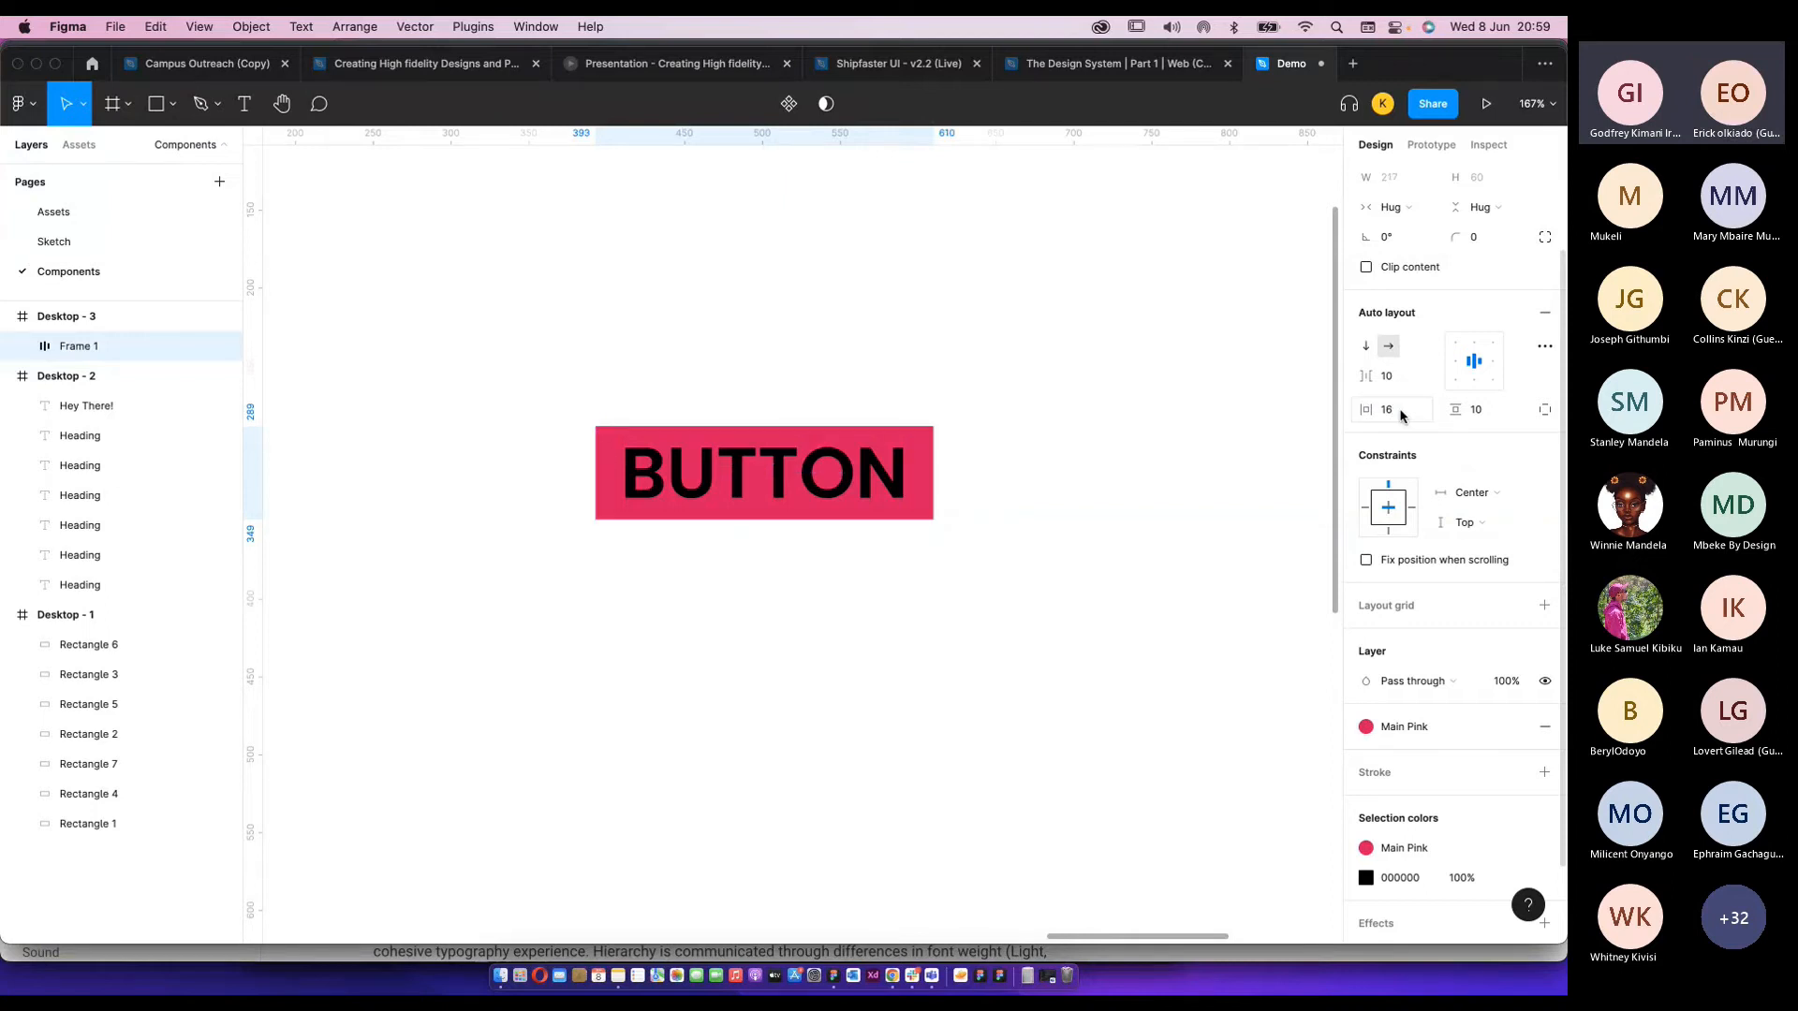
pyautogui.click(1508, 410)
pyautogui.click(1482, 418)
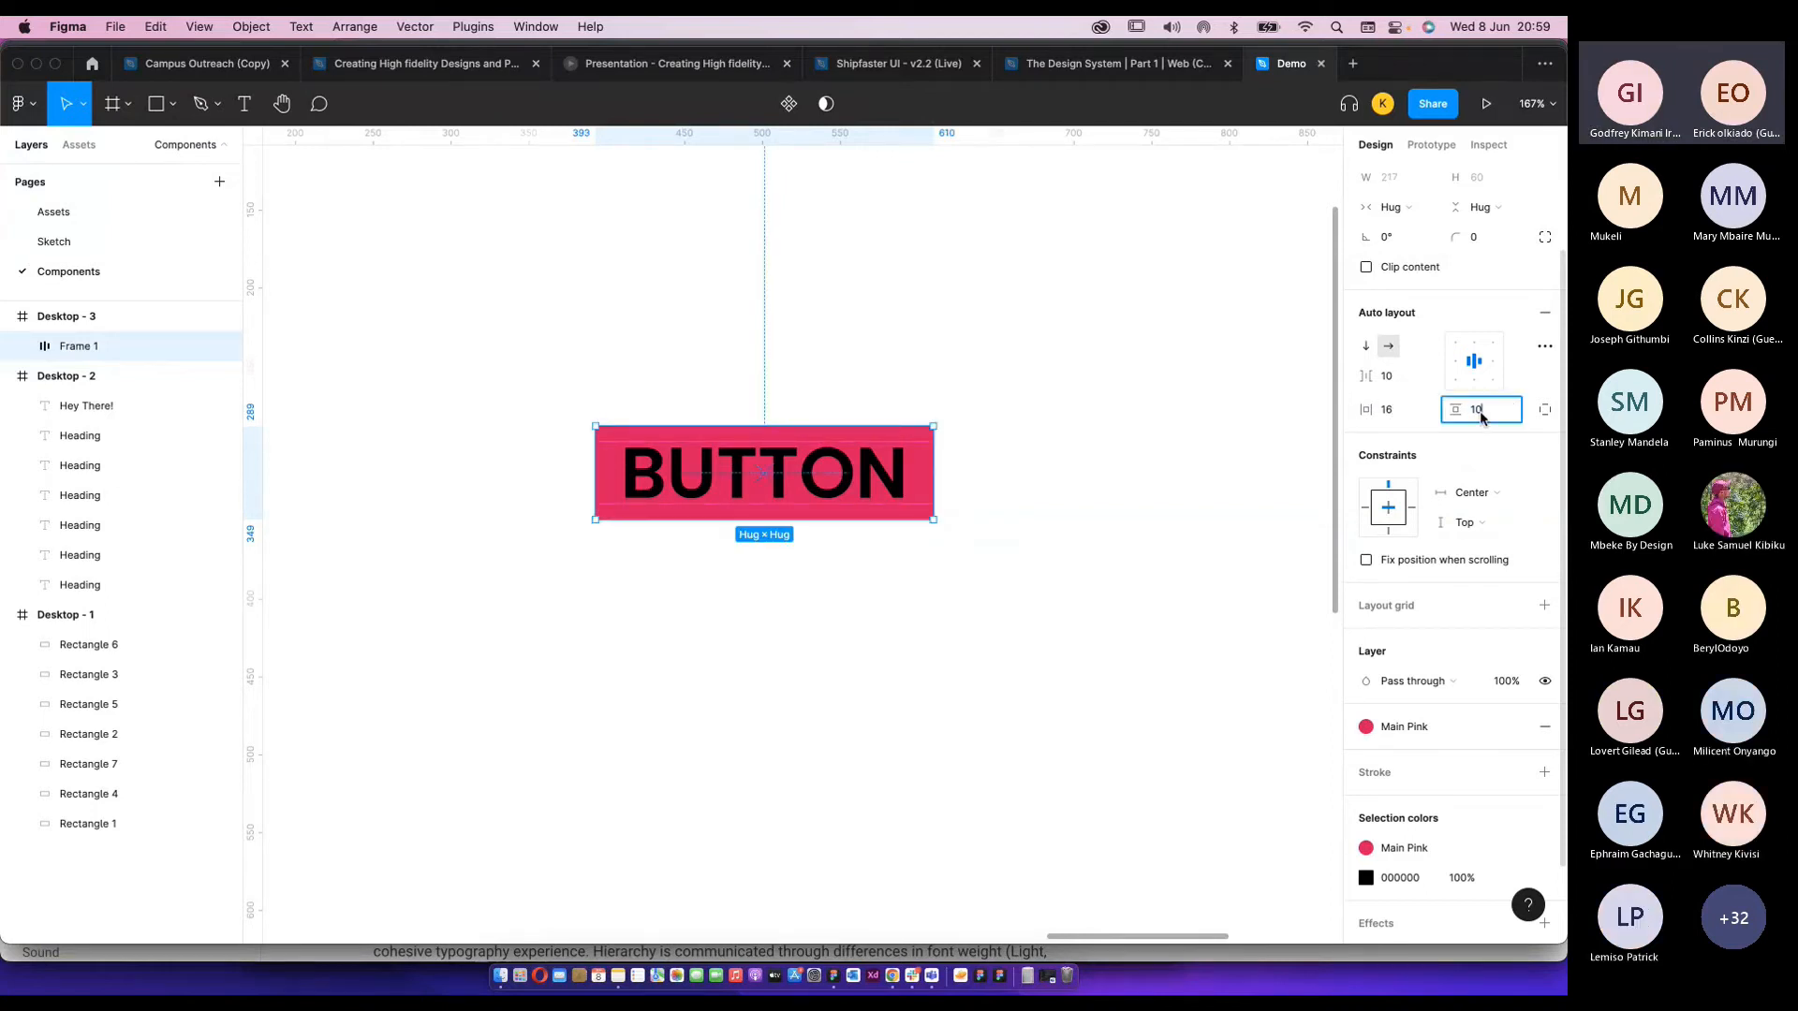
pyautogui.press('Return')
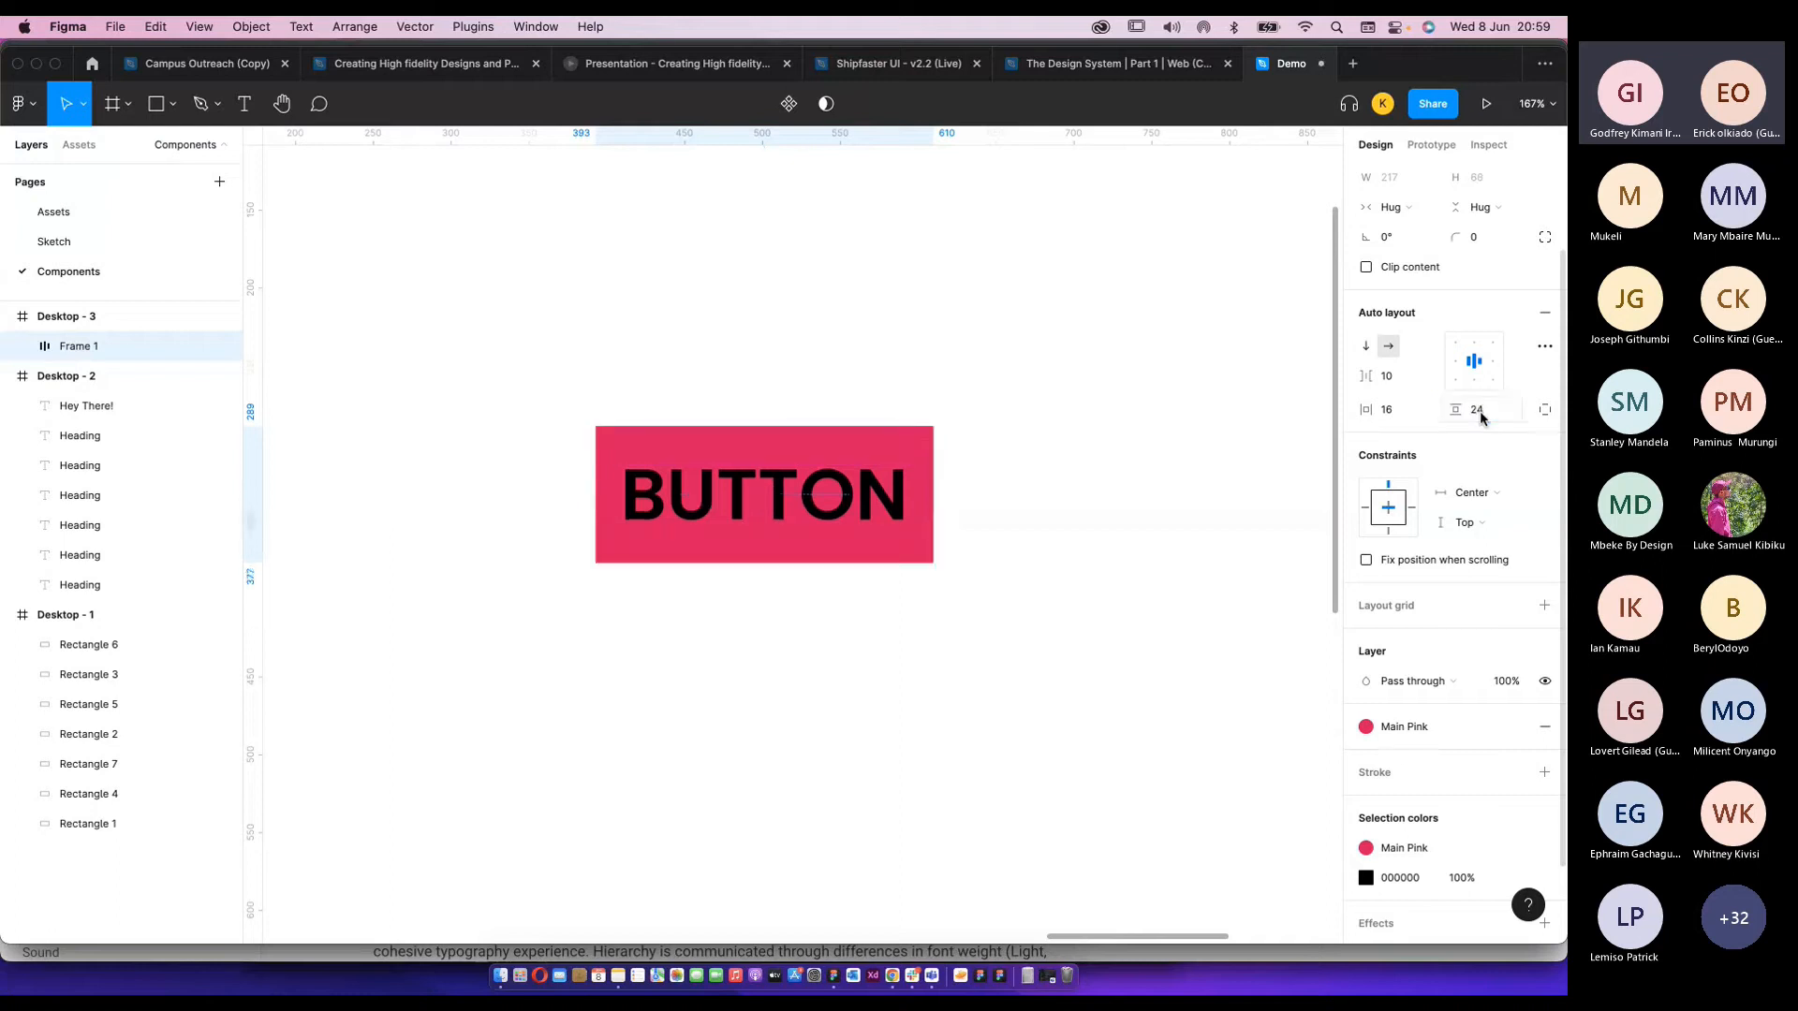
# Apply the Main White color style to the BUTTON text inside the frame.
pyautogui.press('Return')
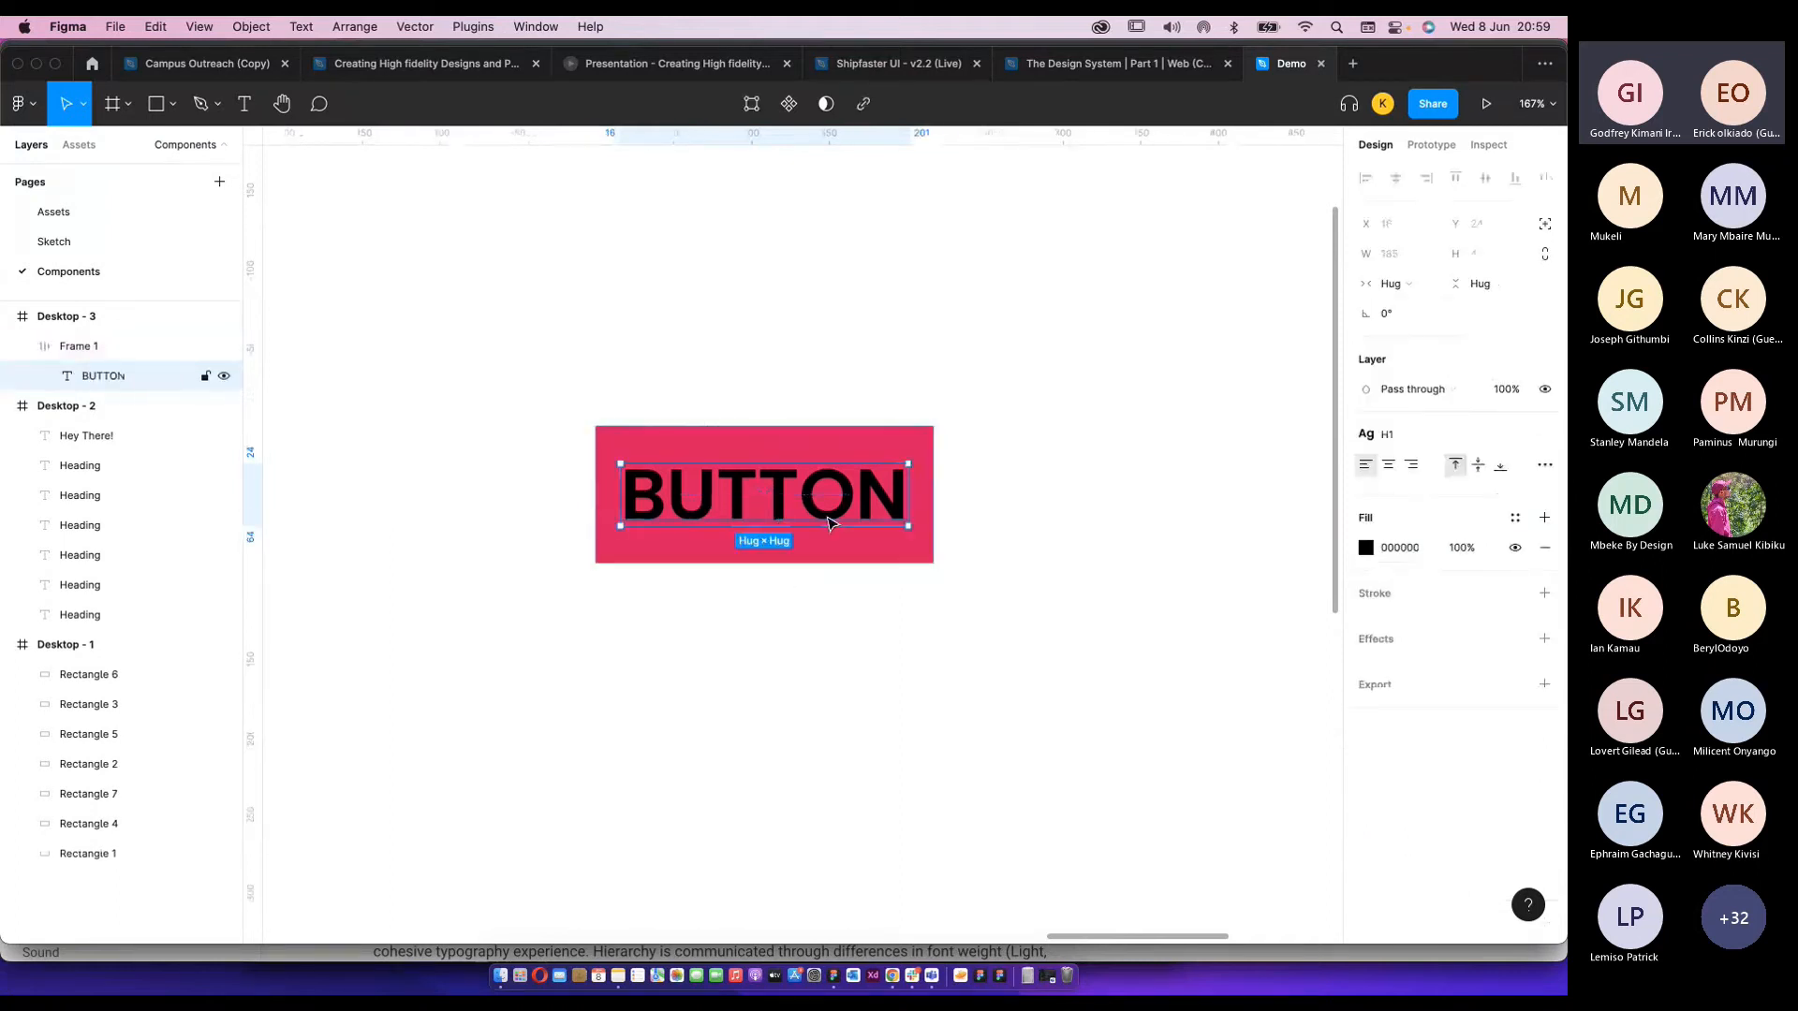
pyautogui.click(1514, 520)
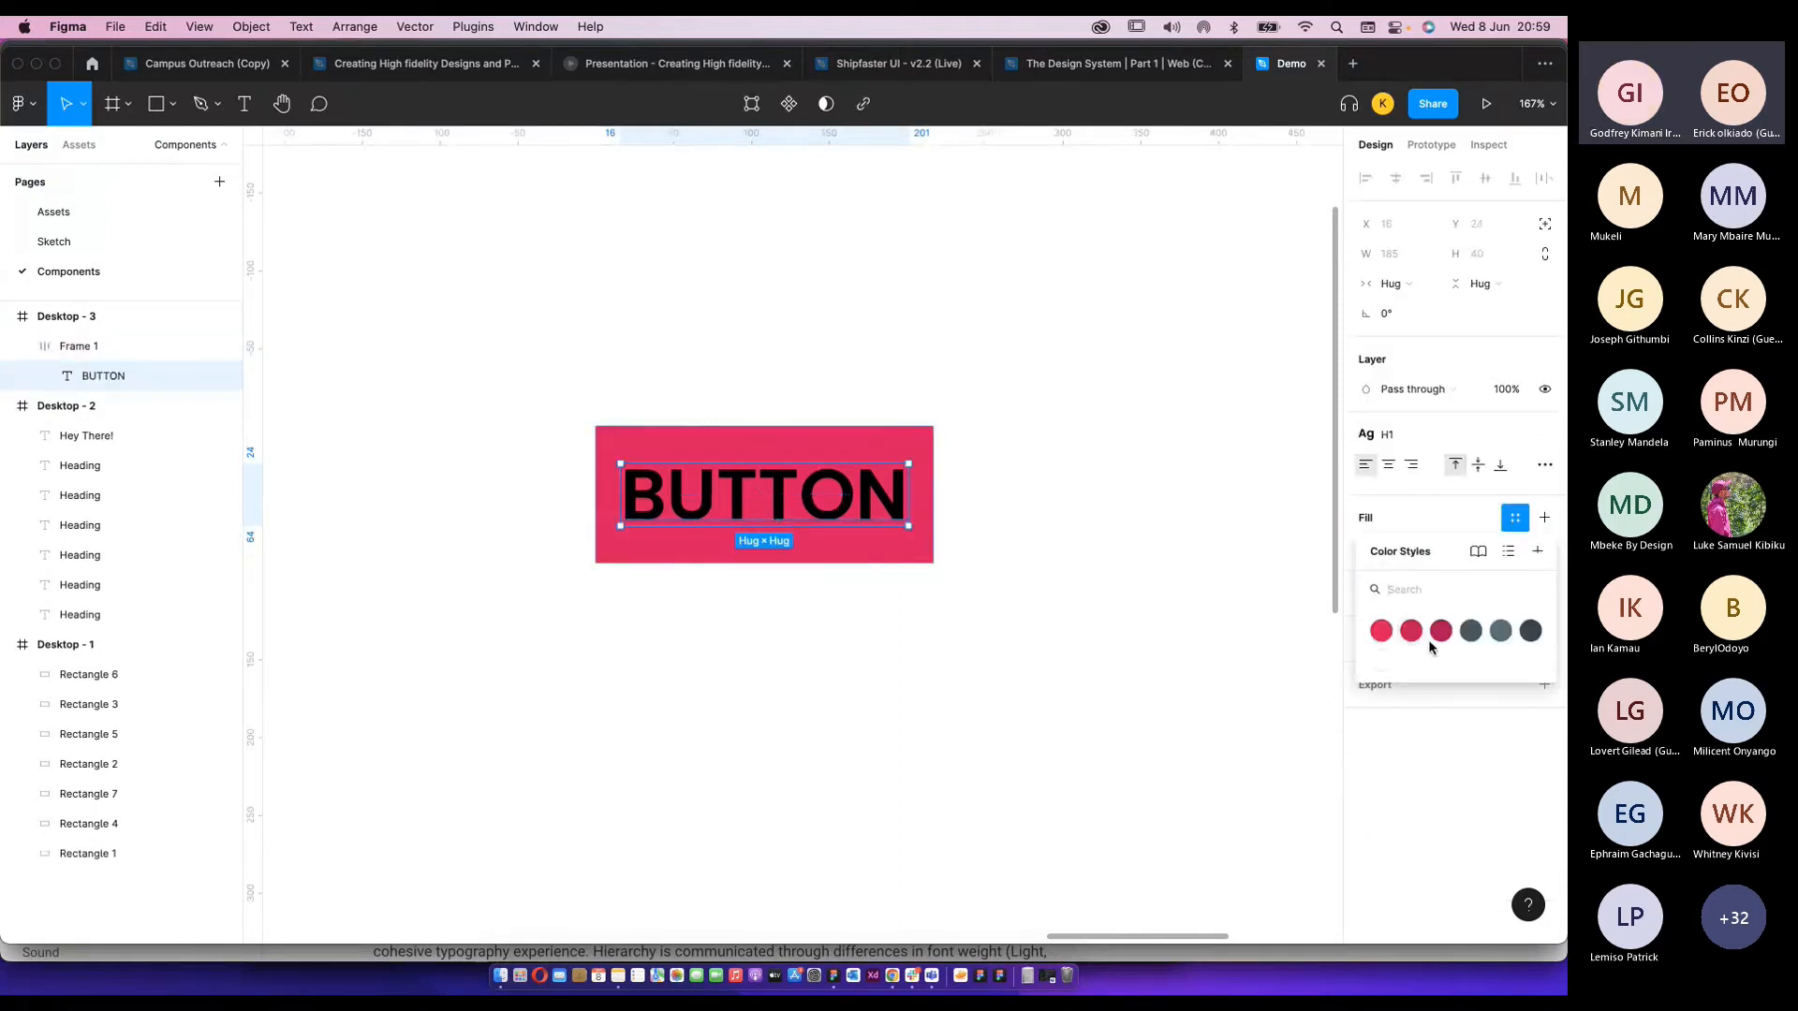
pyautogui.click(1382, 660)
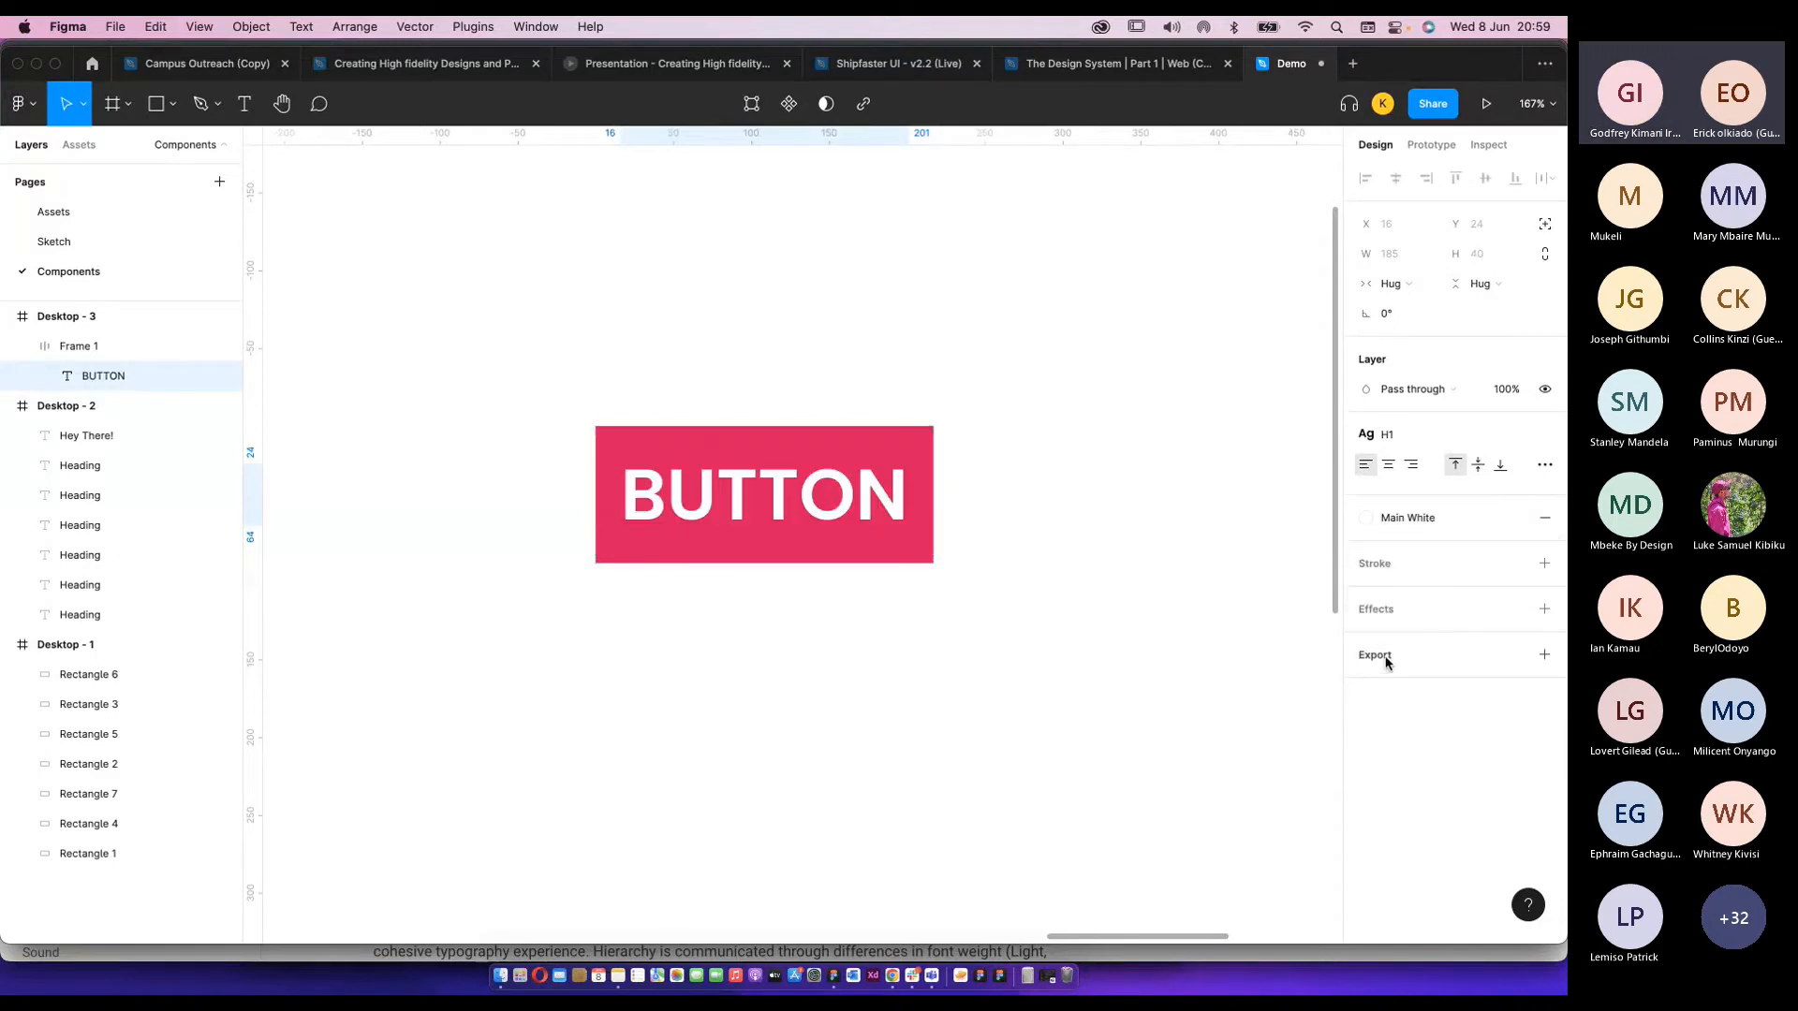
# Move the button frame down to about X 392, Y 318 within Desktop - 3.
pyautogui.click(1196, 622)
pyautogui.click(849, 518)
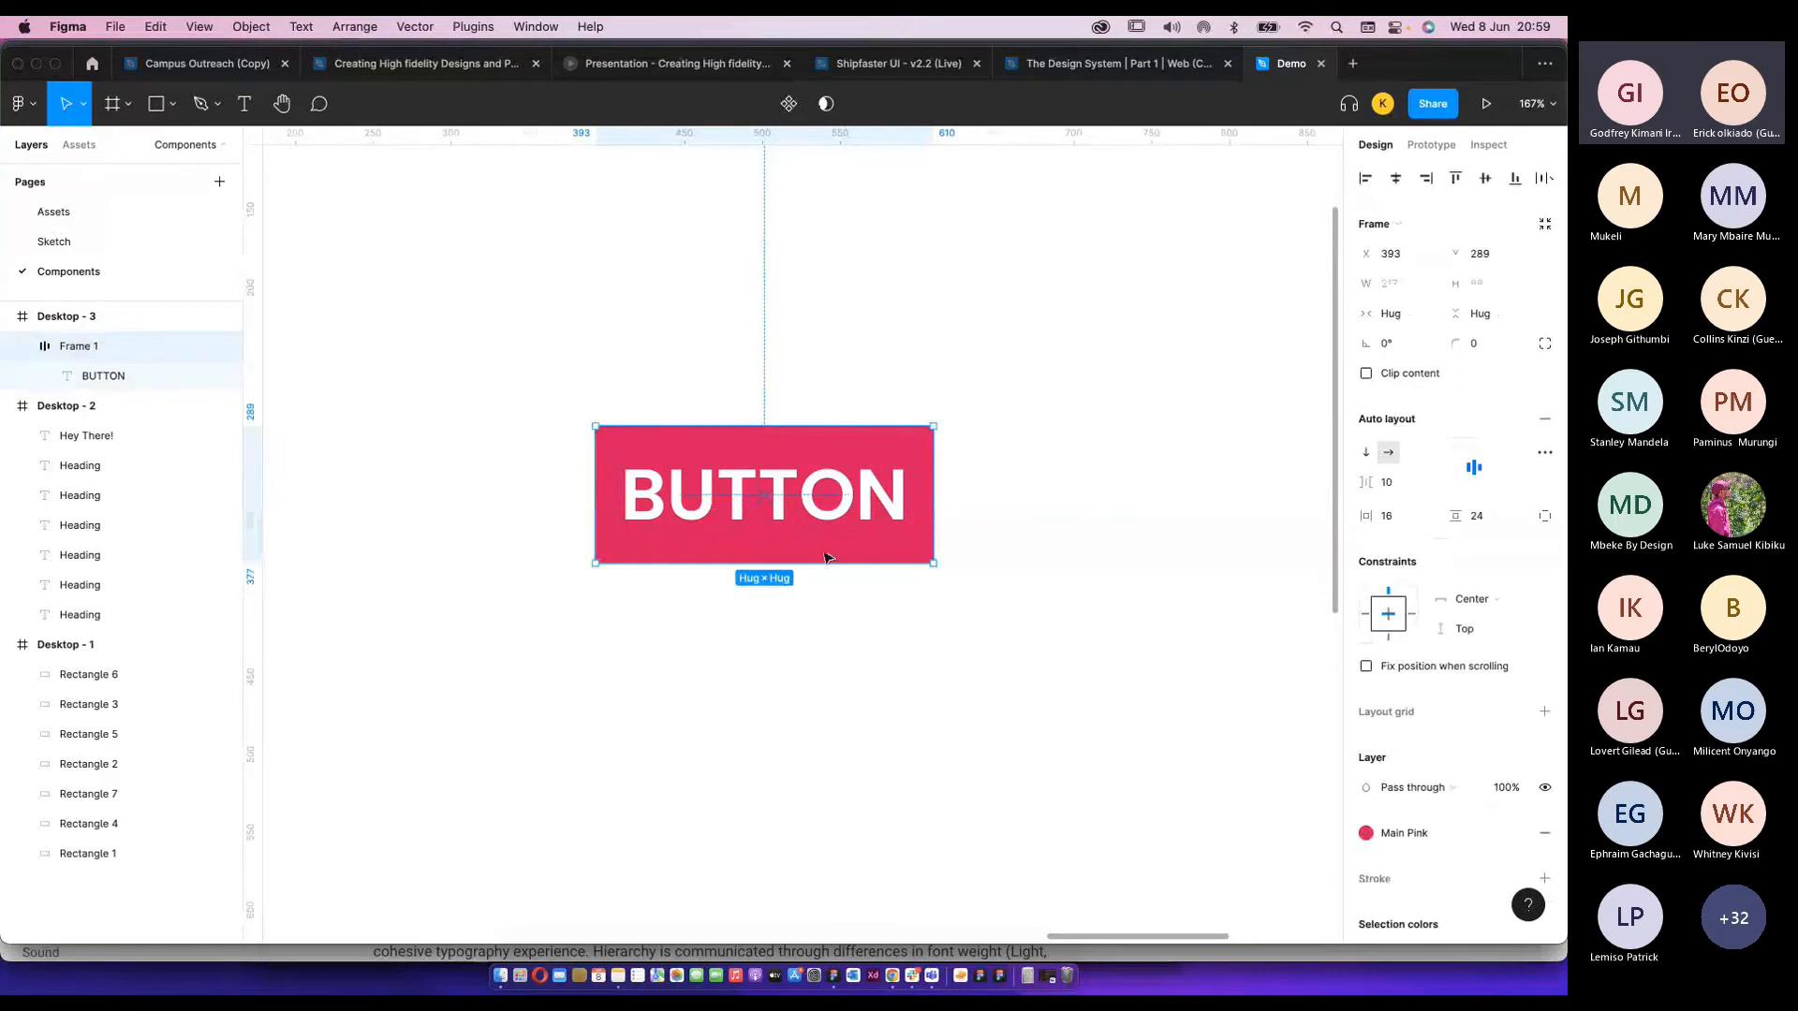
pyautogui.moveTo(801, 526); pyautogui.dragTo(798, 571)
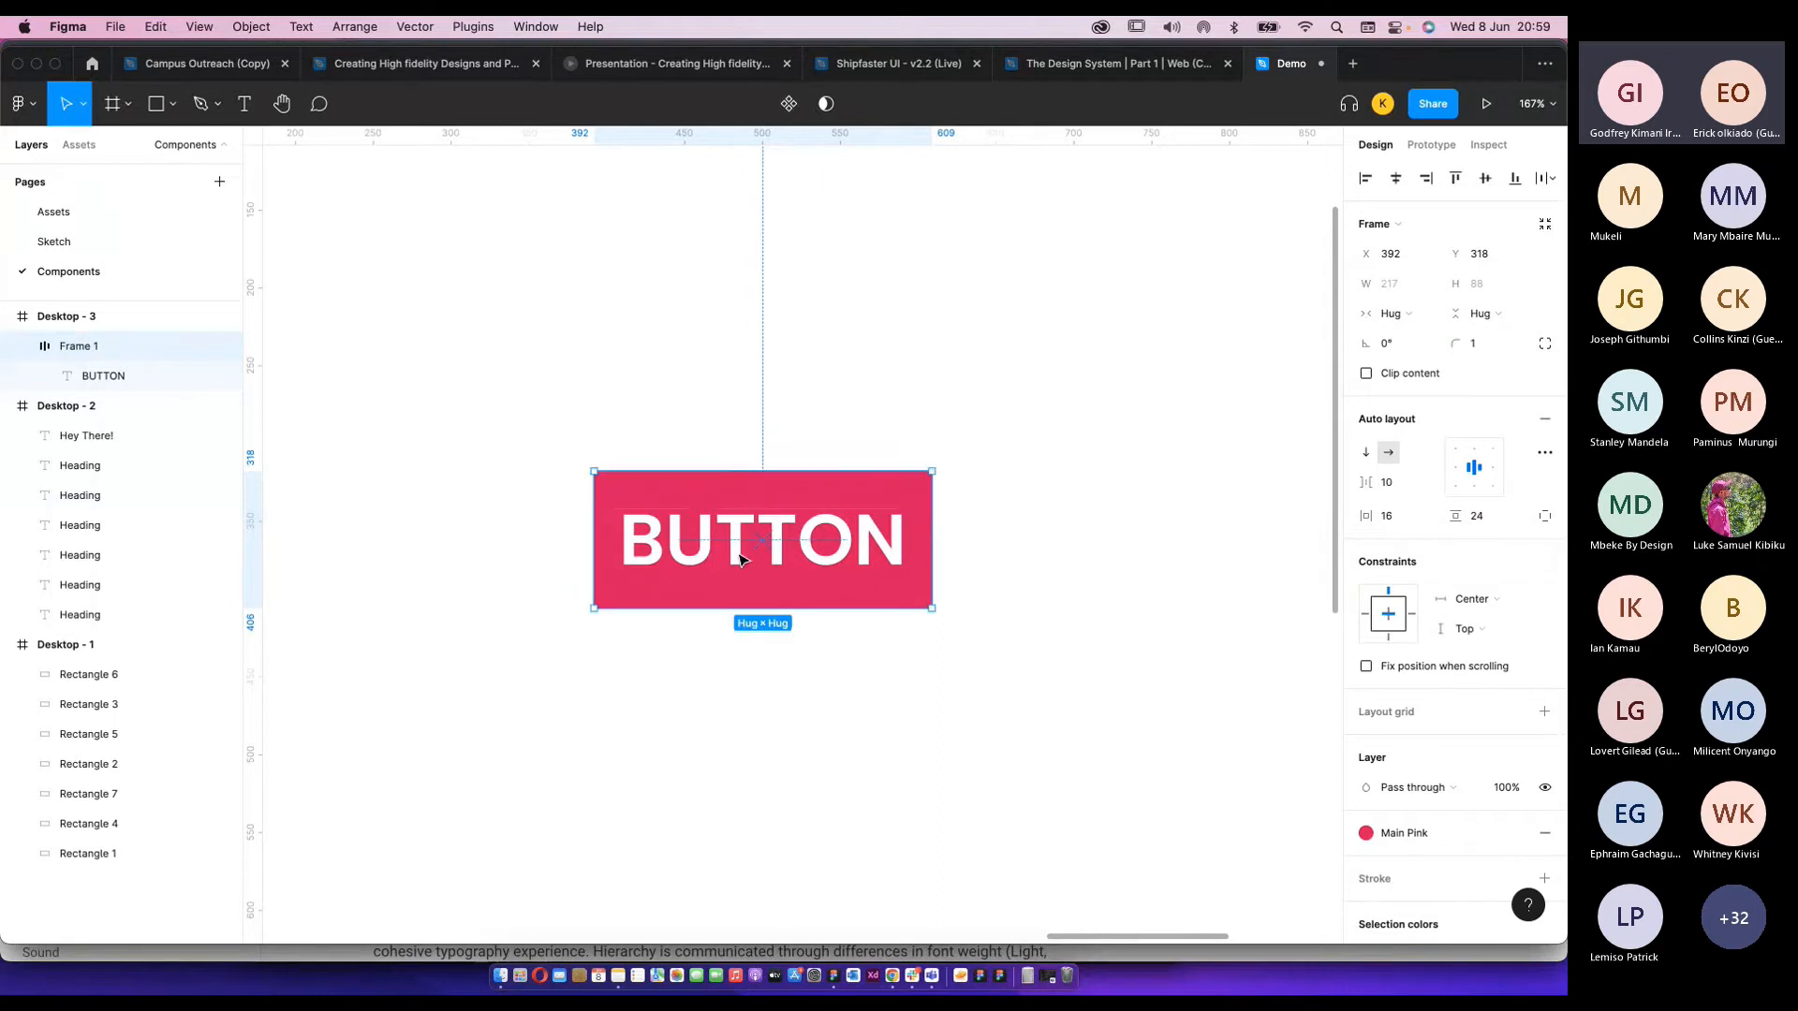
# Change the BUTTON label's text style to H2 Medium.
pyautogui.press('Return')
pyautogui.press('Return')
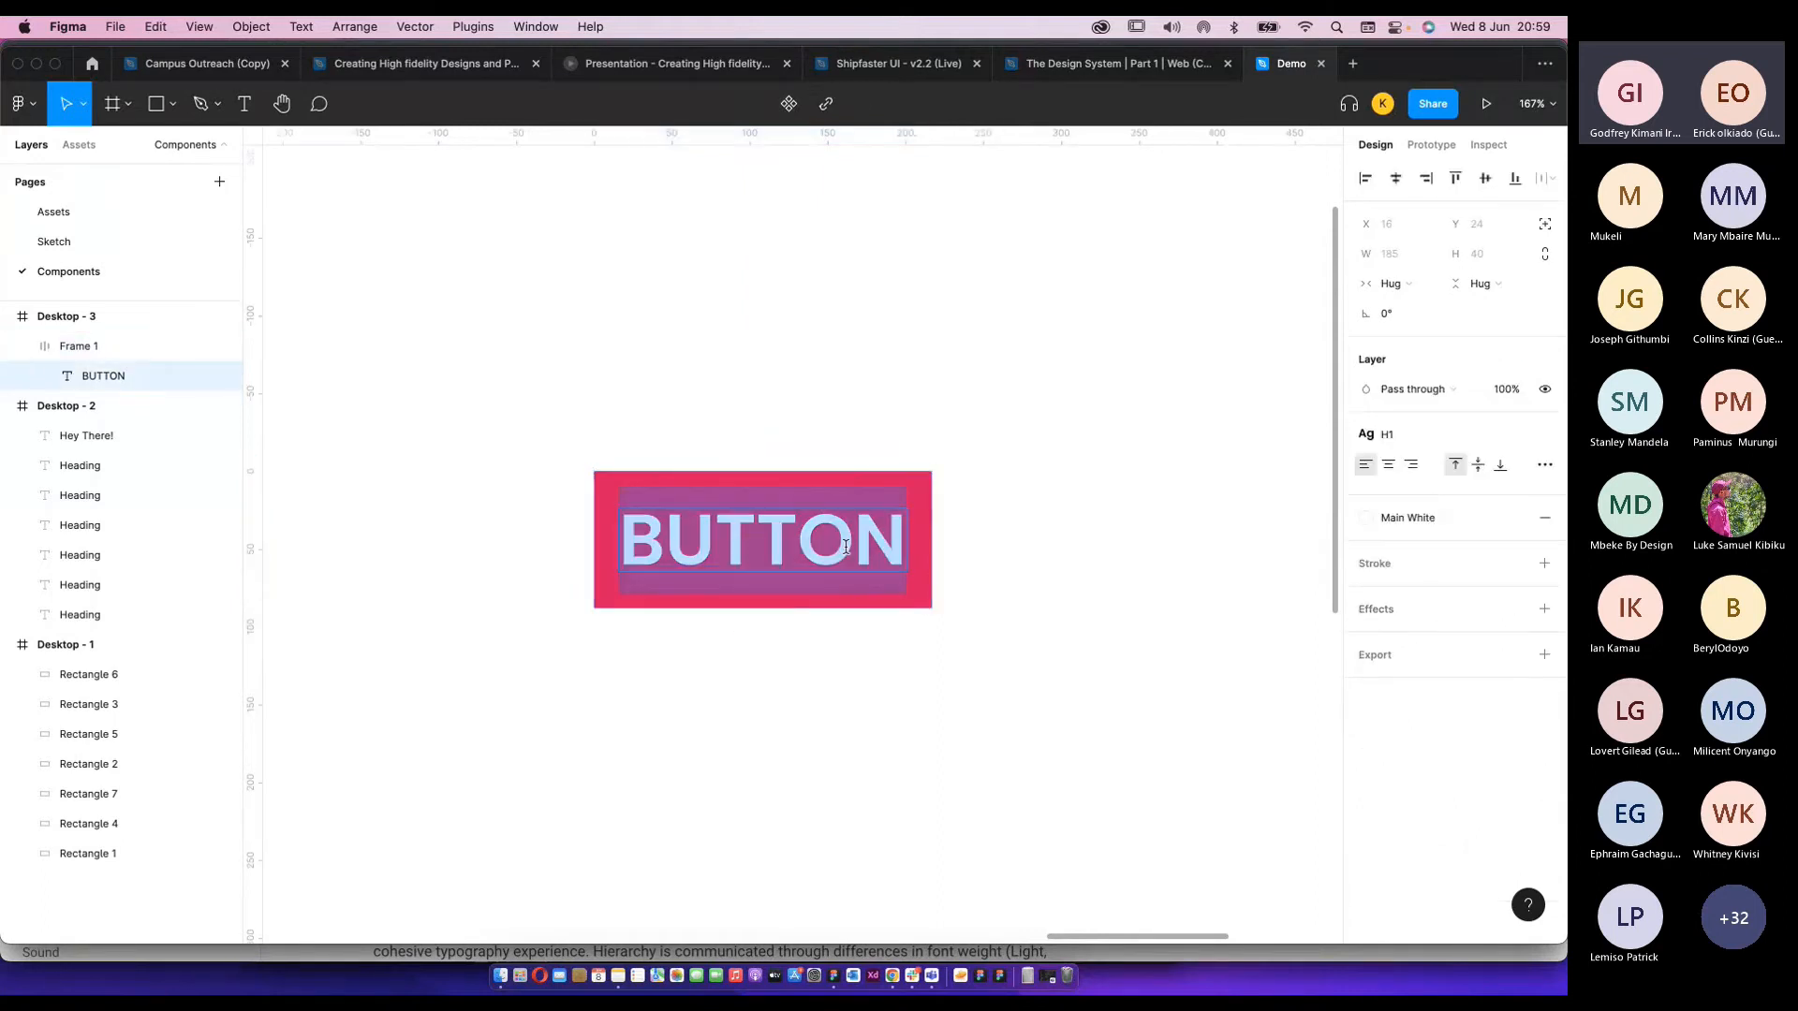
pyautogui.click(1409, 437)
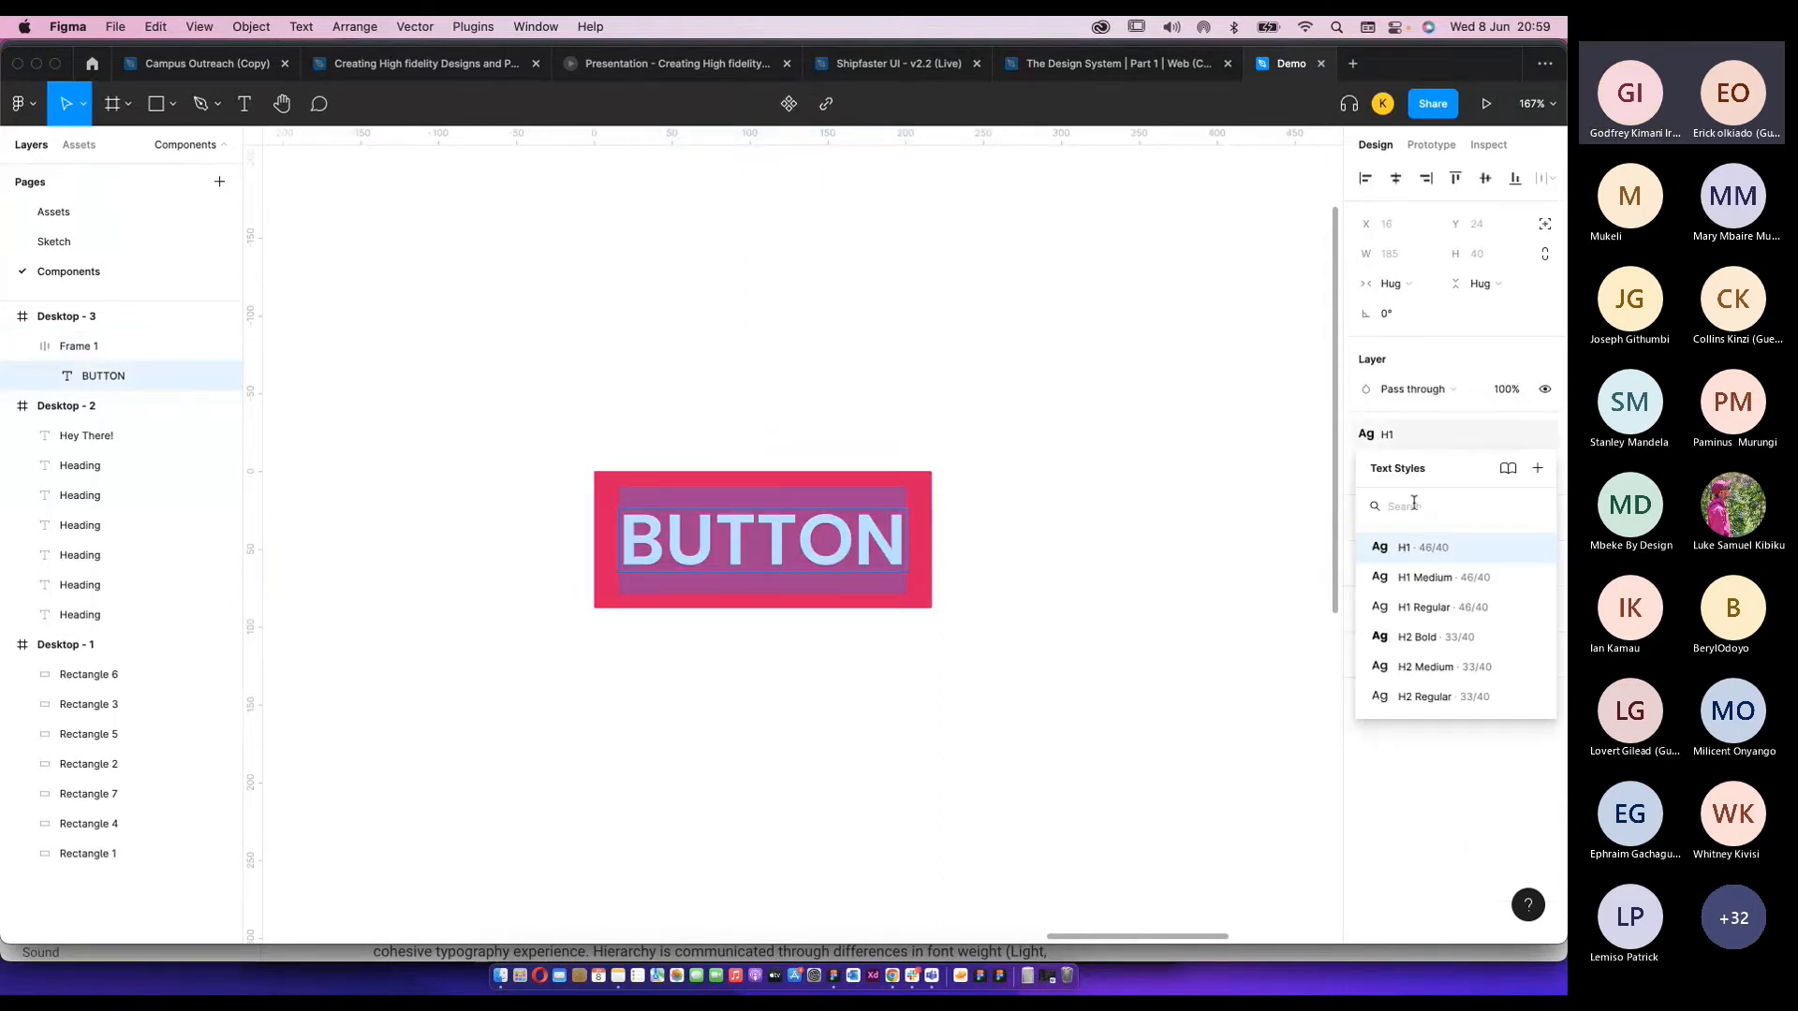
pyautogui.click(1420, 670)
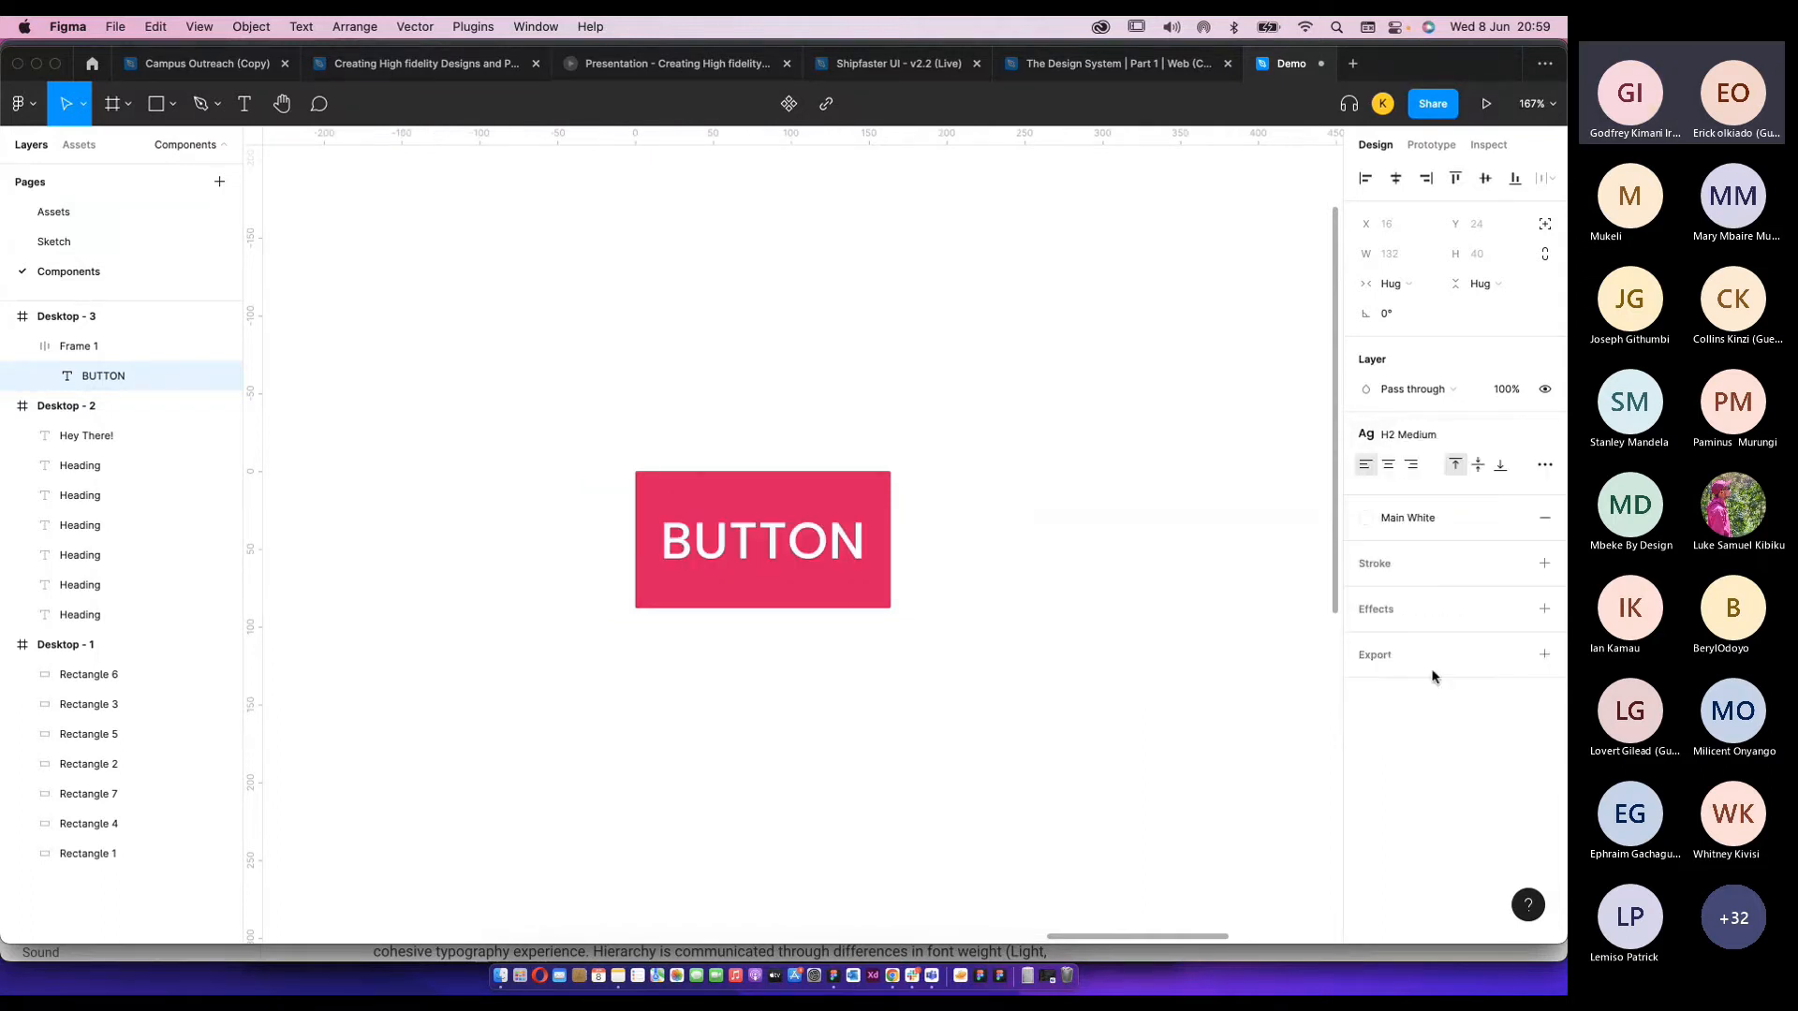
pyautogui.click(1155, 522)
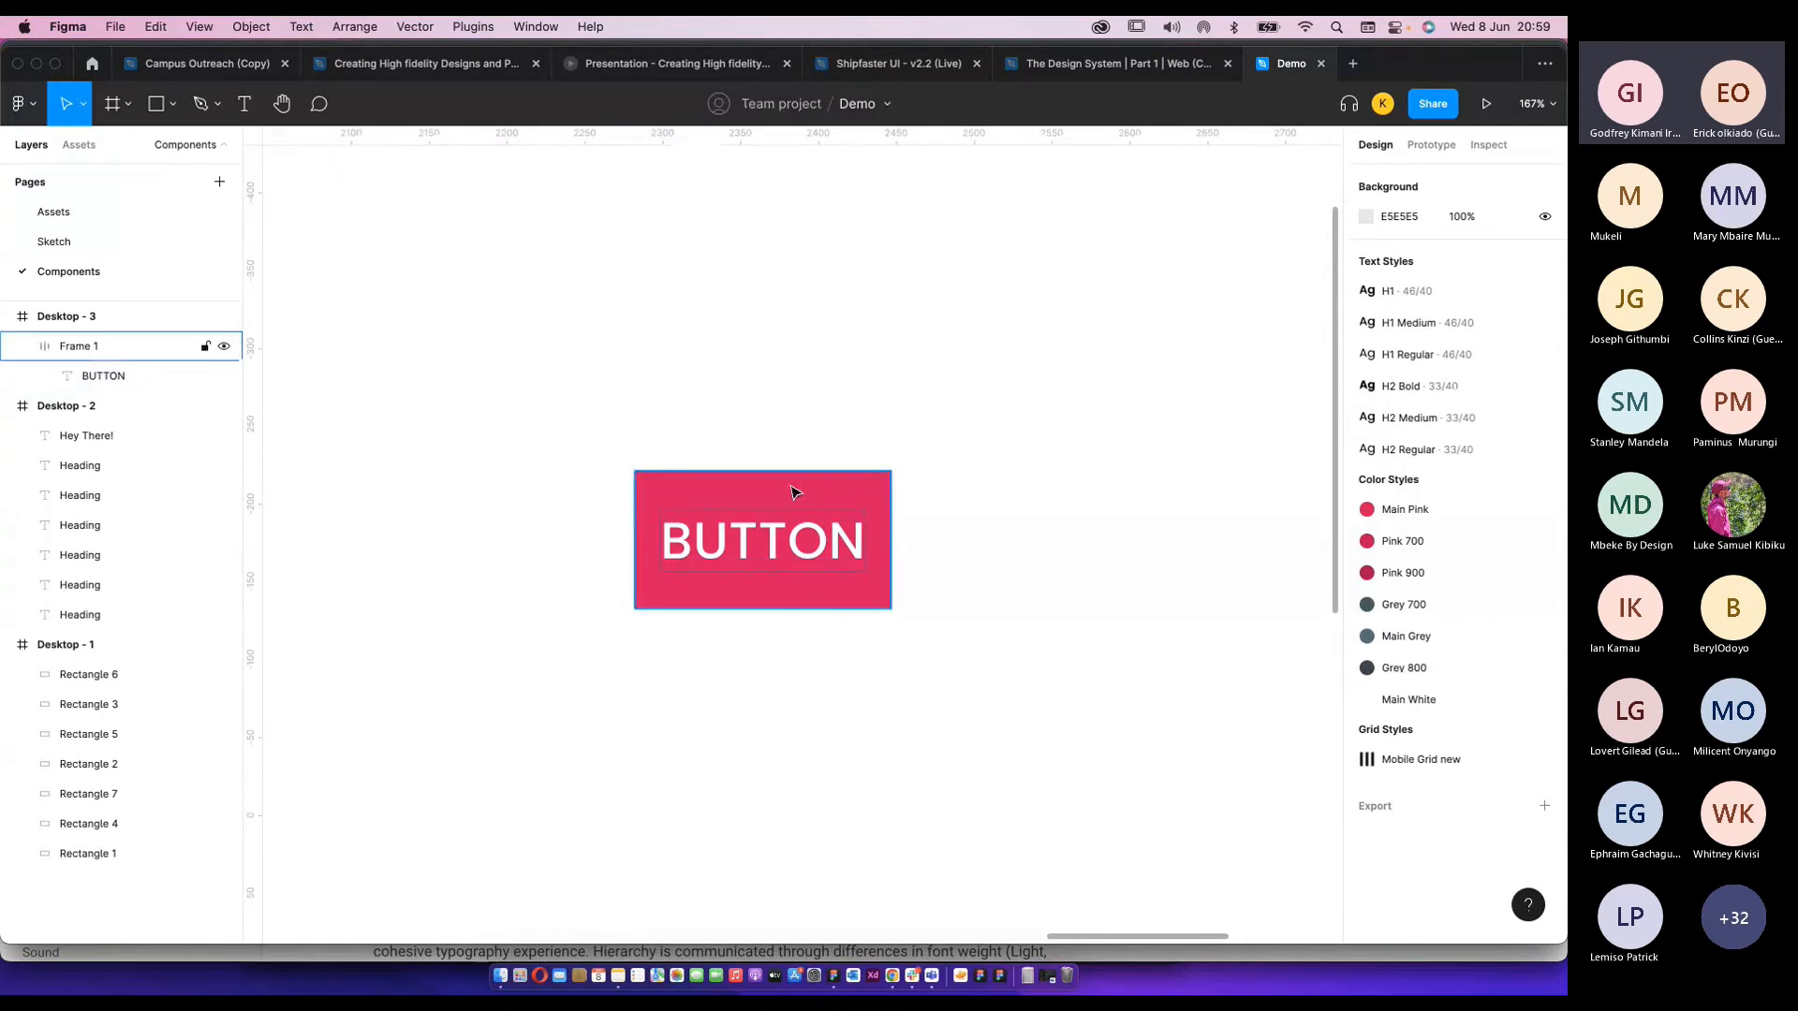
# Set the button frame's auto layout item spacing to 16, keeping its horizontal padding at 16.
pyautogui.click(794, 492)
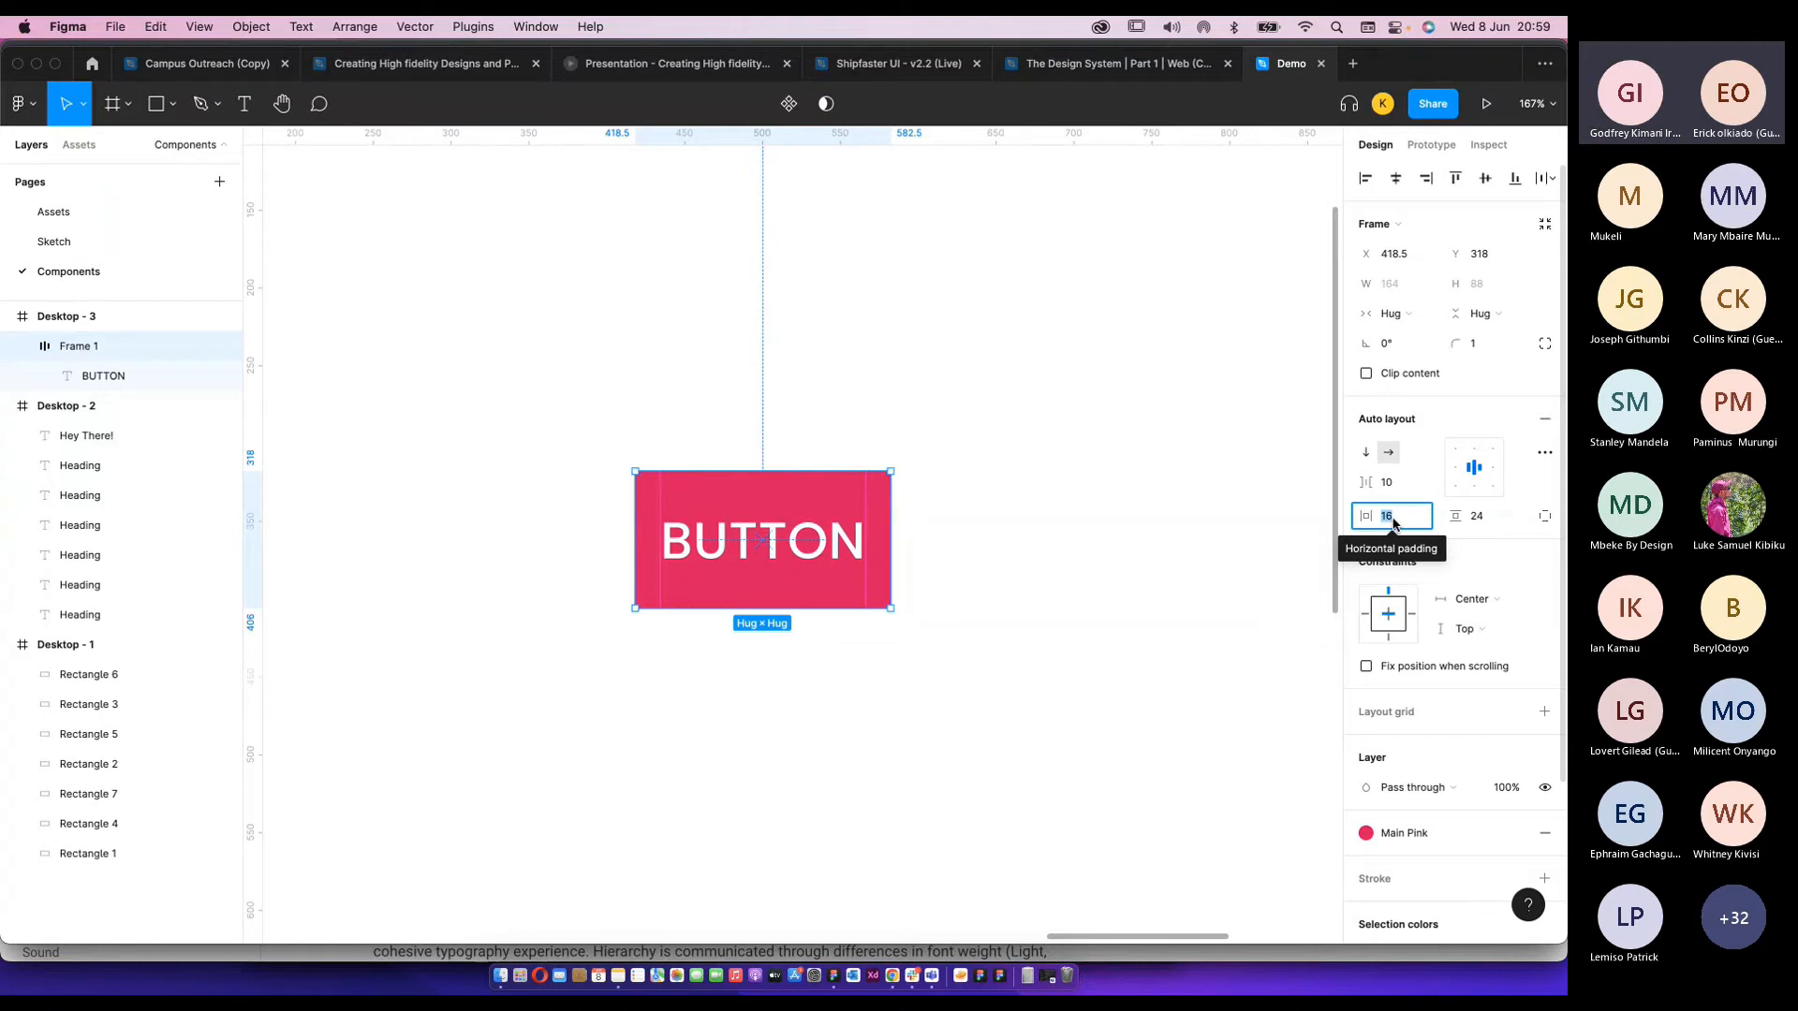
pyautogui.press('Down')
pyautogui.press('Down')
pyautogui.press('Up')
pyautogui.press('Up')
pyautogui.click(1388, 485)
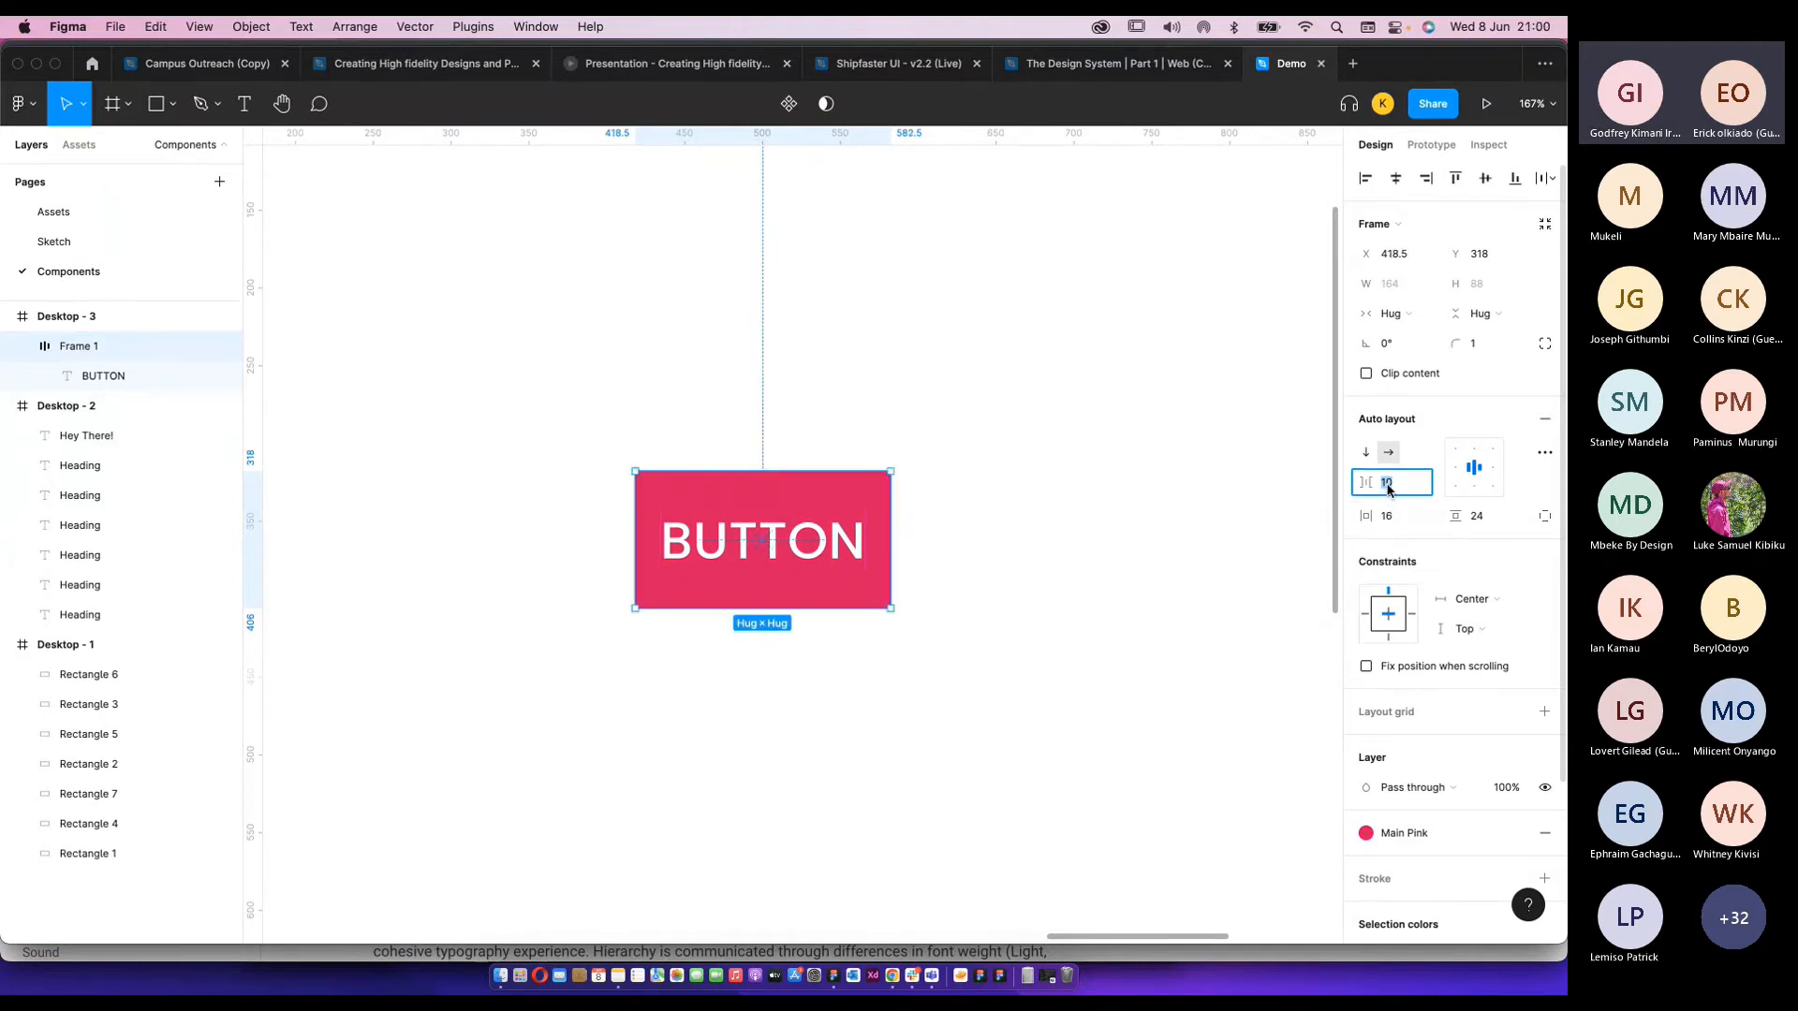
pyautogui.write('16')
pyautogui.press('Return')
# Try widening the button's horizontal padding directly on the canvas, and undo the change.
pyautogui.moveTo(880, 540); pyautogui.dragTo(976, 534)
pyautogui.press('super+z')
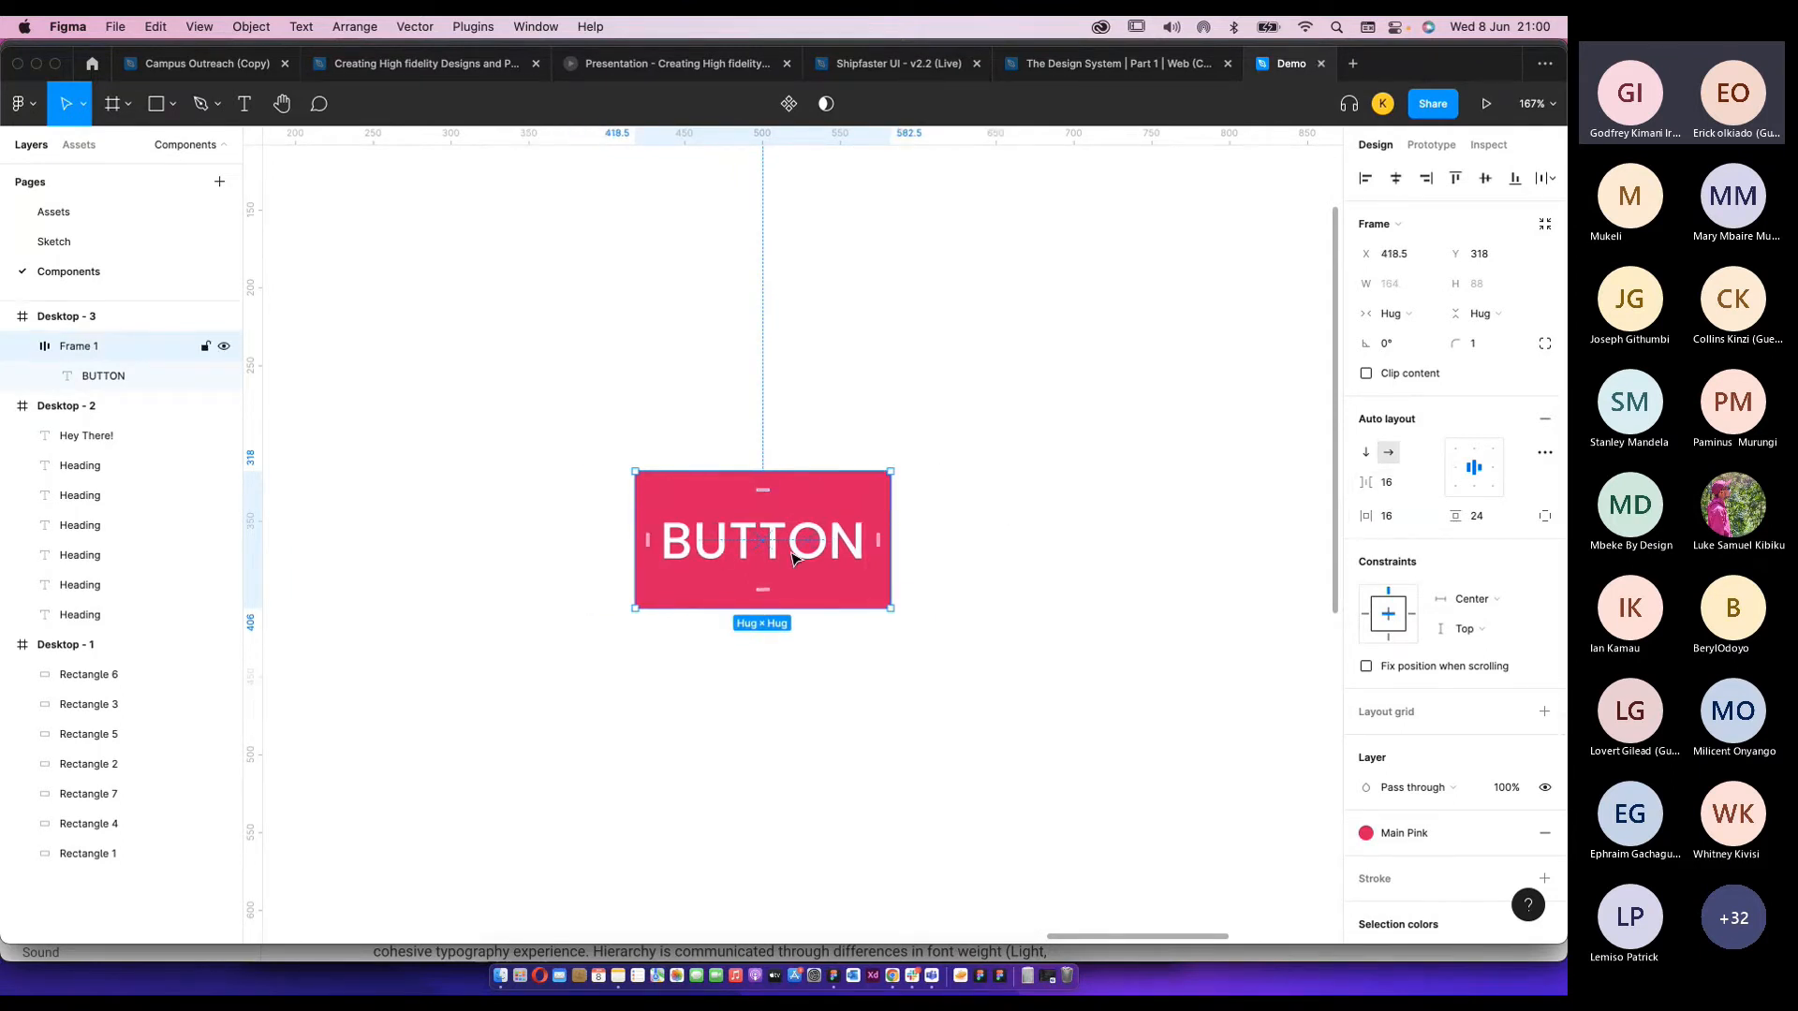
pyautogui.click(791, 559)
pyautogui.click(1084, 565)
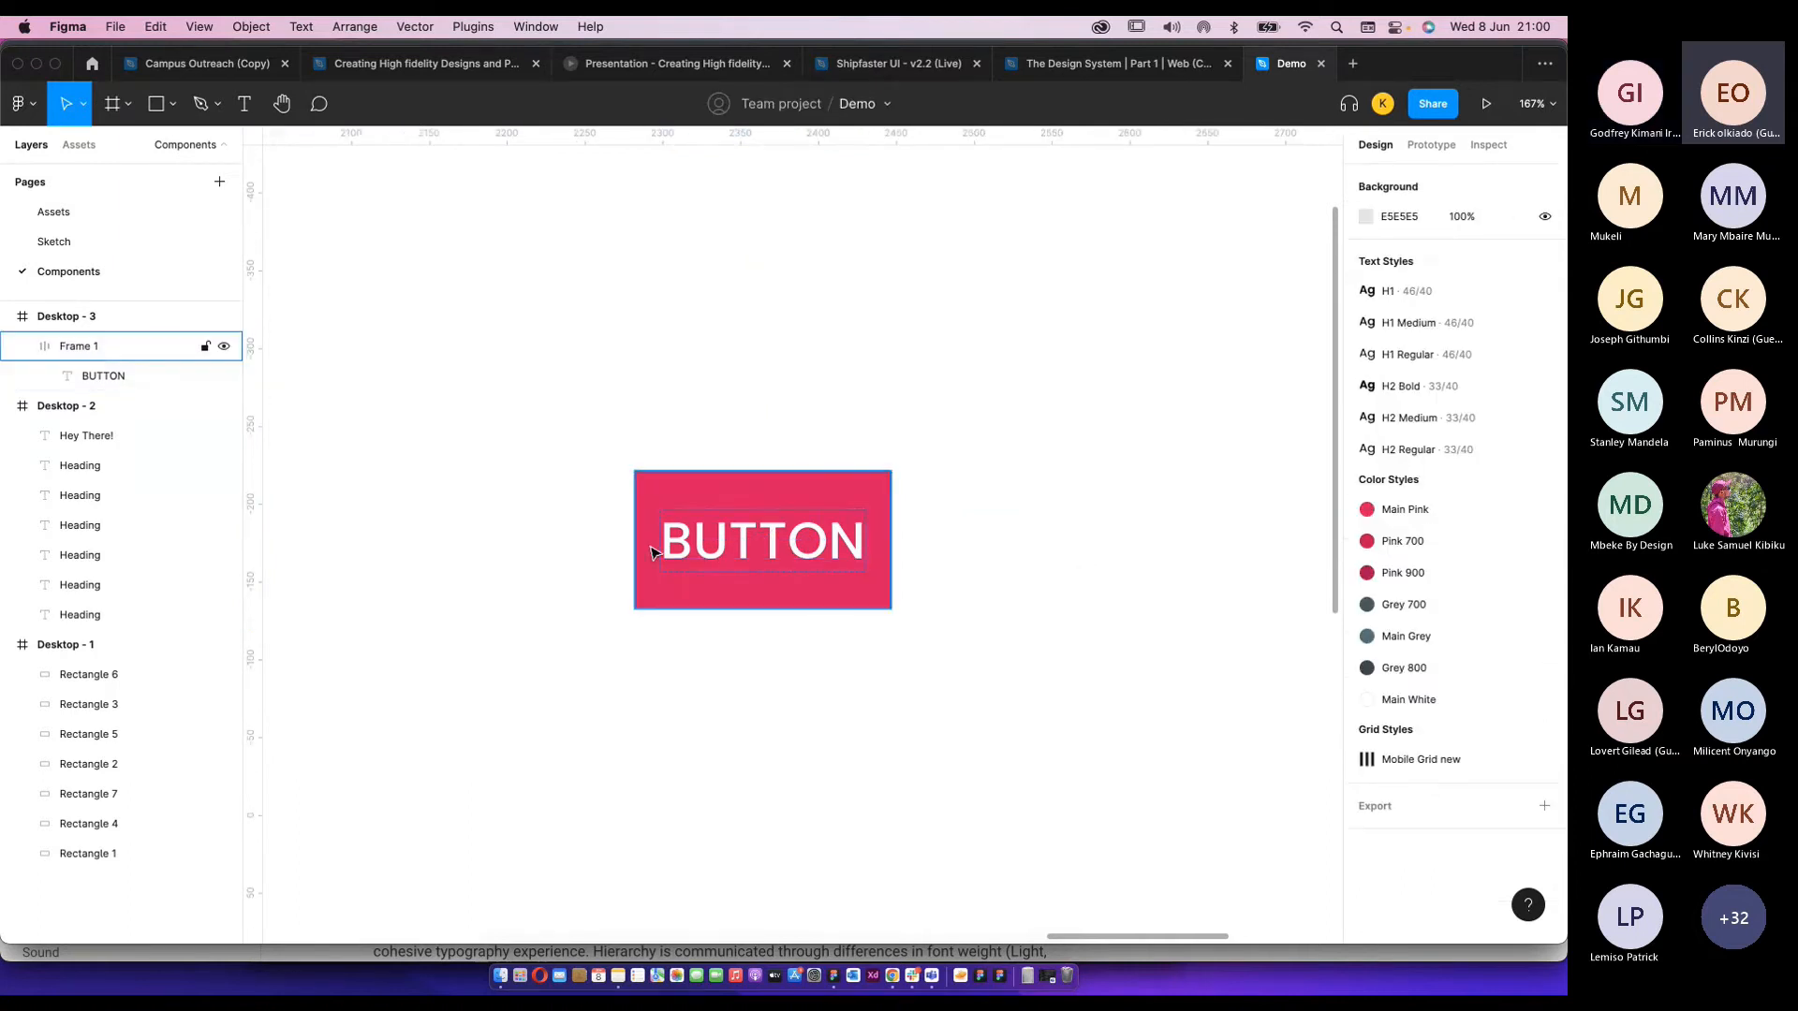
# Round the button frame's corners to a radius of 13.
pyautogui.click(650, 548)
pyautogui.moveTo(1460, 344); pyautogui.dragTo(195, 312)
pyautogui.moveTo(1459, 344); pyautogui.dragTo(1381, 349)
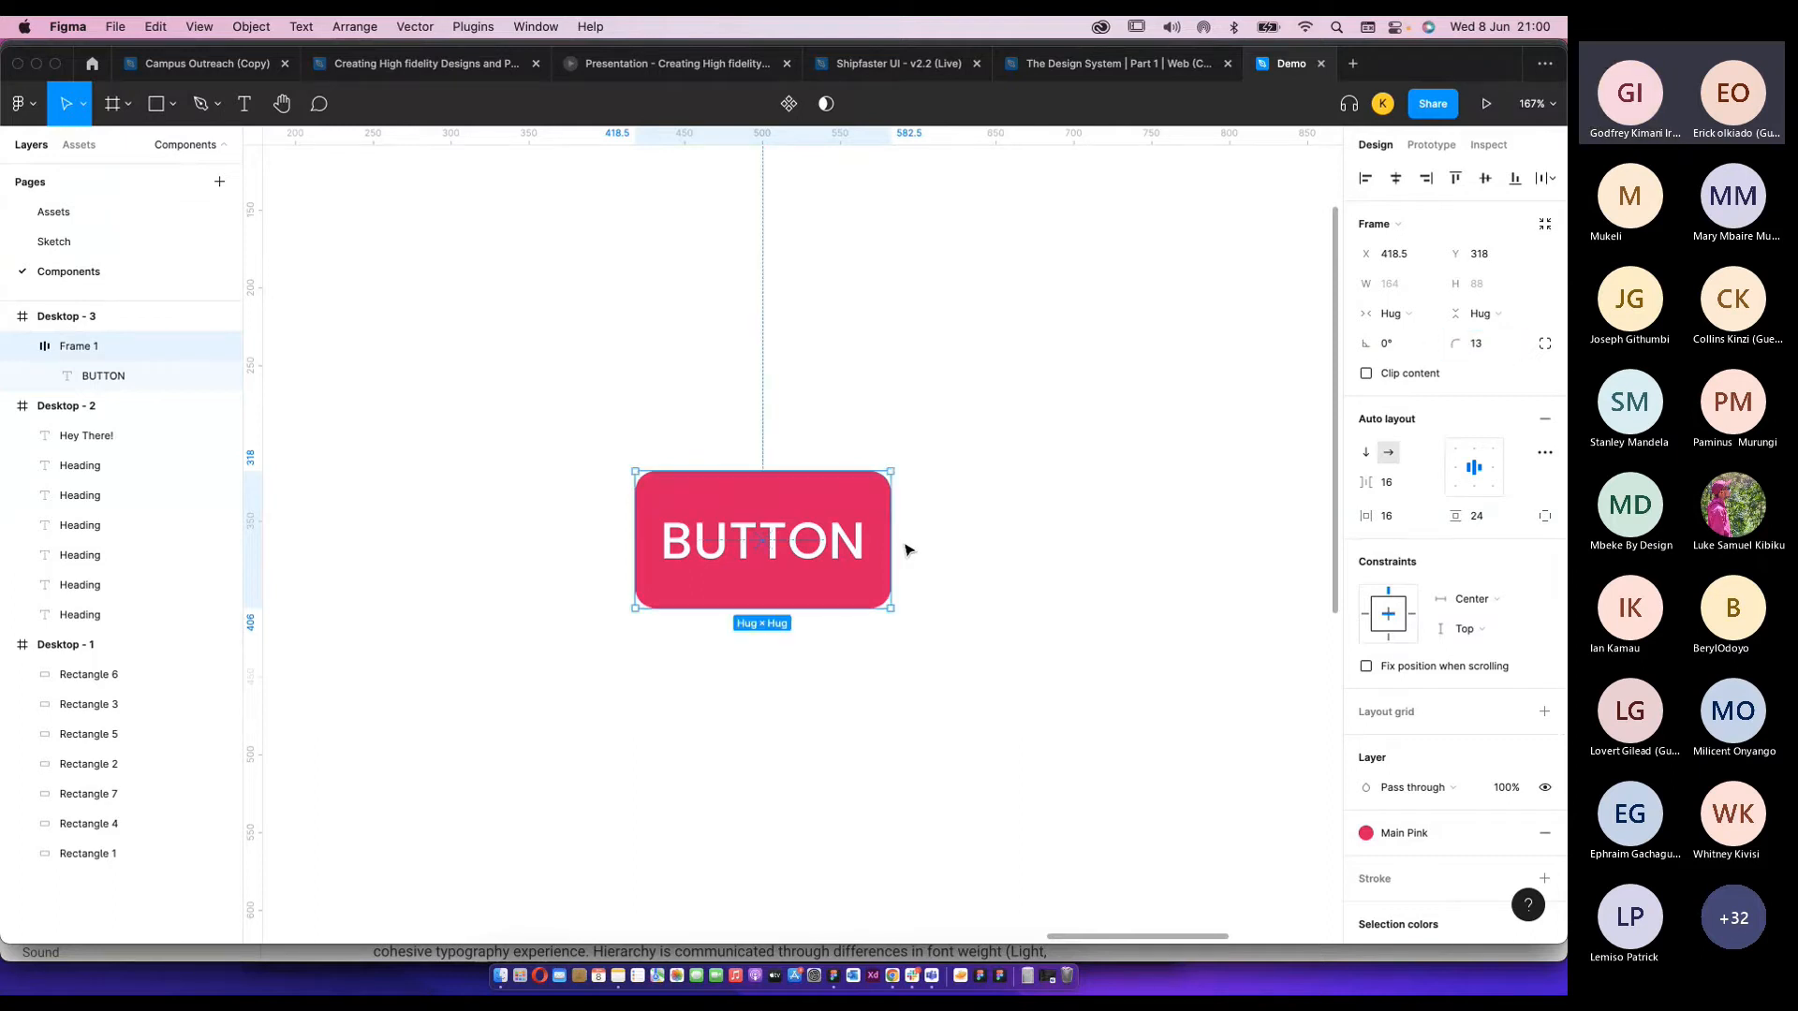
# Stretch the button frame to the right to a fixed width of 350.
pyautogui.moveTo(890, 539); pyautogui.dragTo(1182, 526)
pyautogui.click(944, 427)
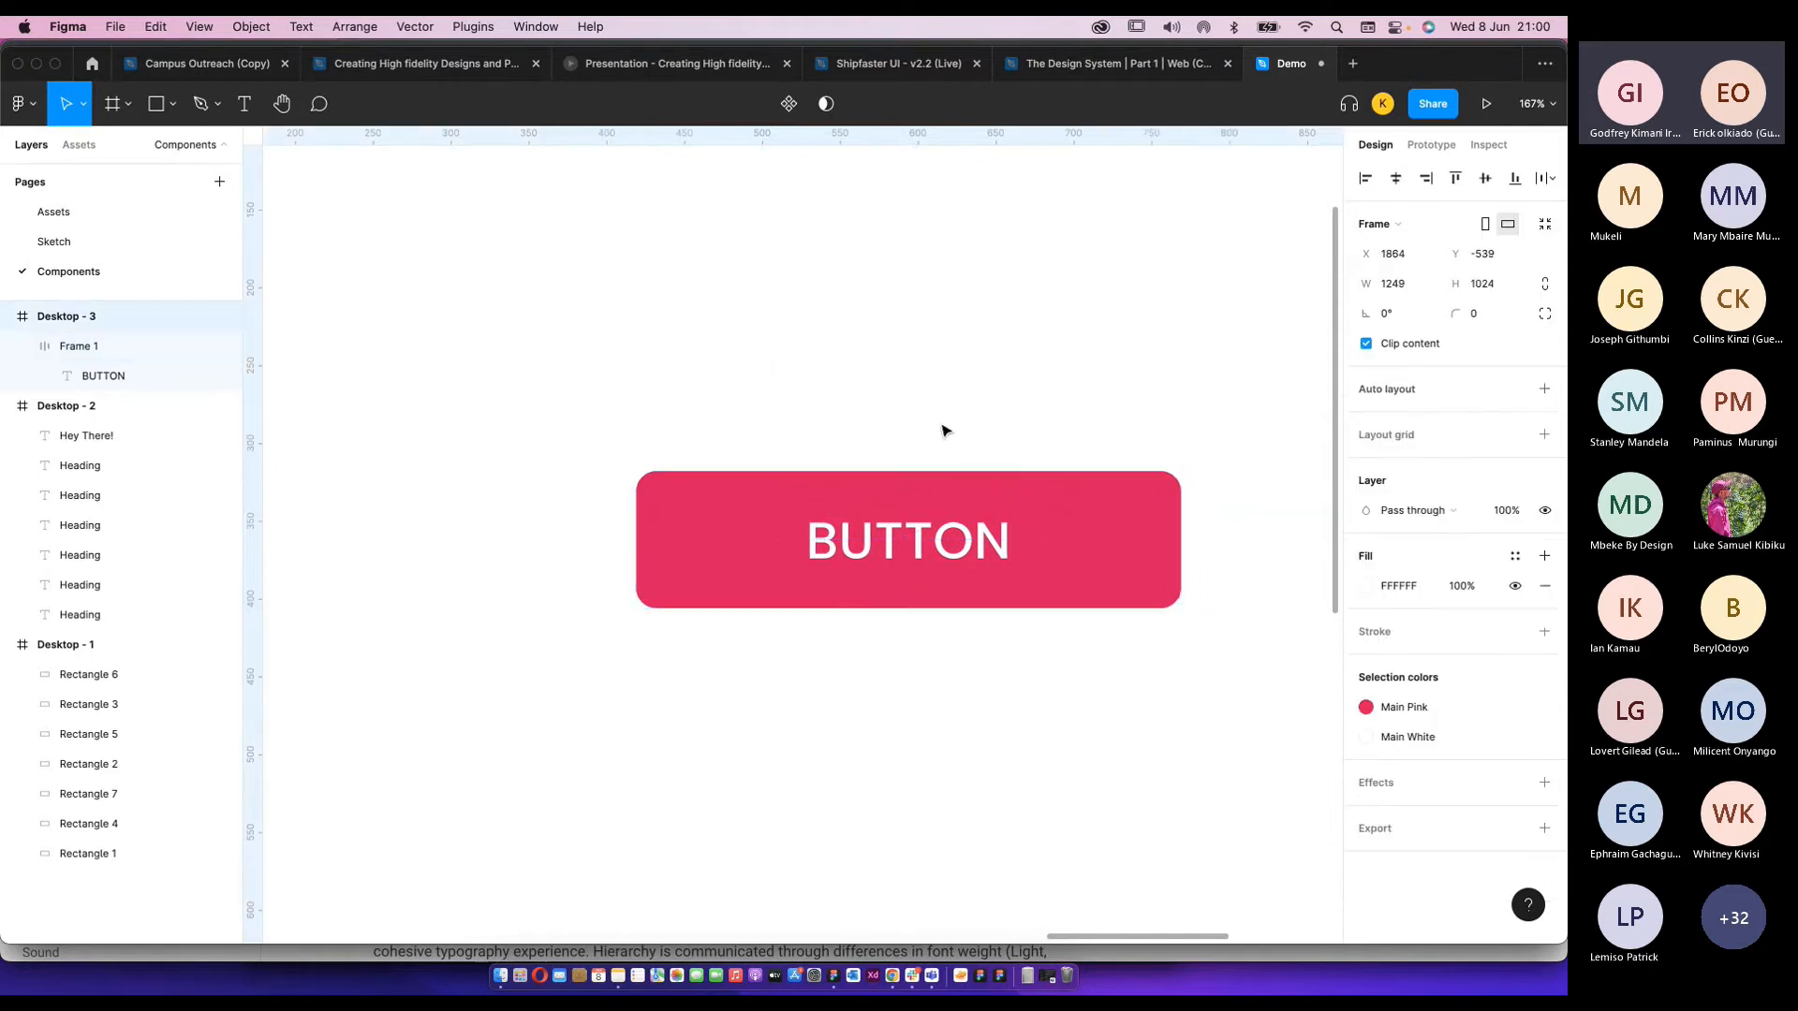
pyautogui.scroll(-5, 944, 427)
pyautogui.scroll(3, 1012, 480)
pyautogui.click(997, 537)
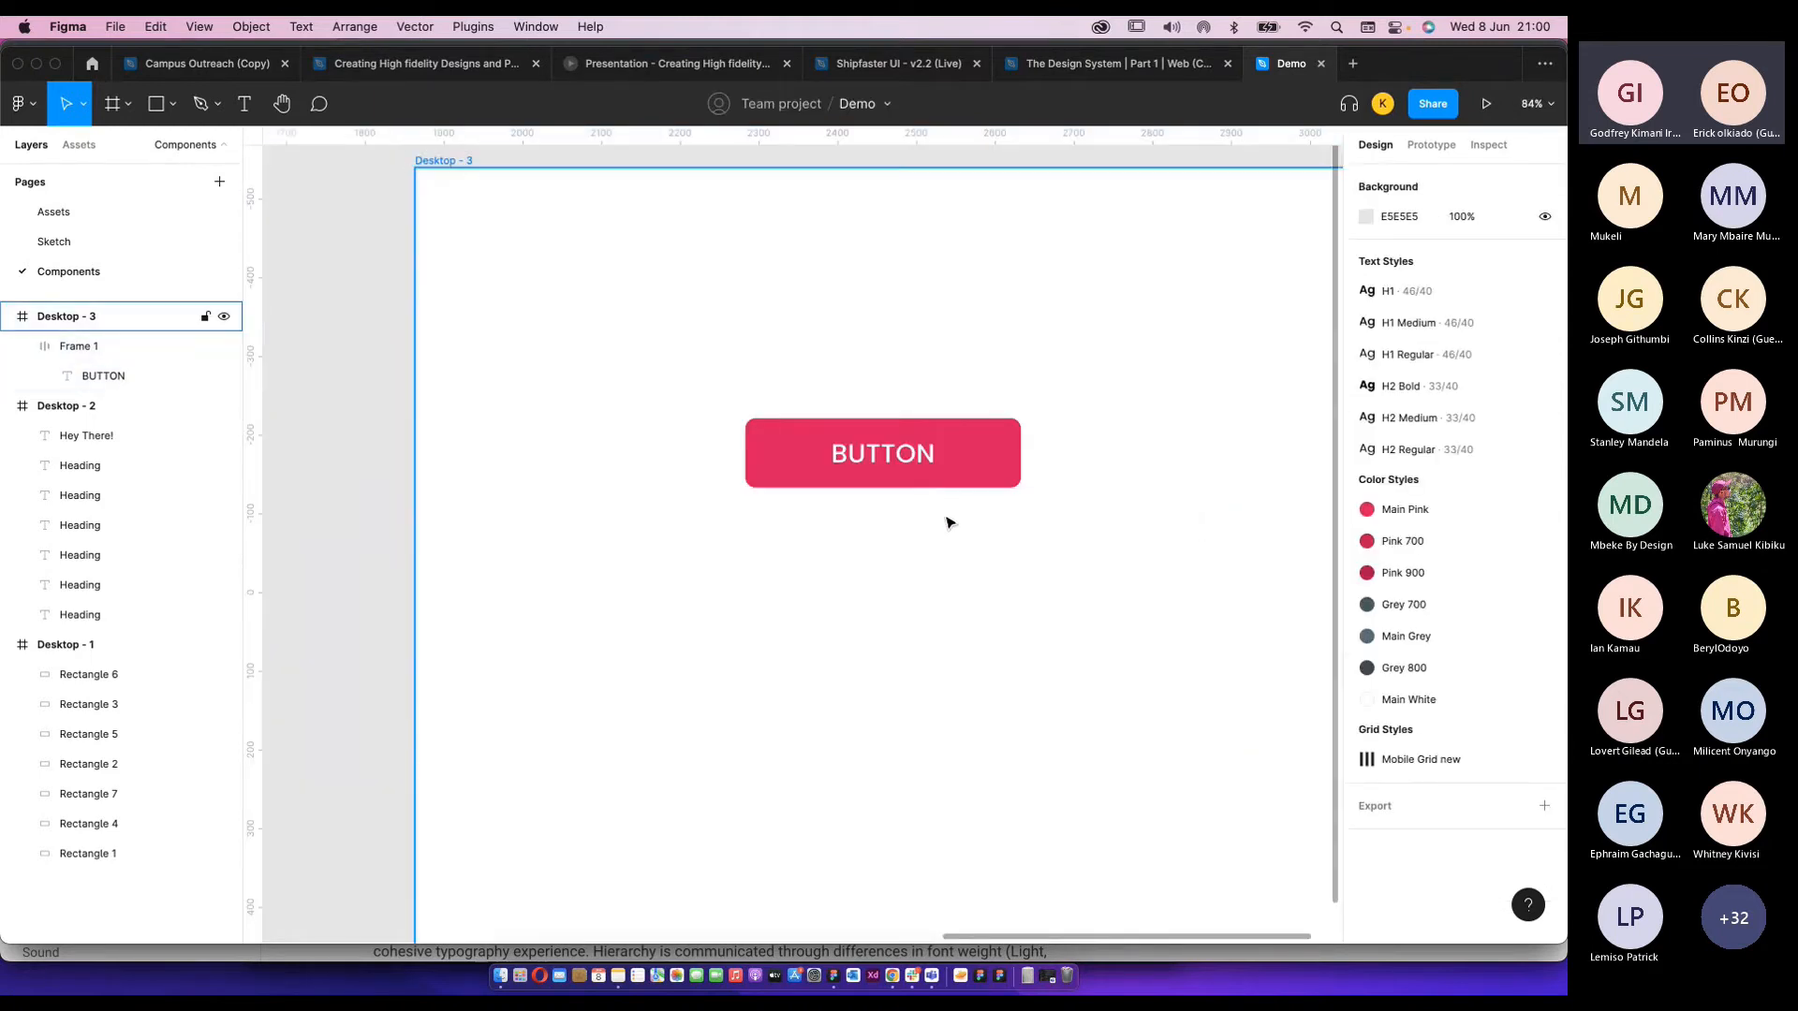
# Try stretching the button frame further across Desktop - 3 to a width of 731.
pyautogui.scroll(-5, 944, 512)
pyautogui.click(976, 485)
pyautogui.moveTo(979, 482)
pyautogui.mouseDown()
pyautogui.moveTo(1163, 471)
pyautogui.moveTo(985, 506)
pyautogui.mouseUp()
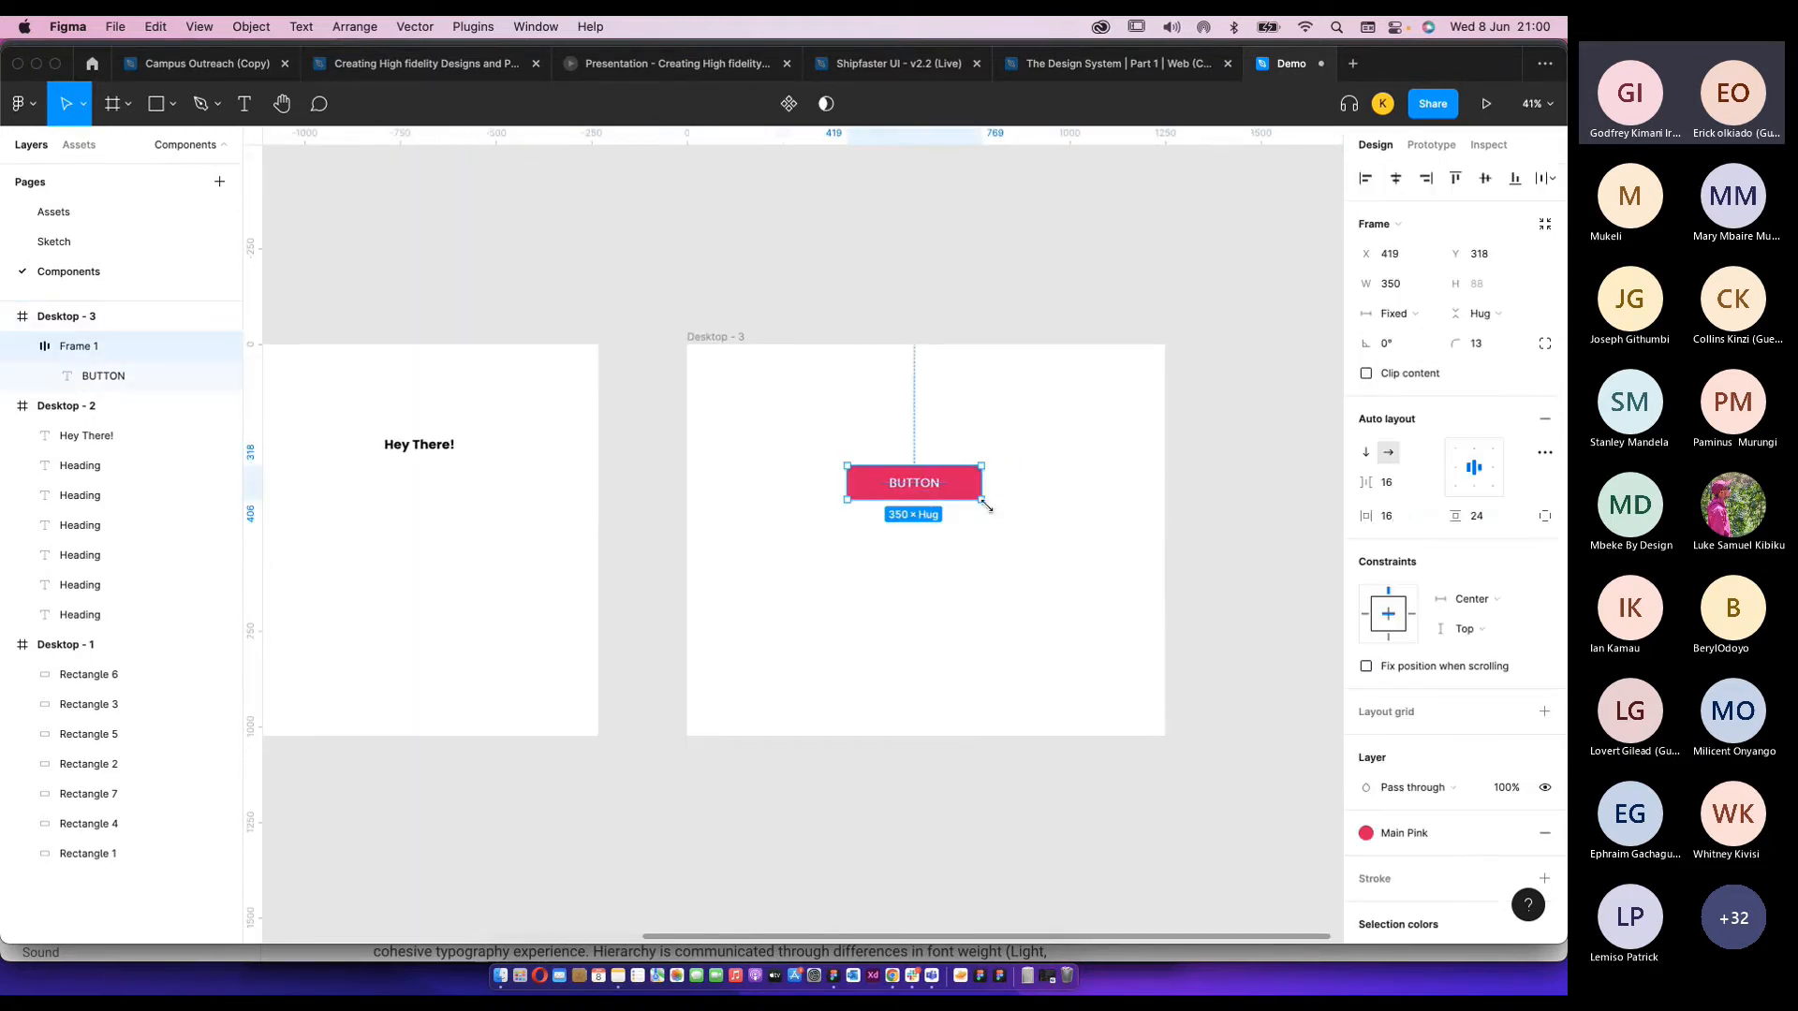
pyautogui.click(1004, 521)
pyautogui.click(981, 485)
pyautogui.moveTo(981, 482); pyautogui.dragTo(1127, 482)
pyautogui.scroll(2, 1016, 465)
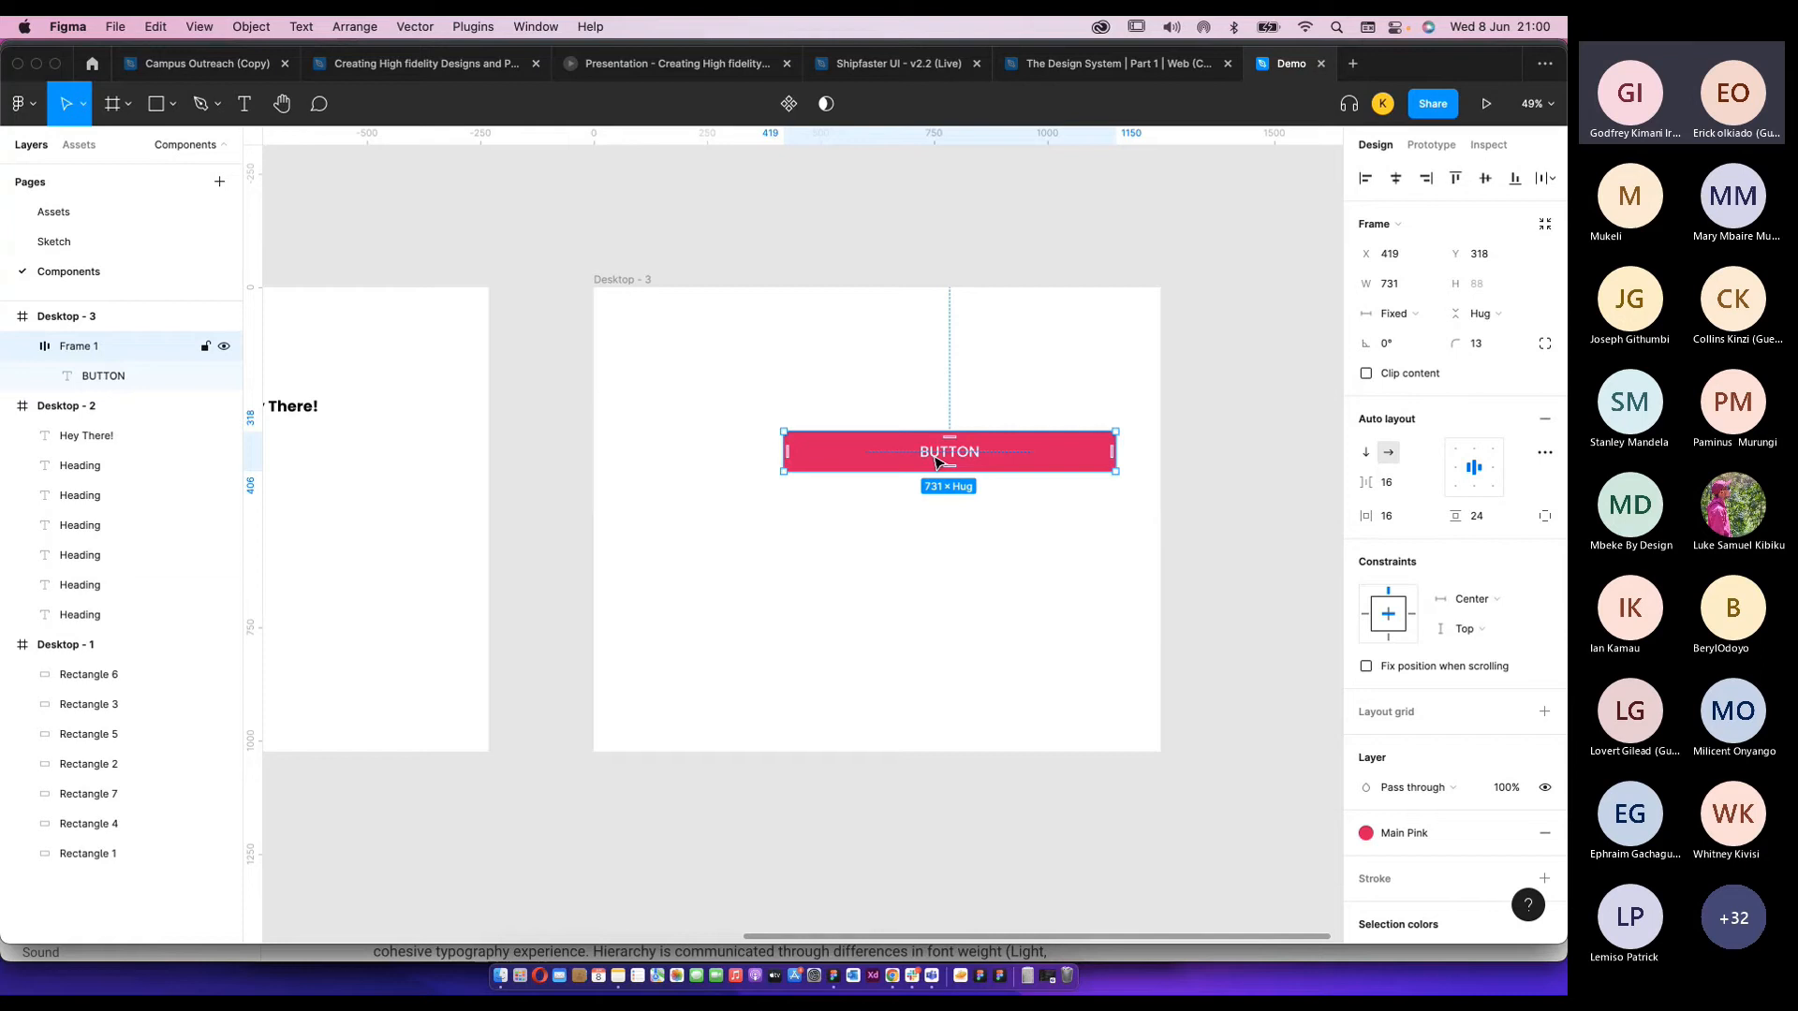
pyautogui.scroll(5, 936, 460)
# Check the BUTTON text layer inside the button and select the whole button frame.
pyautogui.doubleClick(885, 426)
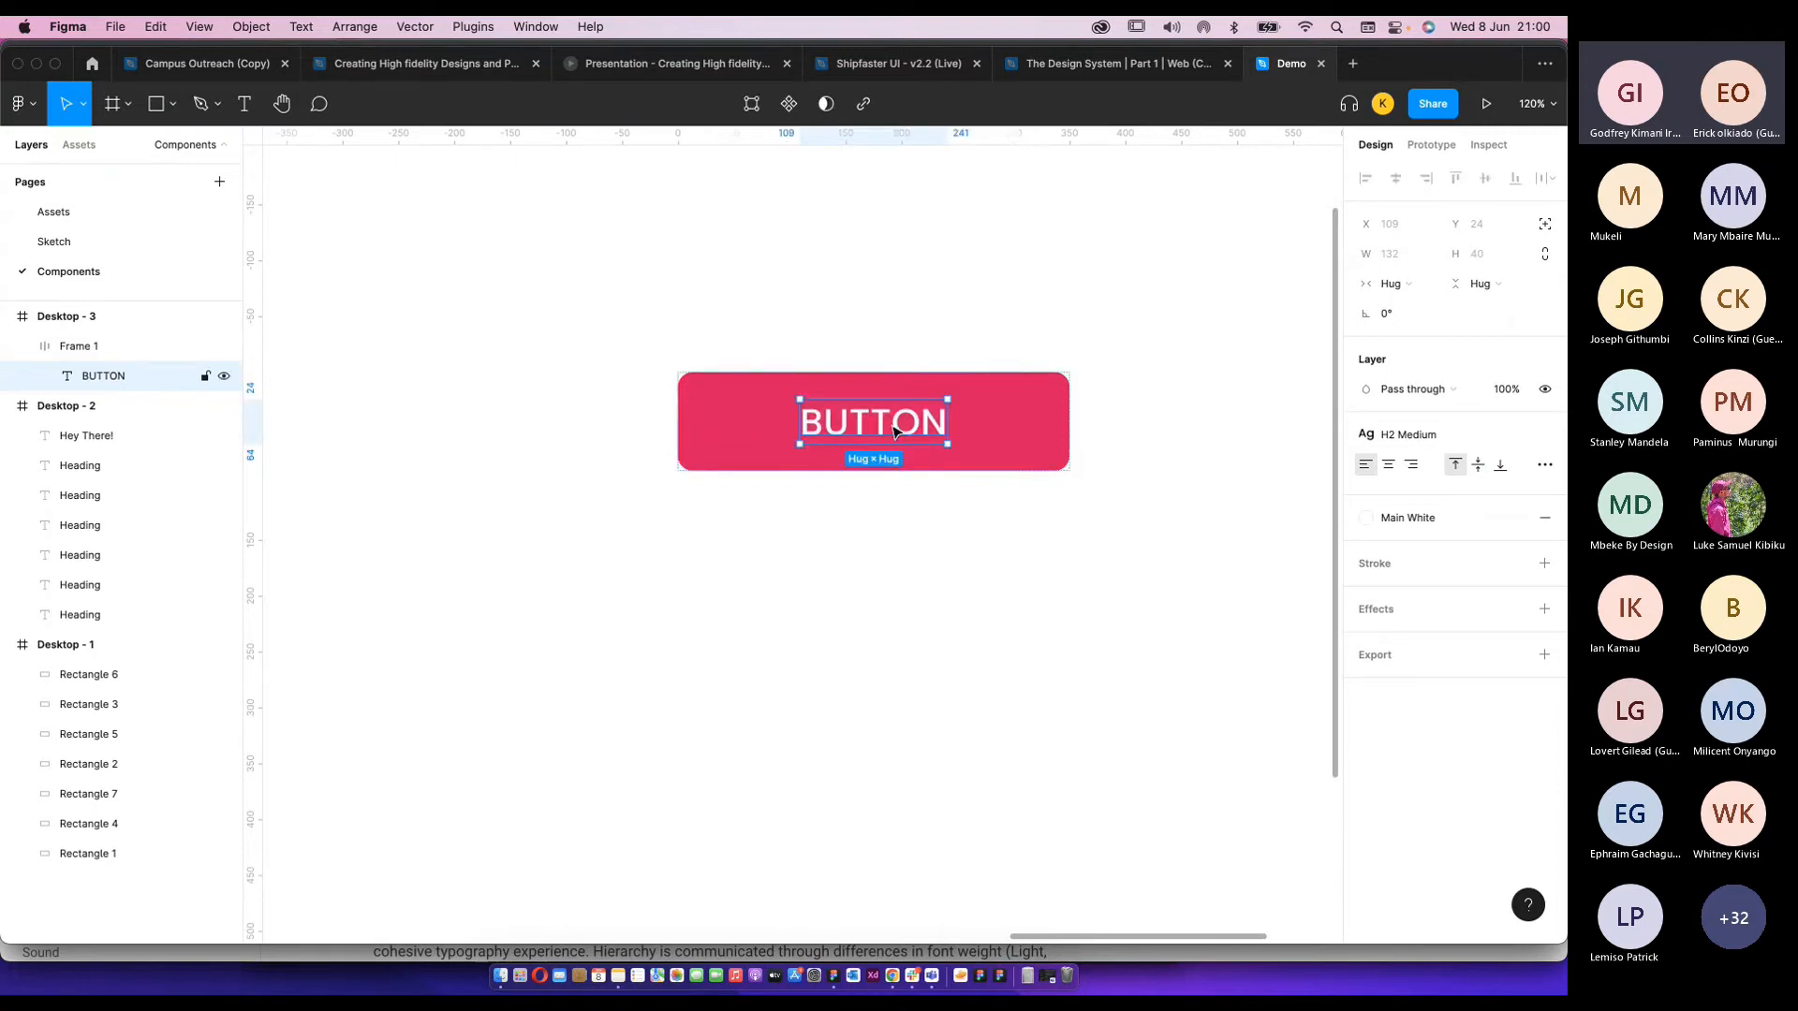
pyautogui.click(1152, 441)
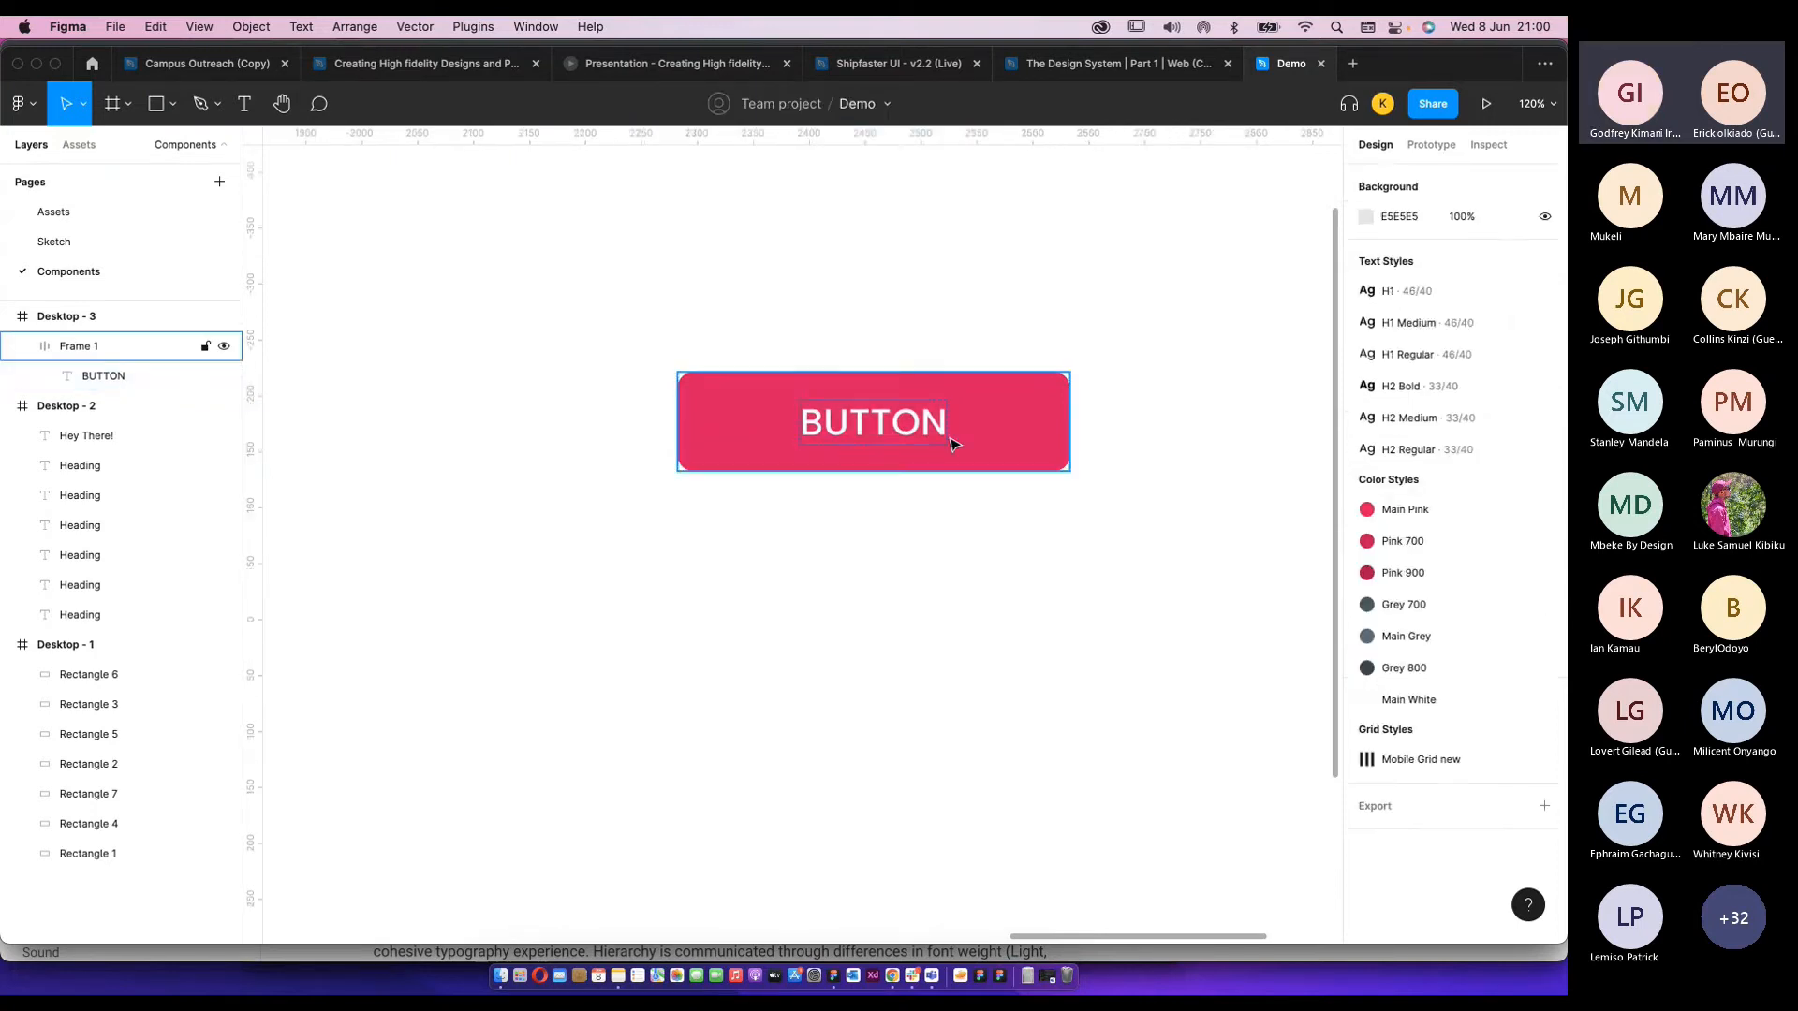
pyautogui.click(952, 443)
pyautogui.scroll(-4, 930, 536)
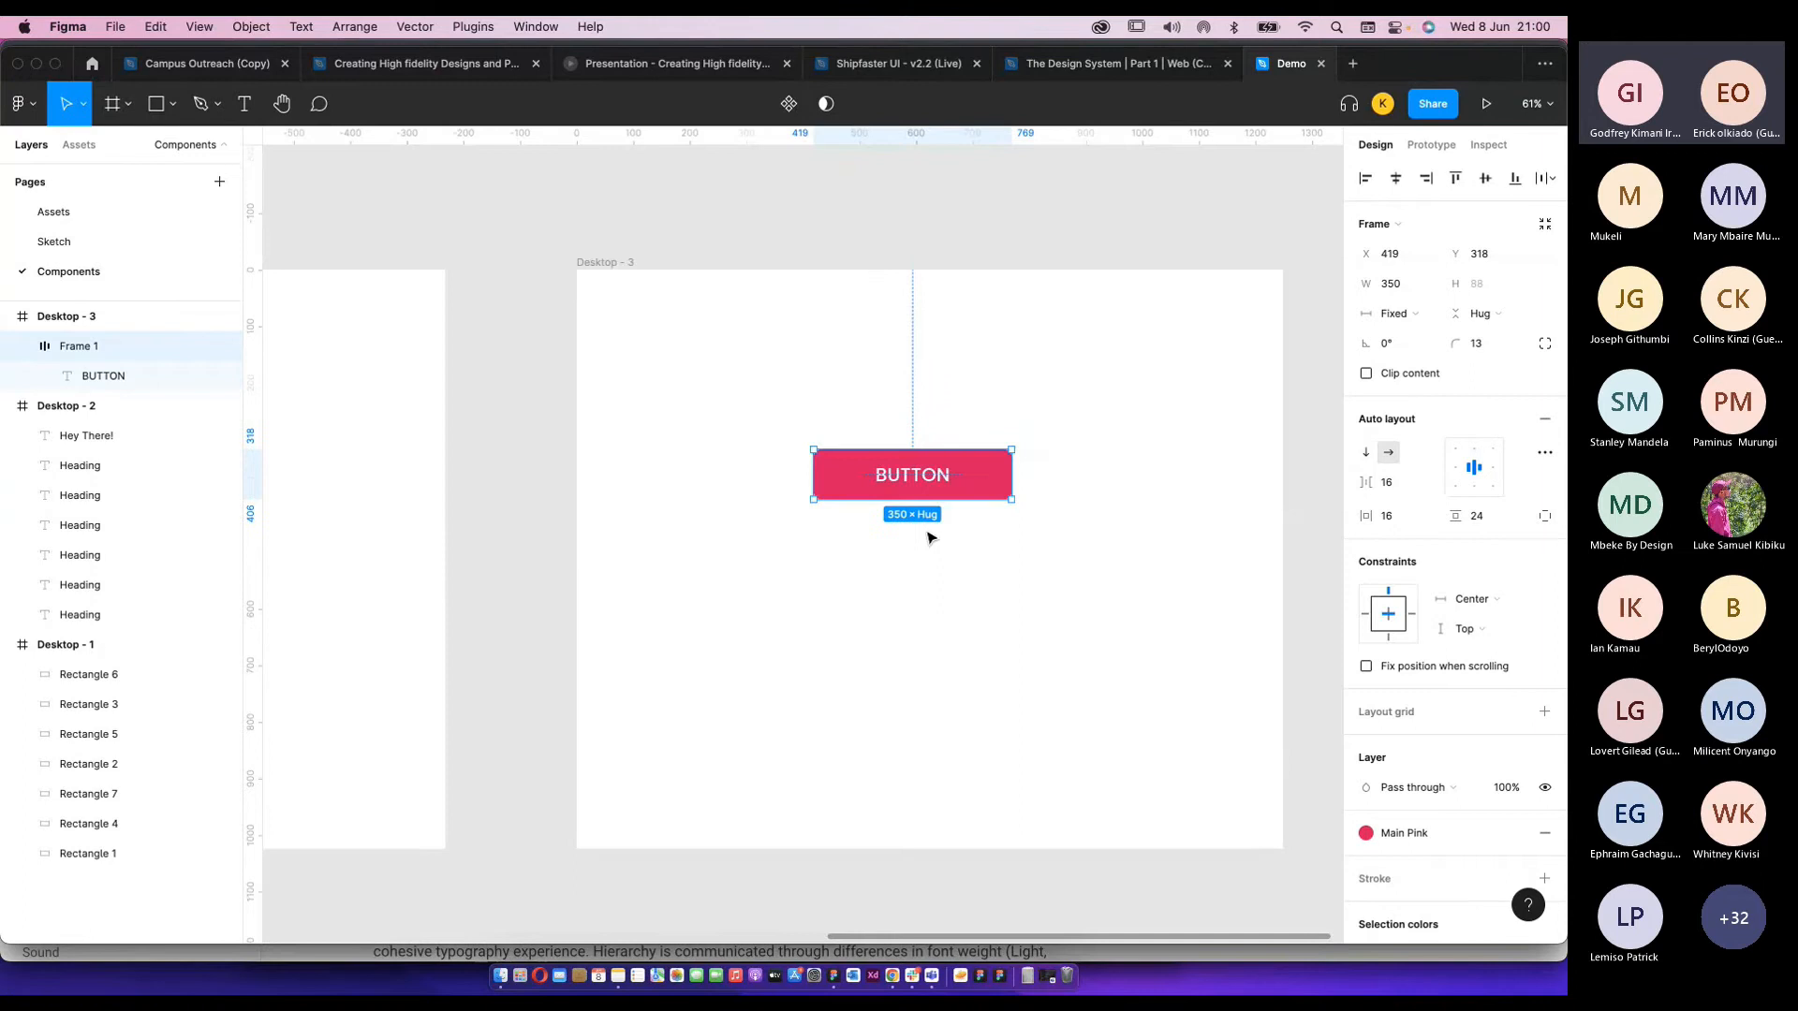
# Turn the button frame on Desktop - 3 into a component and rename it Button.
pyautogui.click(790, 106)
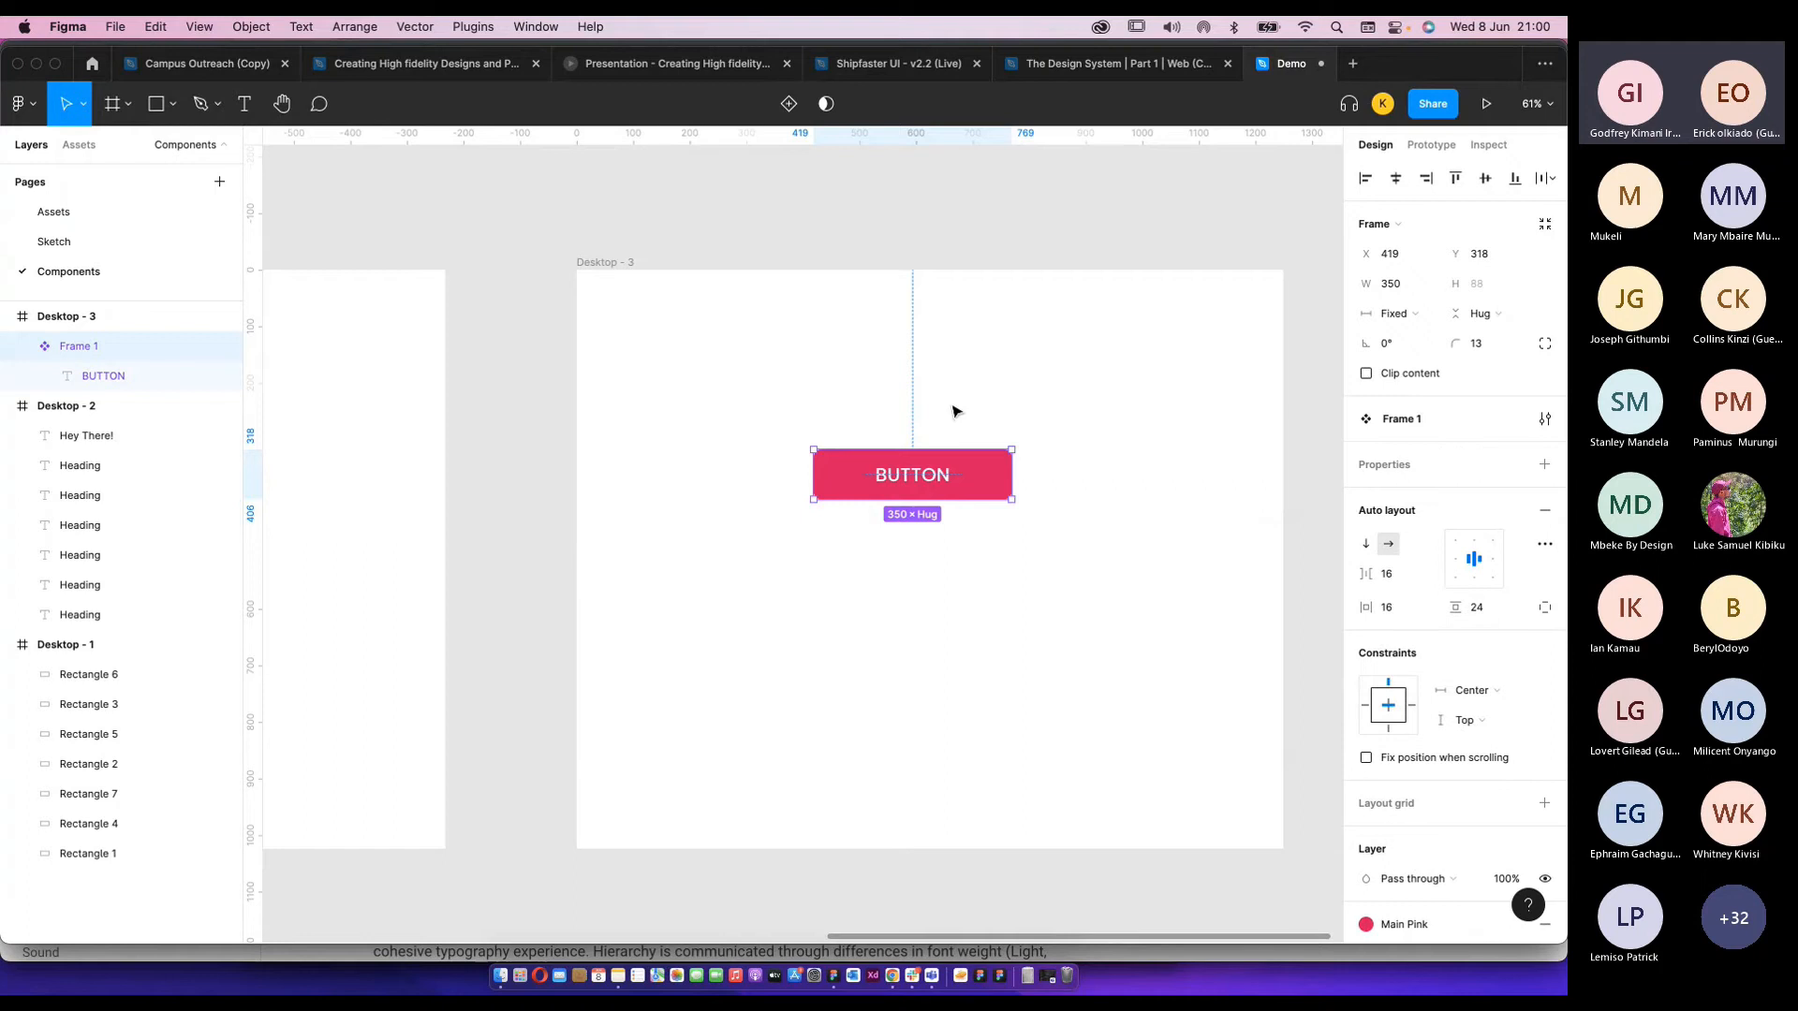
pyautogui.rightClick(76, 352)
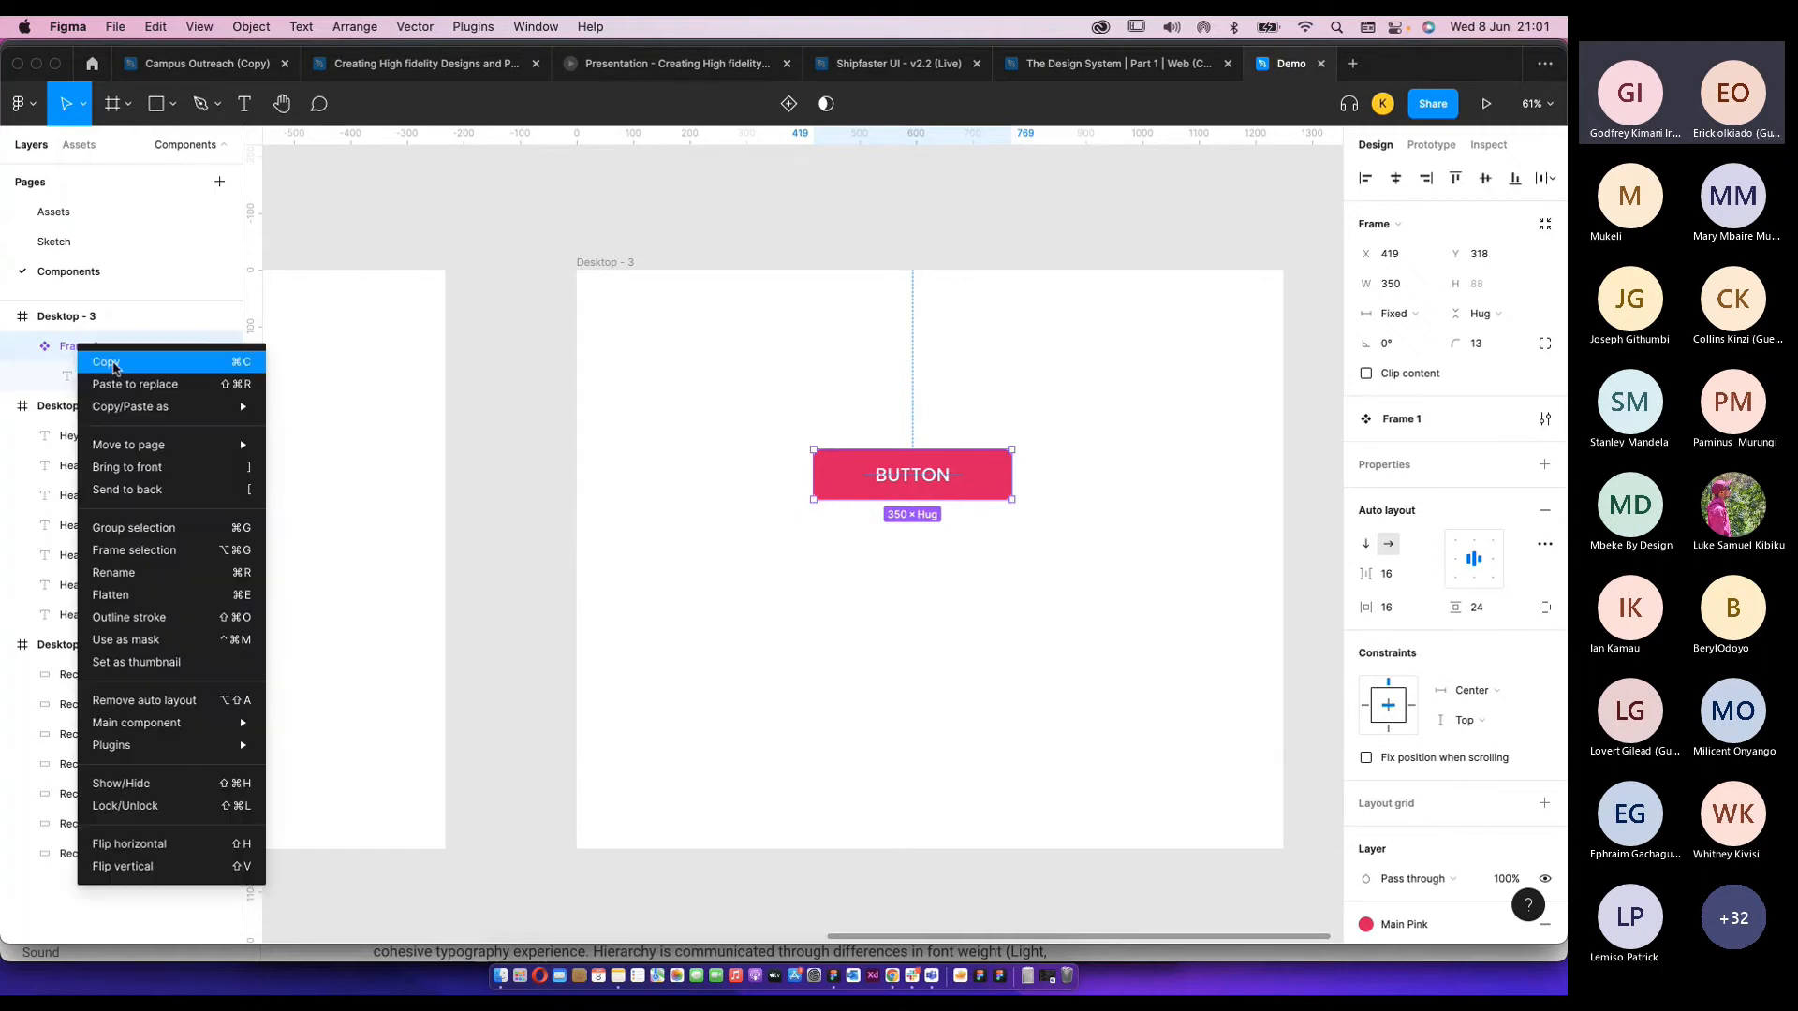
pyautogui.click(71, 346)
pyautogui.rightClick(82, 344)
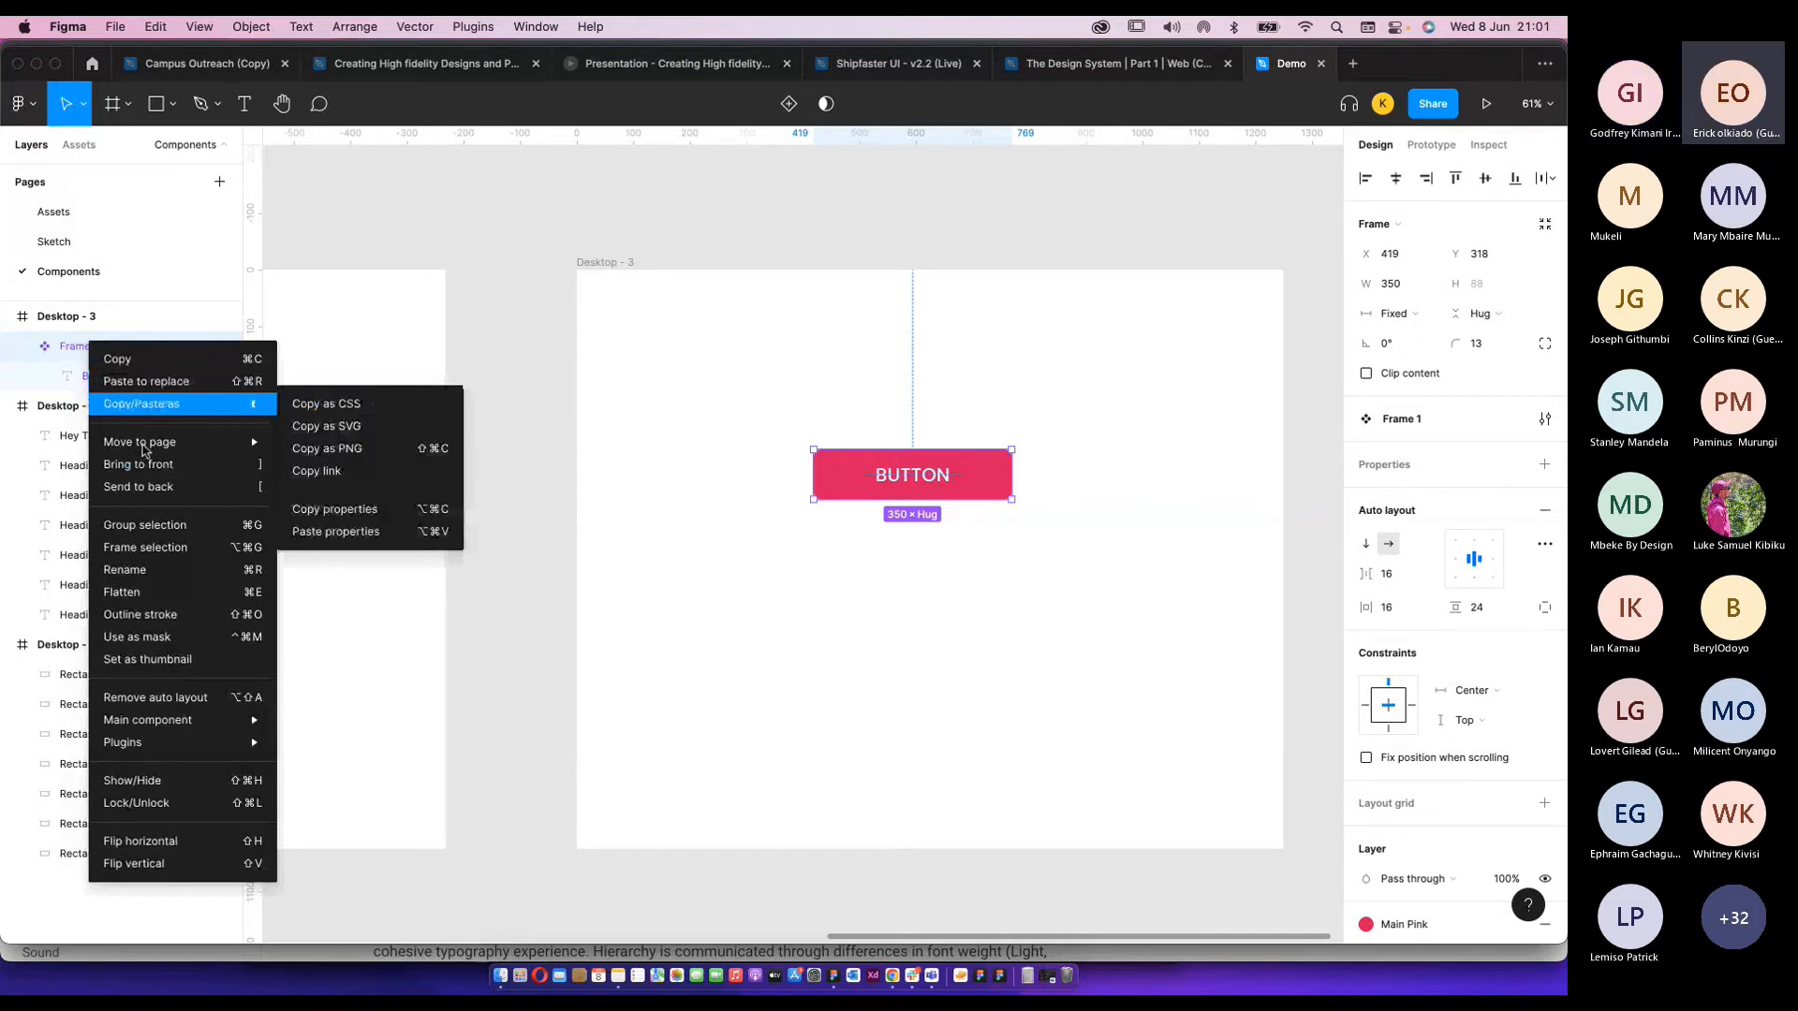
pyautogui.press('super+r')
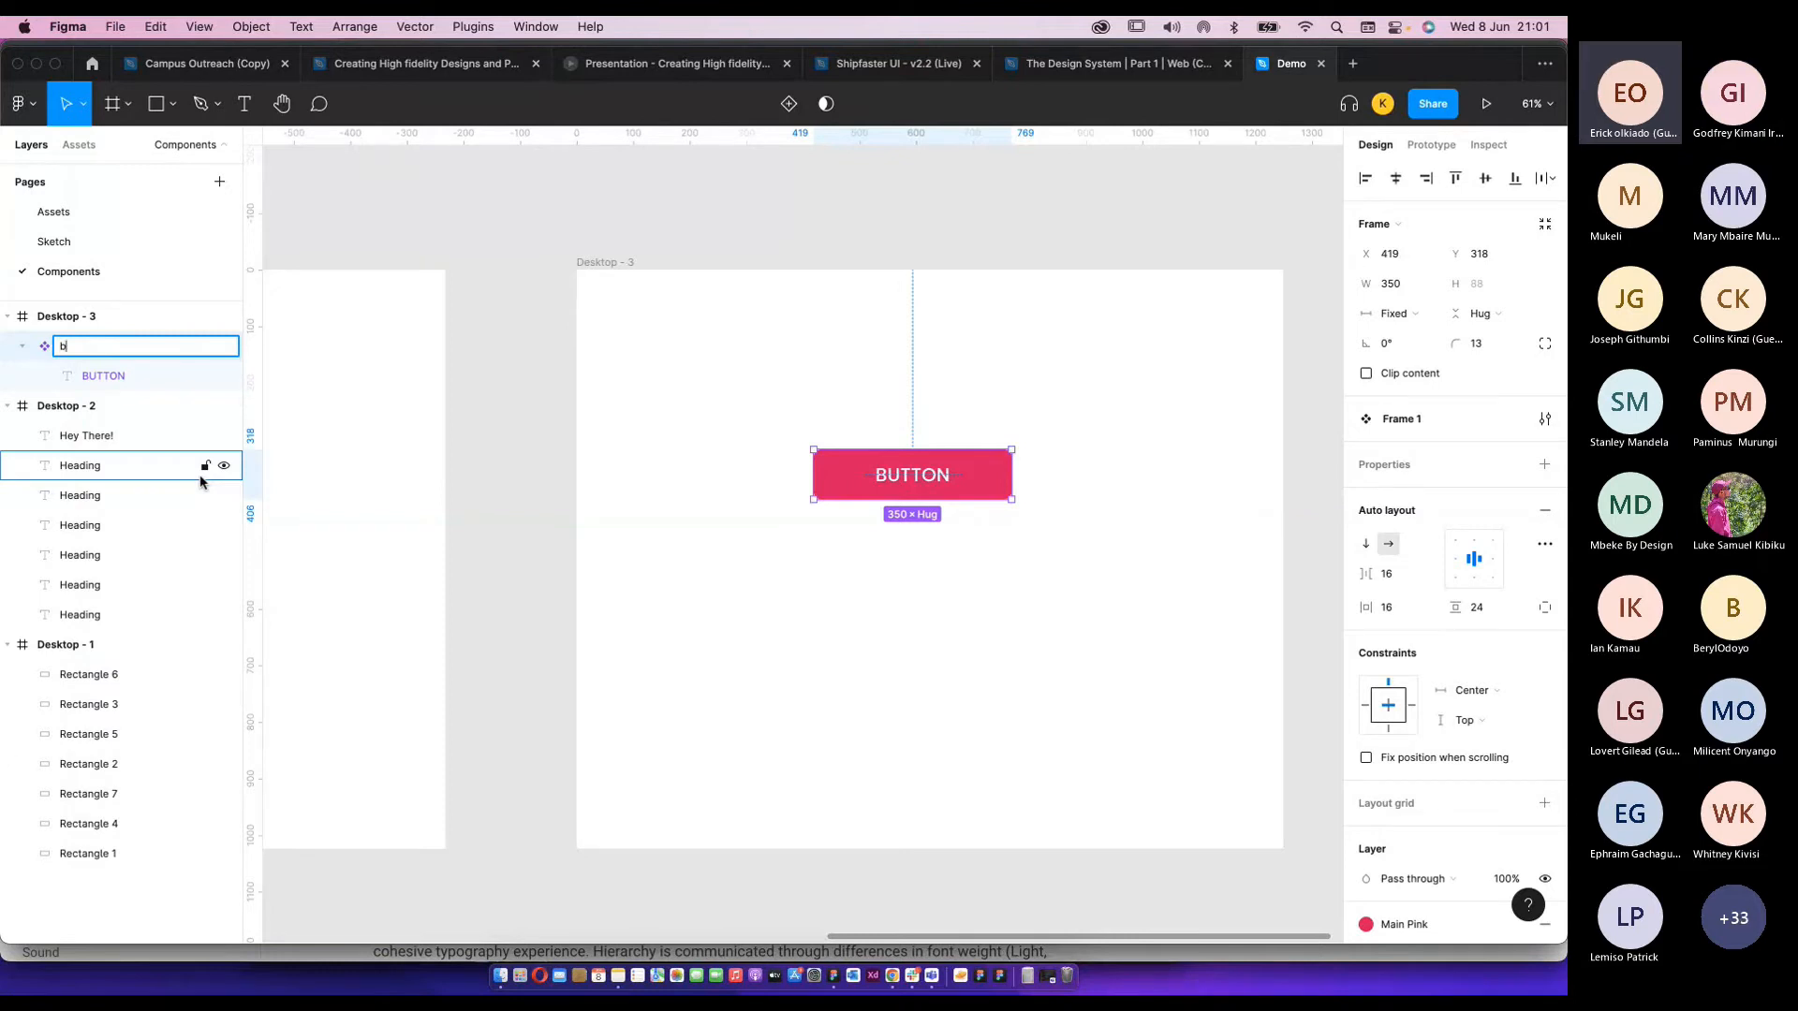
pyautogui.write('Button')
pyautogui.press('Return')
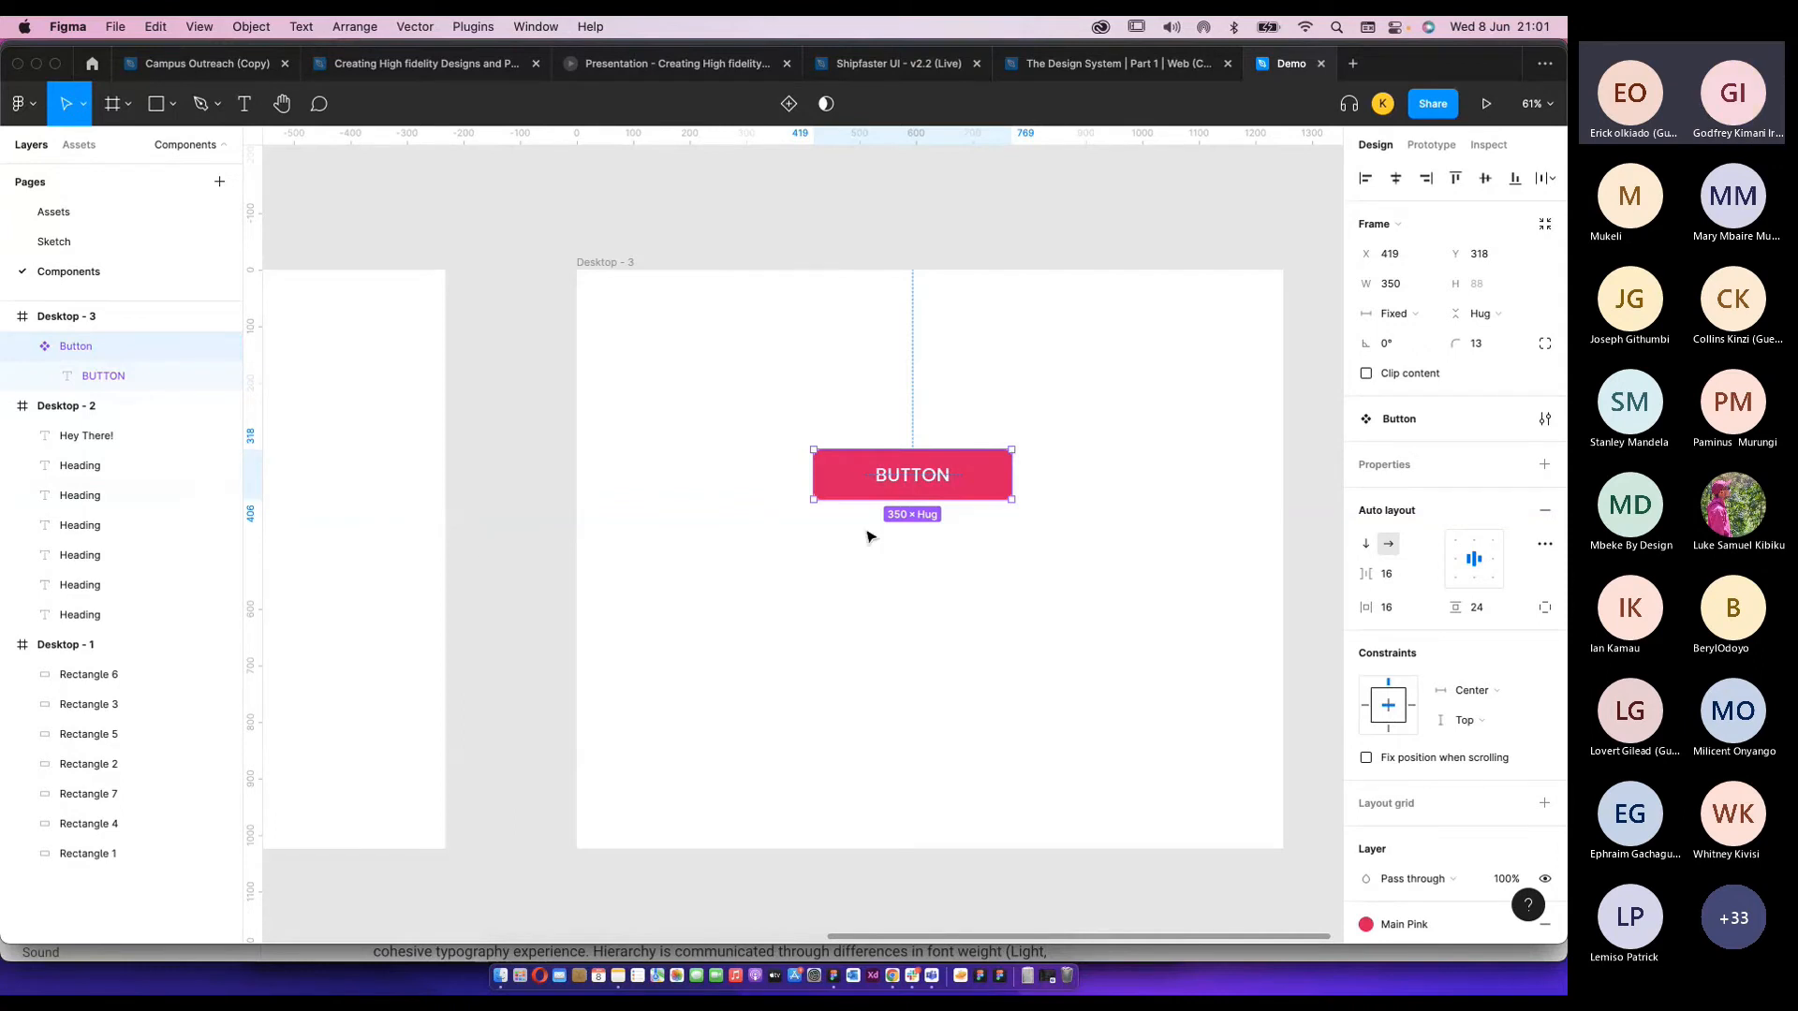
# Inspect the BUTTON text layer of the main component for its text property option and deselect it.
pyautogui.scroll(3, 992, 496)
pyautogui.scroll(1, 897, 498)
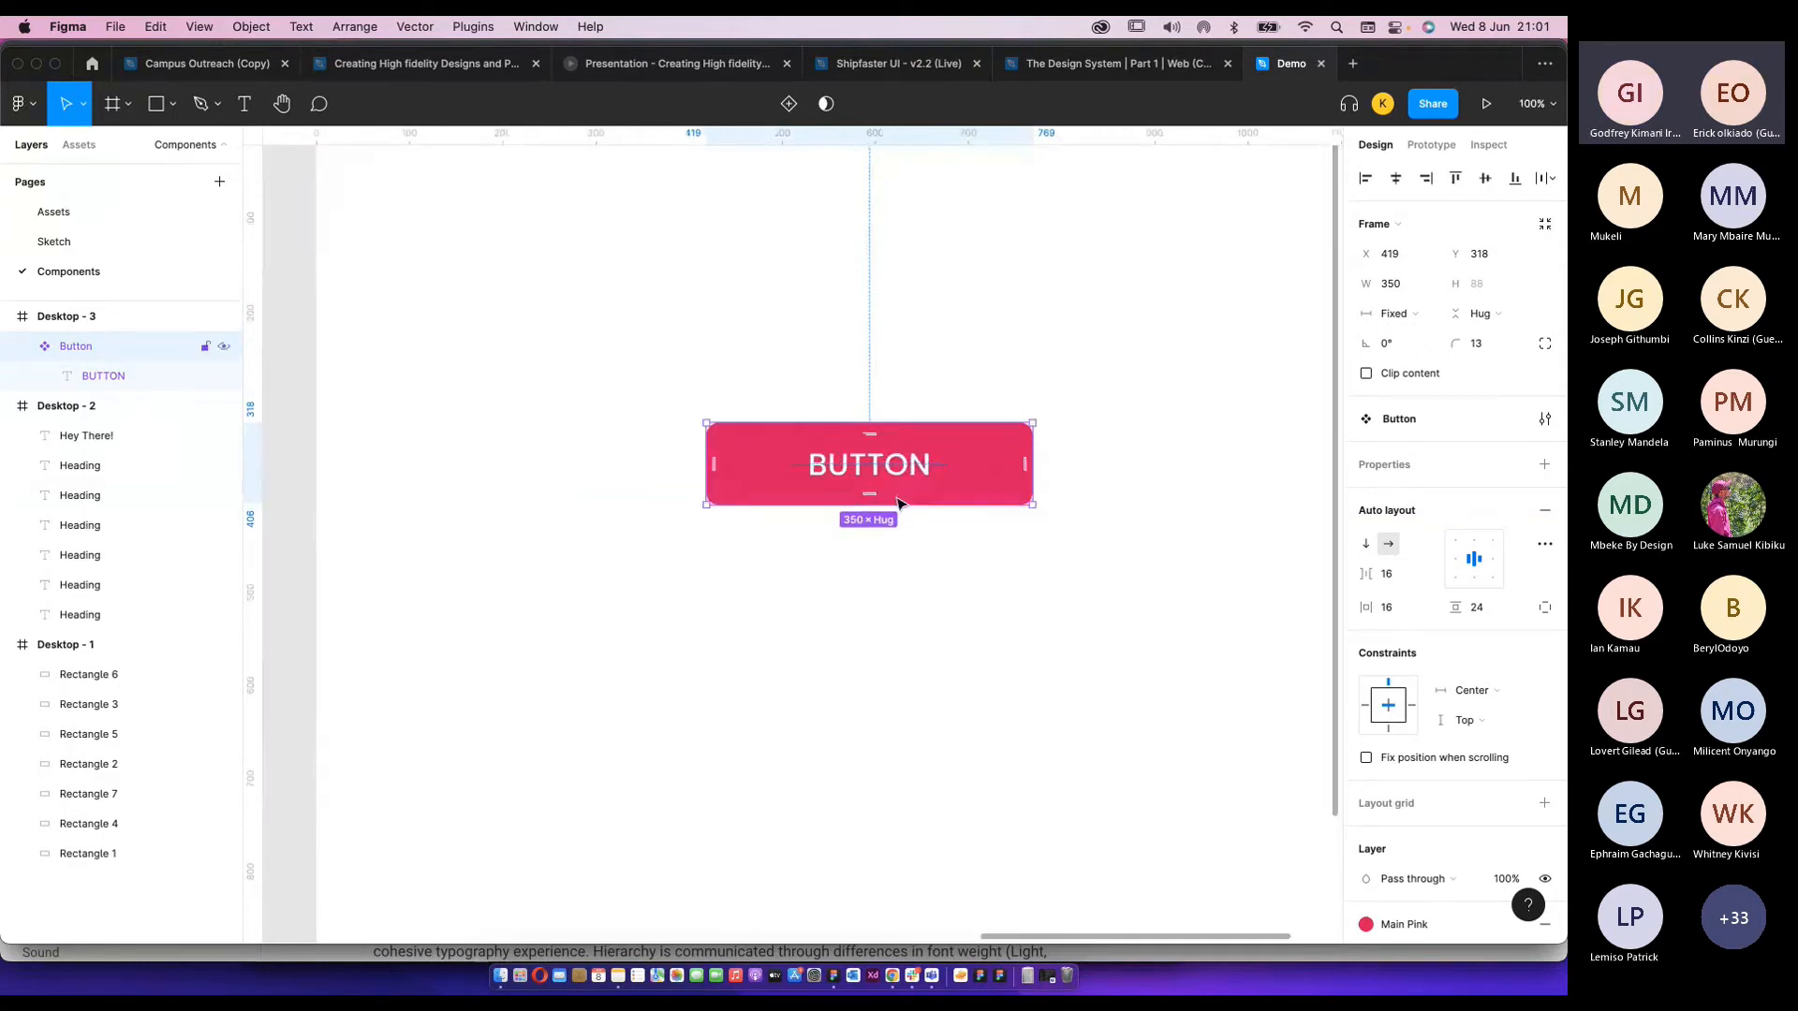
pyautogui.doubleClick(896, 479)
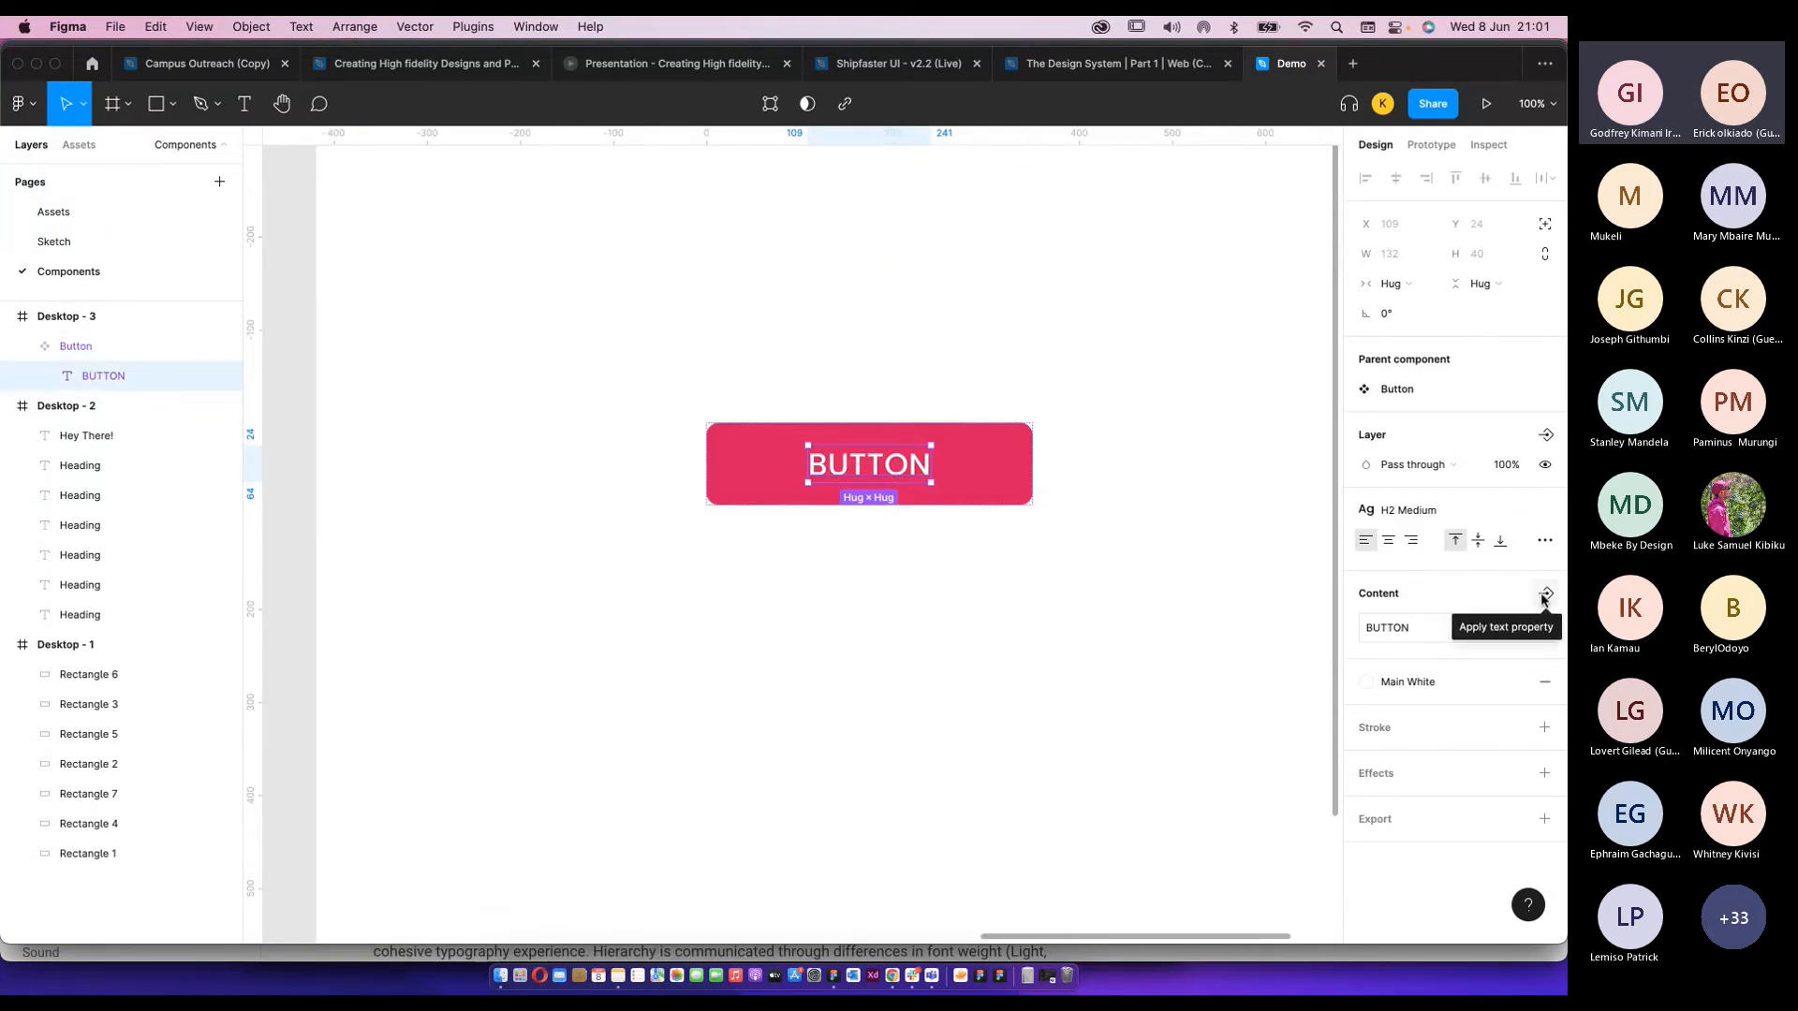
pyautogui.click(992, 590)
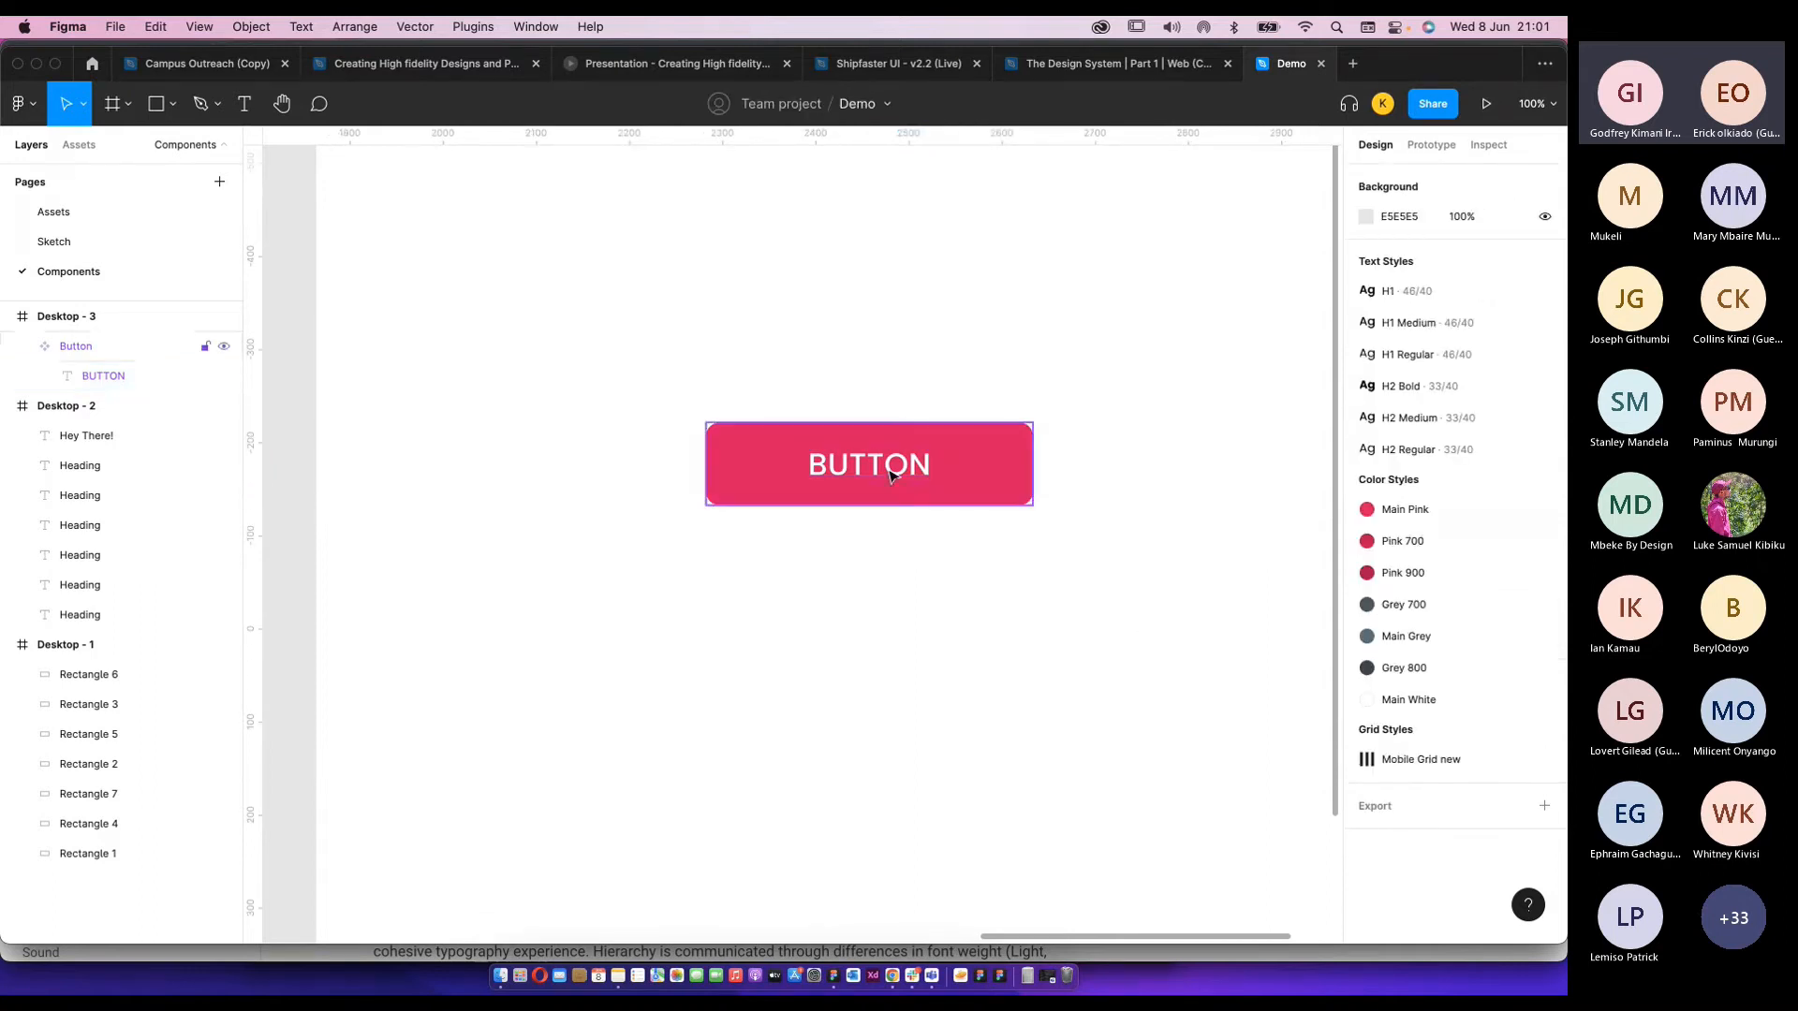
# Duplicate the Button component as an instance below the original, check its text layer and reselect the instance.
pyautogui.click(953, 473)
pyautogui.keyDown('alt'); pyautogui.moveTo(954, 474); pyautogui.dragTo(823, 643); pyautogui.keyUp('alt')
pyautogui.doubleClick(798, 653)
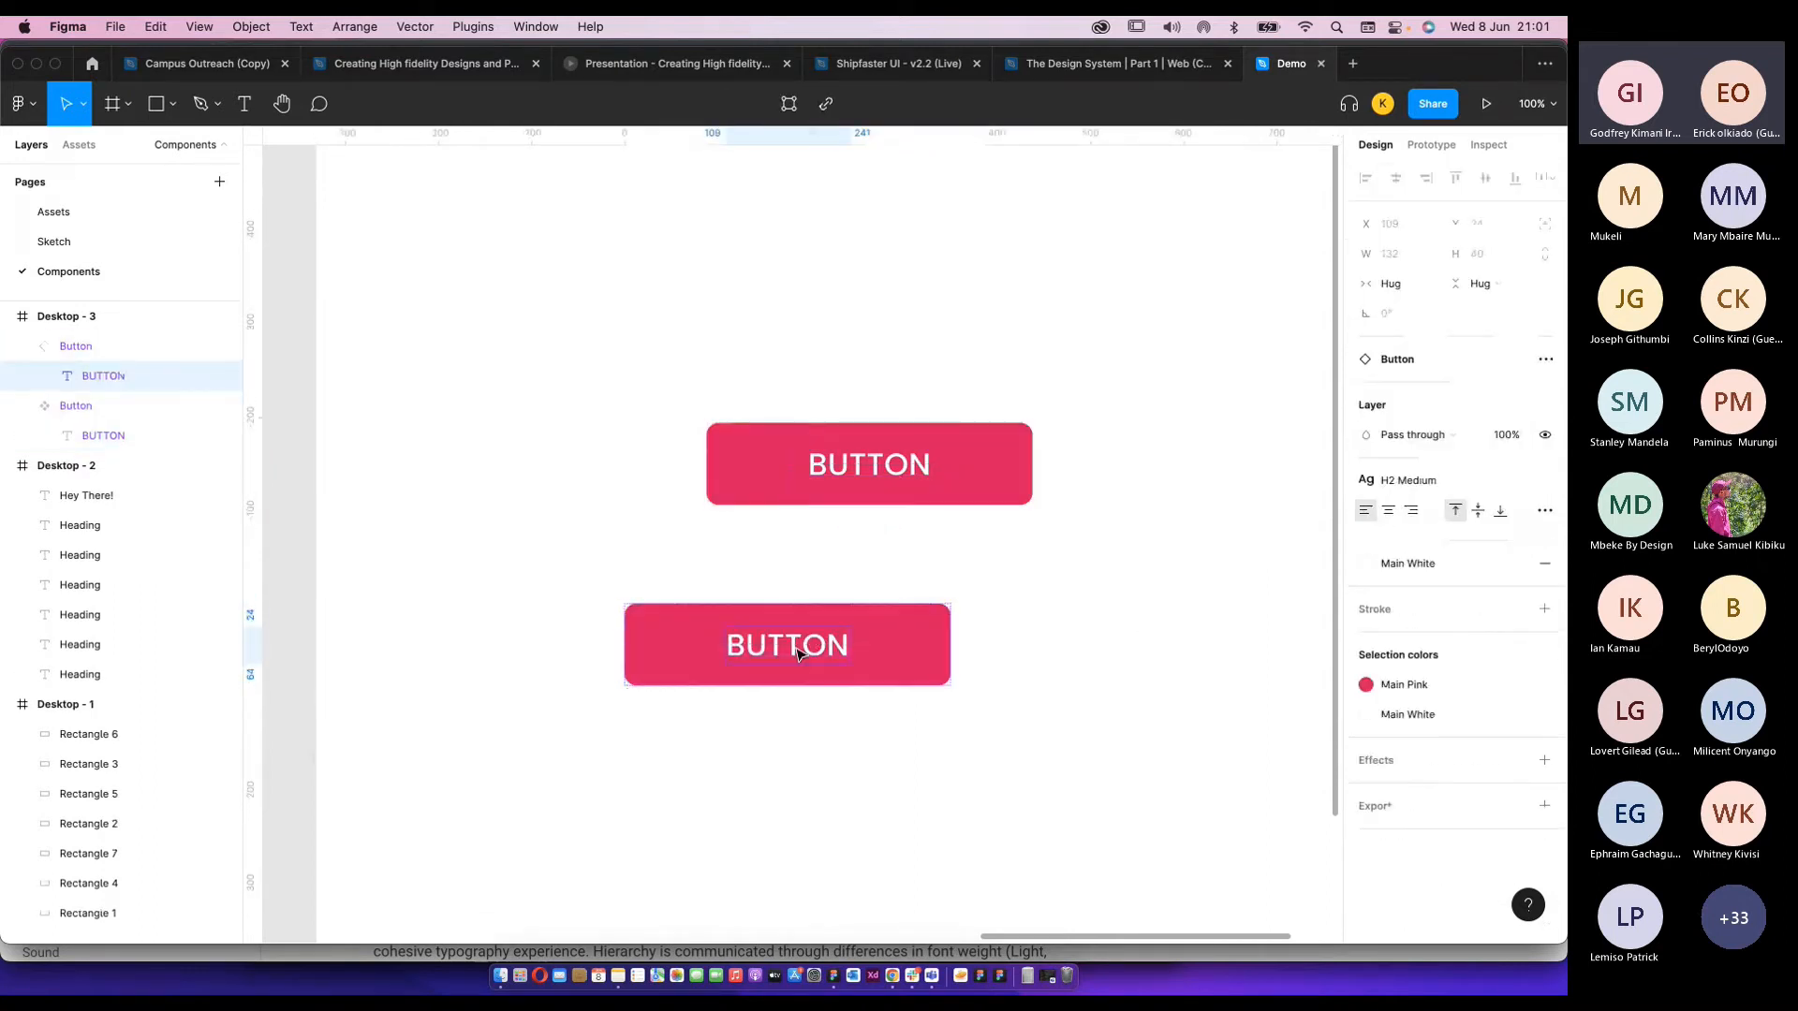
pyautogui.doubleClick(808, 648)
pyautogui.click(1027, 610)
pyautogui.click(887, 655)
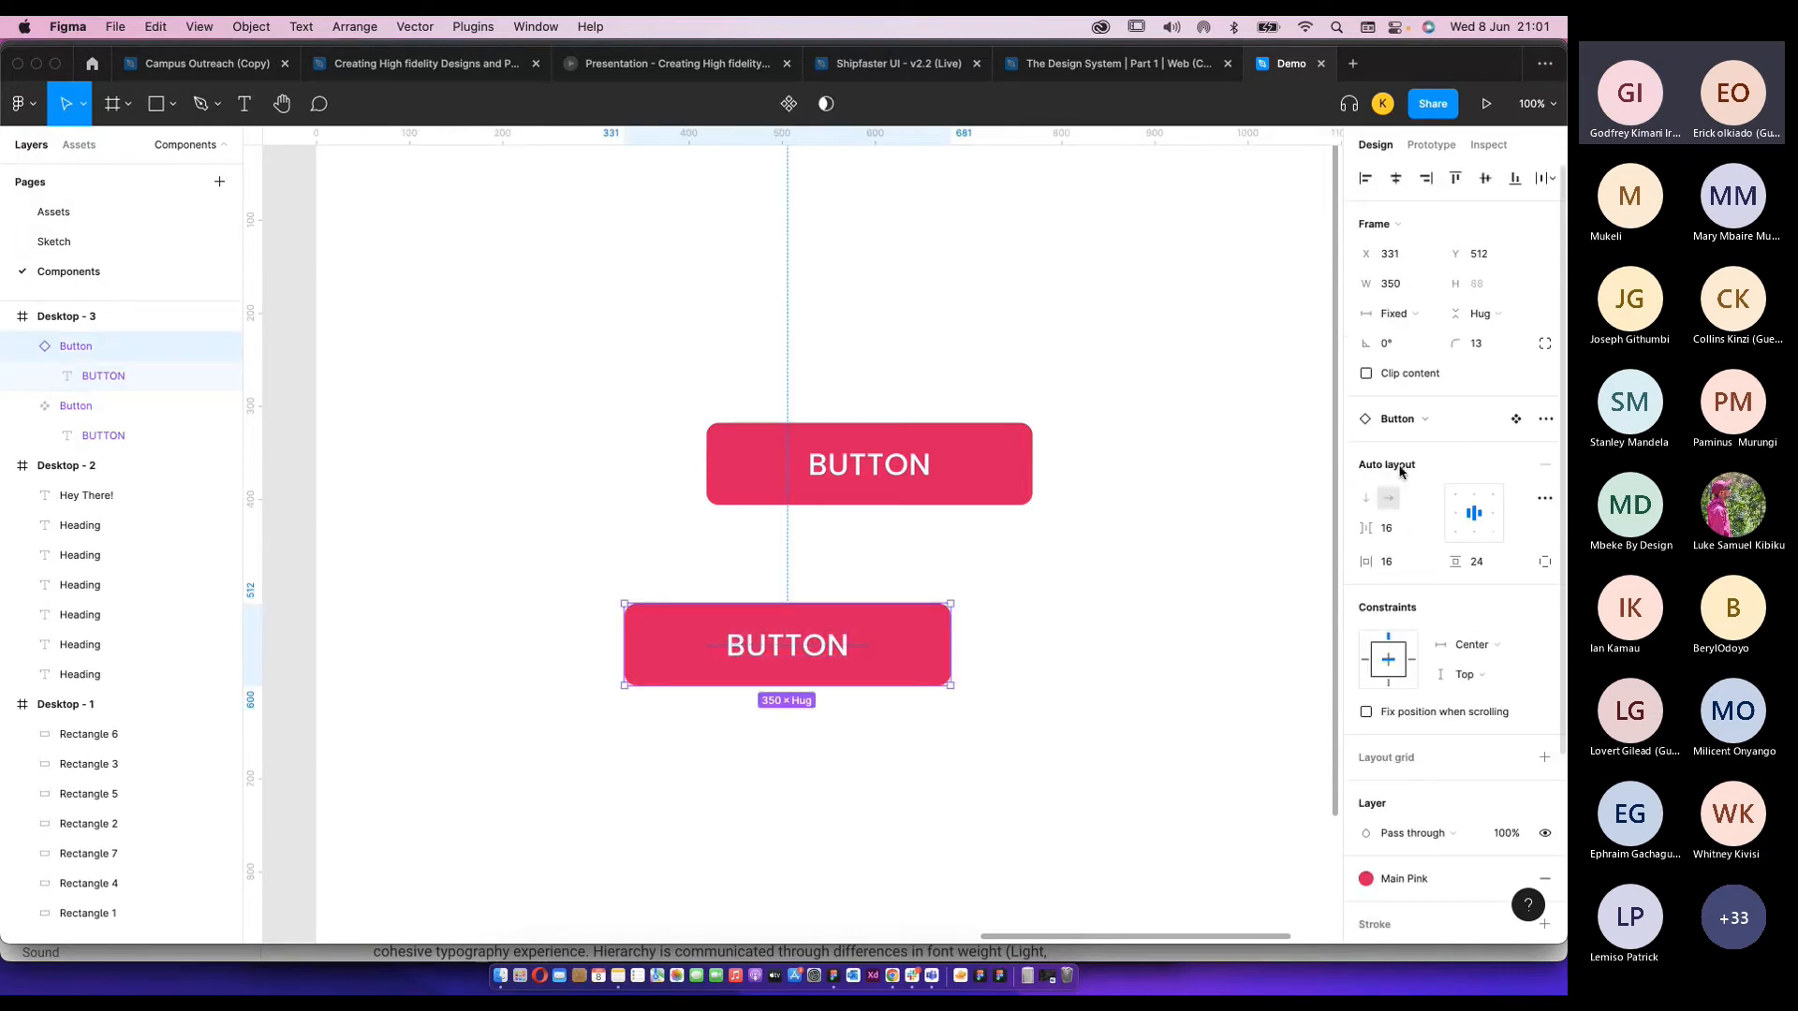
# Examine the layout, constraint, fill and text properties of the Button instance for an editable text property.
pyautogui.scroll(-5, 1441, 648)
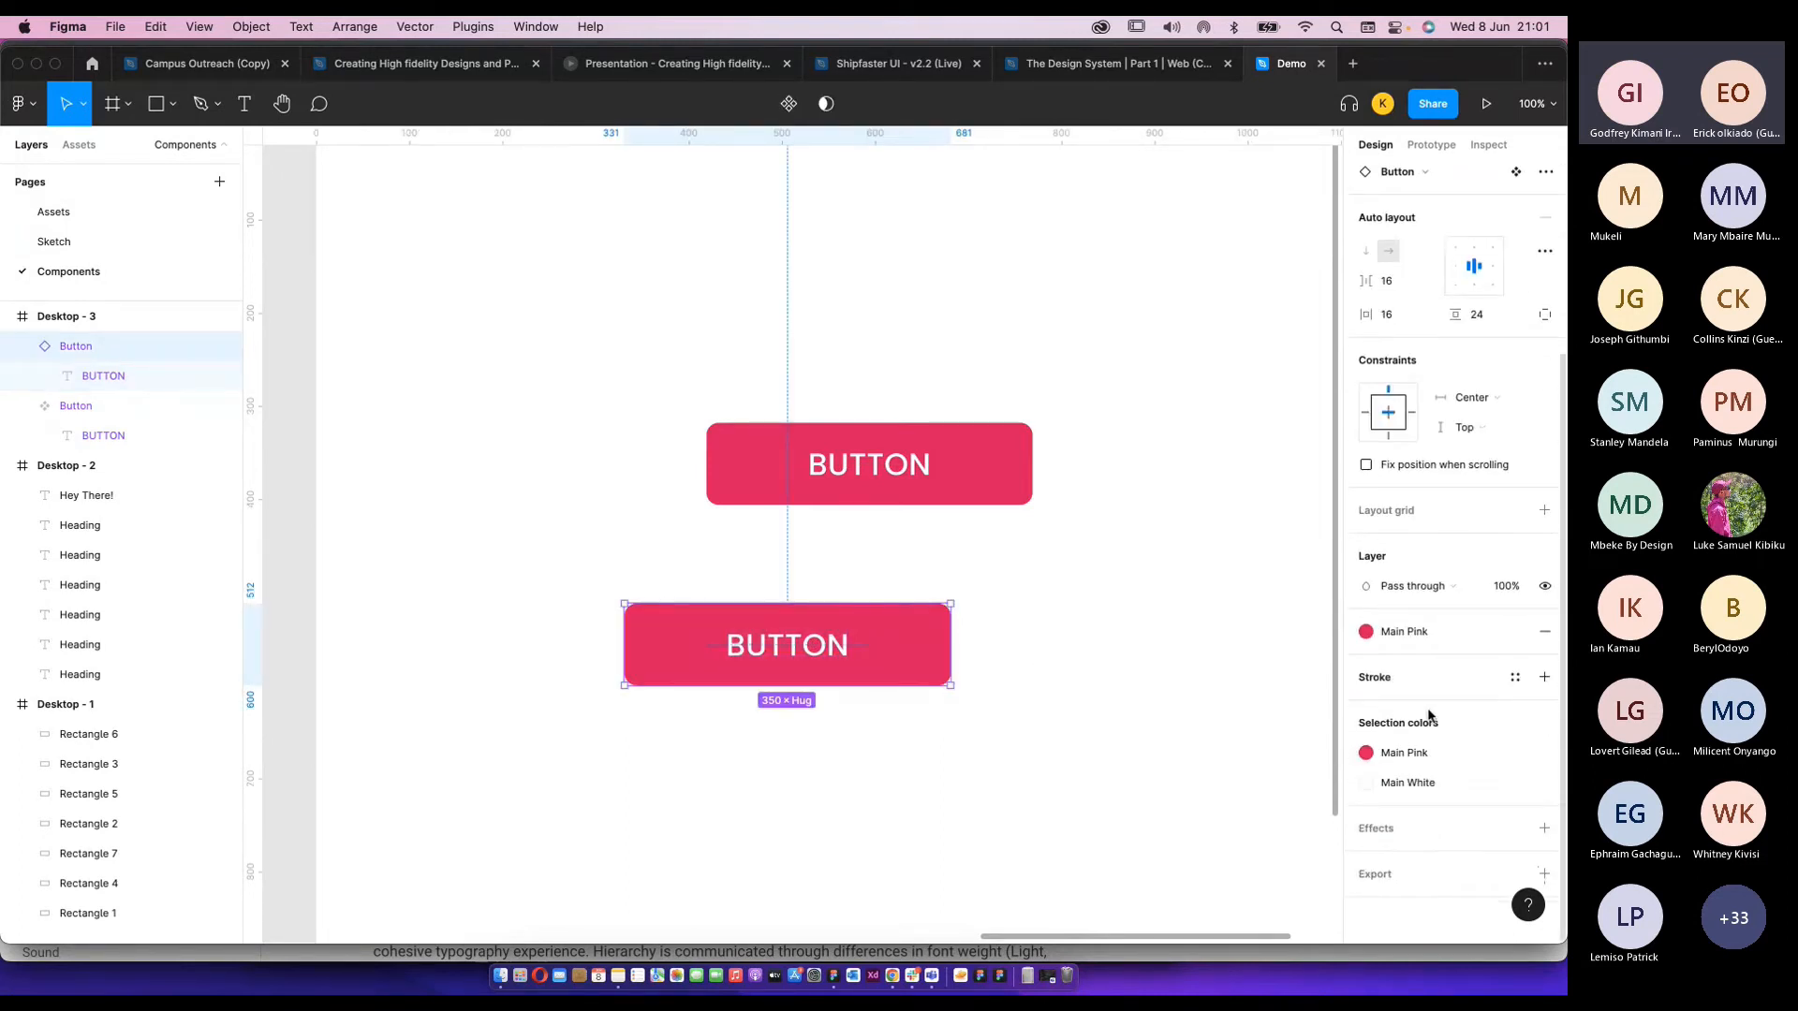
pyautogui.scroll(3, 1428, 669)
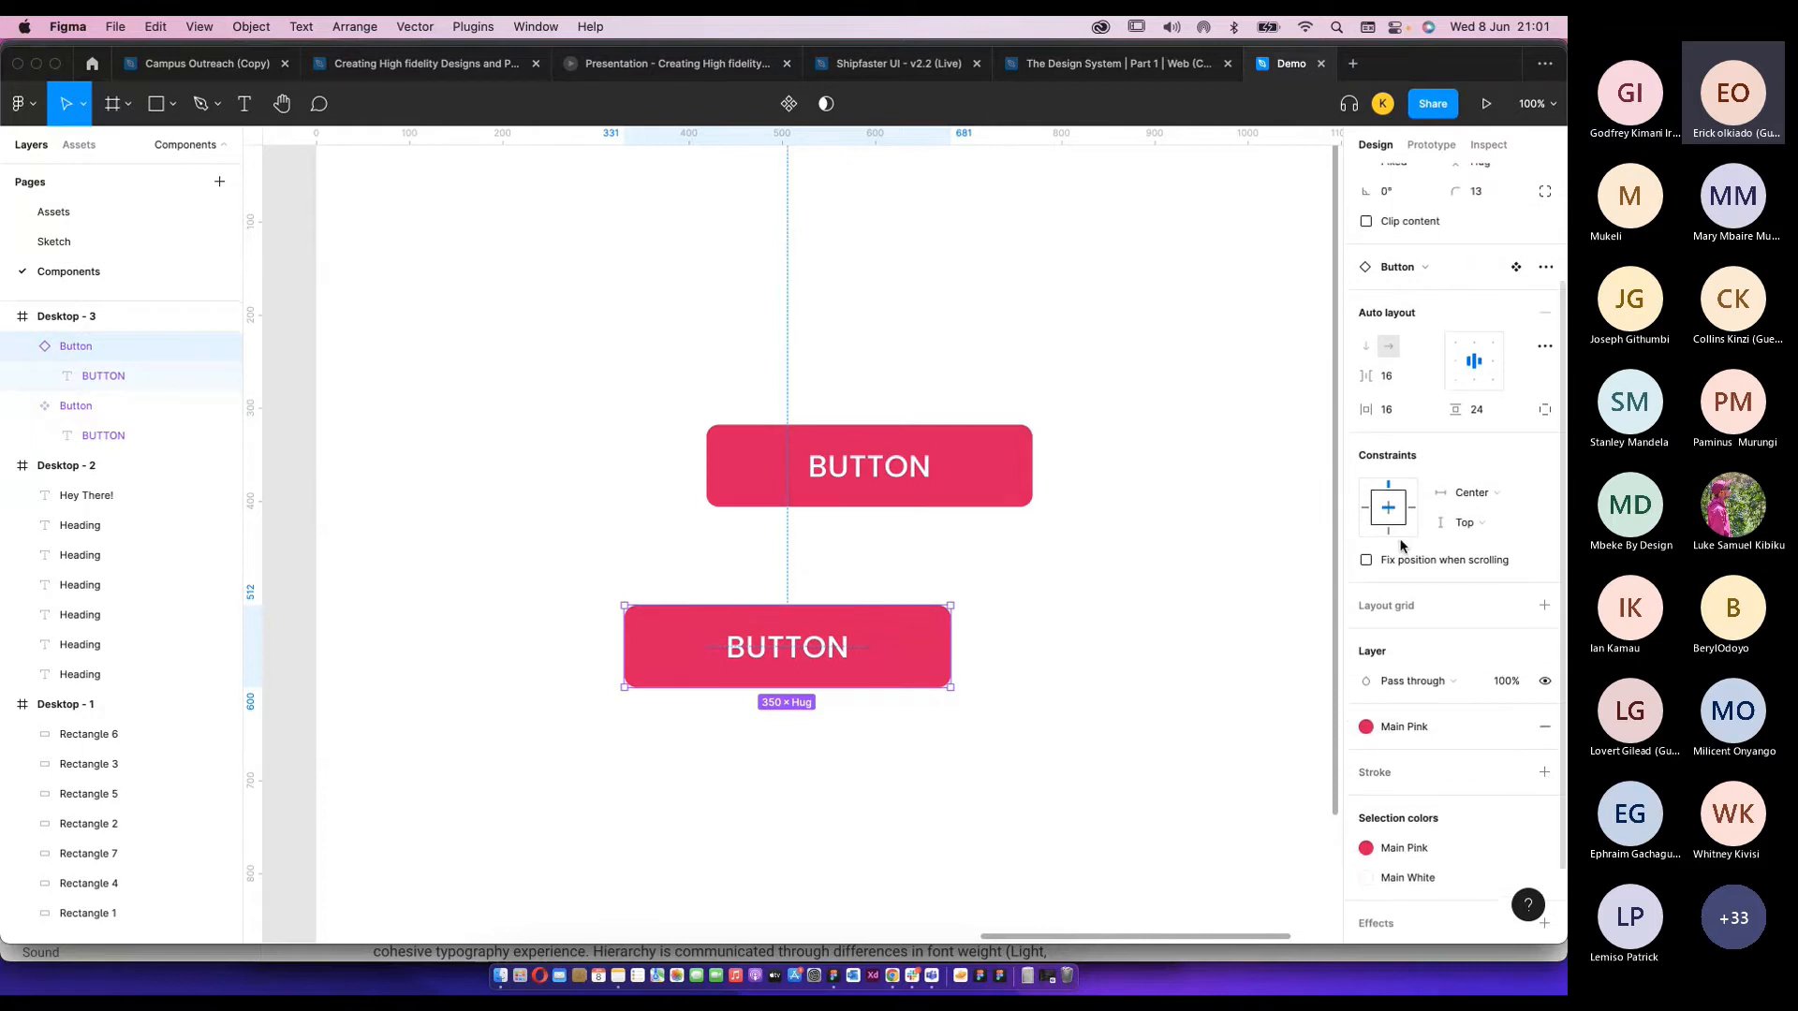
pyautogui.scroll(2, 1409, 557)
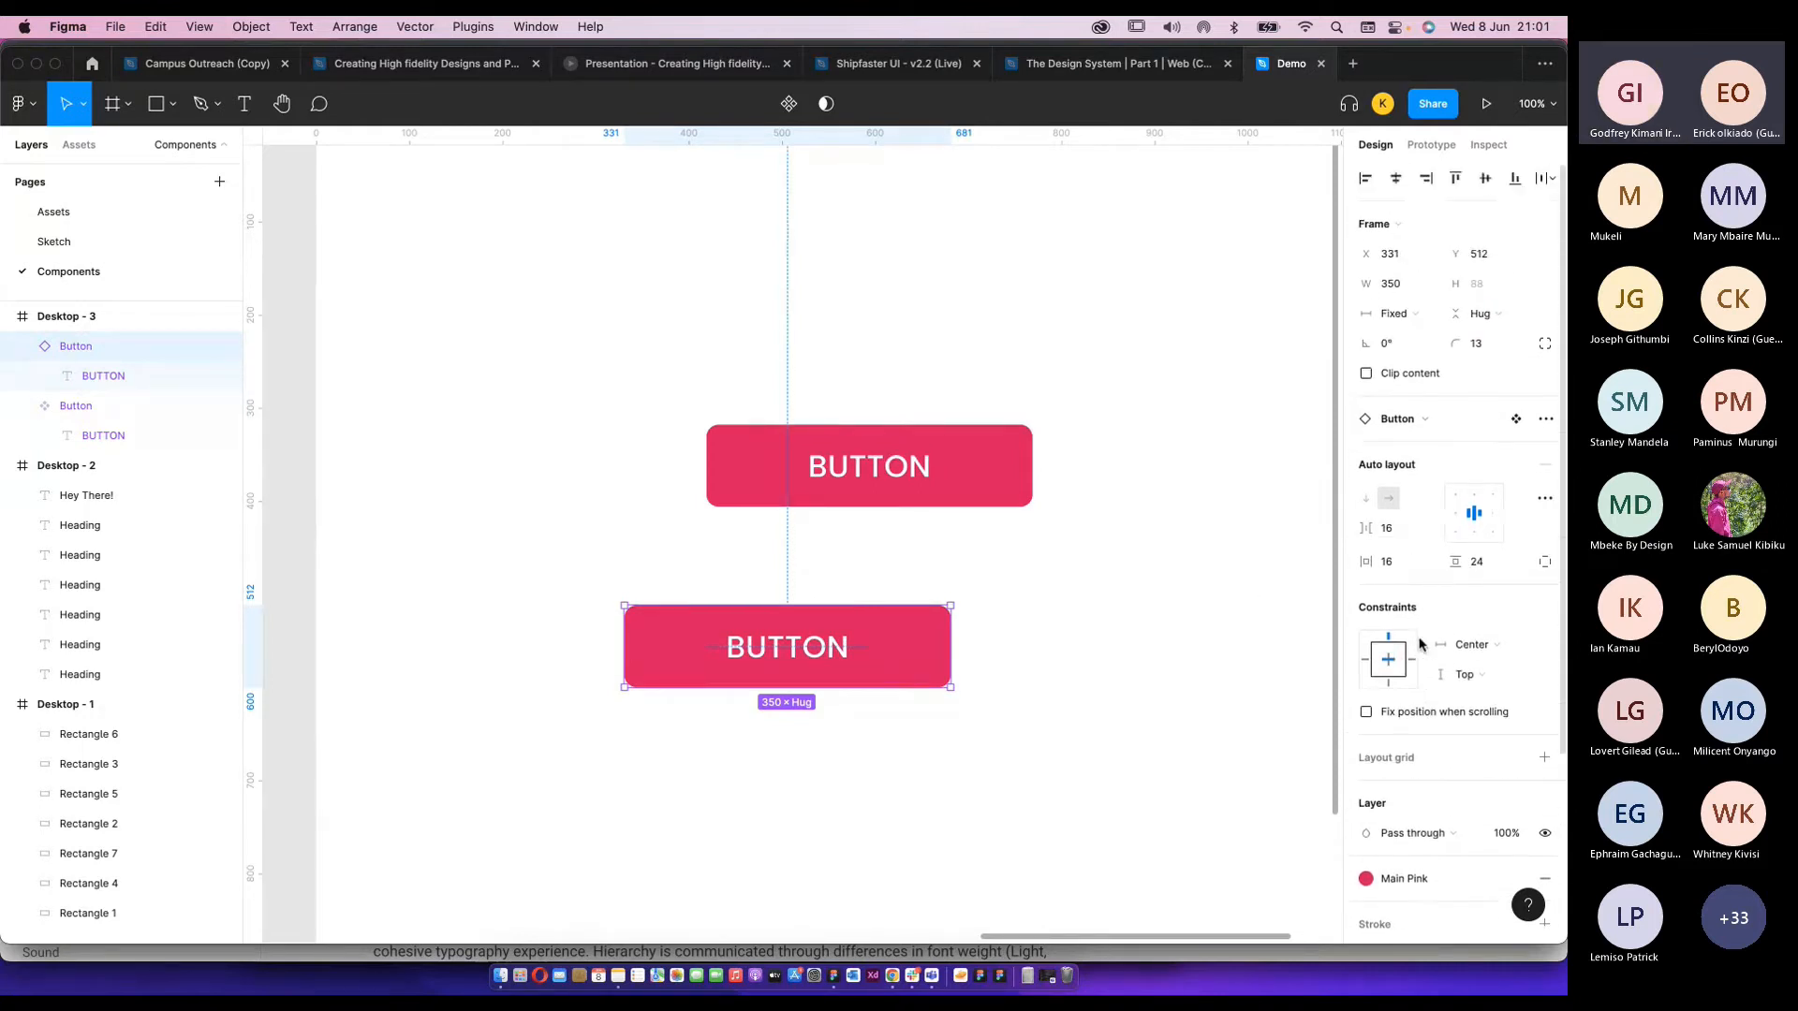
pyautogui.click(980, 643)
pyautogui.click(834, 642)
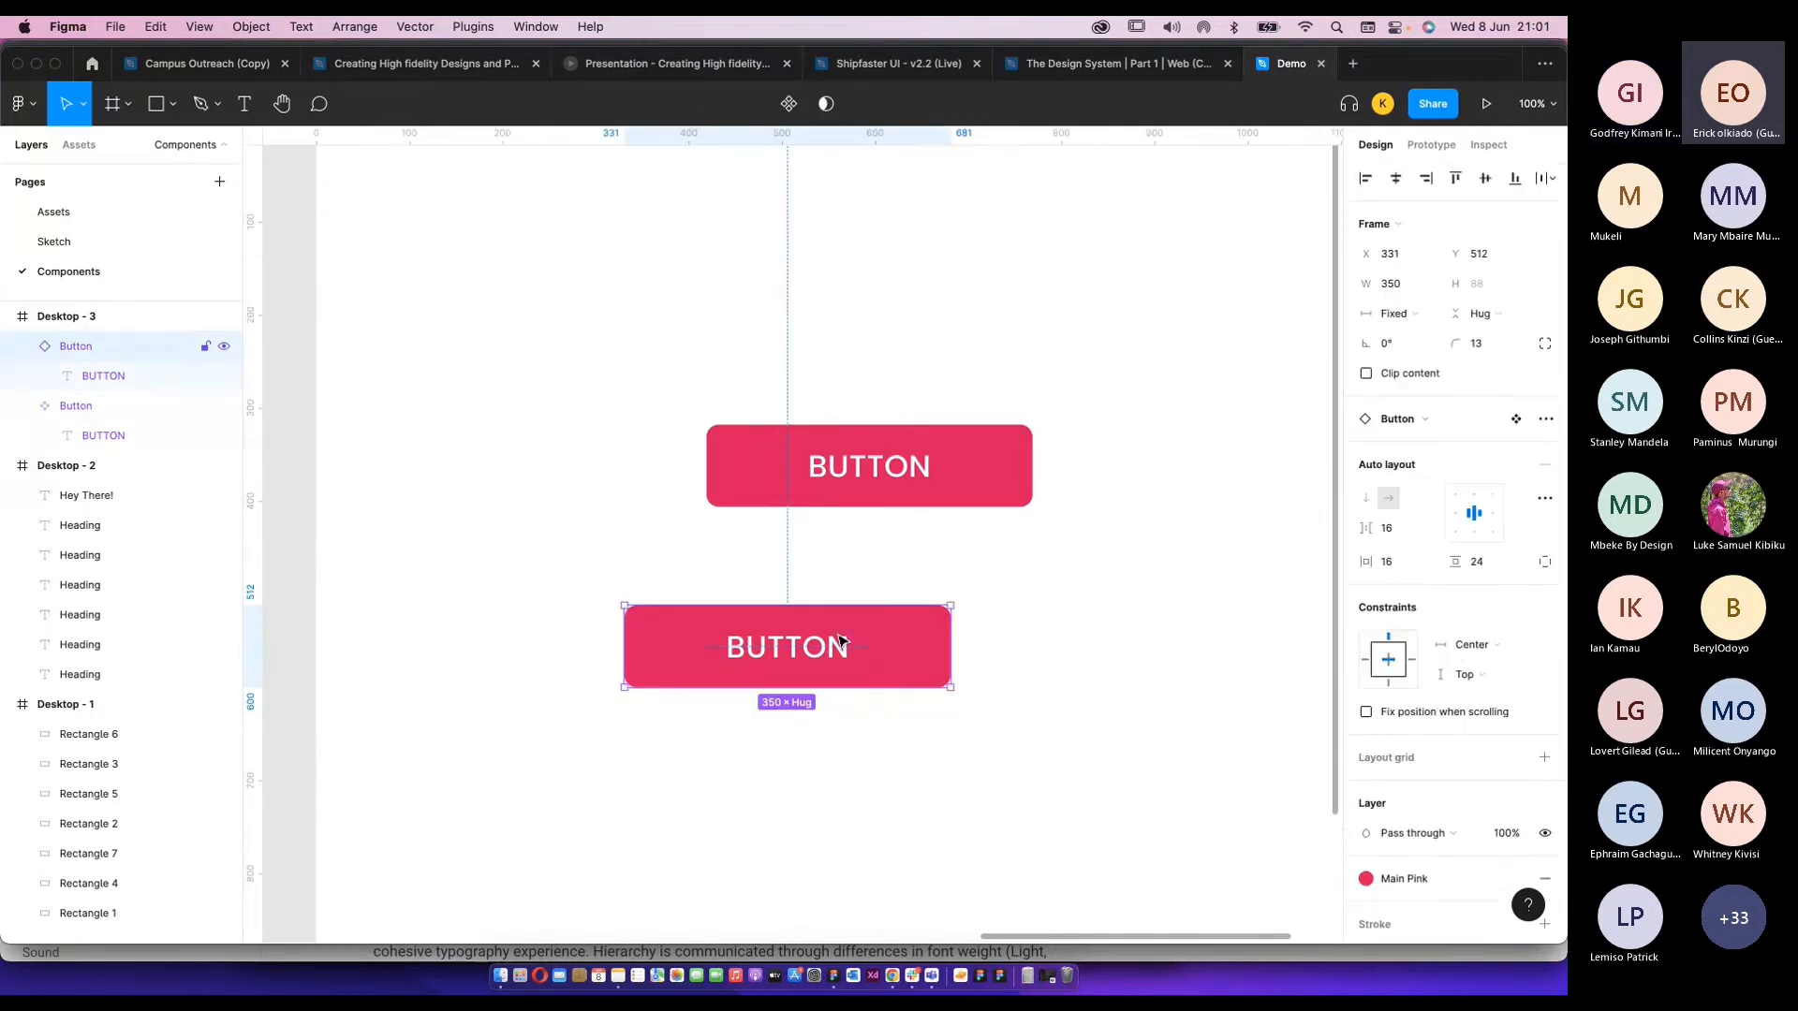
pyautogui.scroll(-5, 1440, 733)
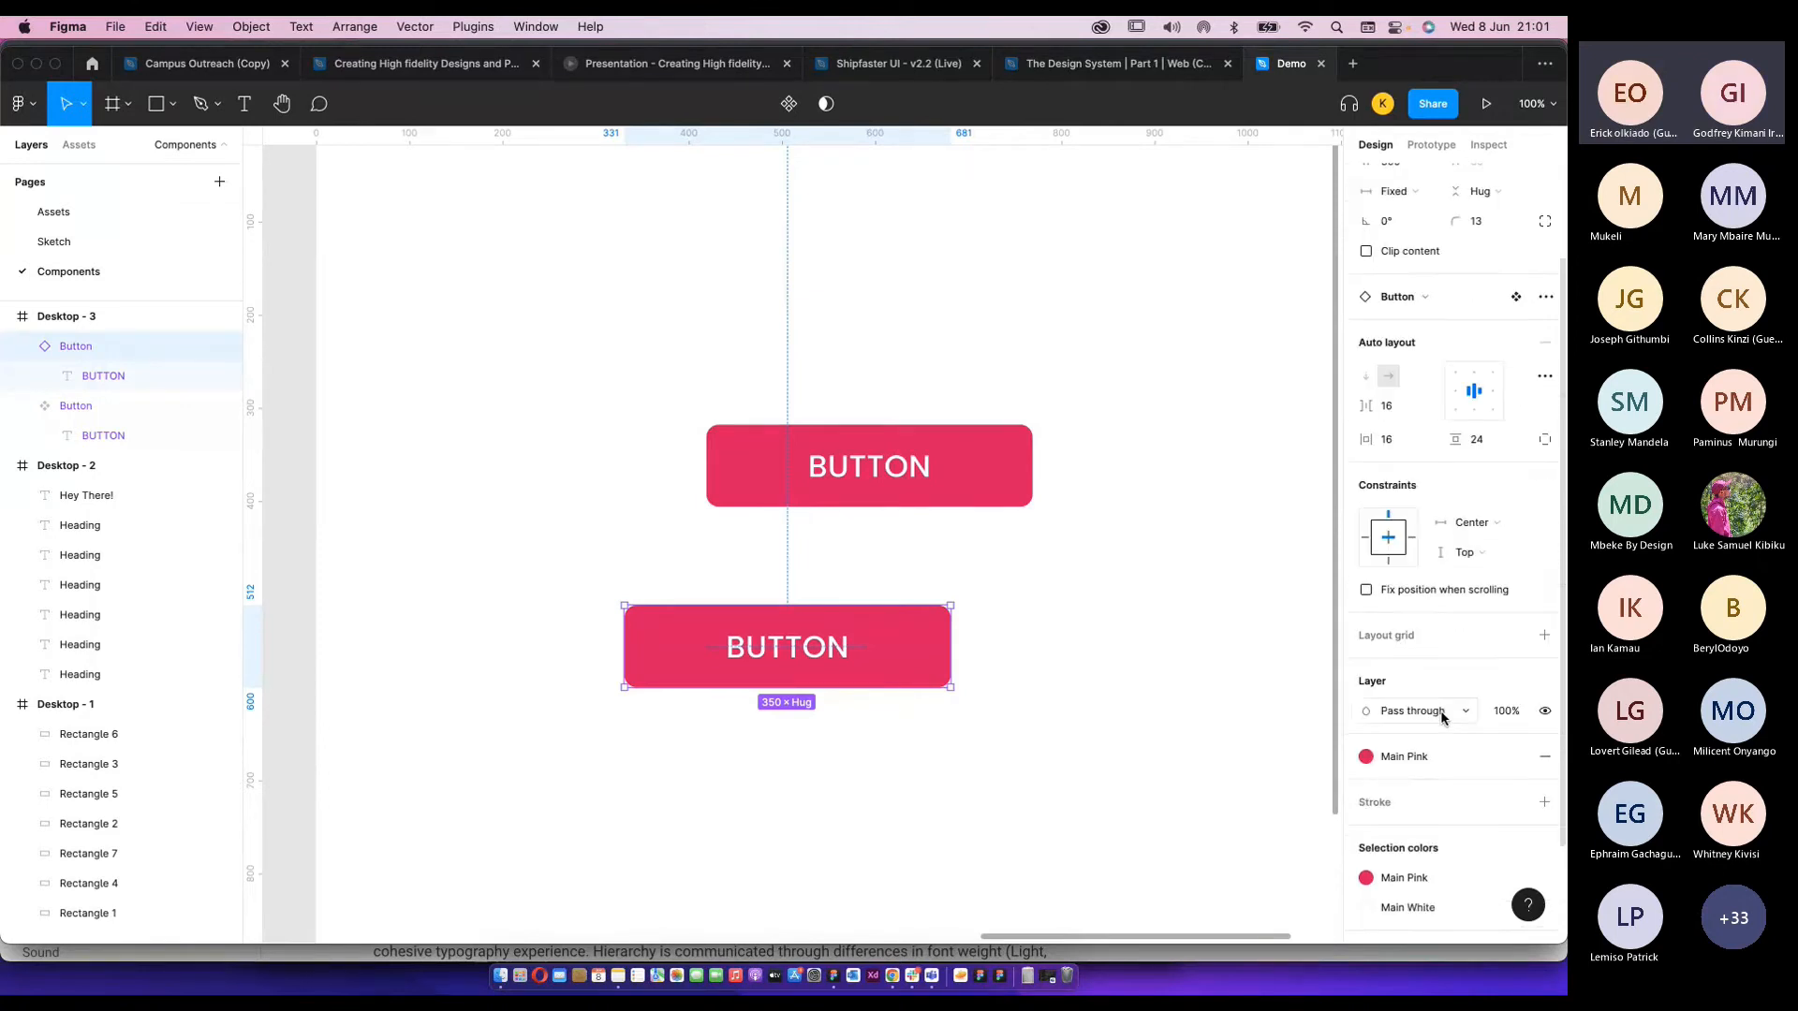
pyautogui.scroll(5, 1444, 698)
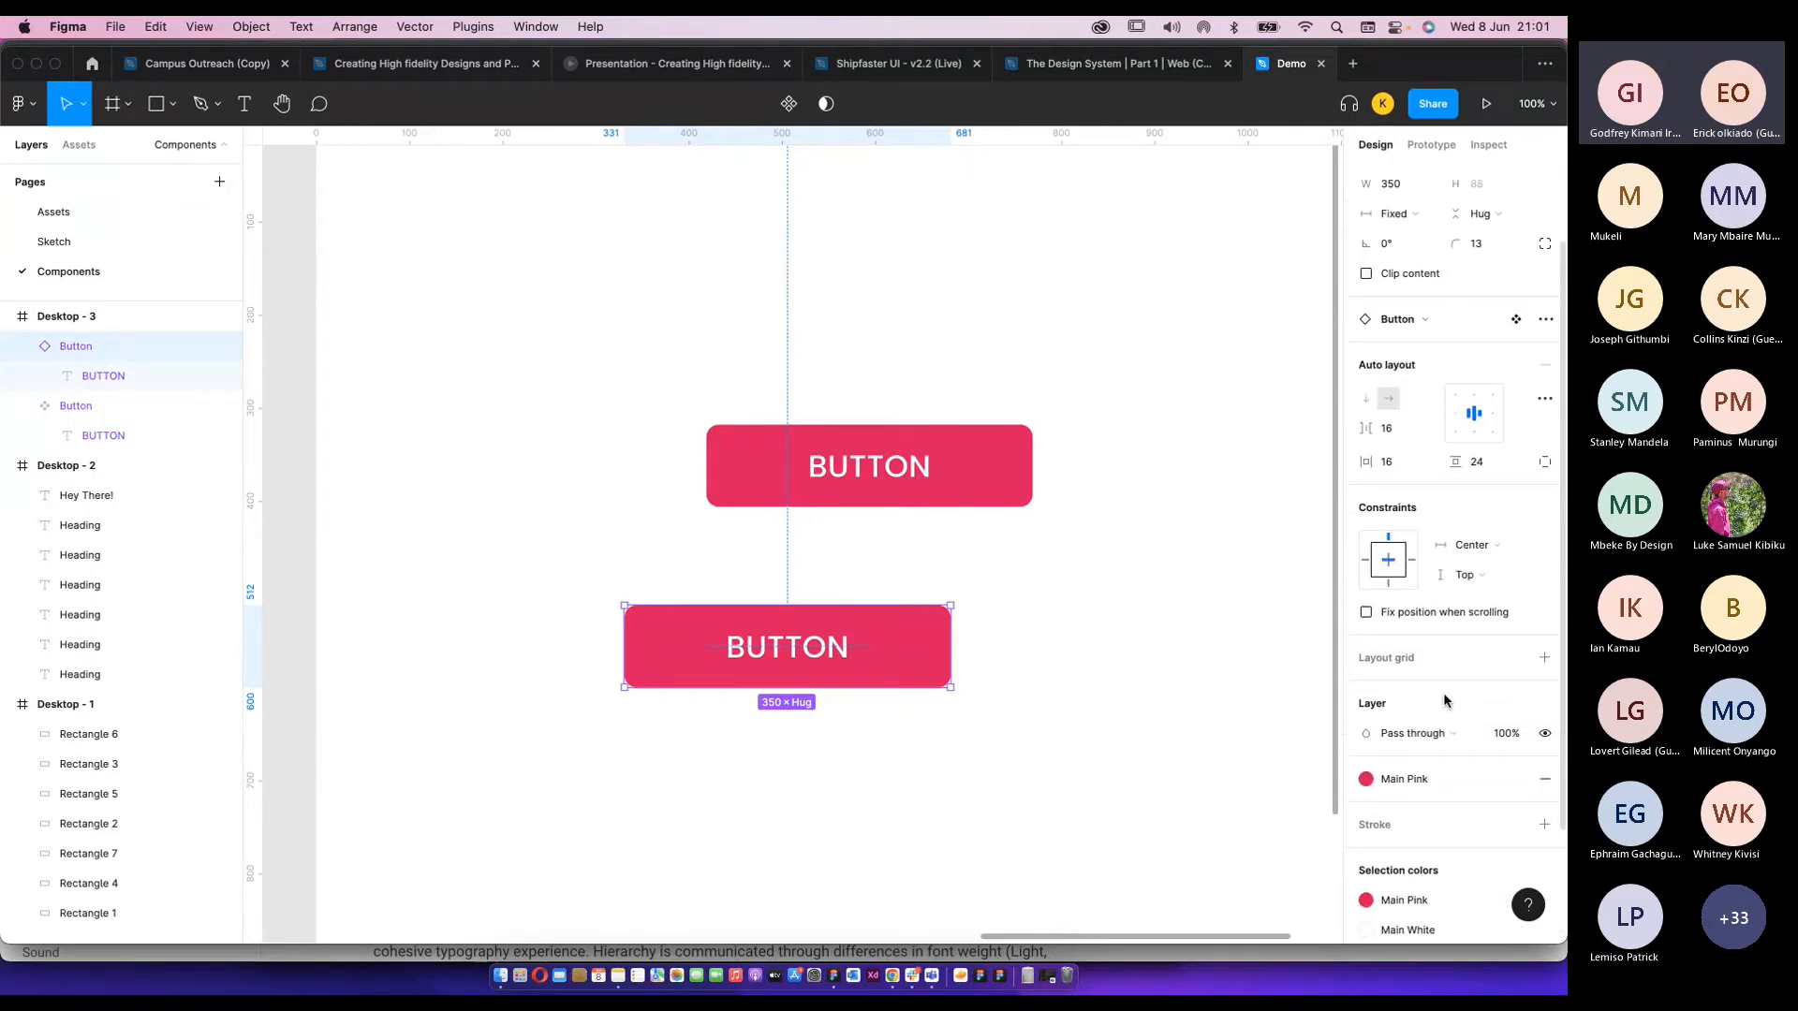
pyautogui.doubleClick(784, 656)
# Change the main Button component's text content to "Button Here".
pyautogui.doubleClick(812, 445)
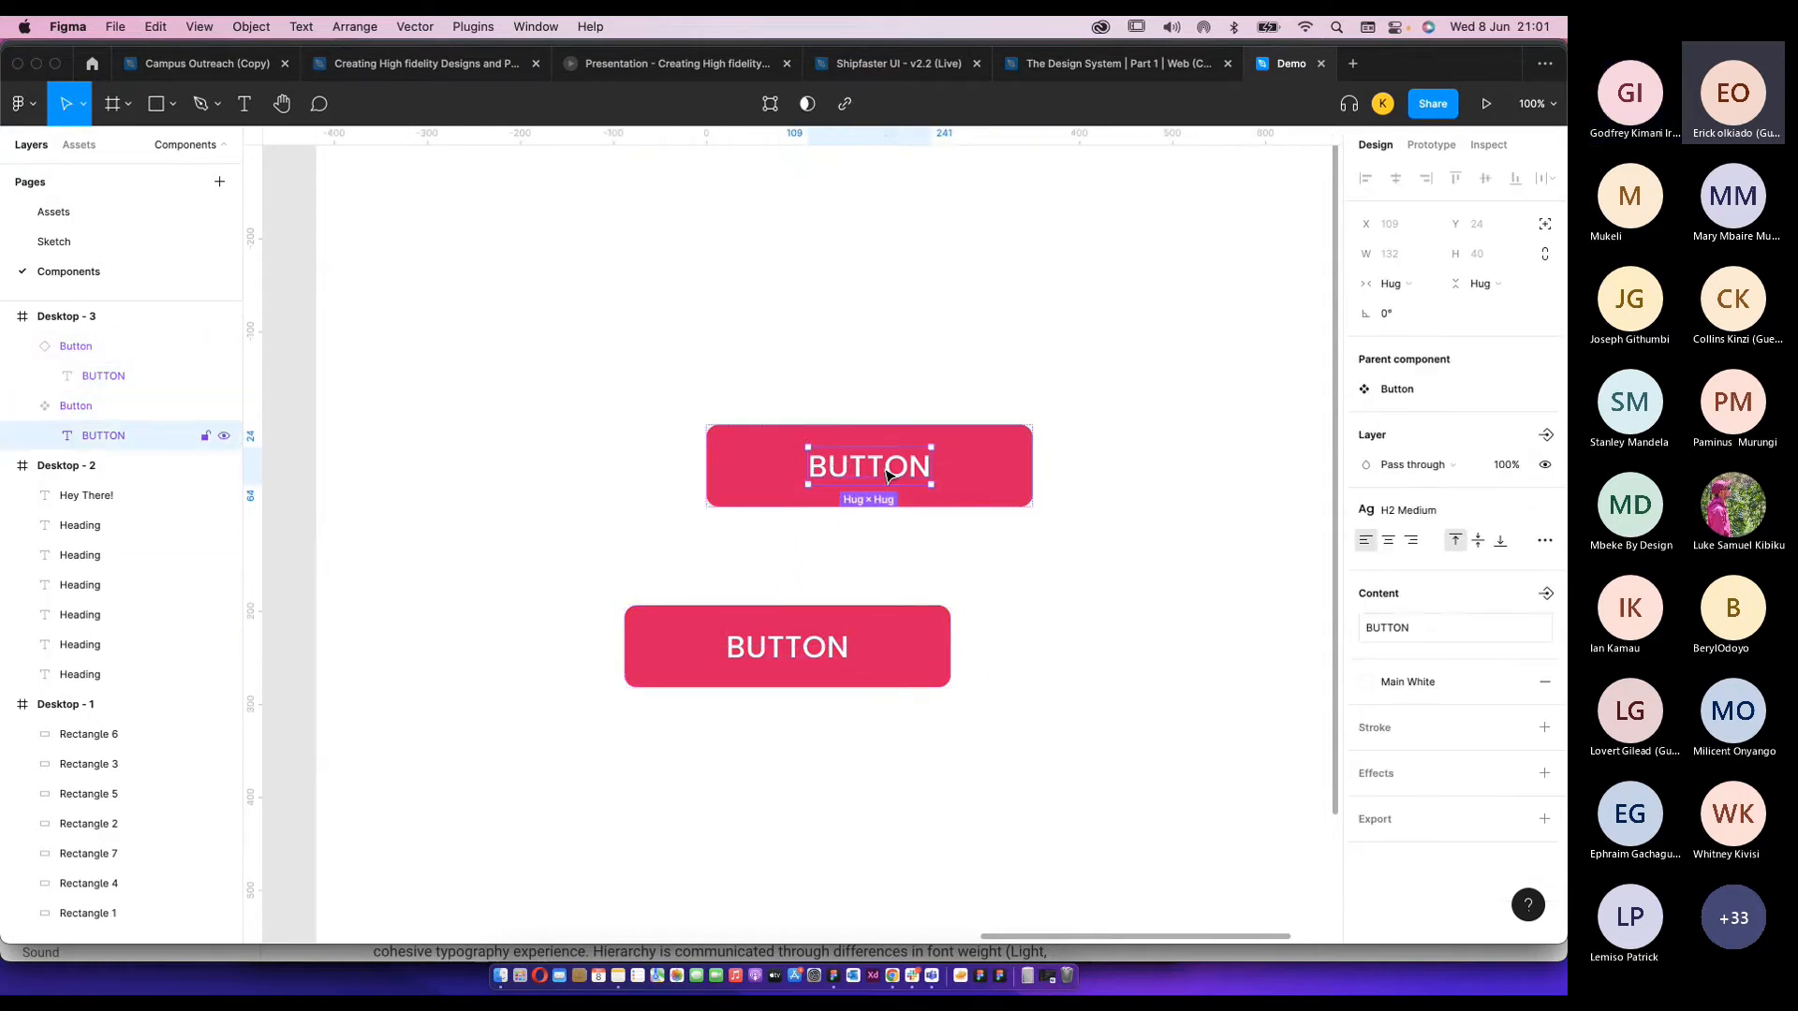
pyautogui.click(1414, 630)
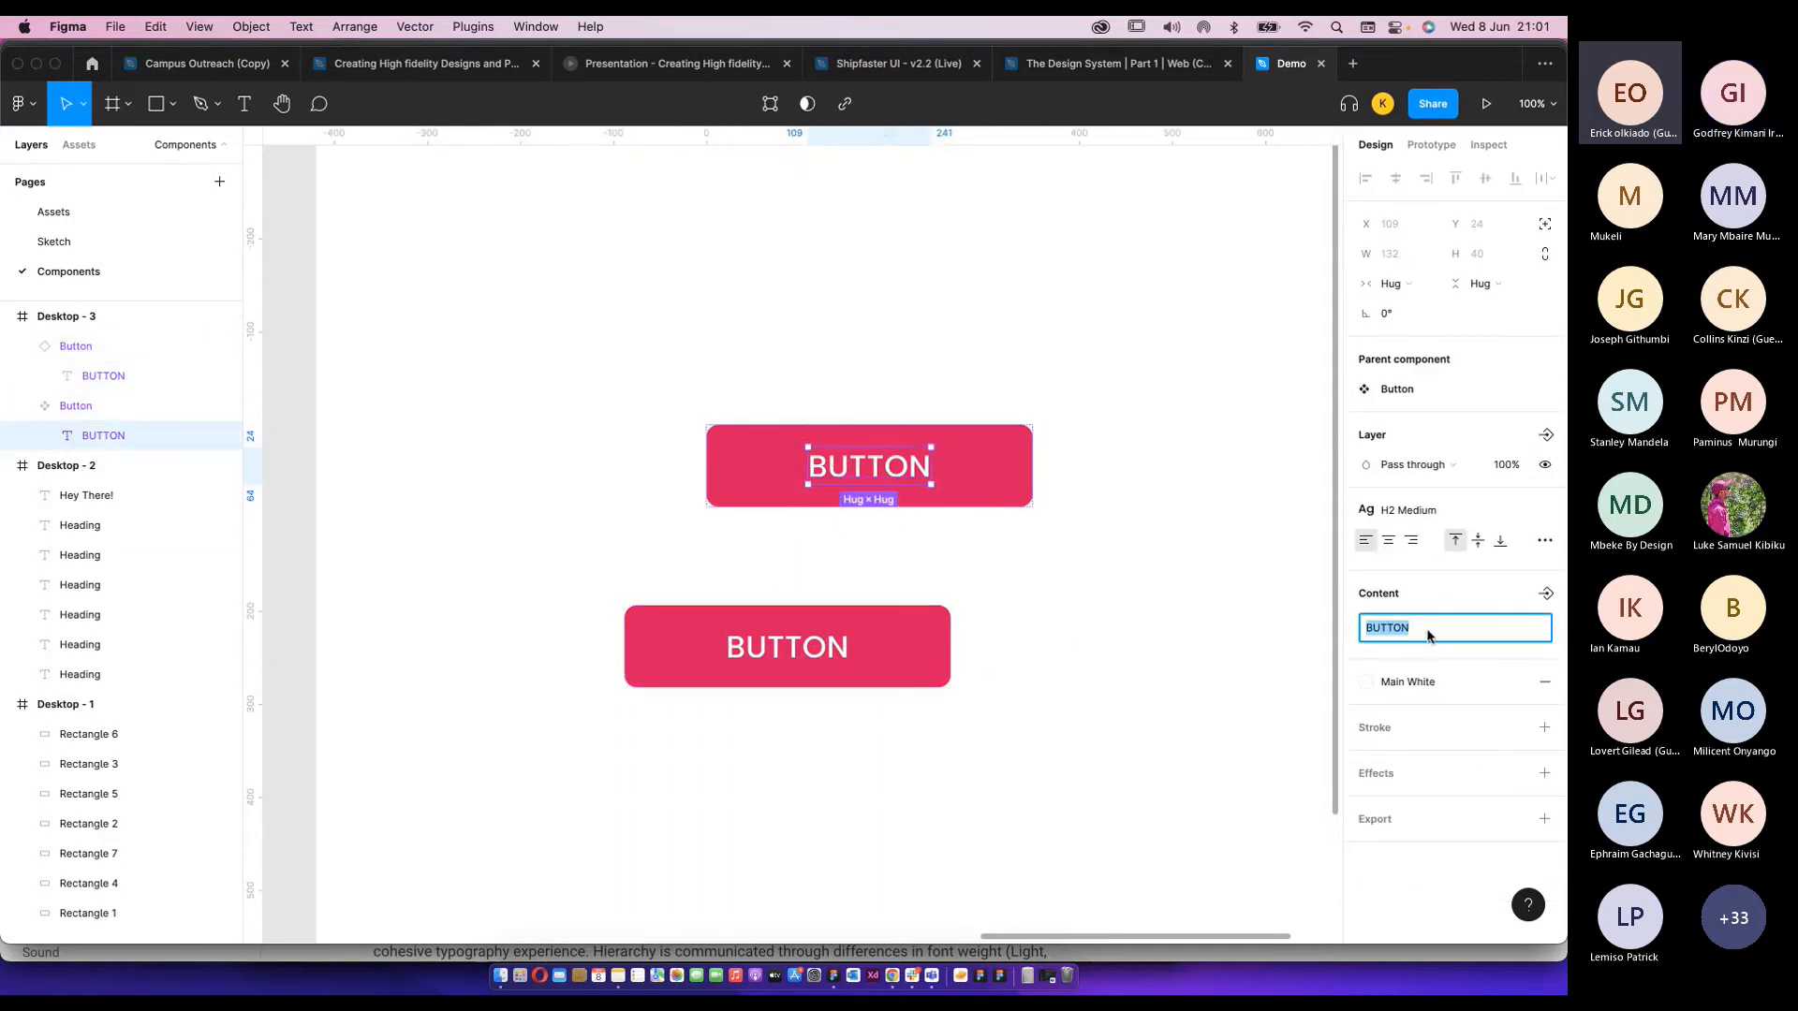
pyautogui.press('BackSpace')
pyautogui.write('Button Here')
pyautogui.press('Return')
# Delete the Button instance placed below the main component.
pyautogui.click(987, 688)
pyautogui.click(852, 667)
pyautogui.press('Delete')
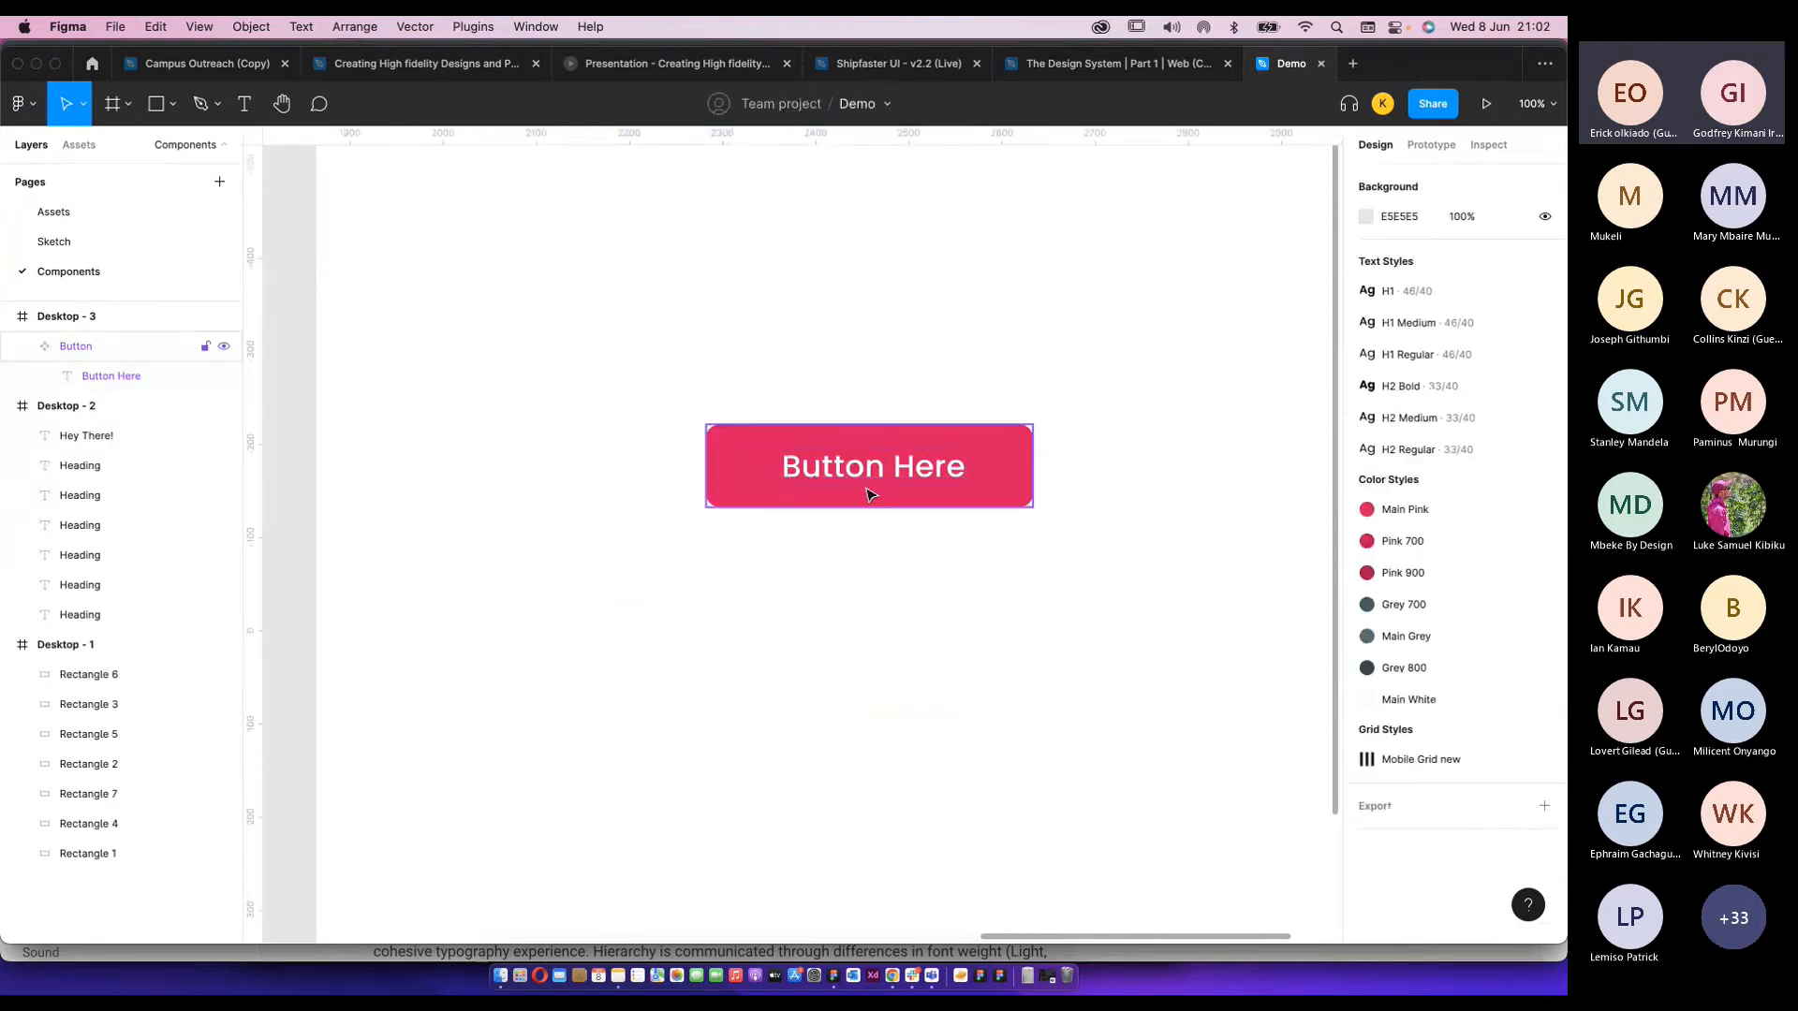
# Set up a text property for the main component's label, named Label with the value "Button Here".
pyautogui.click(869, 494)
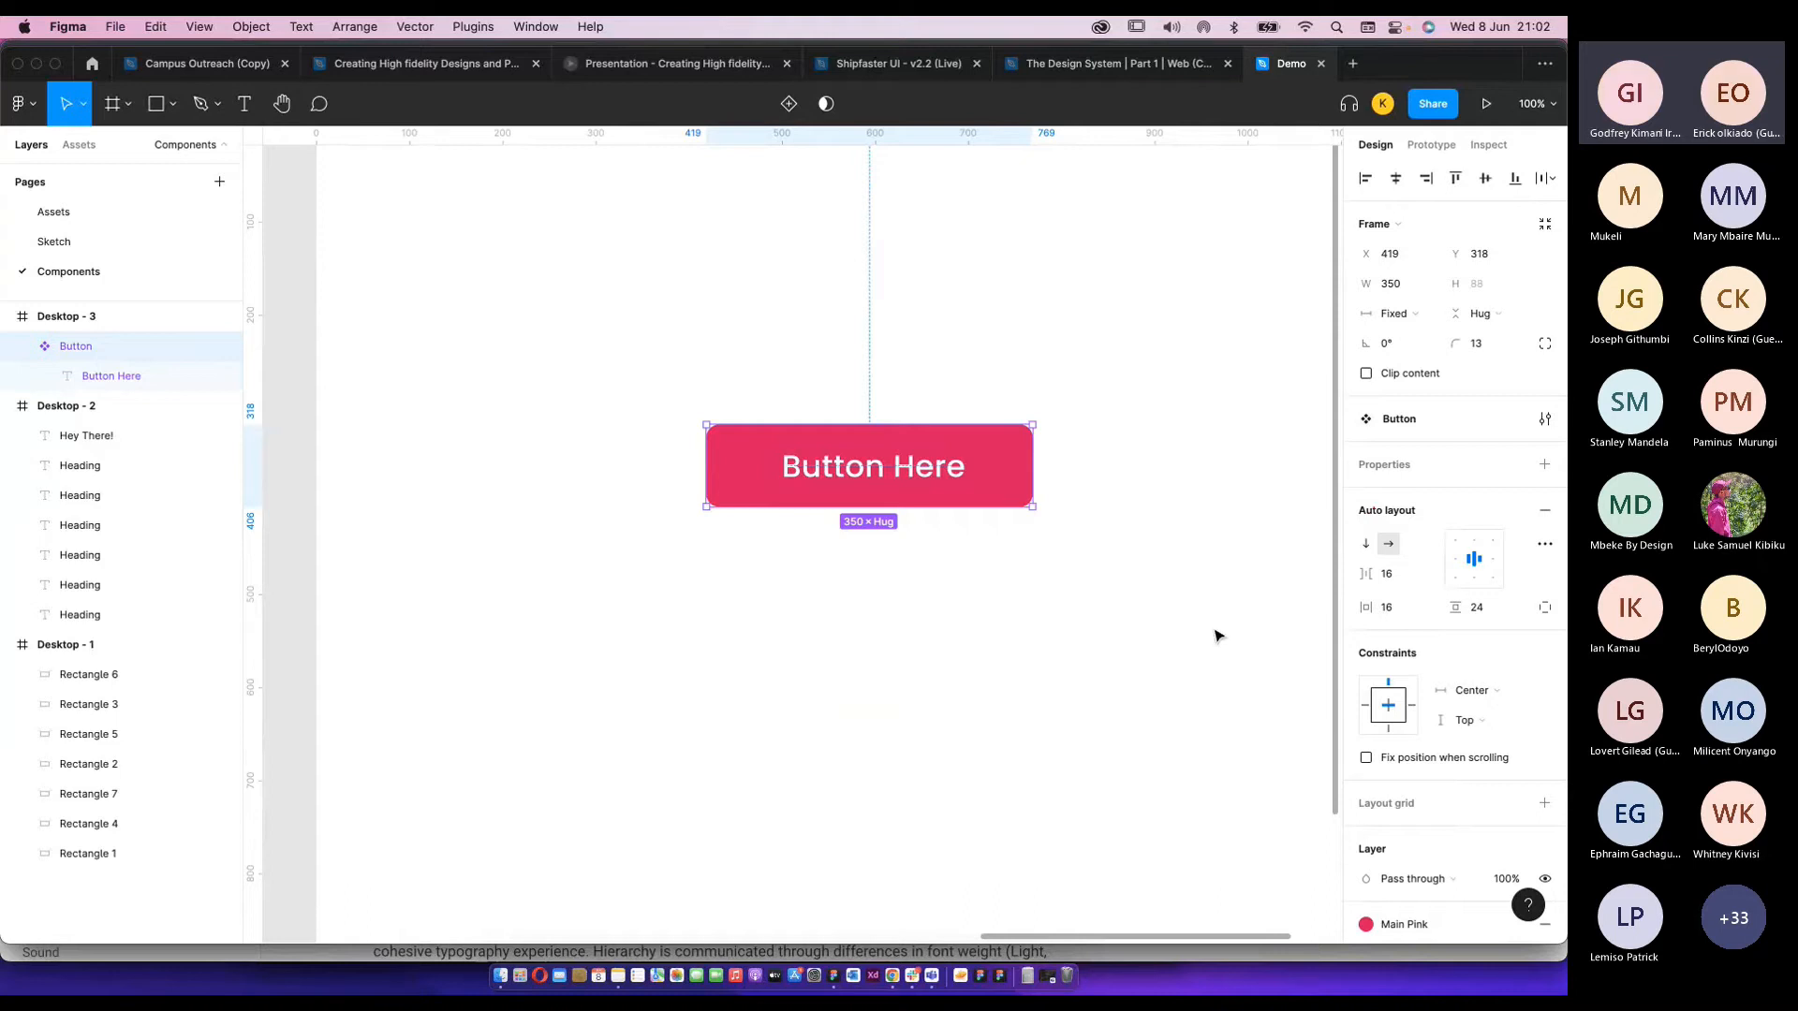
pyautogui.doubleClick(894, 481)
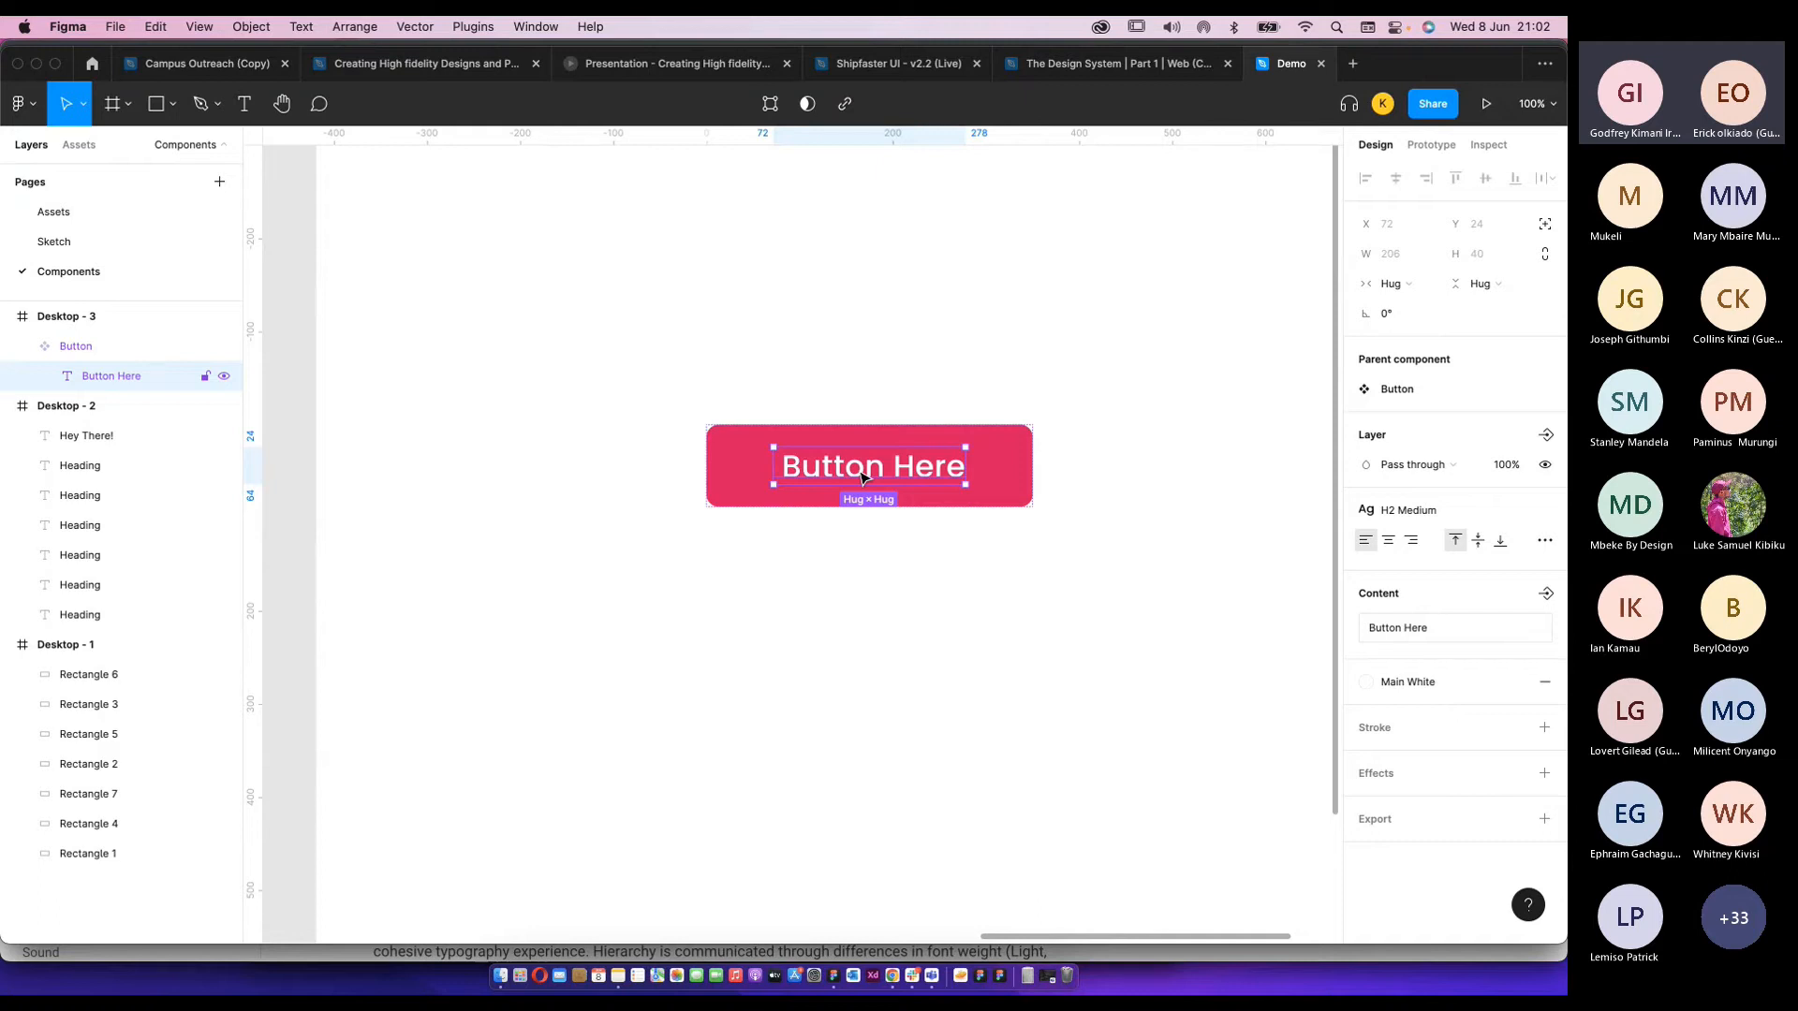
pyautogui.click(1546, 593)
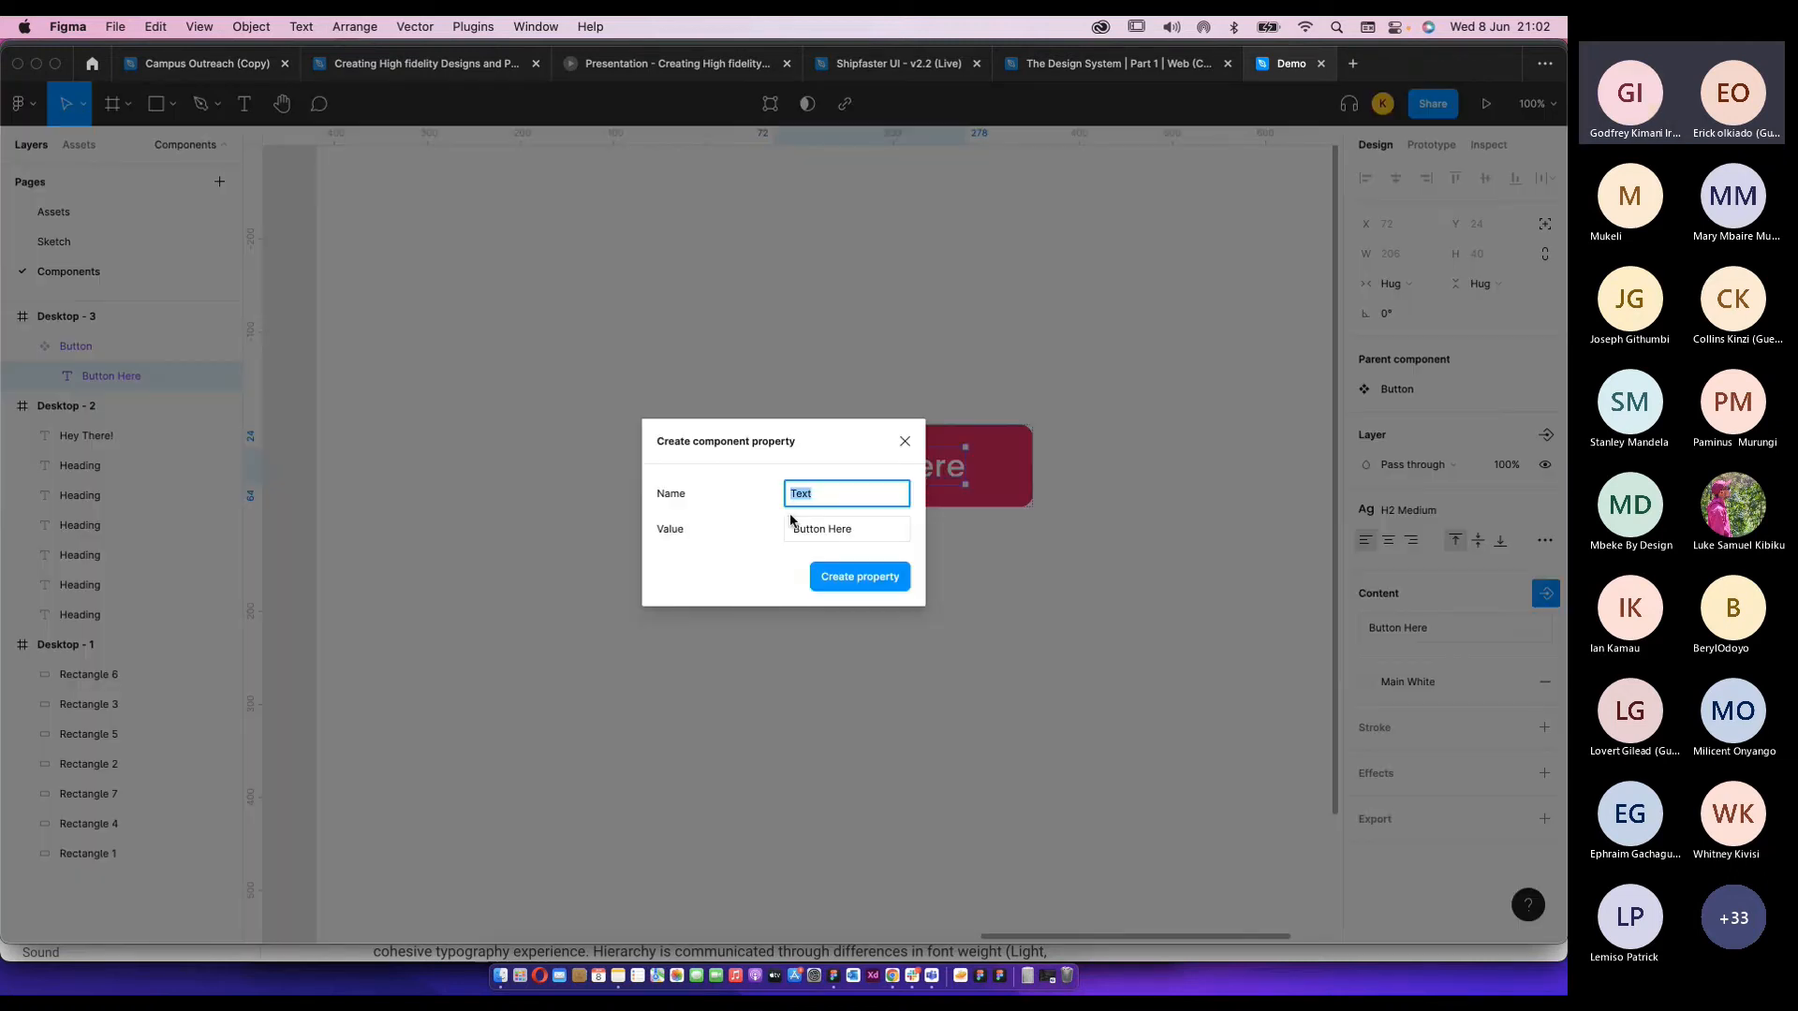
pyautogui.write('Le')
pyautogui.write('bel')
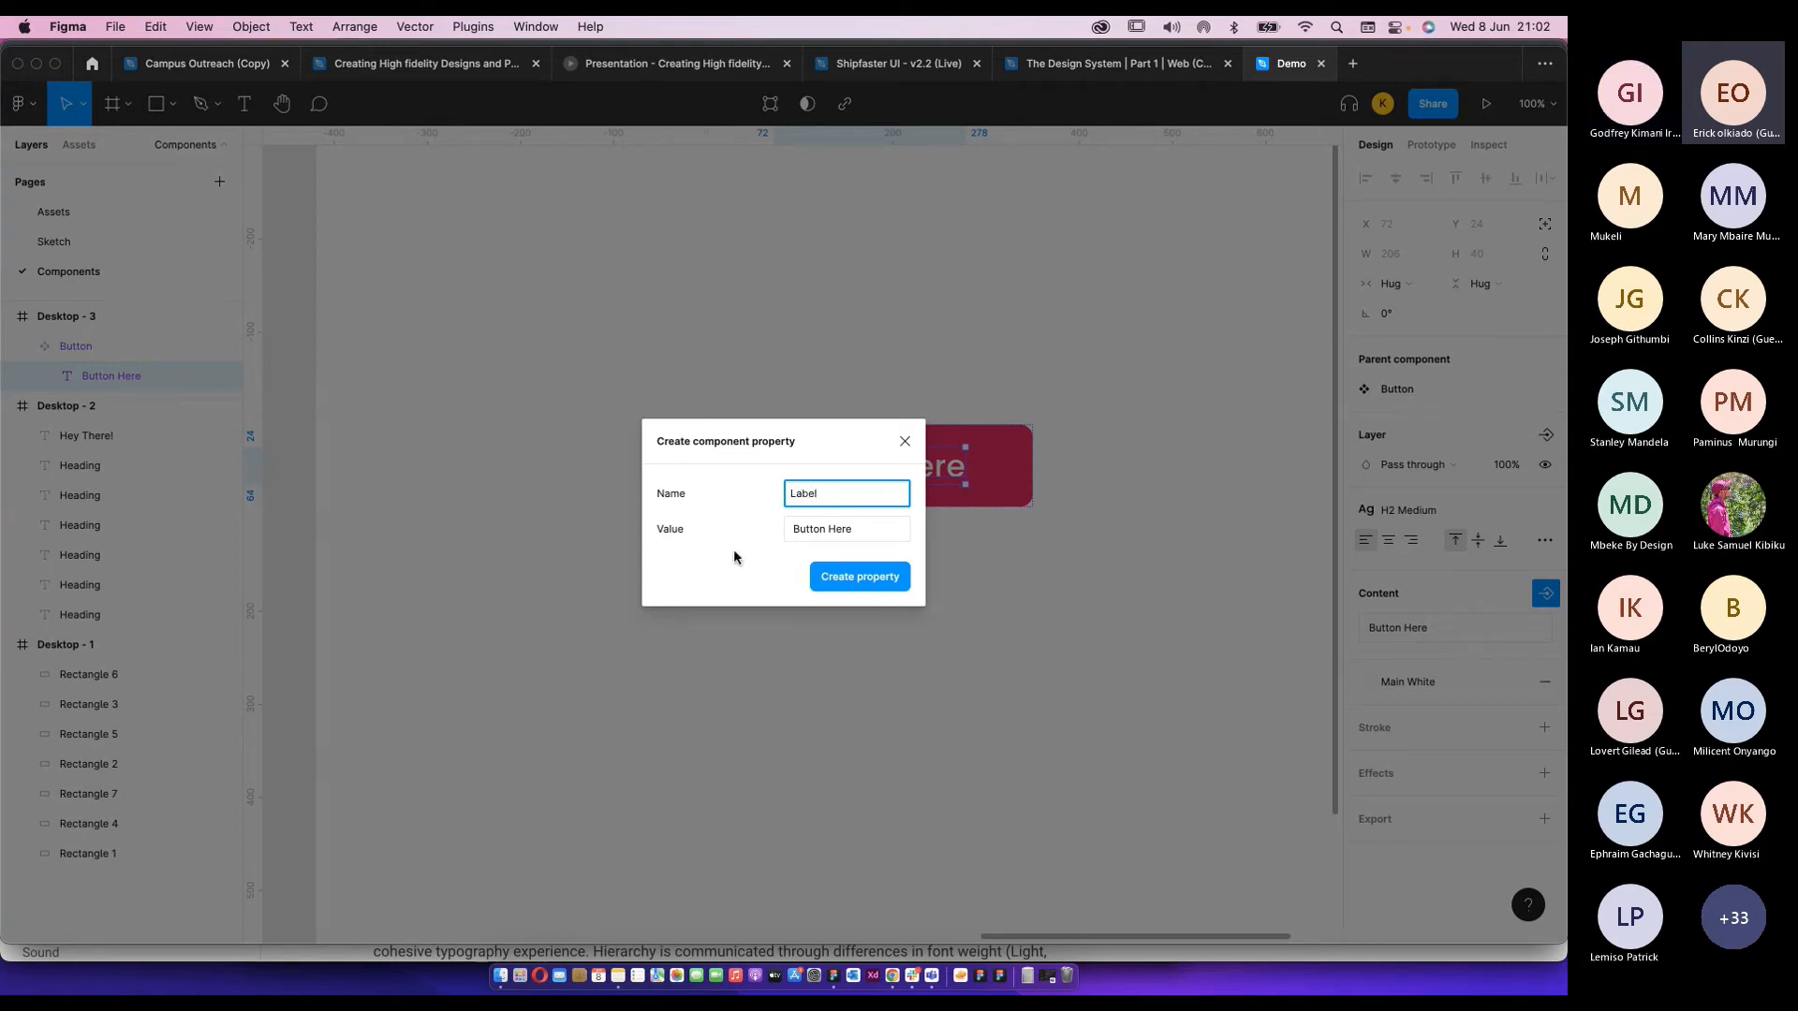
pyautogui.click(844, 530)
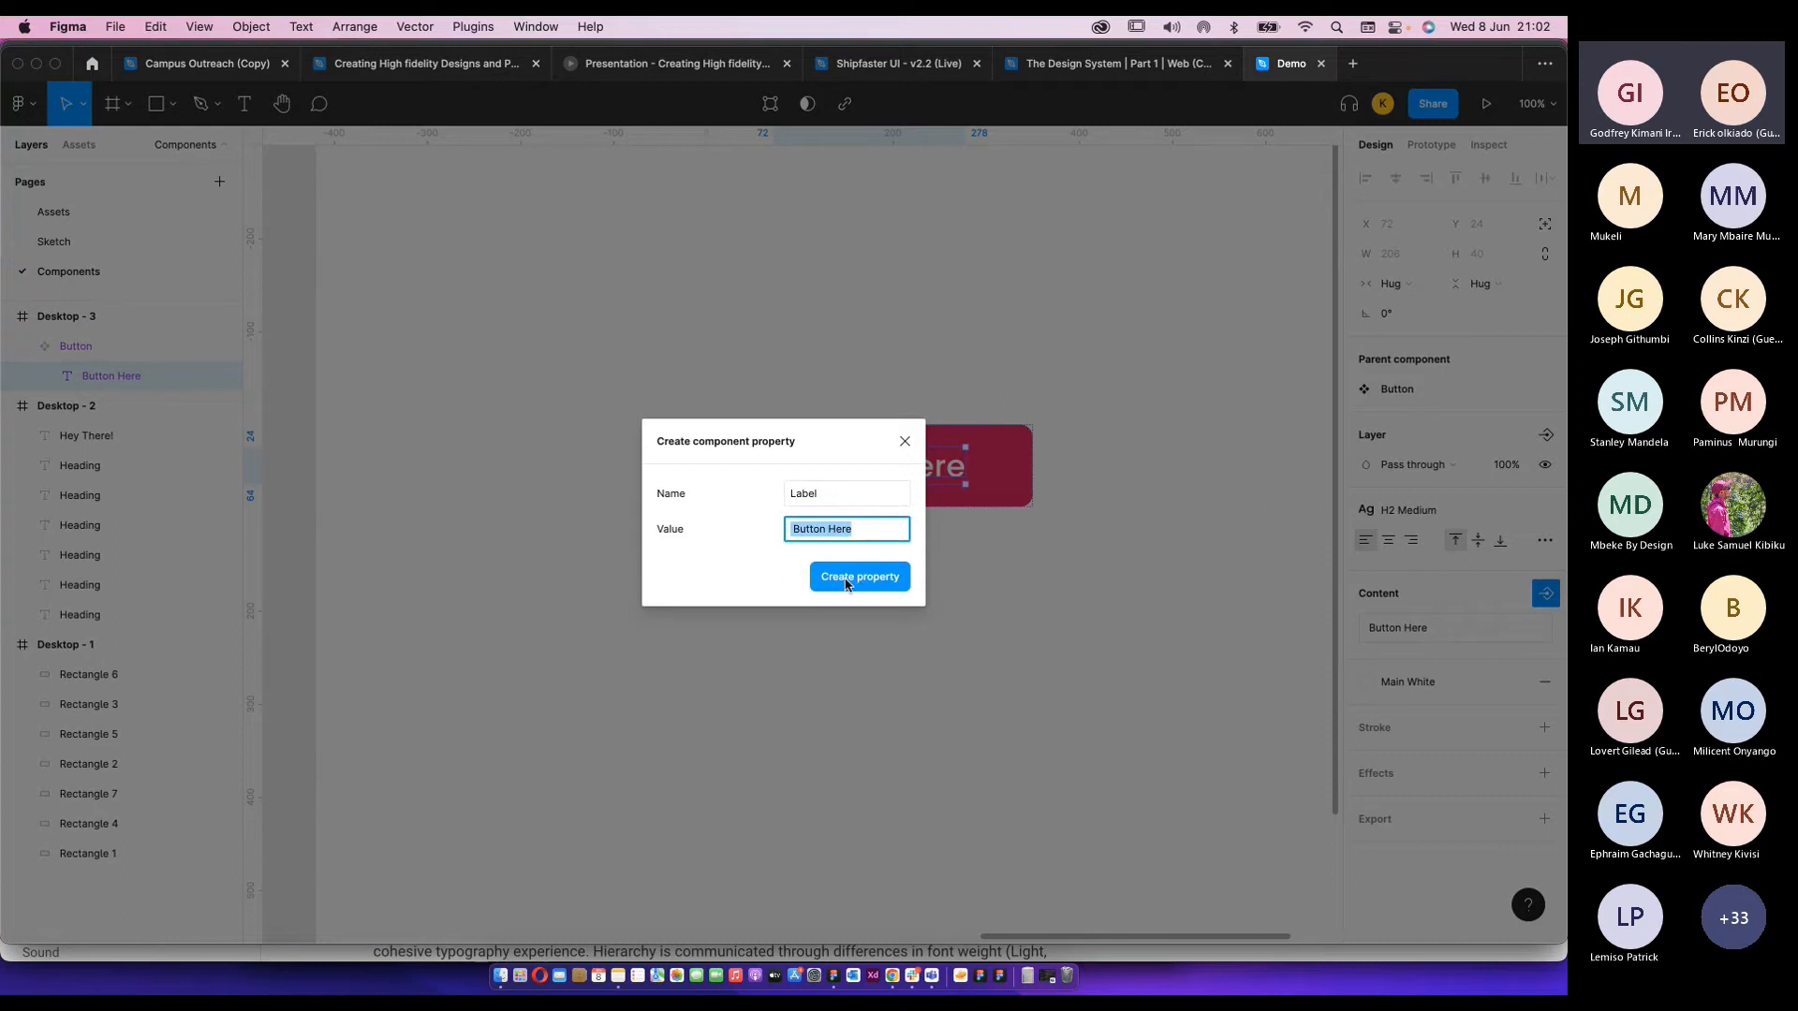
pyautogui.click(828, 498)
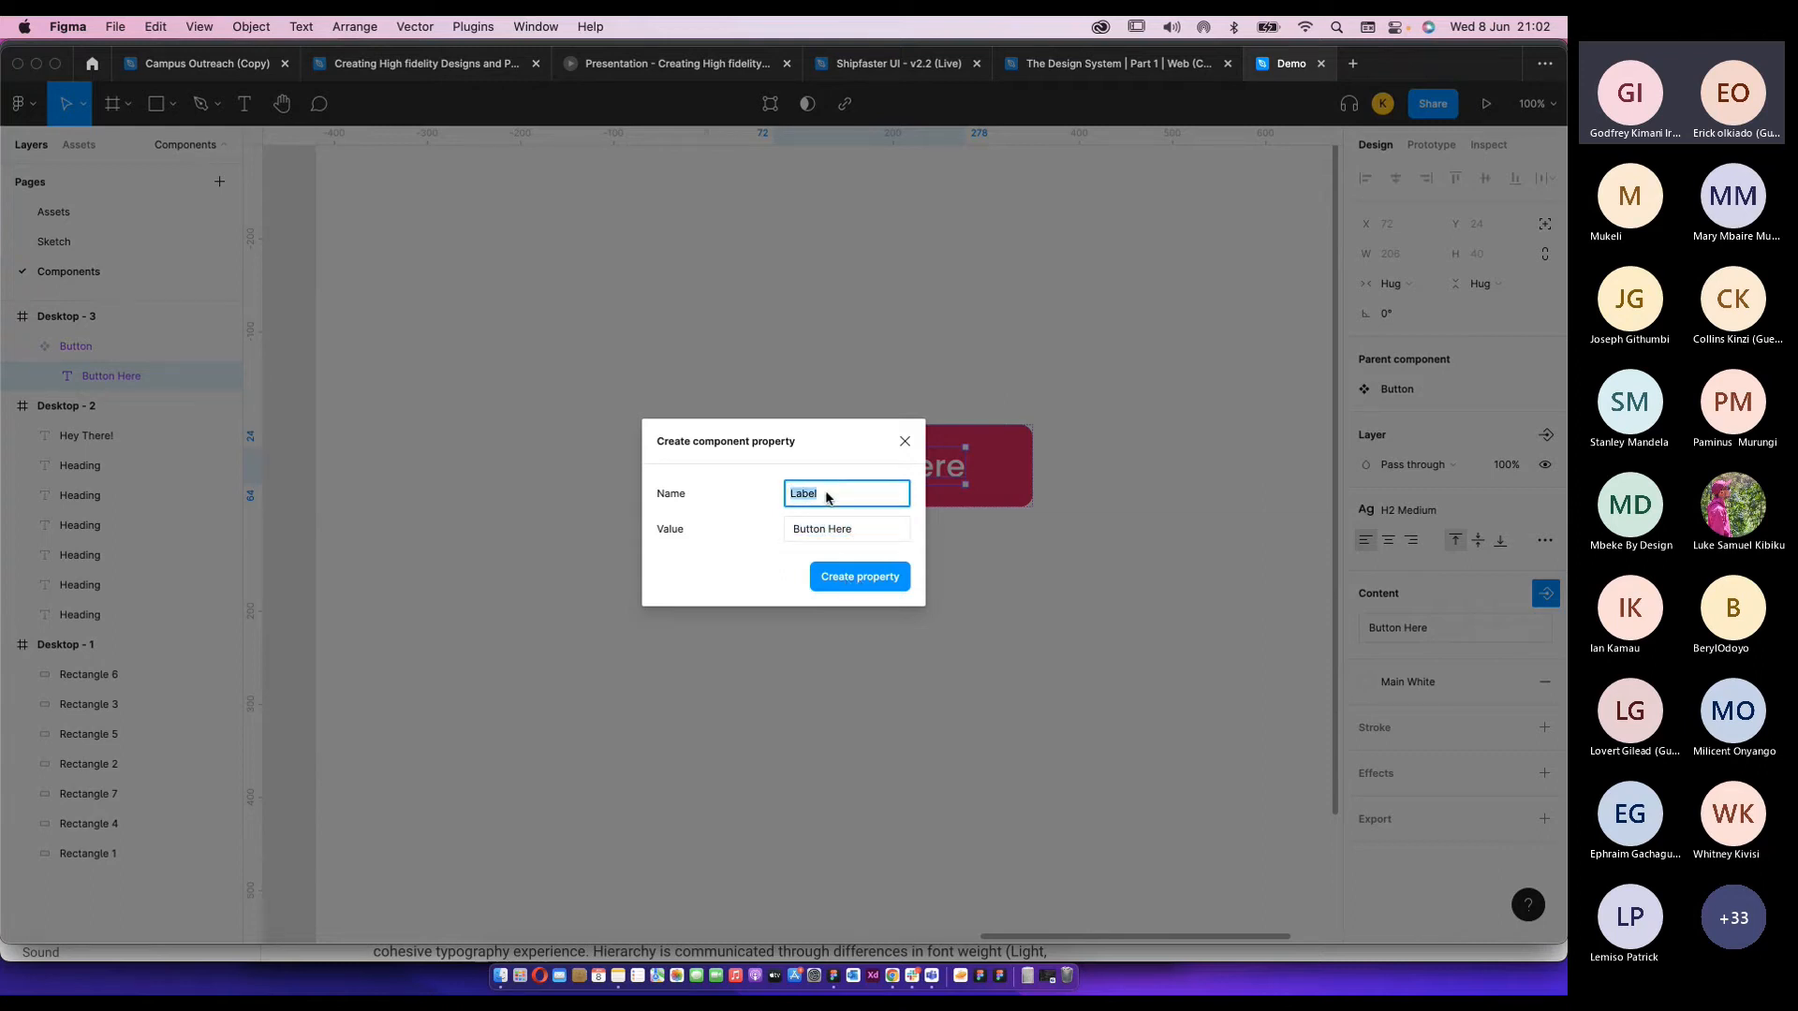
# Create a text component property named Label with the value Button for the button's text.
pyautogui.click(820, 534)
pyautogui.doubleClick(848, 540)
pyautogui.press('BackSpace')
pyautogui.press('BackSpace')
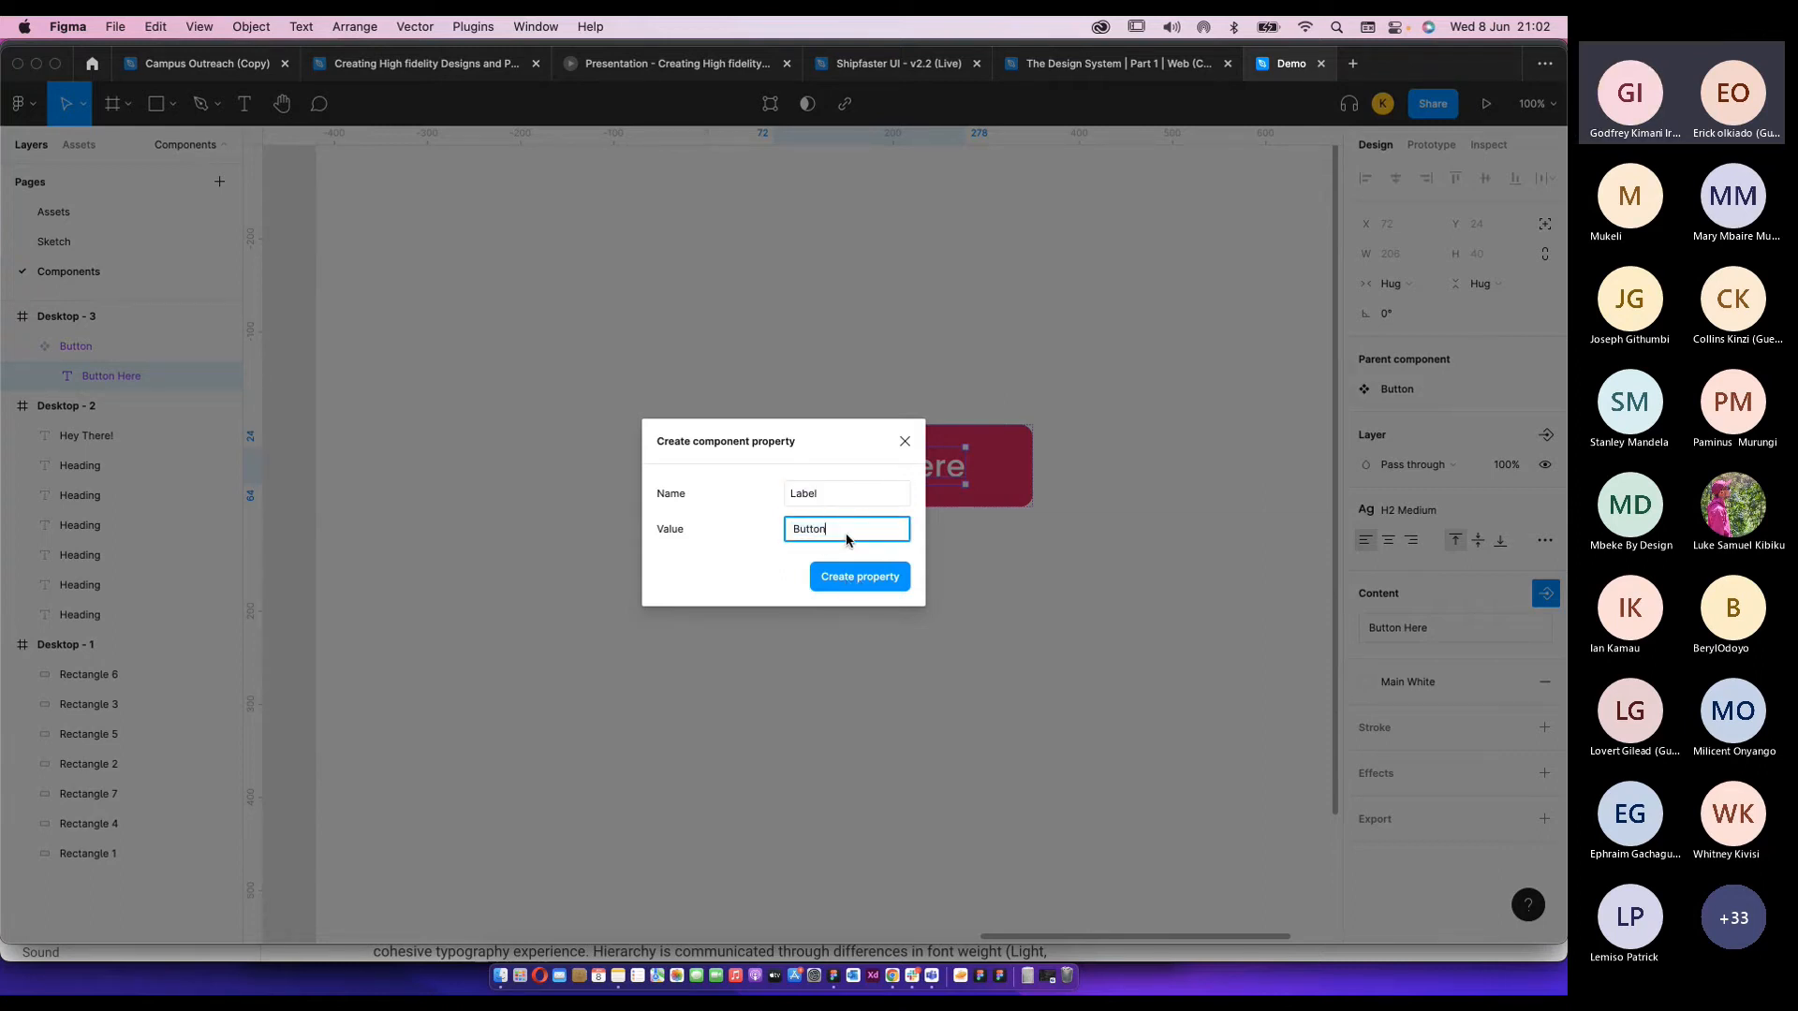
pyautogui.click(843, 580)
# Duplicate the button component below the original and examine the properties of the new instance.
pyautogui.click(947, 485)
pyautogui.keyDown('alt'); pyautogui.moveTo(946, 486); pyautogui.dragTo(890, 698); pyautogui.keyUp('alt')
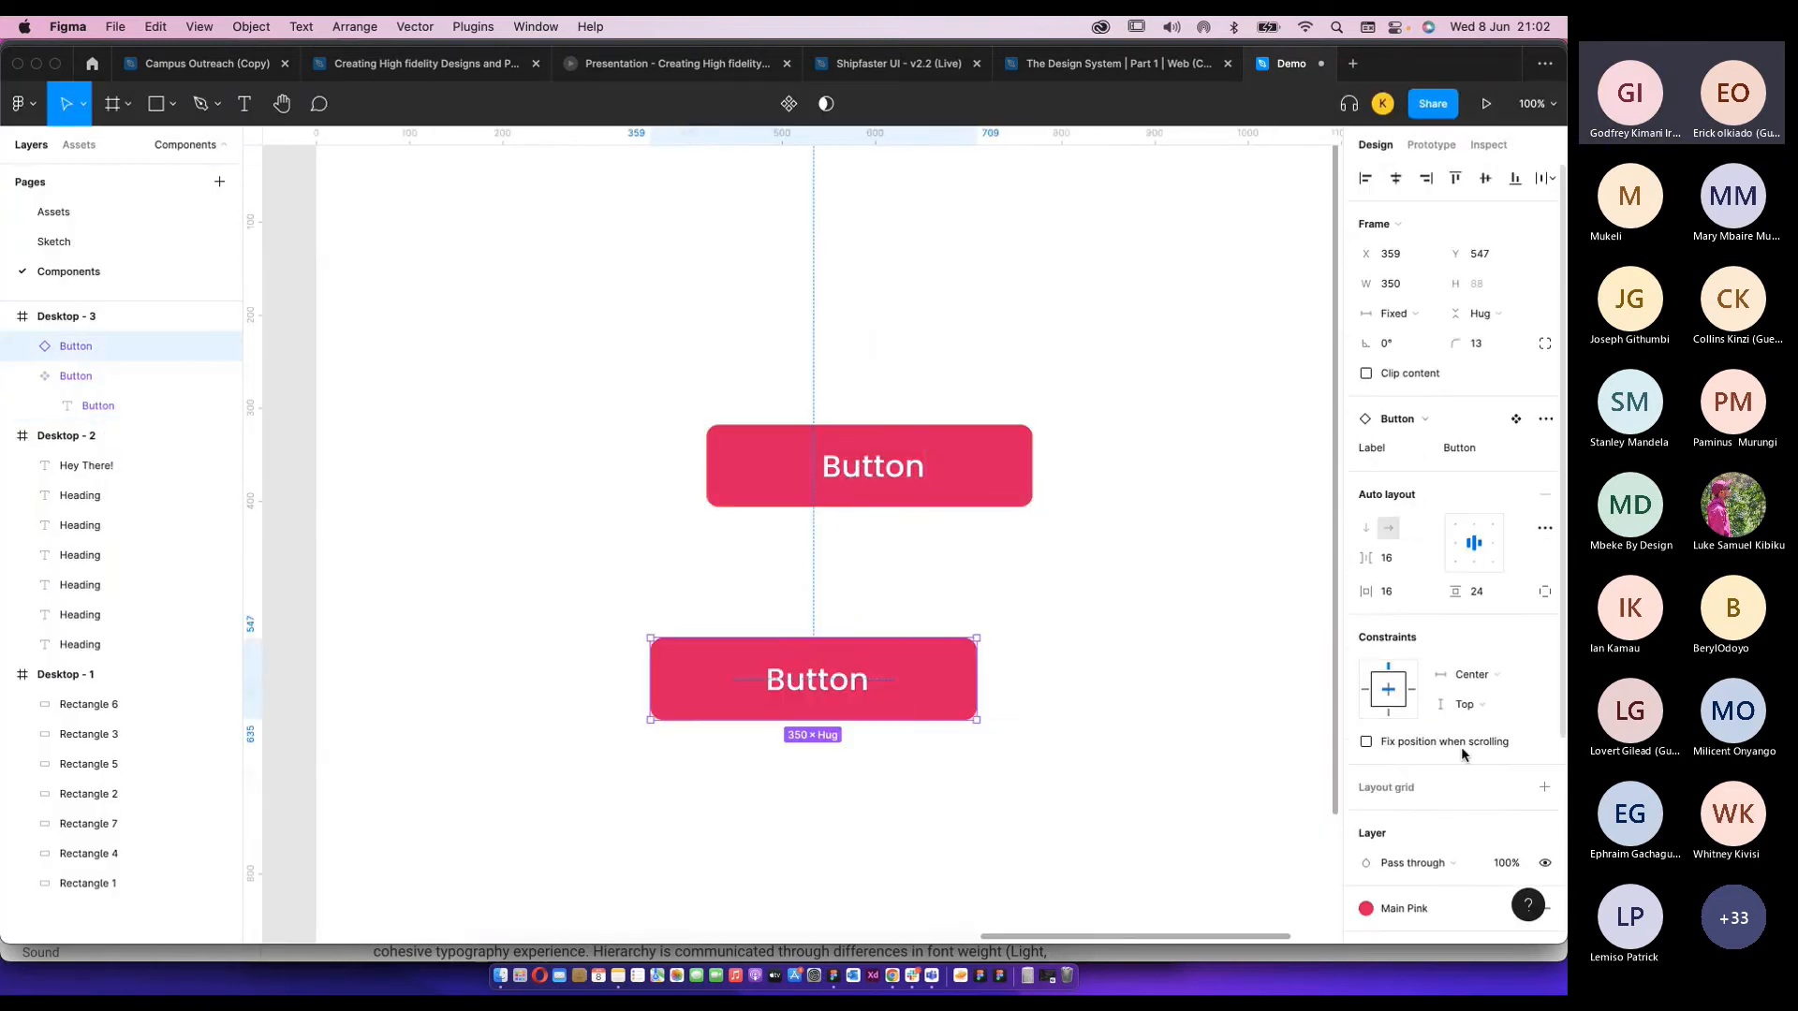
pyautogui.scroll(-1, 1463, 731)
pyautogui.scroll(-4, 1466, 670)
pyautogui.scroll(4, 1451, 655)
pyautogui.scroll(3, 1442, 608)
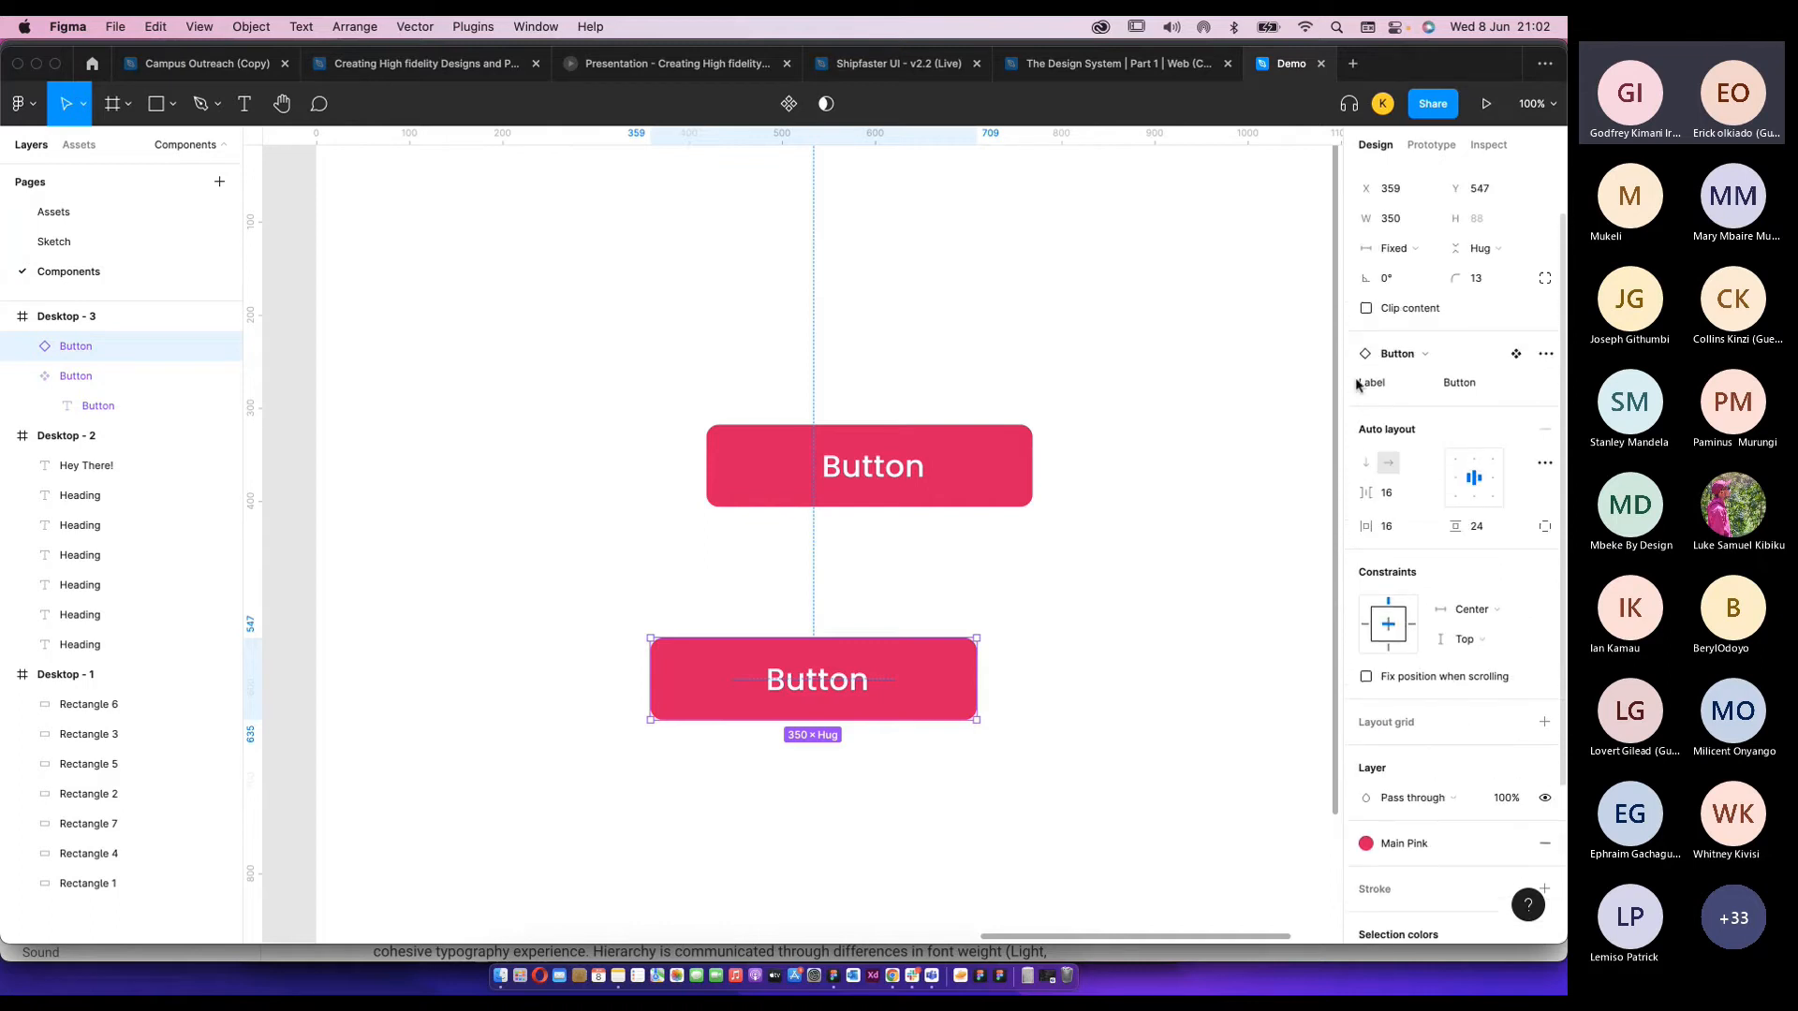
pyautogui.scroll(-3, 1437, 703)
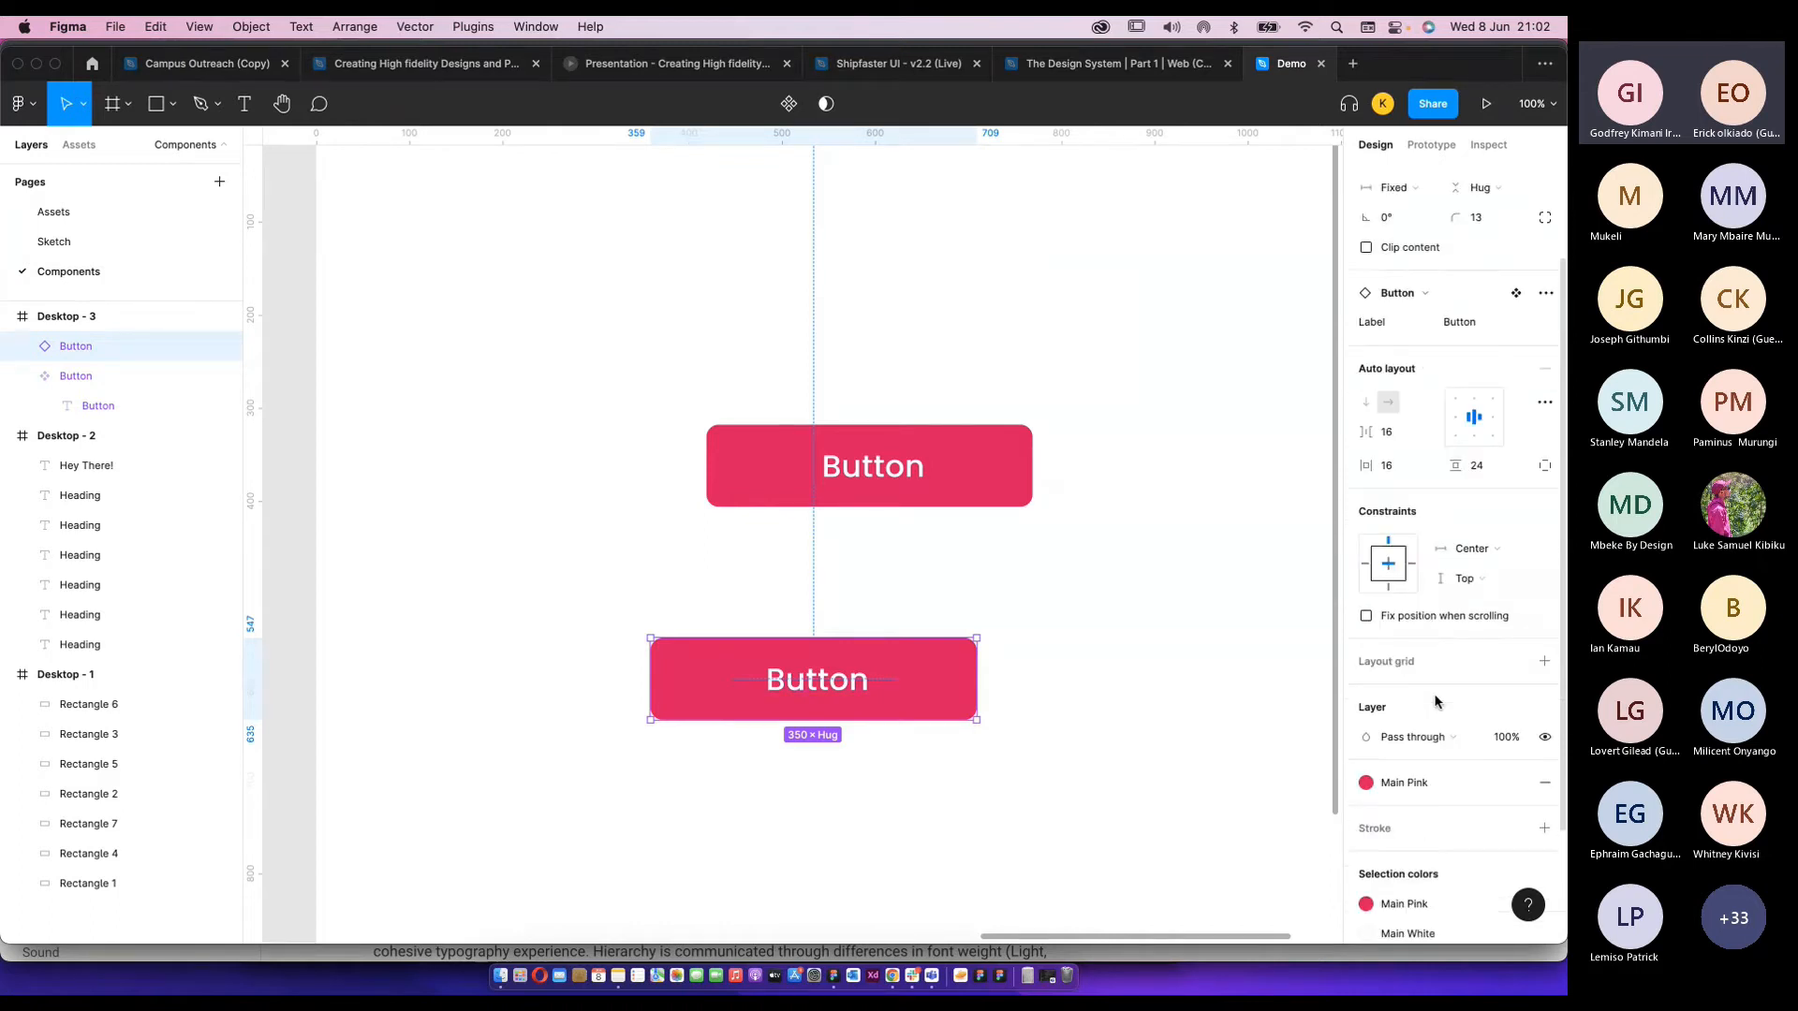
pyautogui.scroll(-3, 1490, 662)
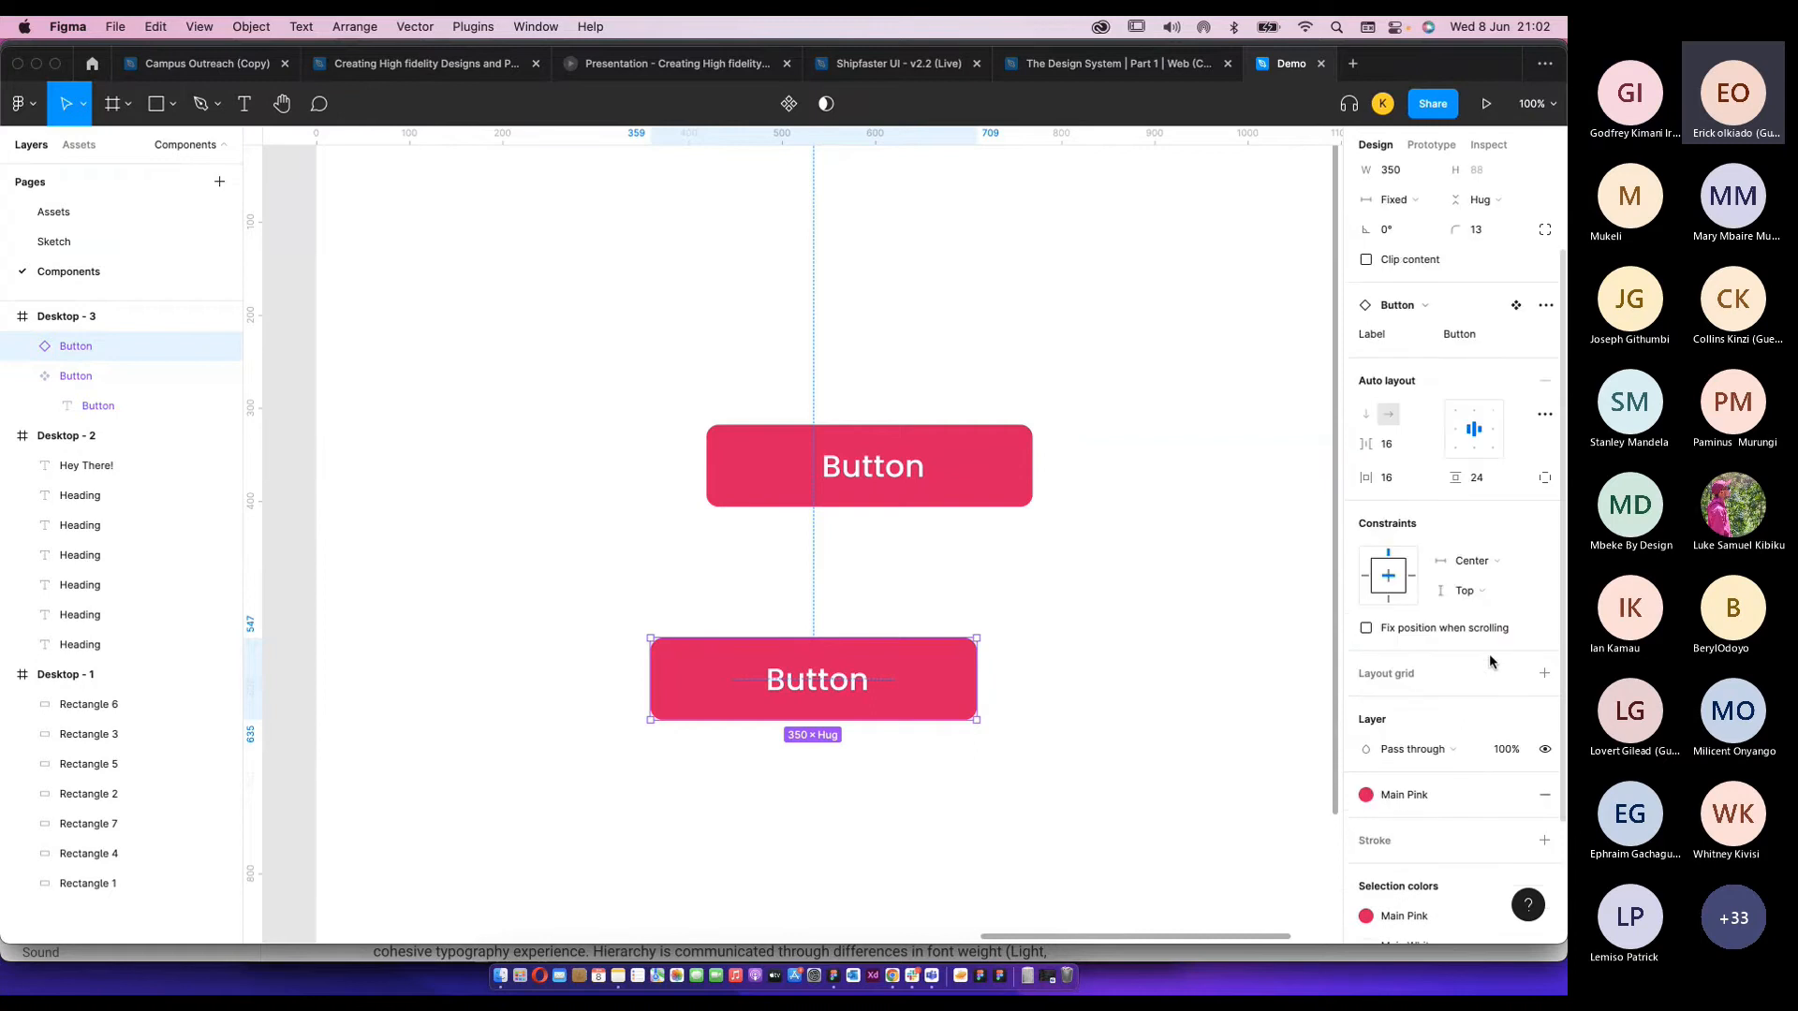
pyautogui.scroll(-3, 1475, 683)
pyautogui.scroll(5, 1453, 682)
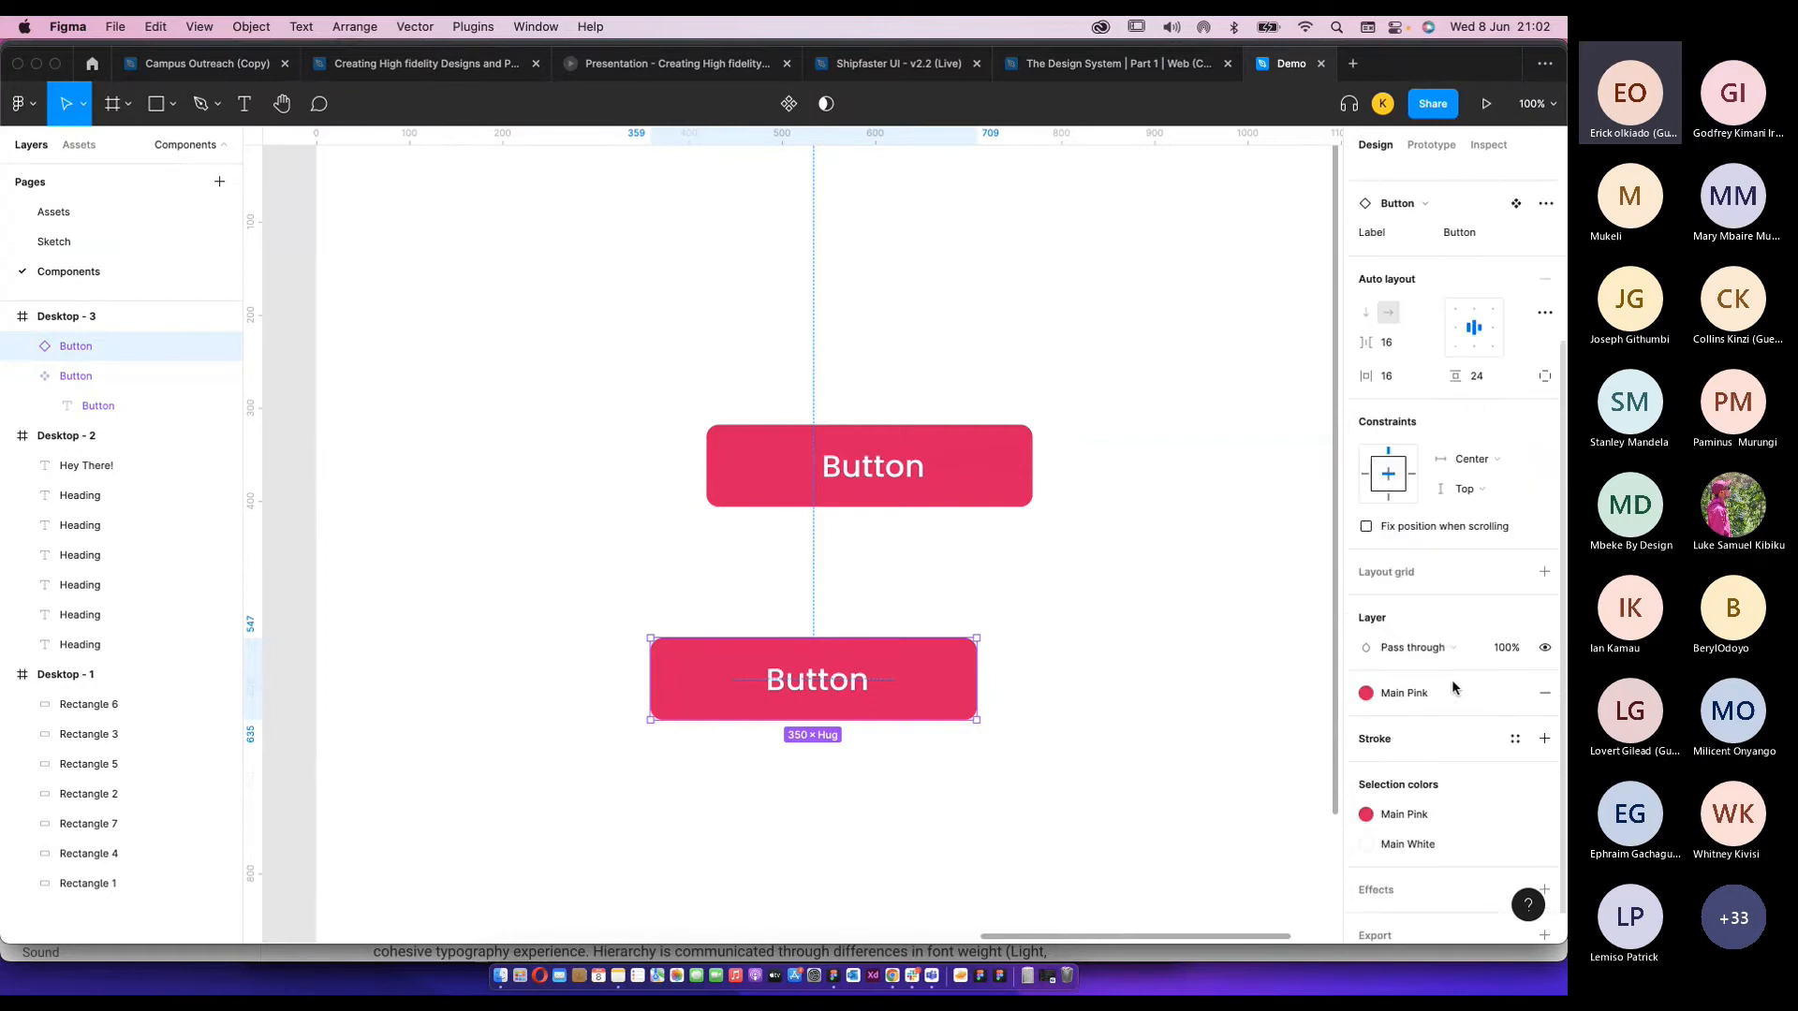
pyautogui.scroll(1, 1453, 684)
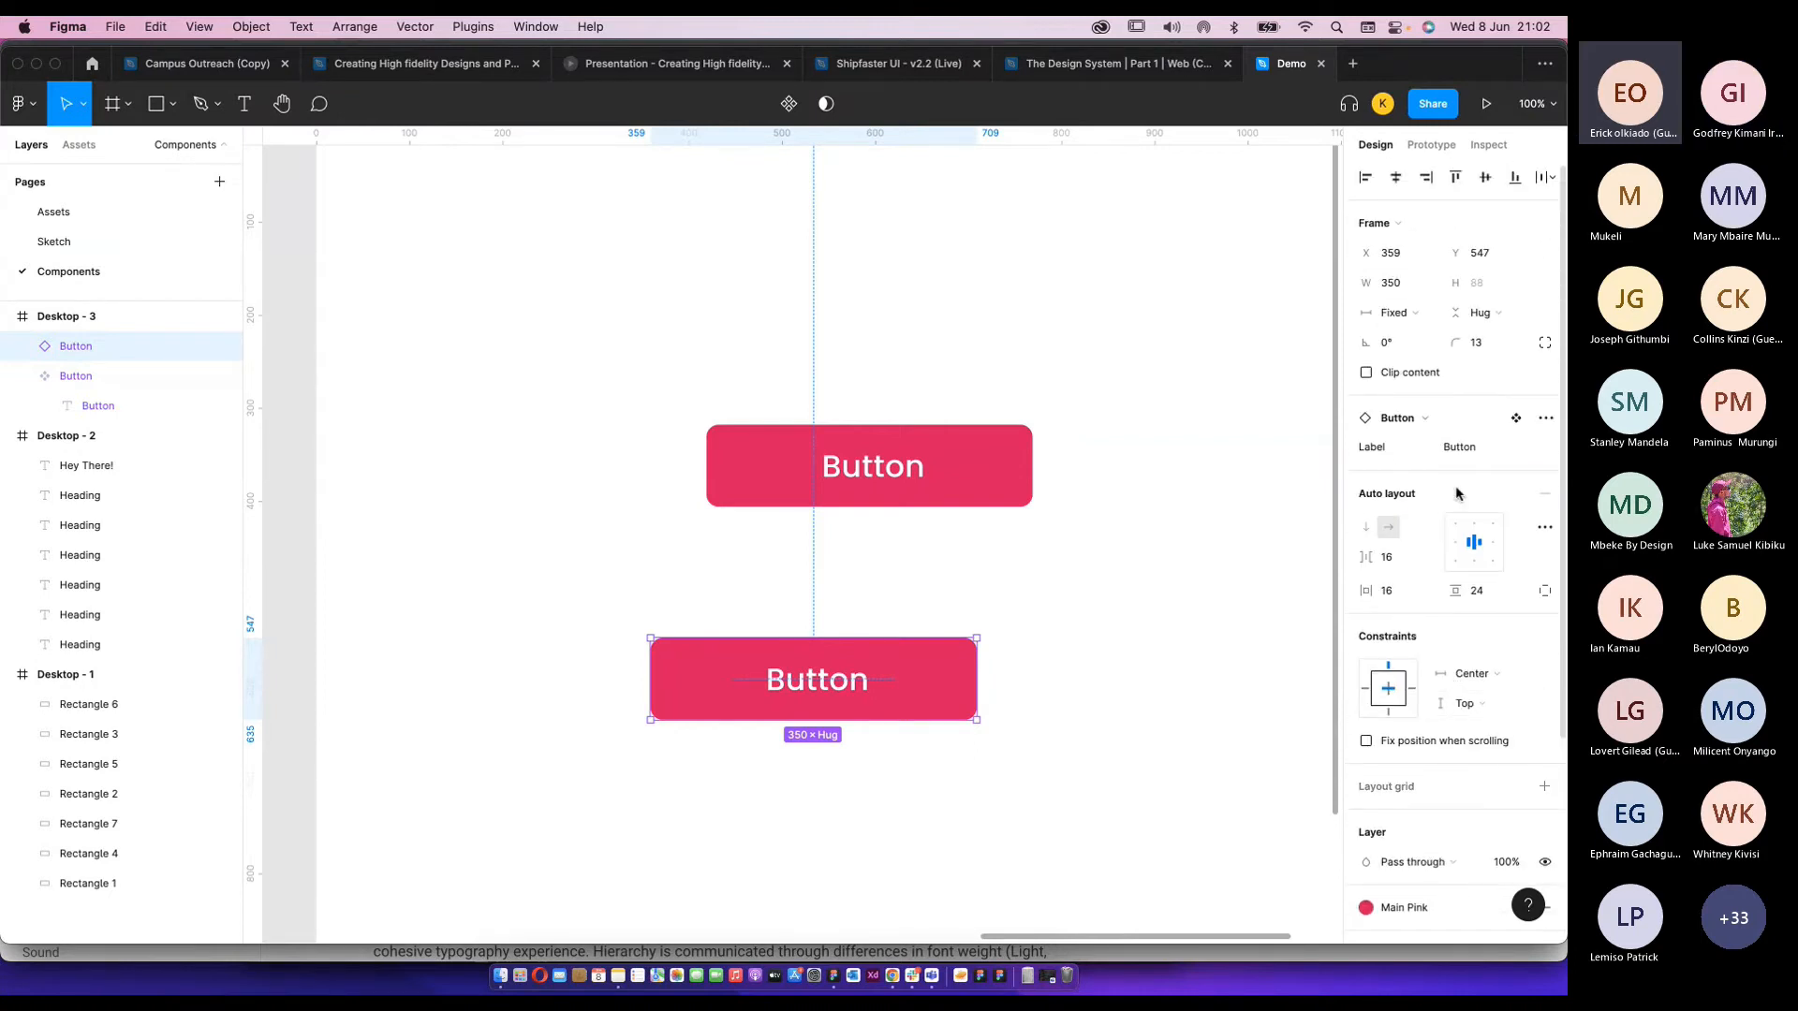
# Set the Label property of the lower button instance to "Submit Now".
pyautogui.click(1461, 448)
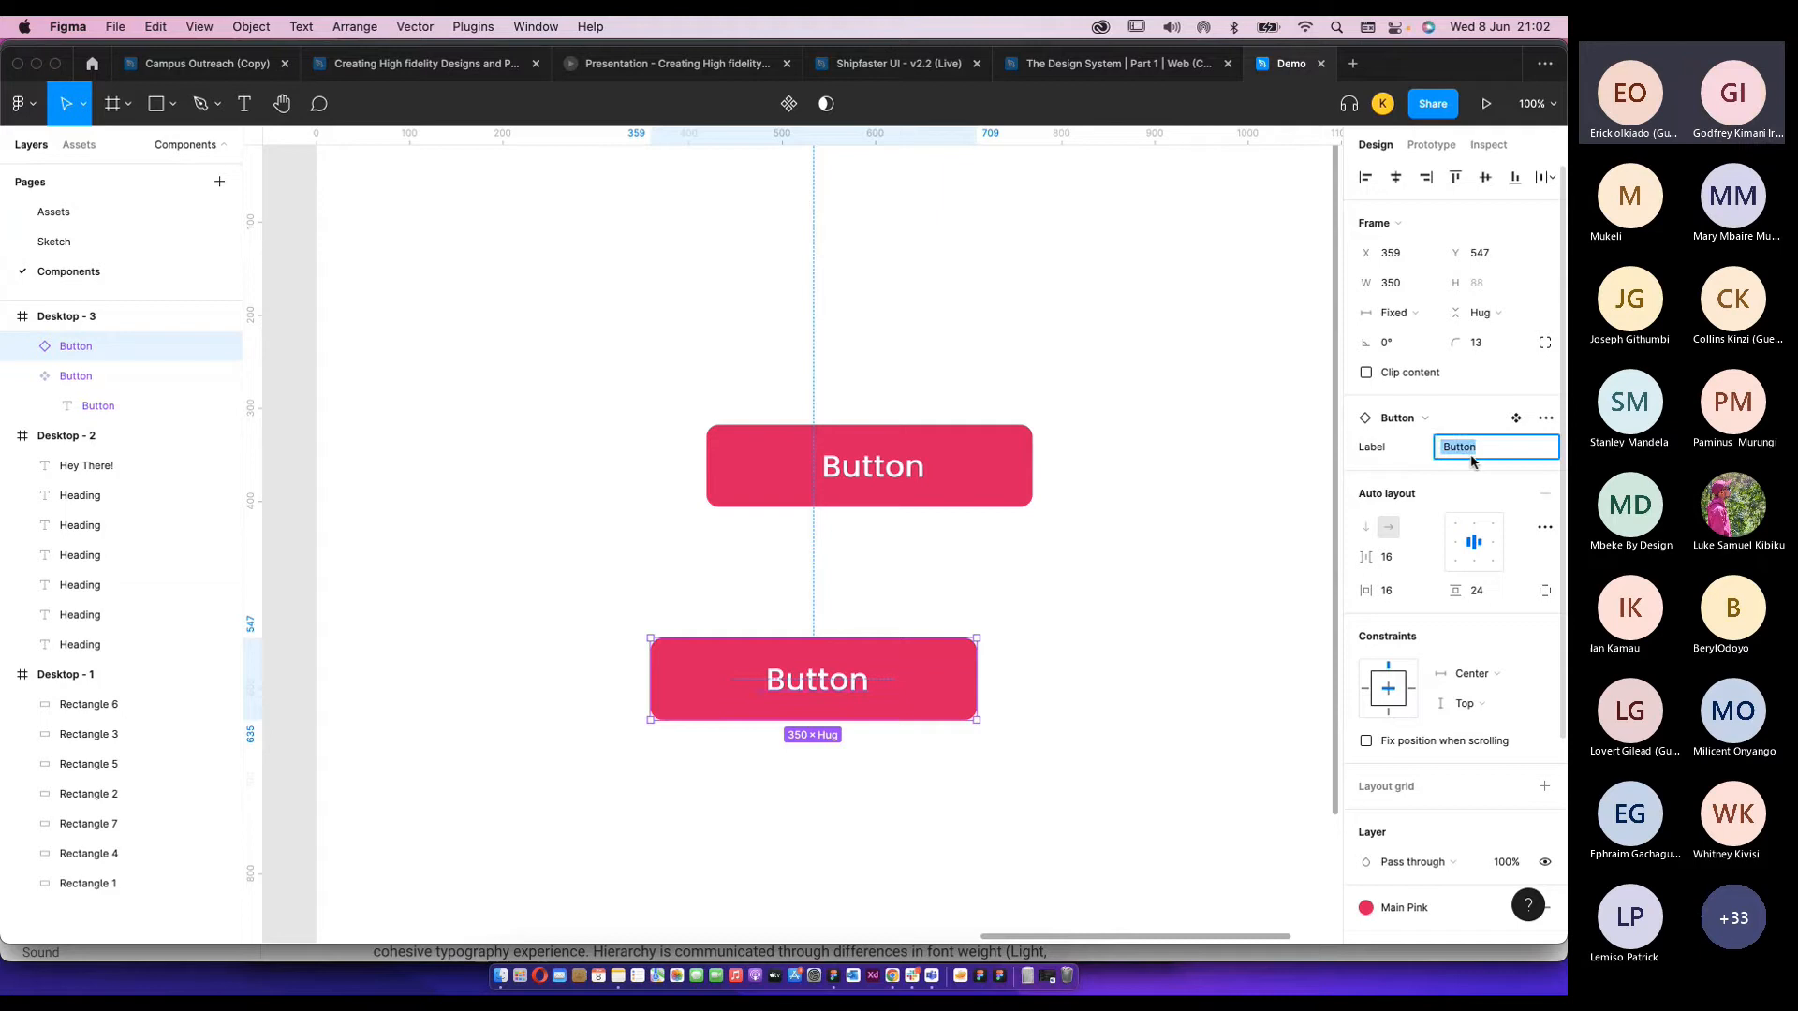
pyautogui.doubleClick(805, 696)
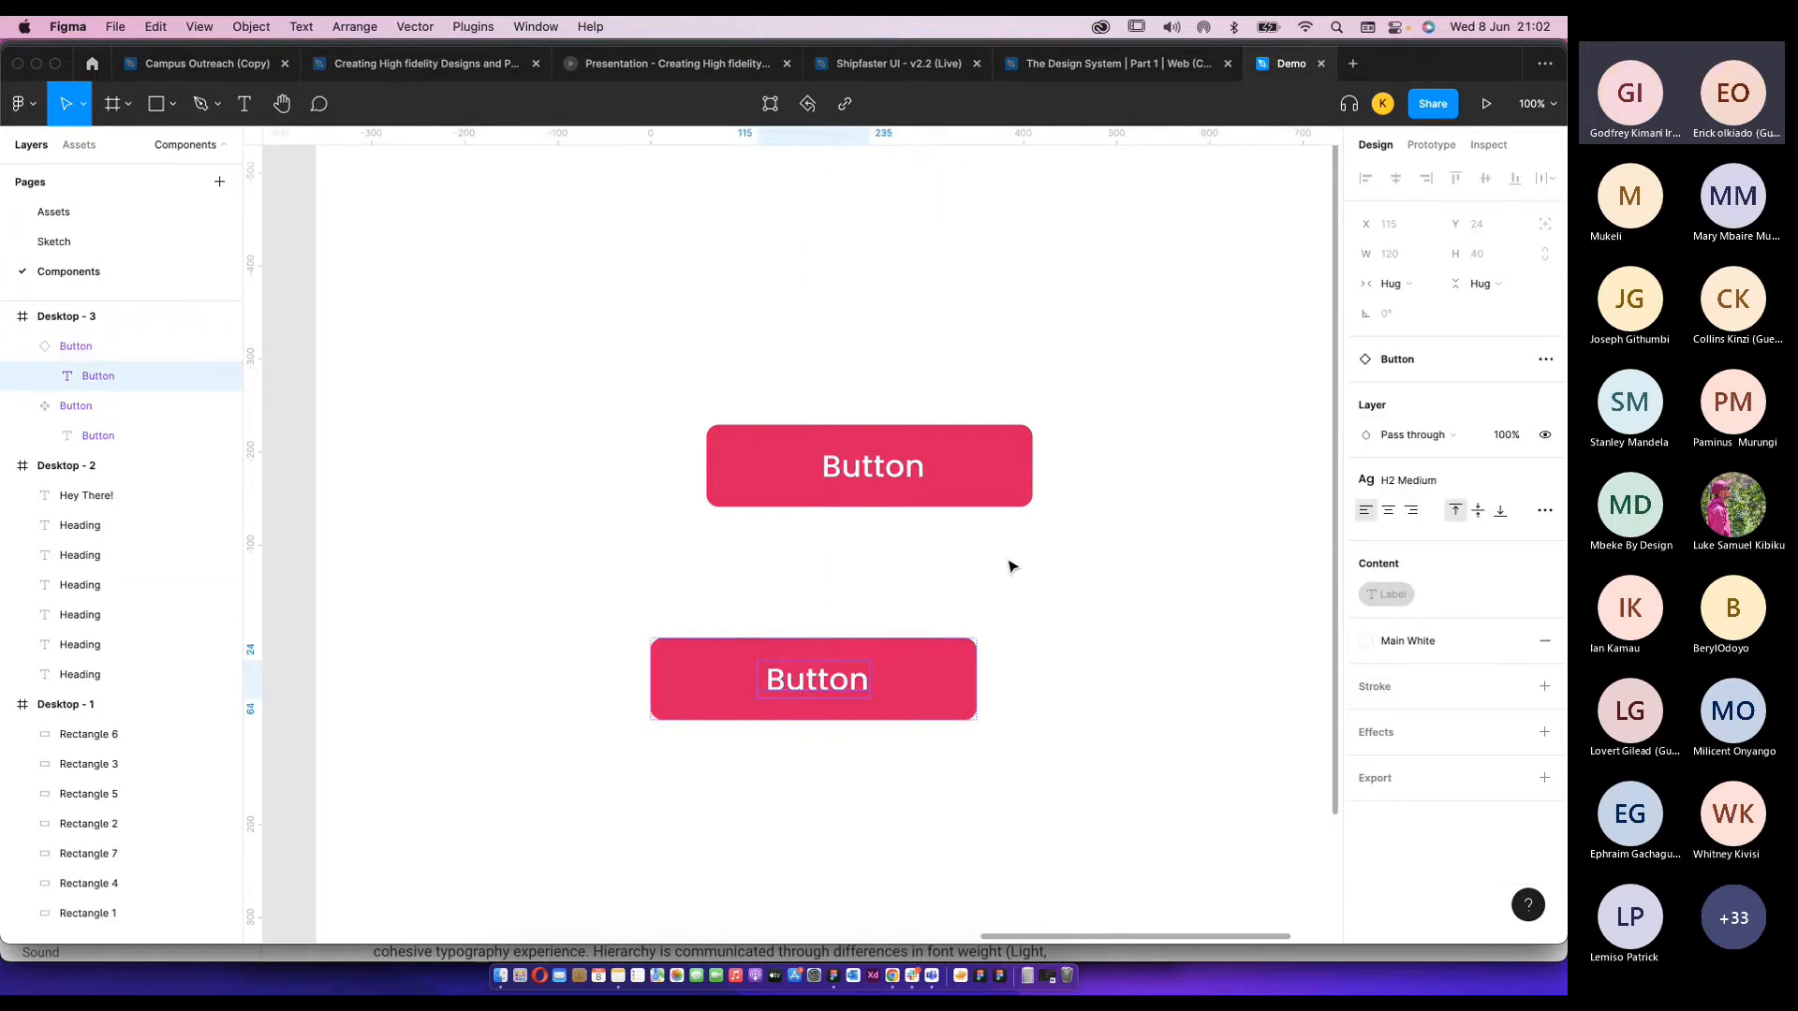
pyautogui.click(963, 690)
pyautogui.click(1470, 449)
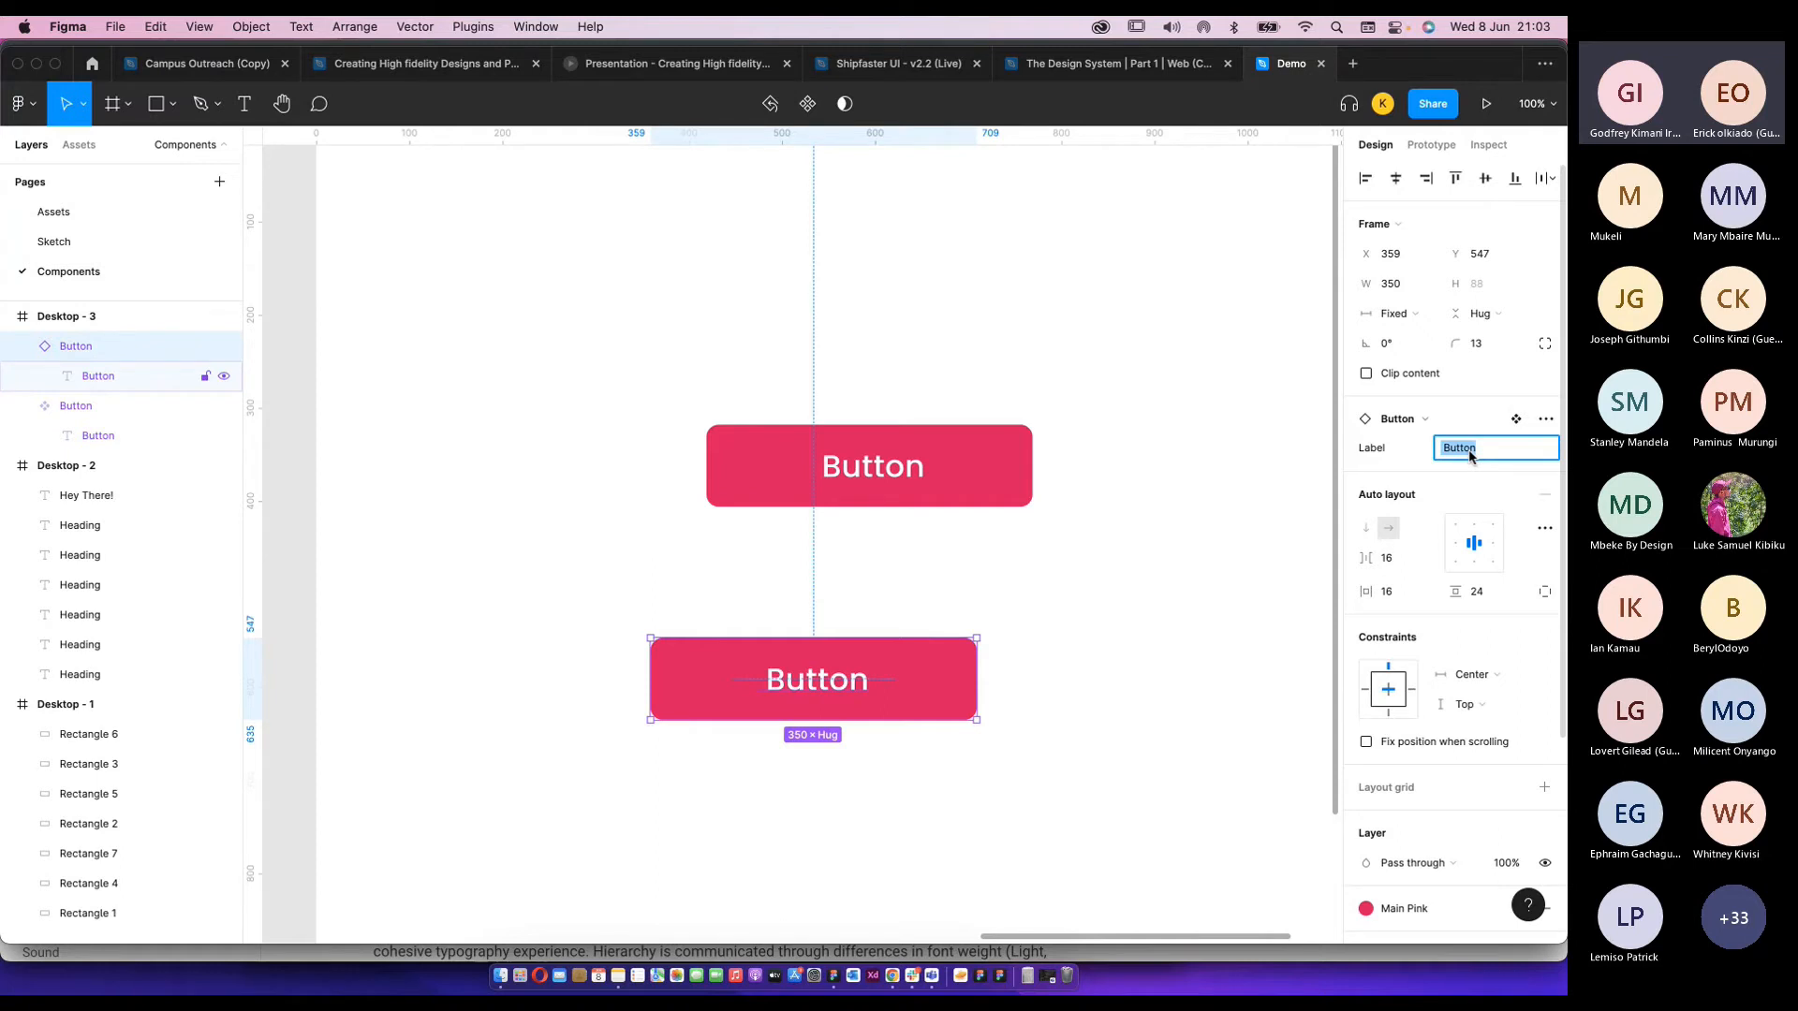
pyautogui.write('Submit  Now')
pyautogui.press('Return')
pyautogui.click(1238, 560)
# Move the Submit Now instance above and to the left of the main button component, at about X 111, Y 189.
pyautogui.click(823, 714)
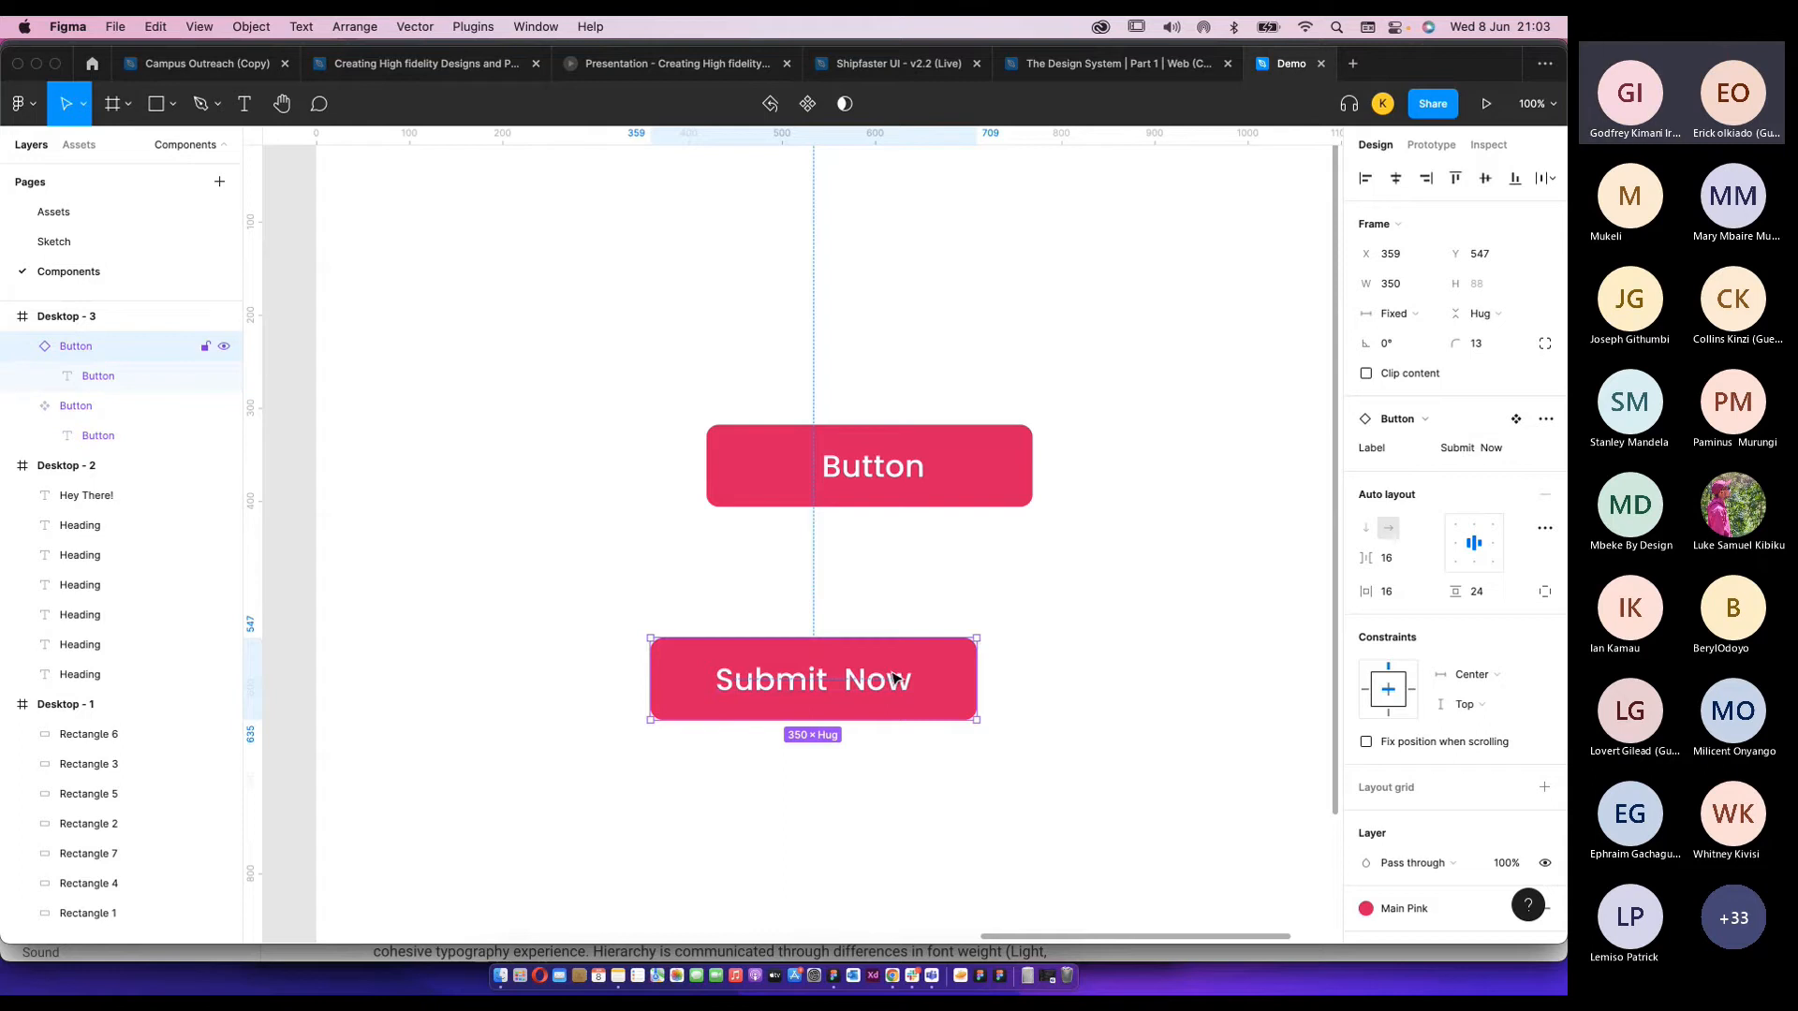
pyautogui.moveTo(894, 678); pyautogui.dragTo(735, 375)
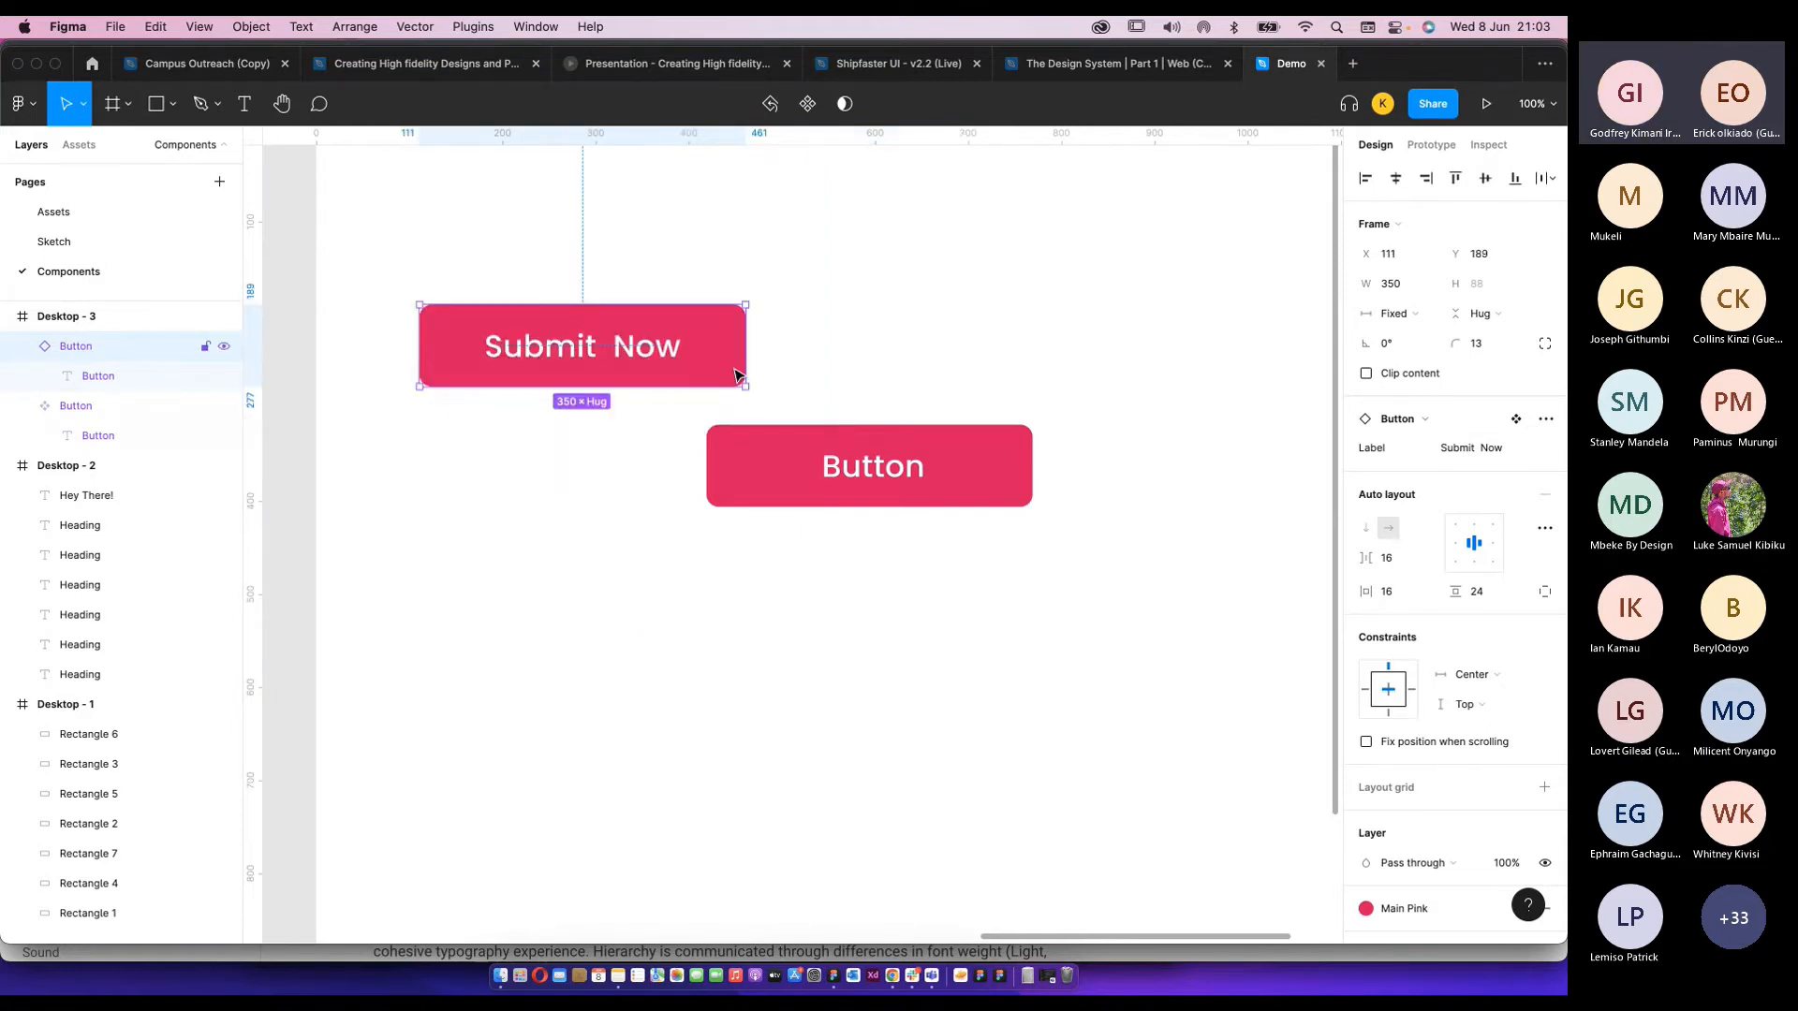
pyautogui.scroll(-5, 702, 379)
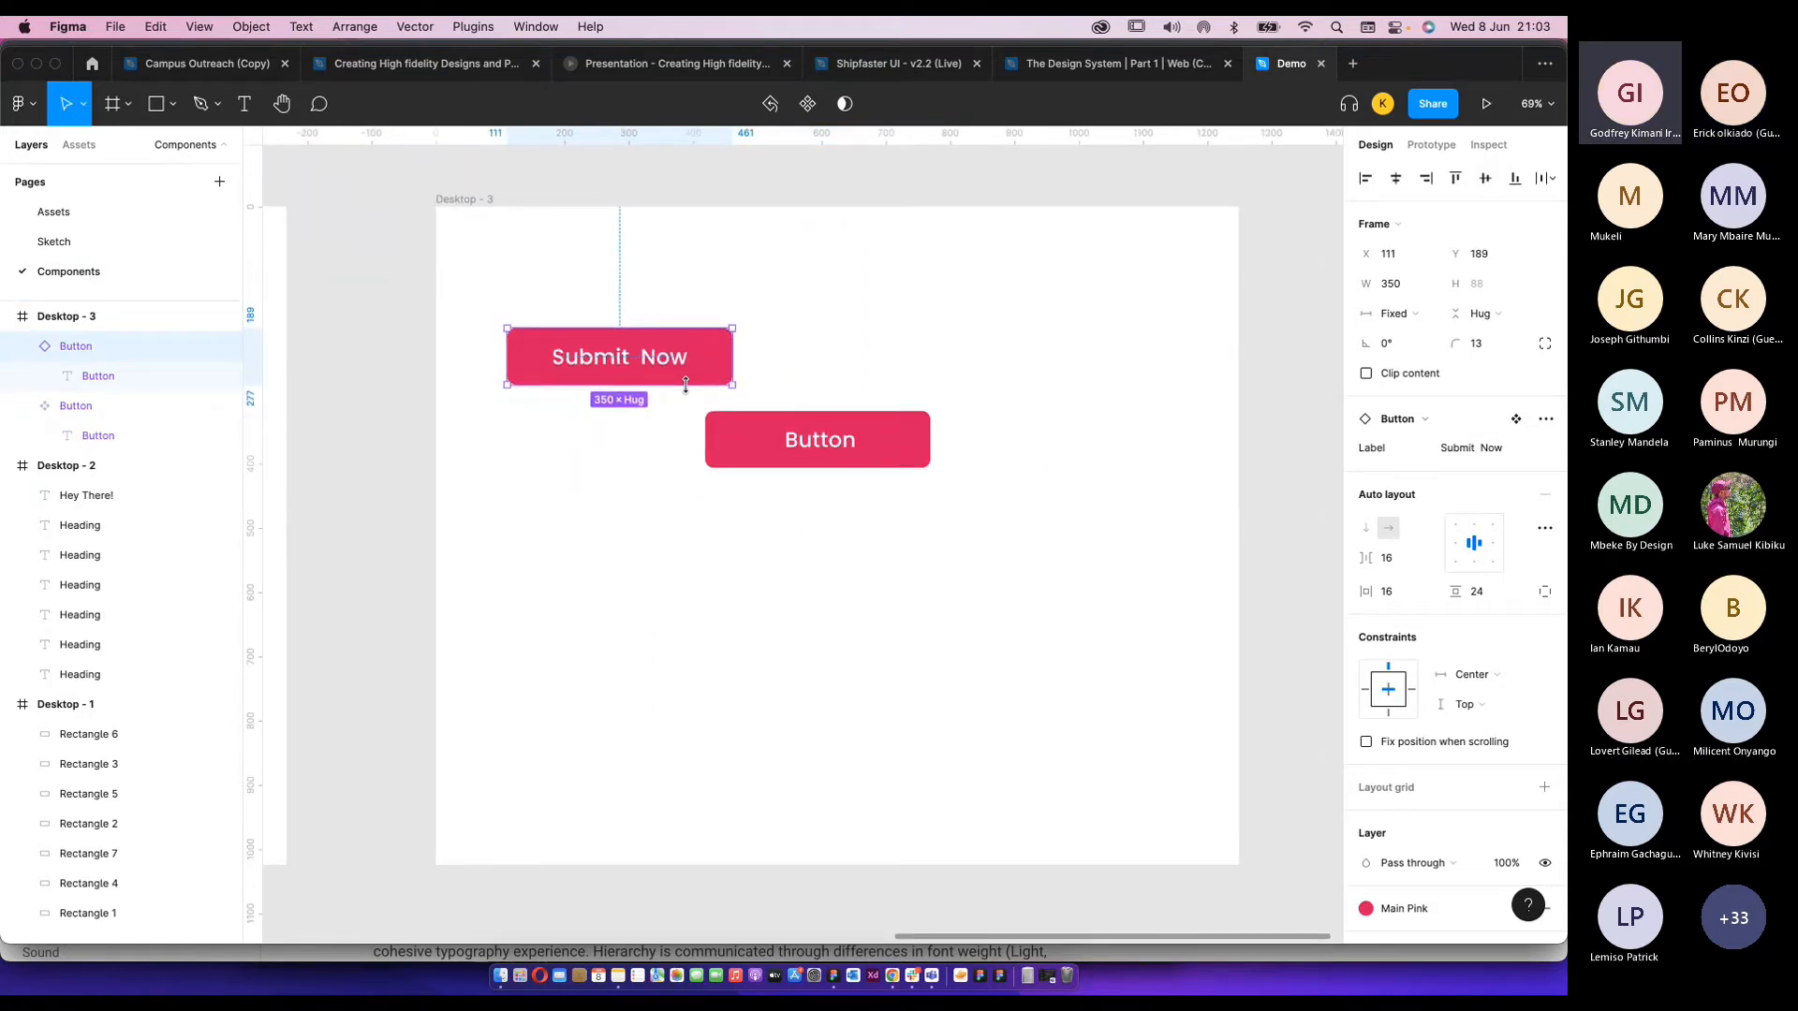
pyautogui.click(768, 433)
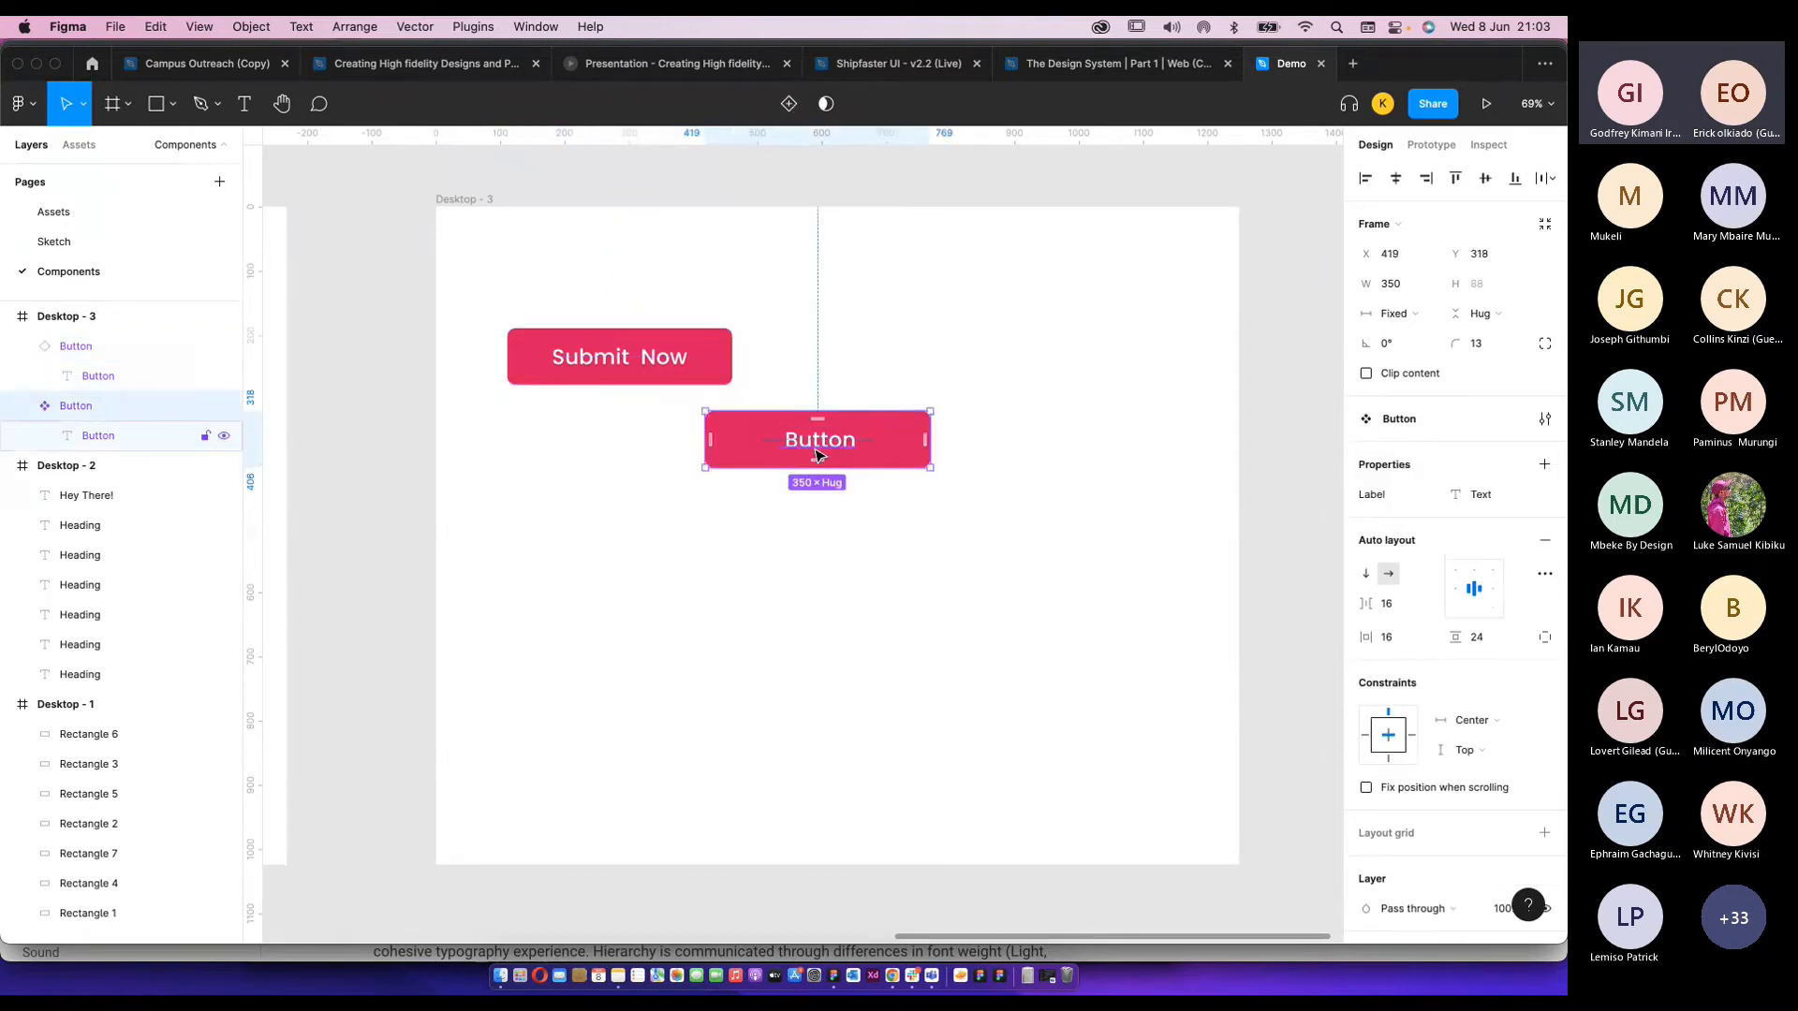
pyautogui.scroll(4, 820, 456)
pyautogui.scroll(-5, 872, 507)
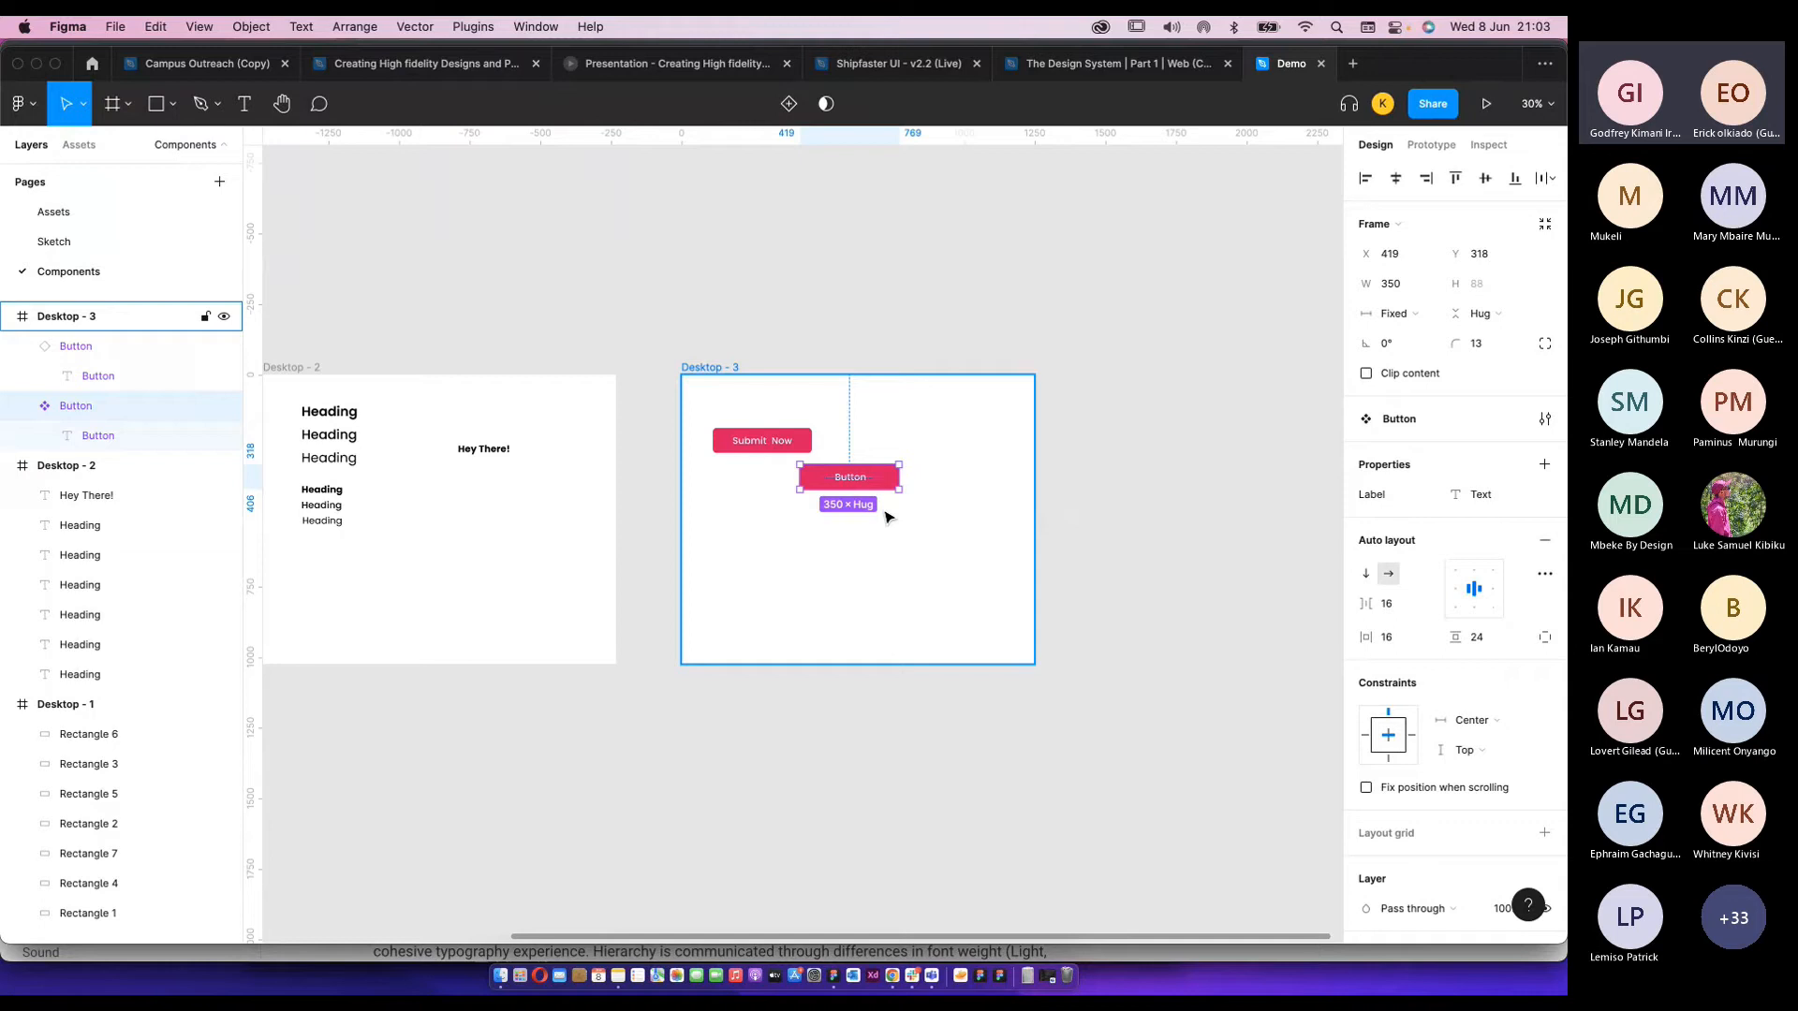
pyautogui.scroll(3, 887, 517)
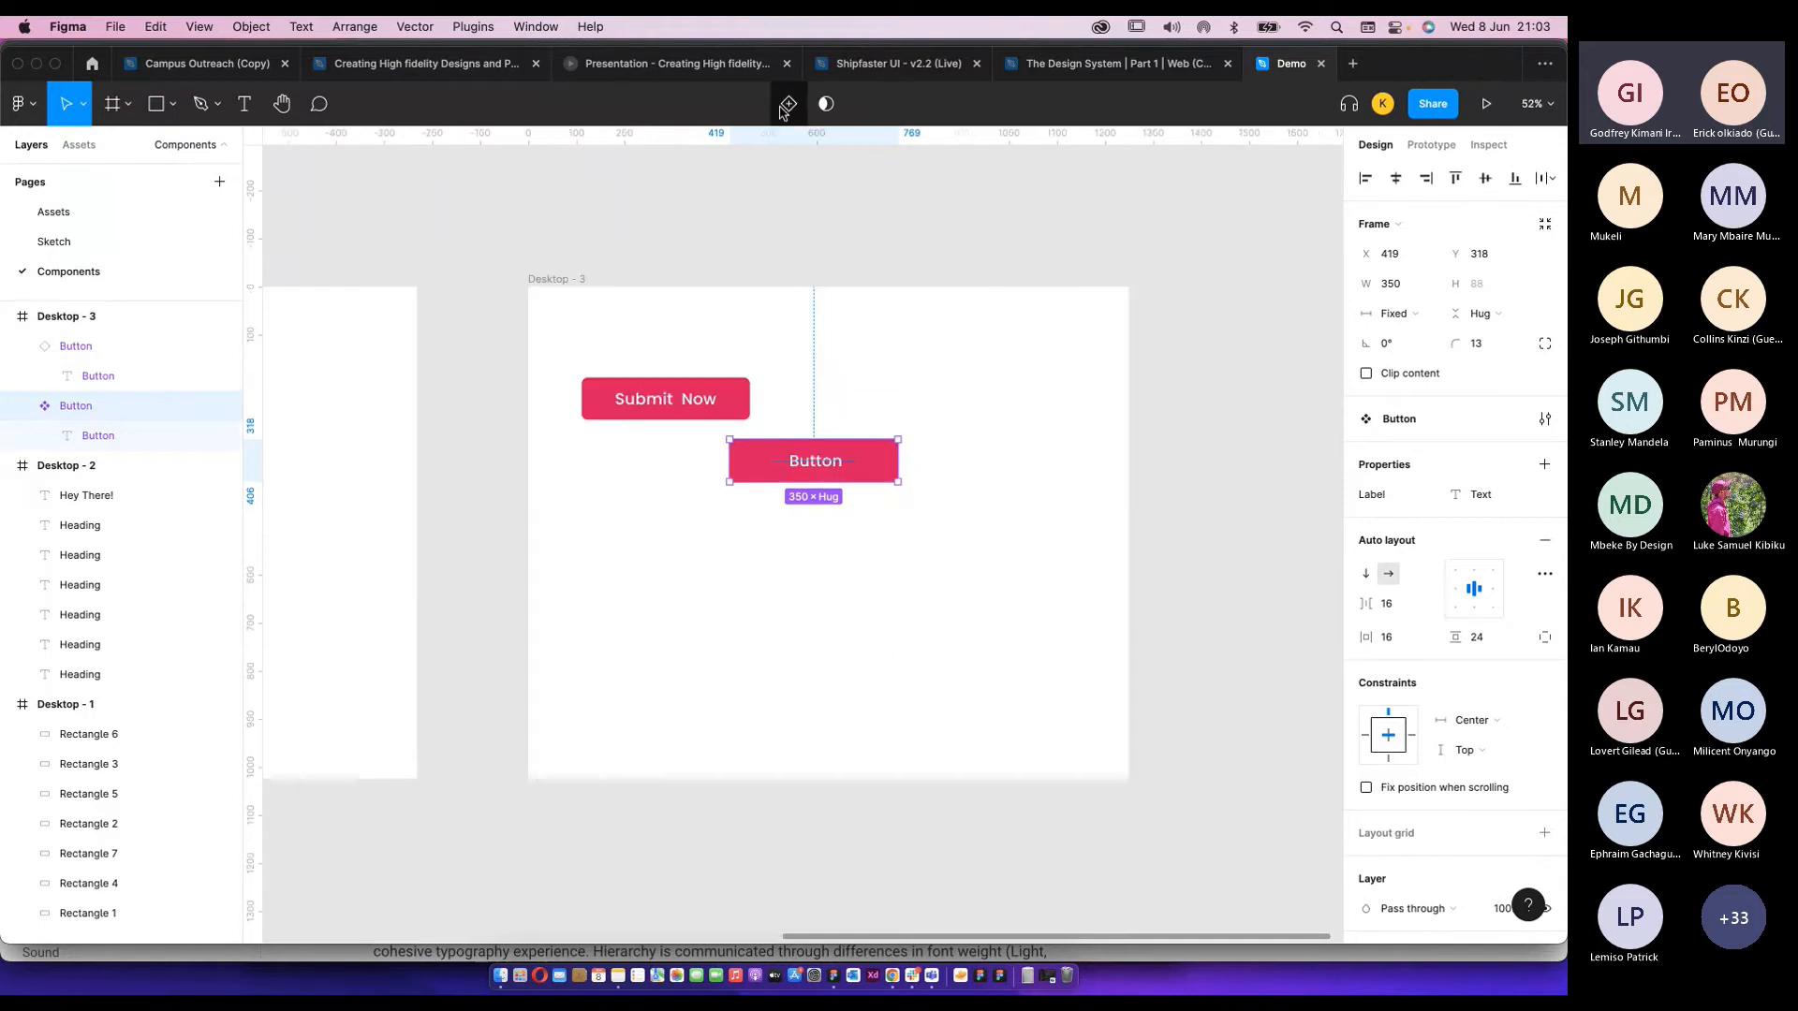
pyautogui.click(788, 105)
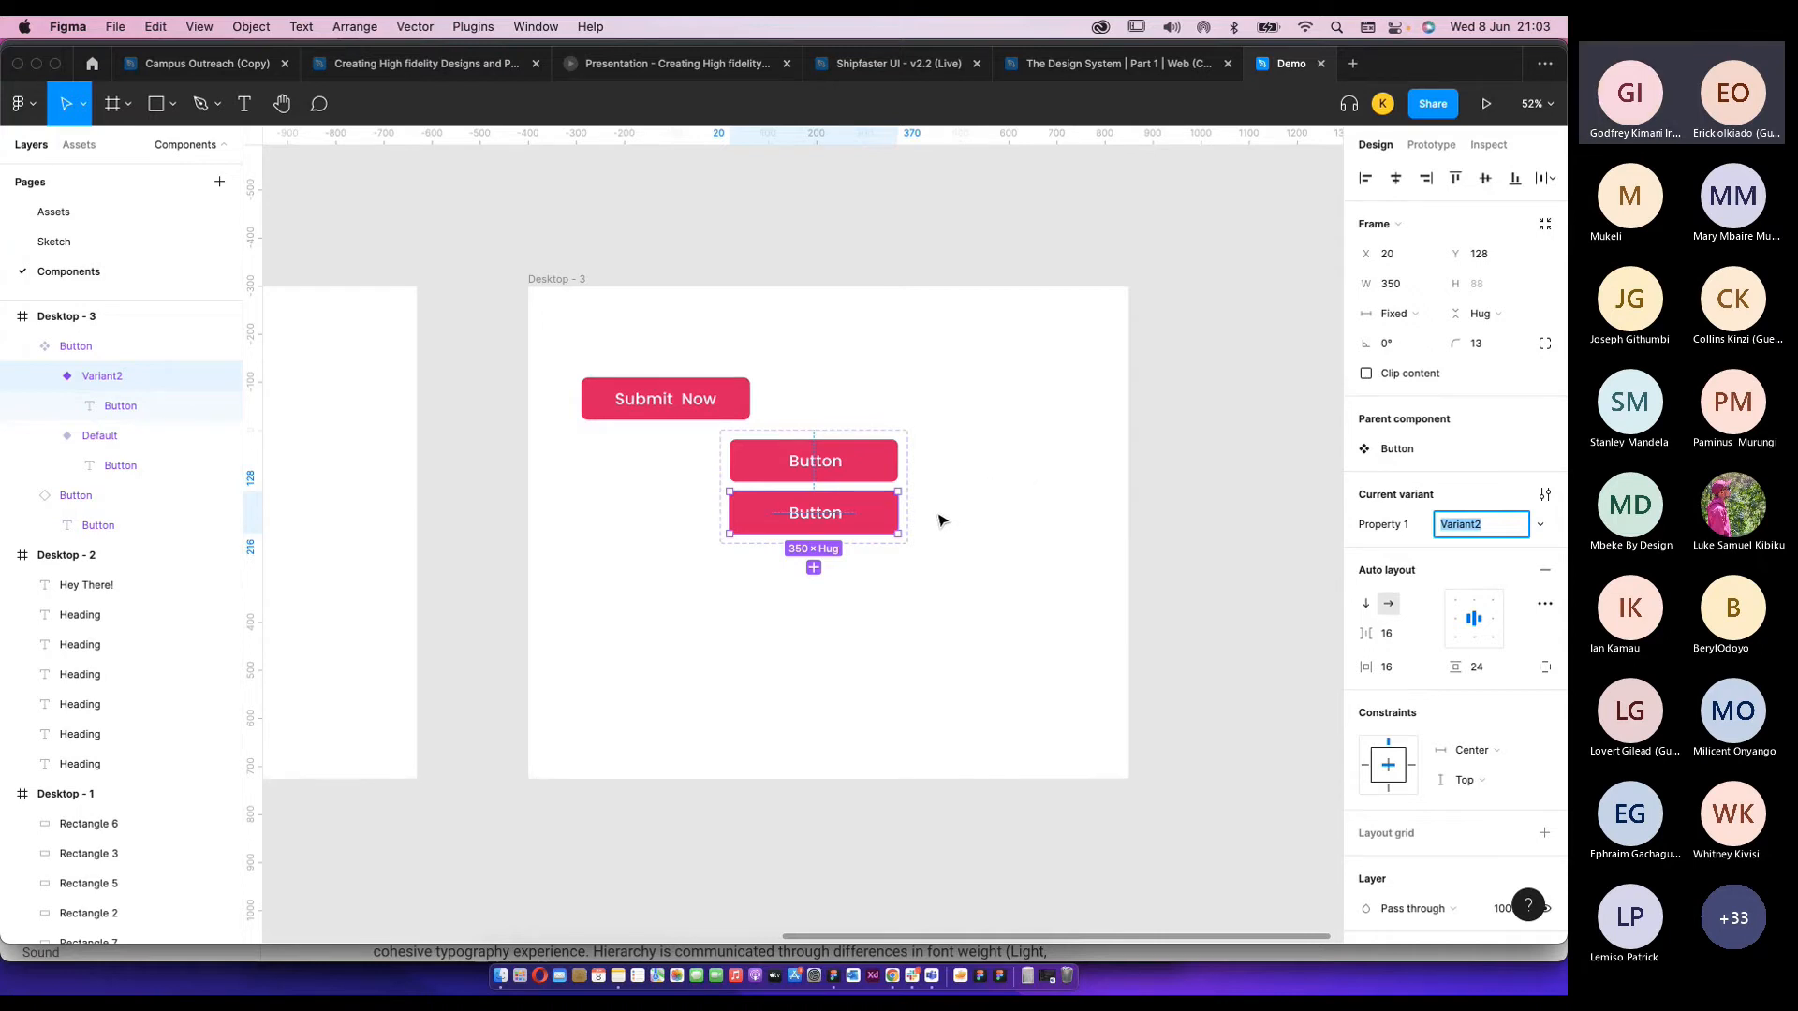
pyautogui.scroll(1, 835, 555)
pyautogui.scroll(5, 837, 555)
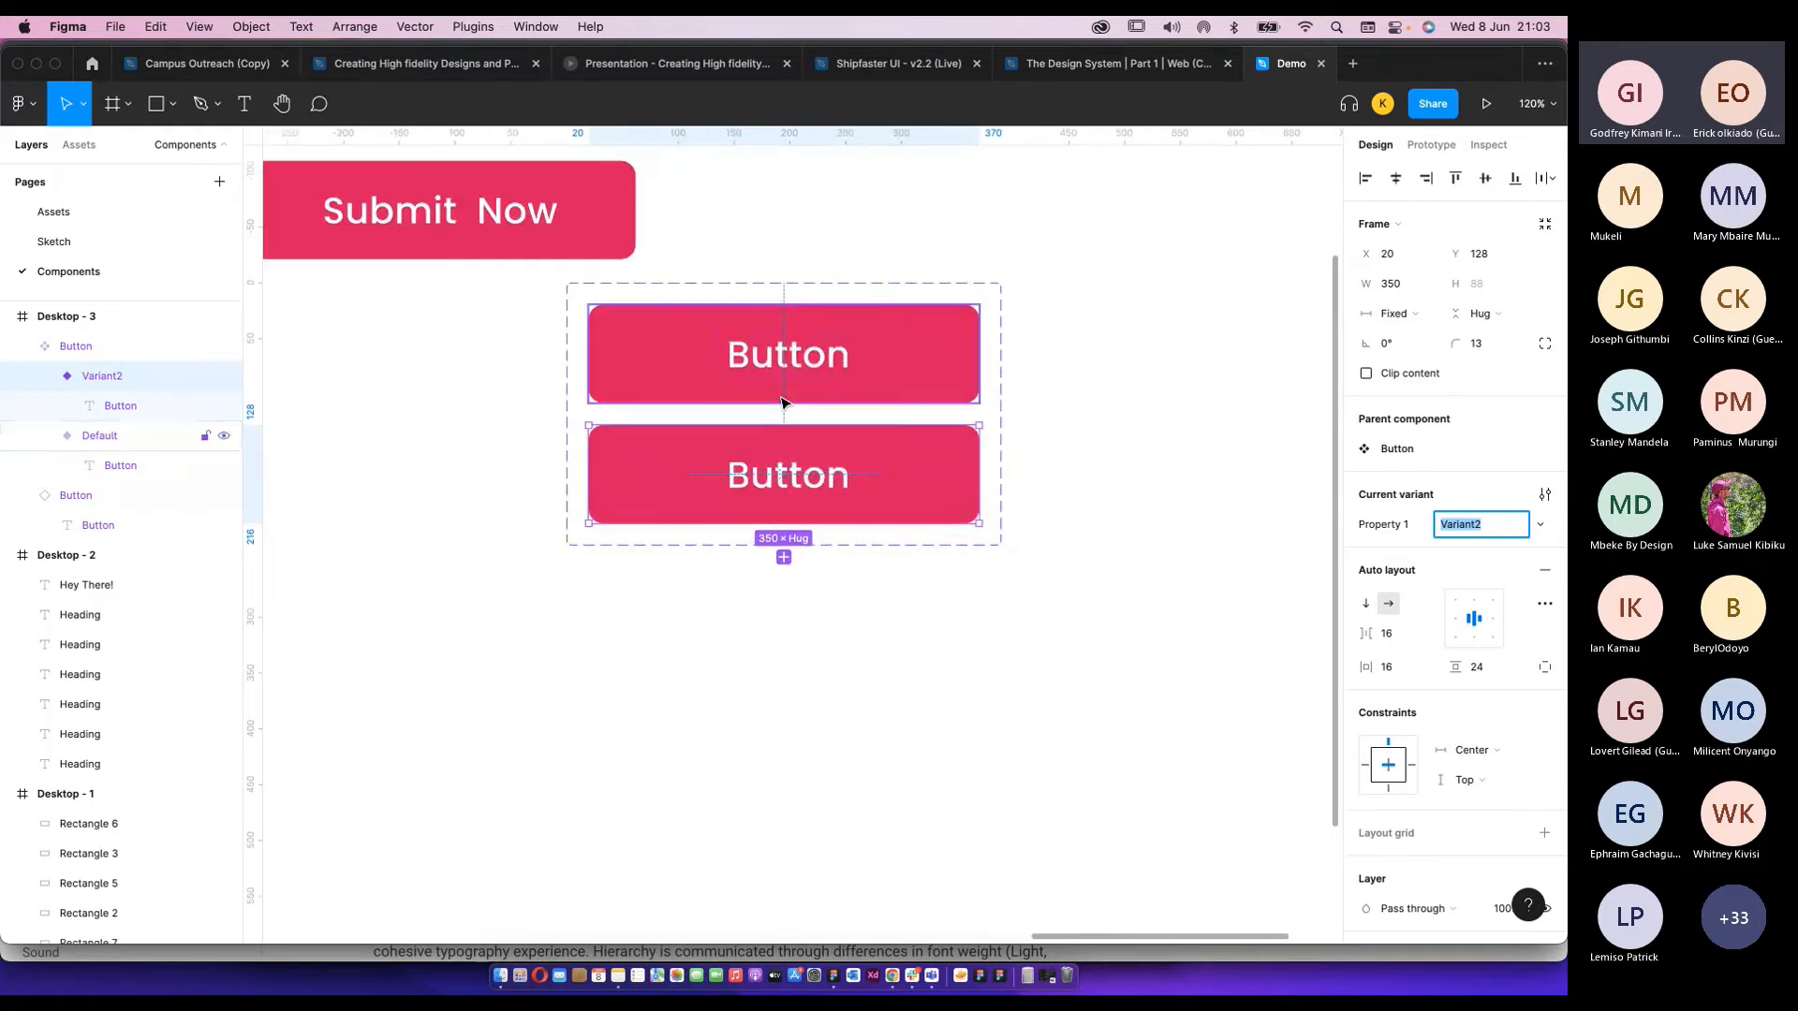
pyautogui.press('super+z')
# Add a second variant to the main Button component and name it Hover.
pyautogui.click(943, 461)
pyautogui.click(807, 356)
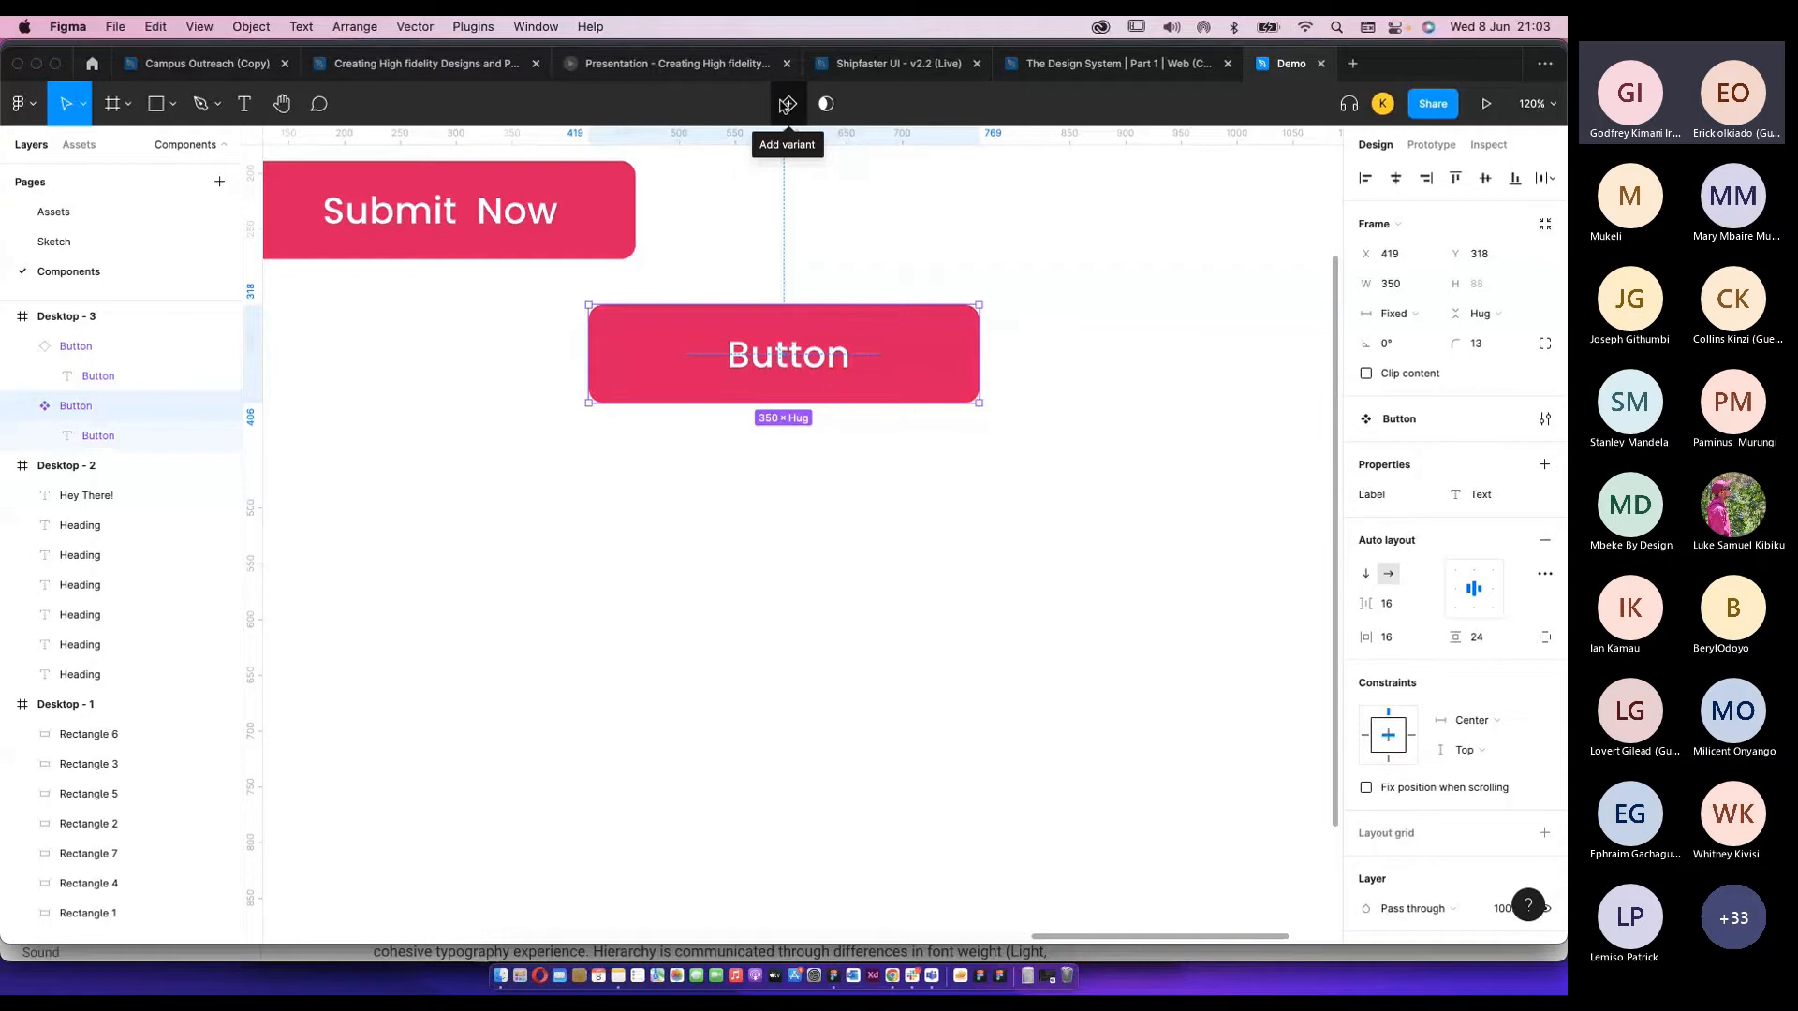
pyautogui.click(784, 105)
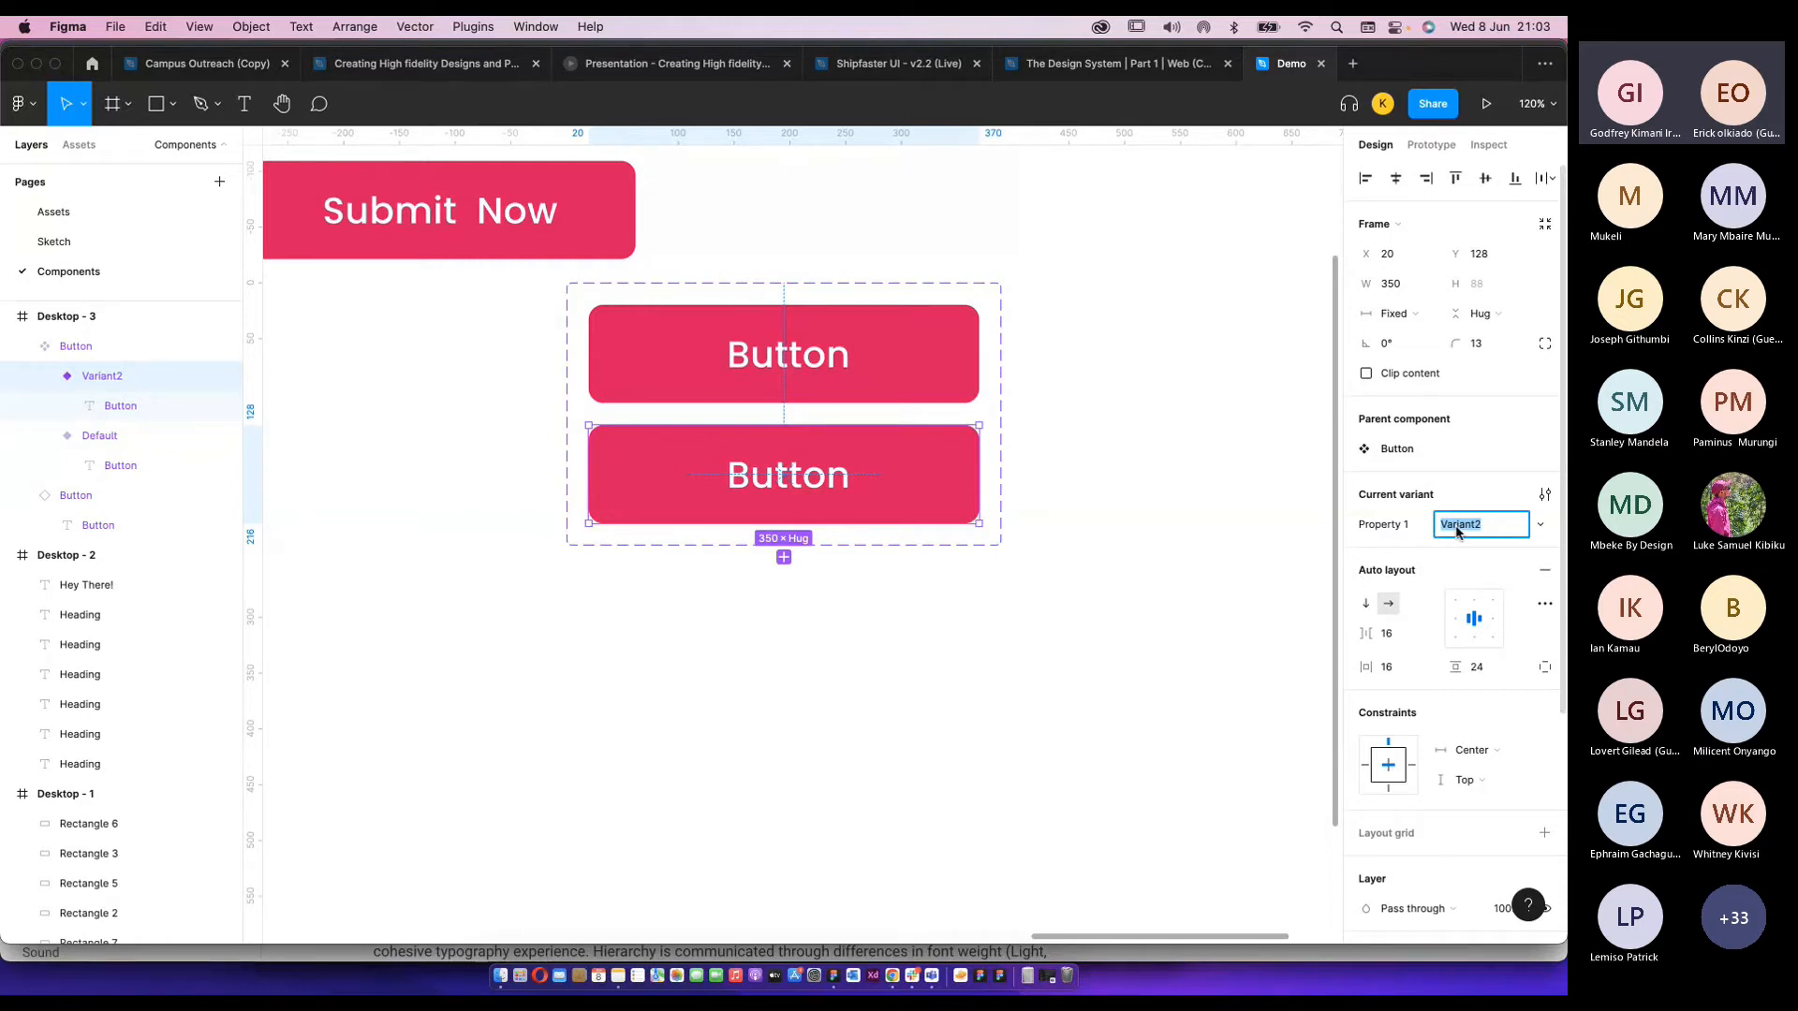
pyautogui.write('Hover')
pyautogui.press('Return')
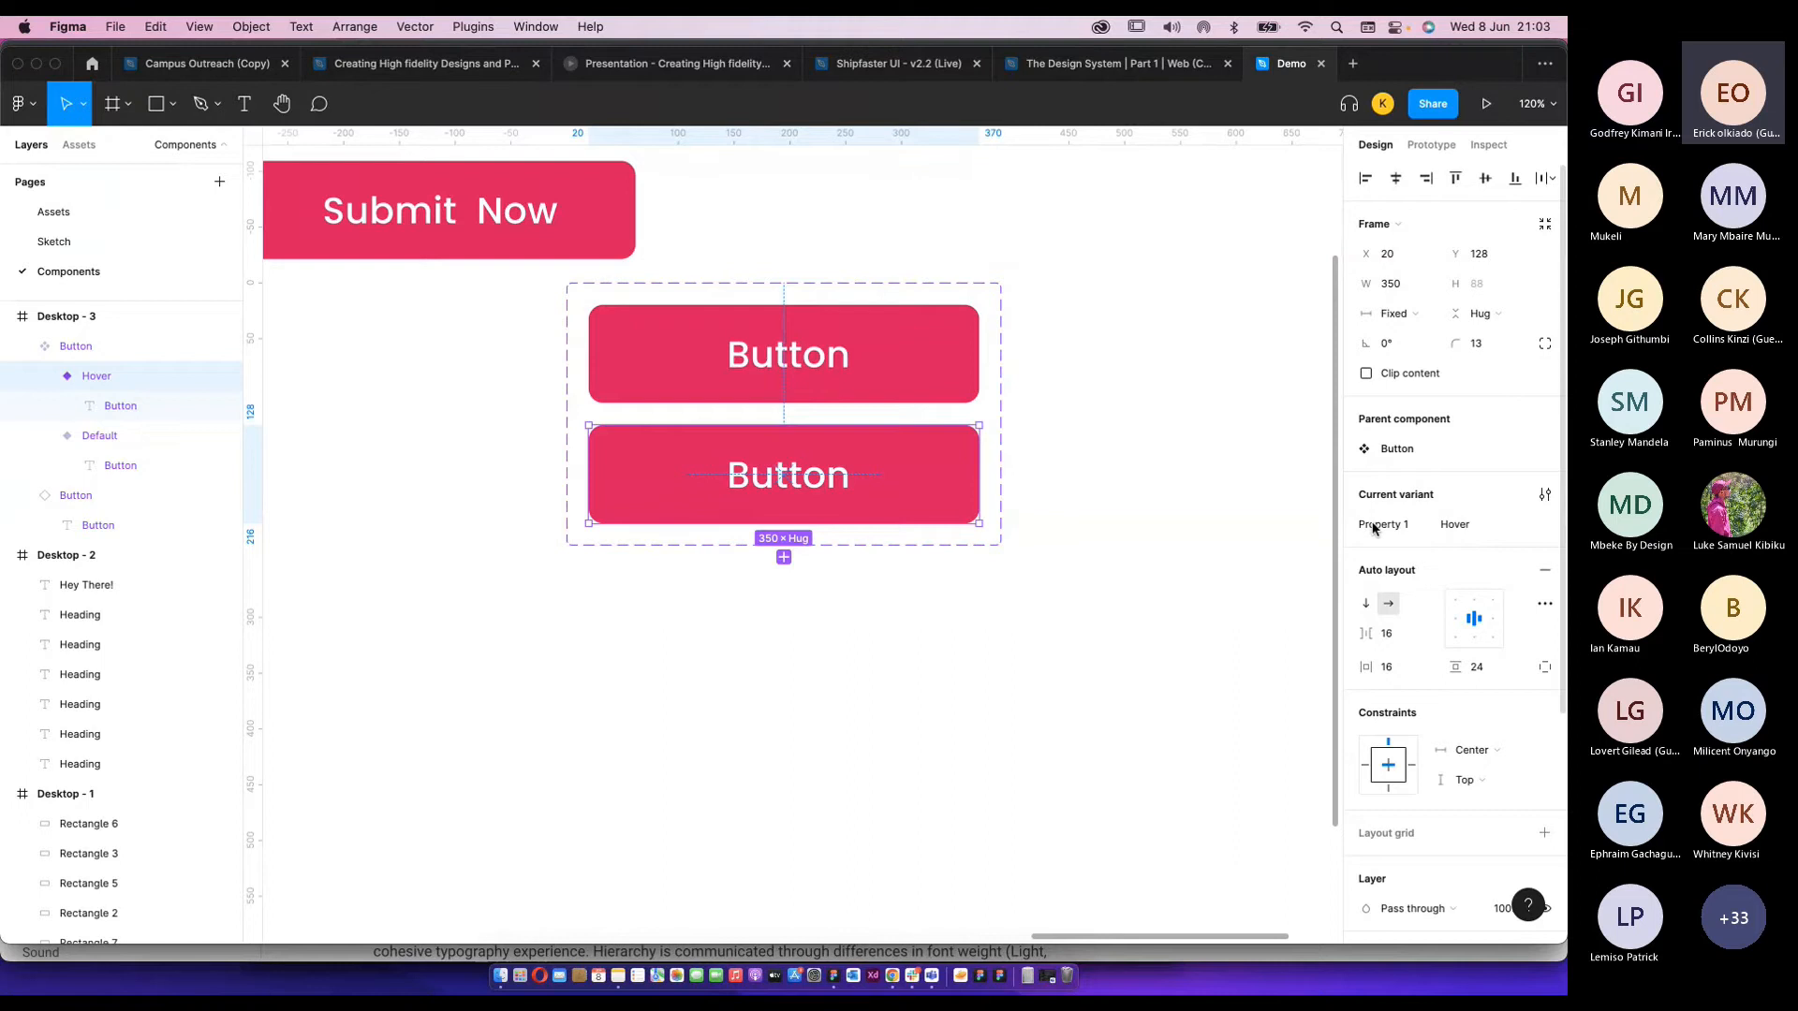
# Rename the variant property Property 1 as Hover.
pyautogui.doubleClick(1404, 526)
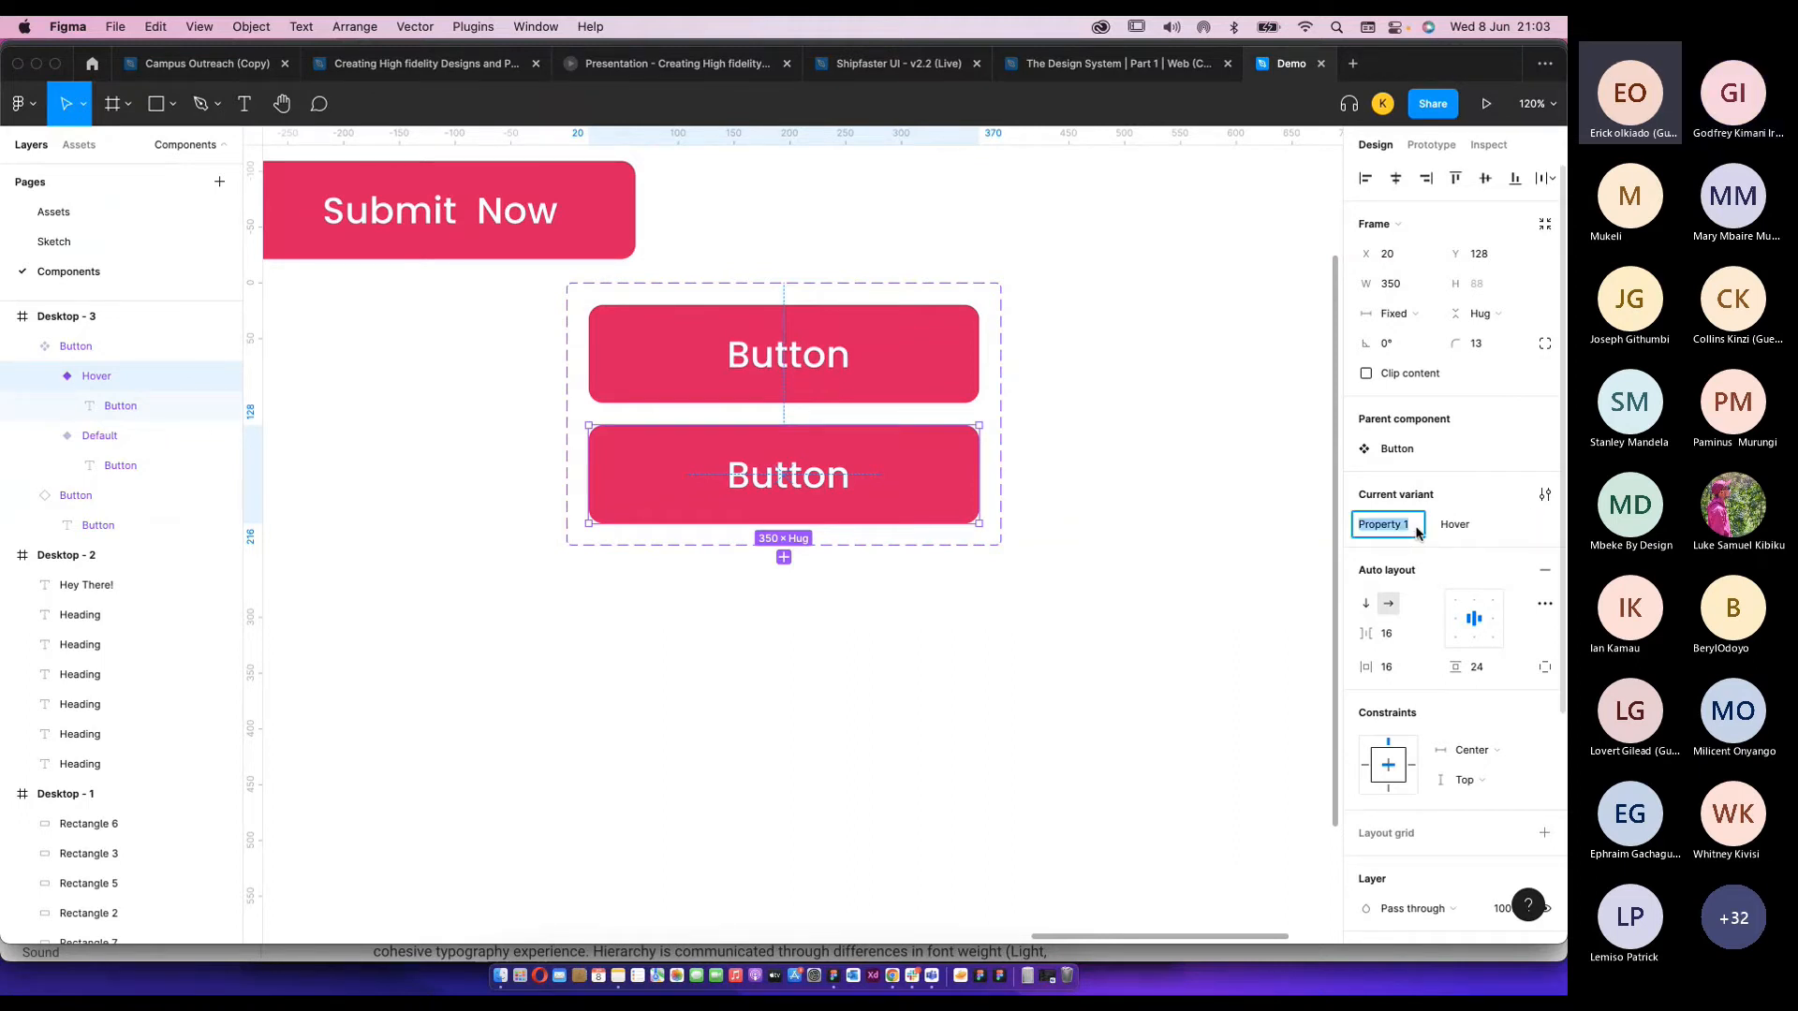
pyautogui.write('hOVER')
pyautogui.press('BackSpace')
pyautogui.press('BackSpace')
pyautogui.press('BackSpace')
pyautogui.press('BackSpace')
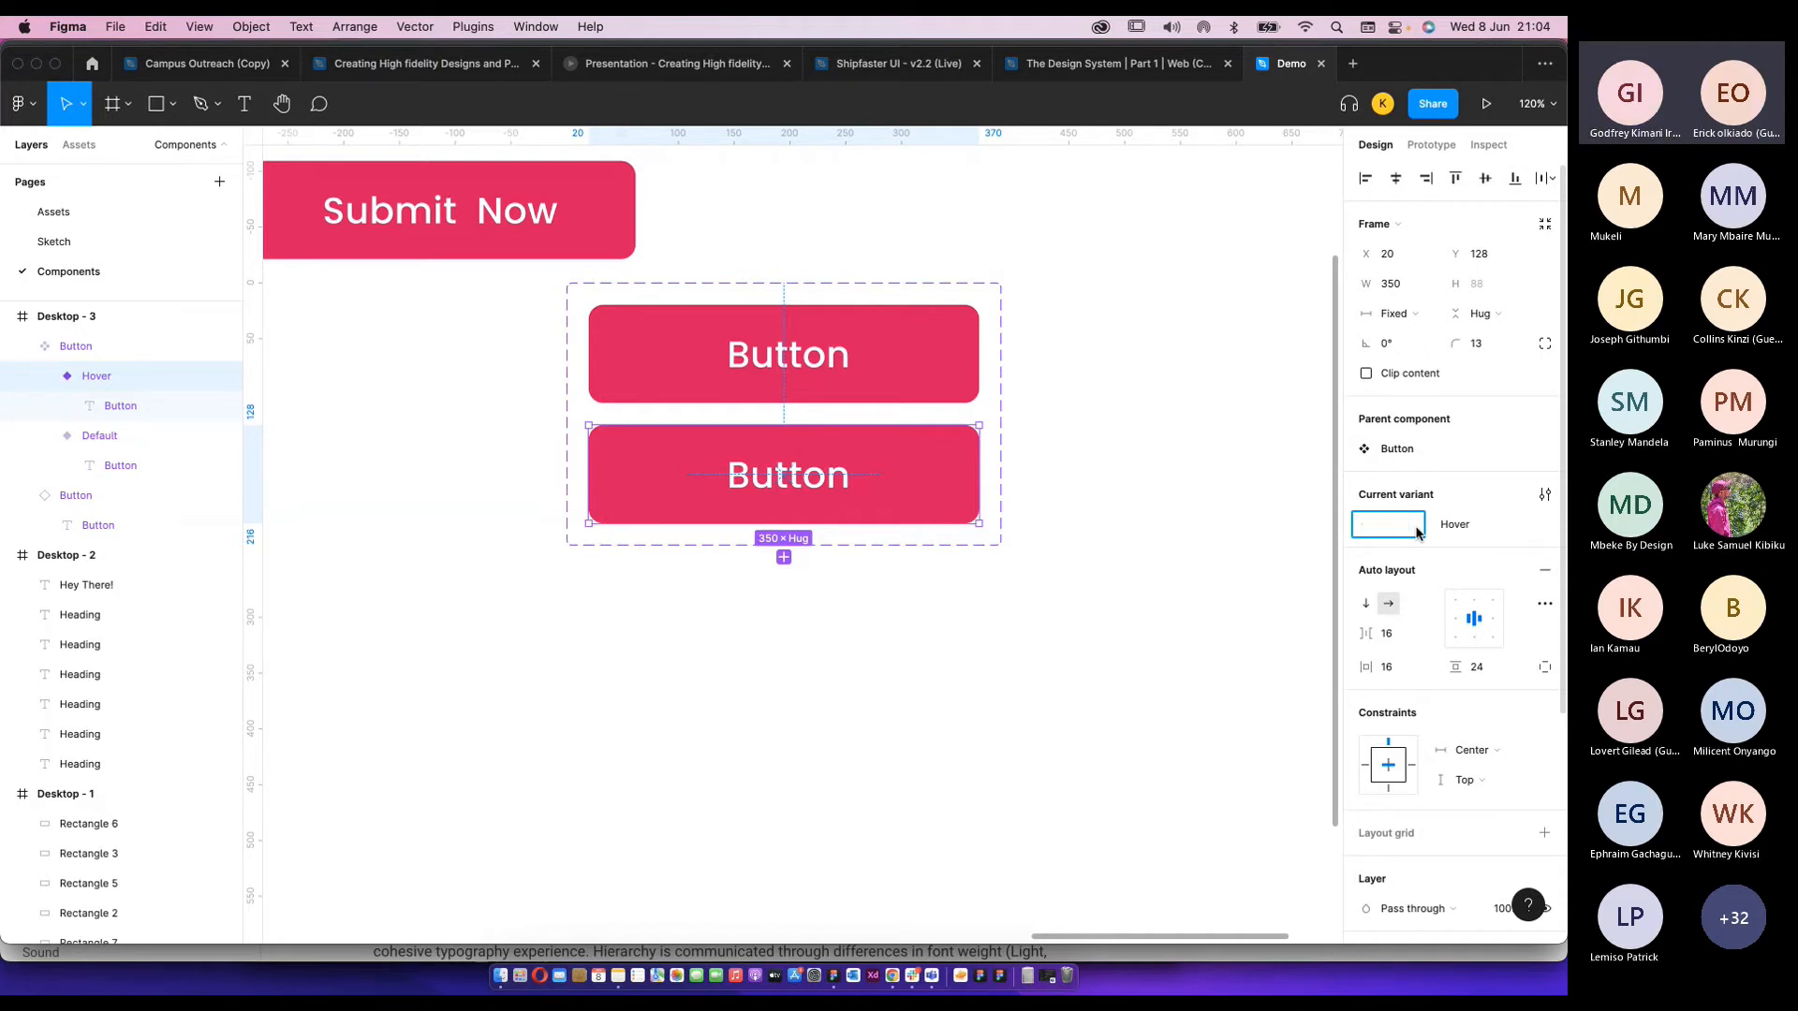
pyautogui.write('Hover')
pyautogui.press('Return')
# Set the second variant's Hover property value to Hovered.
pyautogui.write('E')
pyautogui.press('BackSpace')
pyautogui.write('ed')
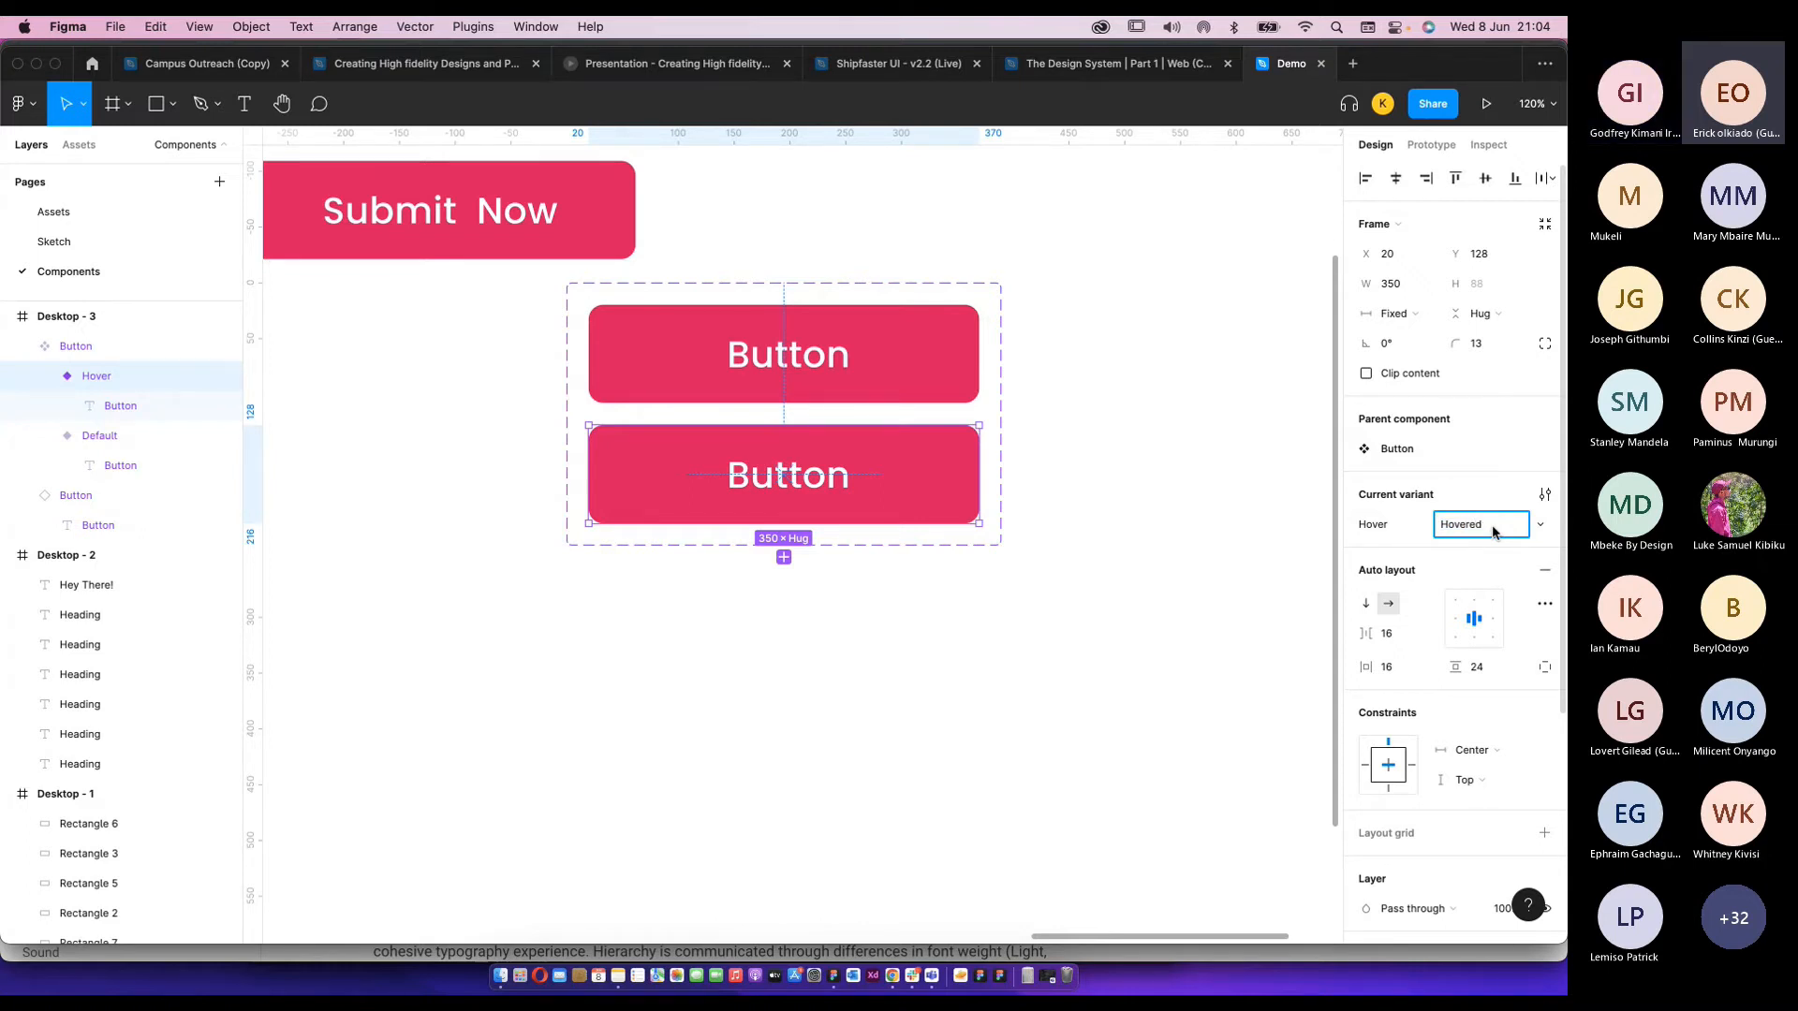
pyautogui.press('Return')
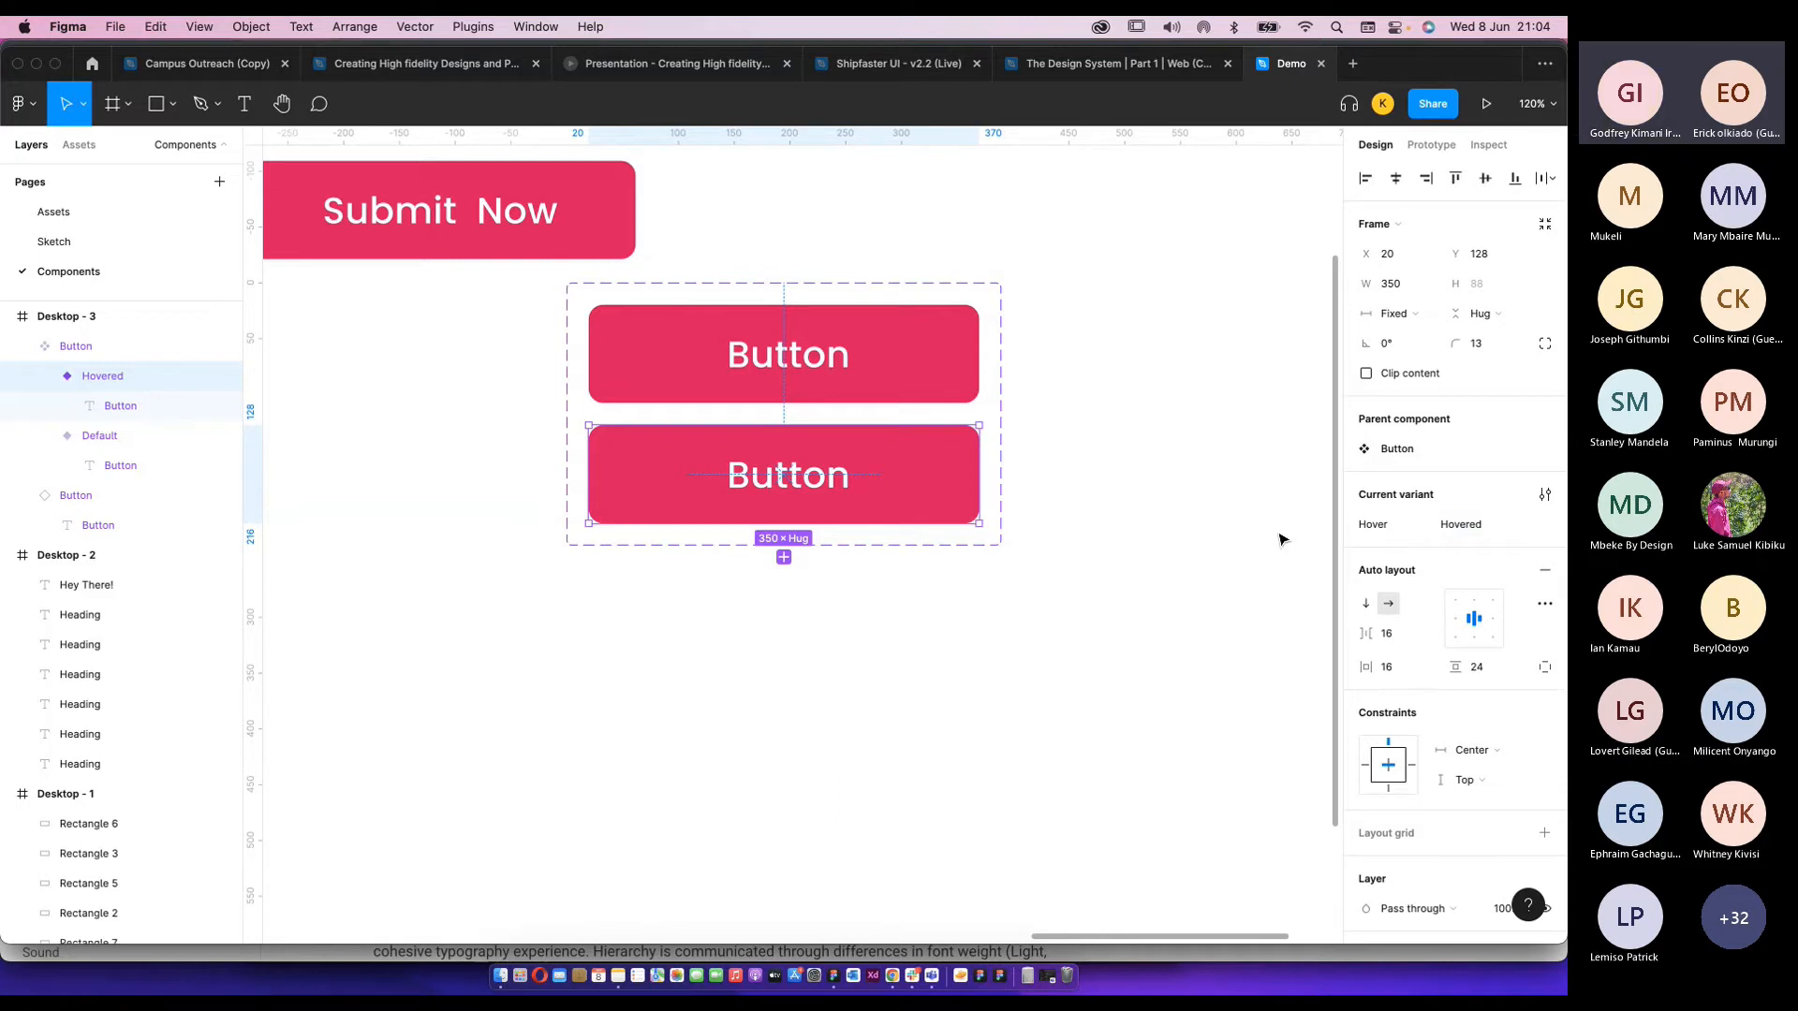
# Change the Hovered variant's fill to the Pink 900 color style.
pyautogui.scroll(-5, 1417, 740)
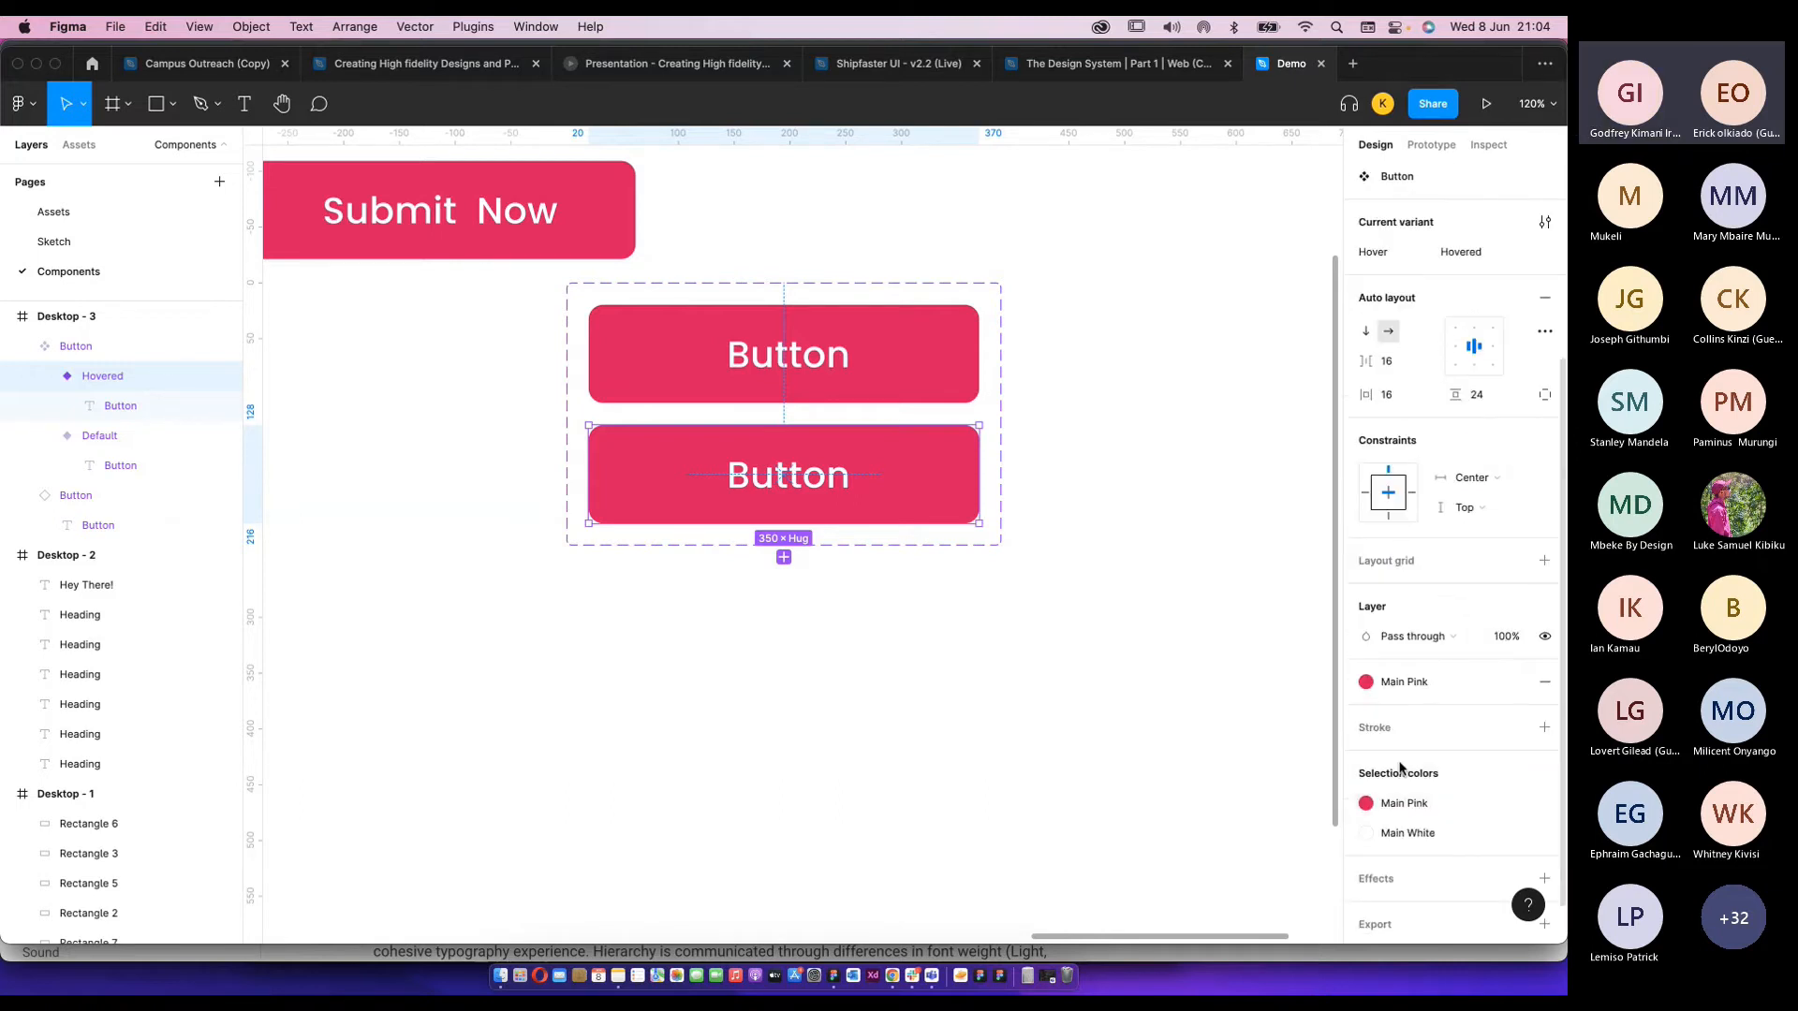
pyautogui.click(1366, 682)
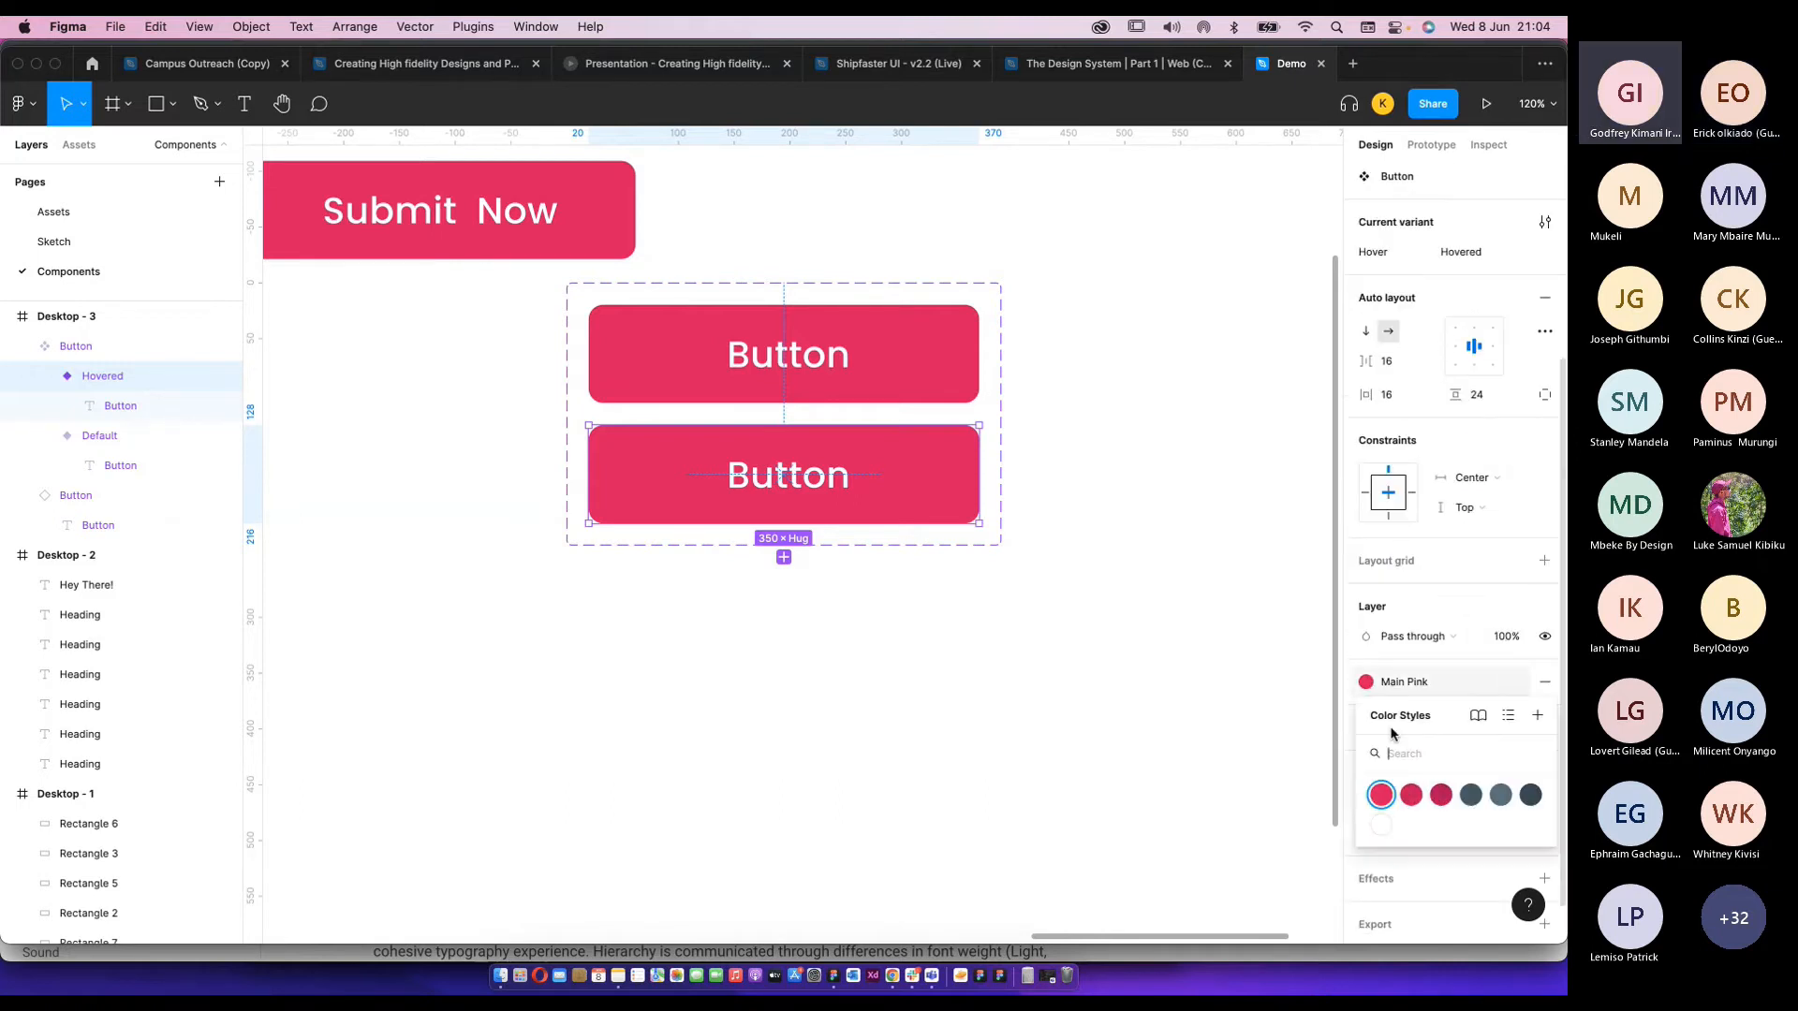
pyautogui.click(1442, 799)
pyautogui.click(1077, 508)
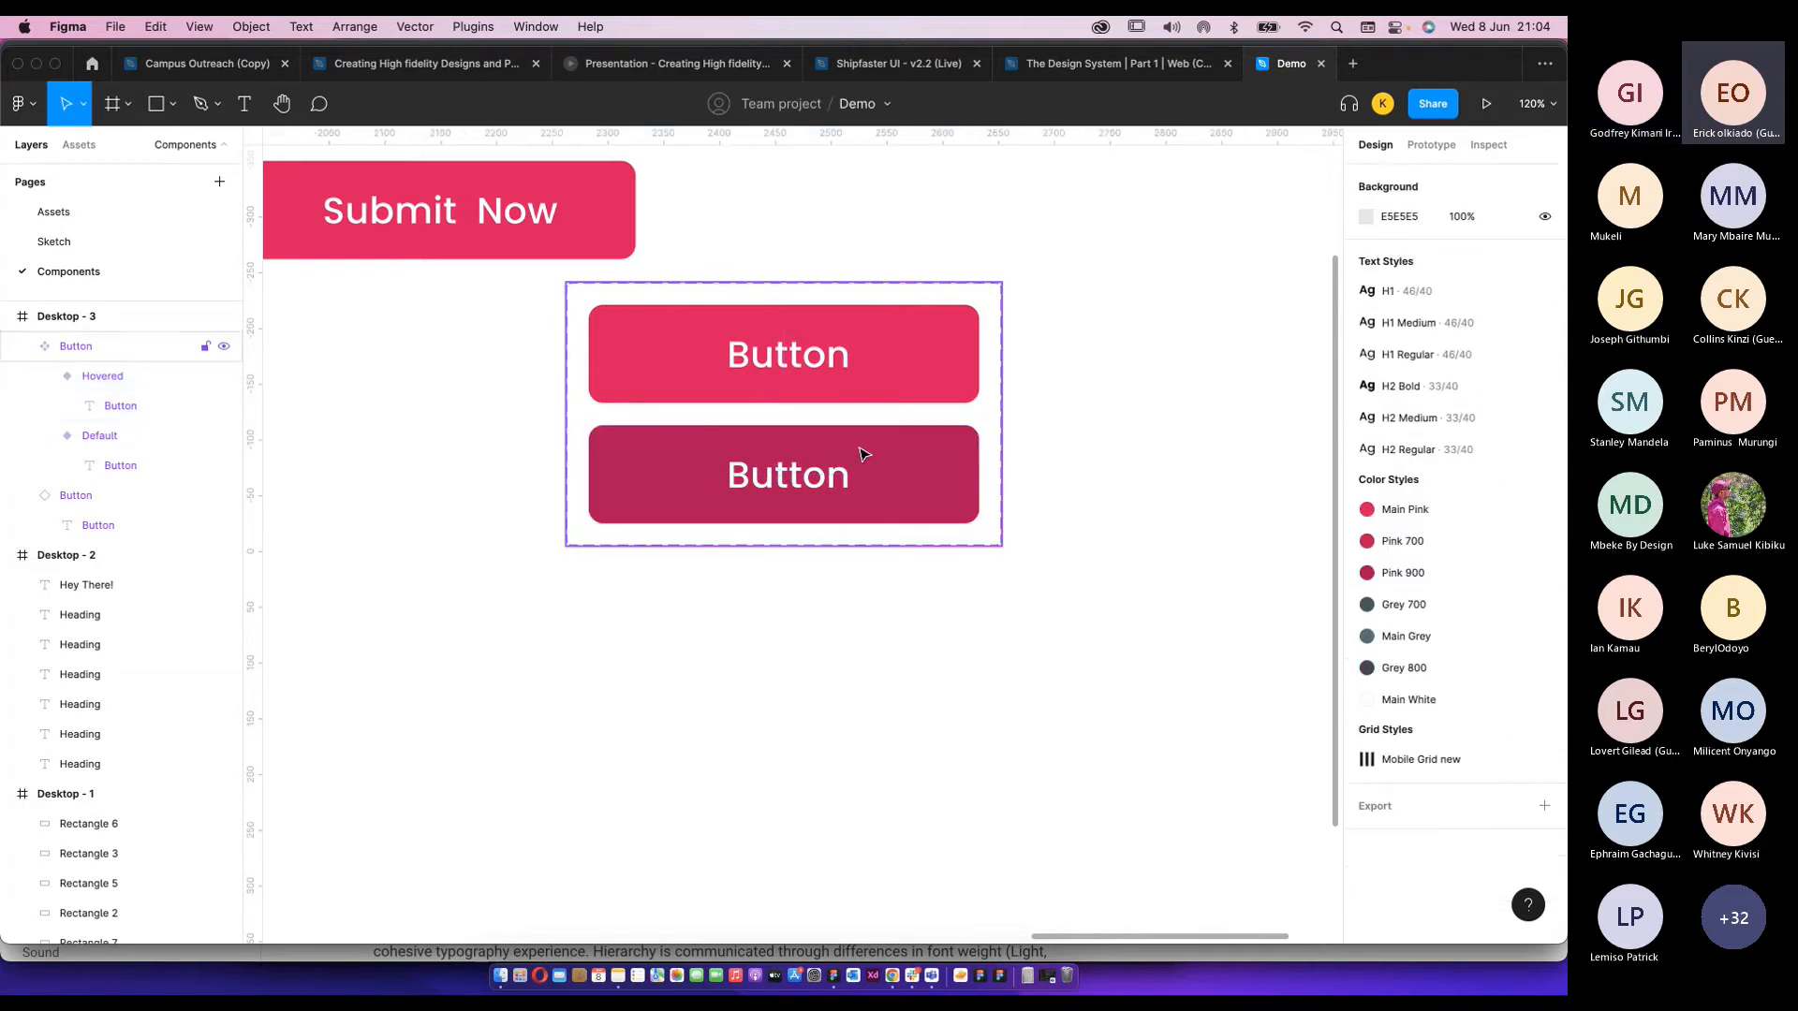
# Switch the Submit Now instance's Hover property to the Hovered variant.
pyautogui.click(863, 454)
pyautogui.keyDown('ctrl'); pyautogui.scroll(-5, 1087, 486); pyautogui.keyUp('ctrl')
pyautogui.click(836, 390)
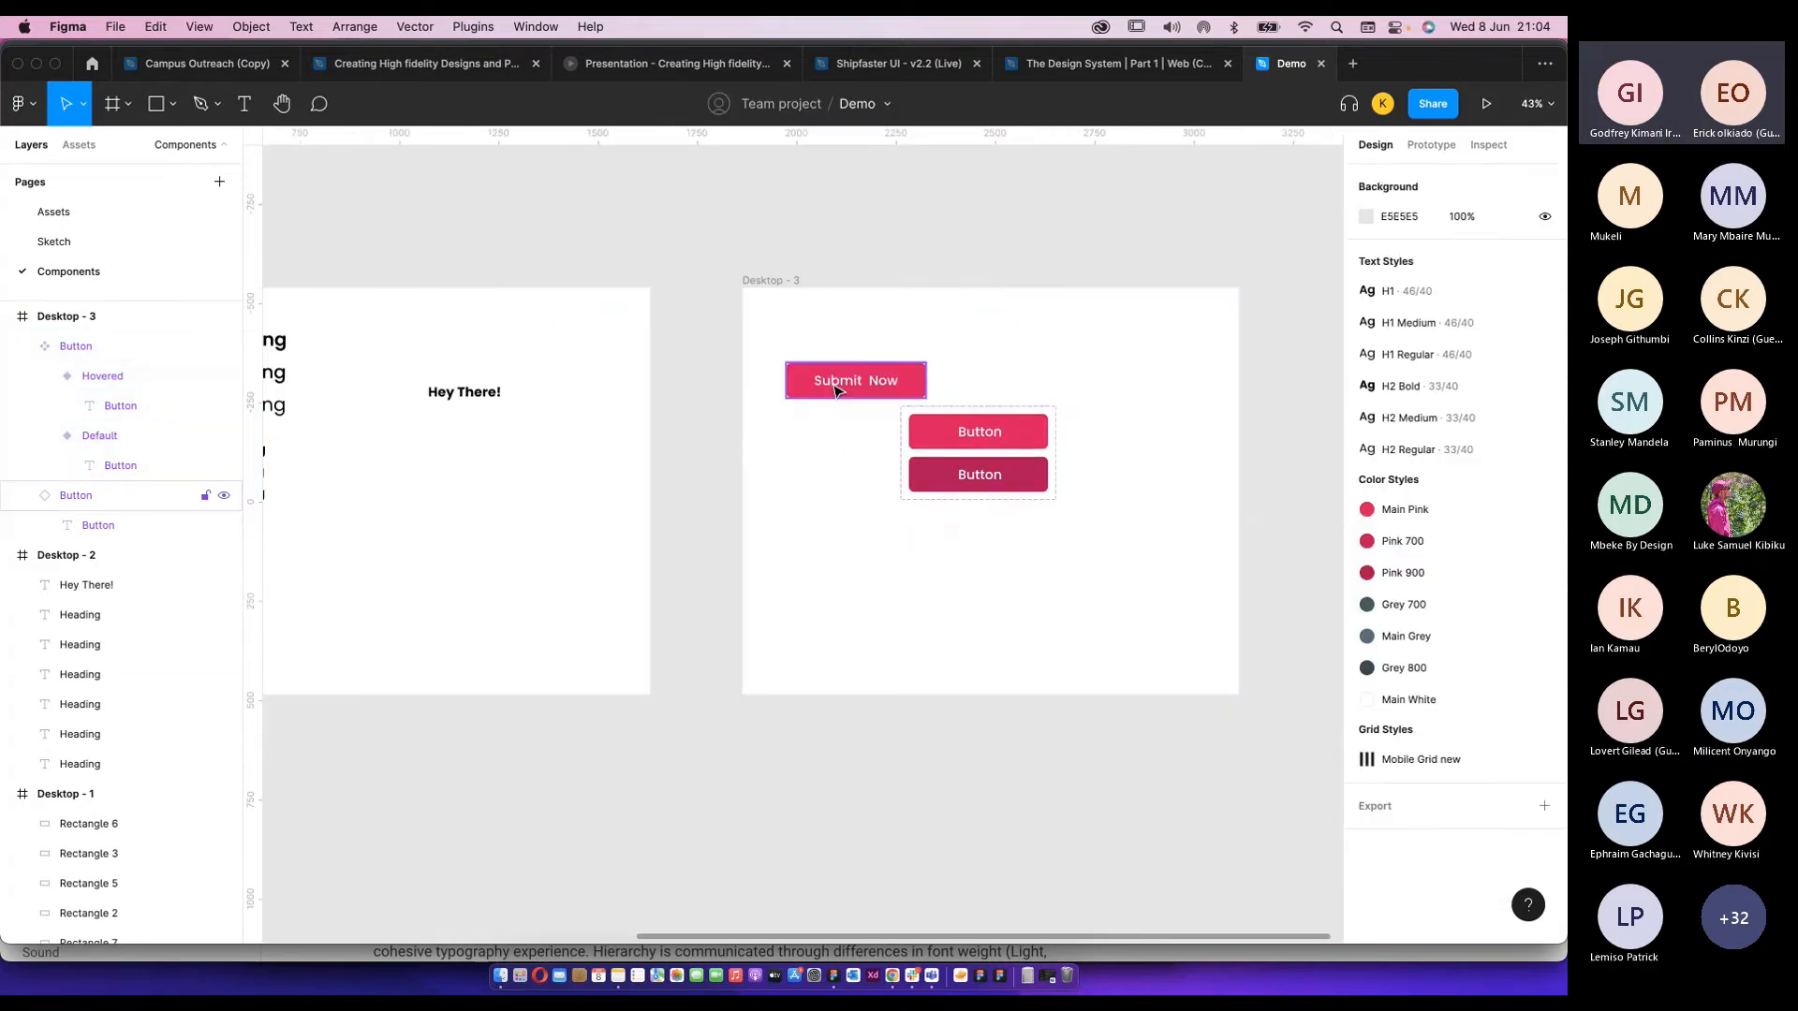
pyautogui.click(837, 390)
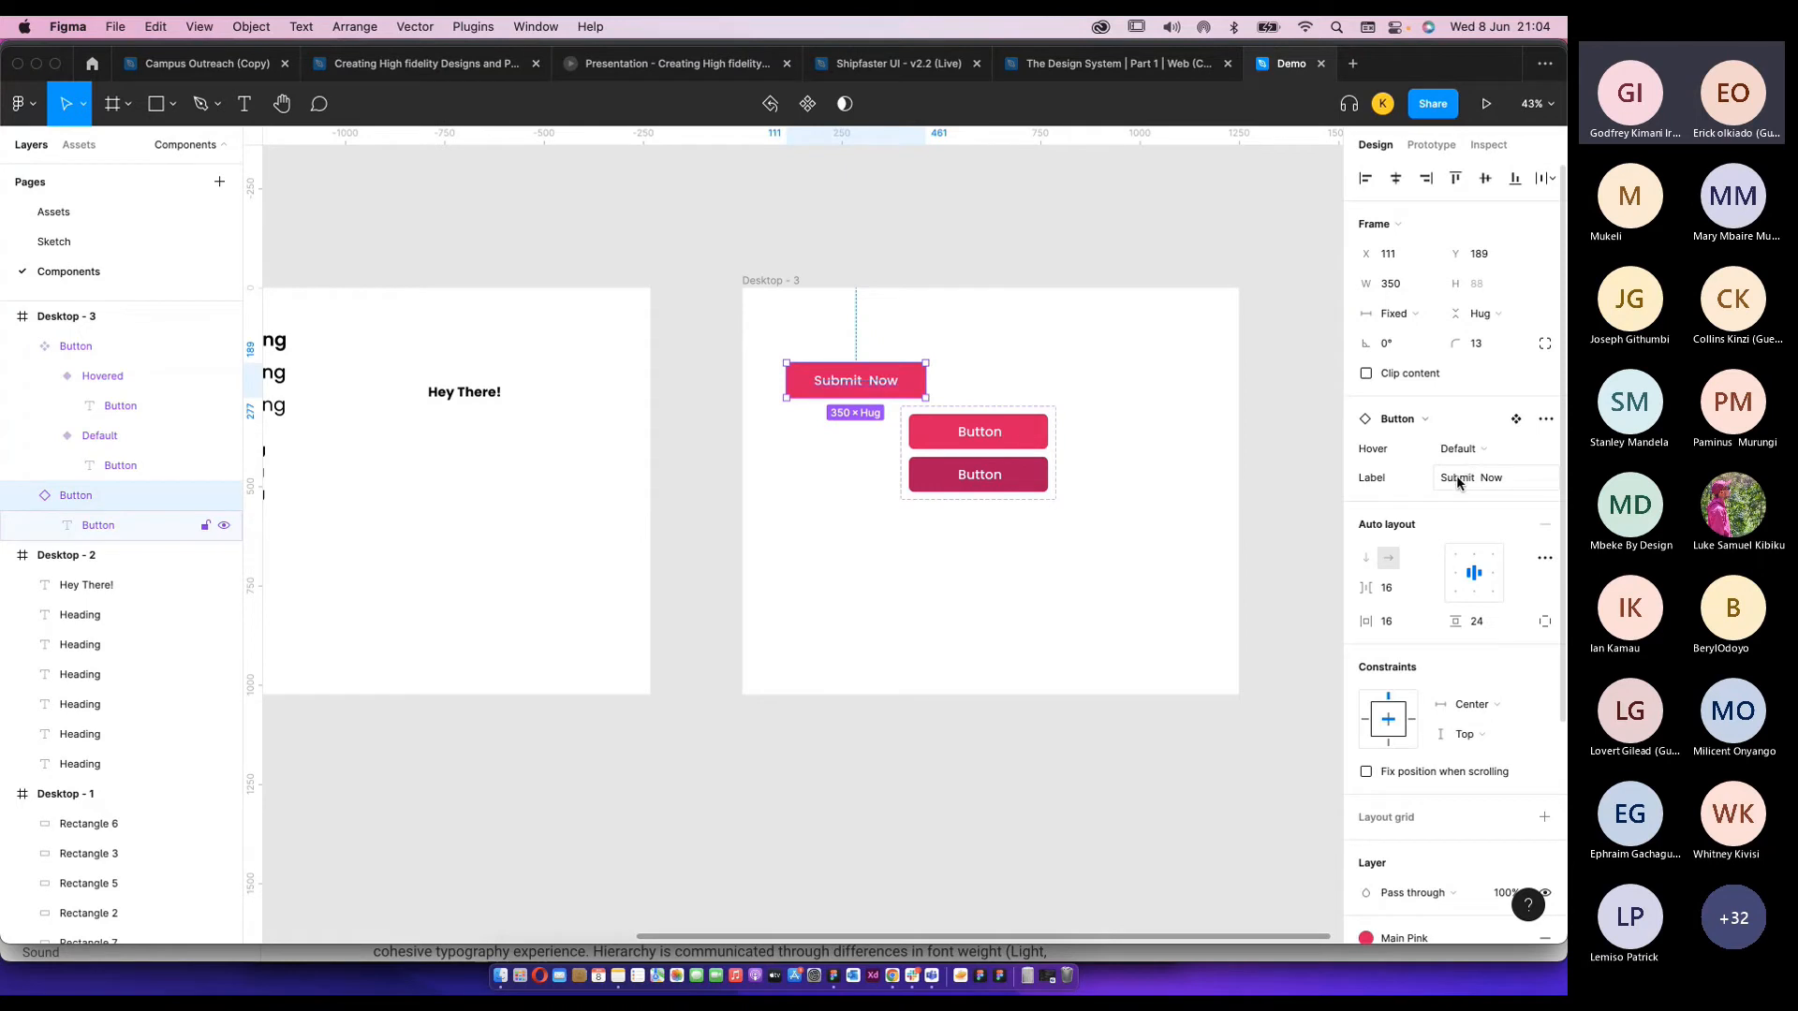
pyautogui.click(1466, 454)
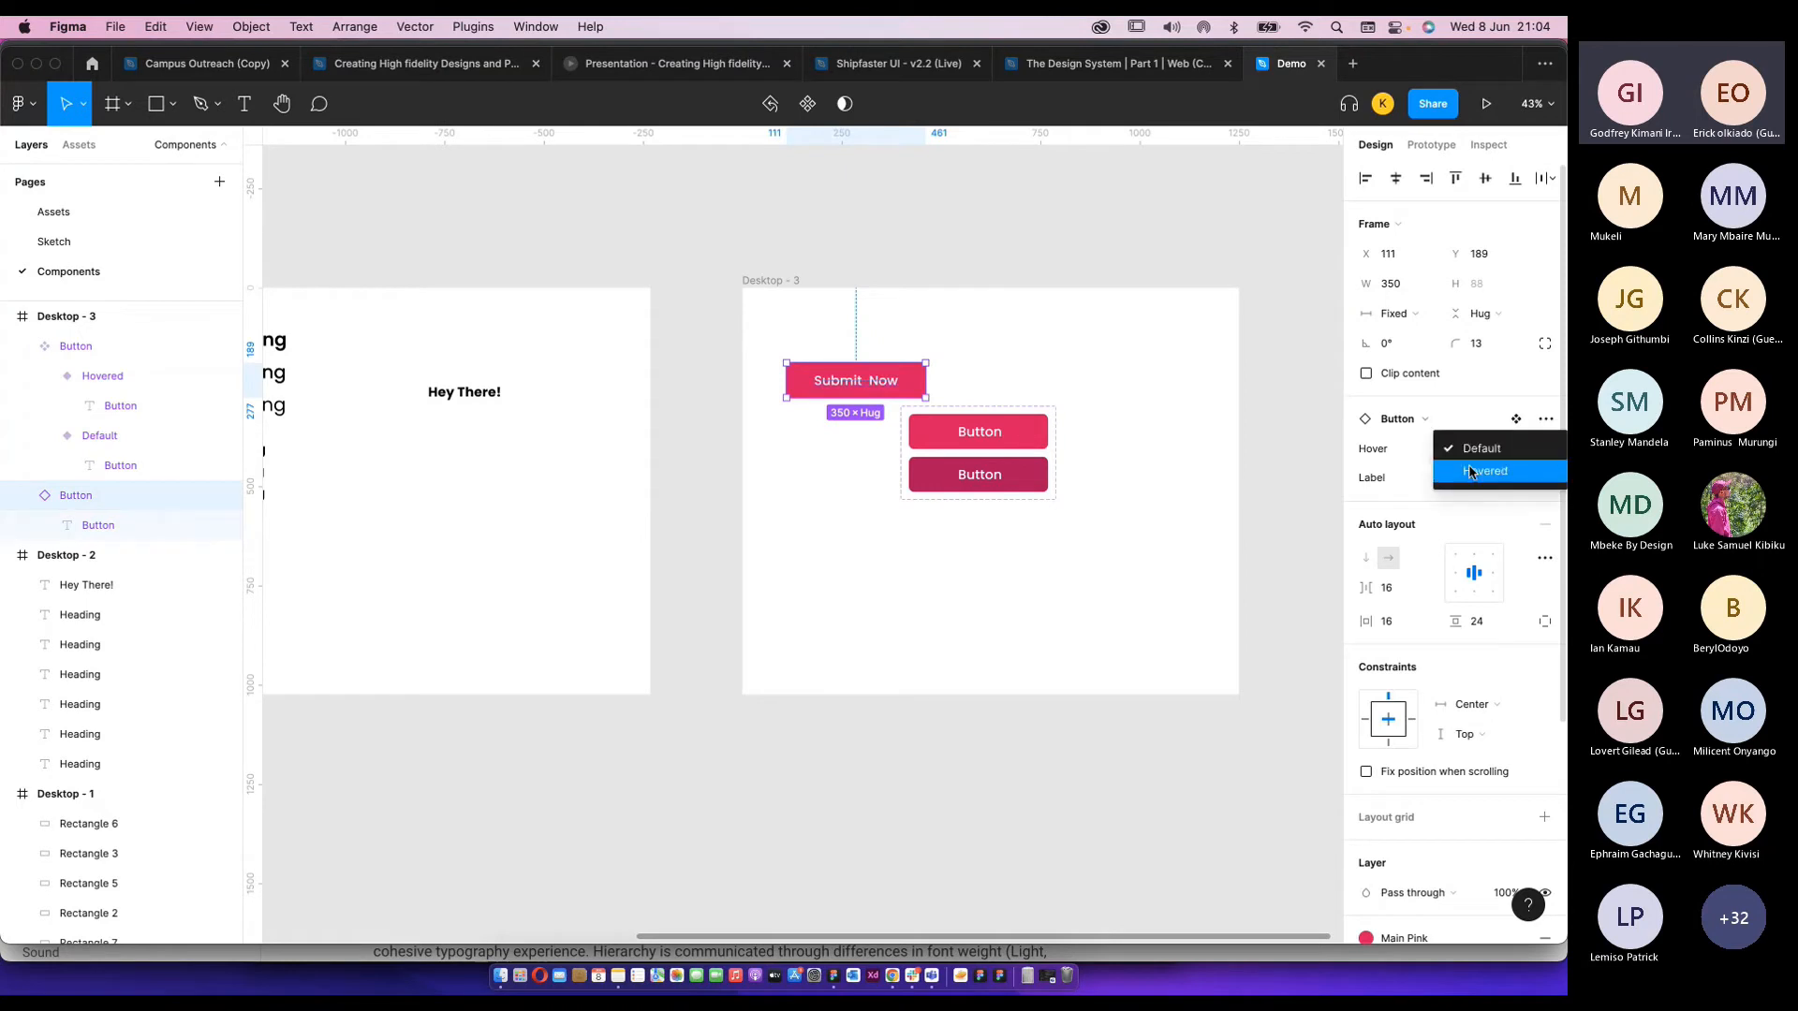
pyautogui.click(1470, 472)
pyautogui.scroll(5, 927, 412)
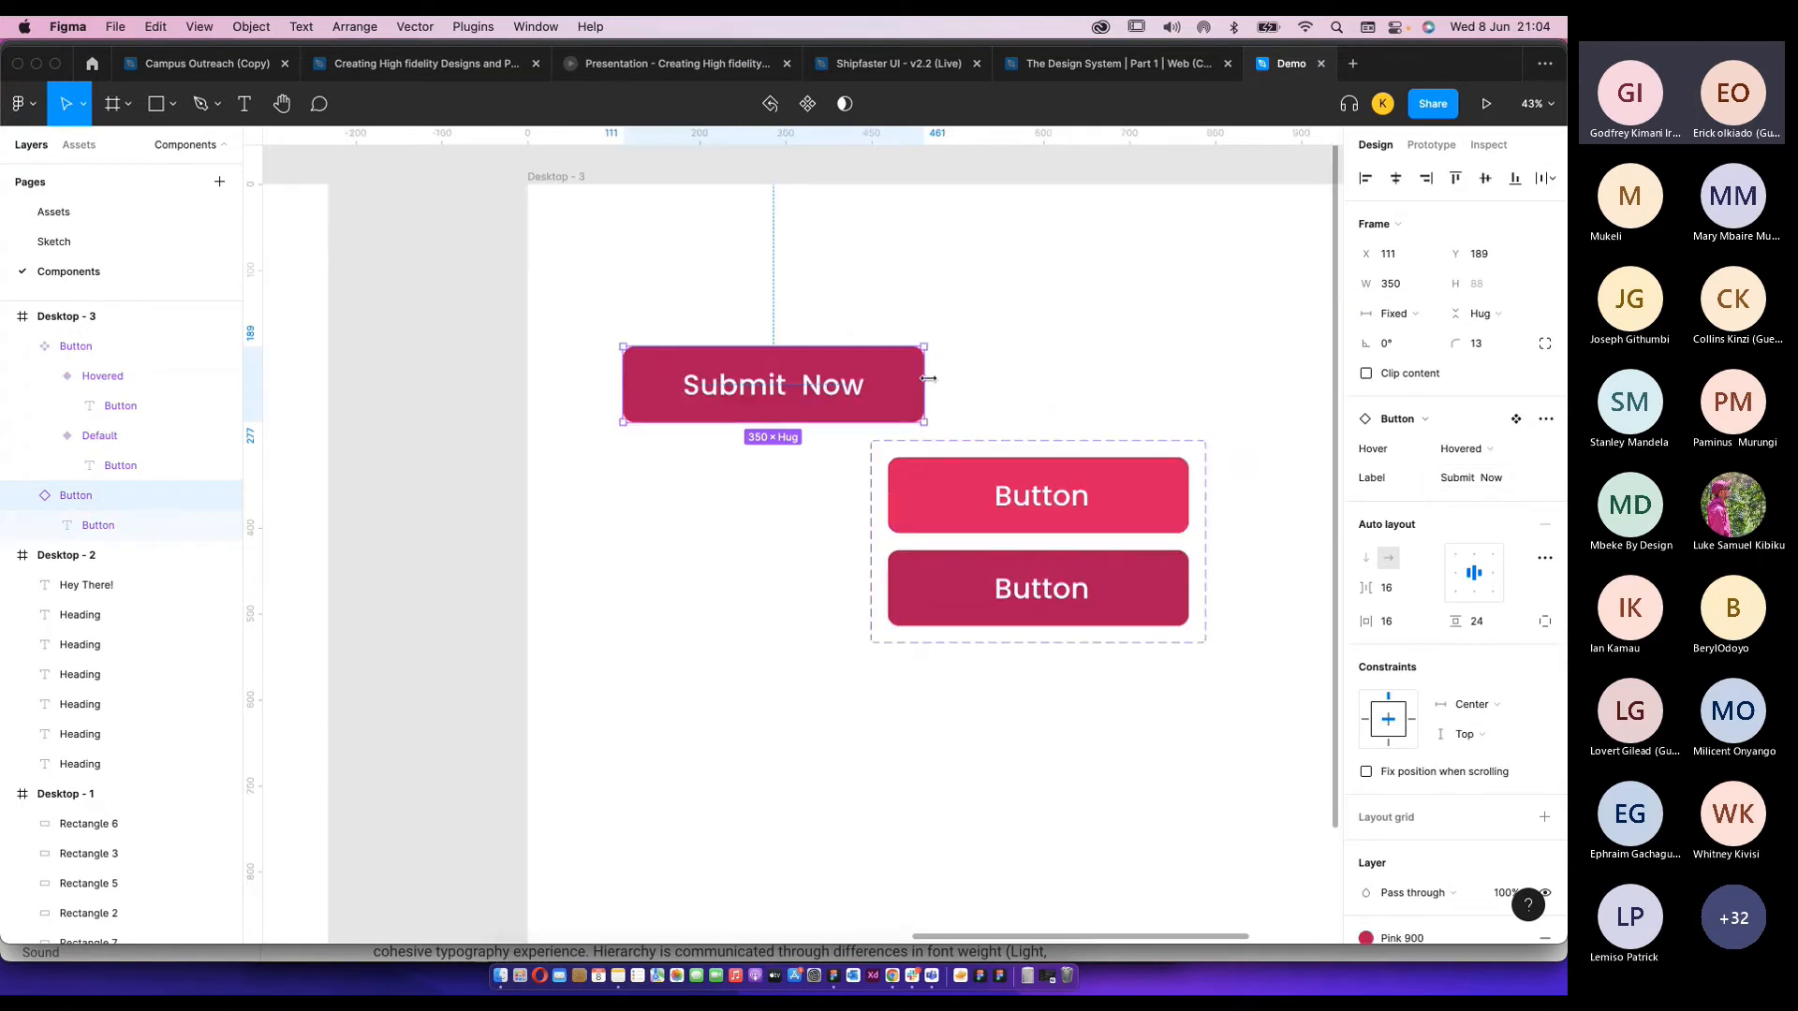
# Move the Submit Now instance above the Button variants to about X 524, Y 100, and select the component set.
pyautogui.scroll(-5, 907, 397)
pyautogui.moveTo(854, 363); pyautogui.dragTo(1071, 346)
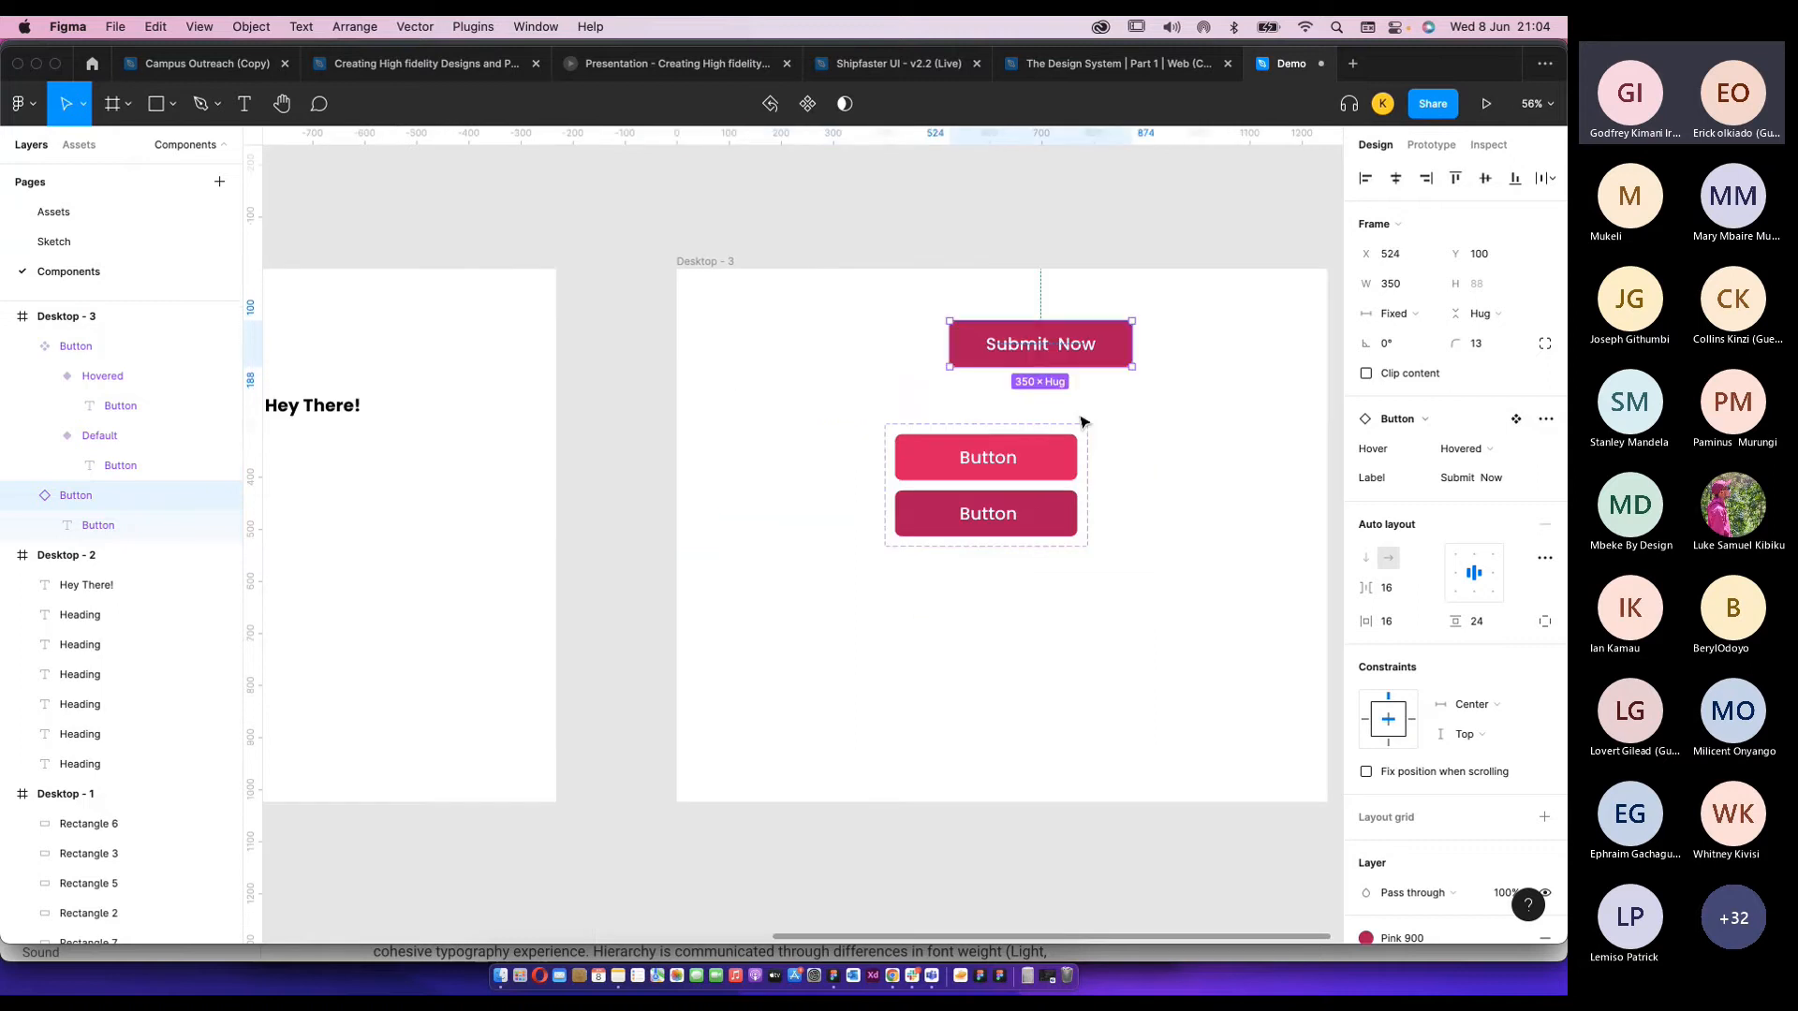
pyautogui.click(1012, 470)
pyautogui.scroll(5, 1011, 470)
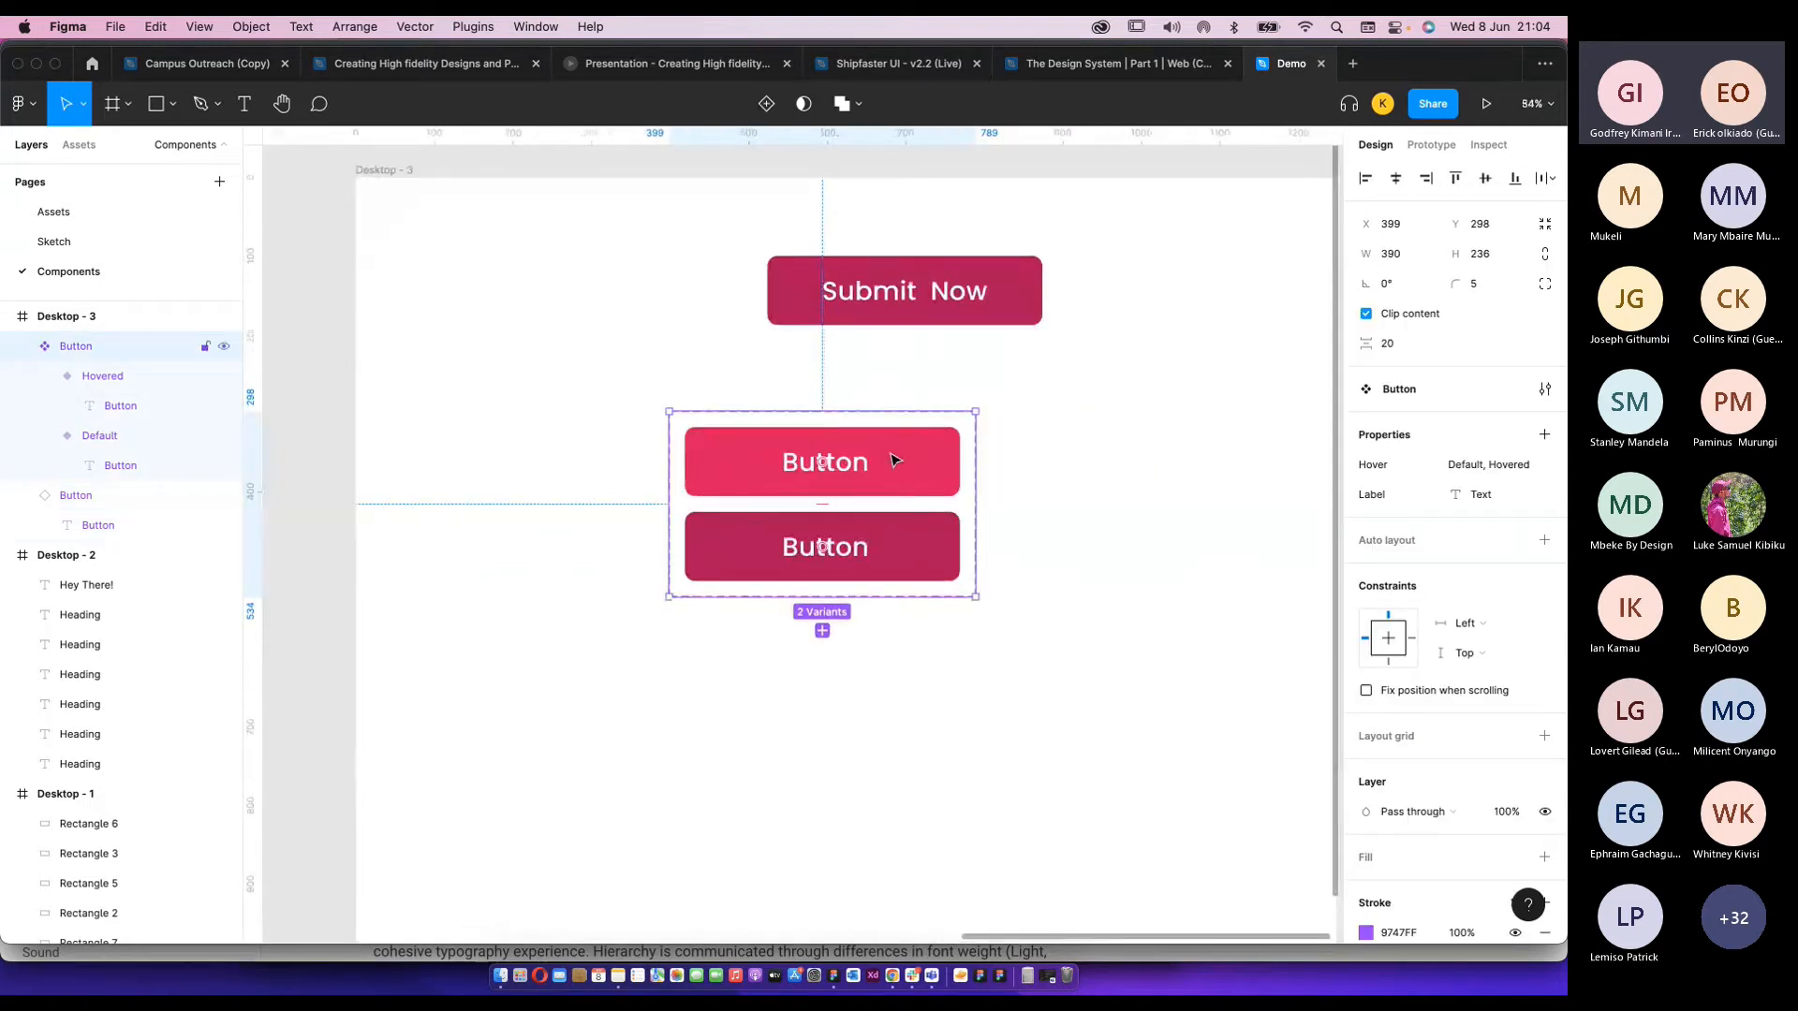
pyautogui.scroll(-4, 892, 459)
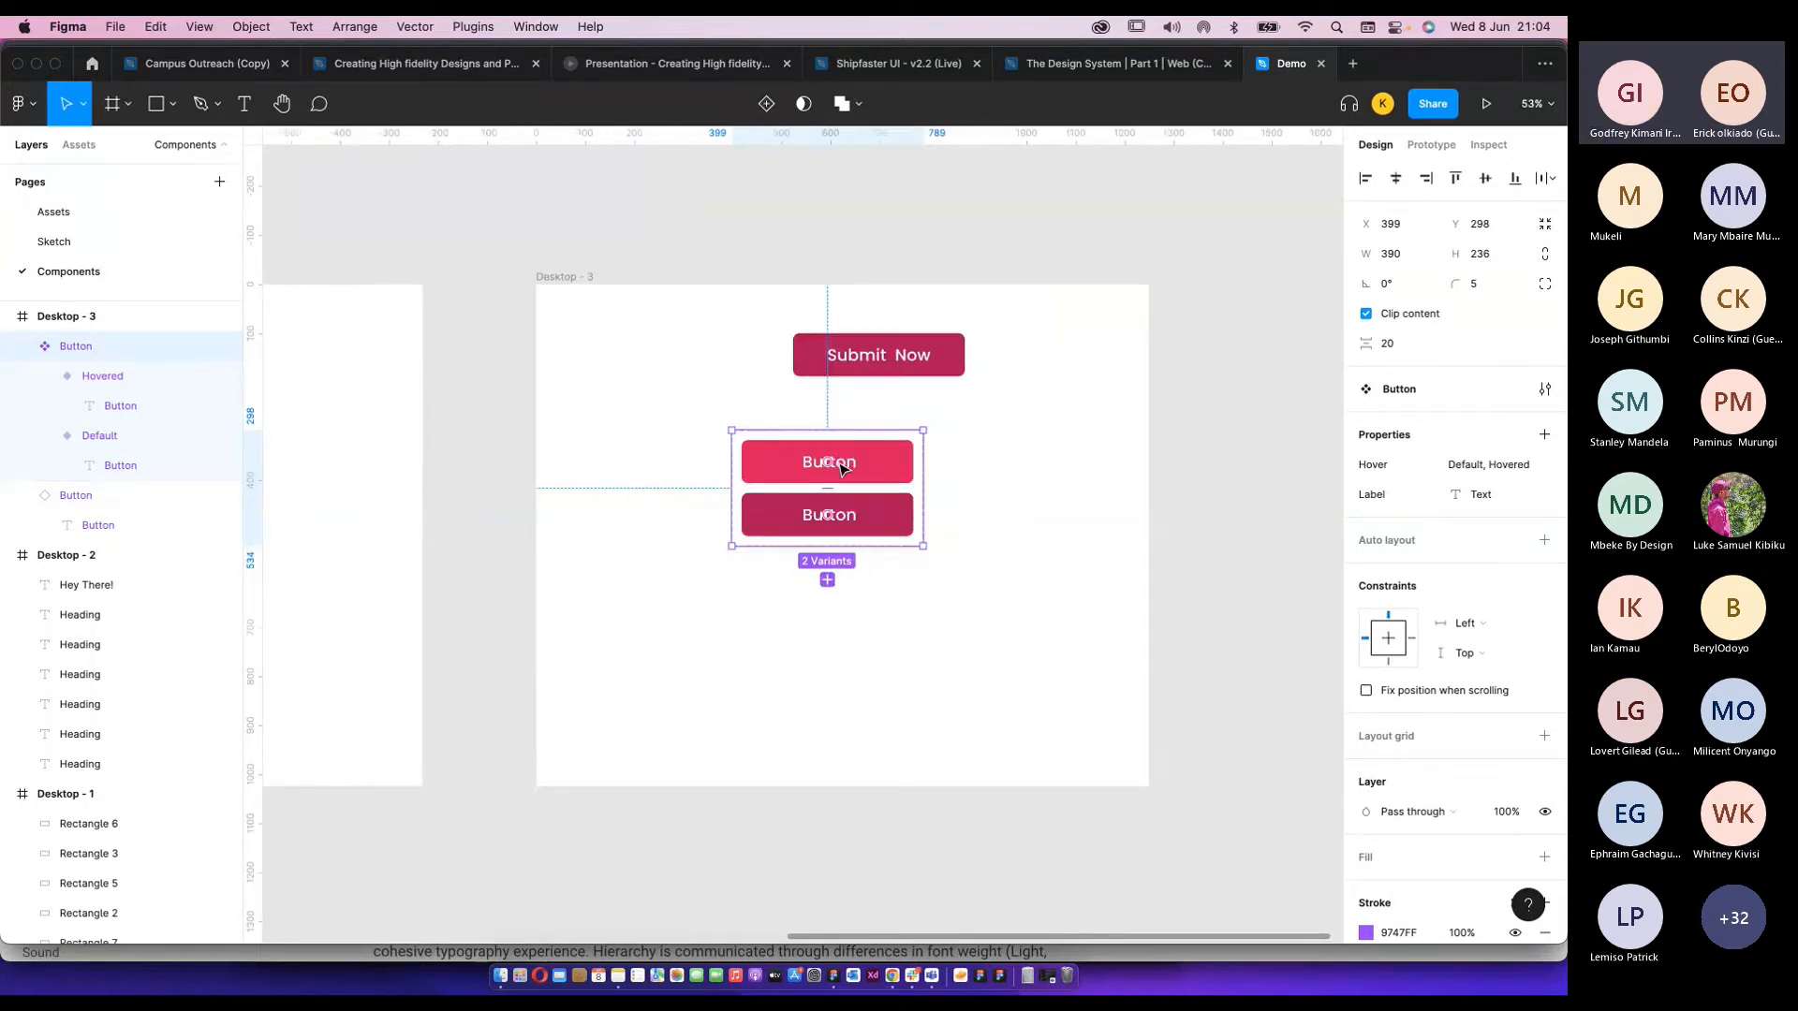
# Examine the Submit Now instance and the Button variants in the Desktop - 3 frame, clearing the selection.
pyautogui.scroll(1, 830, 477)
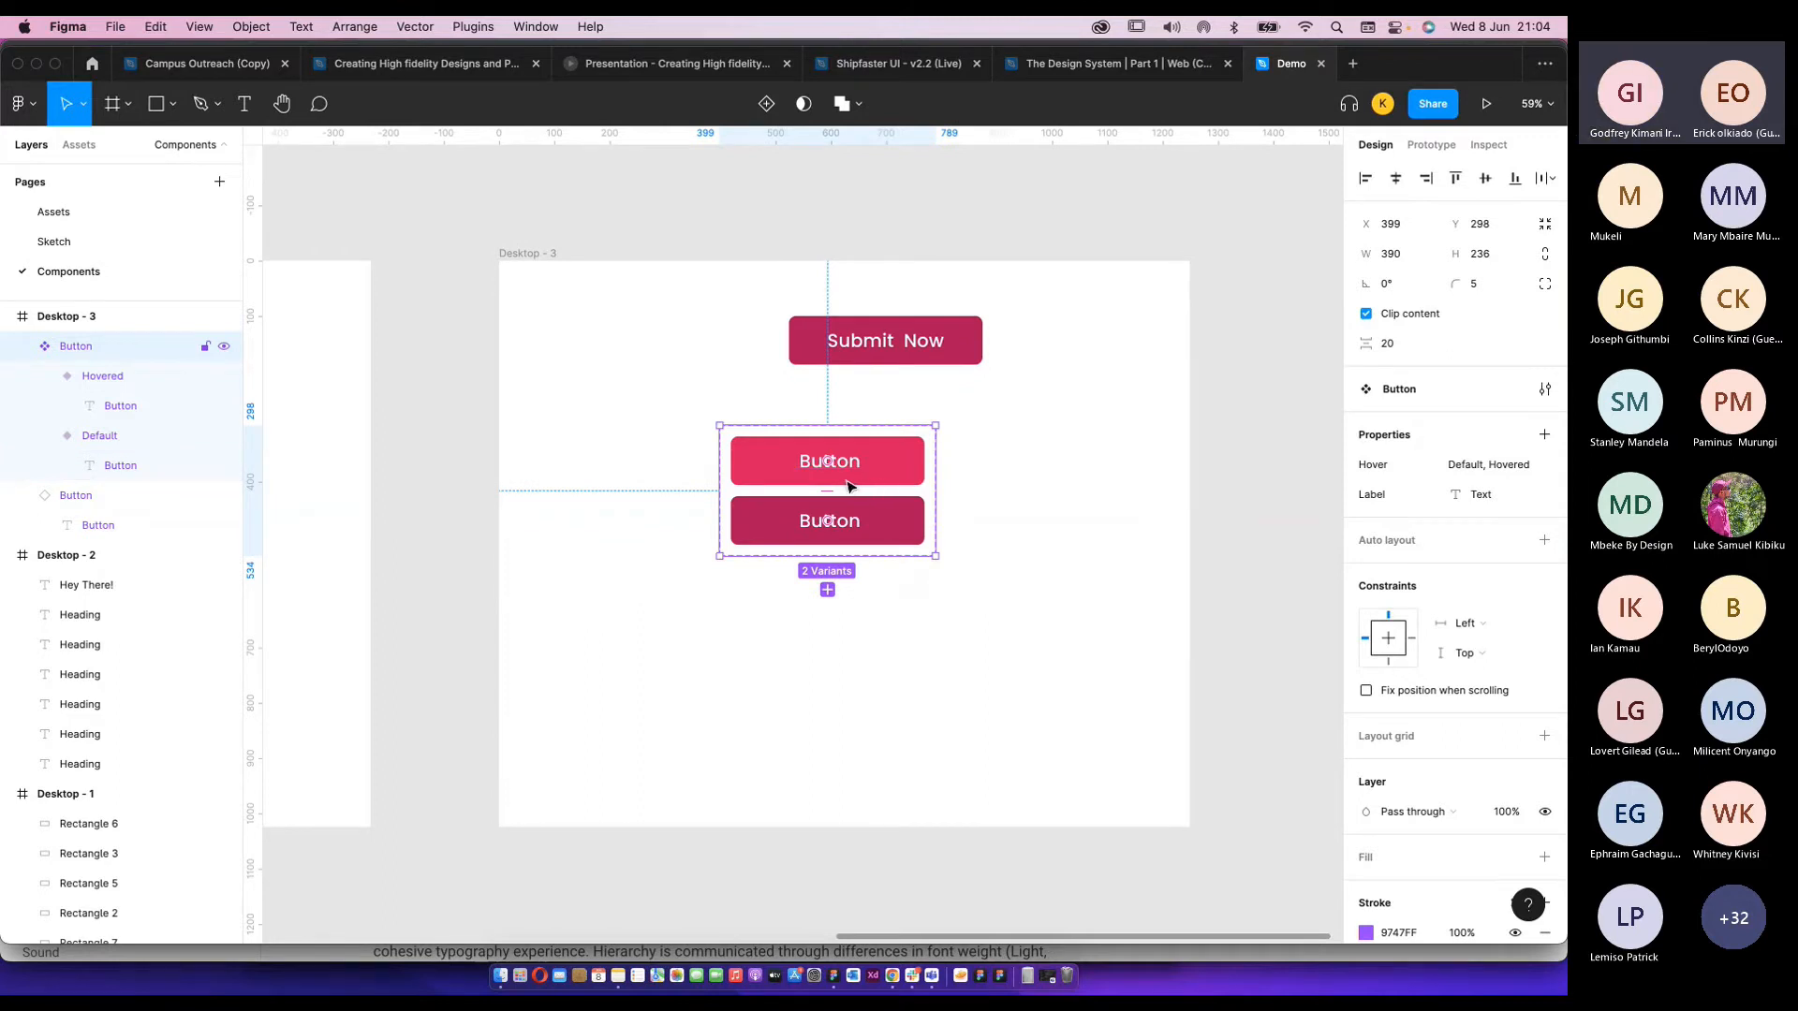
pyautogui.scroll(3, 794, 480)
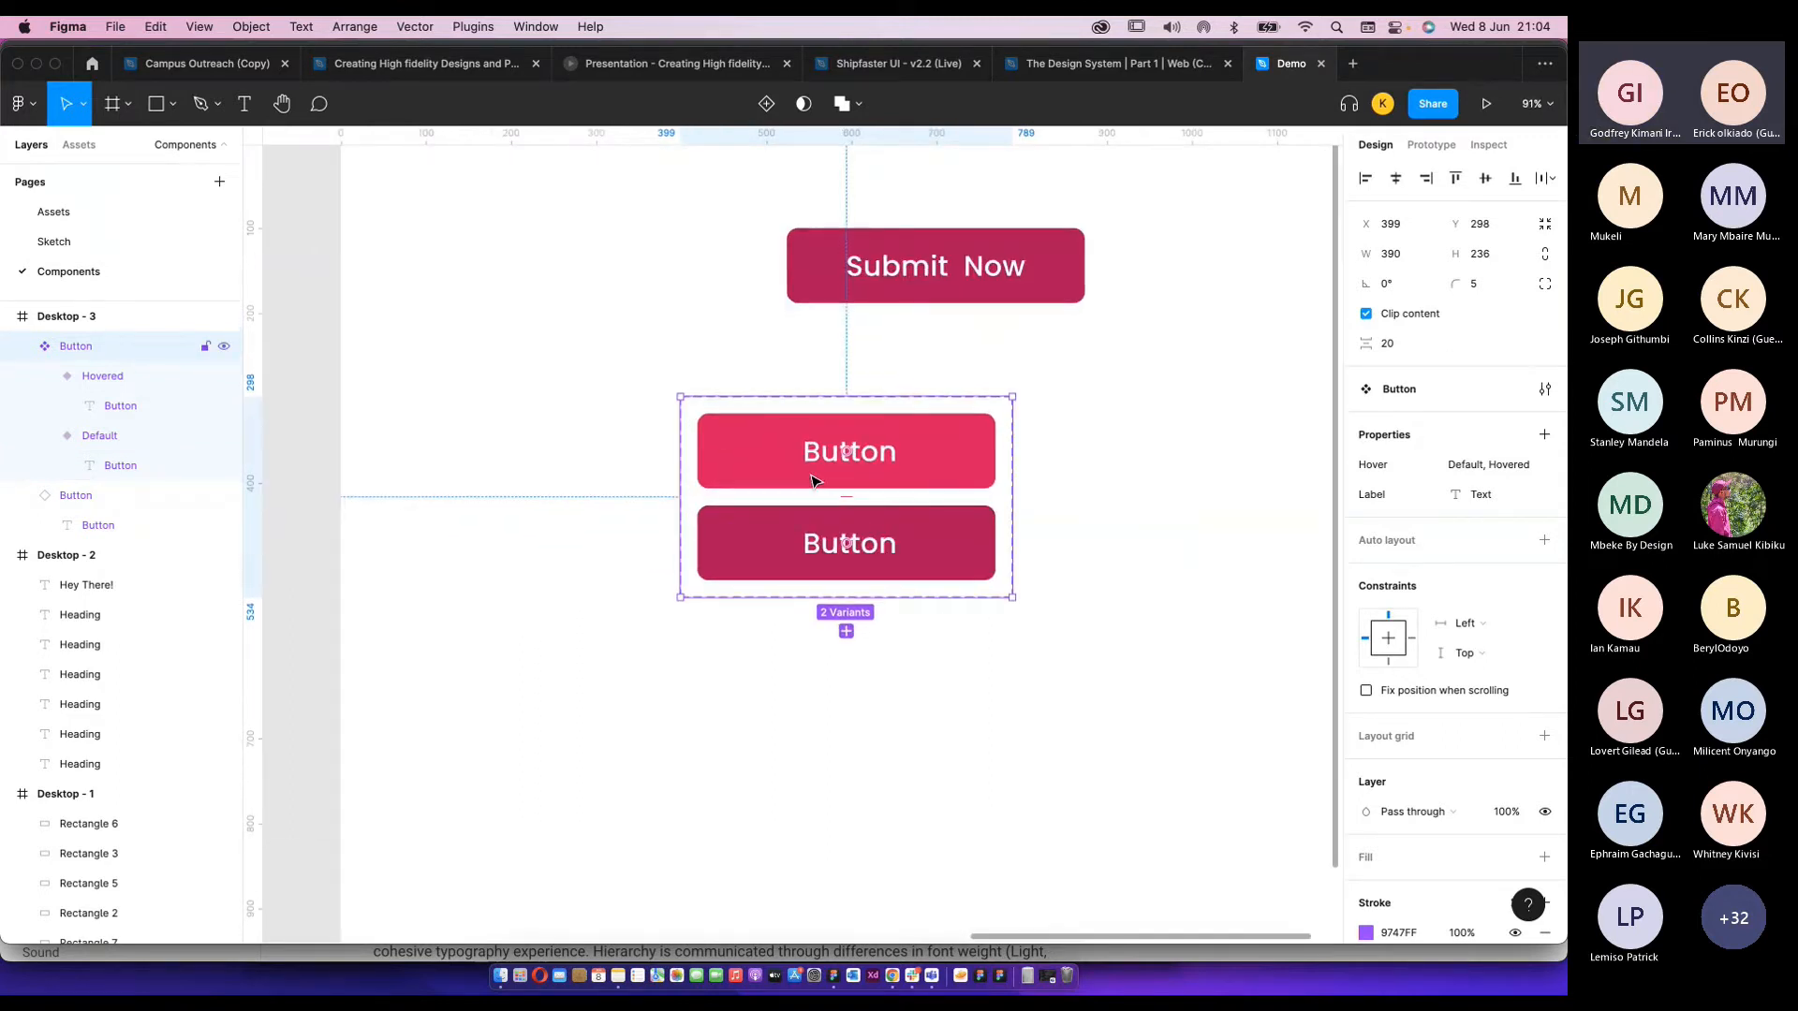
pyautogui.click(929, 298)
pyautogui.scroll(-7, 1065, 472)
pyautogui.click(1091, 565)
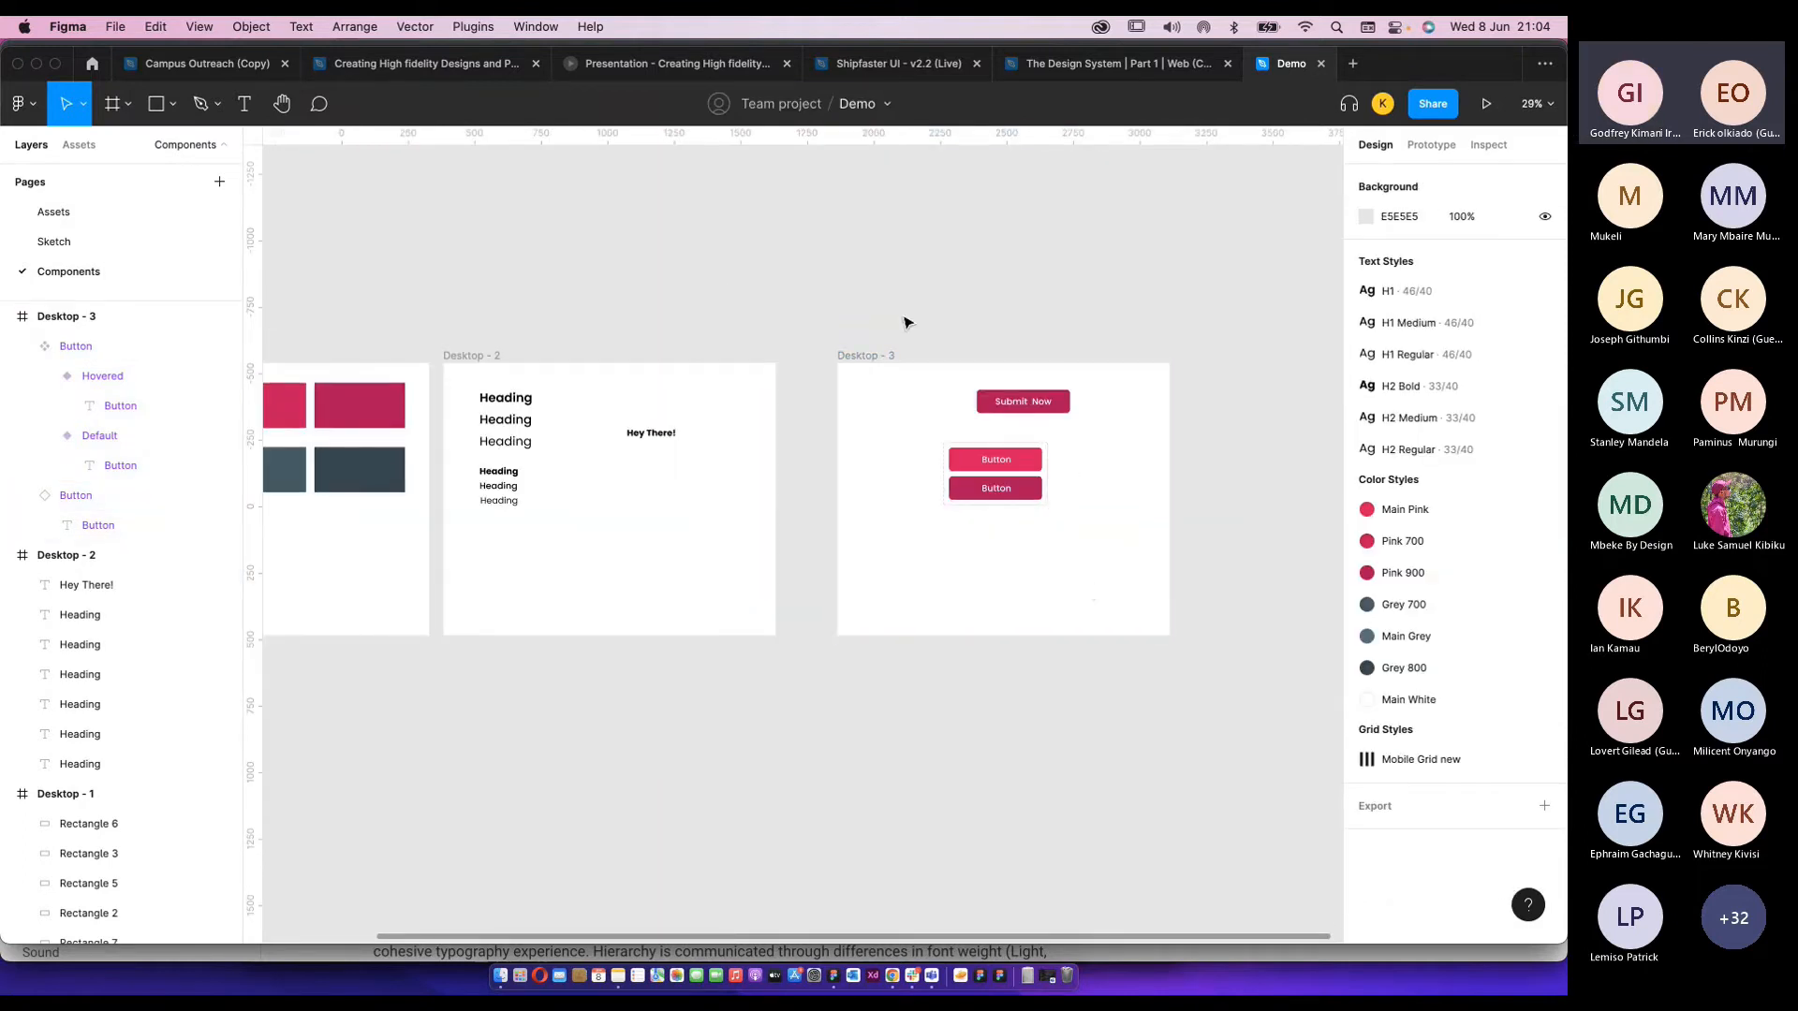
pyautogui.scroll(2, 965, 529)
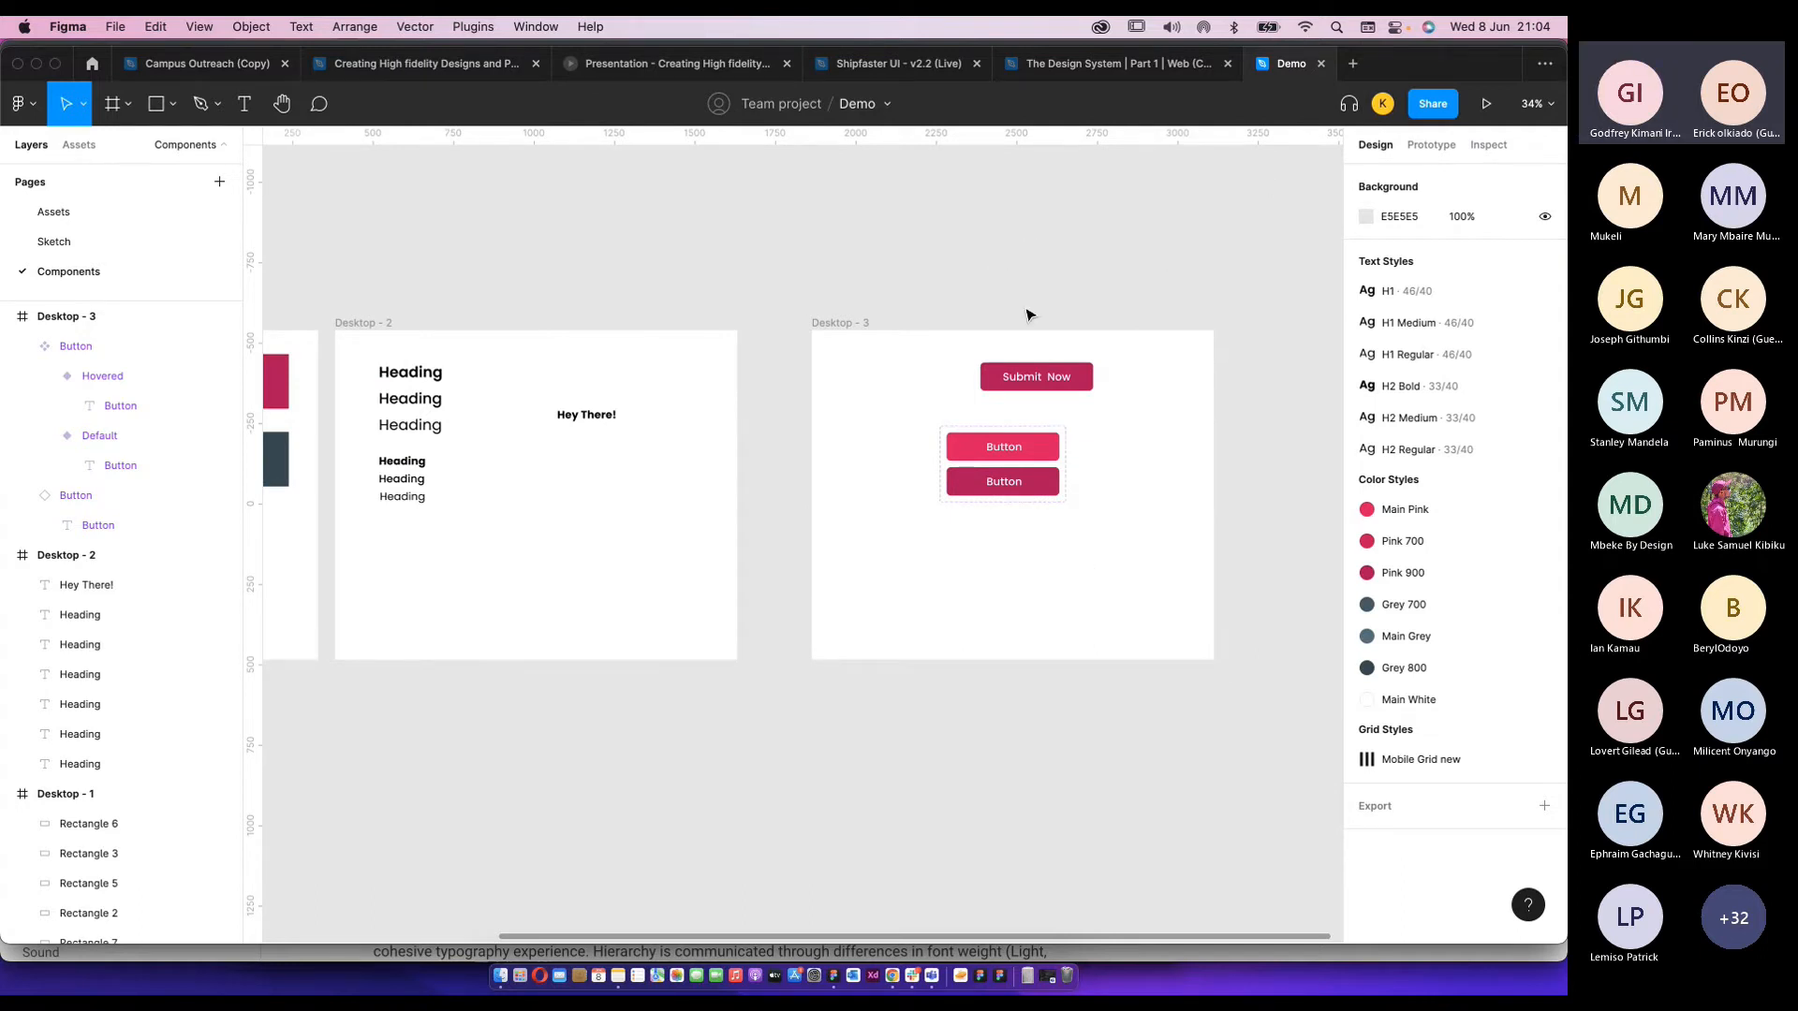
pyautogui.hscroll(1, 936, 272)
pyautogui.hscroll(3, 894, 289)
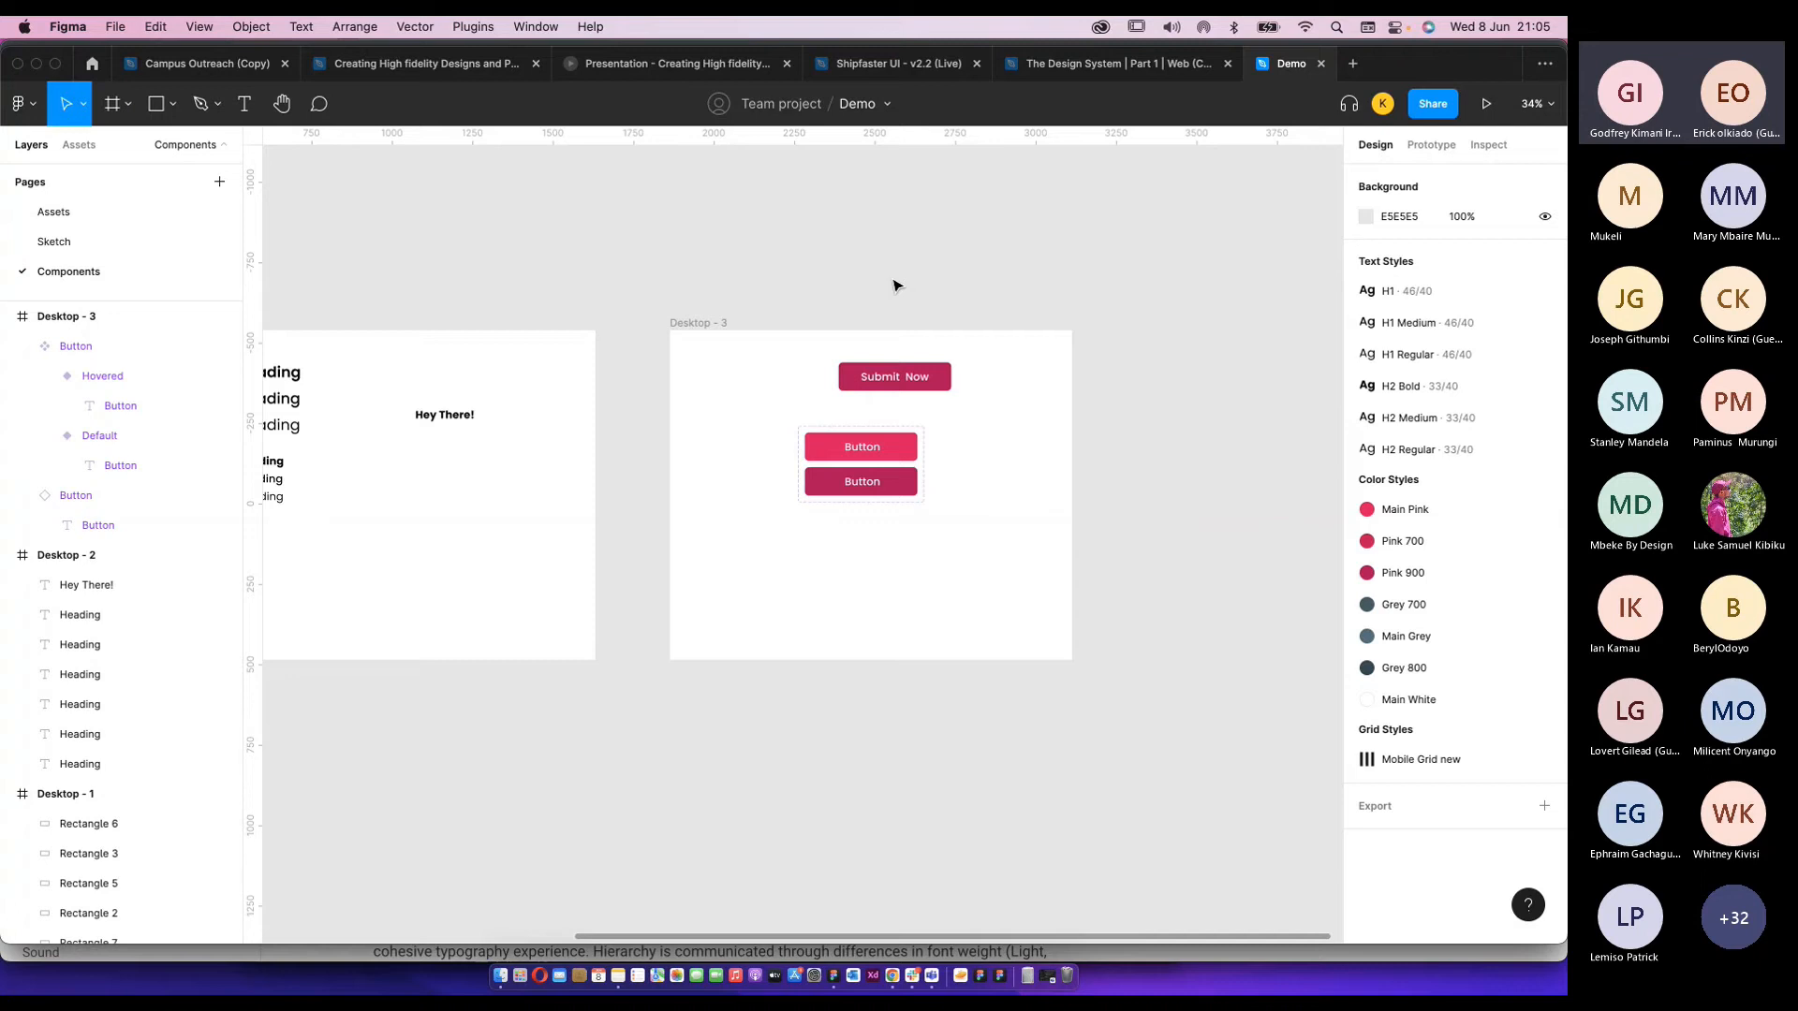
pyautogui.hscroll(-3, 888, 290)
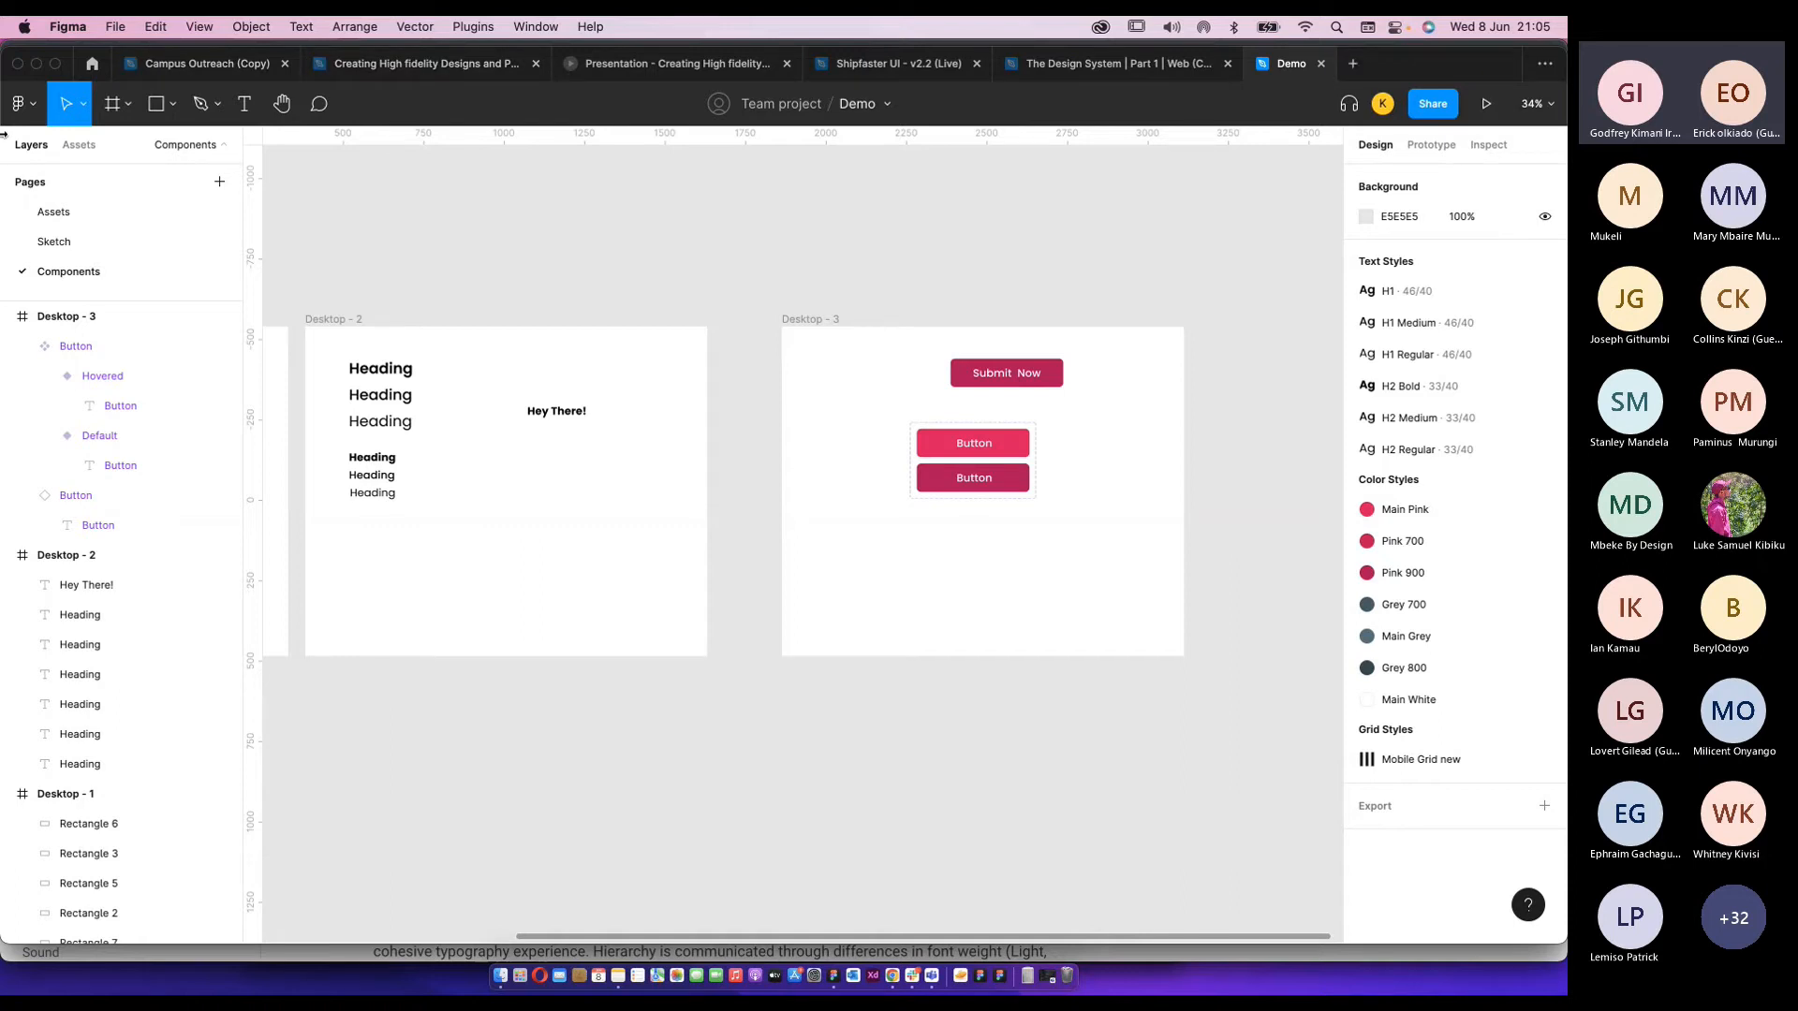
# Open the Design systems category of the Figma Community and browse its trending files.
pyautogui.click(92, 66)
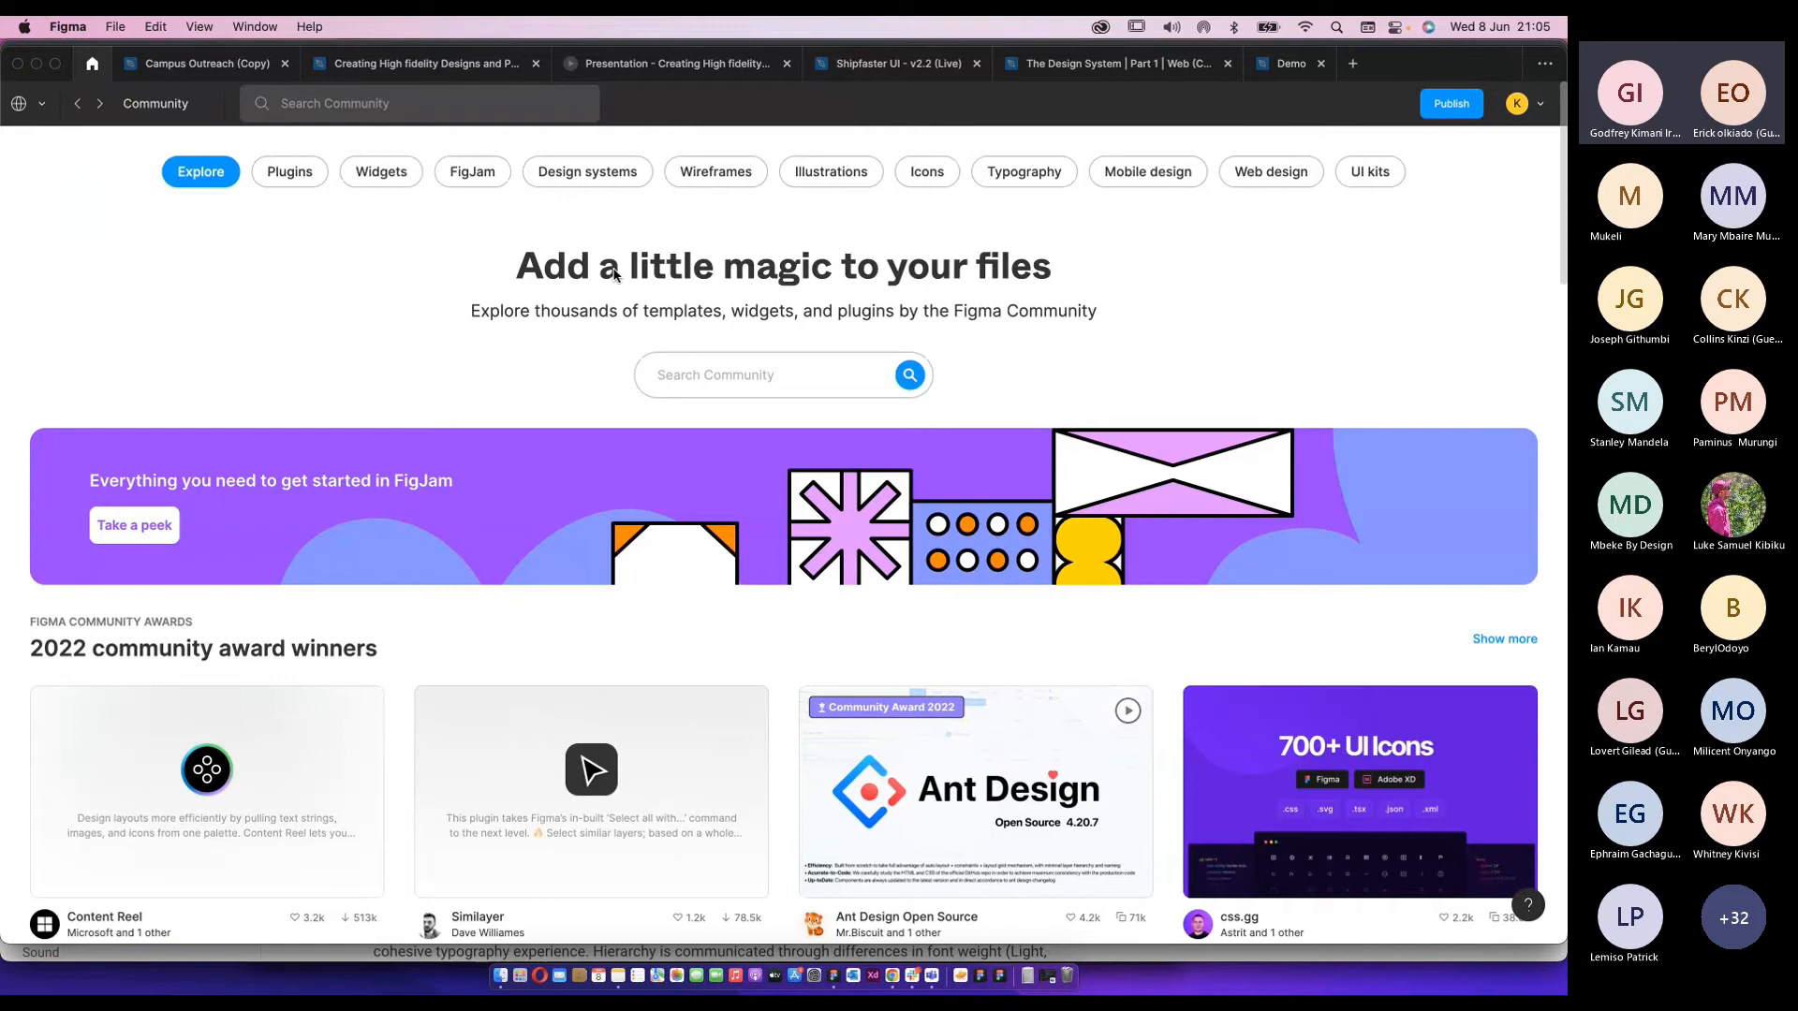
pyautogui.click(588, 174)
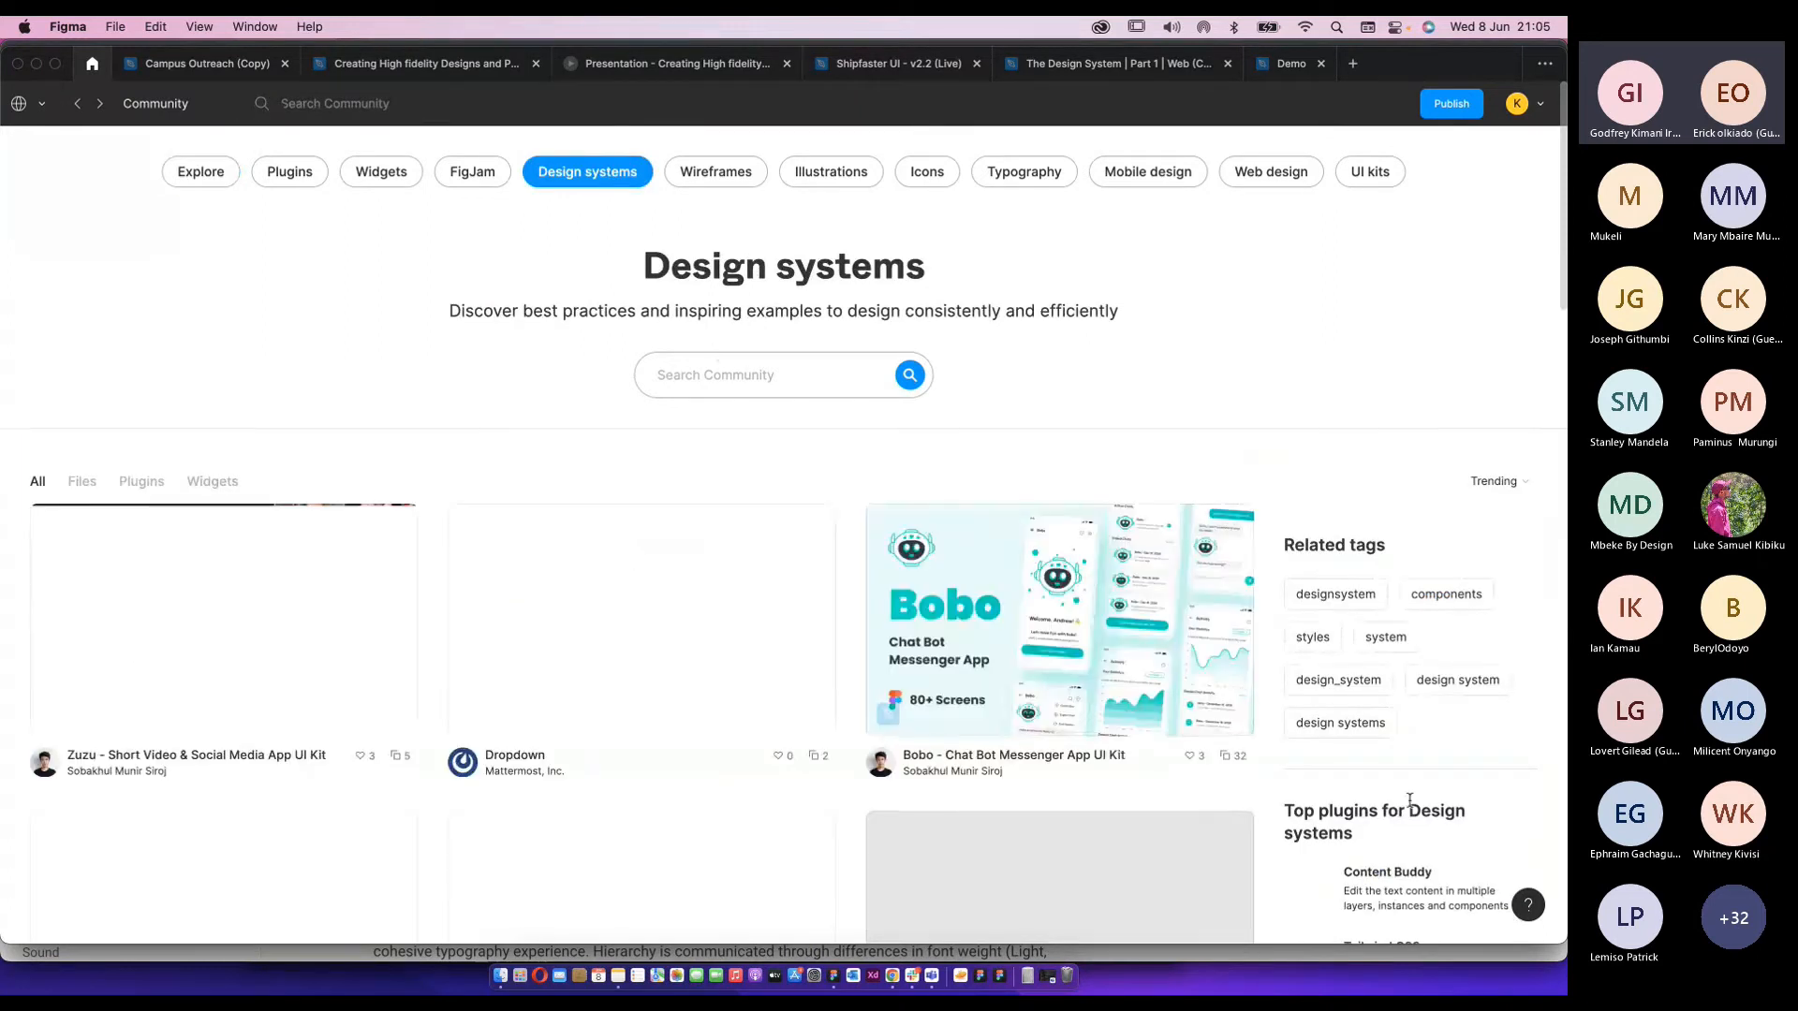
pyautogui.scroll(-2, 855, 563)
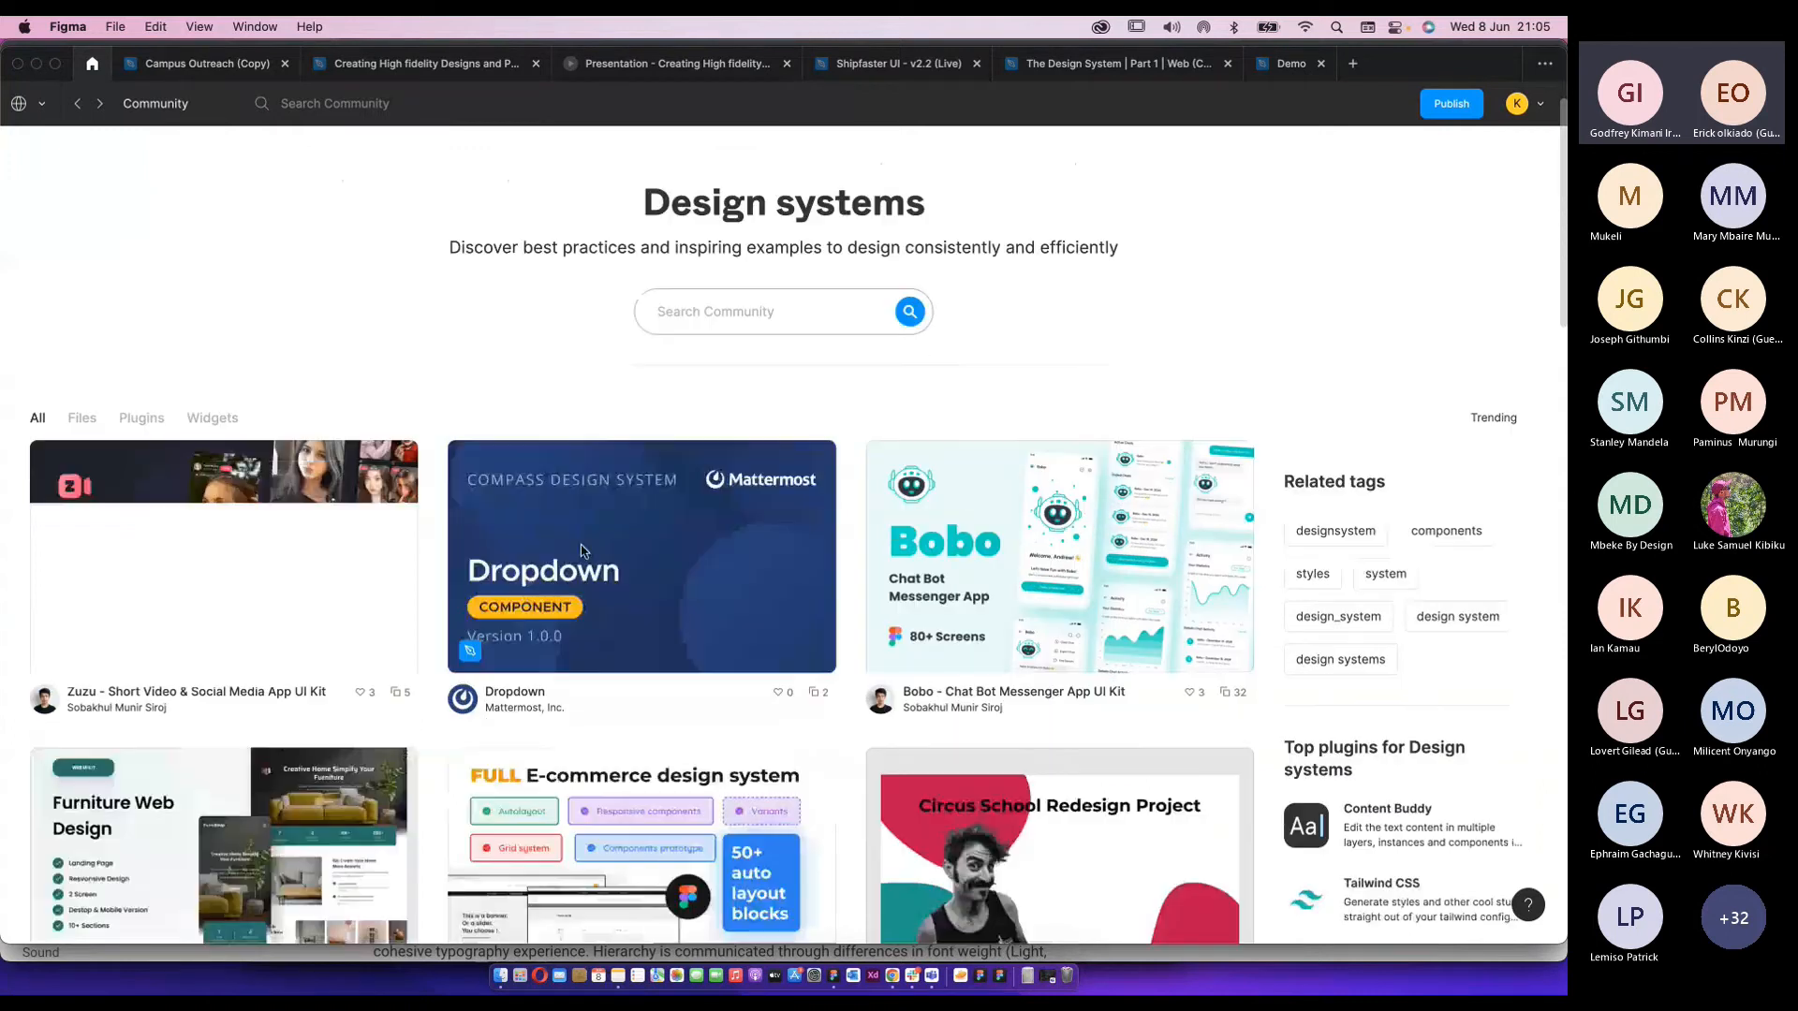
pyautogui.scroll(-1, 984, 556)
pyautogui.scroll(-2, 985, 555)
pyautogui.scroll(-5, 984, 555)
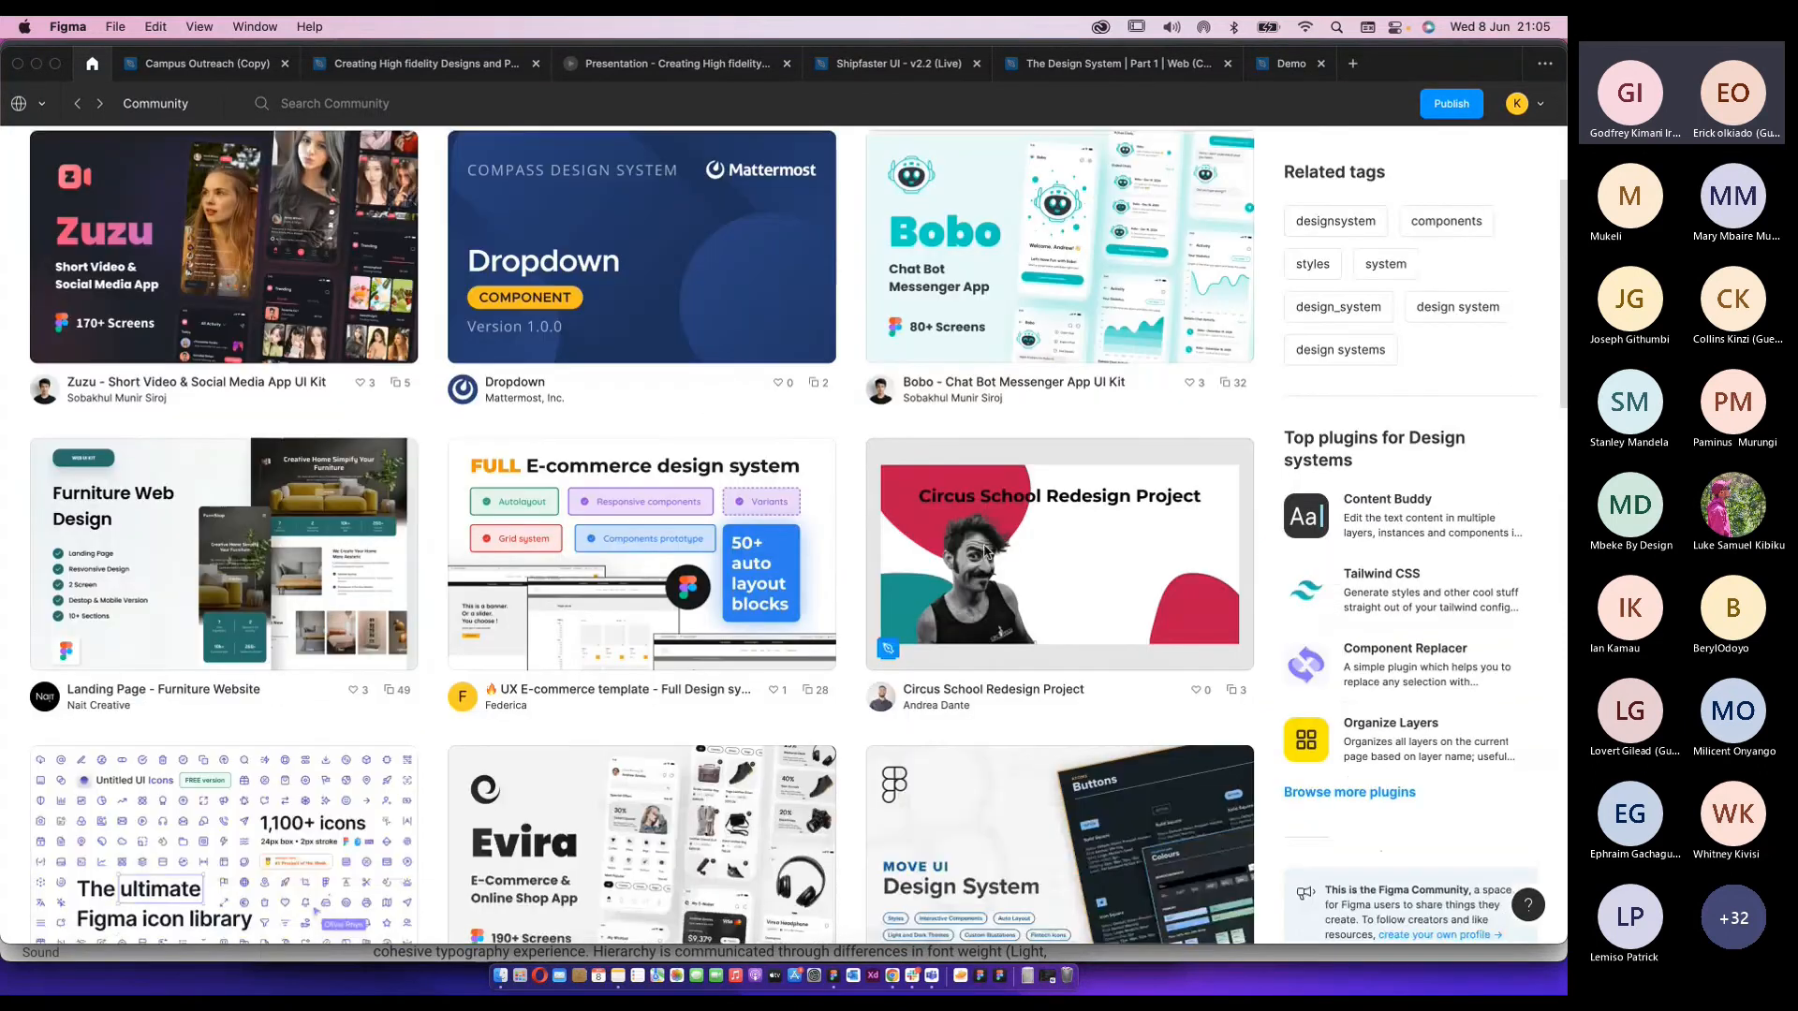
pyautogui.scroll(-4, 984, 550)
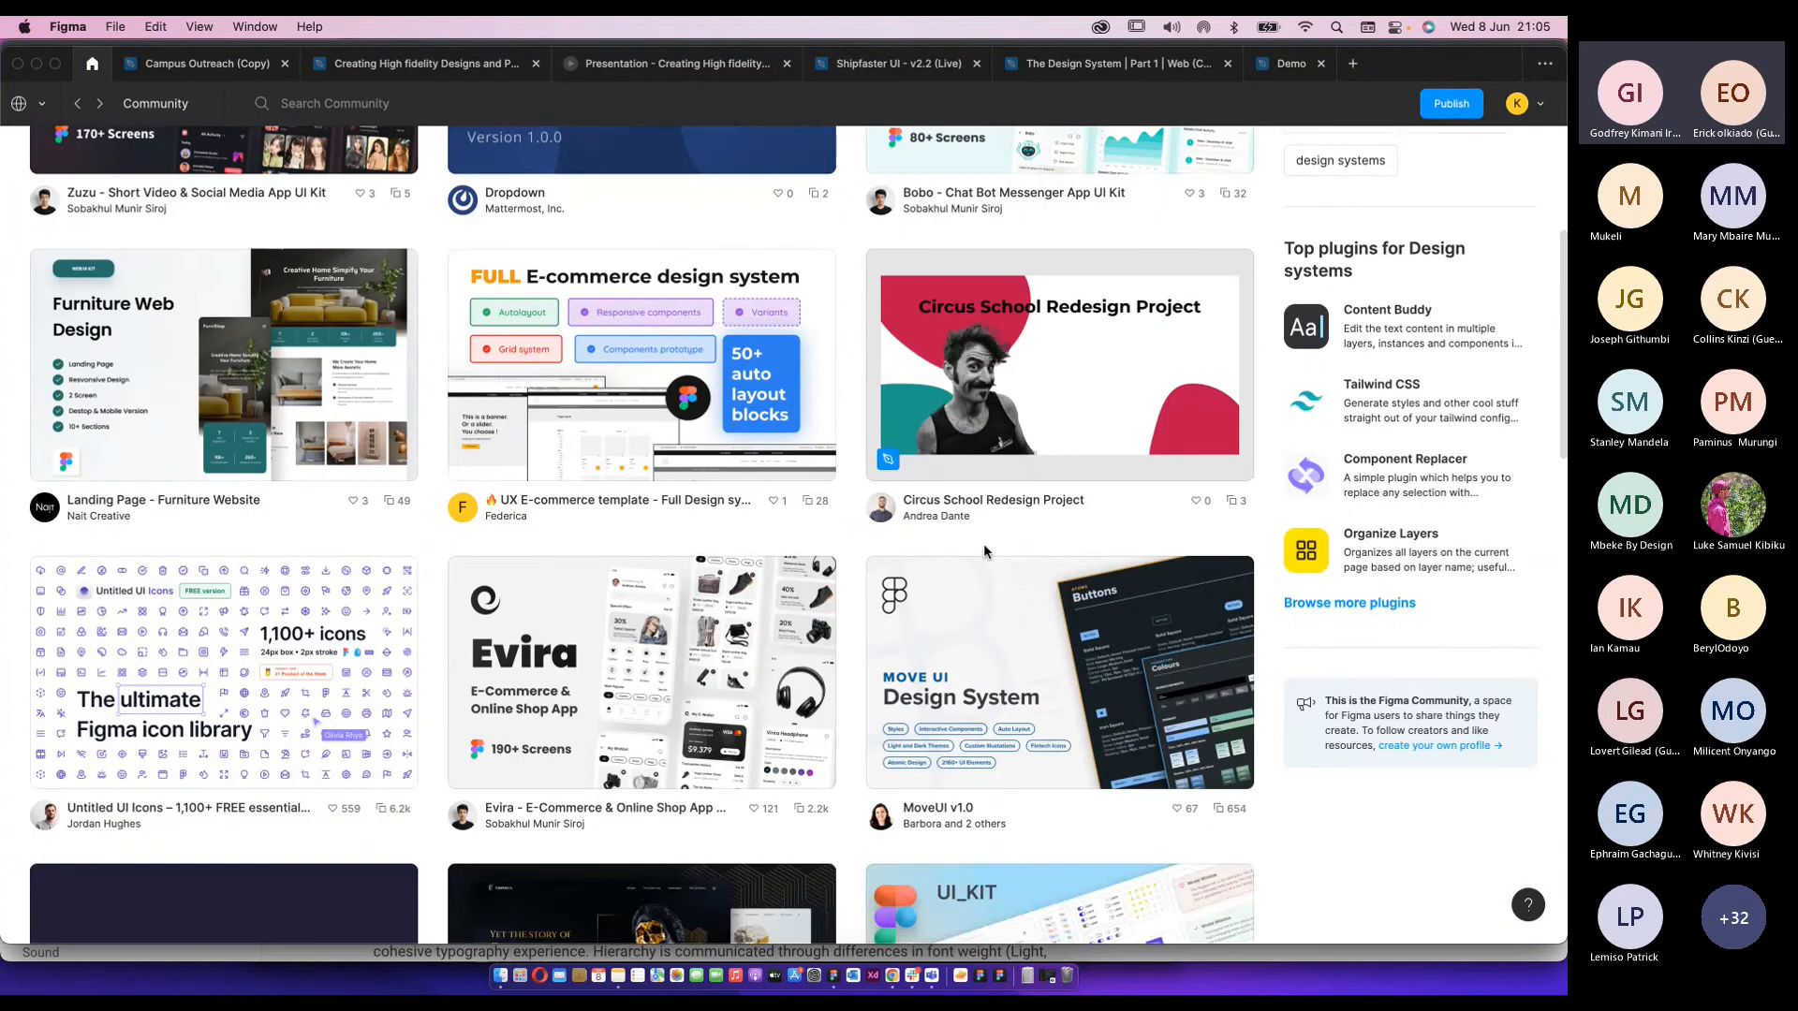
pyautogui.scroll(-3, 984, 551)
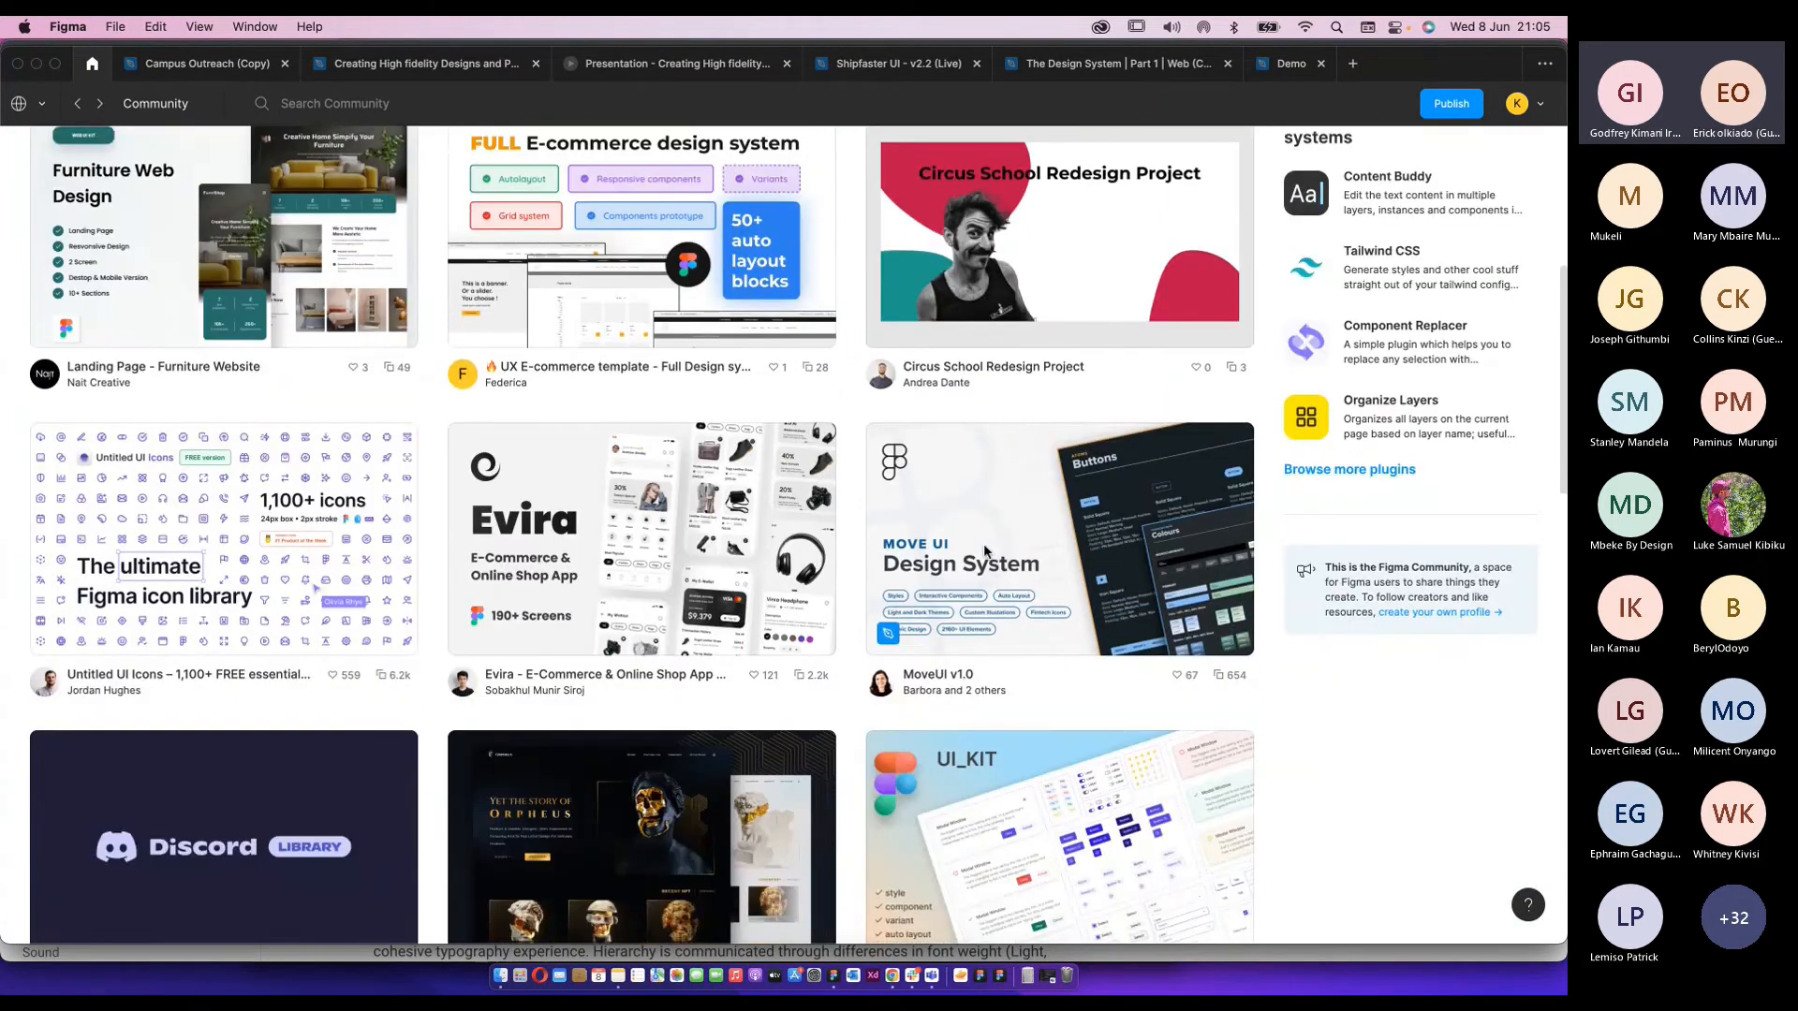
pyautogui.scroll(15, 984, 551)
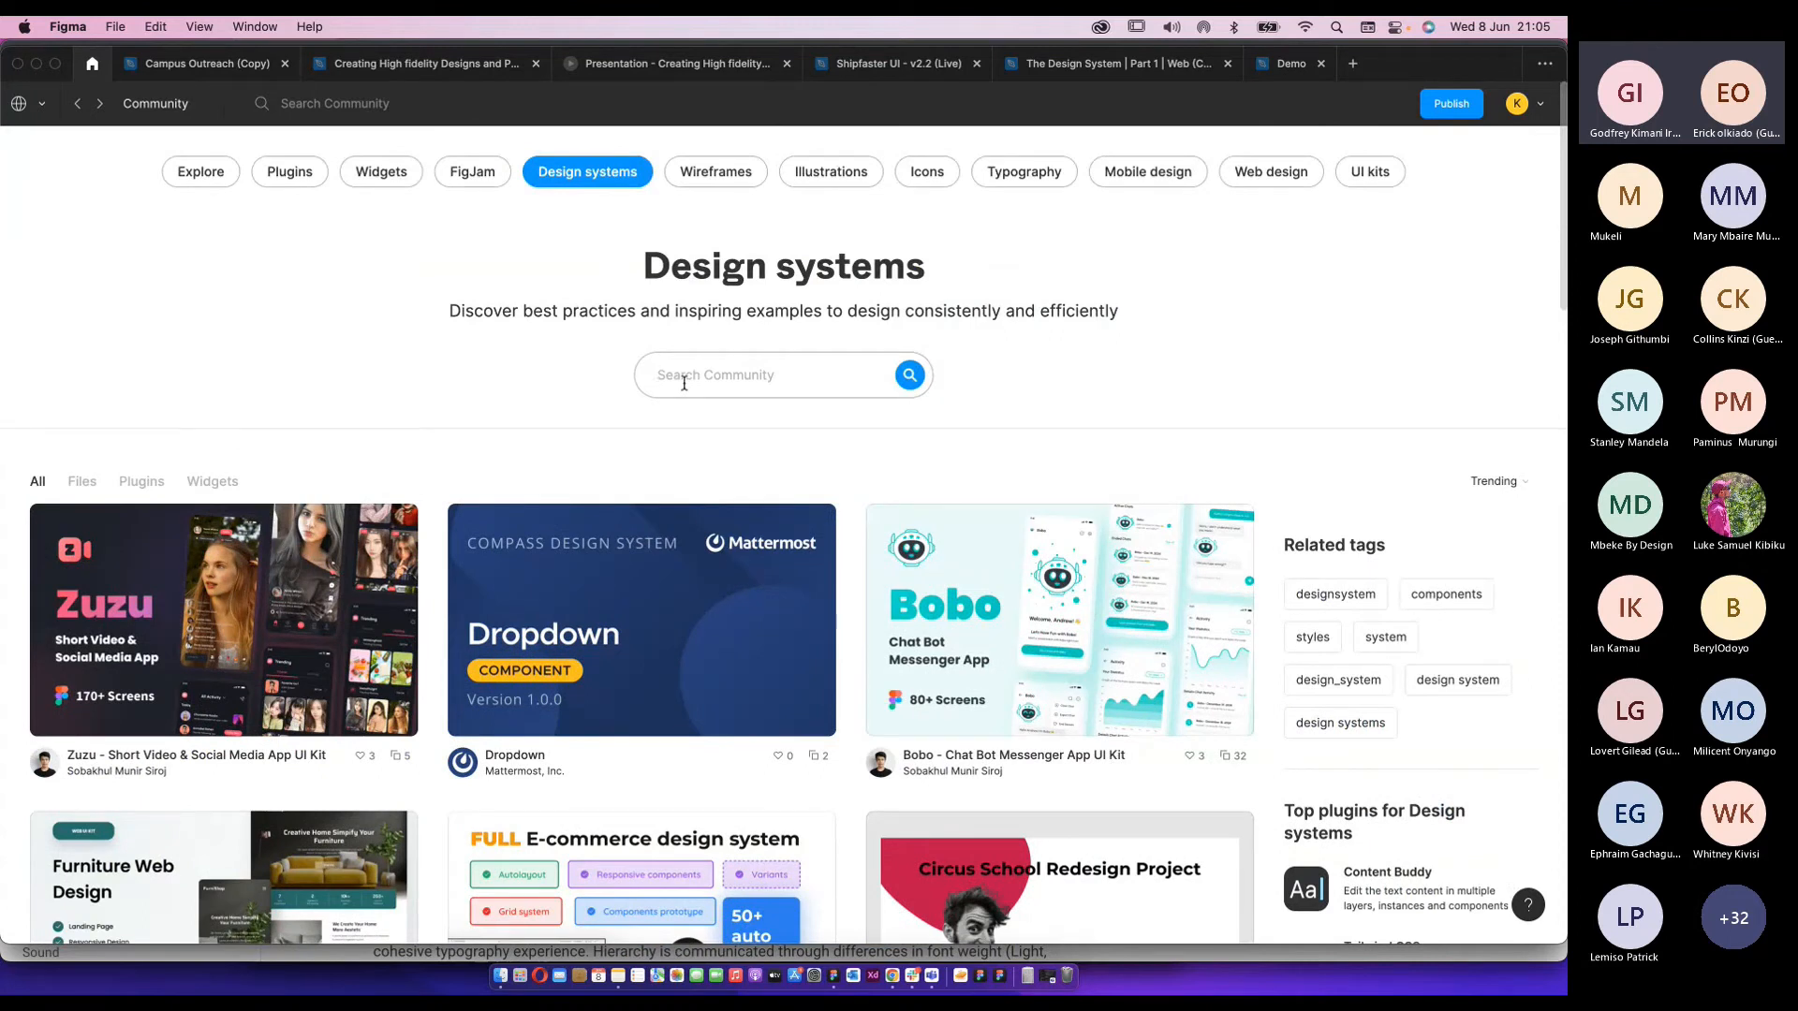
# Search the Community for cutframe, open the first Cutframe.in (wireframe kit) result and duplicate it.
pyautogui.write('cutframe')
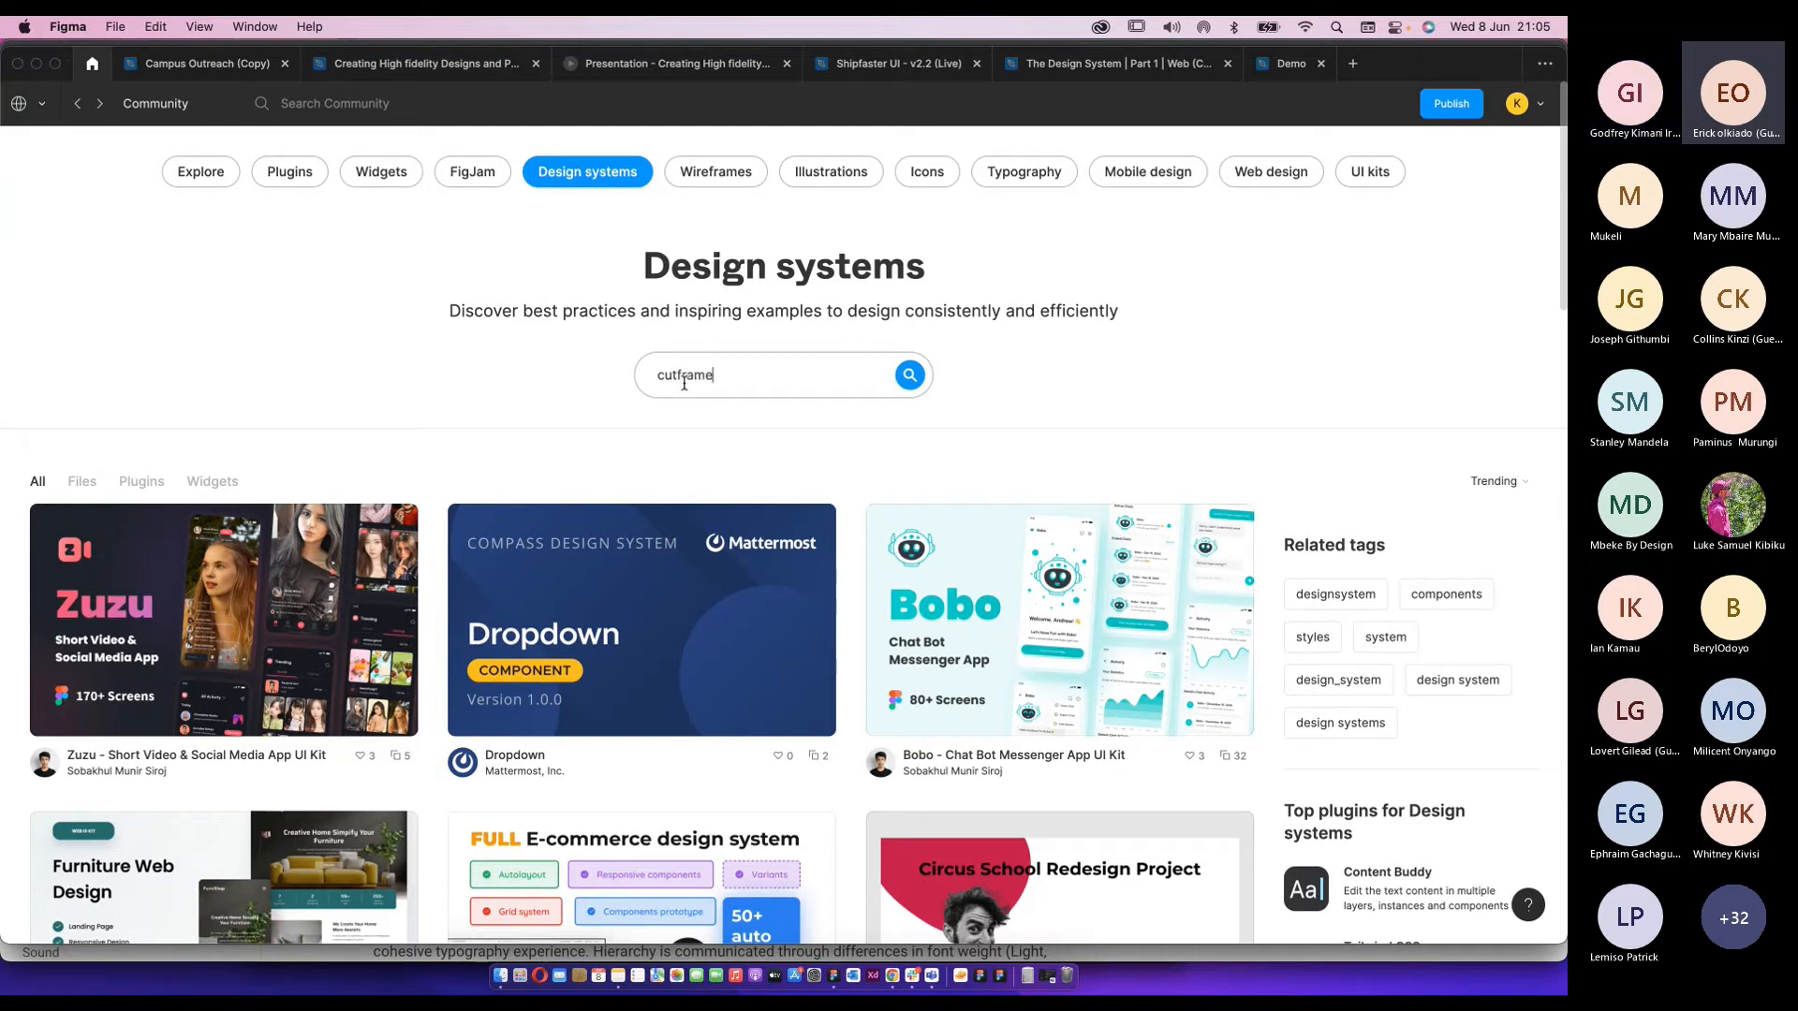
pyautogui.press('Return')
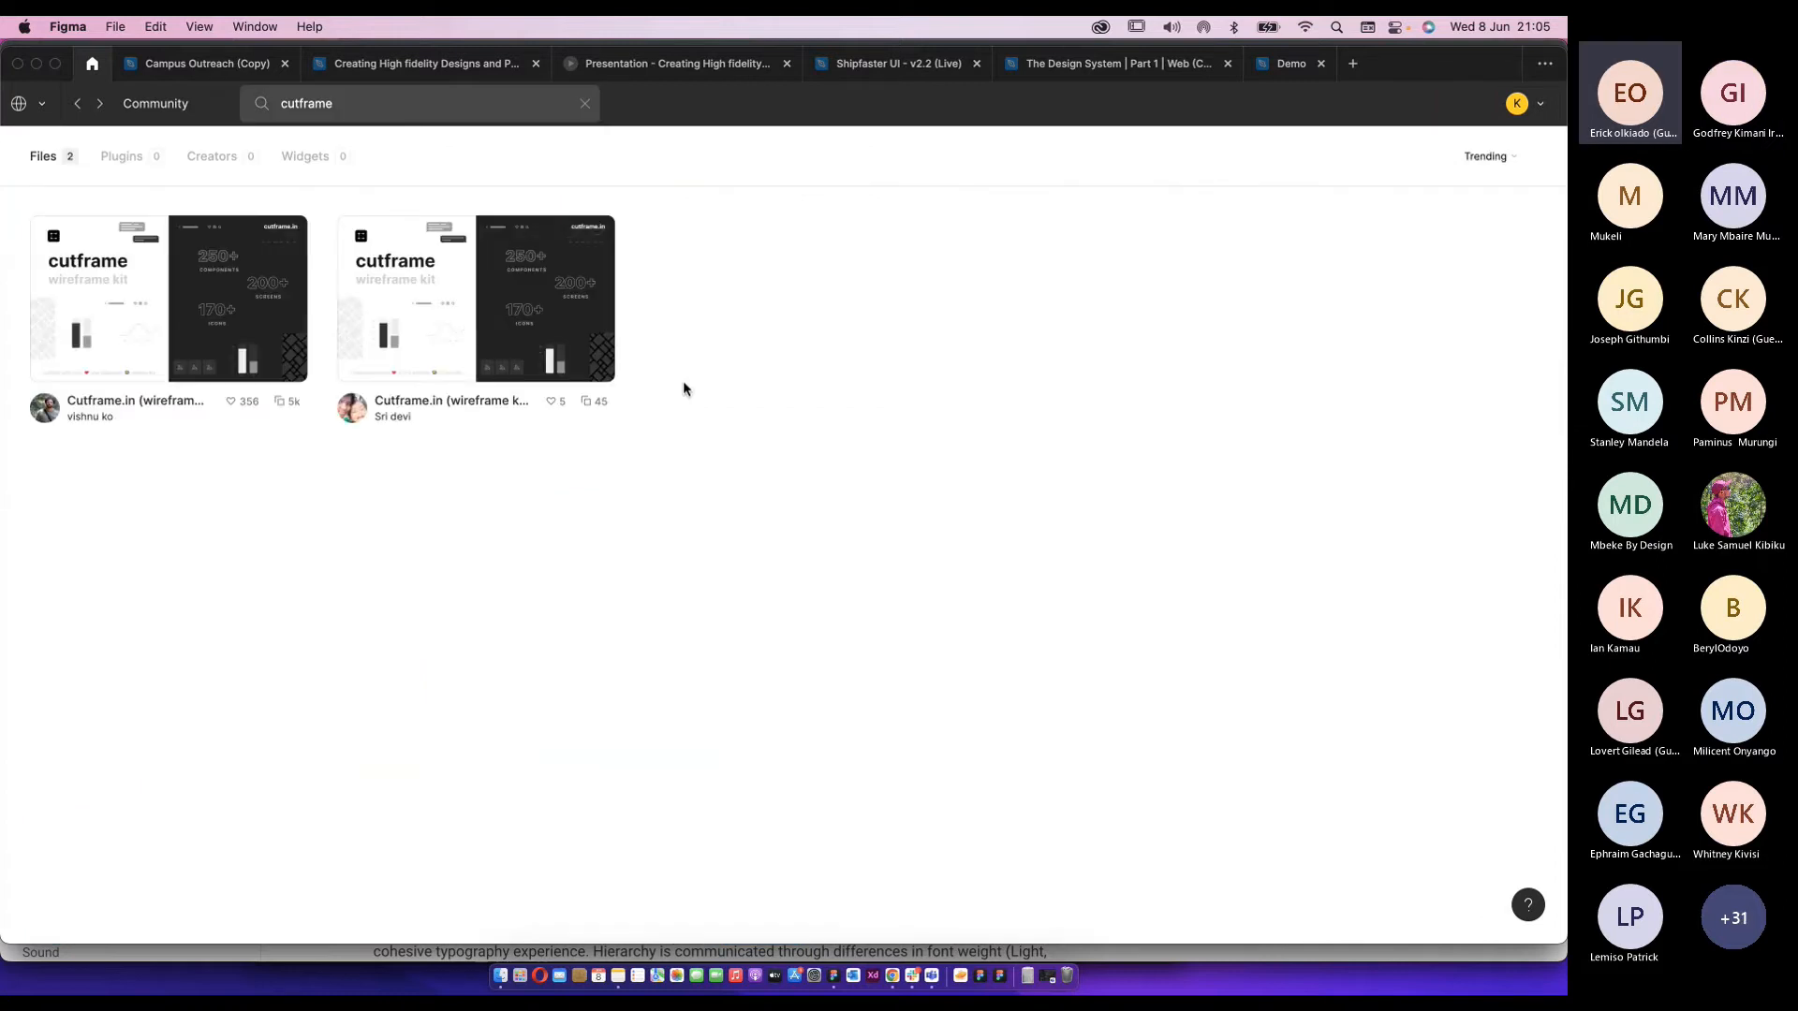
pyautogui.click(206, 307)
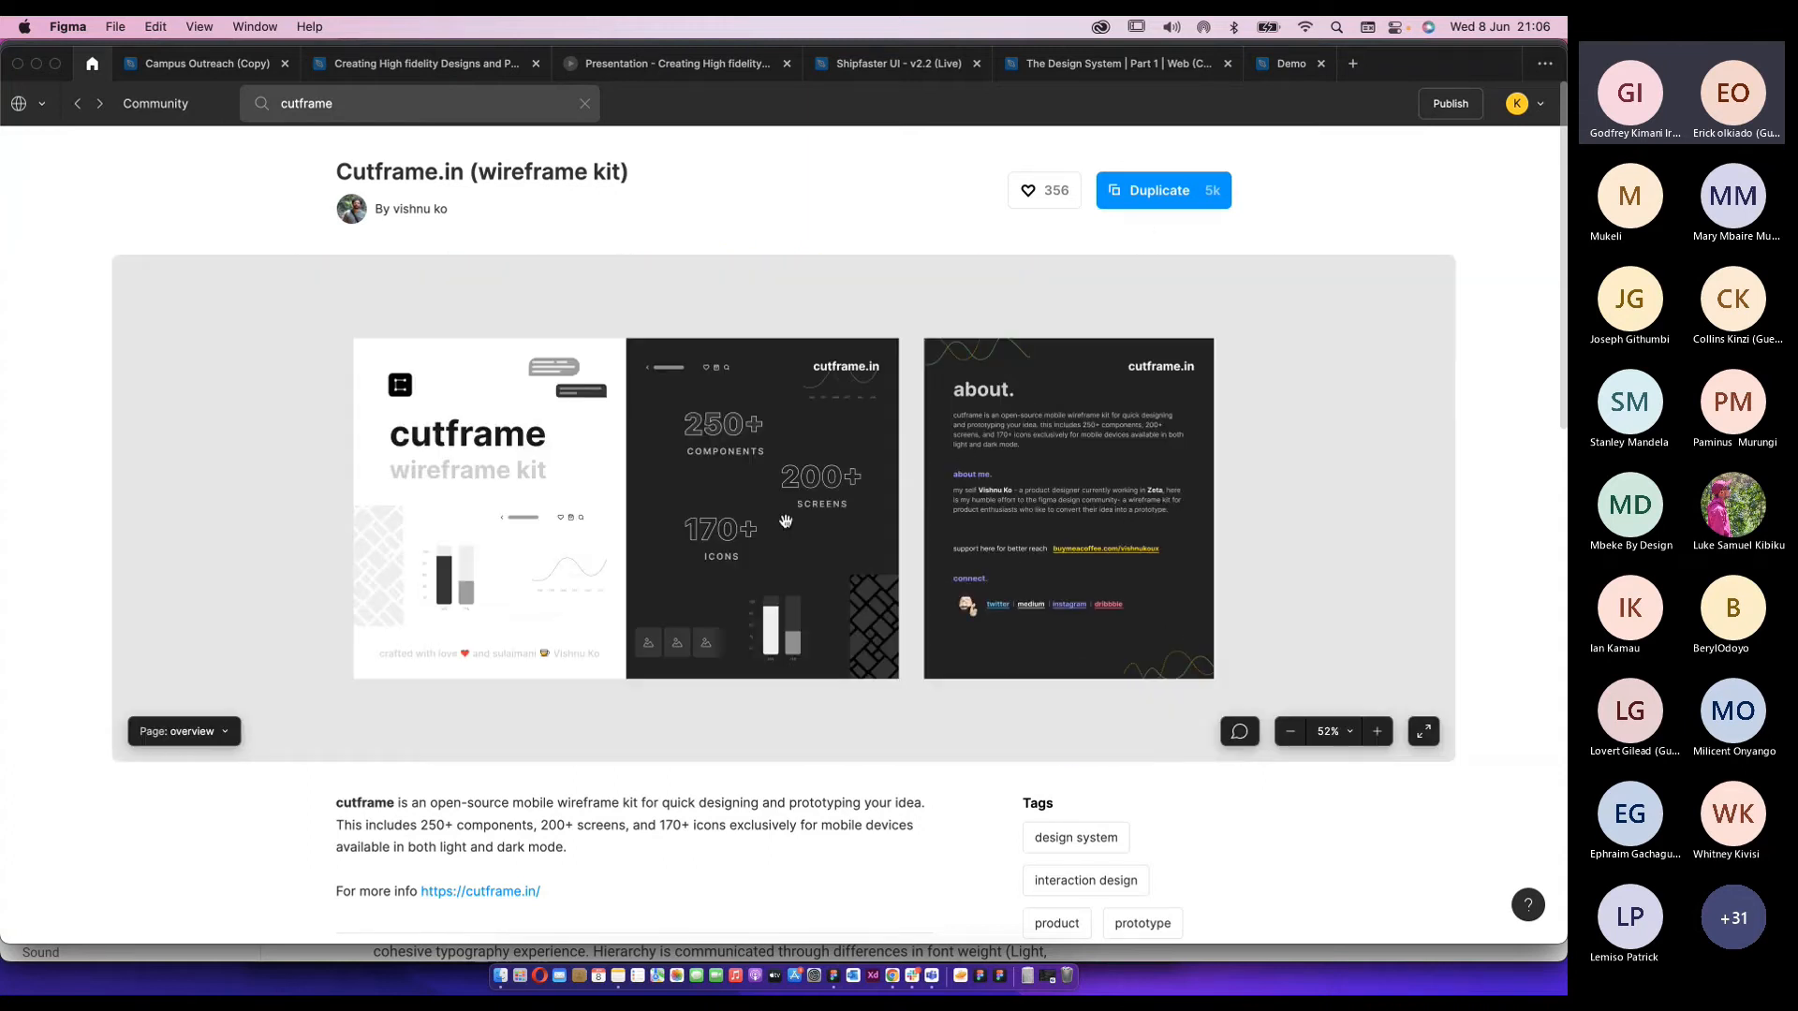
pyautogui.click(183, 731)
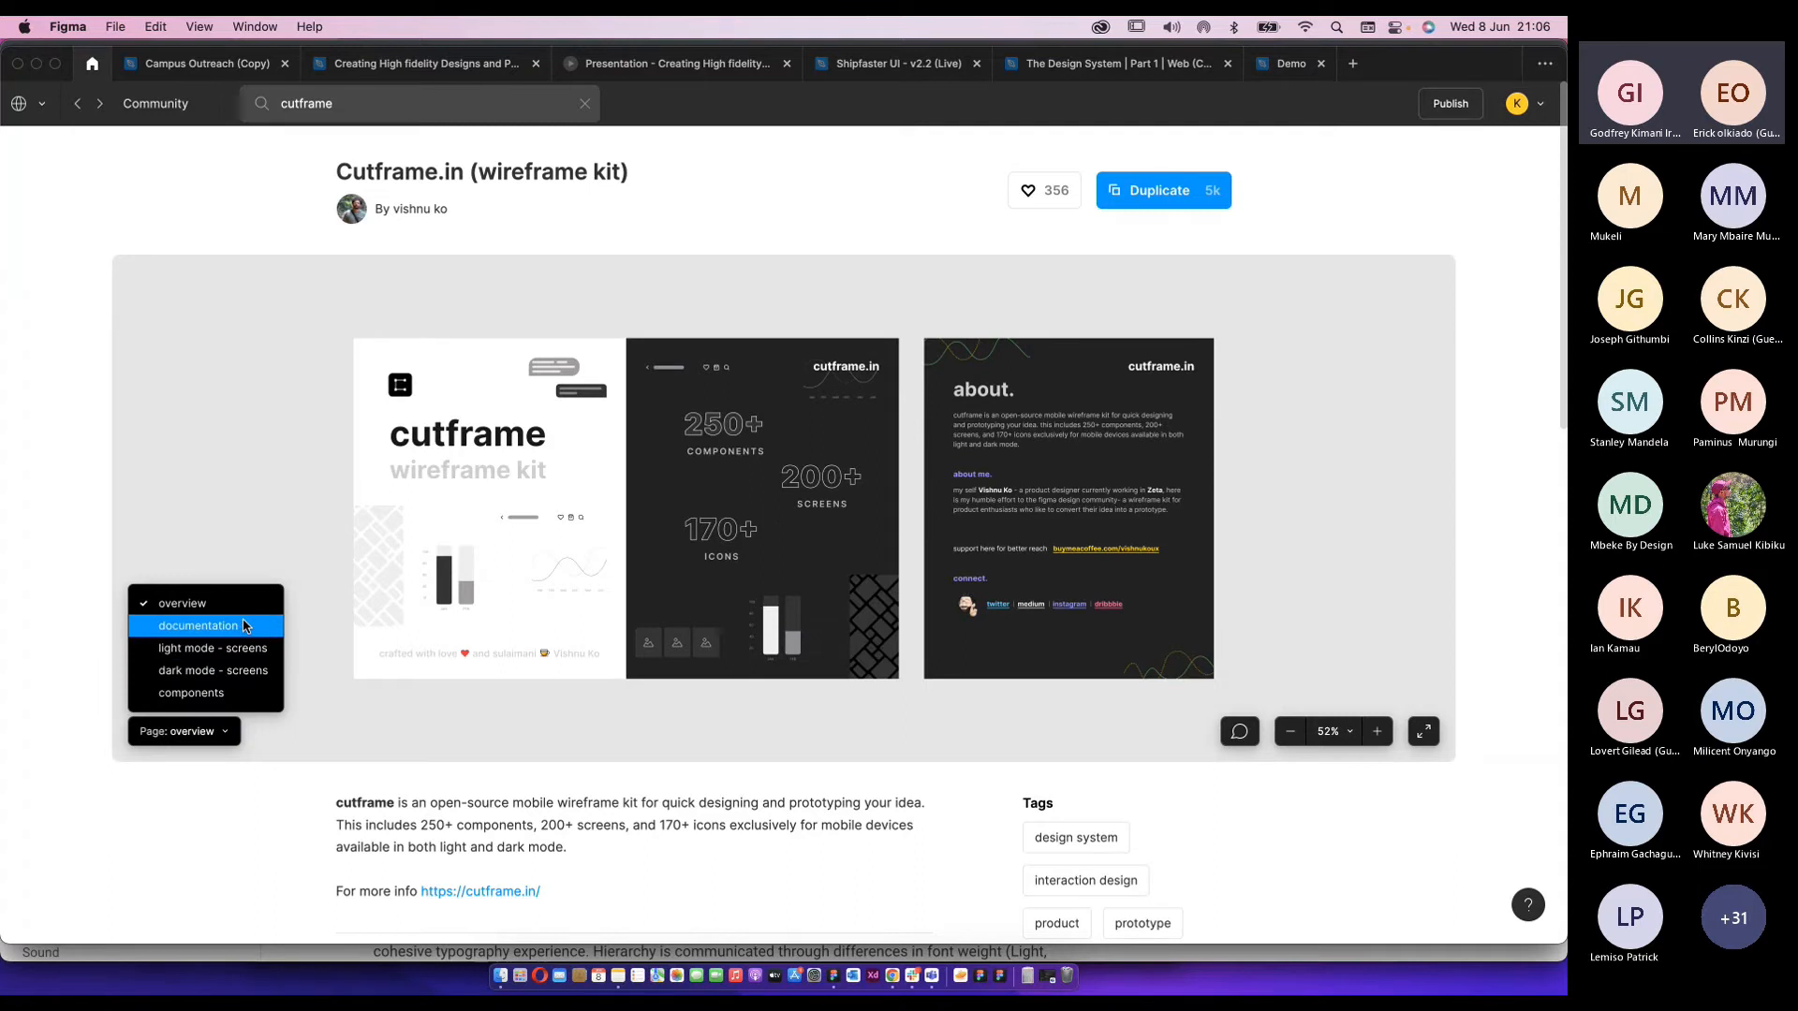
pyautogui.click(1167, 192)
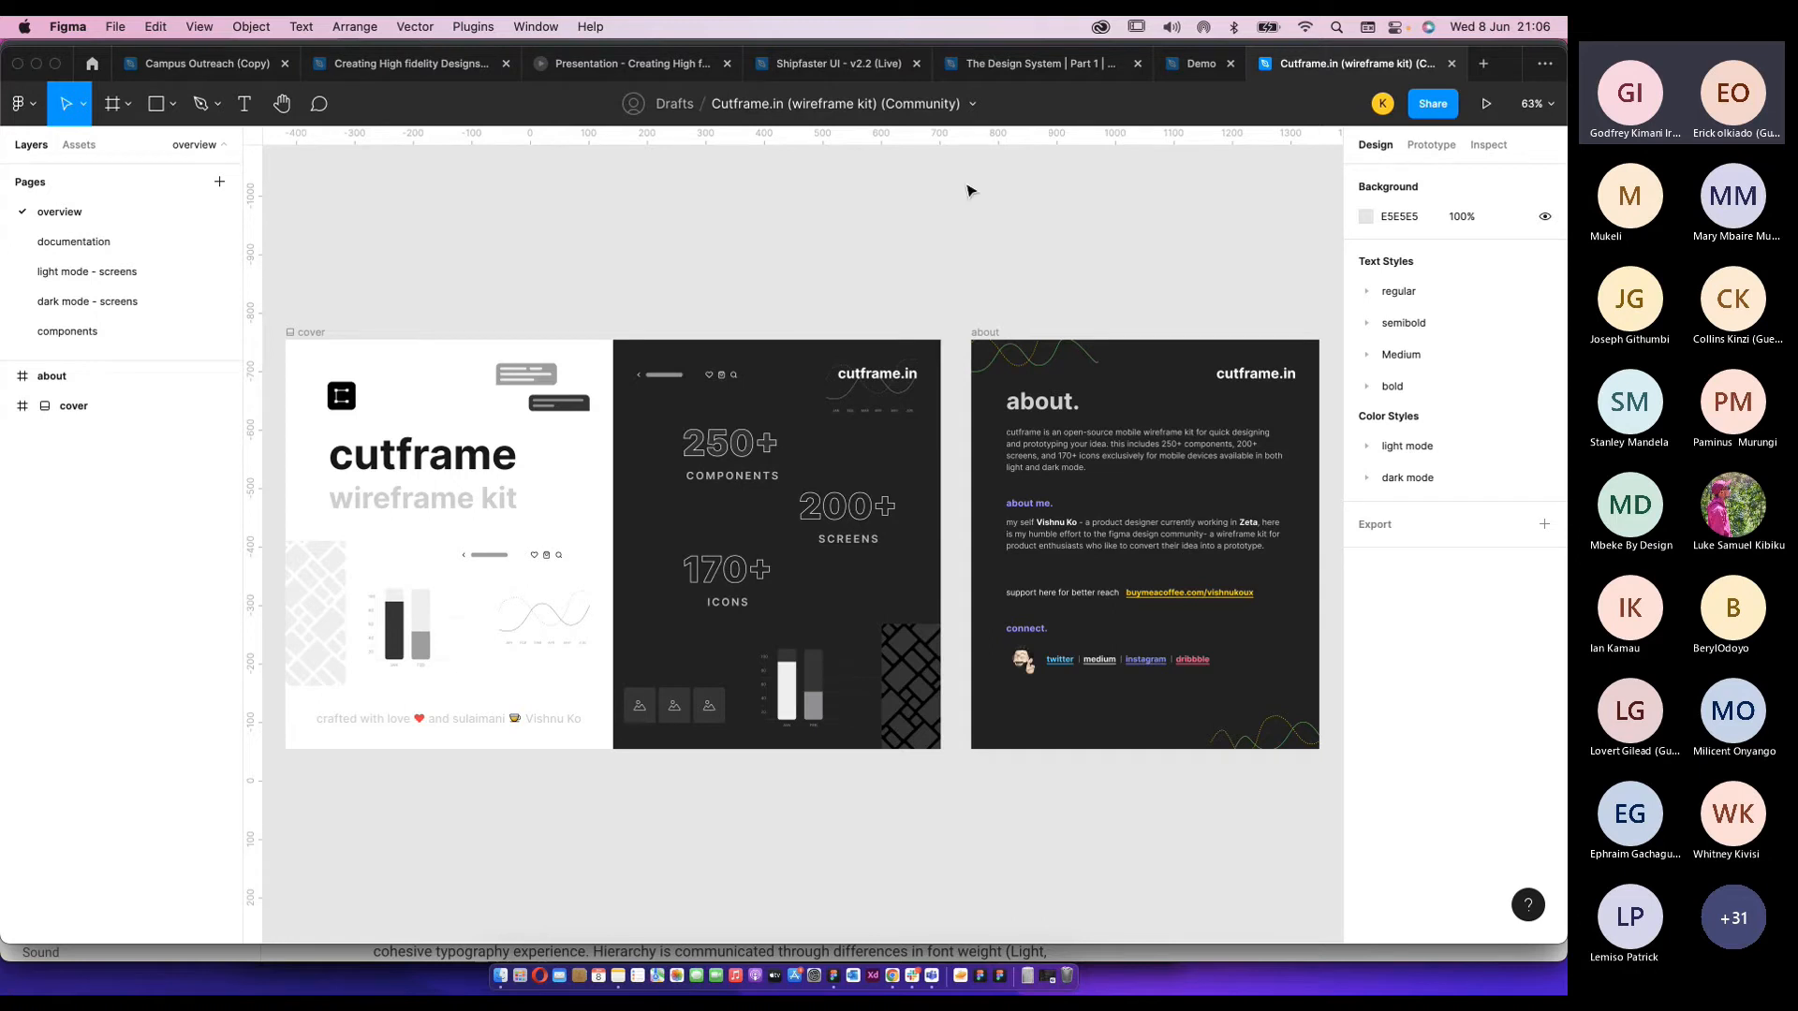
# Switch to The Design System | Part 1 | Web file and examine its Nav Bar, Form and Menu molecules.
pyautogui.click(1032, 65)
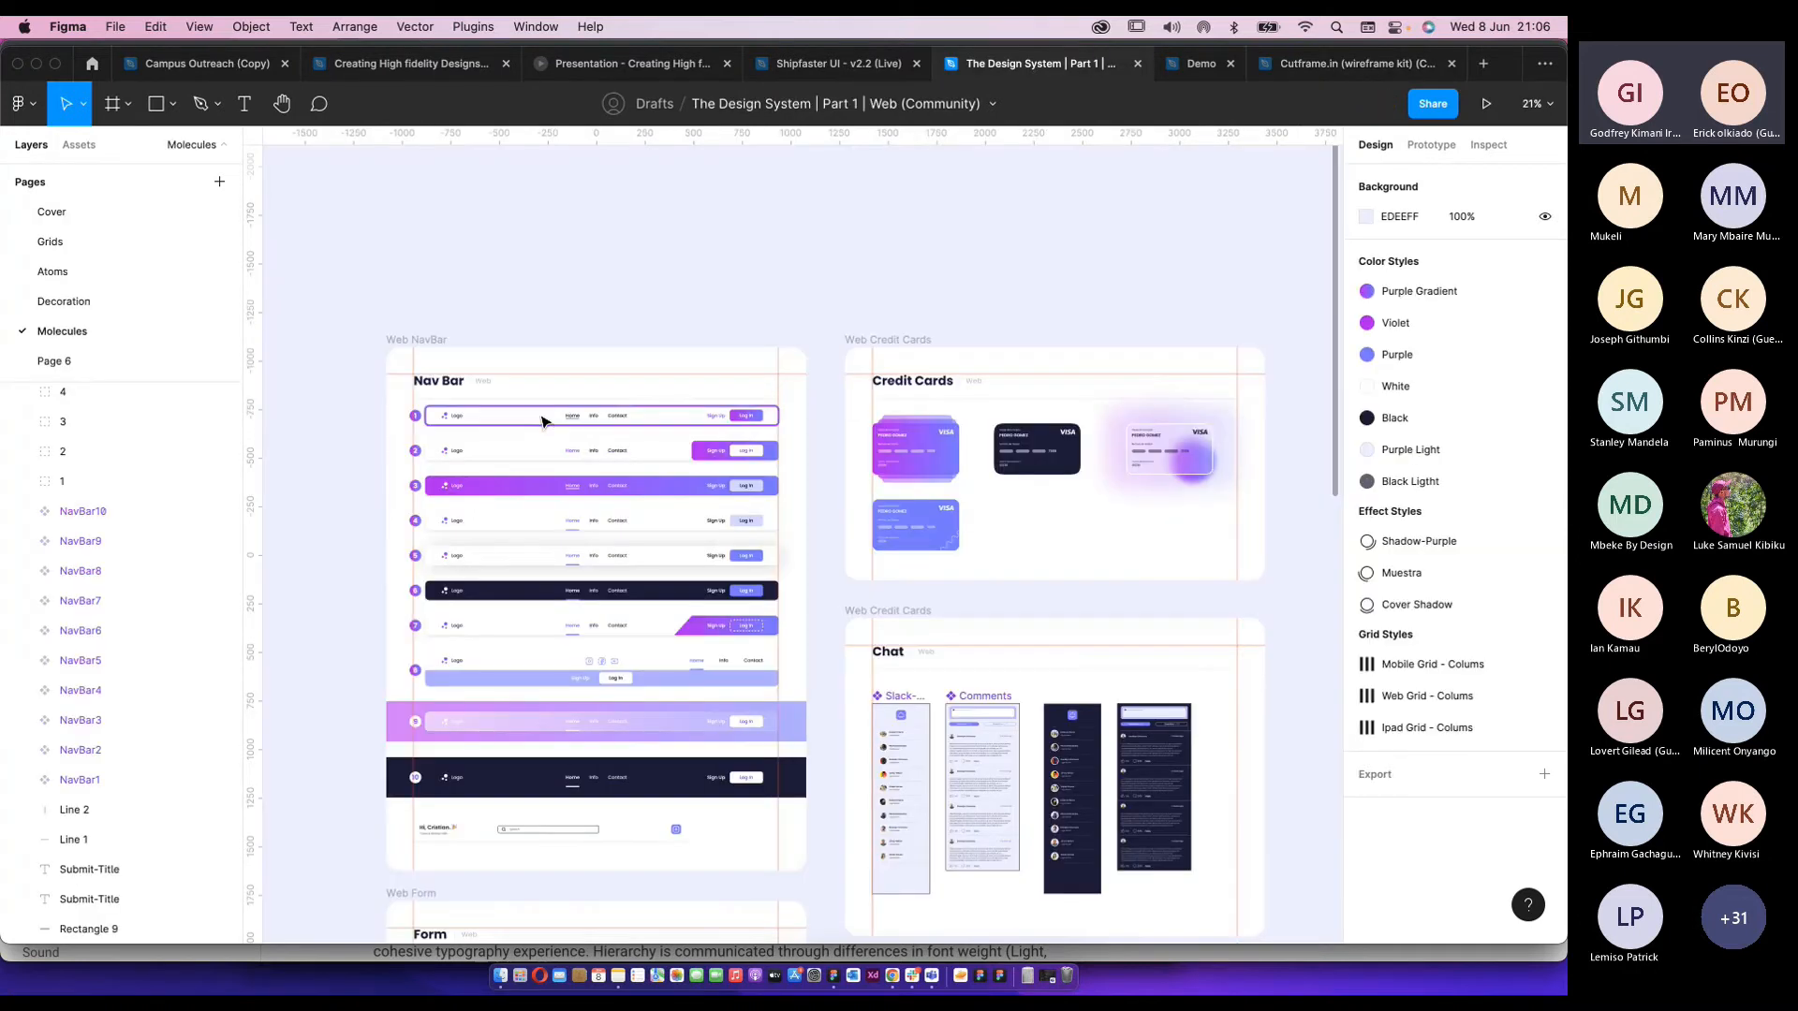
pyautogui.scroll(5, 567, 416)
pyautogui.hscroll(-3, 589, 418)
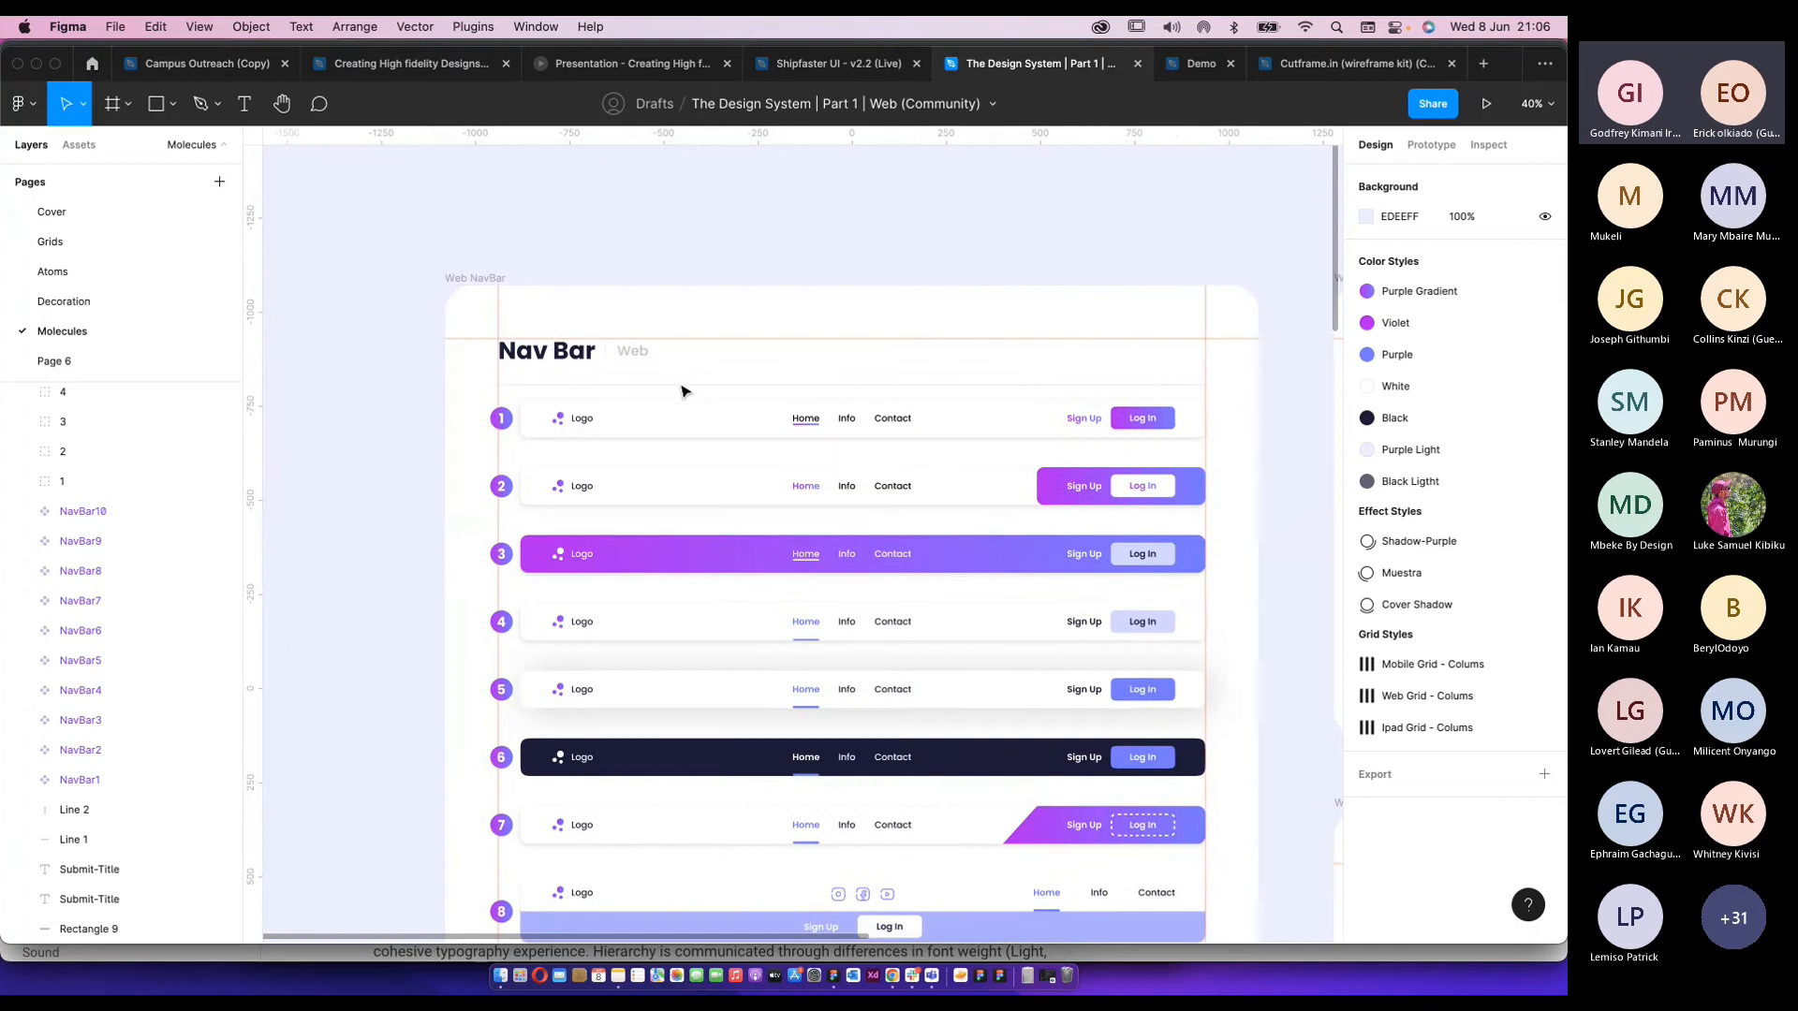
pyautogui.scroll(2, 638, 440)
pyautogui.scroll(2, 636, 440)
pyautogui.scroll(-10, 687, 446)
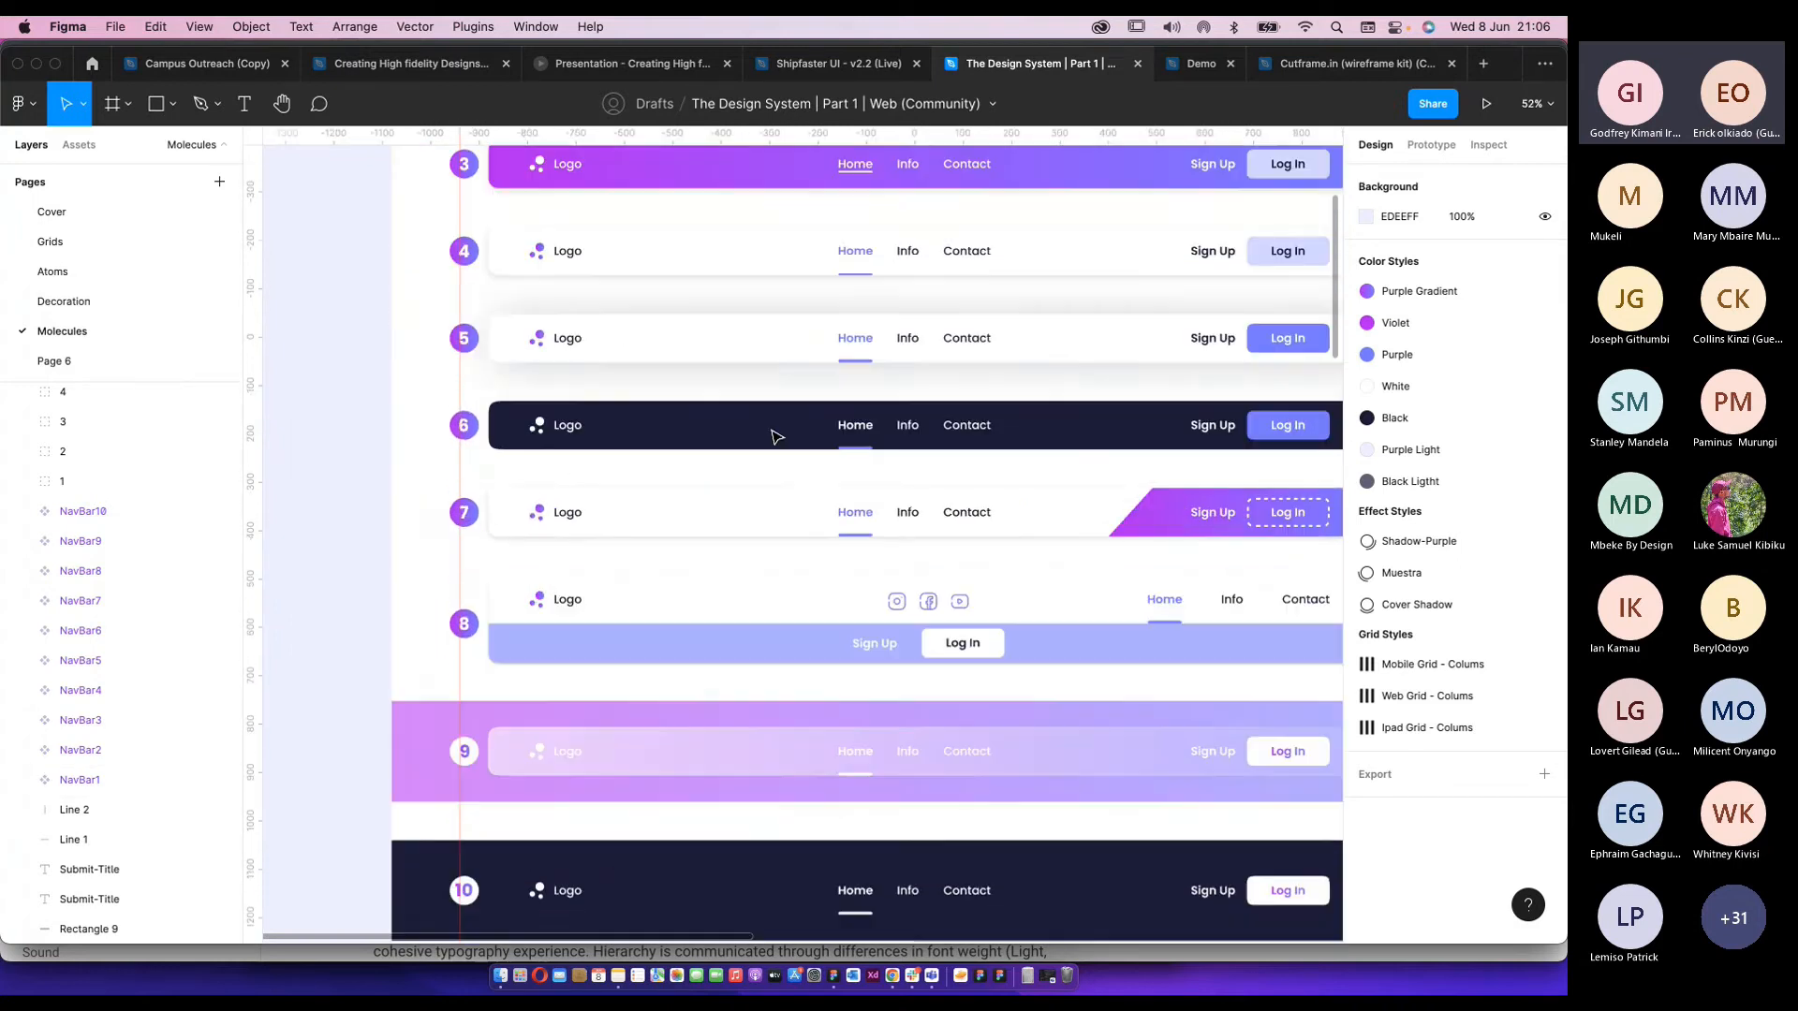
pyautogui.scroll(-3, 759, 446)
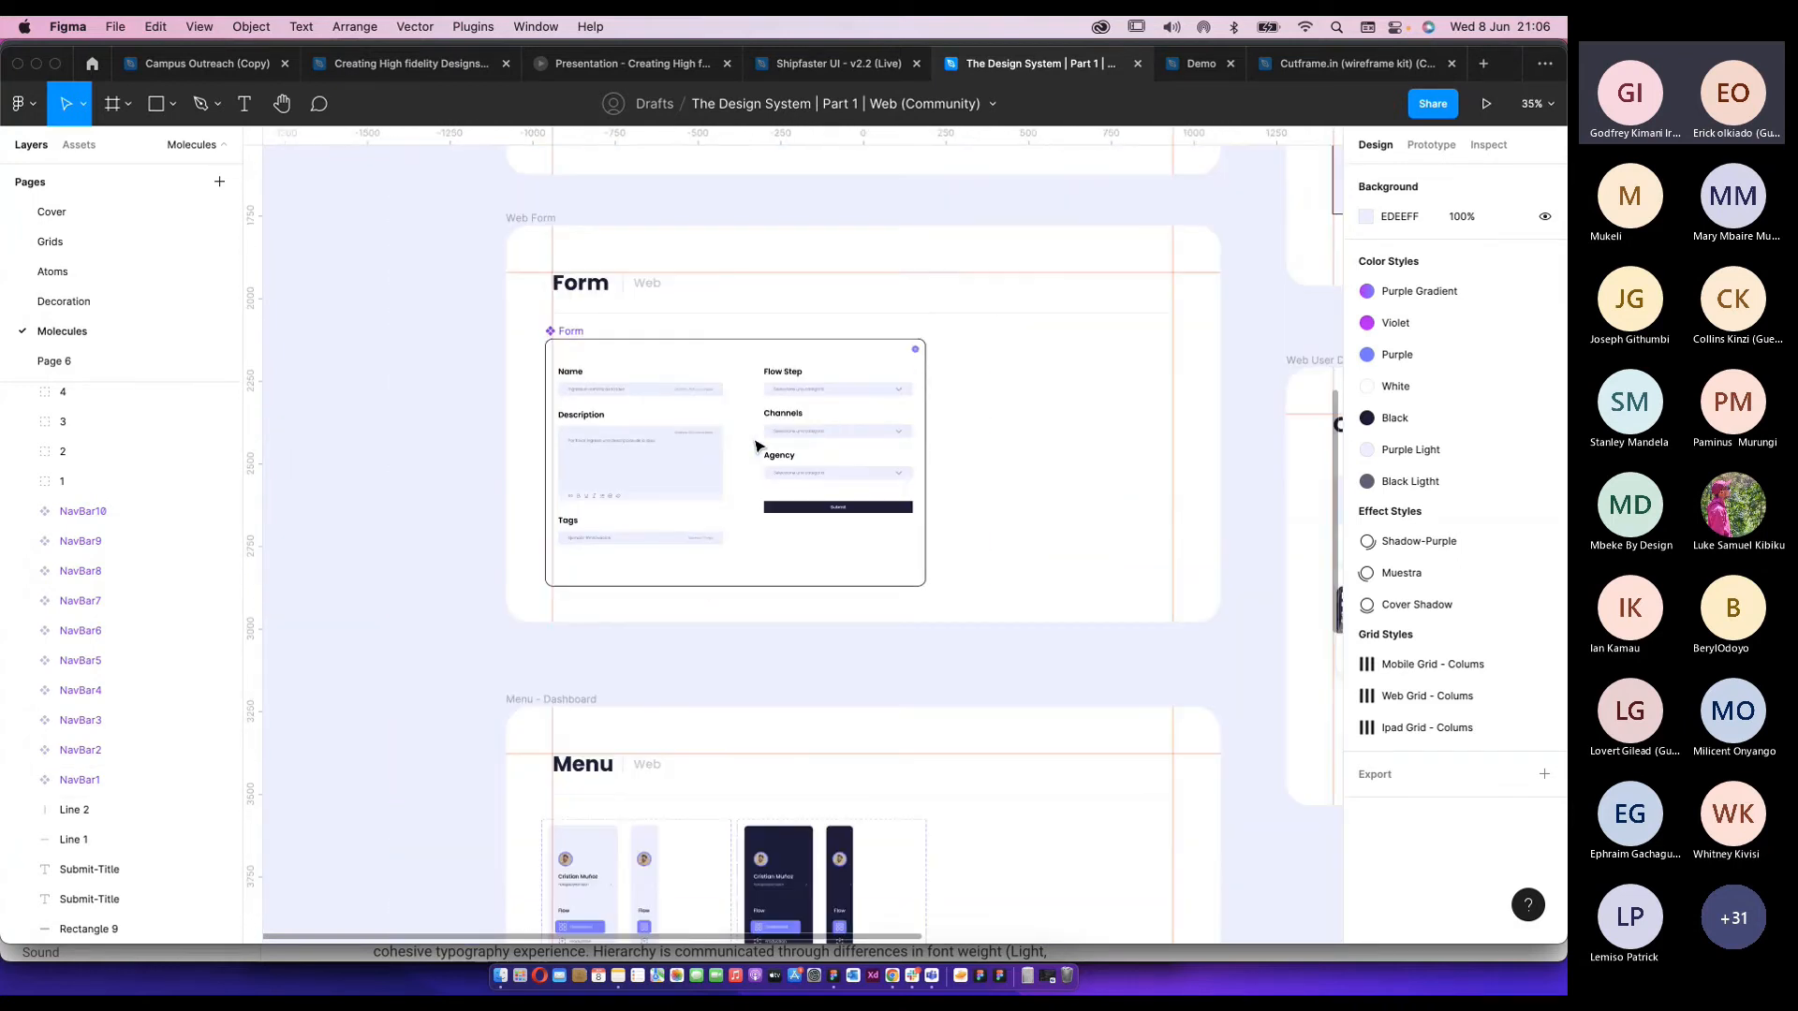
pyautogui.scroll(-5, 656, 459)
pyautogui.scroll(3, 604, 466)
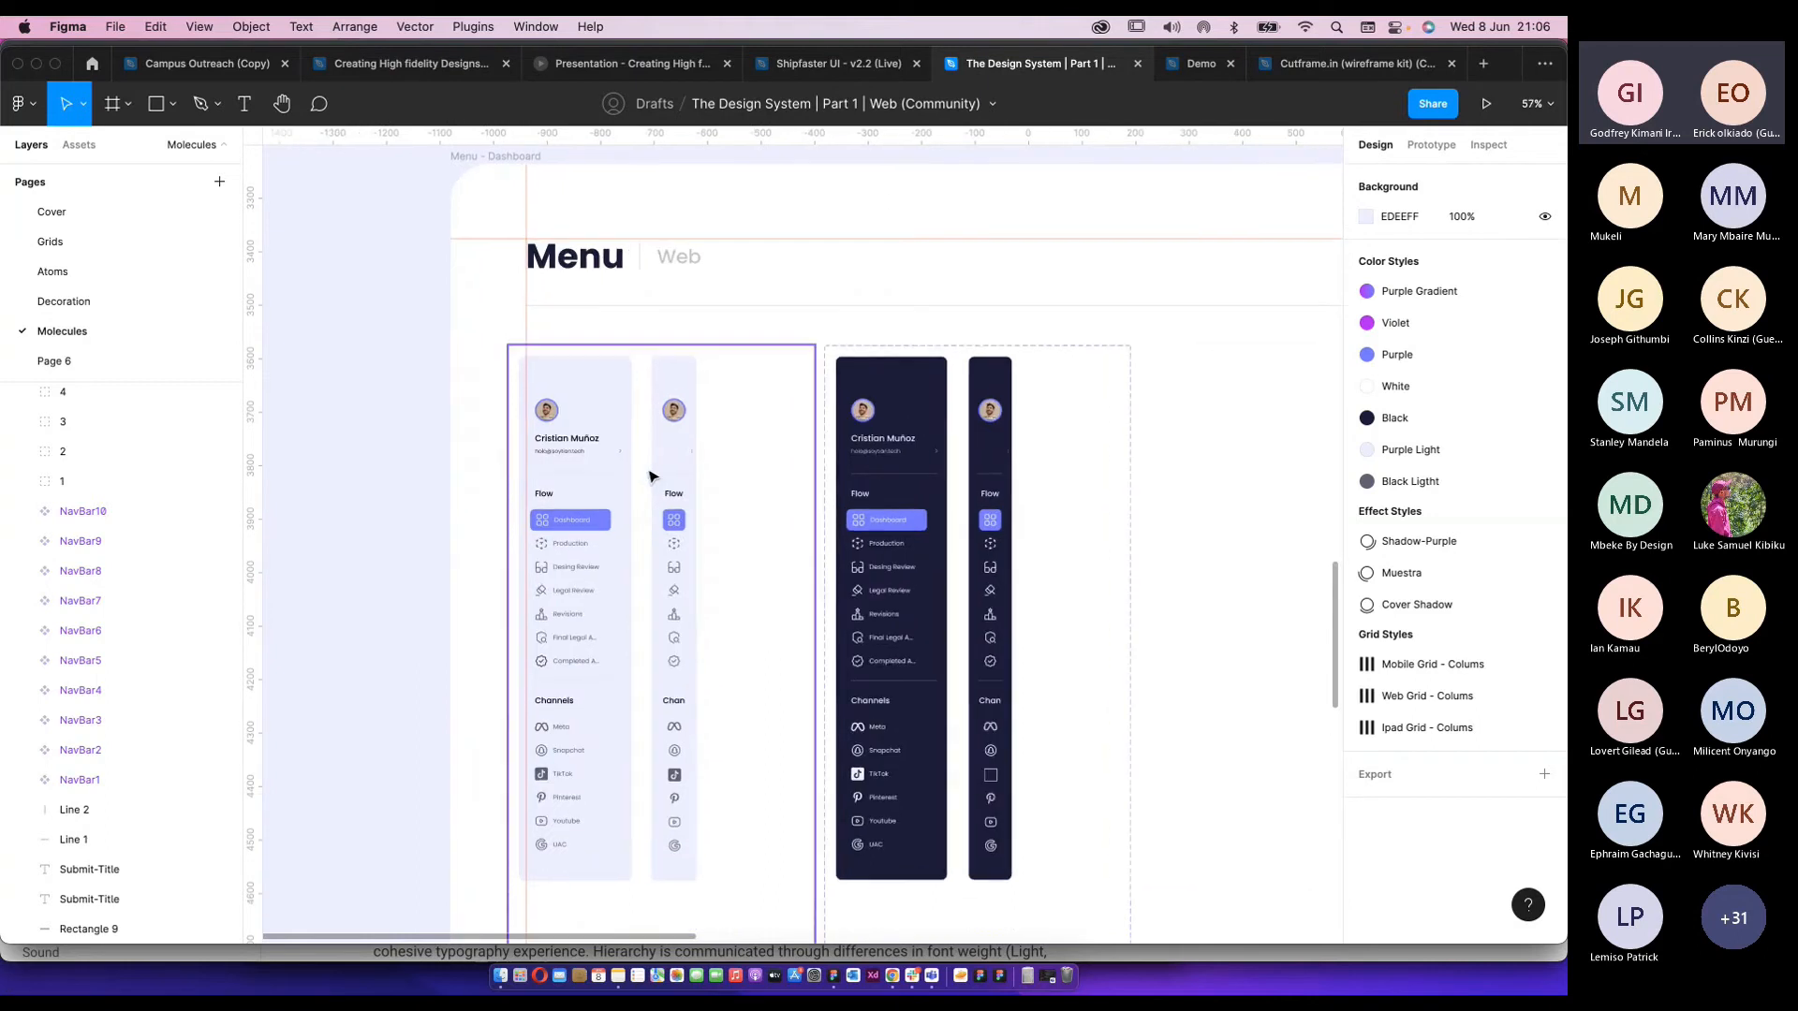
pyautogui.scroll(2, 796, 501)
pyautogui.scroll(-3, 836, 502)
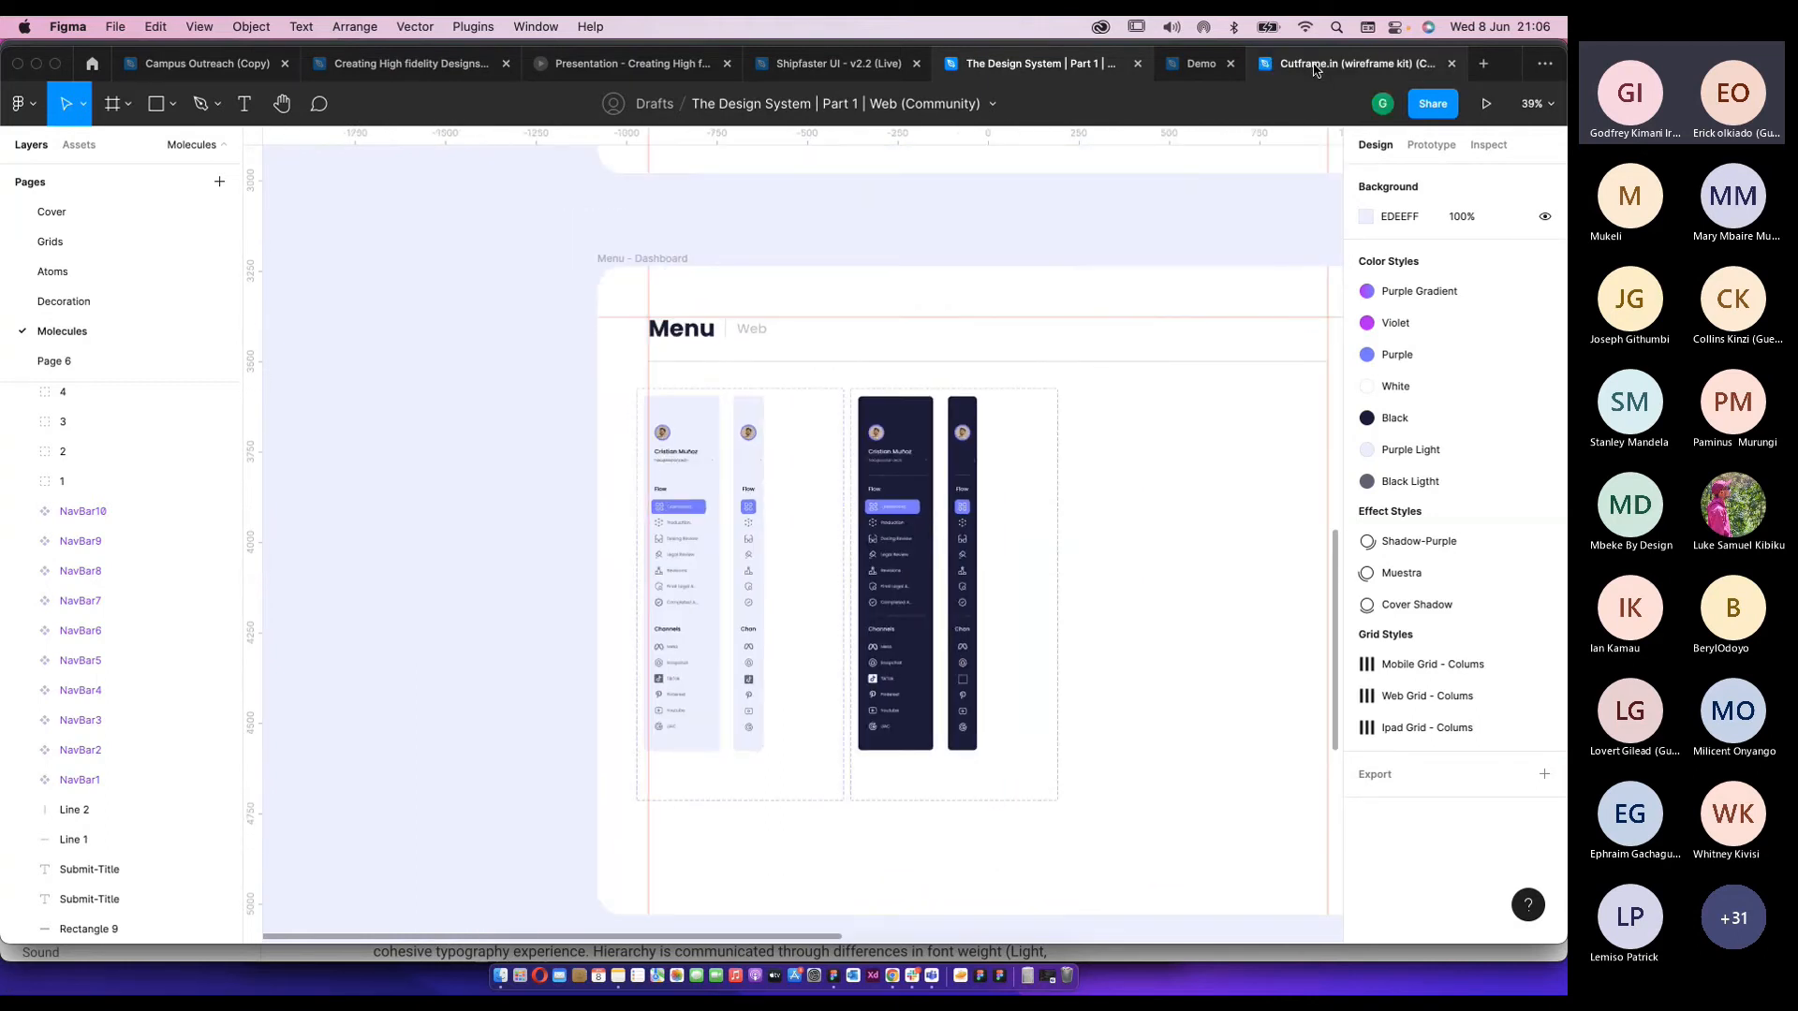
# Return to the duplicated Cutframe.in file and view its light mode - screens page.
pyautogui.click(1315, 68)
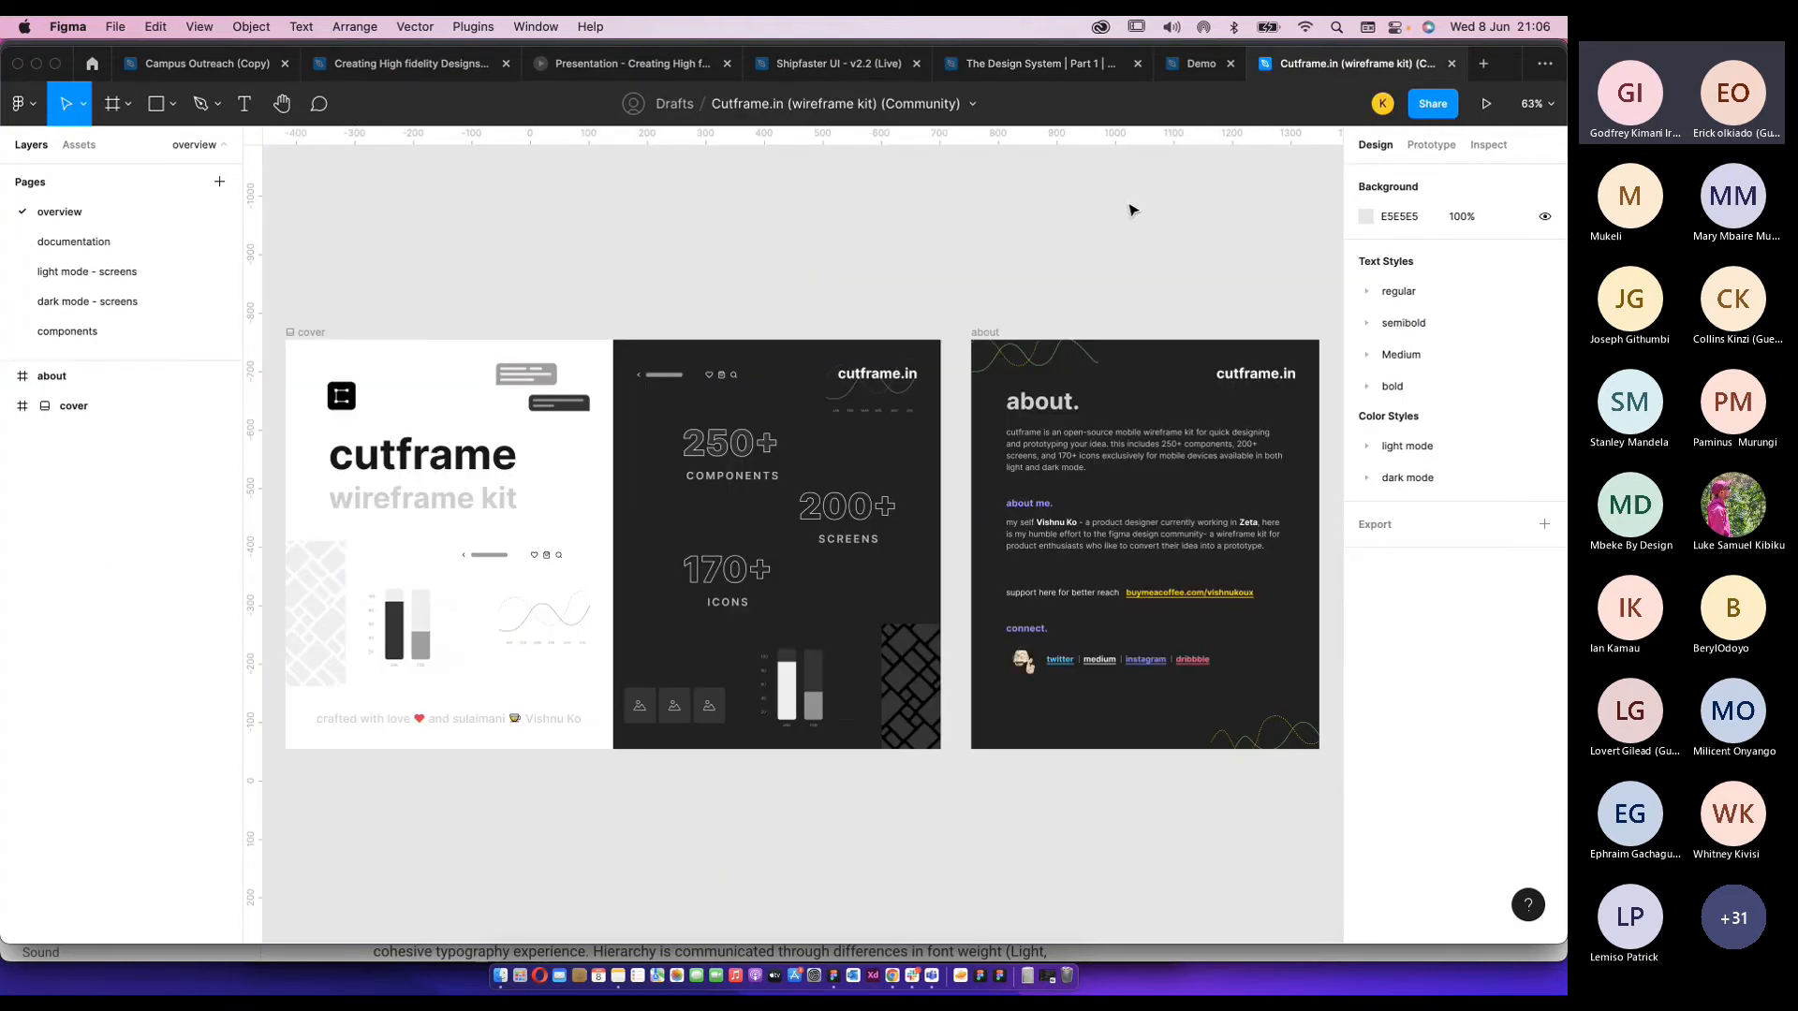
pyautogui.click(126, 271)
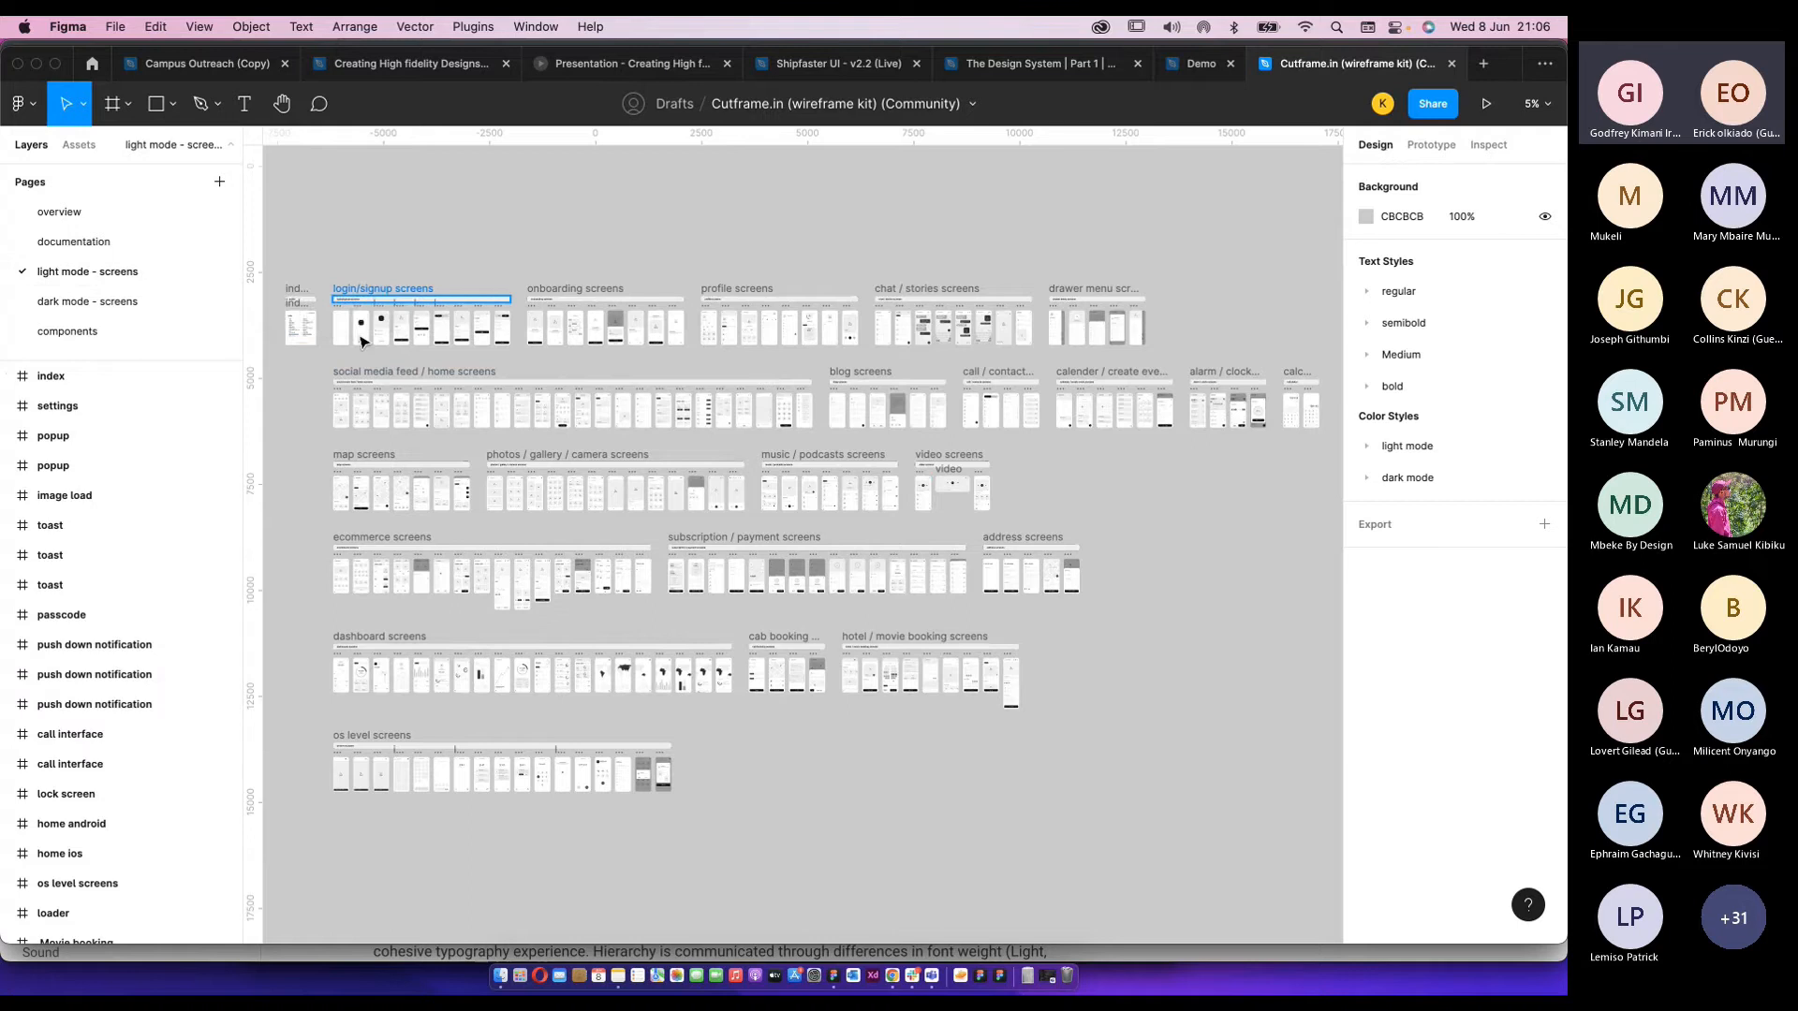
pyautogui.scroll(2, 362, 342)
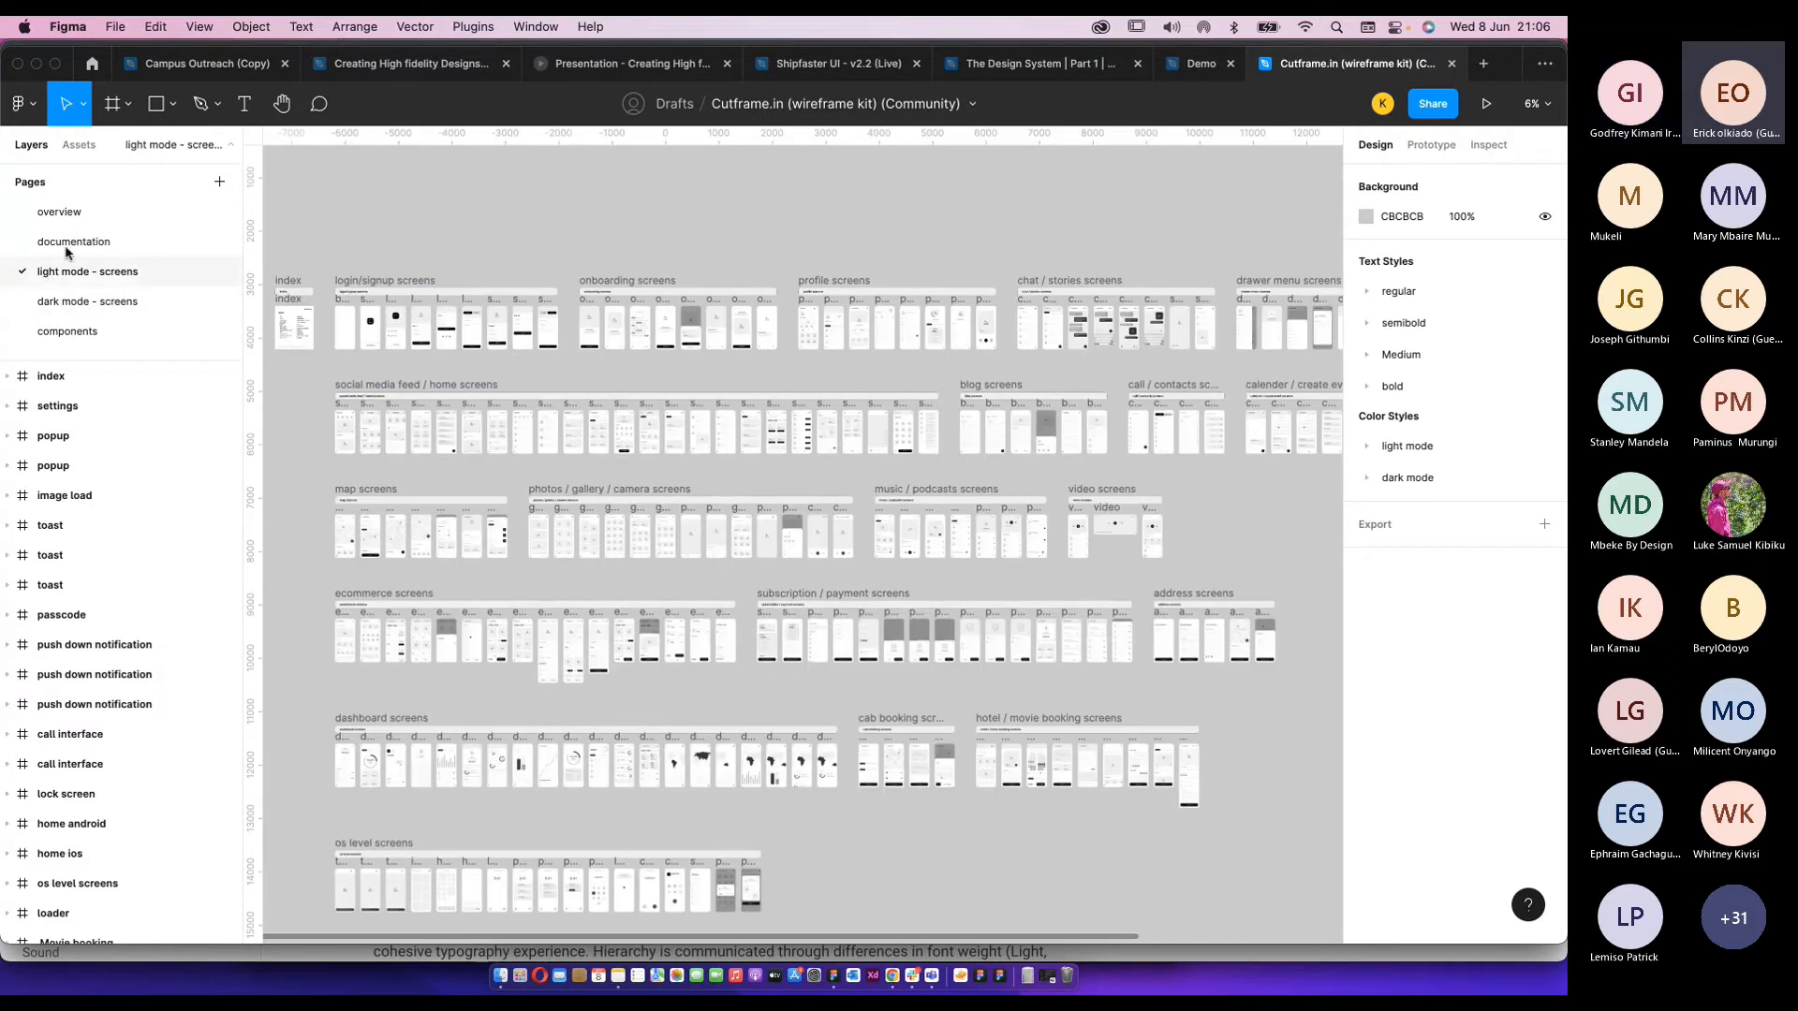
# Open the wireframe kit's components page and examine the colors and text samples in the atoms frame.
pyautogui.click(82, 331)
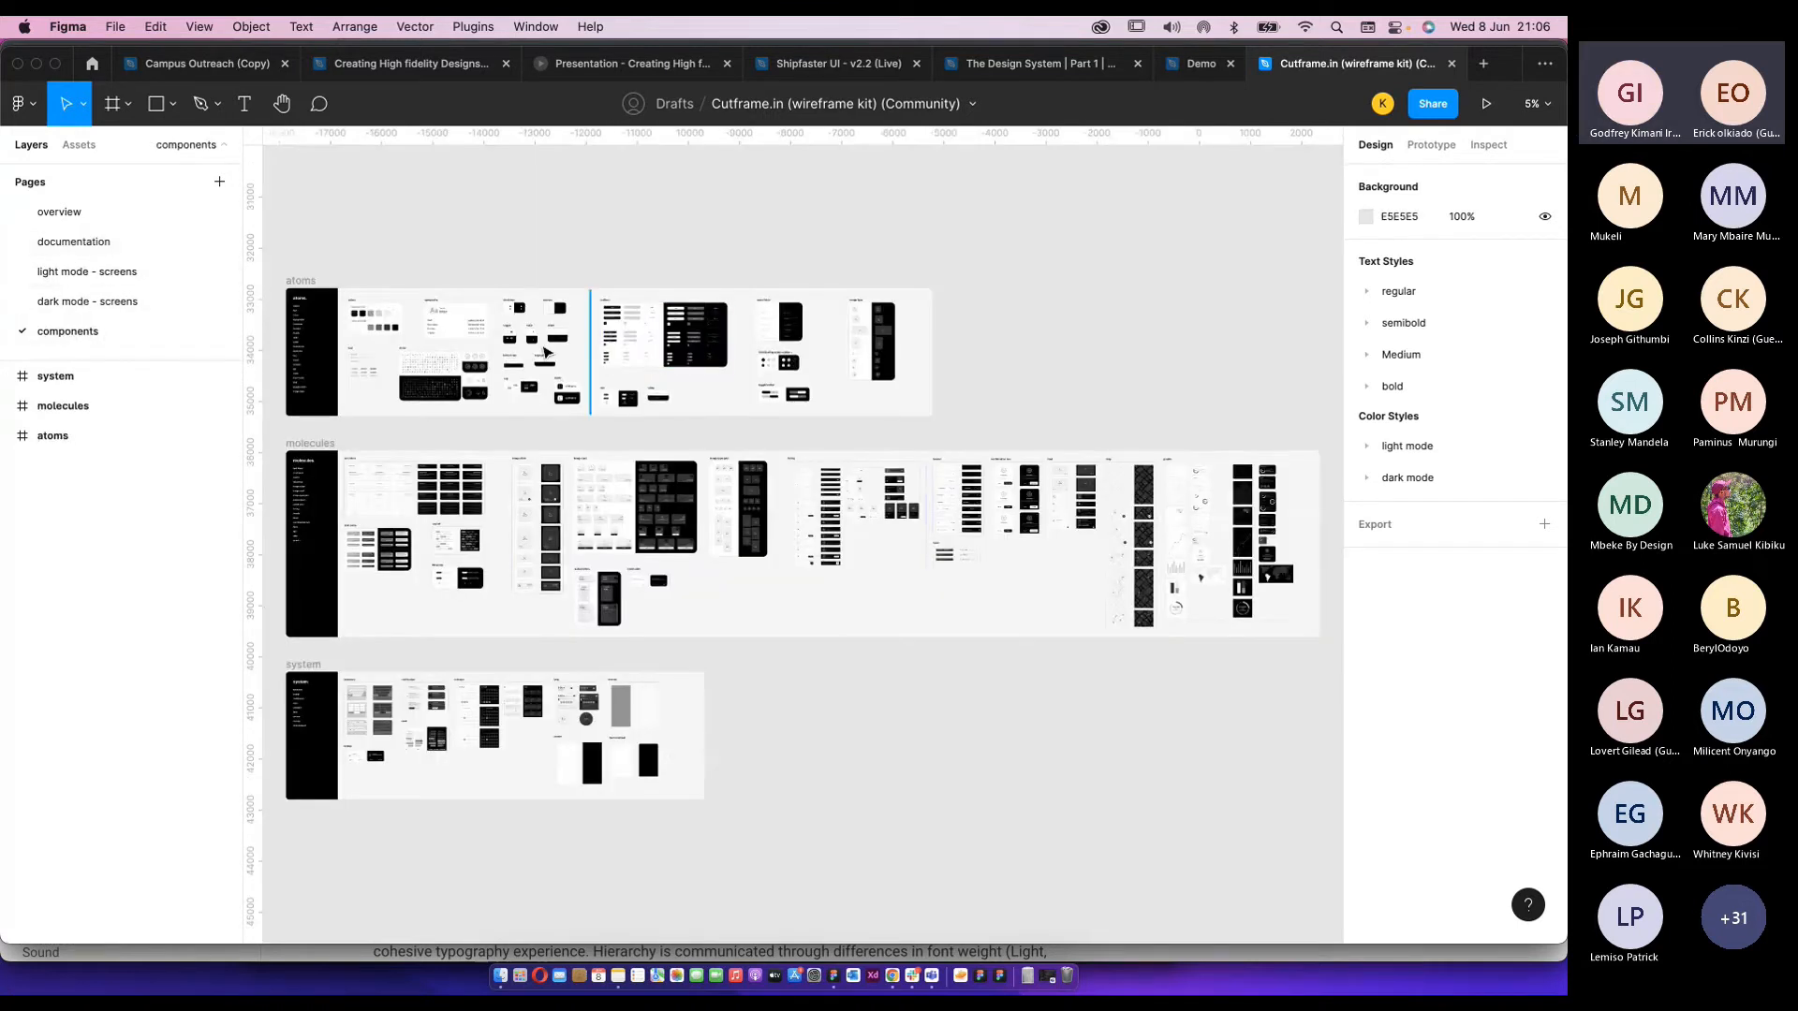
pyautogui.scroll(5, 600, 313)
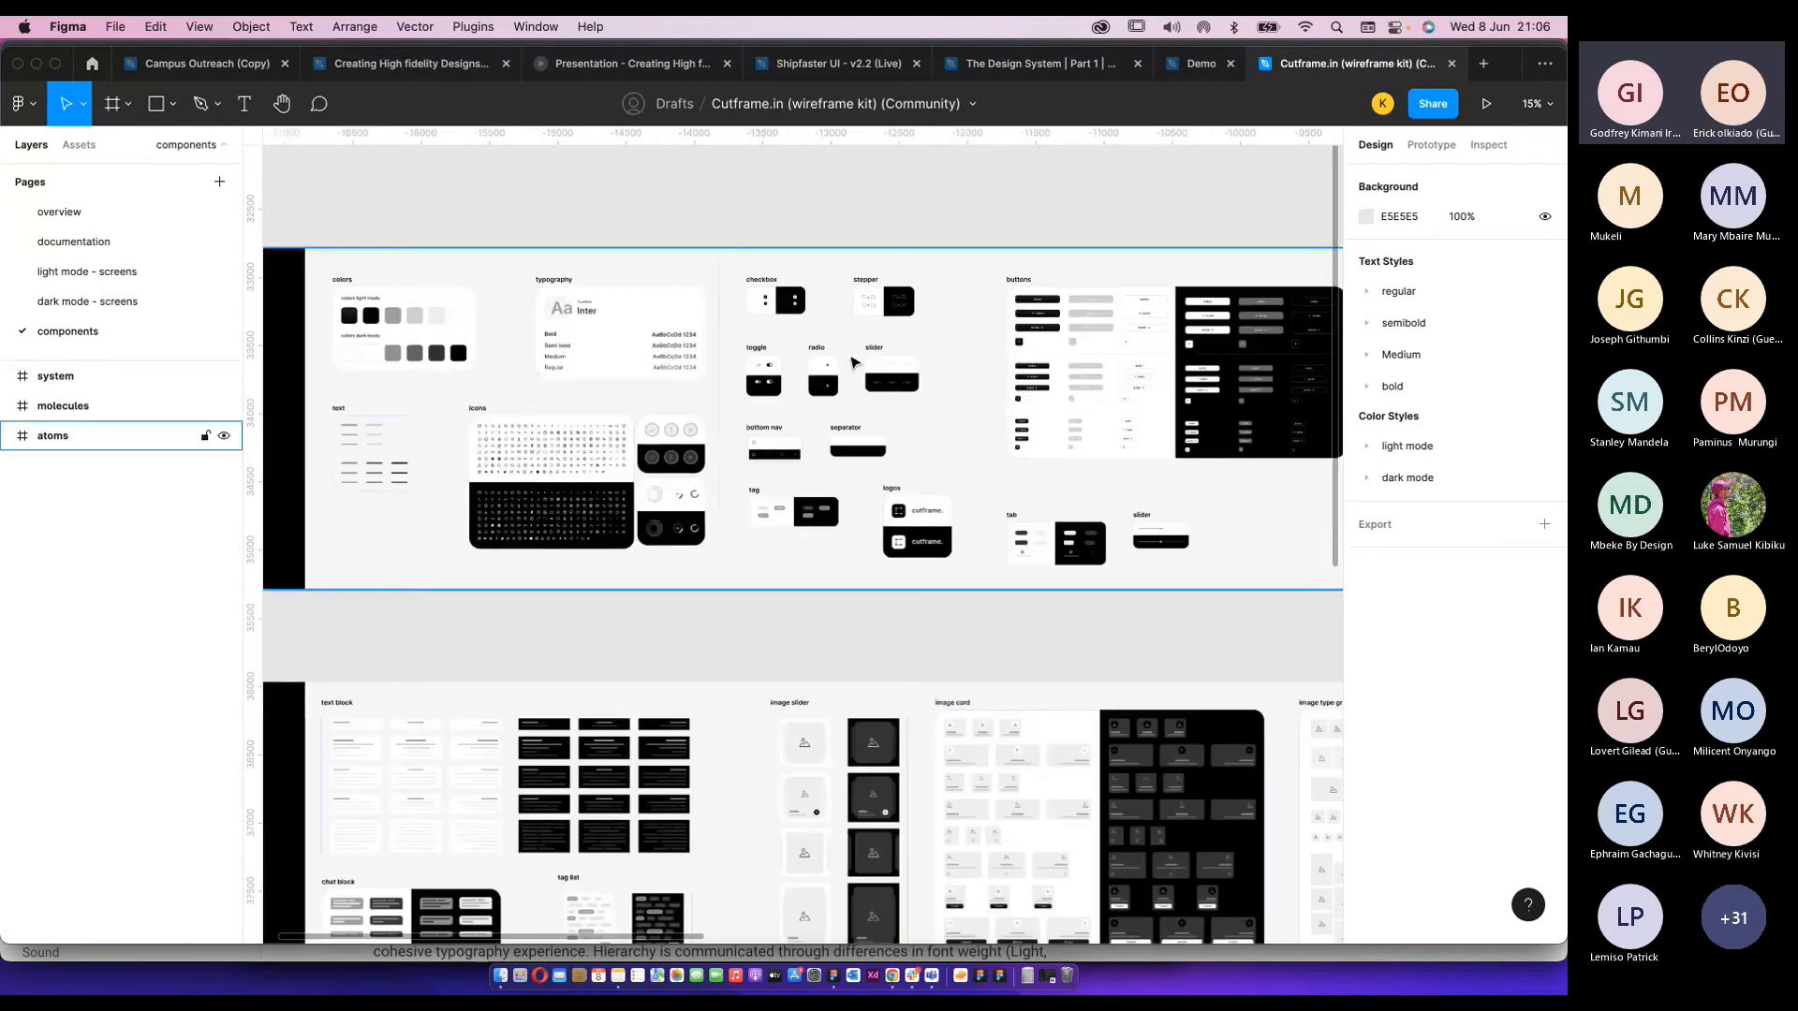
pyautogui.hscroll(-5, 832, 346)
pyautogui.scroll(3, 547, 352)
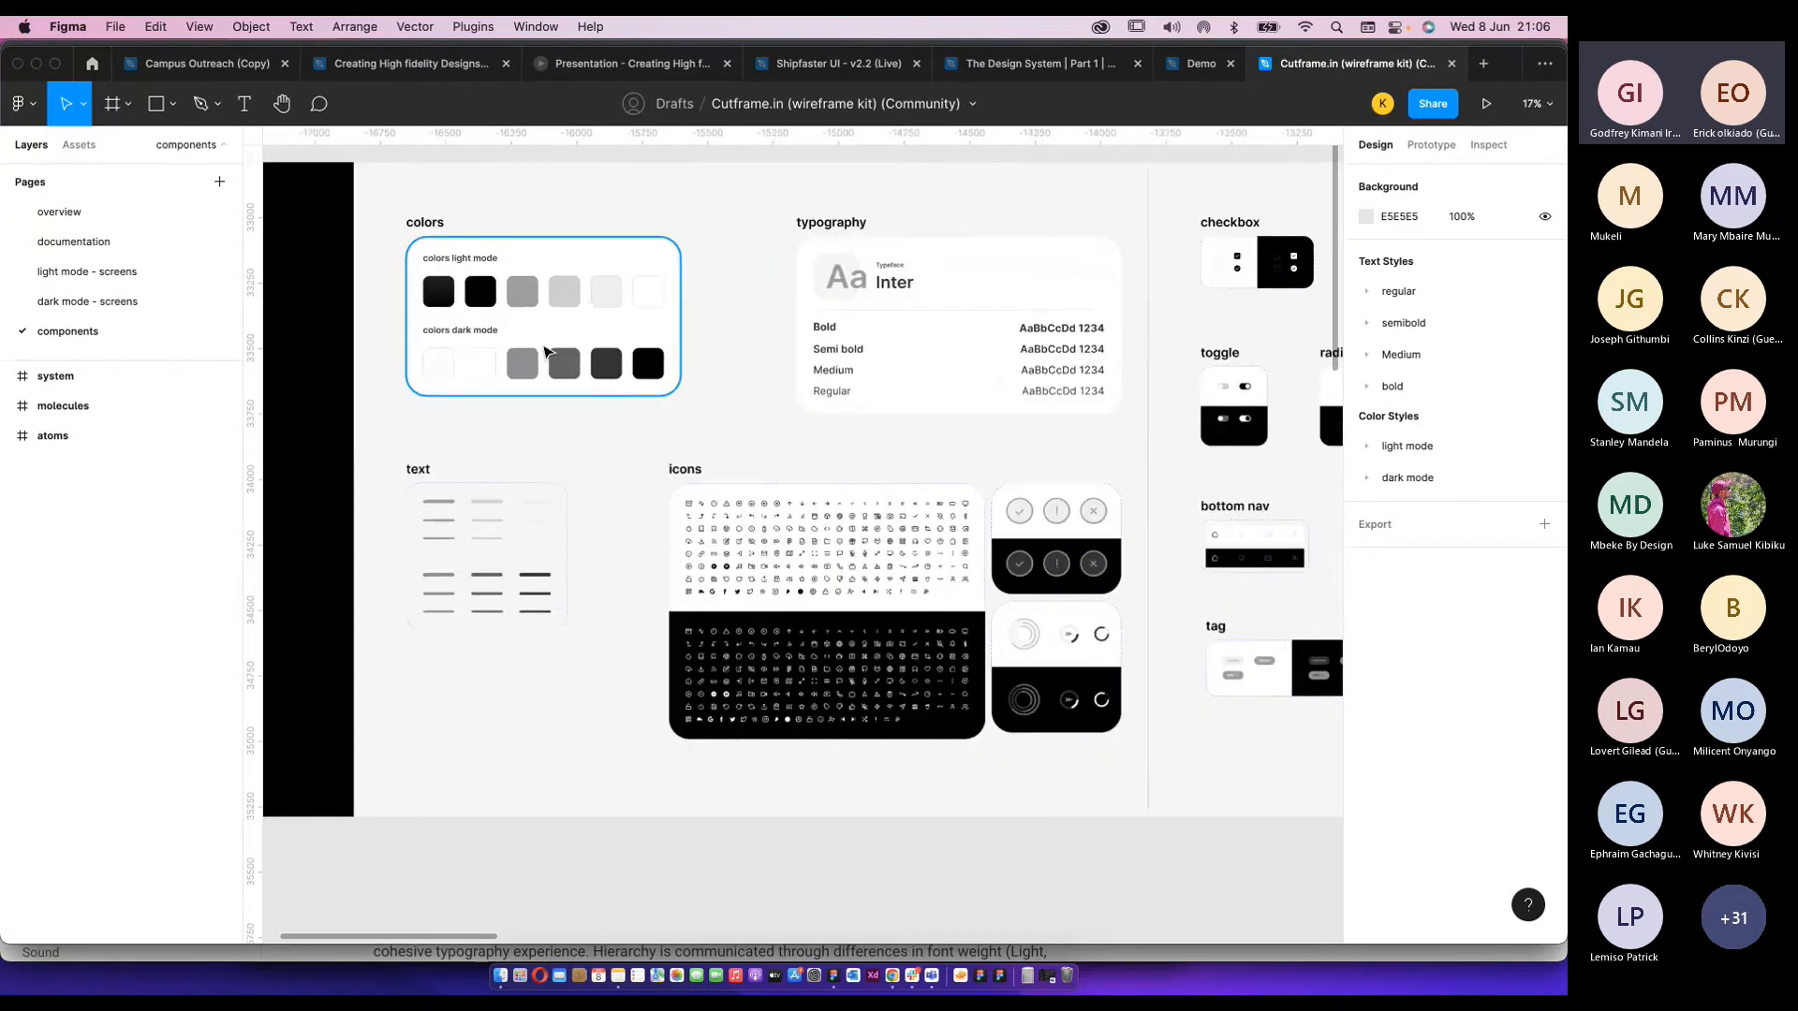
pyautogui.scroll(3, 548, 351)
pyautogui.hscroll(-2, 548, 351)
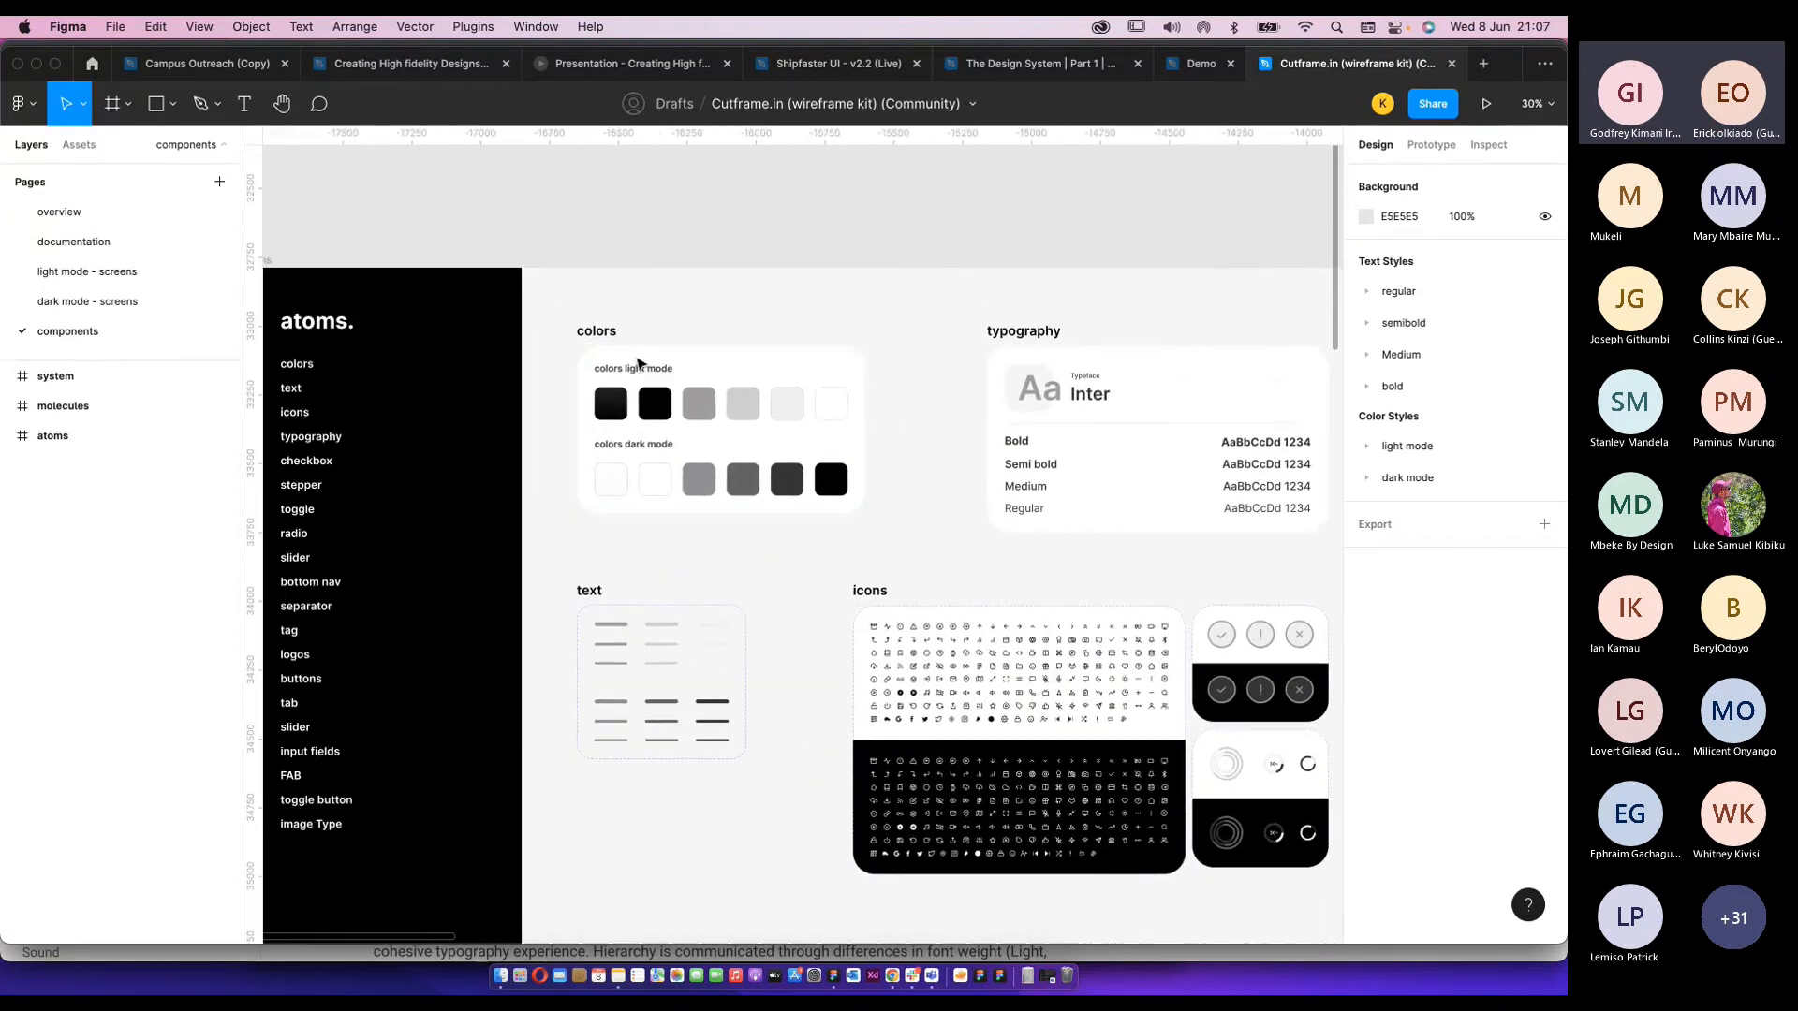
pyautogui.scroll(1, 674, 384)
pyautogui.scroll(-2, 674, 524)
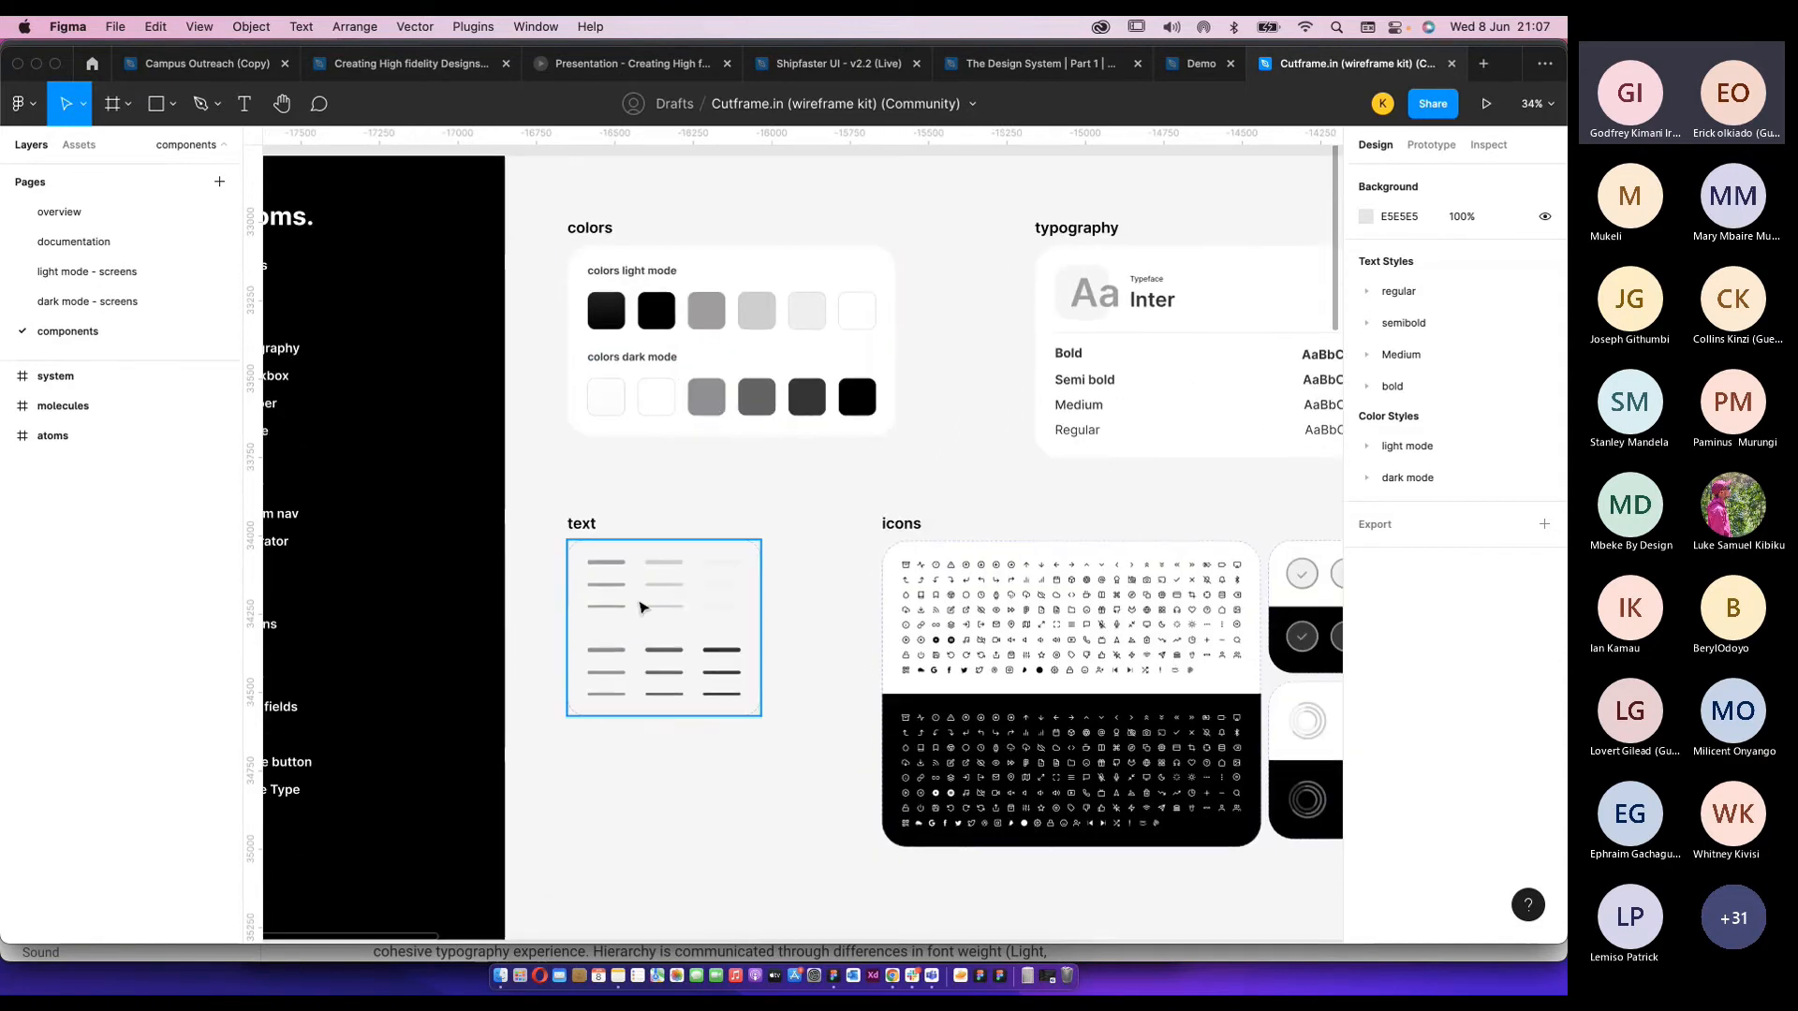
# Inspect the text, icons, typography and checkbox frames among the atoms, selecting frames along the way.
pyautogui.click(709, 548)
pyautogui.scroll(-3, 709, 549)
pyautogui.hscroll(3, 708, 549)
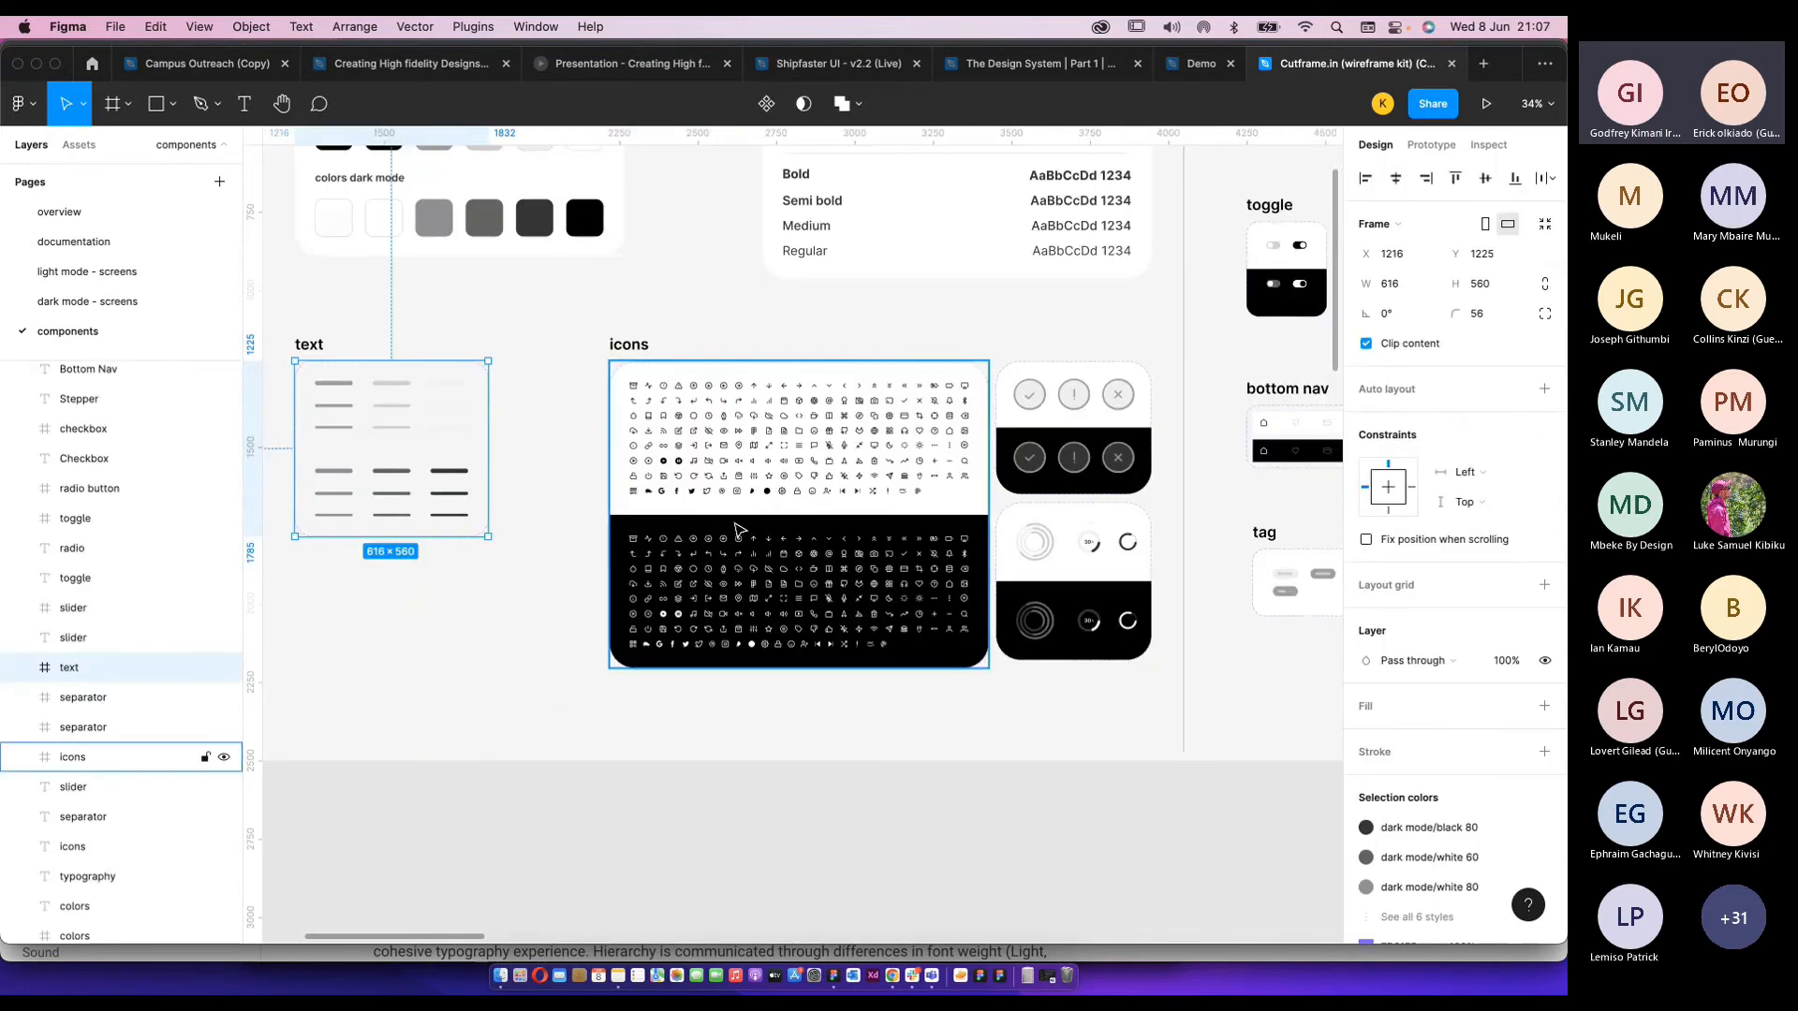
pyautogui.click(735, 526)
pyautogui.scroll(2, 735, 529)
pyautogui.hscroll(2, 735, 529)
pyautogui.scroll(2, 737, 529)
pyautogui.hscroll(2, 737, 529)
pyautogui.click(775, 406)
pyautogui.hscroll(3, 775, 408)
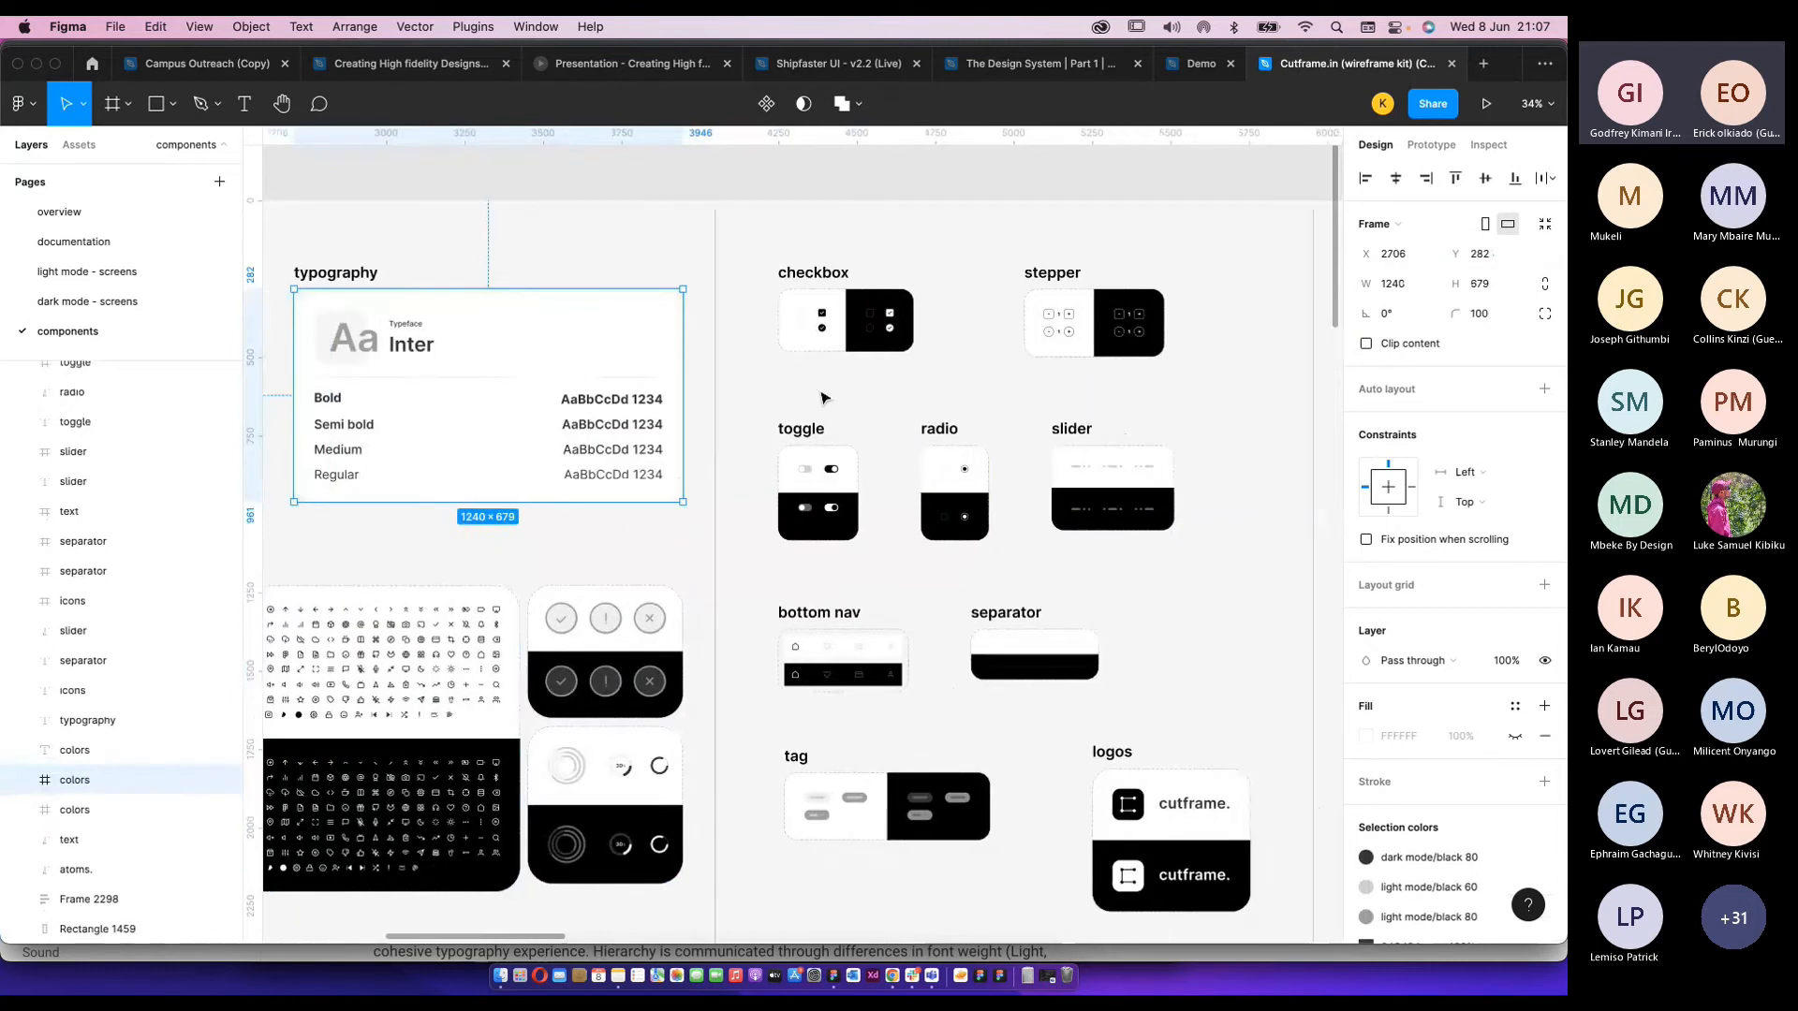
pyautogui.click(850, 339)
pyautogui.scroll(-6, 868, 386)
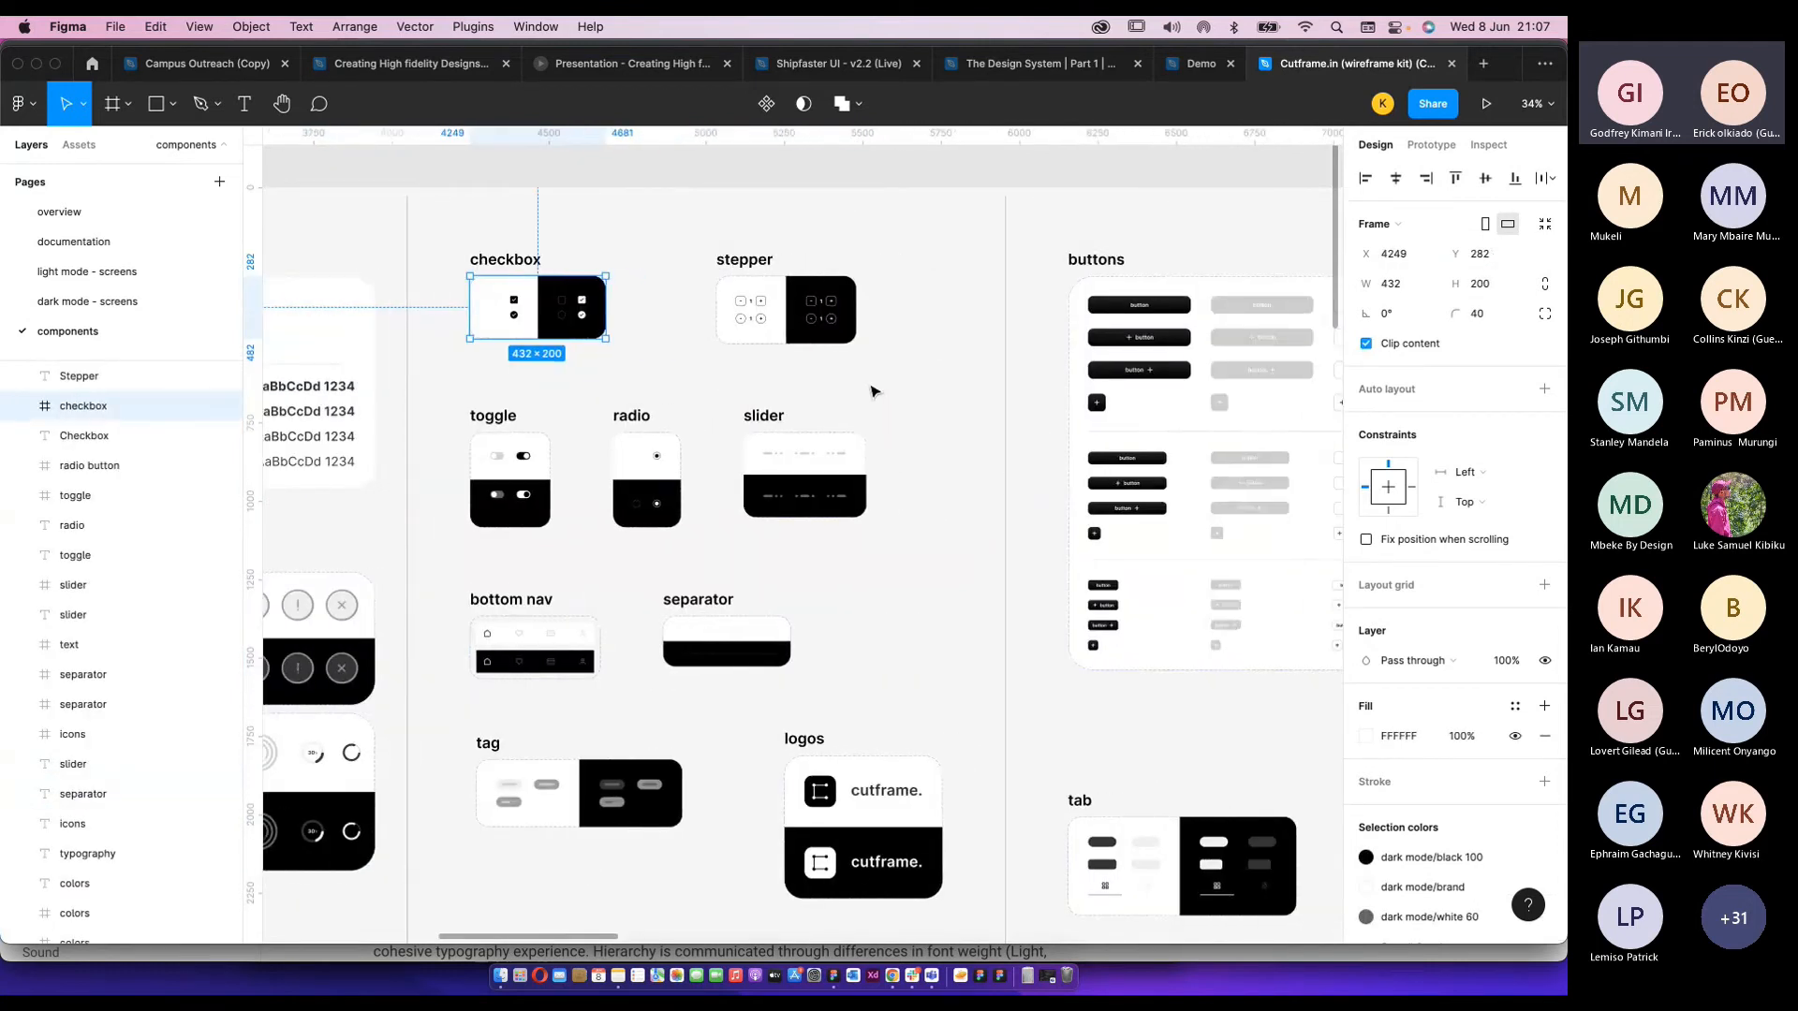
# Examine the buttons frame among the atoms and survey the kit's atoms, molecules and system frames.
pyautogui.scroll(2, 1052, 382)
pyautogui.scroll(4, 1050, 382)
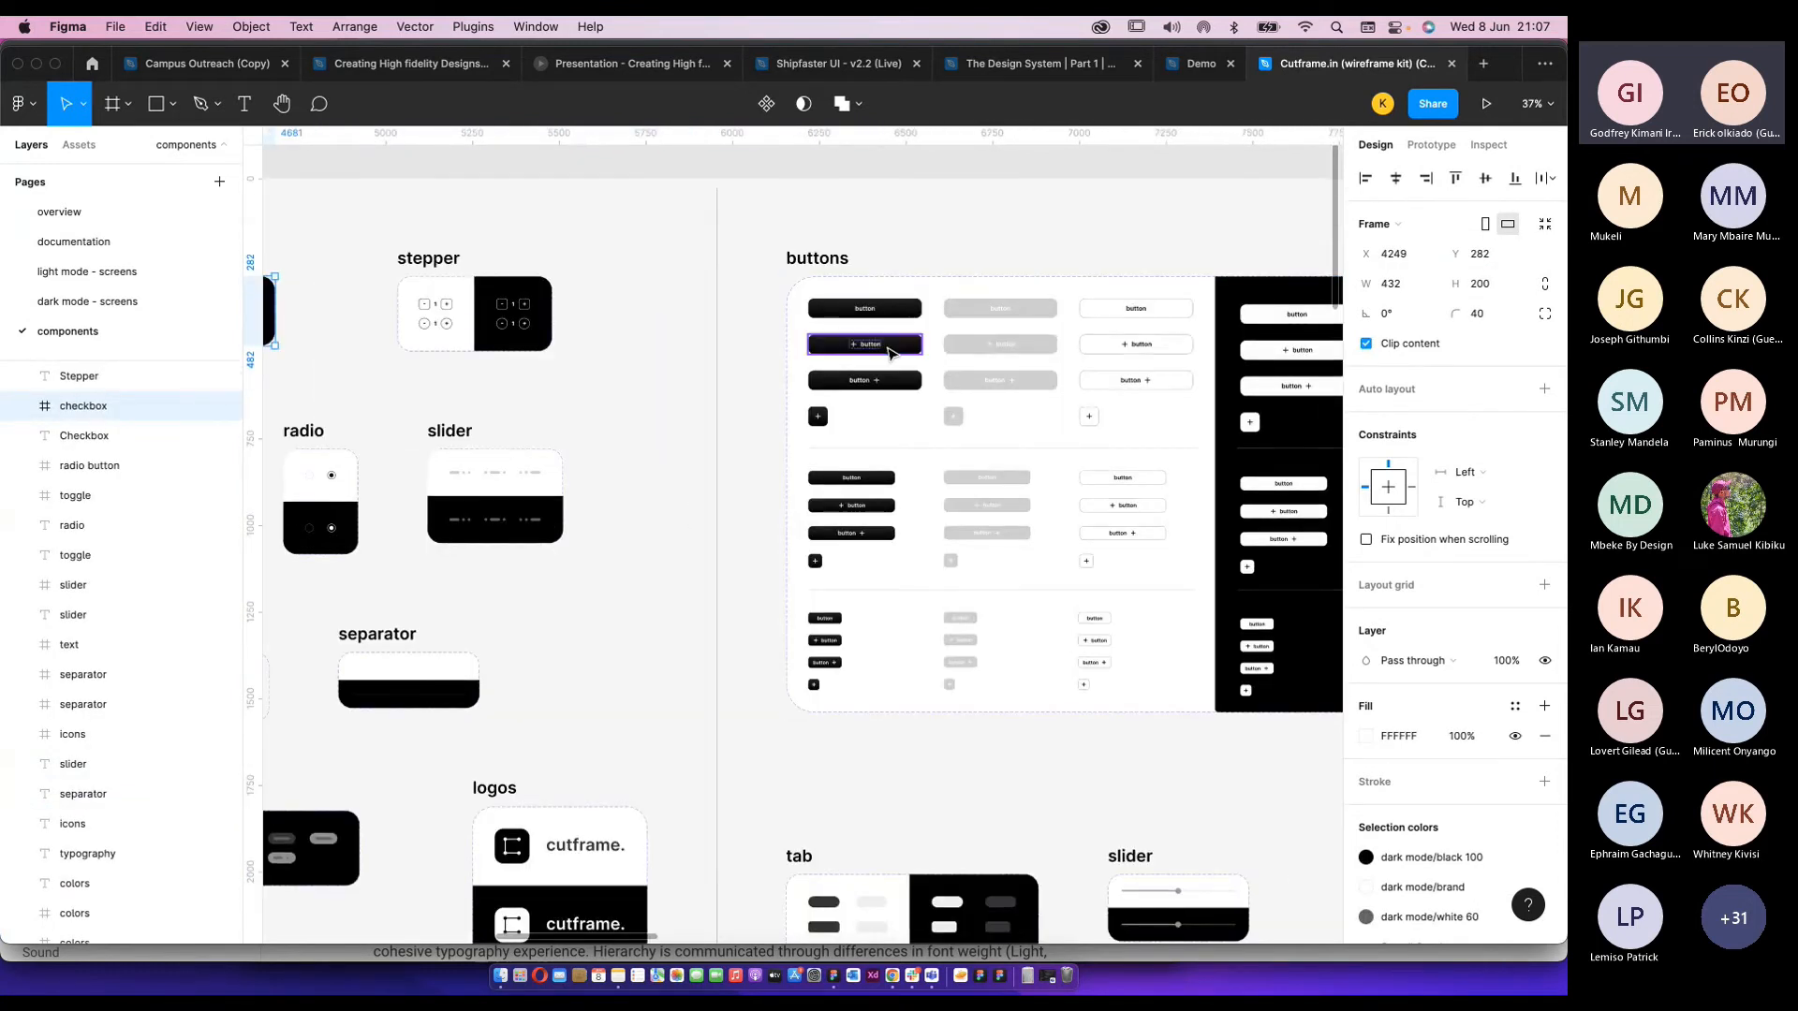
pyautogui.scroll(2, 891, 353)
pyautogui.scroll(-3, 891, 354)
pyautogui.scroll(-5, 891, 353)
pyautogui.scroll(-2, 887, 351)
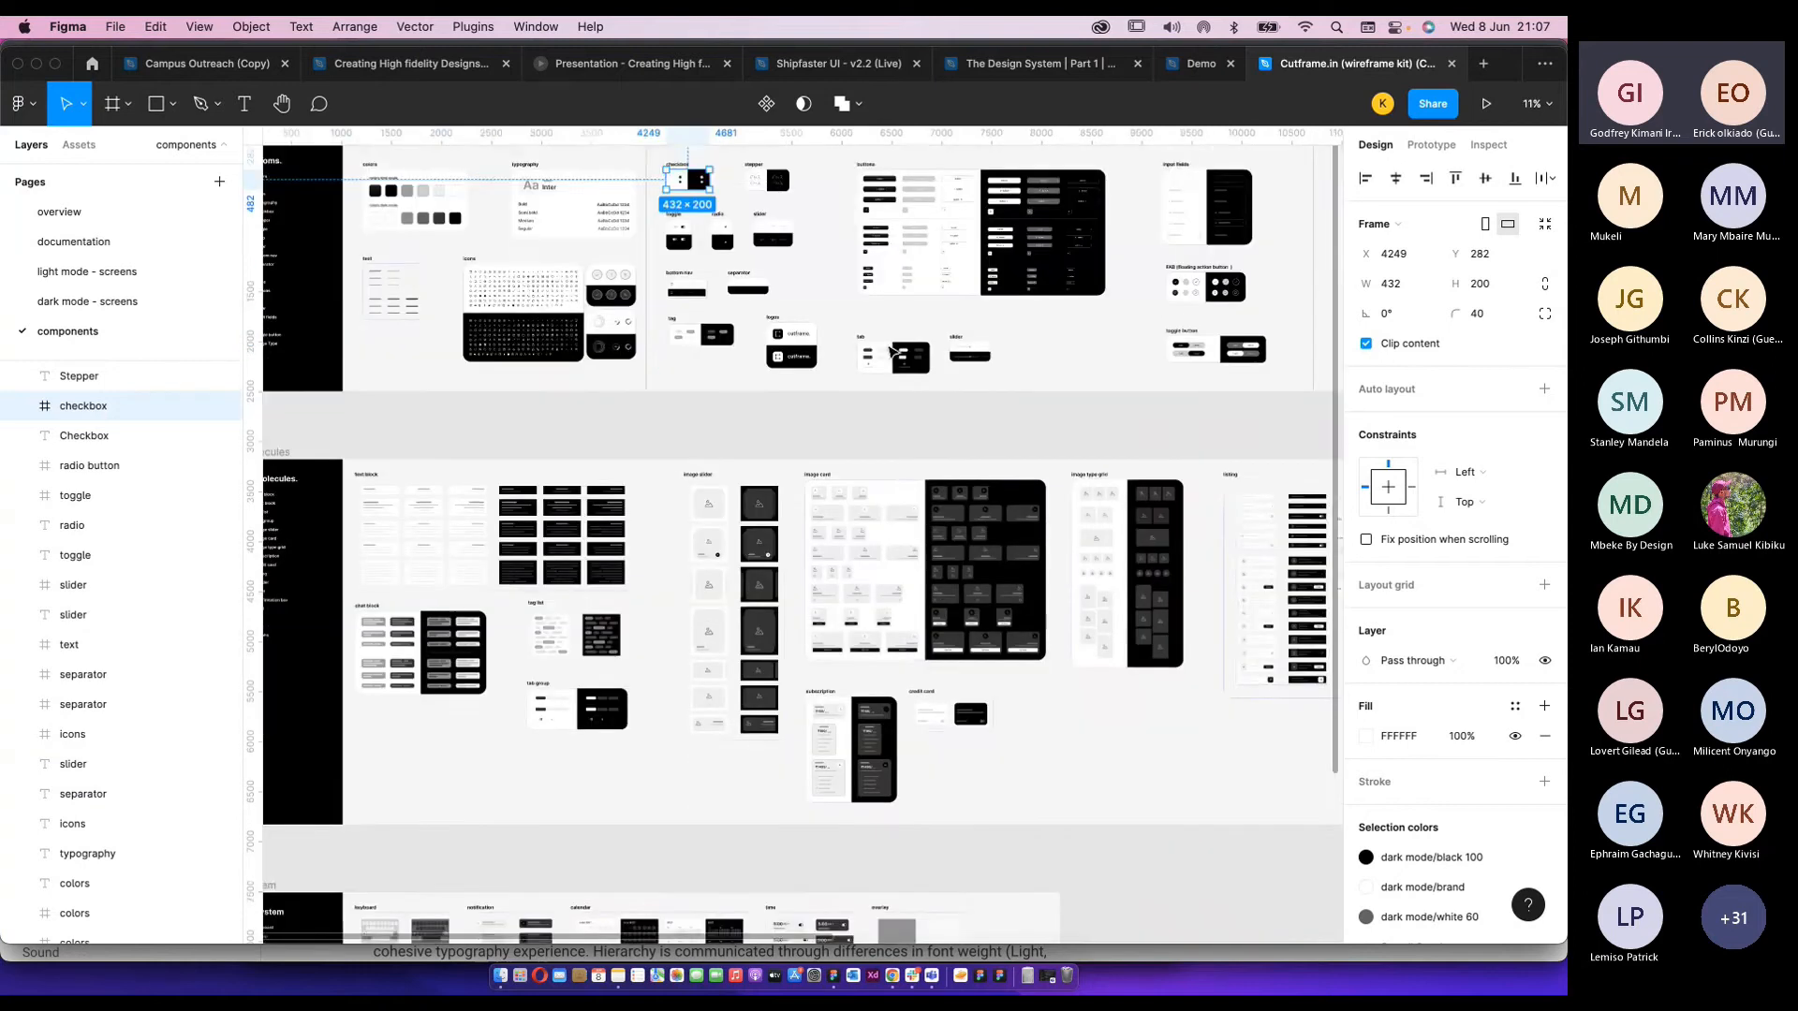
pyautogui.scroll(3, 801, 248)
pyautogui.scroll(2, 801, 250)
pyautogui.click(715, 337)
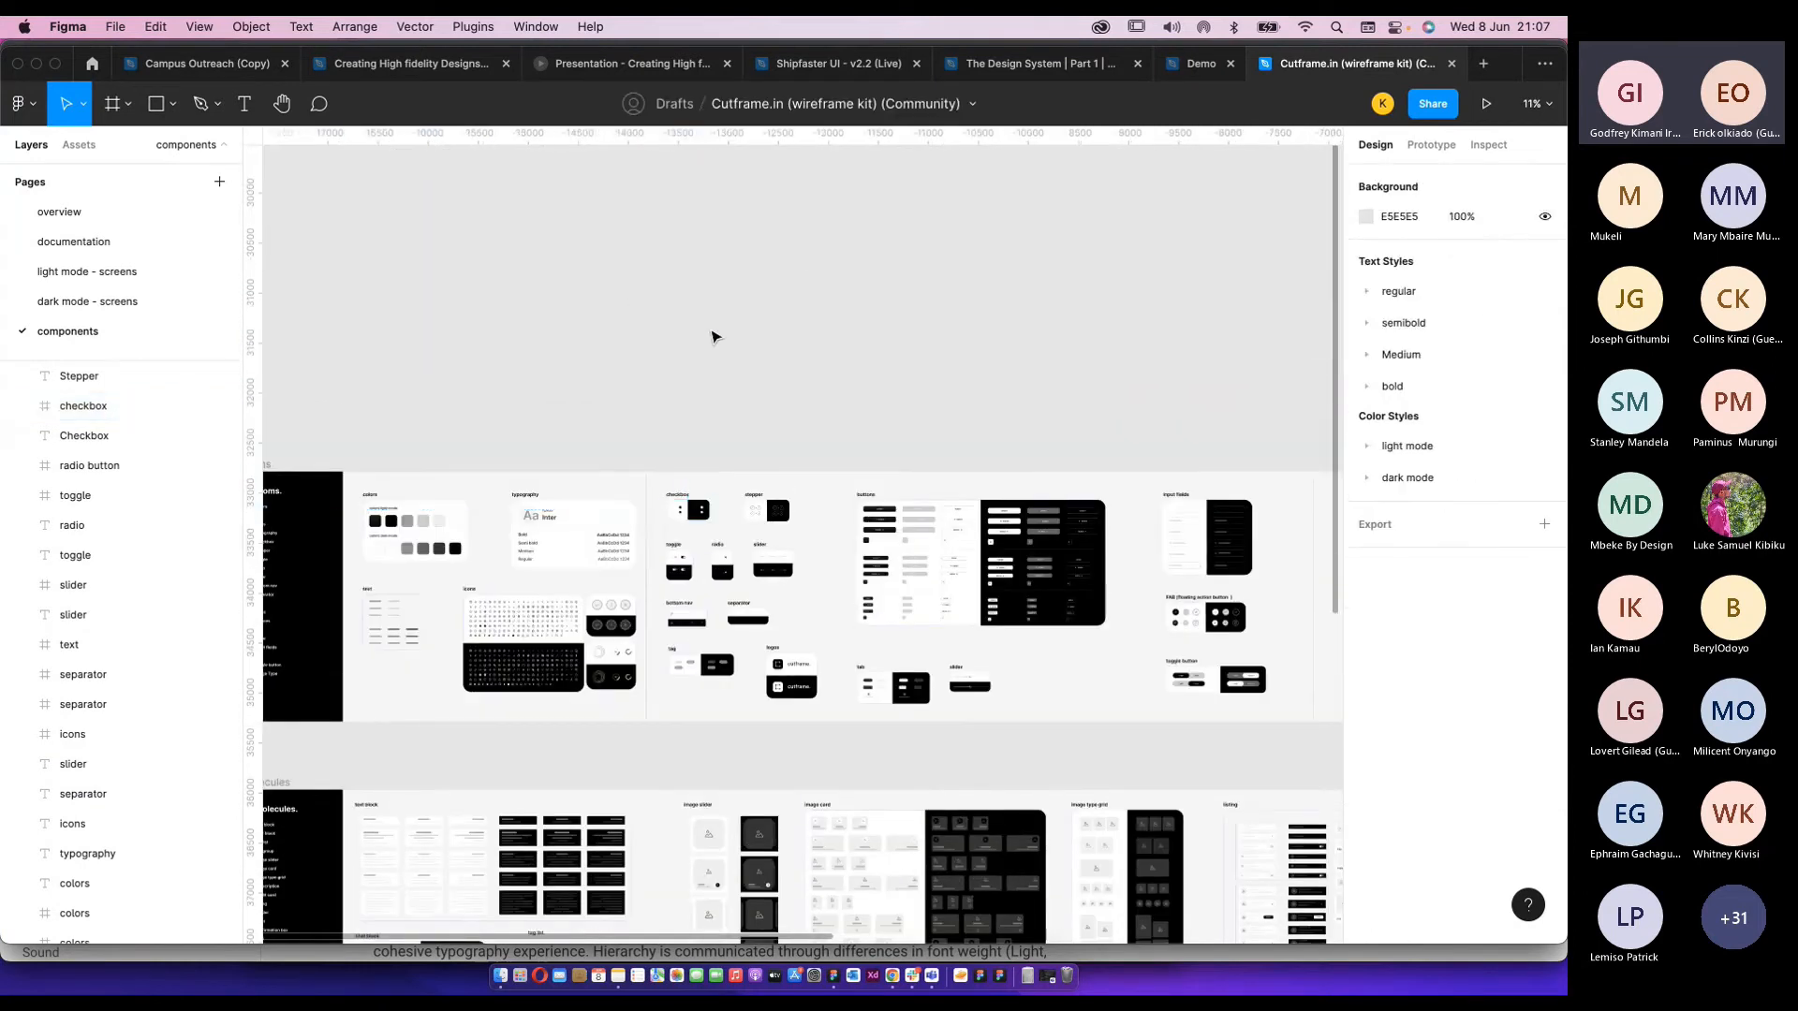
pyautogui.scroll(-5, 674, 387)
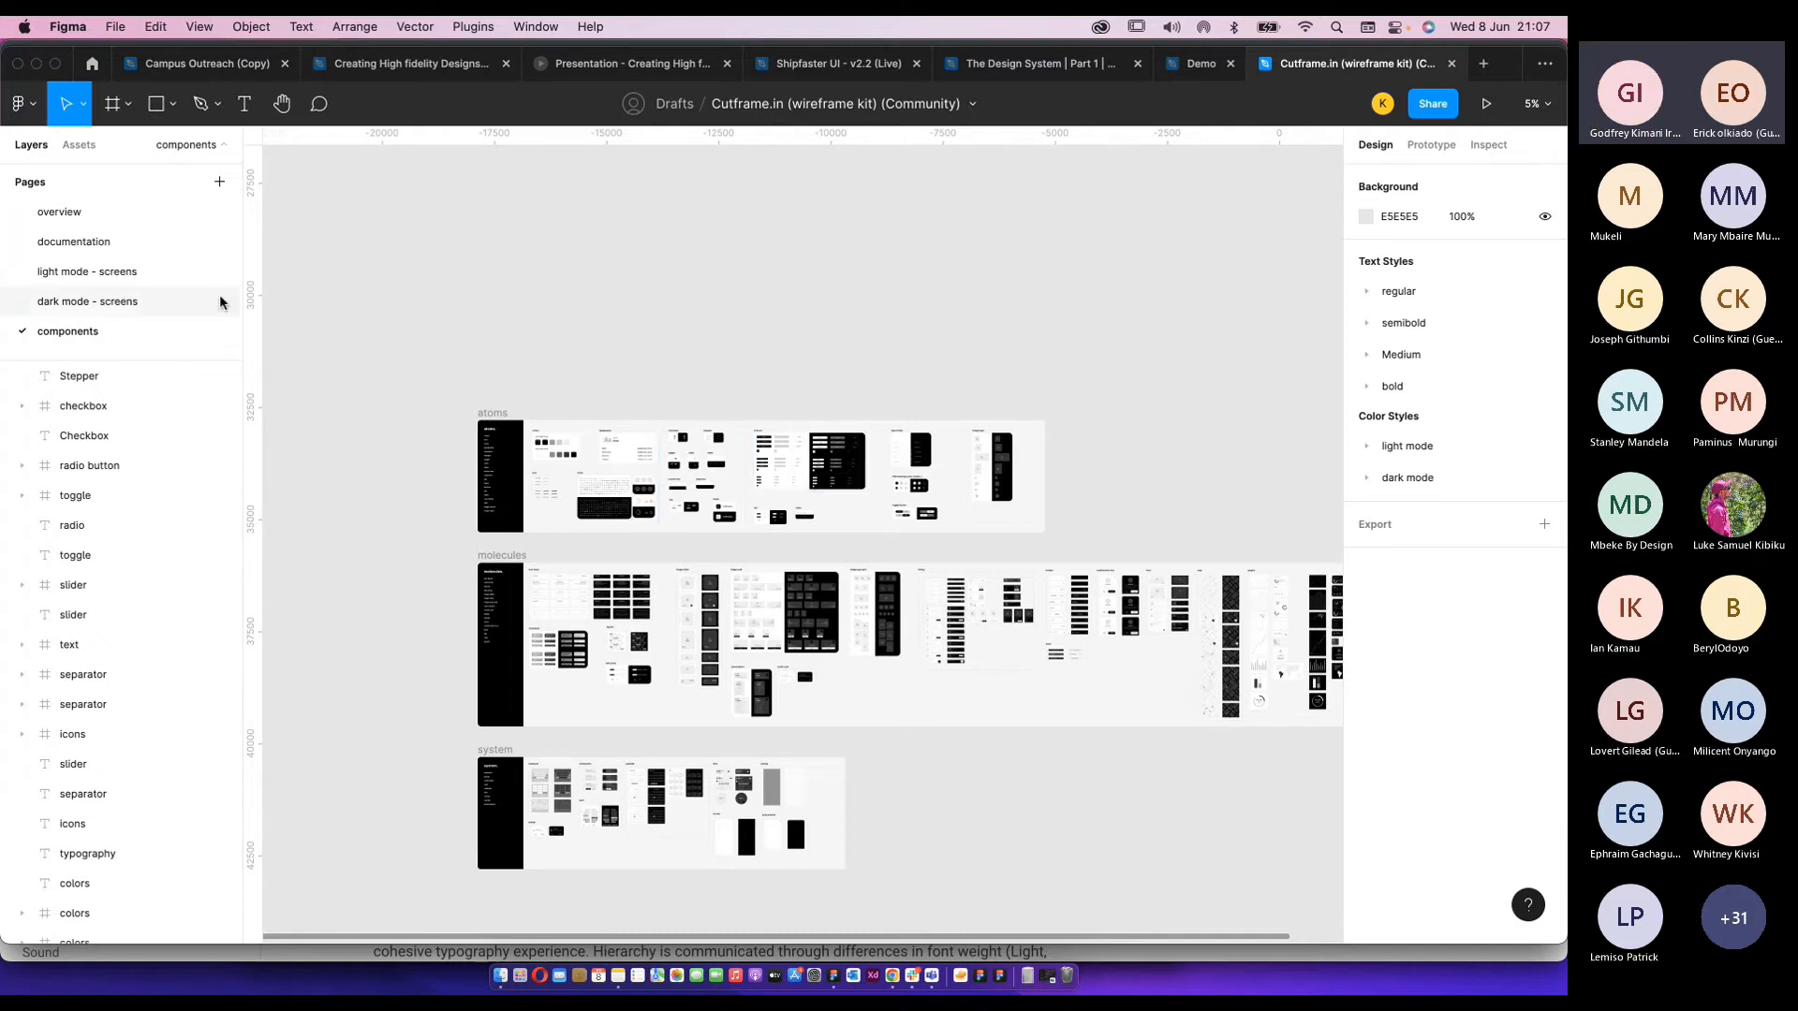
# Add a new page to the wireframe kit file and name it Mid_Fi.
pyautogui.click(219, 181)
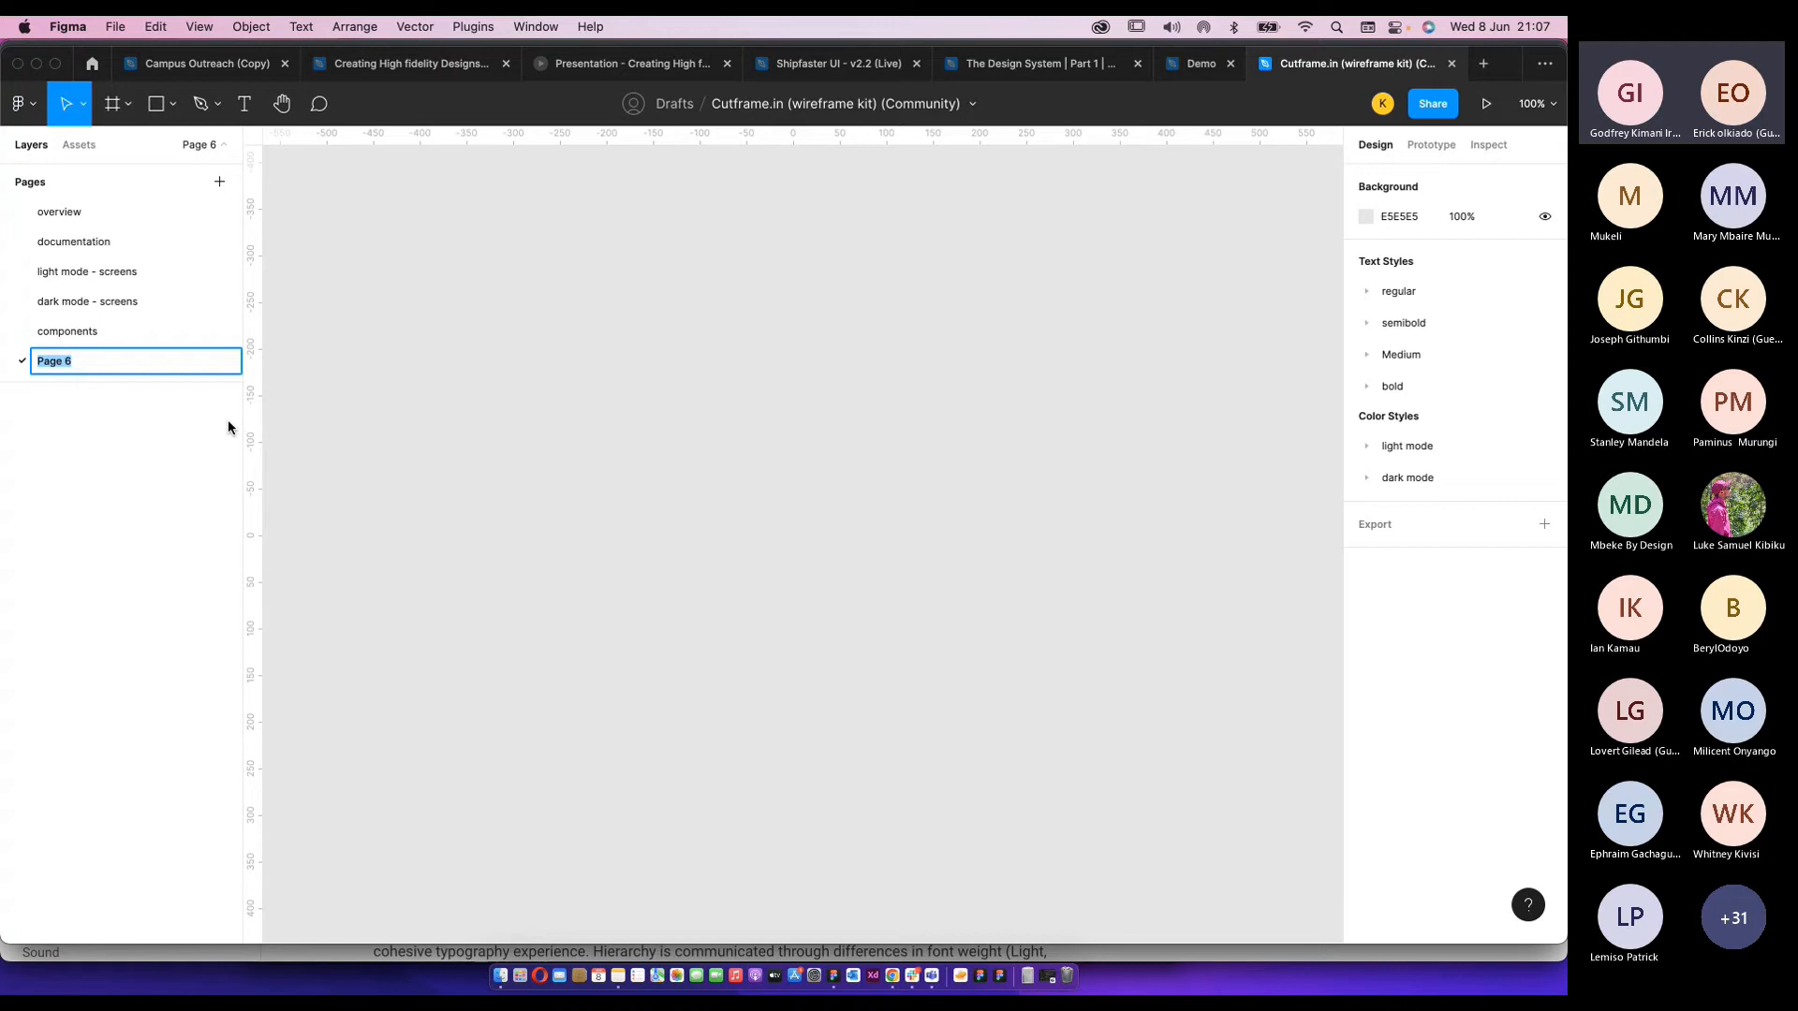
pyautogui.write('L')
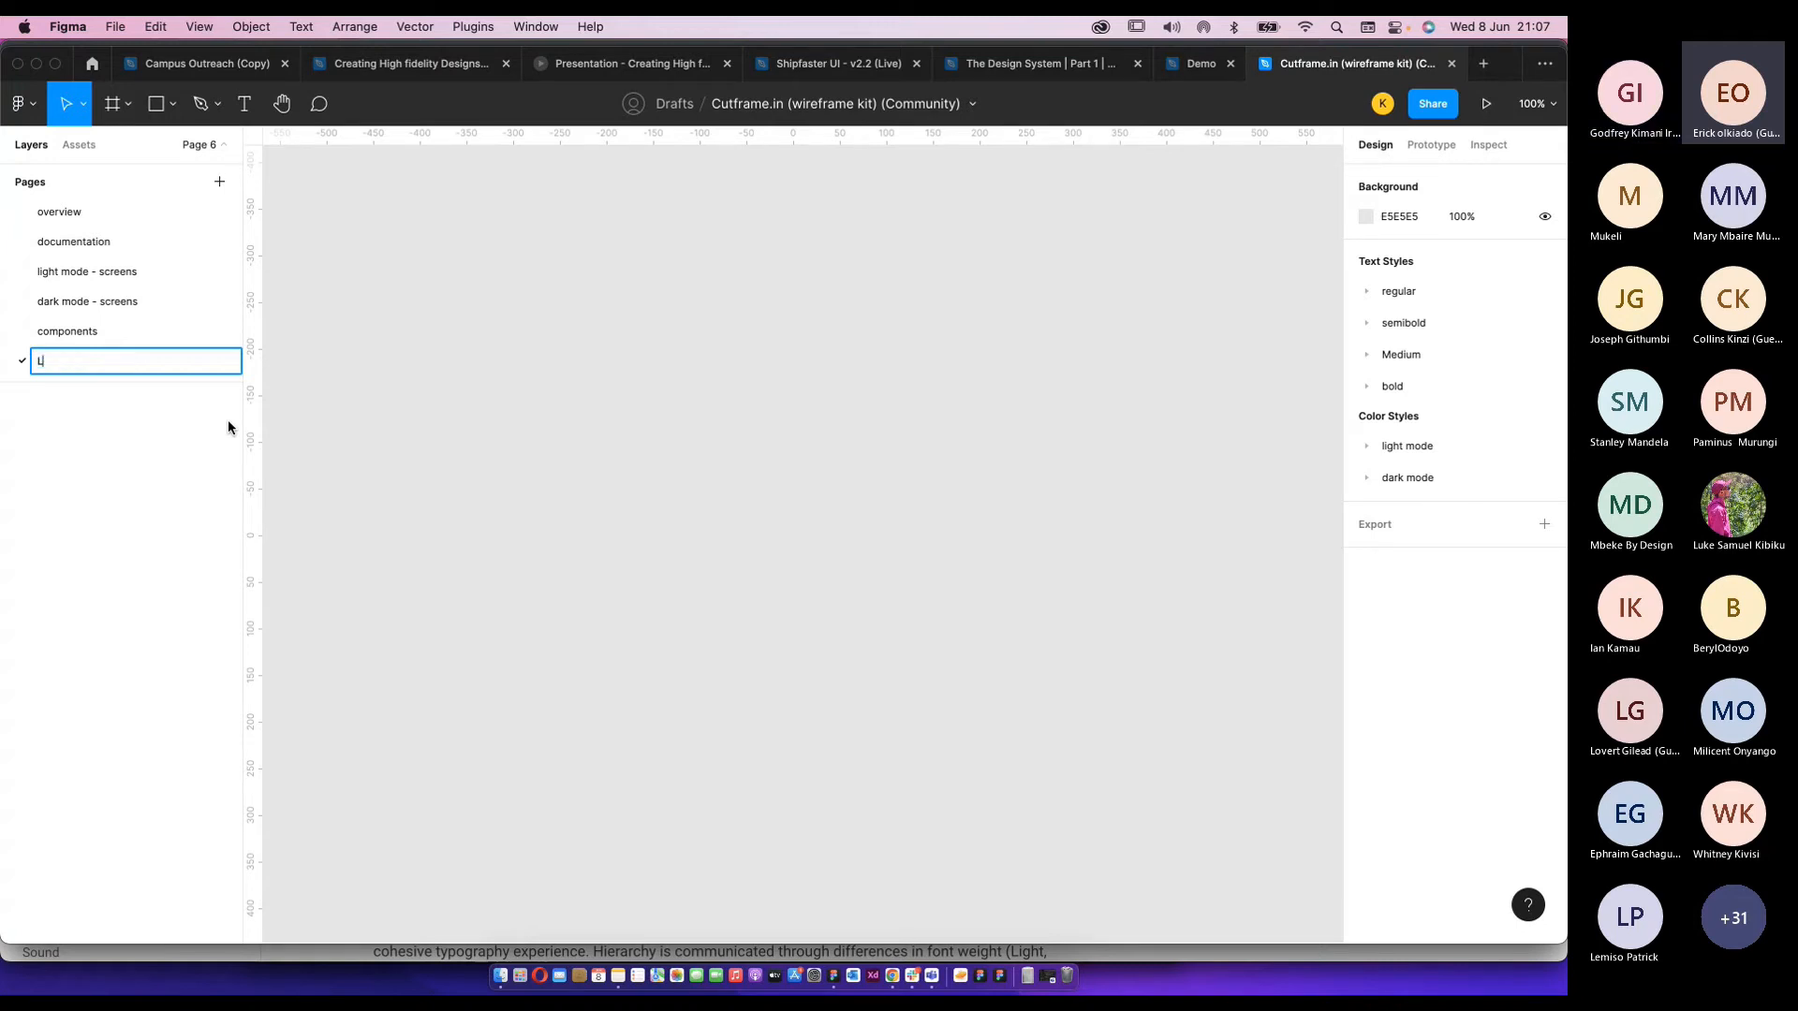
pyautogui.press('BackSpace')
pyautogui.write('low')
pyautogui.press('BackSpace')
pyautogui.press('BackSpace')
pyautogui.press('BackSpace')
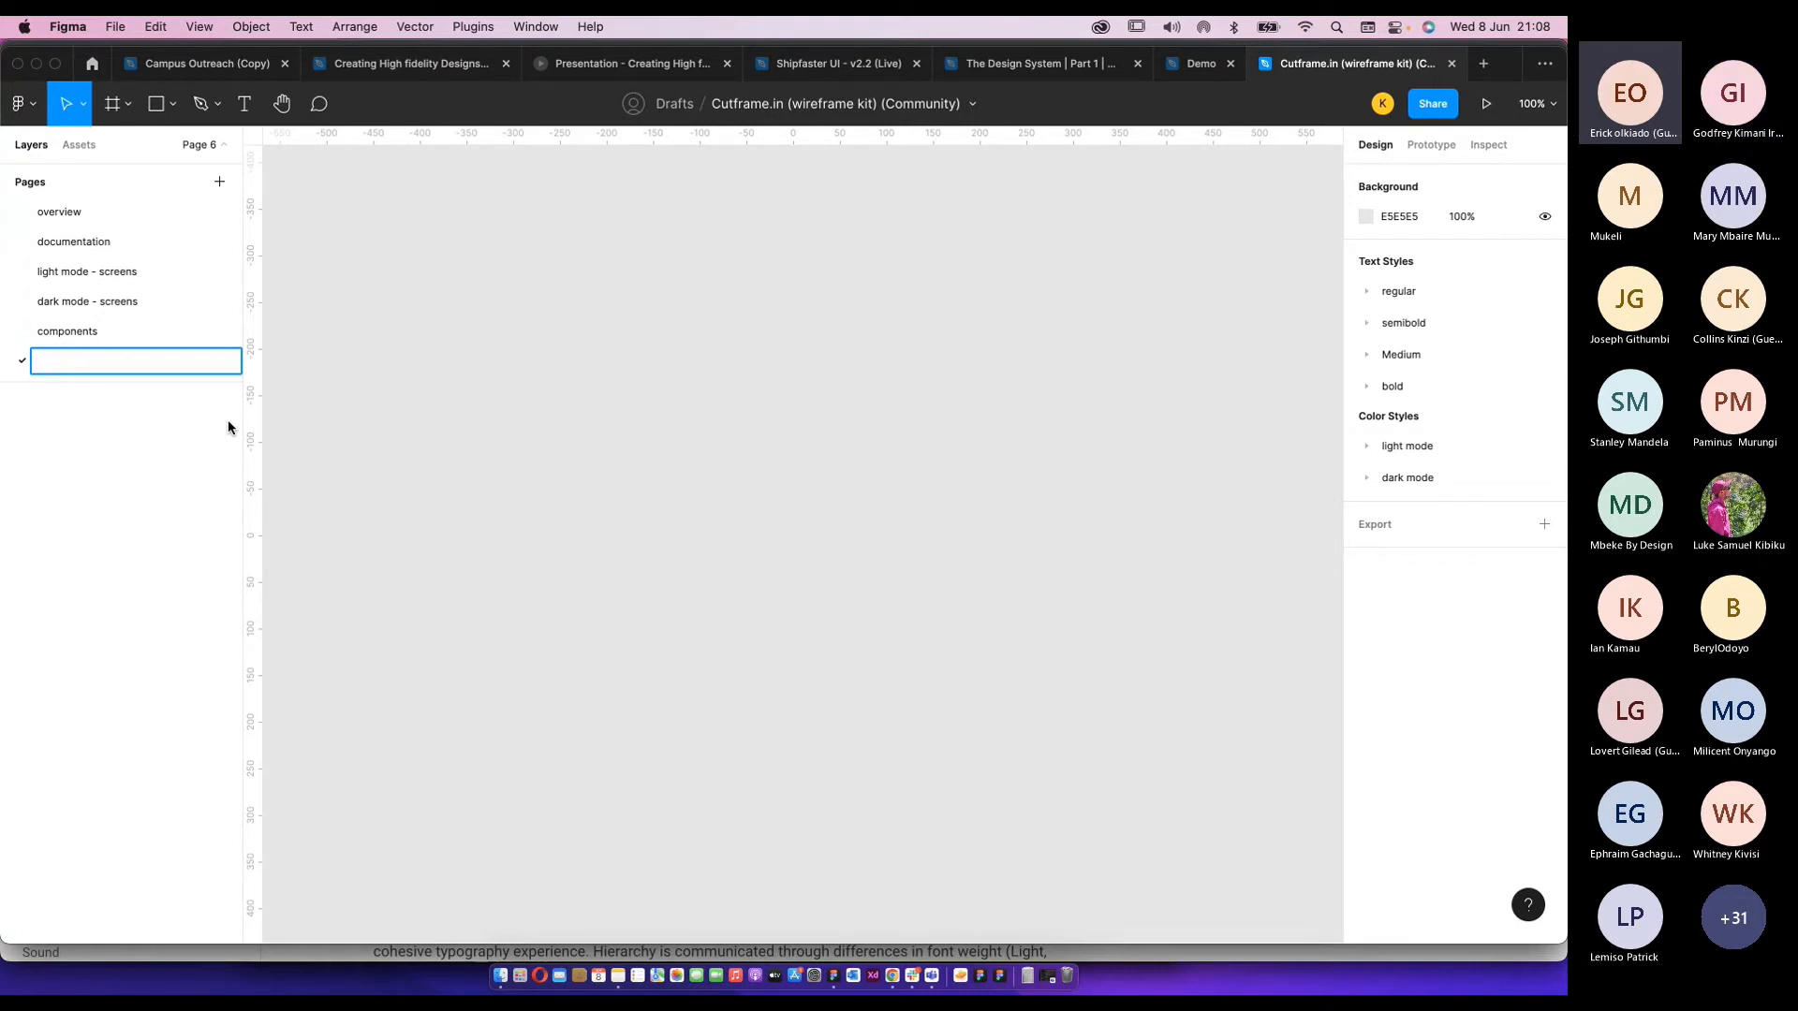
pyautogui.write('Mid_Fi')
pyautogui.press('Return')
# Copy the notebook sketch photo from the Demo file's Sketch page and paste it into the Cutframe.in file's Mid_Fi page.
pyautogui.click(1201, 63)
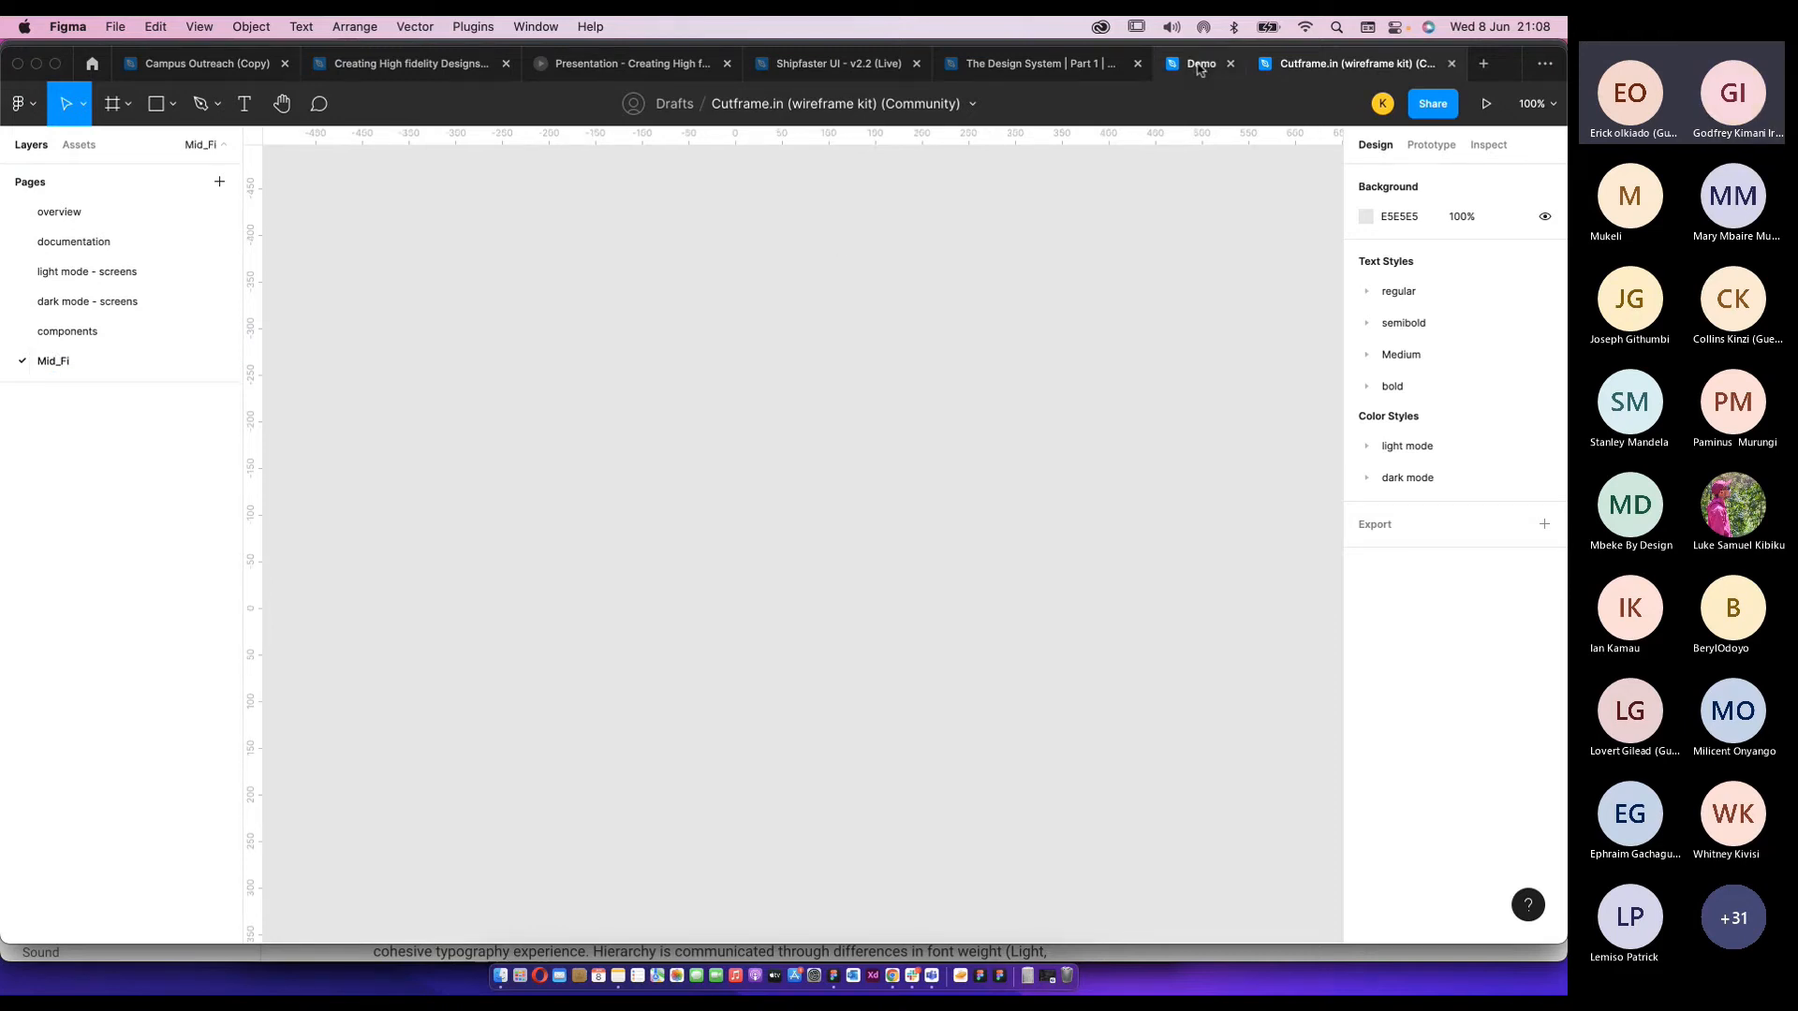
pyautogui.click(54, 242)
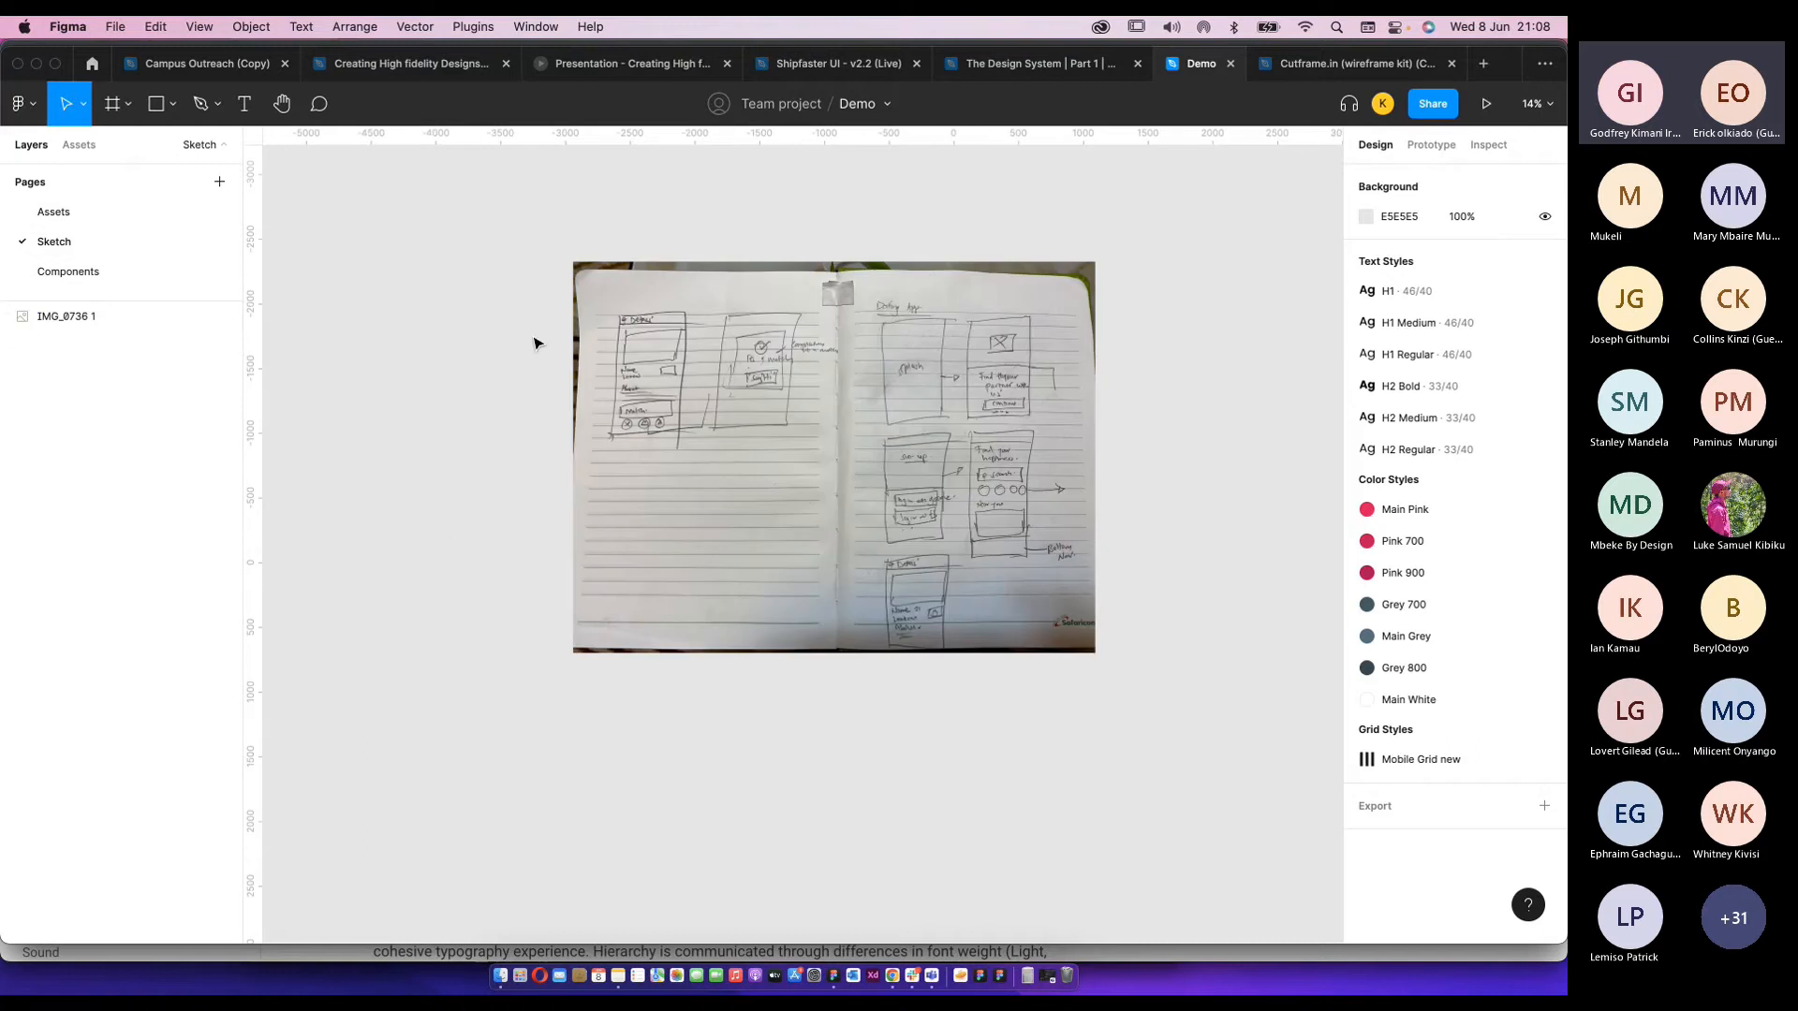
pyautogui.click(776, 373)
pyautogui.scroll(3, 775, 373)
pyautogui.scroll(2, 814, 375)
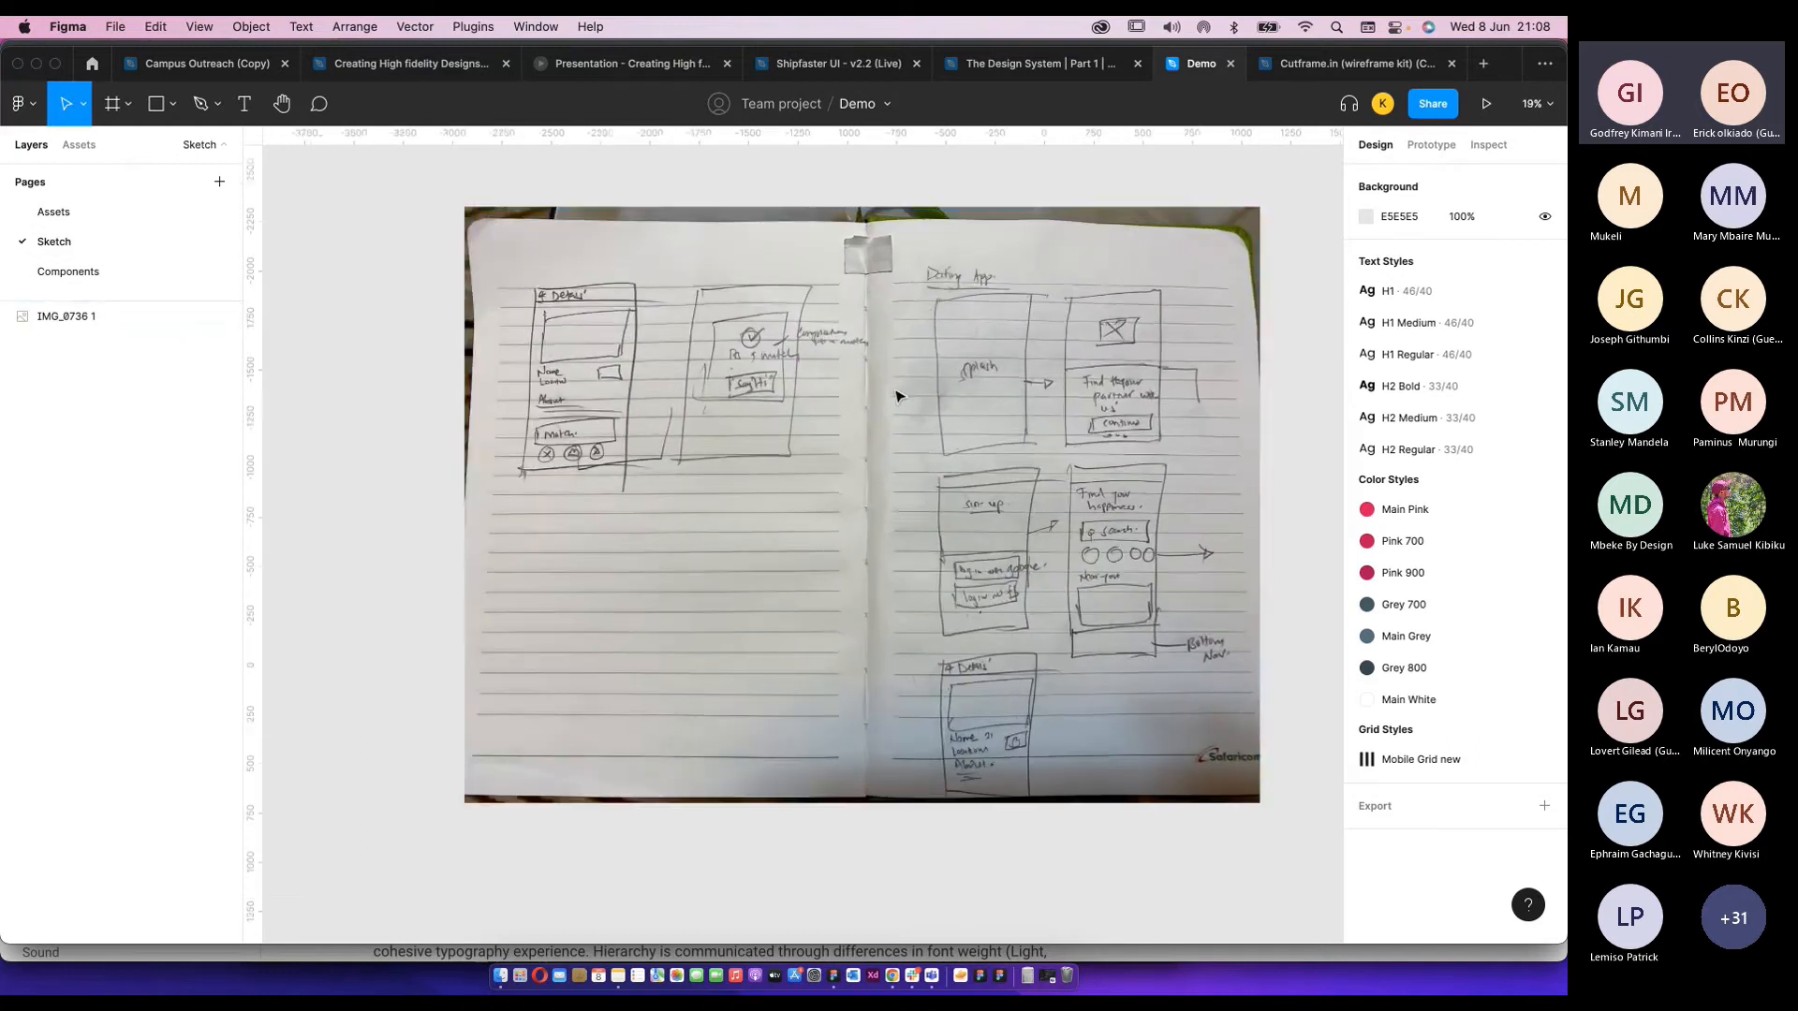
pyautogui.click(955, 393)
pyautogui.click(1311, 63)
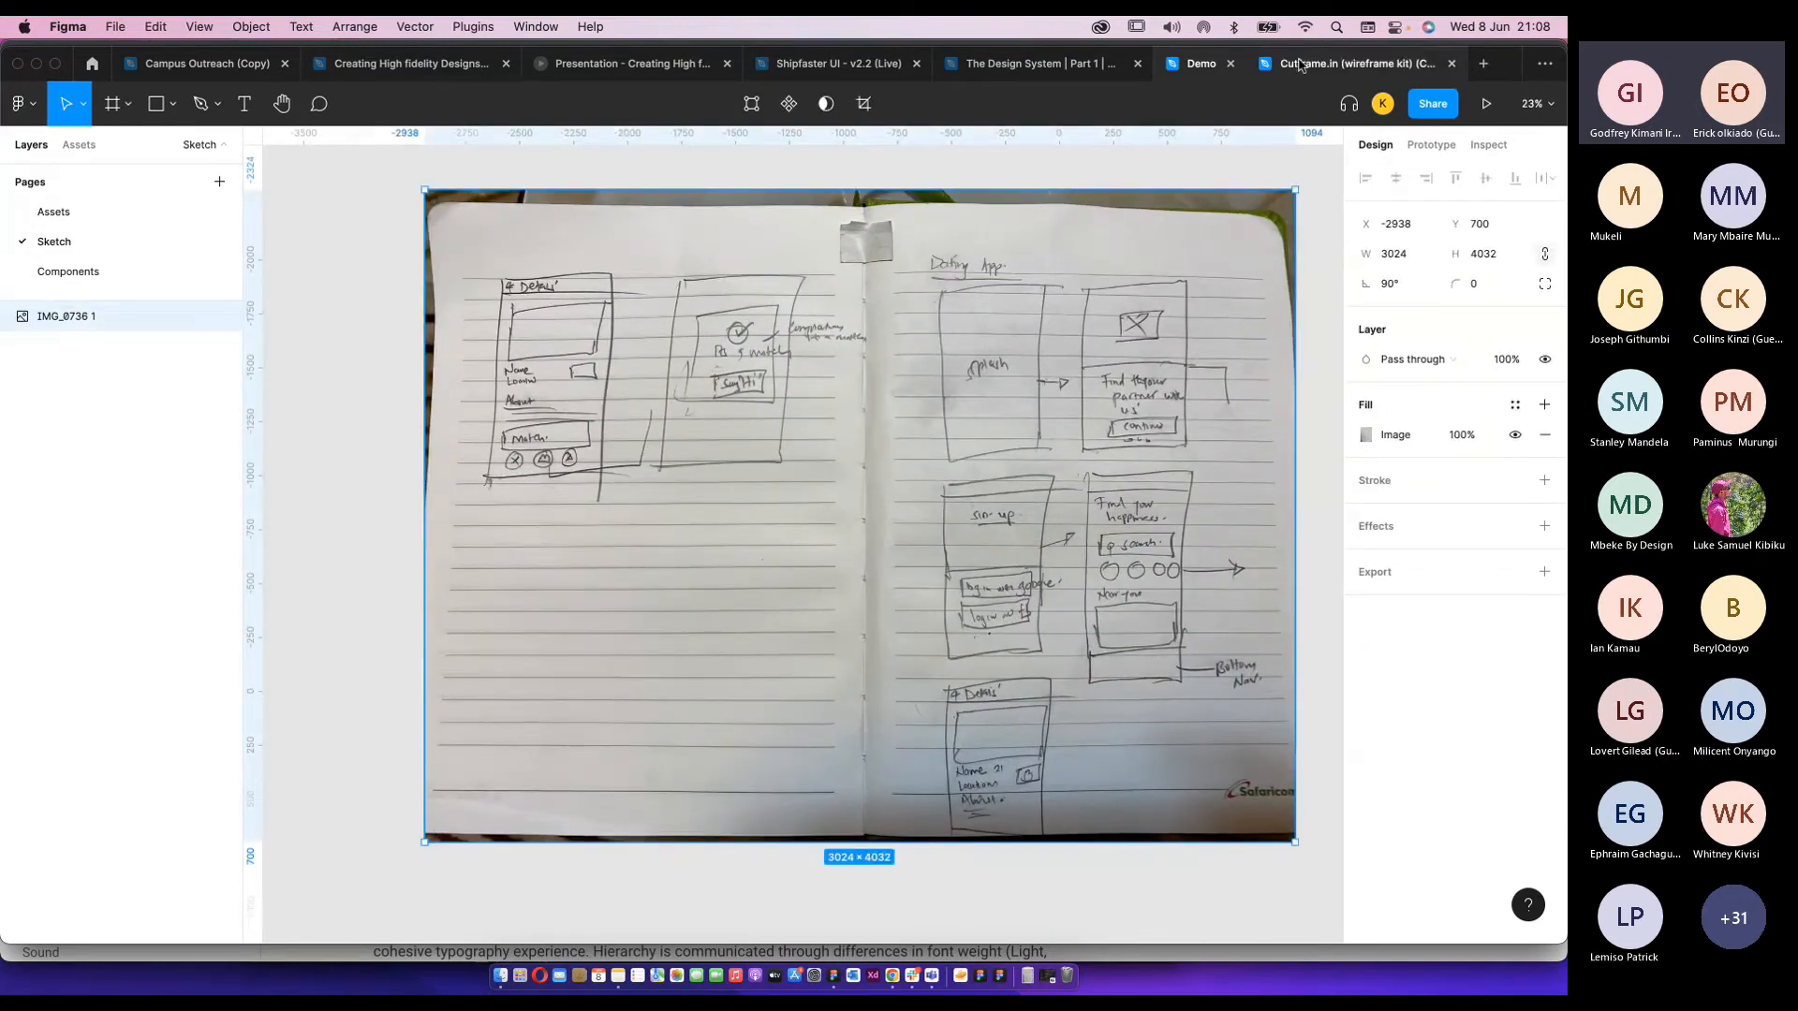
pyautogui.press('super+v')
pyautogui.scroll(-6, 651, 356)
pyautogui.press('Escape')
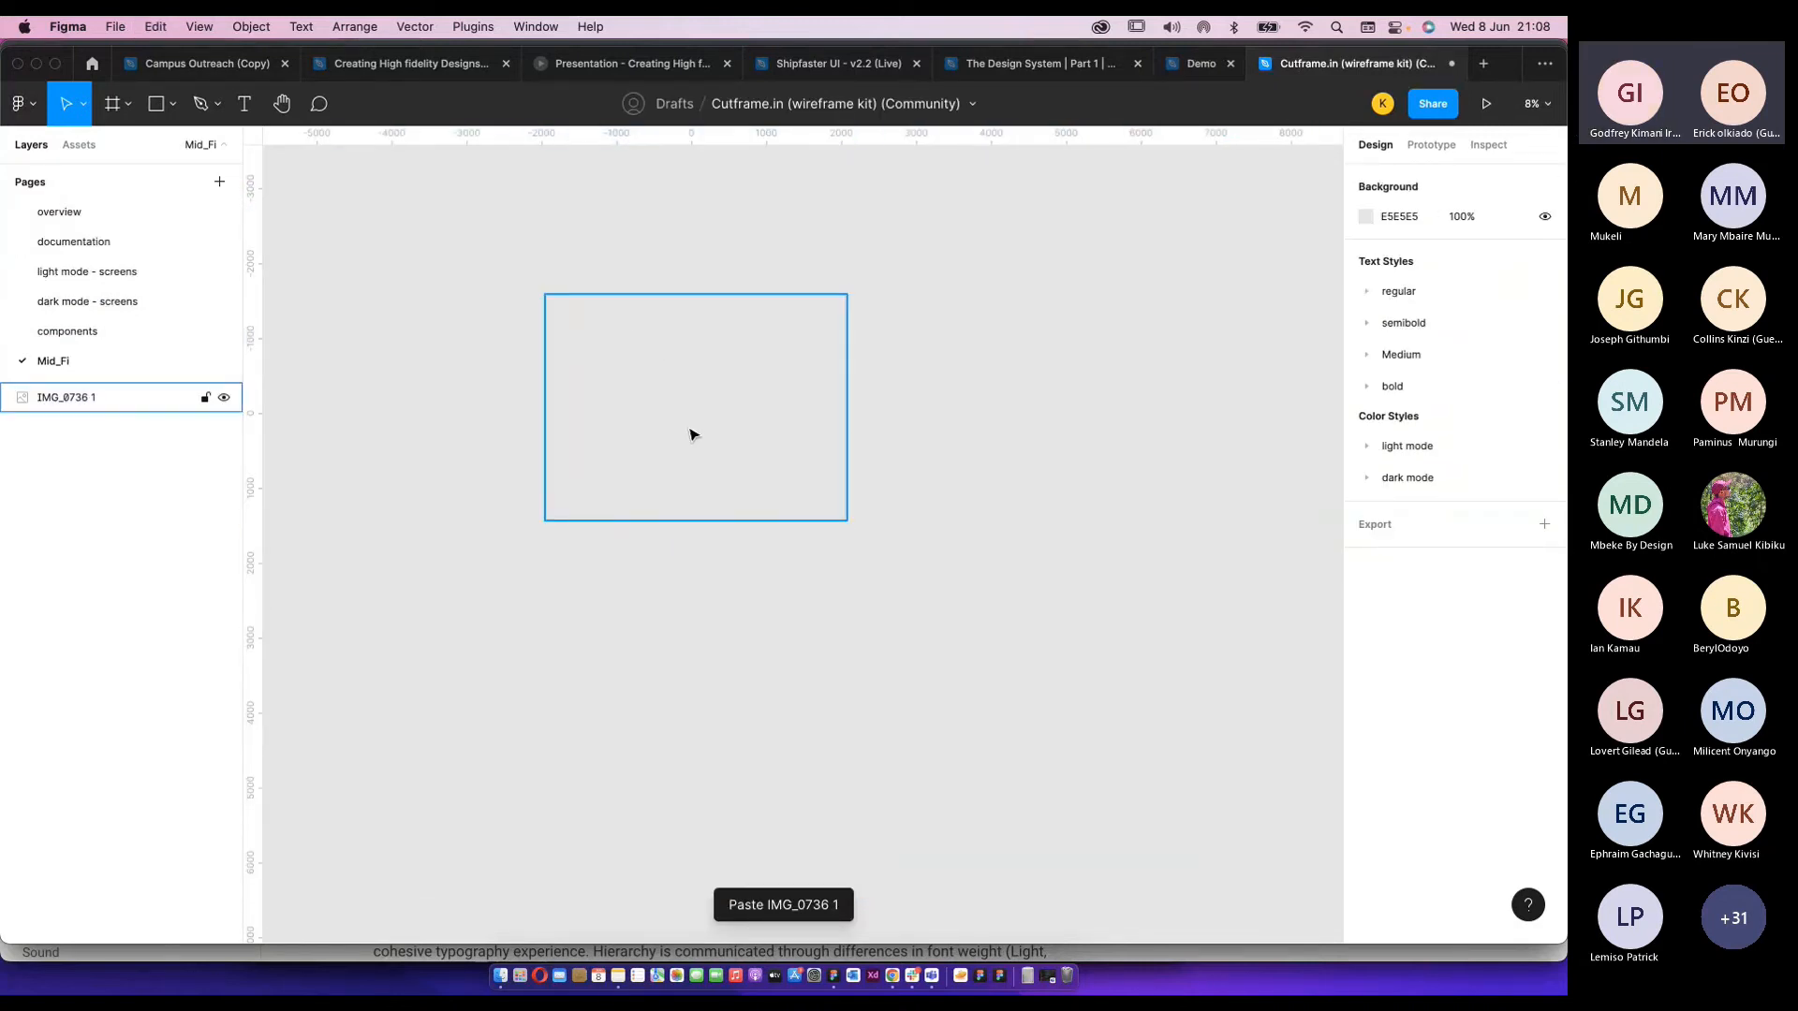
# Move the pasted sketch photo up and to the left on the Mid_Fi canvas.
pyautogui.click(745, 434)
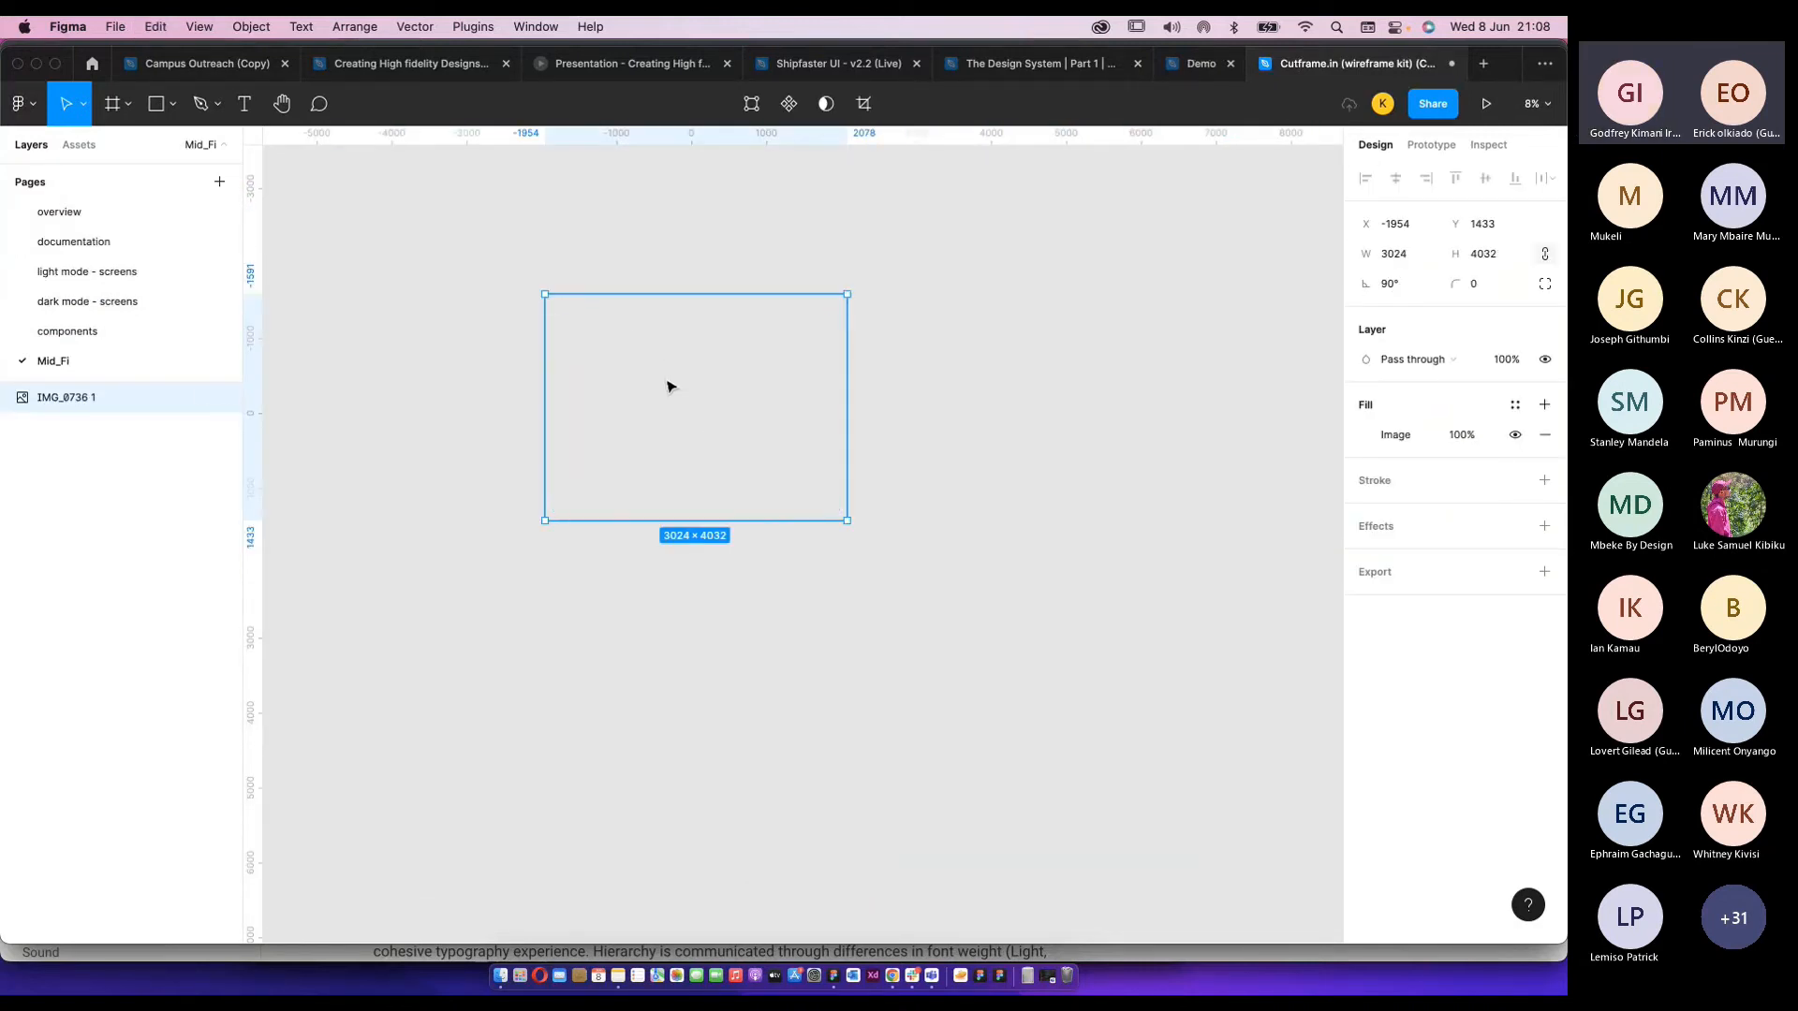
pyautogui.moveTo(666, 384); pyautogui.dragTo(563, 321)
pyautogui.scroll(5, 730, 342)
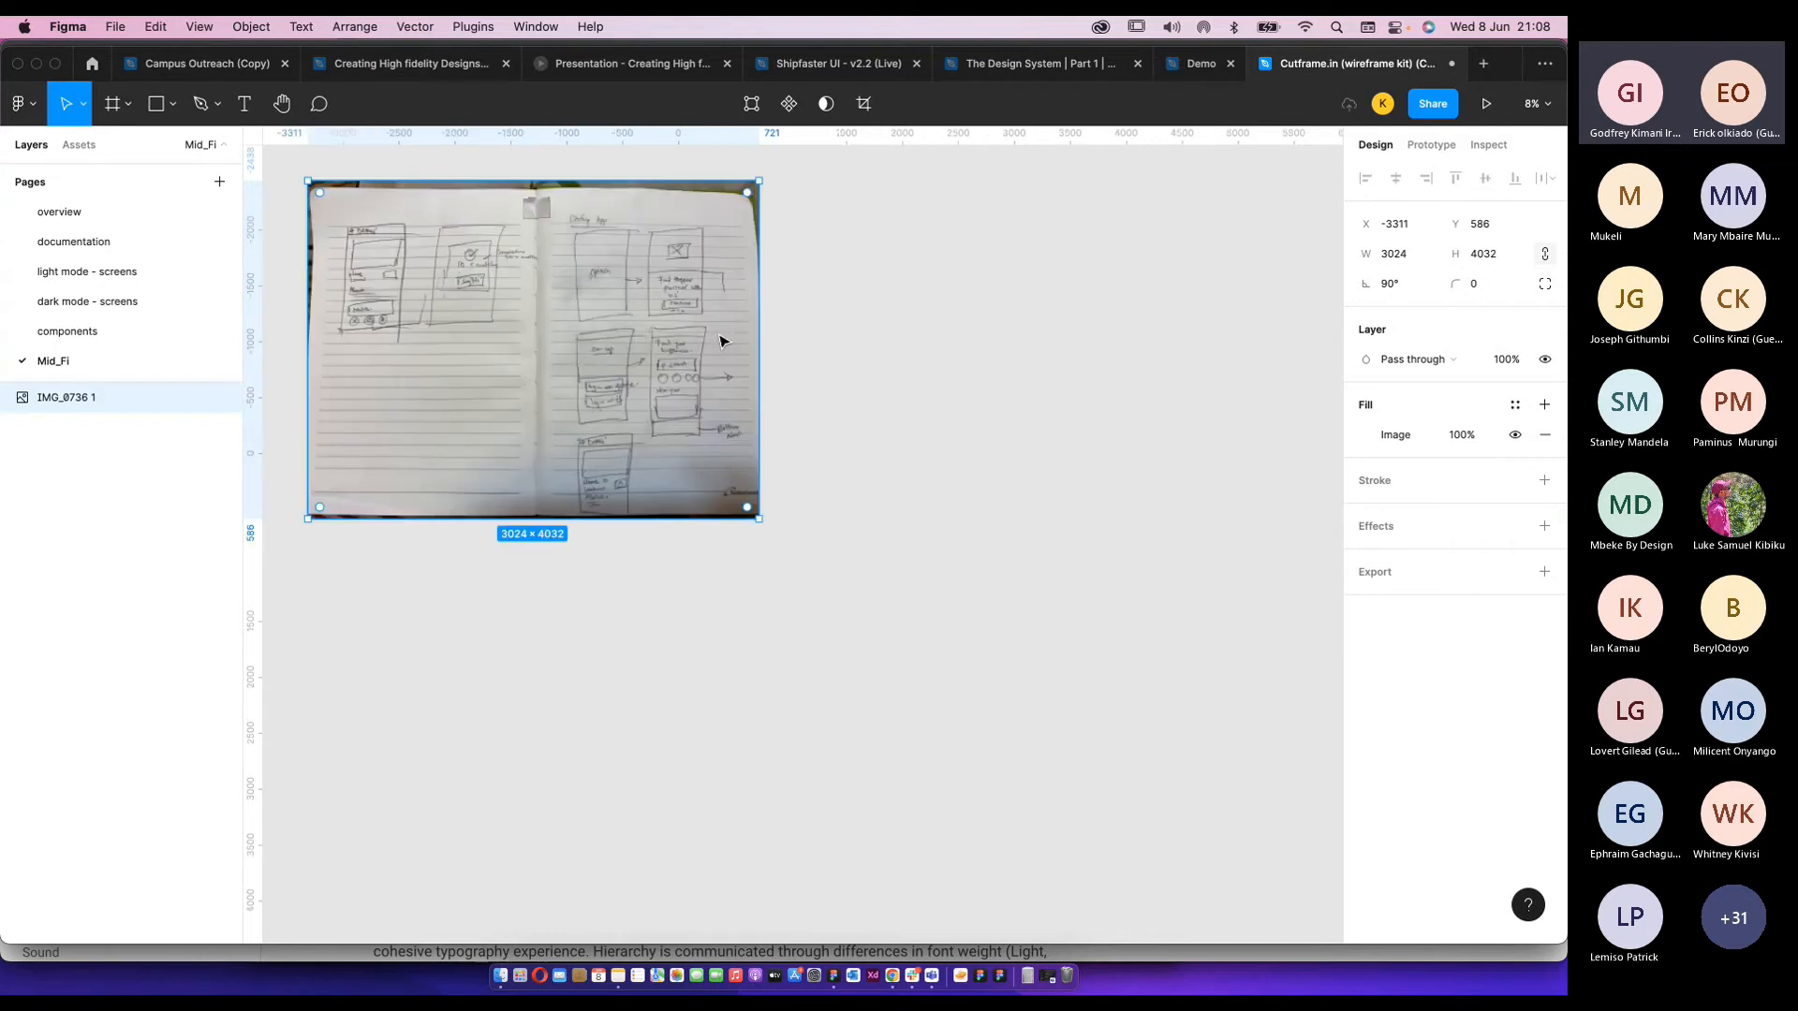
pyautogui.scroll(2, 927, 356)
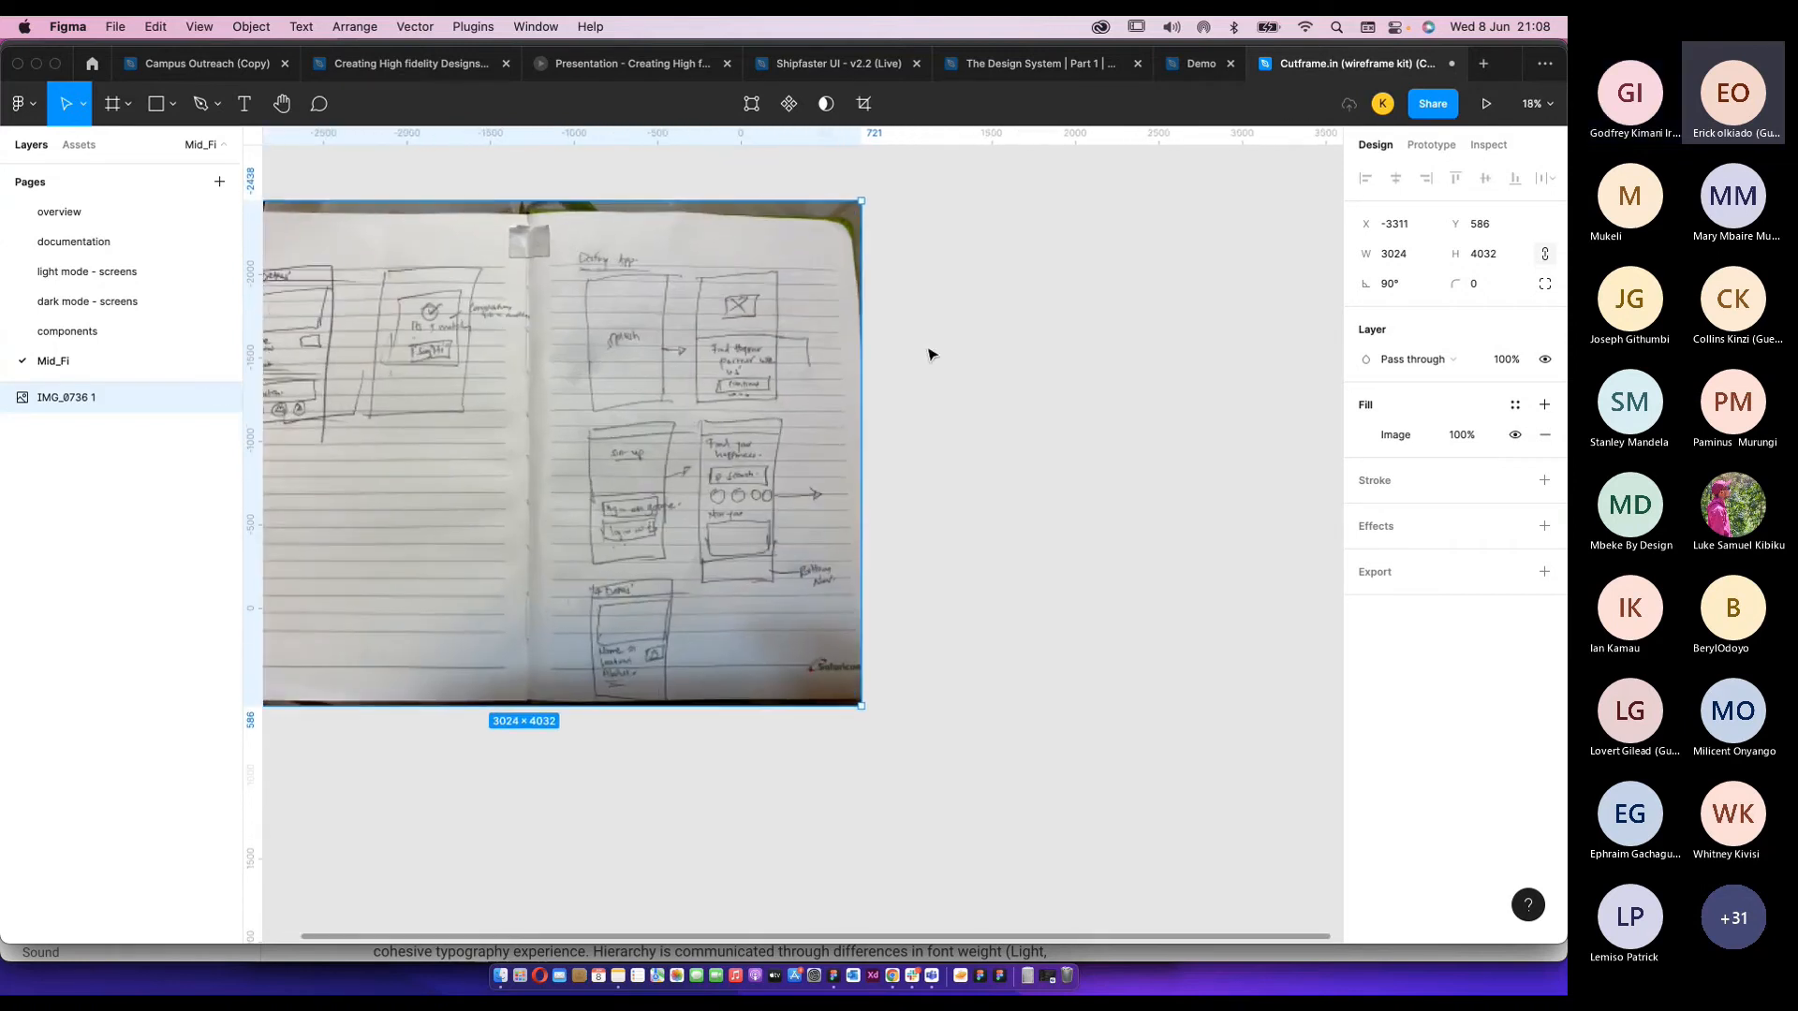
pyautogui.click(978, 380)
# Examine the dating app sketches in the photo, from the splash and sign-up screens to the details and match screens.
pyautogui.hscroll(2, 992, 309)
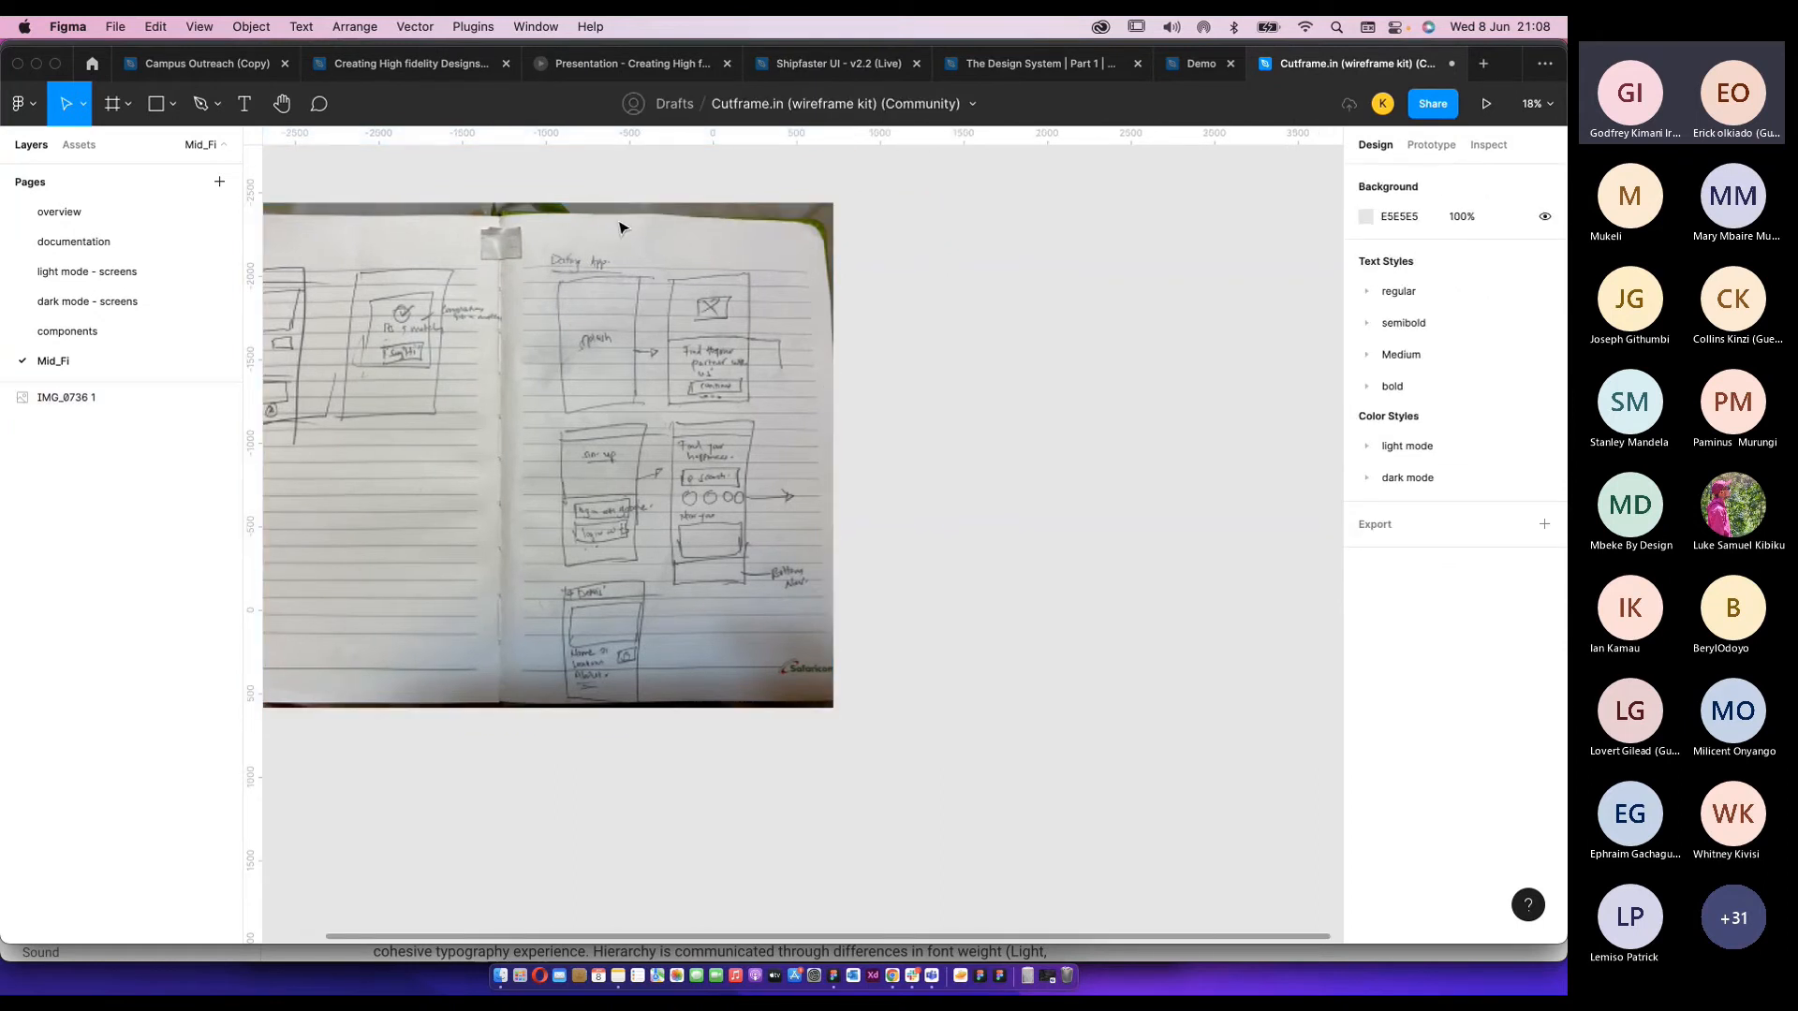
pyautogui.hscroll(-2, 674, 309)
pyautogui.scroll(5, 727, 389)
pyautogui.scroll(-3, 726, 390)
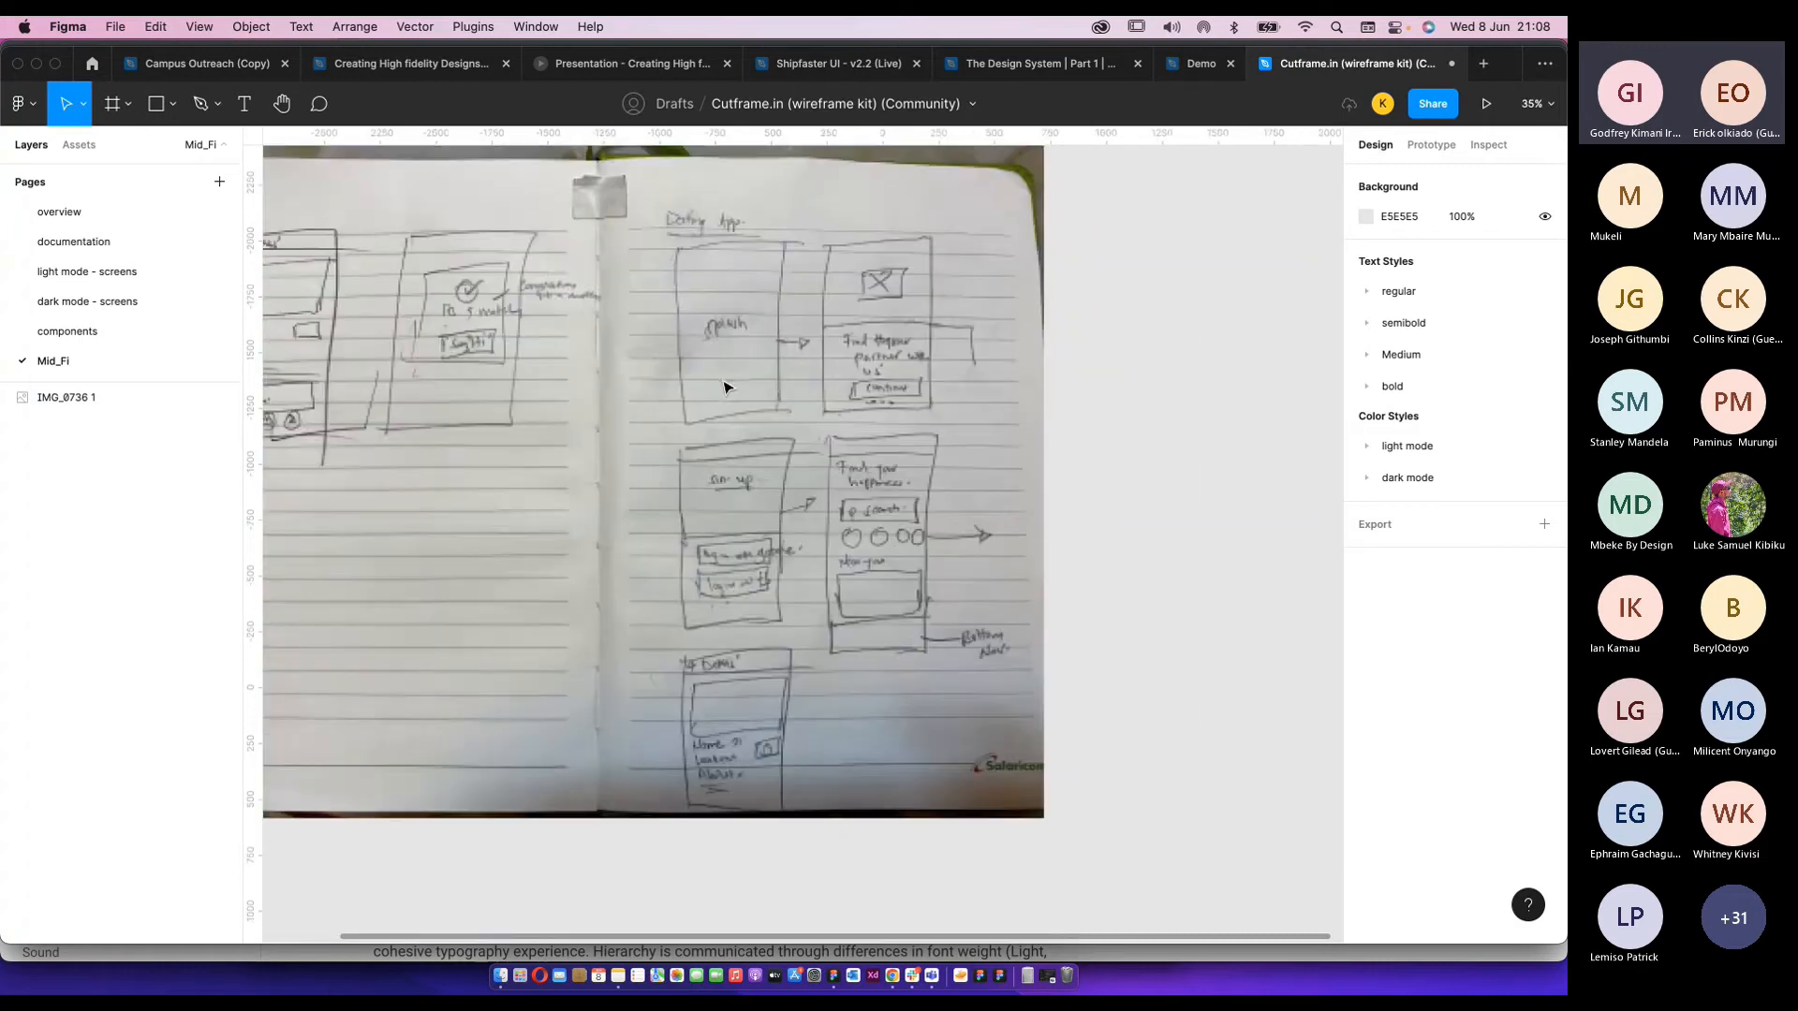
pyautogui.scroll(1, 746, 348)
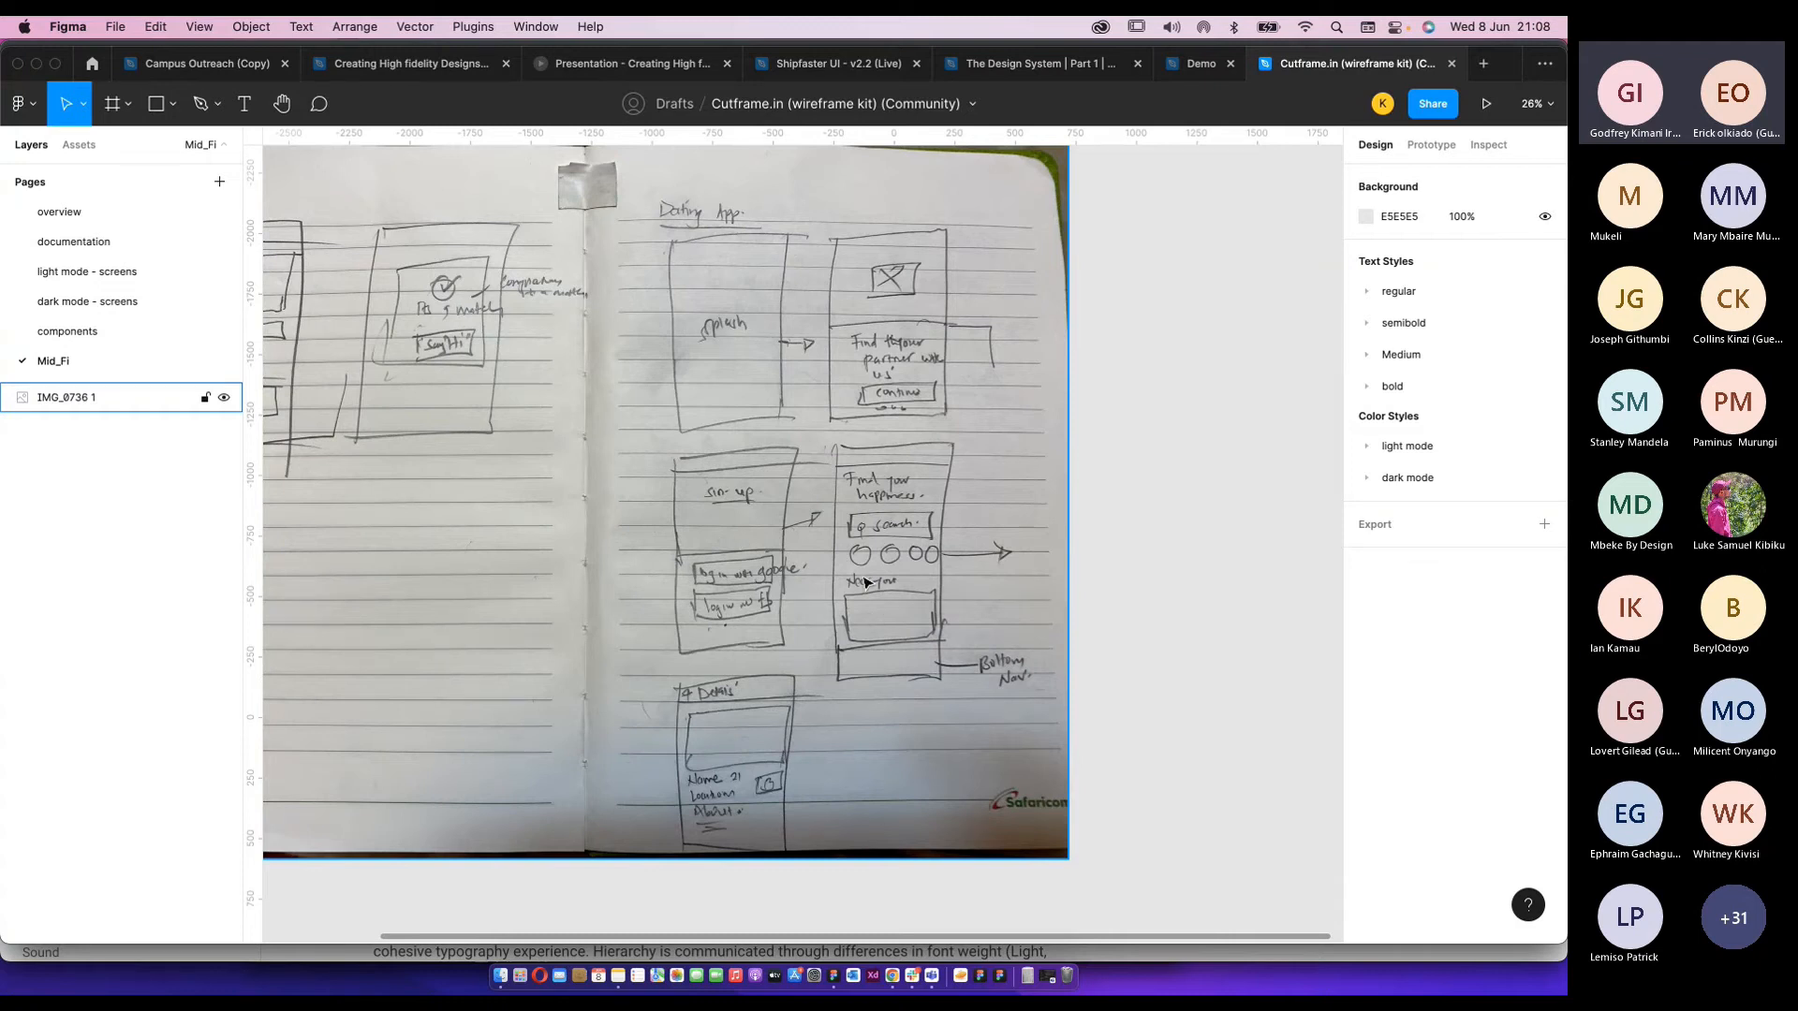
pyautogui.scroll(-4, 843, 600)
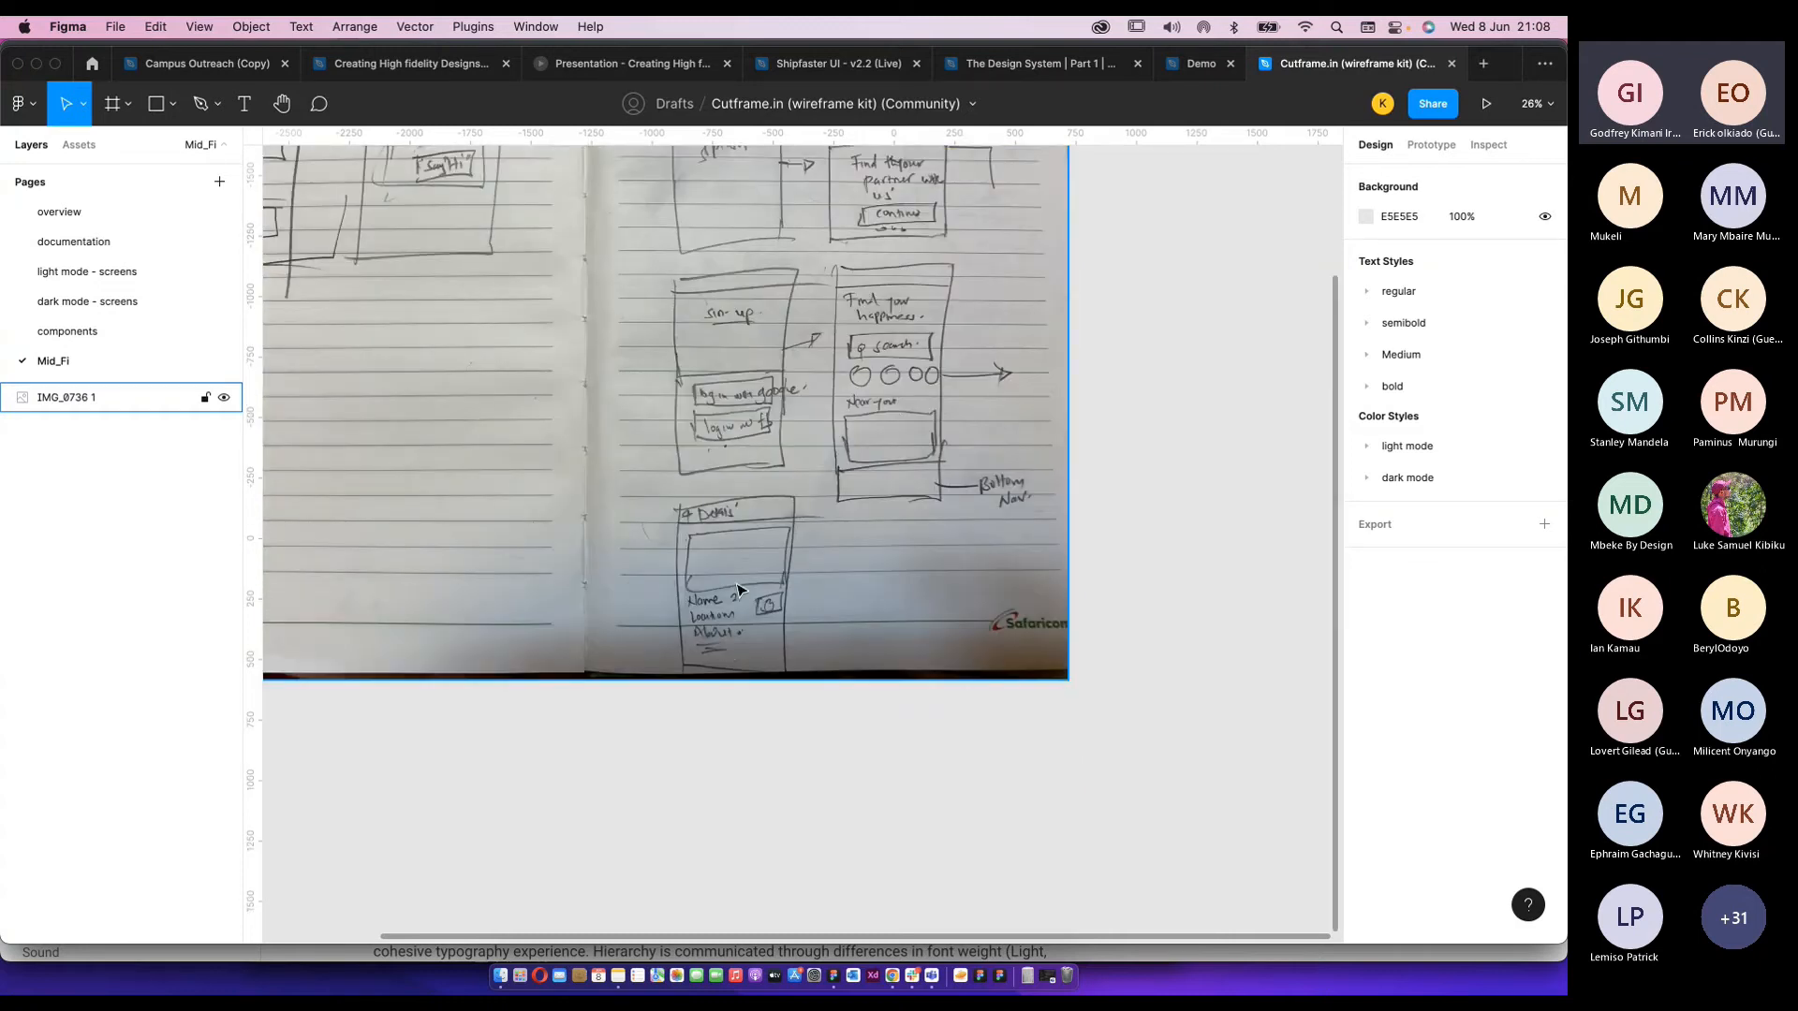
pyautogui.scroll(-5, 738, 577)
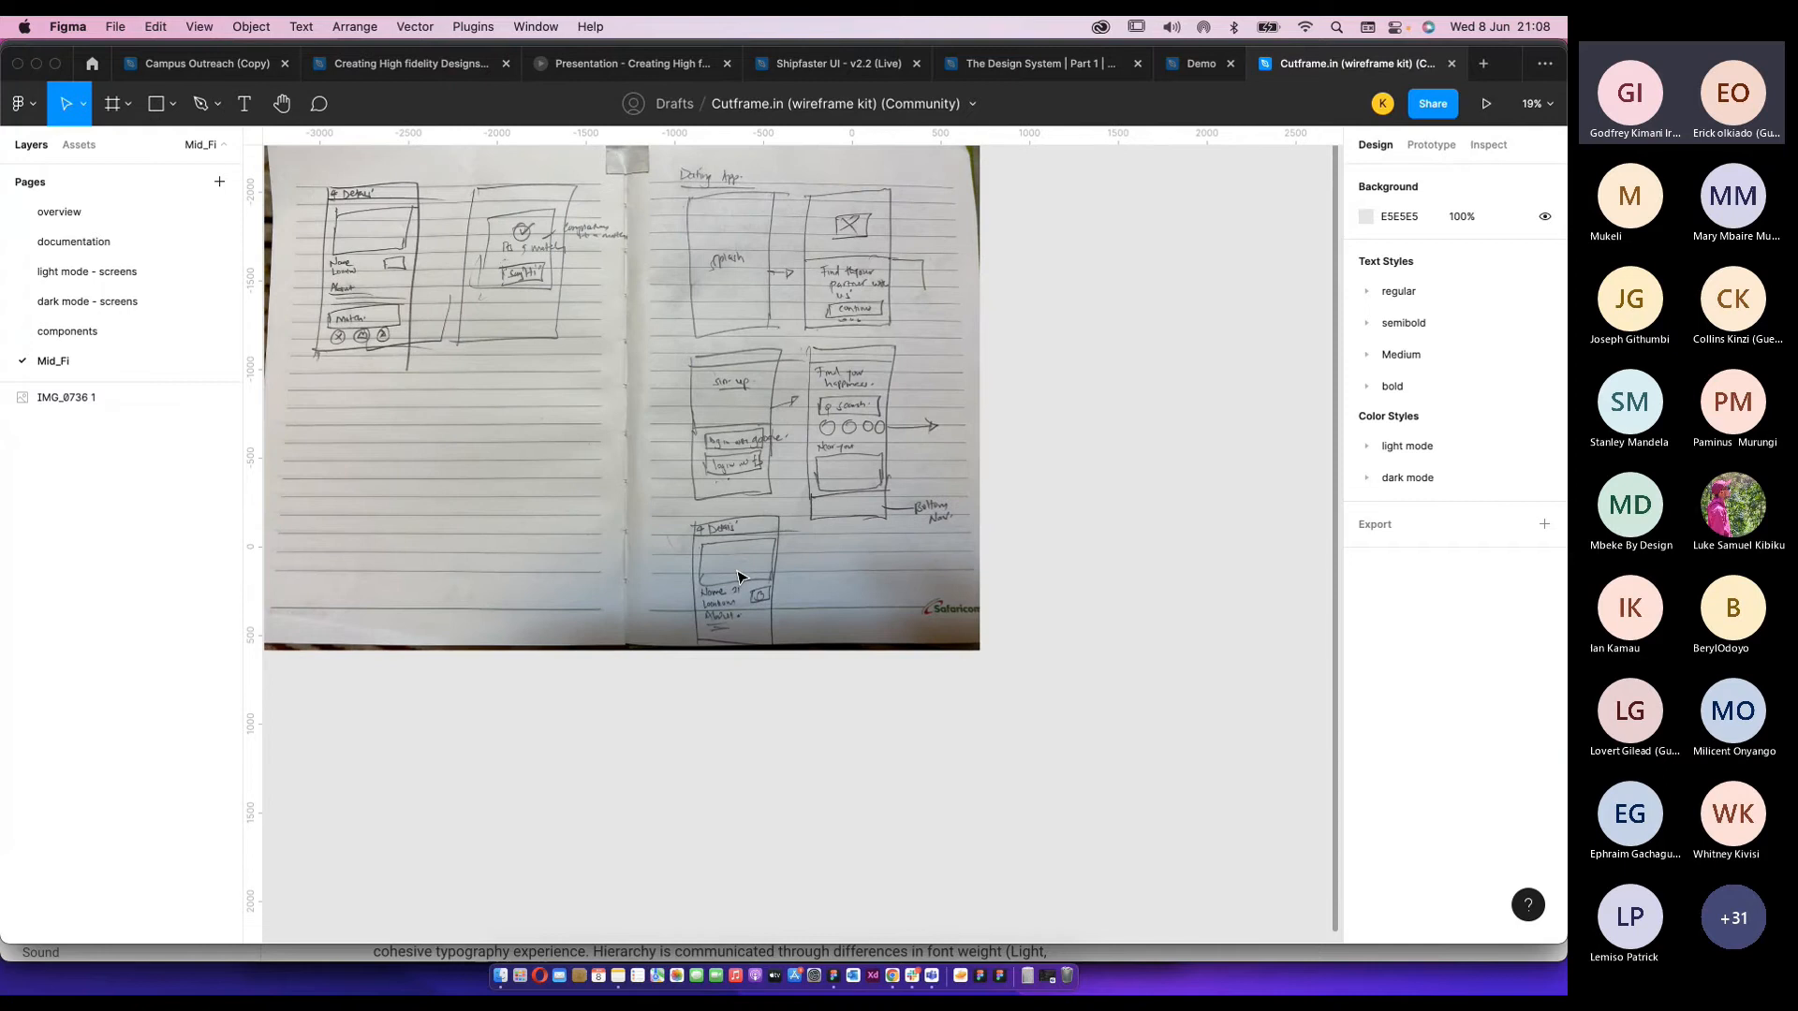
pyautogui.scroll(2, 738, 577)
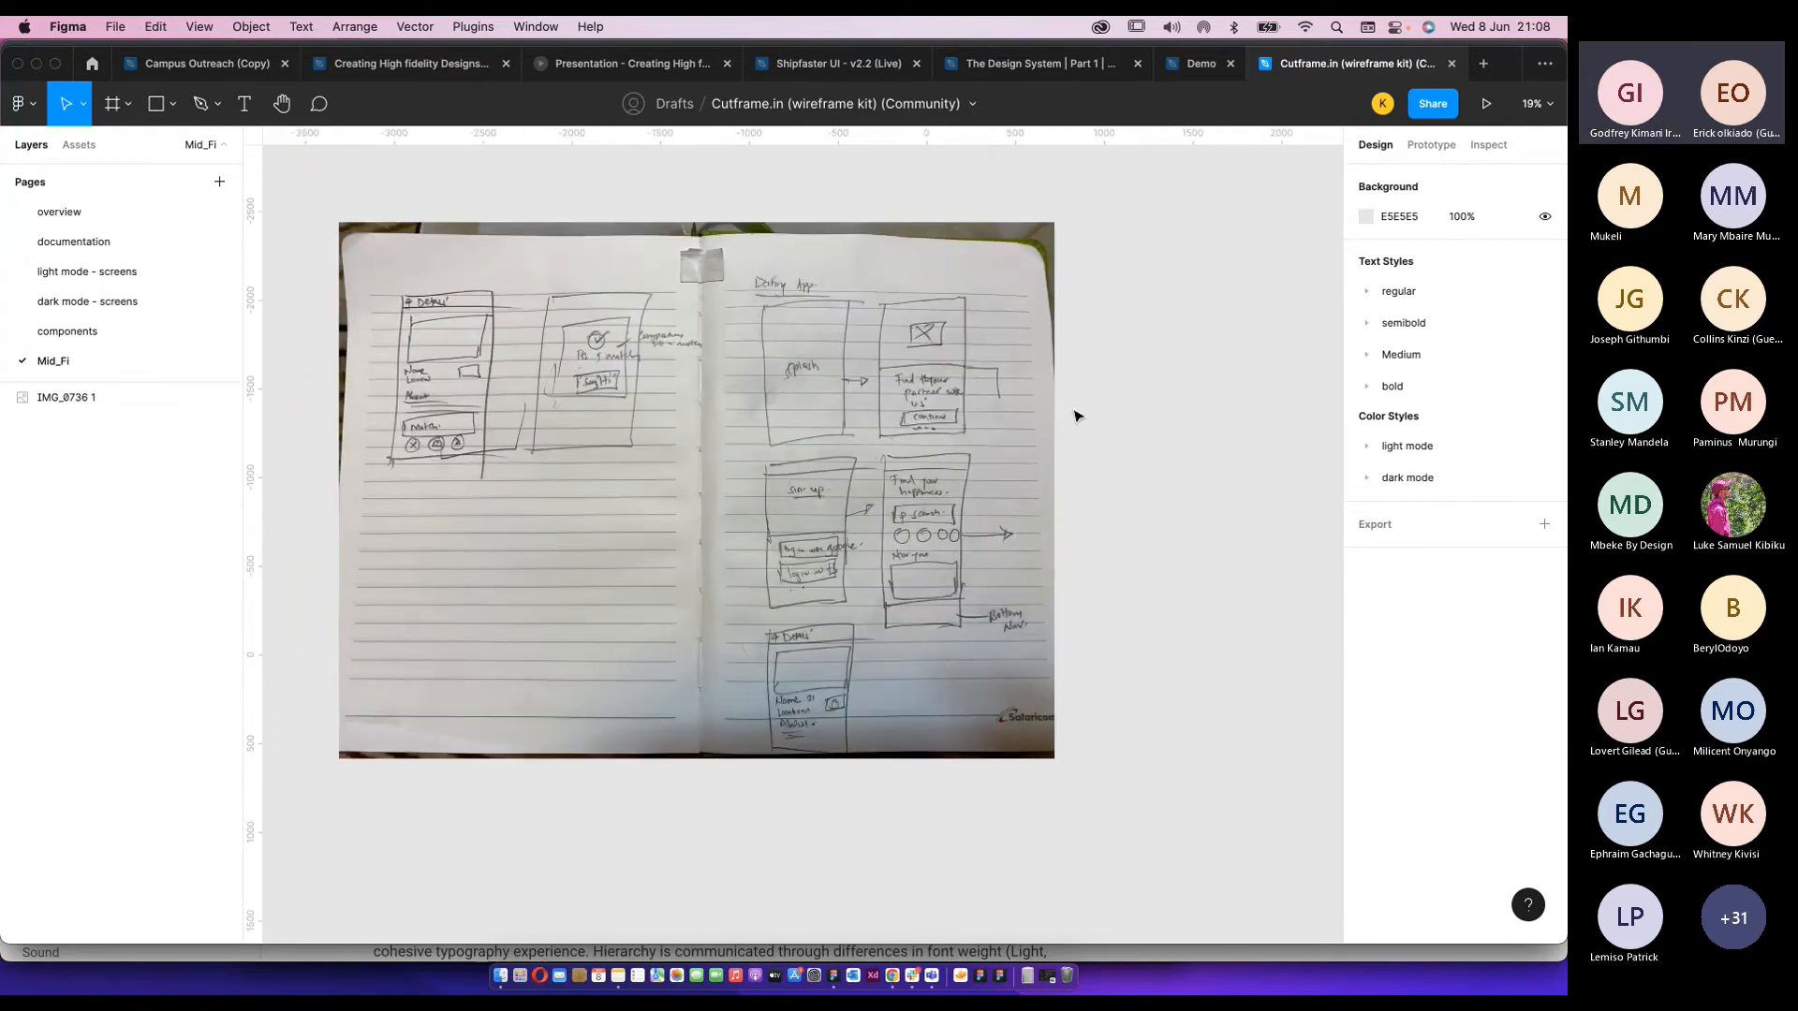
pyautogui.scroll(-5, 834, 426)
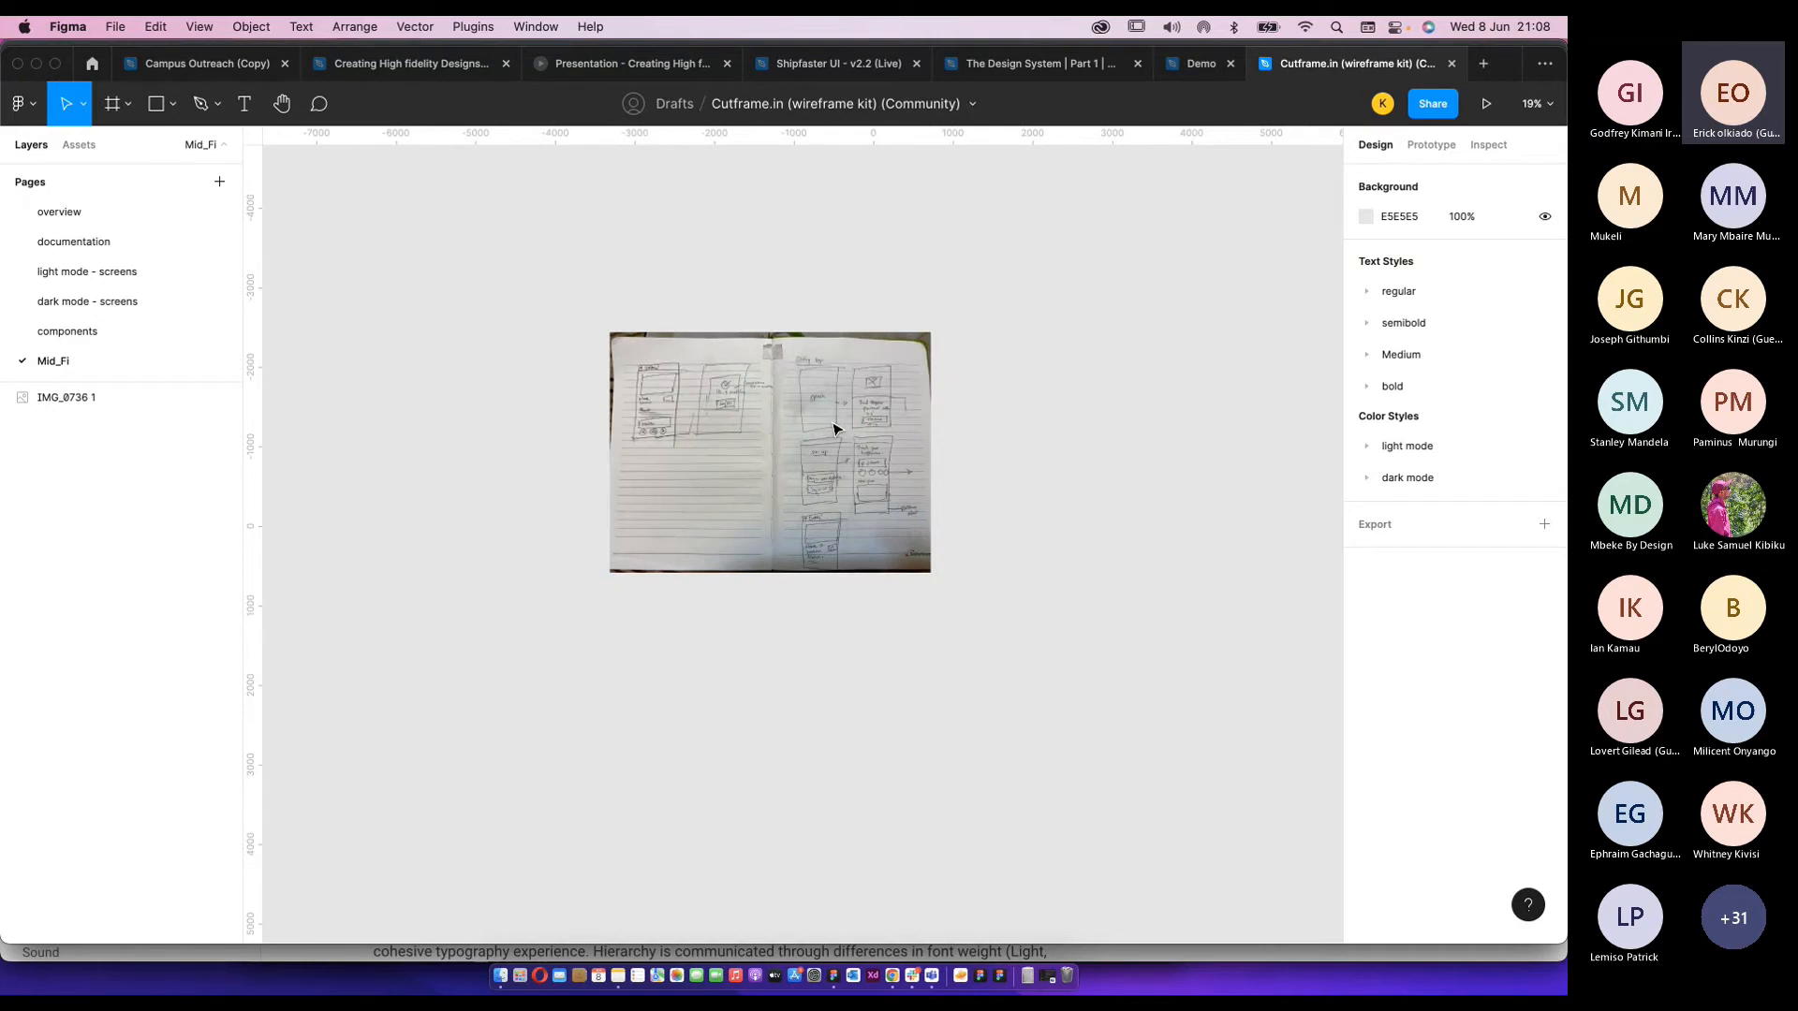
# Shift the sketch photo further up and left to free canvas space beside it.
pyautogui.click(714, 439)
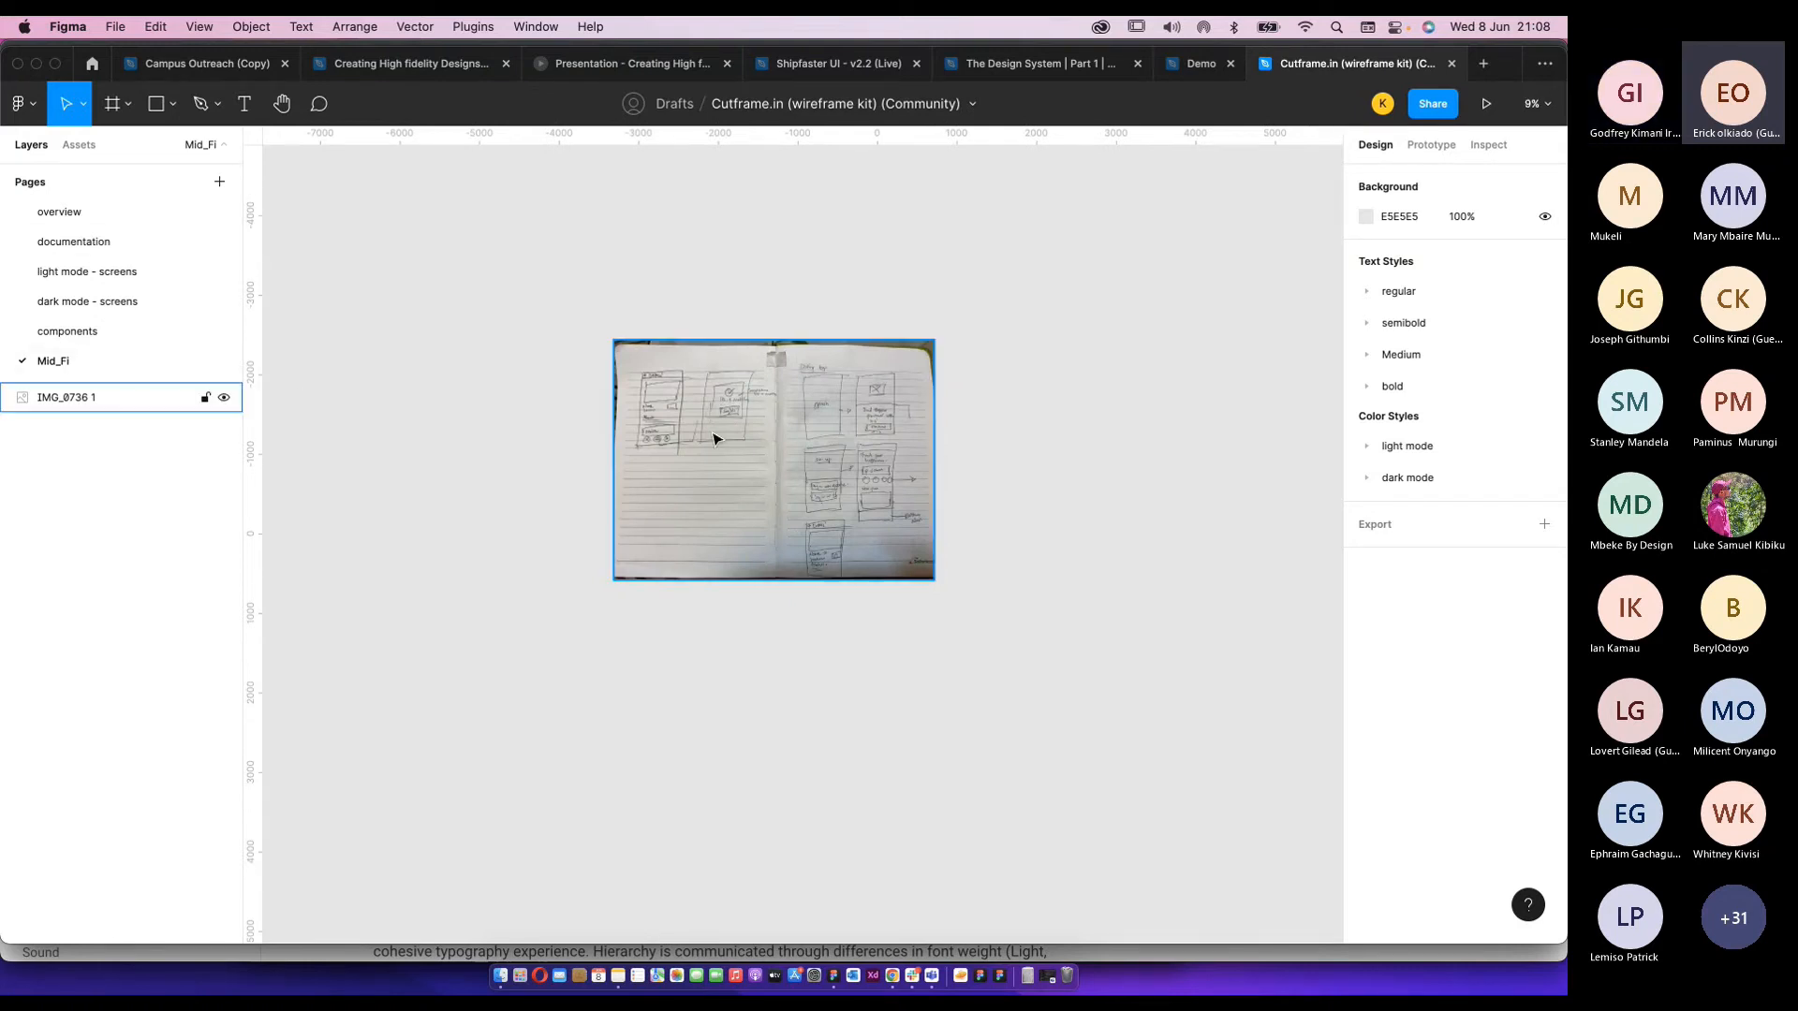
pyautogui.moveTo(714, 439); pyautogui.dragTo(445, 360)
pyautogui.click(900, 398)
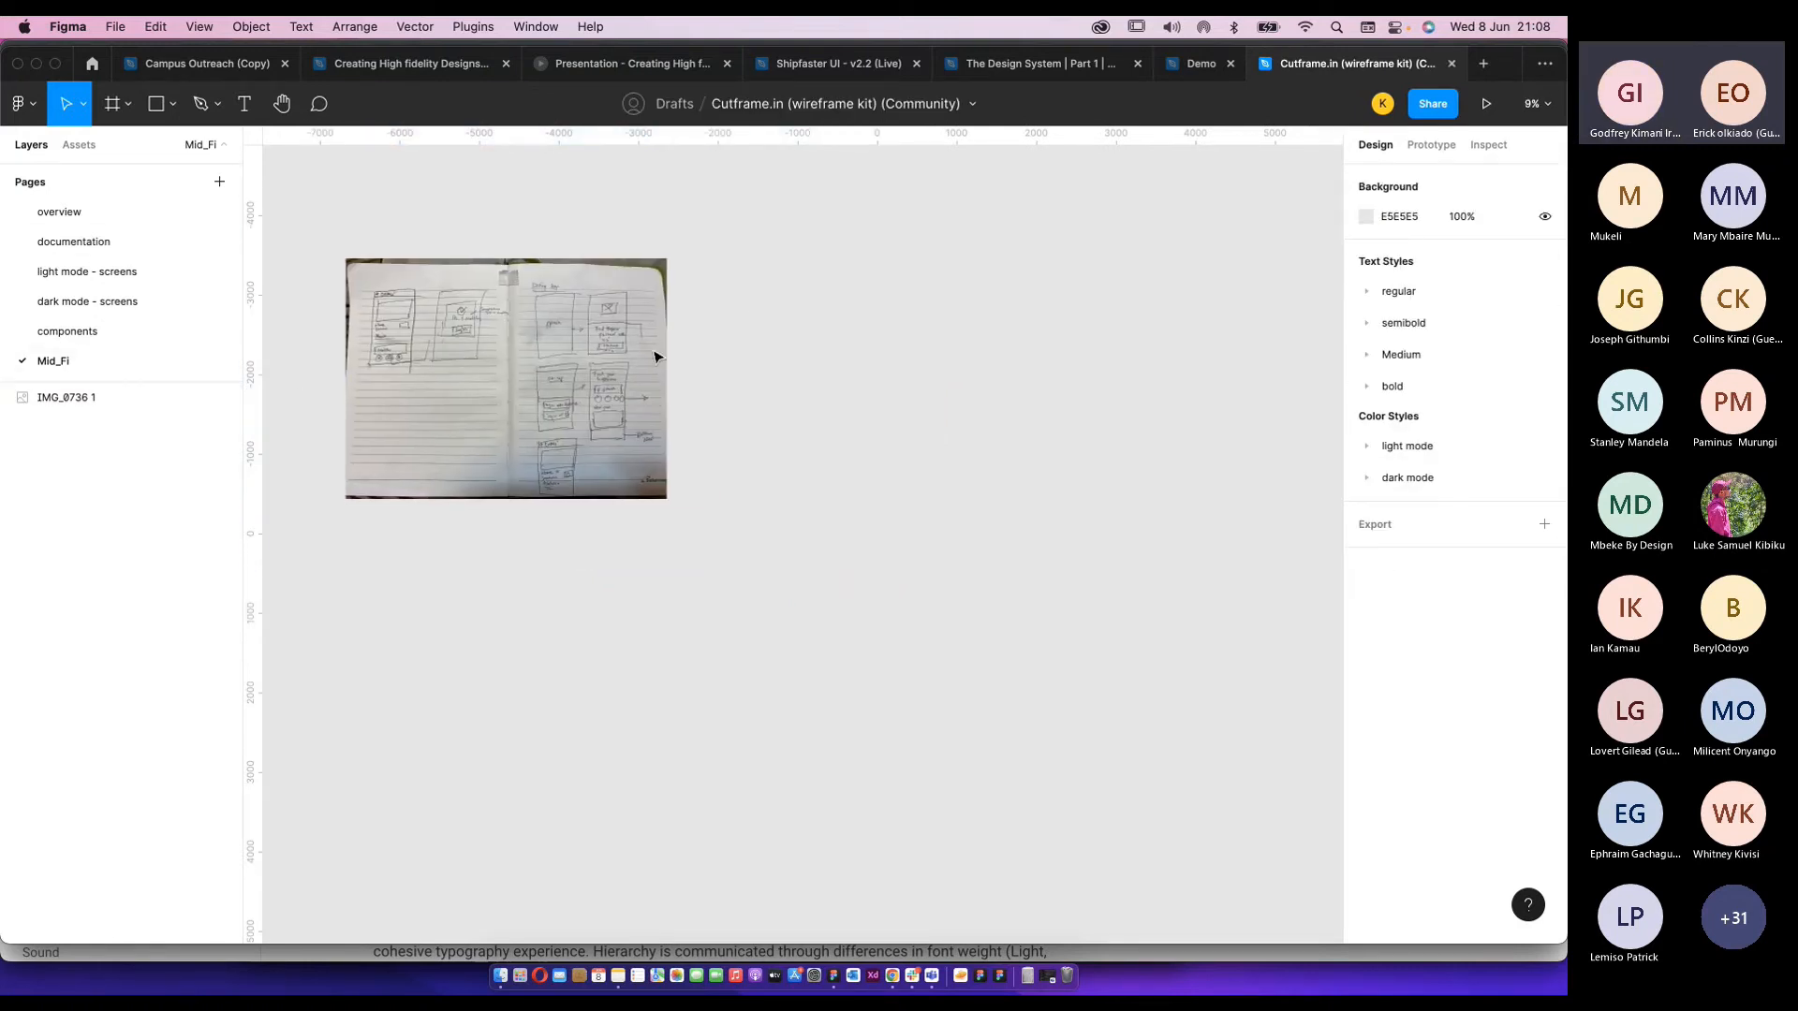
# Create a frame on the Mid_Fi page from the iPhone 8 phone preset.
pyautogui.click(129, 122)
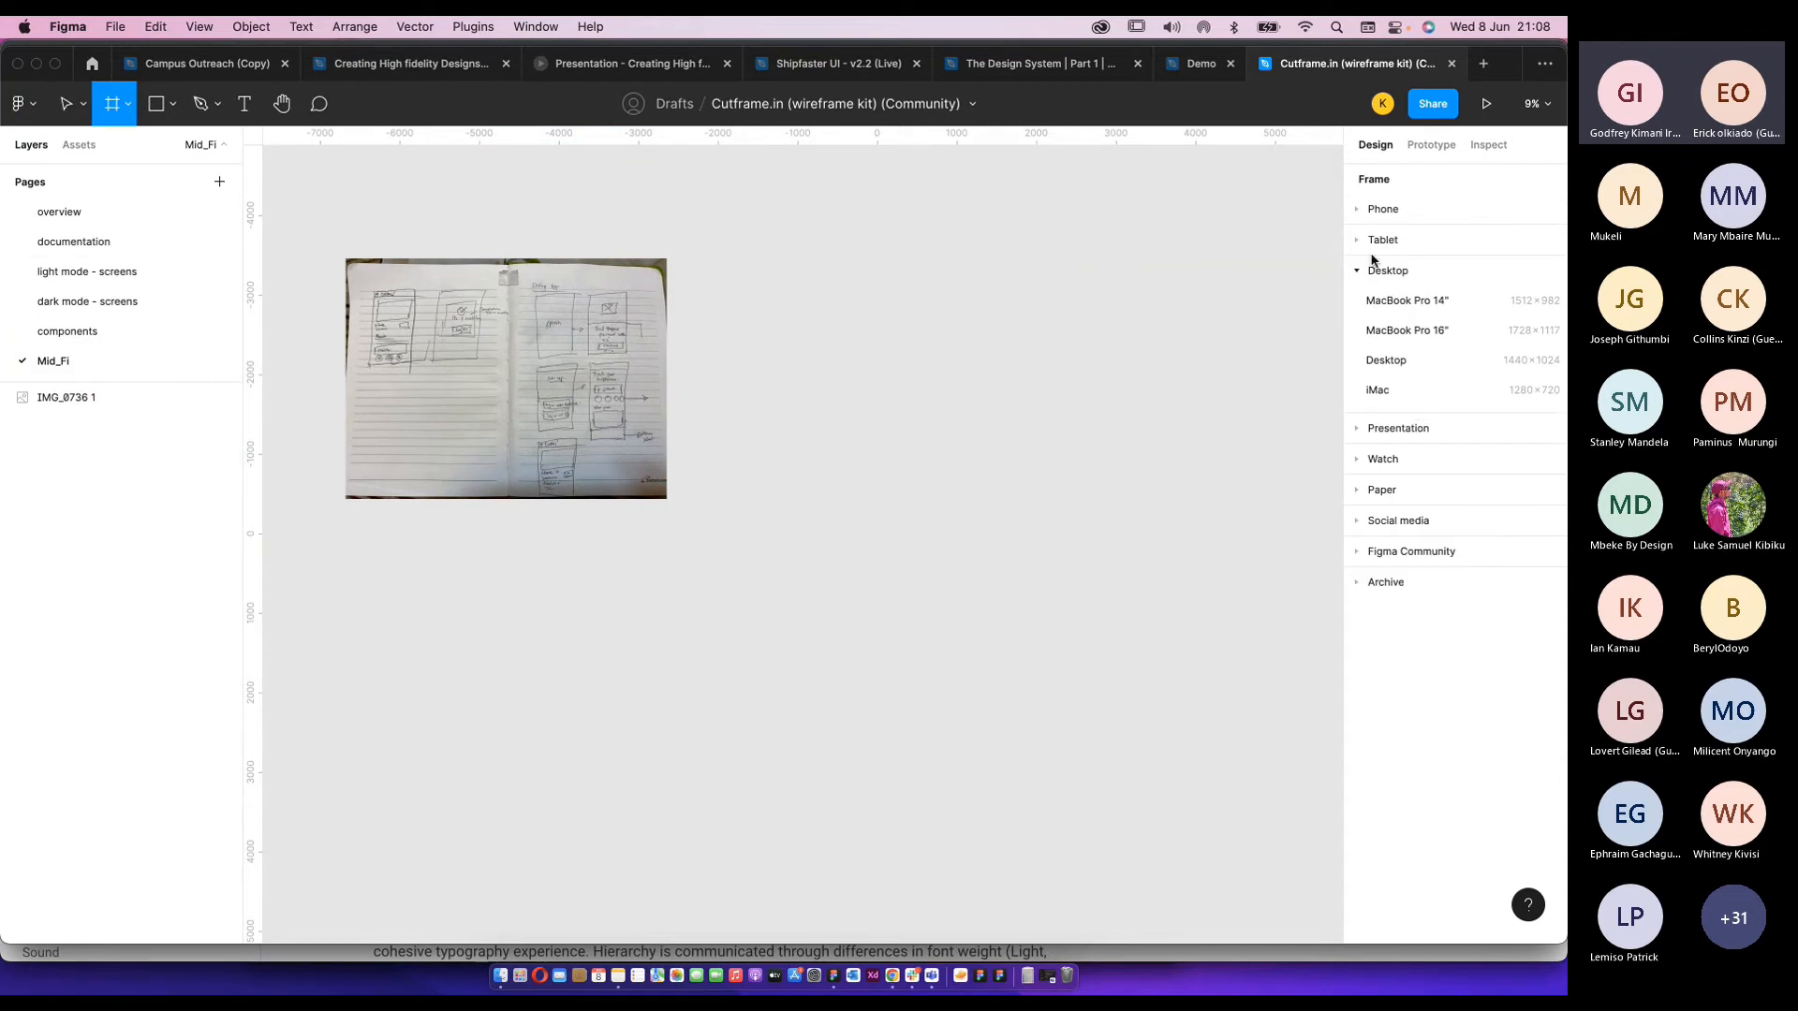
pyautogui.click(1357, 215)
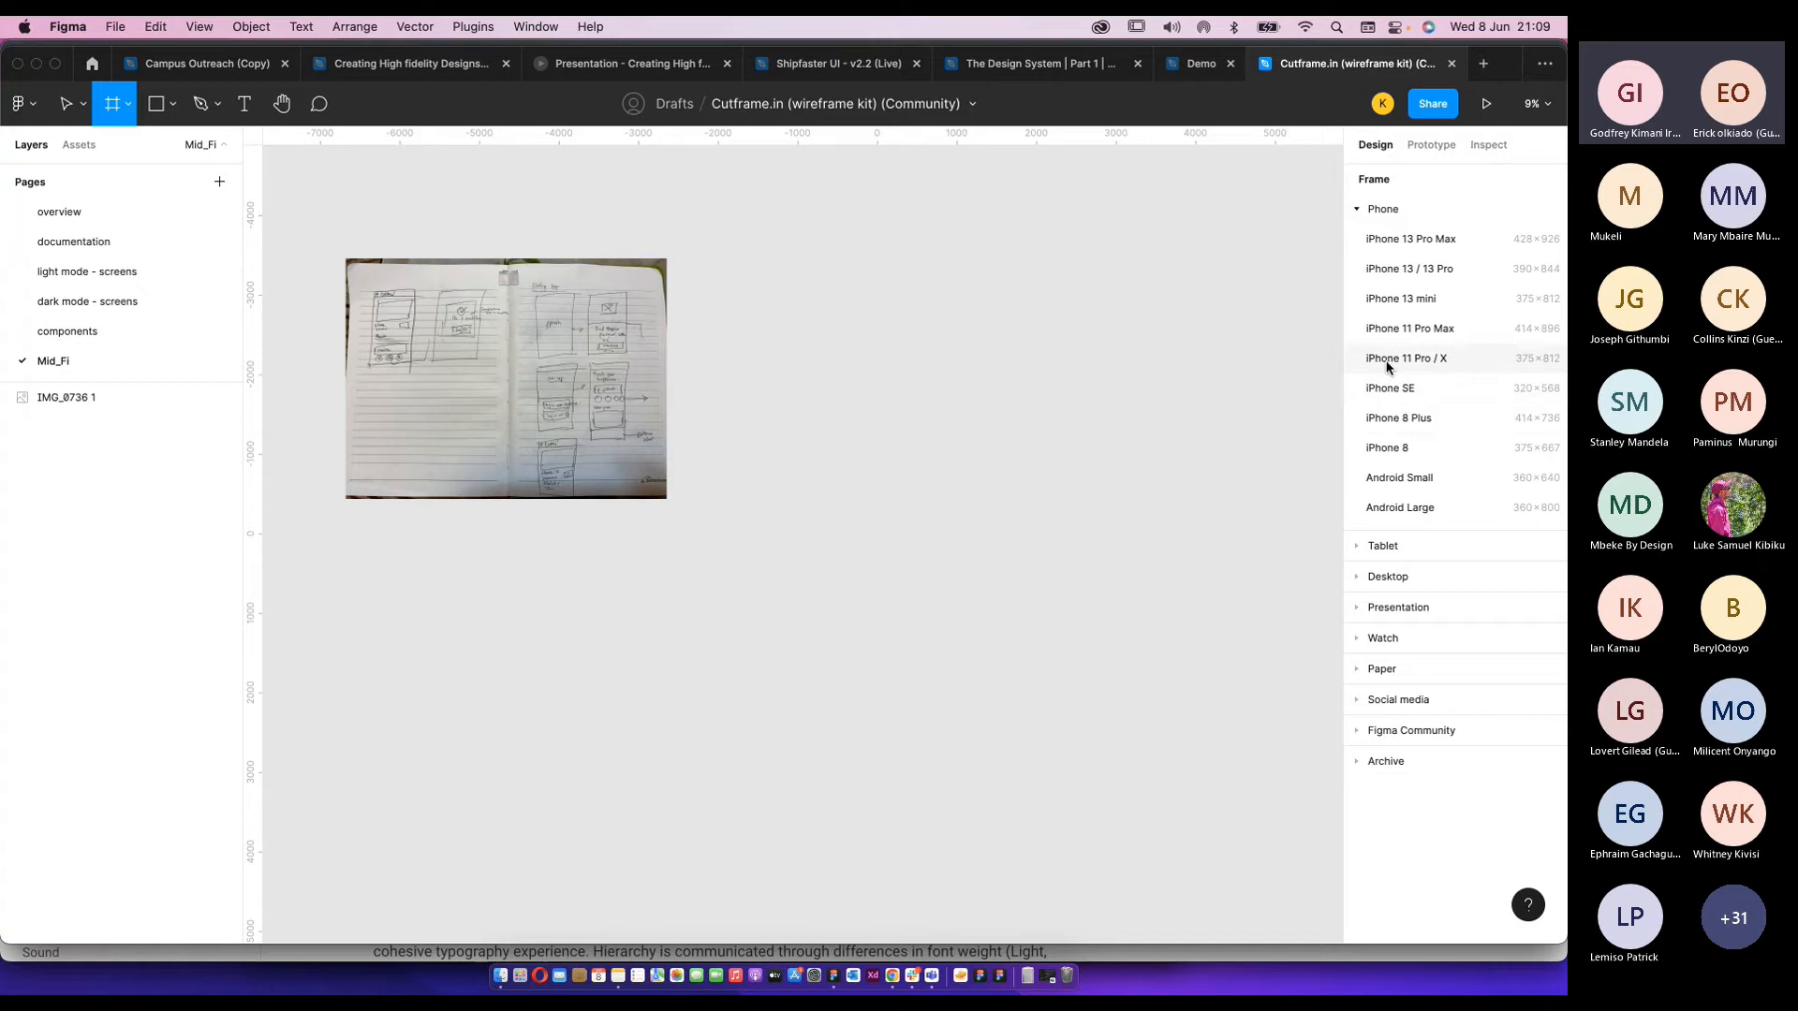
pyautogui.click(1387, 447)
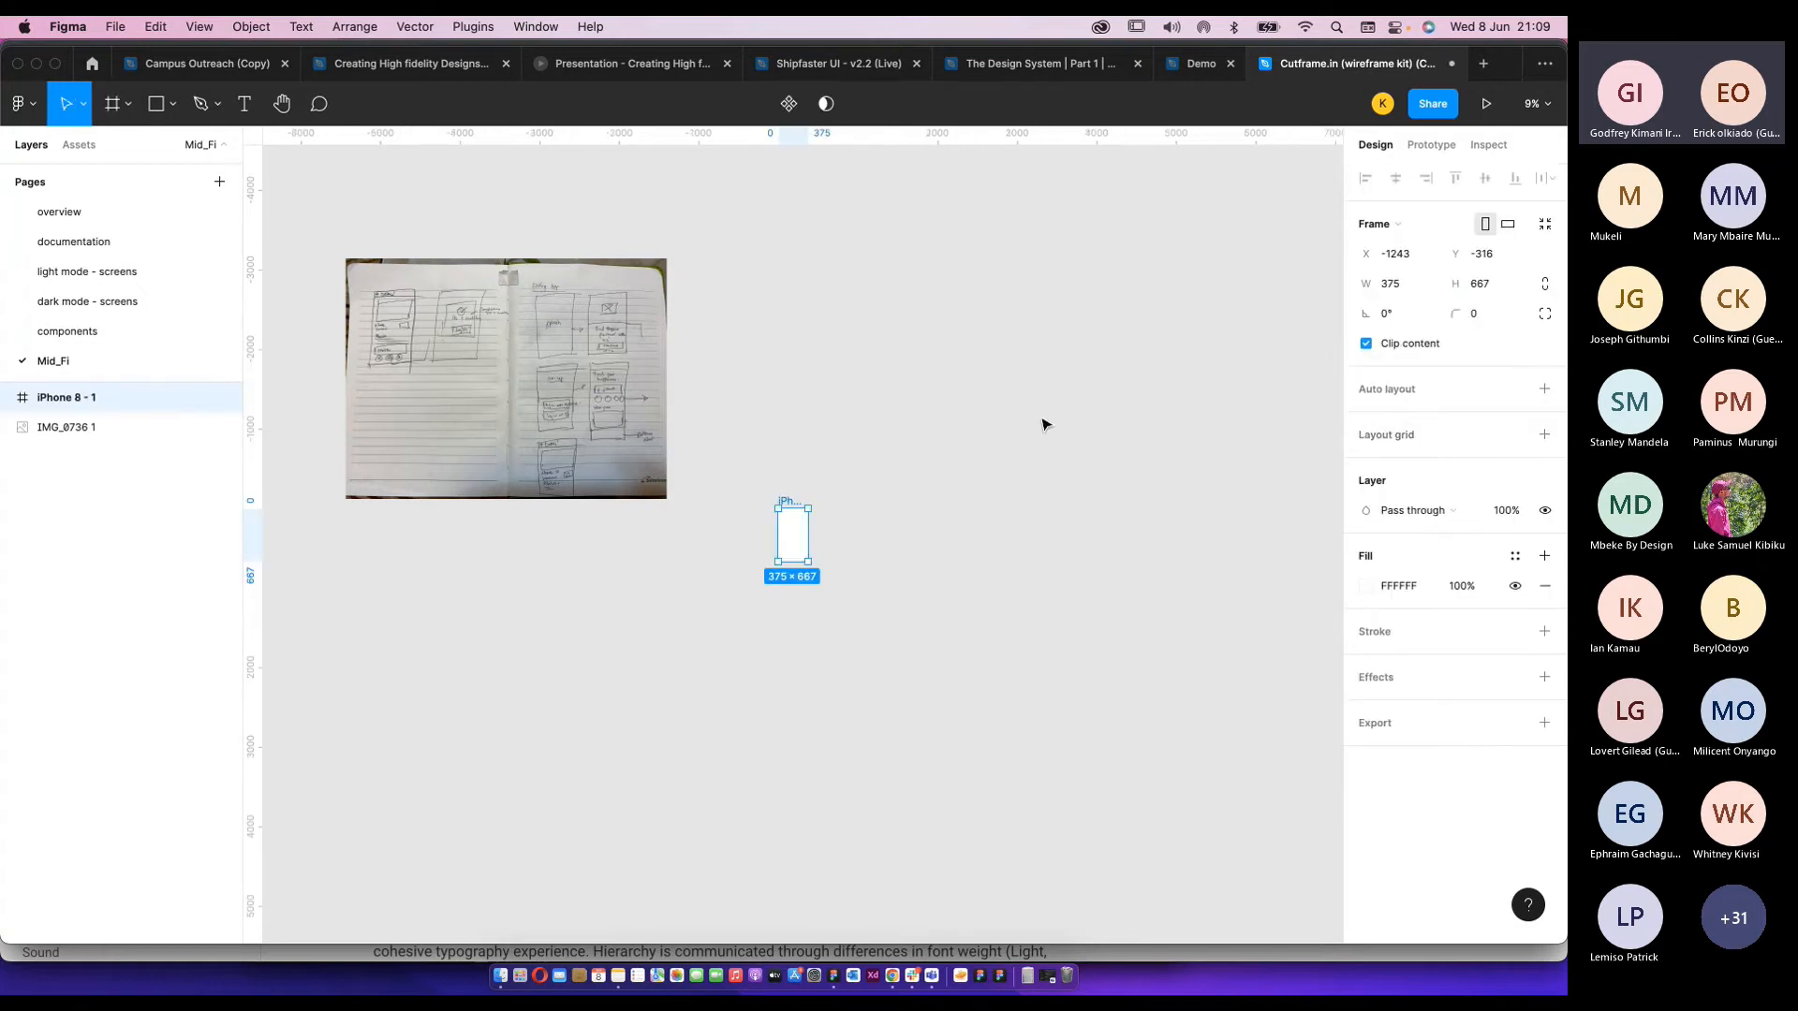
pyautogui.scroll(2, 790, 526)
pyautogui.scroll(5, 790, 522)
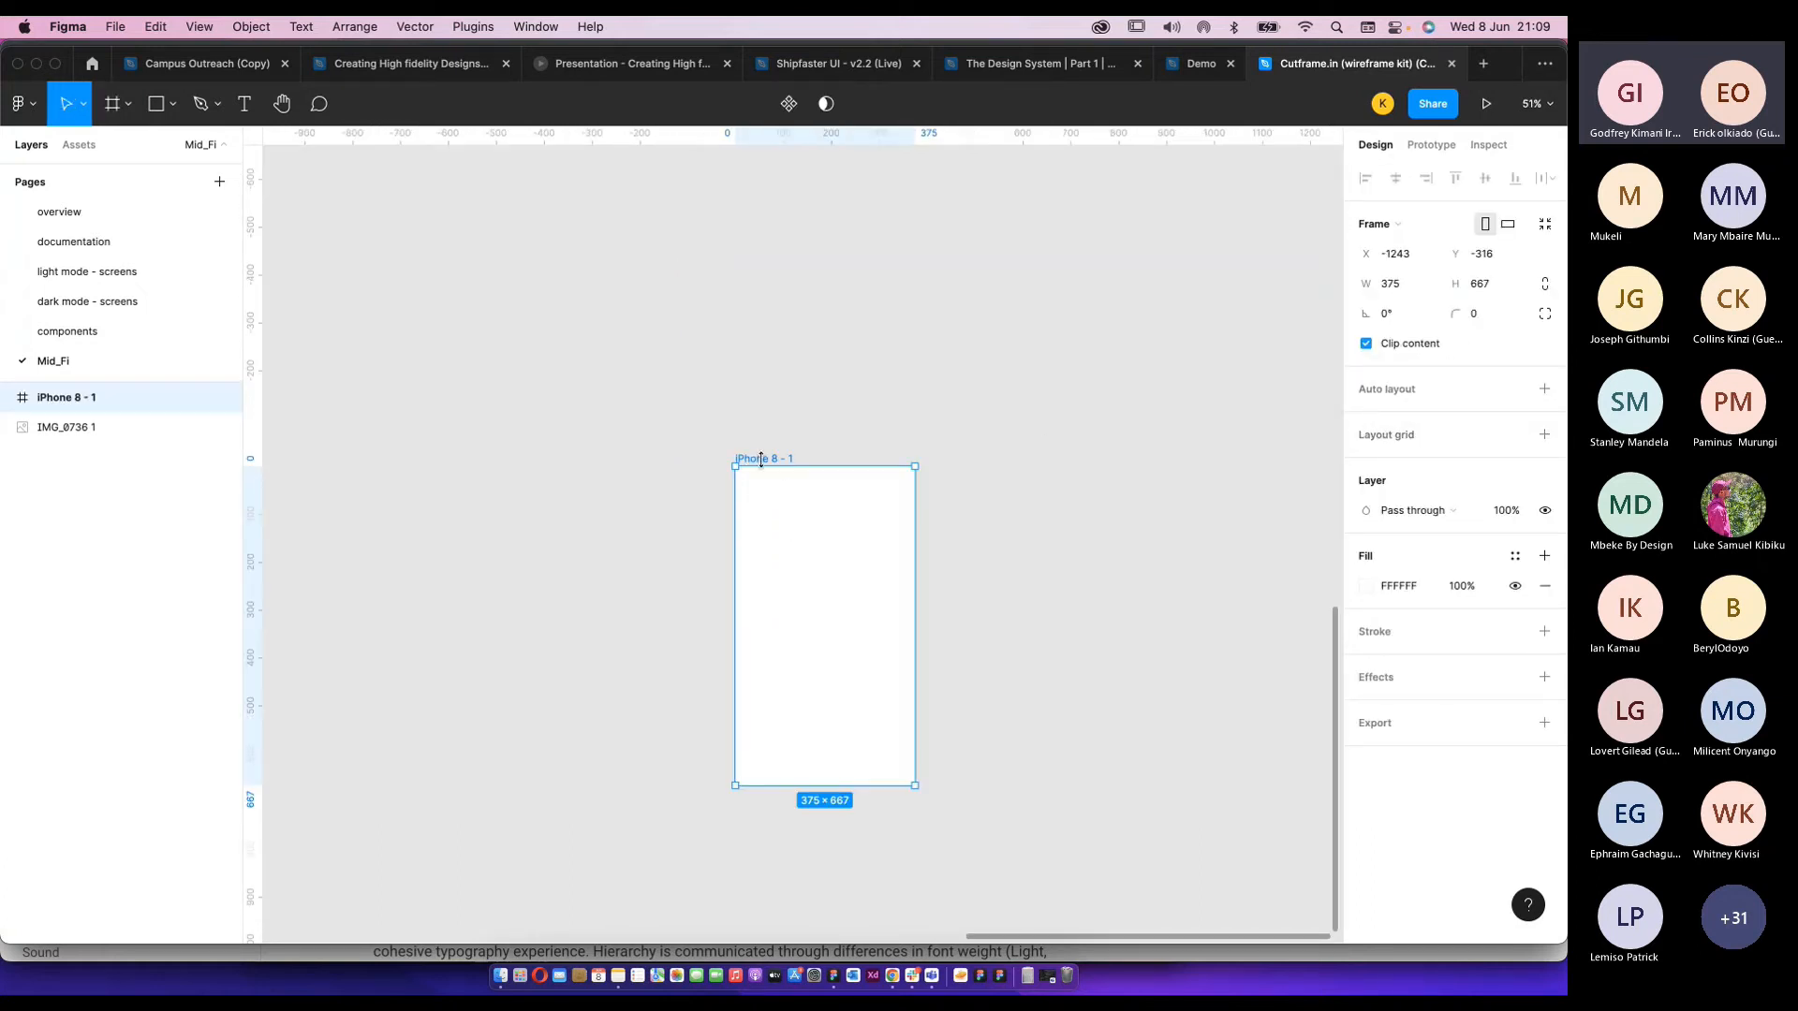
# Move the iPhone 8 frame up and left so it sits right beside the sketch photo.
pyautogui.moveTo(767, 462); pyautogui.dragTo(741, 212)
pyautogui.scroll(-5, 788, 228)
pyautogui.scroll(3, 798, 273)
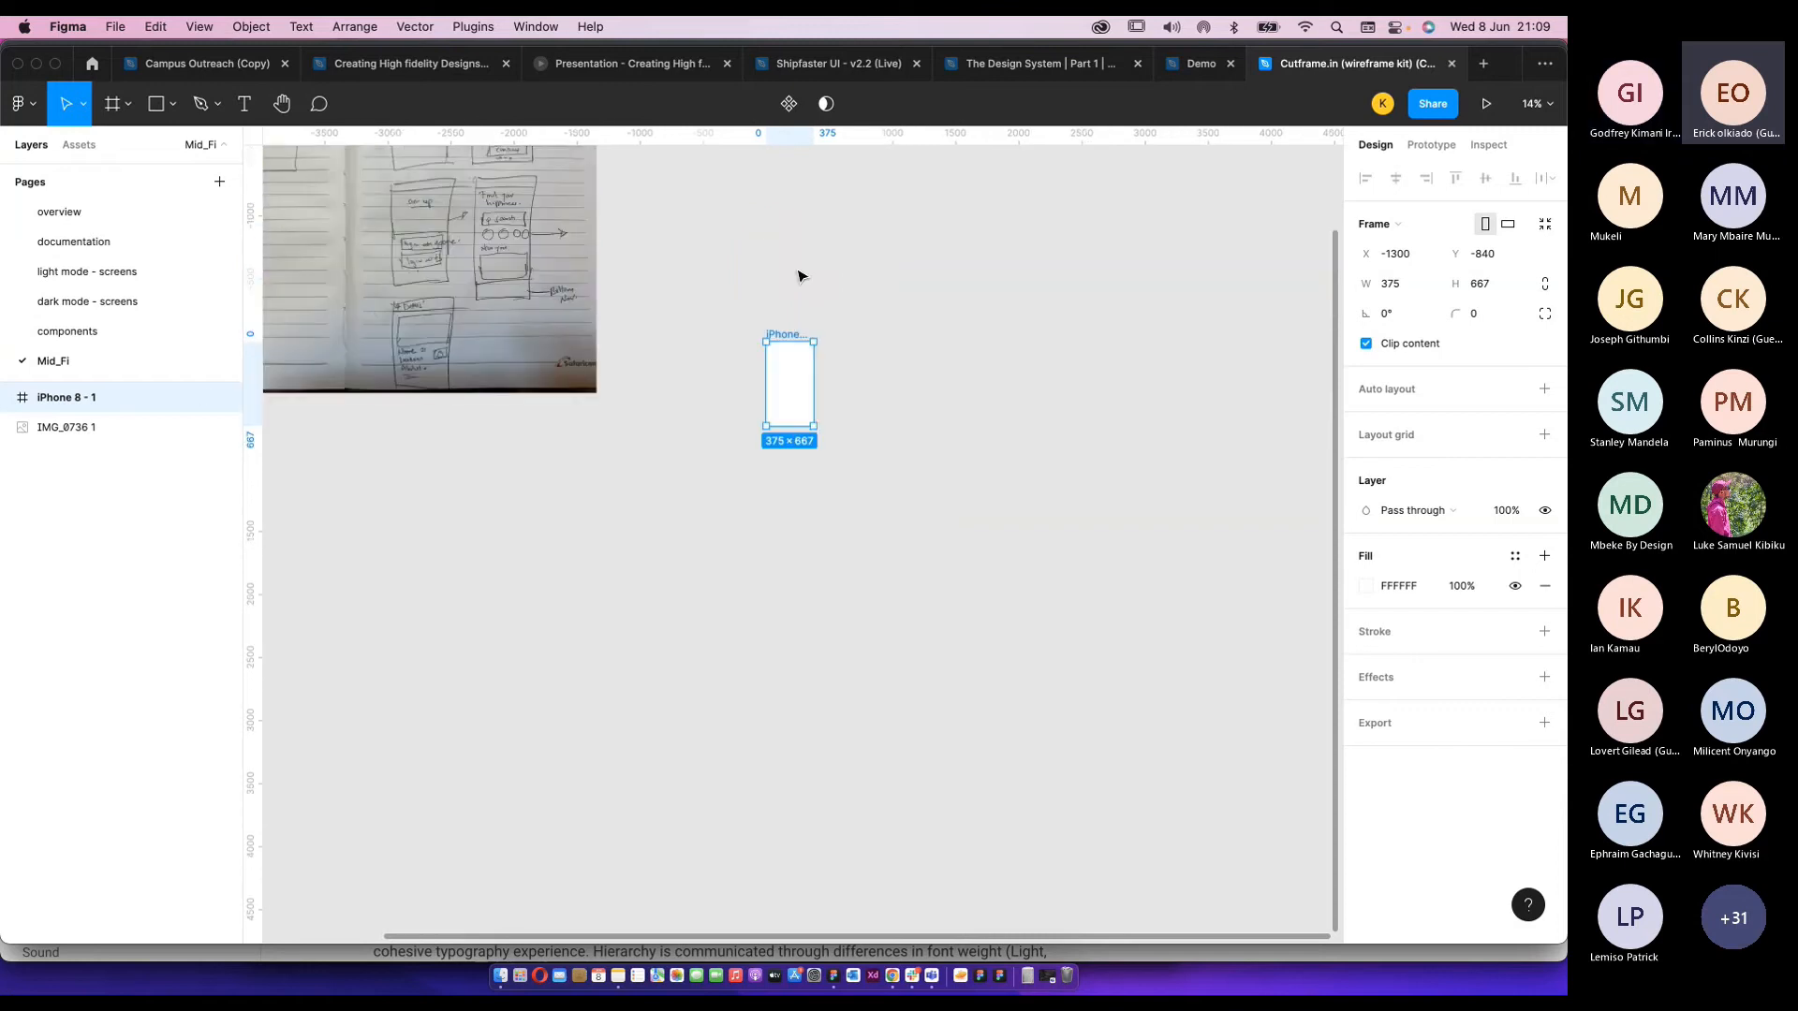
pyautogui.moveTo(787, 377); pyautogui.dragTo(666, 182)
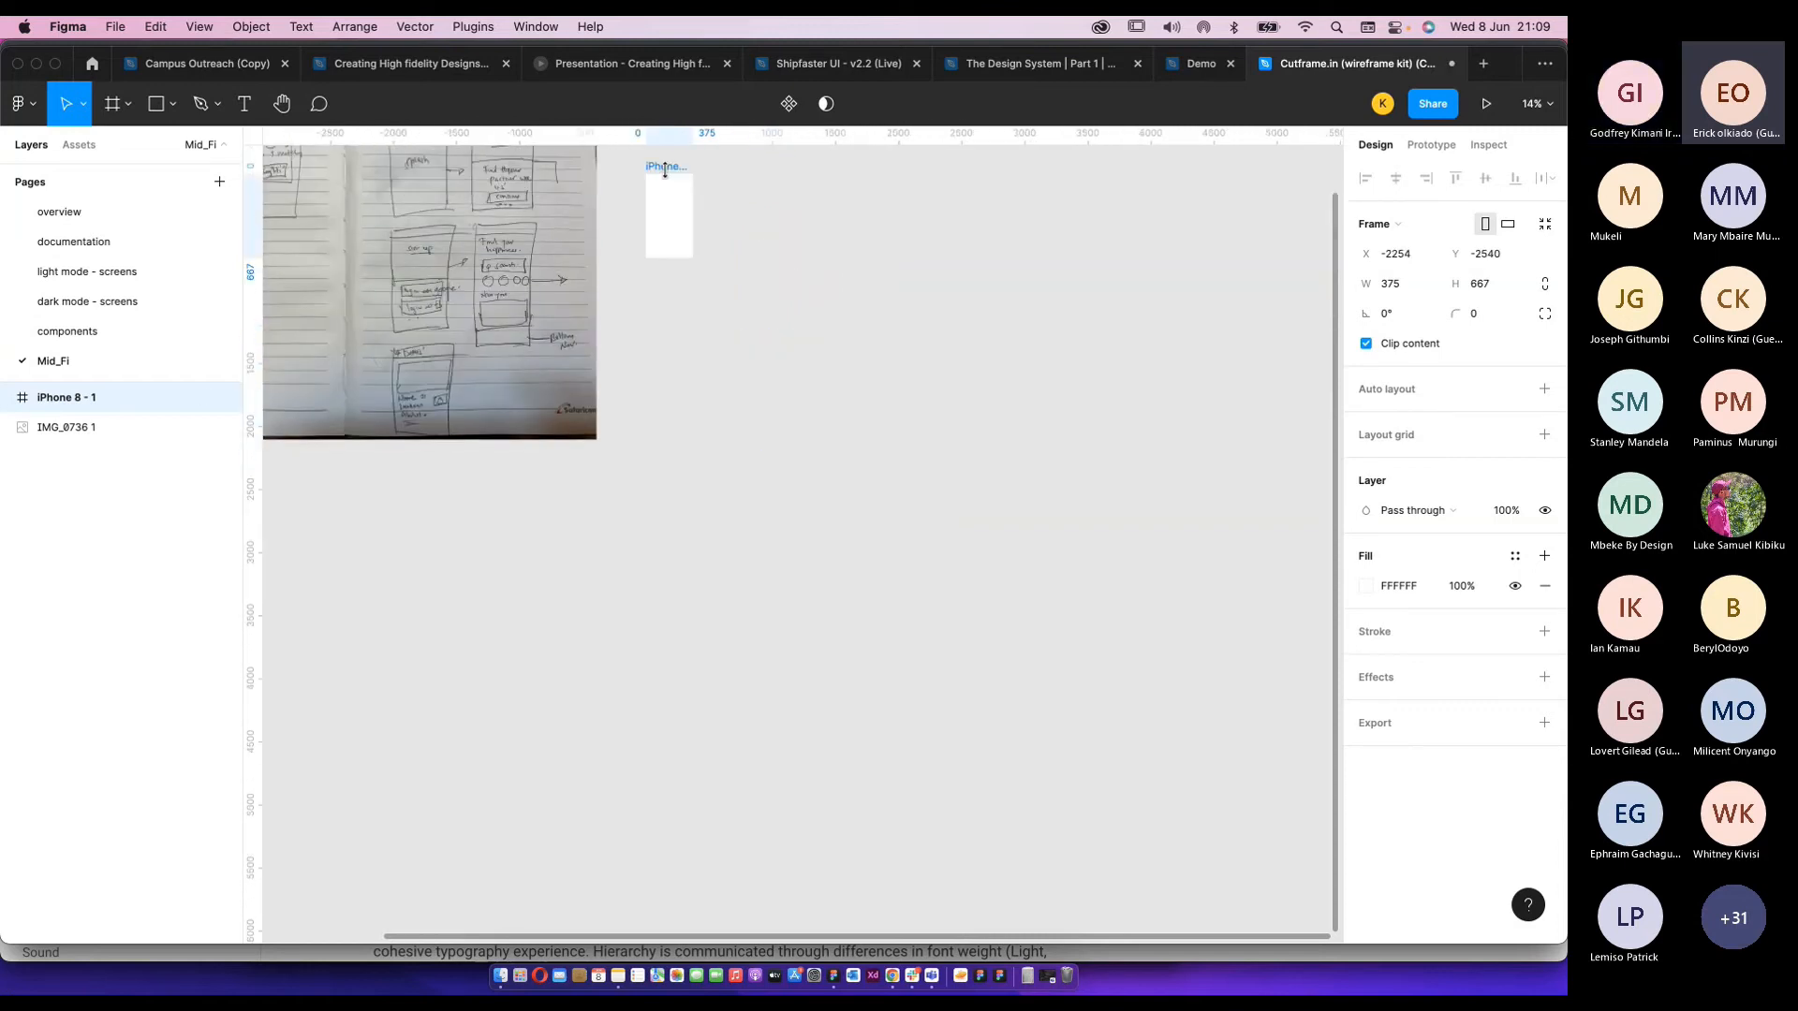
pyautogui.scroll(5, 666, 182)
pyautogui.scroll(-1, 683, 203)
pyautogui.scroll(4, 739, 238)
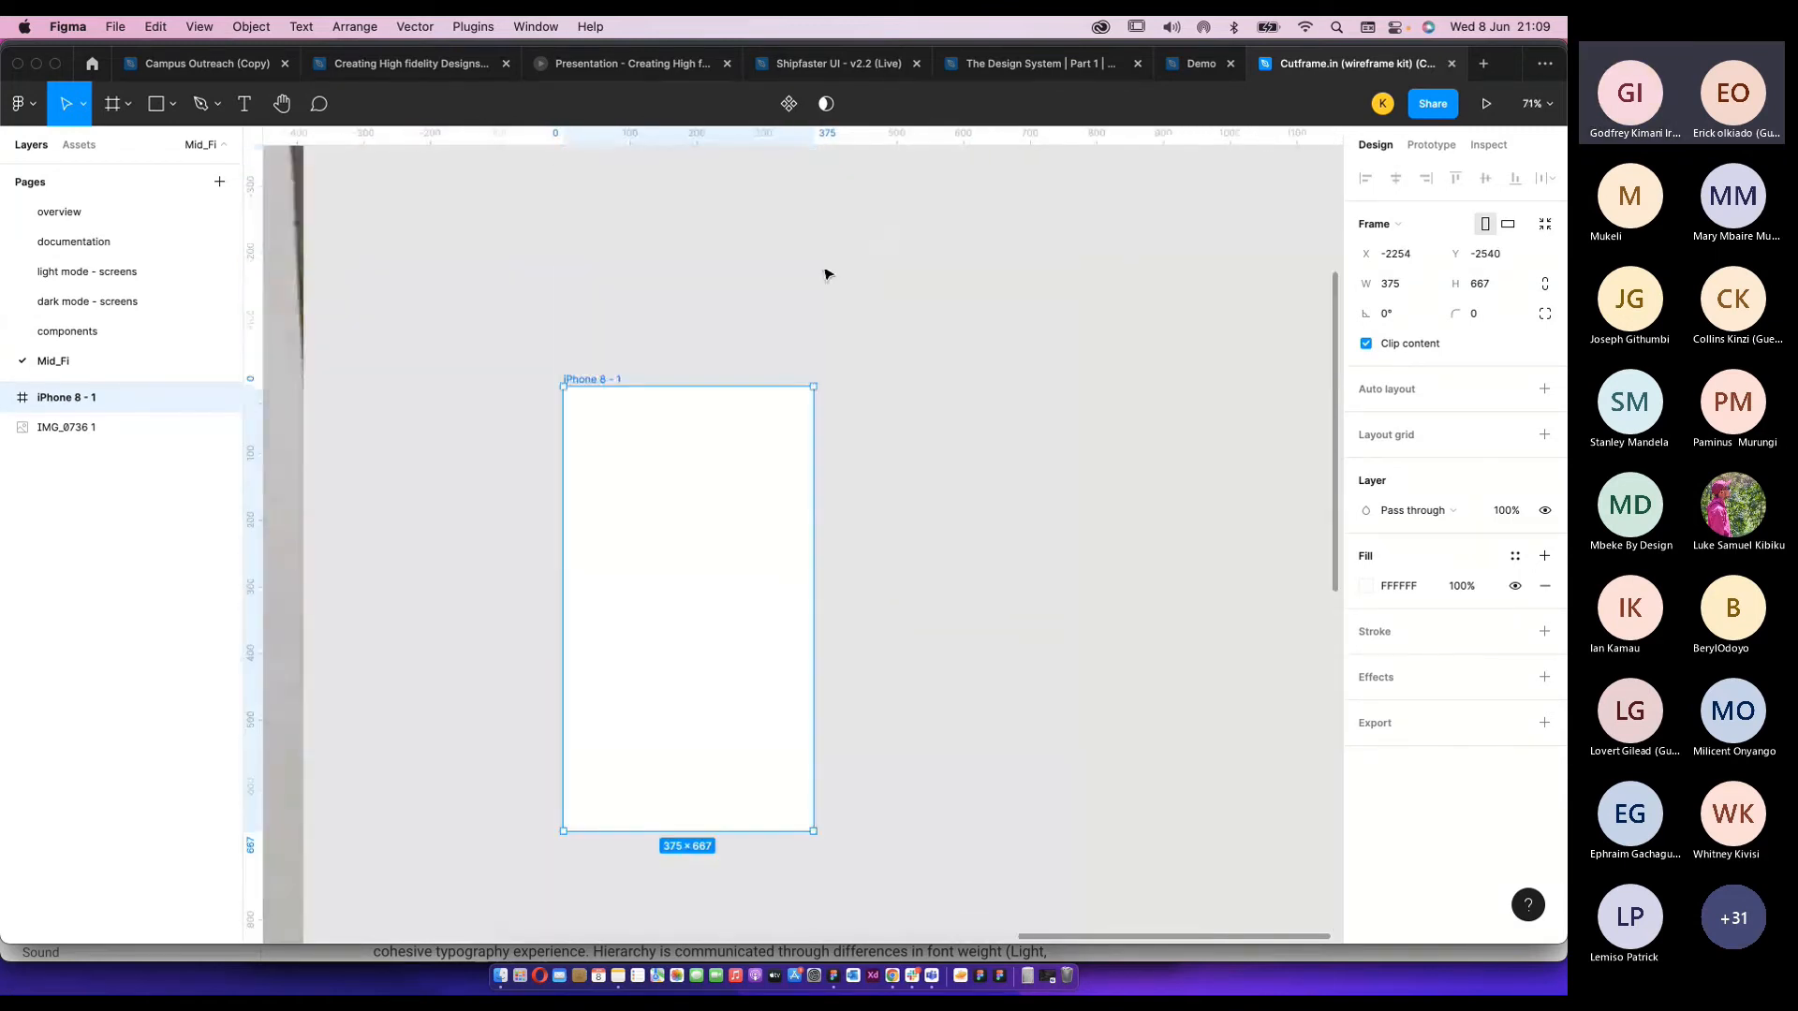
pyautogui.click(1024, 319)
pyautogui.click(113, 105)
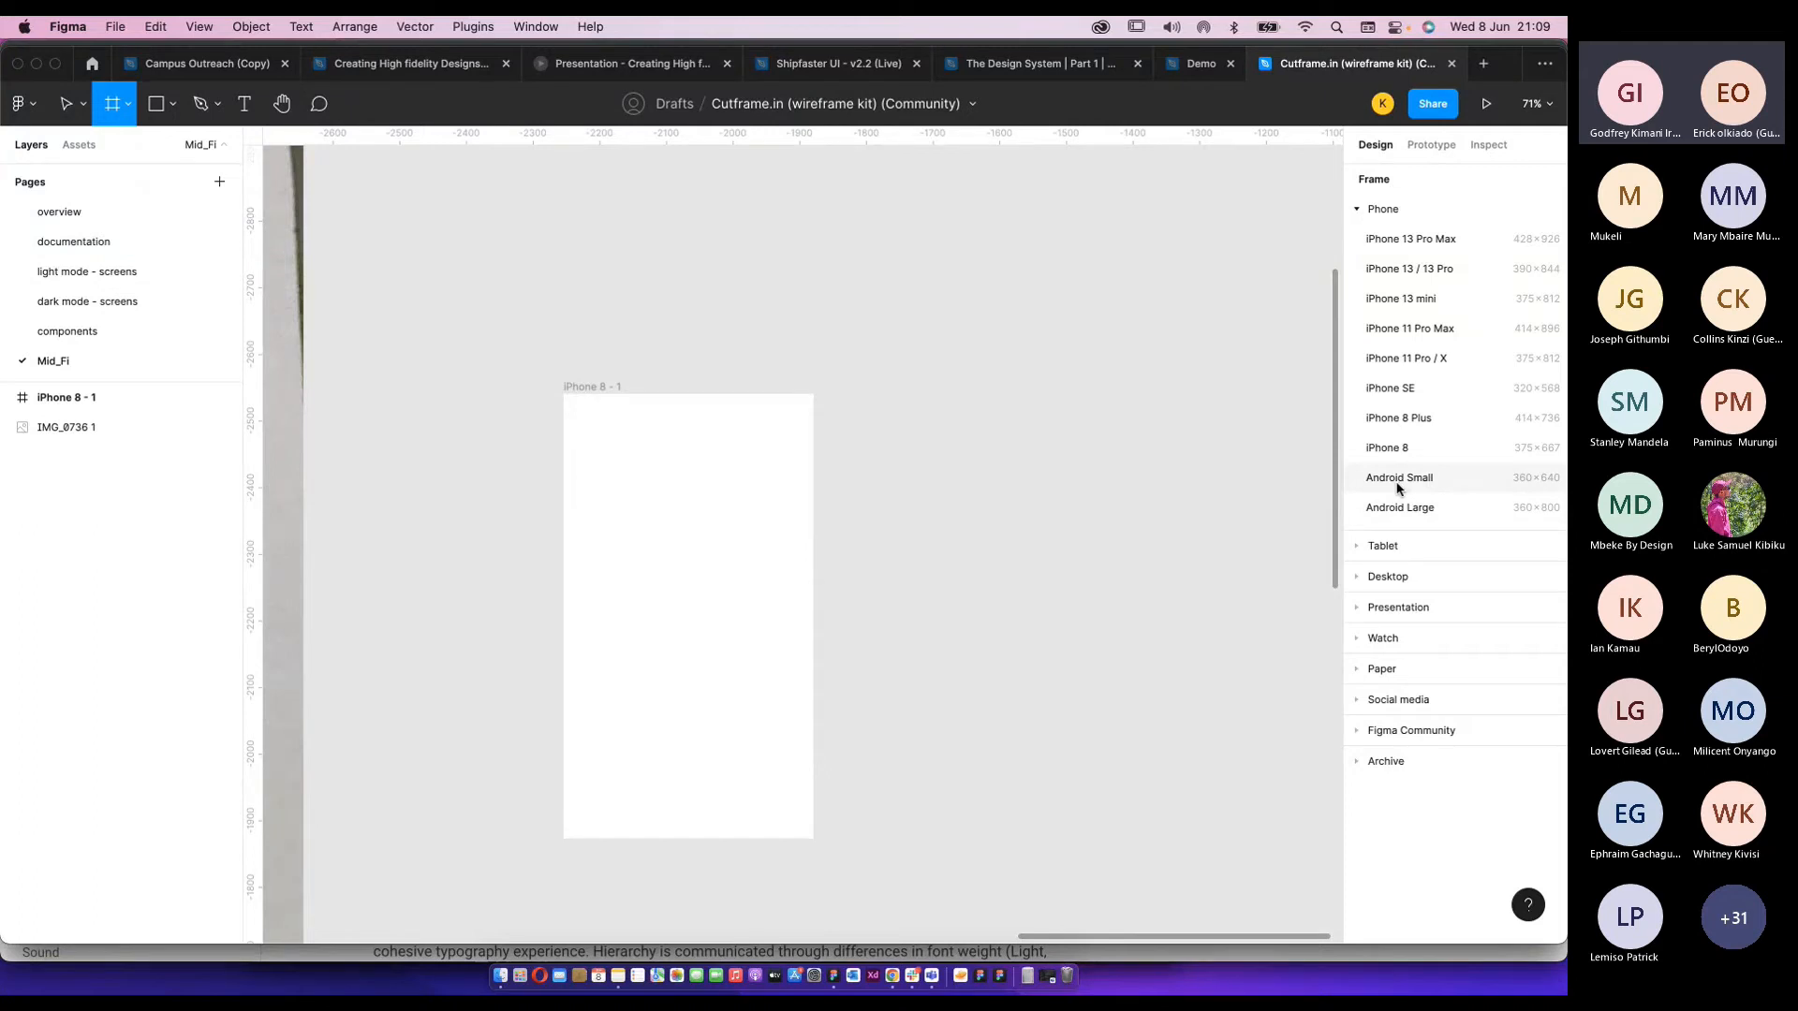
pyautogui.click(612, 390)
pyautogui.press('Delete')
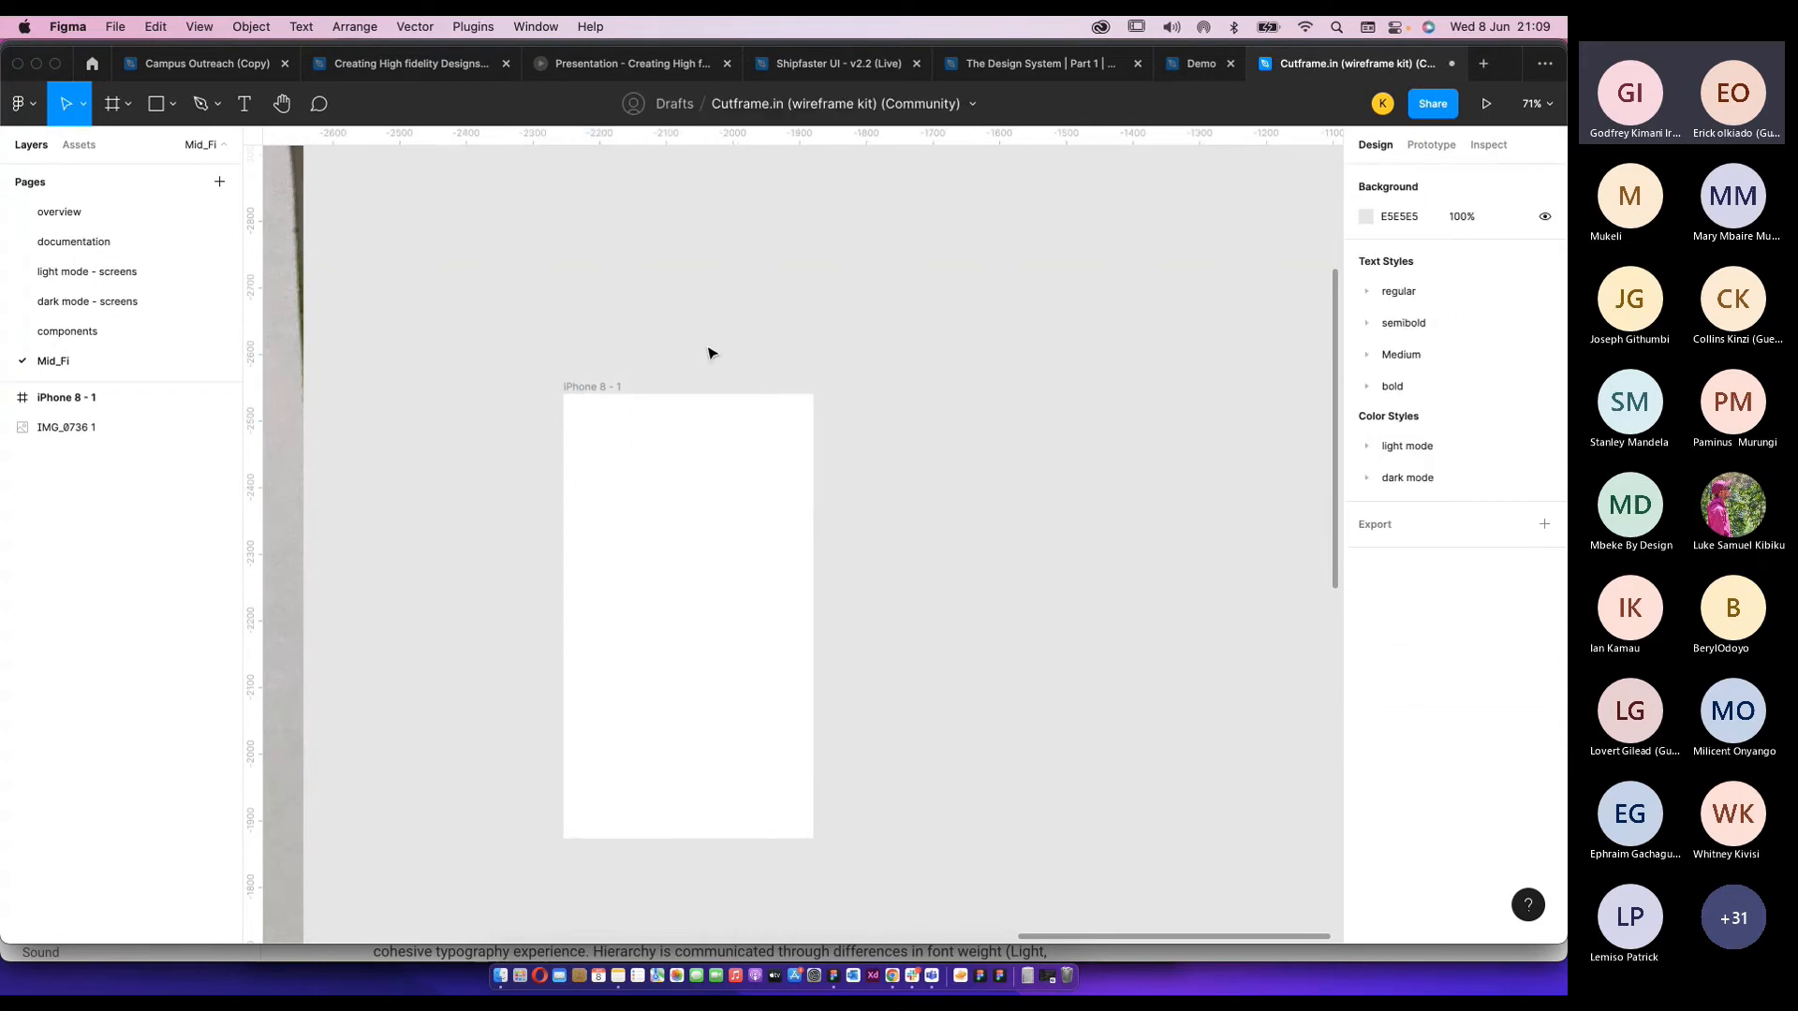
pyautogui.click(599, 383)
pyautogui.scroll(-3, 937, 378)
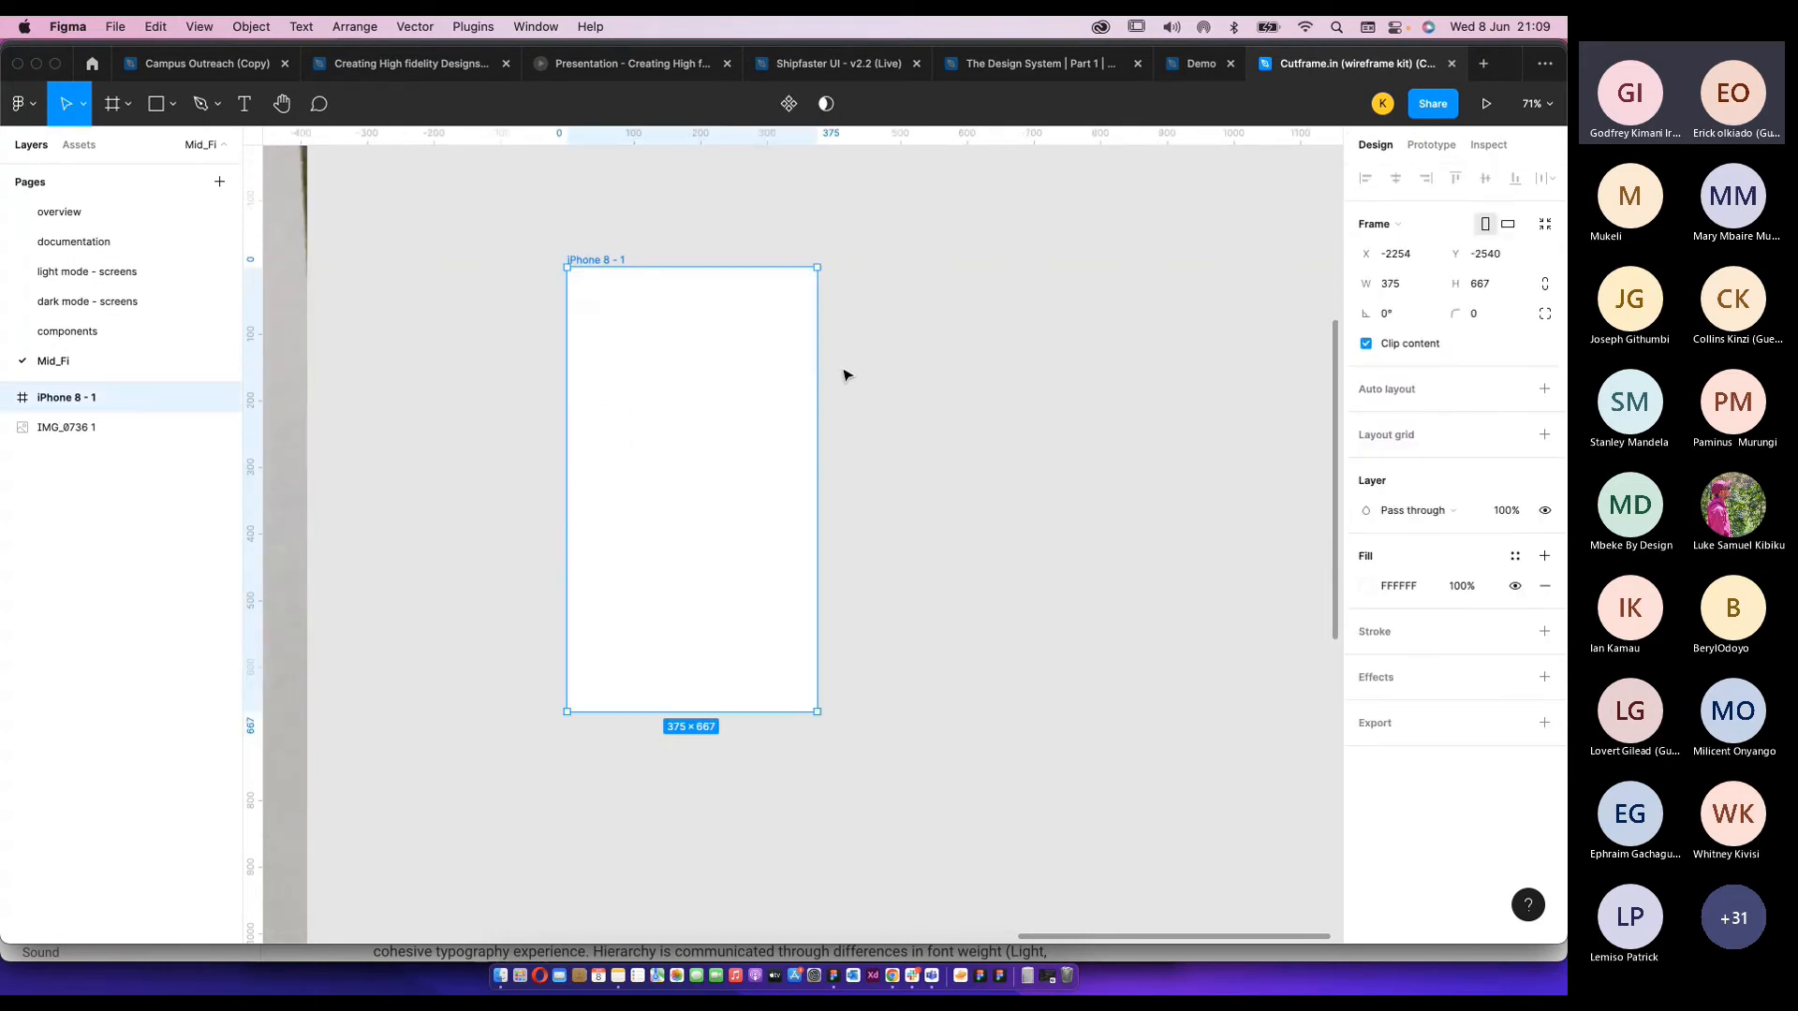
pyautogui.scroll(2, 846, 373)
pyautogui.hscroll(-2, 941, 373)
pyautogui.click(1030, 391)
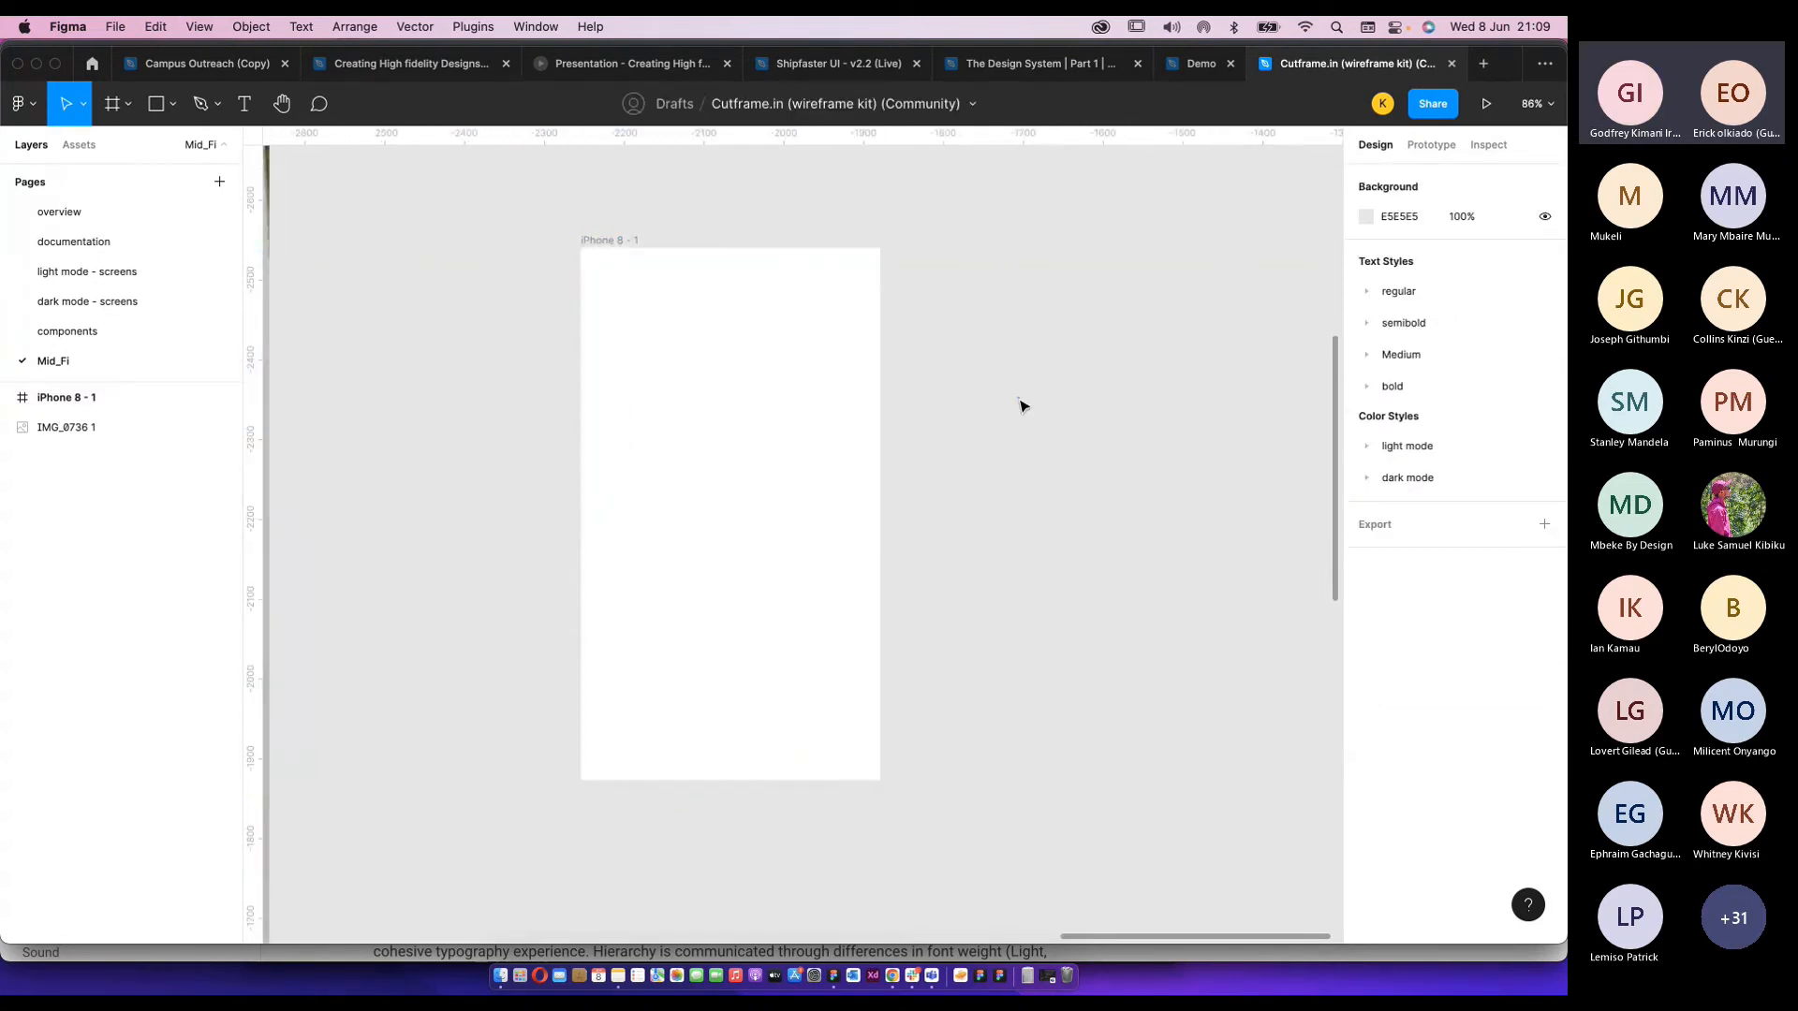
# Add a layout grid to the iPhone 8 frame beside the sketch photo.
pyautogui.click(600, 245)
pyautogui.hscroll(-2, 859, 328)
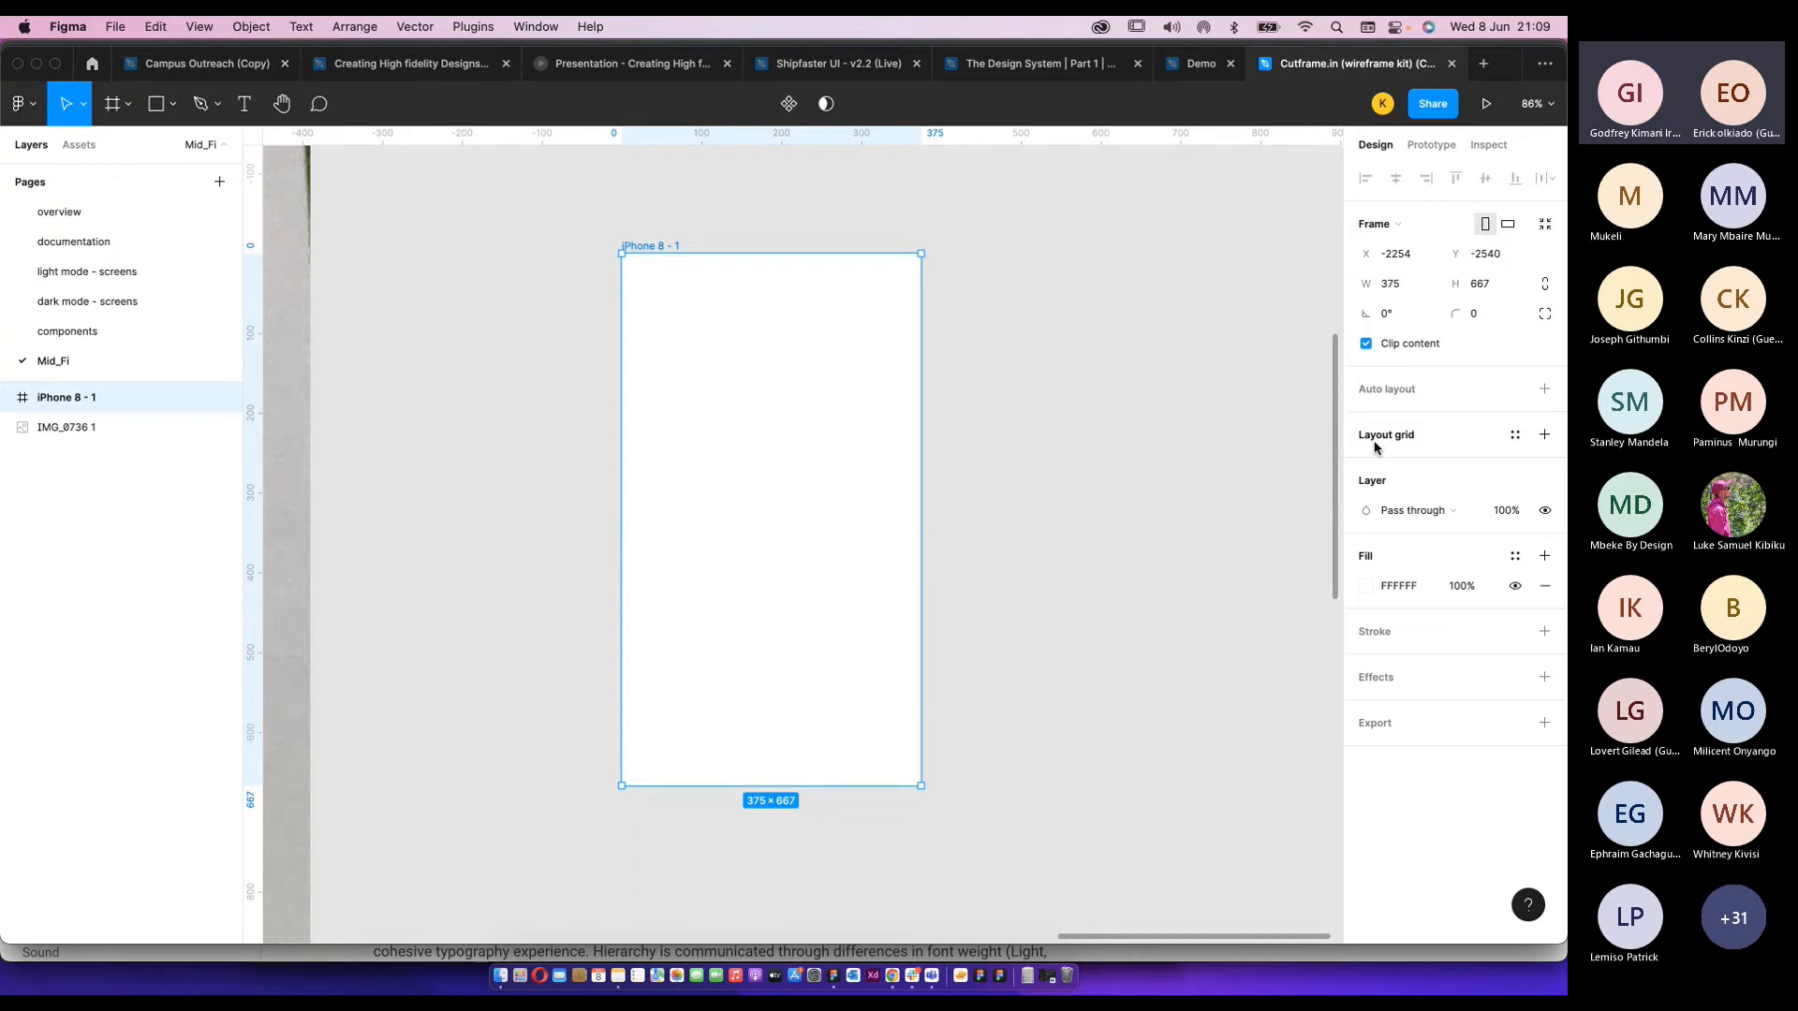
pyautogui.click(1015, 482)
pyautogui.moveTo(832, 273); pyautogui.dragTo(836, 273)
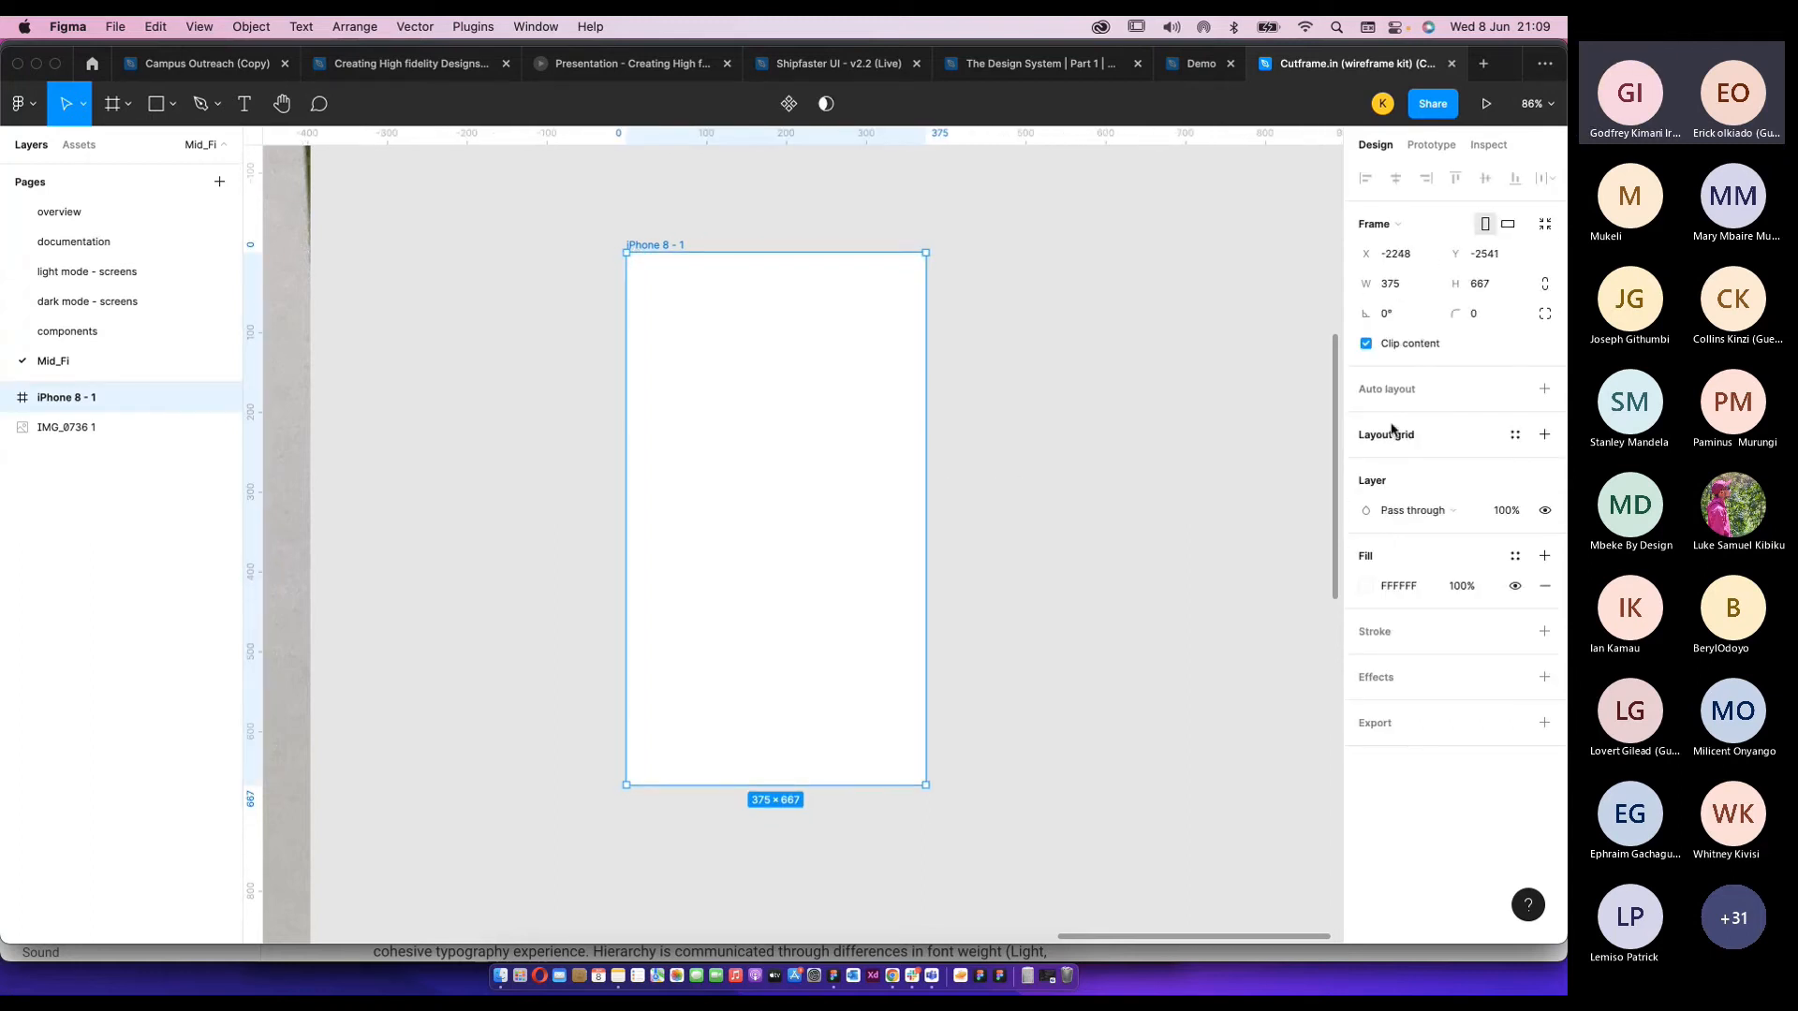
pyautogui.click(1393, 431)
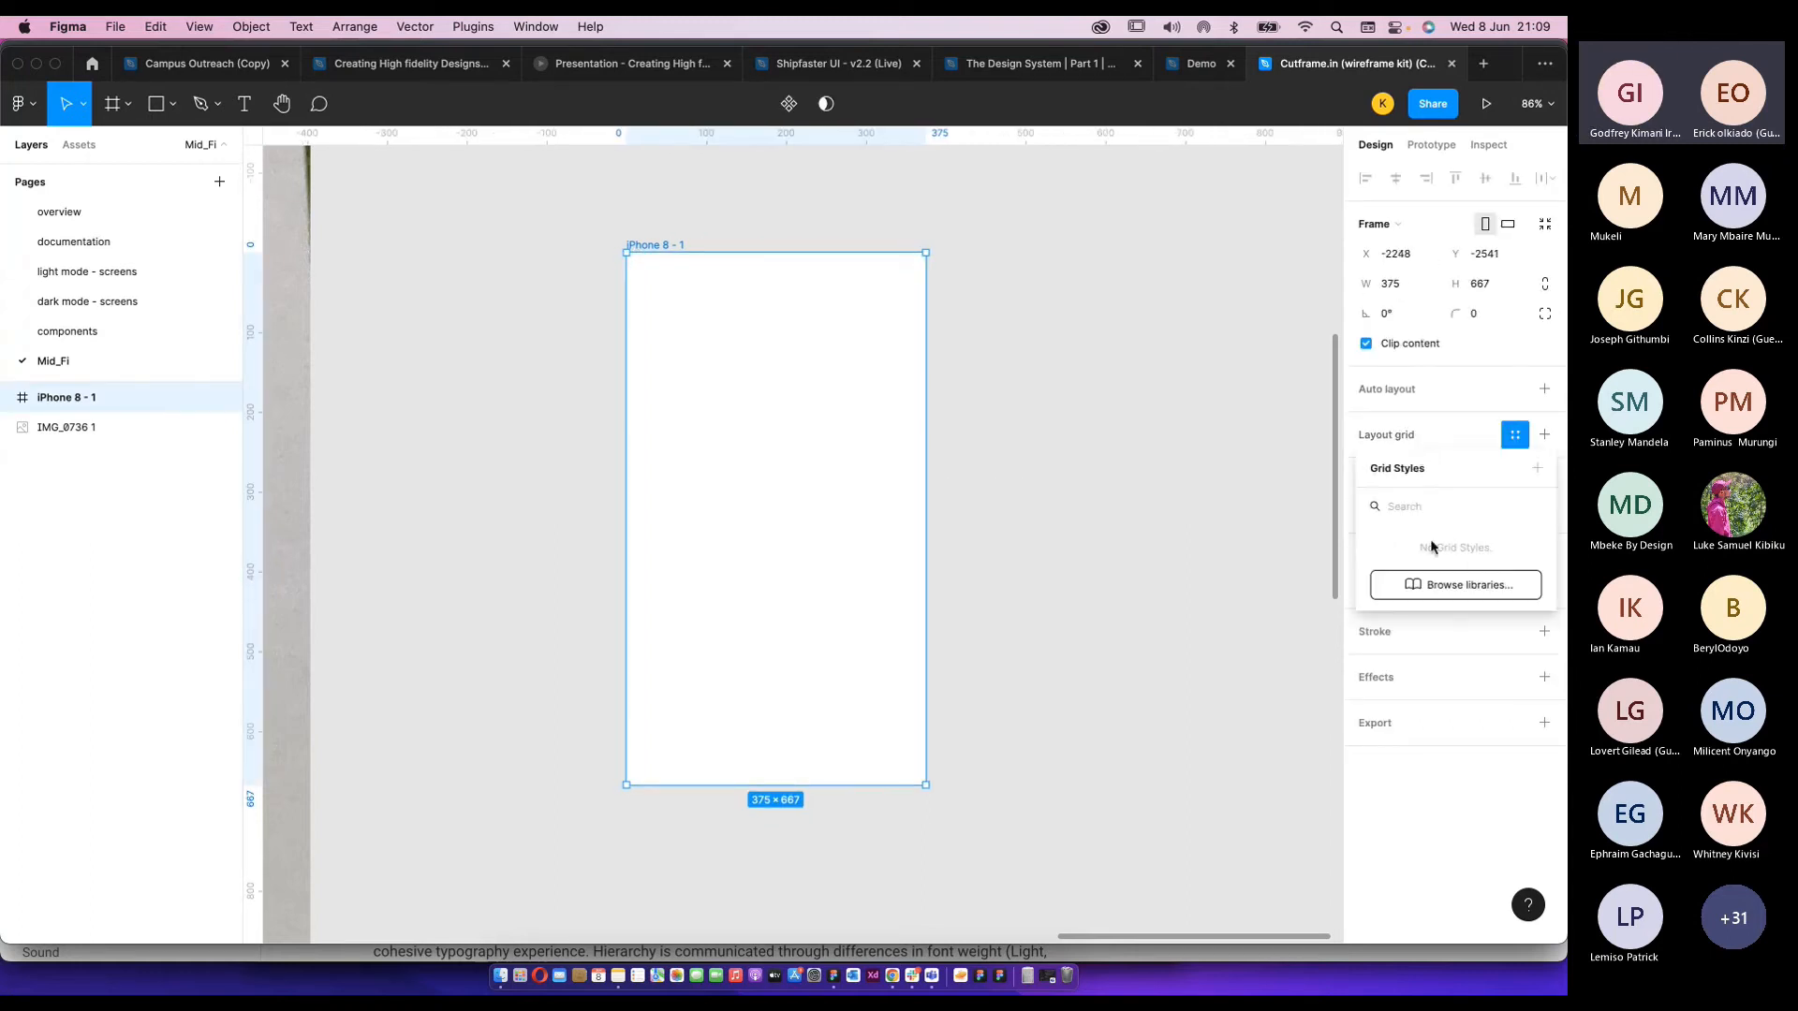
pyautogui.click(1430, 428)
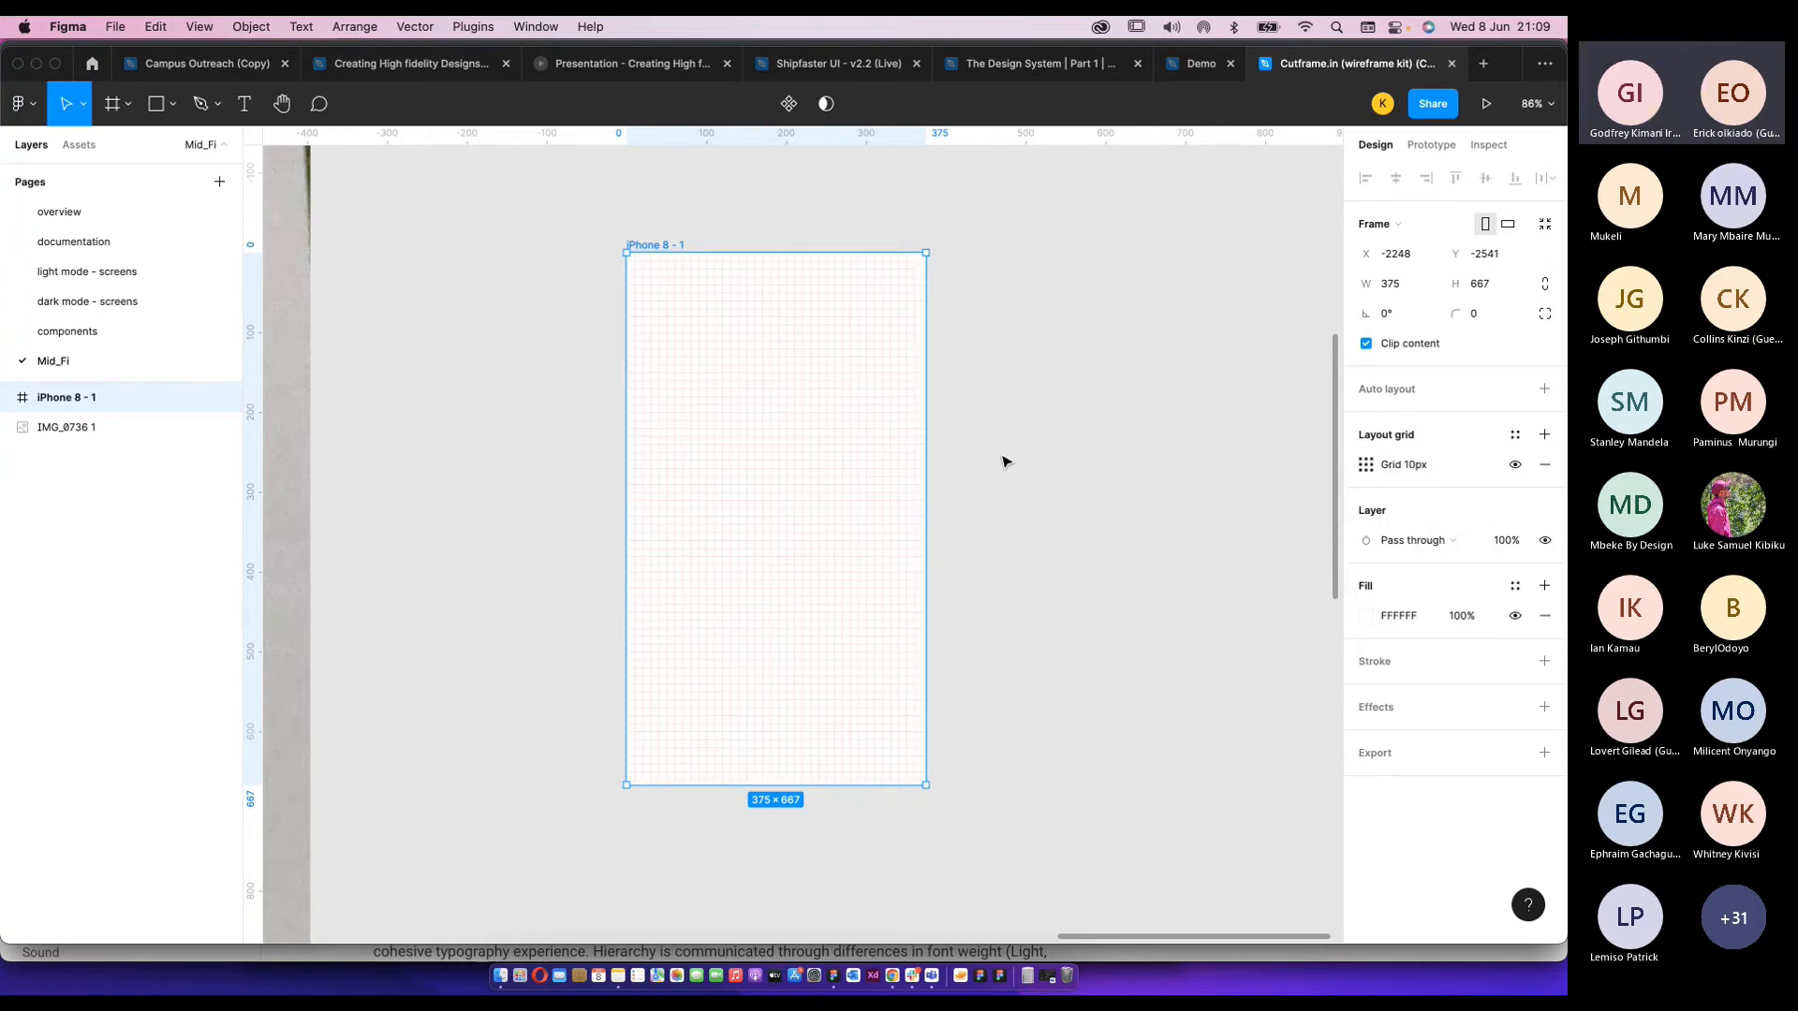
# Change the iPhone 8 frame's layout grid to columns with a count of 4.
pyautogui.press('Escape')
pyautogui.click(660, 247)
pyautogui.click(1368, 466)
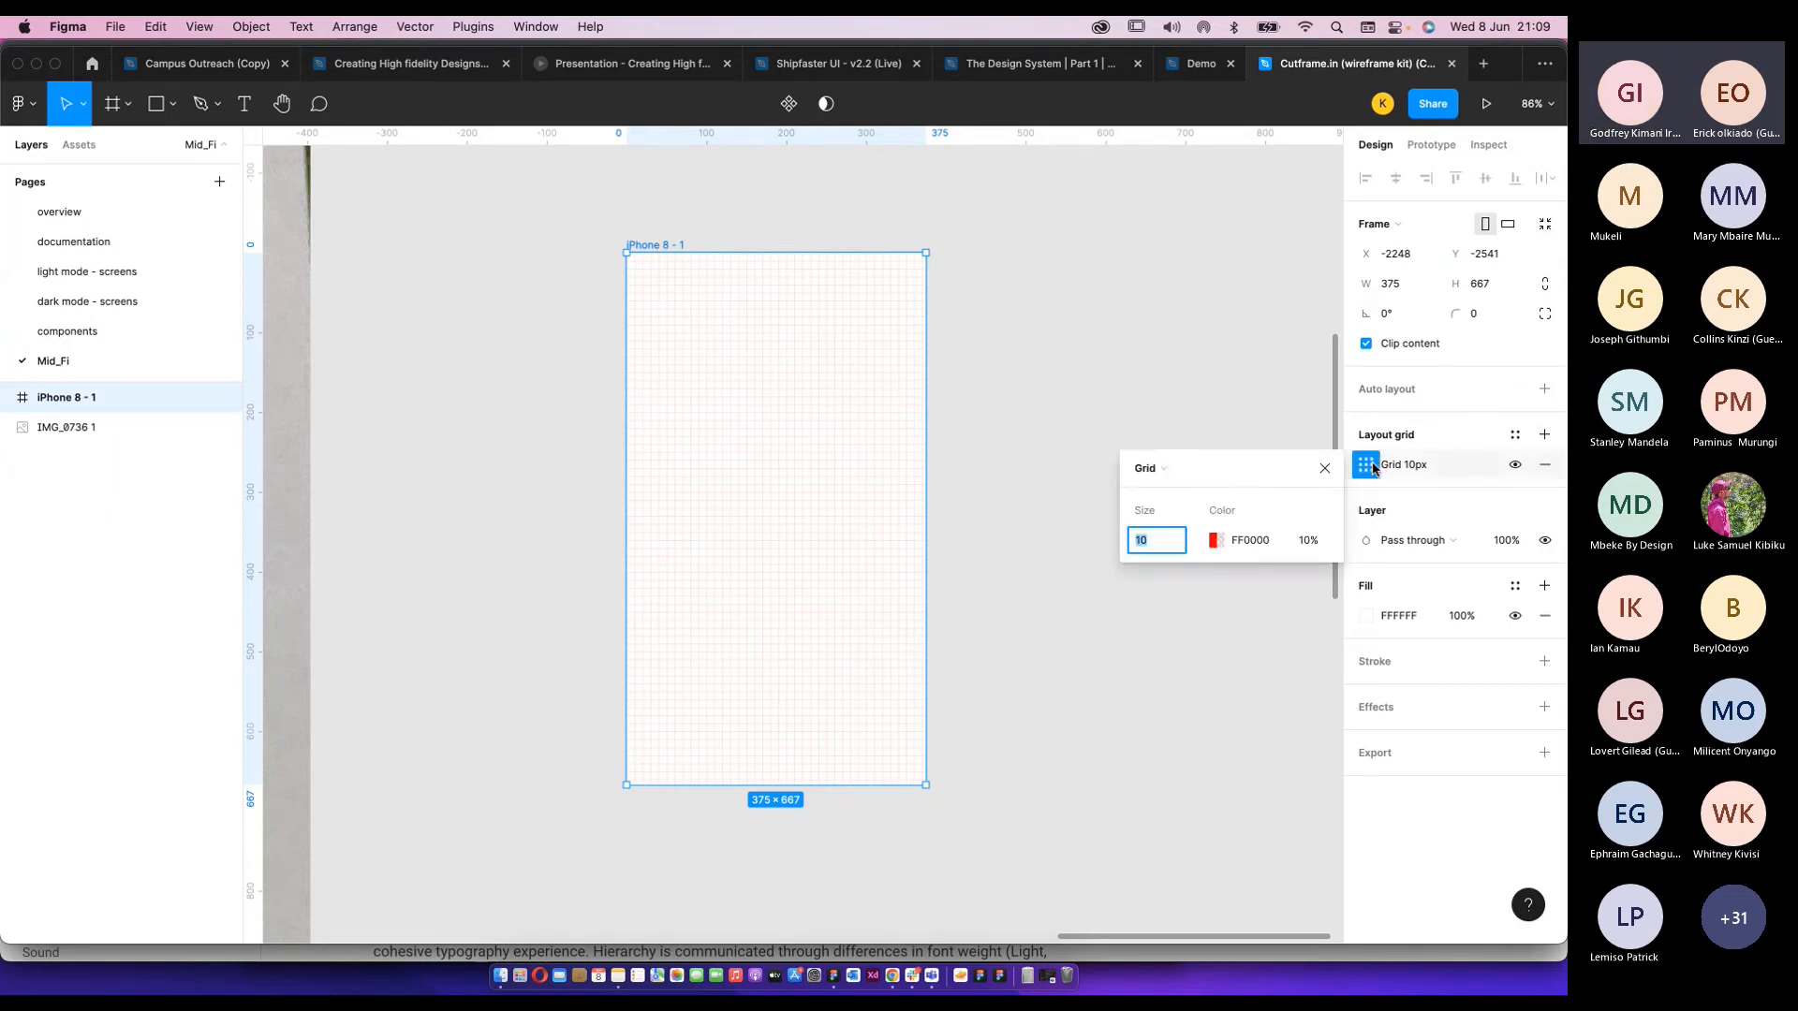
pyautogui.click(1147, 468)
pyautogui.click(1154, 486)
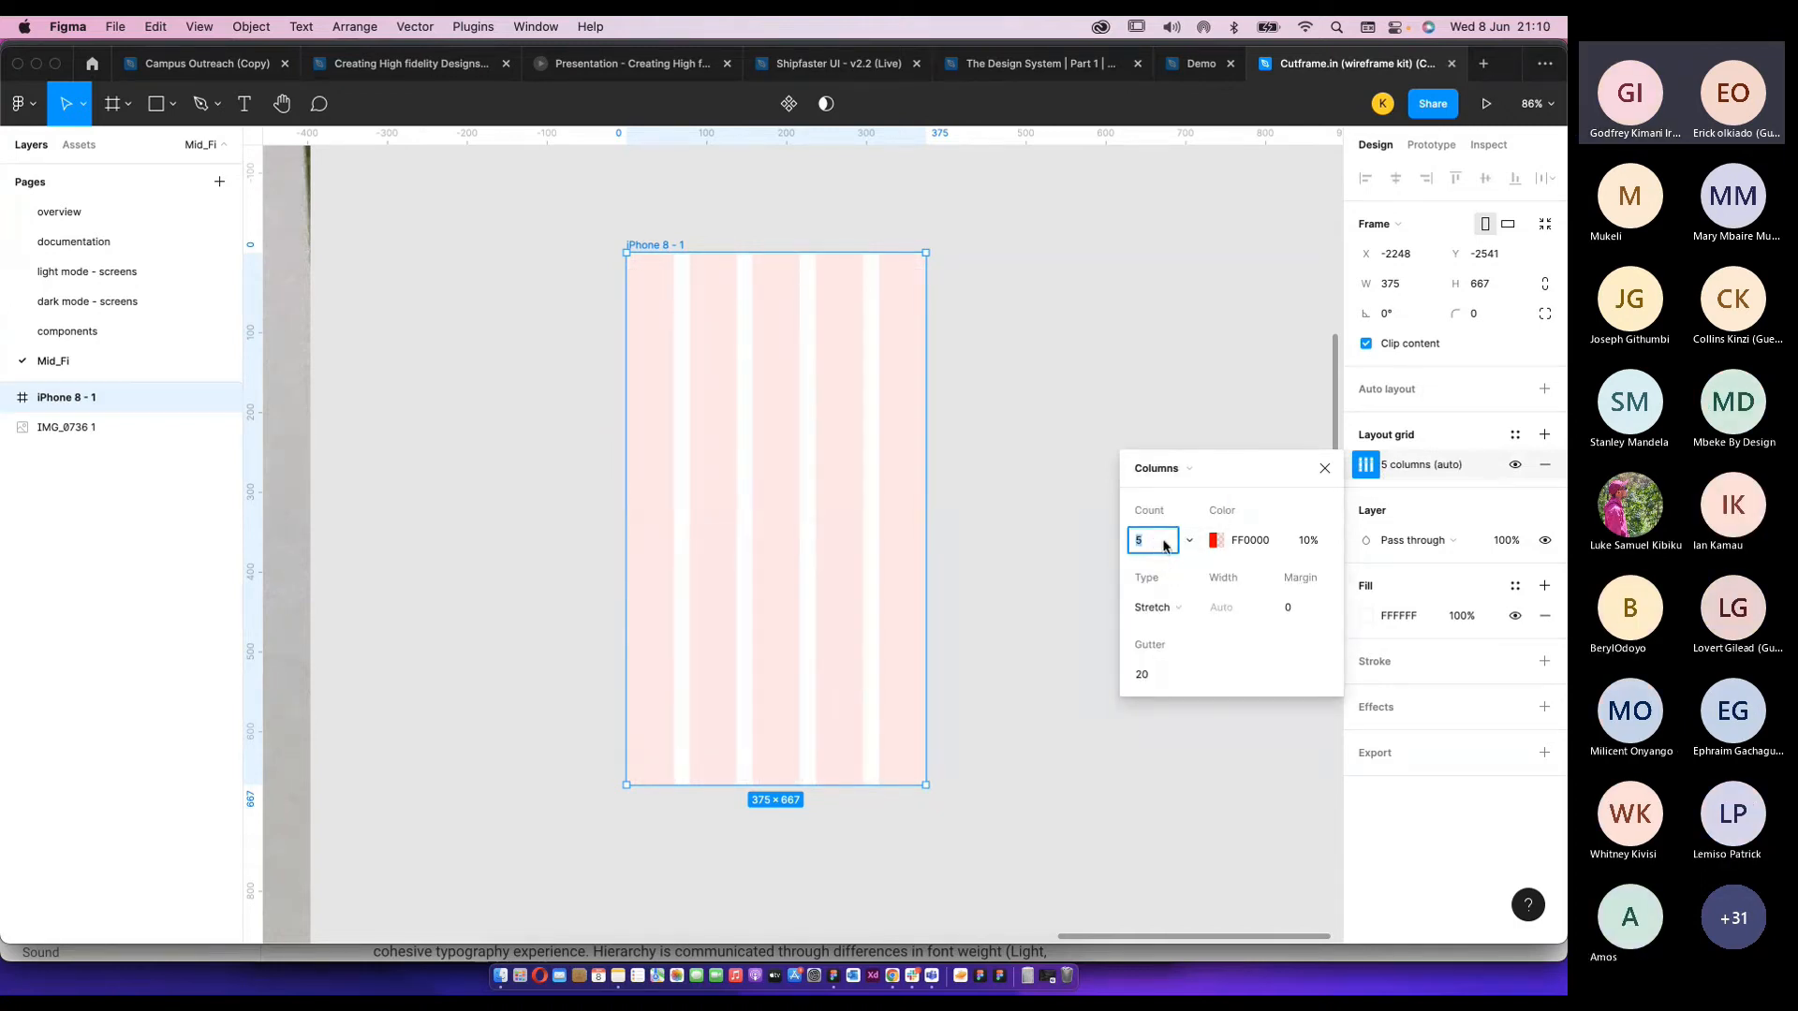
pyautogui.click(1163, 546)
pyautogui.write('4')
pyautogui.click(1307, 542)
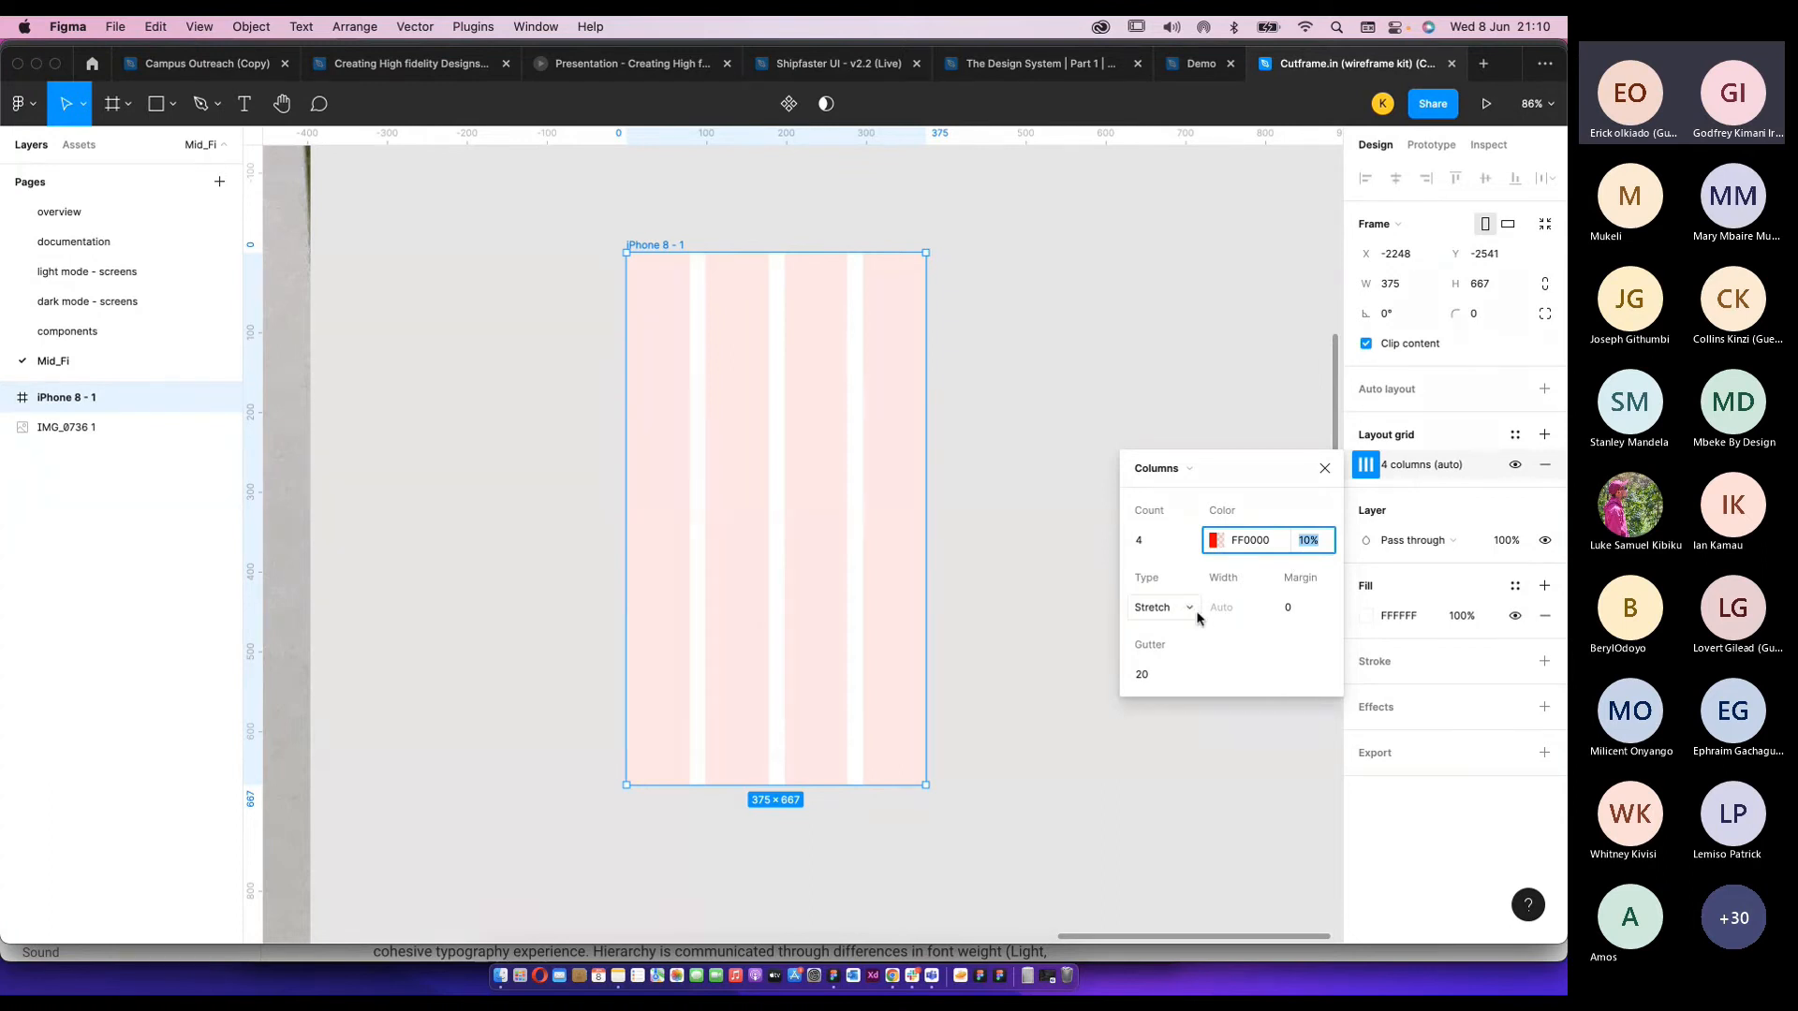
# Set the column grid's margin to 24, leaving the type as Stretch.
pyautogui.click(1167, 612)
pyautogui.click(1236, 614)
pyautogui.click(1306, 609)
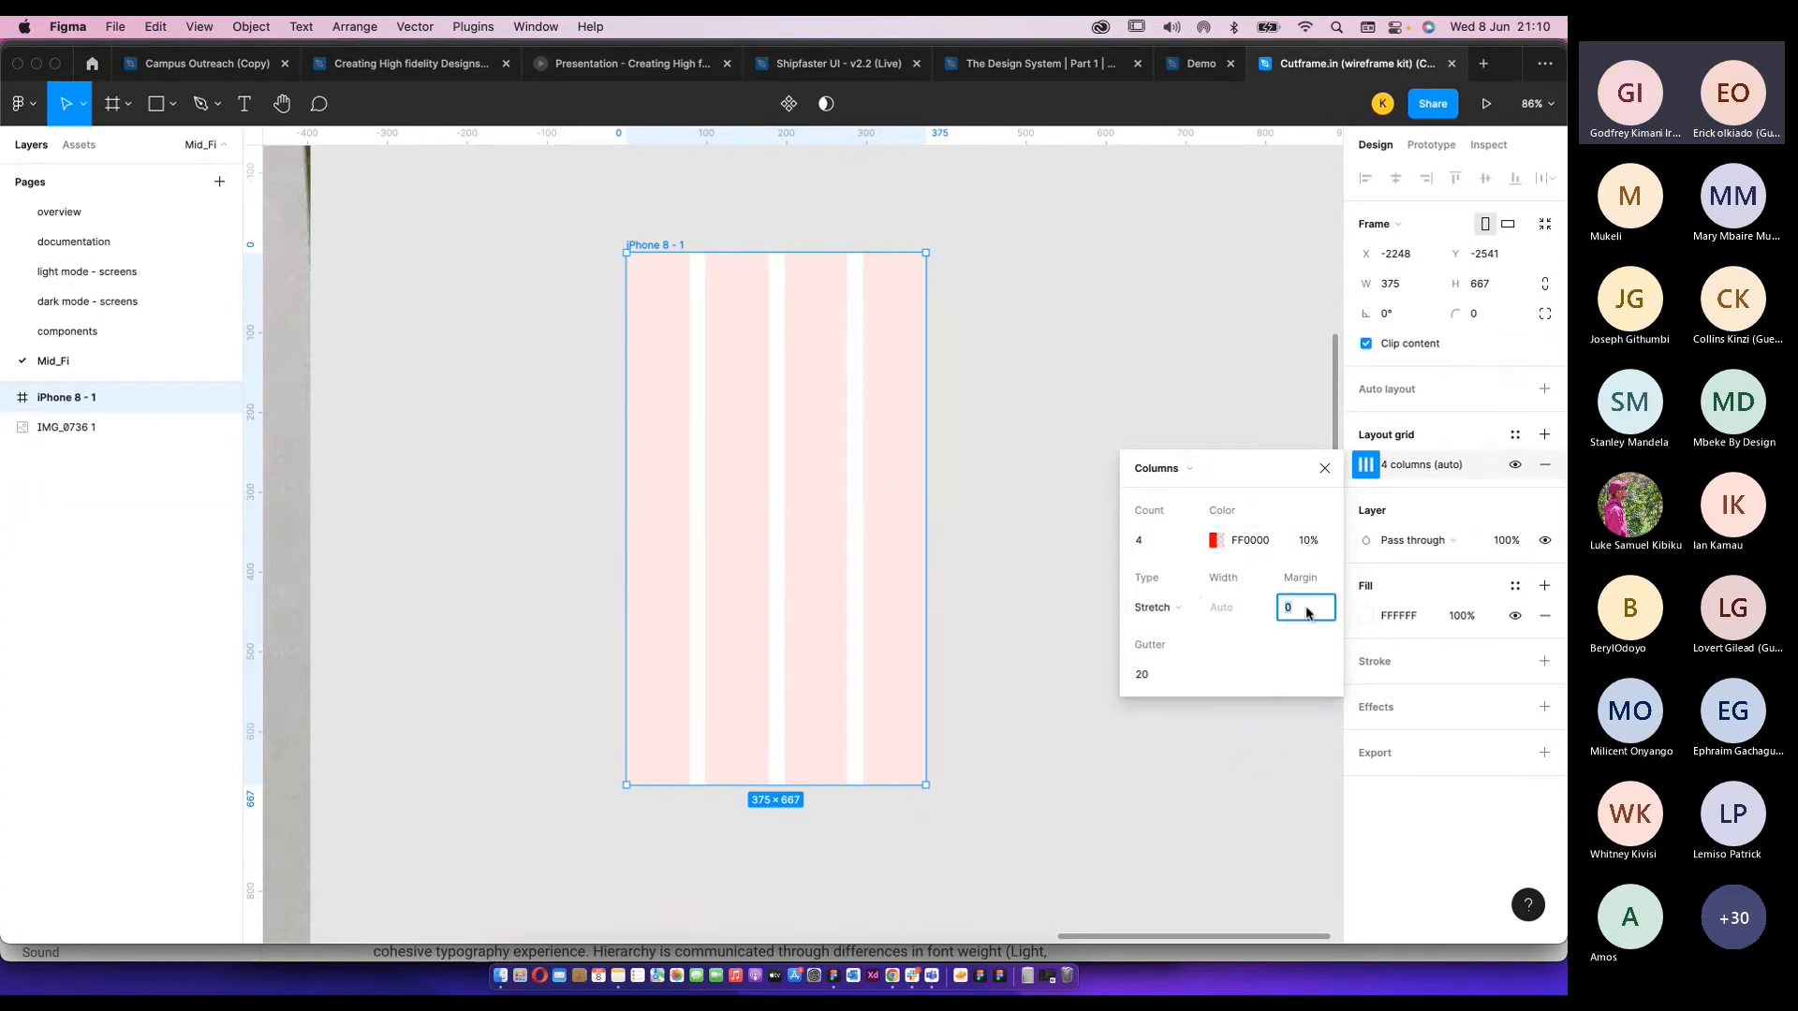
pyautogui.write('24')
pyautogui.press('Return')
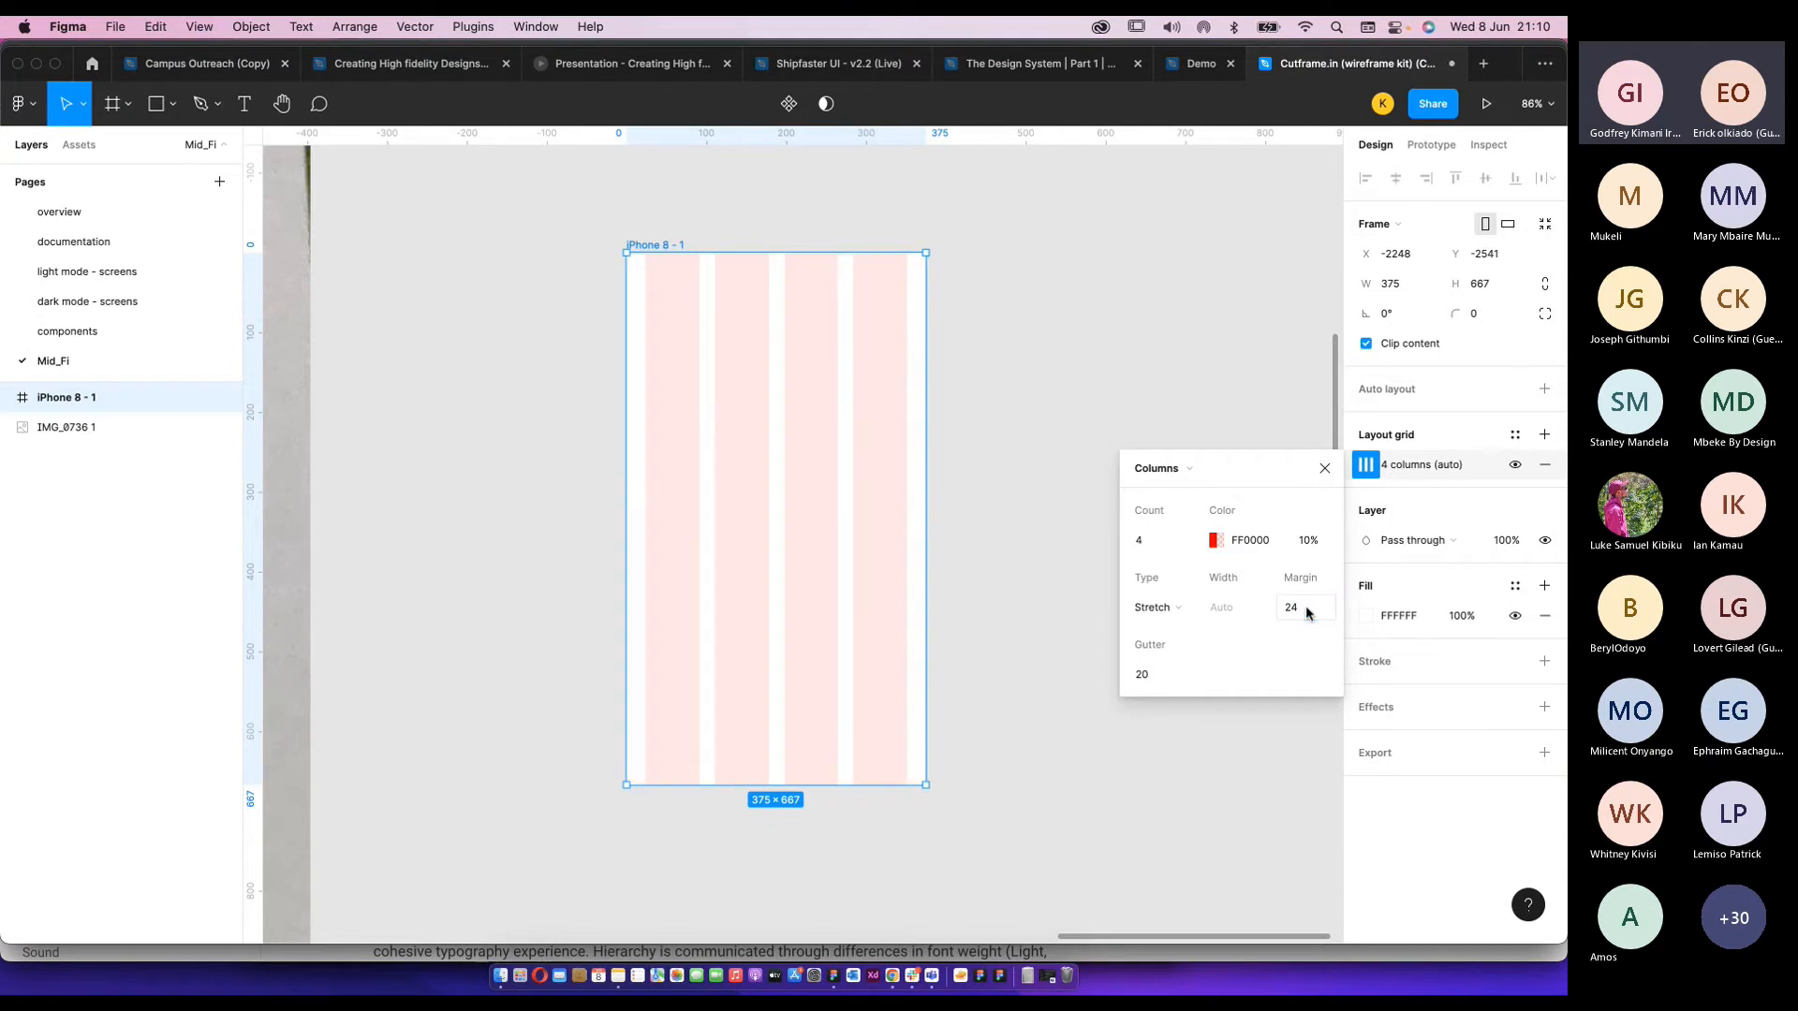
pyautogui.click(1142, 674)
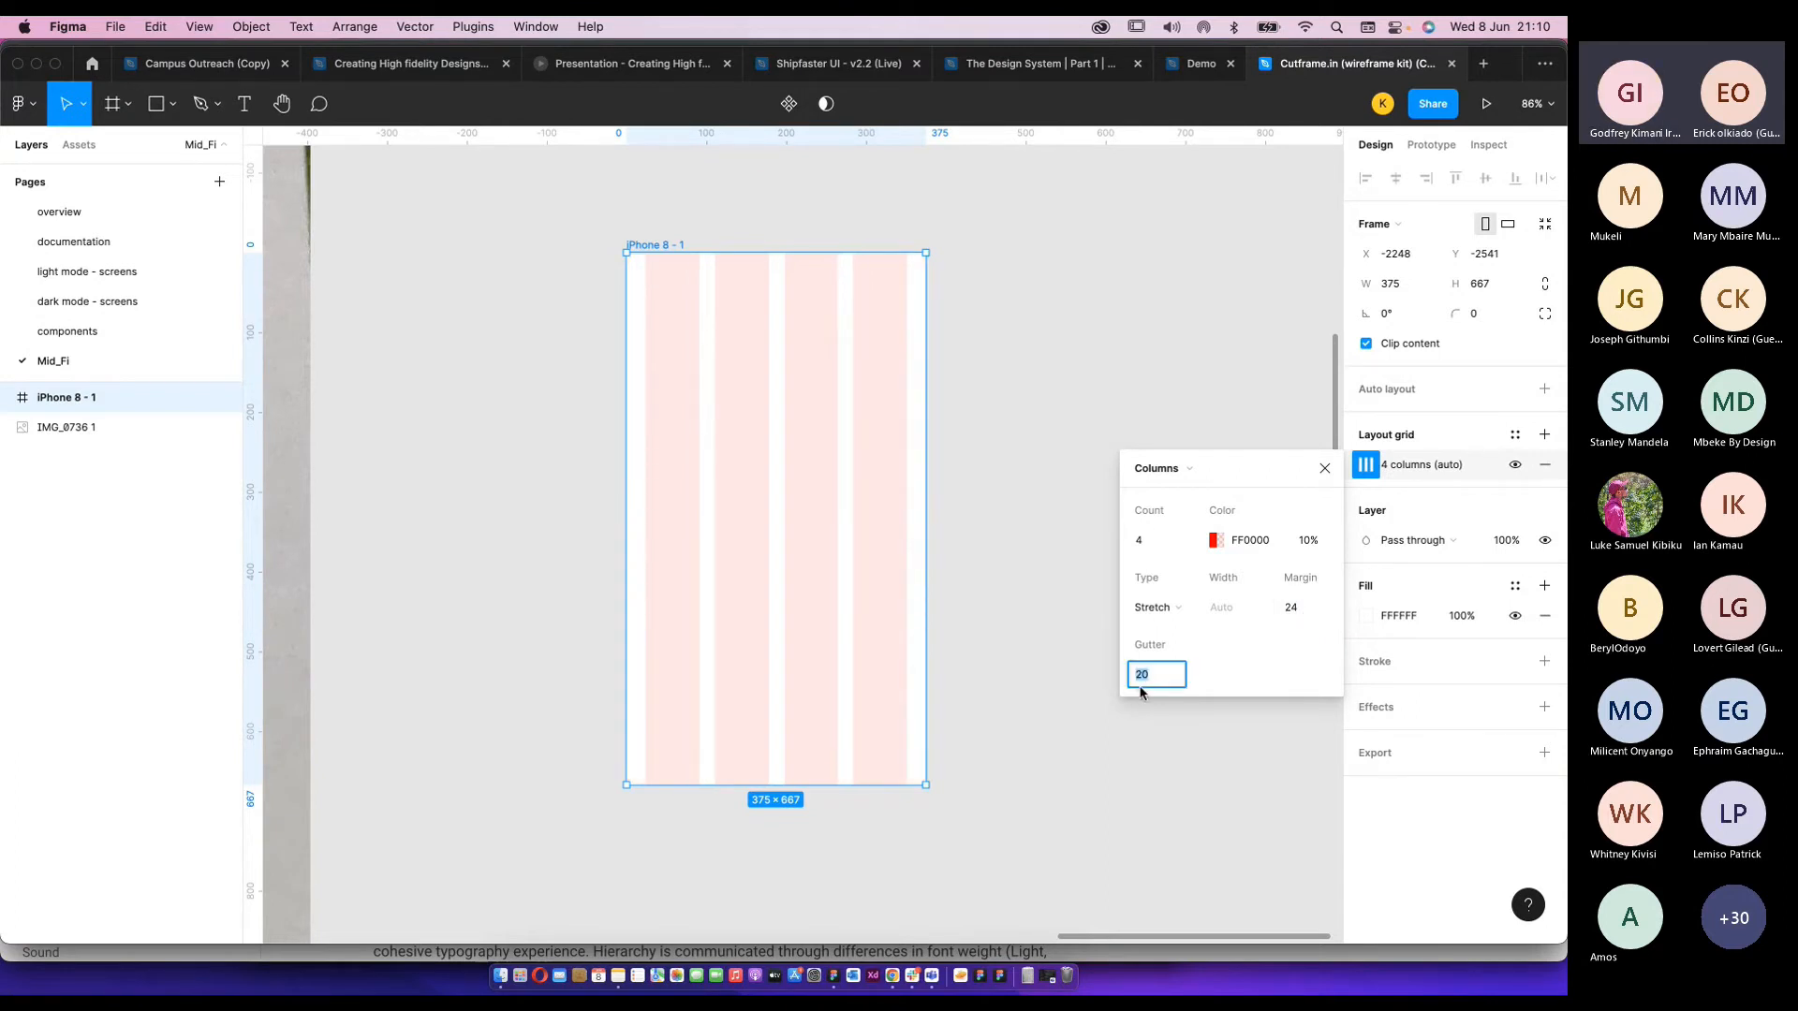
pyautogui.click(1015, 618)
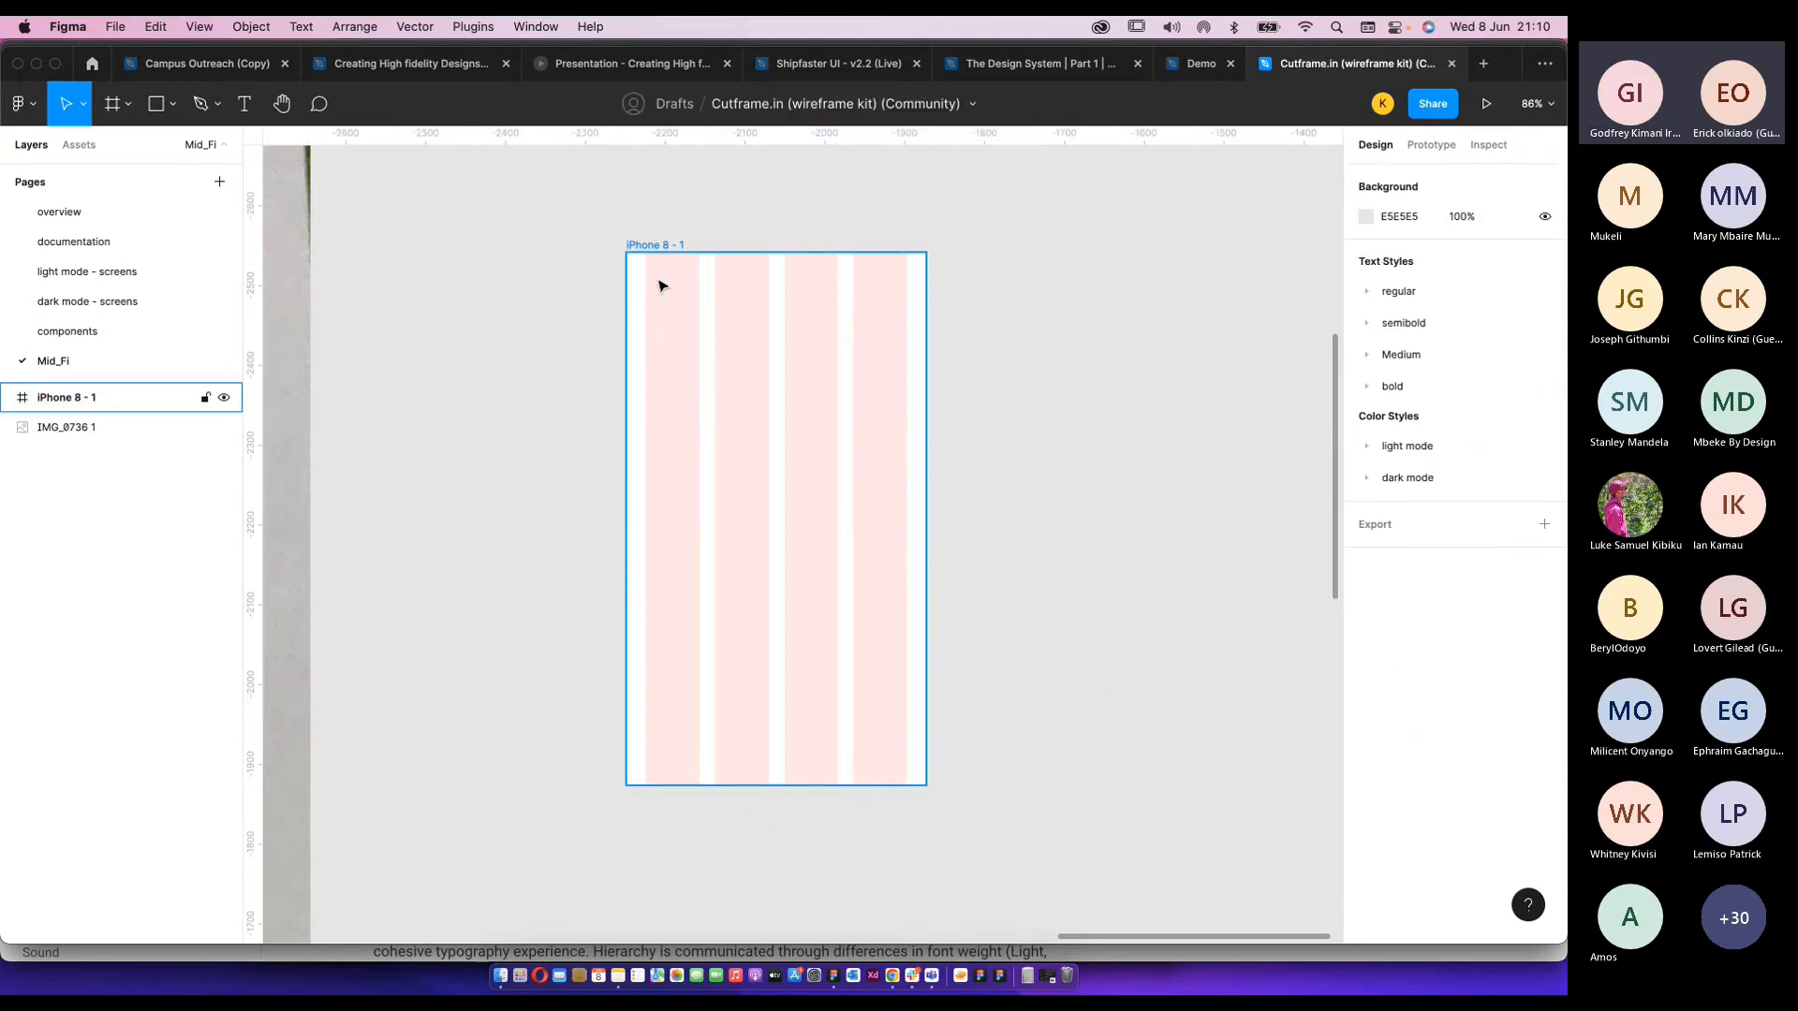
# Add a second layout grid to the iPhone 8 frame as rows with a count of 800.
pyautogui.scroll(3, 659, 286)
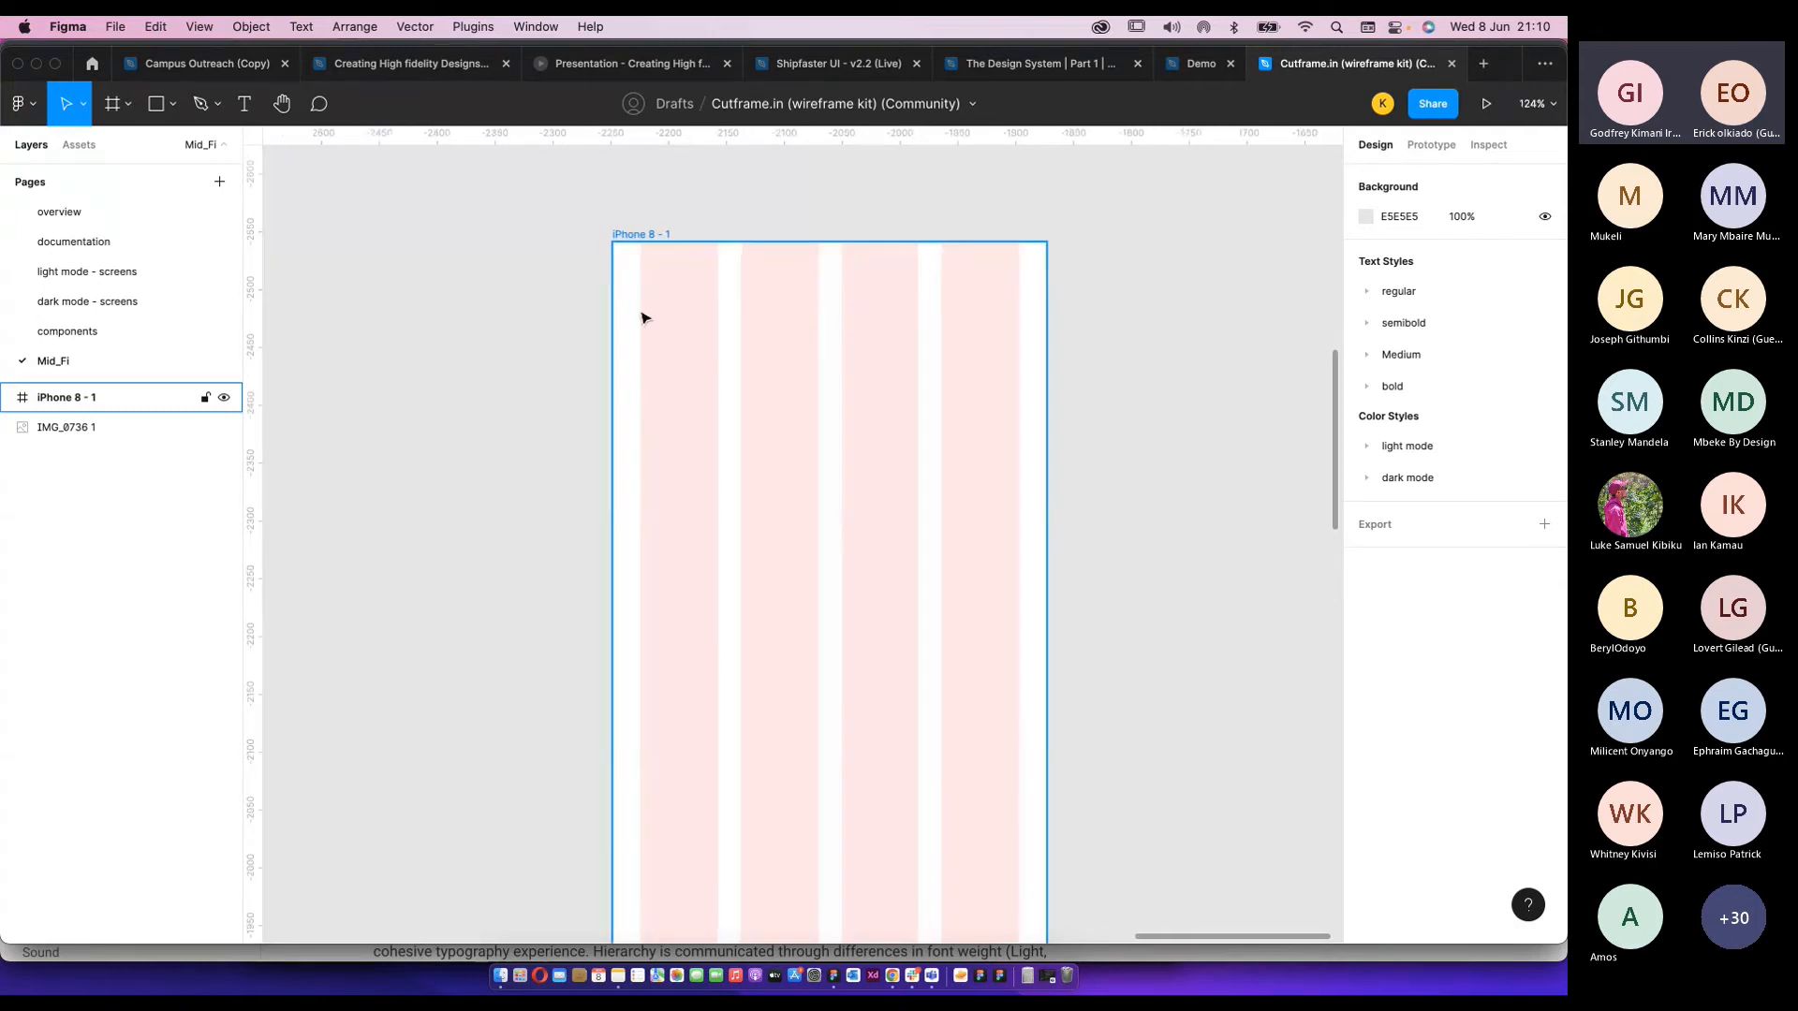
pyautogui.click(646, 337)
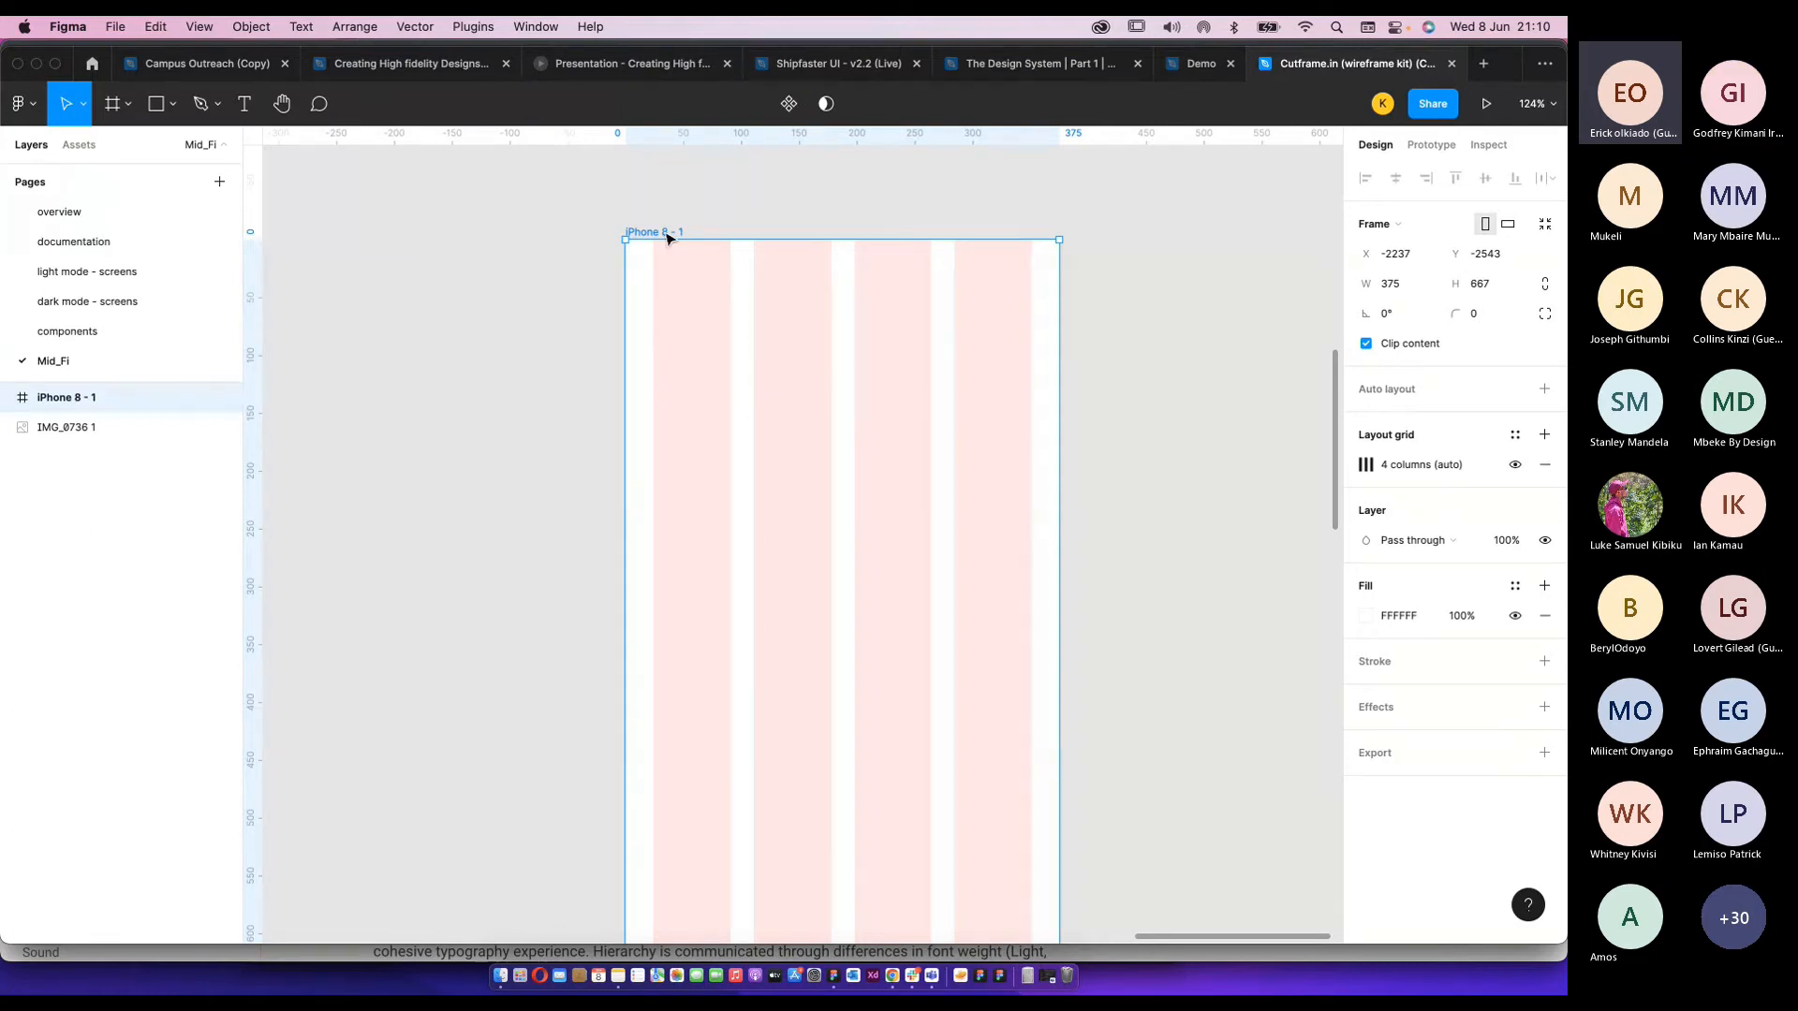
pyautogui.click(1544, 435)
pyautogui.click(1366, 465)
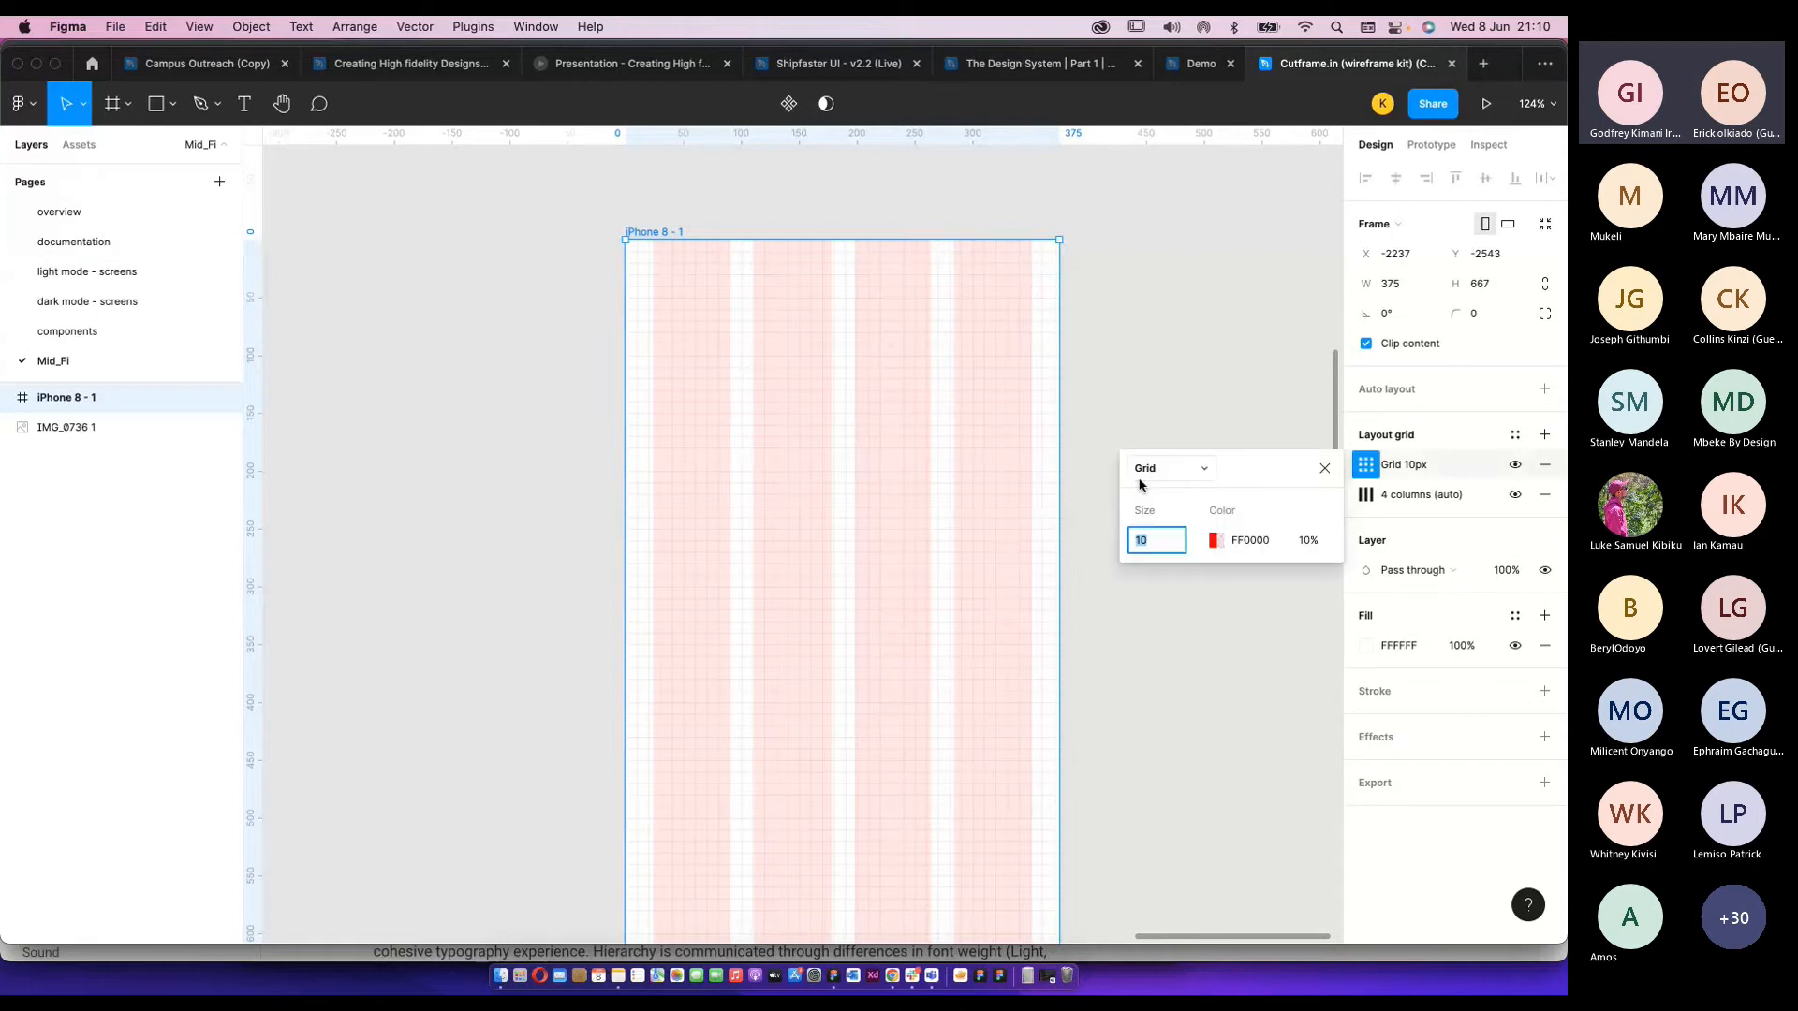
pyautogui.click(1172, 466)
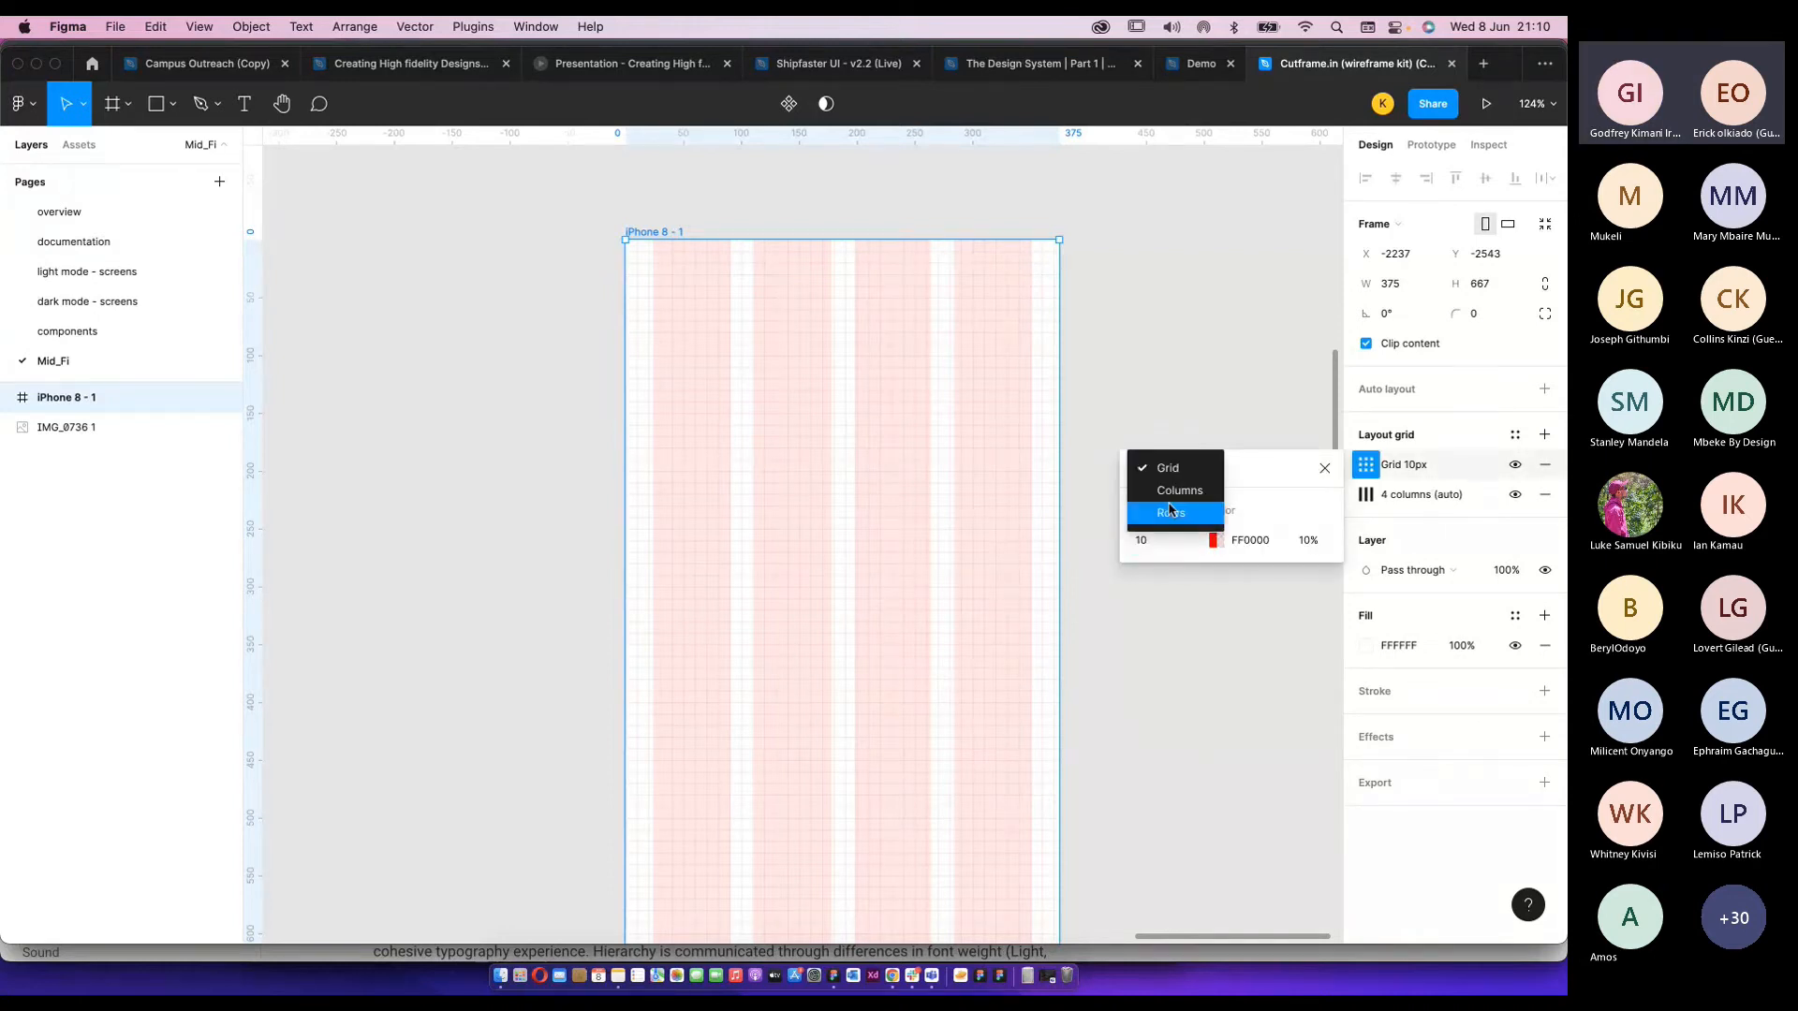
pyautogui.click(1169, 514)
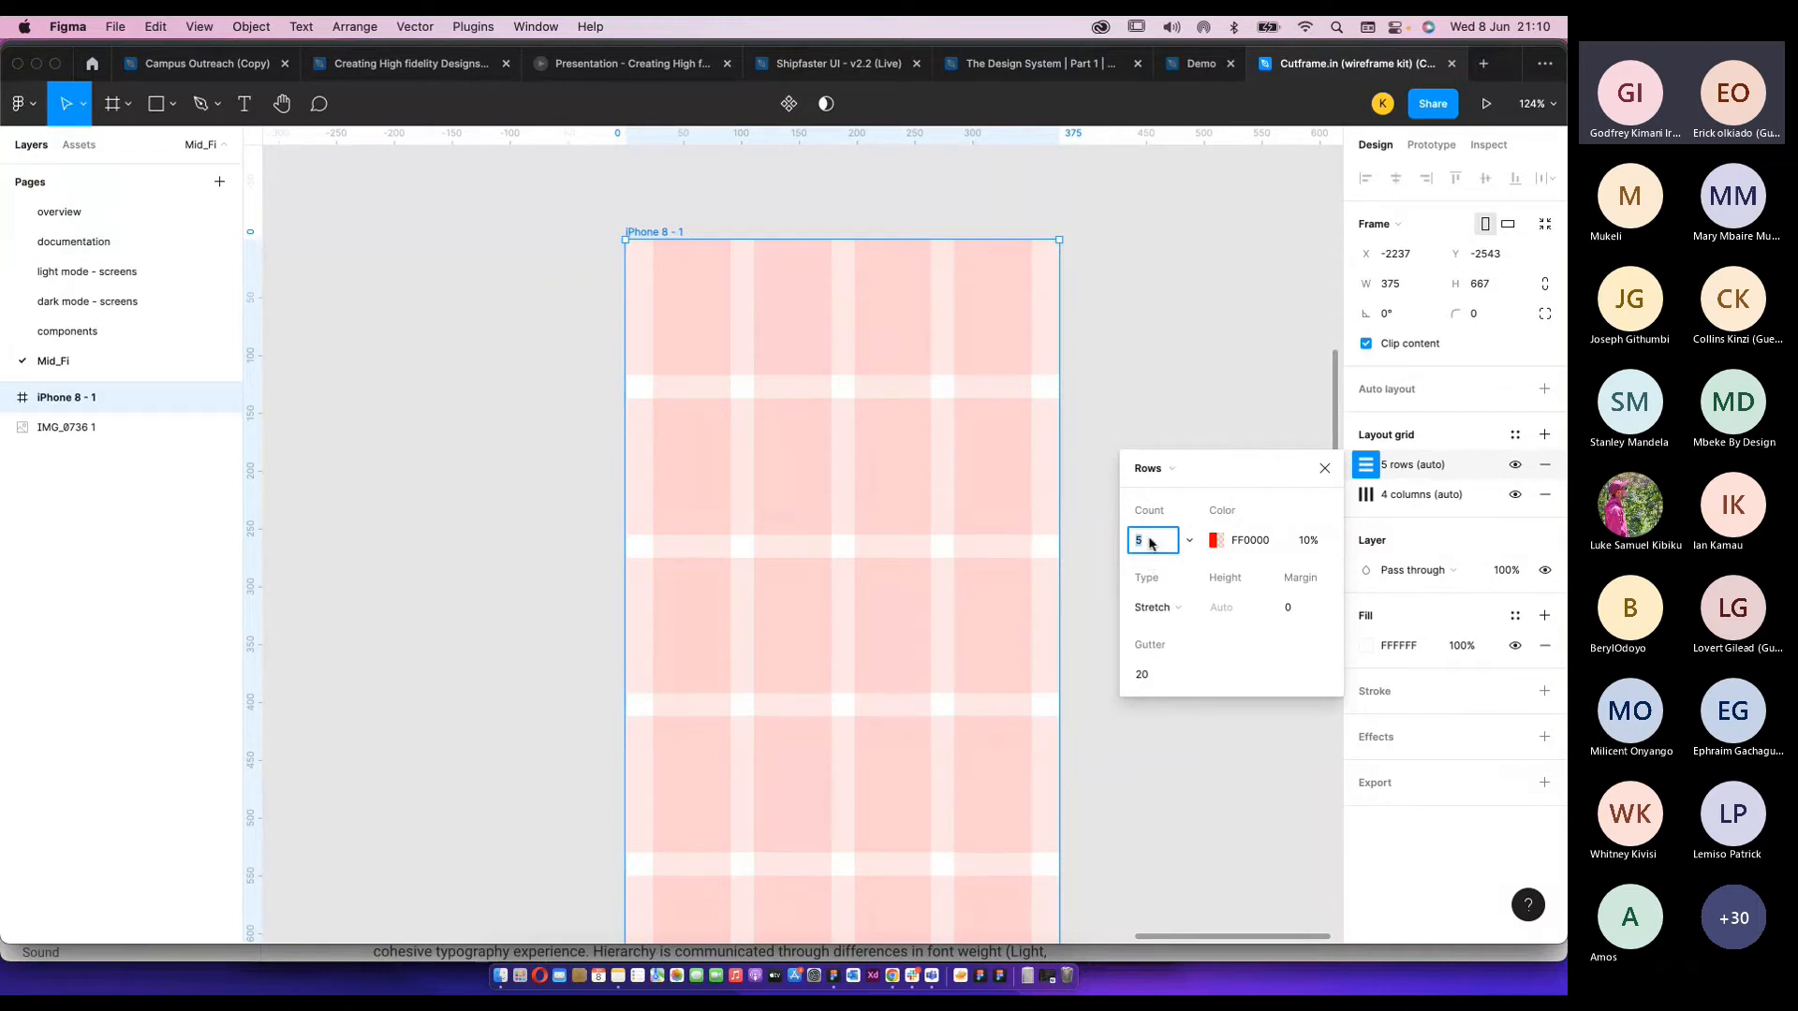
pyautogui.write('800')
pyautogui.press('Return')
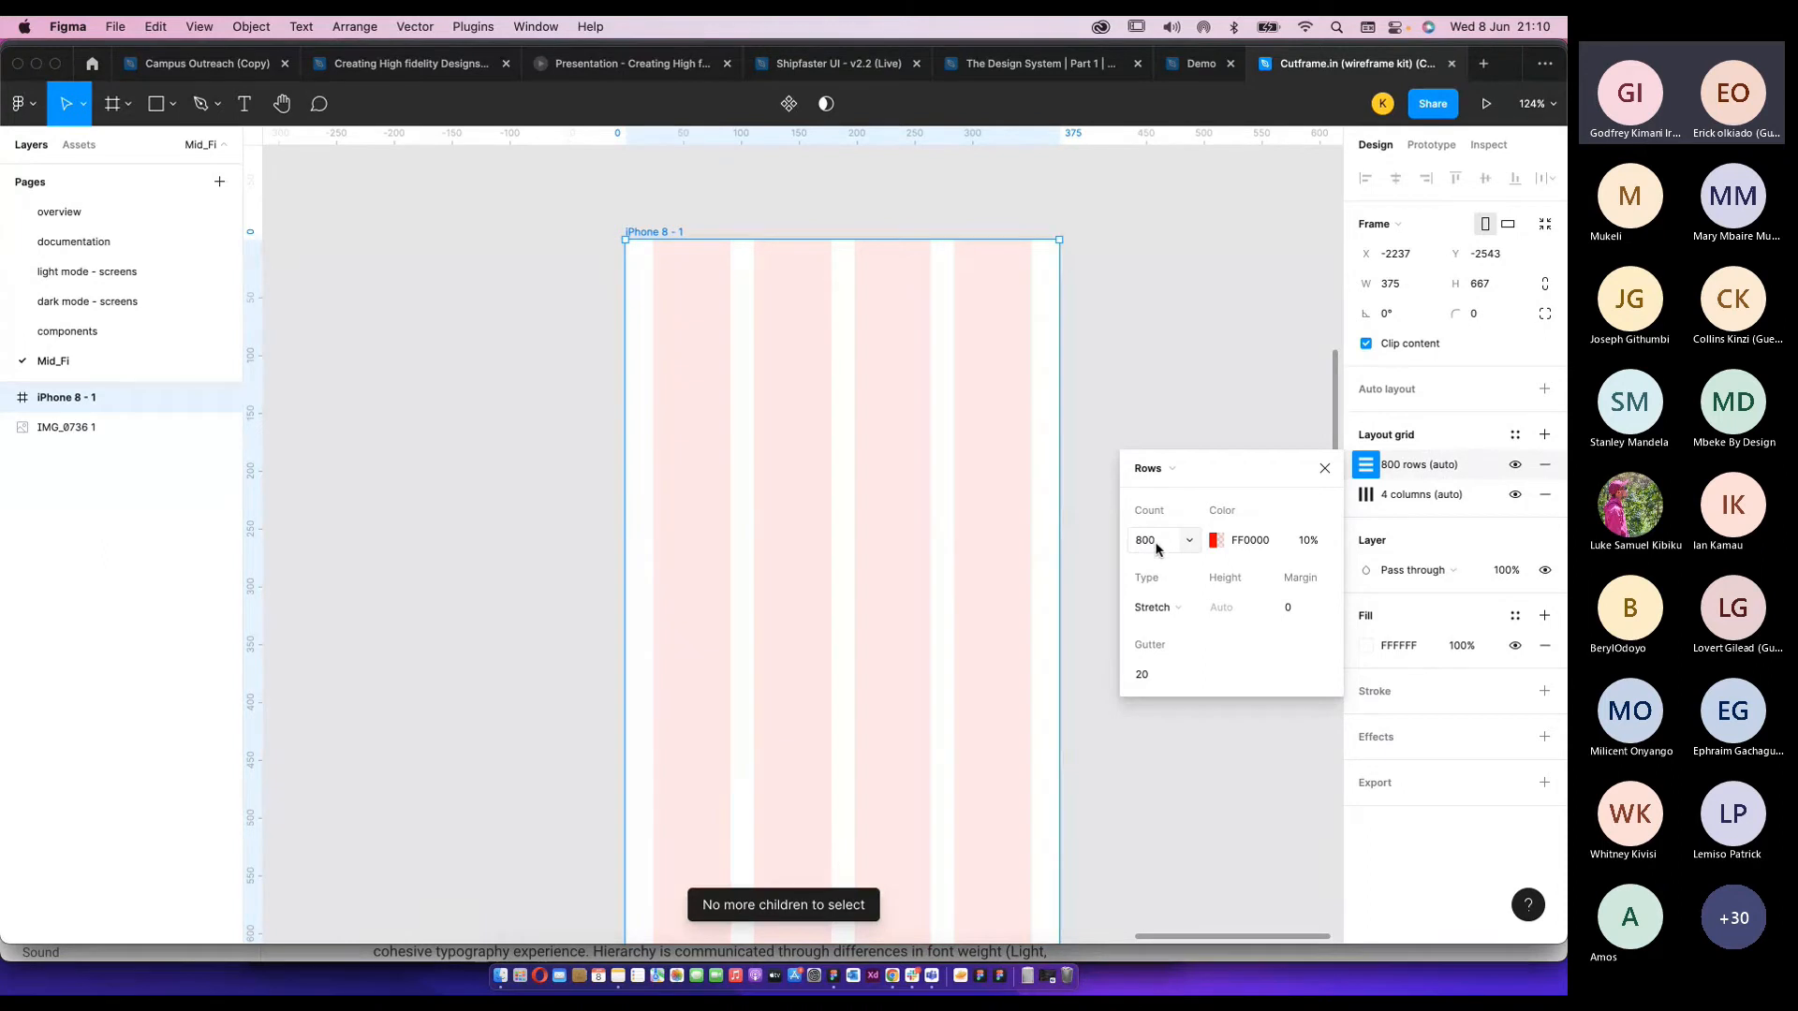
# Set the row grid's margin to 4.
pyautogui.click(1259, 545)
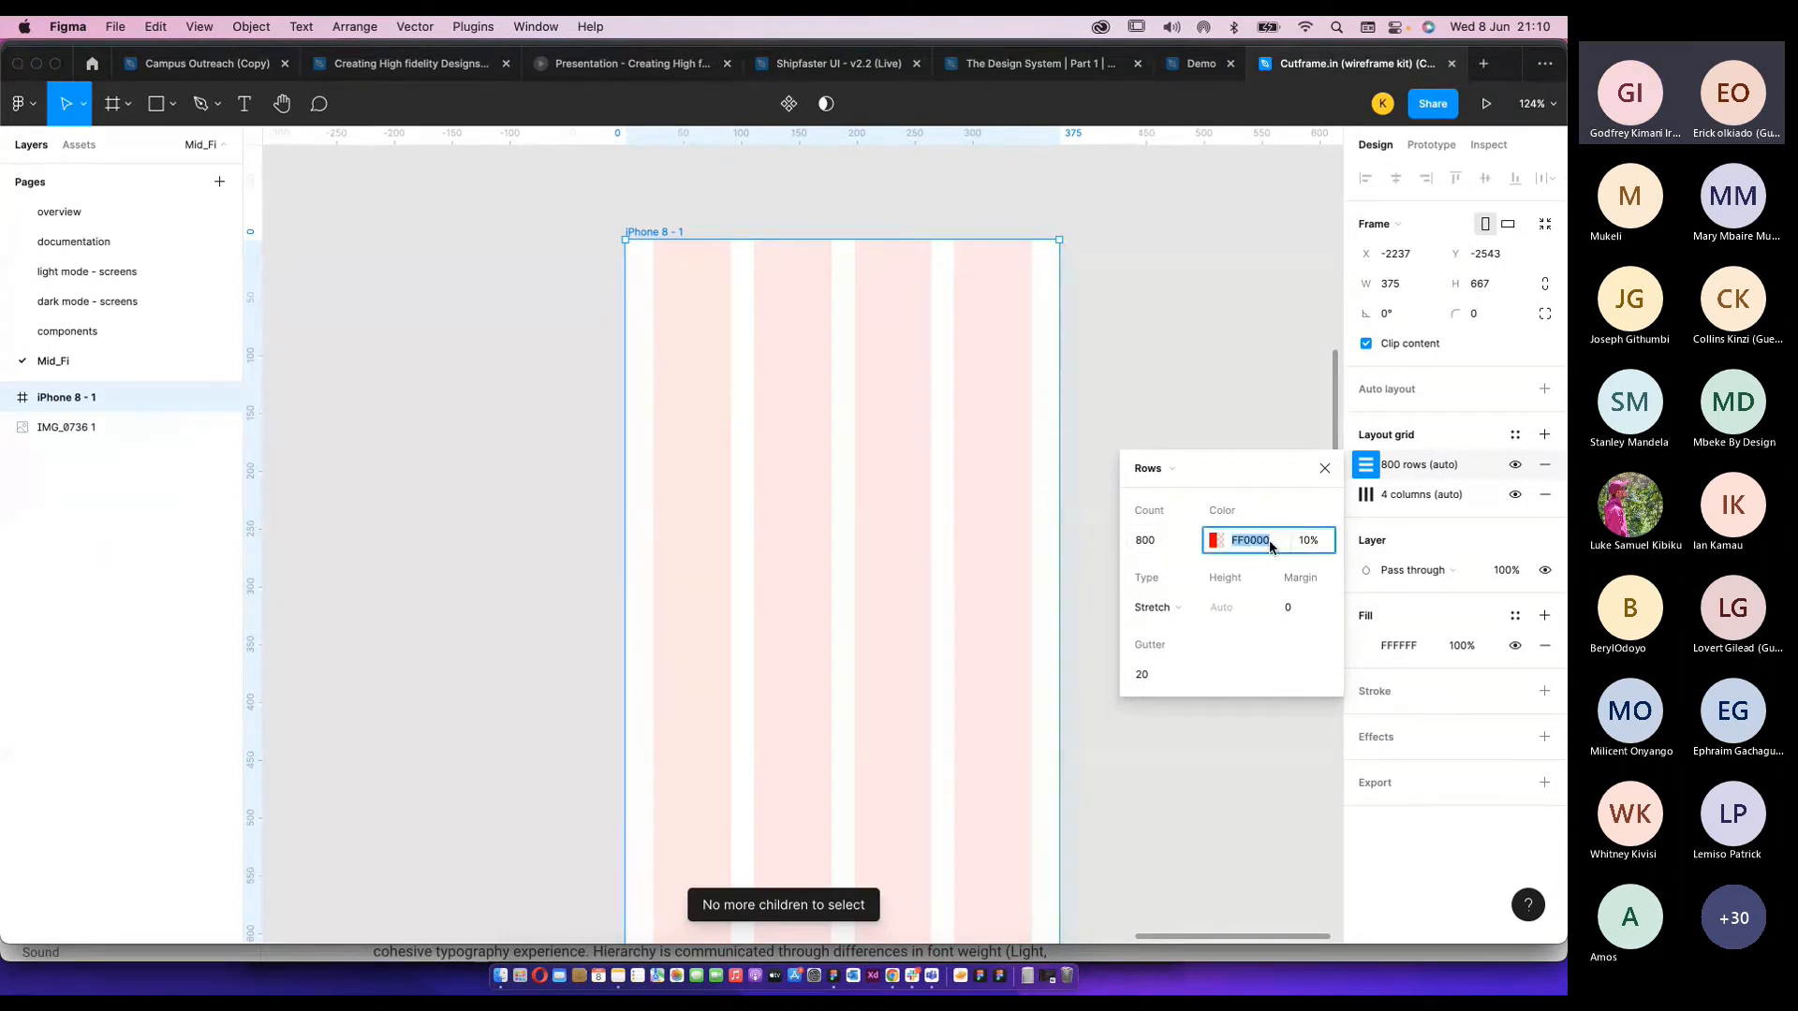
pyautogui.click(1215, 540)
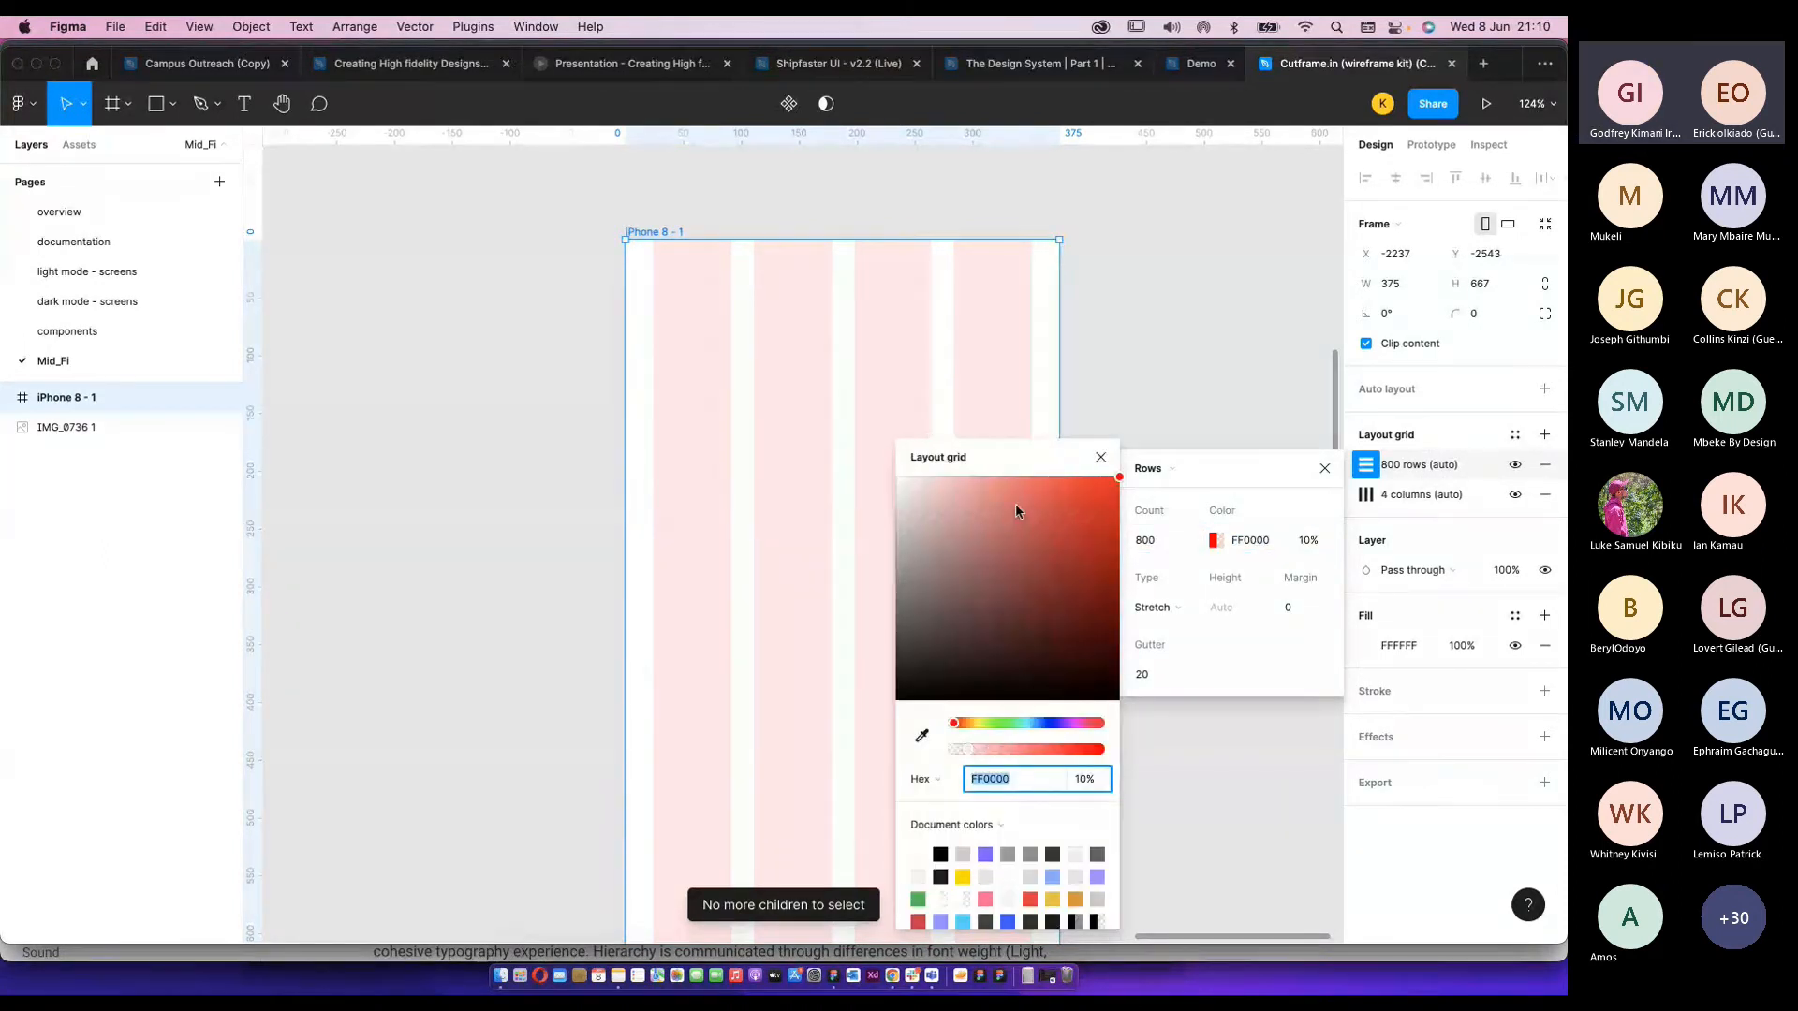
pyautogui.click(1297, 608)
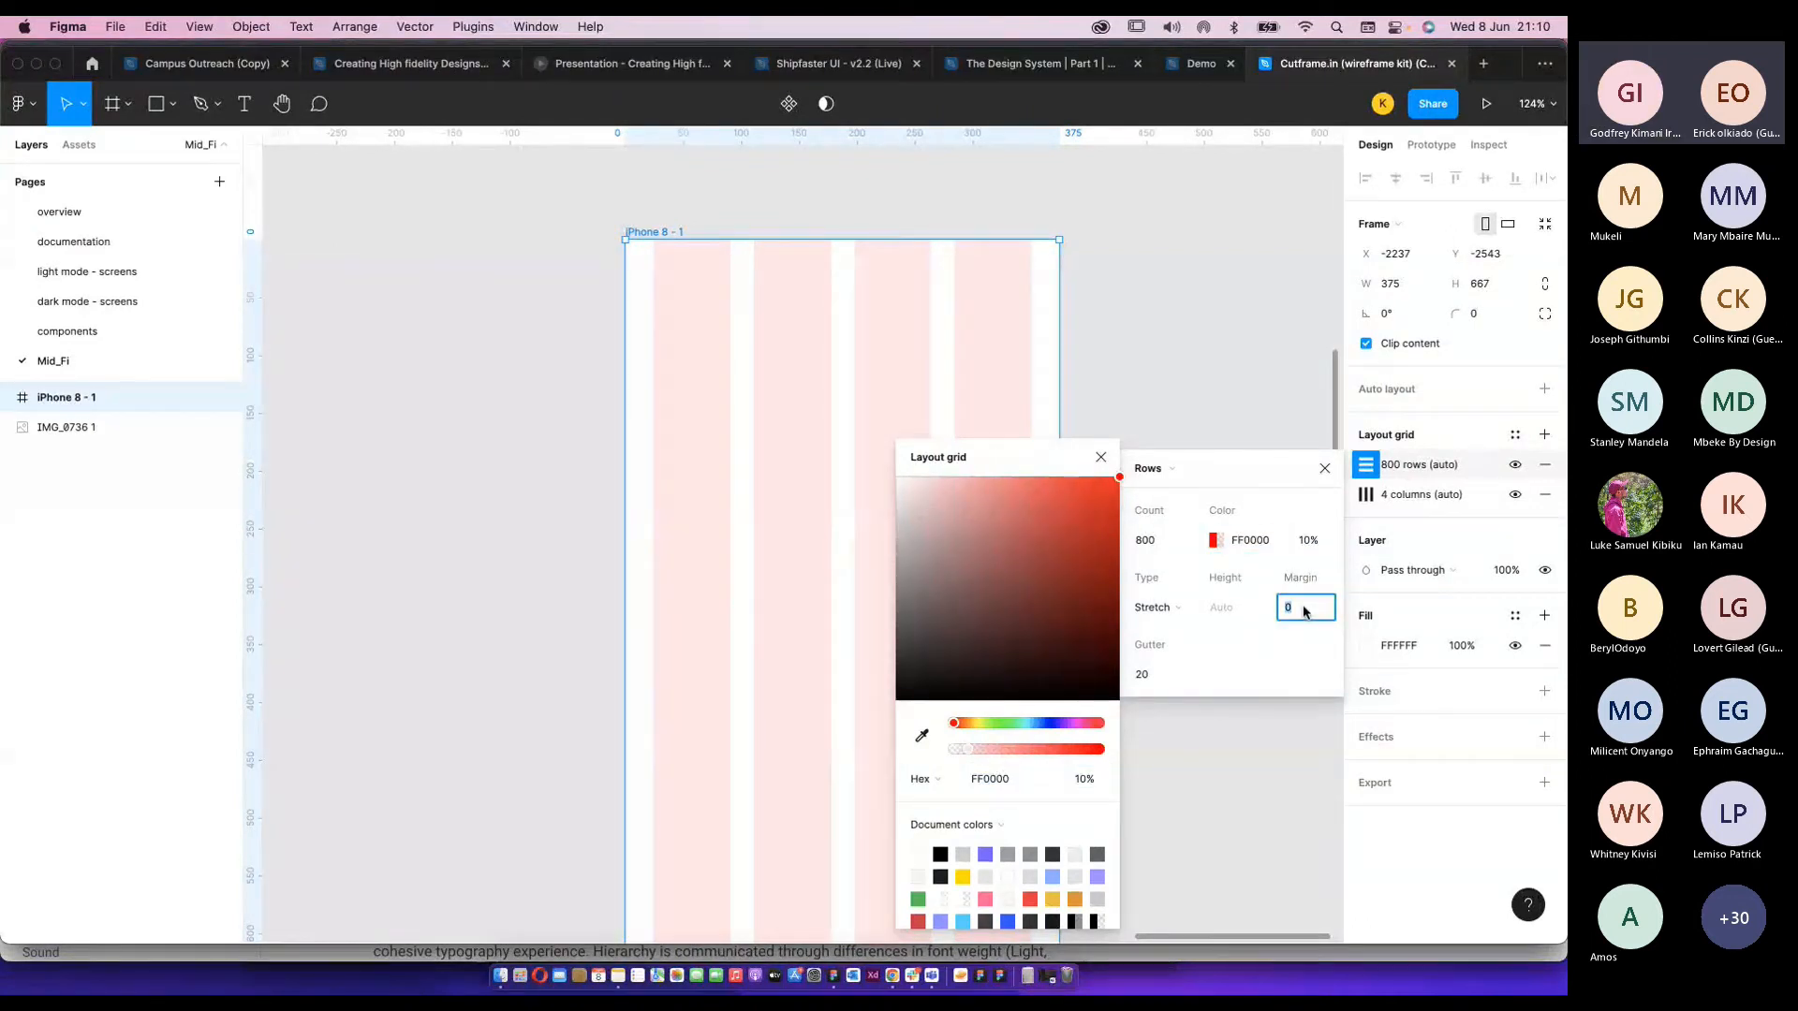
pyautogui.write('4')
pyautogui.press('Return')
pyautogui.click(1125, 532)
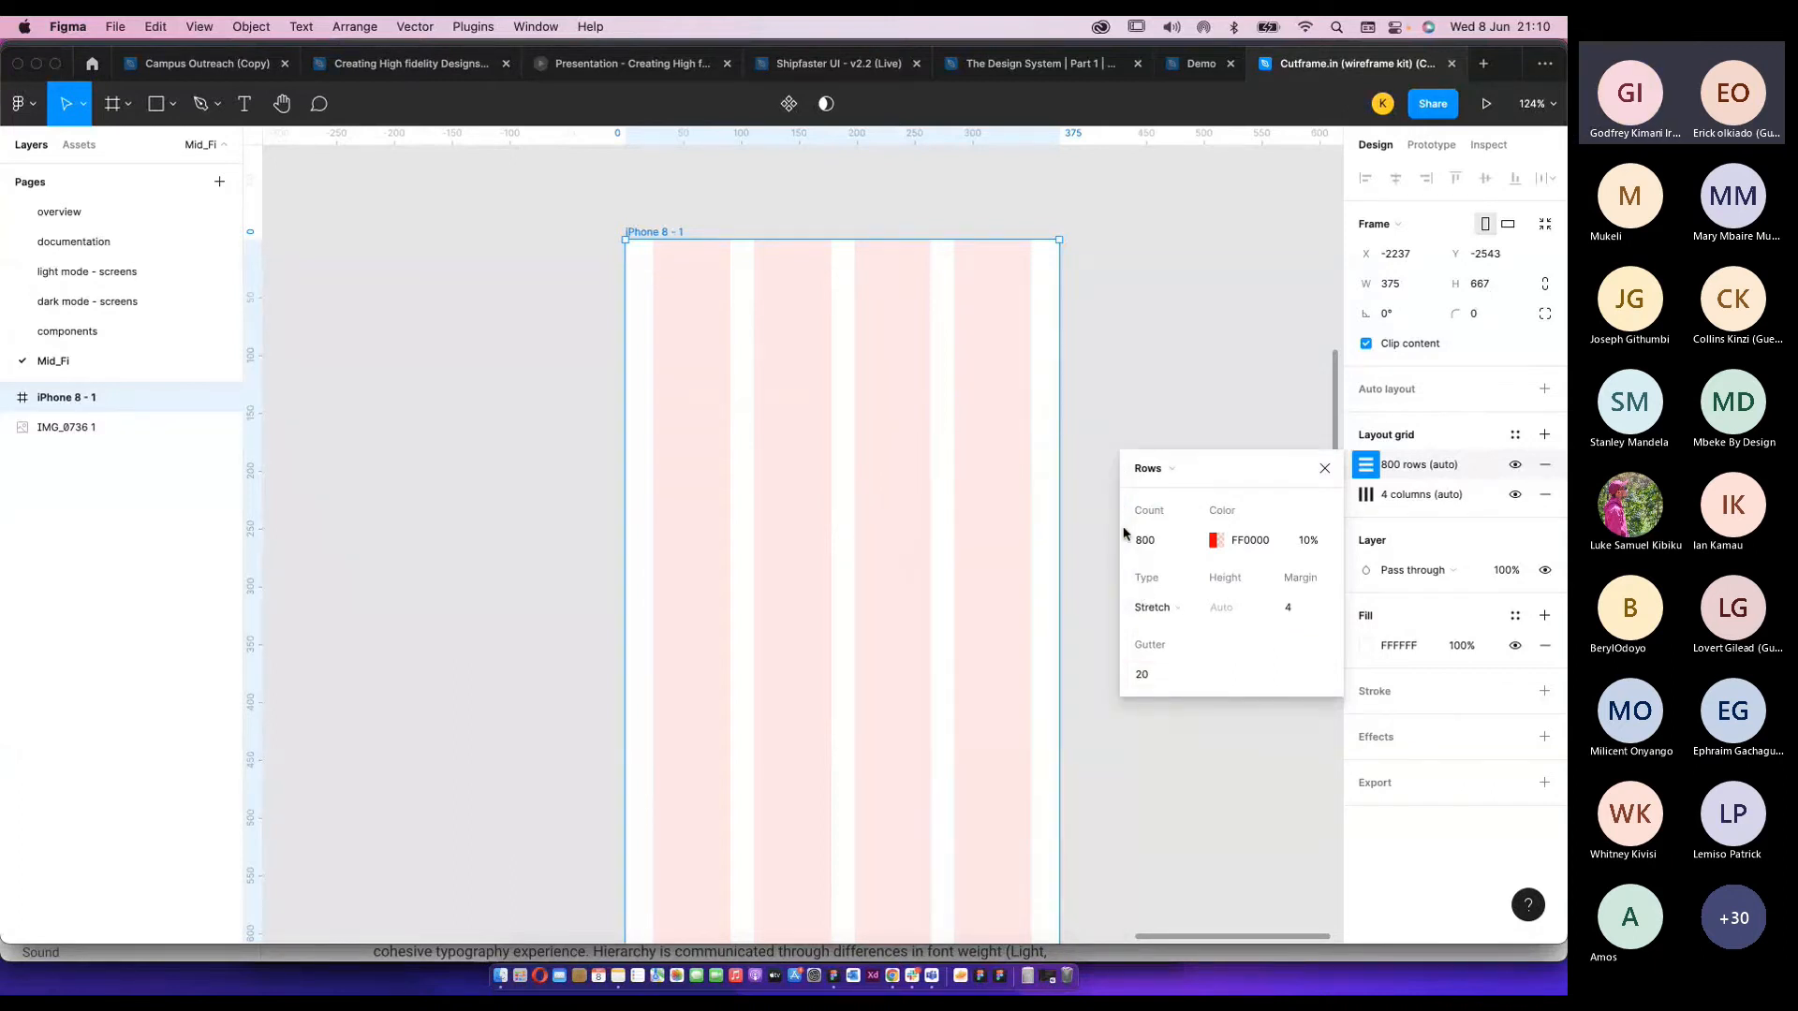
# Change the row grid's type to Center and set the row height to 8.
pyautogui.click(1250, 541)
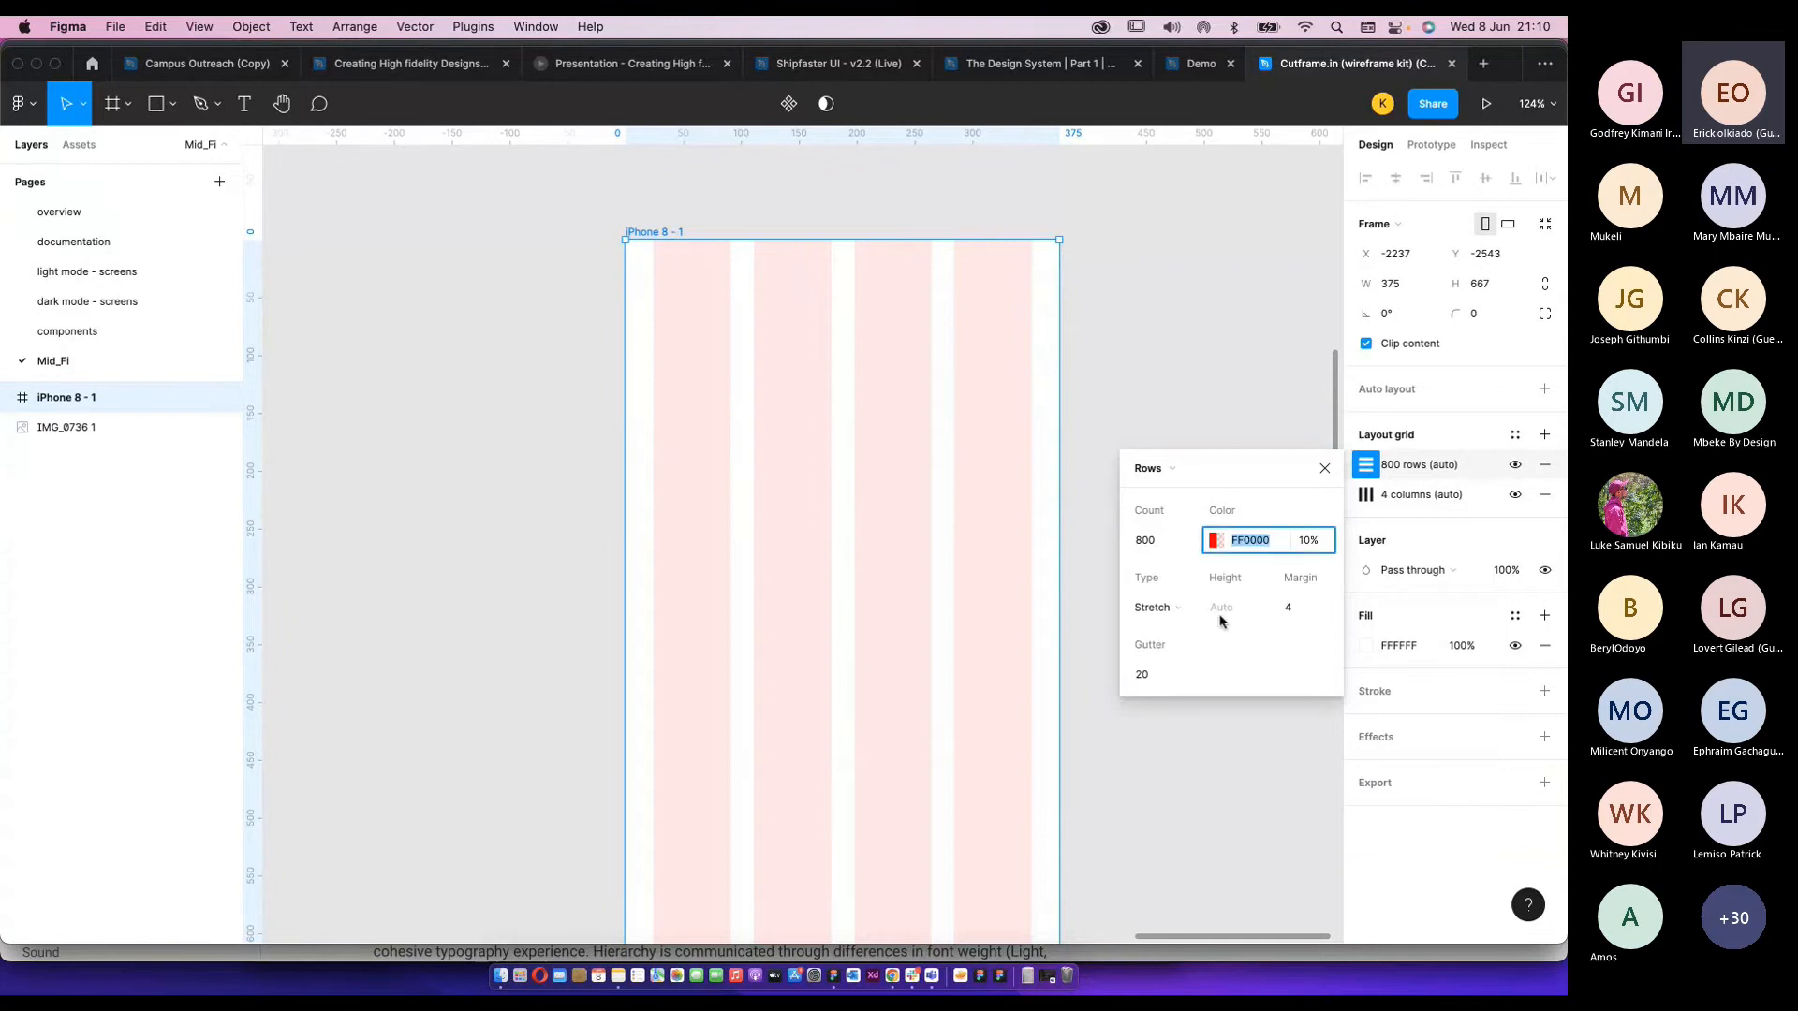
pyautogui.click(1160, 607)
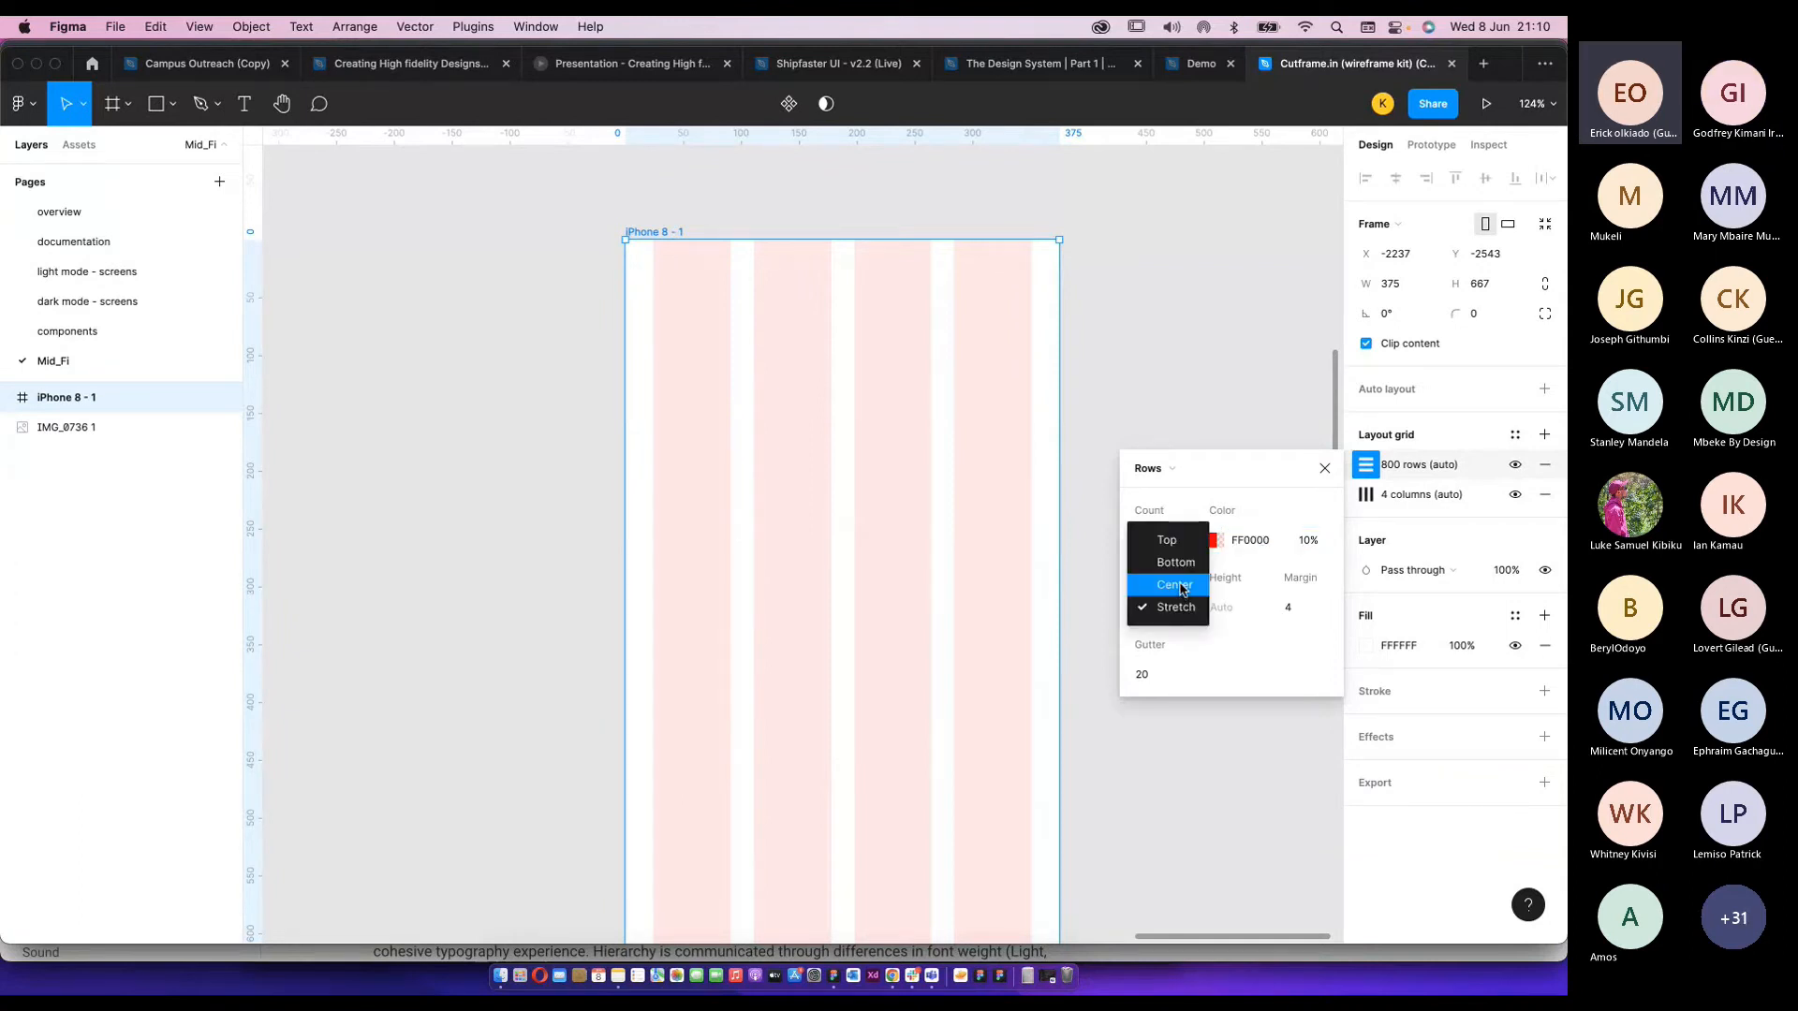
pyautogui.click(1176, 586)
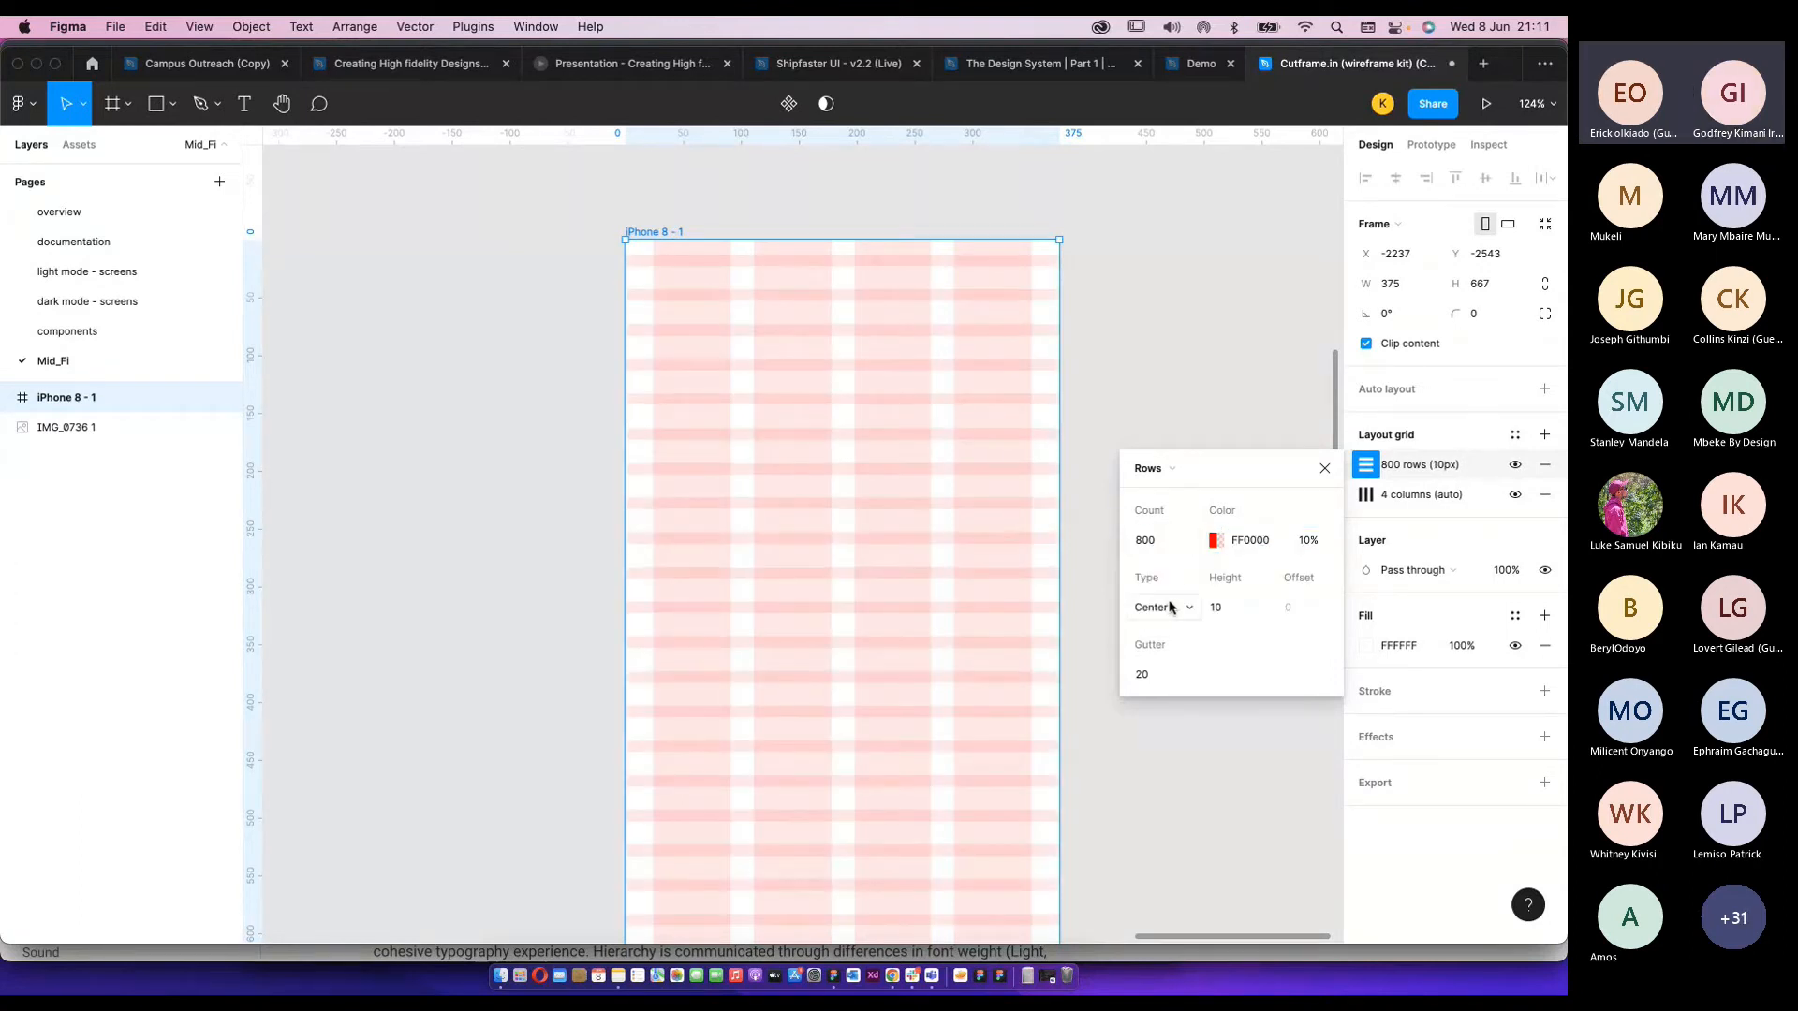
pyautogui.click(1172, 611)
pyautogui.click(1176, 616)
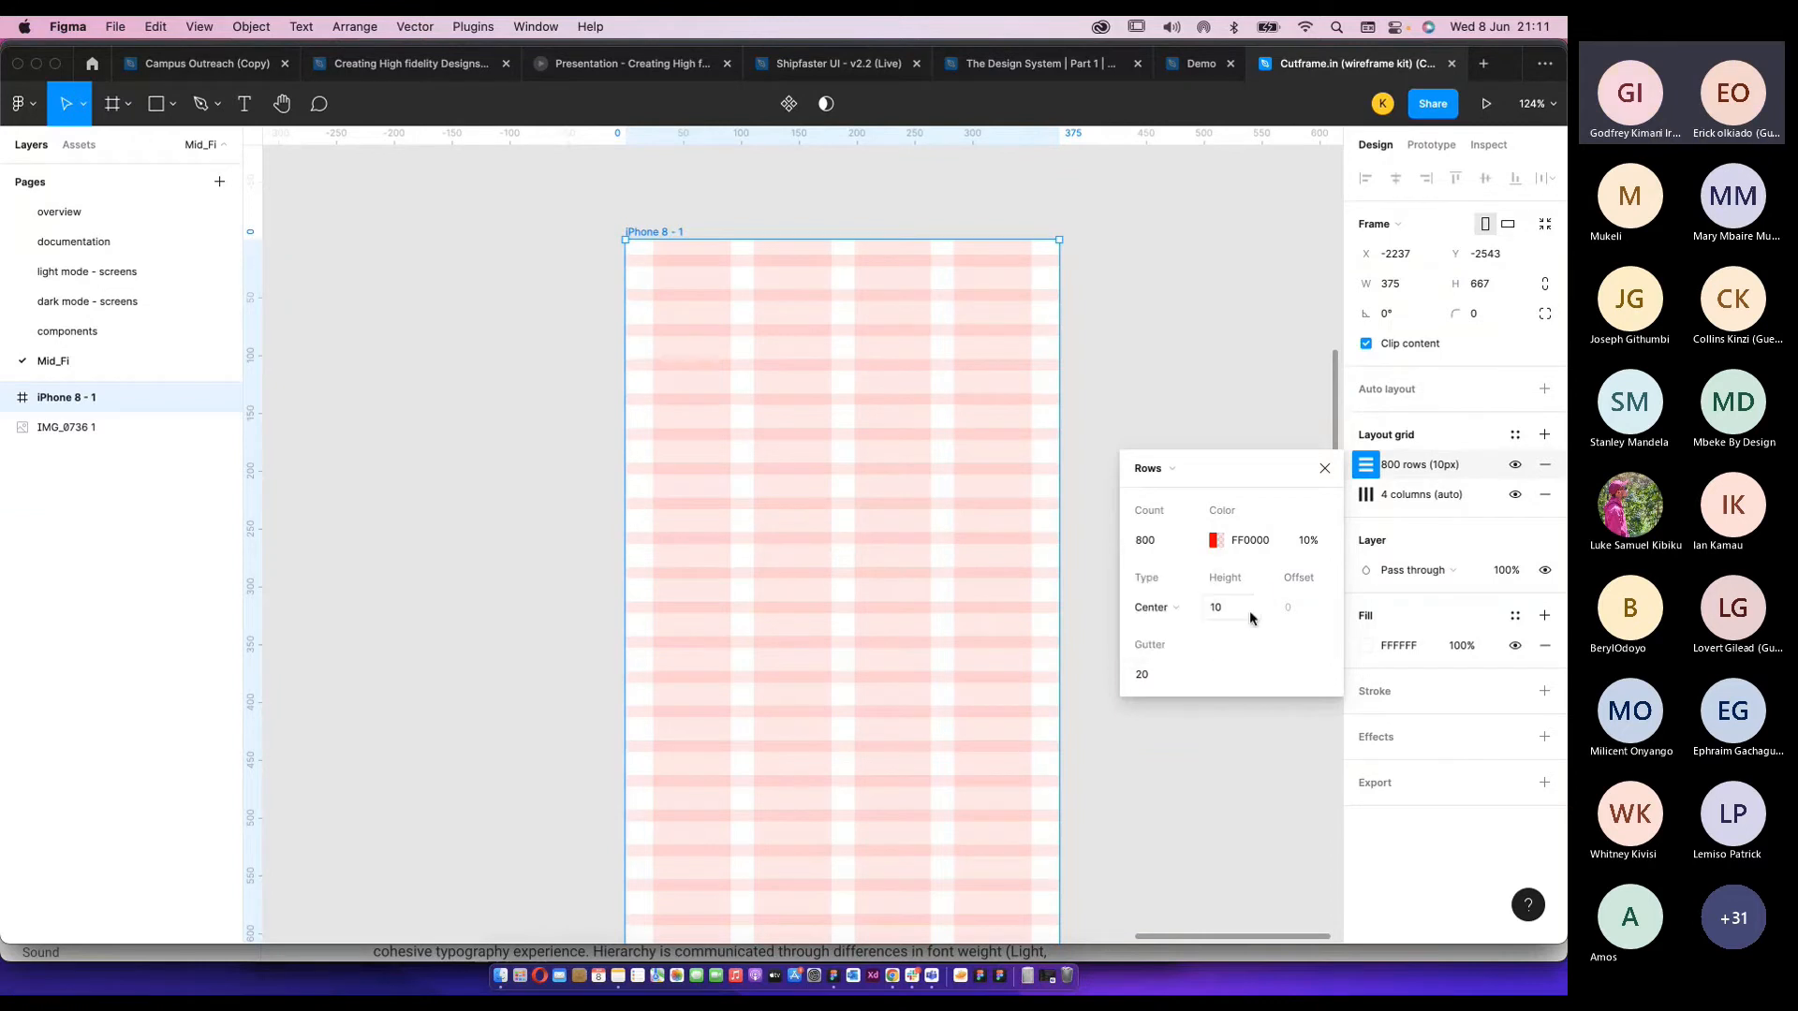
pyautogui.doubleClick(1245, 615)
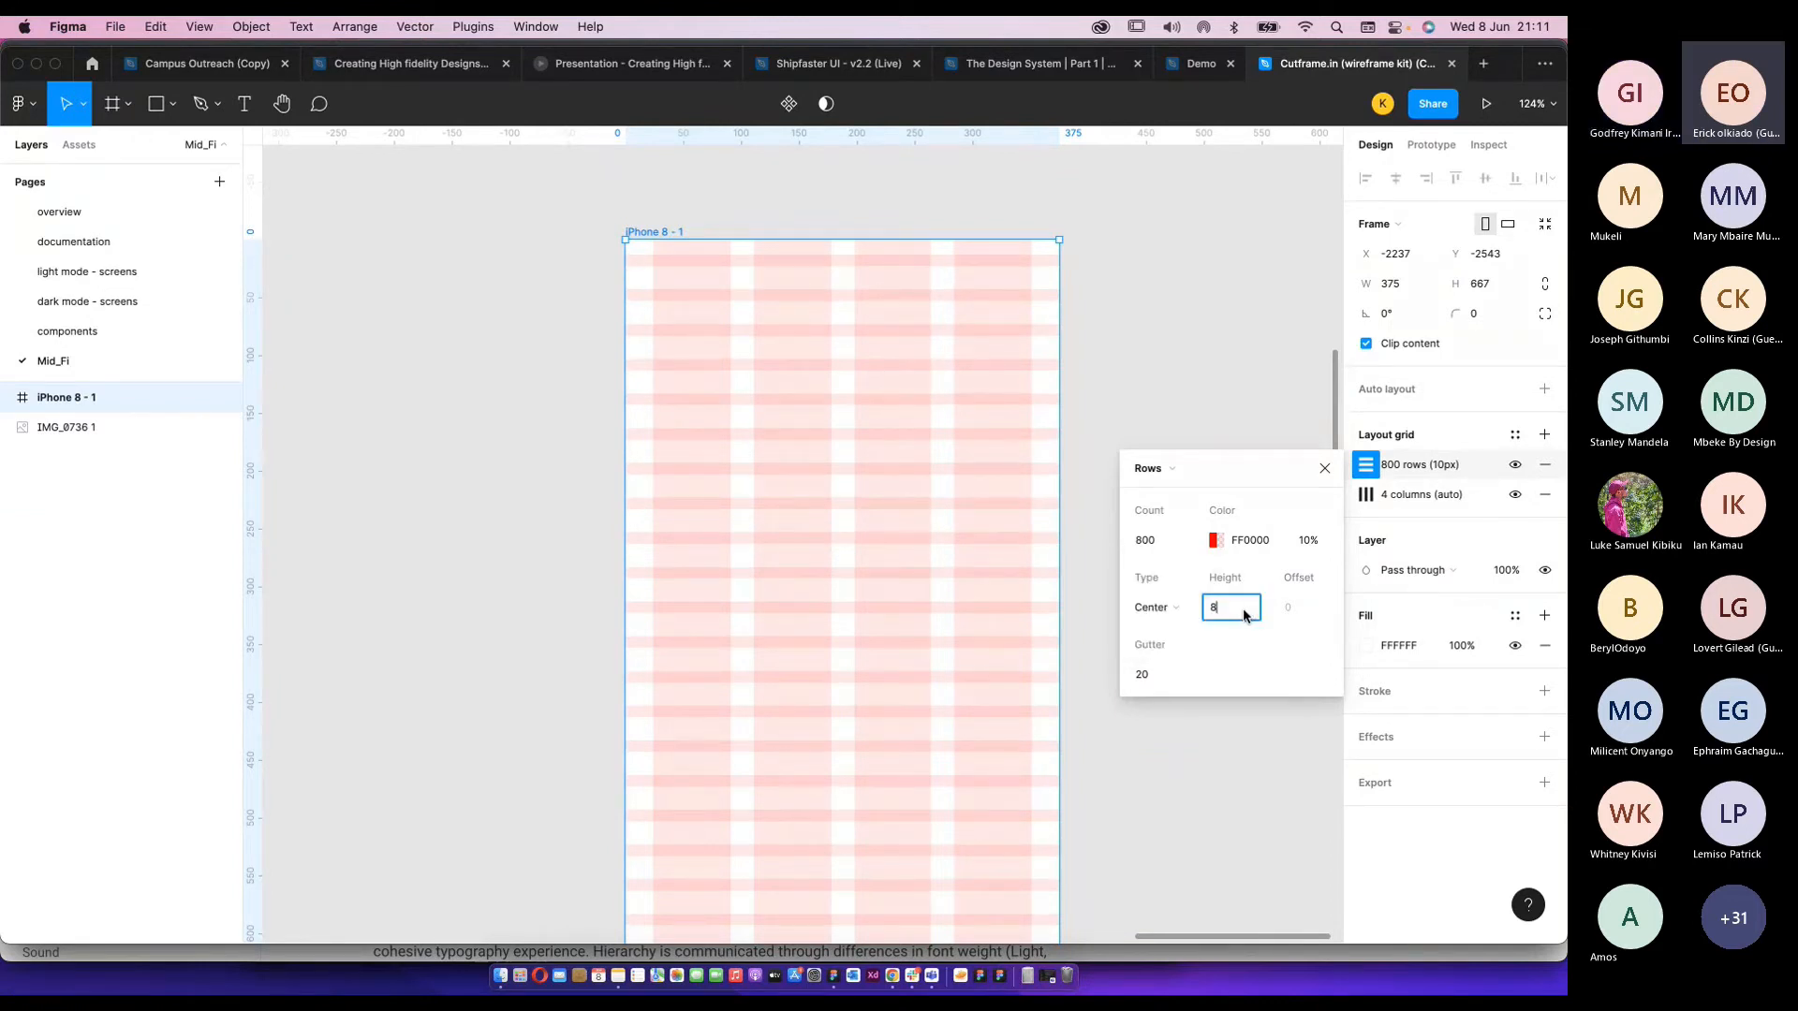
# Set the row grid's gutter to 0 and its row height to 4.
pyautogui.click(1142, 676)
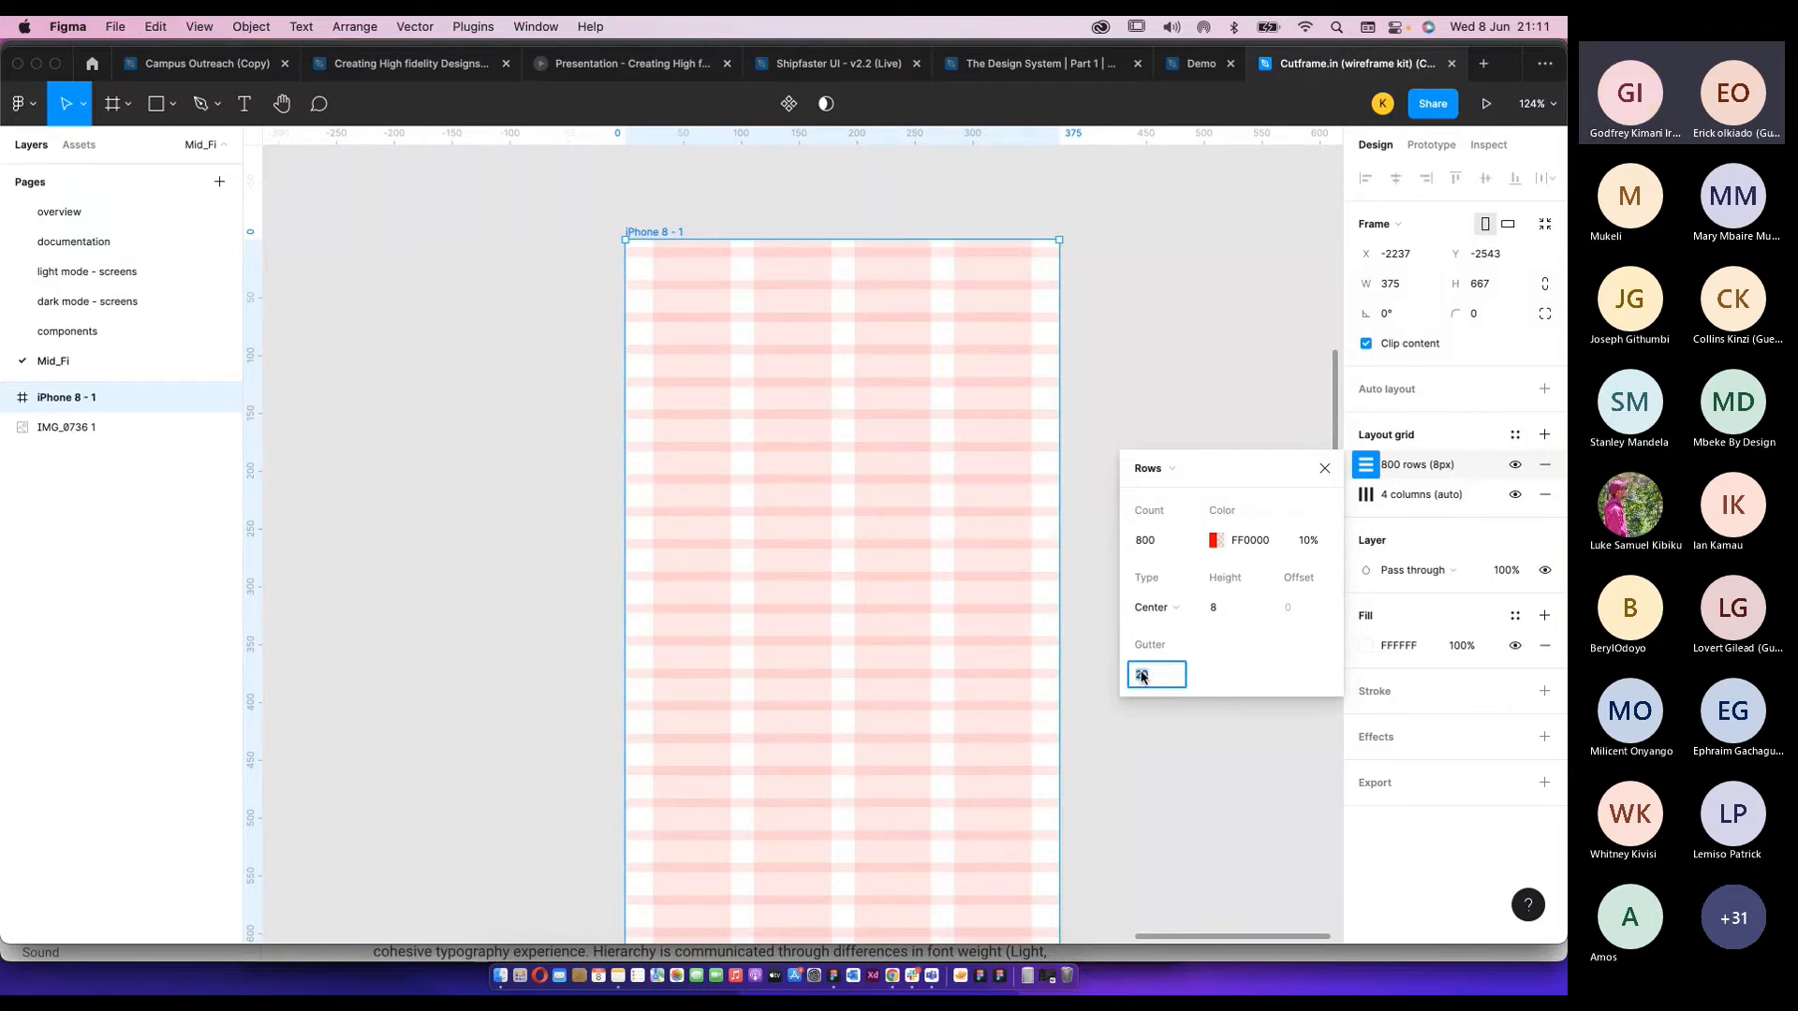
pyautogui.write('0')
pyautogui.scroll(10, 712, 447)
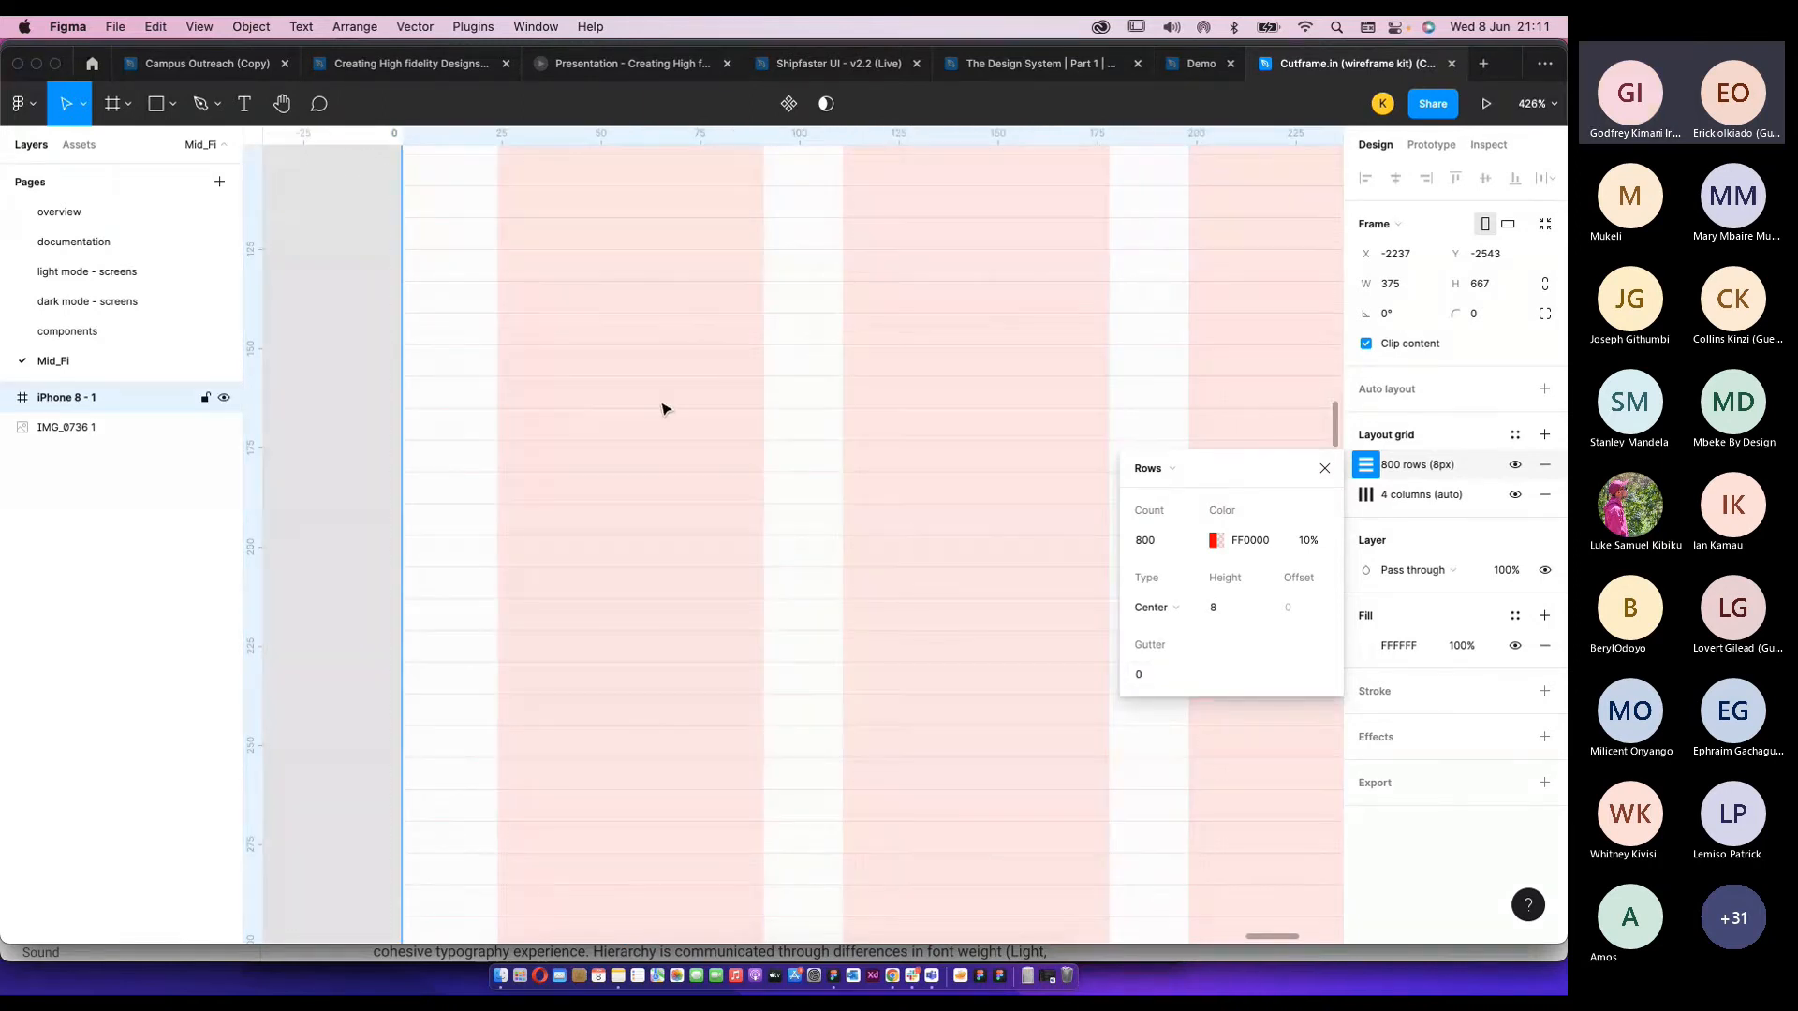
pyautogui.click(1222, 608)
pyautogui.press('Return')
pyautogui.scroll(-5, 891, 583)
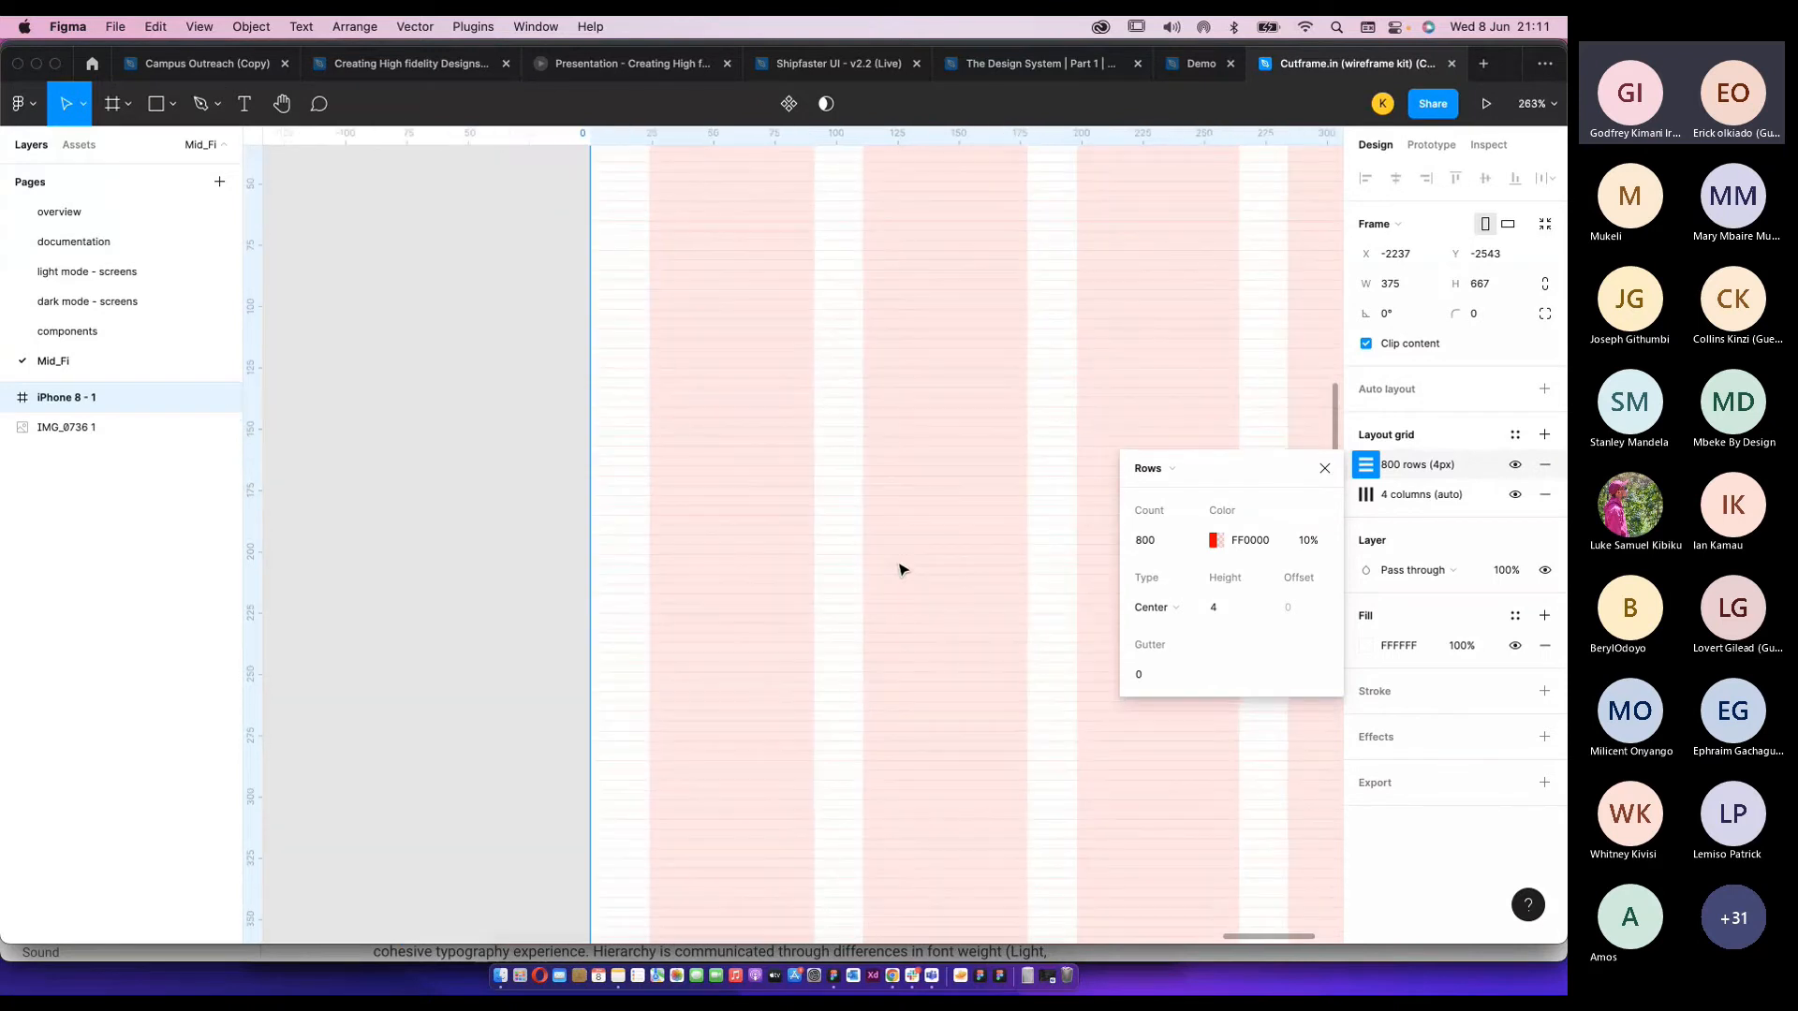
pyautogui.scroll(-3, 899, 568)
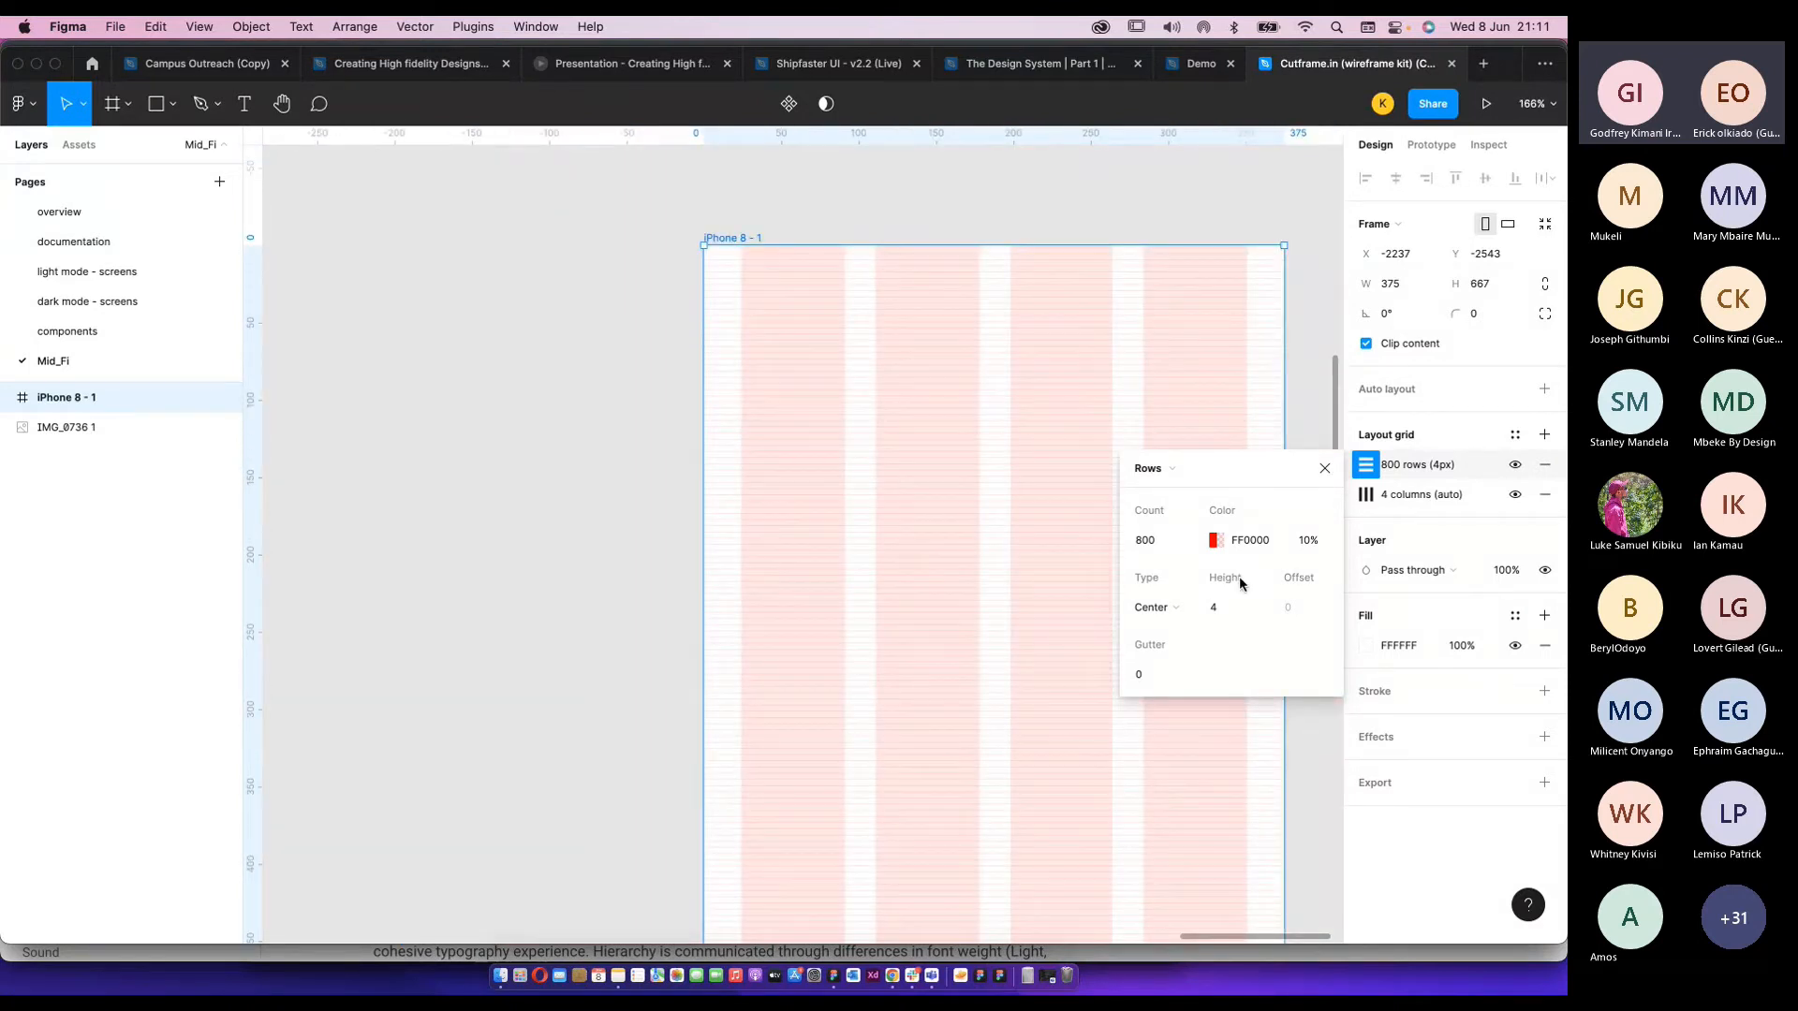
pyautogui.scroll(-5, 870, 473)
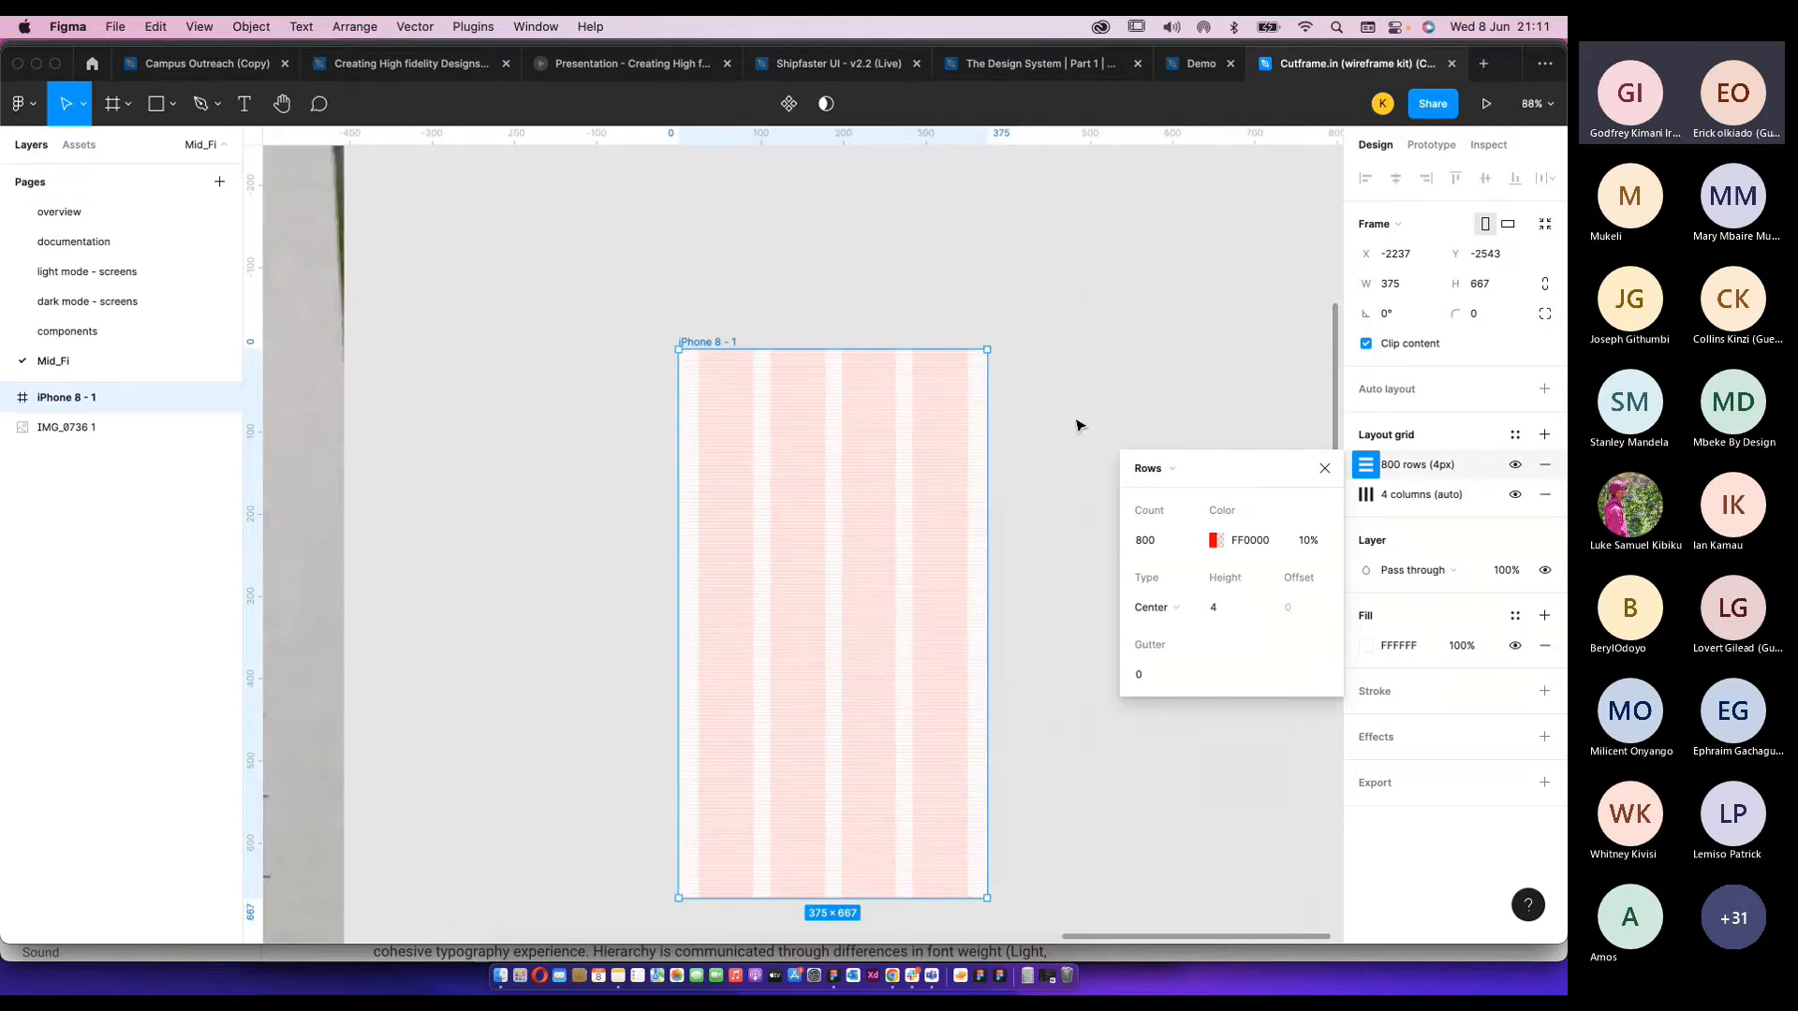
pyautogui.click(1077, 426)
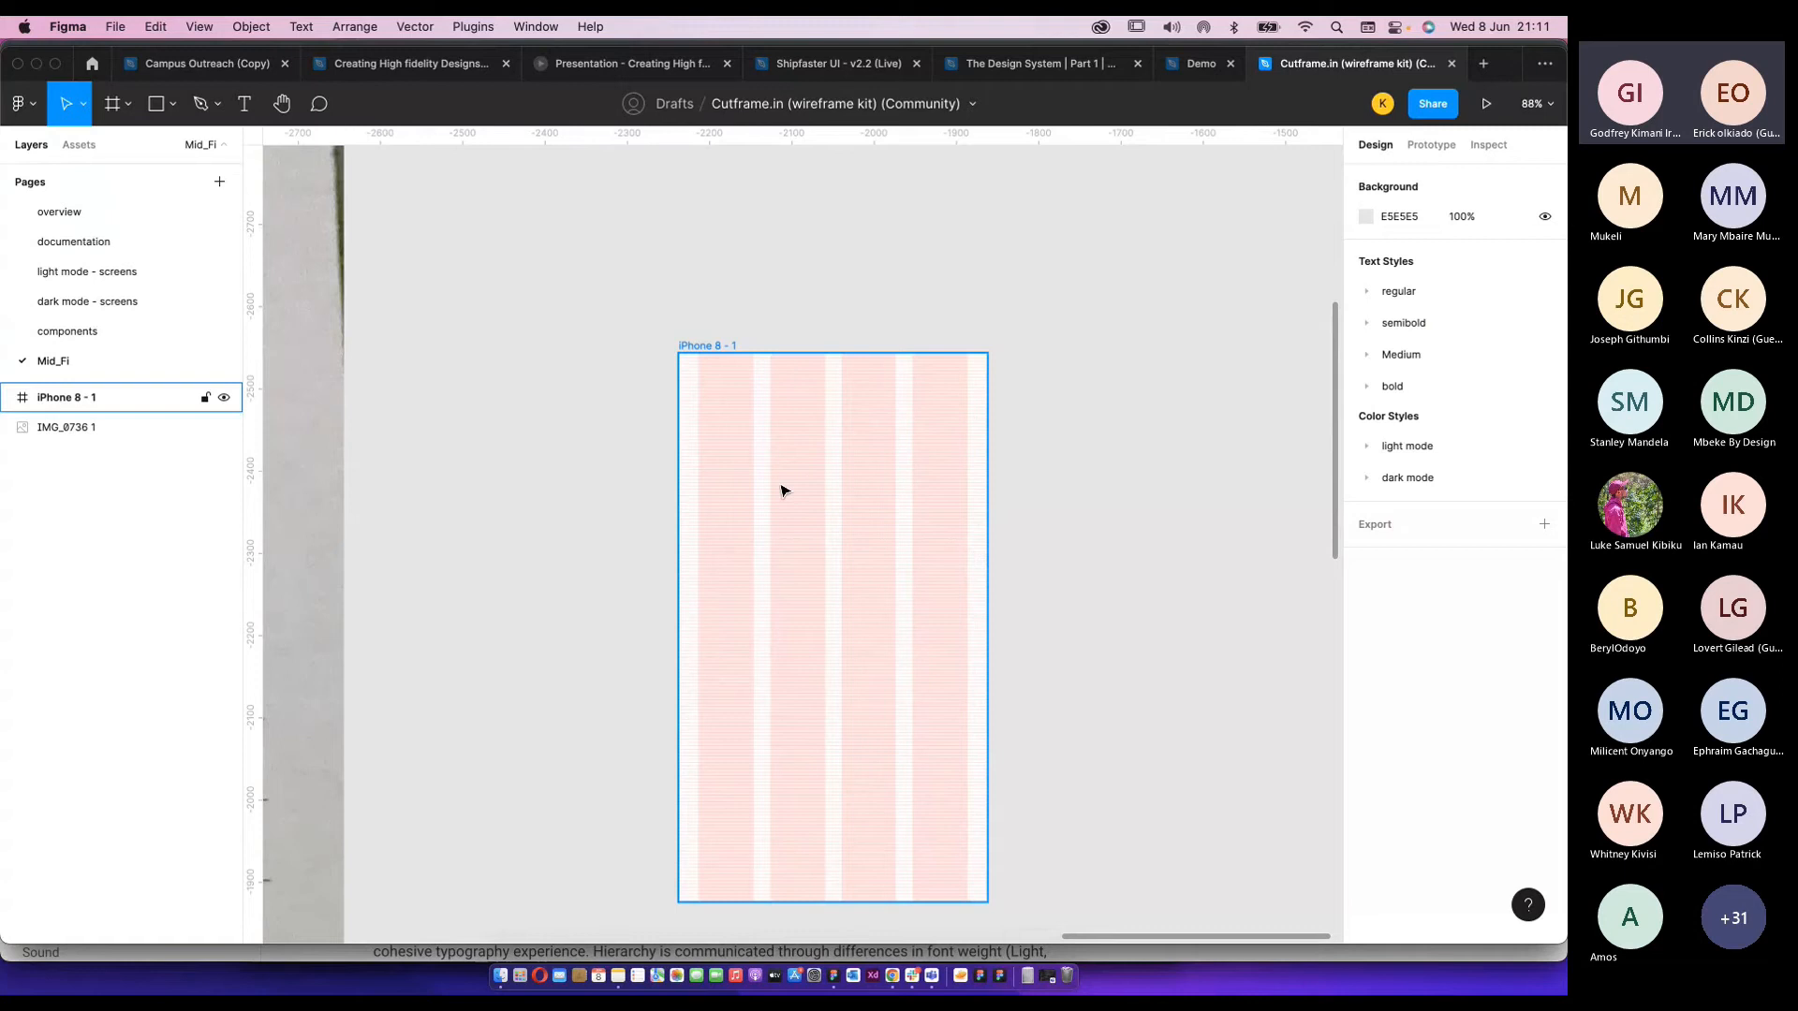
pyautogui.scroll(5, 783, 490)
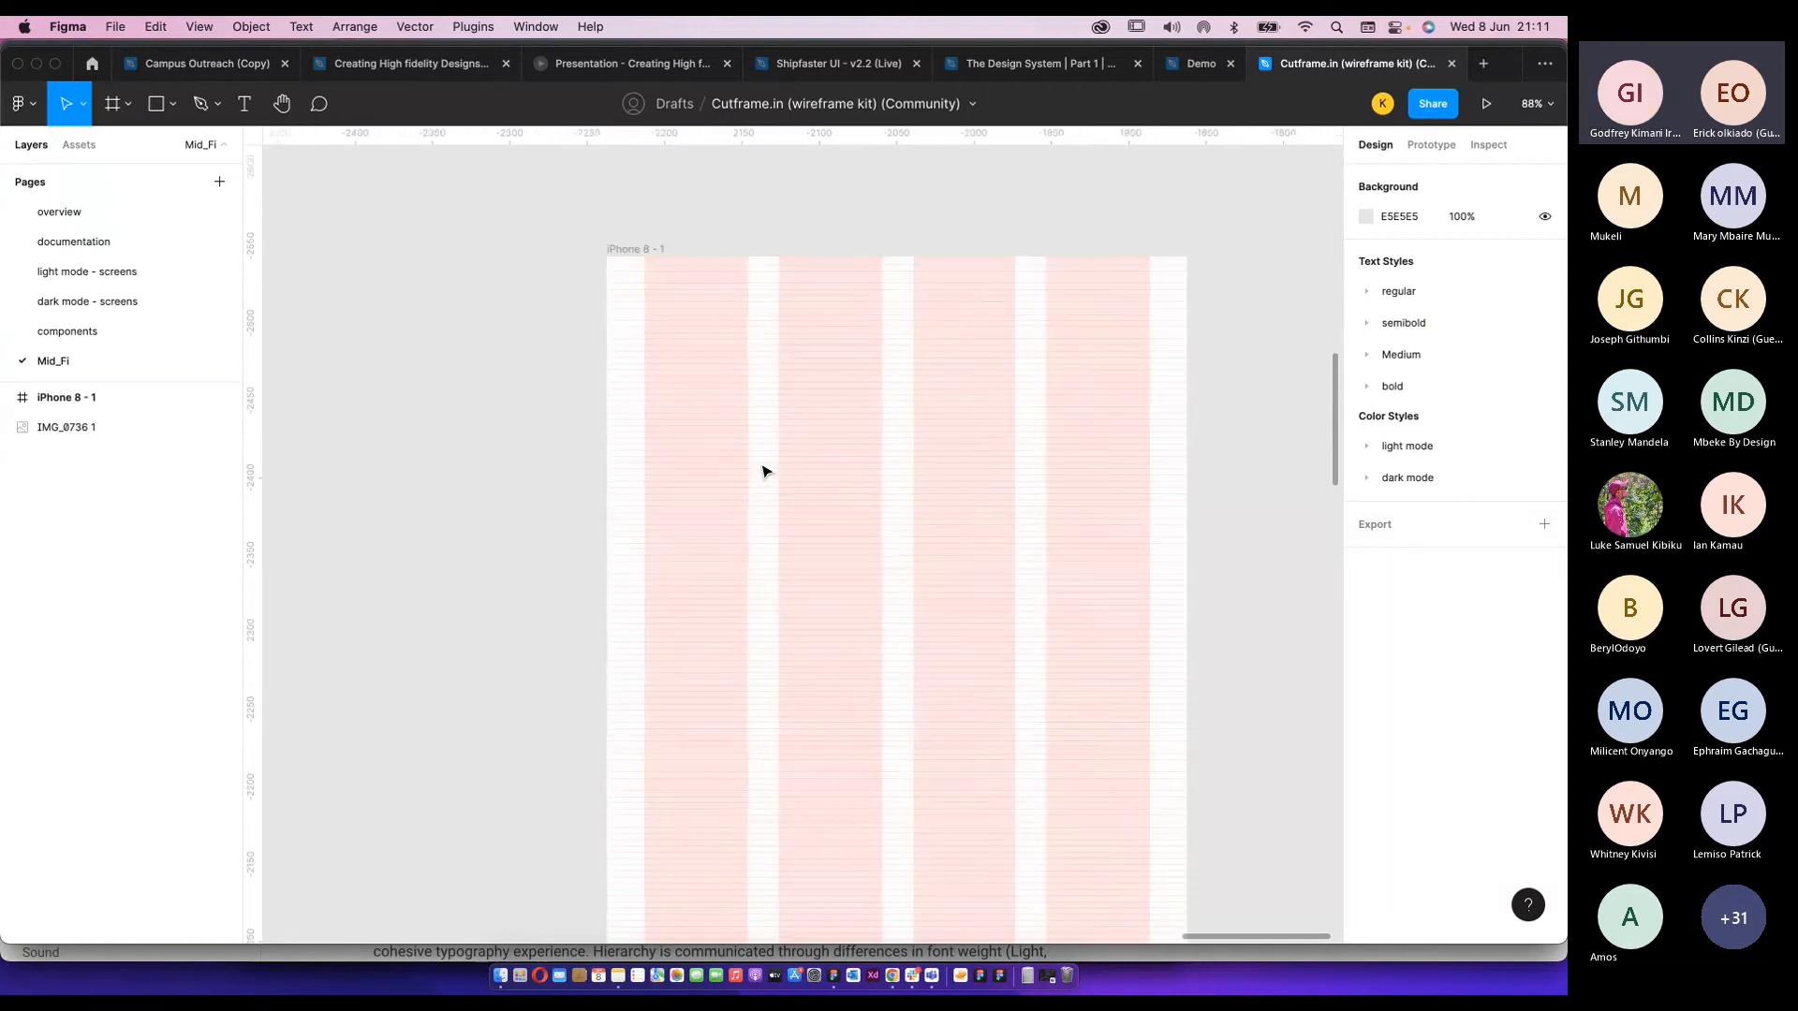
pyautogui.scroll(-2, 763, 471)
pyautogui.hscroll(1, 763, 471)
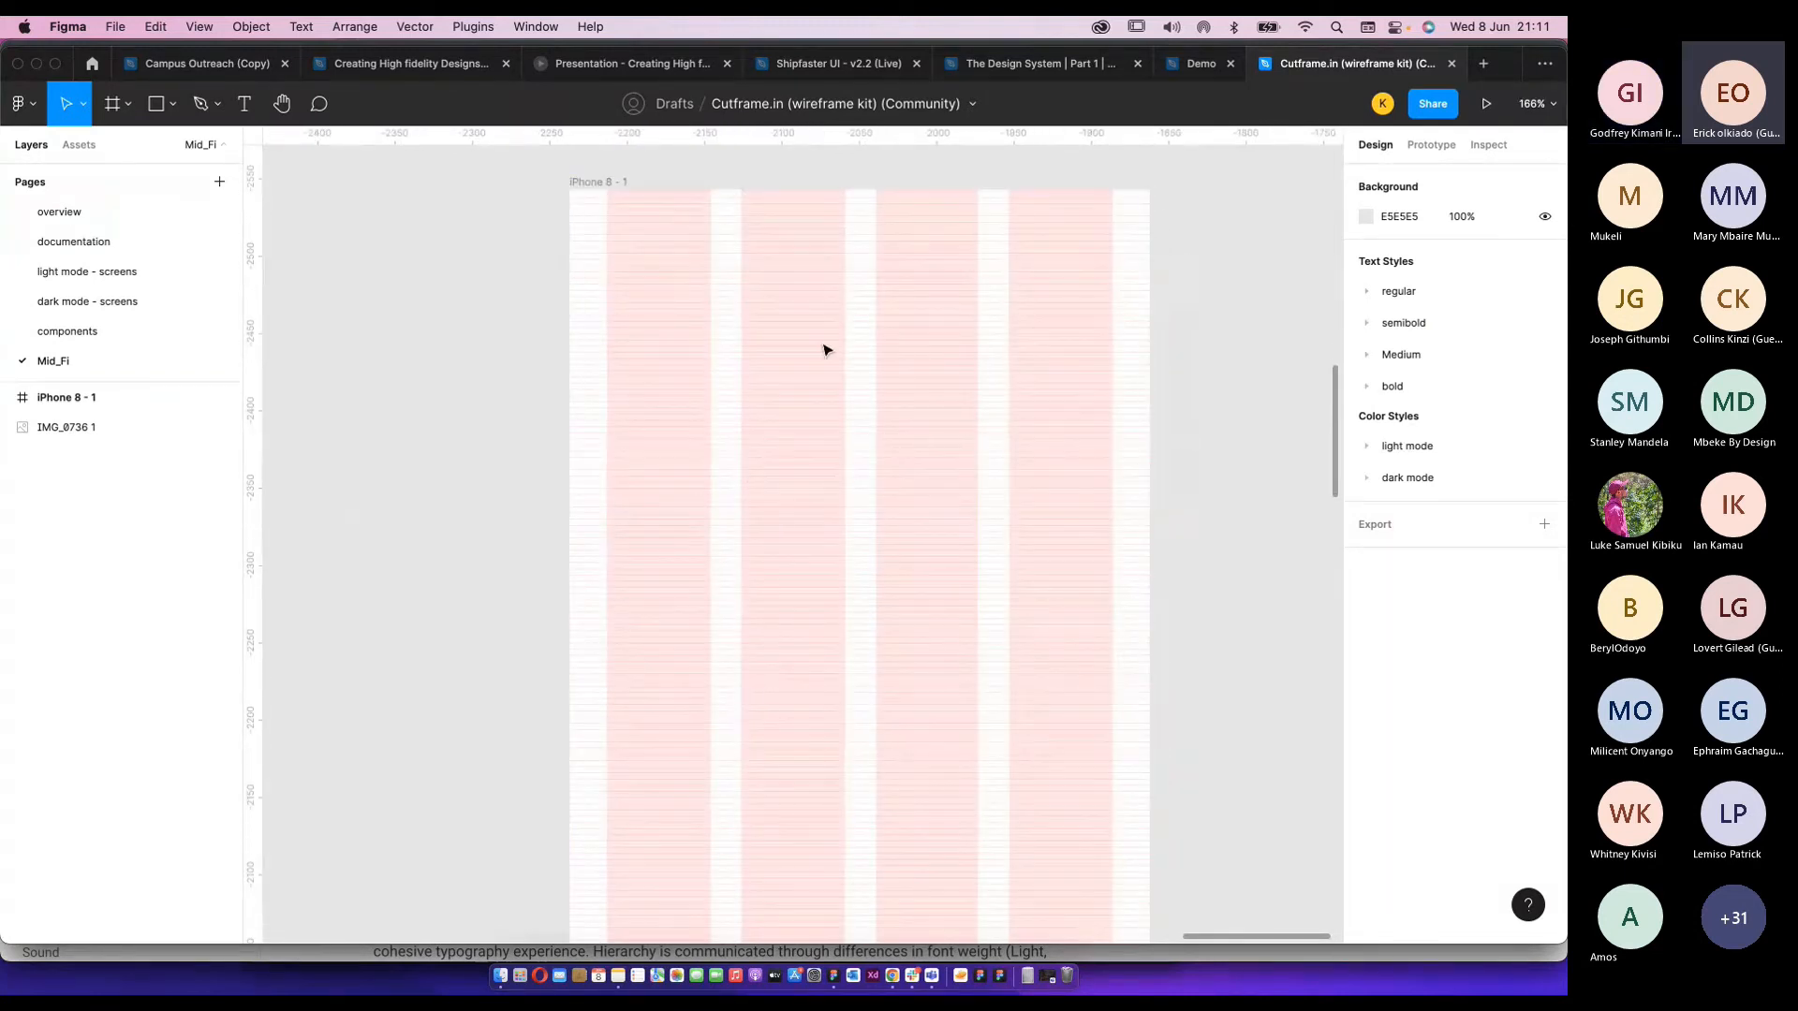
pyautogui.scroll(-5, 837, 372)
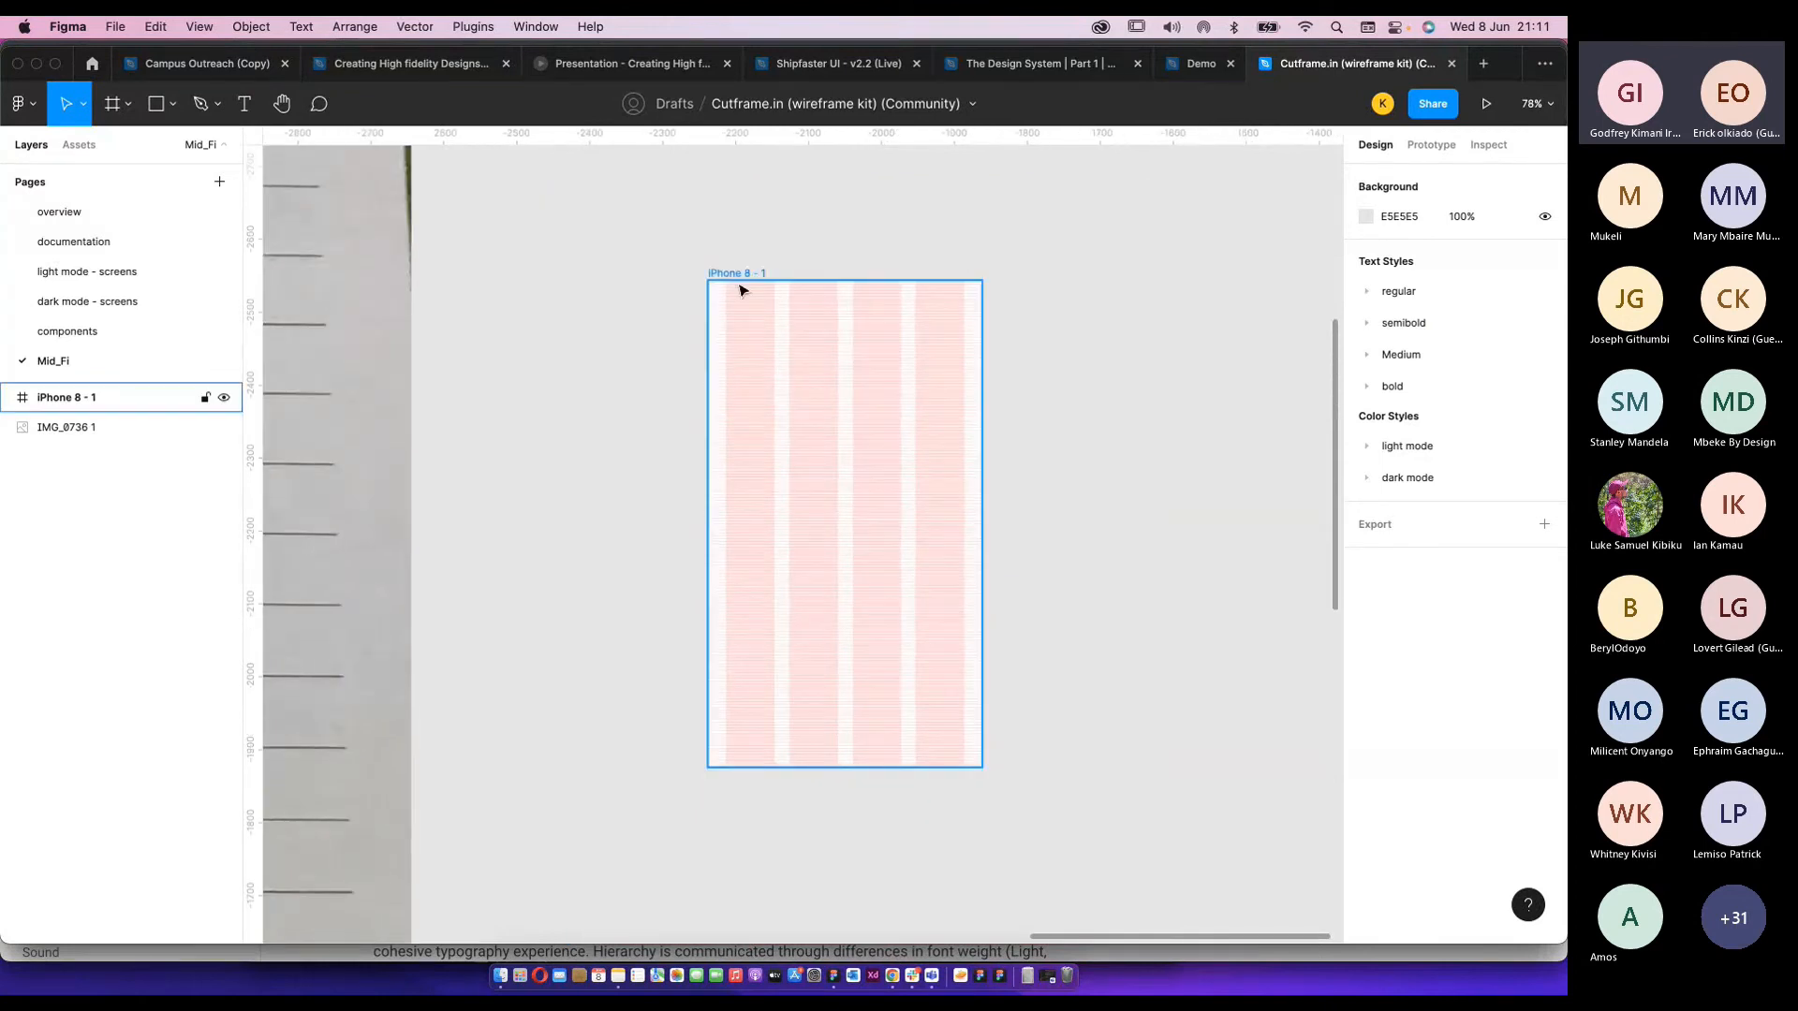
# Show the file's local component assets alongside the gridded iPhone 8 frame.
pyautogui.click(736, 279)
pyautogui.scroll(2, 952, 392)
pyautogui.click(1063, 414)
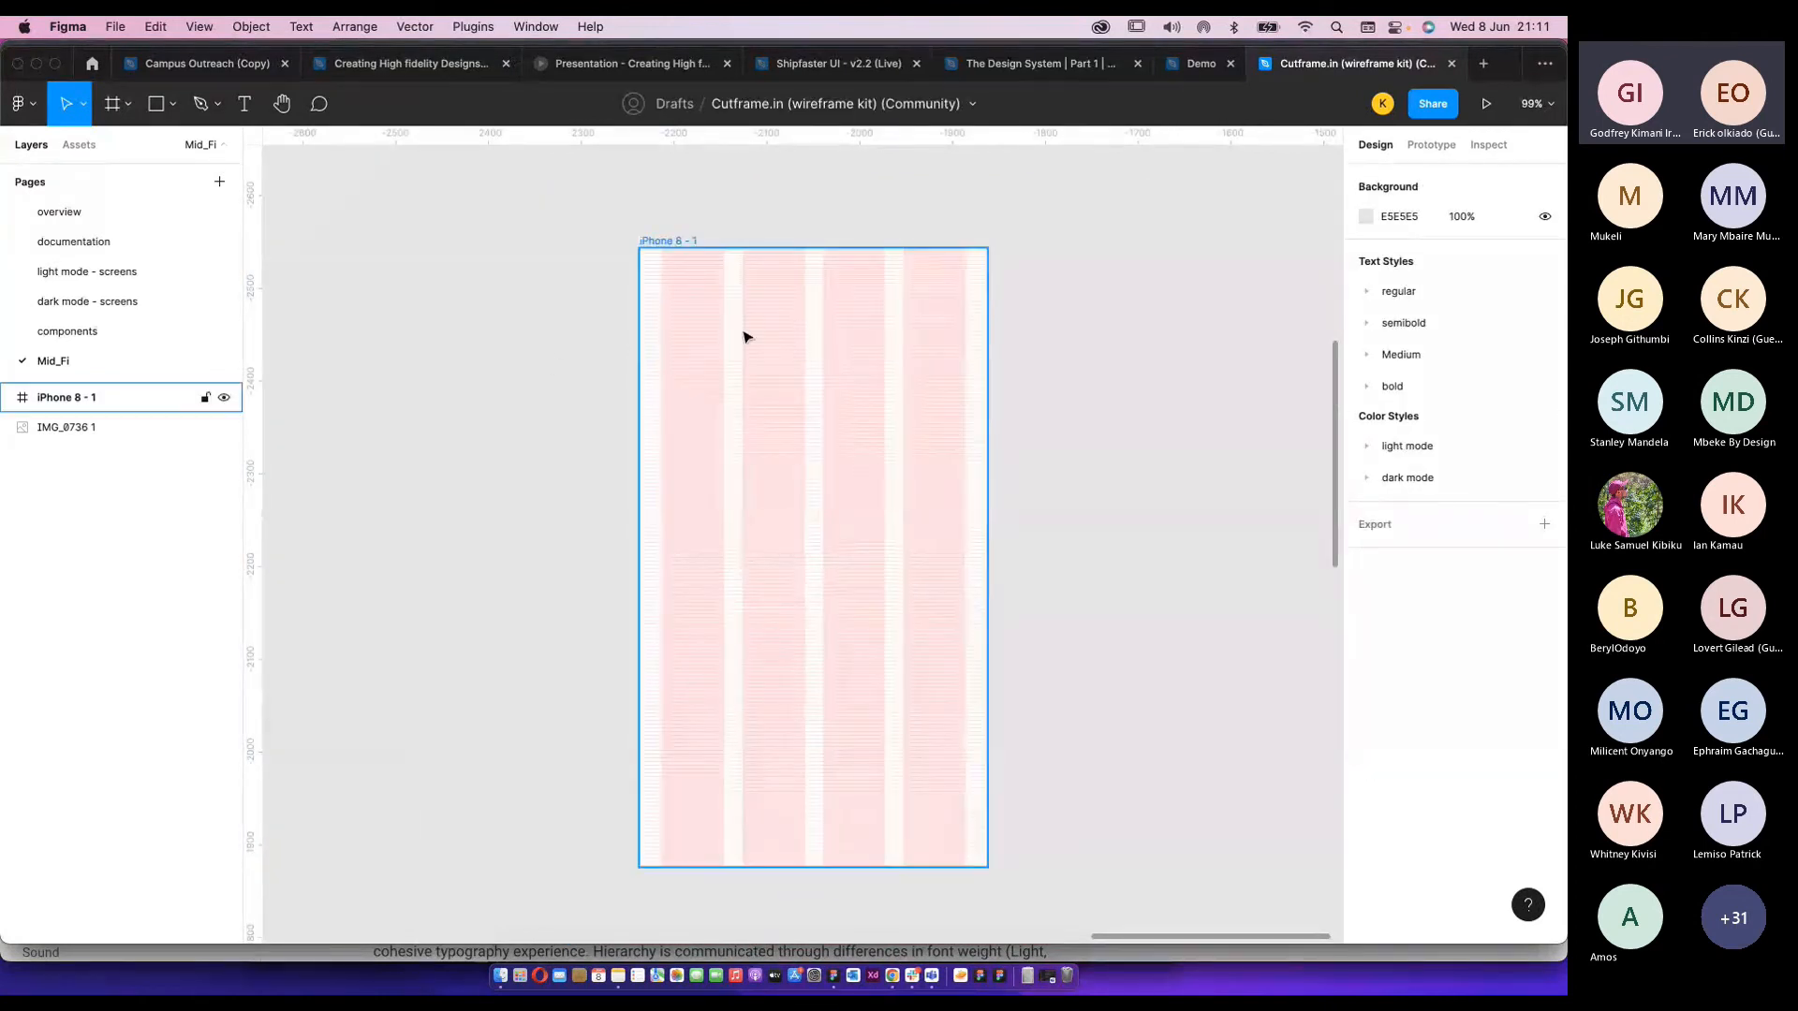
pyautogui.click(81, 145)
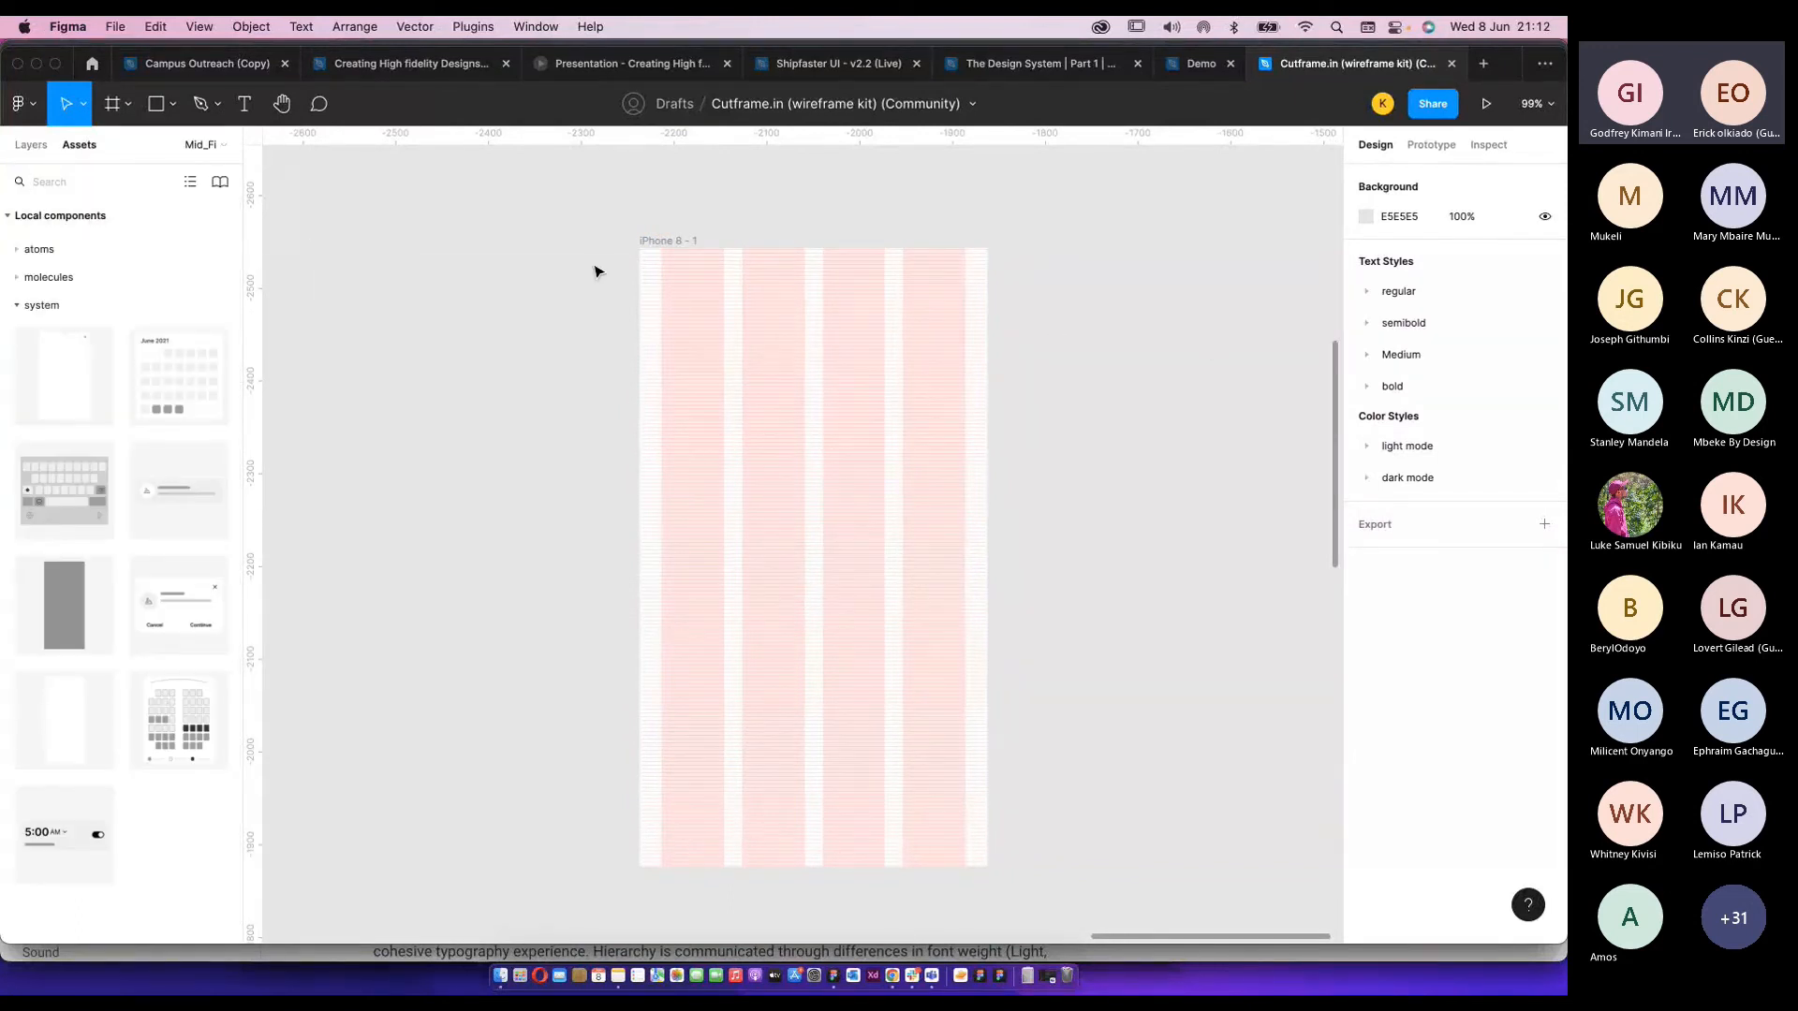
# Rename the iPhone 8 frame to Splash.
pyautogui.click(691, 245)
pyautogui.scroll(-5, 714, 269)
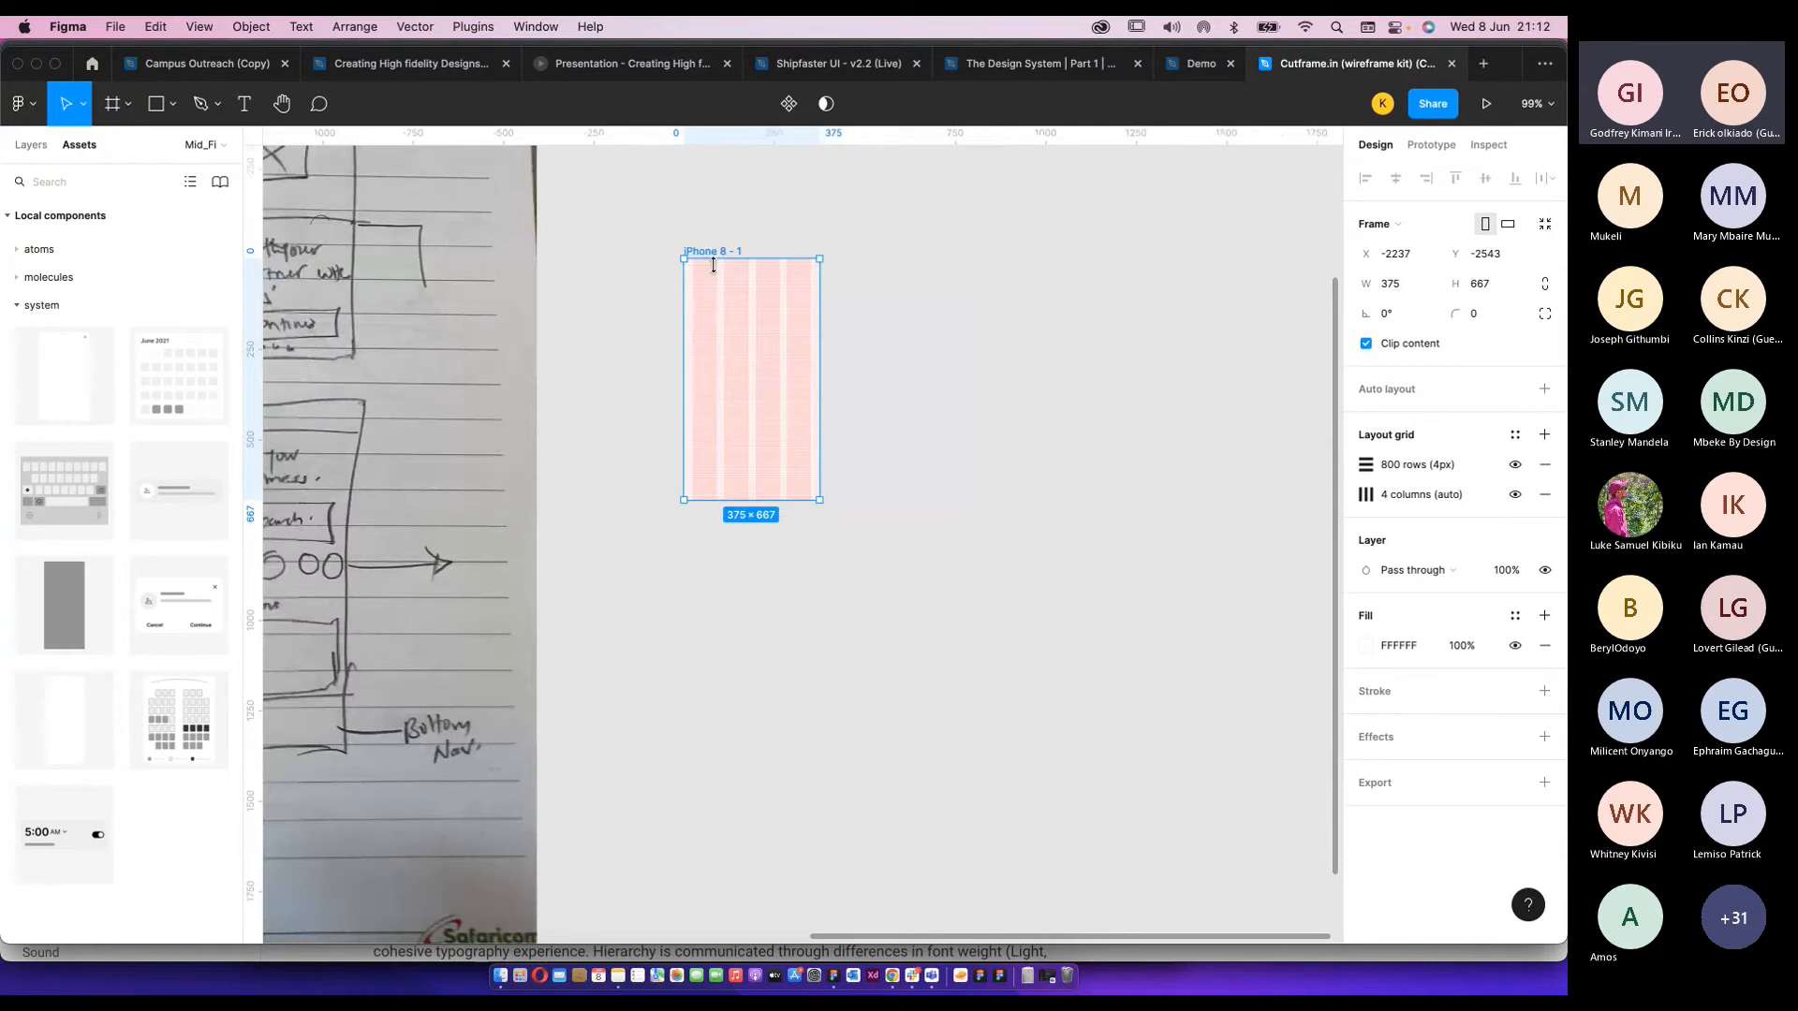
pyautogui.scroll(5, 698, 254)
pyautogui.press('Escape')
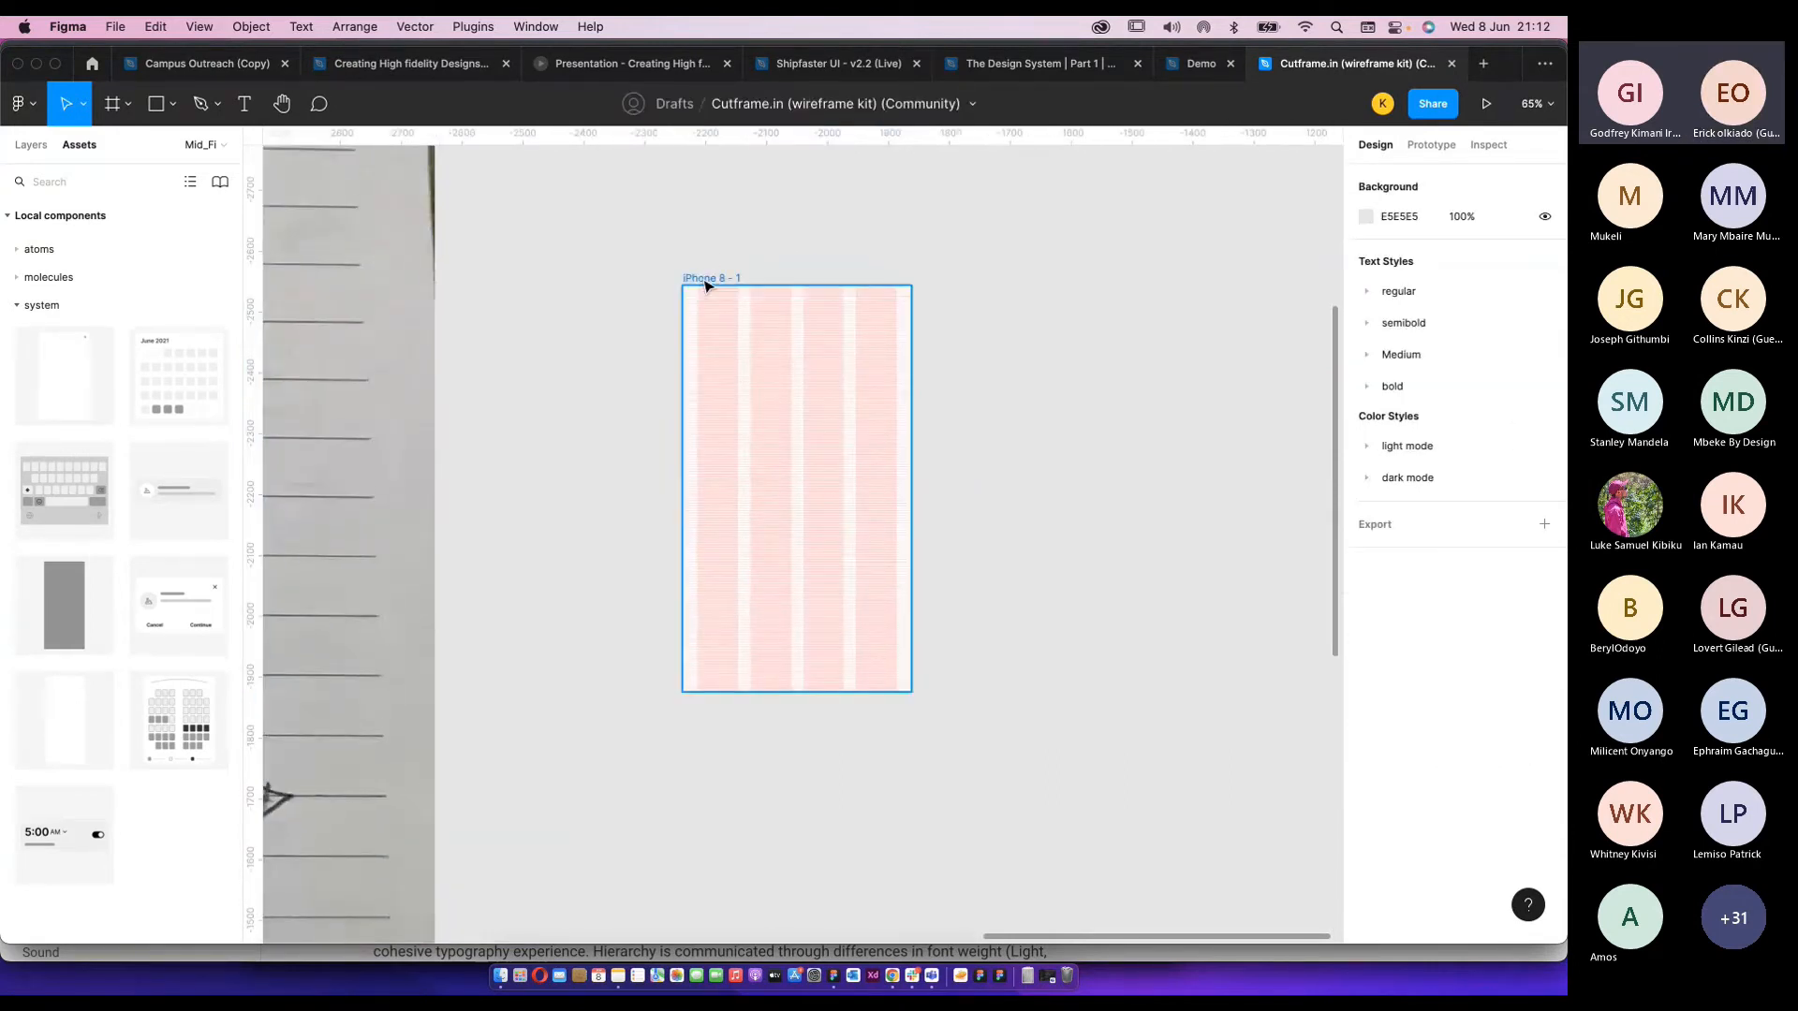
pyautogui.doubleClick(703, 279)
pyautogui.write('Sp')
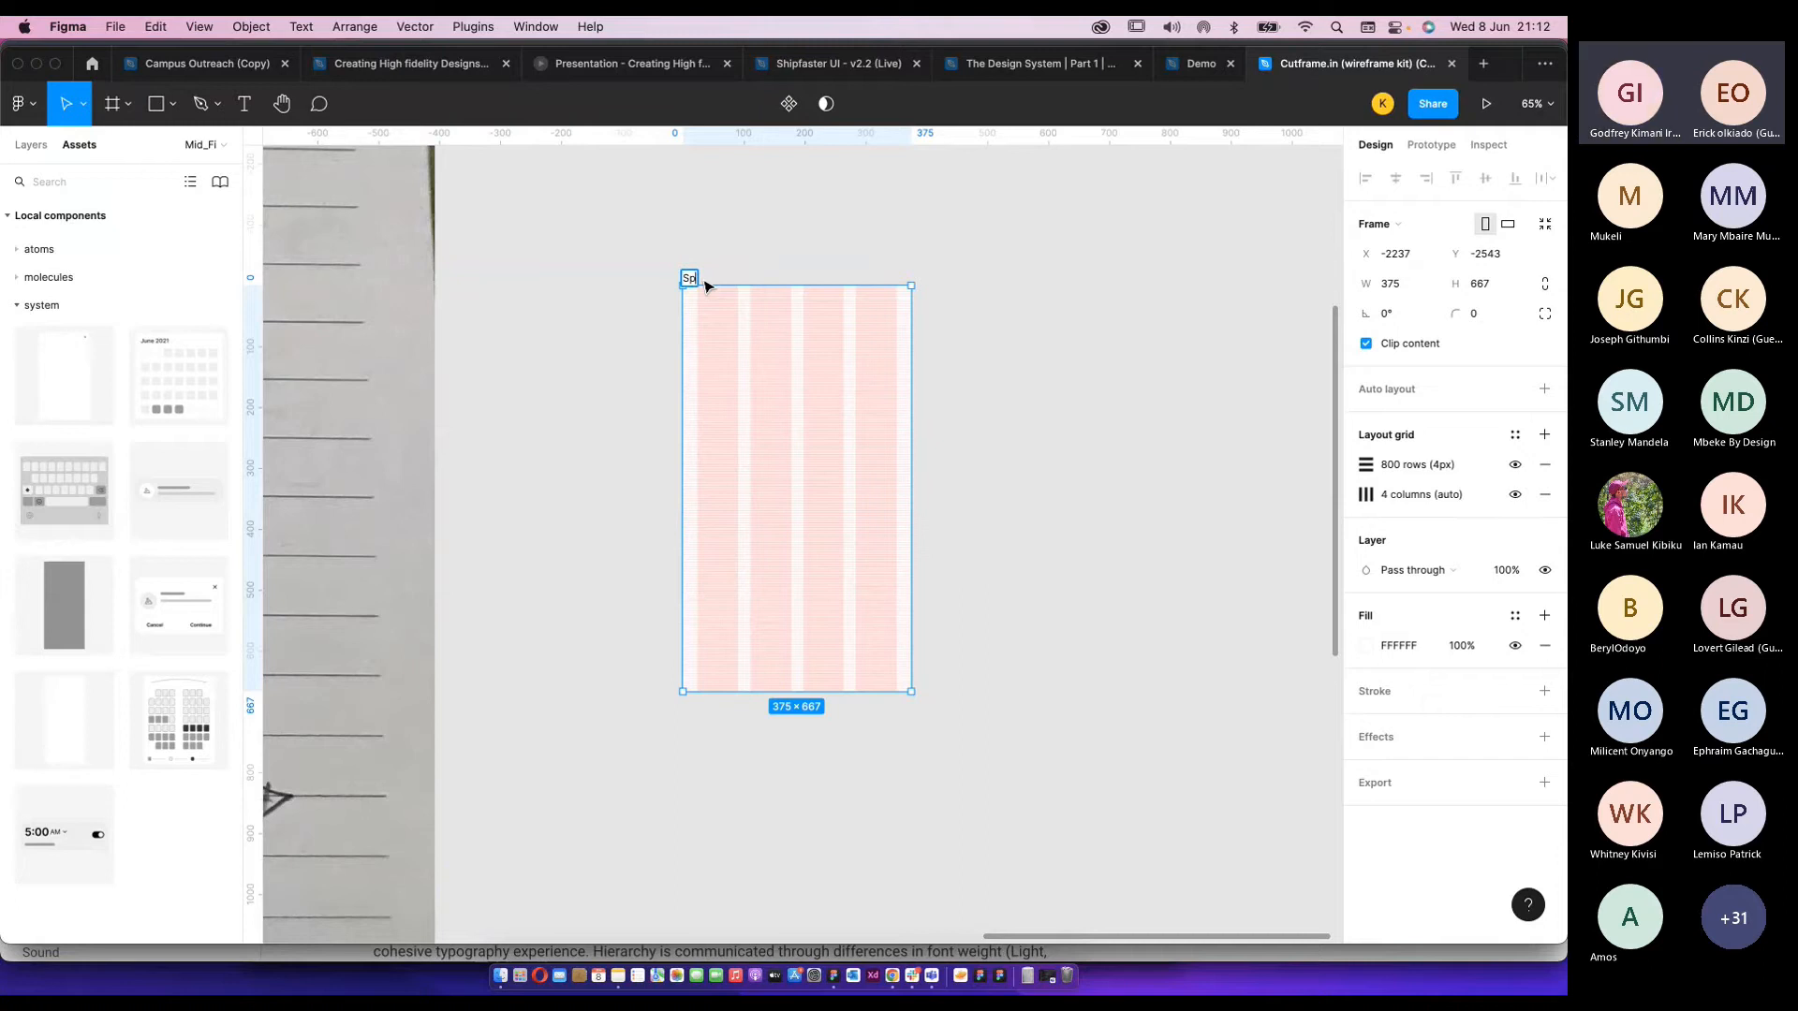
pyautogui.write('lash')
pyautogui.press('Return')
pyautogui.click(980, 297)
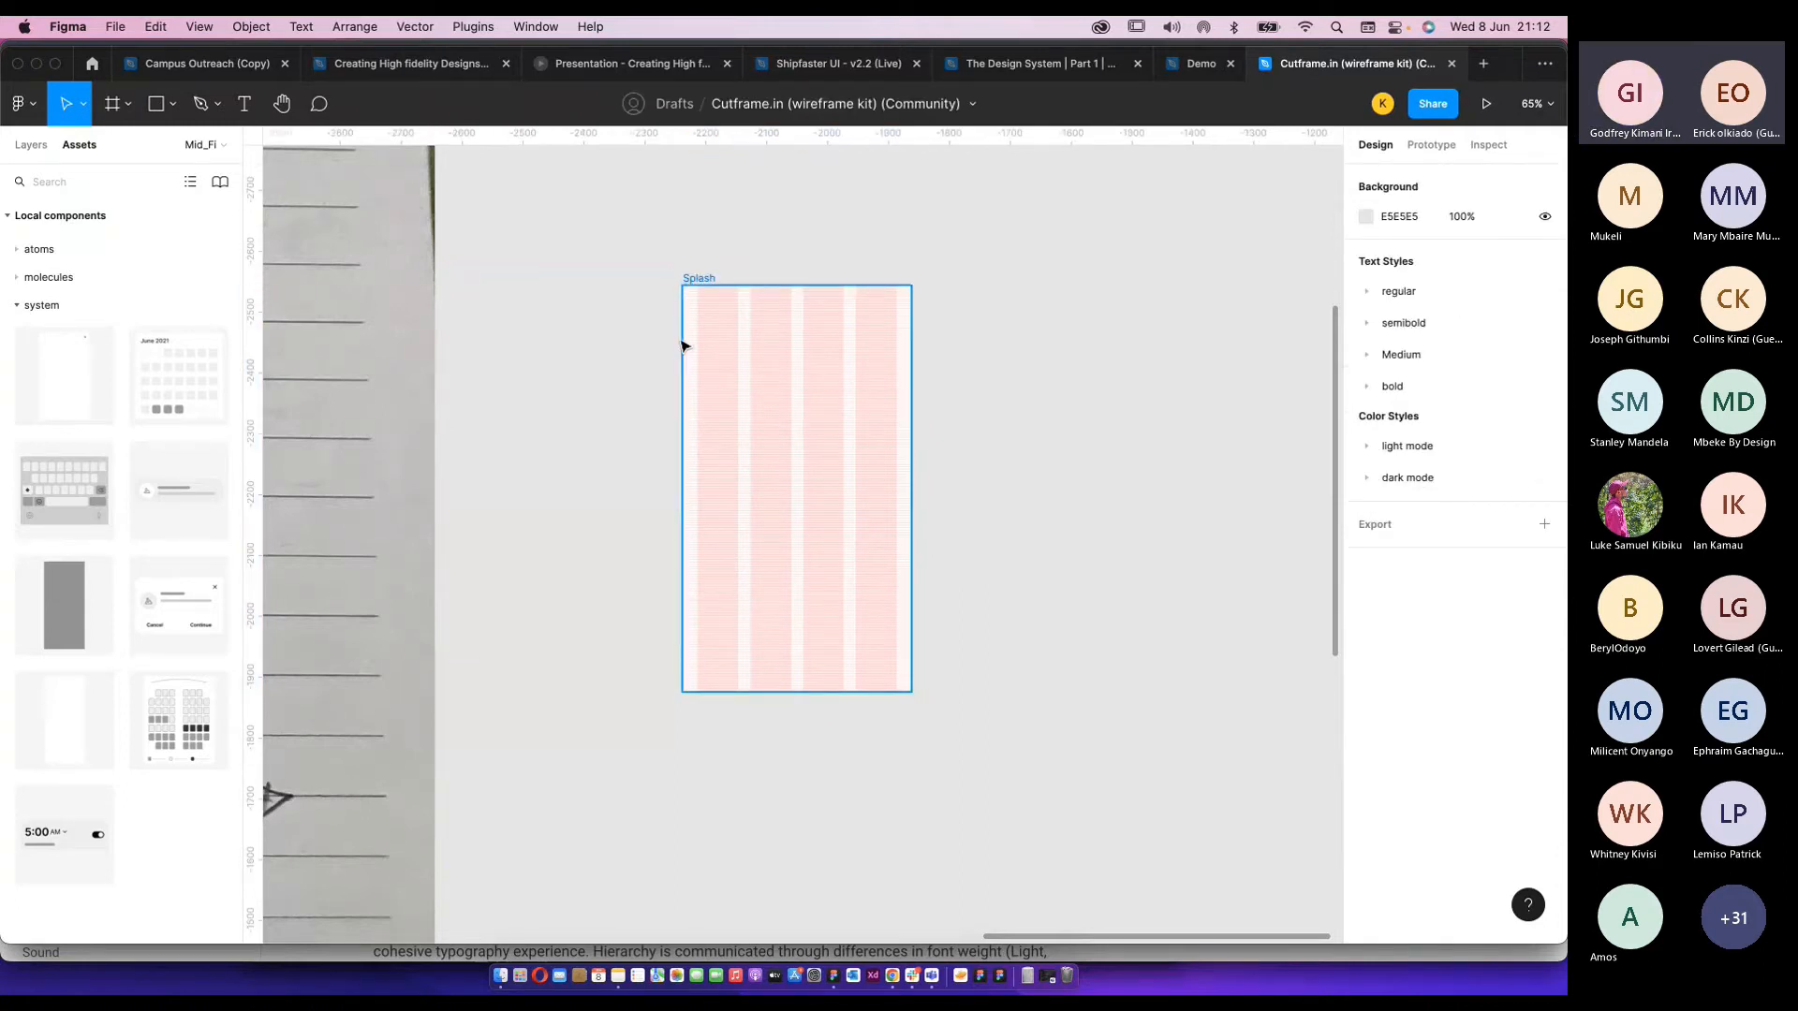
# Collapse the system component group and expand the atoms group.
pyautogui.scroll(3, 681, 347)
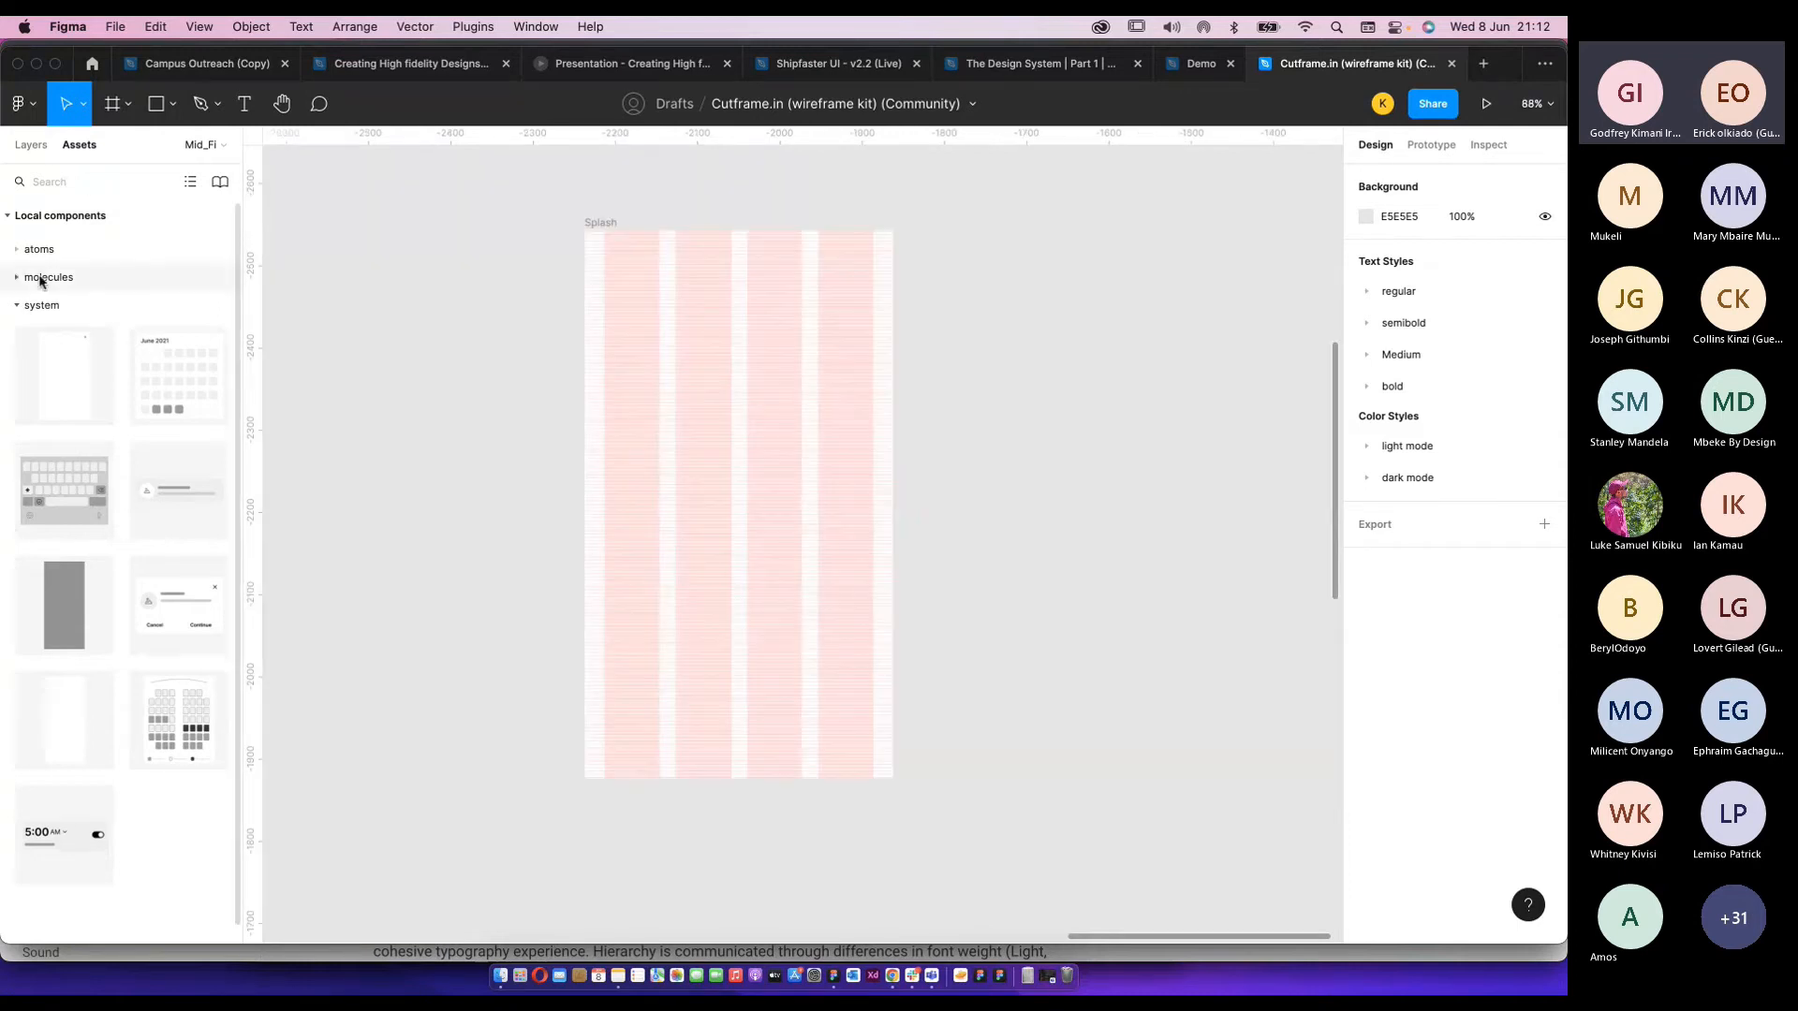
pyautogui.click(15, 250)
pyautogui.click(15, 250)
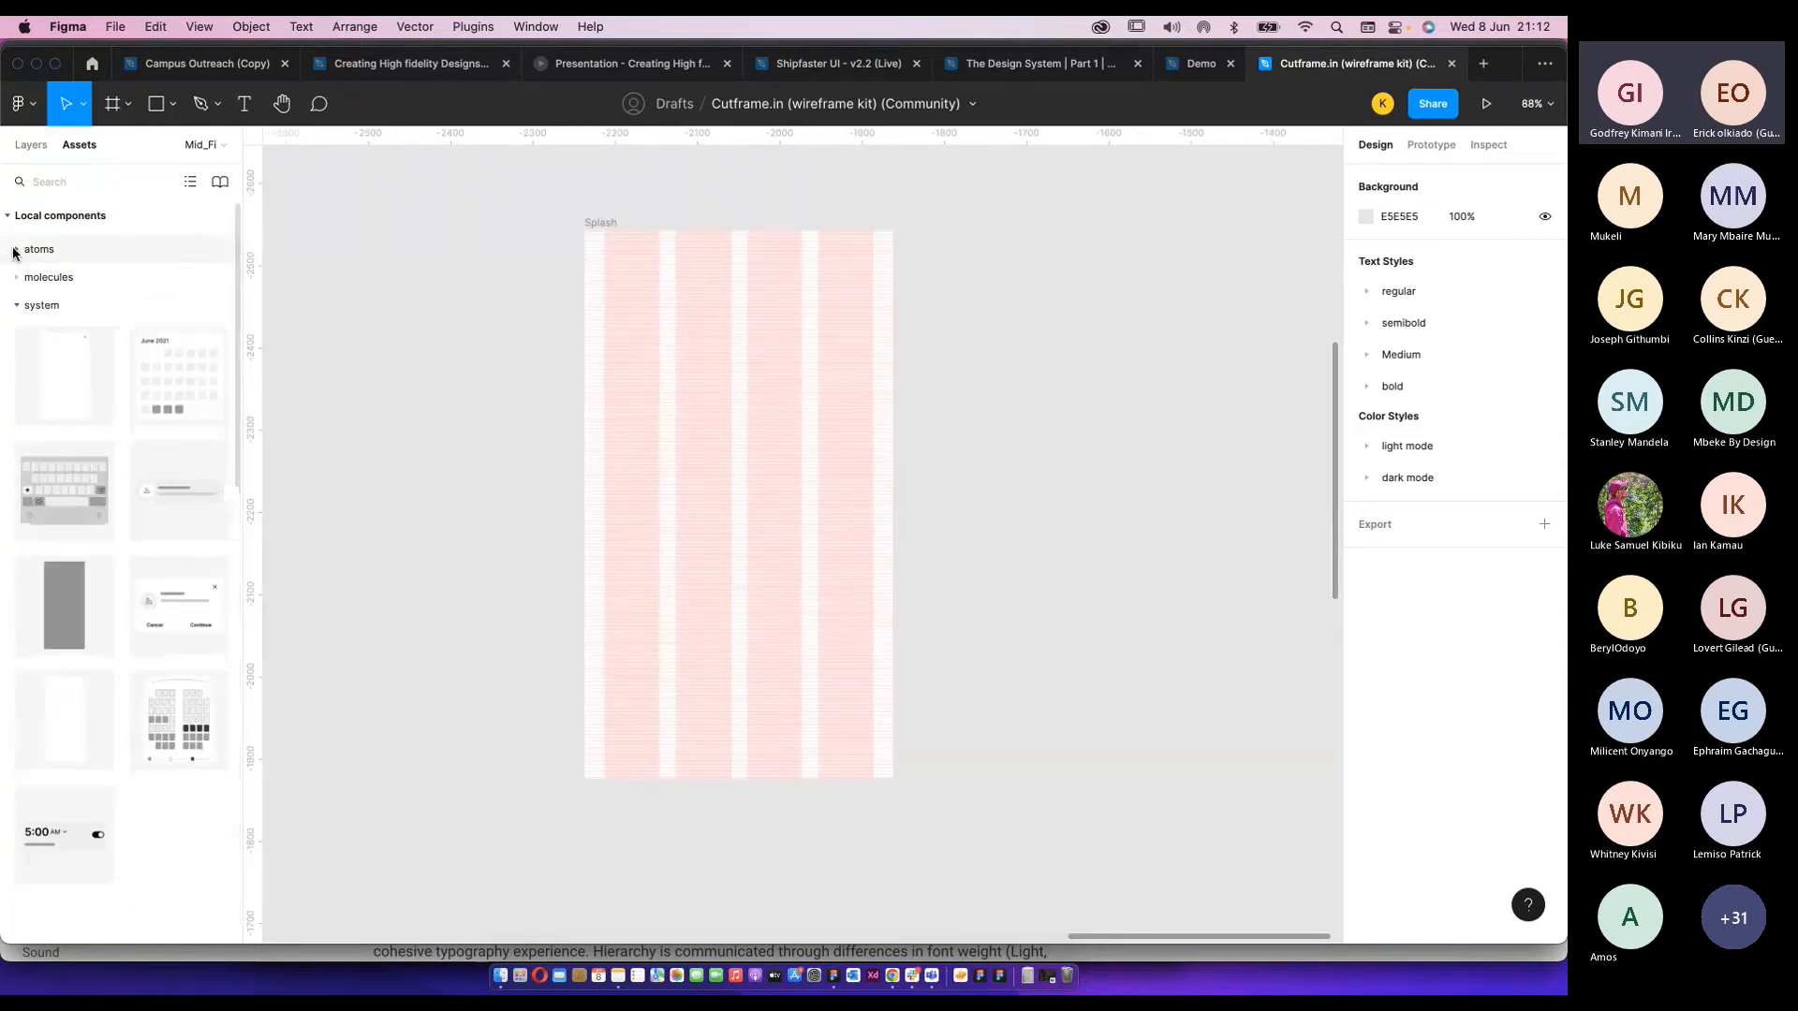
pyautogui.click(14, 307)
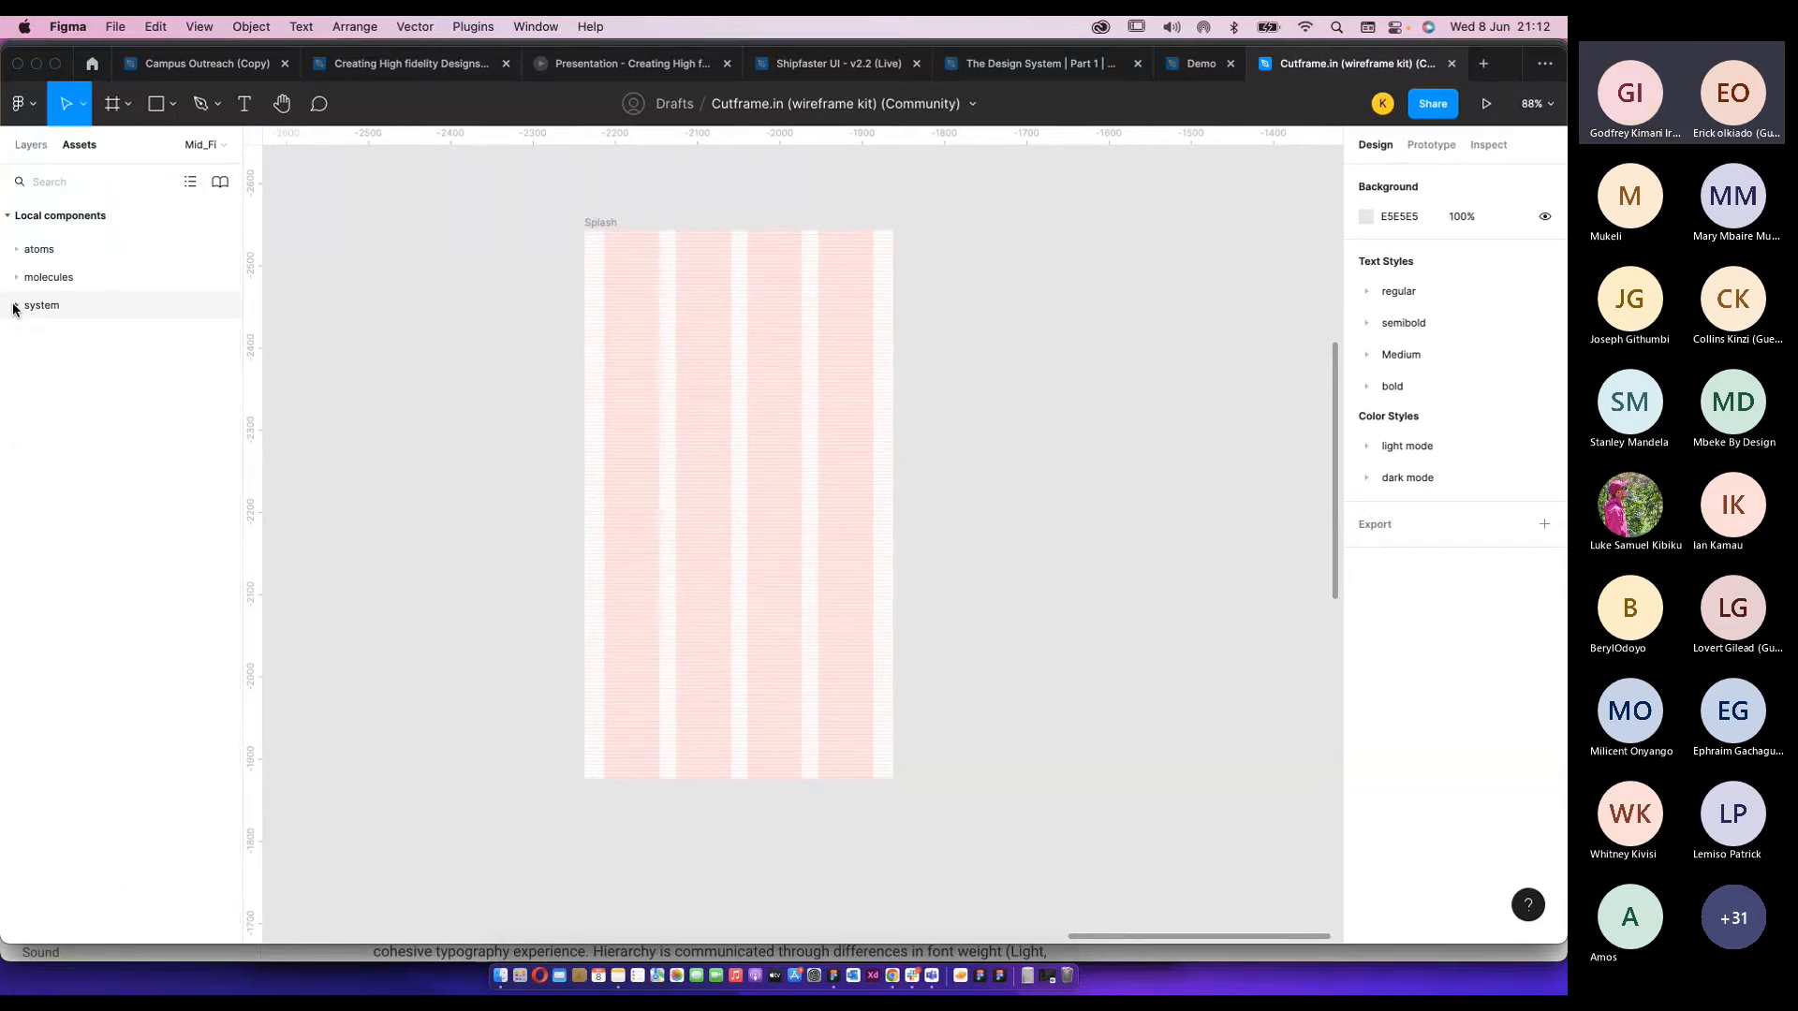
pyautogui.click(16, 249)
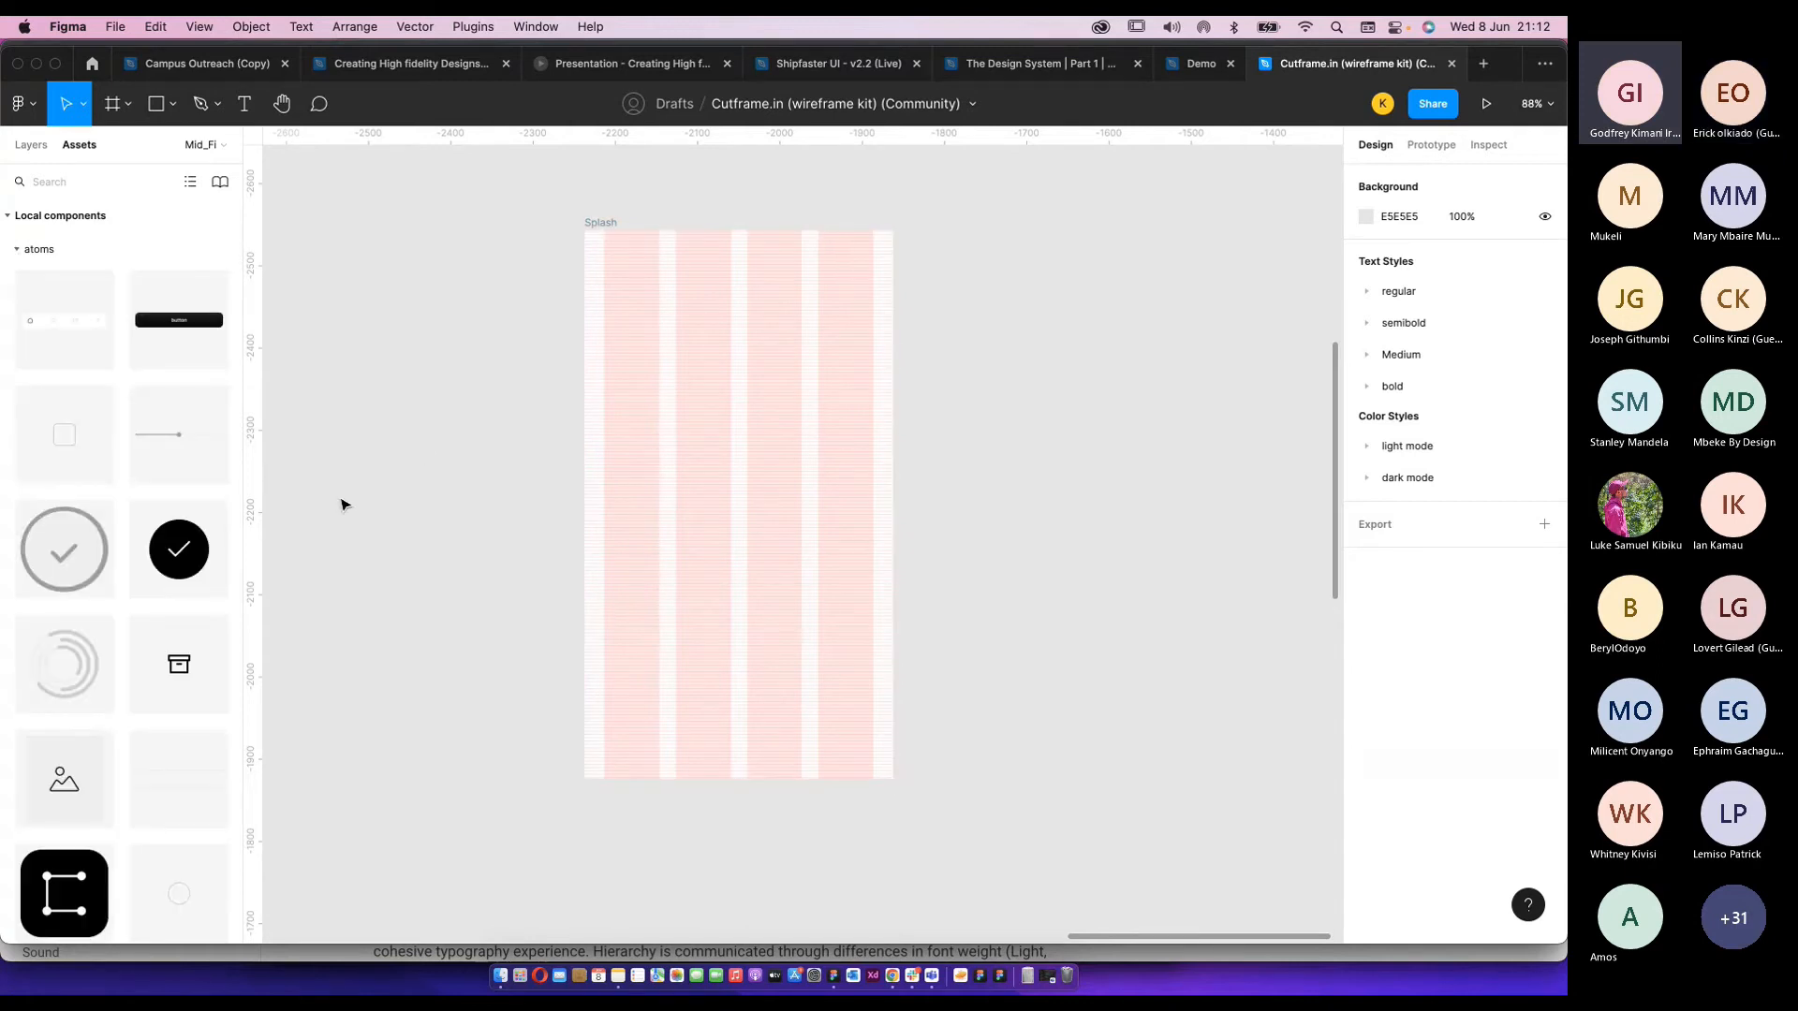
# Search the components for "imag" and place the Image Type placeholder inside the Splash frame.
pyautogui.click(73, 182)
pyautogui.write('imag')
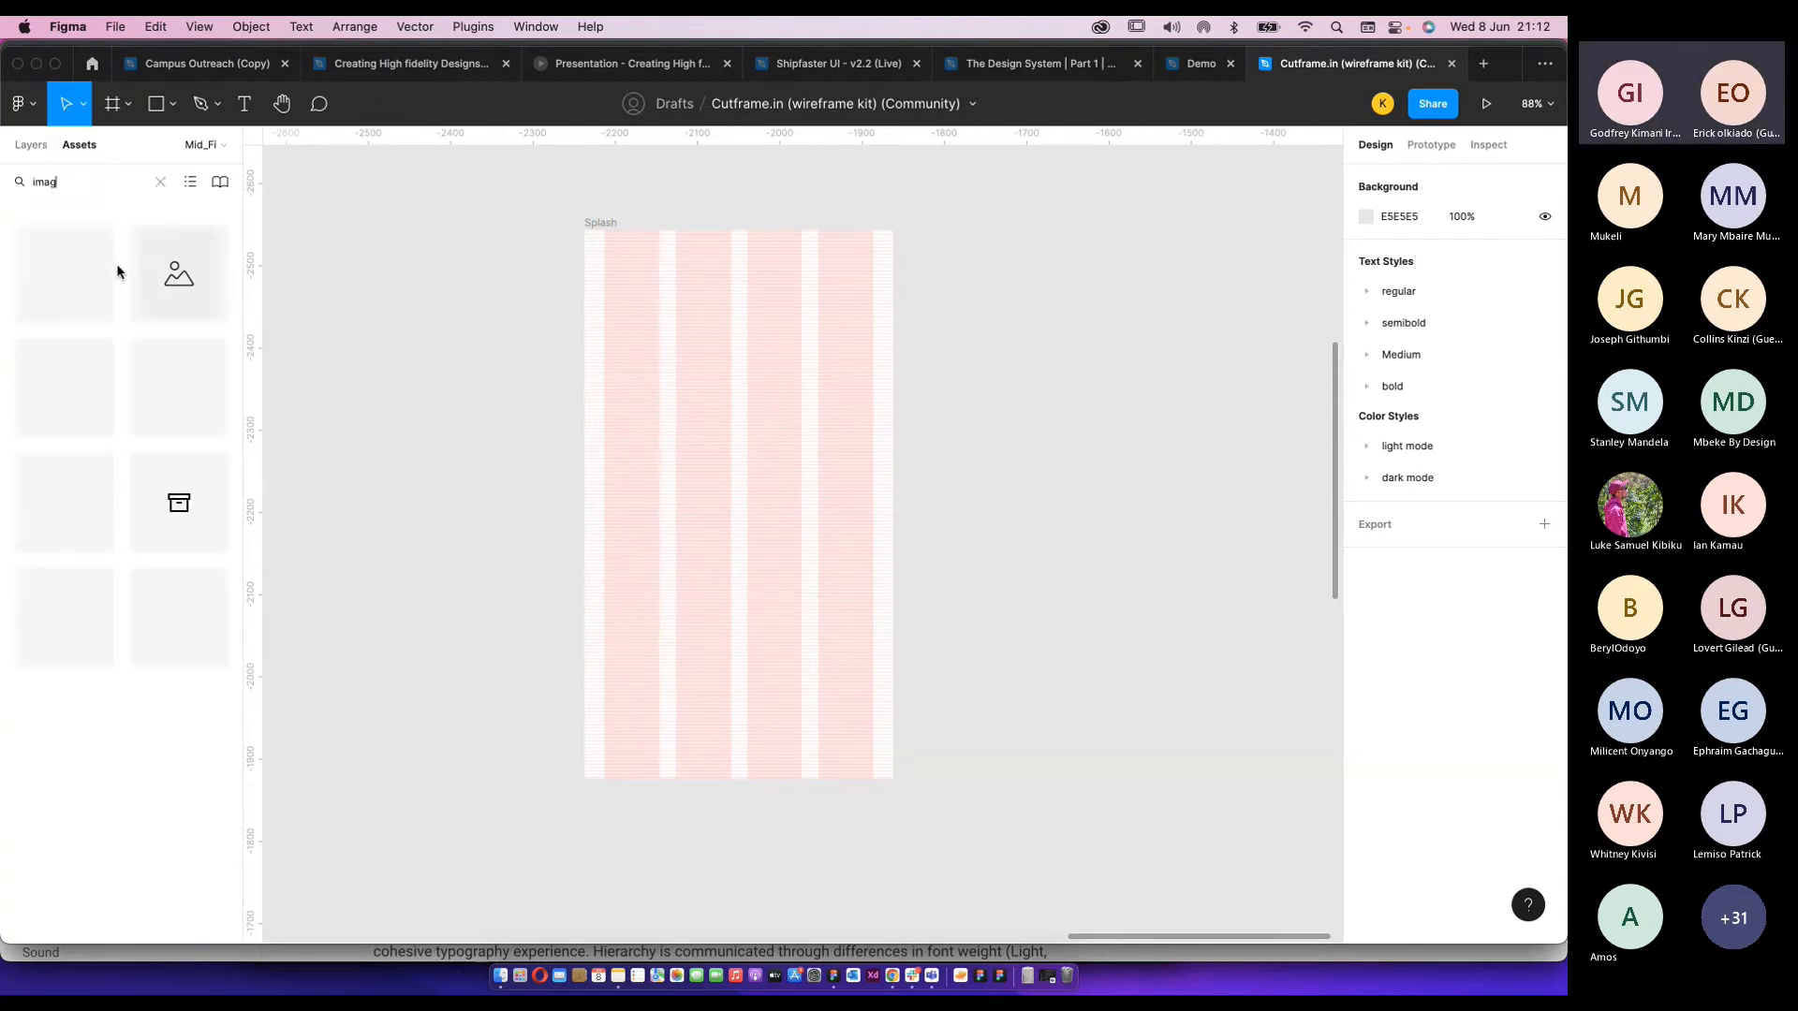
pyautogui.moveTo(156, 325); pyautogui.dragTo(750, 464)
pyautogui.scroll(-2, 916, 459)
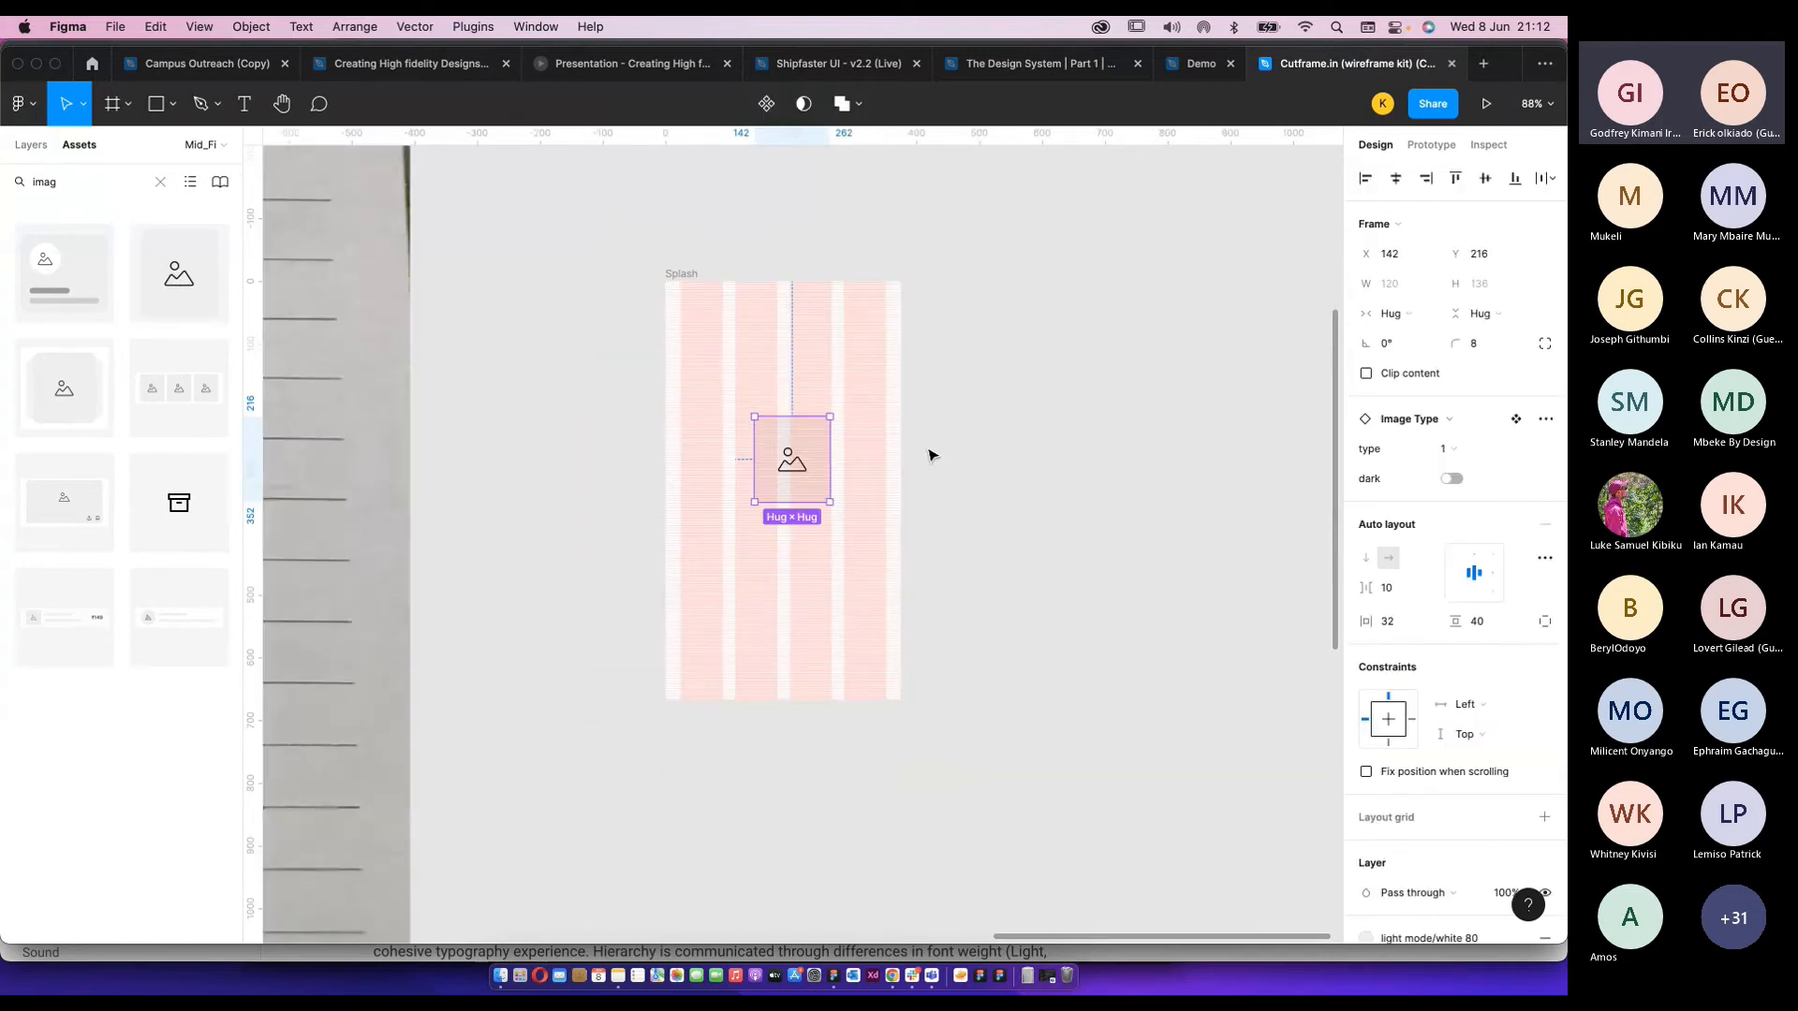
# Center the image placeholder horizontally and vertically within the Splash frame.
pyautogui.scroll(-5, 743, 413)
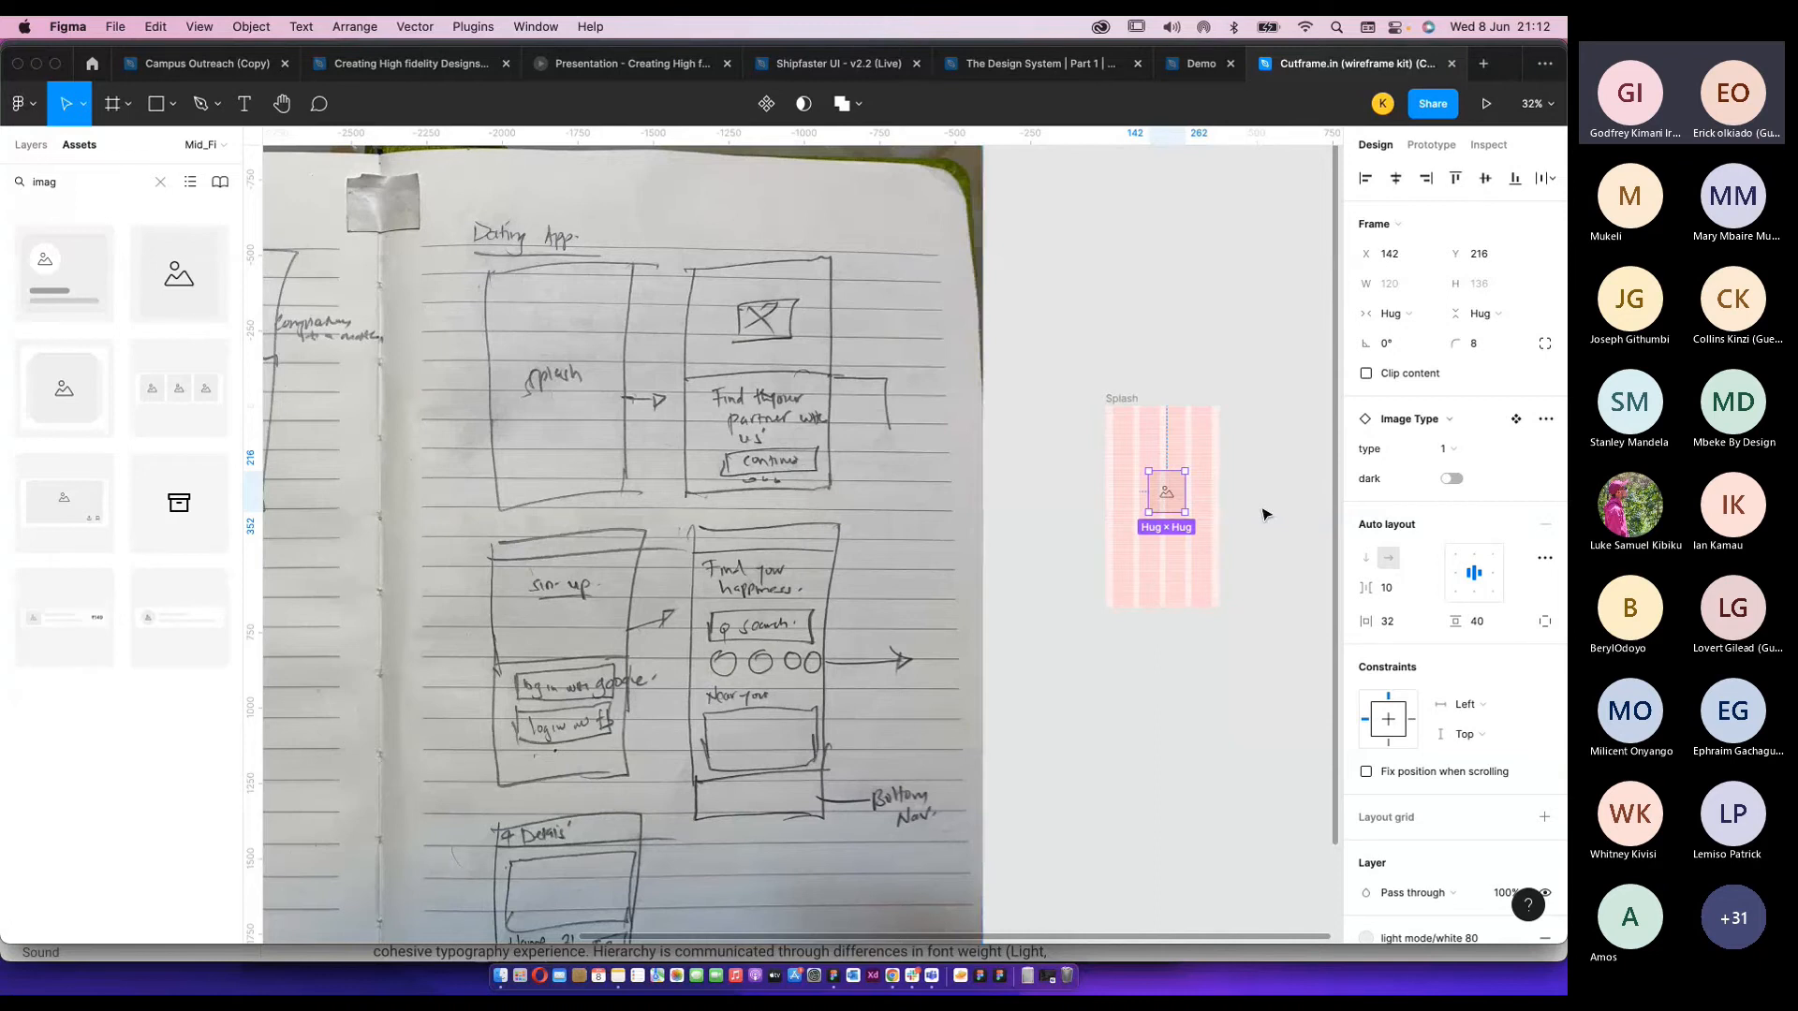
pyautogui.scroll(5, 1265, 515)
pyautogui.moveTo(985, 488); pyautogui.dragTo(974, 503)
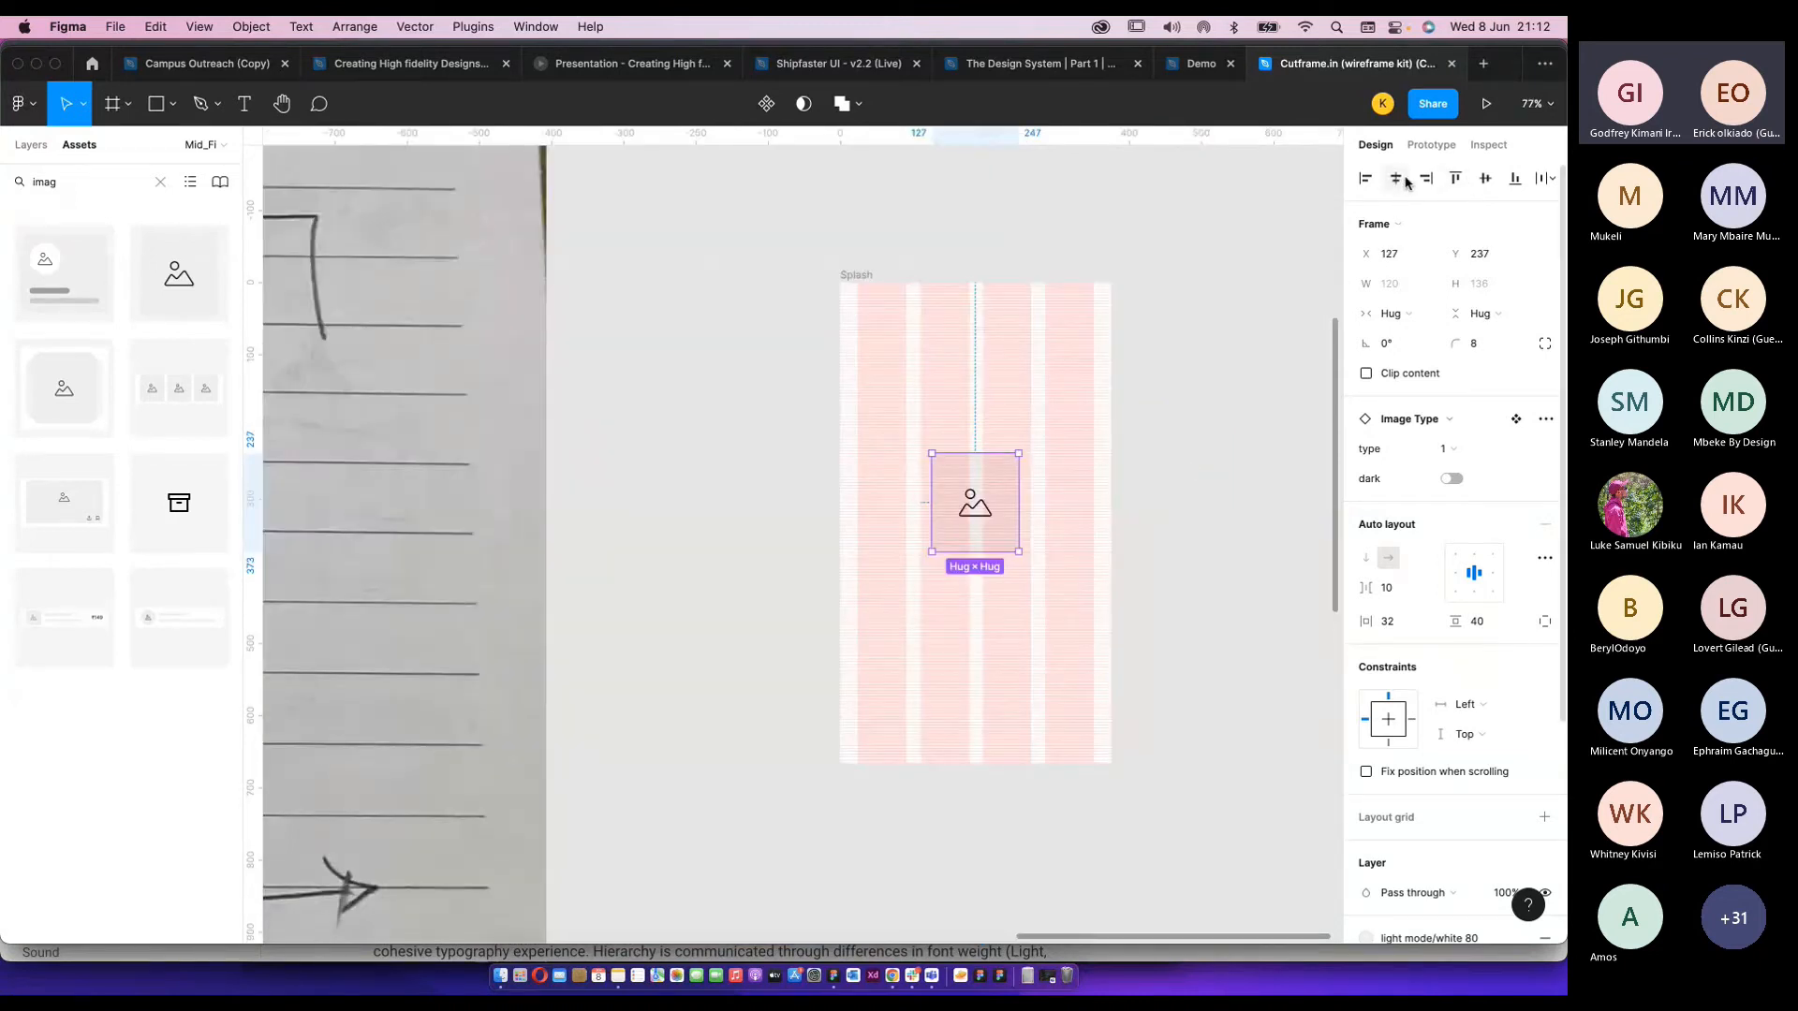
pyautogui.click(1484, 178)
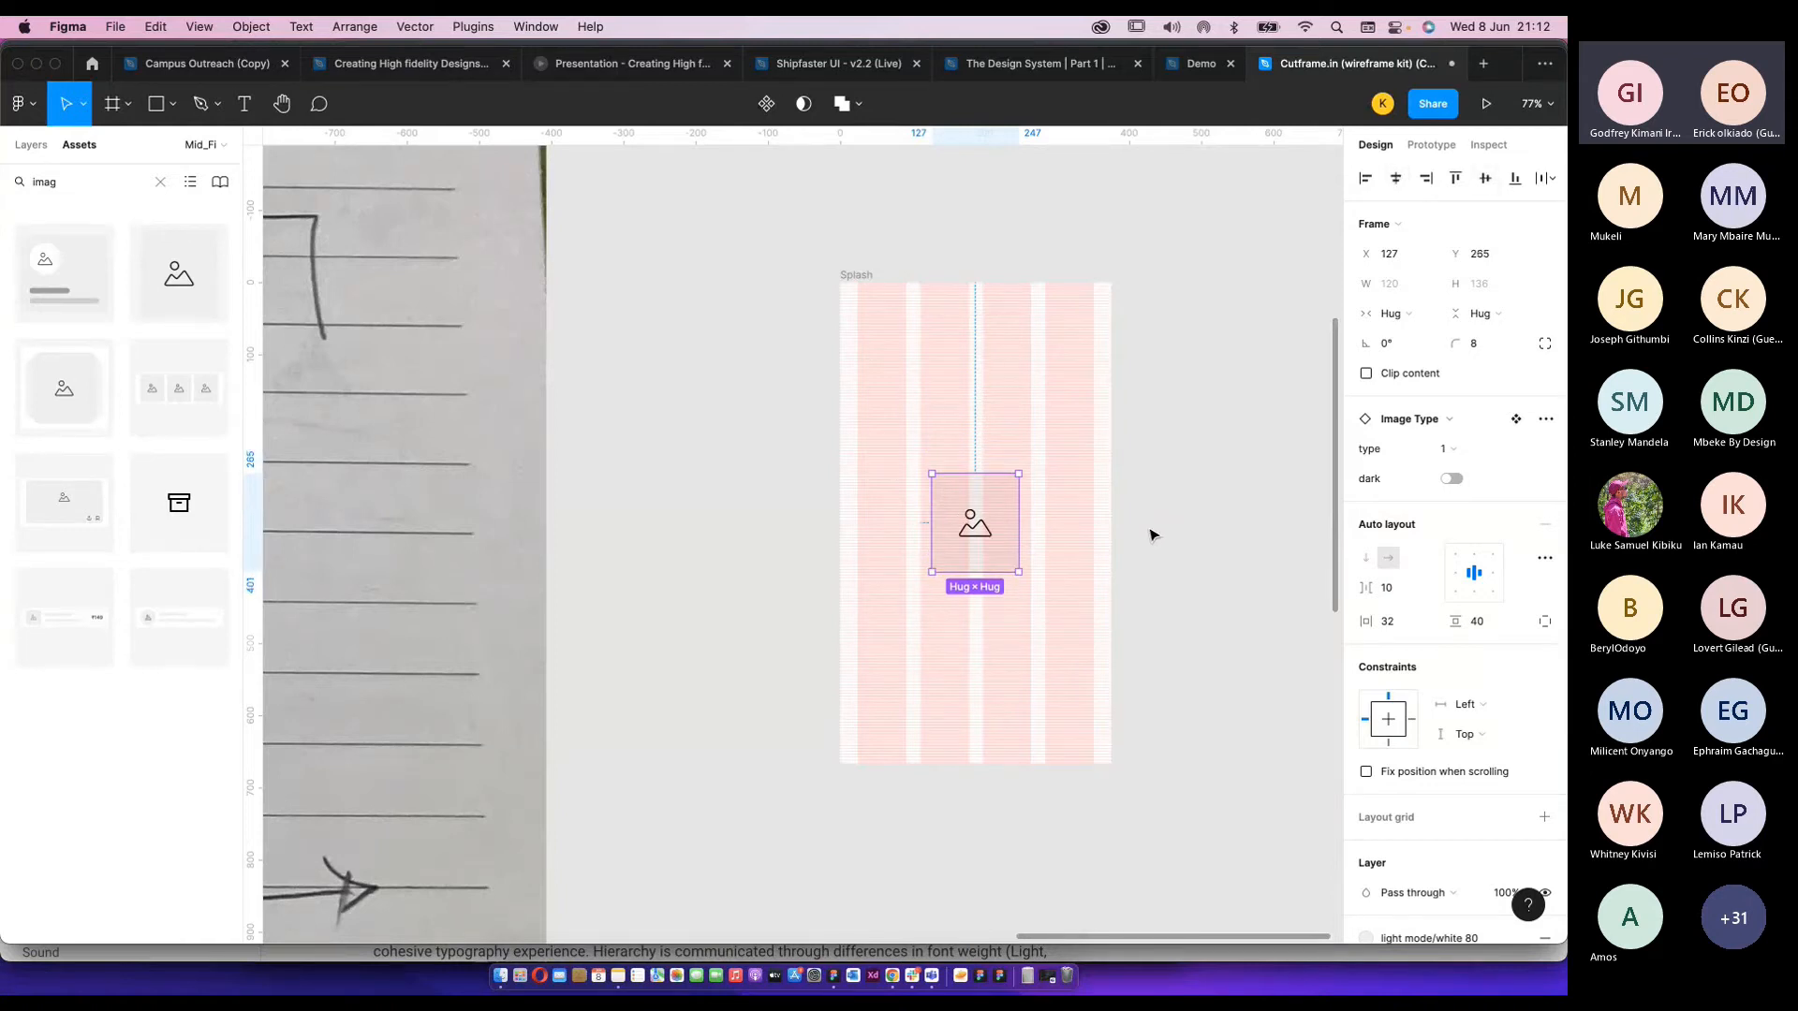
pyautogui.click(1153, 530)
# Duplicate the Splash frame with its image placeholder.
pyautogui.scroll(-6, 1073, 542)
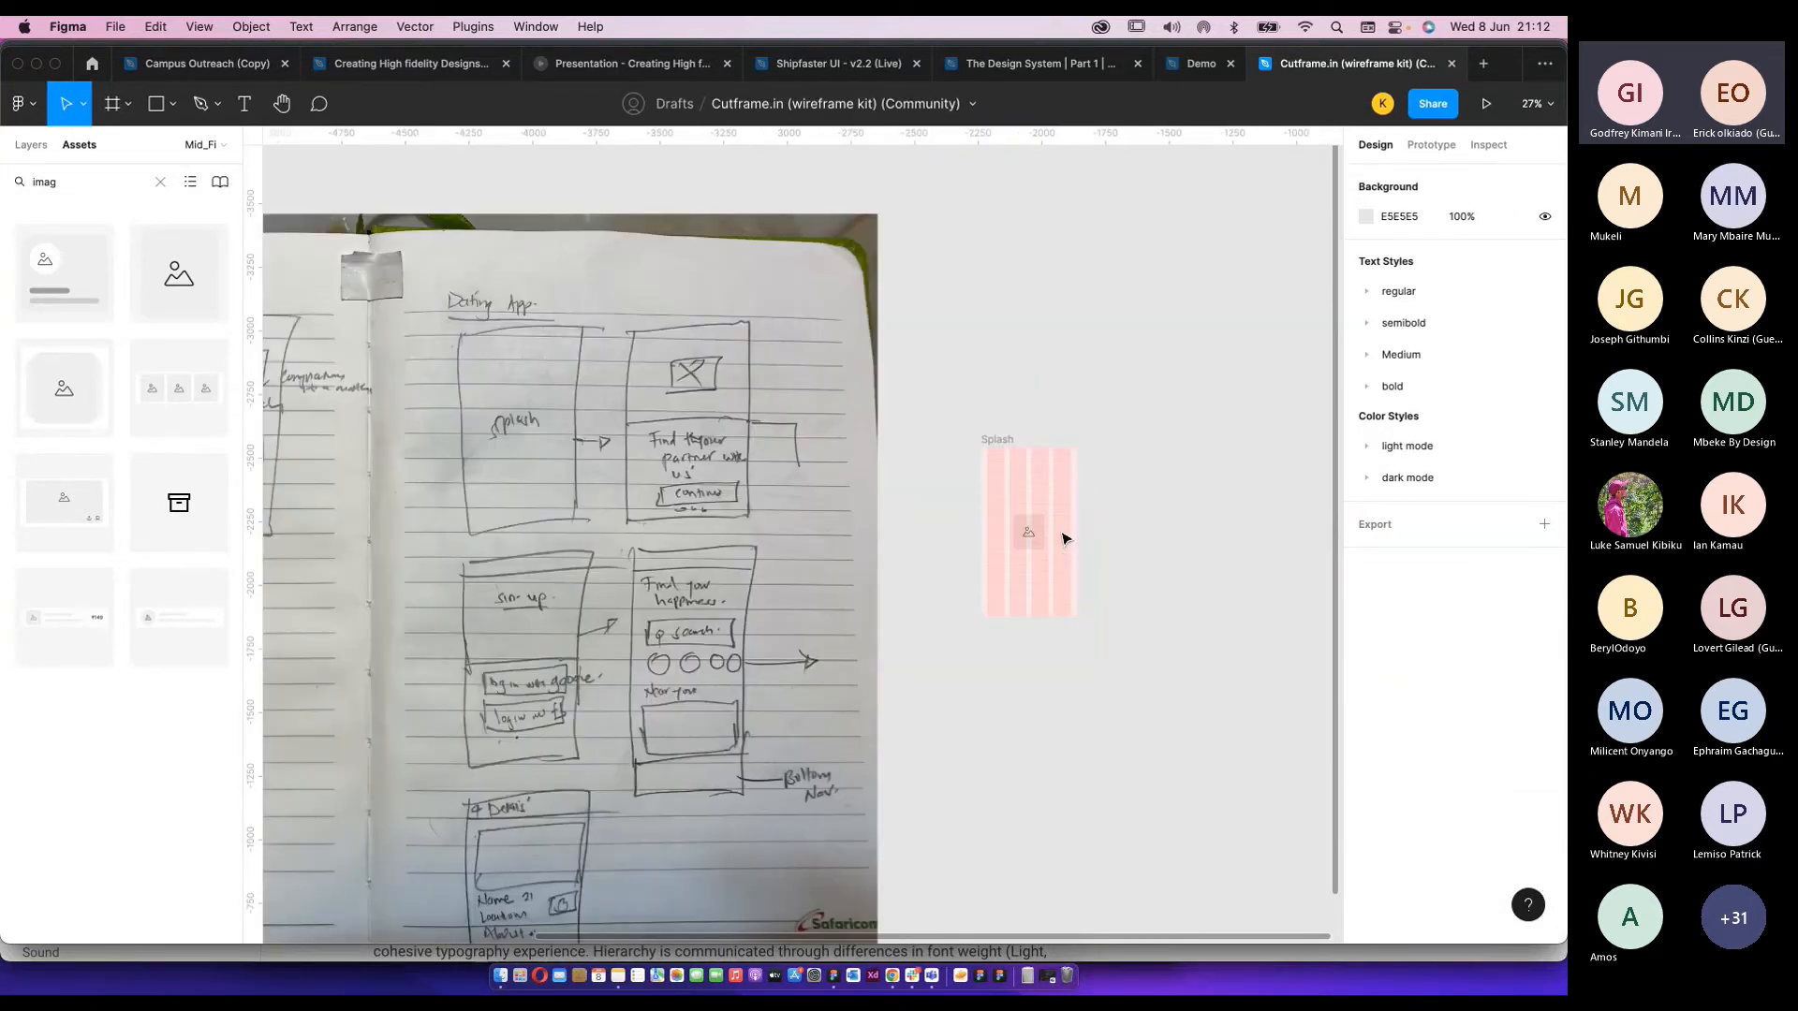
pyautogui.scroll(6, 1066, 538)
pyautogui.click(436, 264)
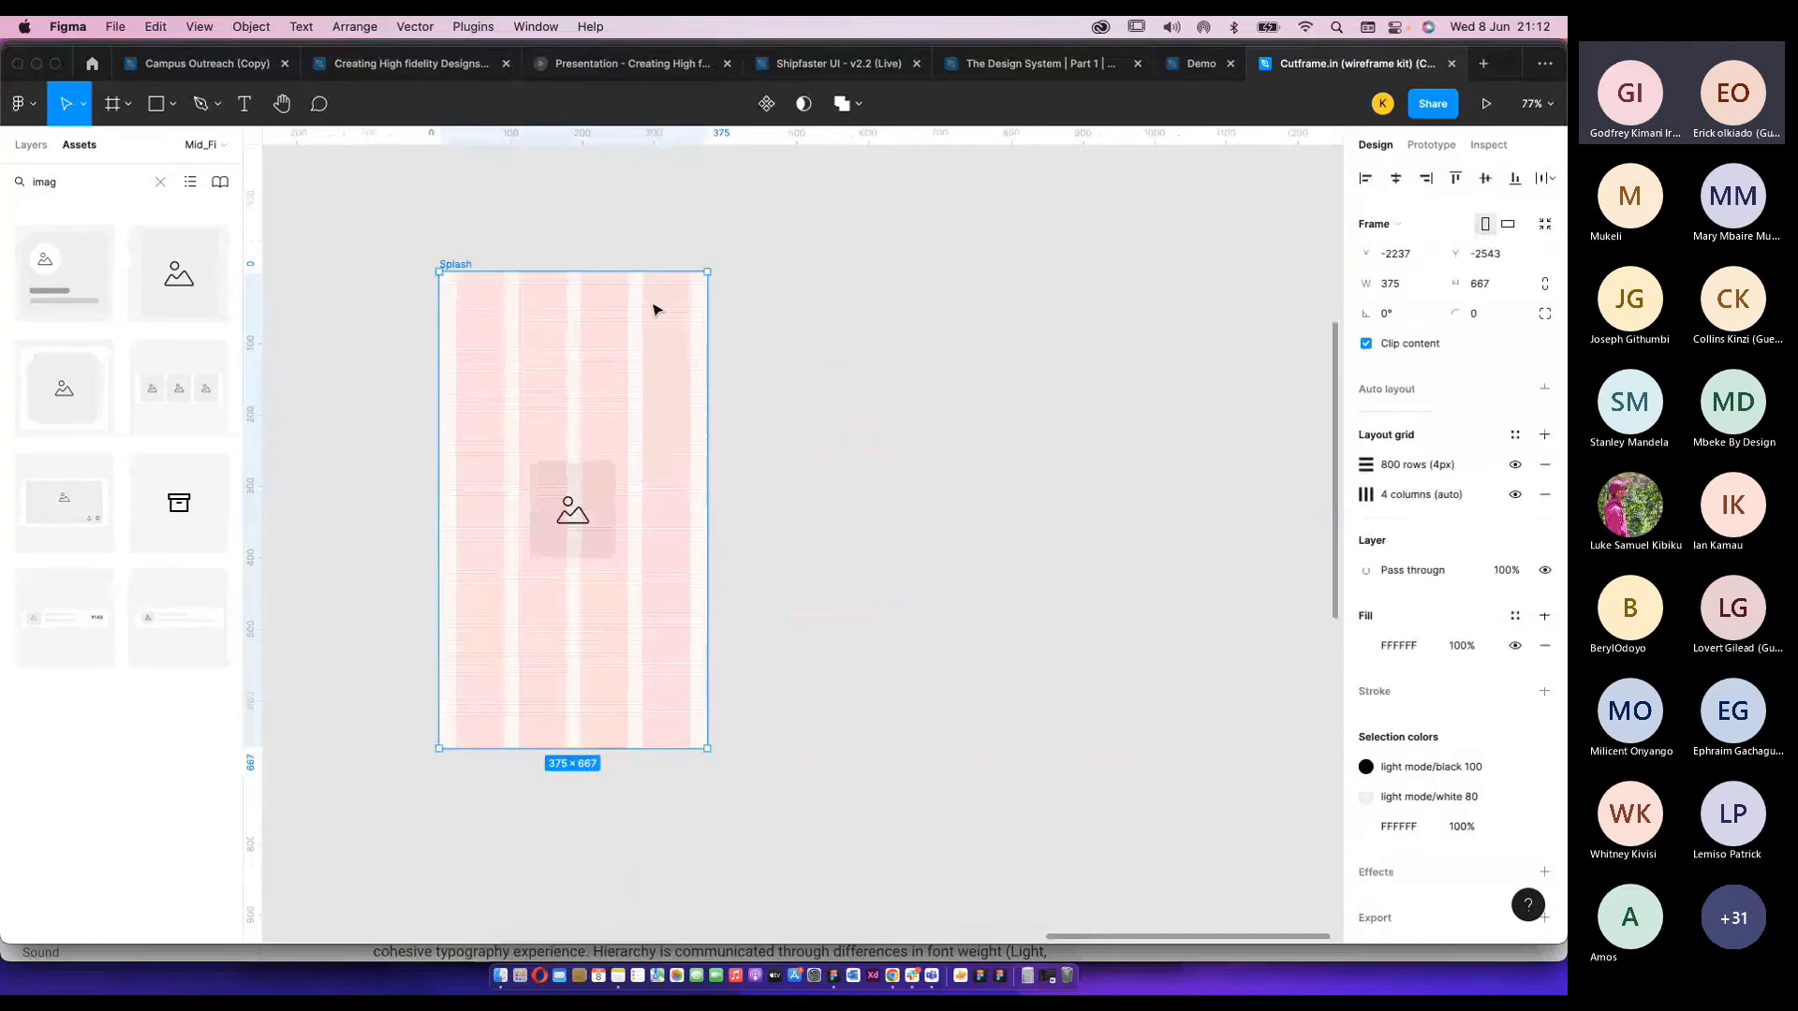
pyautogui.press('super+d')
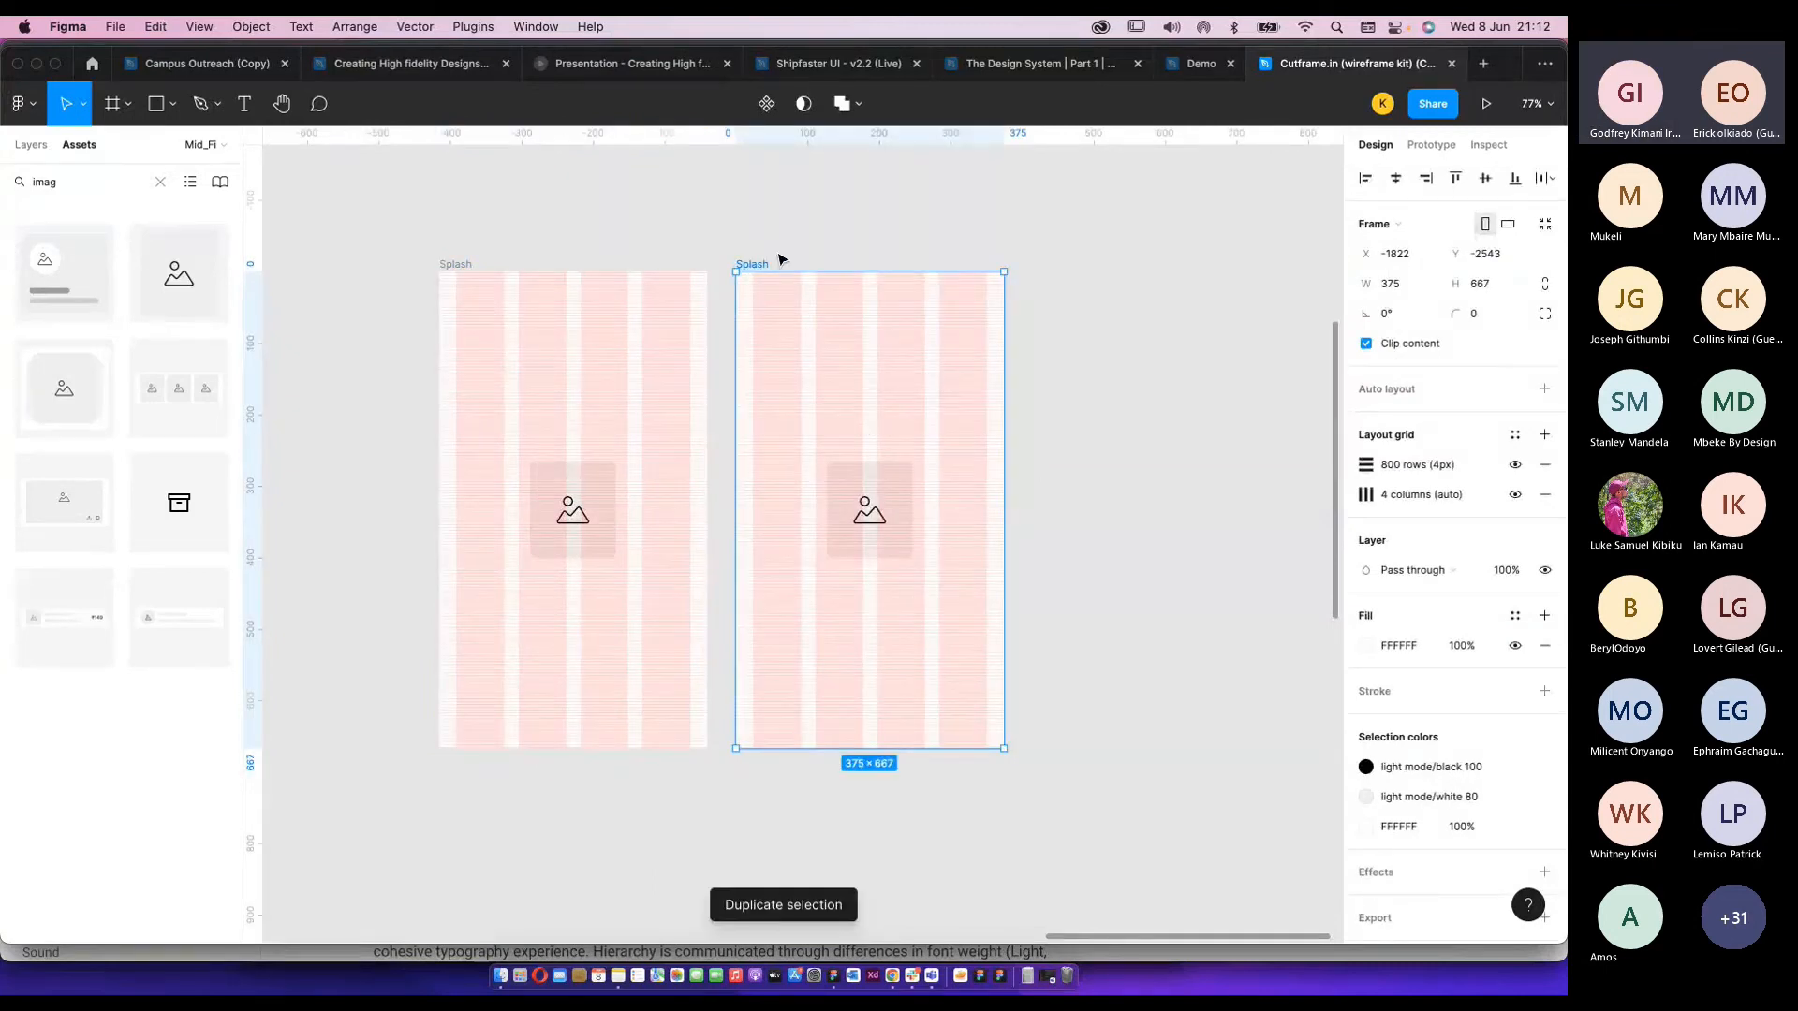
# Rename the duplicated frame to Onboarding, following the second screen in the dating app sketch.
pyautogui.scroll(-6, 740, 325)
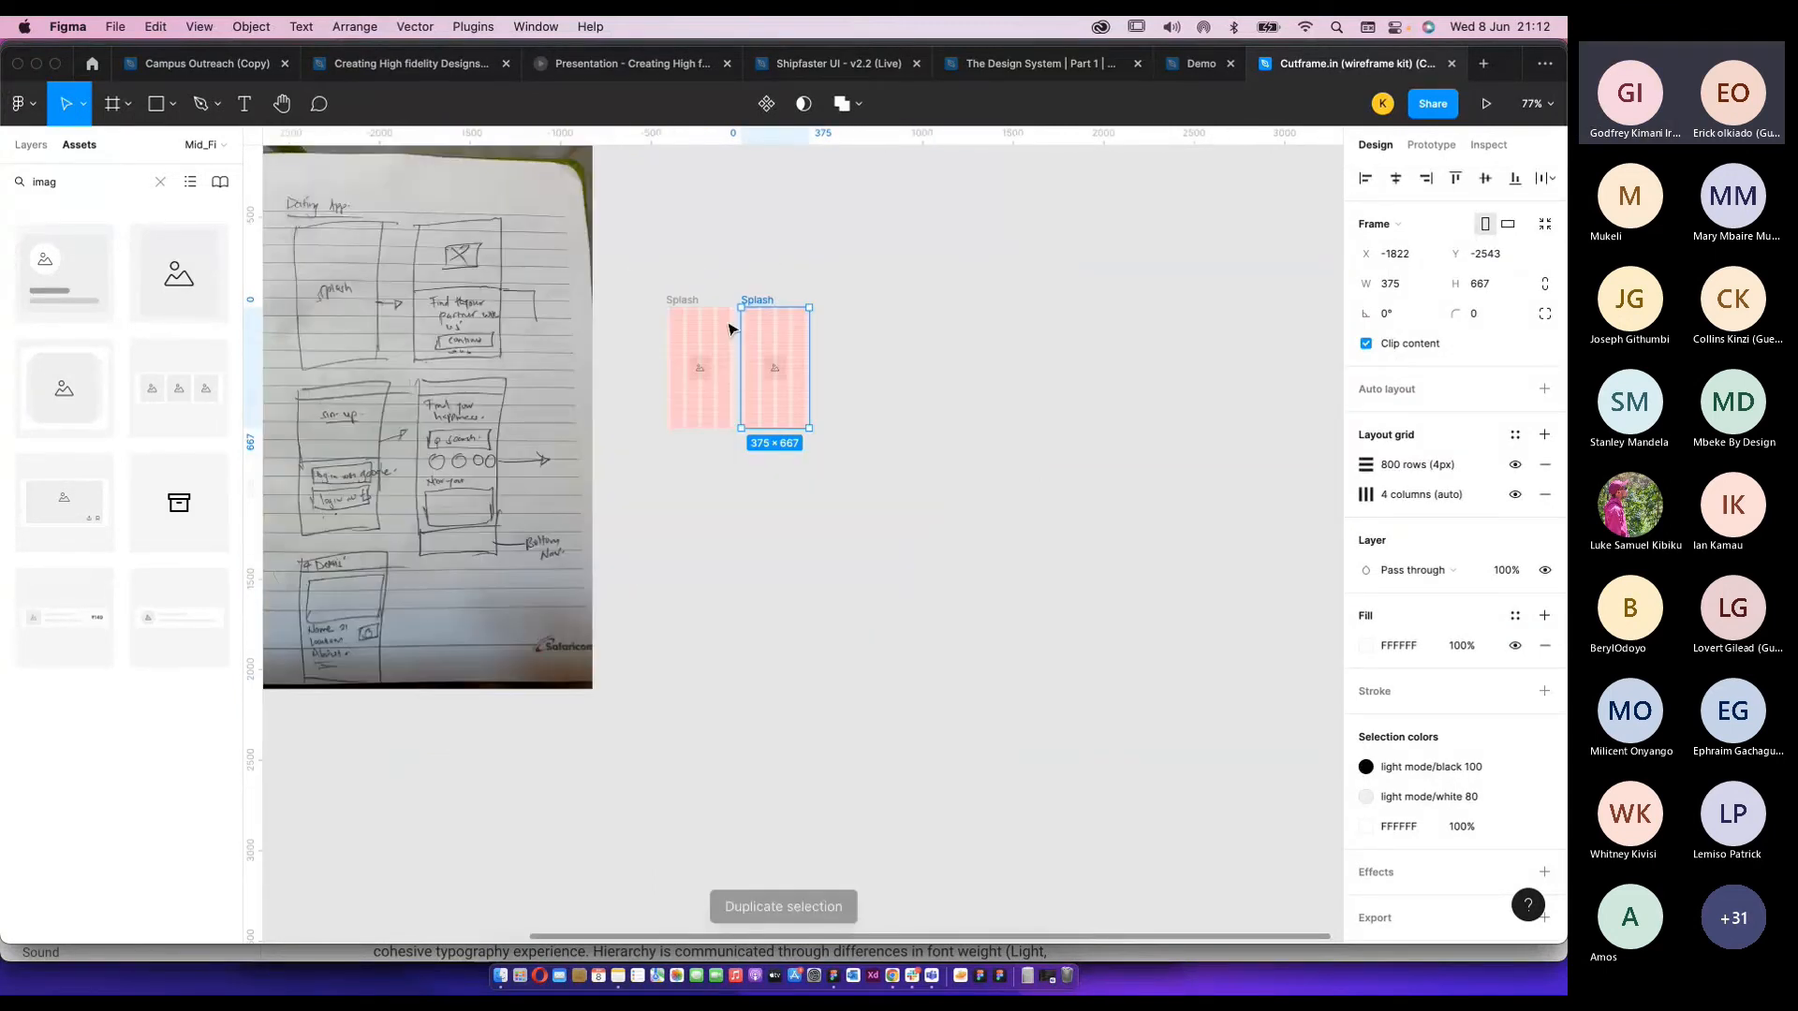
pyautogui.scroll(5, 675, 319)
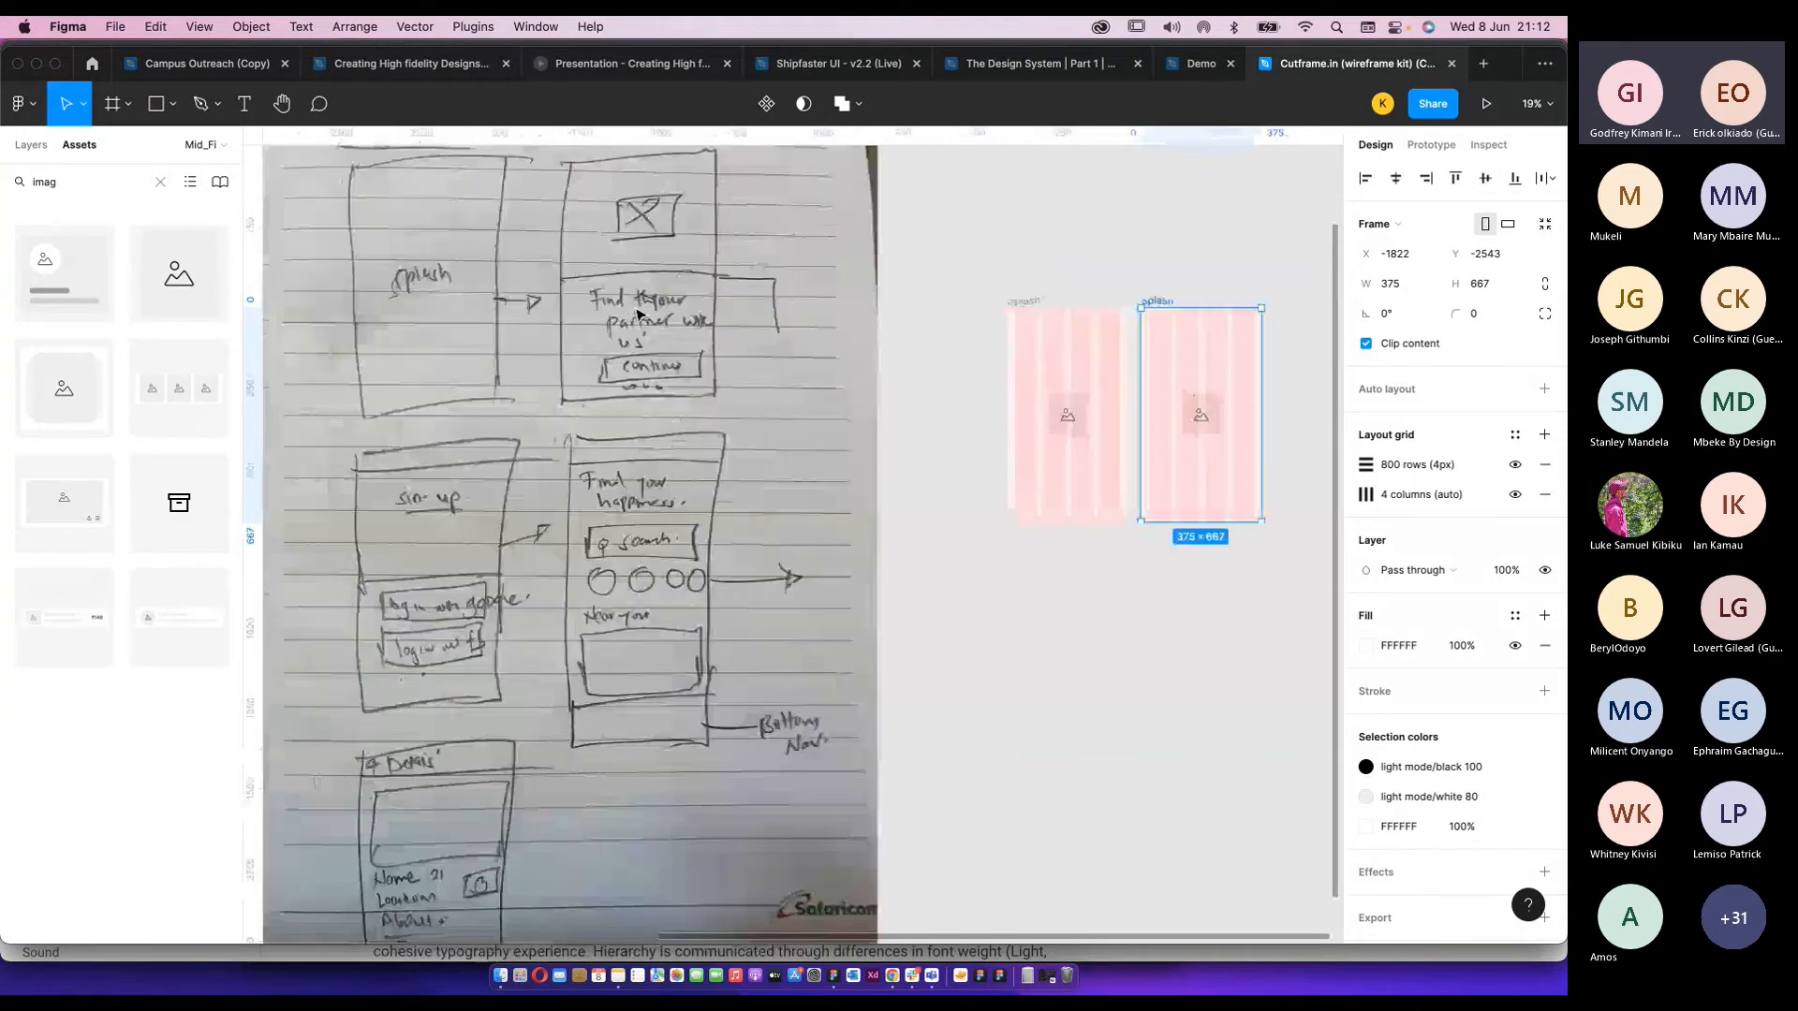
pyautogui.hscroll(5, 906, 361)
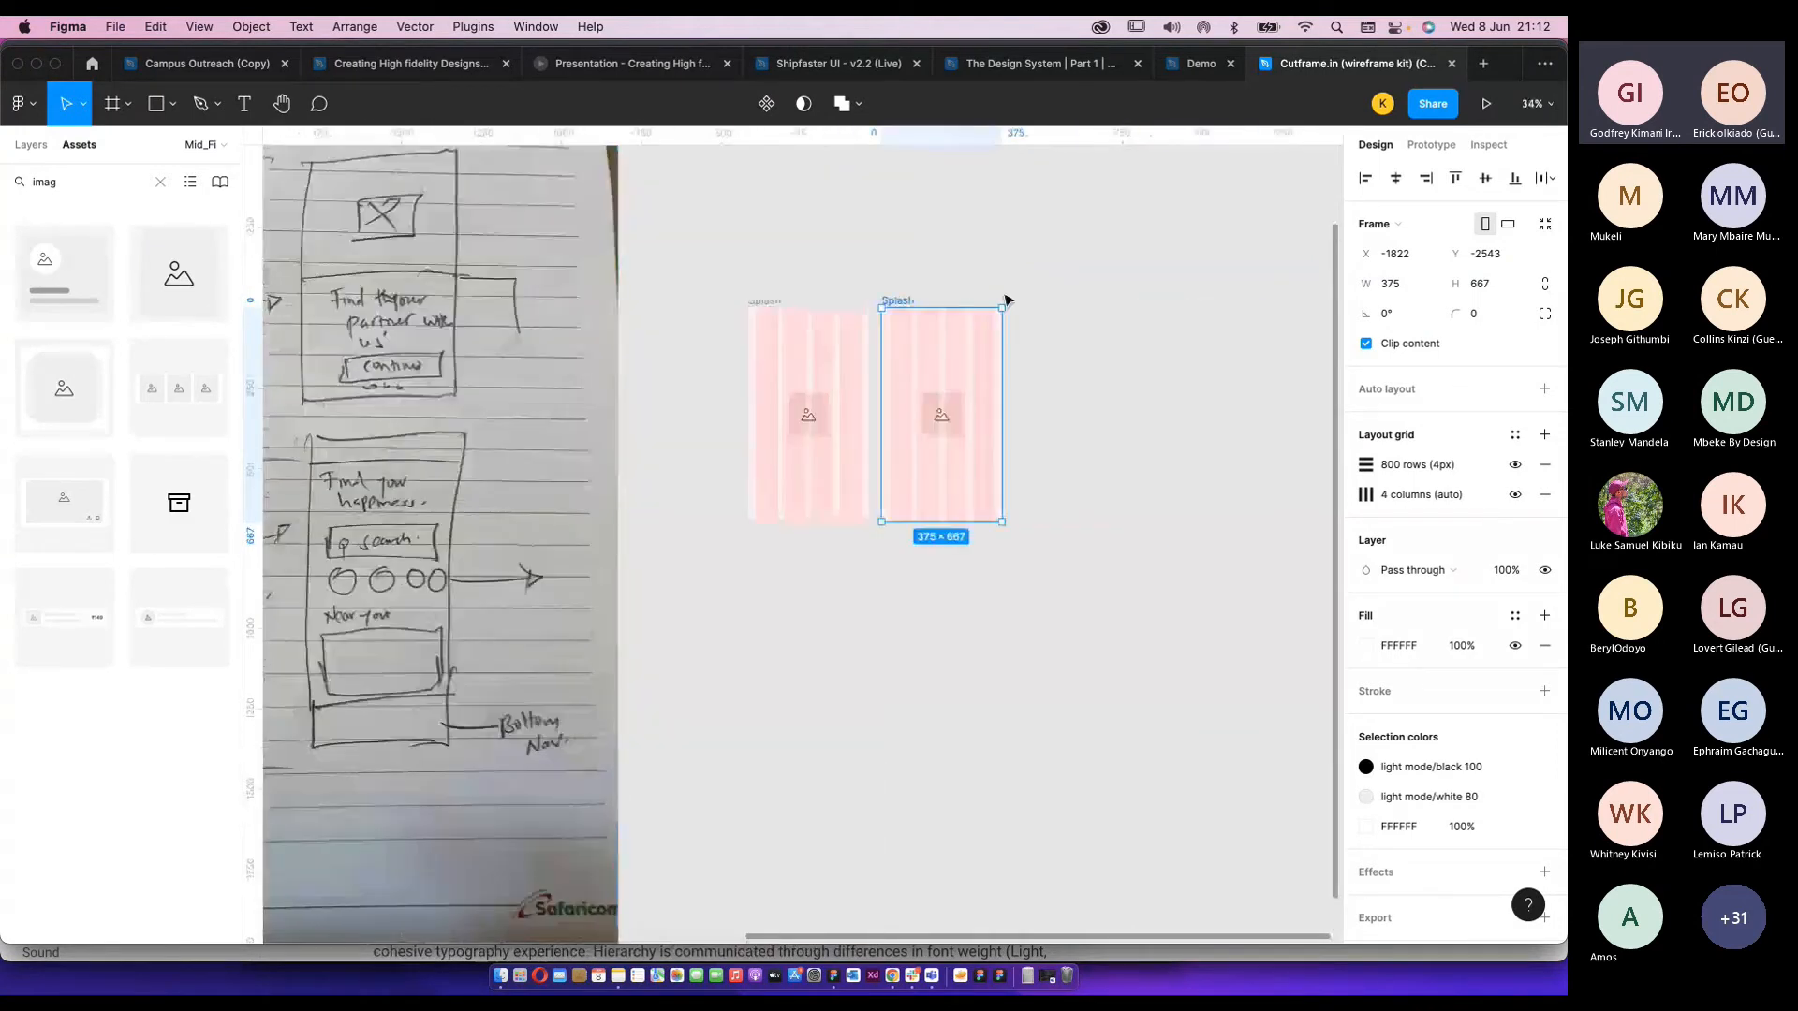
pyautogui.scroll(5, 907, 305)
pyautogui.write('nboard')
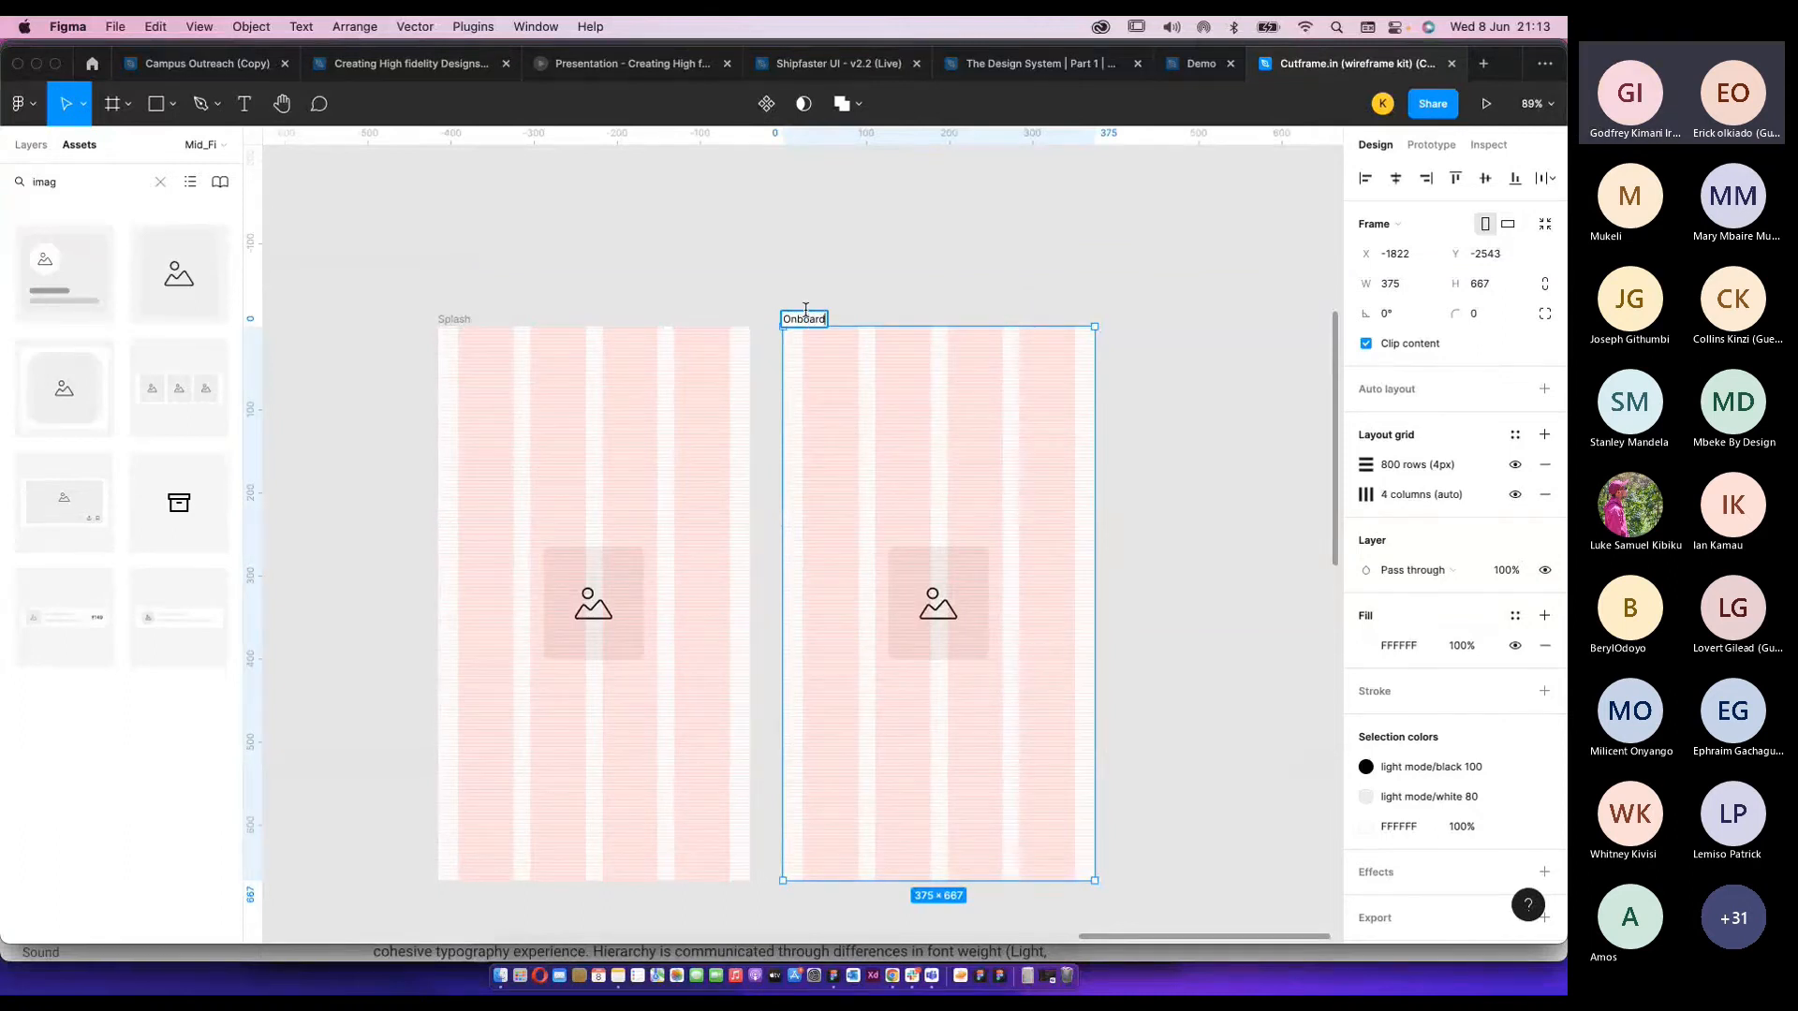
pyautogui.write('ing')
pyautogui.press('Return')
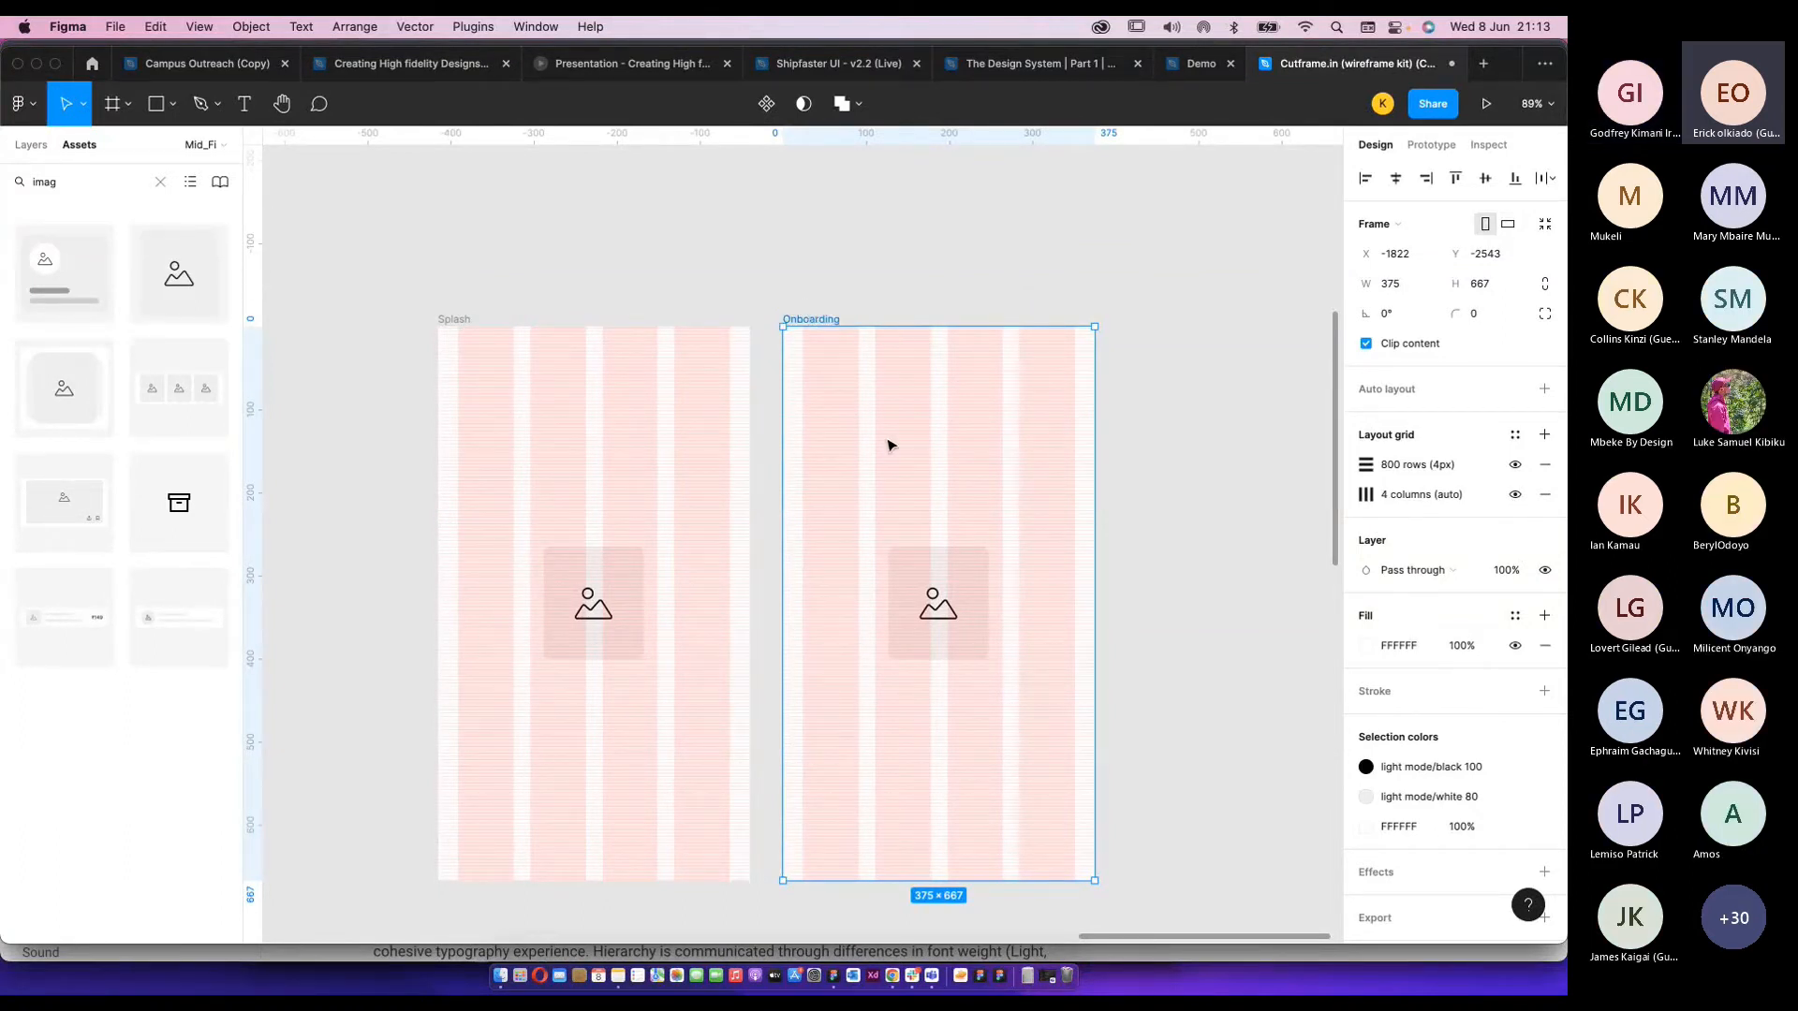
# Delete the image placeholder from the Onboarding frame.
pyautogui.click(934, 600)
pyautogui.scroll(-2, 922, 585)
pyautogui.hscroll(1, 923, 585)
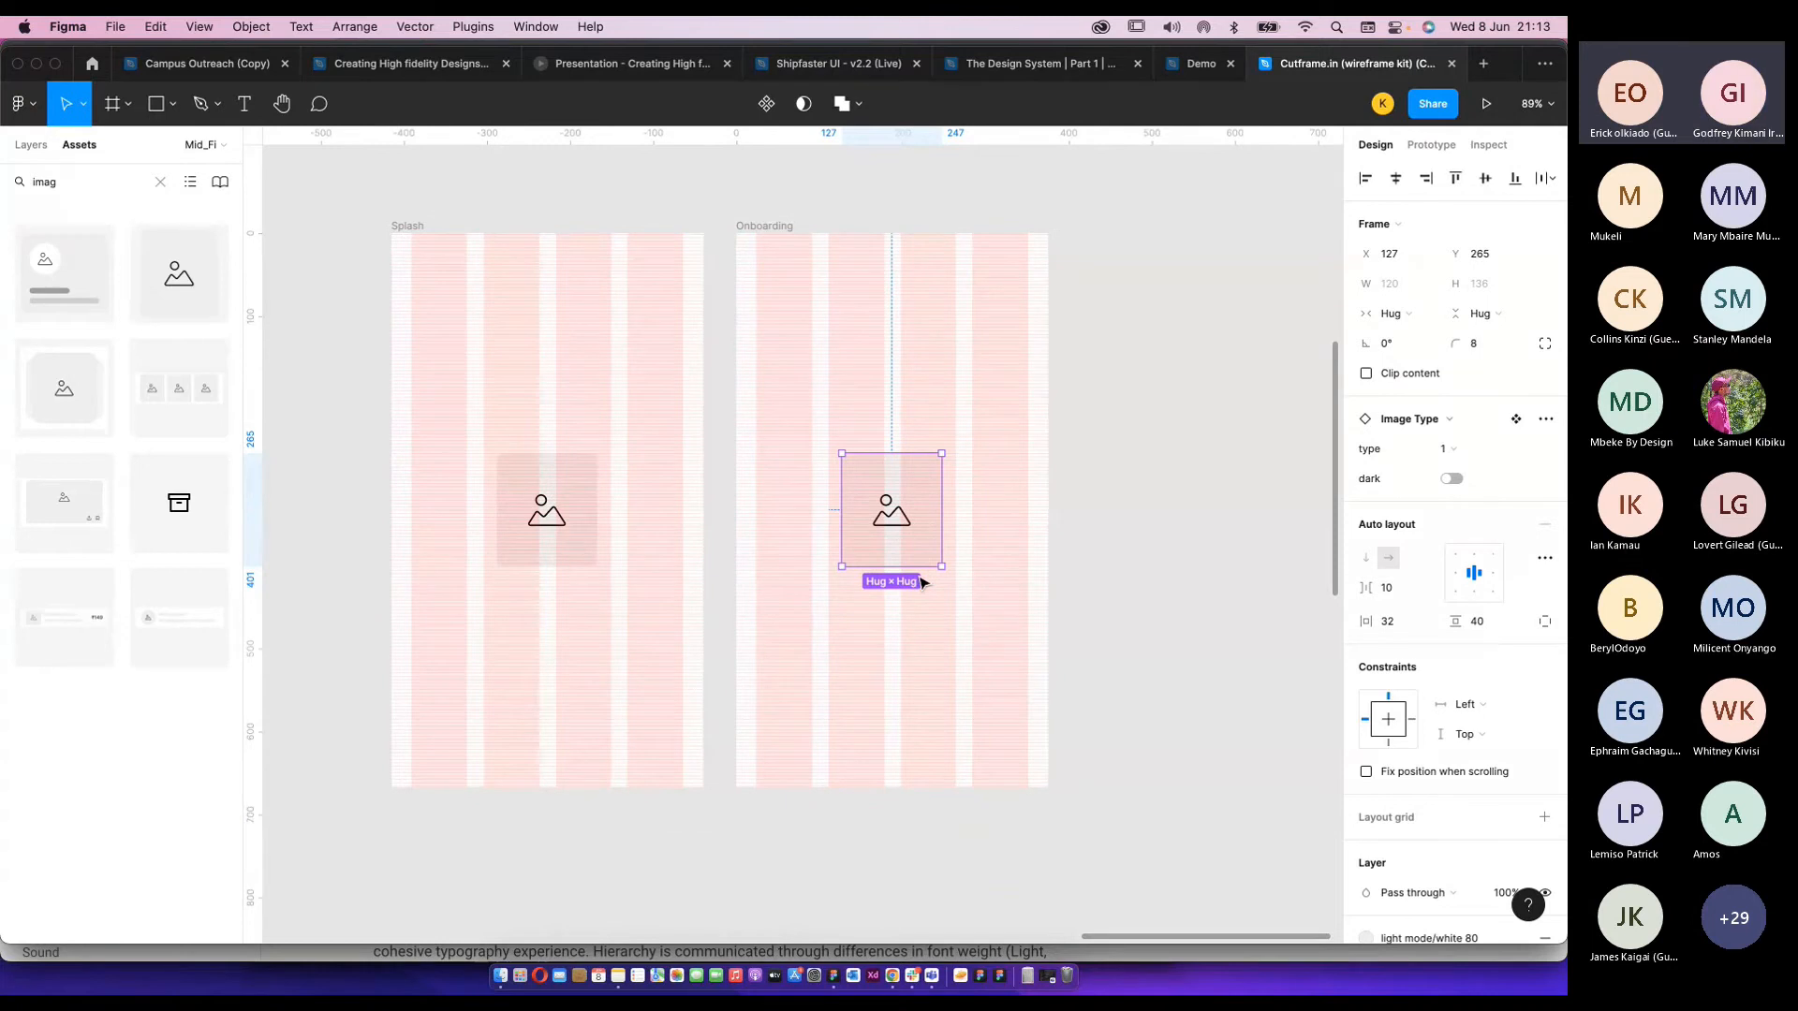
pyautogui.press('Delete')
pyautogui.click(976, 421)
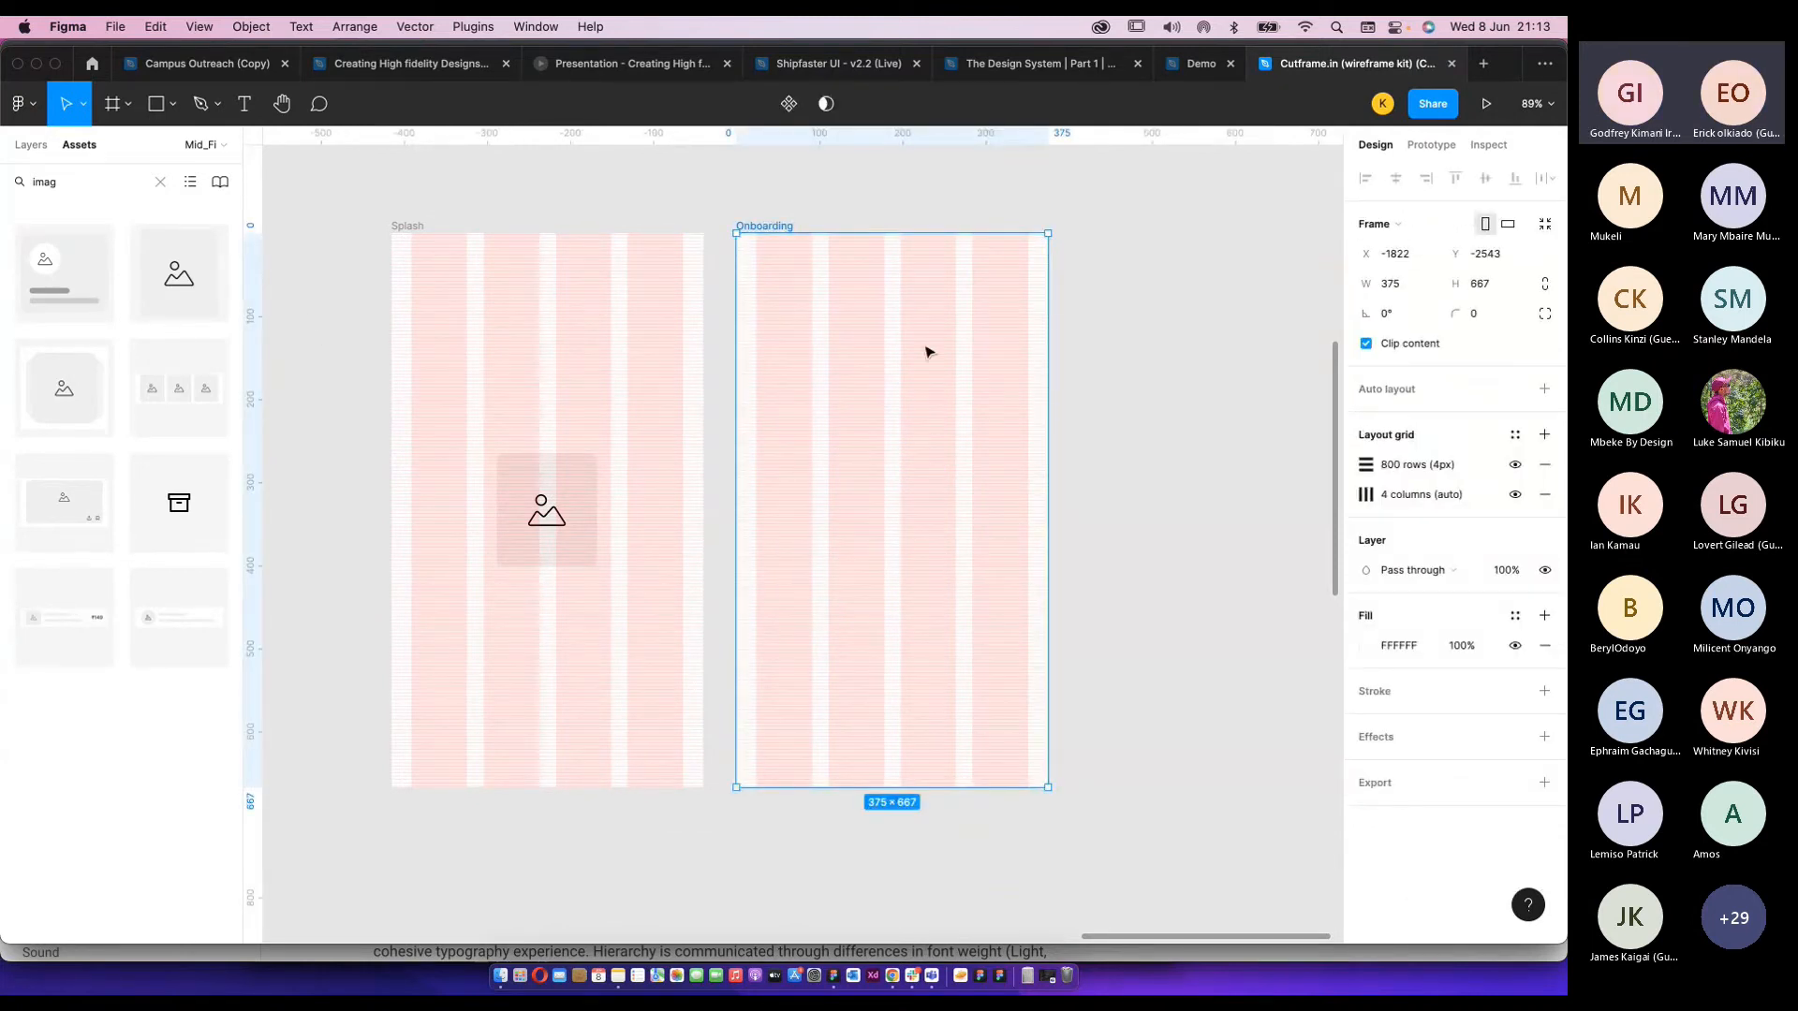
# Search the components for "slide" and place the image slider in the upper part of the Onboarding frame at X 0, Y 77.
pyautogui.scroll(-3, 722, 381)
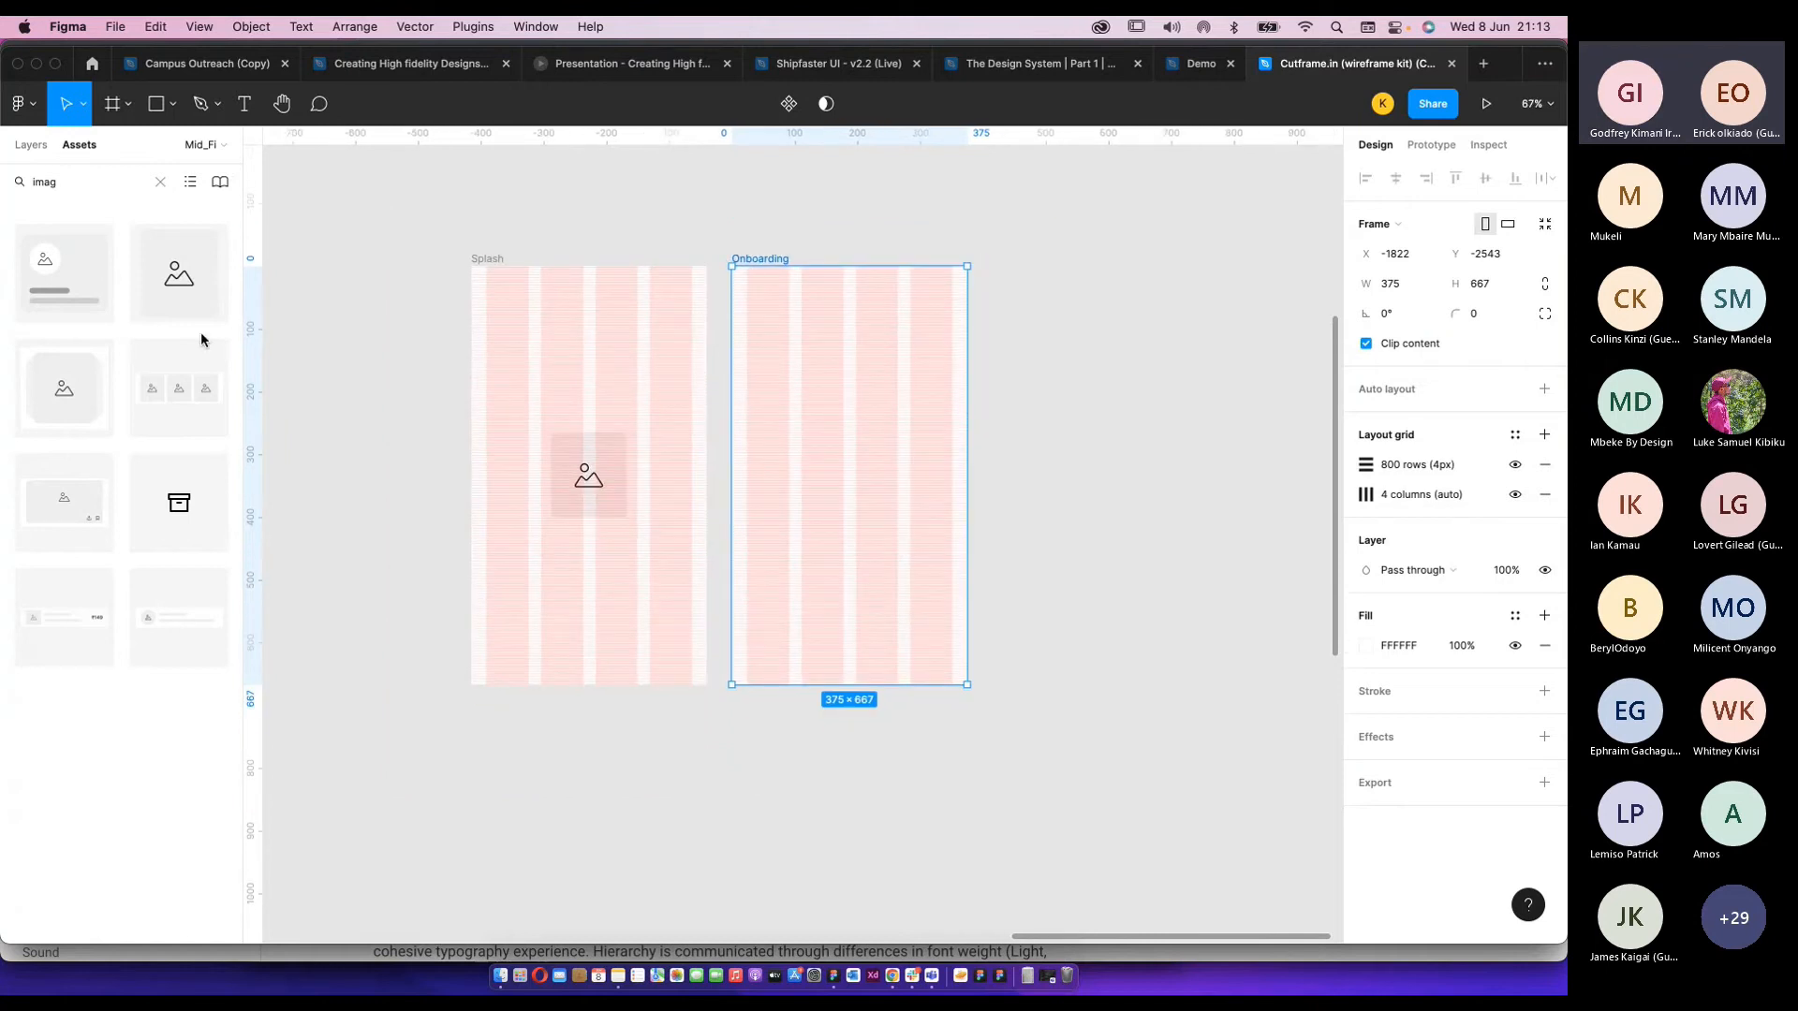
pyautogui.click(74, 181)
pyautogui.press('BackSpace')
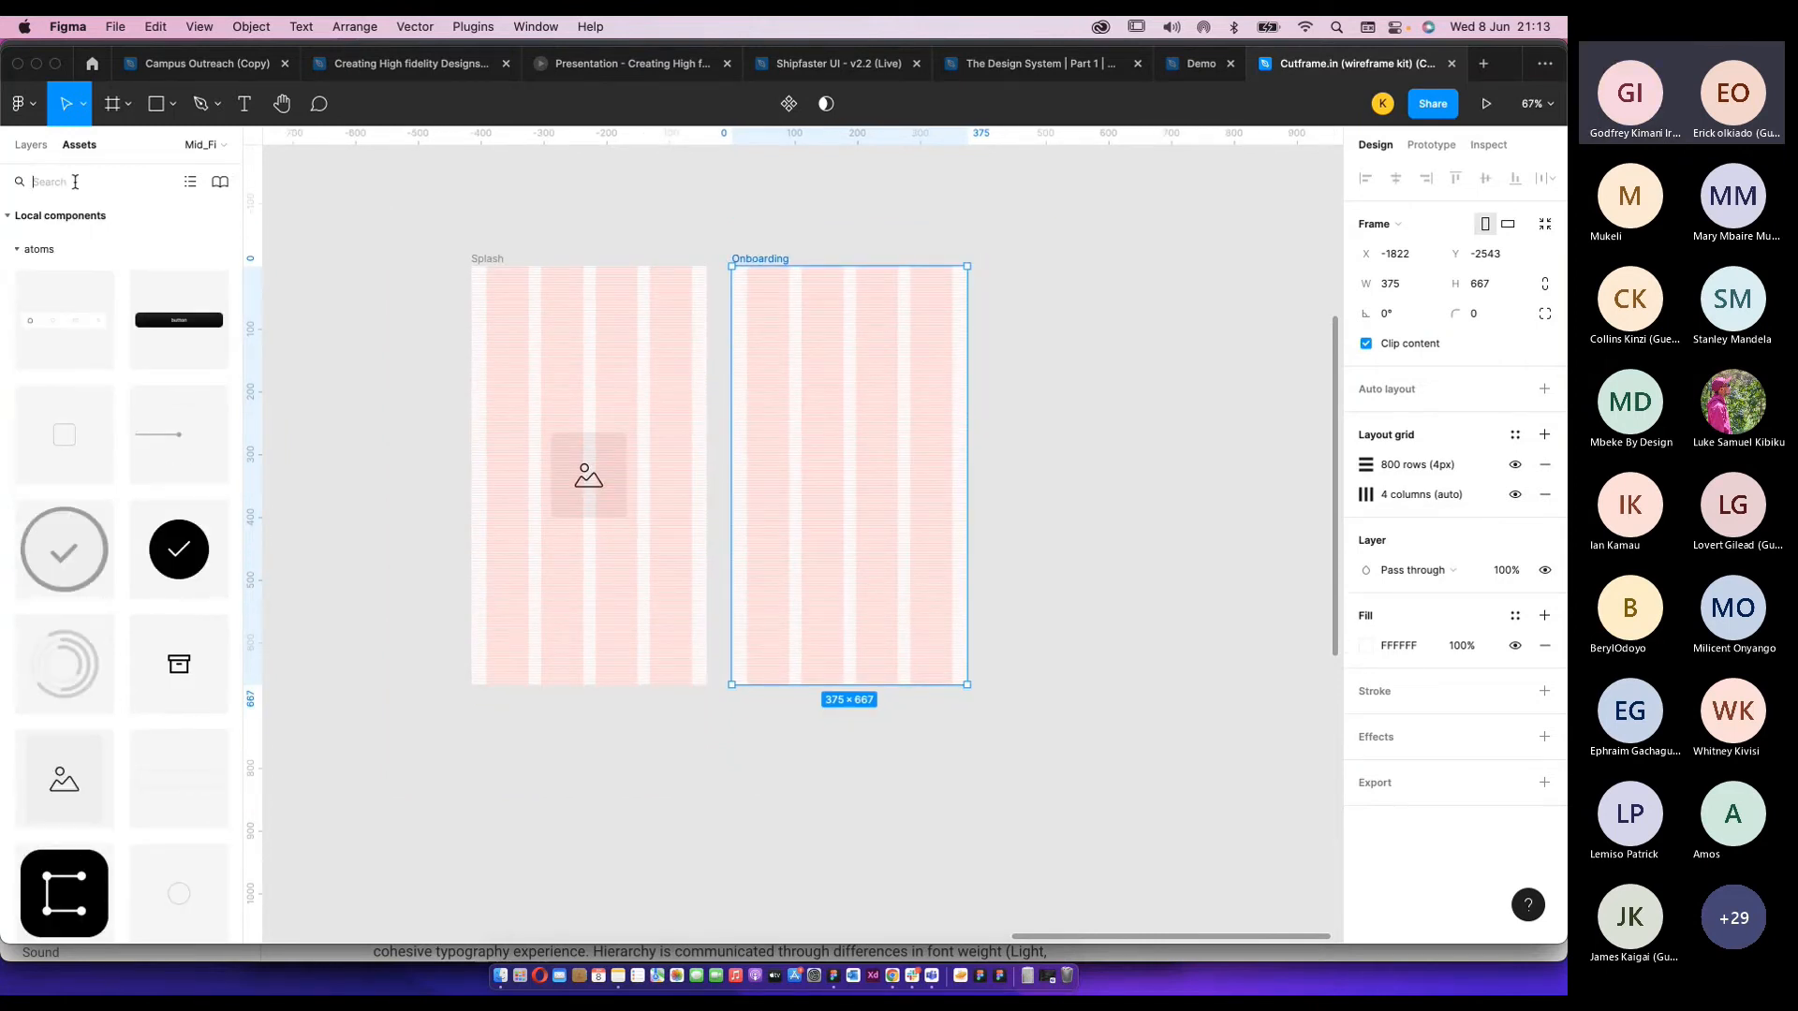
pyautogui.write('slide')
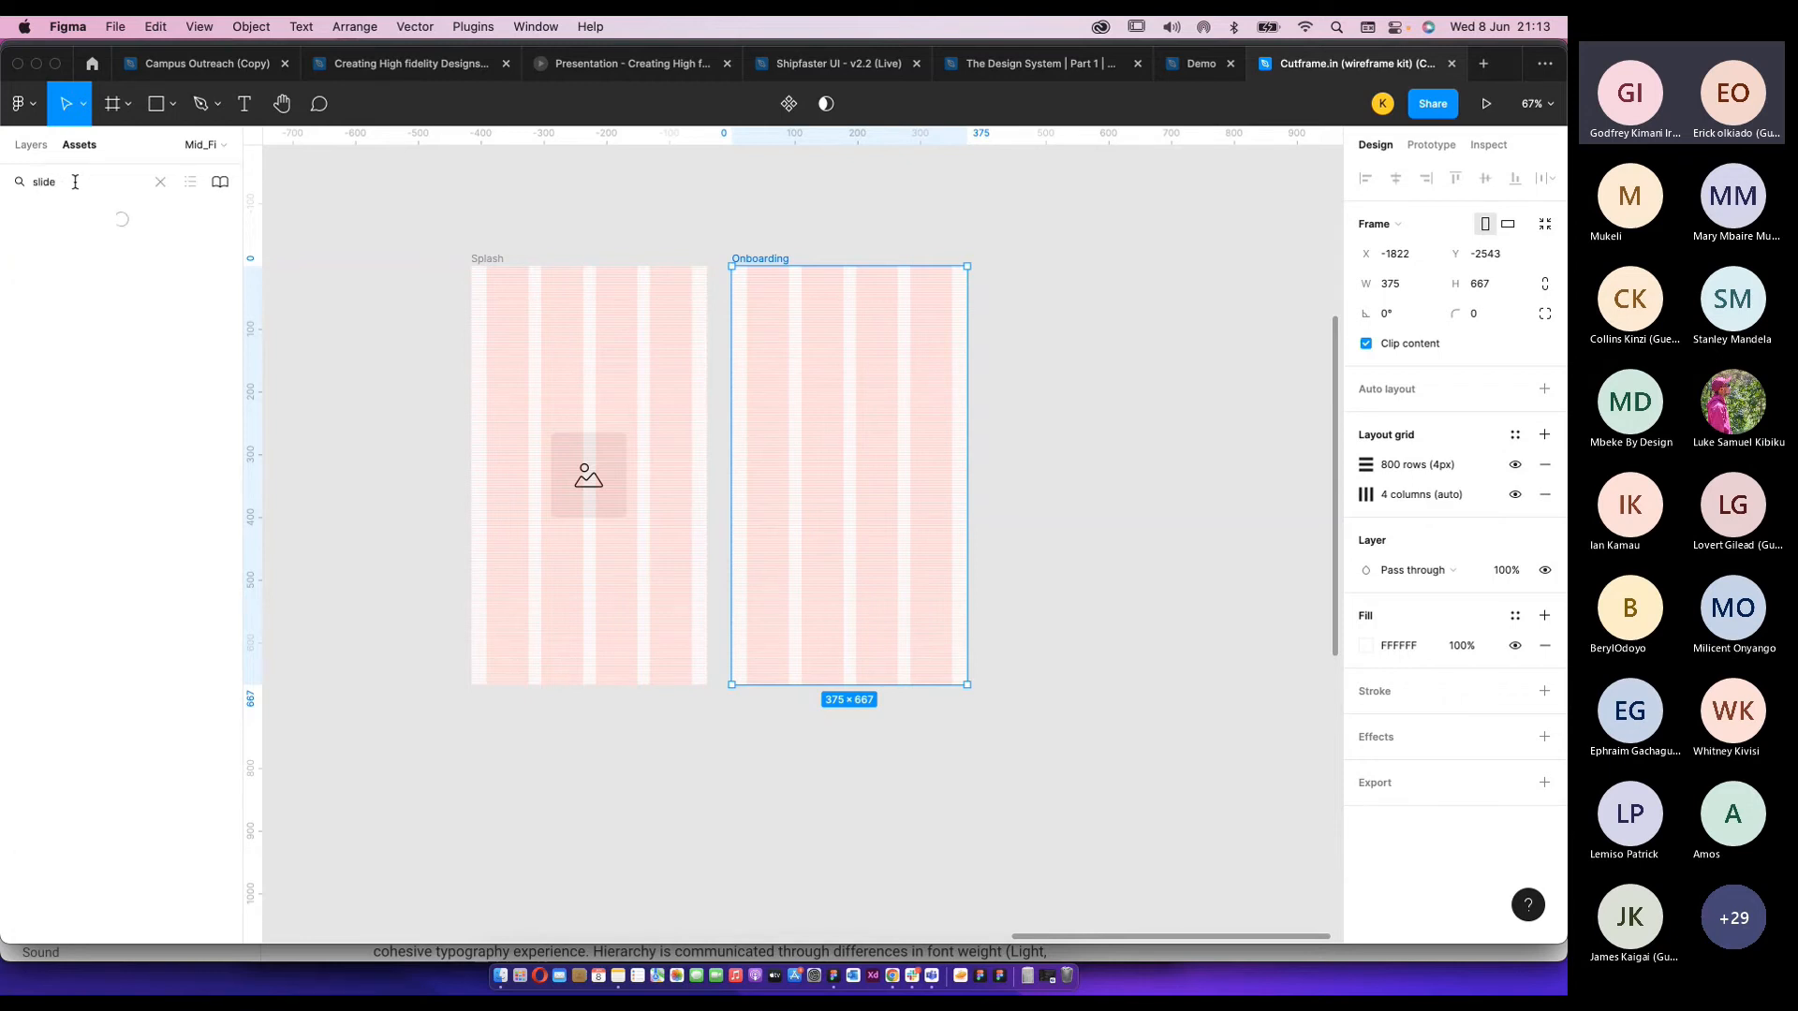
pyautogui.moveTo(217, 285); pyautogui.dragTo(882, 458)
pyautogui.scroll(1, 857, 423)
pyautogui.scroll(1, 979, 415)
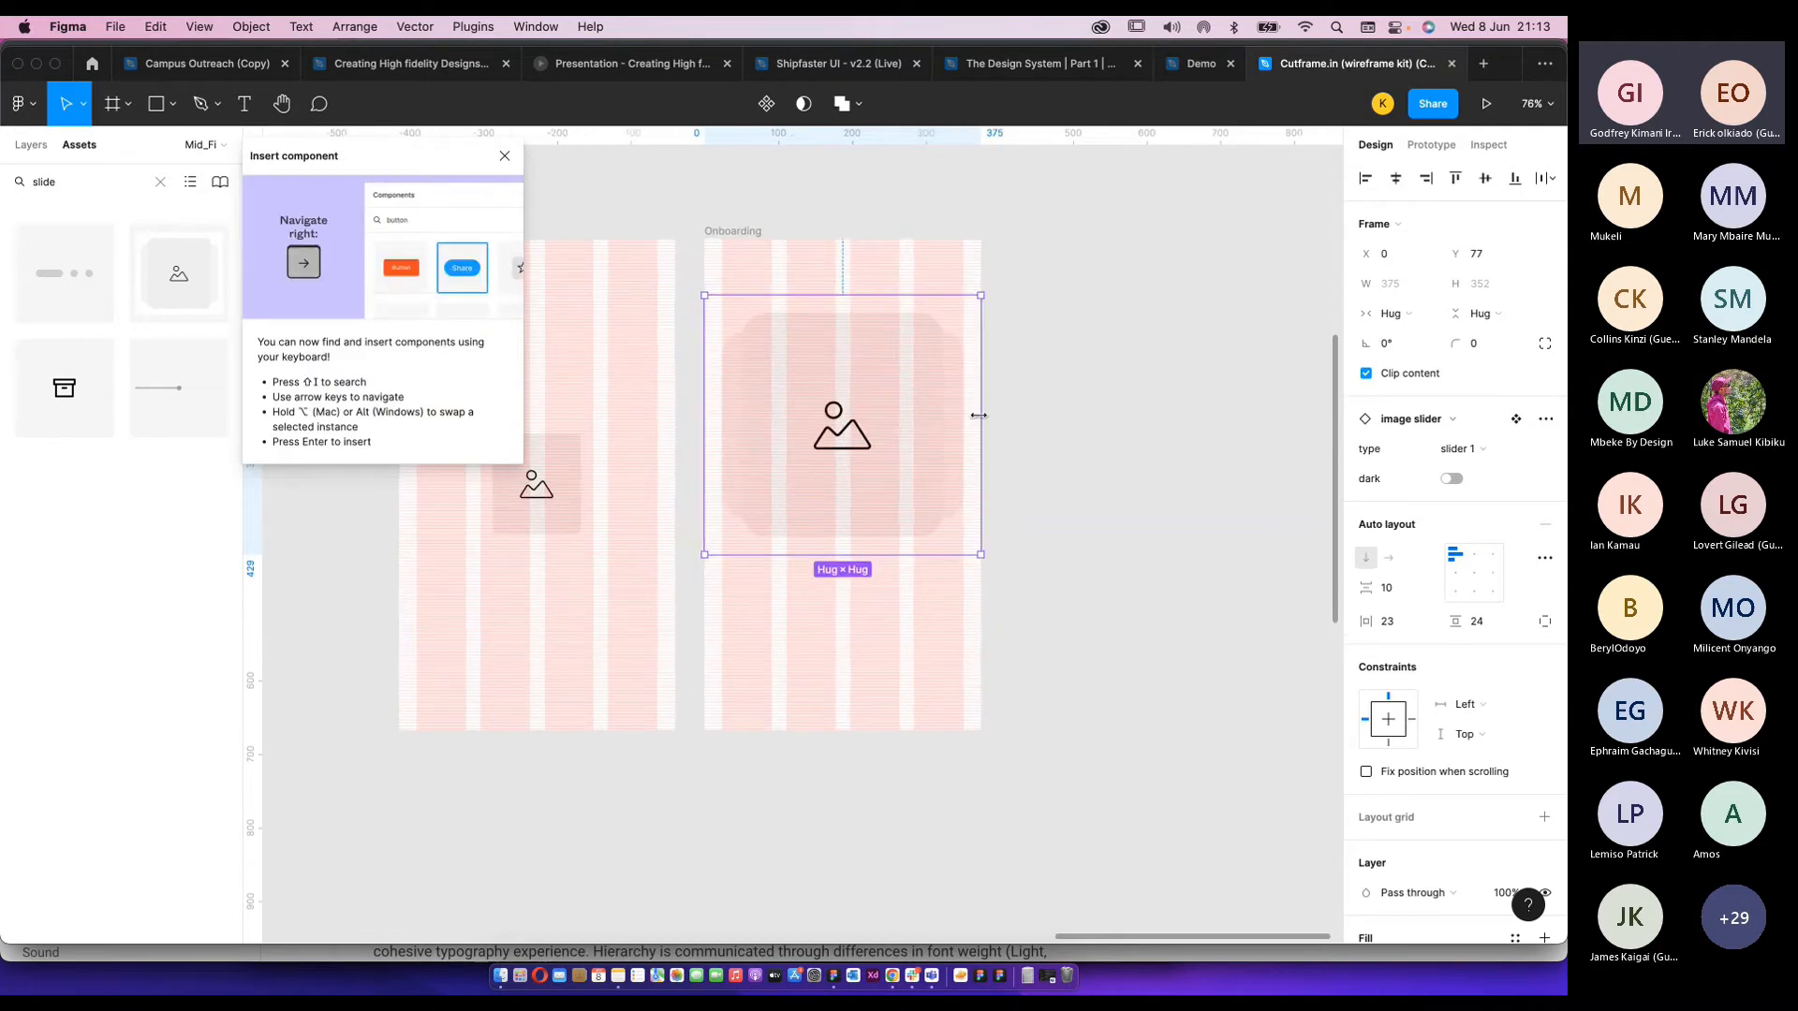
# Dismiss the Insert component tip and examine how the image slider sits on the Onboarding frame's grid.
pyautogui.scroll(3, 979, 415)
pyautogui.hscroll(-5, 978, 424)
pyautogui.scroll(2, 978, 424)
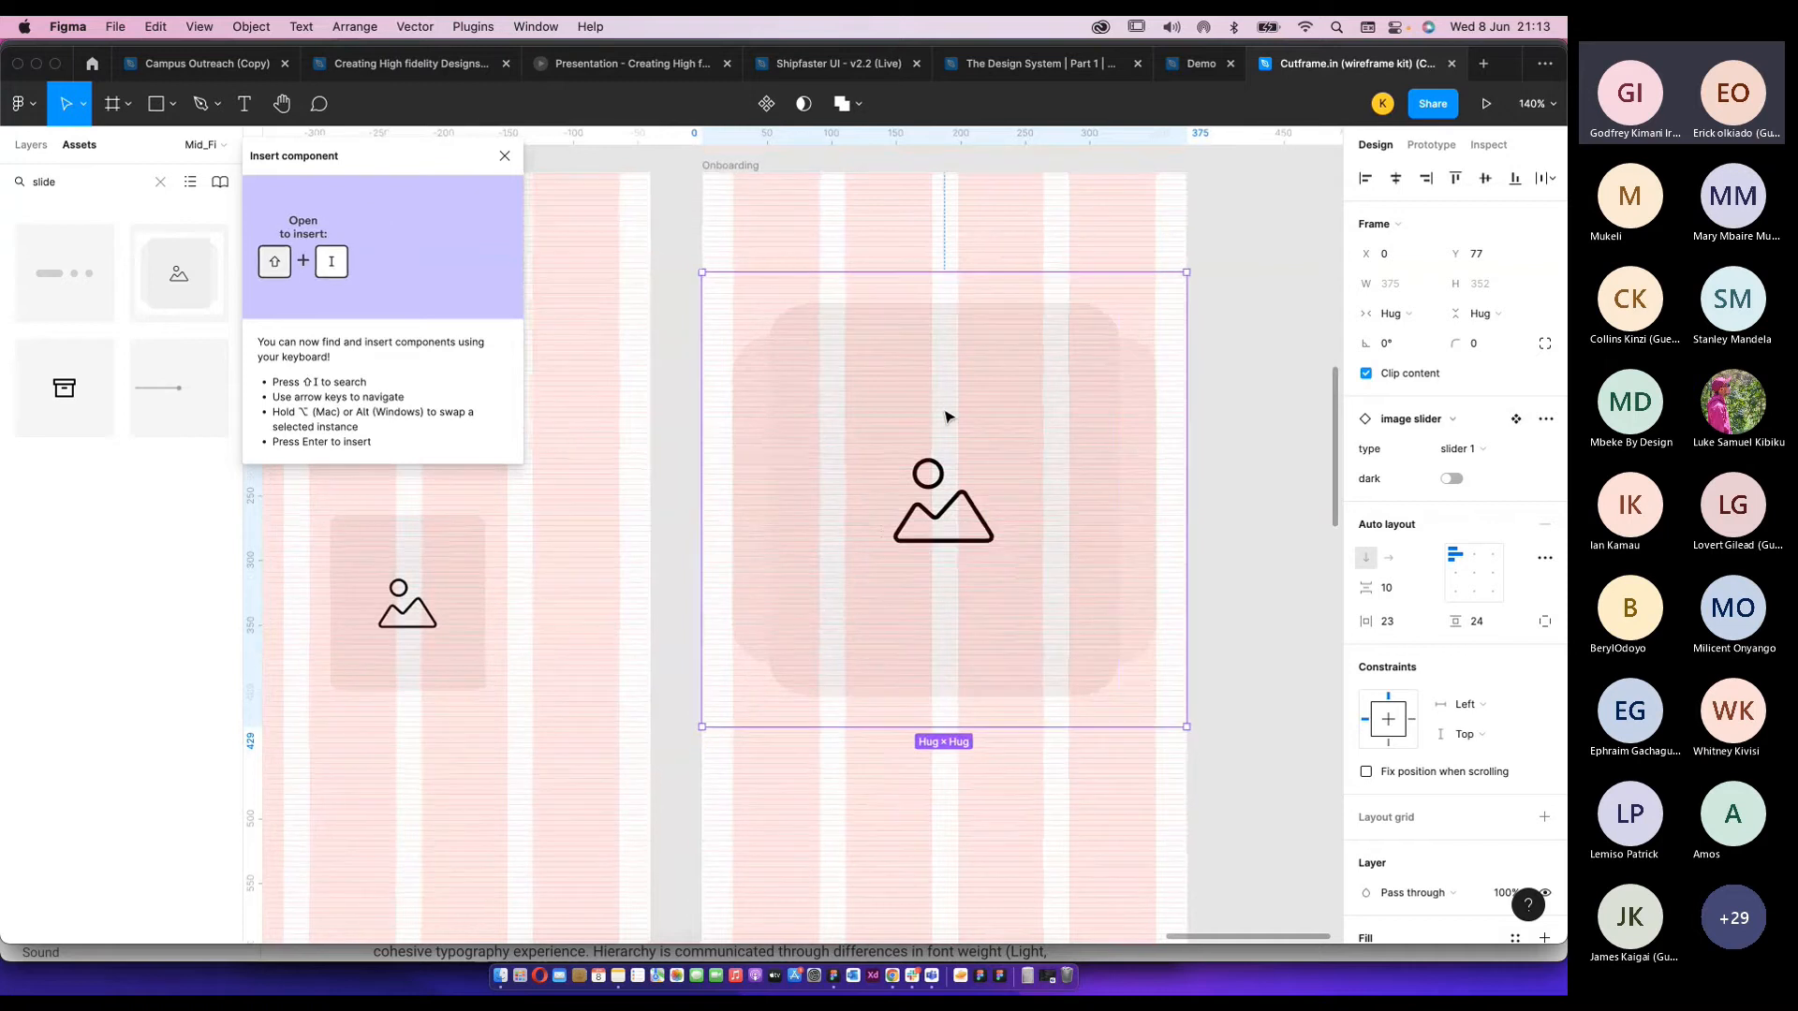
pyautogui.scroll(-2, 946, 417)
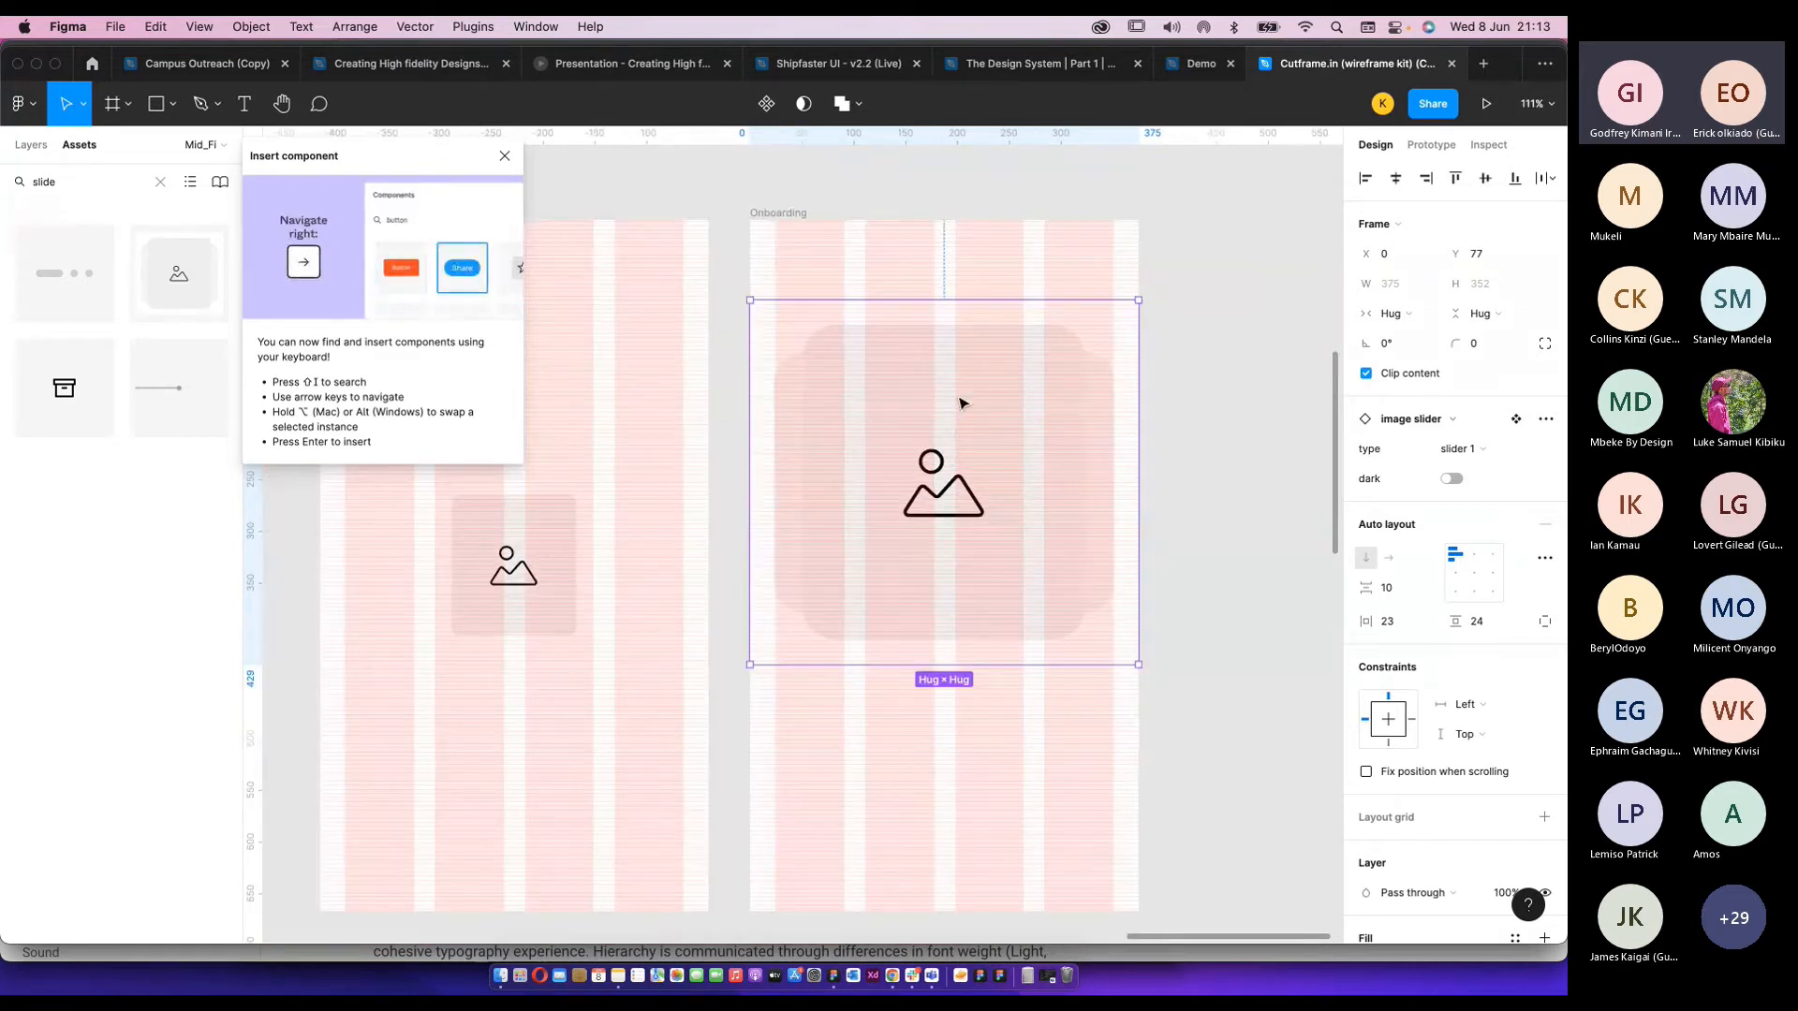
pyautogui.scroll(3, 964, 412)
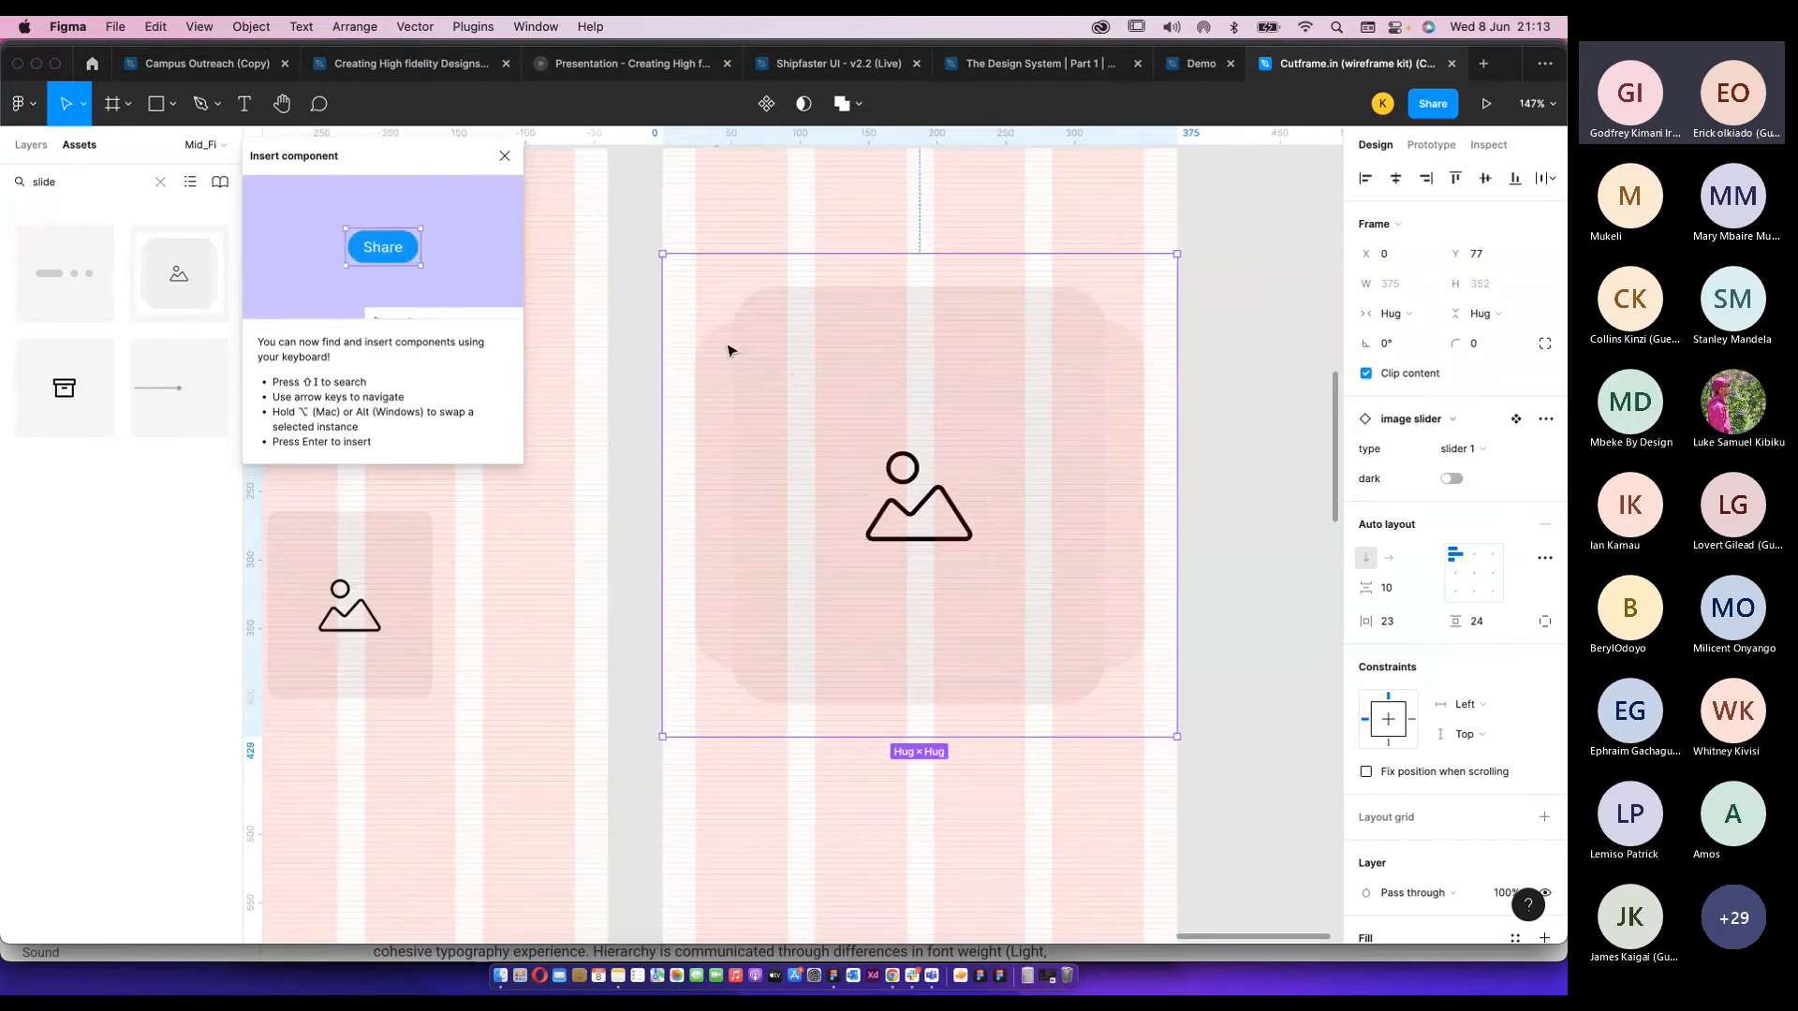
pyautogui.click(504, 156)
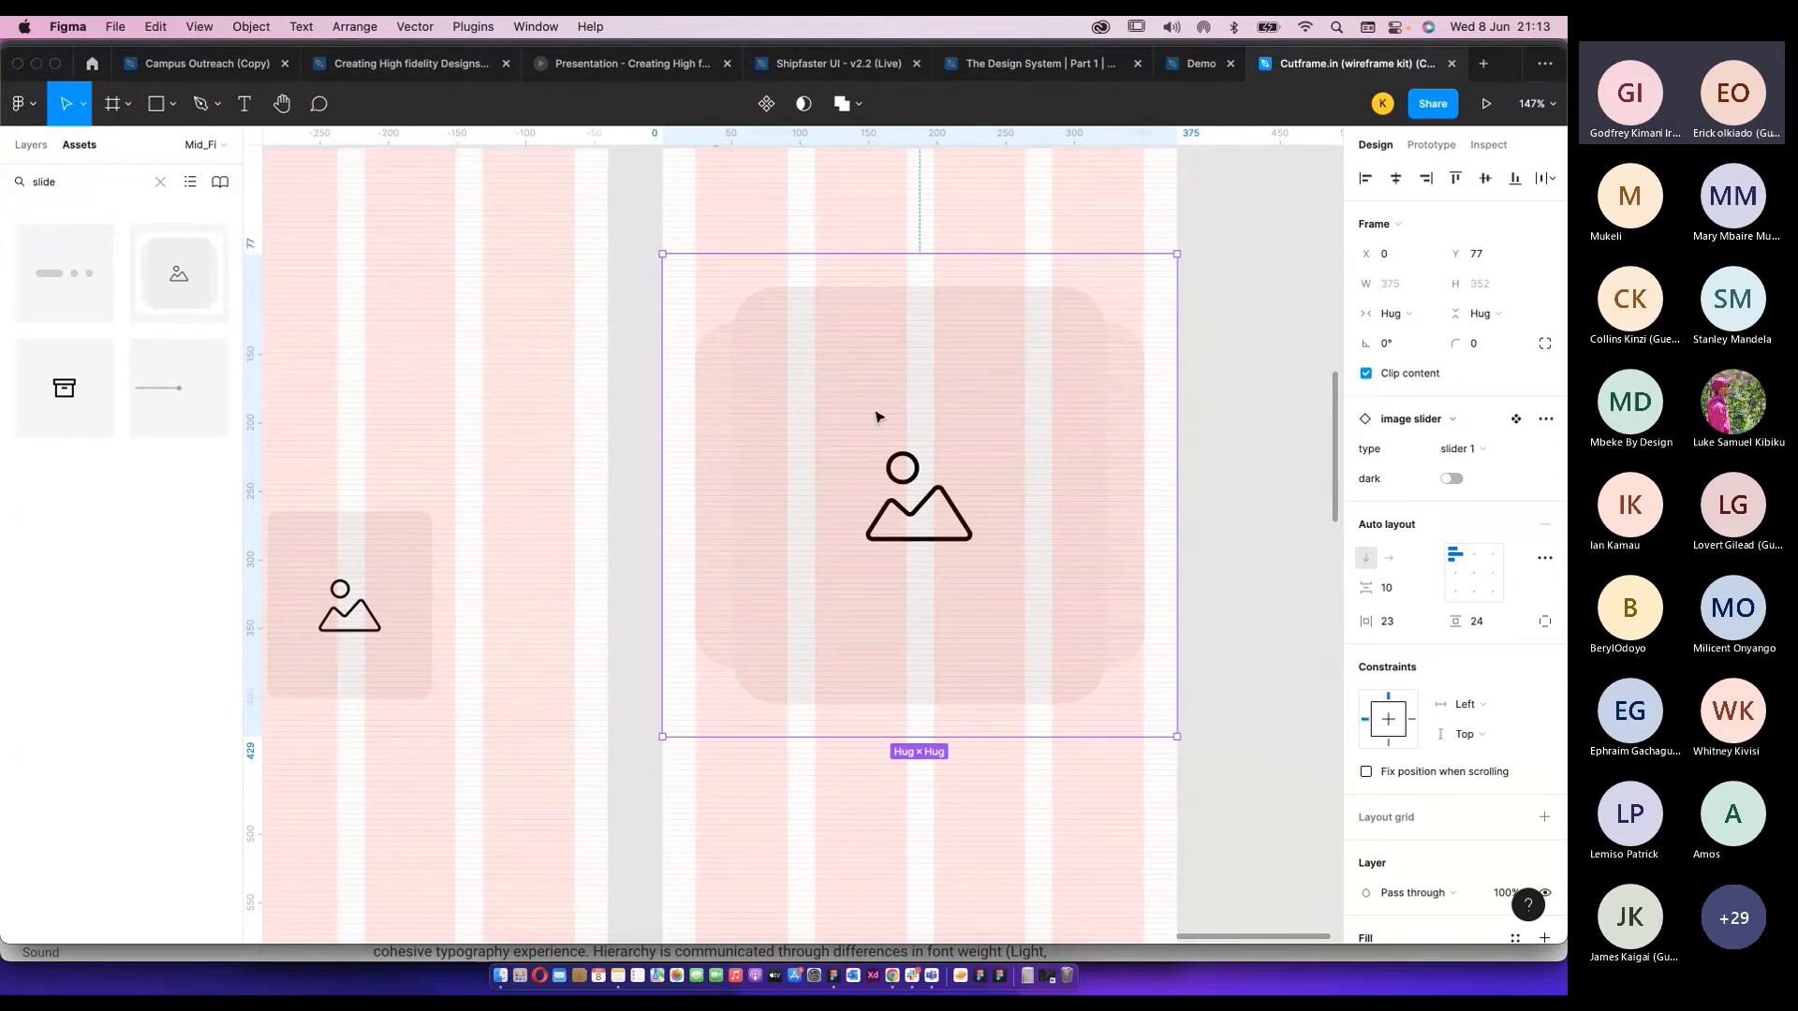
pyautogui.scroll(-3, 1084, 453)
pyautogui.scroll(5, 1081, 325)
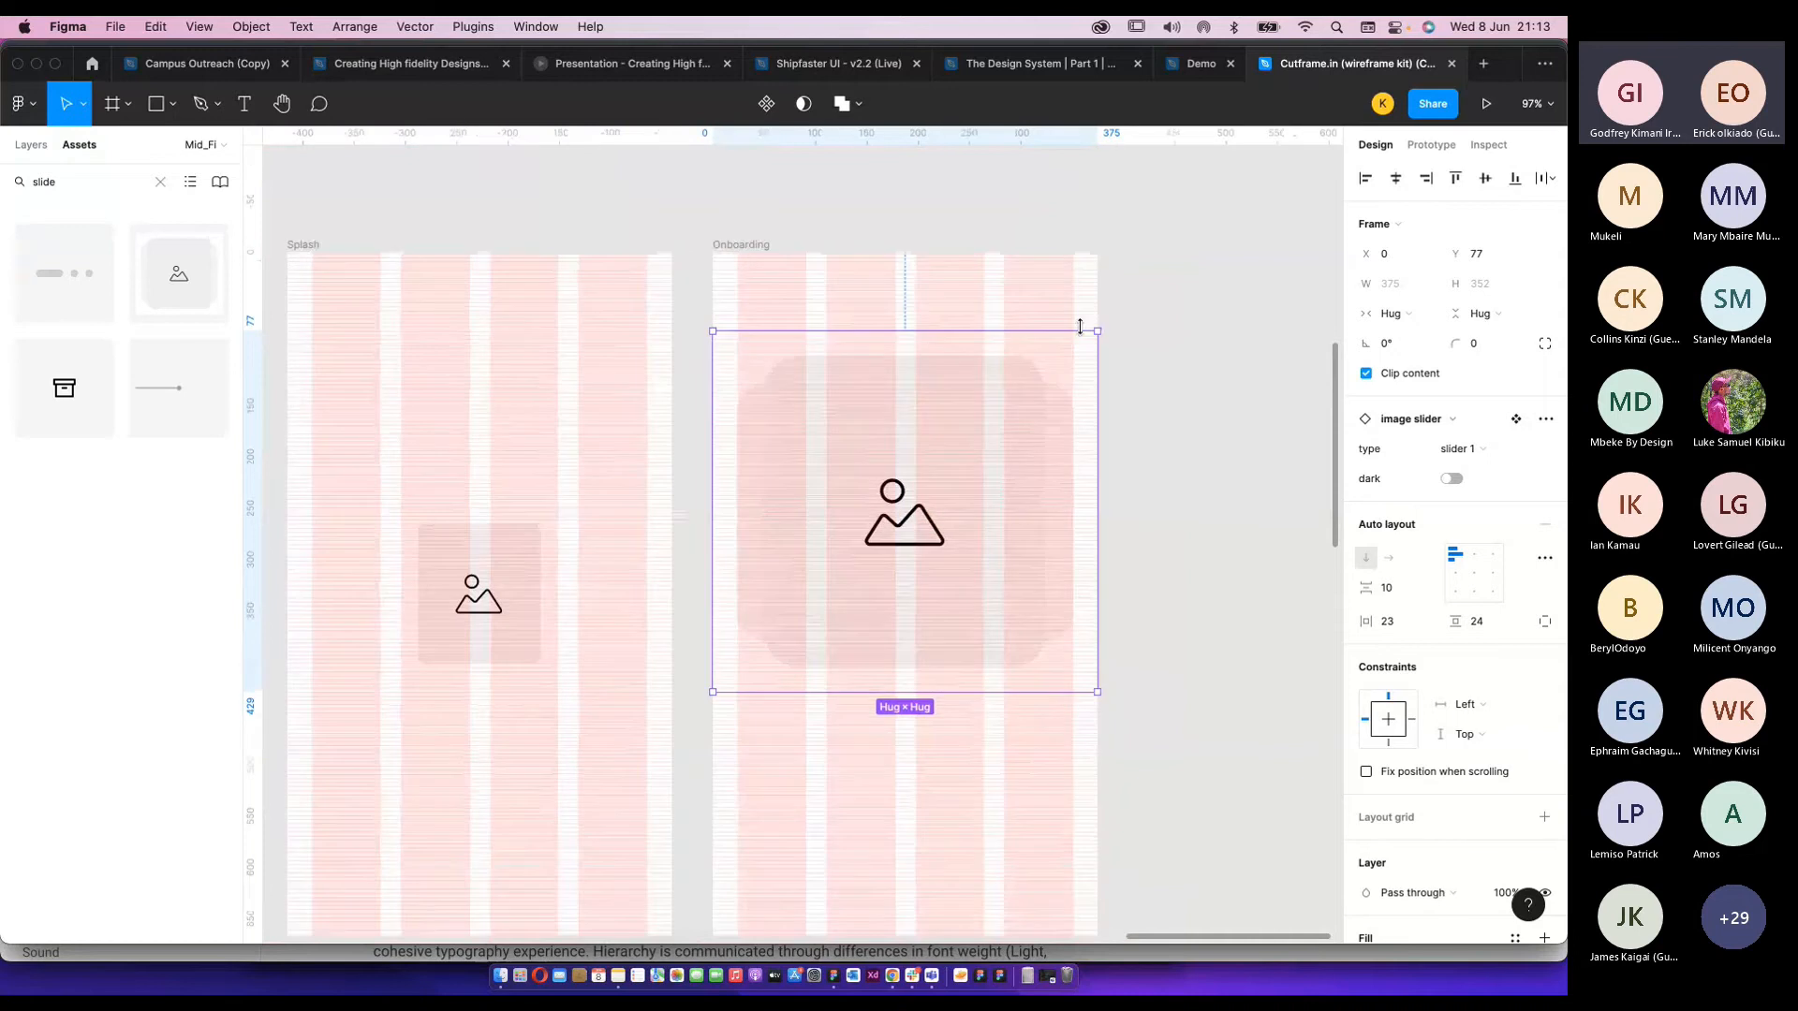
pyautogui.click(1175, 560)
pyautogui.click(844, 483)
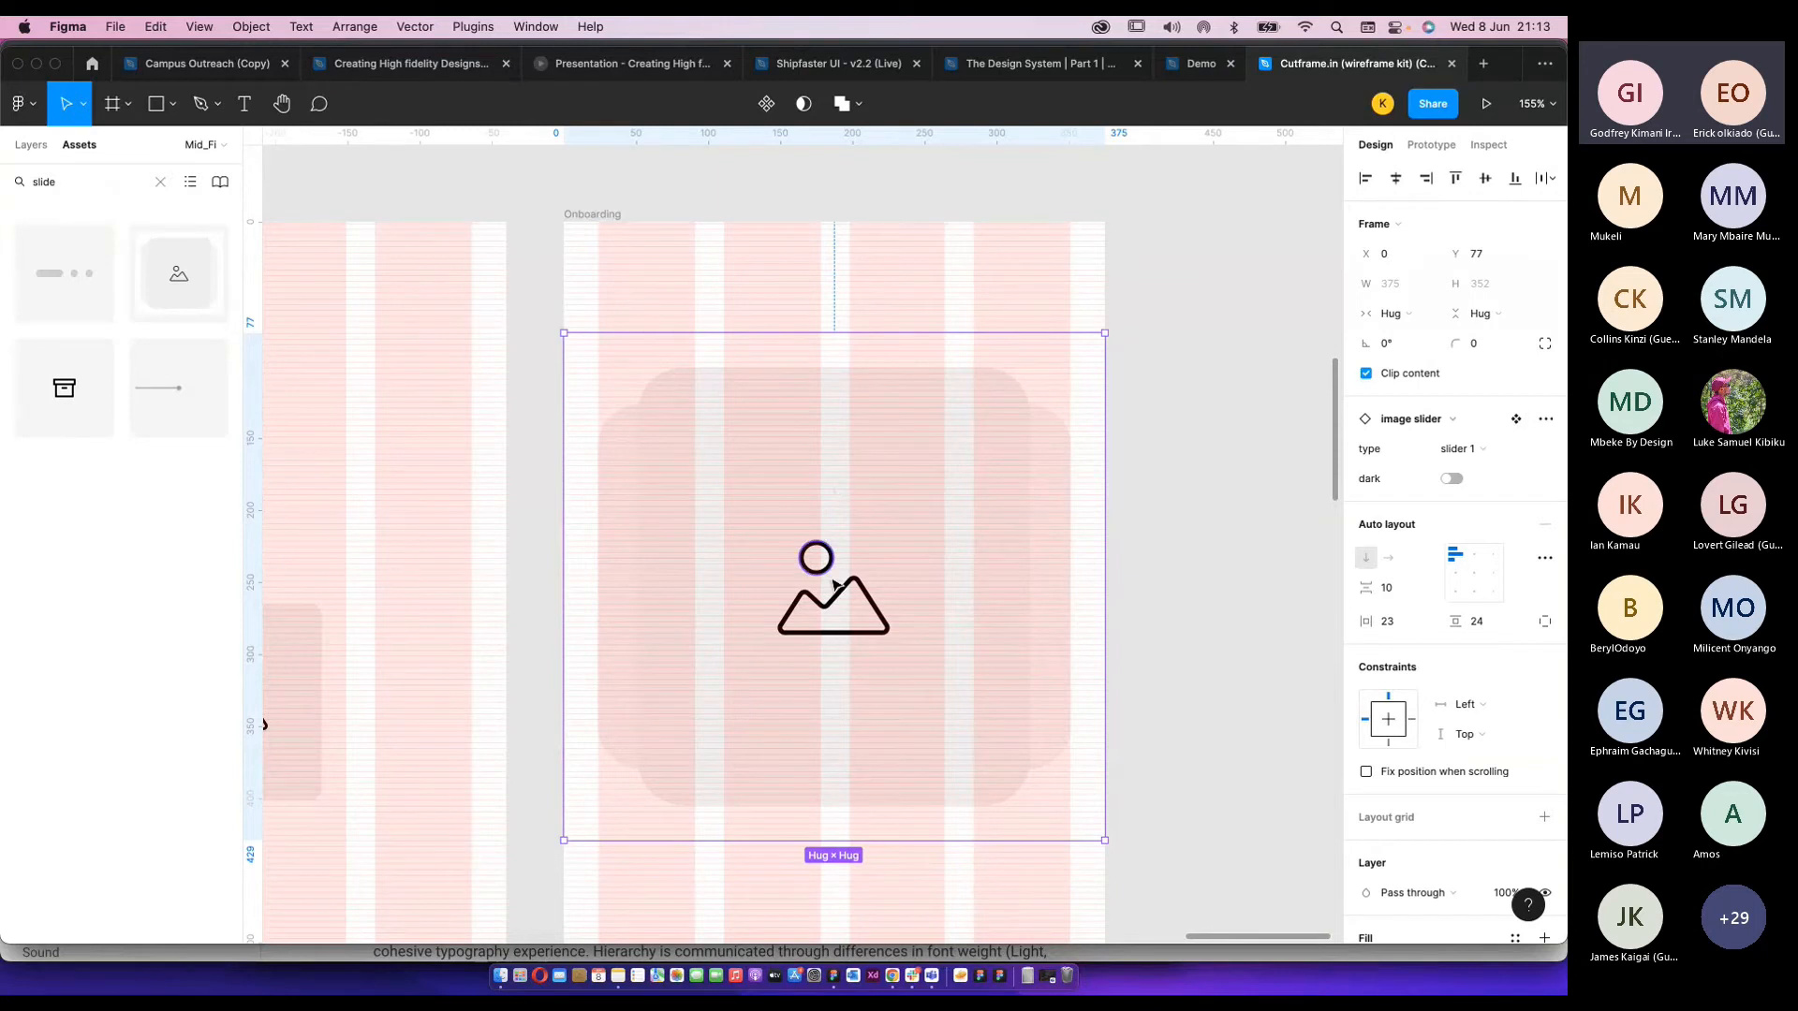
# Search the components for "text" to find a text element for the Onboarding frame.
pyautogui.scroll(-5, 833, 585)
pyautogui.click(1063, 537)
pyautogui.scroll(-3, 1059, 535)
pyautogui.scroll(-5, 1059, 537)
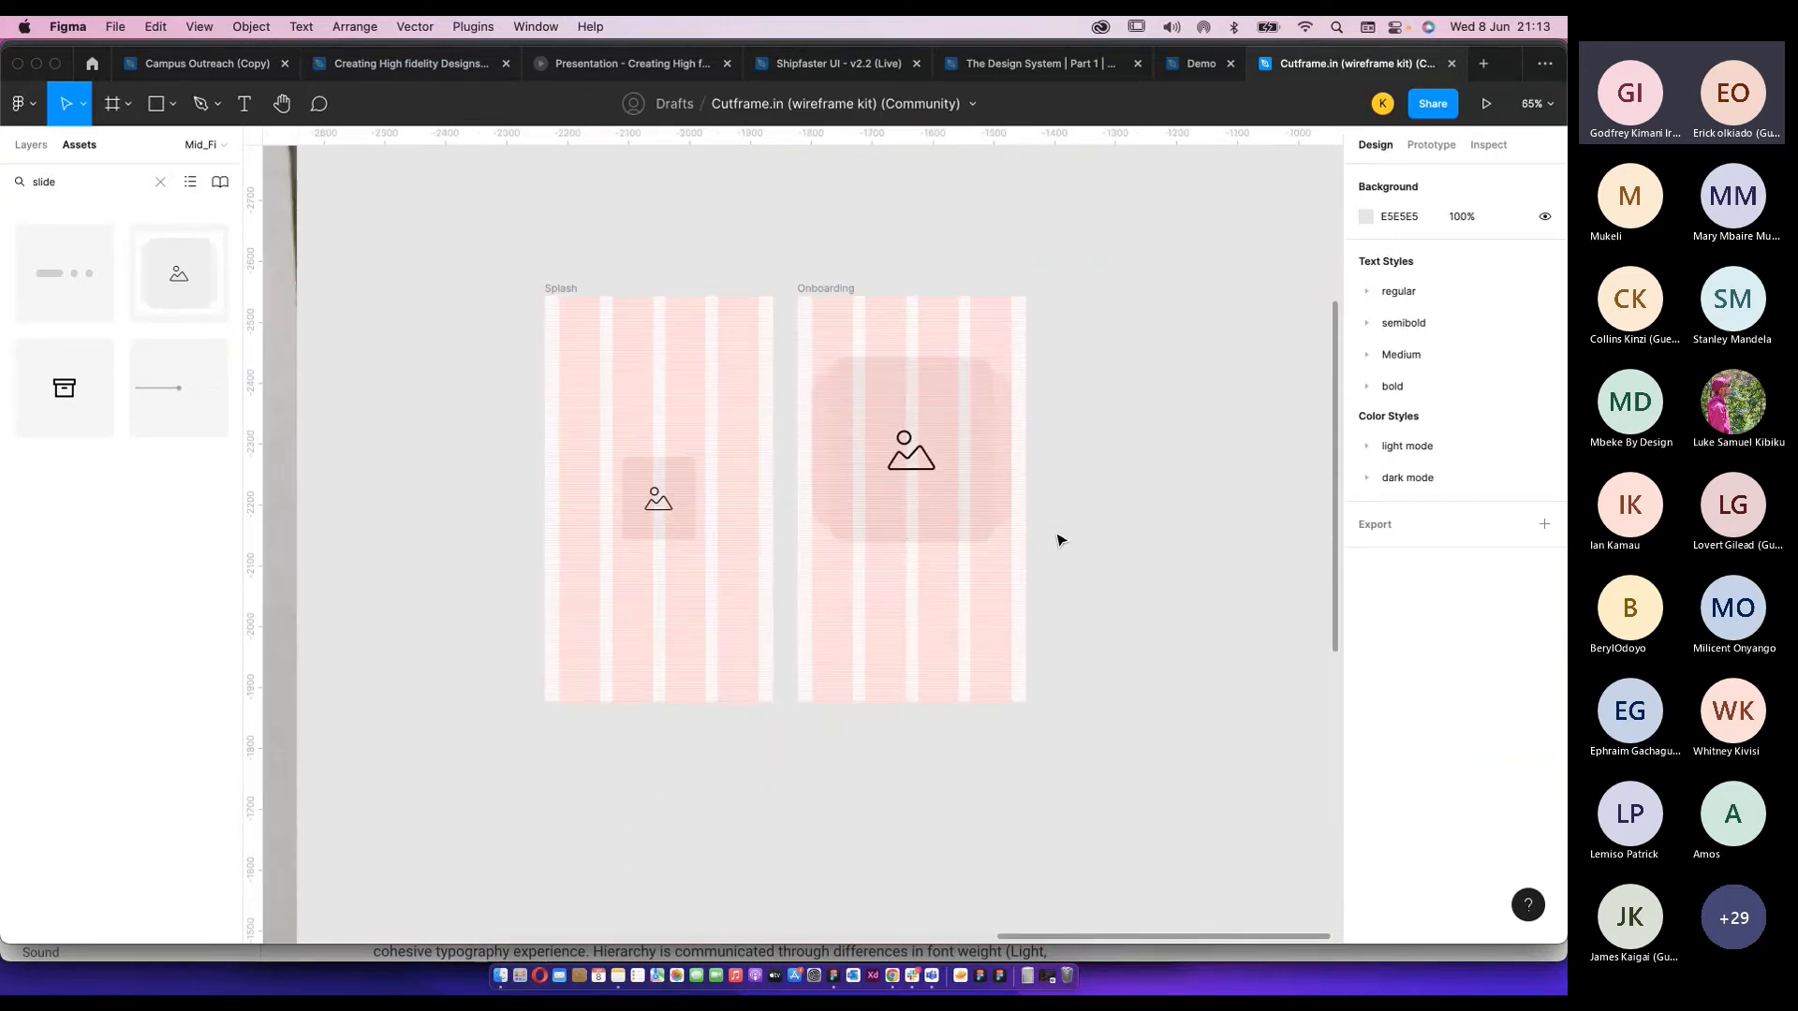
pyautogui.click(911, 536)
pyautogui.doubleClick(64, 182)
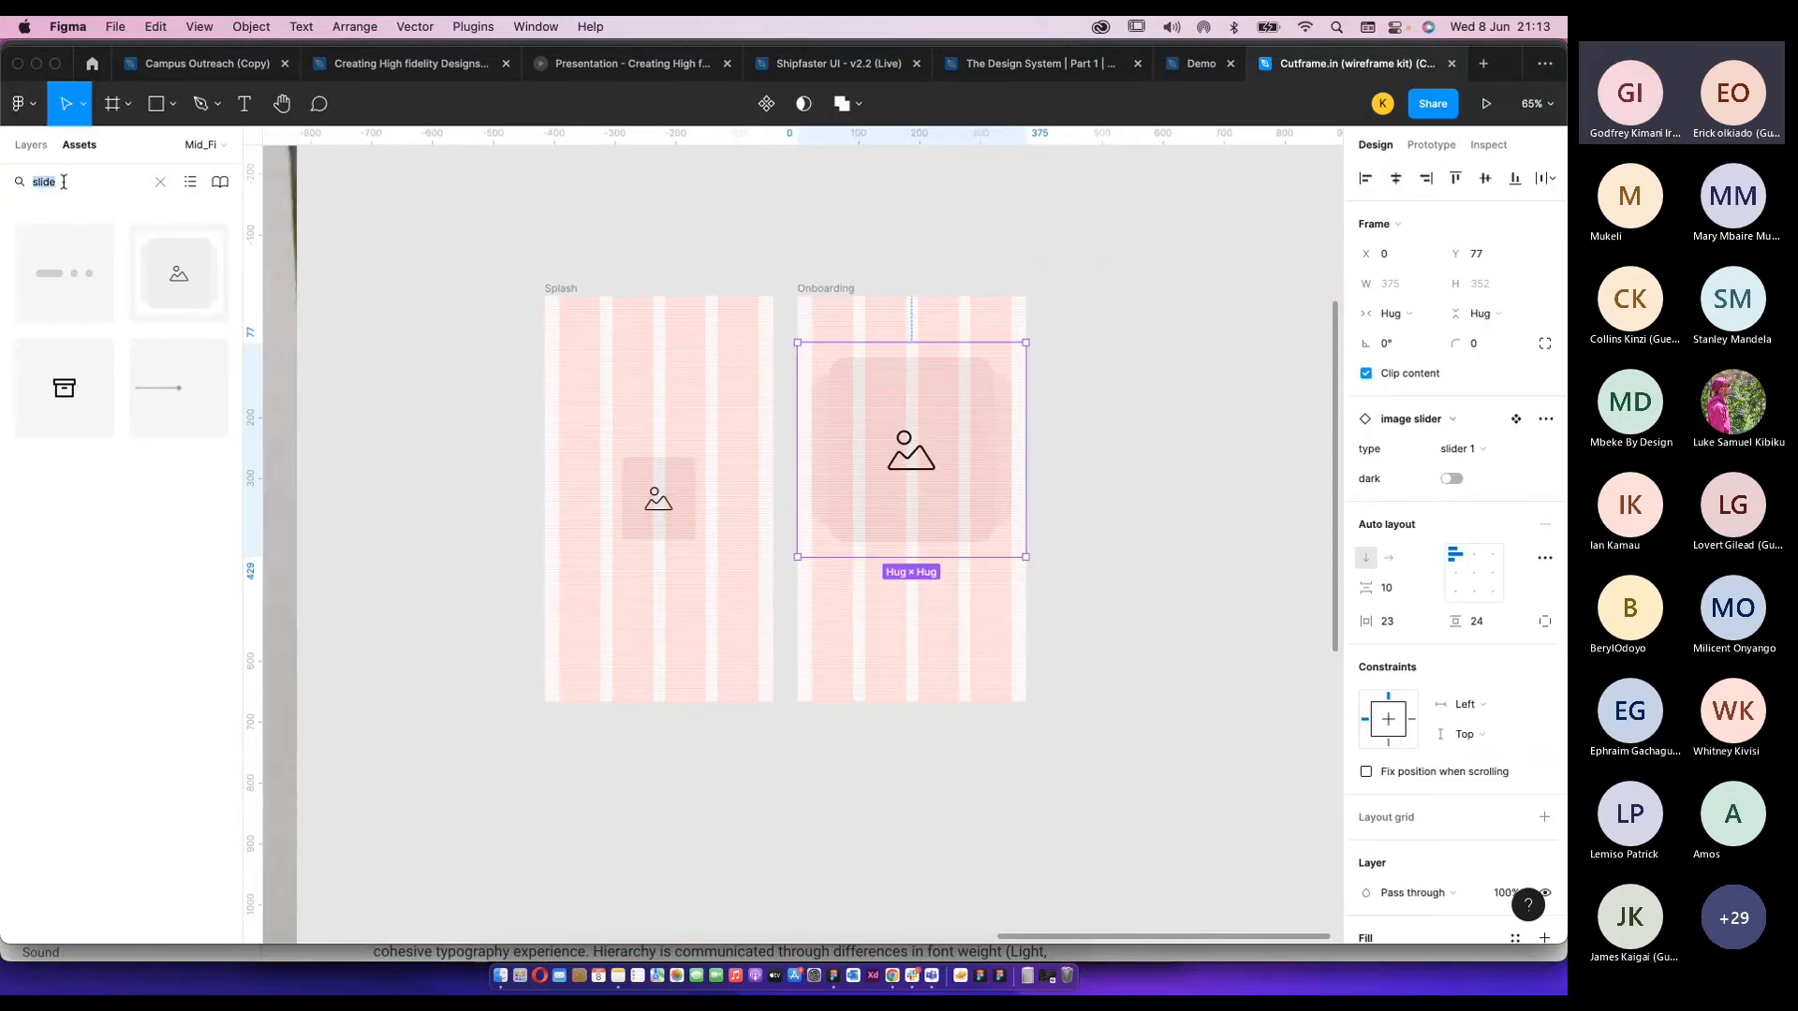
pyautogui.write('text')
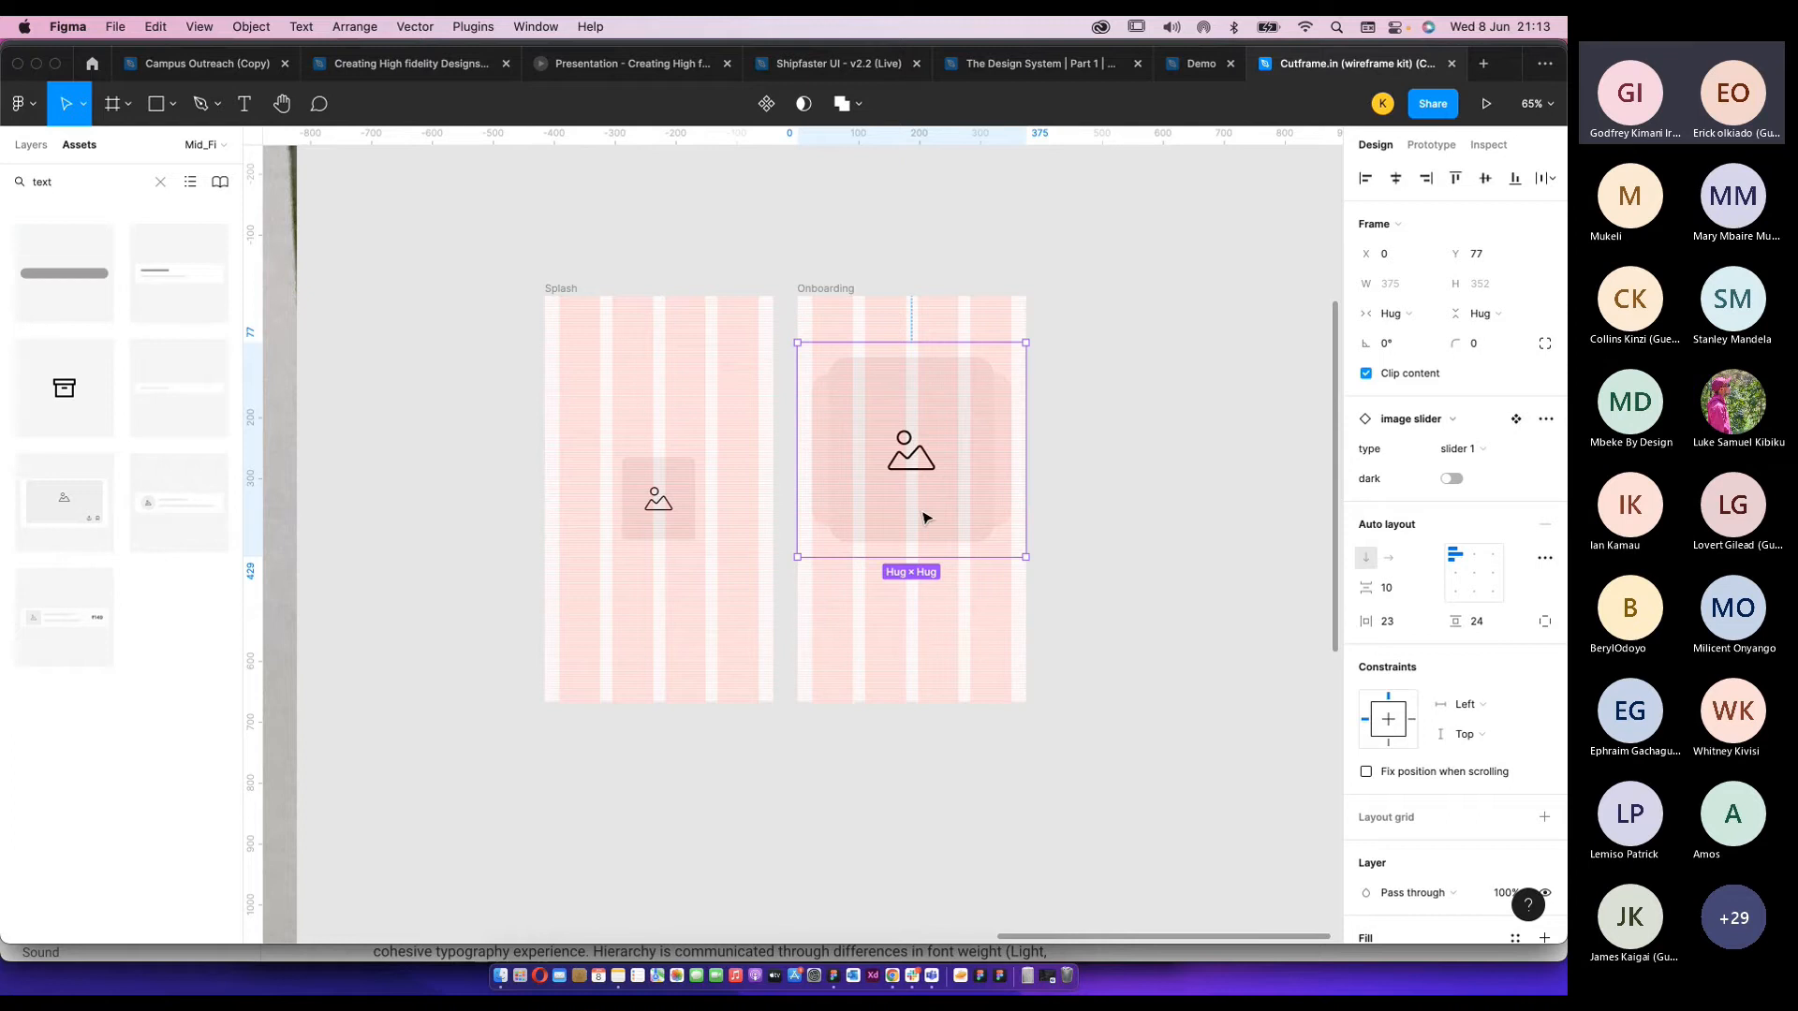
pyautogui.click(1096, 501)
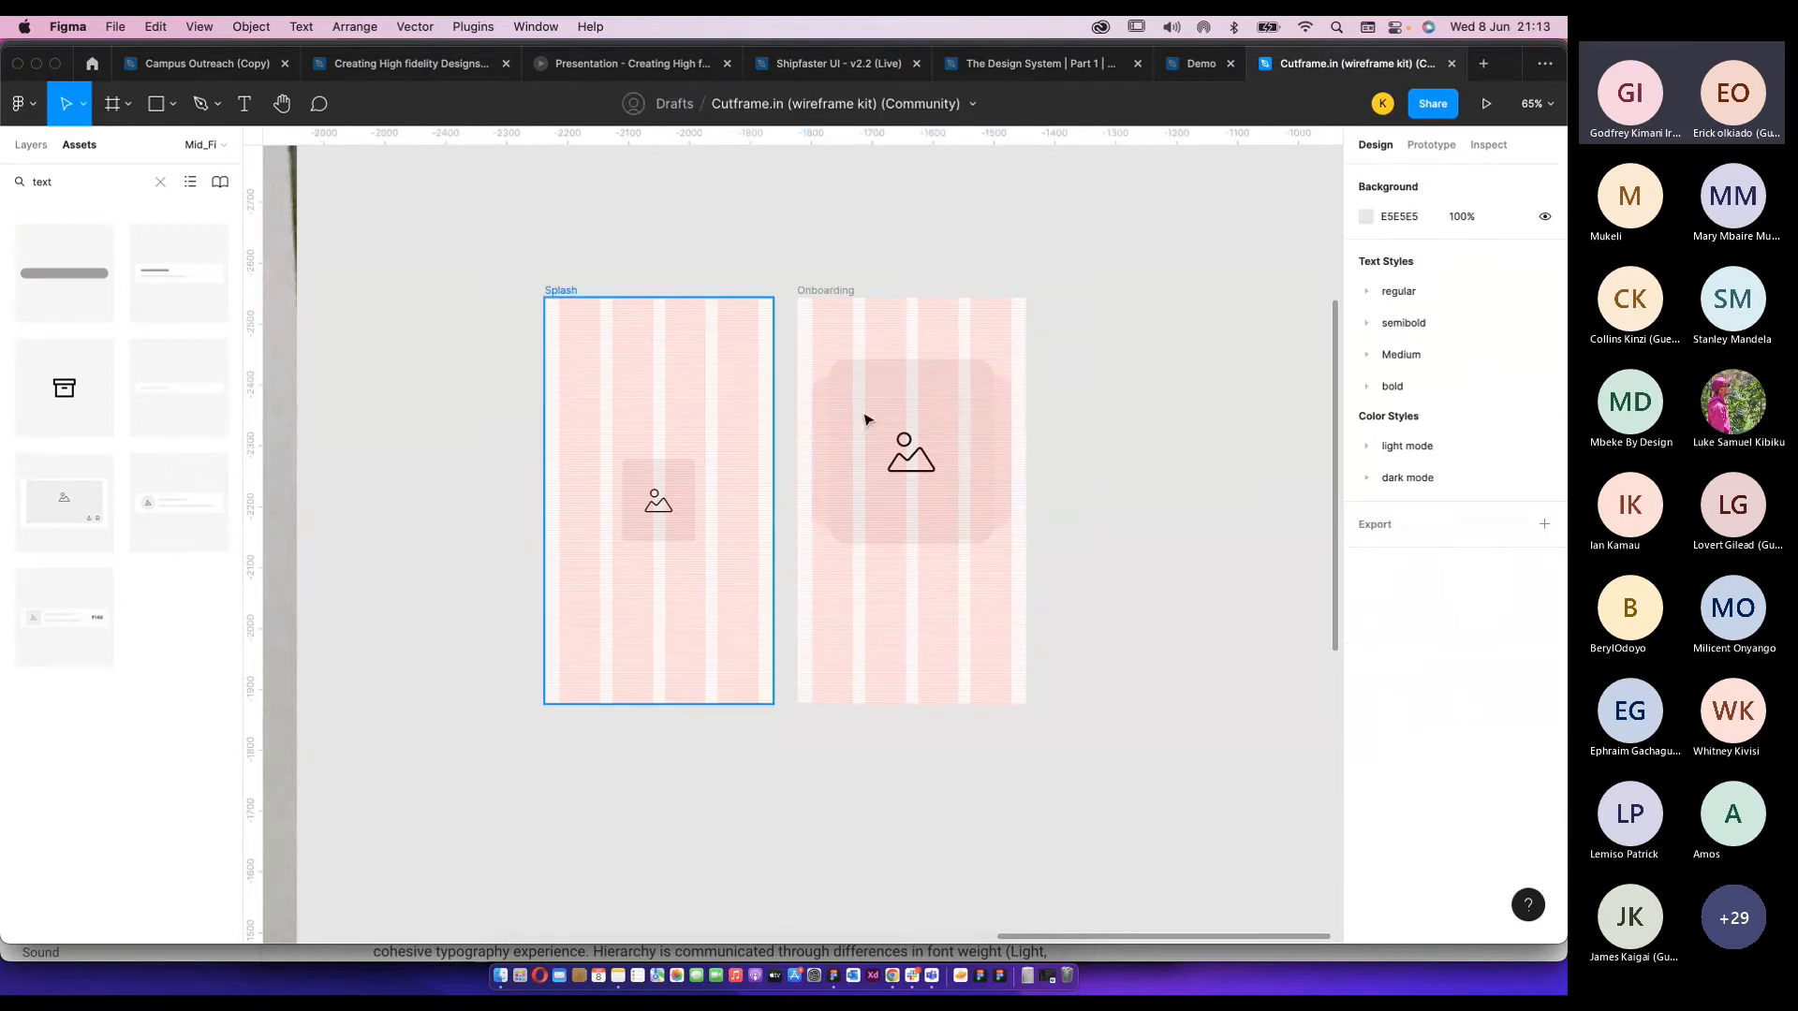
pyautogui.scroll(3, 962, 420)
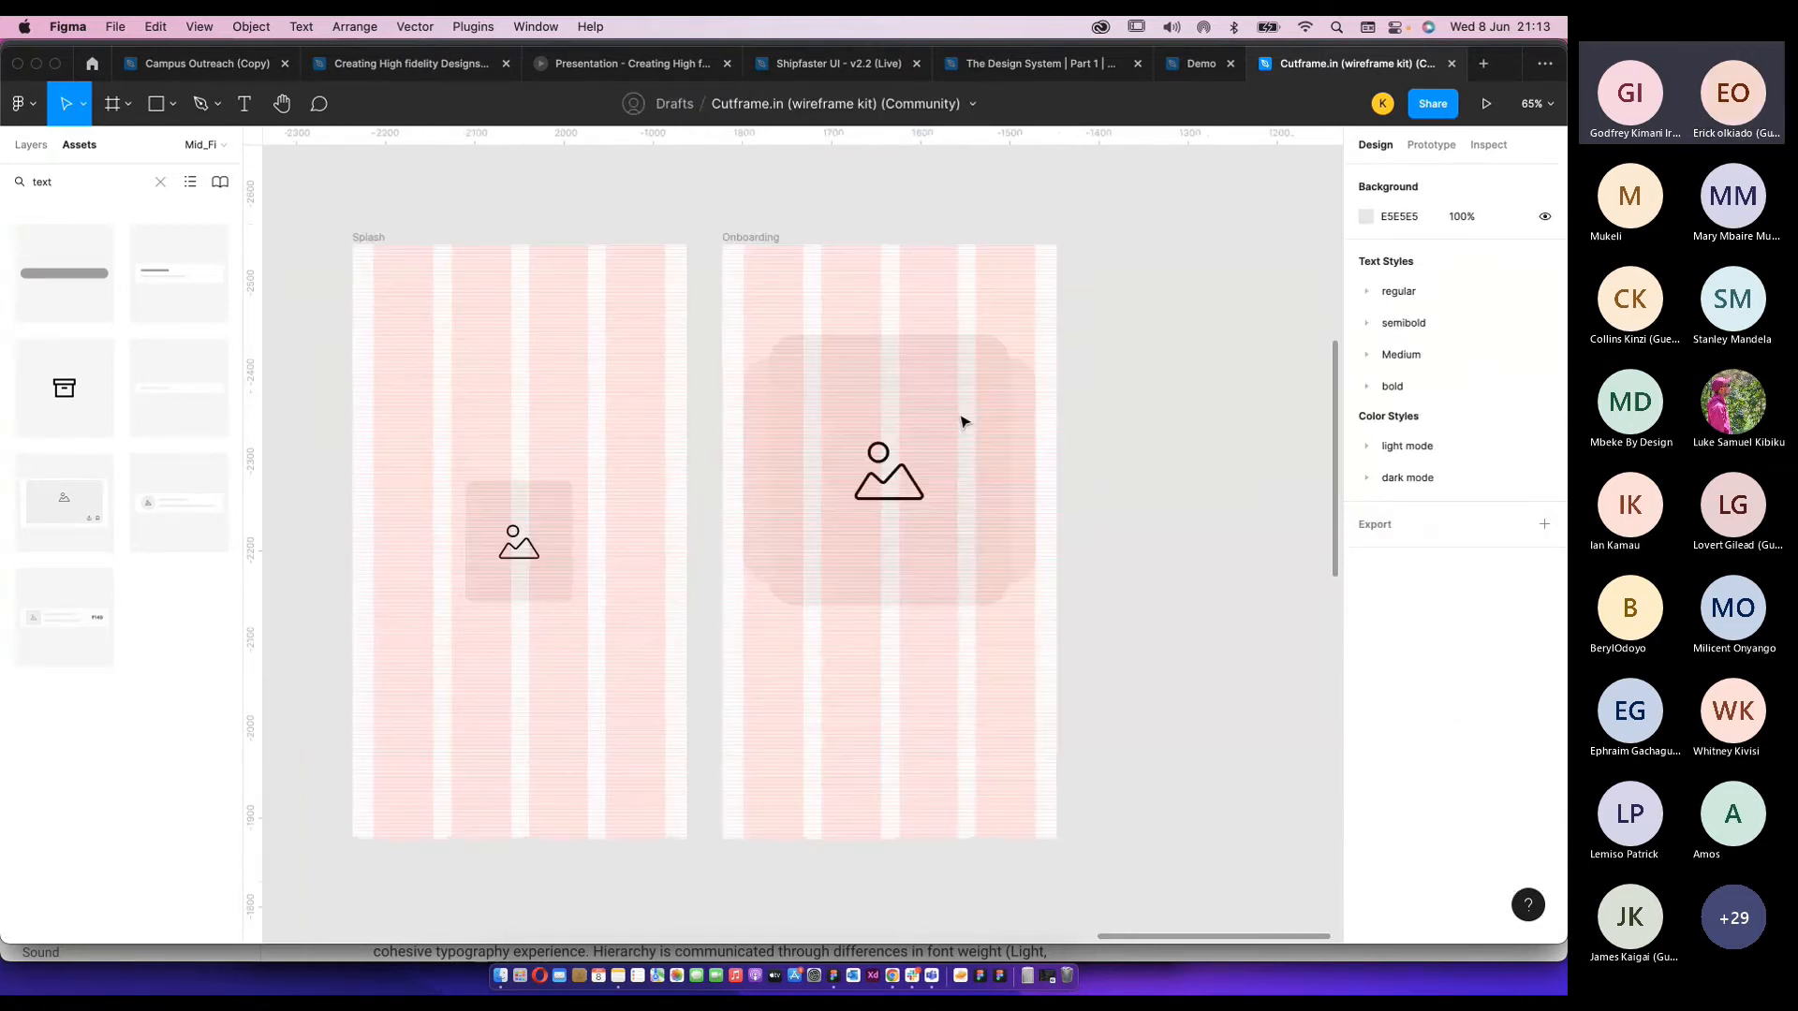
# Clear the component search and browse the local atoms components.
pyautogui.click(63, 183)
pyautogui.press('BackSpace')
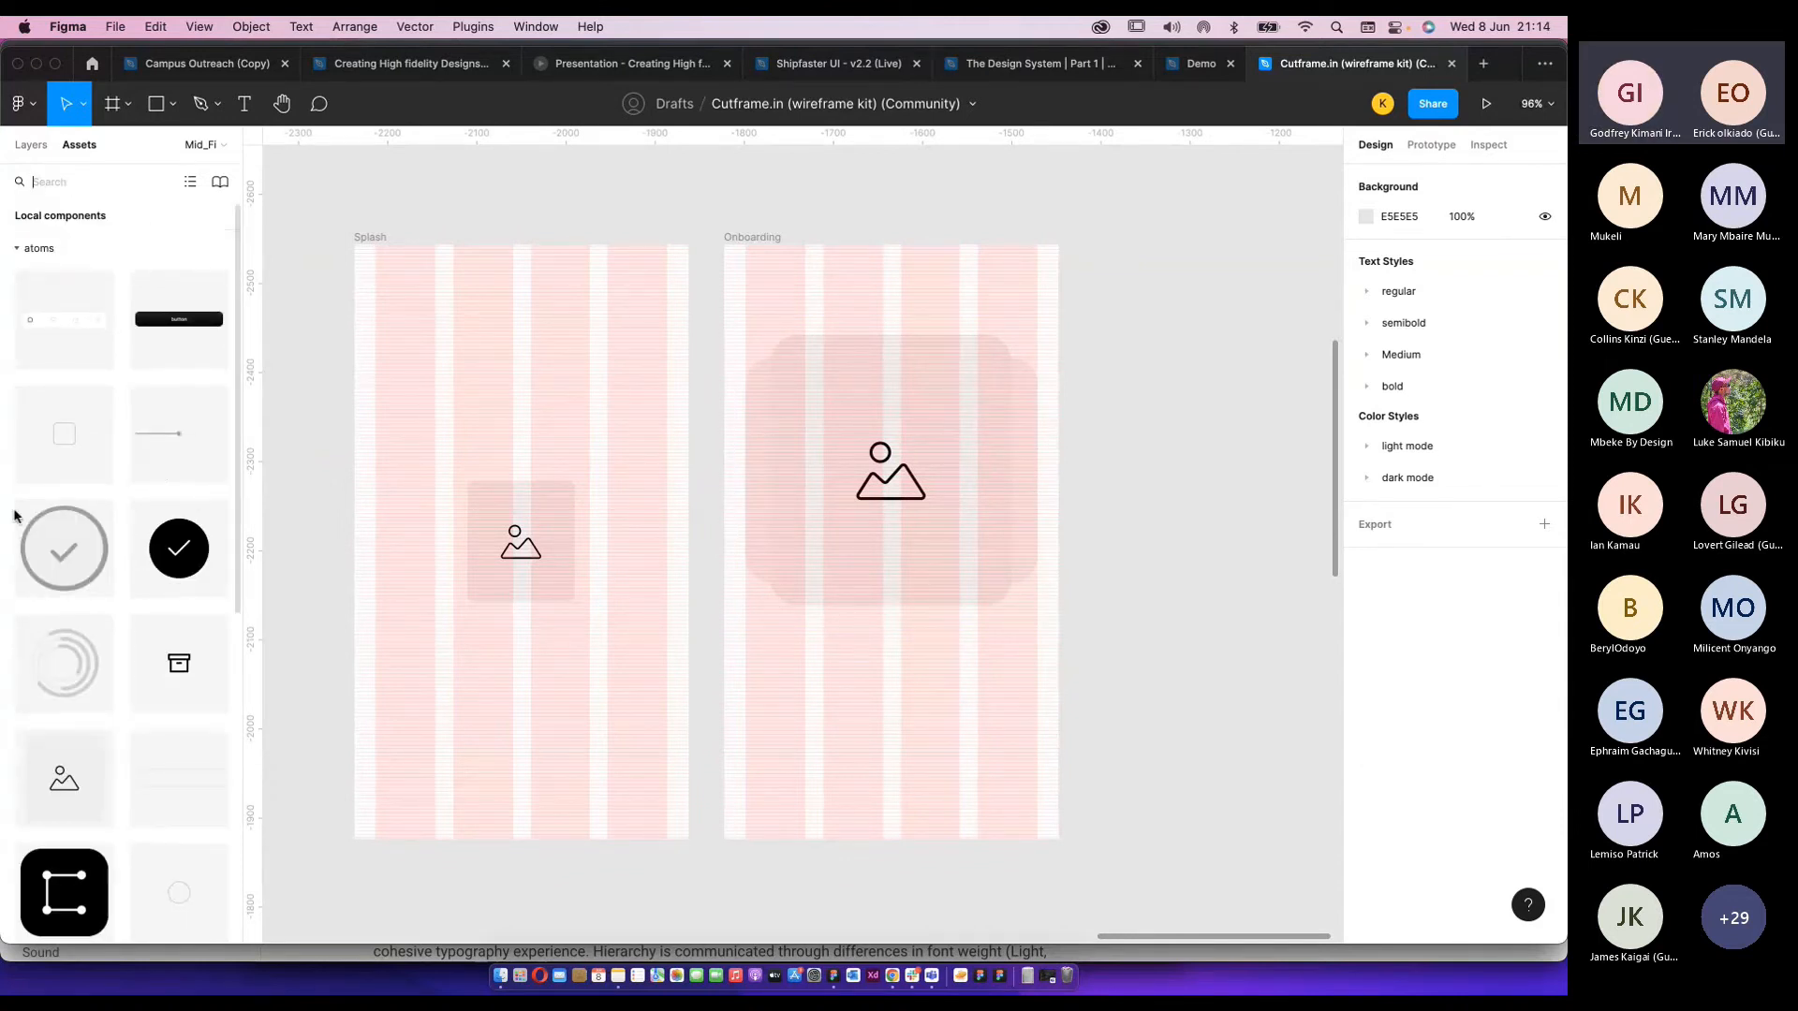
pyautogui.scroll(-6, 84, 516)
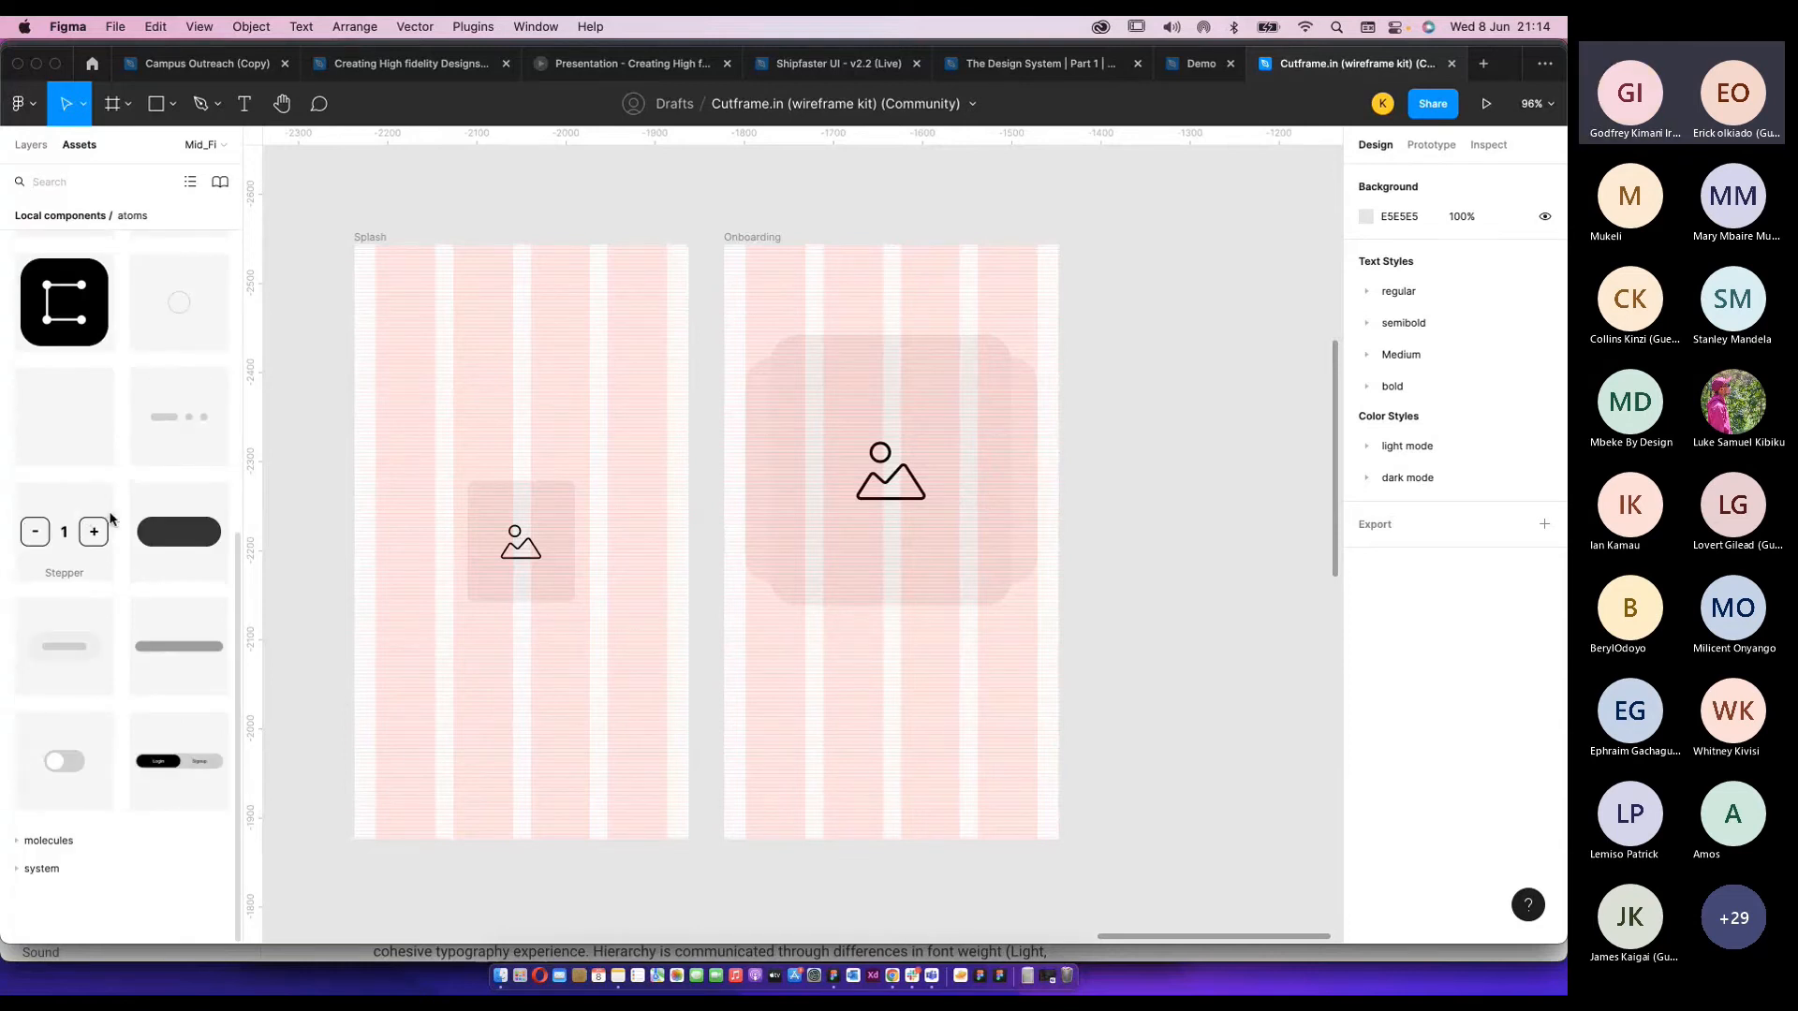
pyautogui.scroll(5, 110, 514)
pyautogui.scroll(1, 118, 391)
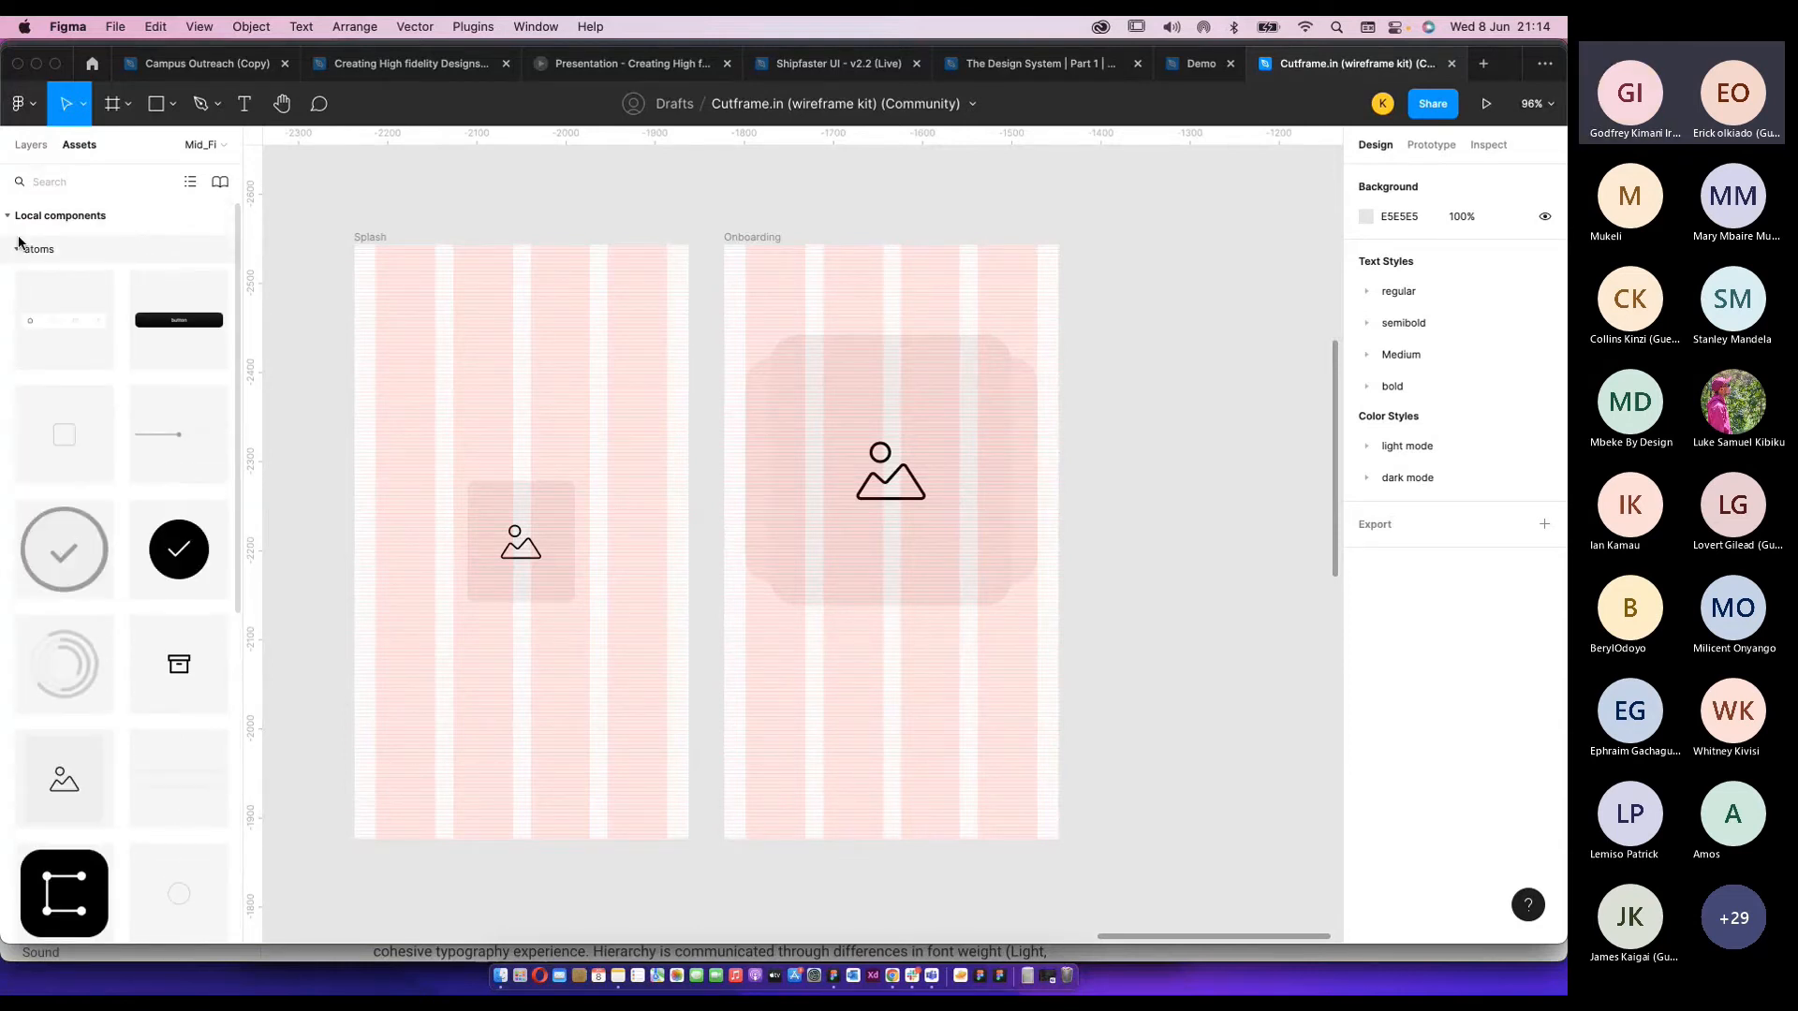
# Search the components for "text" and place the text block below the image slider in the Onboarding frame at Y 433.
pyautogui.write('y')
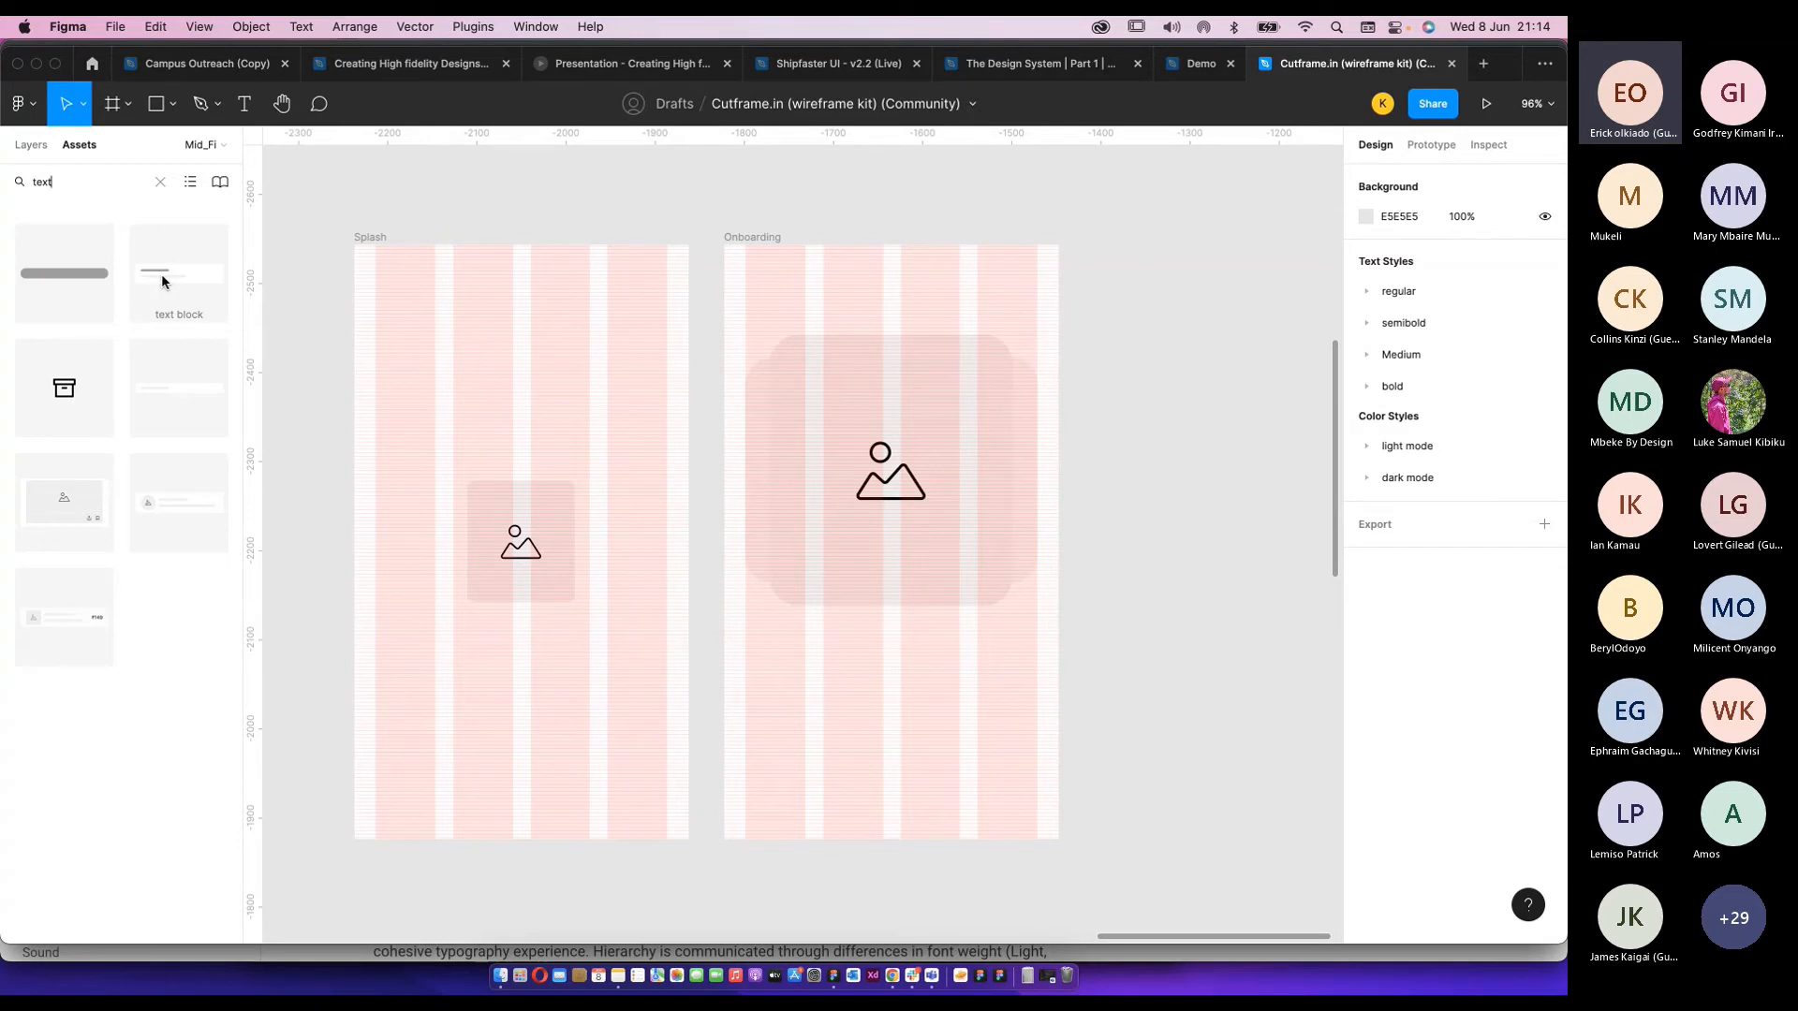
pyautogui.moveTo(161, 278); pyautogui.dragTo(854, 681)
pyautogui.scroll(3, 871, 678)
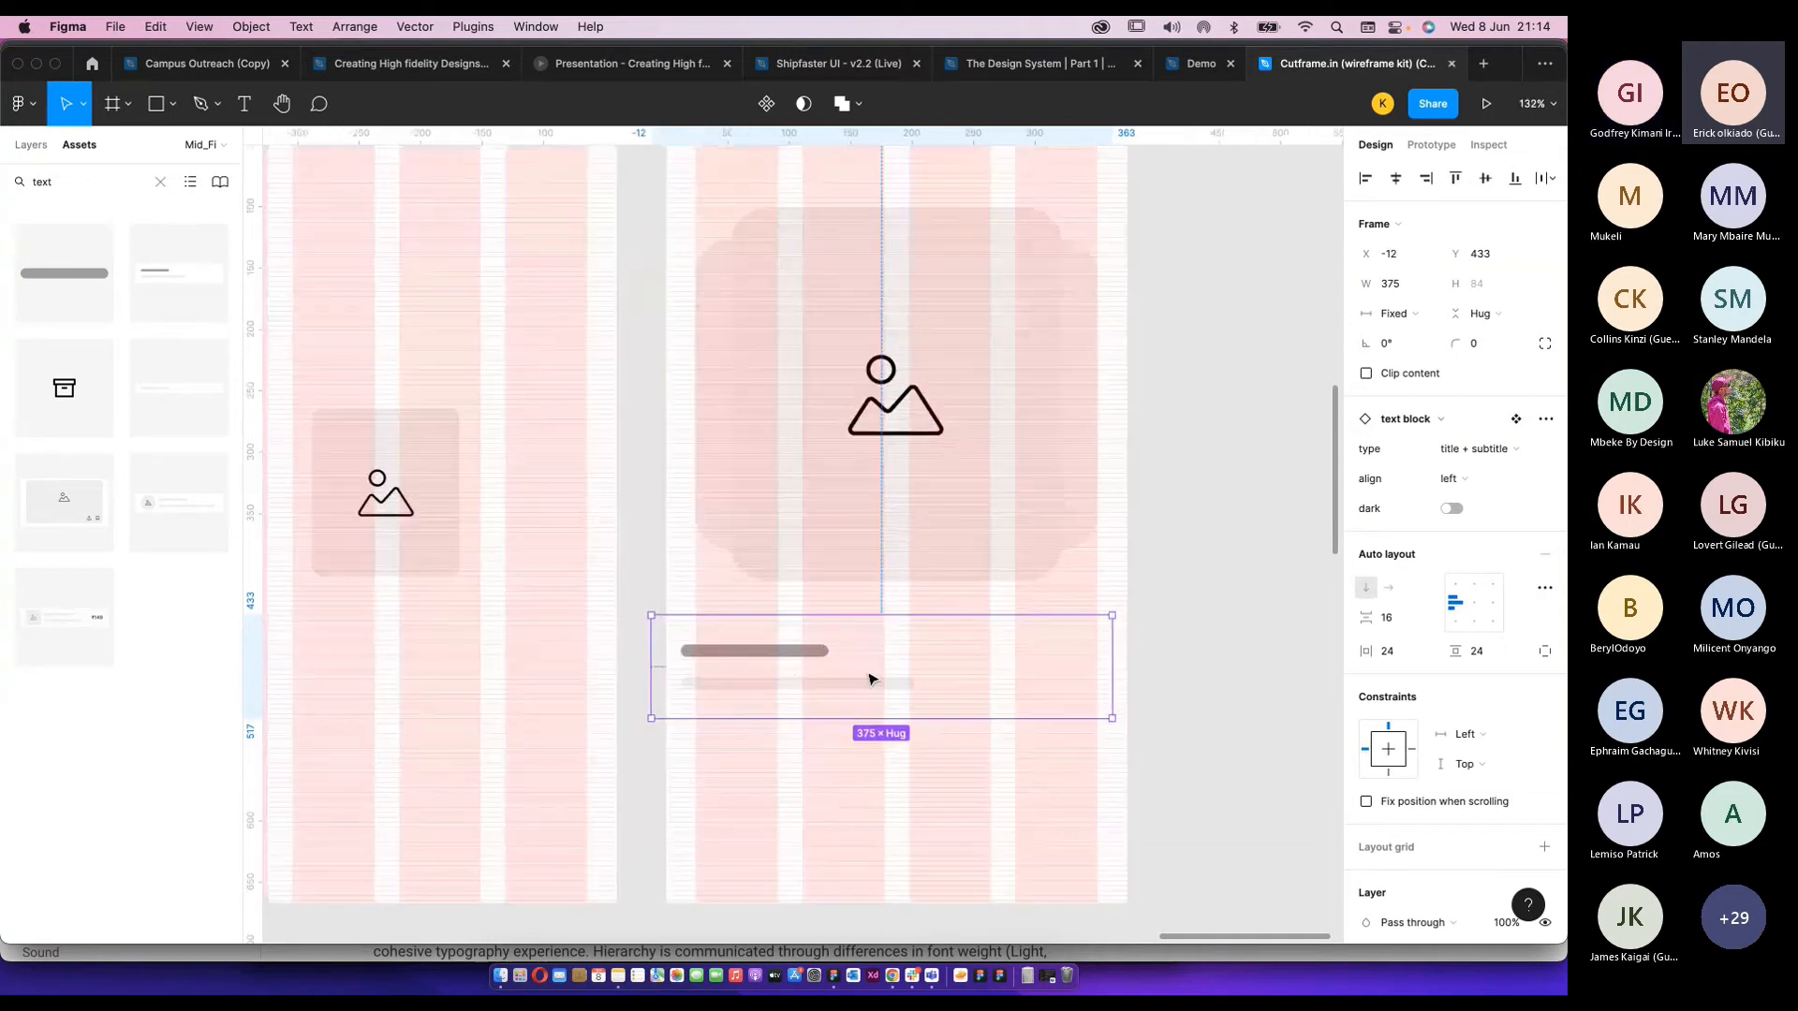
pyautogui.click(1160, 693)
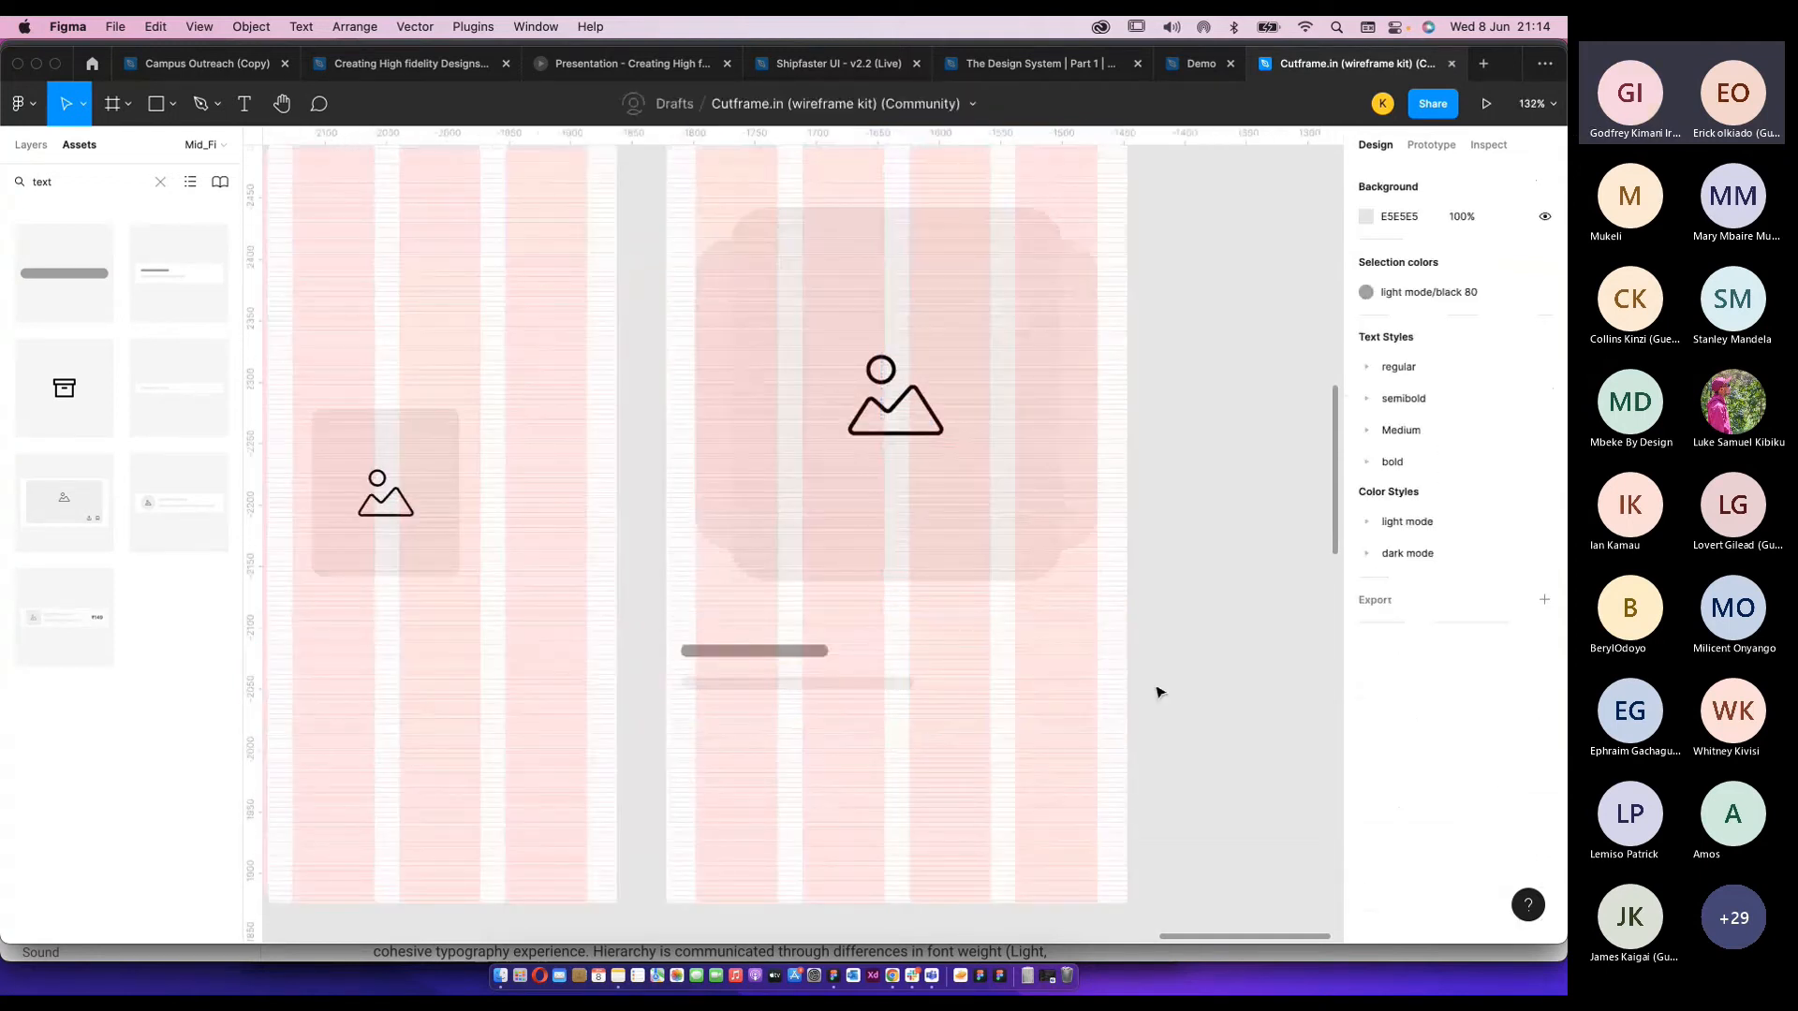
# Center the text block horizontally in the Onboarding frame.
pyautogui.click(758, 654)
pyautogui.scroll(-3, 843, 674)
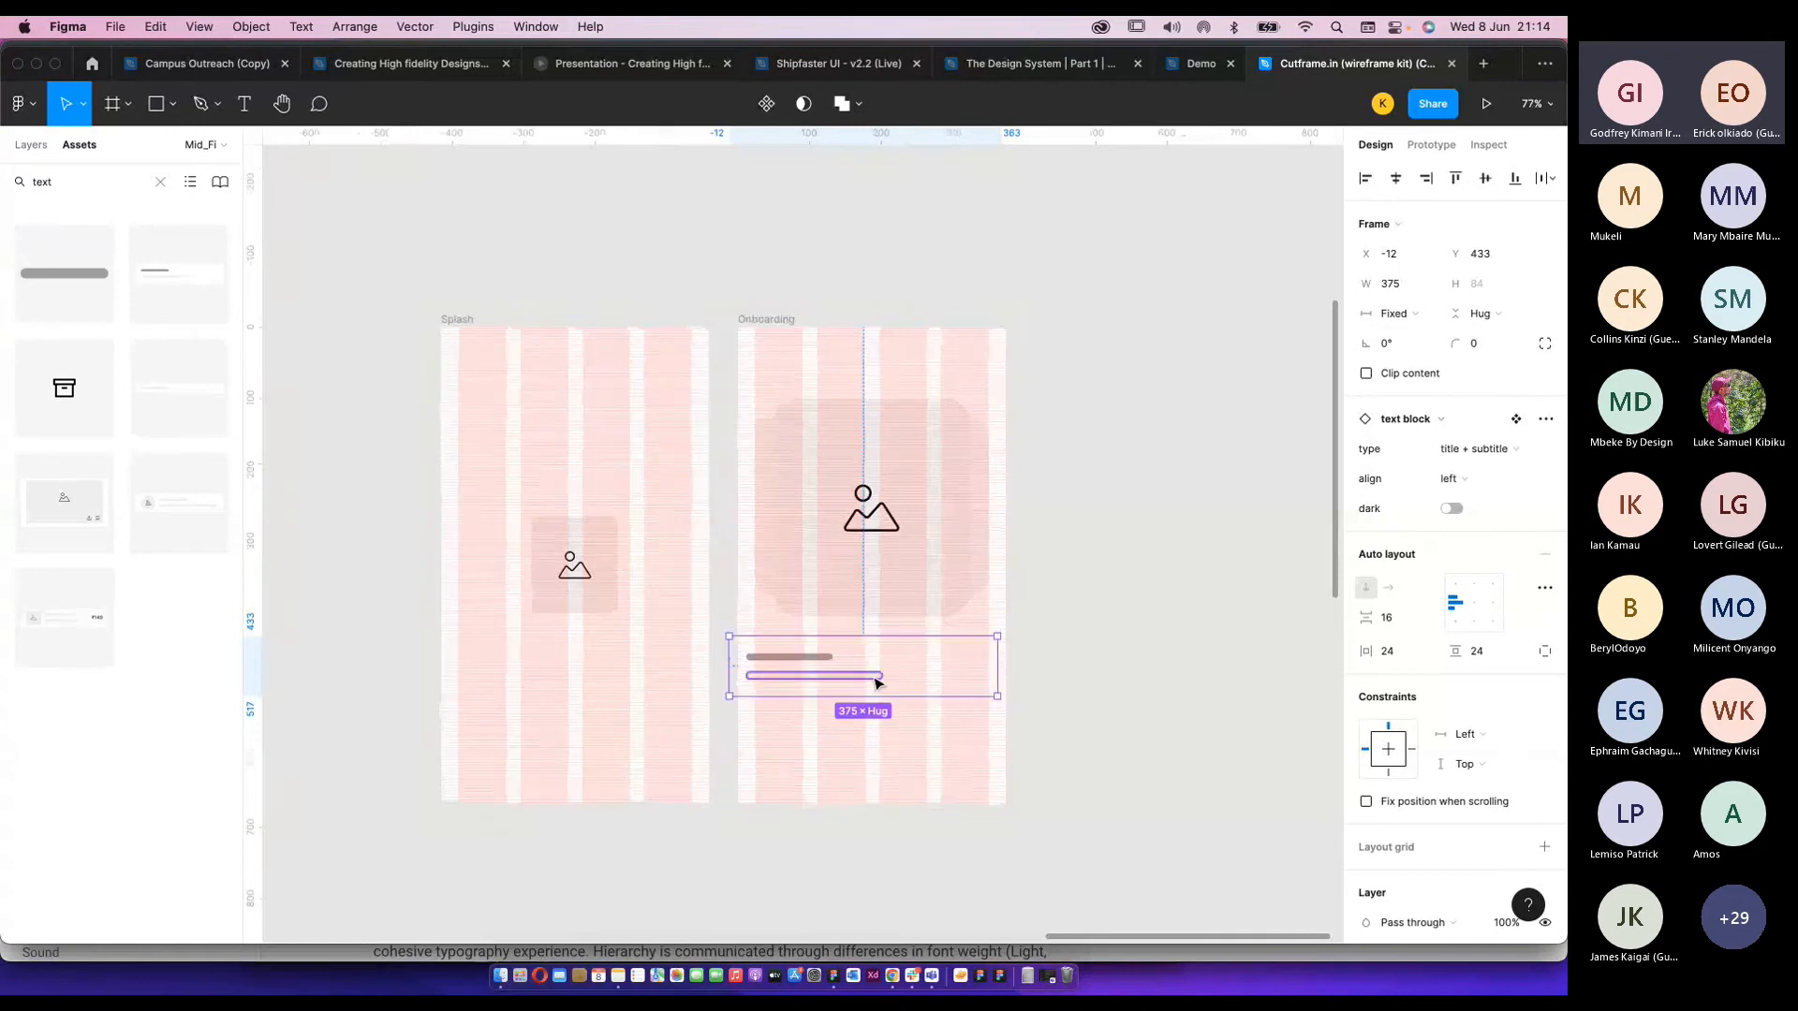
pyautogui.scroll(3, 758, 663)
pyautogui.click(1169, 636)
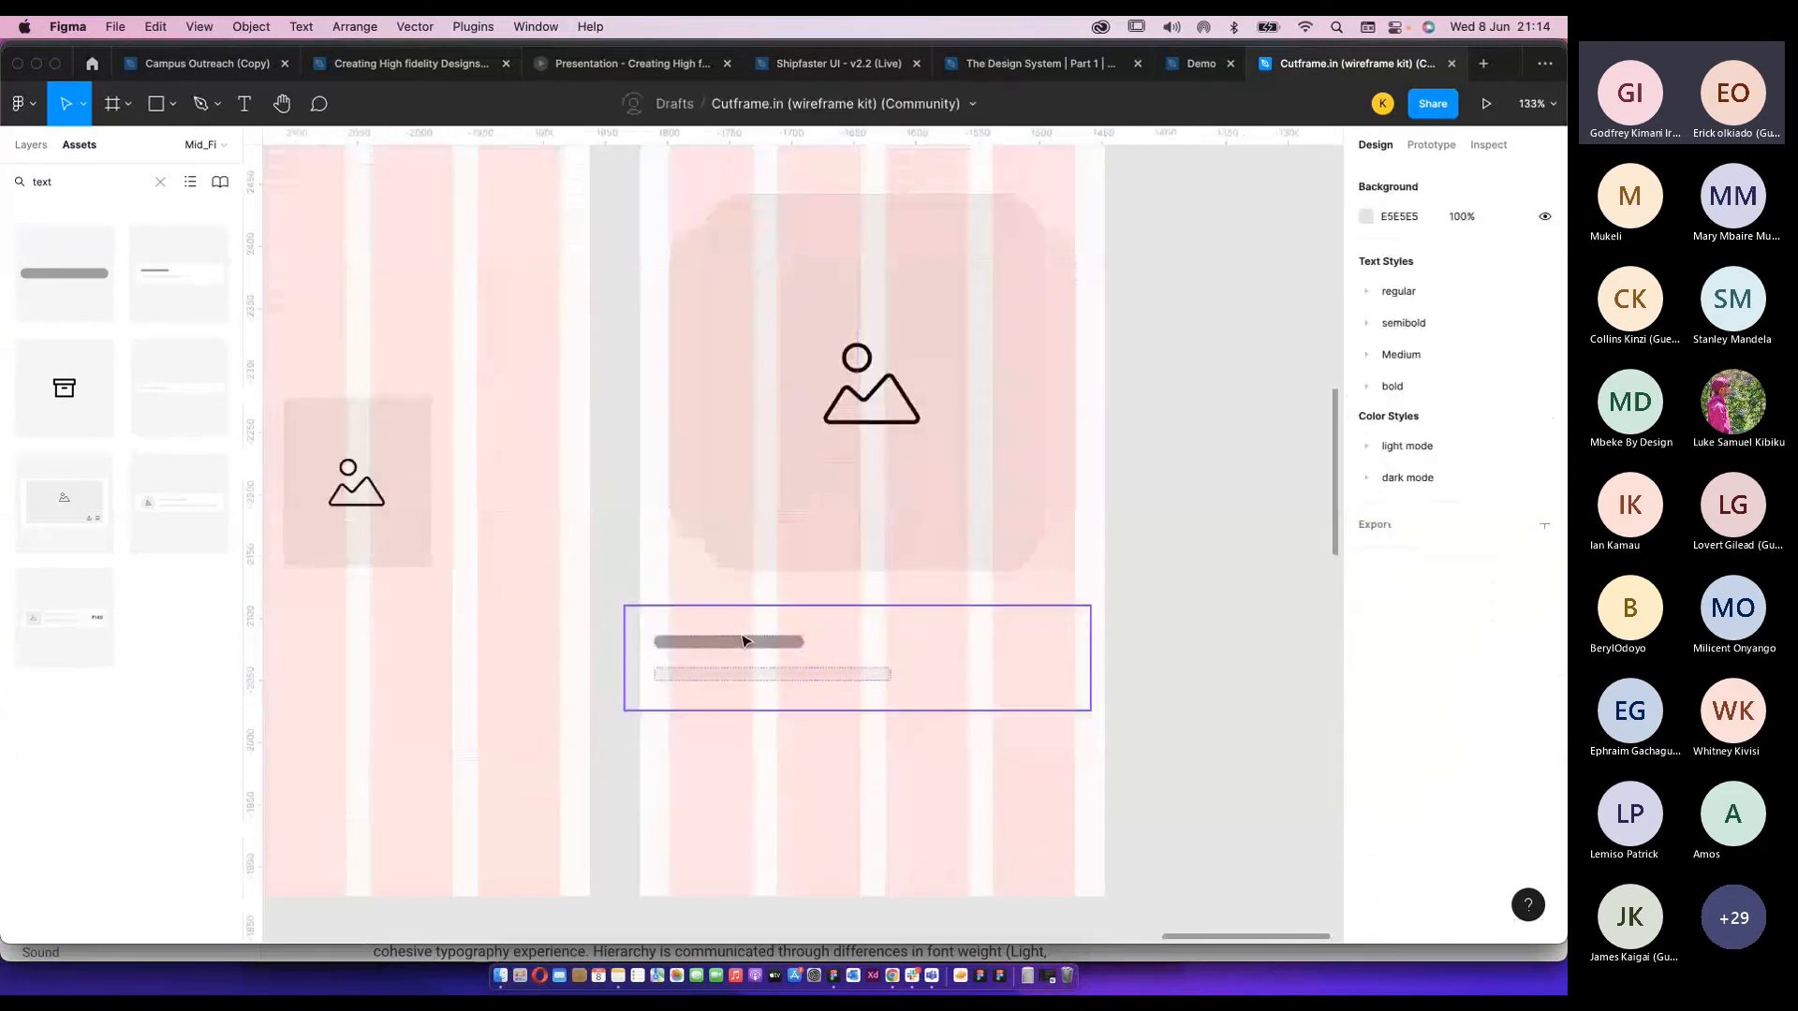
pyautogui.click(742, 642)
pyautogui.scroll(-3, 855, 642)
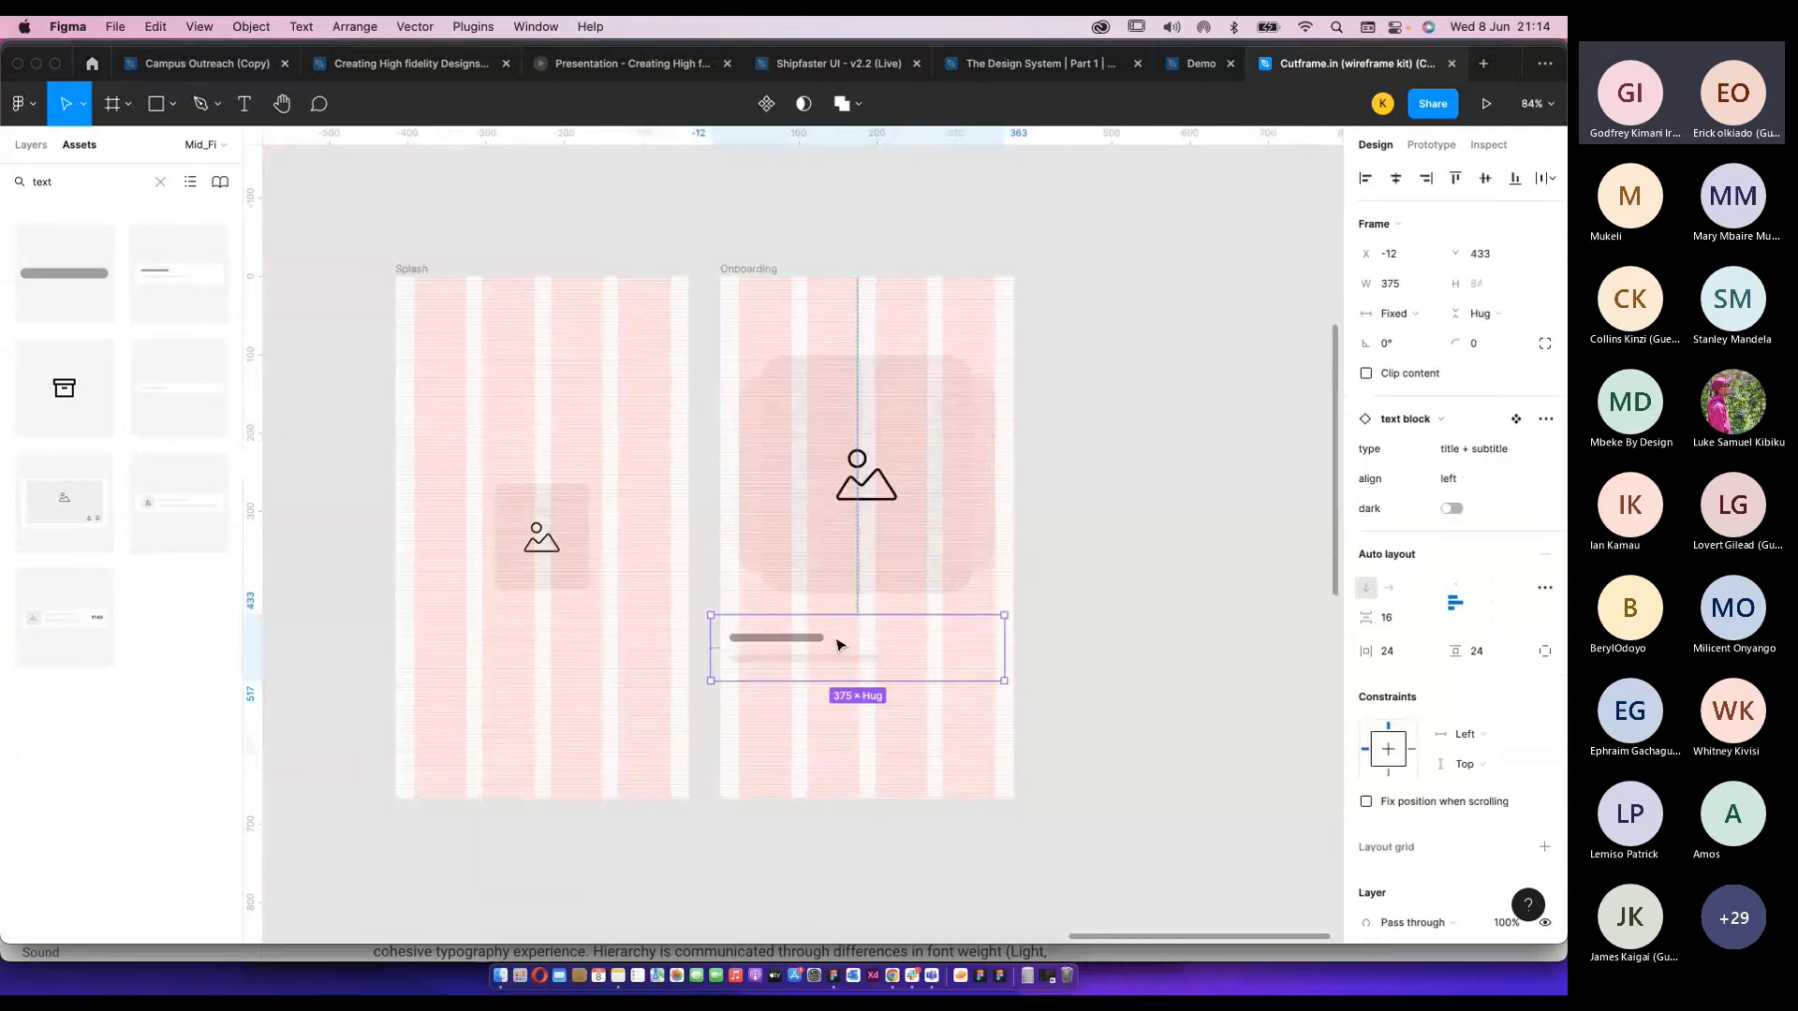
pyautogui.scroll(2, 833, 643)
pyautogui.scroll(2, 801, 650)
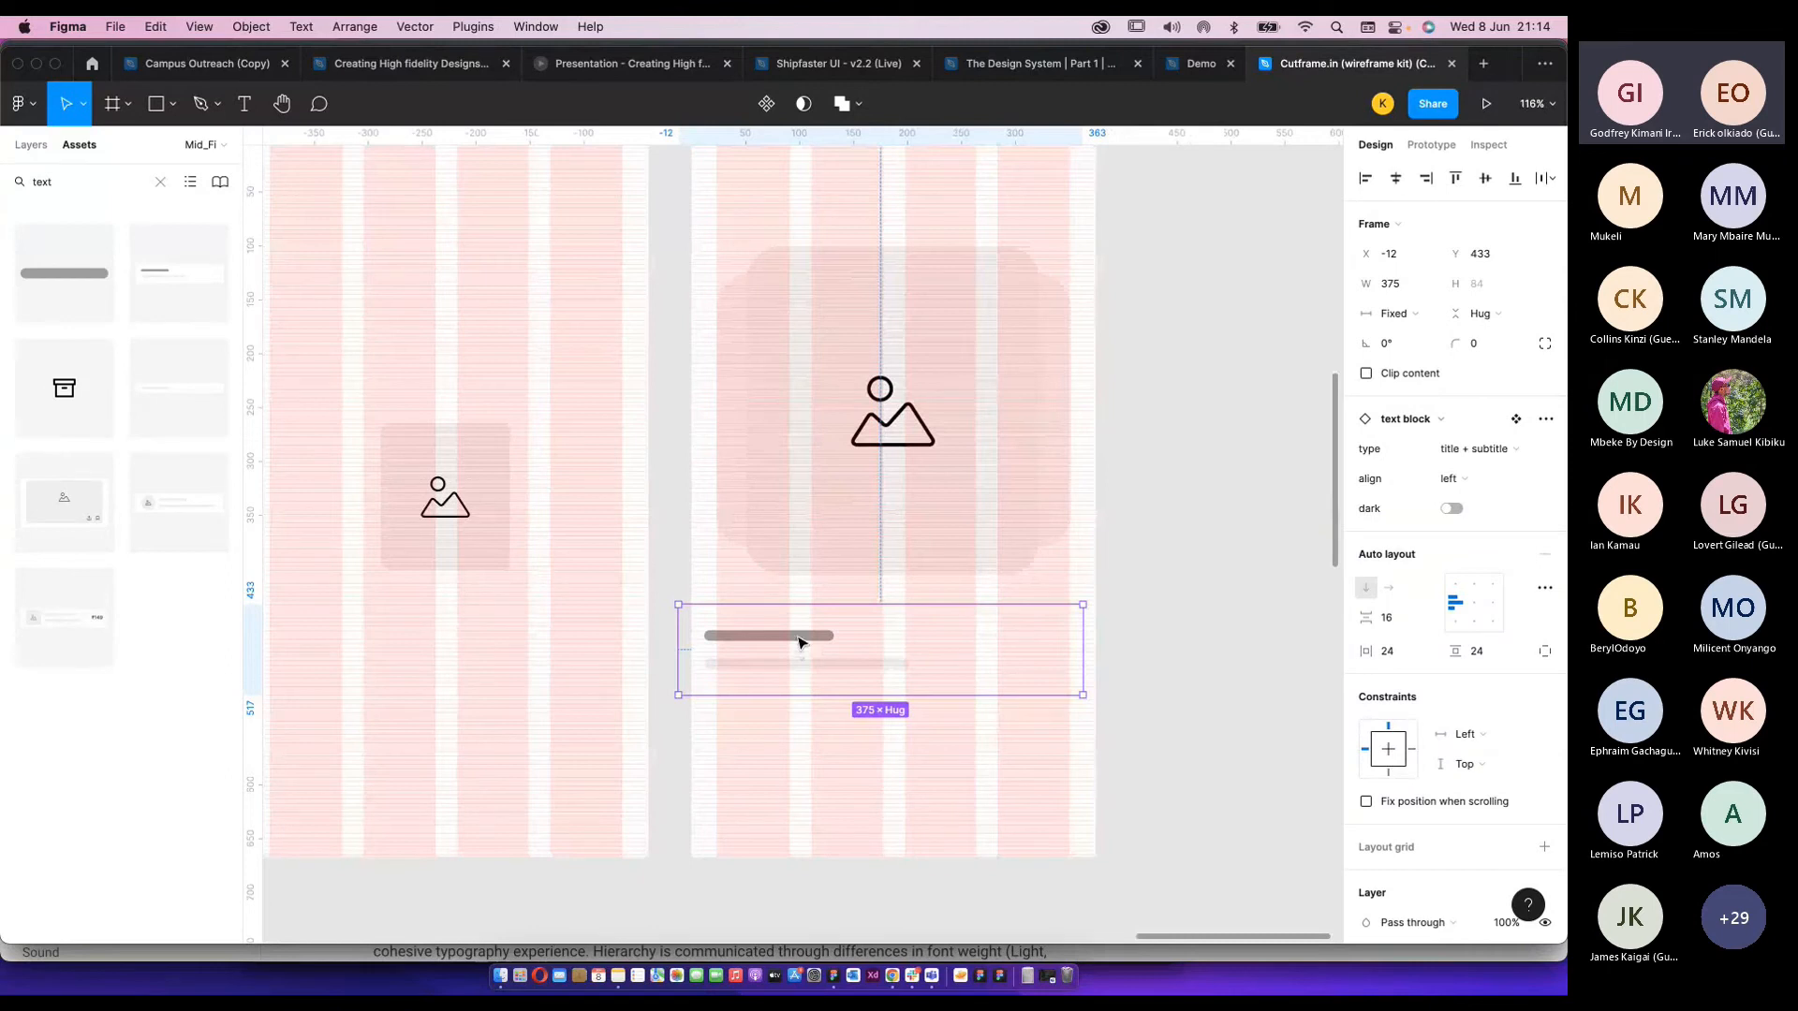
pyautogui.click(1395, 178)
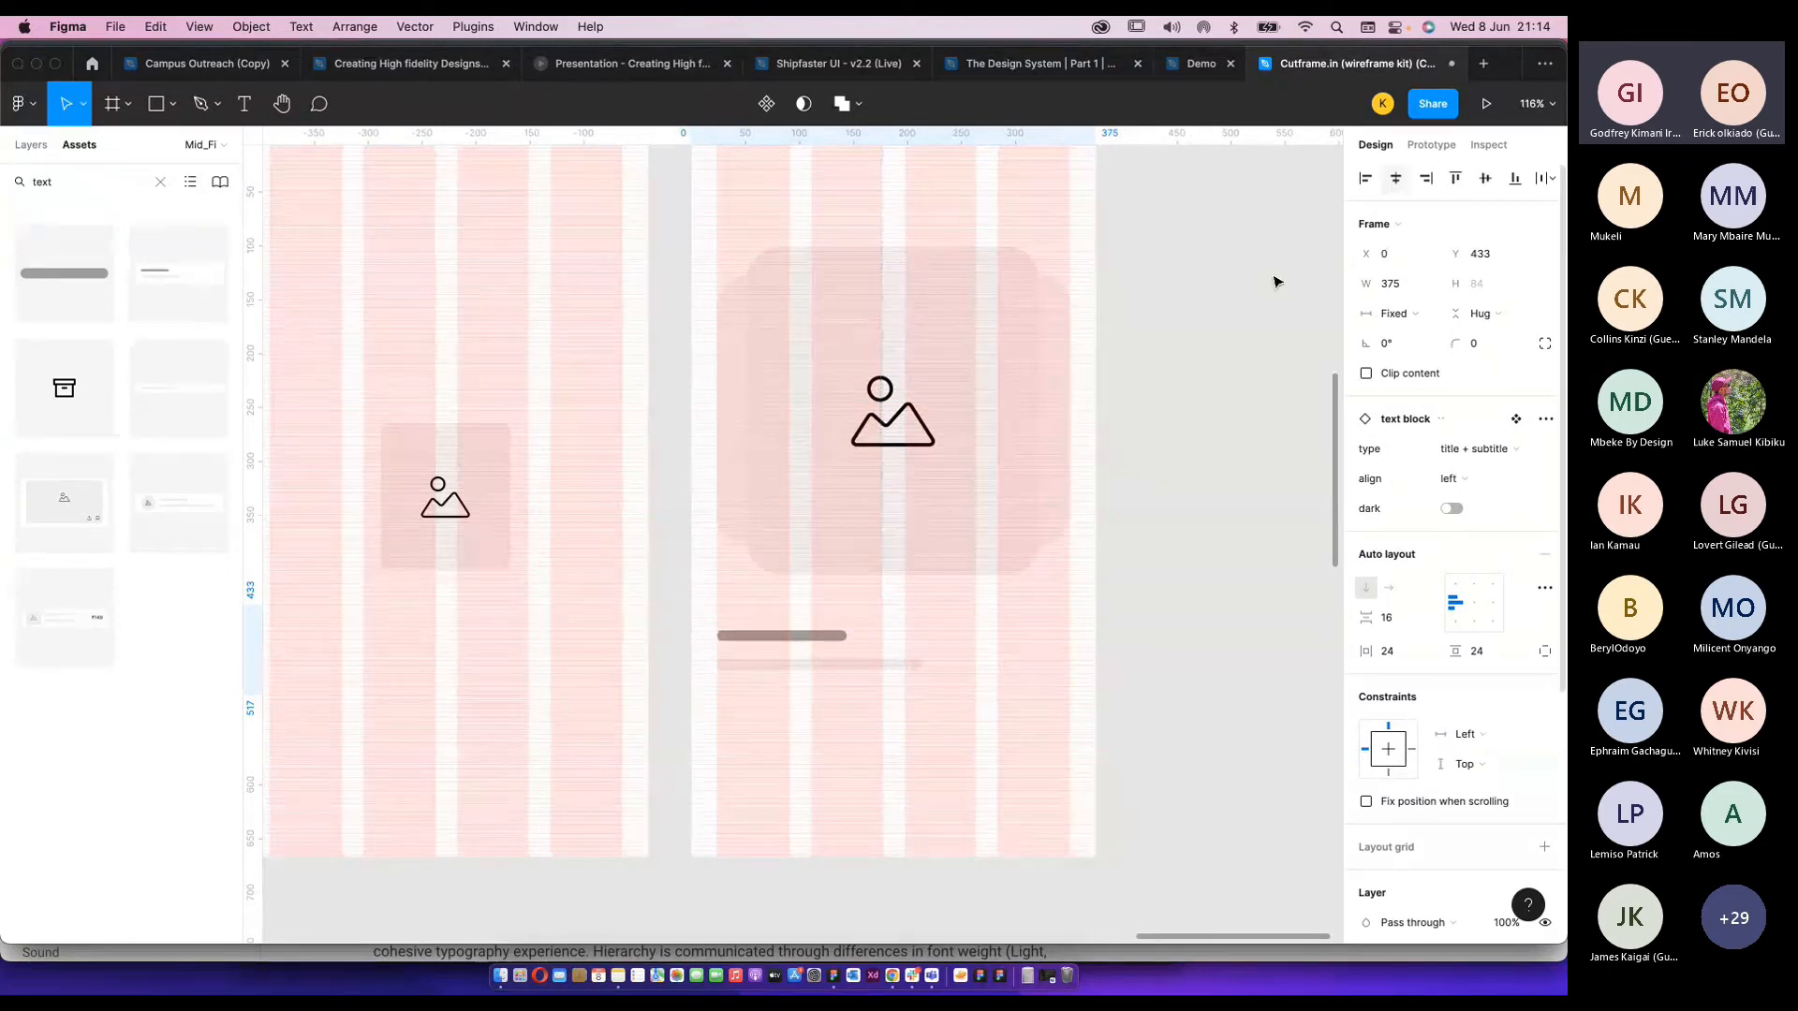
# Detach the text block instance from its main component.
pyautogui.scroll(2, 787, 642)
pyautogui.rightClick(789, 643)
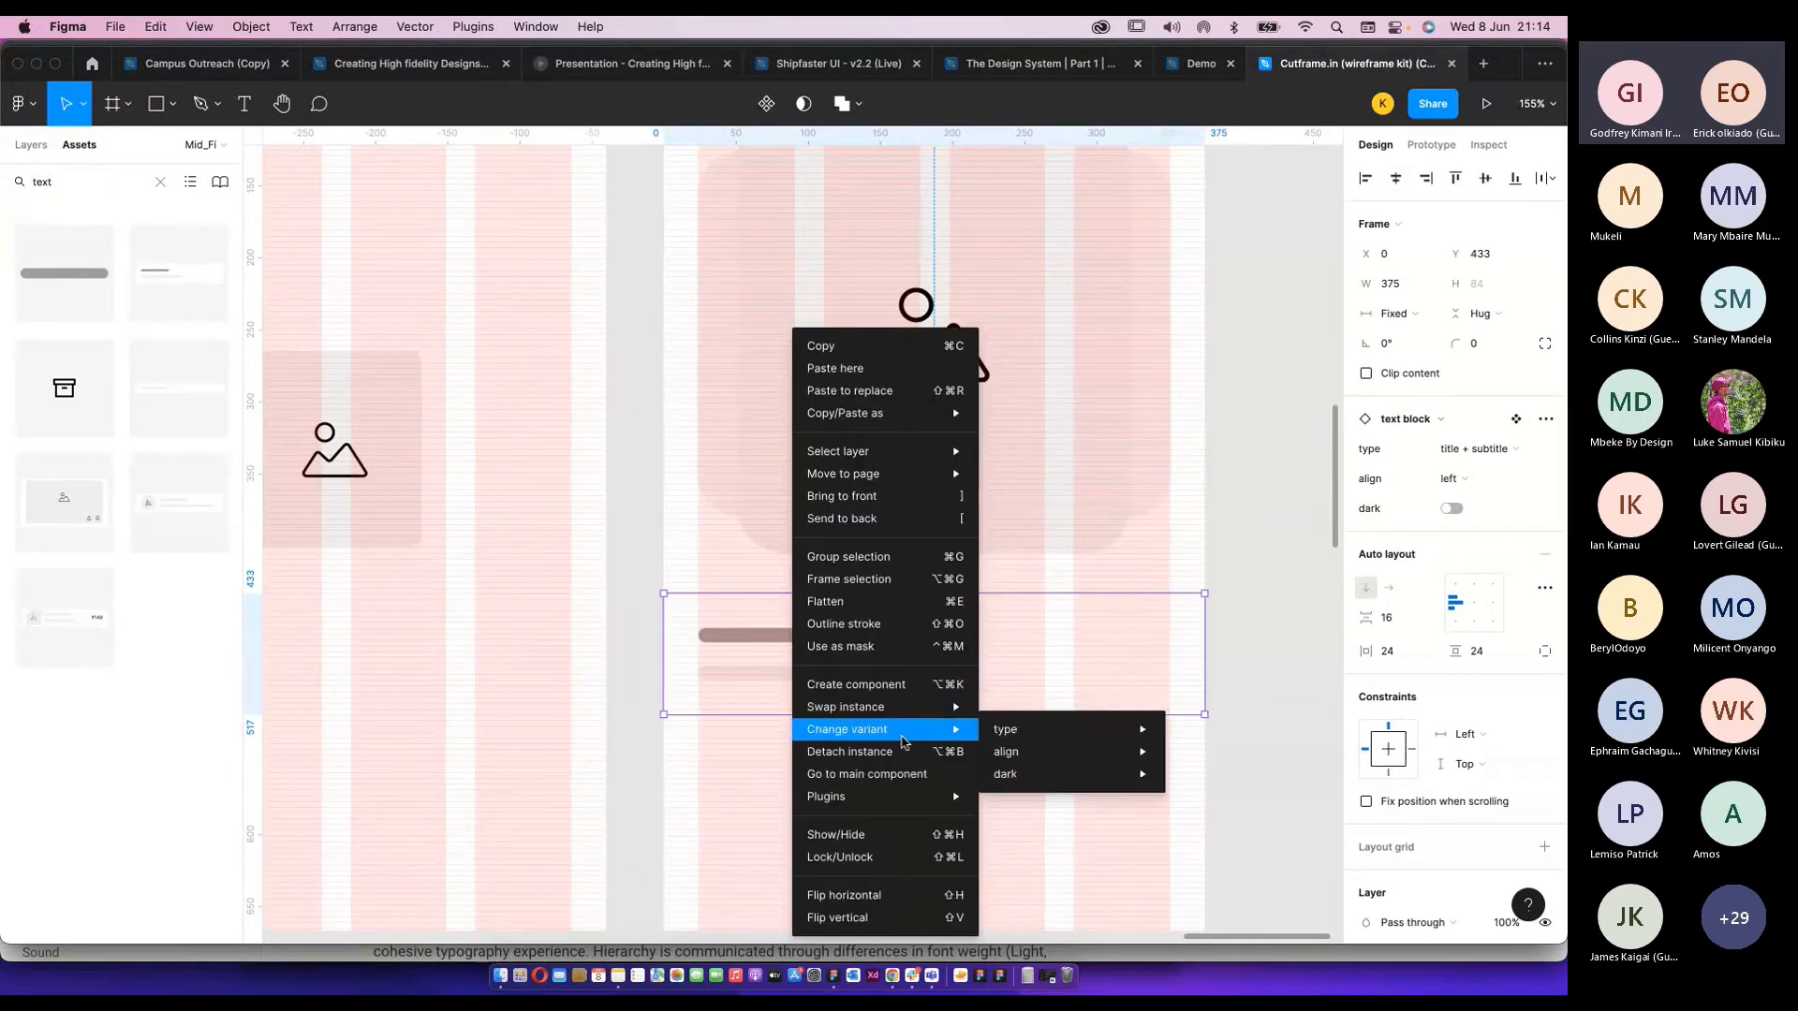
pyautogui.click(937, 746)
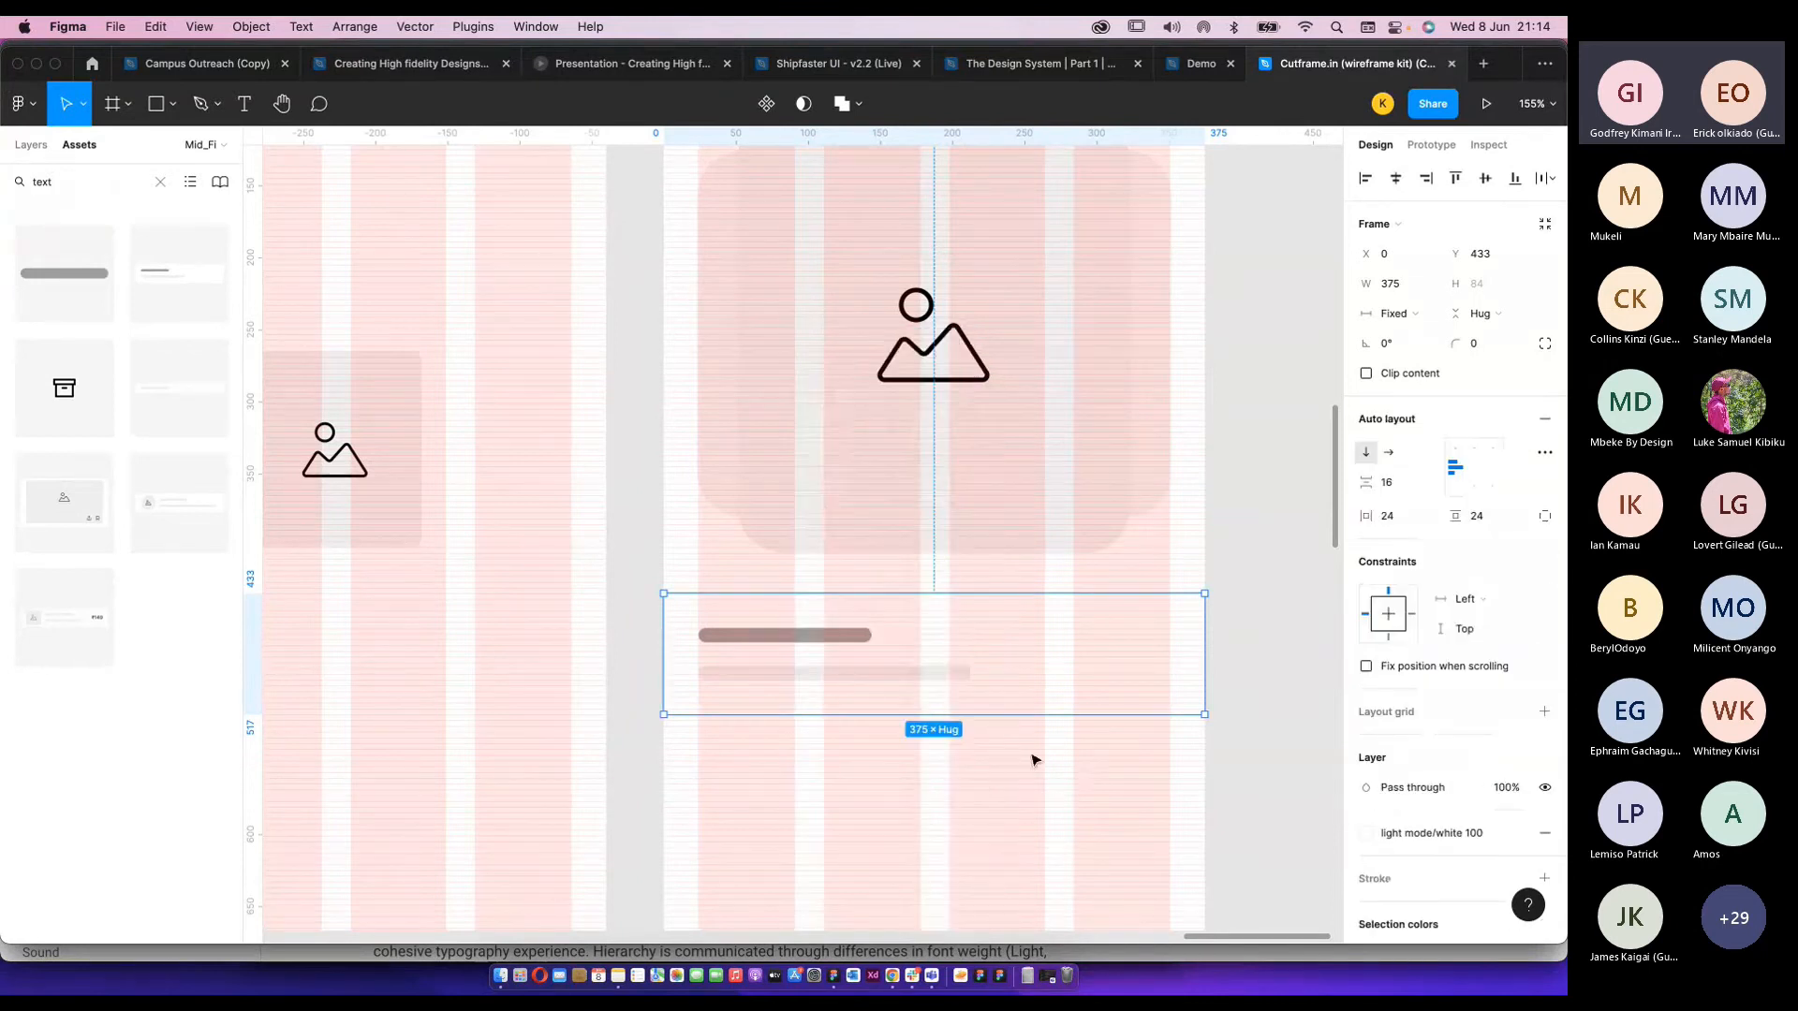
# Set the detached text block's auto layout alignment to center for its title and subtitle bars.
pyautogui.doubleClick(777, 645)
pyautogui.keyDown('shift'); pyautogui.click(777, 674); pyautogui.keyUp('shift')
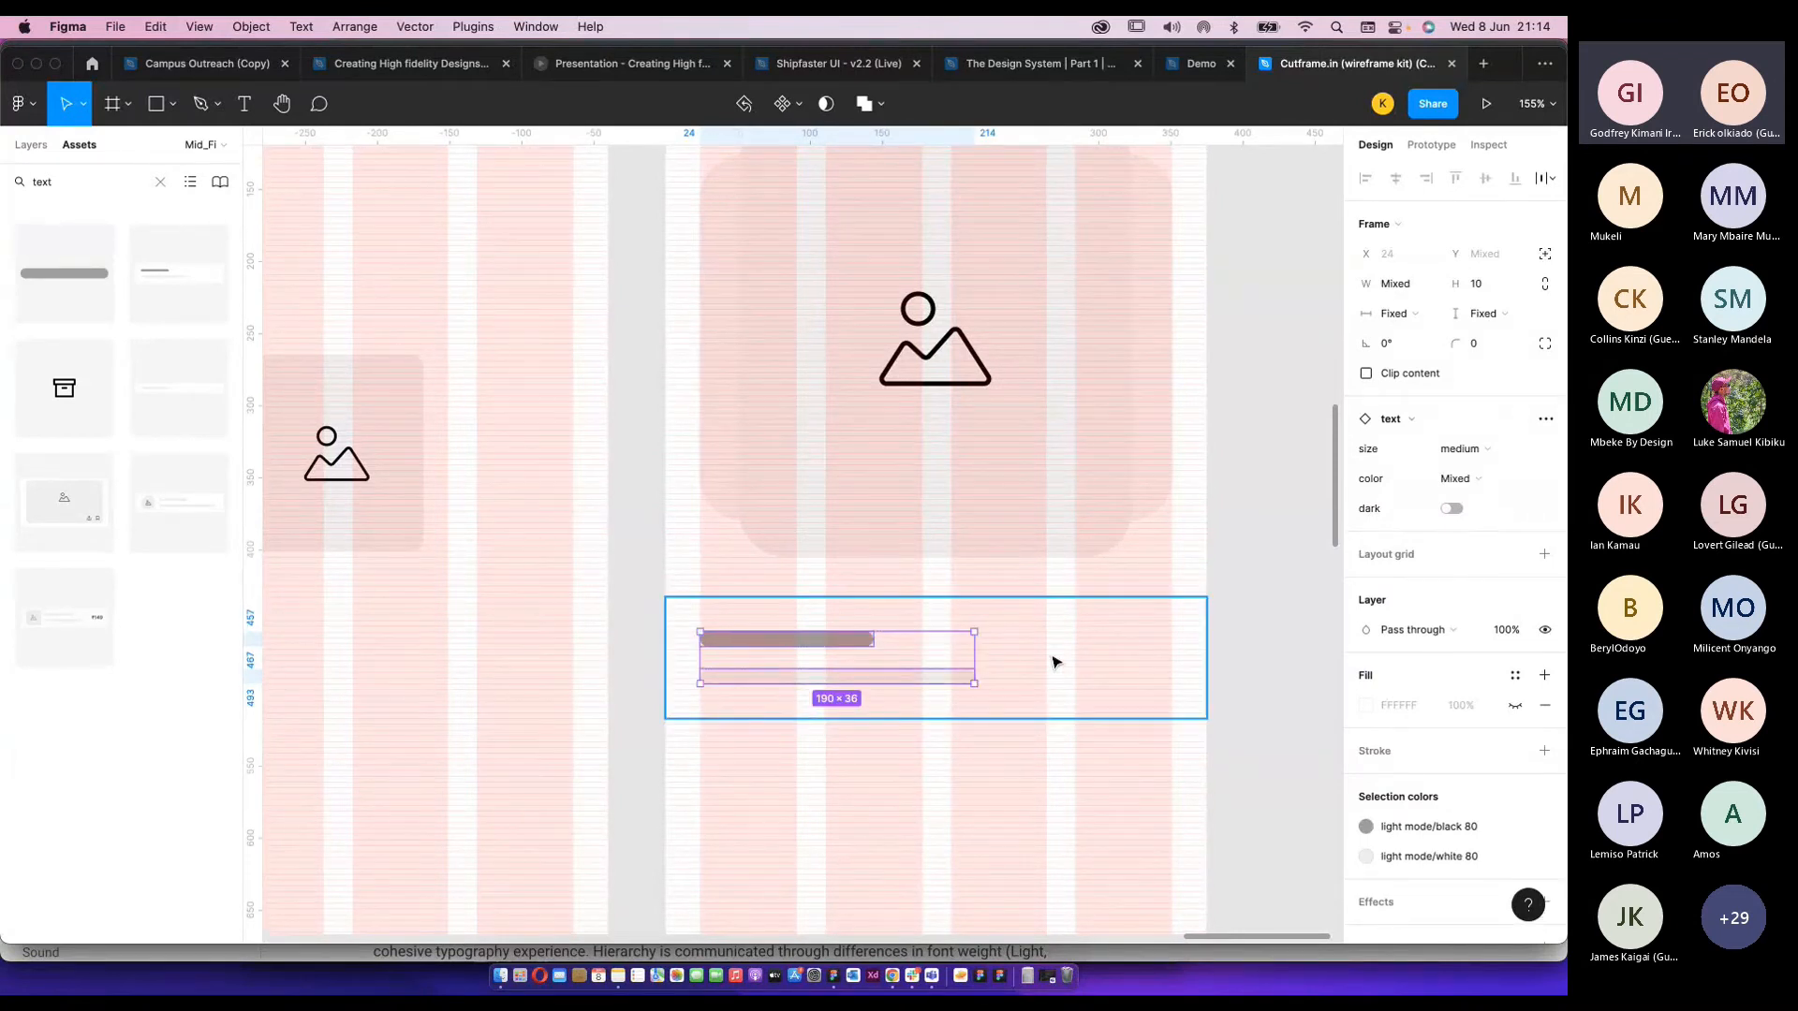
pyautogui.click(851, 662)
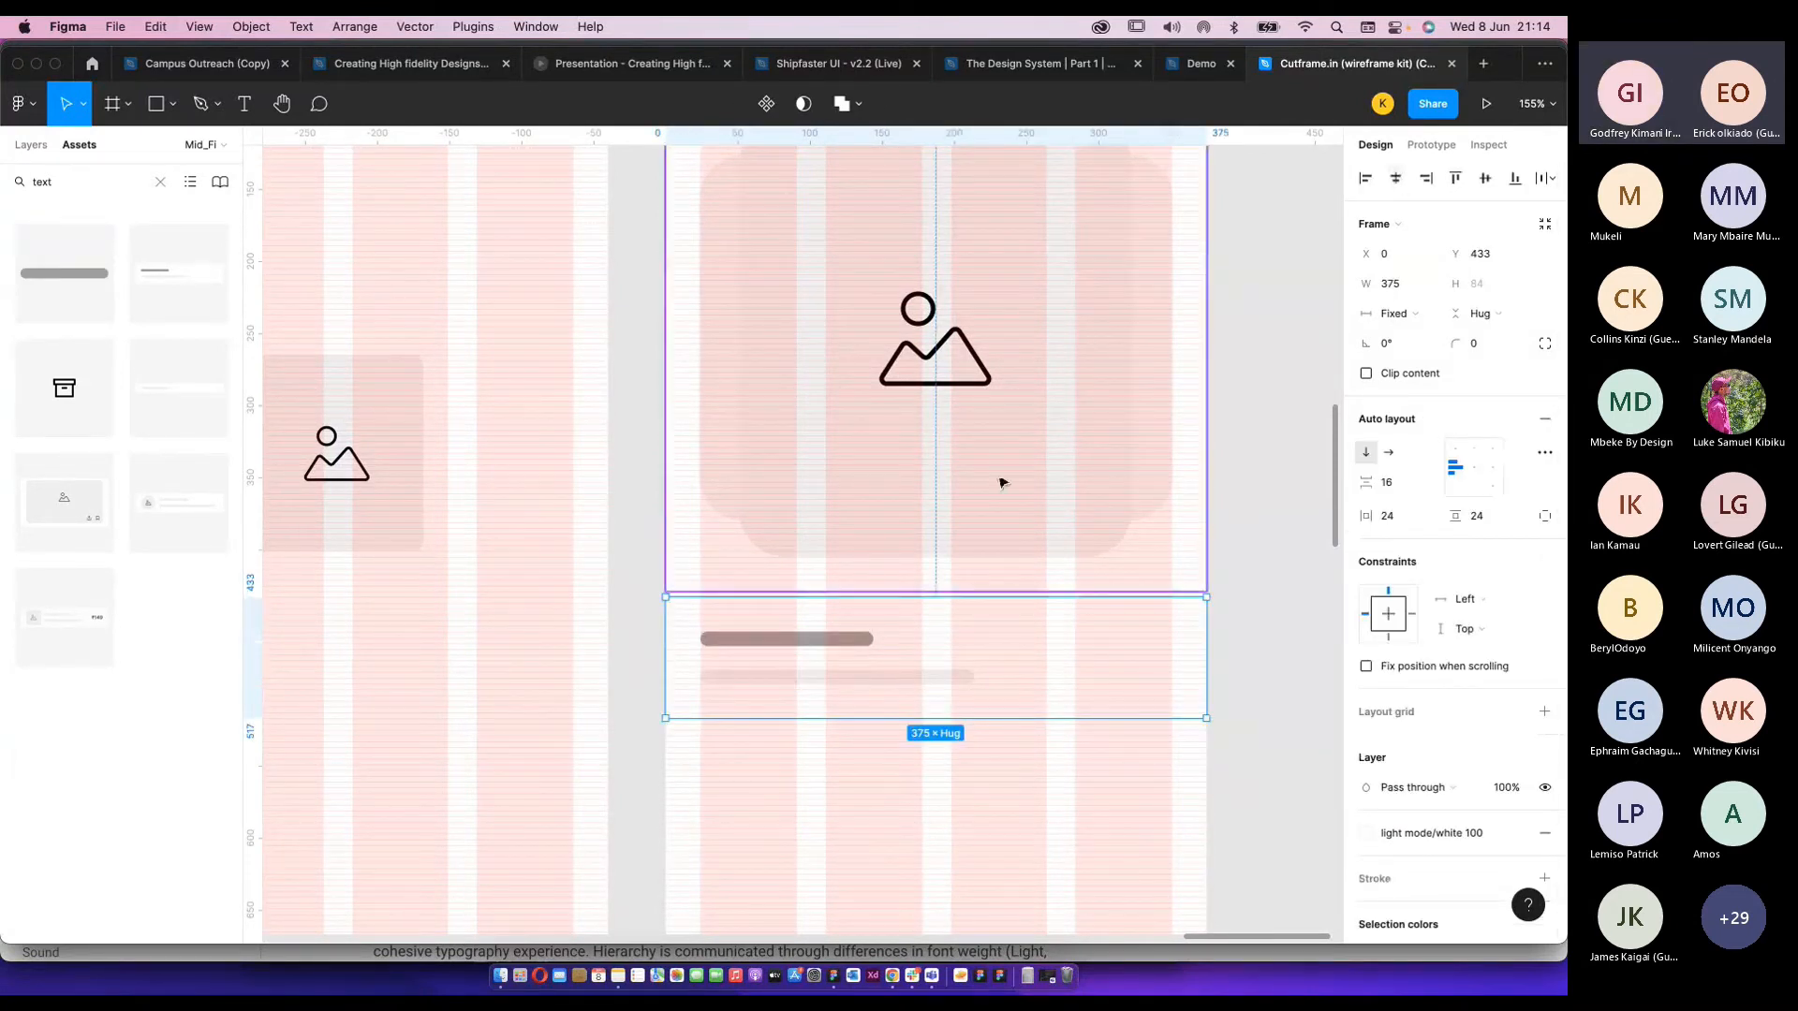
pyautogui.doubleClick(764, 641)
pyautogui.keyDown('shift'); pyautogui.click(810, 680); pyautogui.keyUp('shift')
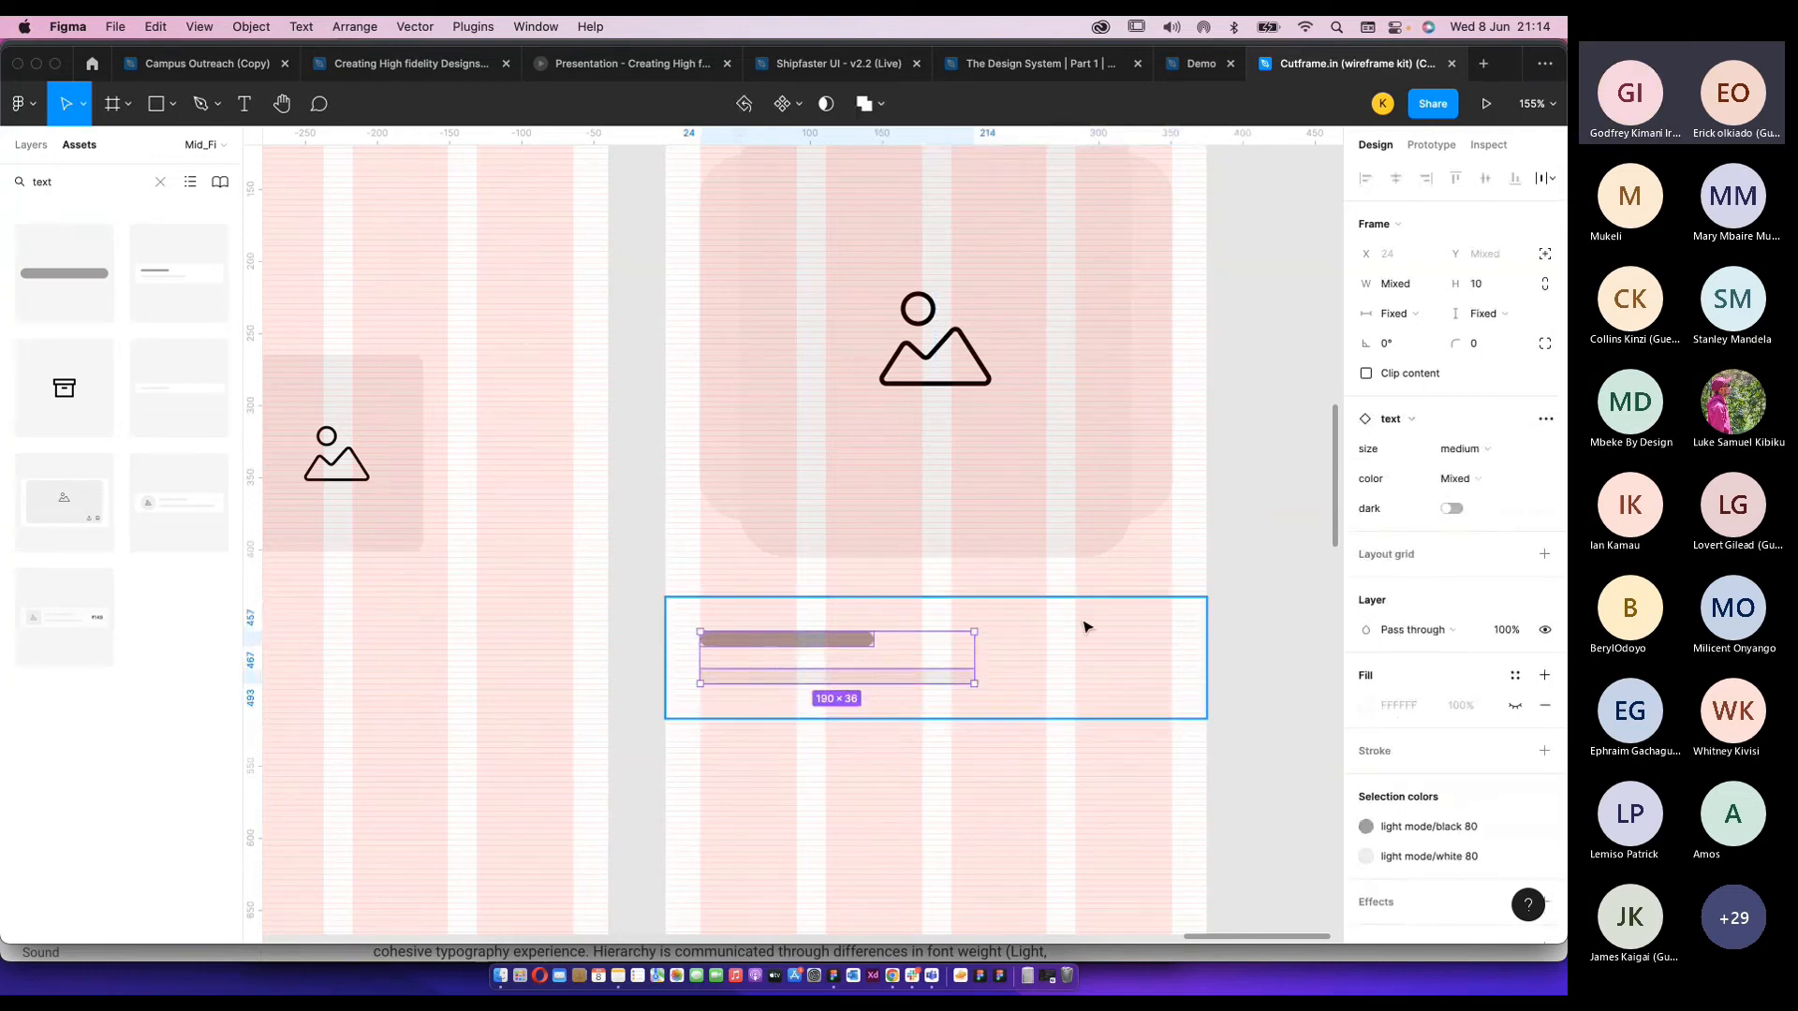
pyautogui.click(1123, 656)
pyautogui.click(1473, 466)
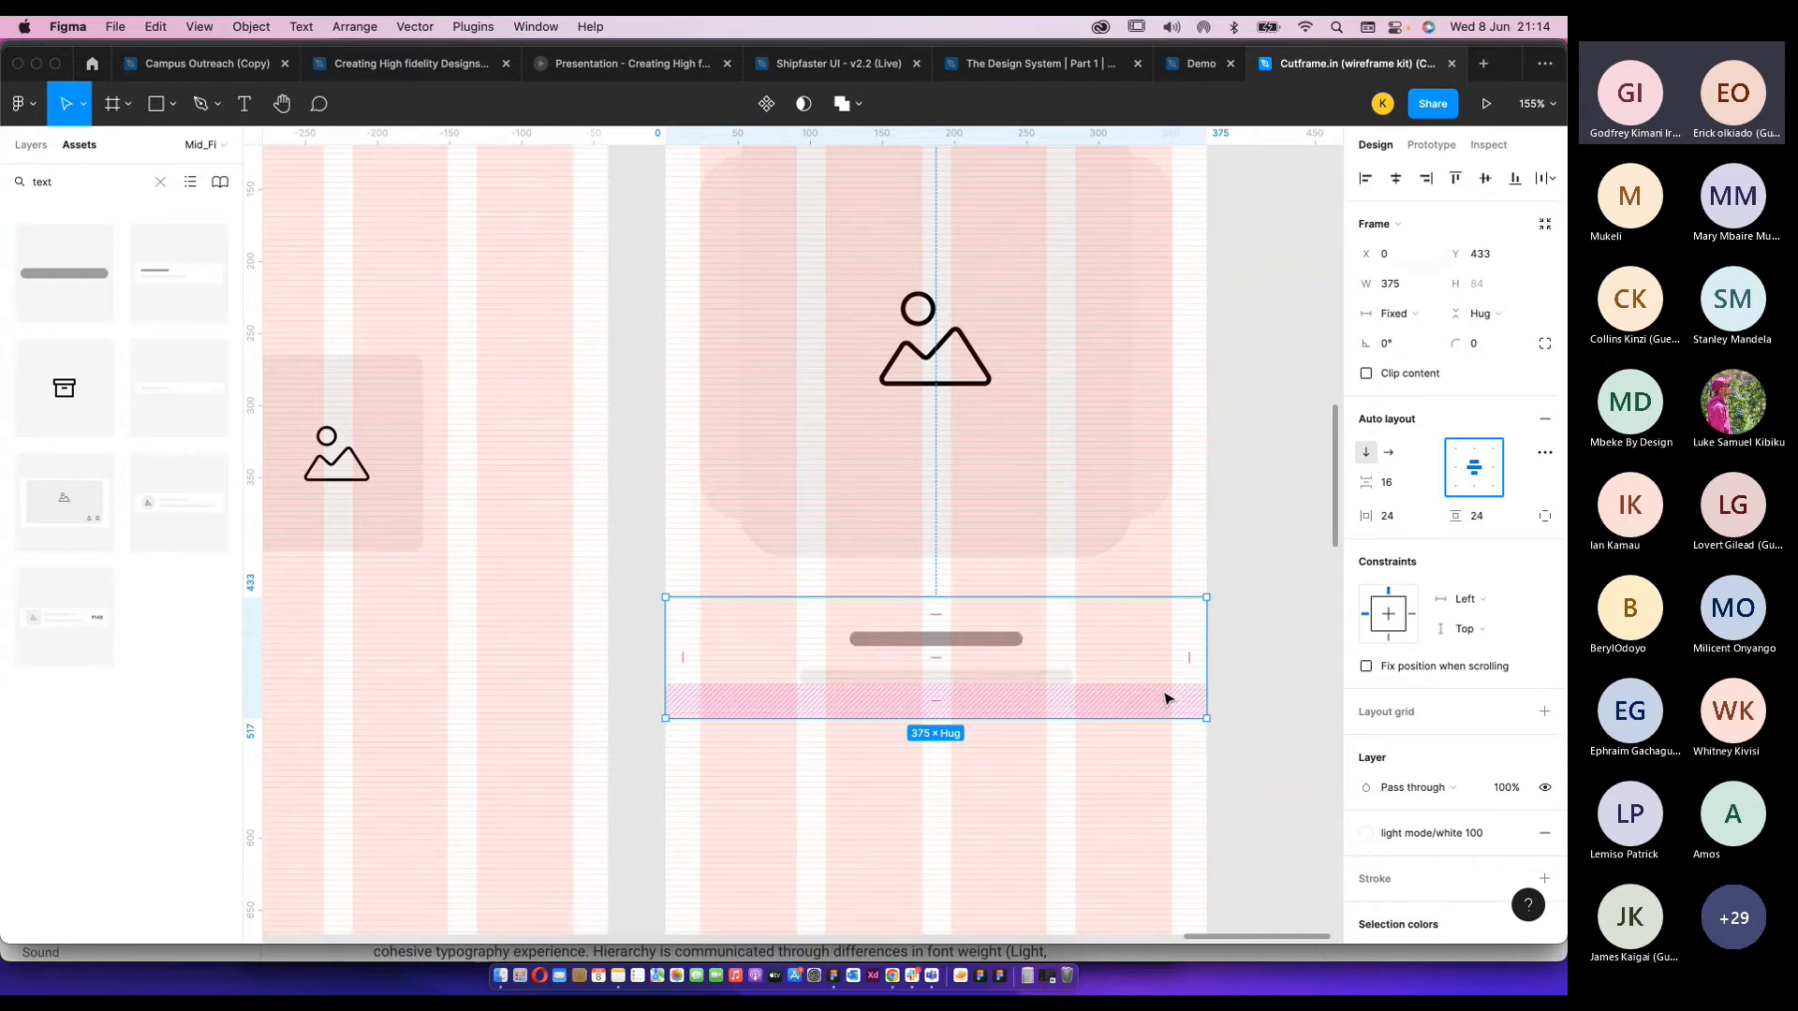
pyautogui.scroll(-3, 1165, 697)
pyautogui.press('Escape')
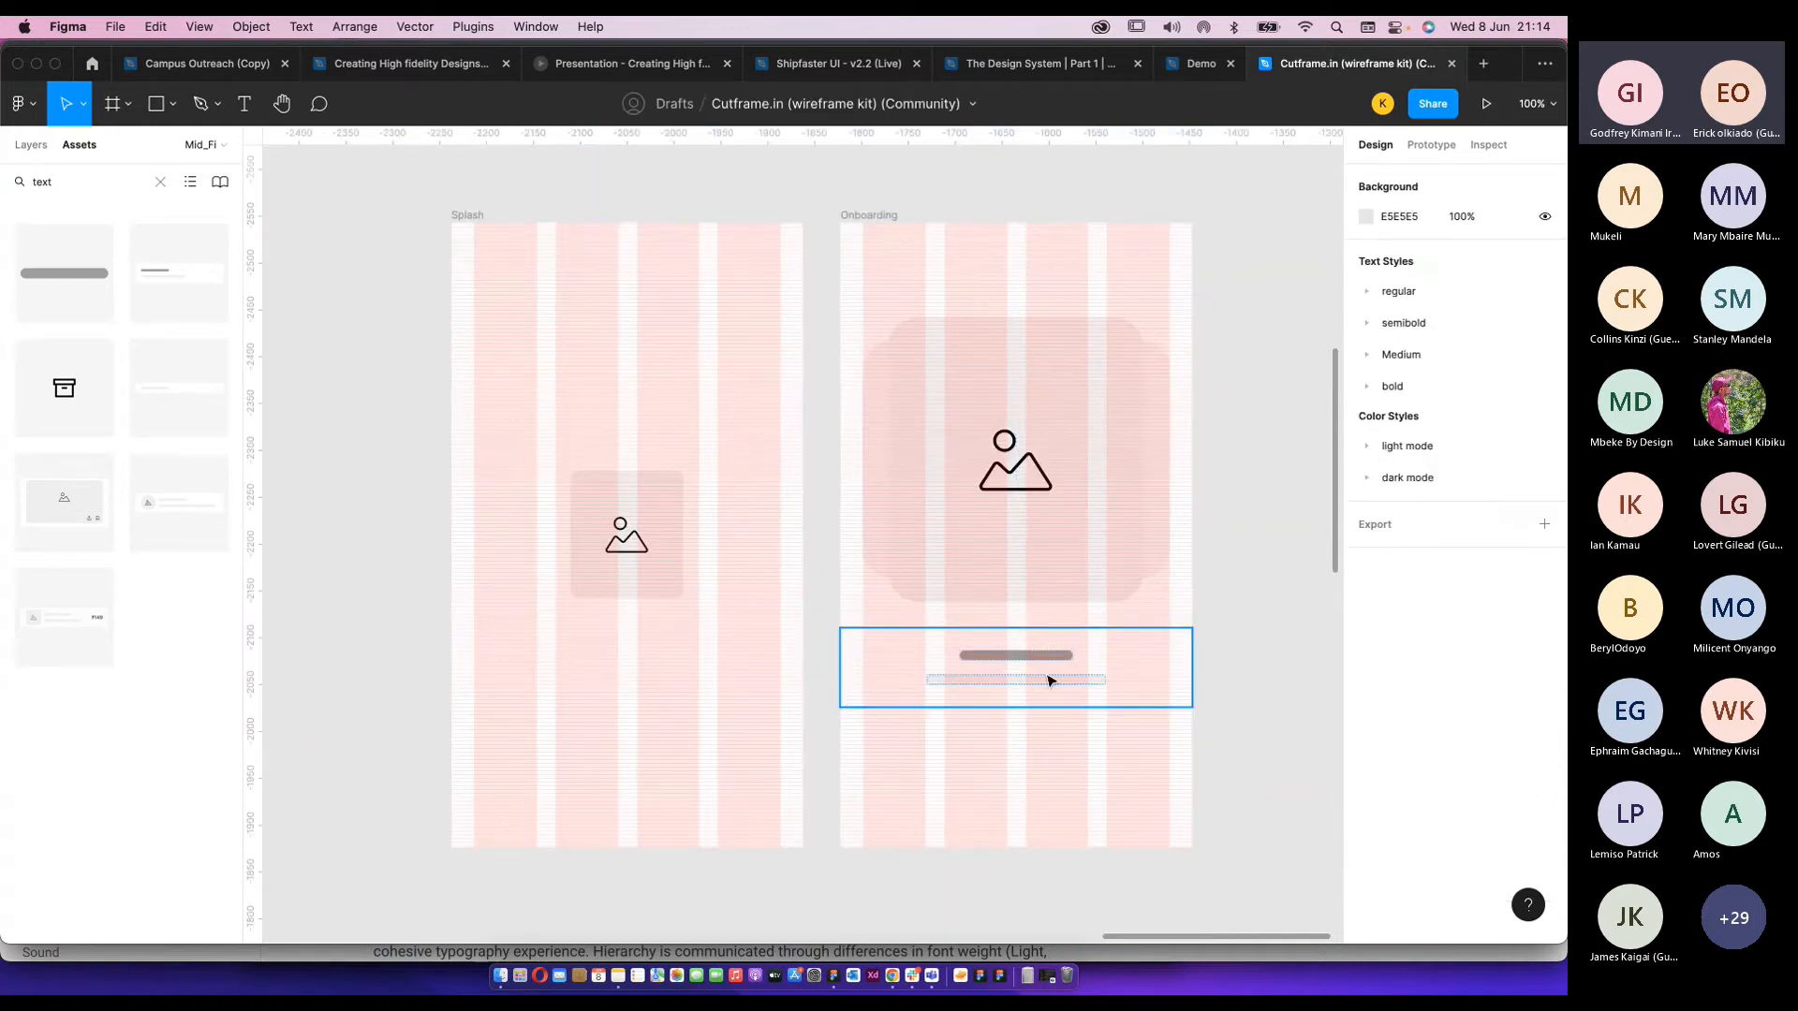
# Search the components for "BUT" and place the large button below the text block in the Onboarding frame at X 23, Y 545.
pyautogui.hscroll(3, 1048, 679)
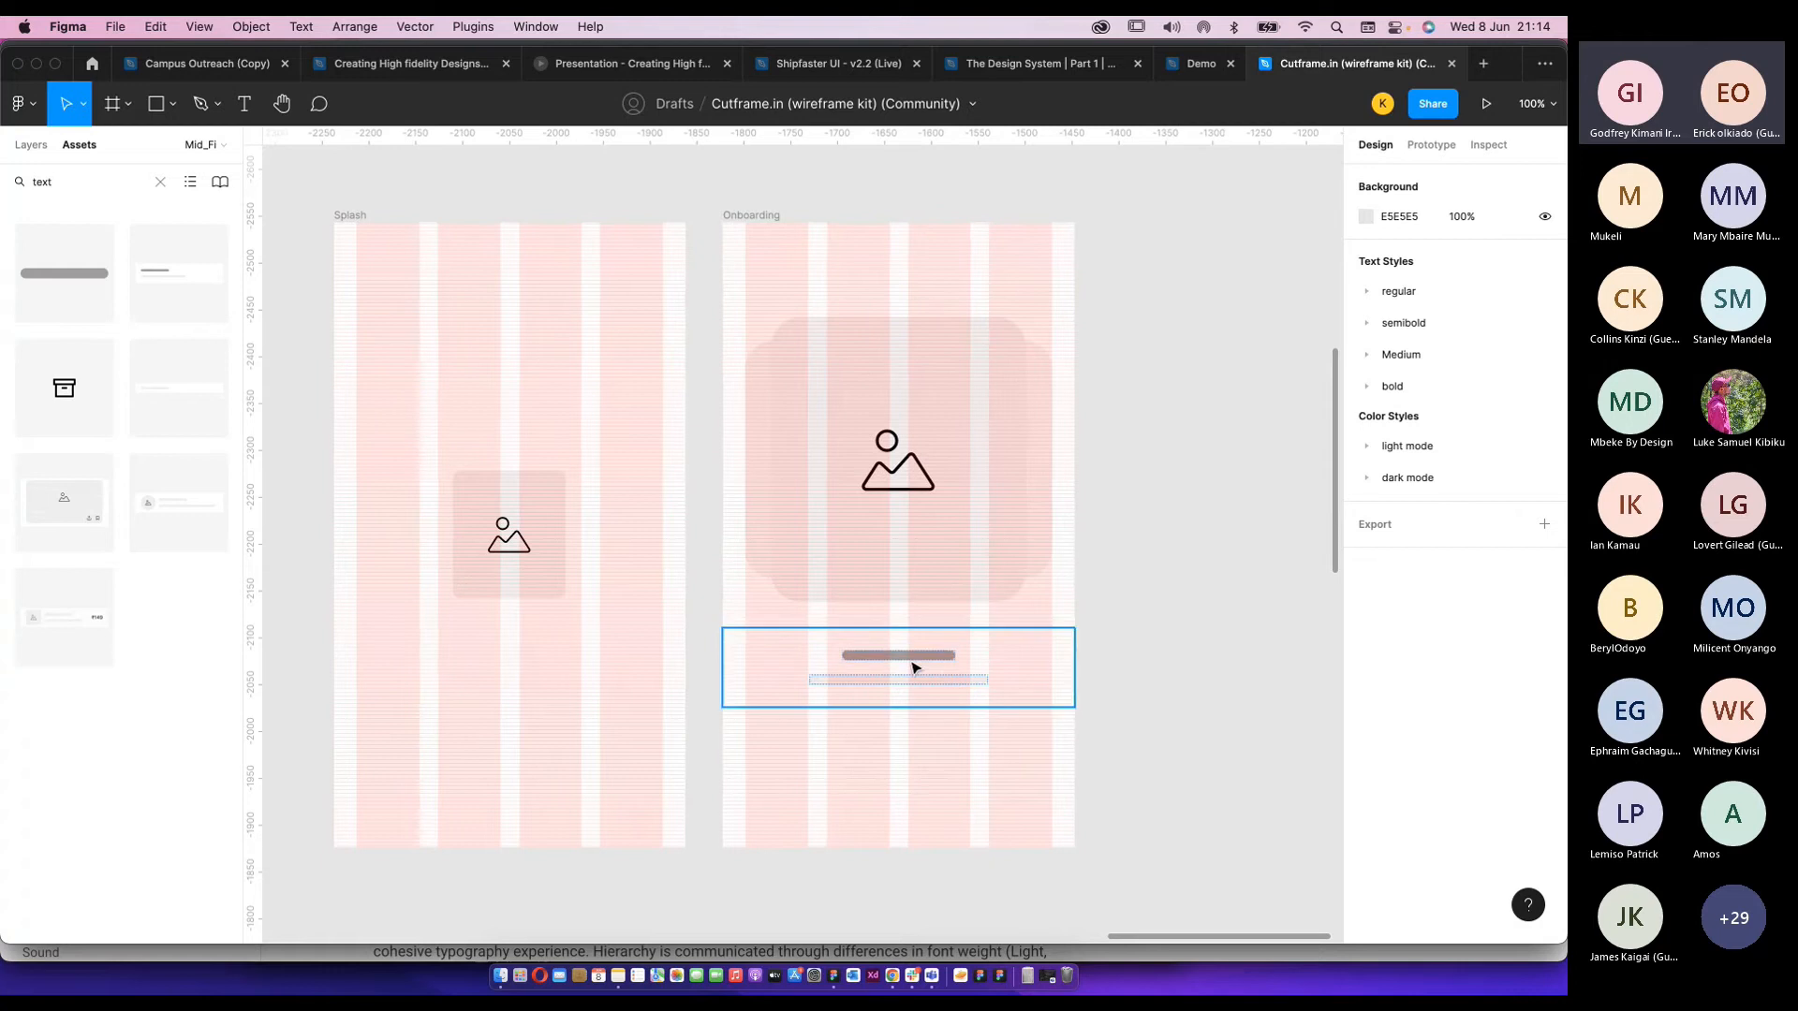
pyautogui.click(914, 668)
pyautogui.click(1136, 711)
pyautogui.doubleClick(94, 186)
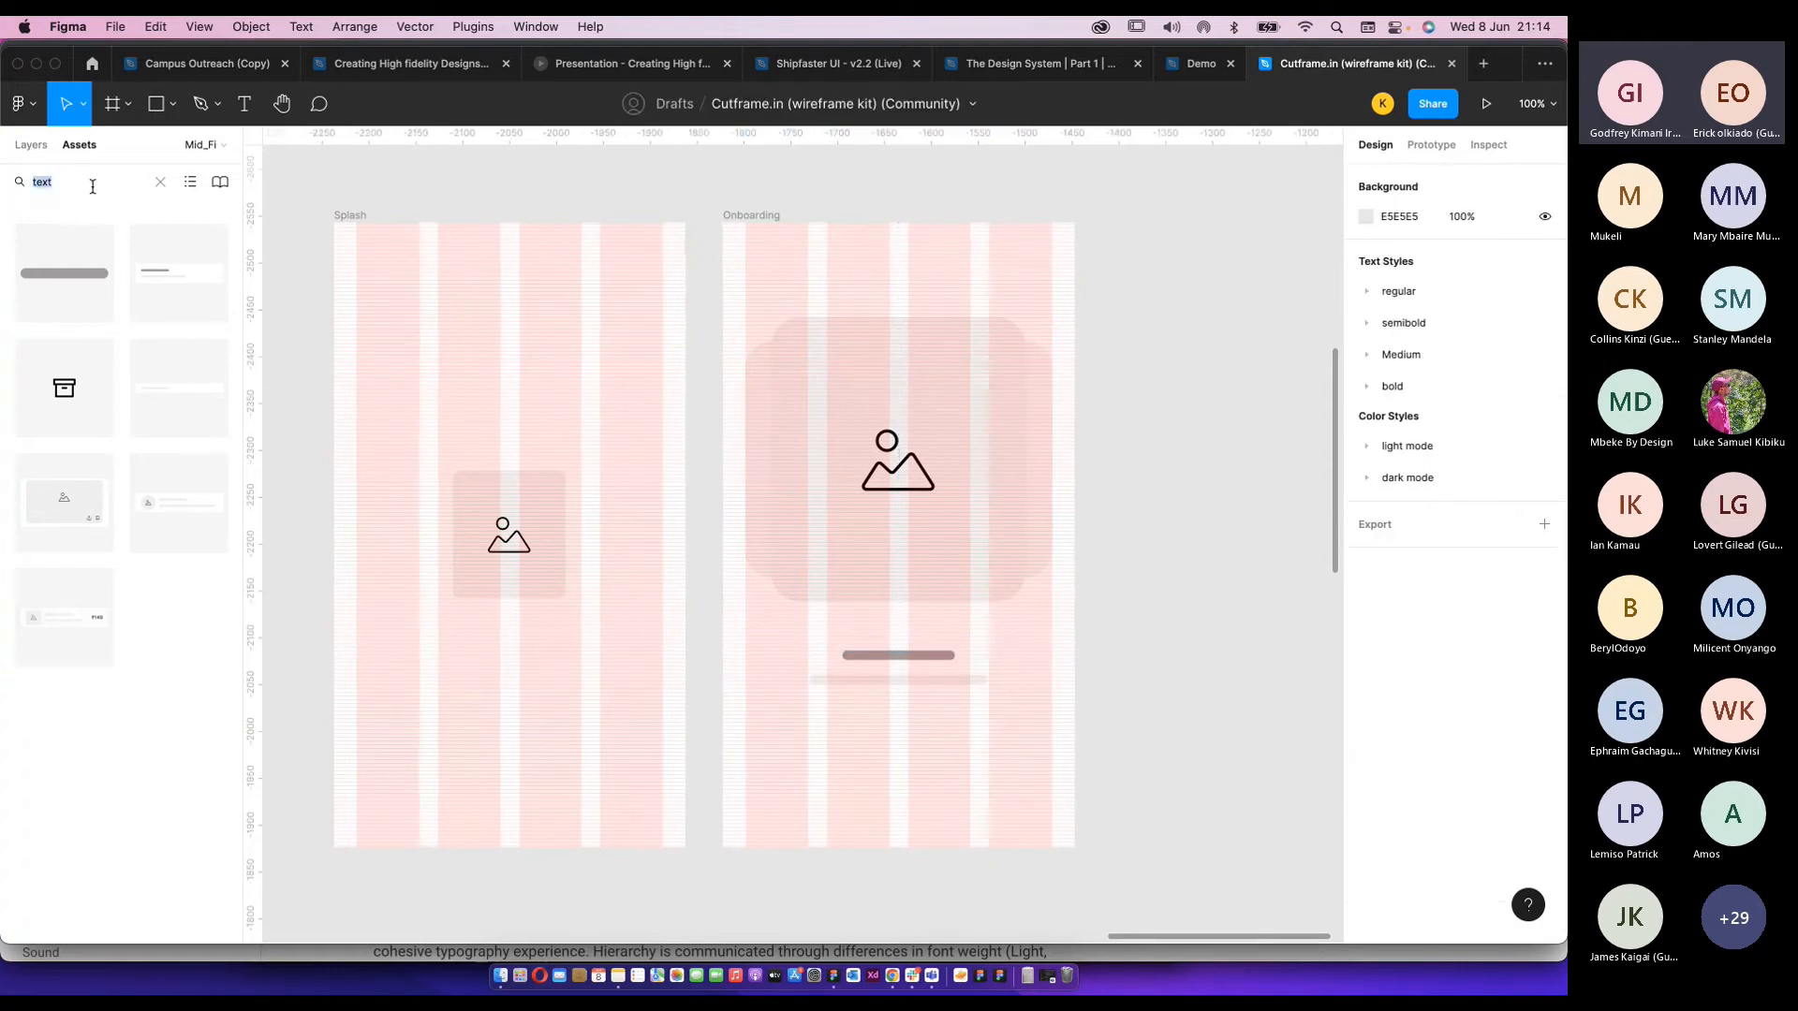
pyautogui.write('BUT')
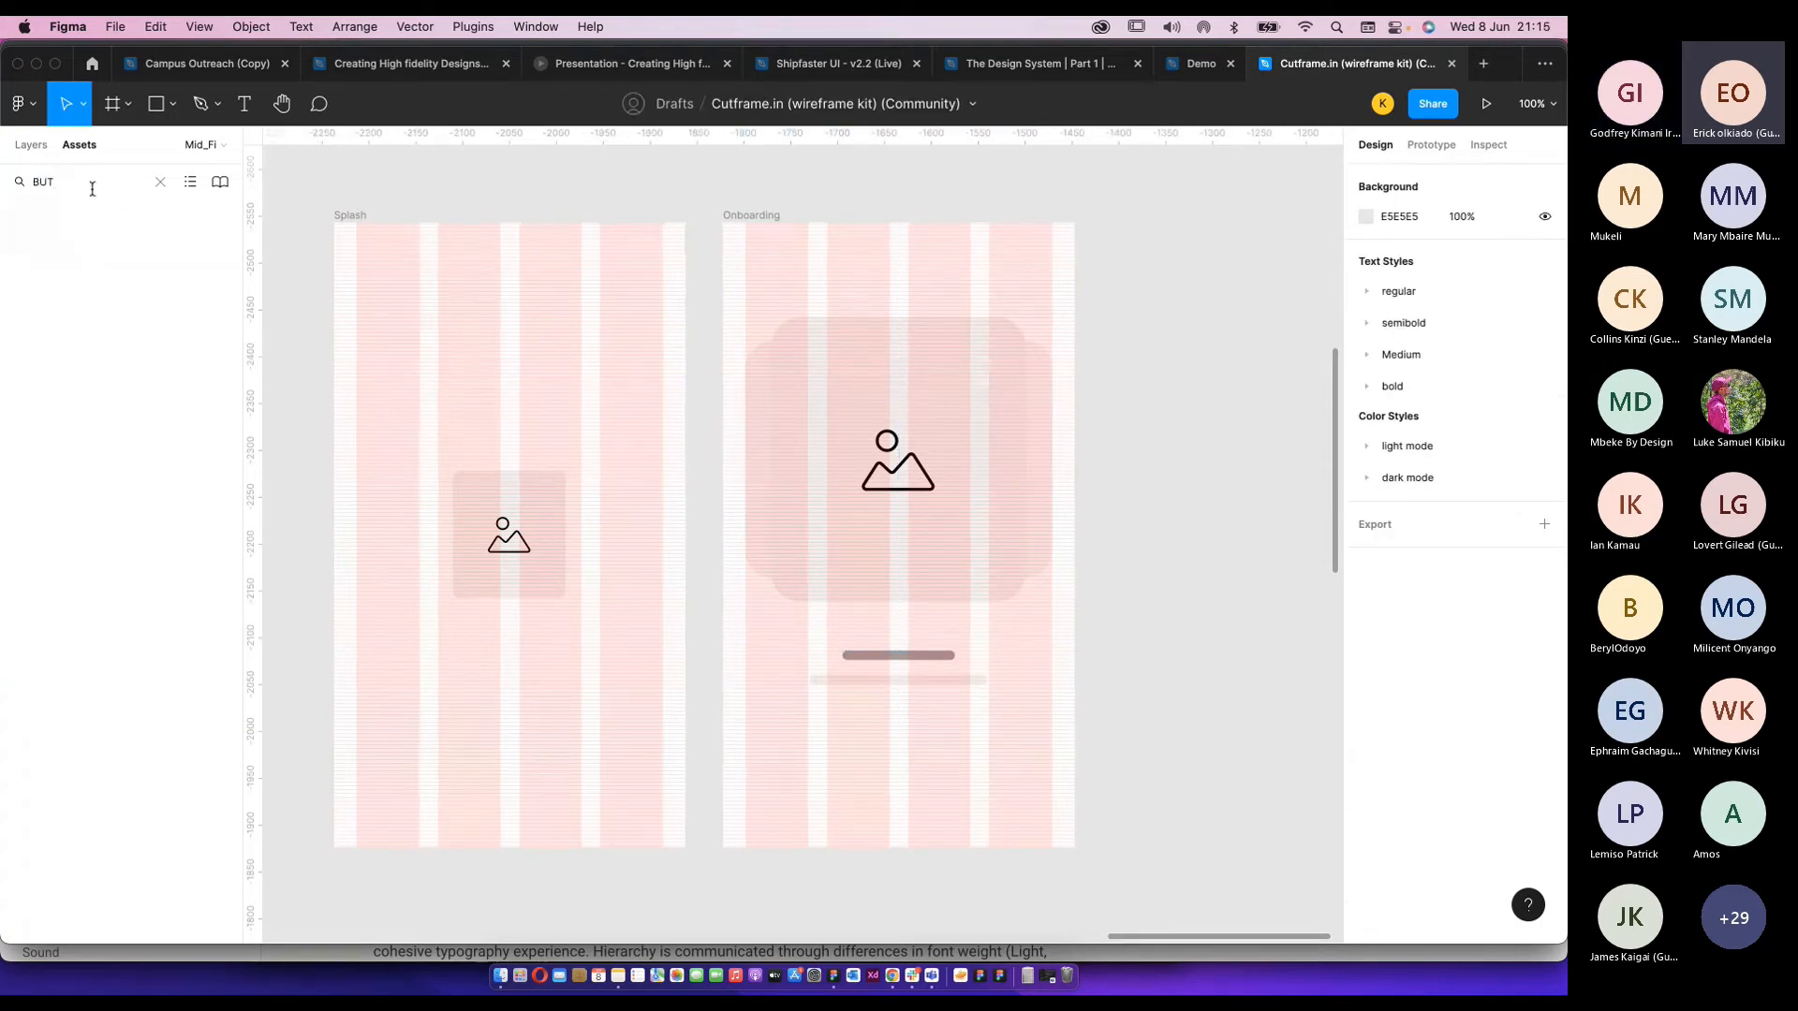
pyautogui.moveTo(71, 263); pyautogui.dragTo(521, 441)
pyautogui.moveTo(918, 734); pyautogui.dragTo(914, 756)
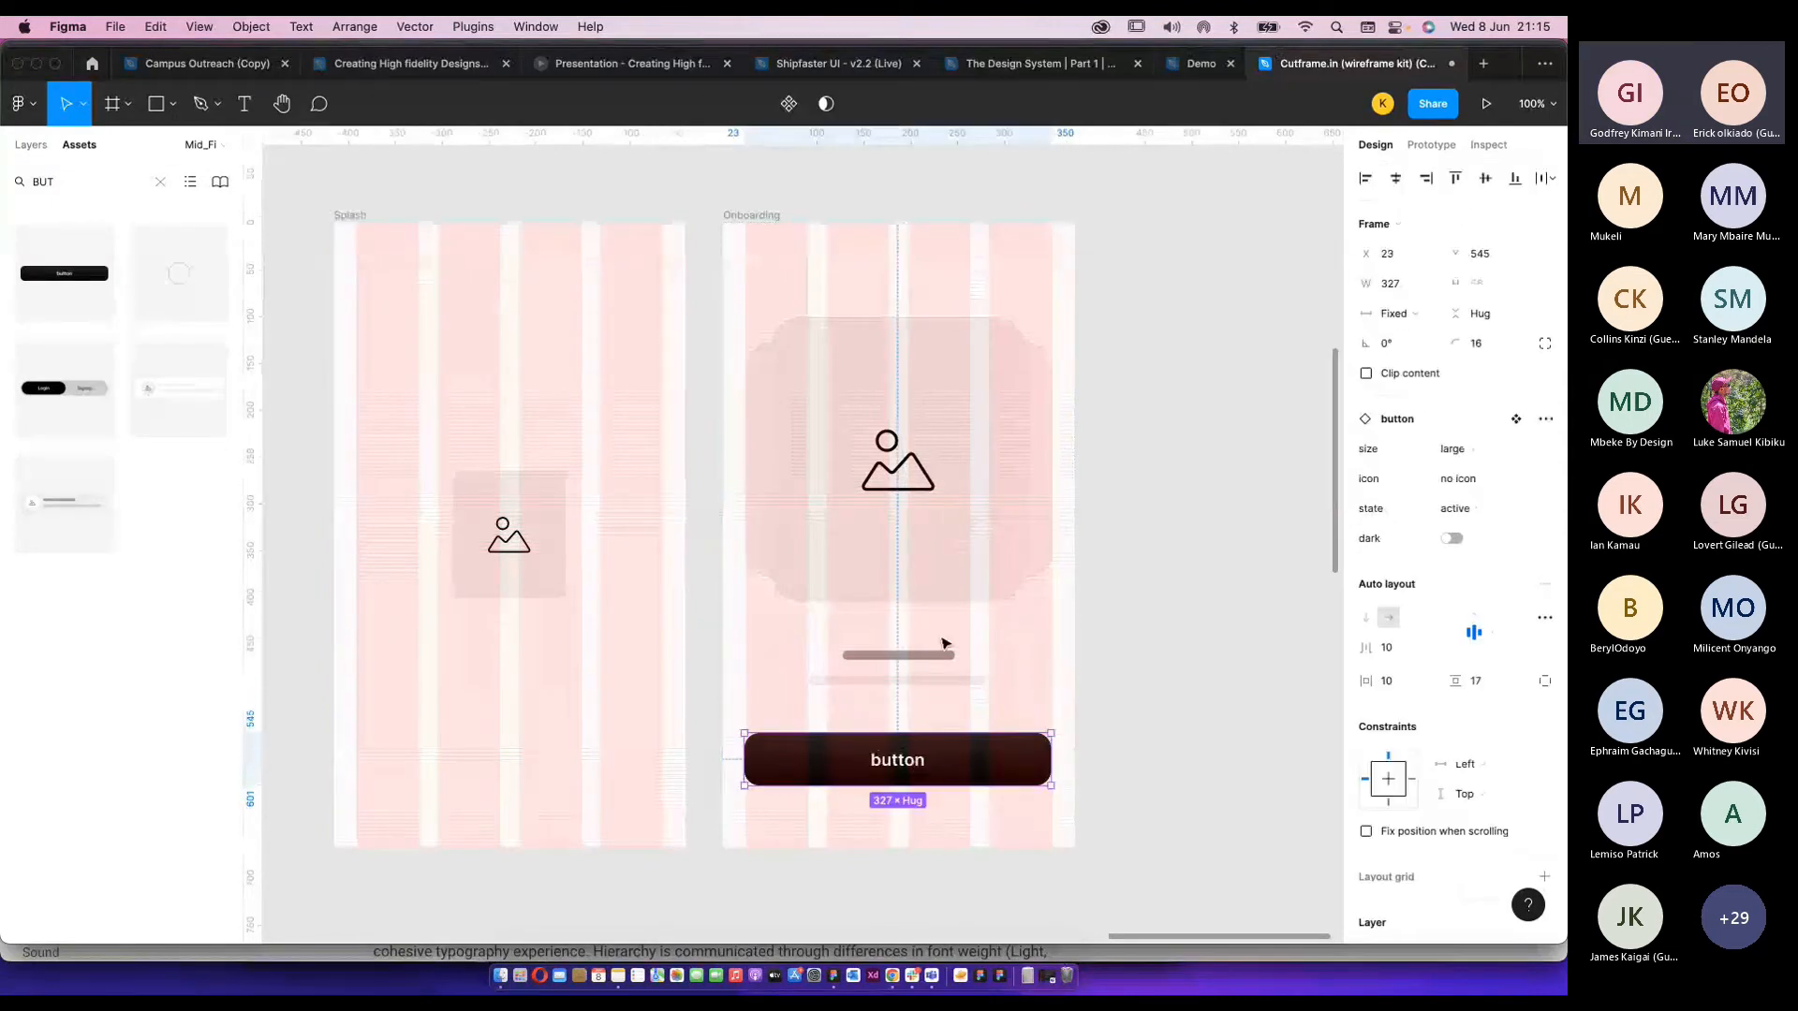
# Move the image slider up to Y 65 in the Onboarding frame.
pyautogui.click(956, 515)
pyautogui.moveTo(956, 515); pyautogui.dragTo(956, 519)
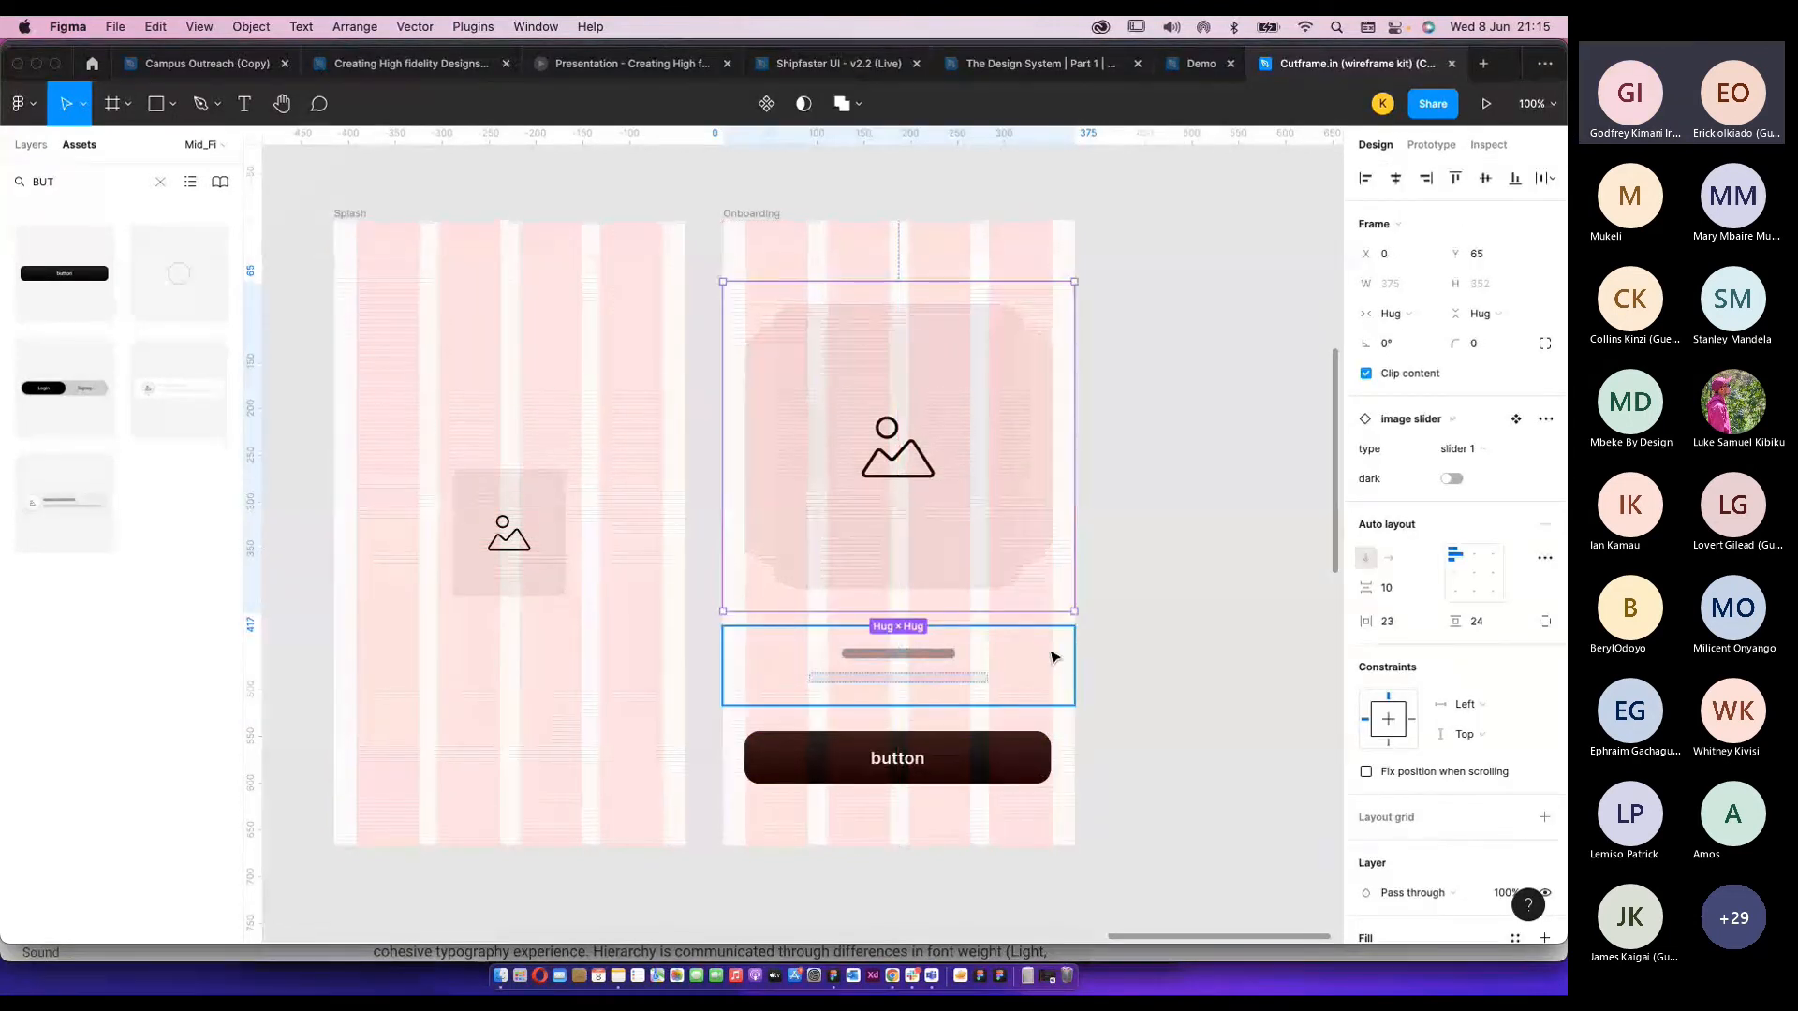
pyautogui.scroll(-2, 1039, 641)
pyautogui.click(974, 526)
pyautogui.click(1216, 615)
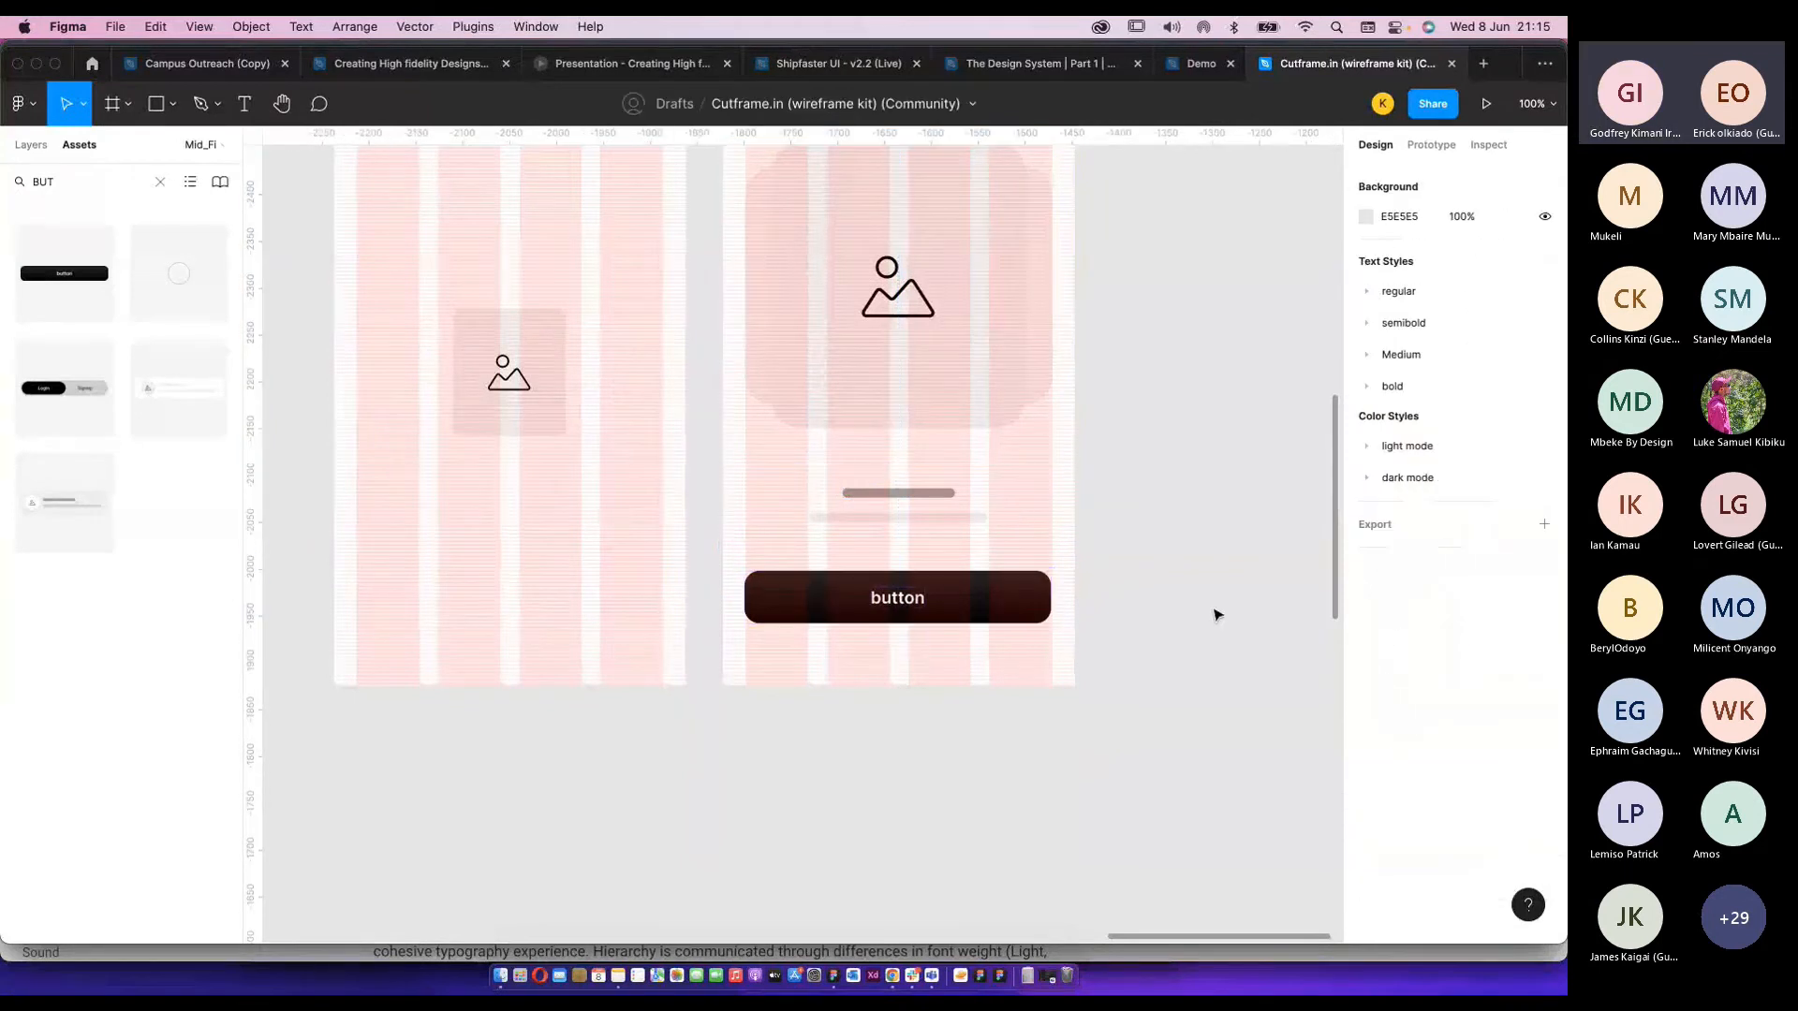
# Hide the rows and columns layout grids of the Onboarding frame and examine the clean layout.
pyautogui.scroll(-5, 1215, 611)
pyautogui.click(759, 348)
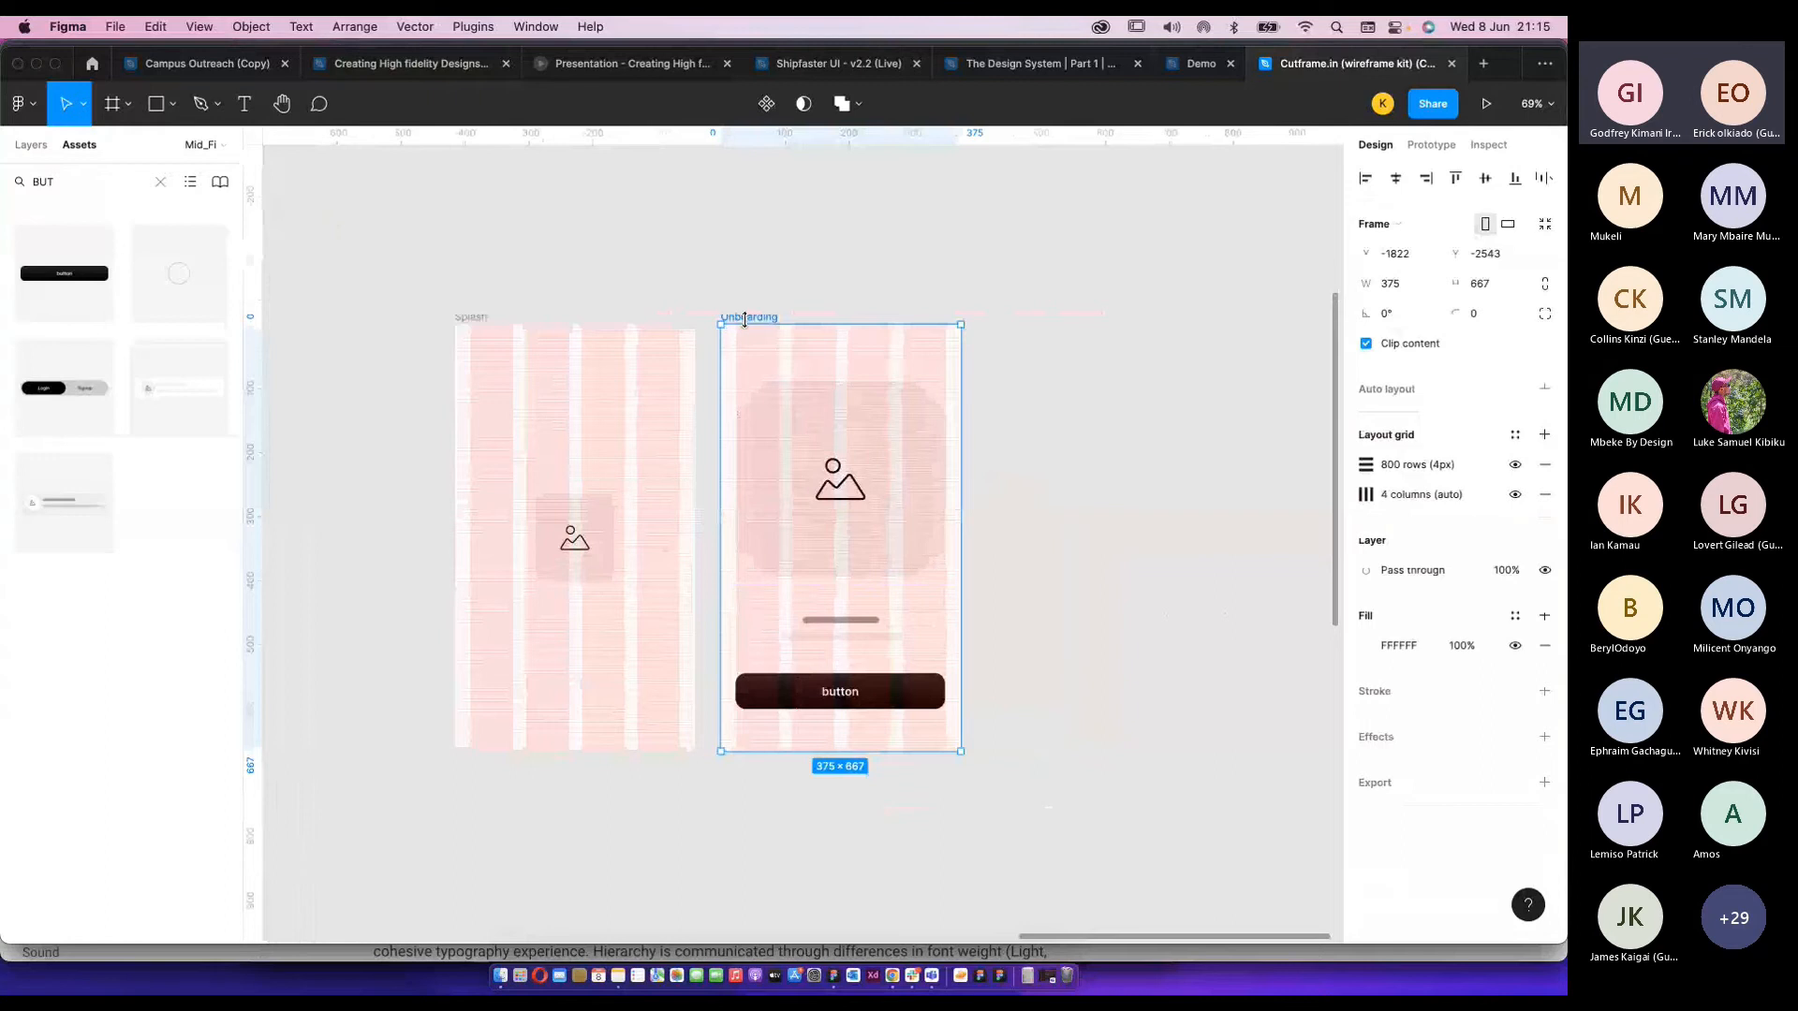
pyautogui.click(1515, 465)
pyautogui.click(1515, 495)
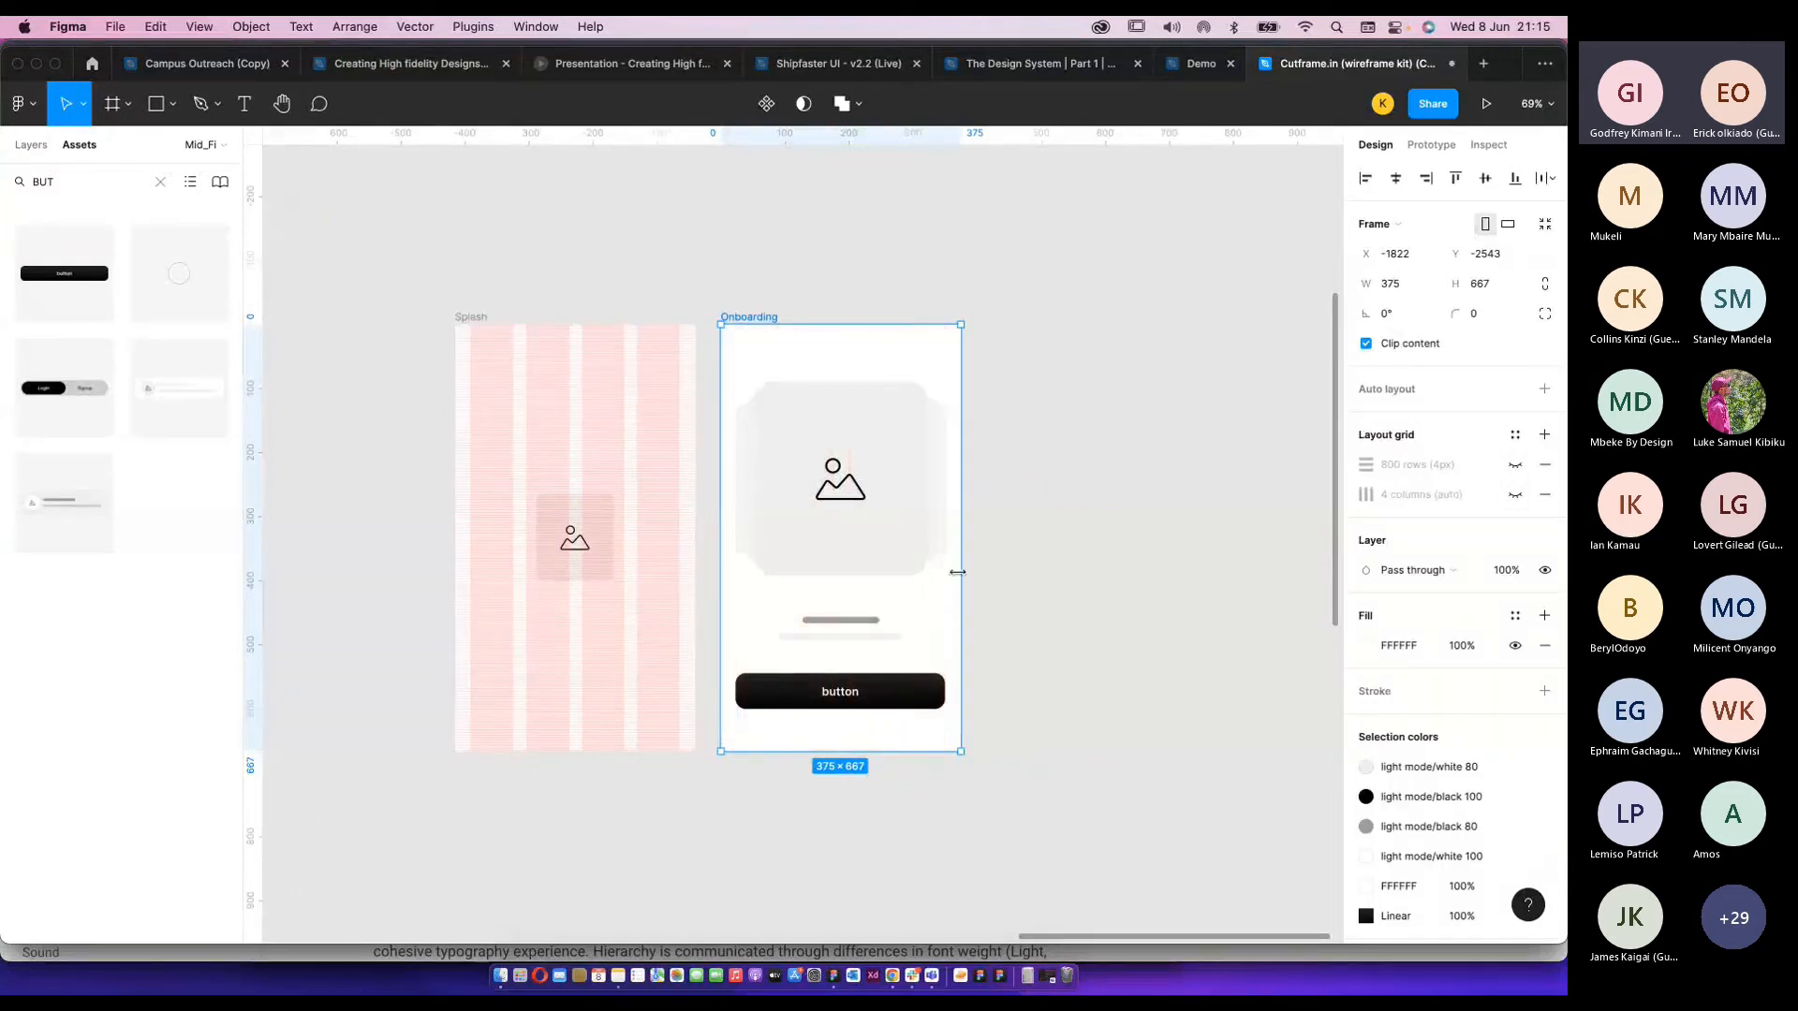
pyautogui.scroll(3, 957, 582)
pyautogui.scroll(1, 957, 591)
pyautogui.click(1130, 579)
pyautogui.scroll(-1, 1130, 579)
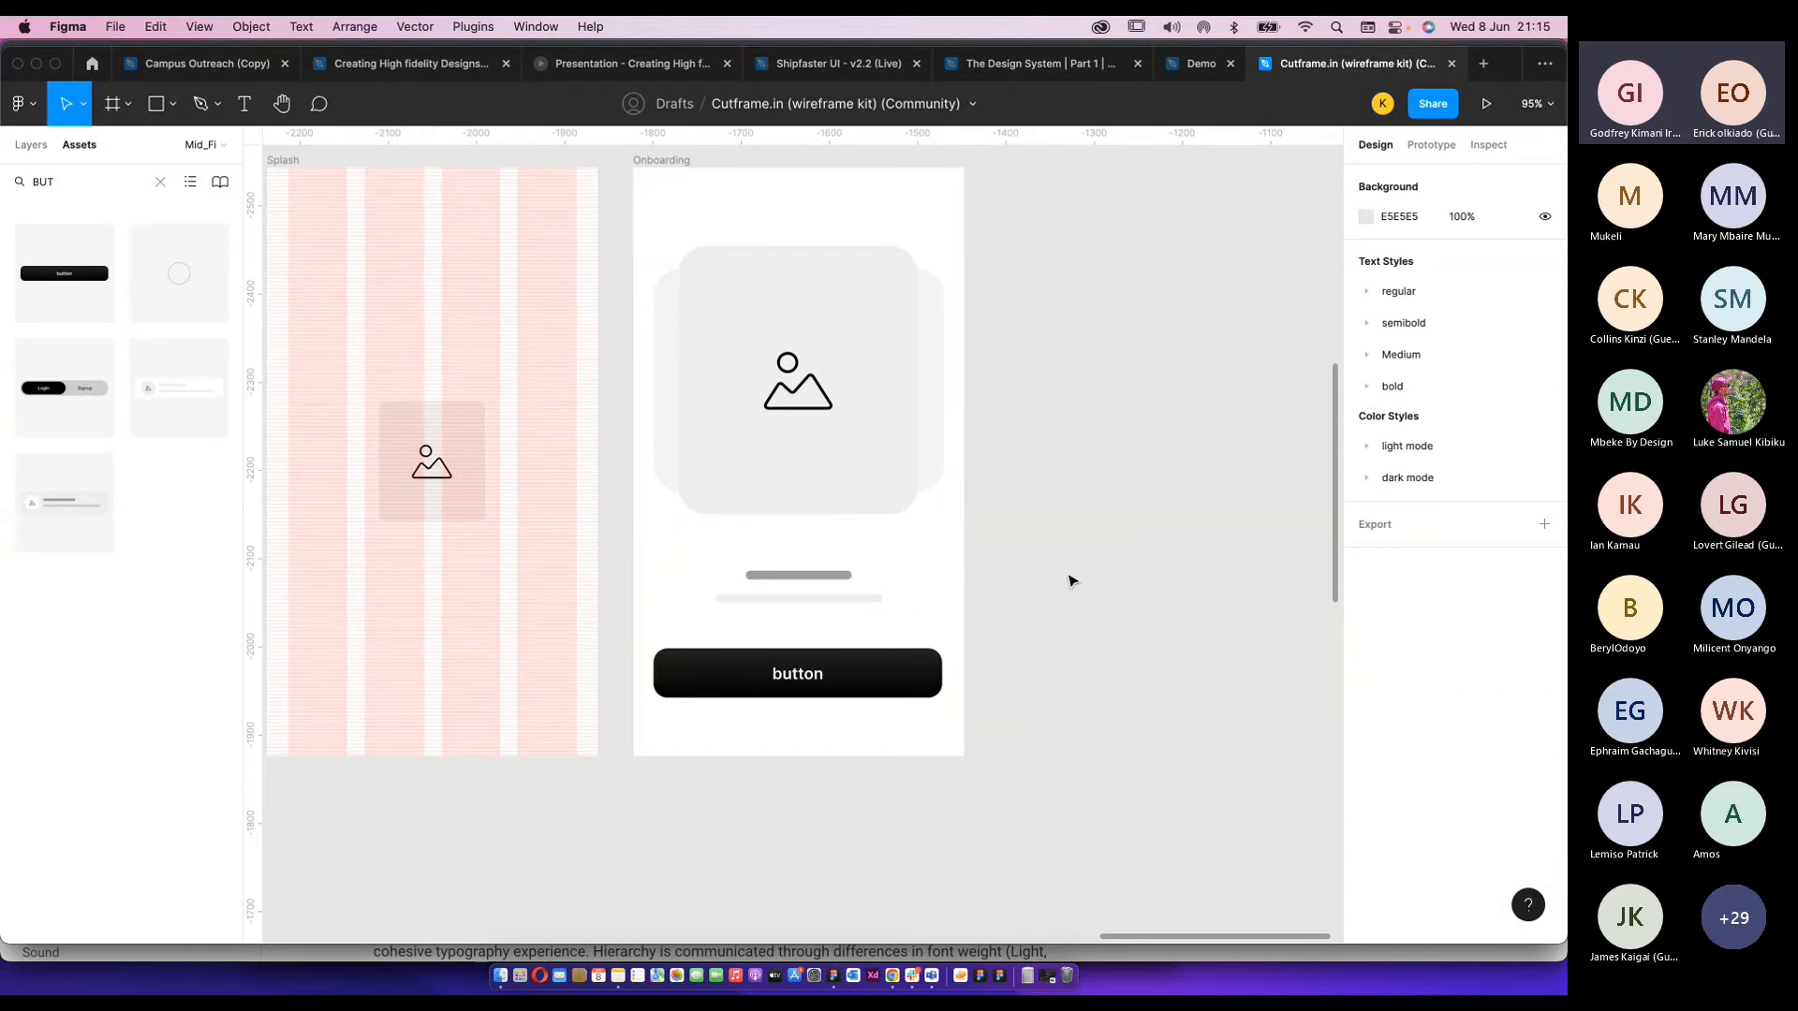
pyautogui.scroll(-1, 875, 502)
pyautogui.scroll(-5, 876, 503)
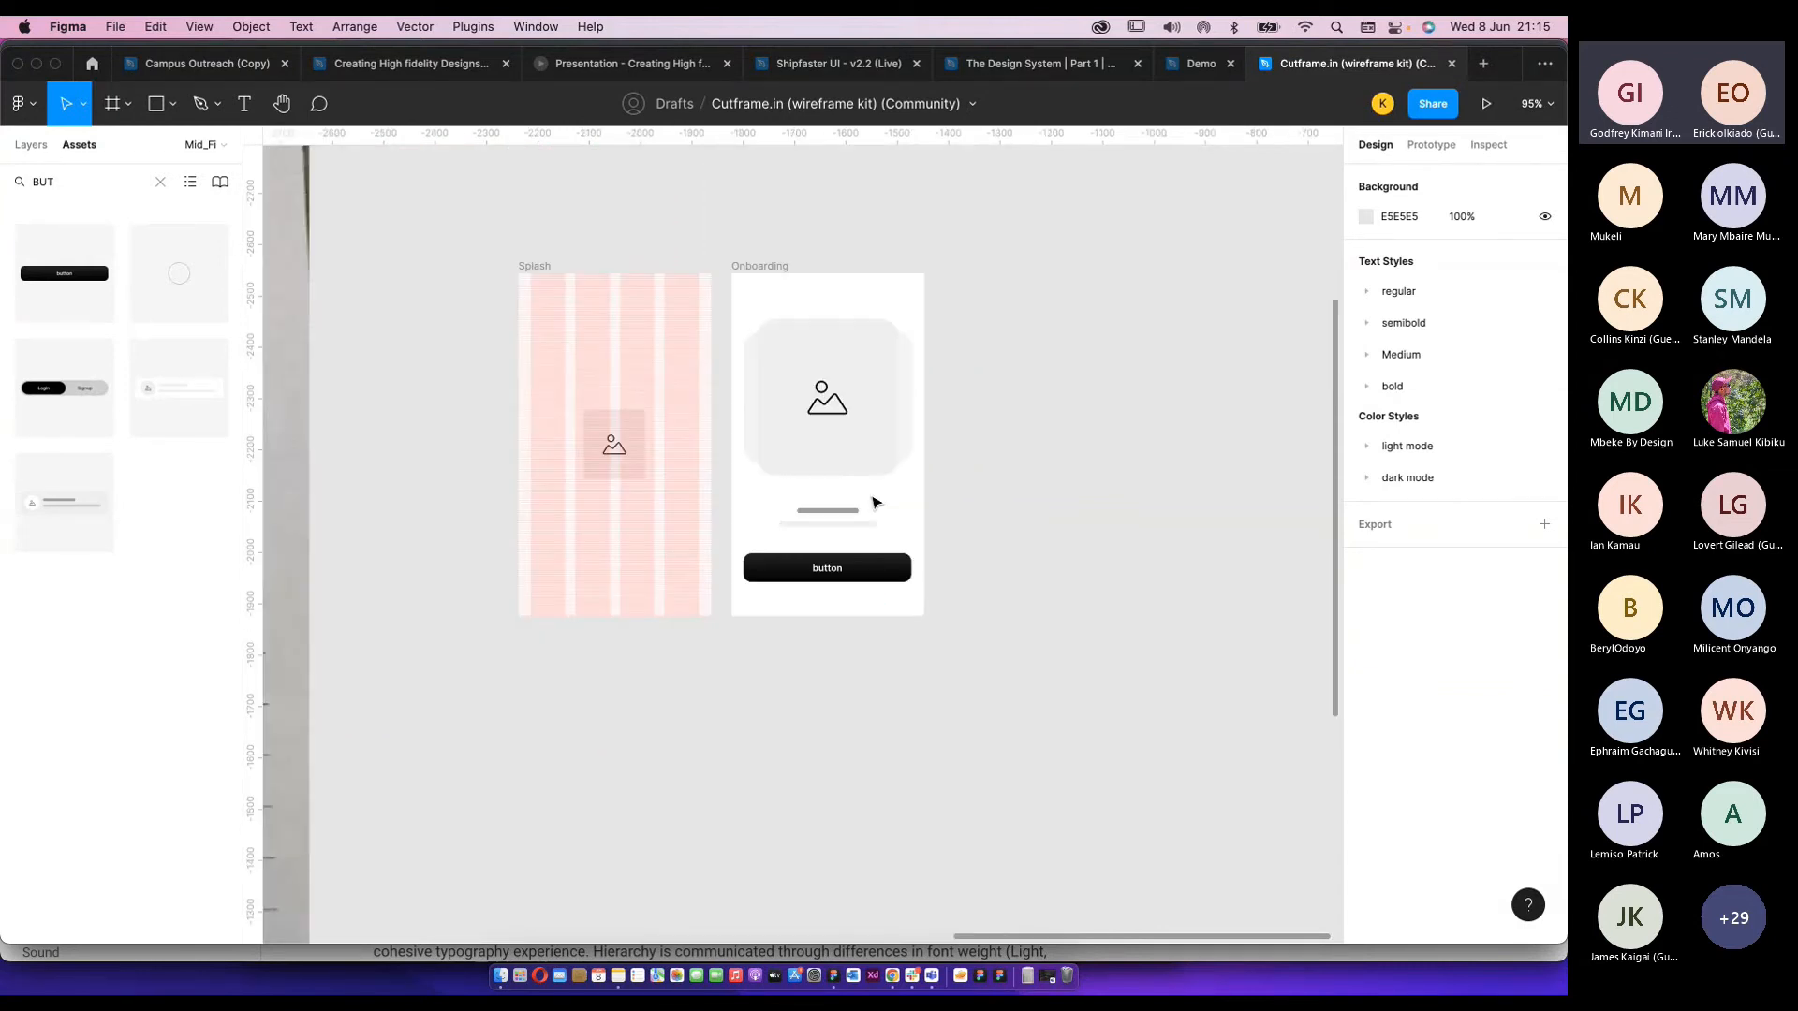
# Duplicate the Onboarding frame to start the next screen.
pyautogui.click(750, 267)
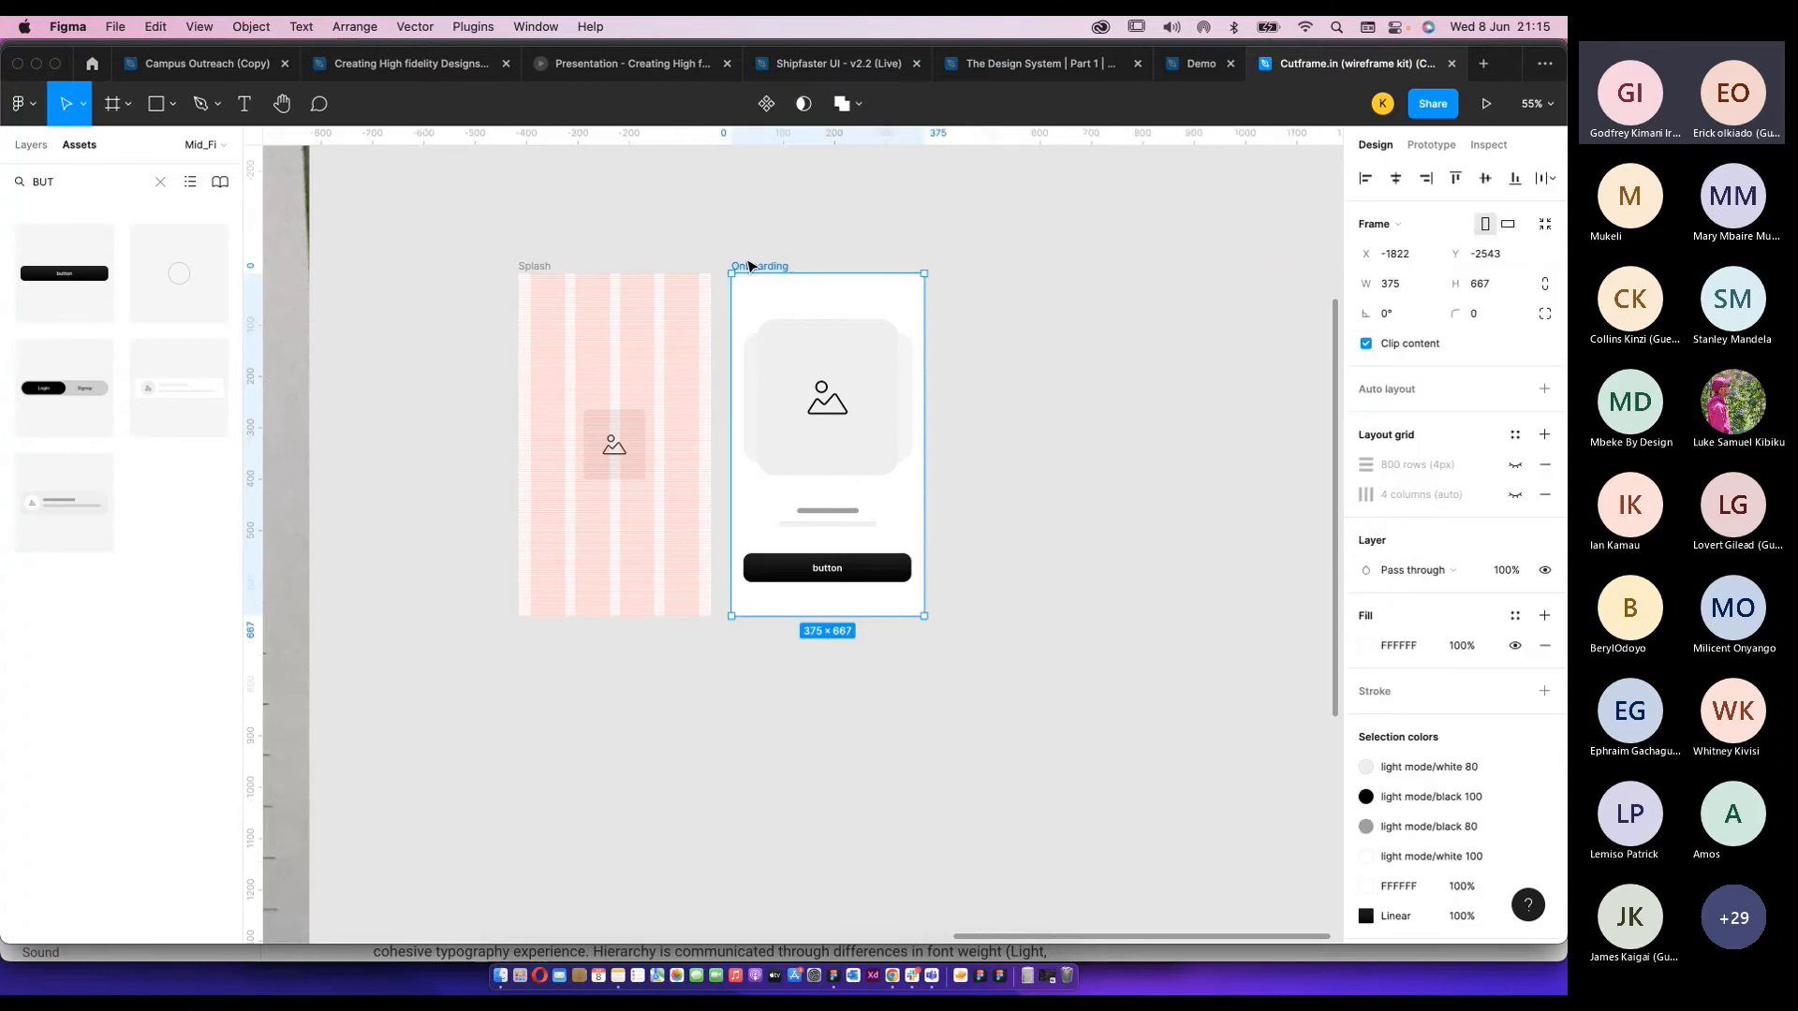
pyautogui.press('super+d')
pyautogui.scroll(5, 828, 573)
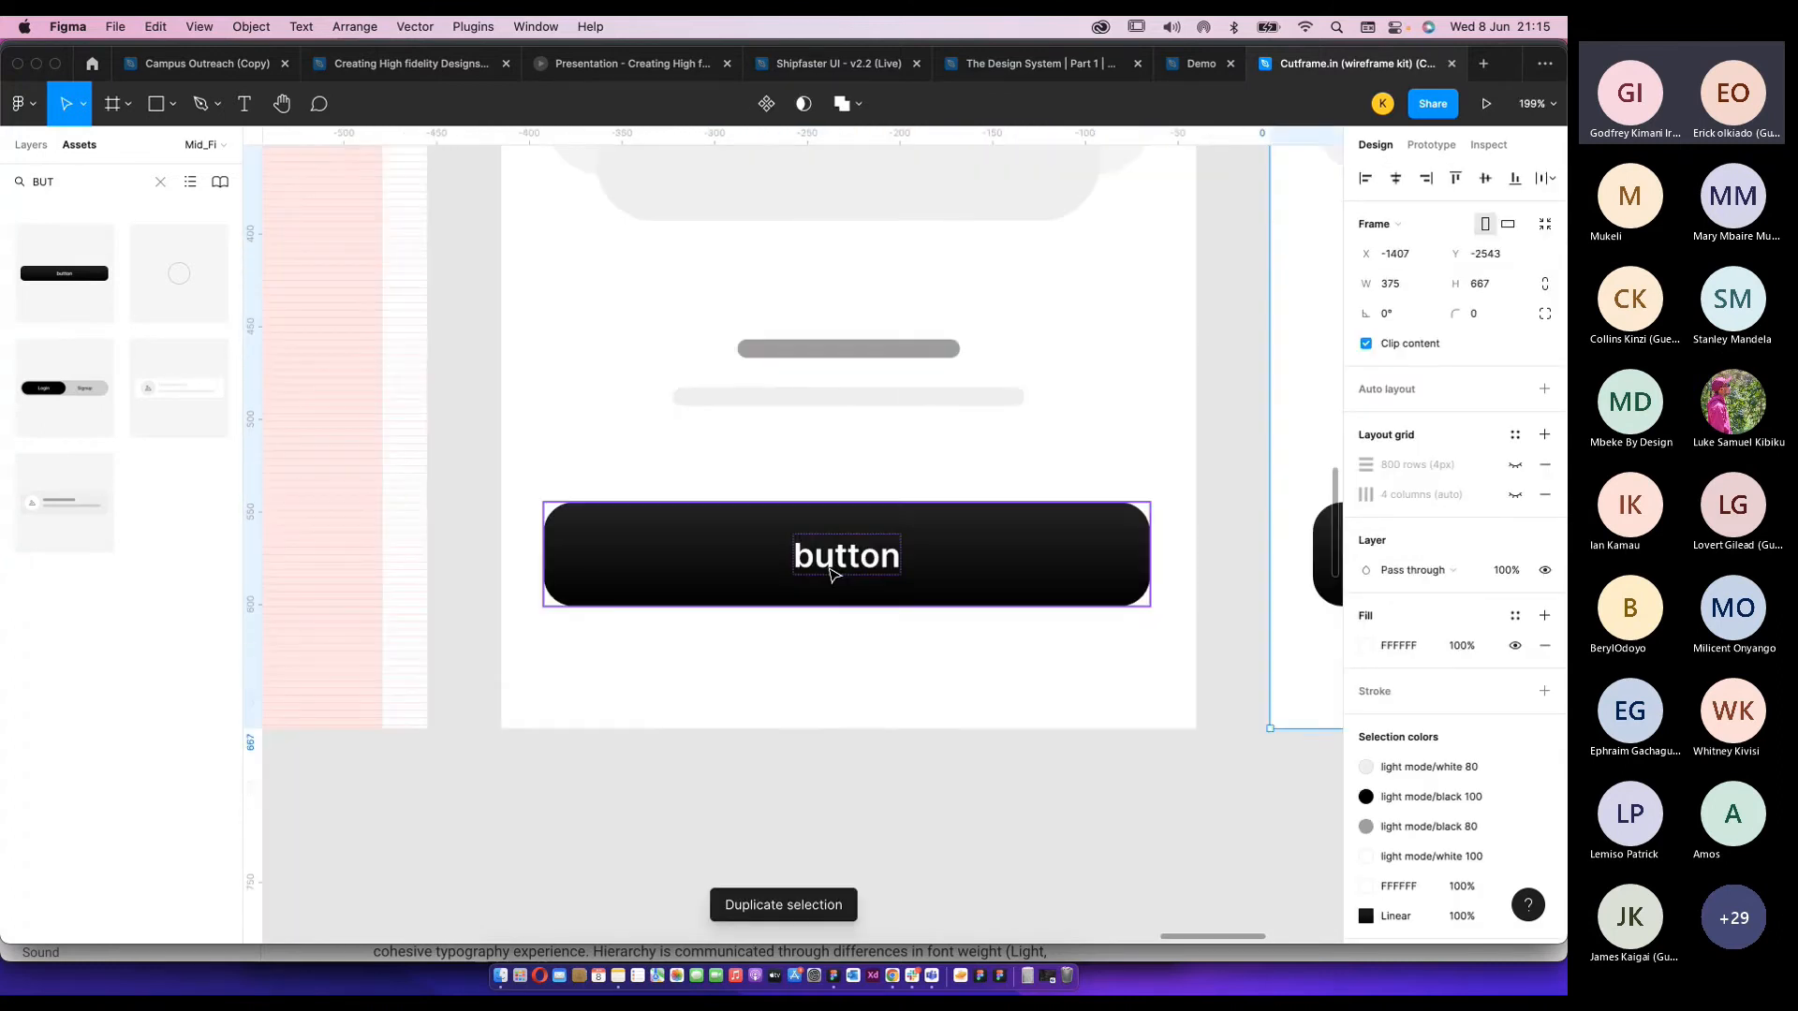
# Change the button label in the original Onboarding frame to "Continue", as in the sketch.
pyautogui.click(832, 573)
pyautogui.doubleClick(873, 590)
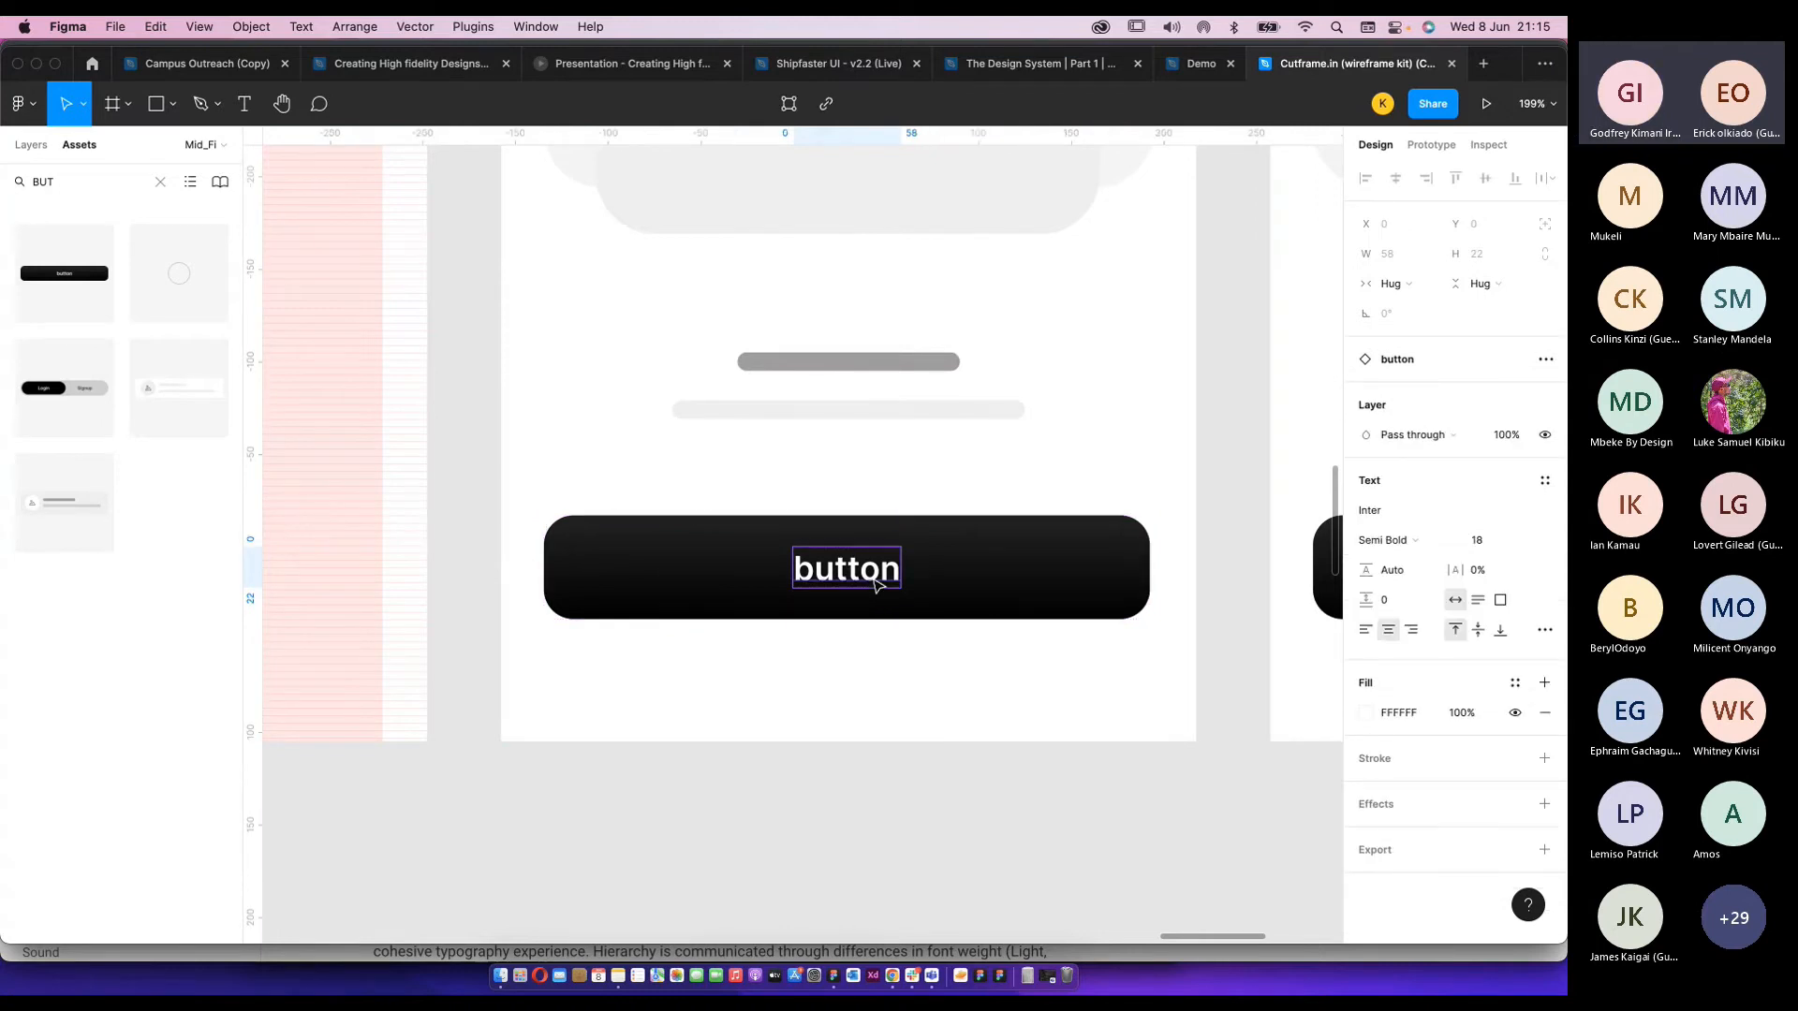
pyautogui.doubleClick(874, 580)
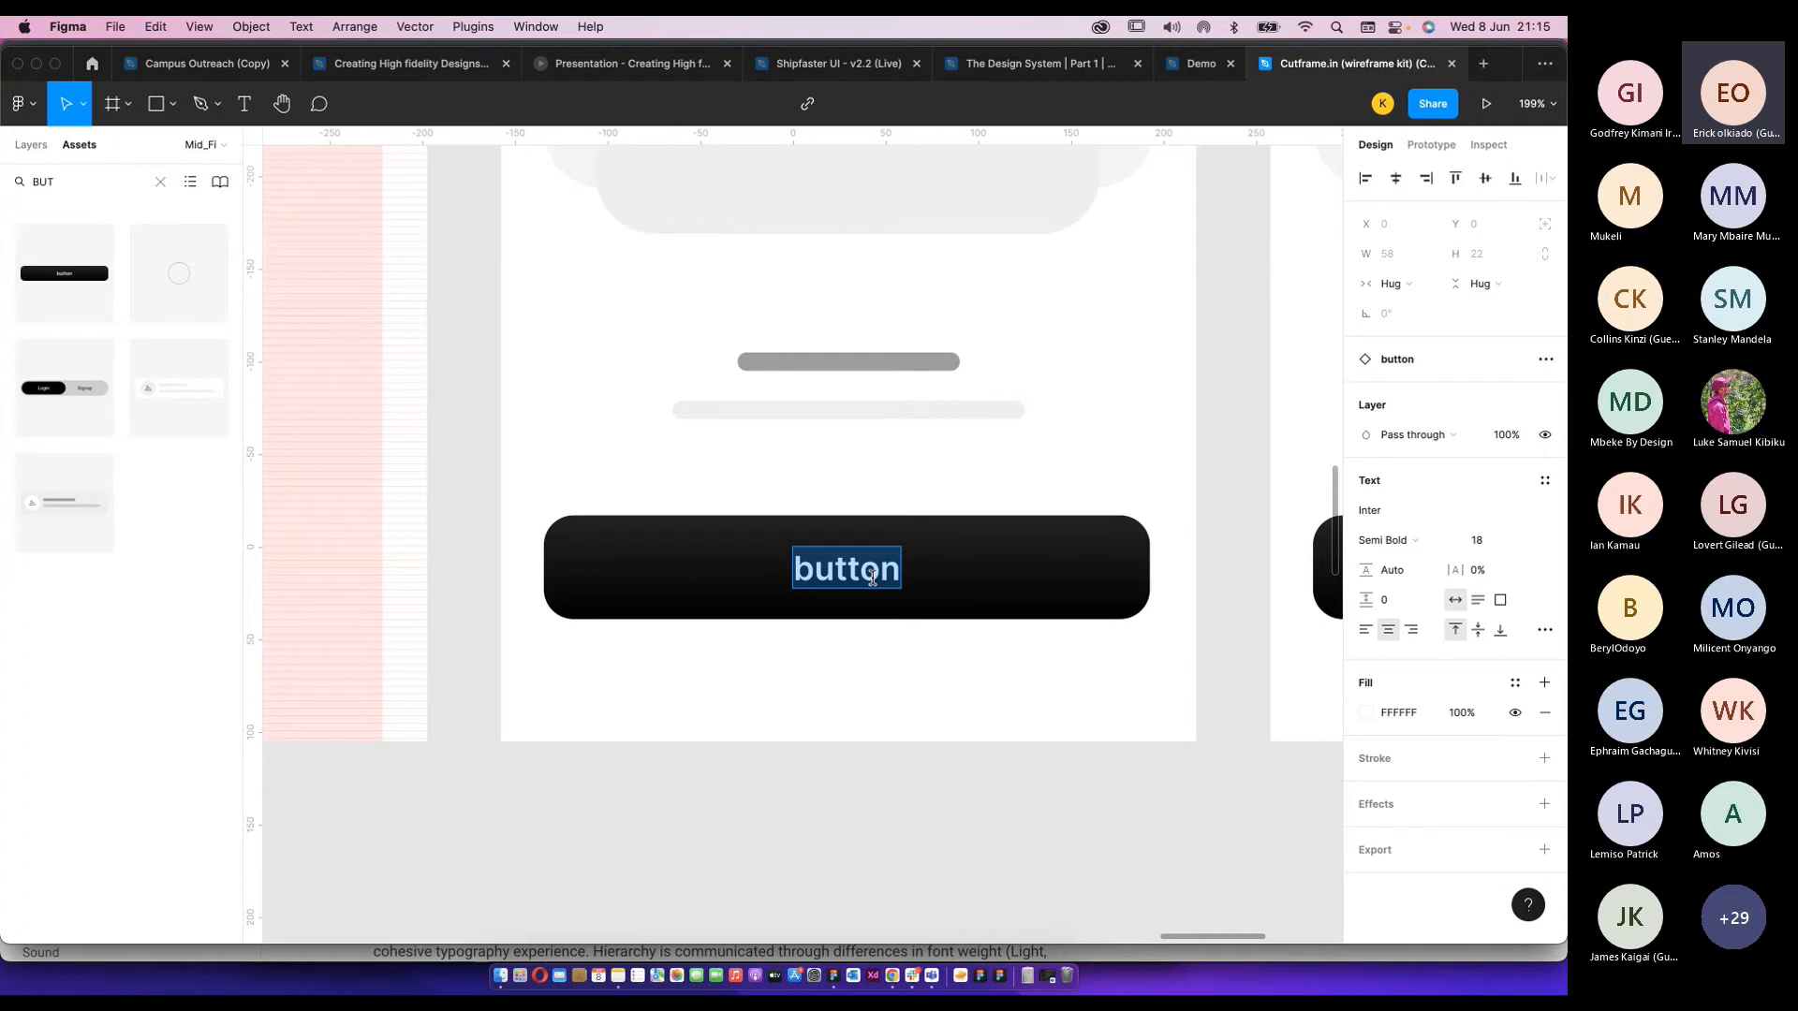
pyautogui.scroll(-10, 755, 643)
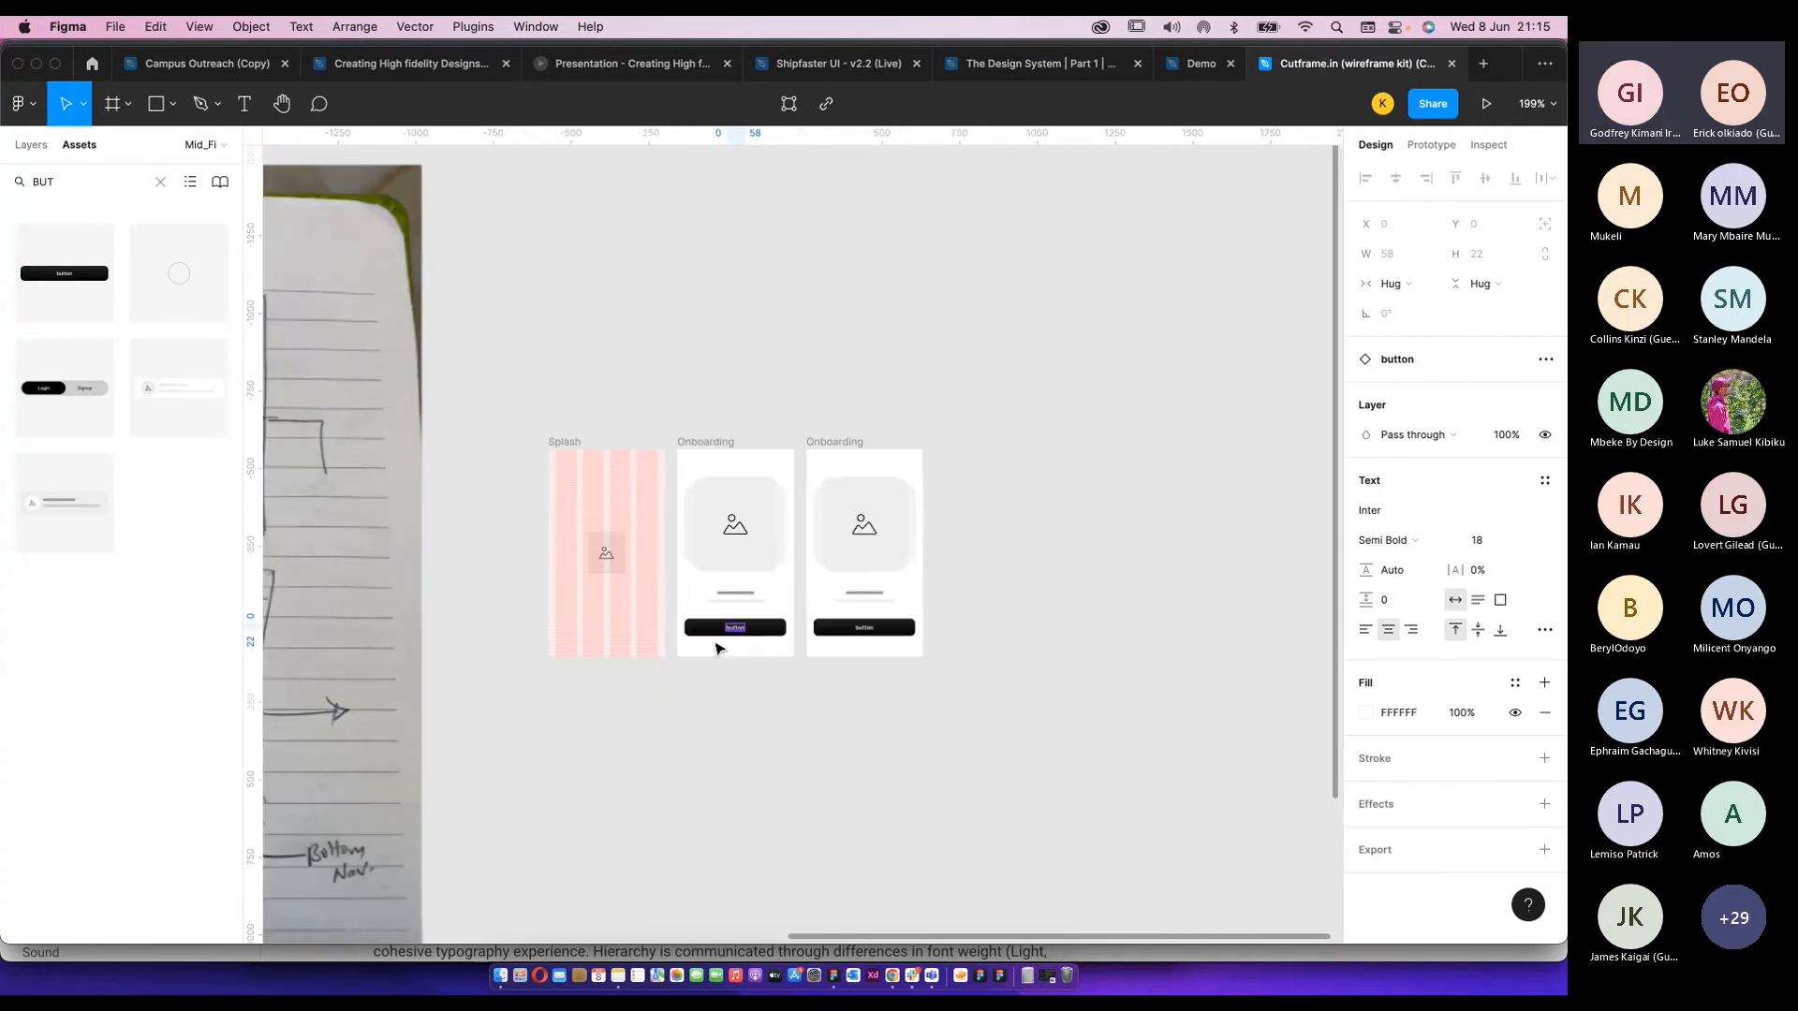
pyautogui.scroll(-5, 716, 648)
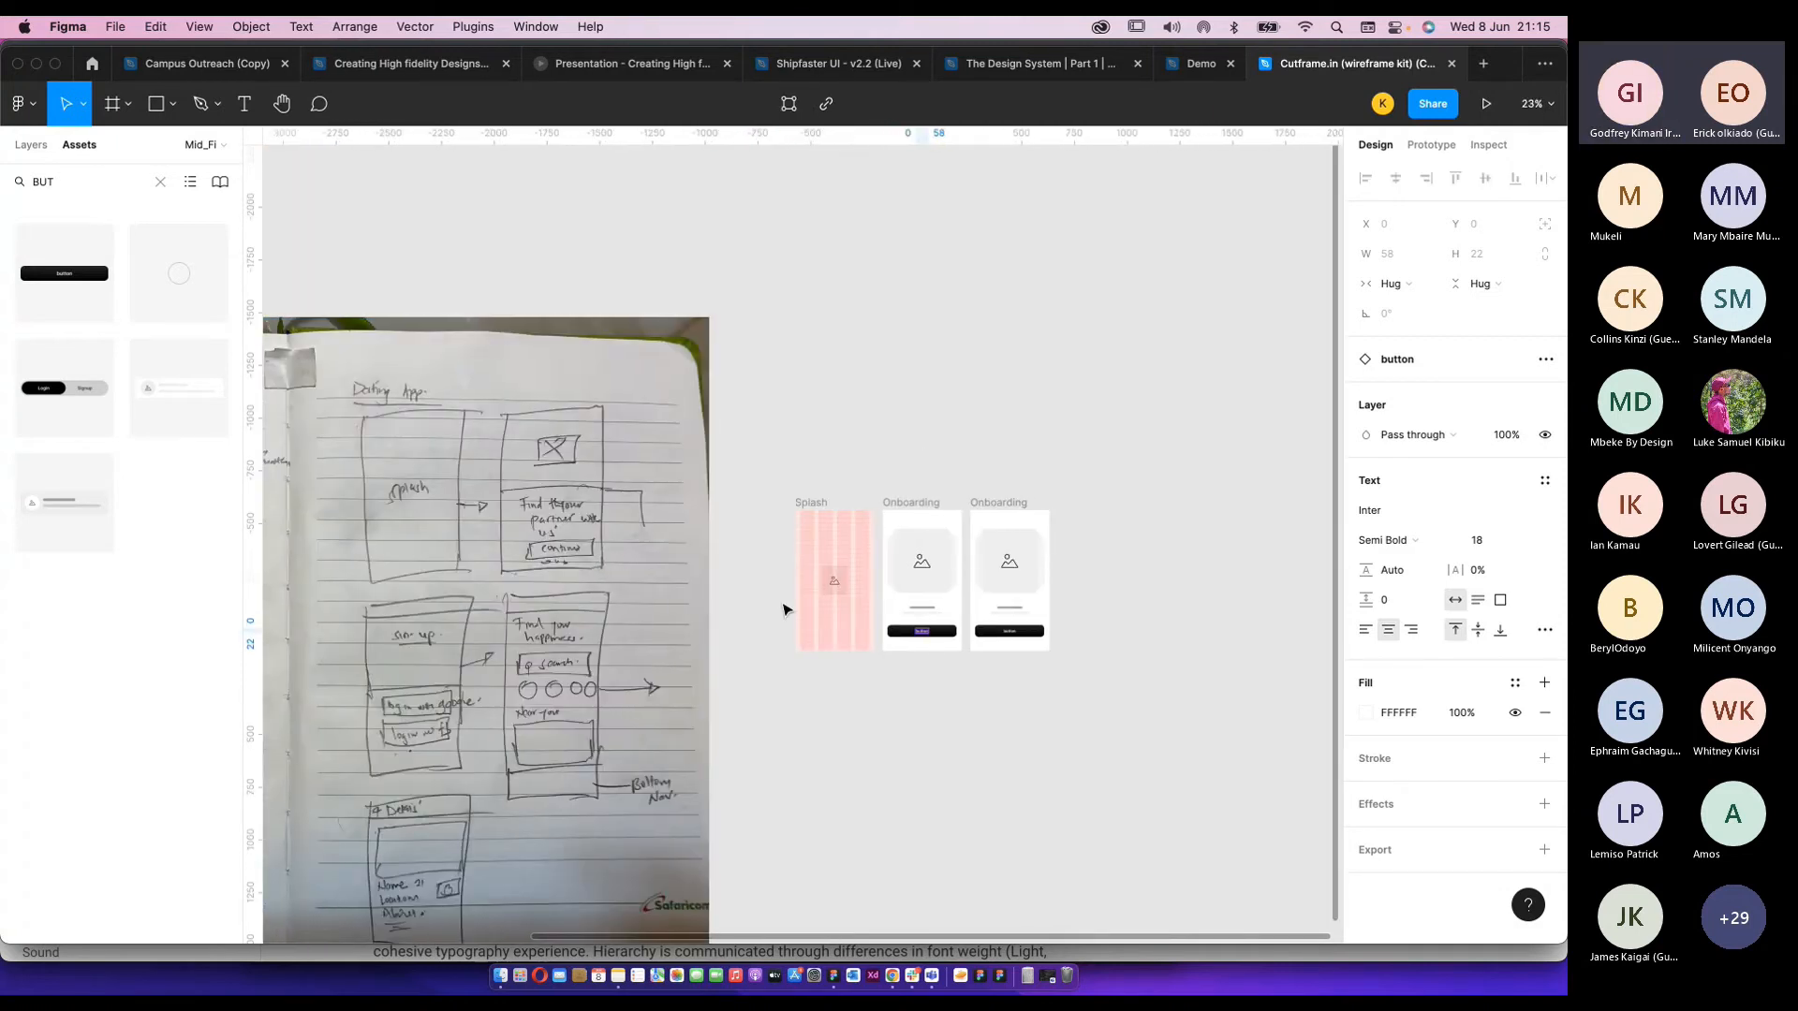
pyautogui.scroll(15, 943, 615)
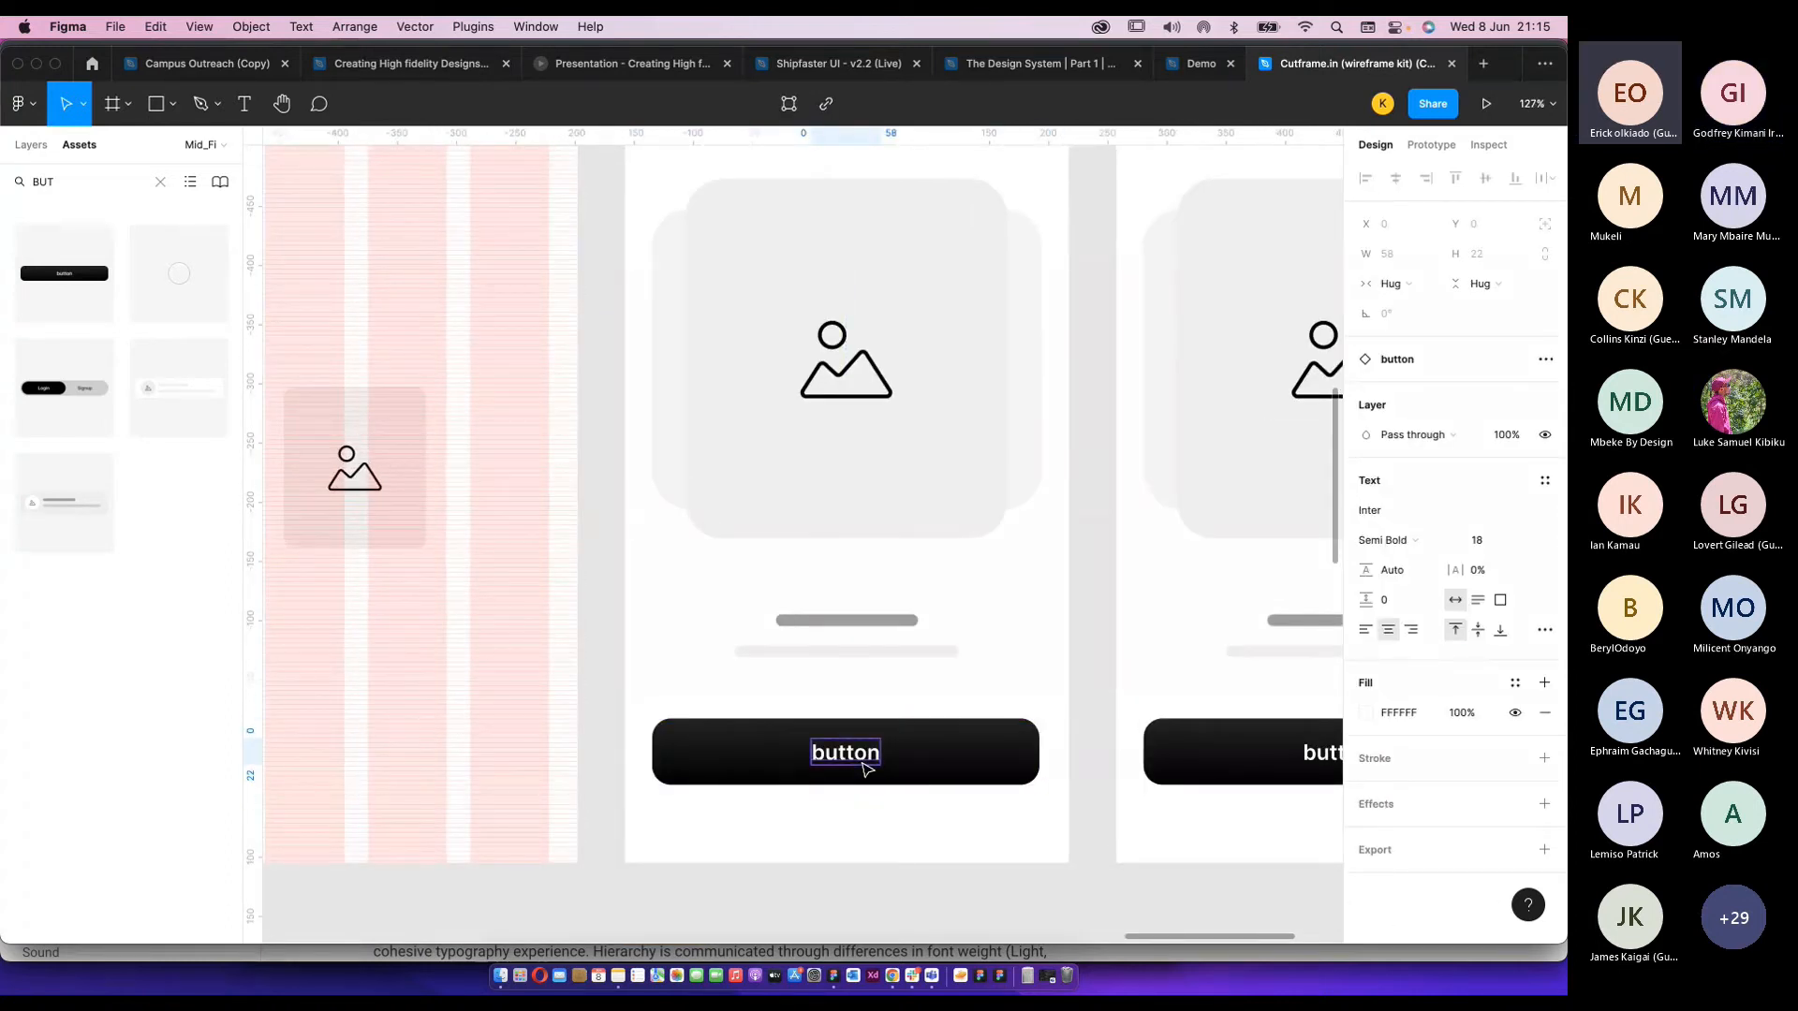
pyautogui.press('Escape')
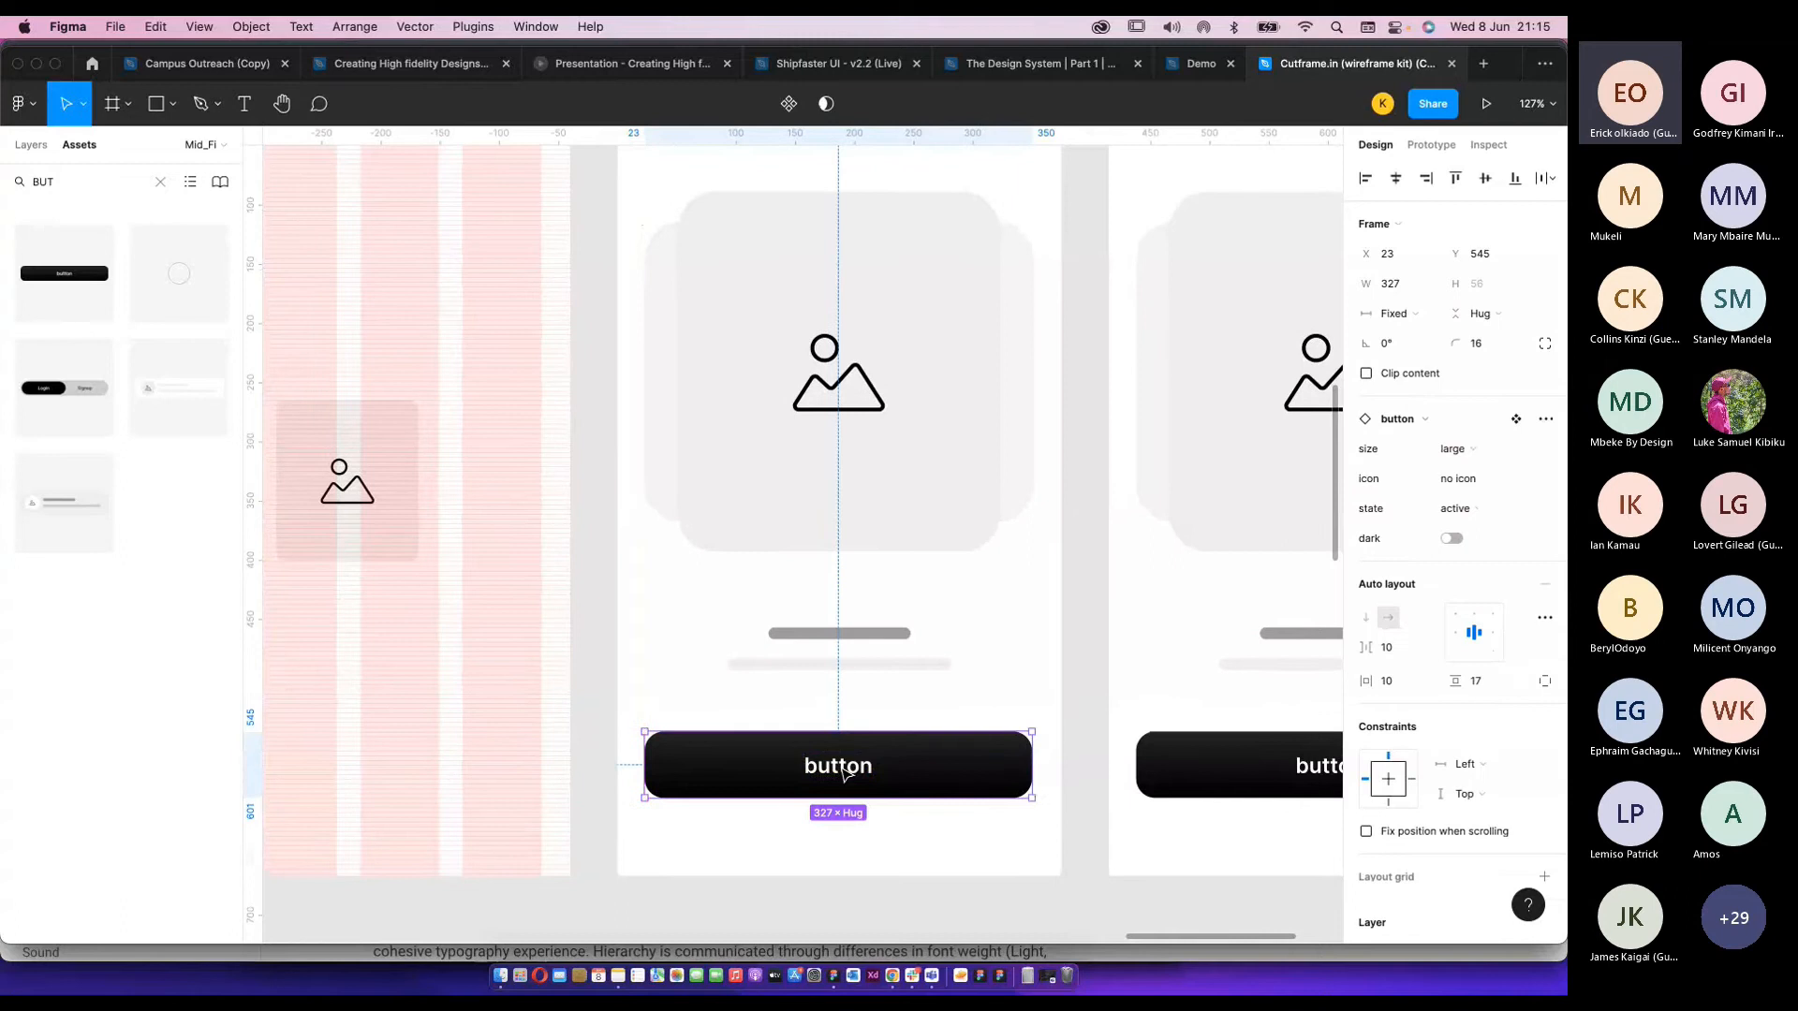
pyautogui.doubleClick(843, 770)
pyautogui.doubleClick(841, 768)
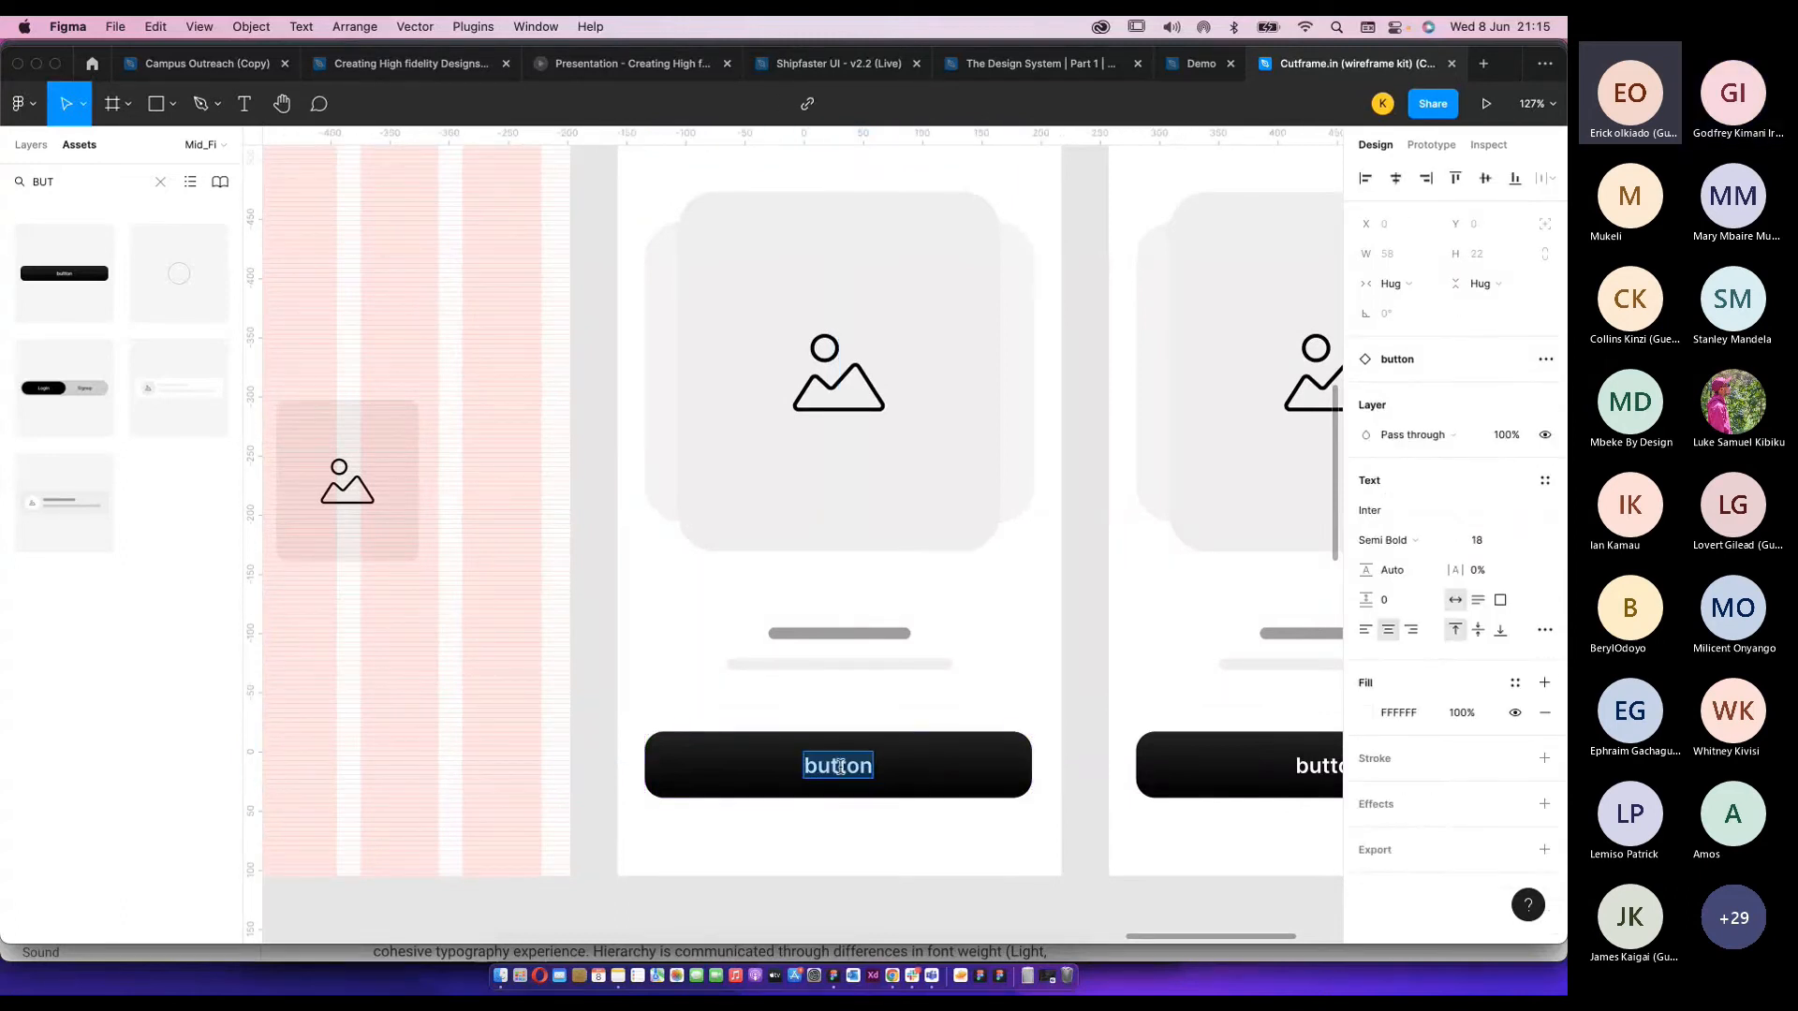
pyautogui.write('Cont')
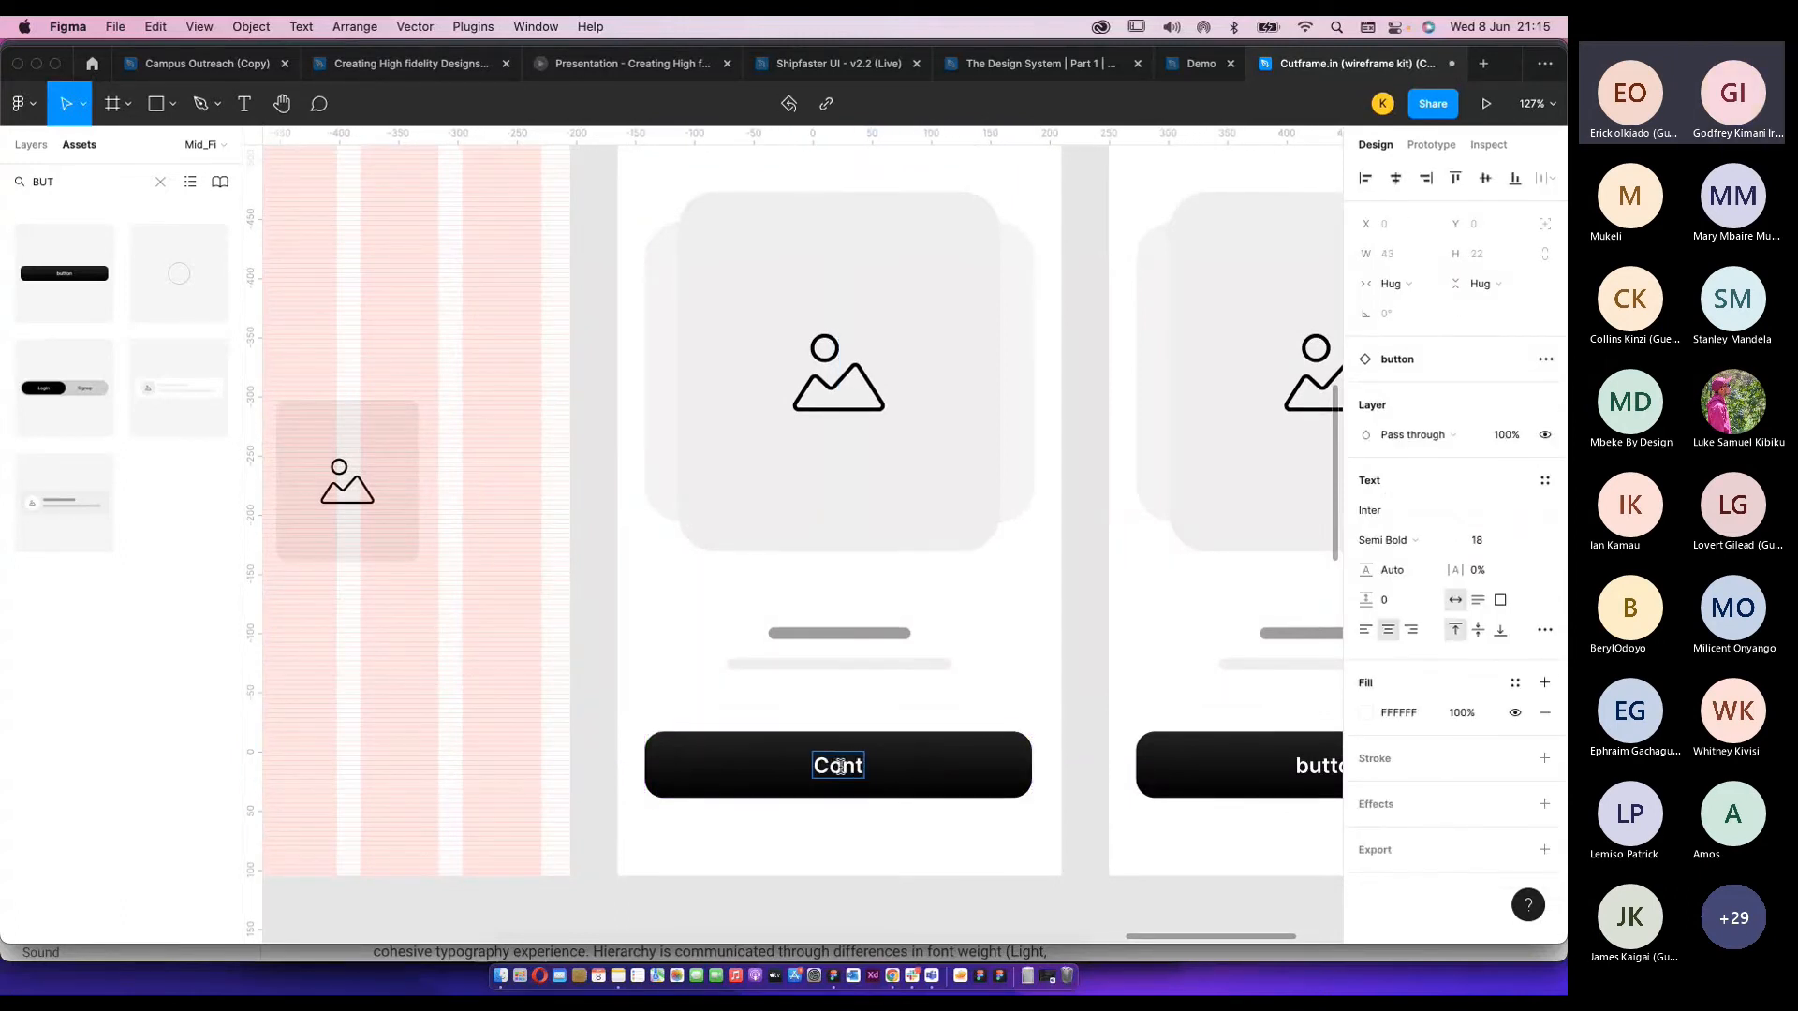
pyautogui.write('ine')
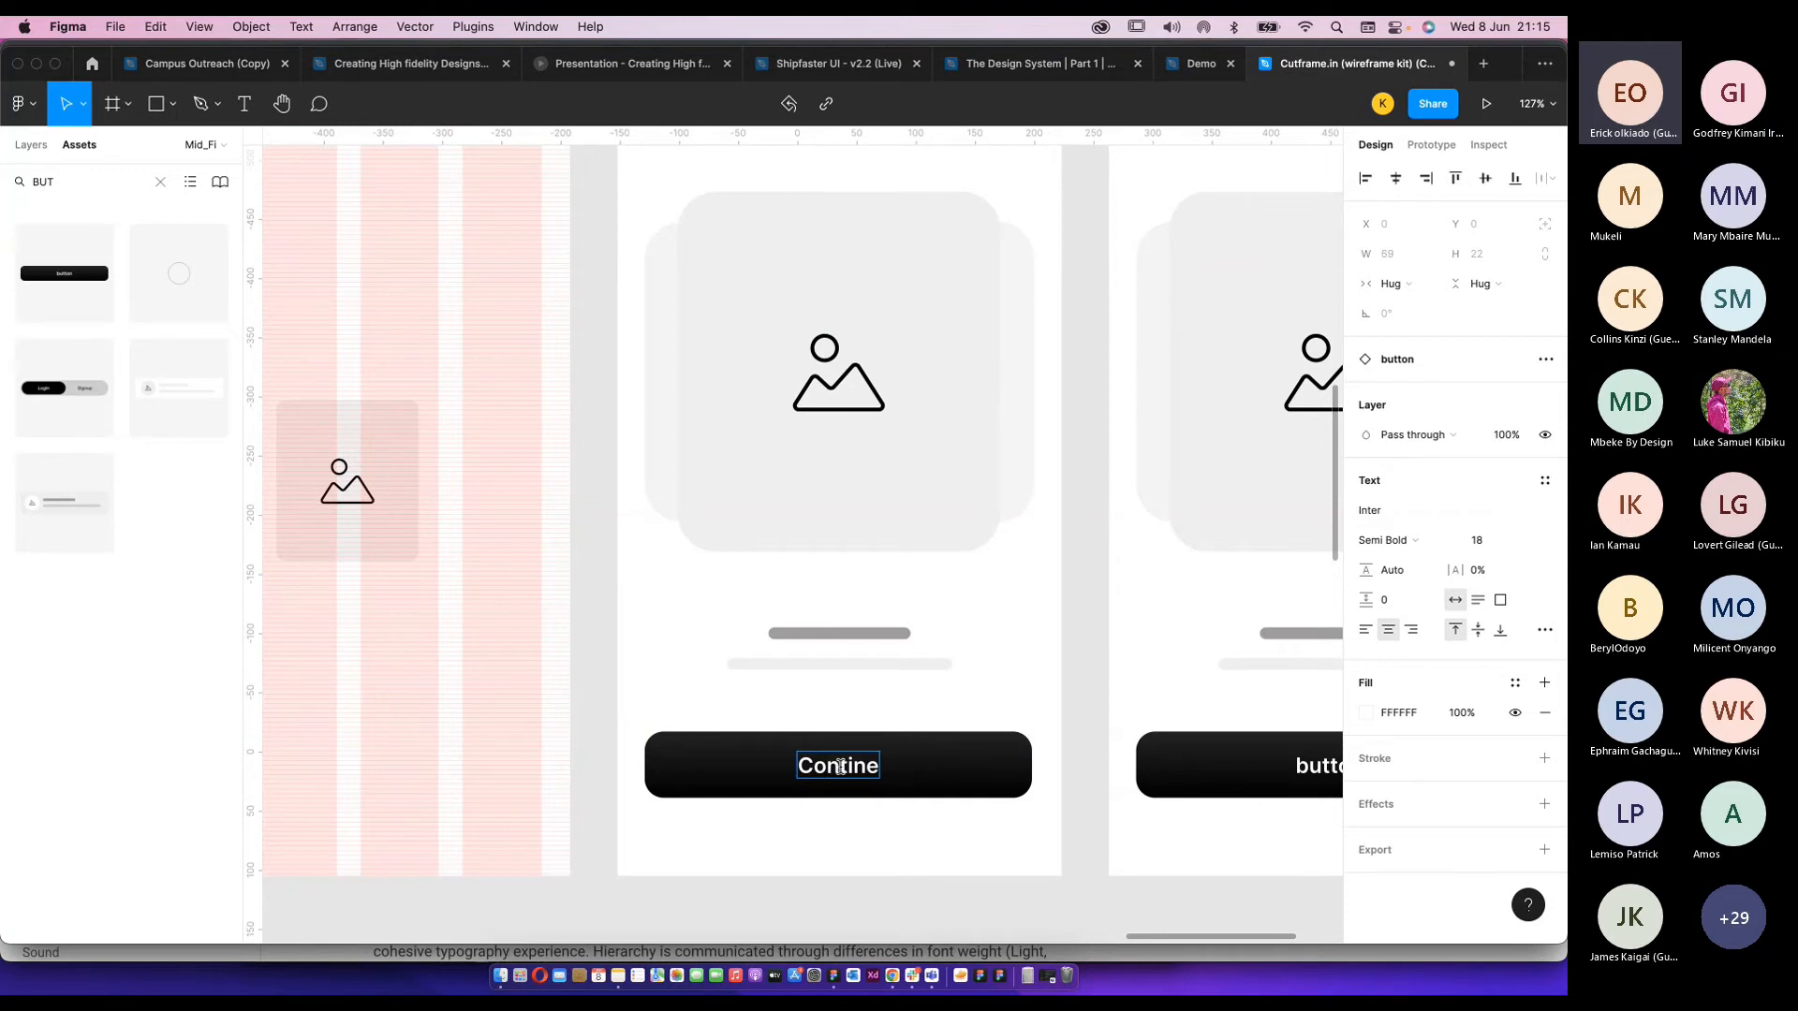
pyautogui.press('BackSpace')
pyautogui.write('ue')
pyautogui.hscroll(1, 1020, 751)
pyautogui.click(1020, 751)
pyautogui.scroll(-8, 1020, 708)
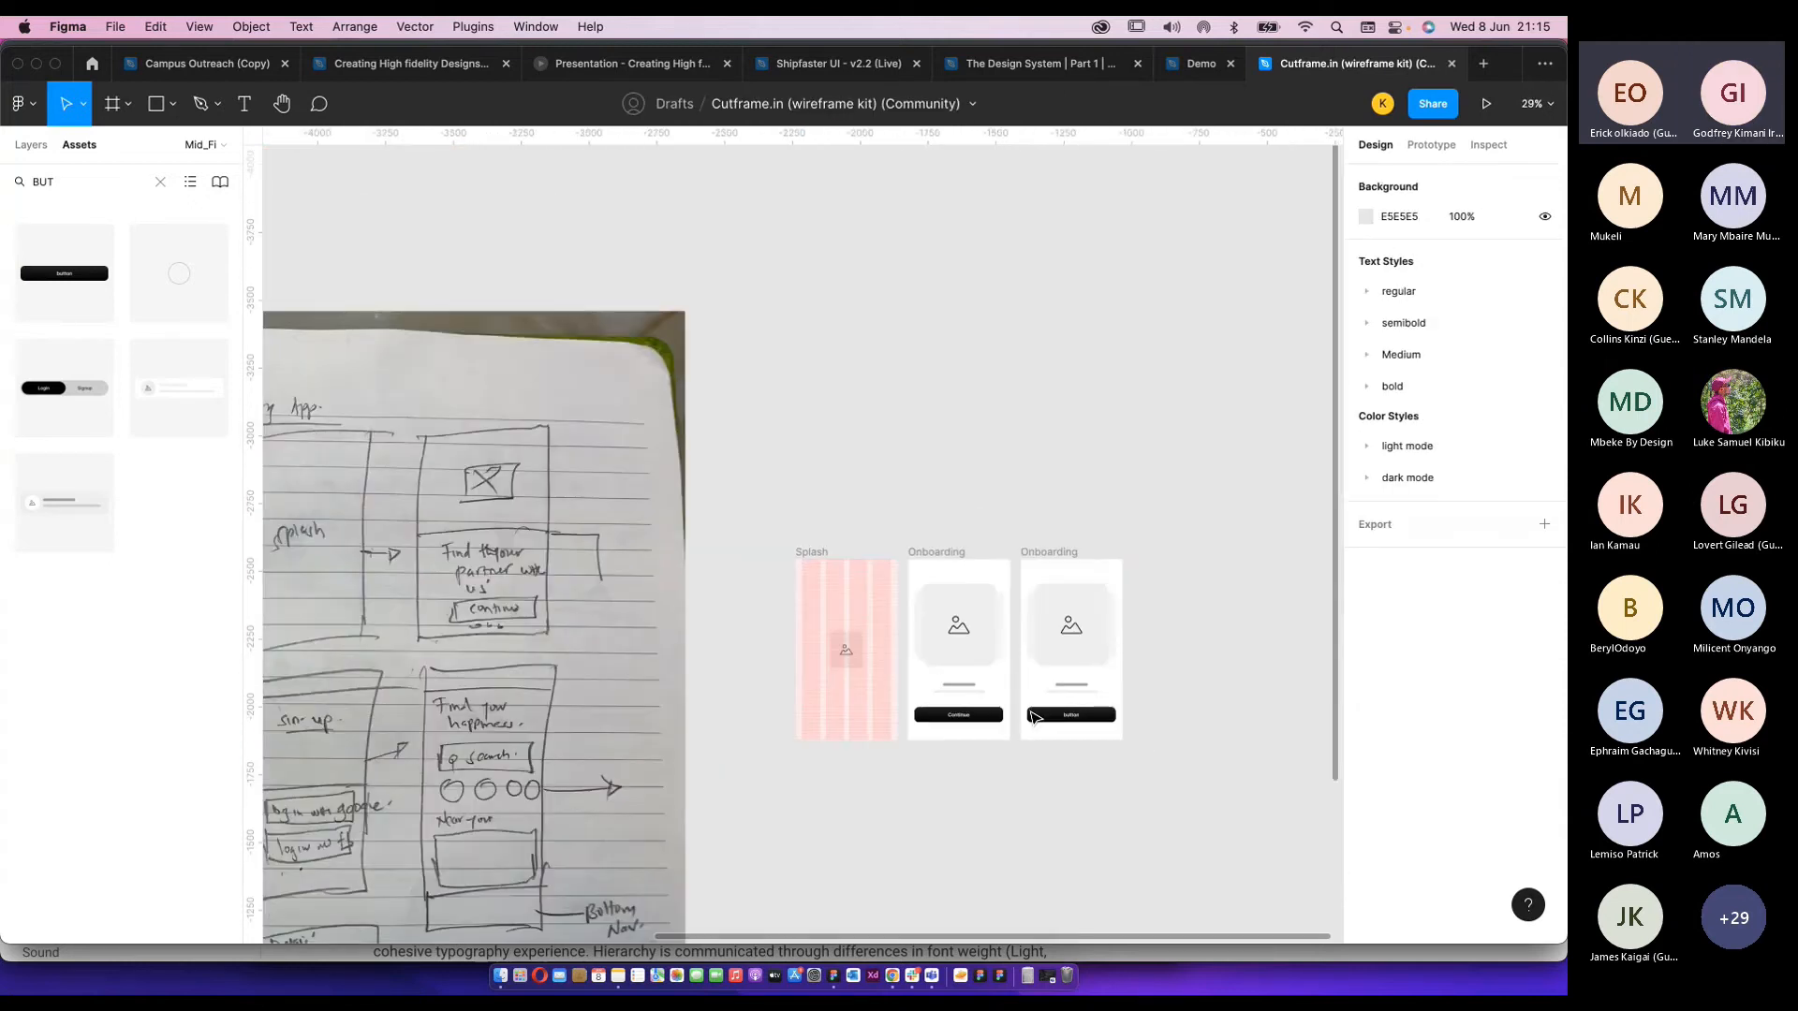
# Change the button label in the original Onboarding frame to "Get Started".
pyautogui.click(1035, 717)
pyautogui.scroll(5, 946, 729)
pyautogui.doubleClick(979, 709)
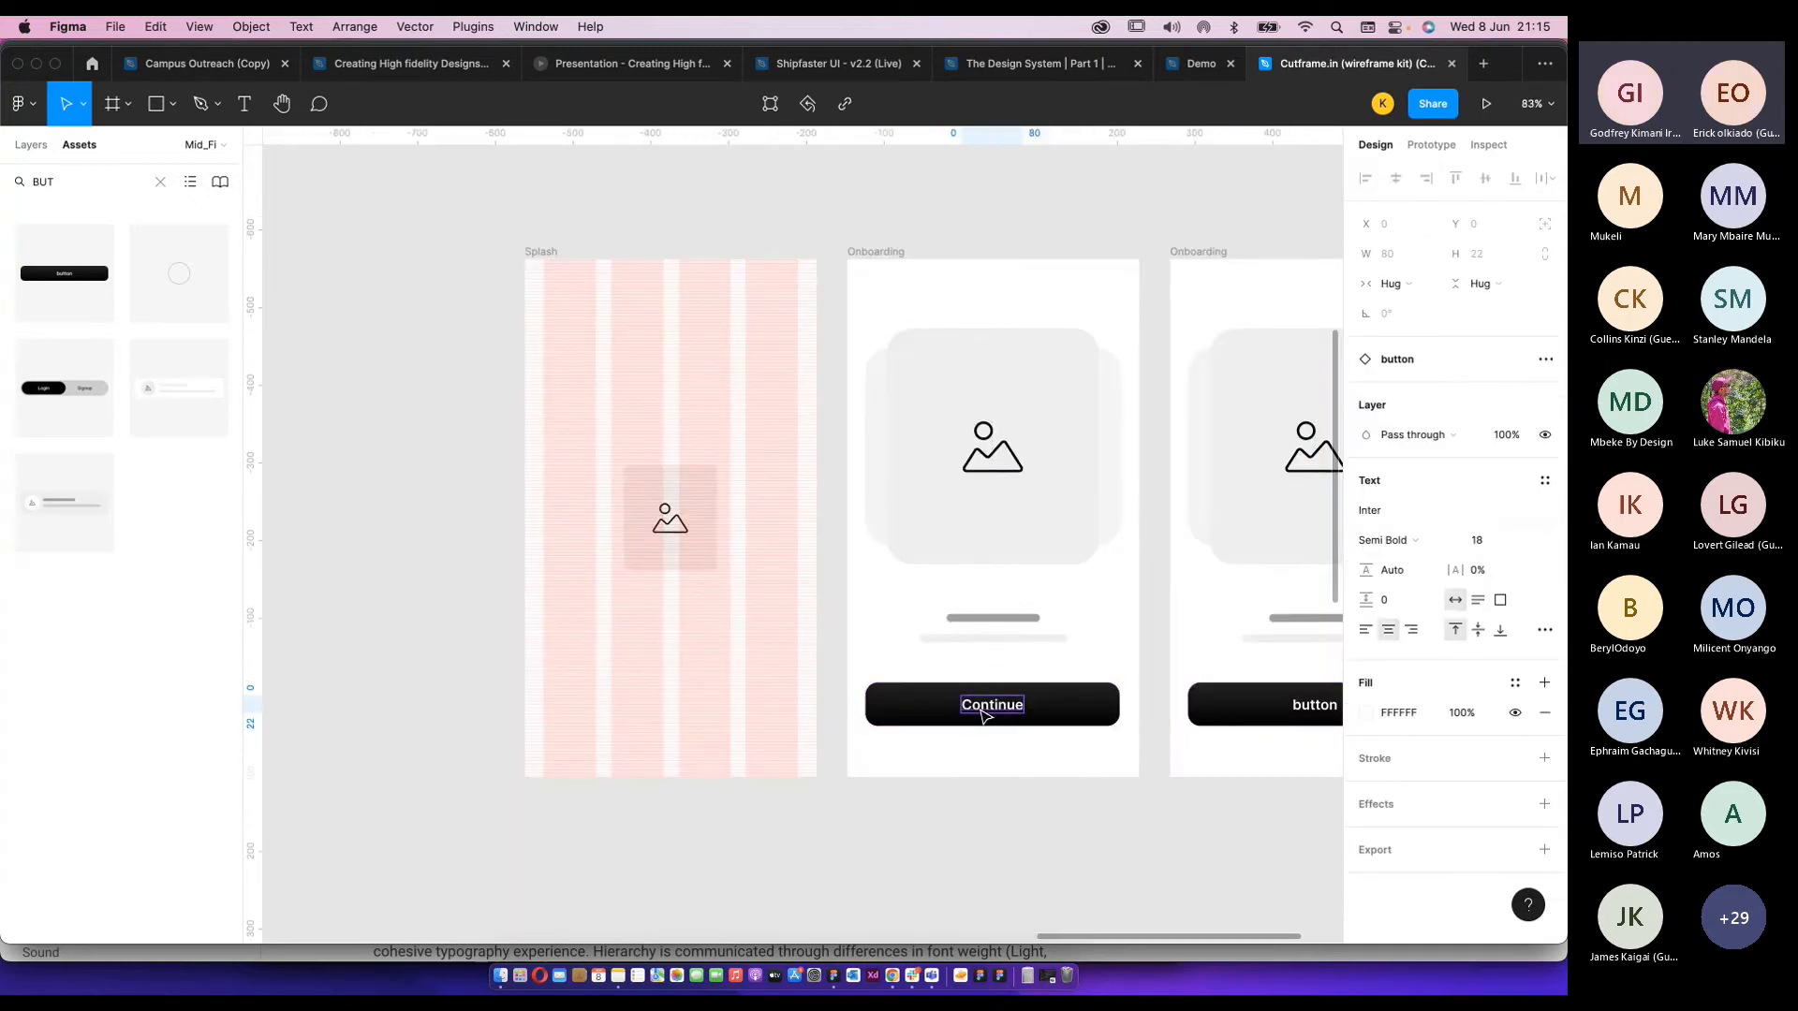
pyautogui.write('Get')
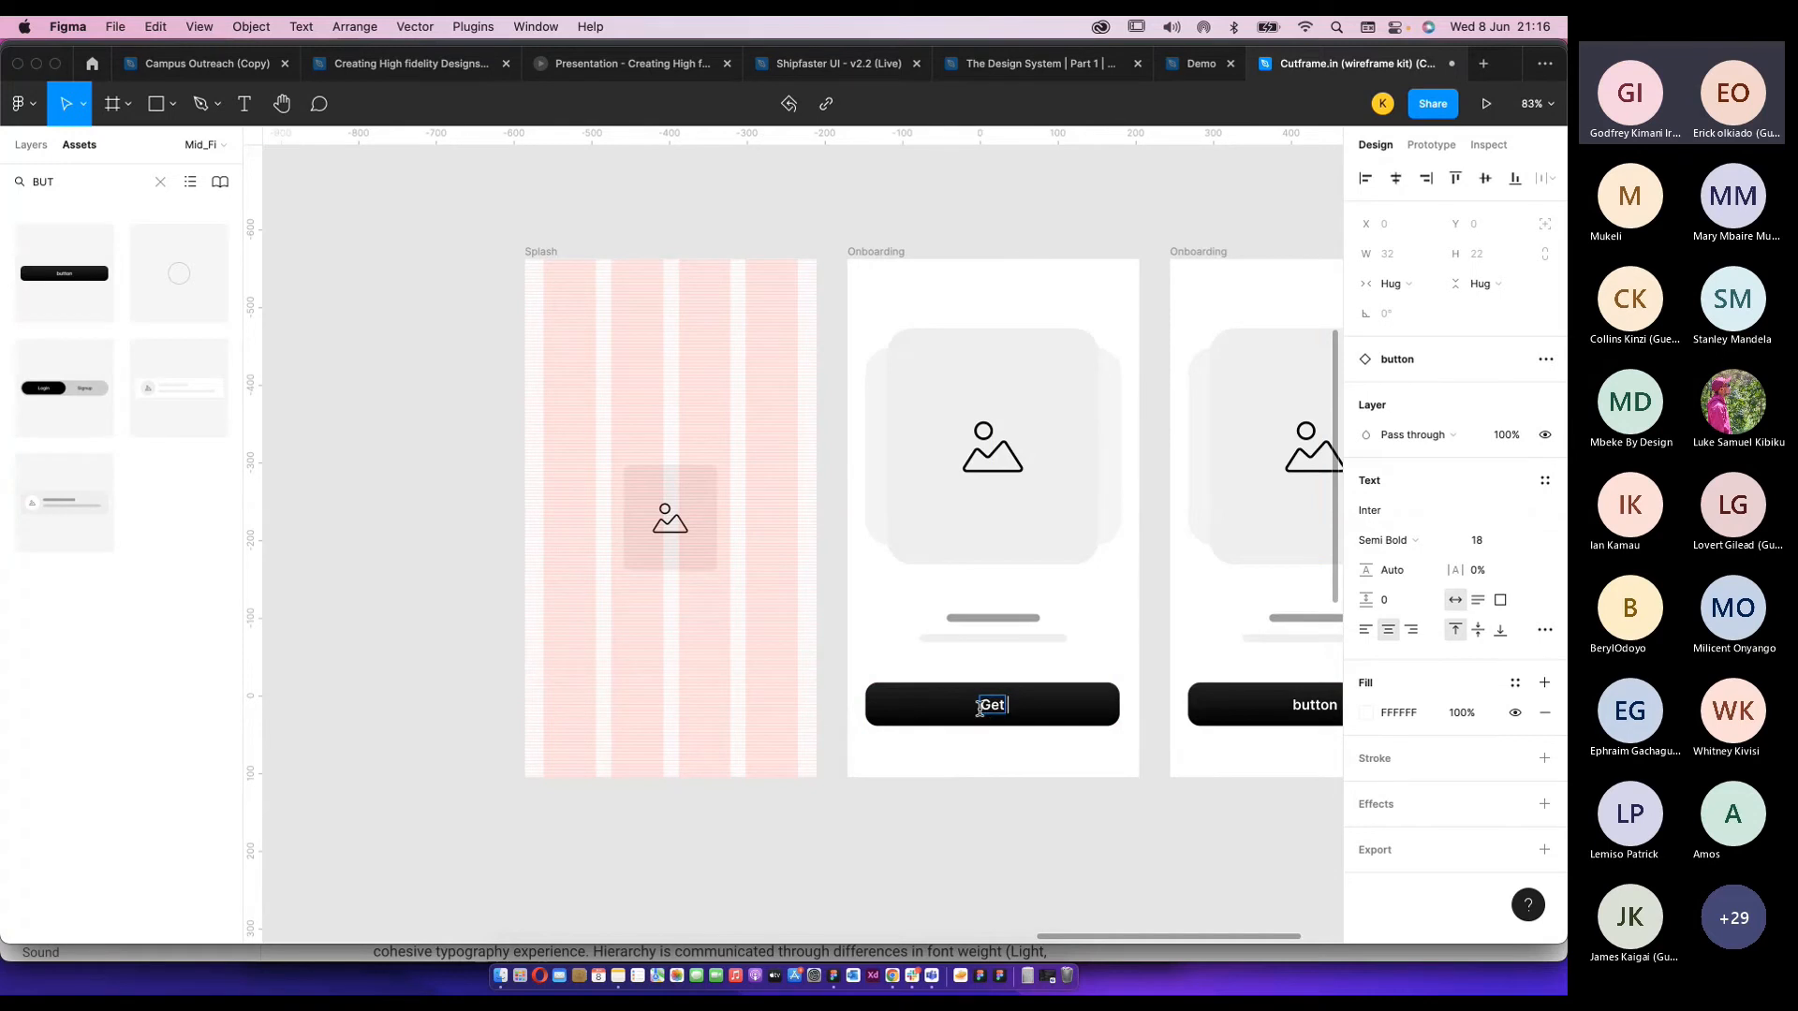
pyautogui.write(' Started')
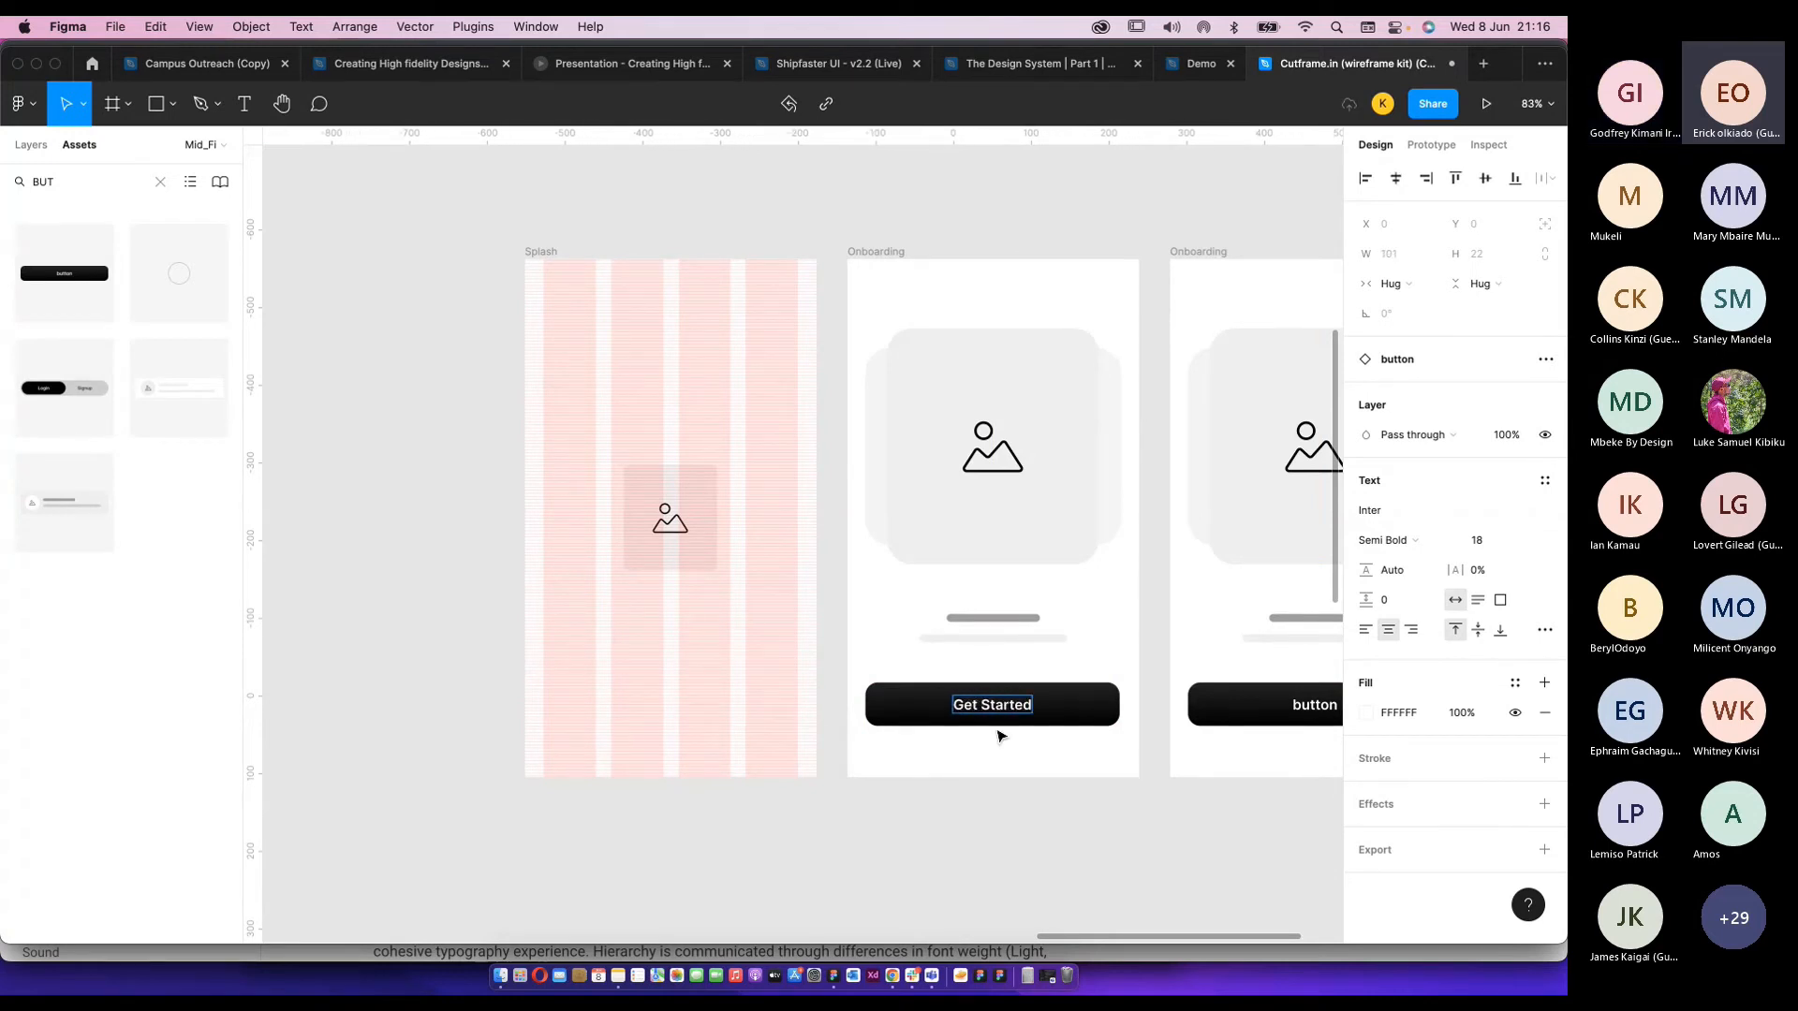
pyautogui.click(1003, 791)
pyautogui.scroll(-5, 1049, 768)
pyautogui.hscroll(3, 1064, 757)
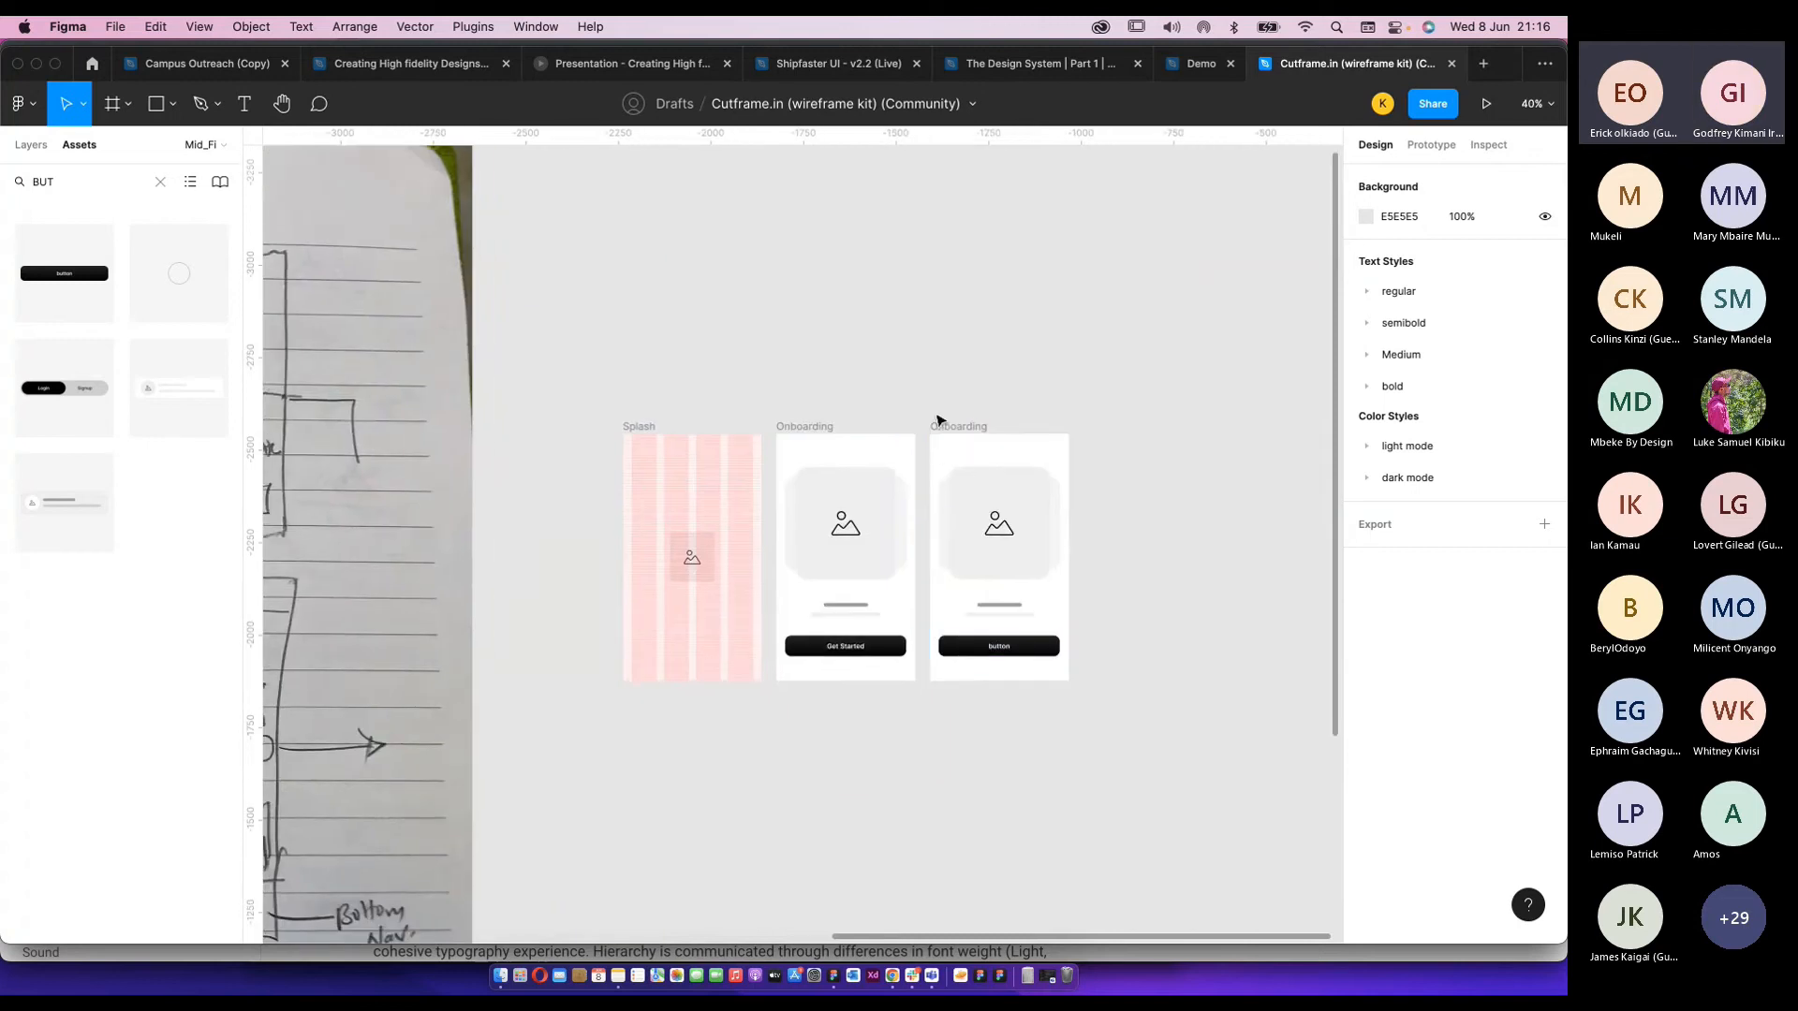
# Examine both Onboarding frames and compare them with the dating app sketches to plan the next screen.
pyautogui.scroll(5, 849, 575)
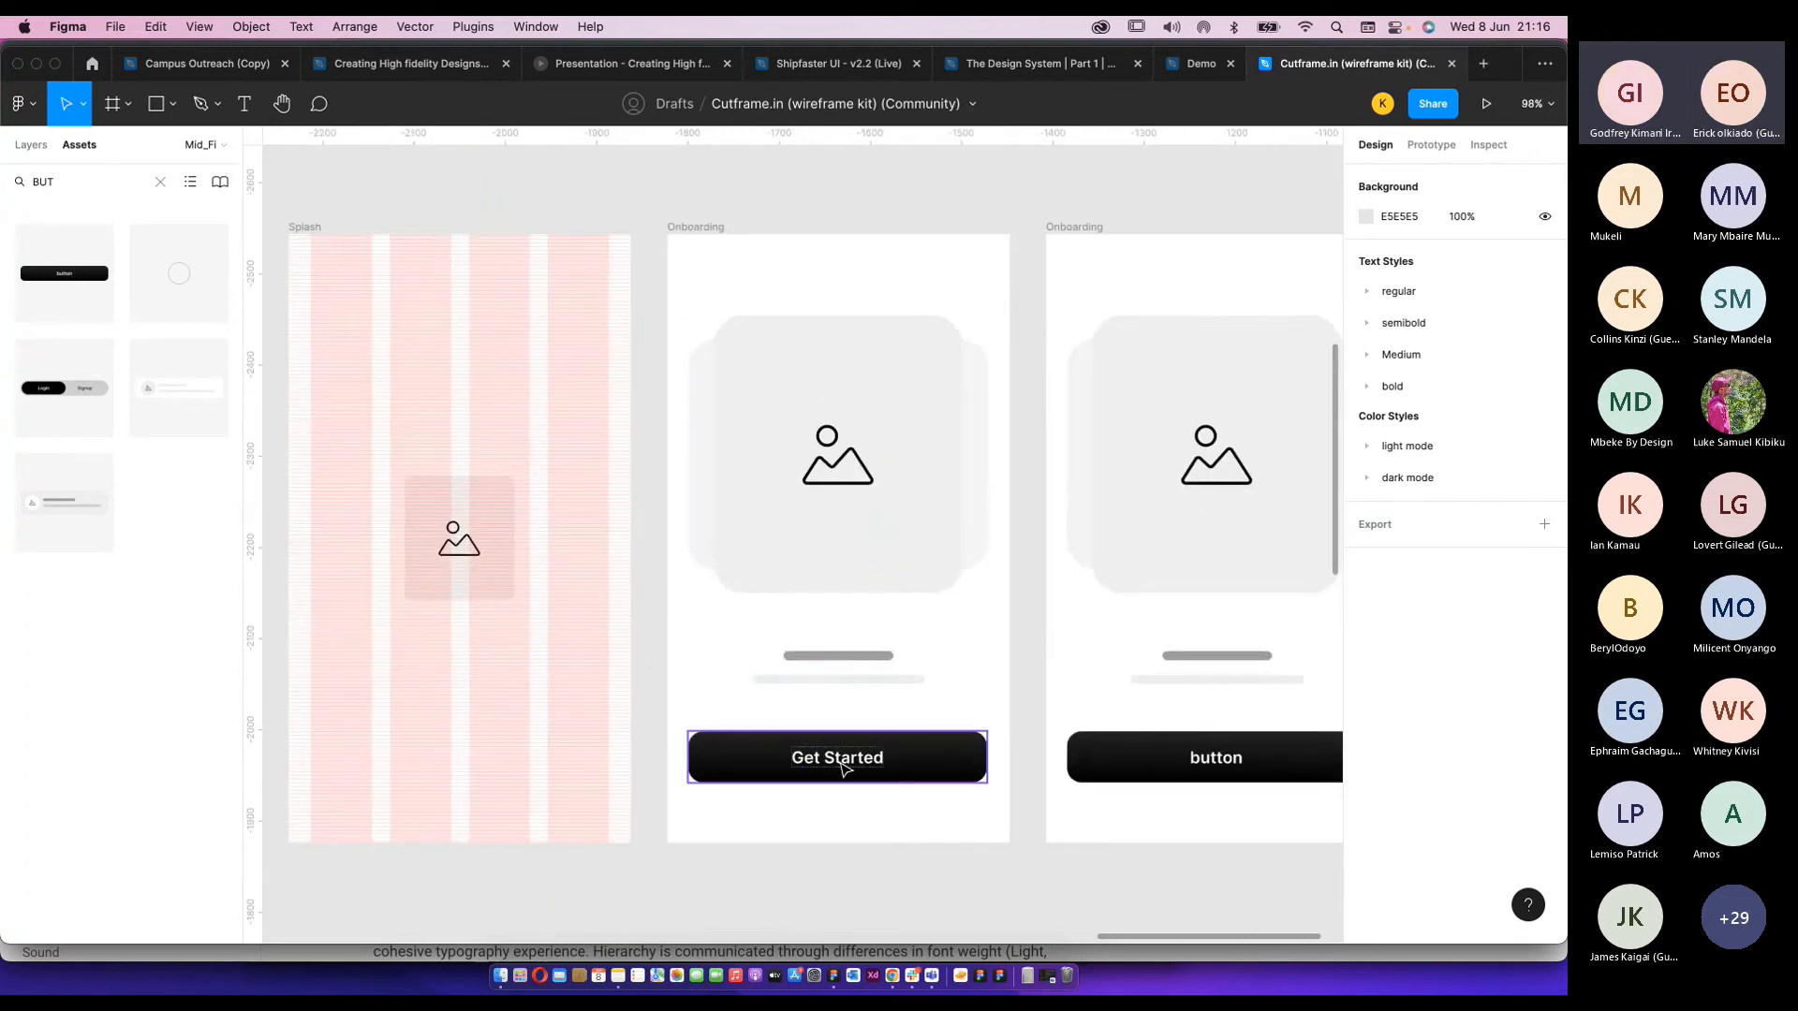
pyautogui.click(824, 761)
pyautogui.scroll(-3, 868, 466)
pyautogui.scroll(3, 1025, 289)
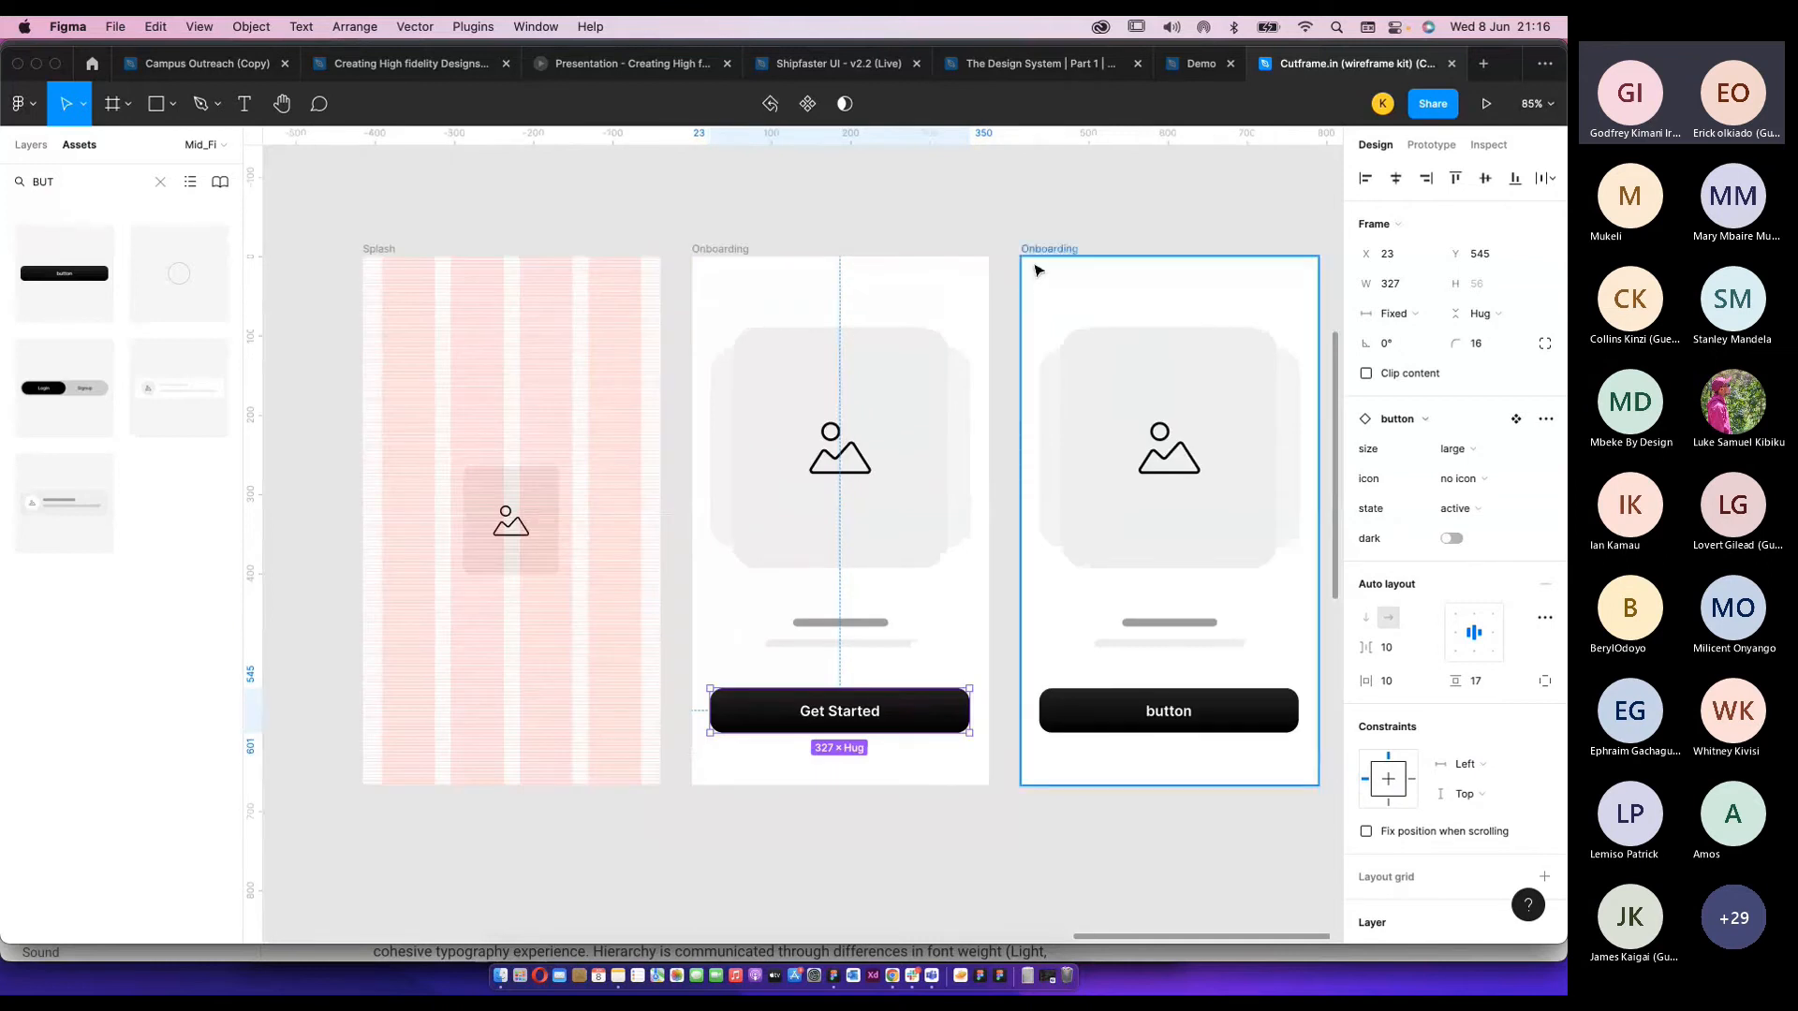
pyautogui.click(1037, 271)
pyautogui.hscroll(2, 1044, 374)
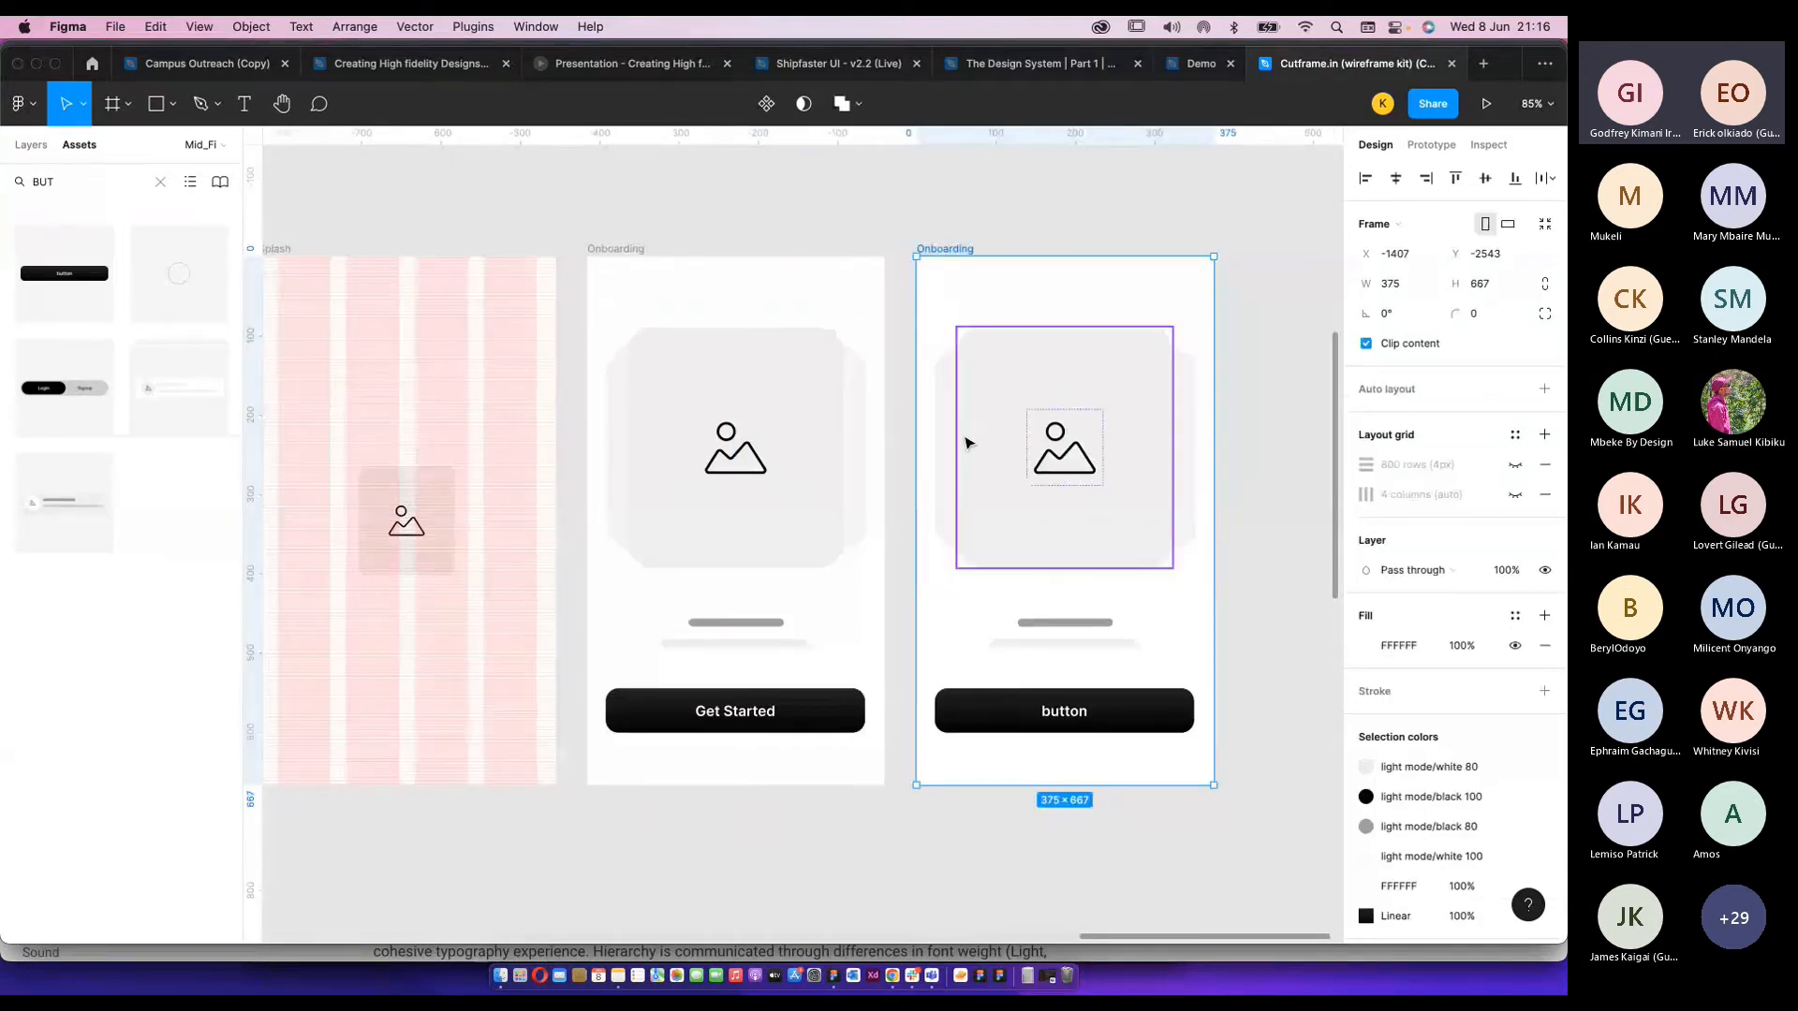
pyautogui.scroll(-3, 966, 443)
pyautogui.hscroll(-10, 951, 445)
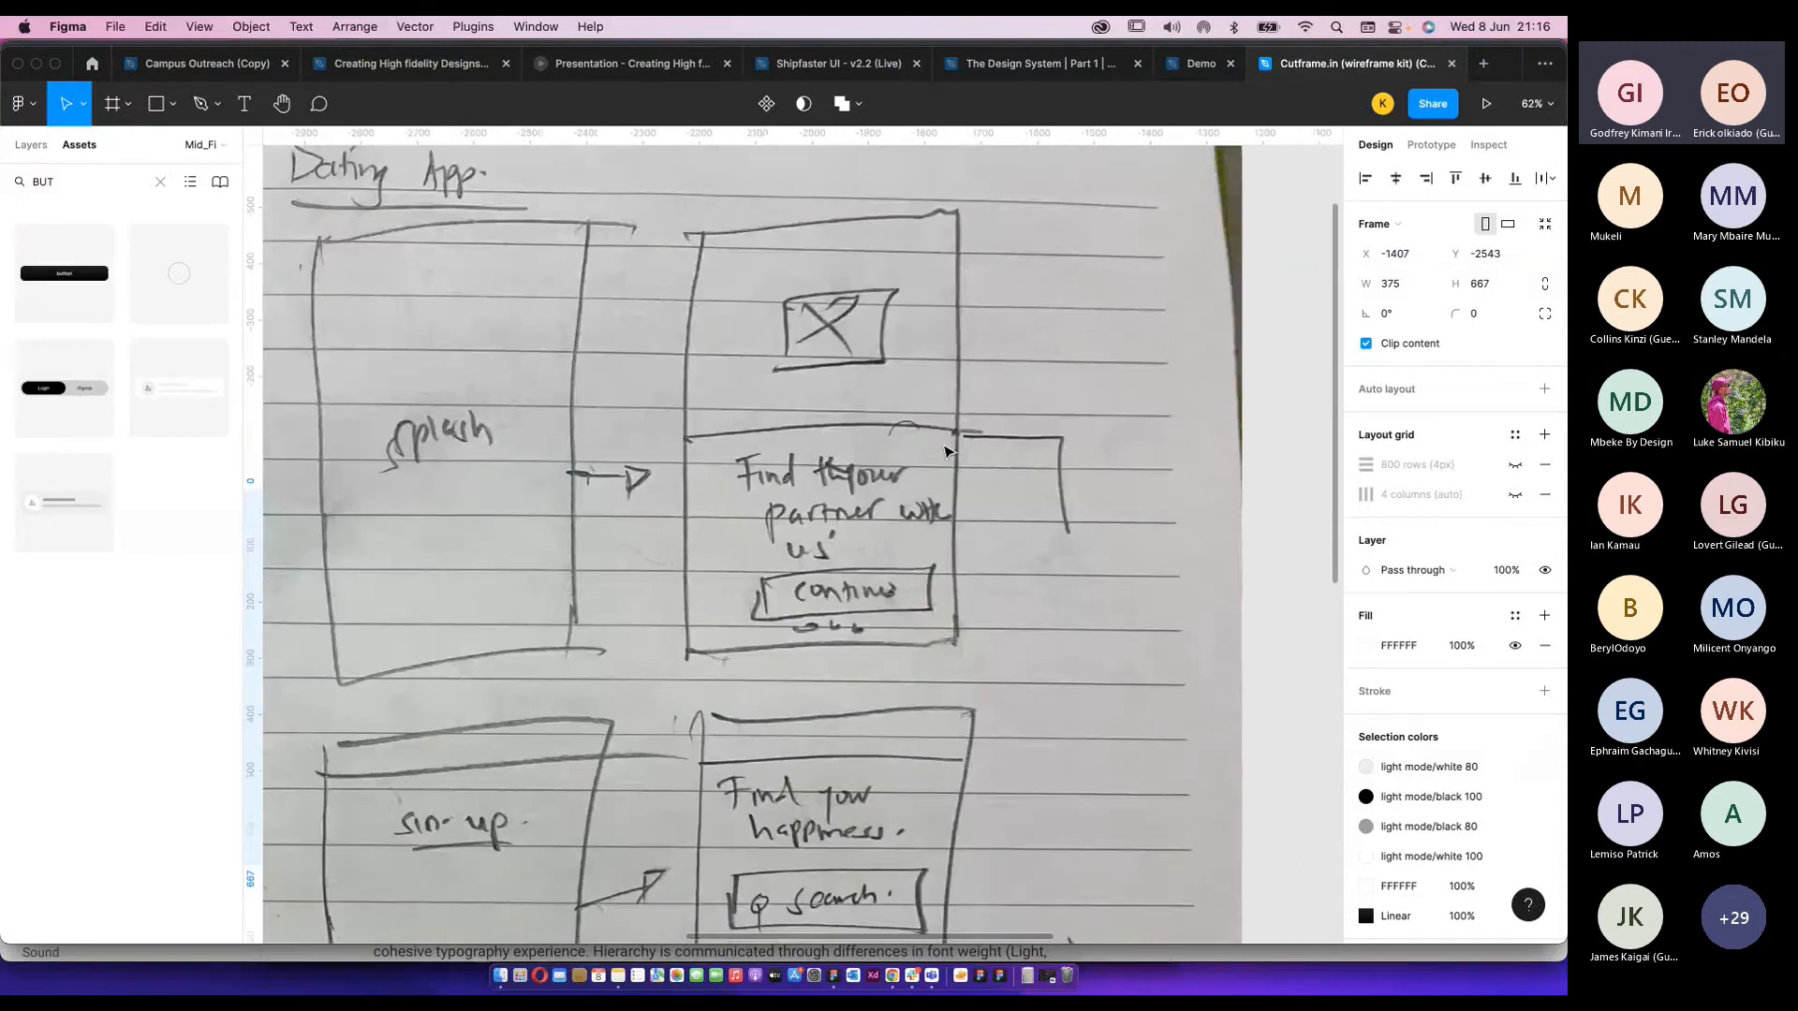
pyautogui.scroll(-5, 946, 452)
pyautogui.scroll(-5, 936, 459)
pyautogui.hscroll(2, 830, 577)
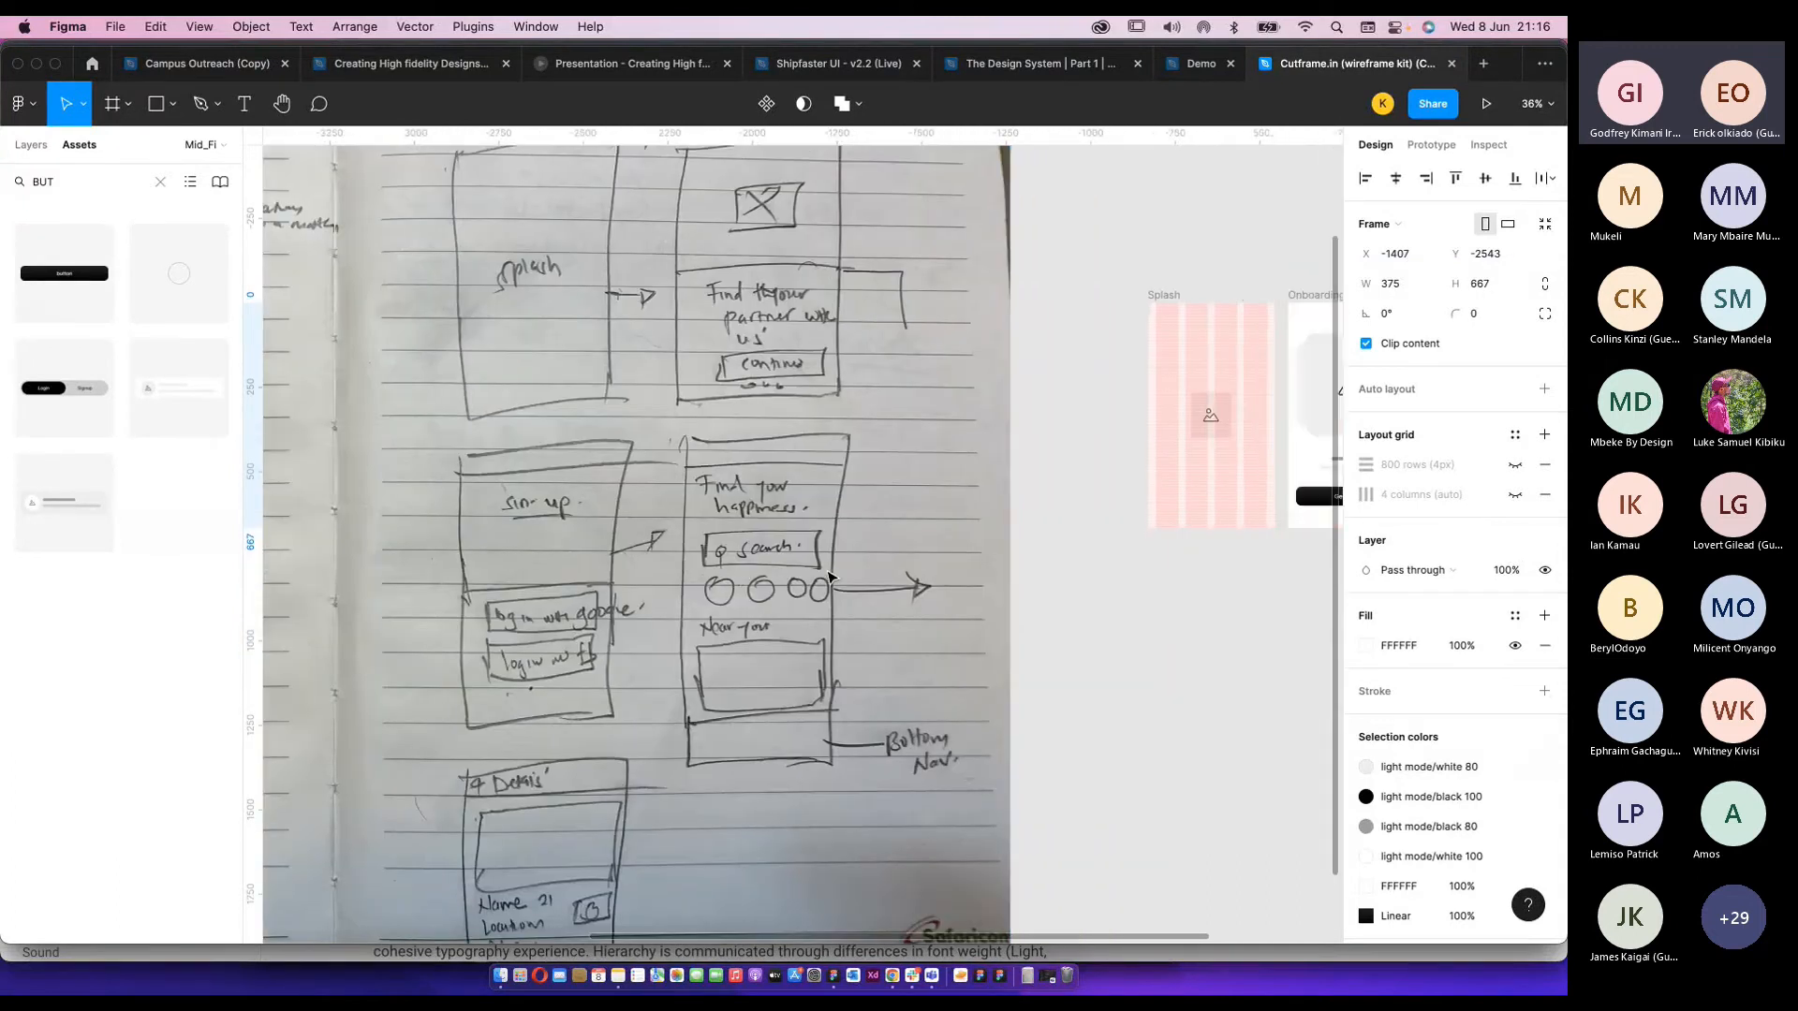
pyautogui.hscroll(10, 830, 578)
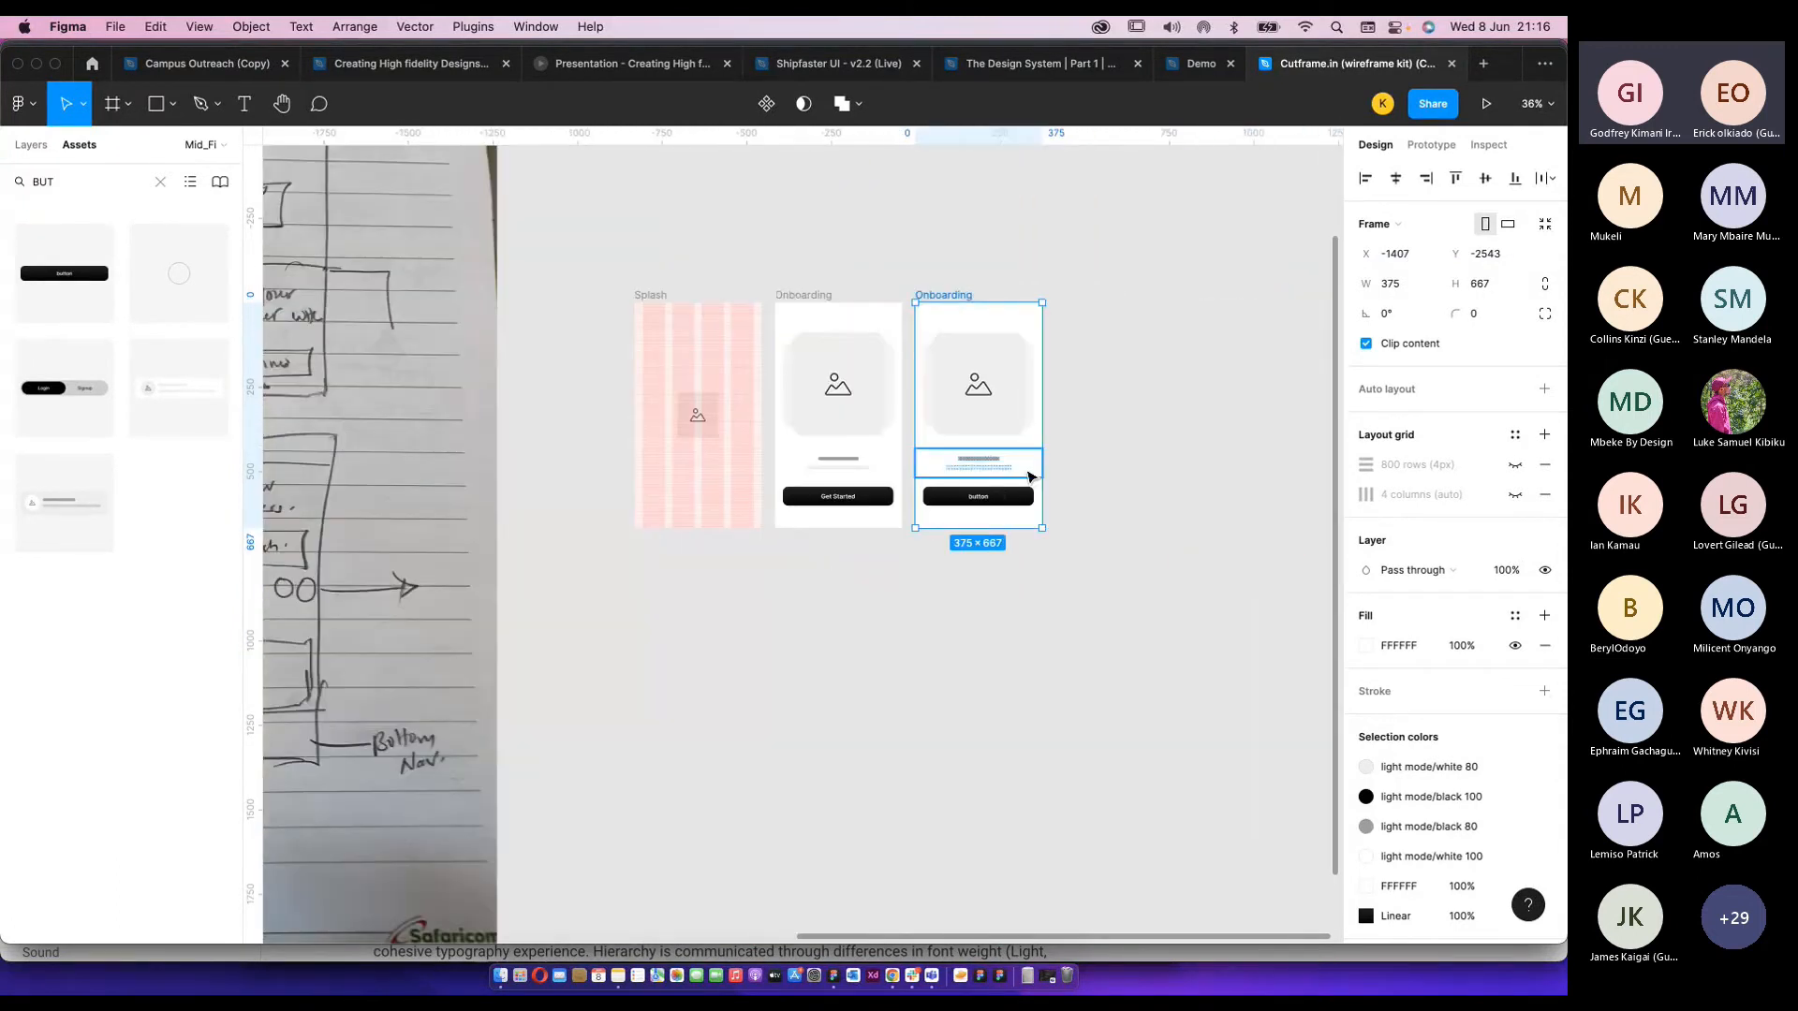
# Delete the image slider, text block and button from the duplicated Onboarding frame.
pyautogui.click(1058, 438)
pyautogui.scroll(5, 1029, 377)
pyautogui.moveTo(1061, 641); pyautogui.dragTo(849, 359)
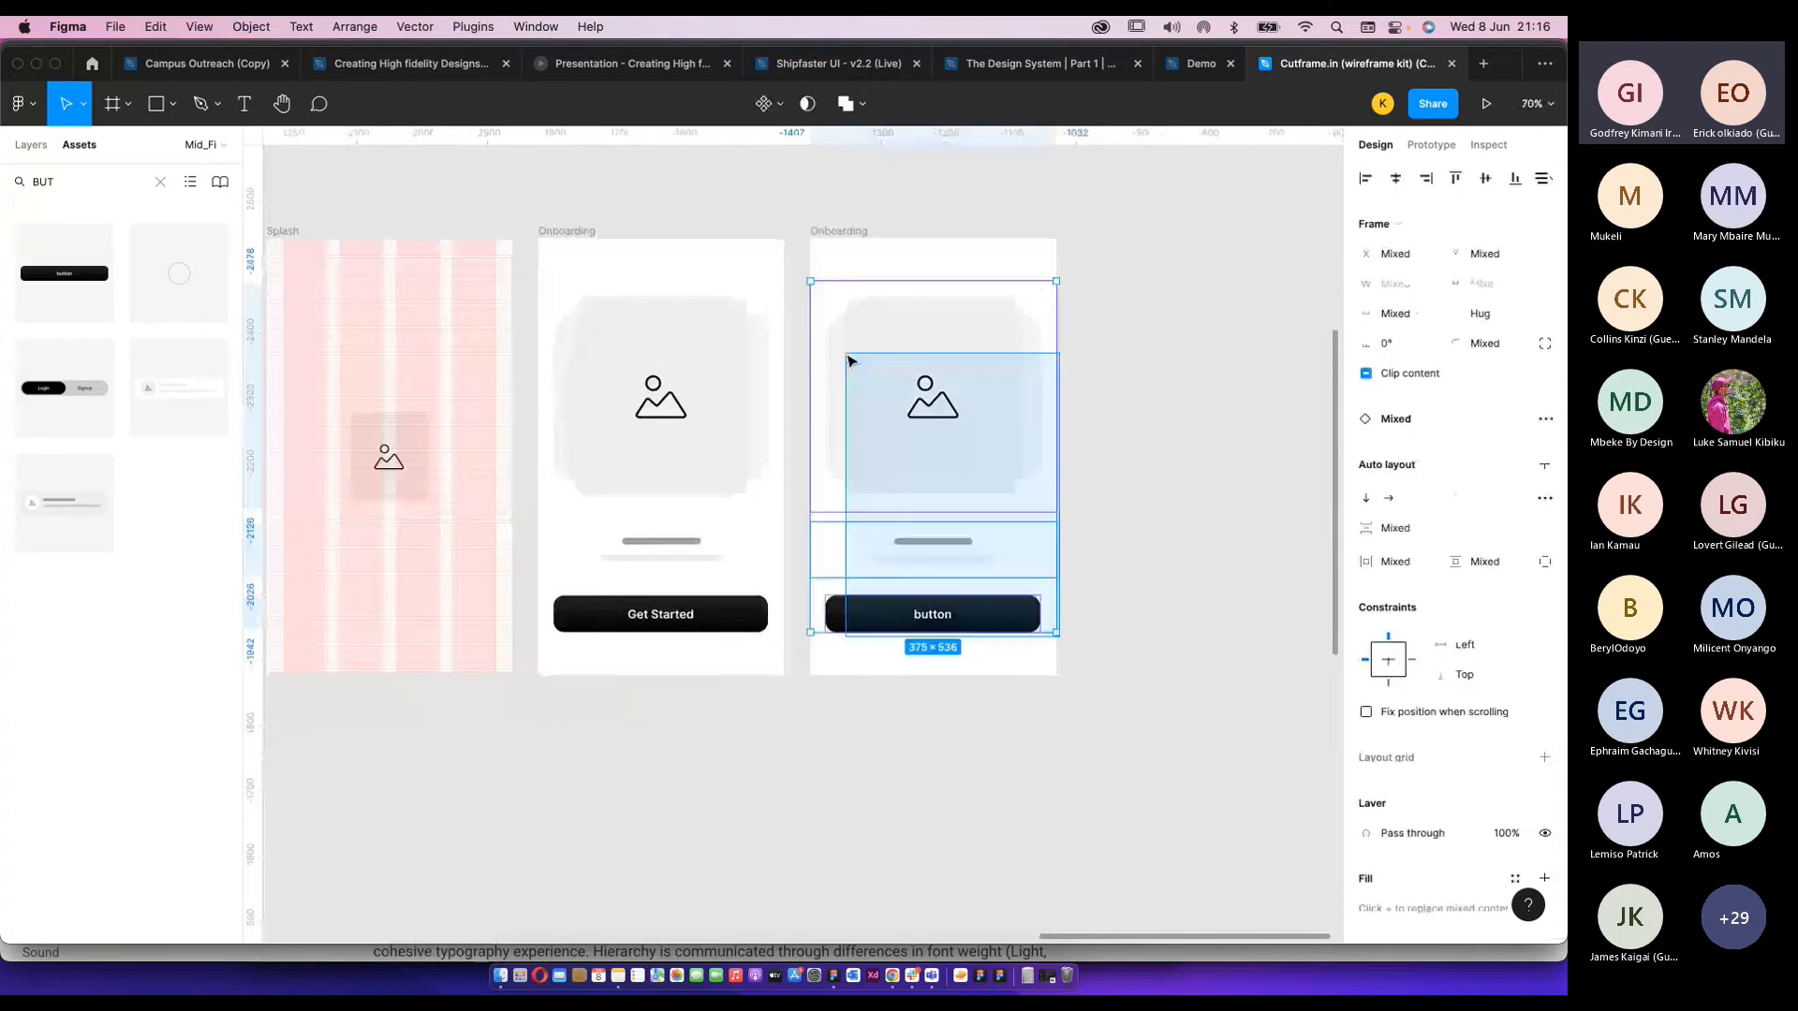
pyautogui.press('Delete')
# Show the rows and columns layout grids on the emptied Onboarding frame.
pyautogui.click(849, 362)
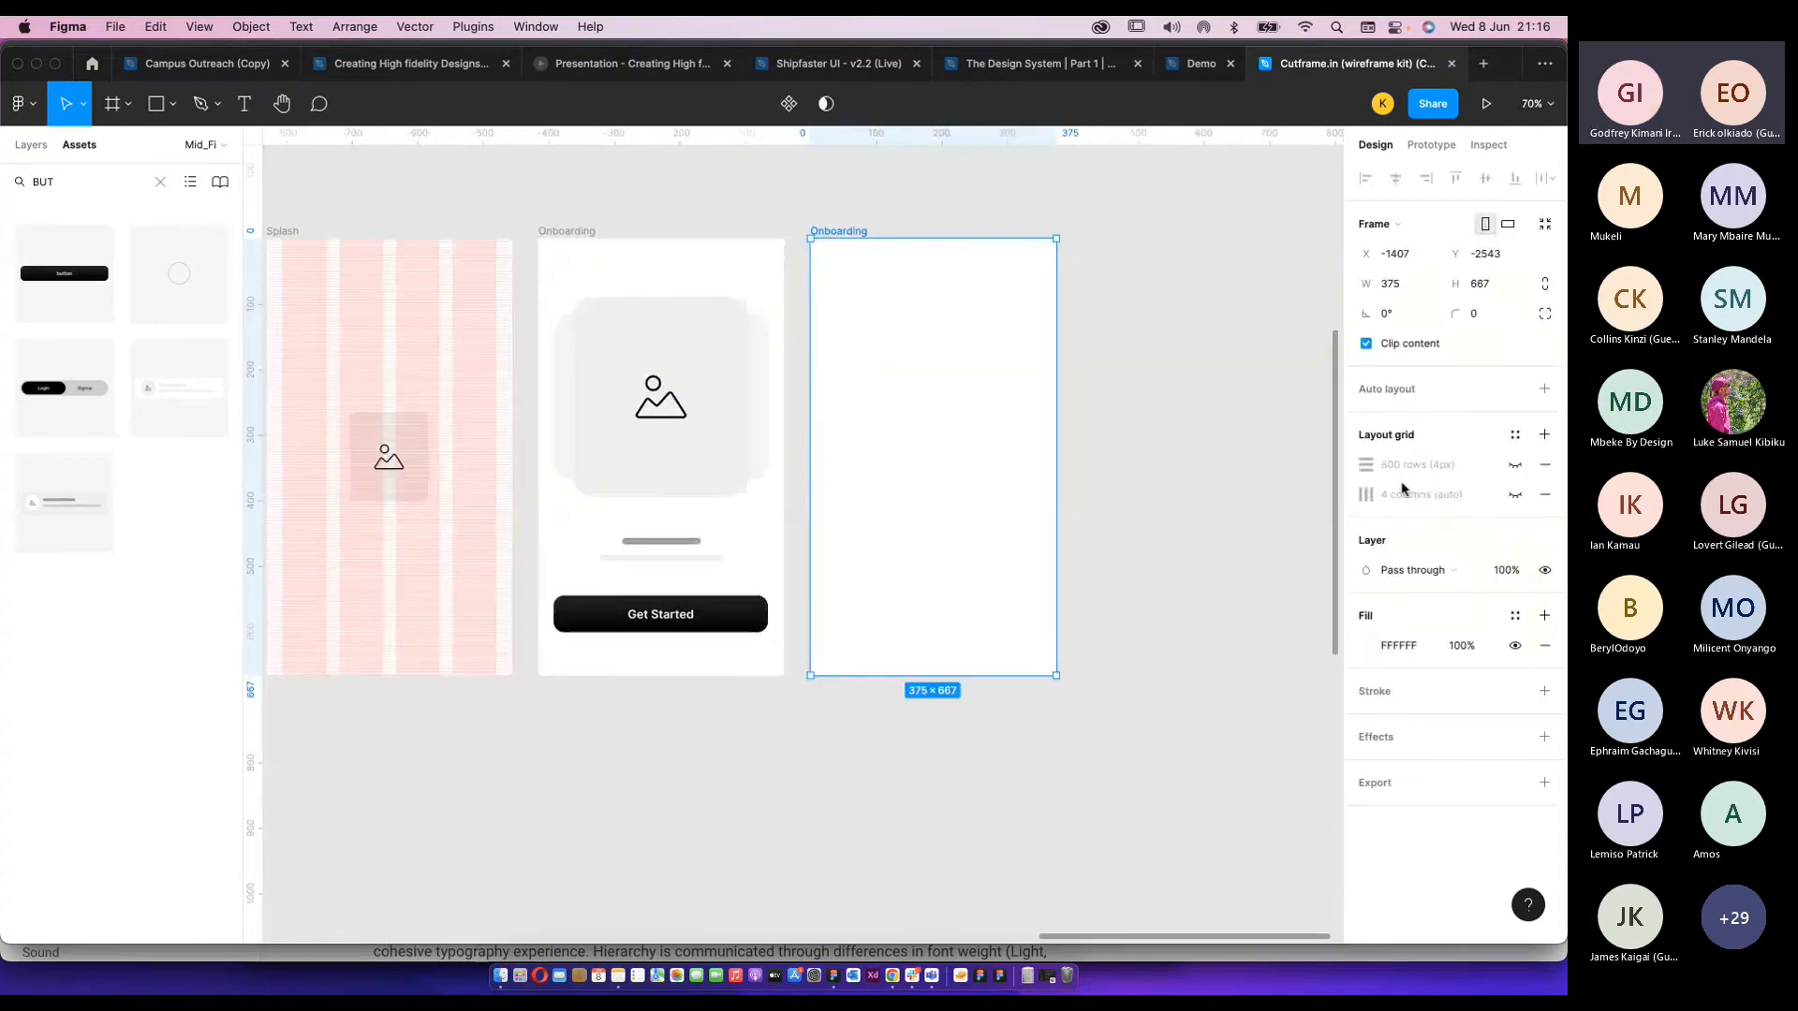
pyautogui.click(1514, 465)
pyautogui.click(1514, 494)
pyautogui.scroll(3, 959, 384)
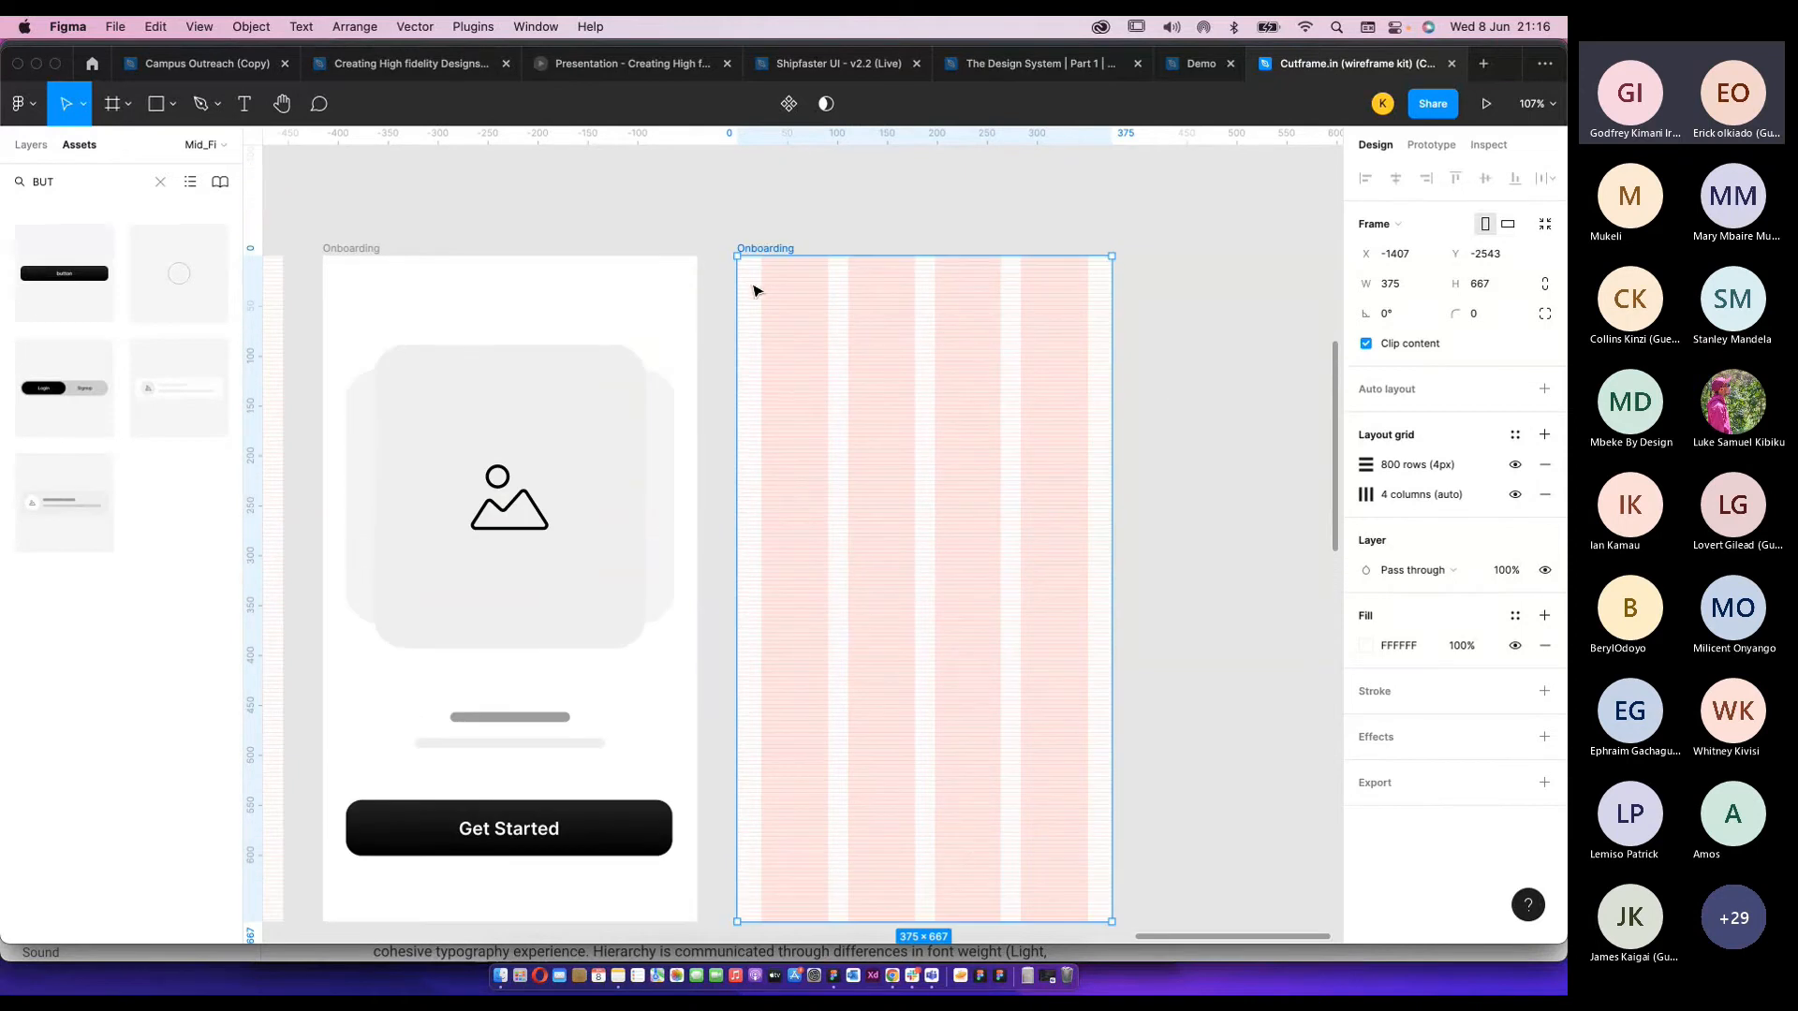
pyautogui.click(1215, 313)
# Search the components for "image", place the image placeholder in the empty Onboarding frame at Y 101 and centre it horizontally.
pyautogui.click(95, 181)
pyautogui.write('image')
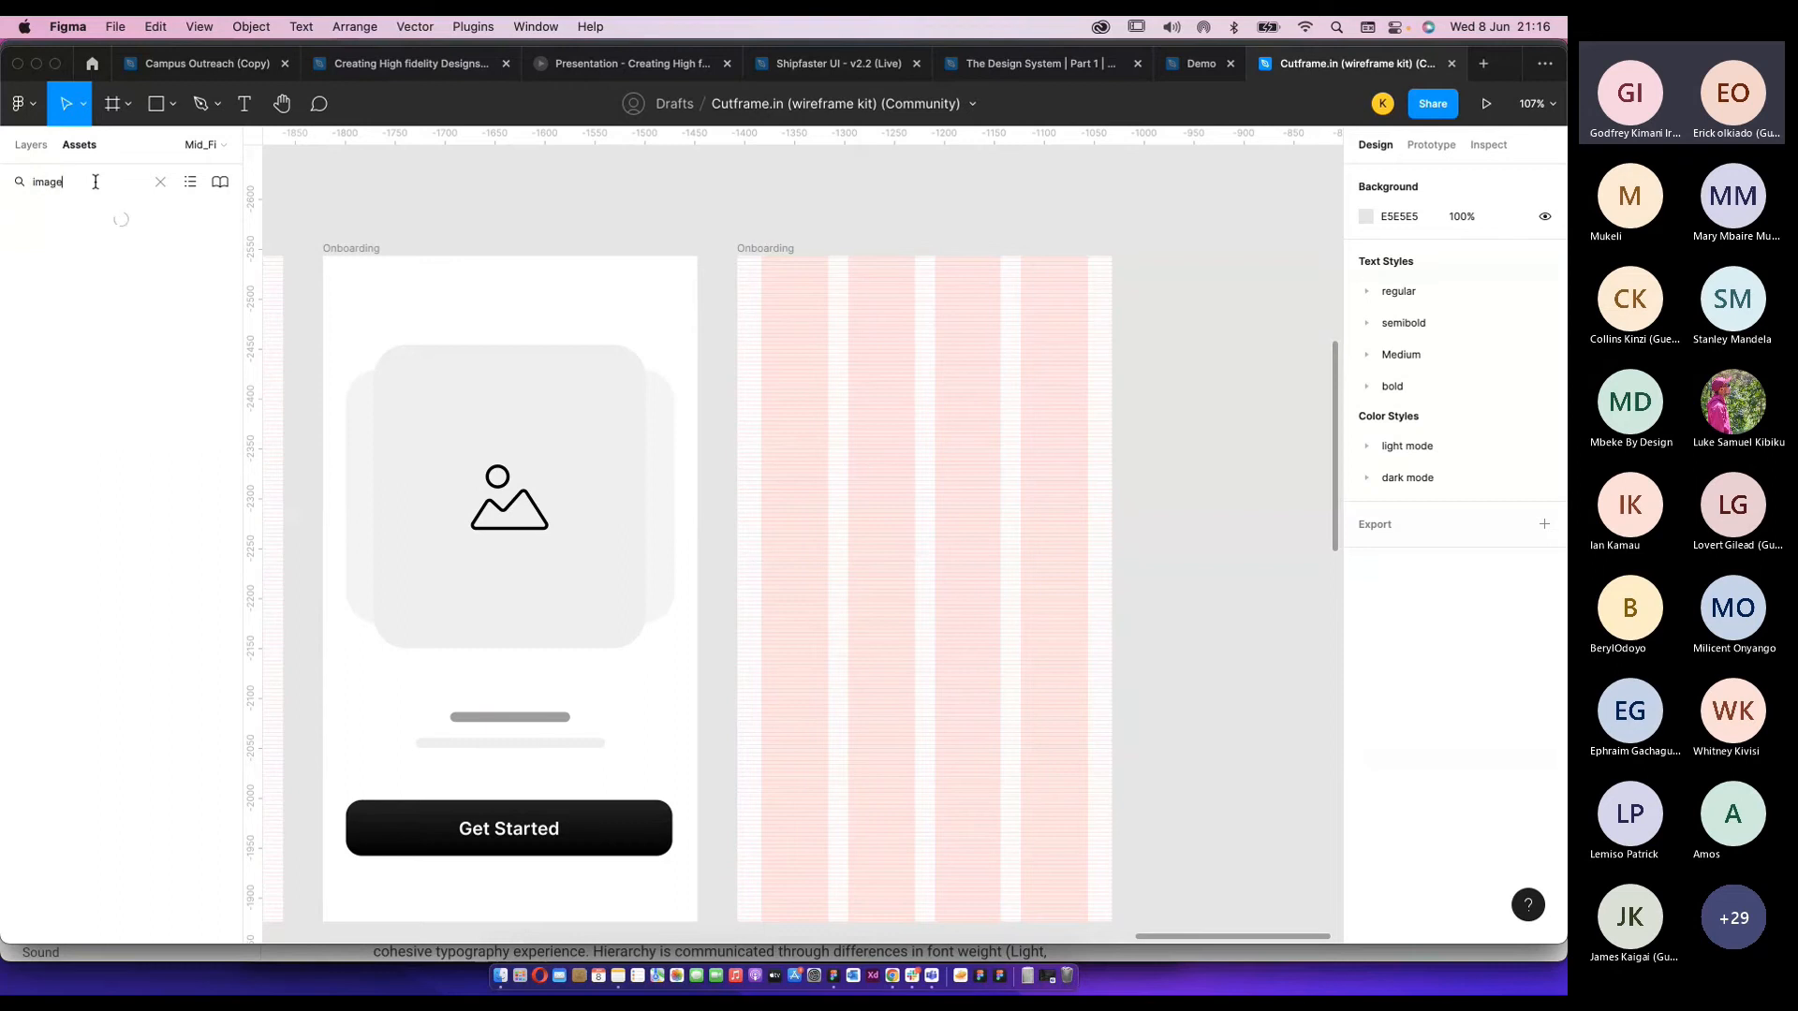
pyautogui.moveTo(74, 277); pyautogui.dragTo(940, 446)
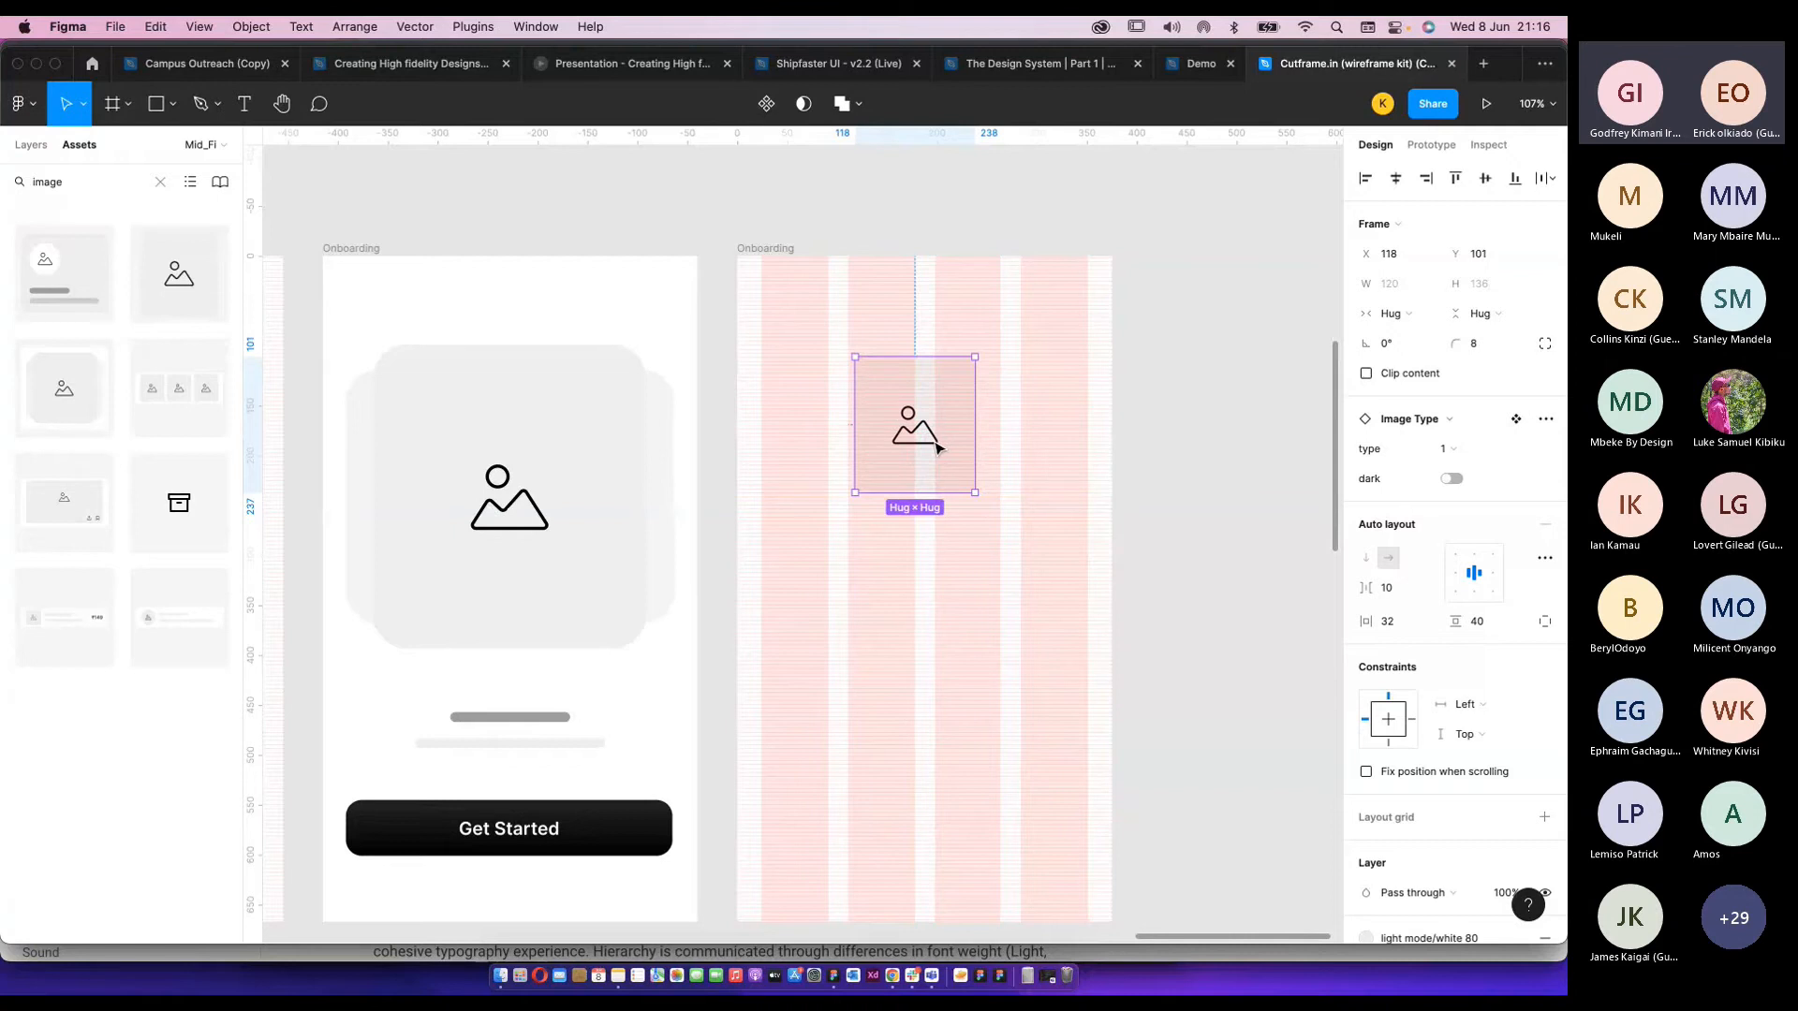
pyautogui.click(1395, 179)
pyautogui.click(756, 261)
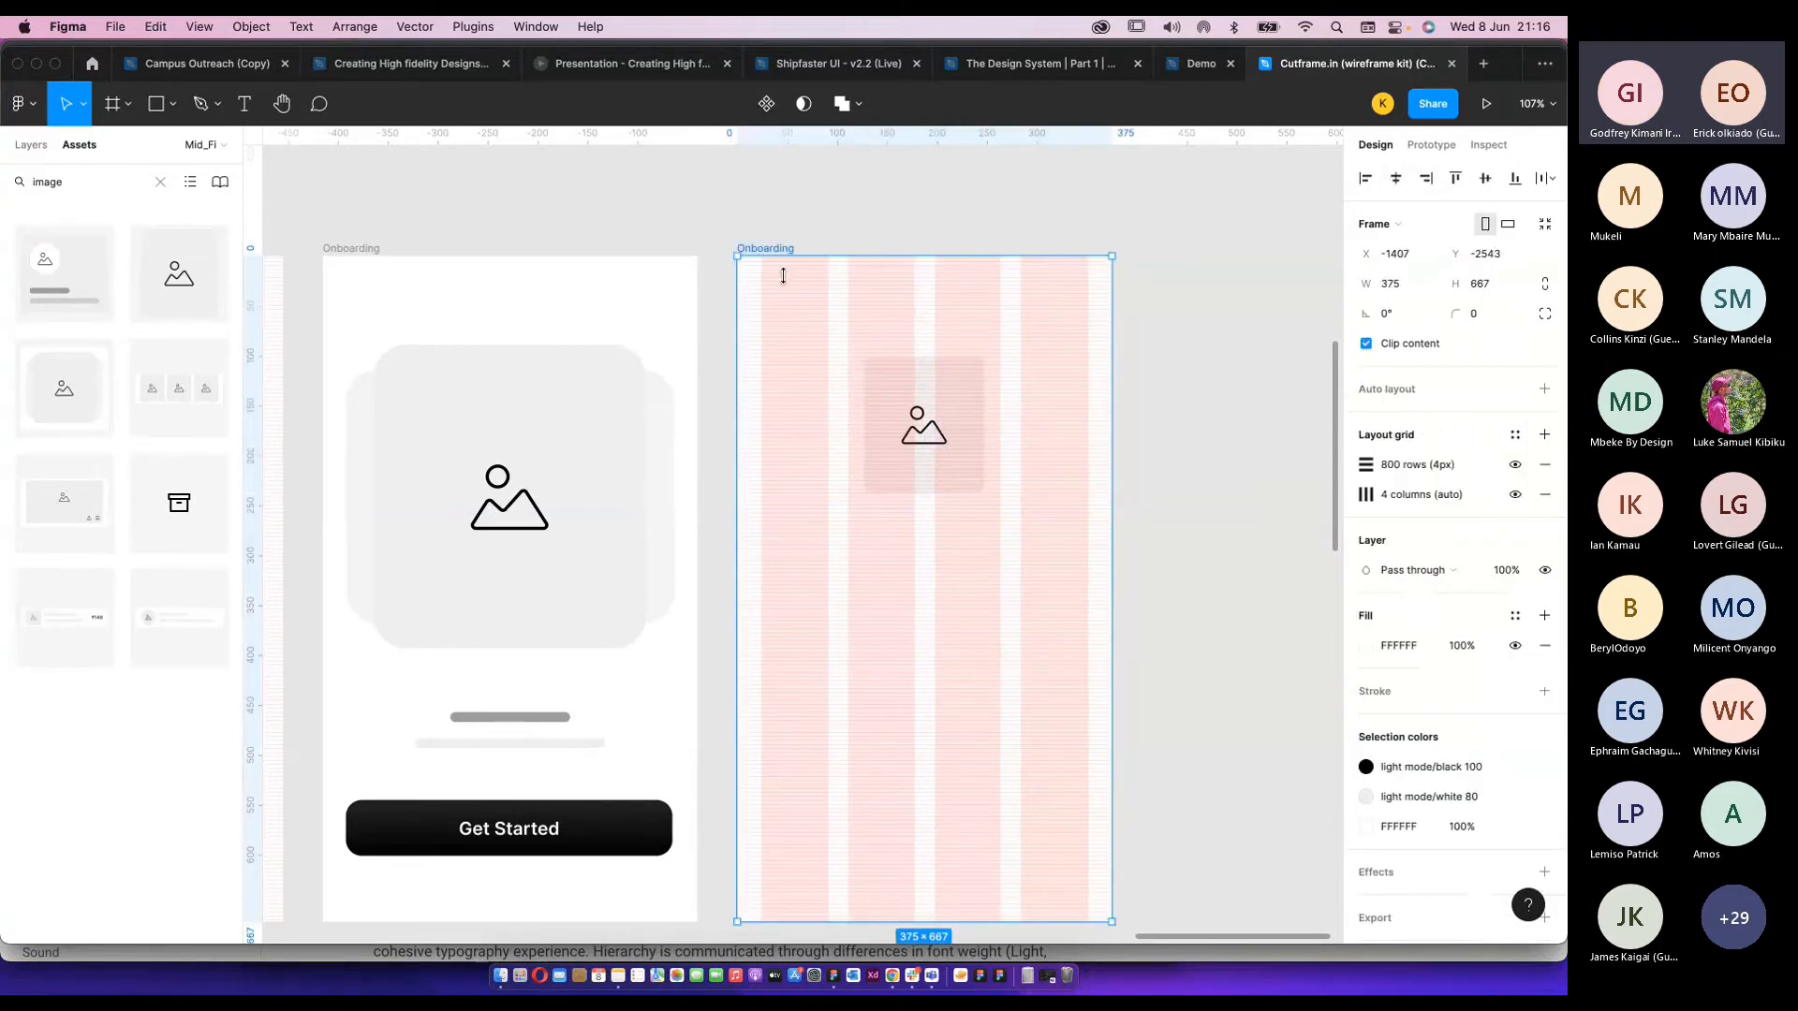
pyautogui.scroll(-3, 998, 501)
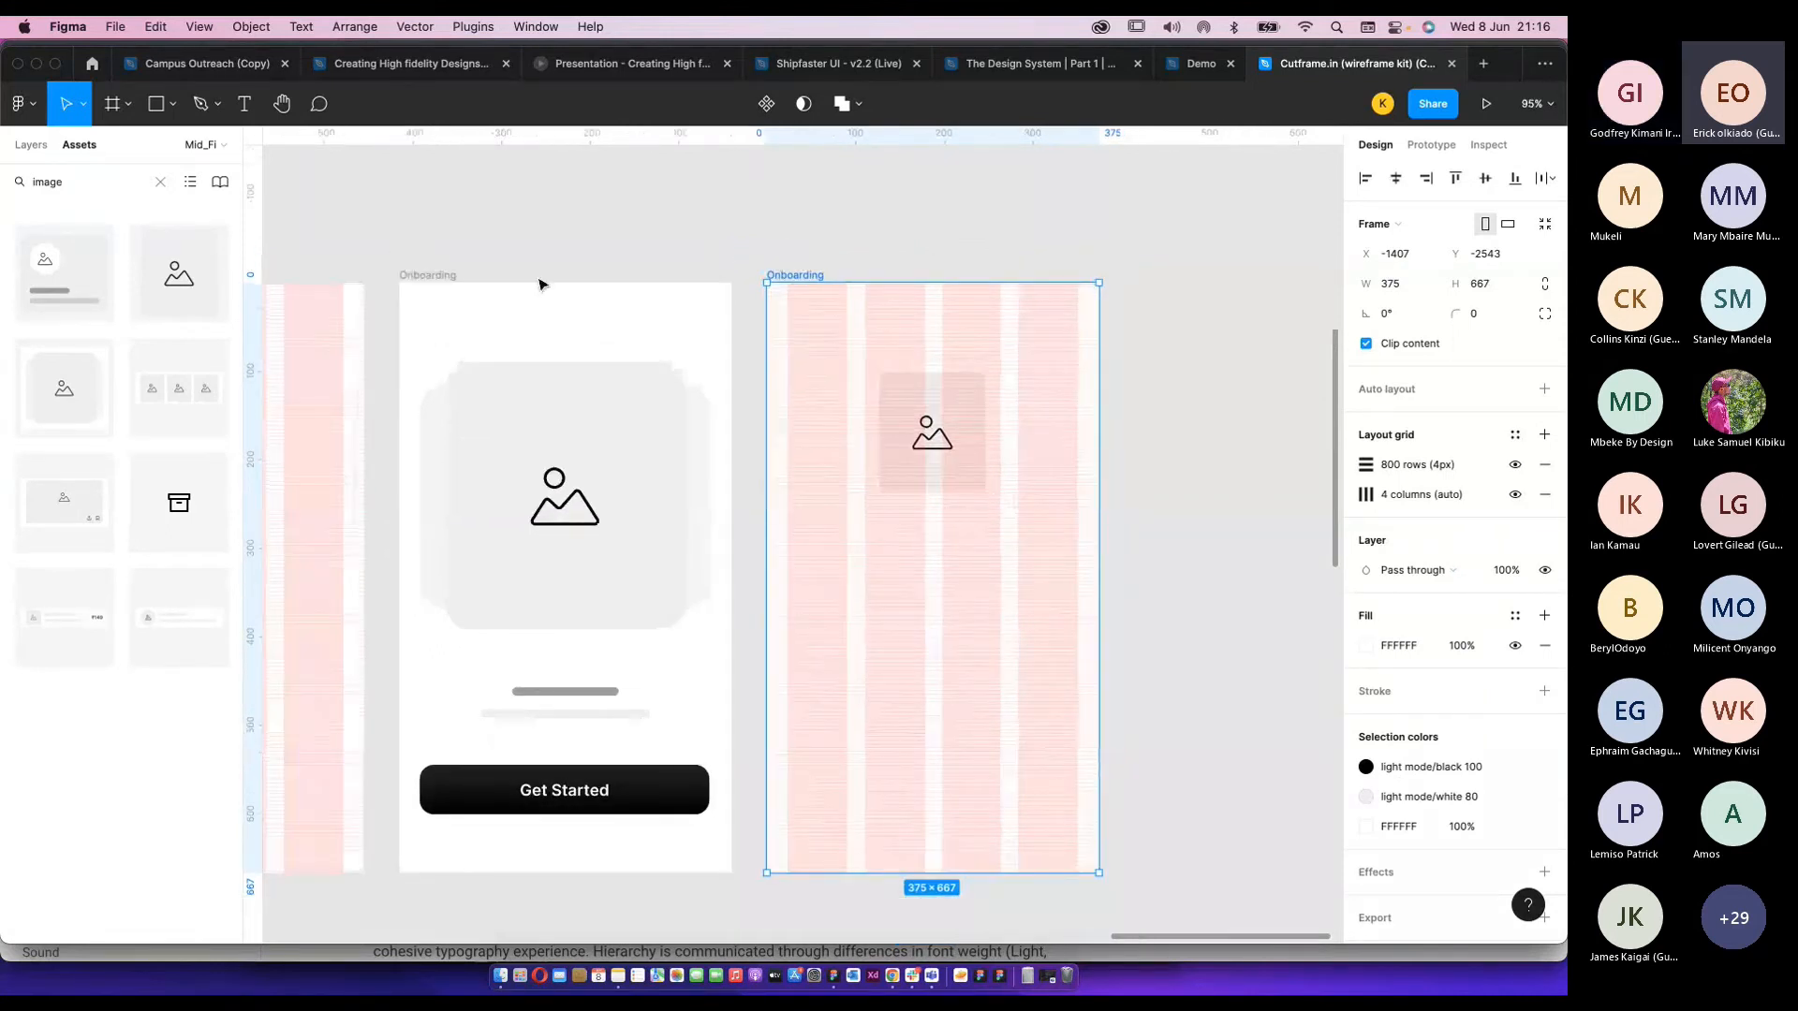
# Search the components for "bott" and place the bottomsheet at X 0 below the image placeholder in the duplicated Onboarding frame.
pyautogui.doubleClick(70, 174)
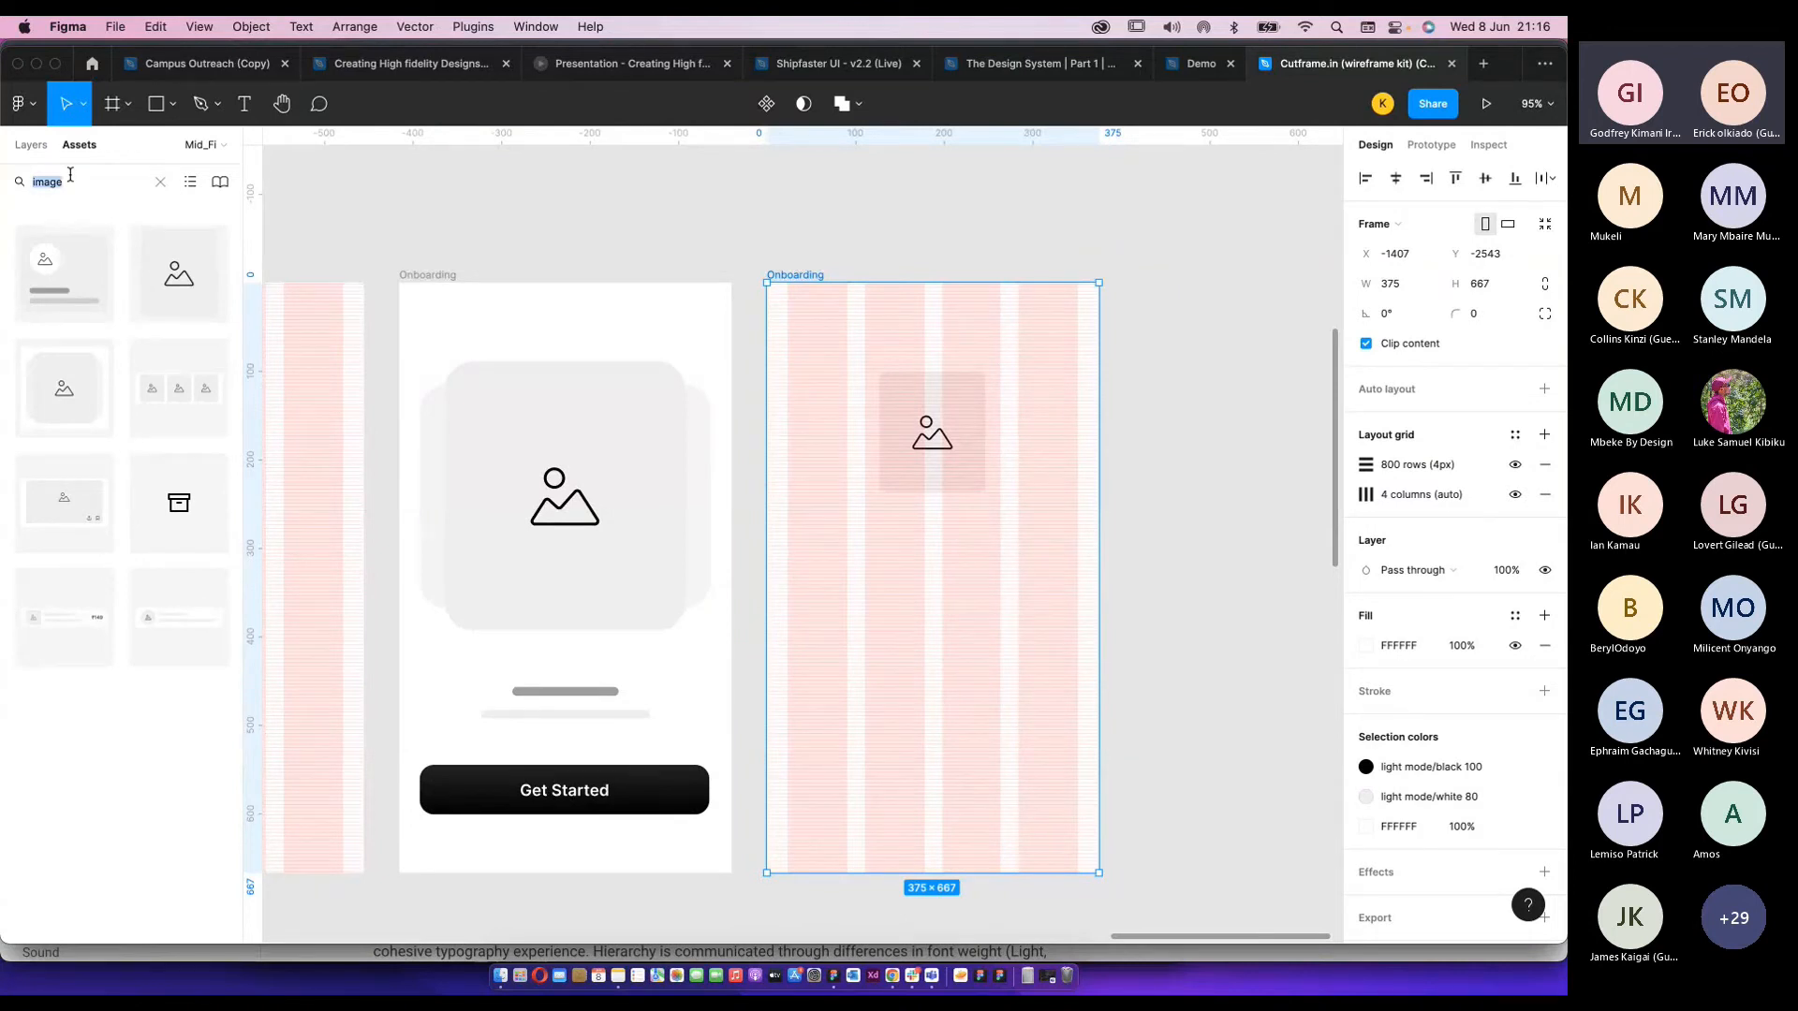
pyautogui.write('bott')
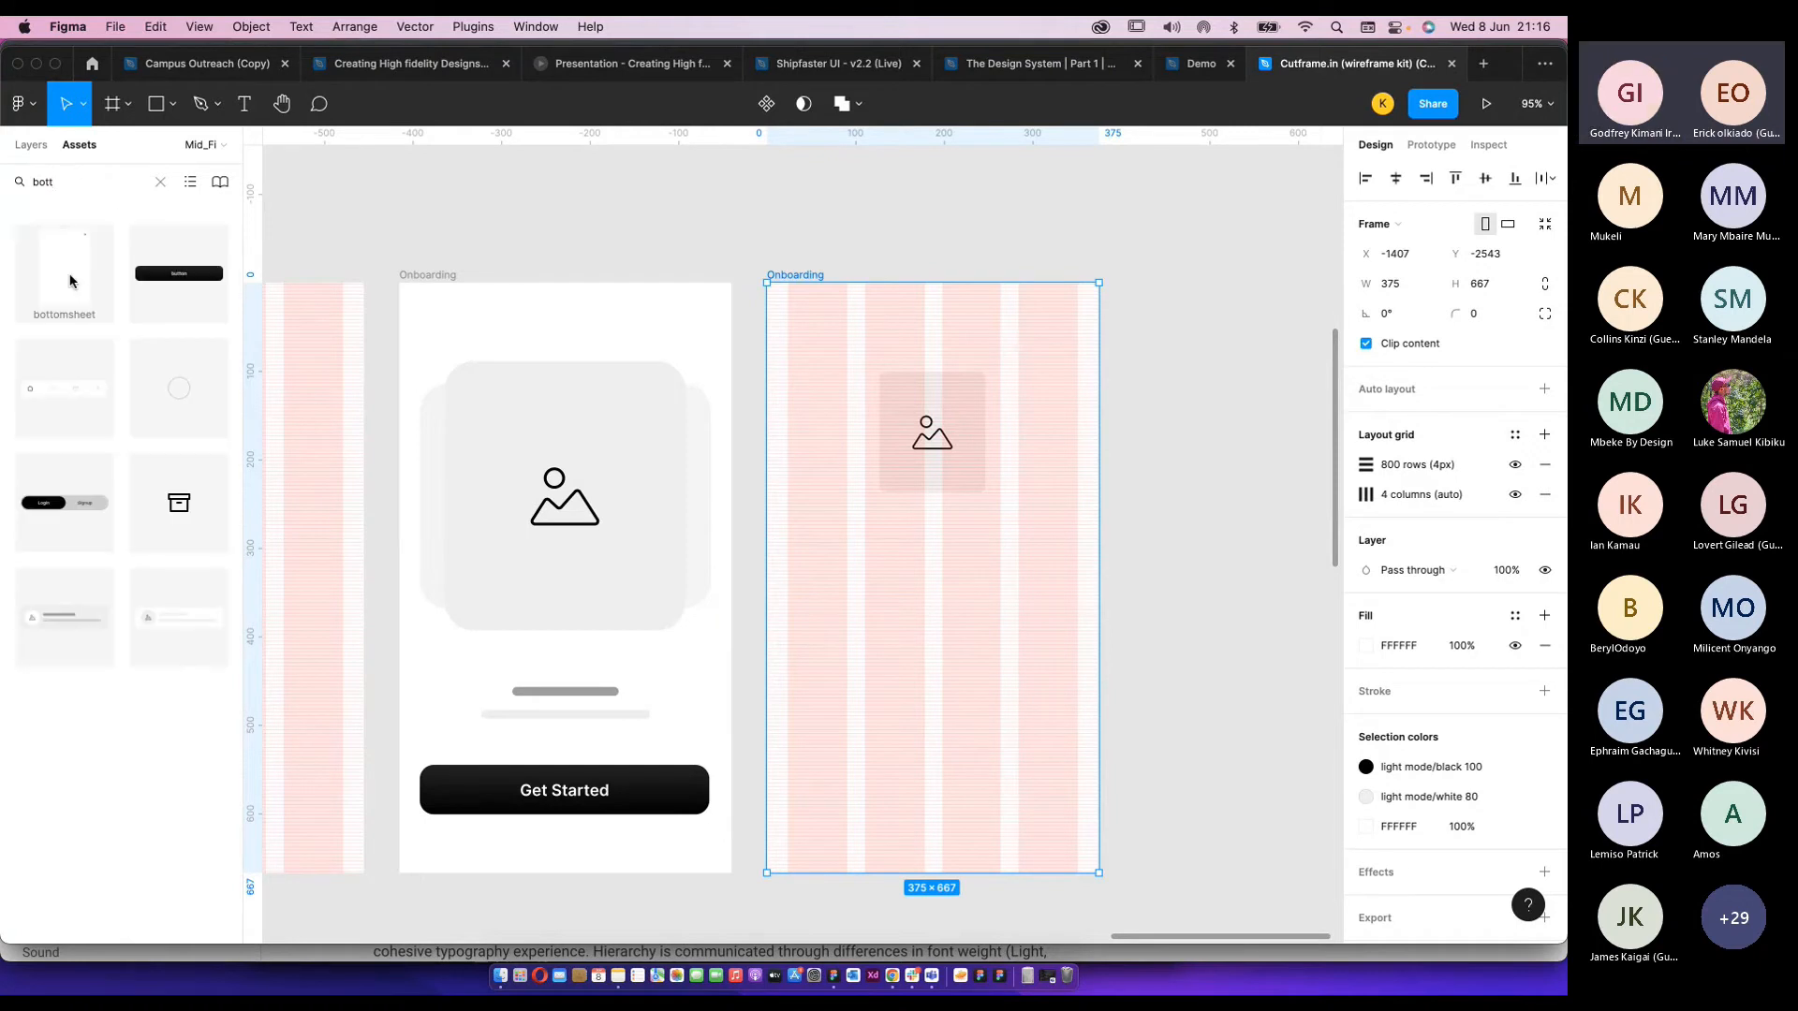
pyautogui.moveTo(70, 280); pyautogui.dragTo(952, 739)
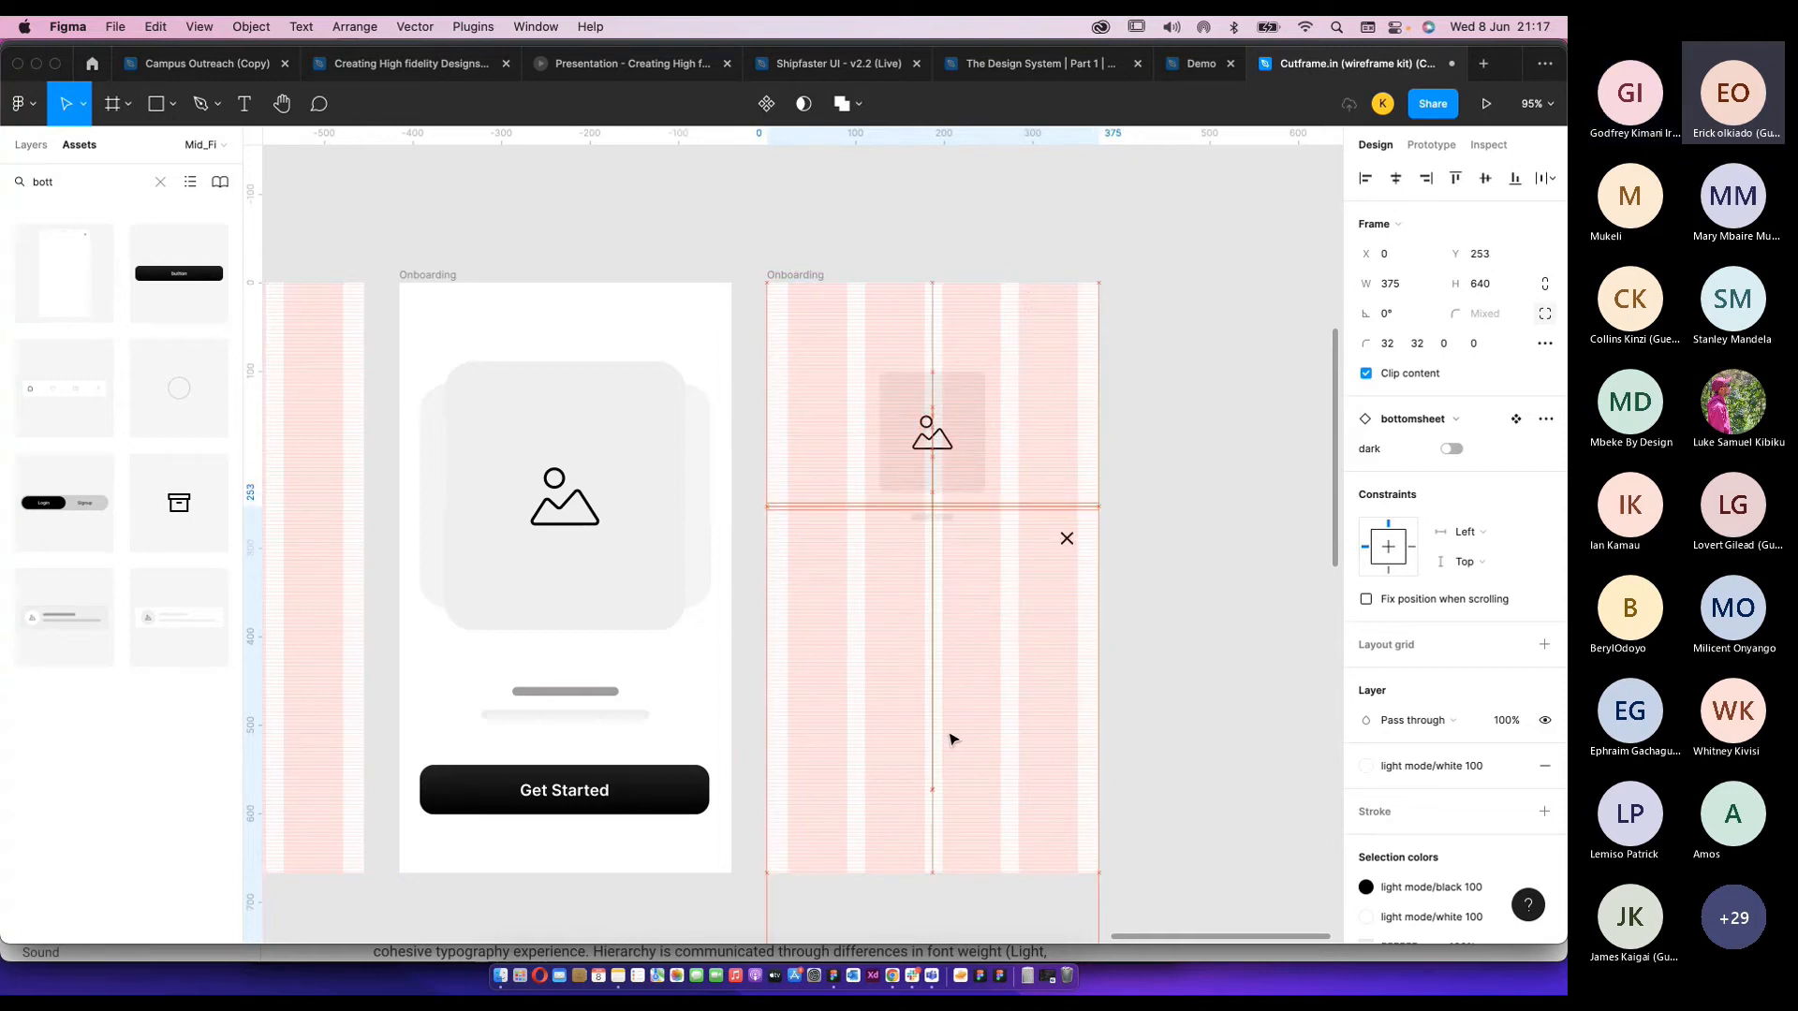
# Nudge the bottomsheet down to Y 277 in the duplicated Onboarding frame.
pyautogui.scroll(-3, 993, 581)
pyautogui.scroll(5, 948, 431)
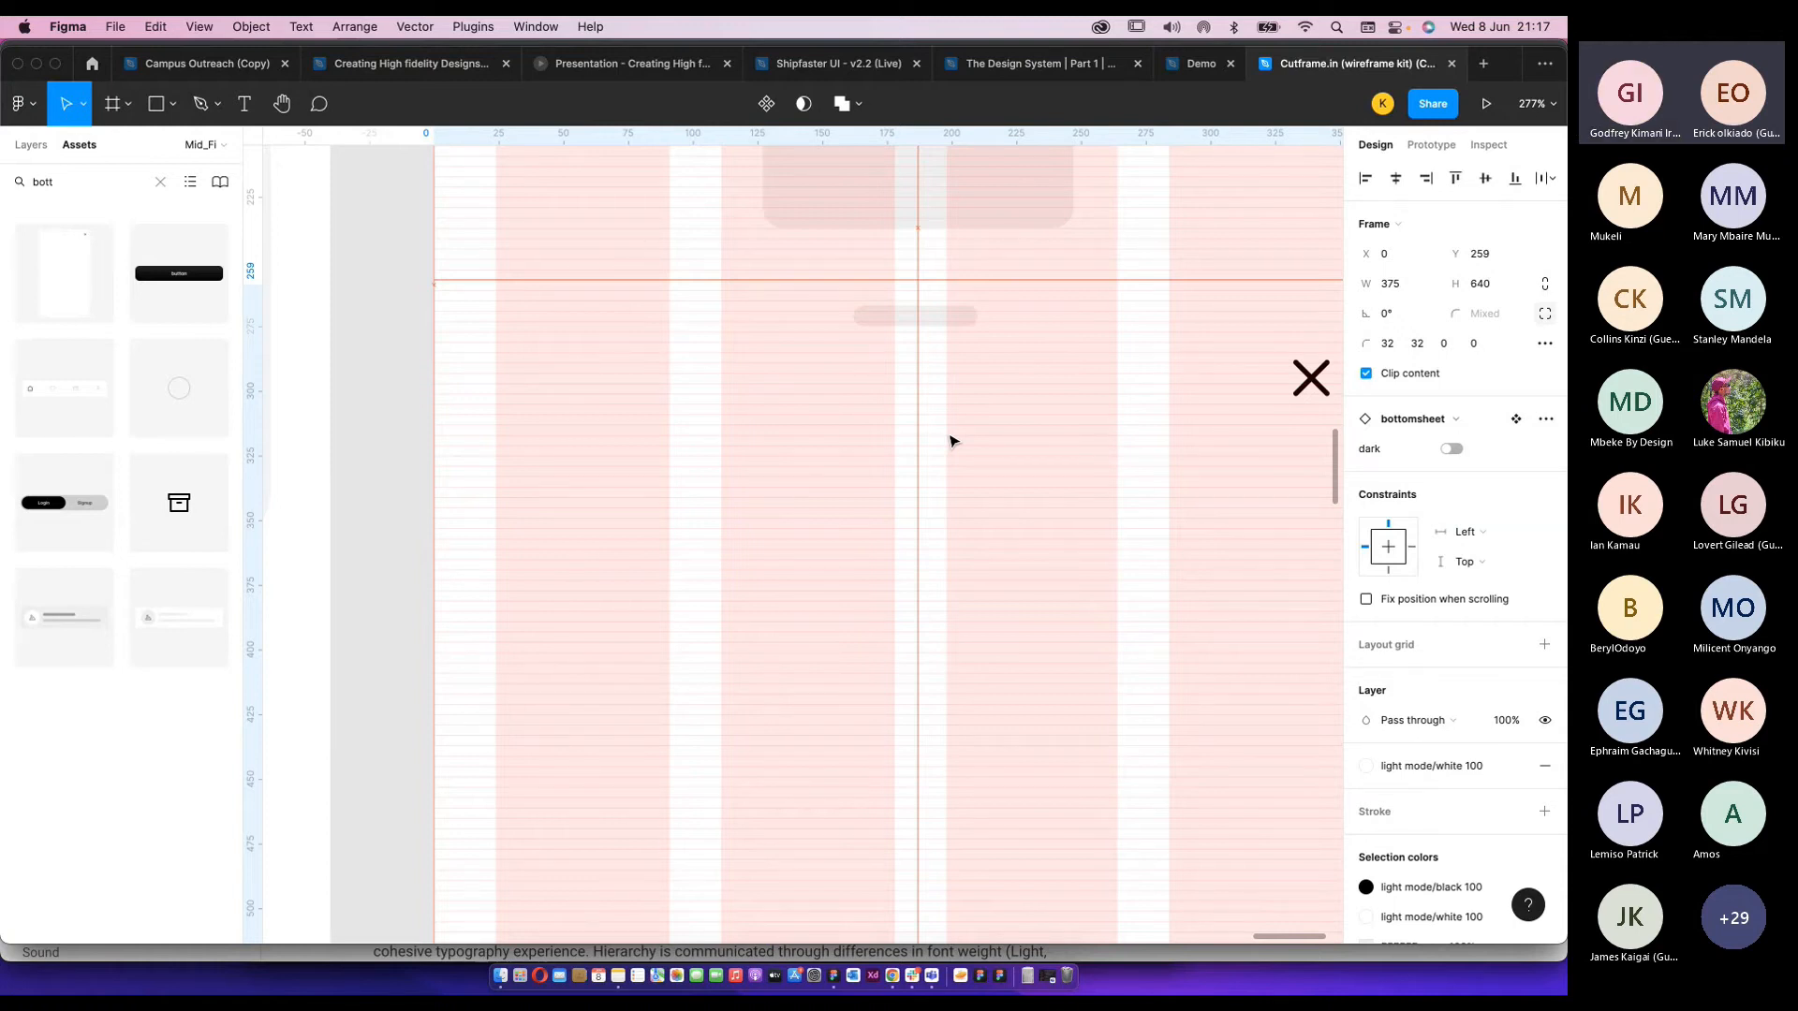
pyautogui.press('Down')
pyautogui.press('Down')
pyautogui.press('Down')
pyautogui.press('Down')
pyautogui.press('Down')
pyautogui.press('Down')
pyautogui.press('Down')
pyautogui.press('Down')
pyautogui.press('Down')
pyautogui.press('Down')
pyautogui.press('Down')
pyautogui.press('Down')
pyautogui.press('Down')
pyautogui.press('Down')
pyautogui.scroll(1, 756, 422)
pyautogui.press('Down')
pyautogui.press('Down')
pyautogui.press('Down')
pyautogui.press('Down')
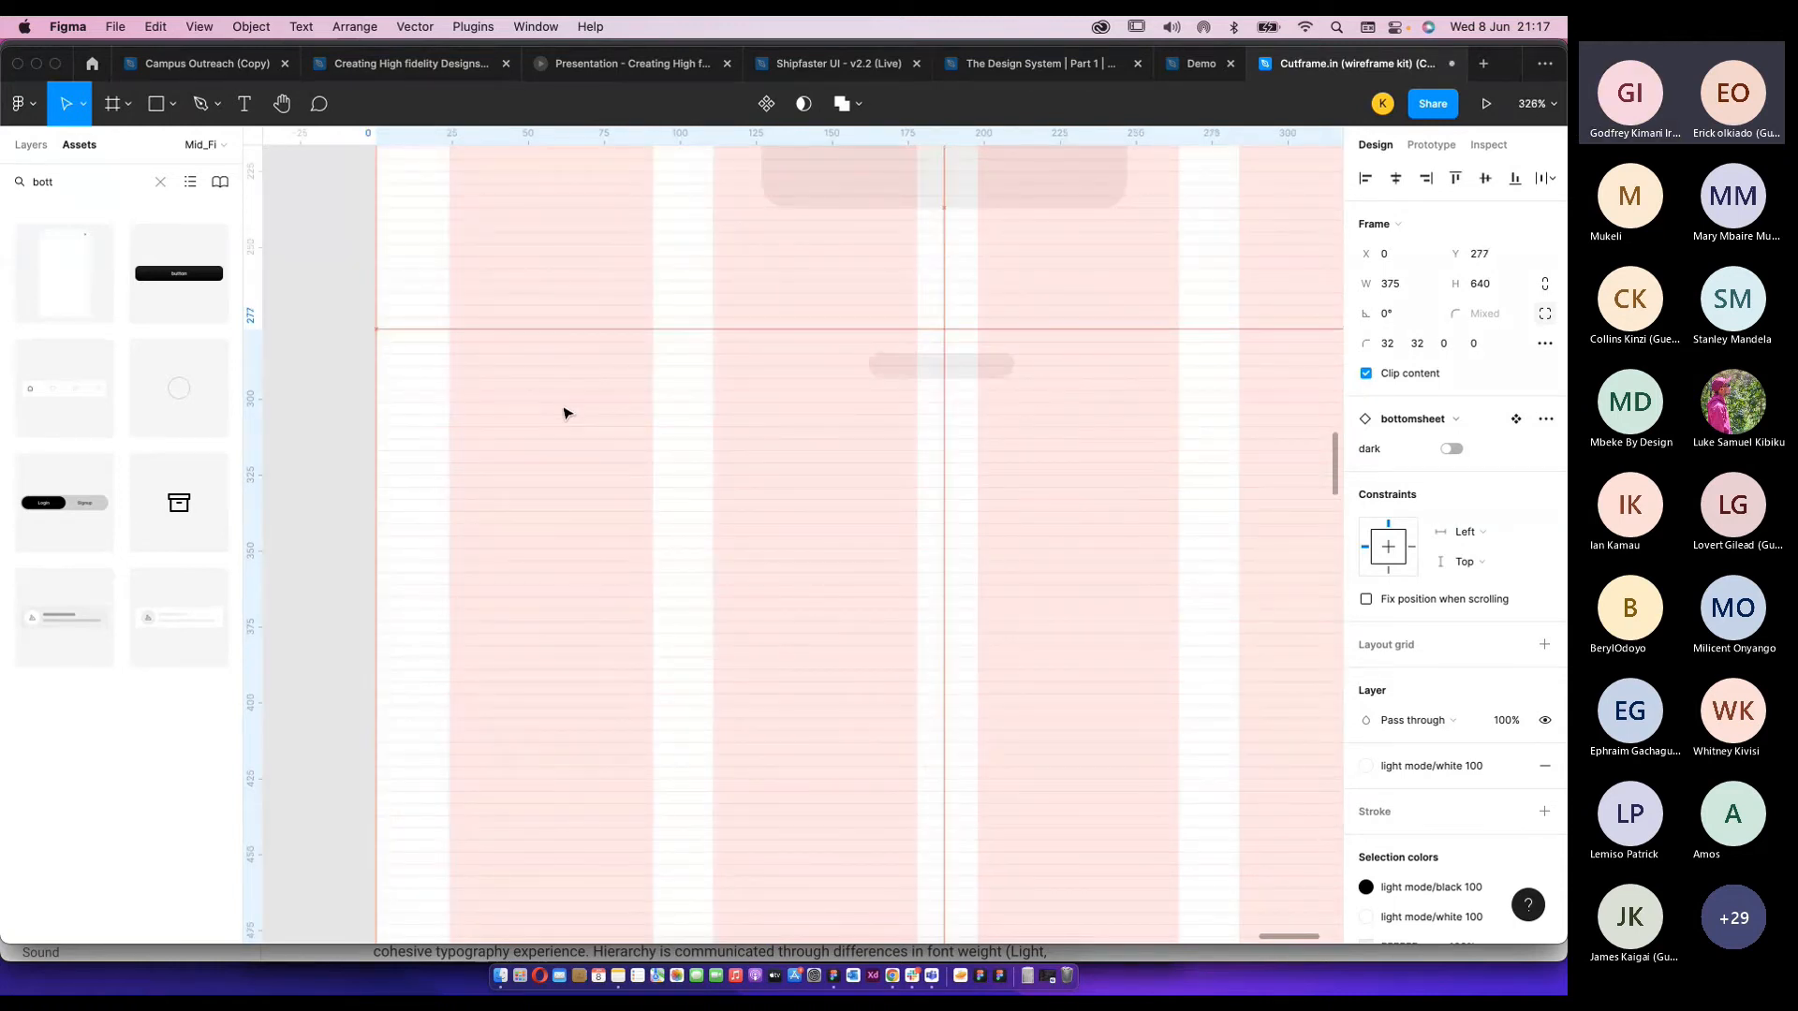
pyautogui.scroll(-3, 711, 374)
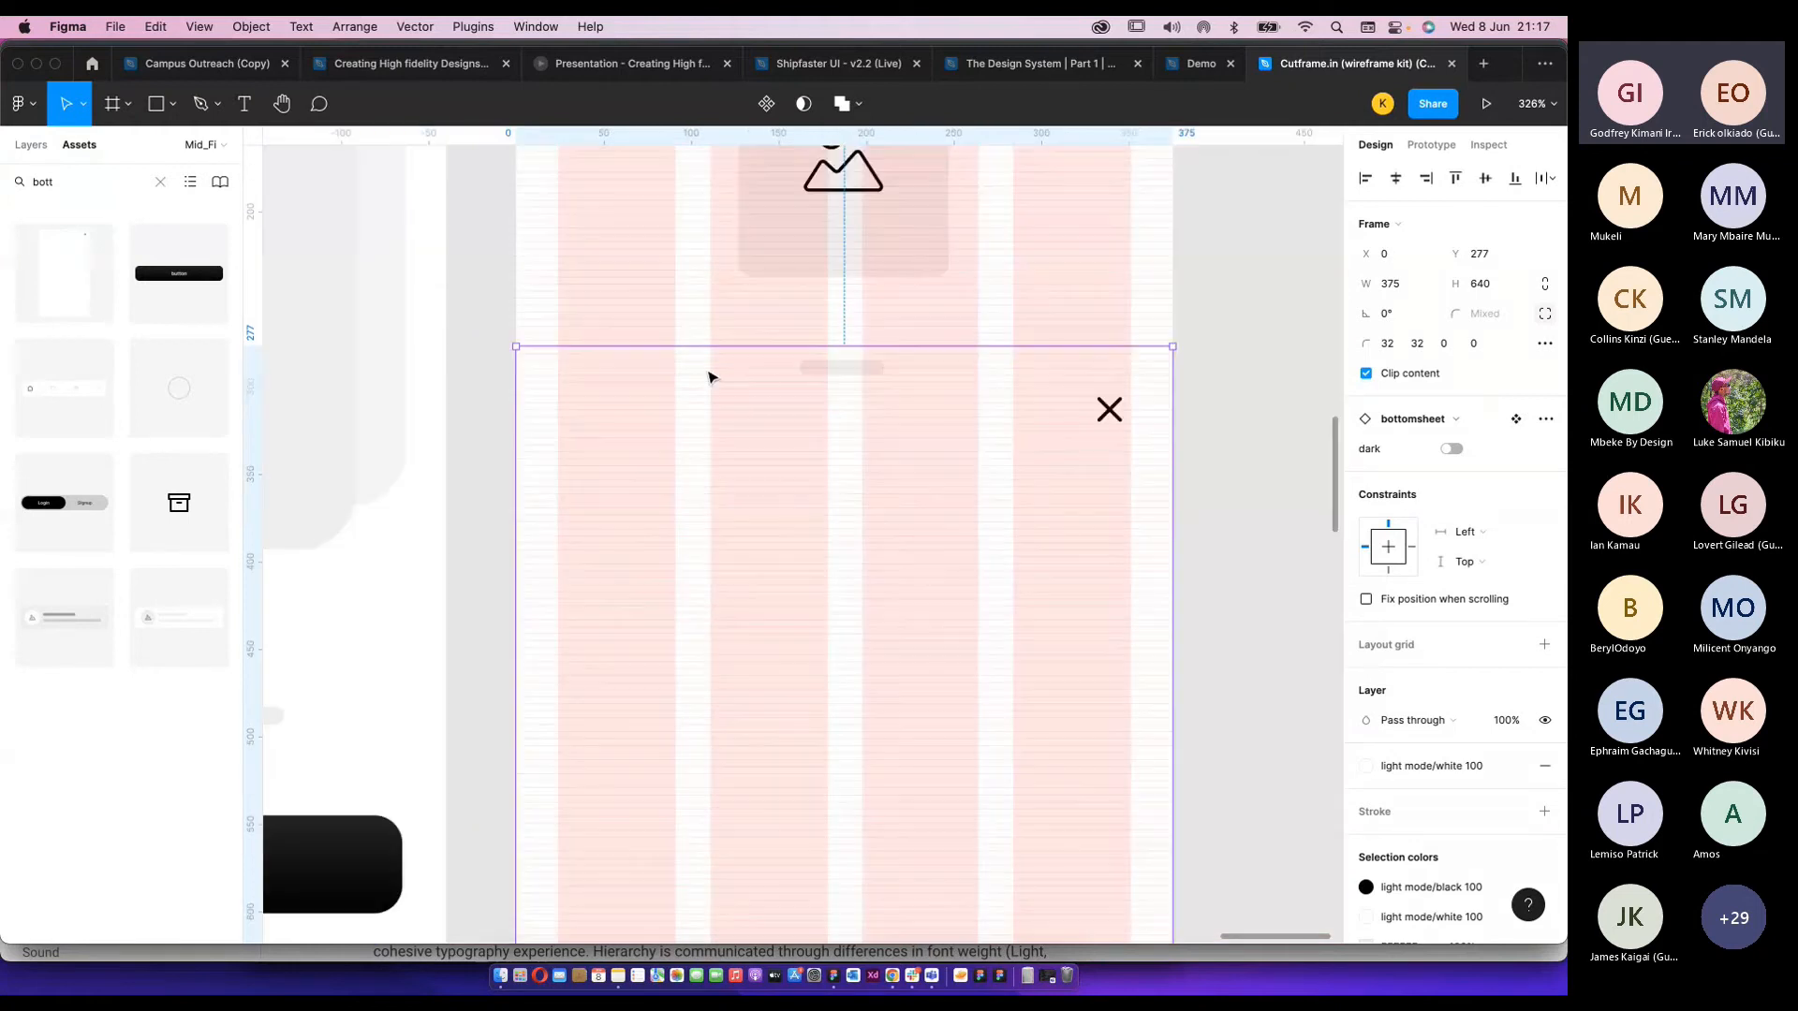
pyautogui.scroll(-1, 754, 381)
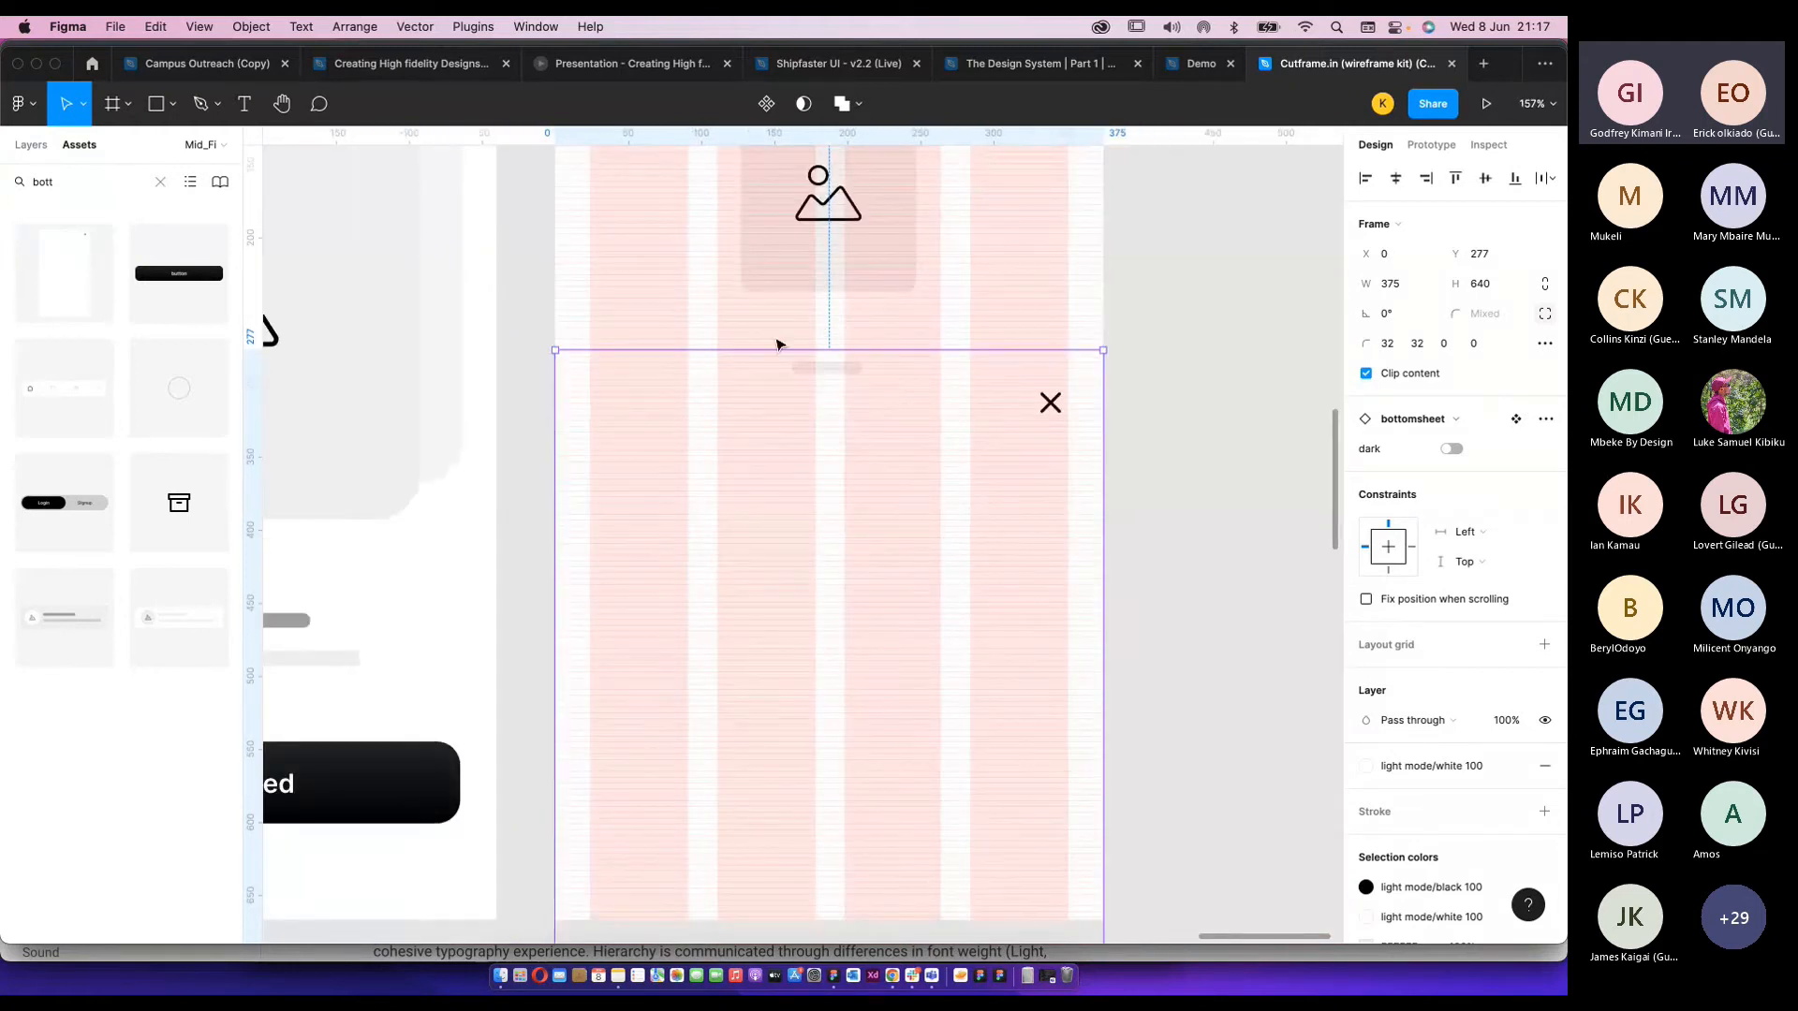
pyautogui.click(1148, 369)
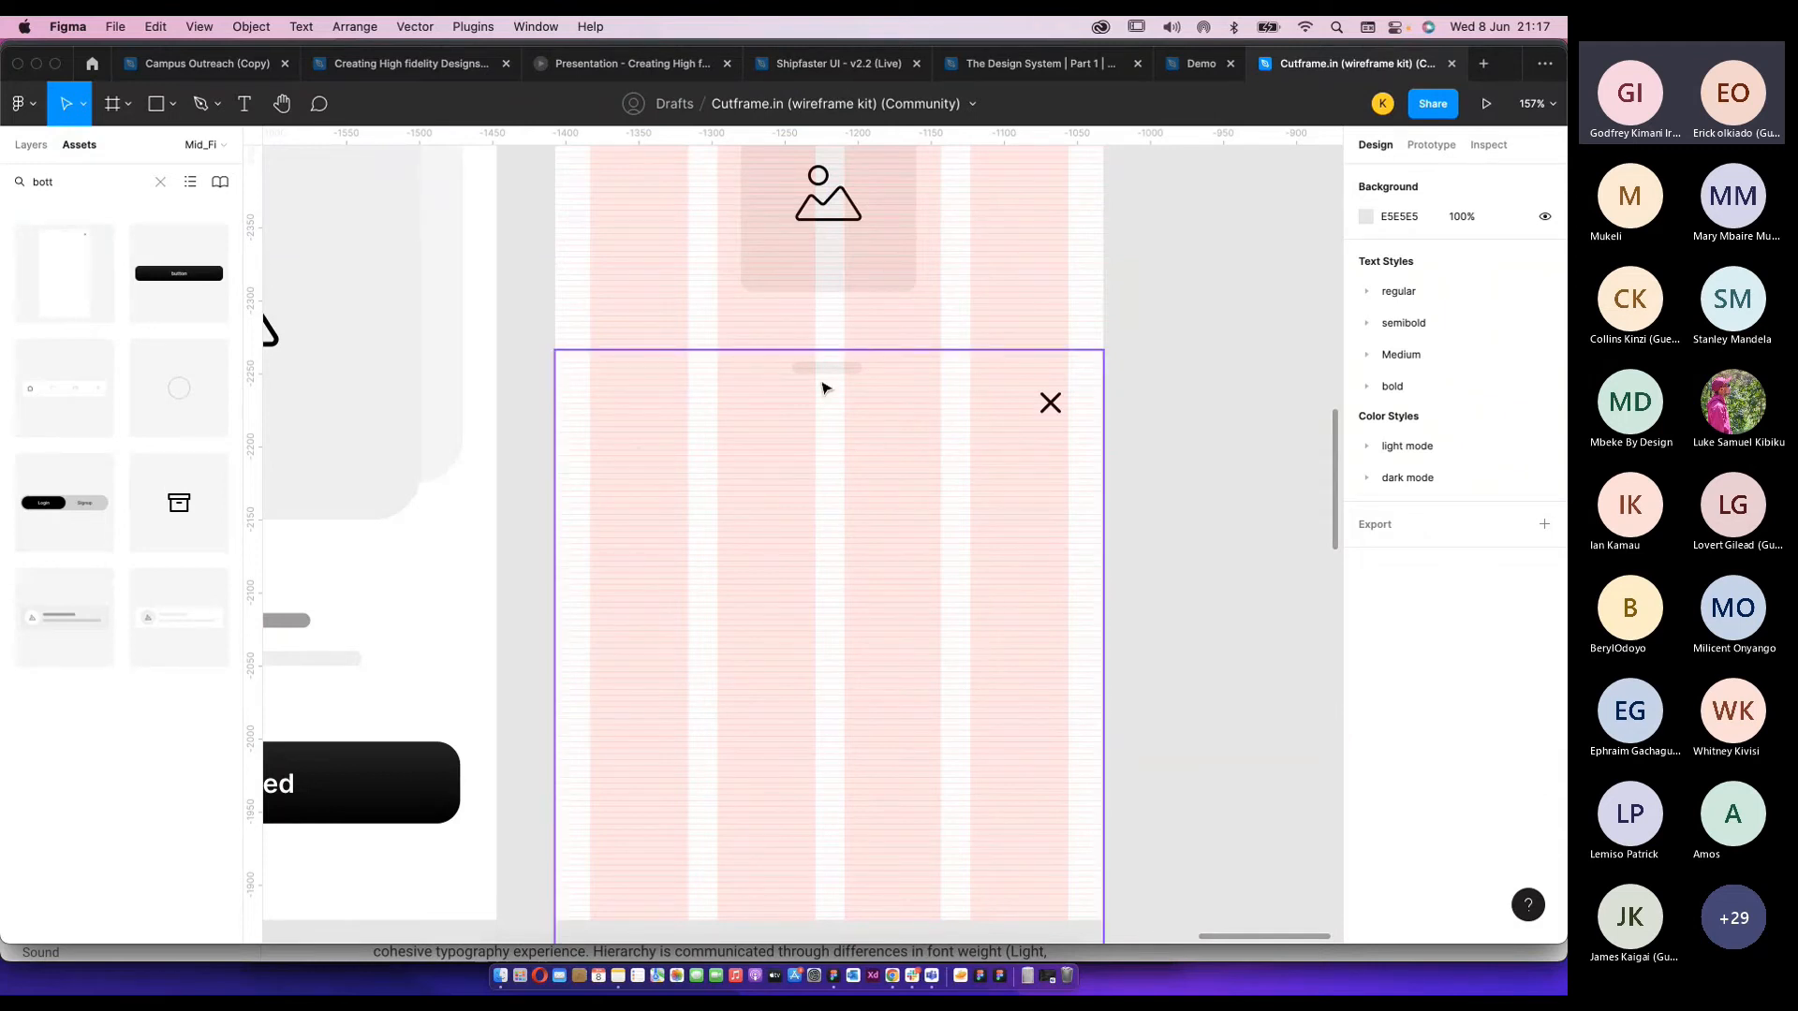
# Apply the light mode black 60 colour style to the fill of the duplicated Onboarding frame.
pyautogui.scroll(-3, 822, 388)
pyautogui.click(722, 283)
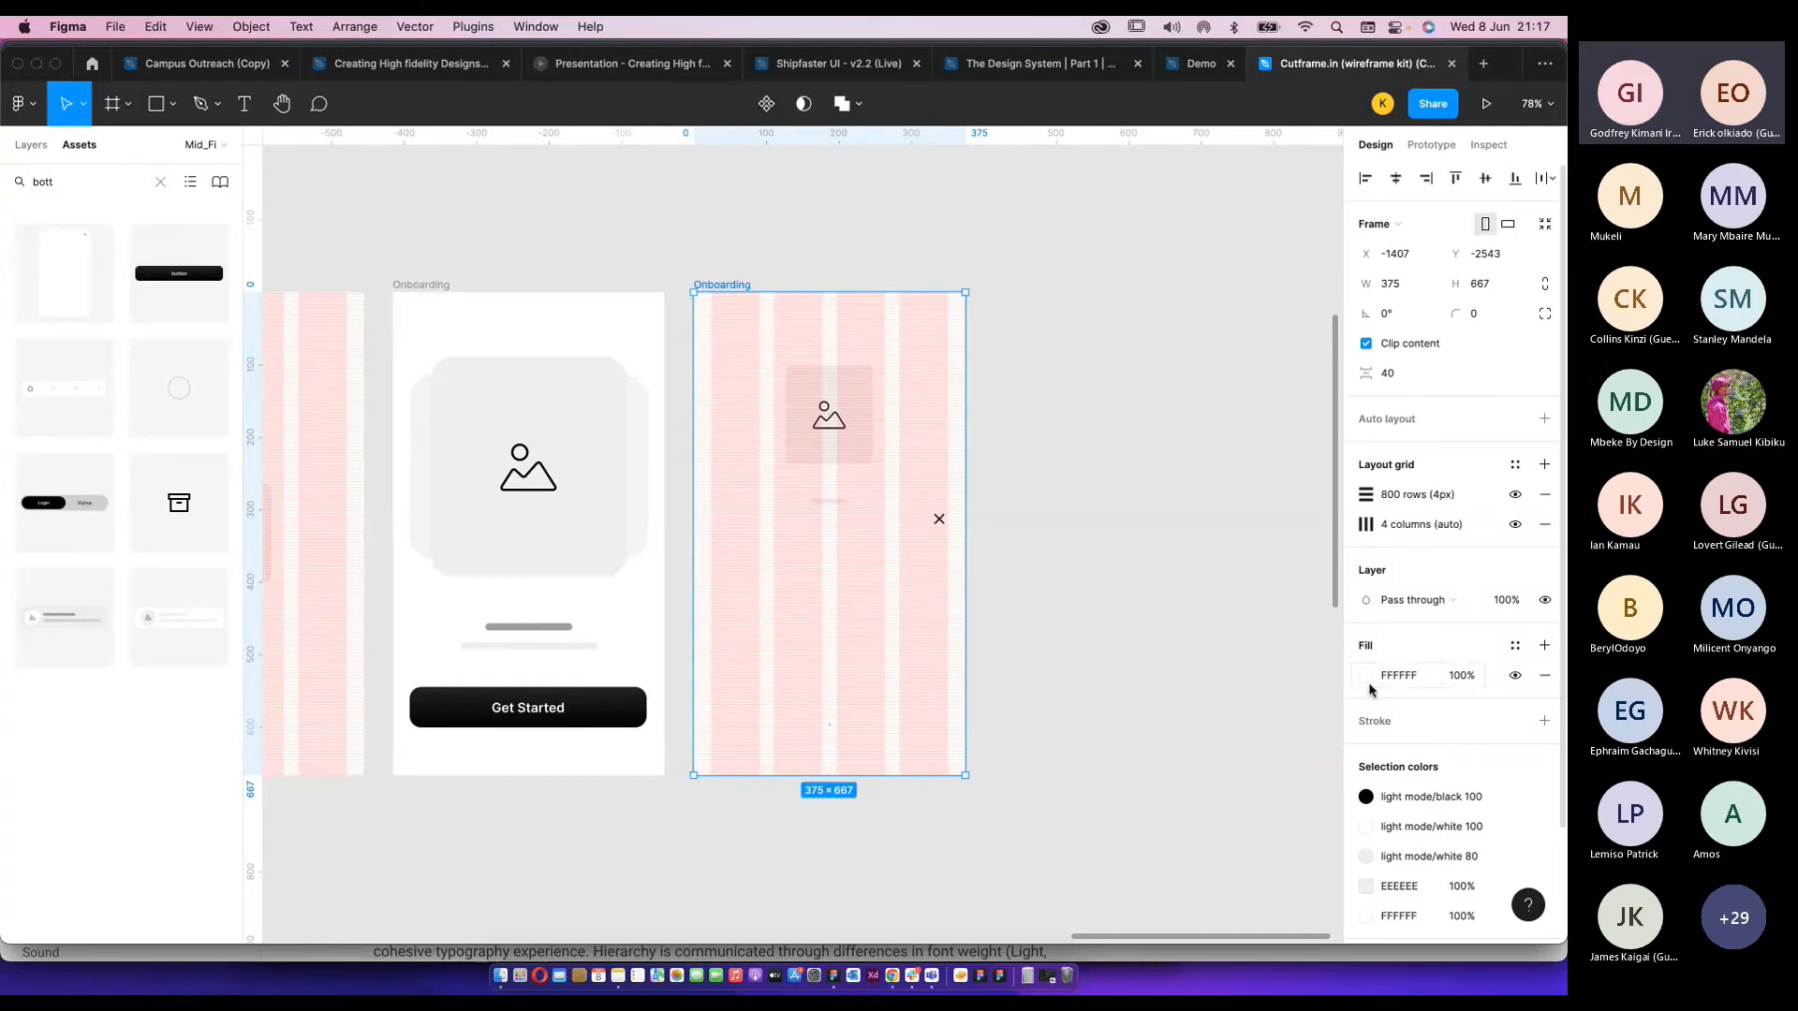
pyautogui.click(1507, 648)
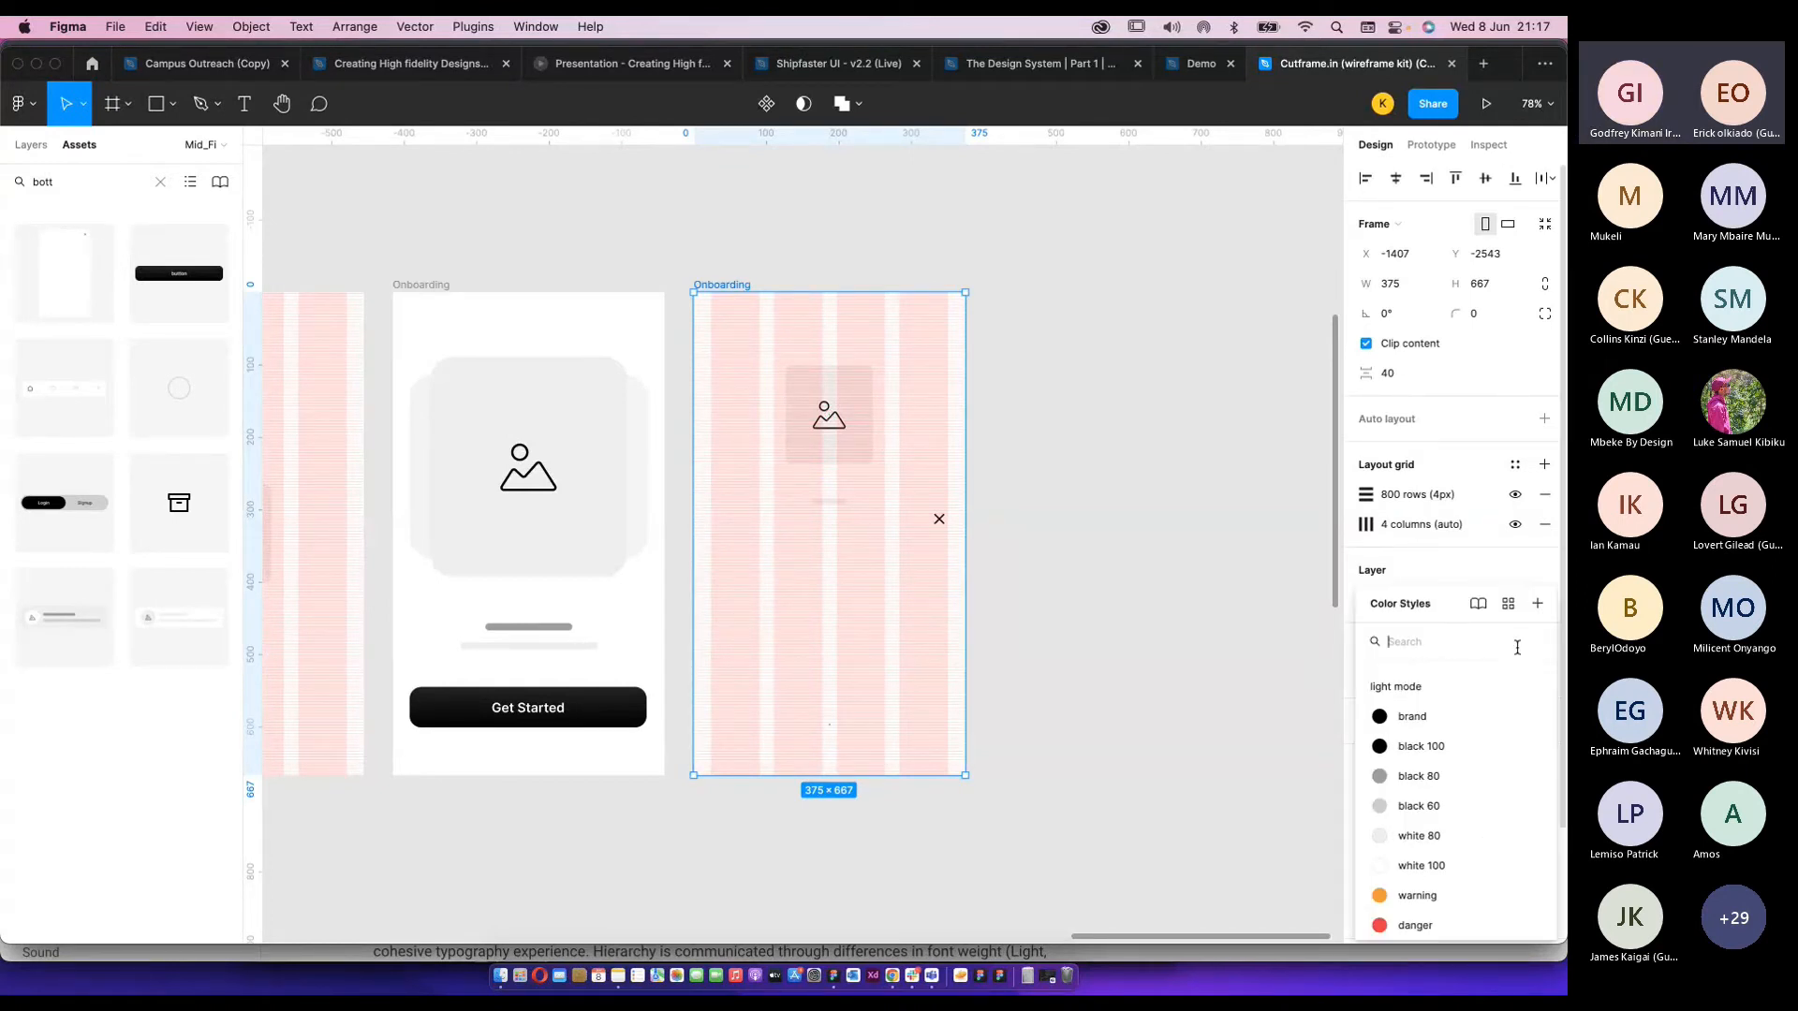
pyautogui.click(1394, 811)
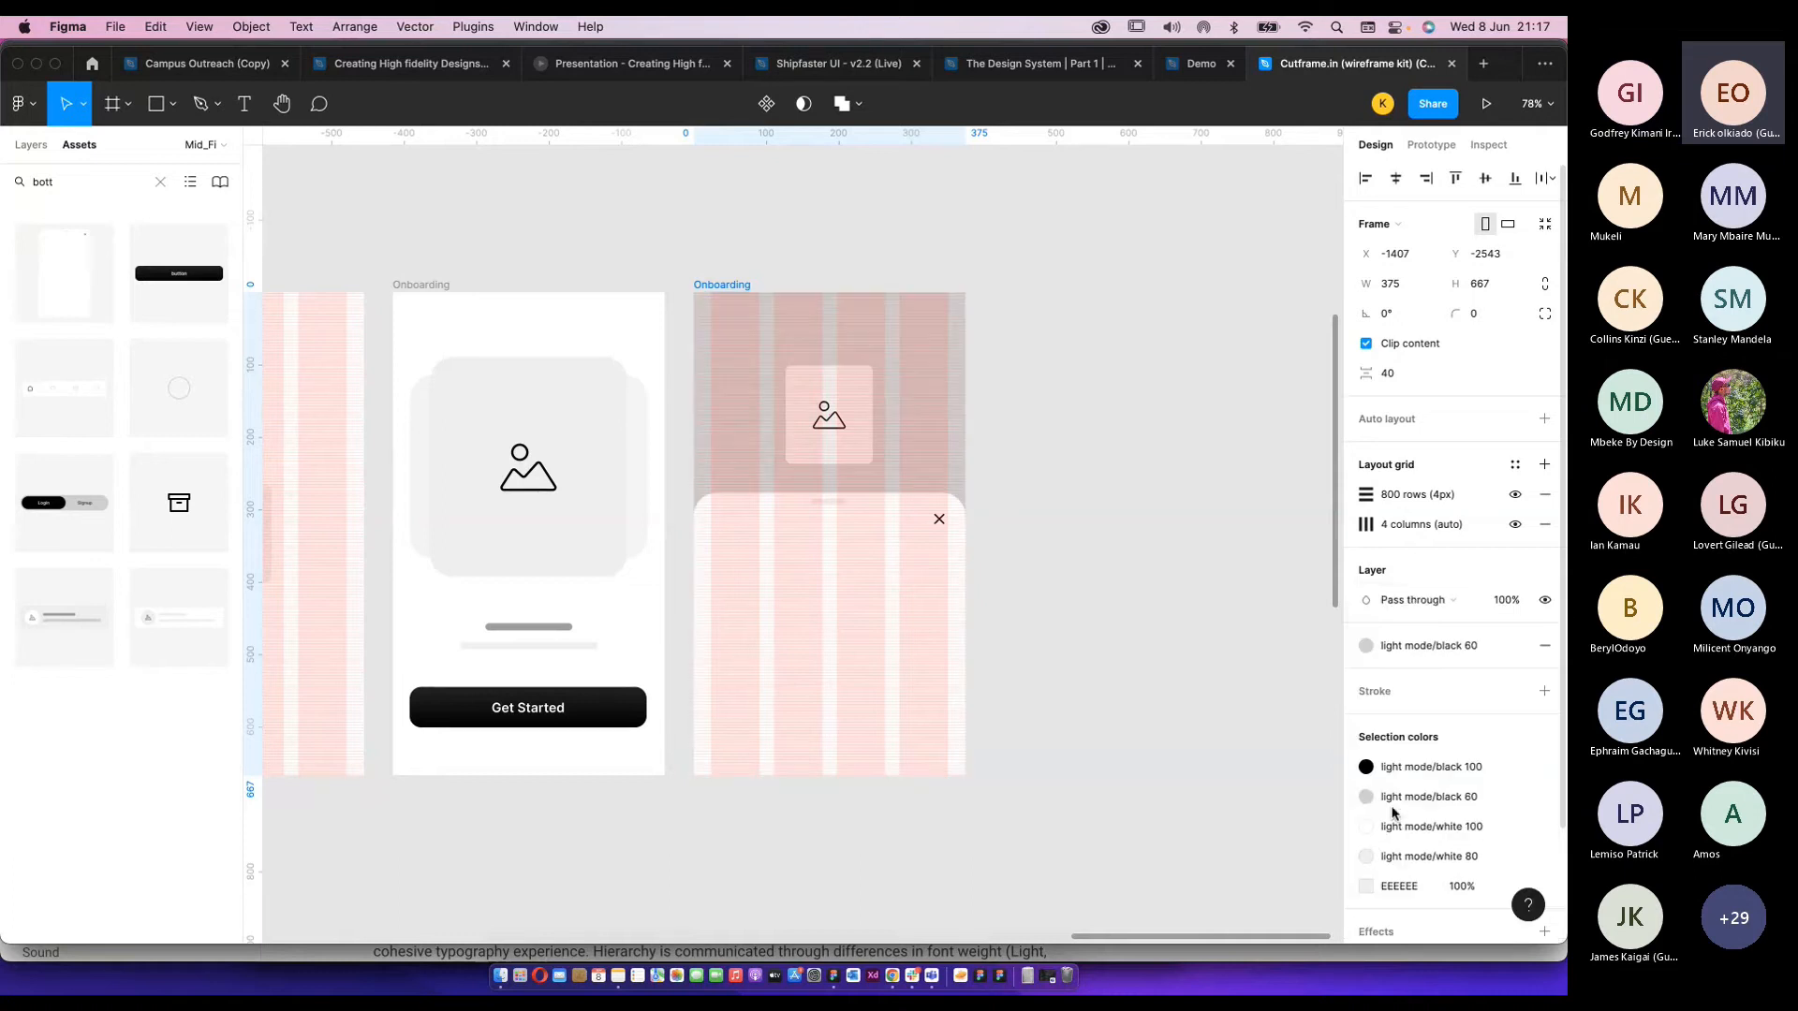
pyautogui.press('Escape')
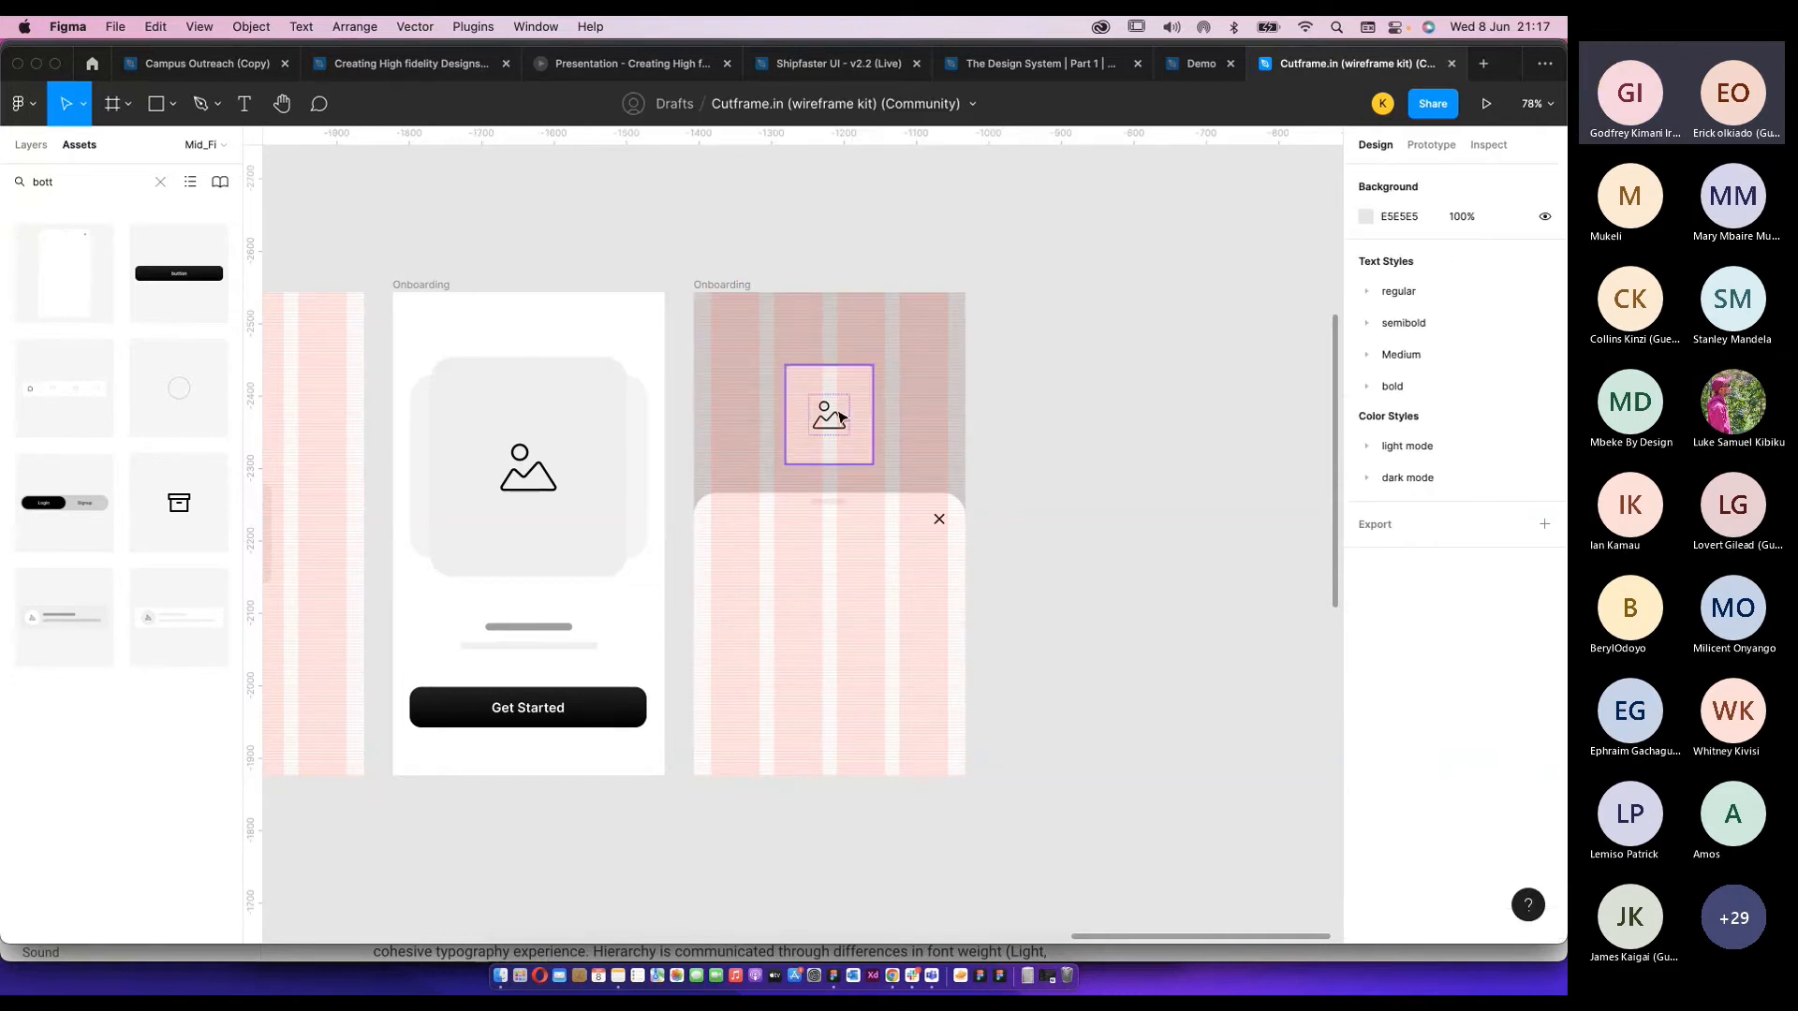
pyautogui.click(811, 509)
pyautogui.scroll(-4, 839, 514)
pyautogui.click(1049, 513)
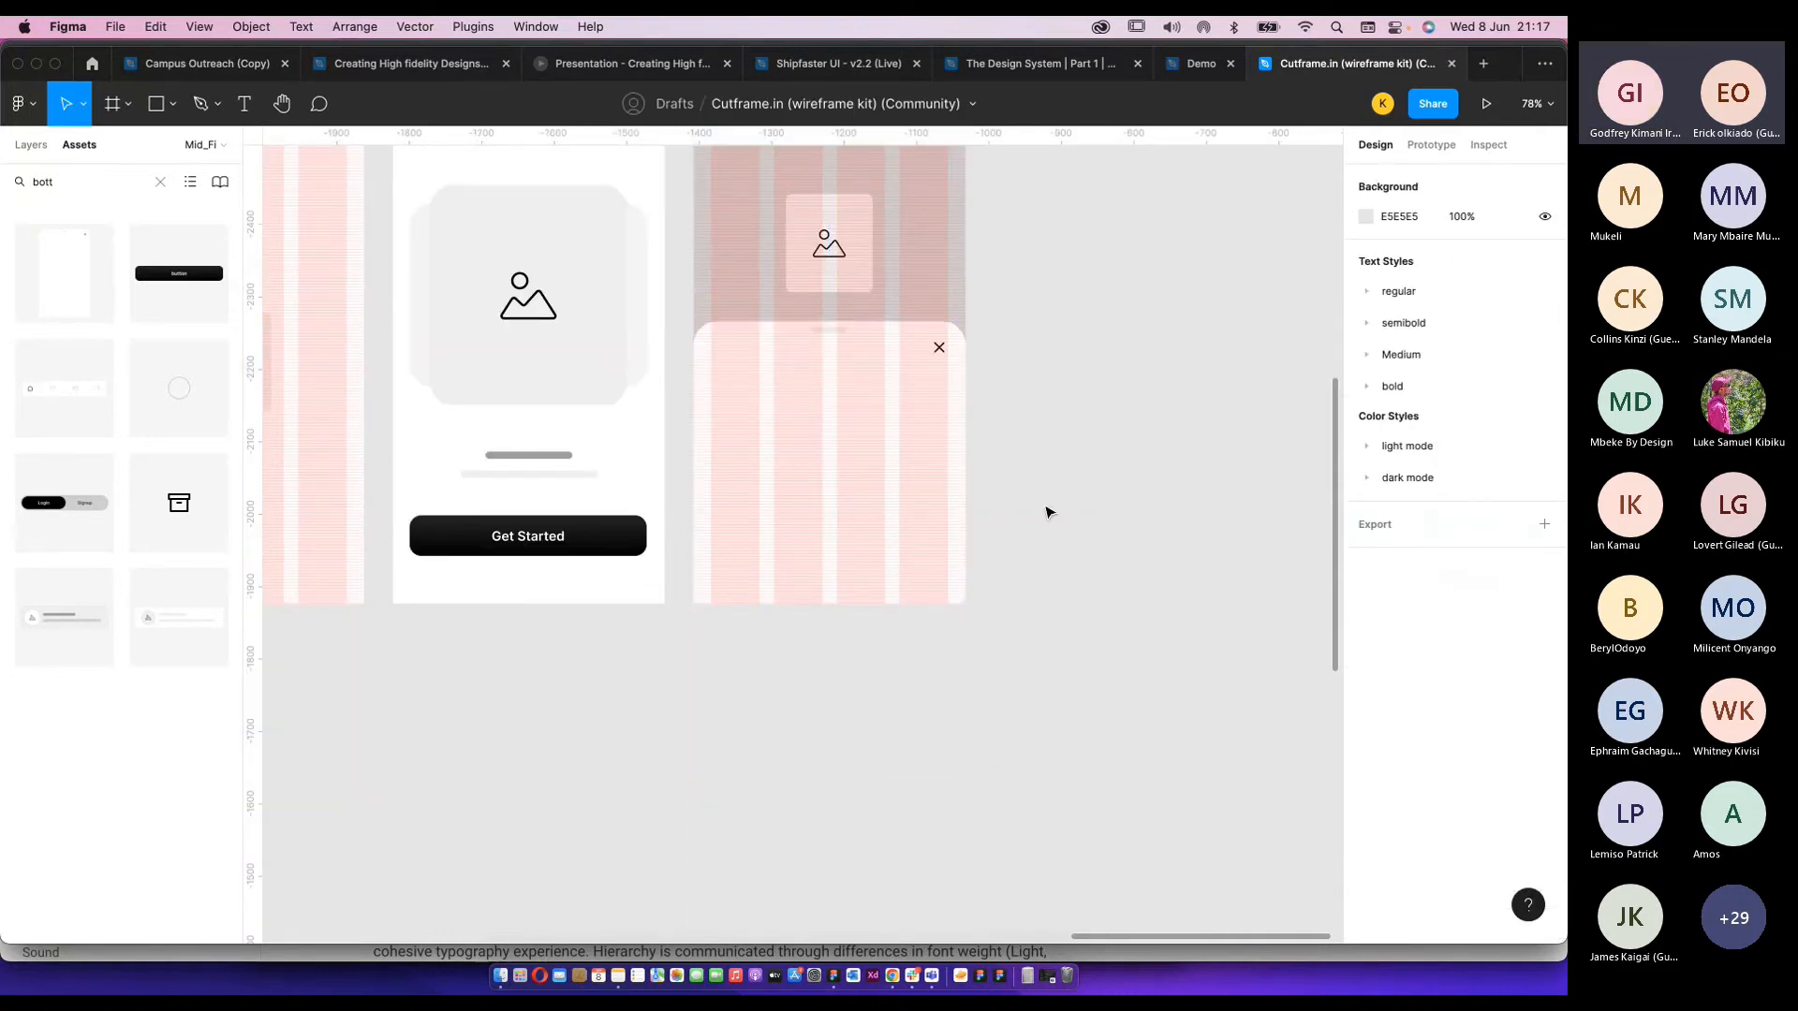
# Search the components for "butto" and "goo", then clear the search.
pyautogui.doubleClick(87, 184)
pyautogui.press('BackSpace')
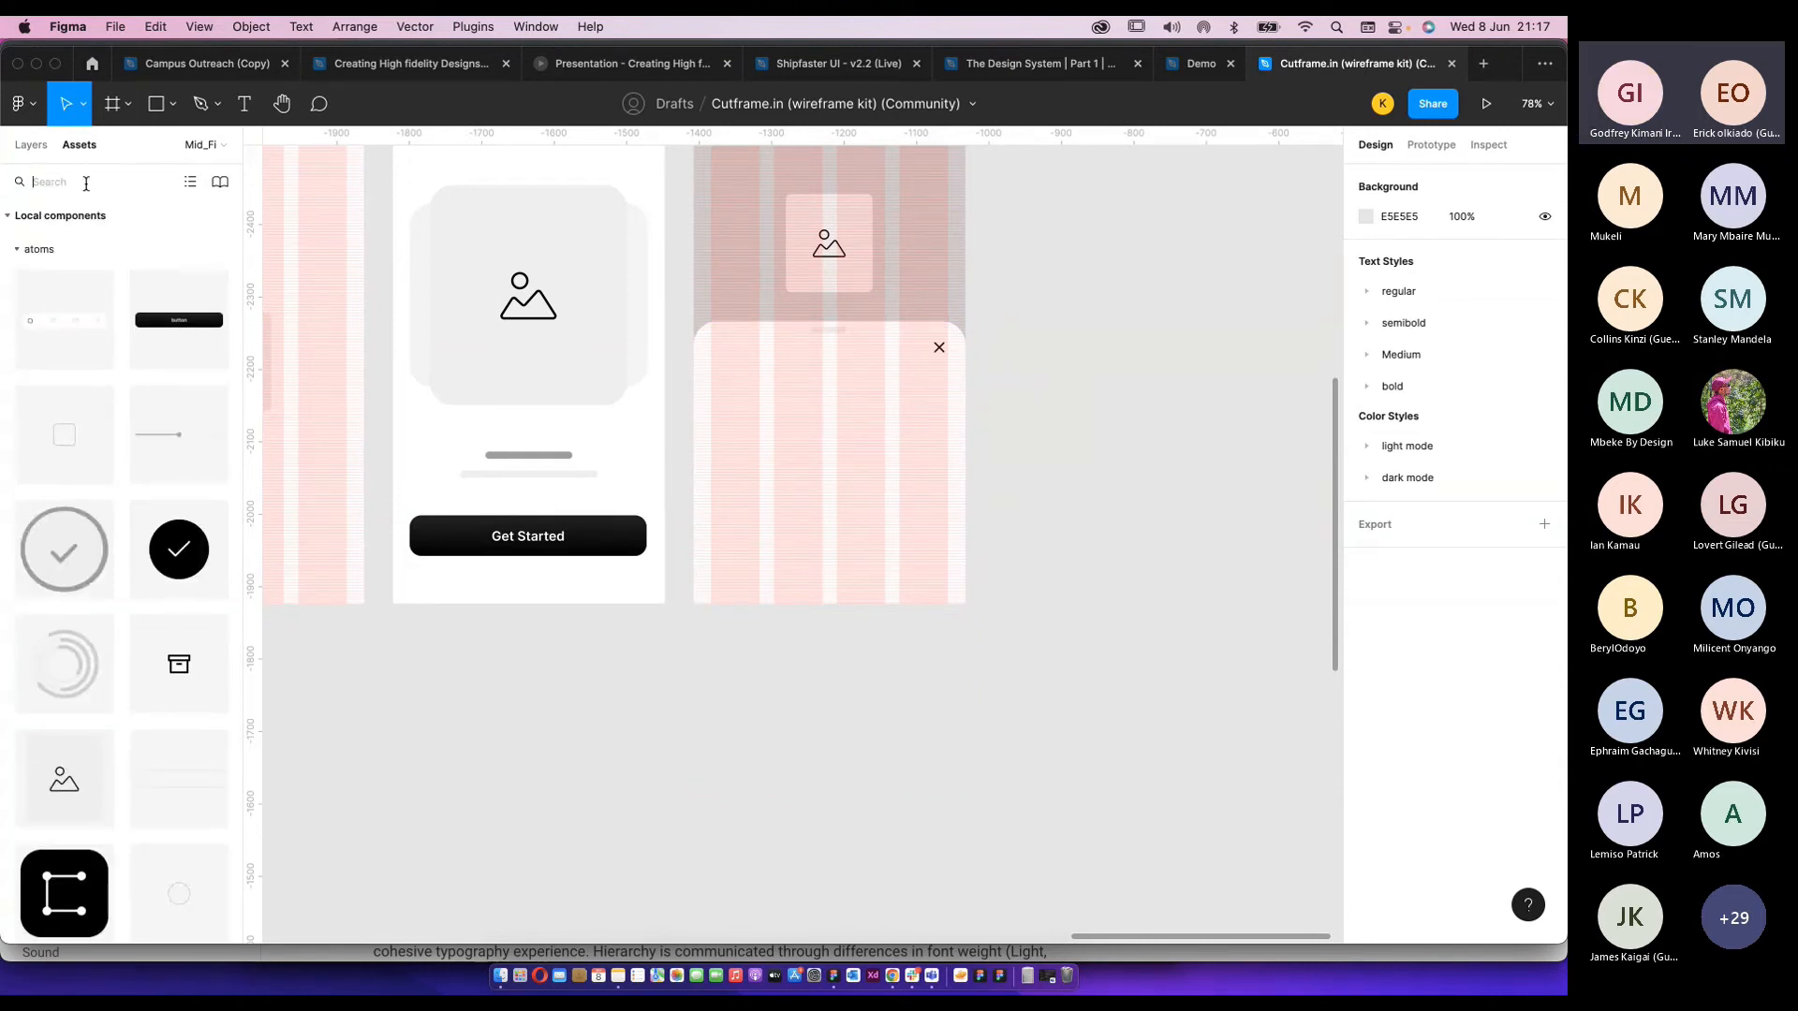
pyautogui.write('fot')
pyautogui.press('BackSpace')
pyautogui.press('BackSpace')
pyautogui.press('BackSpace')
pyautogui.press('BackSpace')
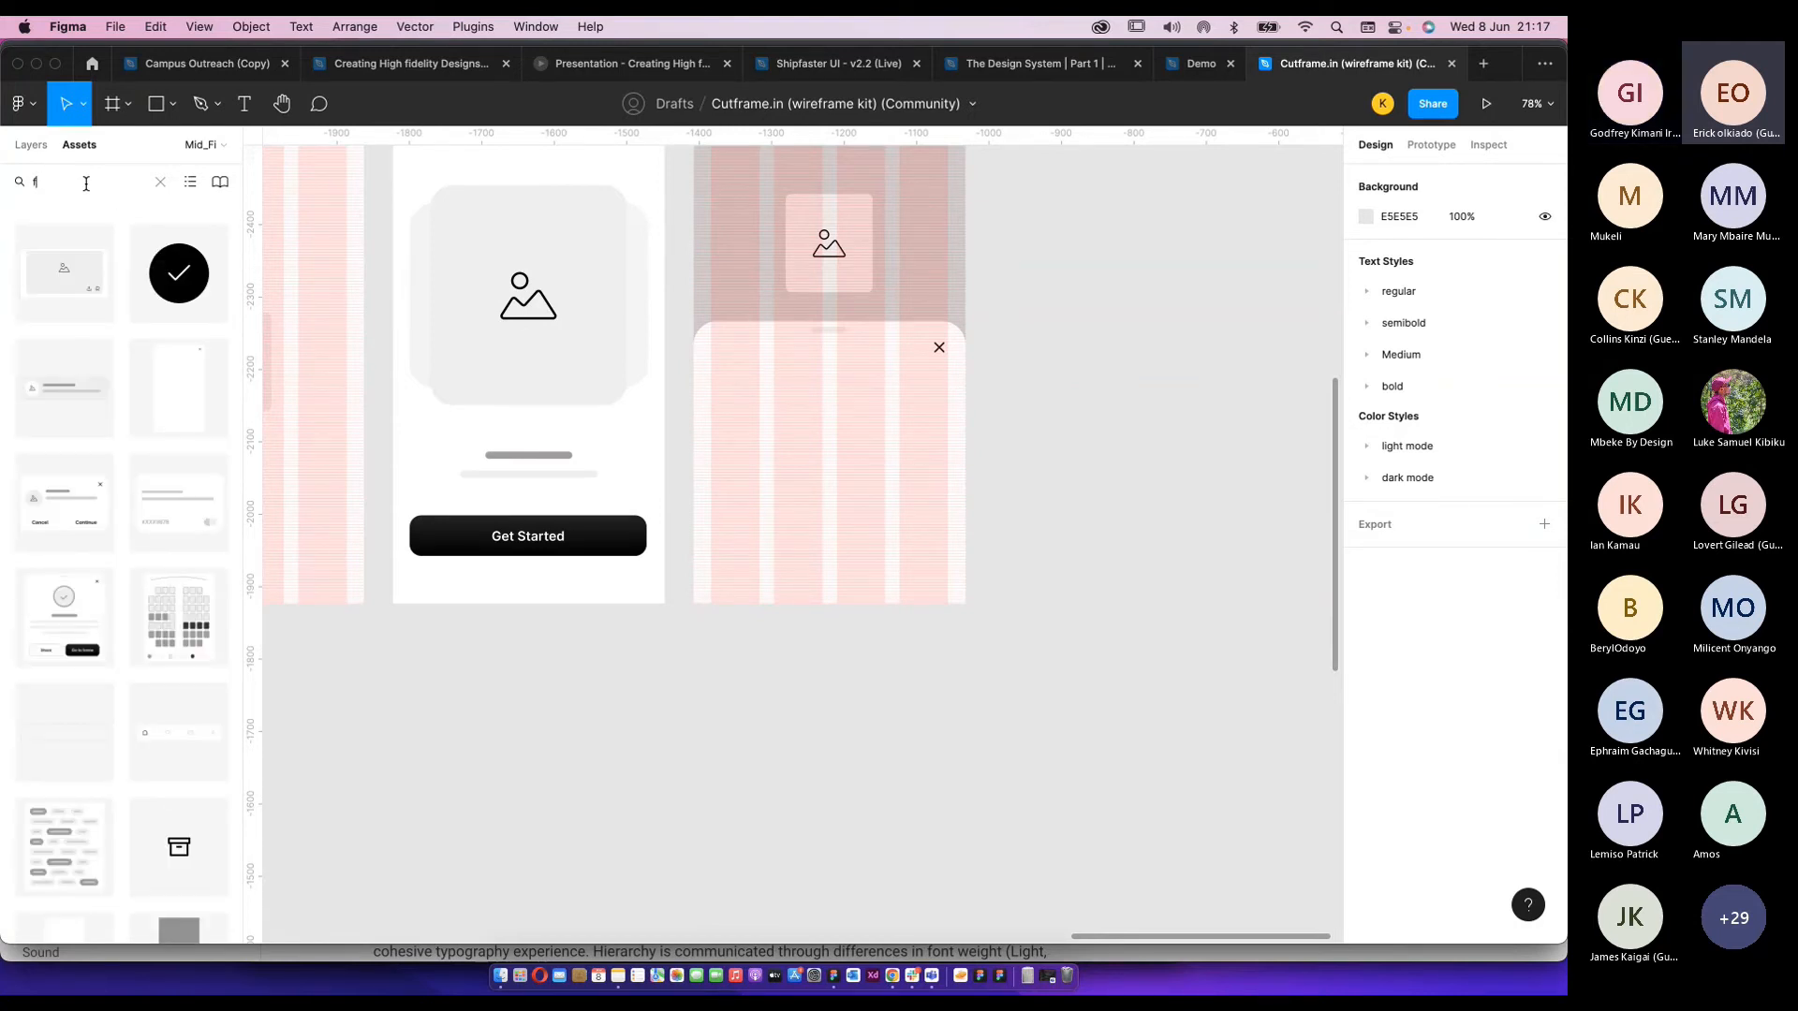
pyautogui.write('butto')
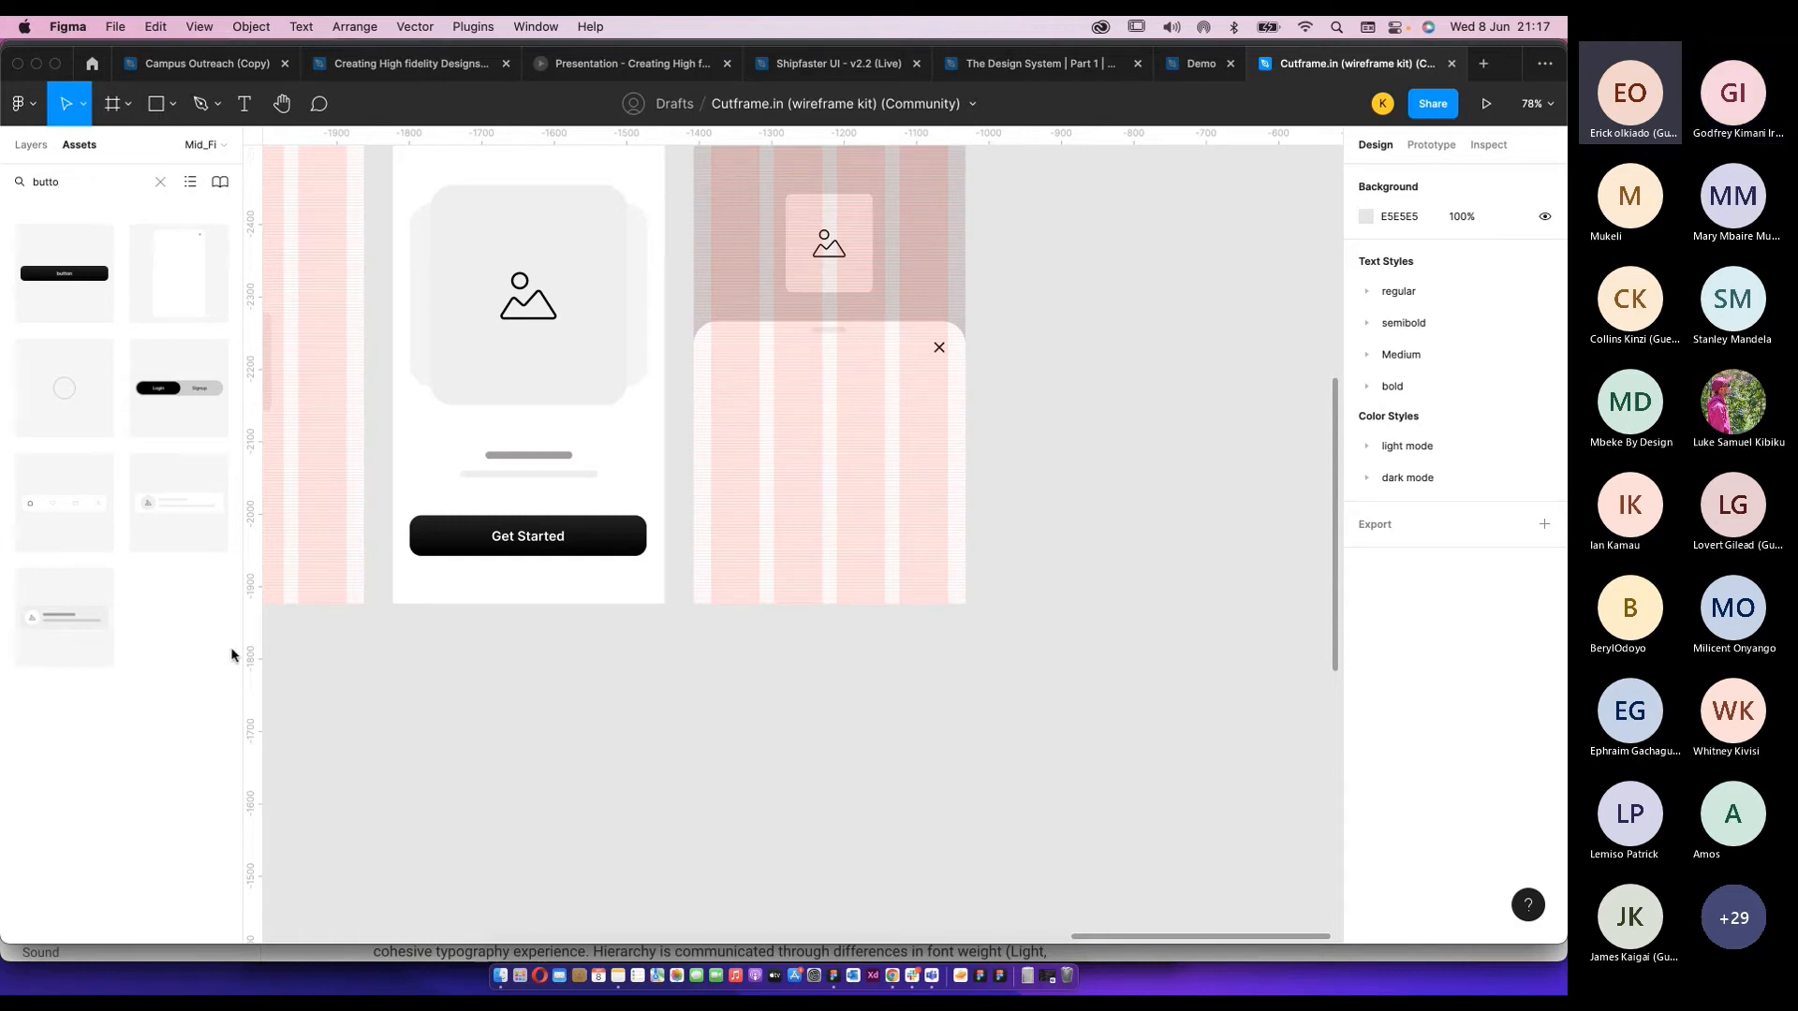
pyautogui.doubleClick(70, 181)
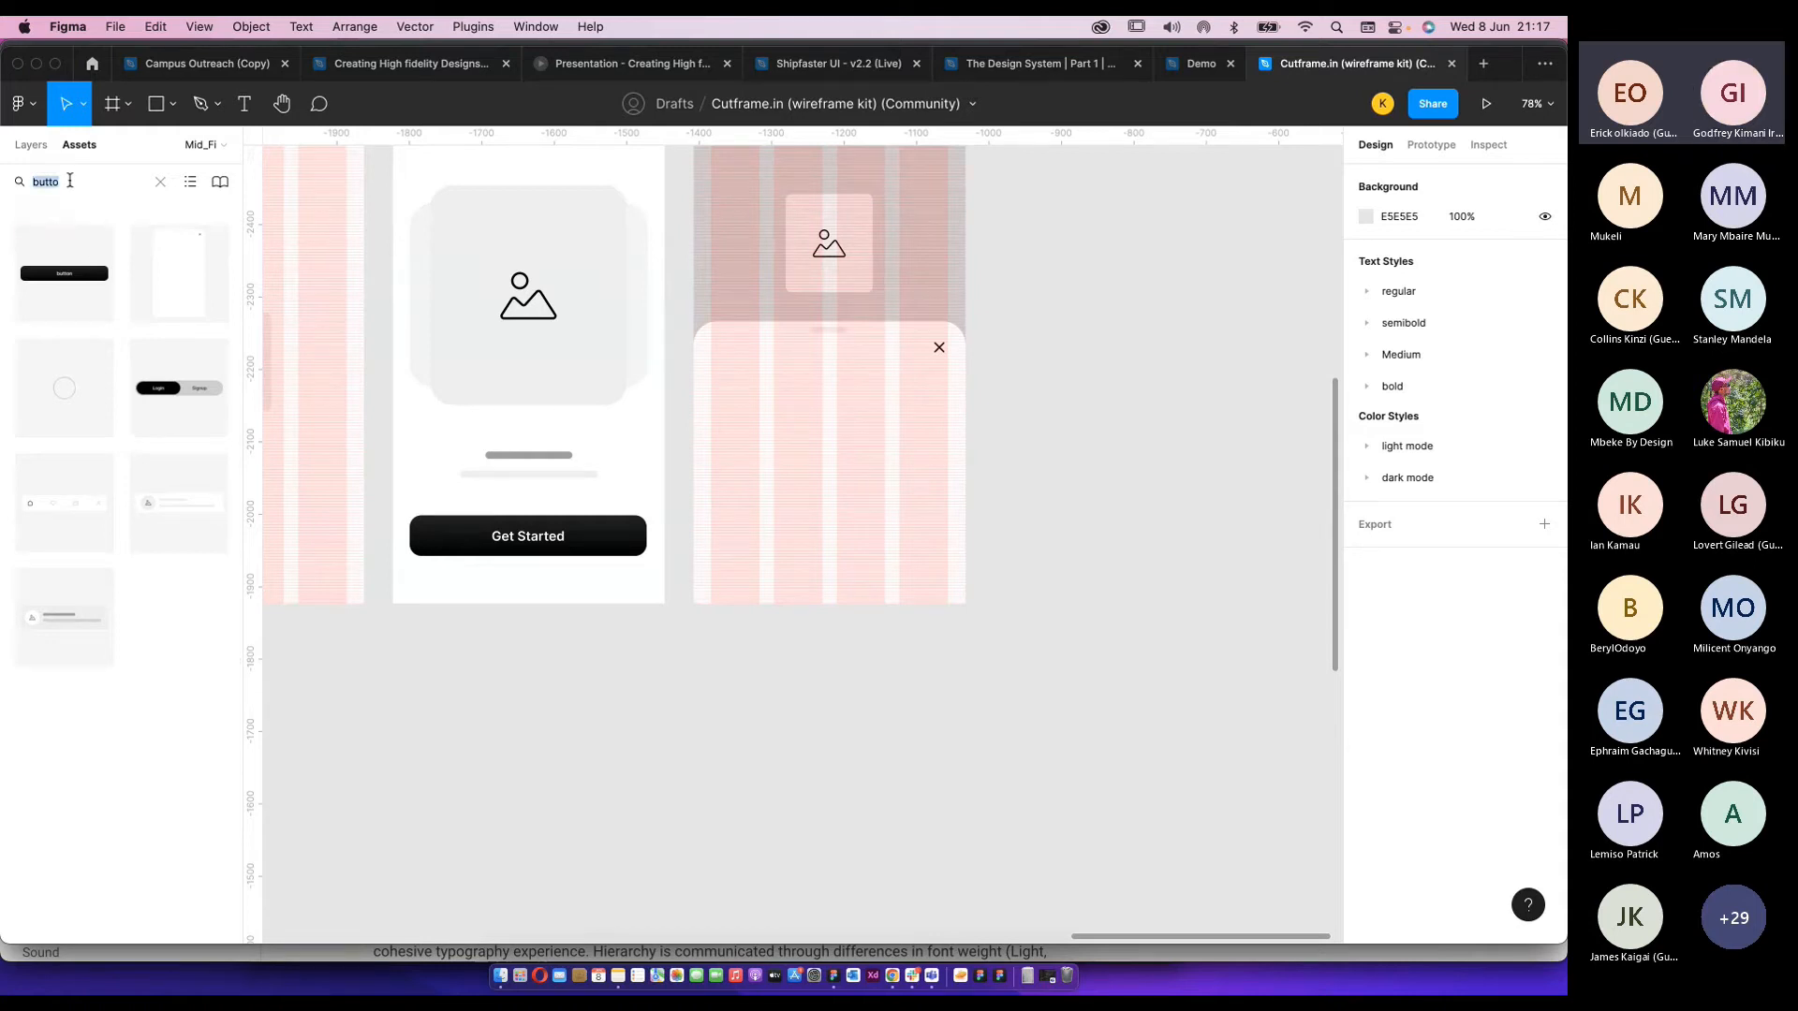
pyautogui.write('goo')
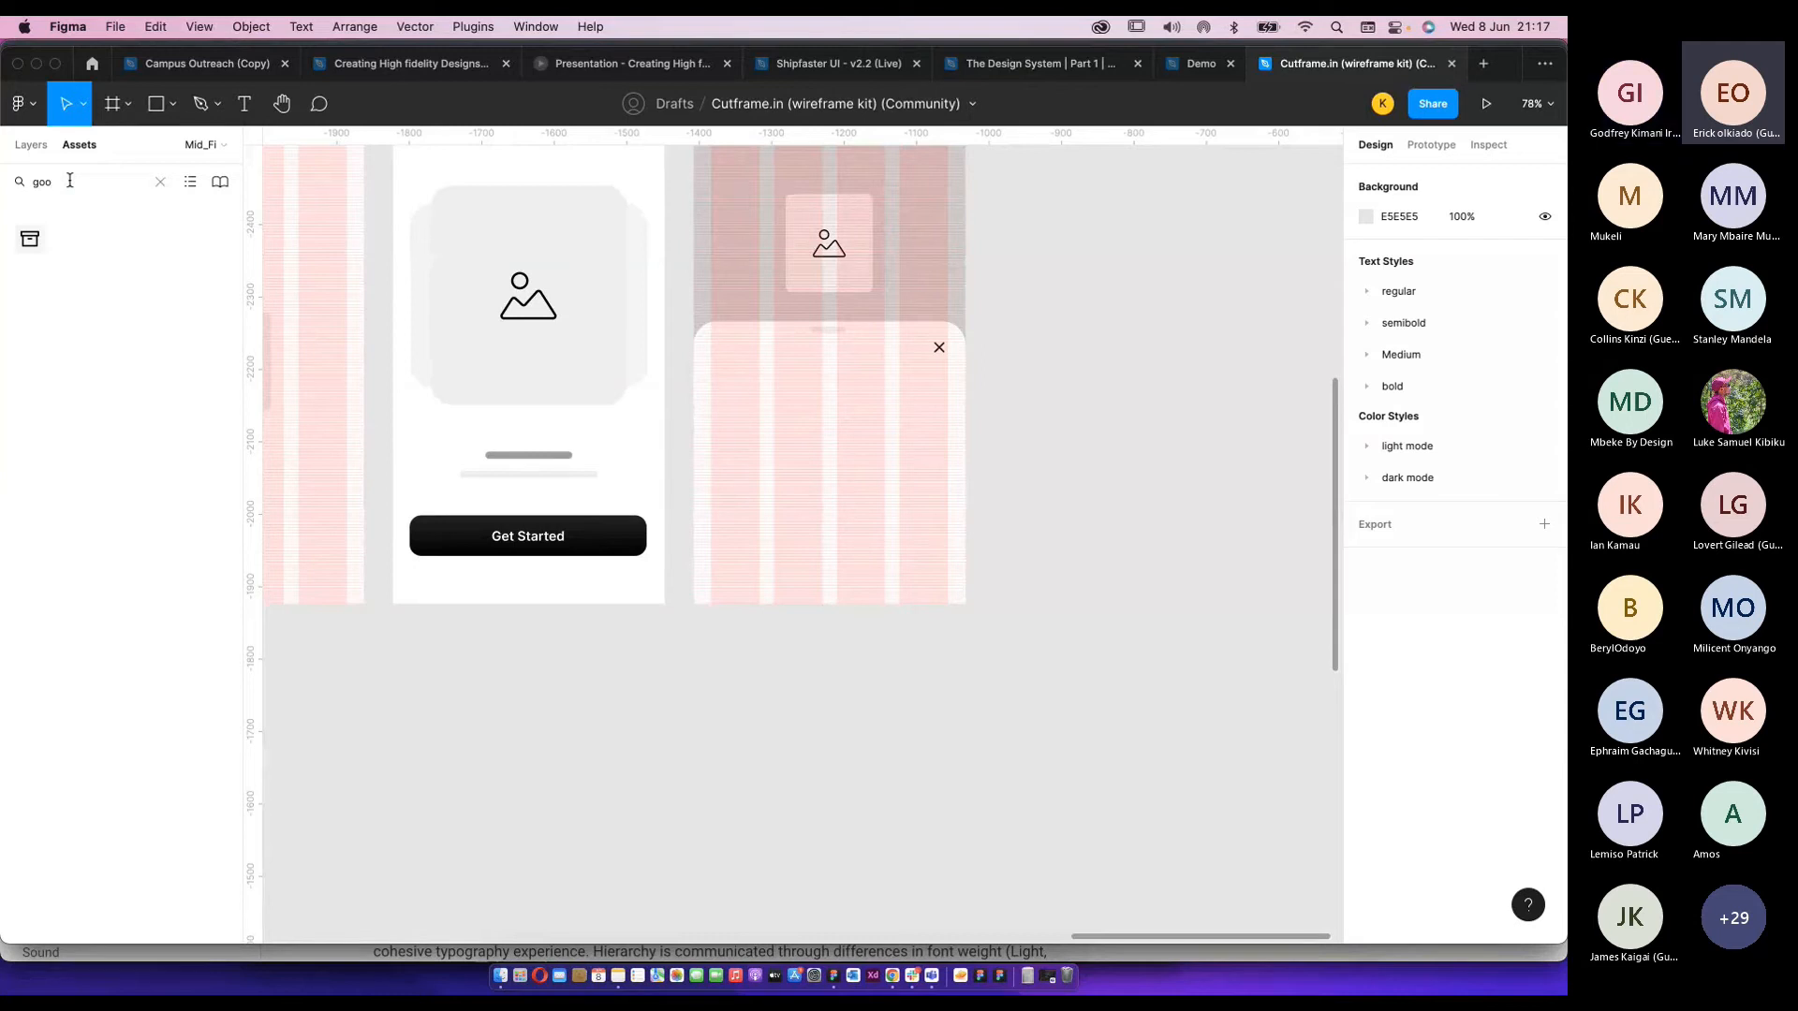
pyautogui.press('BackSpace')
pyautogui.press('BackSpace')
pyautogui.press('BackSpace')
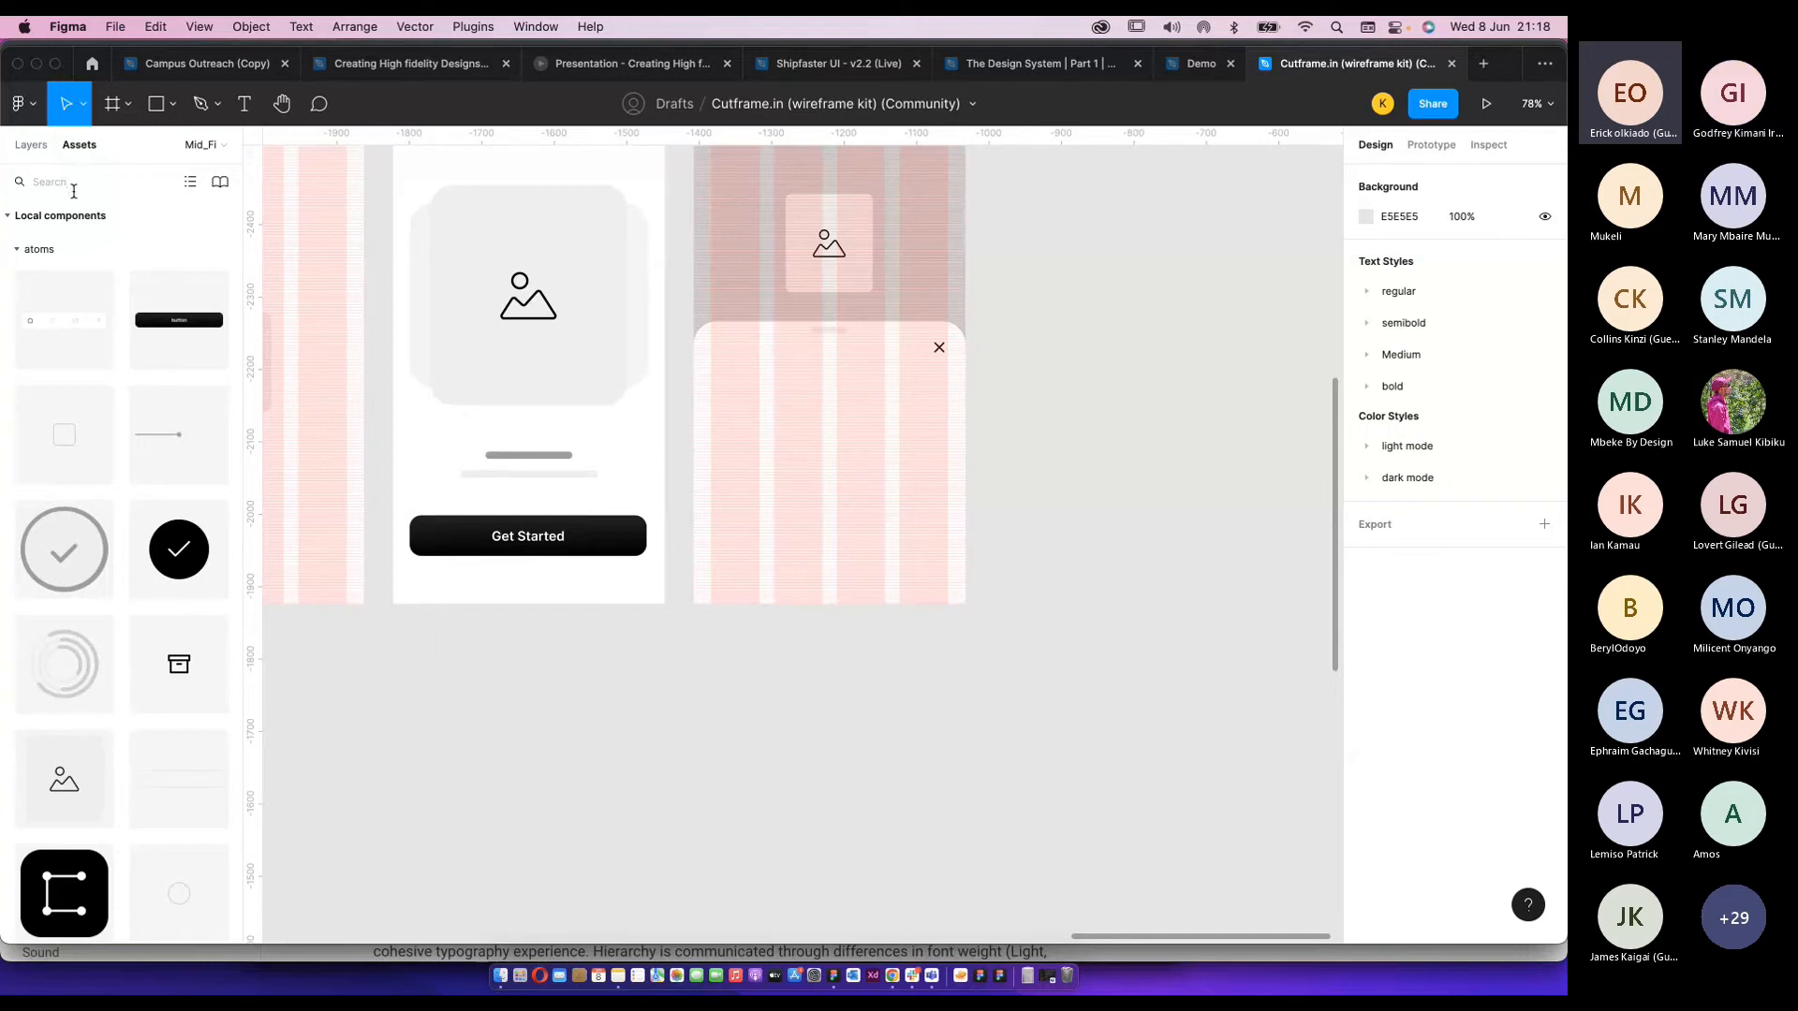
# Look through the atoms and molecules groups of the local components for a suitable sign-up field.
pyautogui.scroll(-6, 155, 479)
pyautogui.scroll(6, 80, 290)
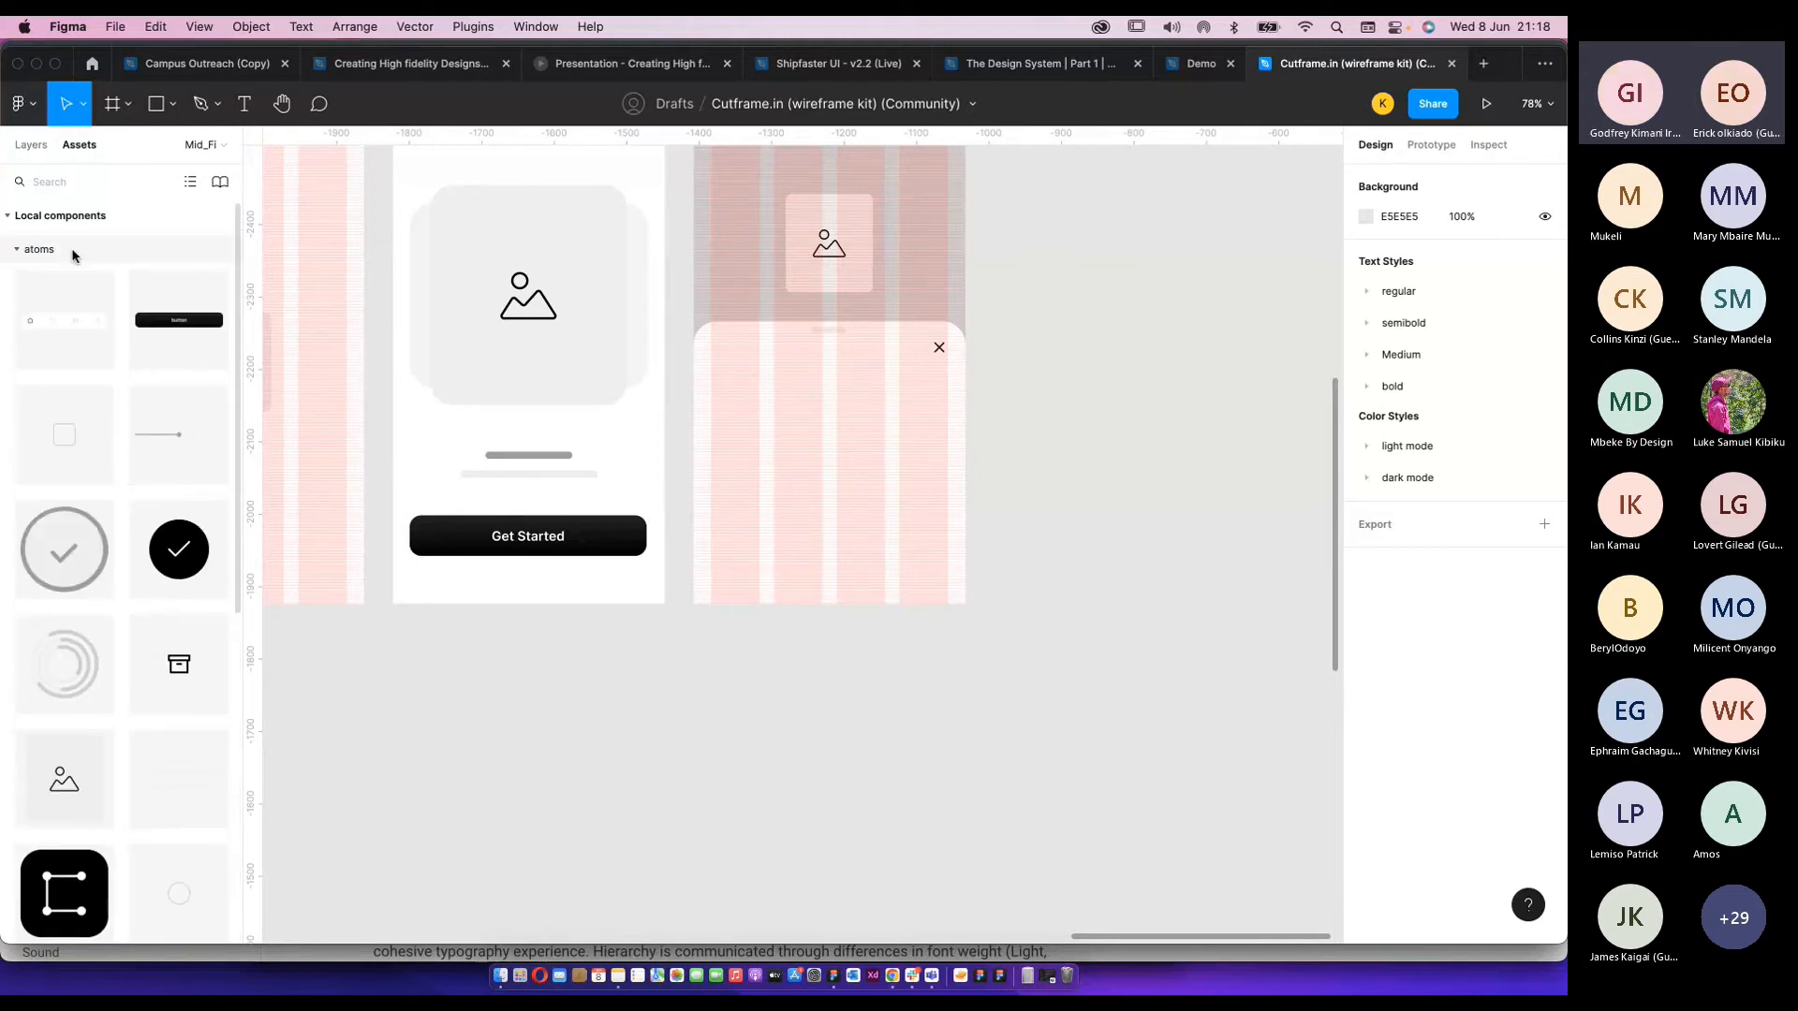
pyautogui.click(39, 249)
pyautogui.click(48, 277)
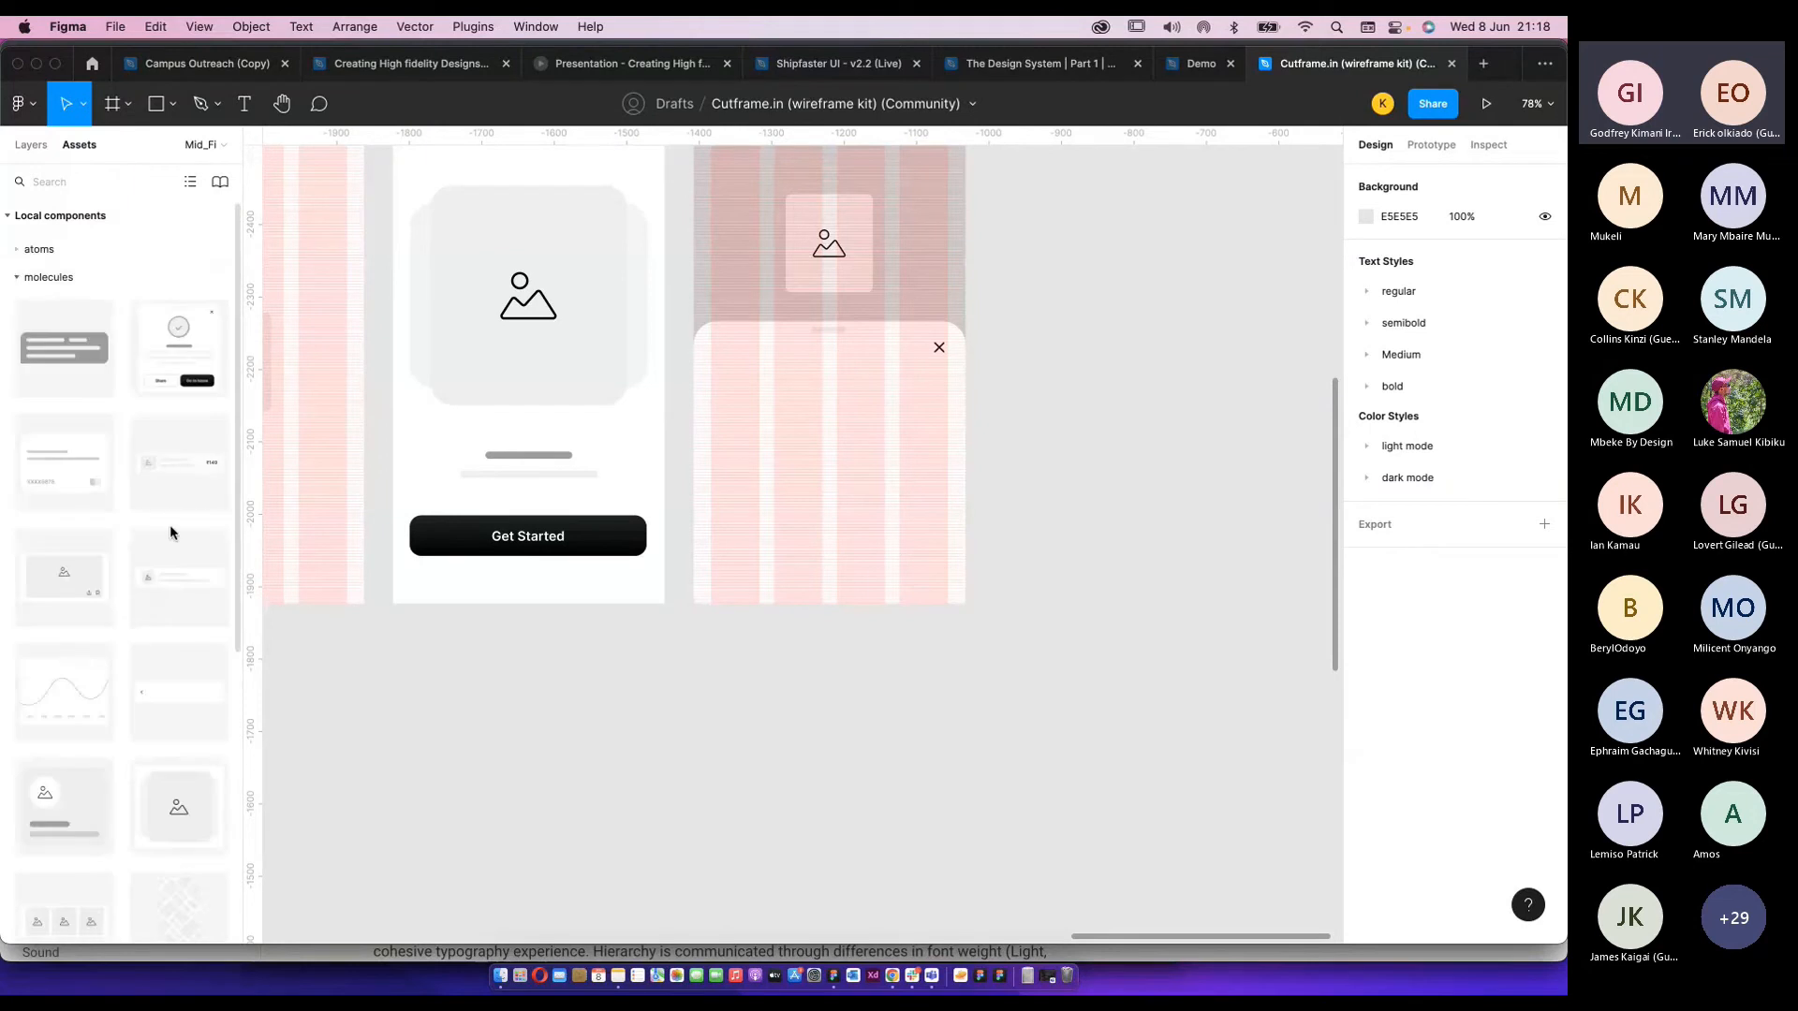
pyautogui.scroll(-3, 170, 524)
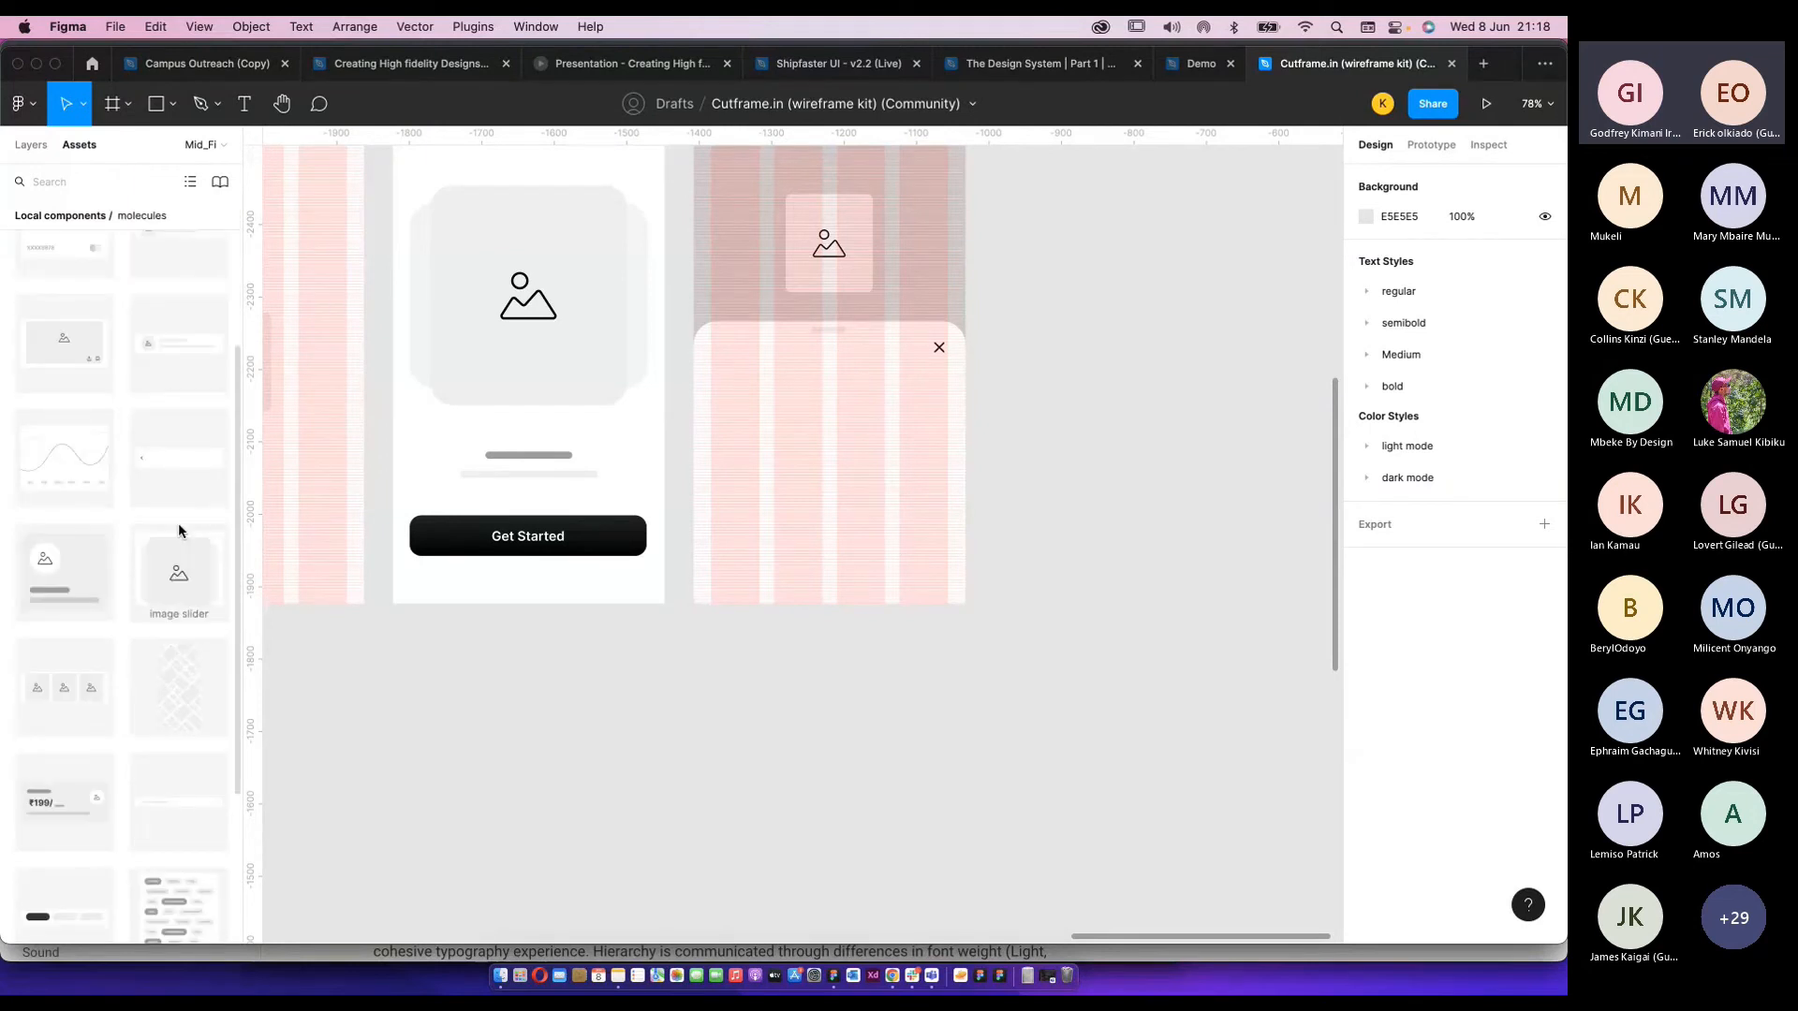
pyautogui.scroll(-3, 179, 530)
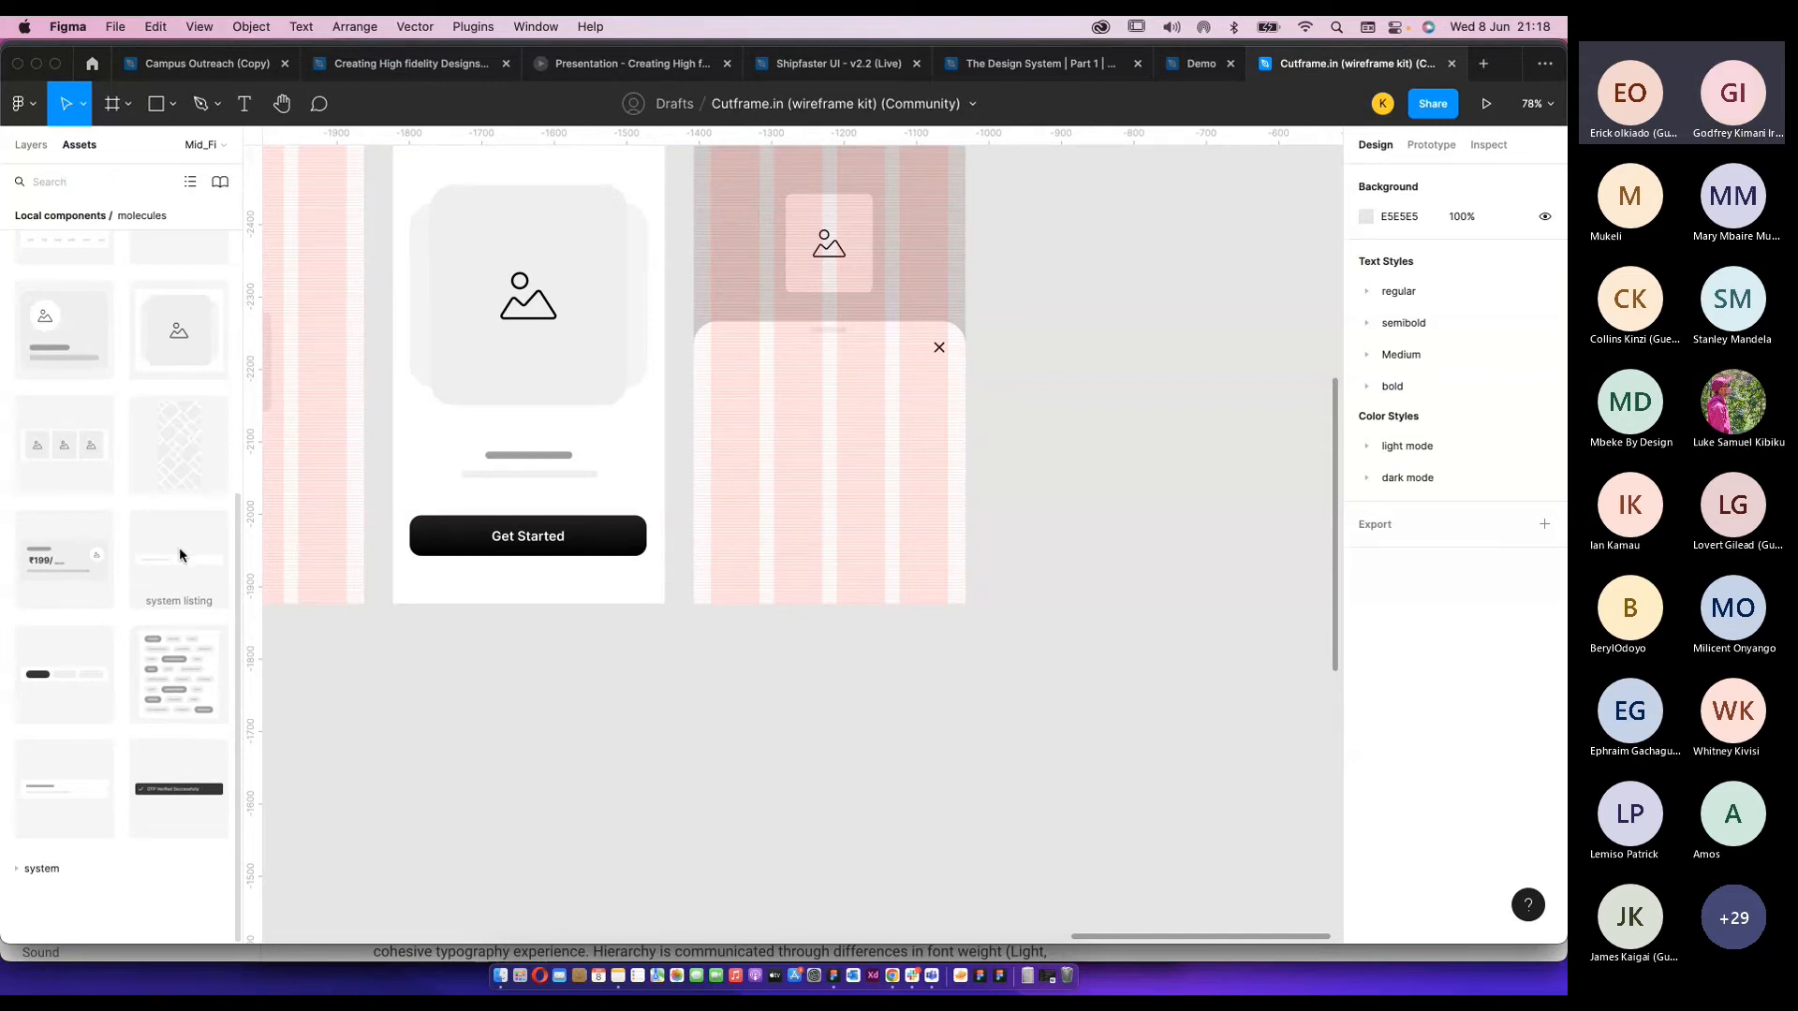
pyautogui.scroll(5, 179, 552)
# Search the components for "in" and place an empty input field at X 24, Y 449 on the bottomsheet.
pyautogui.click(58, 187)
pyautogui.write('form')
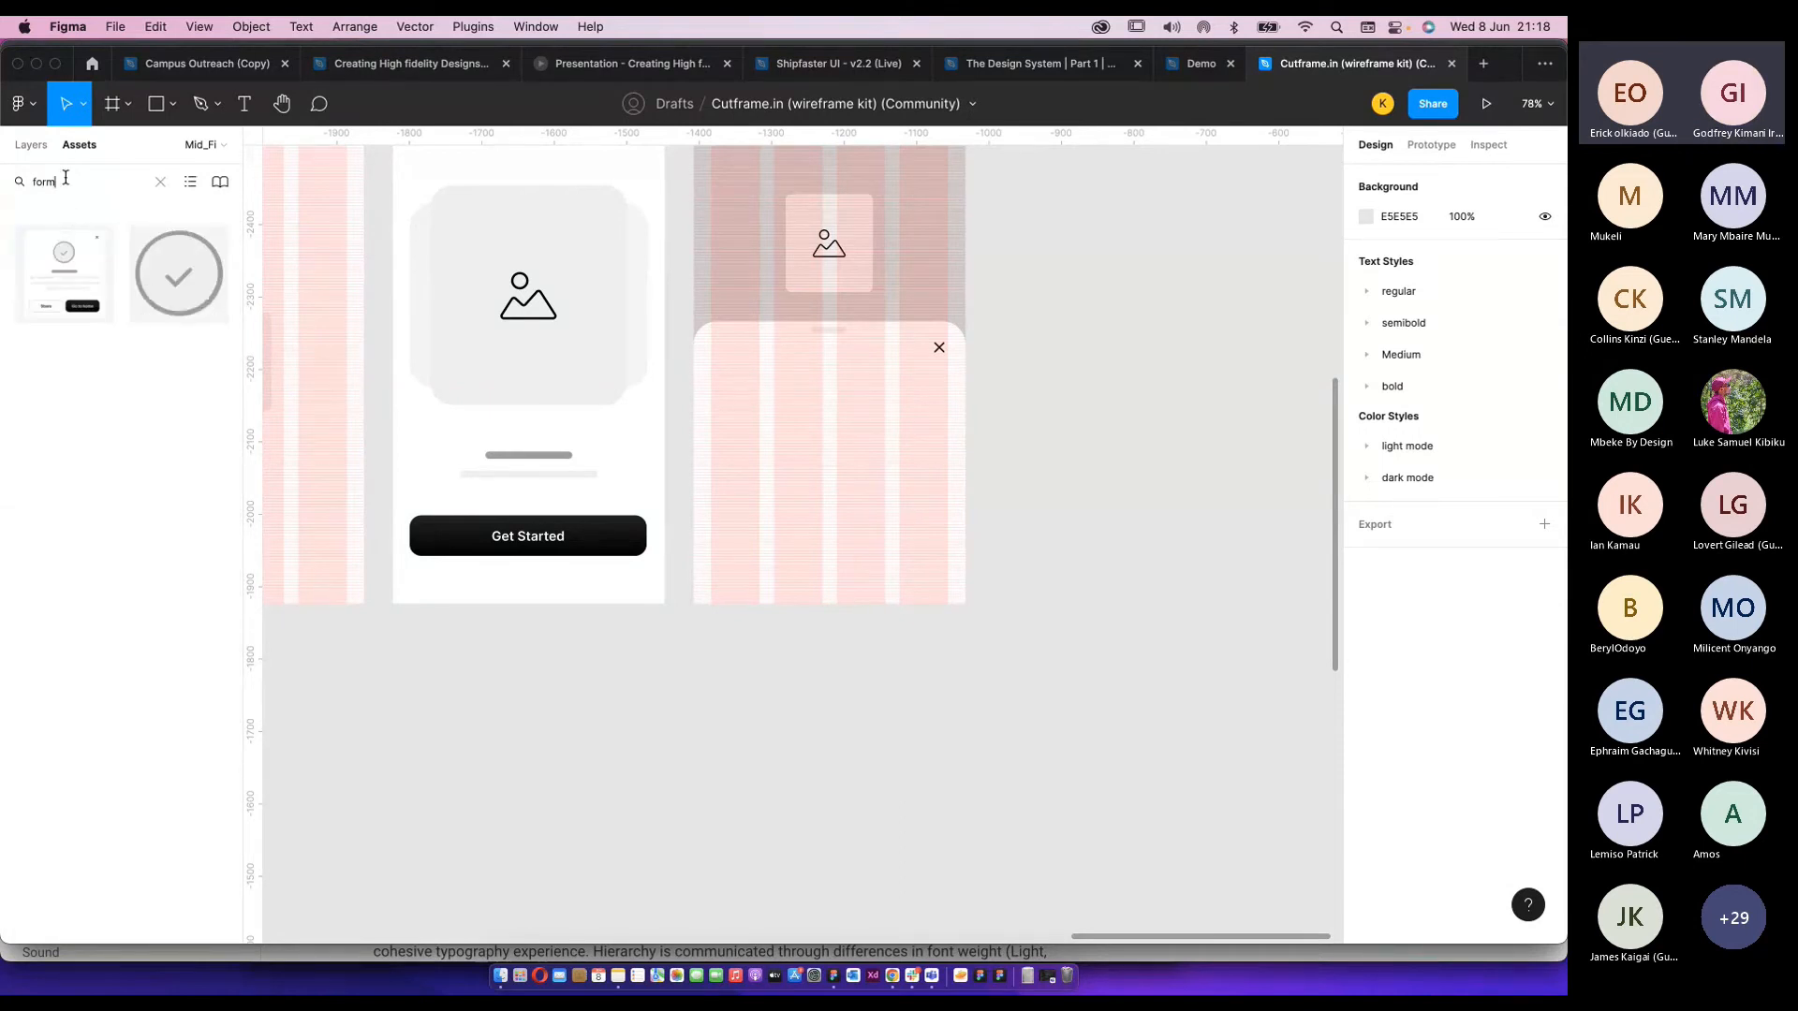
pyautogui.doubleClick(65, 178)
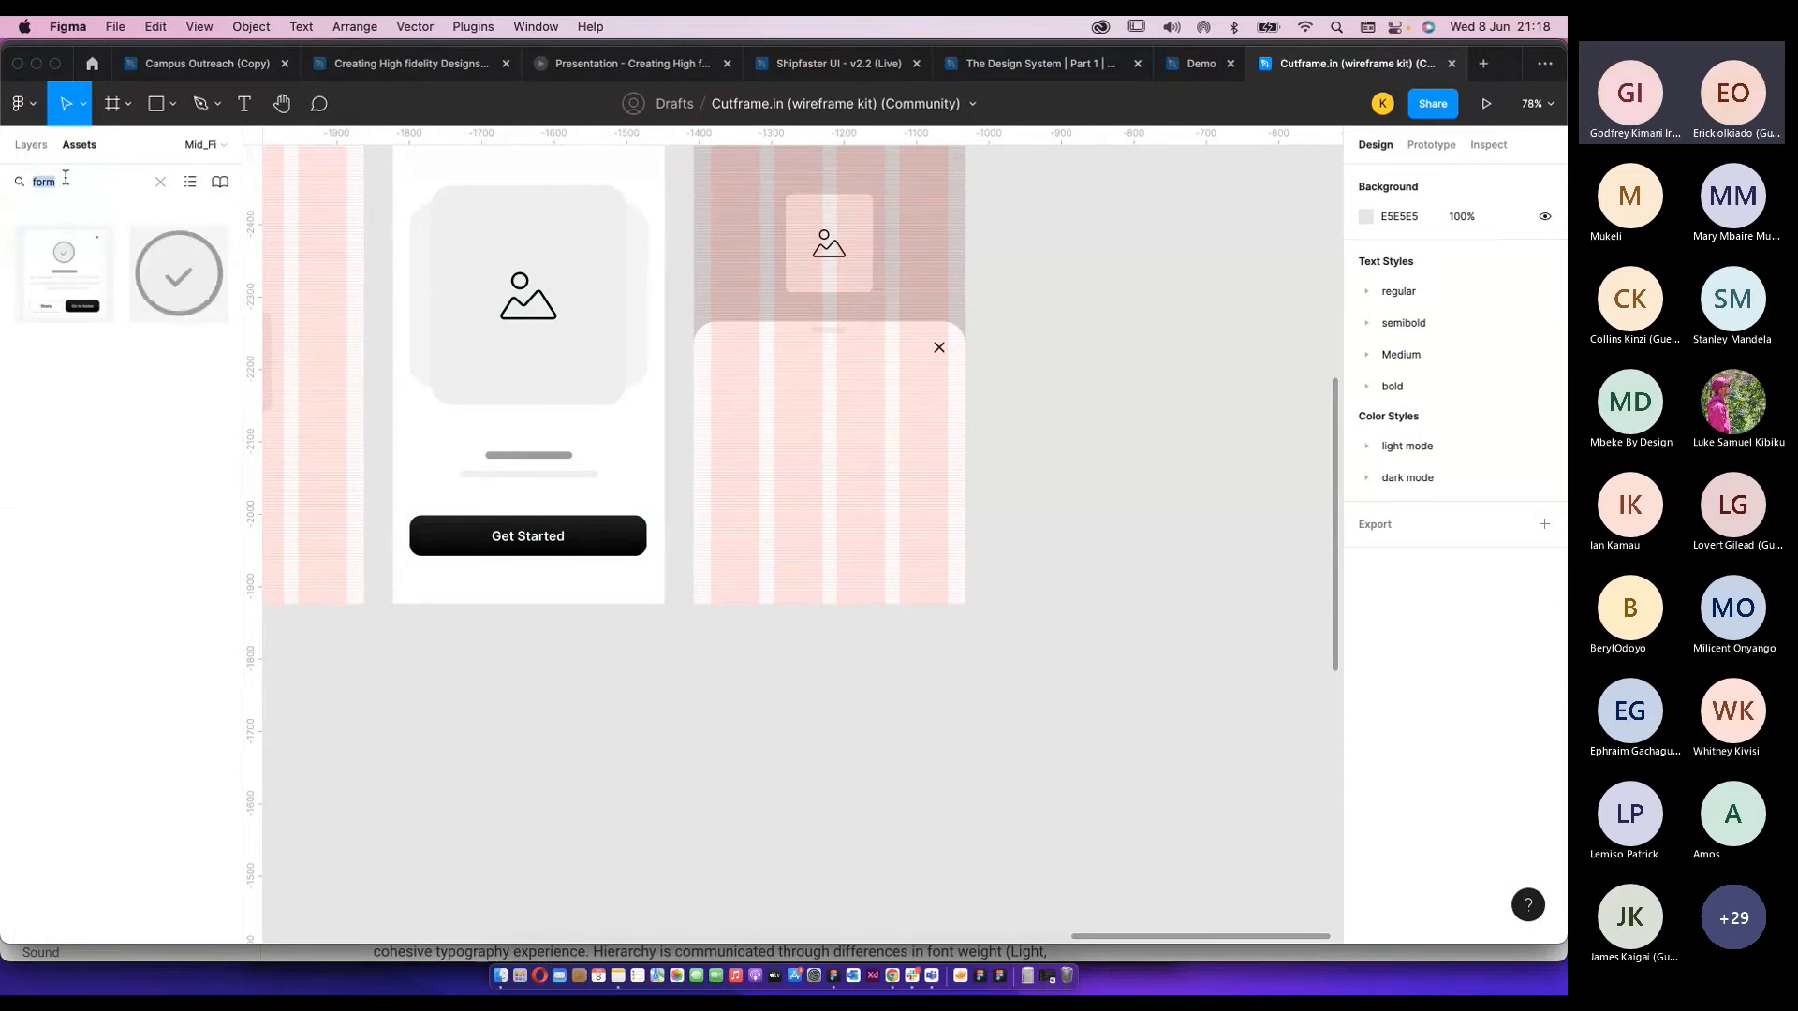
pyautogui.write('in')
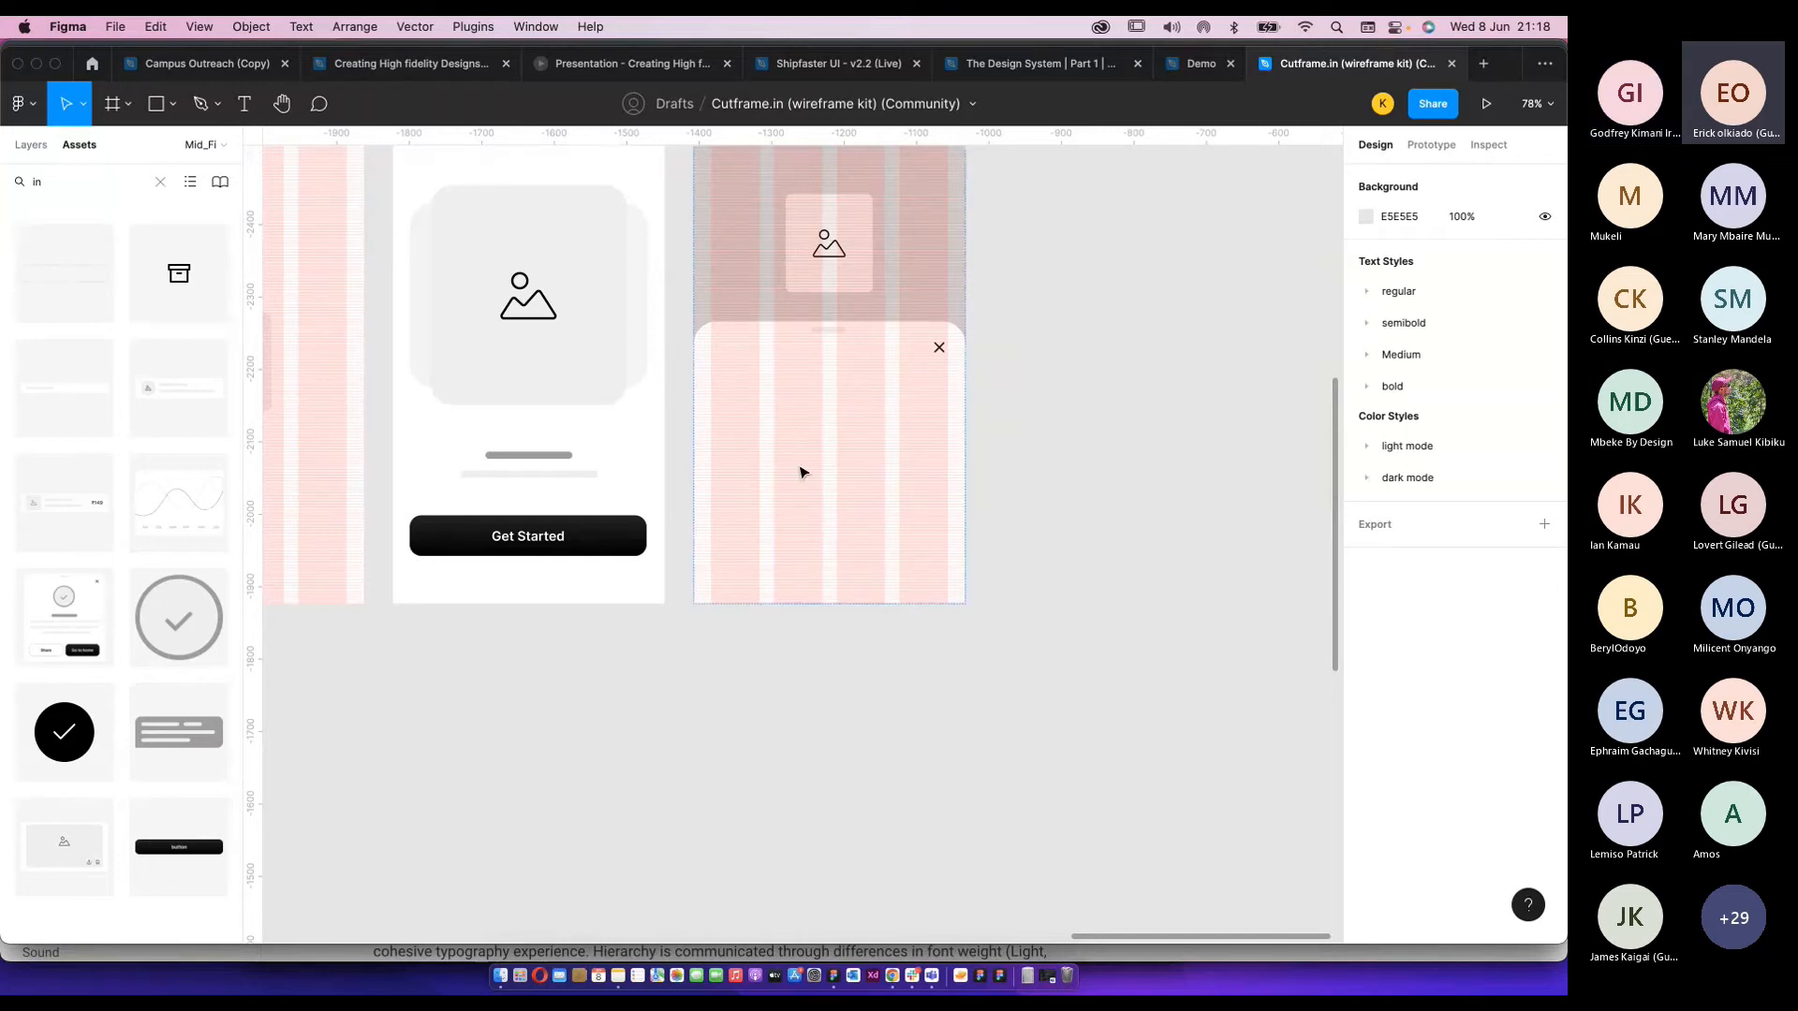
pyautogui.click(851, 471)
pyautogui.scroll(5, 838, 469)
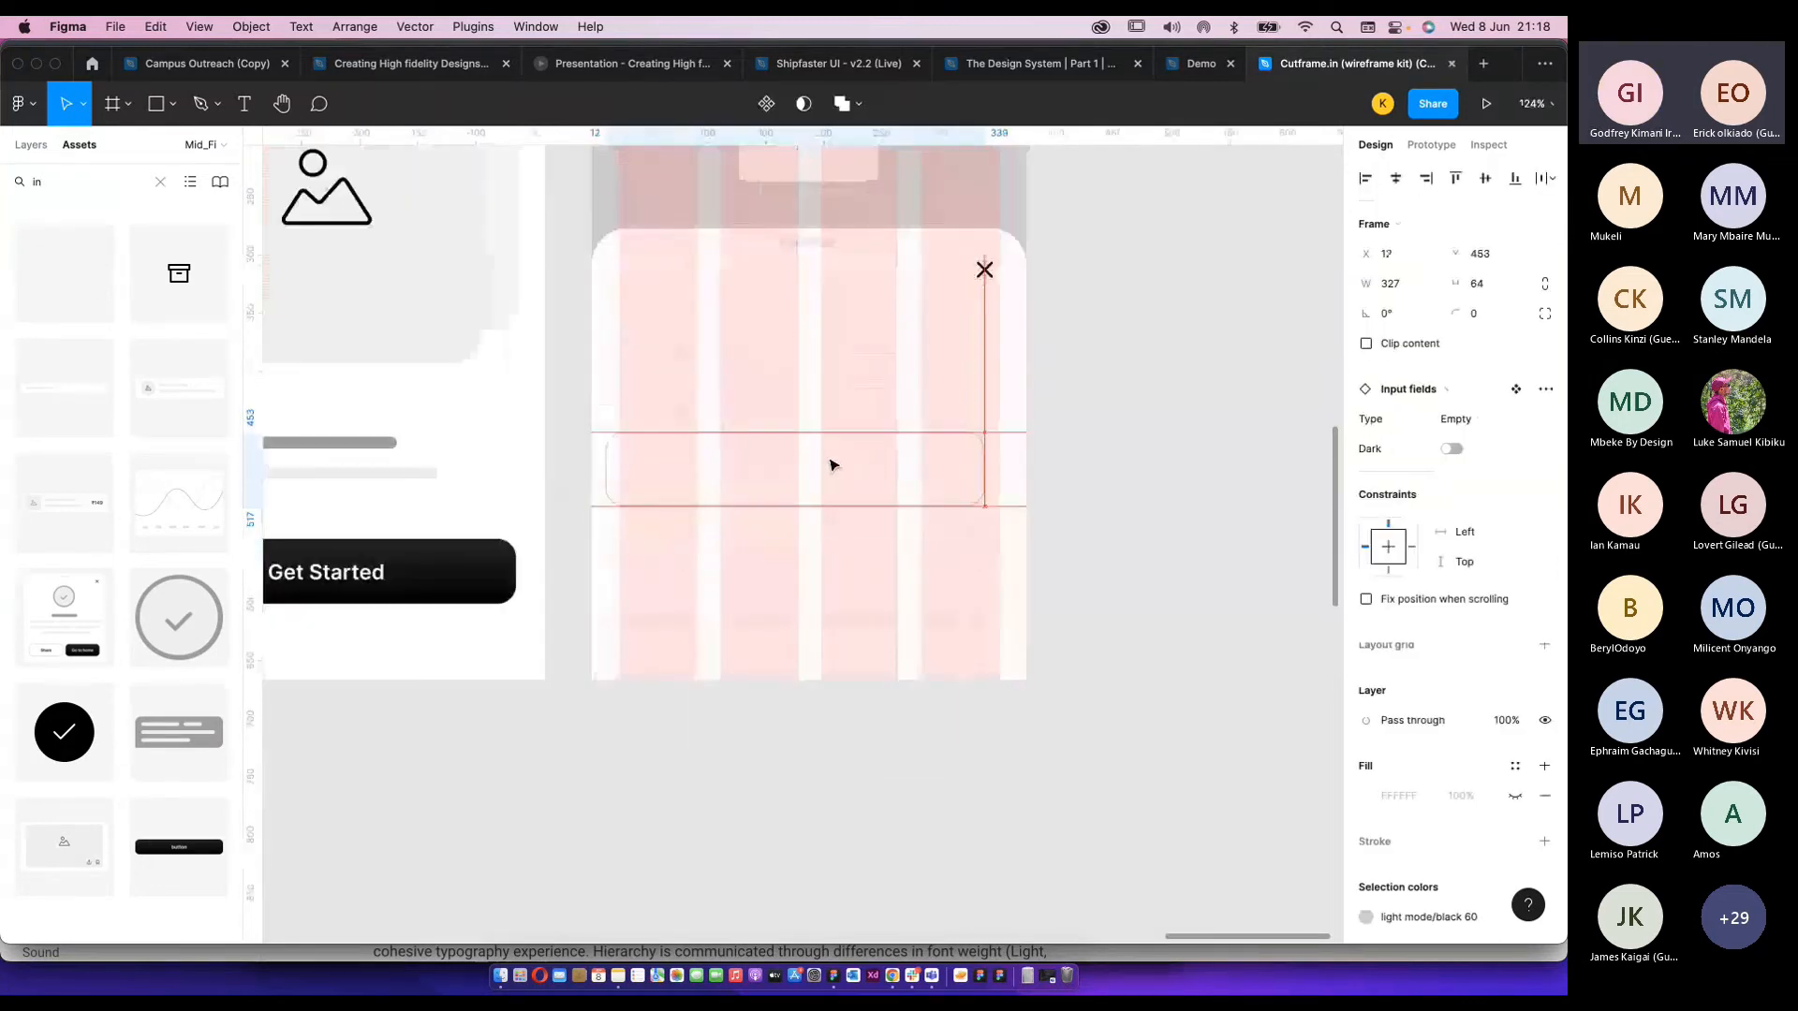
pyautogui.moveTo(833, 465); pyautogui.dragTo(847, 462)
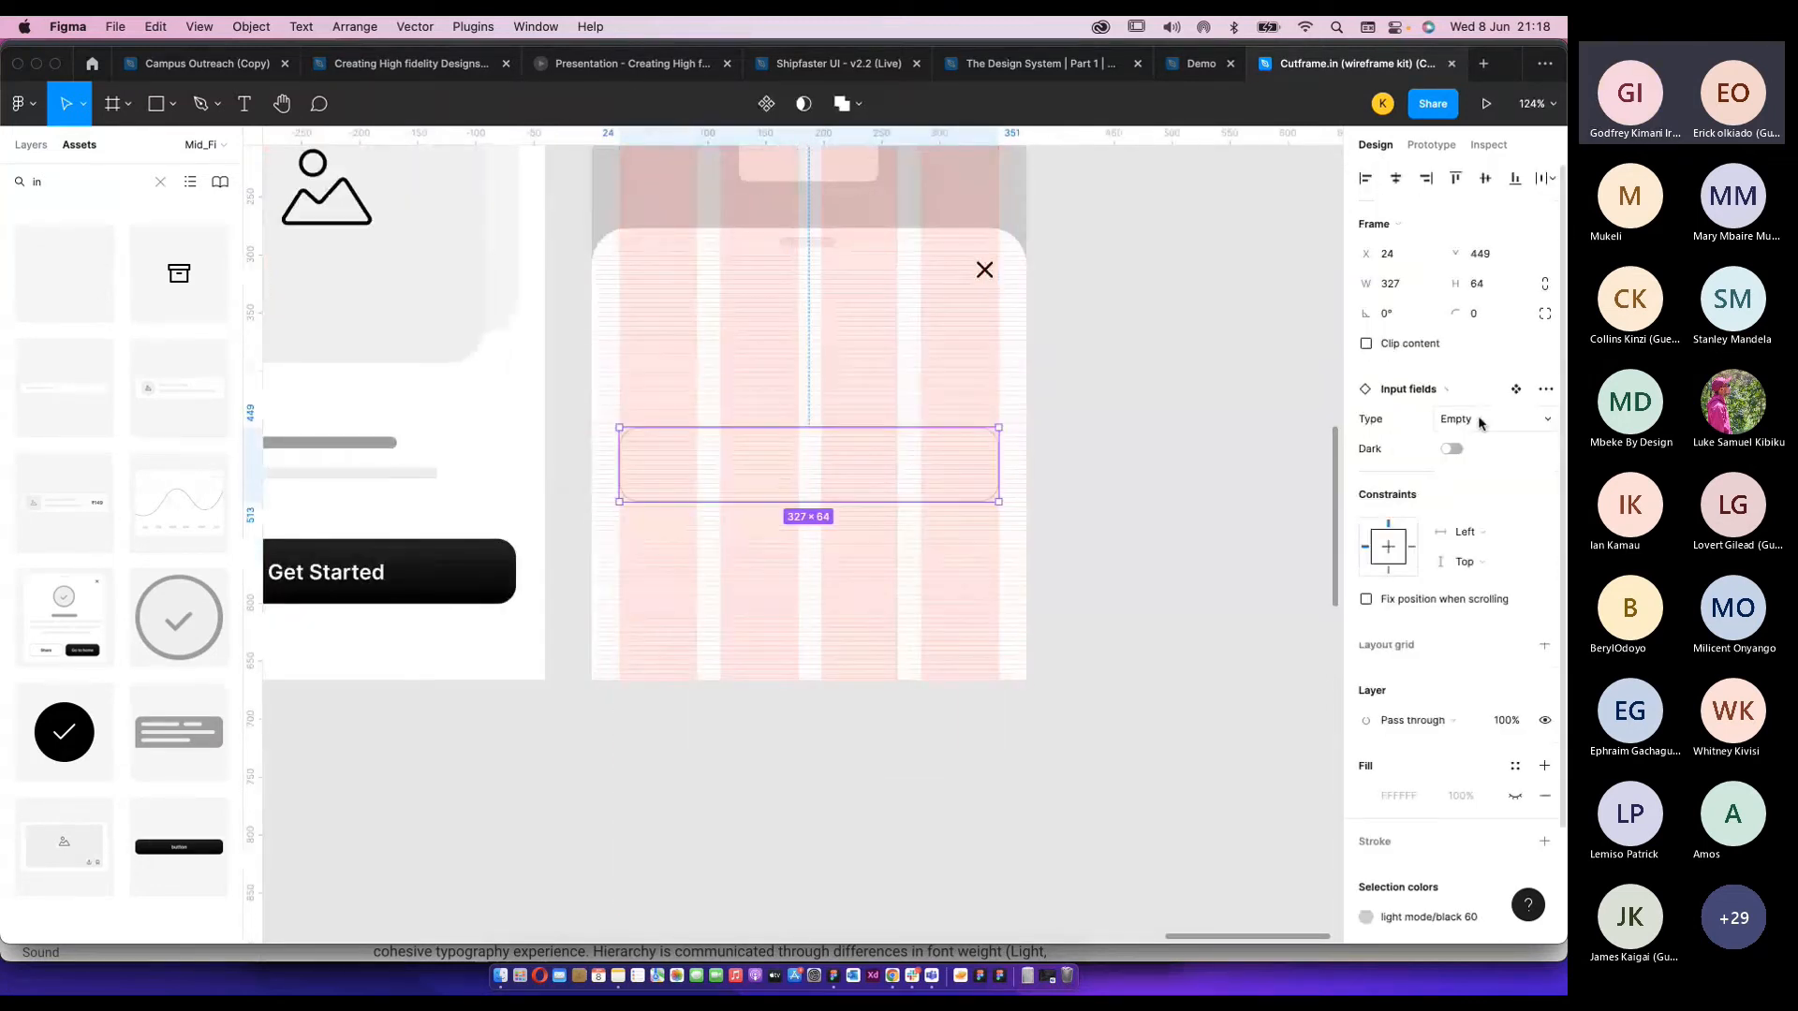
# Switch the input field to the dark Left Icon variant and move it up to Y 397.
pyautogui.click(1478, 419)
pyautogui.click(1478, 487)
pyautogui.click(1474, 421)
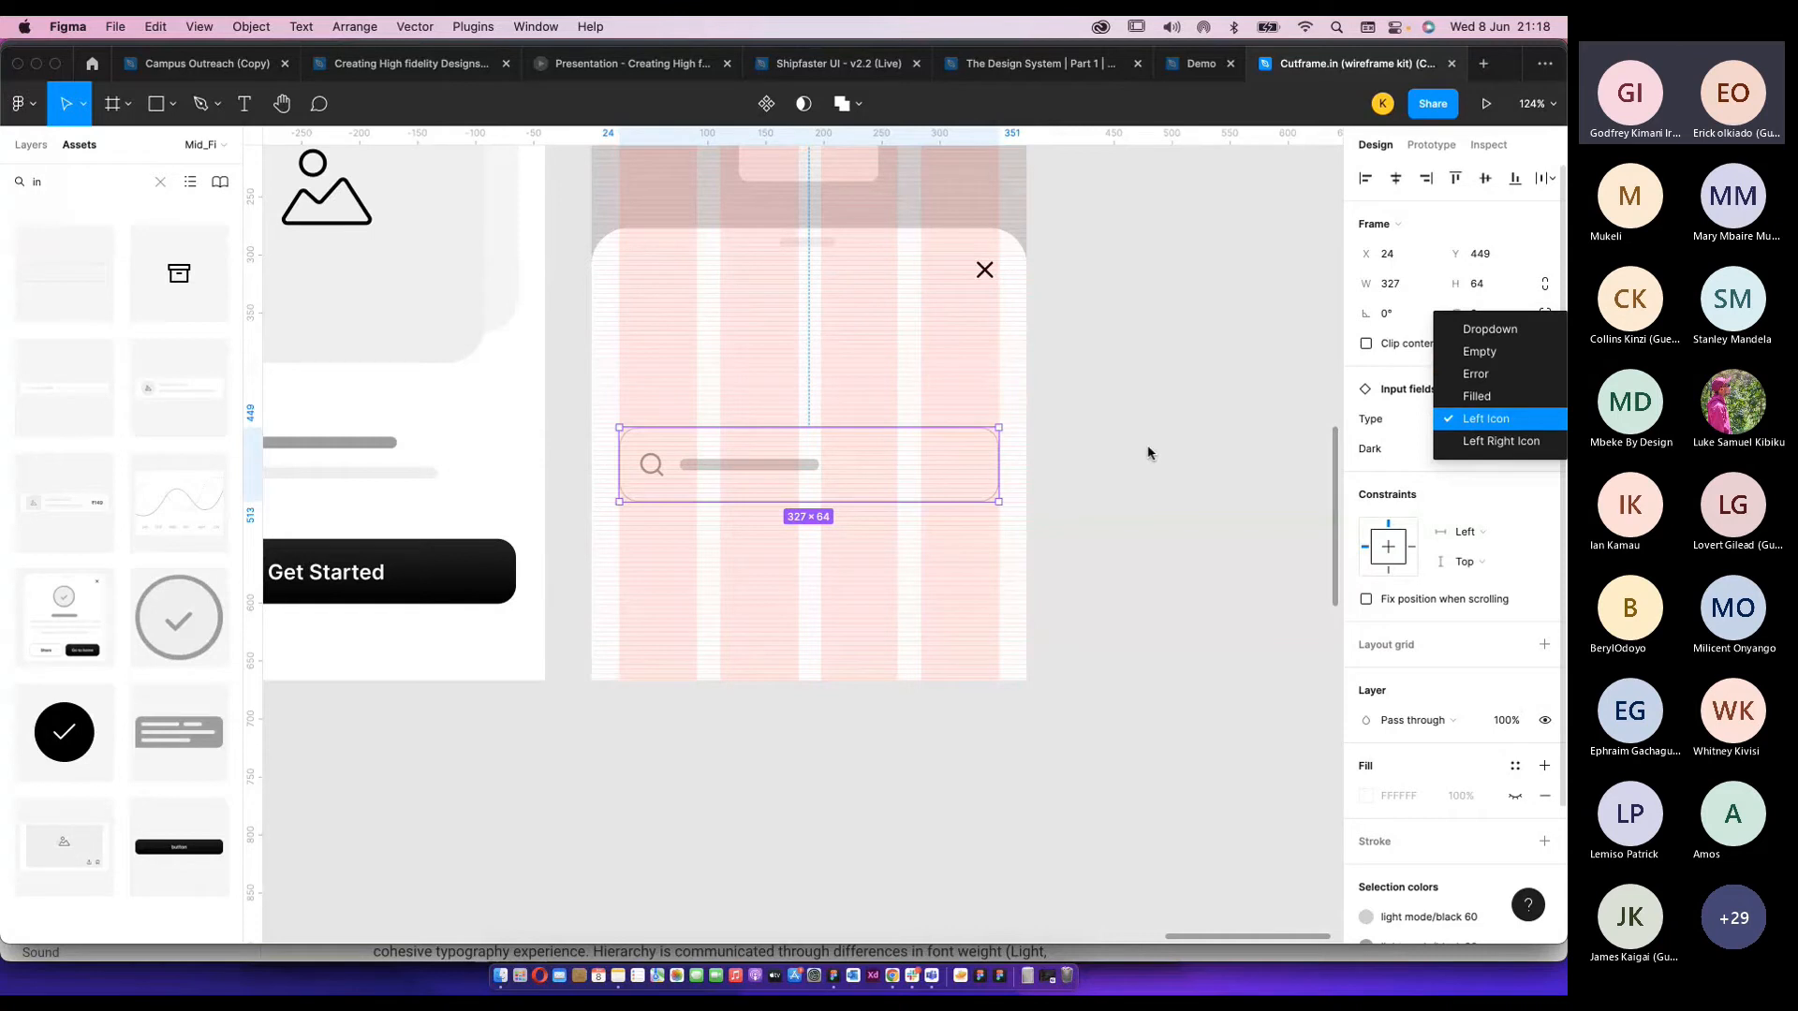
pyautogui.moveTo(906, 454); pyautogui.dragTo(894, 394)
pyautogui.click(1468, 442)
pyautogui.click(1468, 424)
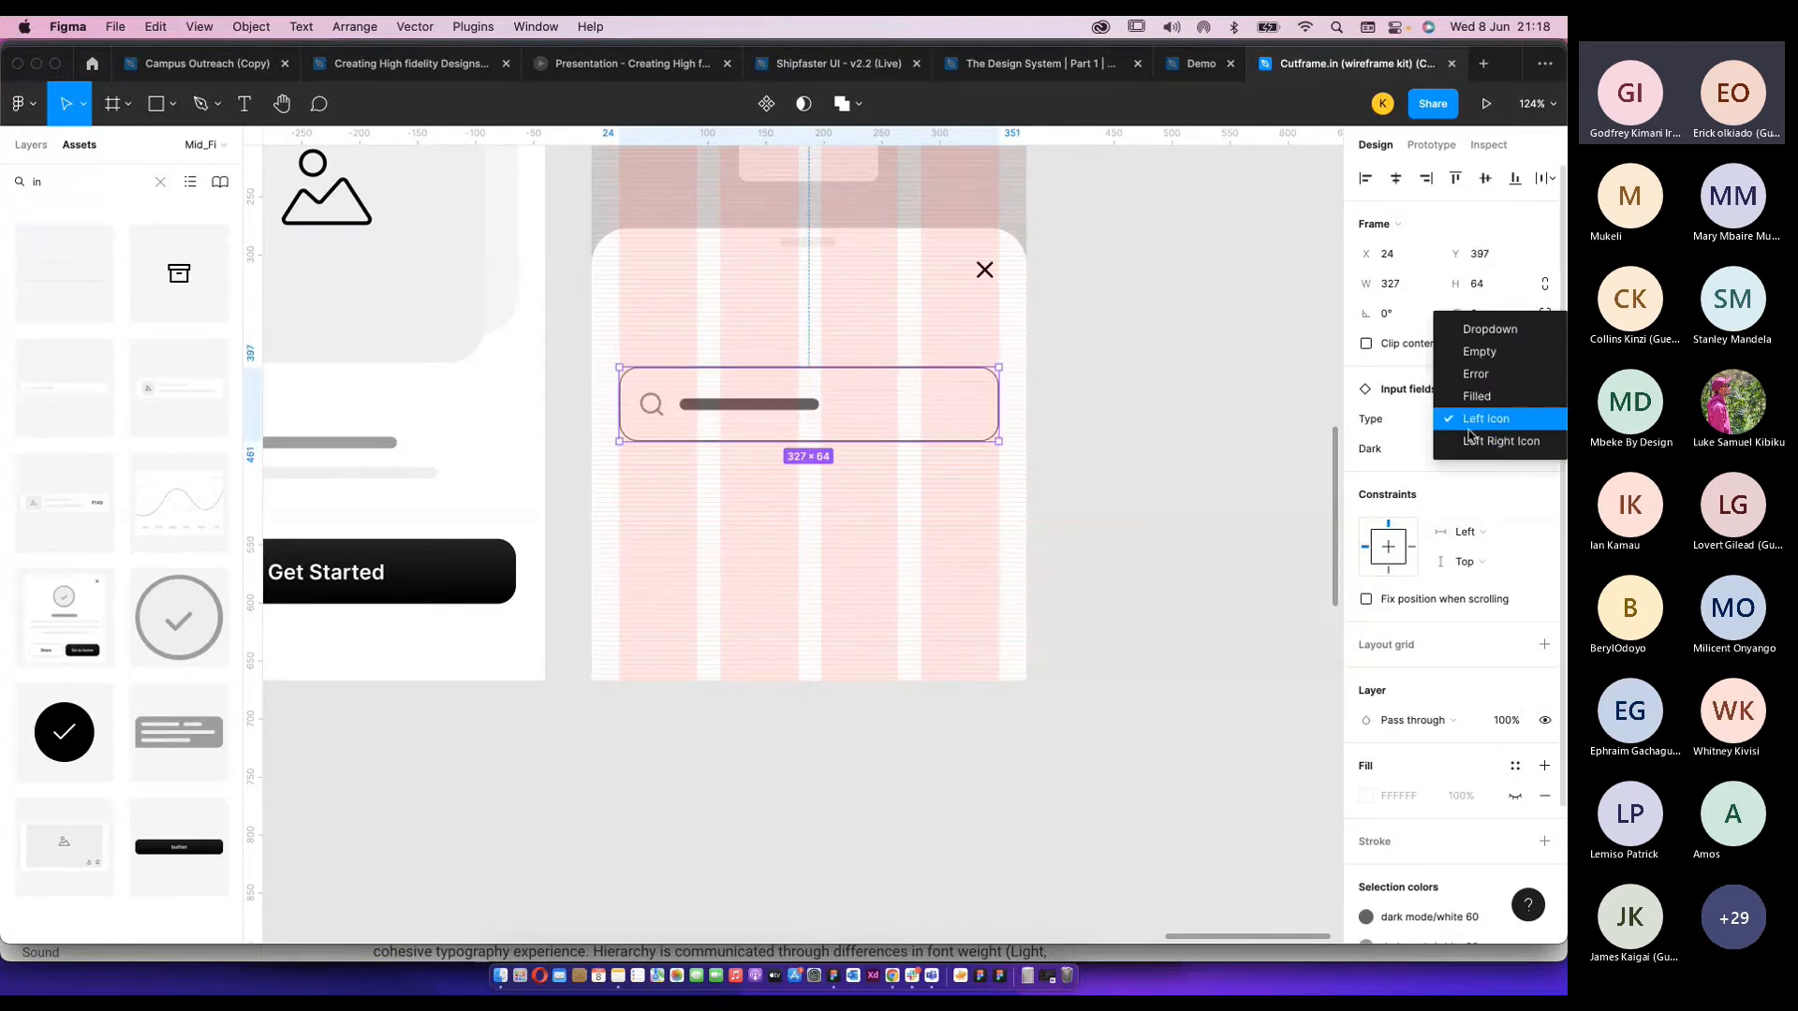
# Change the search icon nested in the input field to the google icon.
pyautogui.doubleClick(655, 415)
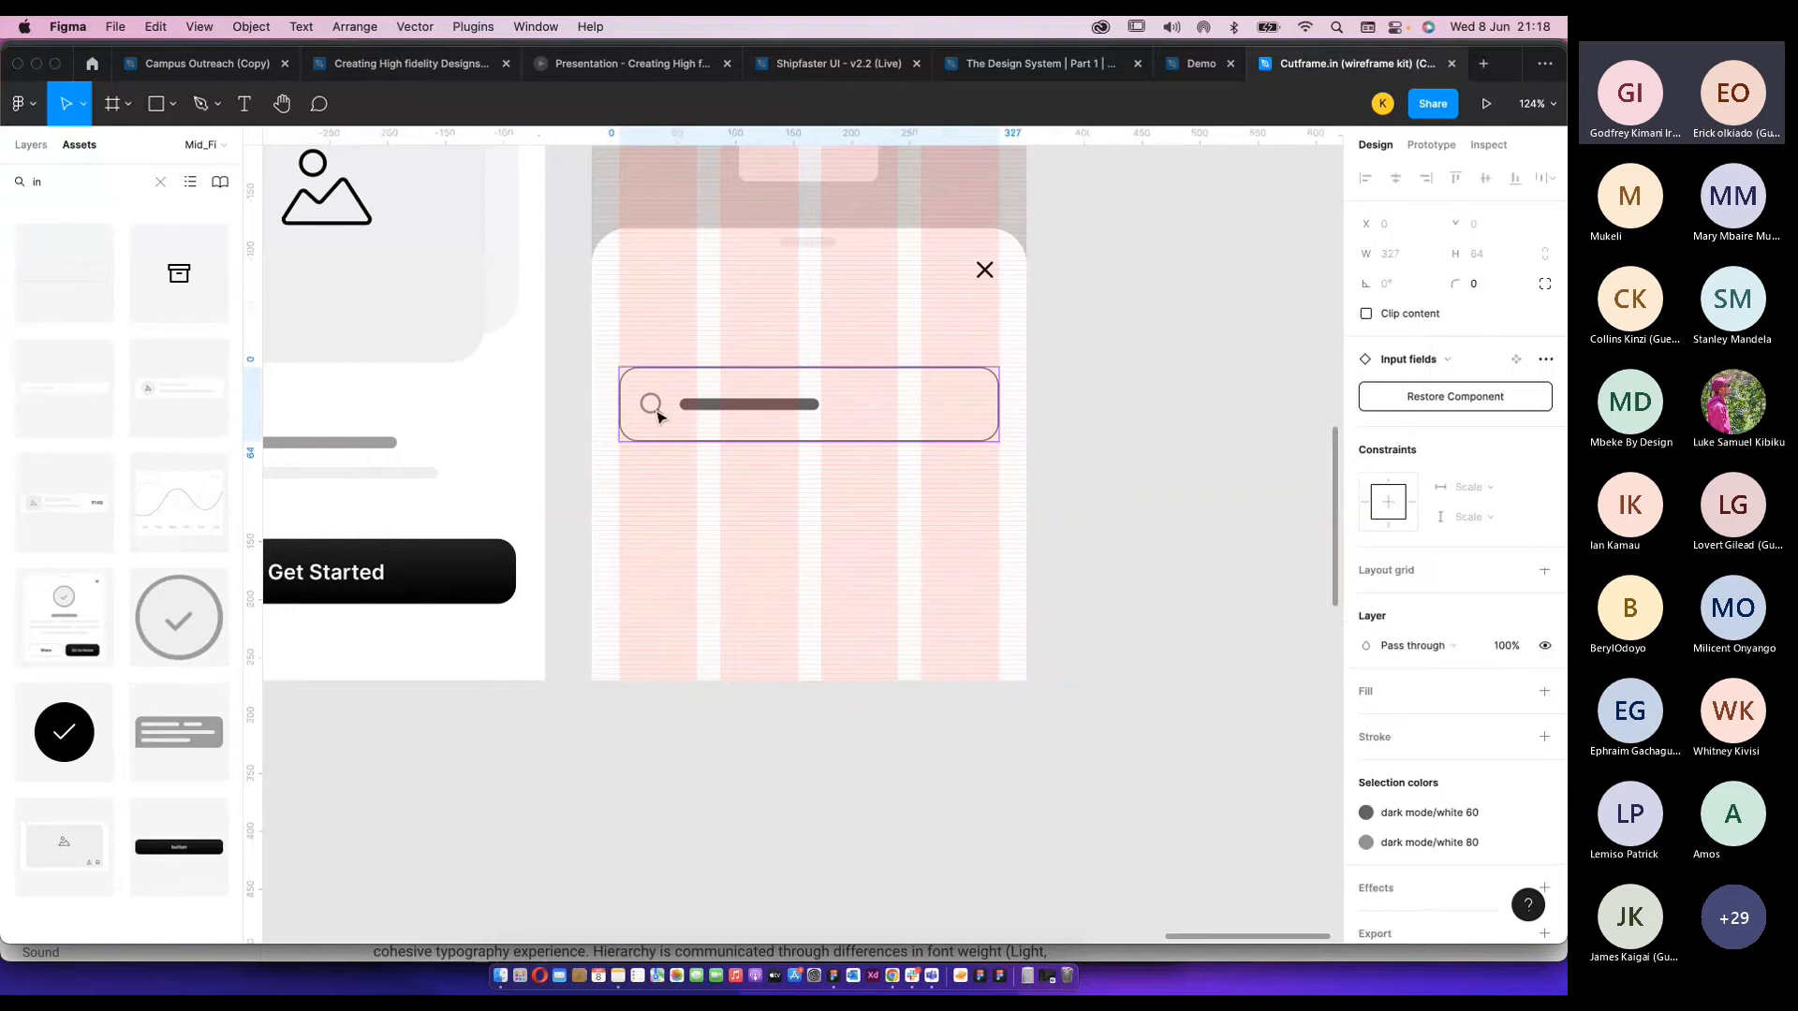
pyautogui.doubleClick(658, 415)
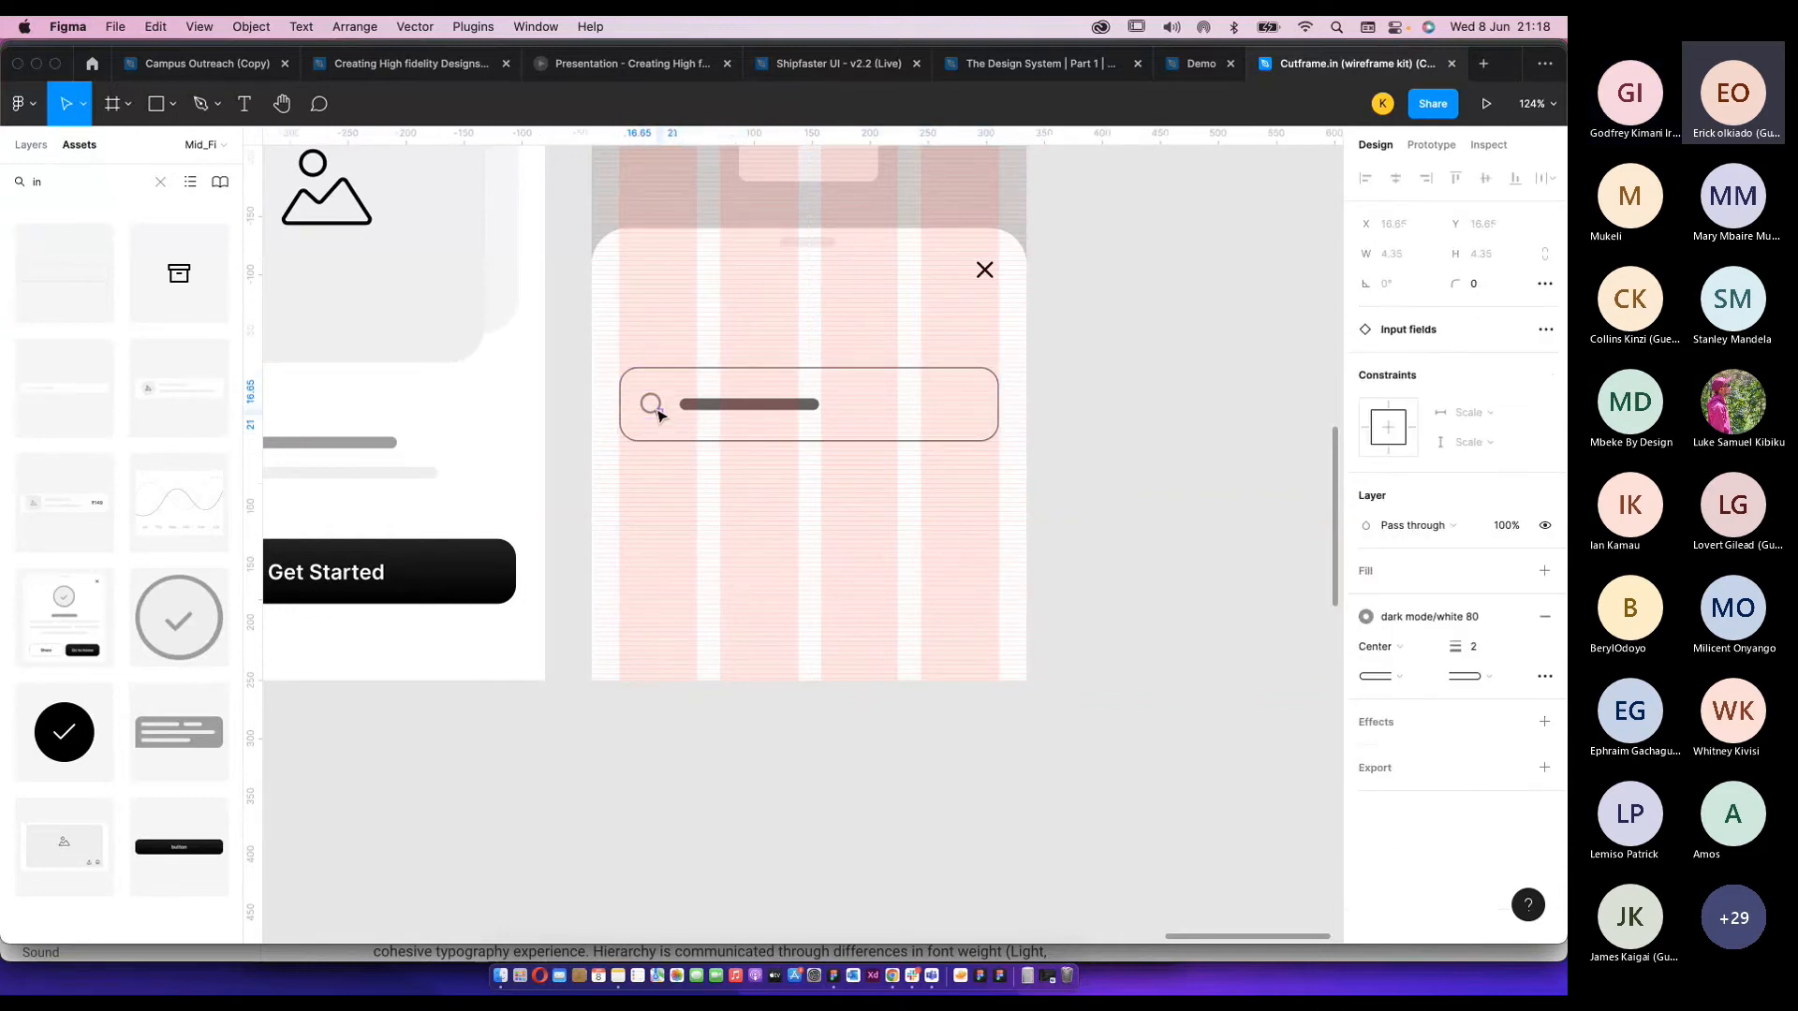
pyautogui.press('Escape')
pyautogui.doubleClick(658, 415)
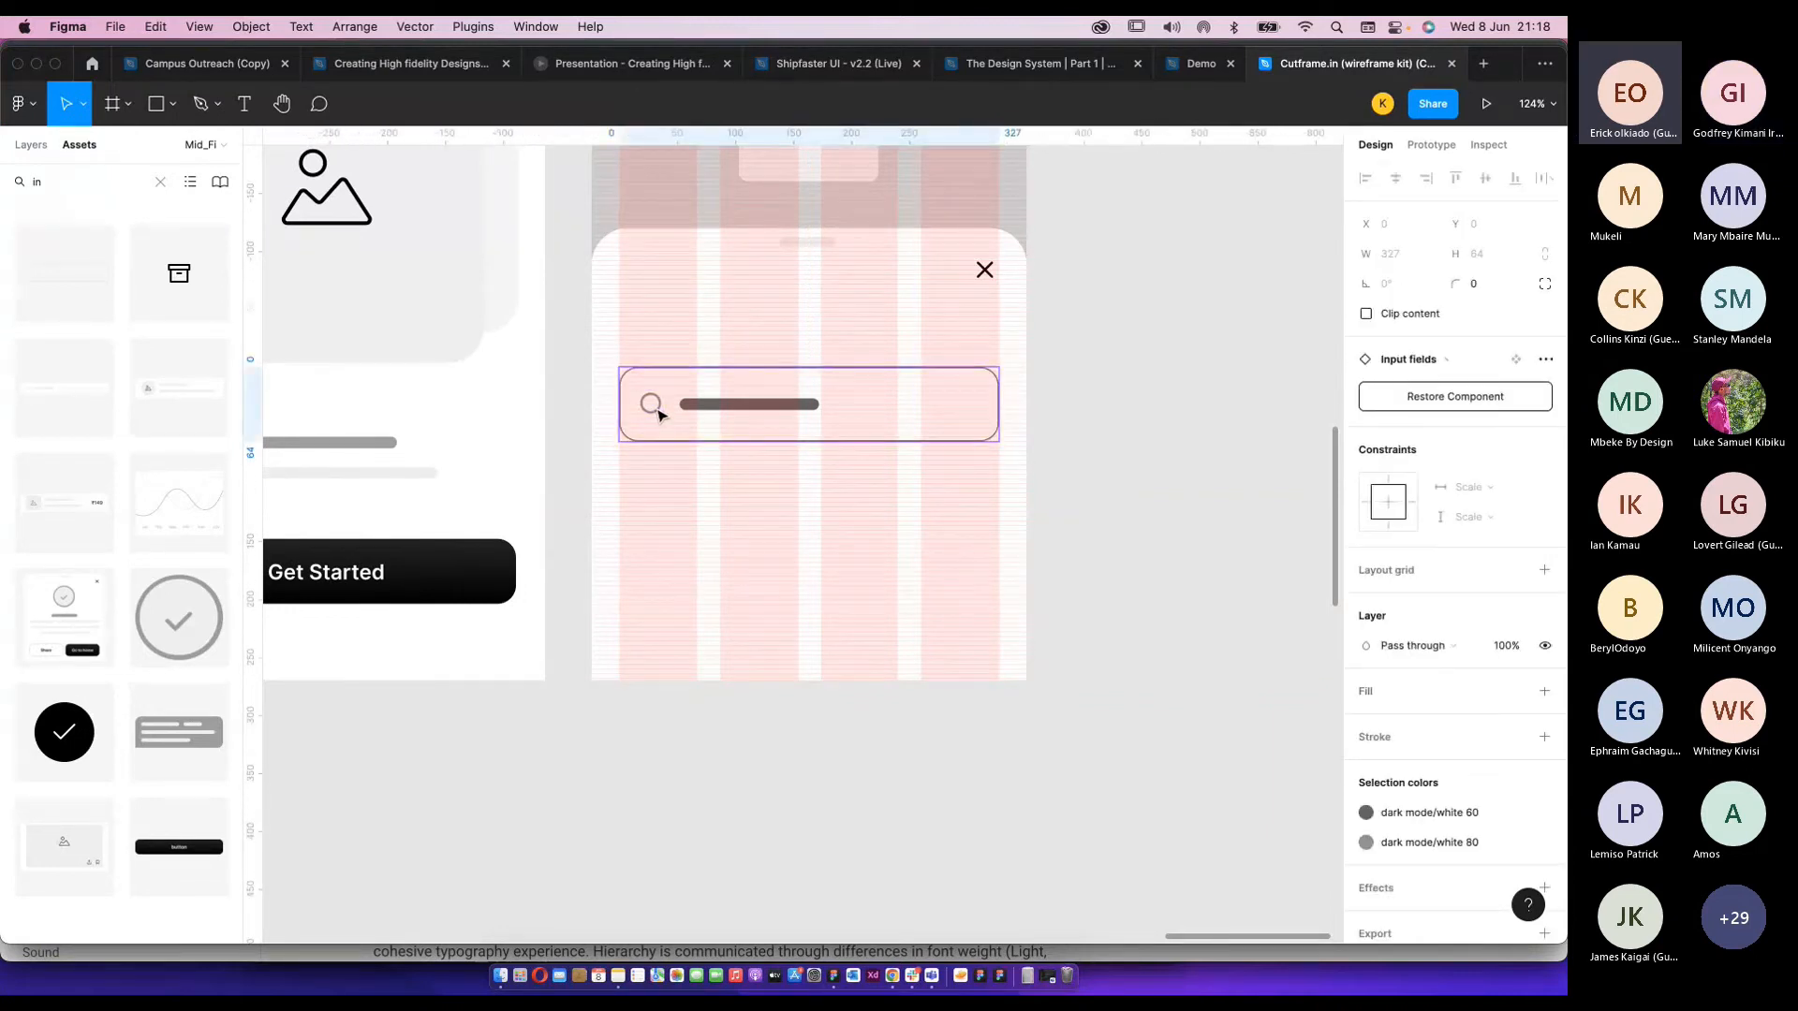
pyautogui.doubleClick(658, 415)
pyautogui.click(1477, 391)
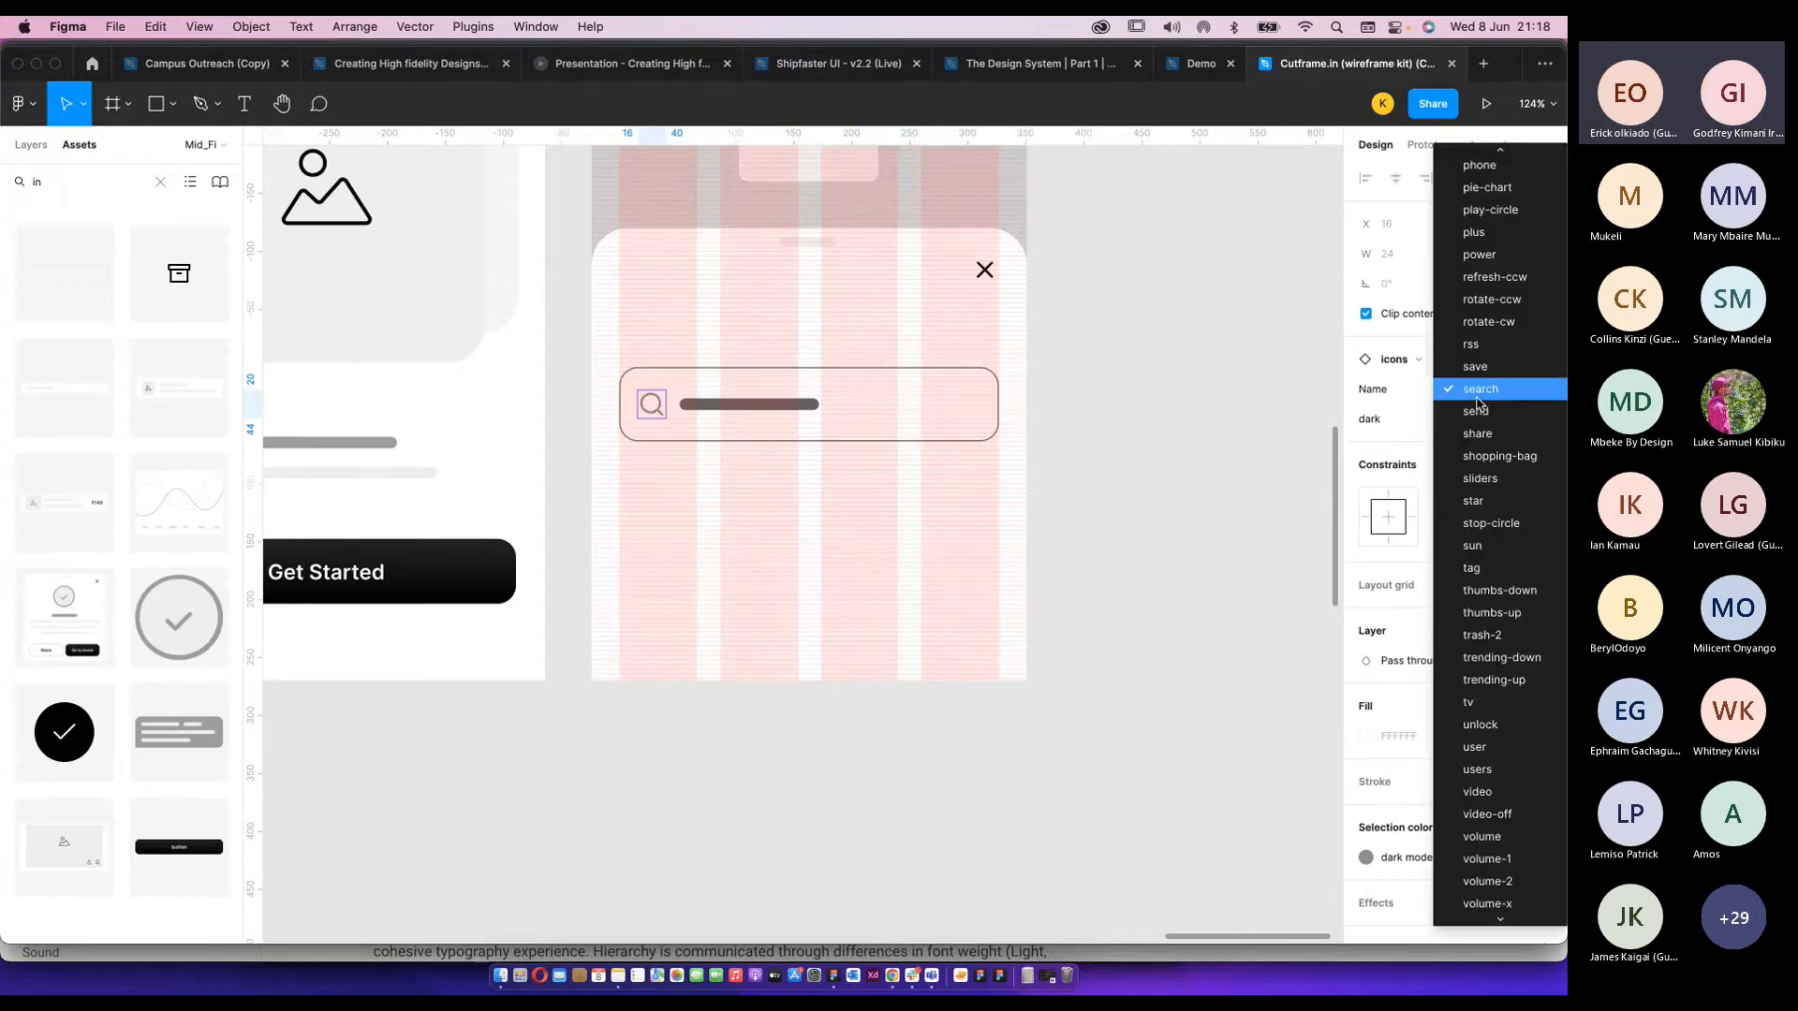
pyautogui.scroll(15, 1478, 403)
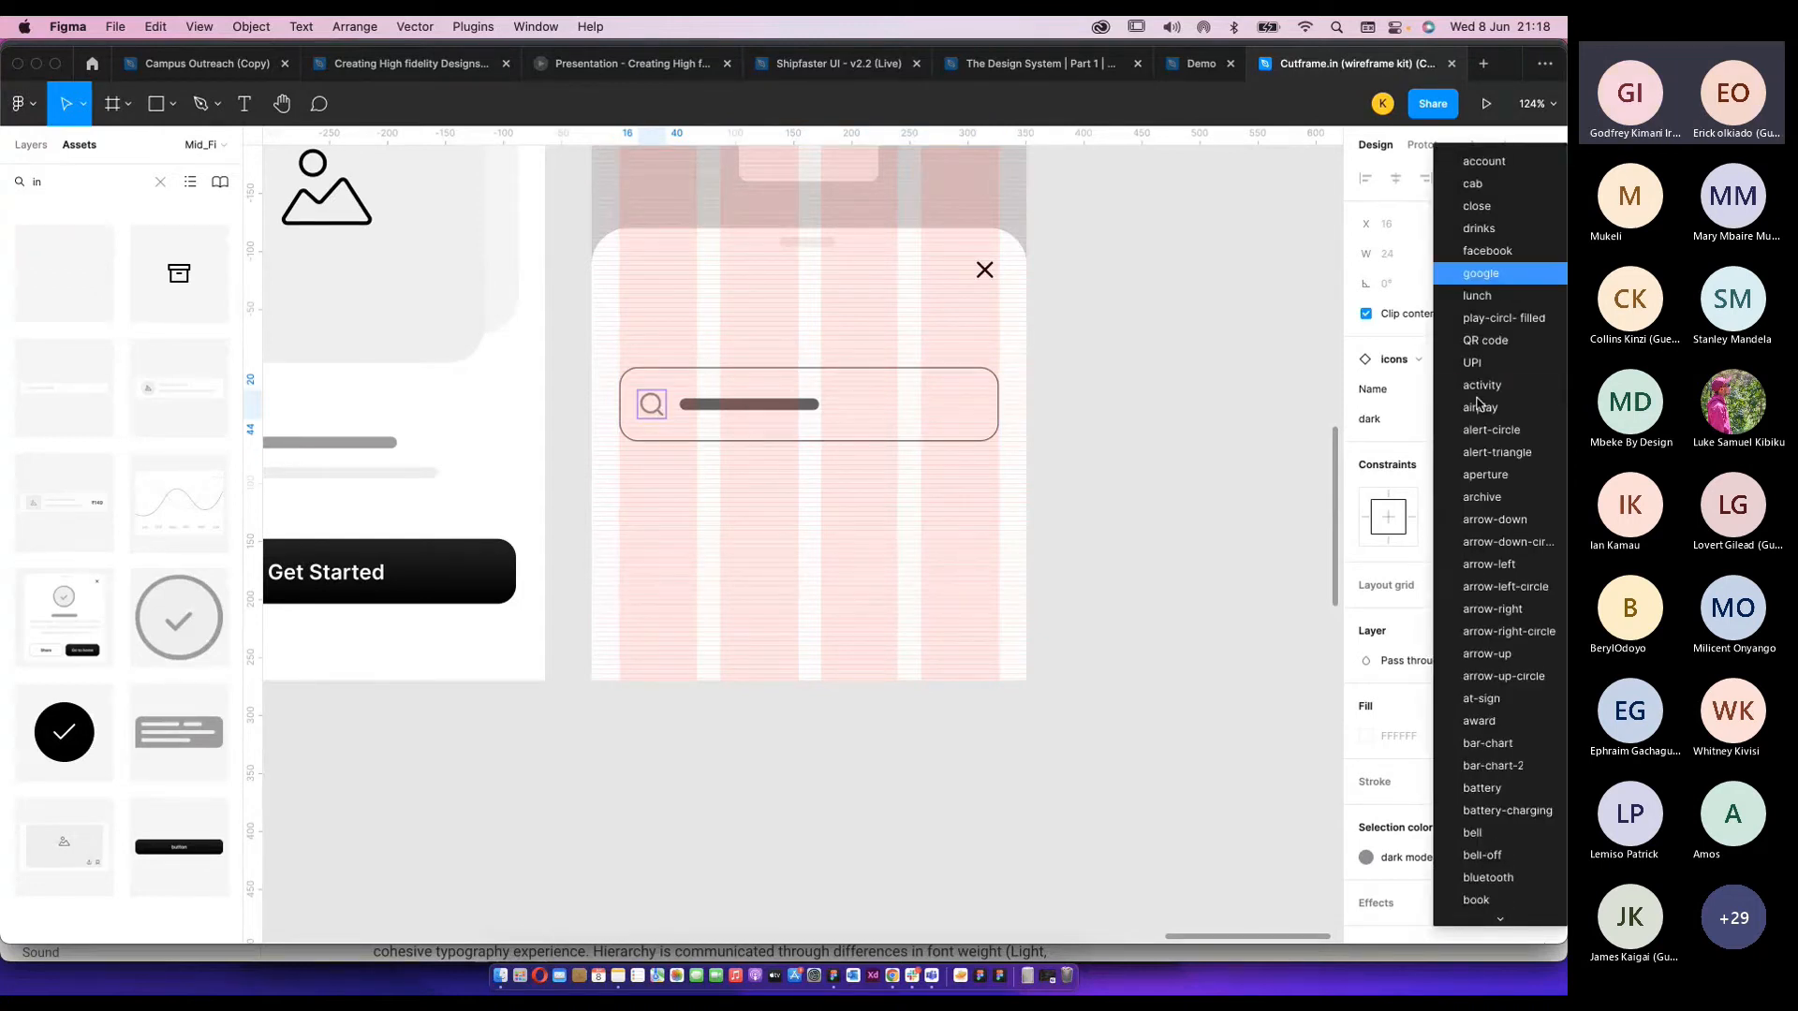
pyautogui.click(1487, 279)
# Move the Google input field up to X 26, Y 366 on the bottomsheet.
pyautogui.moveTo(885, 413); pyautogui.dragTo(785, 398)
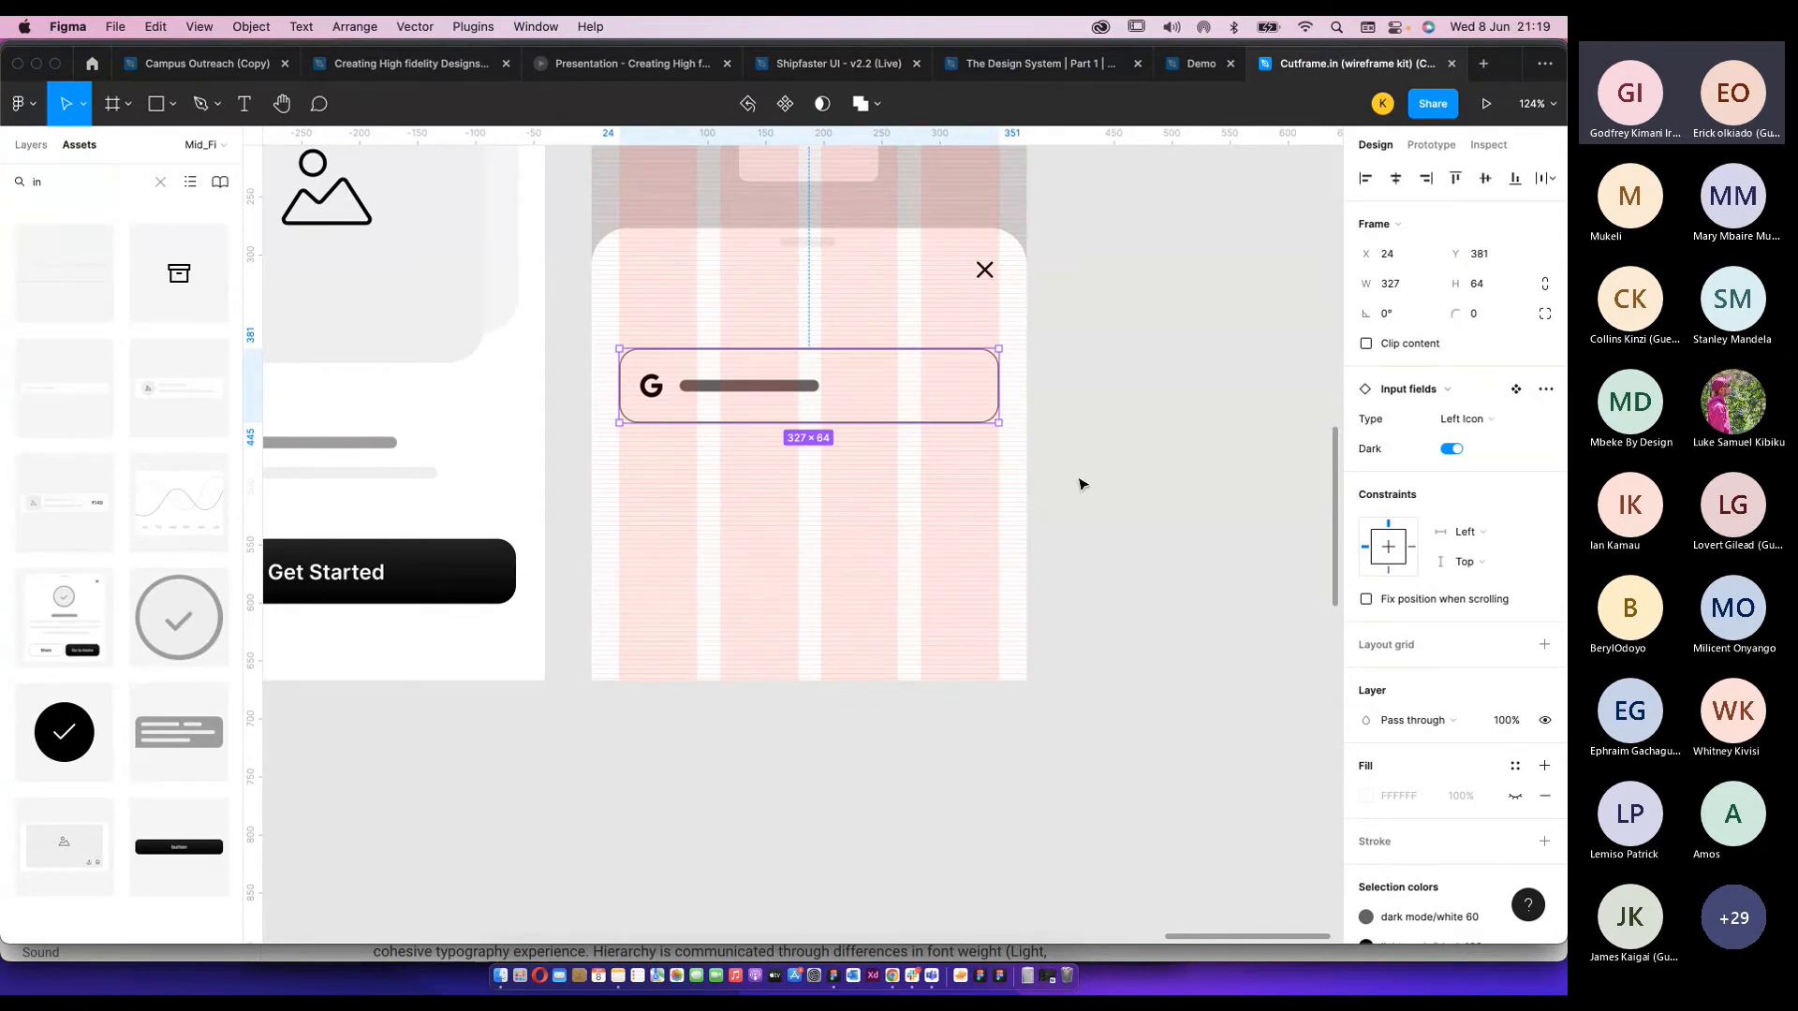
pyautogui.scroll(5, 1086, 489)
pyautogui.click(1140, 569)
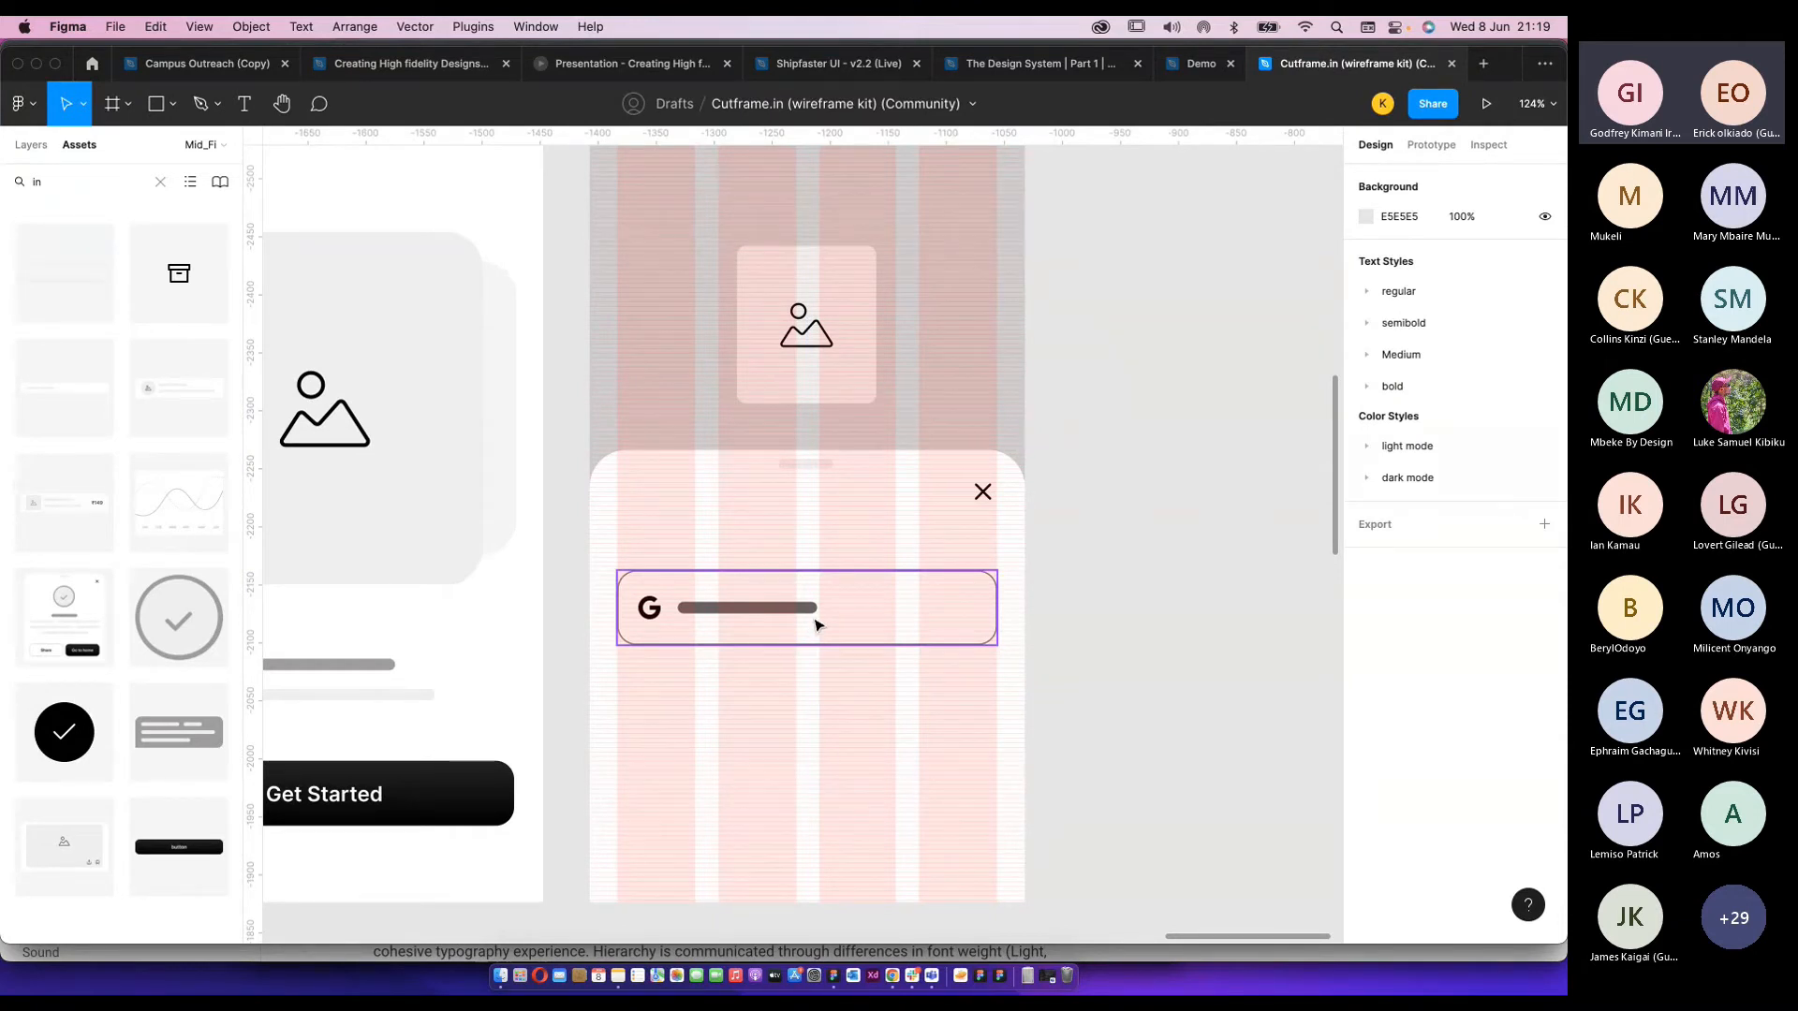
pyautogui.scroll(-3, 816, 624)
pyautogui.click(715, 510)
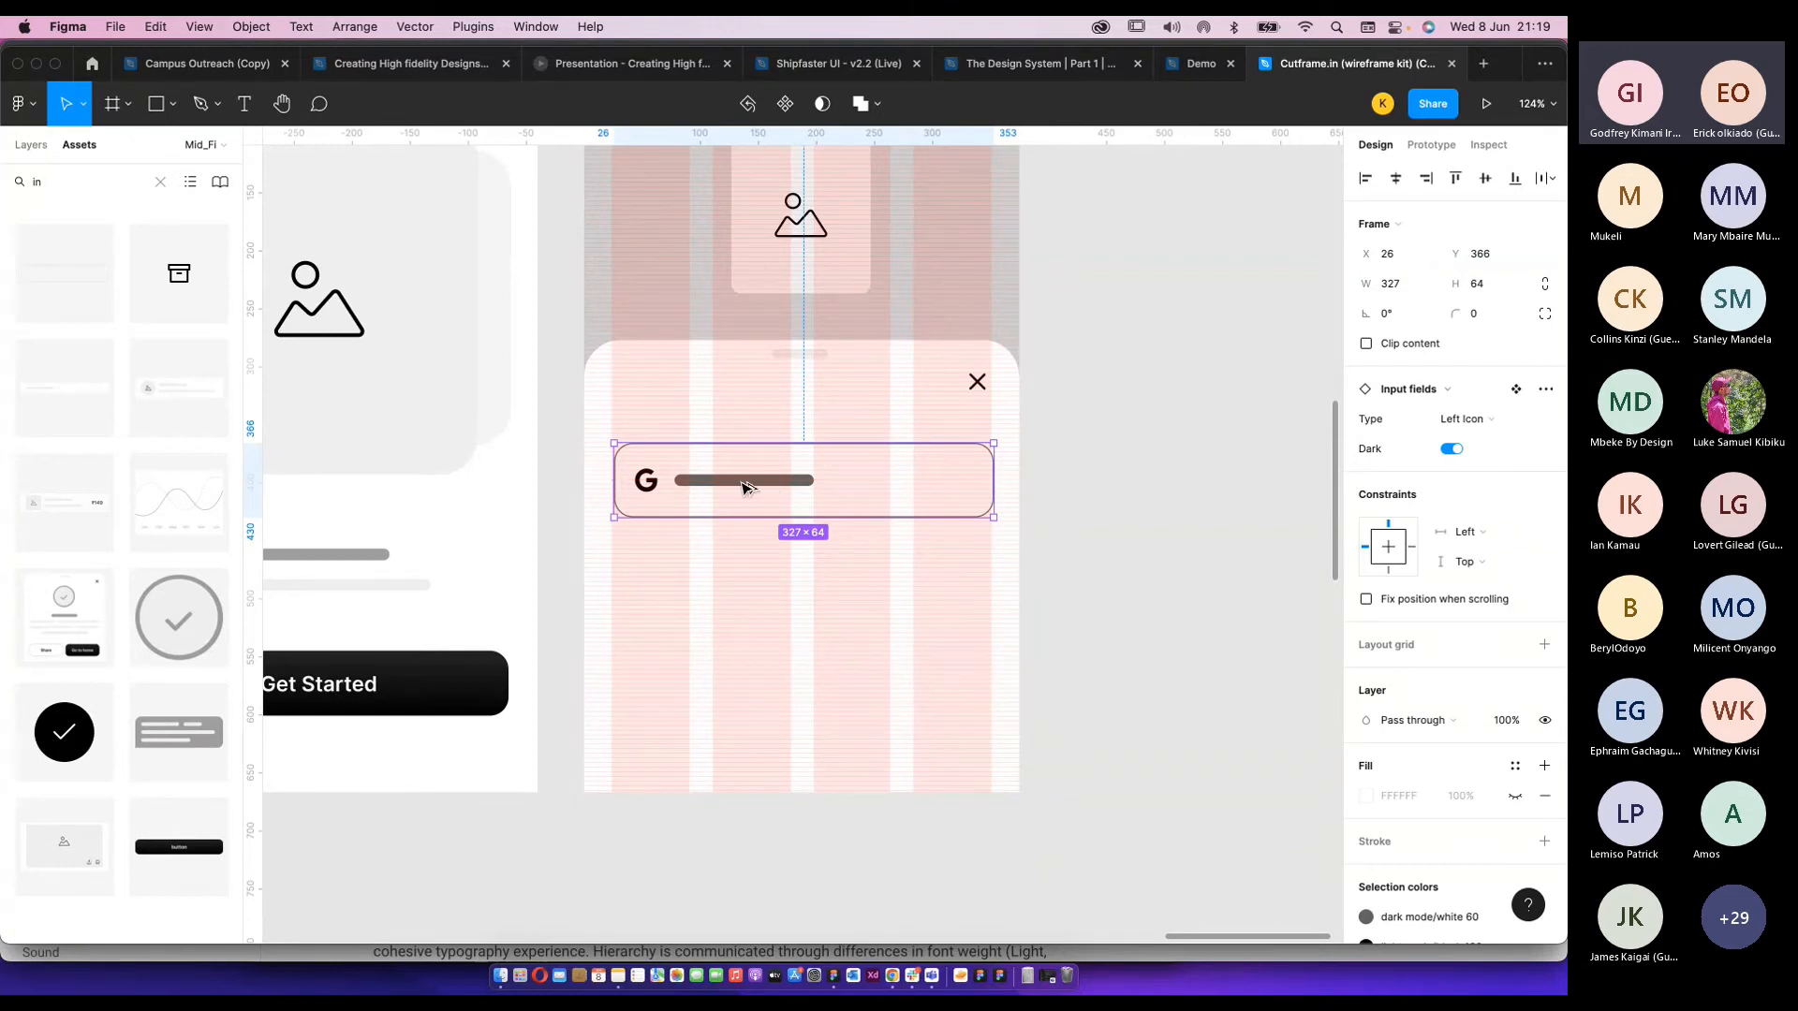
# Duplicate the Google input field on the bottomsheet and place the copy below it at X 24, Y 465.
pyautogui.moveTo(746, 486); pyautogui.dragTo(744, 602)
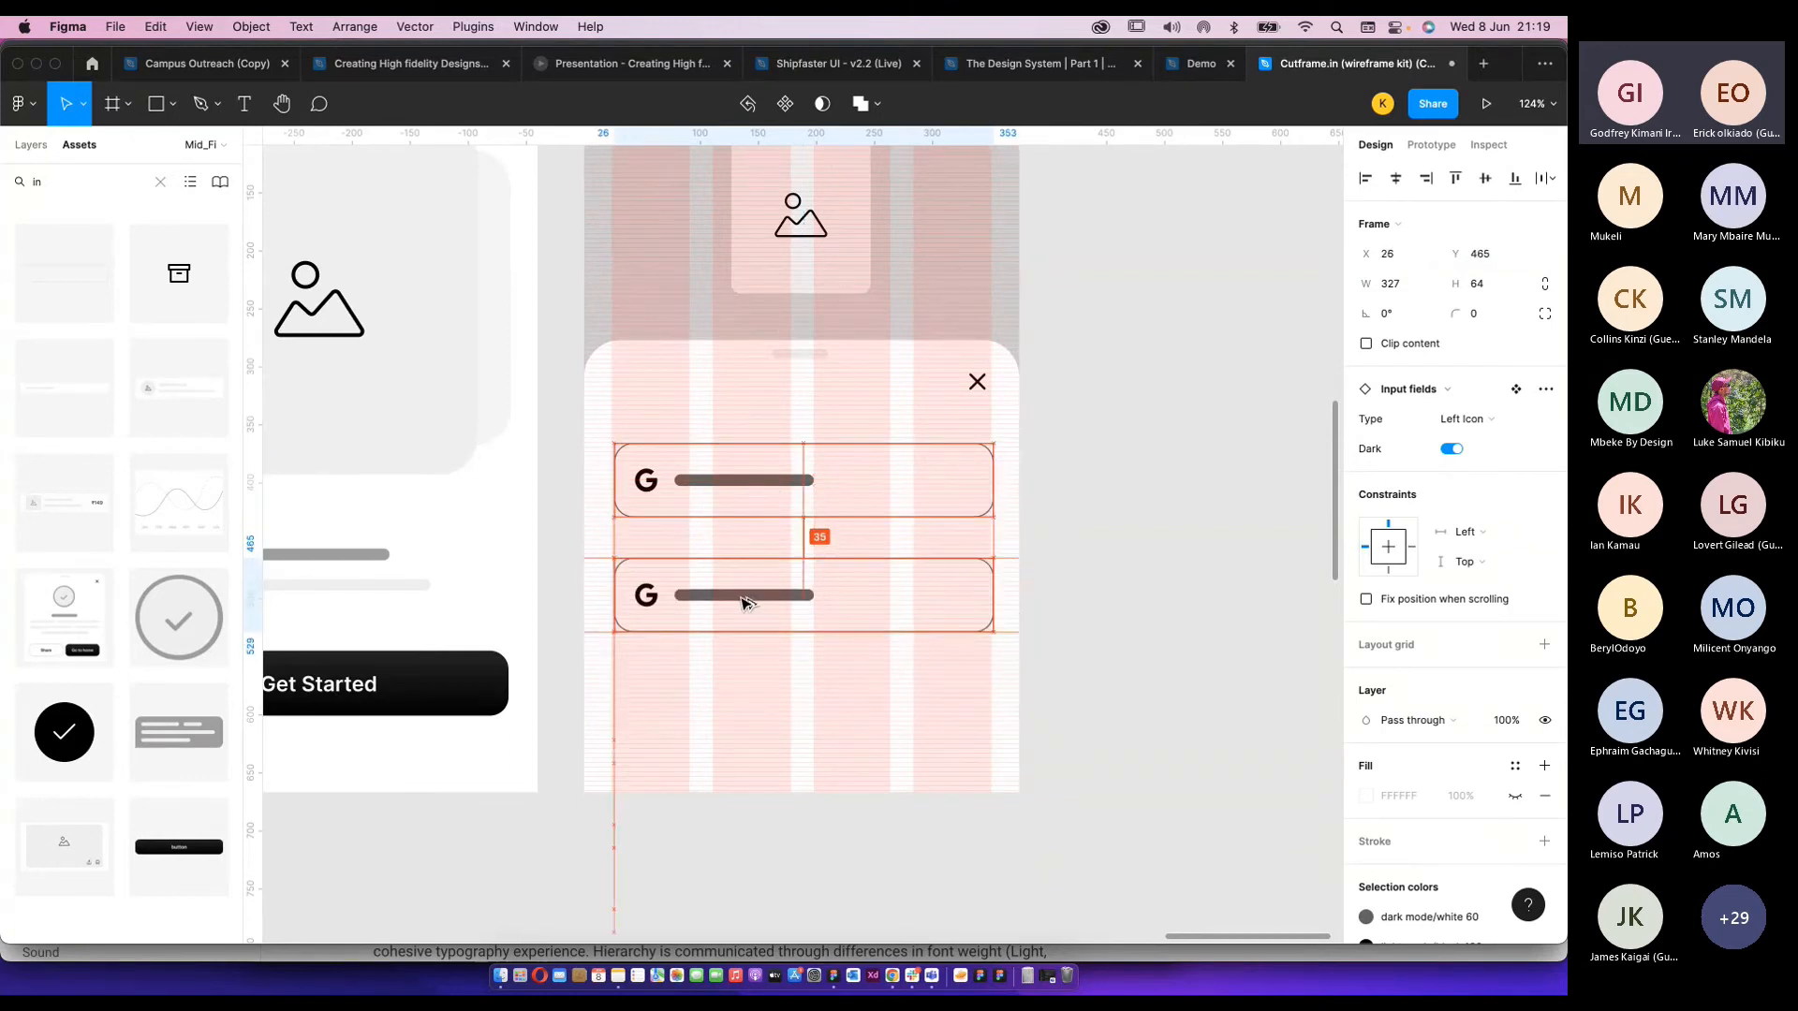
pyautogui.doubleClick(653, 601)
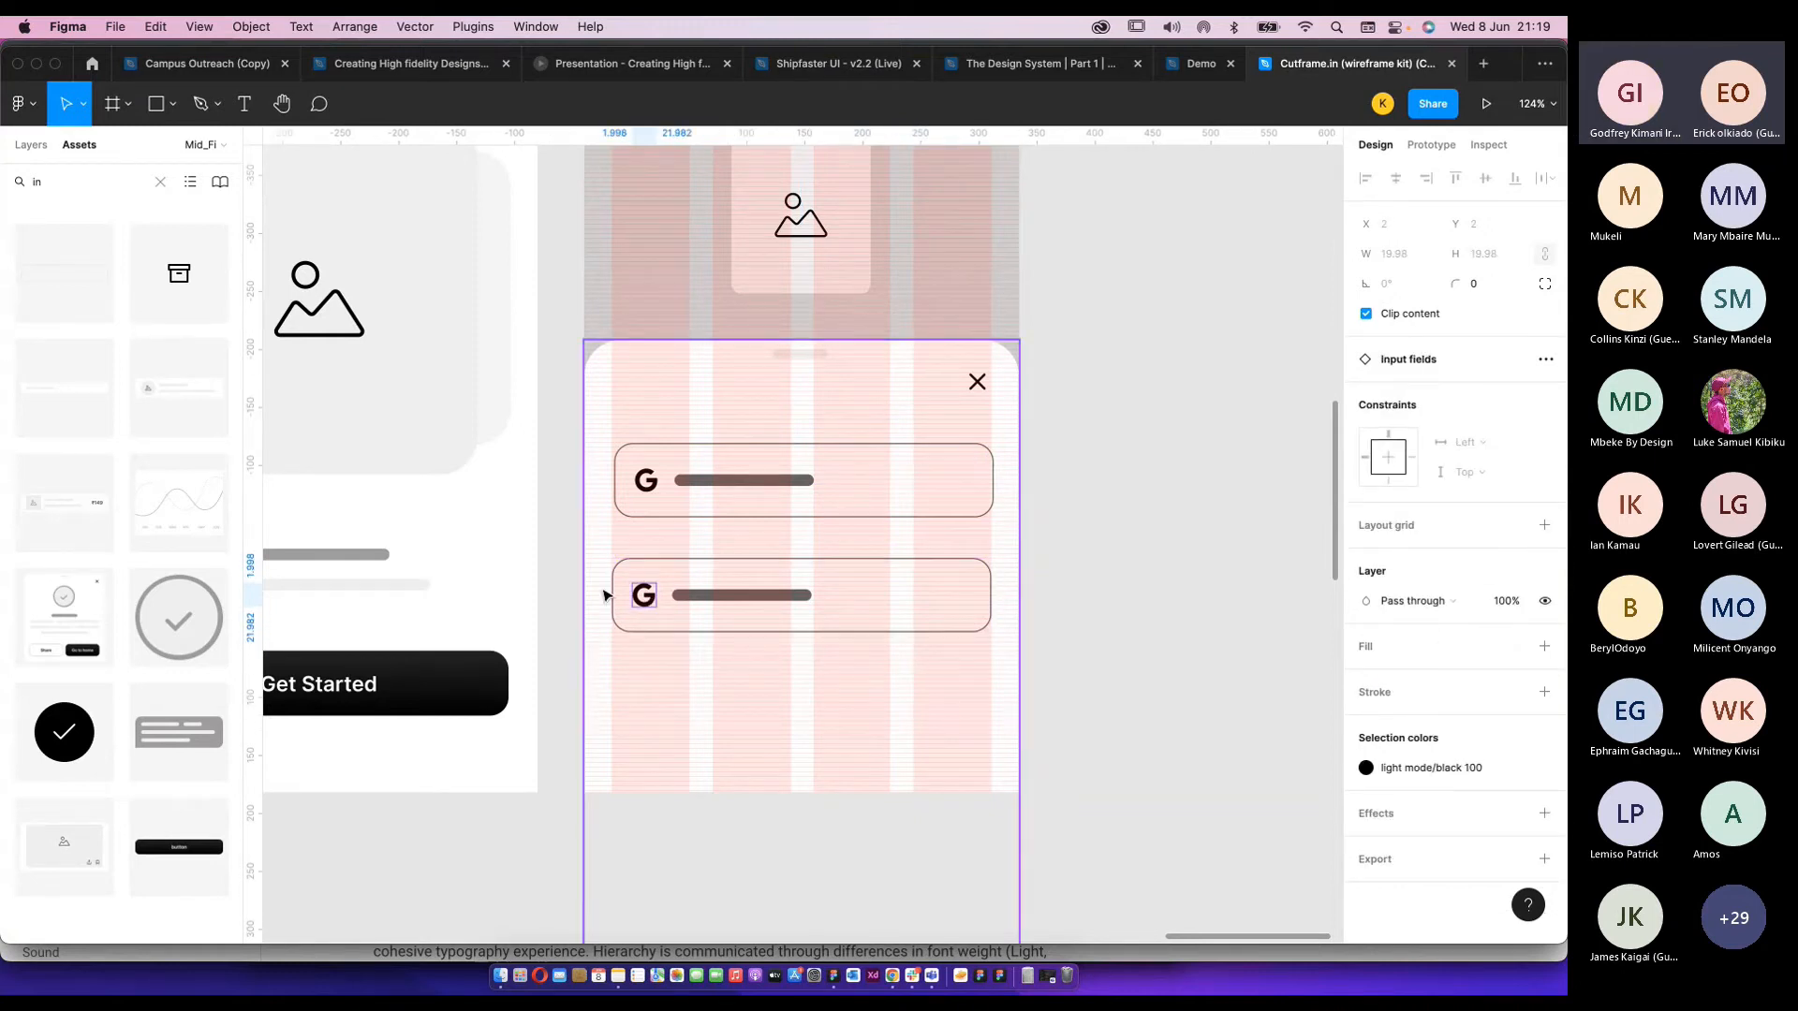
pyautogui.doubleClick(639, 599)
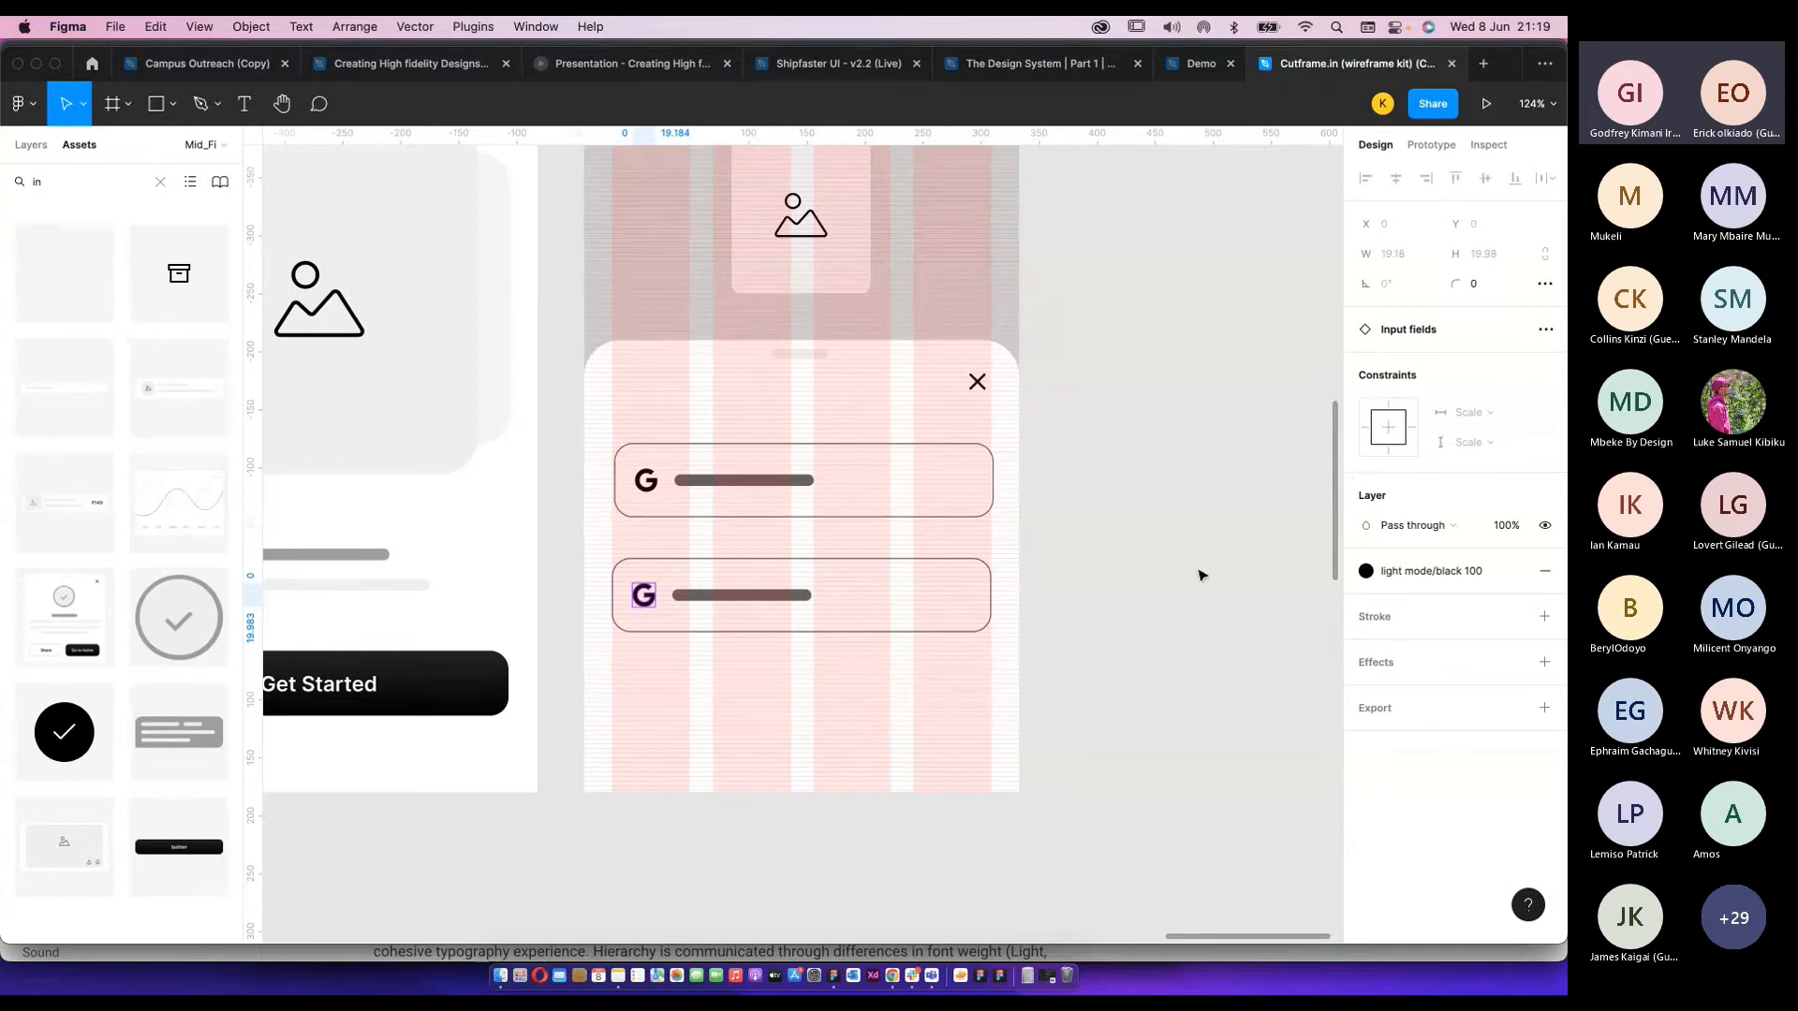
pyautogui.press('Escape')
# Change the google icon nested in the lower input field to the facebook icon.
pyautogui.click(657, 607)
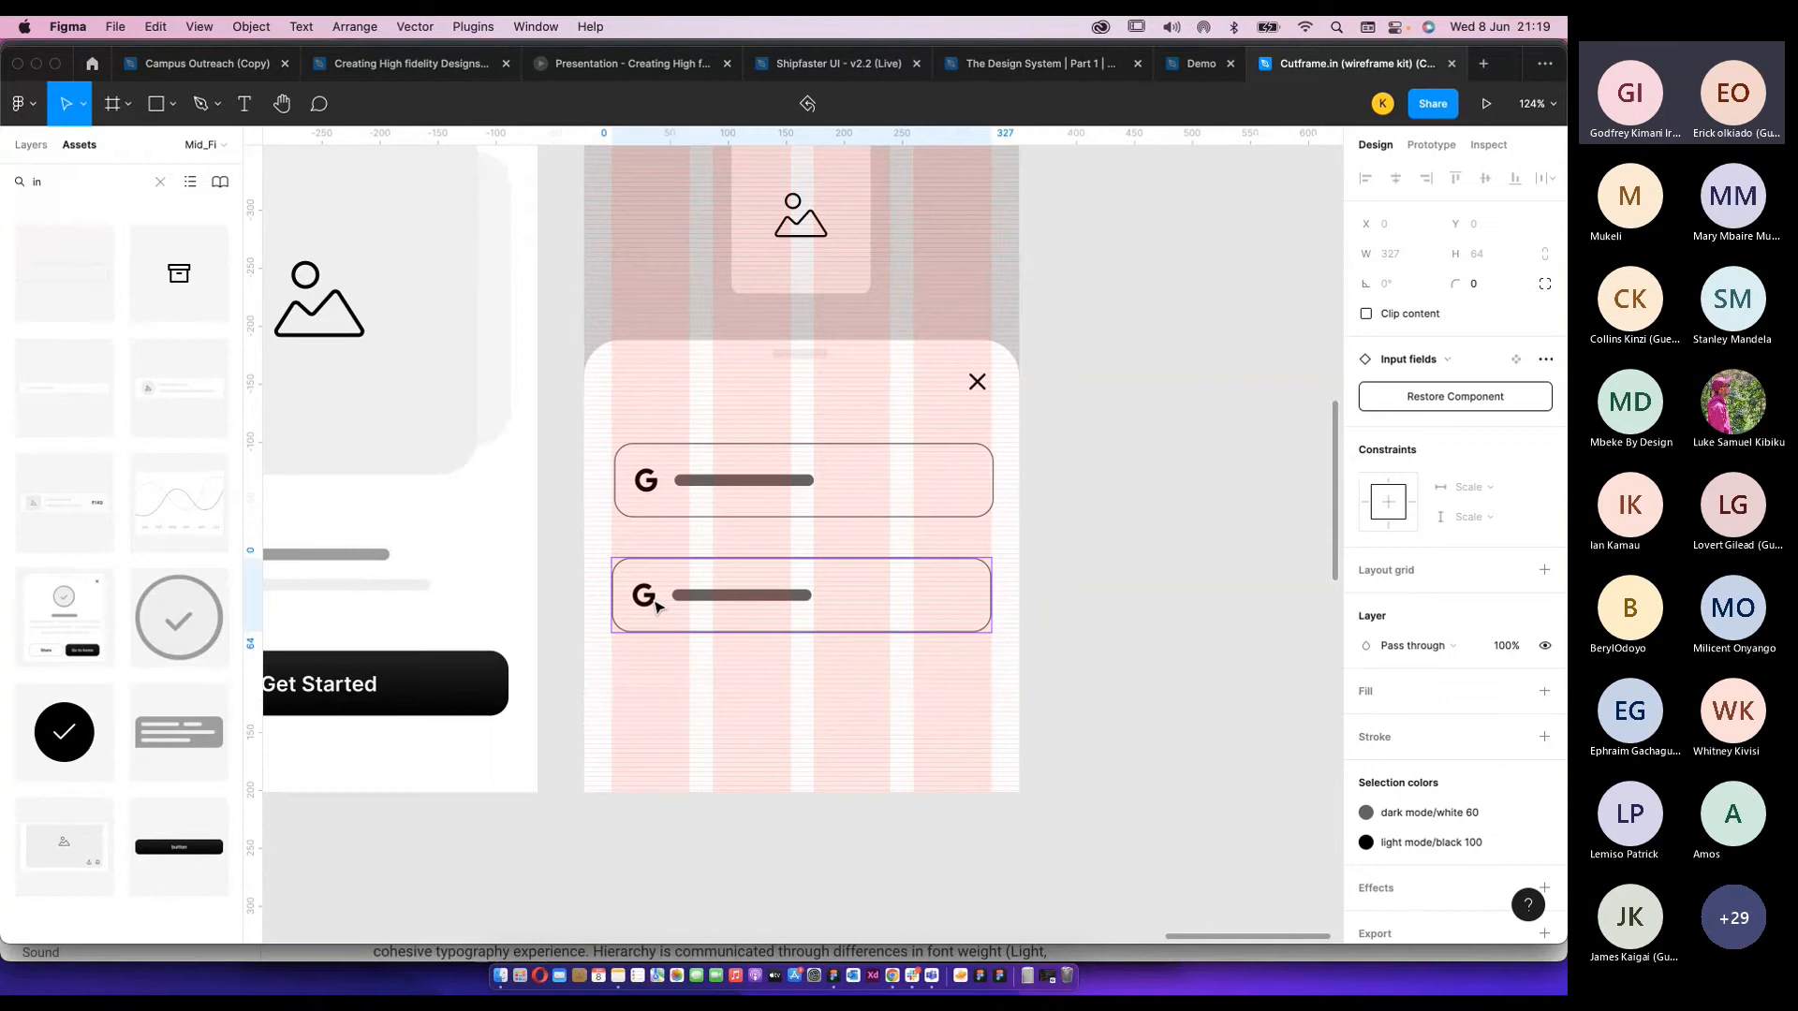
pyautogui.doubleClick(657, 605)
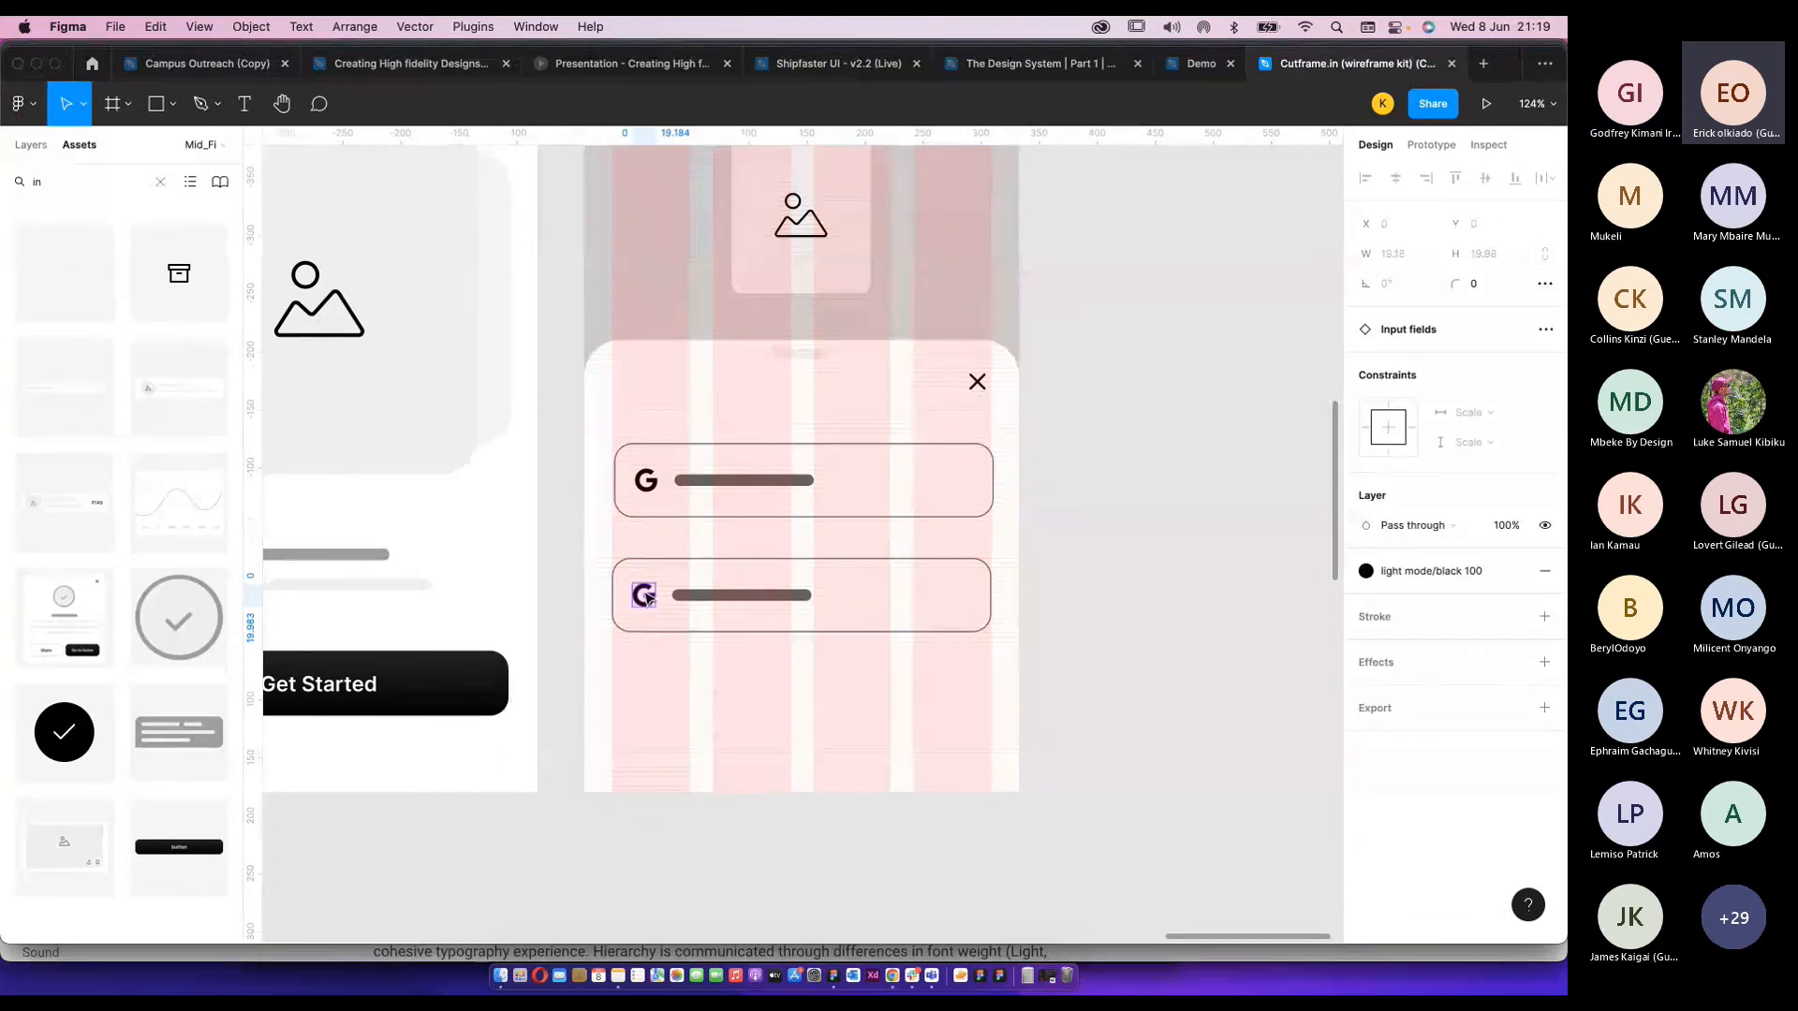
pyautogui.click(707, 596)
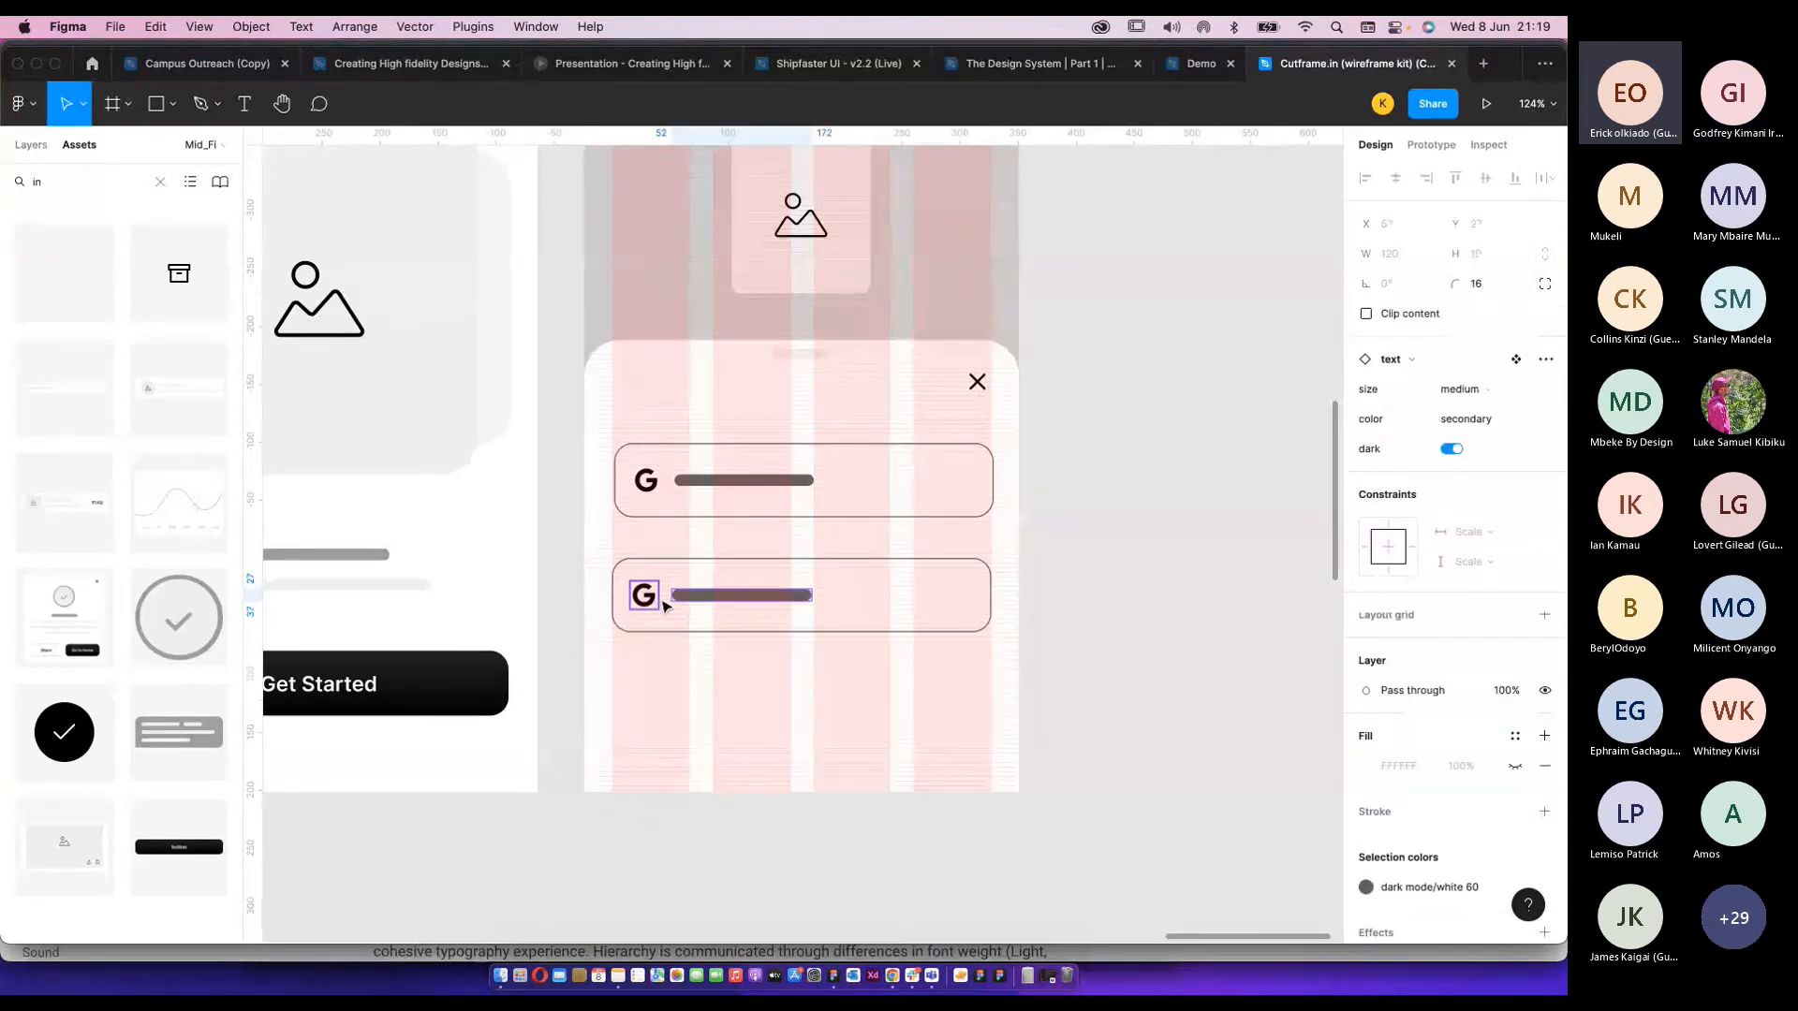
pyautogui.click(776, 584)
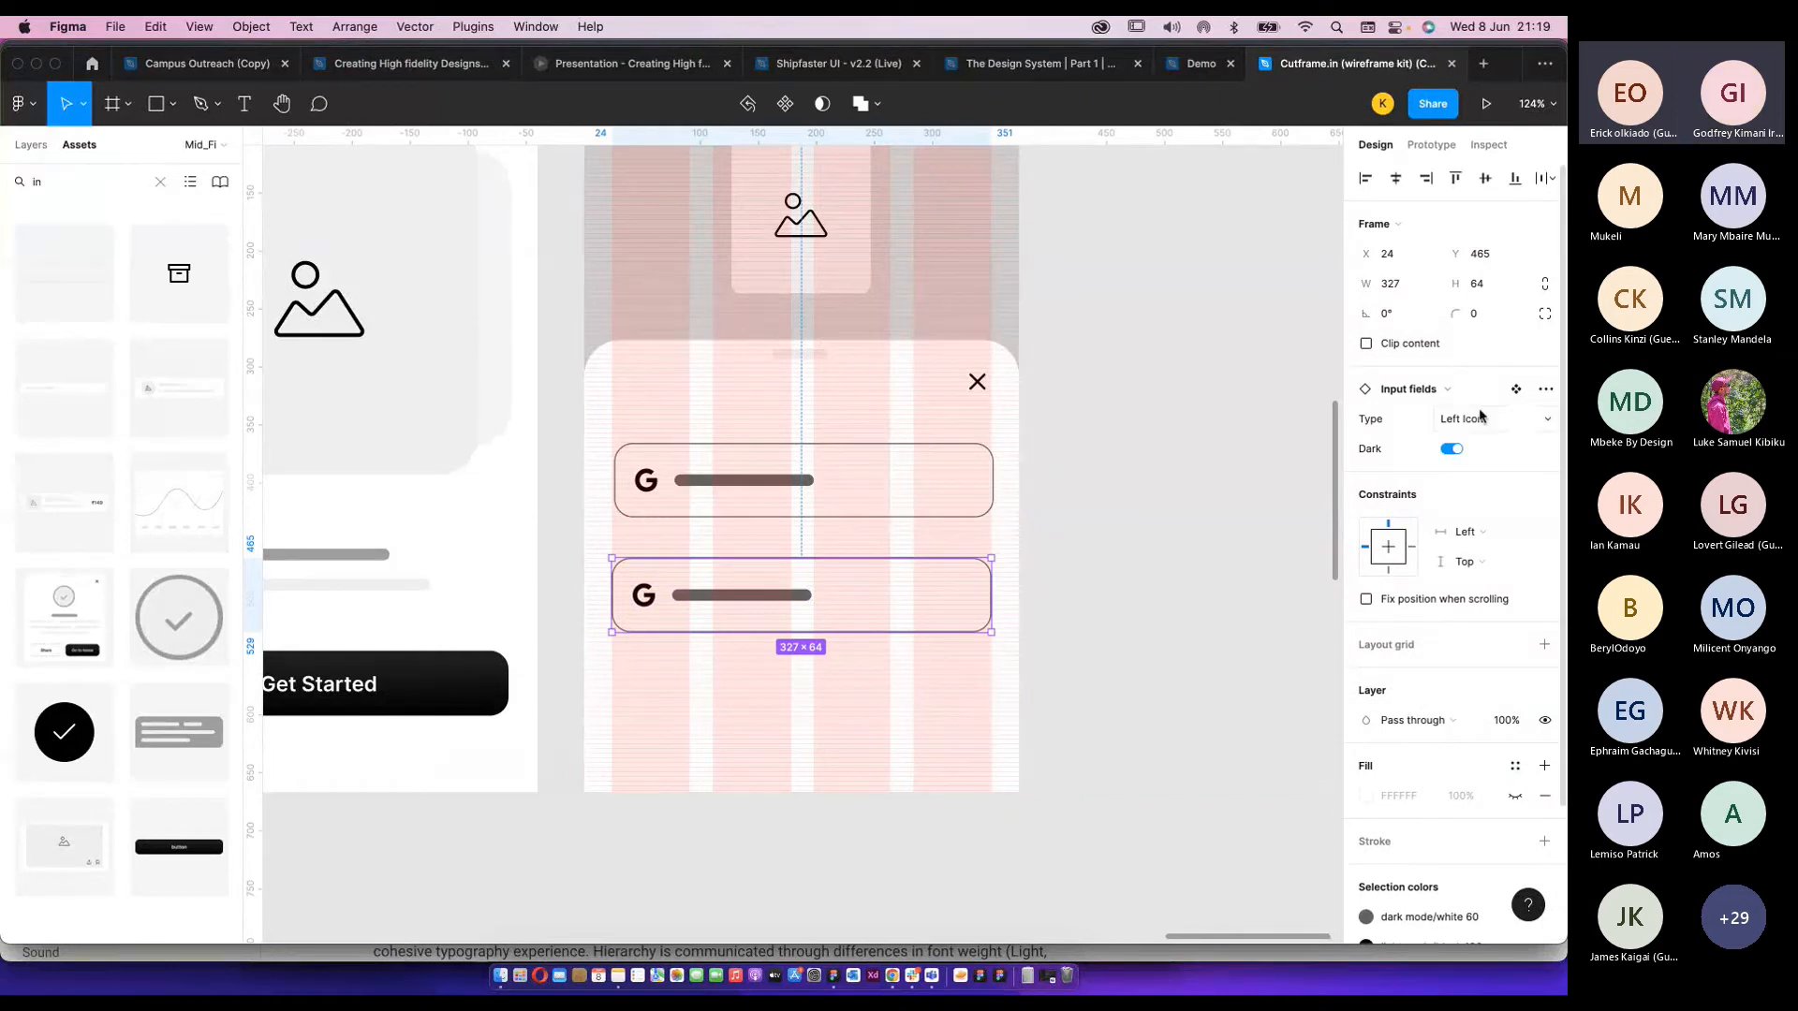
pyautogui.scroll(5, 648, 600)
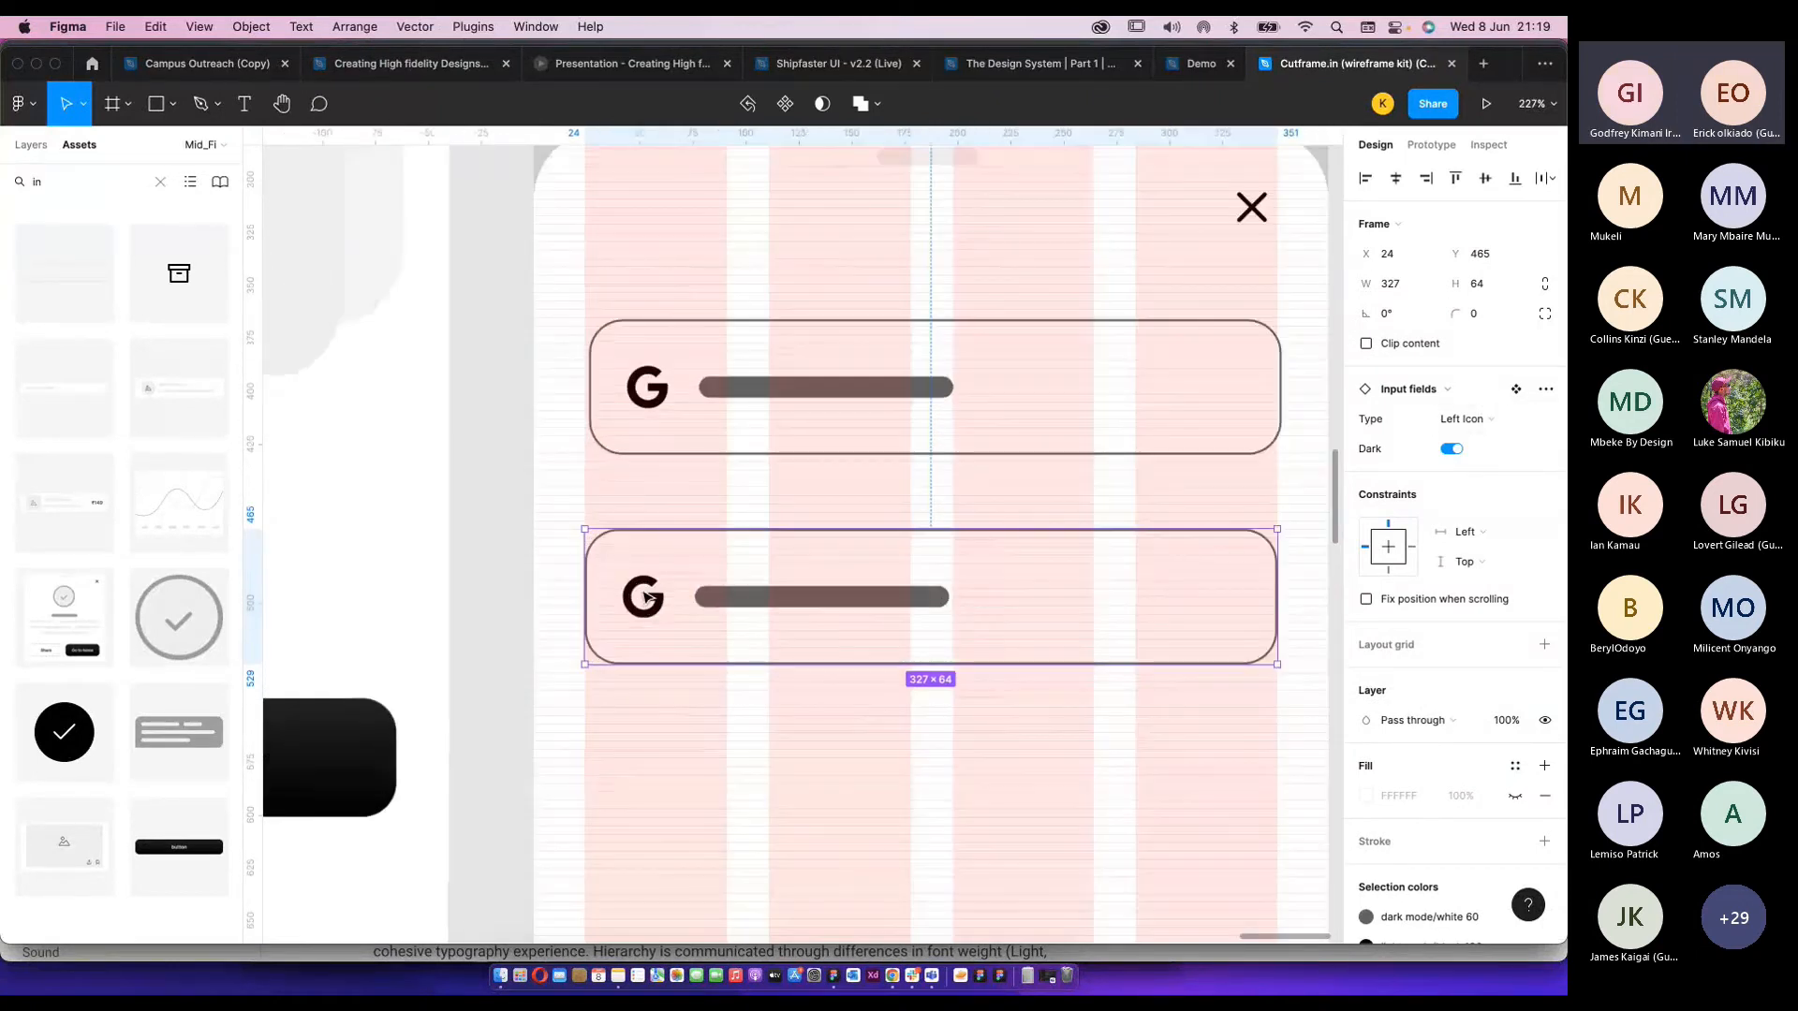
pyautogui.click(653, 586)
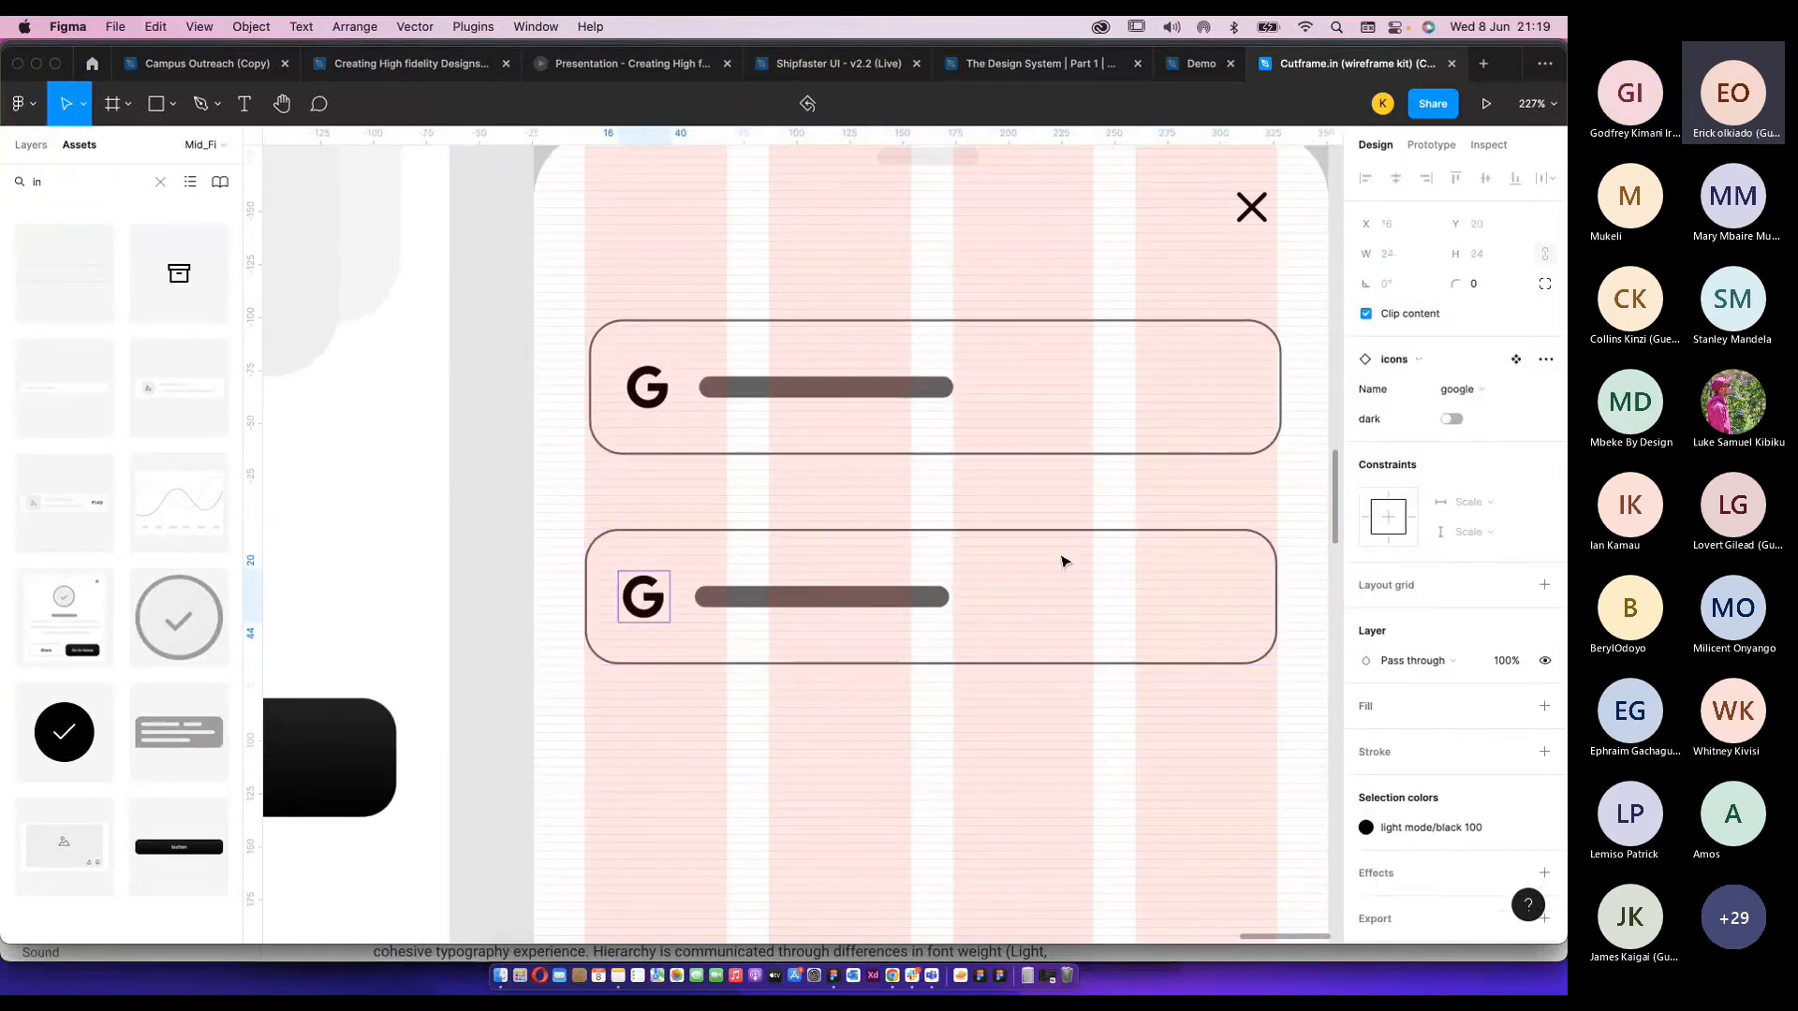
pyautogui.click(1458, 388)
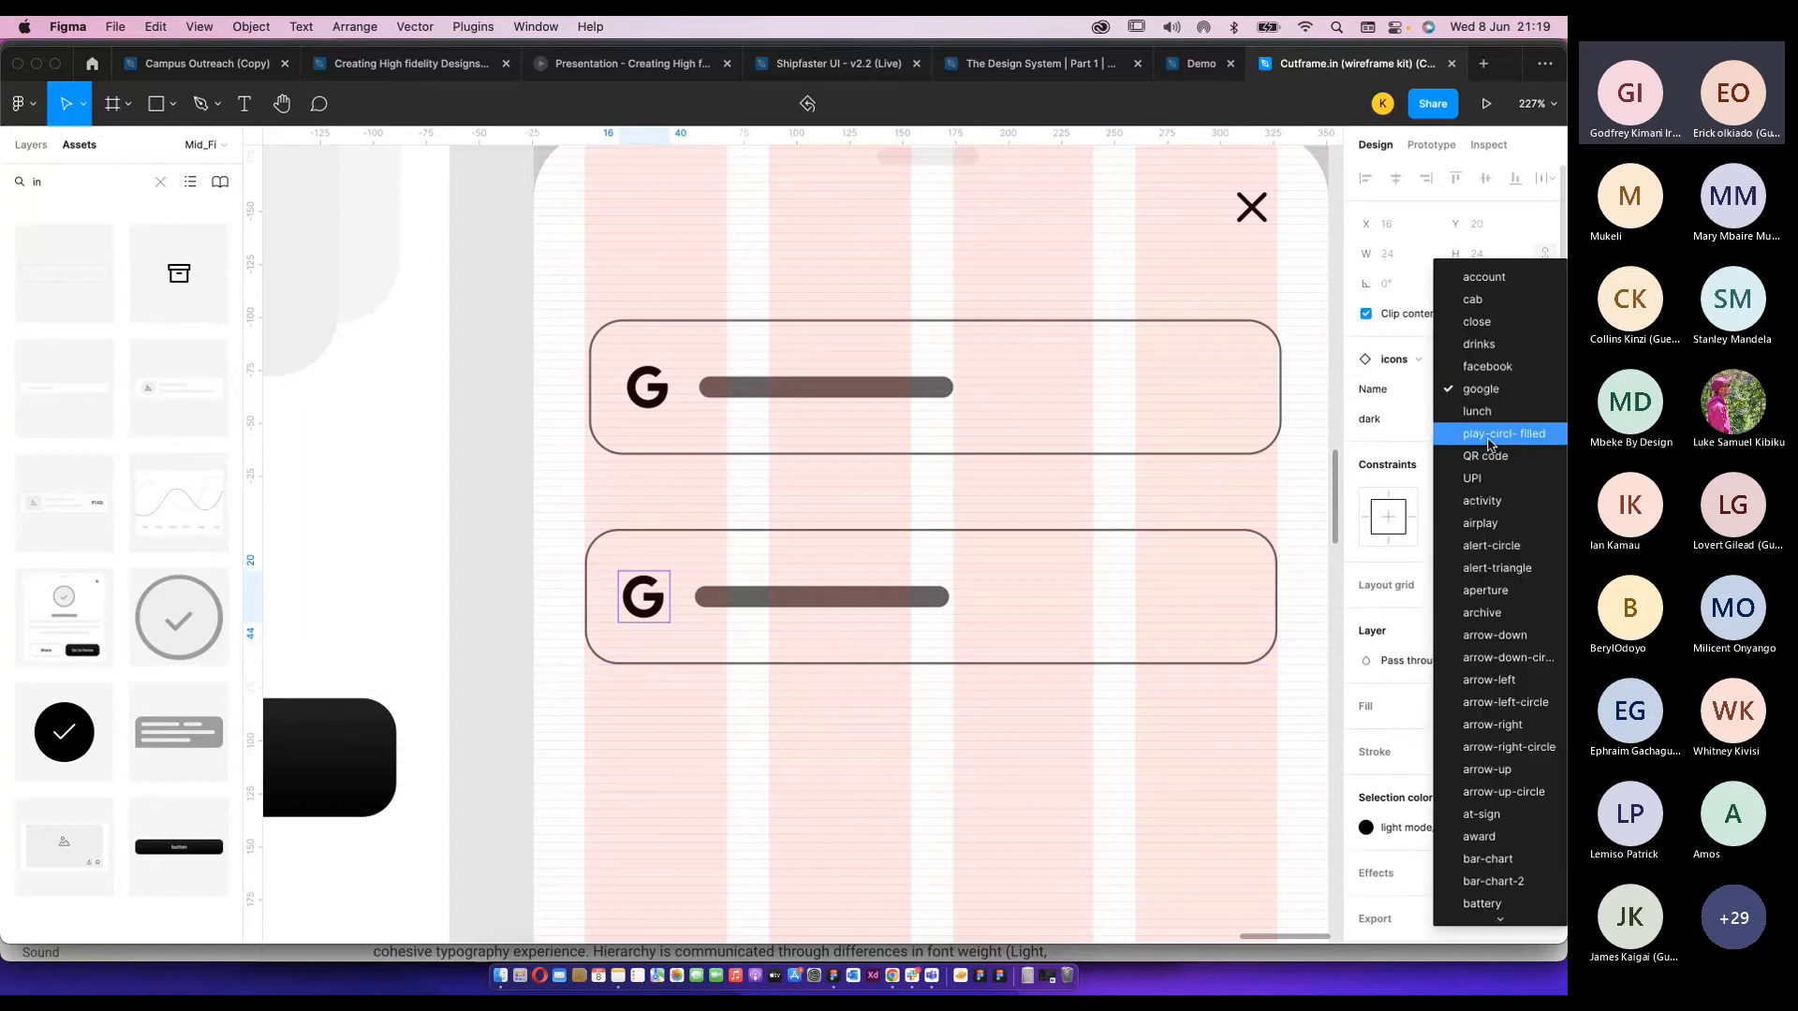
pyautogui.click(1487, 368)
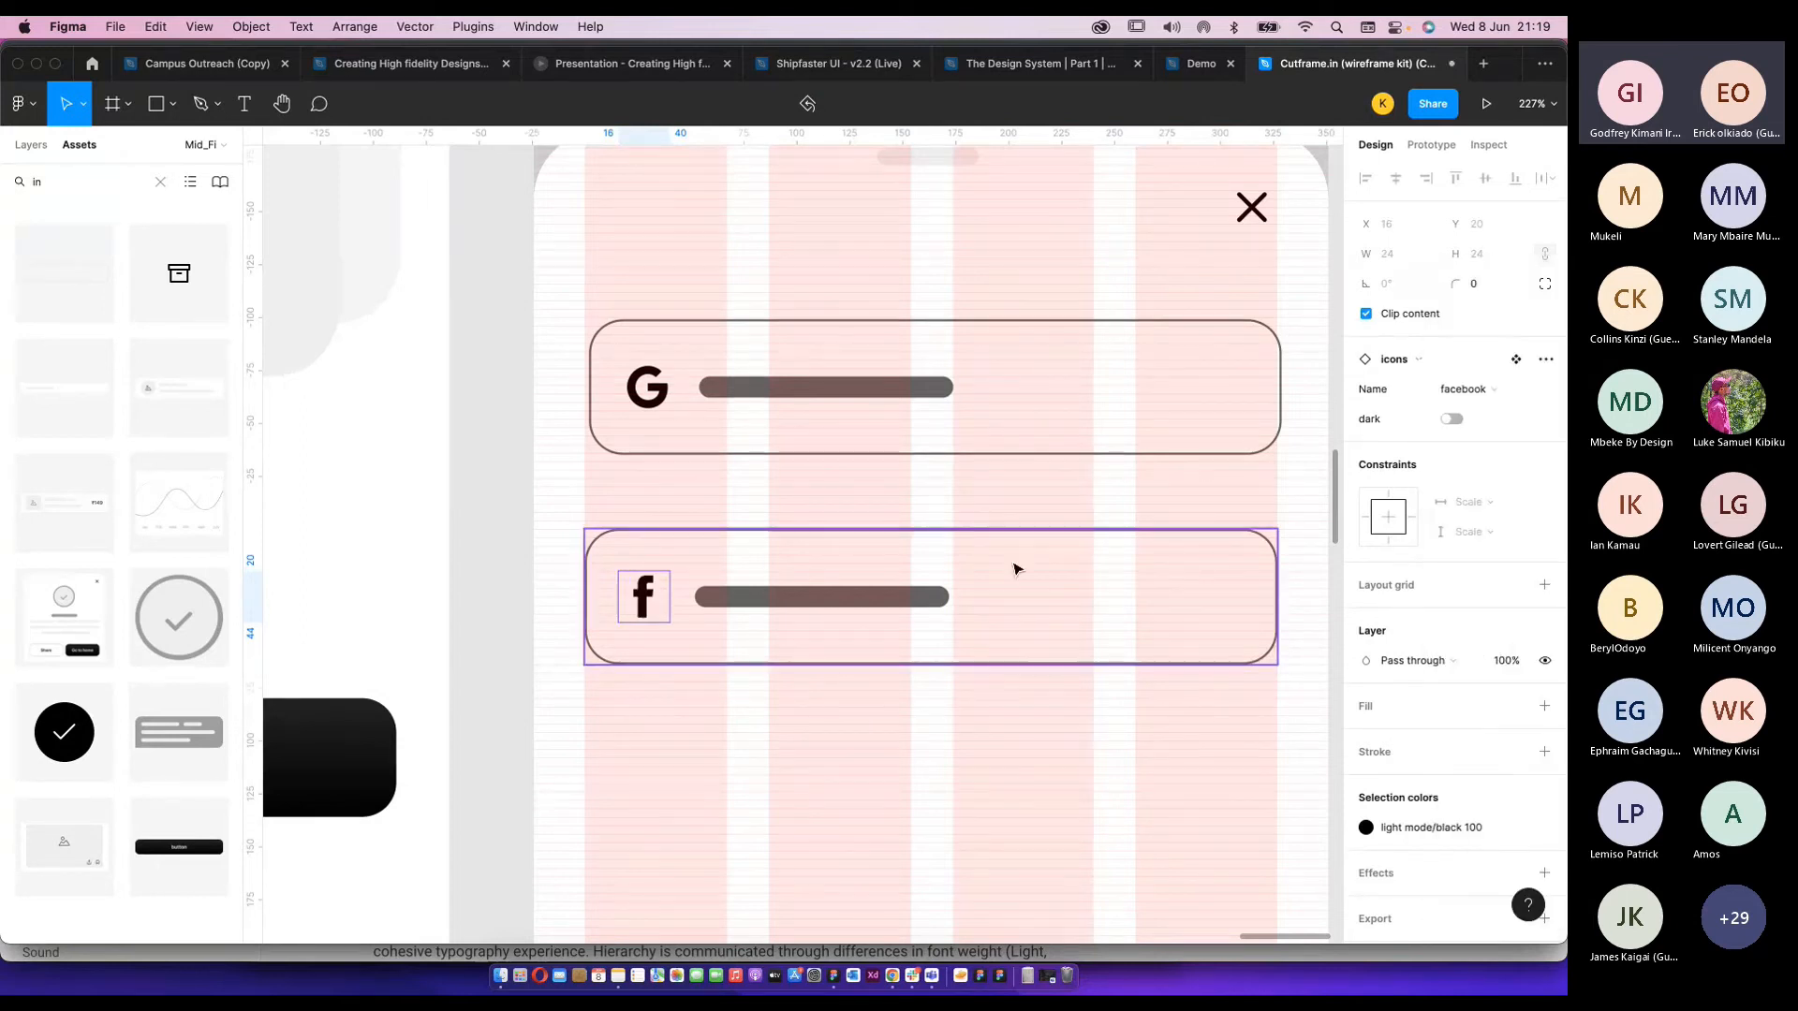
pyautogui.click(1120, 691)
pyautogui.scroll(-5, 1120, 691)
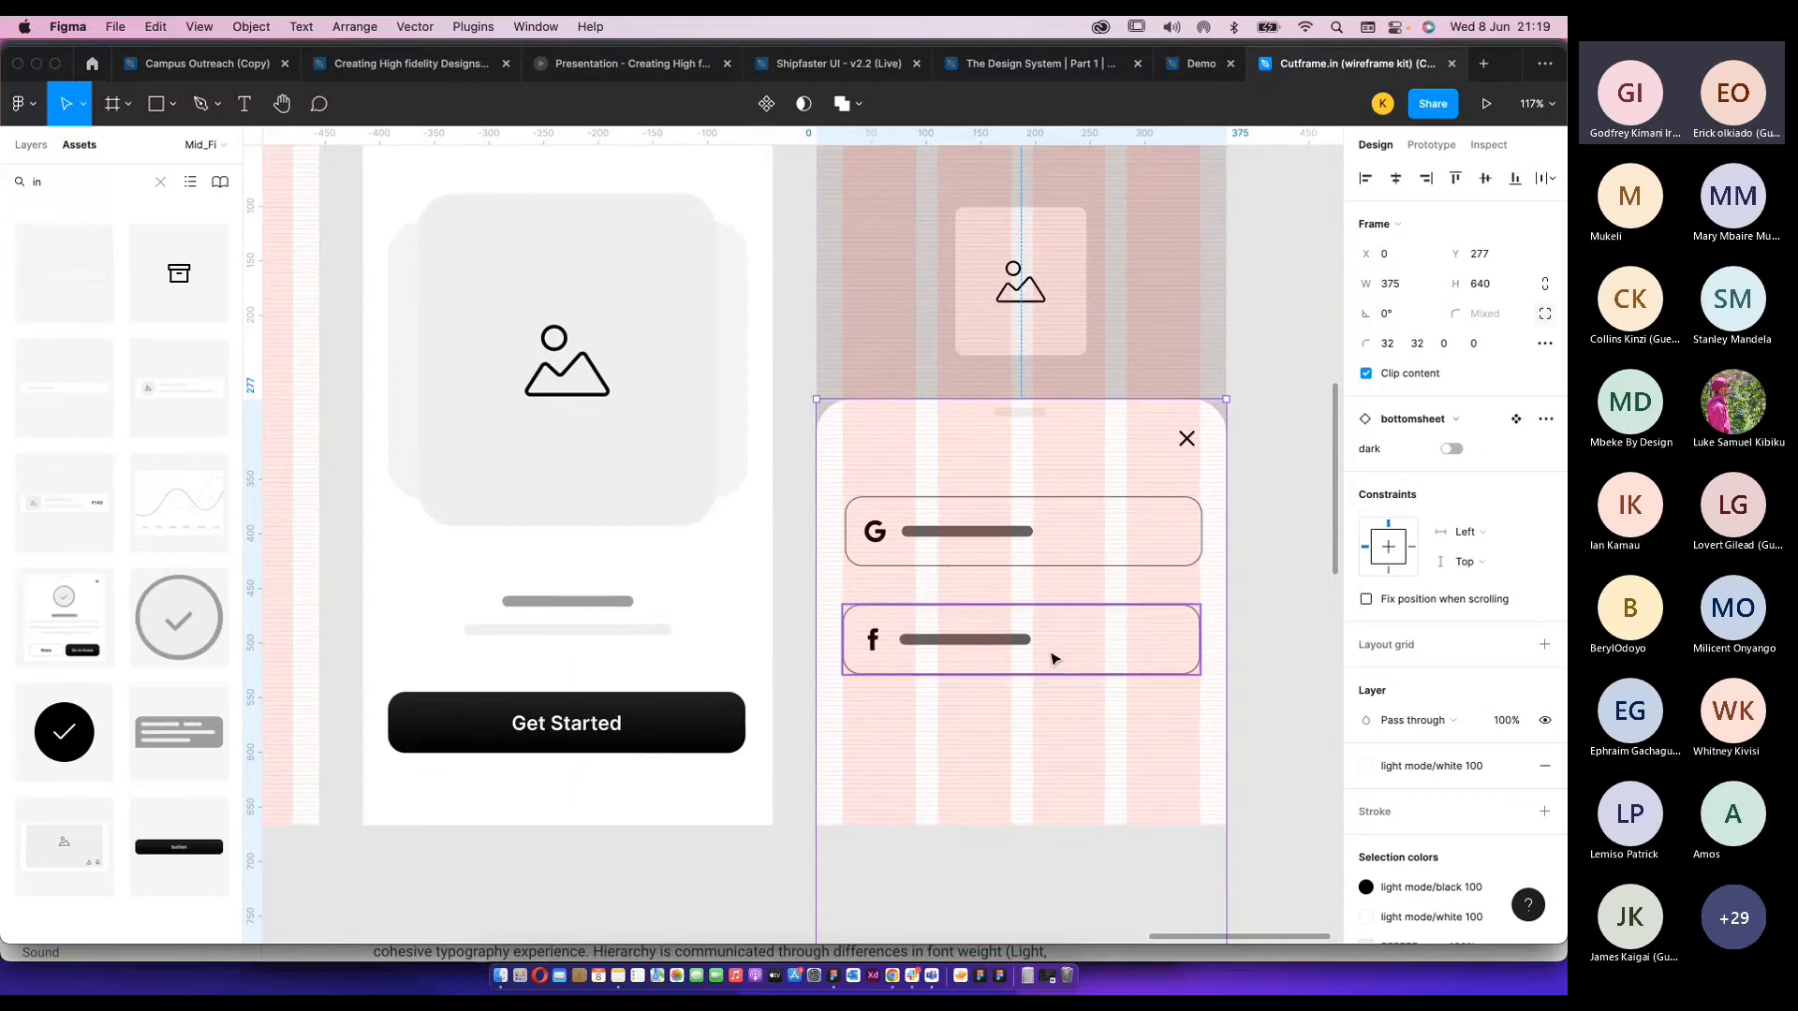
pyautogui.click(1277, 682)
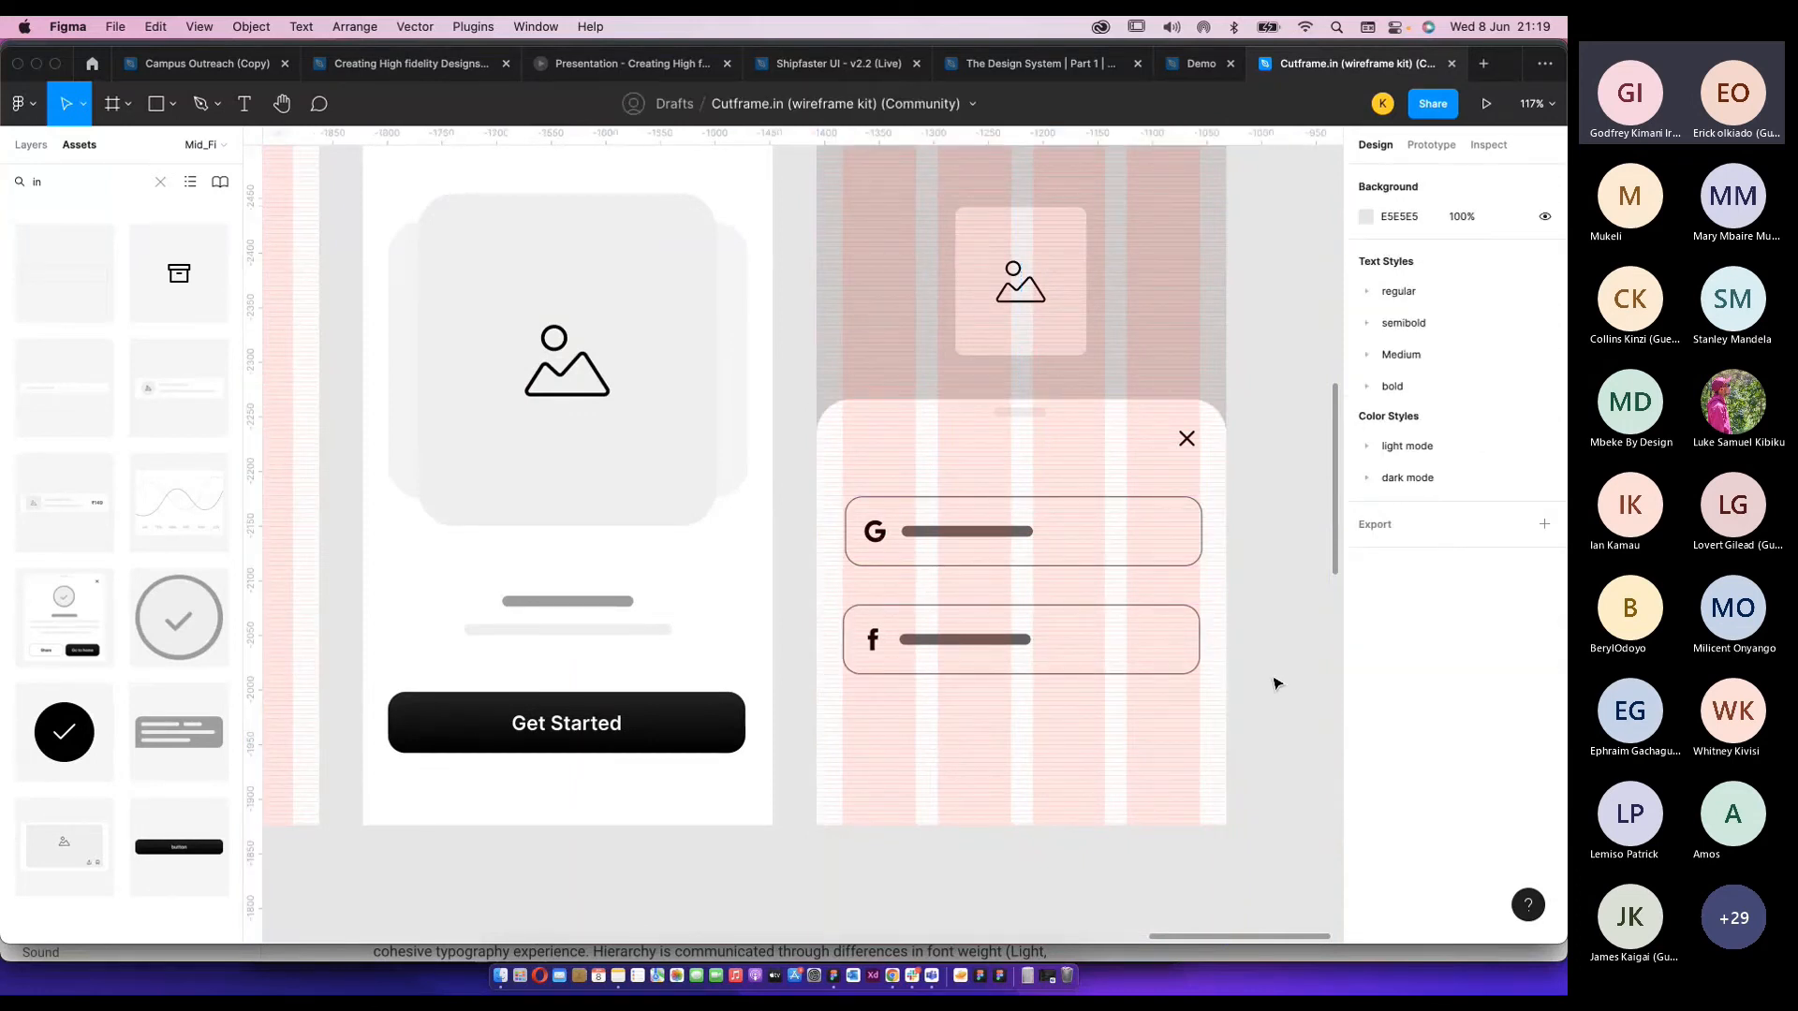
# Delete the close icon from the bottomsheet on the Onboarding frame.
pyautogui.scroll(-4, 1186, 608)
pyautogui.scroll(5, 1087, 581)
pyautogui.scroll(-4, 1082, 571)
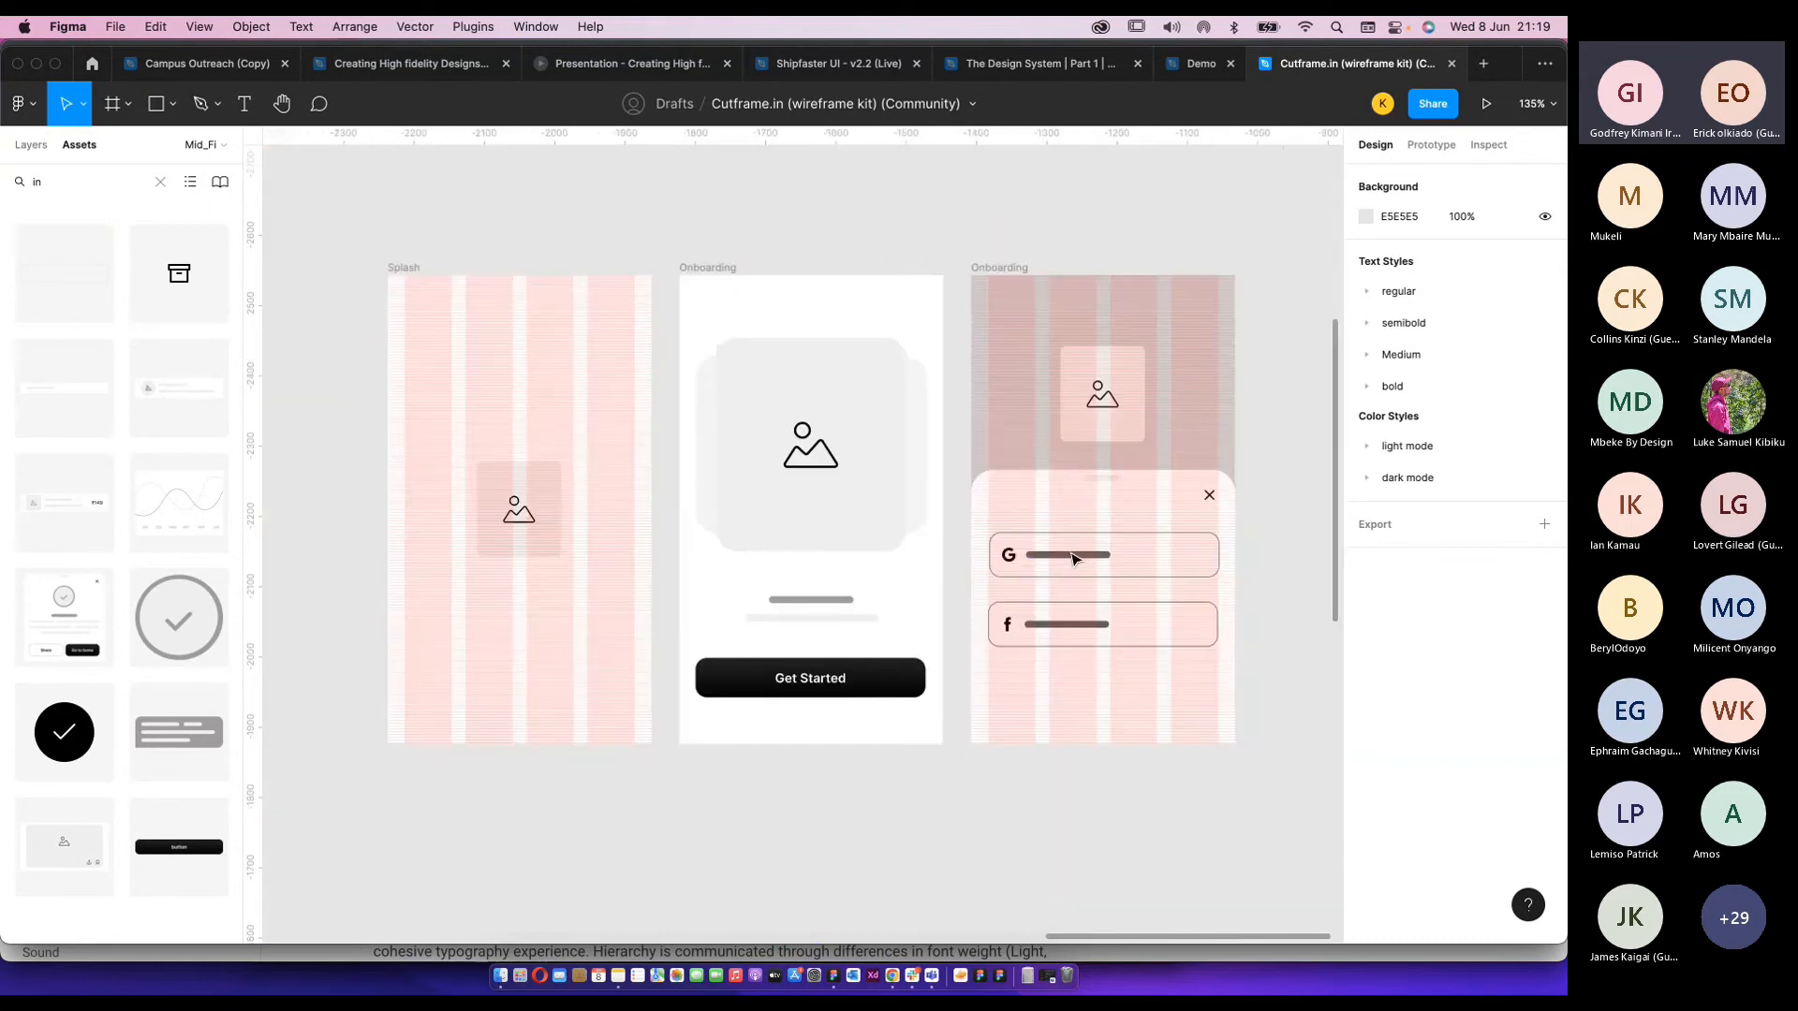
pyautogui.scroll(1, 1071, 561)
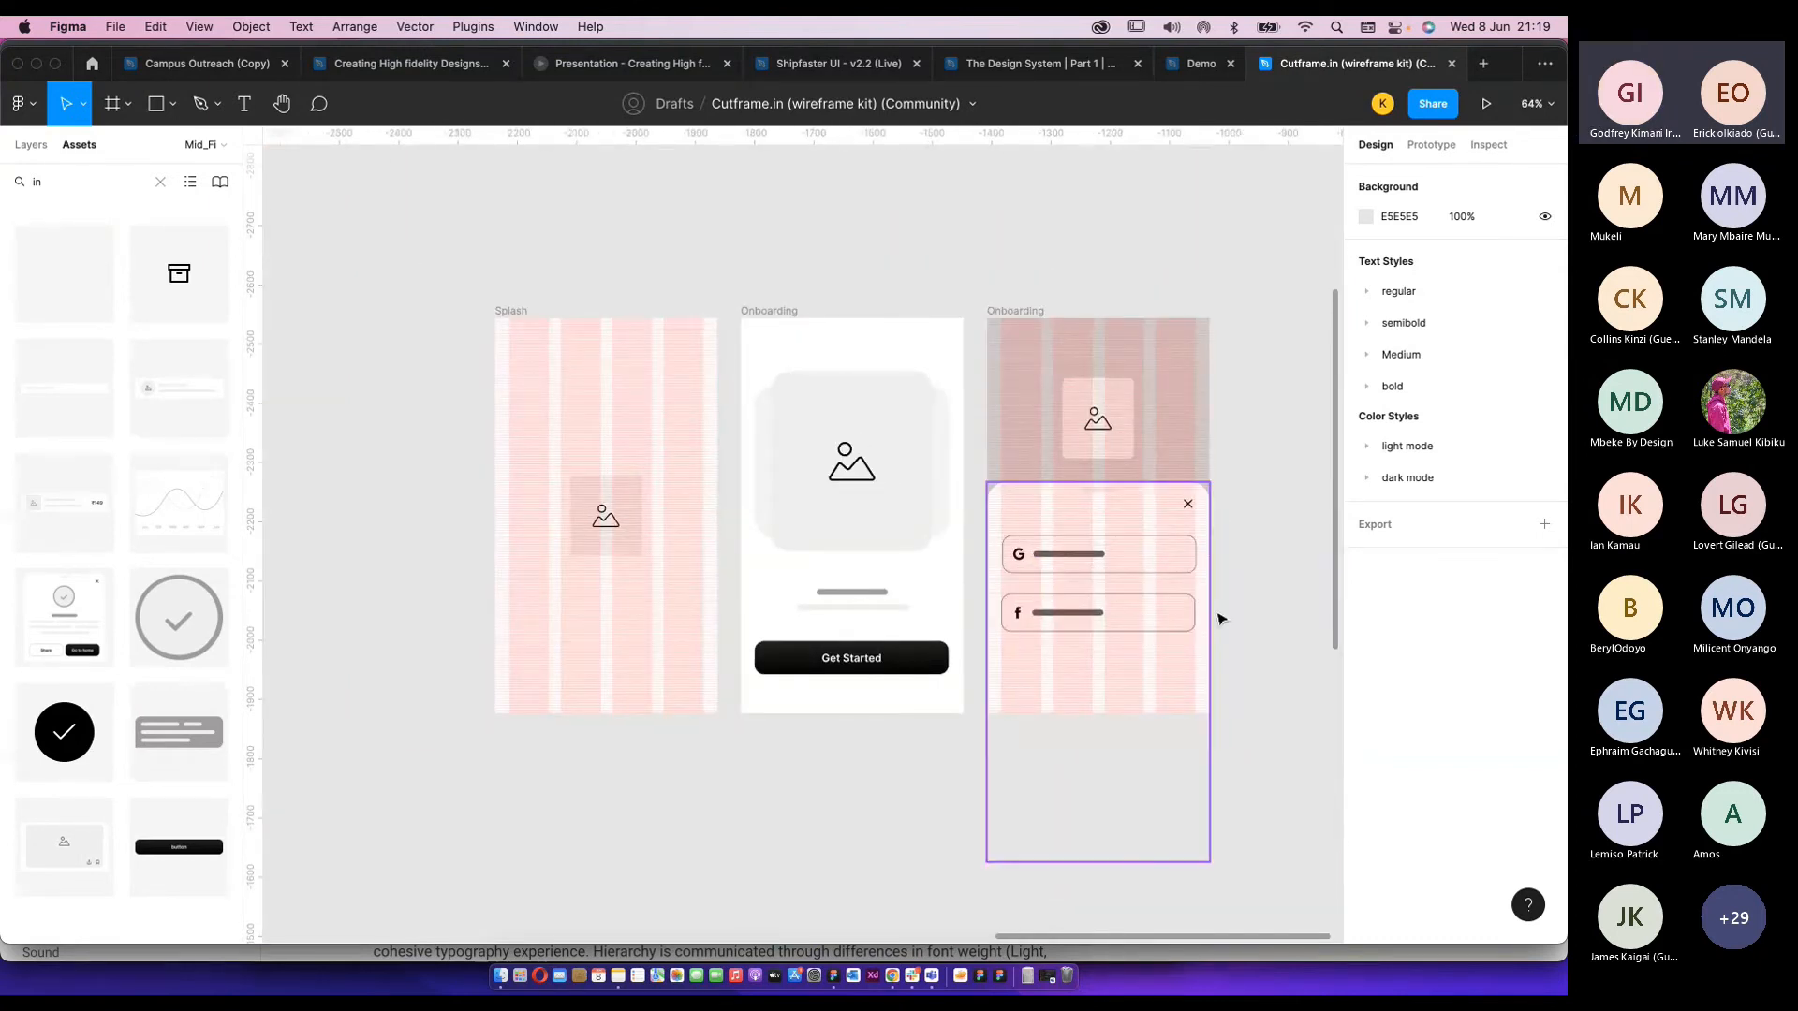
pyautogui.moveTo(1228, 614); pyautogui.dragTo(1140, 611)
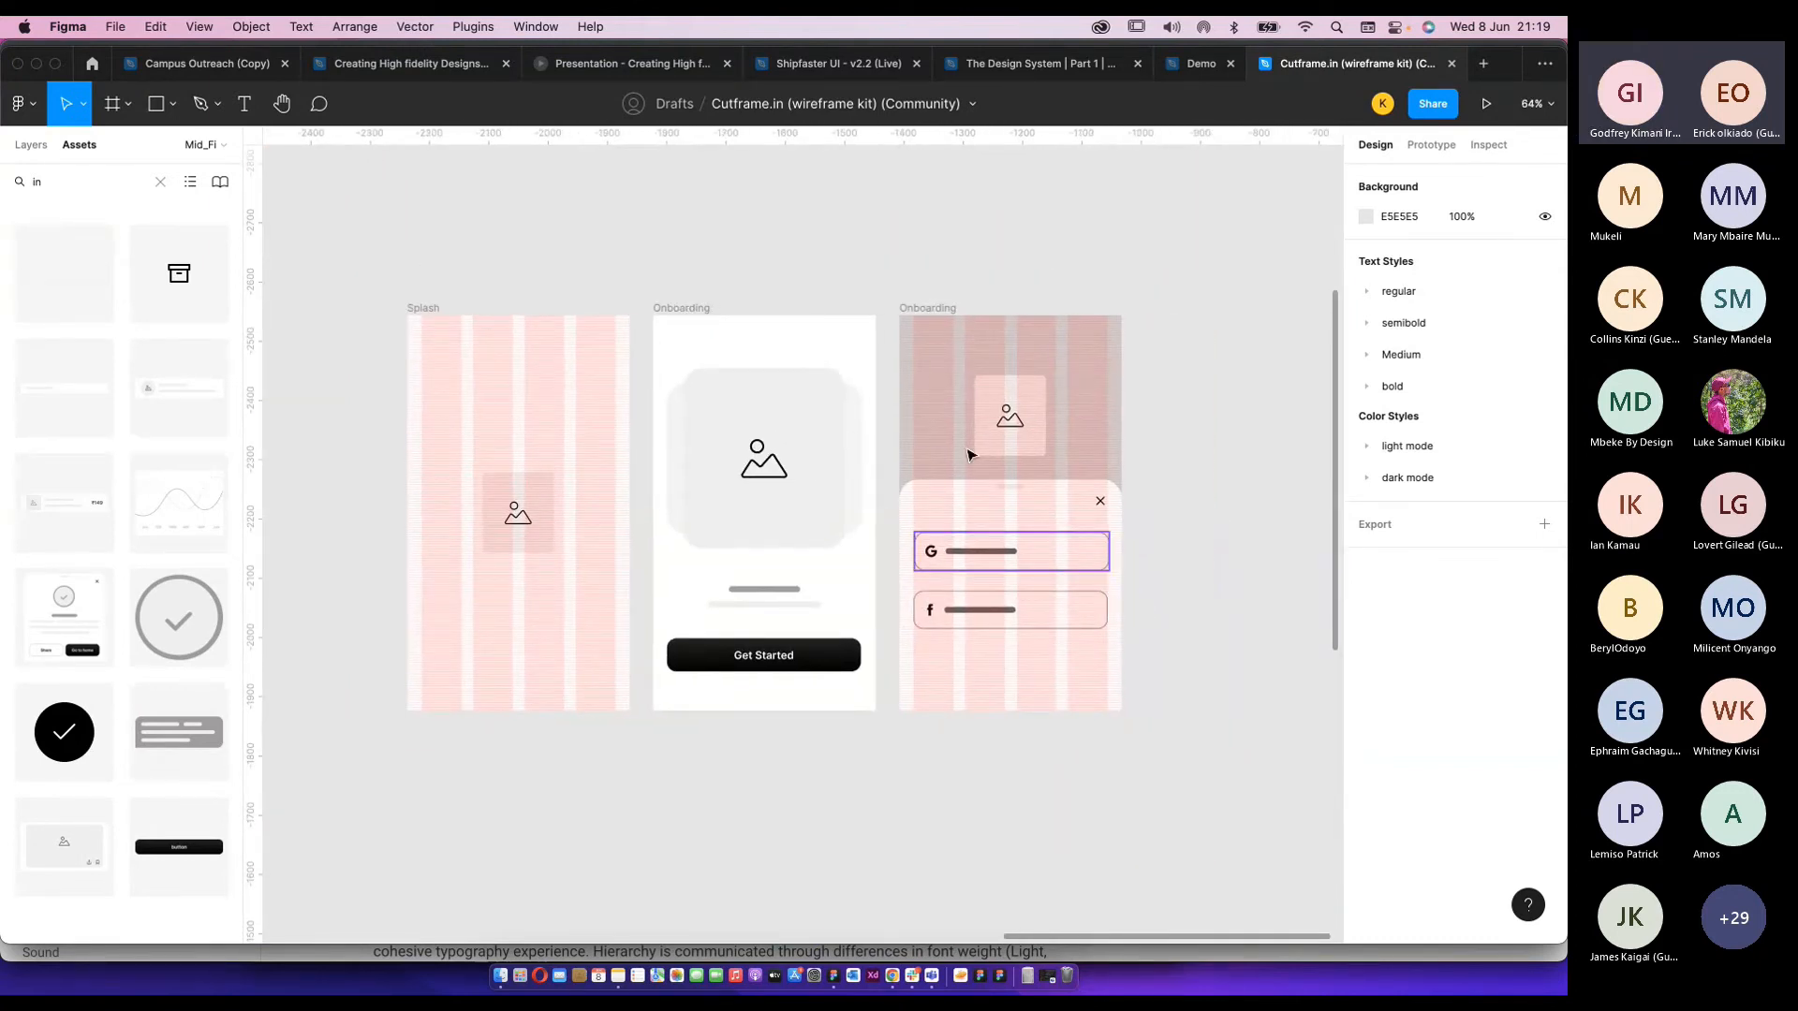
pyautogui.click(968, 455)
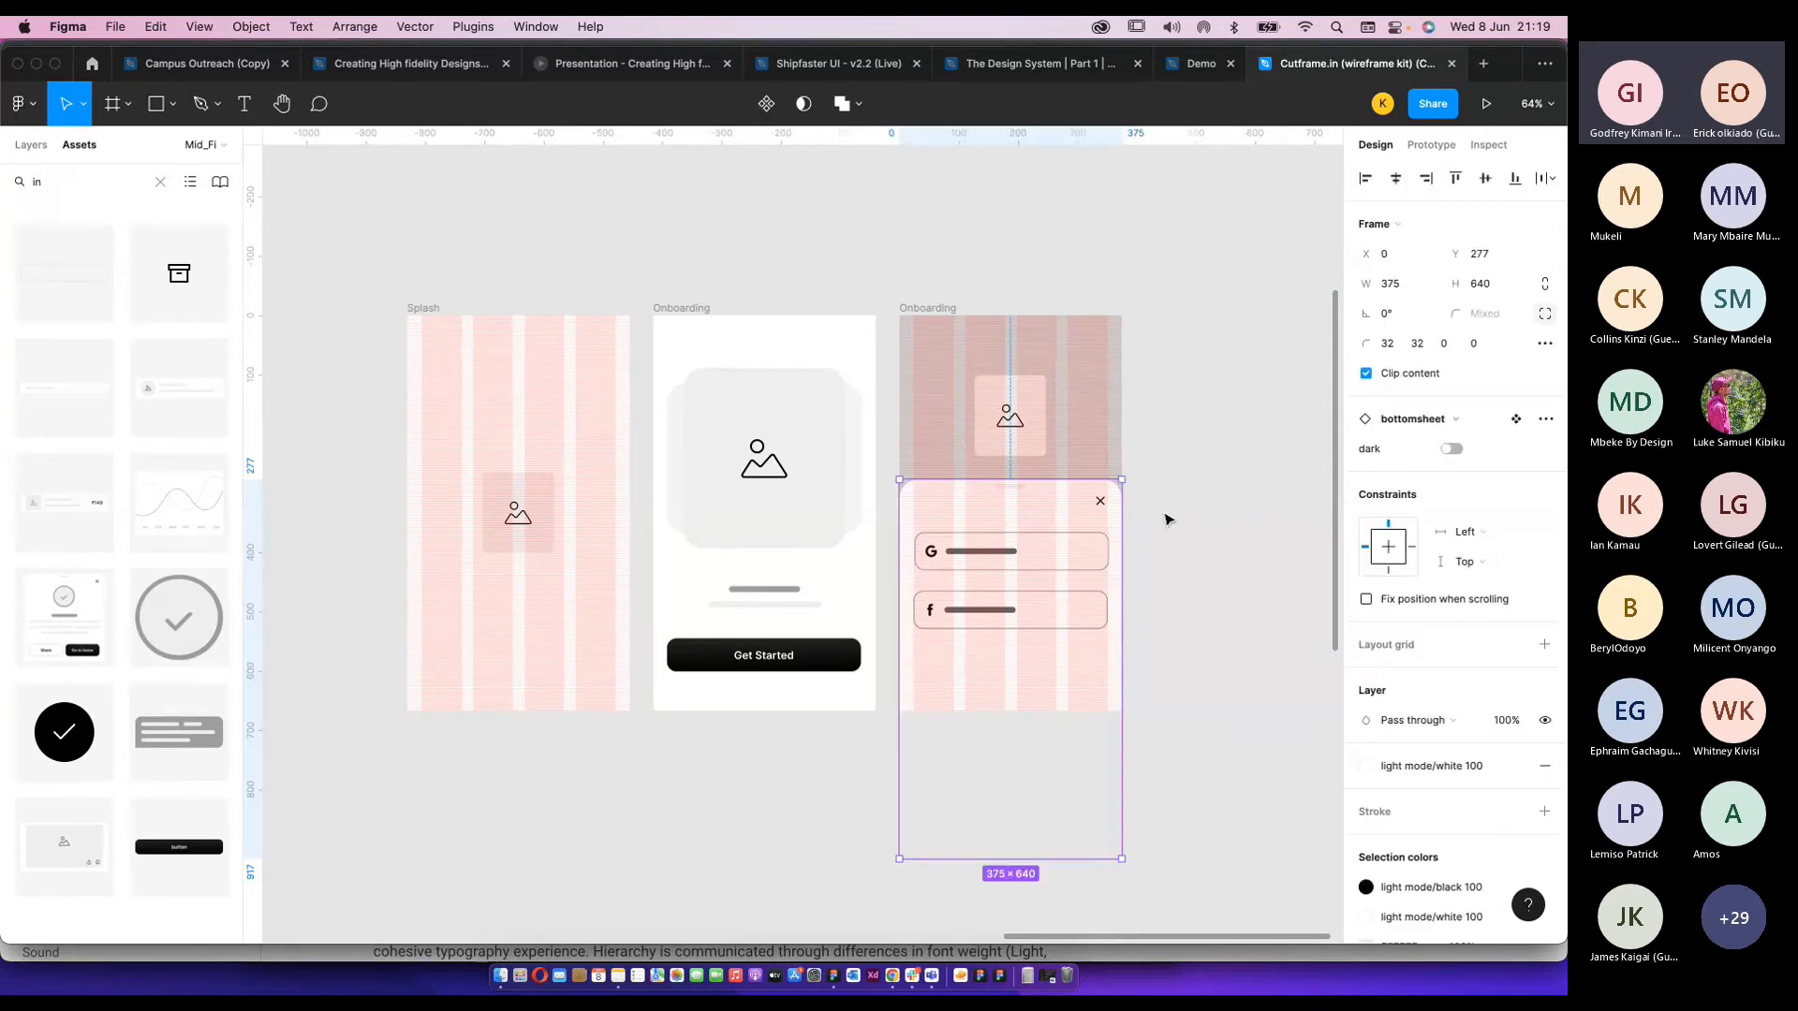
pyautogui.scroll(4, 1101, 503)
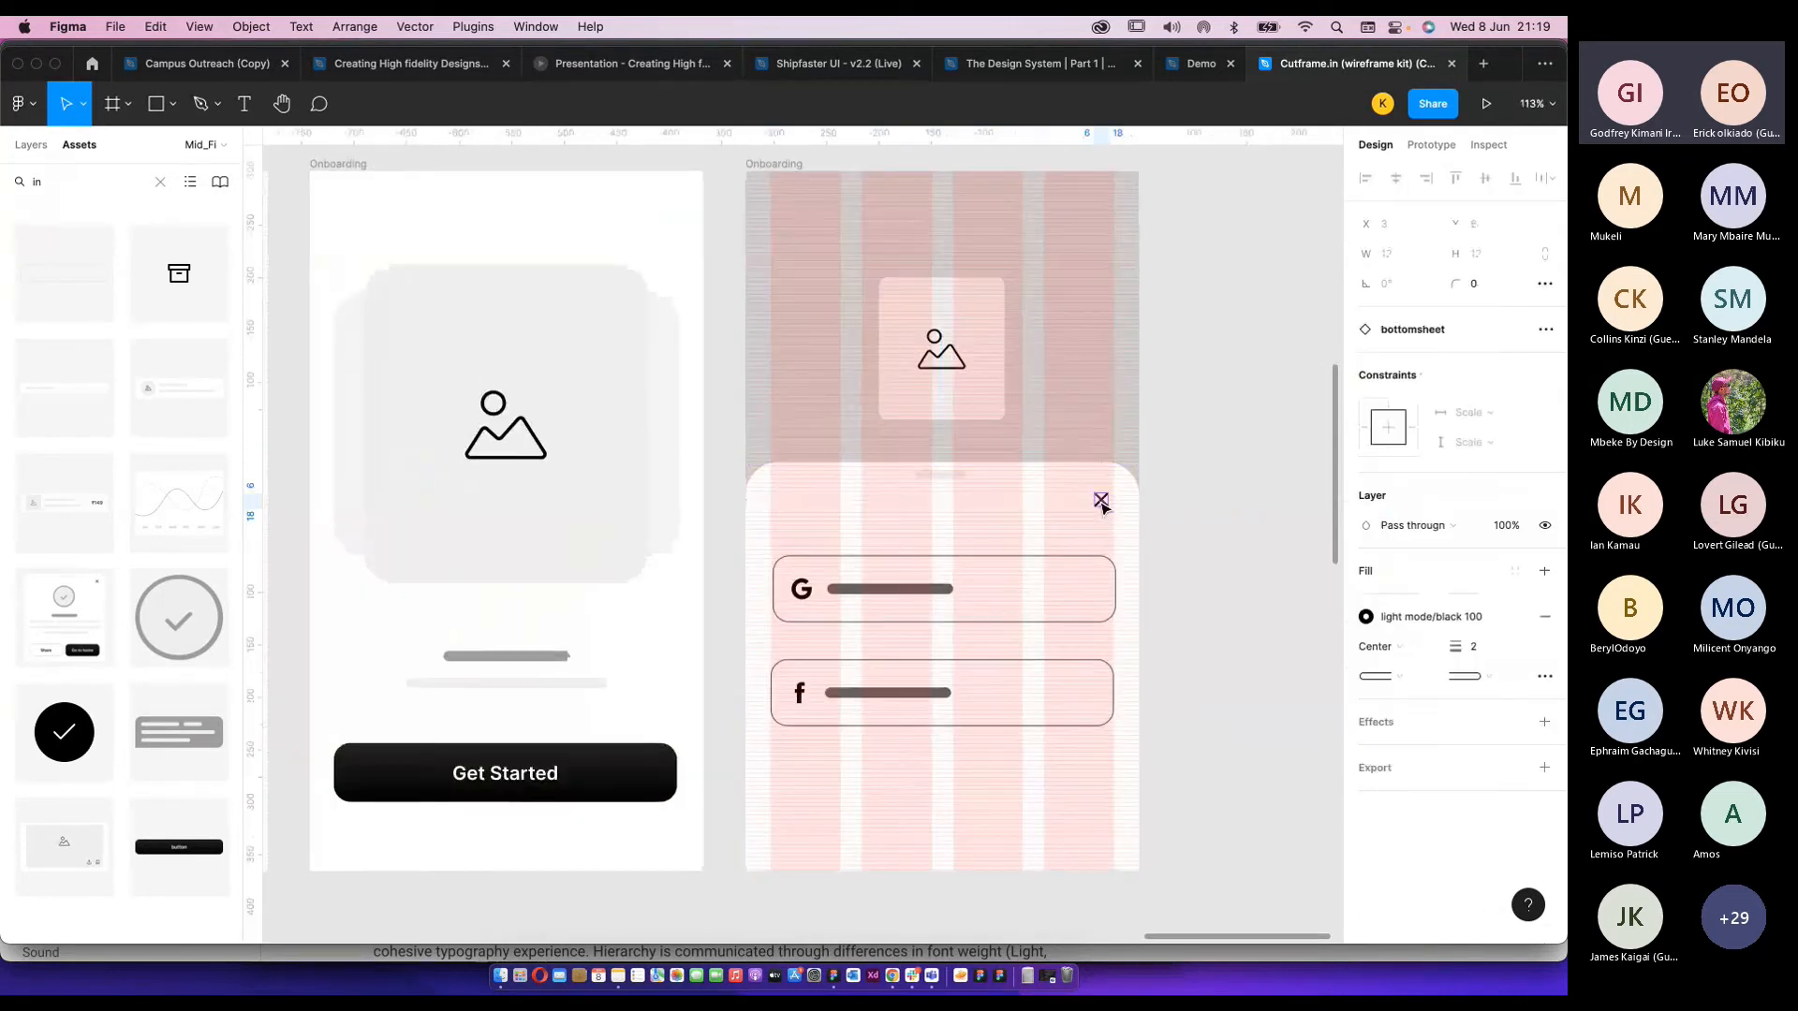
pyautogui.click(1101, 502)
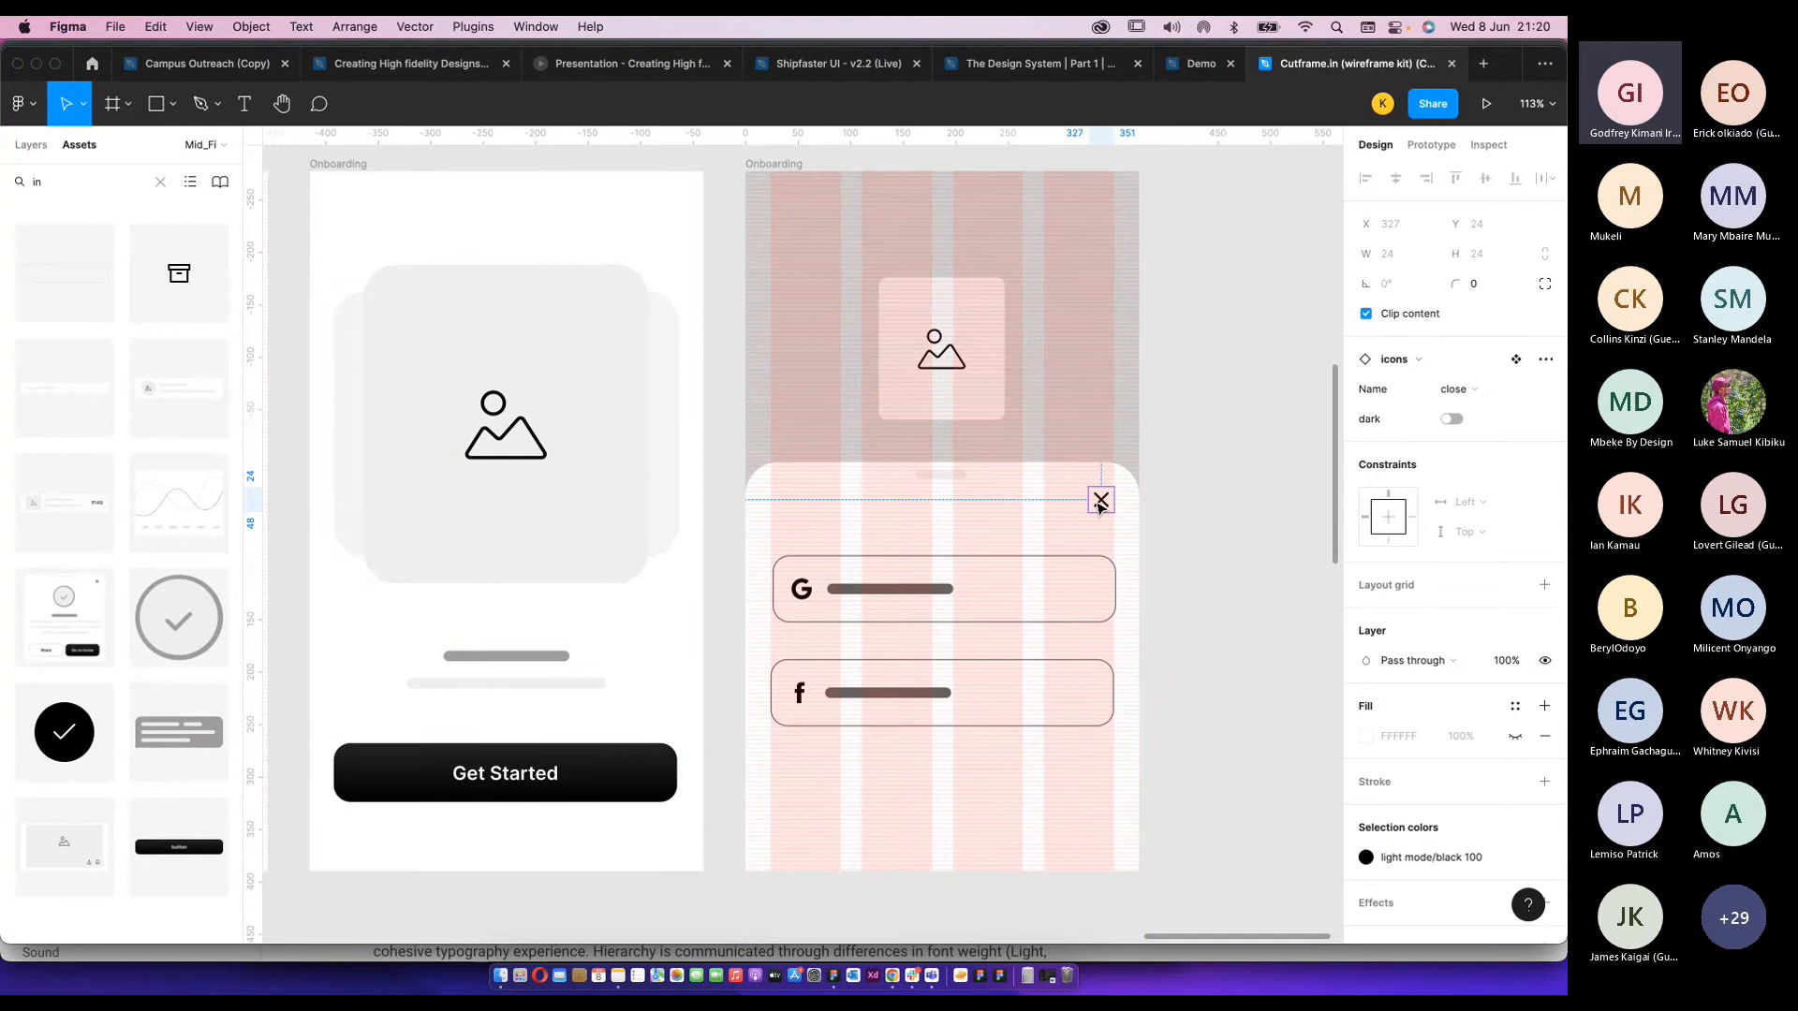
pyautogui.press('Delete')
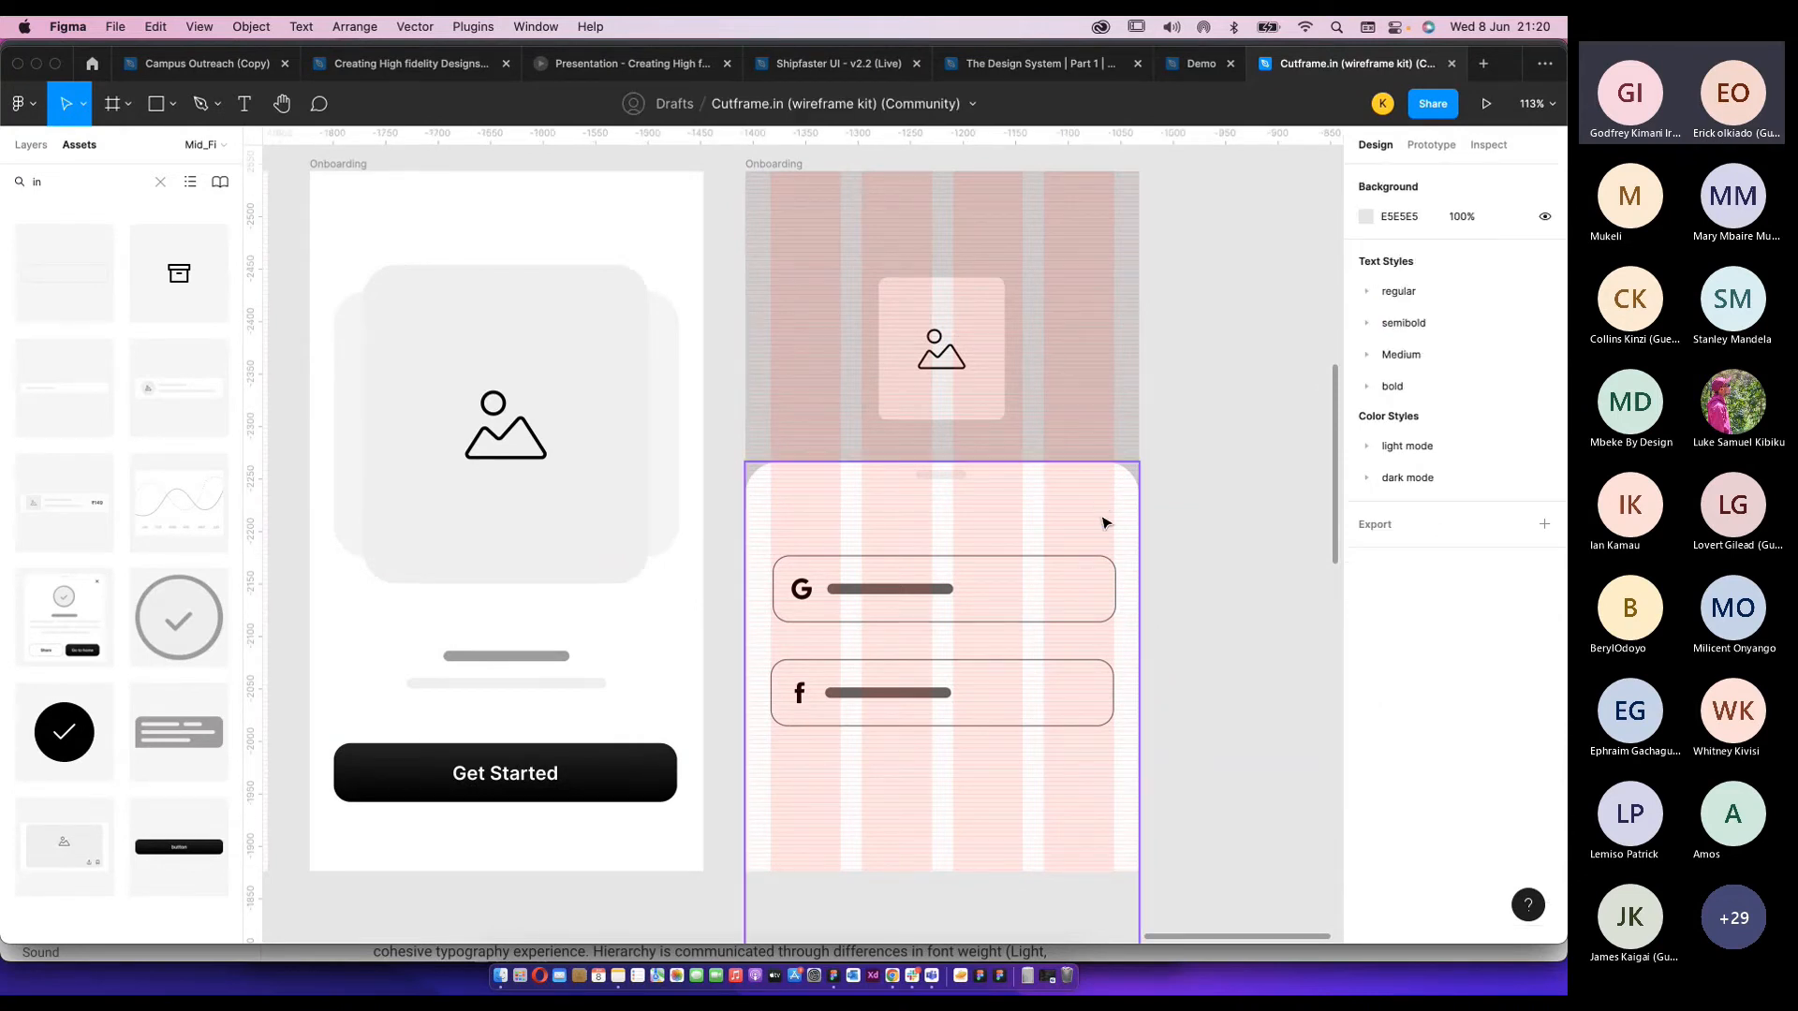
# Inspect the bottomsheet's layers in the Onboarding frame and undo the close icon's deletion.
pyautogui.click(31, 145)
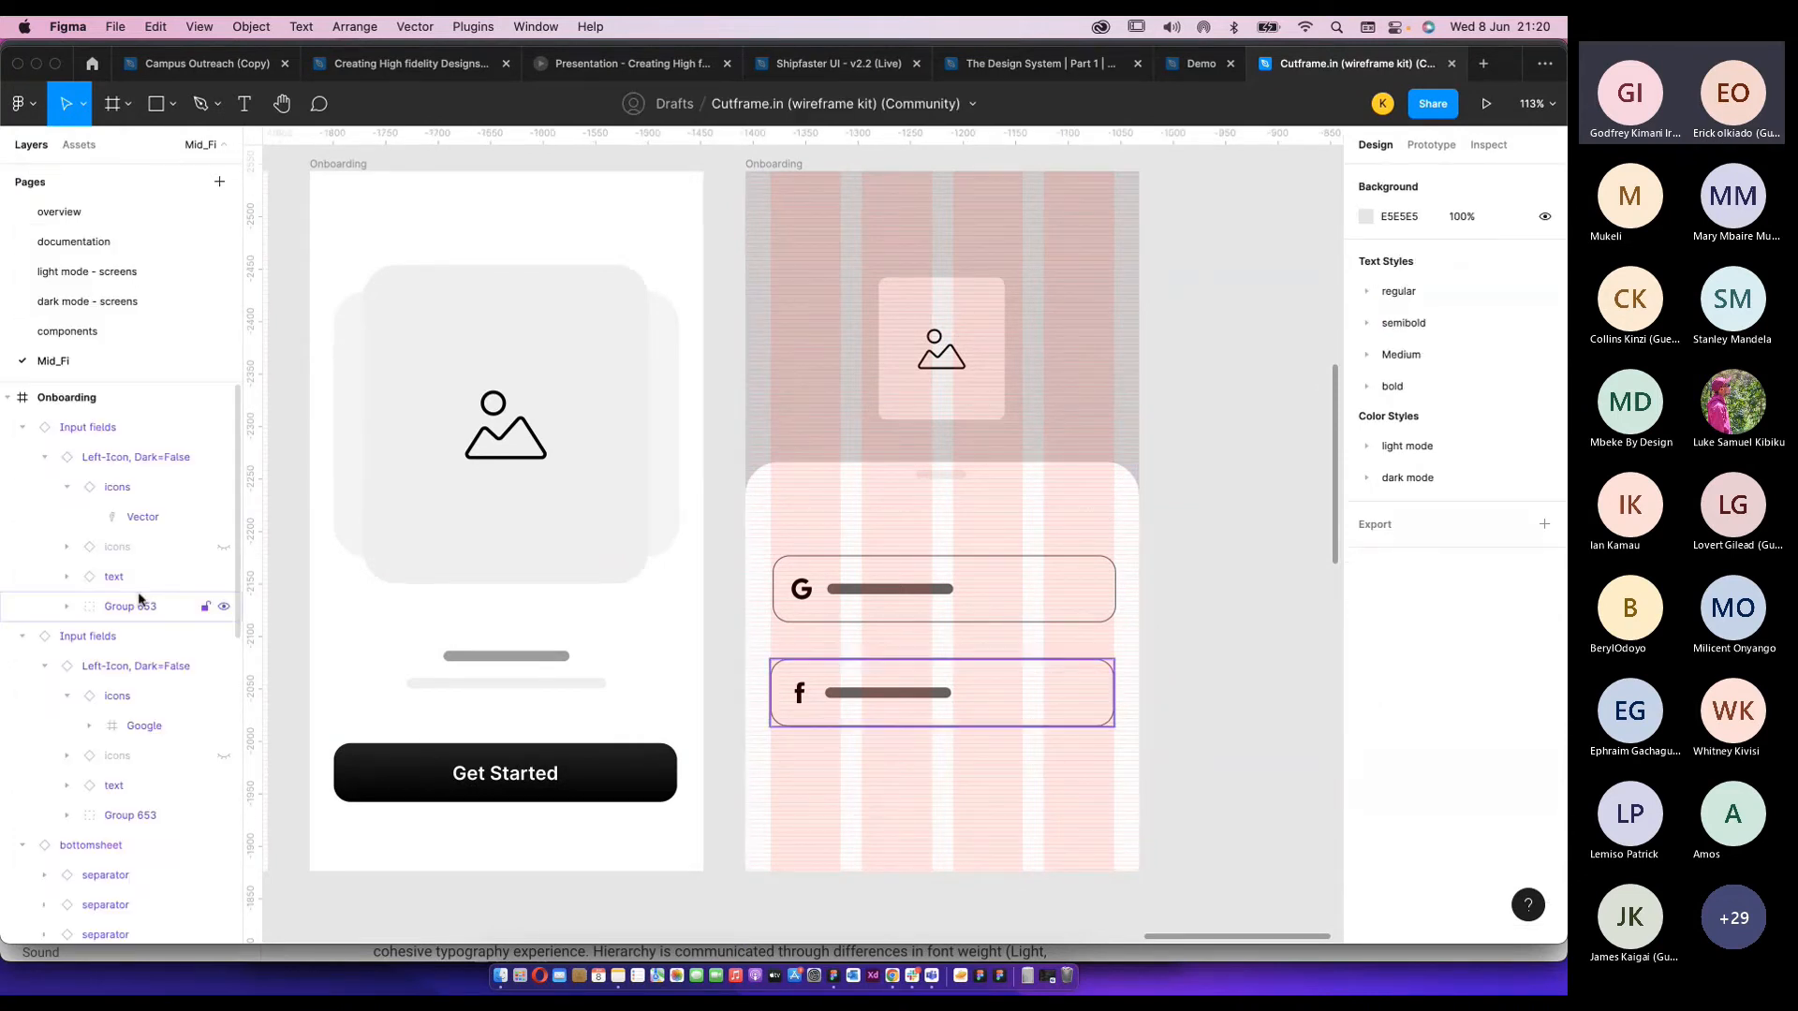
pyautogui.click(1043, 554)
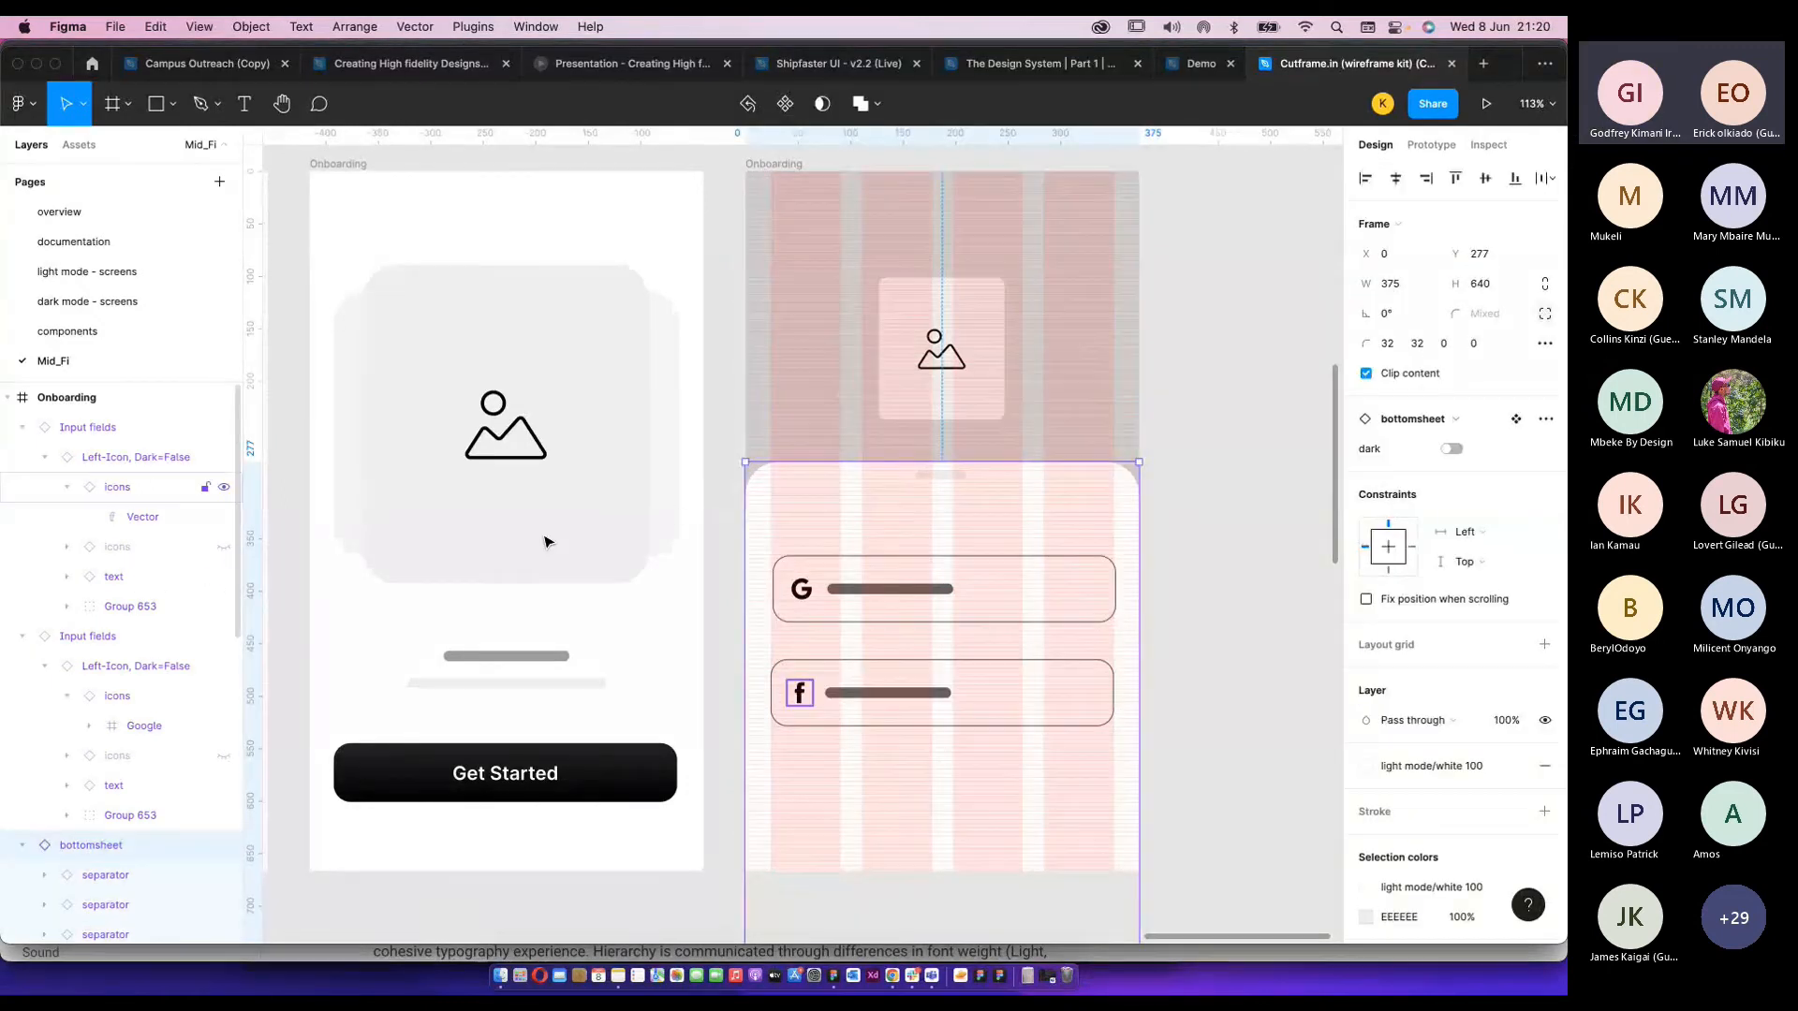
pyautogui.scroll(-3, 154, 614)
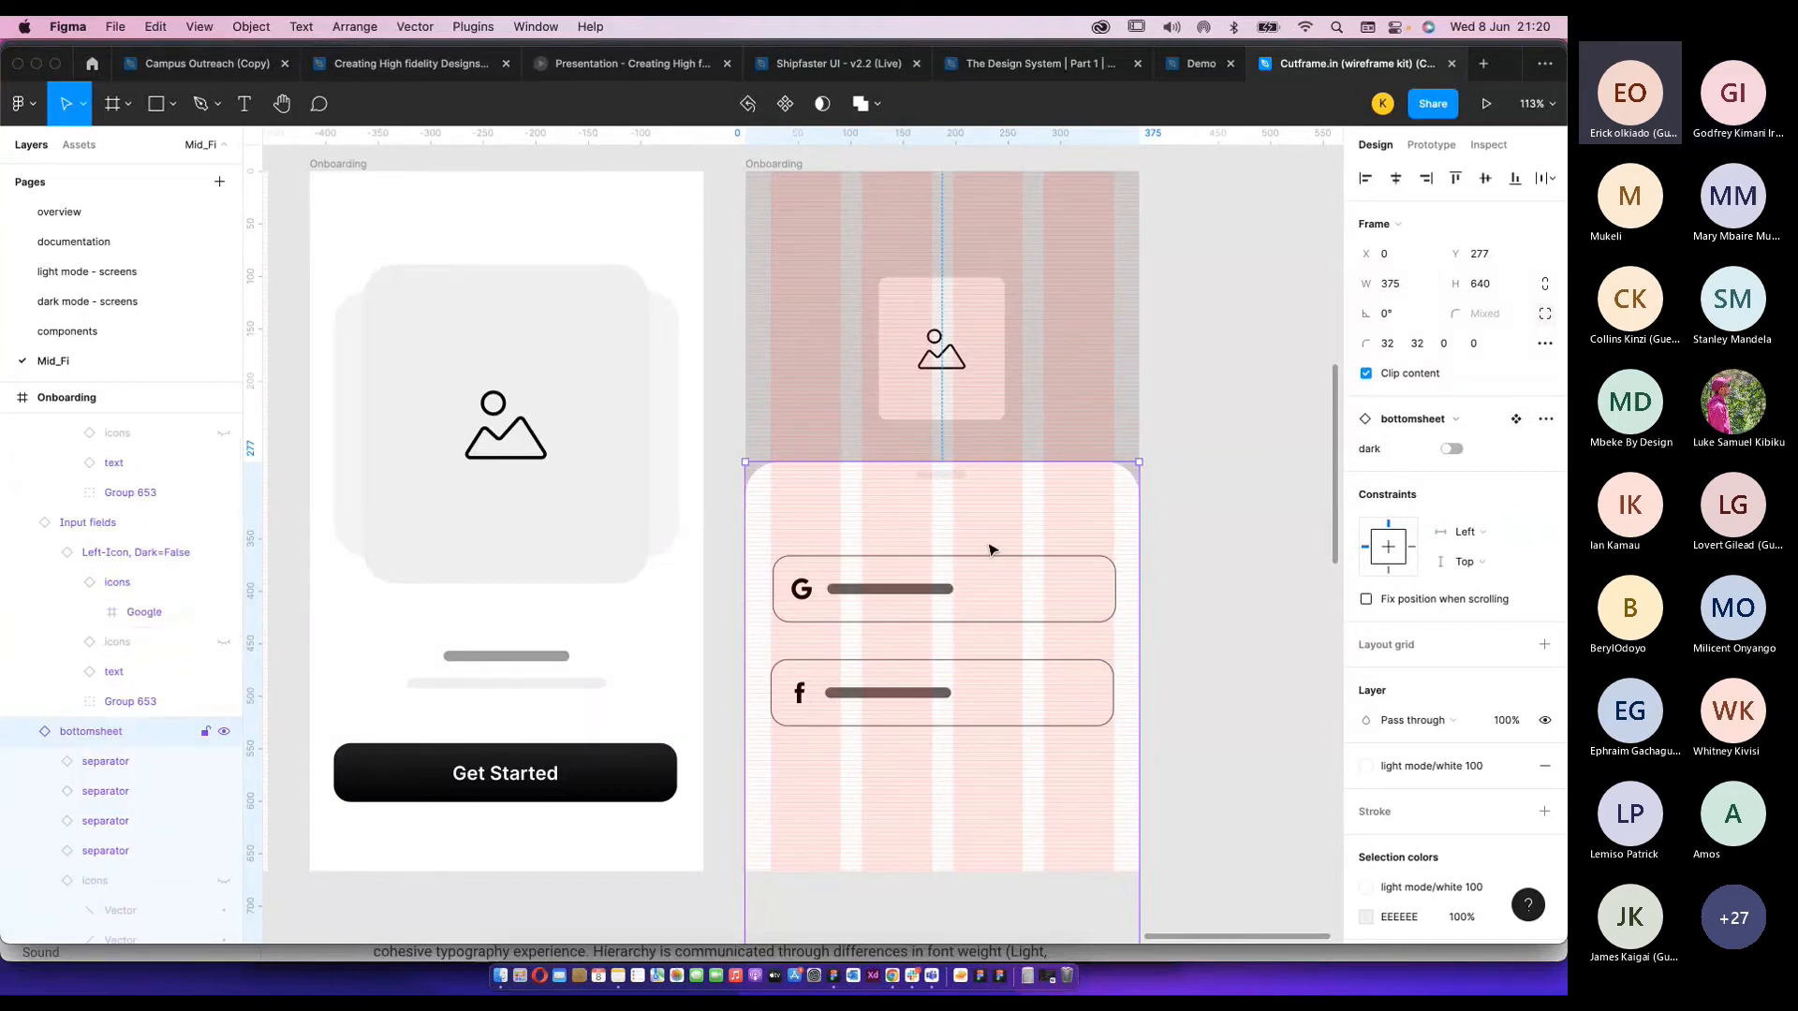
pyautogui.scroll(2, 111, 492)
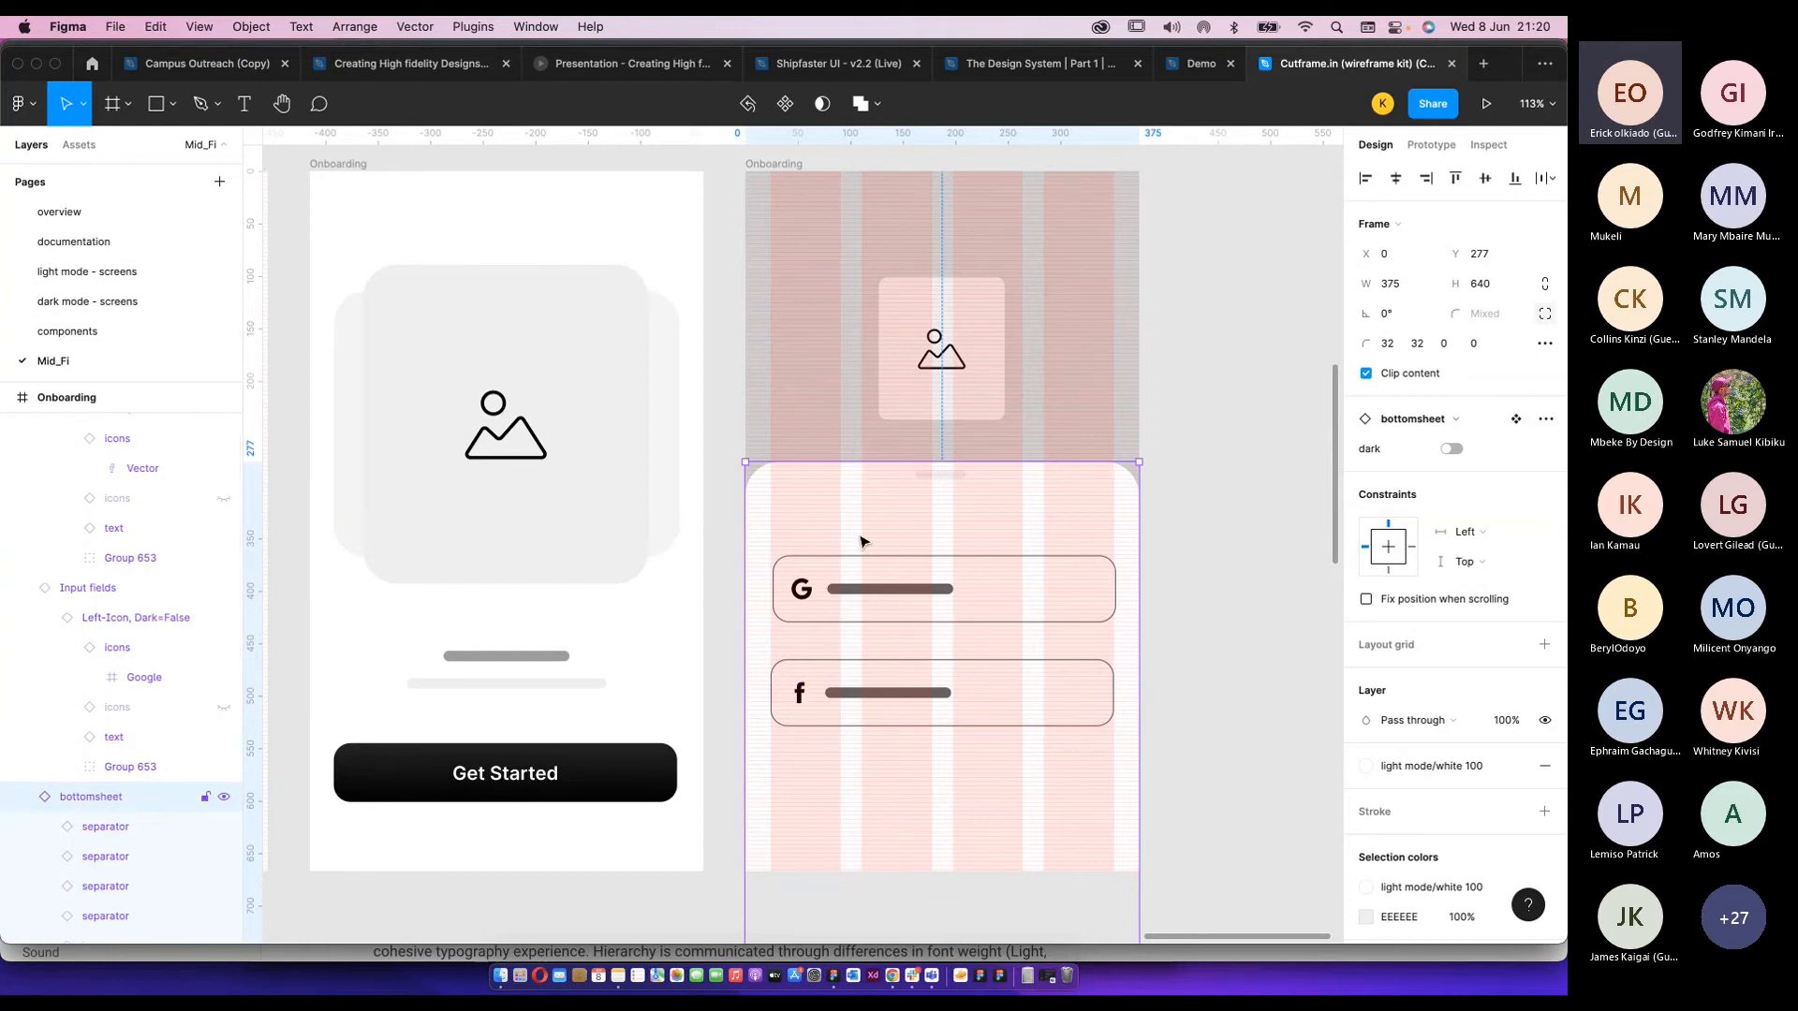
pyautogui.click(1276, 558)
pyautogui.press('super+z')
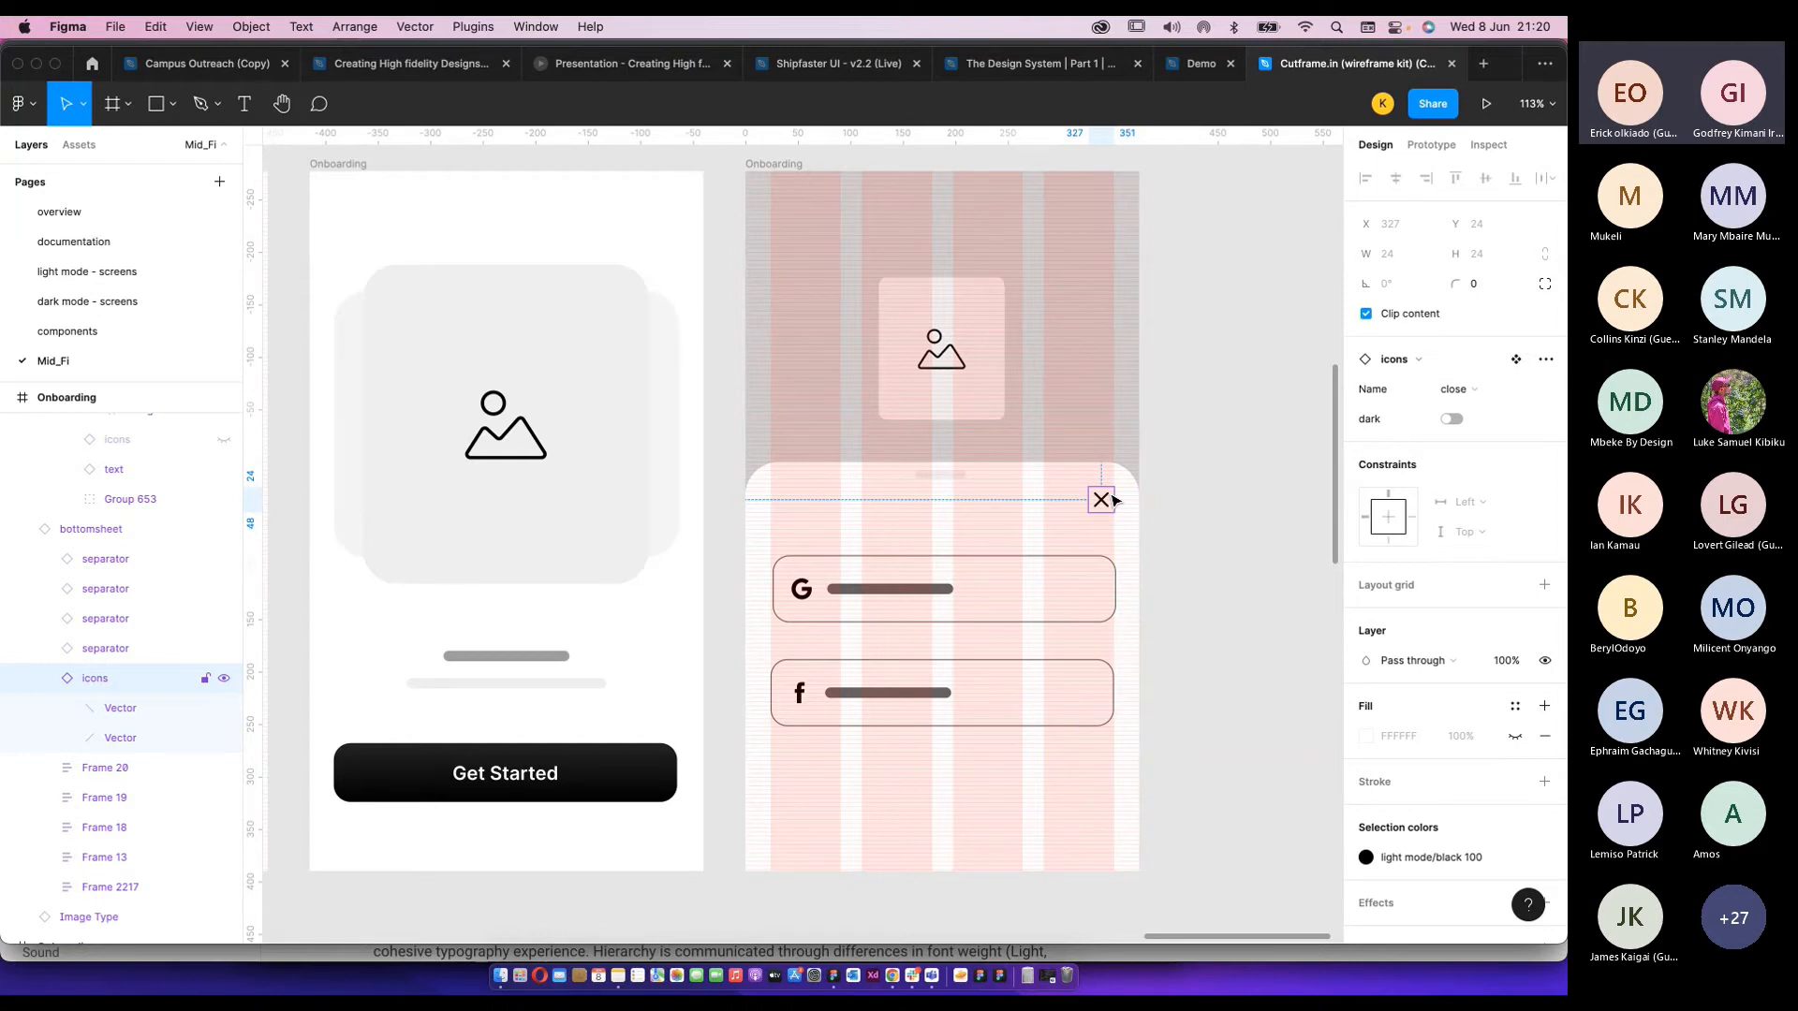
# Remove the bottomsheet's close icon again, toggling its layer's visibility on and off and leaving it hidden.
pyautogui.press('Delete')
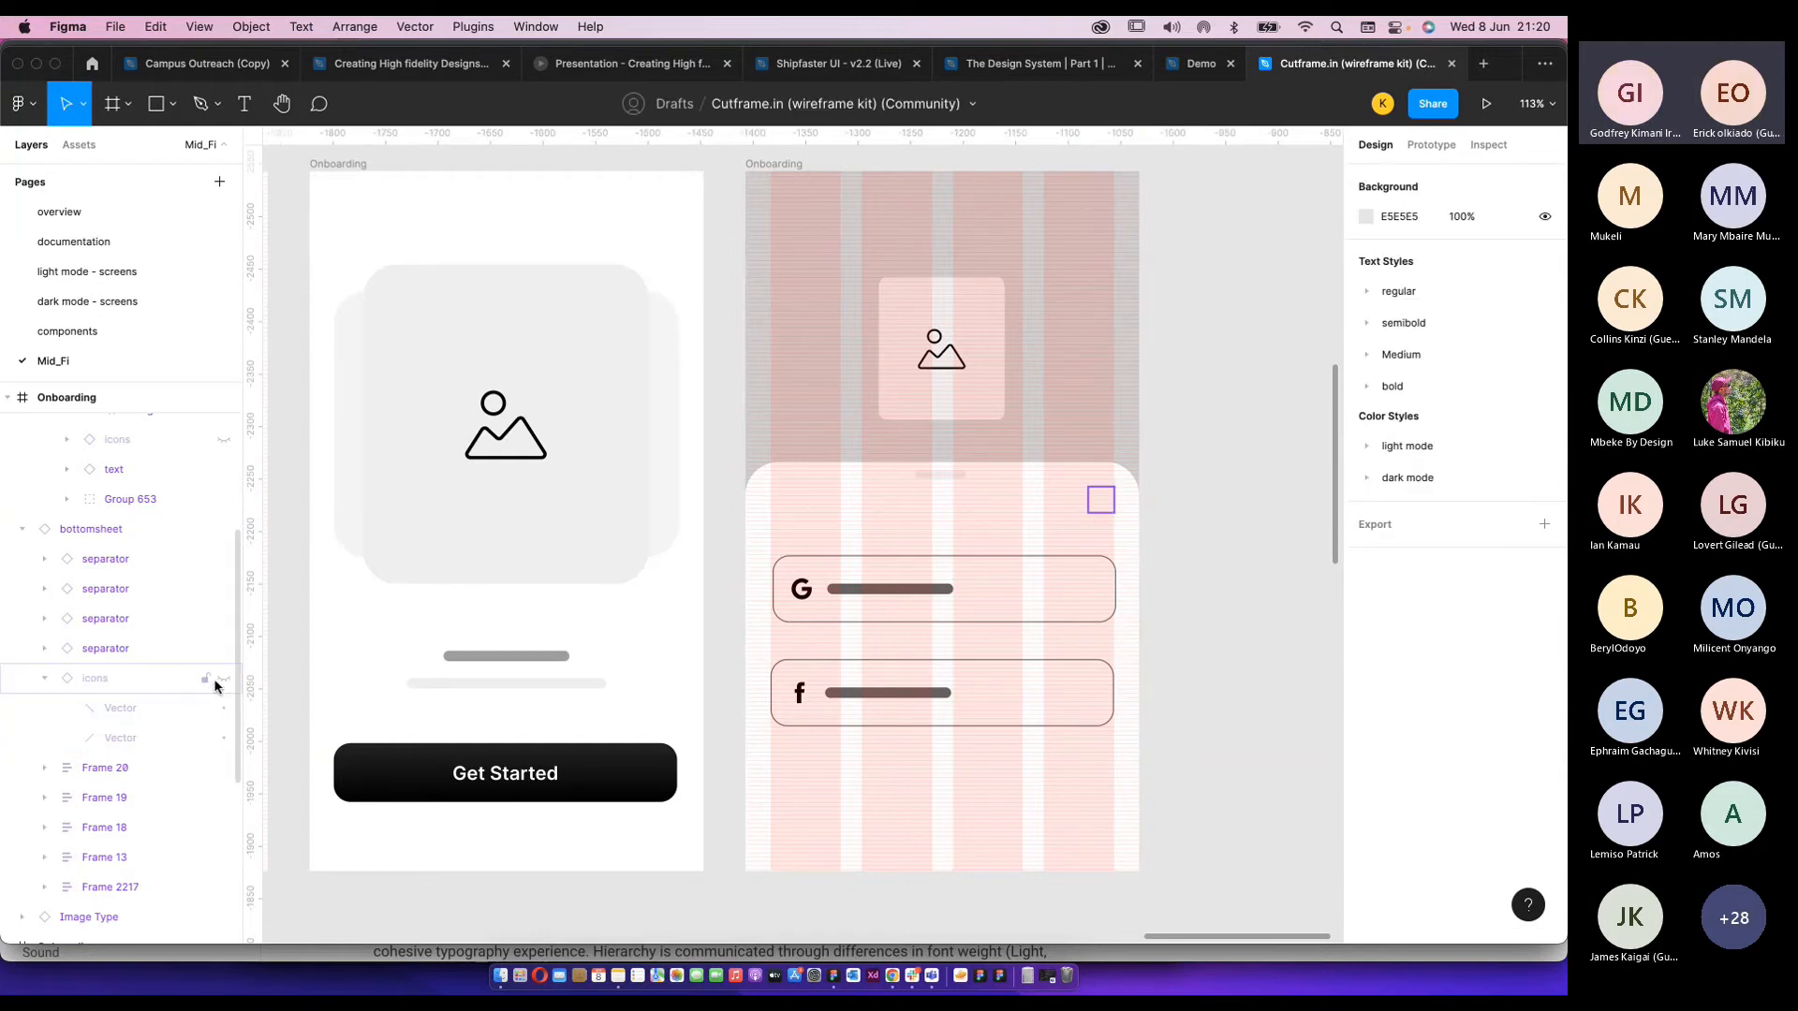
pyautogui.click(223, 680)
pyautogui.click(223, 681)
pyautogui.click(223, 681)
pyautogui.click(223, 681)
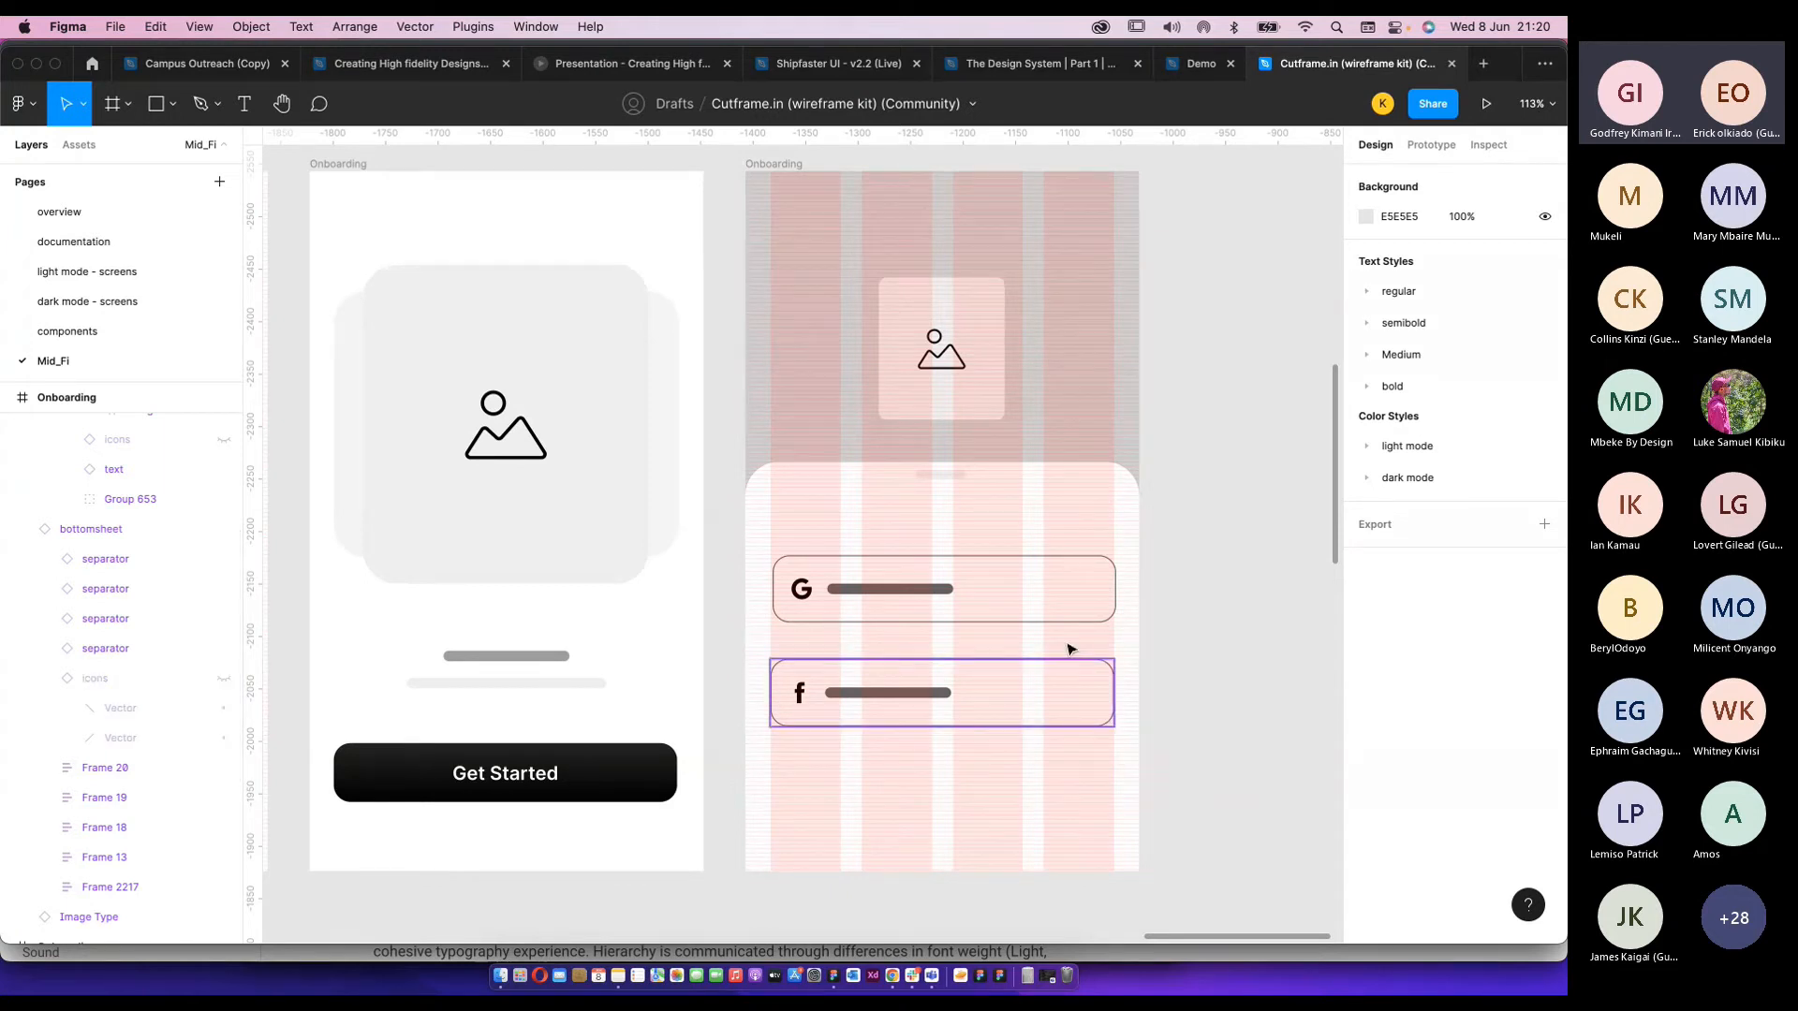
# Duplicate the Onboarding frame that holds the Google and Facebook fields as the basis for another screen.
pyautogui.scroll(-5, 1072, 649)
pyautogui.hscroll(2, 1171, 599)
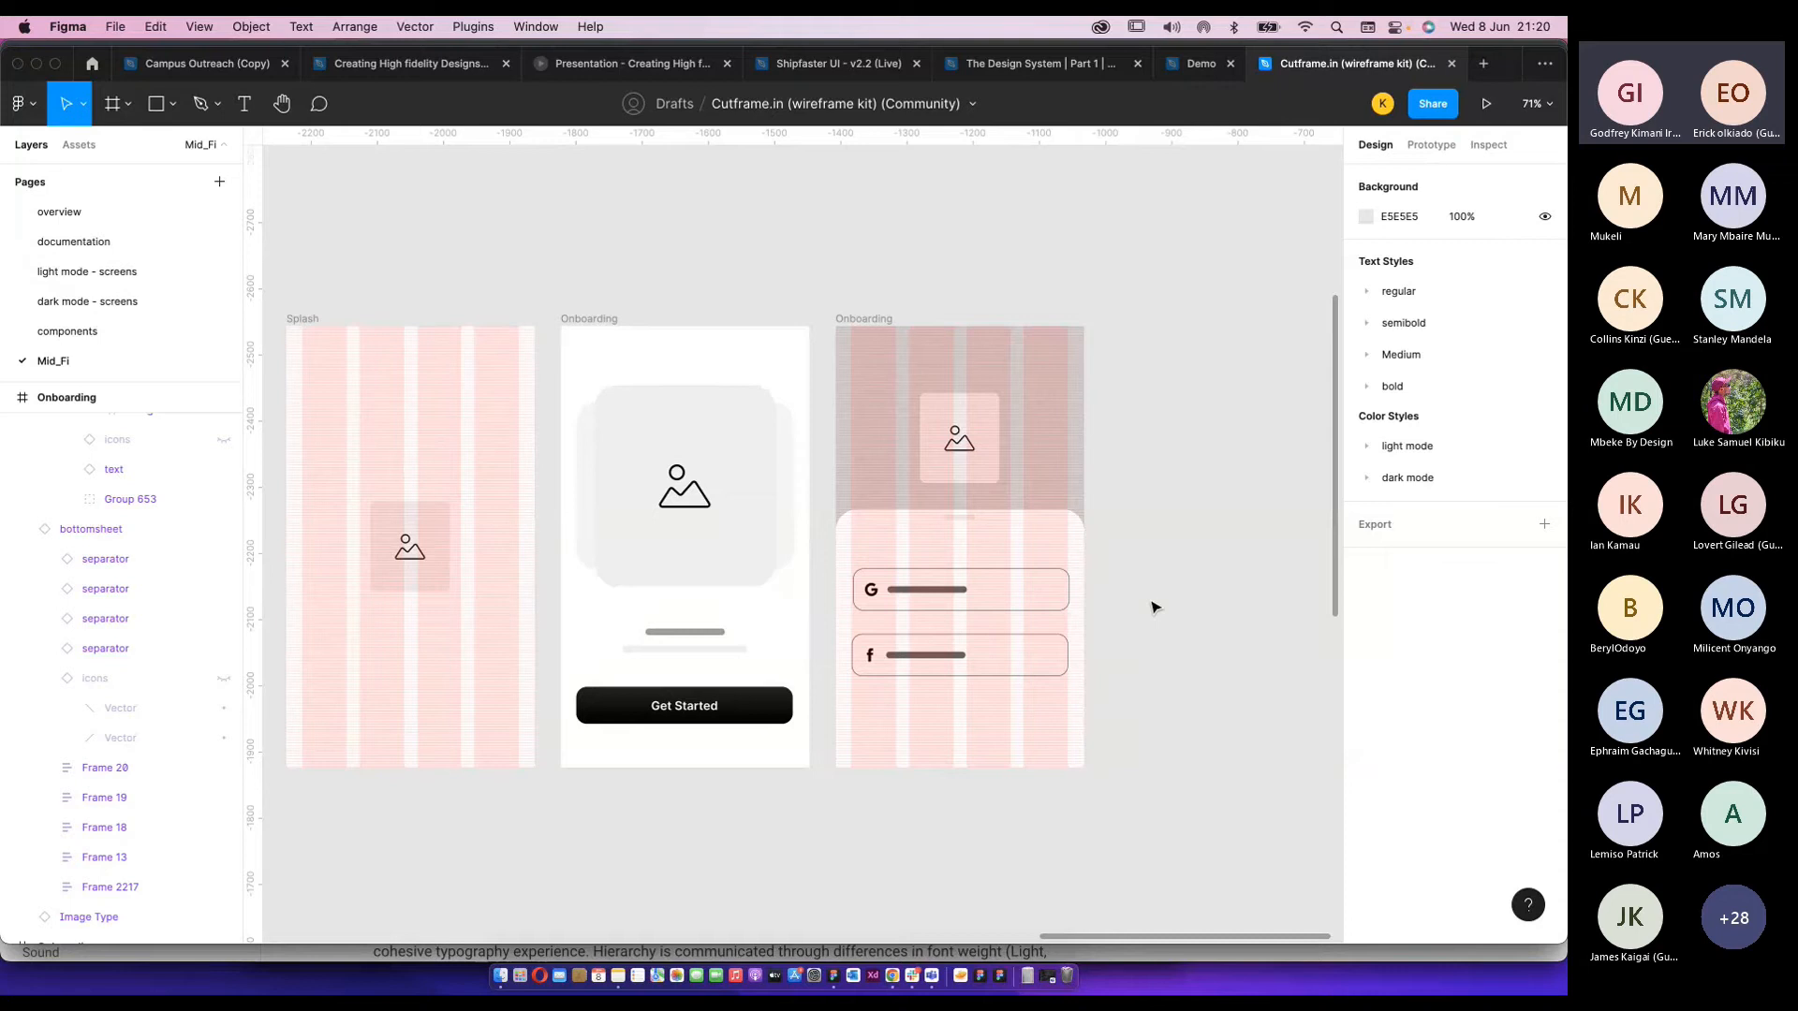
pyautogui.scroll(5, 964, 604)
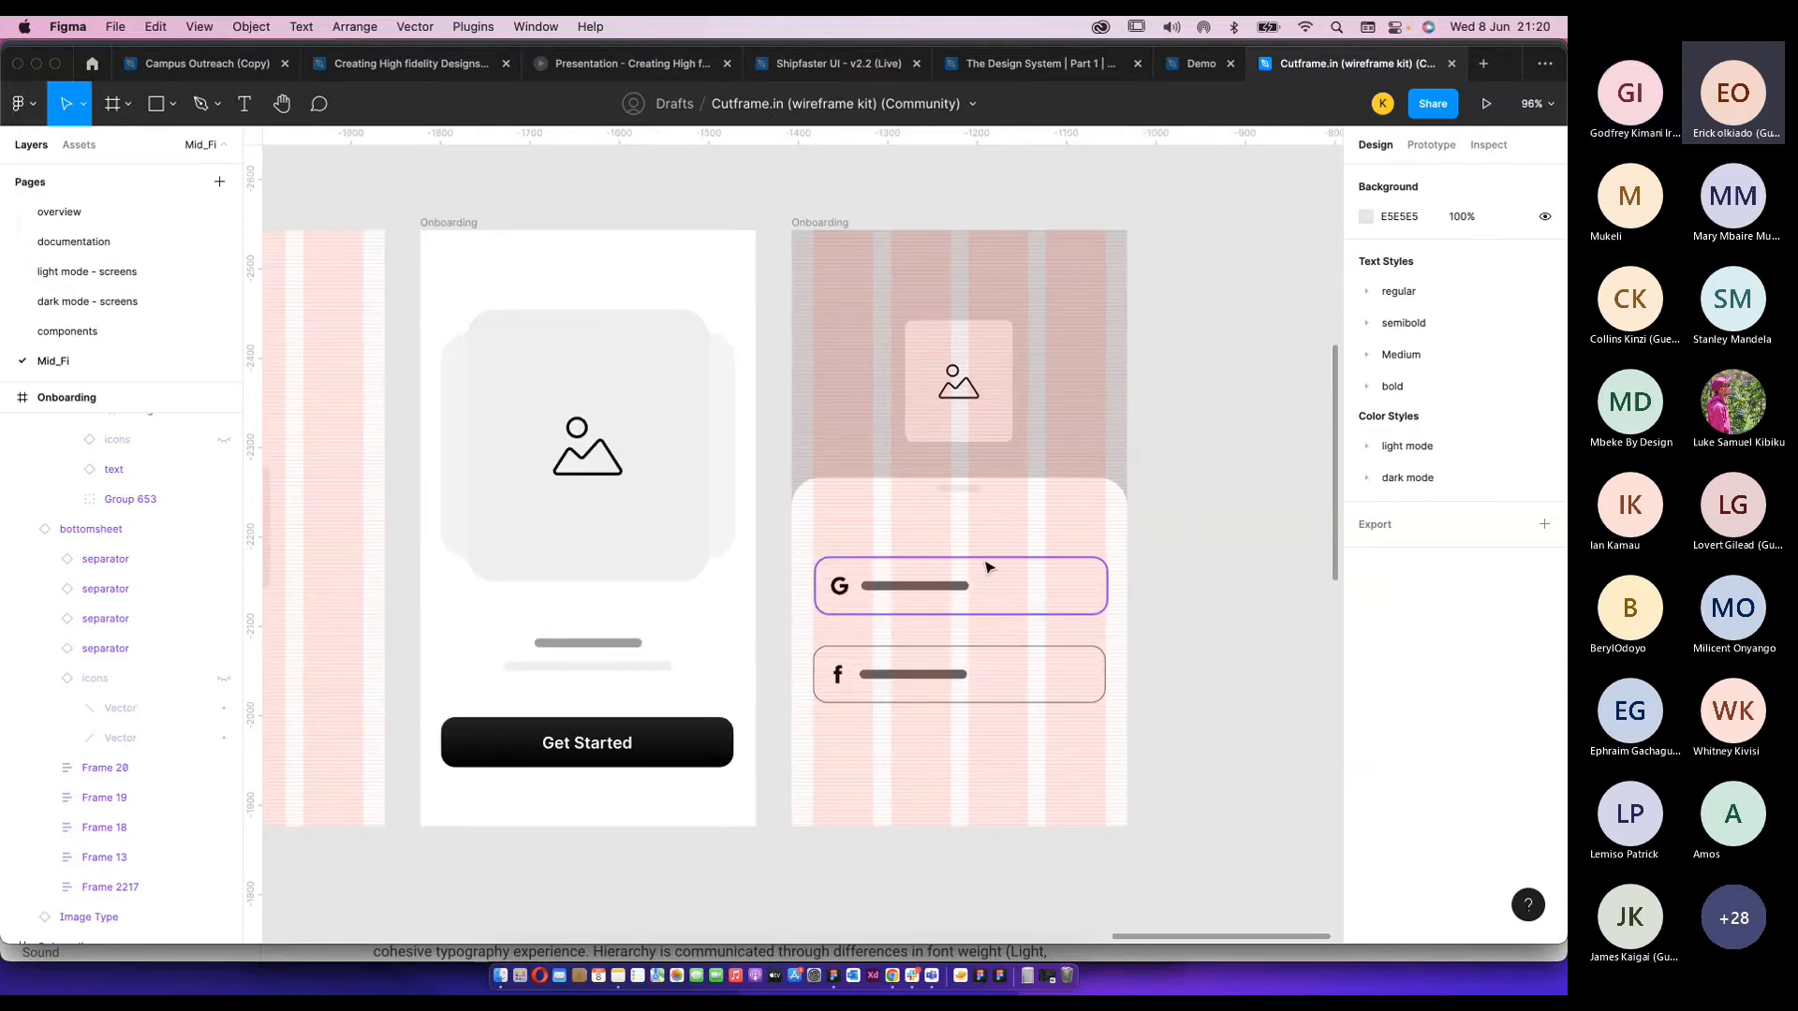
pyautogui.scroll(-10, 985, 562)
pyautogui.click(927, 390)
pyautogui.press('super+d')
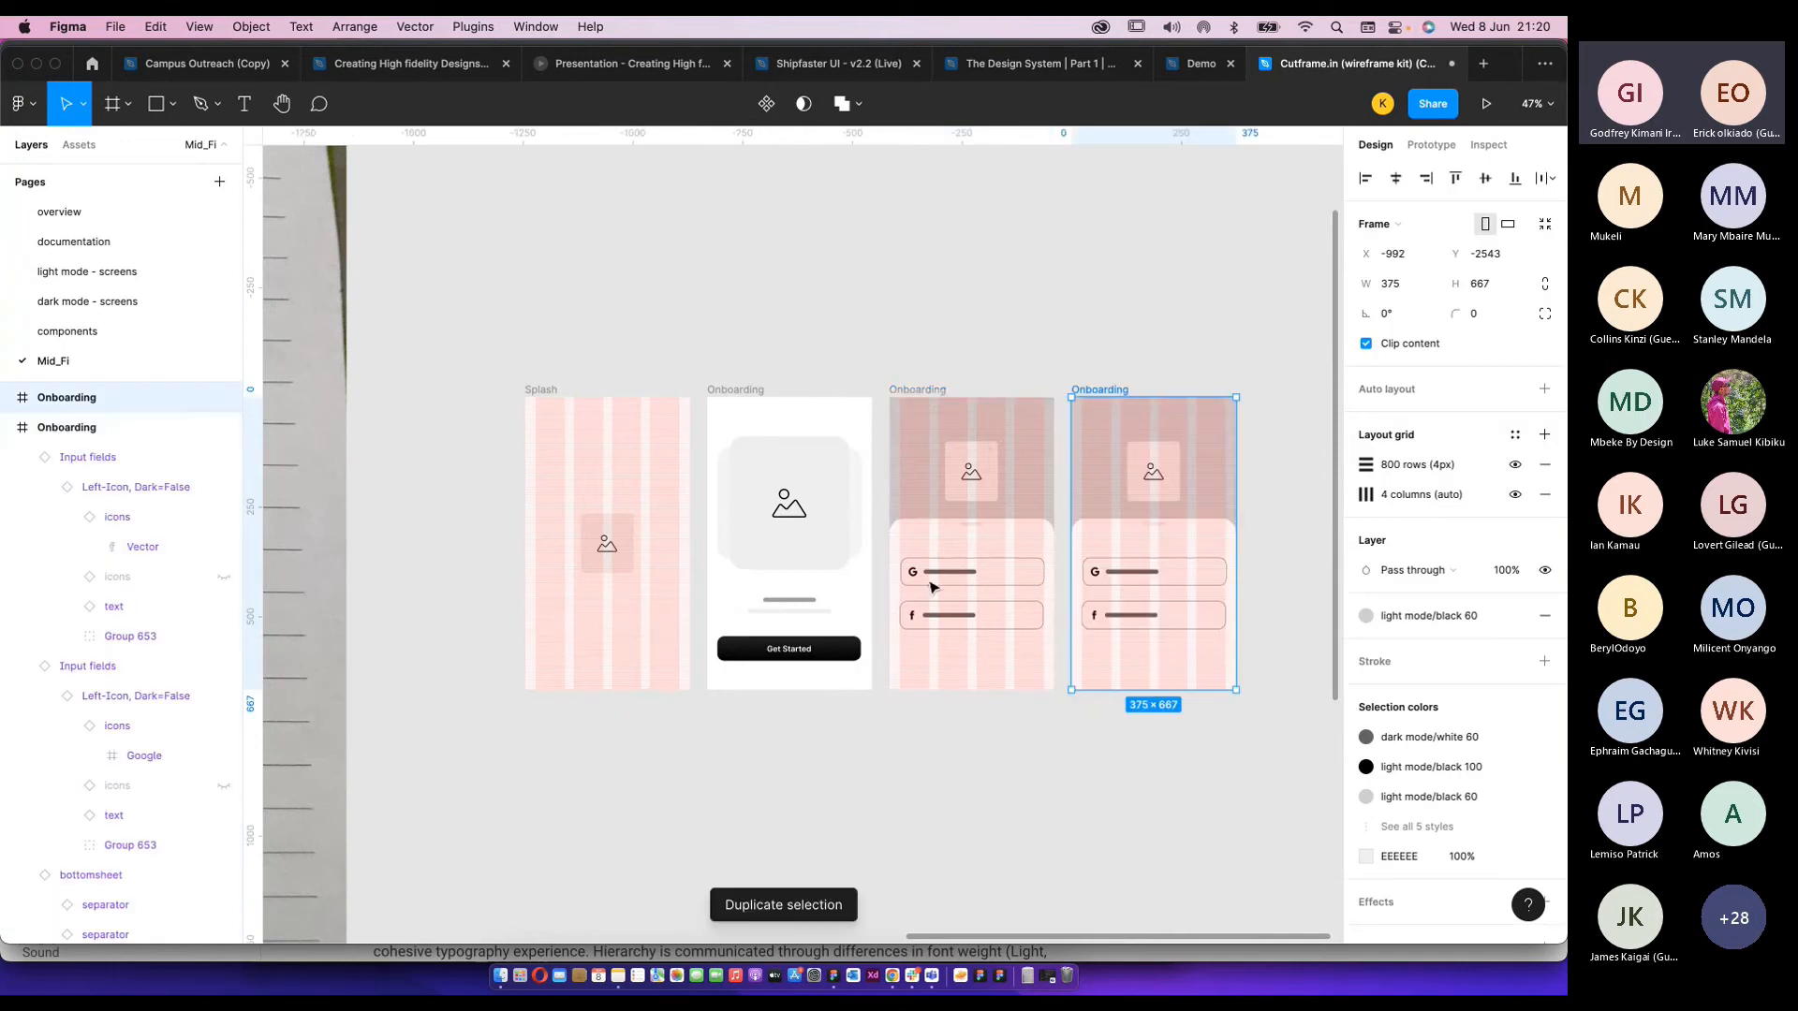
# Empty the duplicated Onboarding frame by deleting its bottomsheet, the Google and Facebook input fields and the image placeholder.
pyautogui.scroll(-8, 824, 561)
pyautogui.scroll(6, 487, 569)
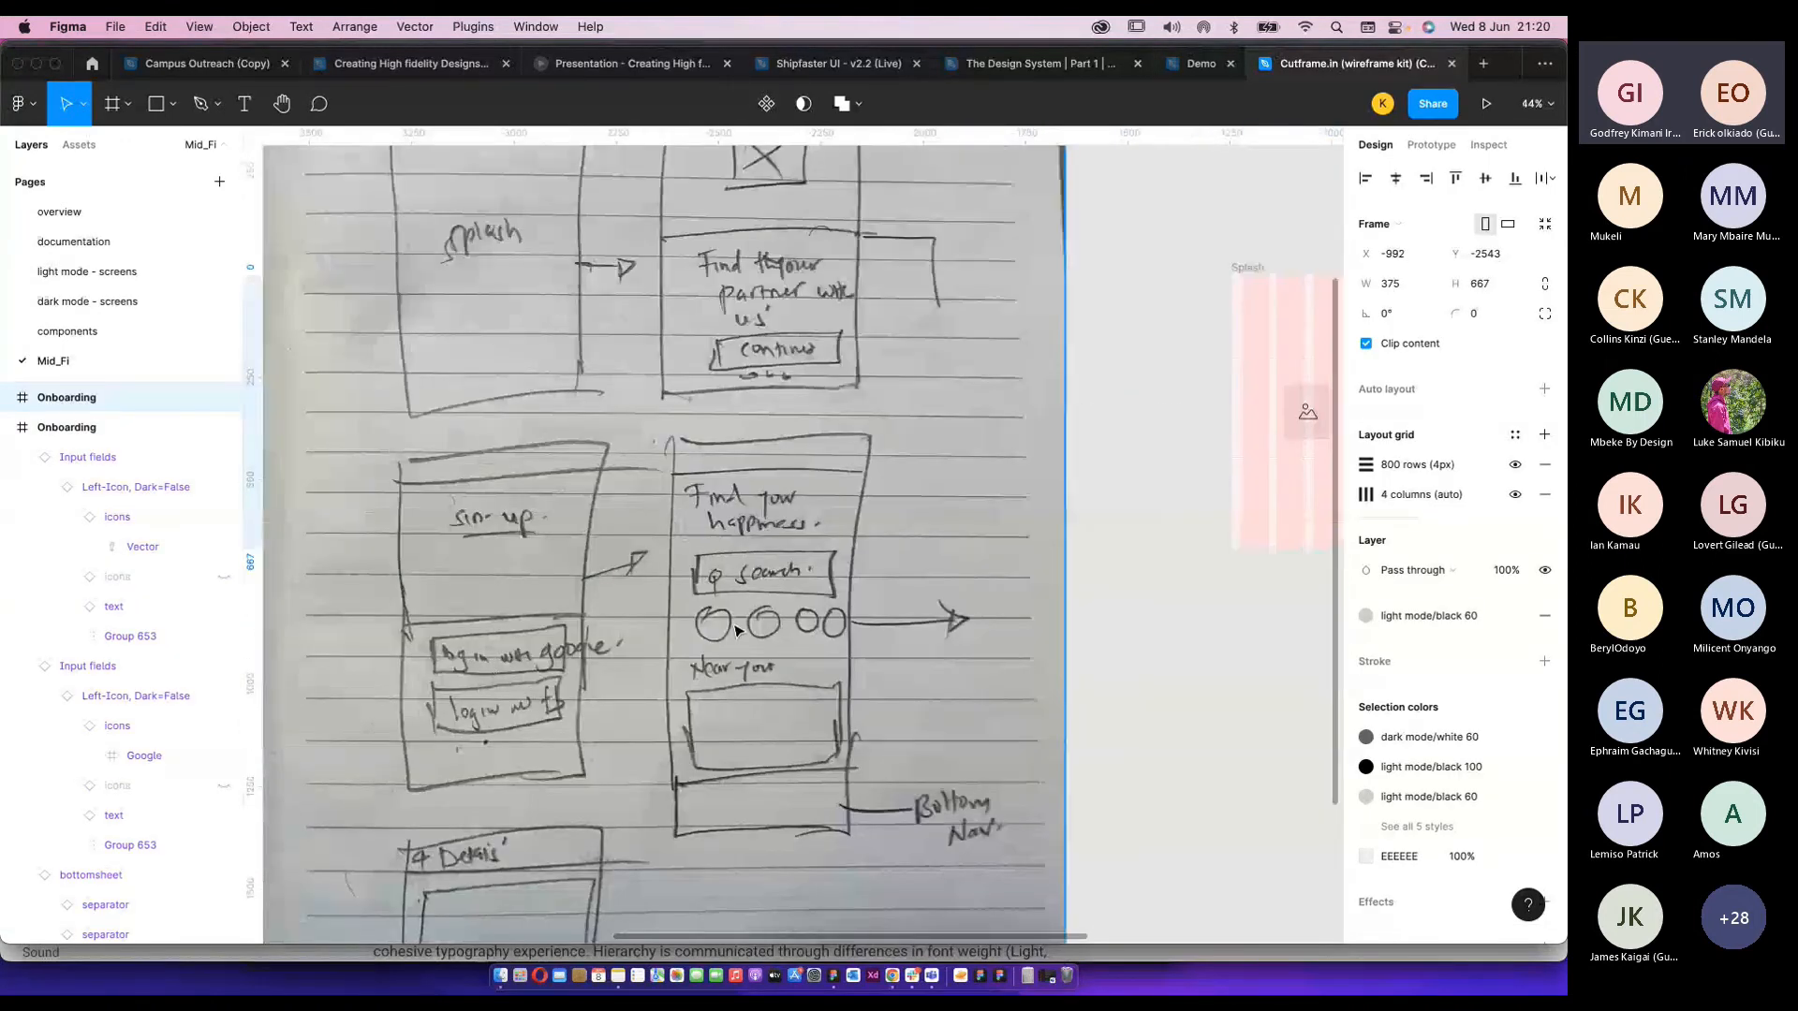
pyautogui.scroll(-5, 721, 626)
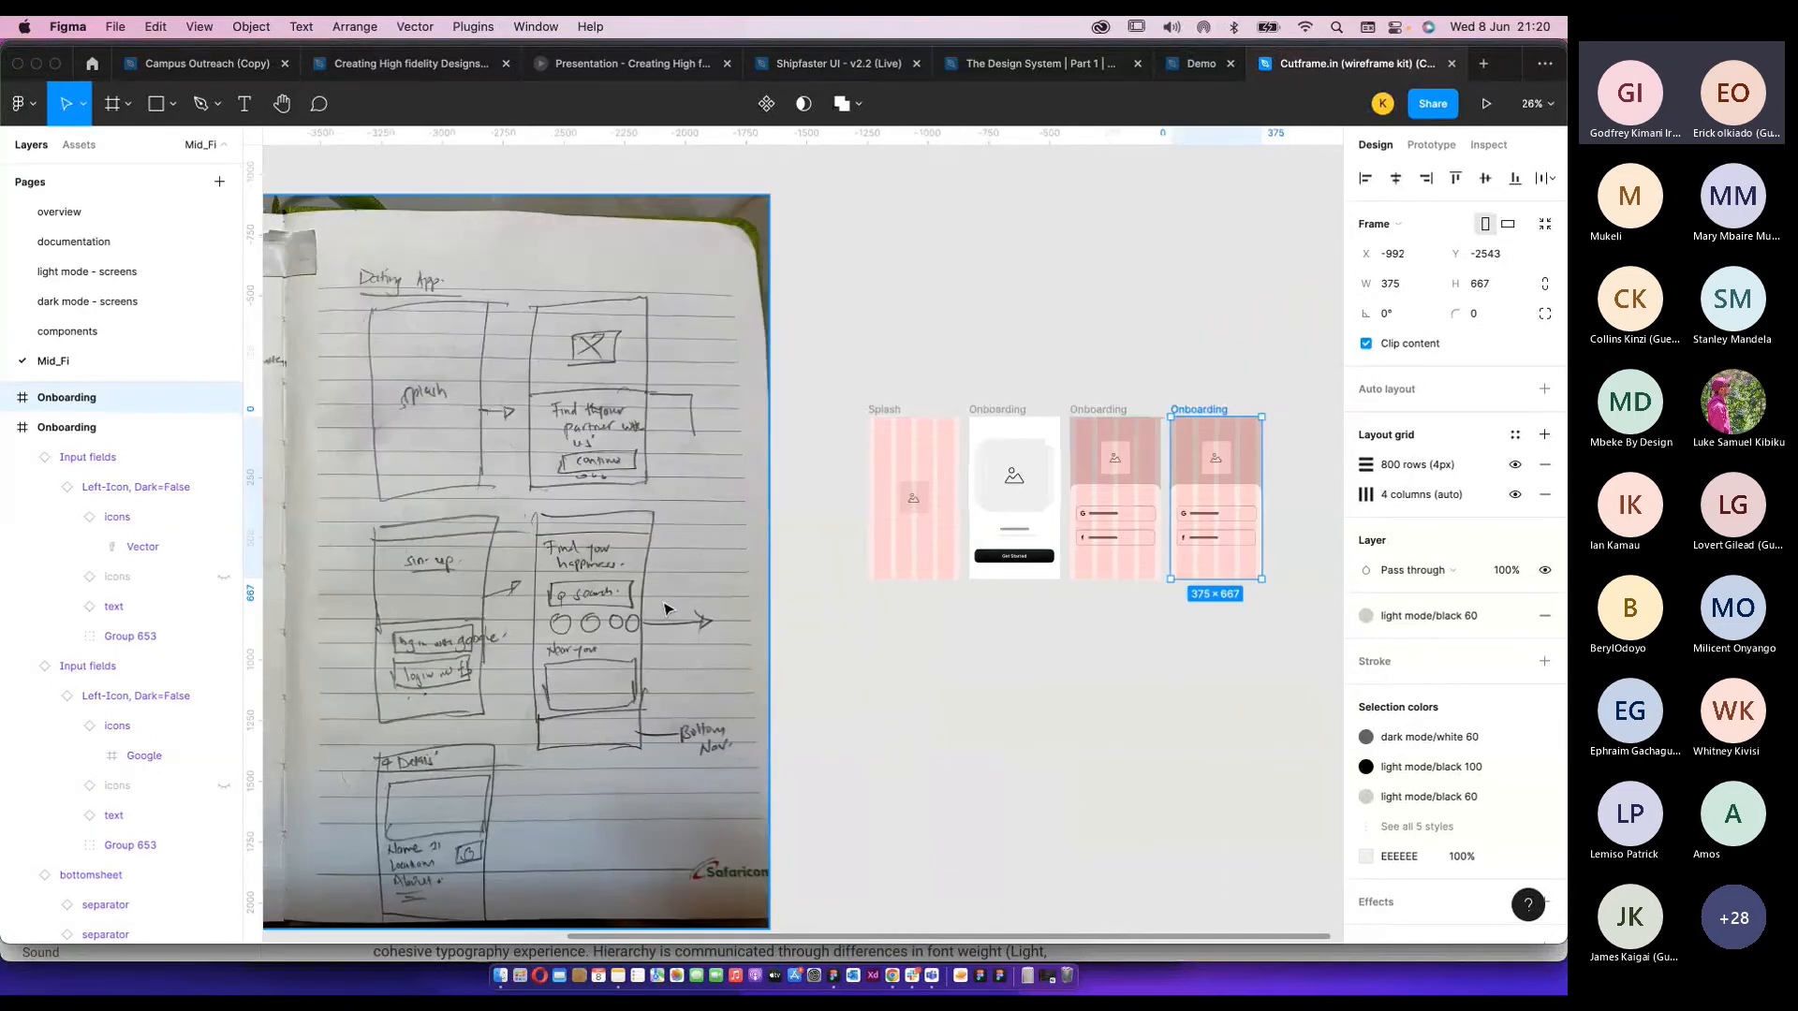
pyautogui.hscroll(4, 846, 622)
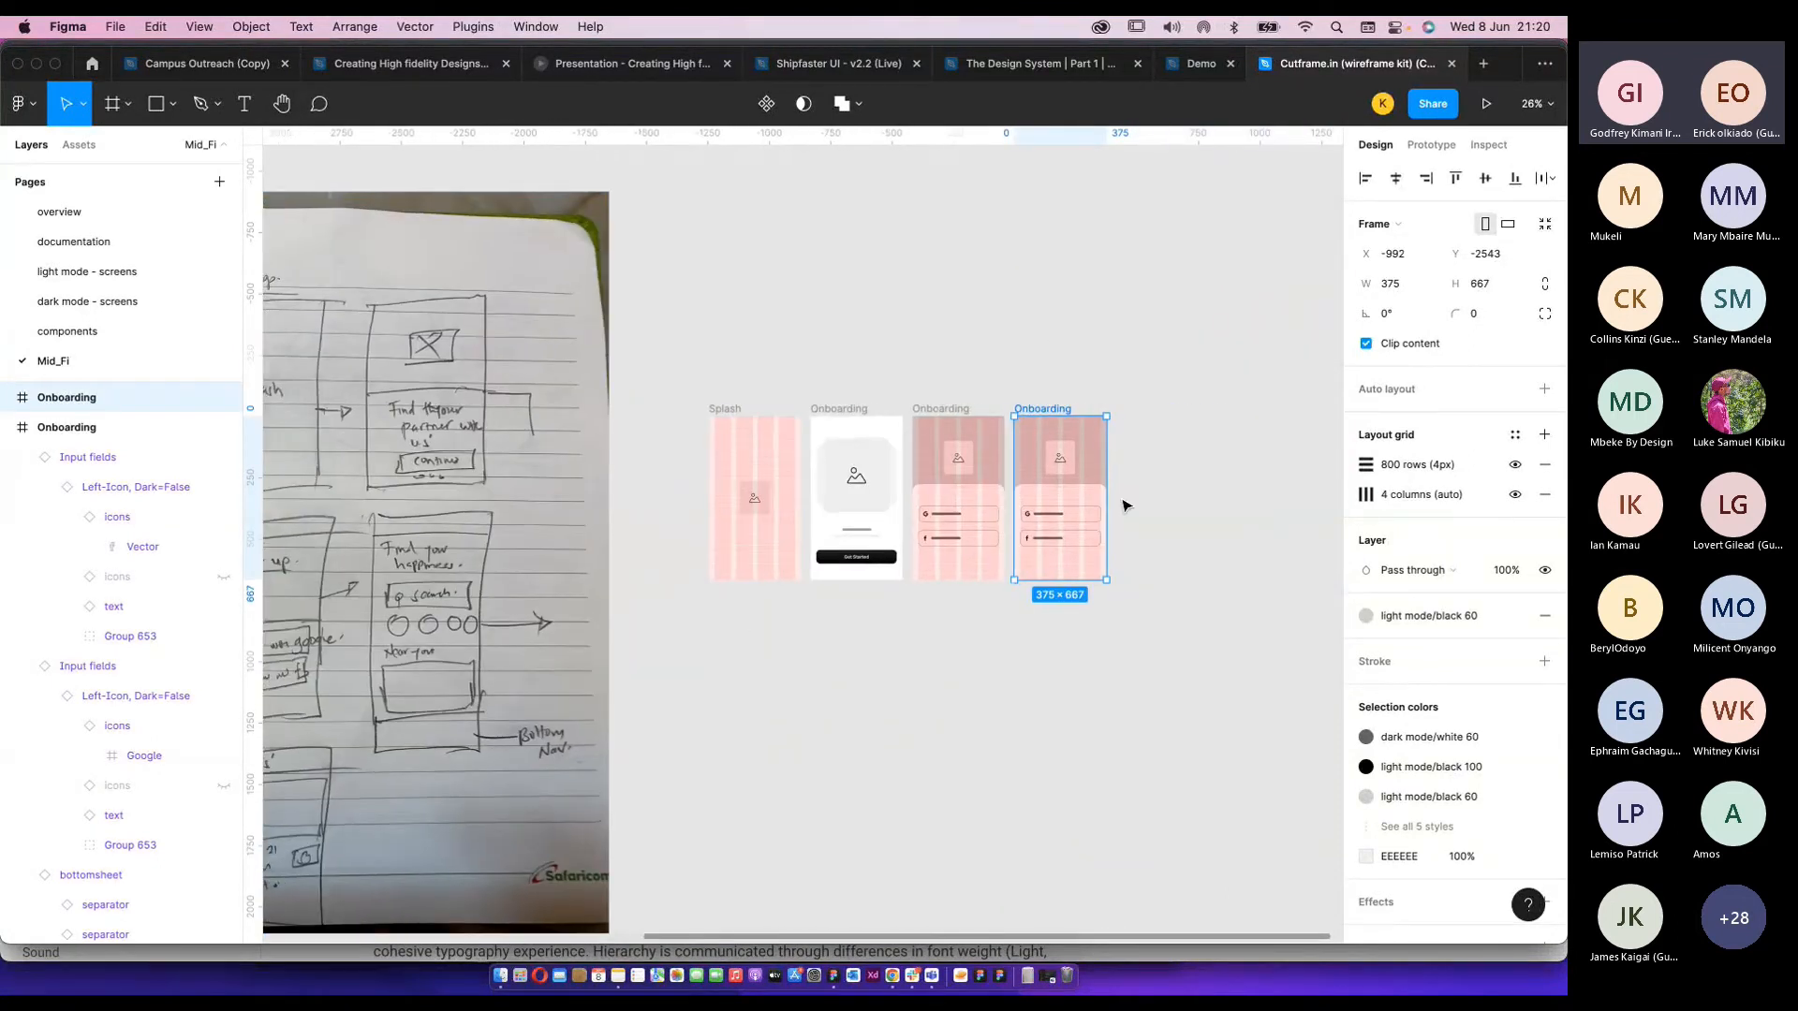
pyautogui.scroll(3, 1126, 506)
pyautogui.scroll(5, 1127, 506)
pyautogui.click(993, 511)
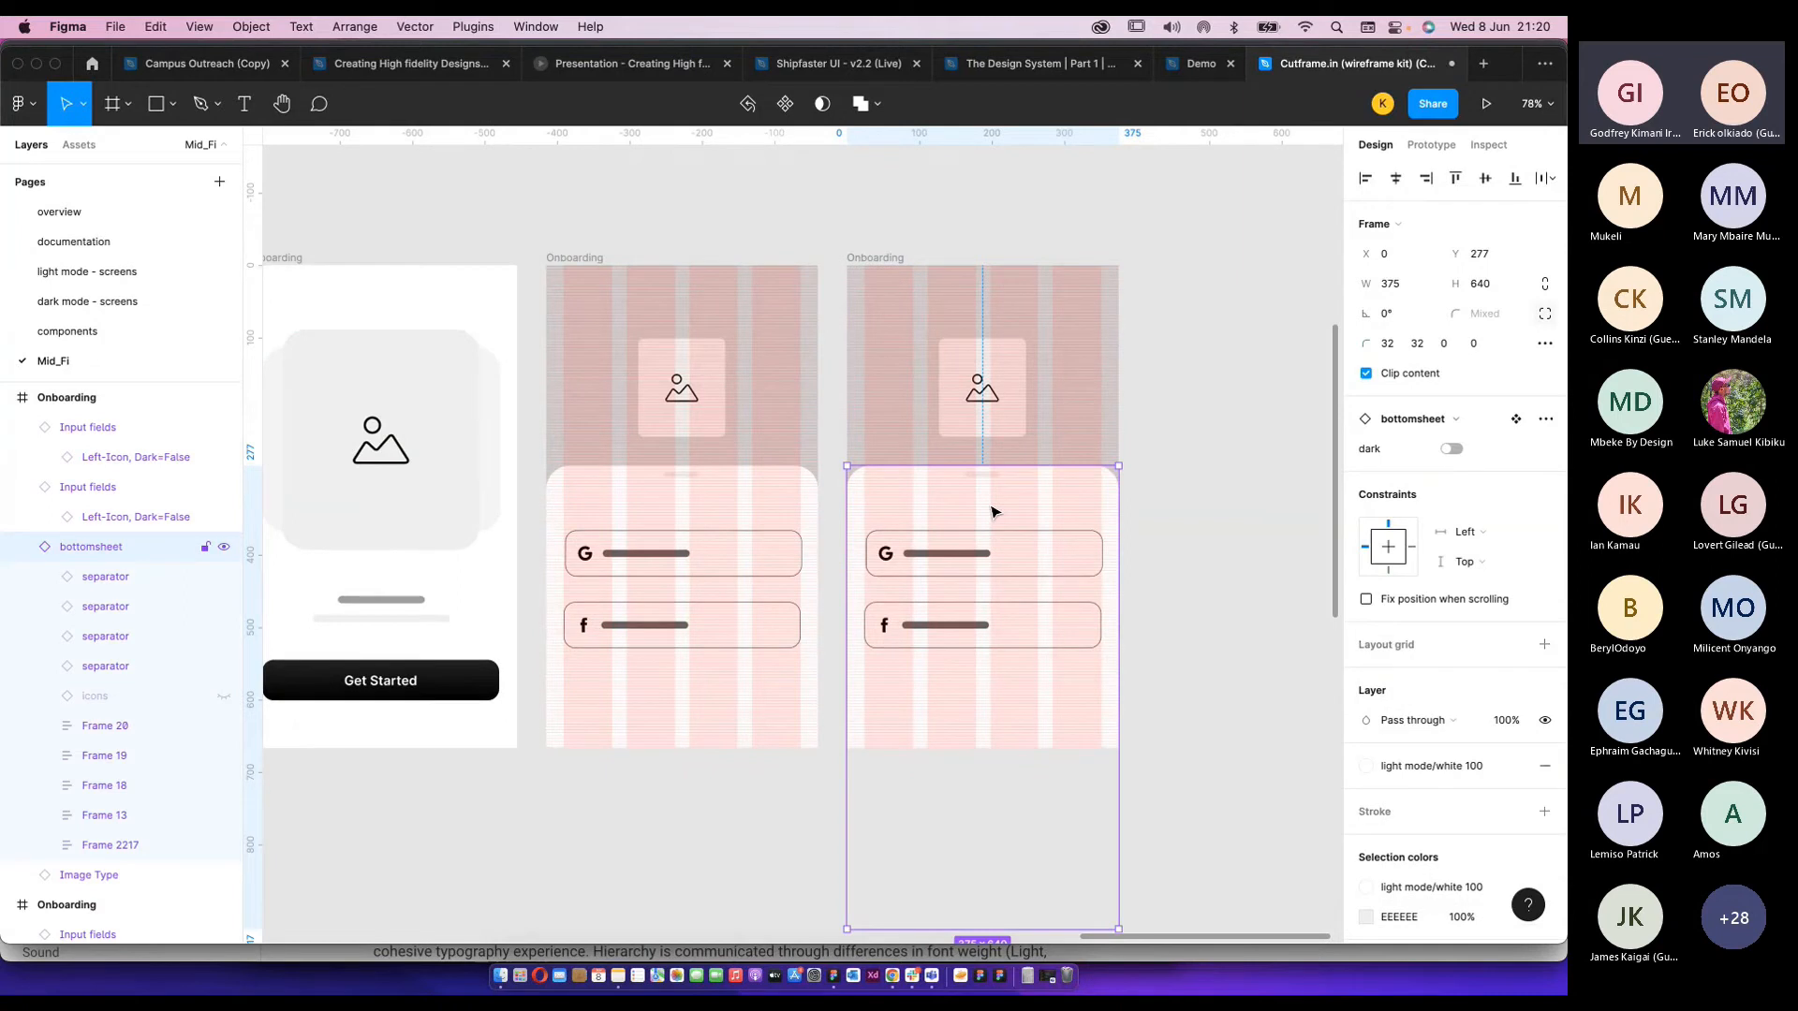
pyautogui.press('Delete')
pyautogui.moveTo(1208, 694); pyautogui.dragTo(963, 356)
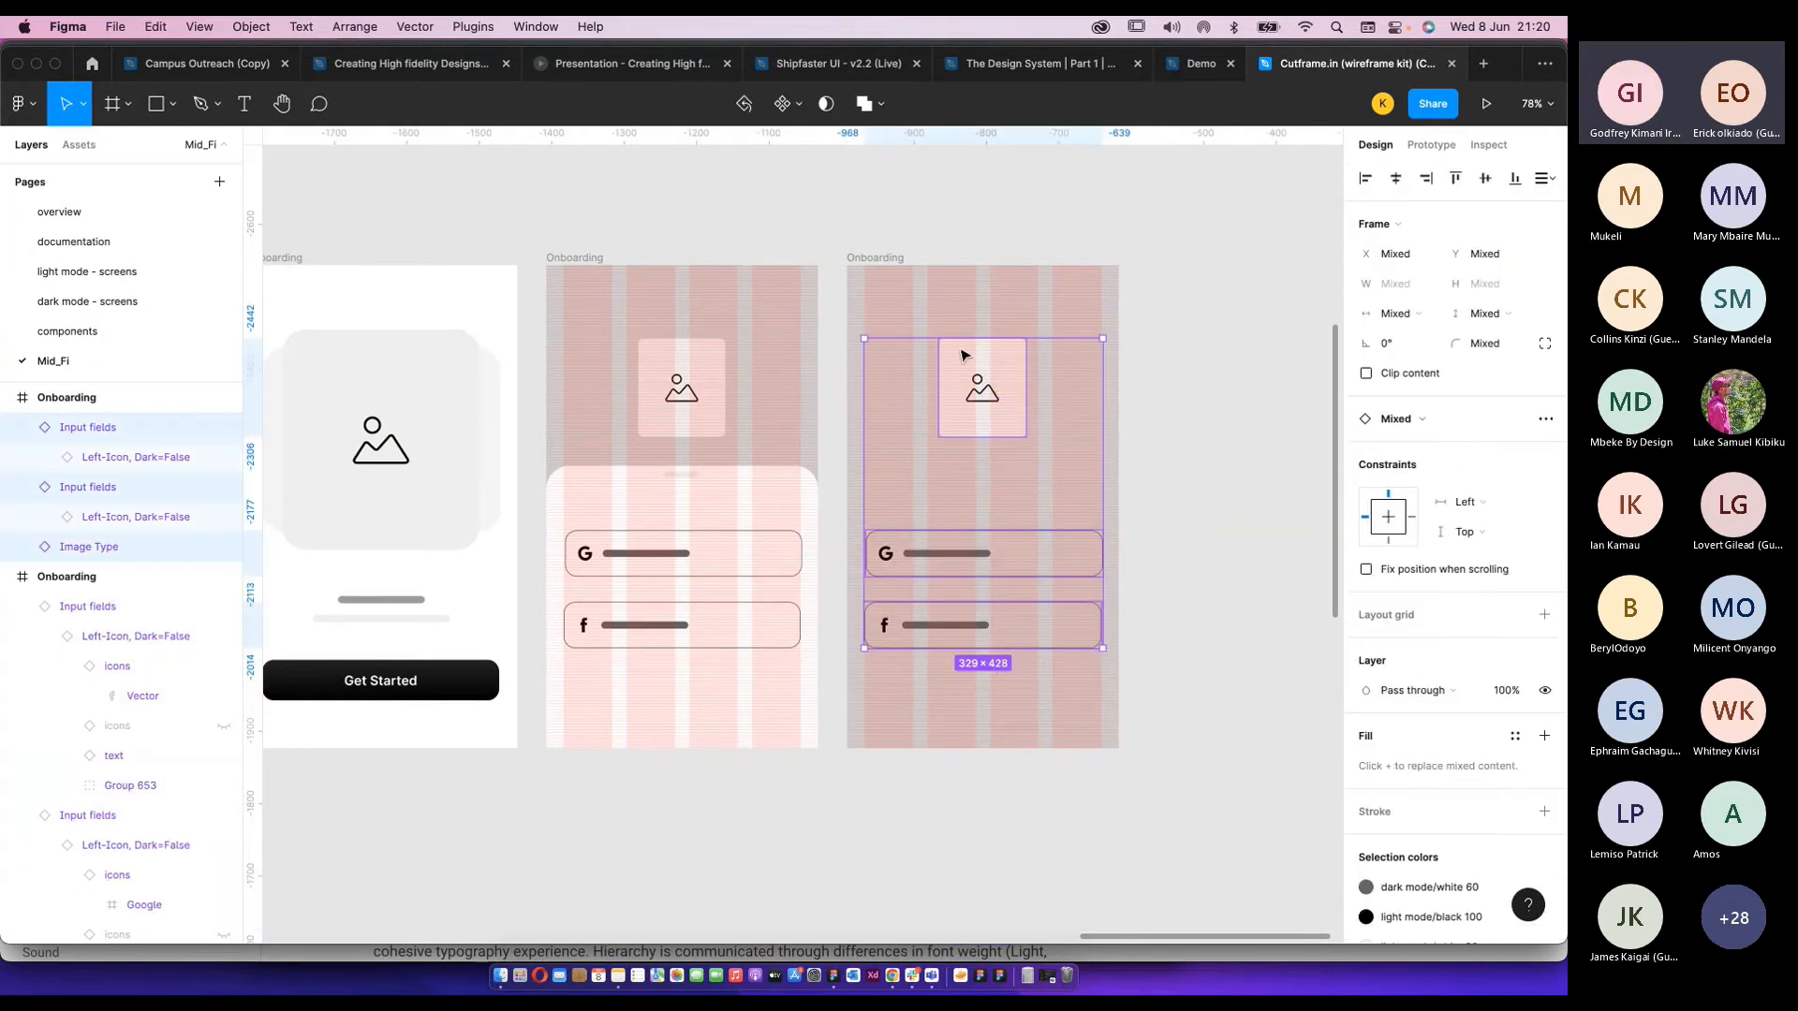
pyautogui.press('Delete')
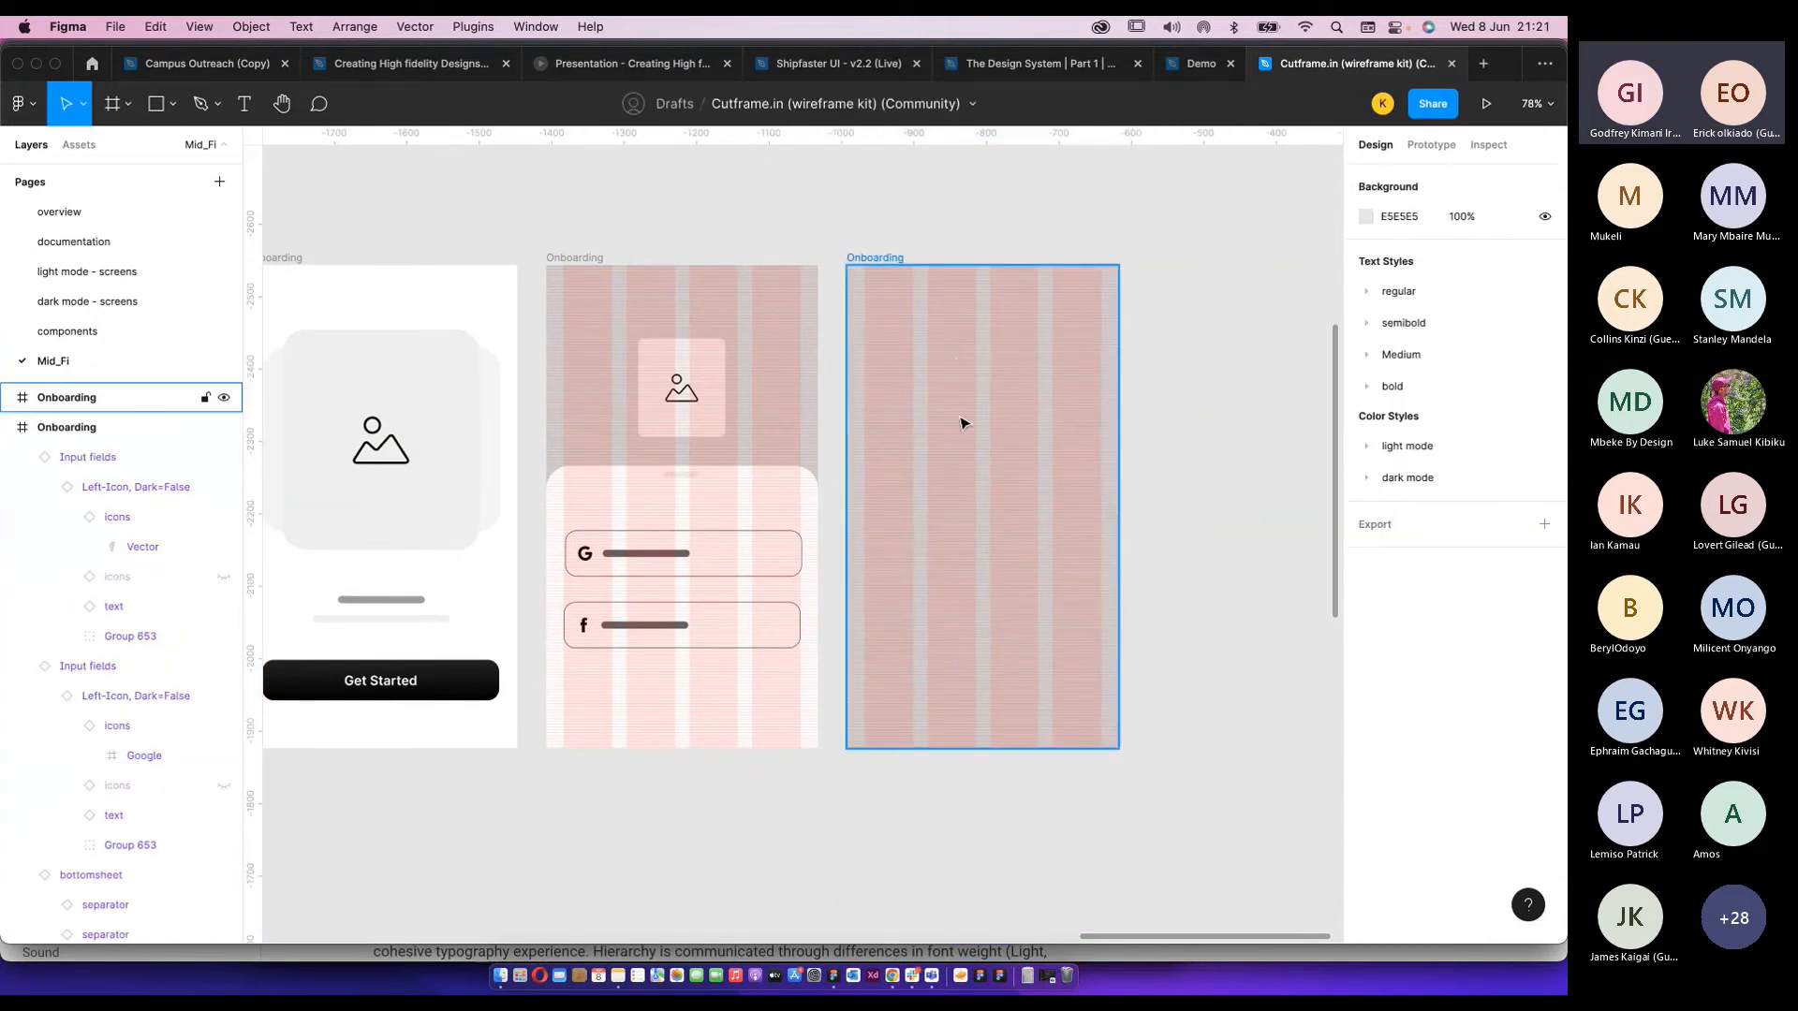
# Examine the dating app sketch of the home screen that follows sign-up.
pyautogui.scroll(-5, 975, 530)
pyautogui.scroll(3, 975, 530)
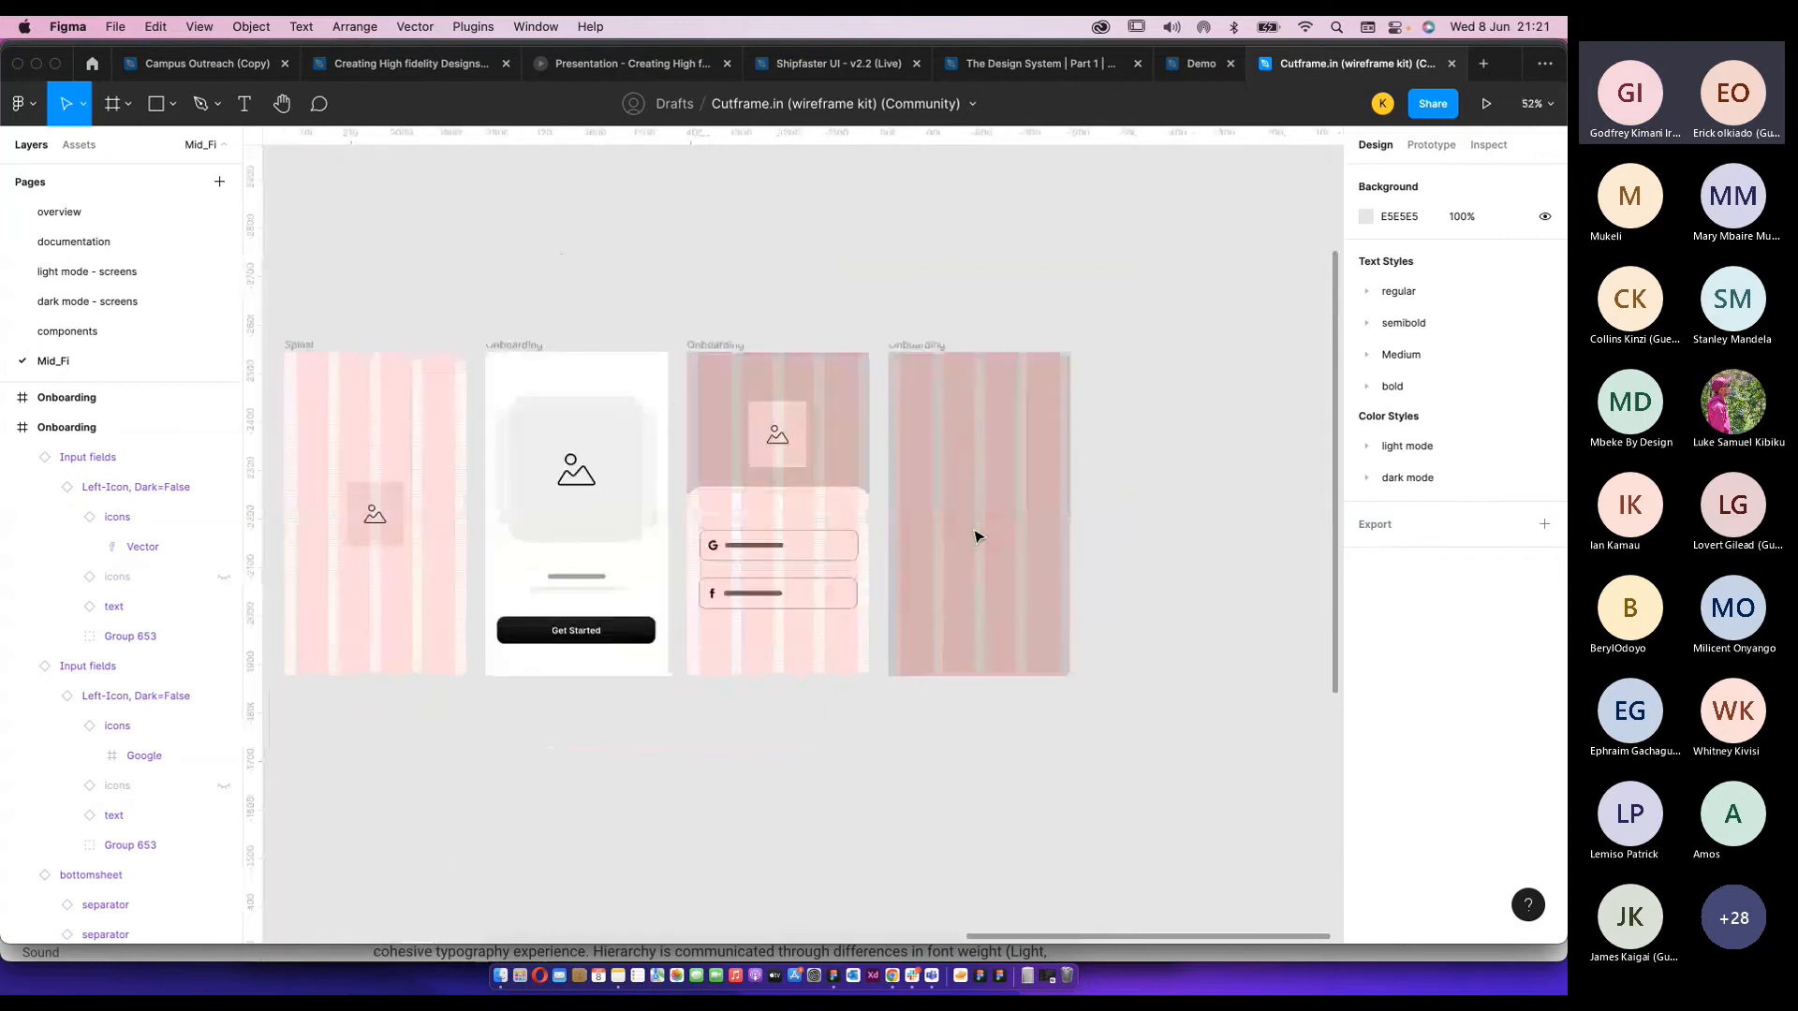
pyautogui.scroll(-2, 975, 537)
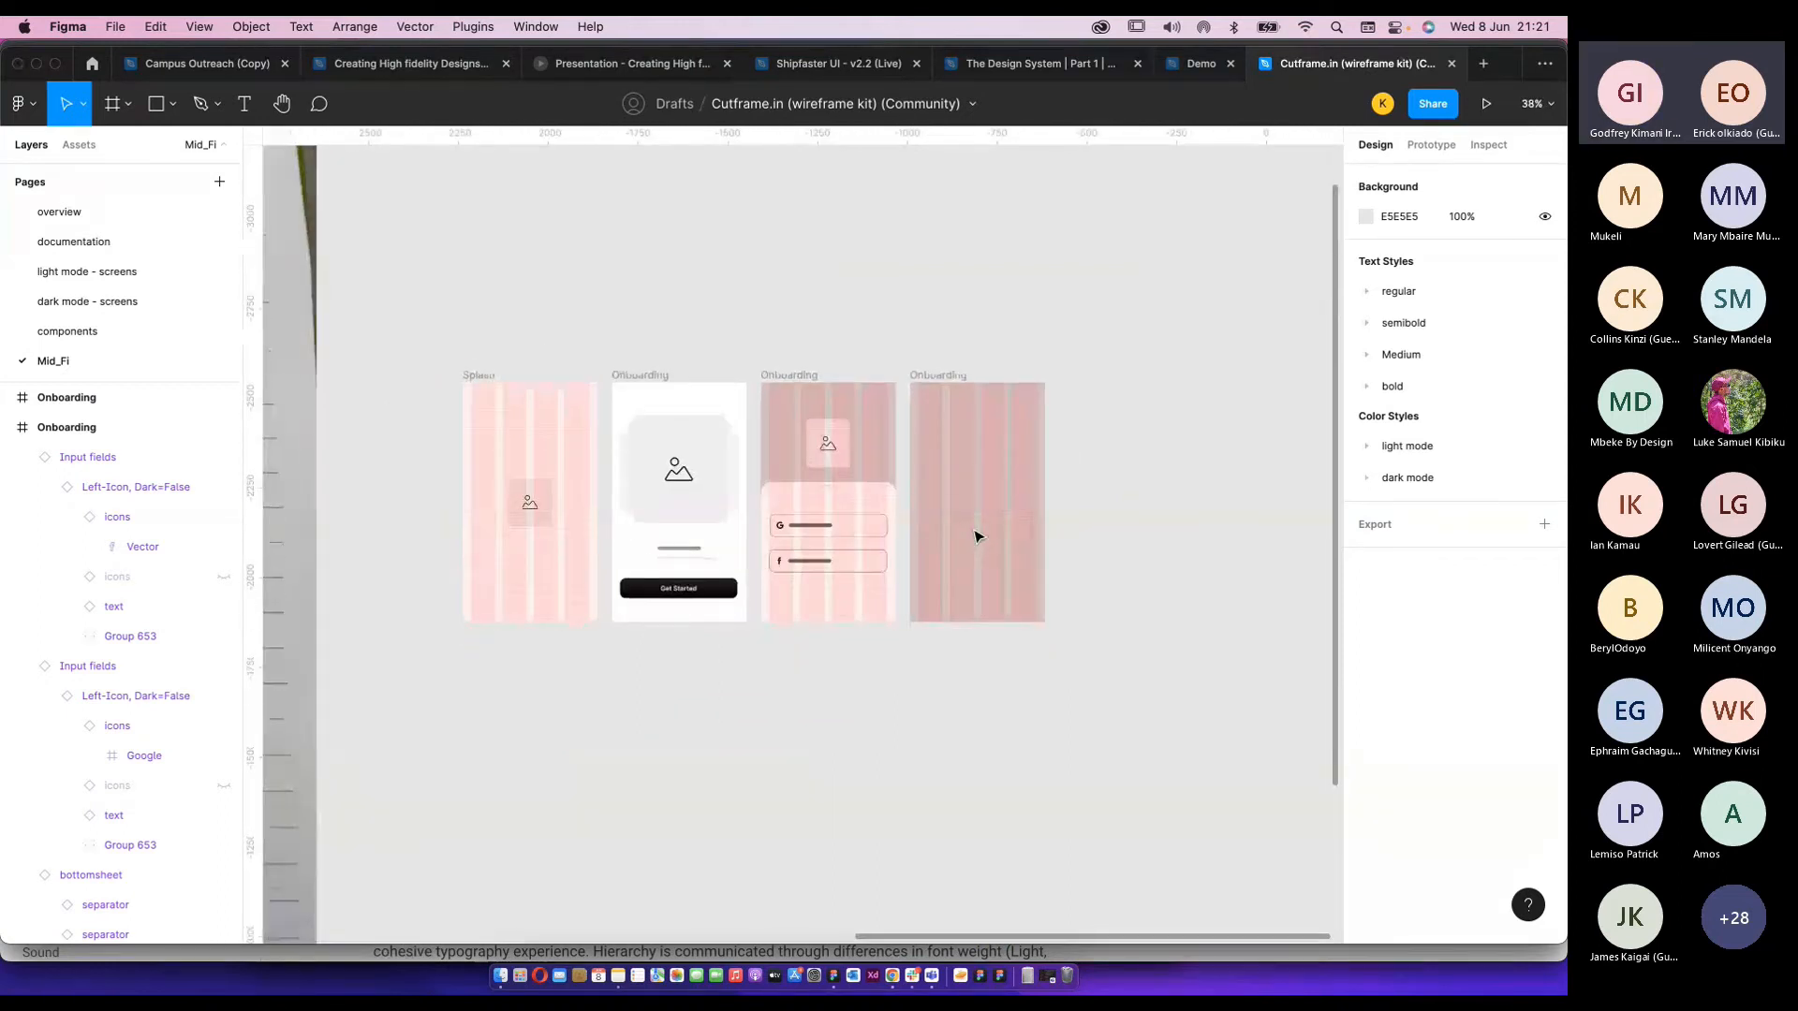
pyautogui.hscroll(-10, 975, 531)
pyautogui.hscroll(2, 972, 531)
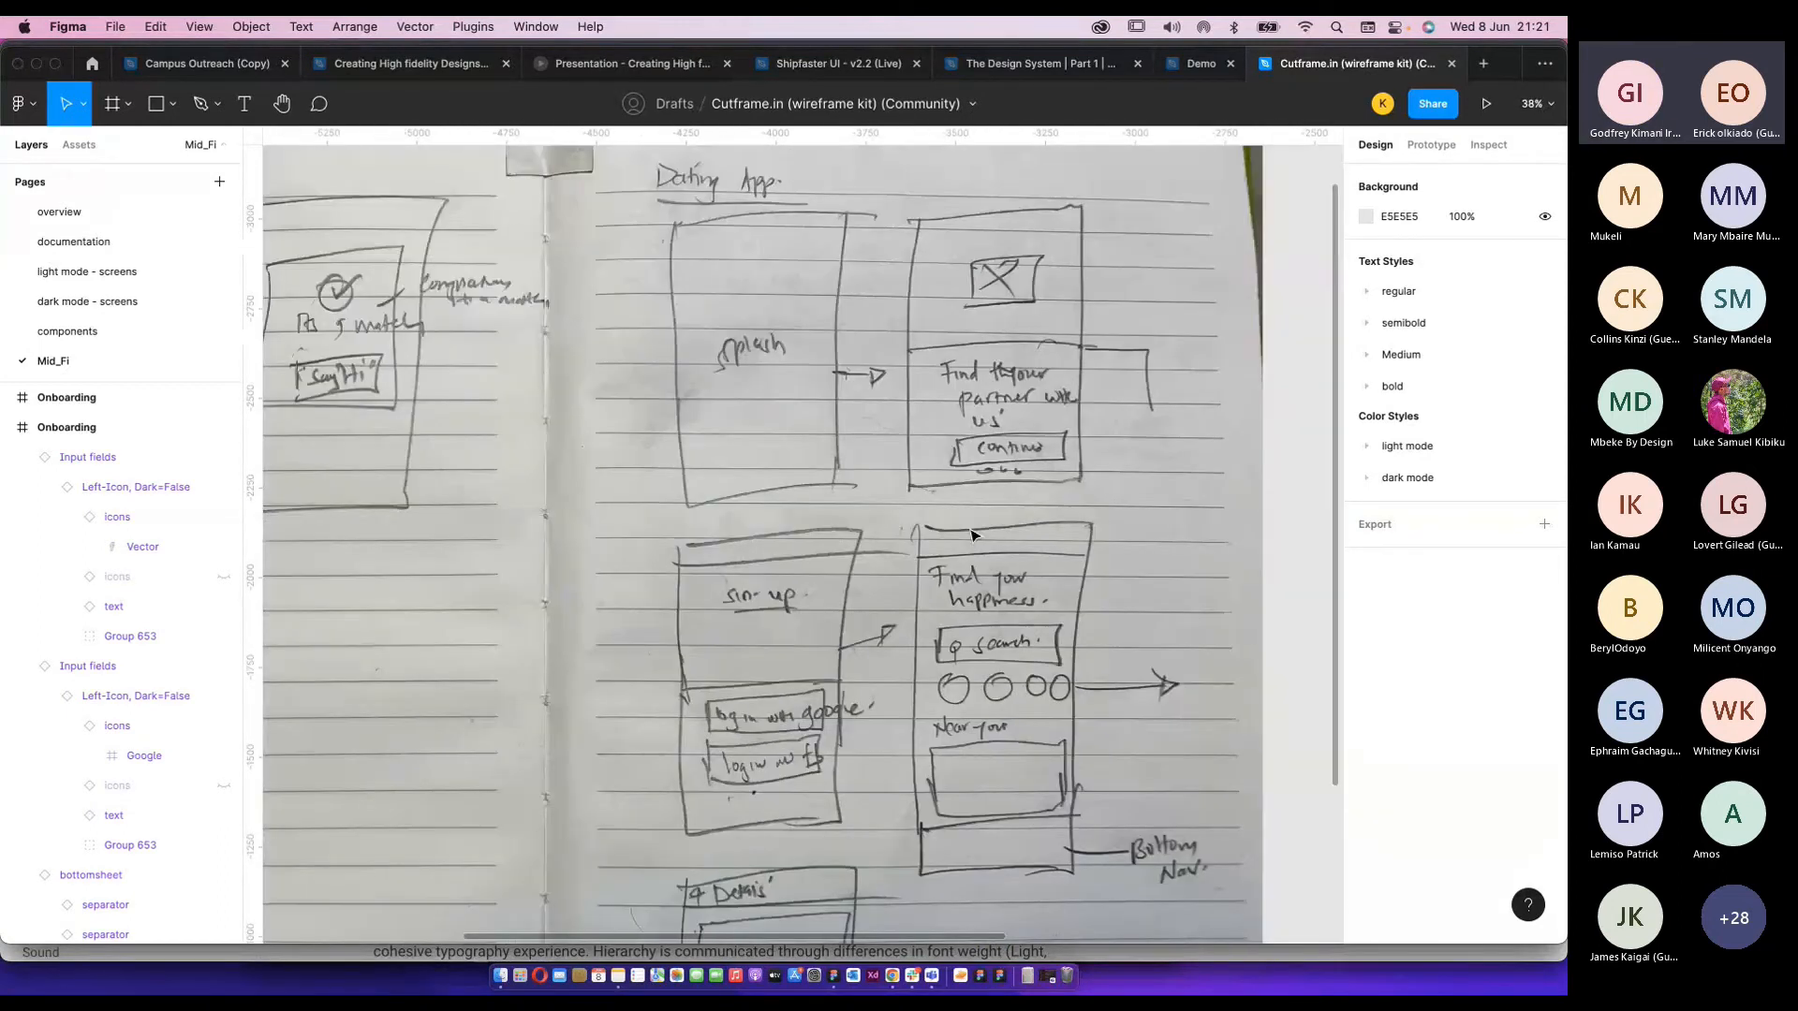
pyautogui.hscroll(-1, 971, 535)
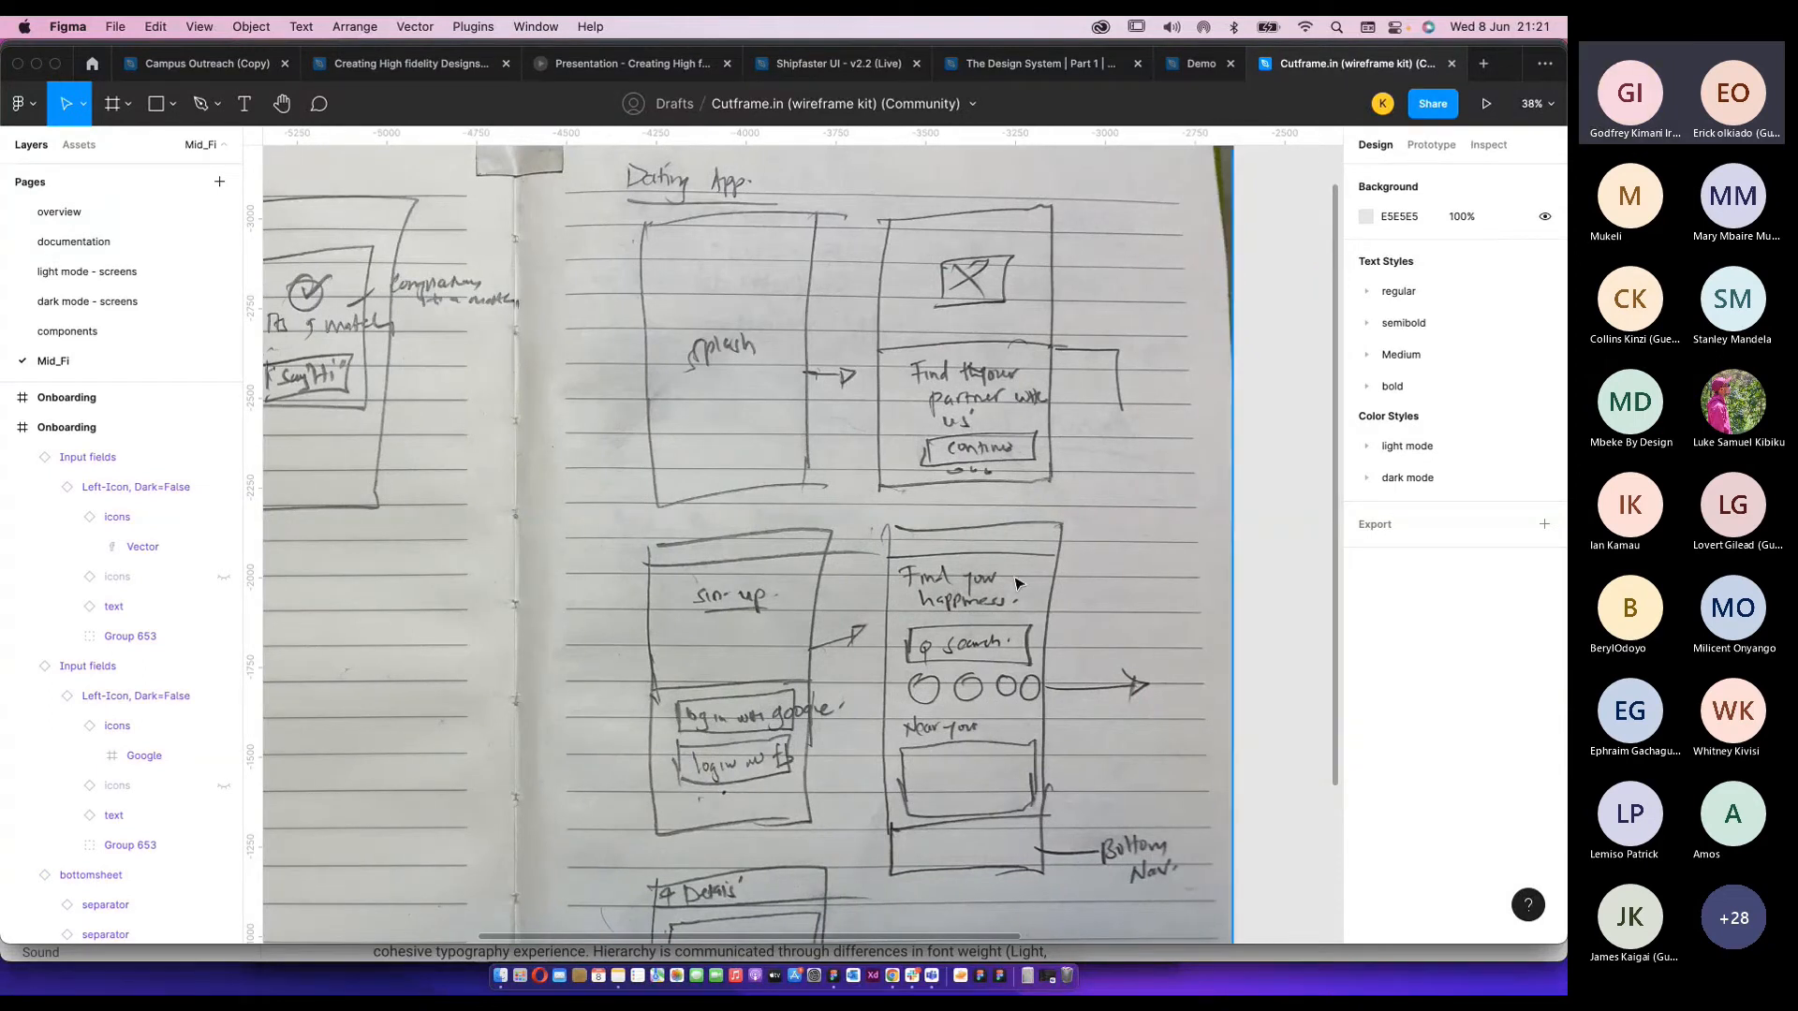
pyautogui.scroll(-3, 941, 499)
pyautogui.hscroll(5, 934, 492)
pyautogui.scroll(3, 946, 506)
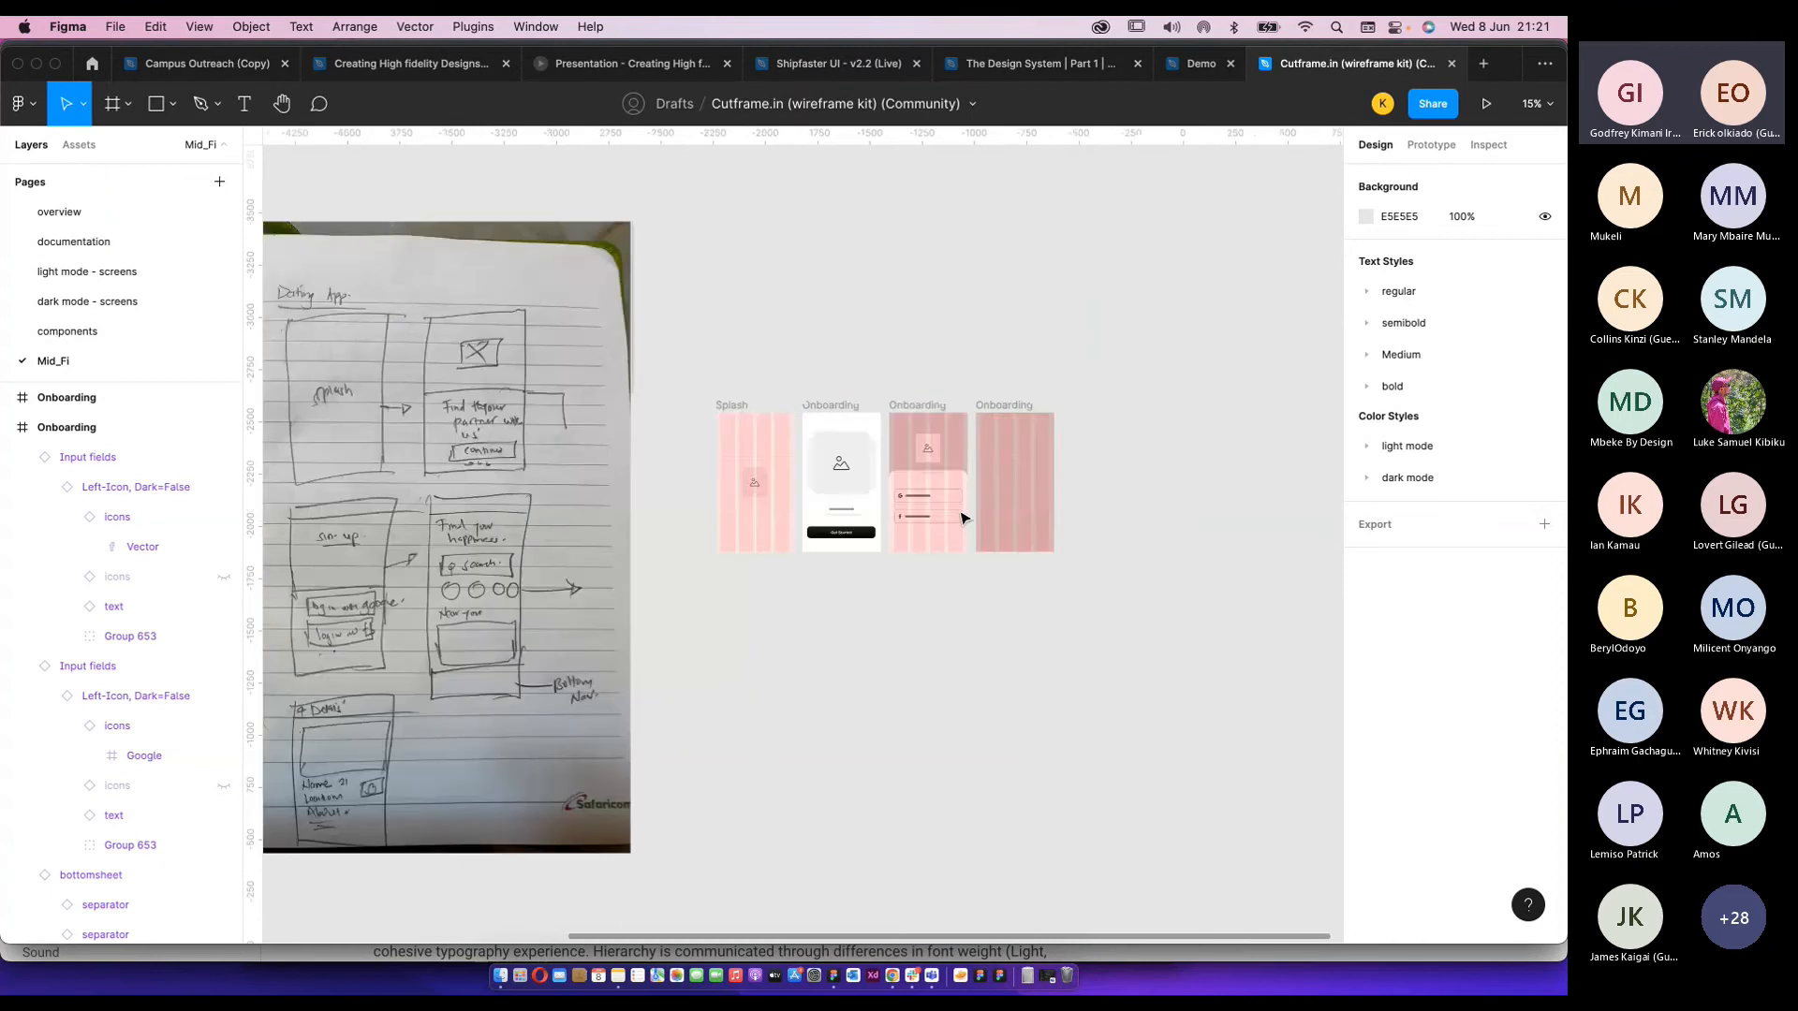
# Copy the text block from the Get Started Onboarding frame into the upper part of the emptied Onboarding frame.
pyautogui.scroll(5, 965, 518)
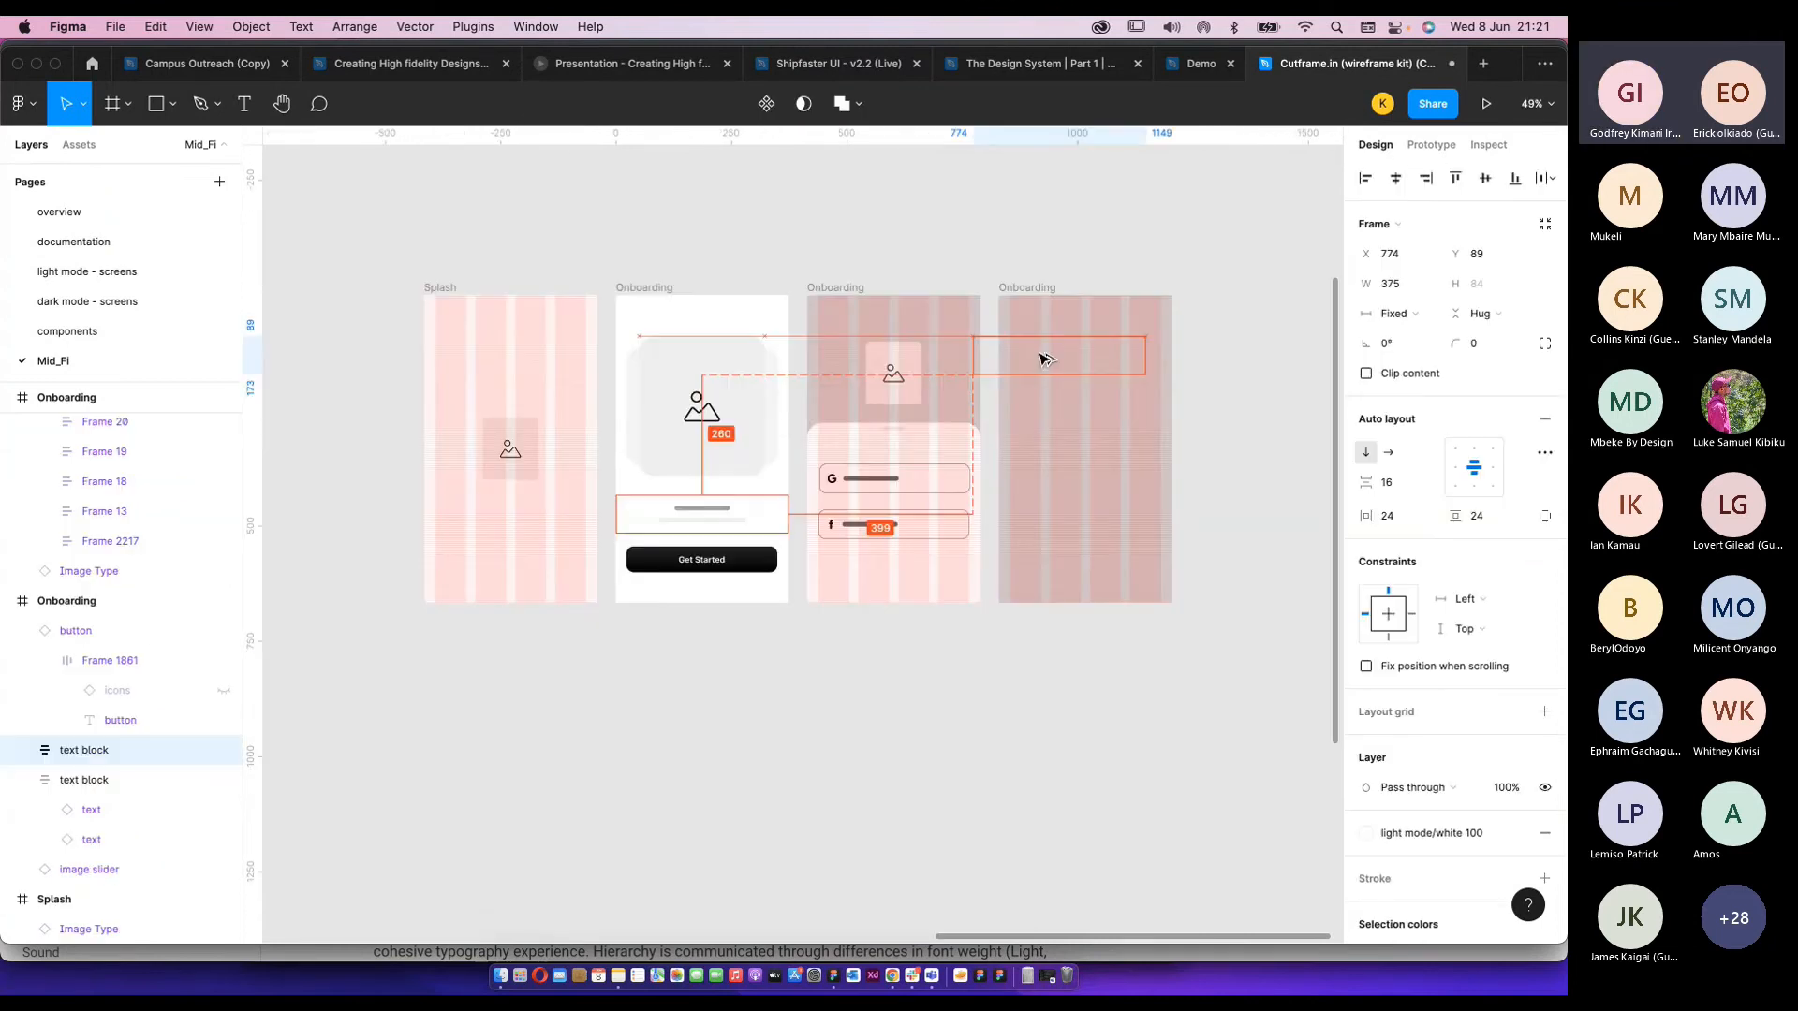
pyautogui.click(1047, 353)
pyautogui.click(1248, 388)
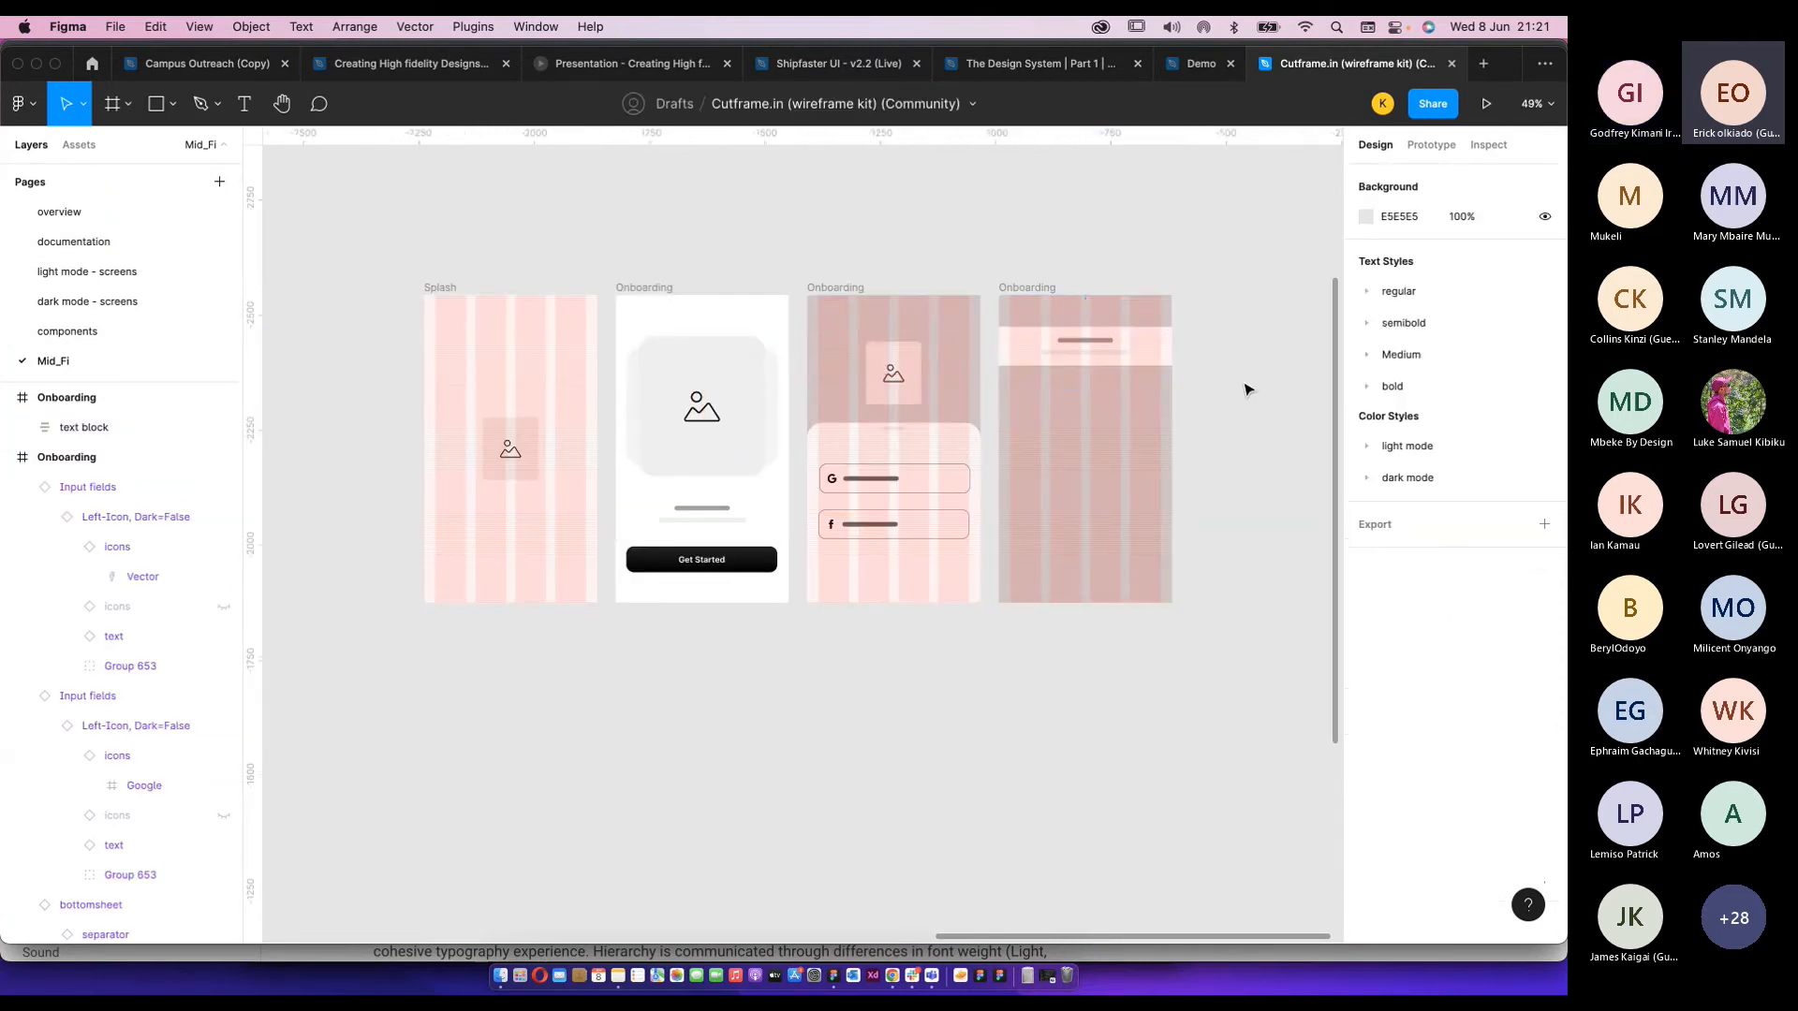
pyautogui.scroll(5, 1244, 388)
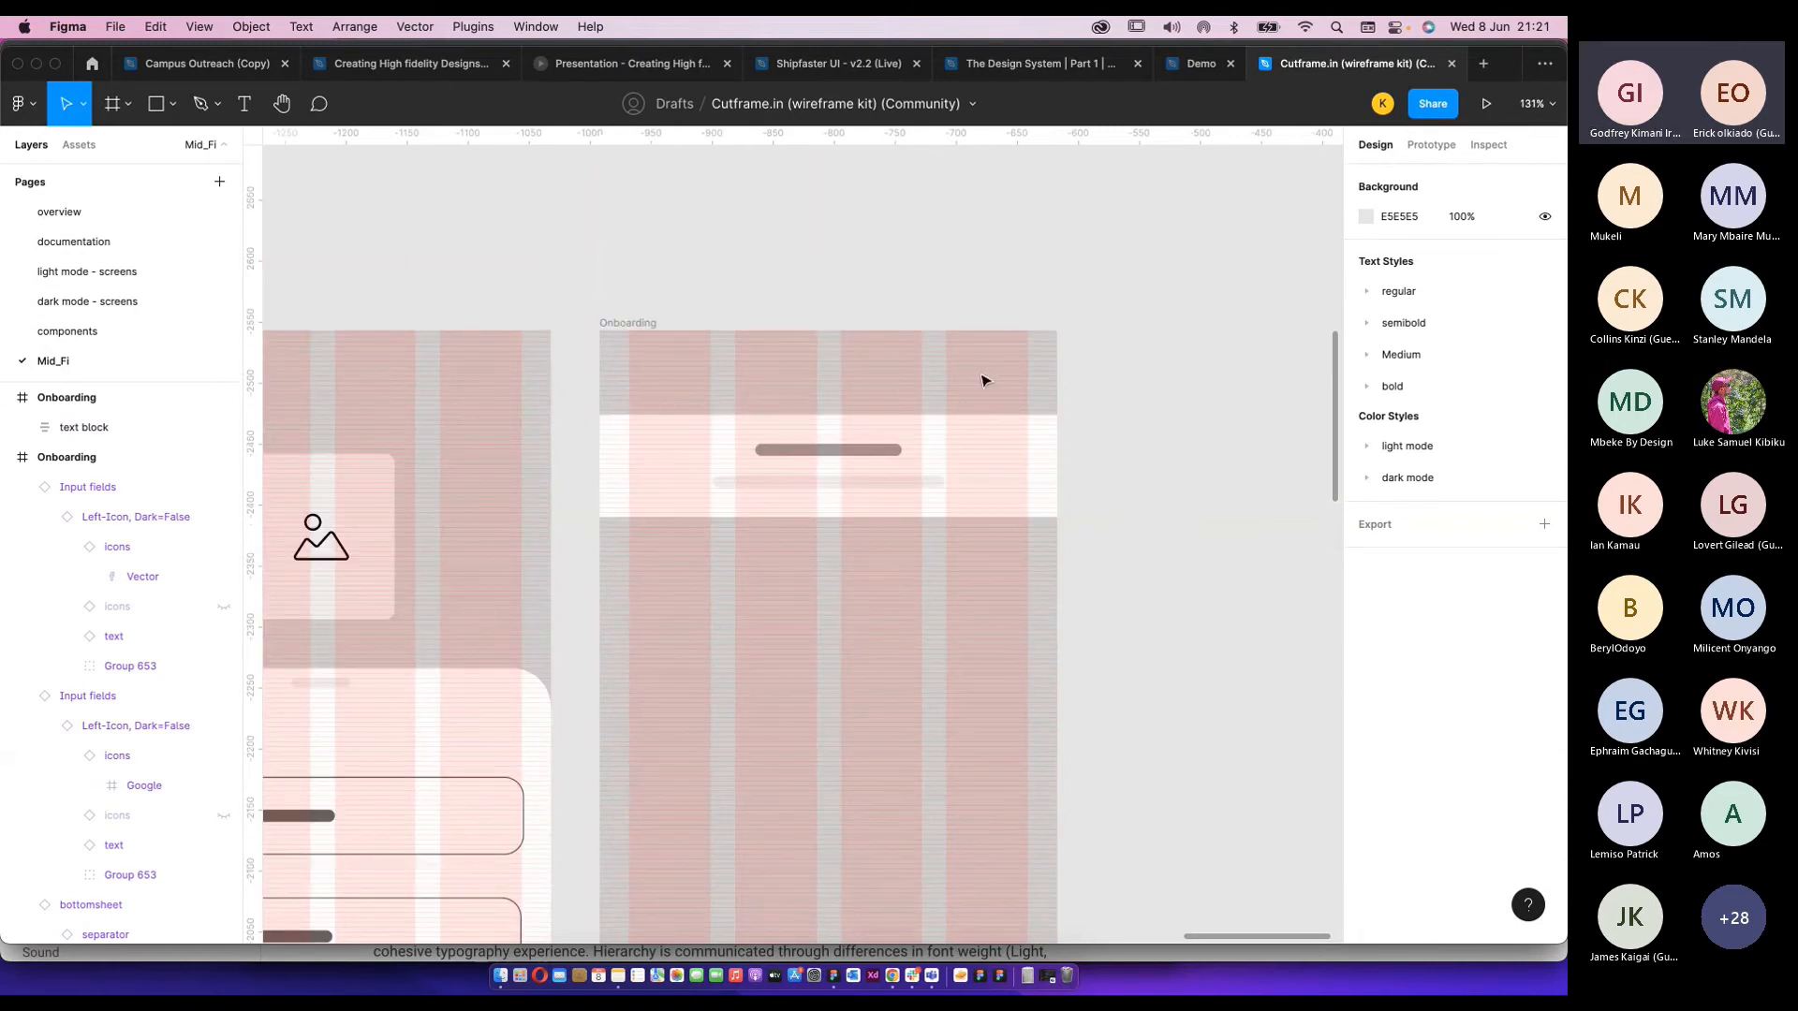
pyautogui.click(626, 323)
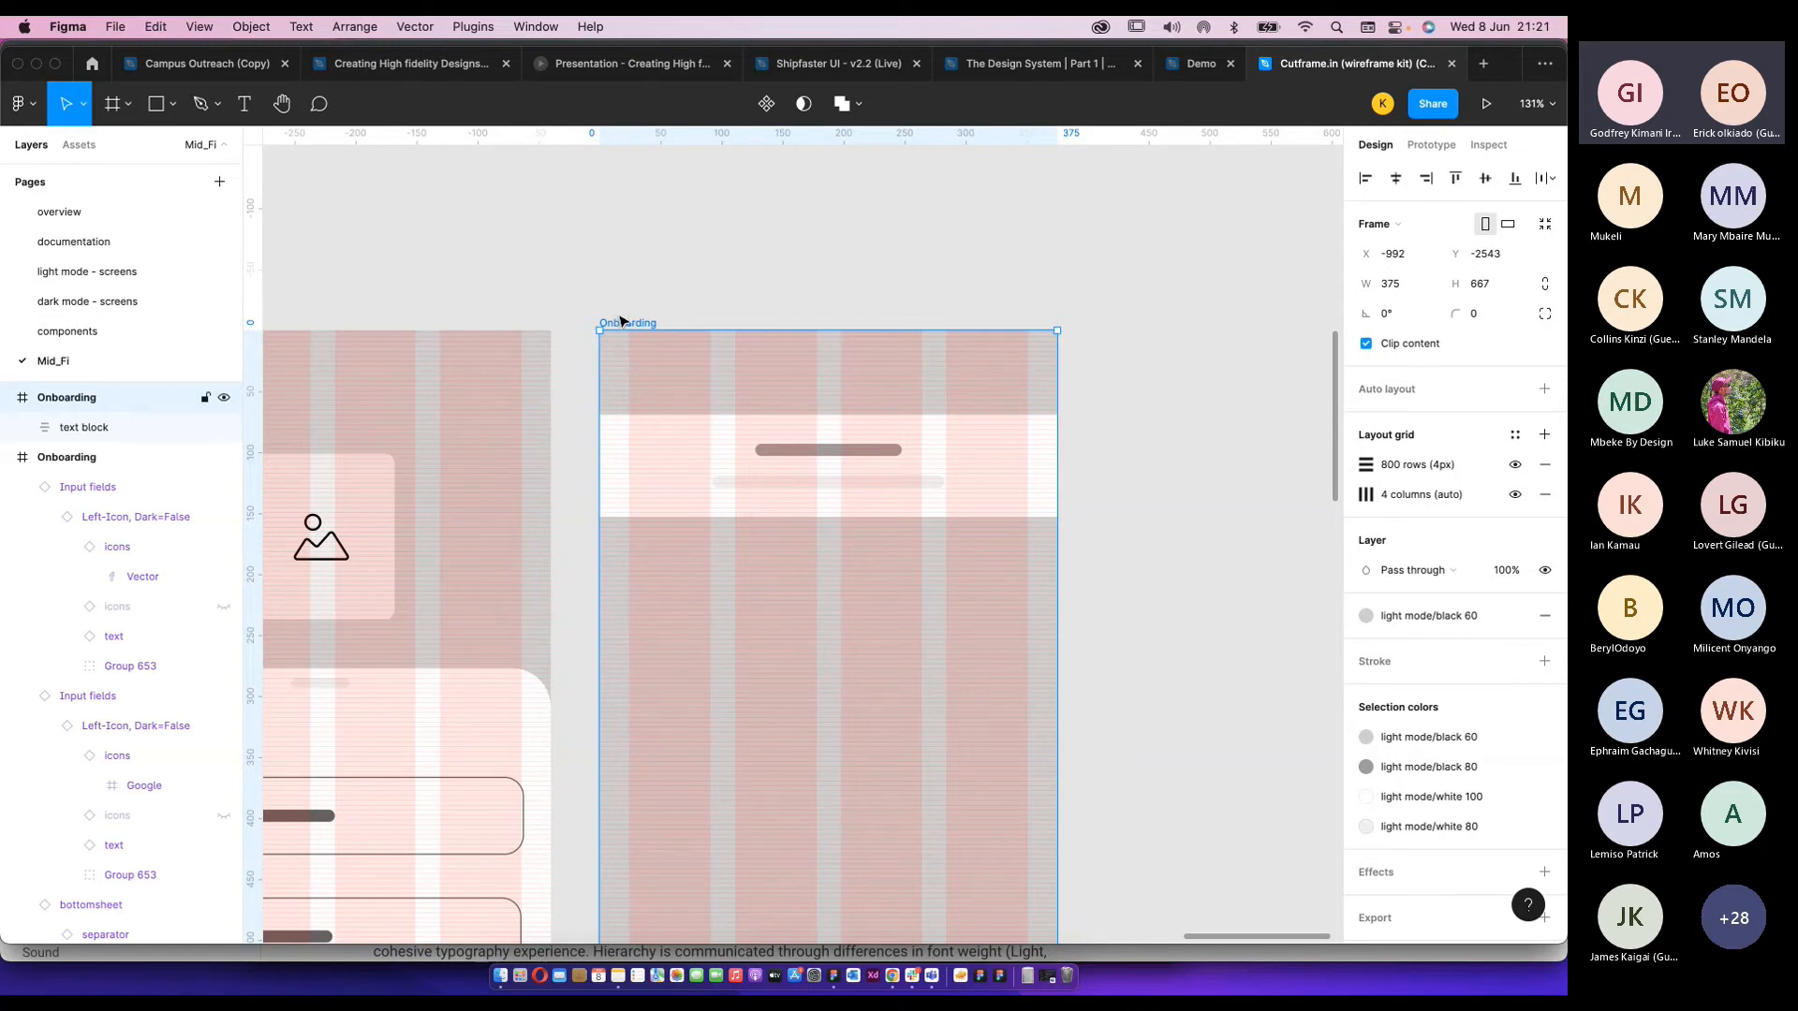
pyautogui.click(650, 310)
pyautogui.click(636, 325)
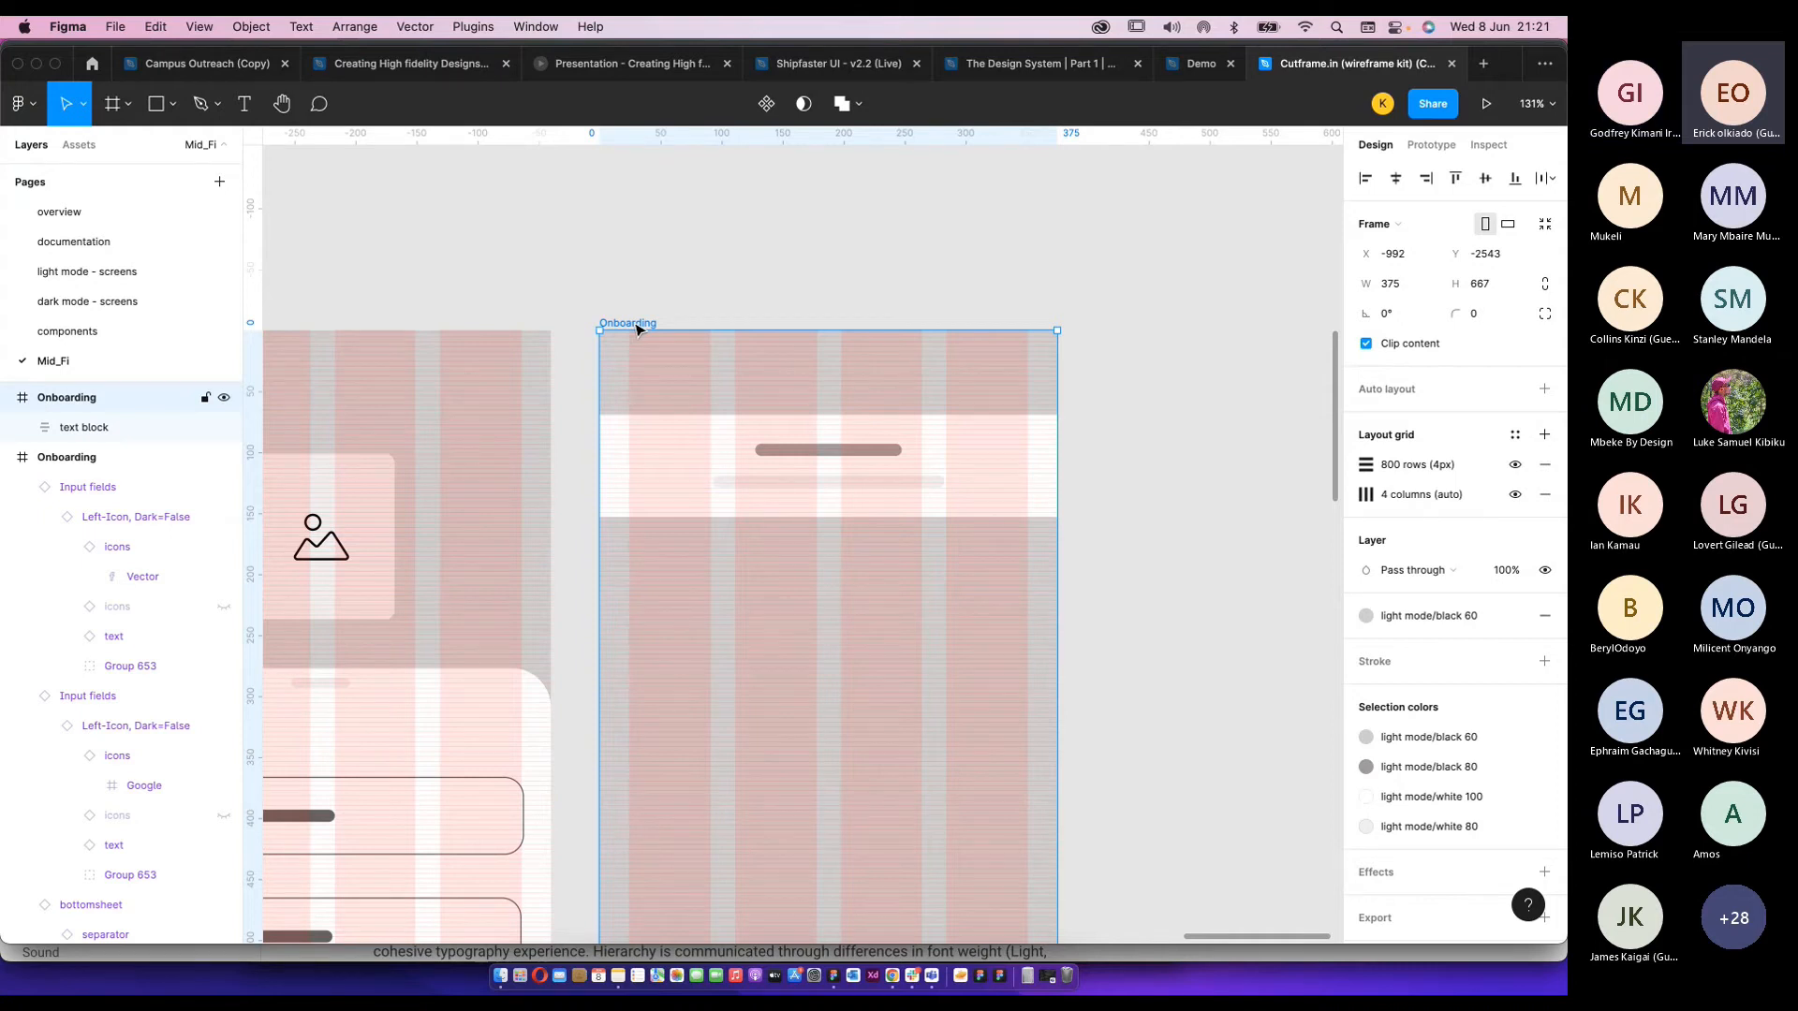
pyautogui.click(1173, 403)
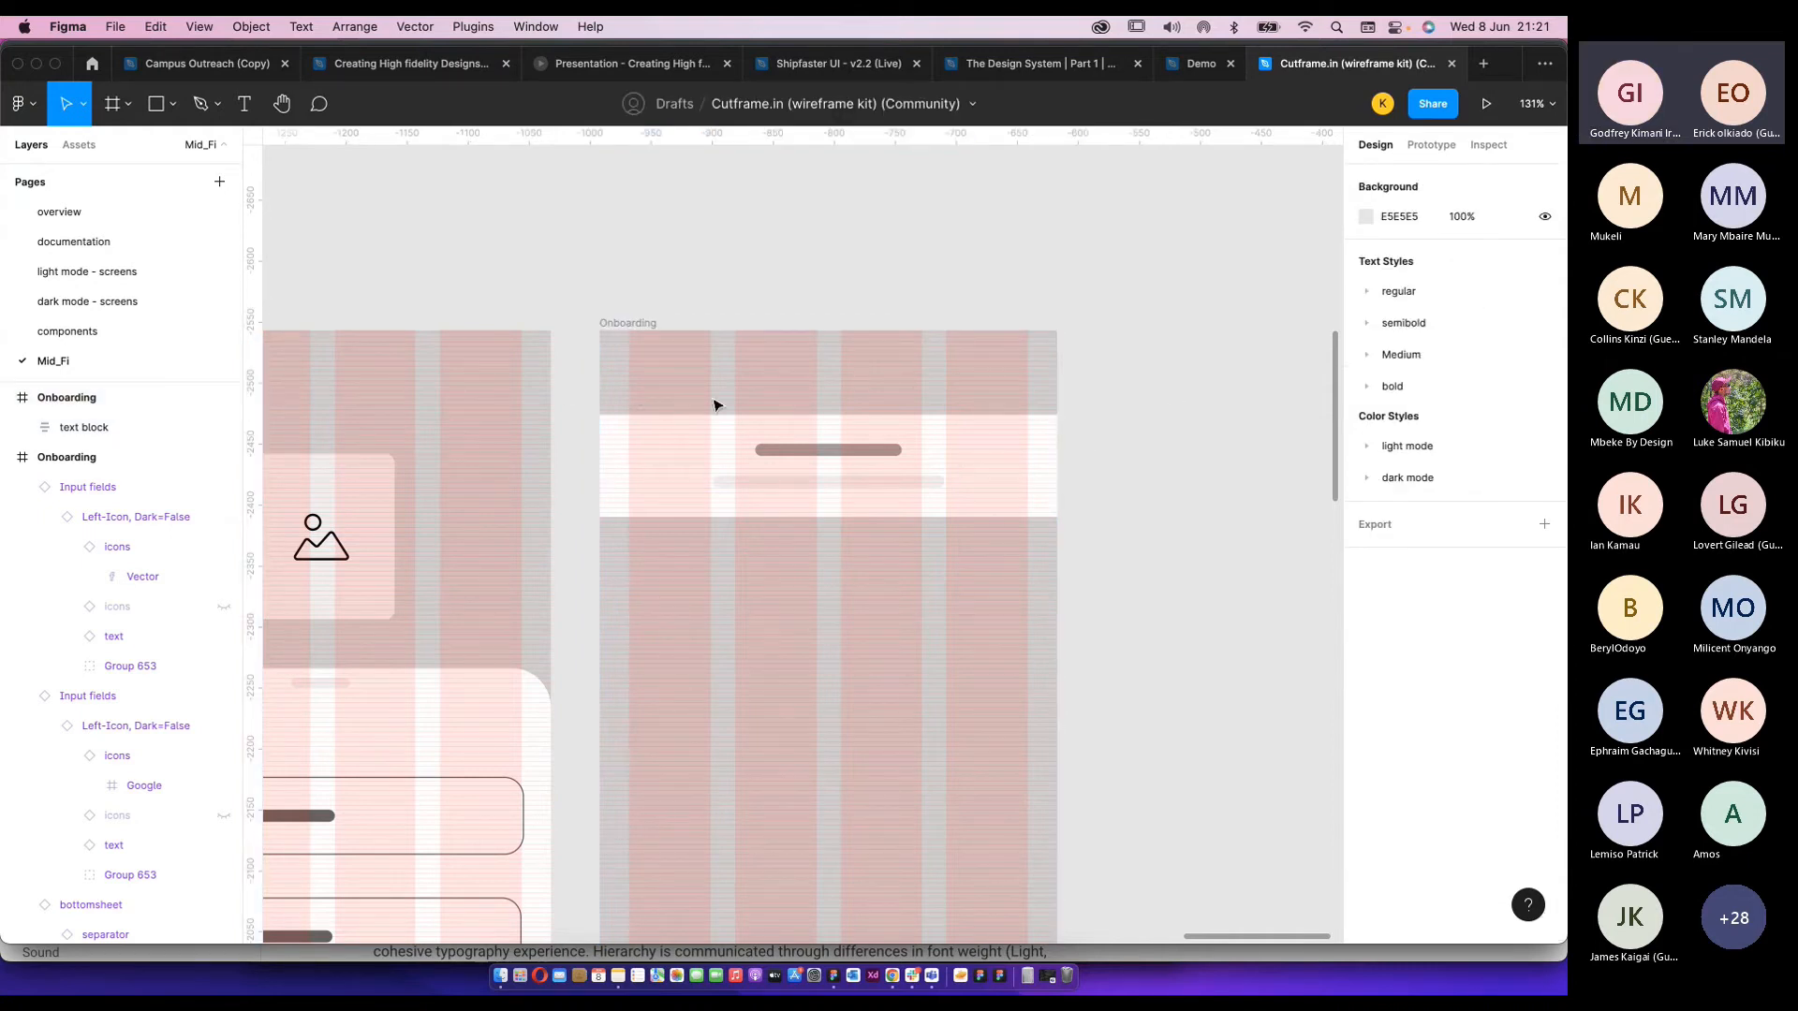
# Search the component assets for an app bar.
pyautogui.click(690, 462)
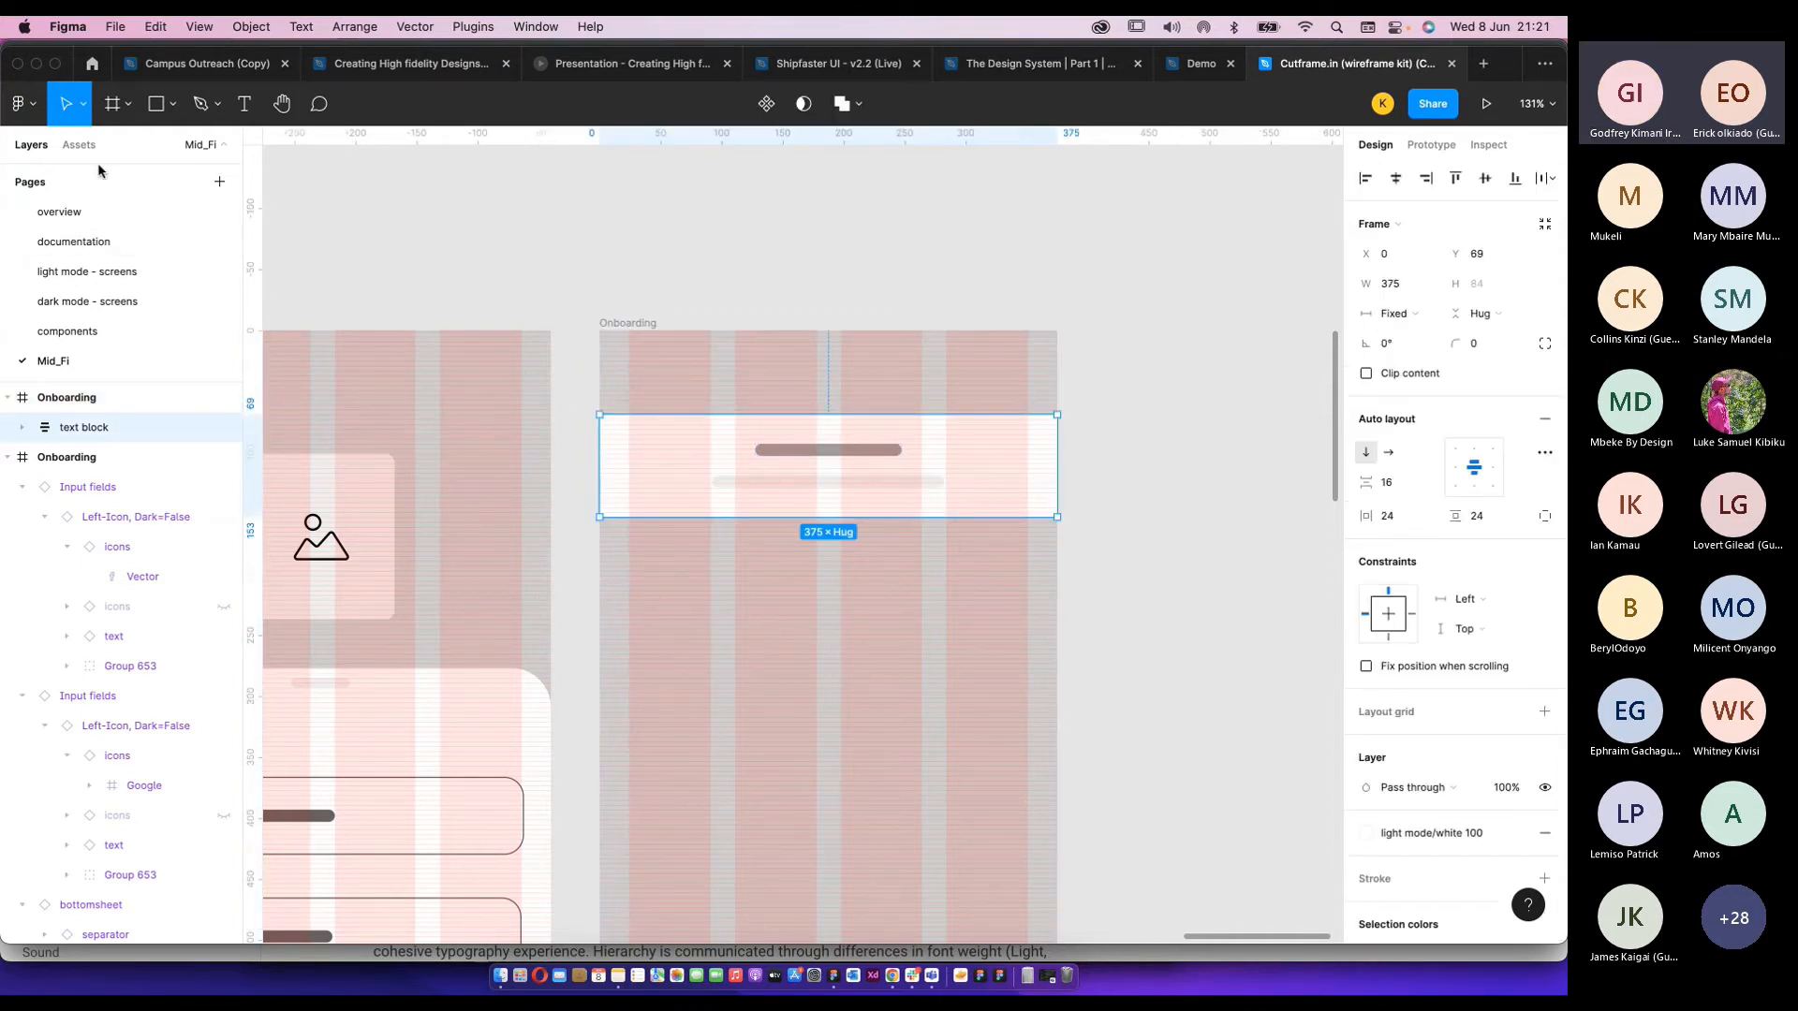
pyautogui.click(80, 145)
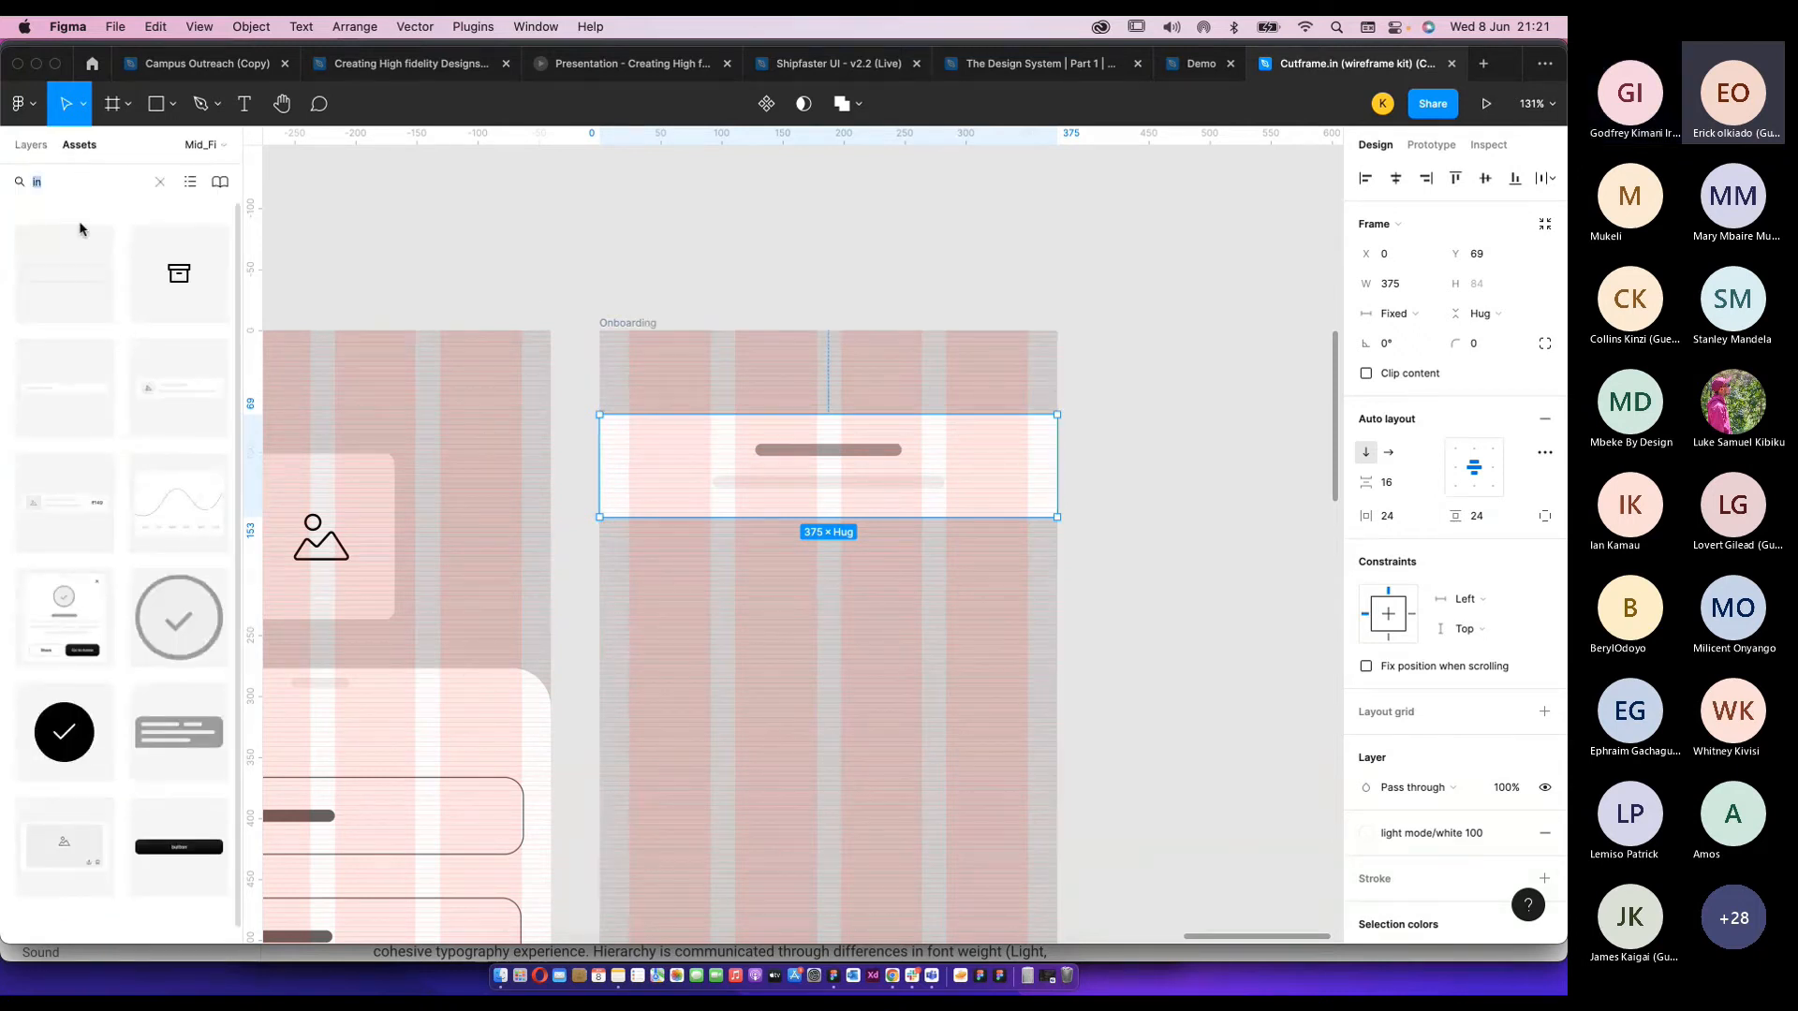
pyautogui.write('aps')
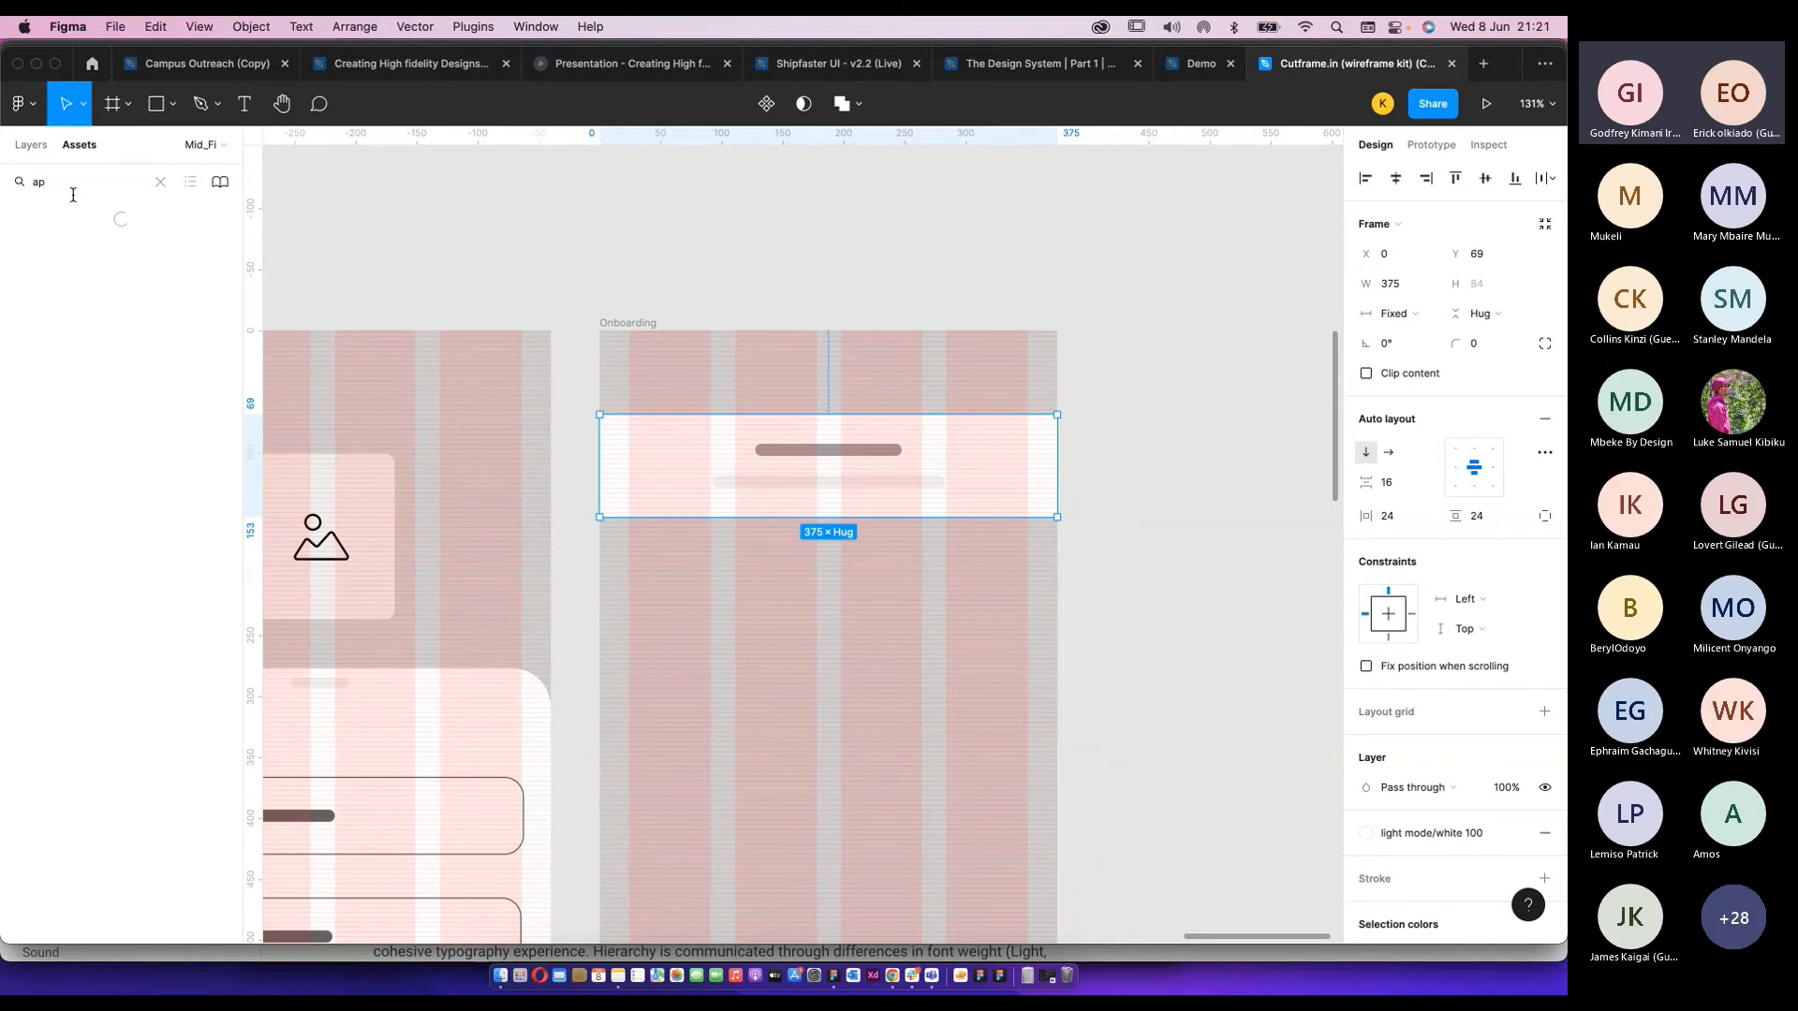
pyautogui.write('p ba')
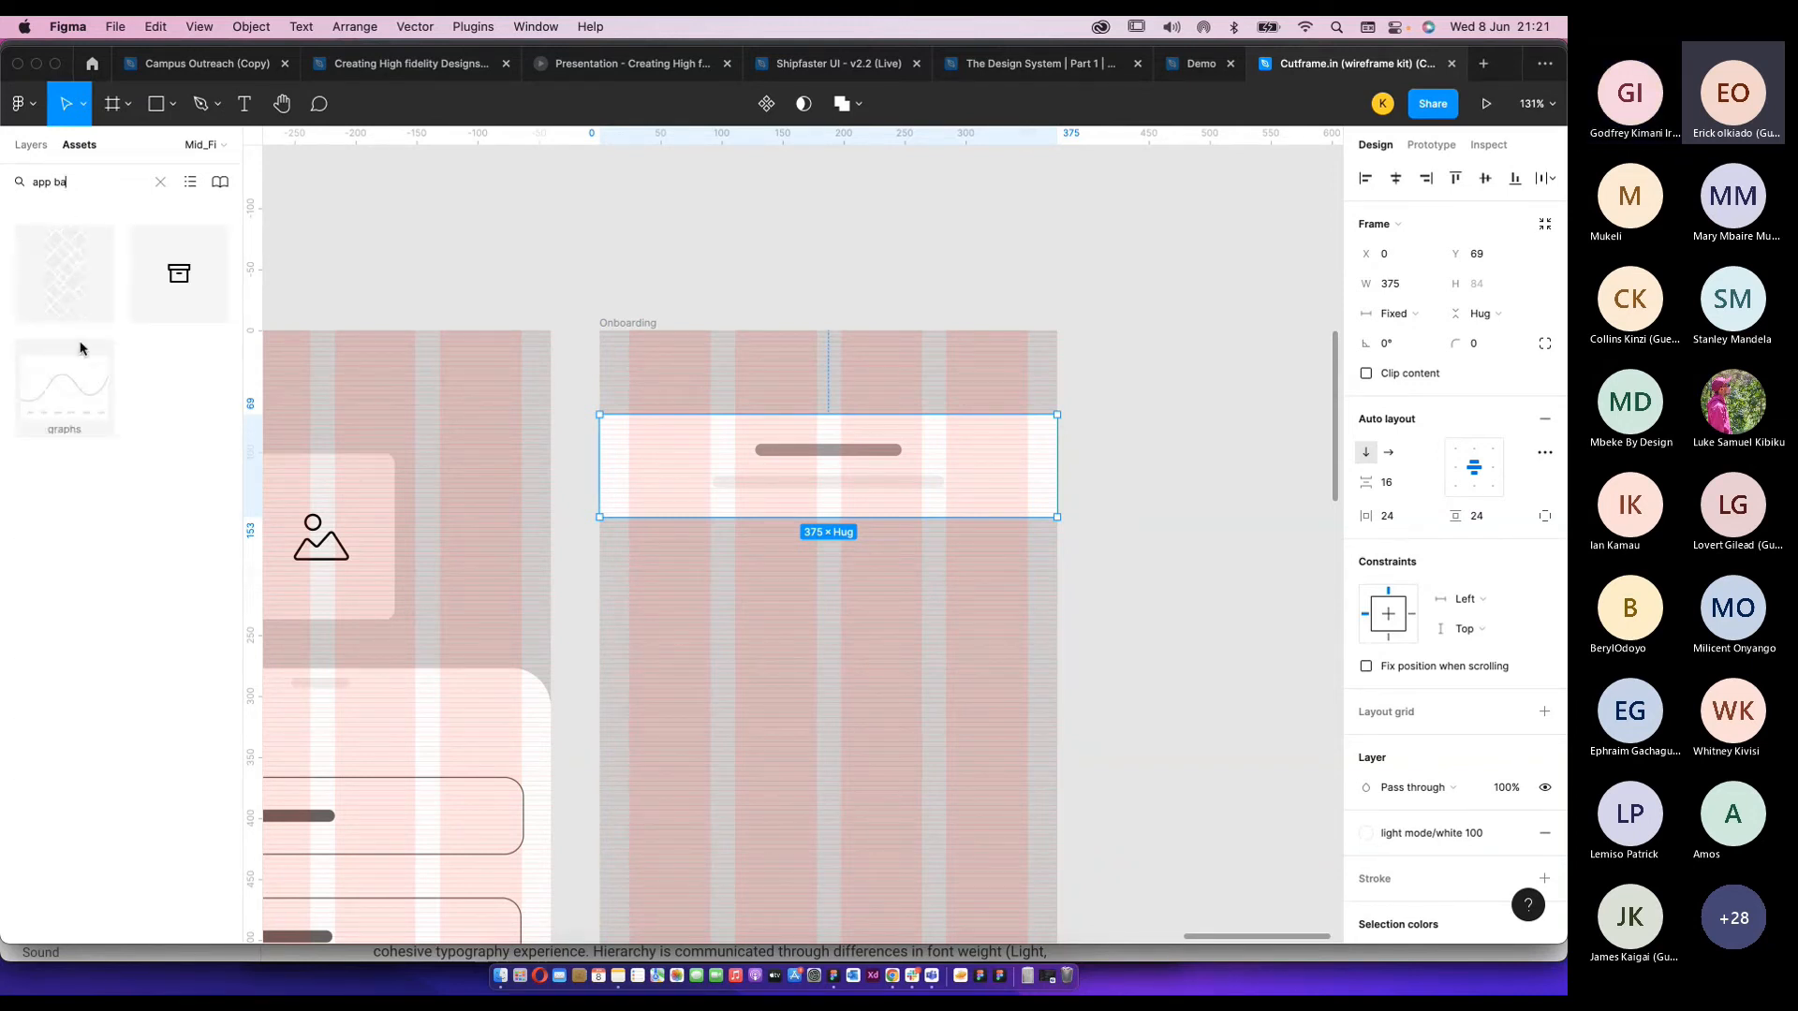
pyautogui.press('BackSpace')
pyautogui.press('BackSpace')
pyautogui.press('BackSpace')
pyautogui.press('BackSpace')
pyautogui.press('BackSpace')
pyautogui.press('BackSpace')
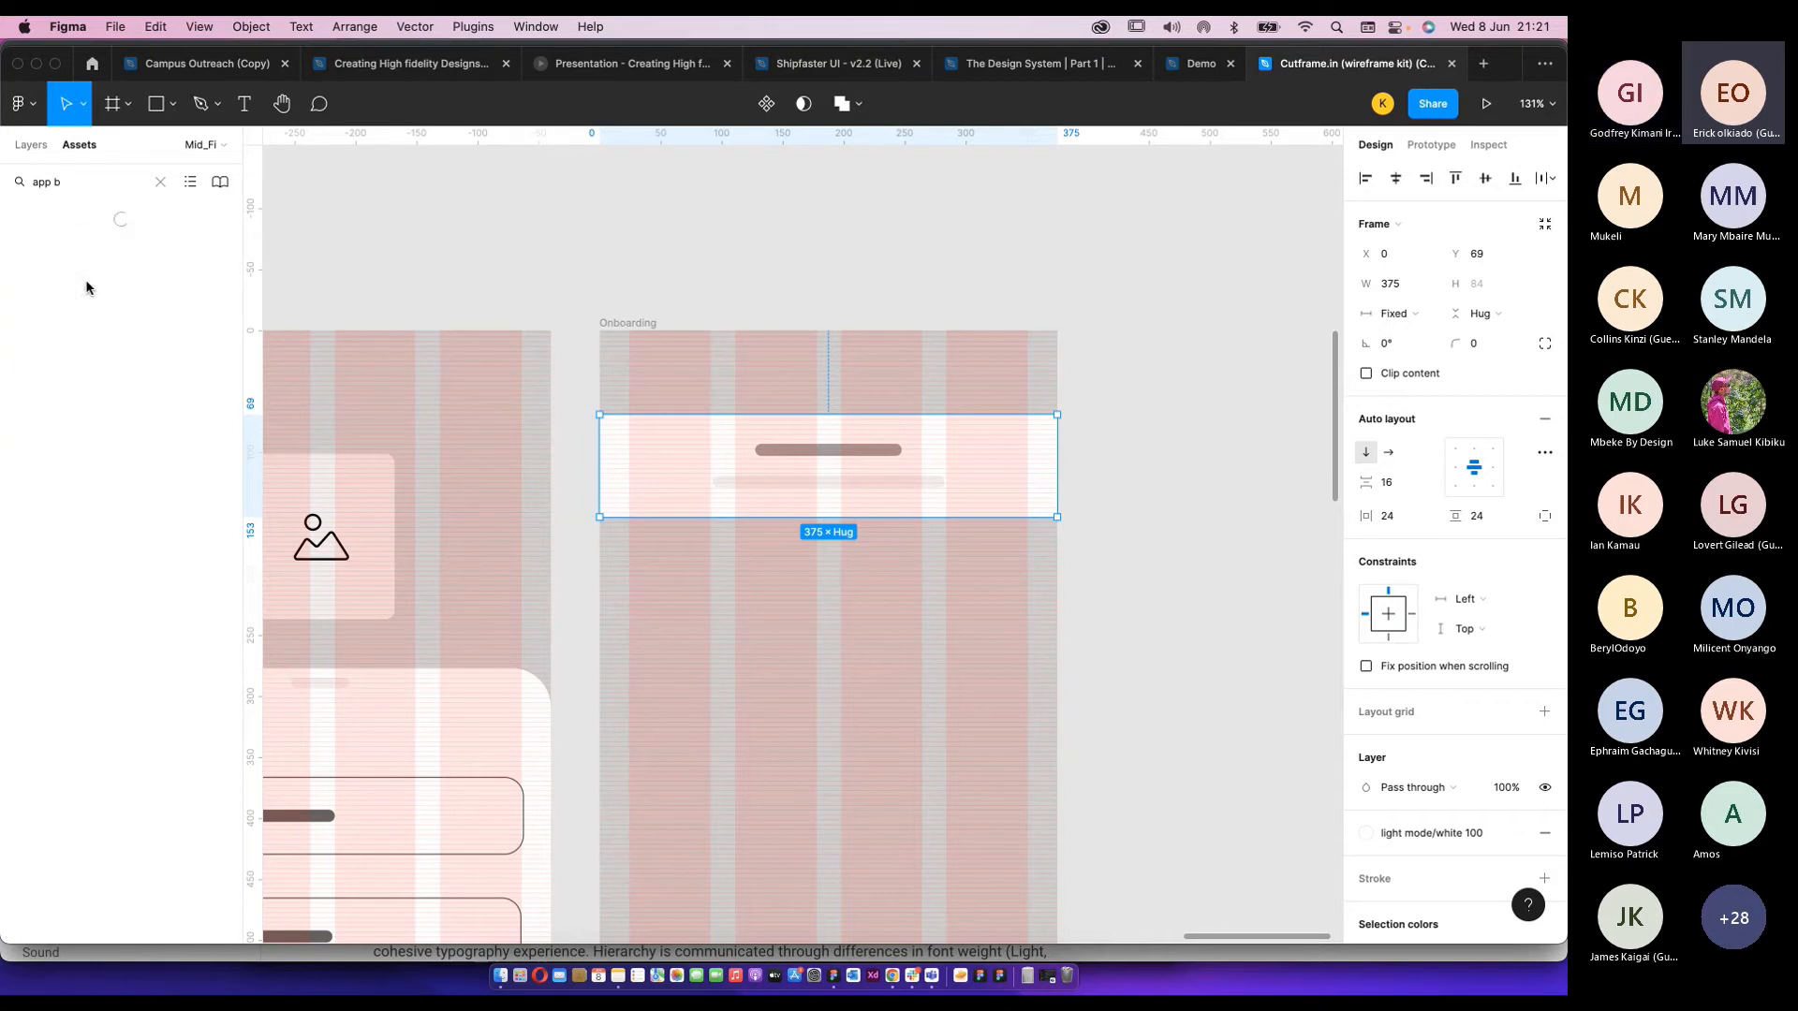
# Find the header component, place it across the top of the new frame, and move the text block beneath it to Y 93.
pyautogui.write('he')
pyautogui.moveTo(70, 248); pyautogui.dragTo(742, 385)
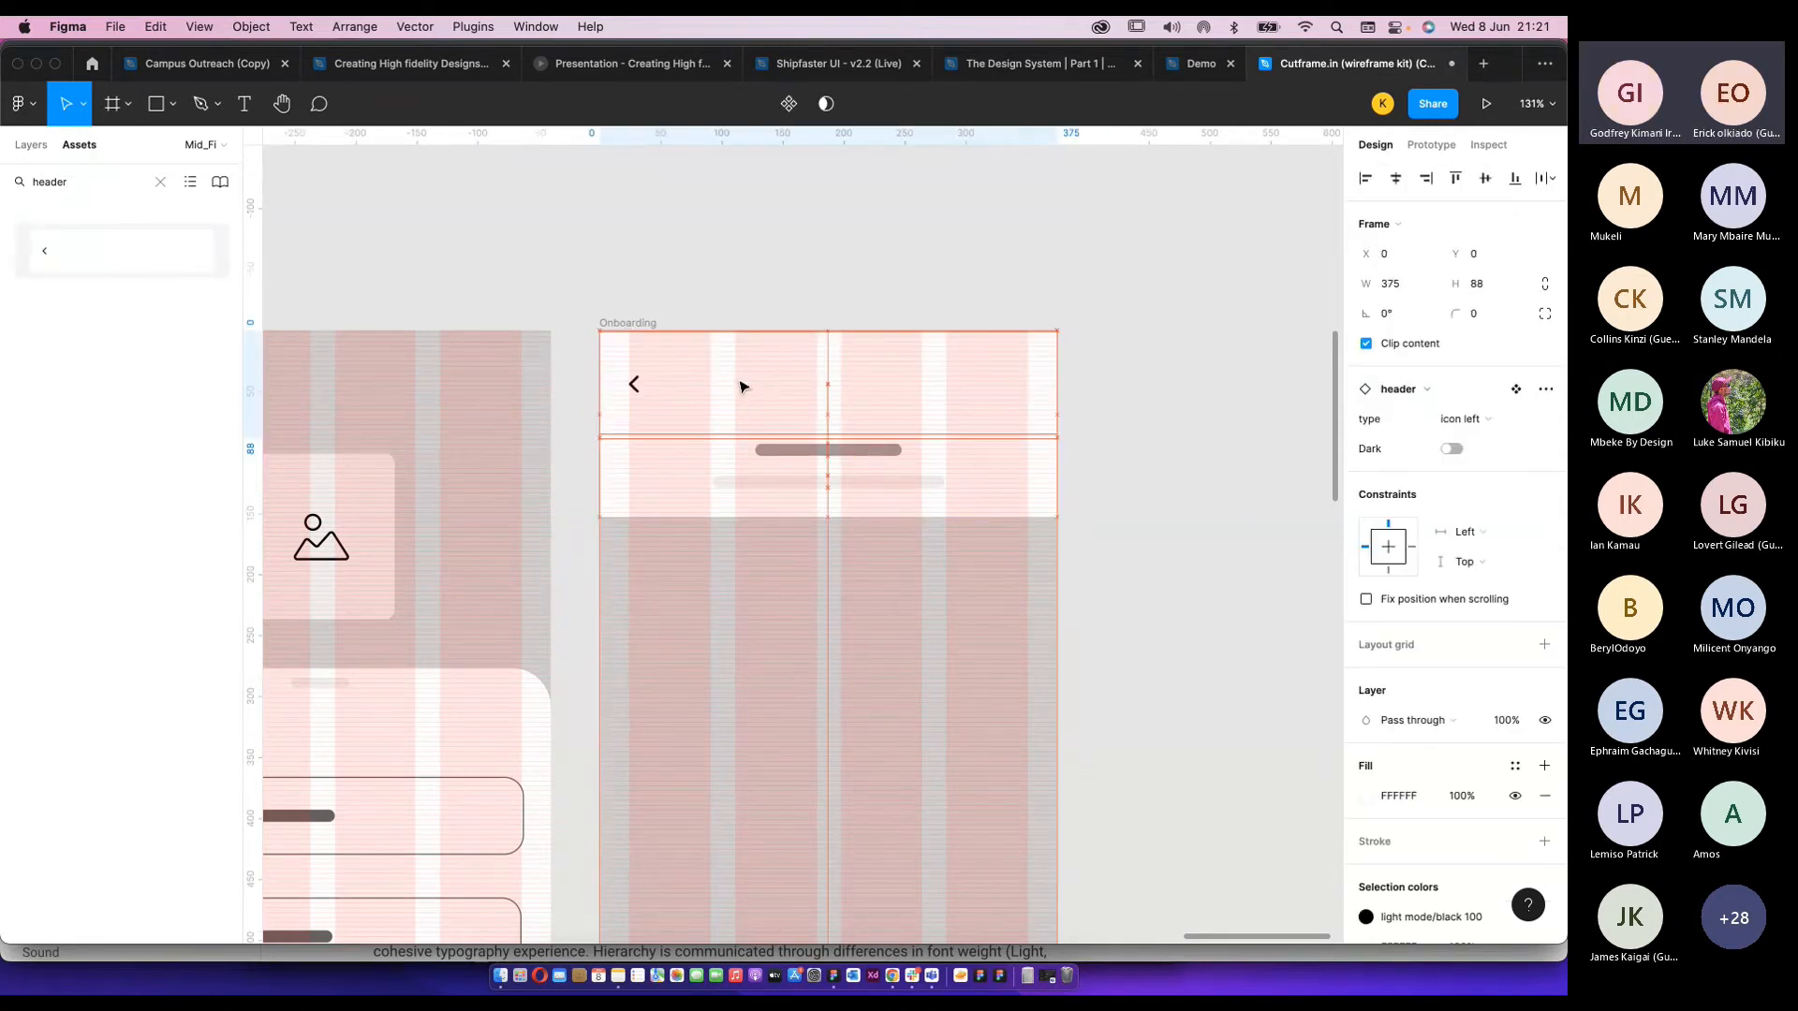
pyautogui.click(783, 514)
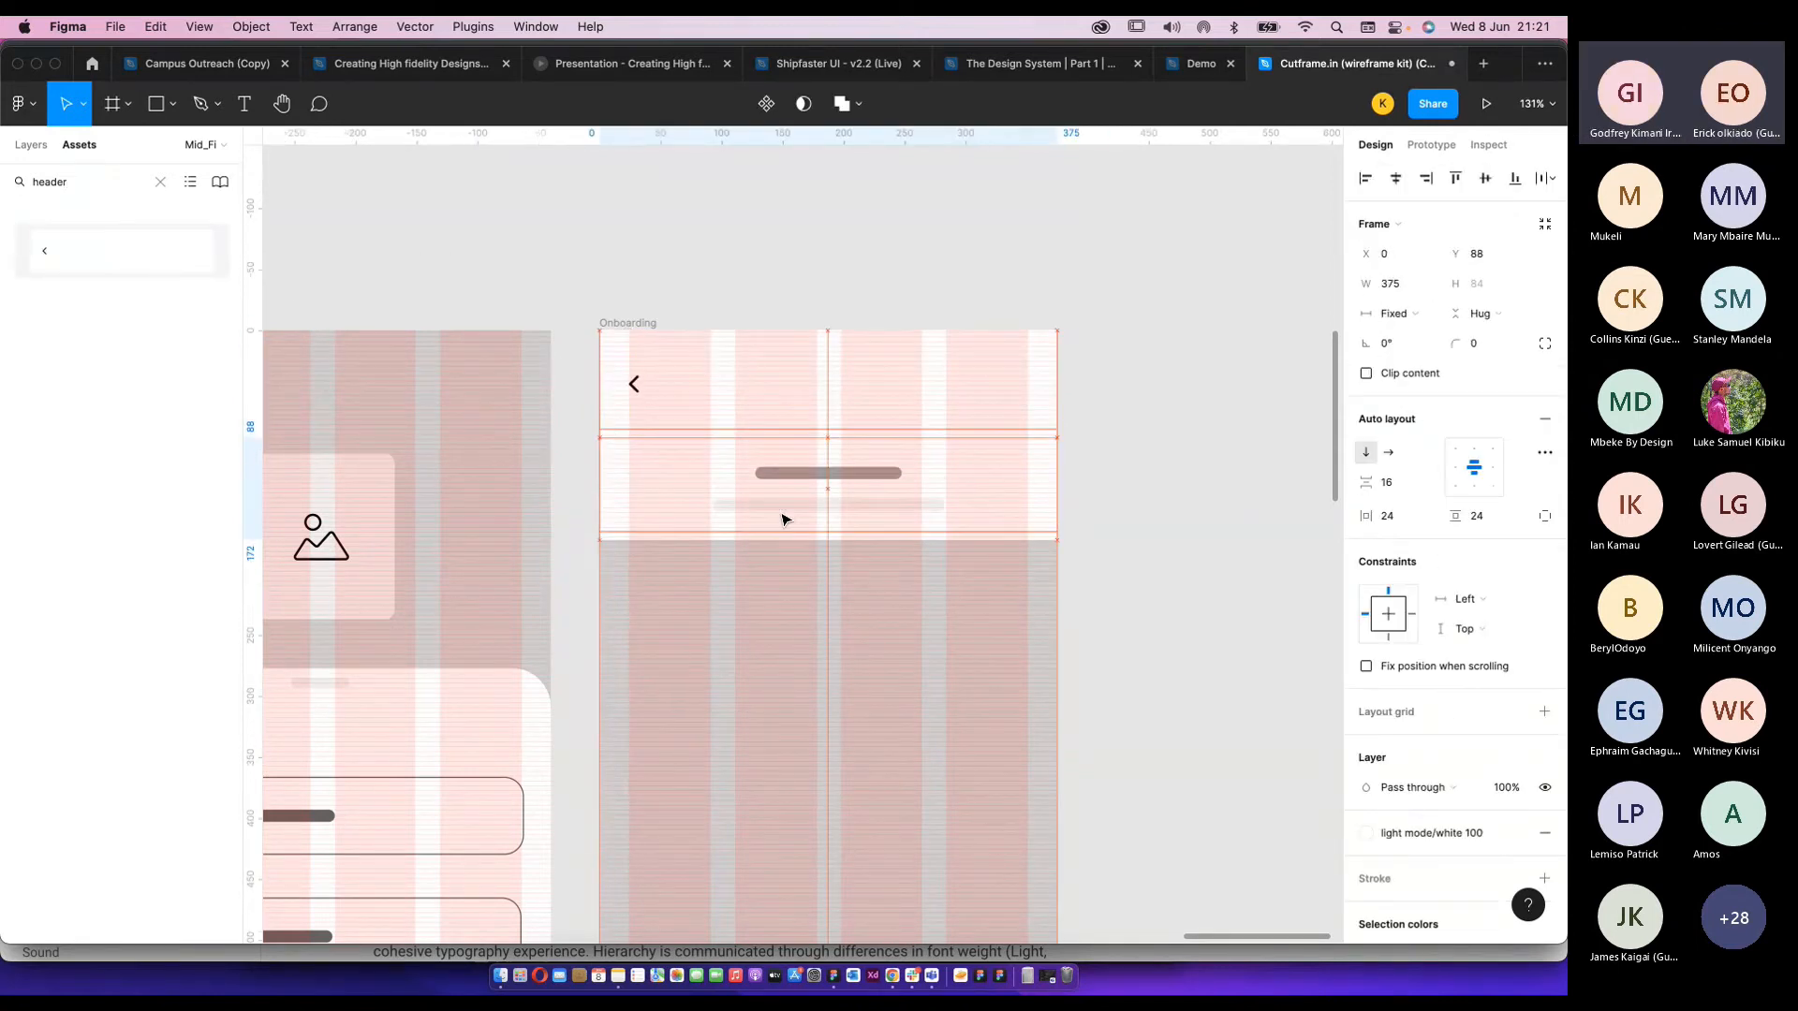
pyautogui.click(766, 422)
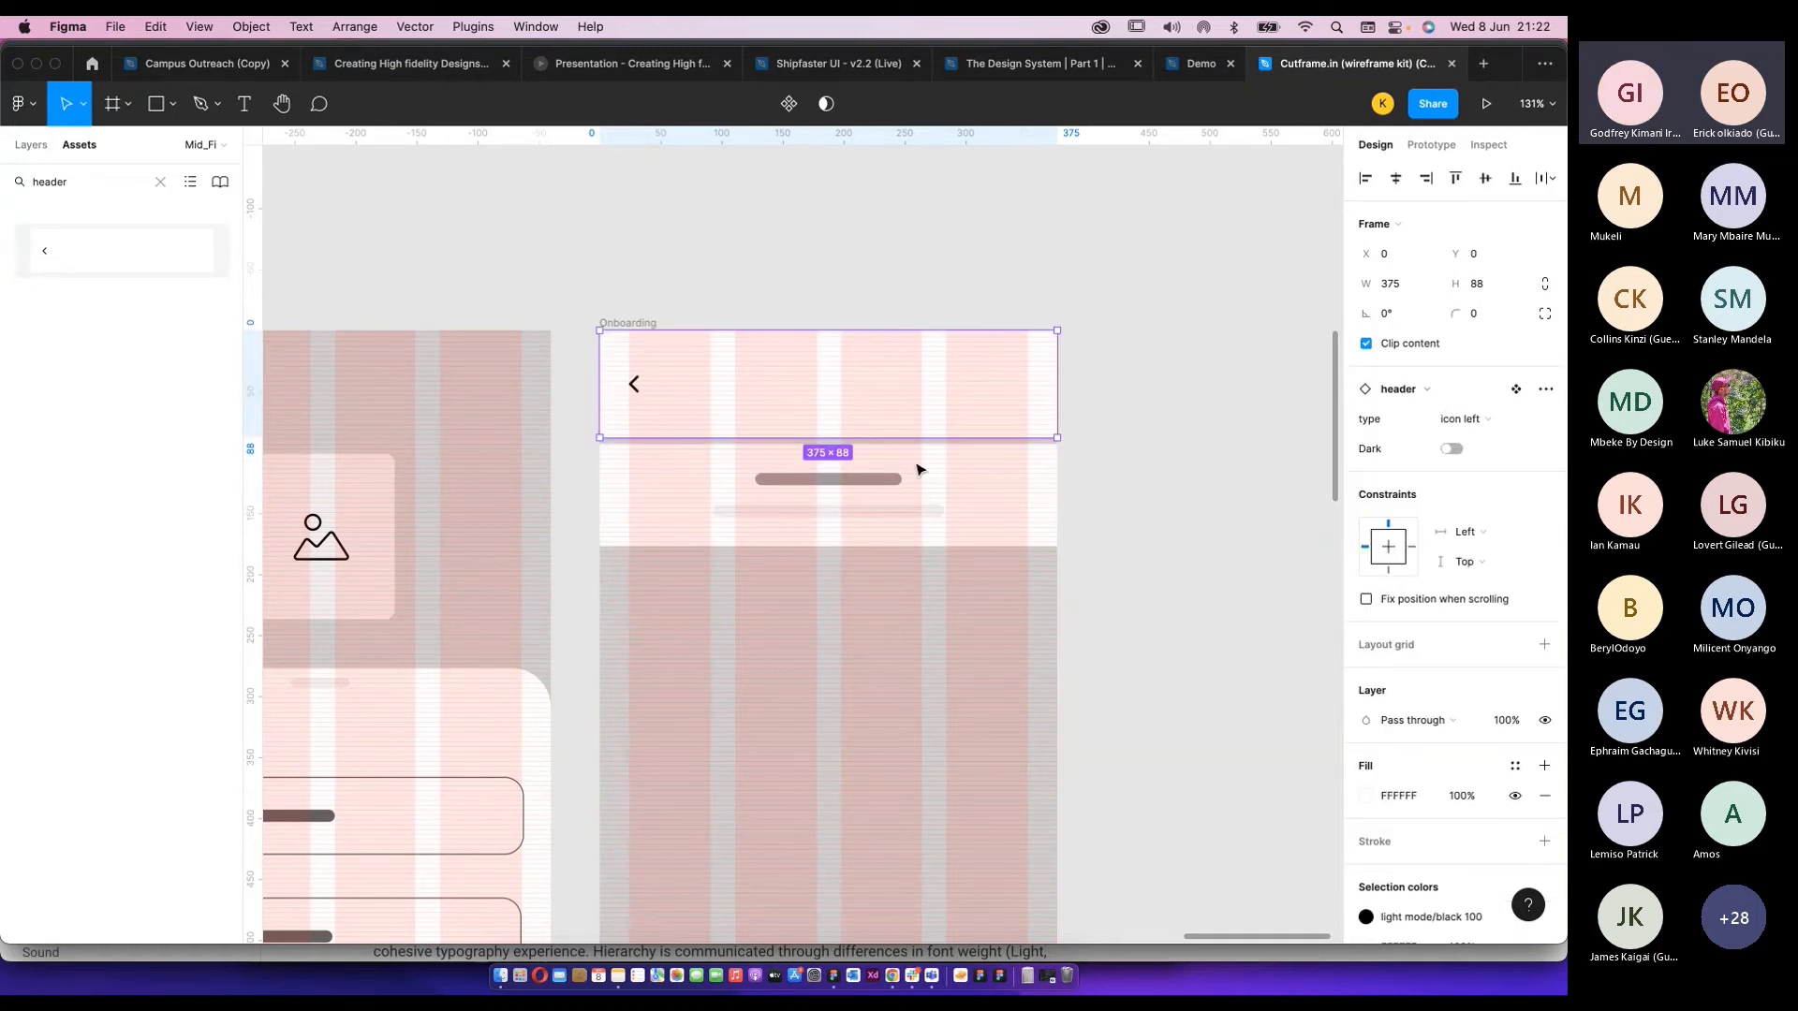
pyautogui.click(1137, 492)
pyautogui.scroll(-2, 798, 425)
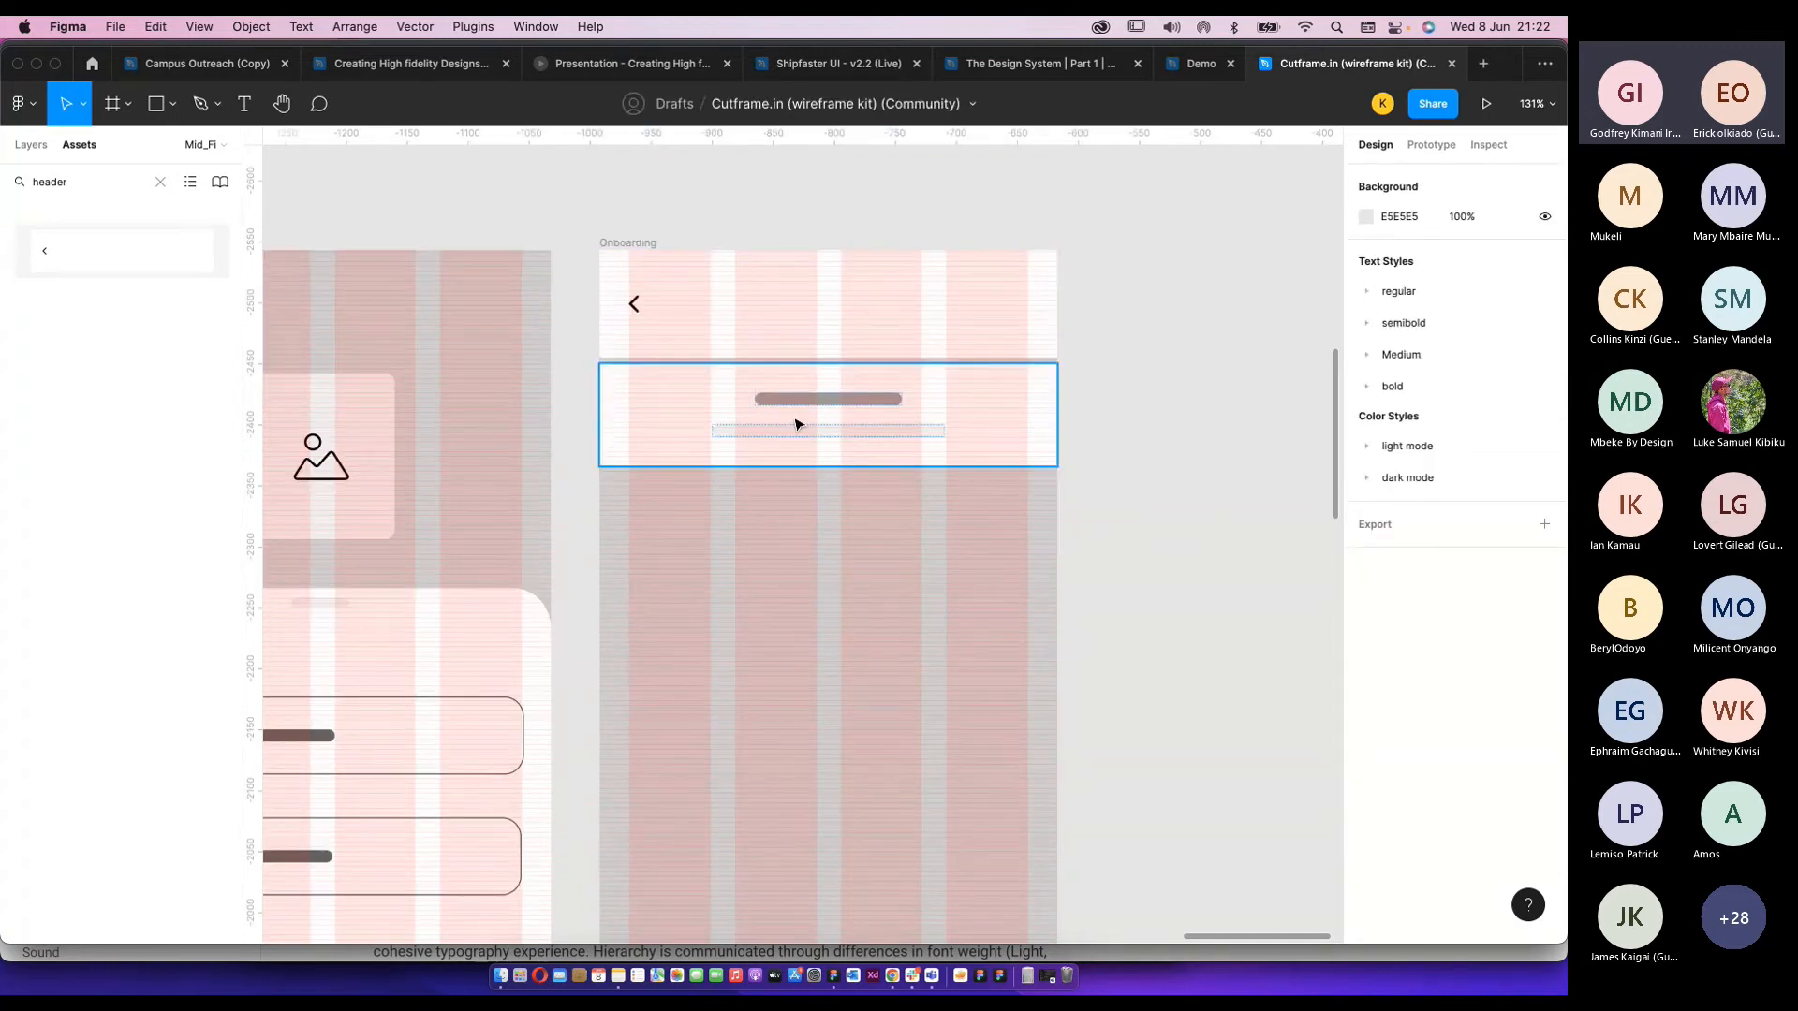
# Move the text block down to Y 105, leaving a gap between it and the header.
pyautogui.click(735, 424)
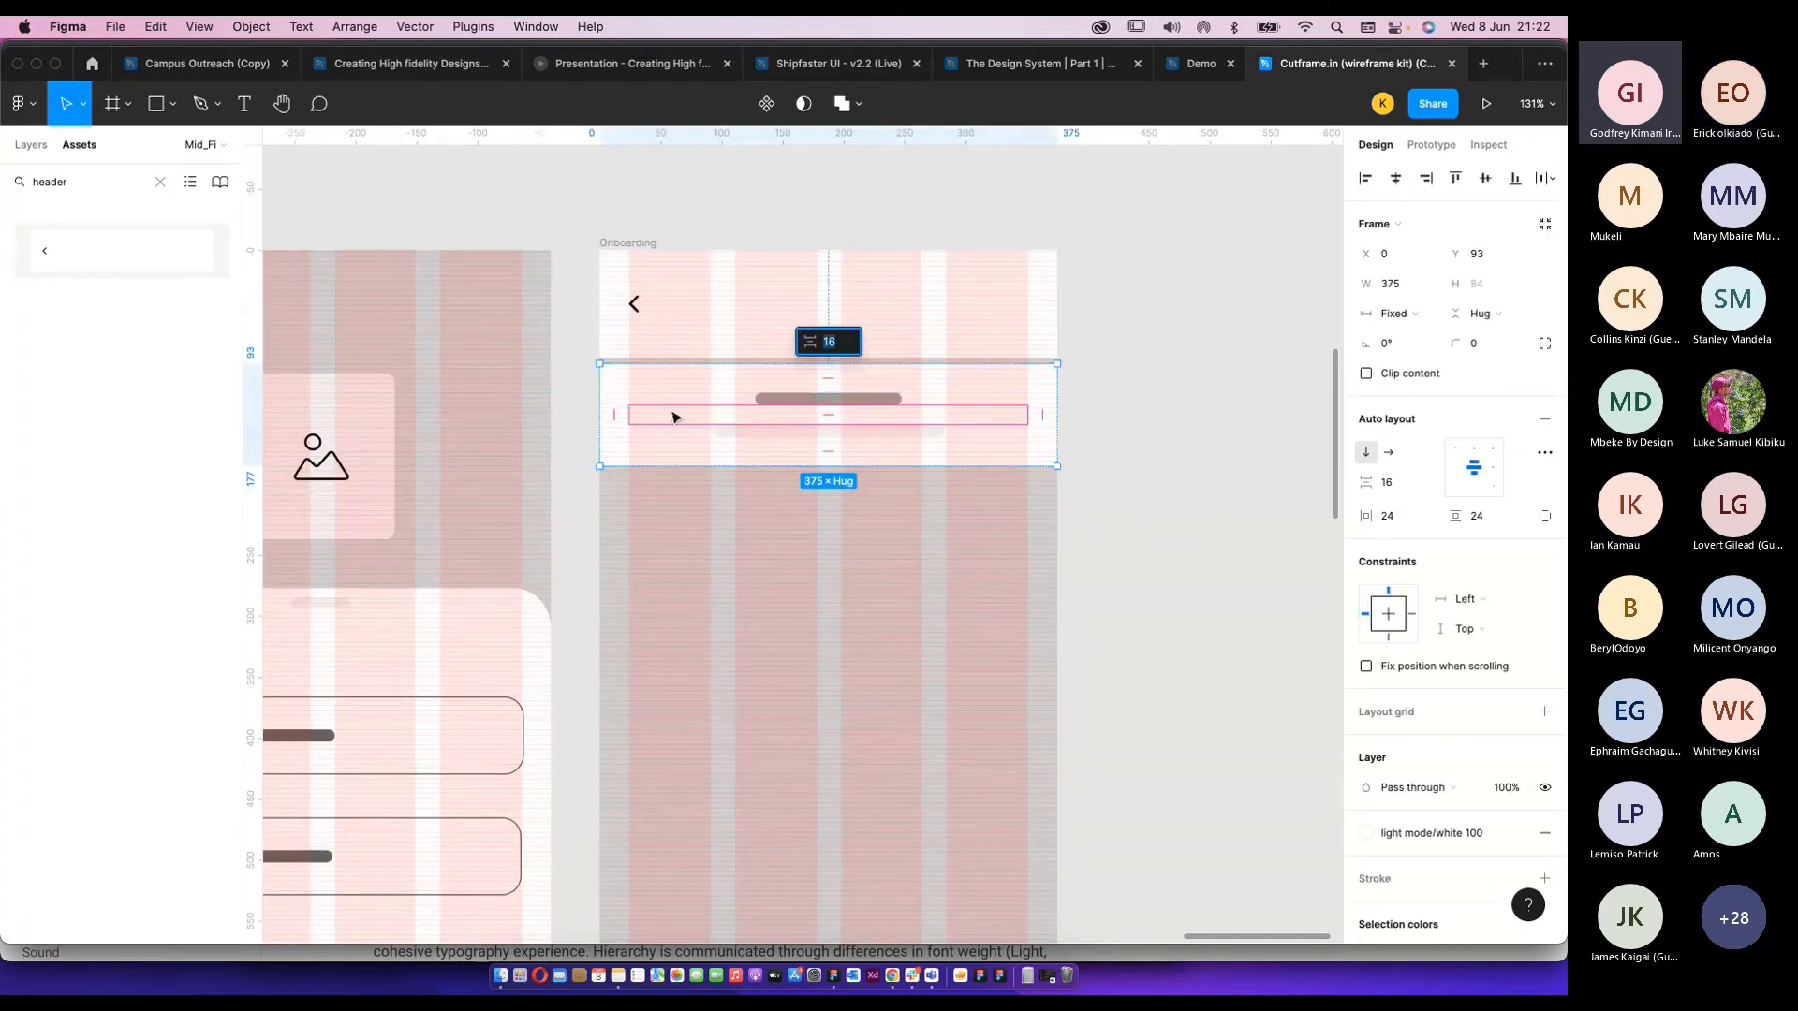
pyautogui.scroll(5, 672, 410)
pyautogui.write('24')
pyautogui.press('Return')
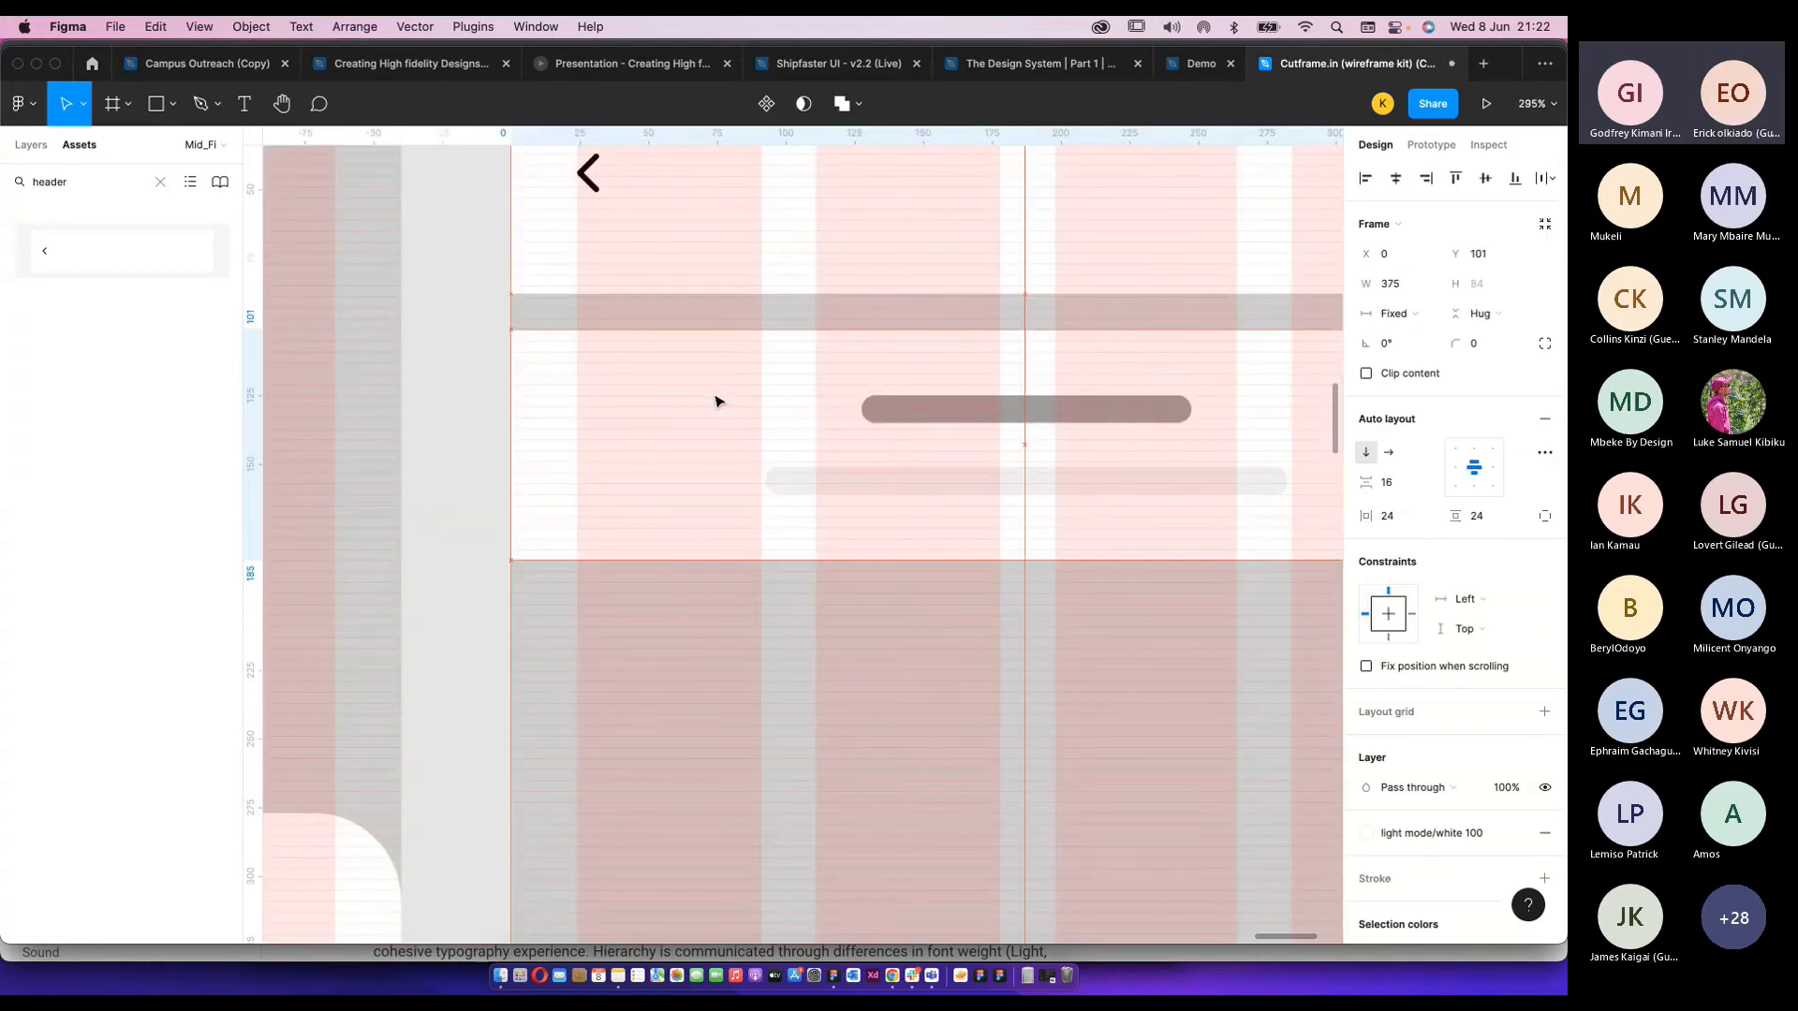
pyautogui.moveTo(615, 360); pyautogui.dragTo(618, 370)
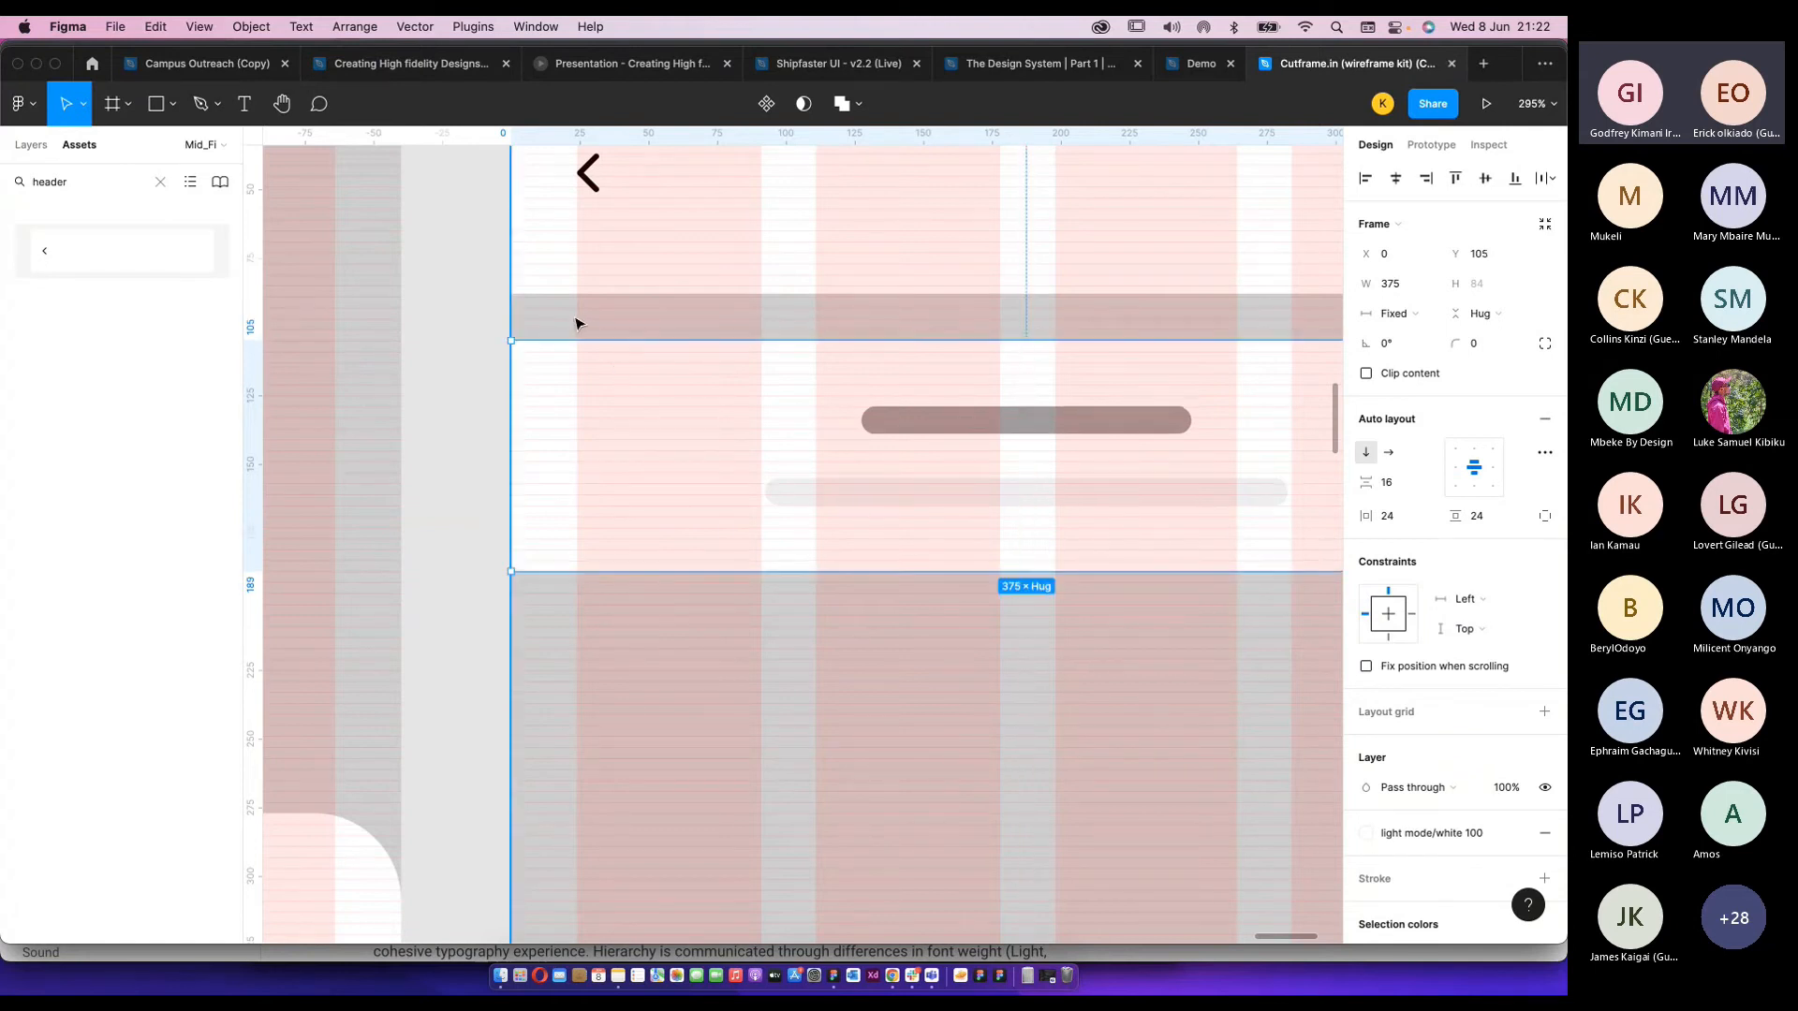
pyautogui.scroll(10, 574, 321)
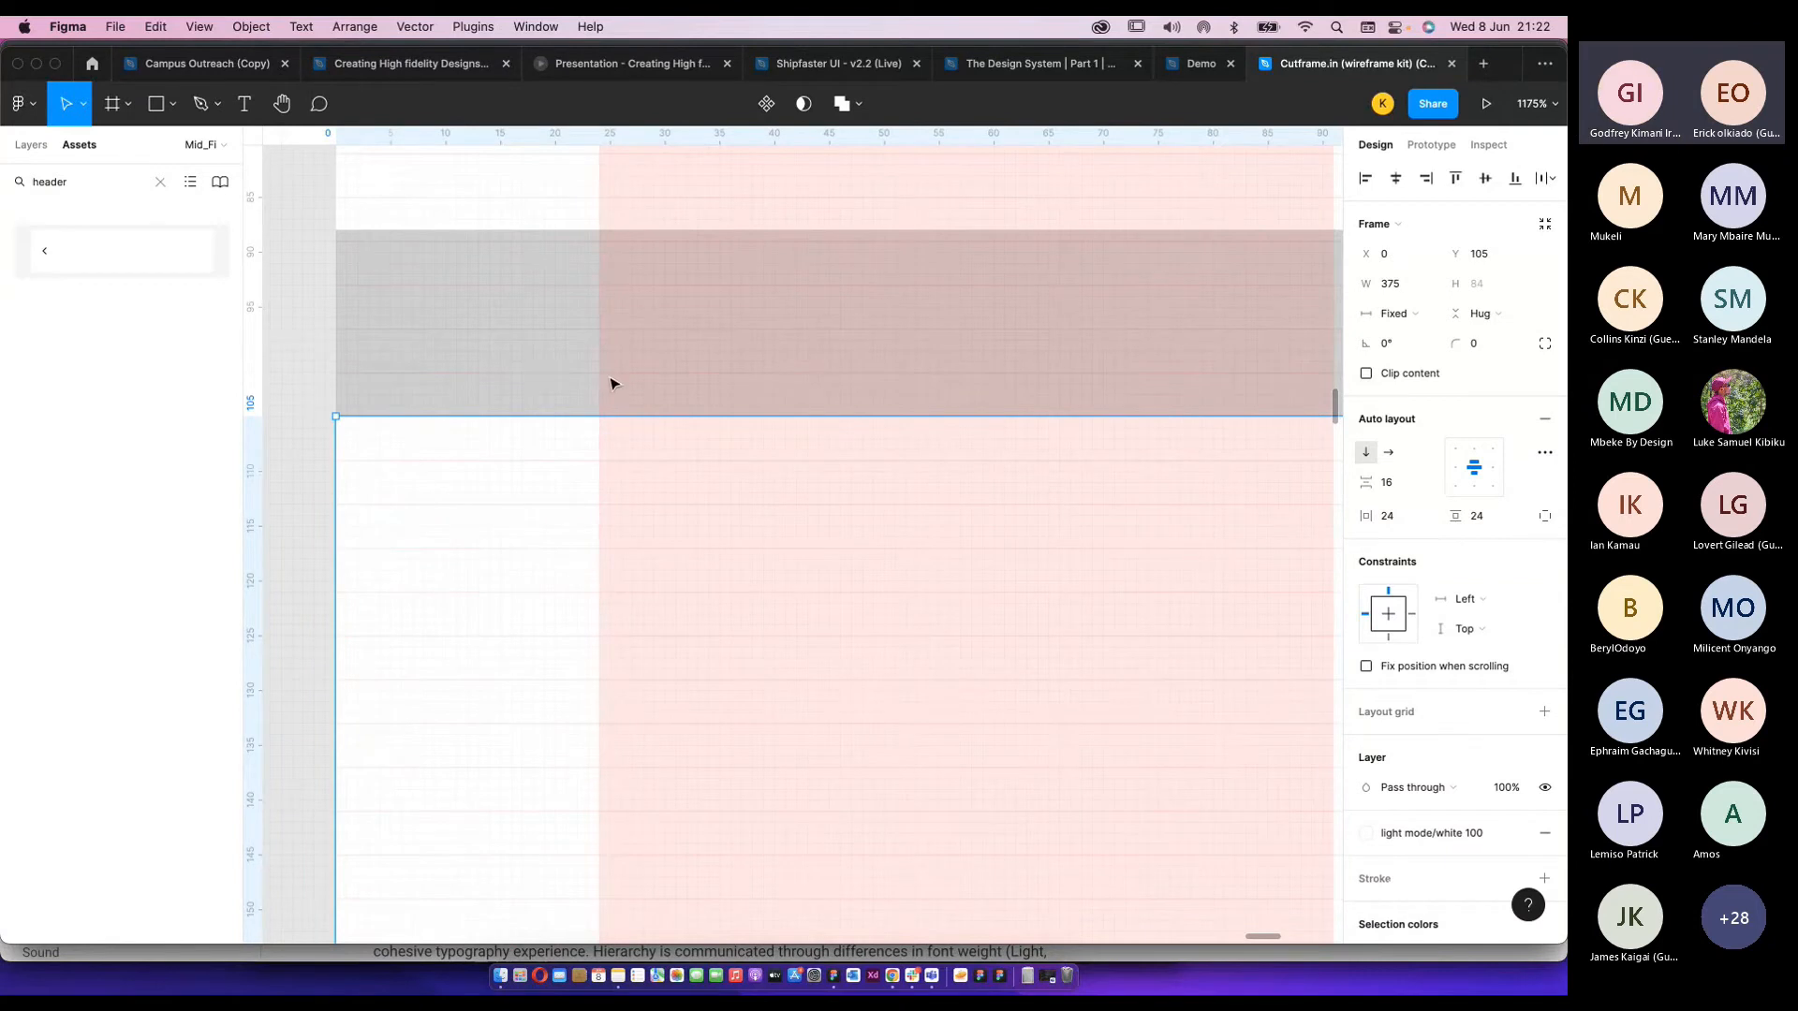
pyautogui.scroll(-12, 768, 372)
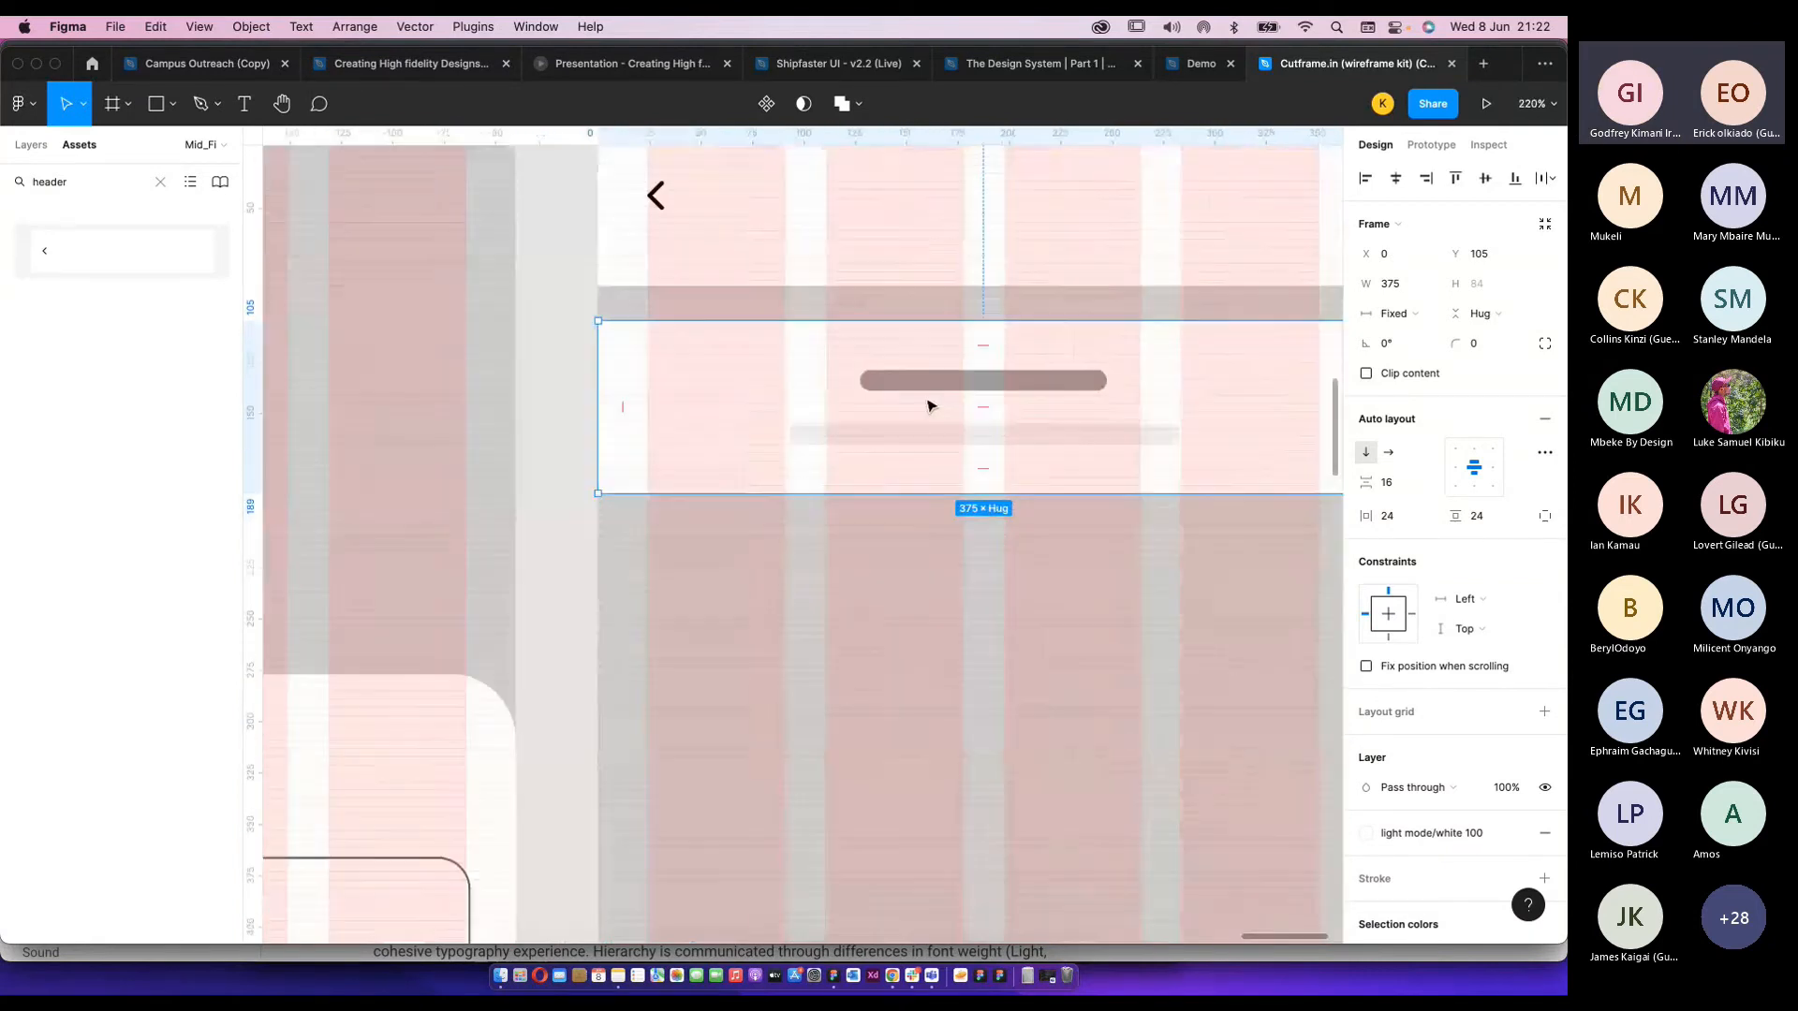
pyautogui.scroll(-5, 1051, 408)
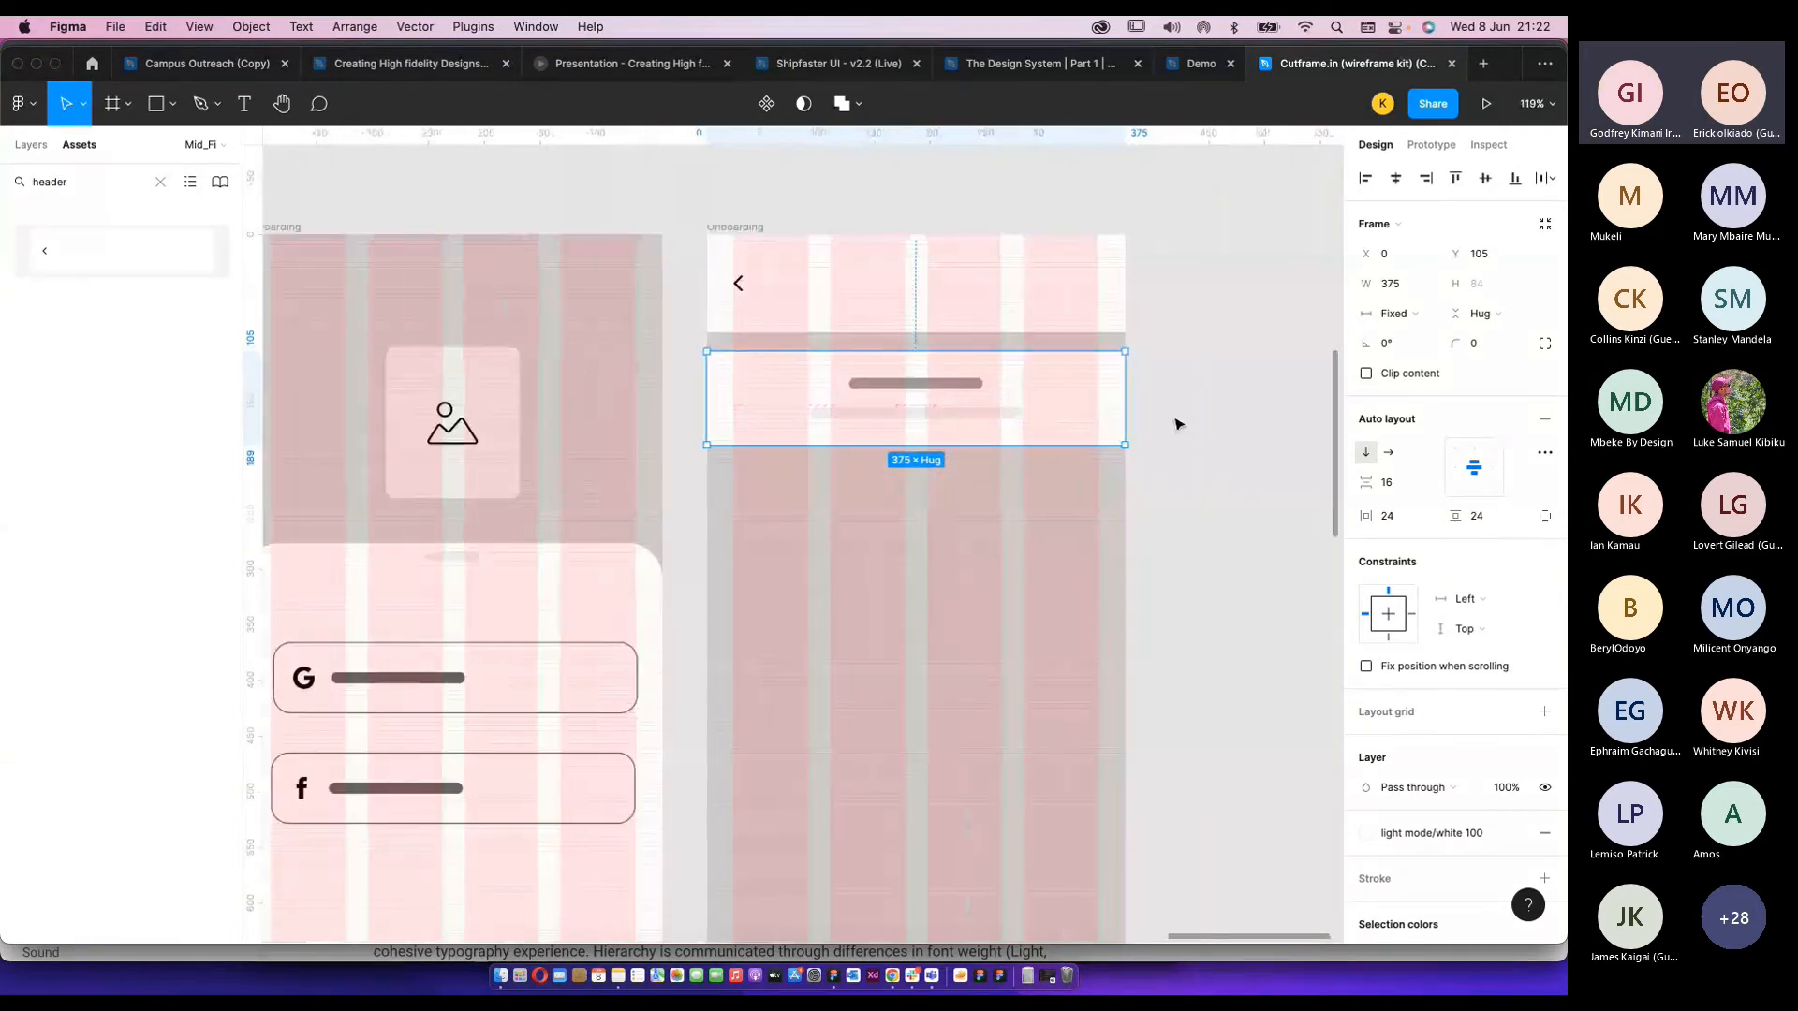
pyautogui.scroll(3, 1178, 430)
pyautogui.click(1172, 436)
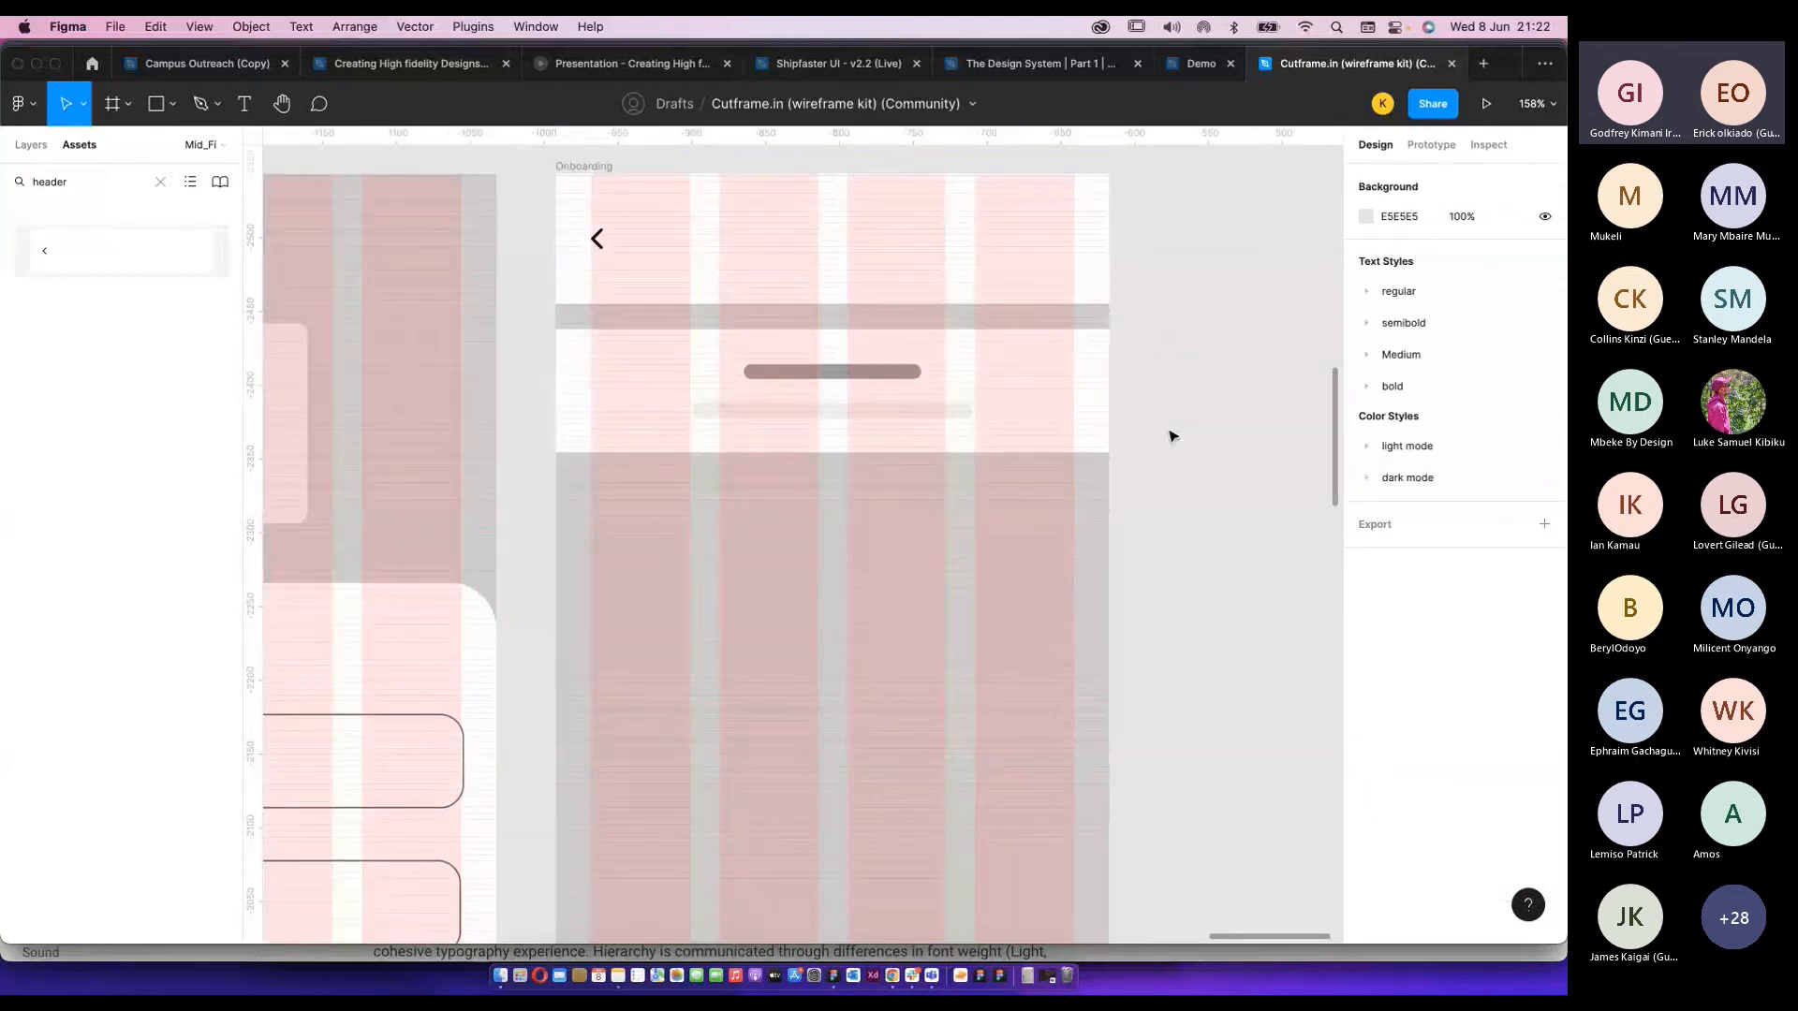
pyautogui.click(842, 381)
pyautogui.click(1148, 469)
pyautogui.doubleClick(842, 410)
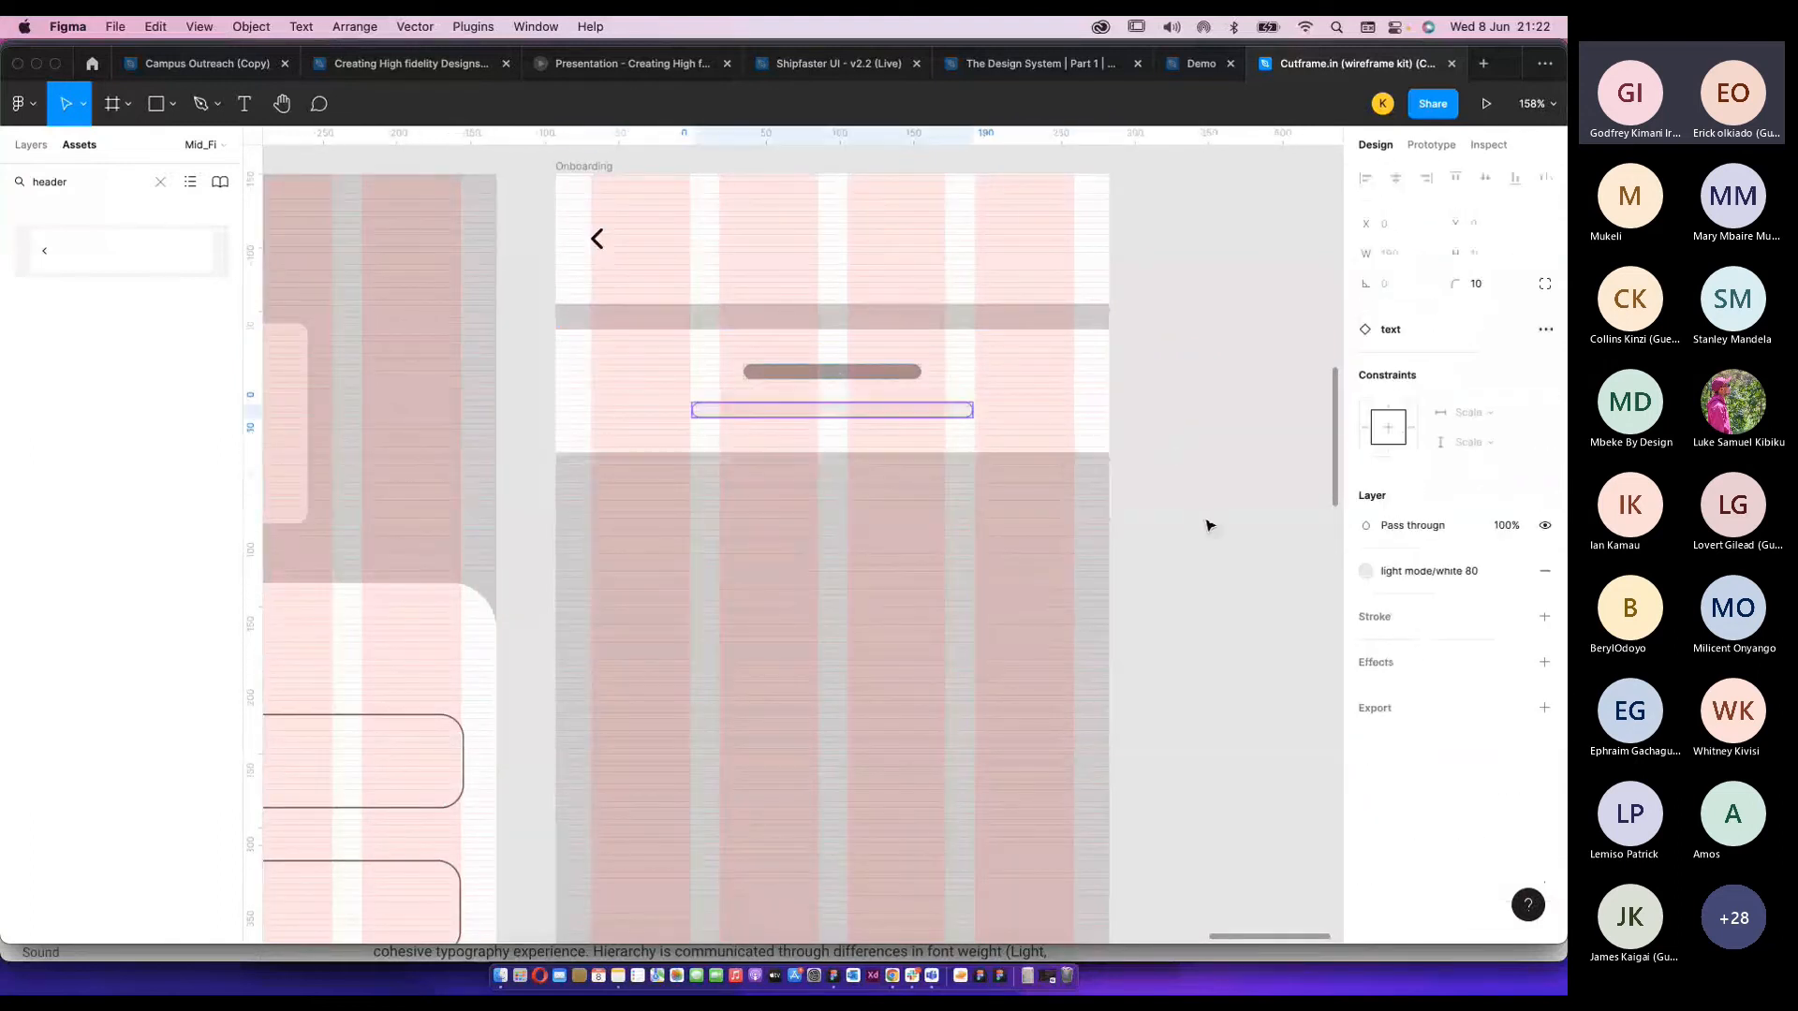
pyautogui.click(1208, 525)
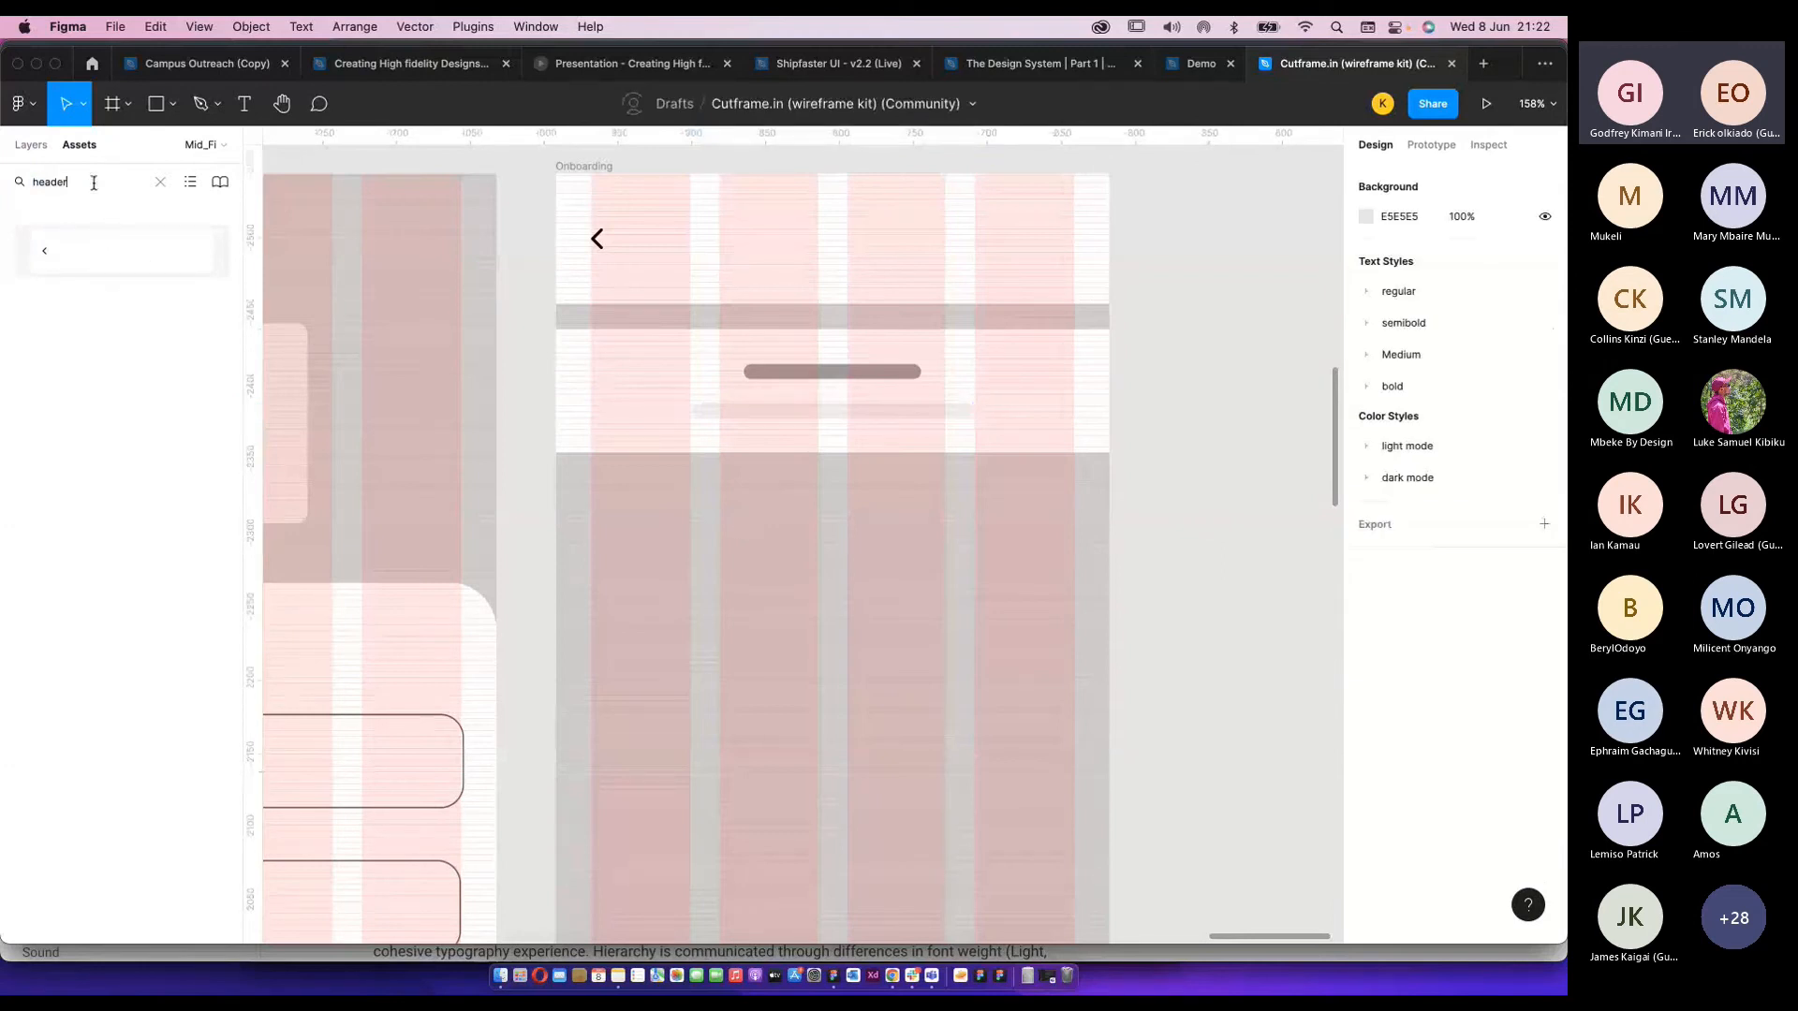
# Search the component assets for a search field and for form components.
pyautogui.press('super+a')
pyautogui.press('BackSpace')
pyautogui.write('s')
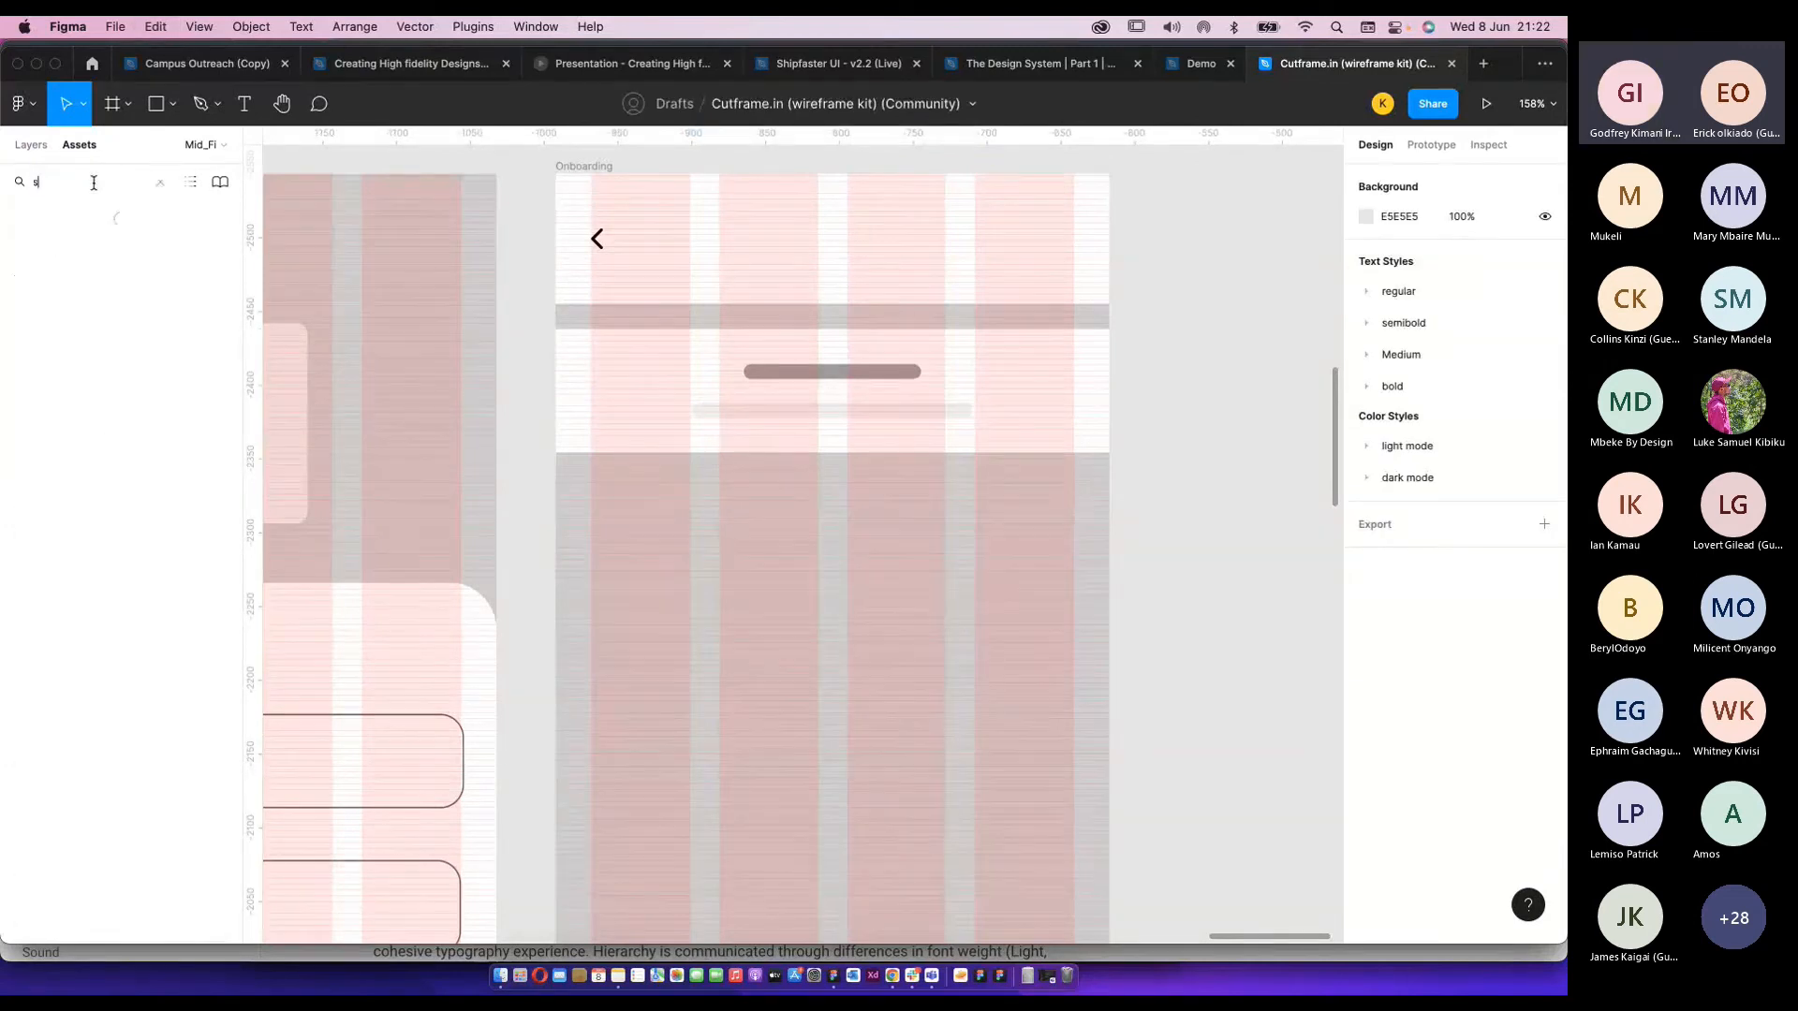
pyautogui.write('earch')
pyautogui.press('BackSpace')
pyautogui.press('BackSpace')
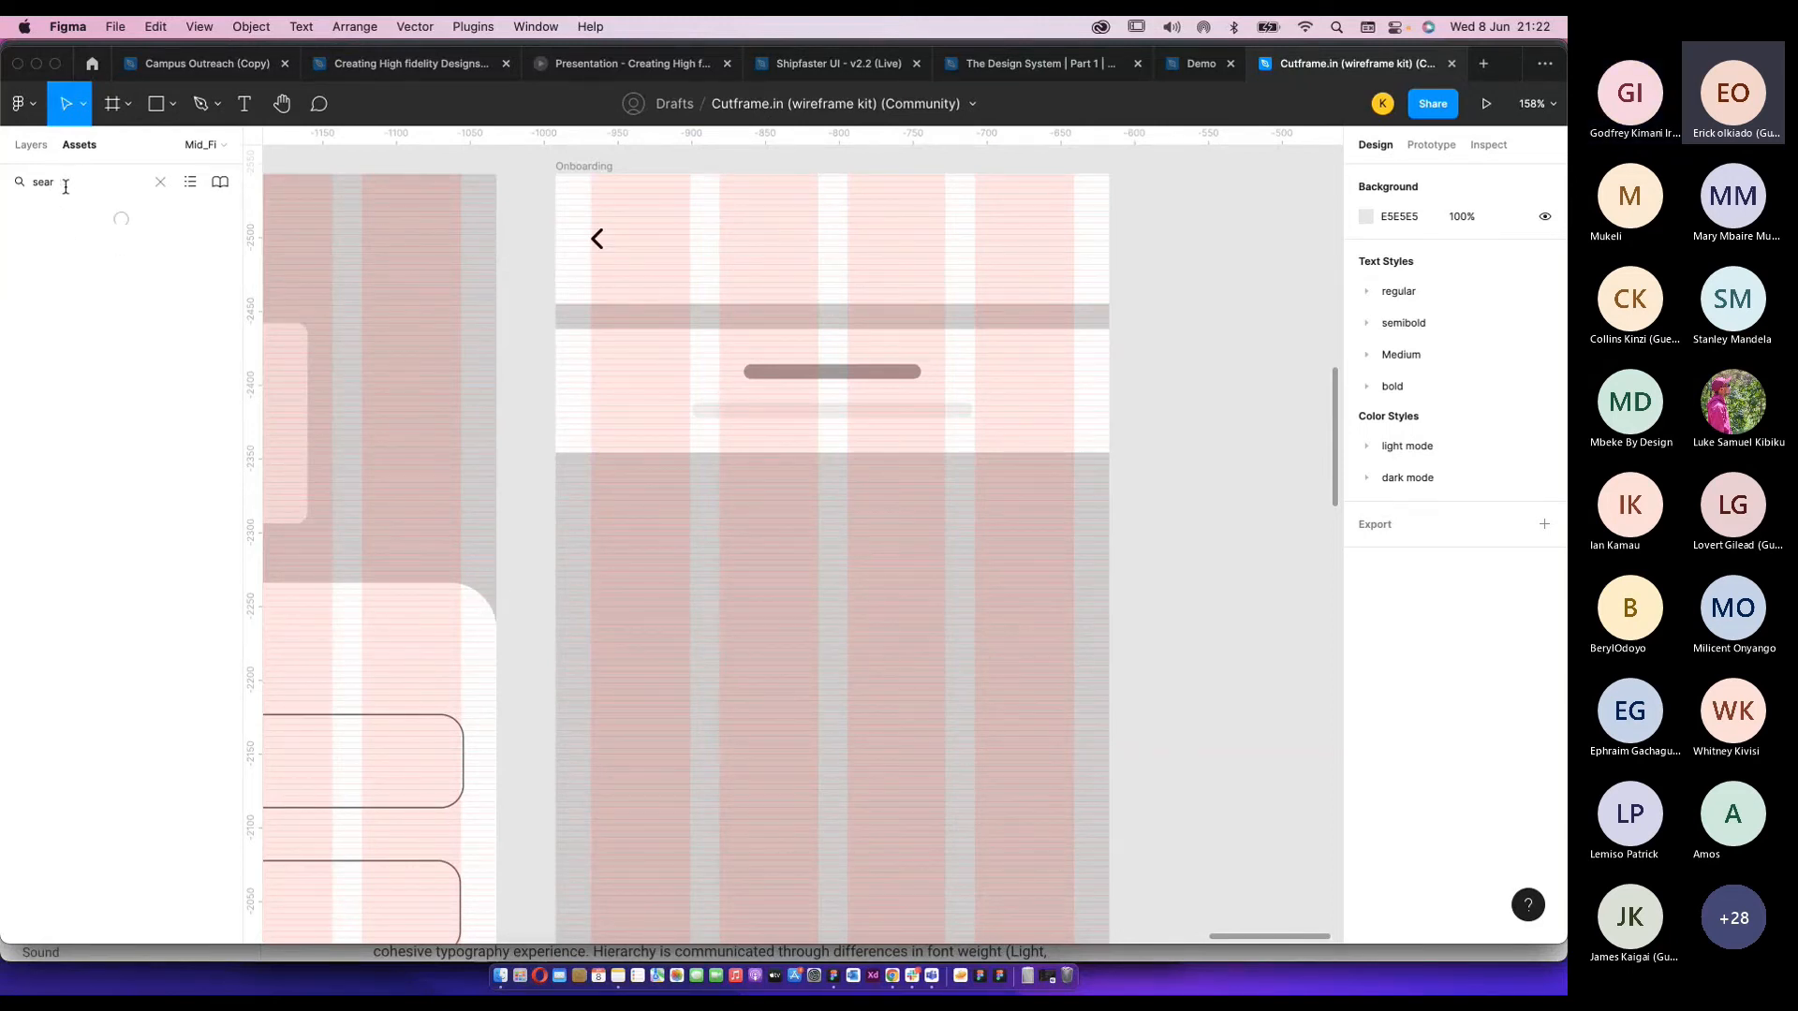
pyautogui.press('BackSpace')
pyautogui.press('BackSpace')
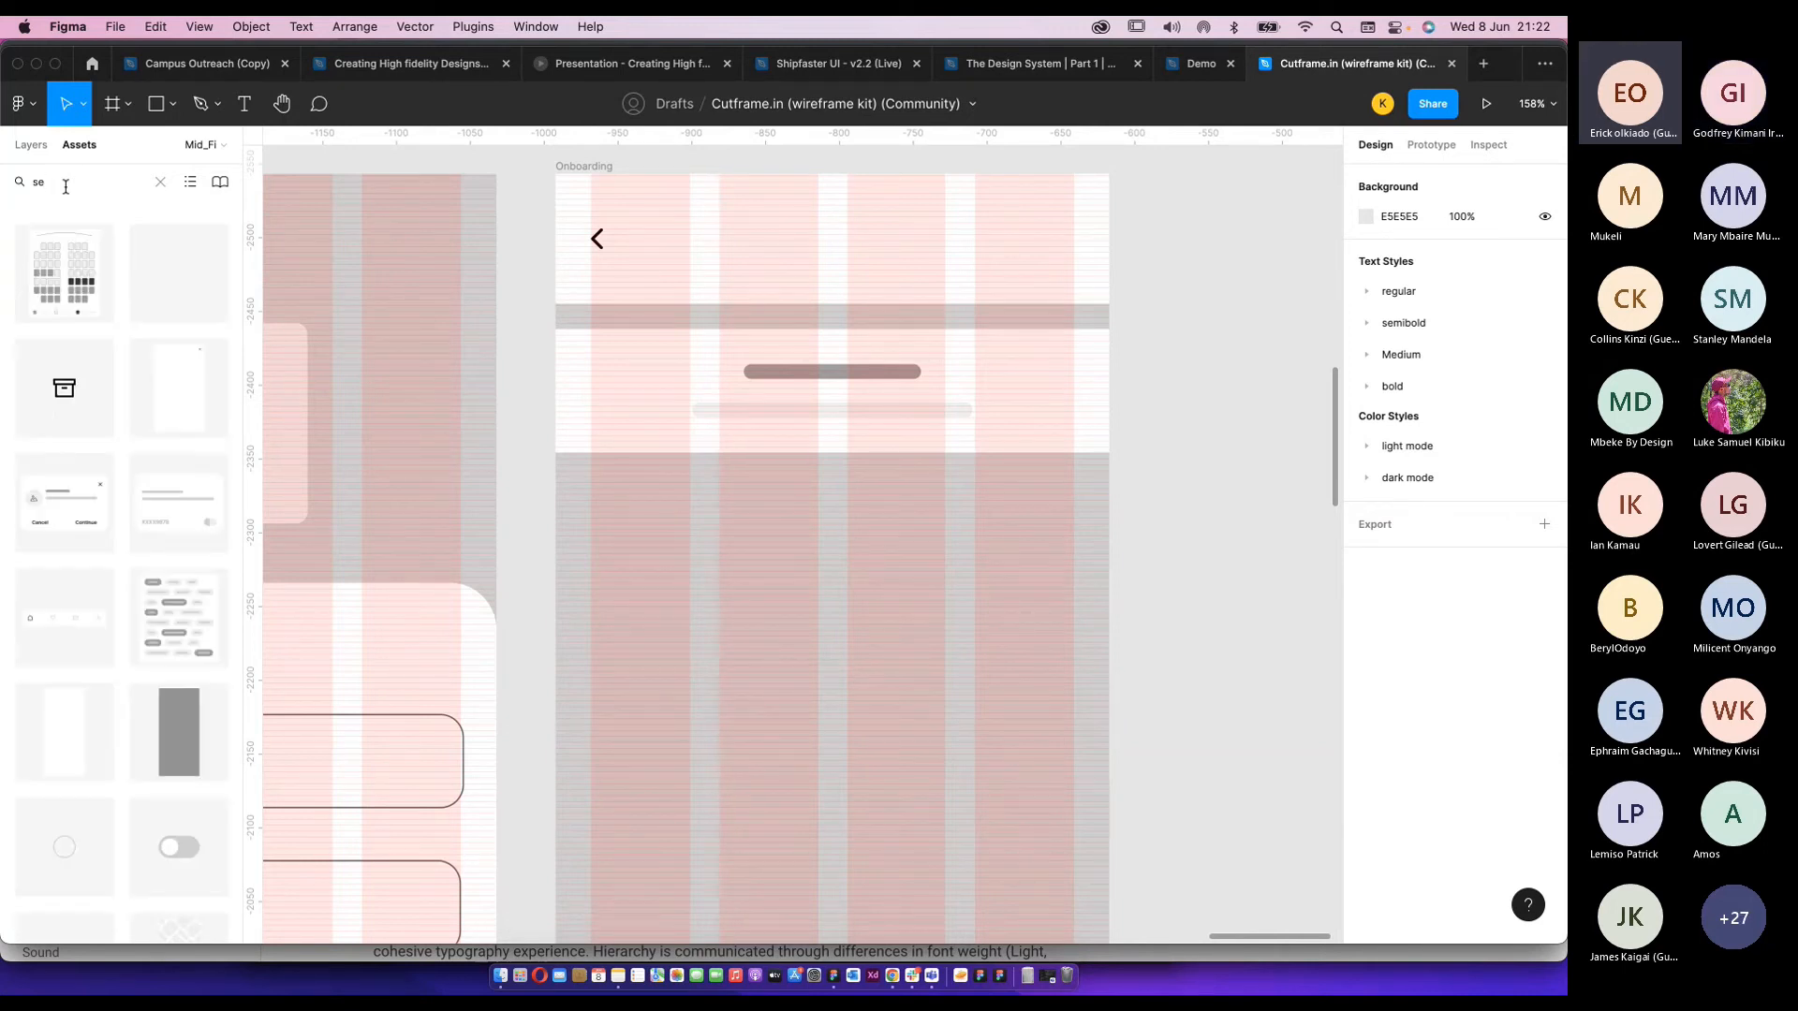
pyautogui.press('BackSpace')
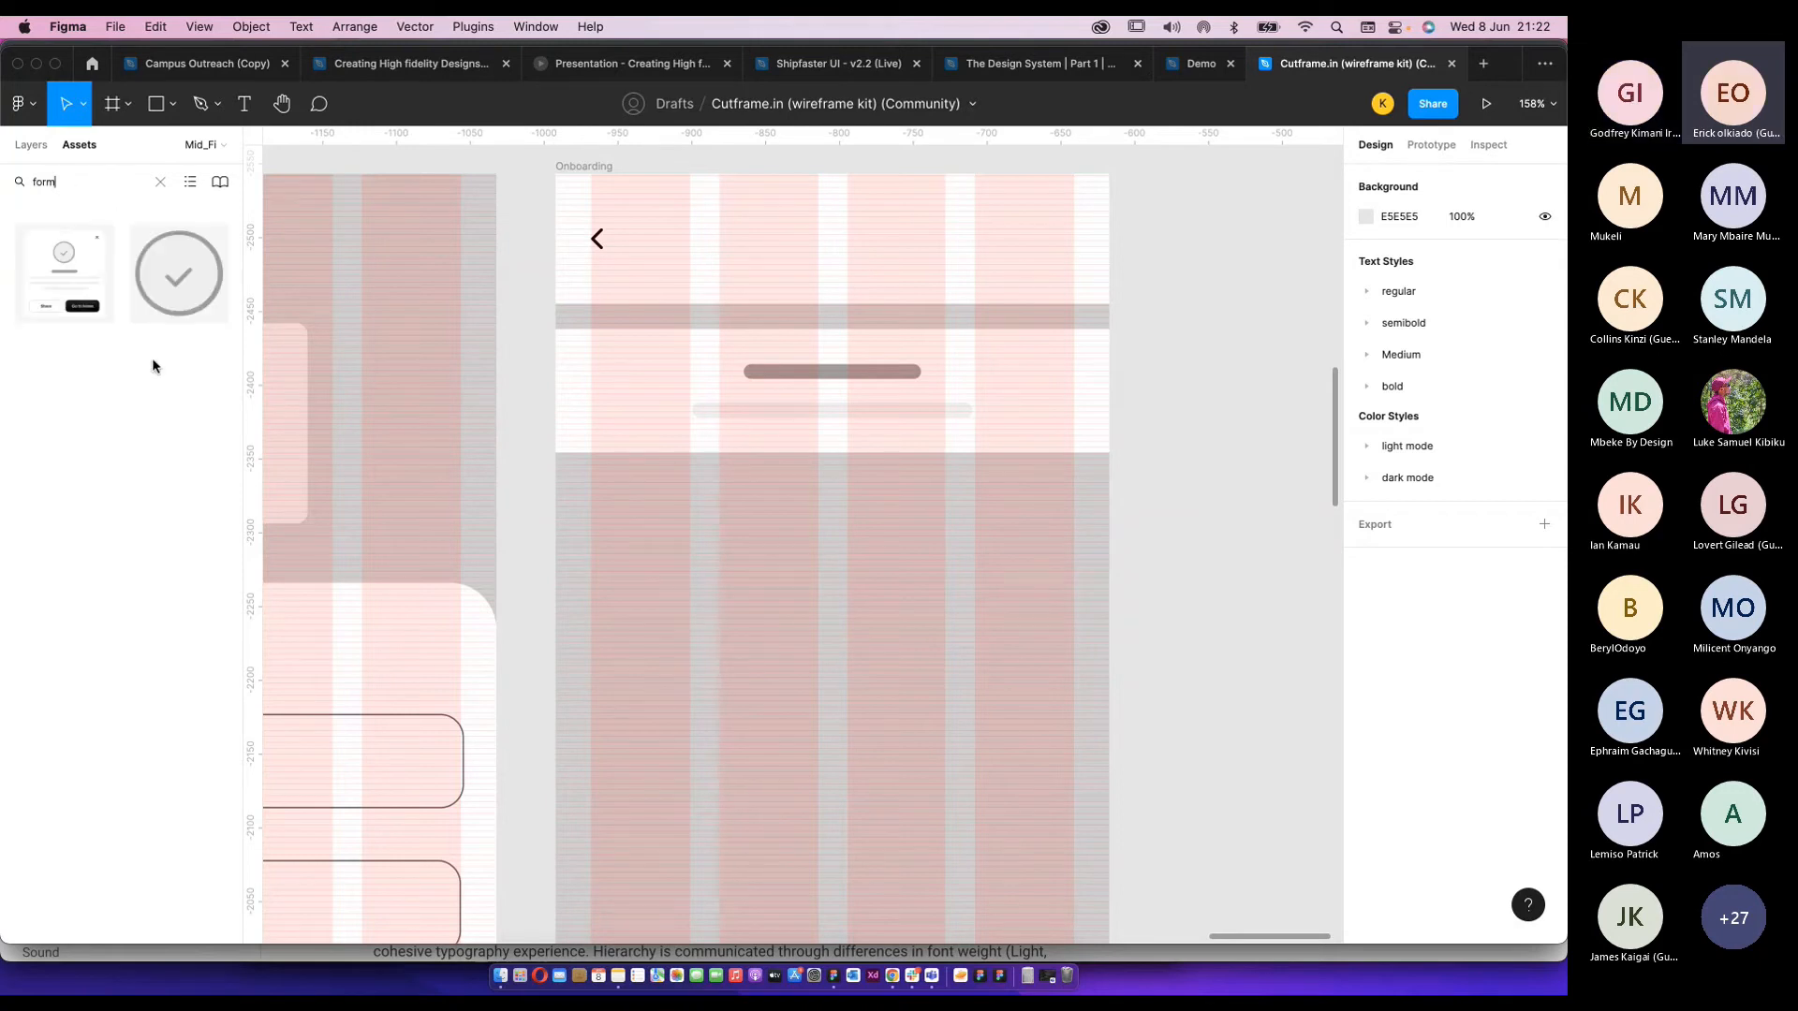
# Find the input field component and place it below the text block in the new Onboarding frame, at X 24, Y 209.
pyautogui.press('BackSpace')
pyautogui.press('BackSpace')
pyautogui.press('BackSpace')
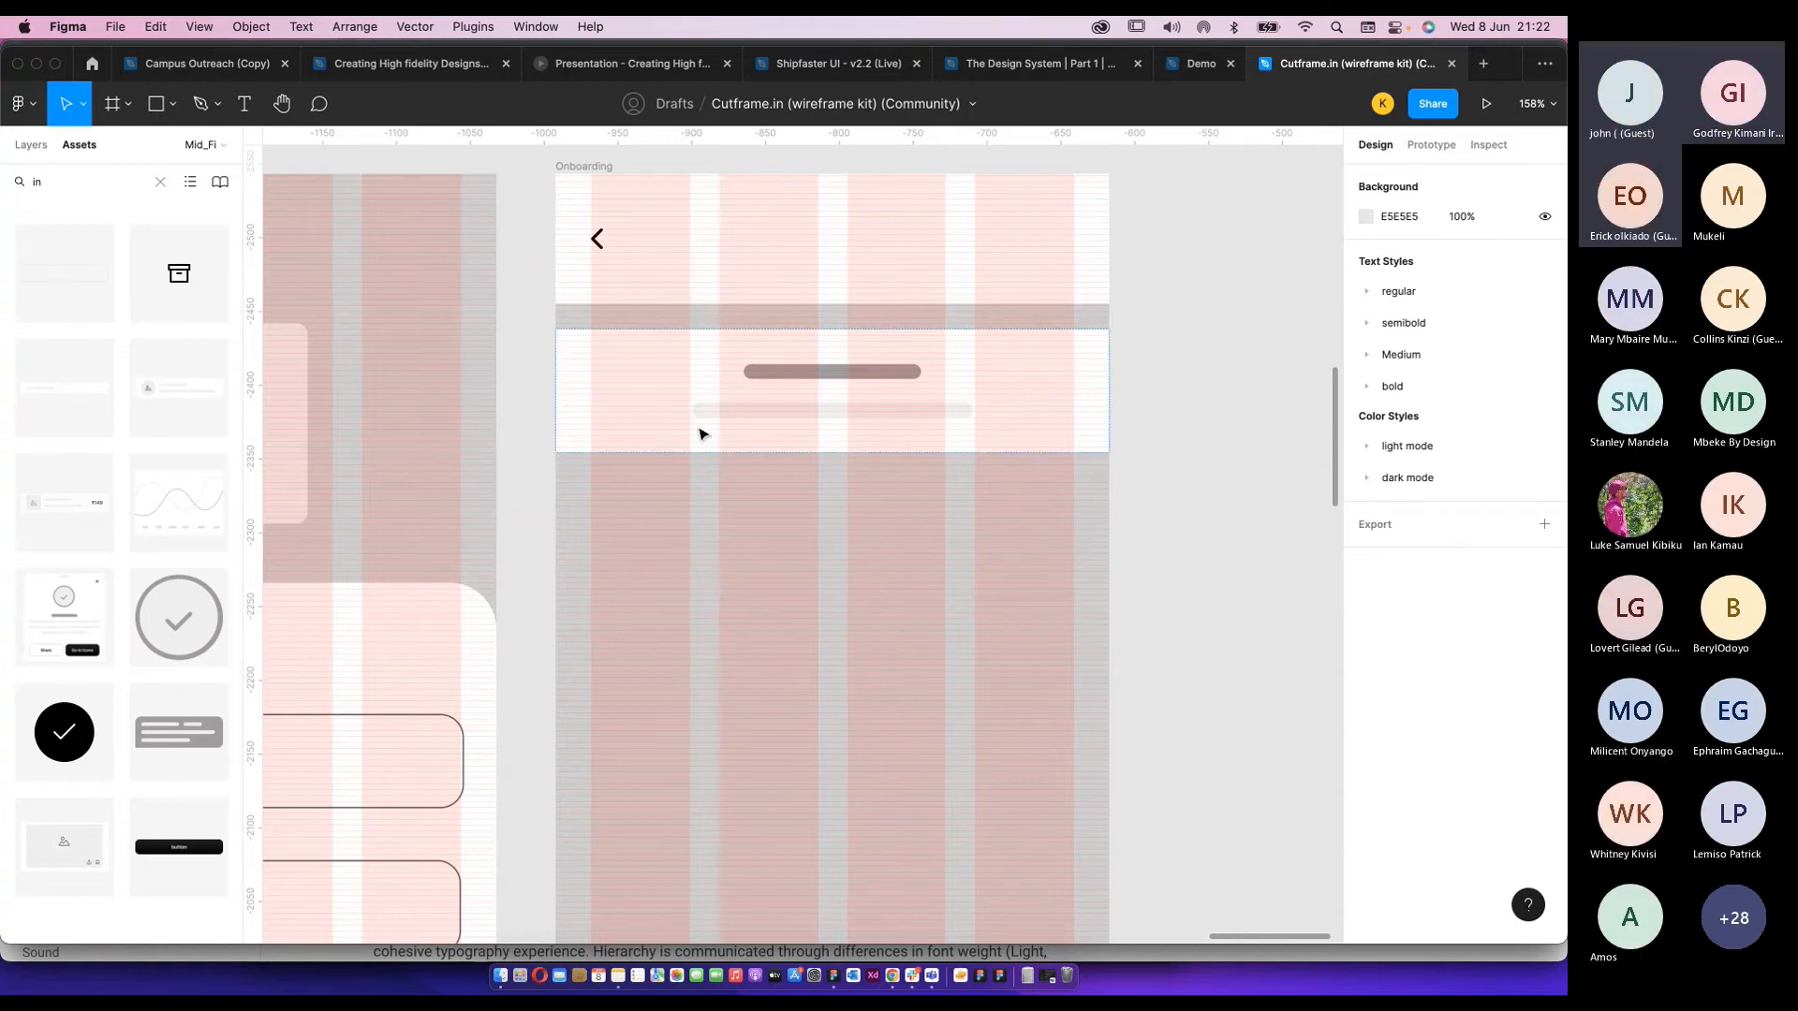
pyautogui.moveTo(749, 504); pyautogui.dragTo(754, 543)
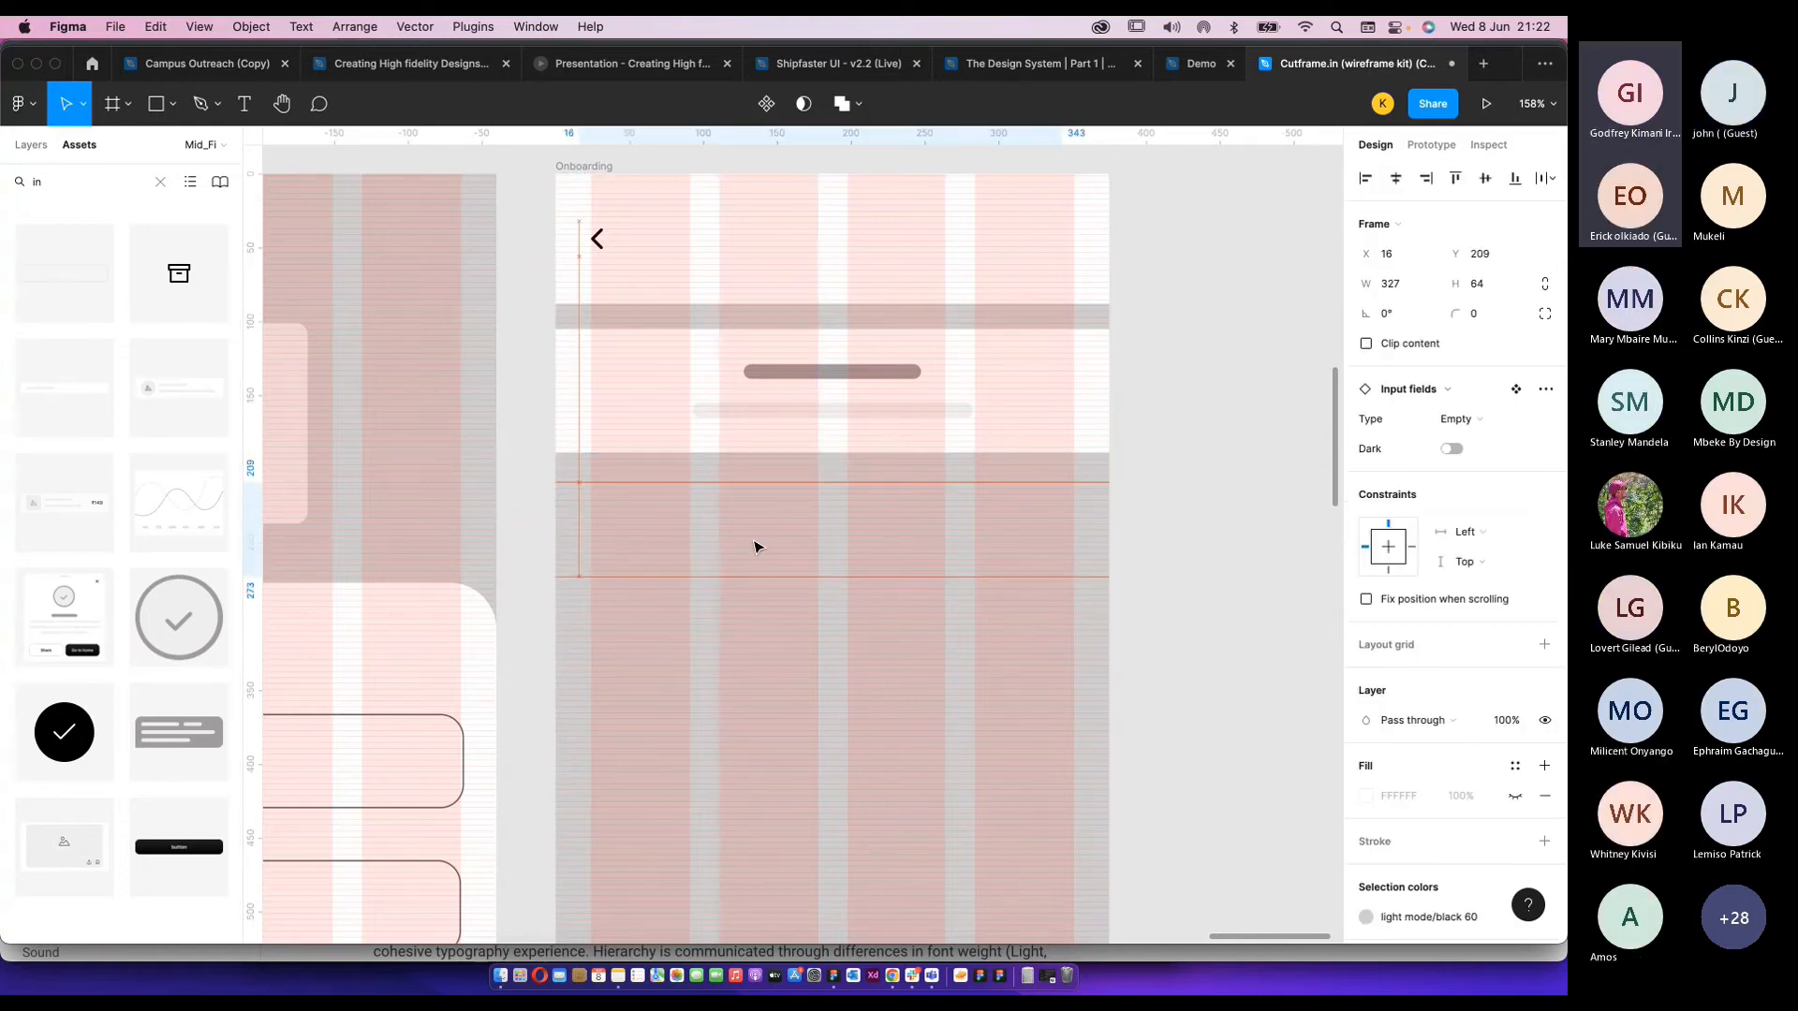
# Set the placed input field's type to Left Icon so it serves as a search box.
pyautogui.click(1456, 419)
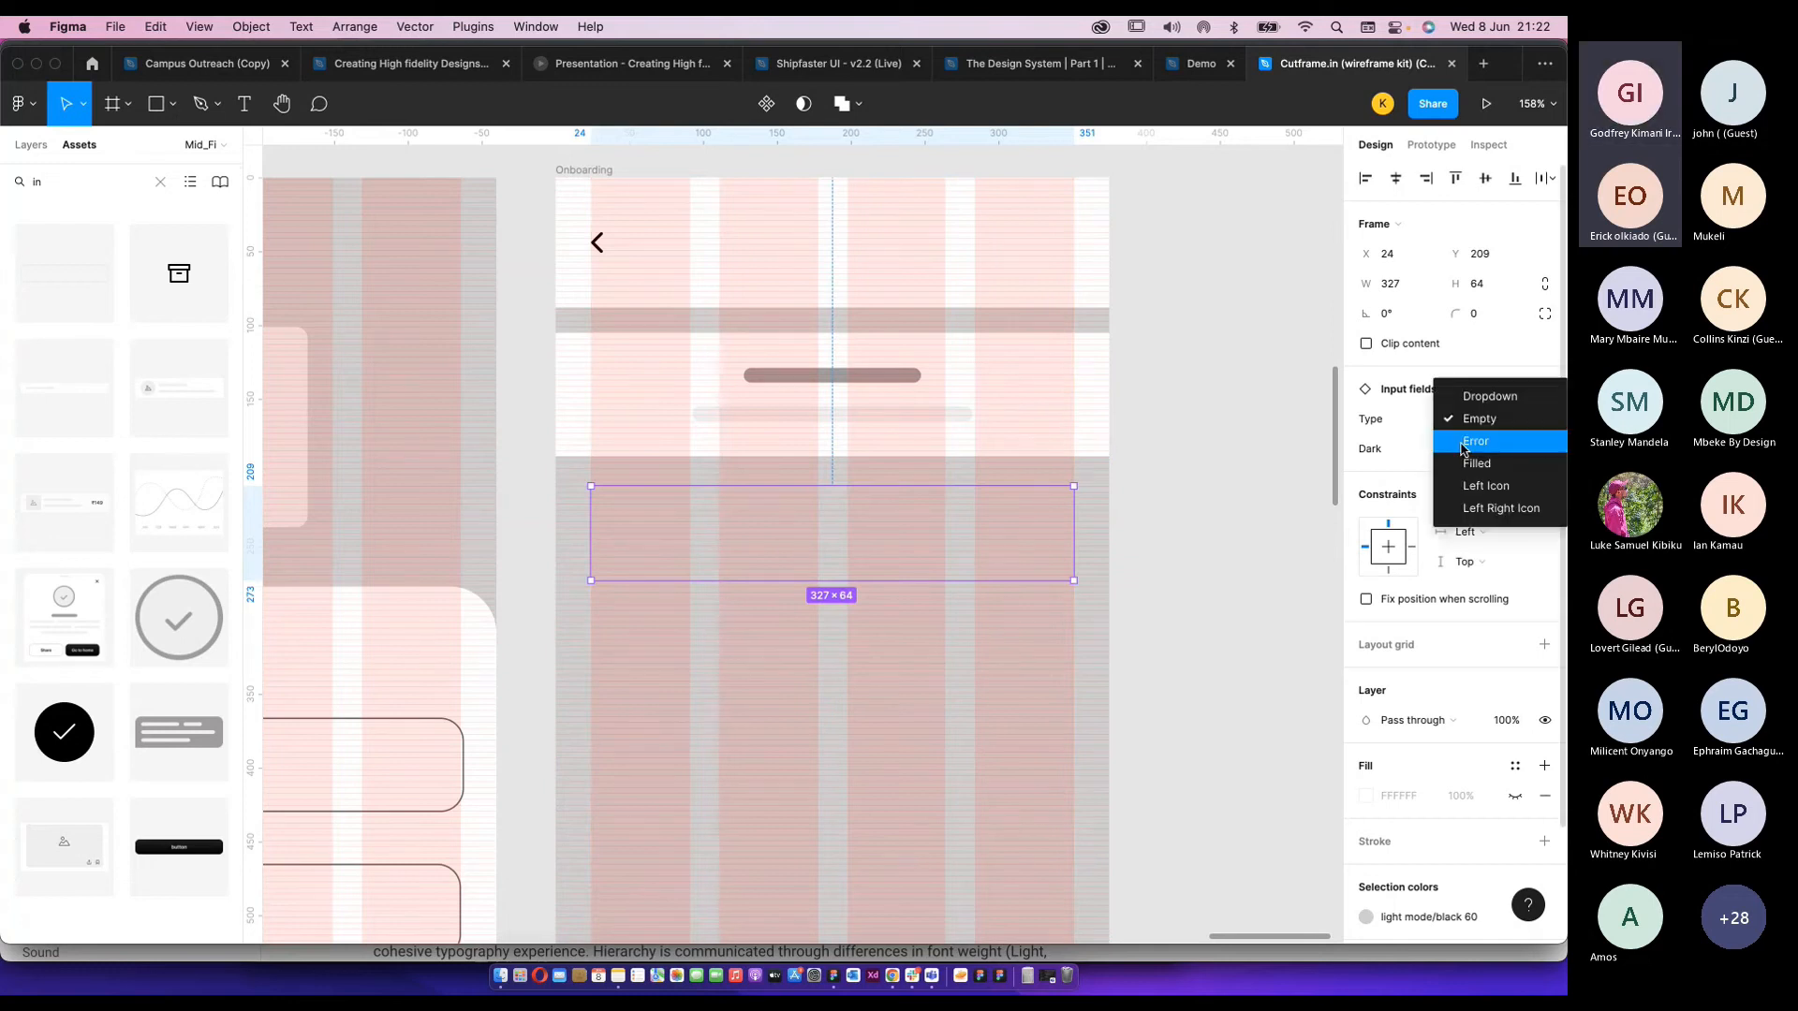
pyautogui.click(1474, 486)
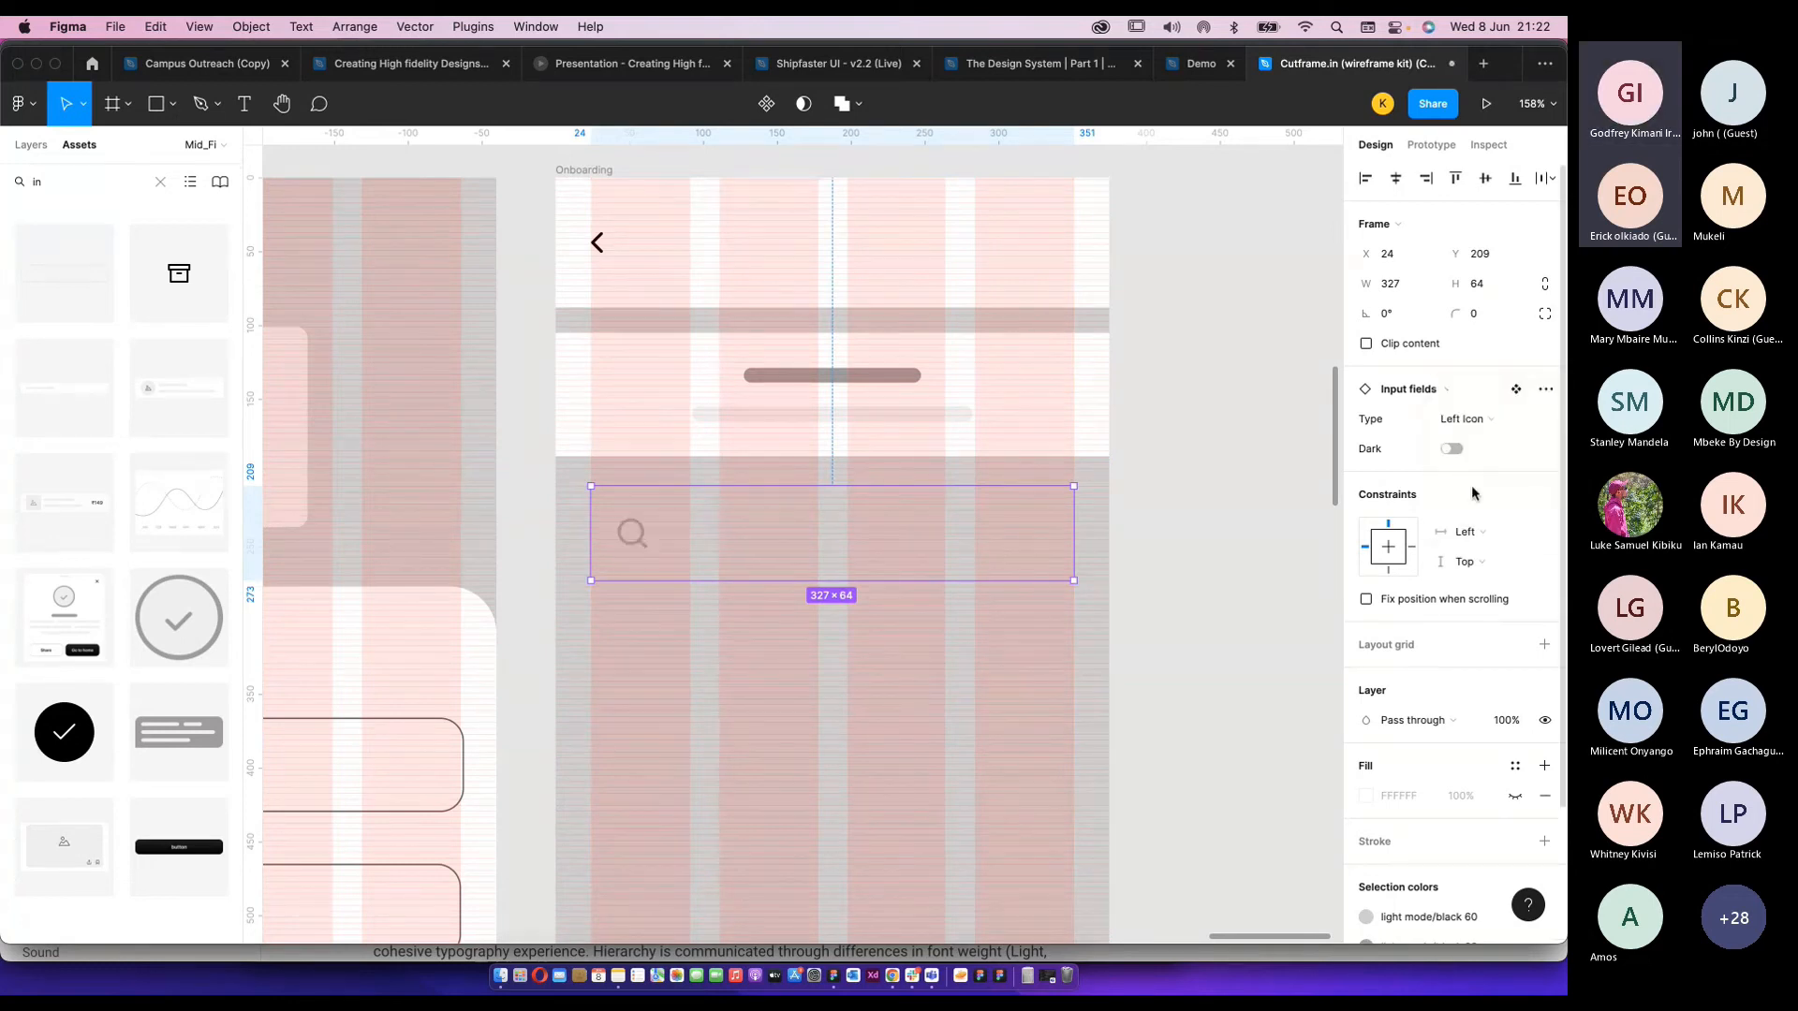
pyautogui.click(1462, 418)
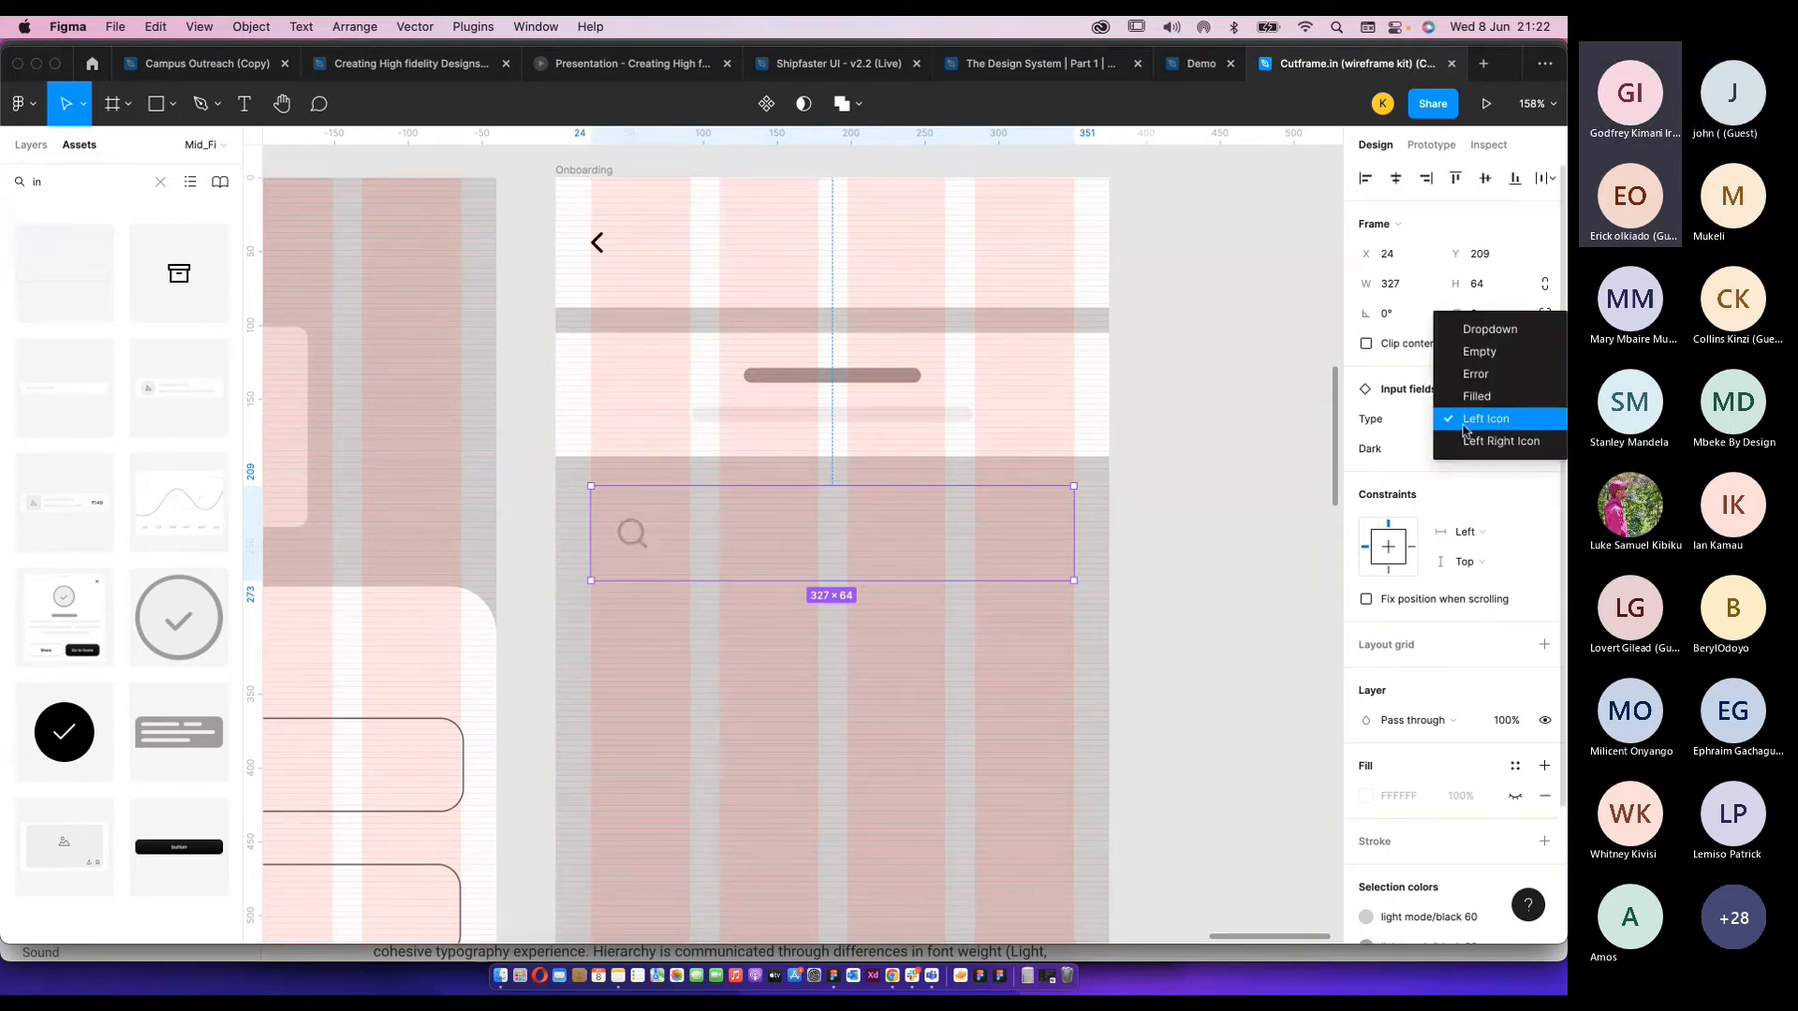
pyautogui.click(1472, 422)
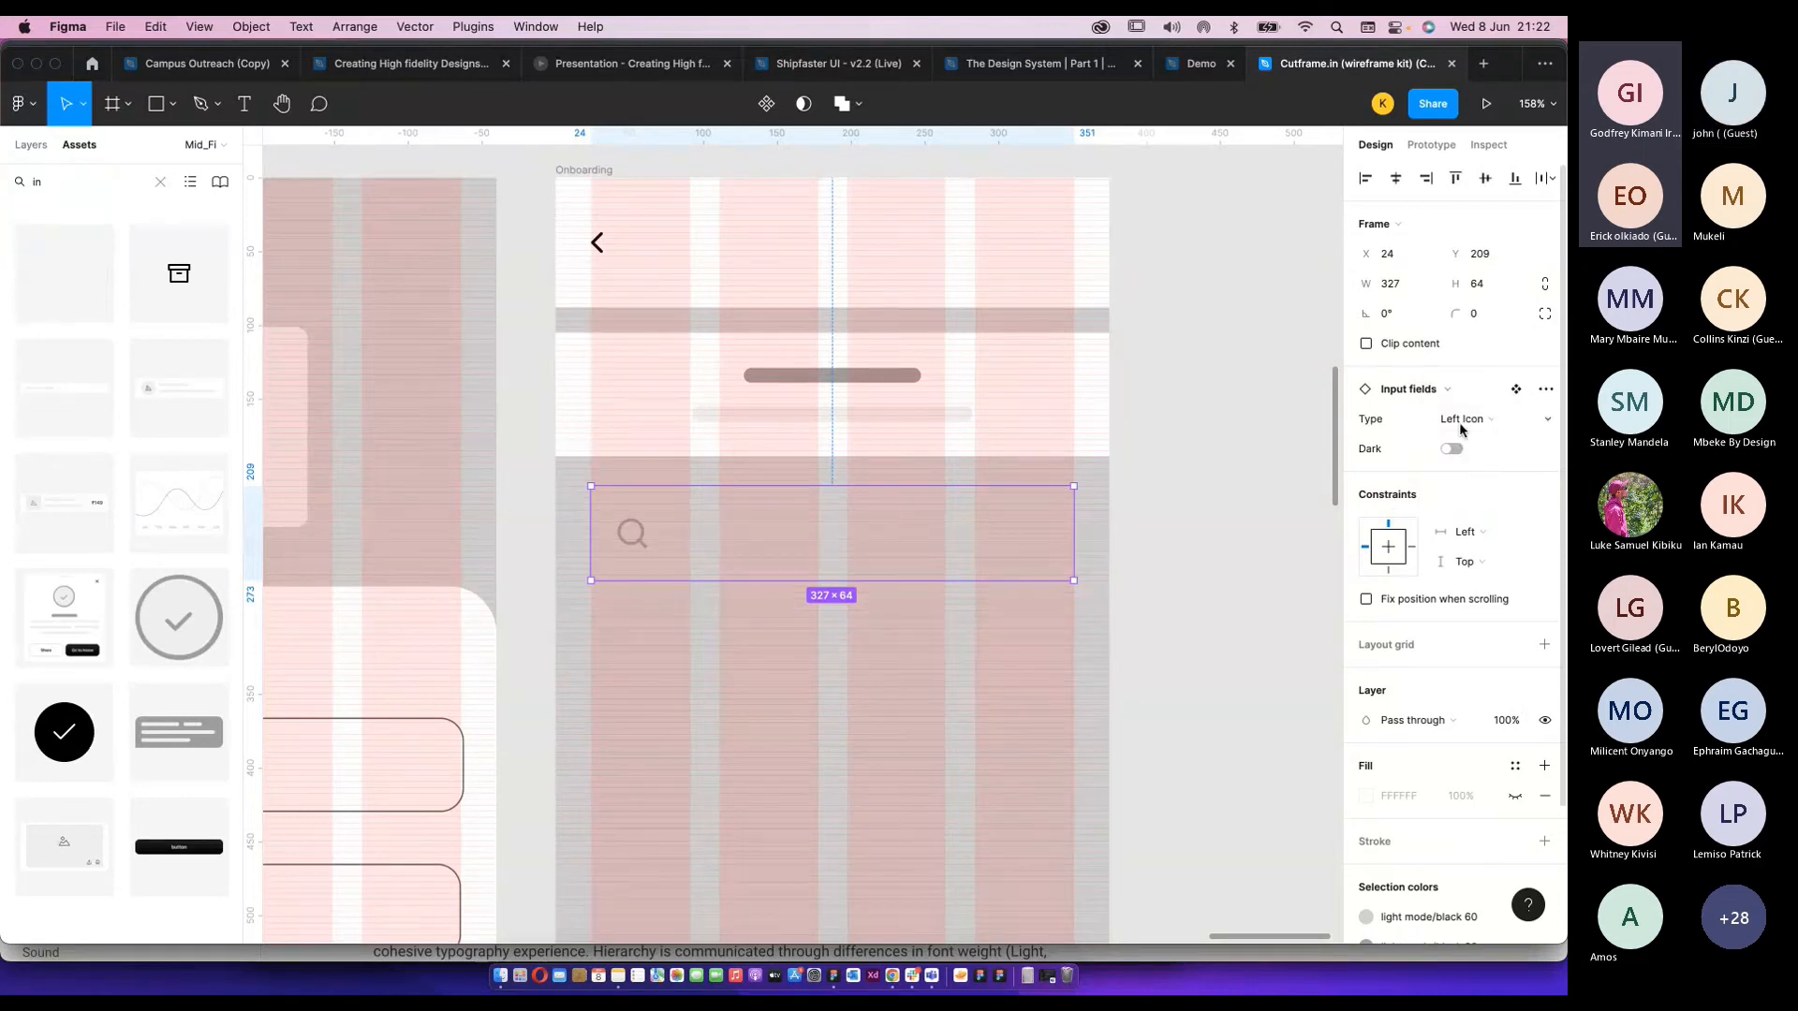
pyautogui.scroll(3, 635, 566)
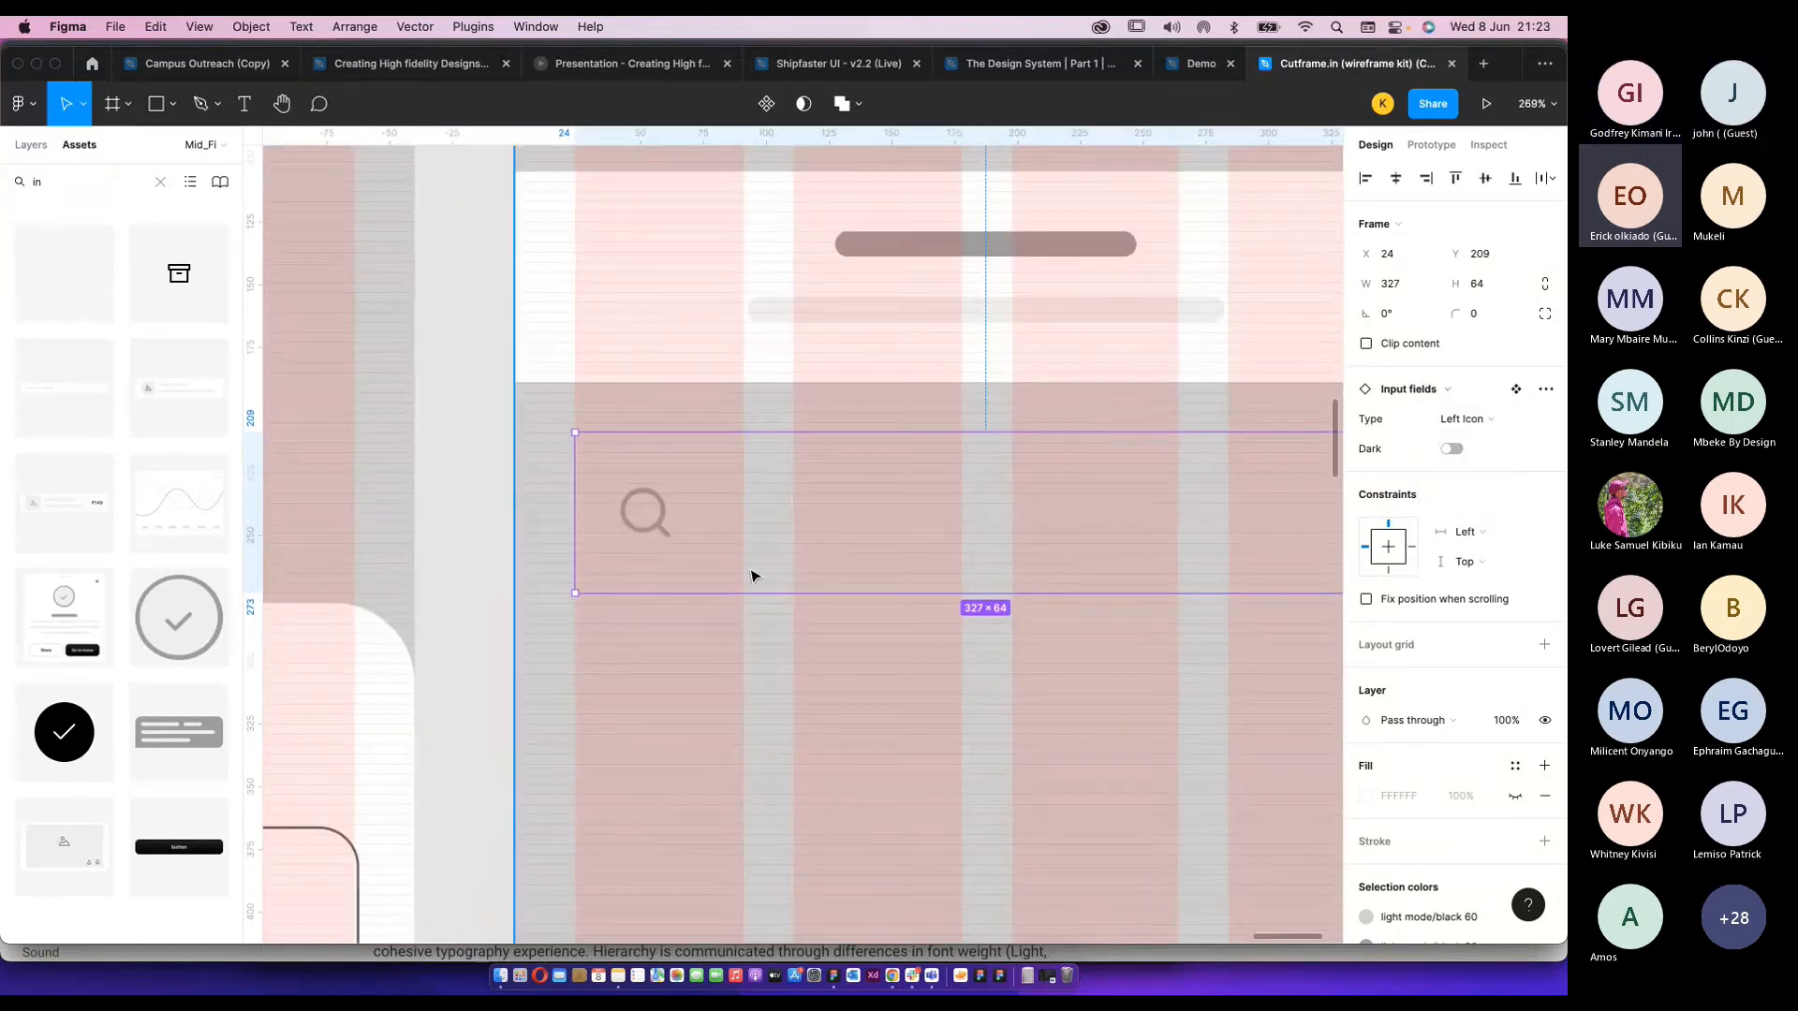
pyautogui.scroll(-5, 761, 560)
pyautogui.scroll(2, 804, 570)
pyautogui.click(1164, 590)
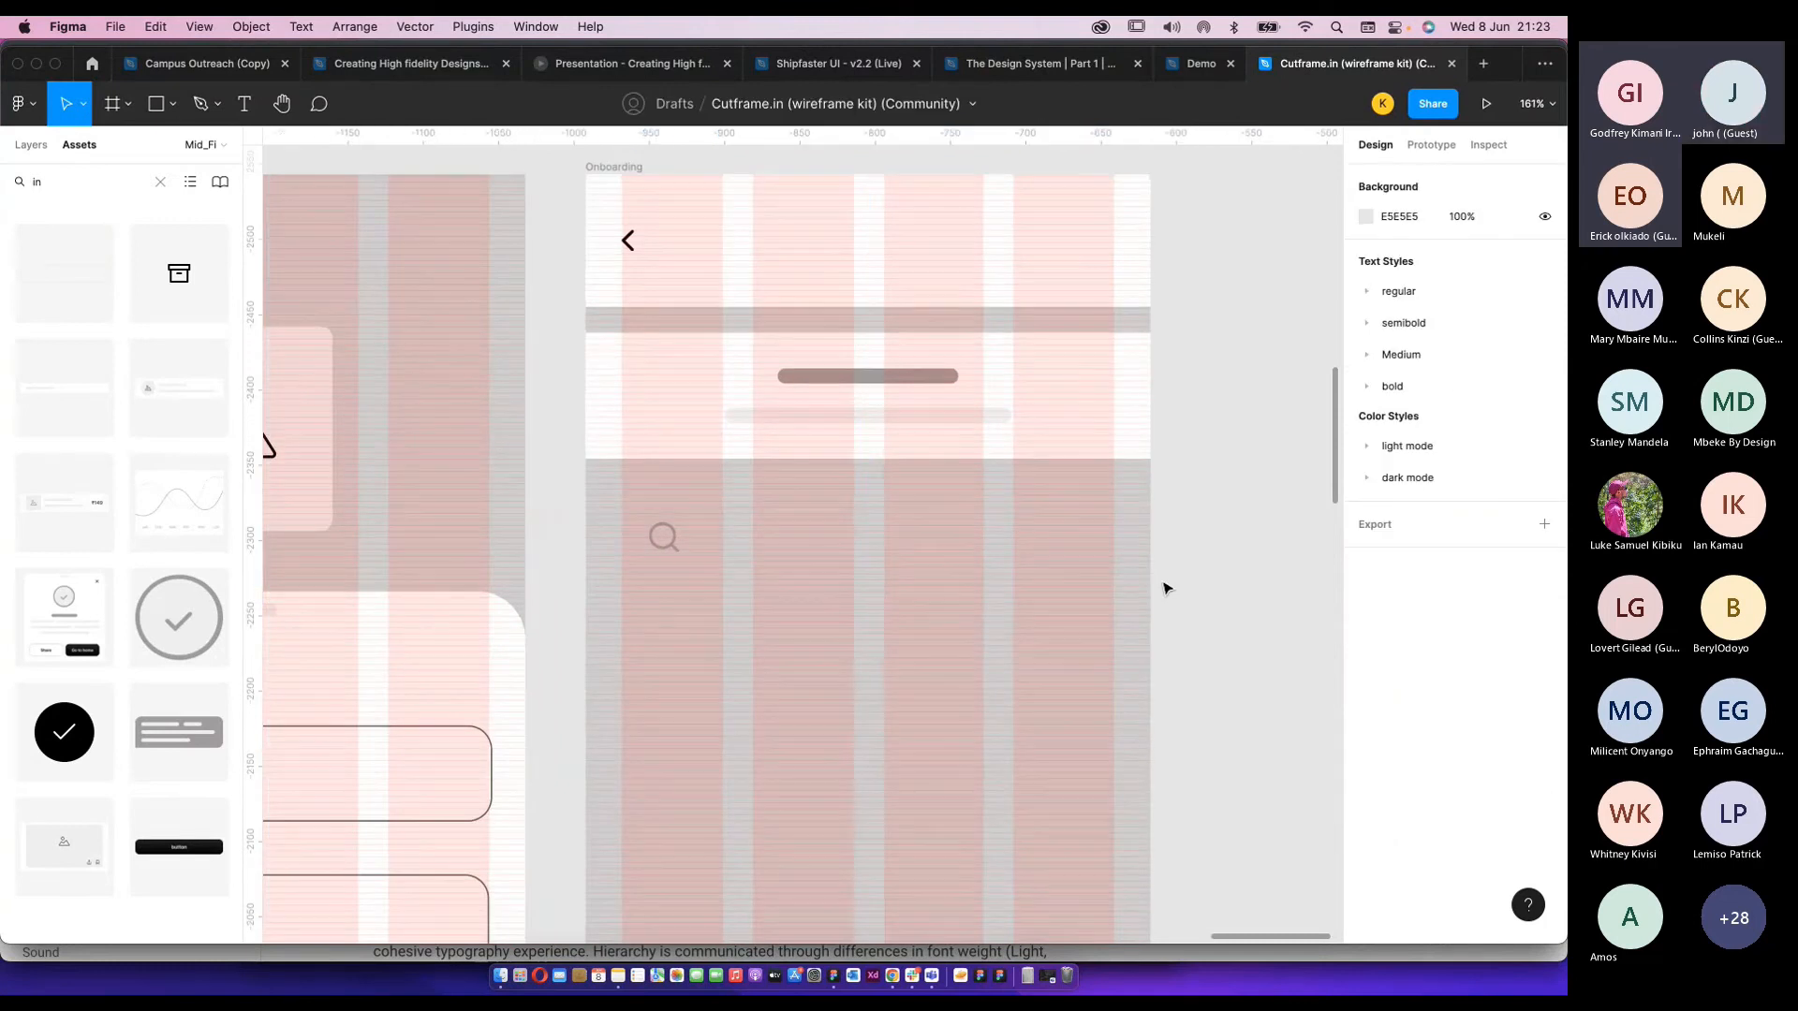
# Hide both the row and column layout grids on the Onboarding frame containing the search field.
pyautogui.click(943, 562)
pyautogui.scroll(-3, 943, 562)
pyautogui.click(793, 344)
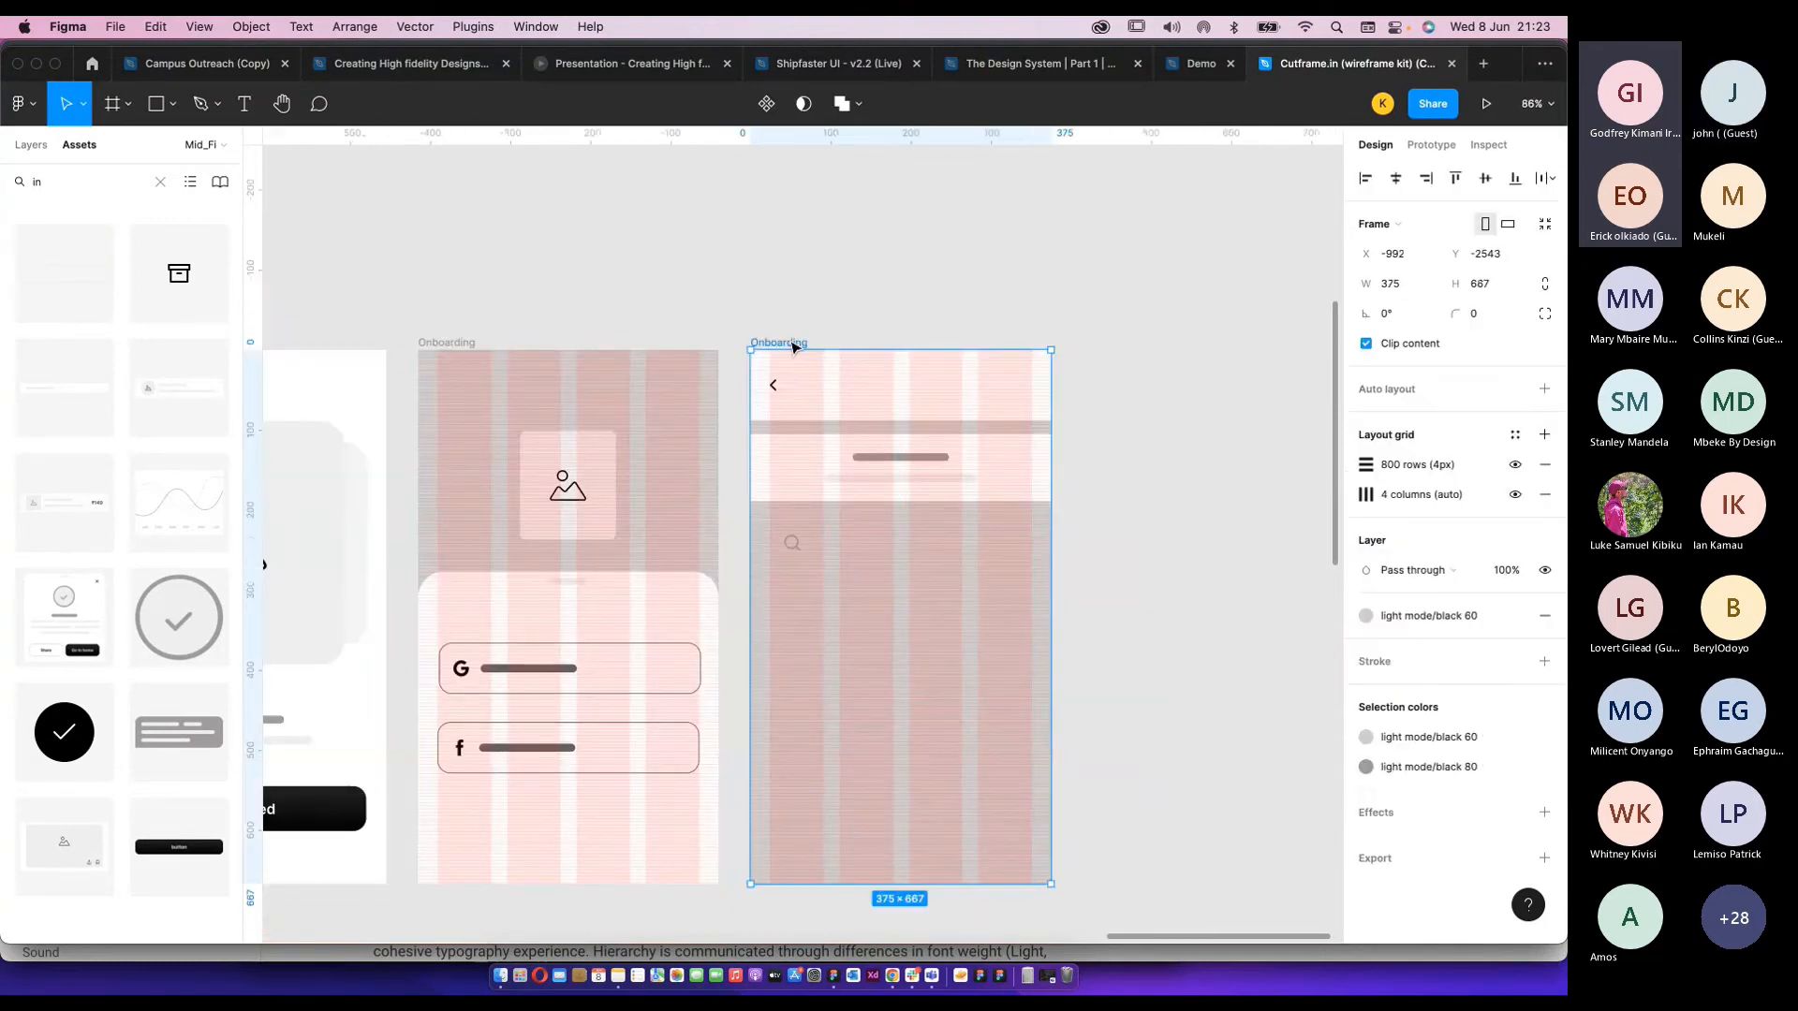
pyautogui.click(1515, 466)
pyautogui.click(1515, 496)
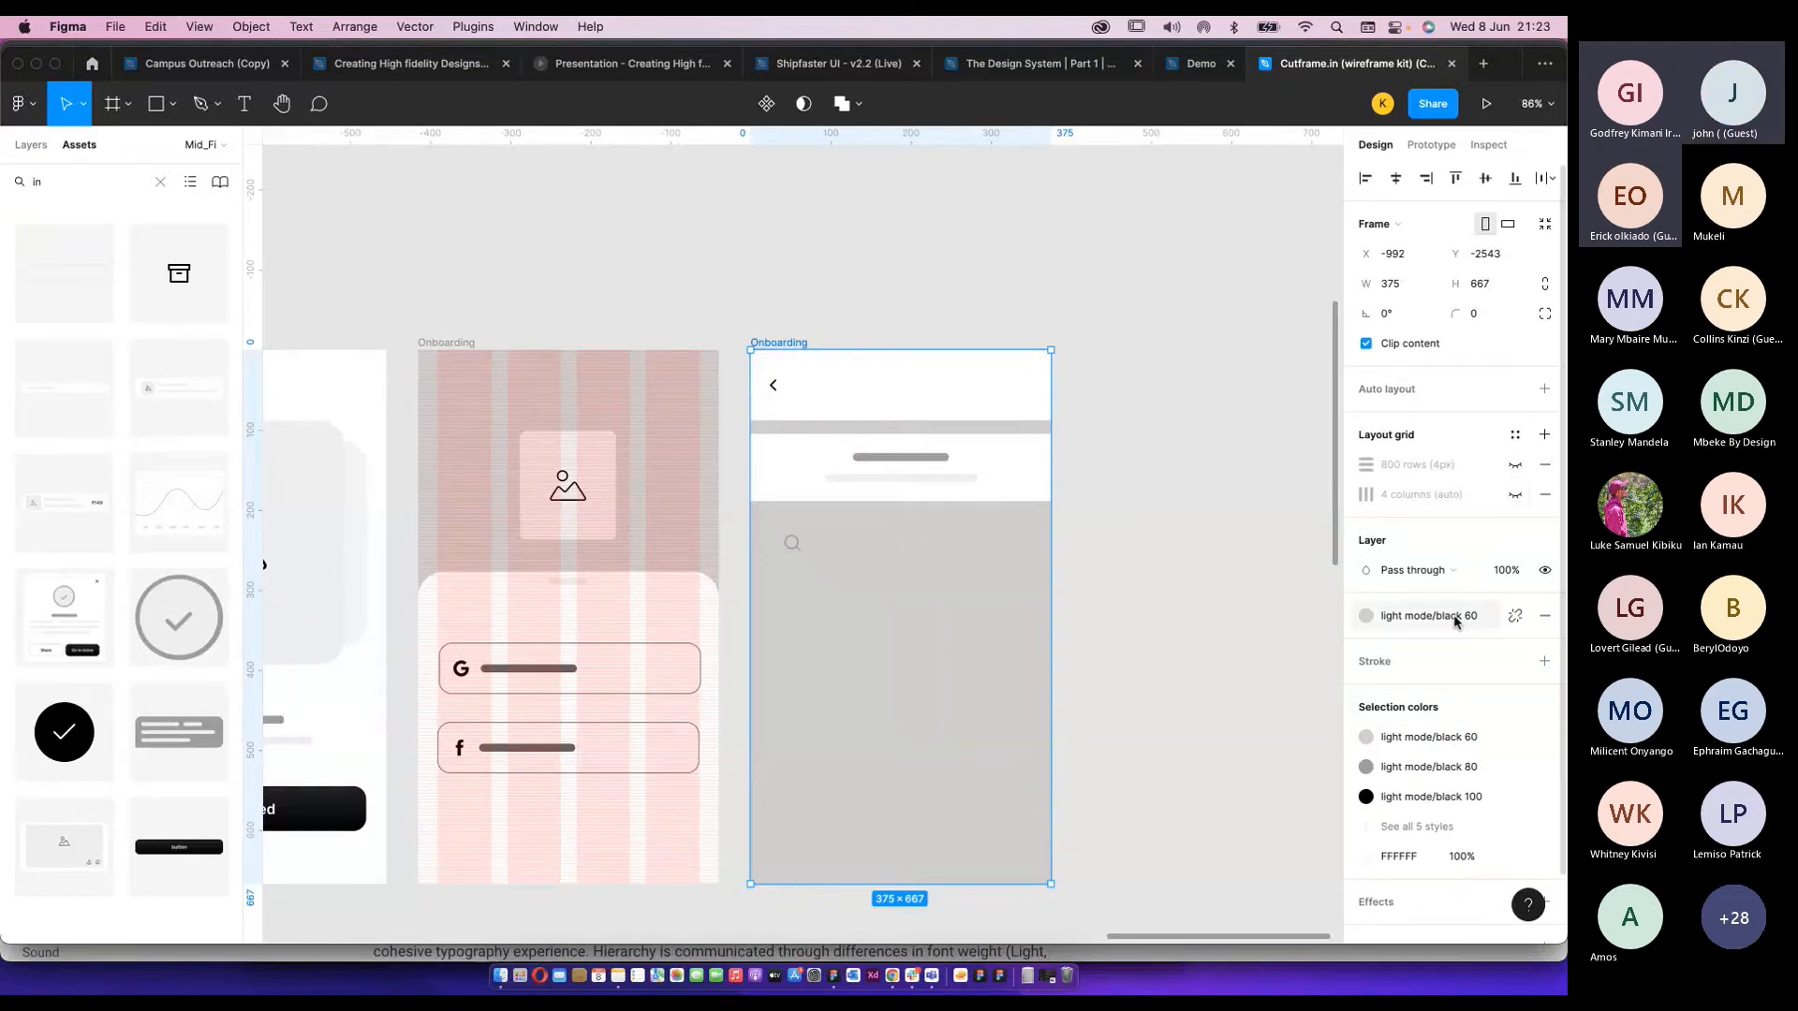
pyautogui.click(774, 338)
pyautogui.click(773, 339)
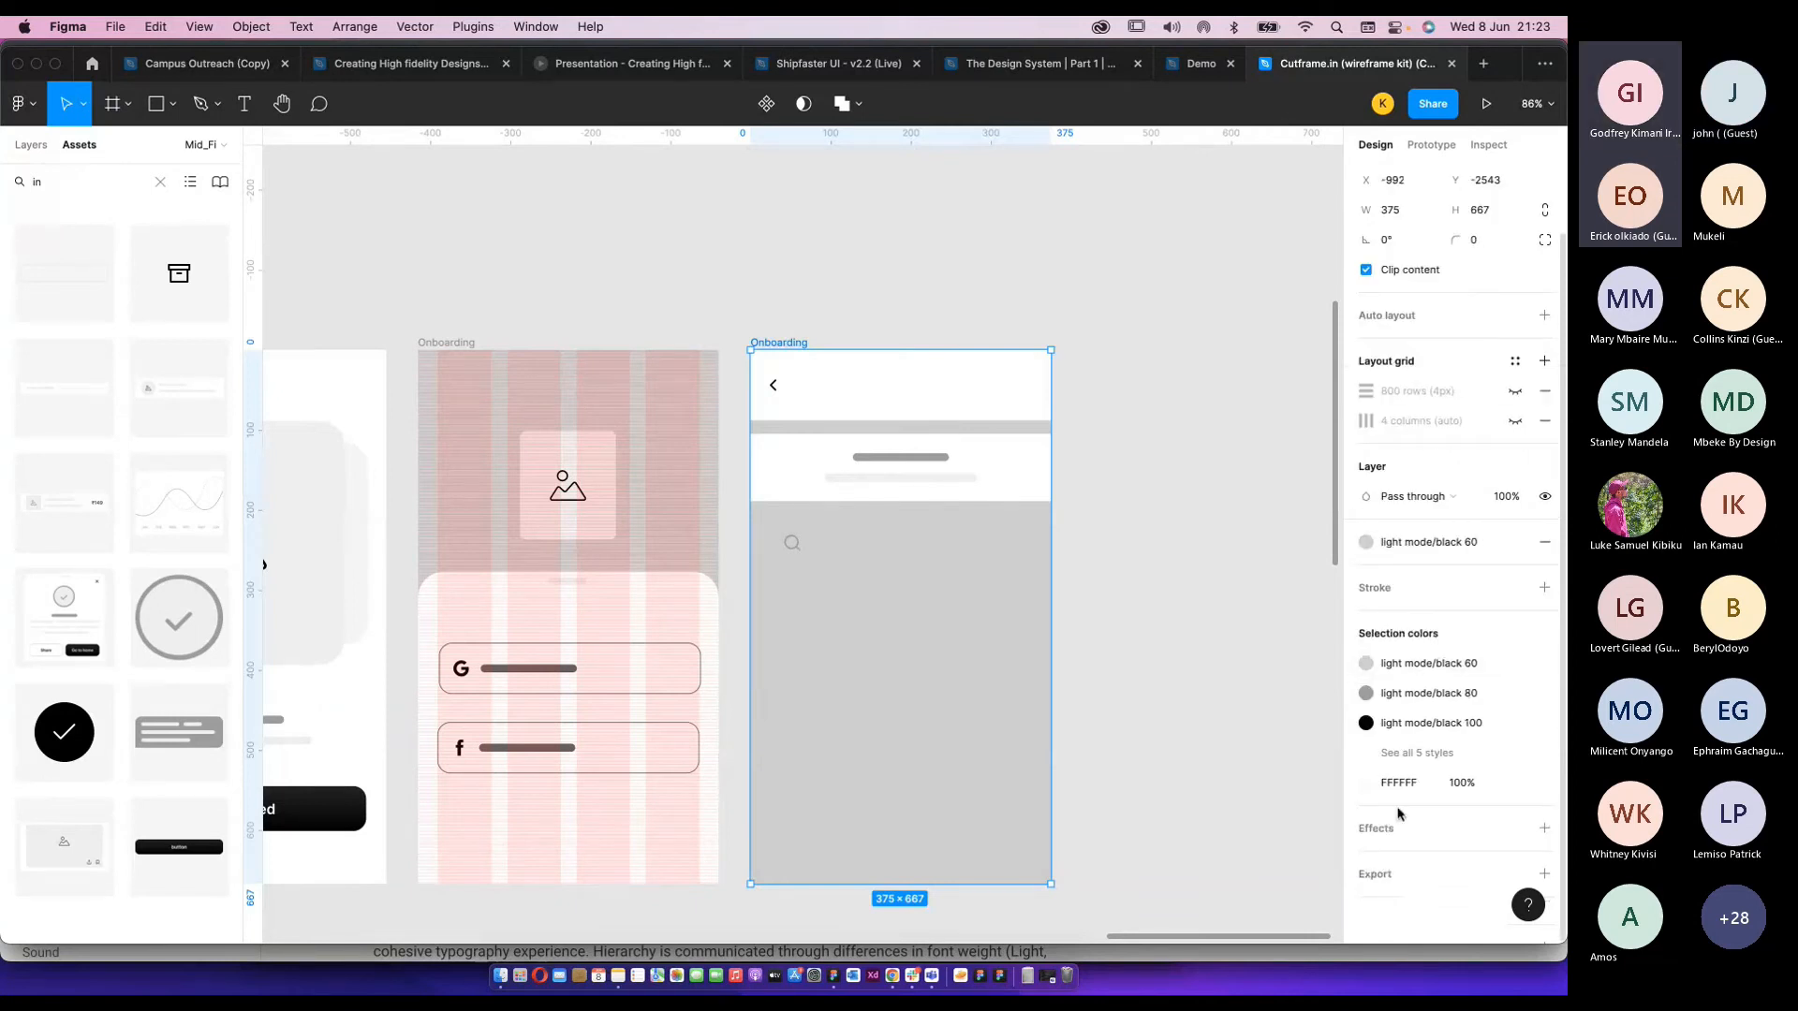
pyautogui.click(813, 309)
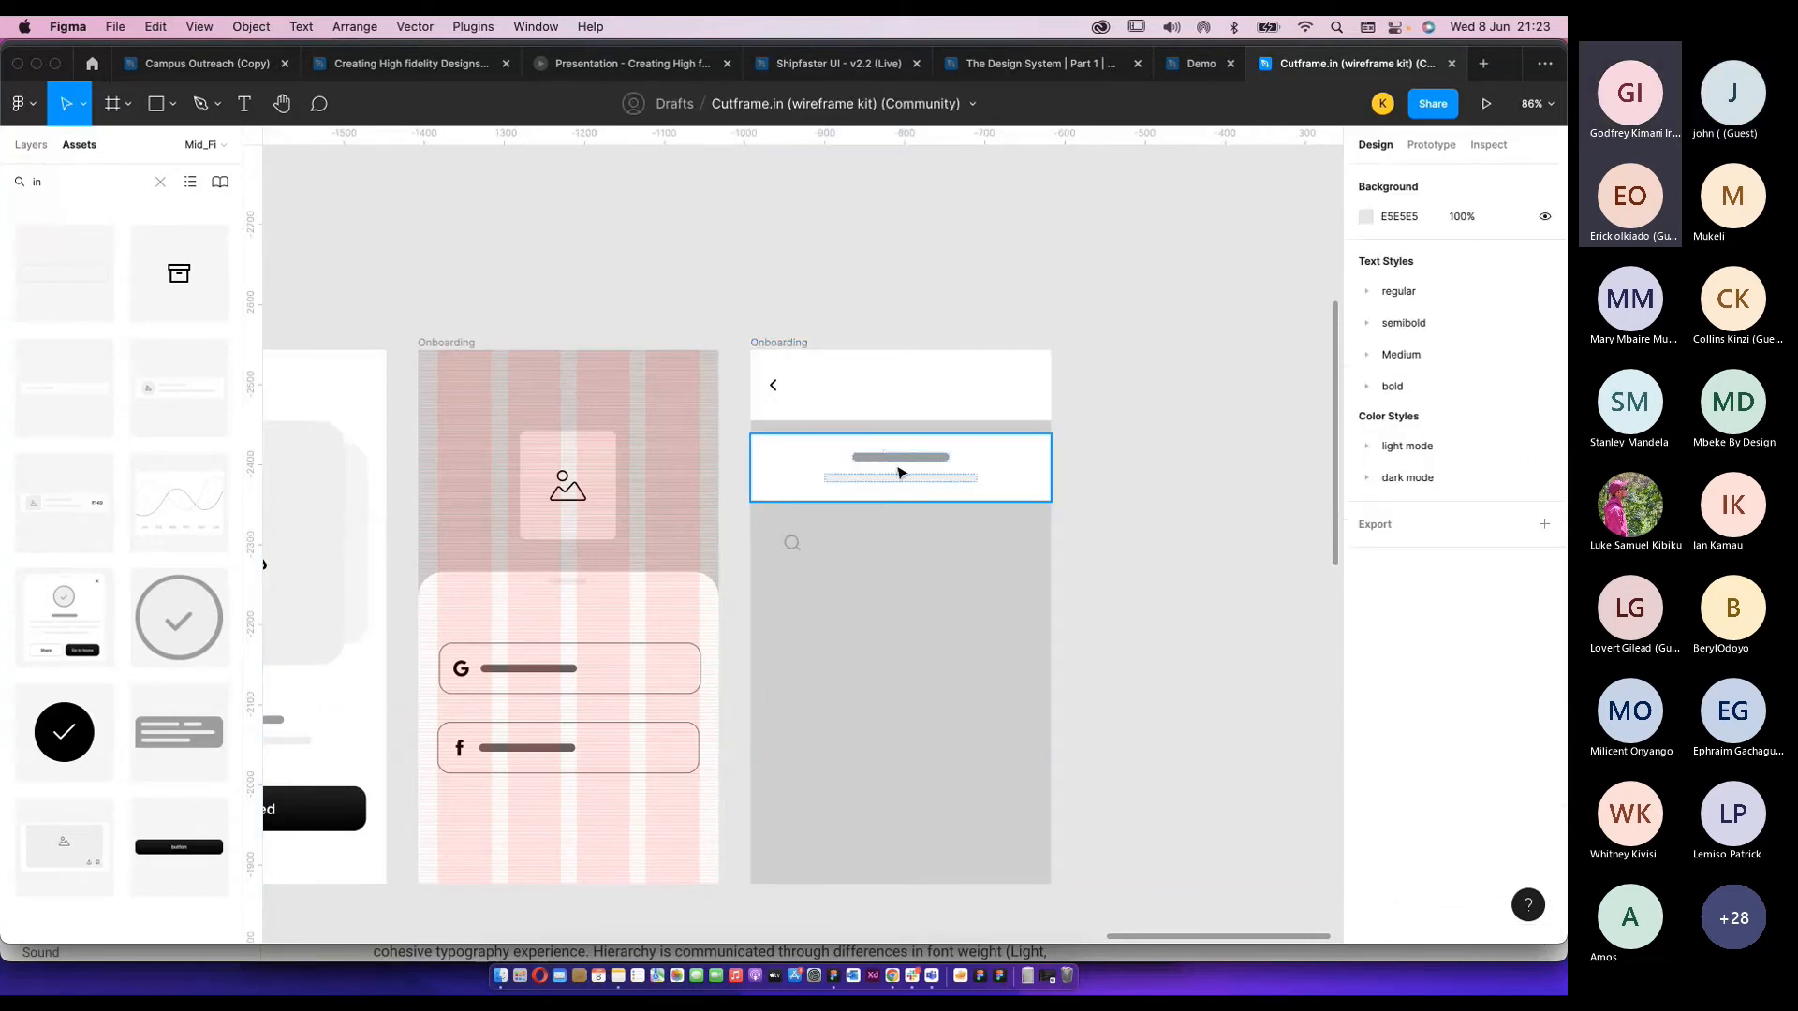
pyautogui.click(761, 345)
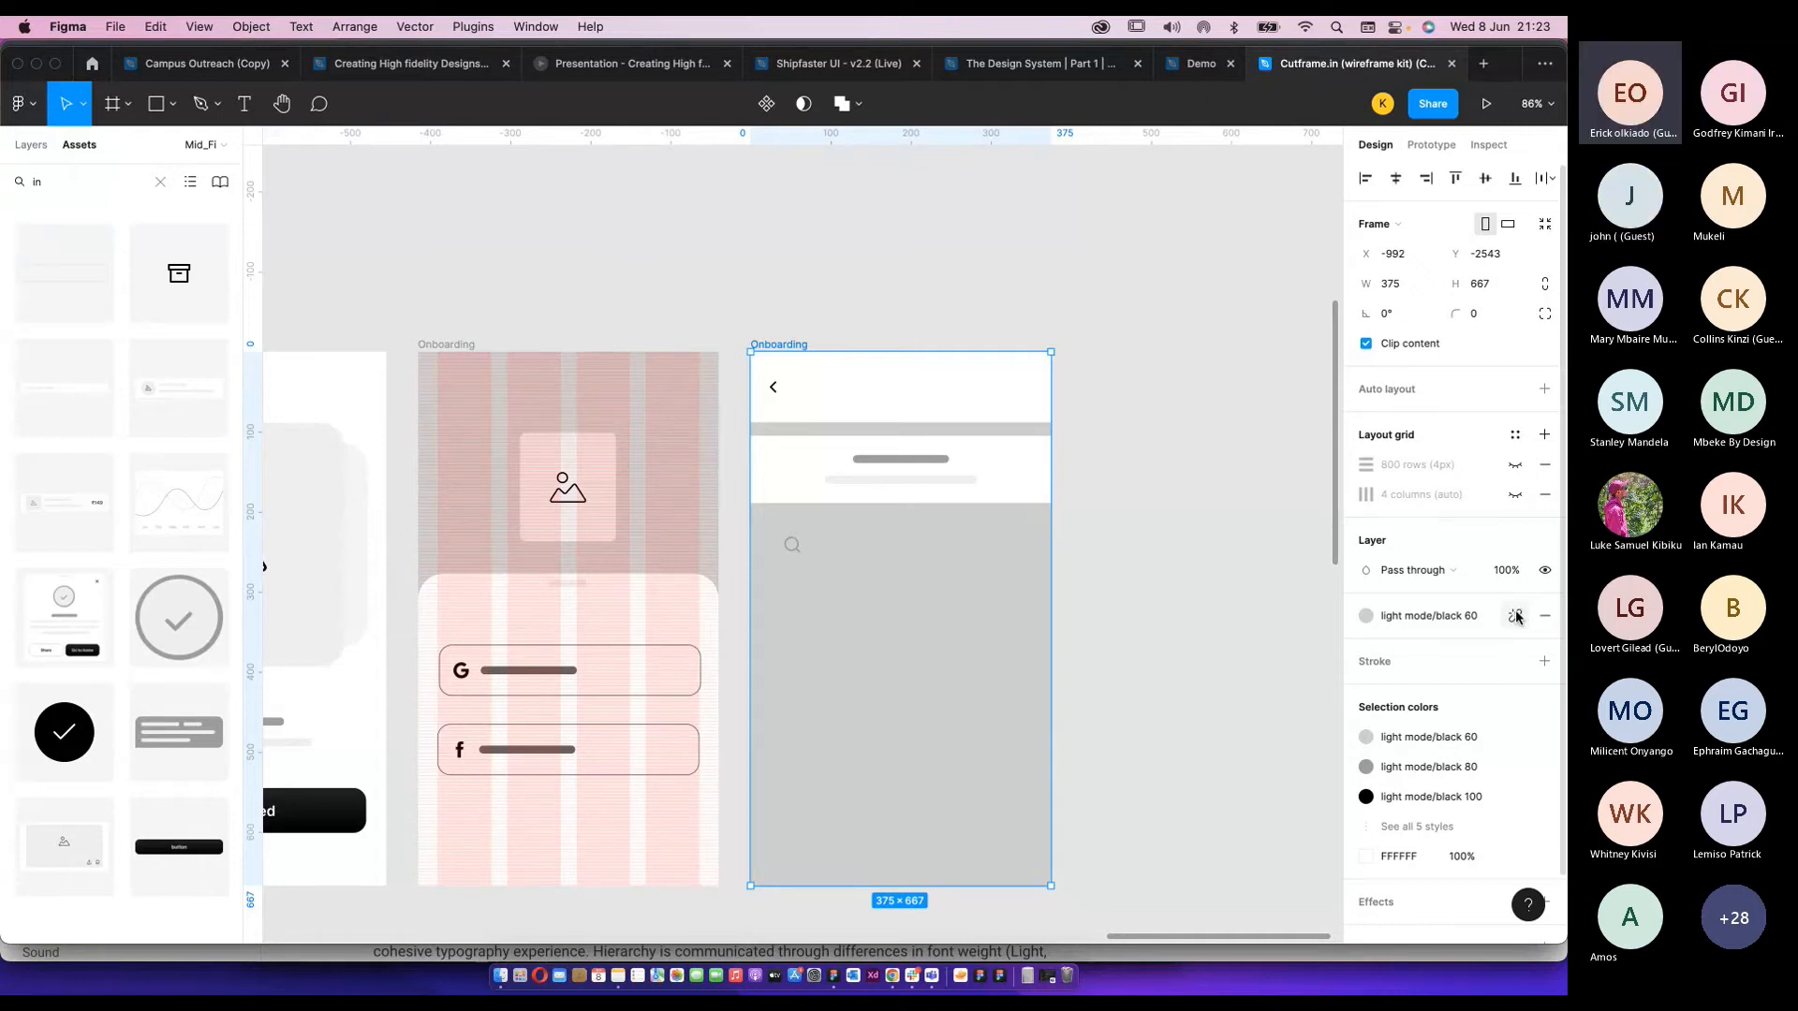
pyautogui.scroll(-2, 1454, 716)
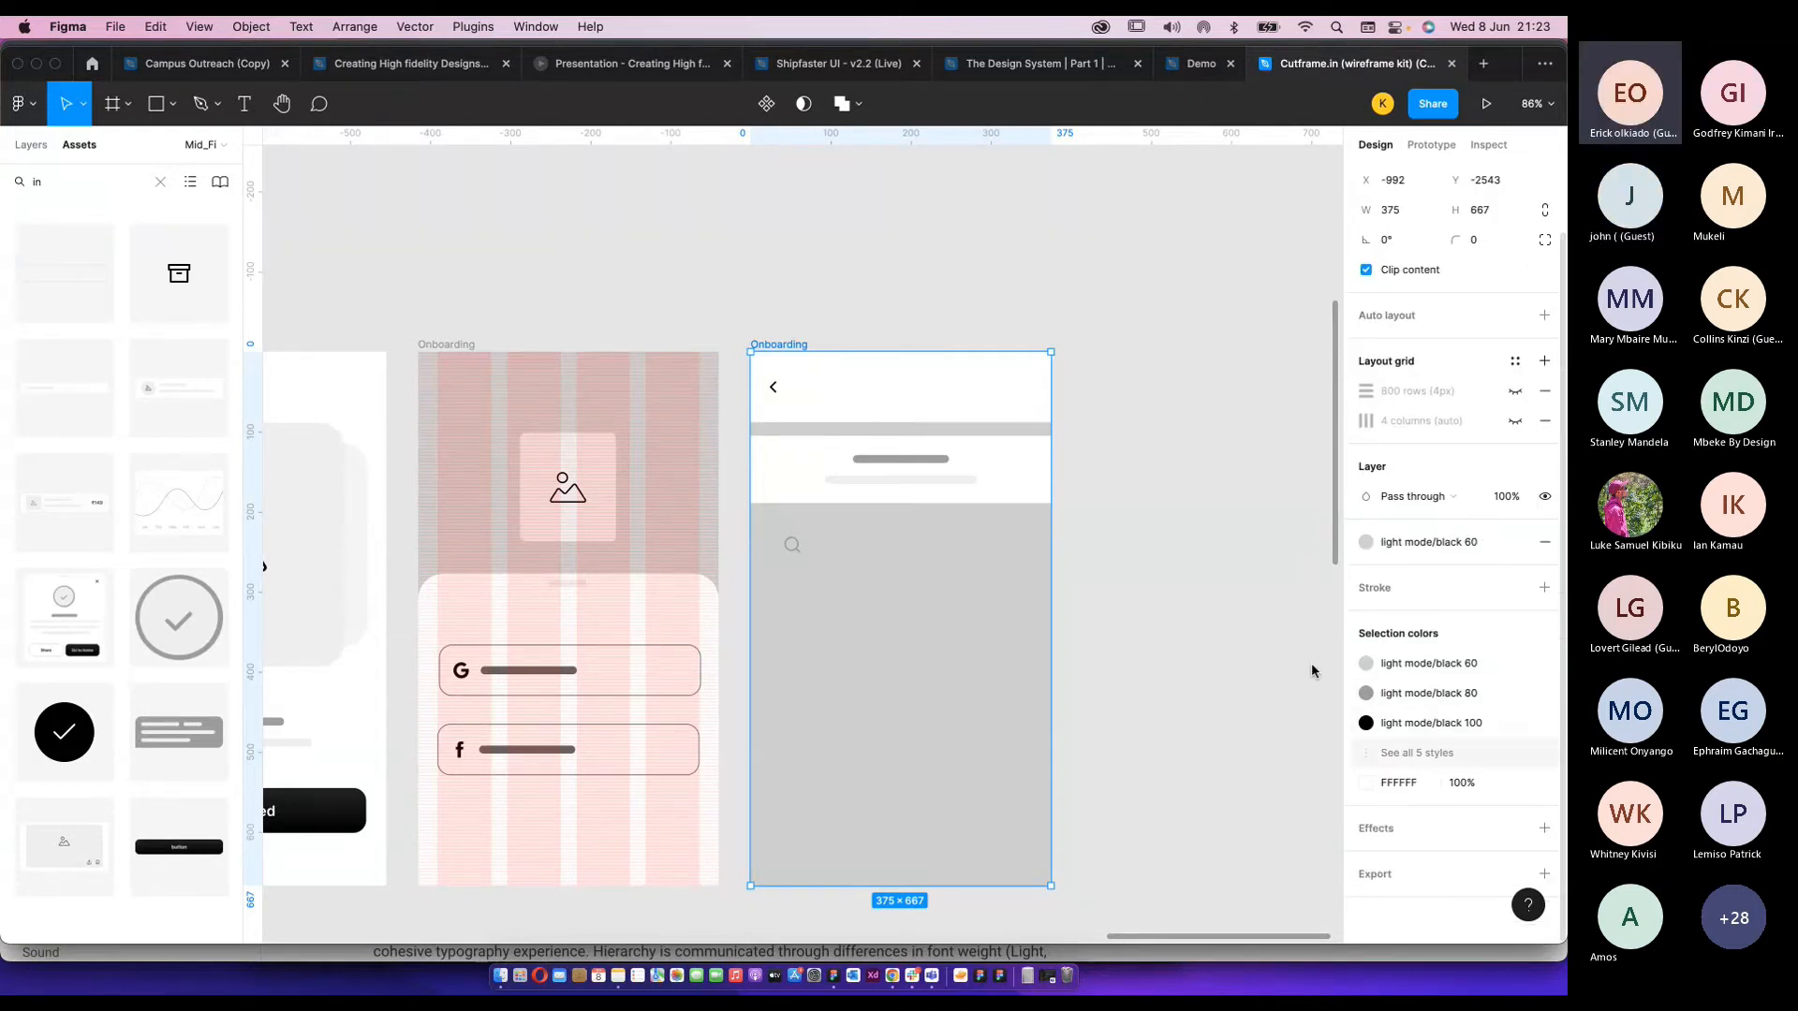
pyautogui.click(855, 325)
pyautogui.click(851, 365)
pyautogui.click(871, 331)
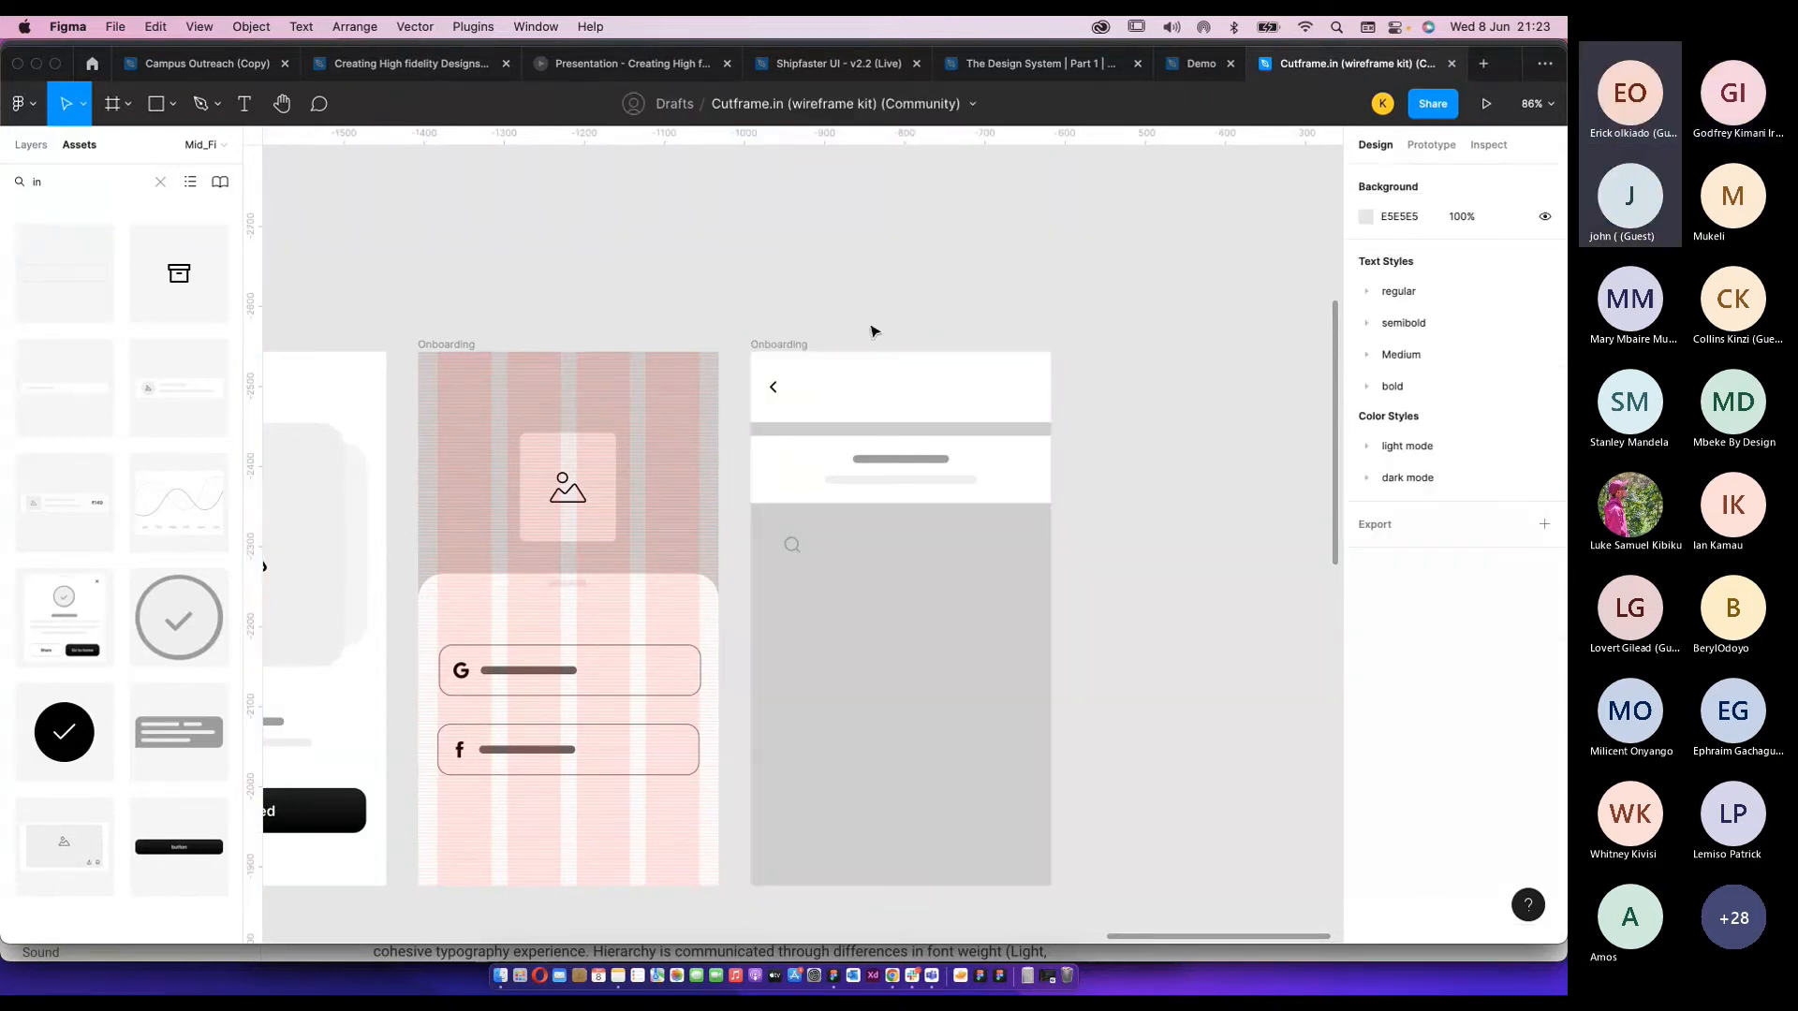
# Move the header down against the text block, and try removing the Onboarding frame's fill.
pyautogui.click(811, 391)
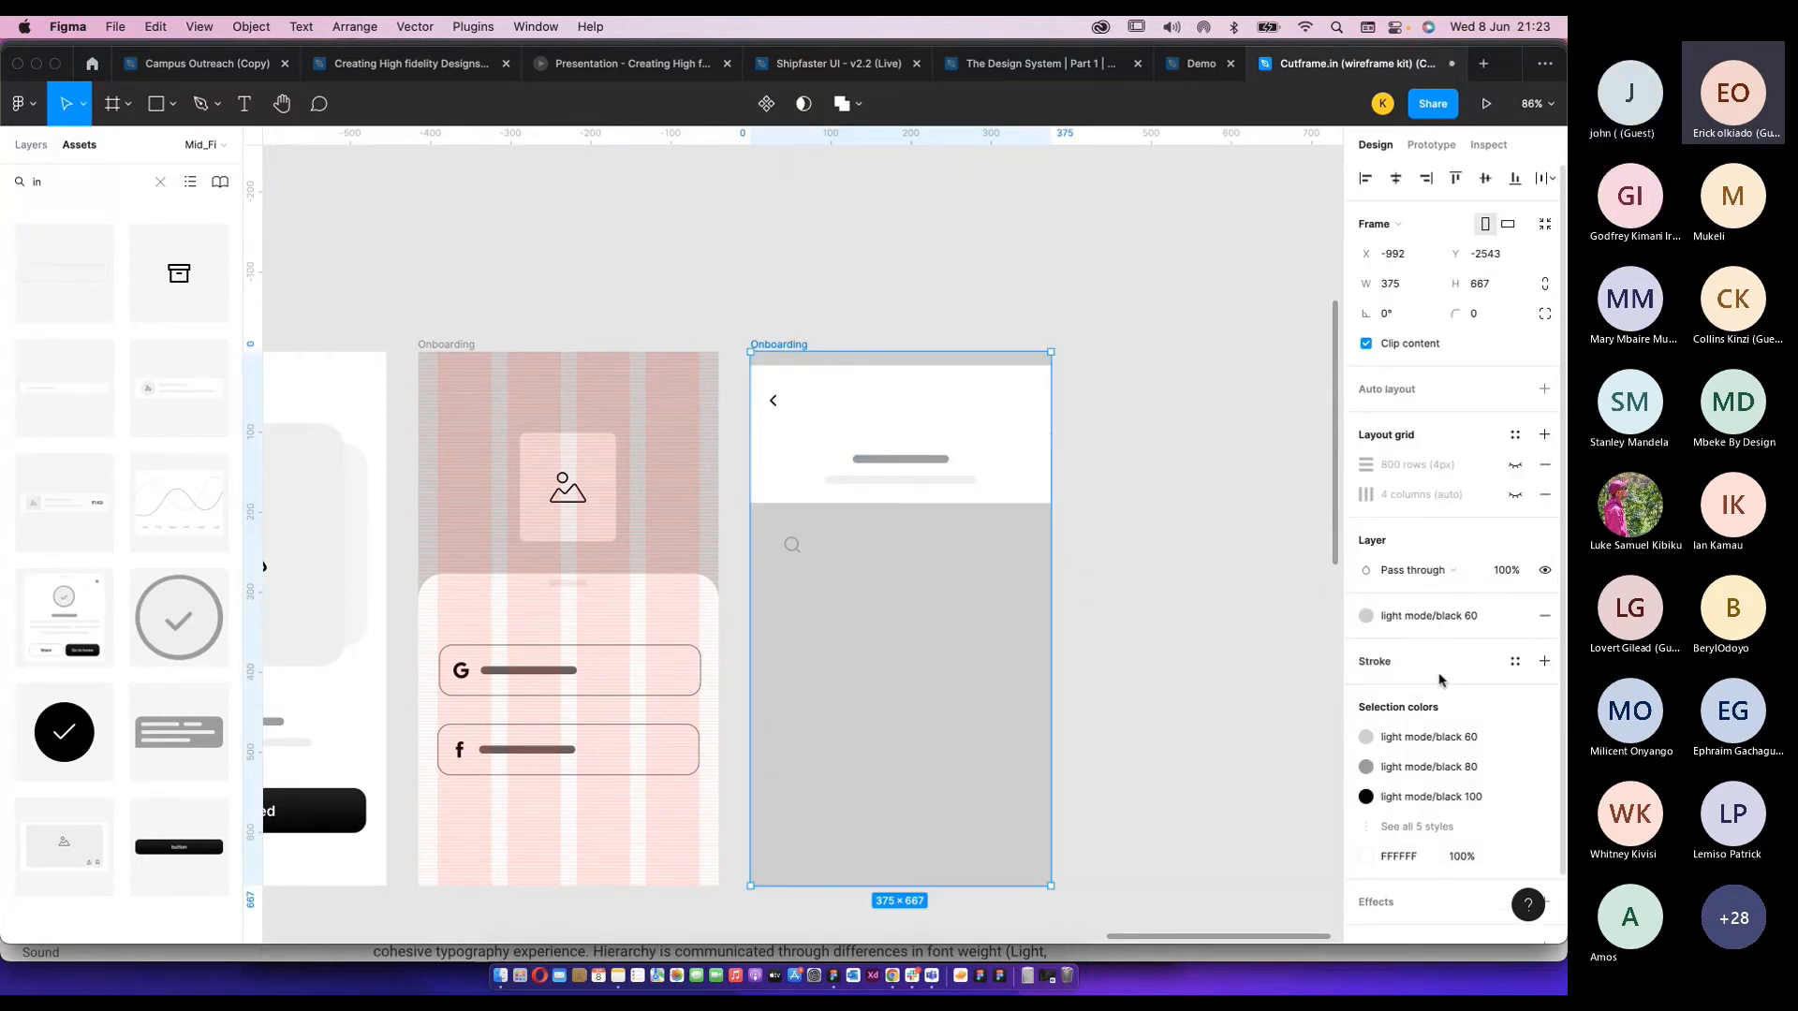
pyautogui.scroll(-1, 1431, 663)
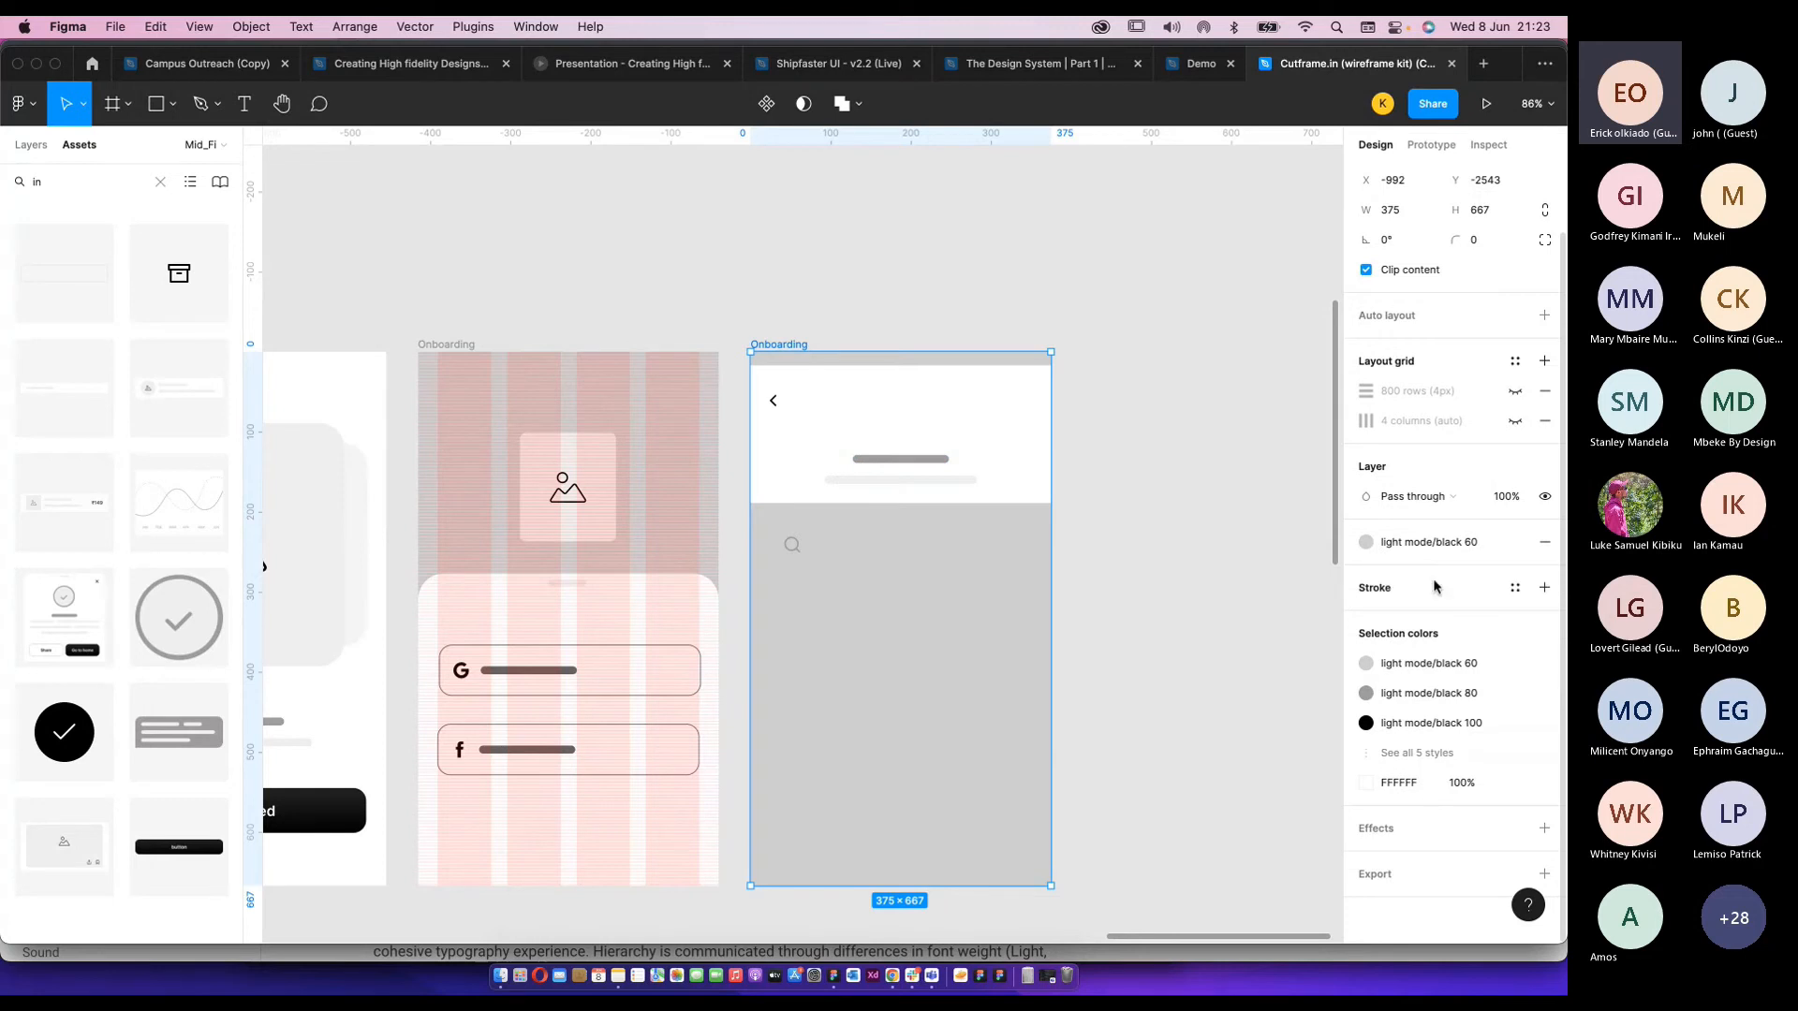
pyautogui.click(1545, 571)
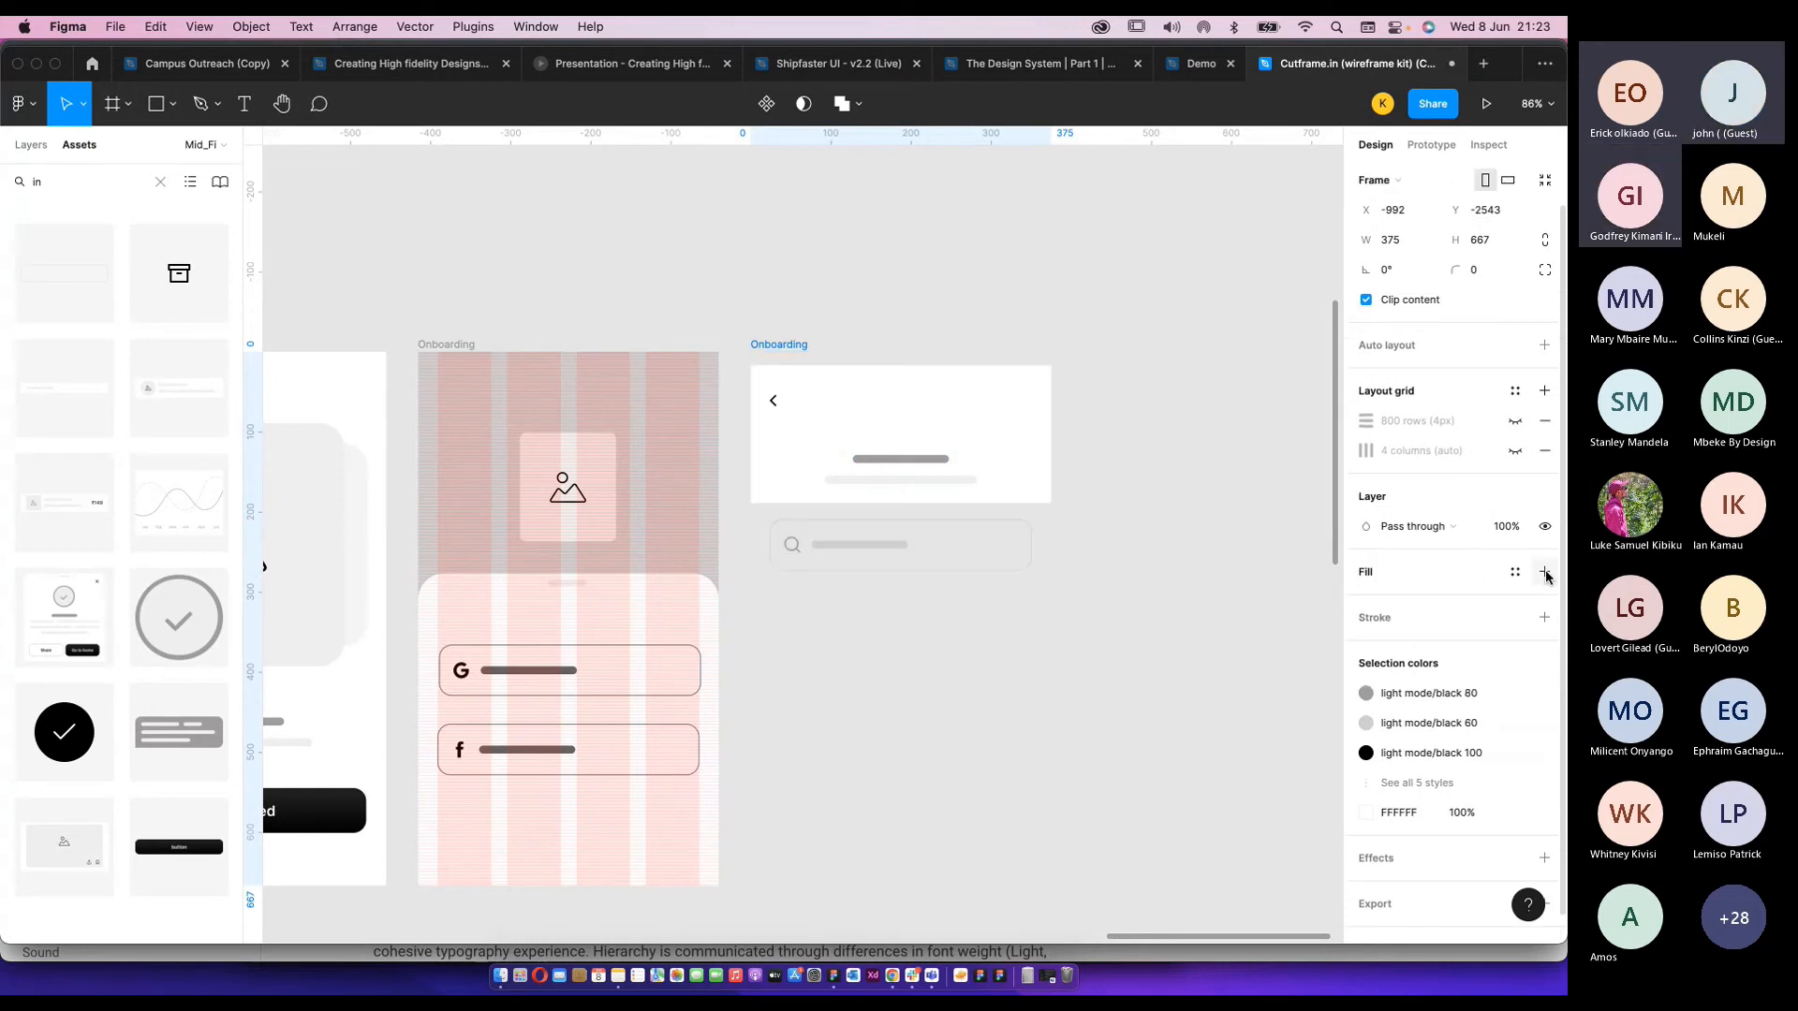
pyautogui.press('cmd+z')
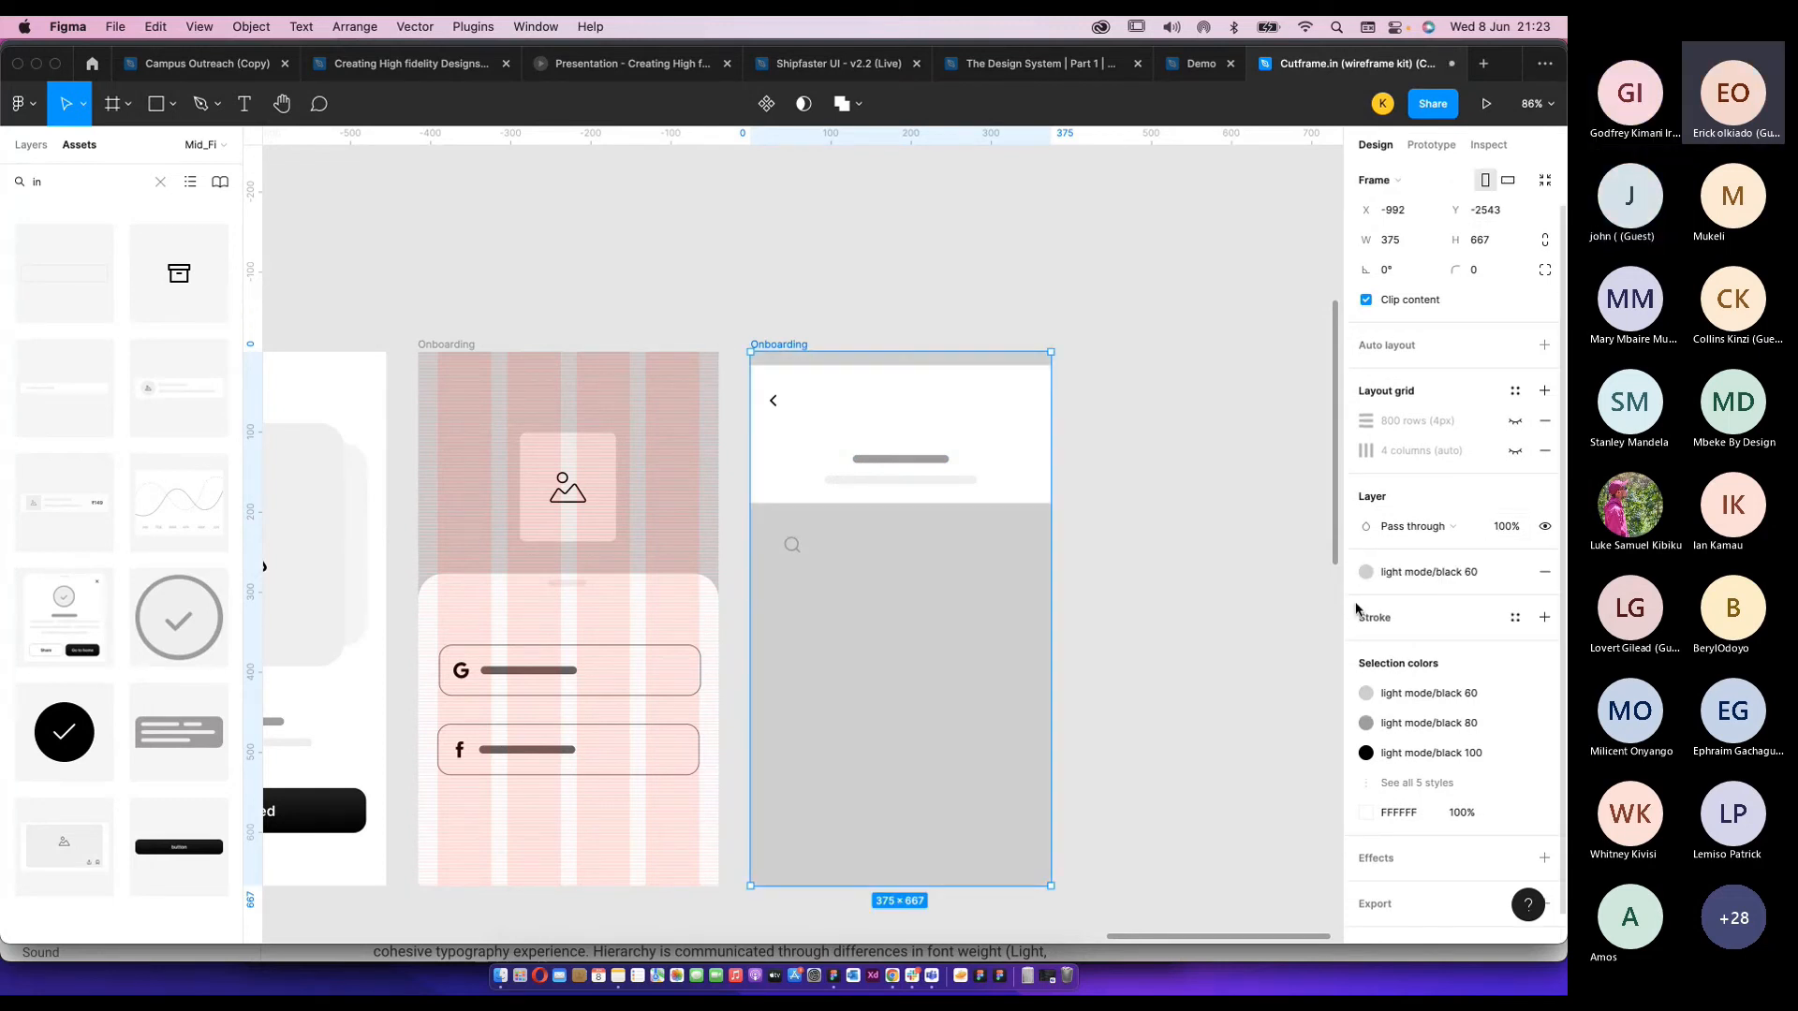
# Change the Onboarding frame's fill from the grey color style to a white light mode style.
pyautogui.click(1369, 573)
pyautogui.scroll(-5, 1425, 758)
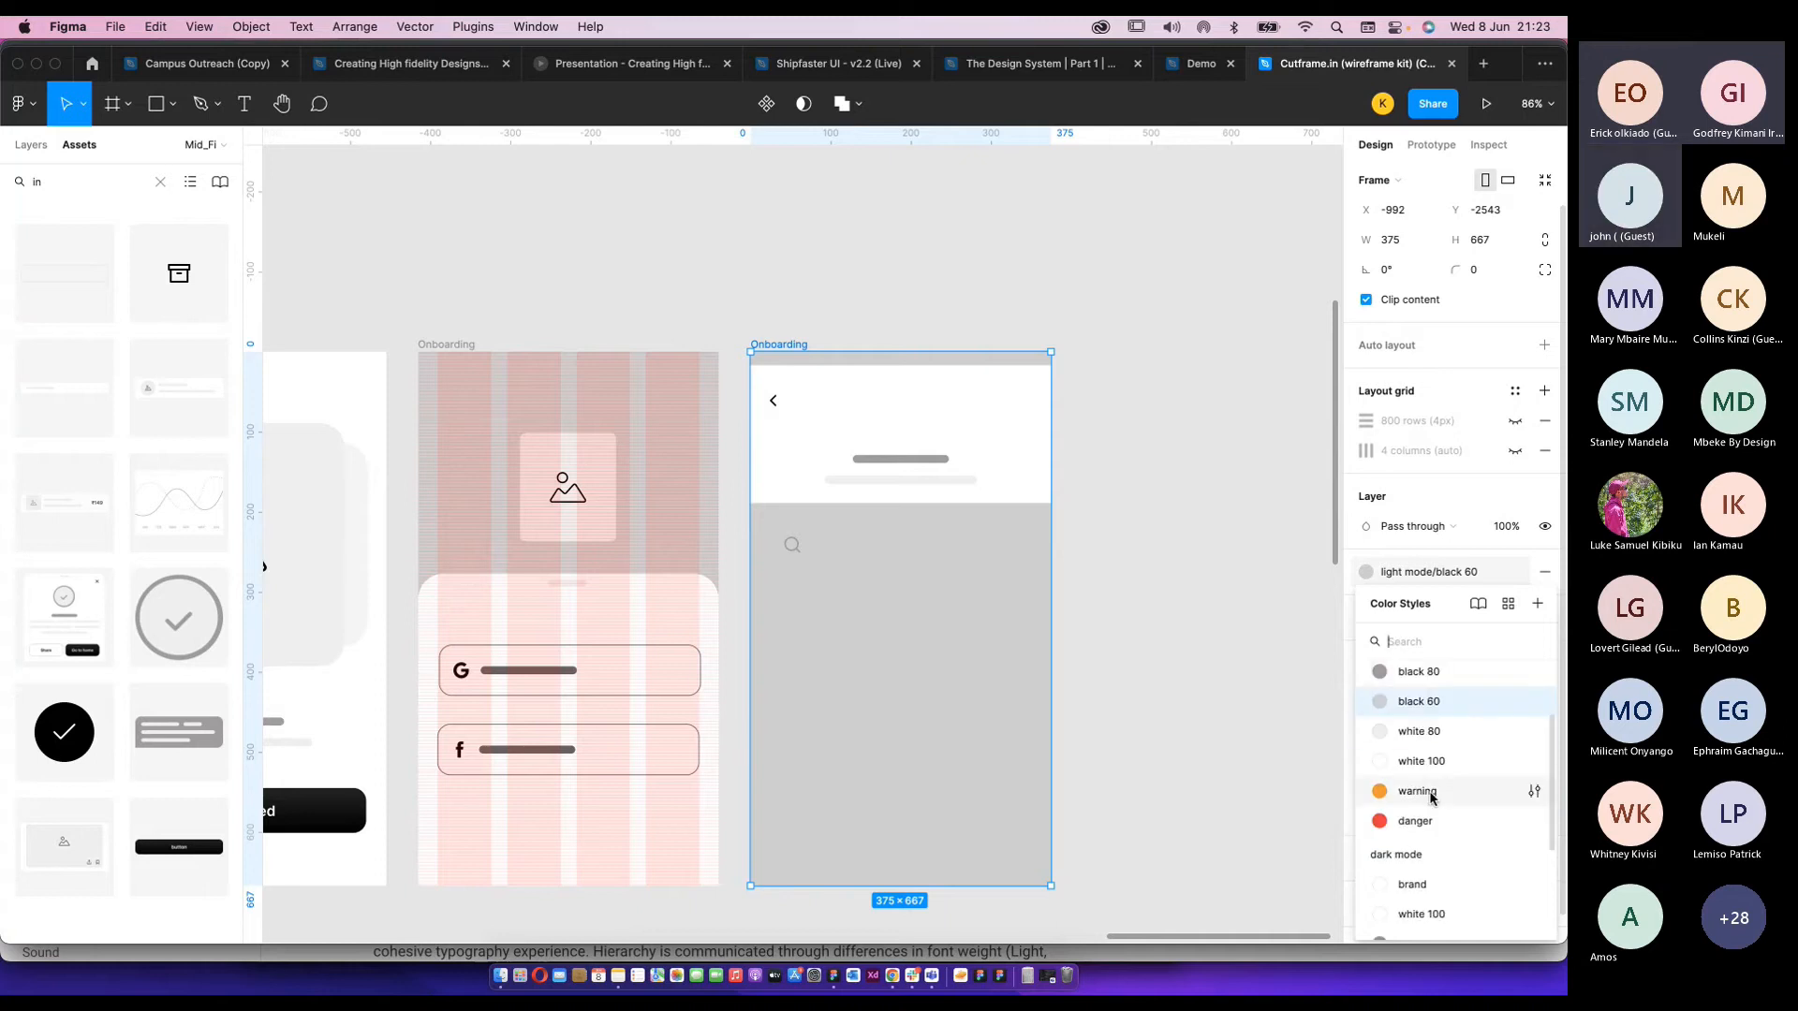
pyautogui.scroll(2, 1425, 782)
pyautogui.click(1417, 729)
pyautogui.click(1189, 599)
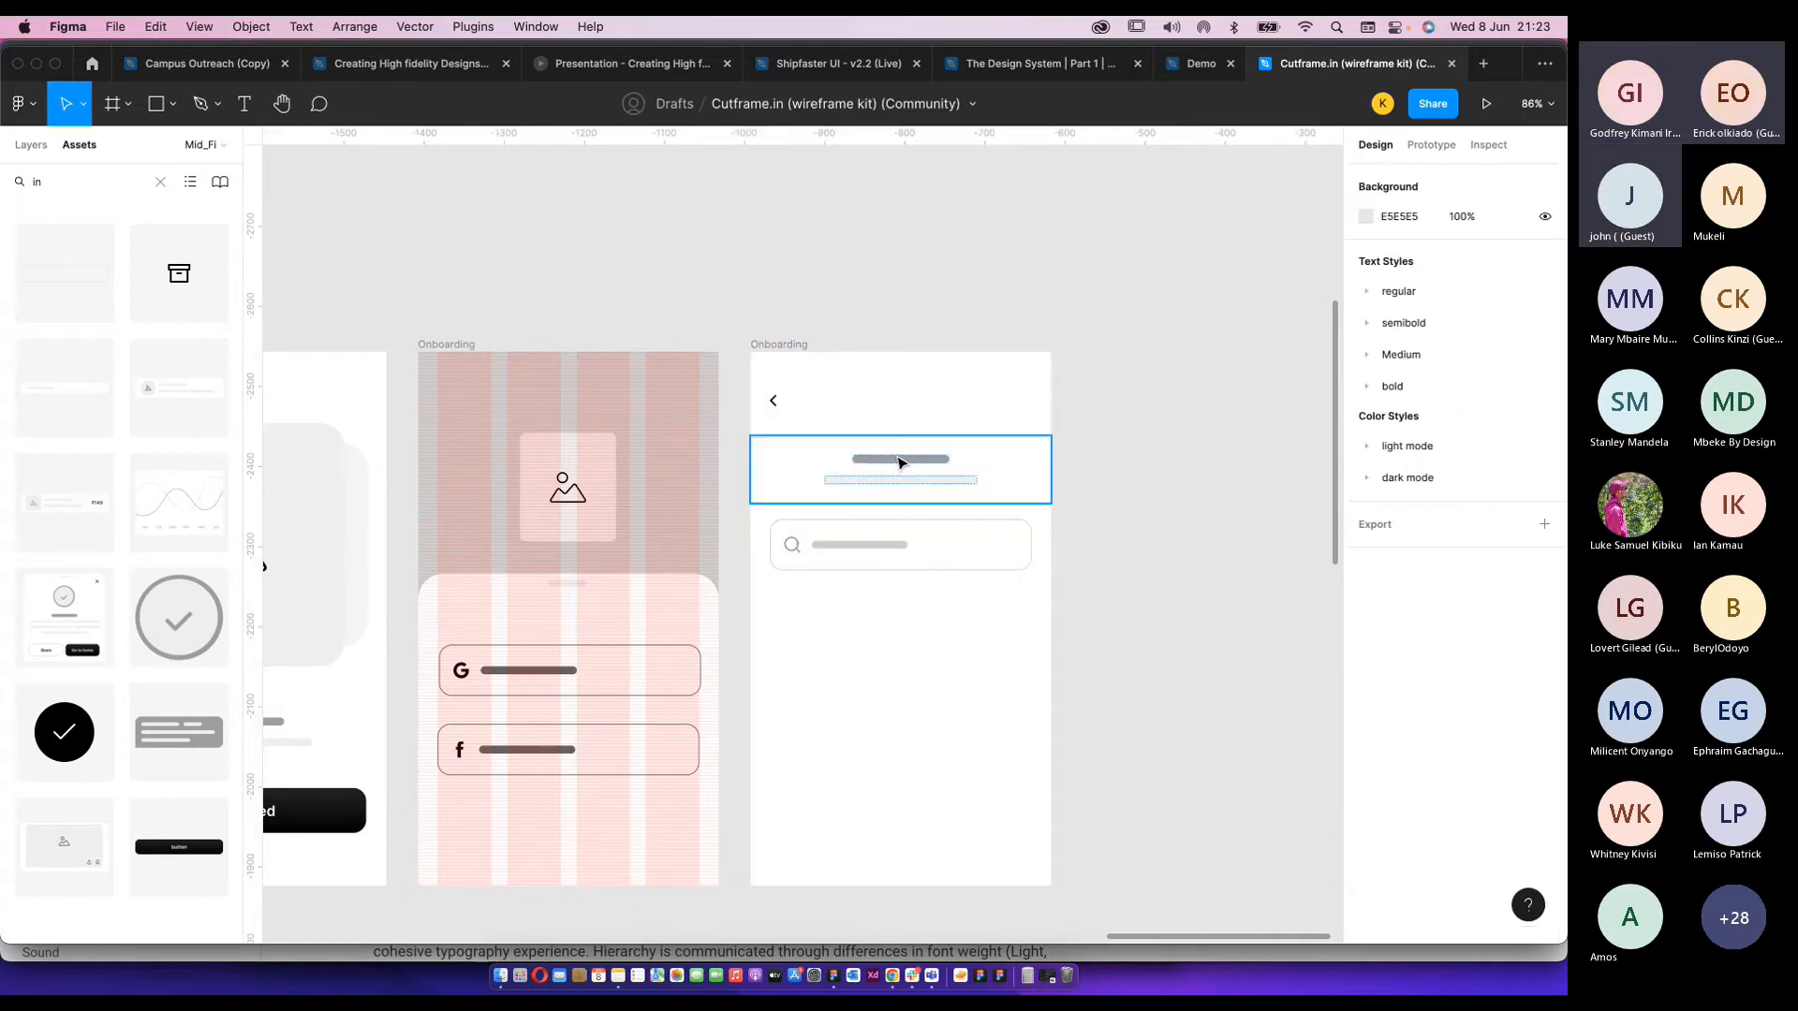
# Move the header back up to the frame's upper edge at Y 0.
pyautogui.click(963, 423)
pyautogui.moveTo(962, 422); pyautogui.dragTo(907, 407)
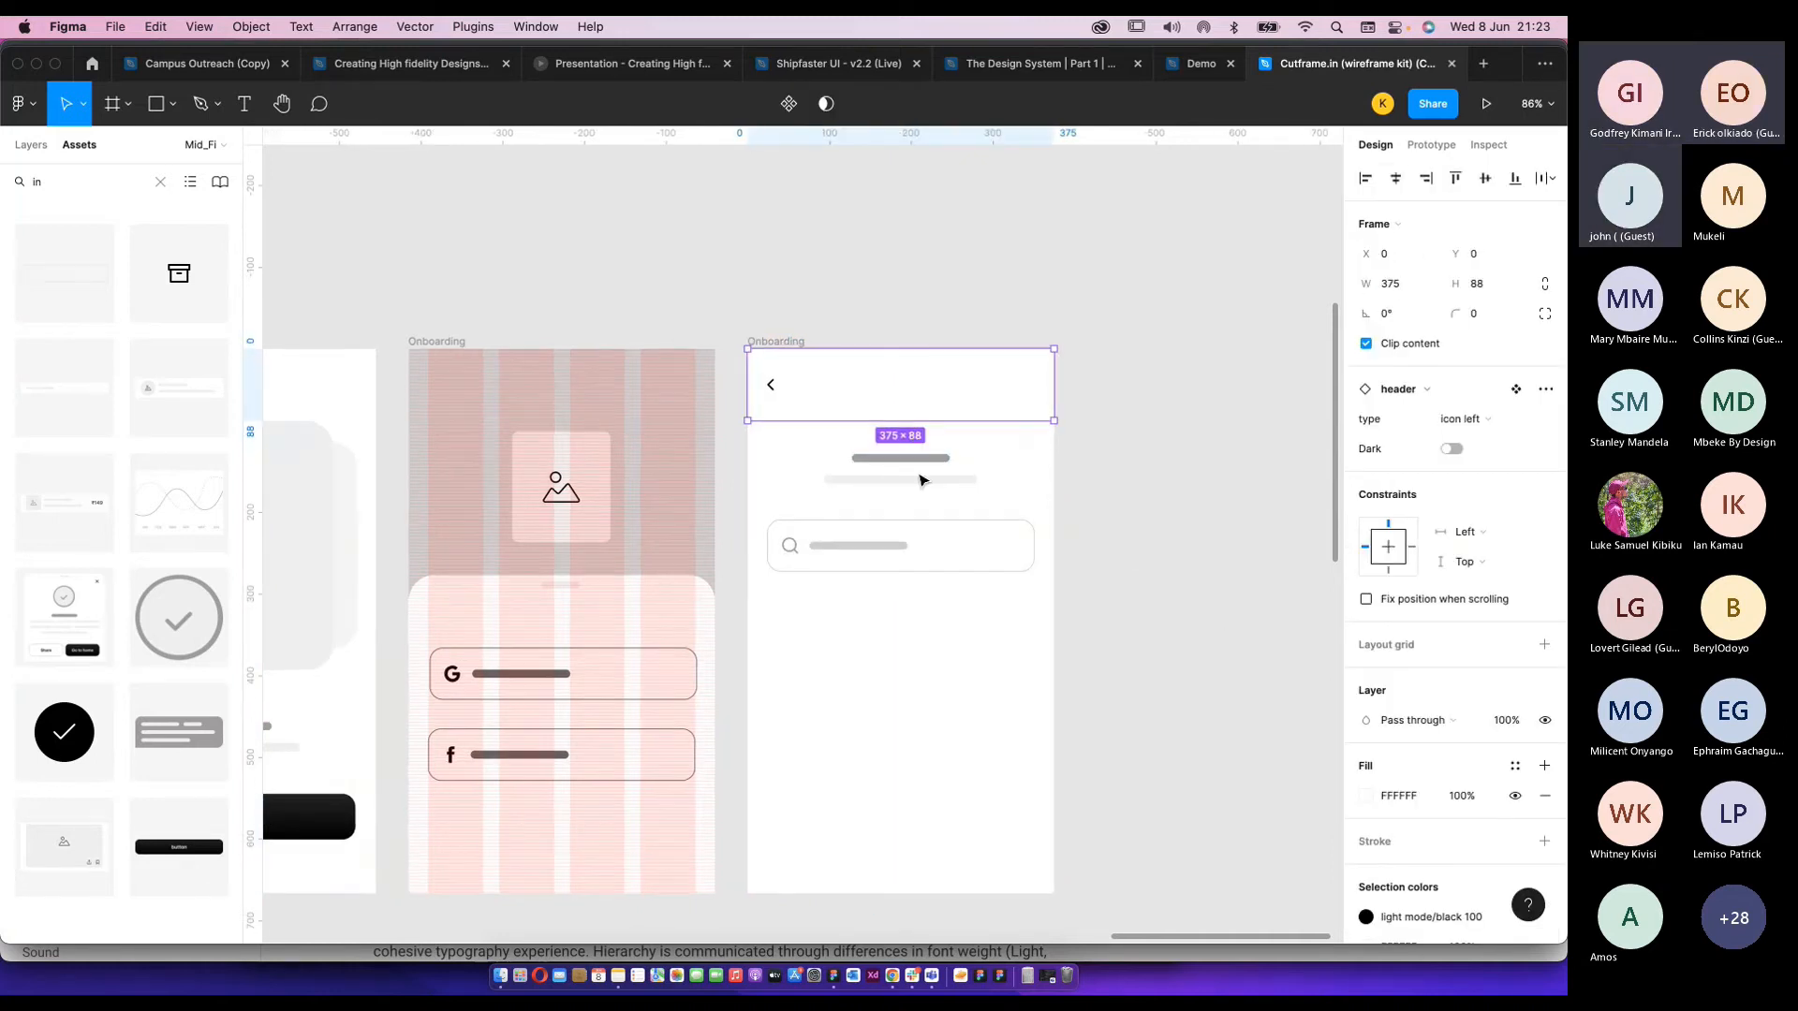
pyautogui.scroll(3, 927, 477)
# Compare the new frame with the paper sketch of the home screen to see which elements belong below the search field.
pyautogui.click(1035, 586)
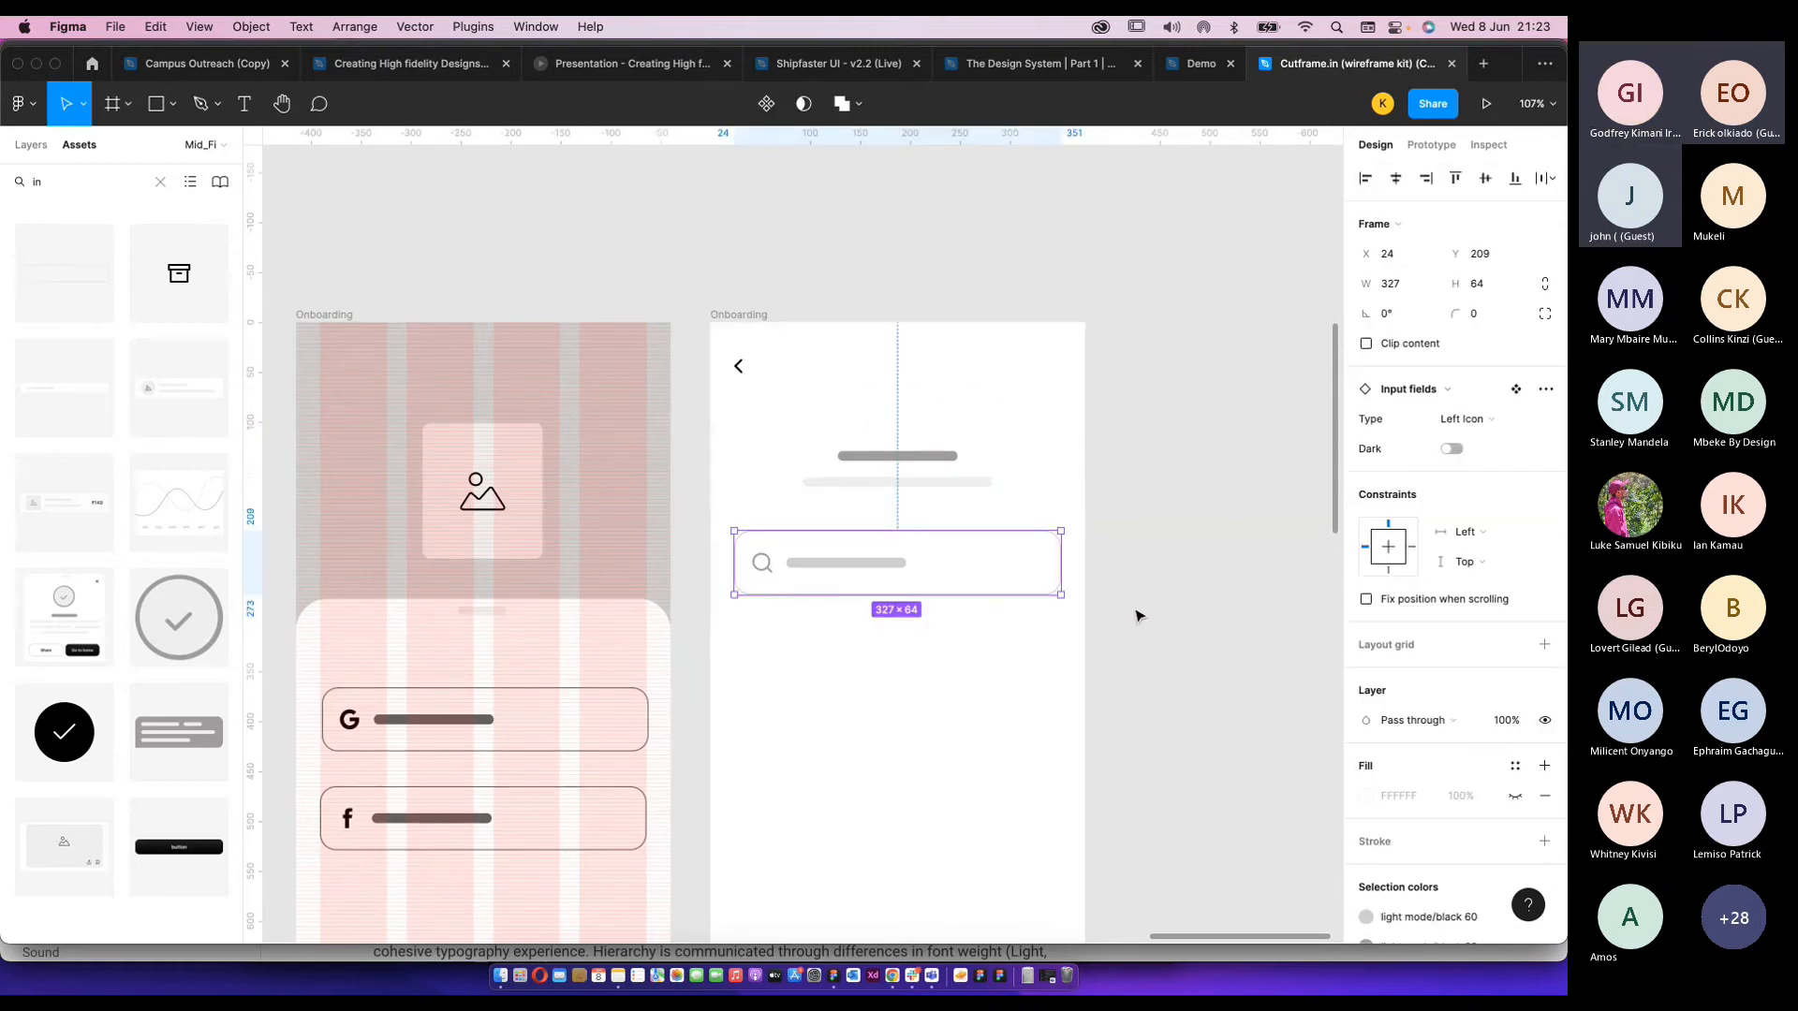
pyautogui.scroll(-5, 1084, 609)
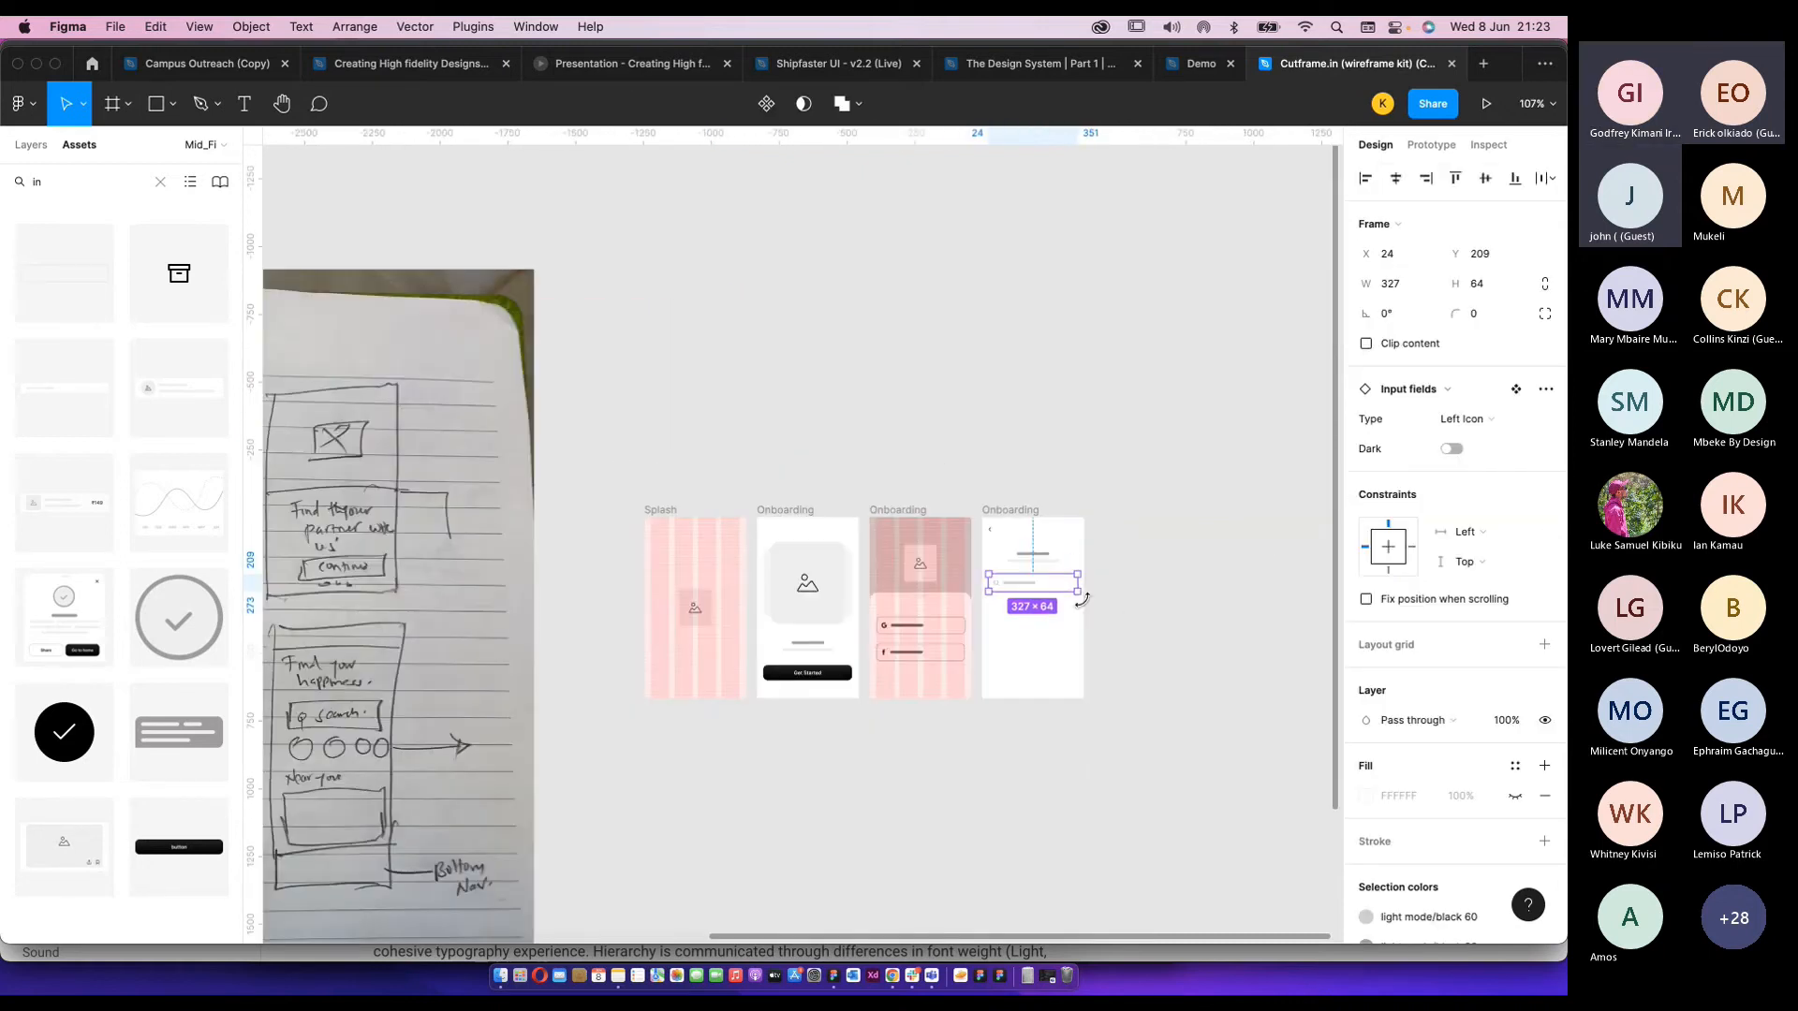
pyautogui.scroll(5, 1092, 634)
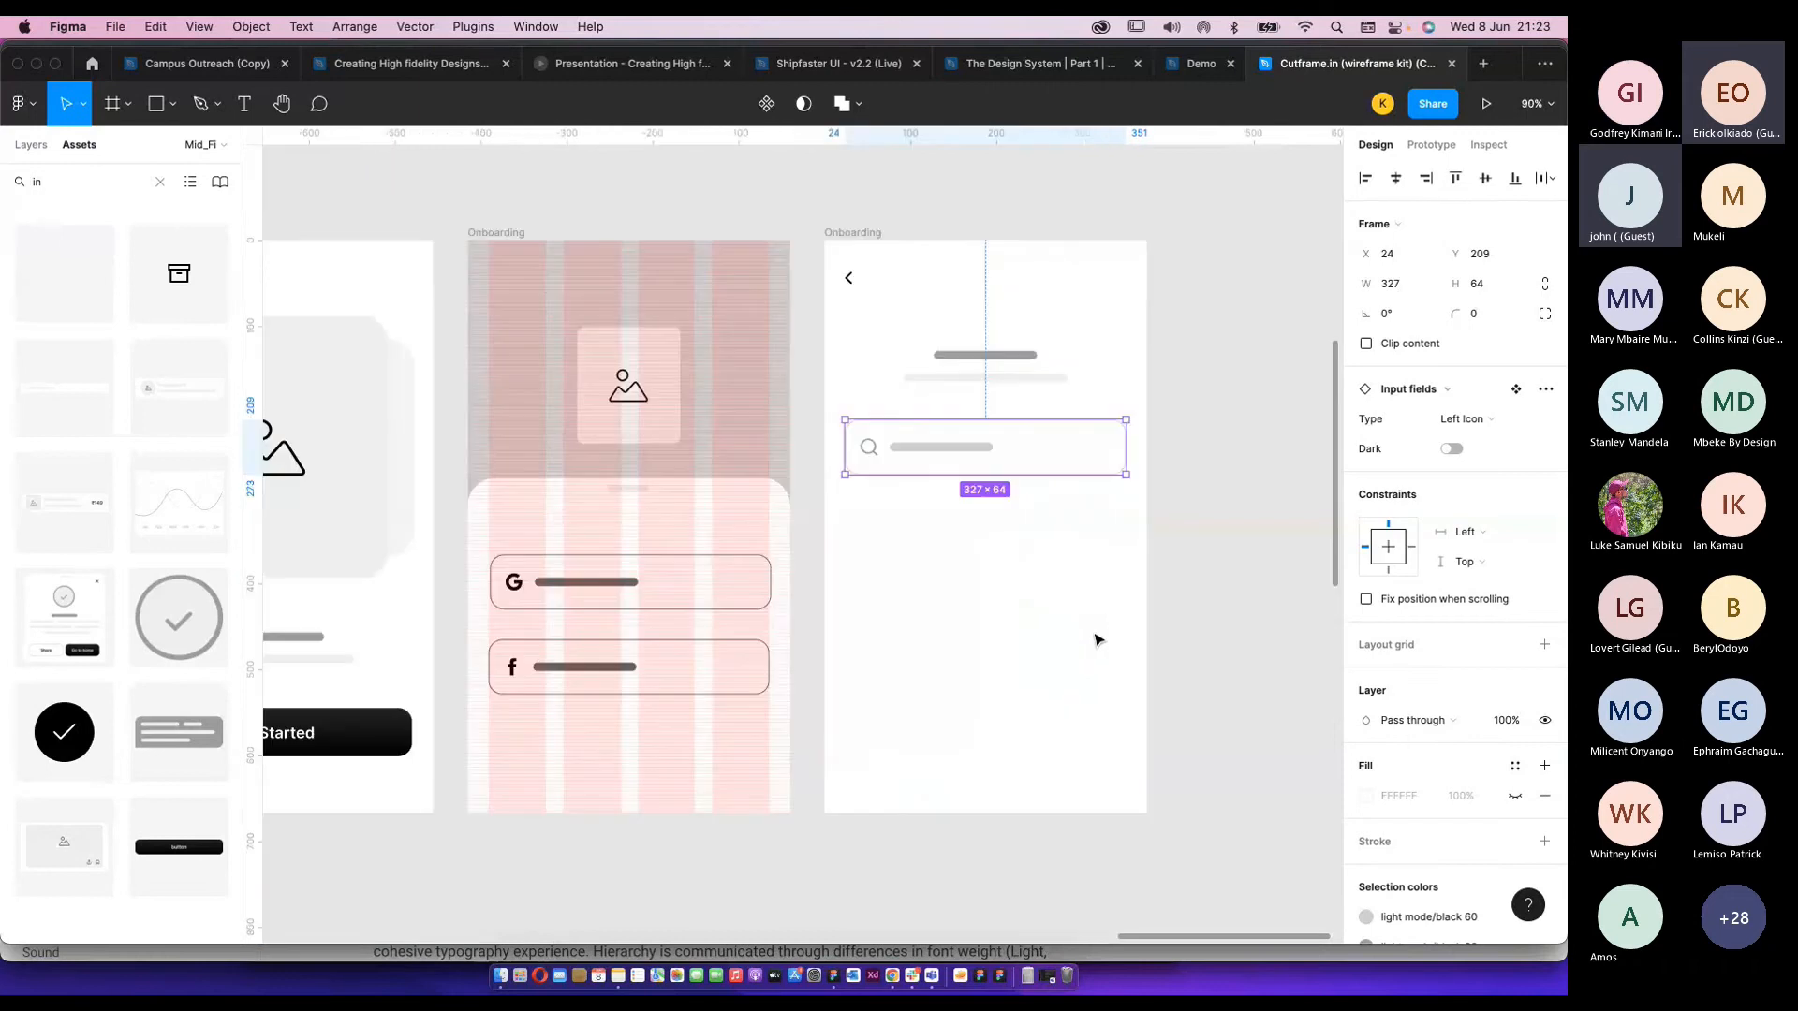
pyautogui.click(981, 552)
pyautogui.scroll(-1, 791, 514)
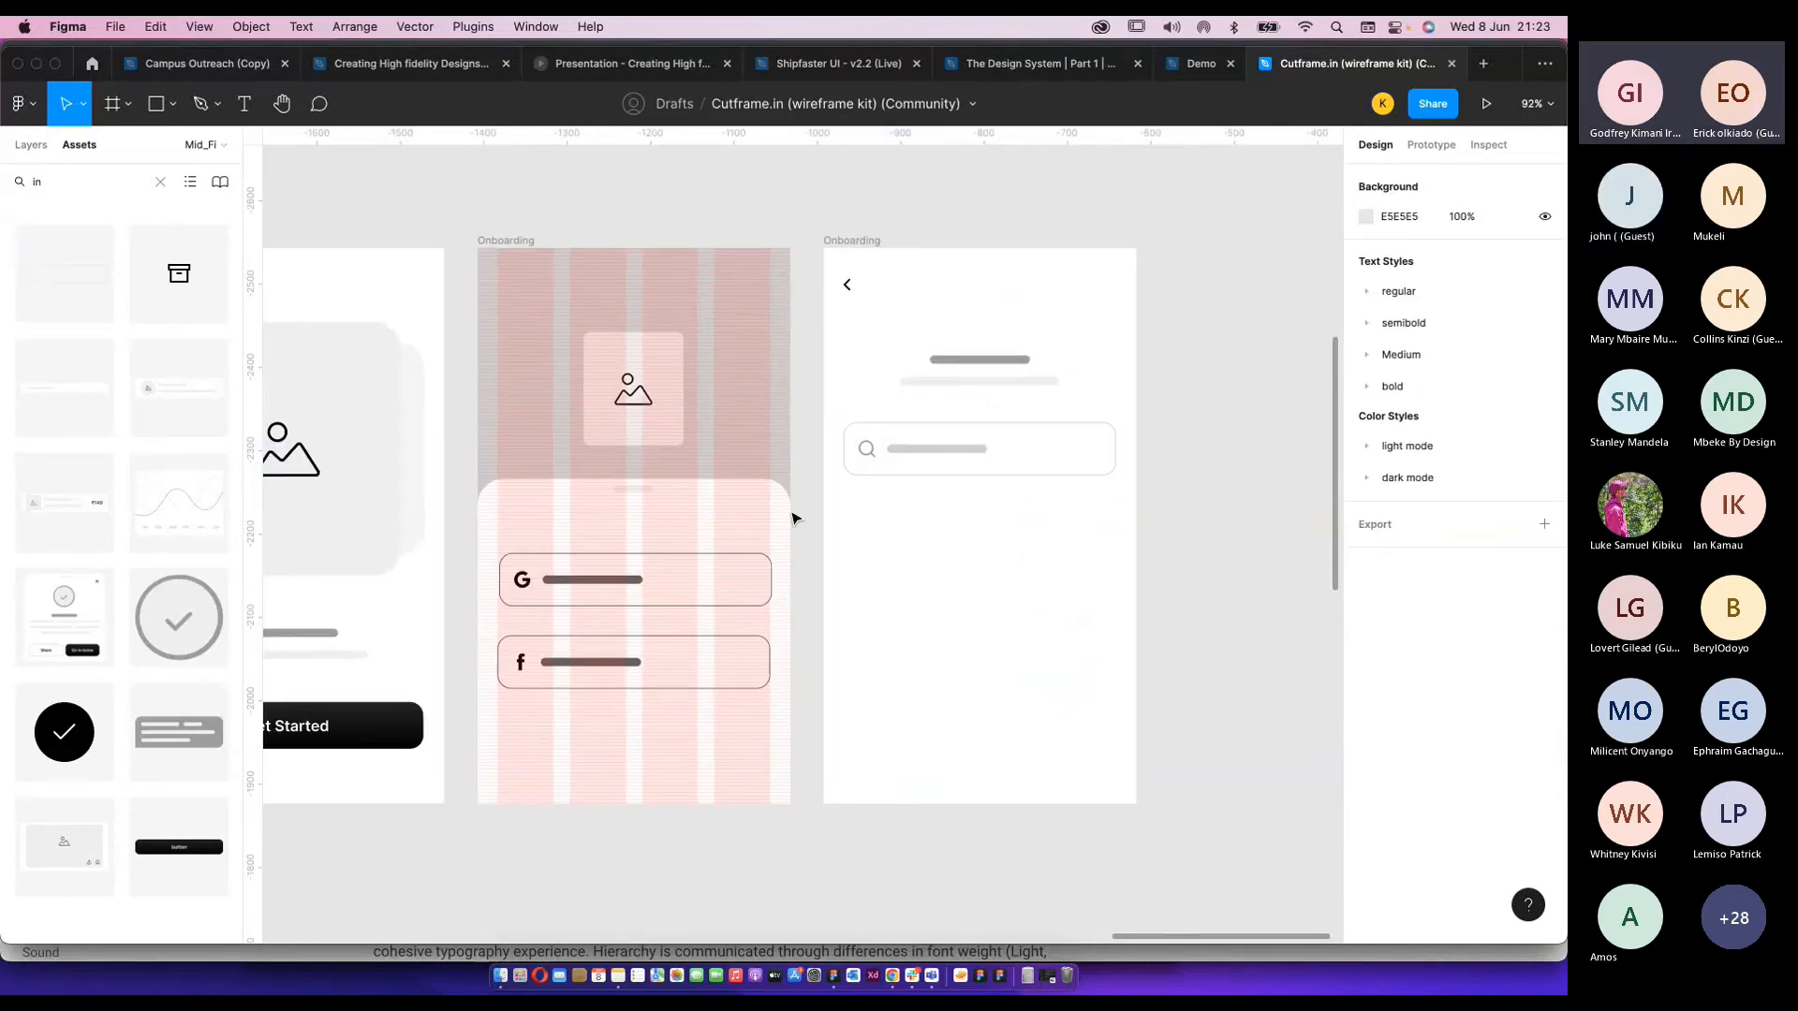
pyautogui.scroll(-3, 793, 518)
pyautogui.hscroll(-10, 975, 509)
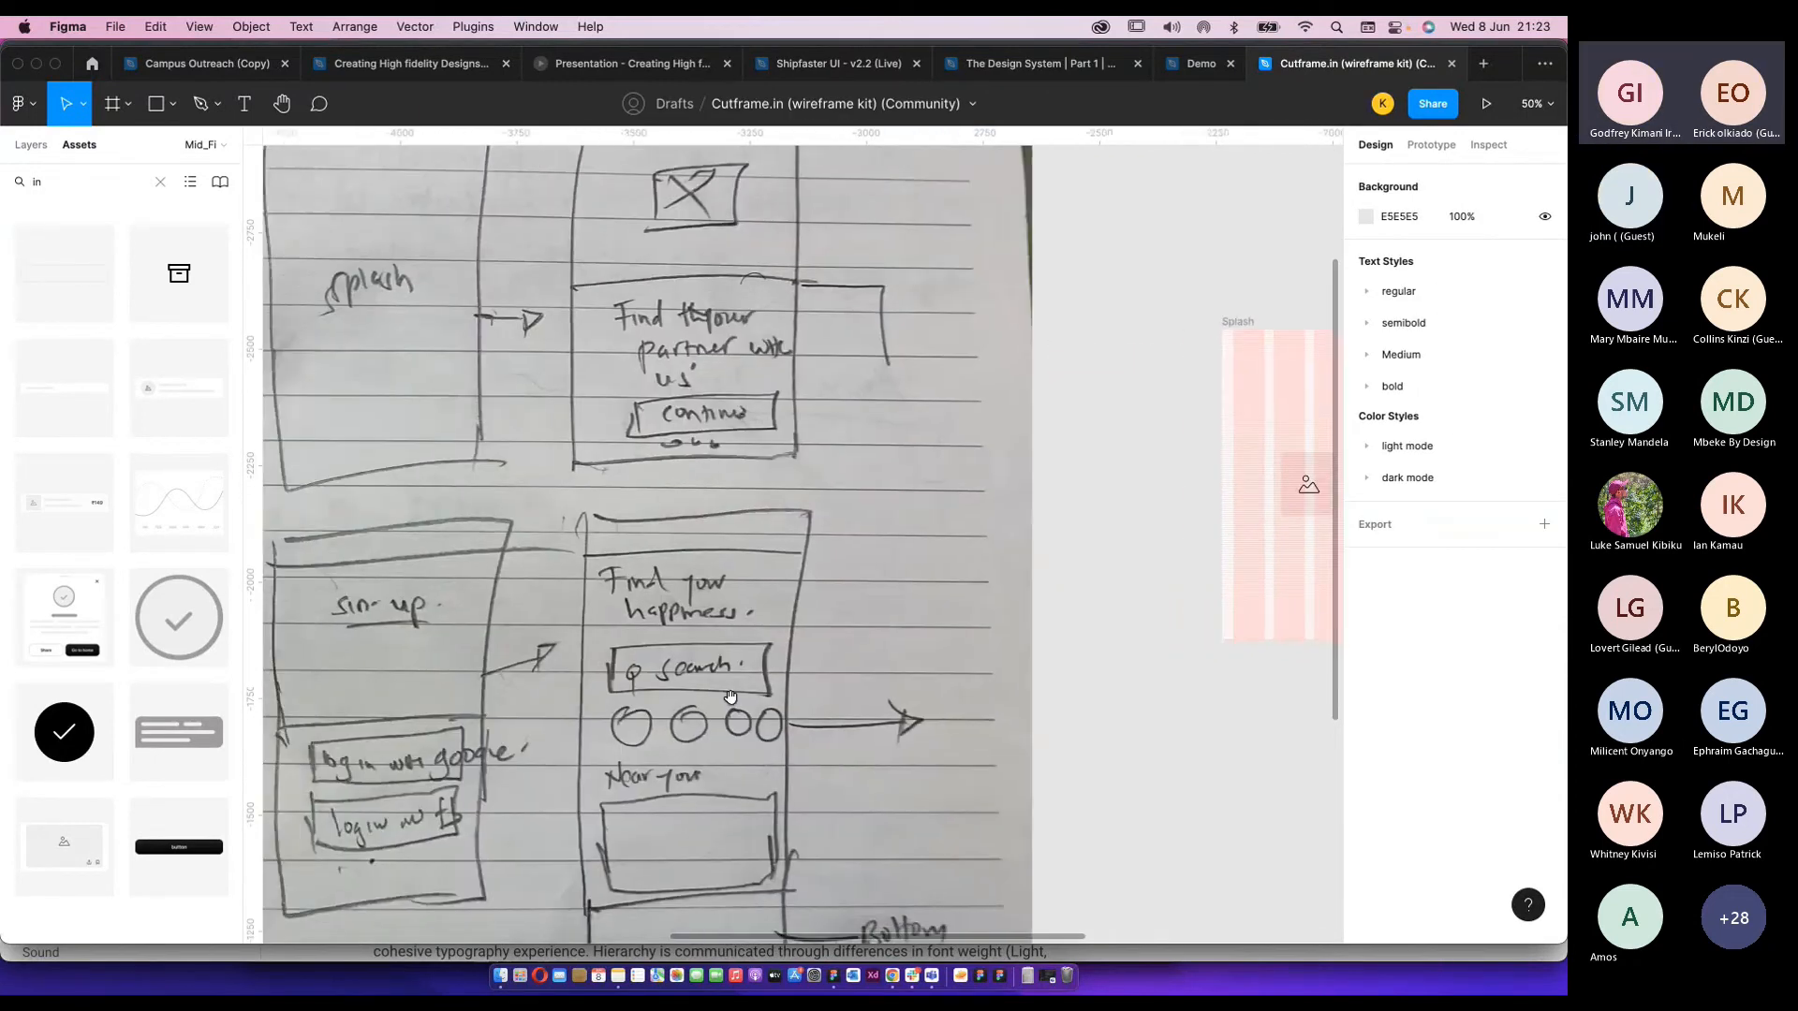
# Search the components for "icon" and place the archive icon below the search field in the last Onboarding frame.
pyautogui.moveTo(1158, 612); pyautogui.dragTo(847, 579)
pyautogui.click(1080, 602)
pyautogui.moveTo(1080, 602)
pyautogui.mouseDown()
pyautogui.moveTo(593, 566)
pyautogui.moveTo(595, 539)
pyautogui.moveTo(160, 515)
pyautogui.mouseUp()
pyautogui.click(58, 180)
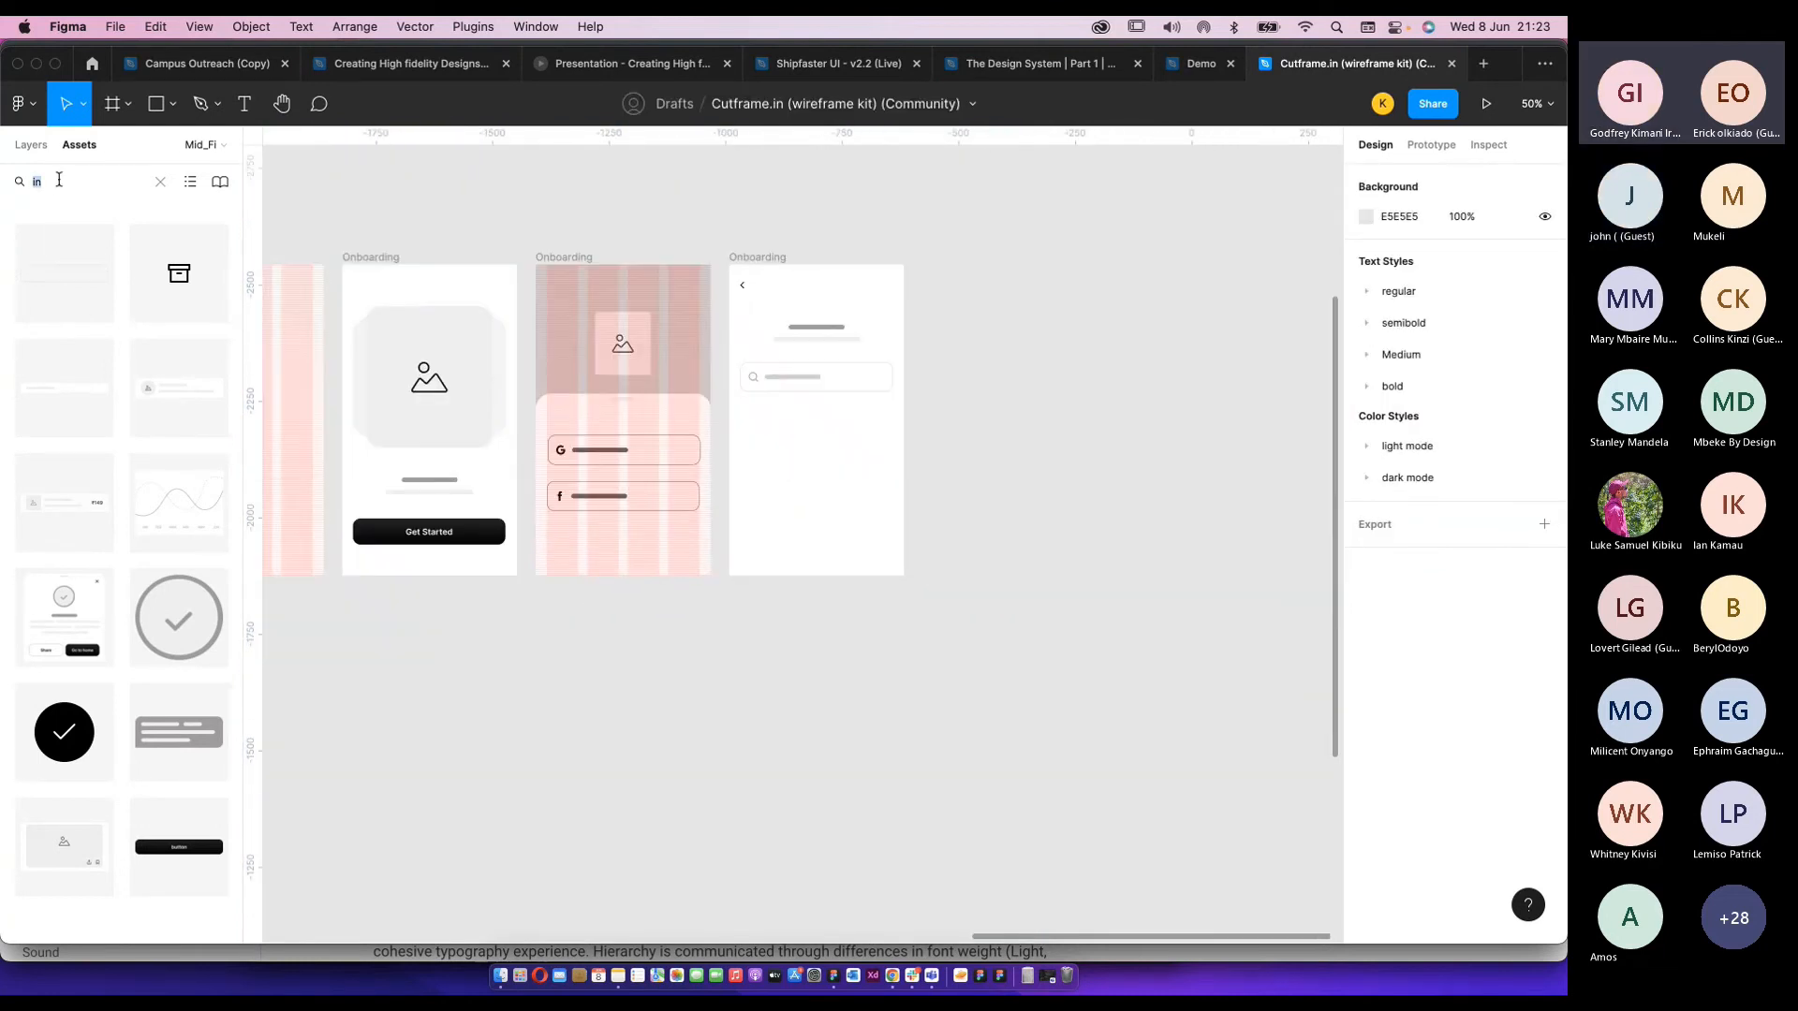
pyautogui.press('BackSpace')
pyautogui.press('BackSpace')
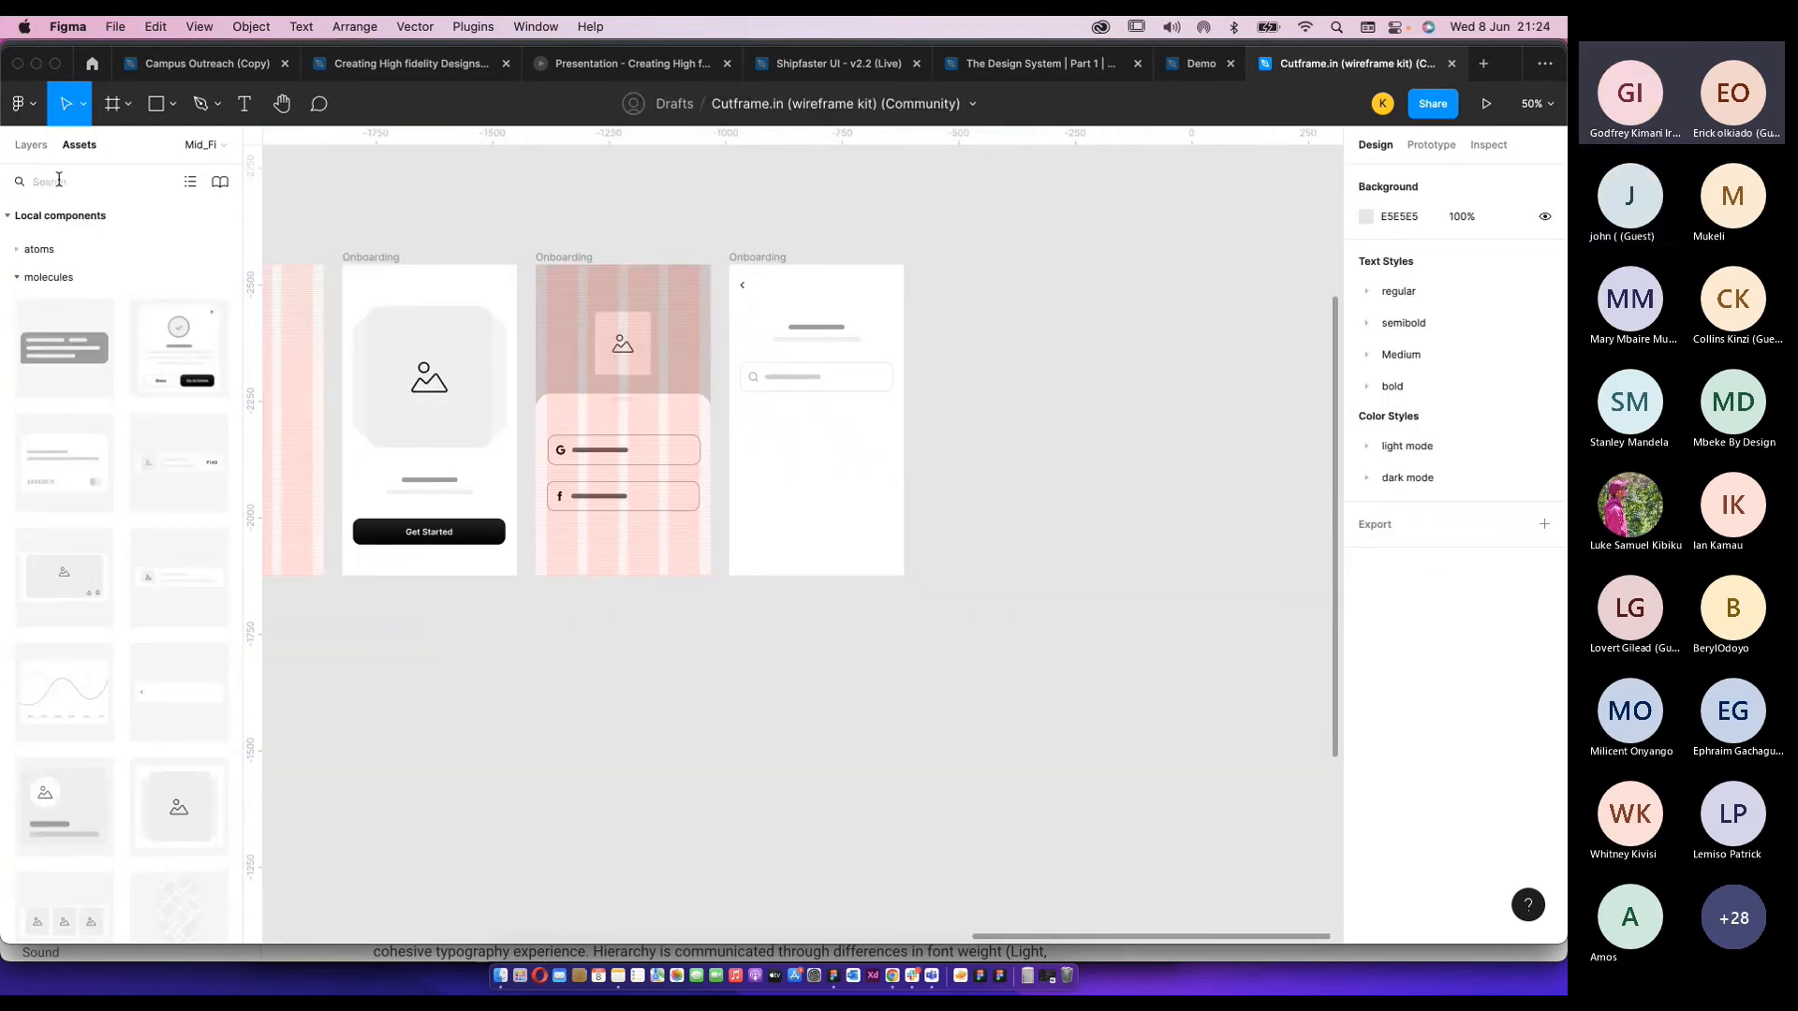
pyautogui.write('icon')
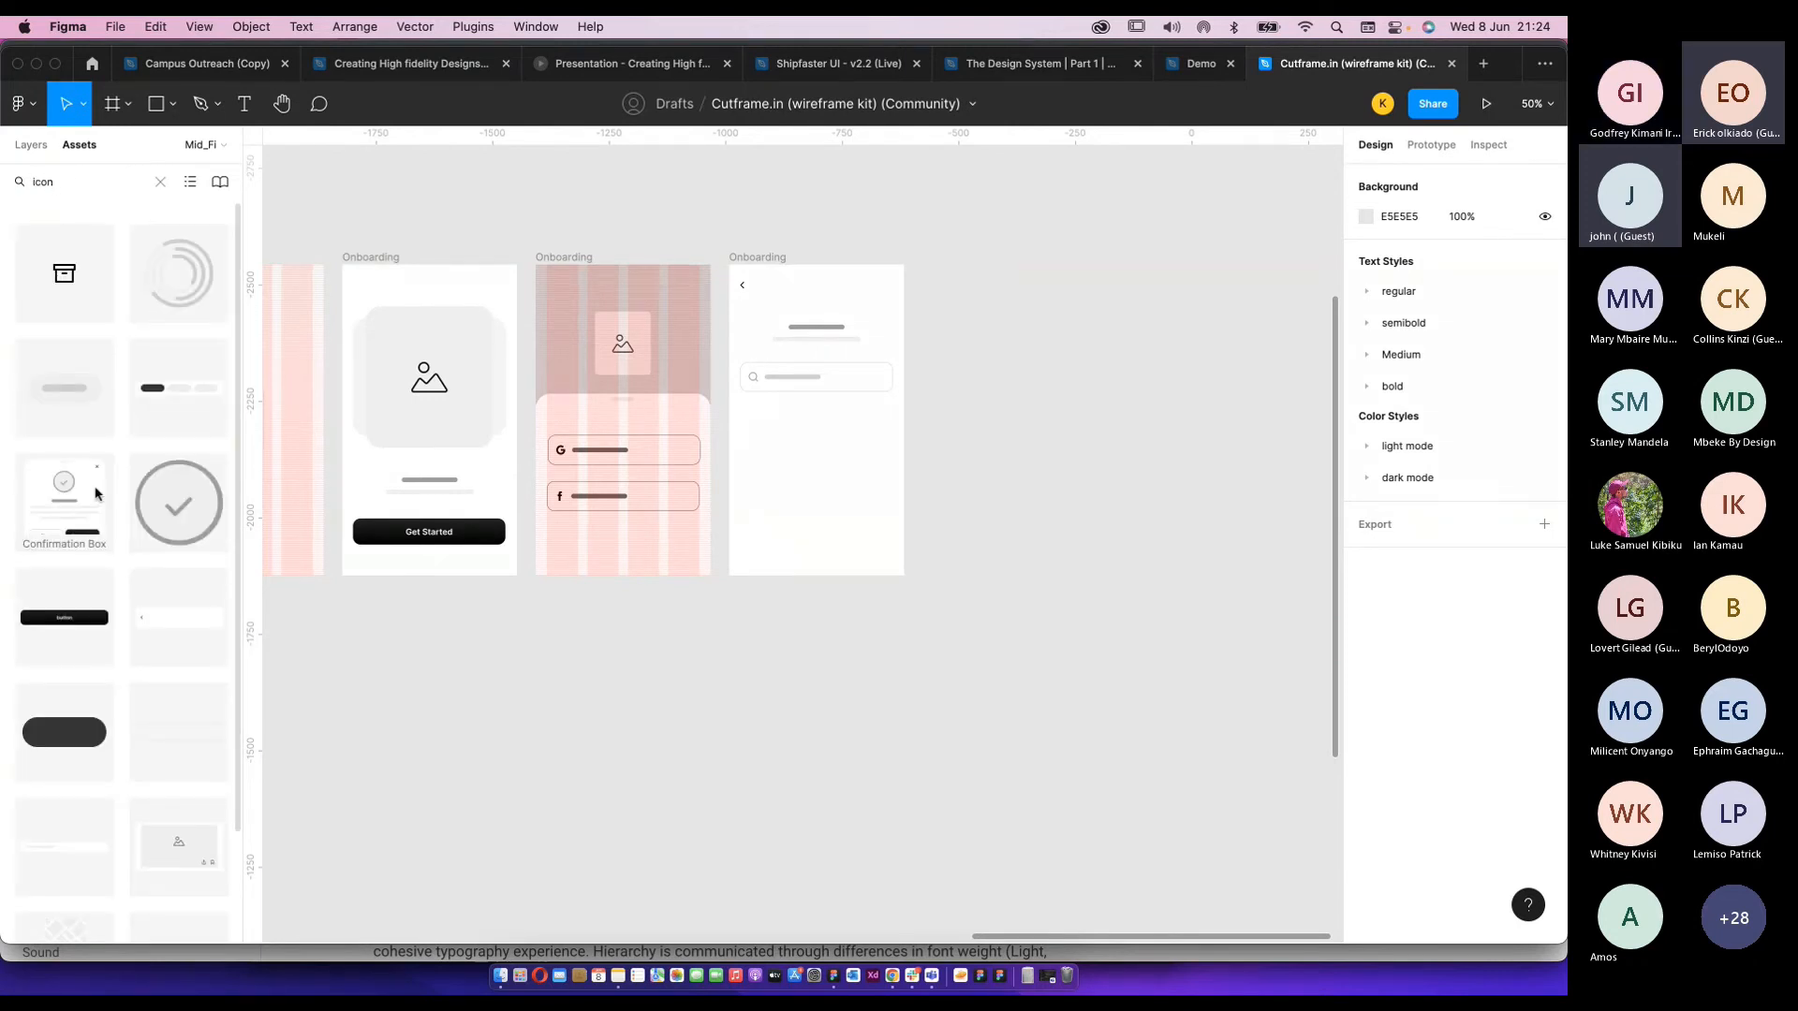
pyautogui.scroll(-3, 122, 365)
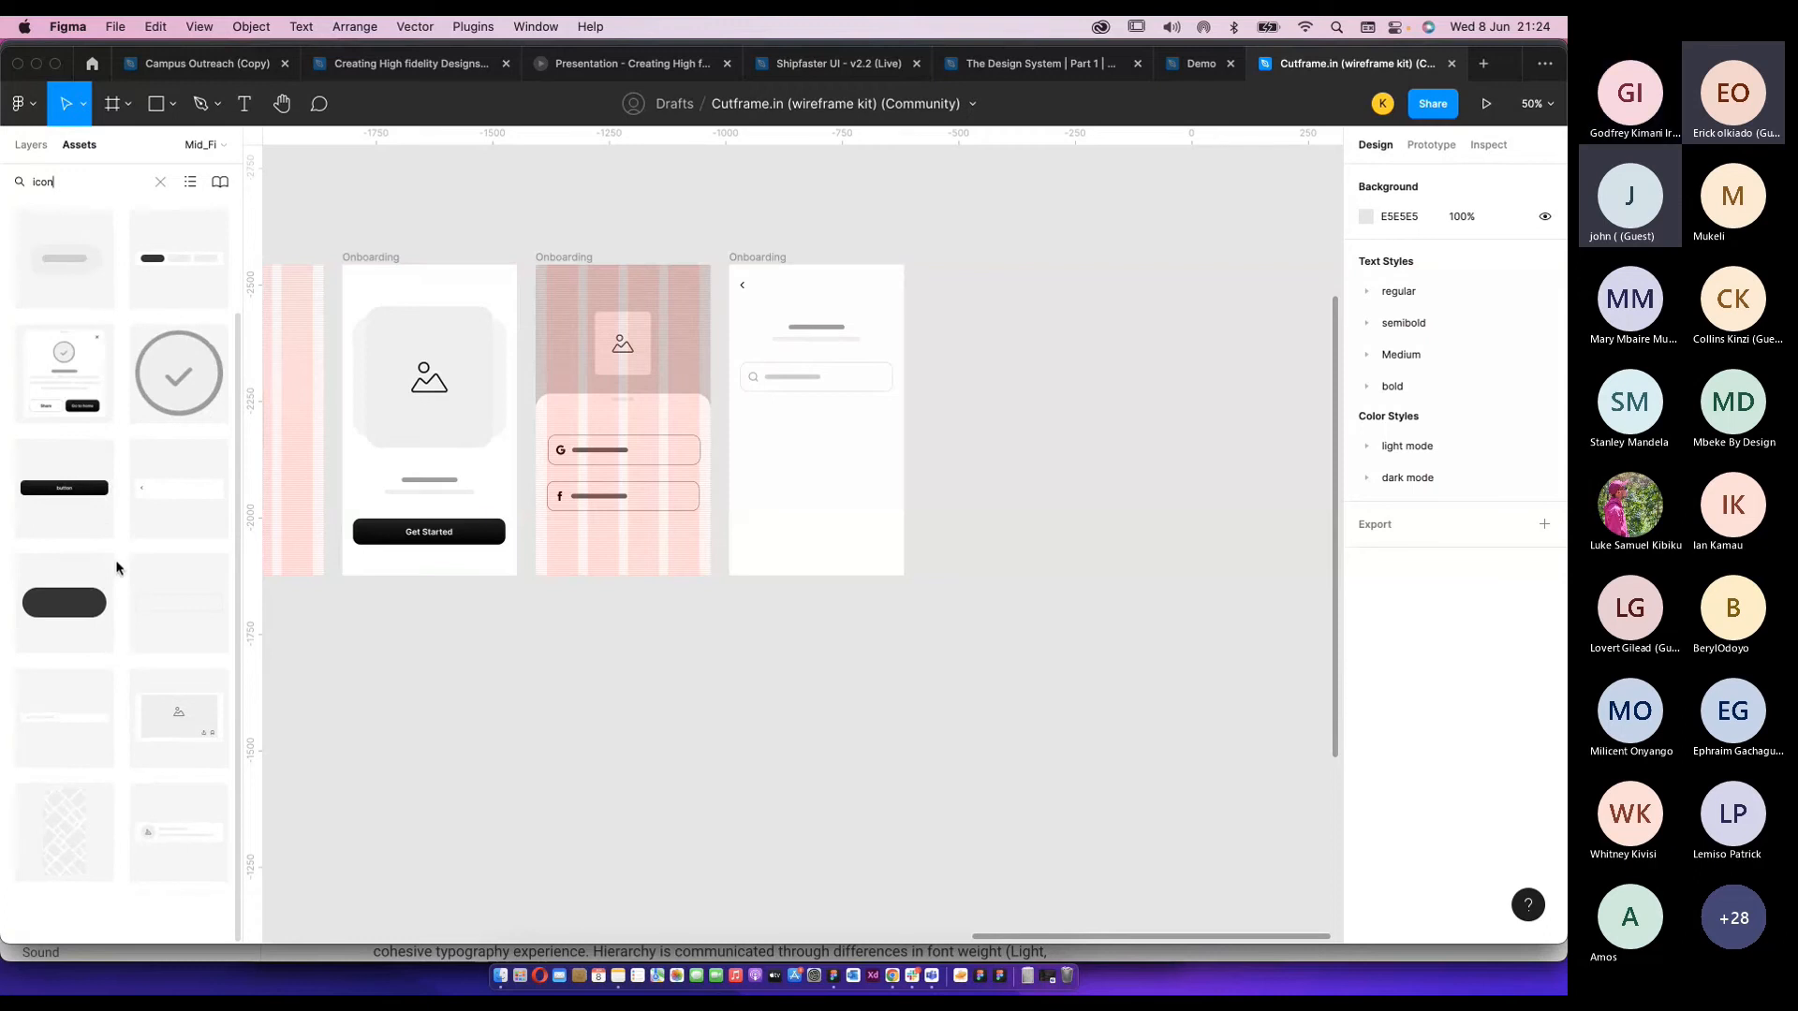
pyautogui.scroll(3, 192, 463)
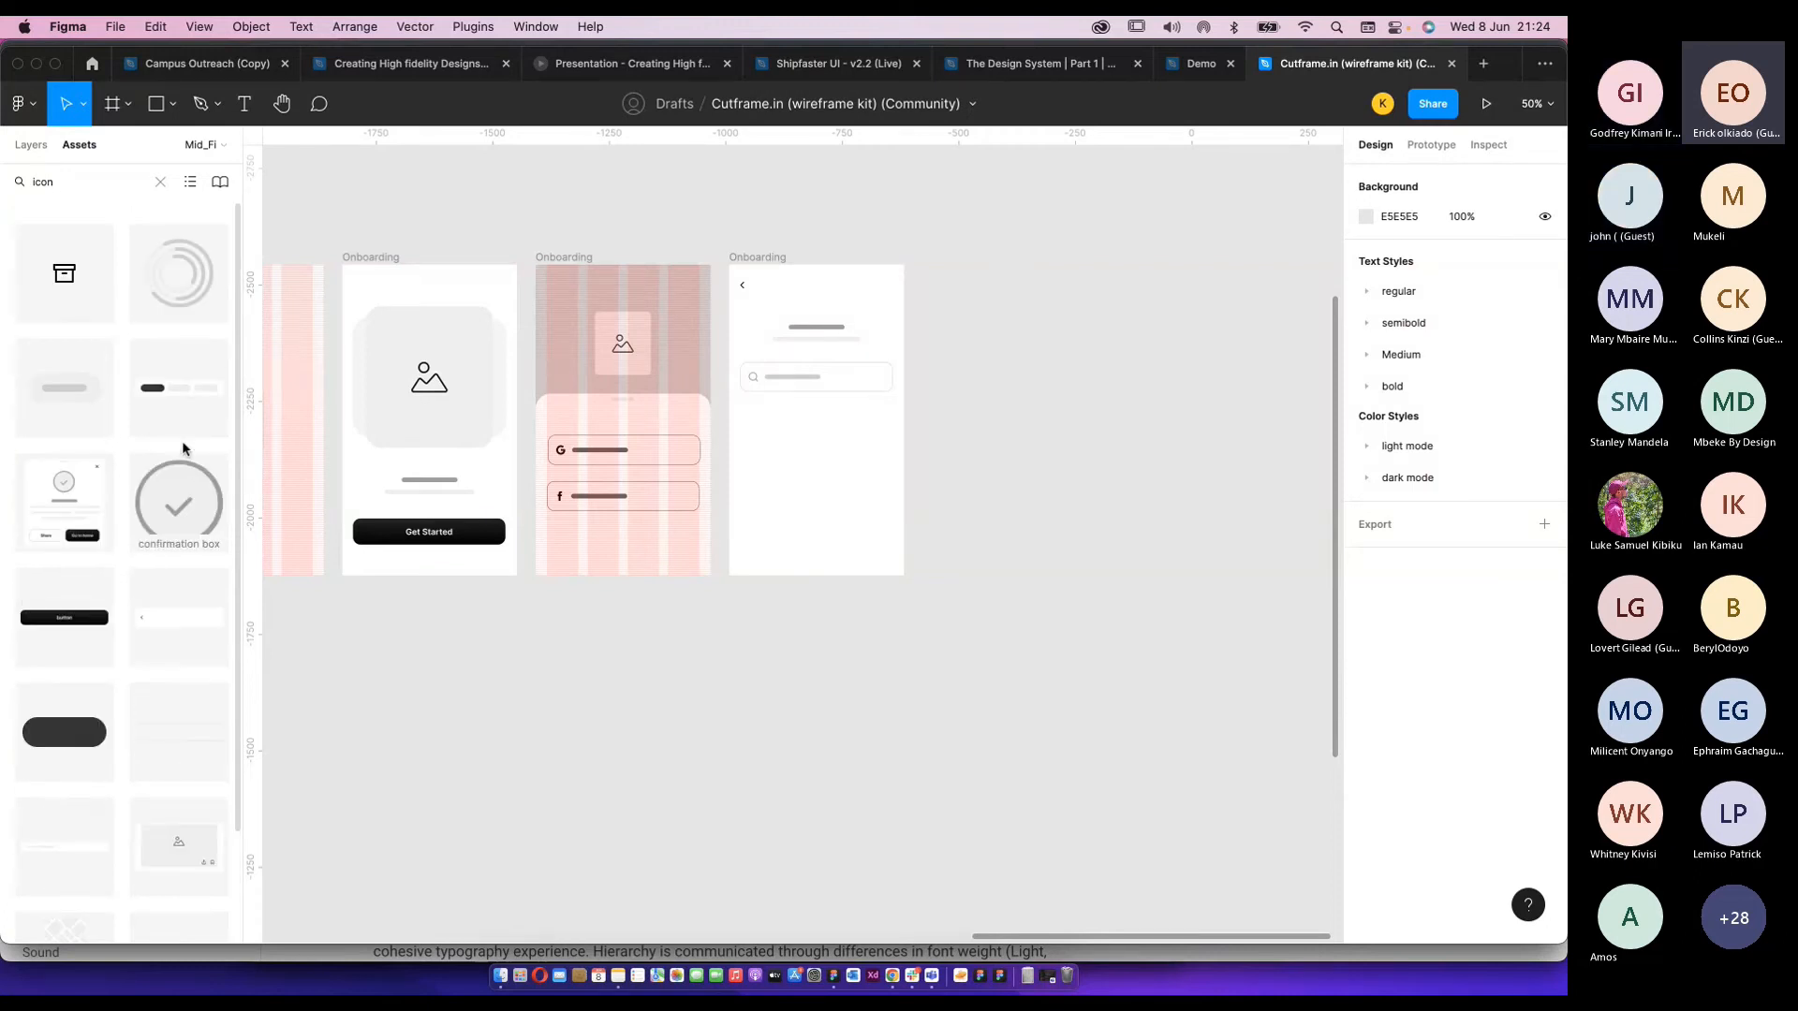
pyautogui.moveTo(89, 315); pyautogui.dragTo(734, 421)
pyautogui.scroll(5, 762, 418)
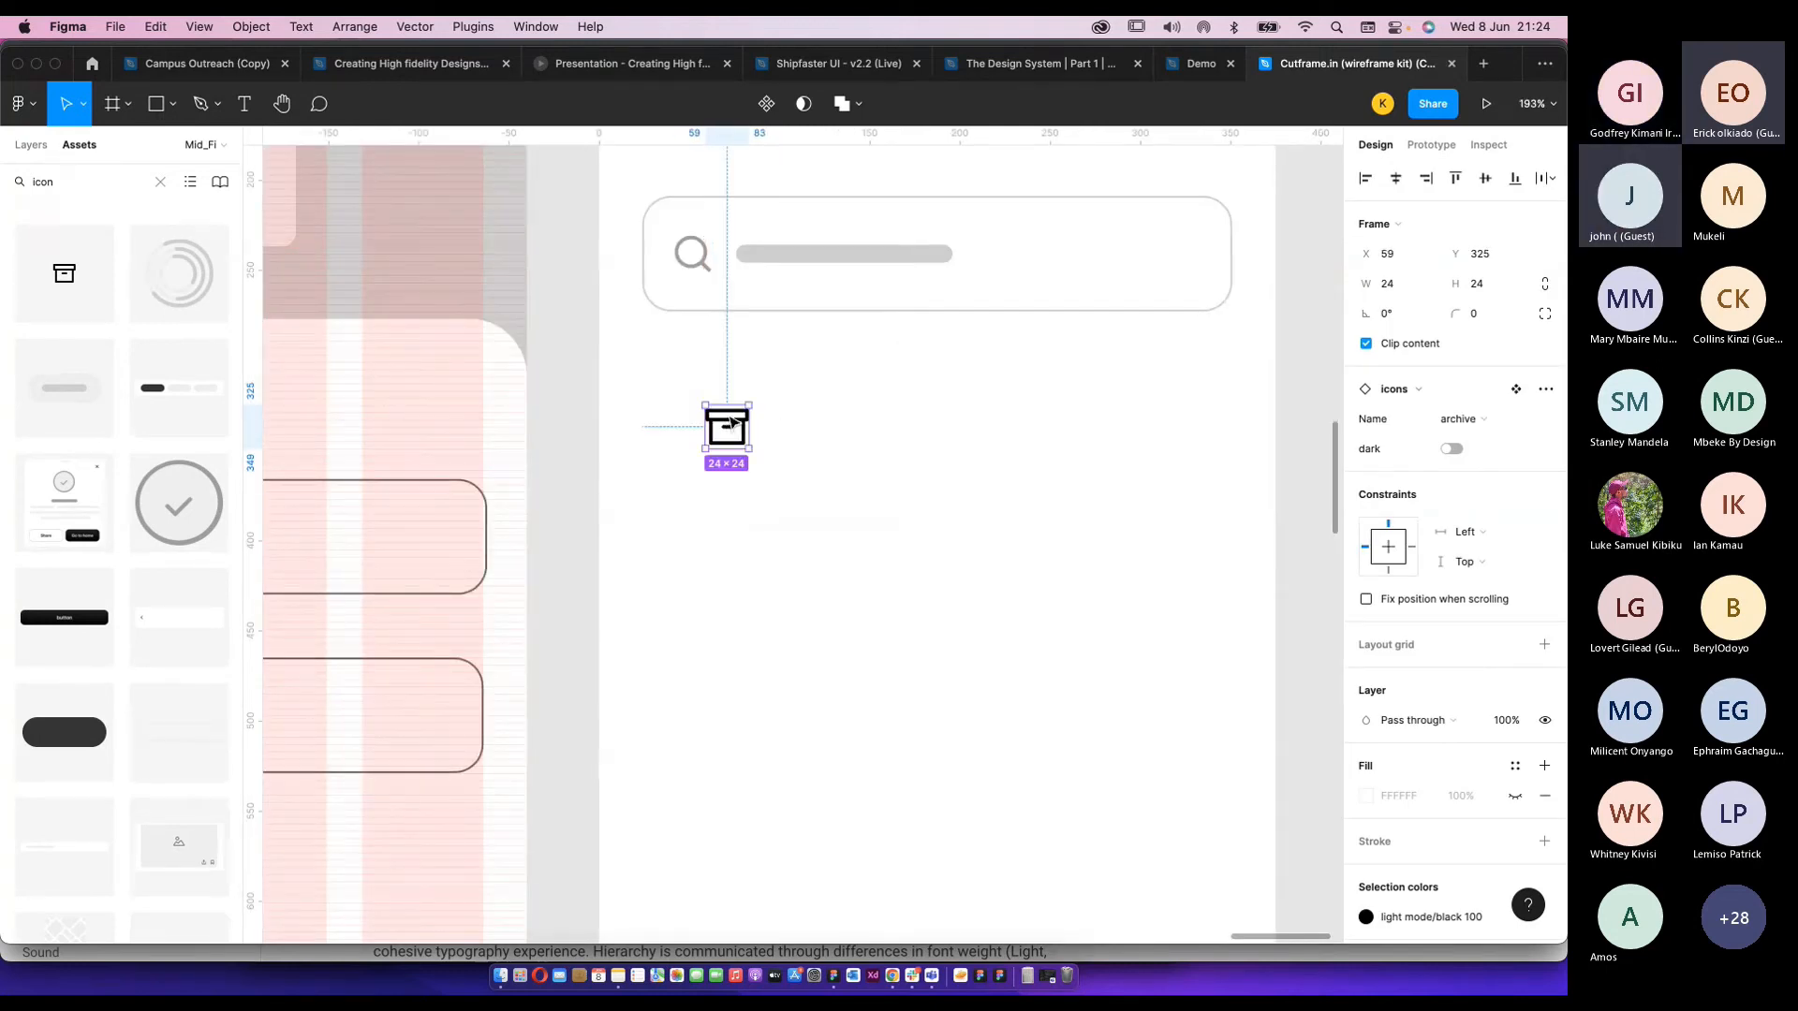
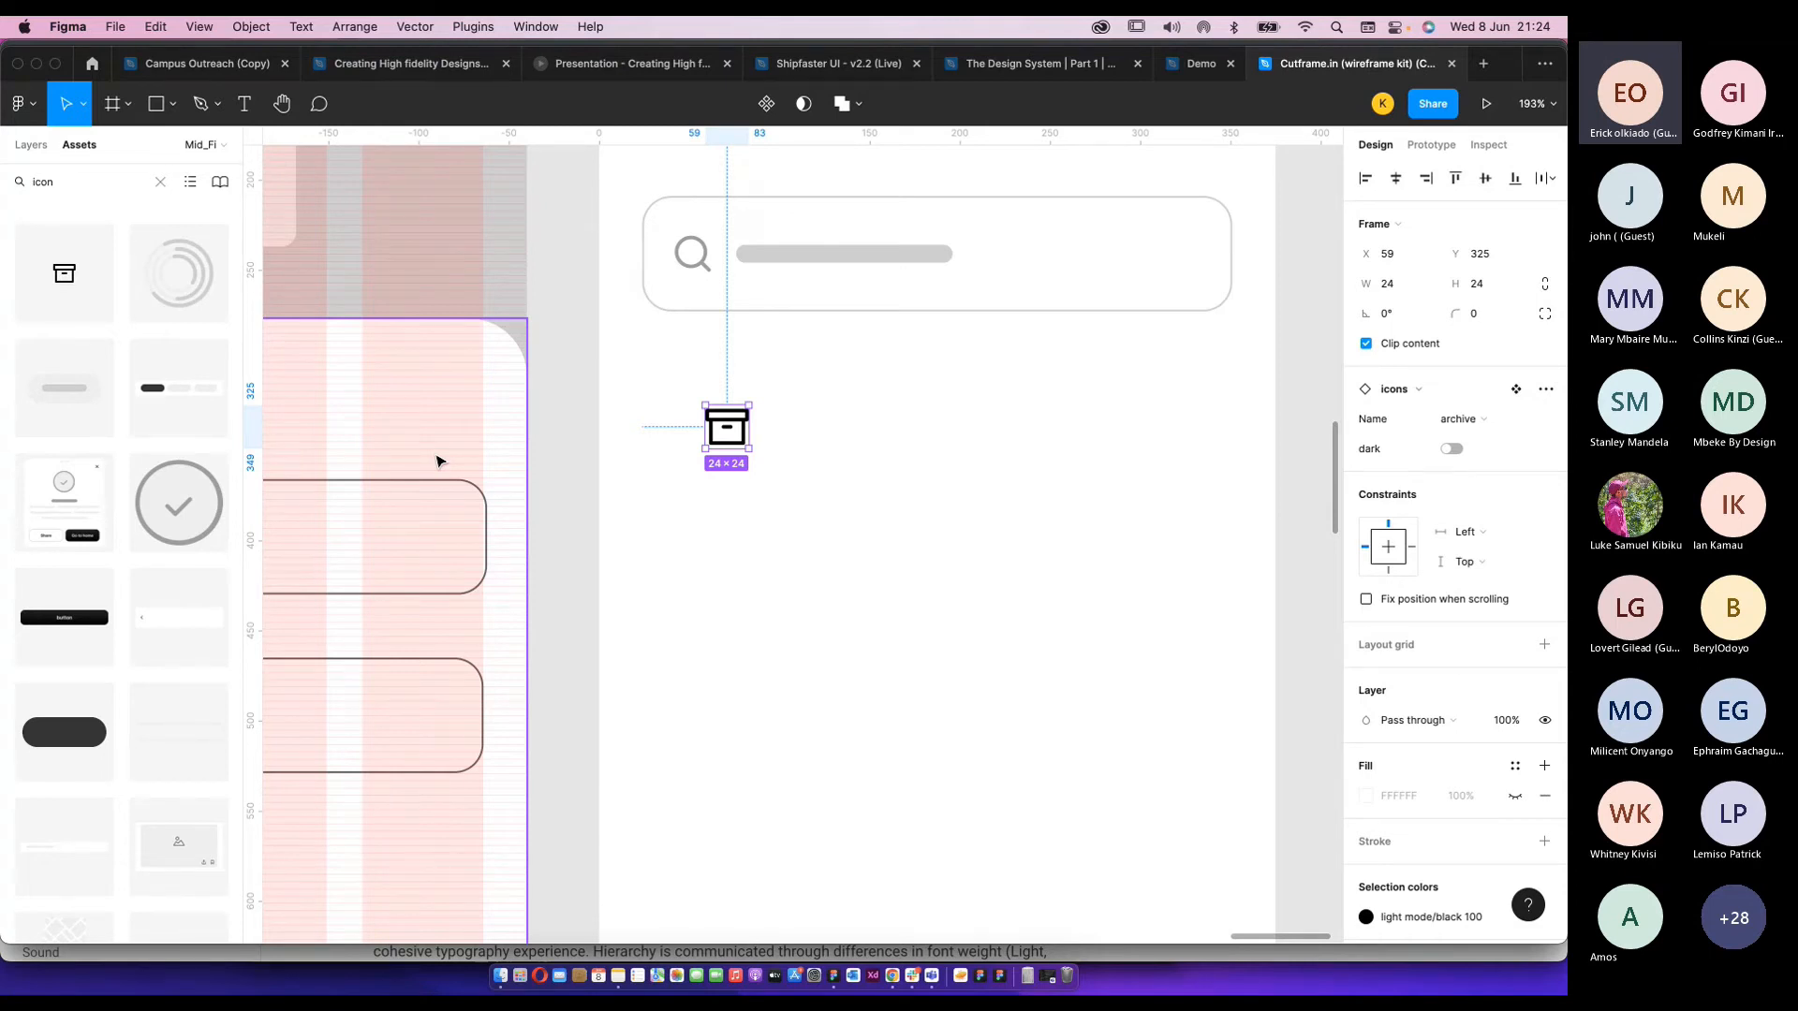
# Delete the archive icon below the search field.
pyautogui.click(818, 449)
pyautogui.click(728, 419)
pyautogui.press('BackSpace')
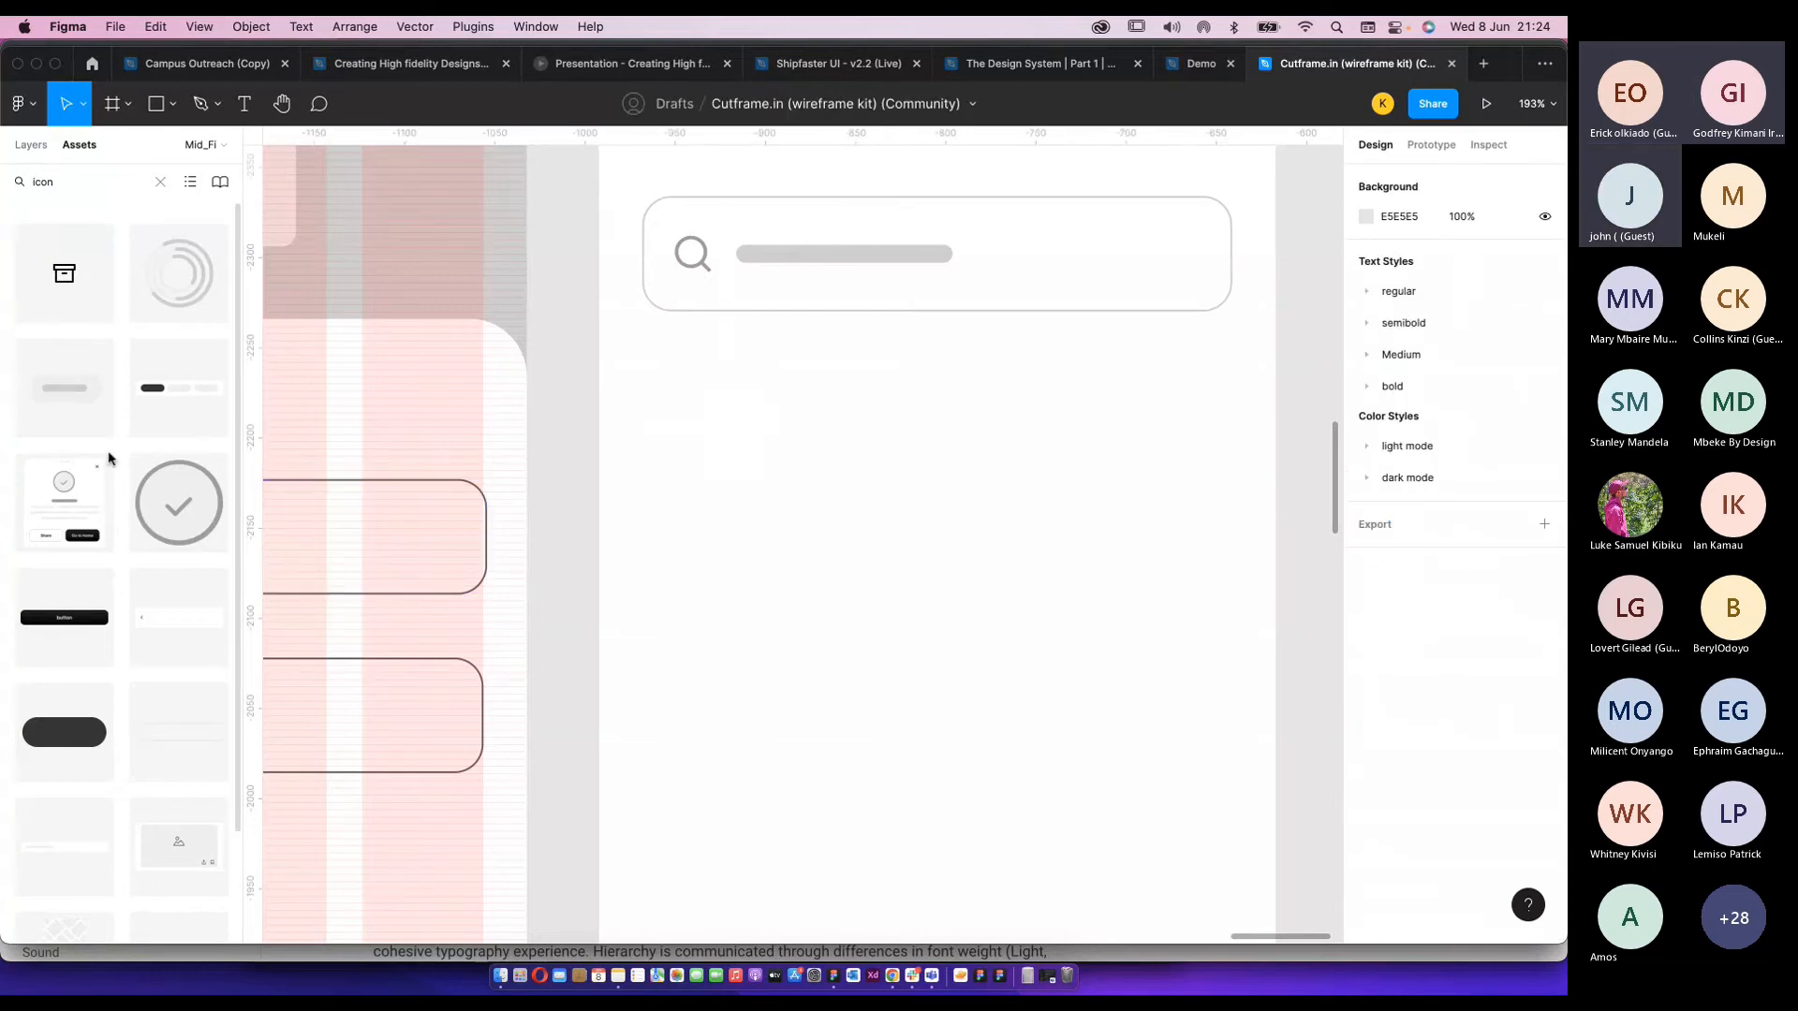
# Clear the component search and look through the molecules for an element suited to the row below the search field.
pyautogui.scroll(-2, 132, 450)
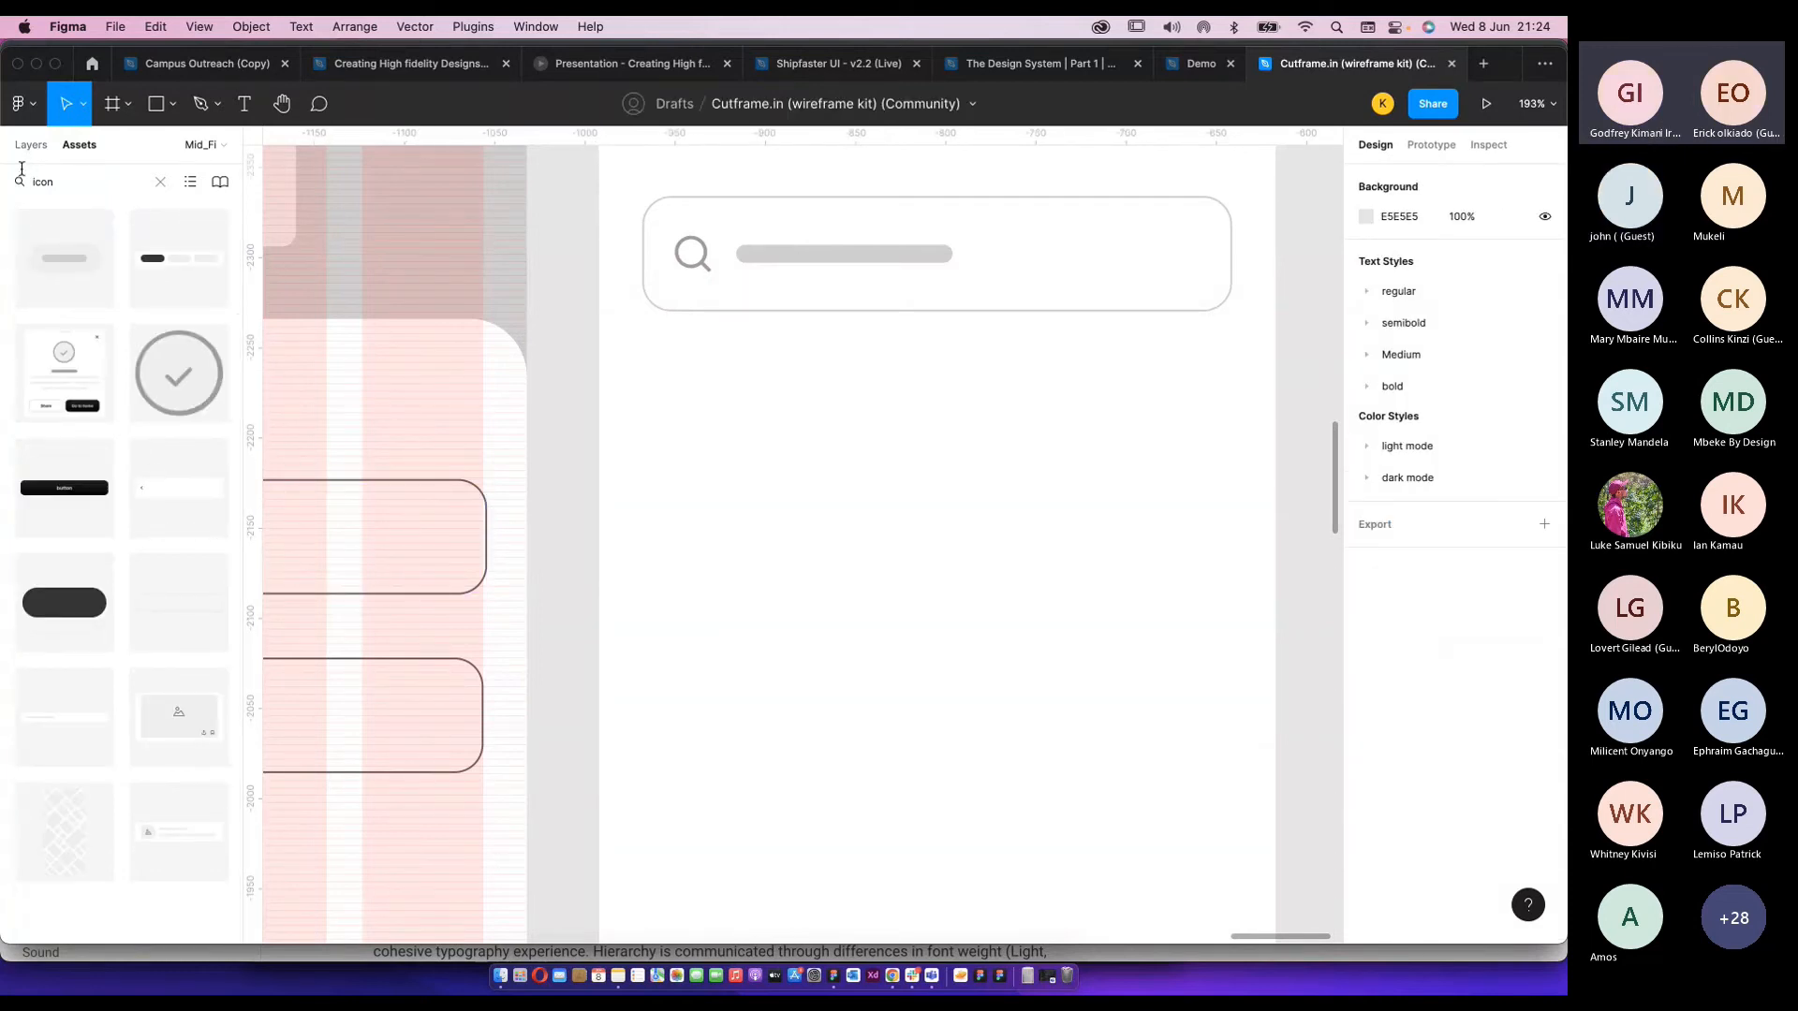
pyautogui.click(160, 181)
pyautogui.scroll(-5, 272, 505)
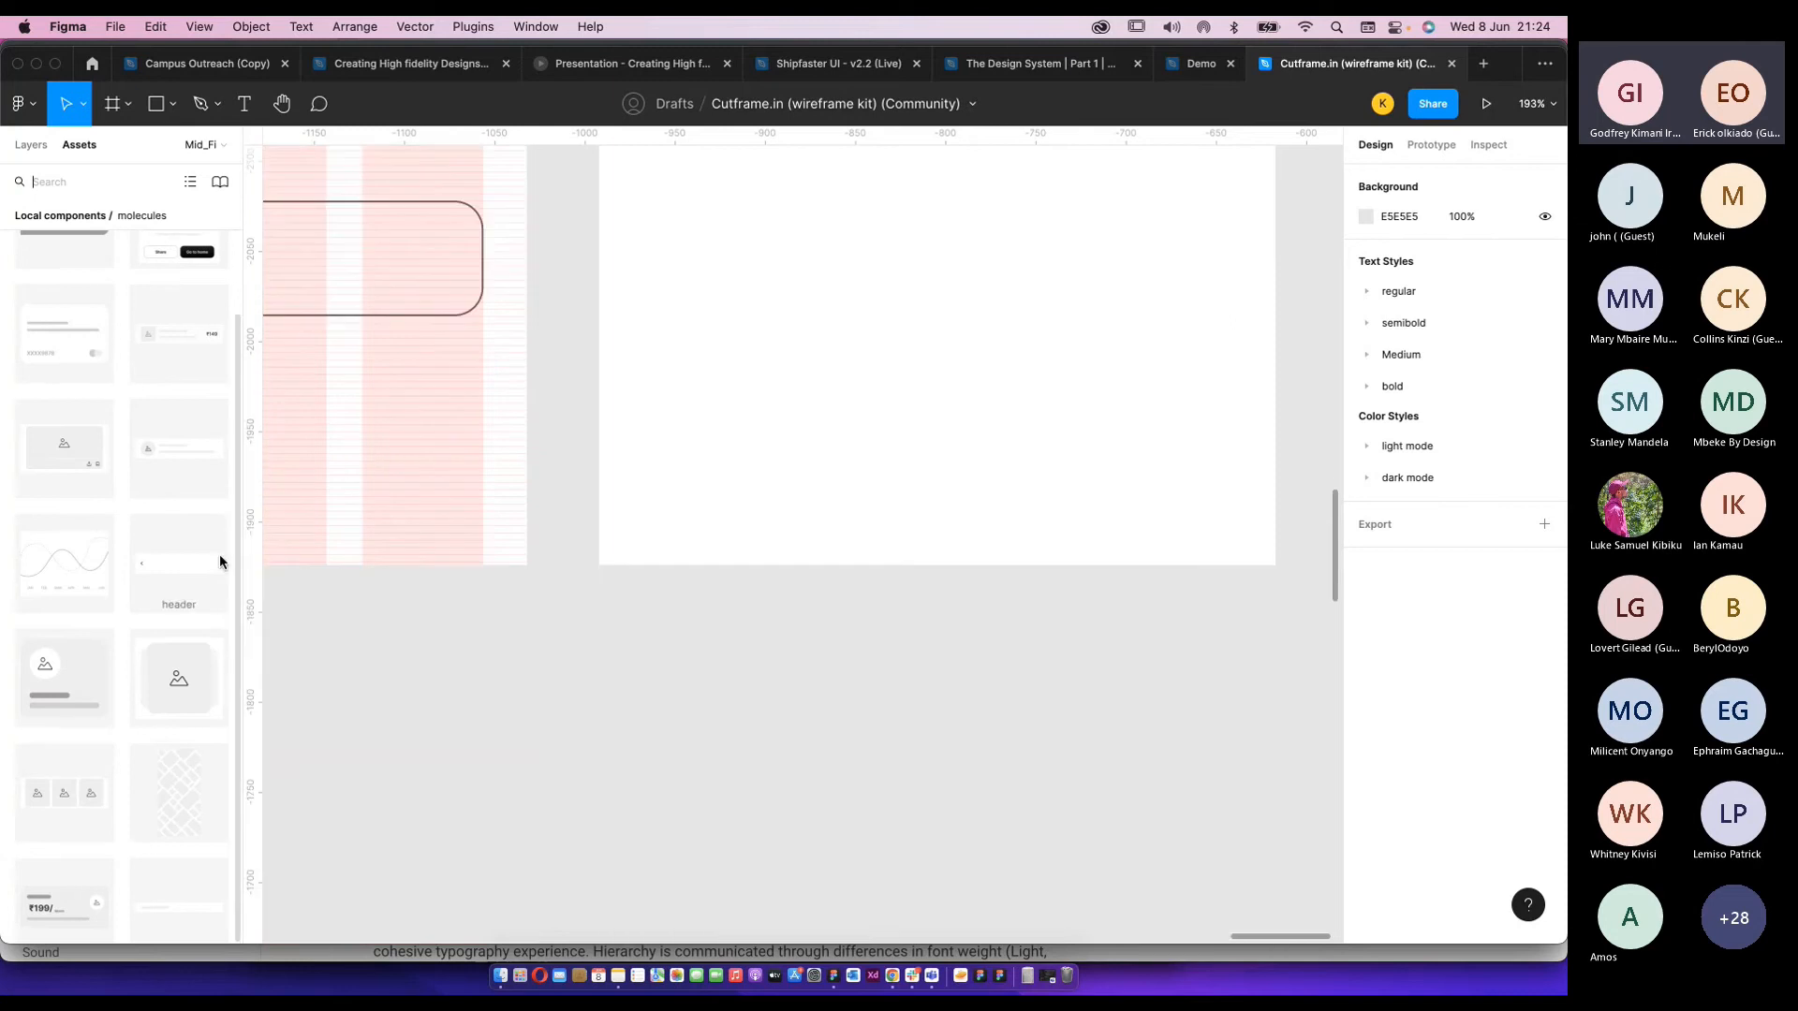
pyautogui.scroll(-2, 217, 604)
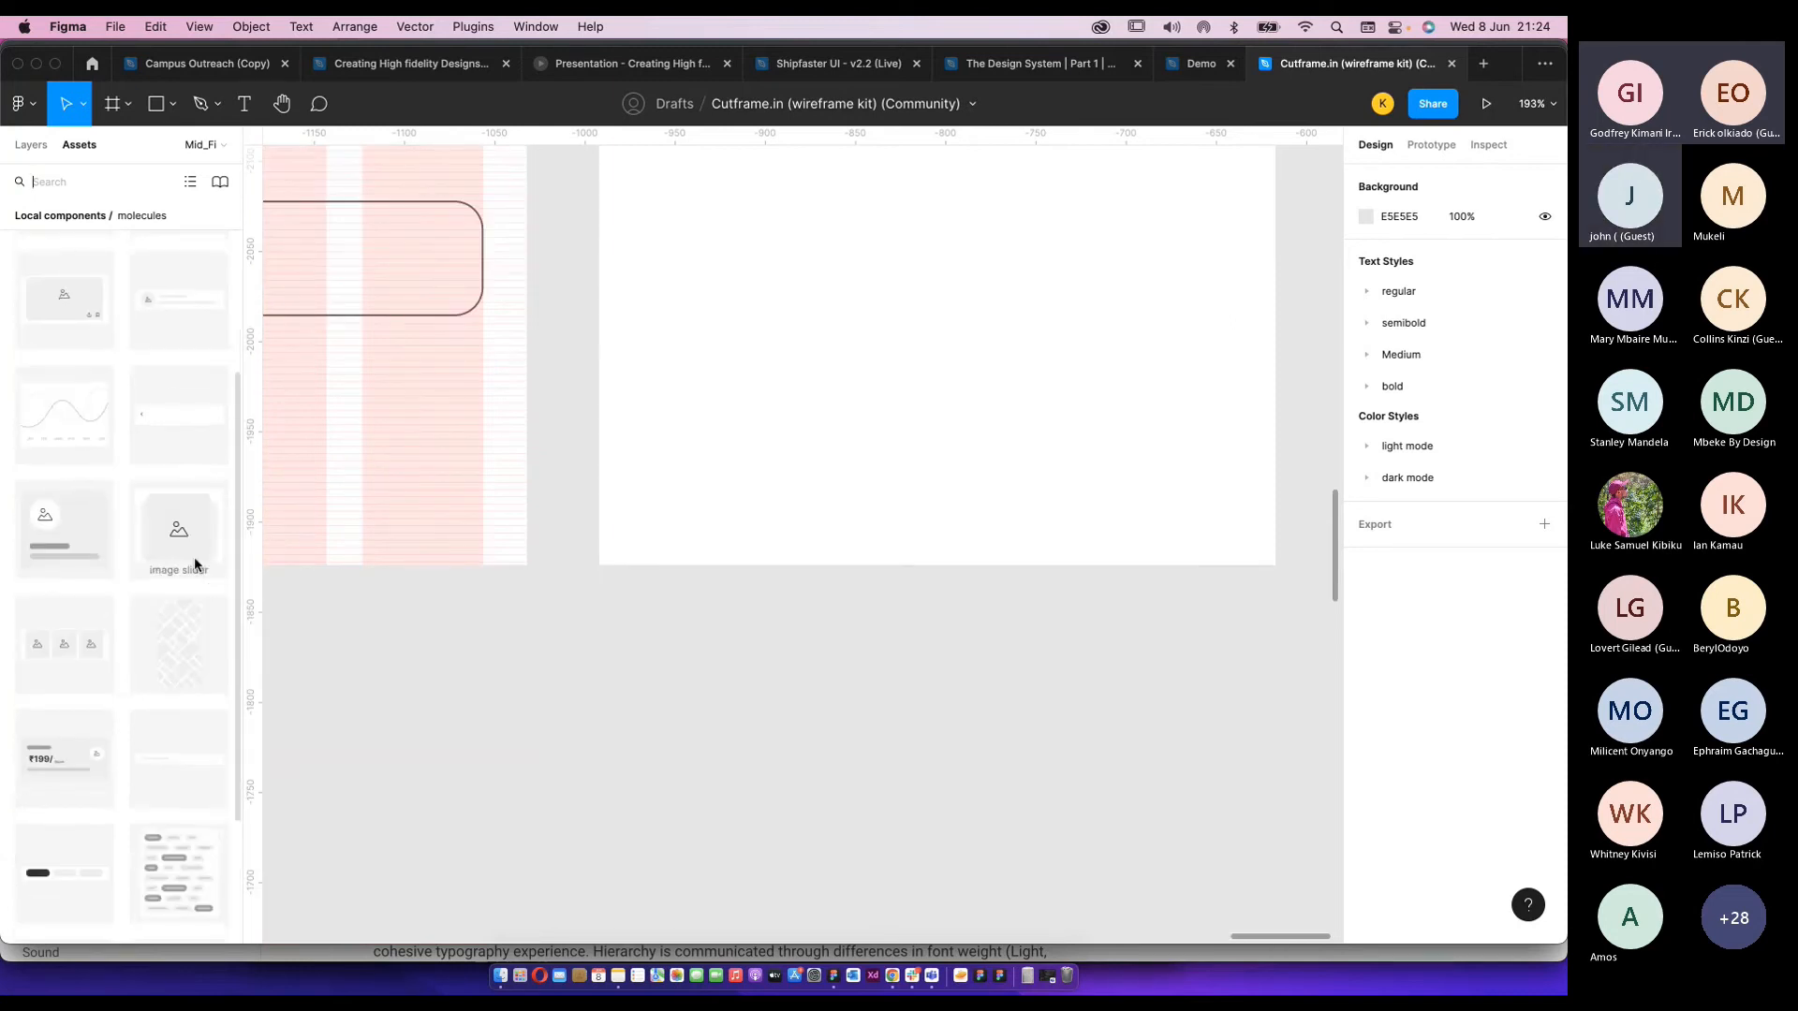
pyautogui.scroll(-2, 189, 545)
pyautogui.click(60, 216)
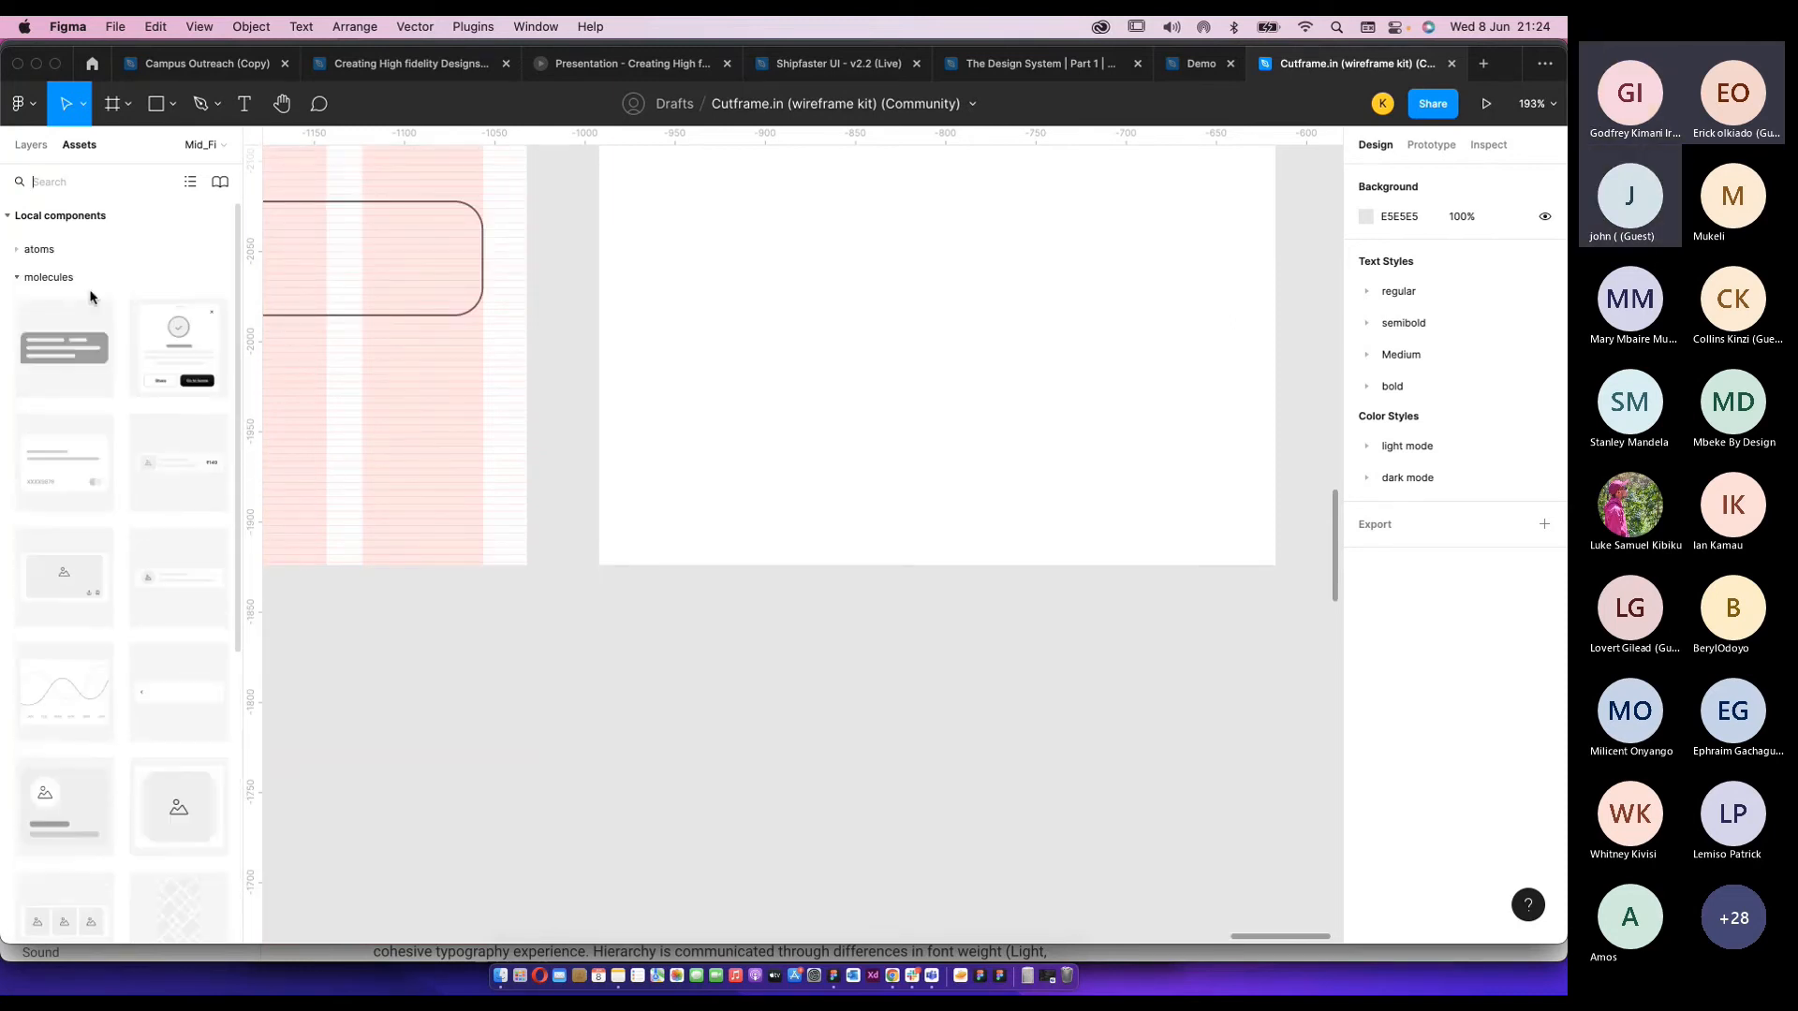
# Place two image placeholders from the atoms components side by side below the search field in the last Onboarding frame.
pyautogui.click(39, 249)
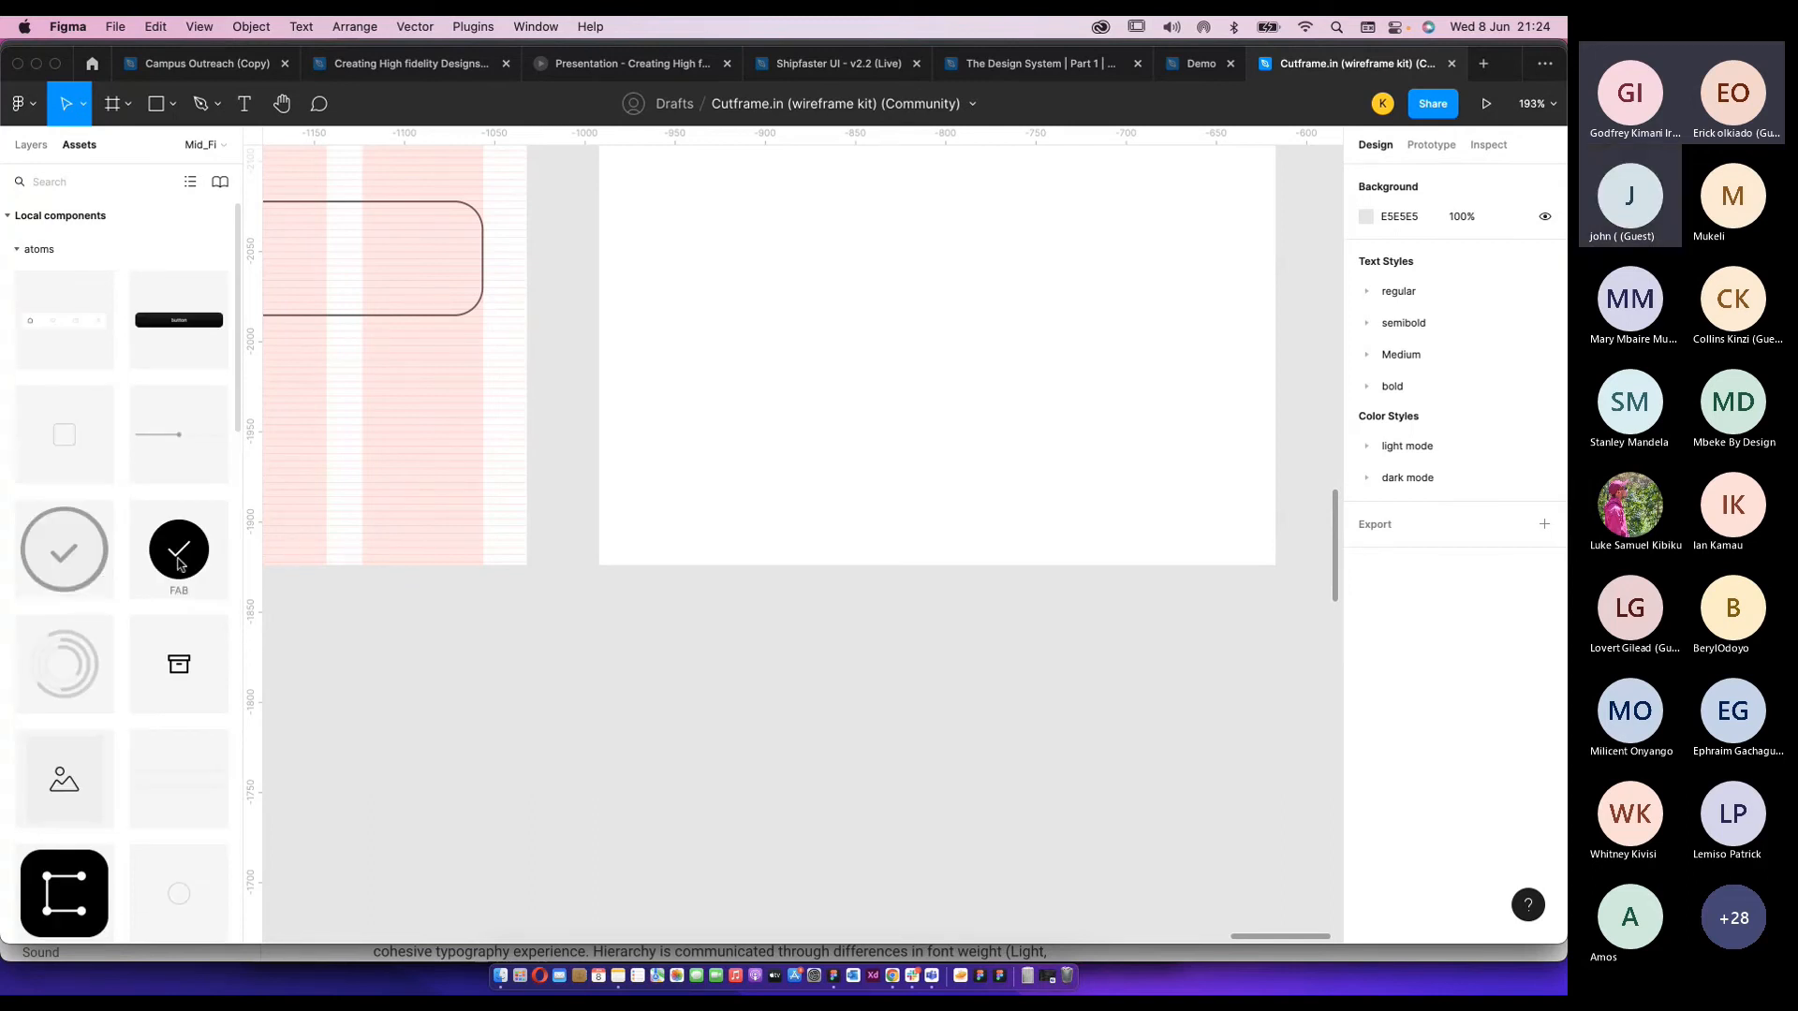
pyautogui.scroll(-4, 155, 547)
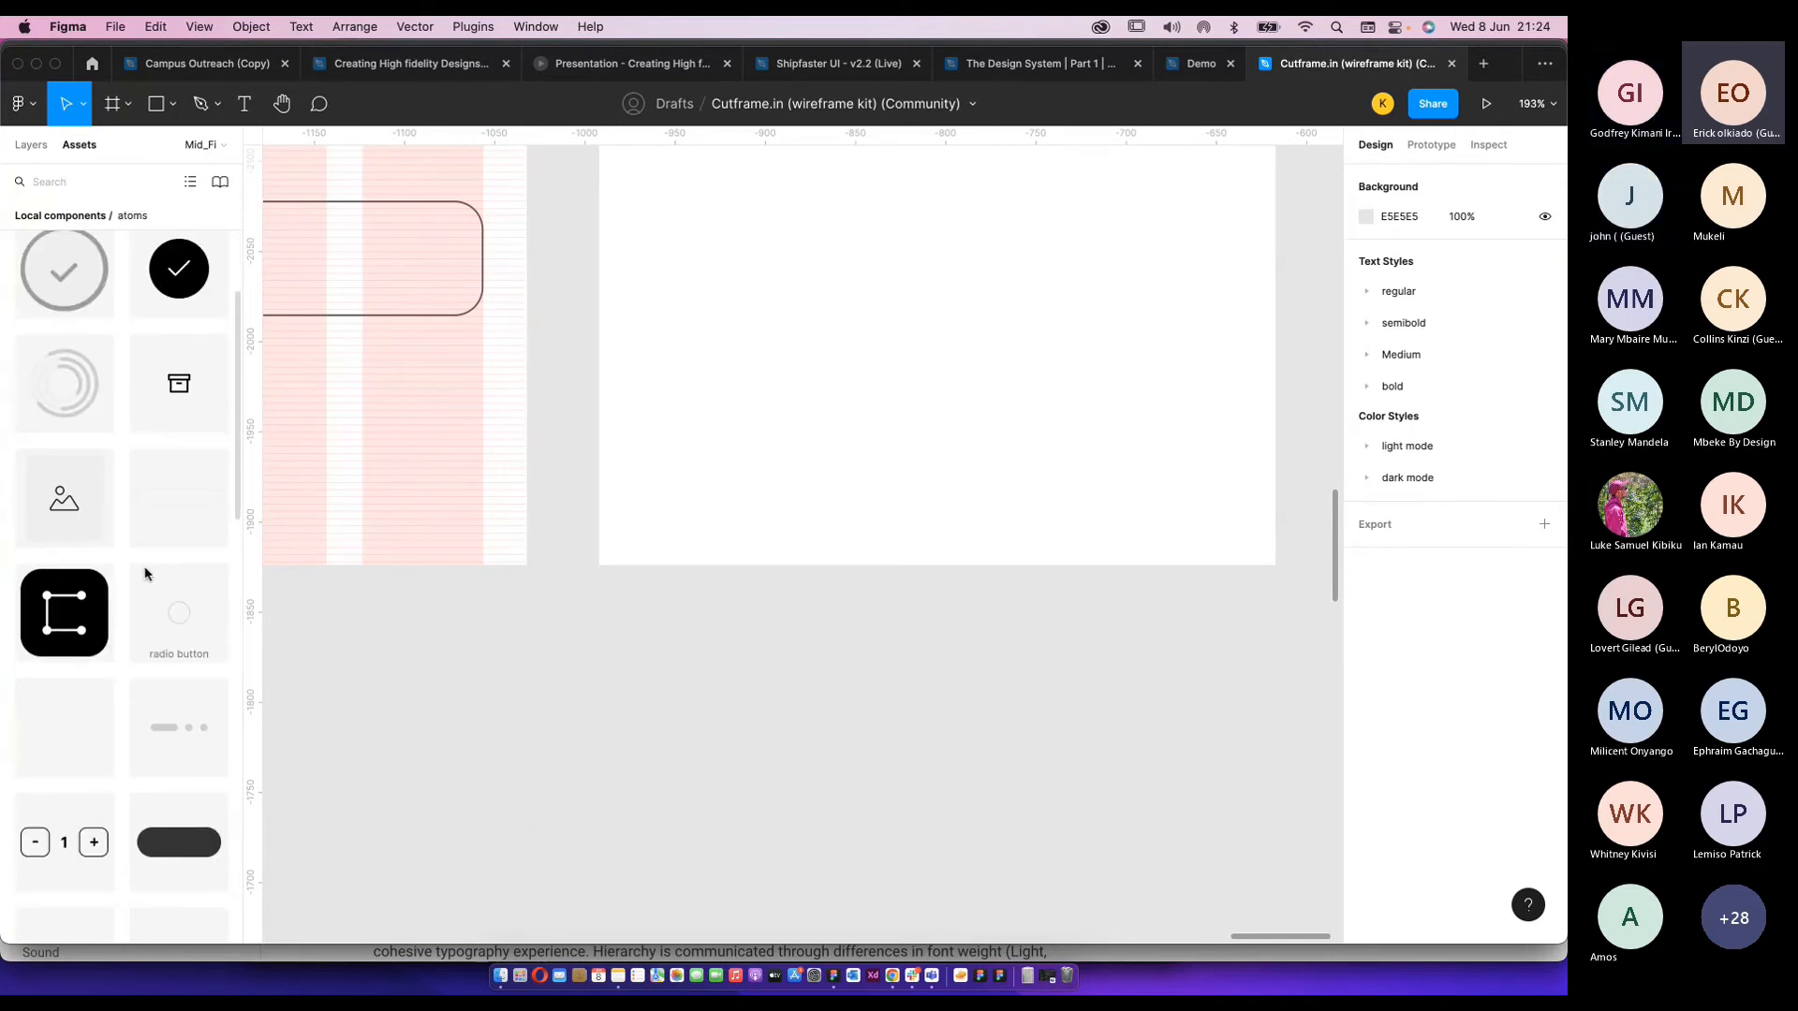
pyautogui.scroll(-3, 65, 502)
pyautogui.scroll(-7, 119, 527)
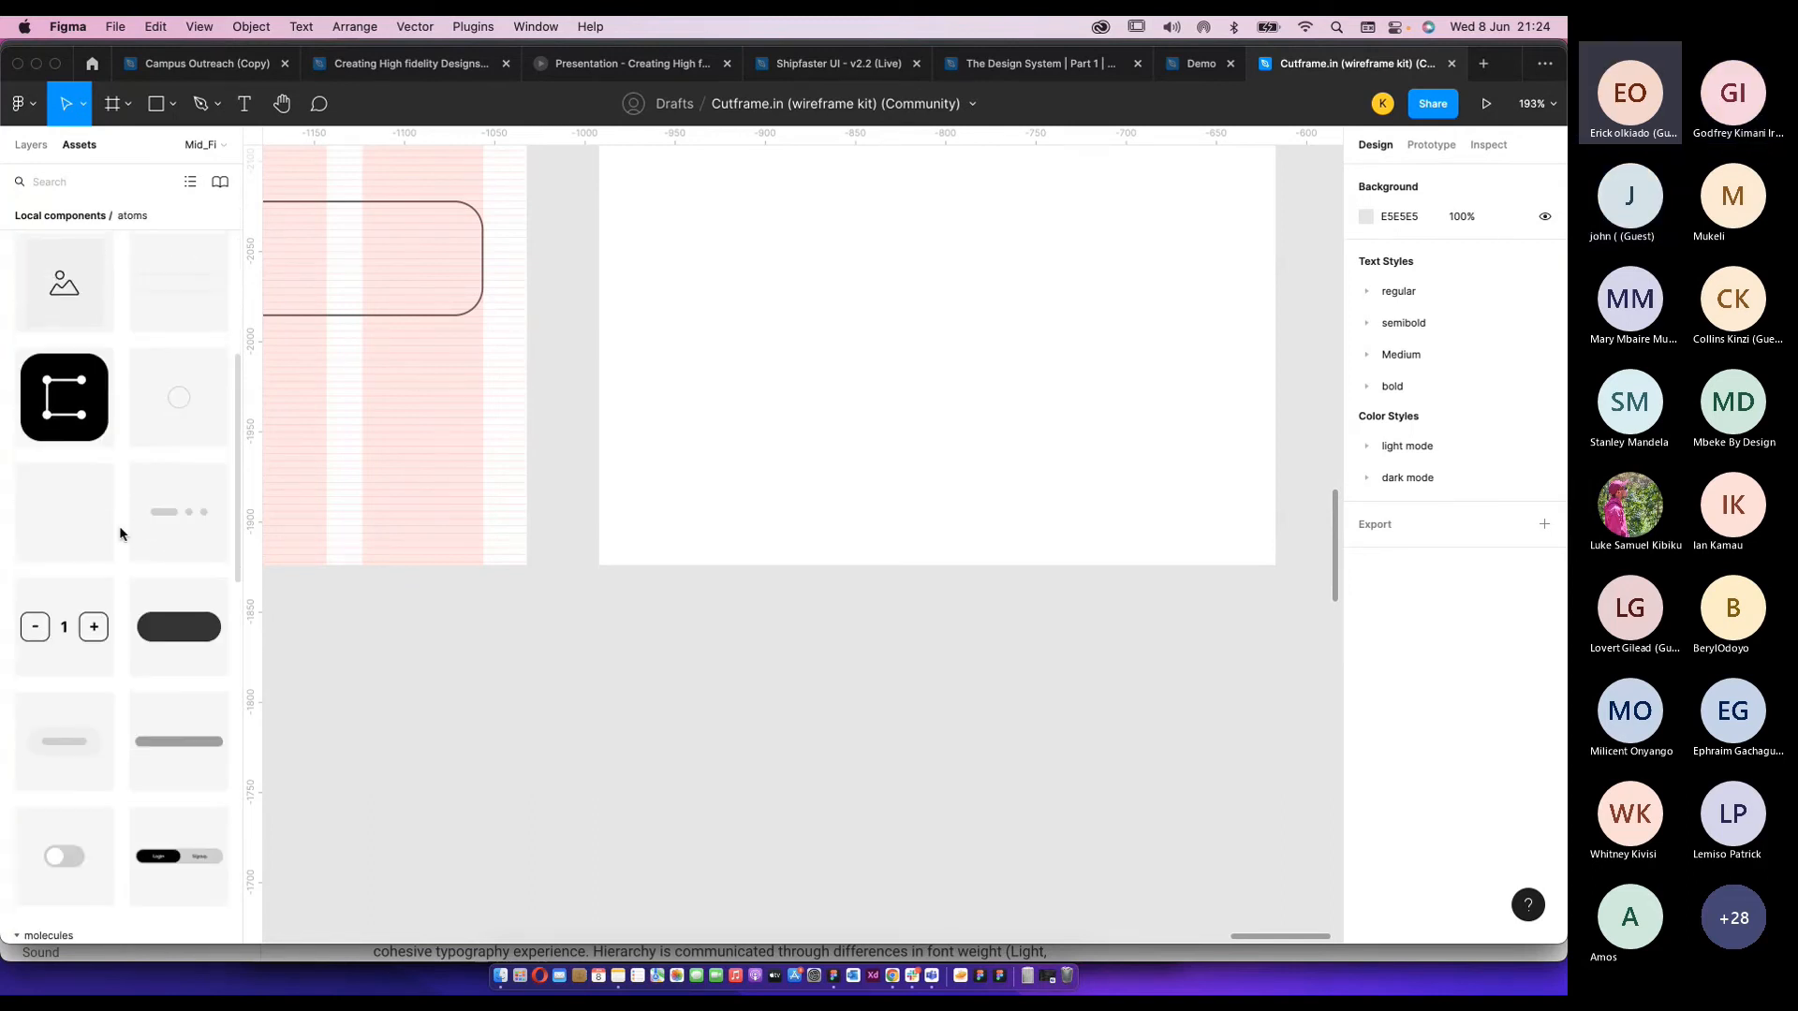
pyautogui.scroll(10, 118, 532)
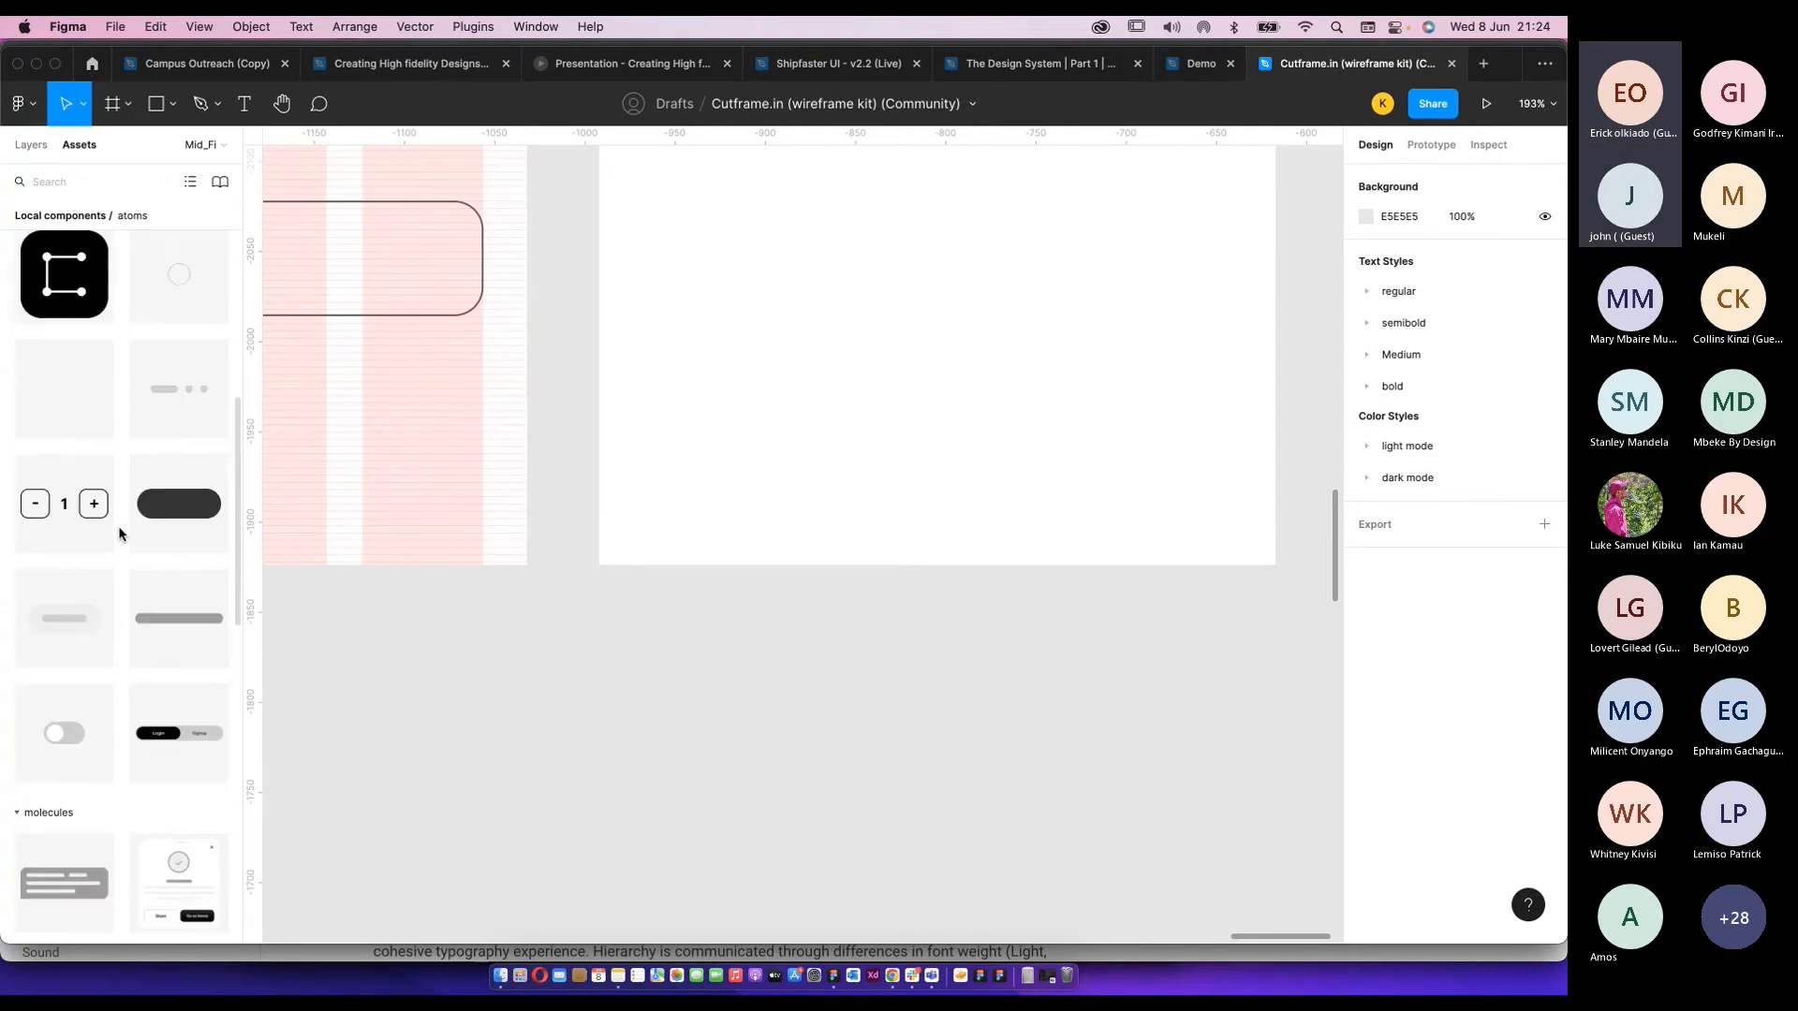
pyautogui.scroll(1, 119, 529)
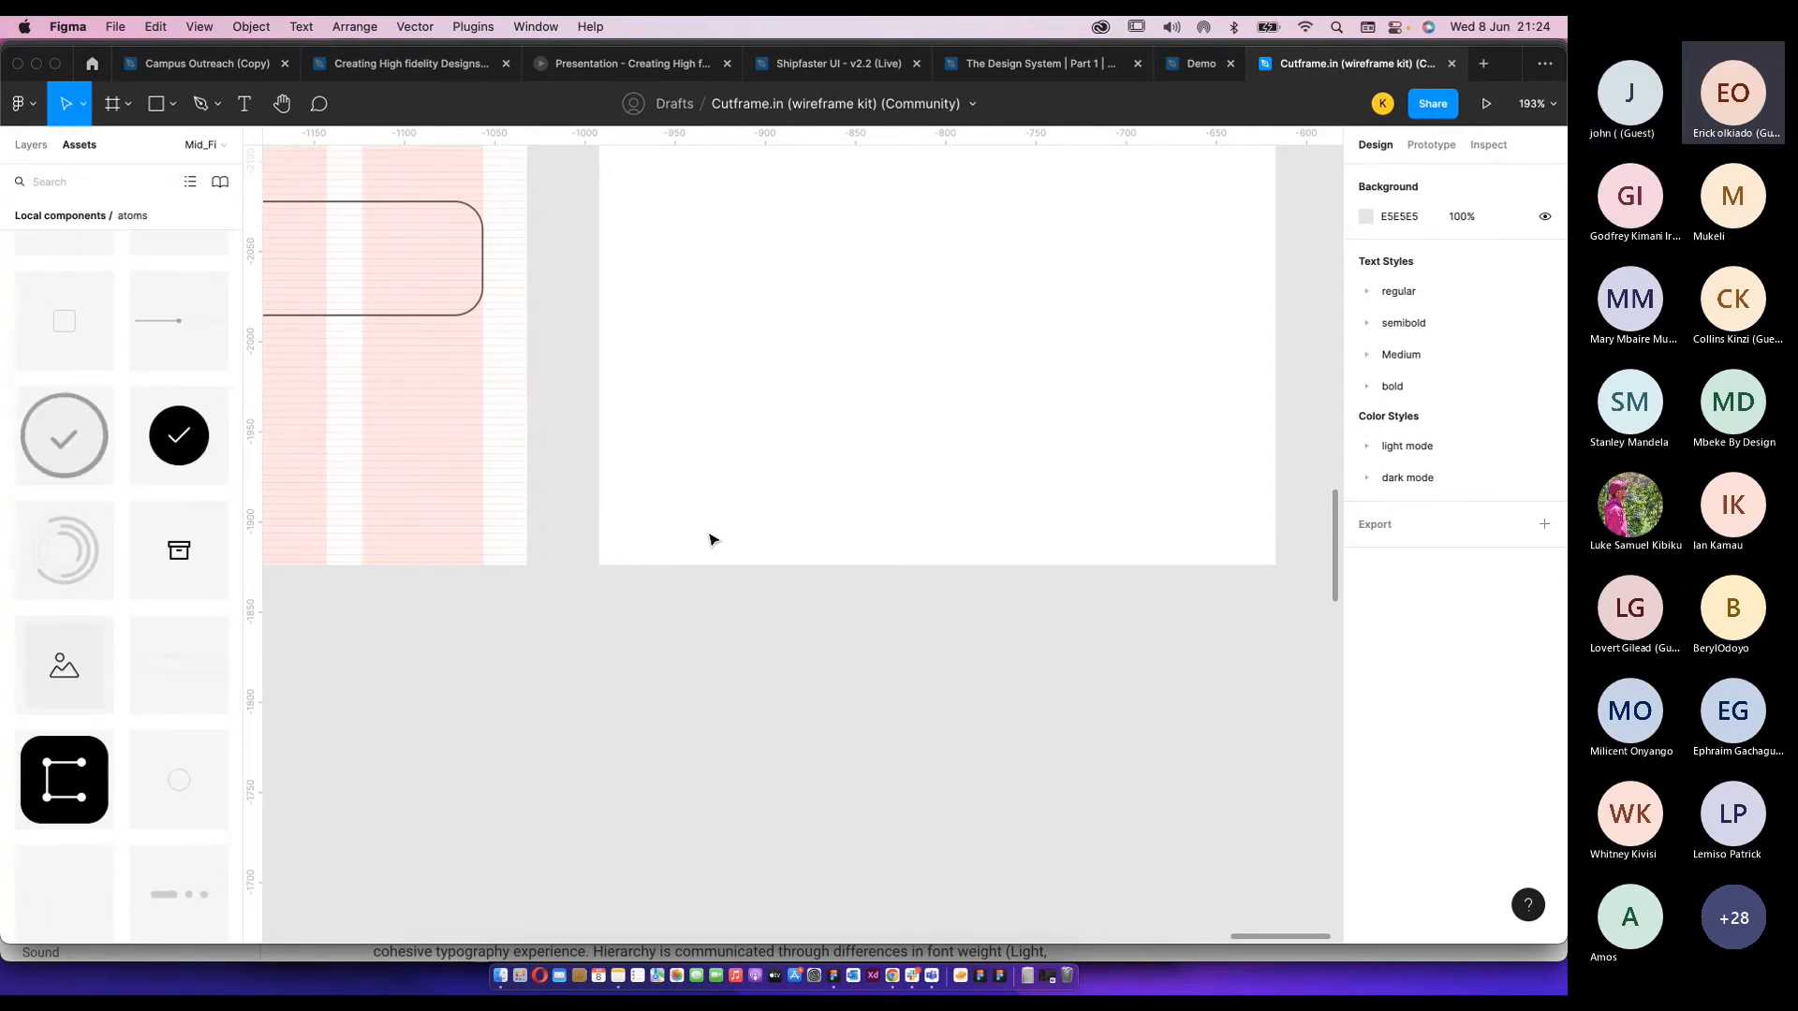
pyautogui.scroll(6, 721, 537)
pyautogui.moveTo(75, 671); pyautogui.dragTo(1053, 459)
pyautogui.scroll(-6, 1334, 418)
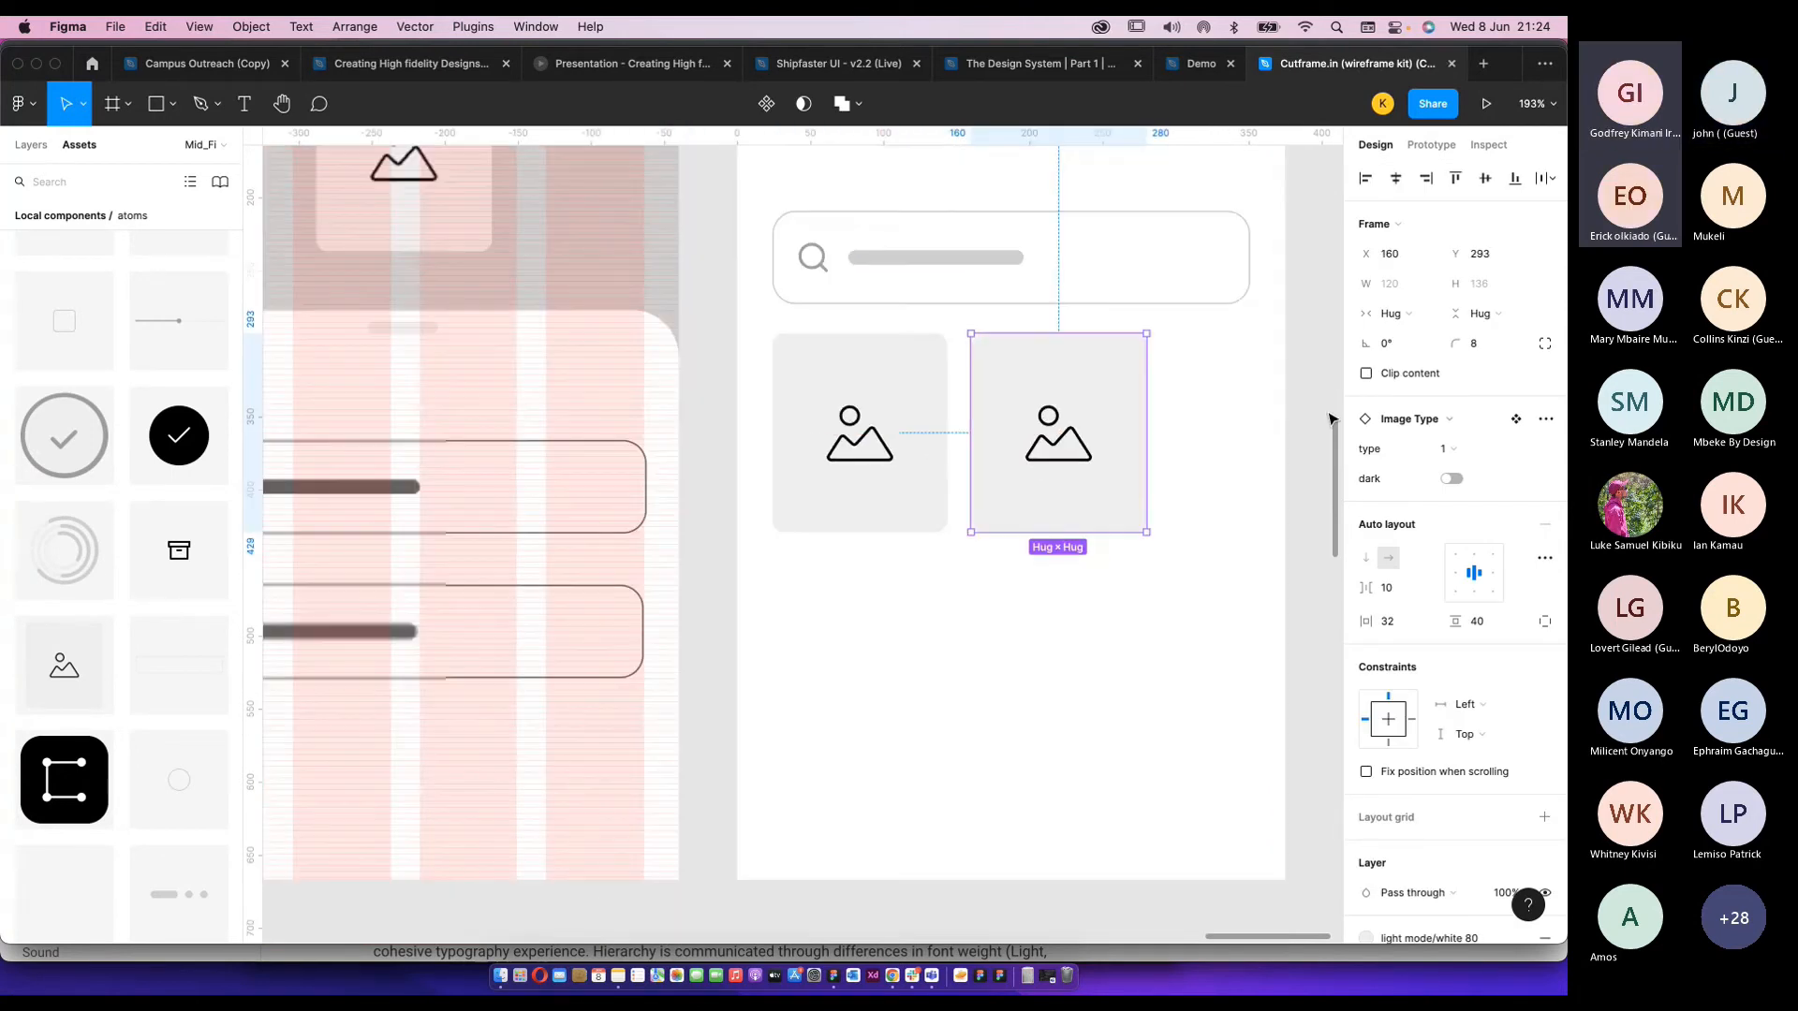
# Show the 800-row (4px) and 4-column layout grids on the last Onboarding frame.
pyautogui.press('Escape')
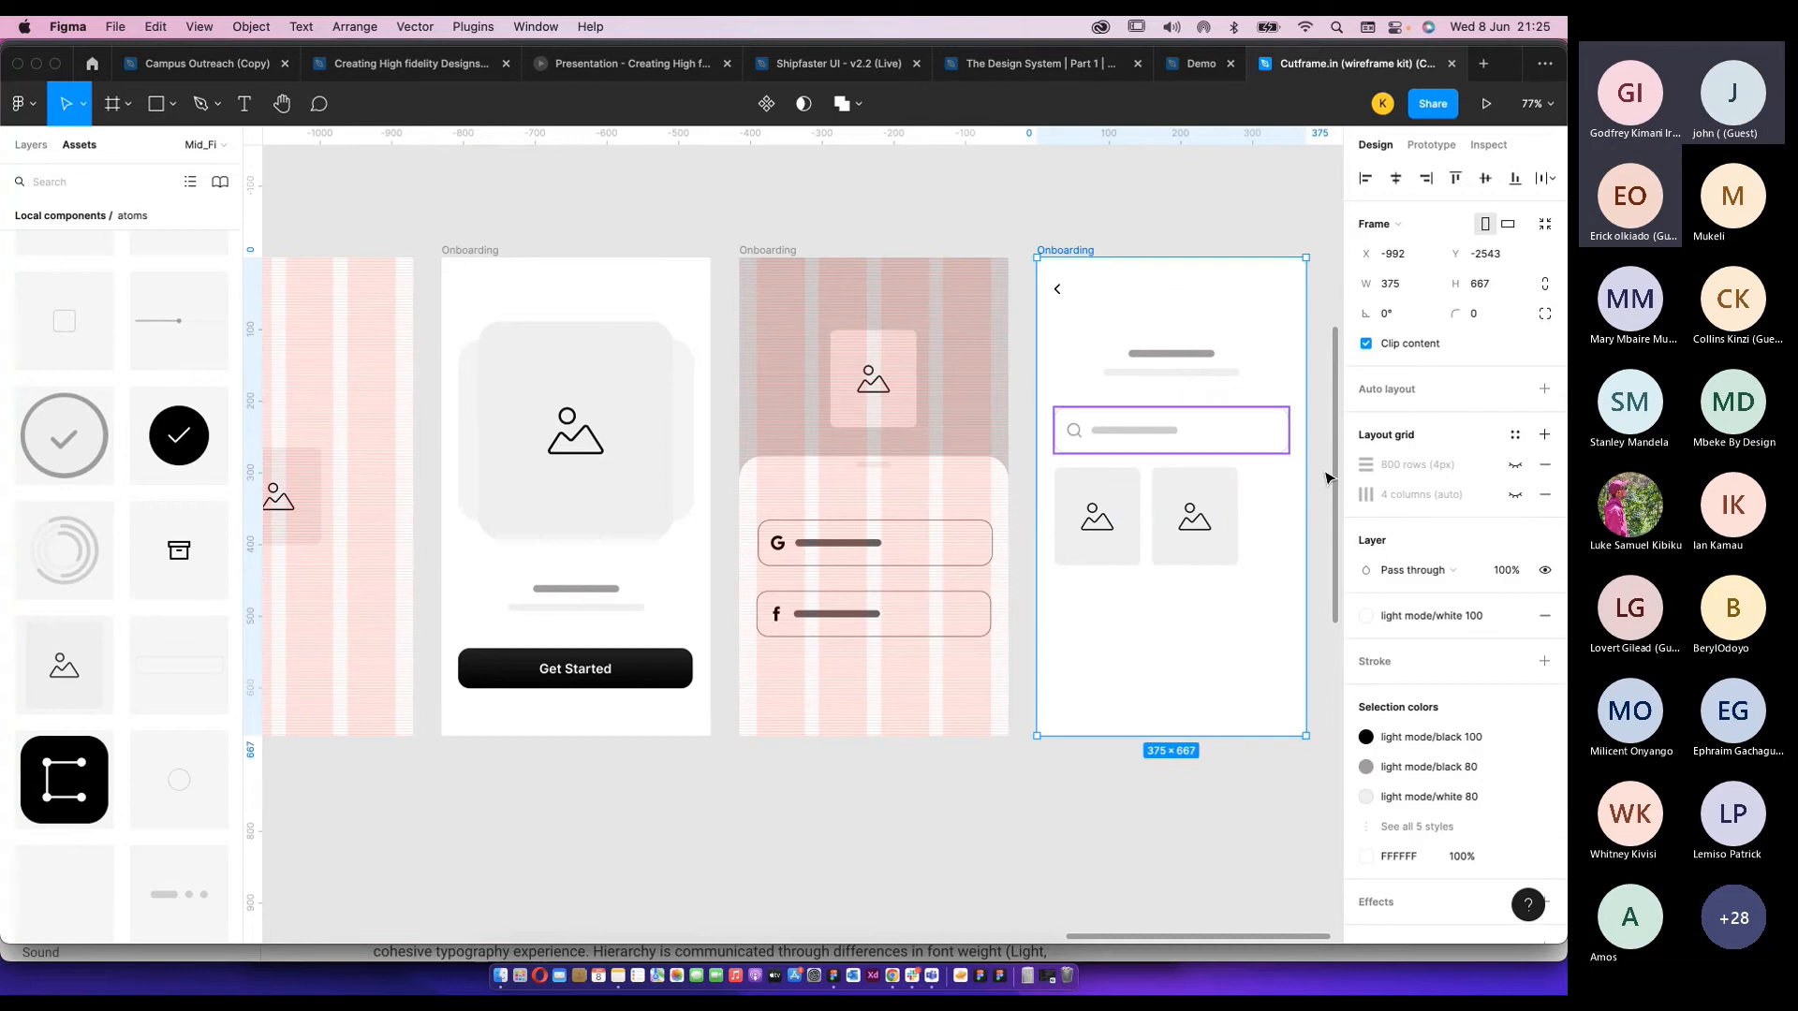
pyautogui.click(1514, 495)
pyautogui.scroll(5, 1196, 520)
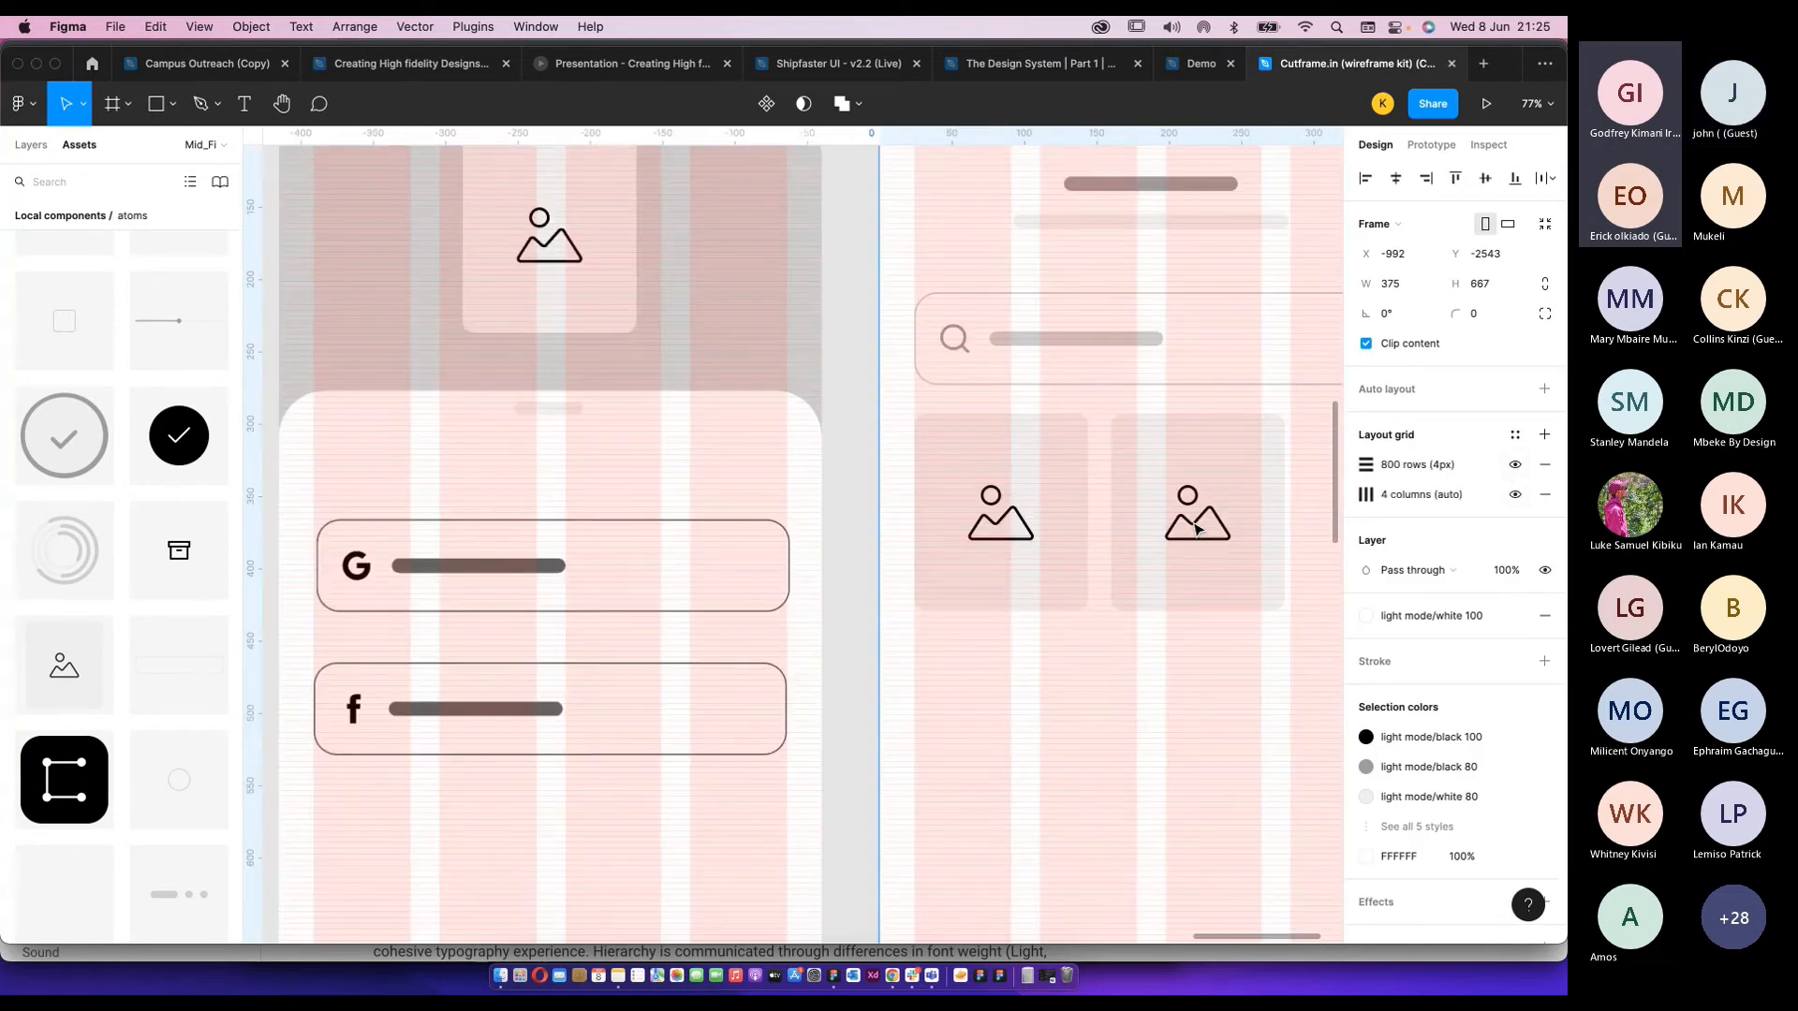
# Add a third image placeholder to the row and space all three evenly in the horizontal direction.
pyautogui.hscroll(3, 1196, 519)
pyautogui.moveTo(945, 512); pyautogui.dragTo(1105, 530)
pyautogui.click(964, 510)
pyautogui.keyDown('shift'); pyautogui.click(818, 525); pyautogui.keyUp('shift')
pyautogui.keyDown('shift'); pyautogui.click(984, 515); pyautogui.keyUp('shift')
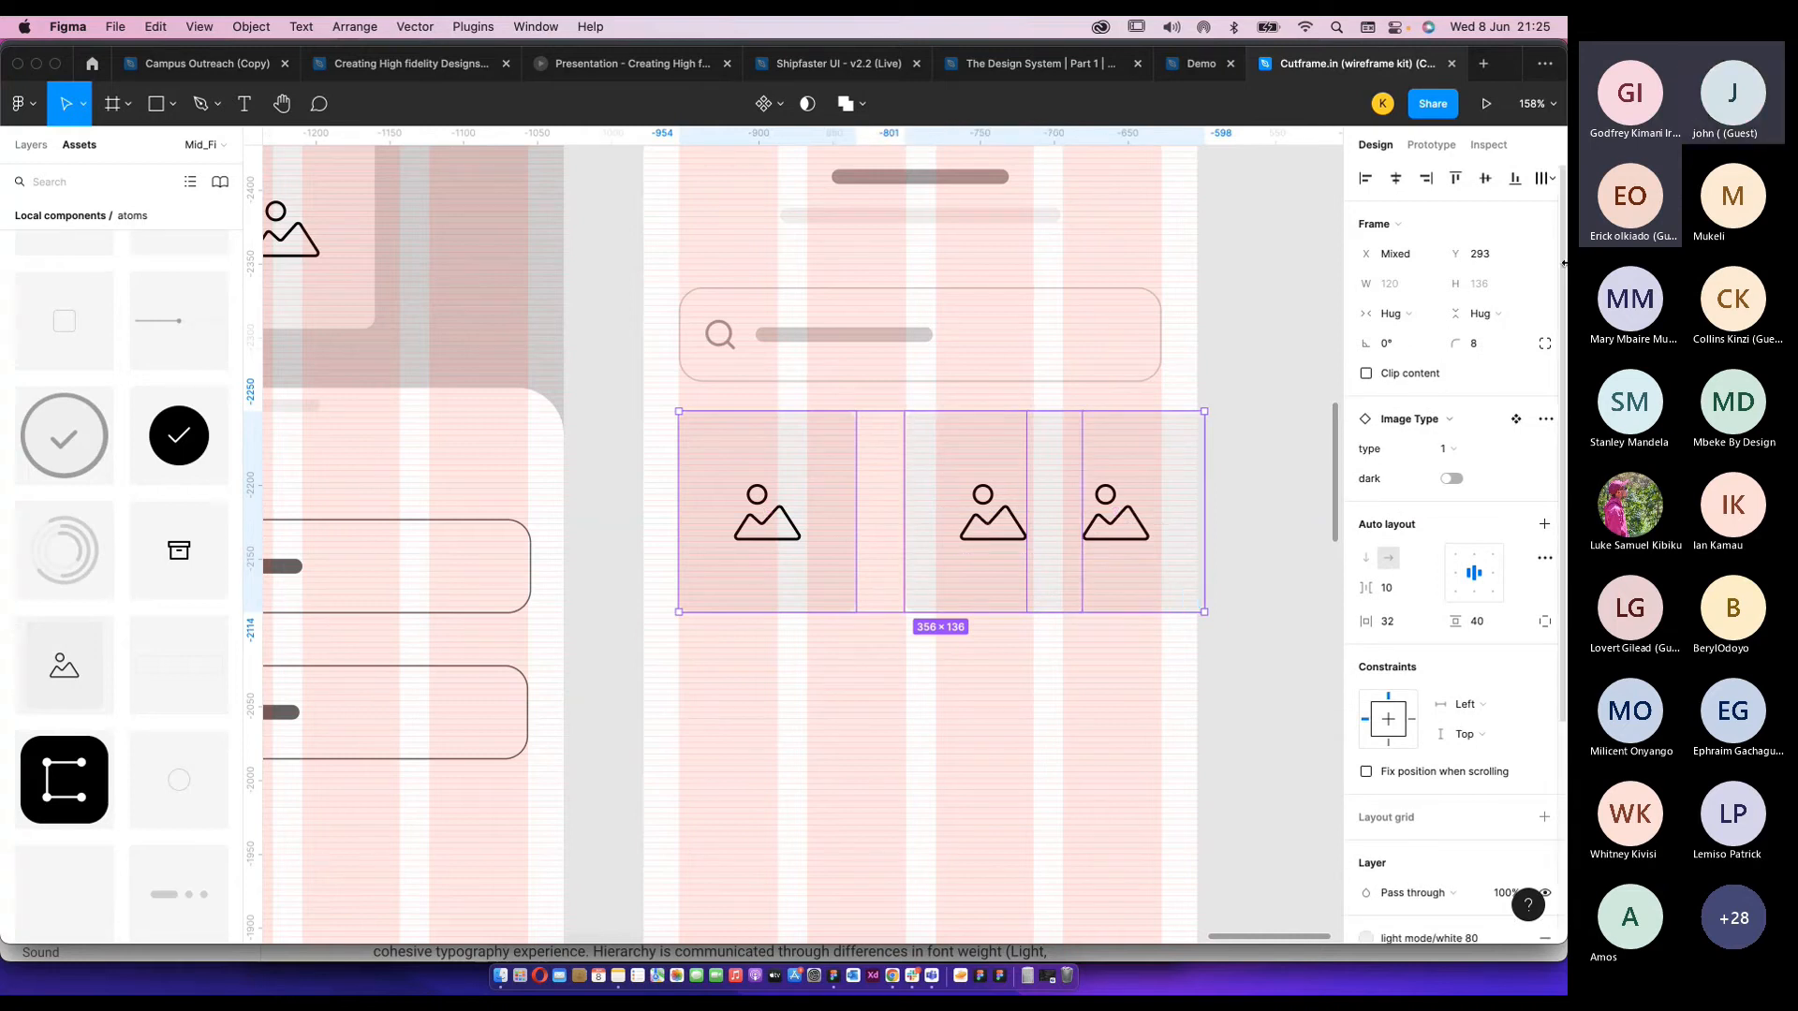
pyautogui.click(1545, 178)
pyautogui.click(1385, 241)
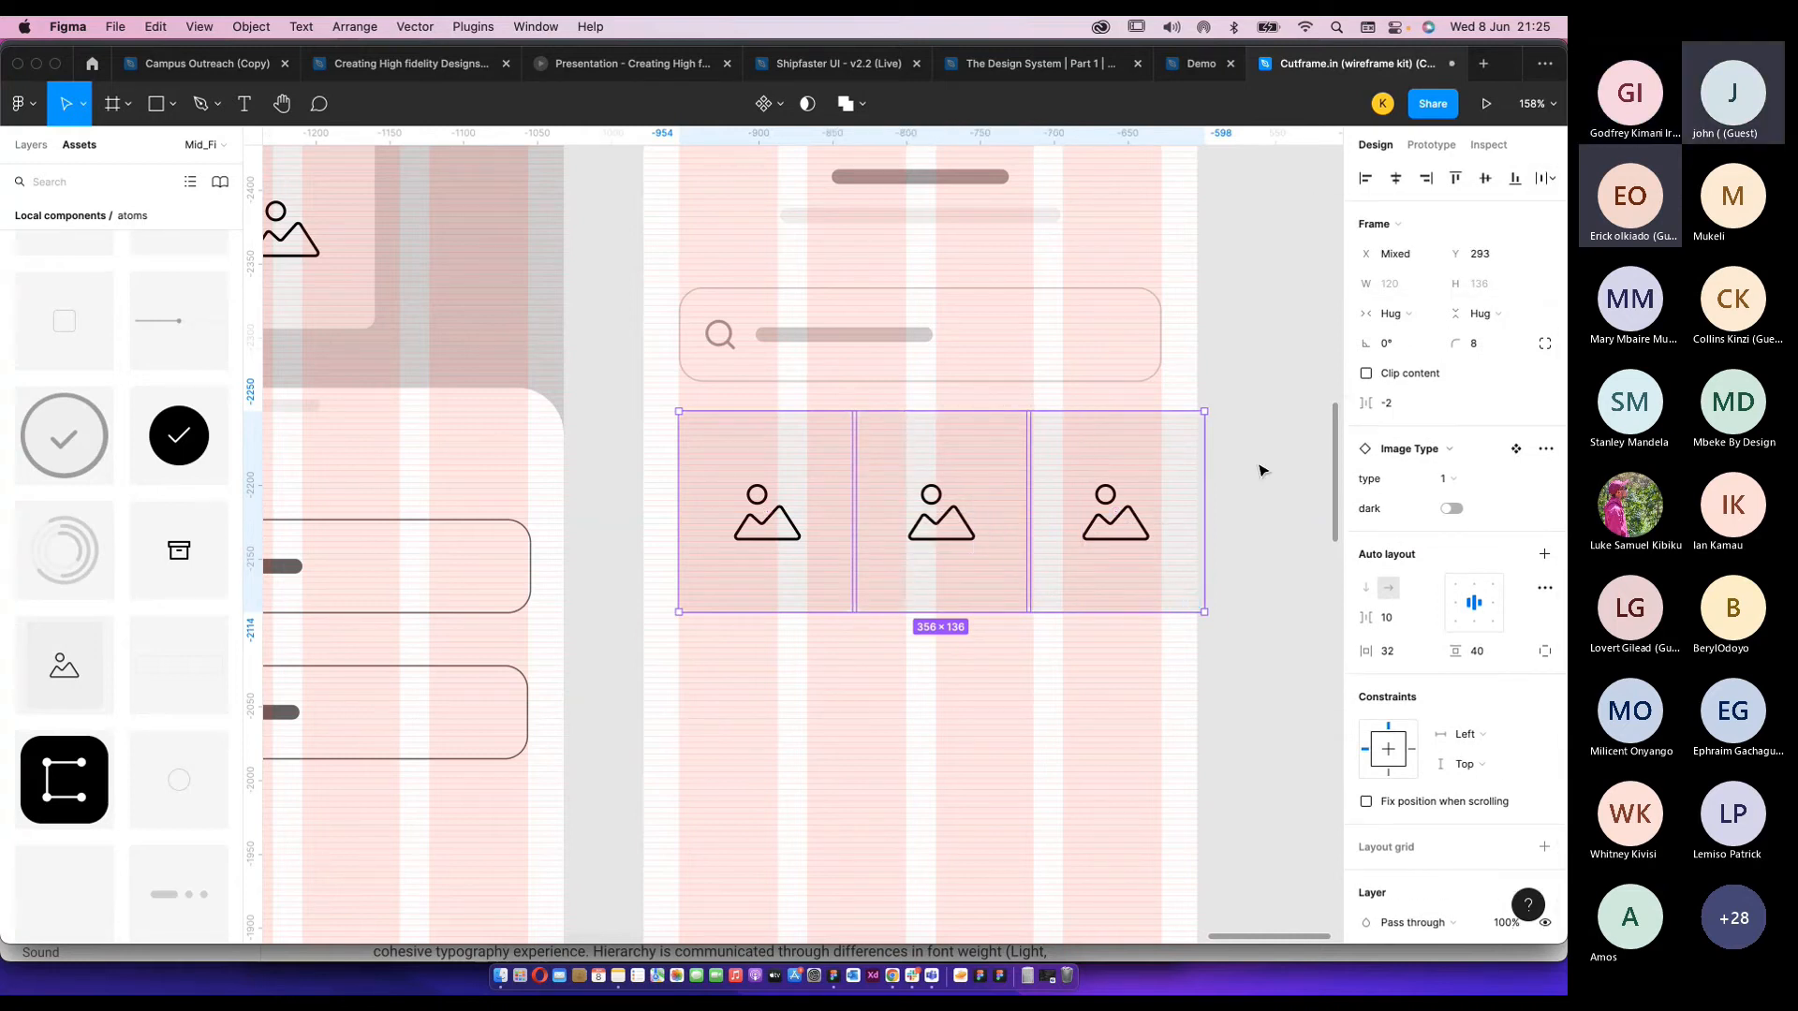
# Widen the spacing between the three image placeholders to 17, letting the third run past the frame's edge.
pyautogui.moveTo(1028, 515); pyautogui.dragTo(1069, 503)
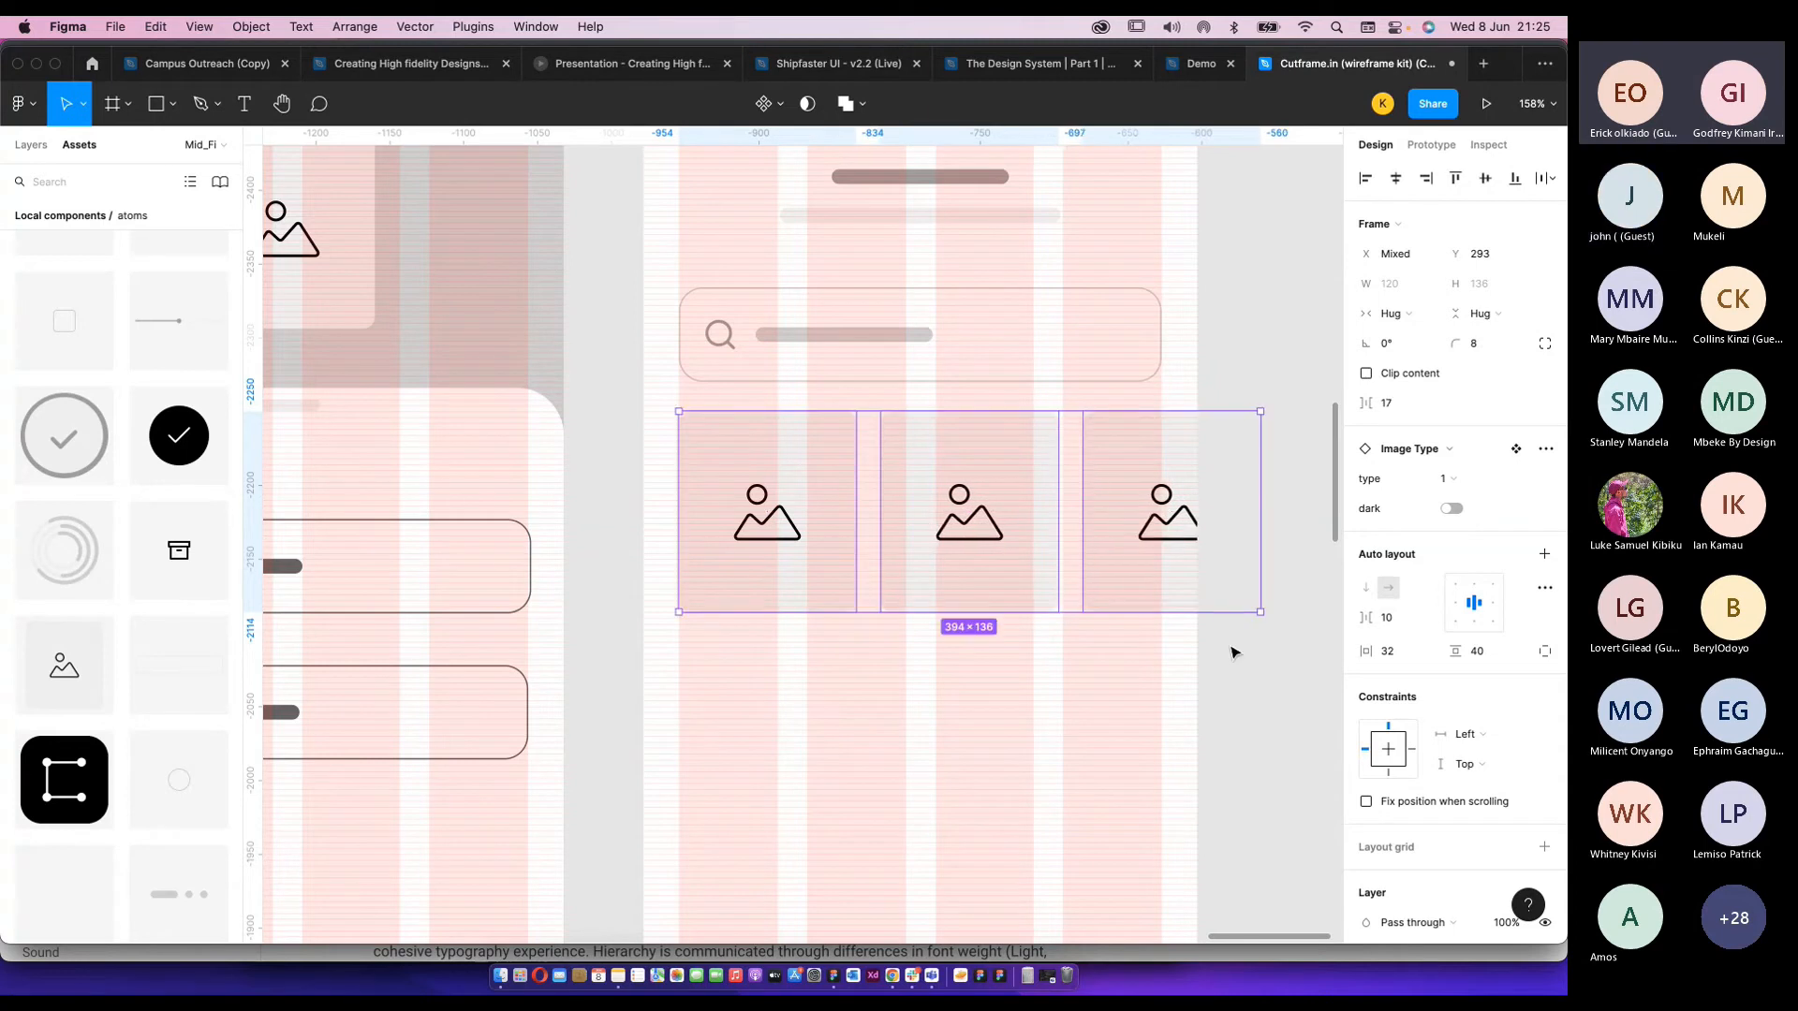
pyautogui.click(1276, 670)
pyautogui.scroll(-5, 1269, 663)
pyautogui.scroll(-2, 1189, 637)
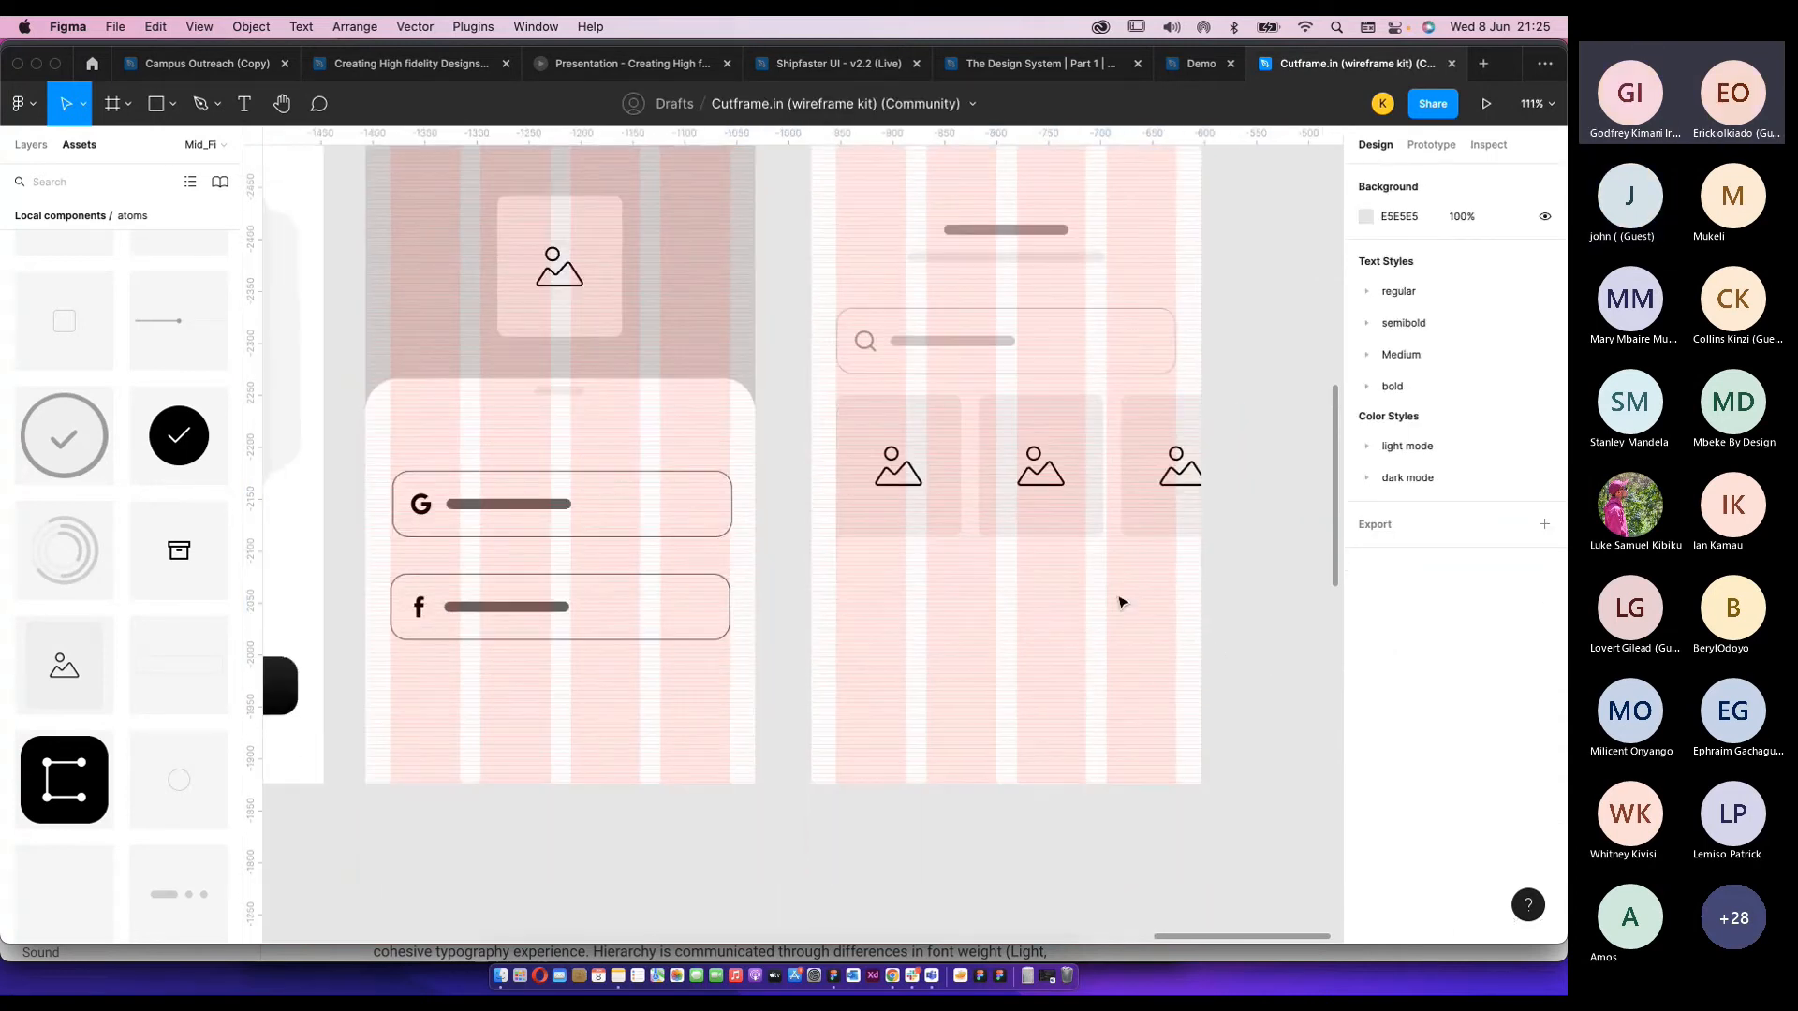
# Check the image placeholders against the column grid and compare the wireframes with the hand-drawn sketch.
pyautogui.scroll(5, 1009, 507)
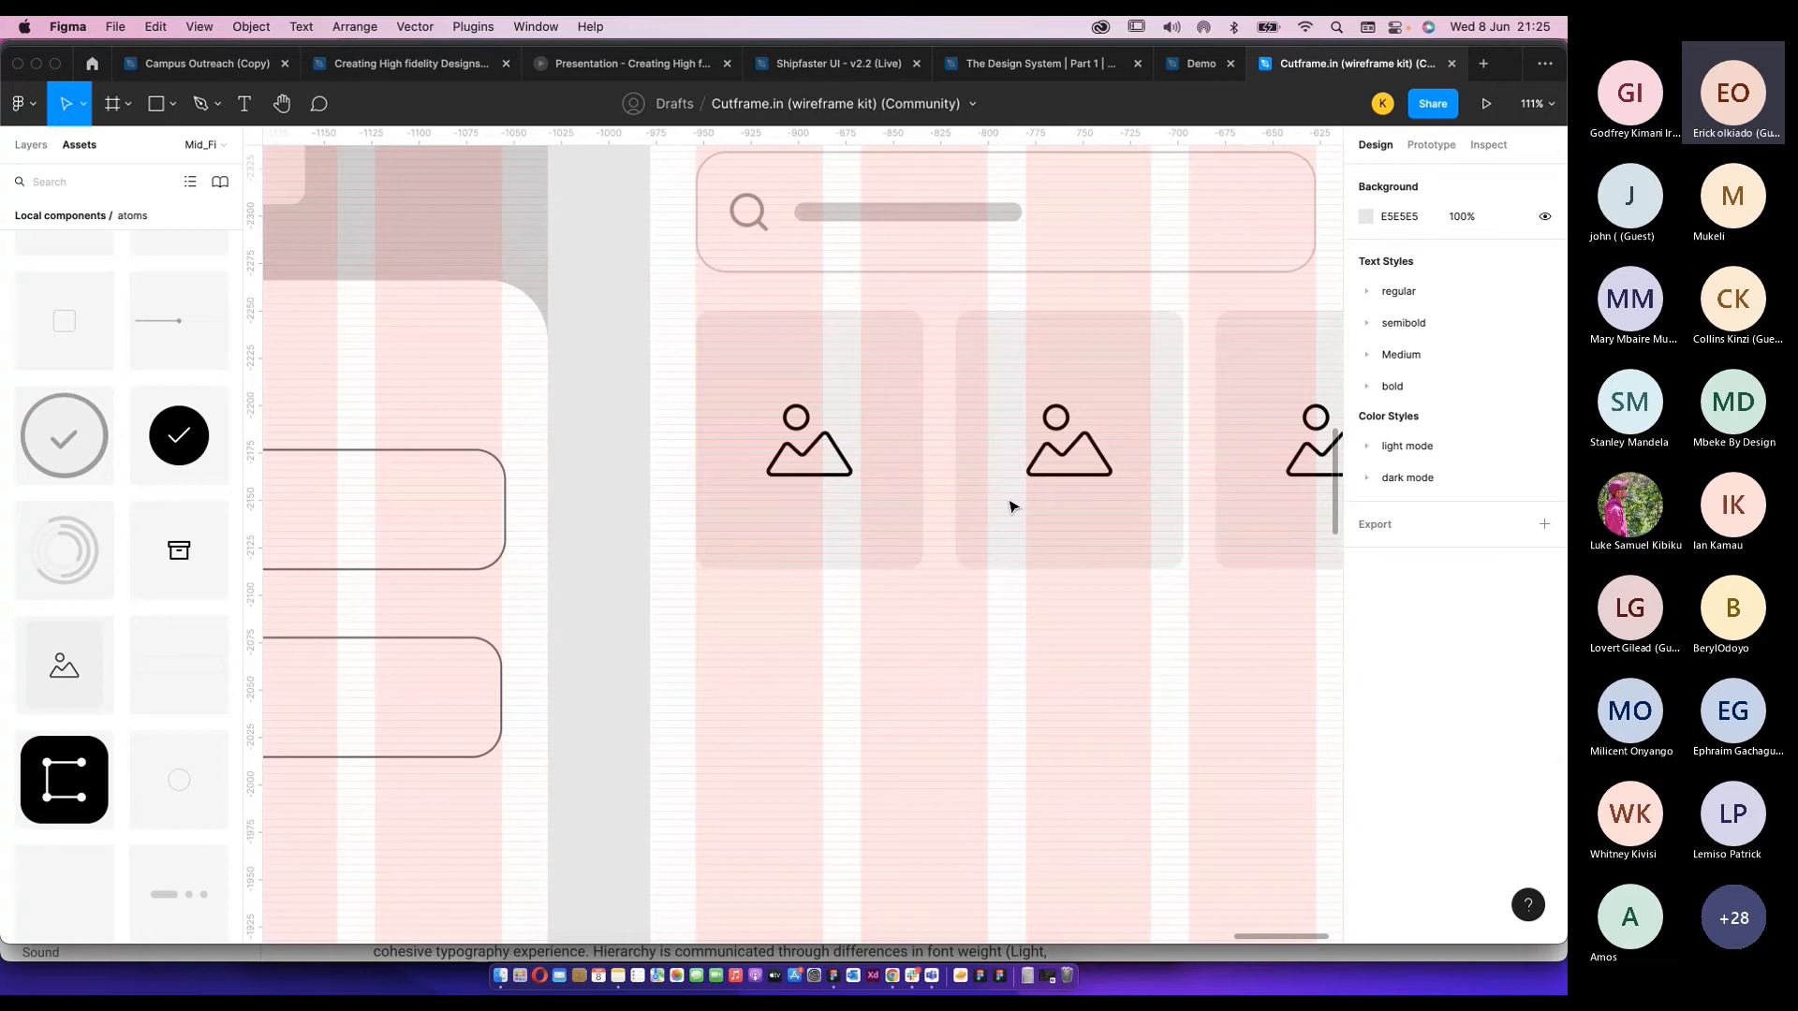
pyautogui.hscroll(1, 1012, 507)
pyautogui.click(803, 508)
pyautogui.scroll(-3, 979, 553)
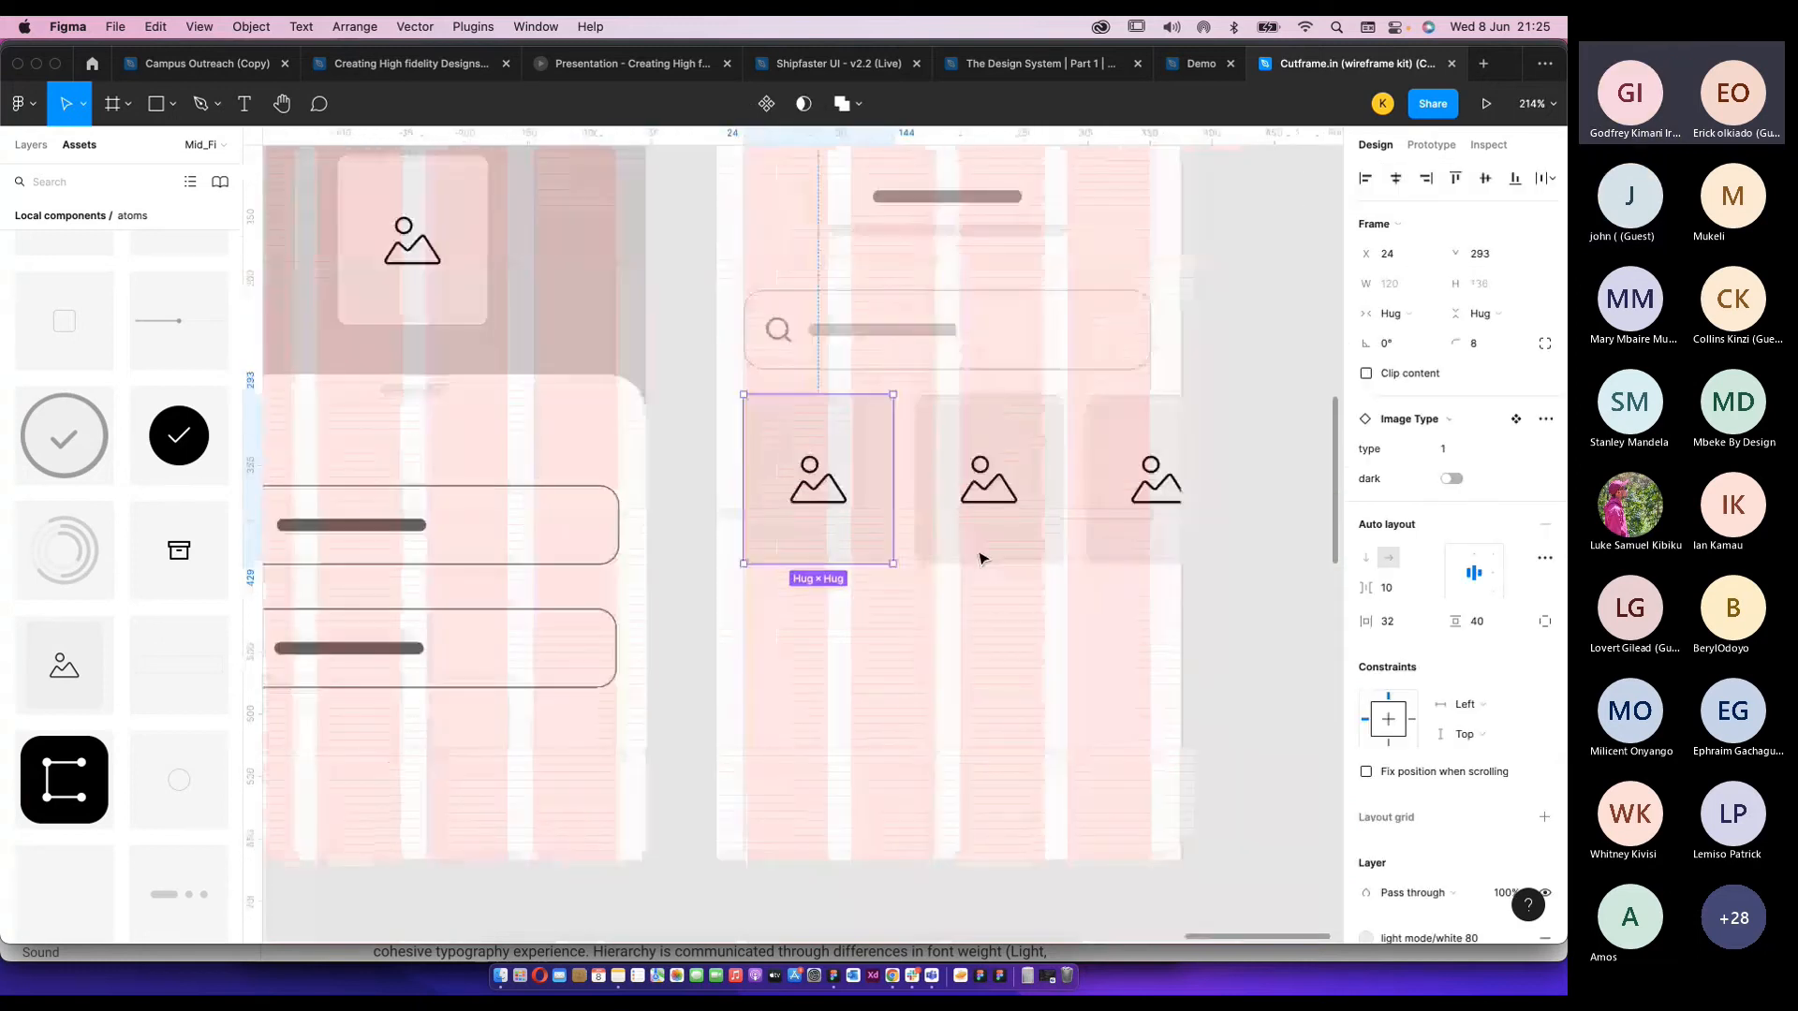
pyautogui.scroll(-3, 982, 559)
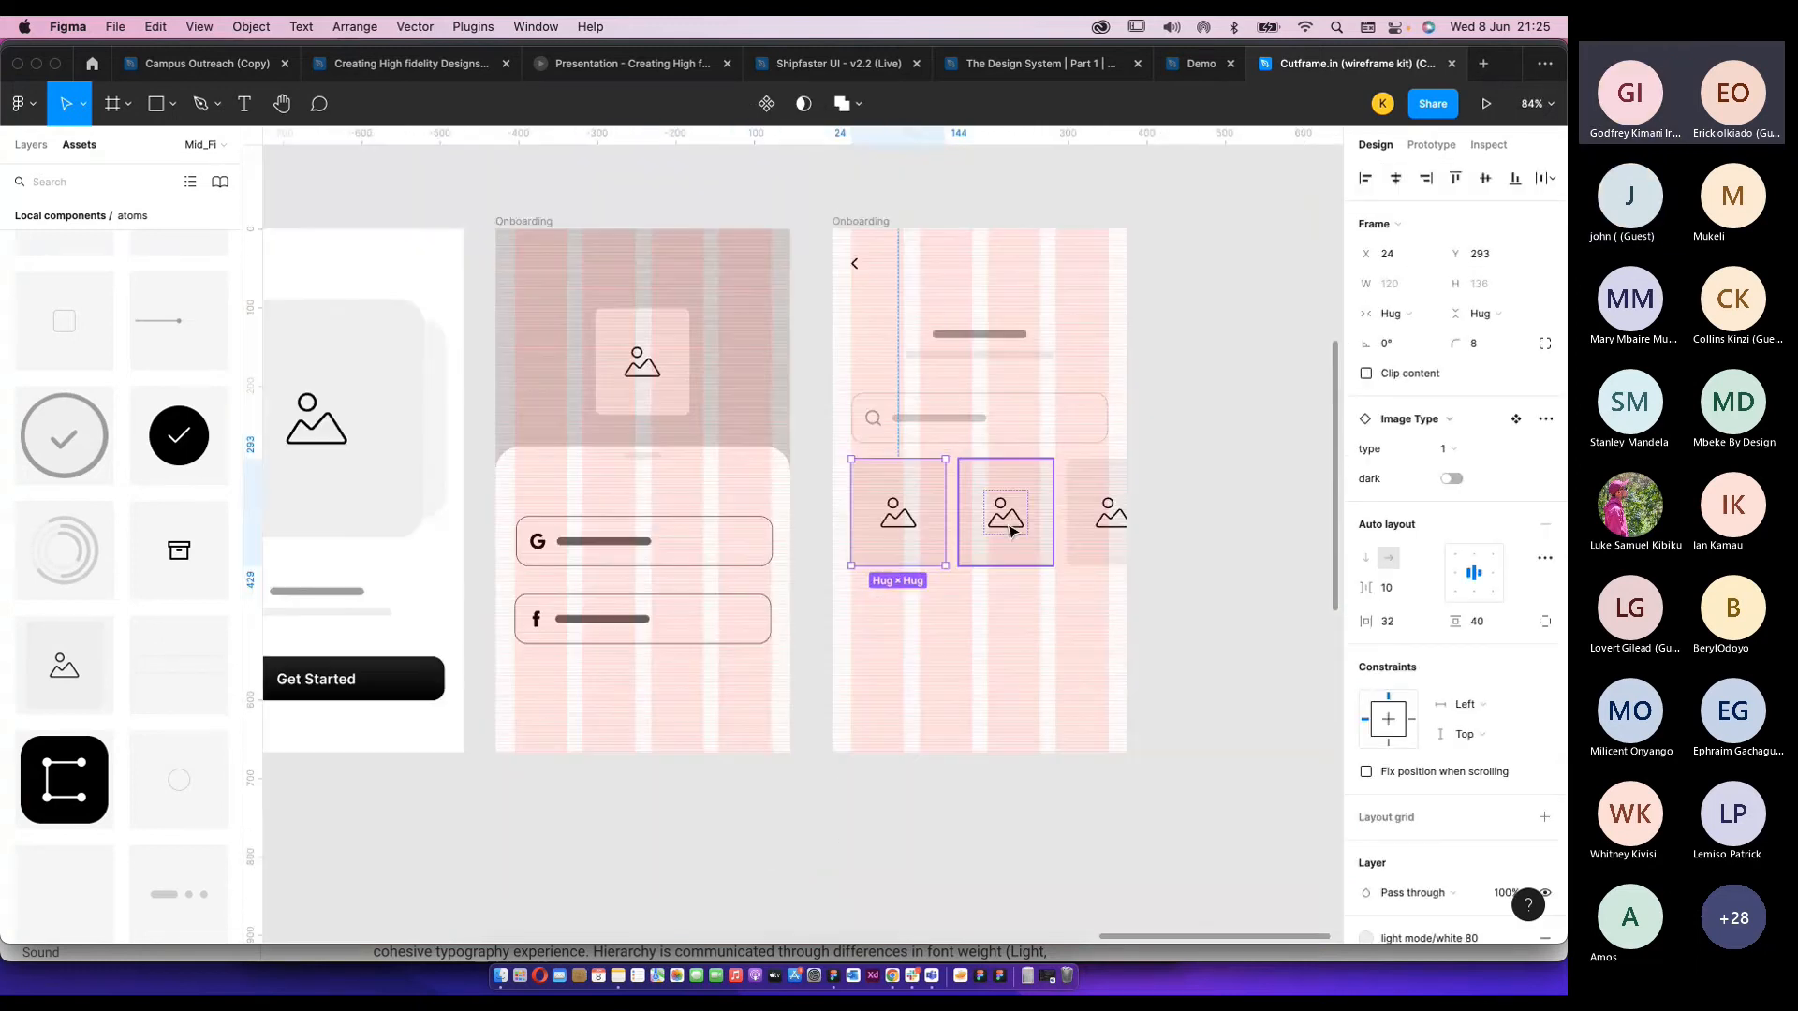
pyautogui.click(1142, 550)
pyautogui.click(1040, 547)
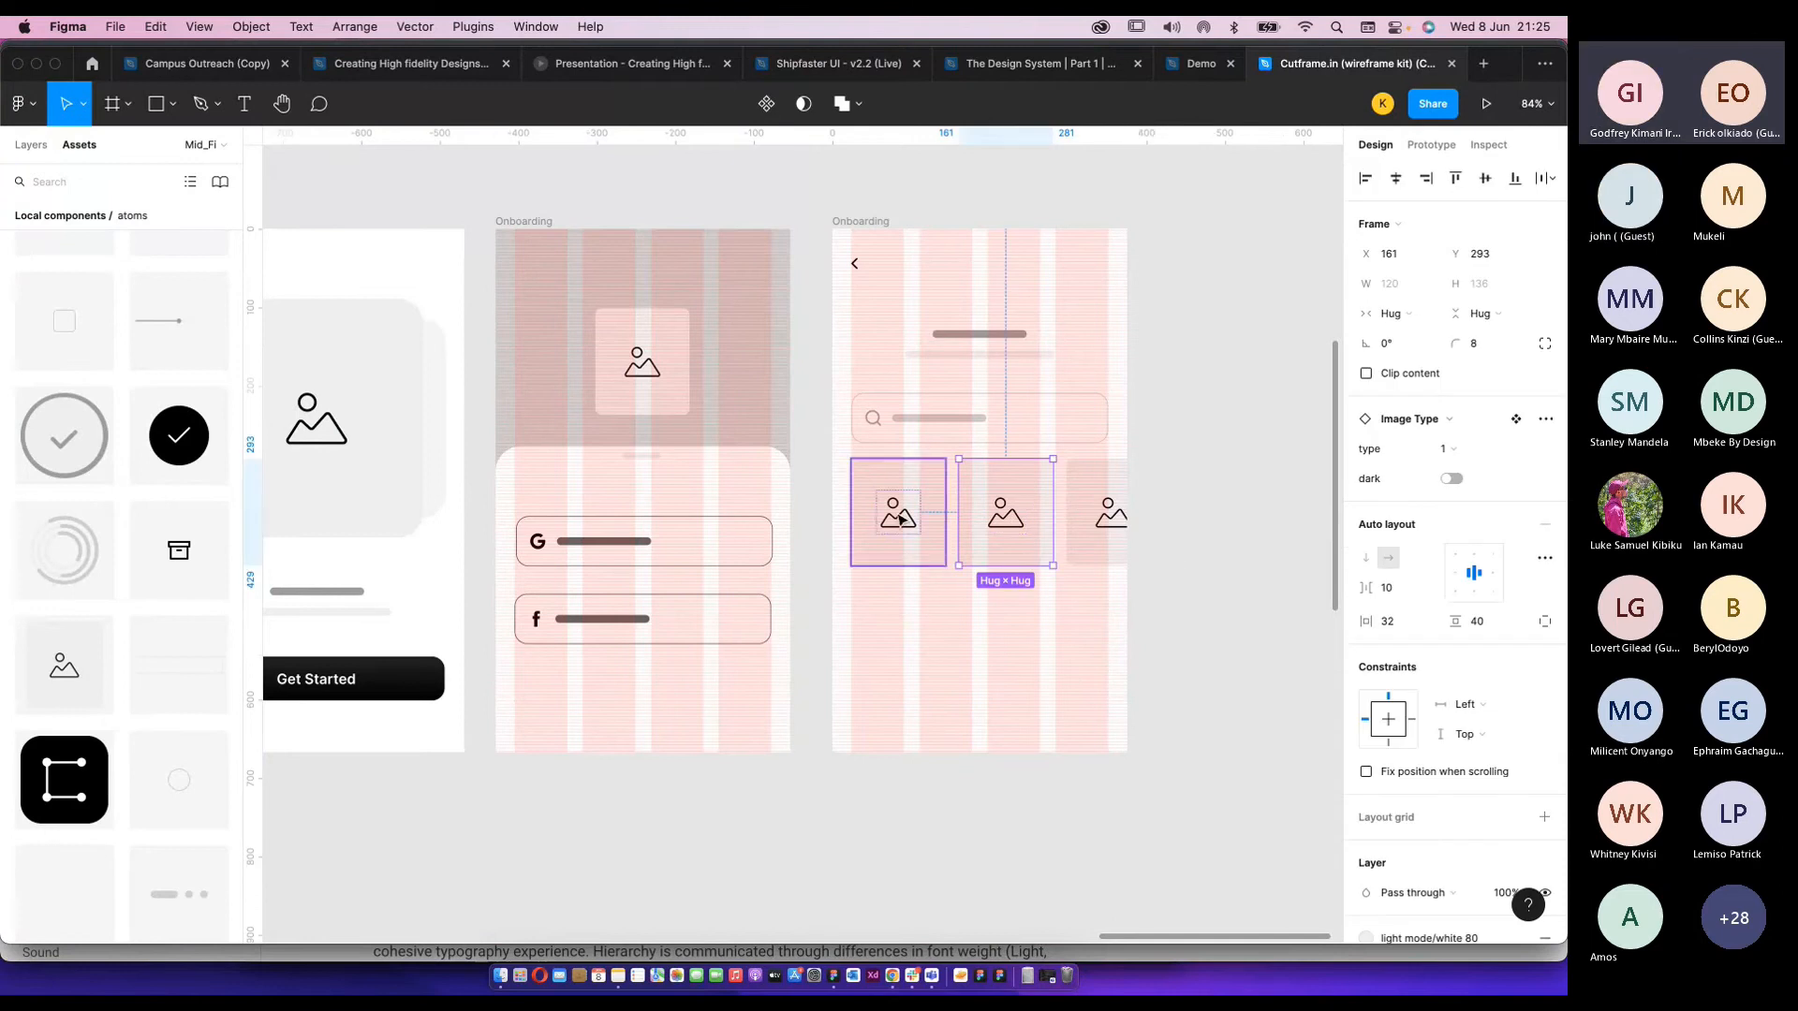
pyautogui.scroll(-3, 1162, 586)
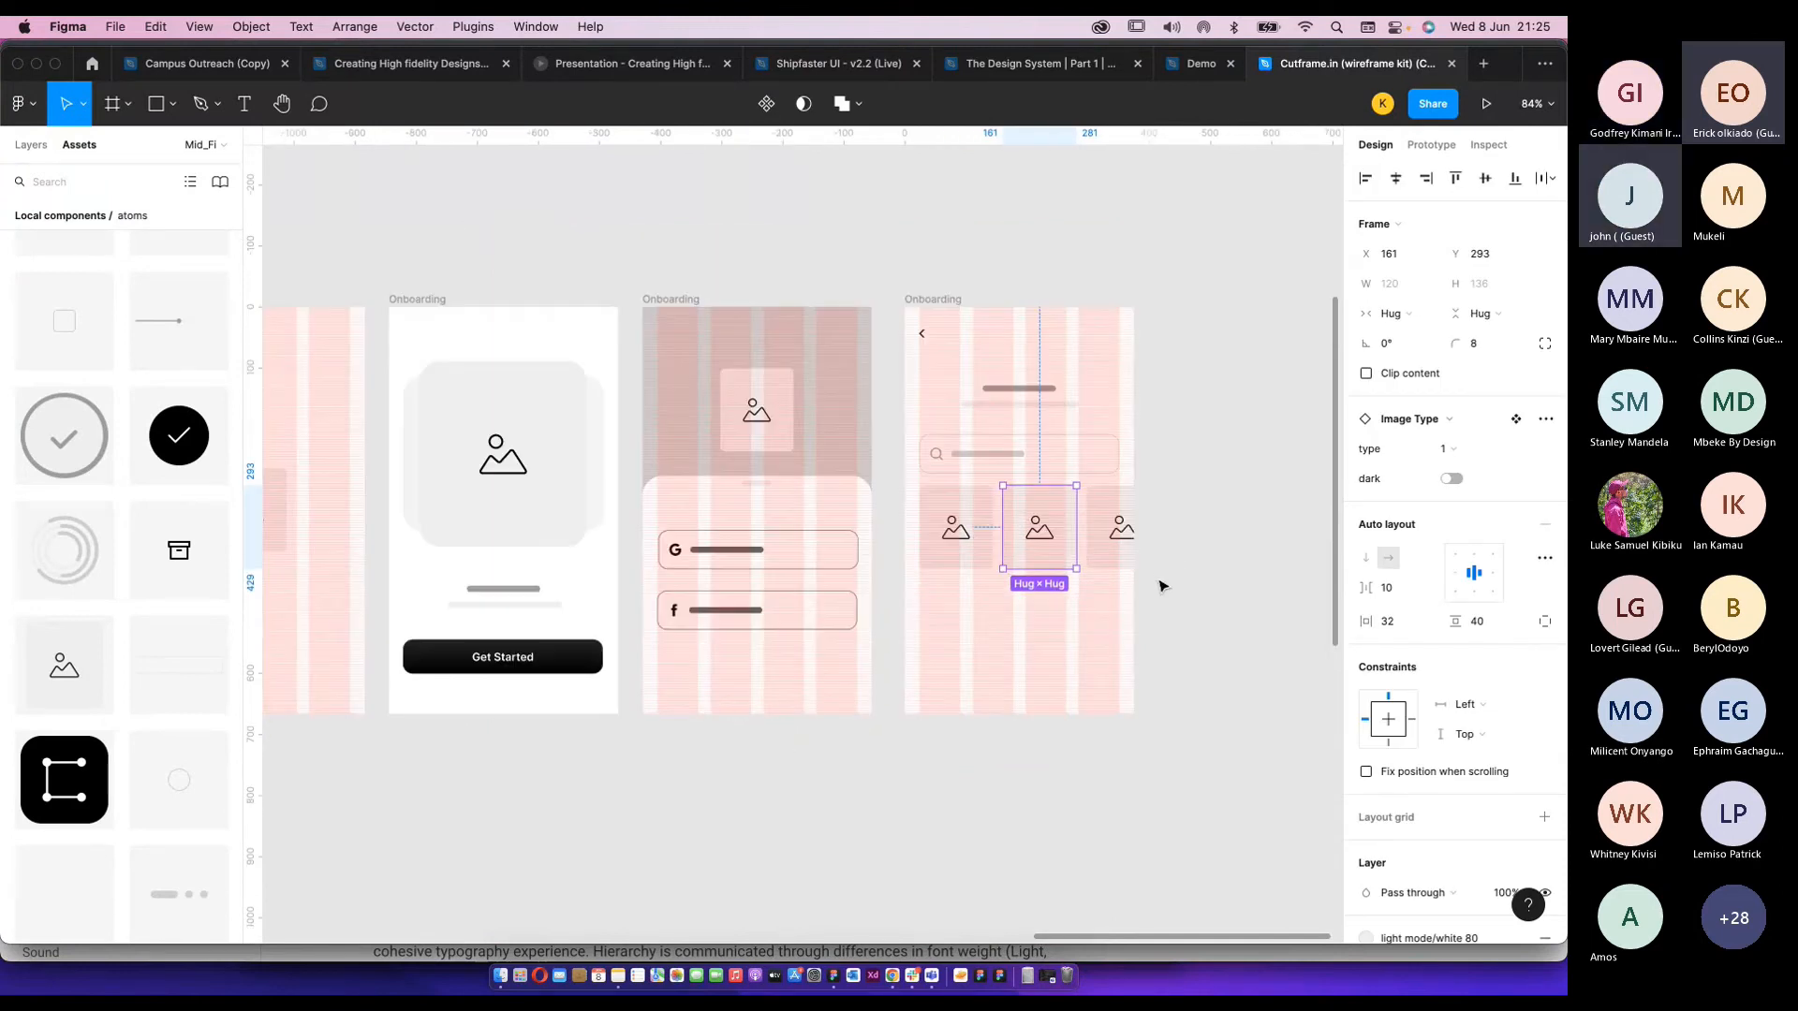
pyautogui.scroll(-5, 1162, 587)
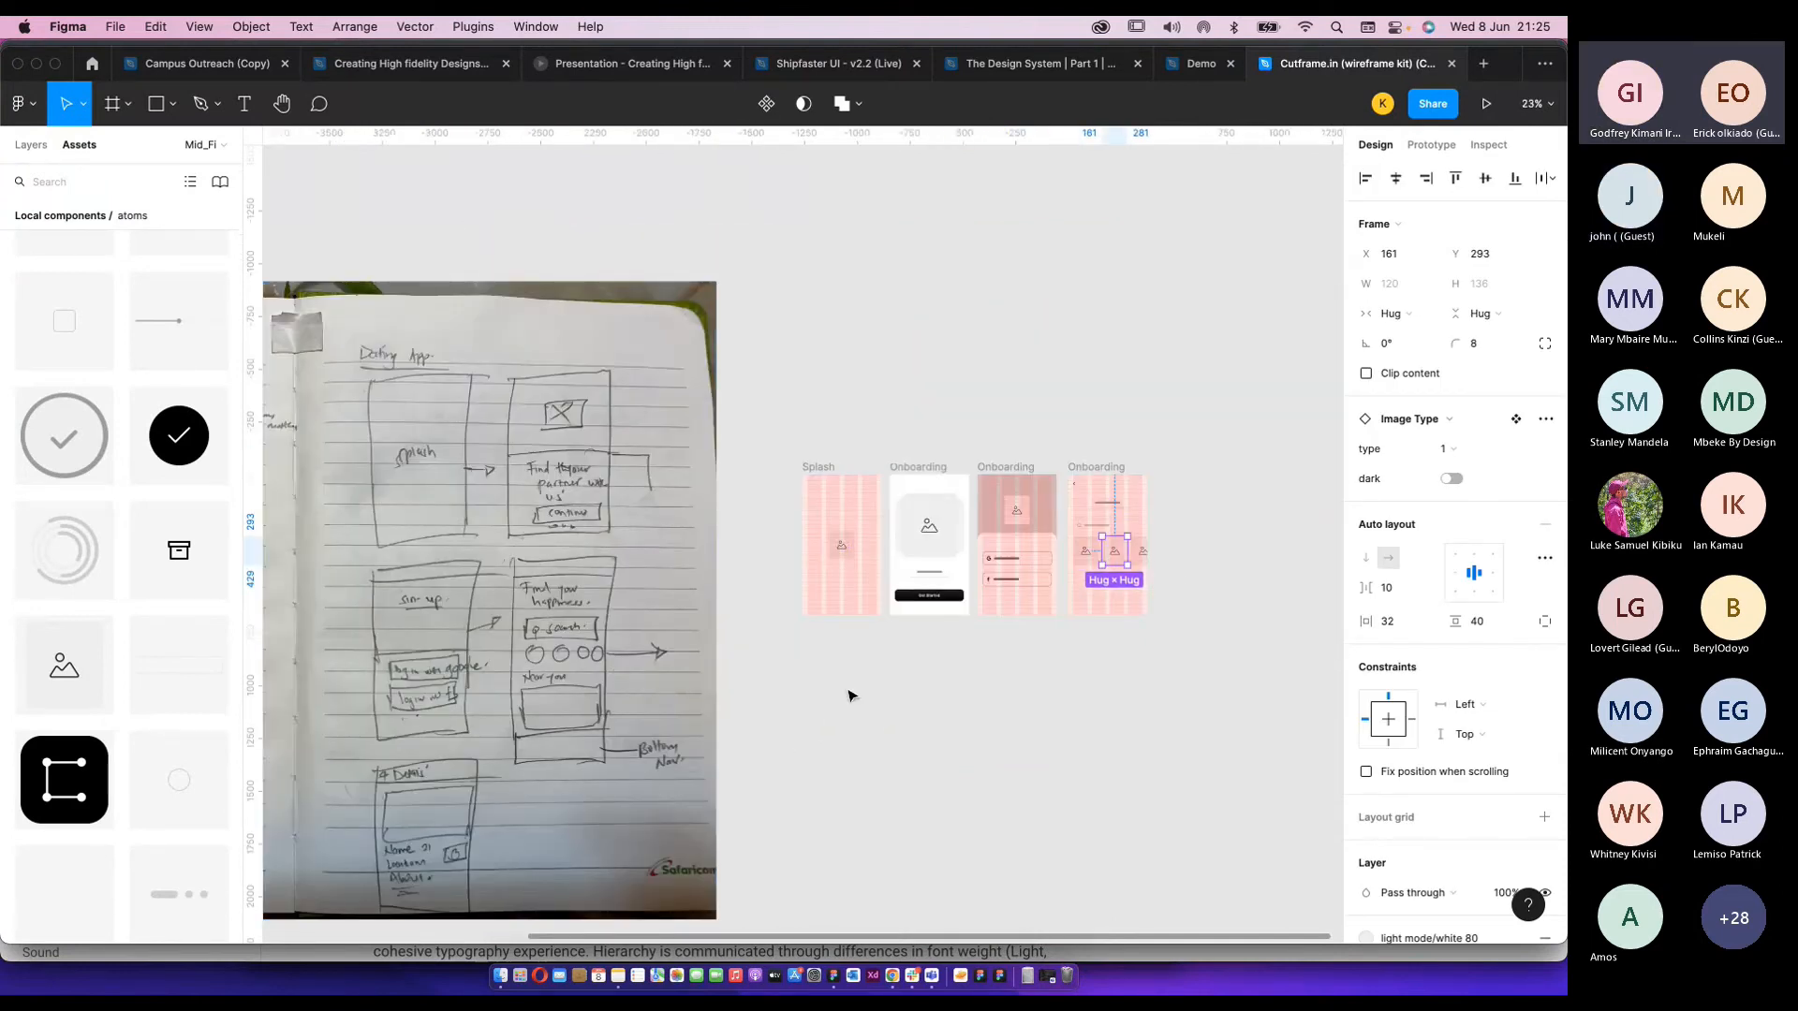
pyautogui.scroll(2, 870, 693)
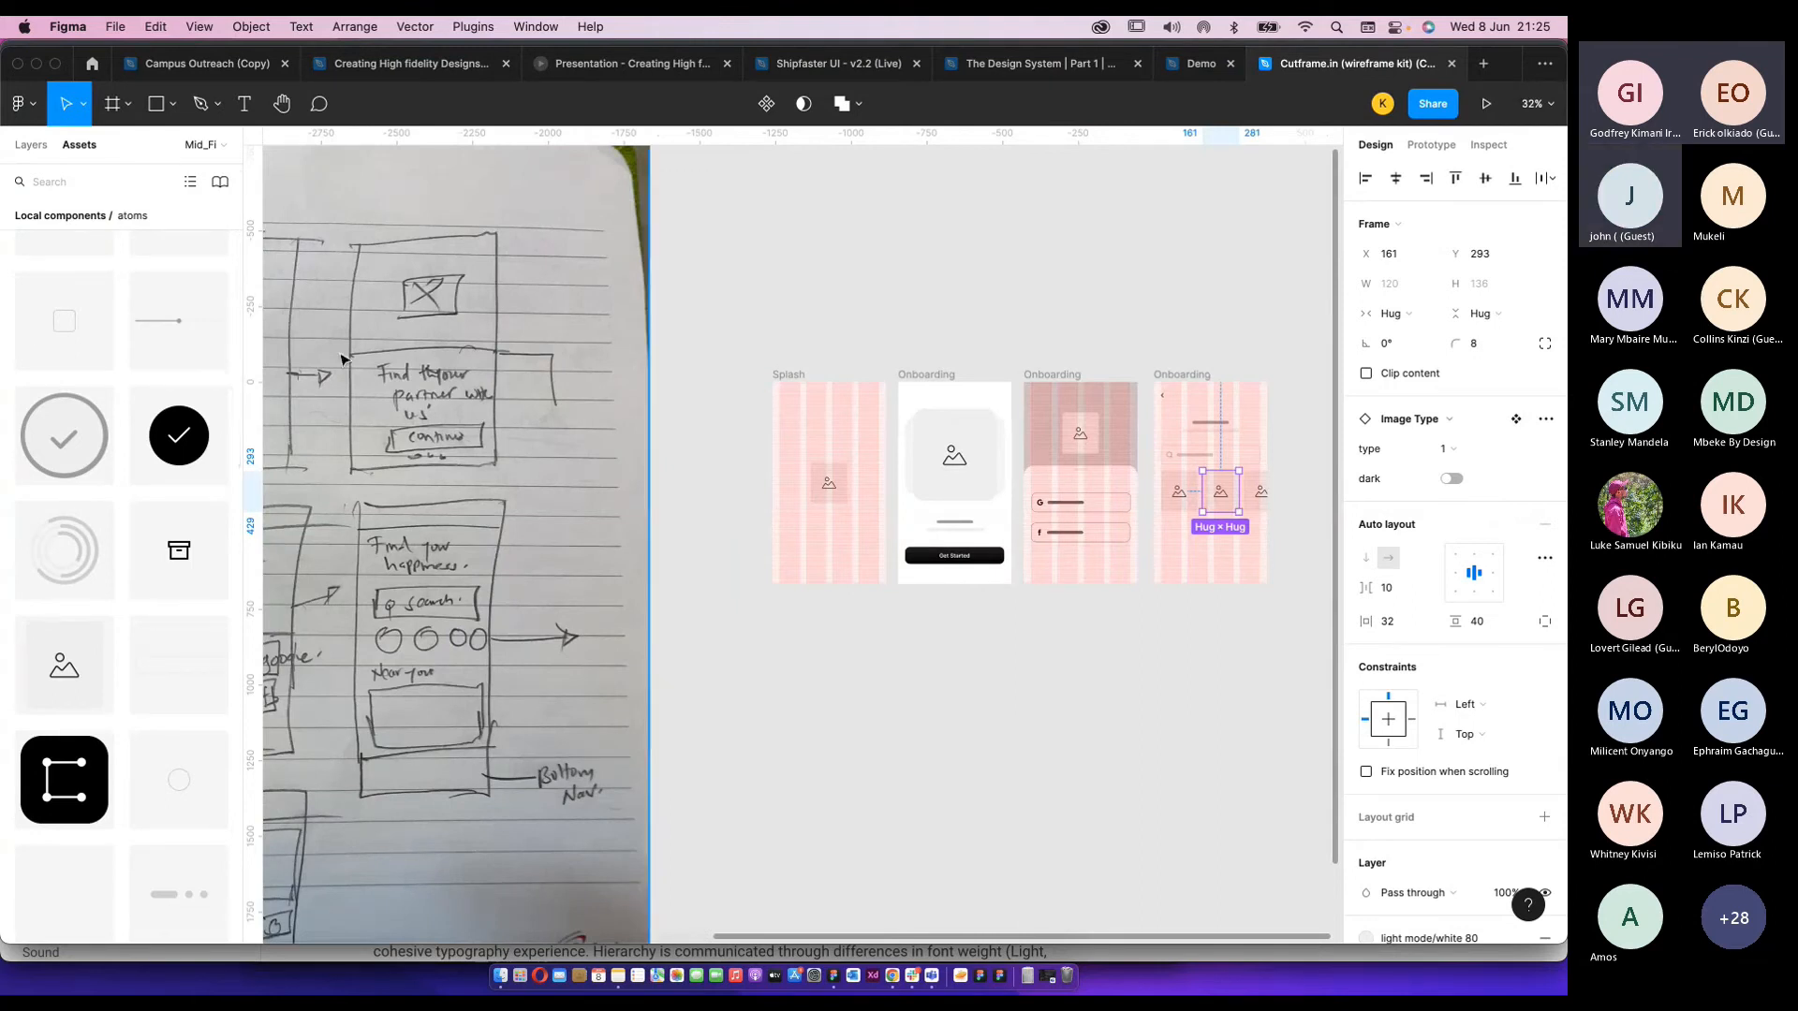
# Search the components for "ima" and place an image placeholder below the first card at X 24, Y 465.
pyautogui.click(83, 185)
pyautogui.write('ima')
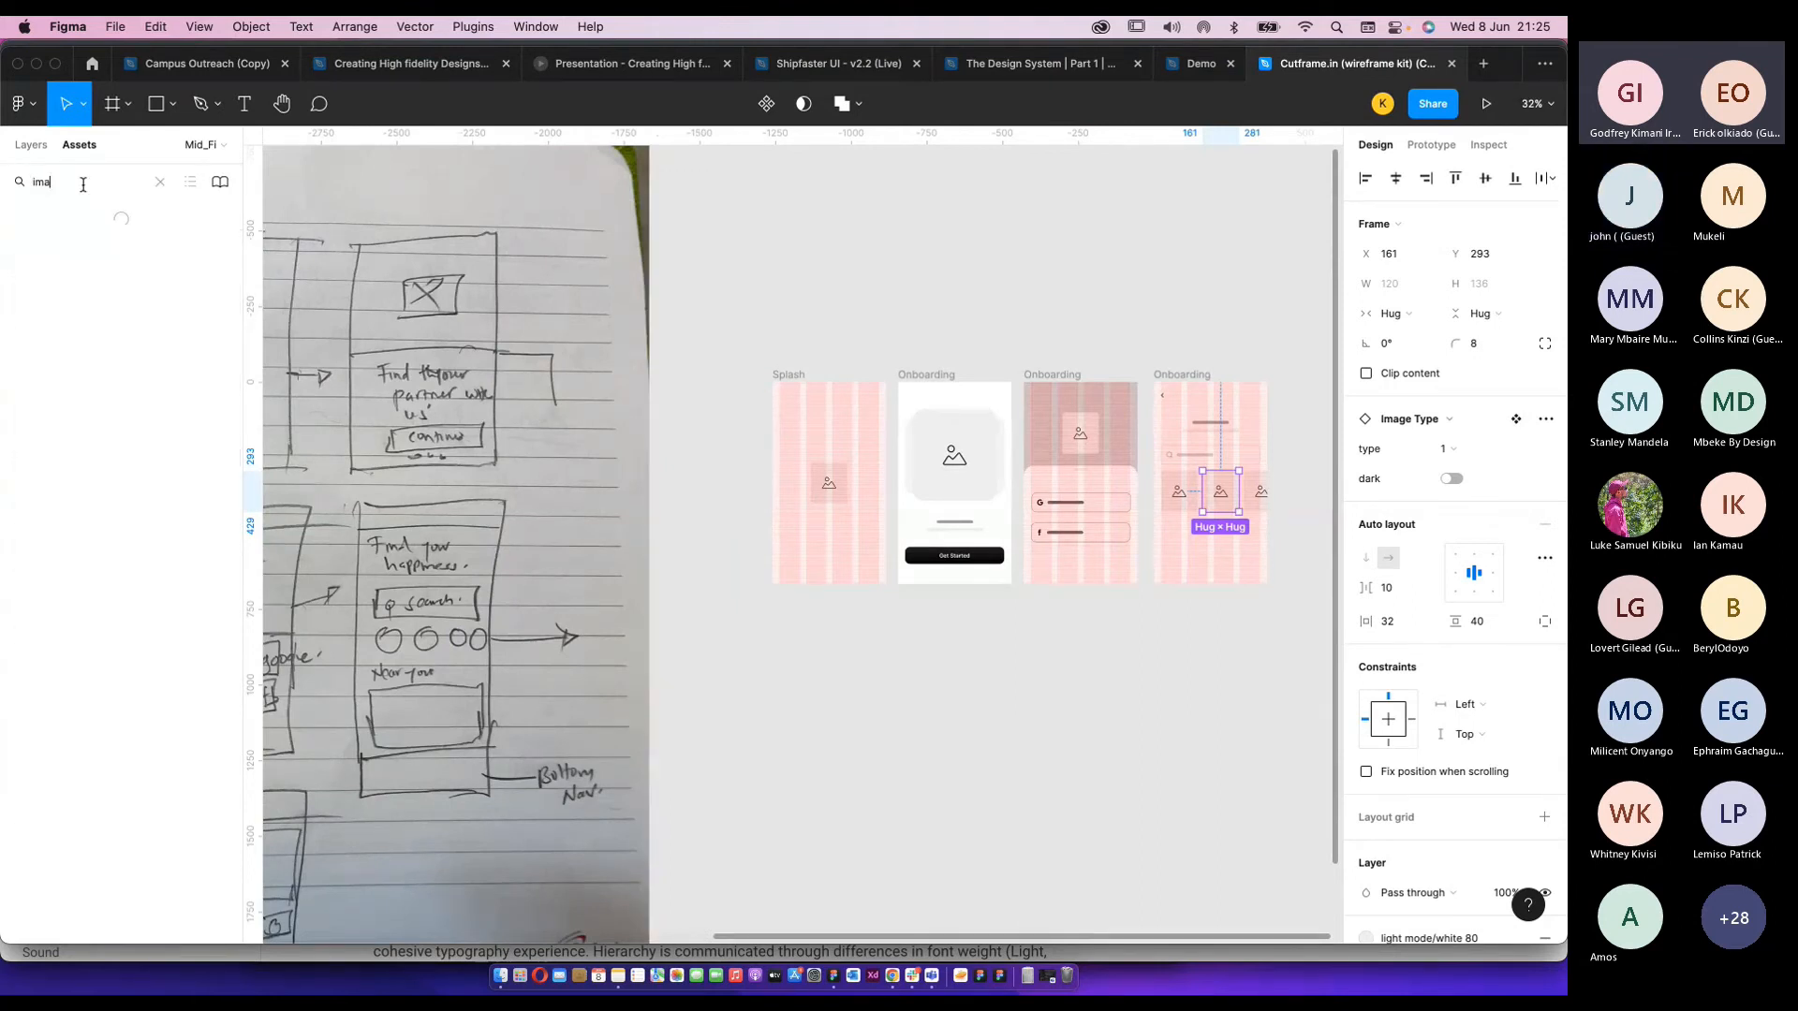
pyautogui.moveTo(178, 274); pyautogui.dragTo(1197, 591)
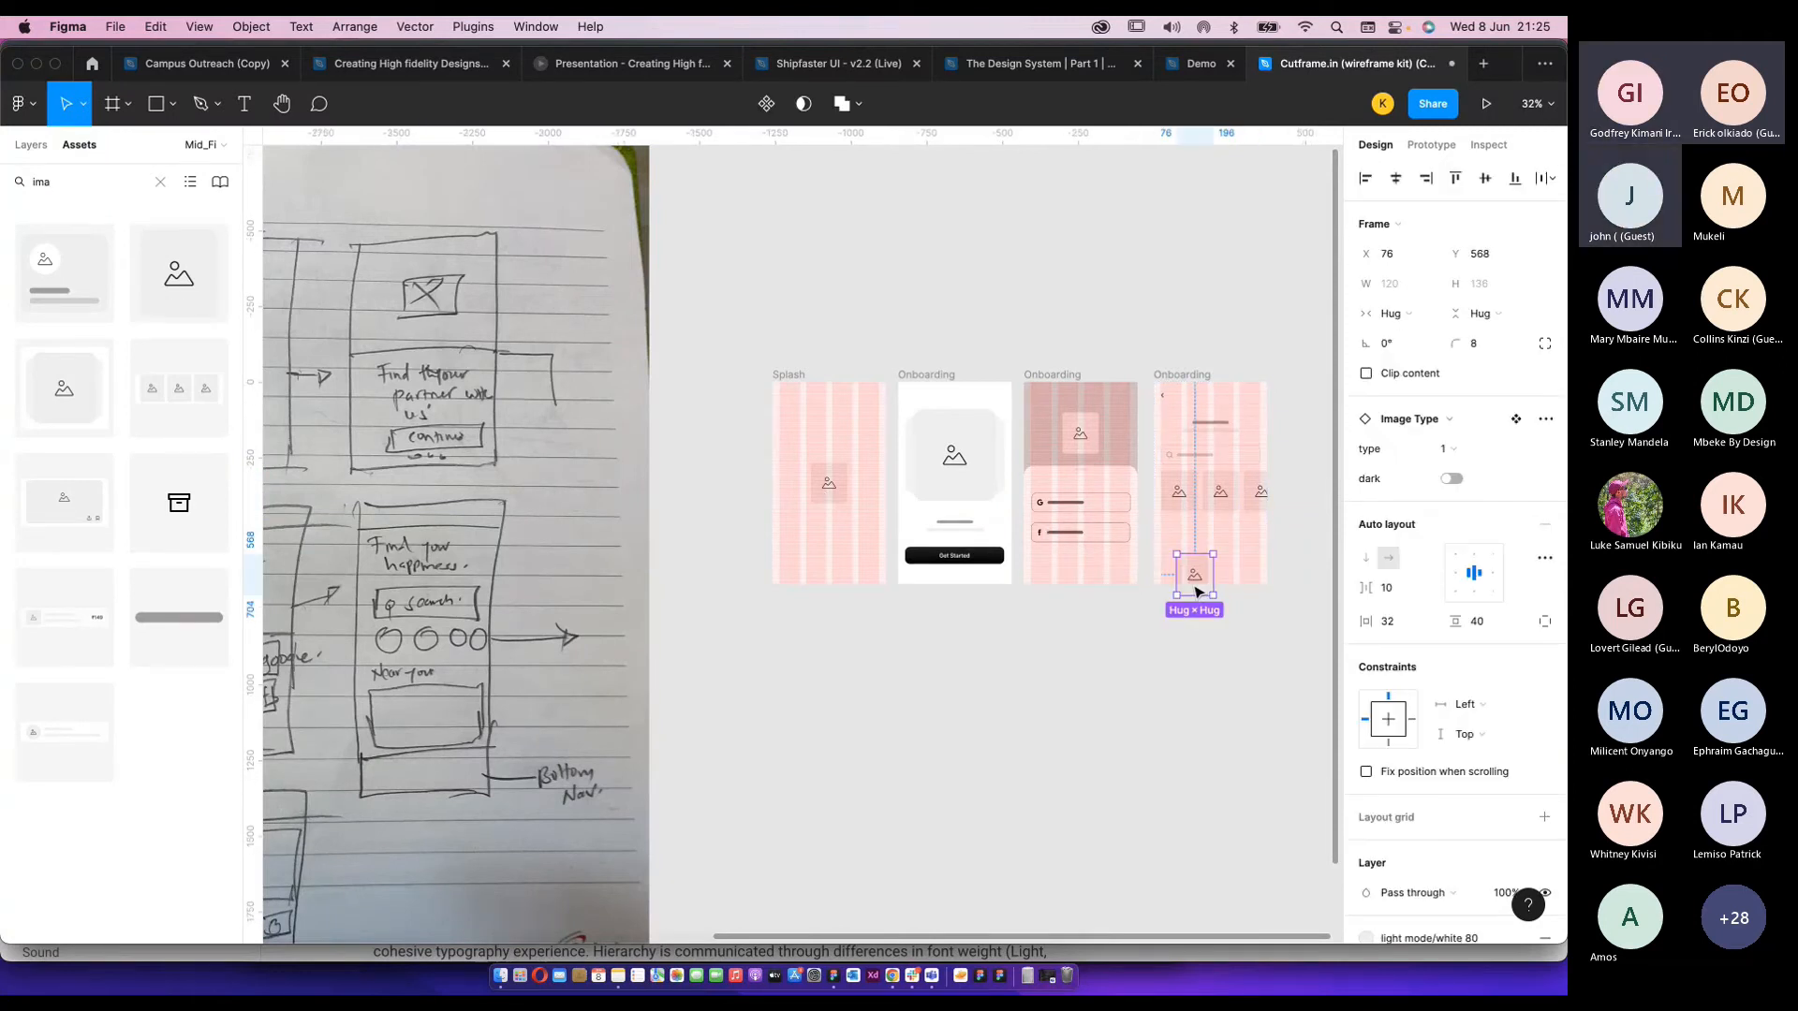
pyautogui.scroll(5, 1198, 592)
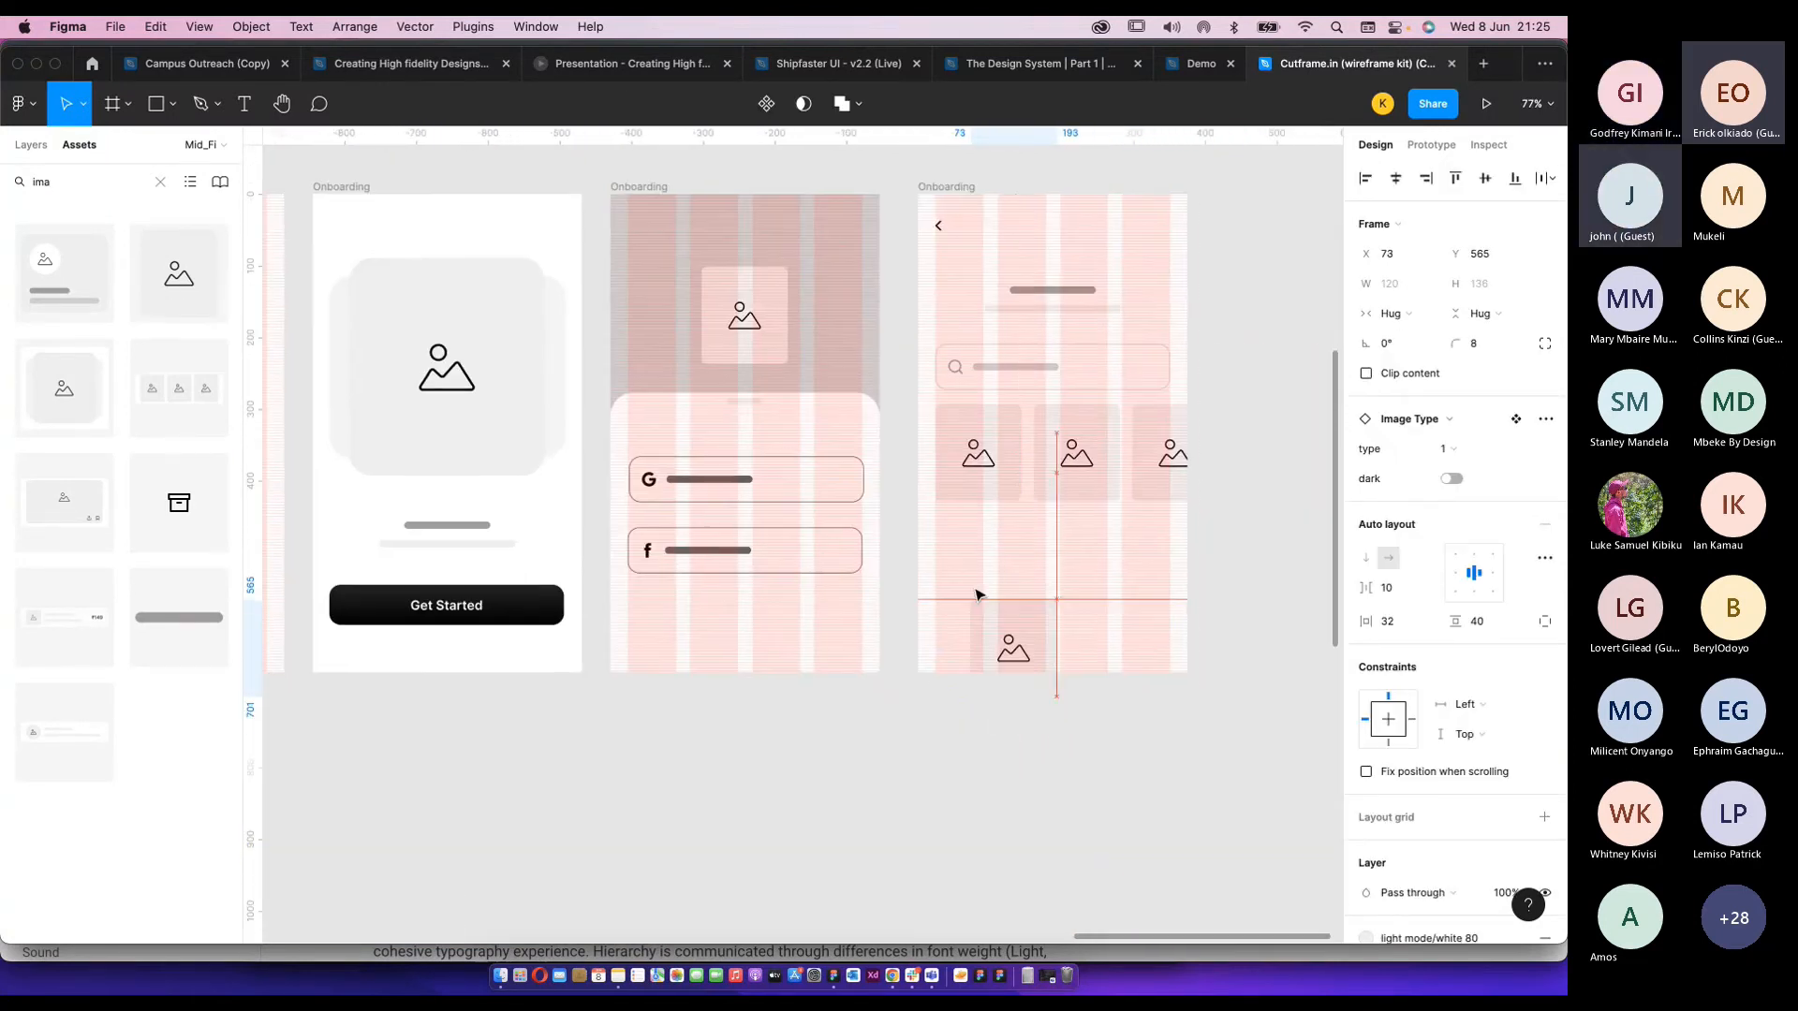
pyautogui.moveTo(960, 565); pyautogui.dragTo(976, 571)
pyautogui.scroll(10, 1017, 500)
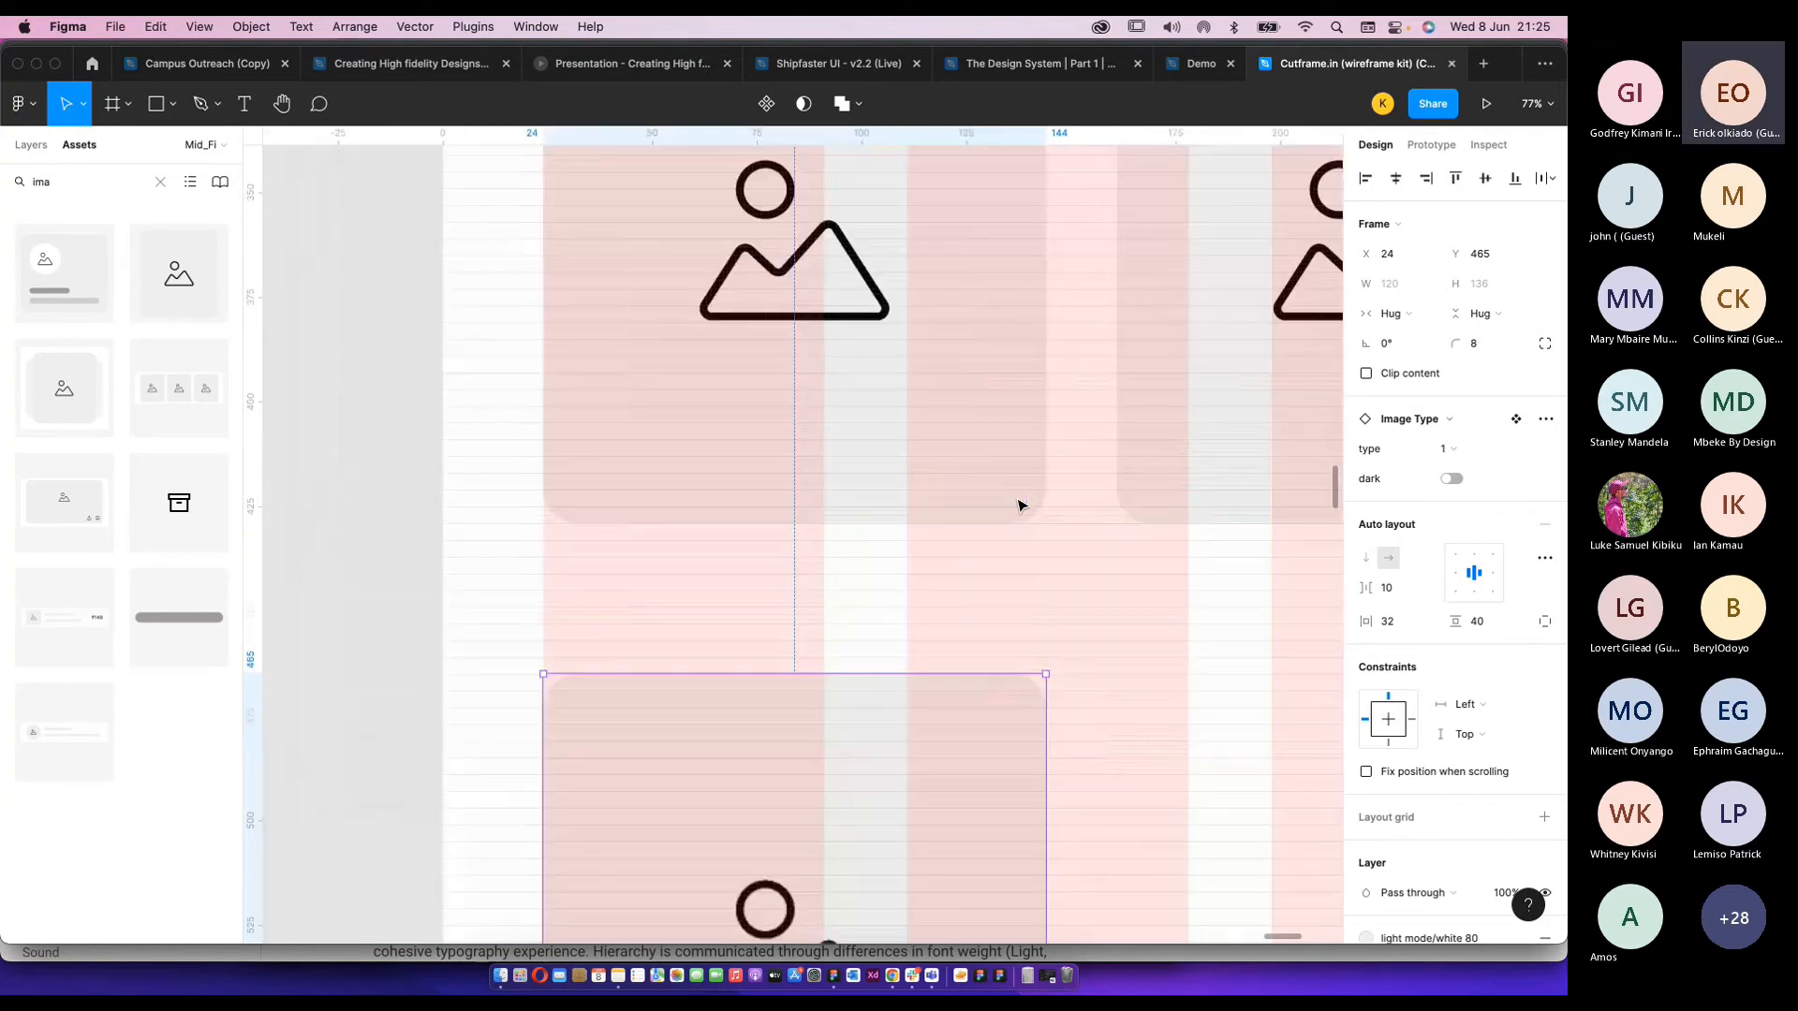
# Move the lower image placeholder up to Y 449, keeping it at X 24 beneath the image row.
pyautogui.moveTo(893, 739); pyautogui.dragTo(890, 690)
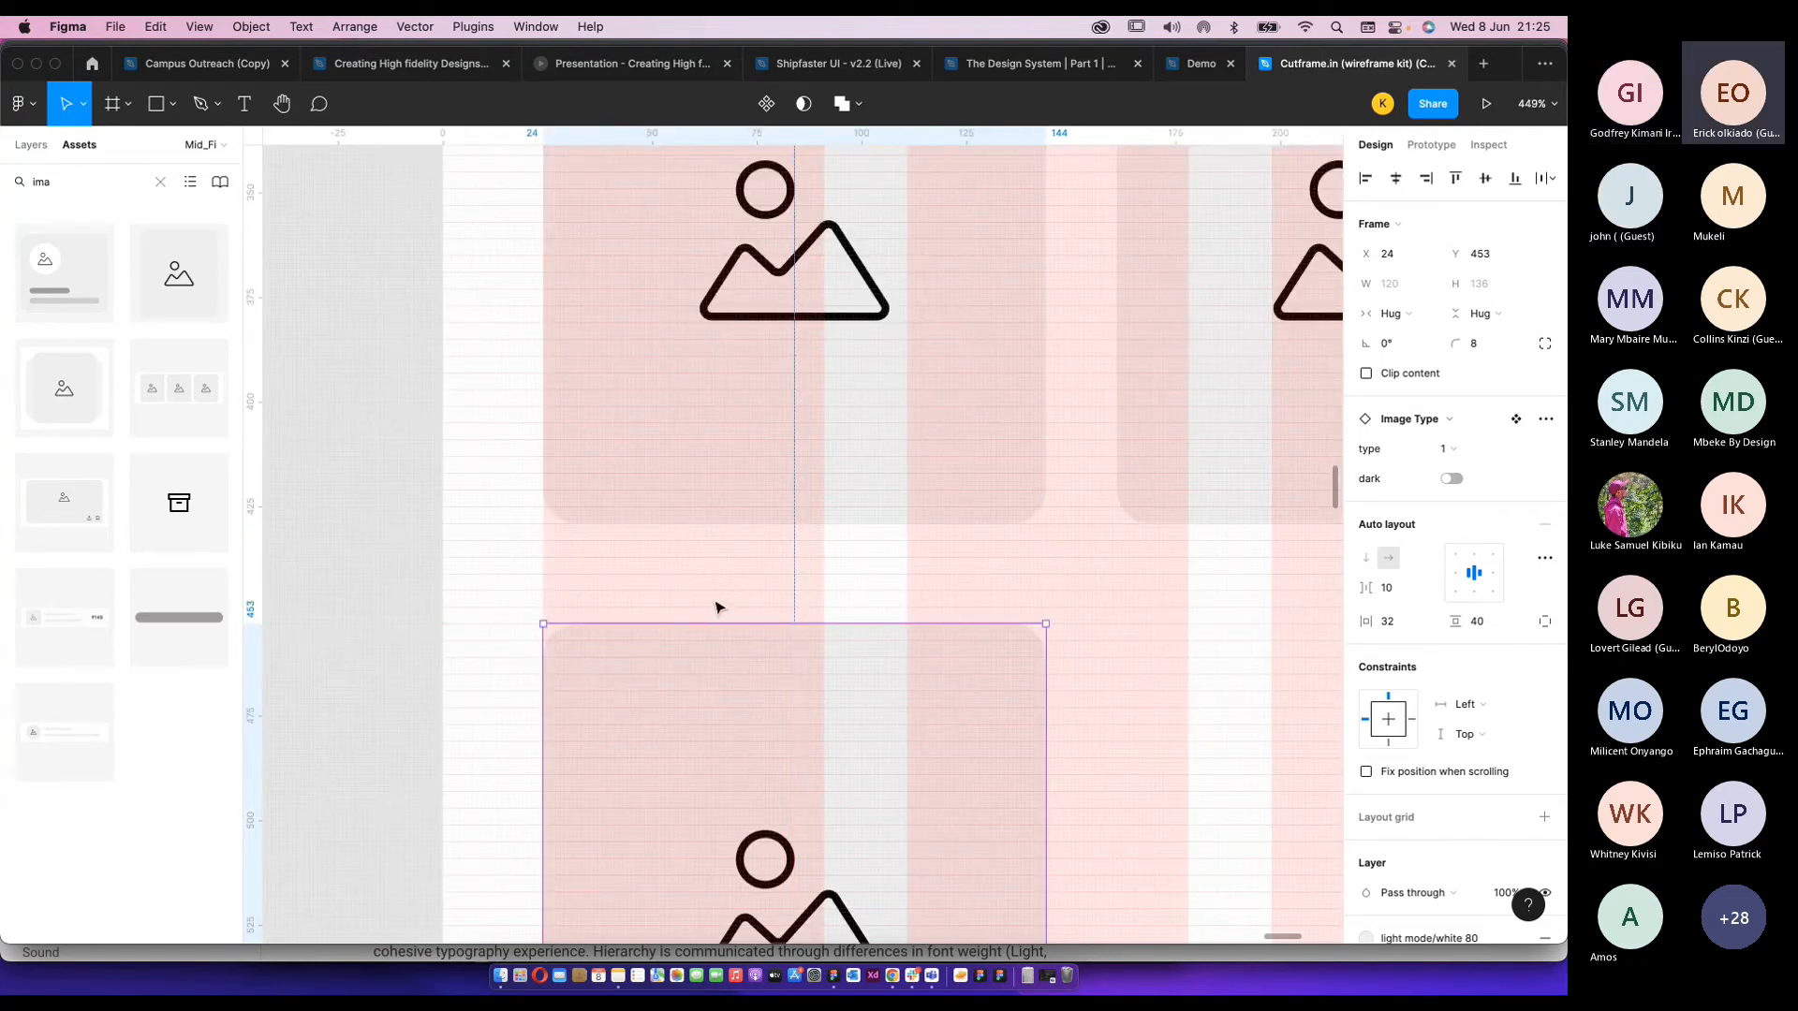
pyautogui.moveTo(727, 643); pyautogui.dragTo(729, 625)
pyautogui.scroll(-2, 836, 627)
pyautogui.scroll(-5, 836, 627)
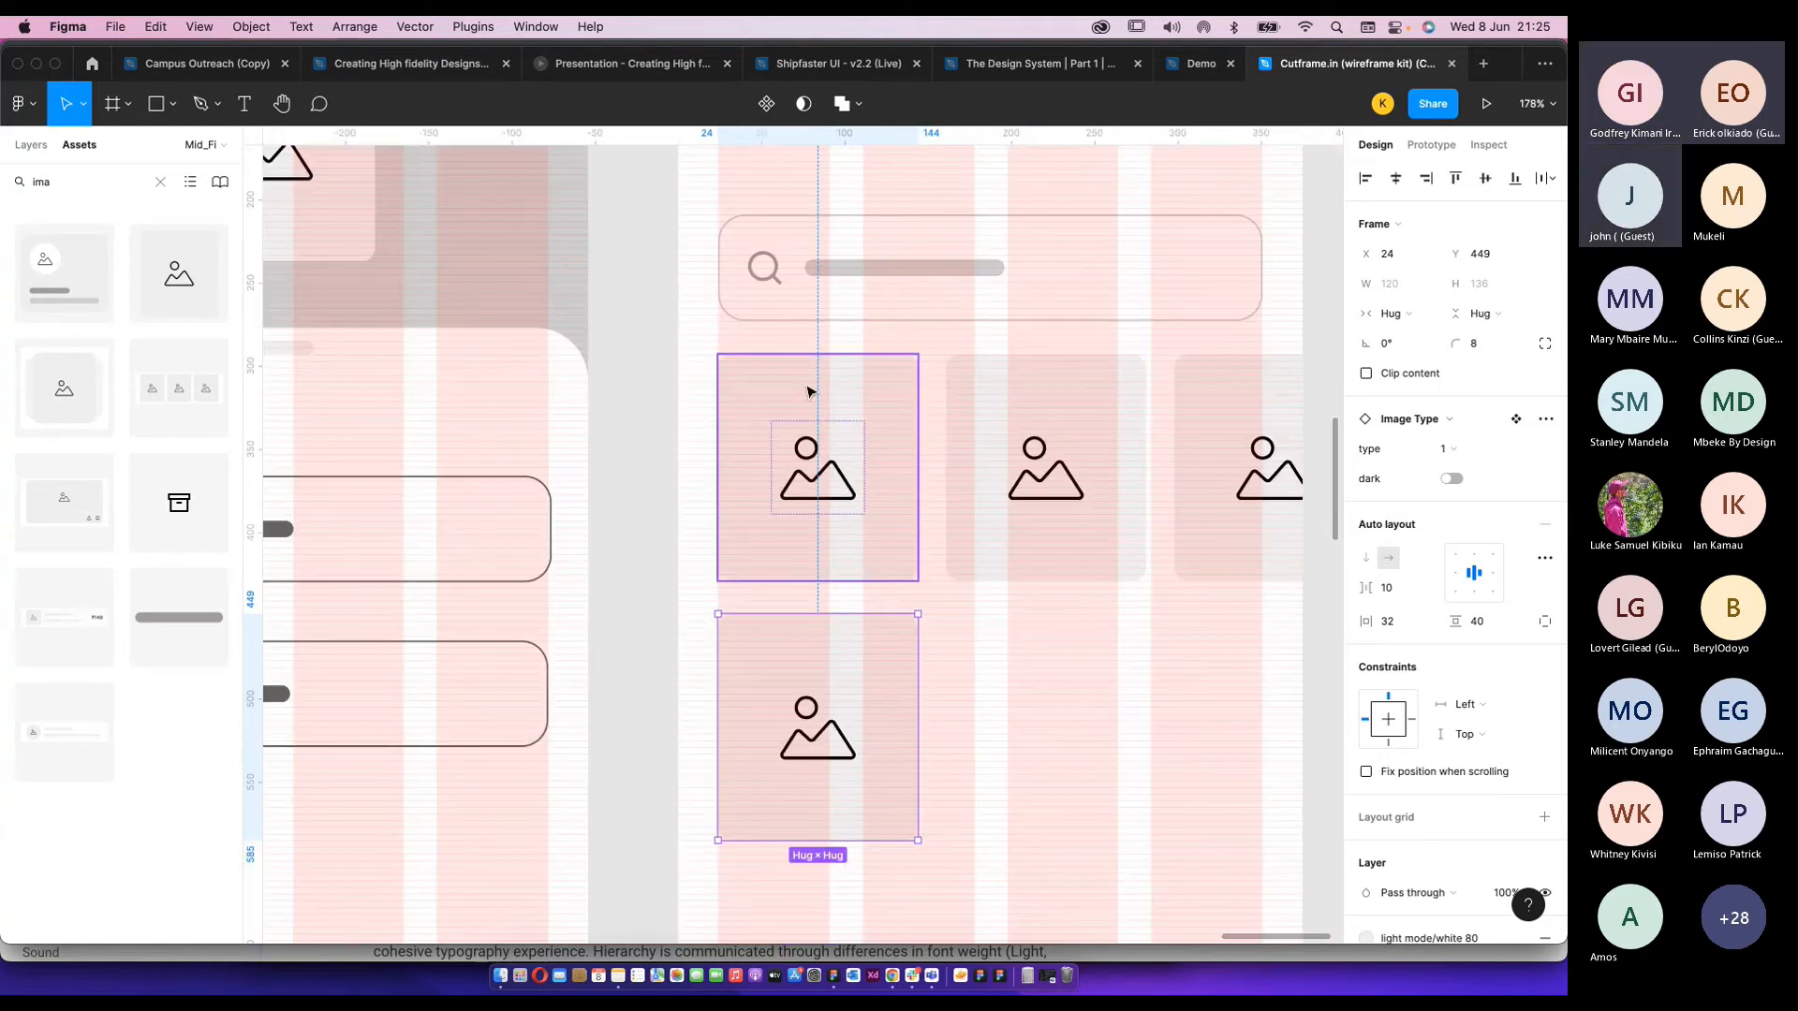
pyautogui.scroll(5, 776, 356)
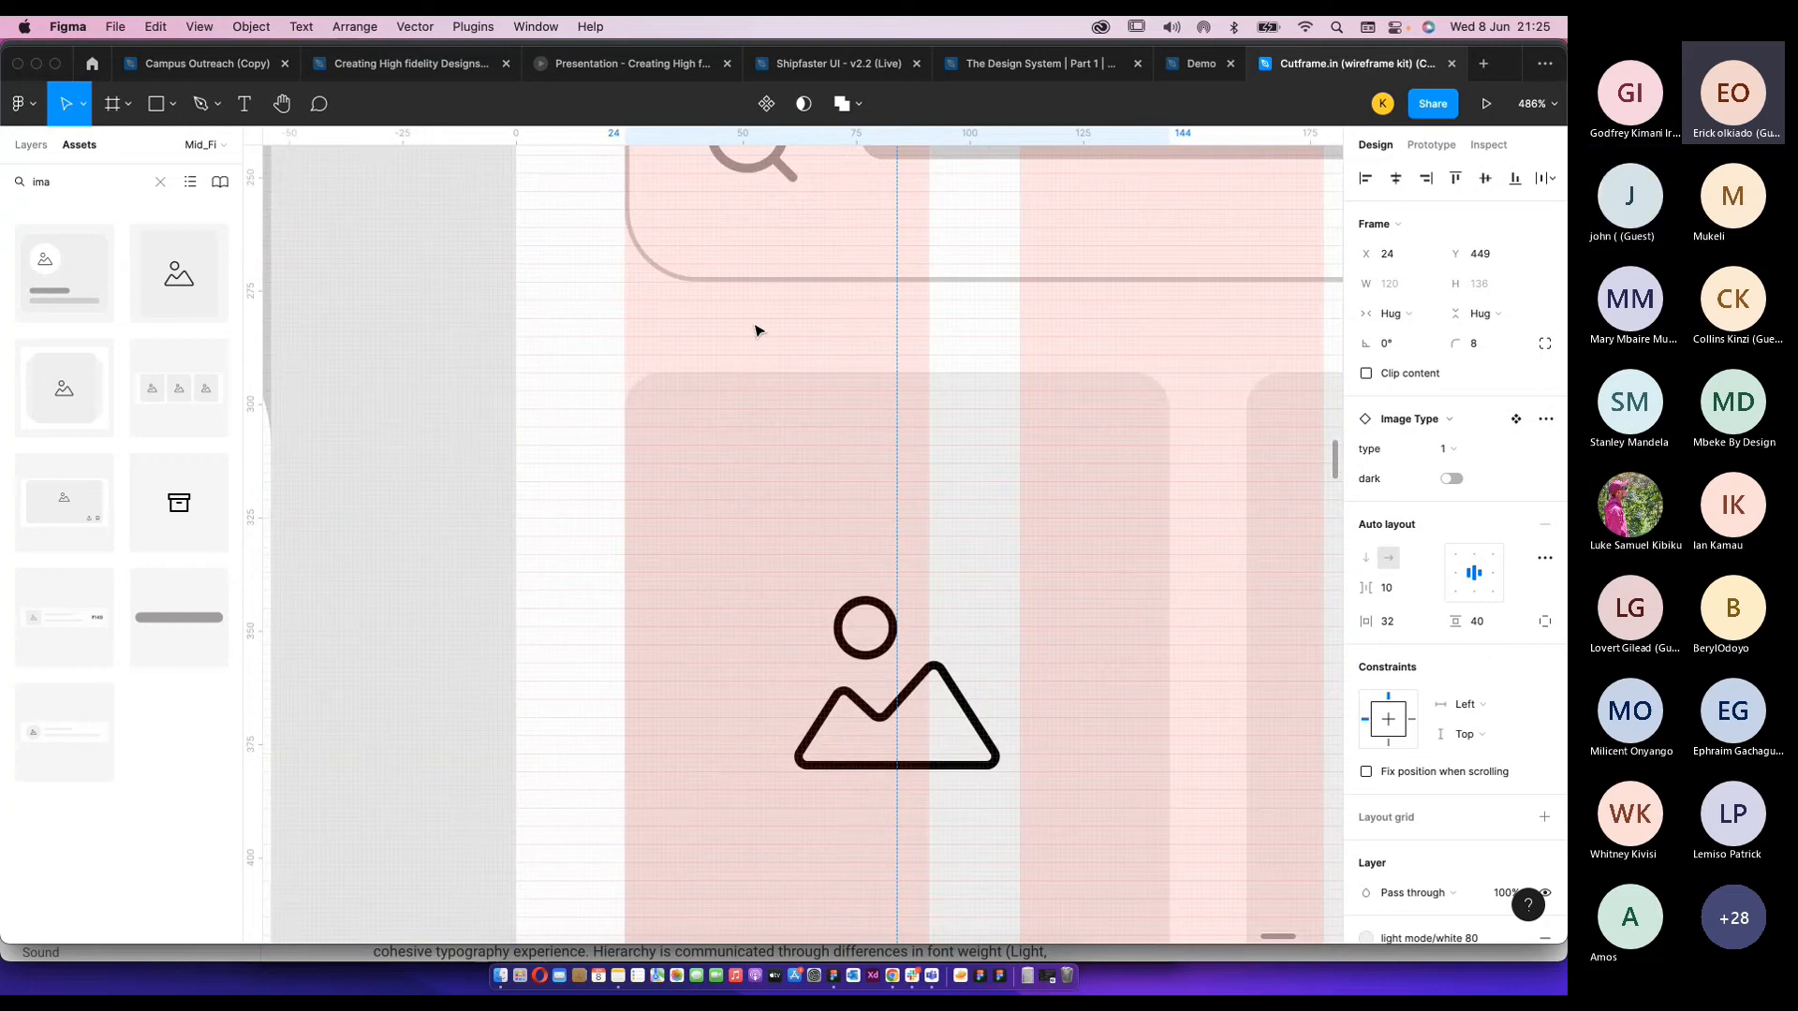
pyautogui.scroll(-10, 843, 534)
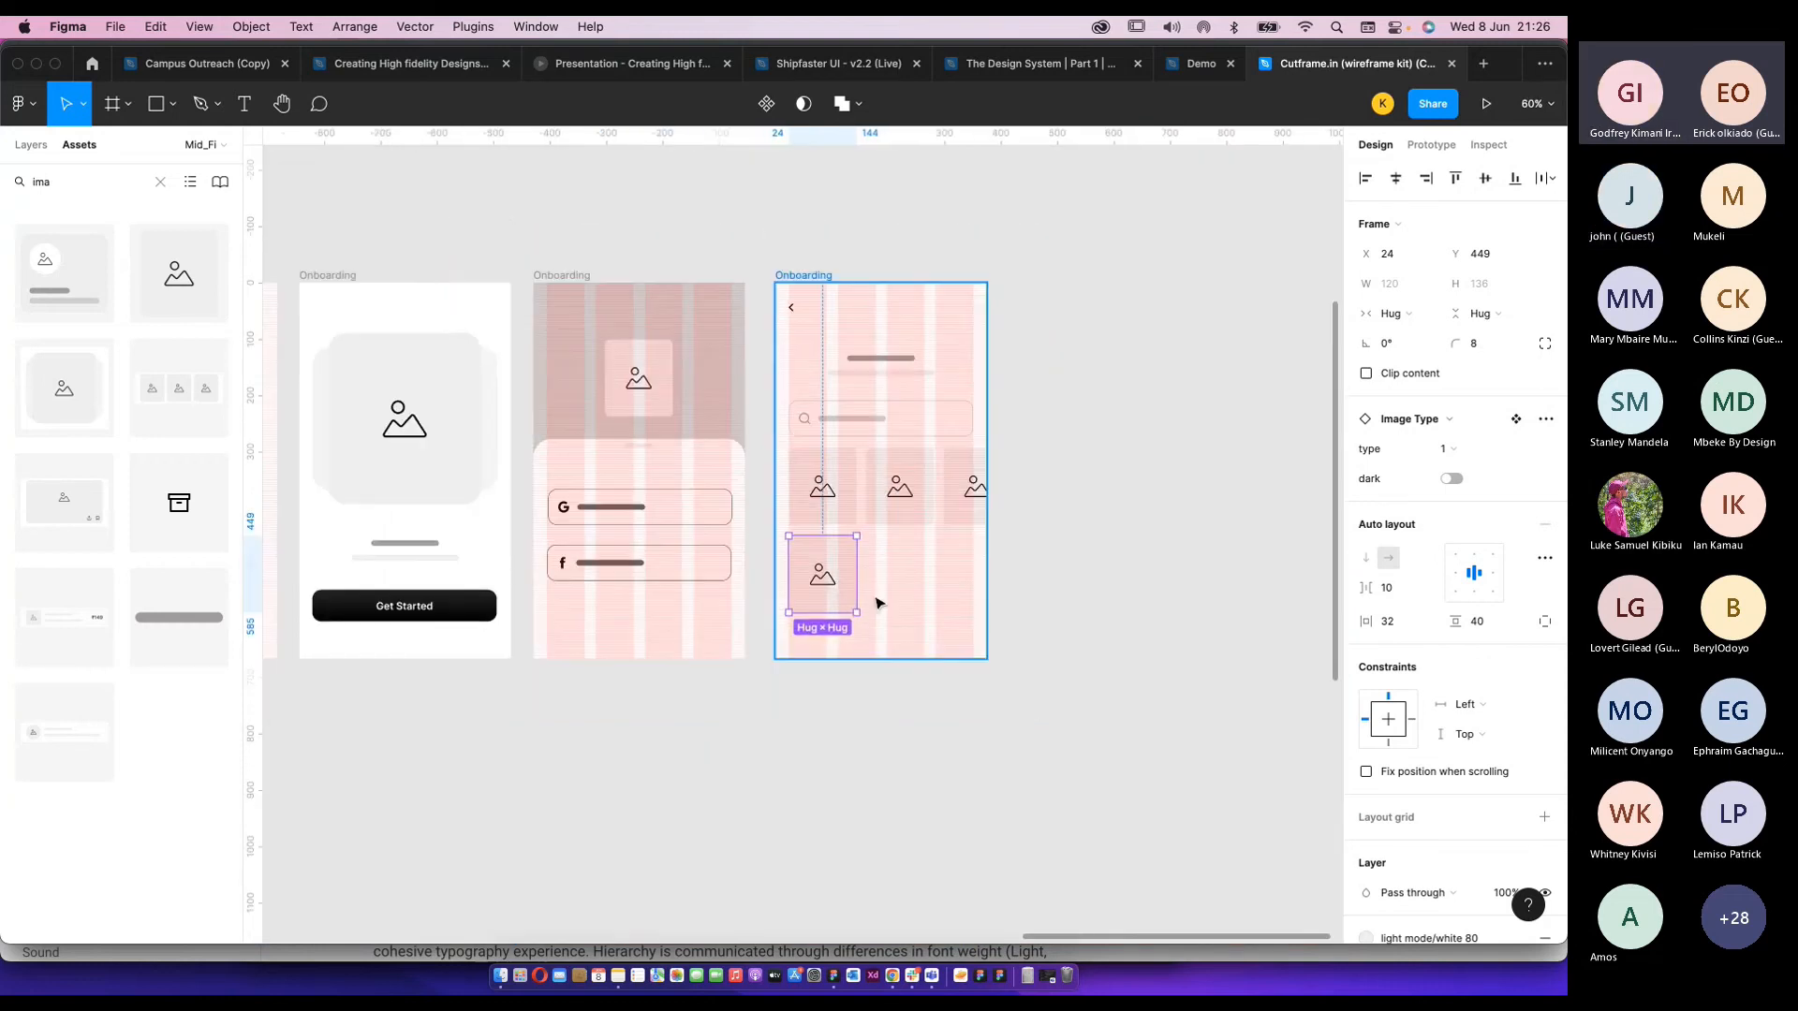
# Widen the lower image placeholder until its right edge lines up with the search field above.
pyautogui.scroll(3, 878, 602)
pyautogui.moveTo(843, 553); pyautogui.dragTo(1103, 559)
pyautogui.click(1208, 592)
pyautogui.scroll(-3, 1208, 593)
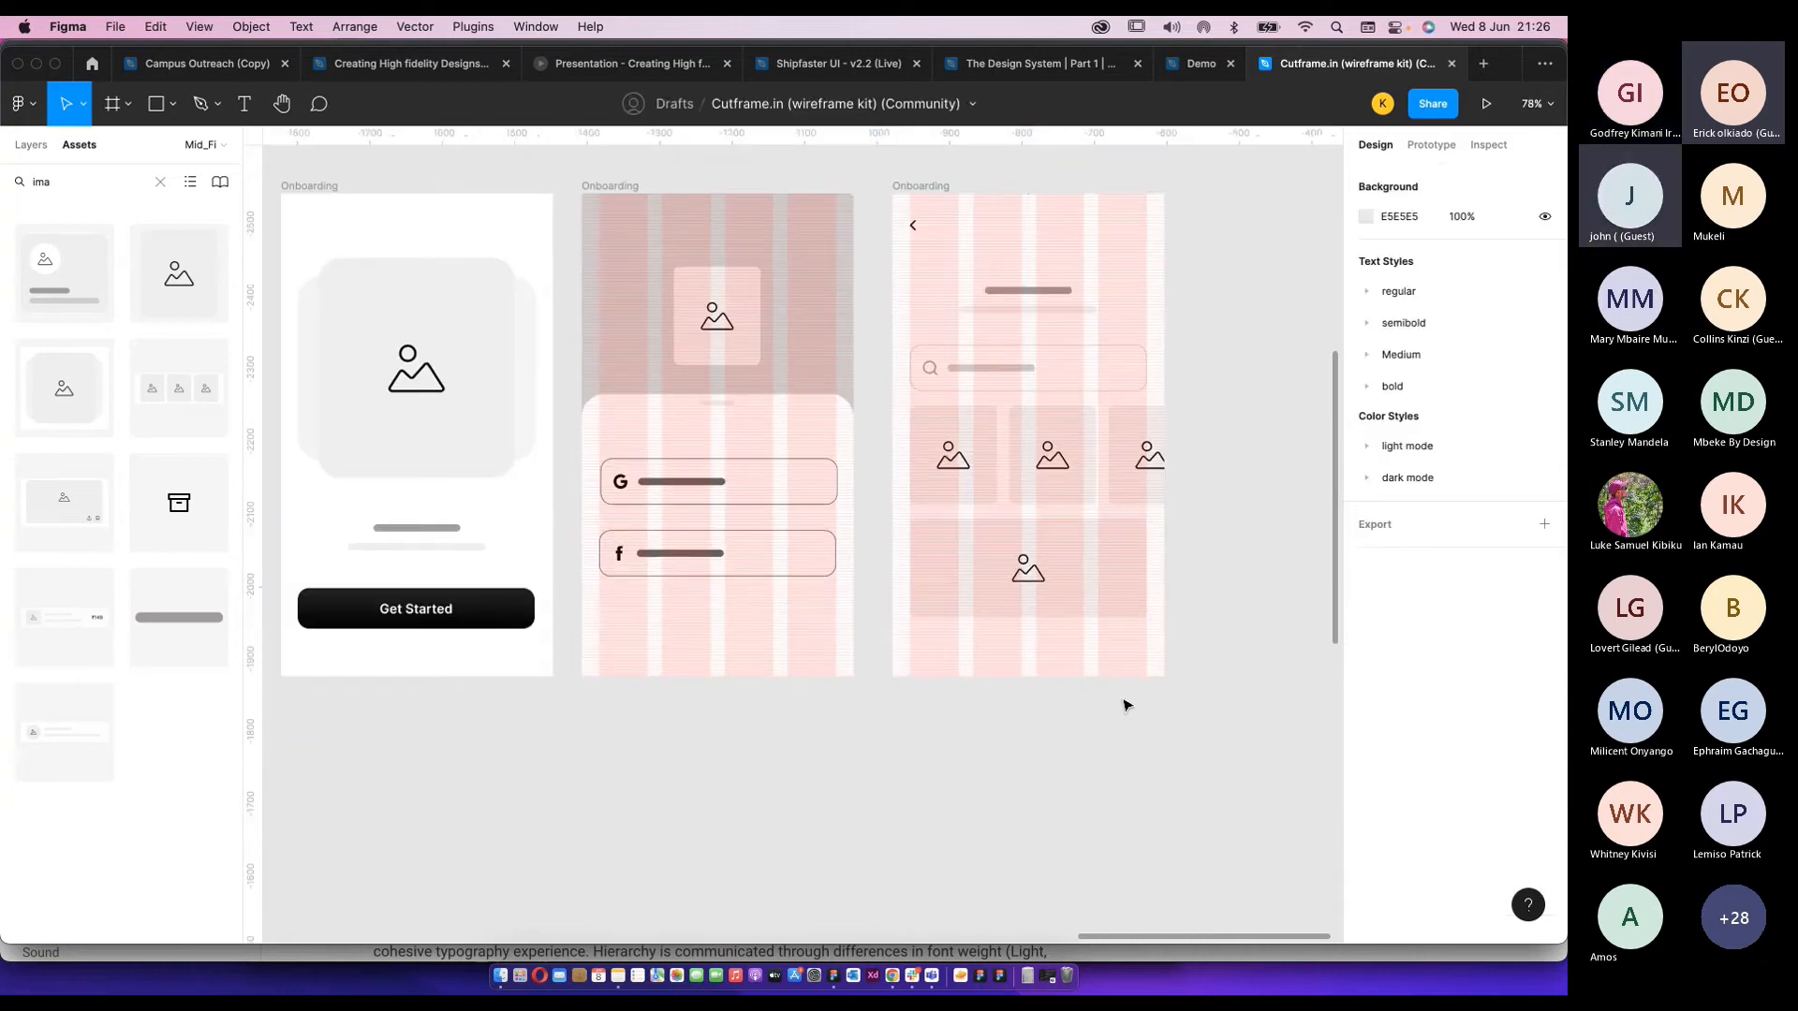
# Inspect the placement and spacing of the heading, search field and image placeholders on the search screen.
pyautogui.scroll(-3, 1128, 723)
pyautogui.moveTo(1127, 727); pyautogui.dragTo(987, 714)
pyautogui.scroll(5, 838, 520)
pyautogui.scroll(-2, 934, 559)
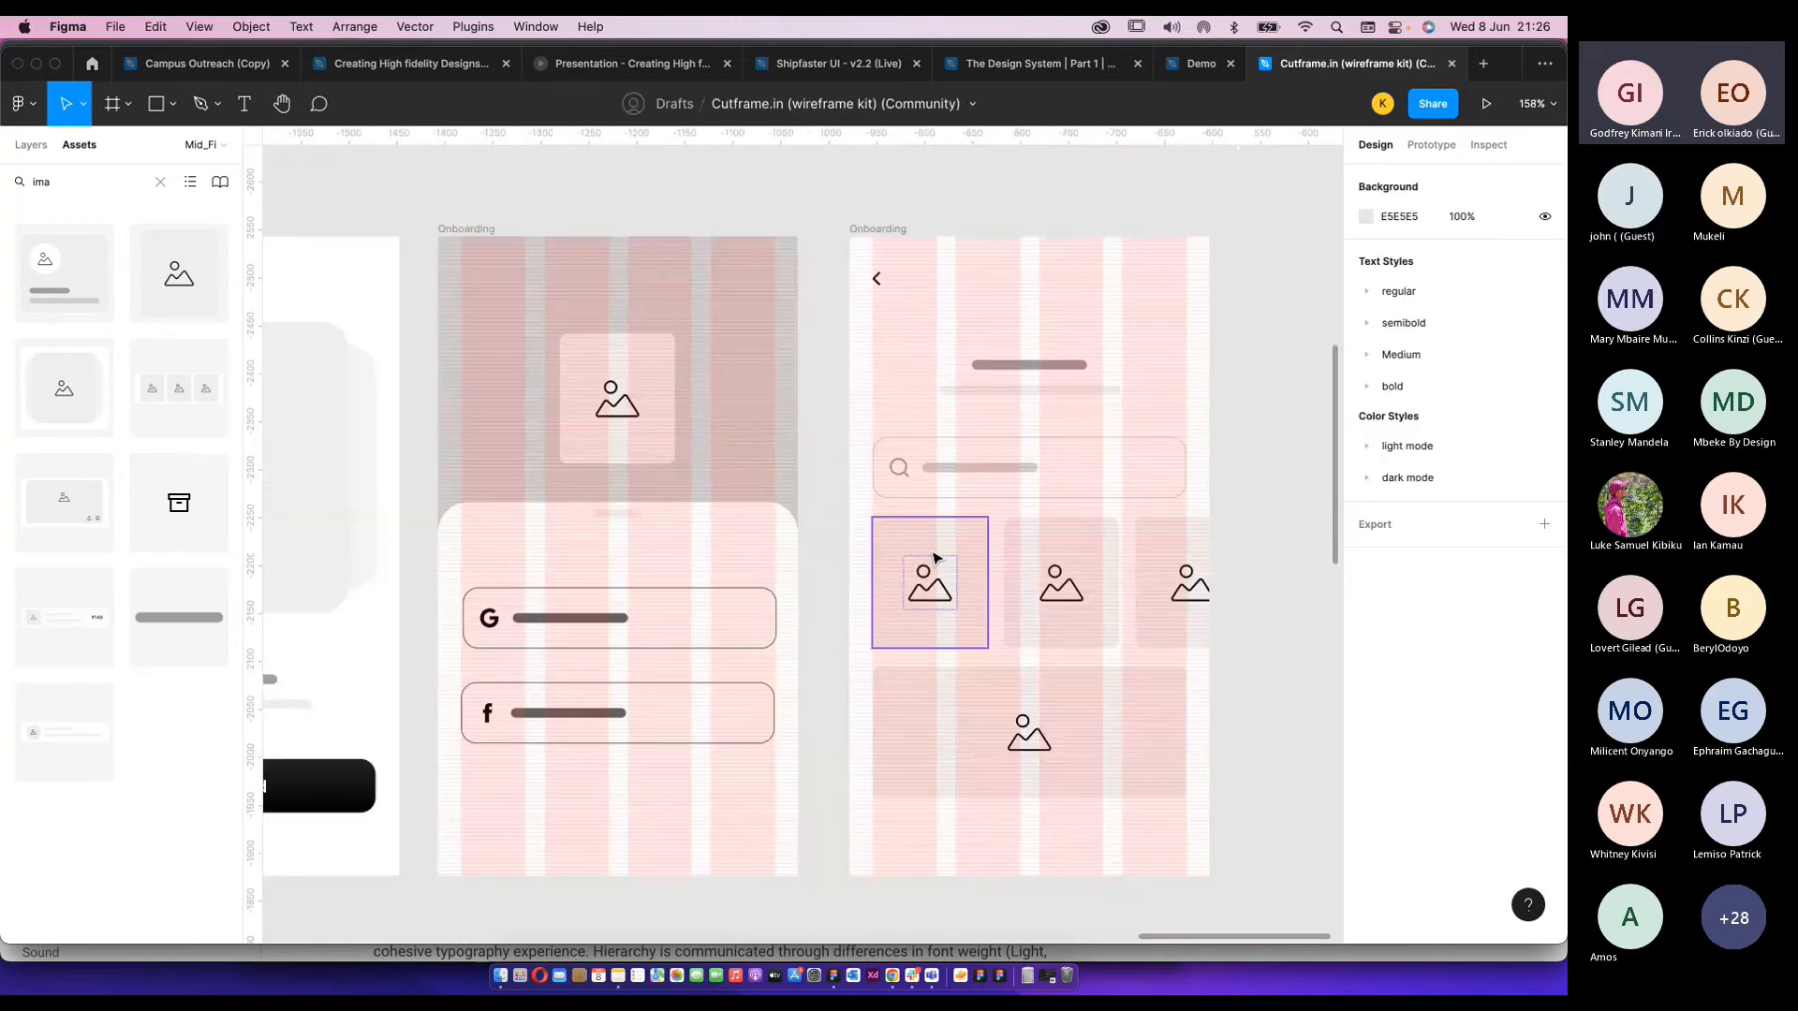
pyautogui.scroll(-3, 927, 566)
pyautogui.click(908, 403)
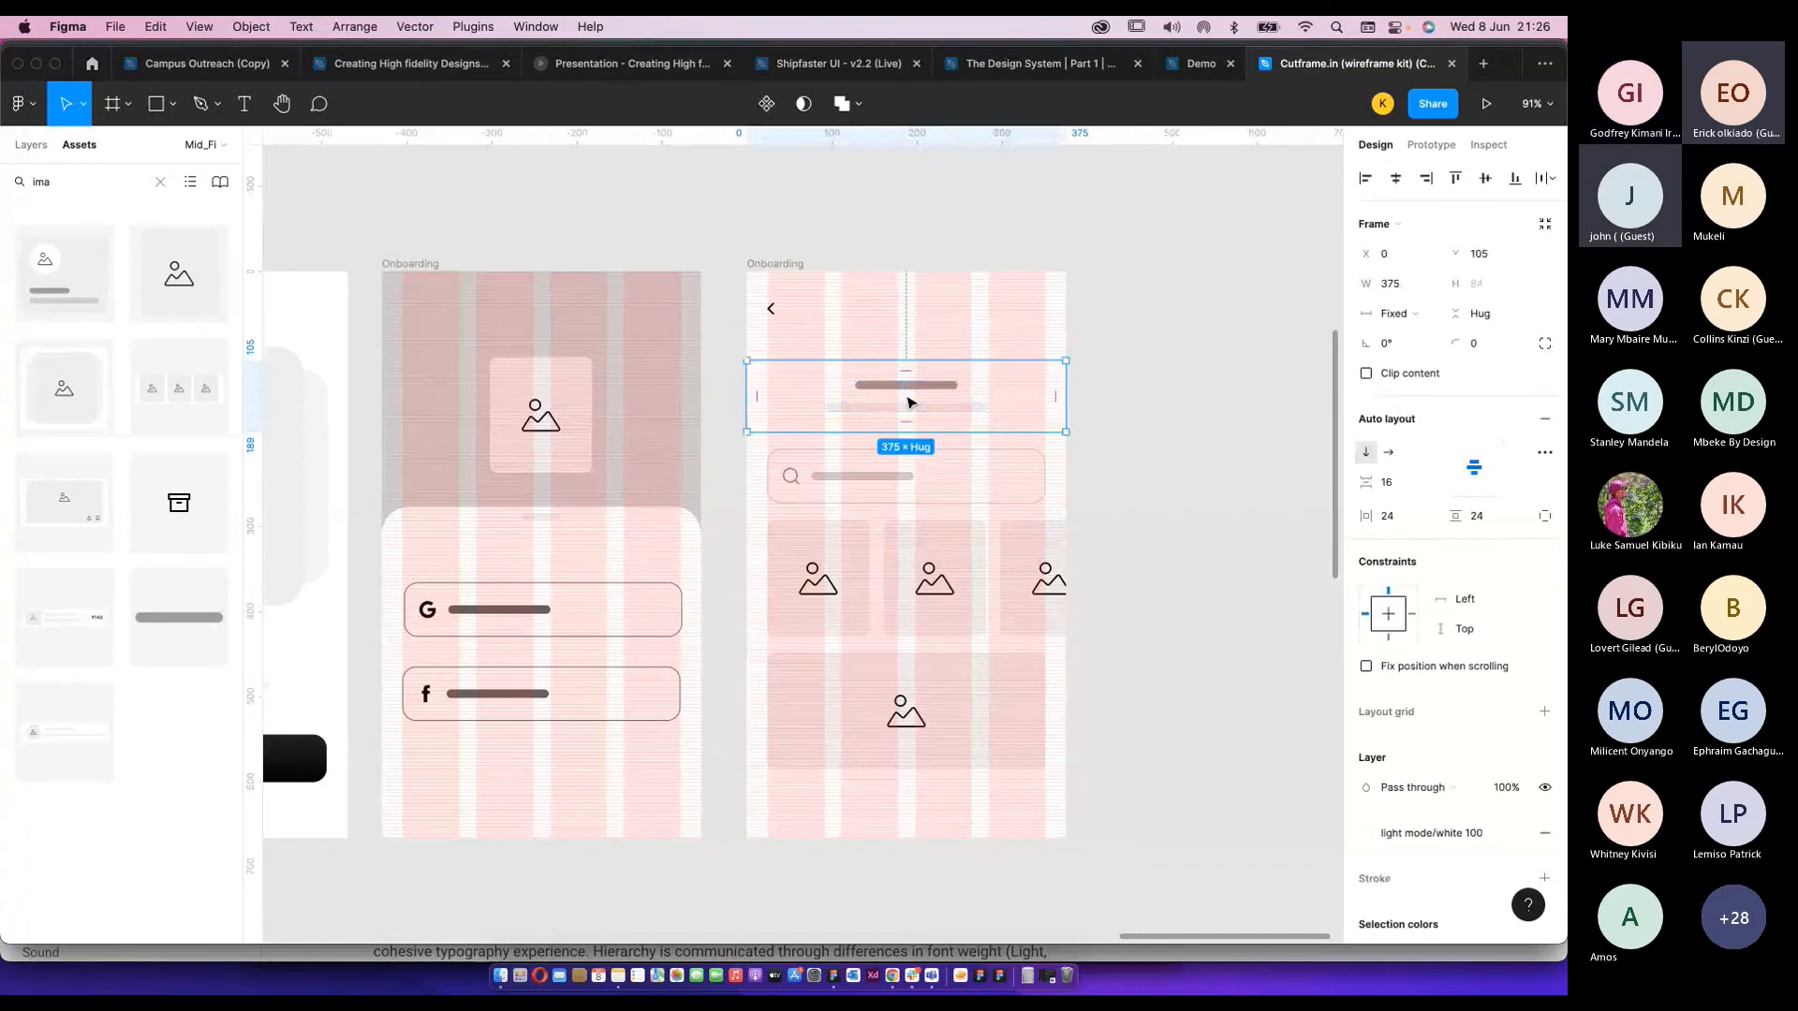
pyautogui.scroll(2, 913, 496)
pyautogui.click(927, 493)
pyautogui.click(802, 590)
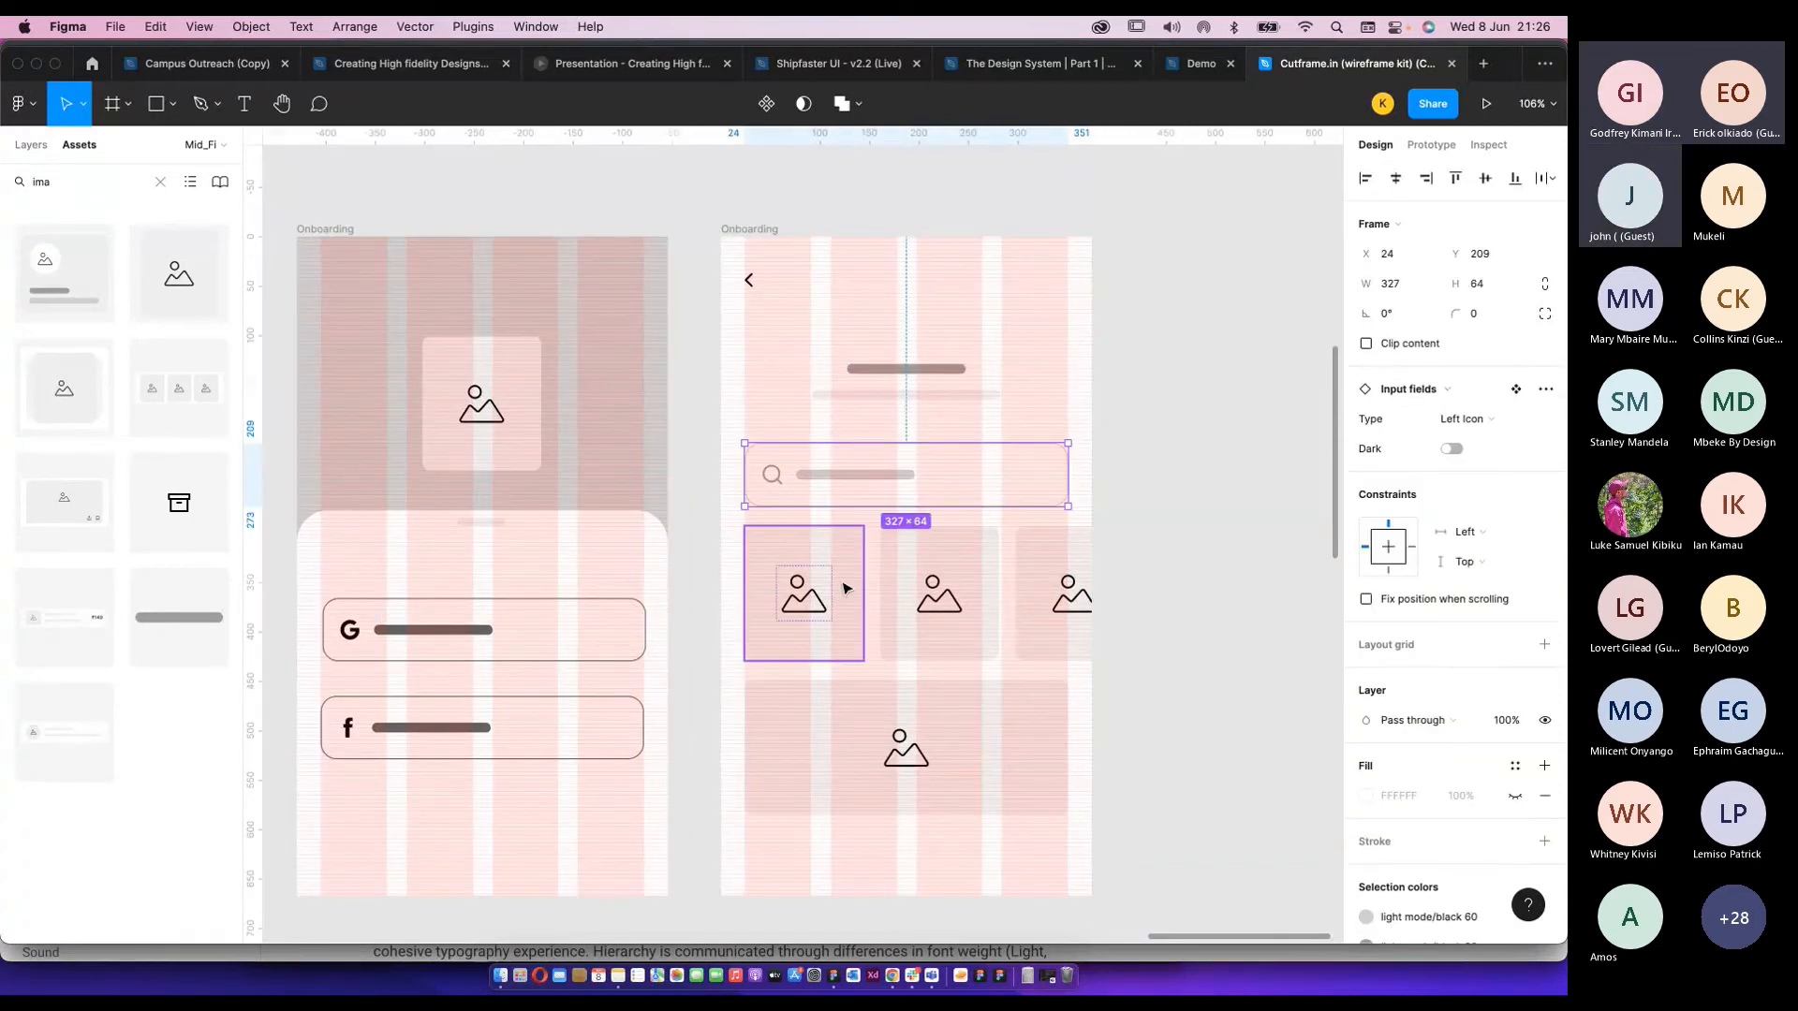
pyautogui.keyDown('shift'); pyautogui.click(1064, 592); pyautogui.keyUp('shift')
pyautogui.keyDown('shift'); pyautogui.click(914, 622); pyautogui.keyUp('shift')
pyautogui.keyDown('shift'); pyautogui.click(891, 747); pyautogui.keyUp('shift')
pyautogui.click(274, 853)
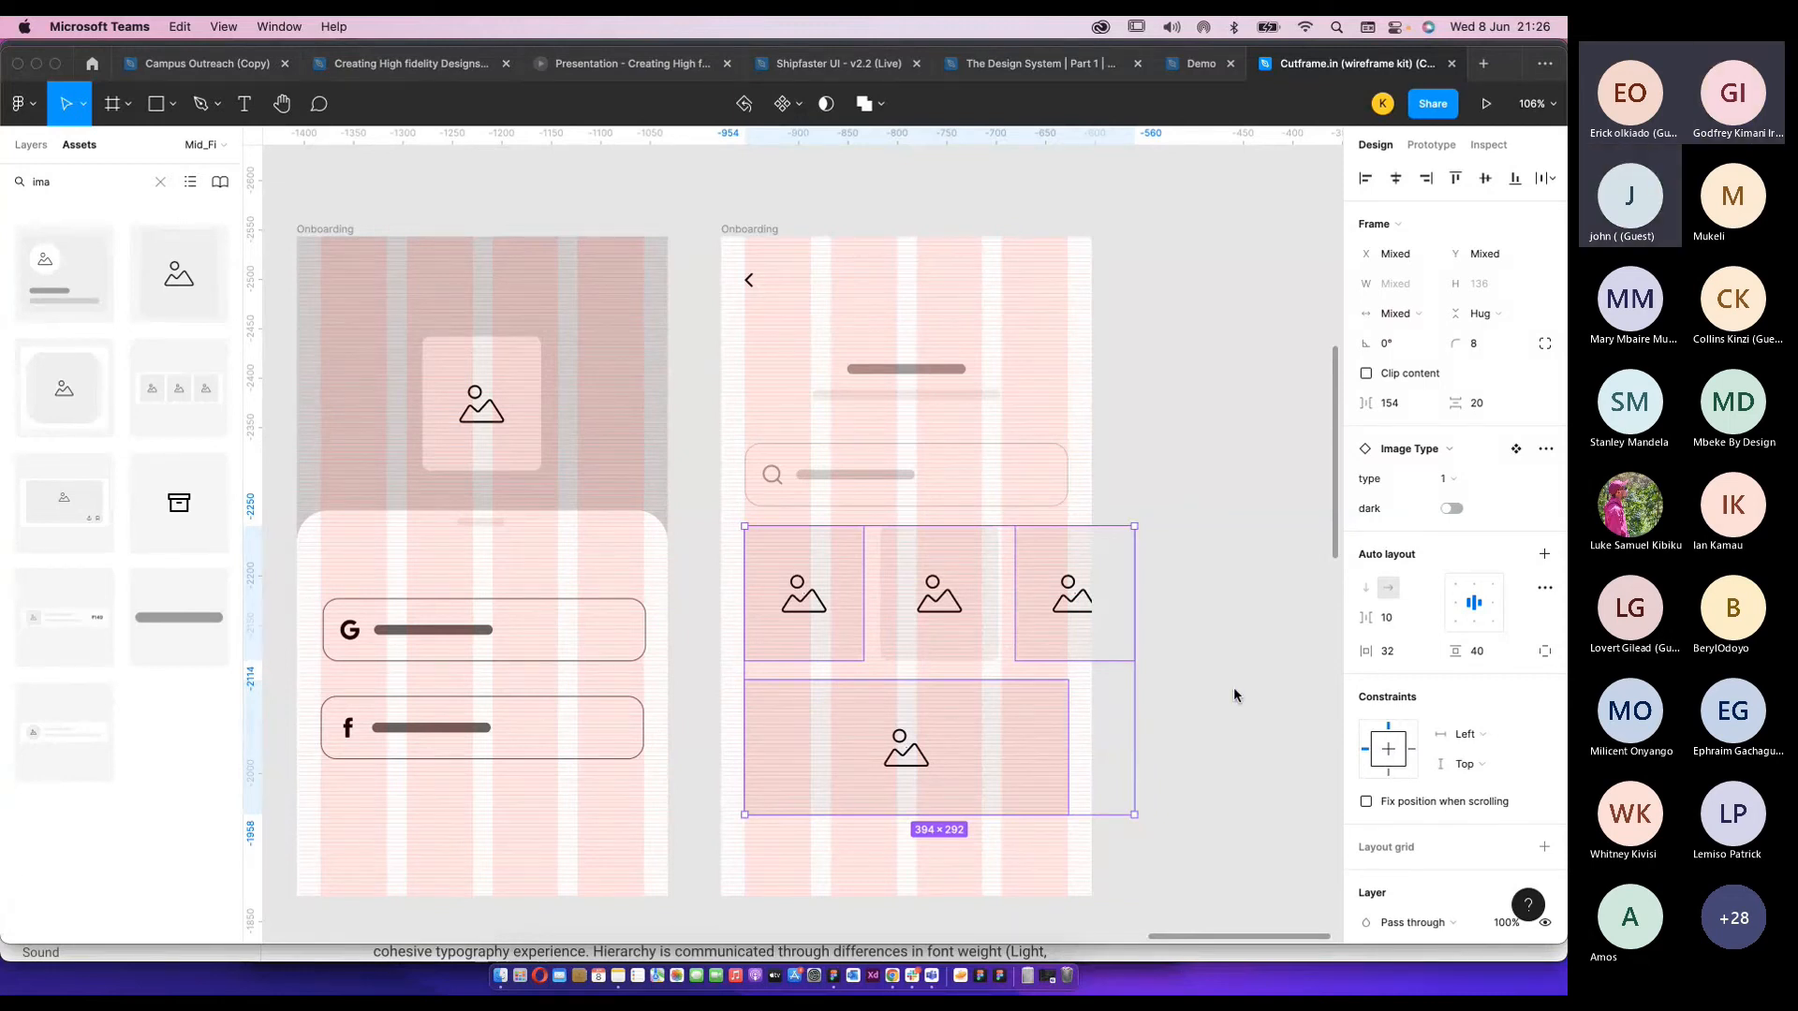
pyautogui.scroll(-3, 1180, 655)
pyautogui.click(1097, 640)
pyautogui.scroll(-3, 1098, 641)
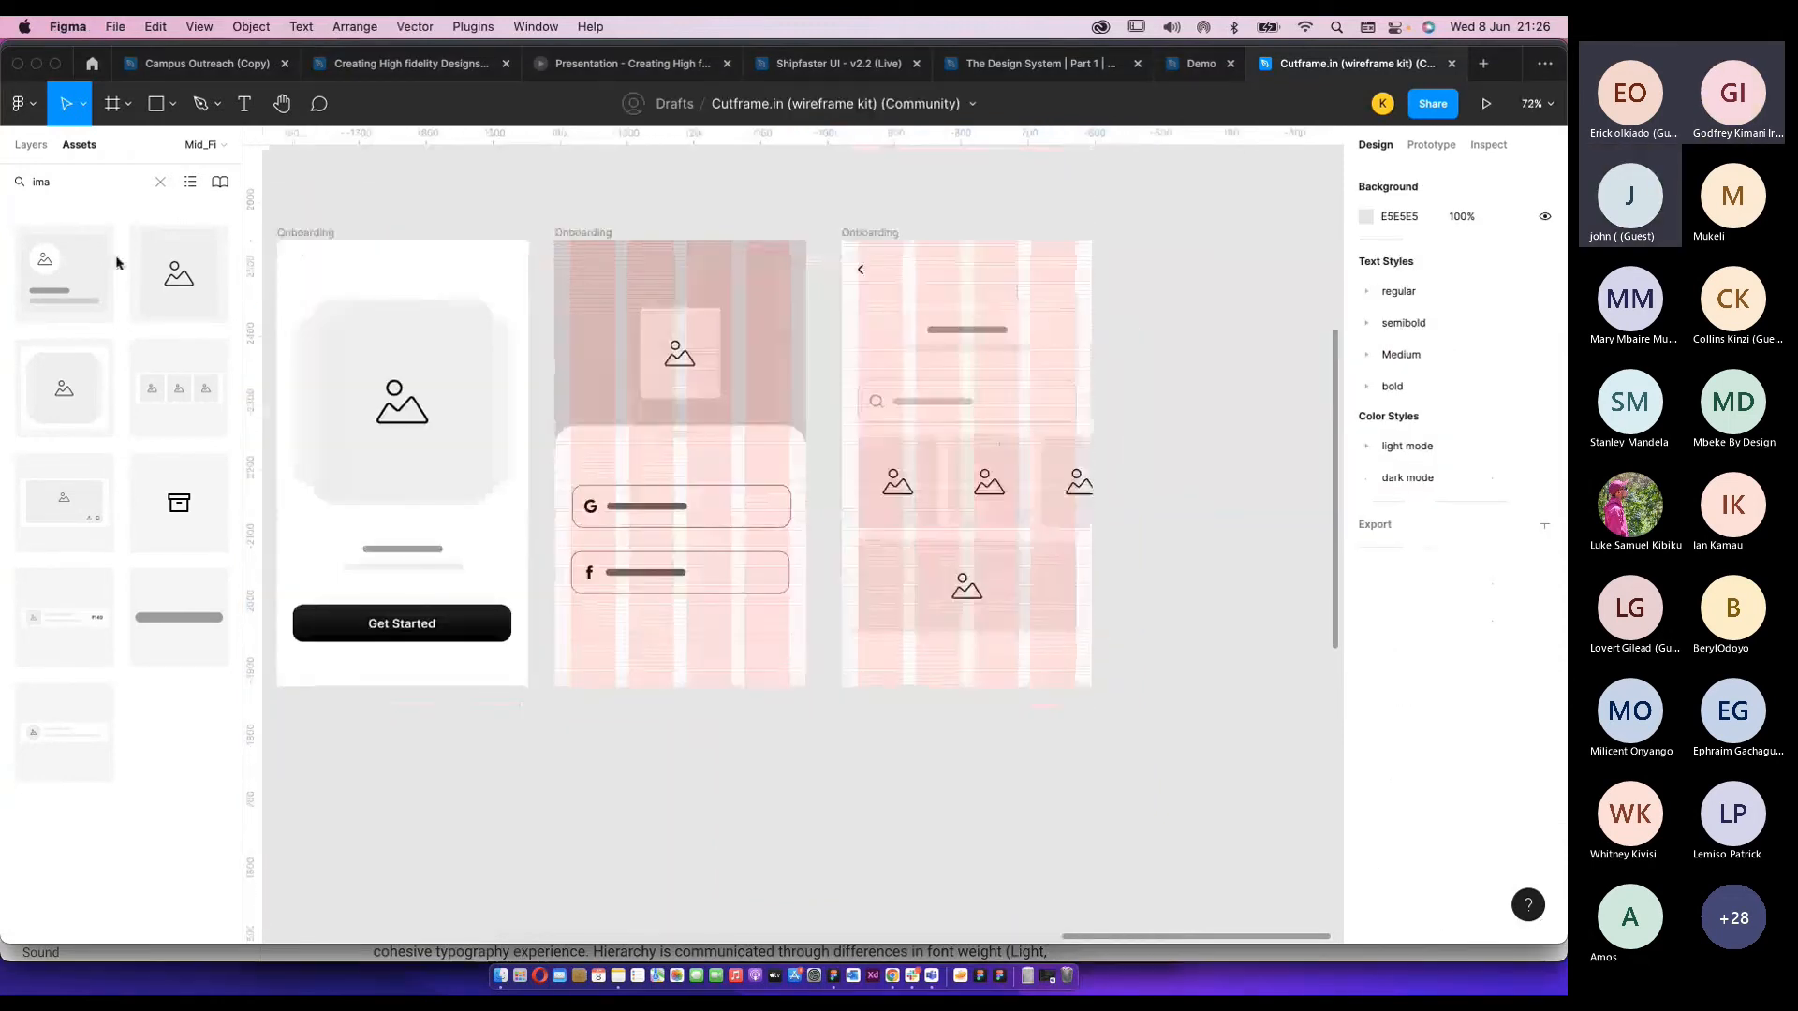
# Search the components for "bott" and place the bottom nav at X 0, Y 595 on the search screen.
pyautogui.press('BackSpace')
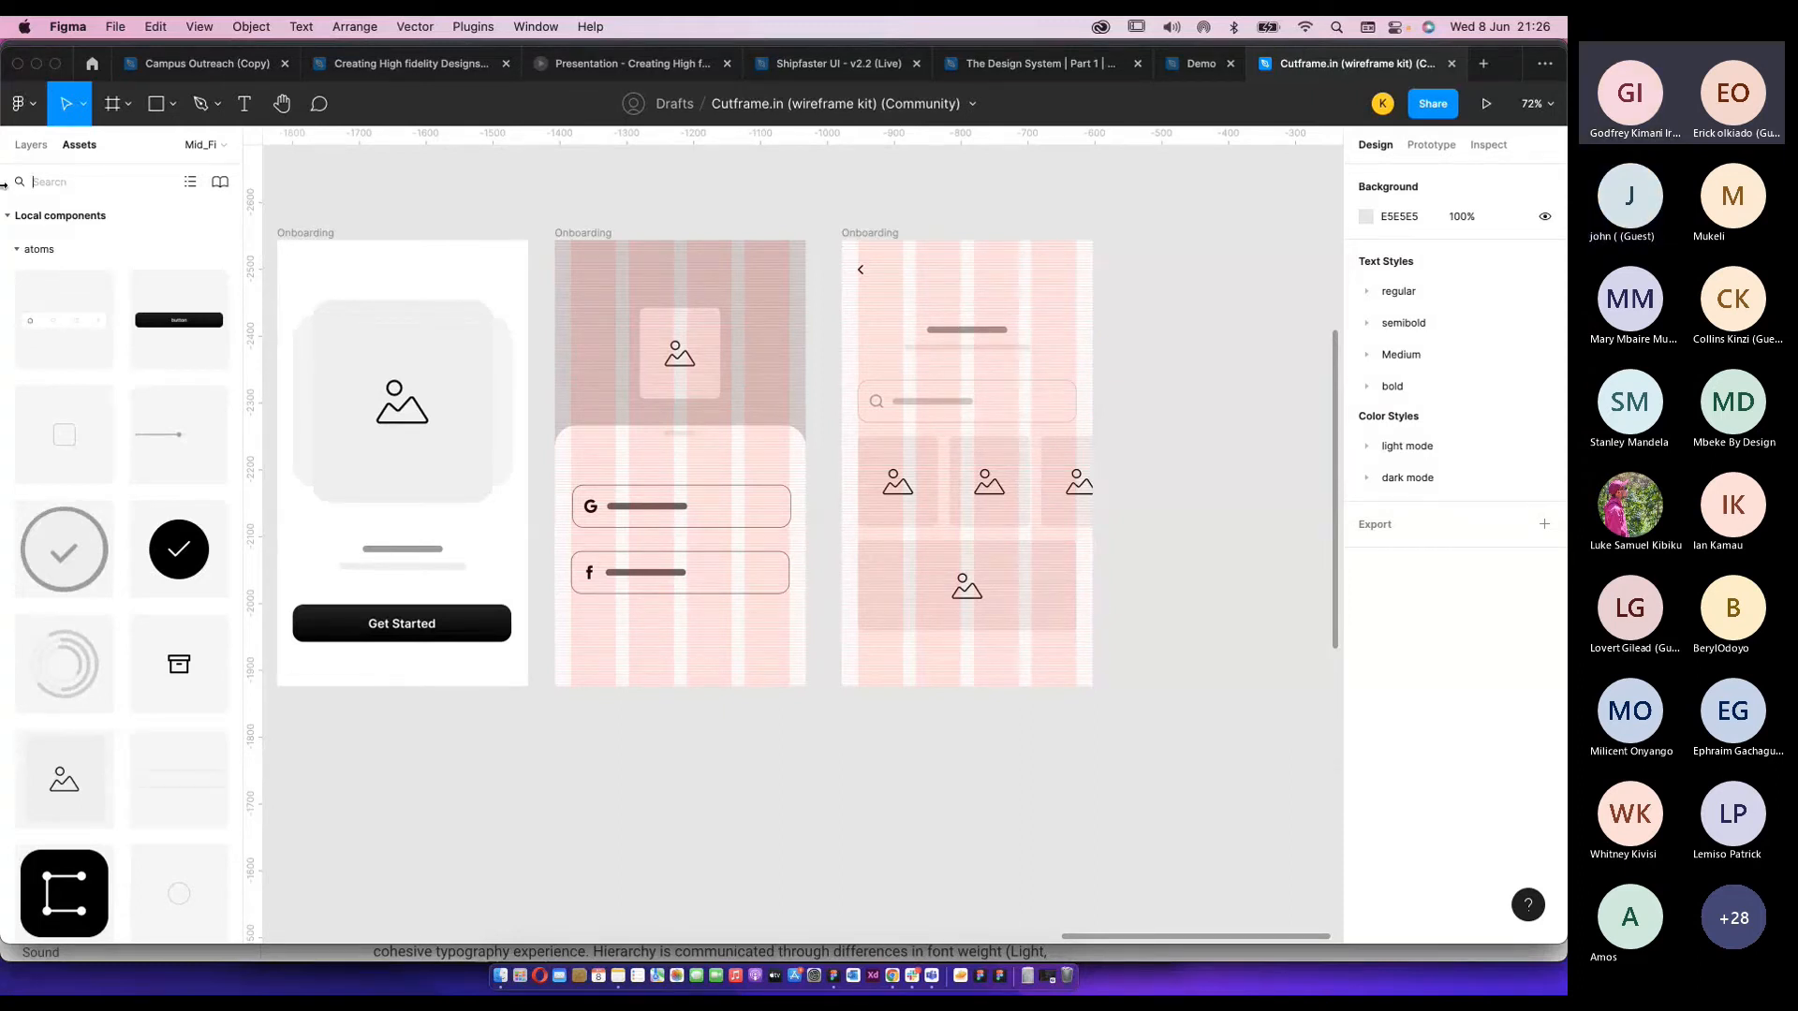
pyautogui.click(33, 180)
pyautogui.write('foot')
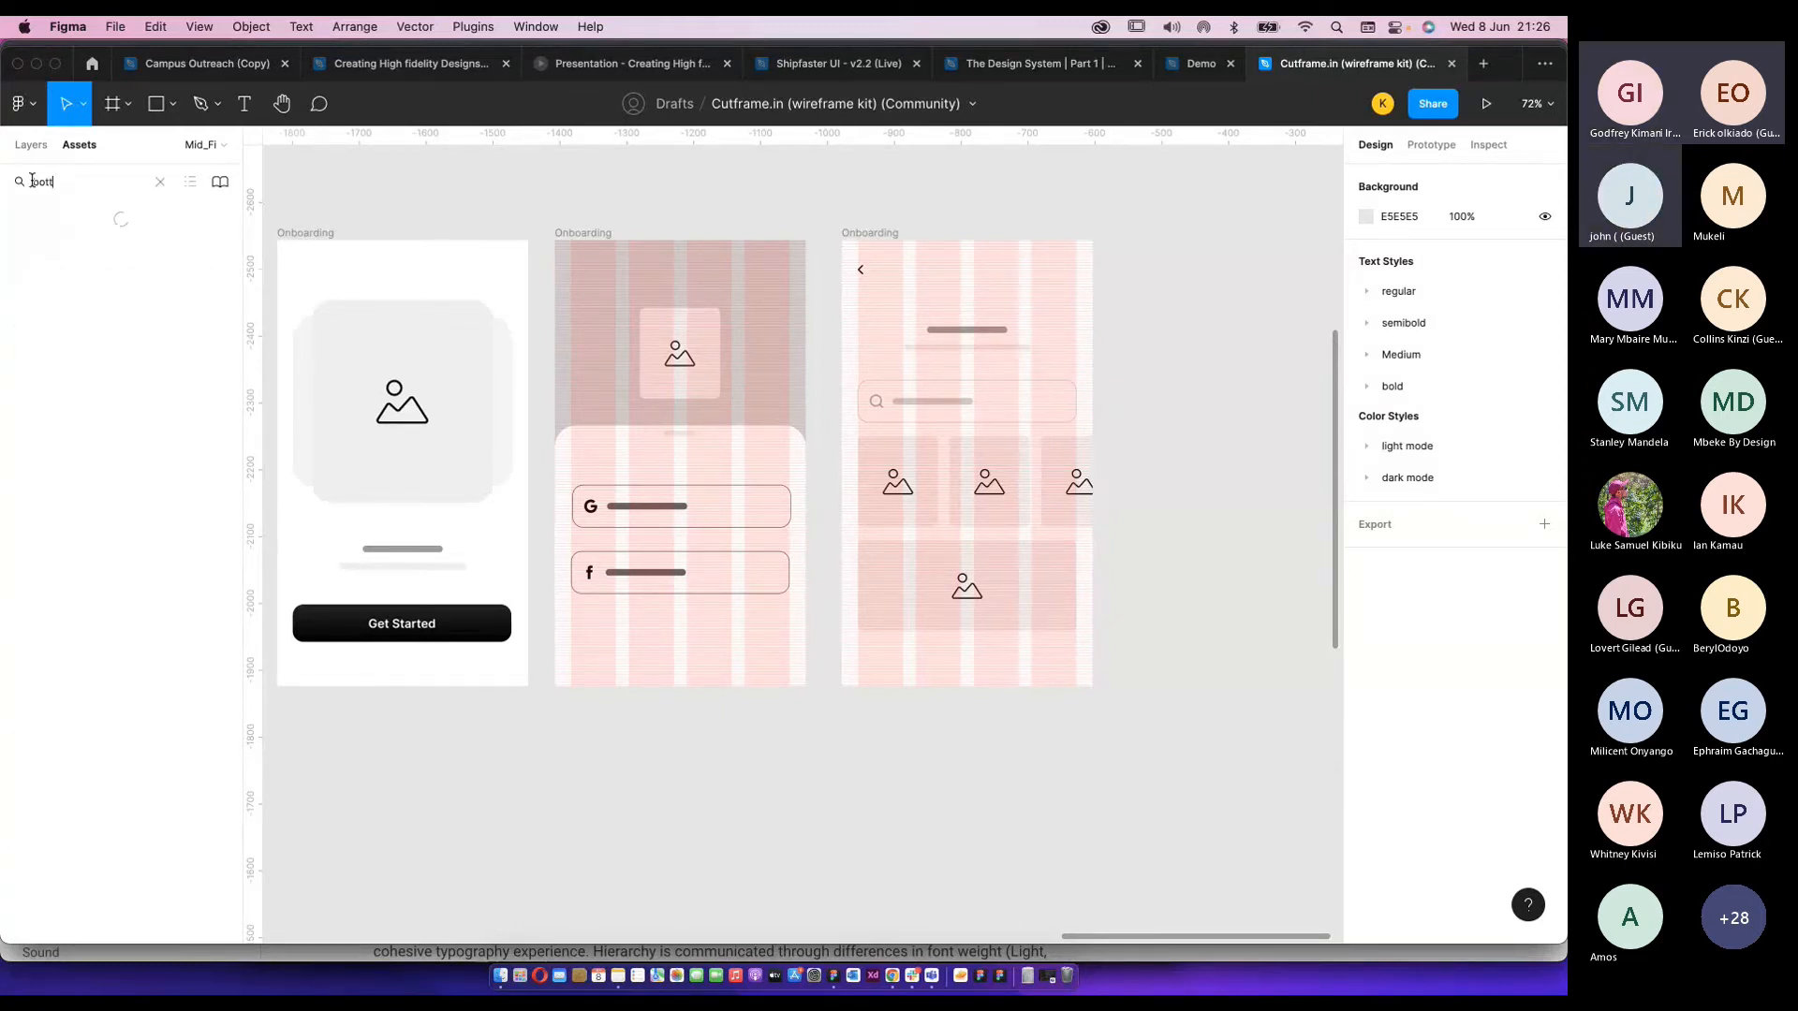
pyautogui.moveTo(70, 394); pyautogui.dragTo(774, 690)
pyautogui.scroll(6, 1040, 671)
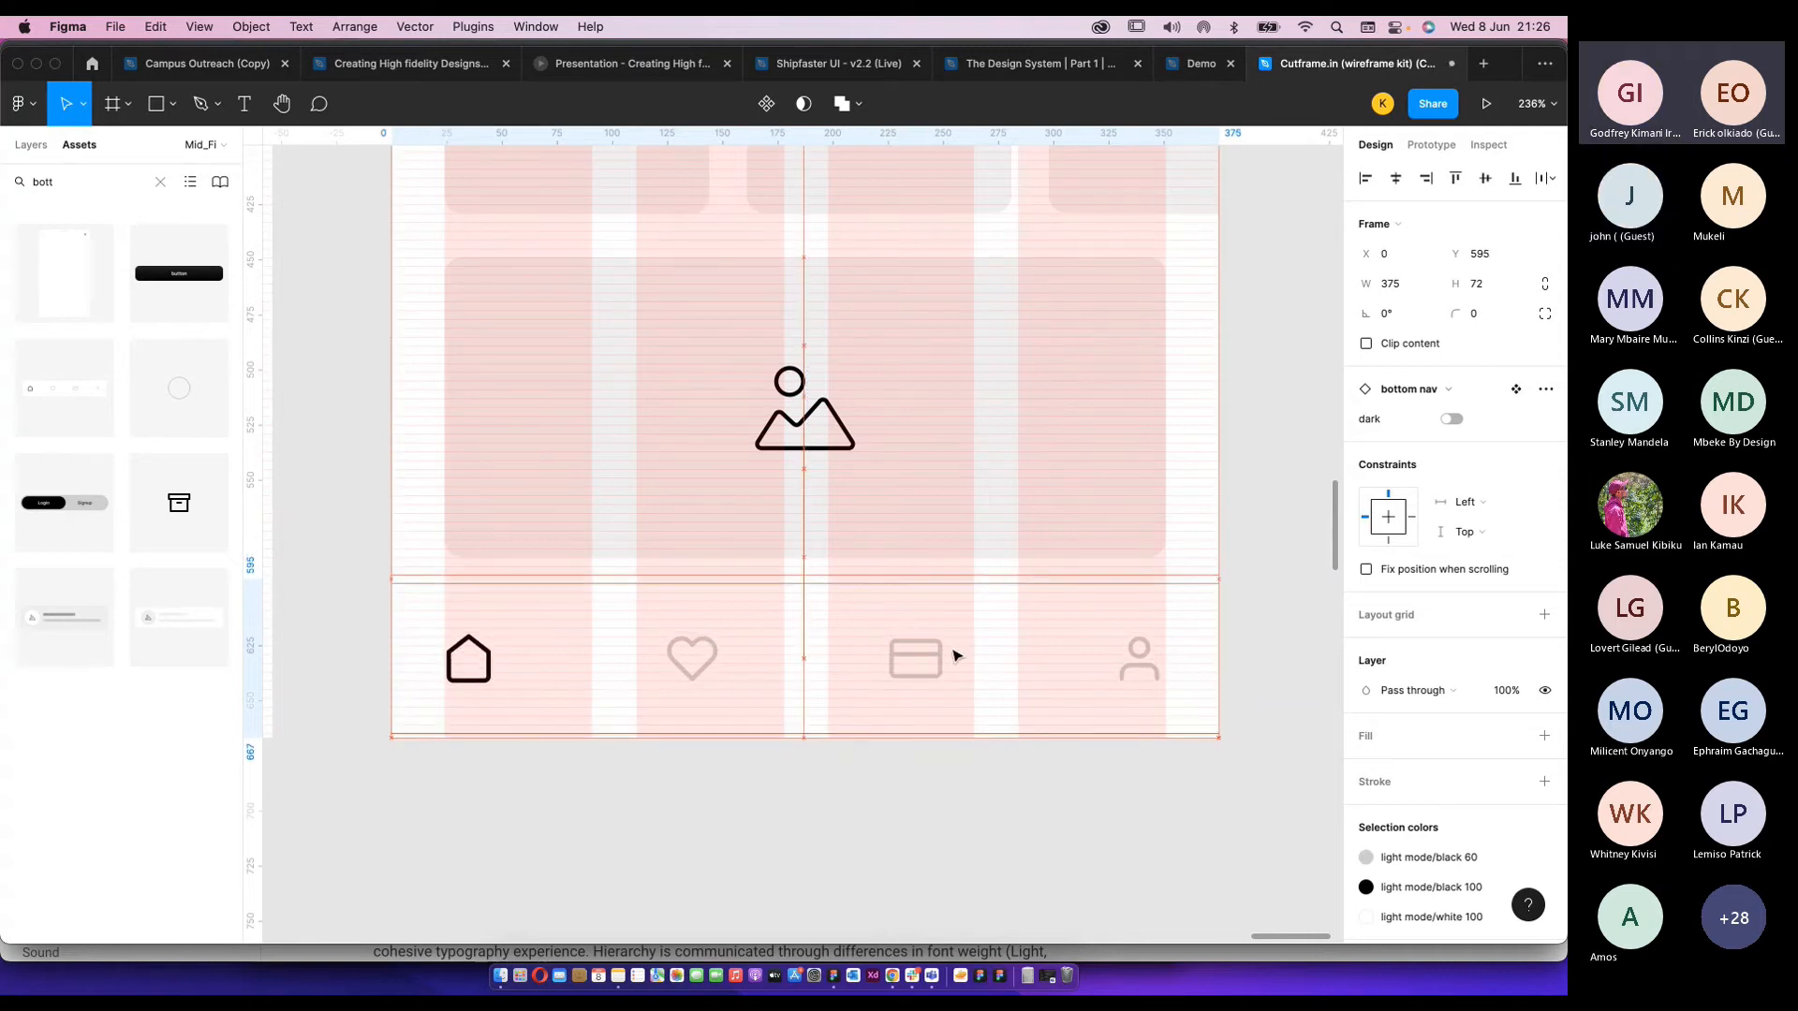
pyautogui.scroll(-6, 1161, 693)
pyautogui.click(1241, 659)
# Review the search screen and compare the four wireframes with the hand-drawn sketch.
pyautogui.hscroll(3, 1180, 630)
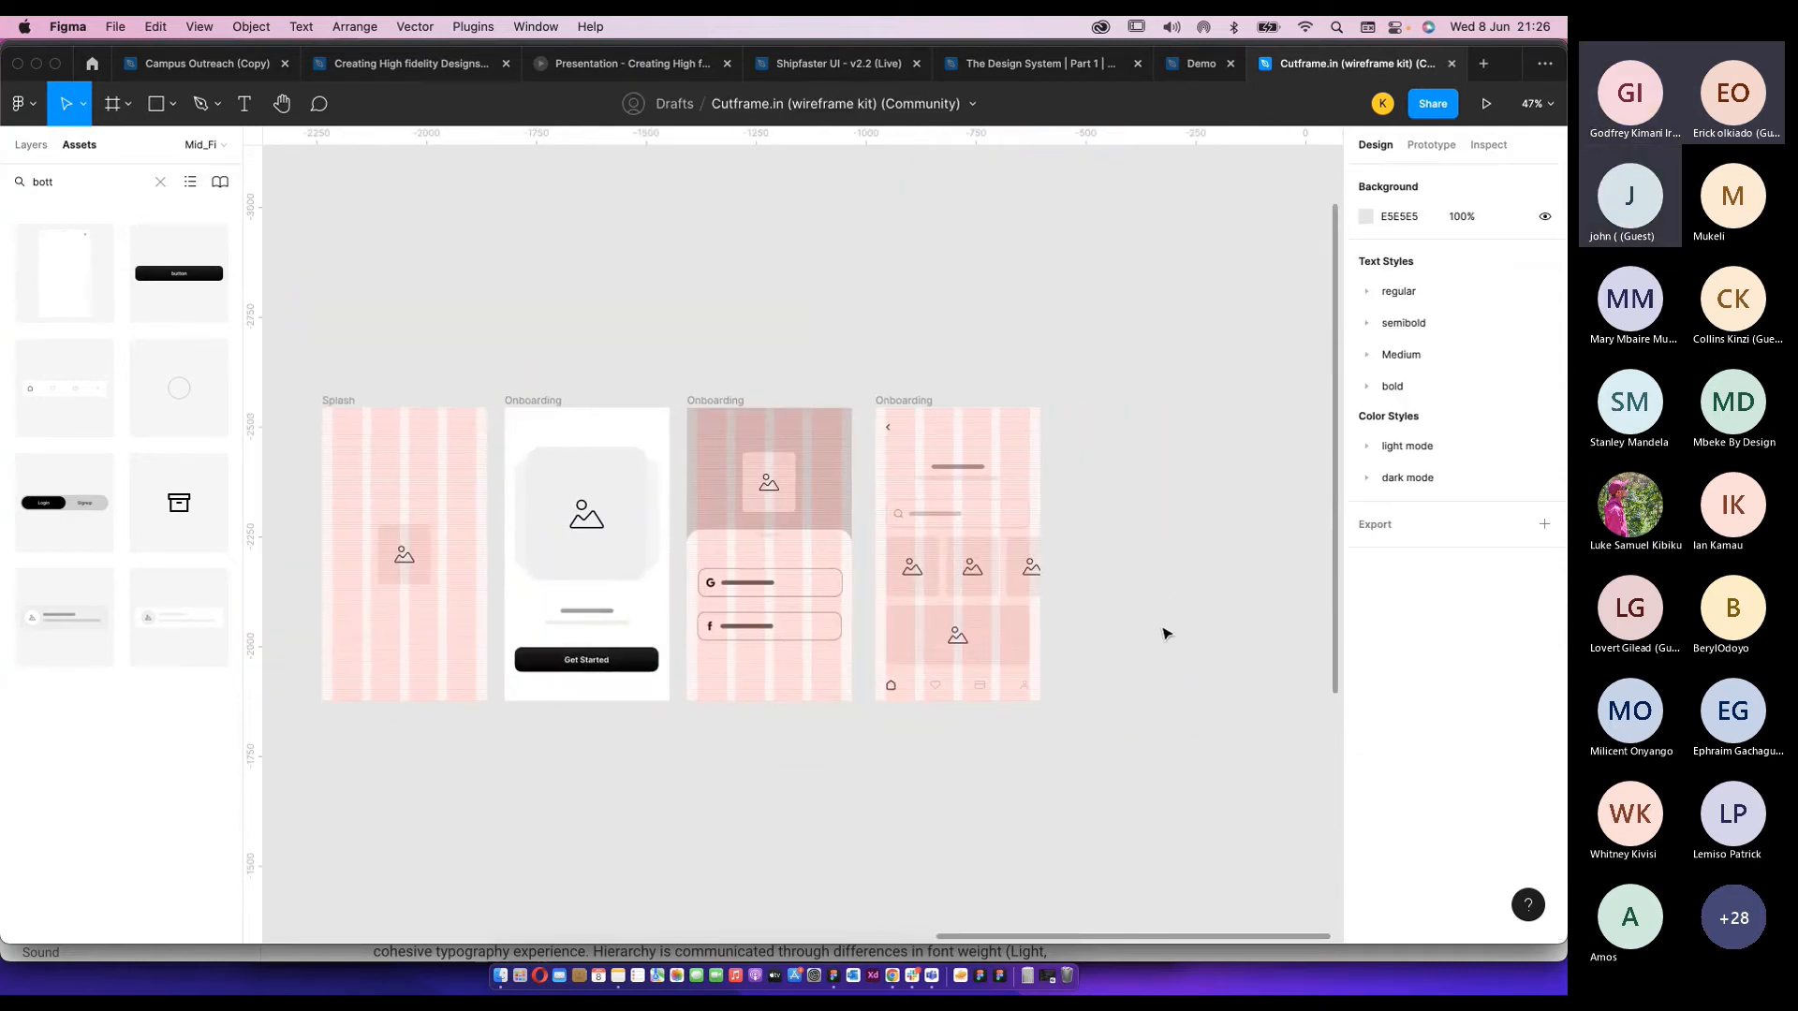
pyautogui.scroll(5, 1105, 615)
pyautogui.hscroll(-3, 1104, 614)
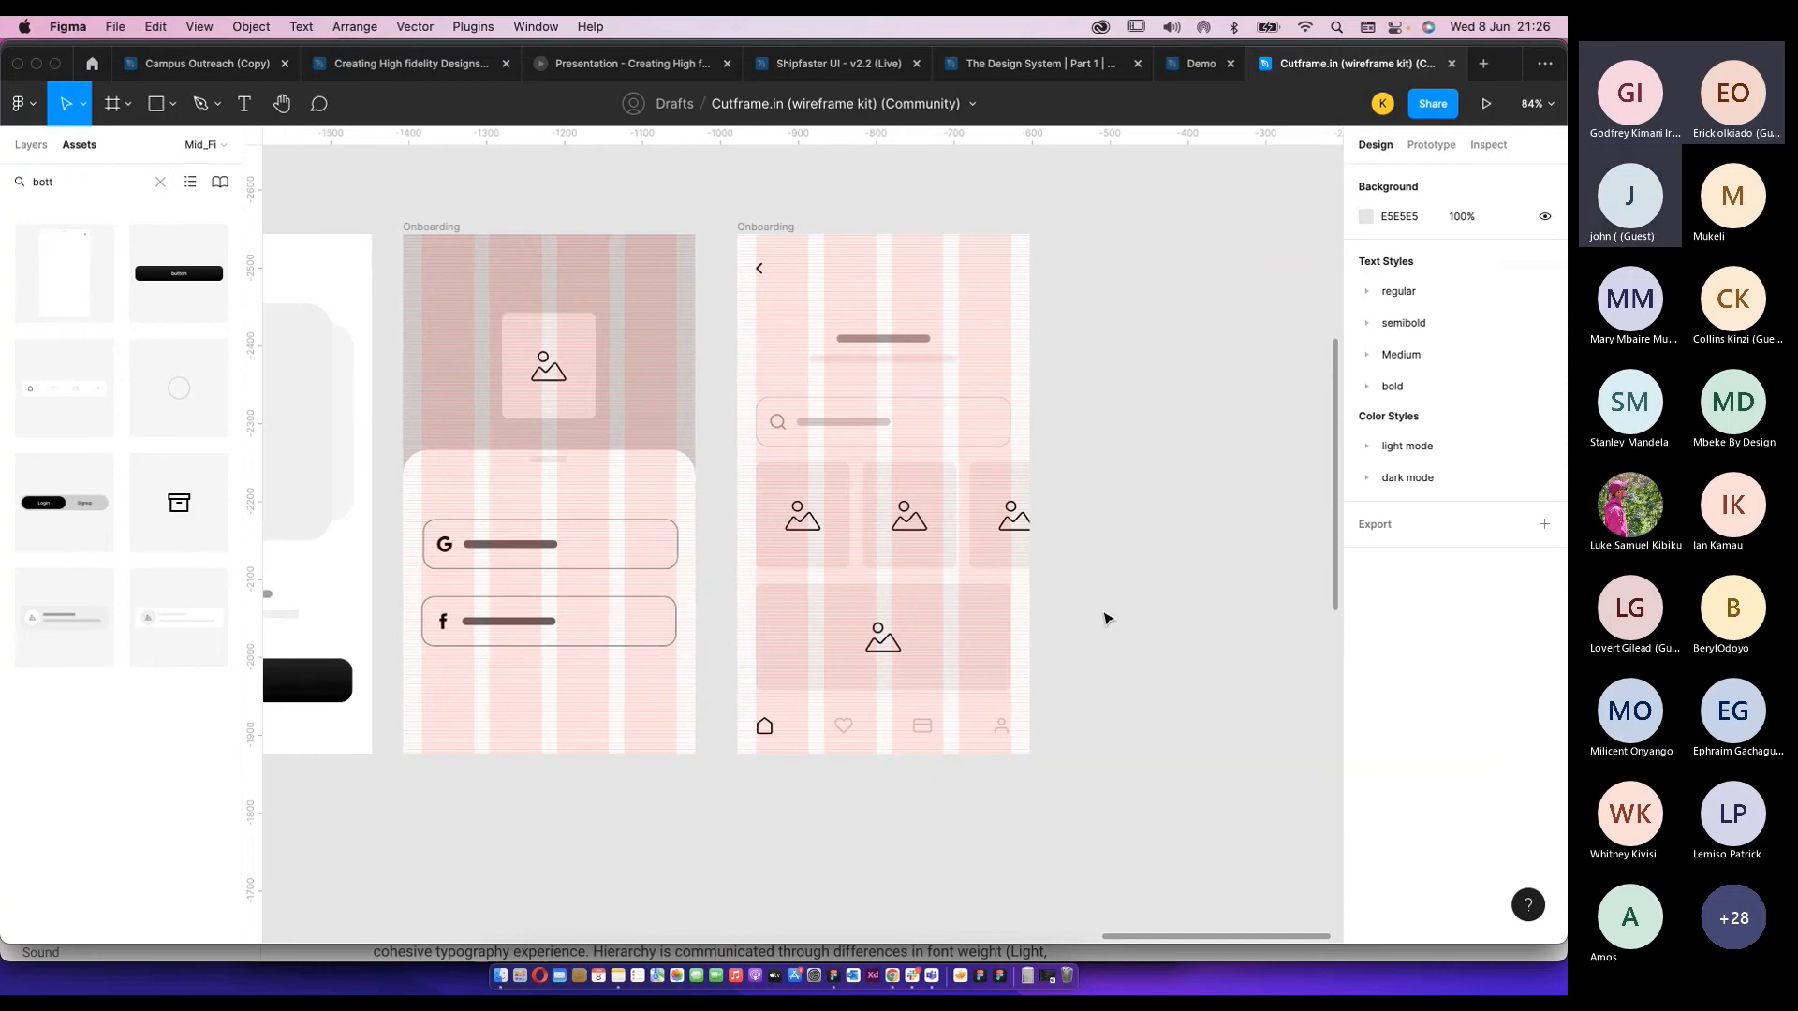
pyautogui.scroll(-2, 1077, 628)
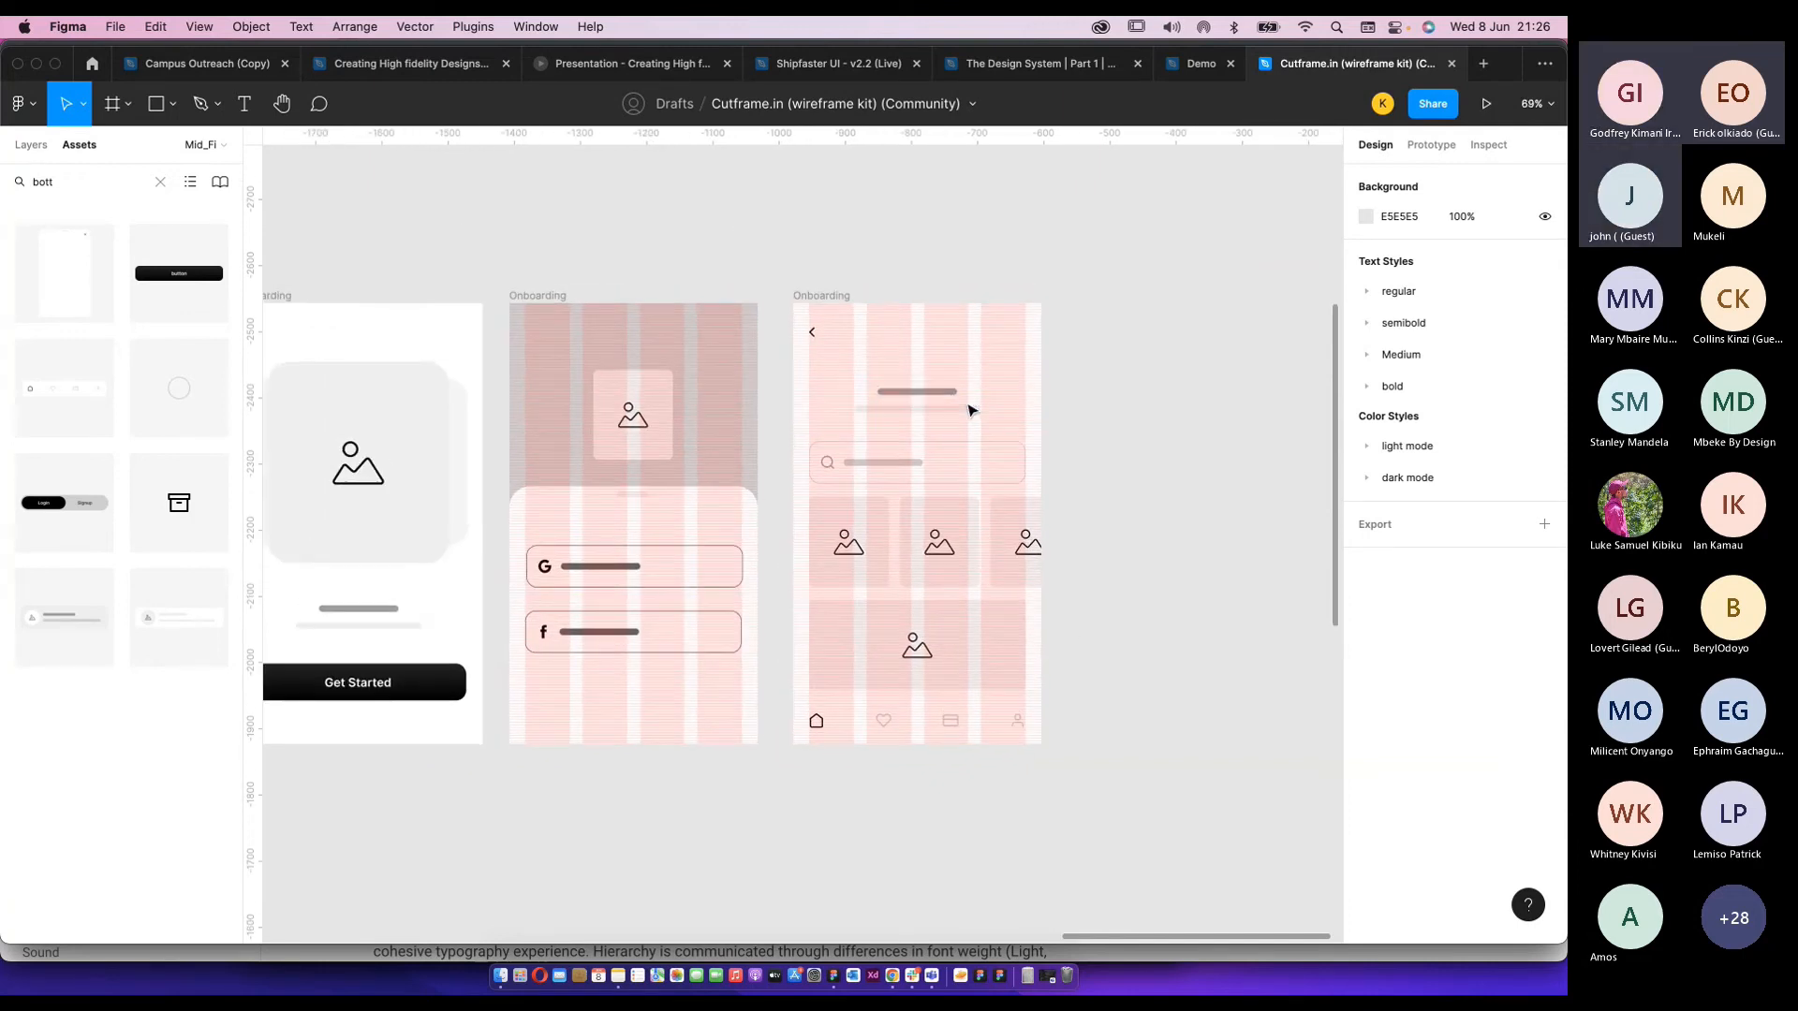
pyautogui.scroll(2, 971, 410)
pyautogui.scroll(1, 971, 410)
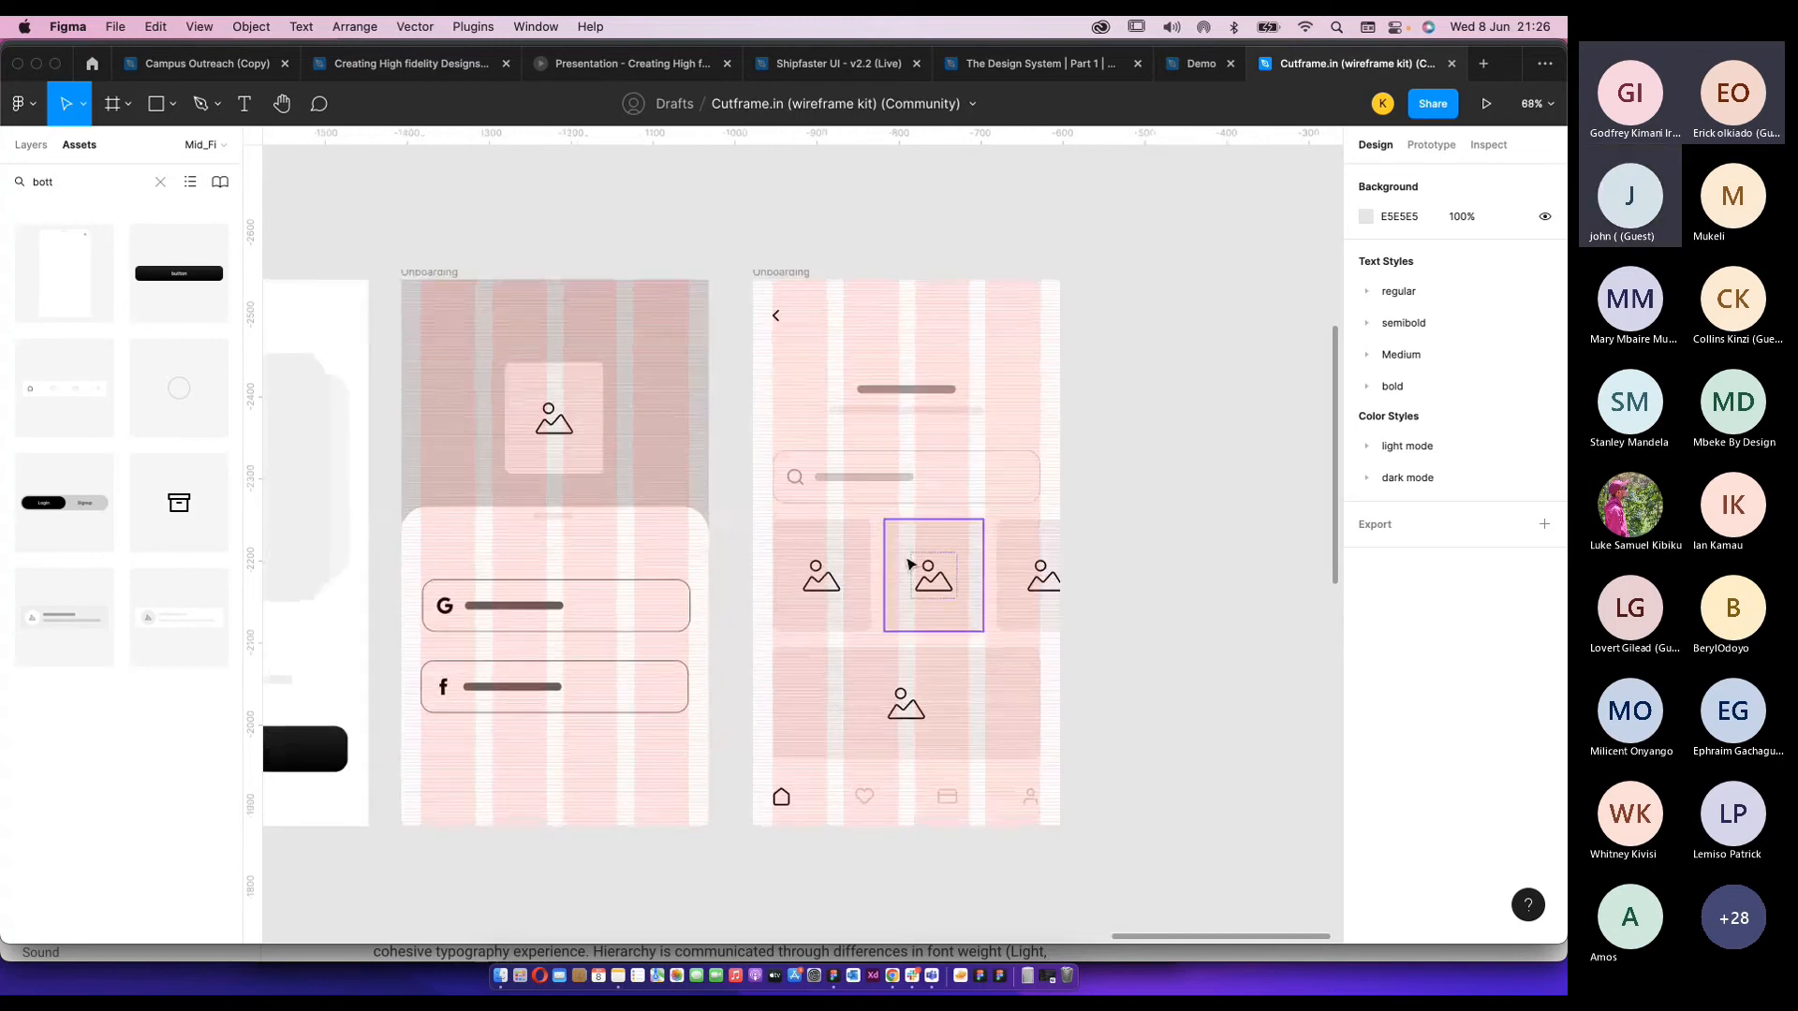
pyautogui.scroll(-2, 901, 558)
pyautogui.scroll(-5, 896, 567)
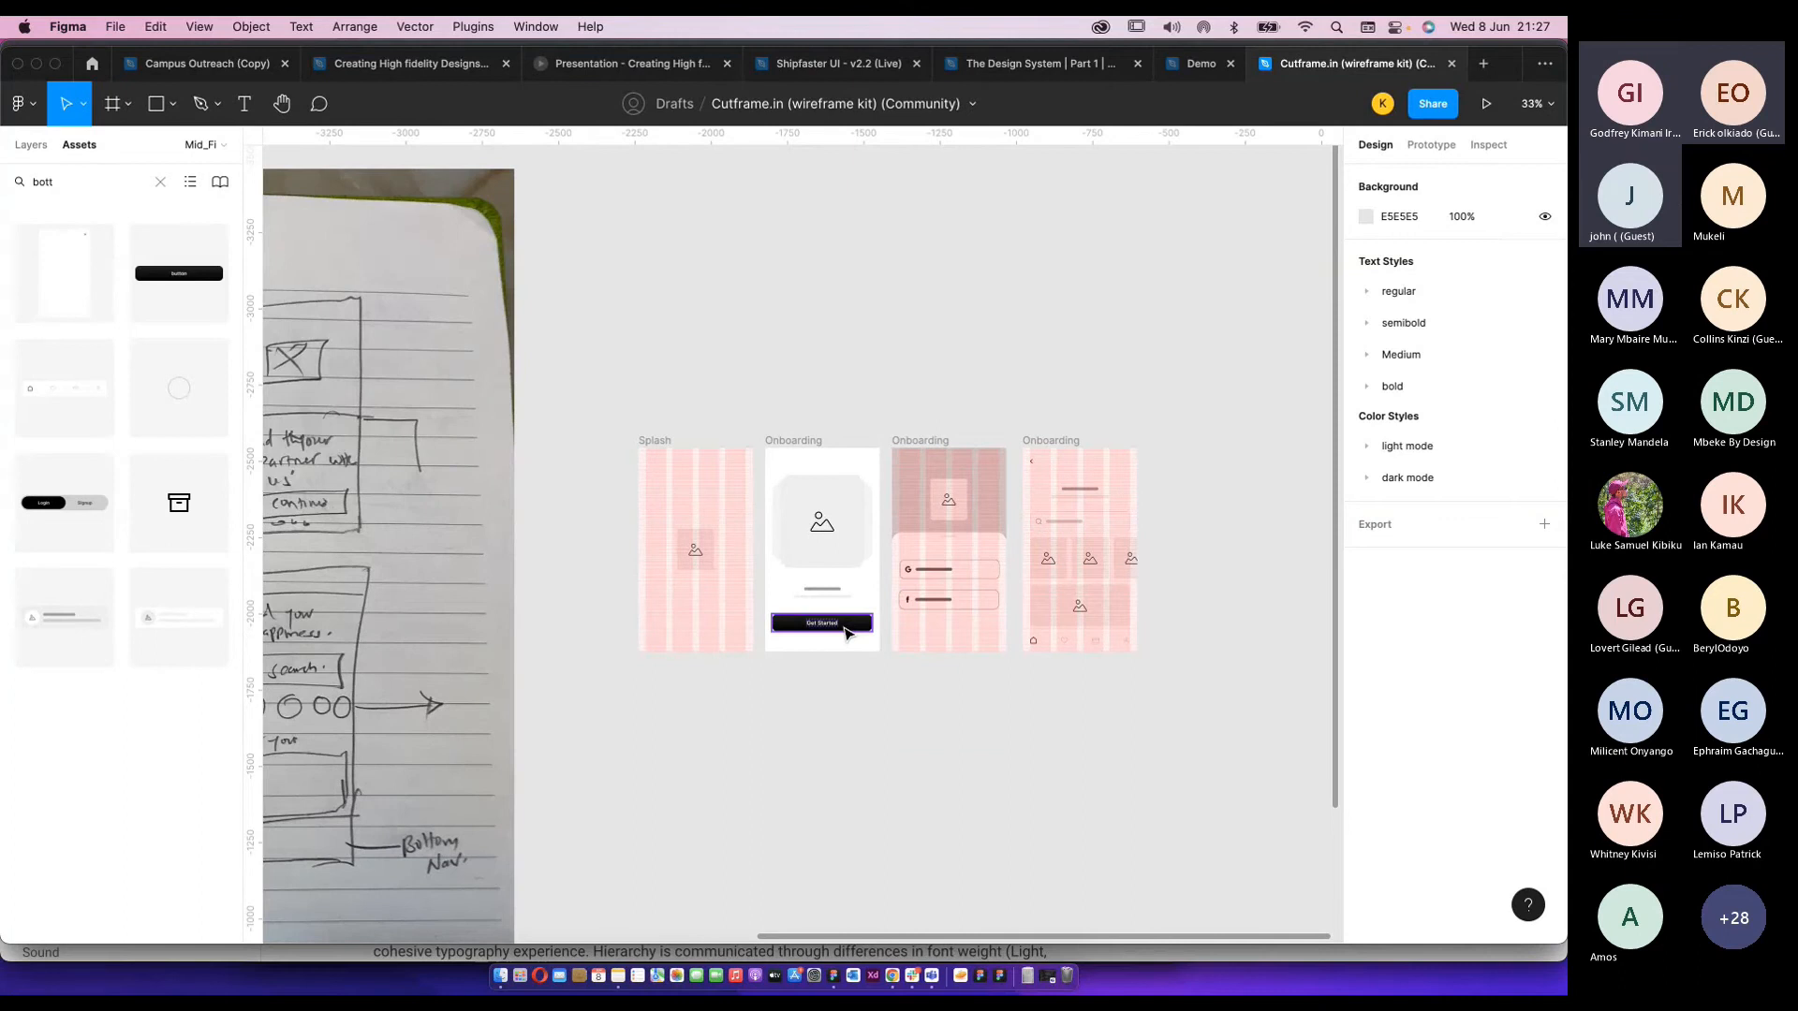
pyautogui.hscroll(-4, 796, 572)
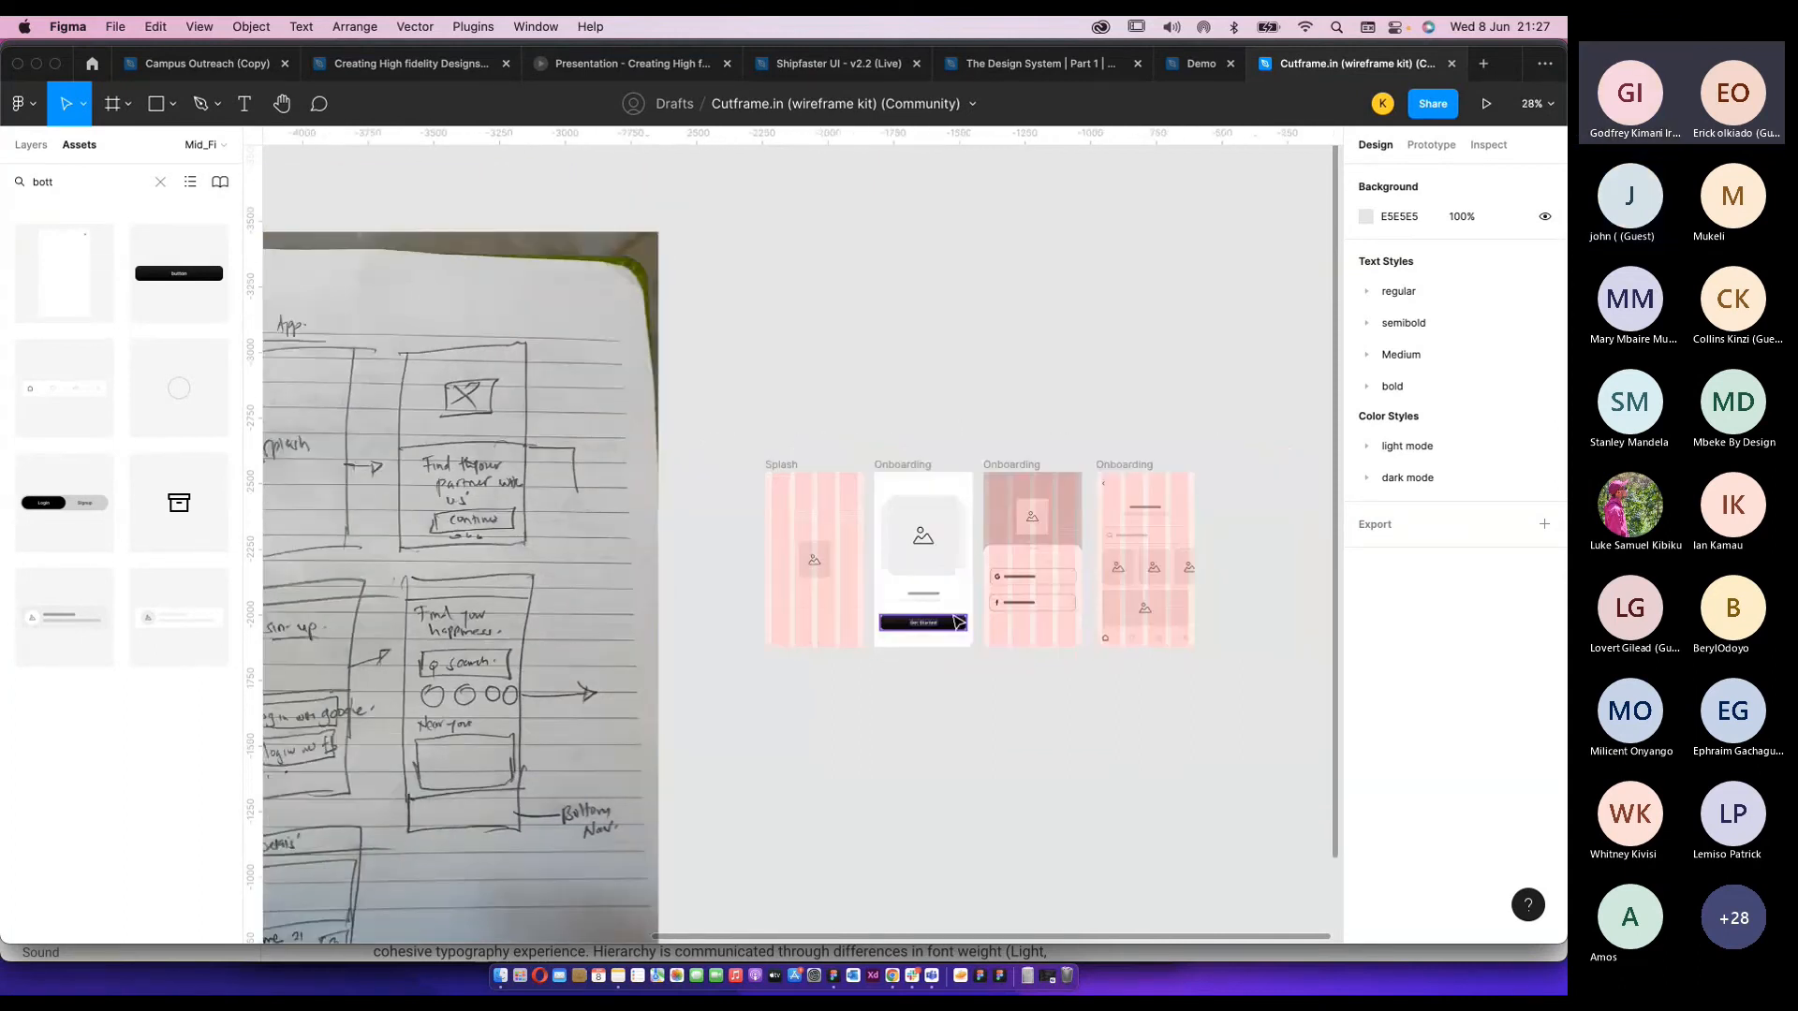
pyautogui.scroll(5, 993, 552)
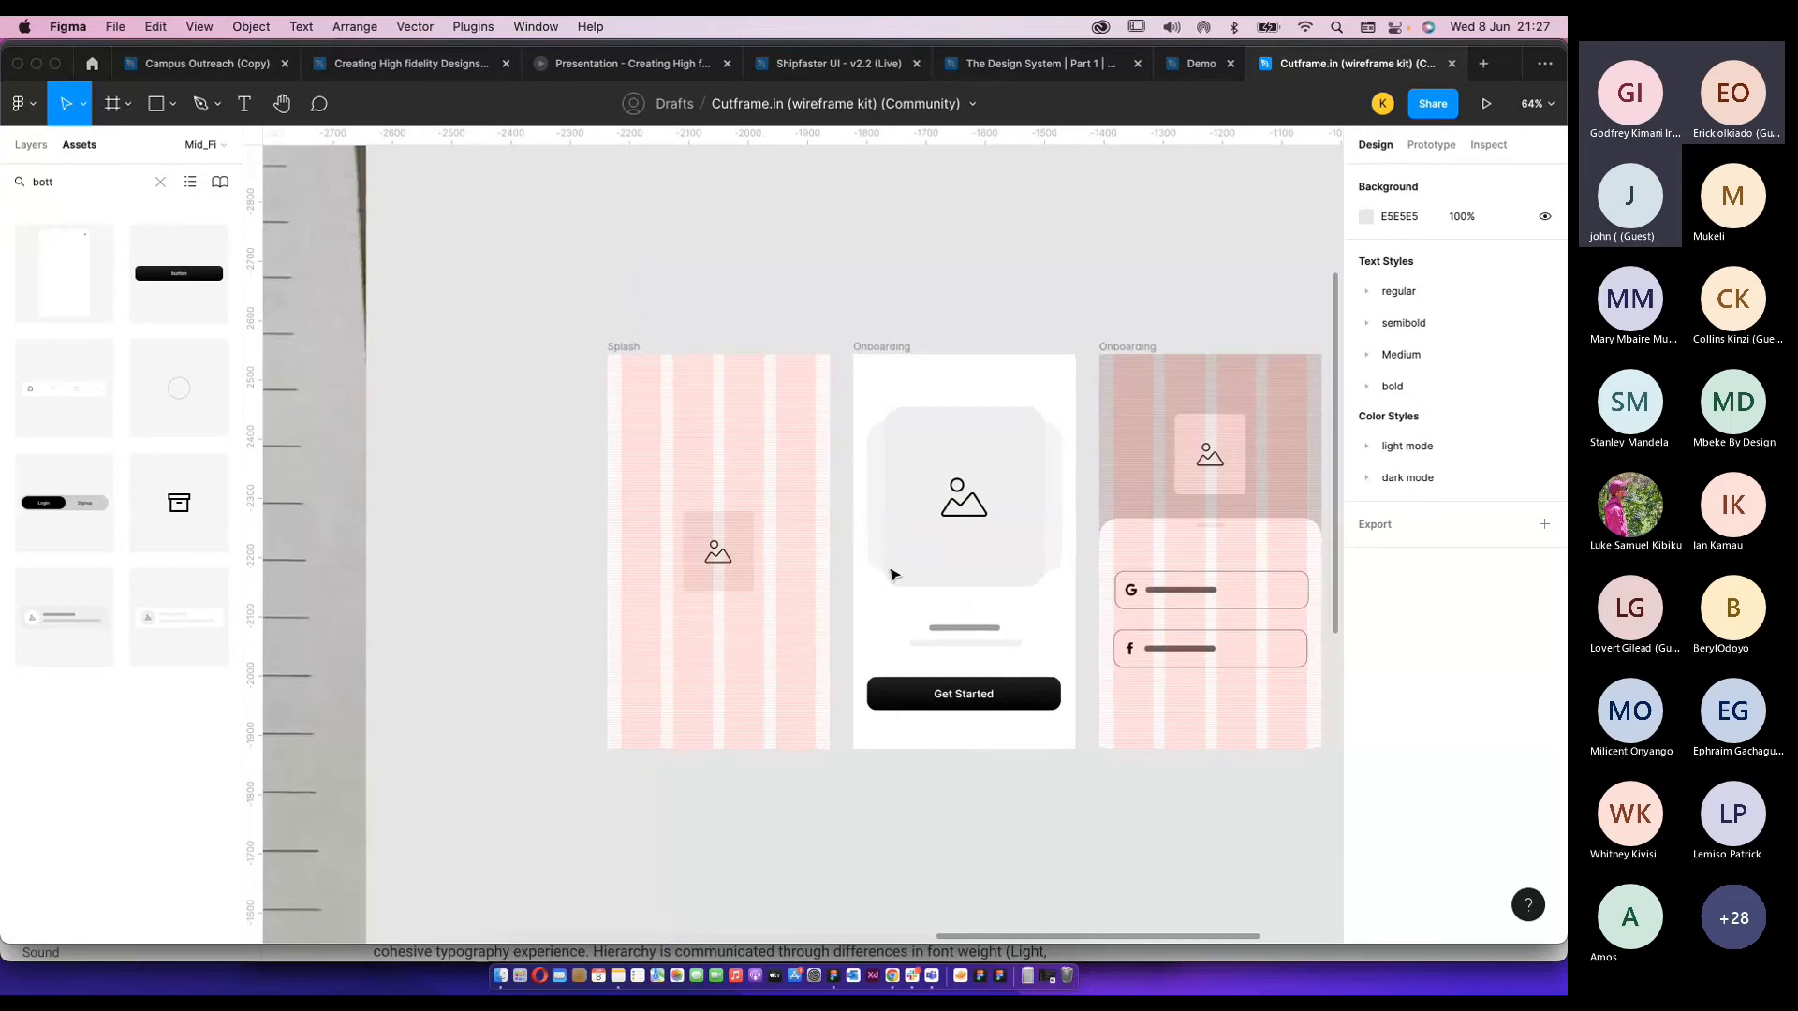
pyautogui.scroll(-5, 891, 581)
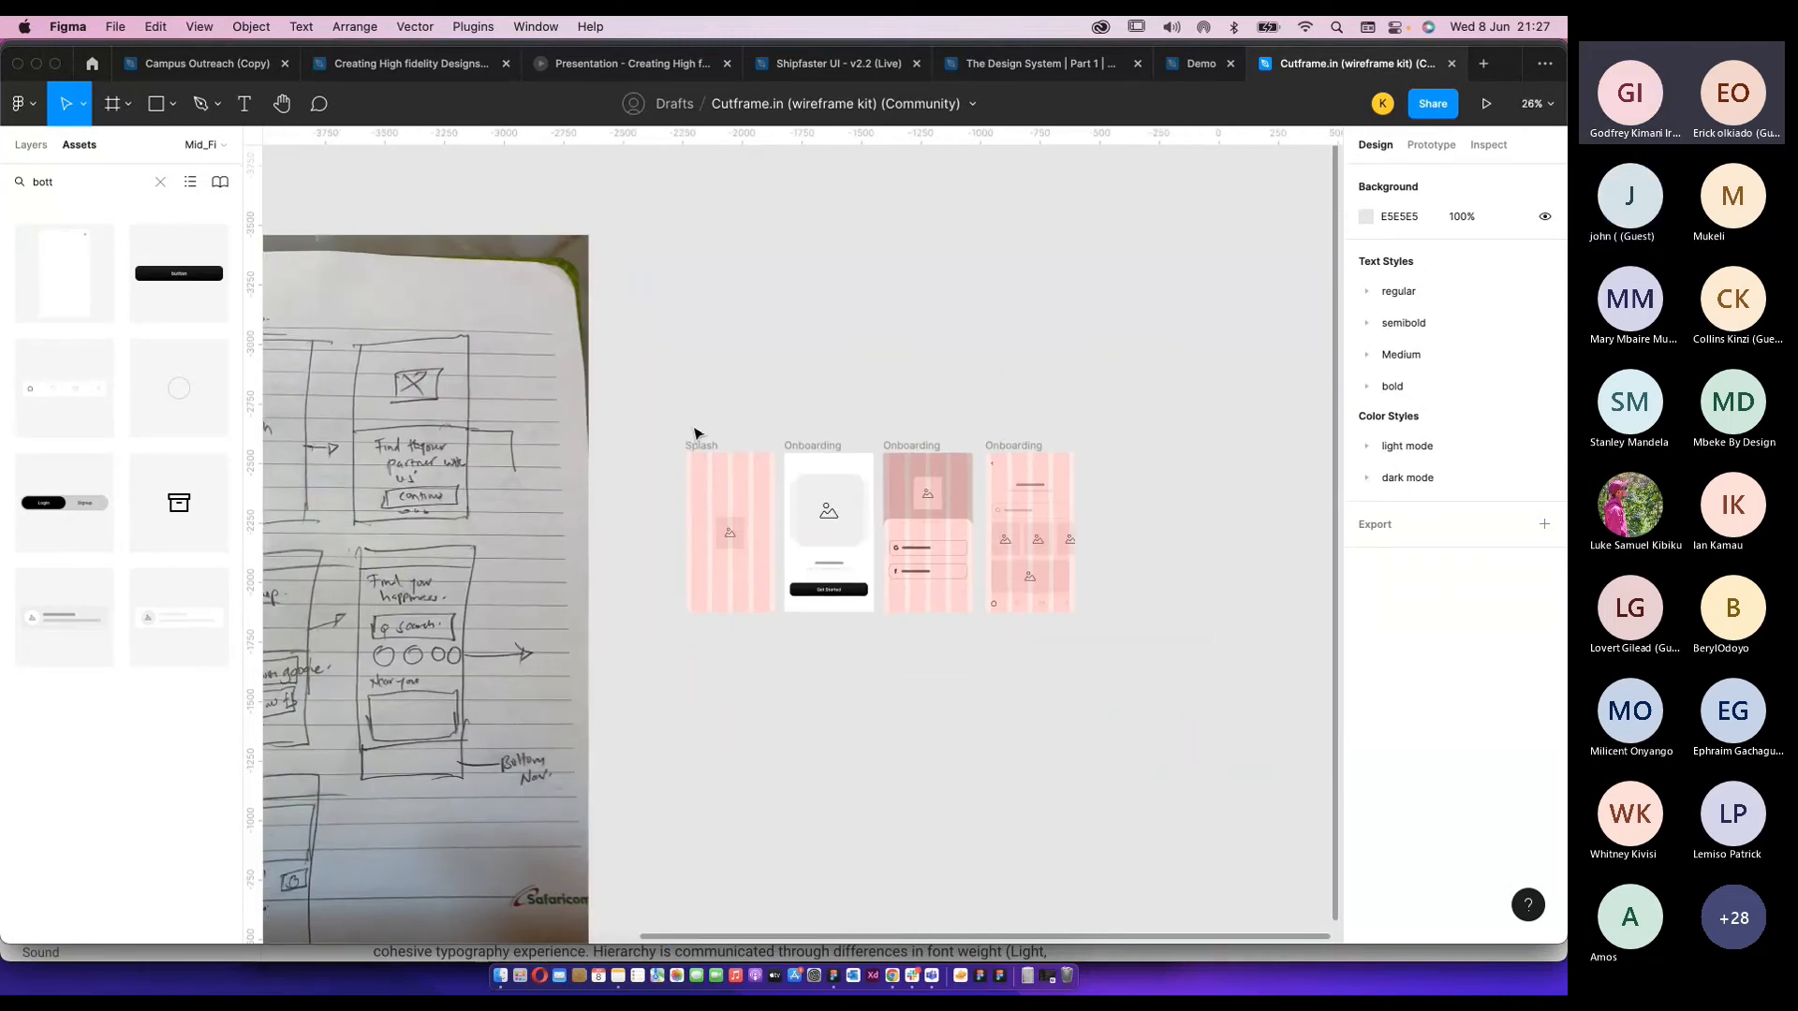
# Hide the row and column layout grids on the Splash frame and the last two Onboarding frames.
pyautogui.click(700, 445)
pyautogui.keyDown('shift'); pyautogui.click(932, 449); pyautogui.keyUp('shift')
pyautogui.keyDown('shift'); pyautogui.click(1068, 452); pyautogui.keyUp('shift')
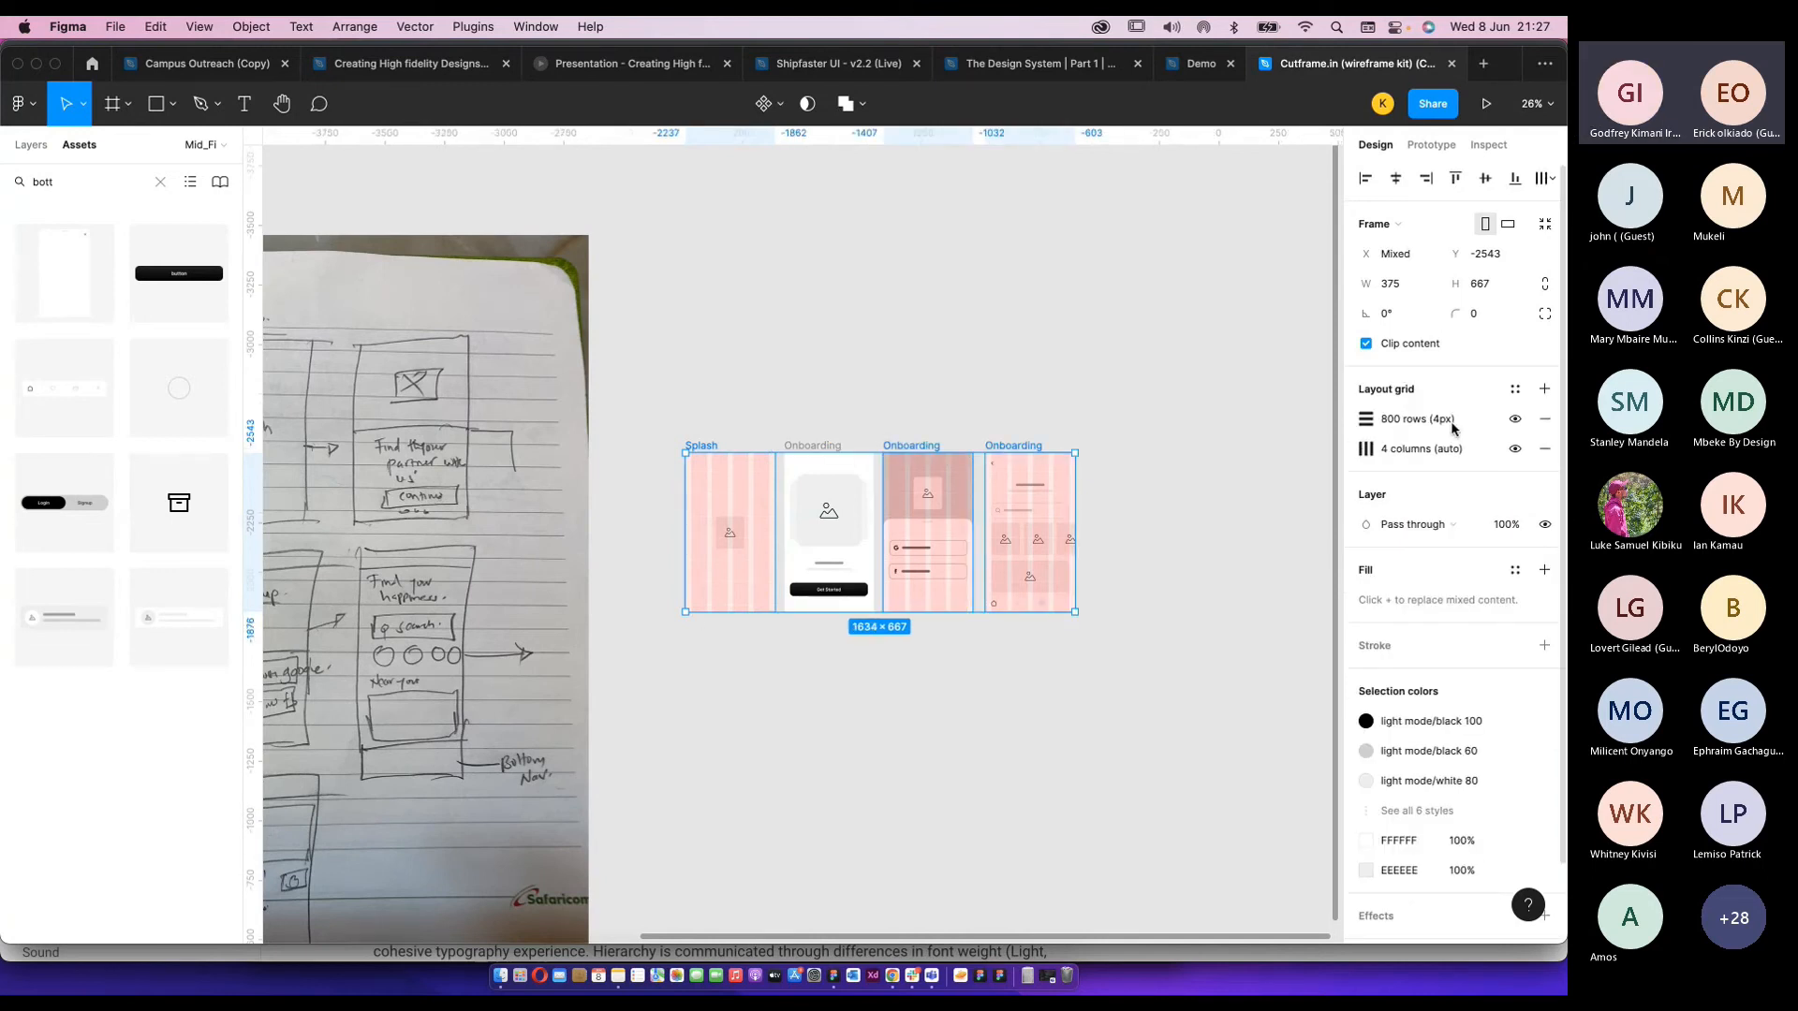
pyautogui.click(1515, 419)
pyautogui.click(1030, 652)
pyautogui.scroll(5, 1127, 596)
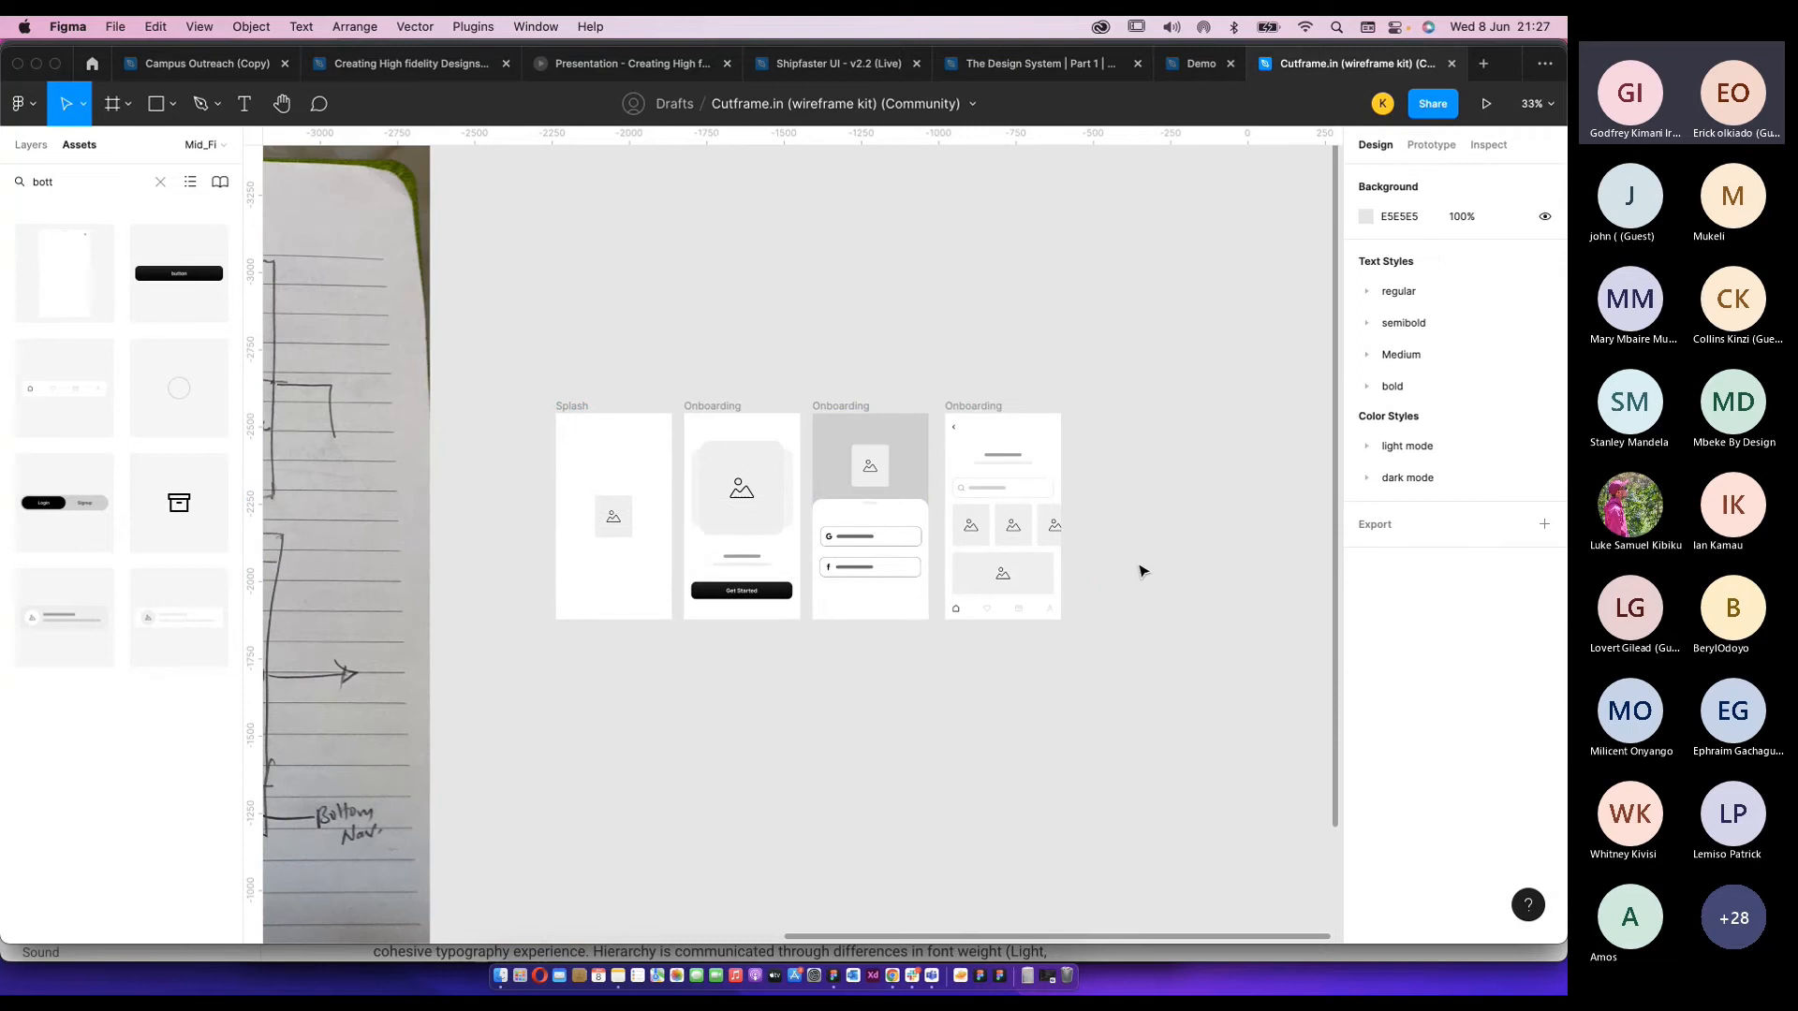
# Duplicate the Mid_Fi page with the sketch and all its wireframes.
pyautogui.click(492, 243)
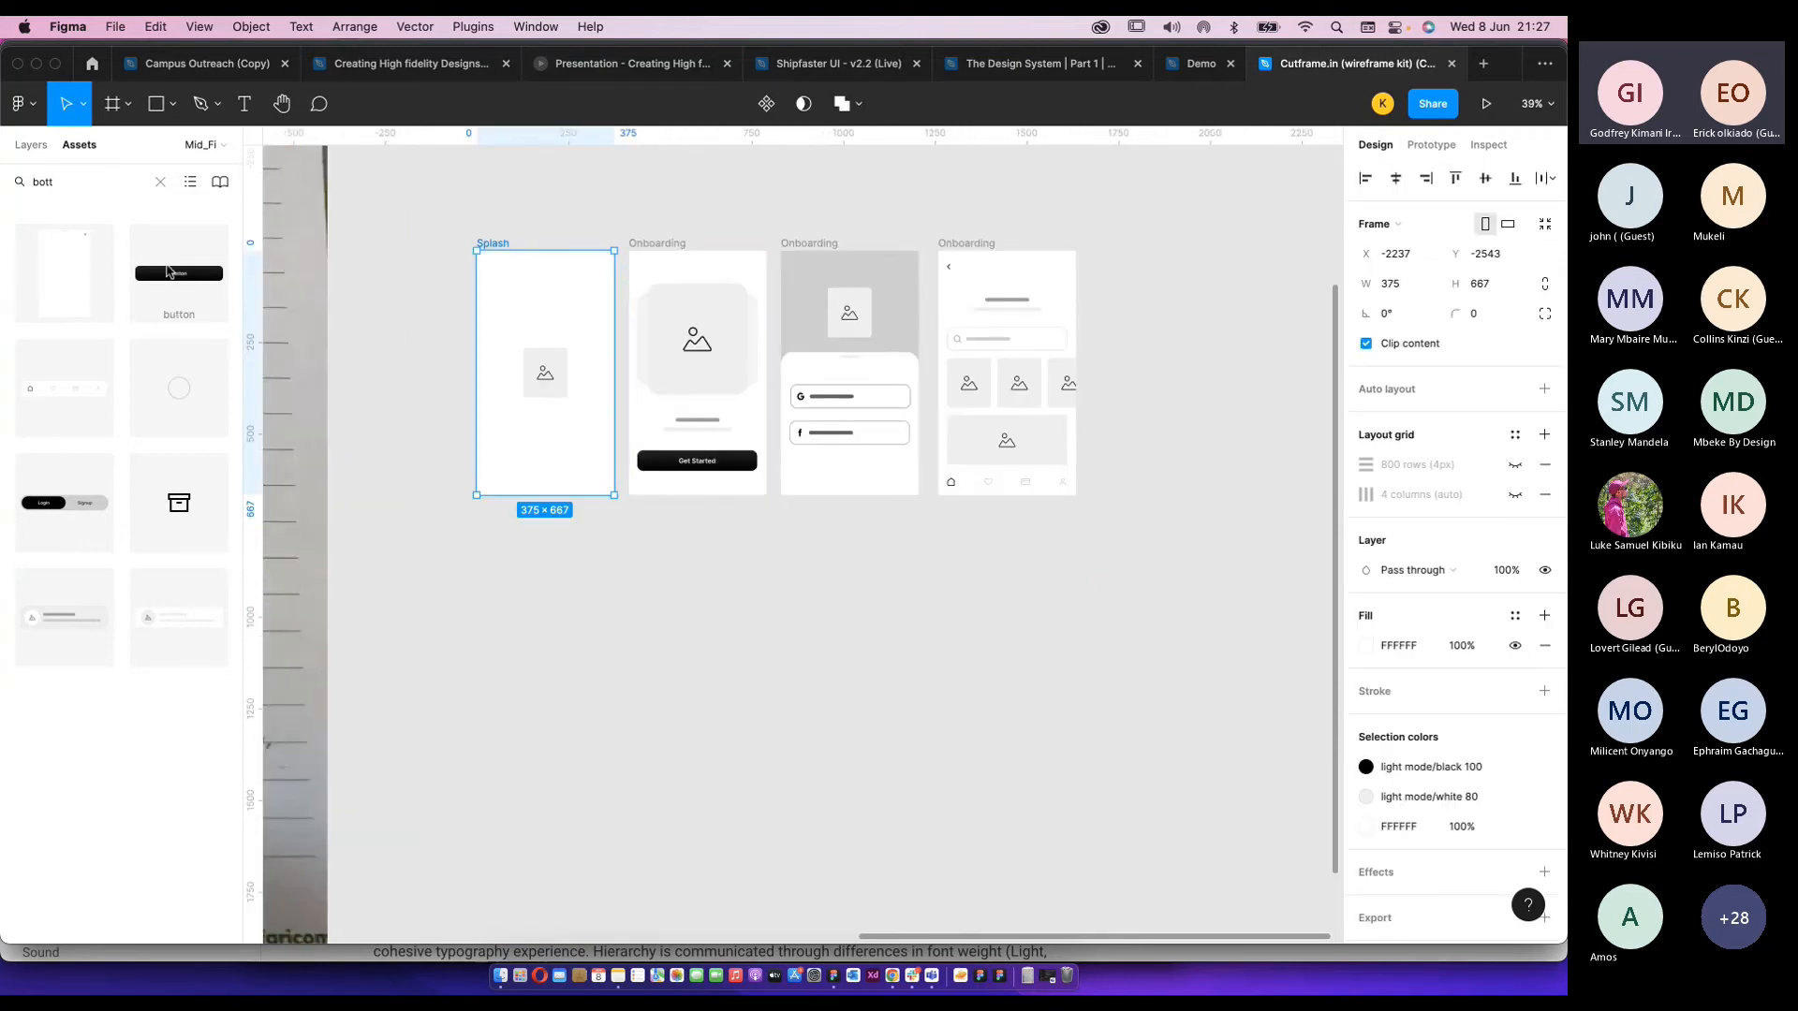
pyautogui.click(30, 145)
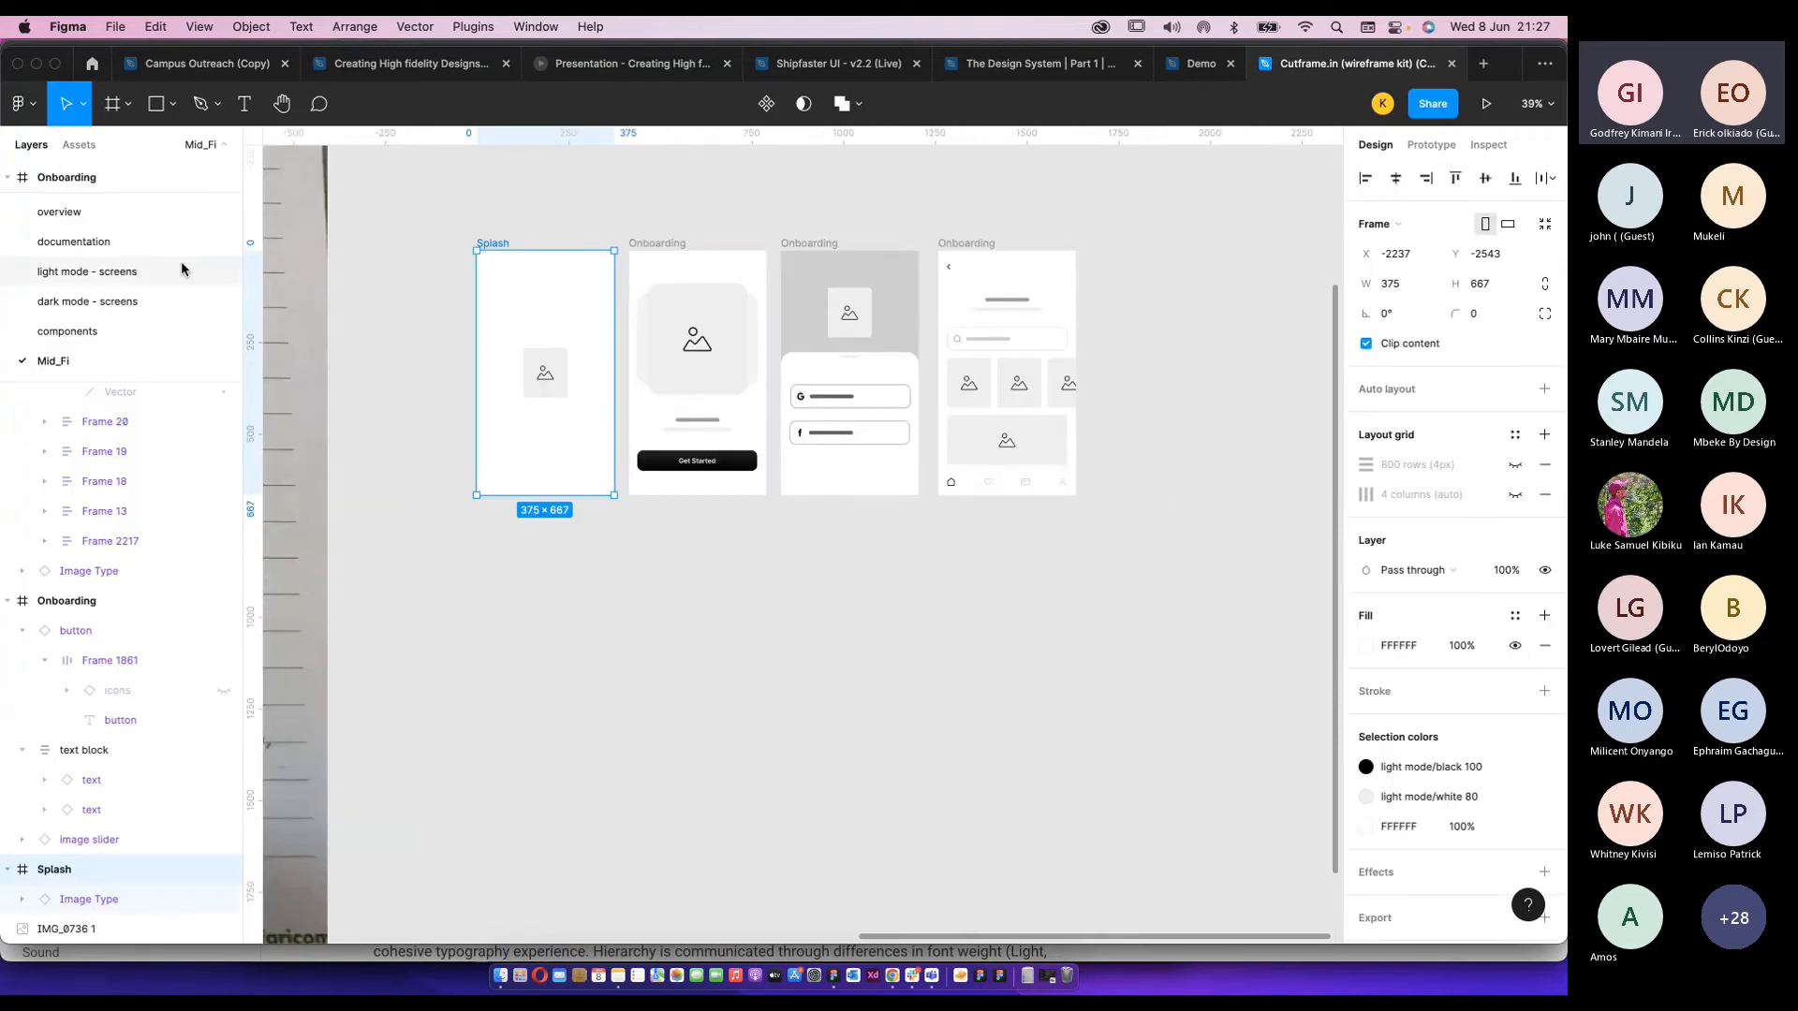
pyautogui.rightClick(64, 354)
pyautogui.click(117, 450)
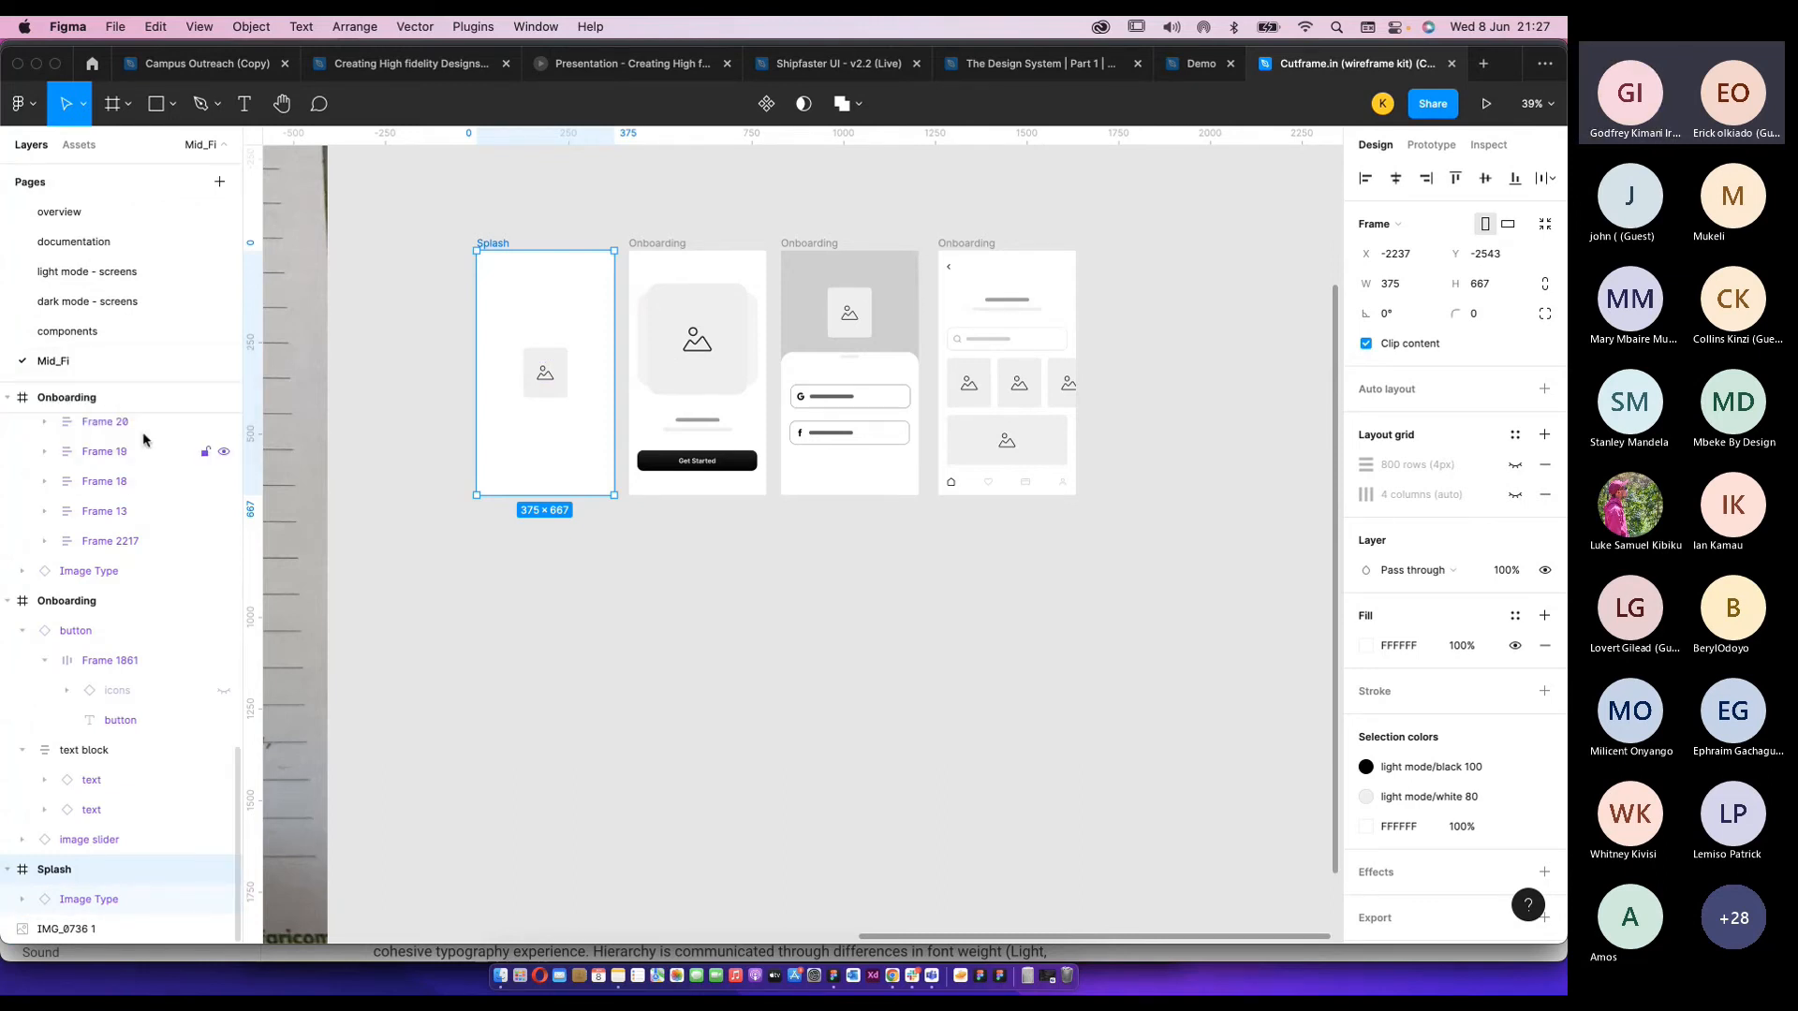
pyautogui.scroll(-1, 59, 363)
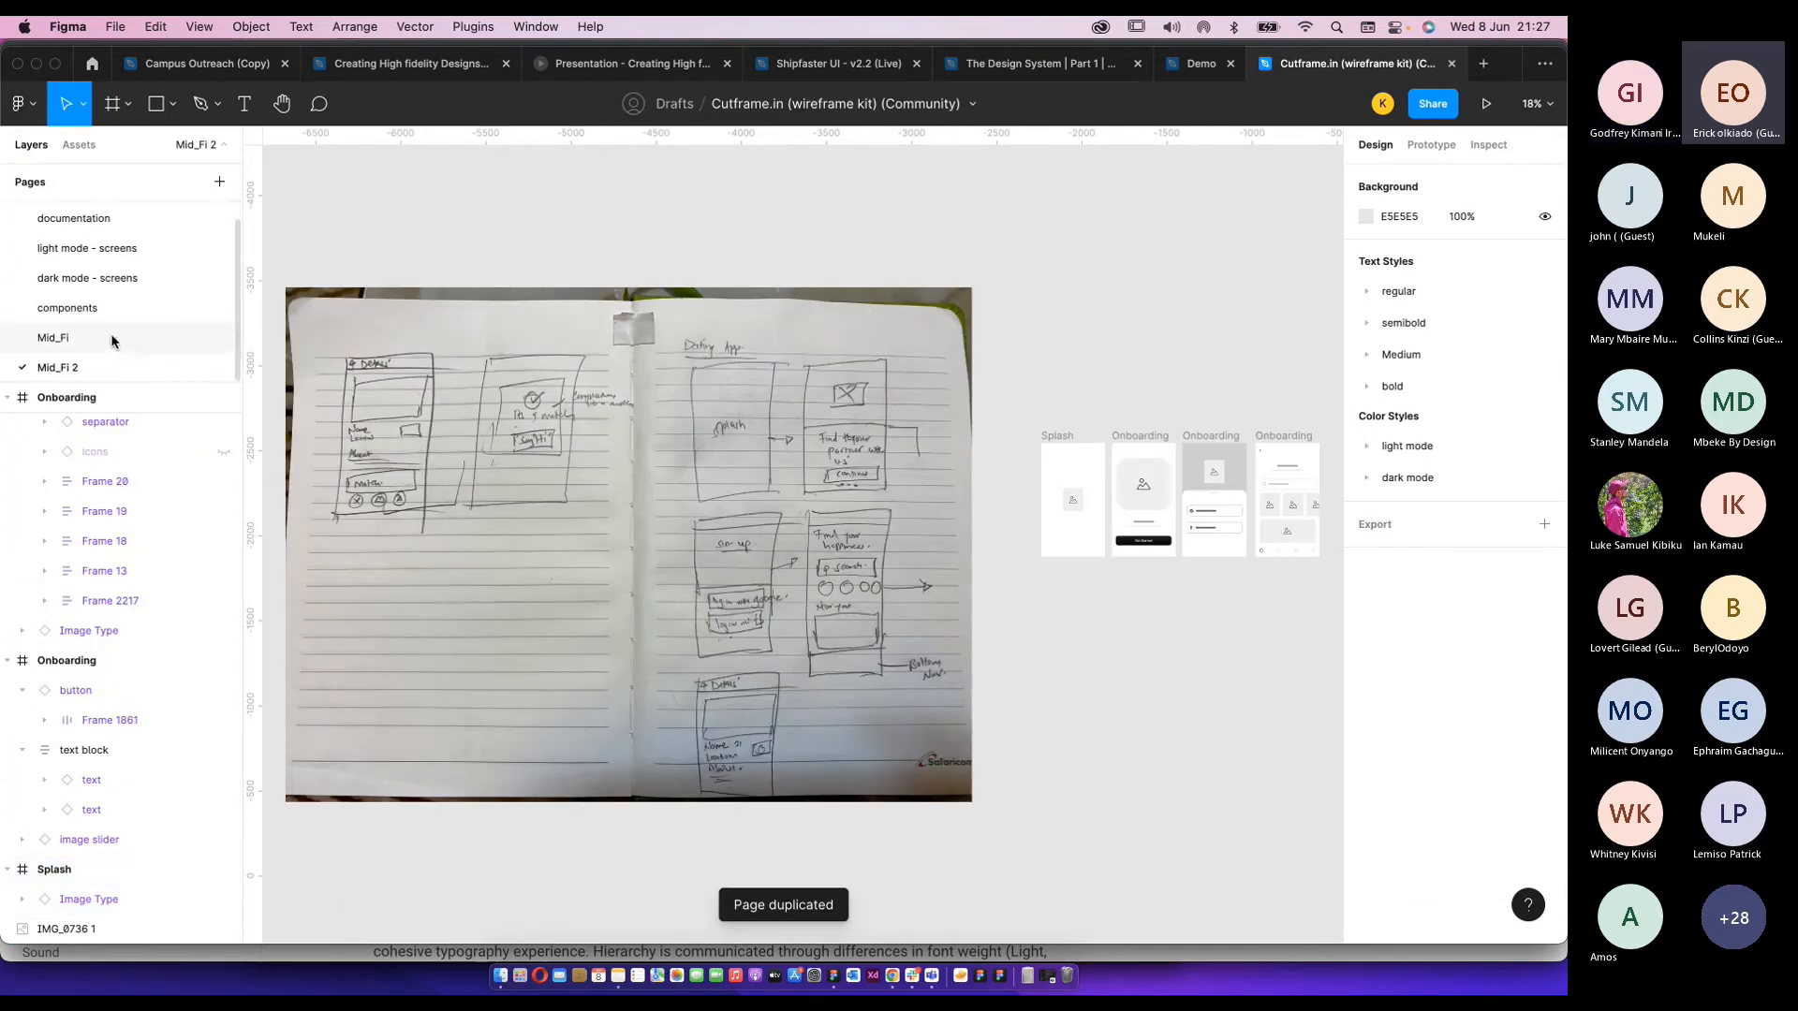
# Rename the duplicated page as Hi_Fi 2.
pyautogui.doubleClick(68, 367)
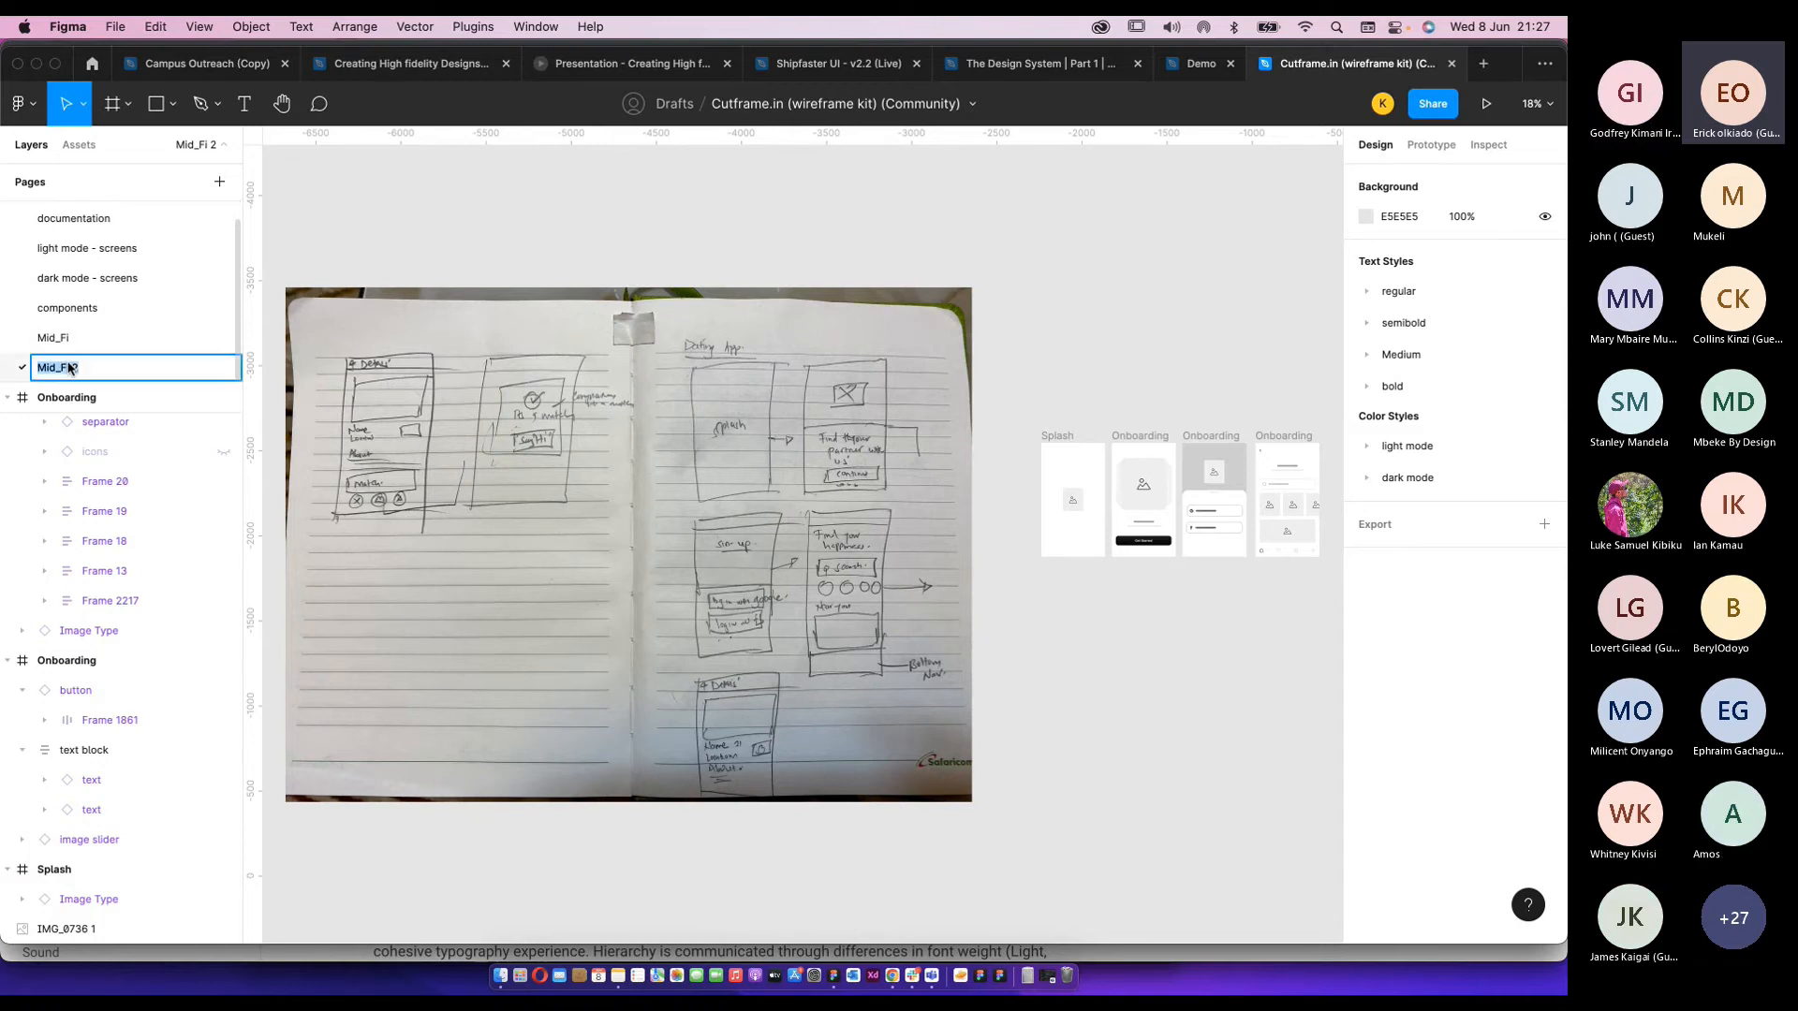
pyautogui.write('H')
pyautogui.press('super+z')
pyautogui.click(59, 369)
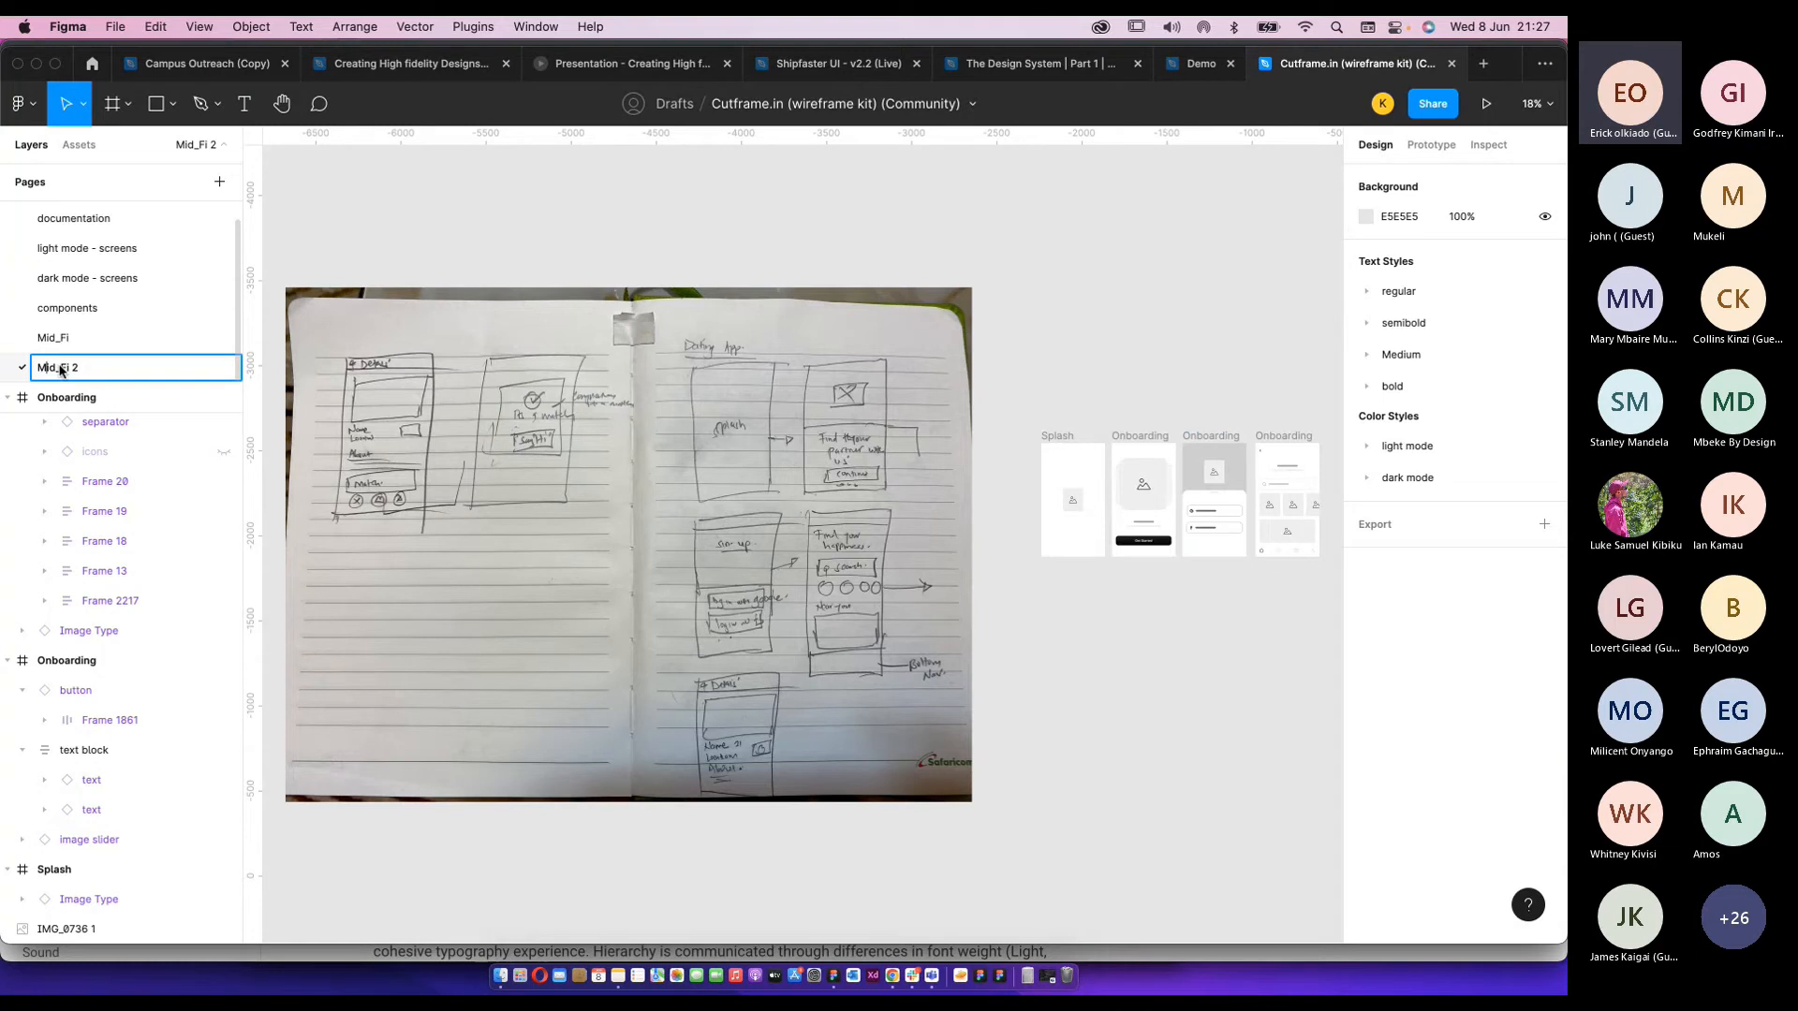
pyautogui.moveTo(55, 370); pyautogui.dragTo(31, 369)
pyautogui.write('Hi')
pyautogui.press('Return')
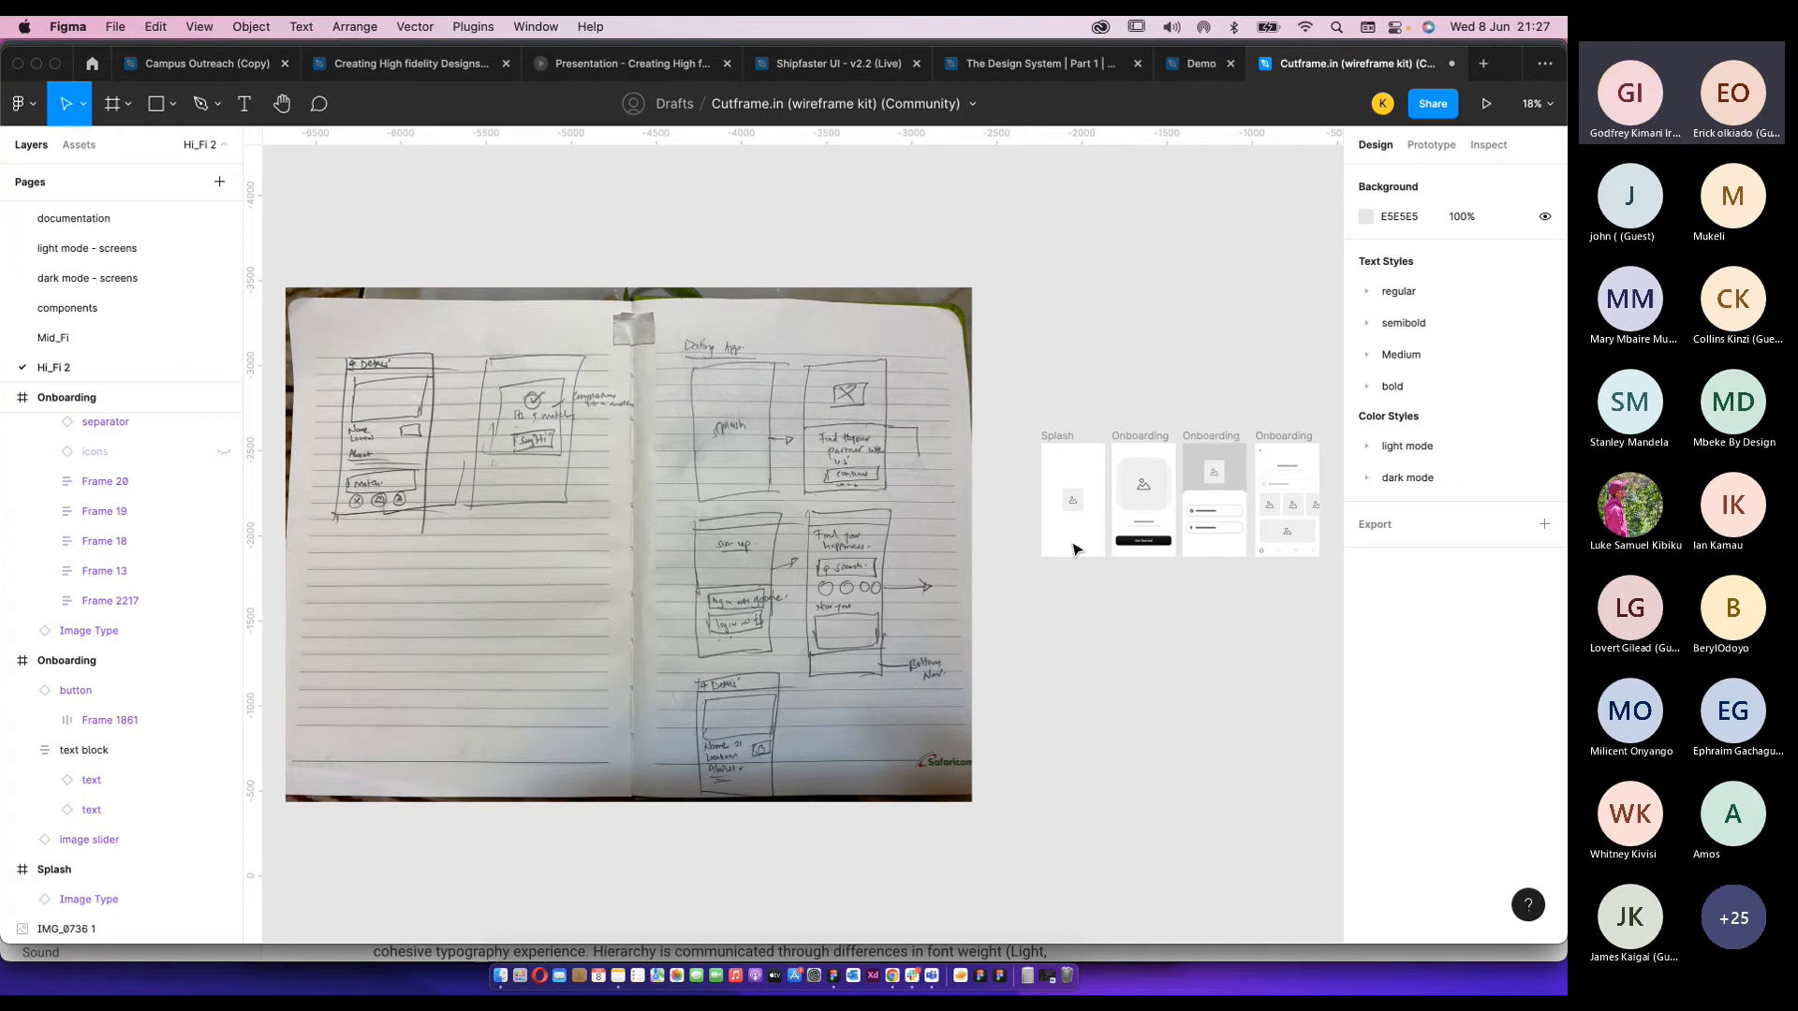
# Select the image placeholder in the Splash frame on the Hi_Fi 2 page.
pyautogui.click(953, 506)
pyautogui.hscroll(3, 964, 502)
pyautogui.scroll(5, 1015, 512)
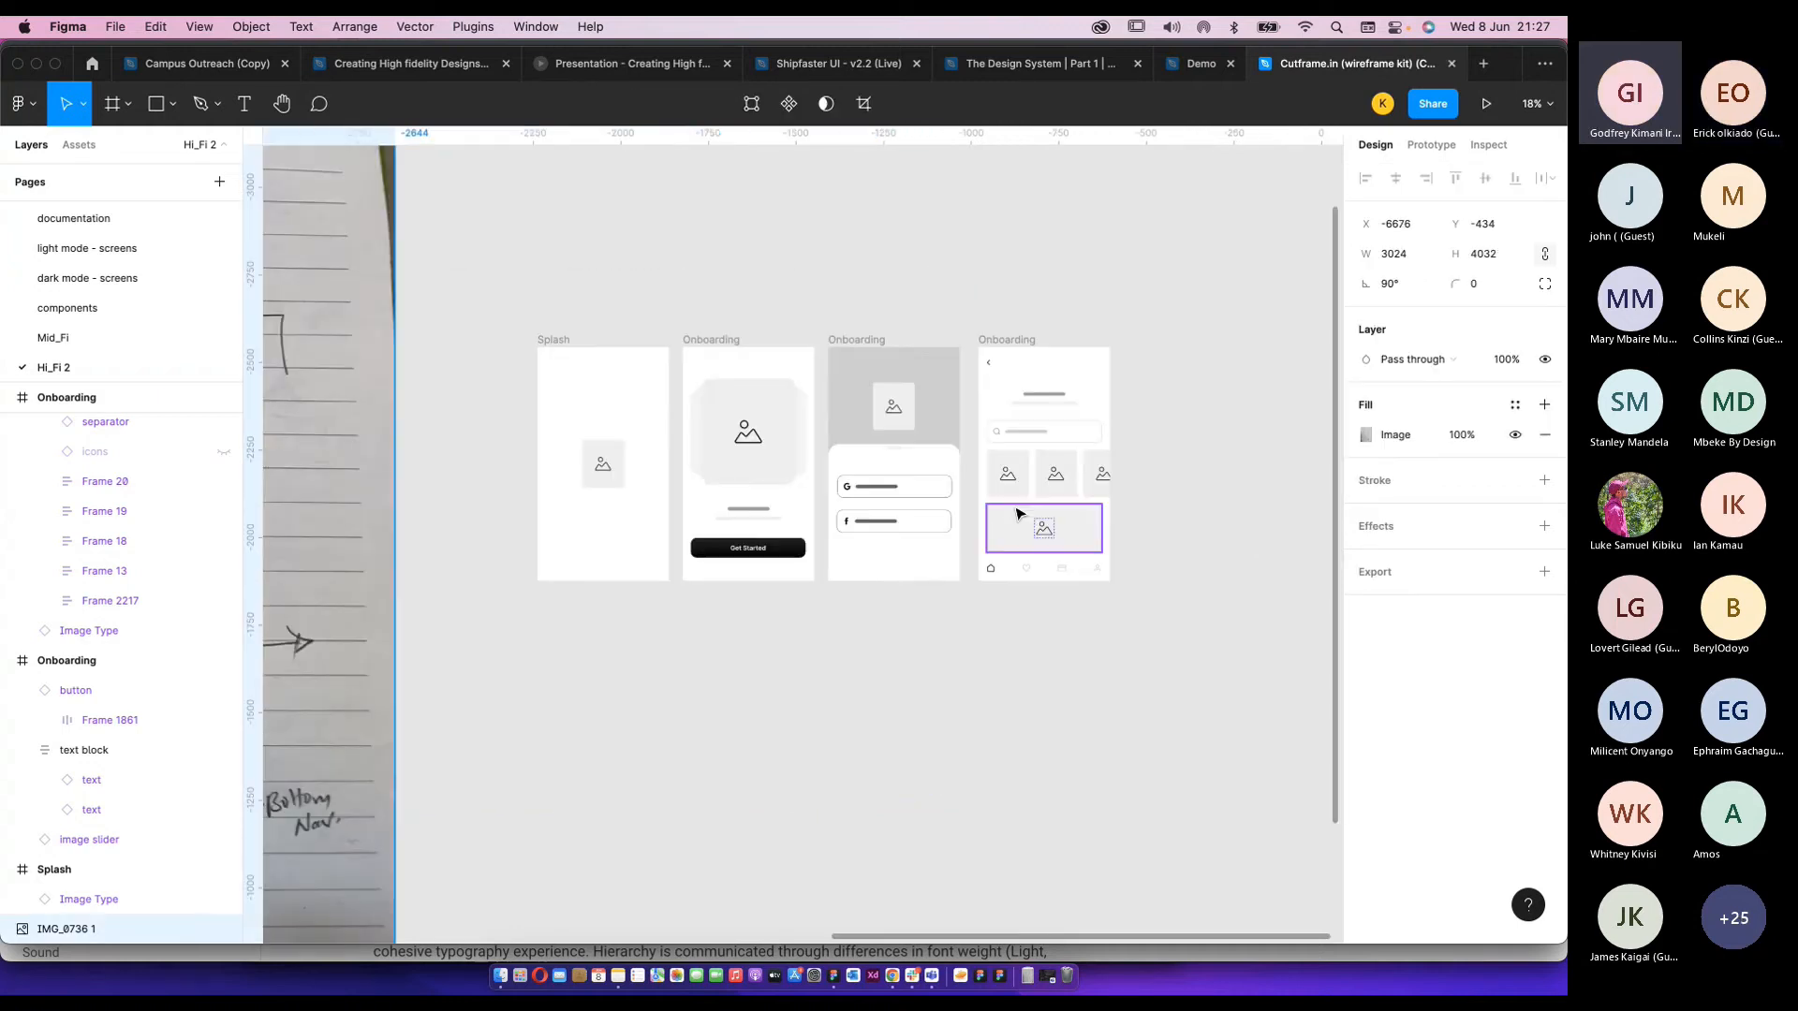
pyautogui.hscroll(-2, 461, 465)
pyautogui.scroll(5, 465, 465)
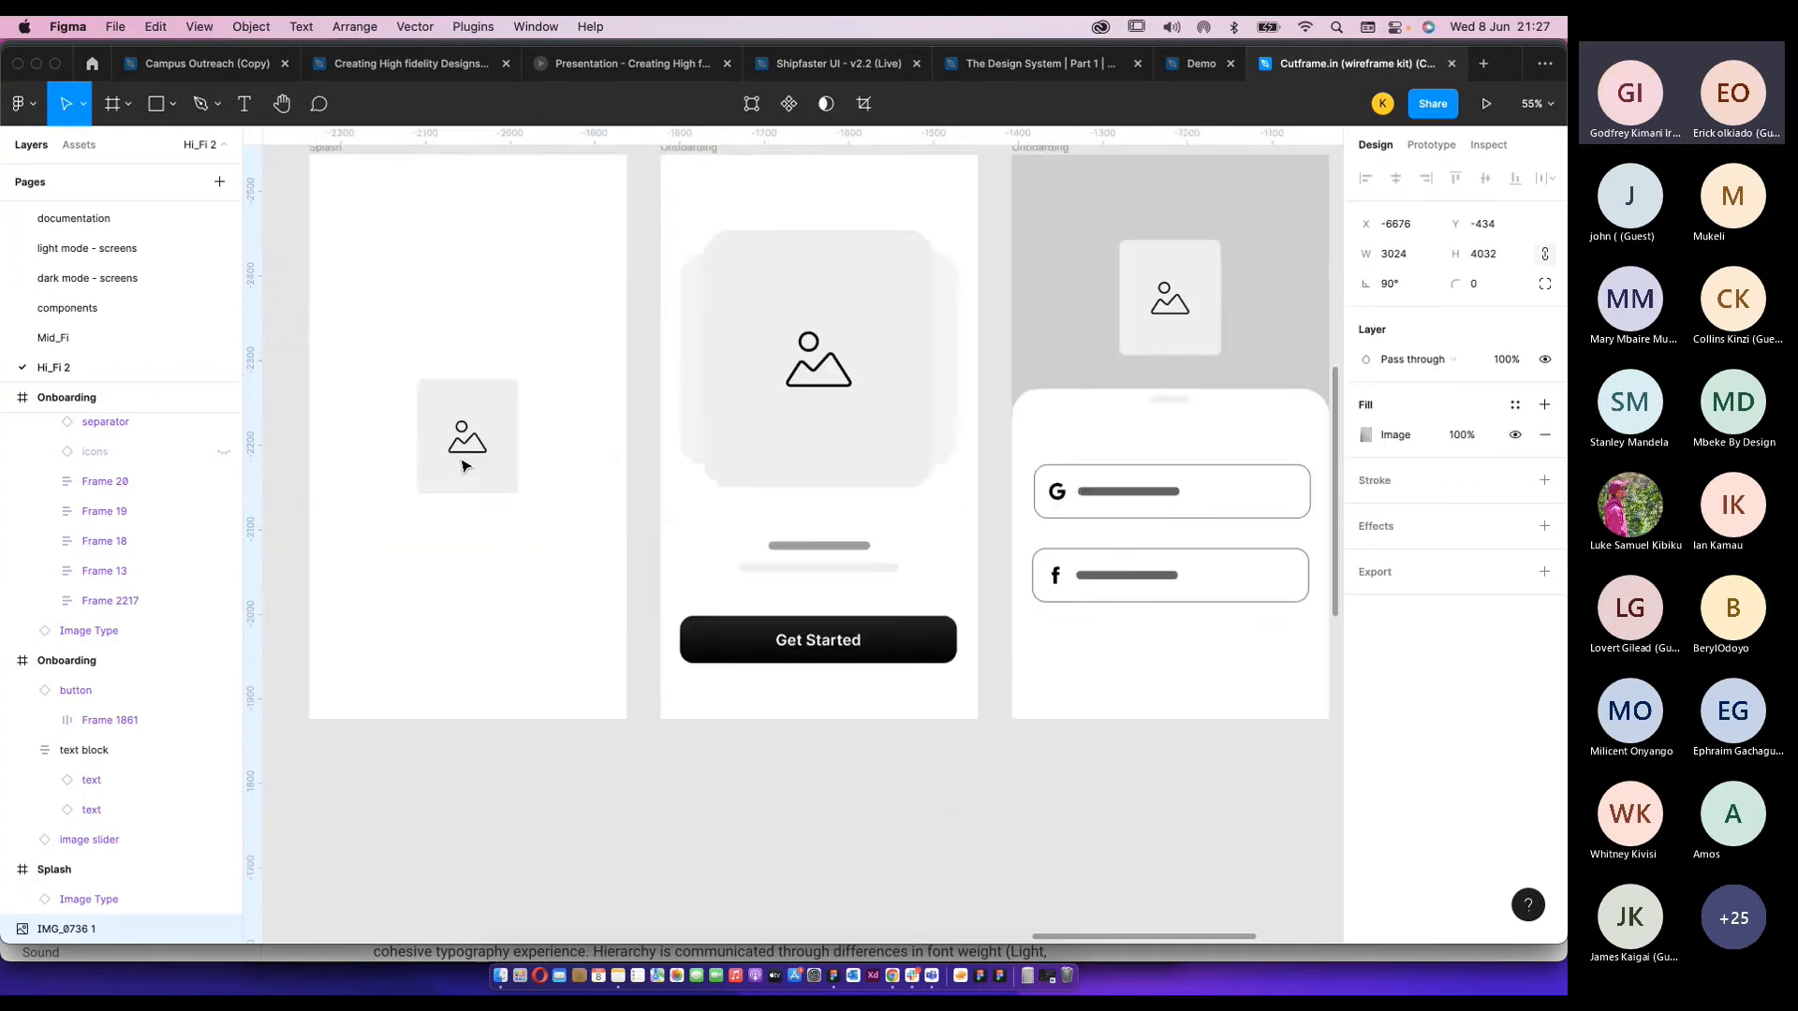
pyautogui.scroll(-3, 458, 273)
pyautogui.click(448, 271)
pyautogui.click(447, 271)
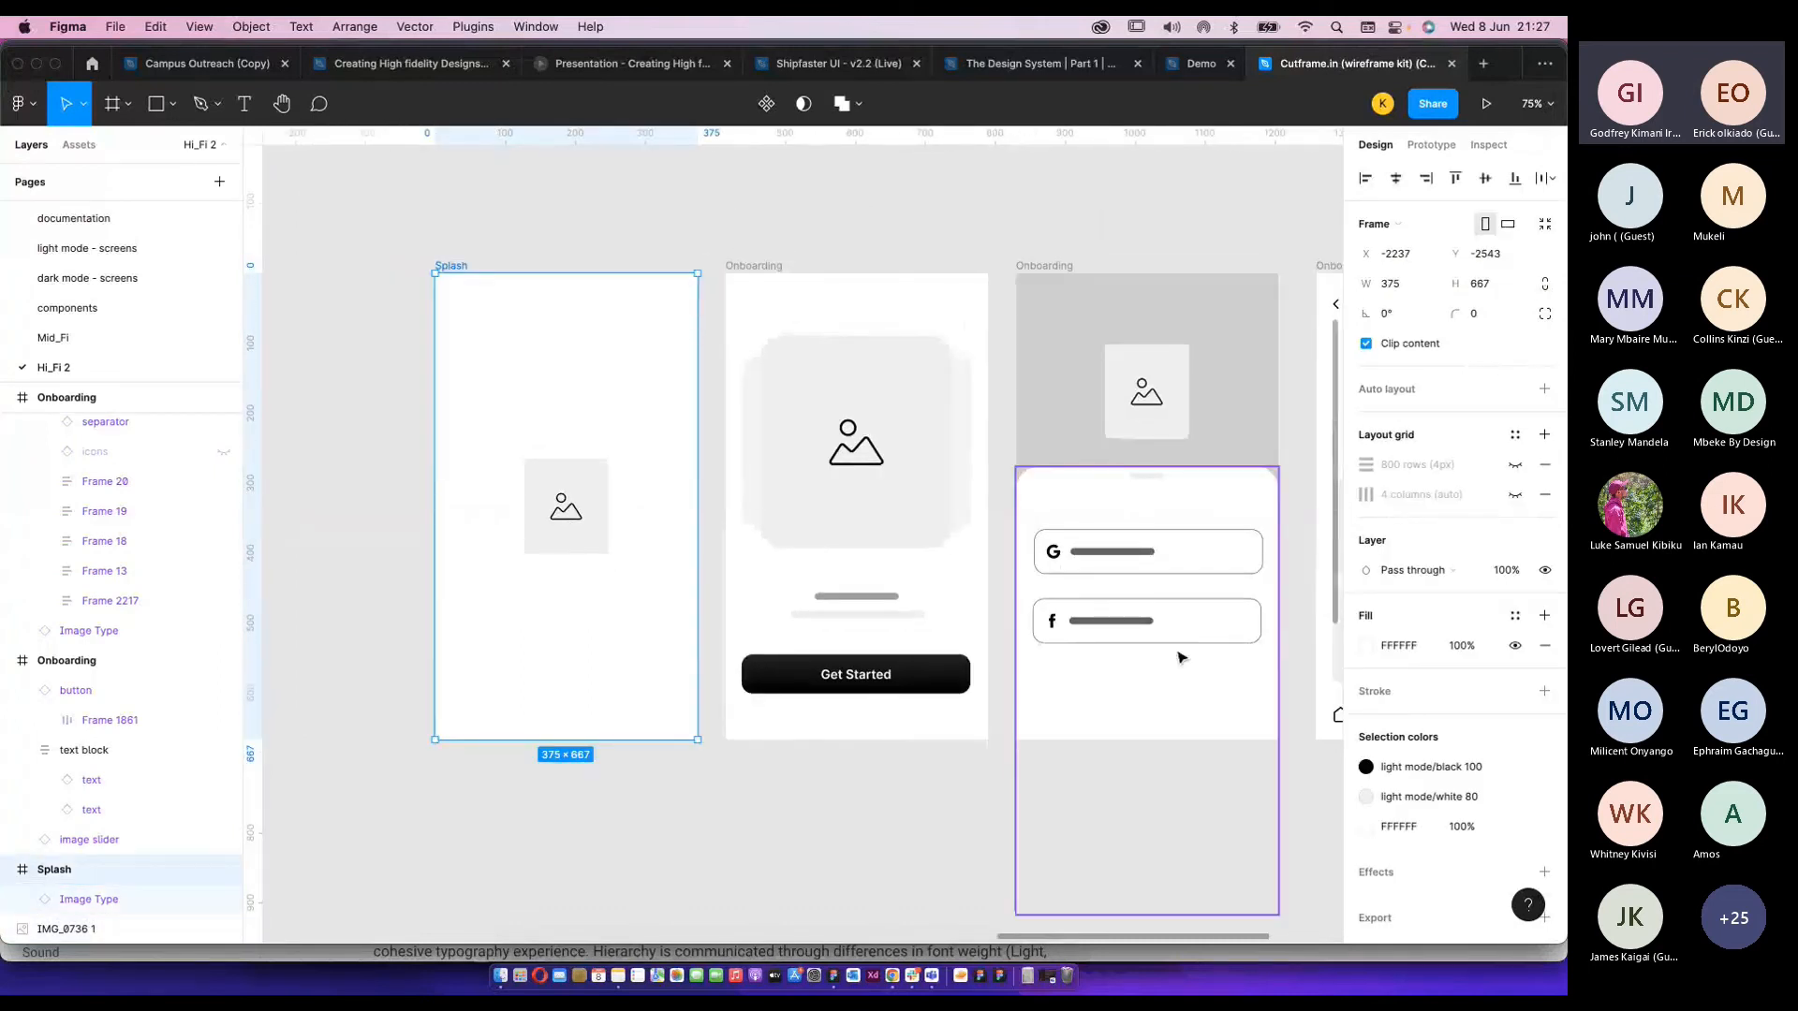
pyautogui.click(530, 526)
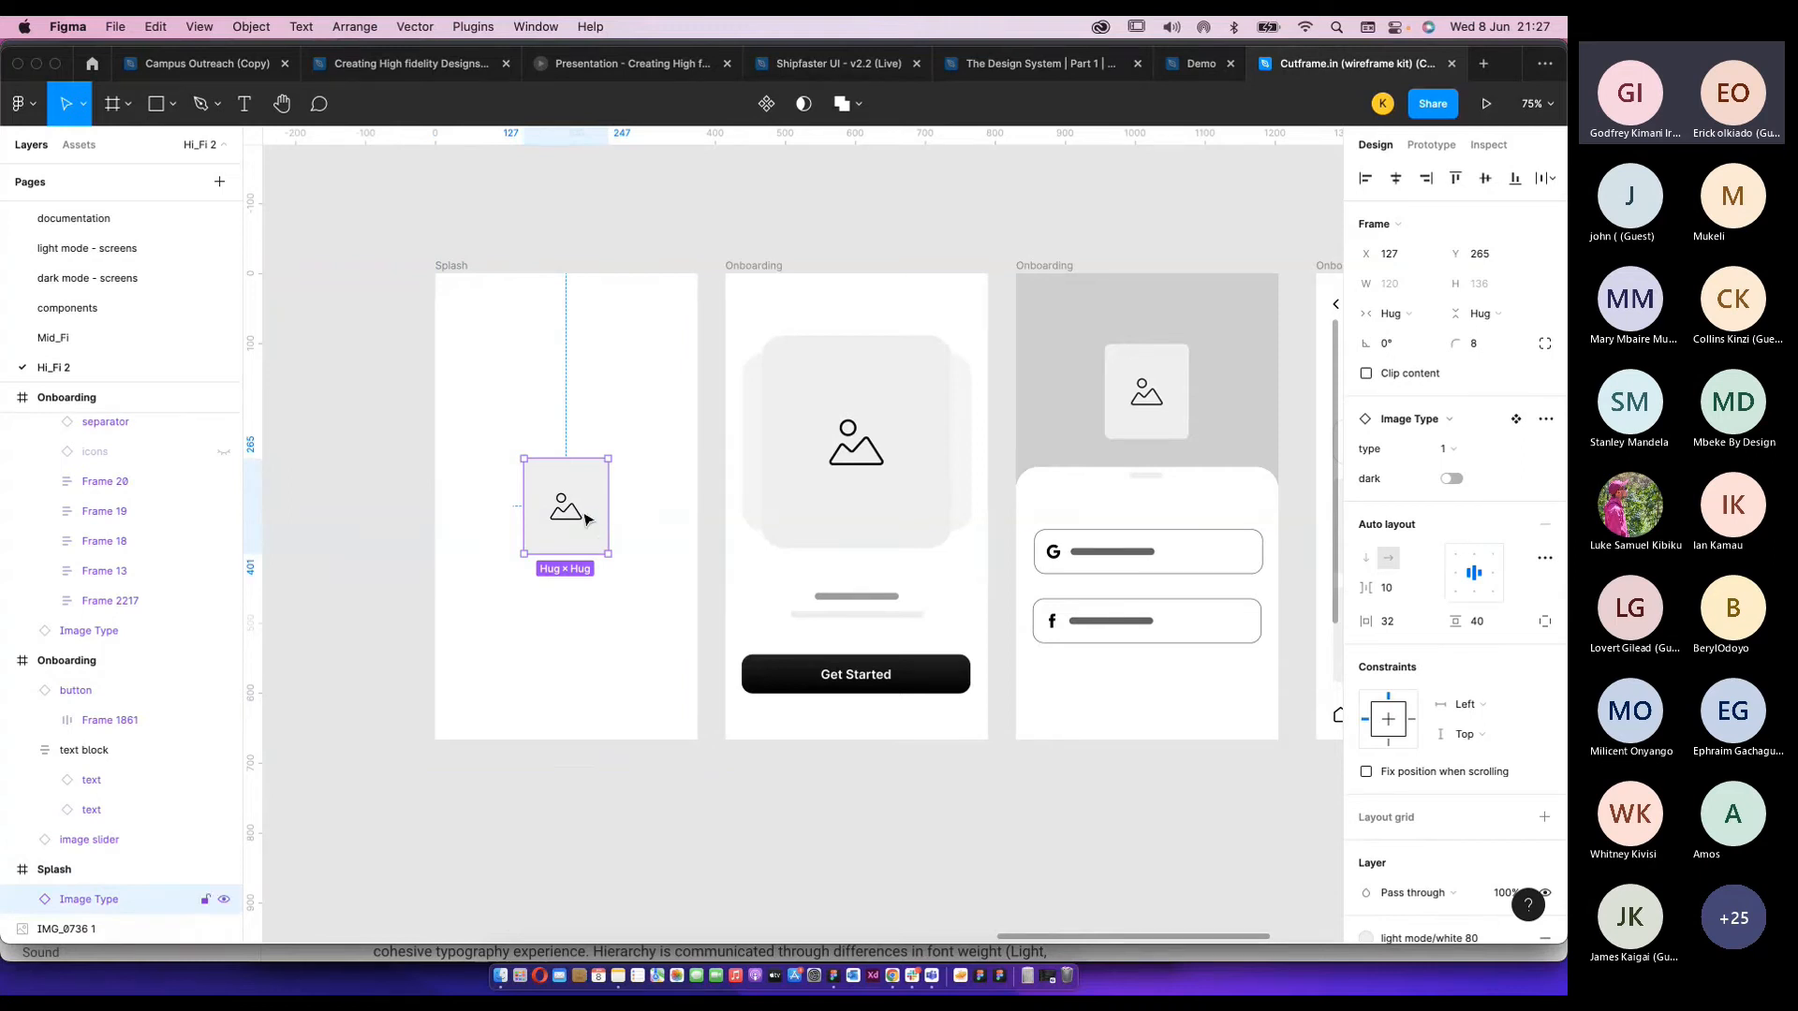
# Check in the plugin manager which plugins are installed, and close it again.
pyautogui.rightClick(586, 519)
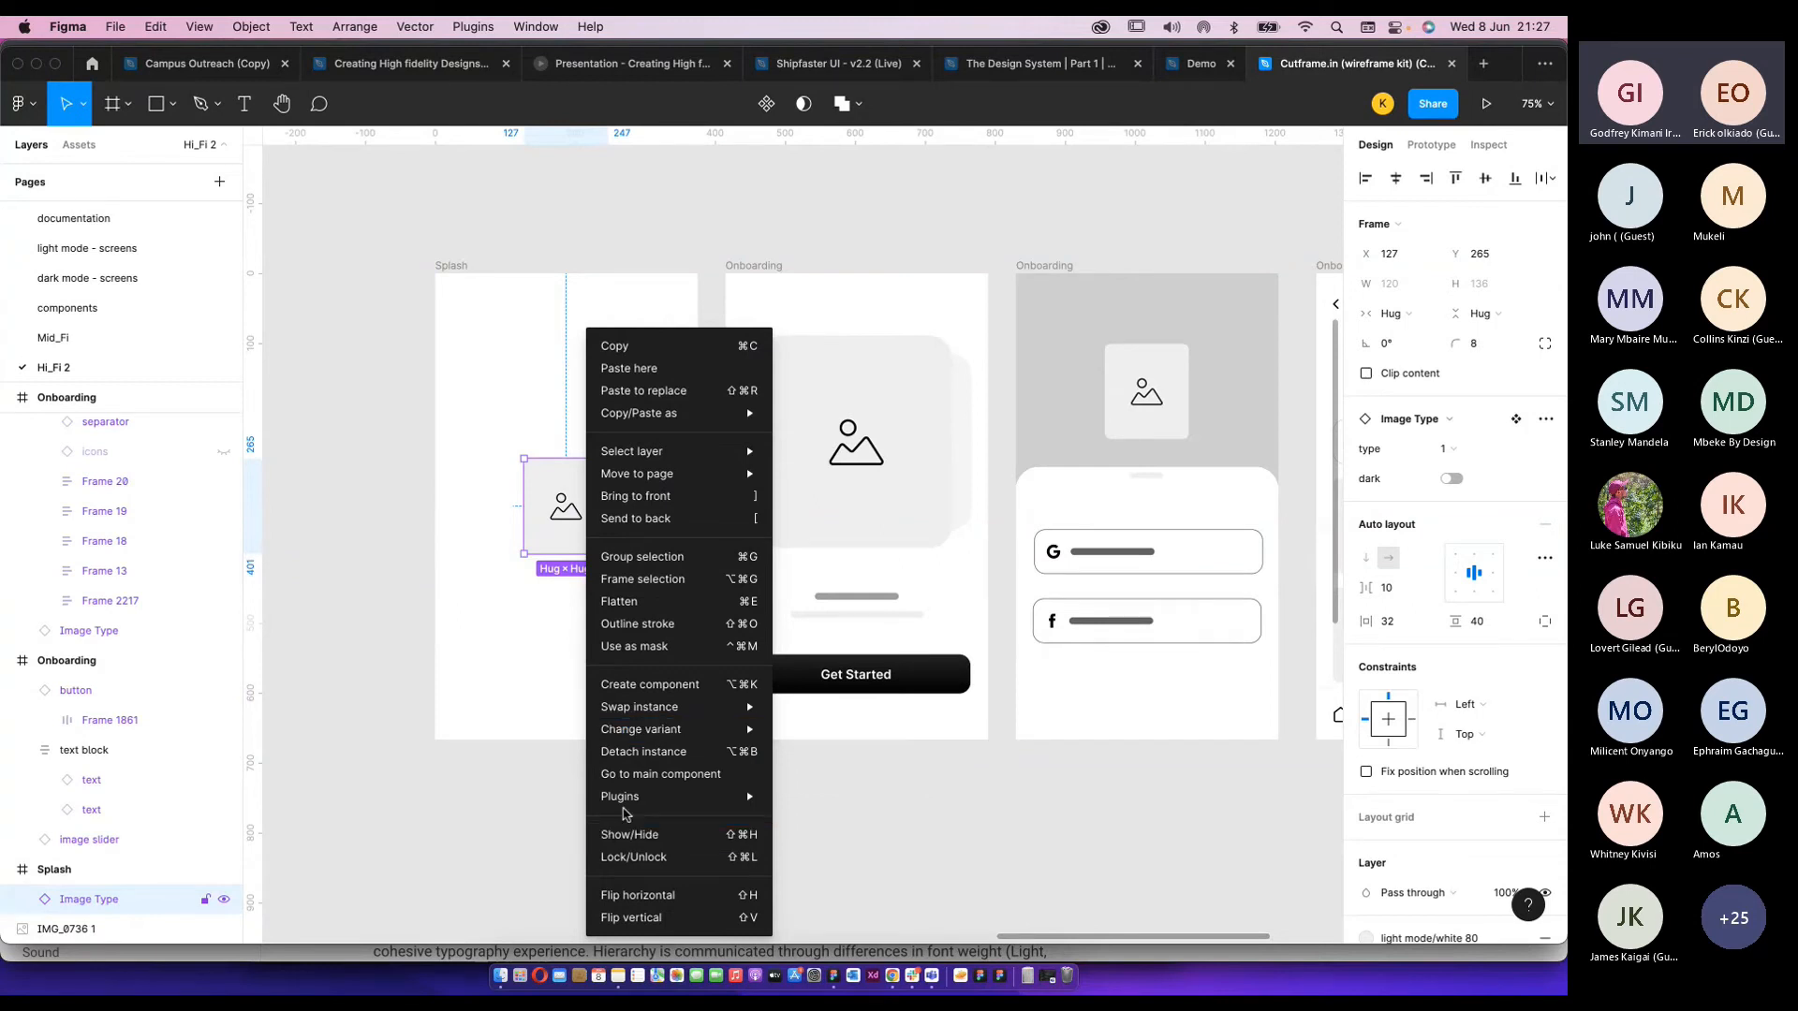
pyautogui.moveTo(693, 807)
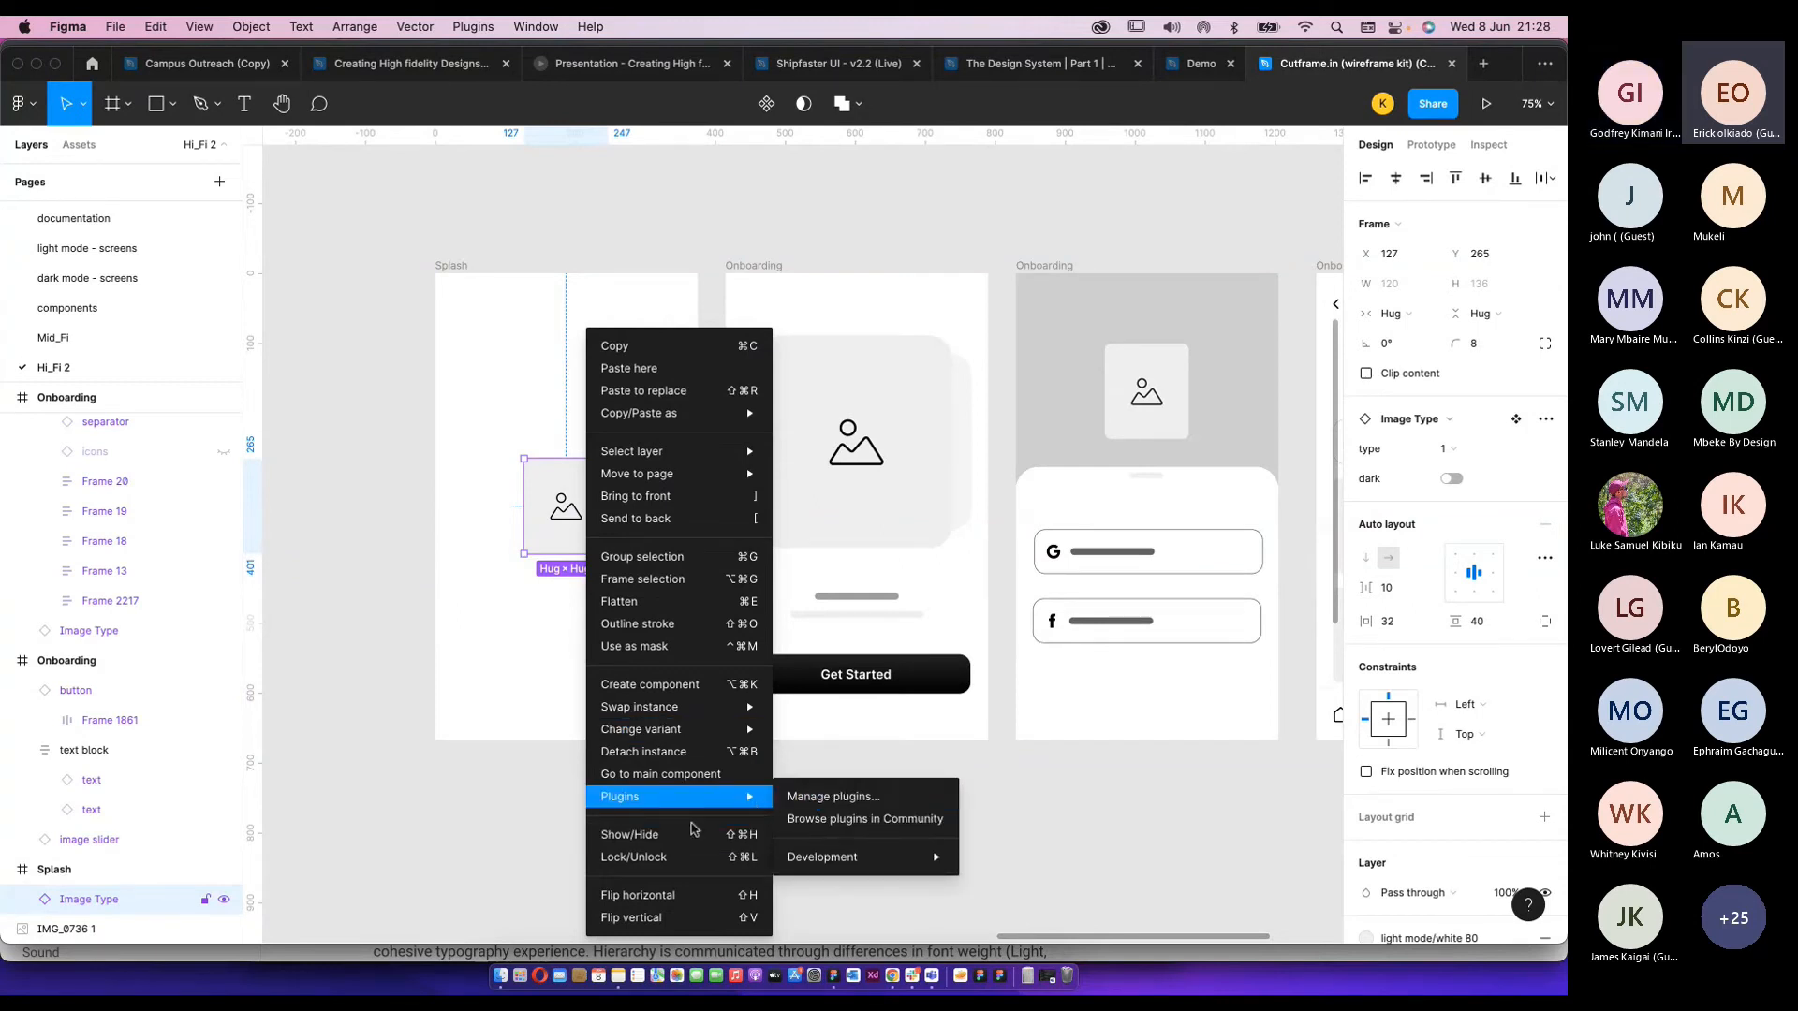
pyautogui.click(870, 796)
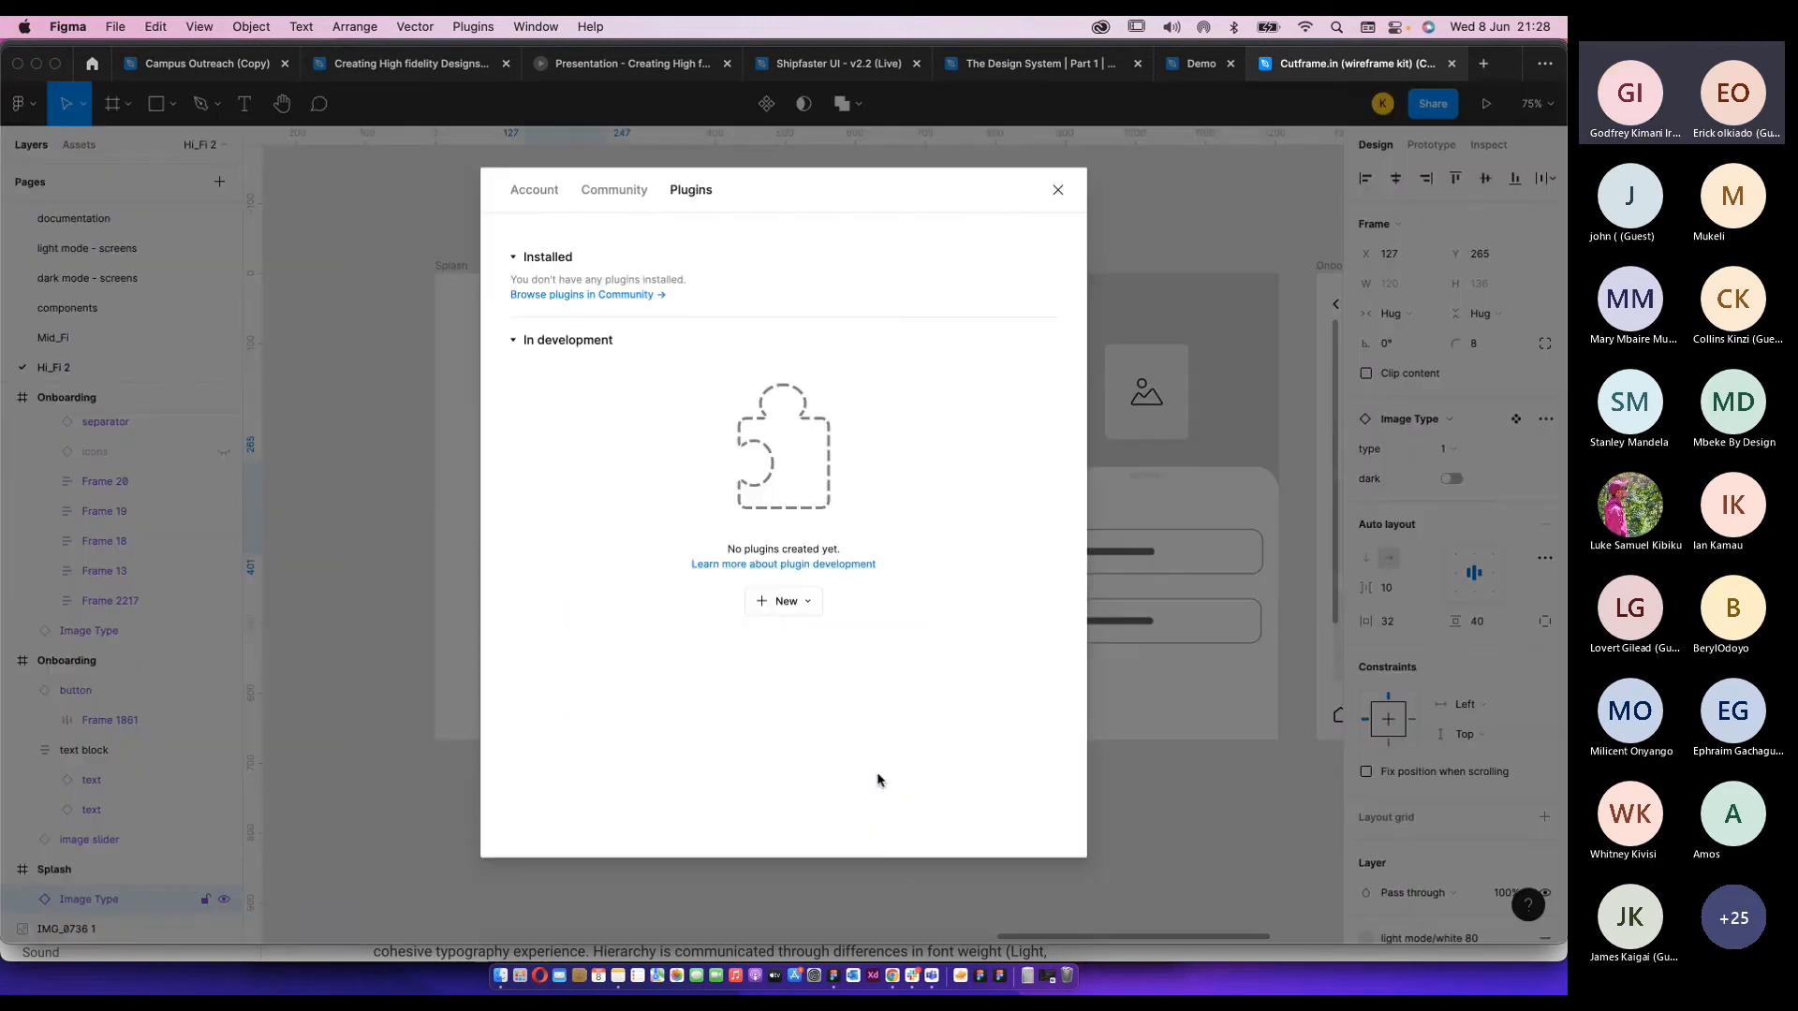
pyautogui.click(1059, 190)
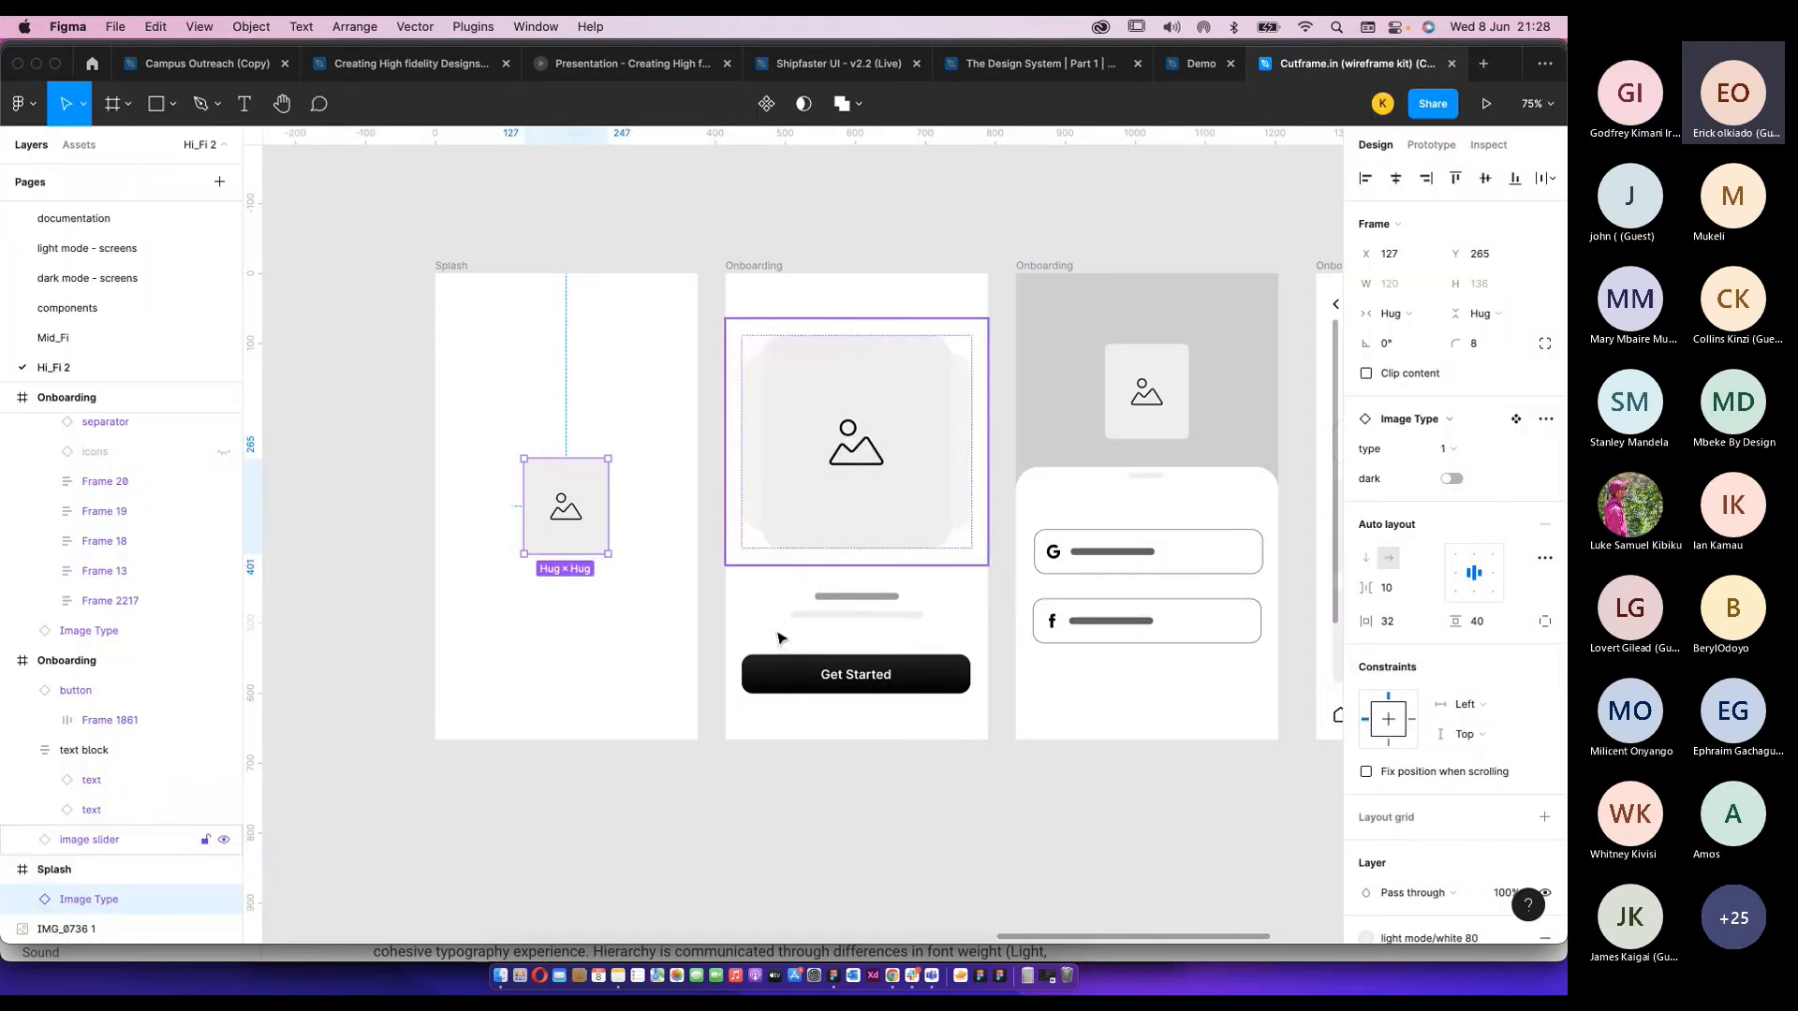
# Search the Community plugins for "usplash" and install the Splash Easy plugin.
pyautogui.rightClick(543, 510)
pyautogui.moveTo(637, 796)
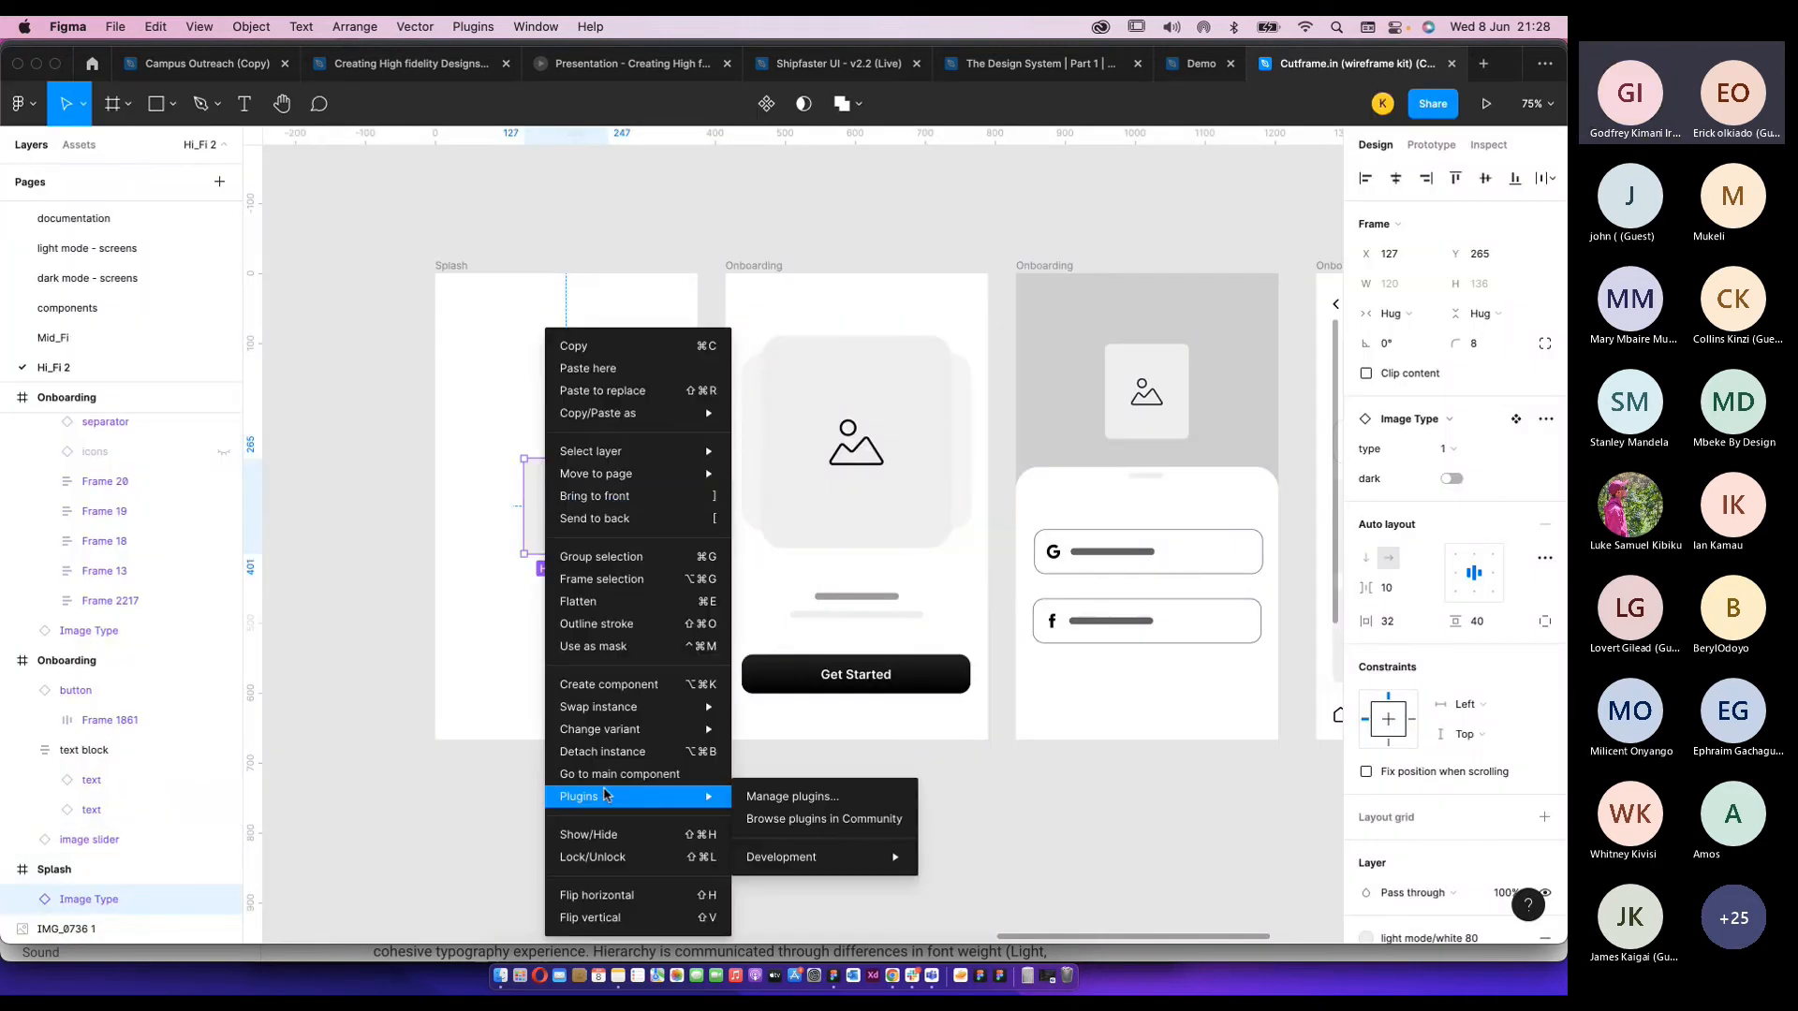
pyautogui.click(802, 821)
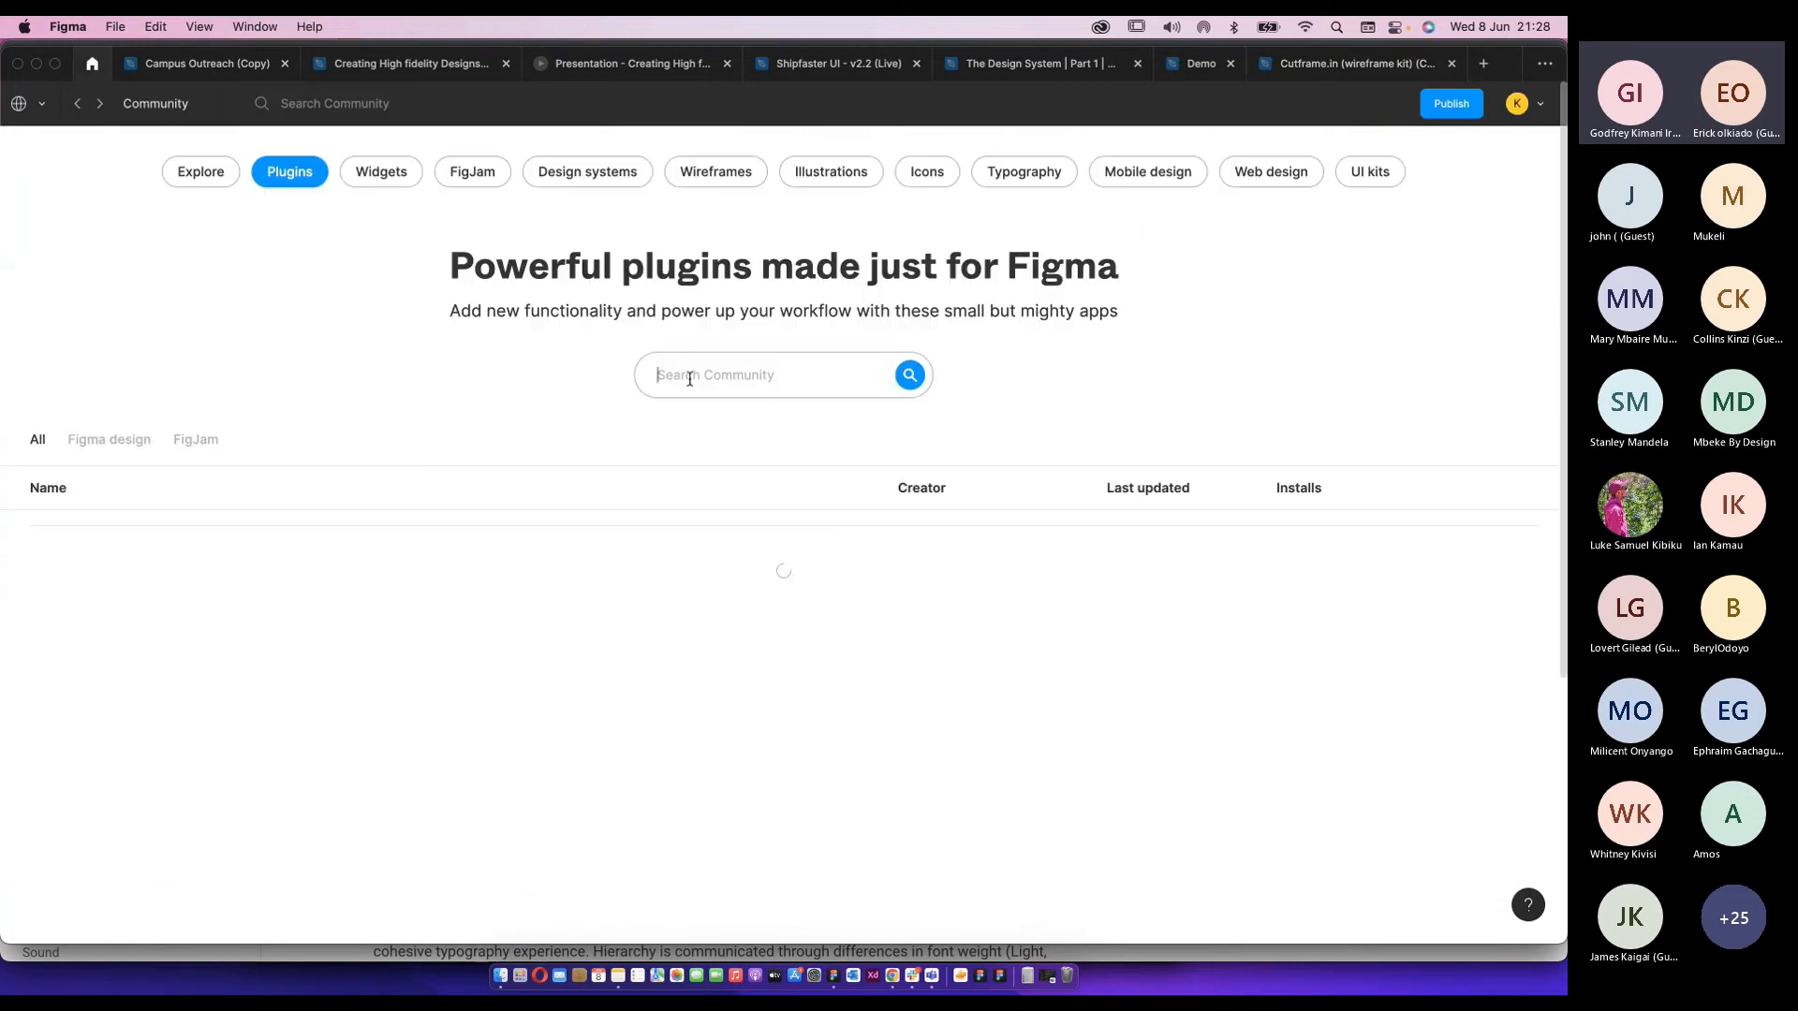
pyautogui.write('usplash')
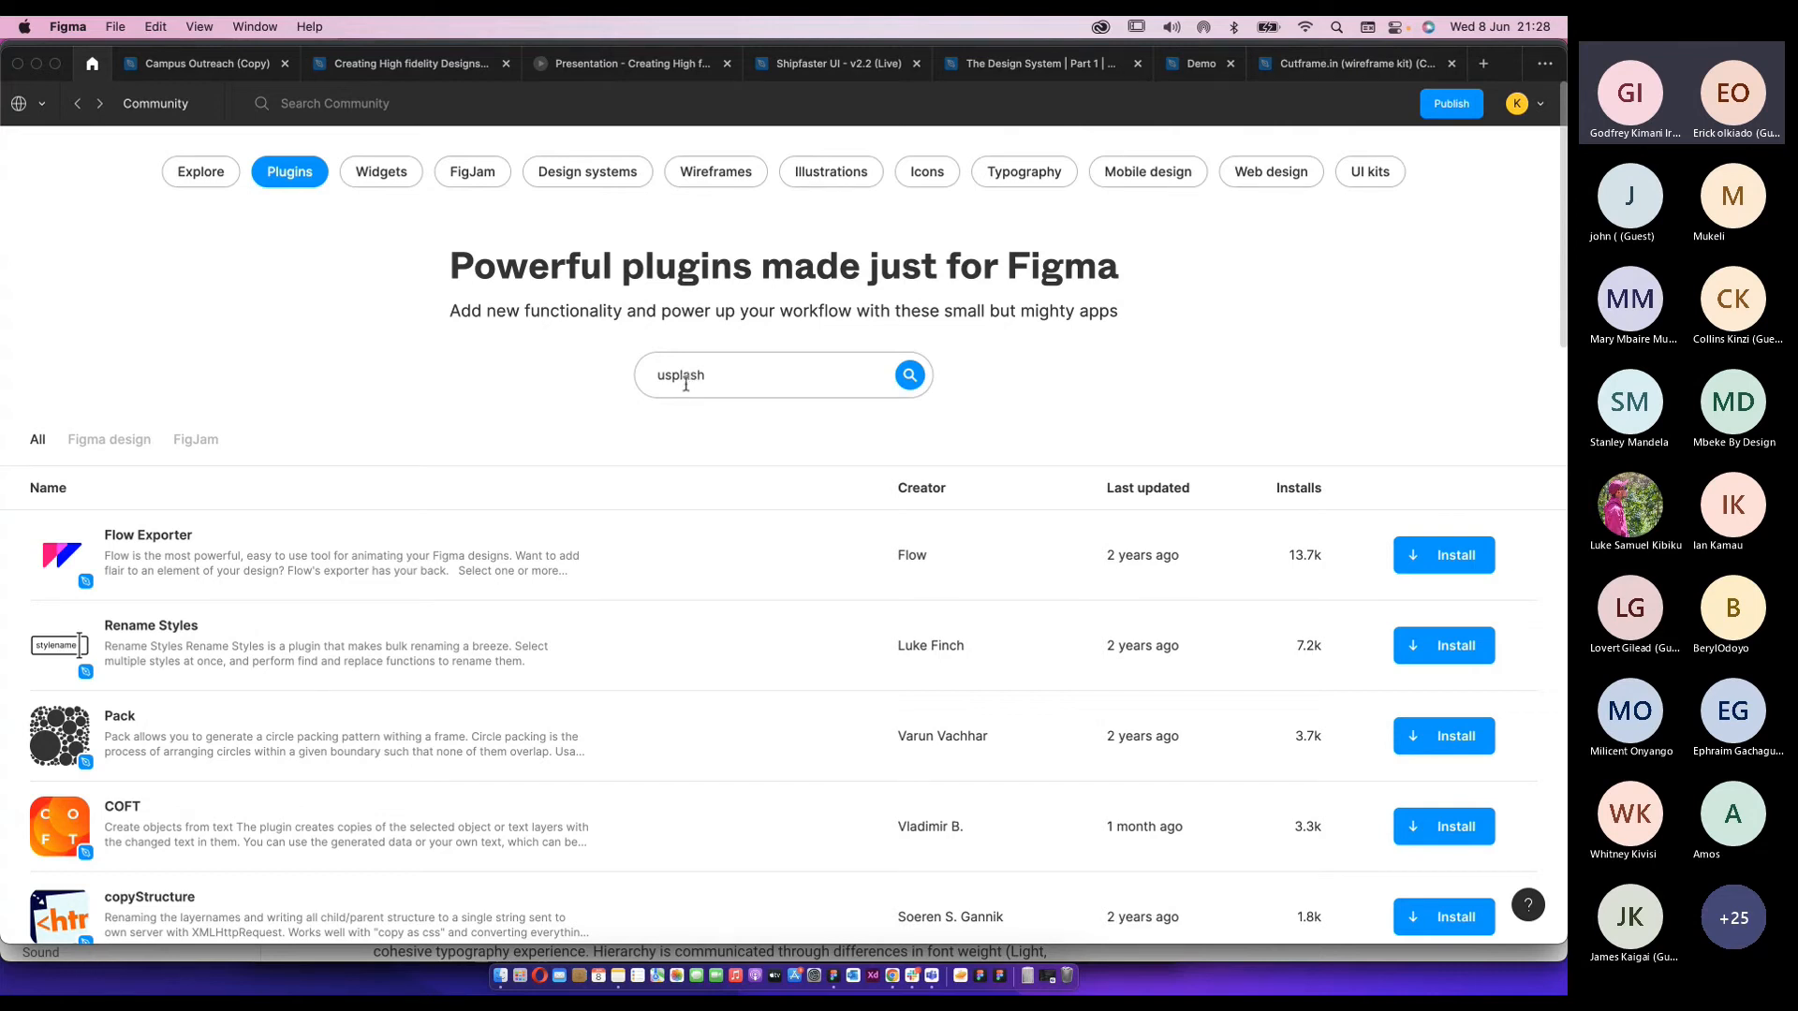
pyautogui.press('Return')
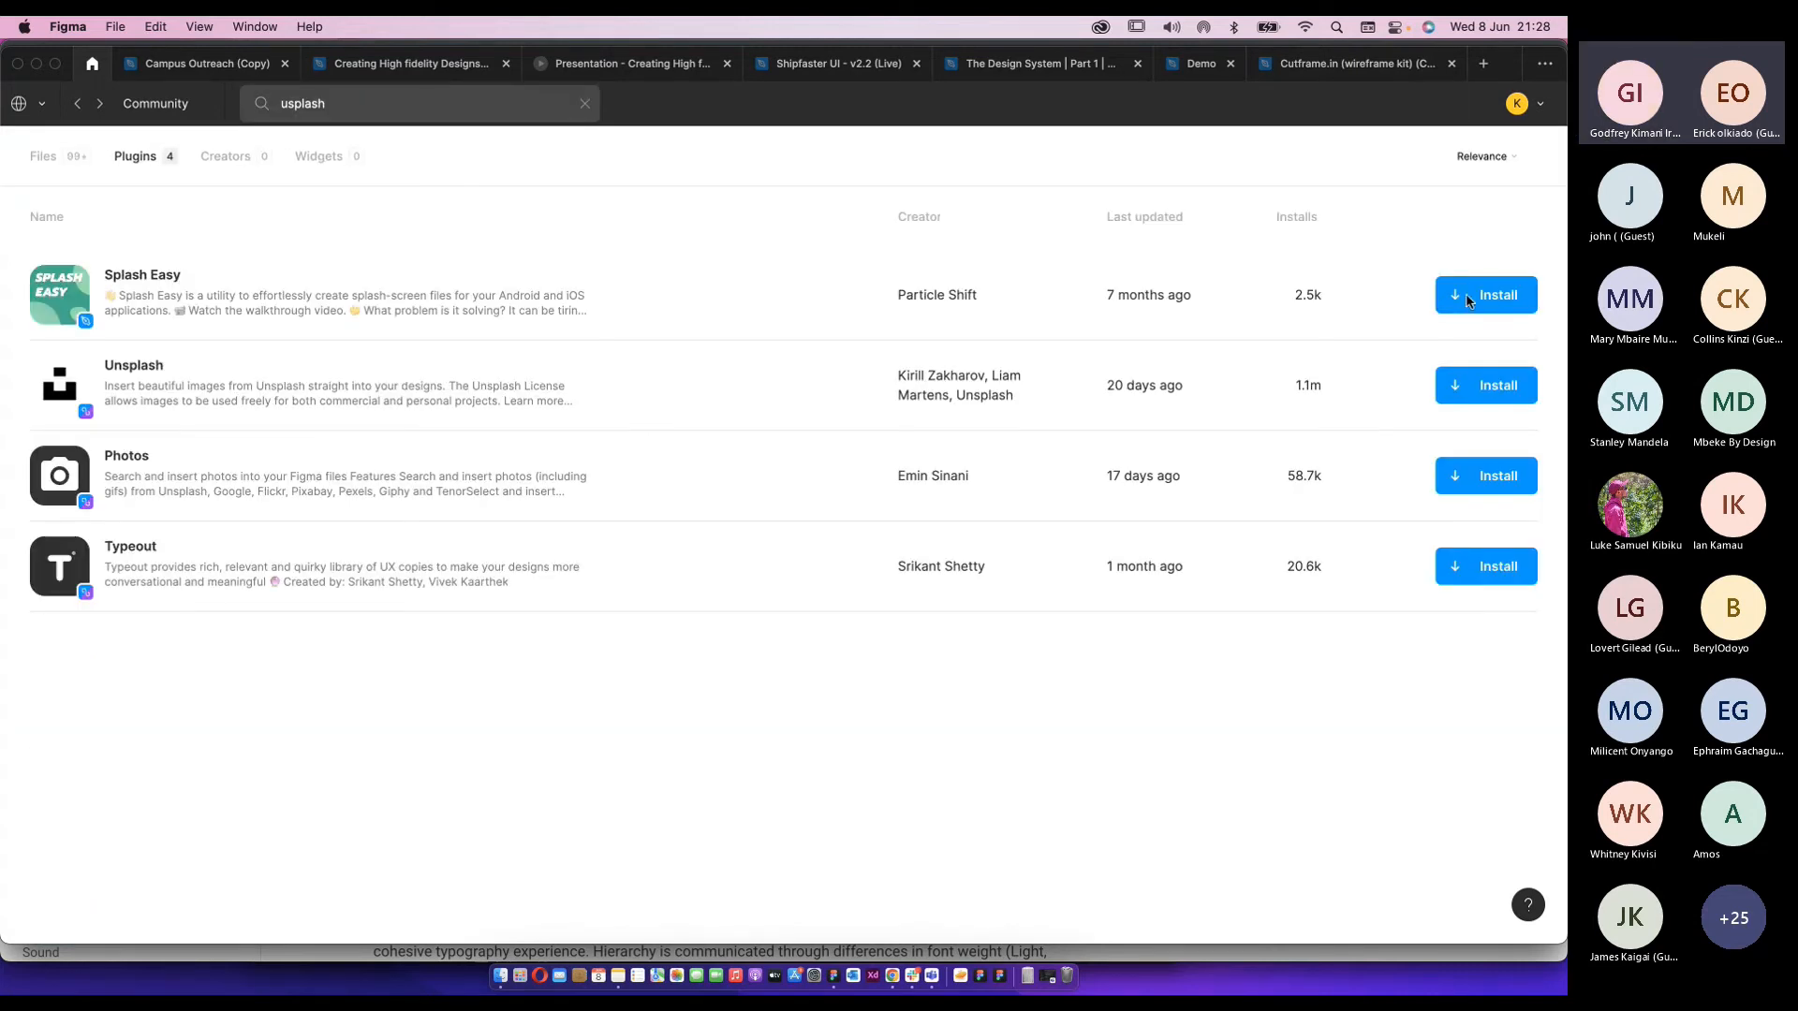
pyautogui.click(1466, 298)
pyautogui.click(914, 562)
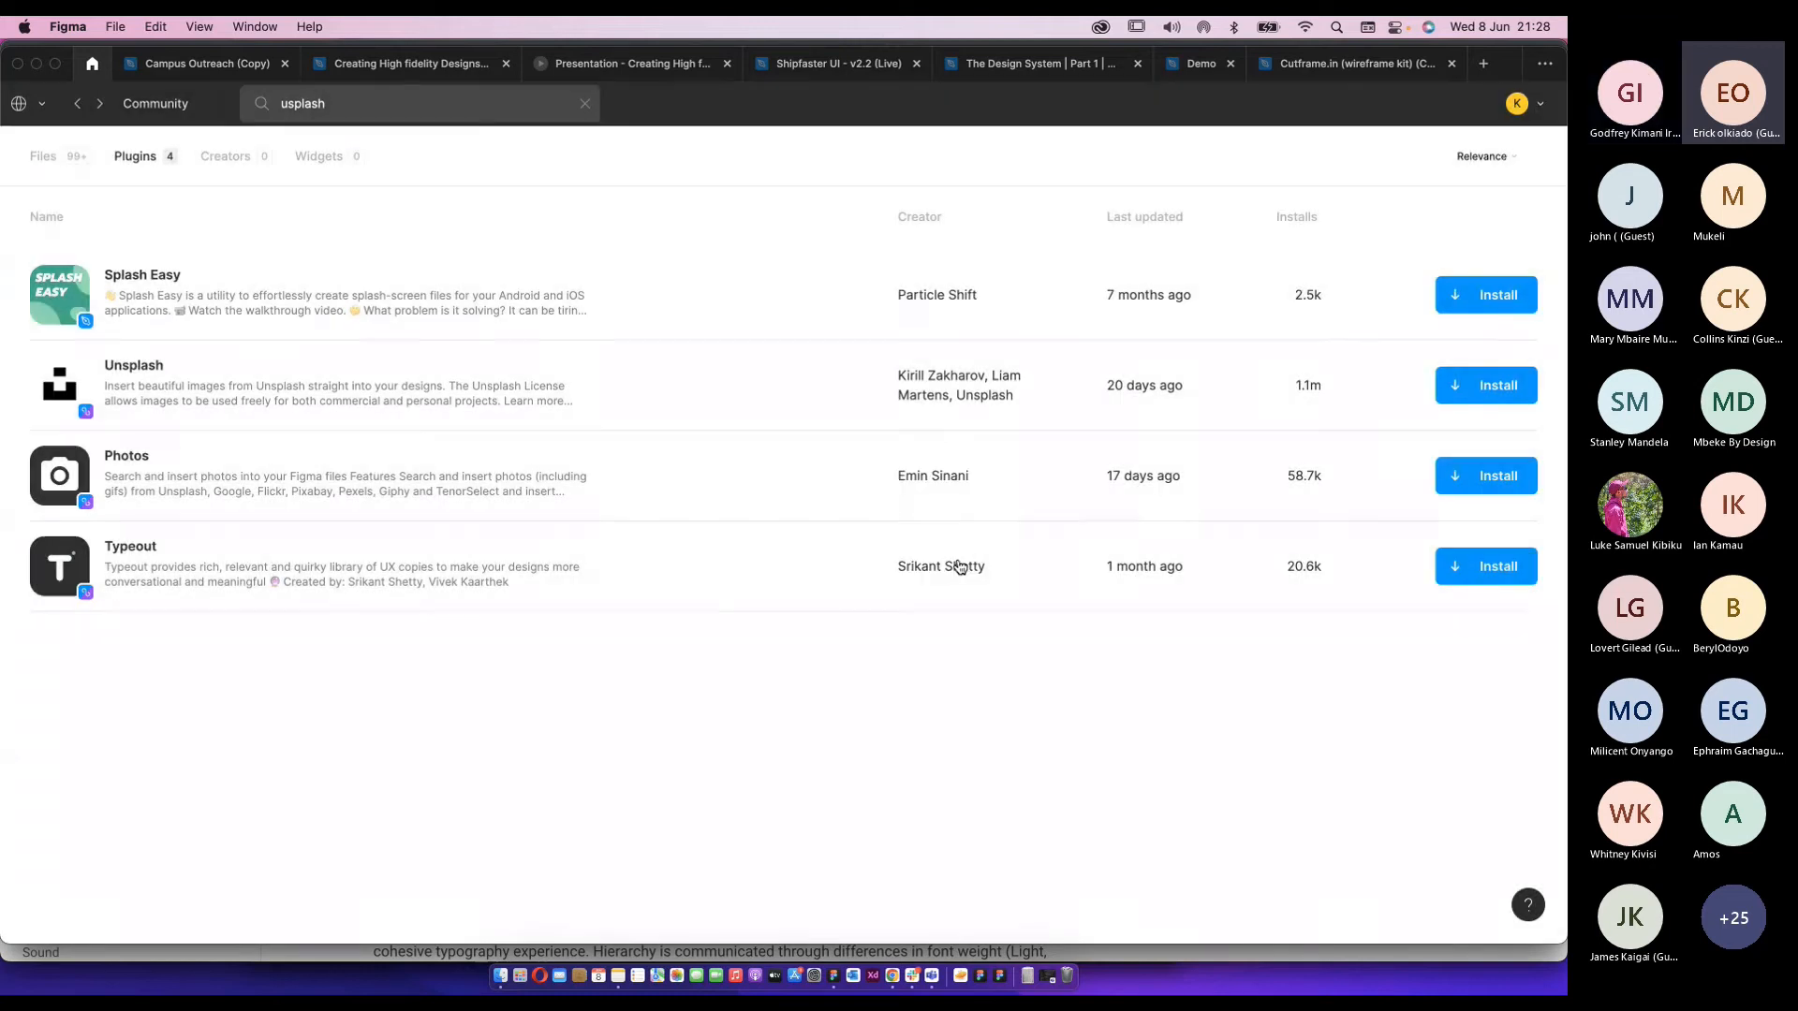
# Try to run the Splash Easy plugin on the Splash frame's image placeholder, and close its window.
pyautogui.click(1199, 67)
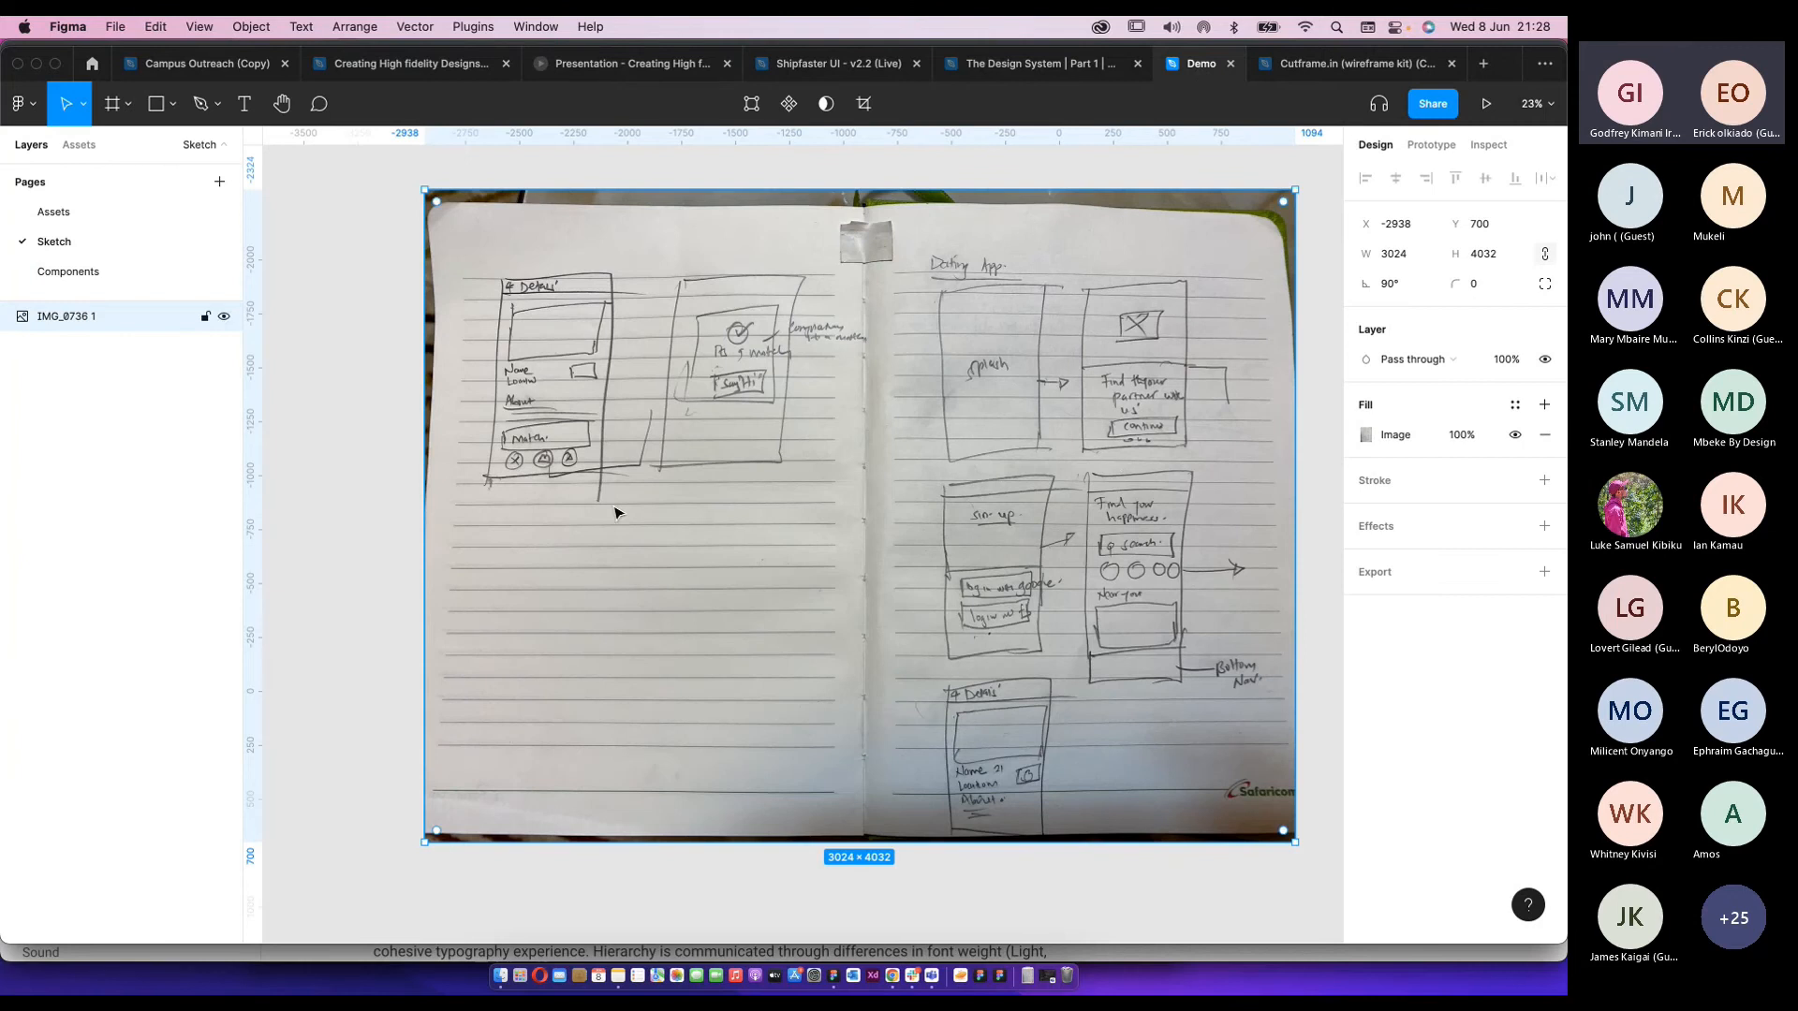
pyautogui.hotkey('ctrl', 'Tab')
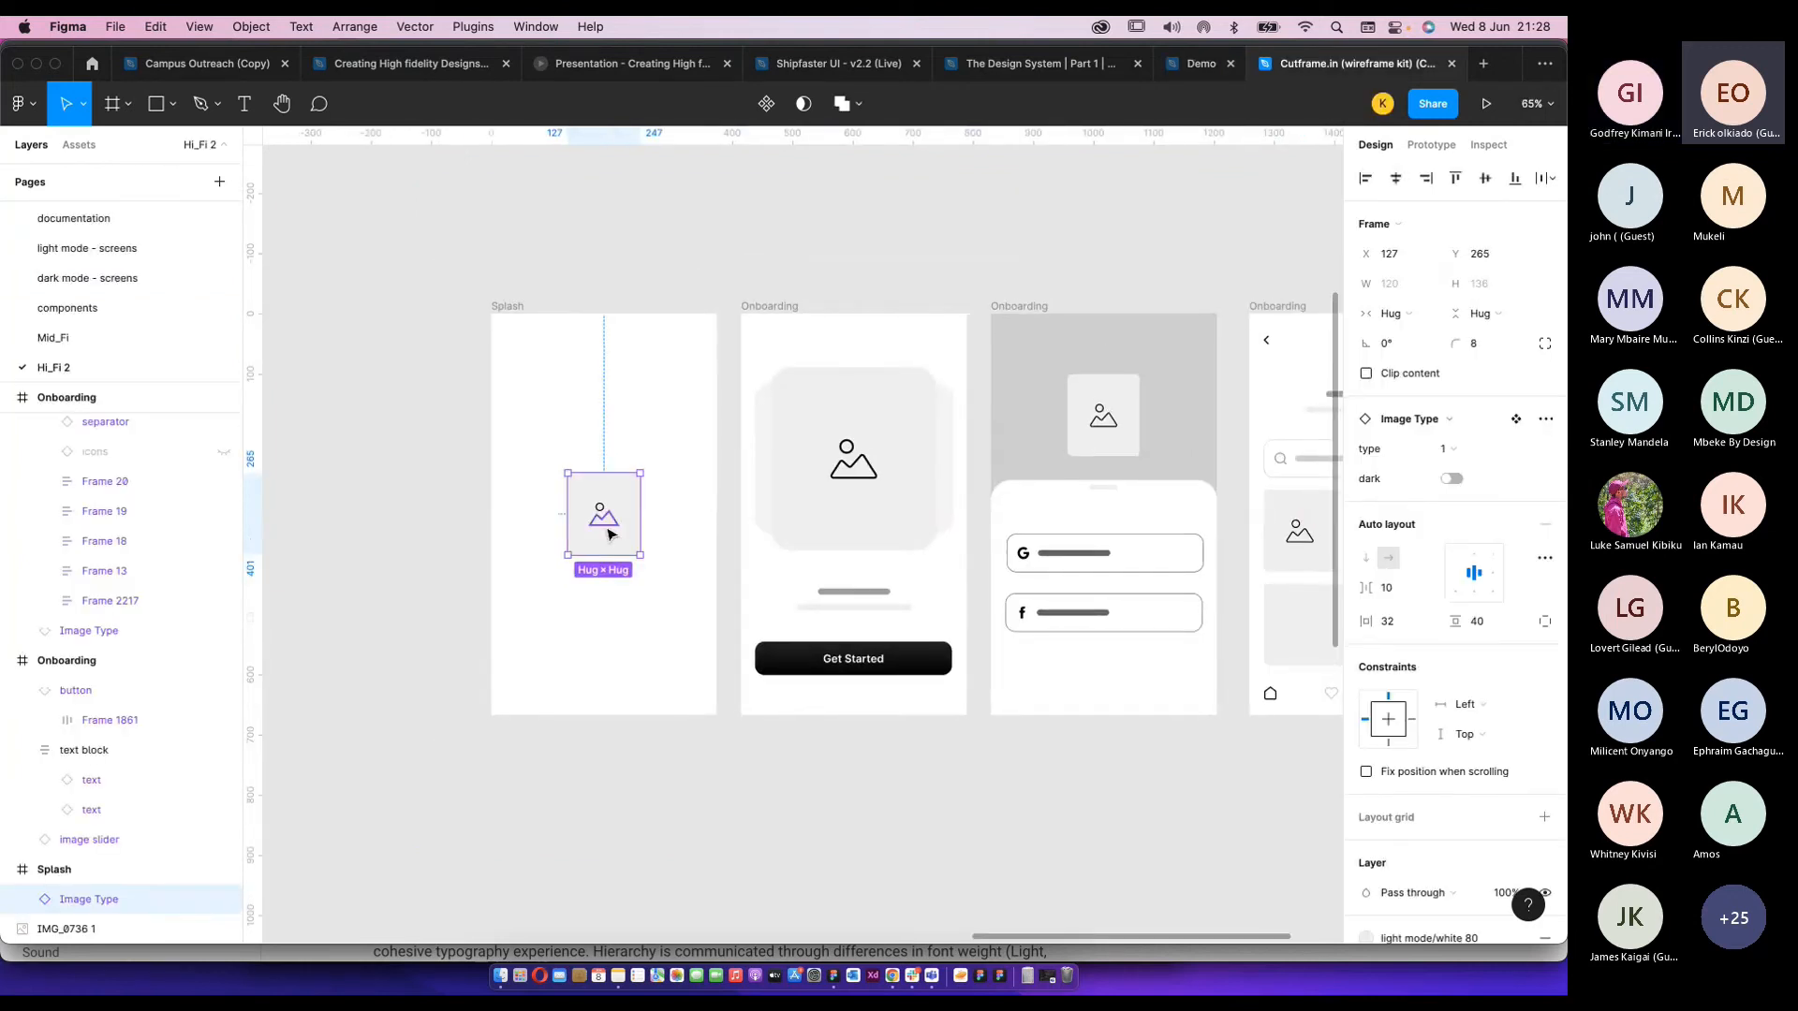
pyautogui.scroll(5, 598, 526)
pyautogui.rightClick(612, 515)
pyautogui.moveTo(667, 802)
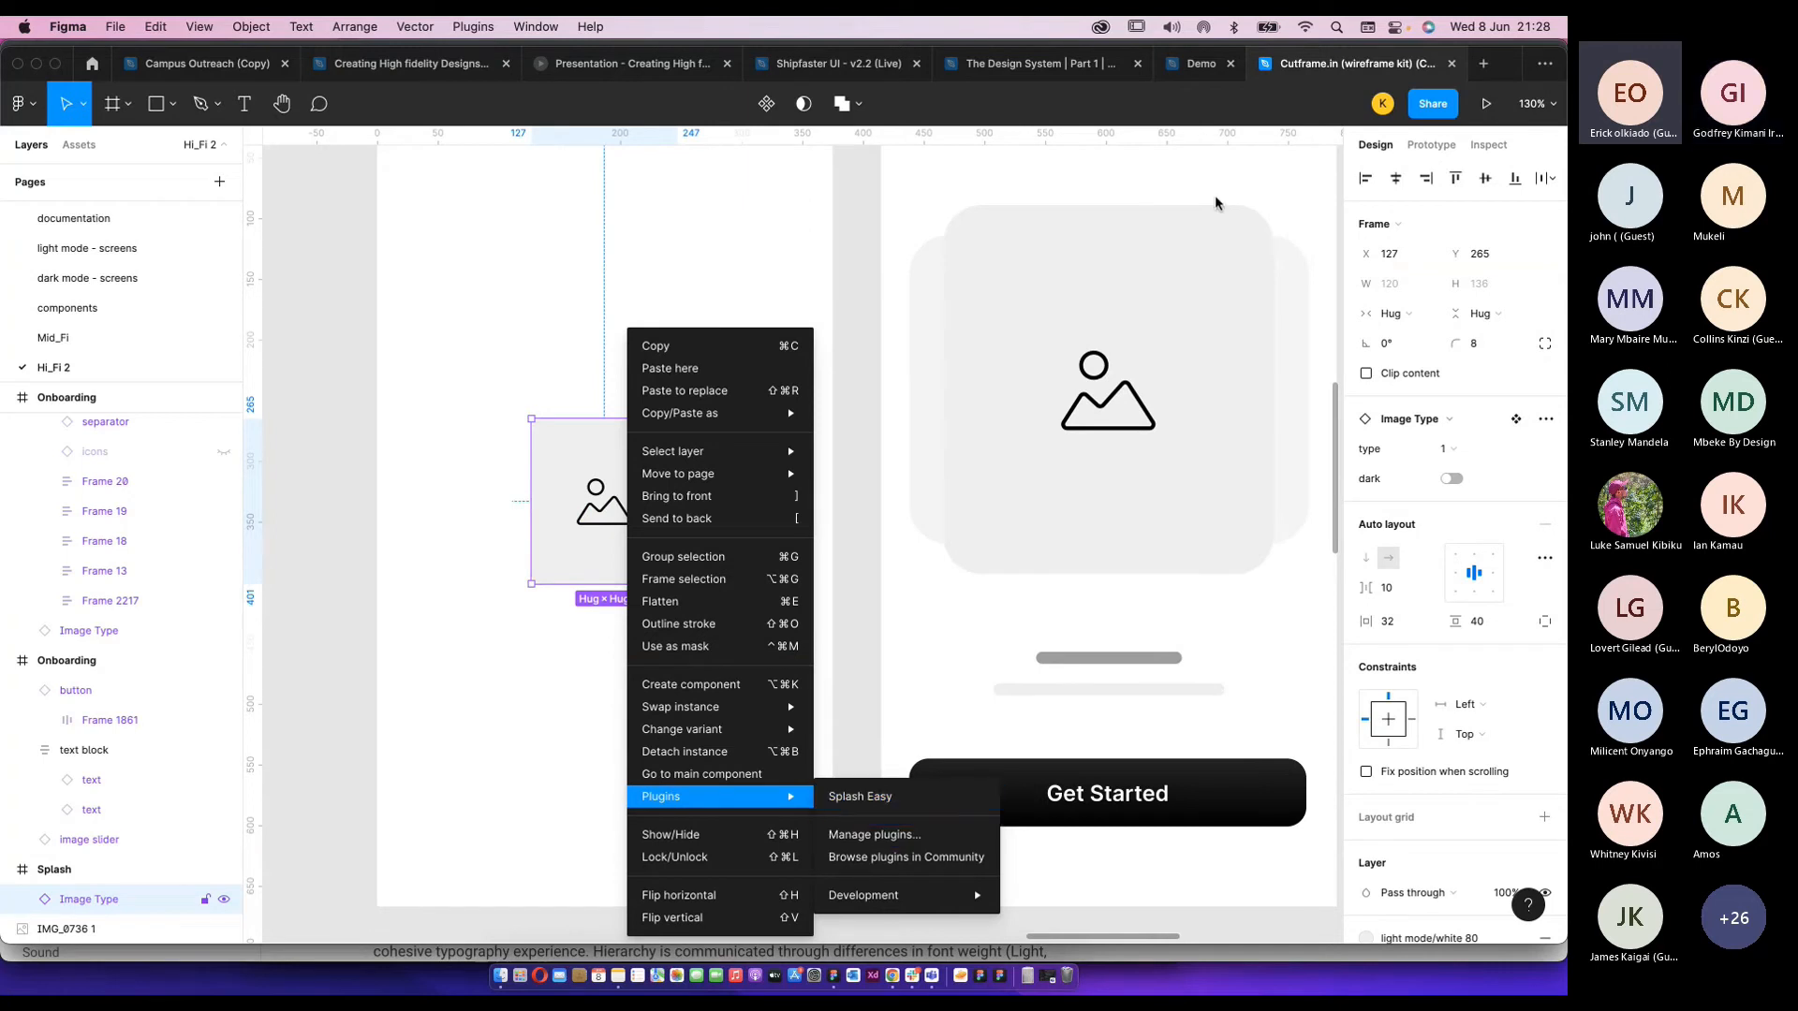
pyautogui.click(853, 796)
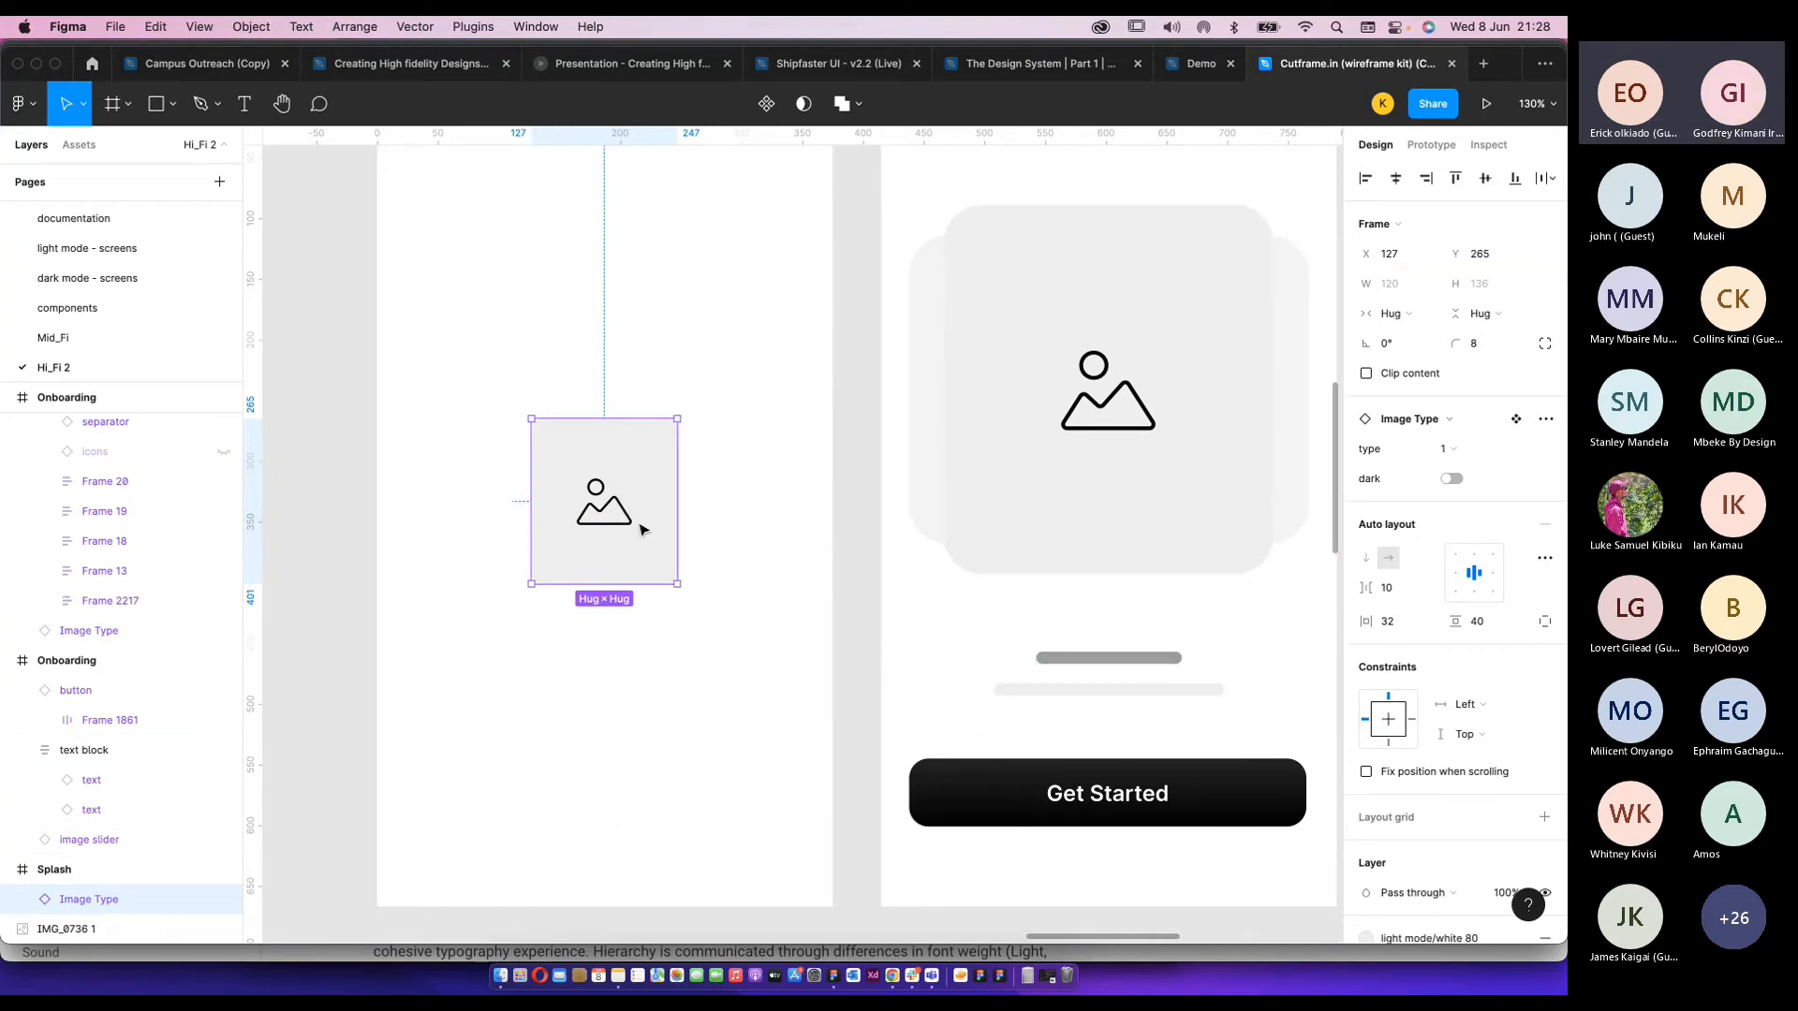
pyautogui.rightClick(616, 497)
pyautogui.moveTo(690, 806)
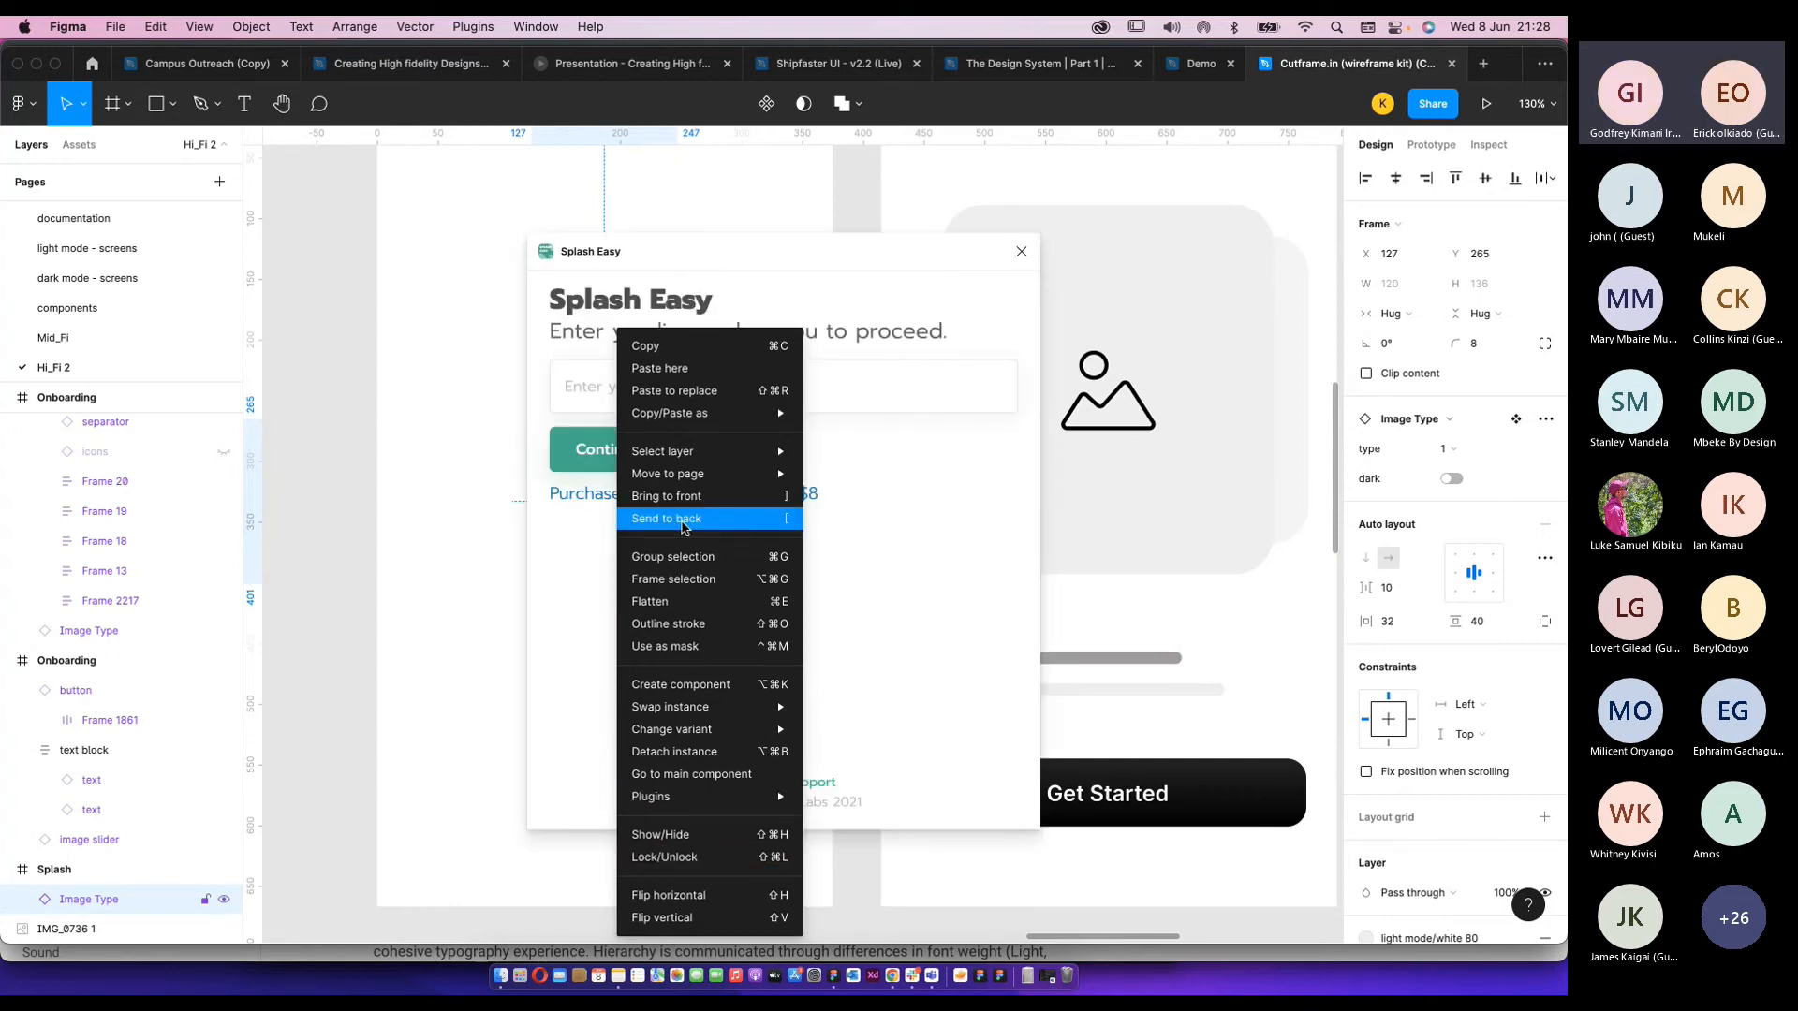
pyautogui.click(1024, 252)
pyautogui.click(1024, 252)
# Look through the plugins available for the image placeholder and review the installed list in the plugin manager.
pyautogui.rightClick(590, 482)
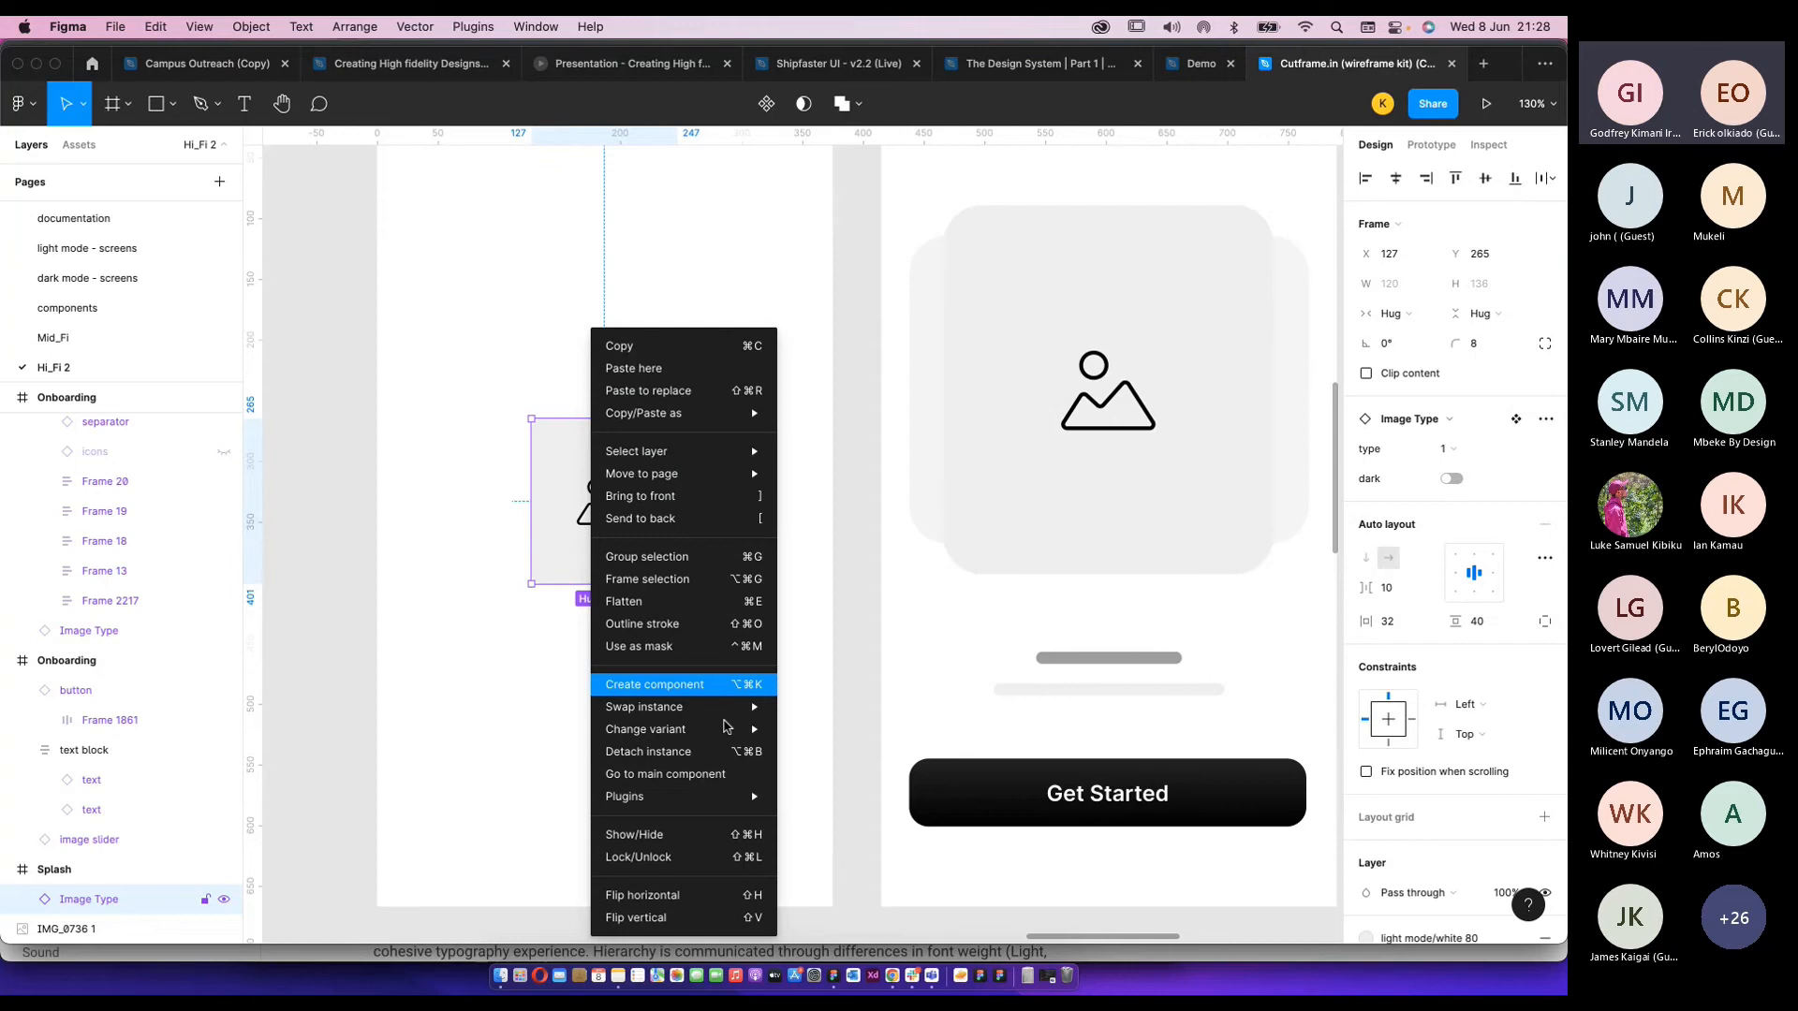
pyautogui.moveTo(750, 807)
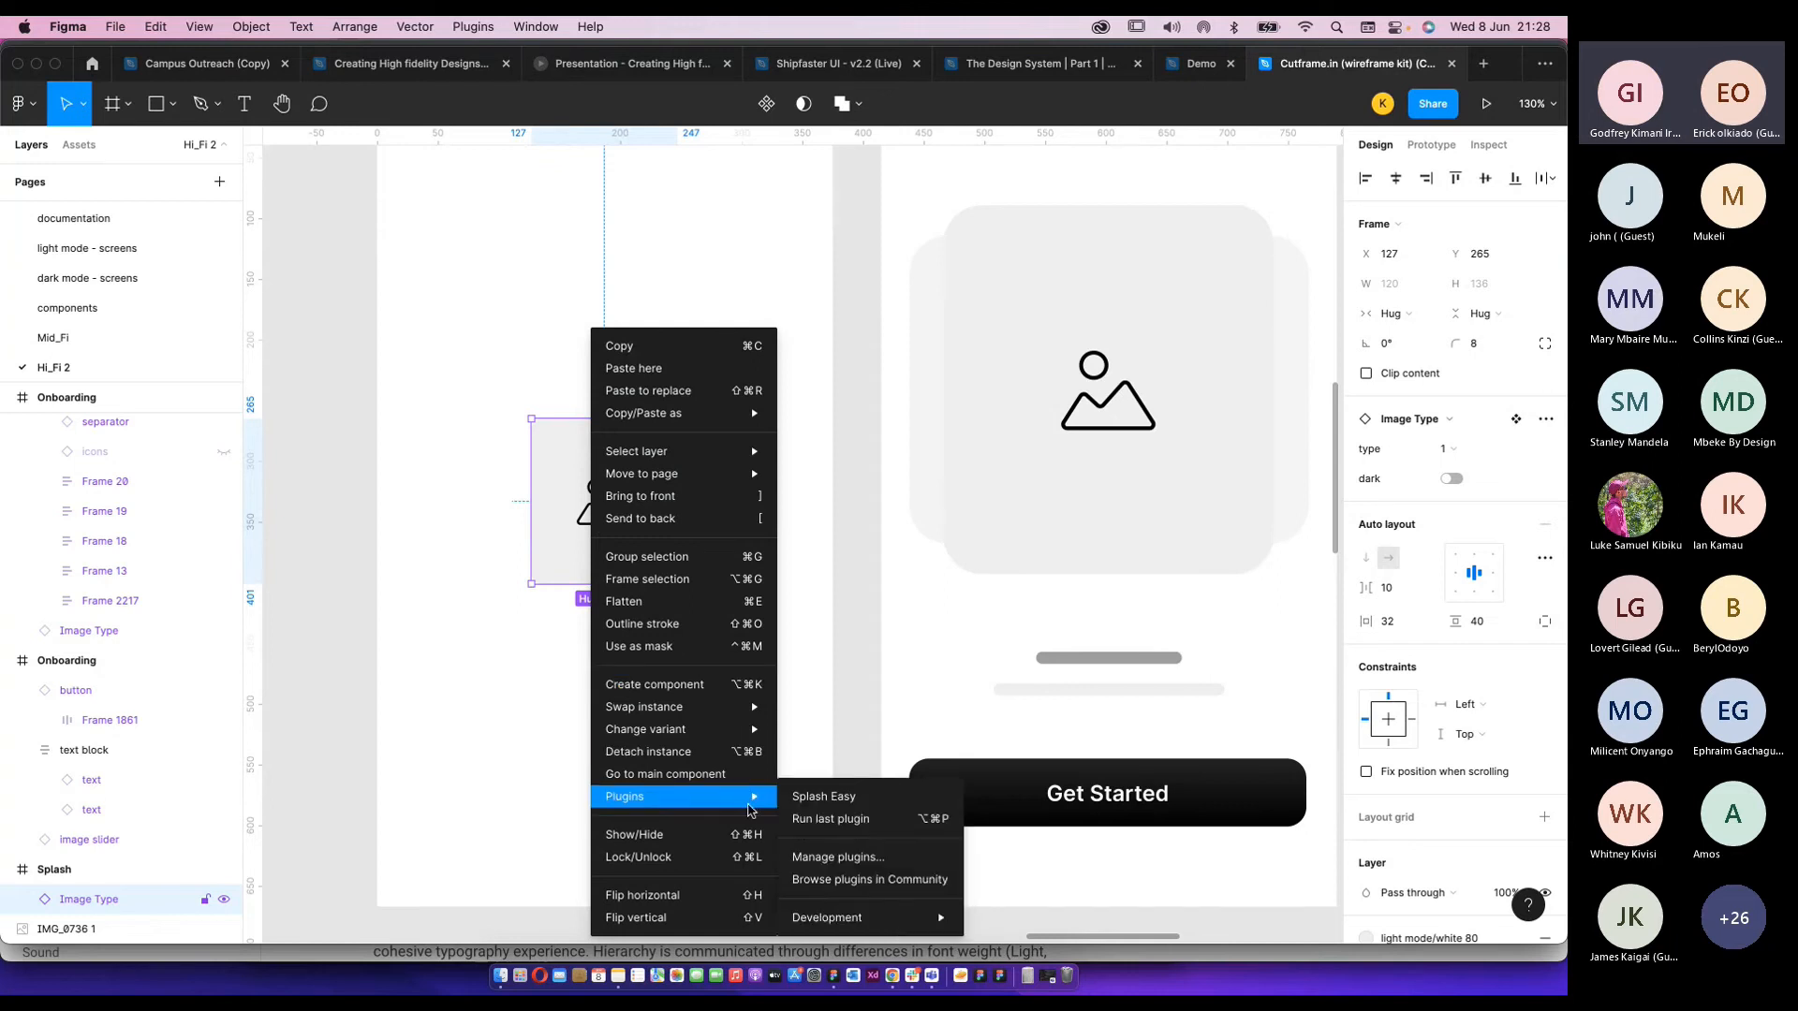
pyautogui.press('Escape')
pyautogui.scroll(-5, 660, 540)
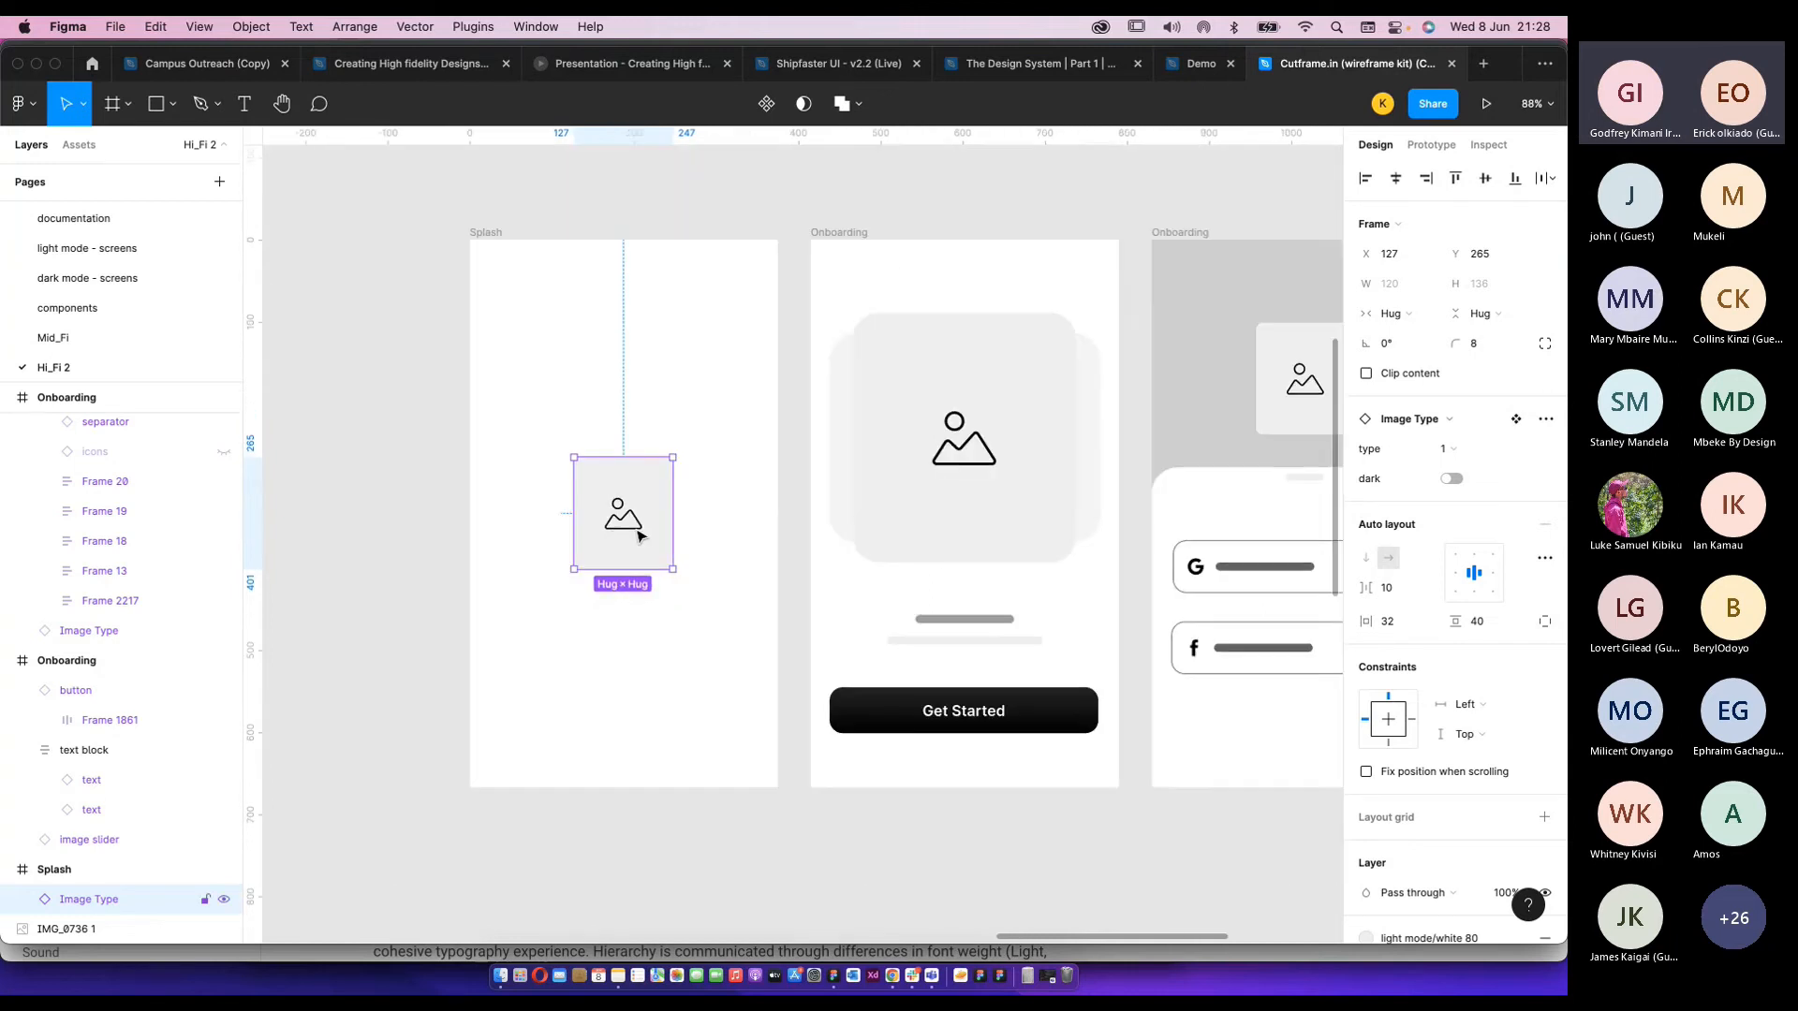
pyautogui.rightClick(638, 533)
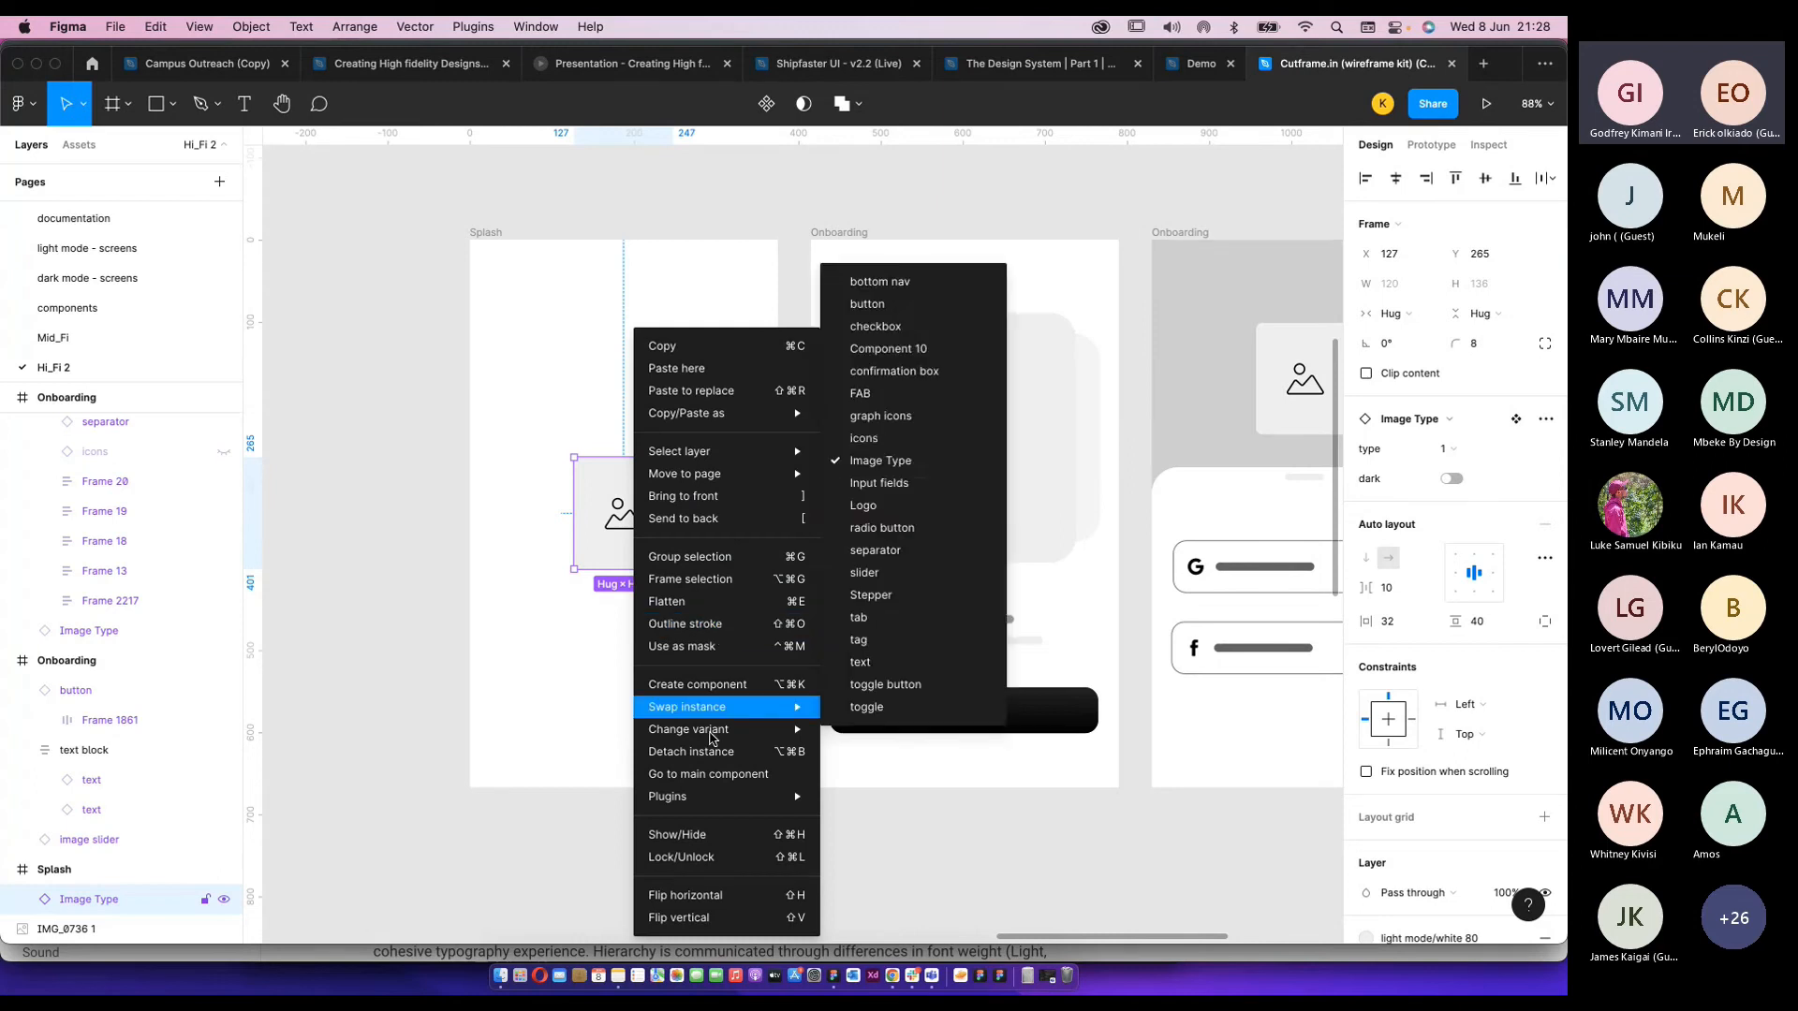
pyautogui.moveTo(755, 806)
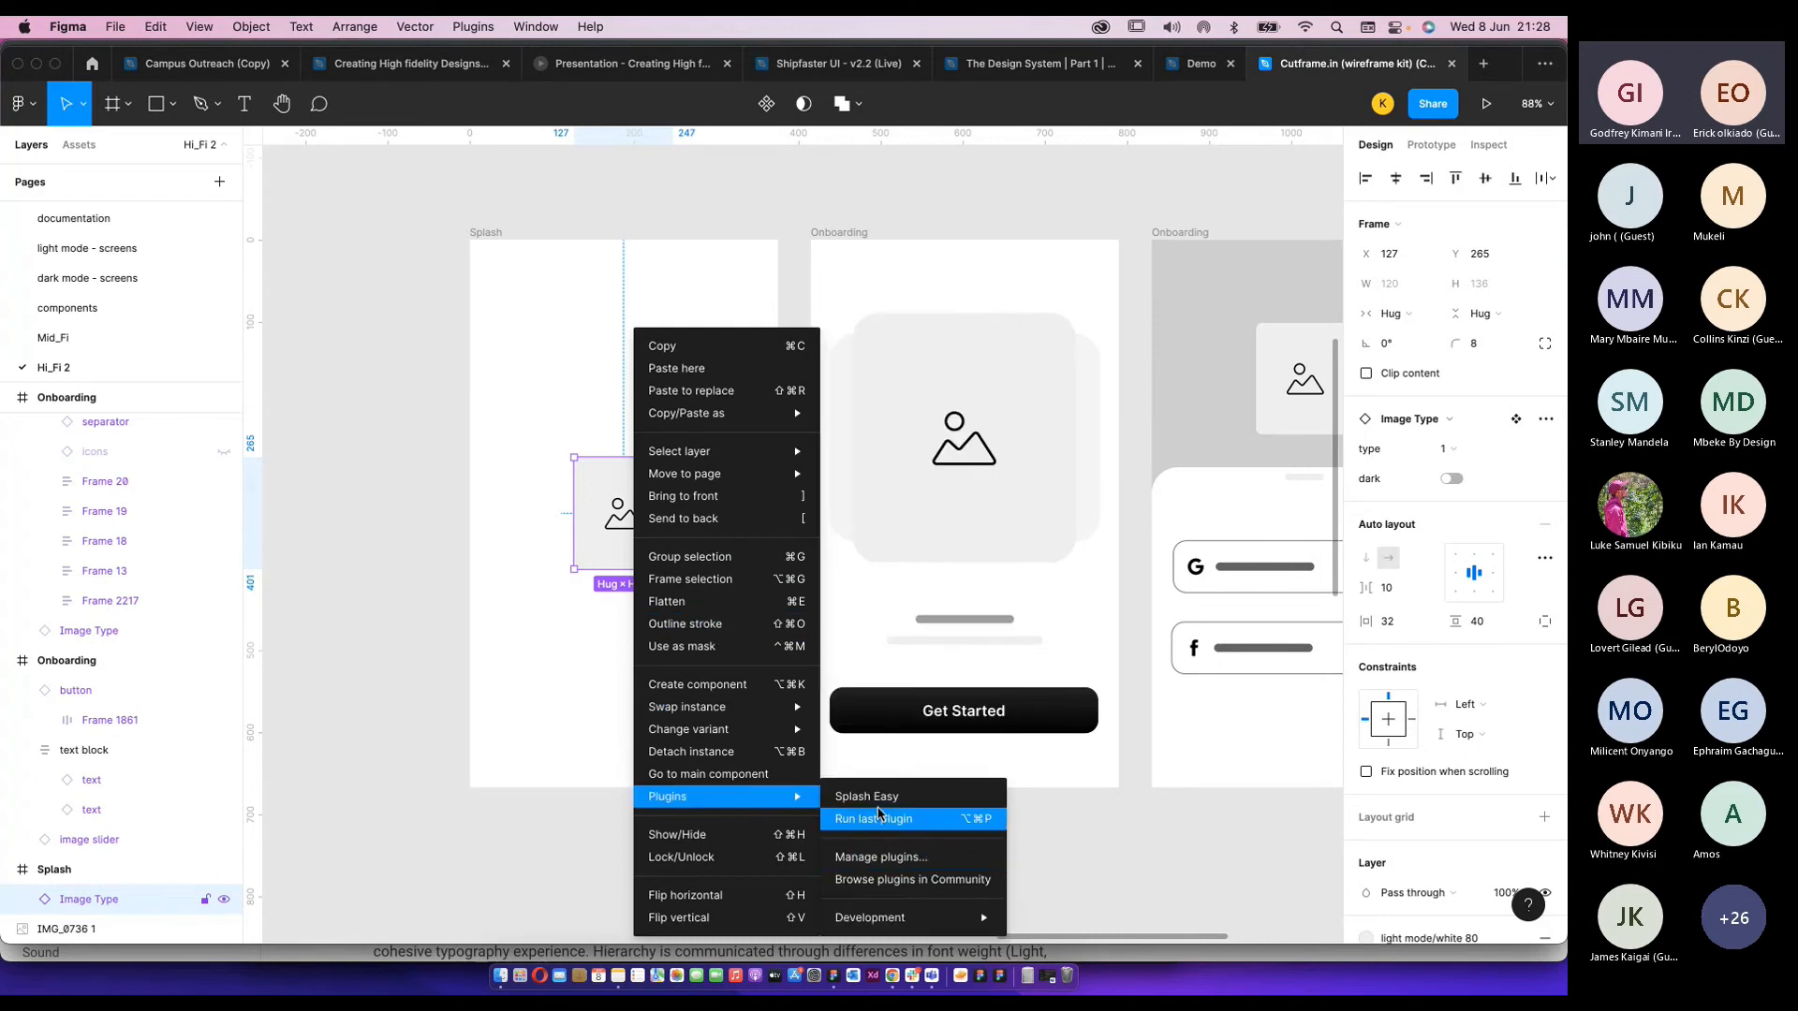
pyautogui.click(872, 858)
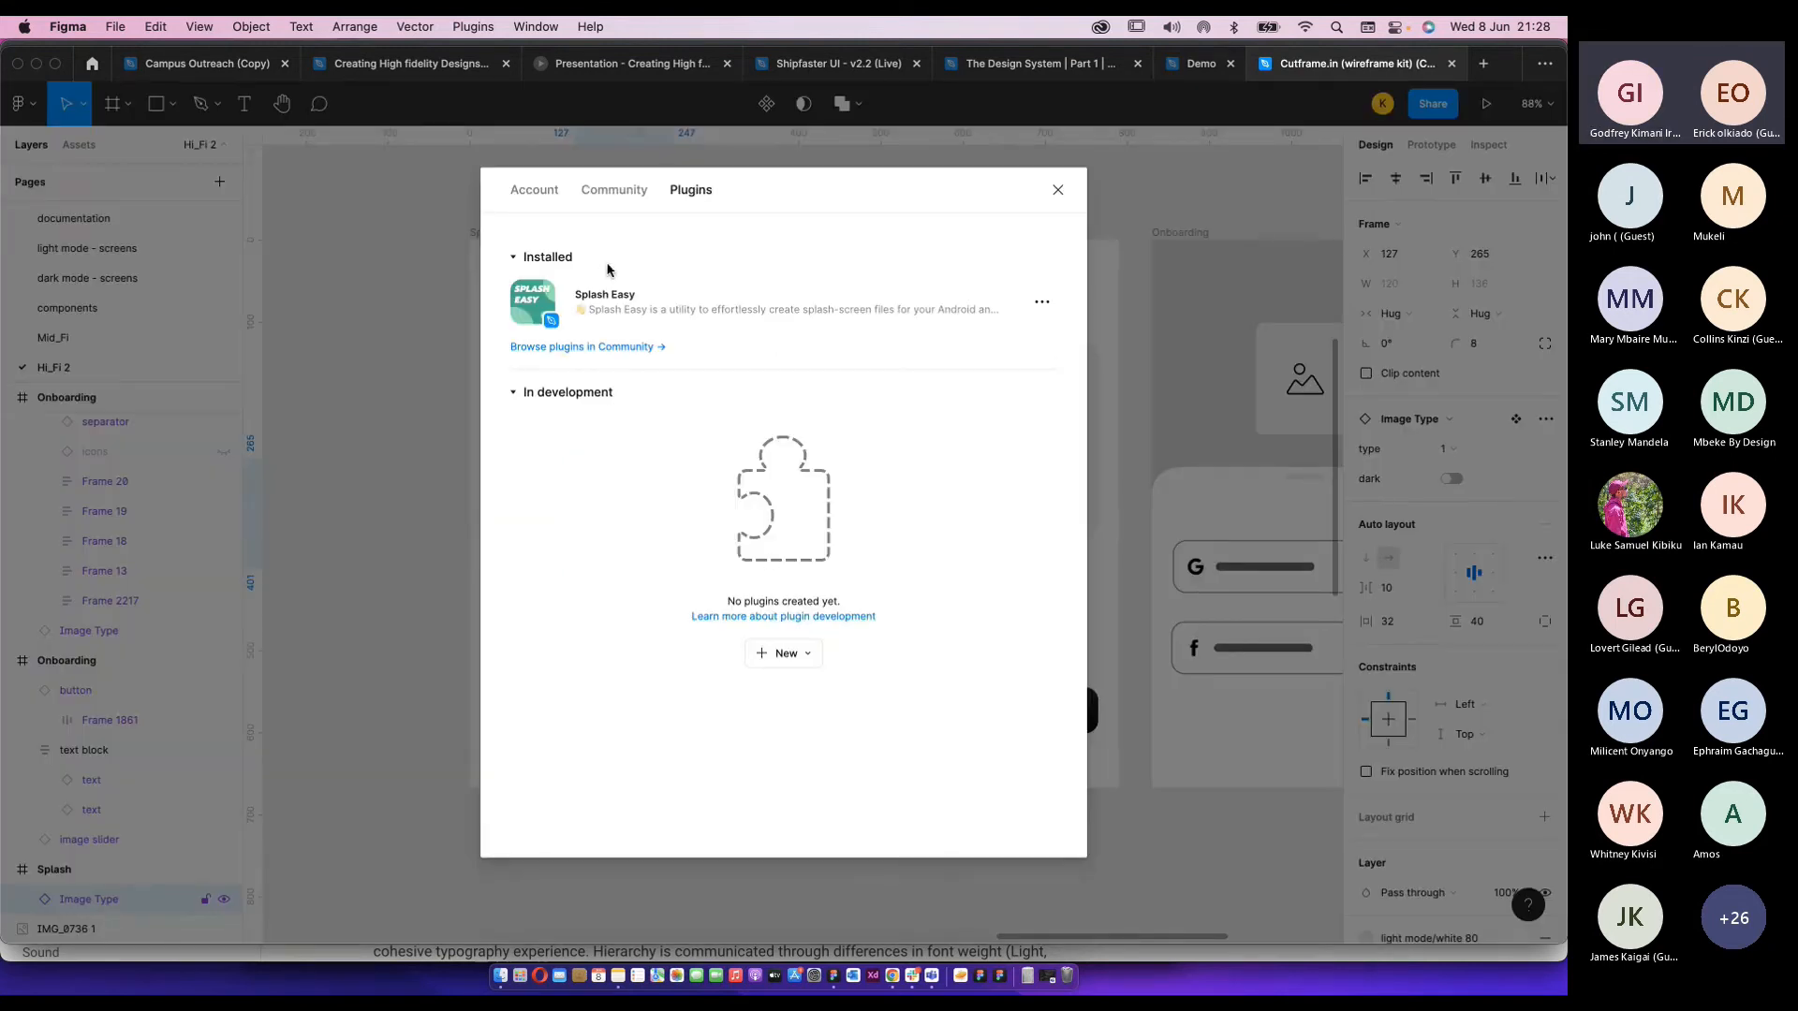
pyautogui.click(1058, 190)
# Search the Community plugins for "unsplash" and install the Unsplash plugin.
pyautogui.rightClick(644, 515)
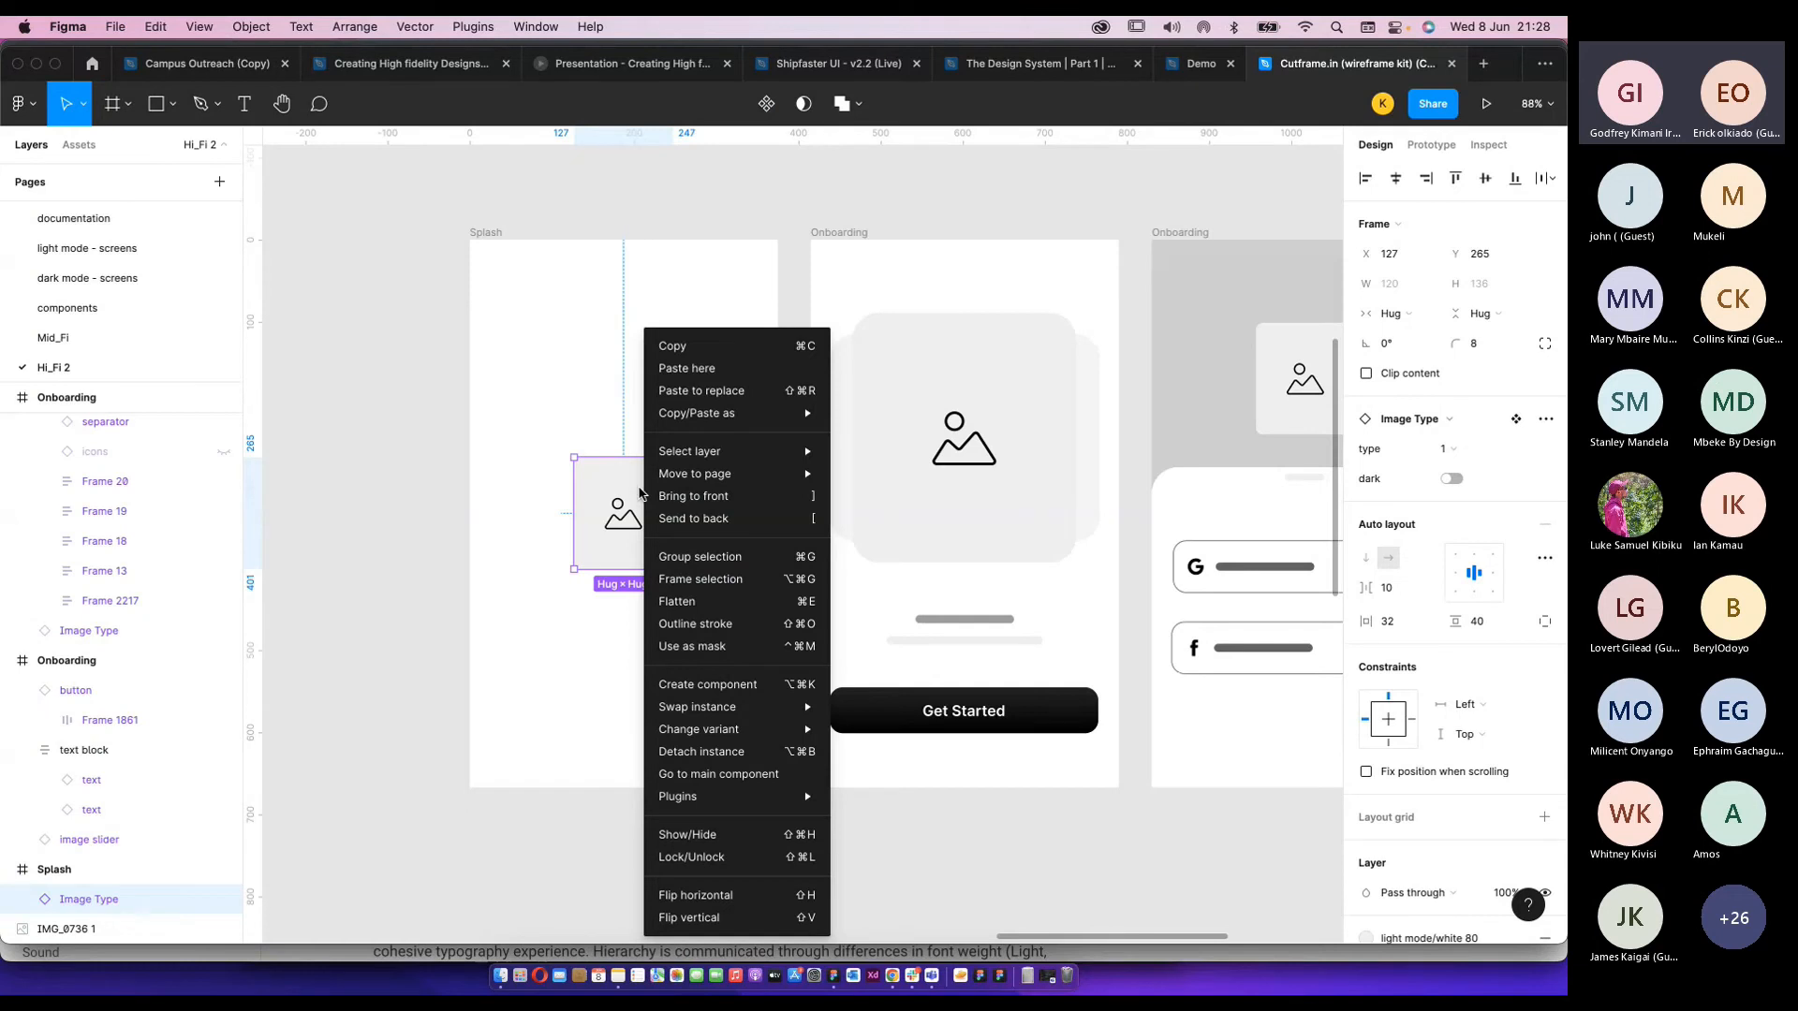
pyautogui.moveTo(697, 797)
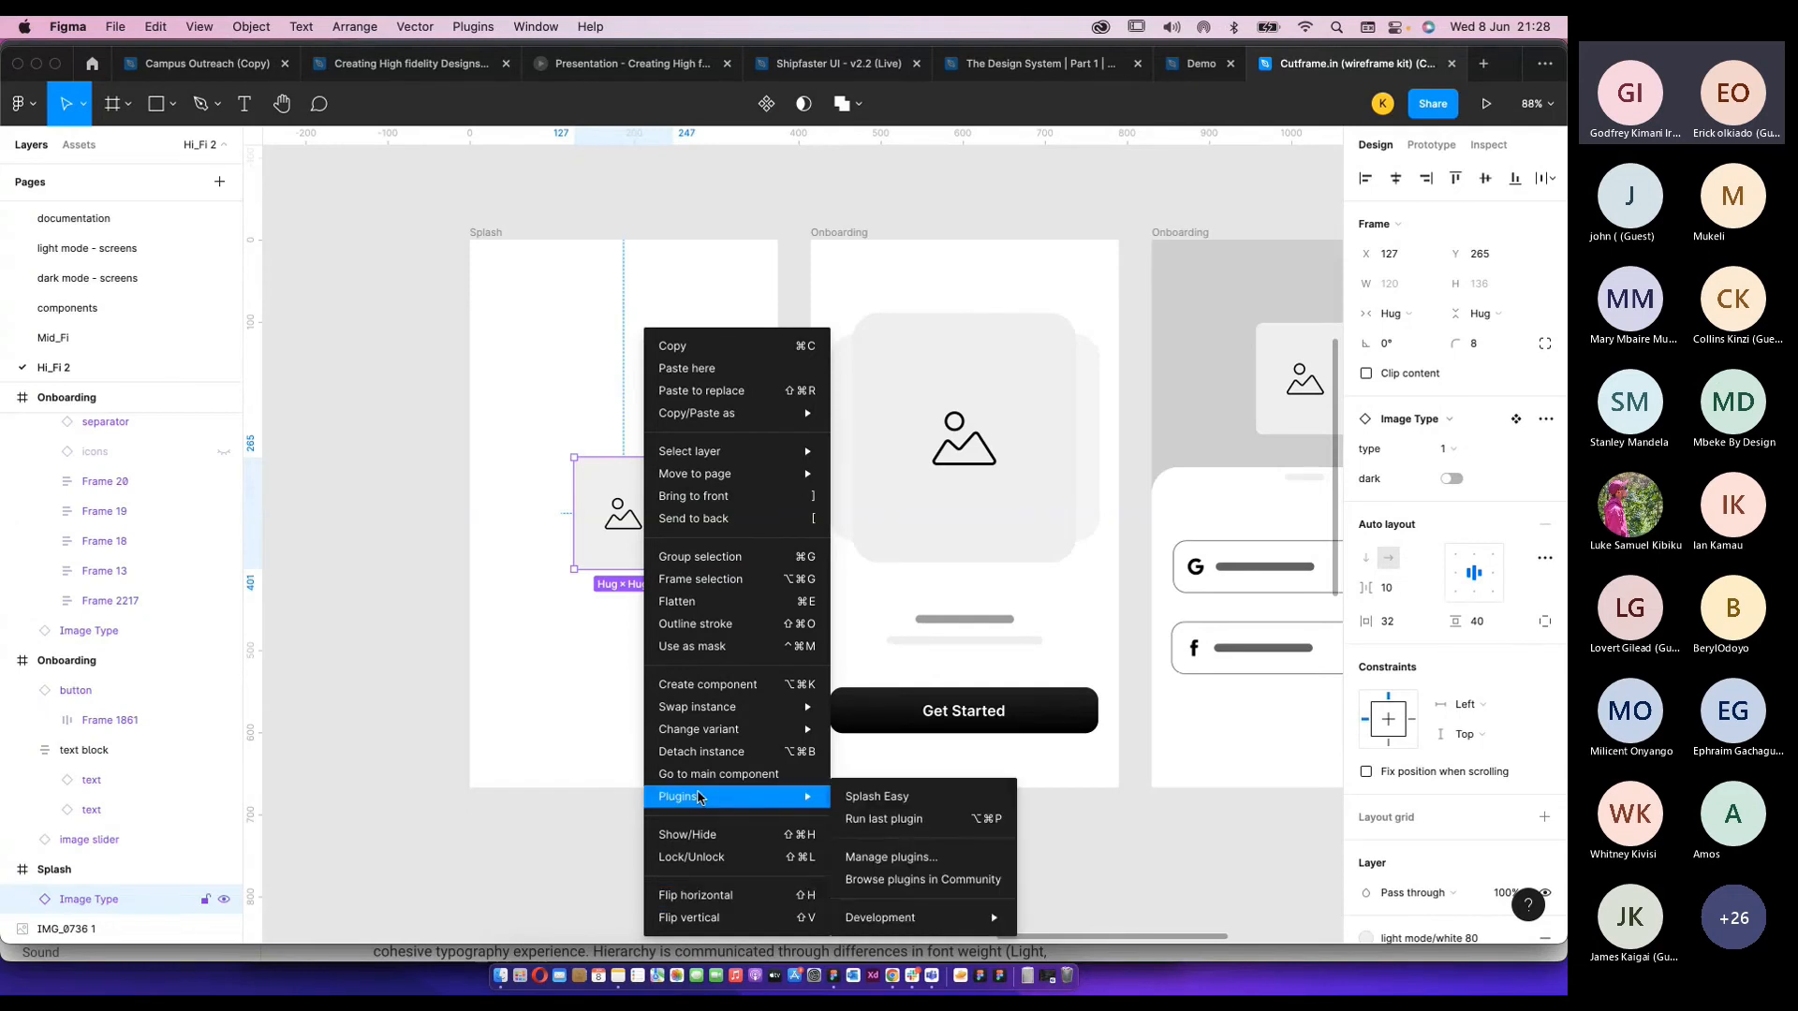
pyautogui.click(852, 880)
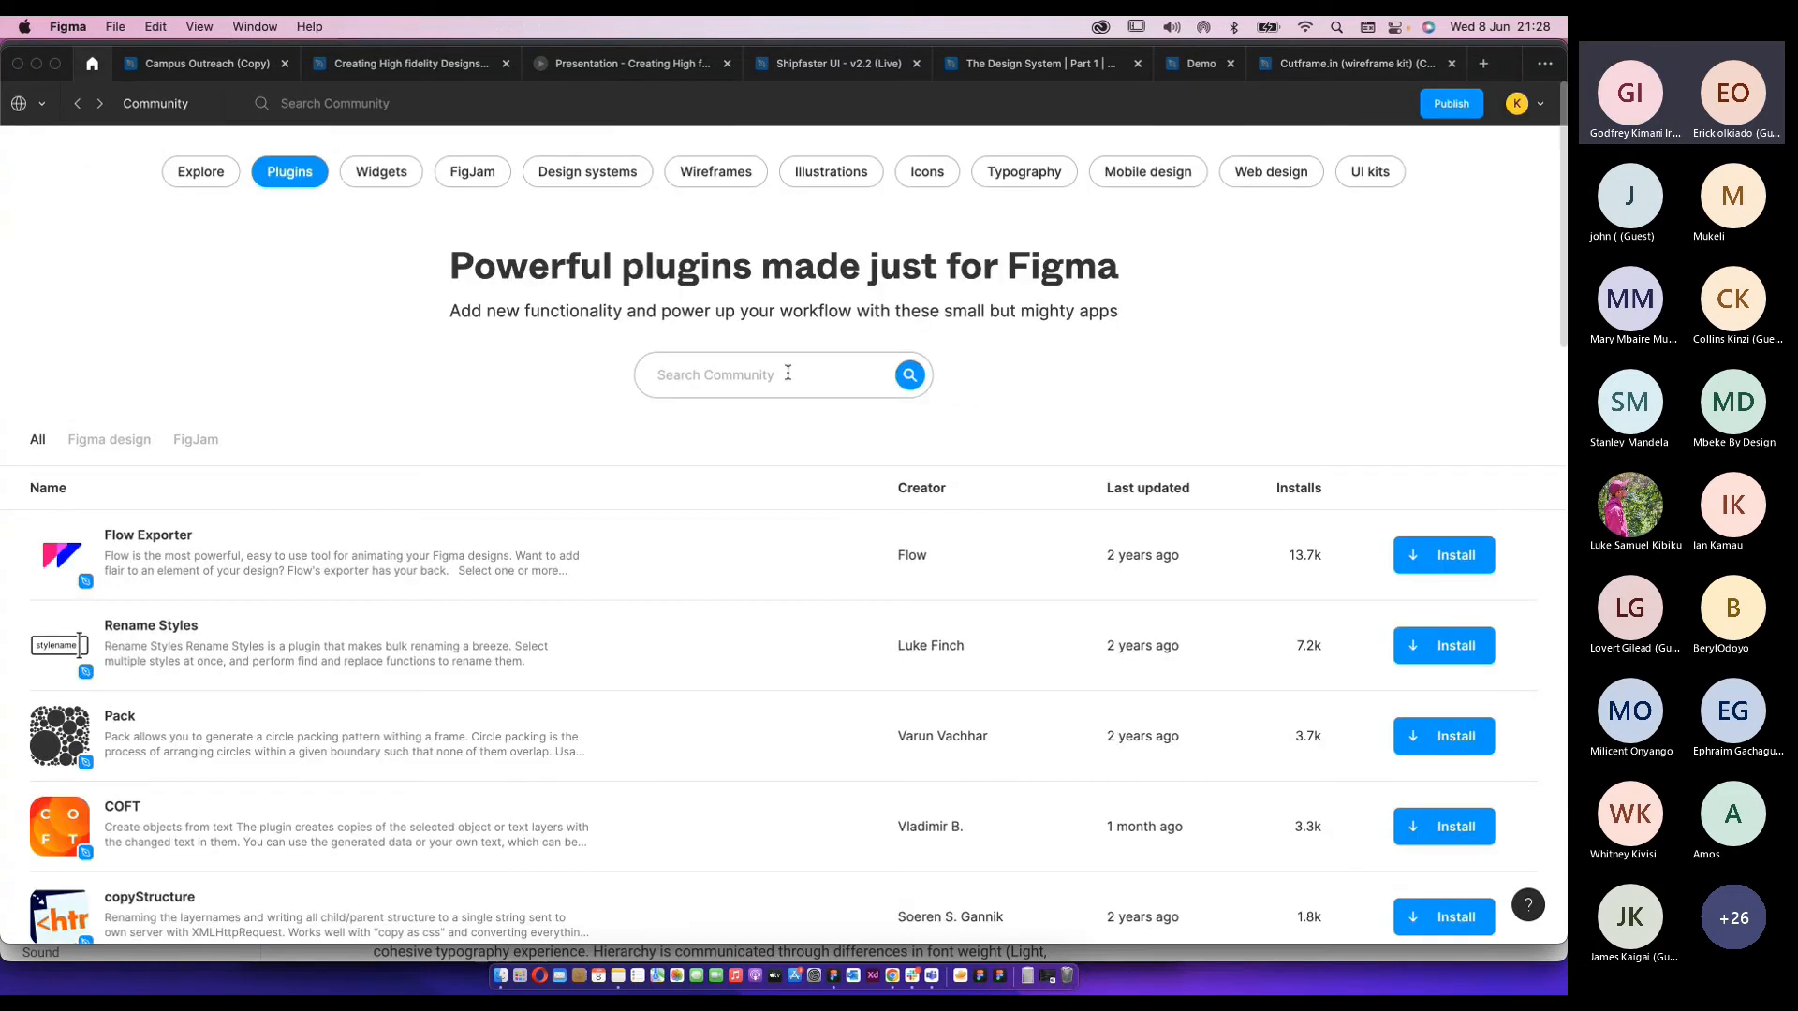
pyautogui.write('unsplash')
pyautogui.press('Return')
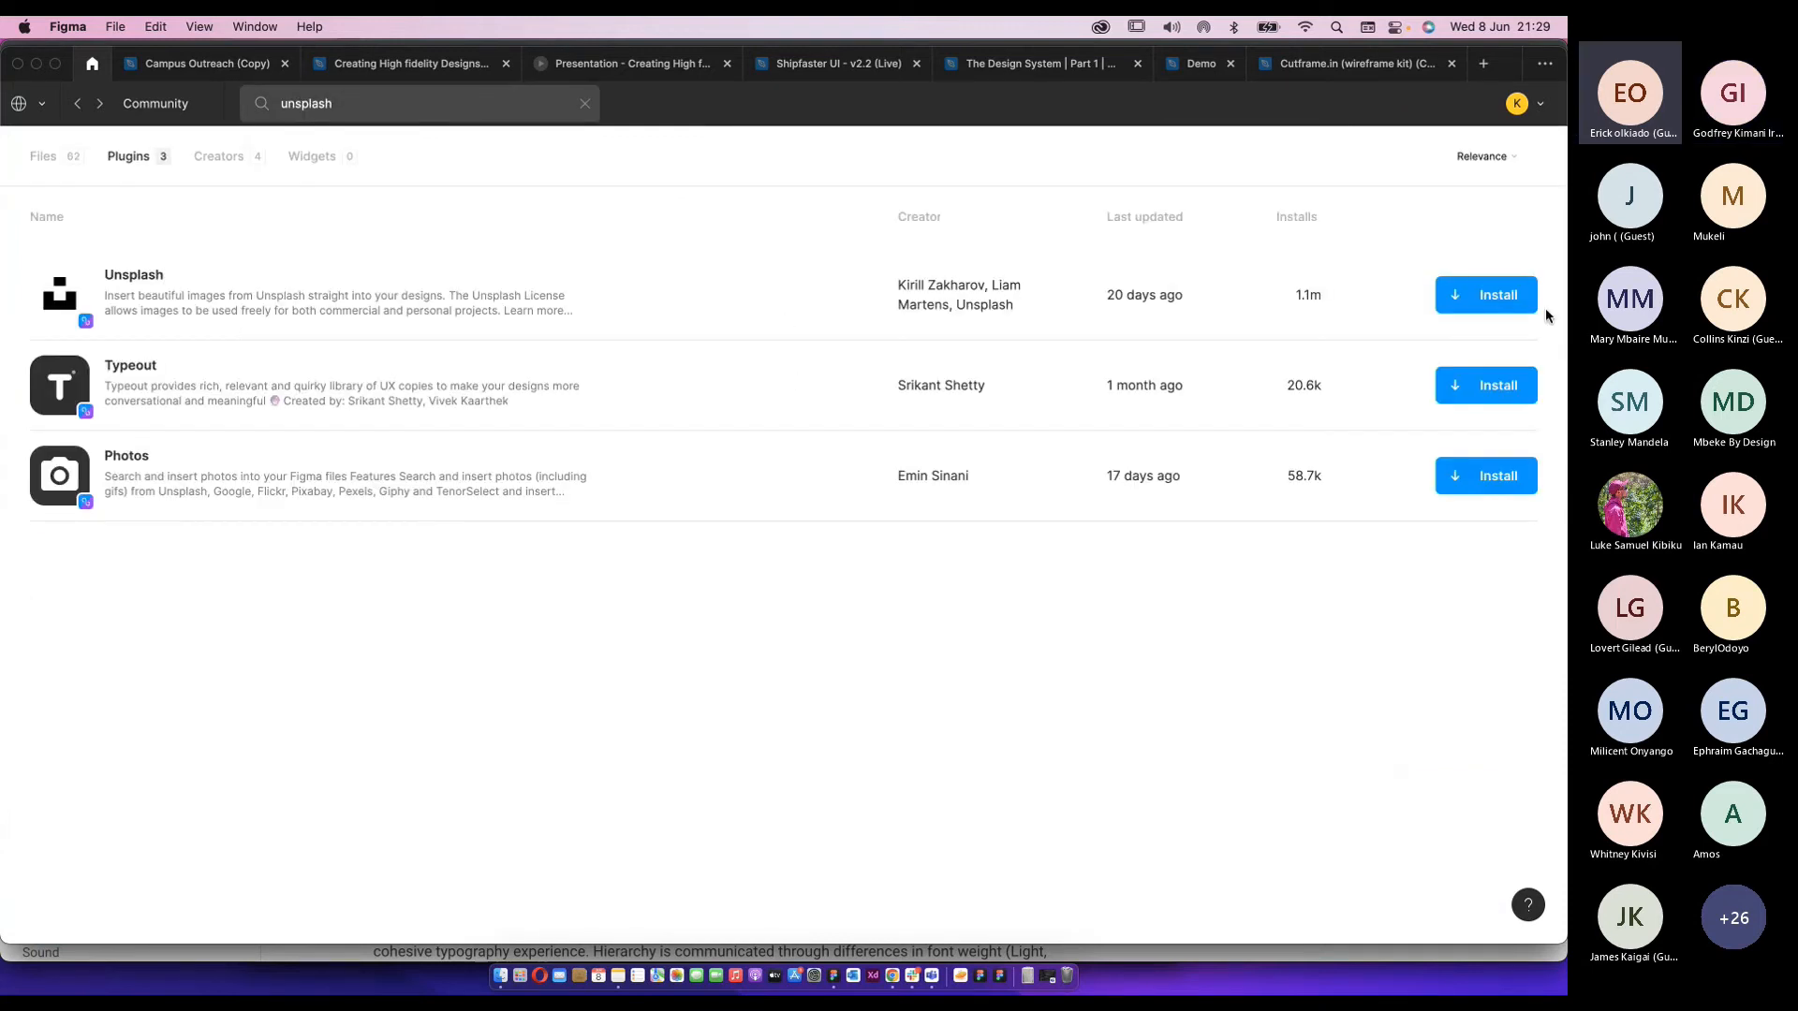
pyautogui.click(1495, 299)
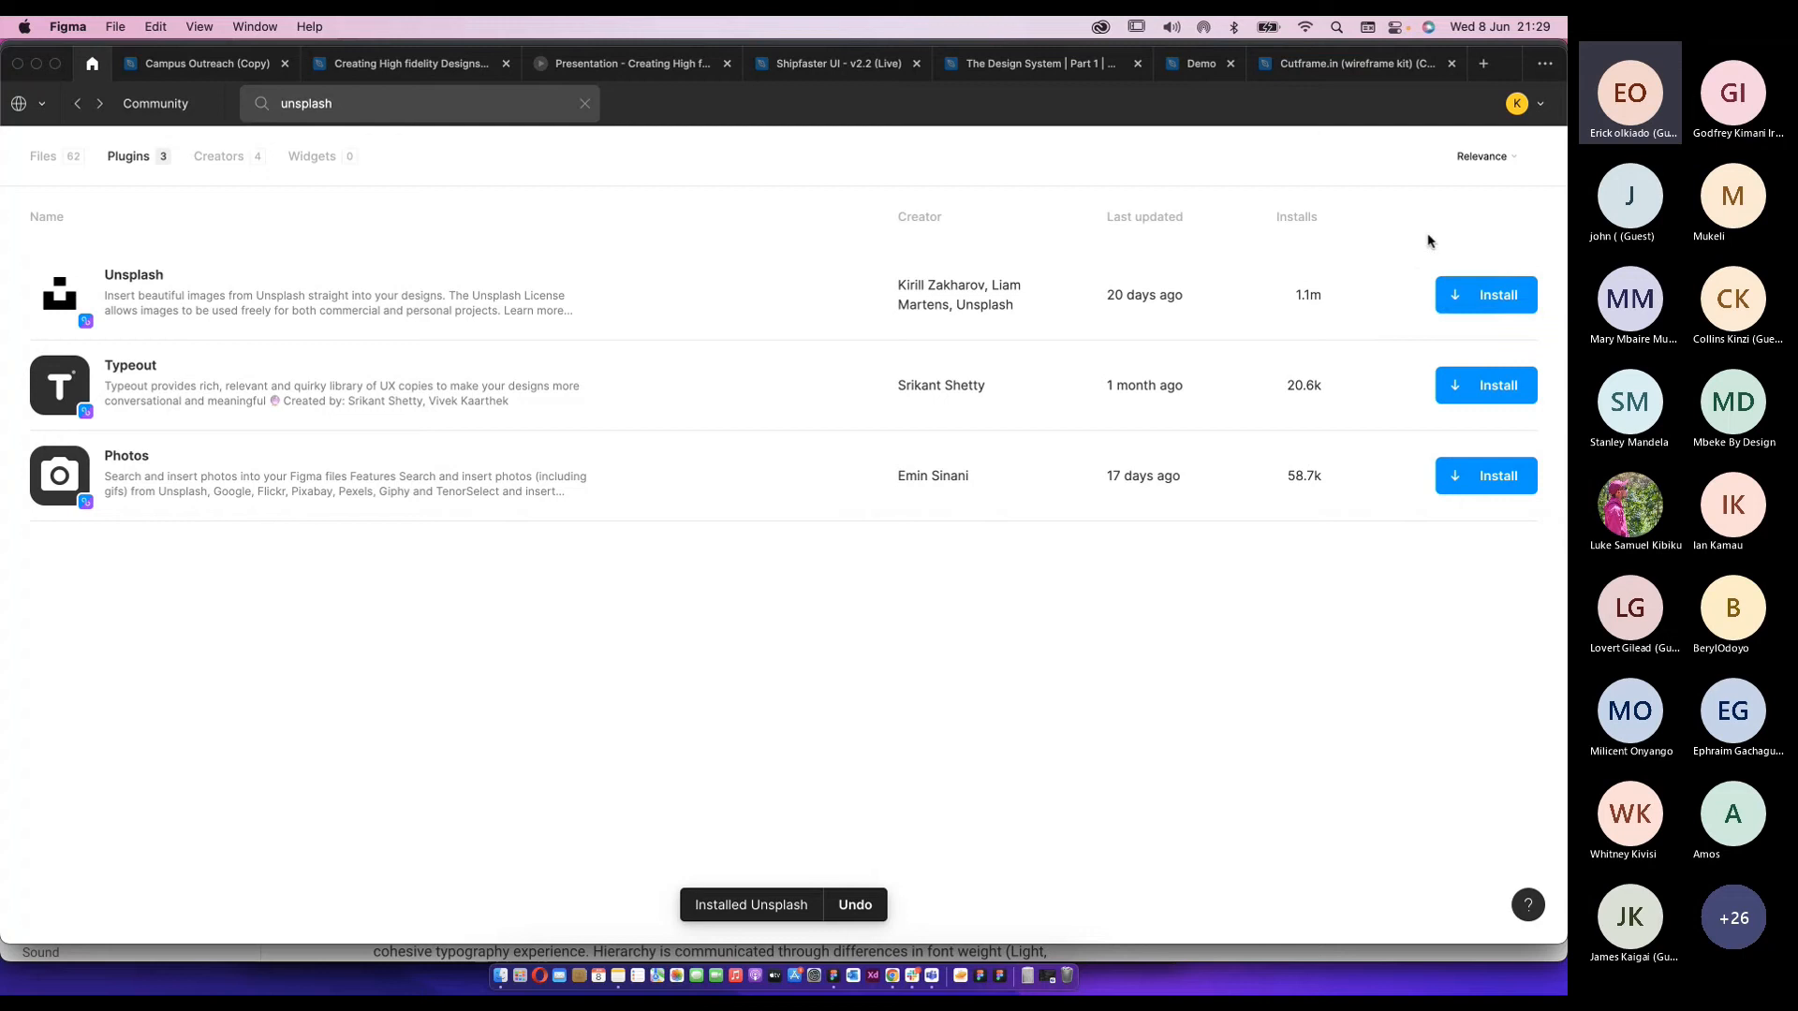
pyautogui.click(1469, 302)
# Return to the wireframe kit file and run the Unsplash plugin on the Splash frame's image placeholder.
pyautogui.click(1324, 64)
pyautogui.rightClick(651, 515)
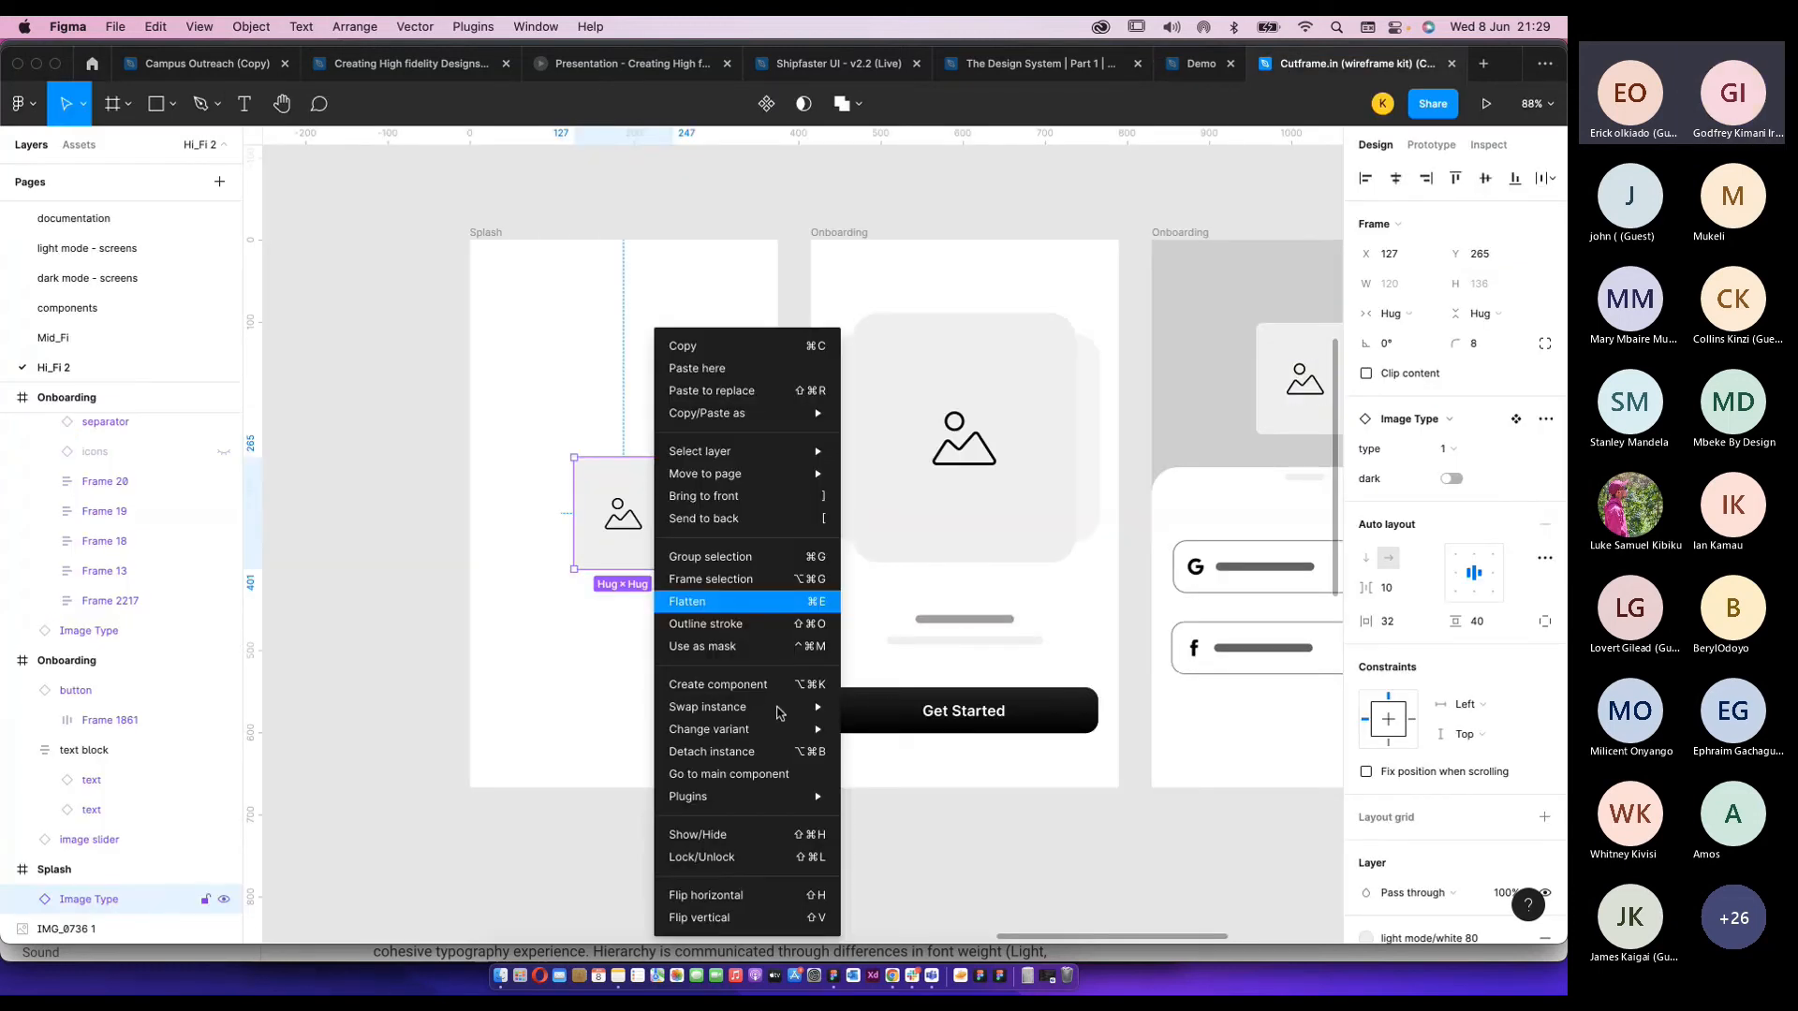
pyautogui.click(913, 676)
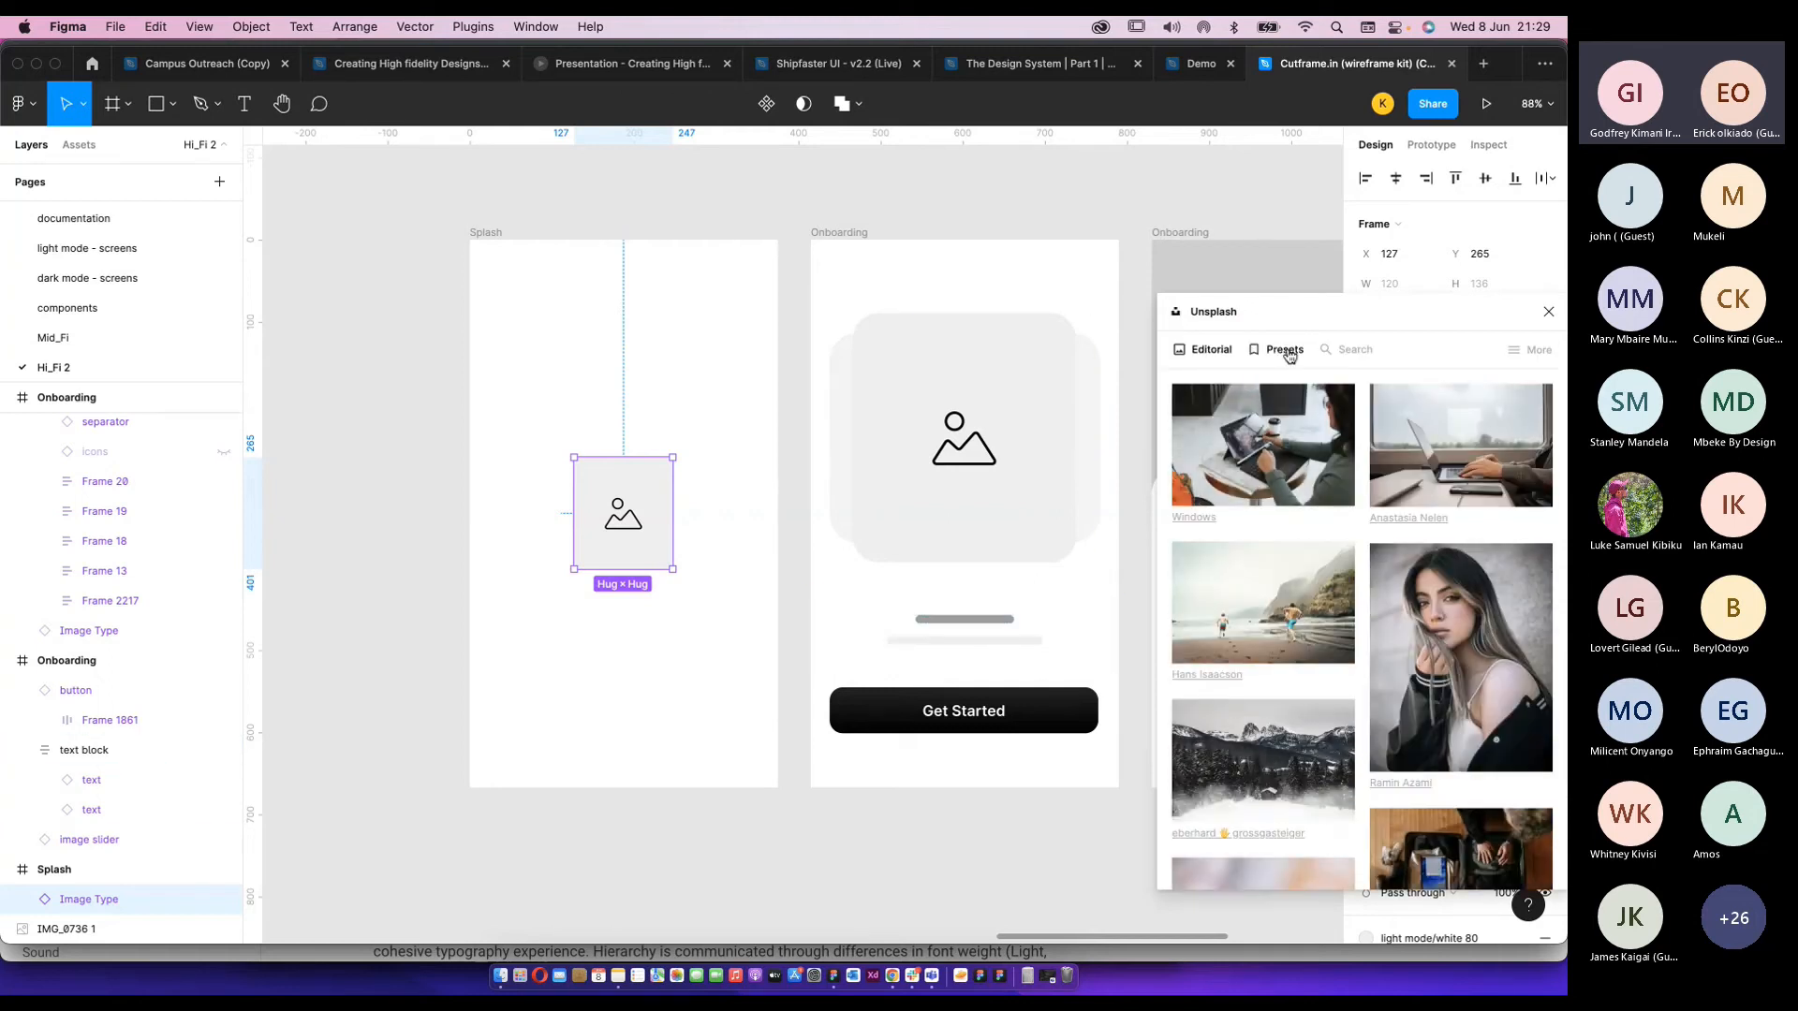
# Search the Unsplash plugin for "logo" and browse the image results for the Splash frame's placeholder.
pyautogui.click(1349, 349)
pyautogui.click(1275, 391)
pyautogui.write('l')
pyautogui.press('BackSpace')
pyautogui.write('logo')
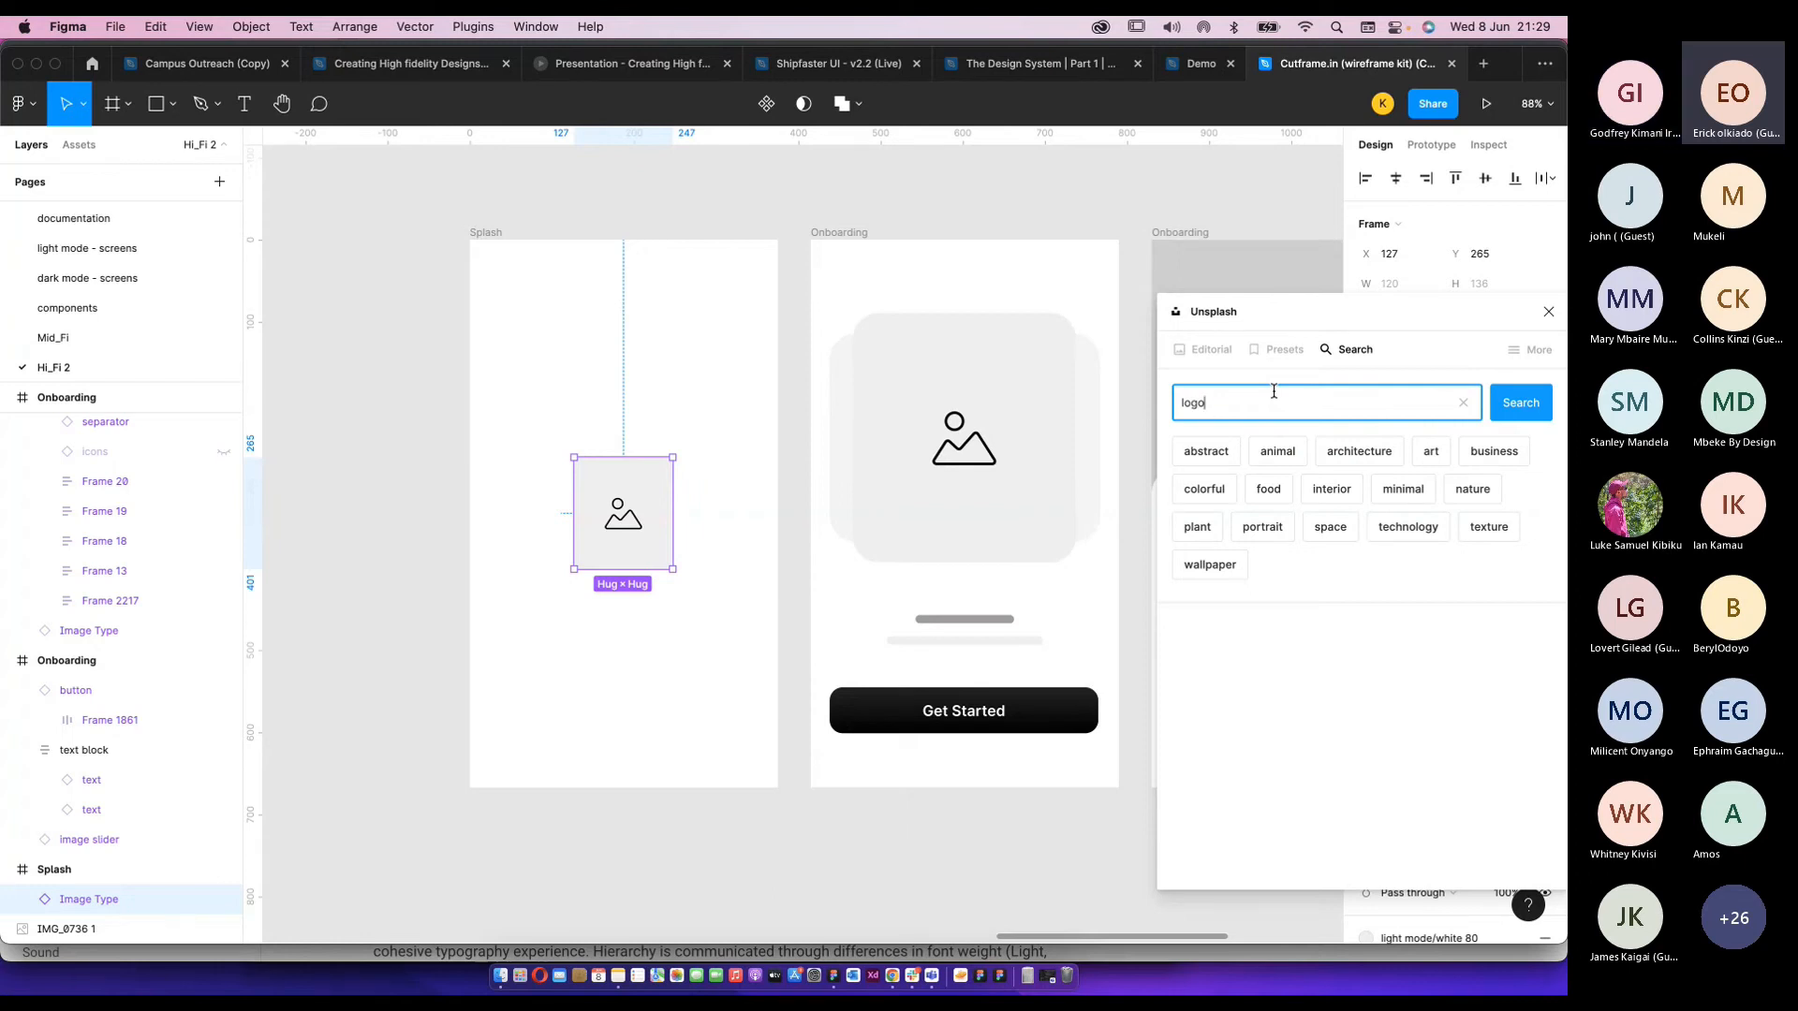
pyautogui.press('Return')
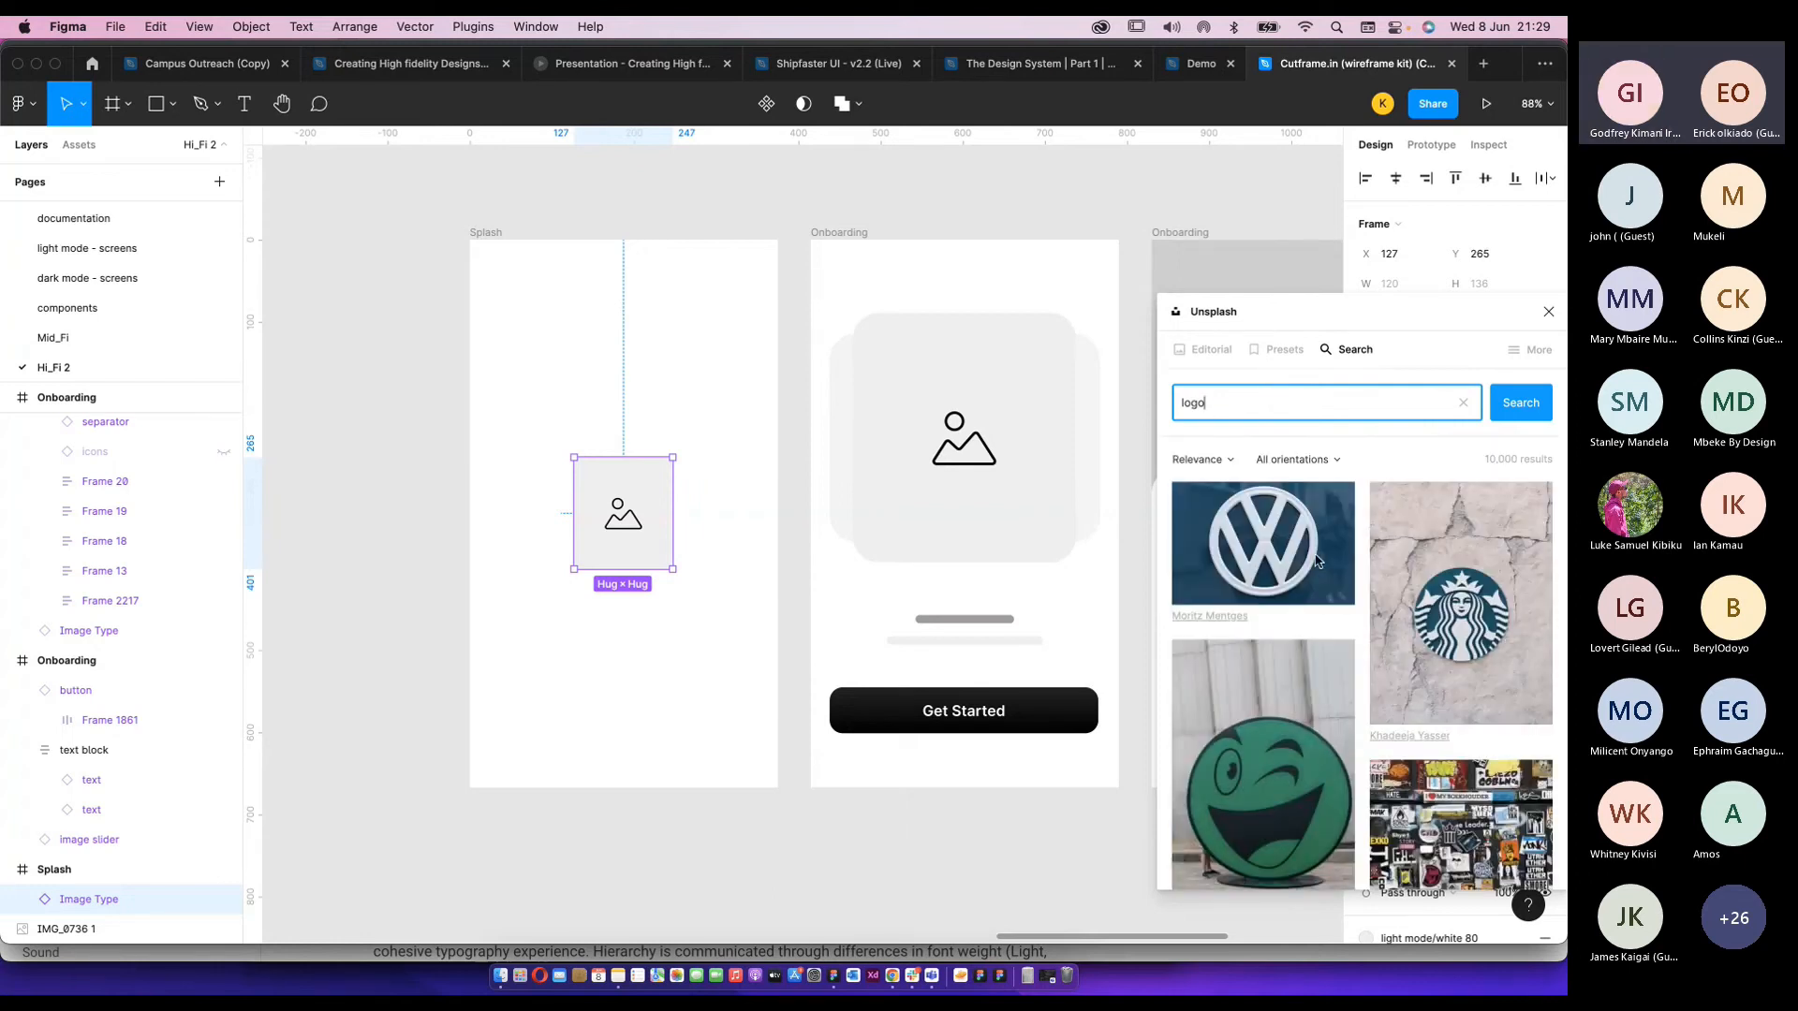
pyautogui.scroll(-10, 1285, 570)
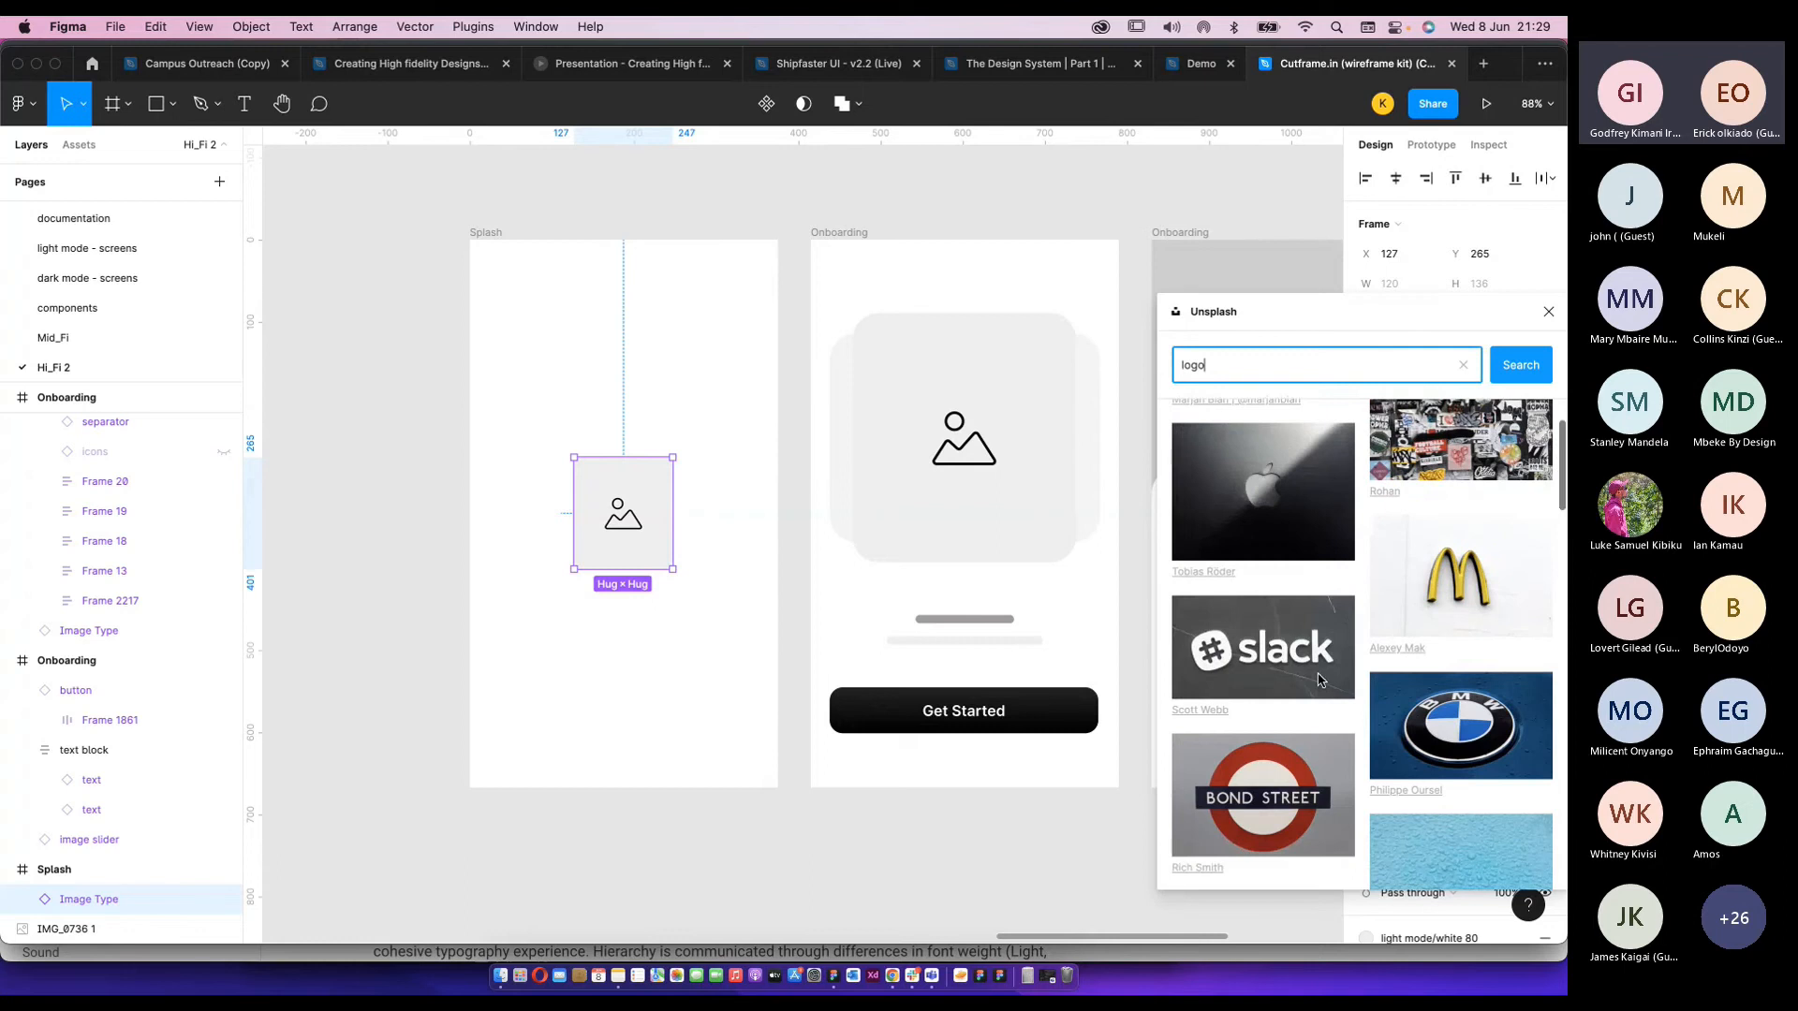
pyautogui.click(590, 225)
pyautogui.click(627, 565)
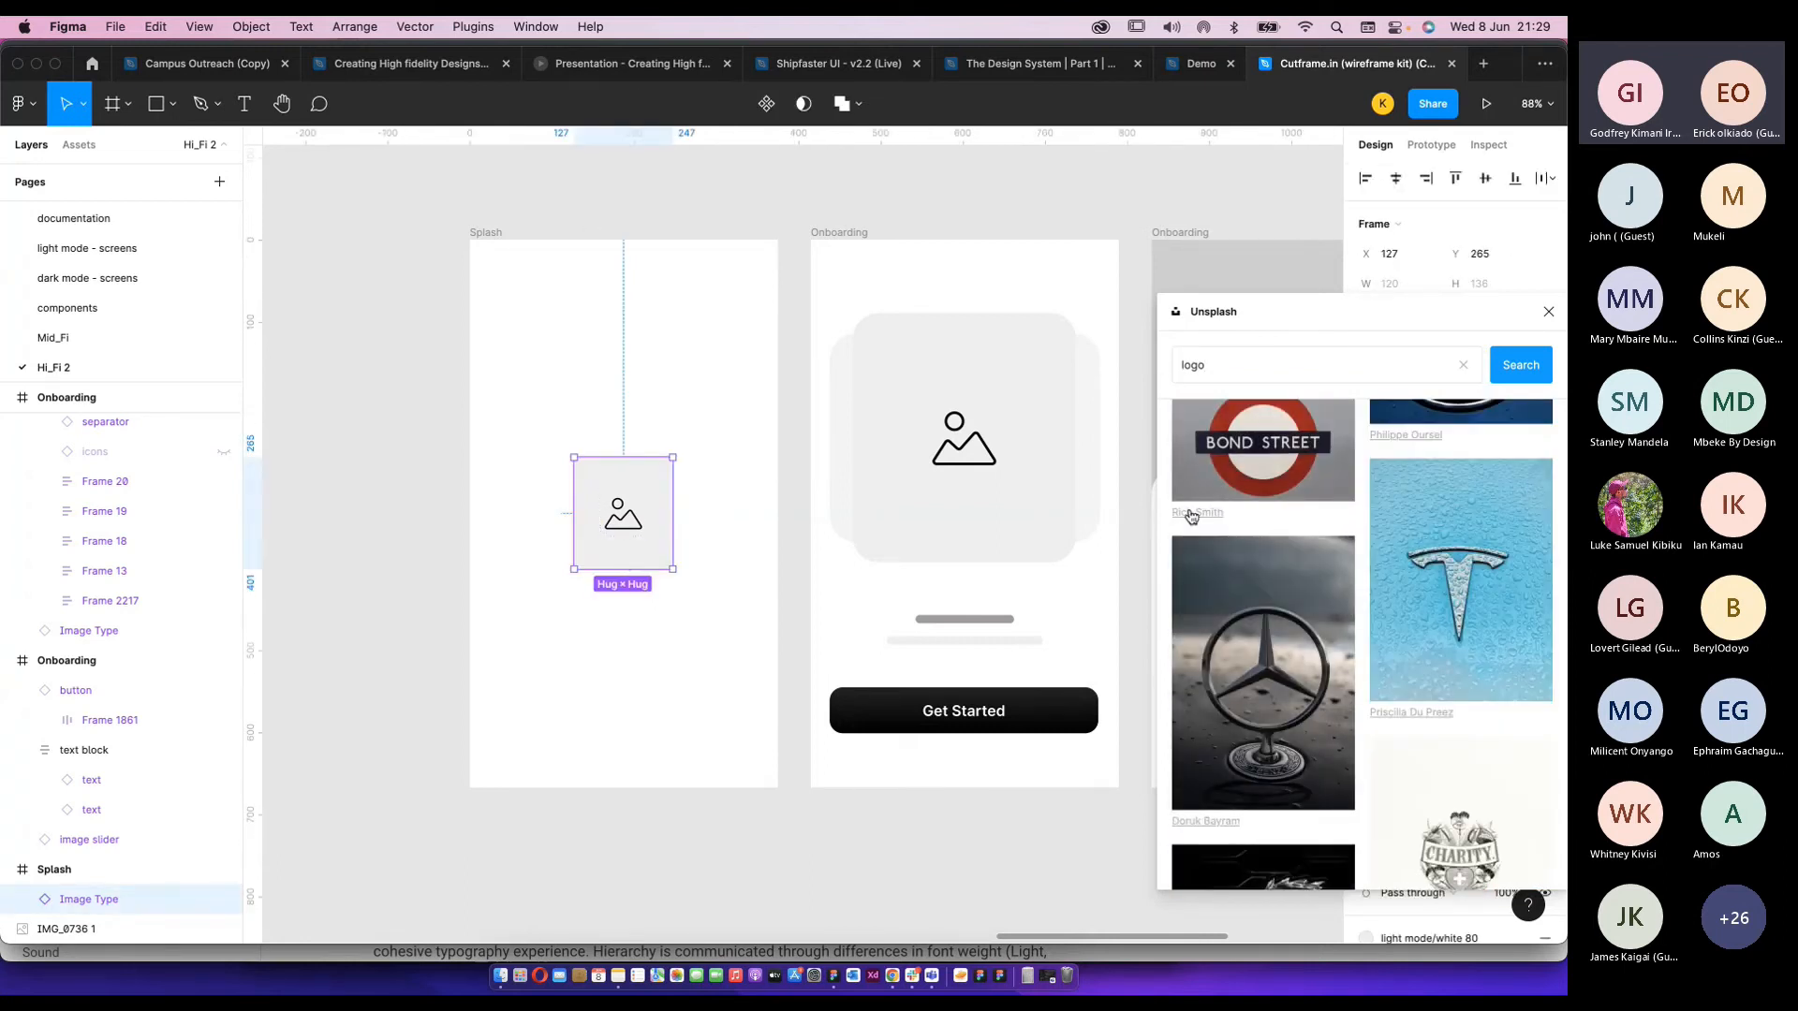
pyautogui.scroll(5, 493, 345)
pyautogui.scroll(-5, 553, 459)
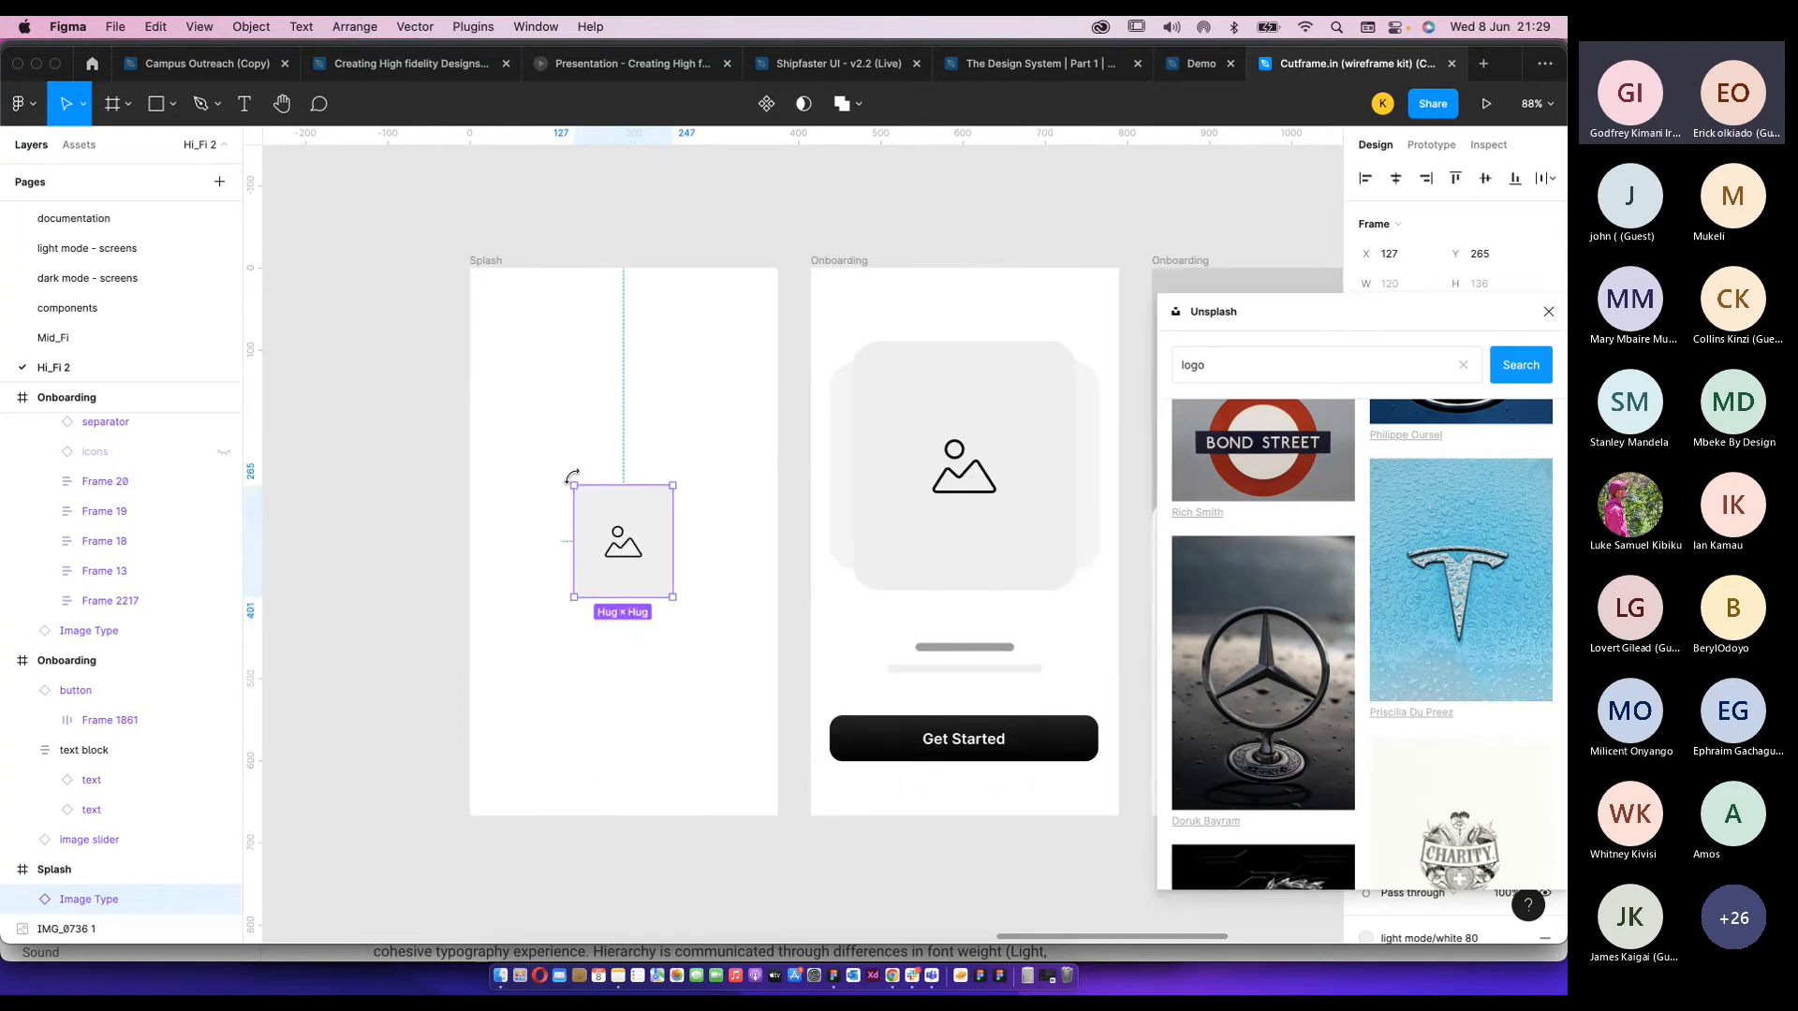
pyautogui.press('Escape')
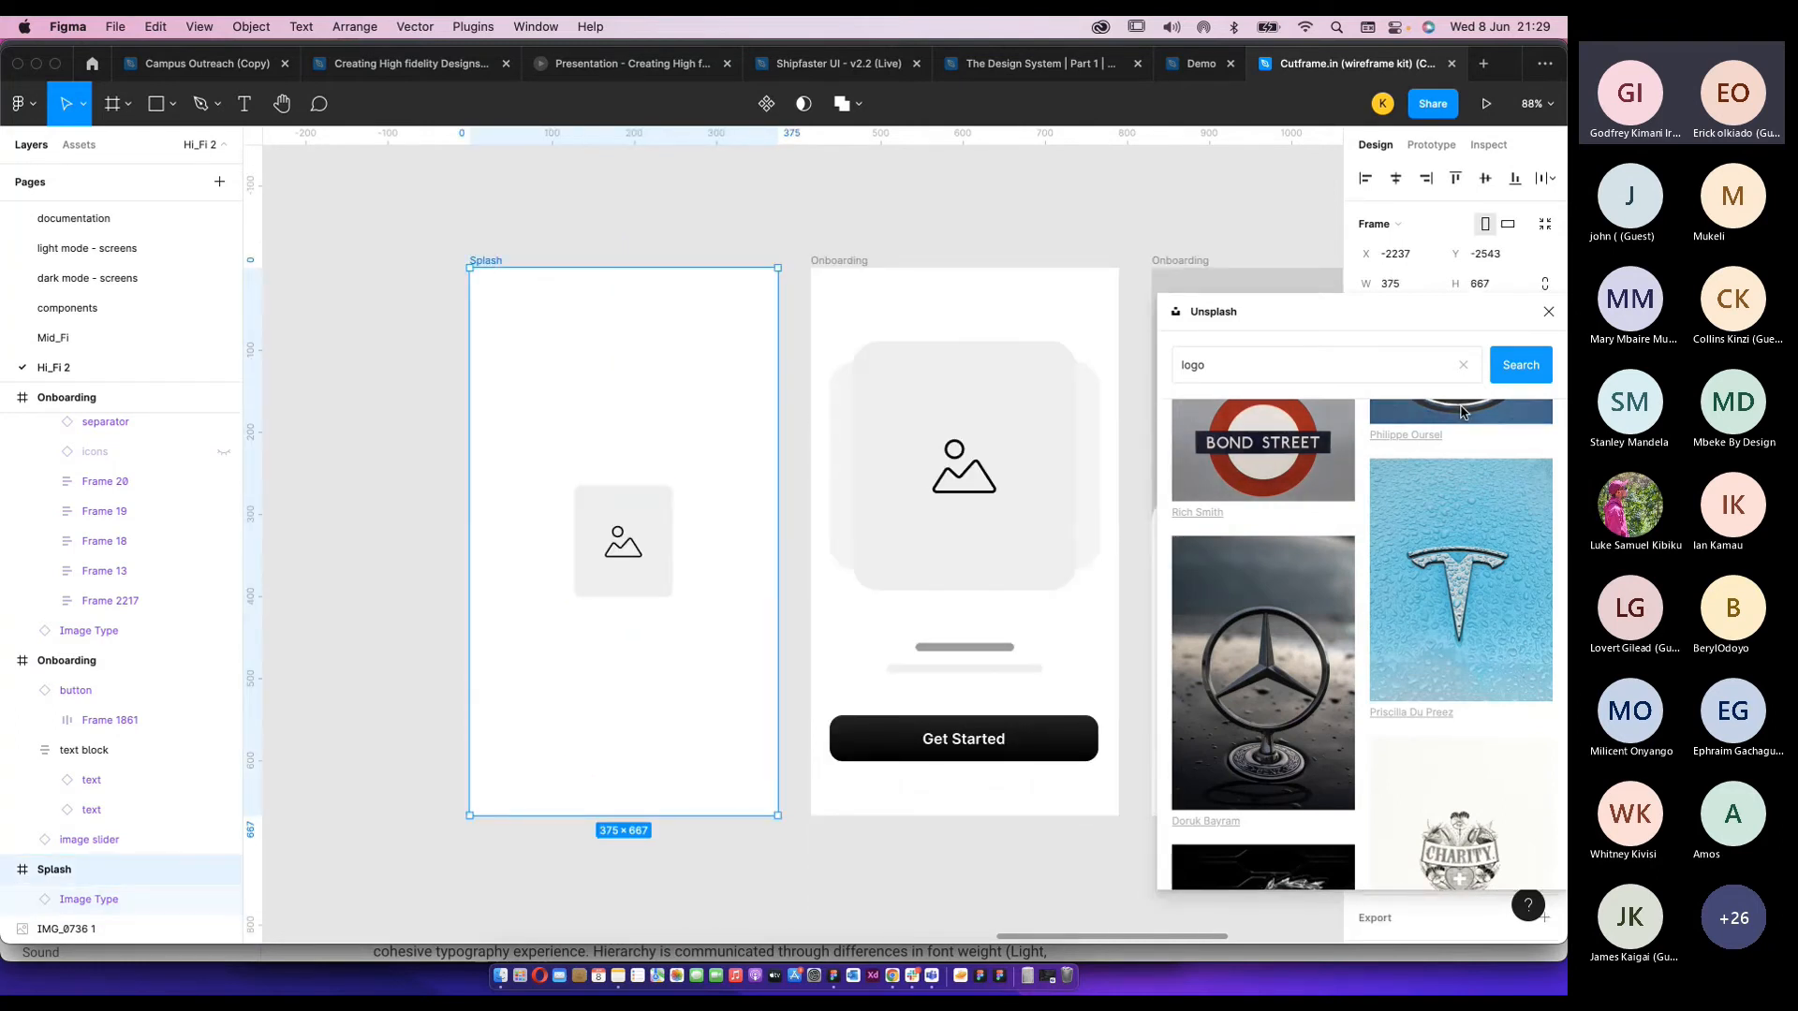
# Search the Unsplash plugin for "person" and browse the portrait results.
pyautogui.scroll(2, 1342, 670)
pyautogui.scroll(6, 1342, 670)
pyautogui.click(1227, 366)
pyautogui.write('a')
pyautogui.write('pe')
pyautogui.press('BackSpace')
pyautogui.press('BackSpace')
pyautogui.press('BackSpace')
pyautogui.write('person')
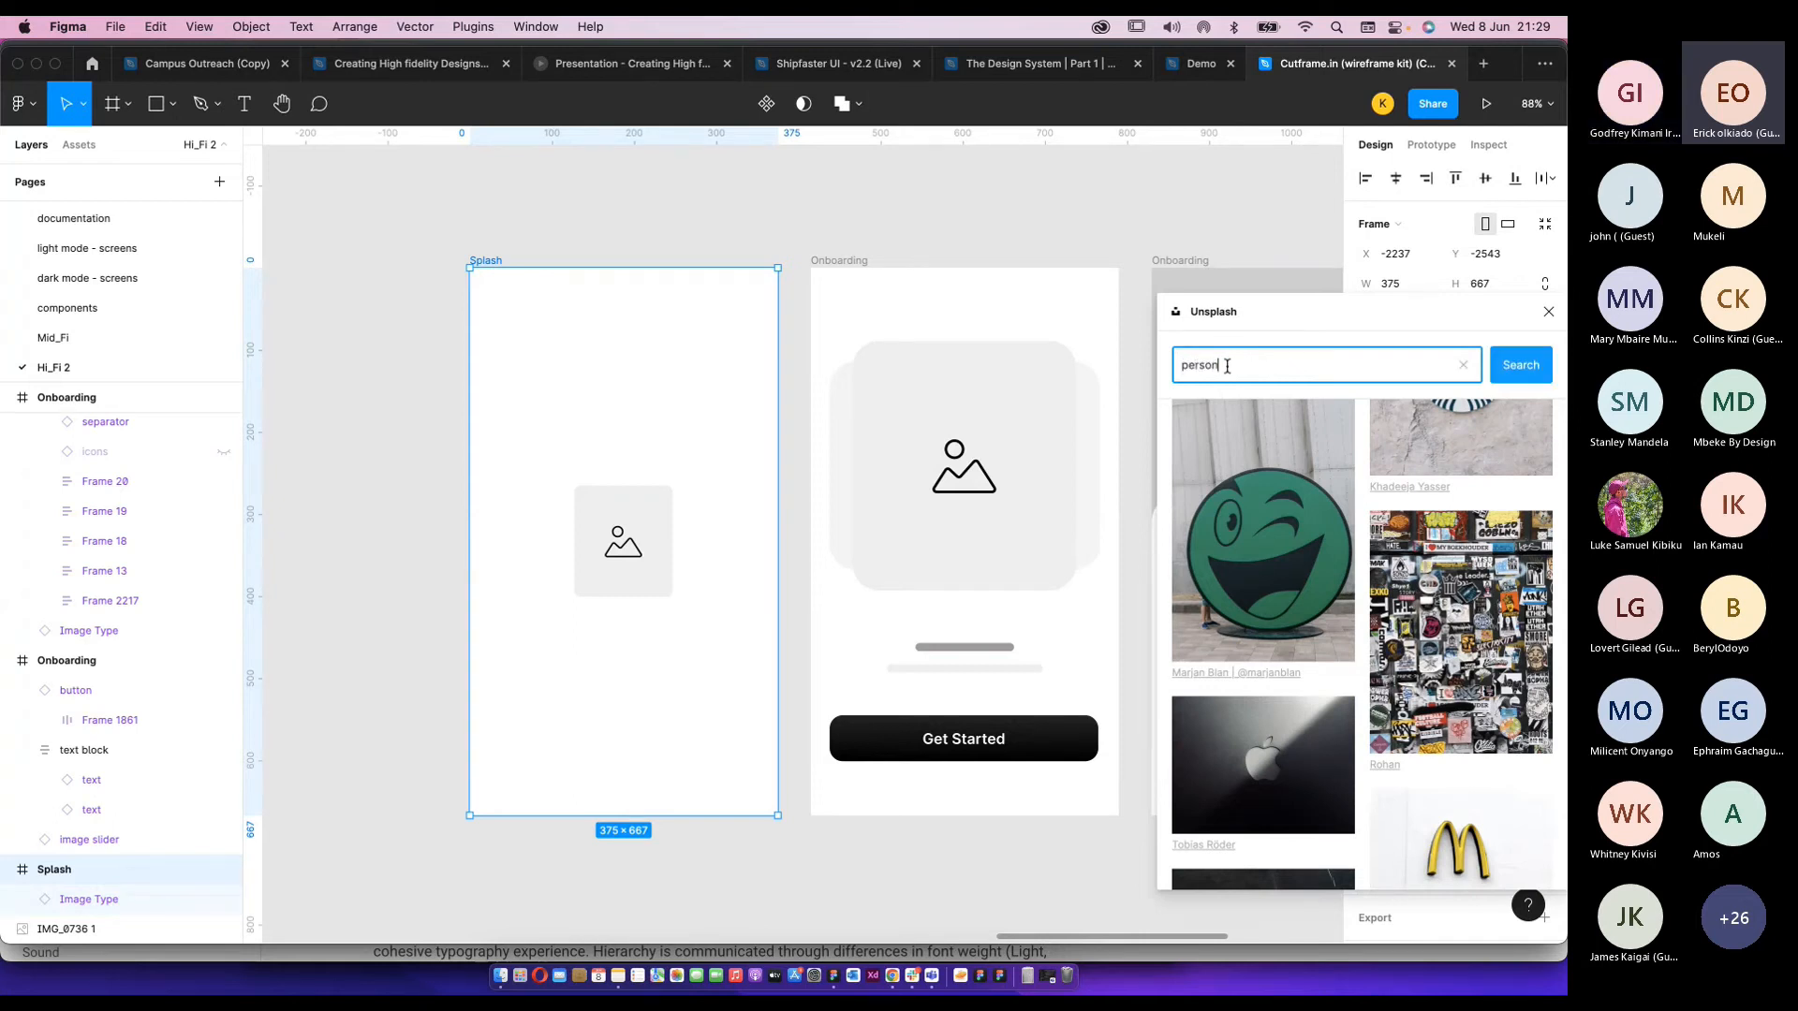
pyautogui.press('Return')
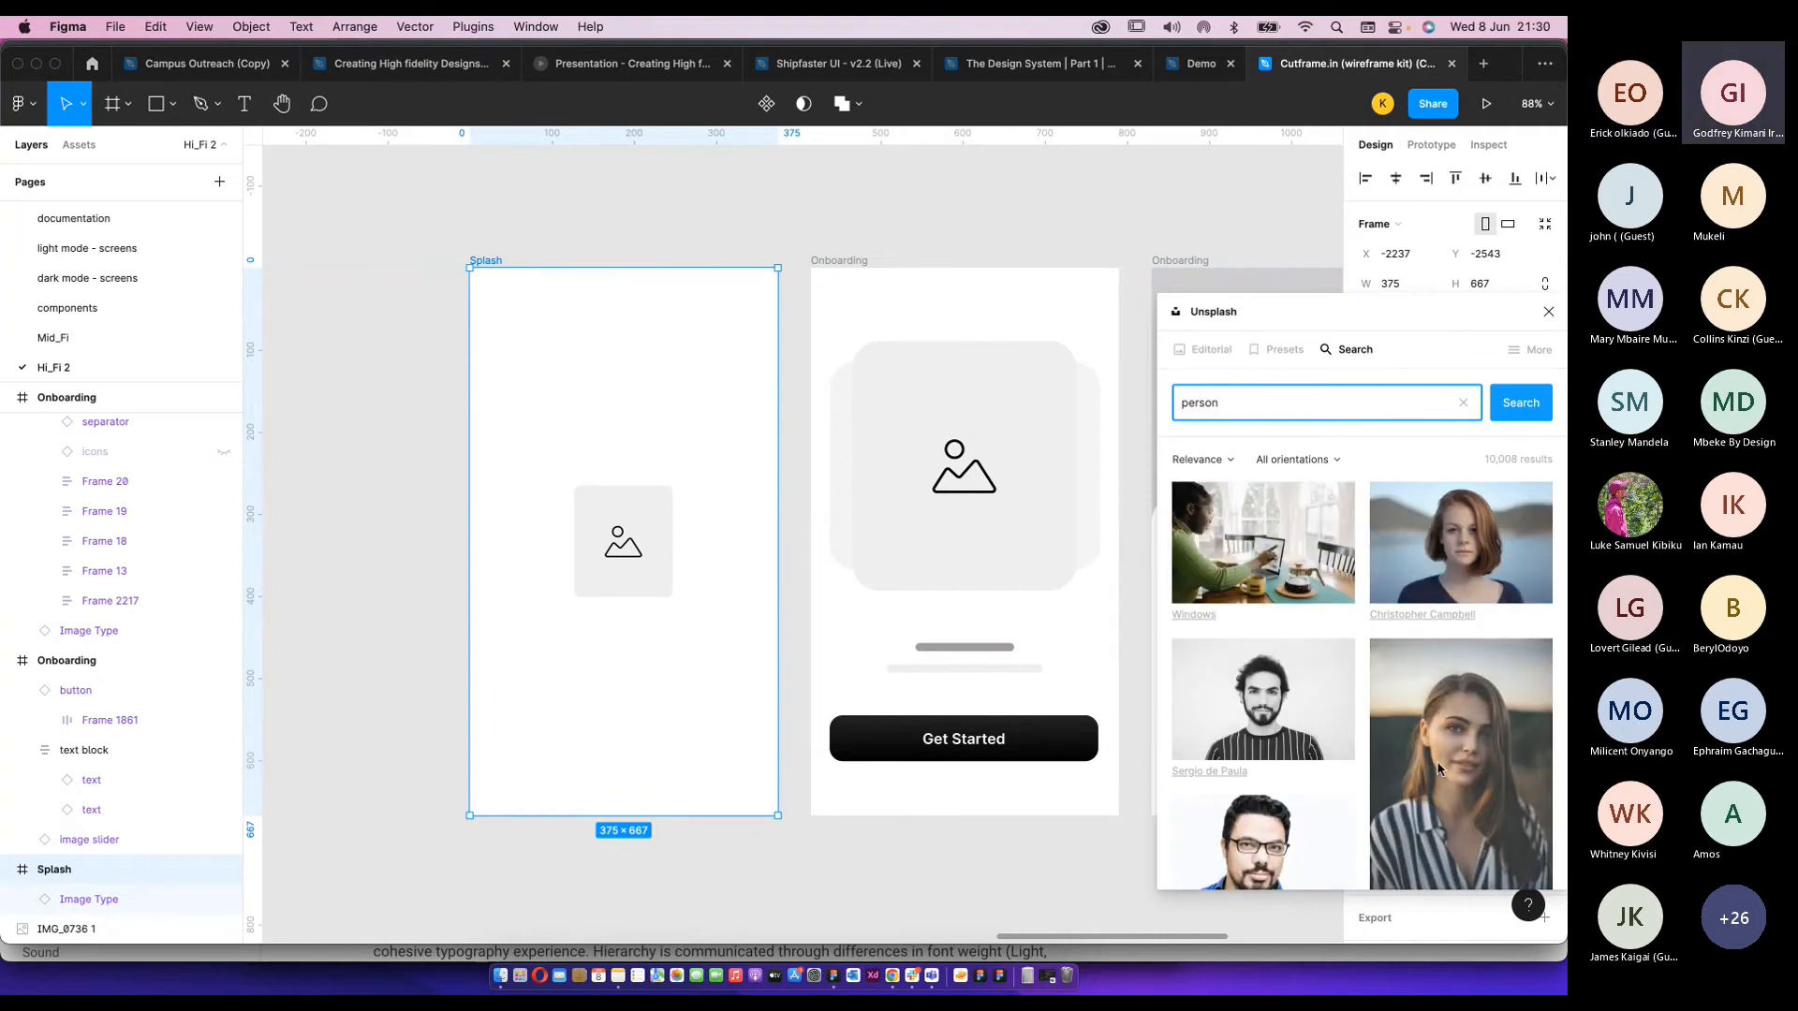
pyautogui.scroll(-3, 1450, 552)
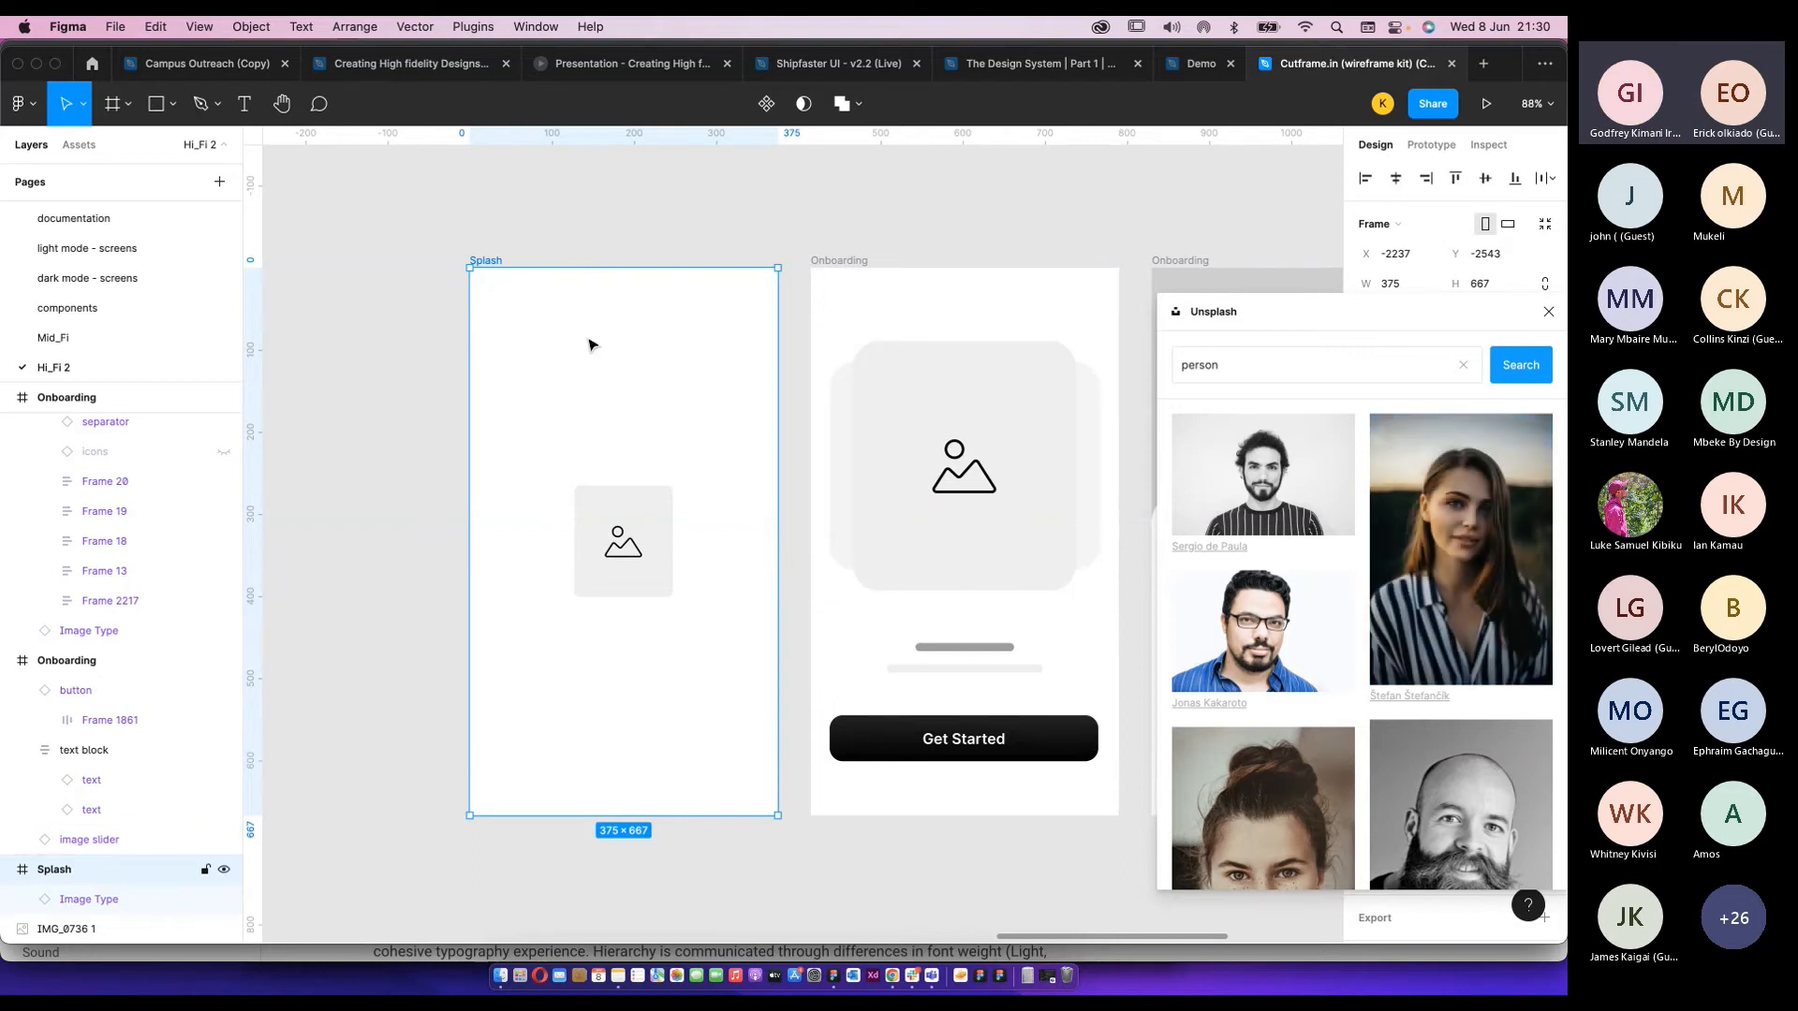
# Fill the Splash frame's image placeholder with the black-and-white photo of the bearded man in a striped shirt.
pyautogui.scroll(-5, 594, 369)
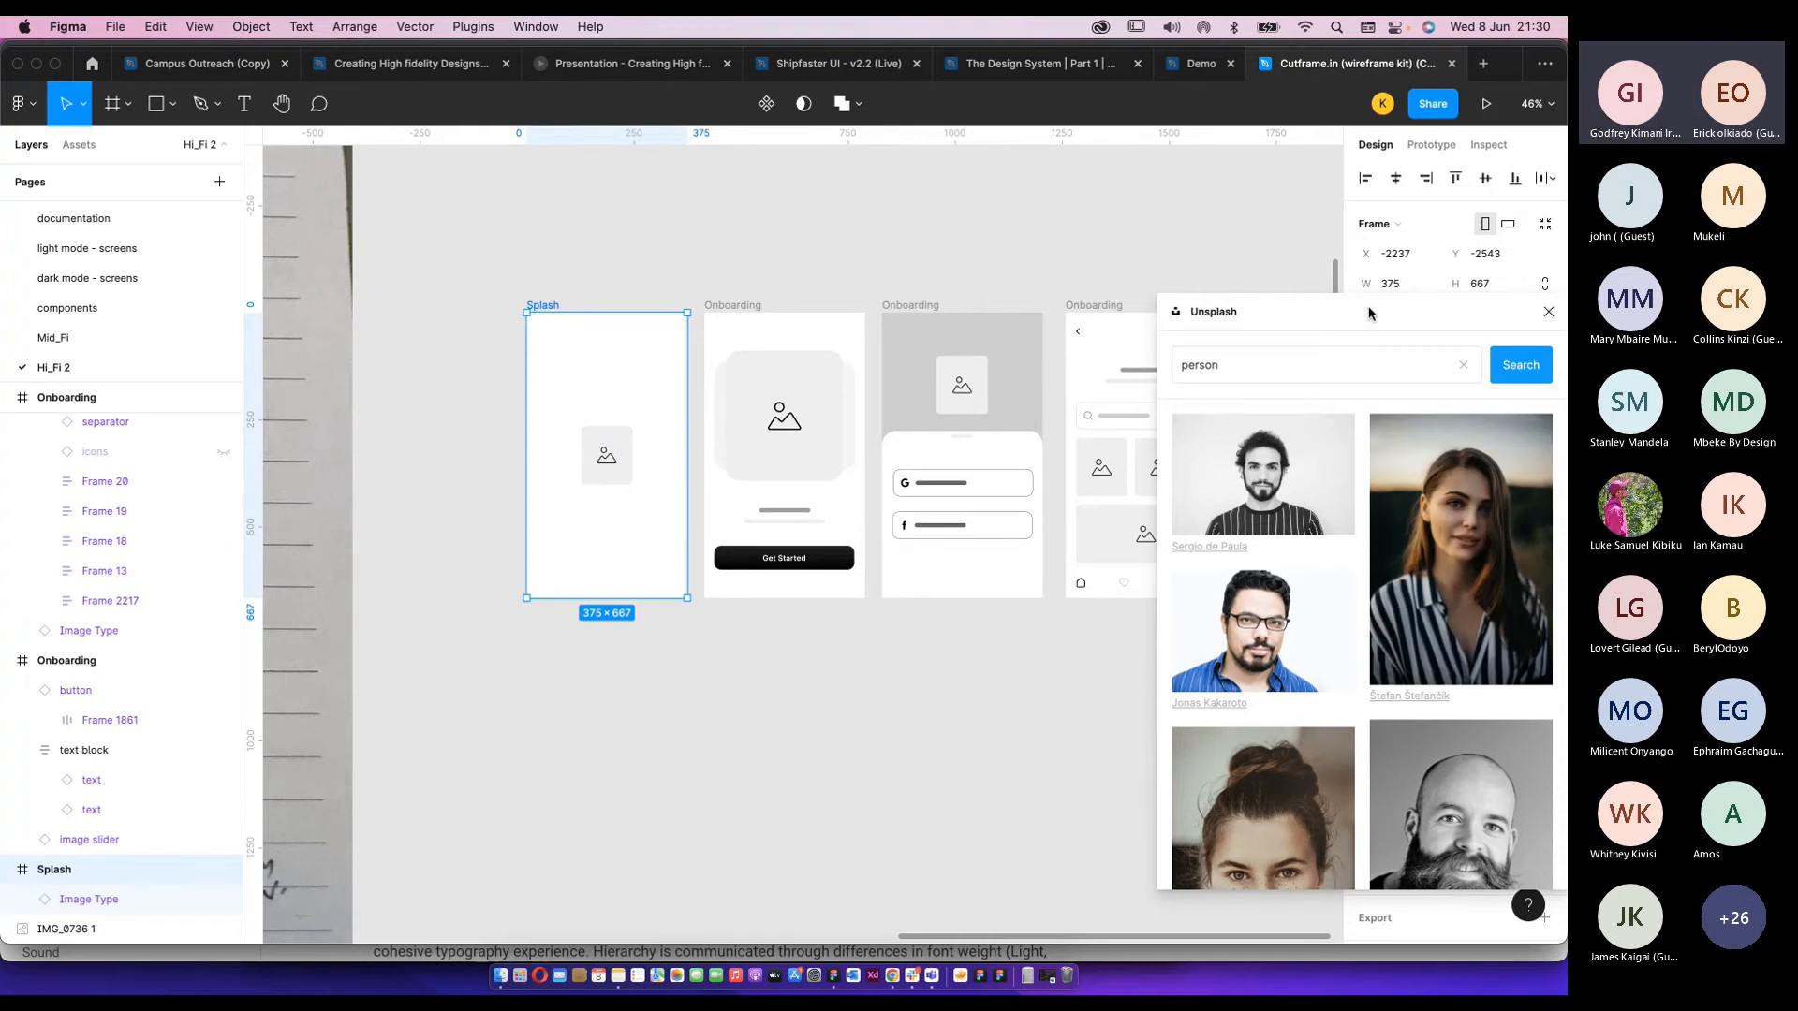
pyautogui.moveTo(1369, 313); pyautogui.dragTo(1073, 352)
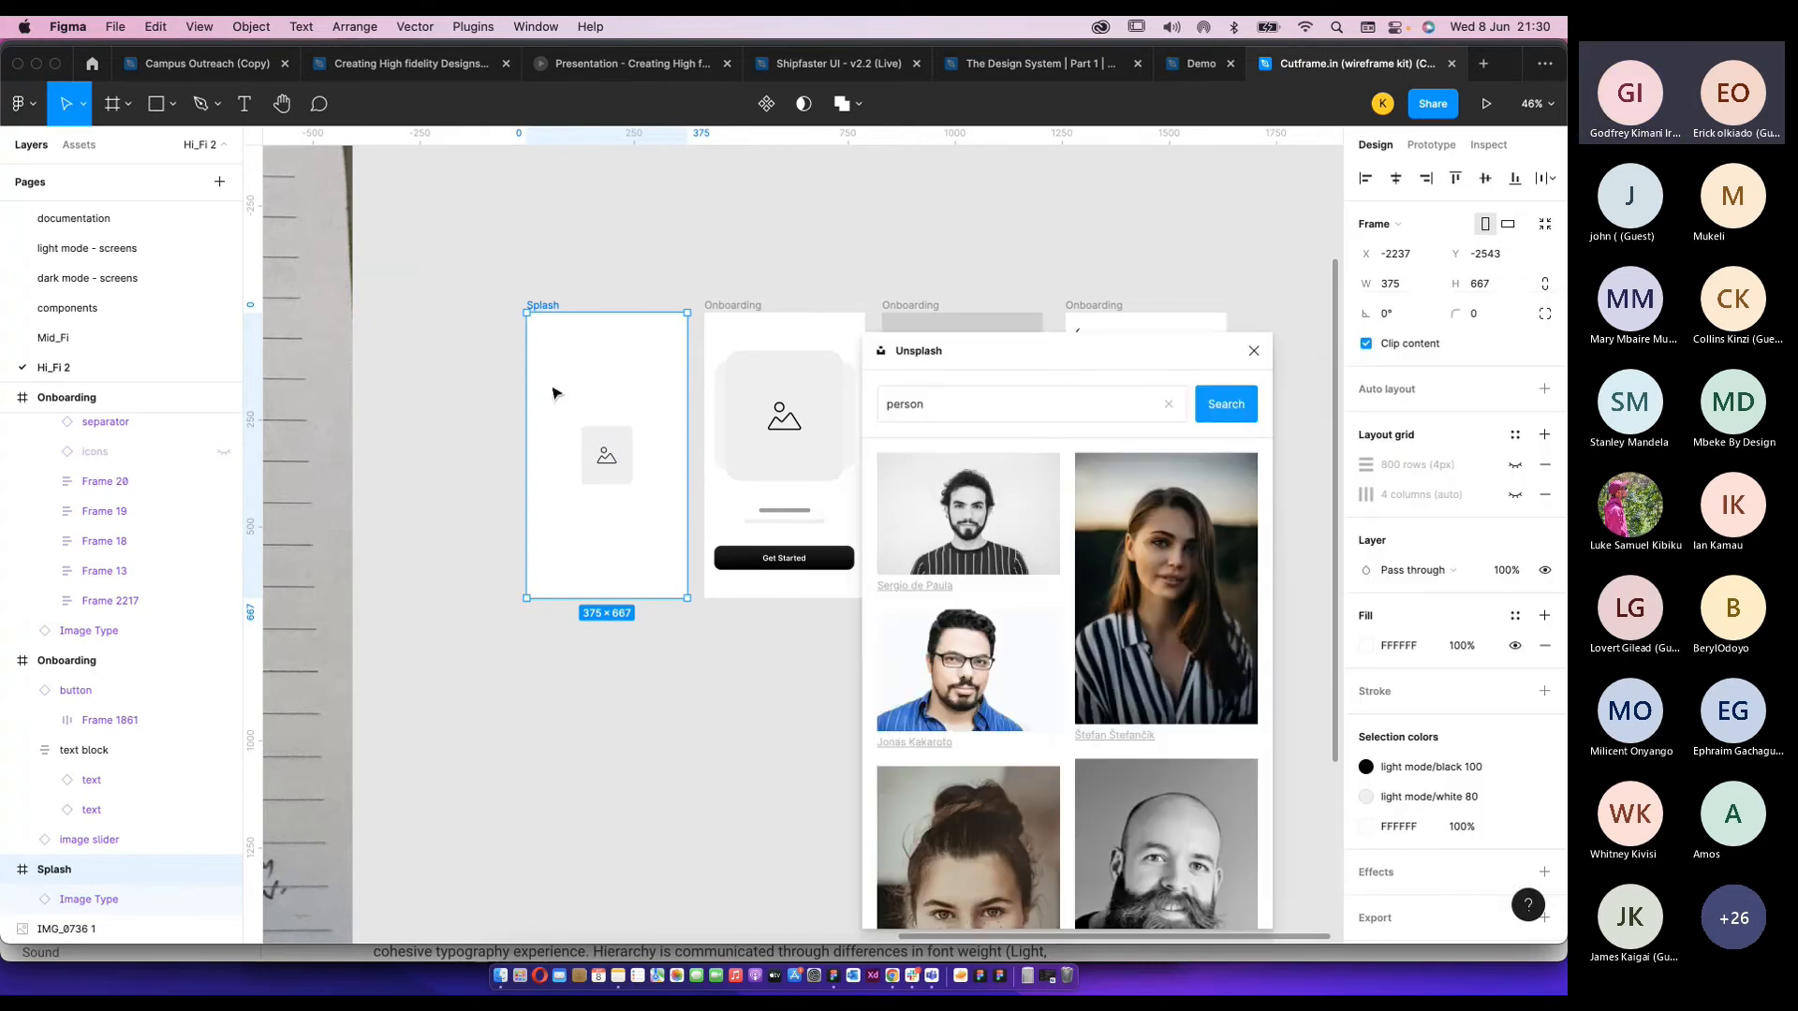
pyautogui.click(553, 389)
pyautogui.click(545, 305)
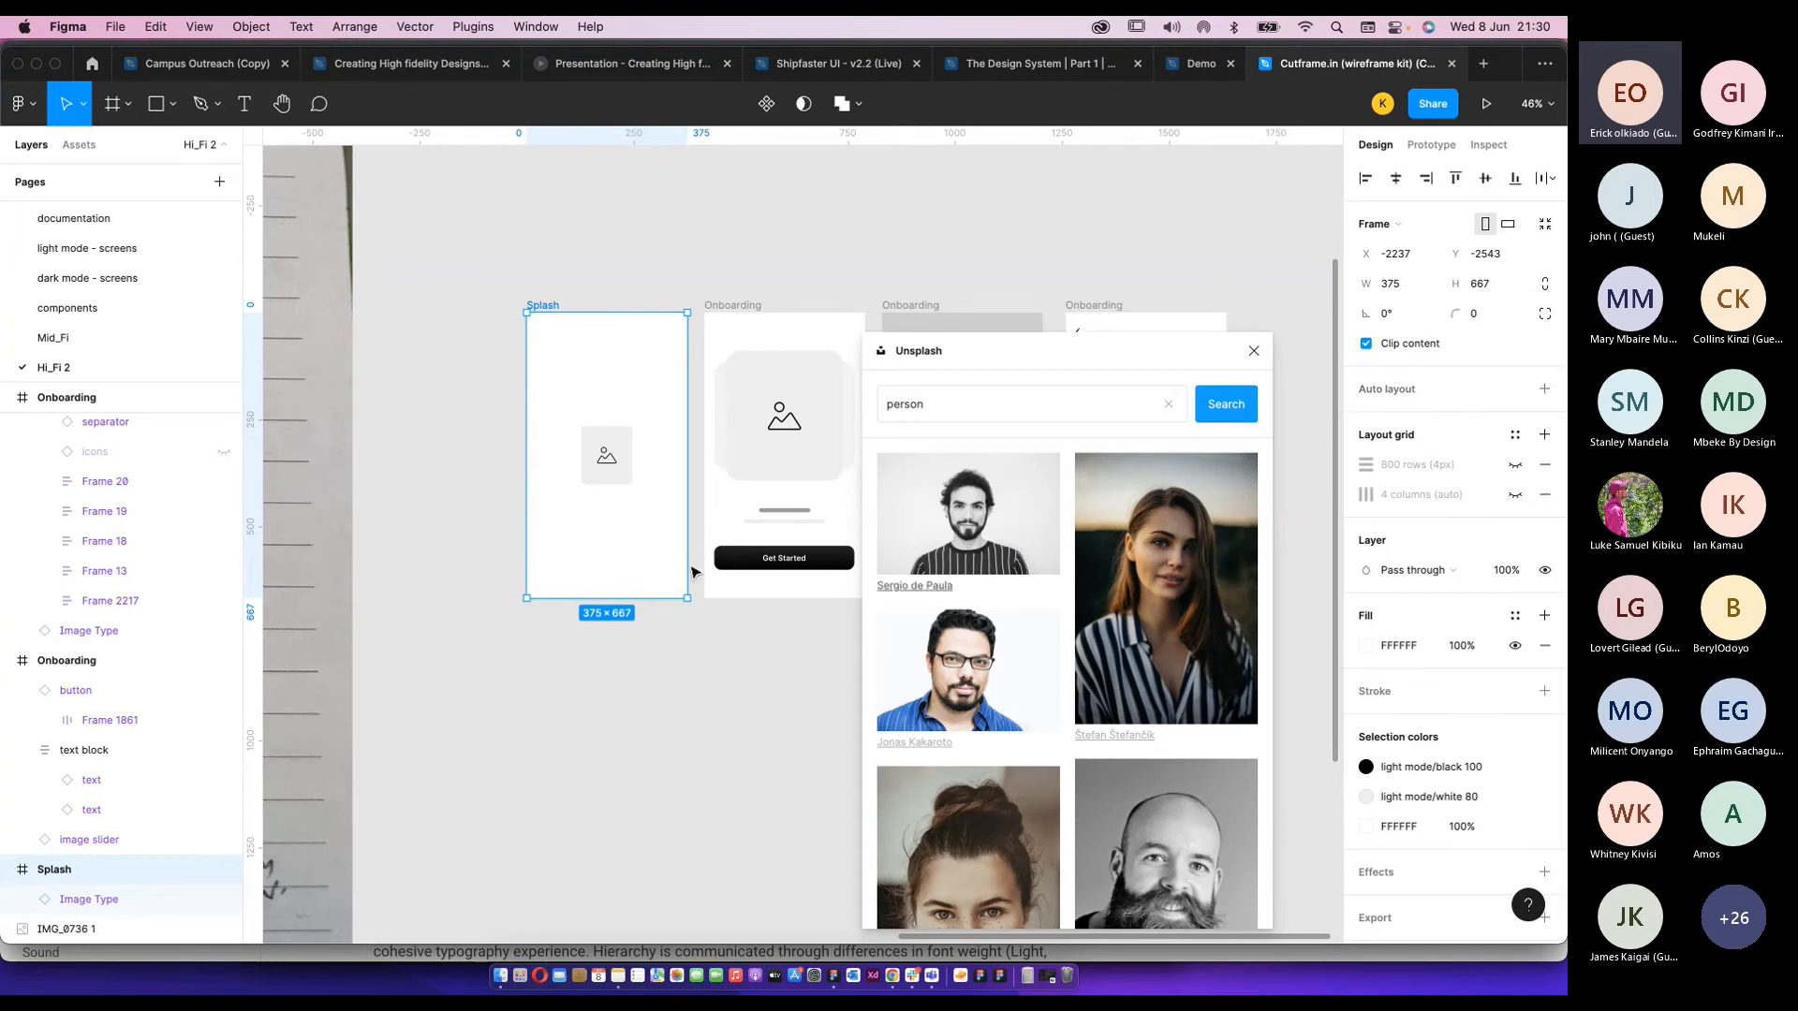
pyautogui.click(620, 476)
pyautogui.click(1189, 596)
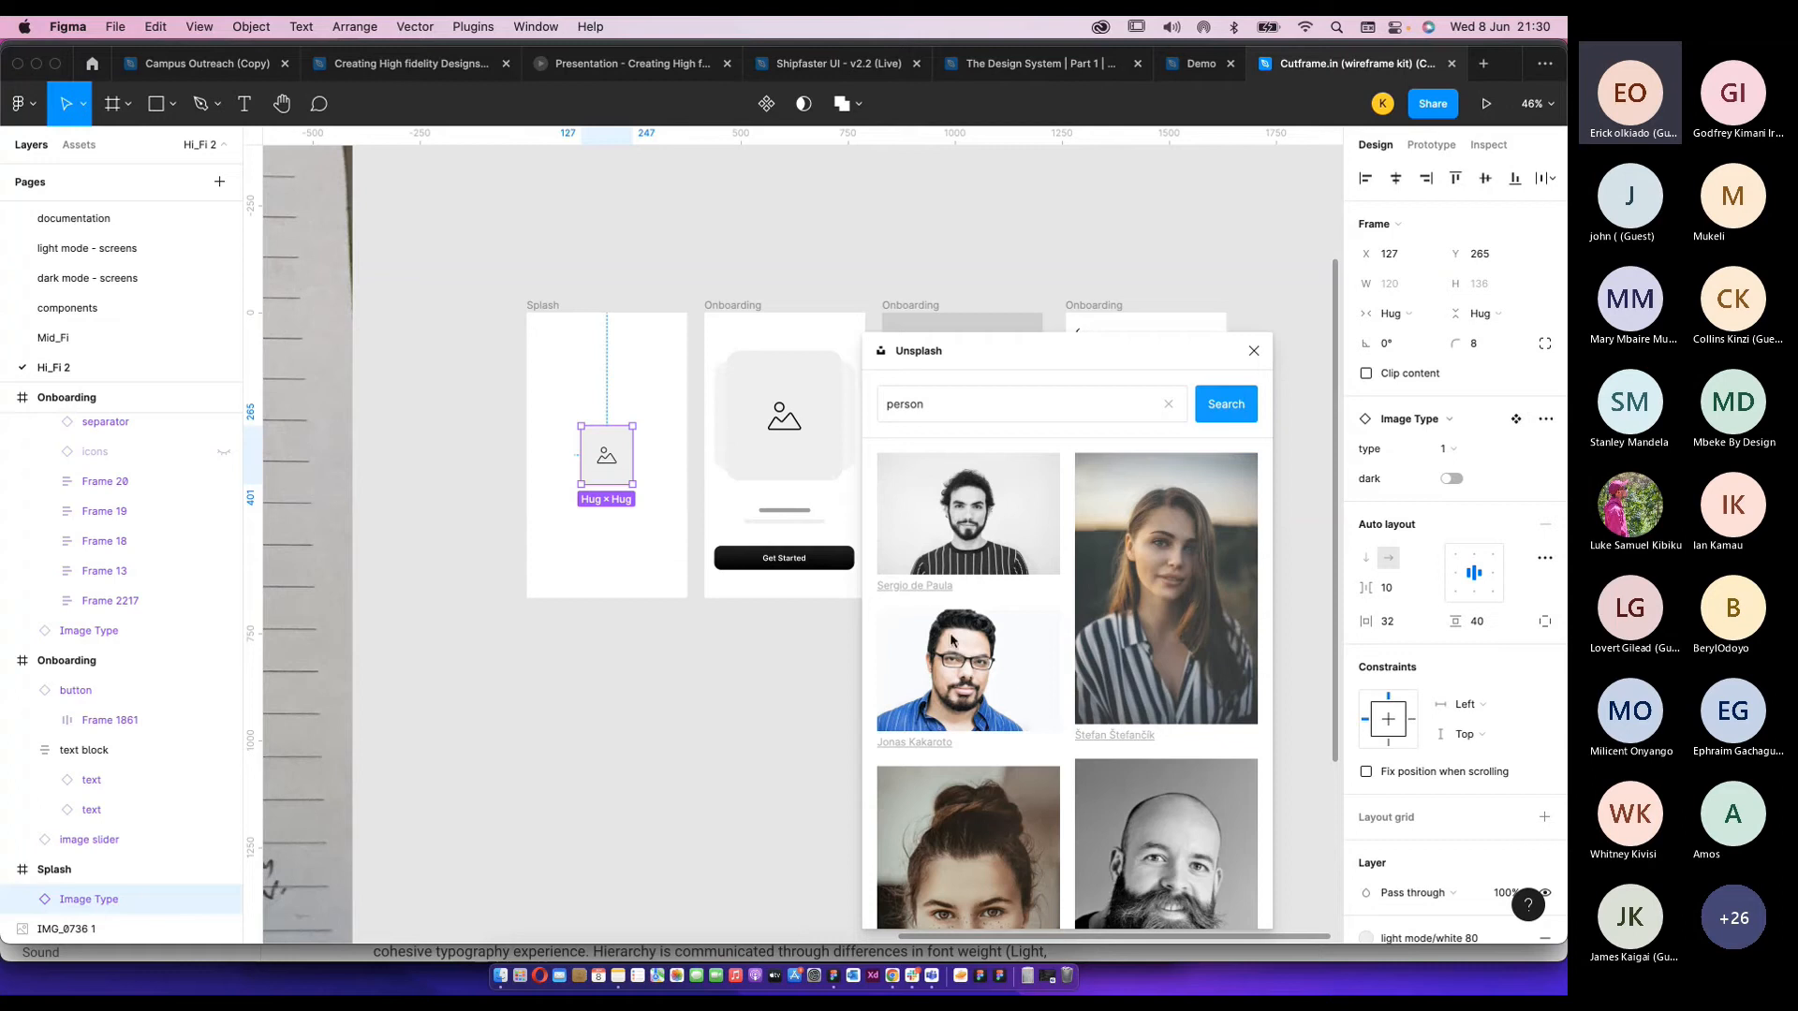
pyautogui.click(918, 536)
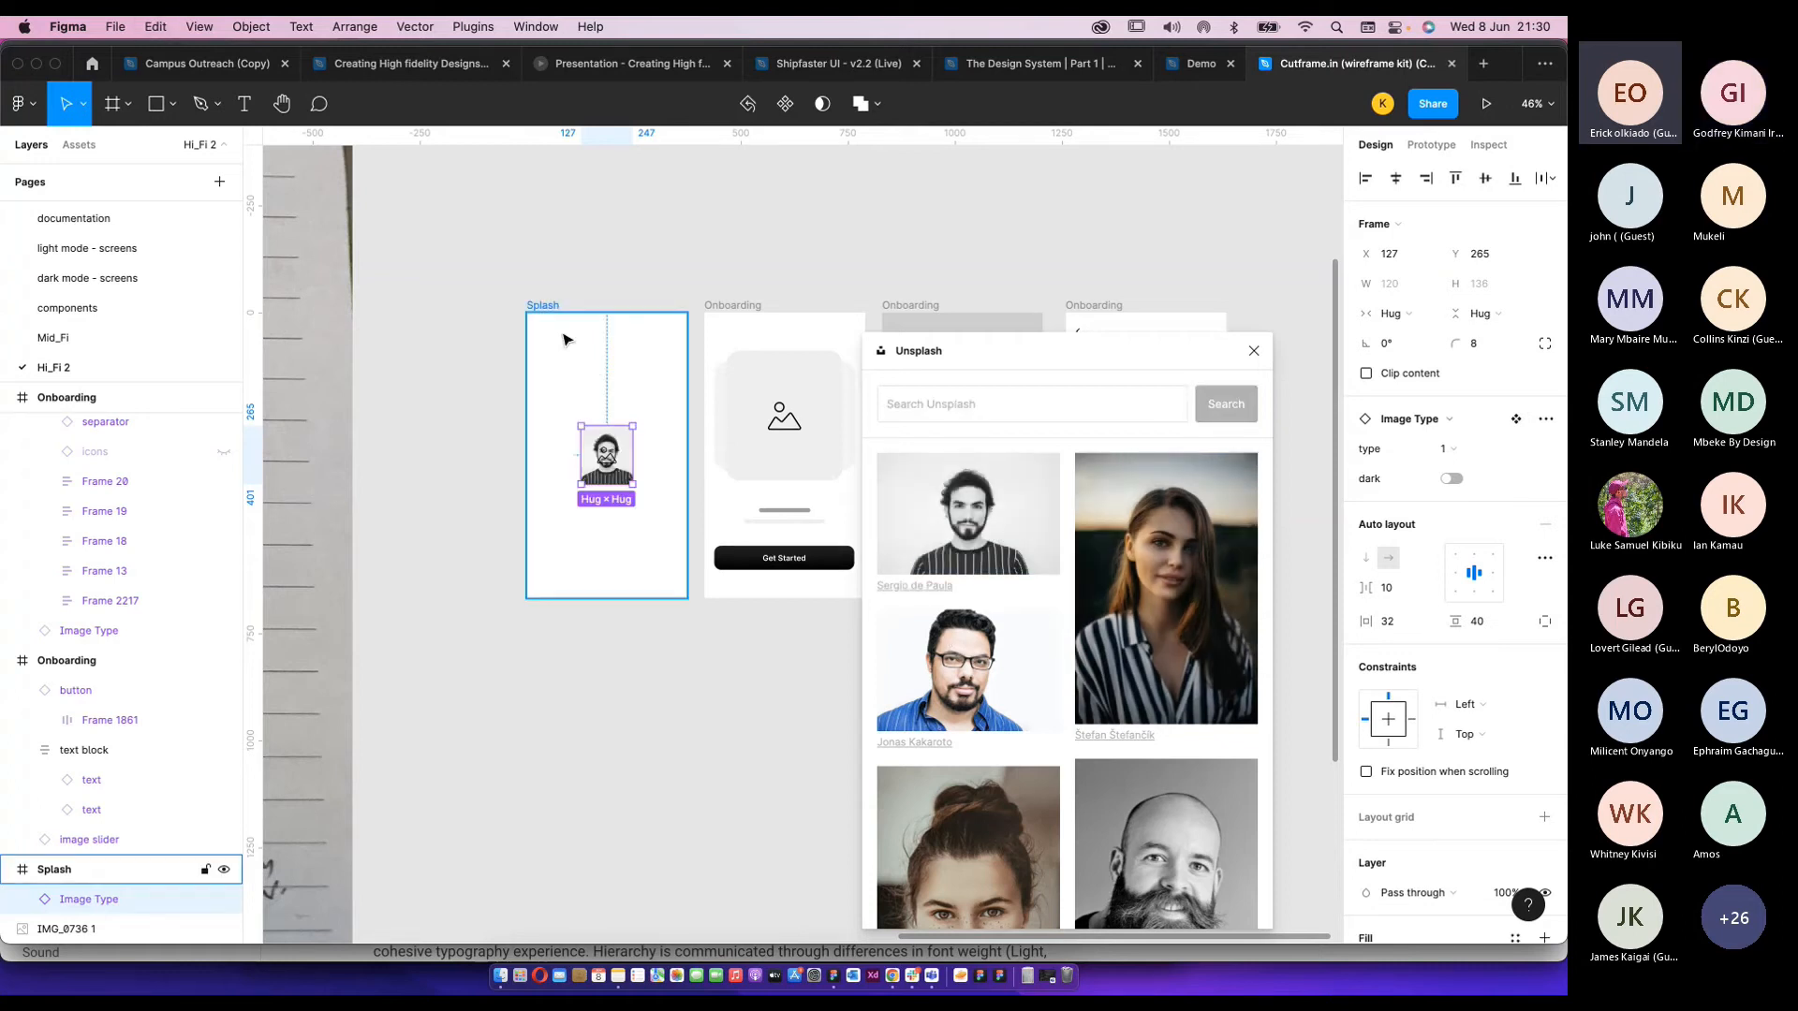
pyautogui.scroll(5, 625, 486)
pyautogui.click(739, 544)
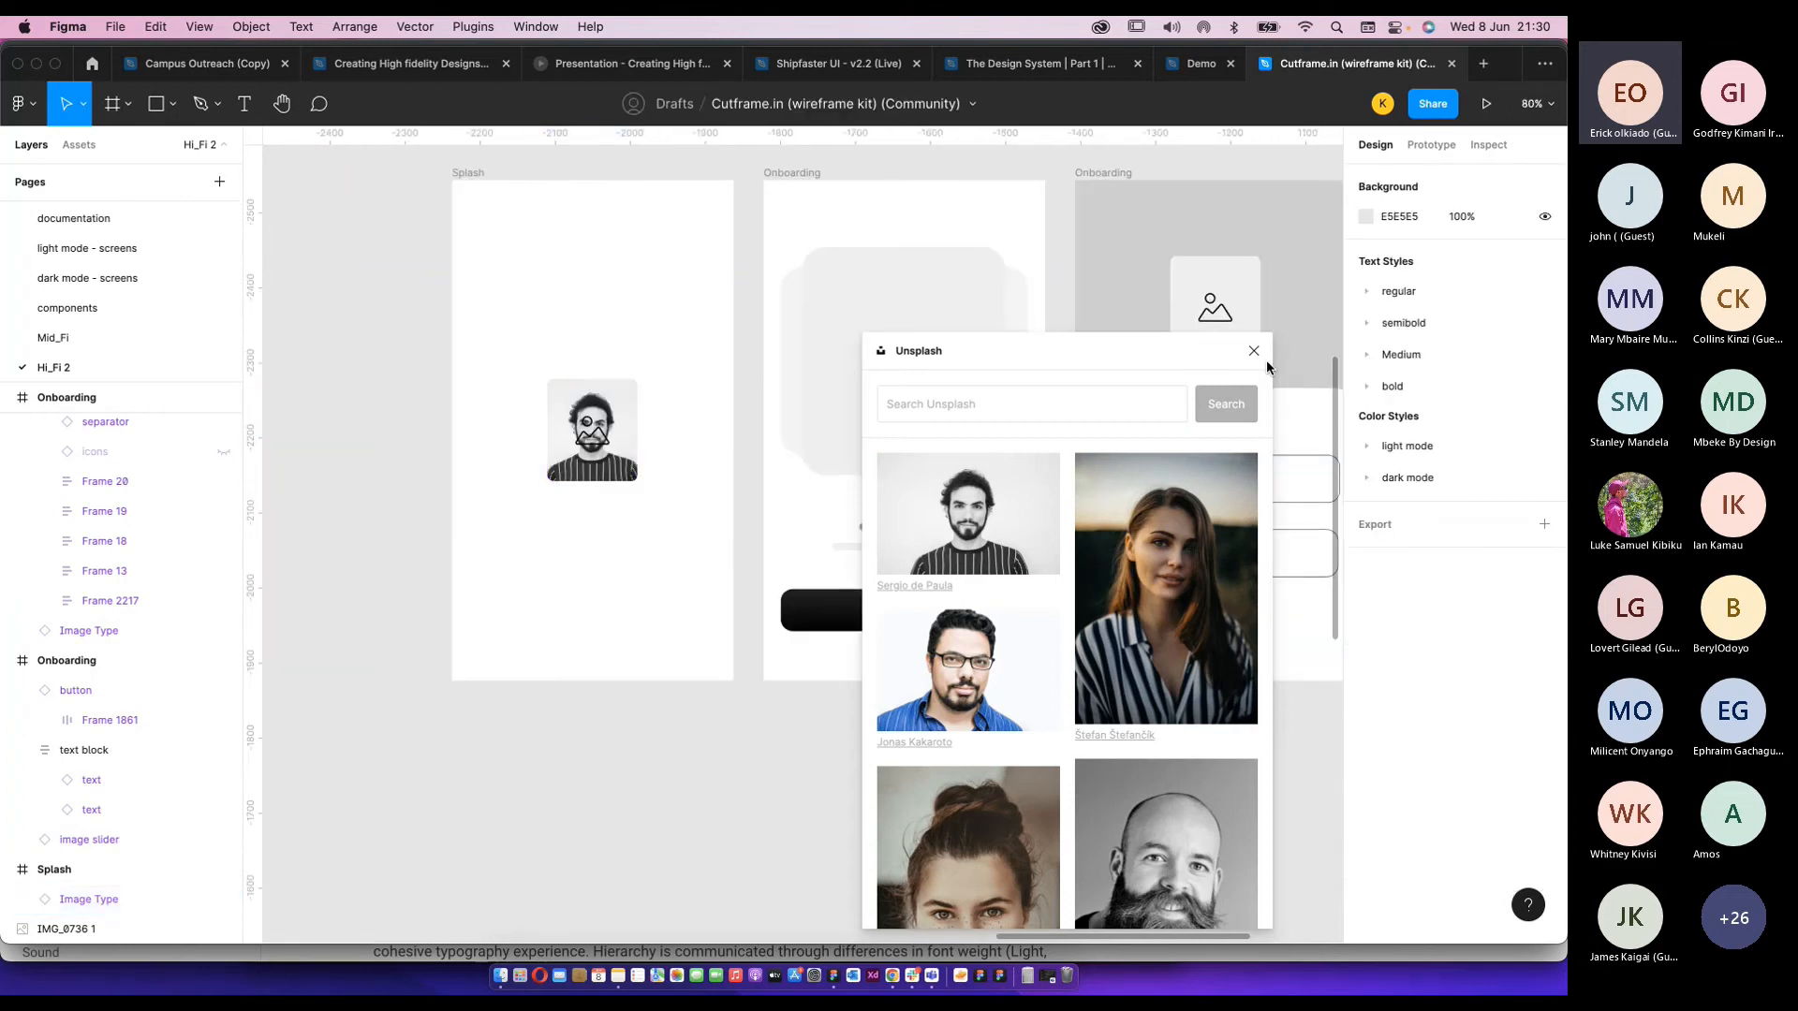
# Close the Unsplash plugin and delete the image placeholder from the Splash frame.
pyautogui.click(1253, 351)
pyautogui.click(620, 422)
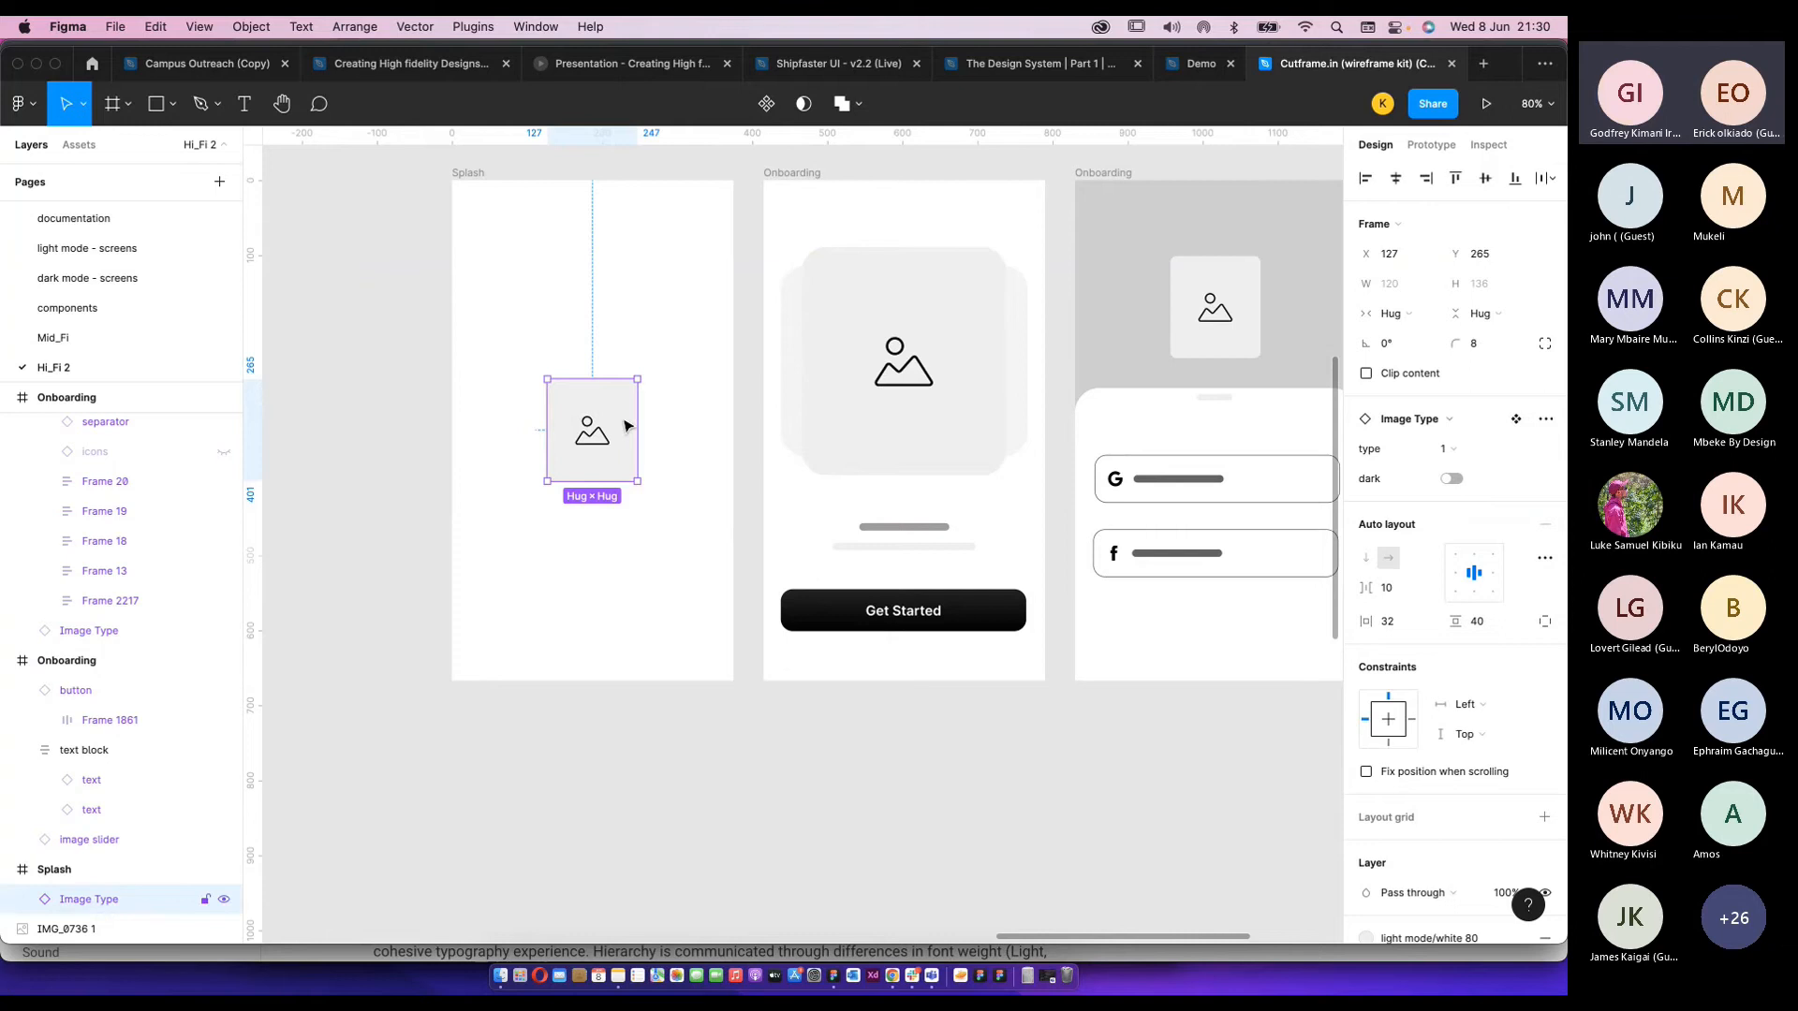
pyautogui.press('Delete')
pyautogui.hotkey('ctrl', 'z')
pyautogui.scroll(2, 640, 473)
pyautogui.scroll(1, 639, 473)
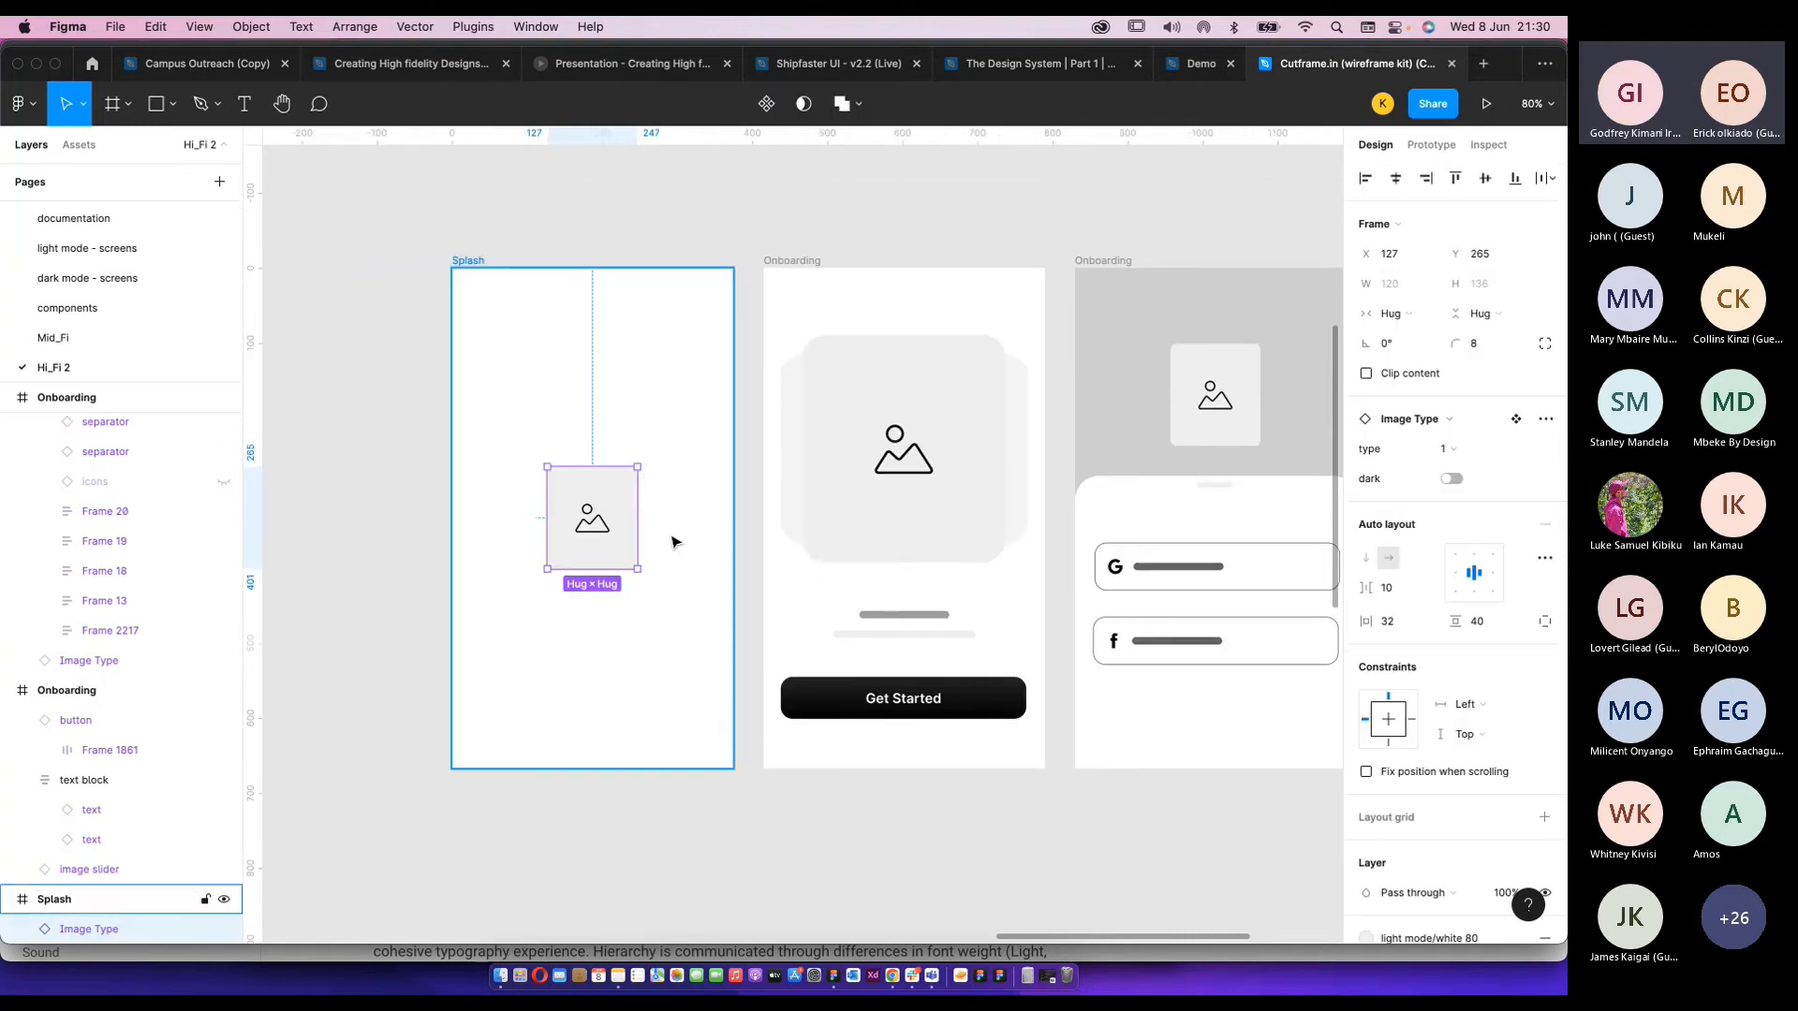
pyautogui.scroll(4, 672, 542)
pyautogui.scroll(-4, 744, 557)
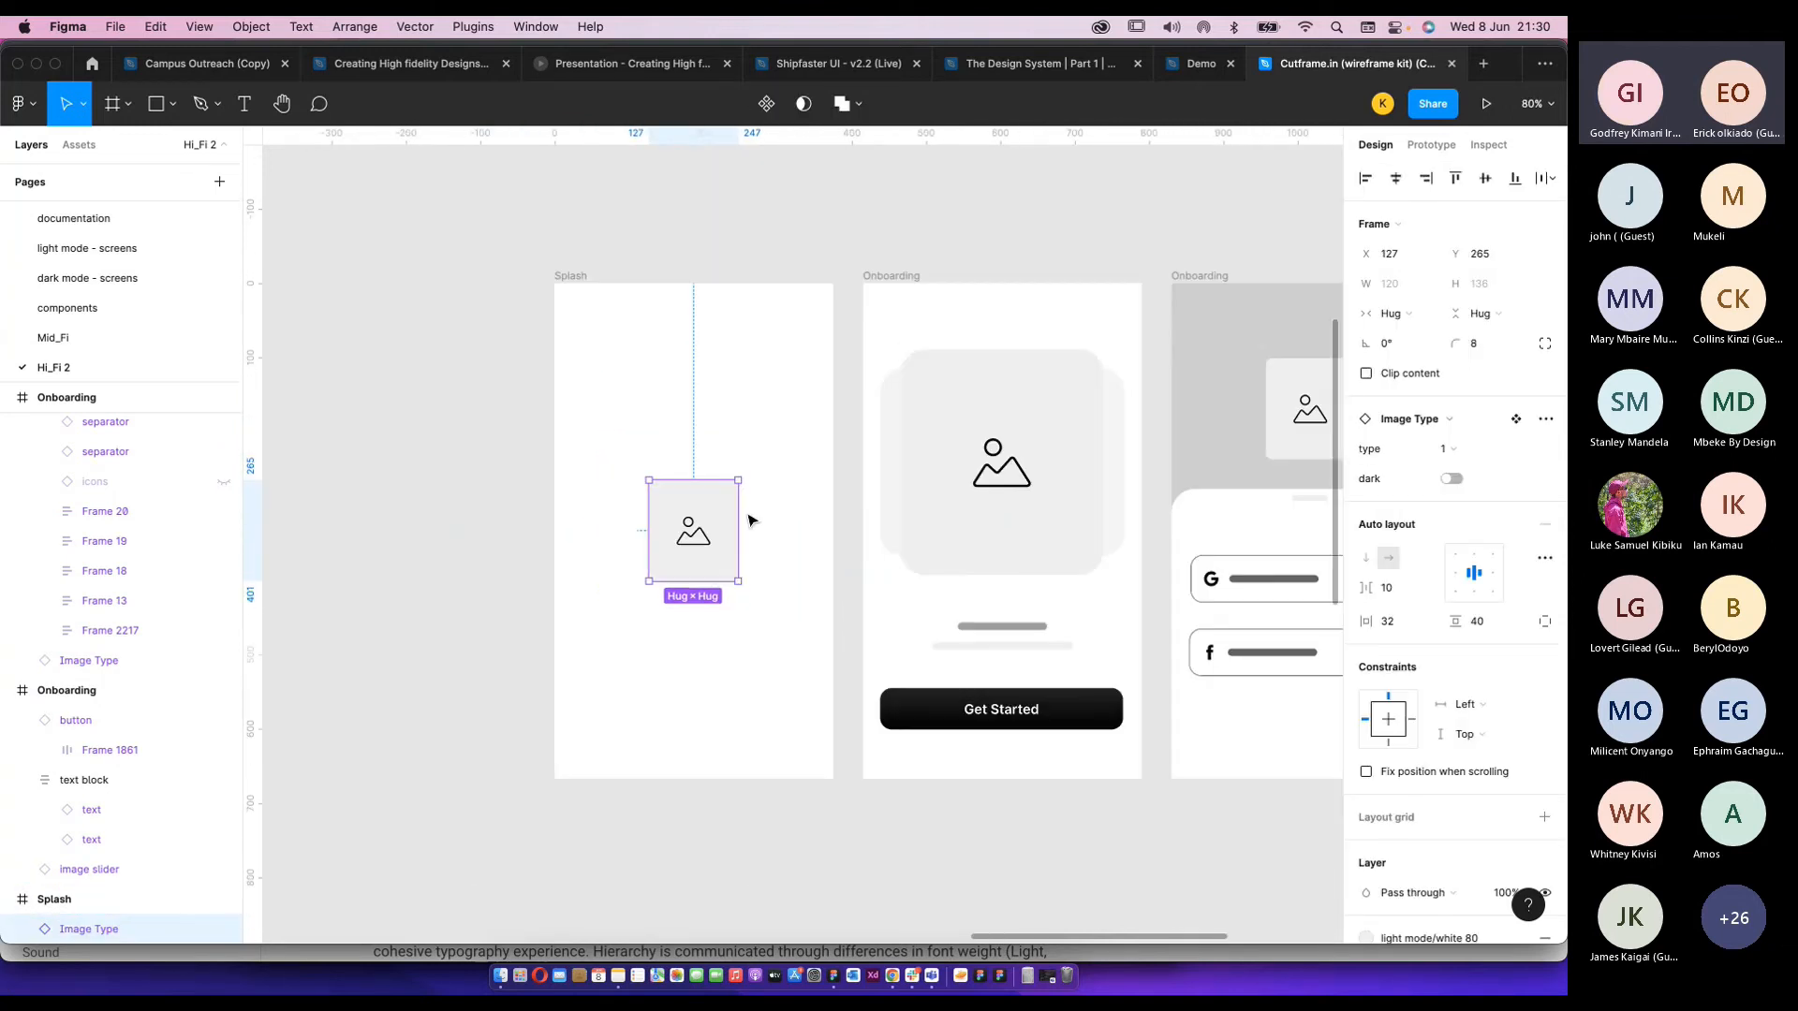
pyautogui.press('BackSpace')
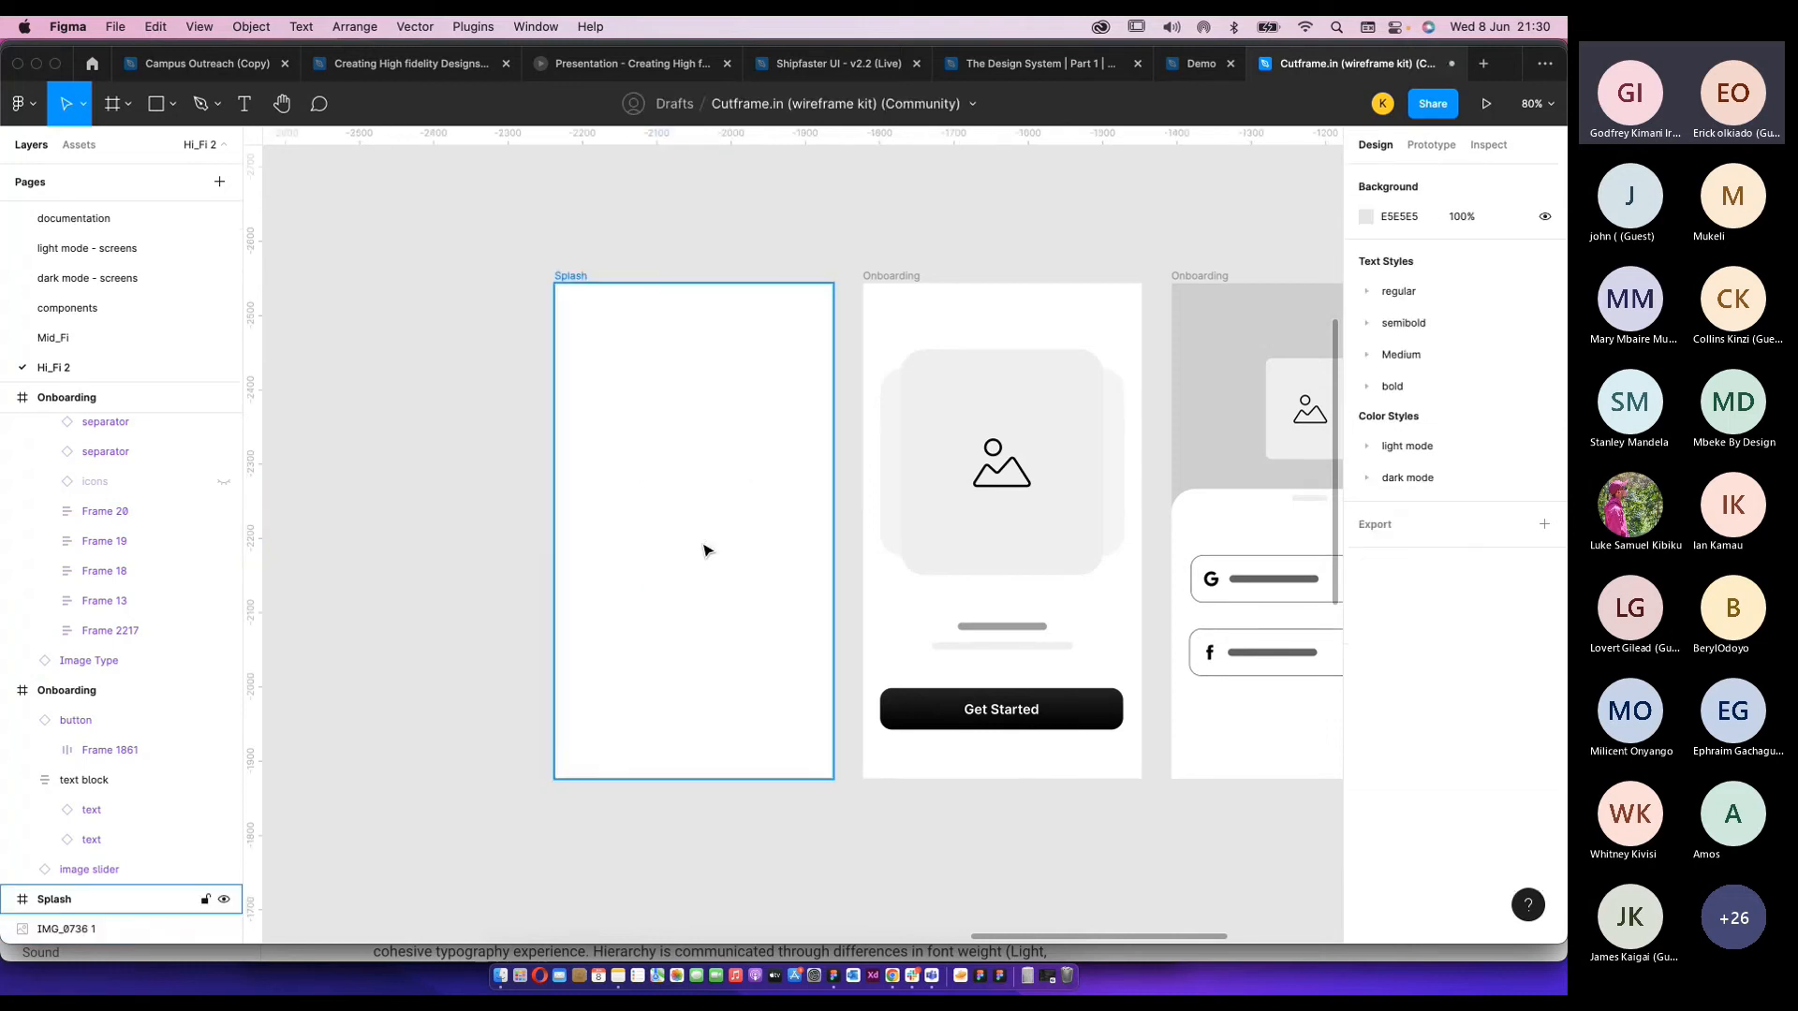
# Switch to Chrome and search Google for "dating logo" in a new tab, showing the image results.
pyautogui.press('super+Tab')
pyautogui.press('super+Tab')
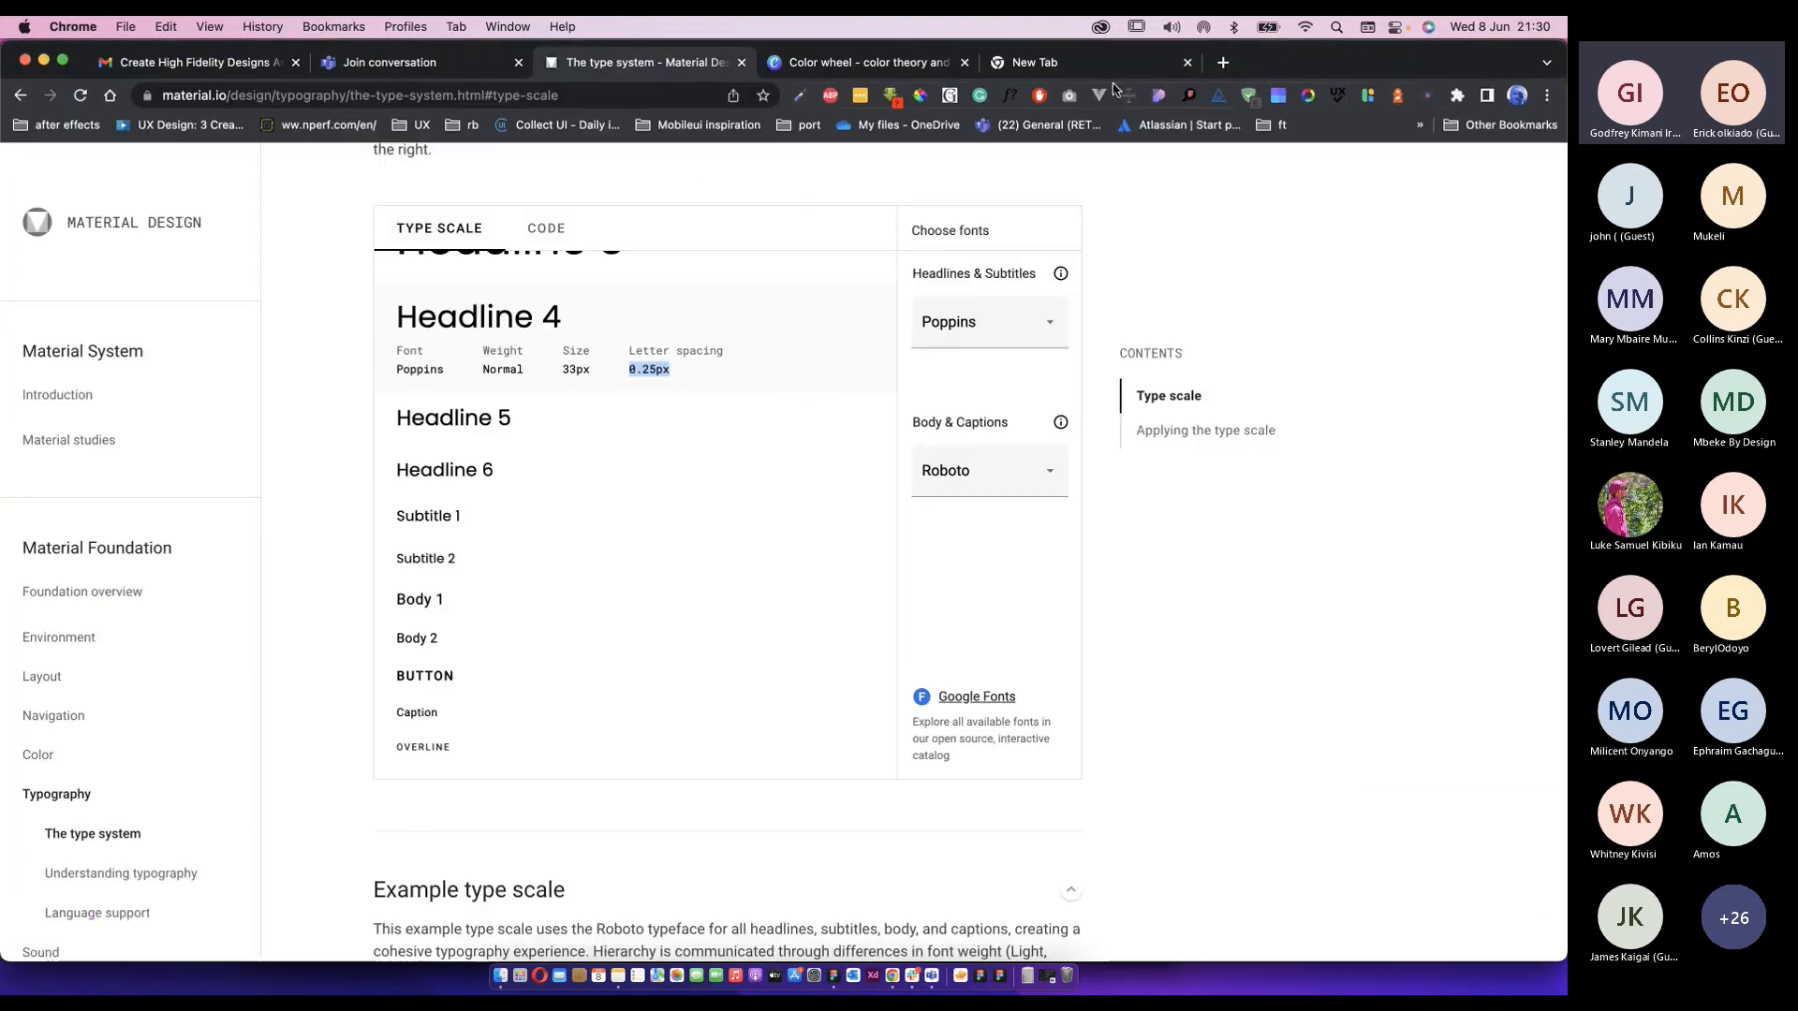
pyautogui.press('super+t')
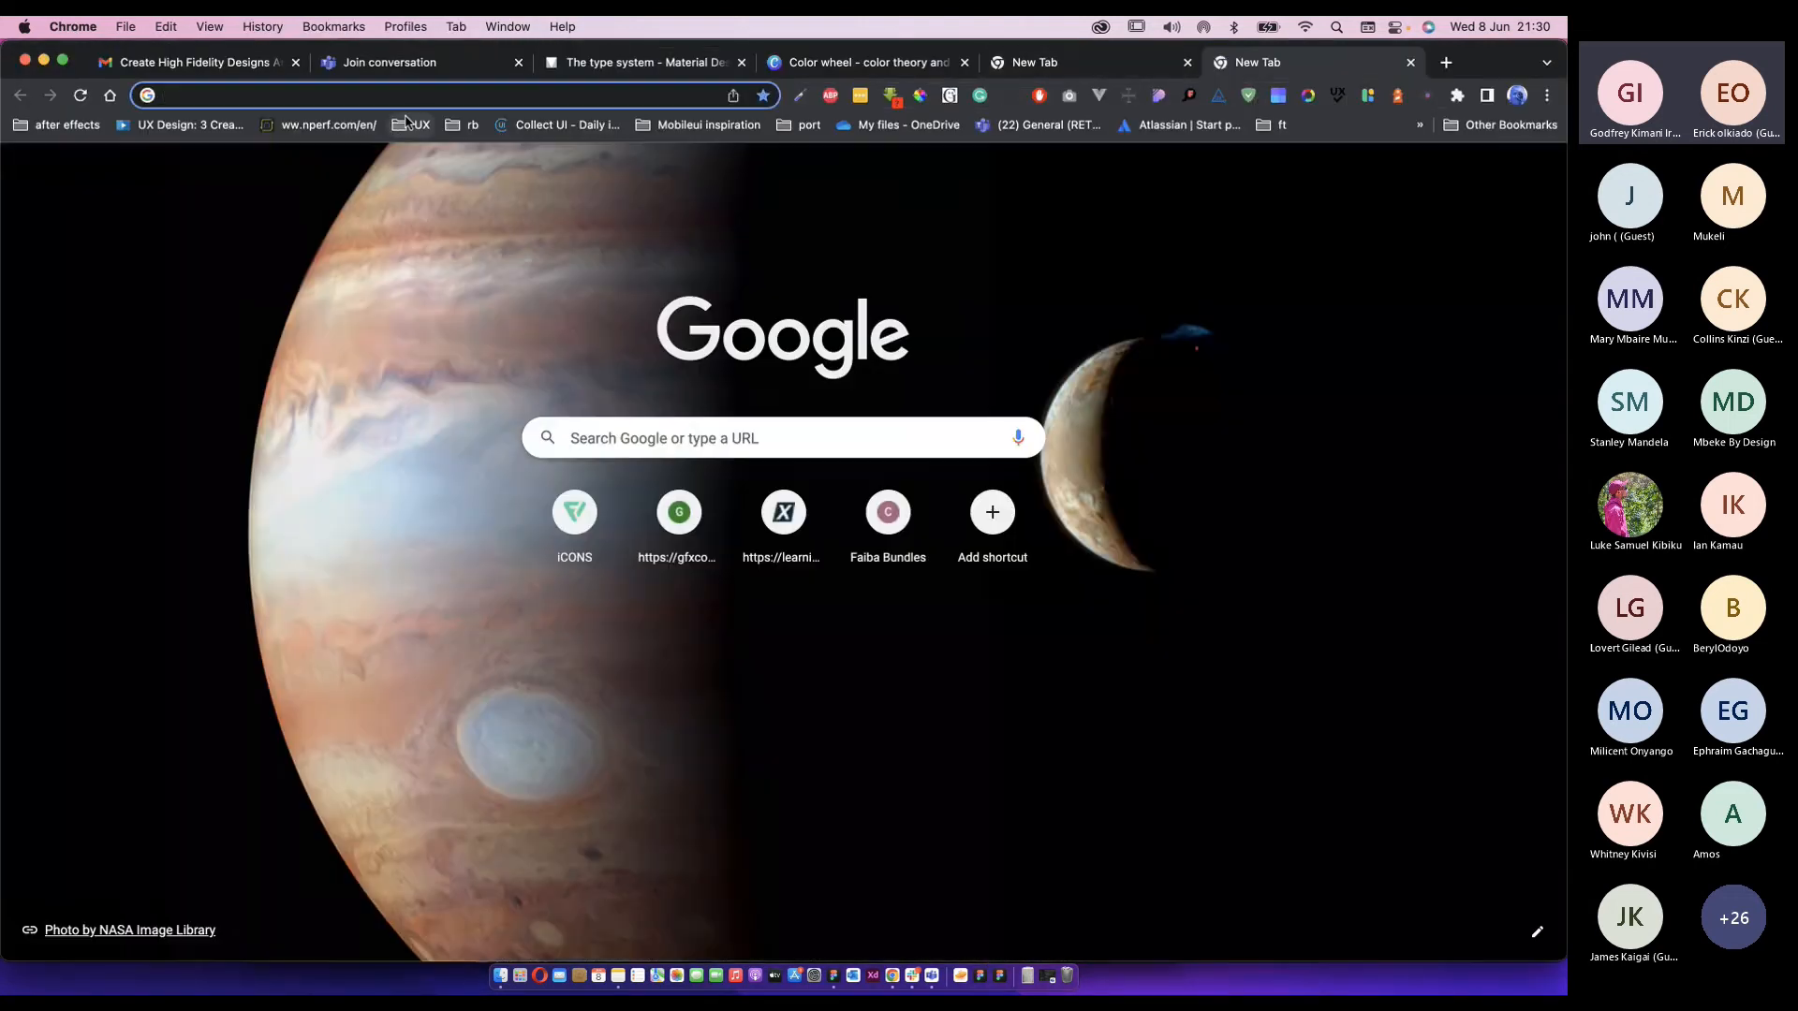
pyautogui.write('dar')
pyautogui.write('ting logo')
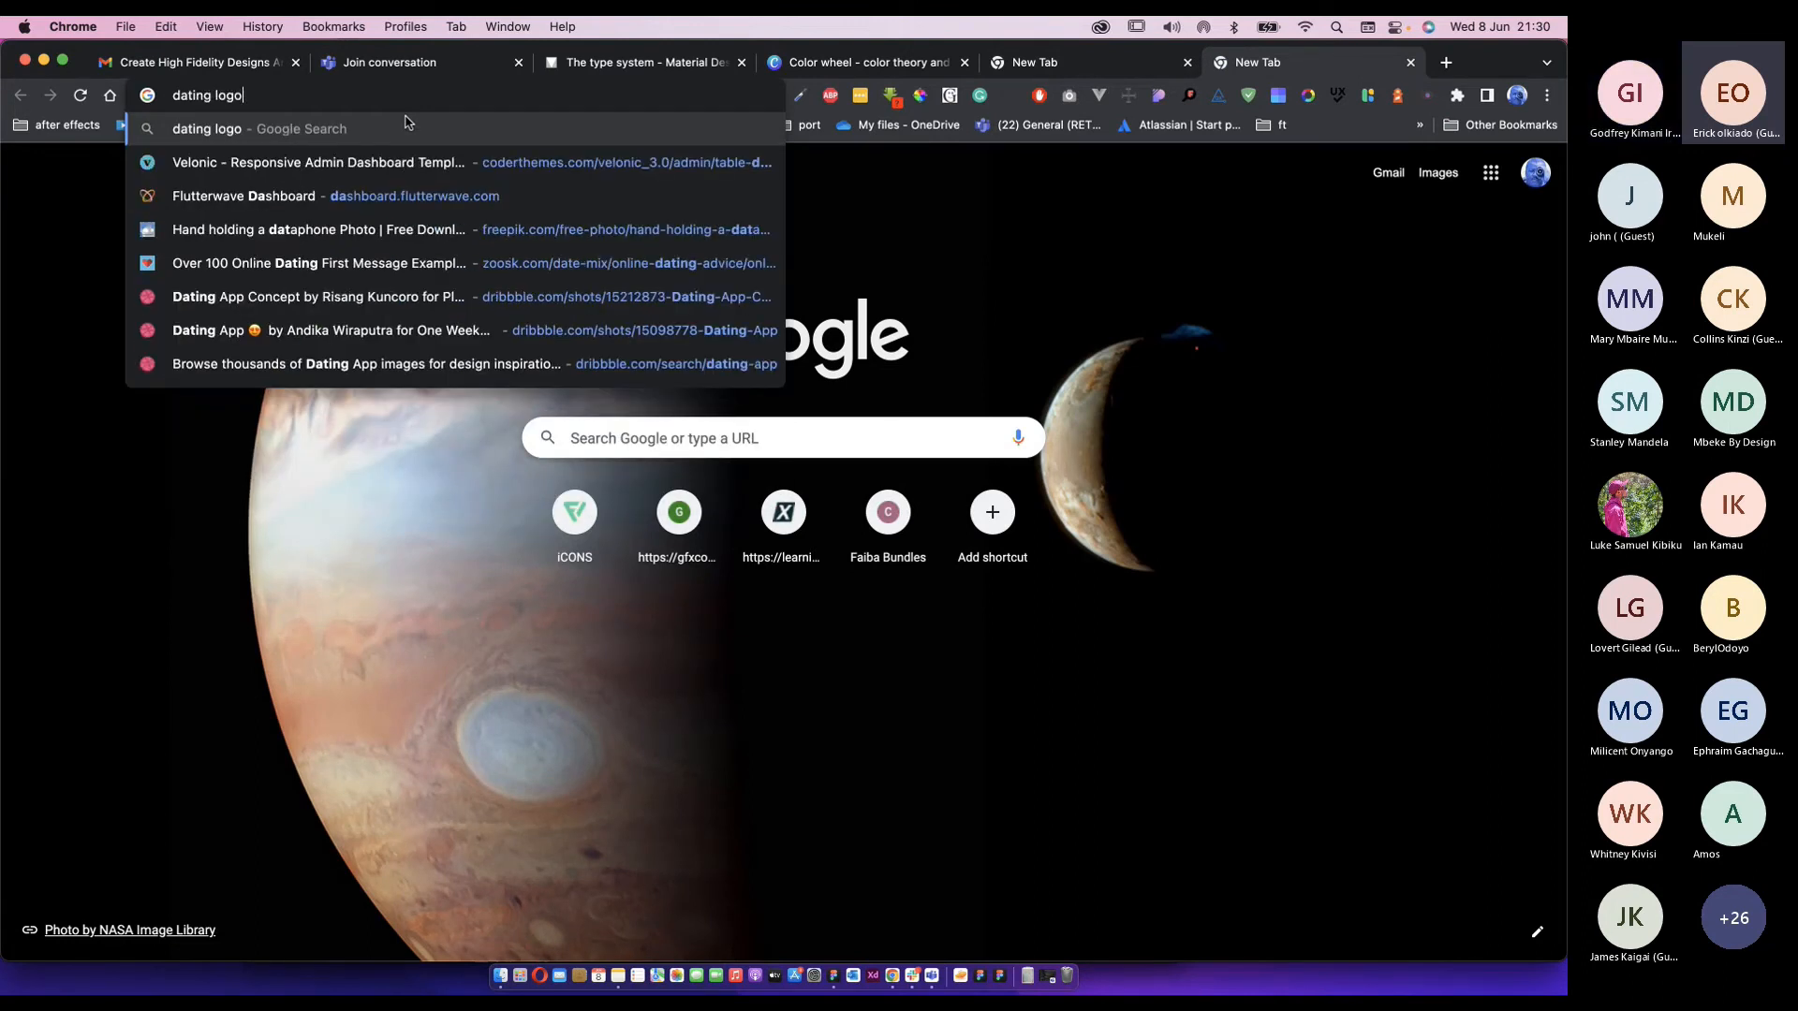
pyautogui.press('Return')
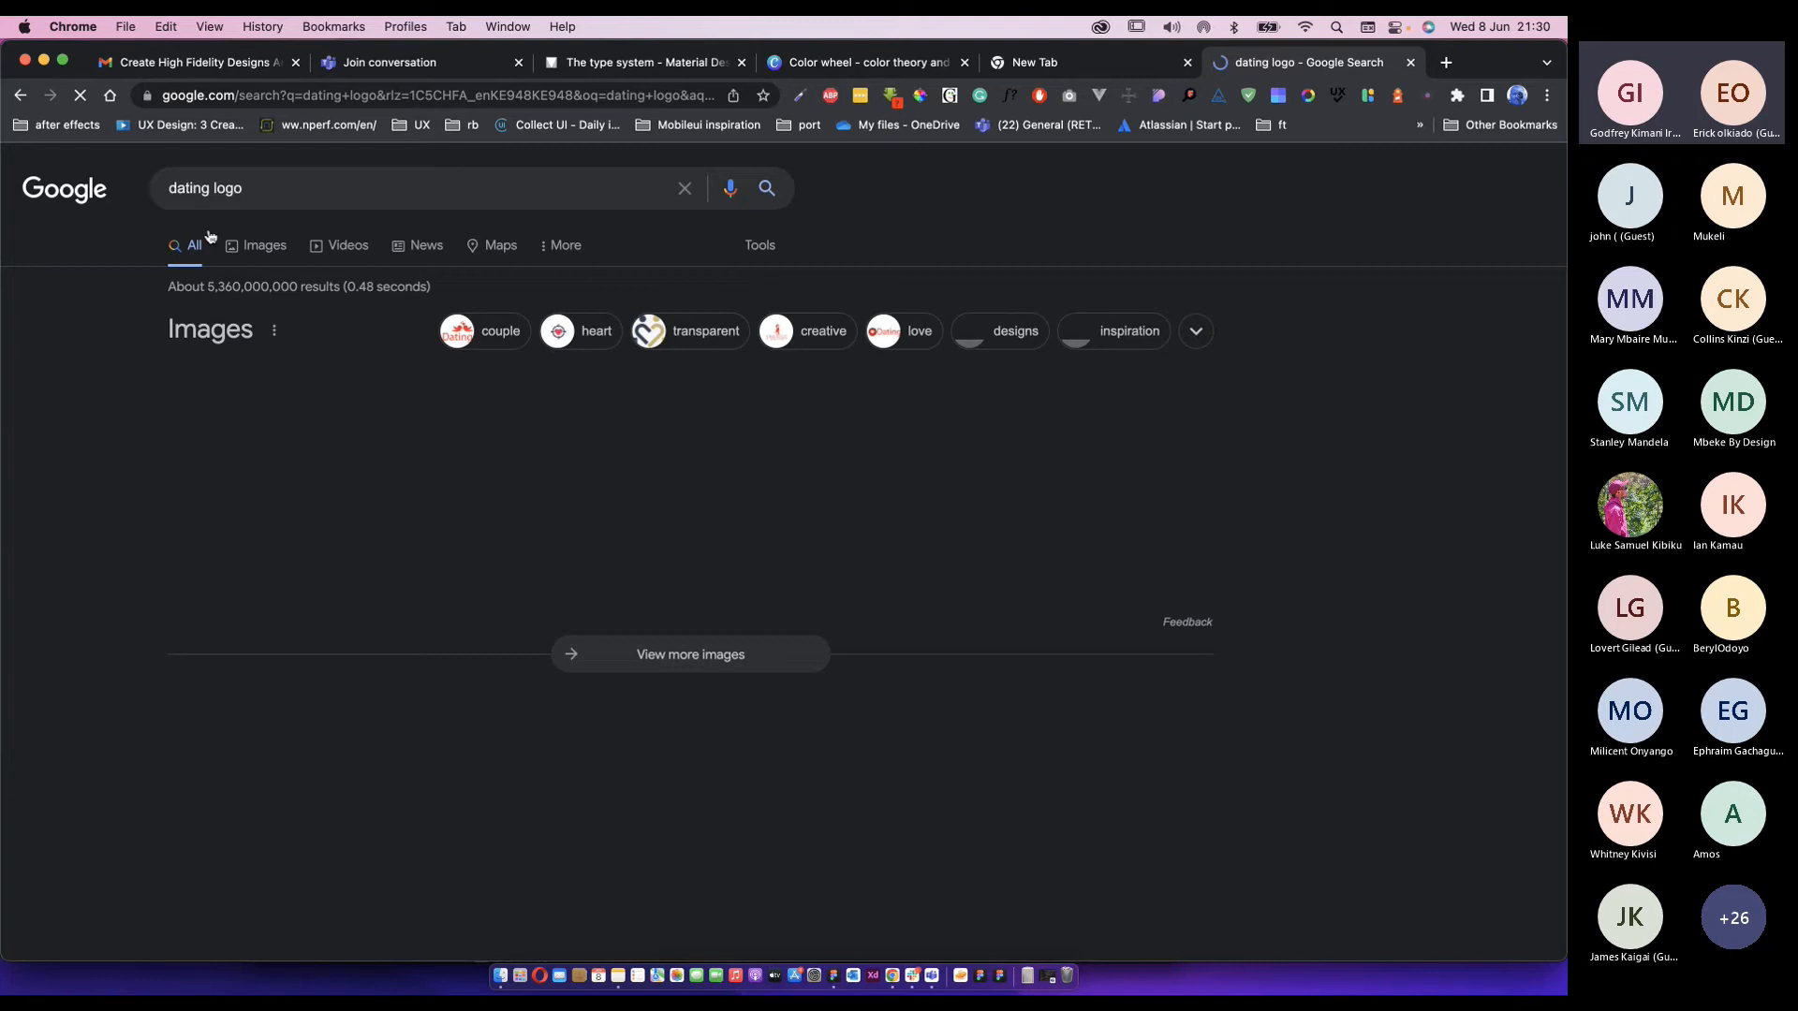
pyautogui.click(799, 390)
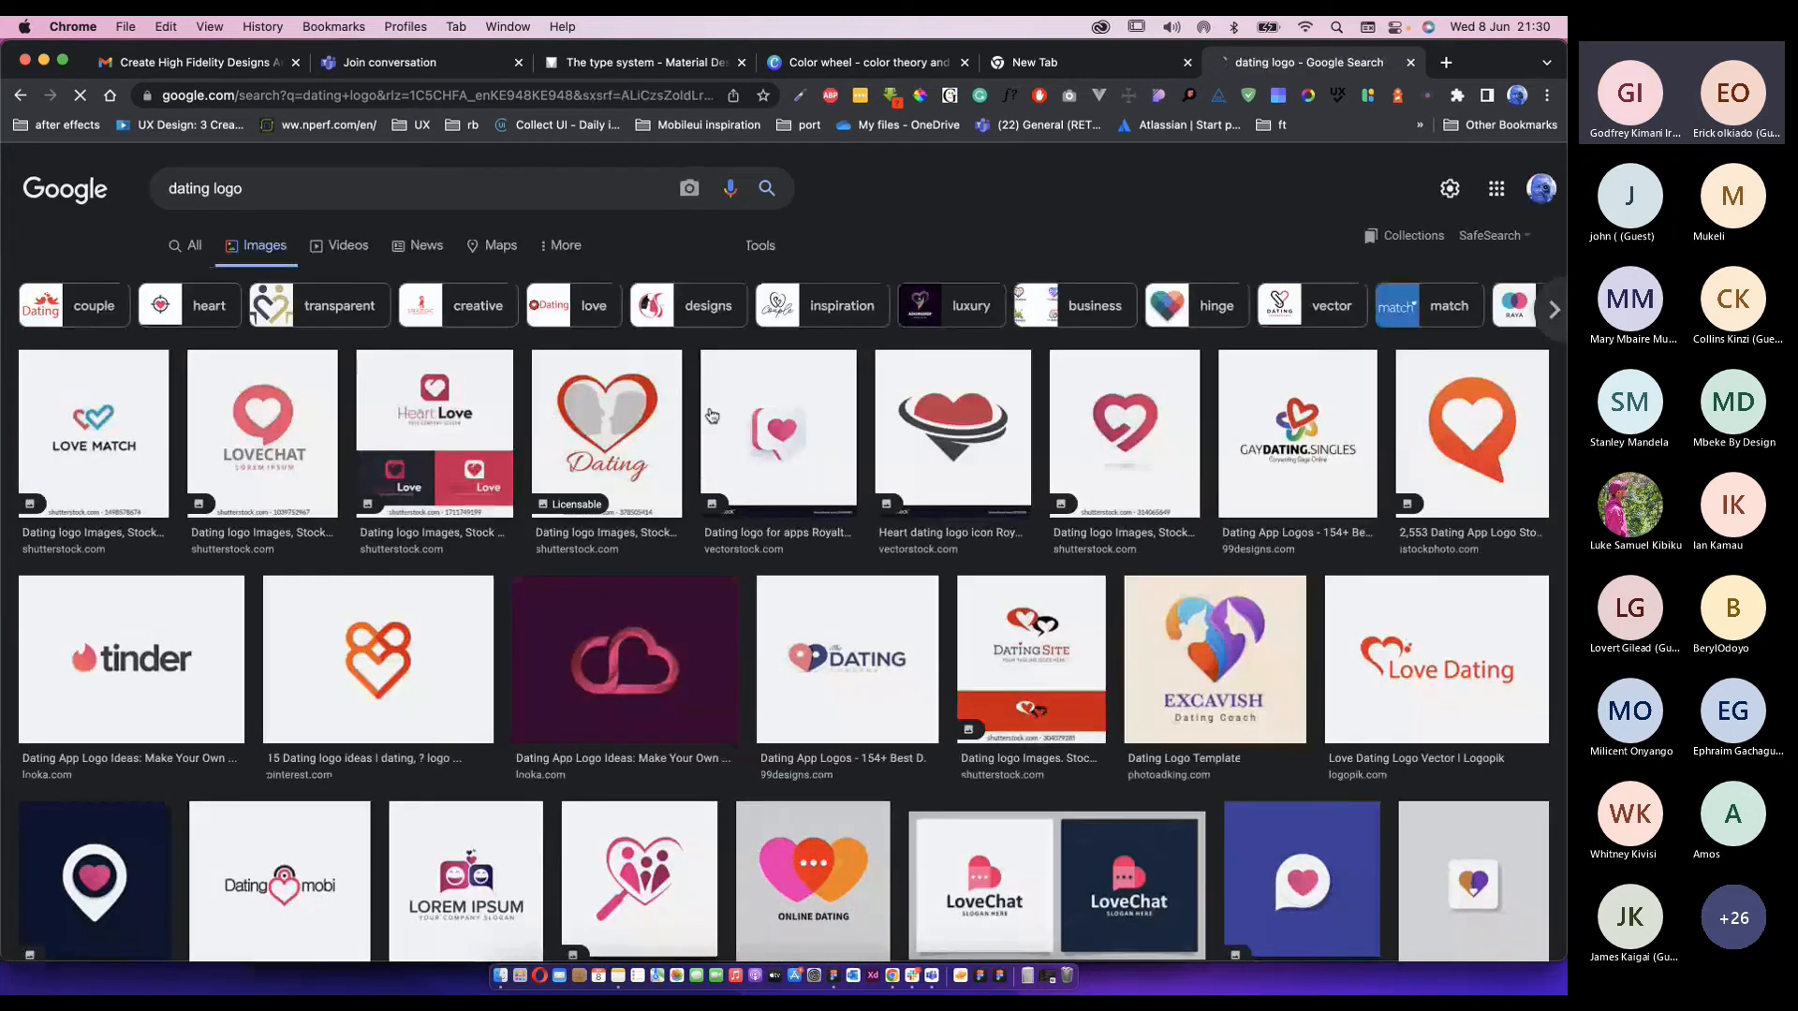
# Copy the Love Match logo image and paste it into the empty Splash frame in Figma.
pyautogui.click(79, 459)
pyautogui.rightClick(1258, 338)
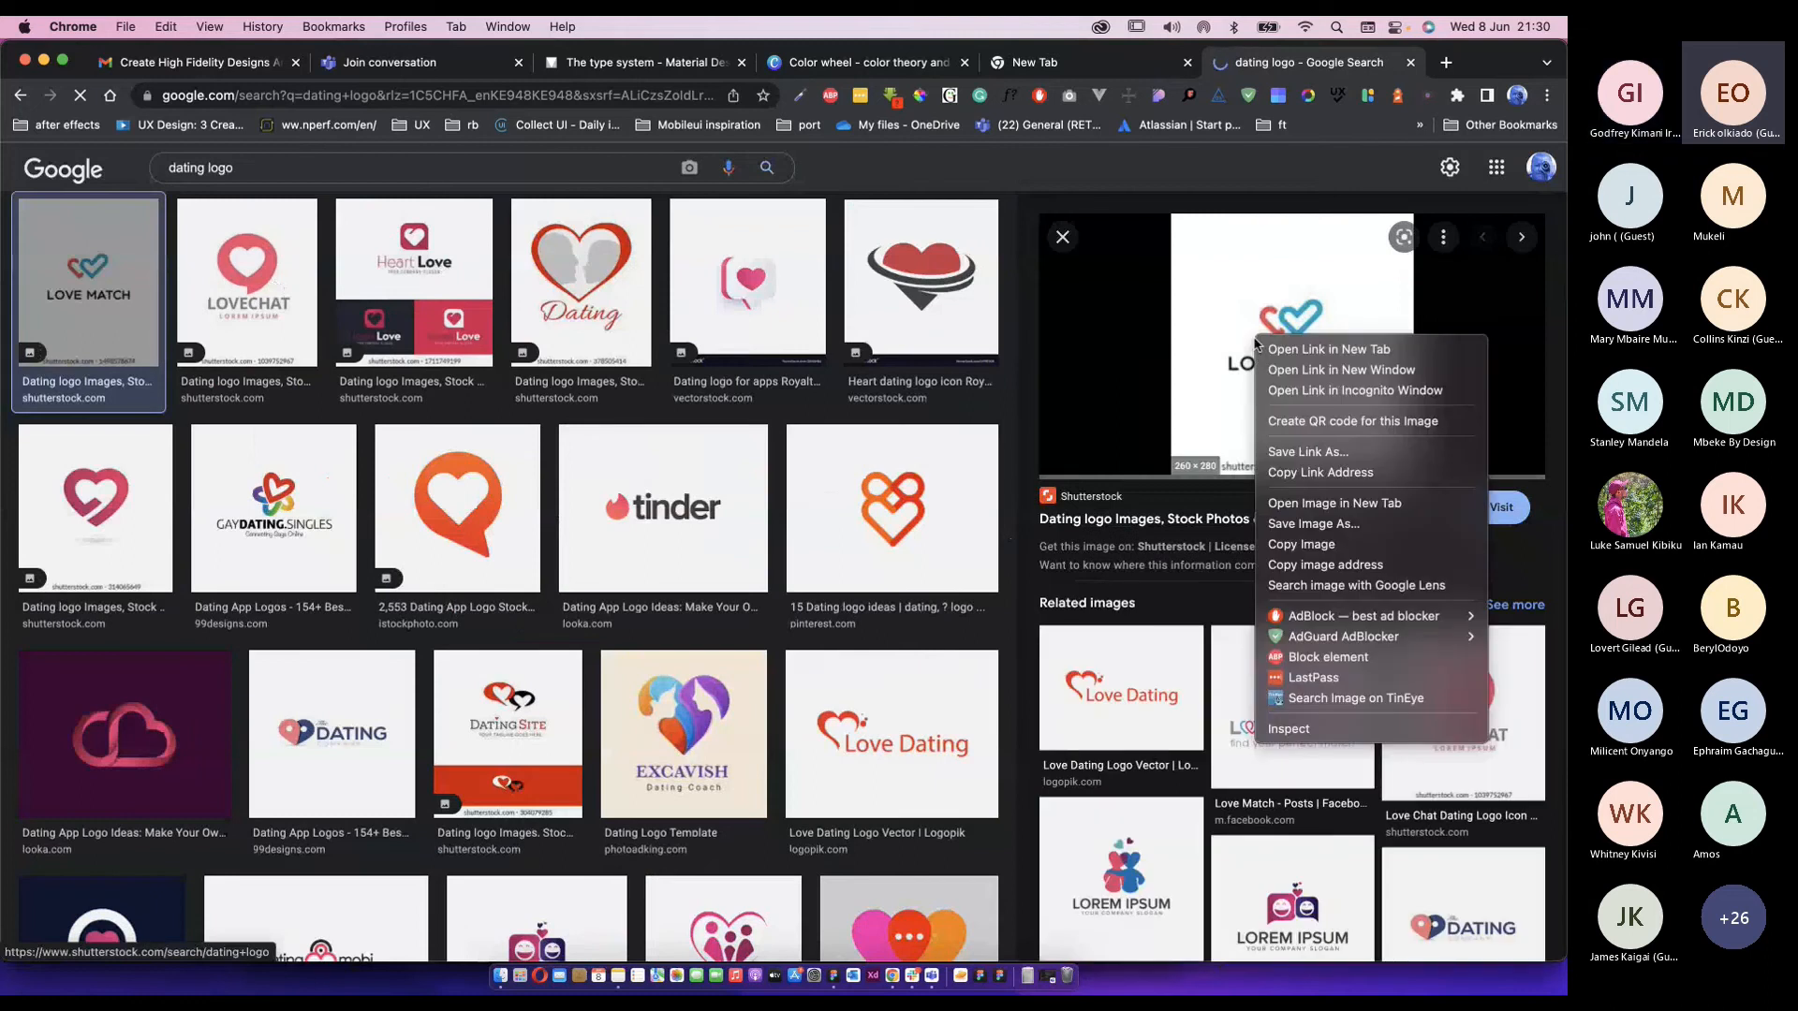
pyautogui.click(1301, 543)
pyautogui.press('super+Tab')
pyautogui.click(1036, 574)
pyautogui.click(666, 478)
pyautogui.press('super+v')
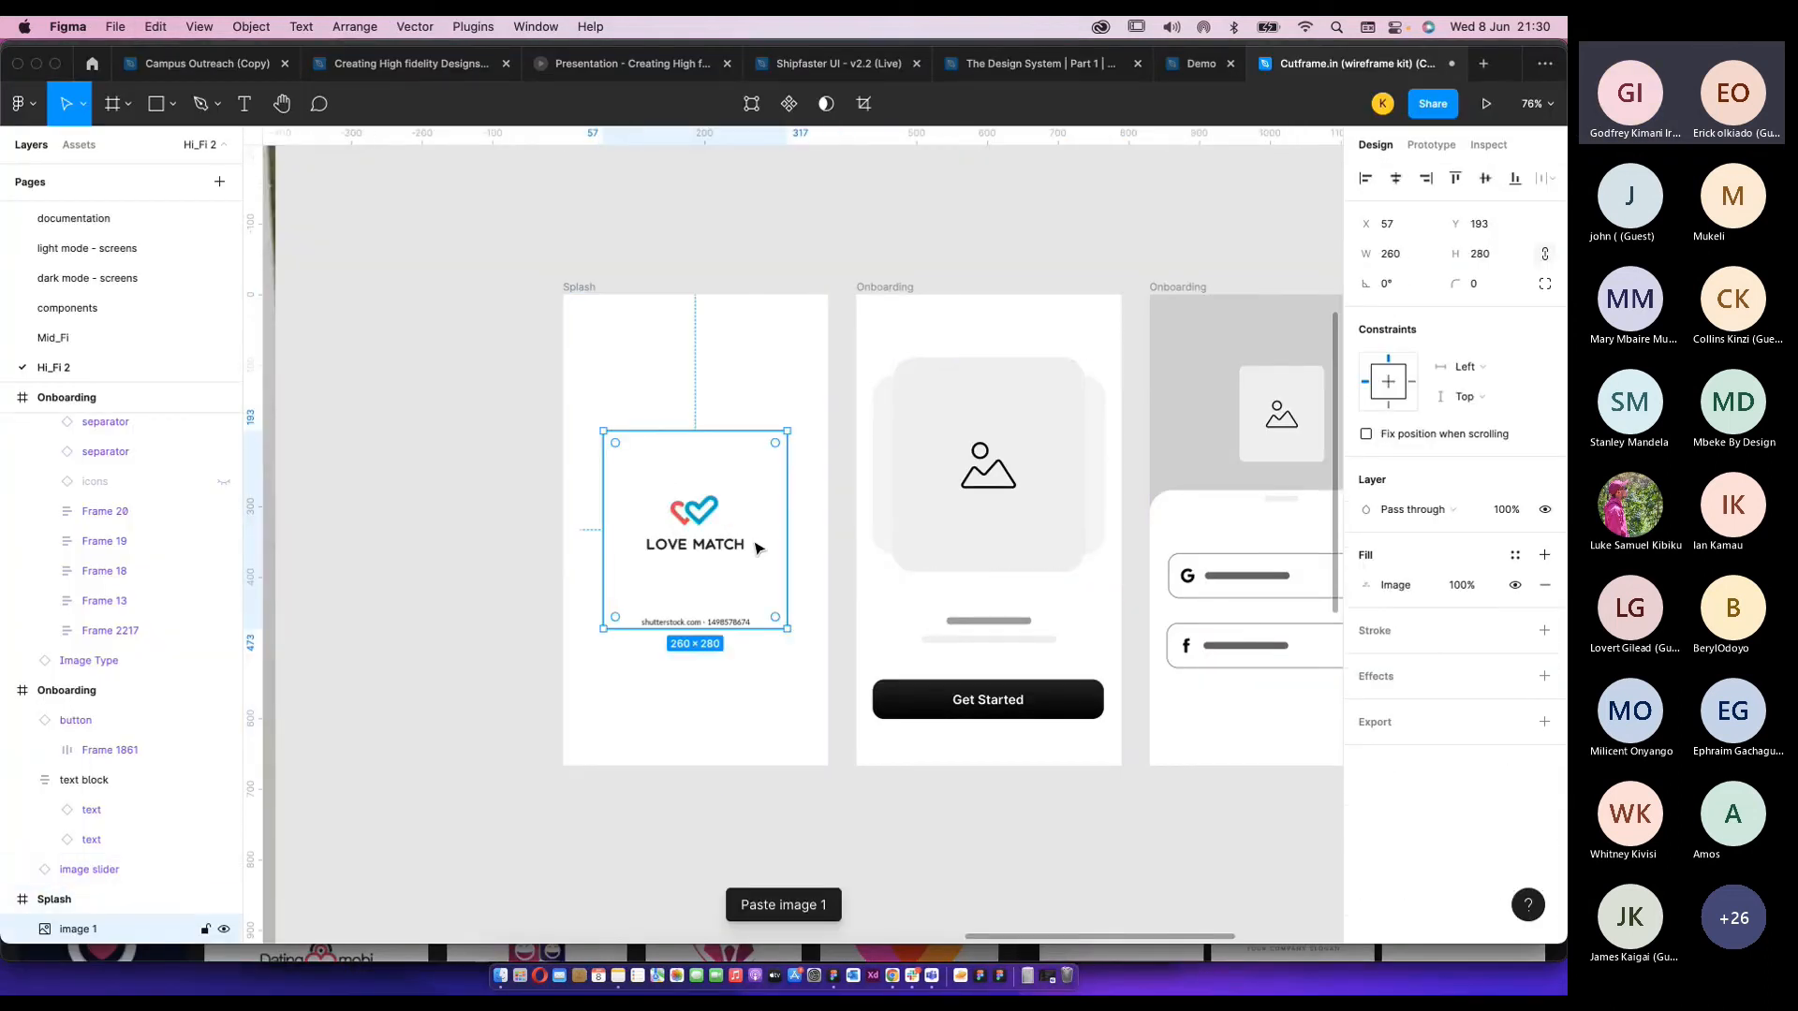
# Undo the logo paste and repeat it until the Love Match image sits inside the Splash frame.
pyautogui.scroll(-3, 760, 539)
pyautogui.press('super+z')
pyautogui.press('super+z')
pyautogui.press('super+z')
pyautogui.press('super+v')
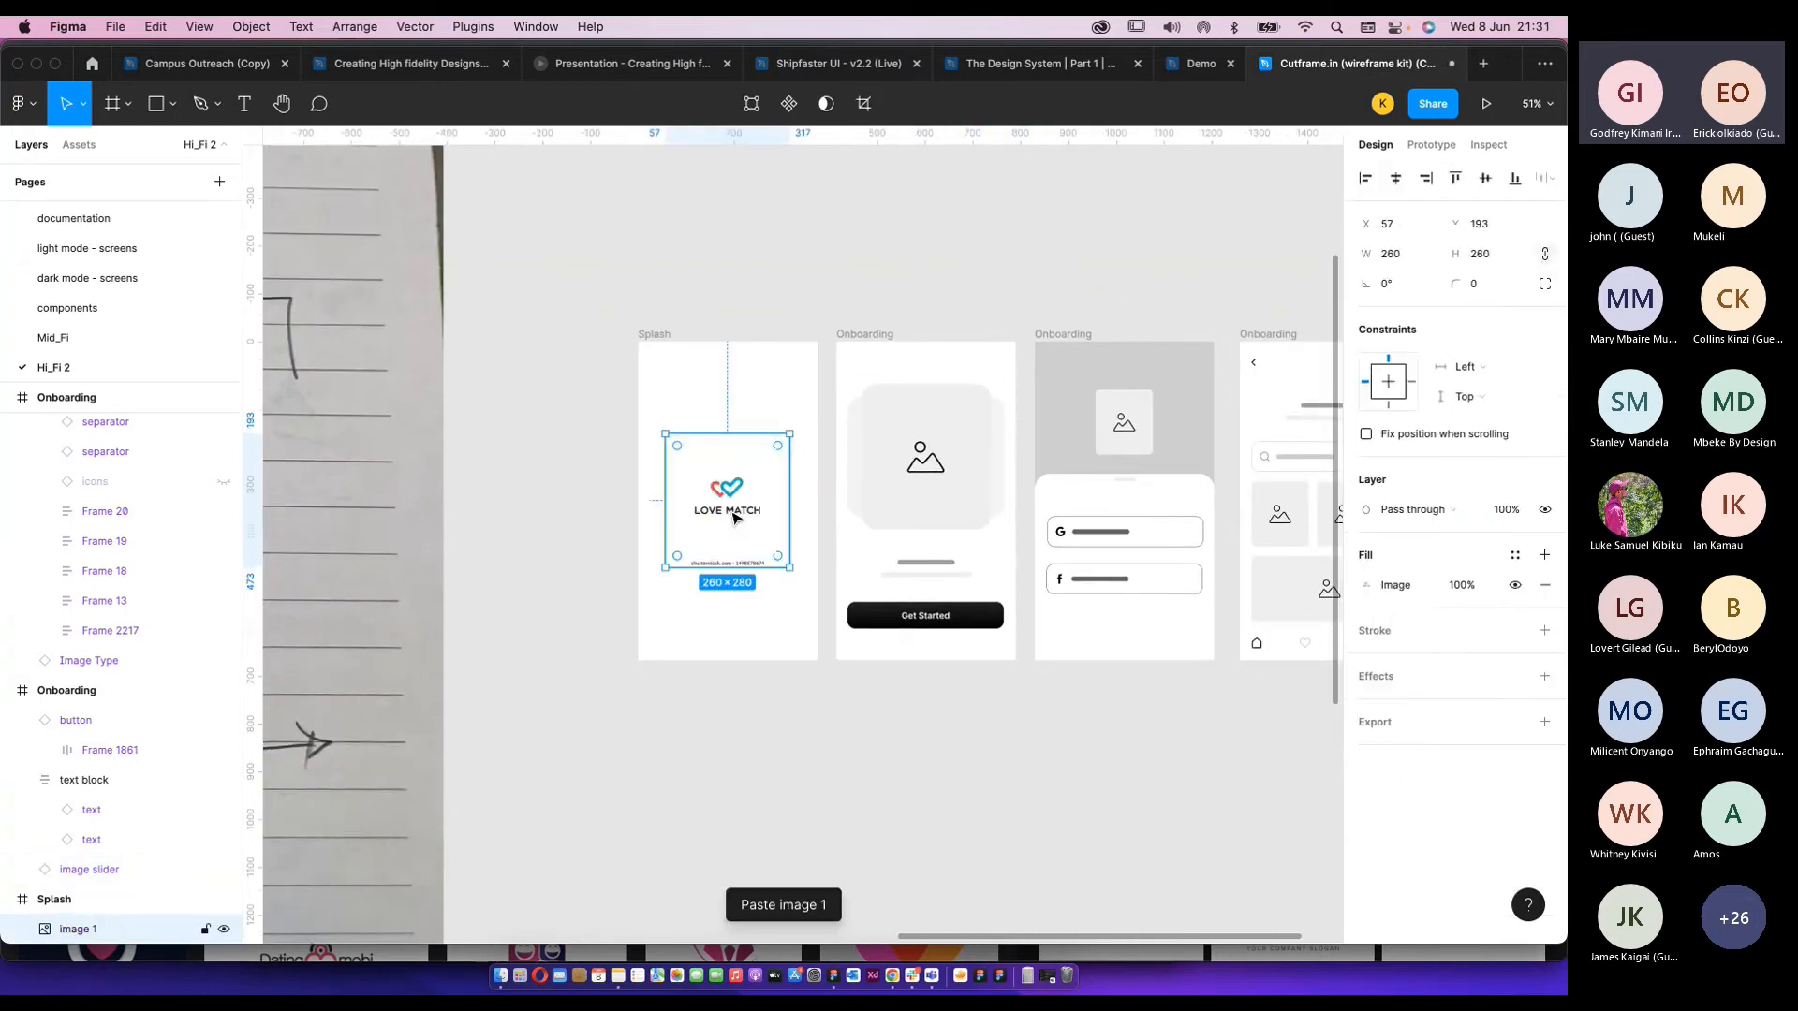
pyautogui.scroll(5, 735, 519)
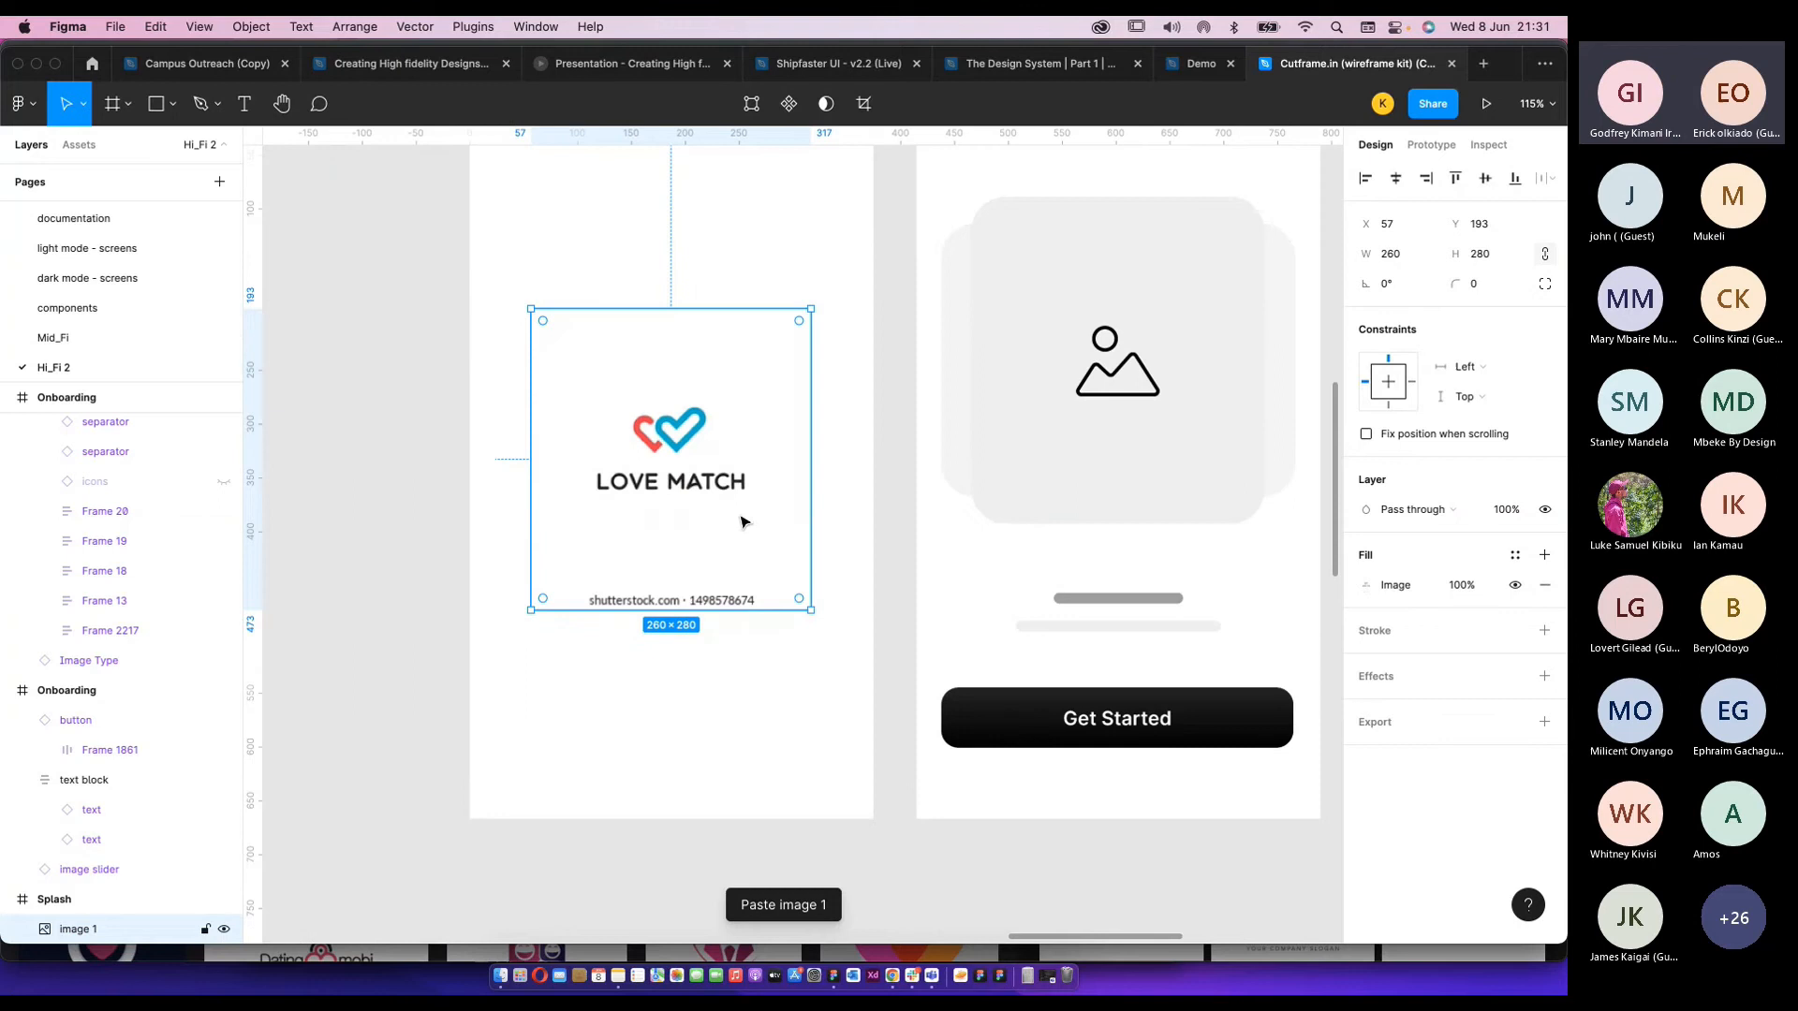
pyautogui.press('super+z')
pyautogui.press('super+z')
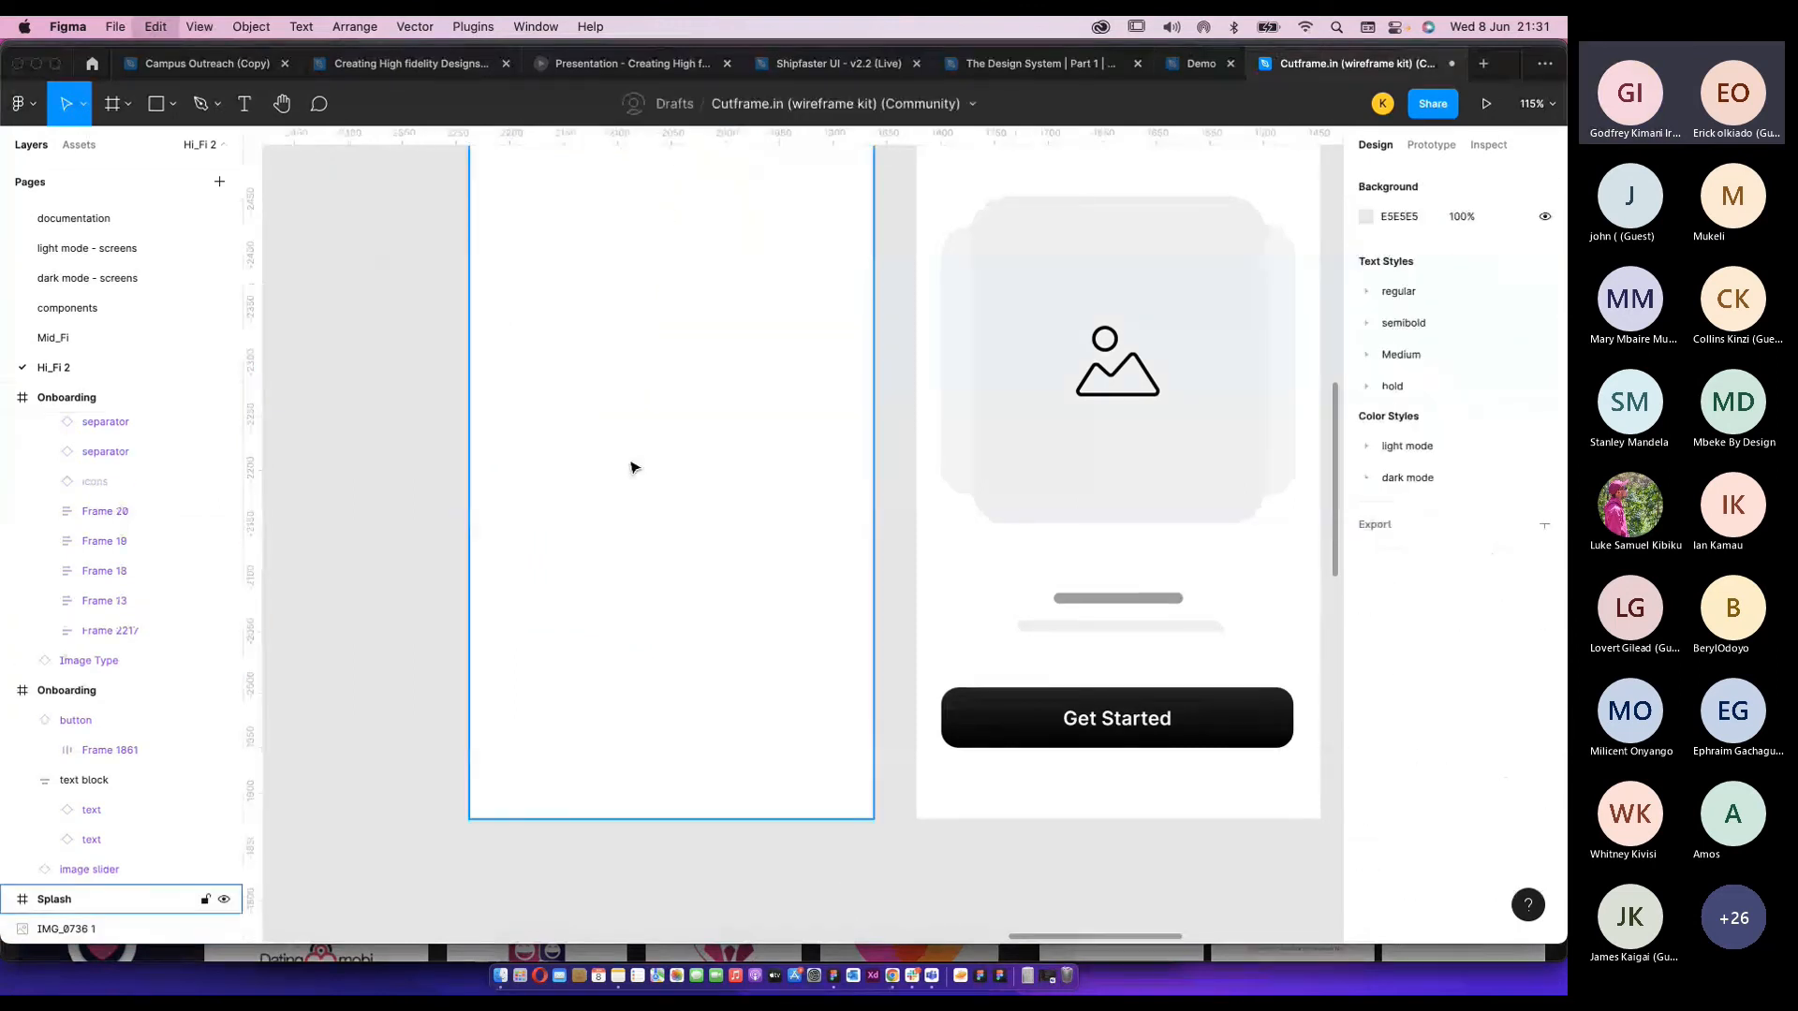
pyautogui.press('super+v')
pyautogui.scroll(-4, 702, 491)
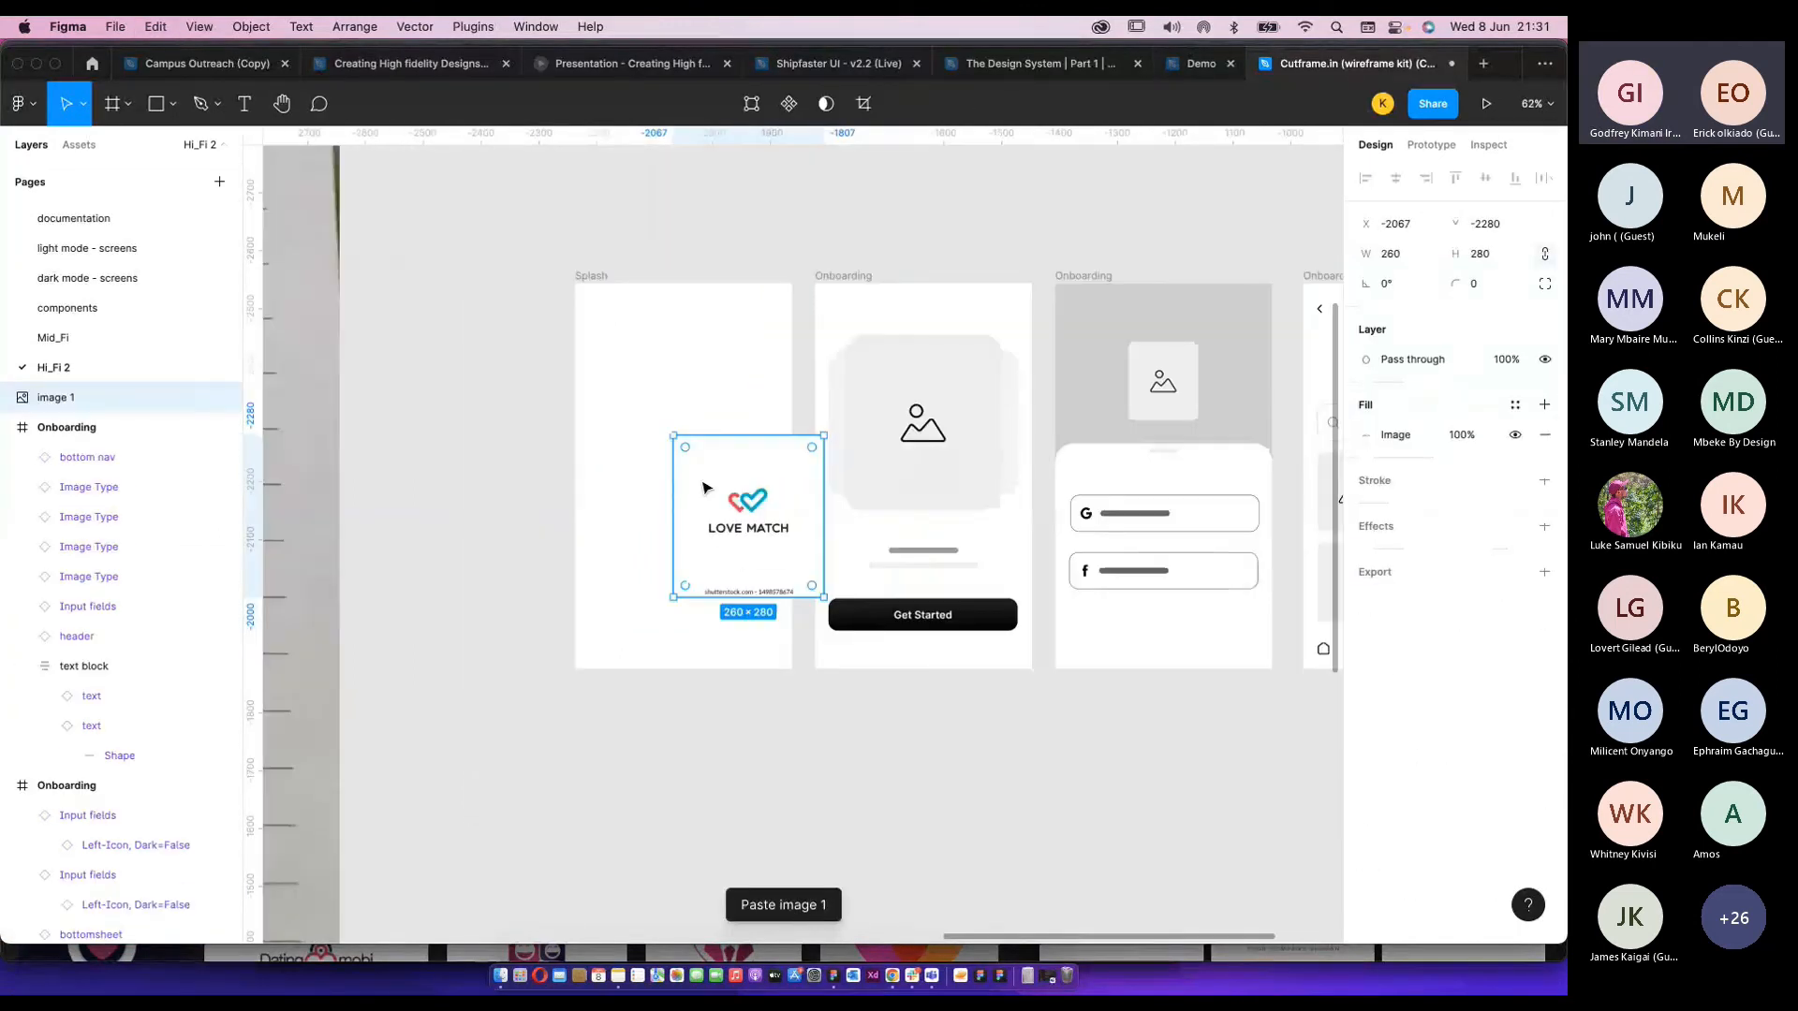
pyautogui.press('super+z')
pyautogui.press('super+v')
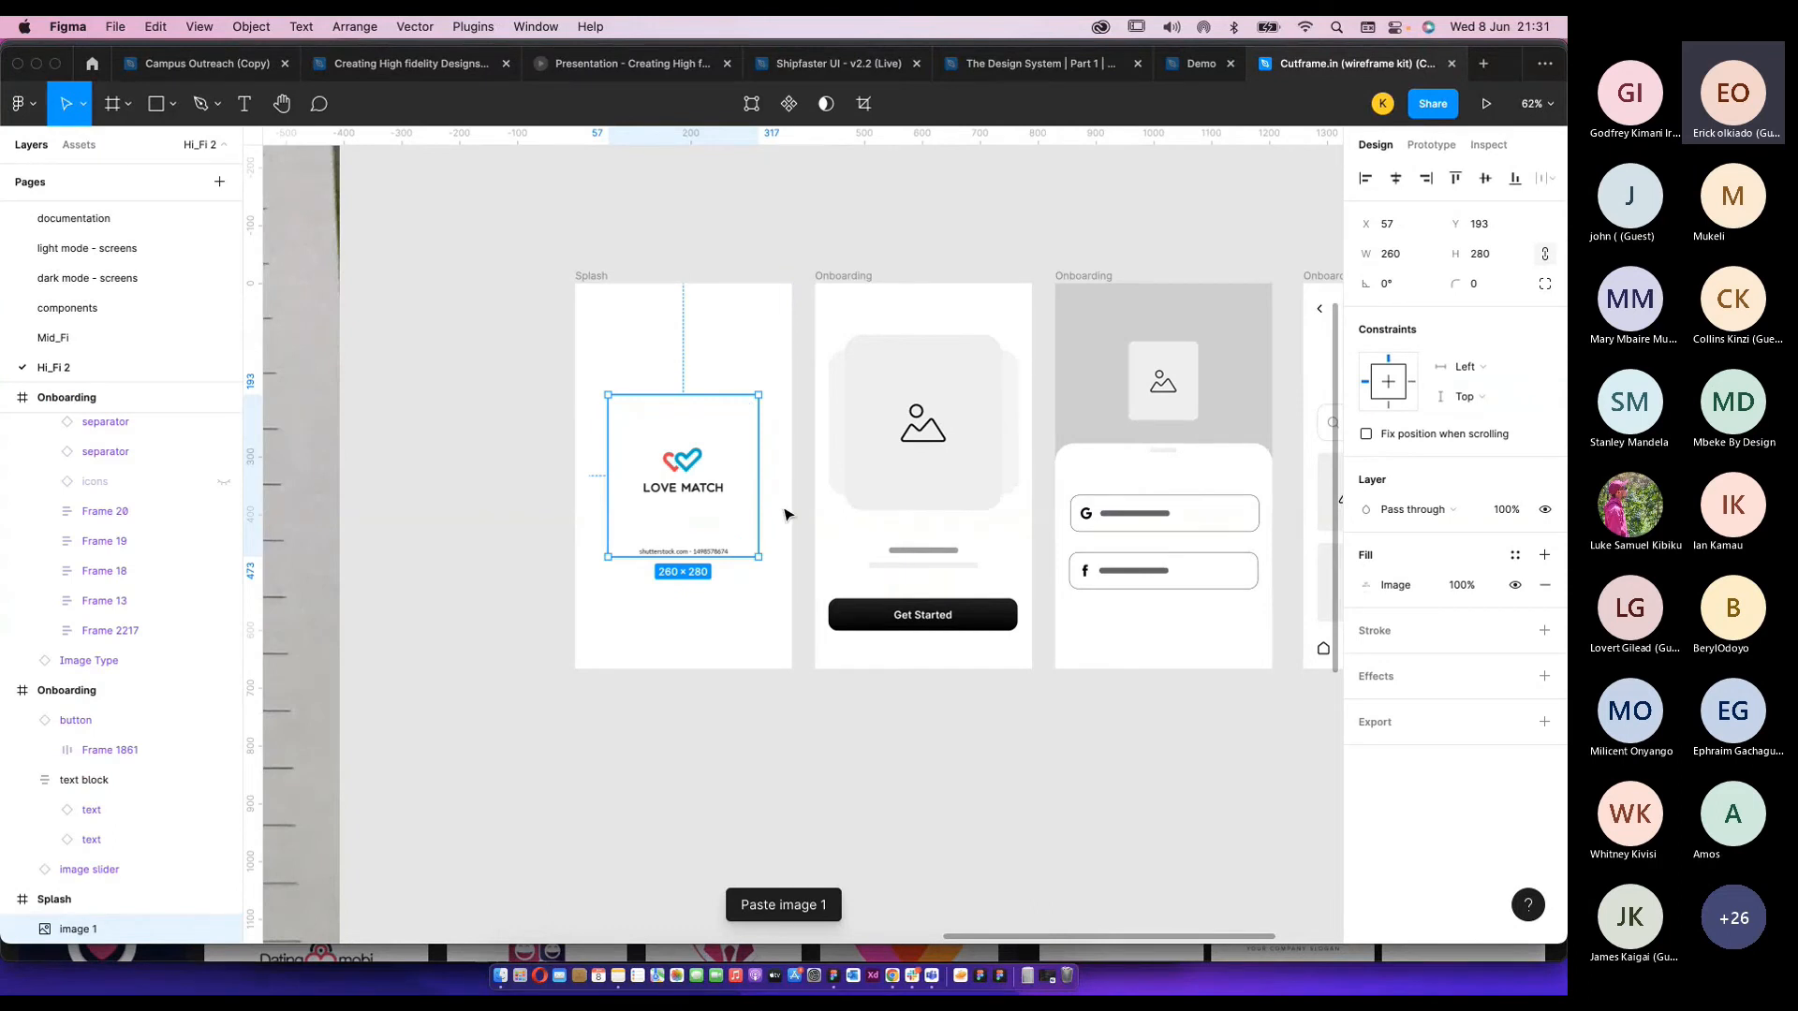
pyautogui.click(791, 514)
pyautogui.click(716, 494)
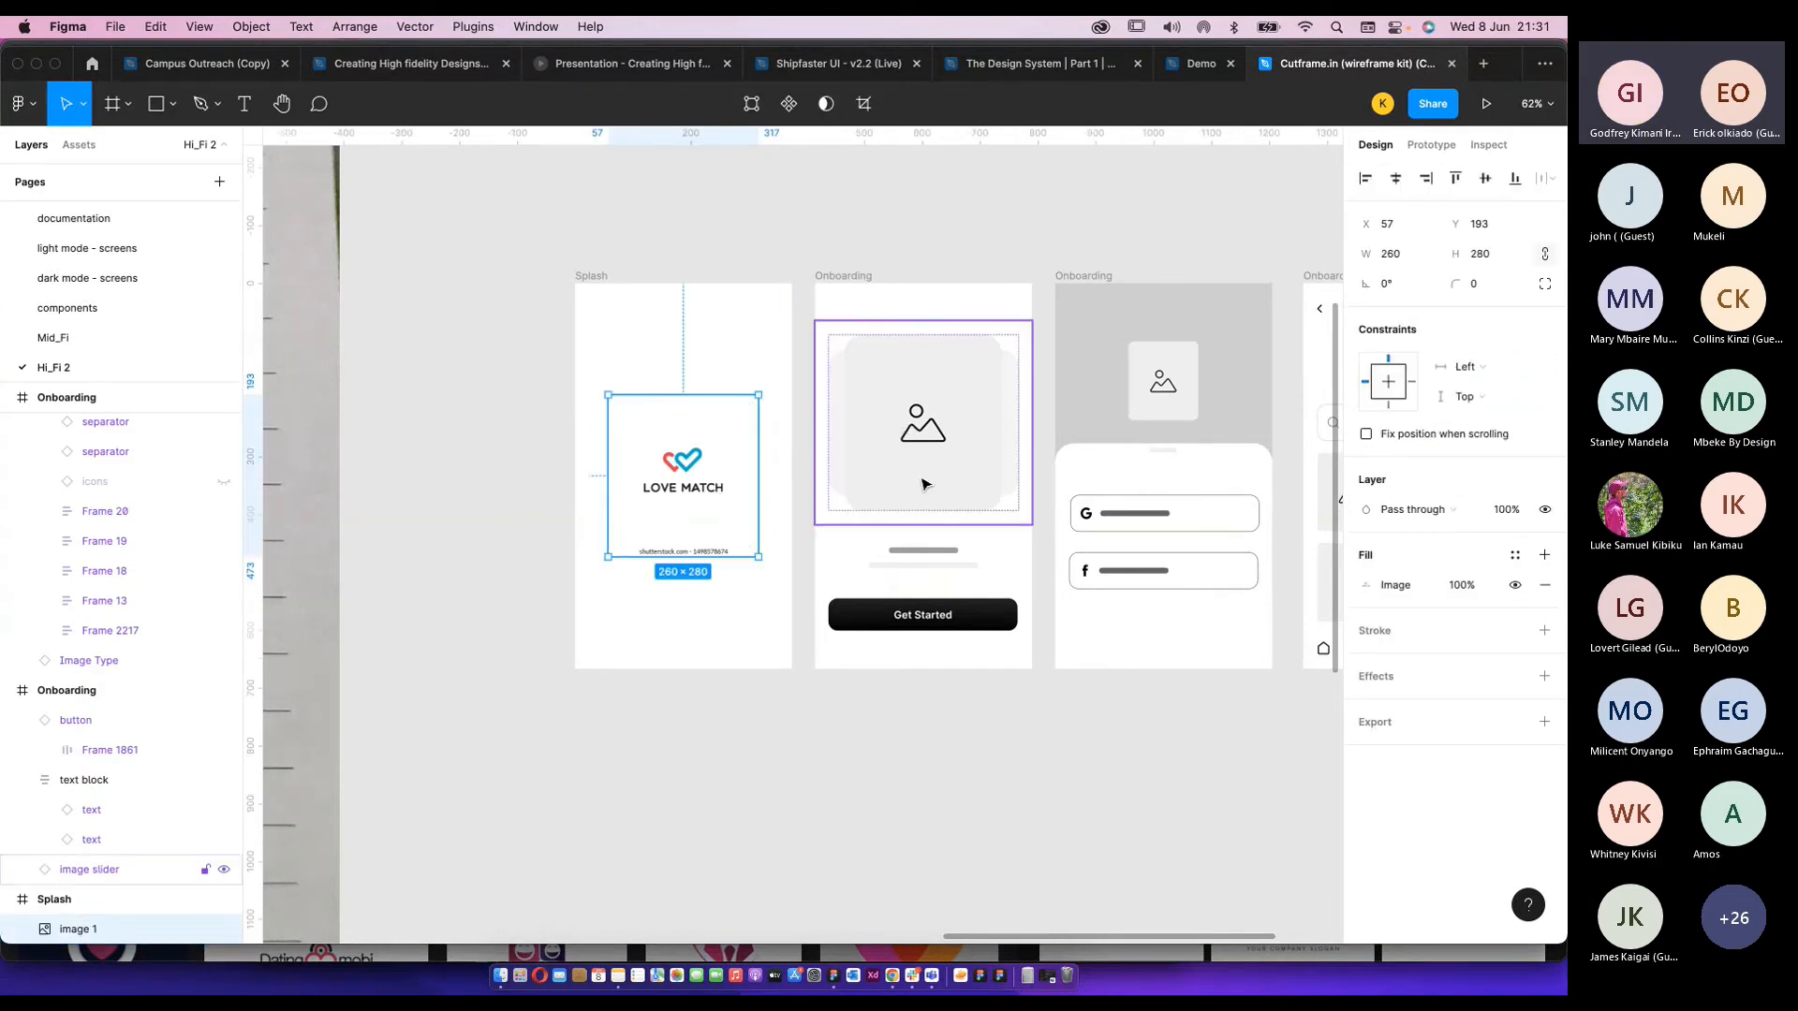
# Open the Unsplash plugin for the front card of the image slider in the Onboarding frame beside Splash.
pyautogui.scroll(4, 923, 481)
pyautogui.click(865, 417)
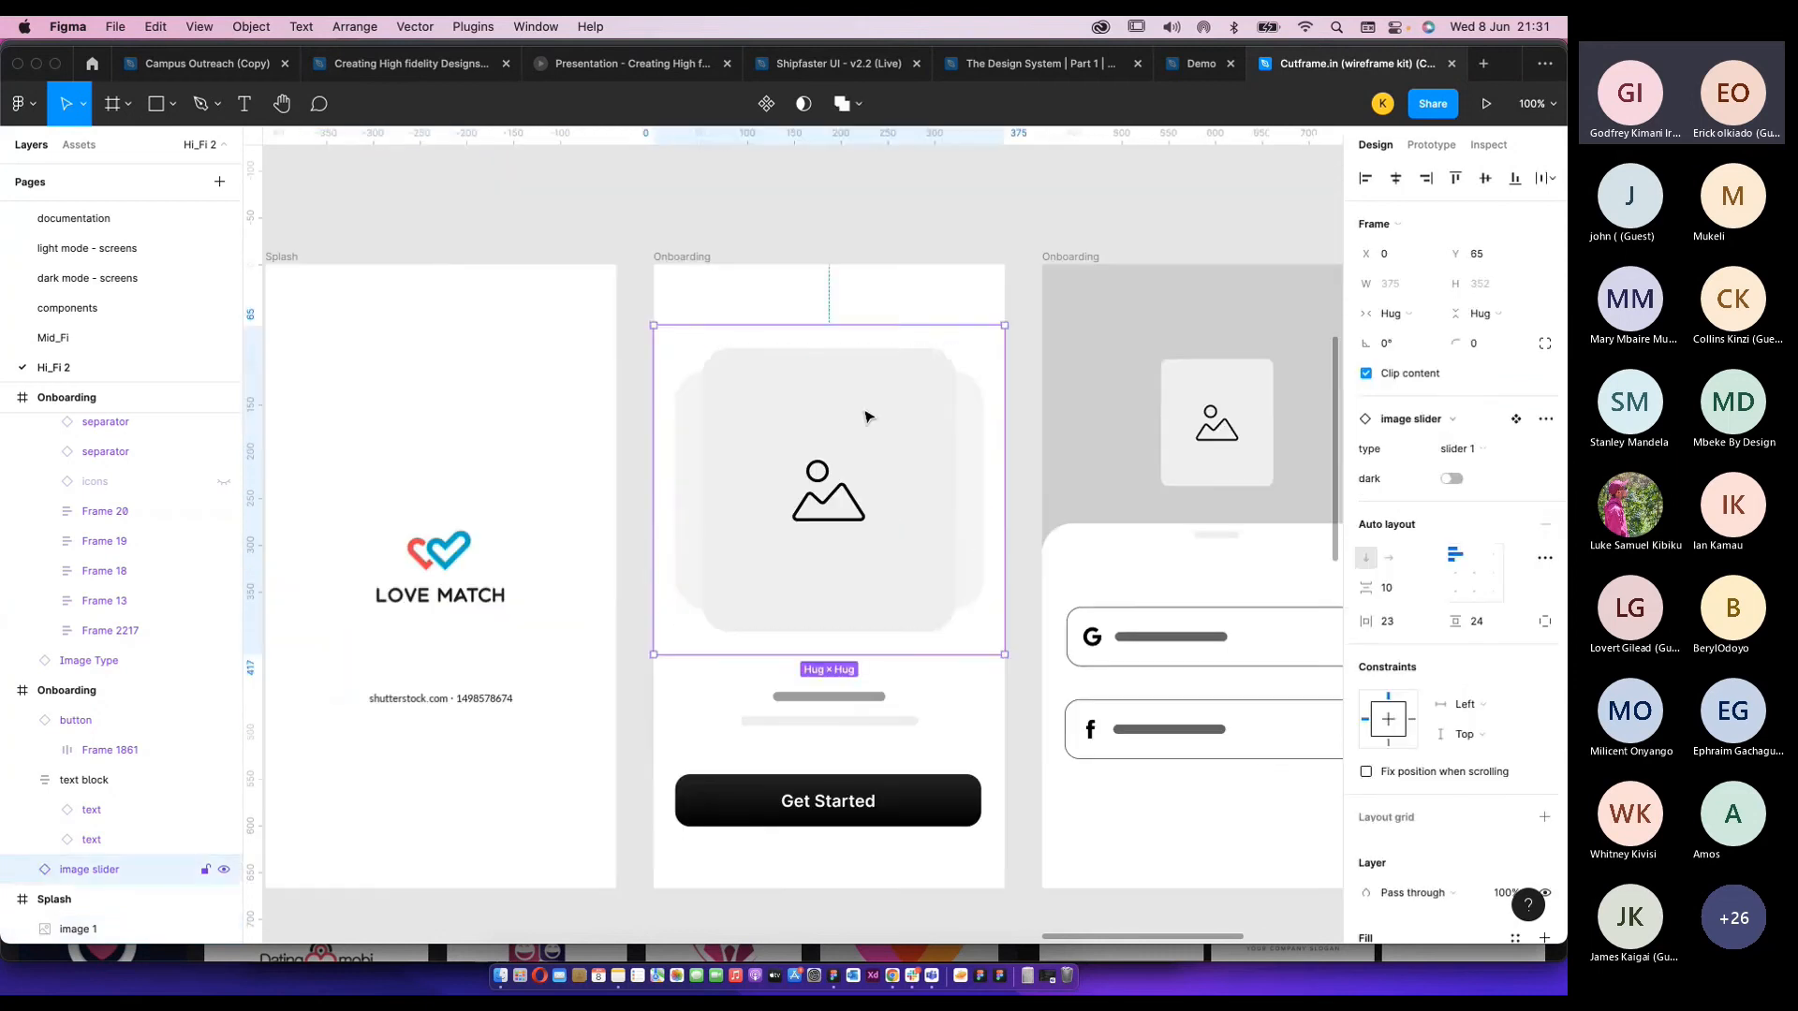
pyautogui.doubleClick(866, 417)
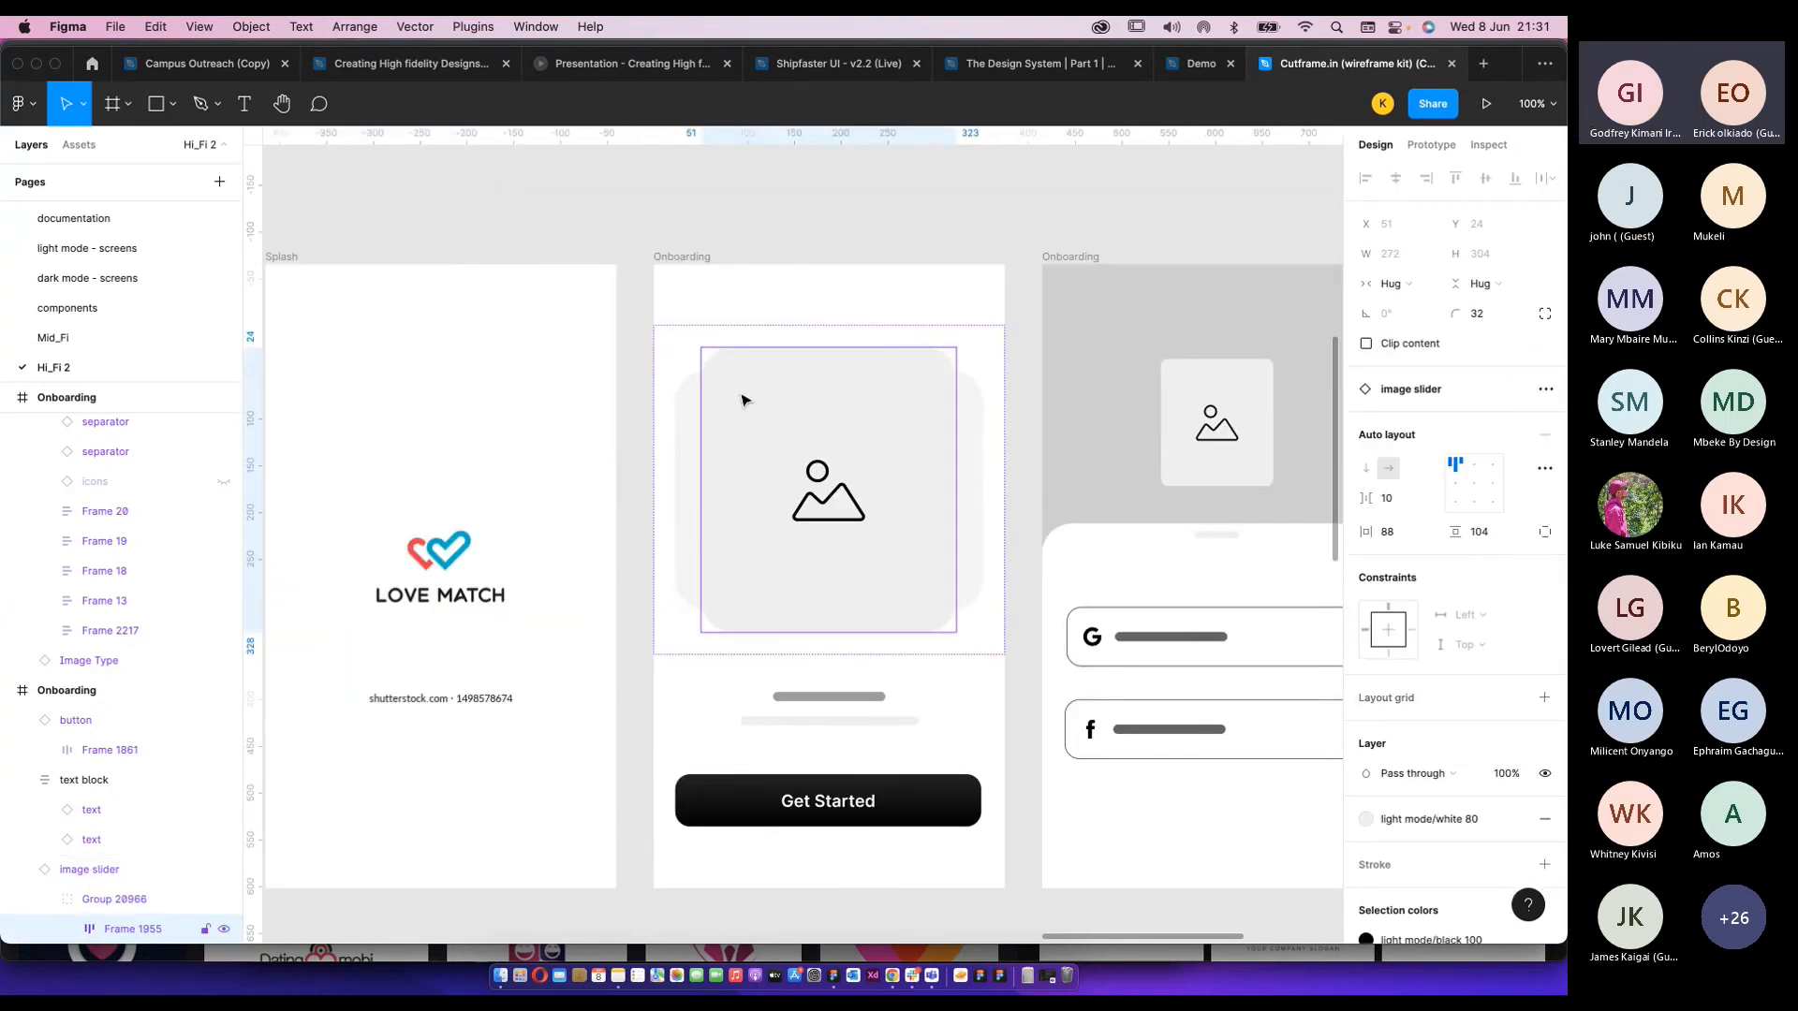
pyautogui.rightClick(741, 401)
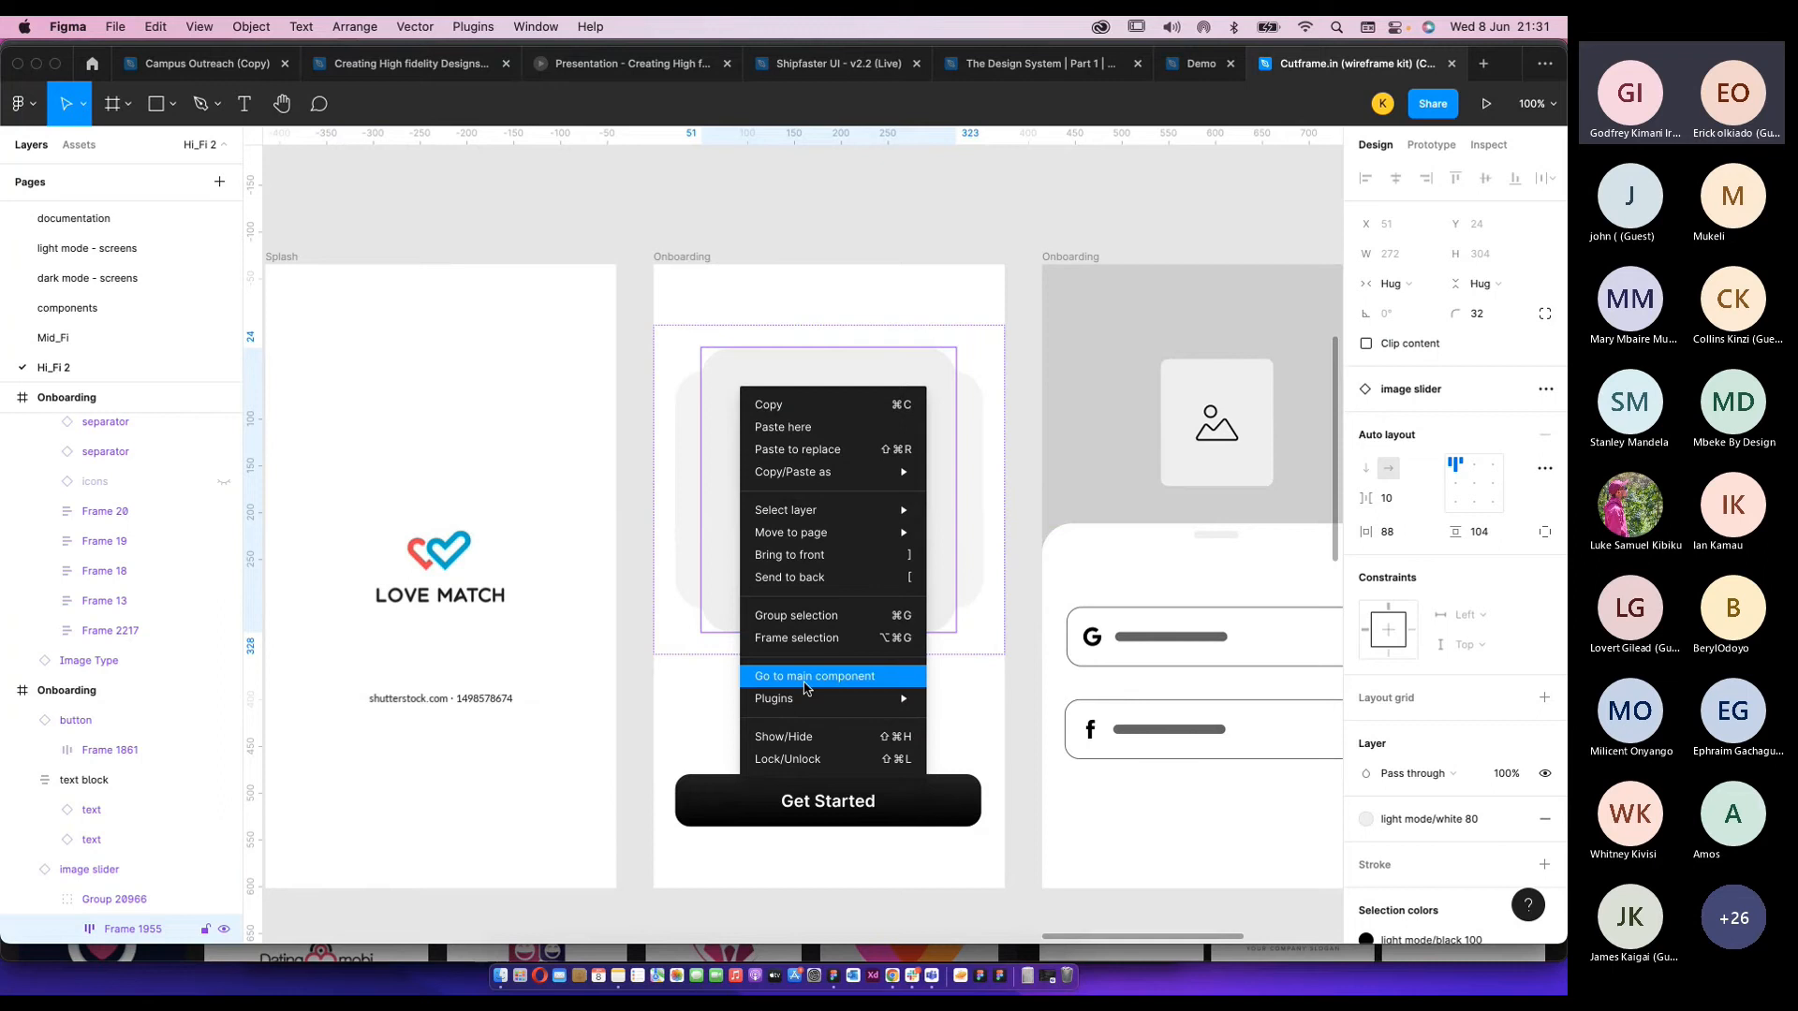
pyautogui.moveTo(842, 699)
pyautogui.click(1031, 724)
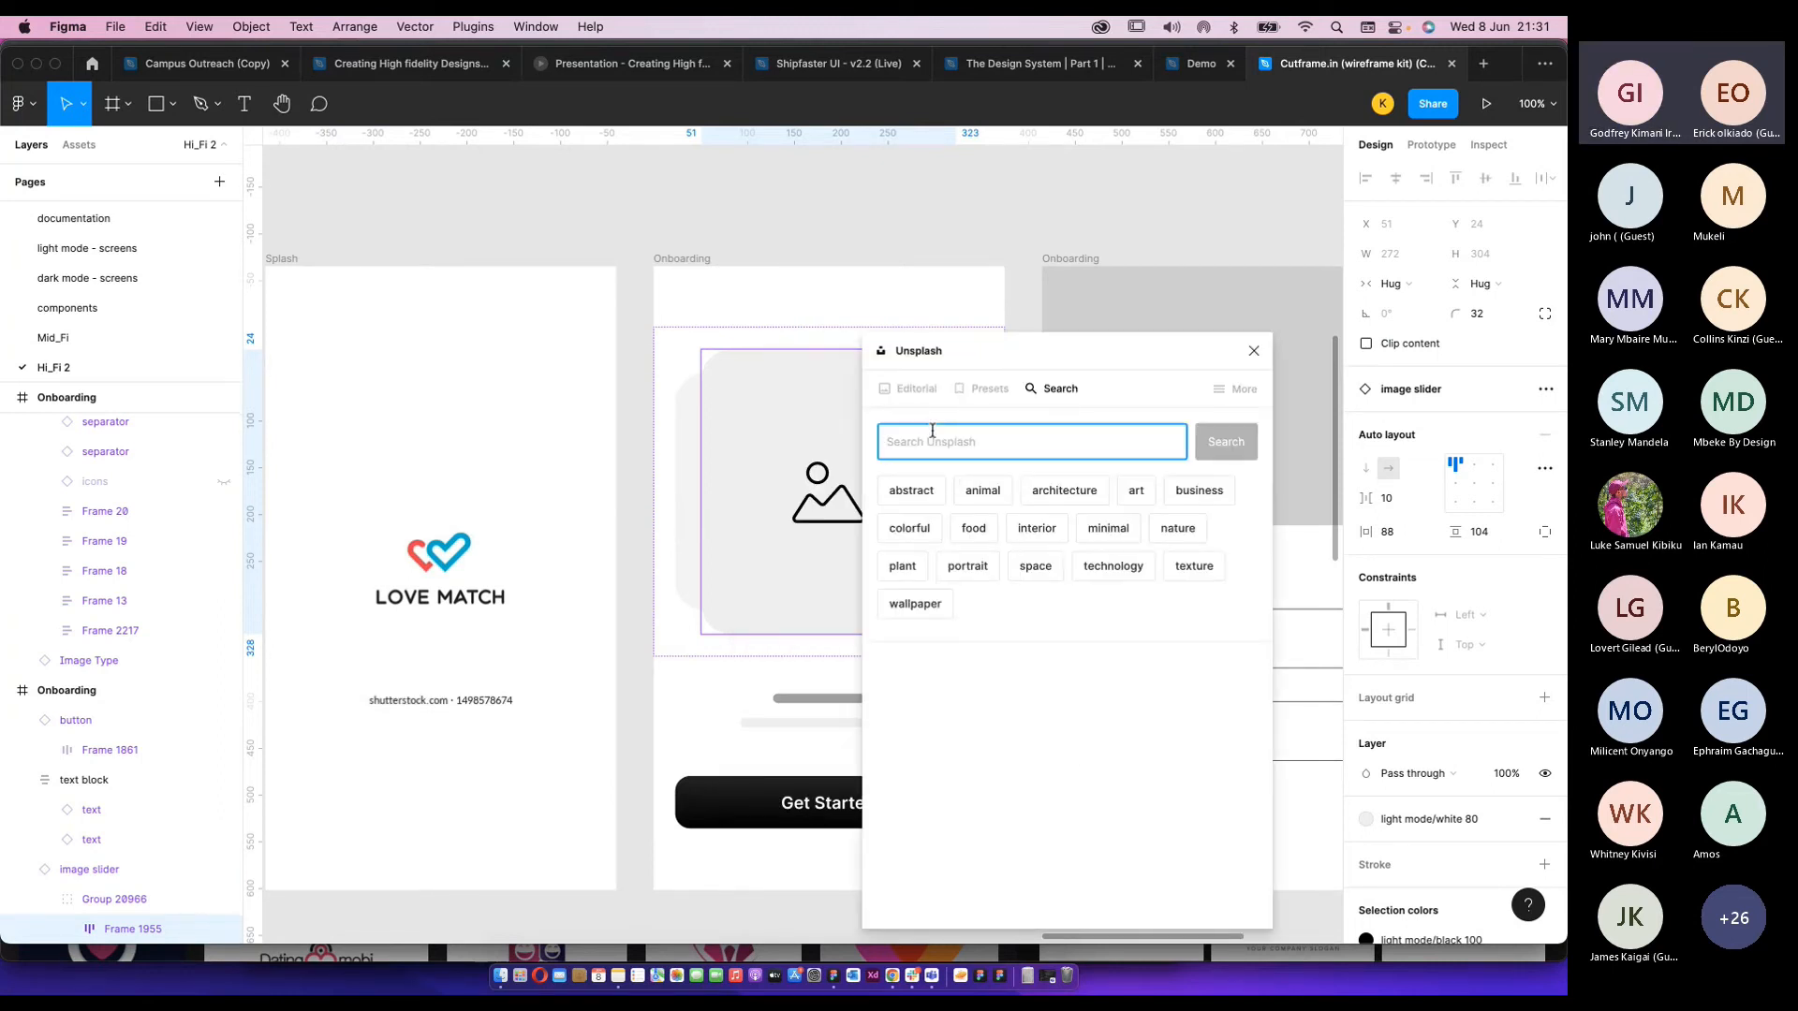
# Search Unsplash for "lady" and browse the portrait photos.
pyautogui.write('lady')
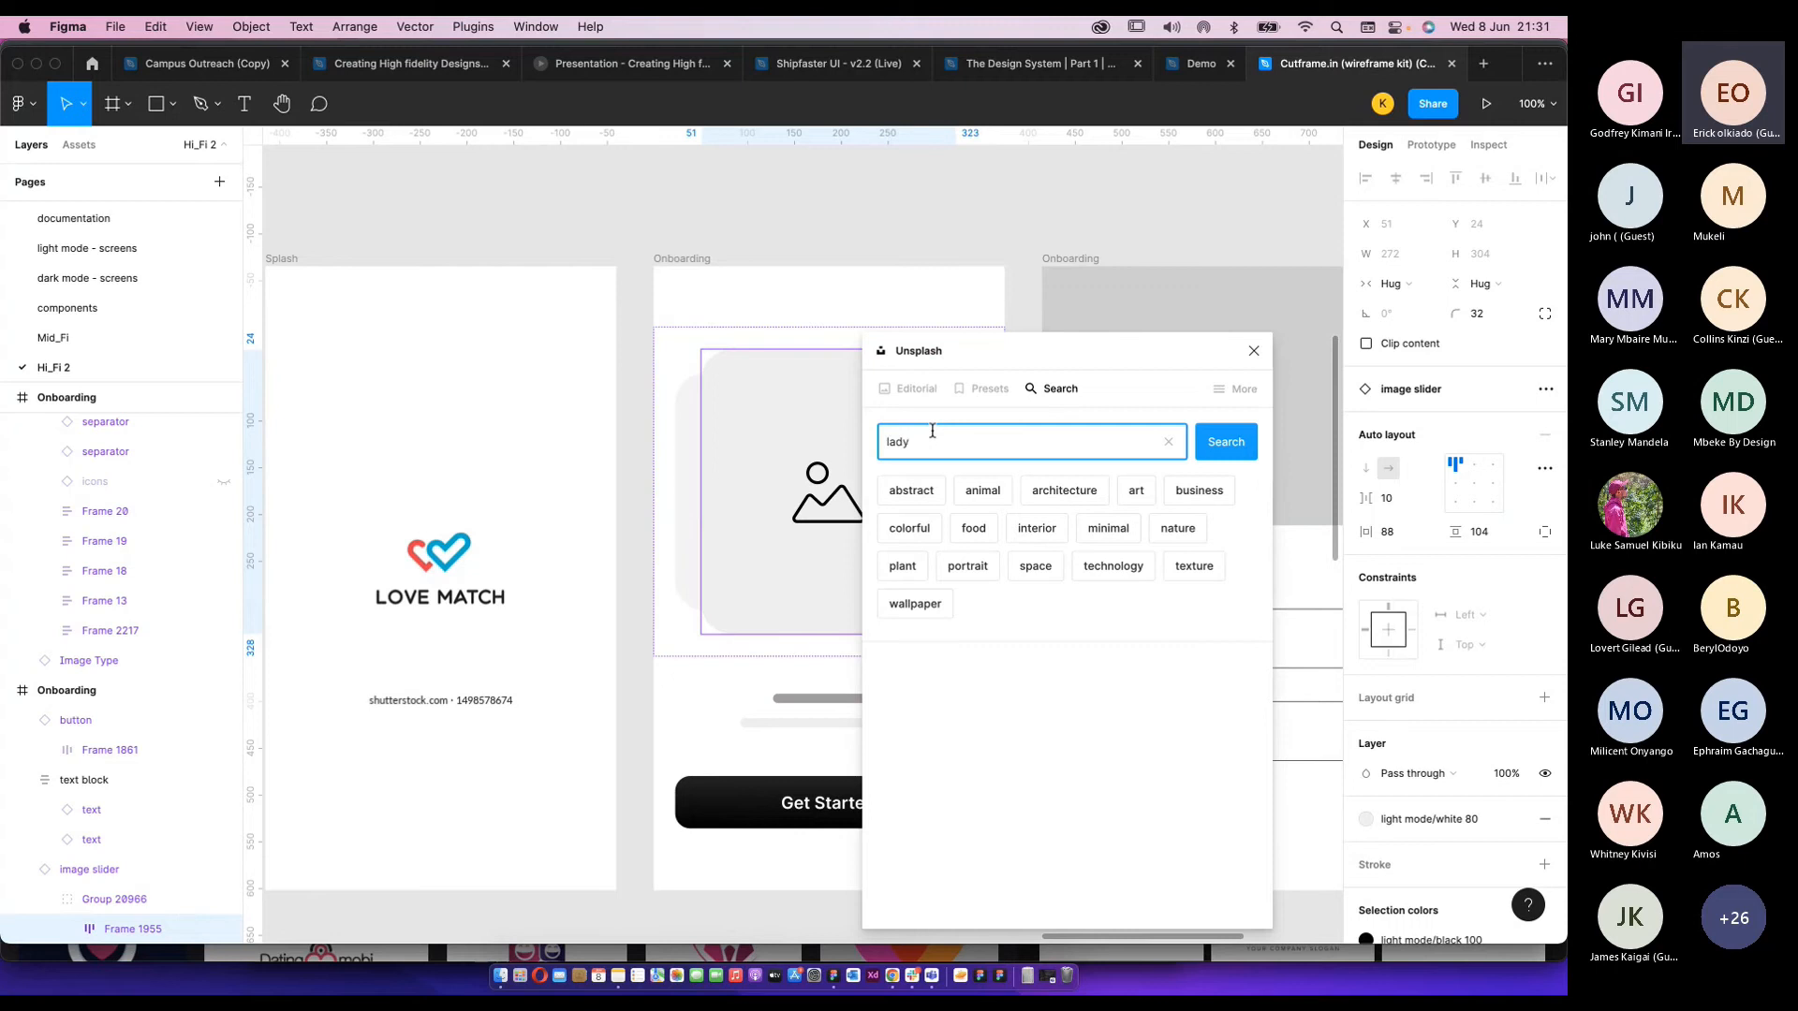
pyautogui.press('Return')
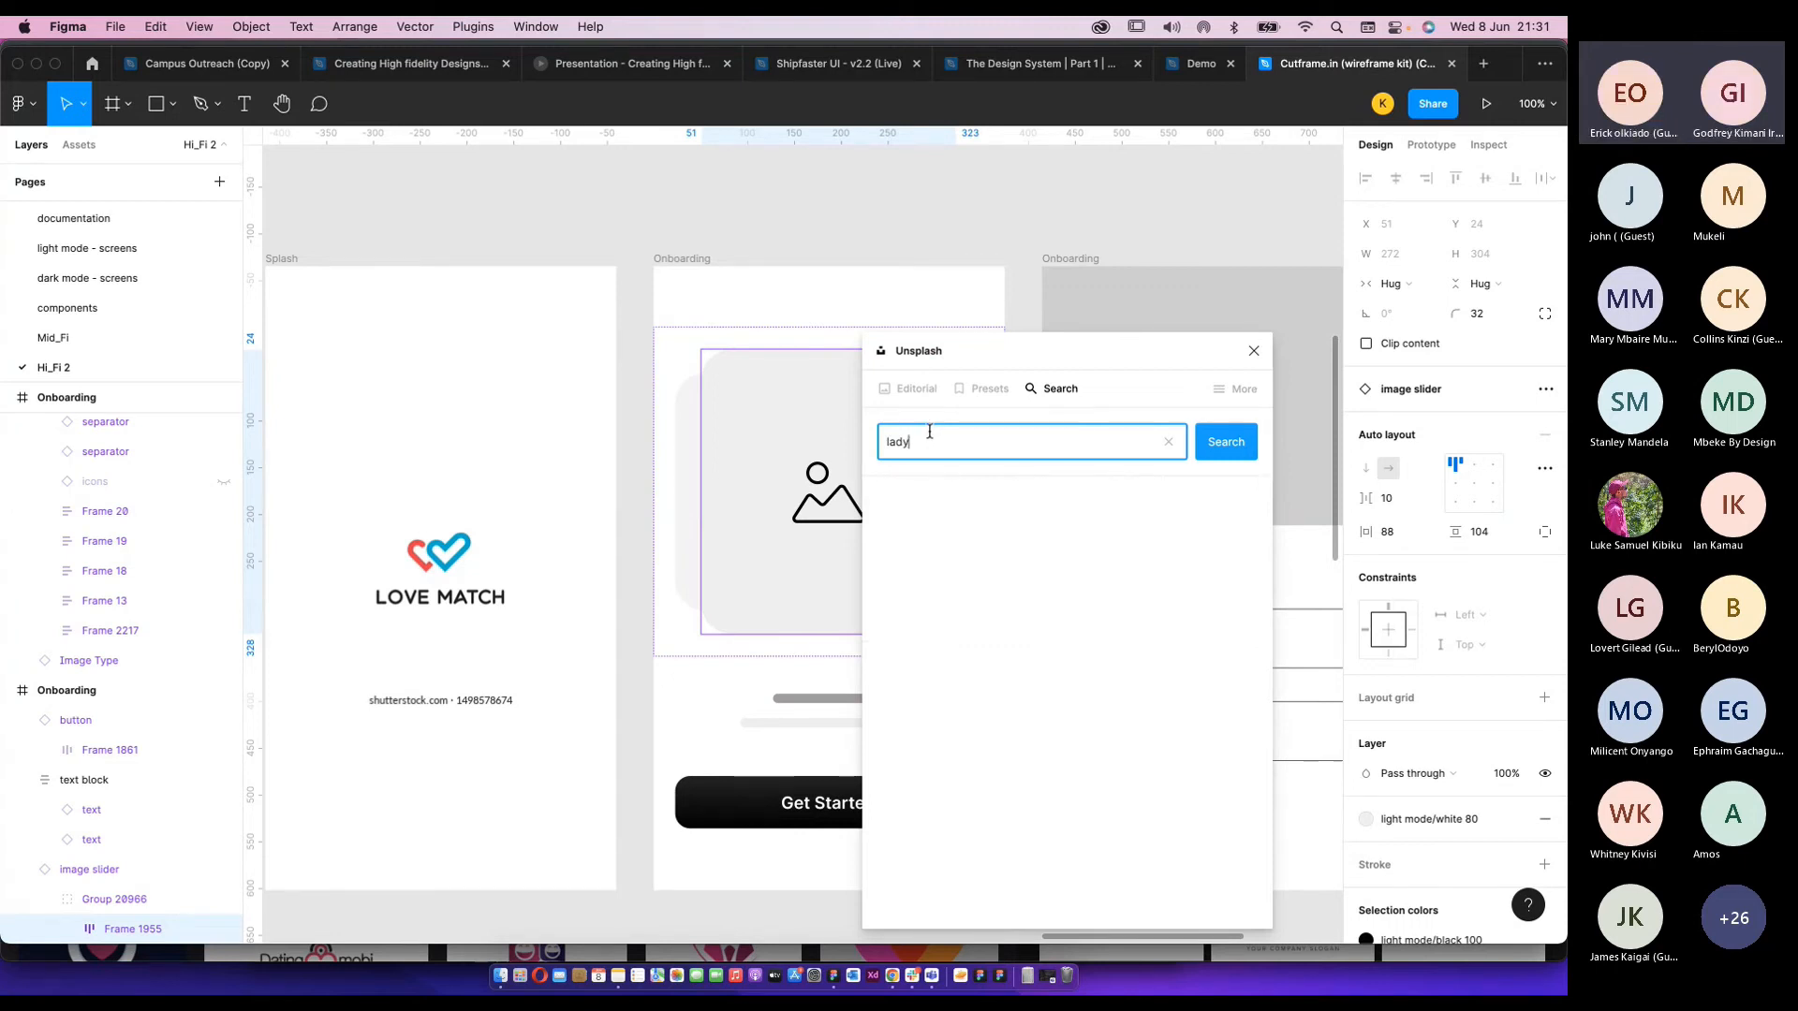
pyautogui.scroll(-4, 1191, 667)
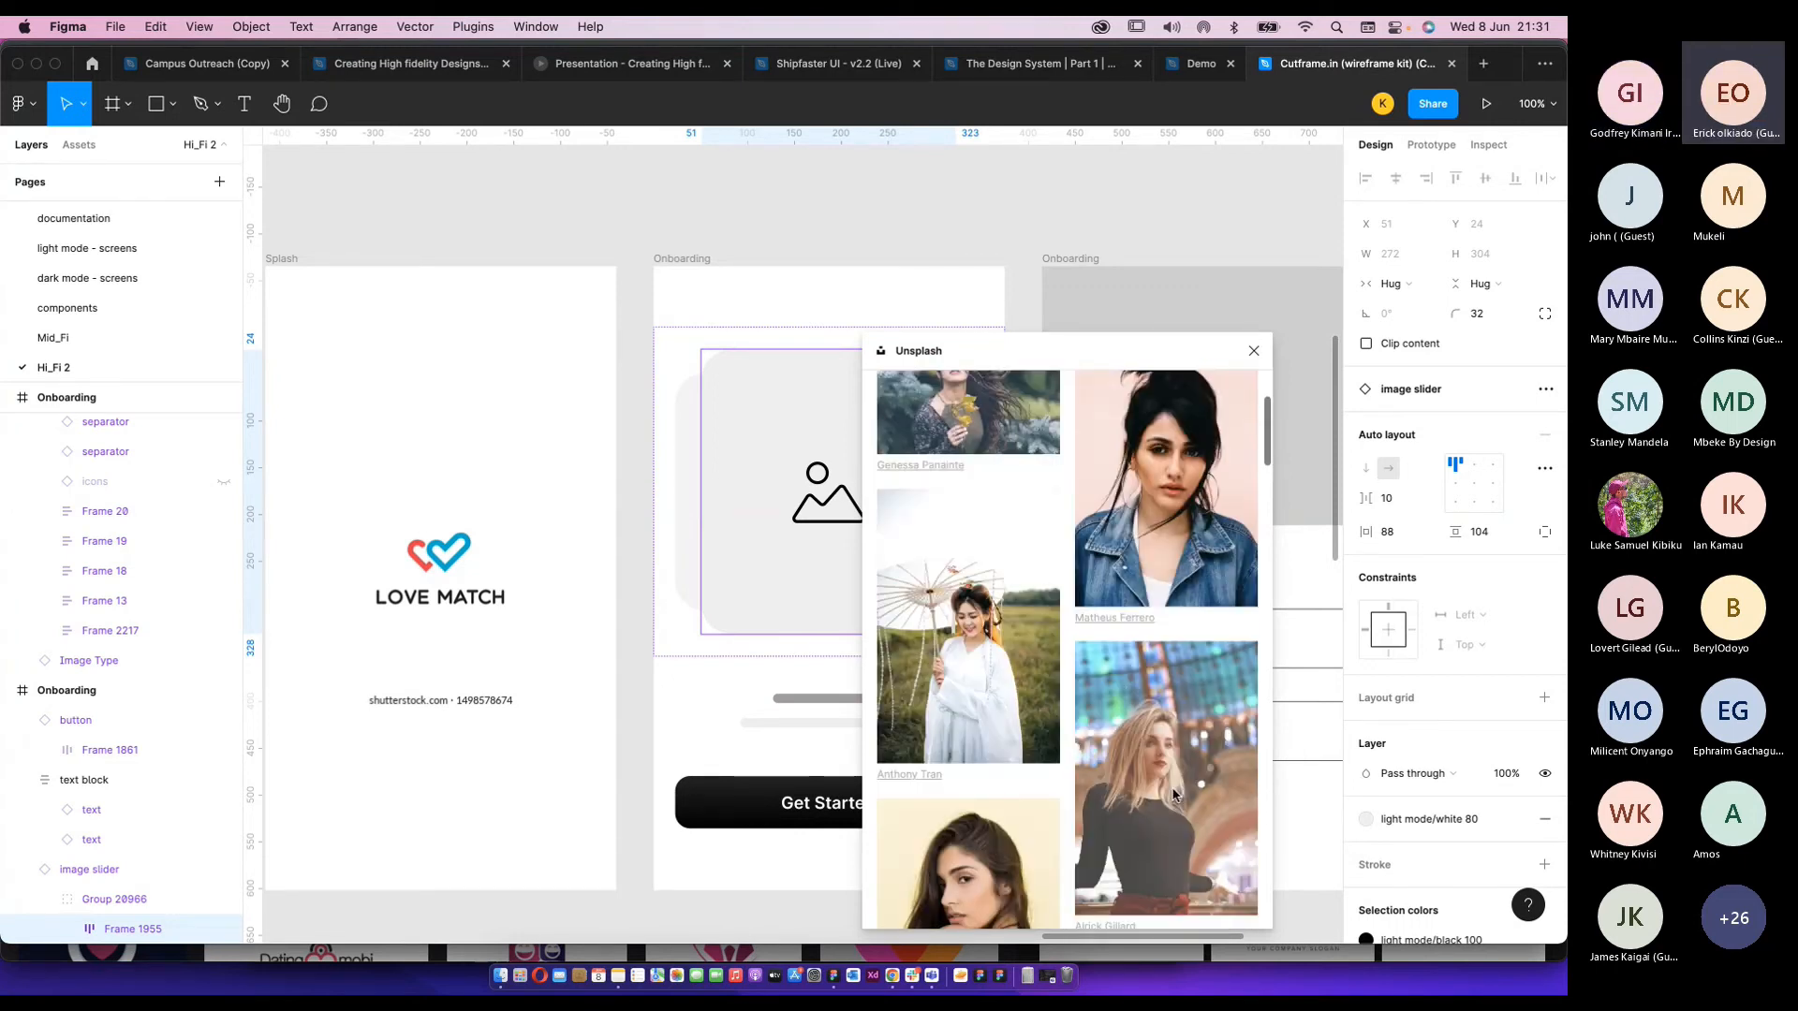
# Search Unsplash for "dating" and fill the slider's front card with the silhouetted couple photo.
pyautogui.doubleClick(955, 394)
pyautogui.write('dating')
pyautogui.press('Return')
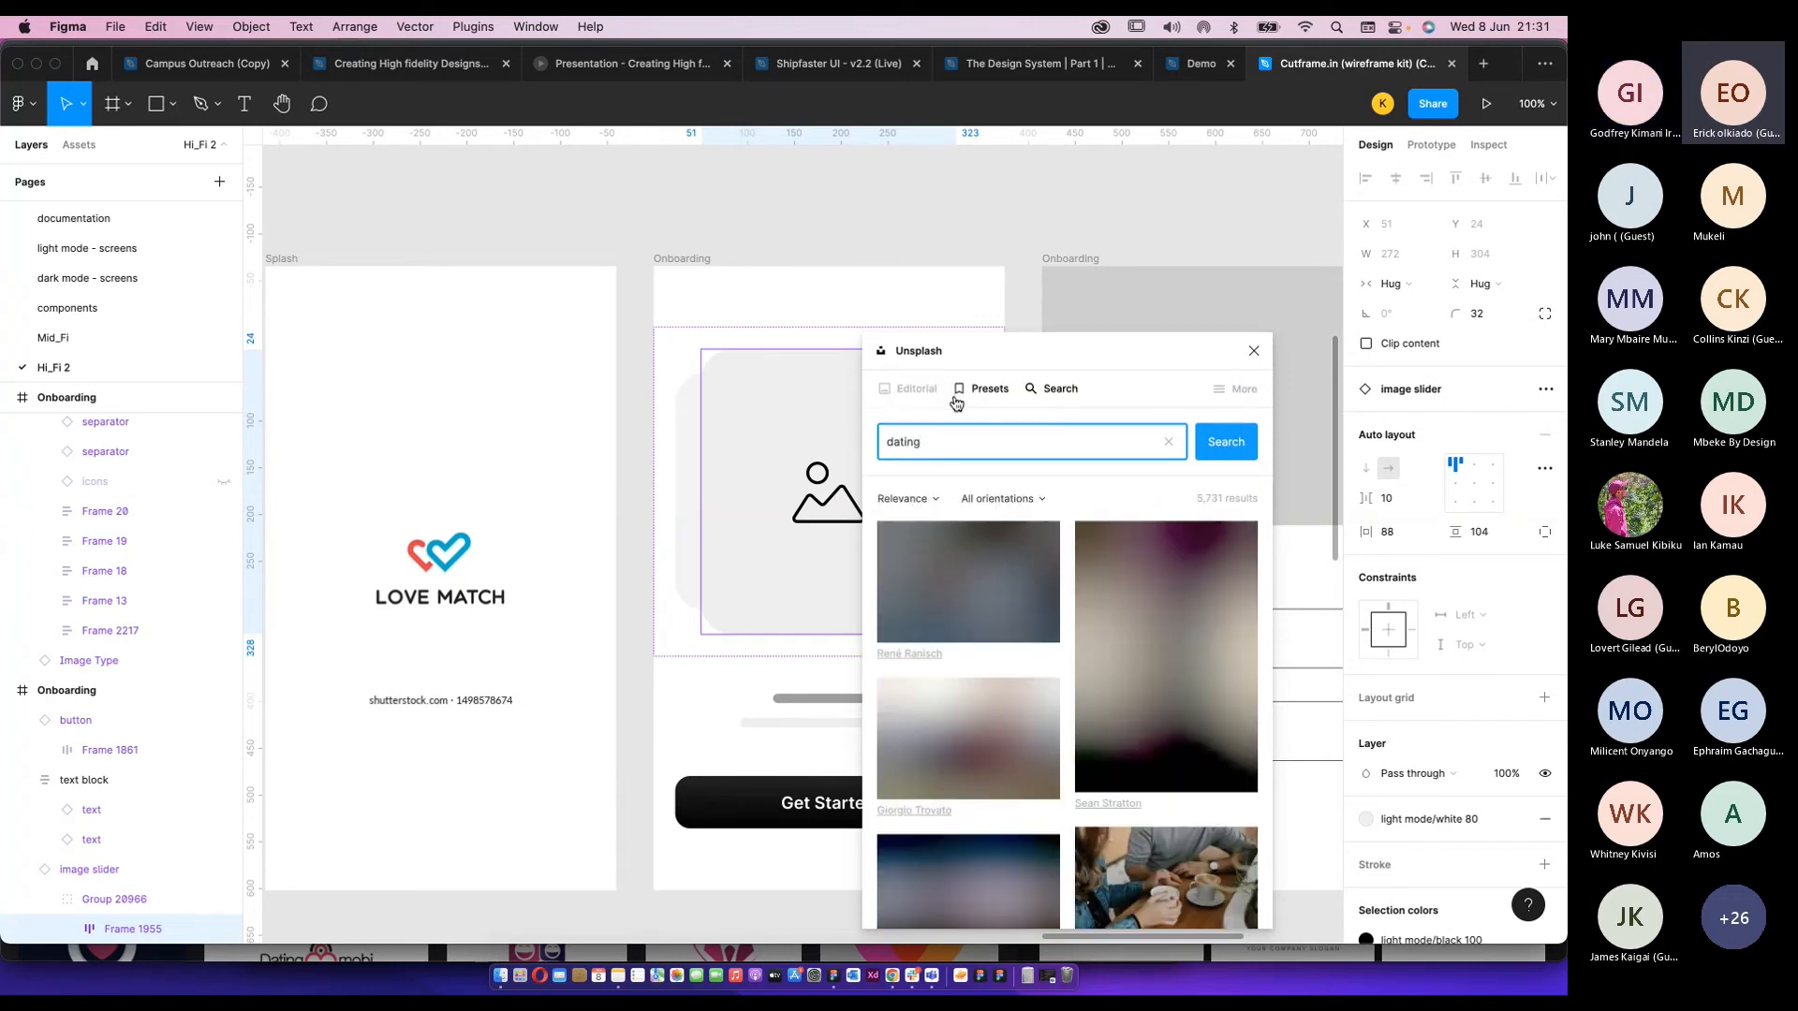
pyautogui.click(1199, 702)
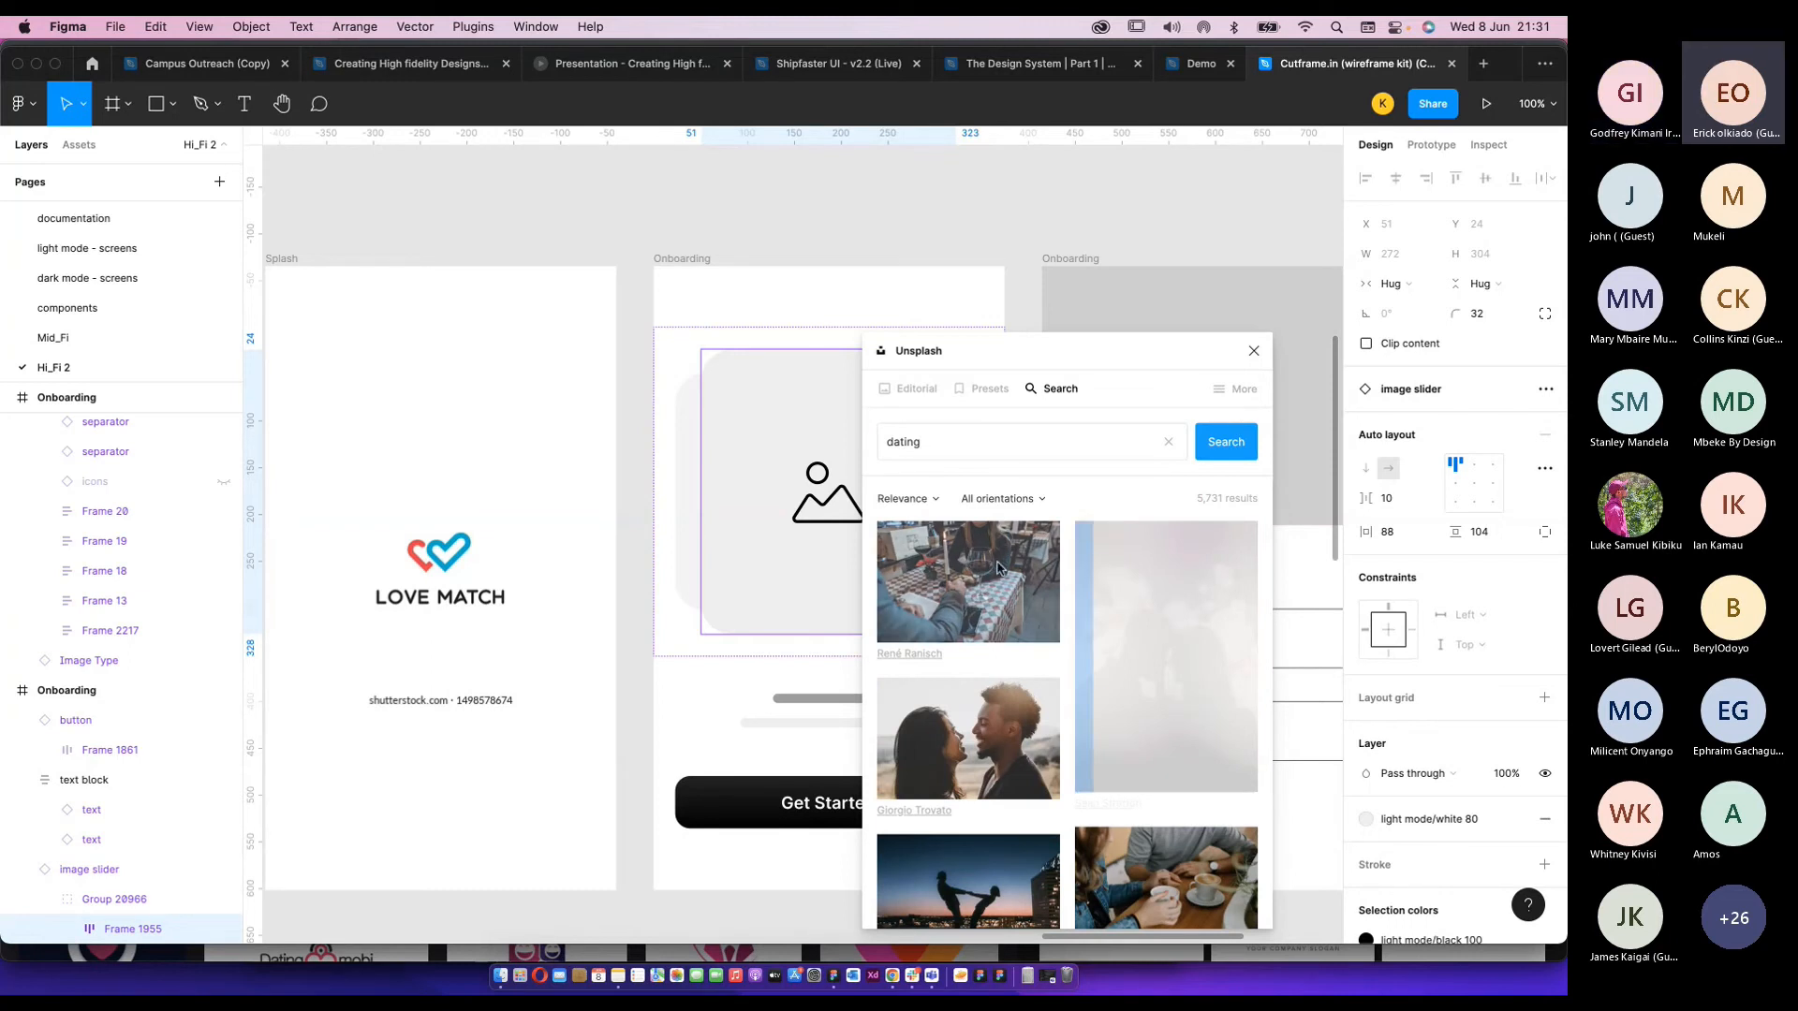
# Remove the image placeholder icon covering the couple photo on the slider's front card.
pyautogui.hscroll(5, 806, 502)
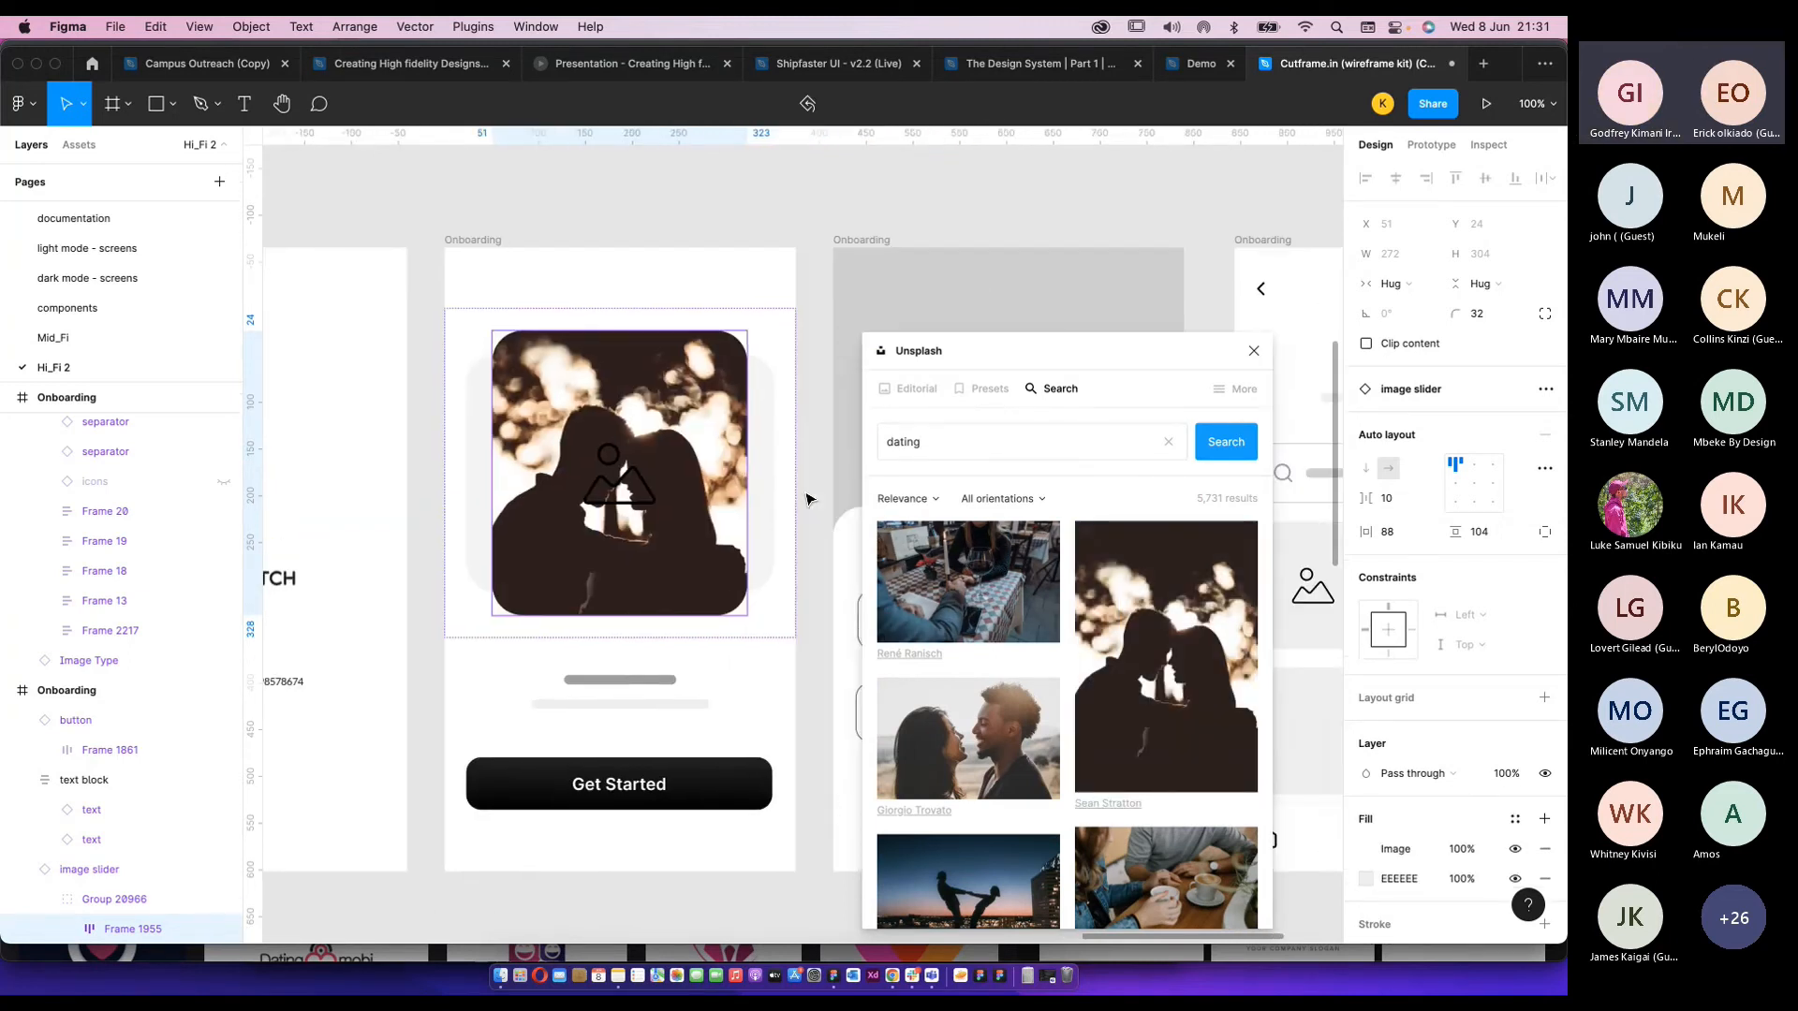
pyautogui.doubleClick(587, 477)
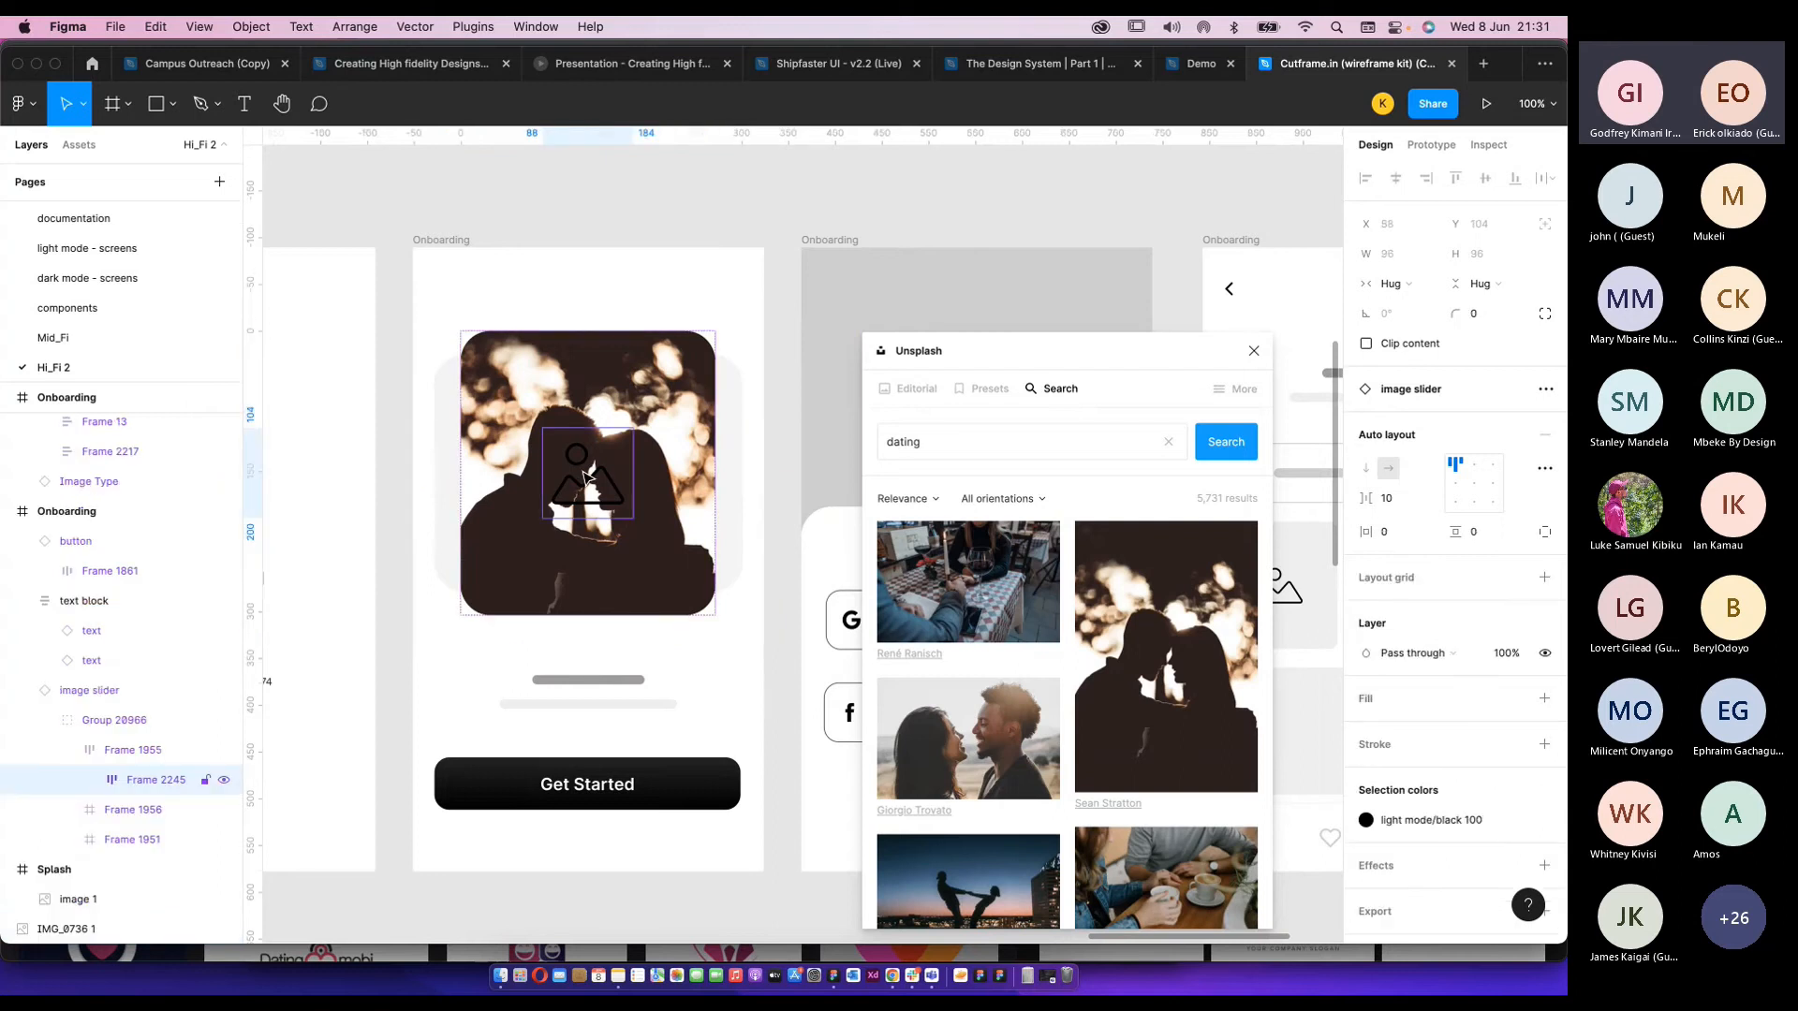
pyautogui.click(596, 468)
# Fill the slider's right rear card with the Unsplash photo of a couple seen from behind at sunset.
pyautogui.doubleClick(730, 434)
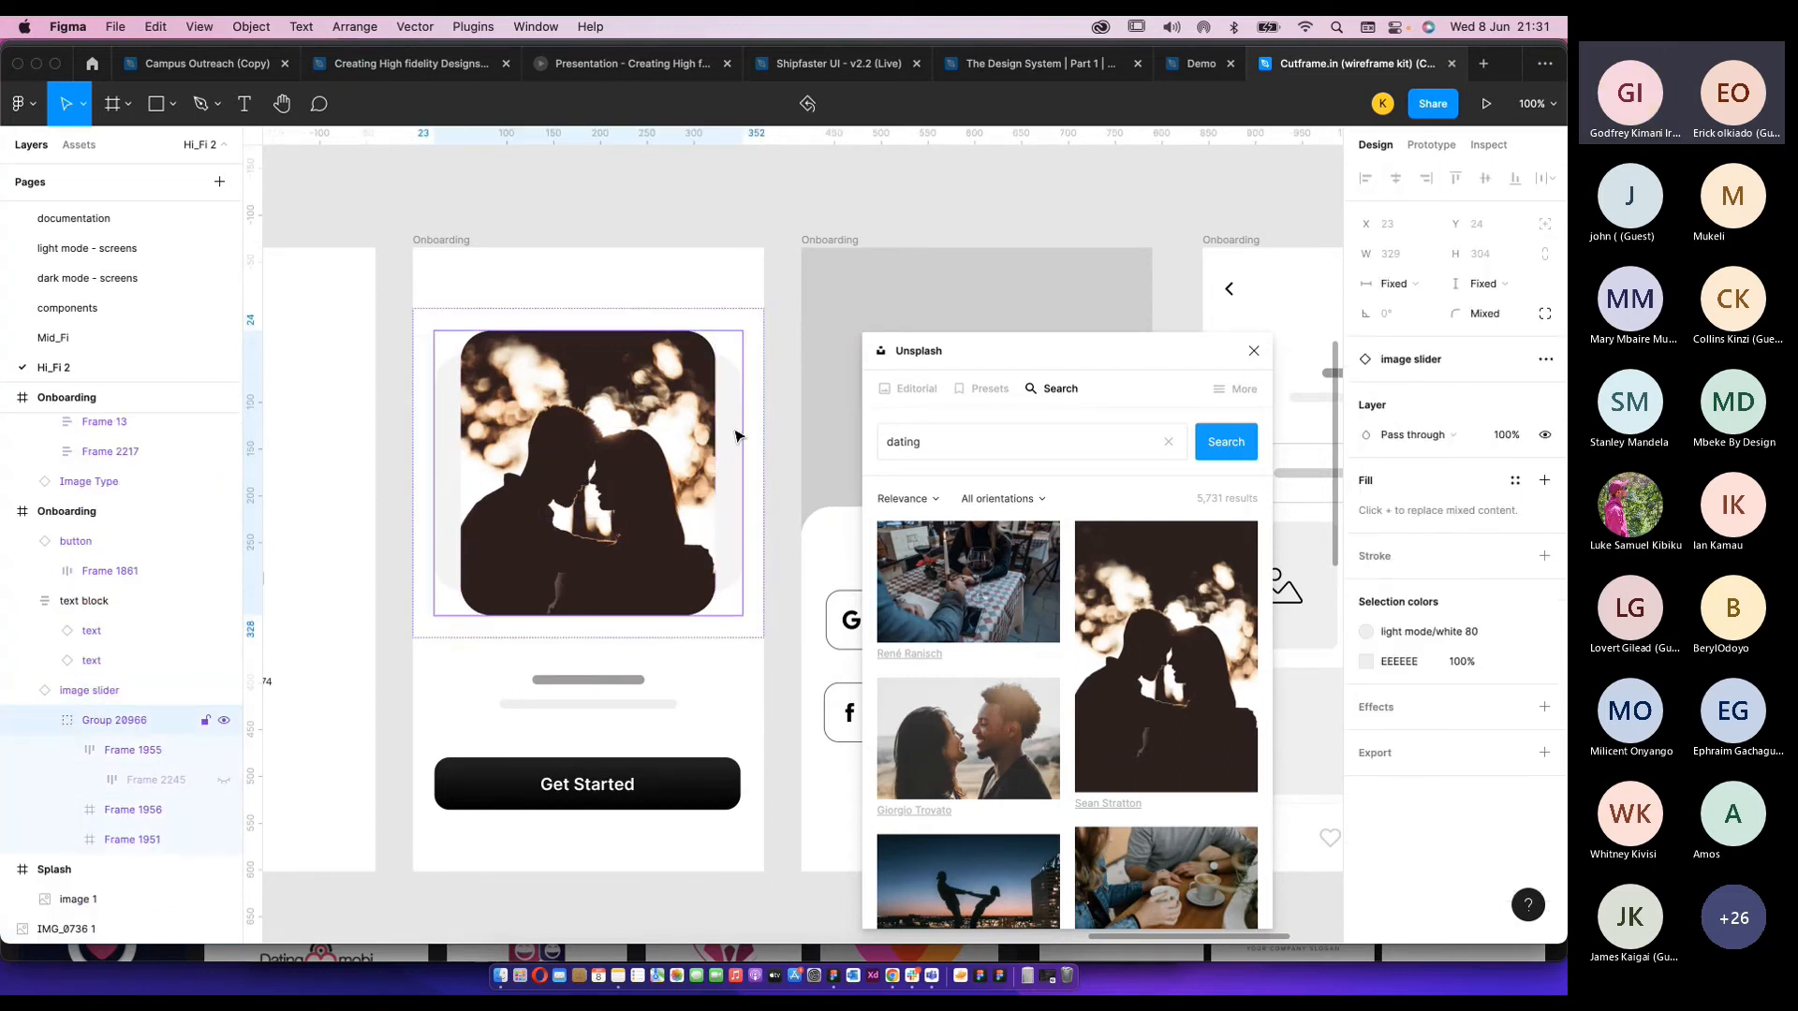
pyautogui.doubleClick(735, 436)
pyautogui.doubleClick(735, 436)
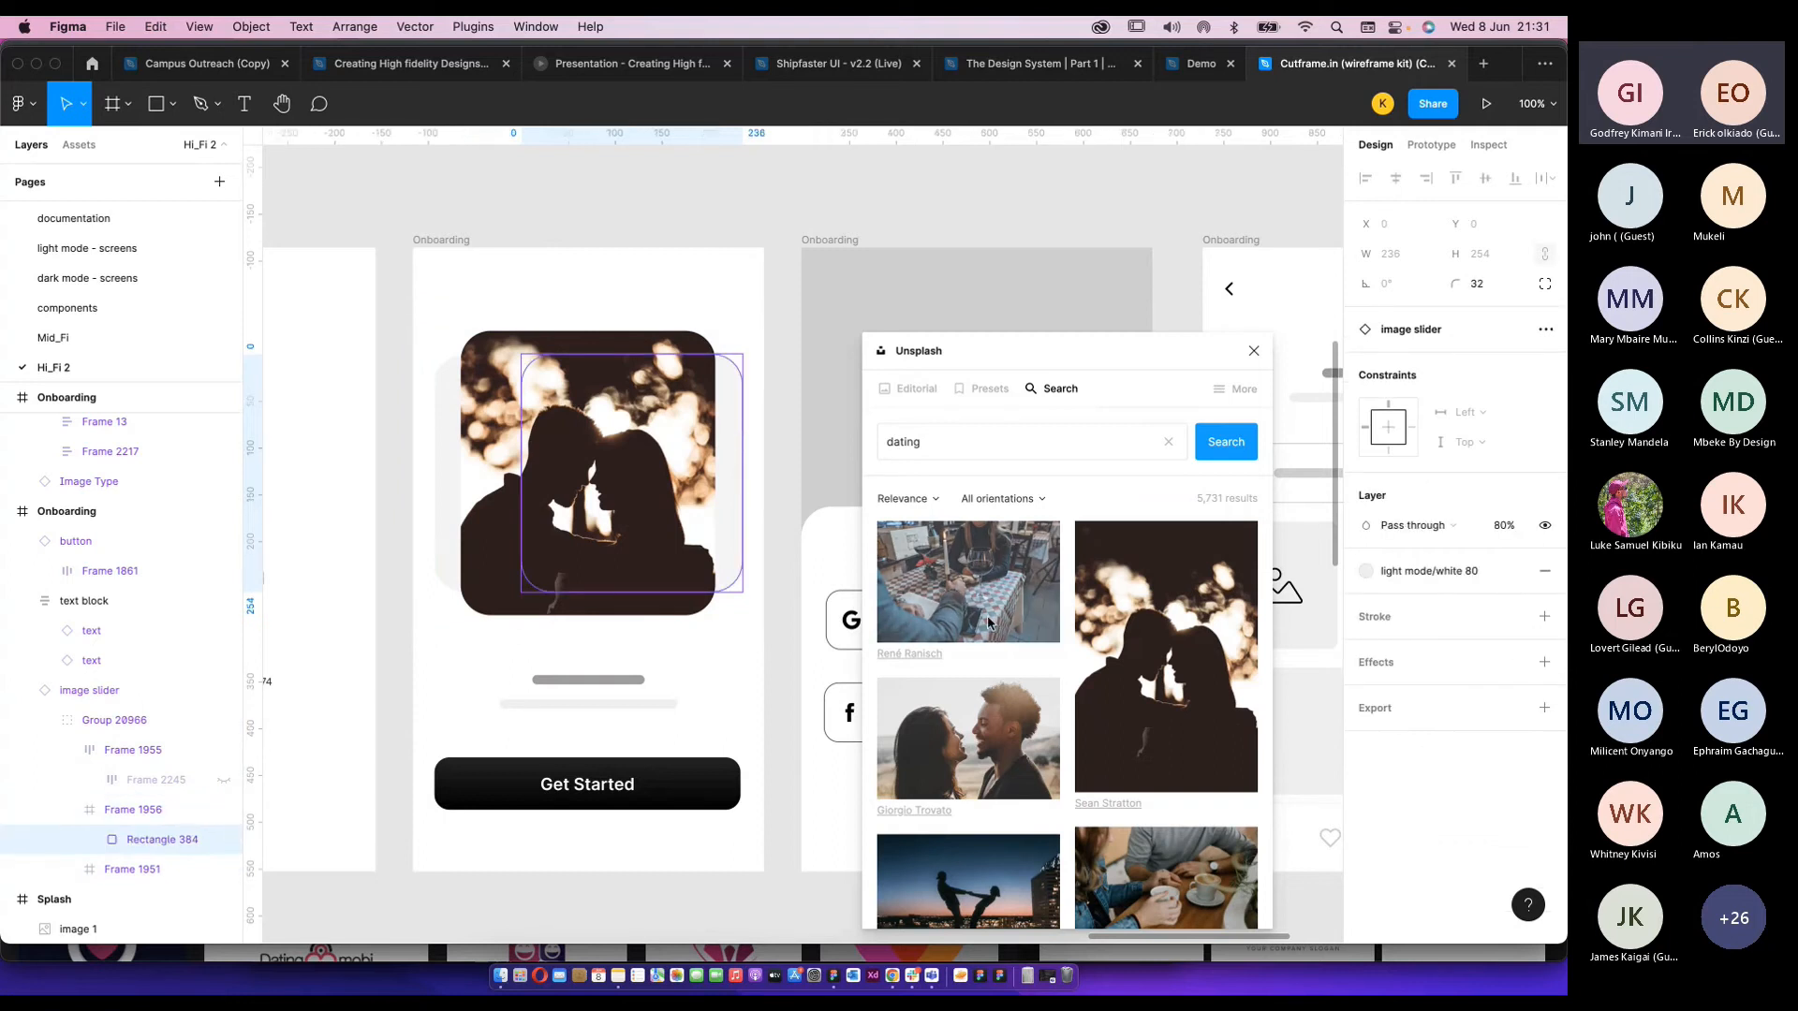
pyautogui.scroll(-5, 986, 616)
pyautogui.click(986, 615)
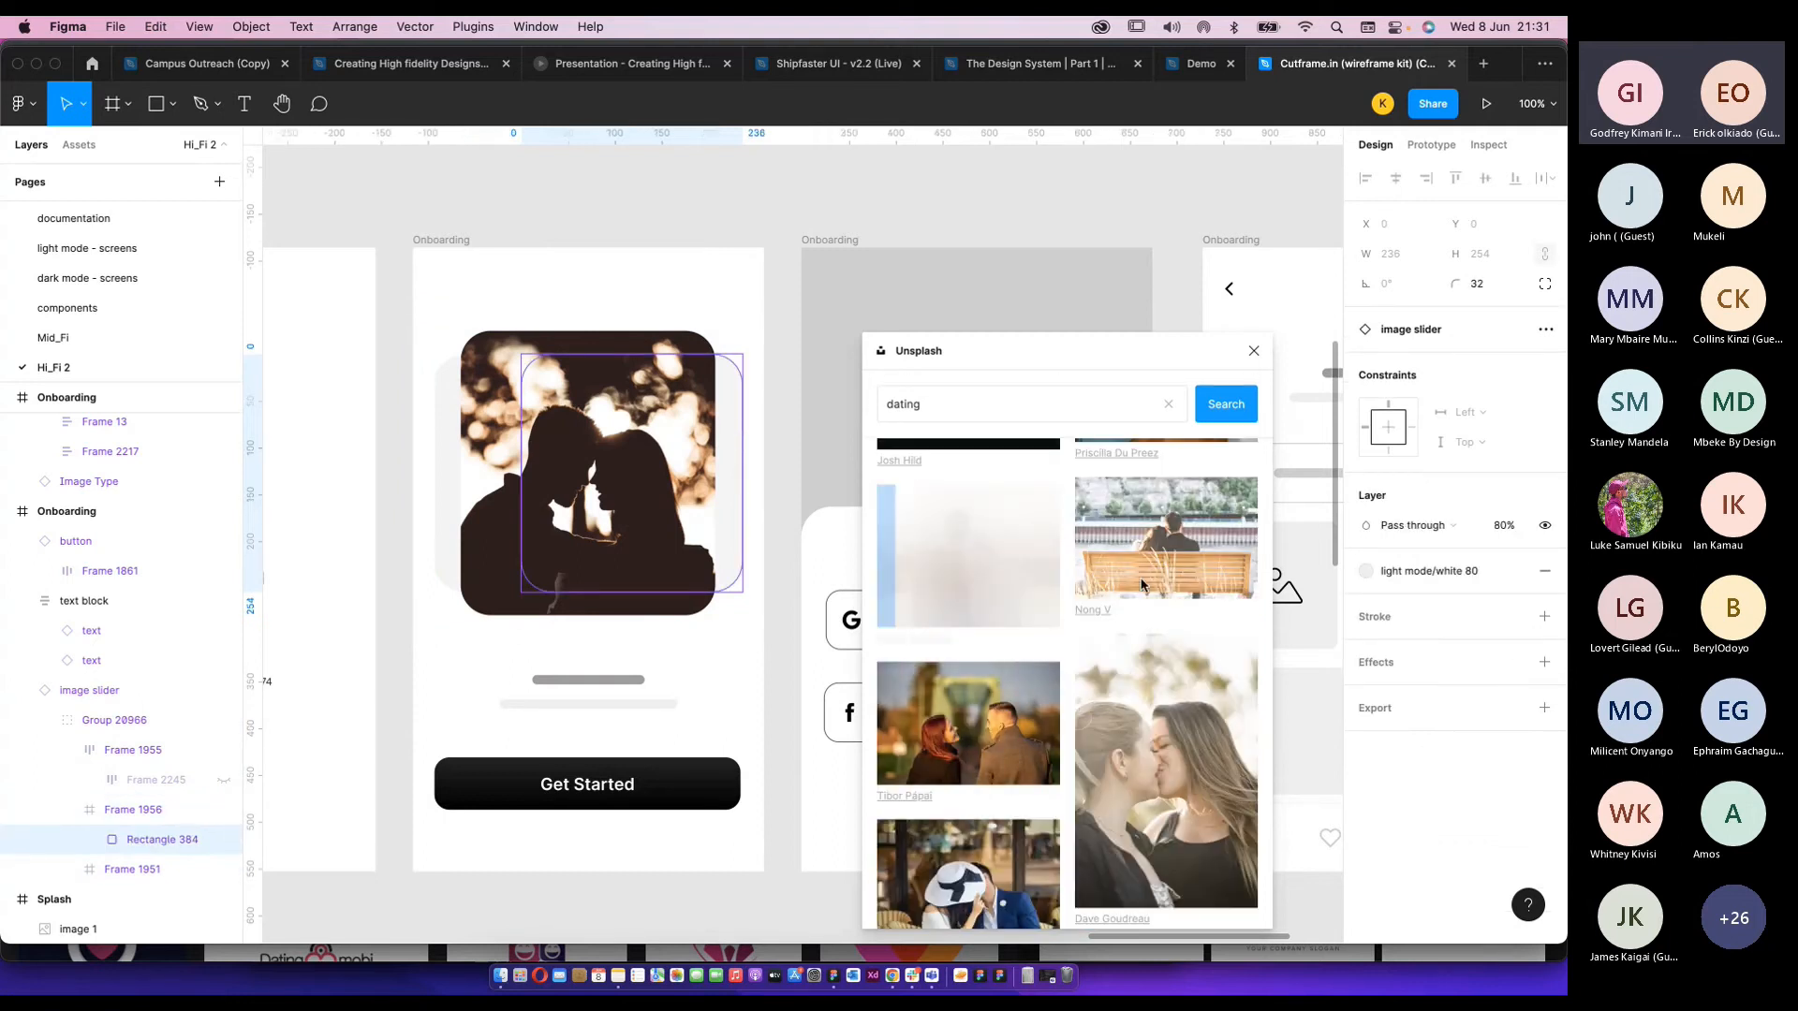
# Fill the slider's left rear card with the photo of a couple facing each other outdoors and close the Unsplash plugin.
pyautogui.click(437, 453)
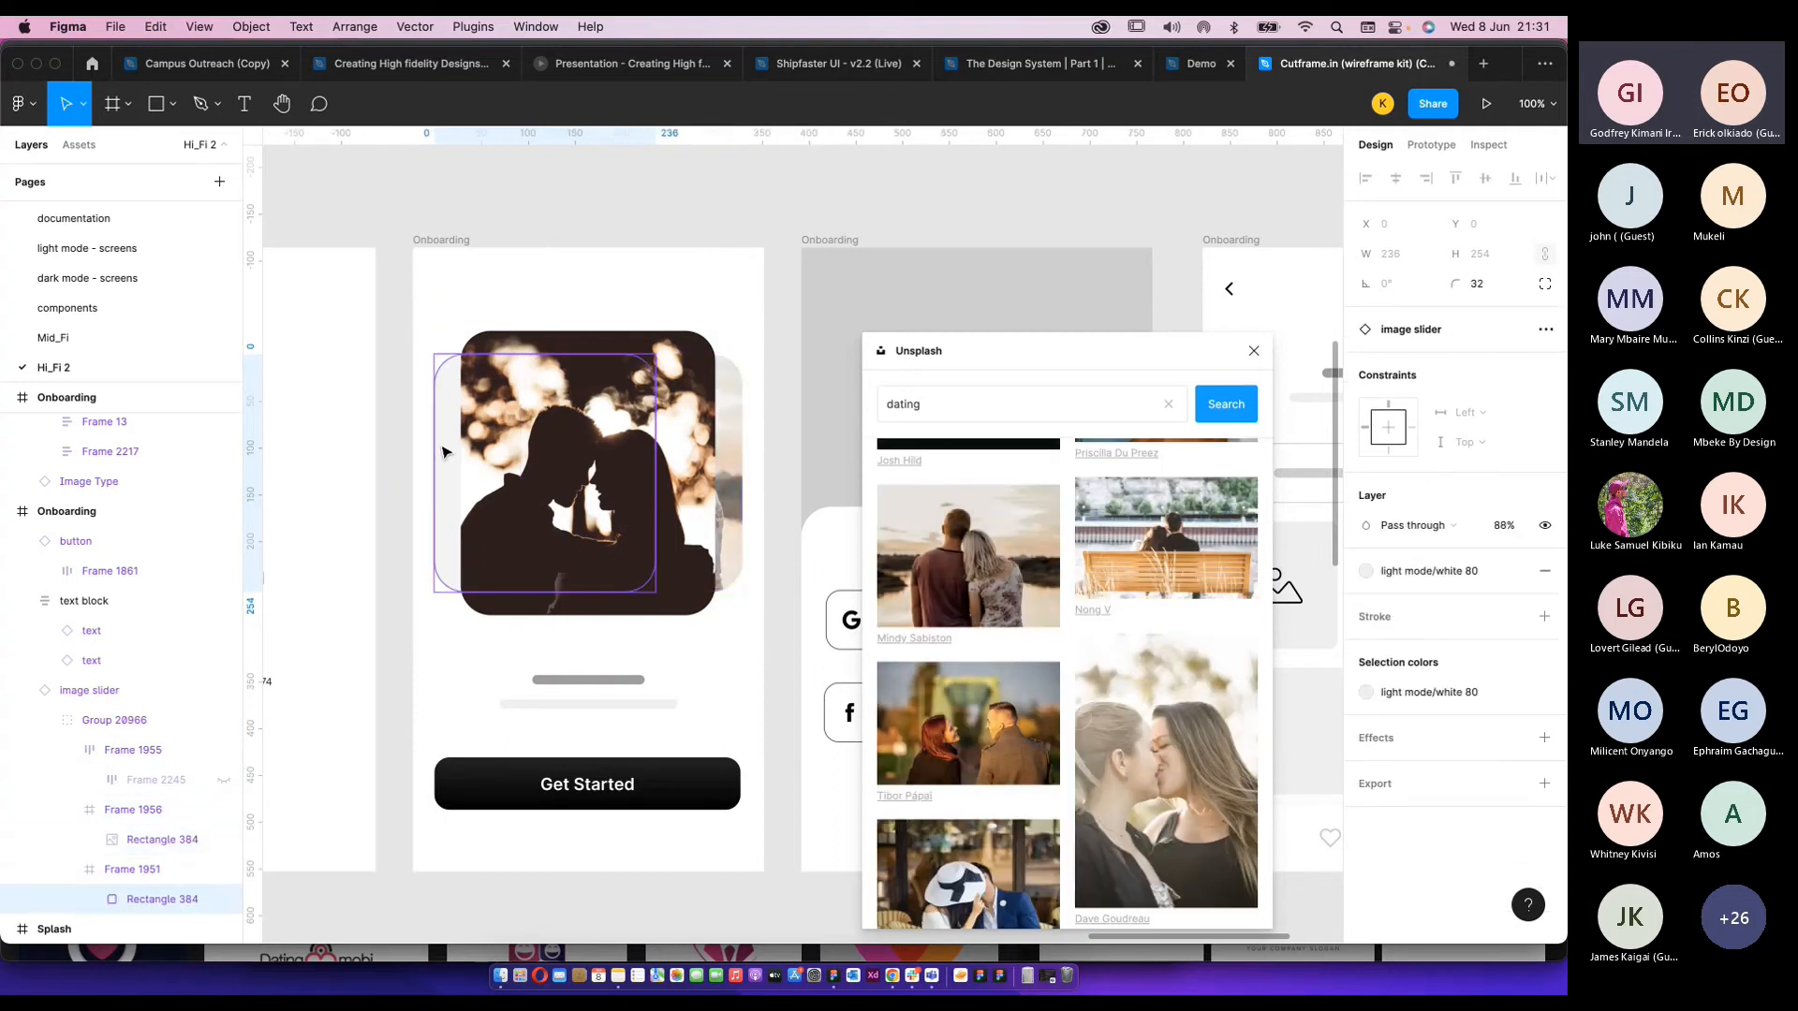
pyautogui.click(1044, 678)
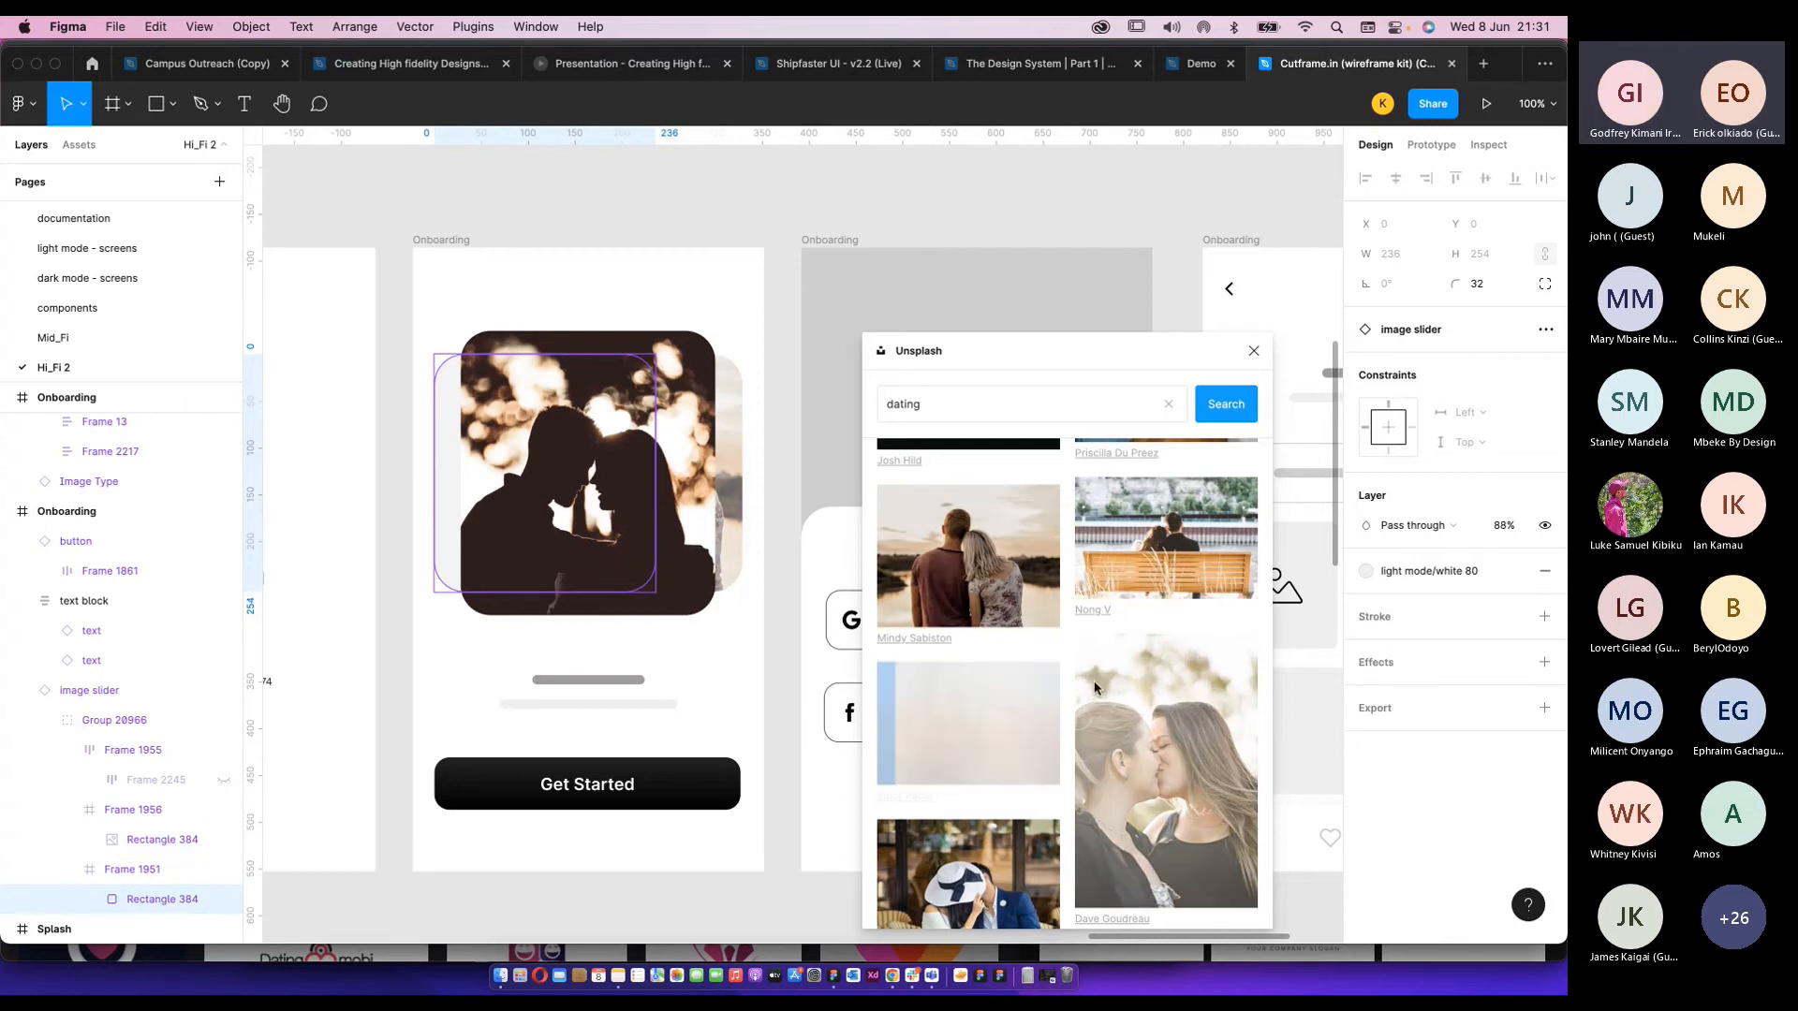
pyautogui.click(1254, 351)
pyautogui.click(781, 635)
pyautogui.scroll(-5, 811, 633)
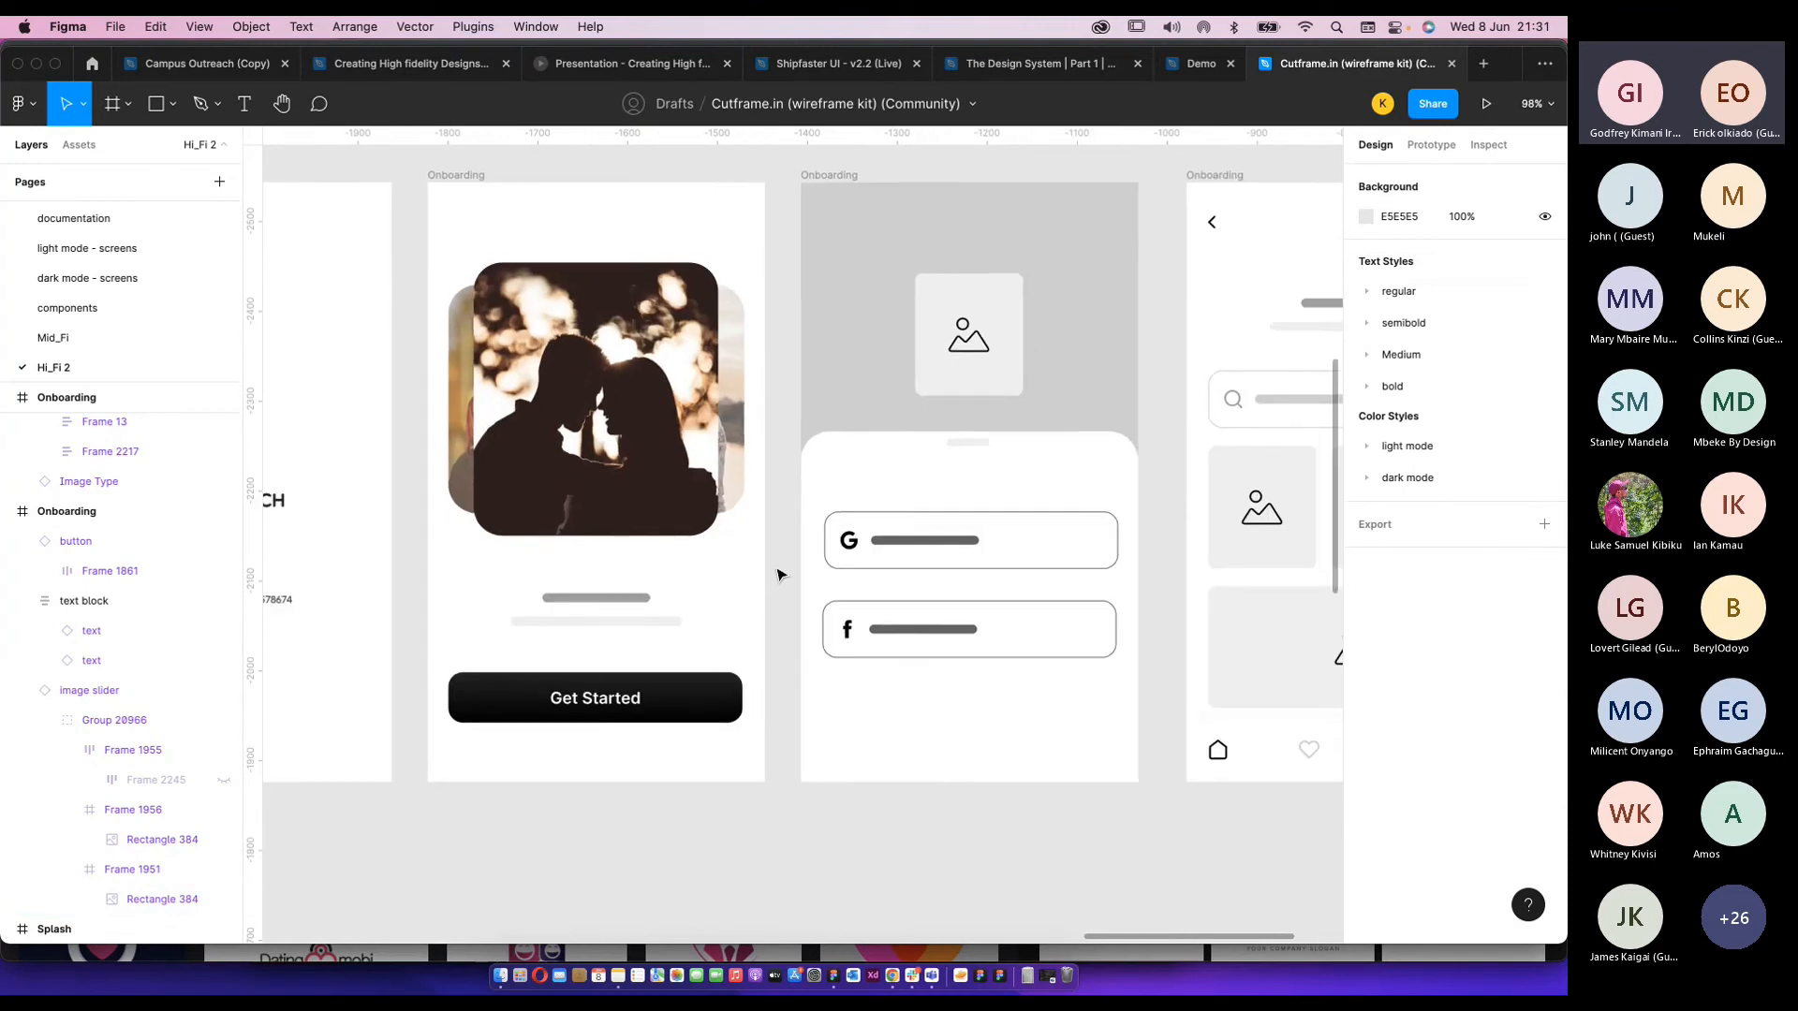
pyautogui.hscroll(-3, 890, 599)
pyautogui.scroll(1, 888, 546)
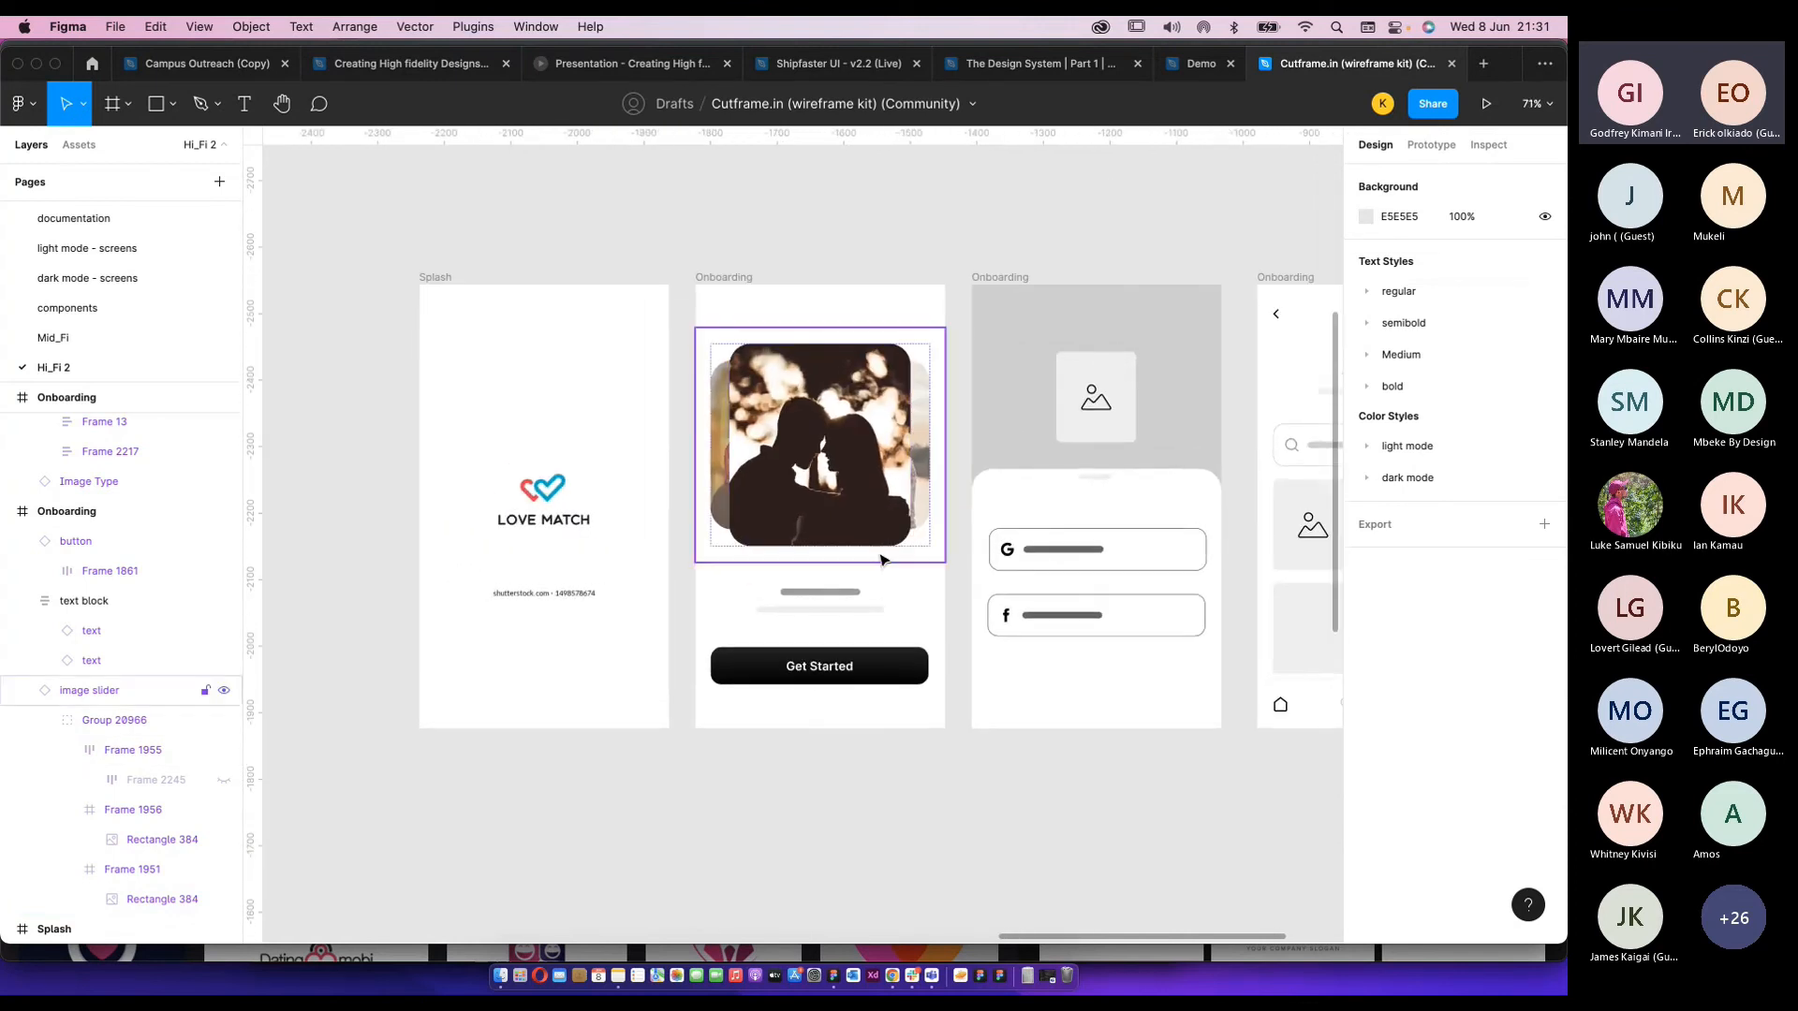
pyautogui.scroll(3, 840, 560)
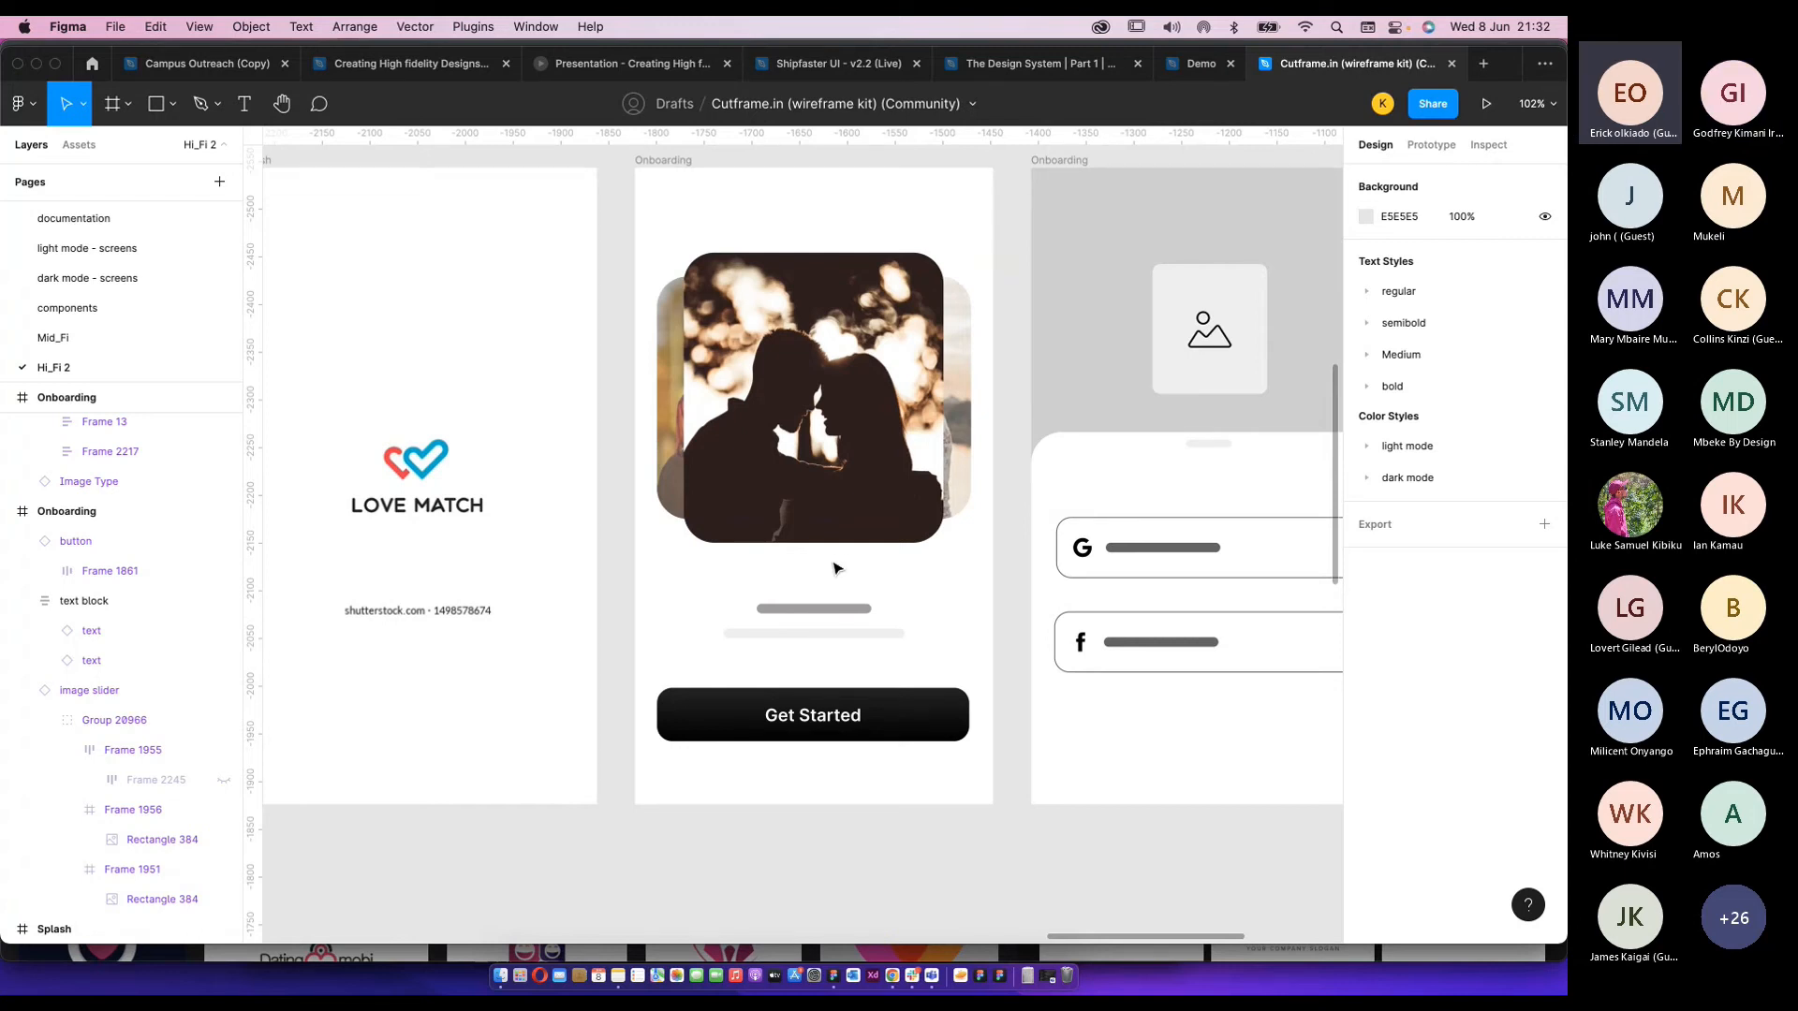
pyautogui.scroll(-1, 835, 567)
pyautogui.click(819, 606)
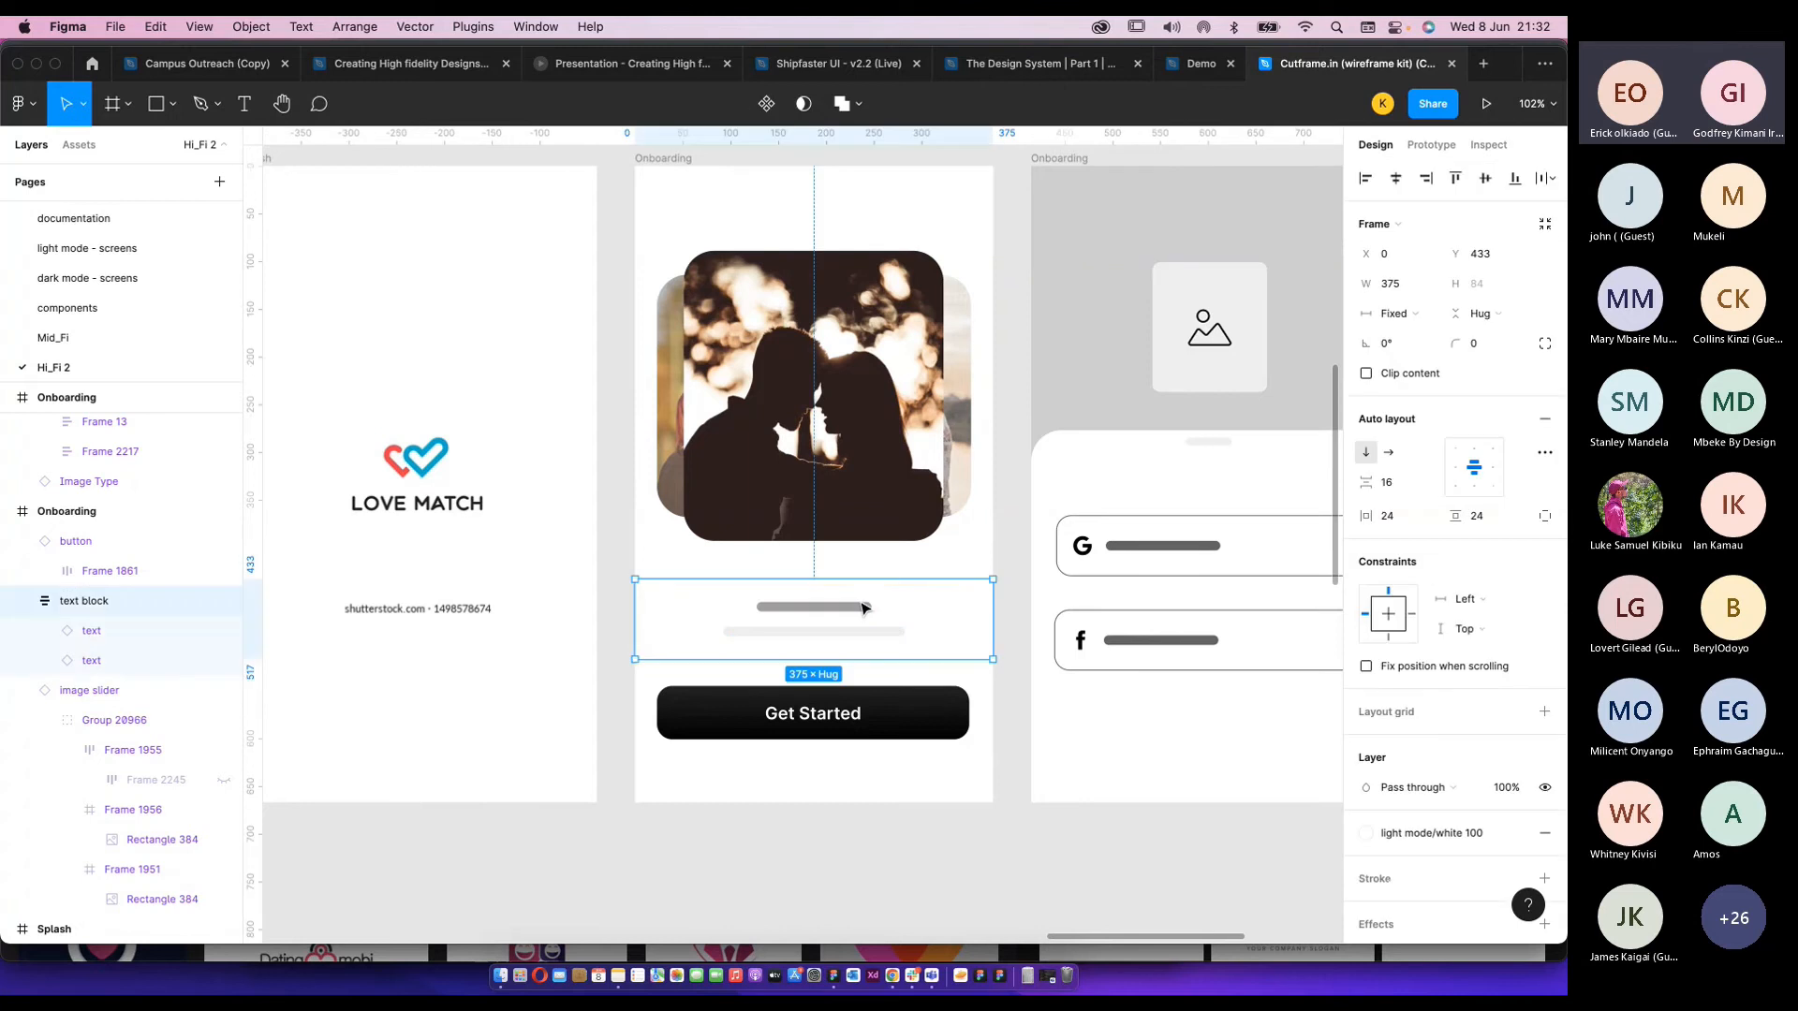
pyautogui.scroll(-3, 819, 611)
pyautogui.scroll(3, 819, 619)
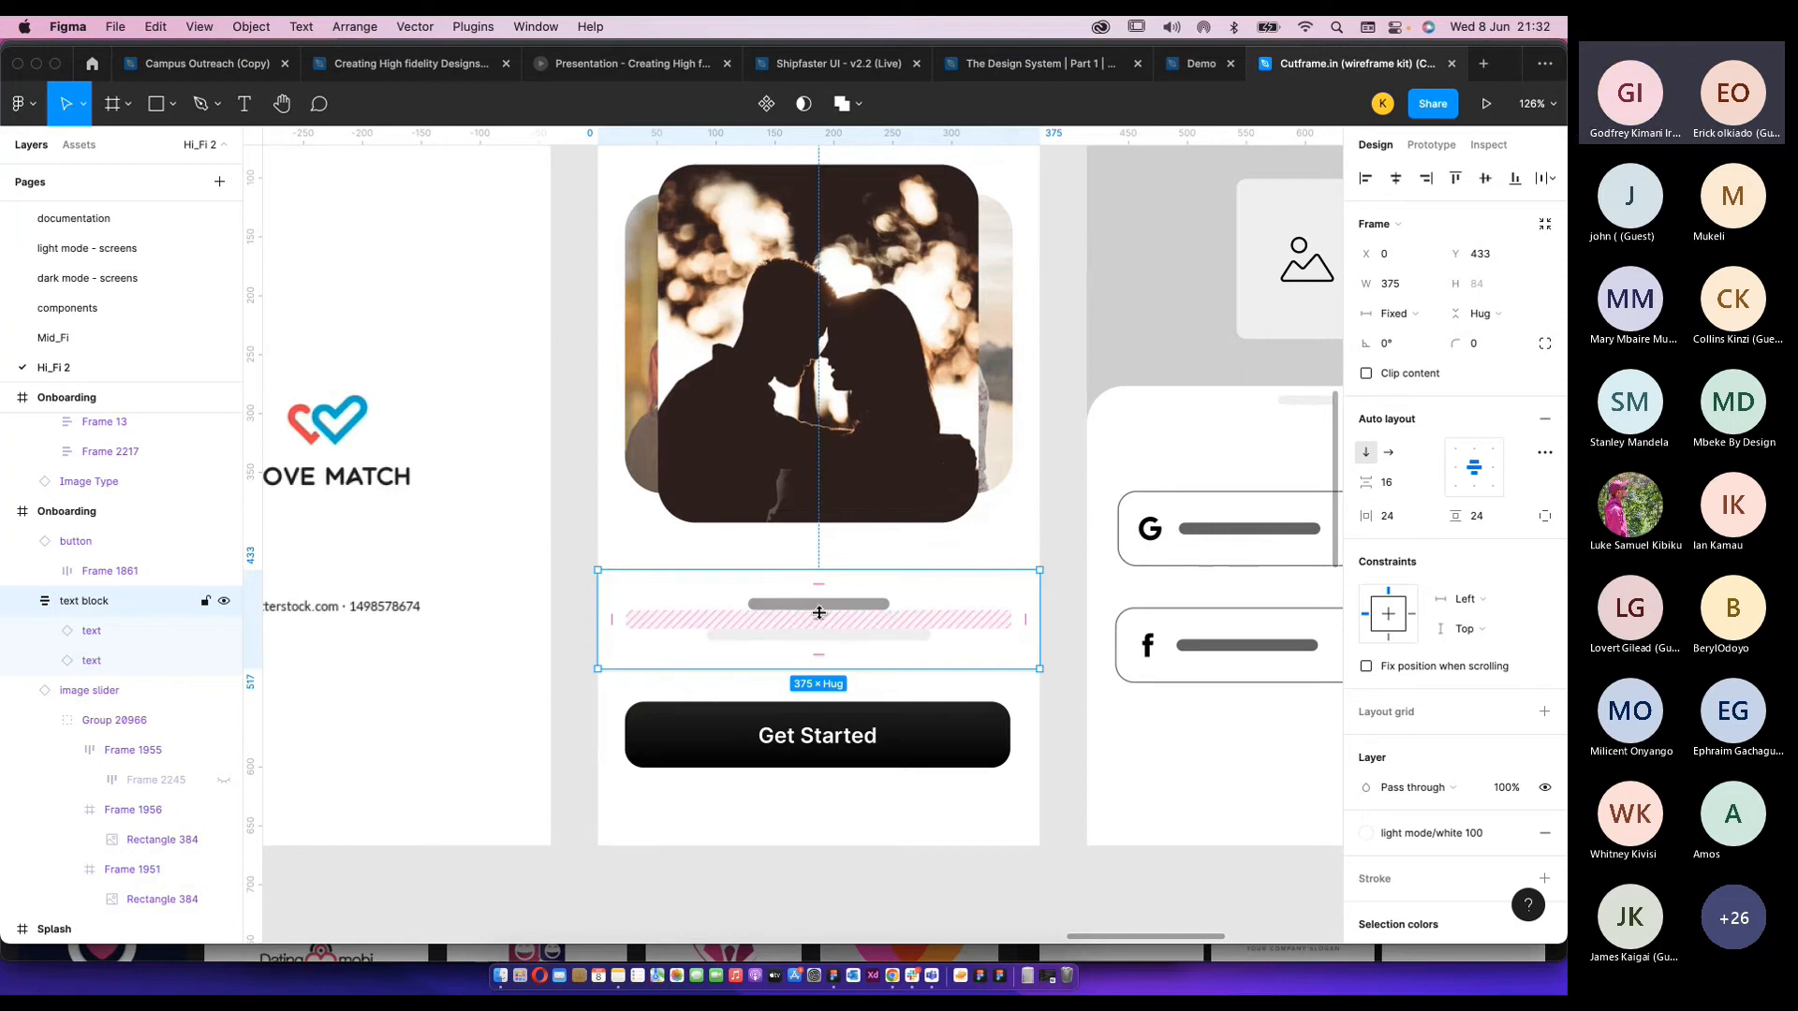
pyautogui.hscroll(1, 675, 610)
pyautogui.click(599, 556)
# Ungroup the text block above the Get Started button and delete its two placeholder text bars.
pyautogui.click(850, 607)
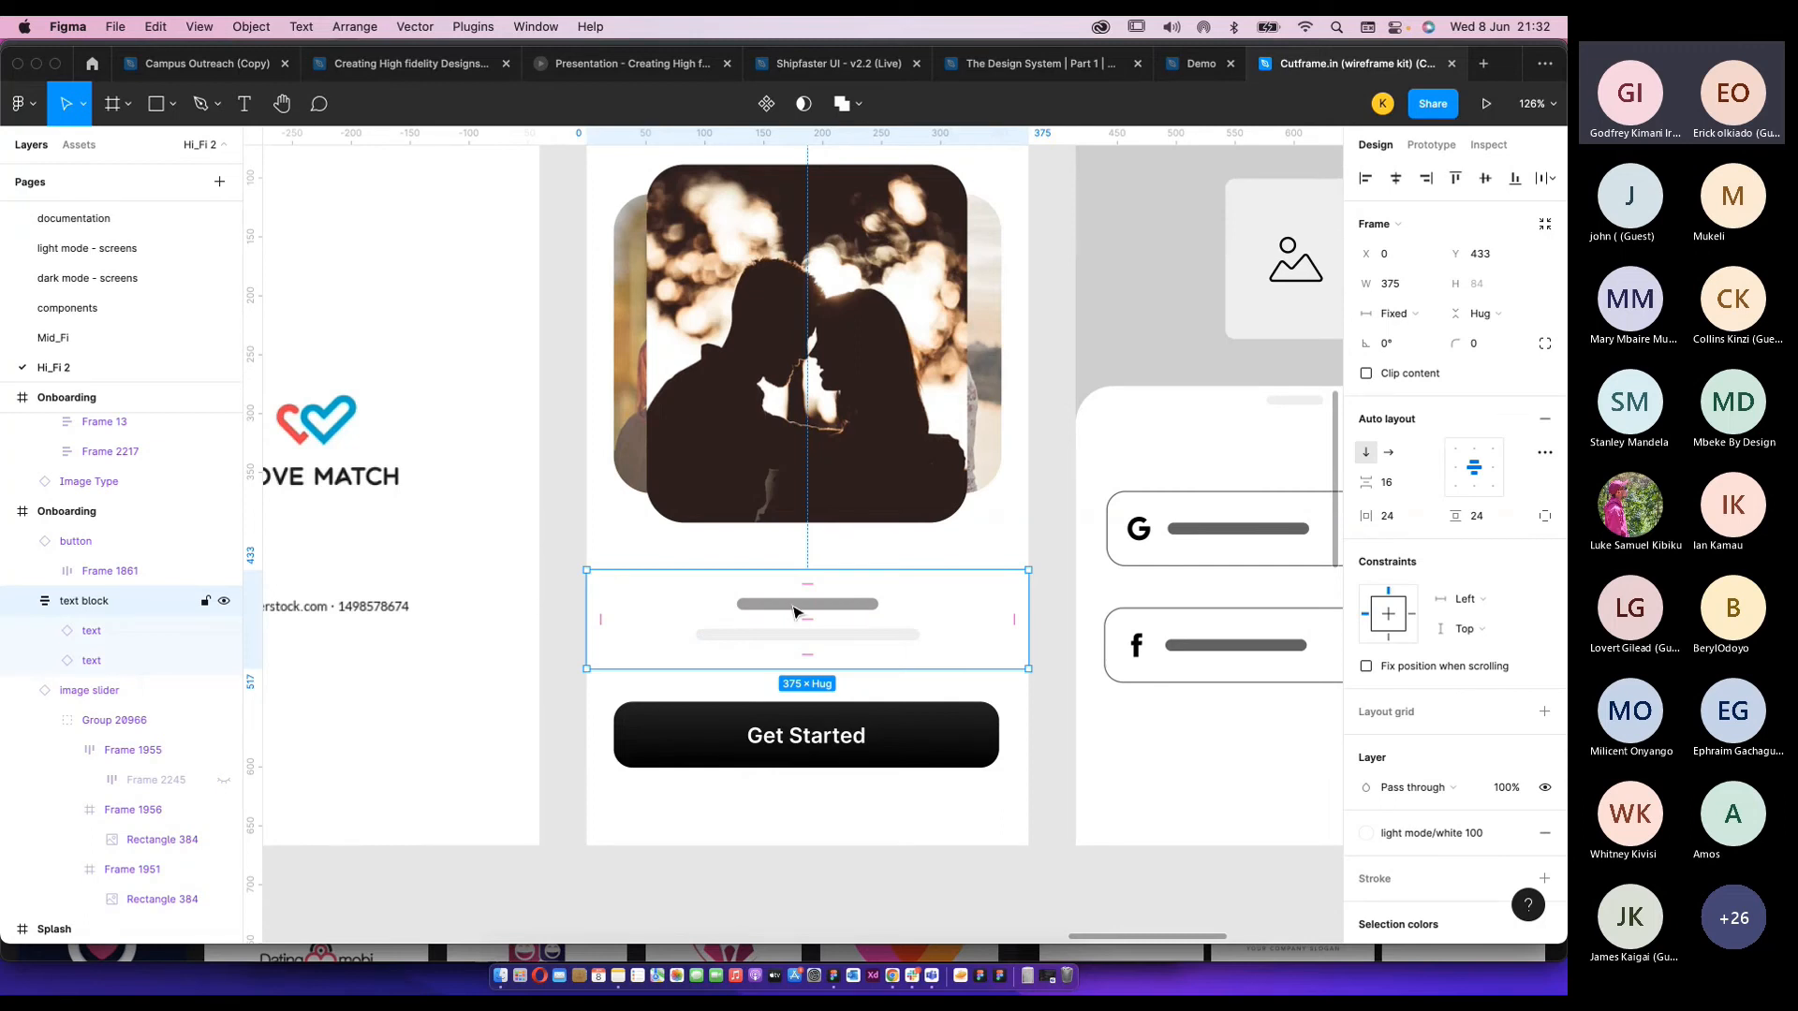
pyautogui.scroll(-1, 789, 607)
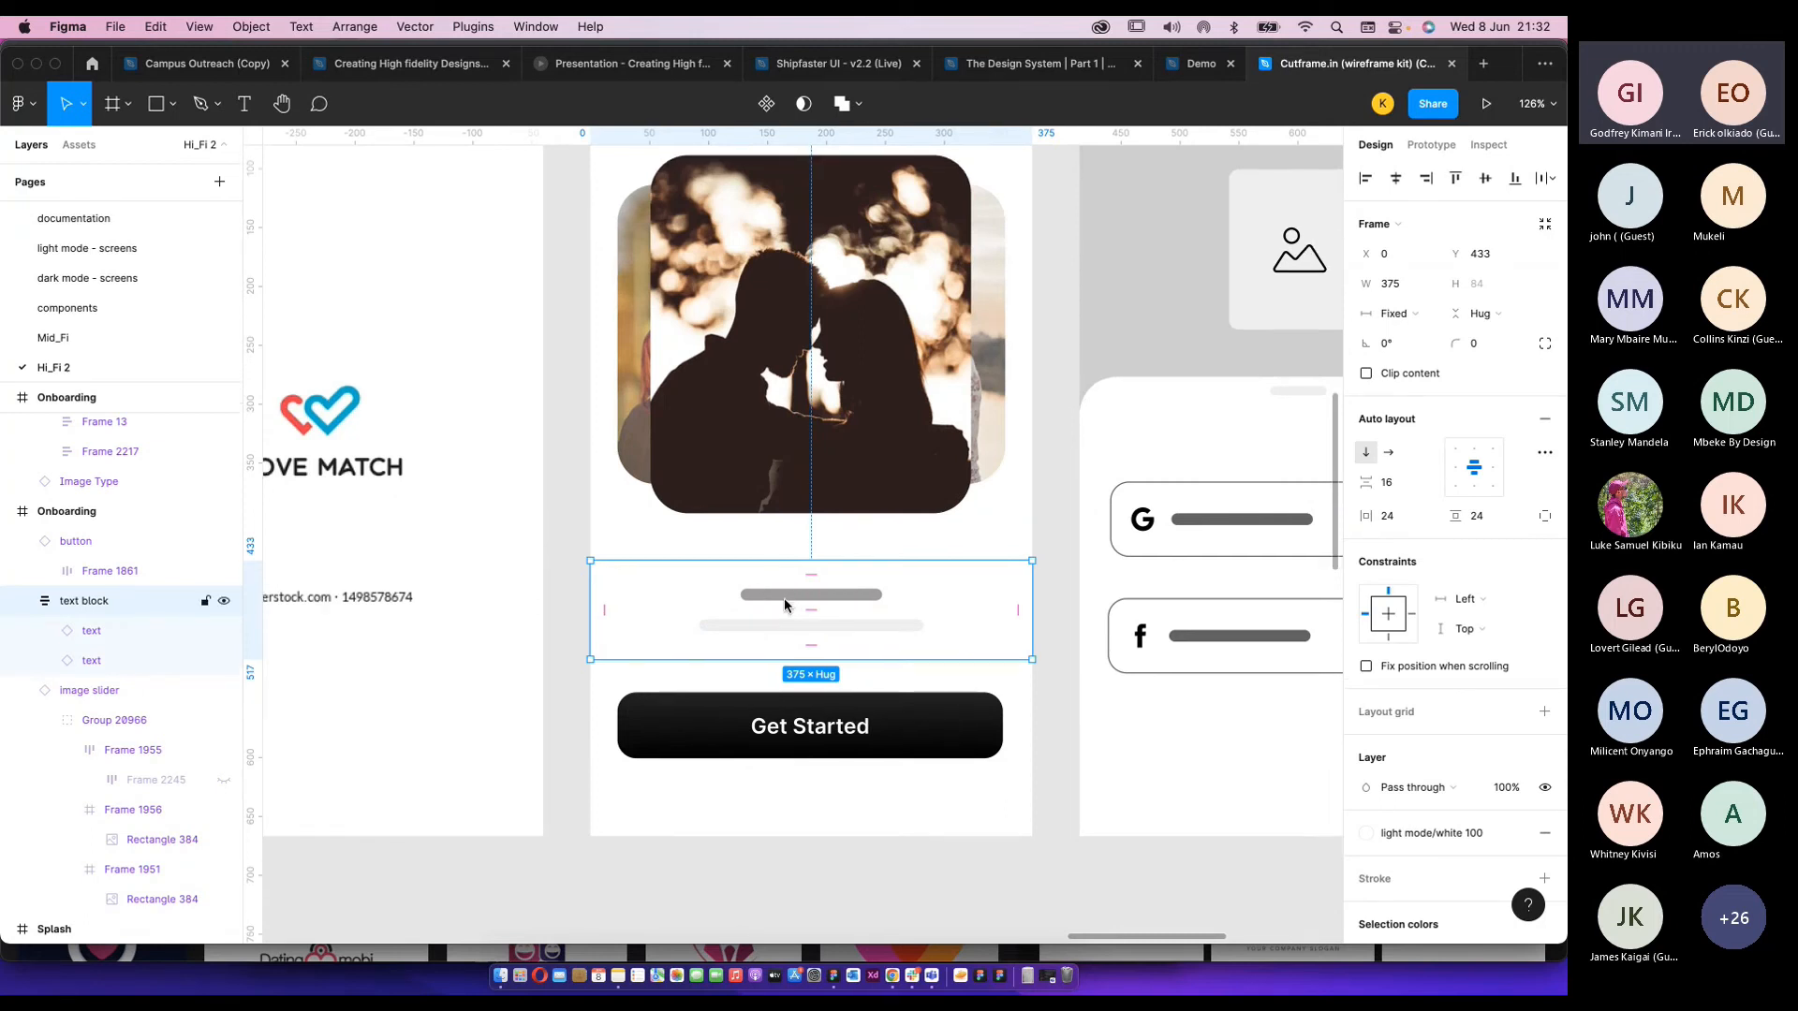
pyautogui.rightClick(784, 605)
pyautogui.press('Escape')
pyautogui.scroll(3, 807, 604)
pyautogui.rightClick(778, 615)
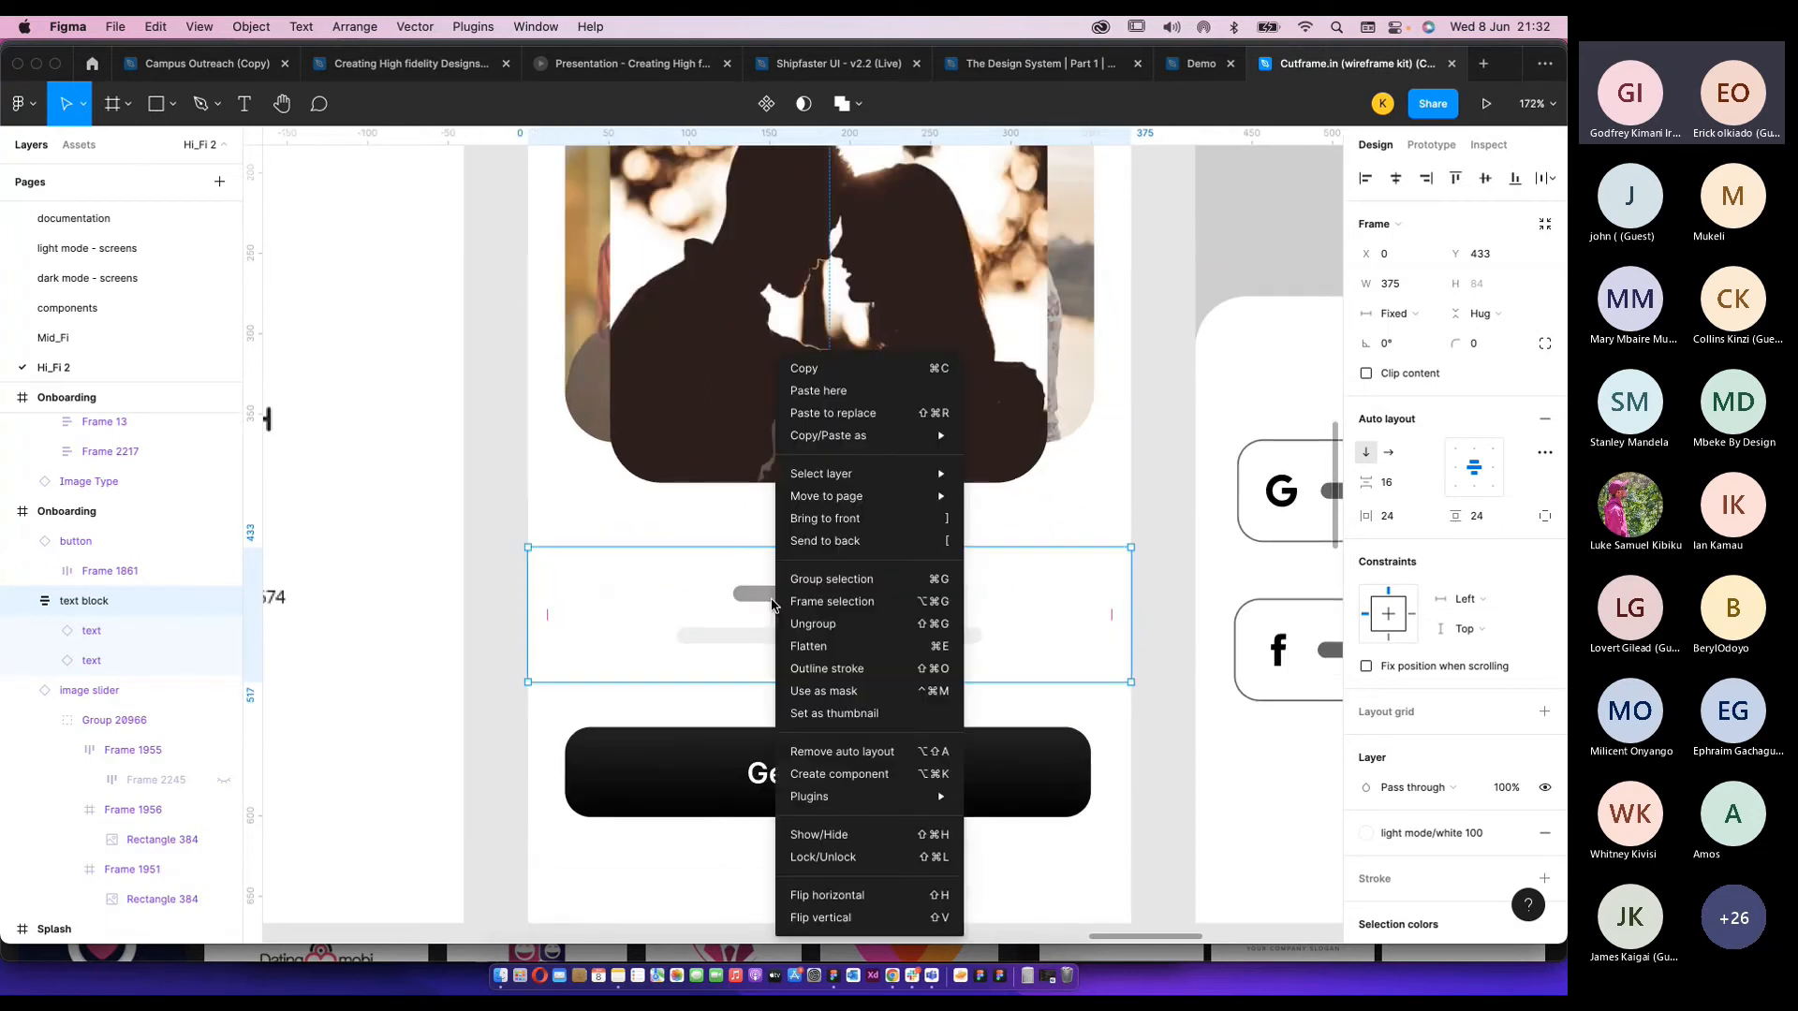
pyautogui.press('Escape')
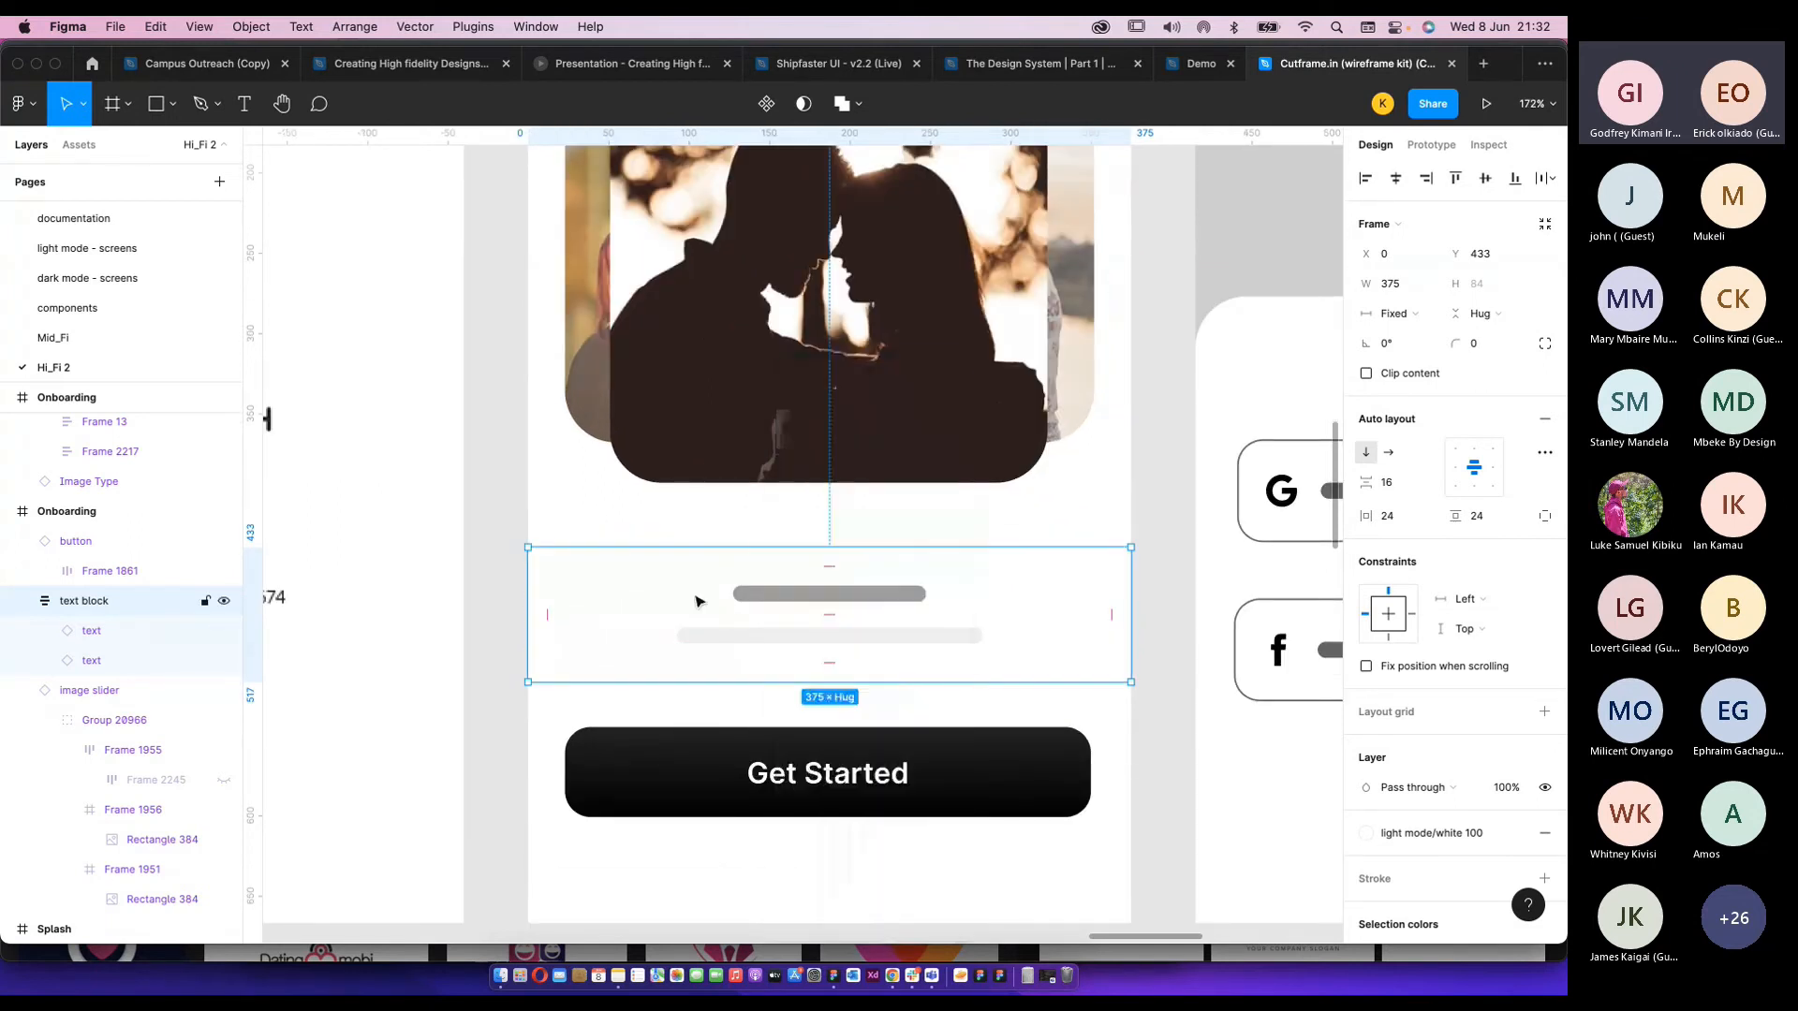
pyautogui.rightClick(794, 618)
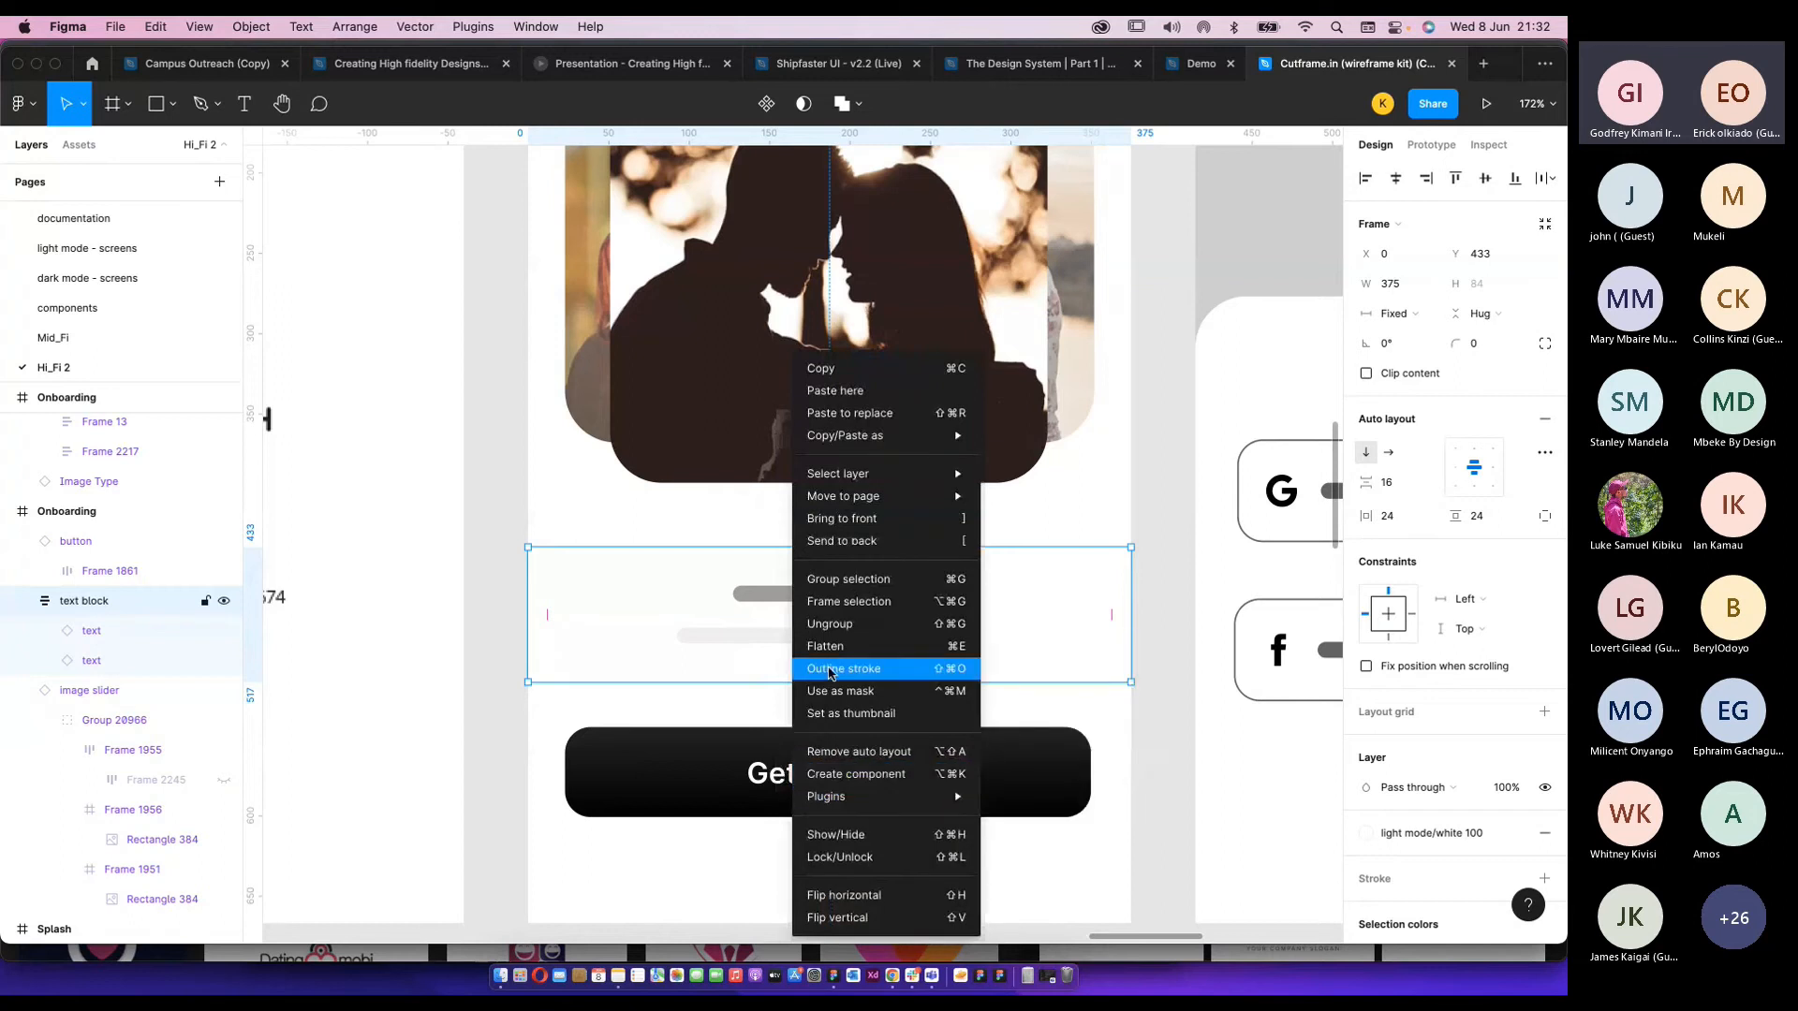
pyautogui.click(805, 624)
pyautogui.click(801, 602)
pyautogui.keyDown('shift'); pyautogui.click(802, 636); pyautogui.keyUp('shift')
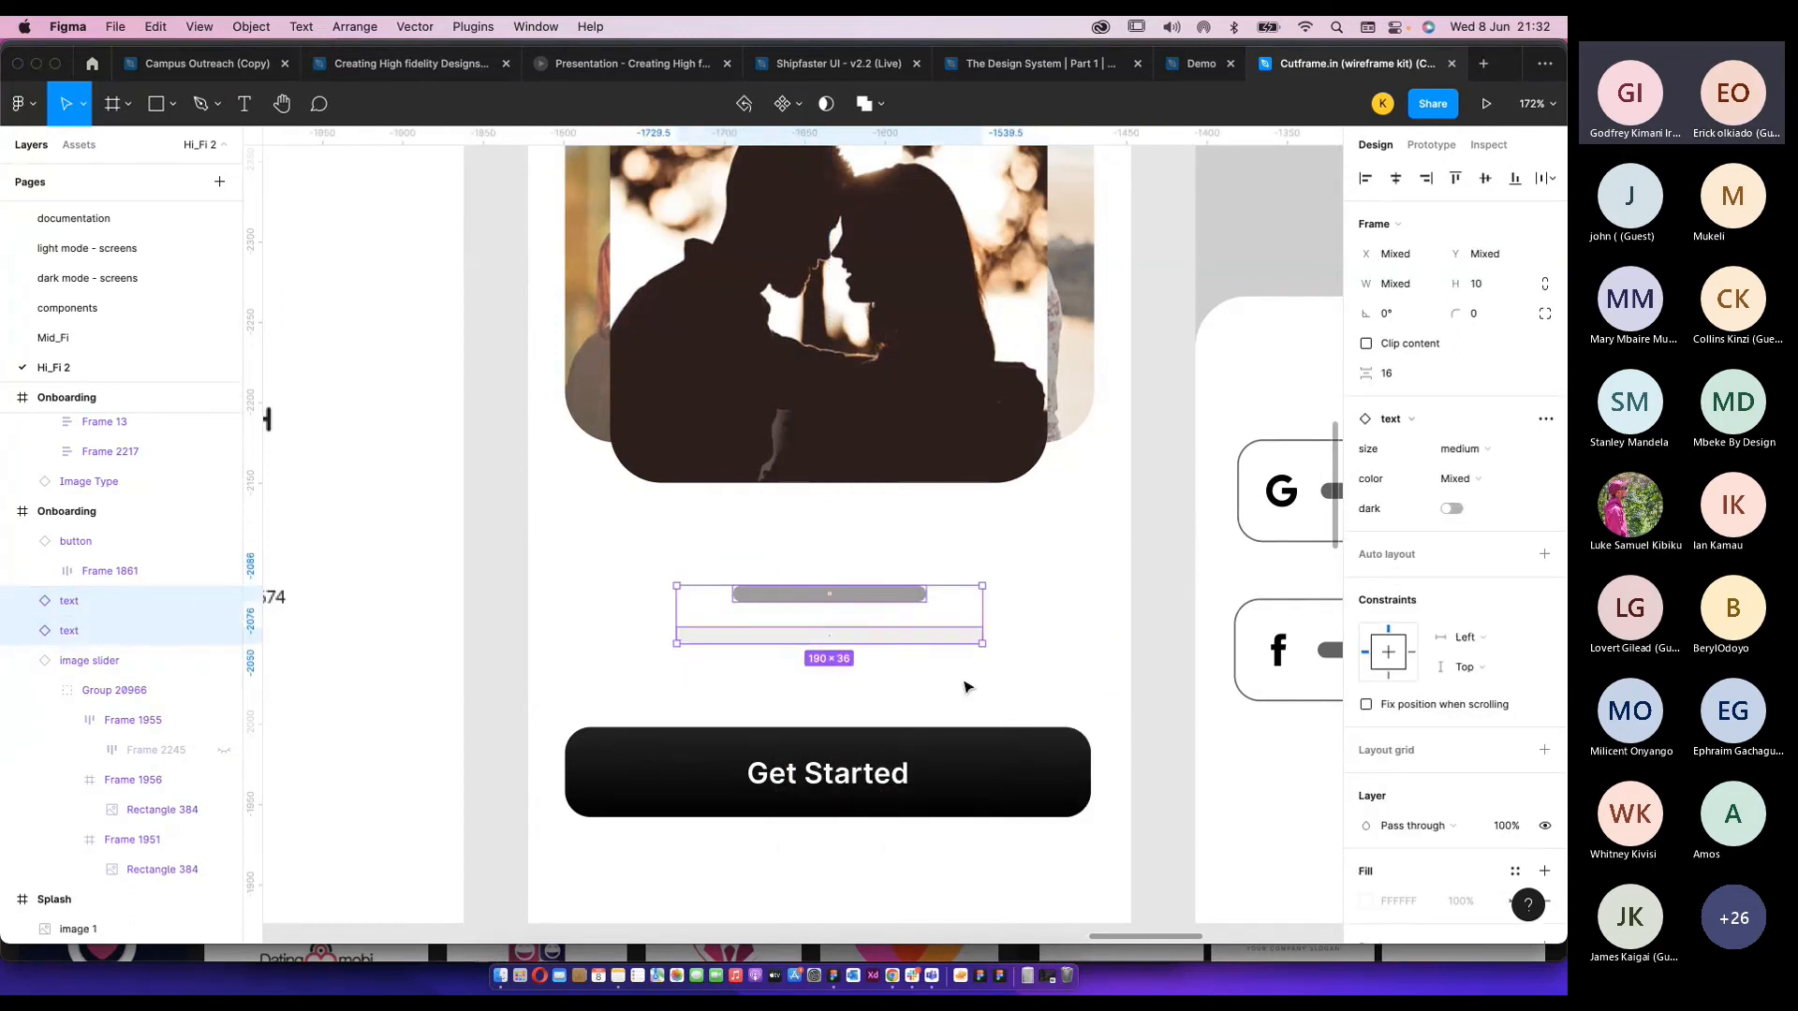
pyautogui.press('BackSpace')
# Add the text "Find your partner with us" between the image slider and the Get Started button, following the sketch's wording.
pyautogui.press('t')
pyautogui.click(767, 581)
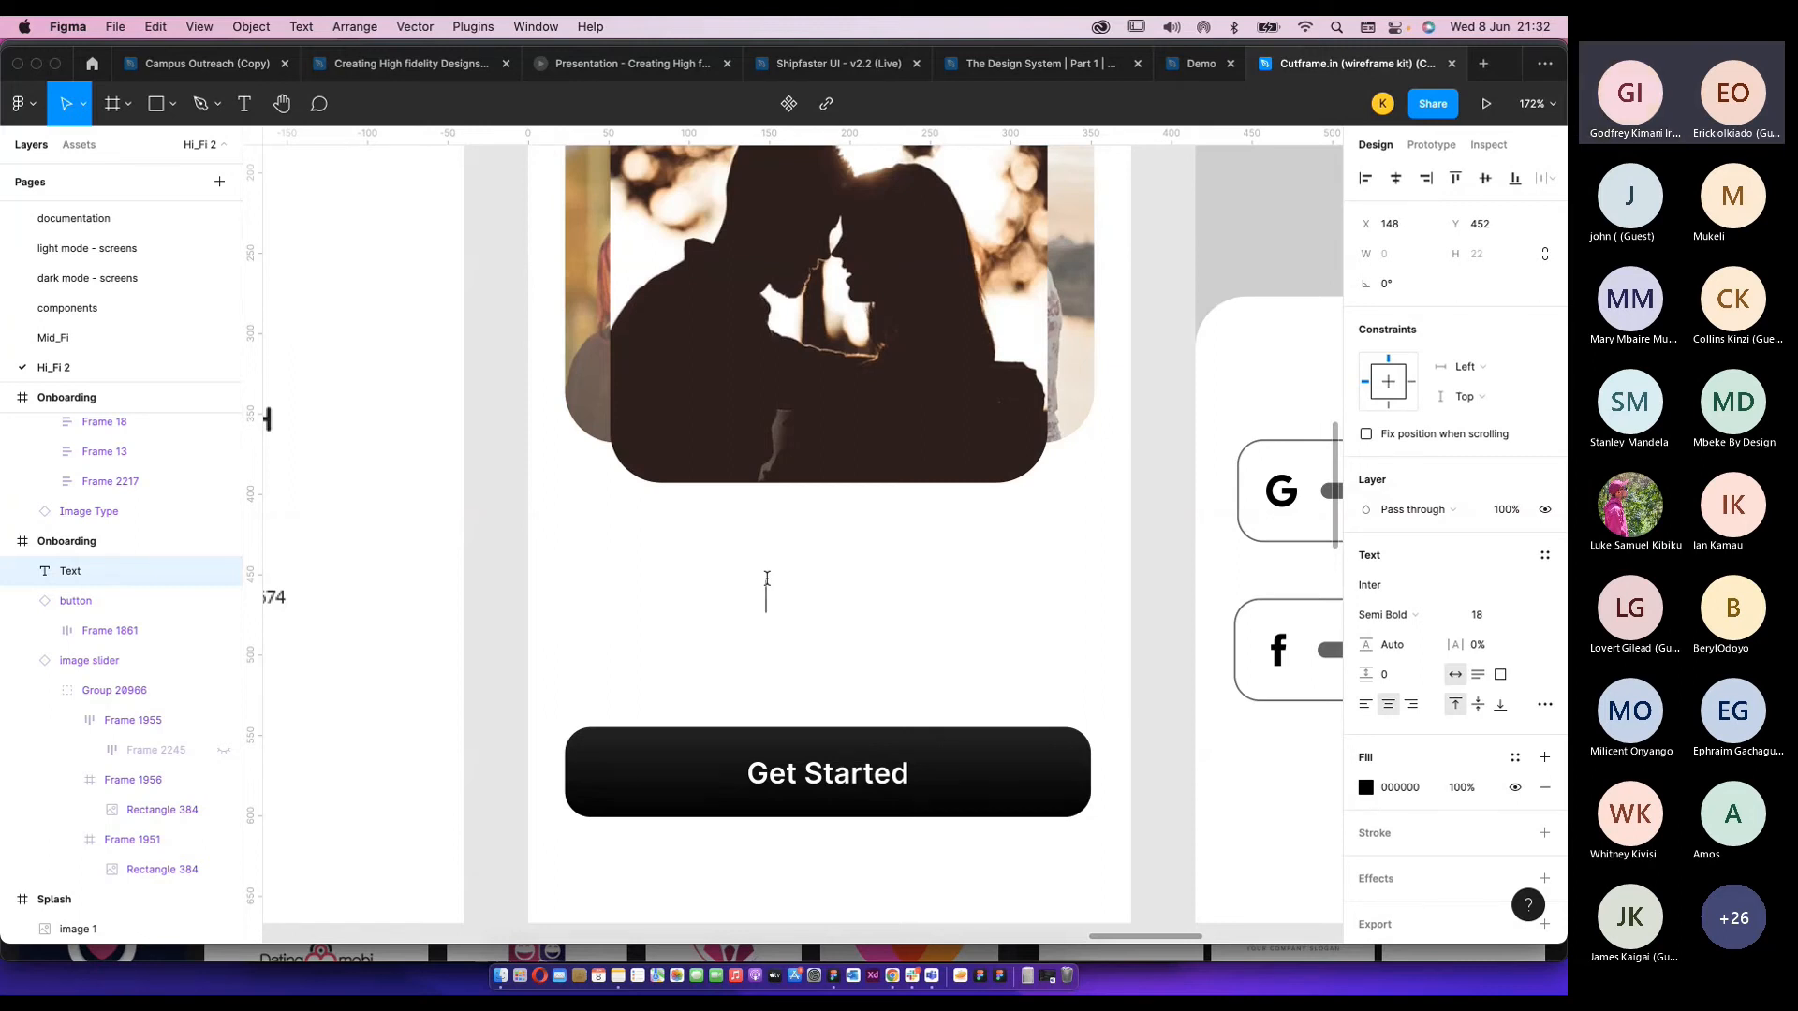
pyautogui.keyDown('ctrl'); pyautogui.scroll(-10, 843, 447); pyautogui.keyUp('ctrl')
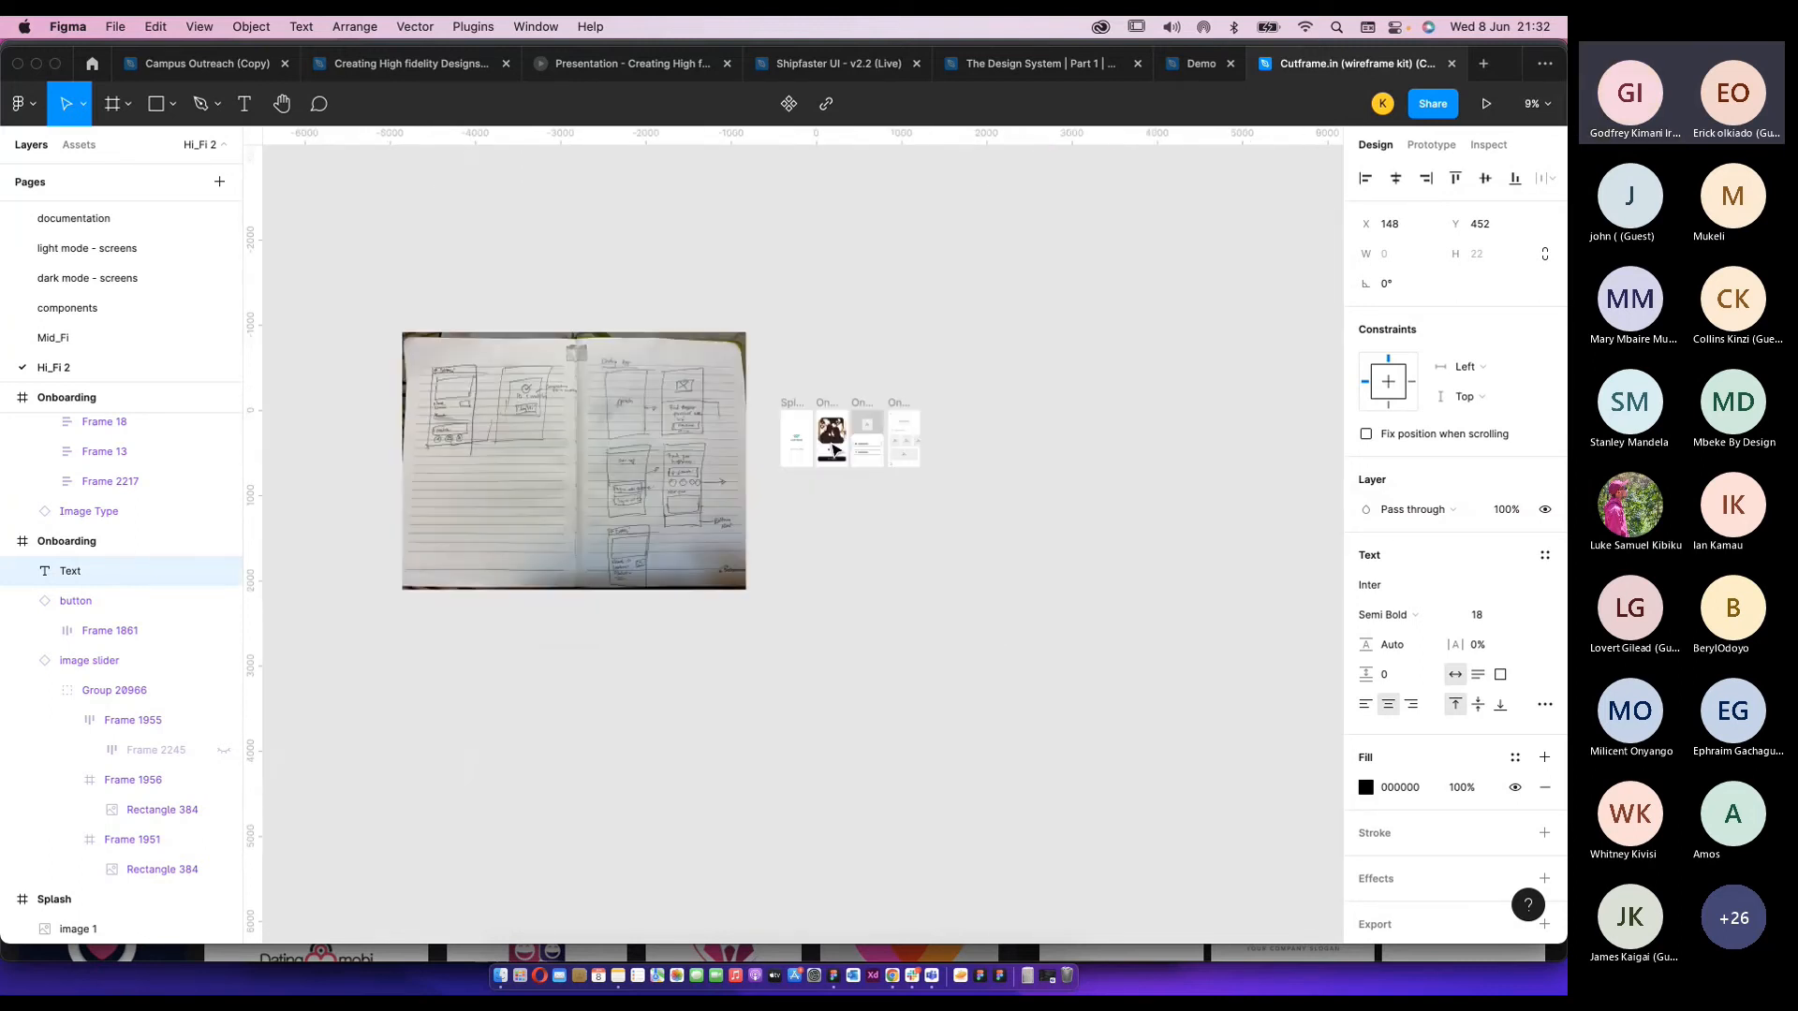
pyautogui.keyDown('ctrl'); pyautogui.scroll(5, 665, 453); pyautogui.keyUp('ctrl')
pyautogui.hscroll(3, 857, 446)
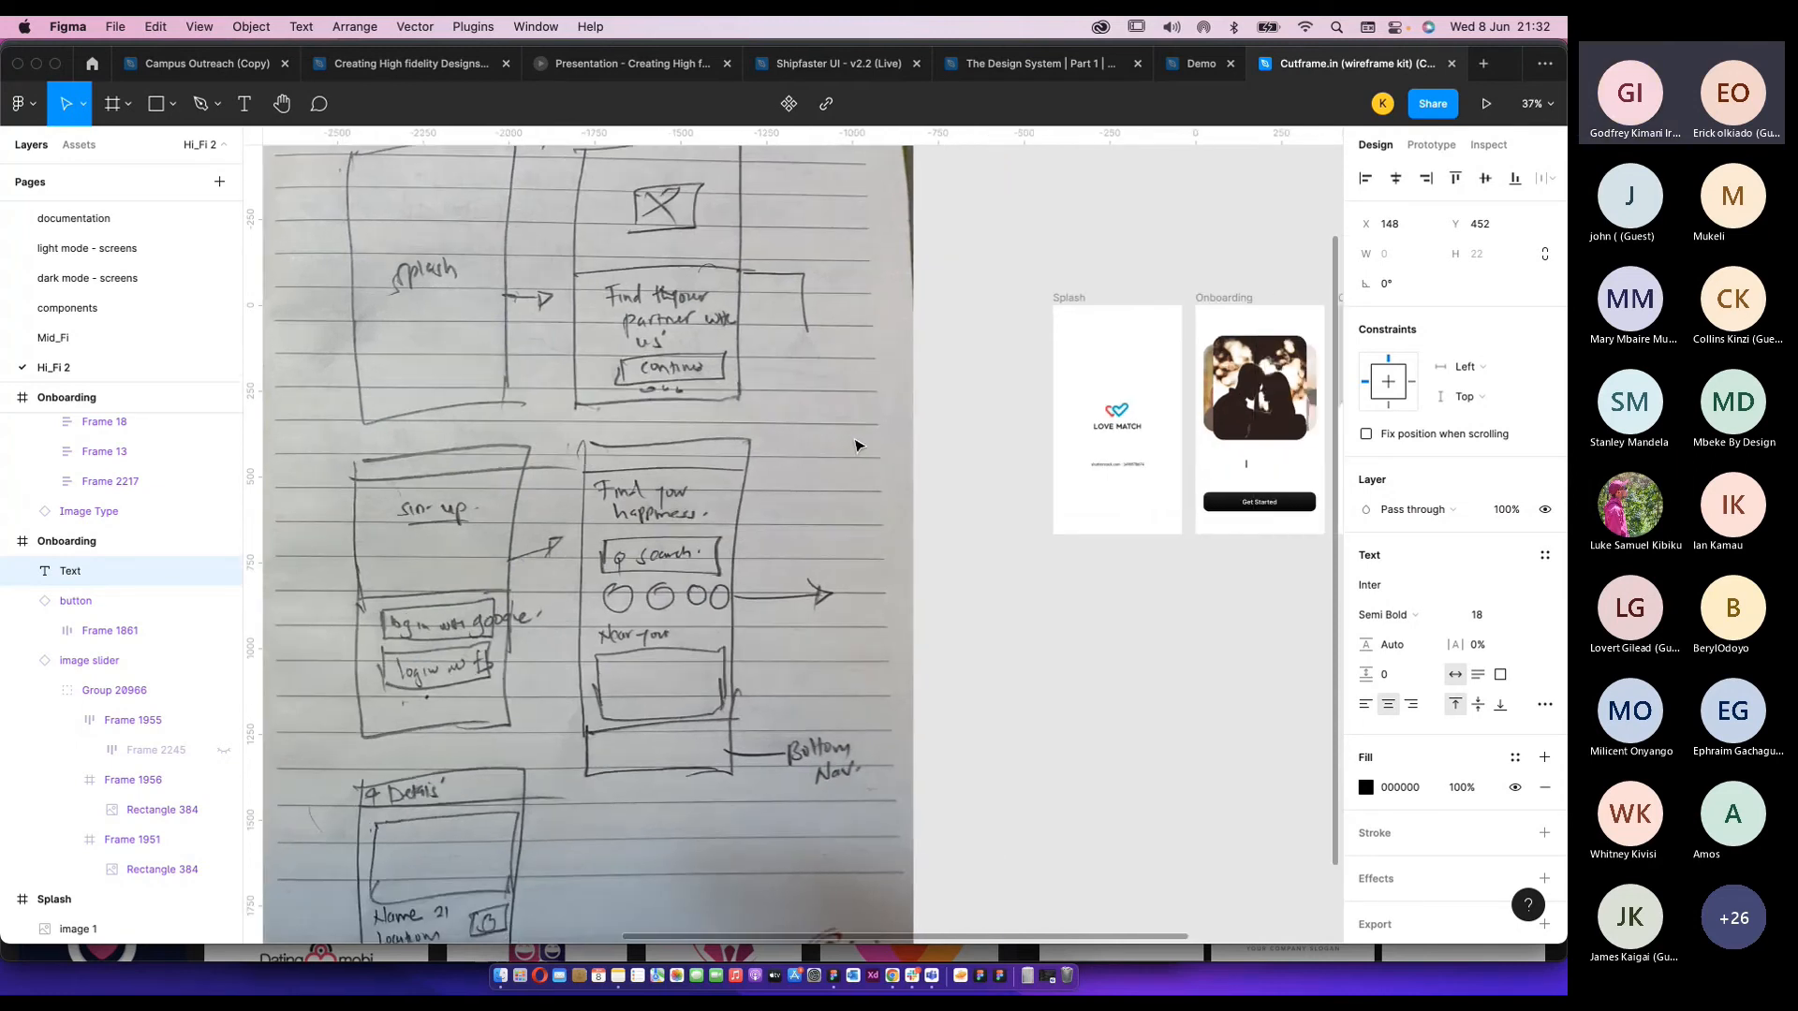
pyautogui.hscroll(5, 857, 446)
pyautogui.keyDown('ctrl'); pyautogui.scroll(5, 843, 468); pyautogui.keyUp('ctrl')
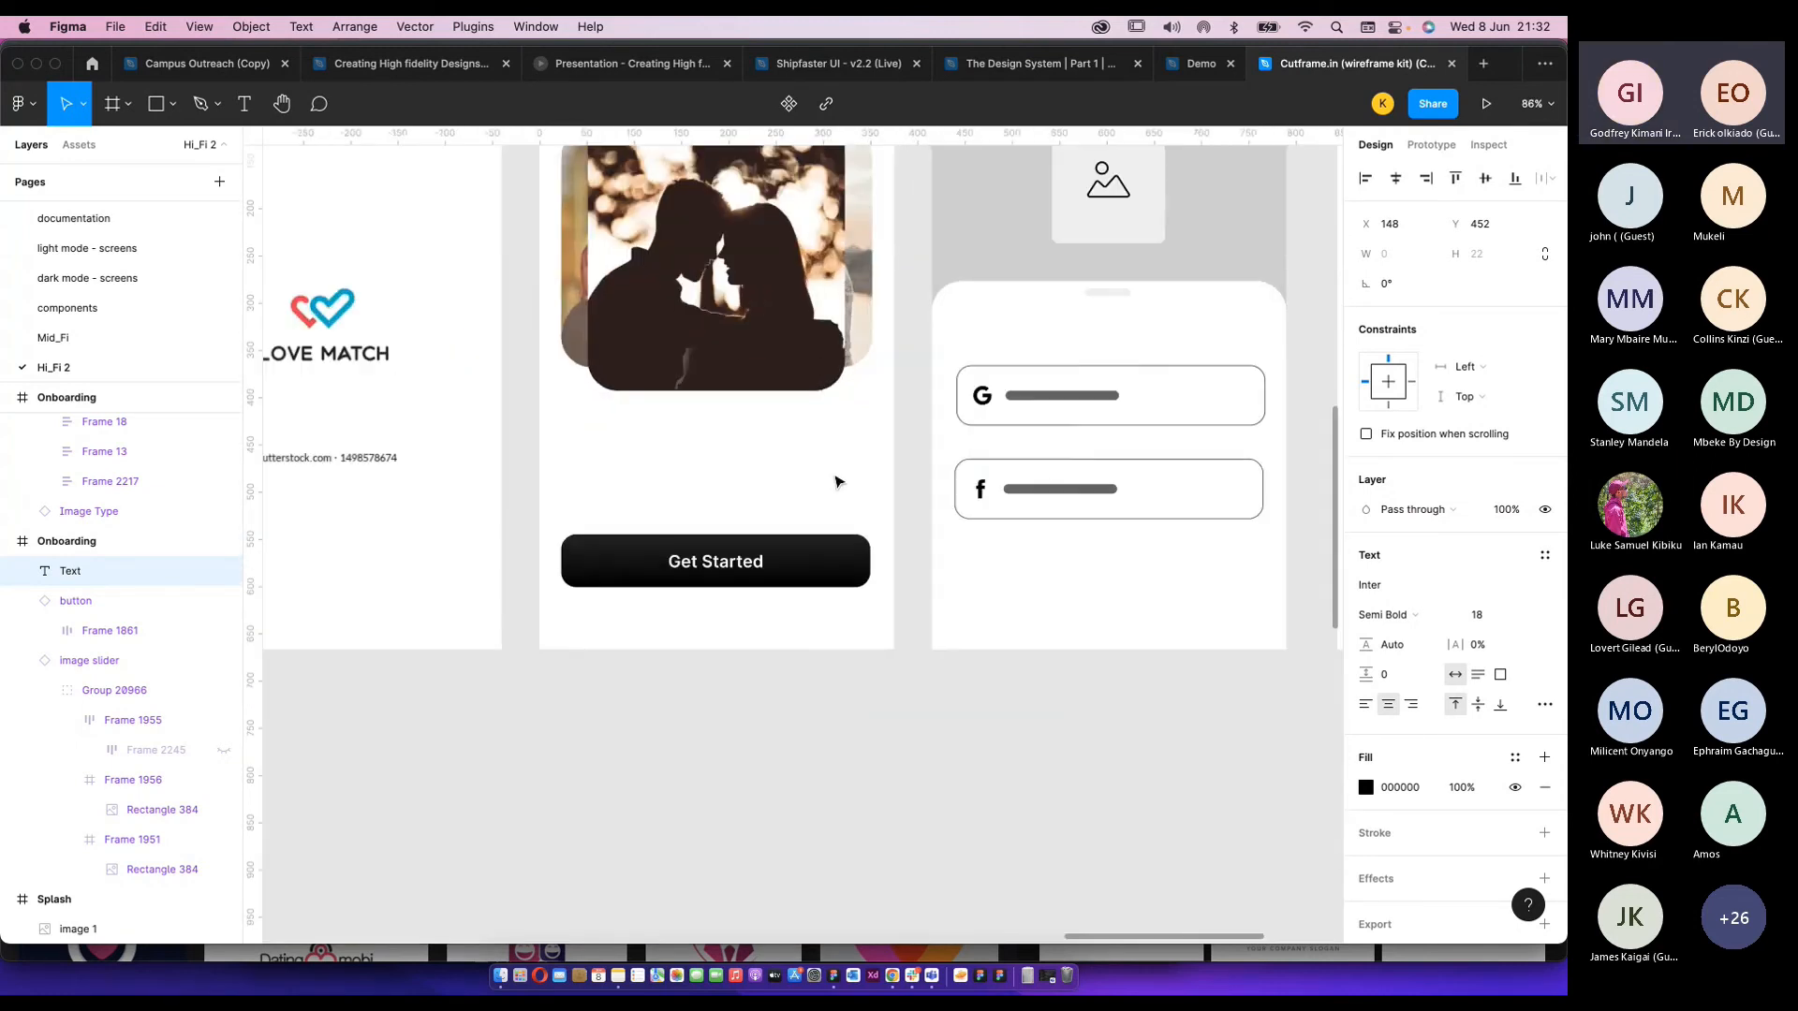
pyautogui.write('Fi')
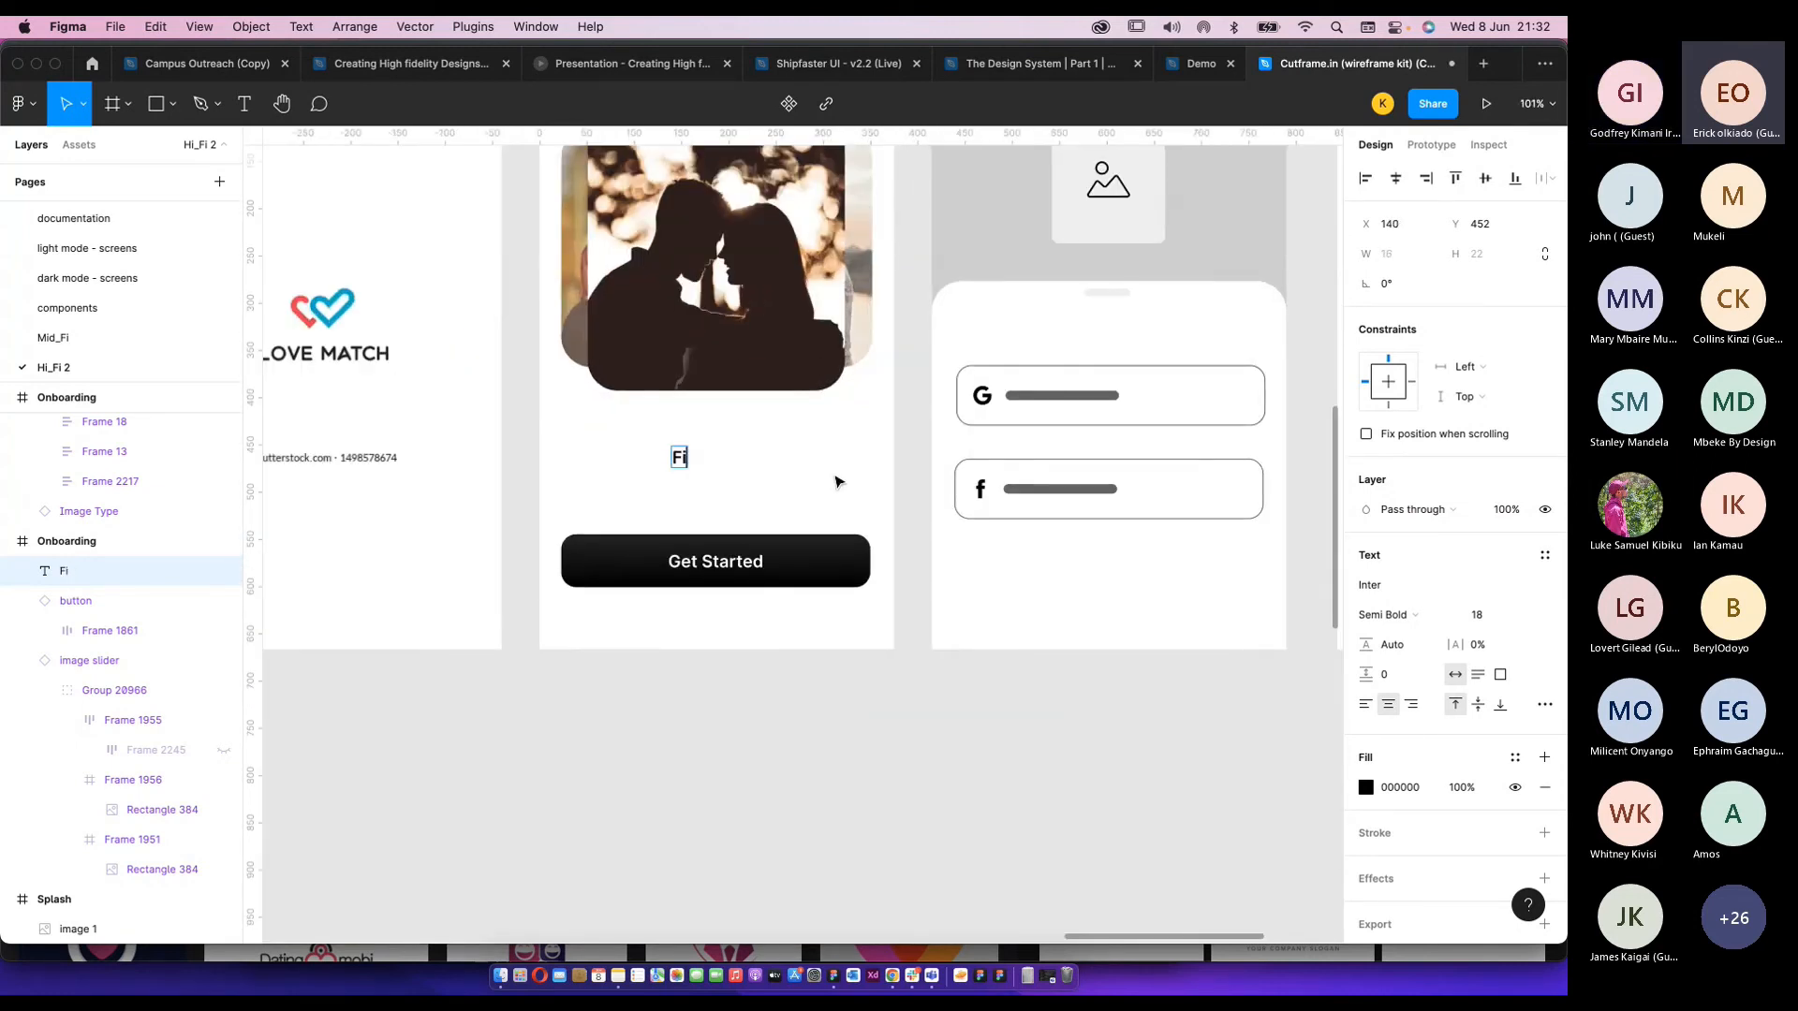
pyautogui.write('nd your')
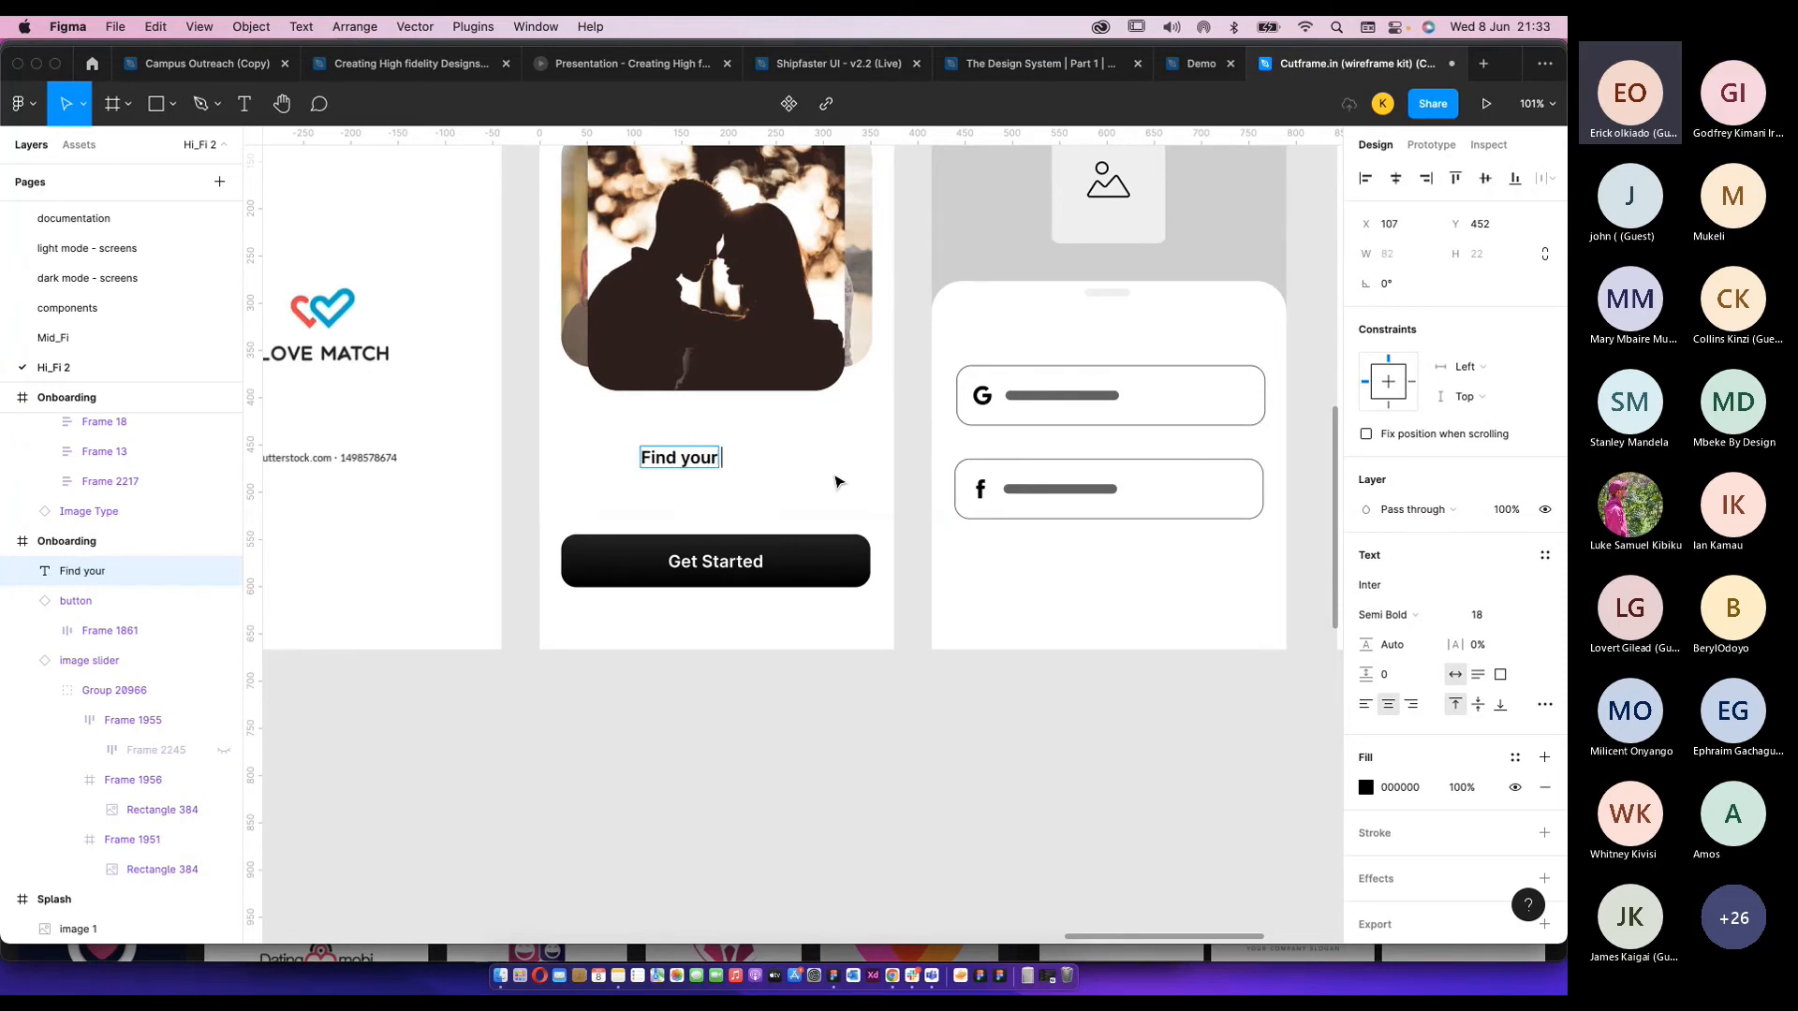
pyautogui.write(' partner')
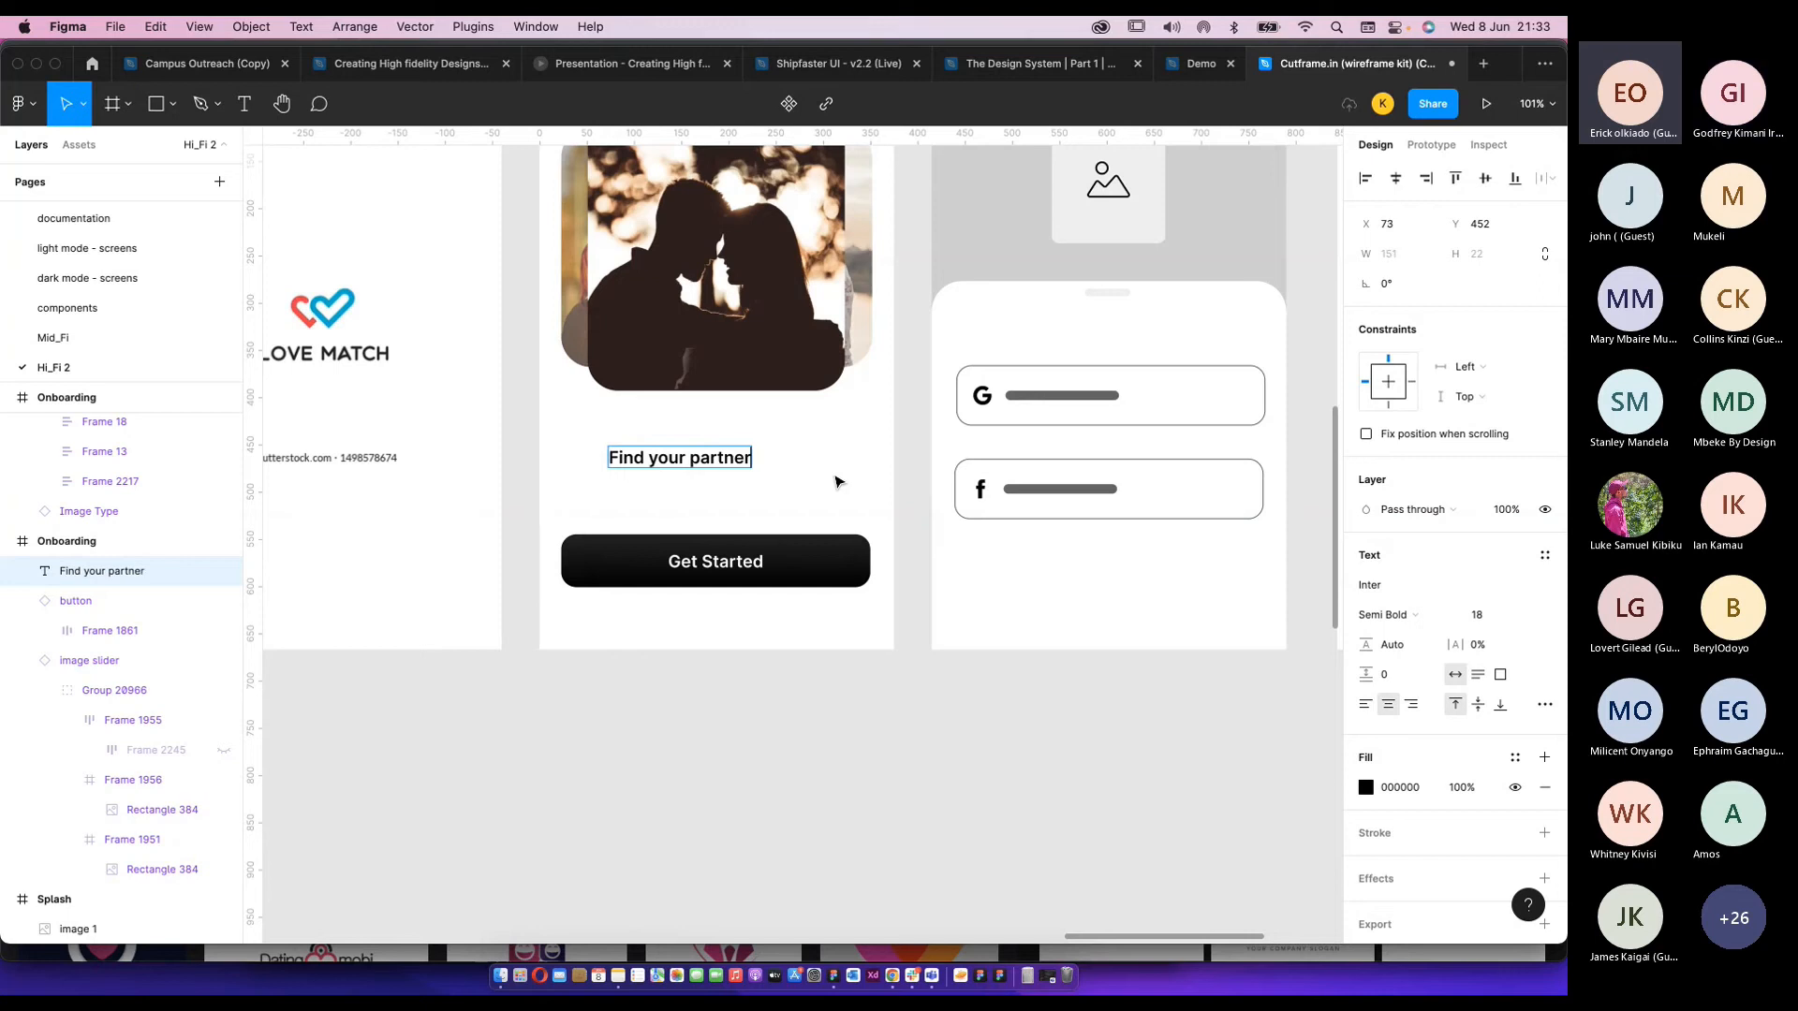
pyautogui.write(' with U')
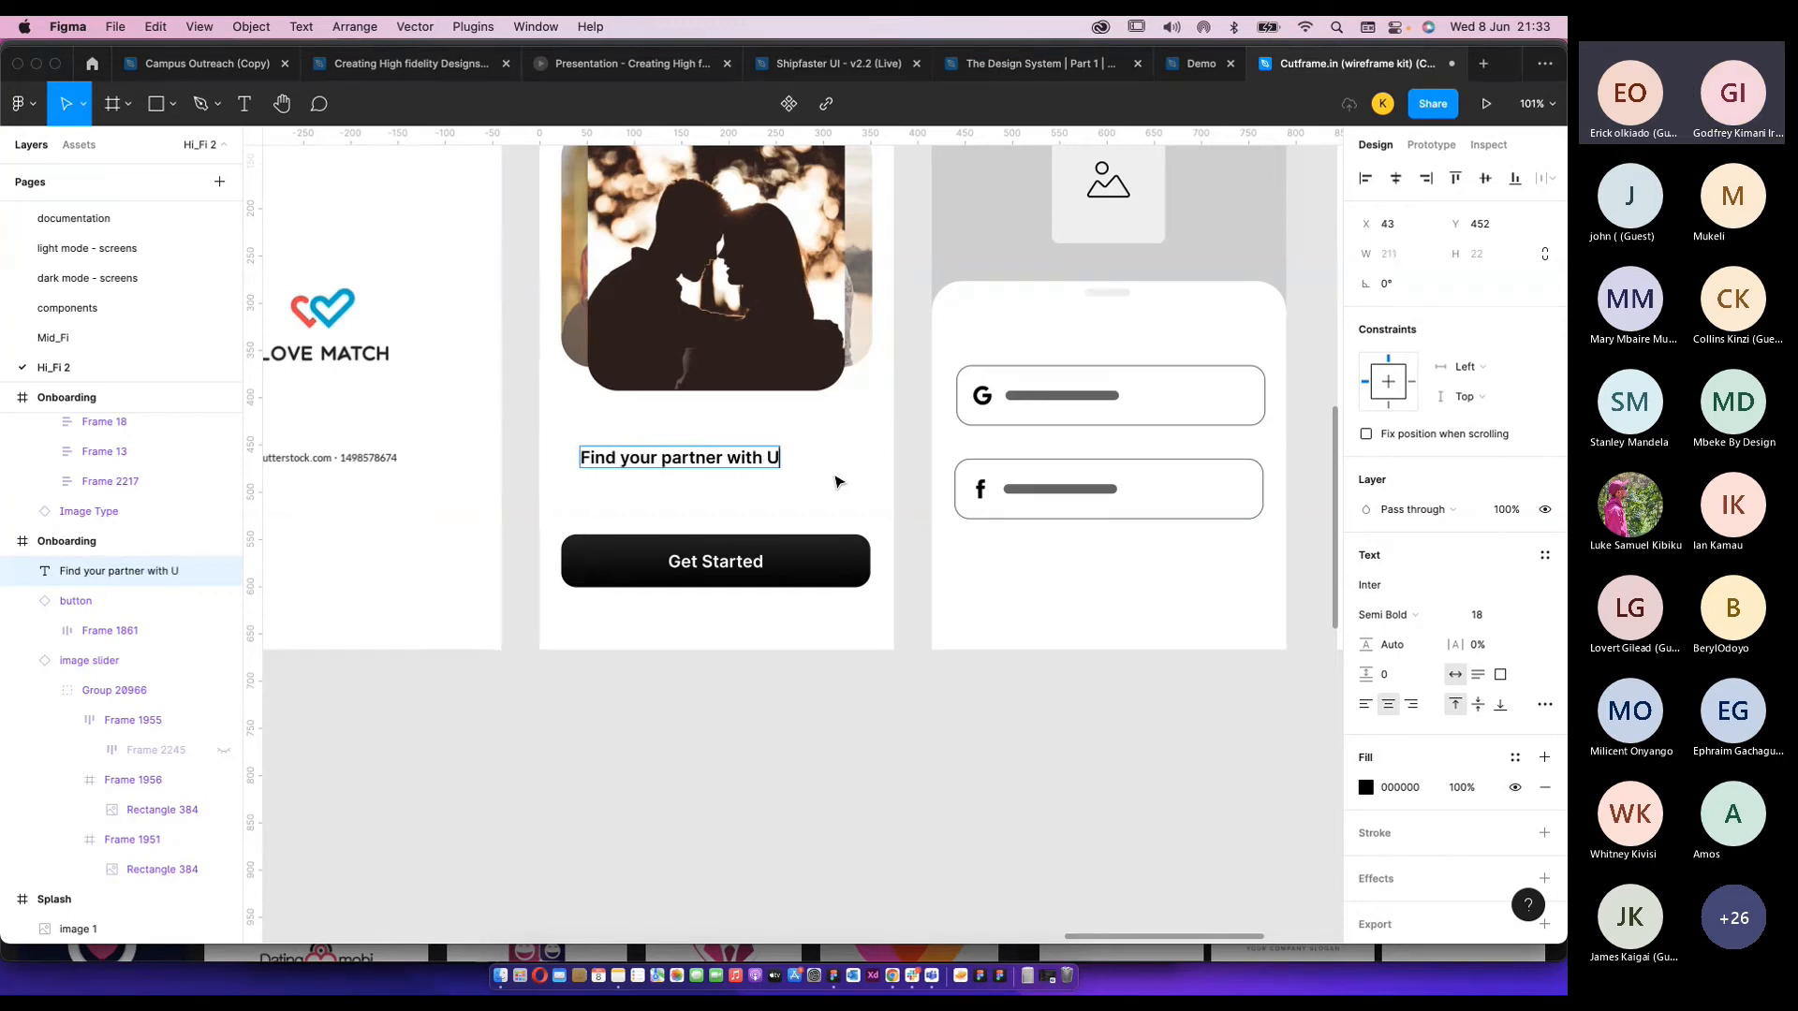
pyautogui.press('BackSpace')
pyautogui.write('s')
pyautogui.press('BackSpace')
pyautogui.write('us')
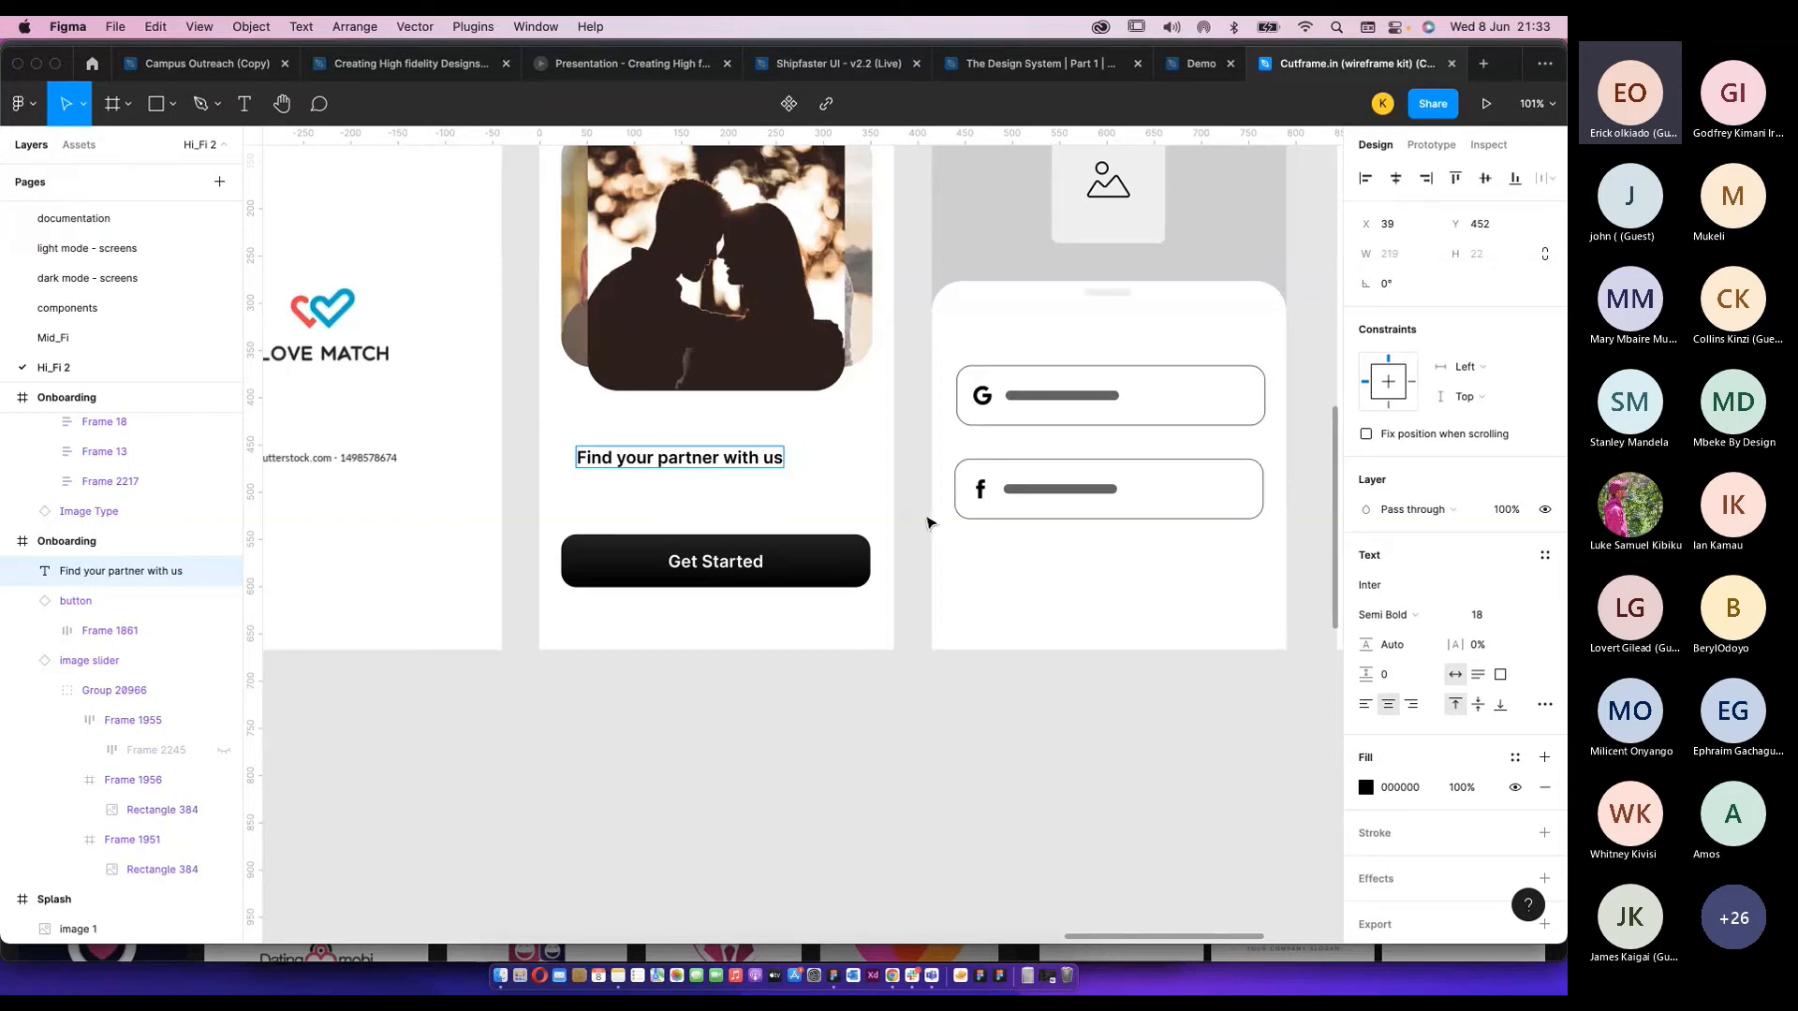
# Centre the "Find your partner with us" text horizontally on the screen and apply the semibold 18px text style.
pyautogui.press('Escape')
pyautogui.click(1394, 179)
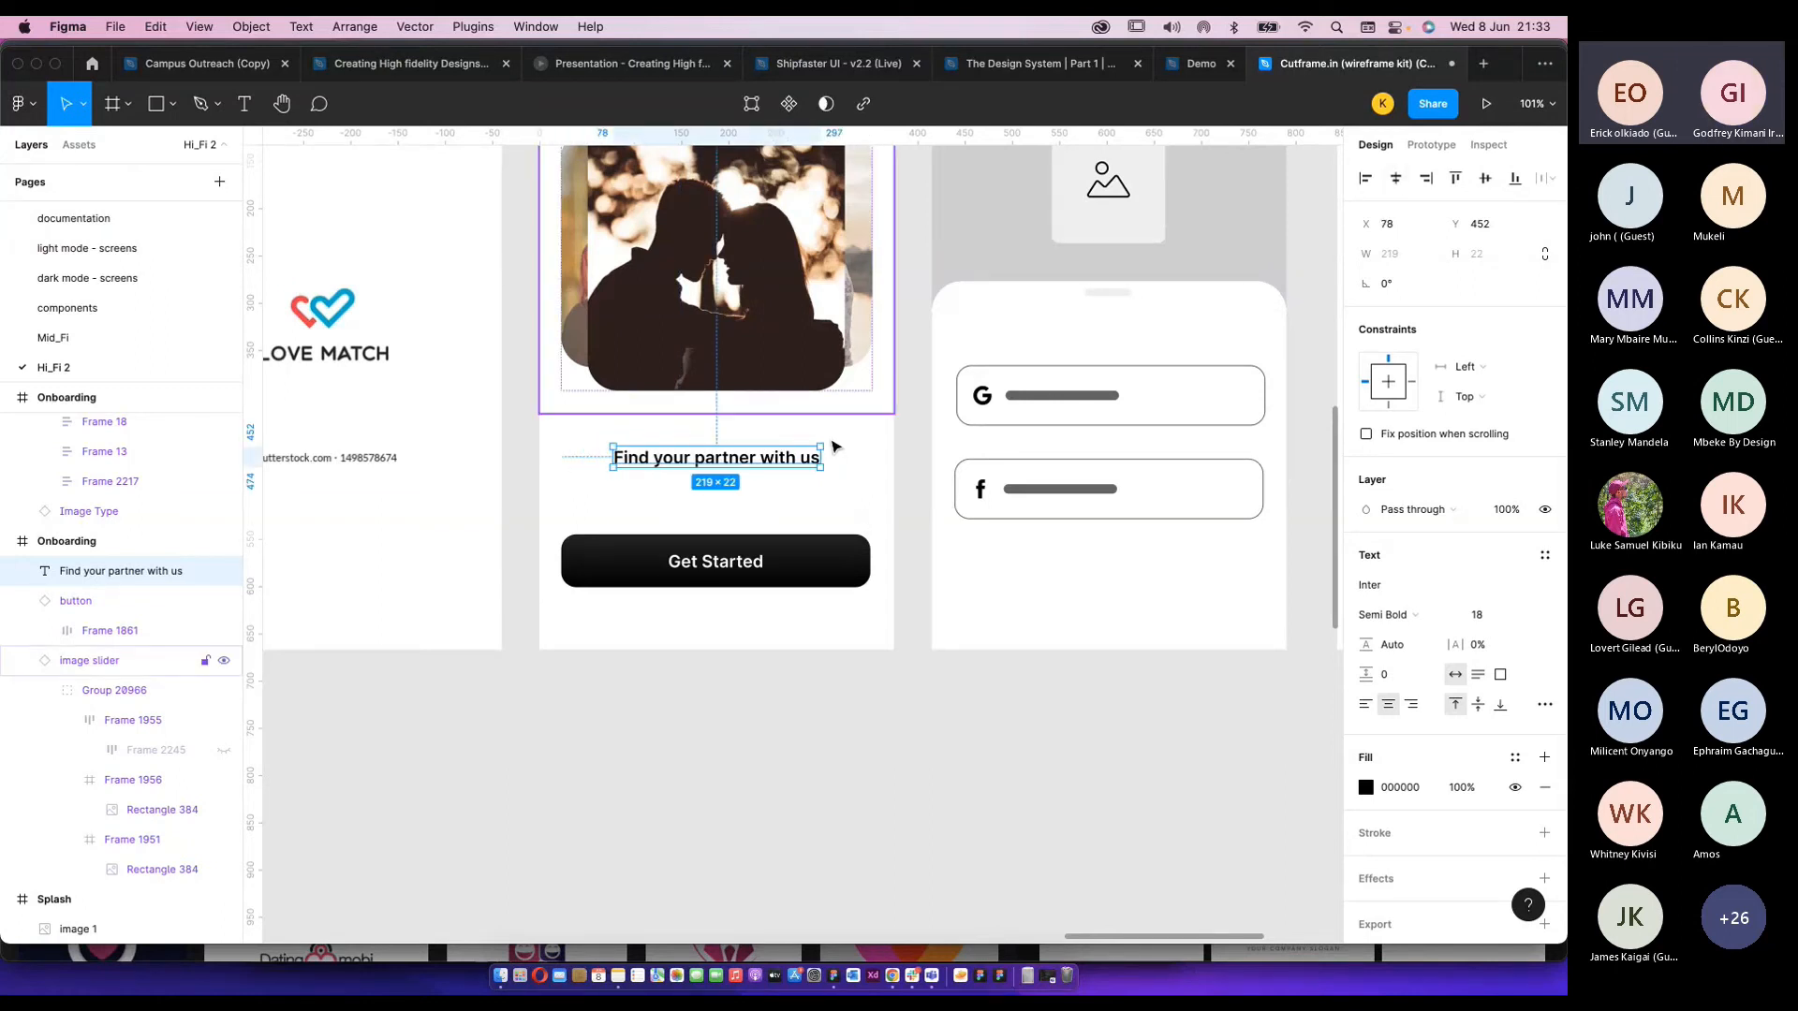
pyautogui.click(1545, 556)
pyautogui.scroll(-5, 1435, 806)
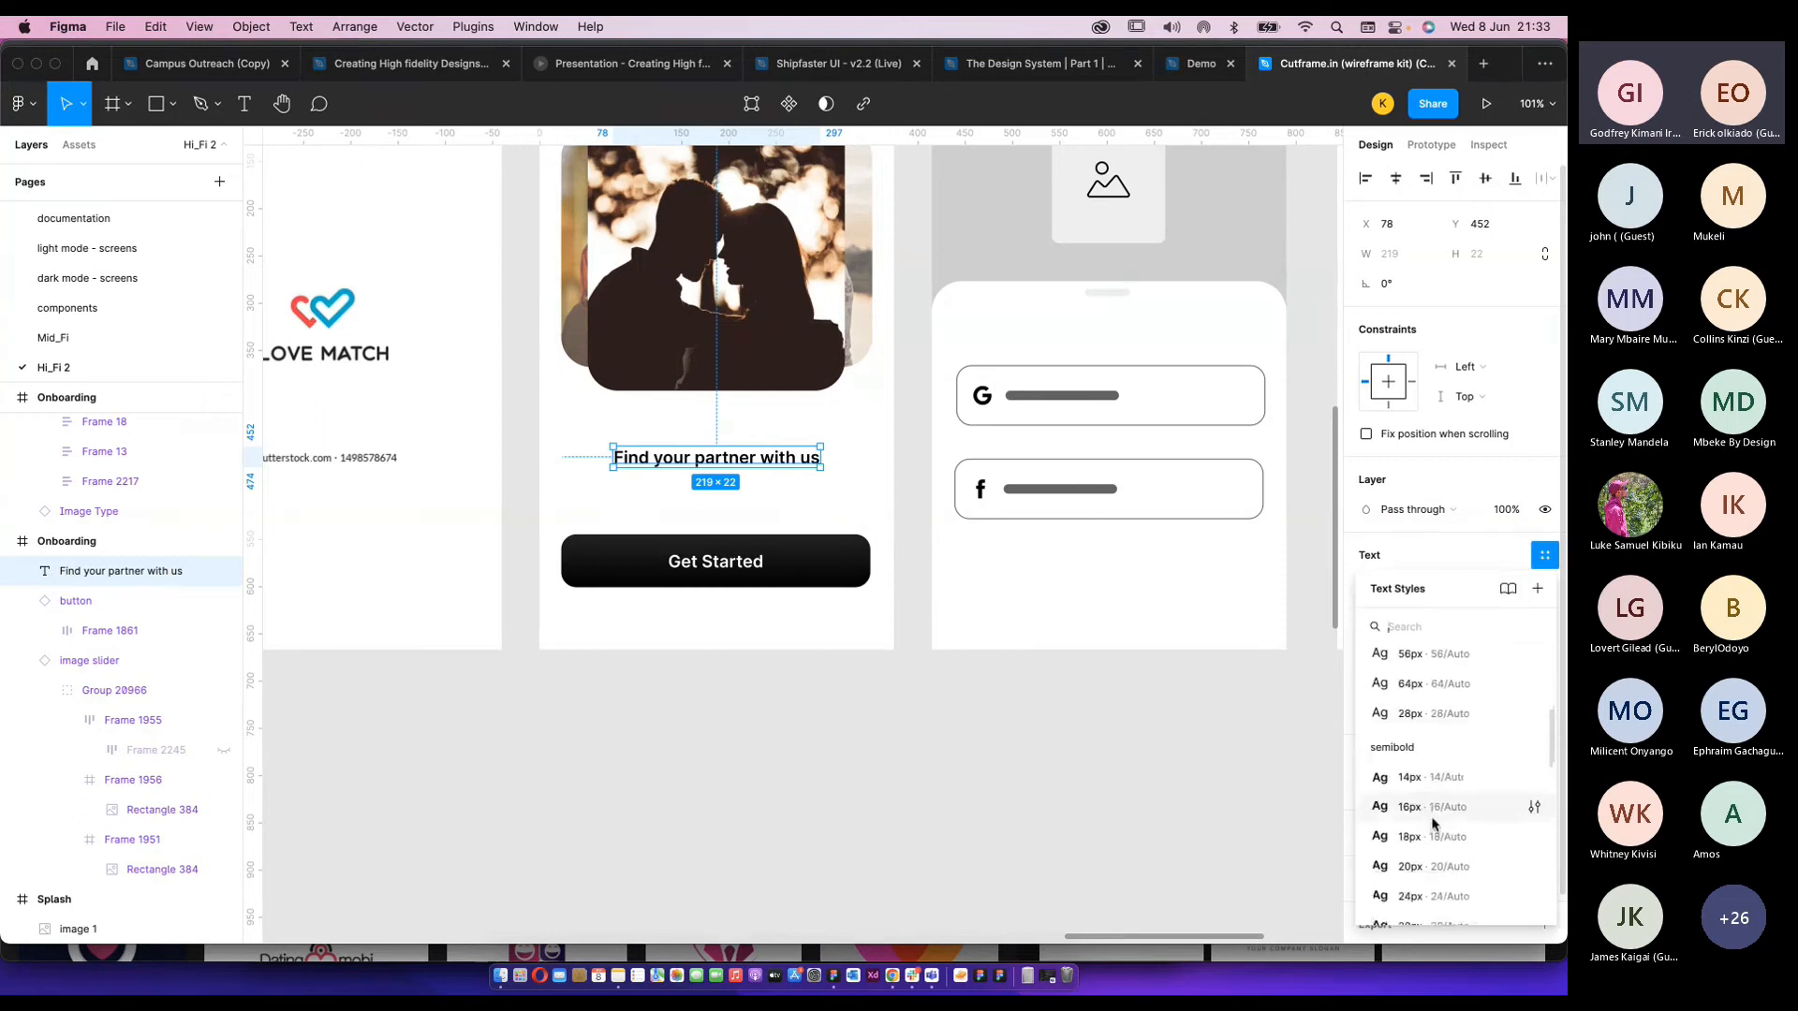
pyautogui.click(1454, 804)
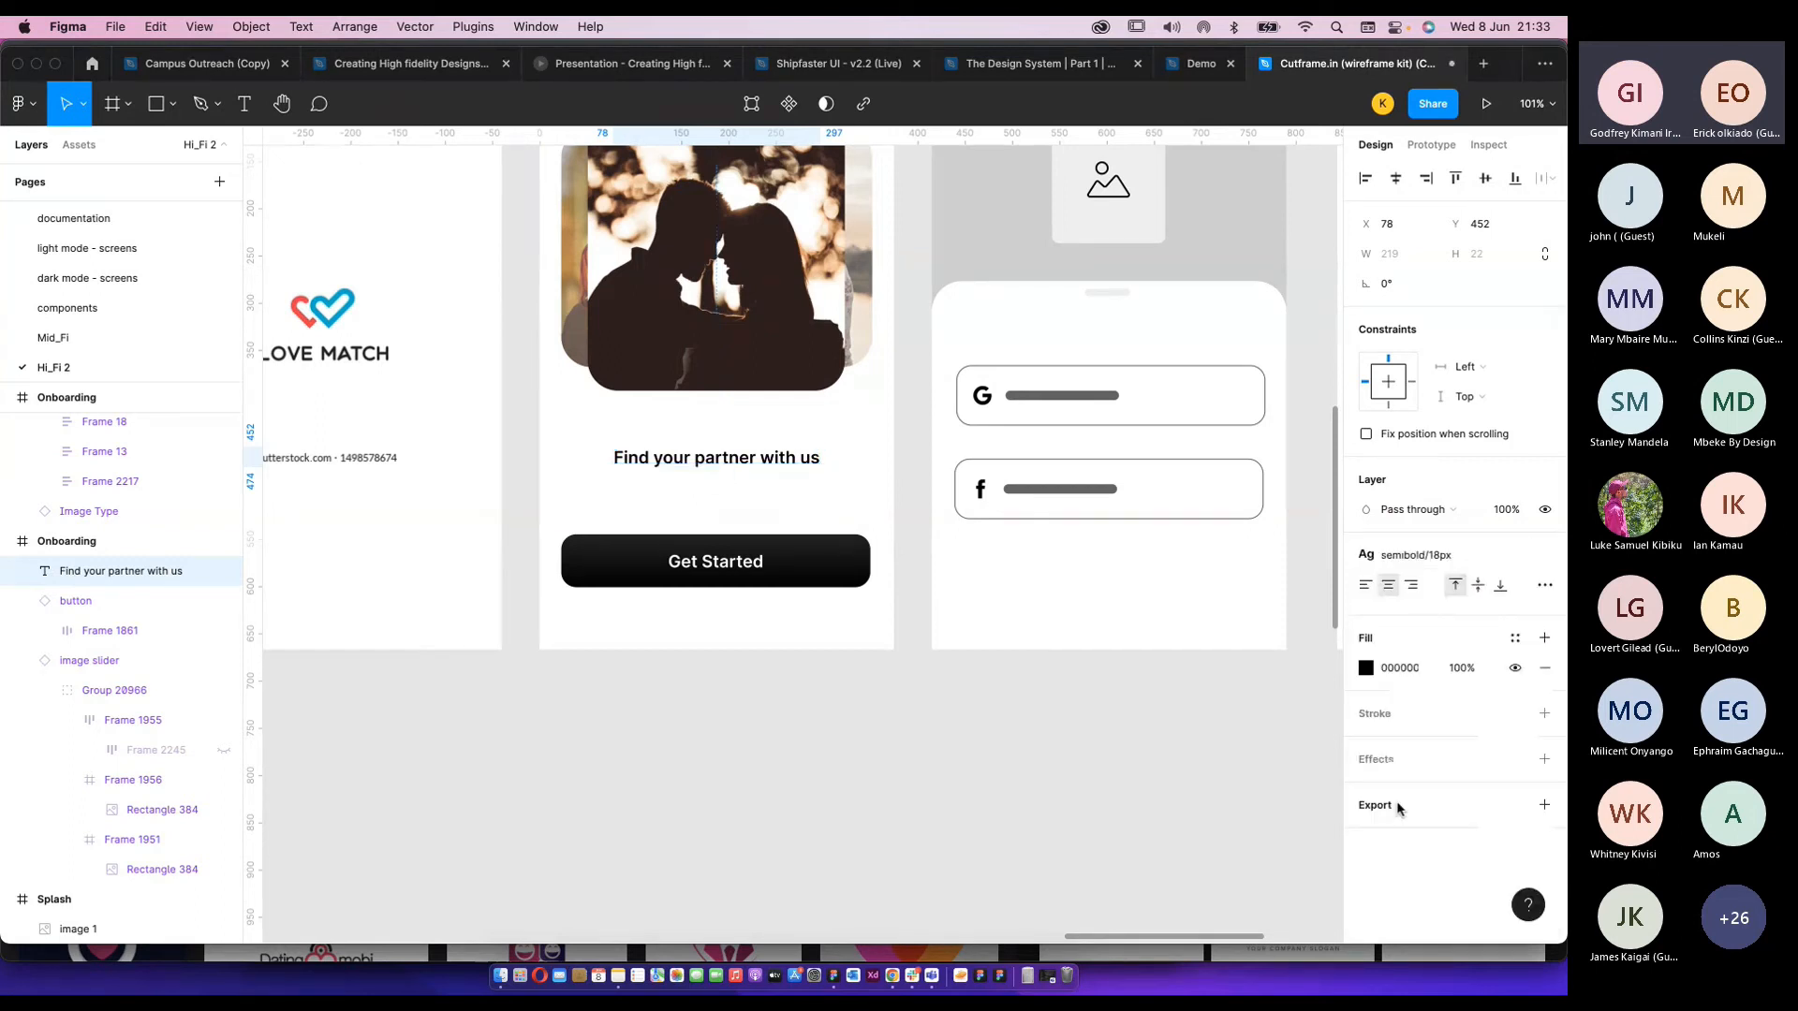
pyautogui.click(1407, 559)
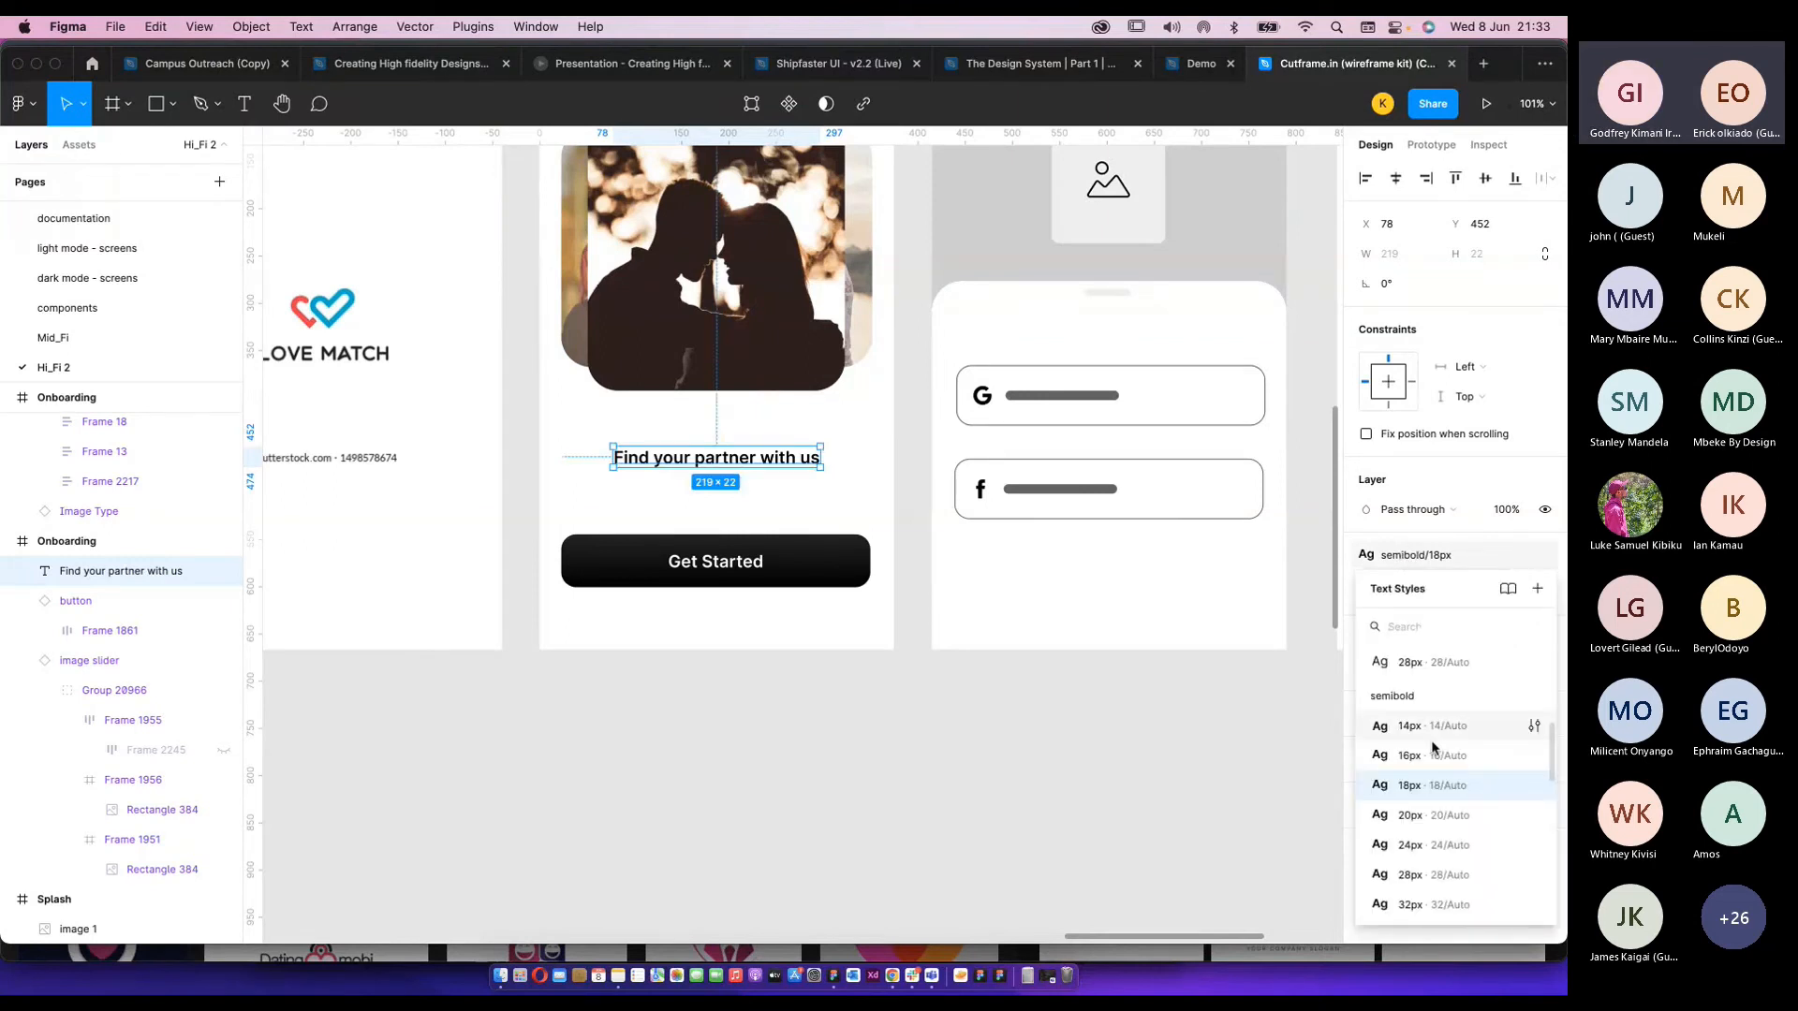
pyautogui.scroll(-5, 1431, 776)
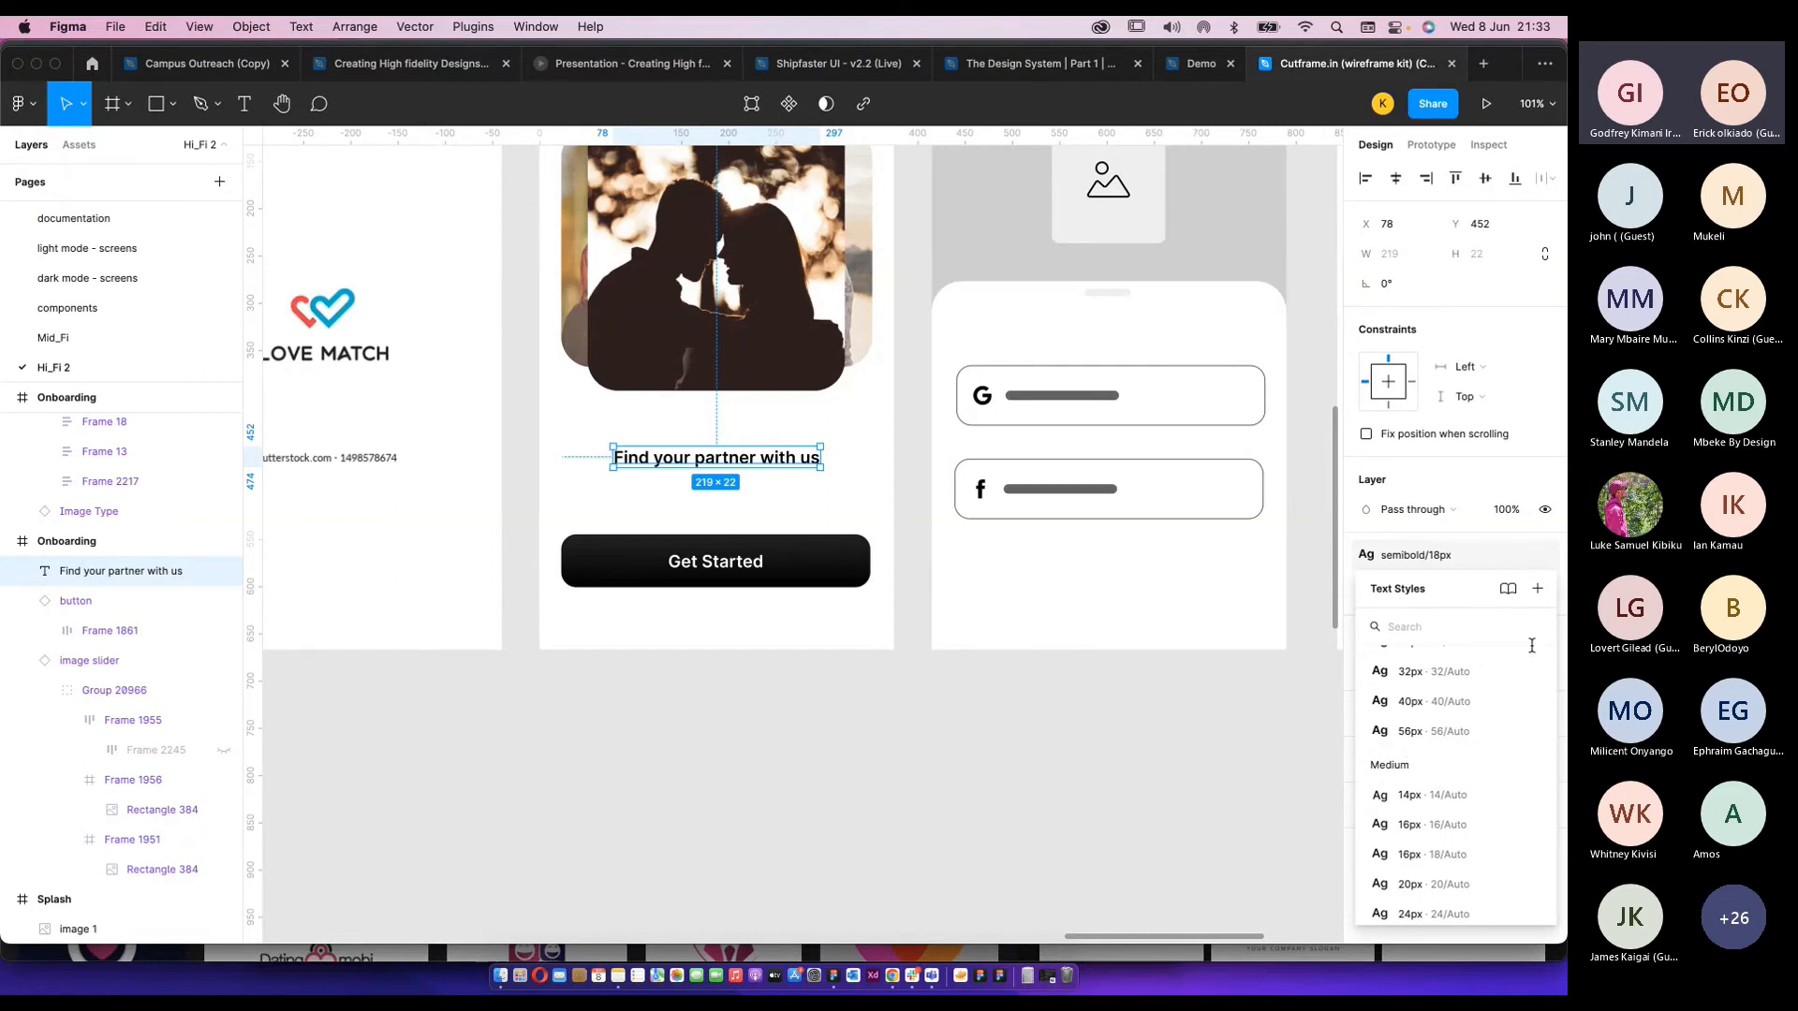
# Move the heading up to about Y 439 and place a copy of it just above the Get Started button.
pyautogui.scroll(3, 771, 493)
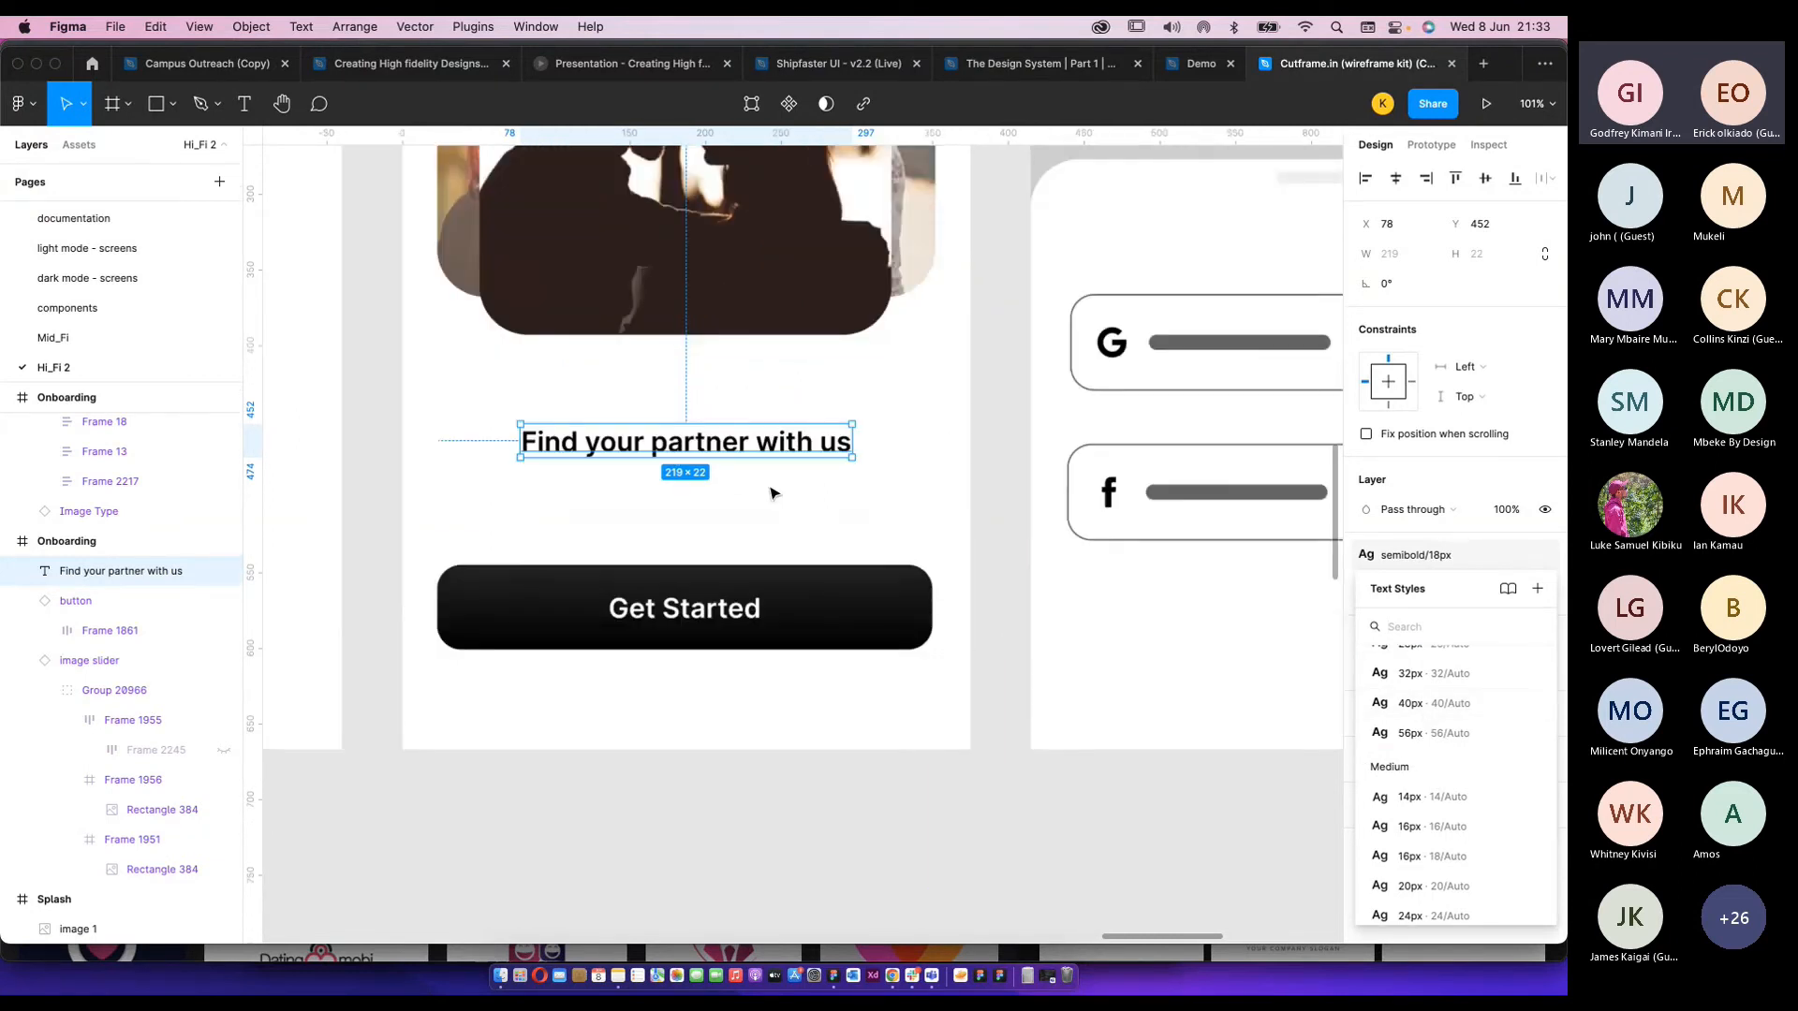
pyautogui.scroll(2, 771, 493)
pyautogui.moveTo(719, 441); pyautogui.dragTo(732, 406)
pyautogui.doubleClick(719, 498)
pyautogui.click(970, 536)
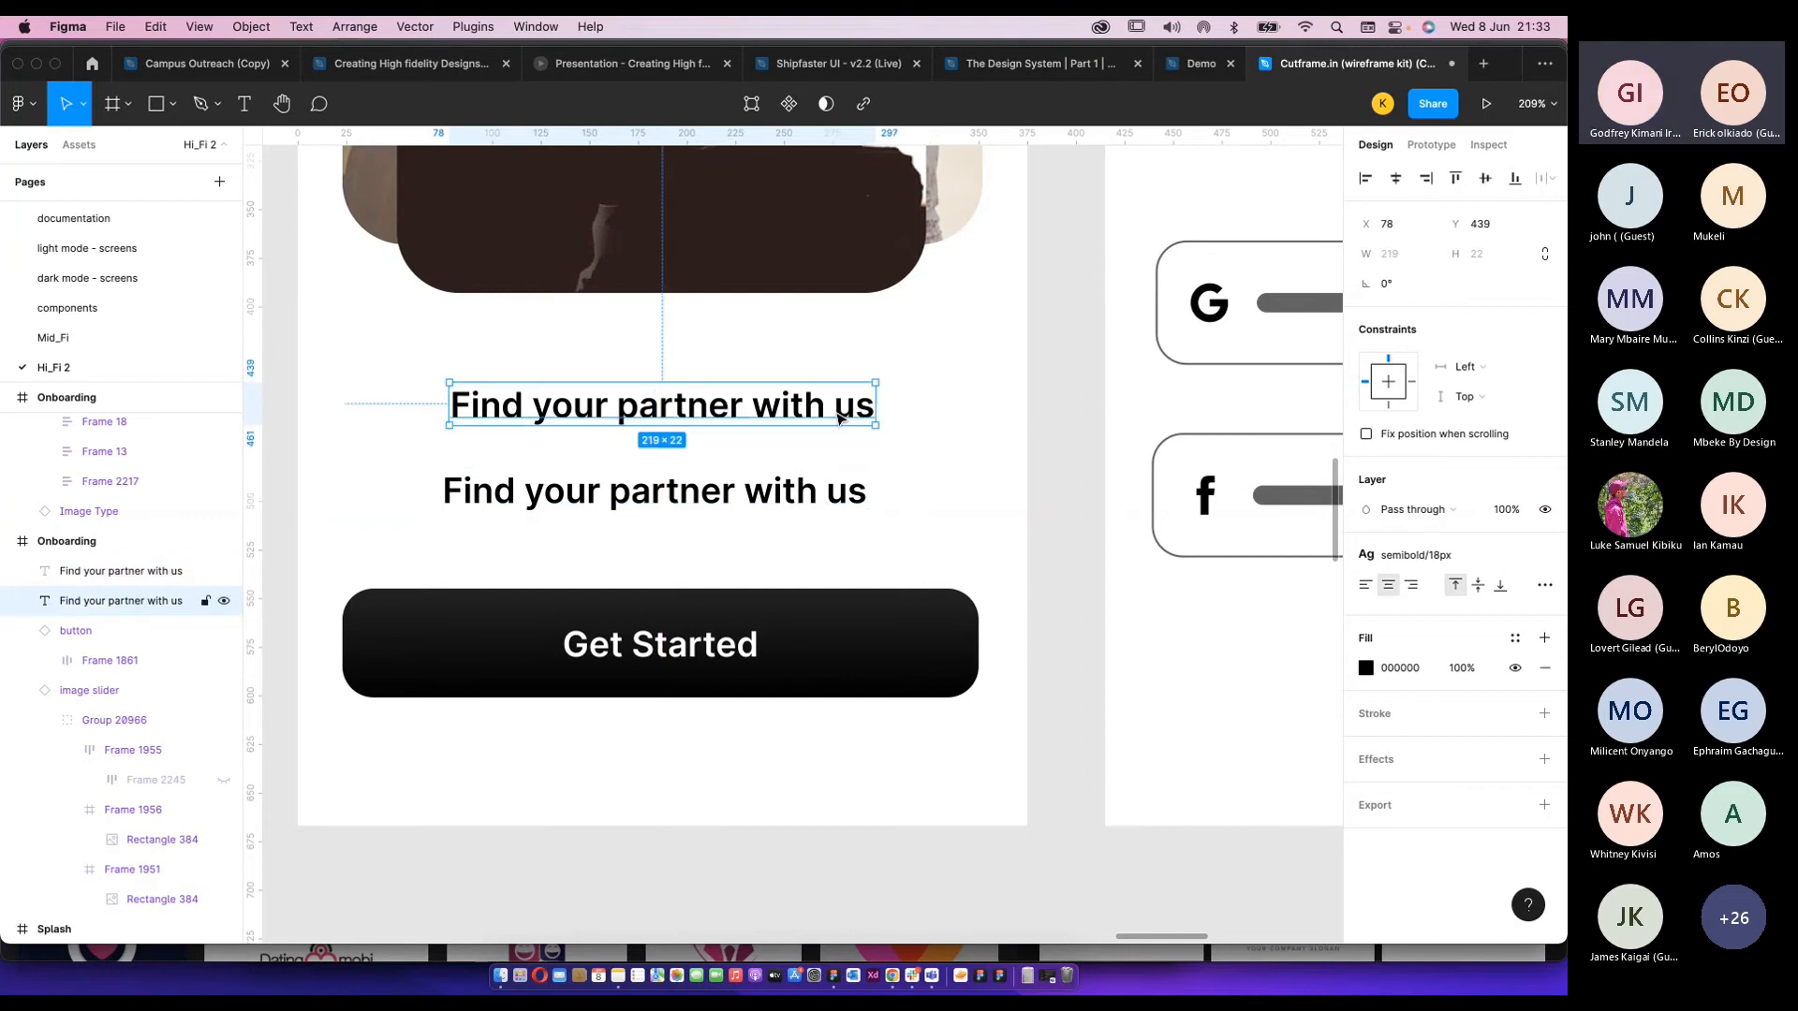
# Try several bold text styles on the upper heading and settle on bold 24px.
pyautogui.click(1386, 554)
pyautogui.scroll(1, 1437, 838)
pyautogui.scroll(-6, 1433, 831)
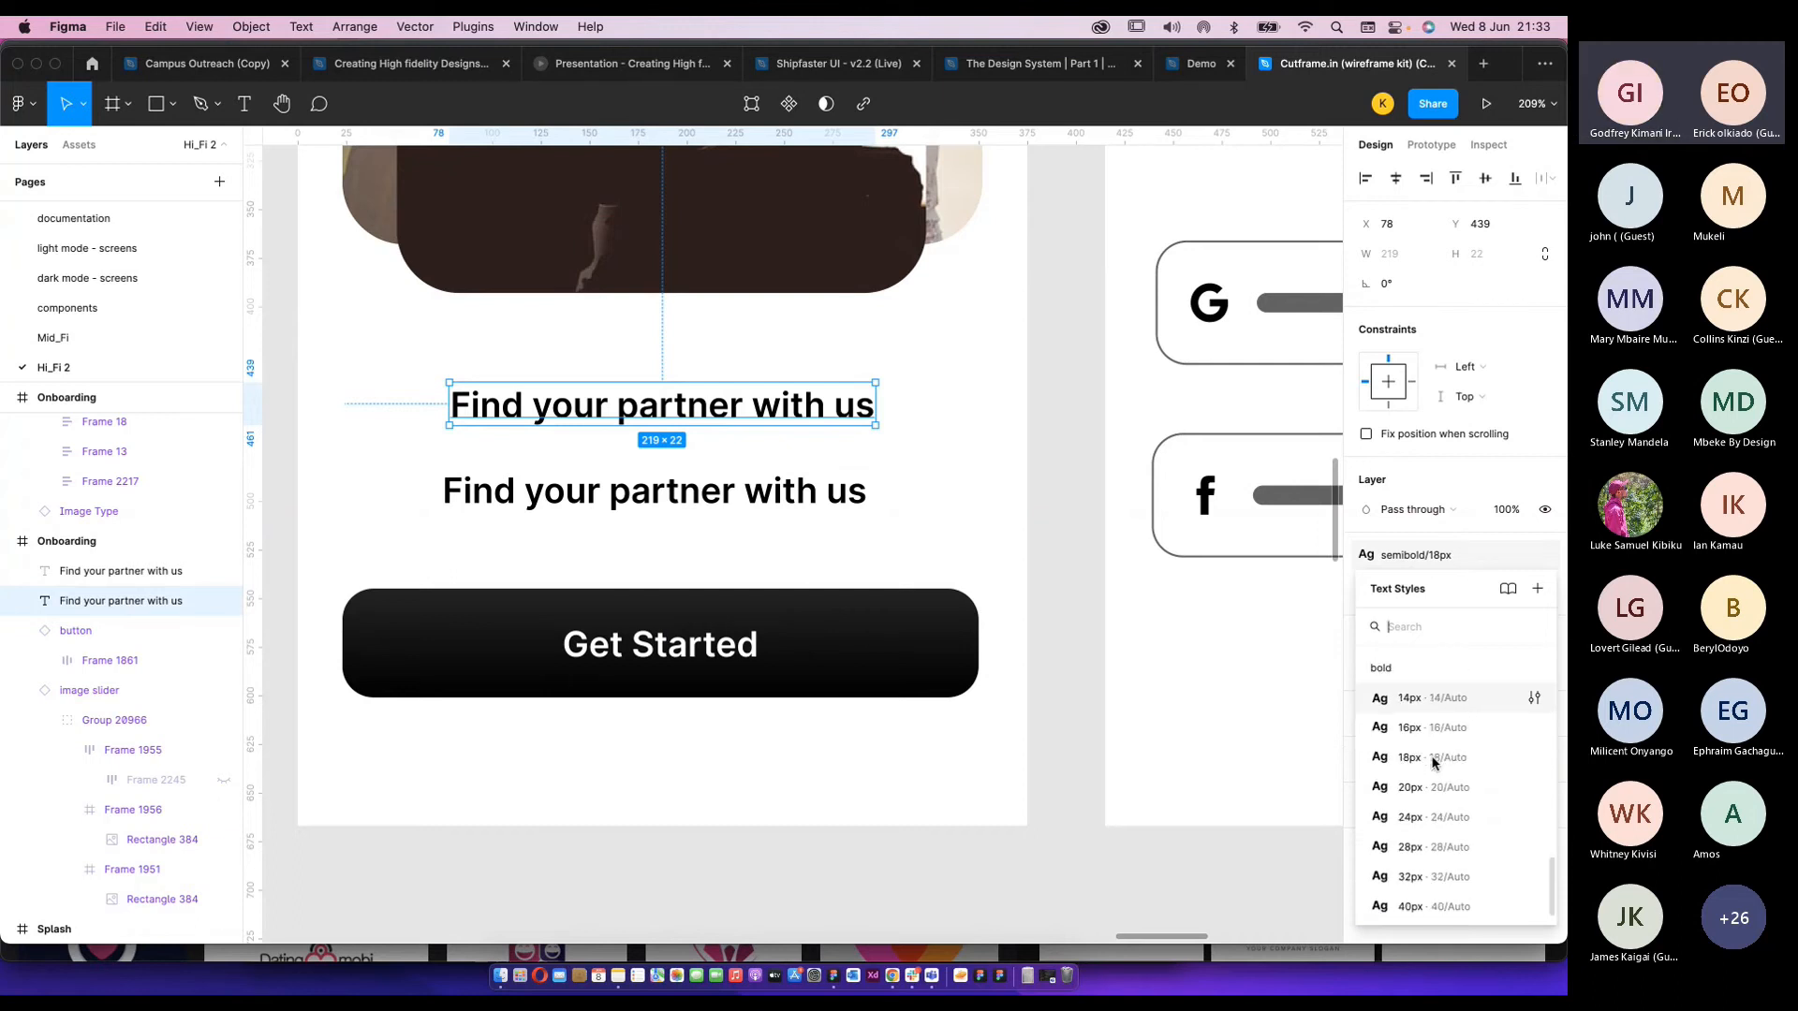
pyautogui.click(1404, 698)
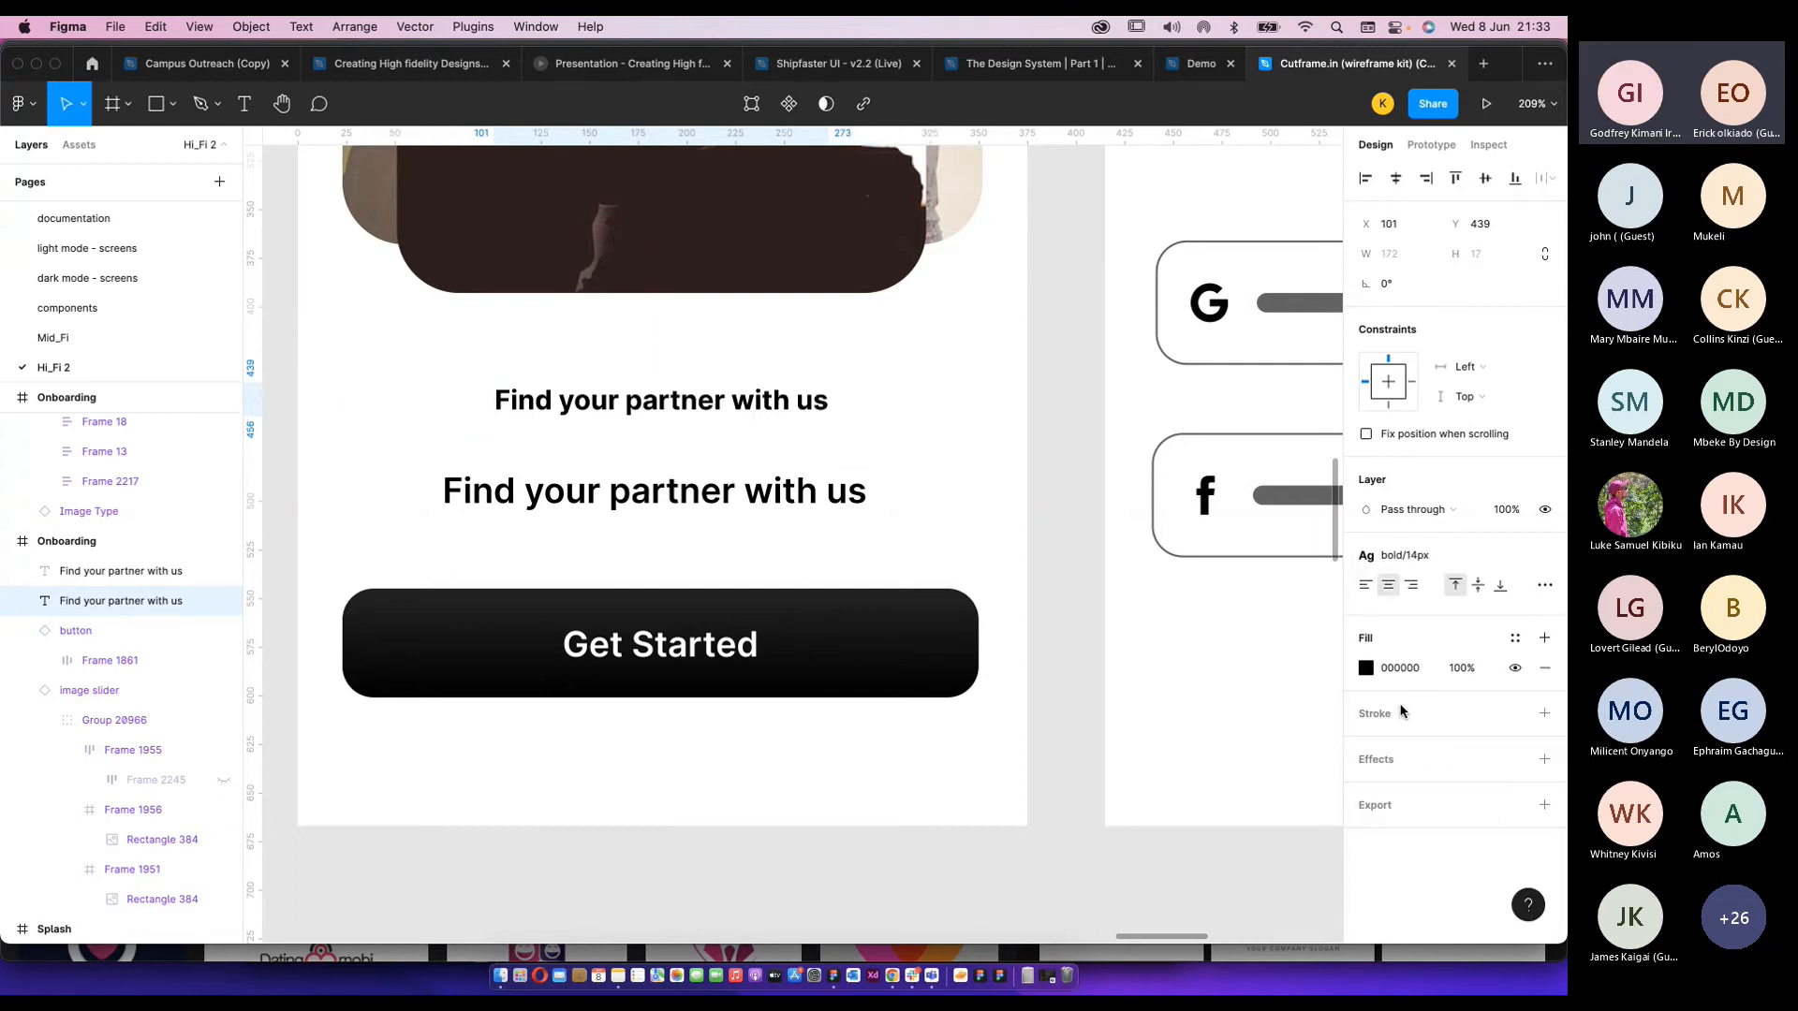
pyautogui.click(1404, 556)
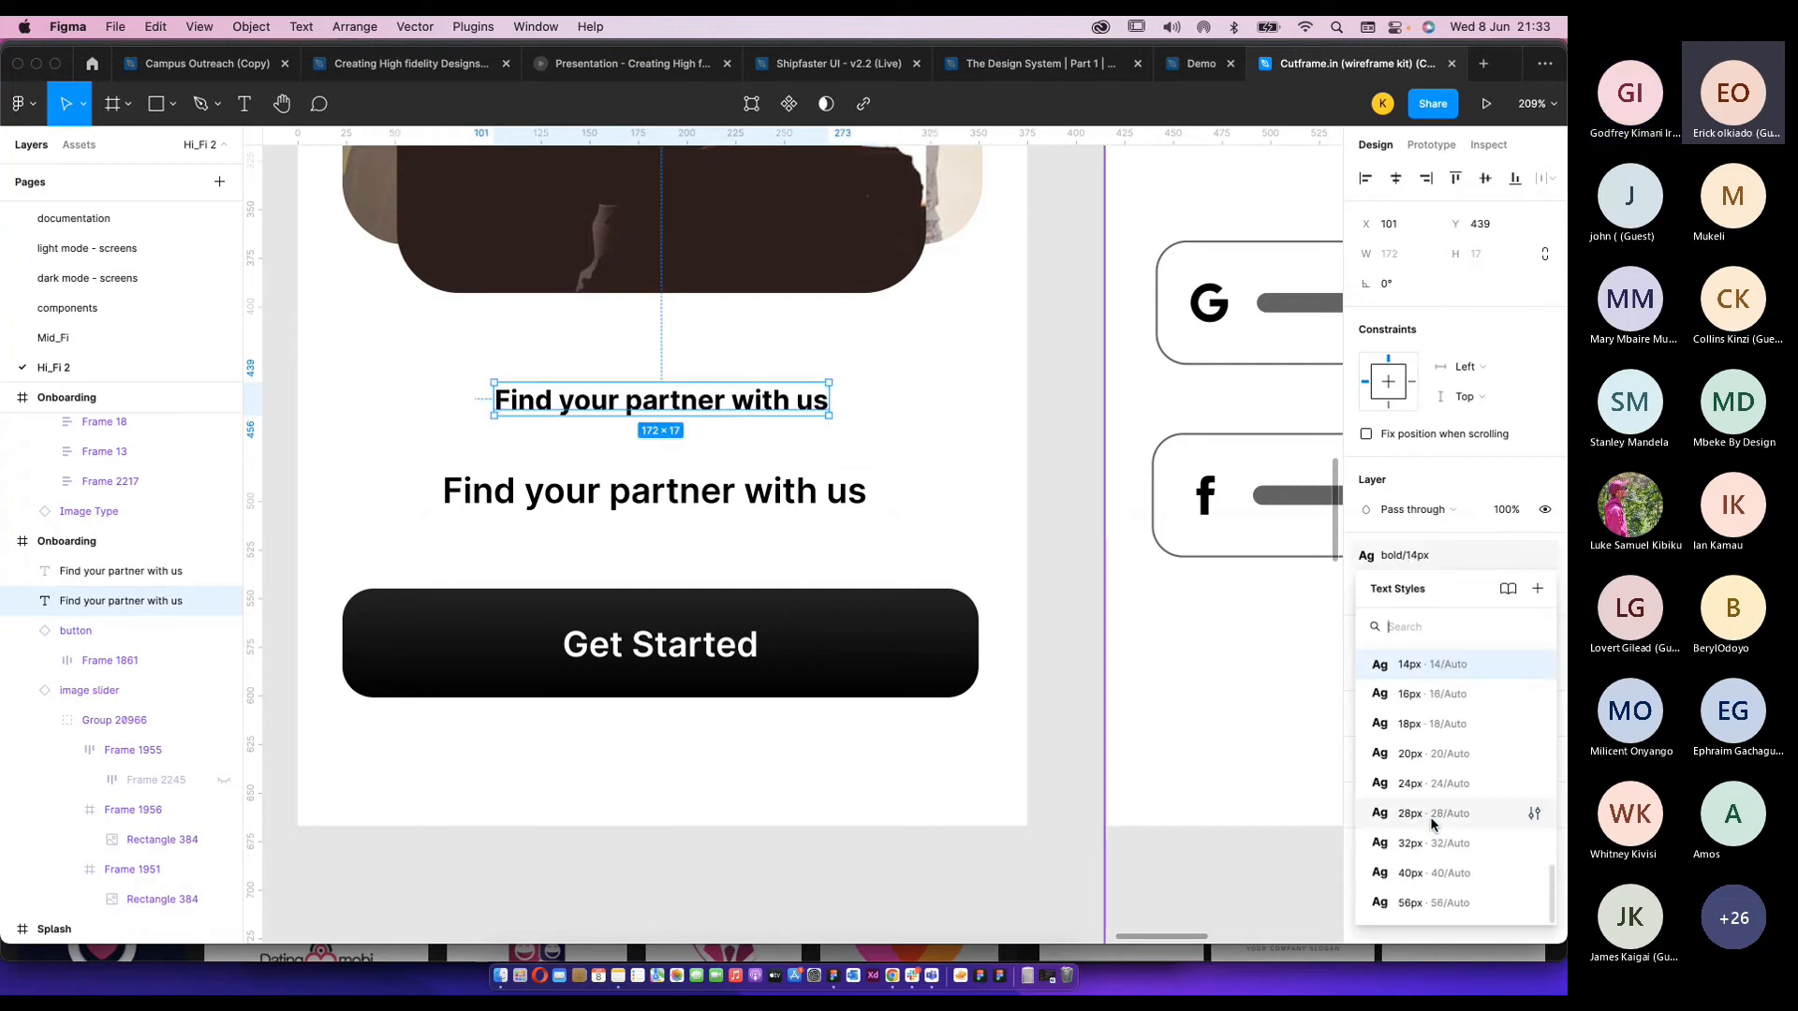
pyautogui.click(1410, 874)
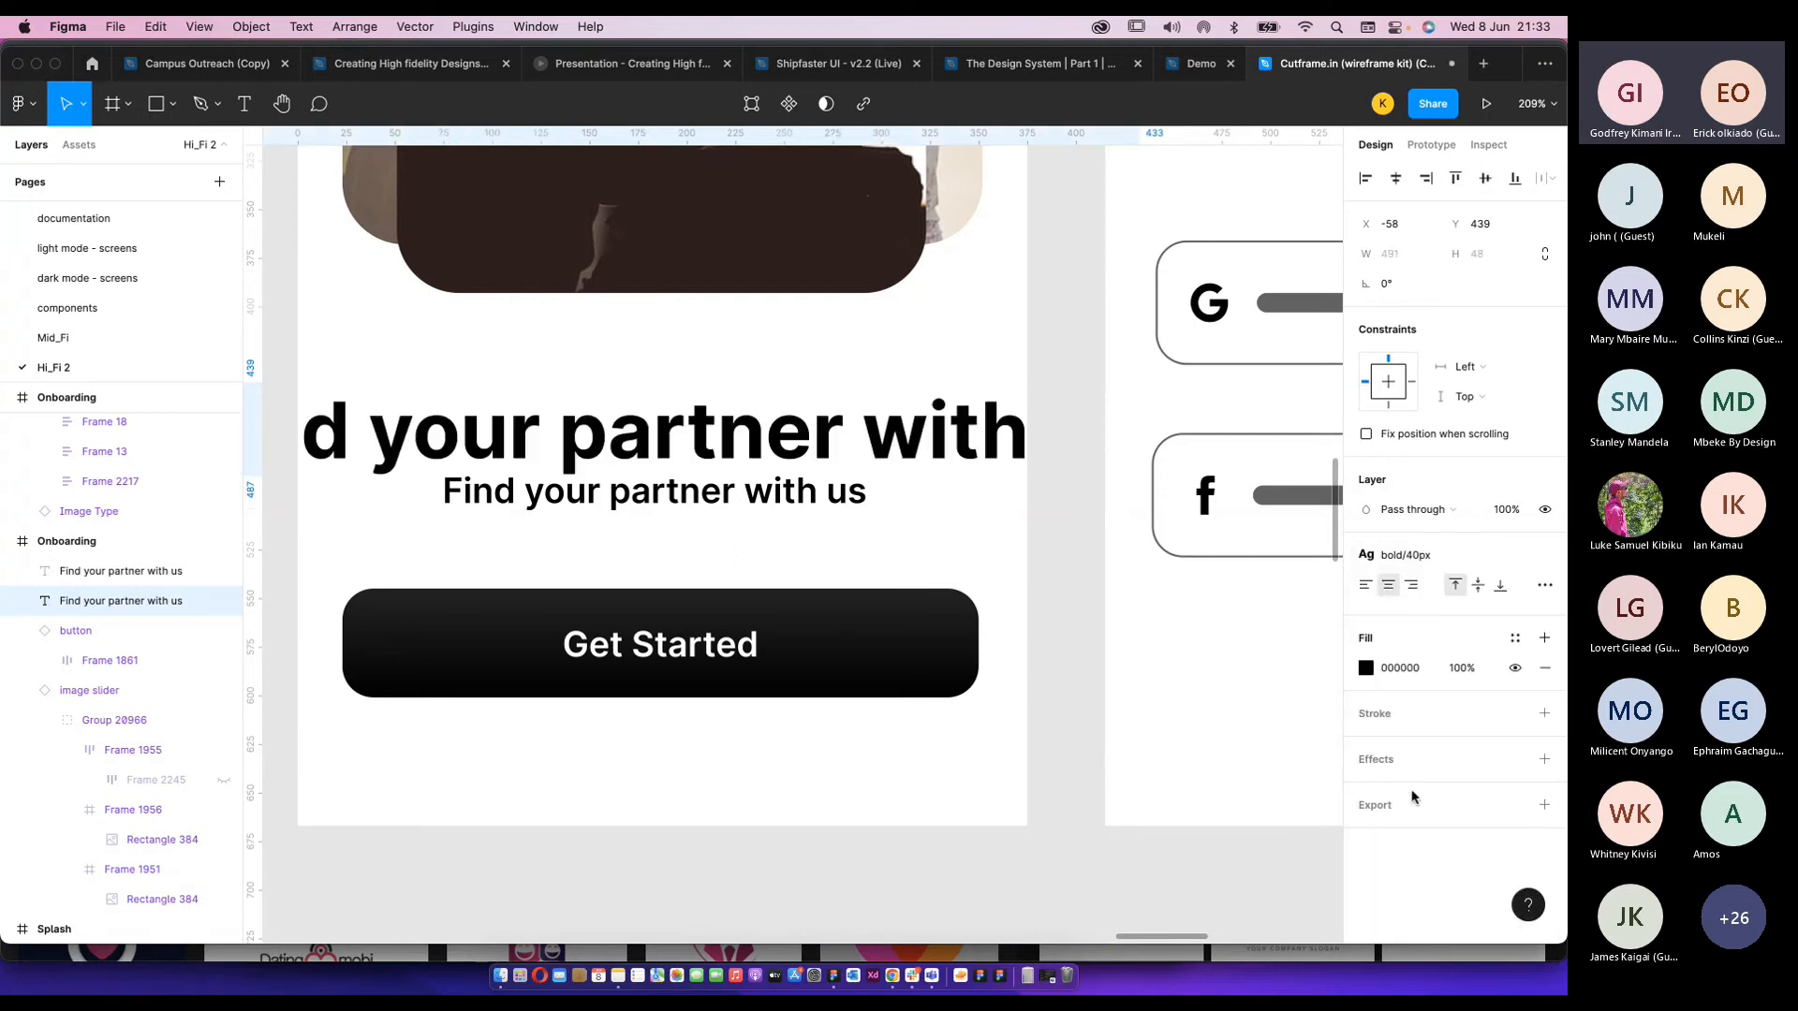
pyautogui.click(1405, 556)
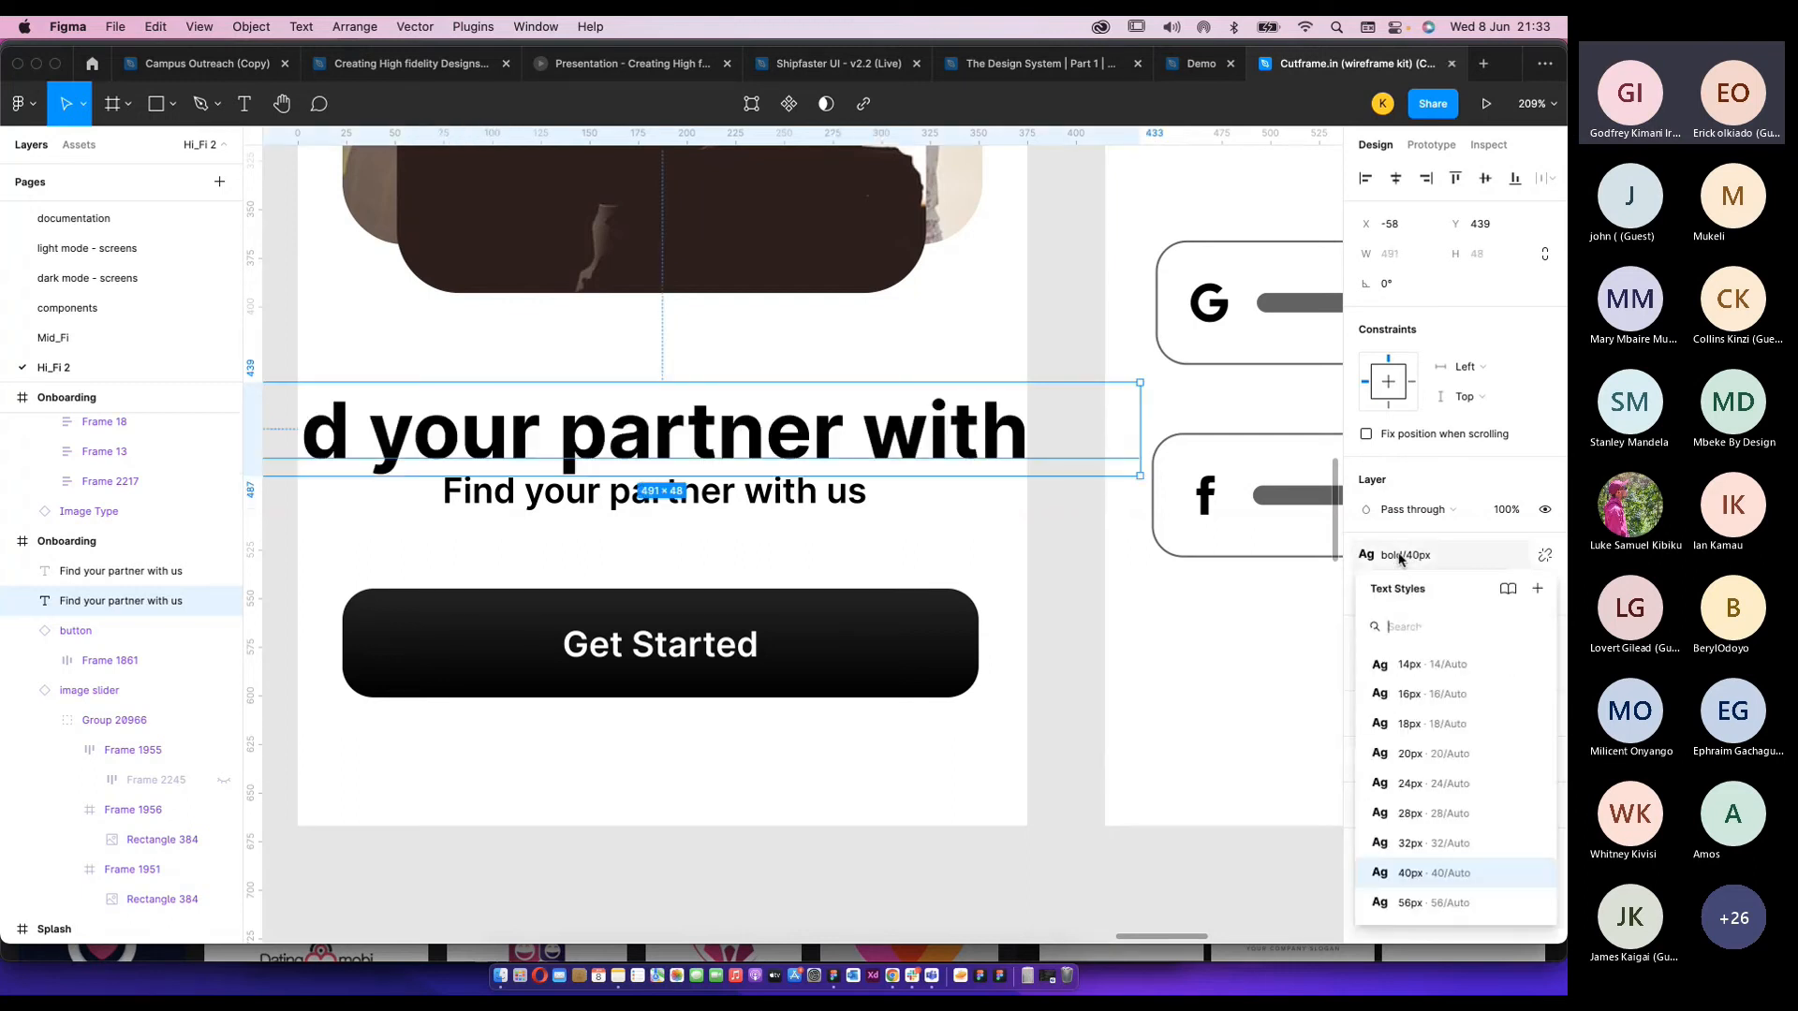
pyautogui.click(1409, 815)
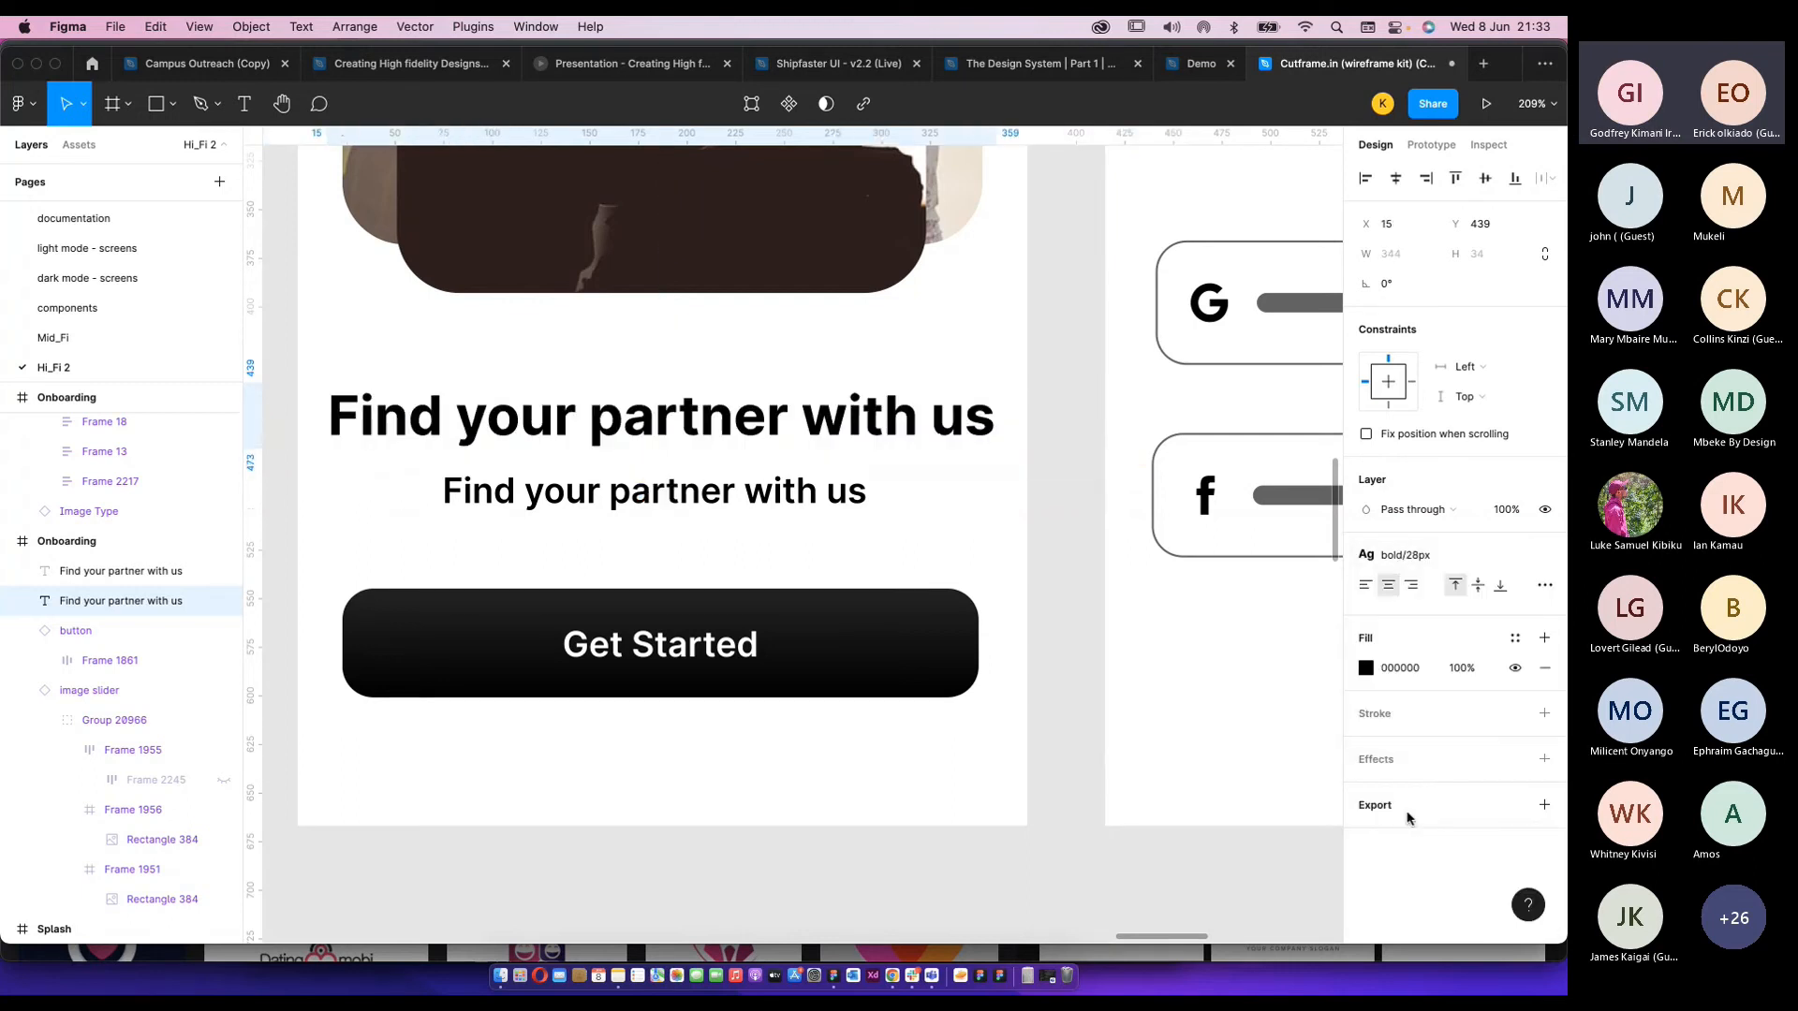
pyautogui.click(1404, 555)
pyautogui.click(1414, 791)
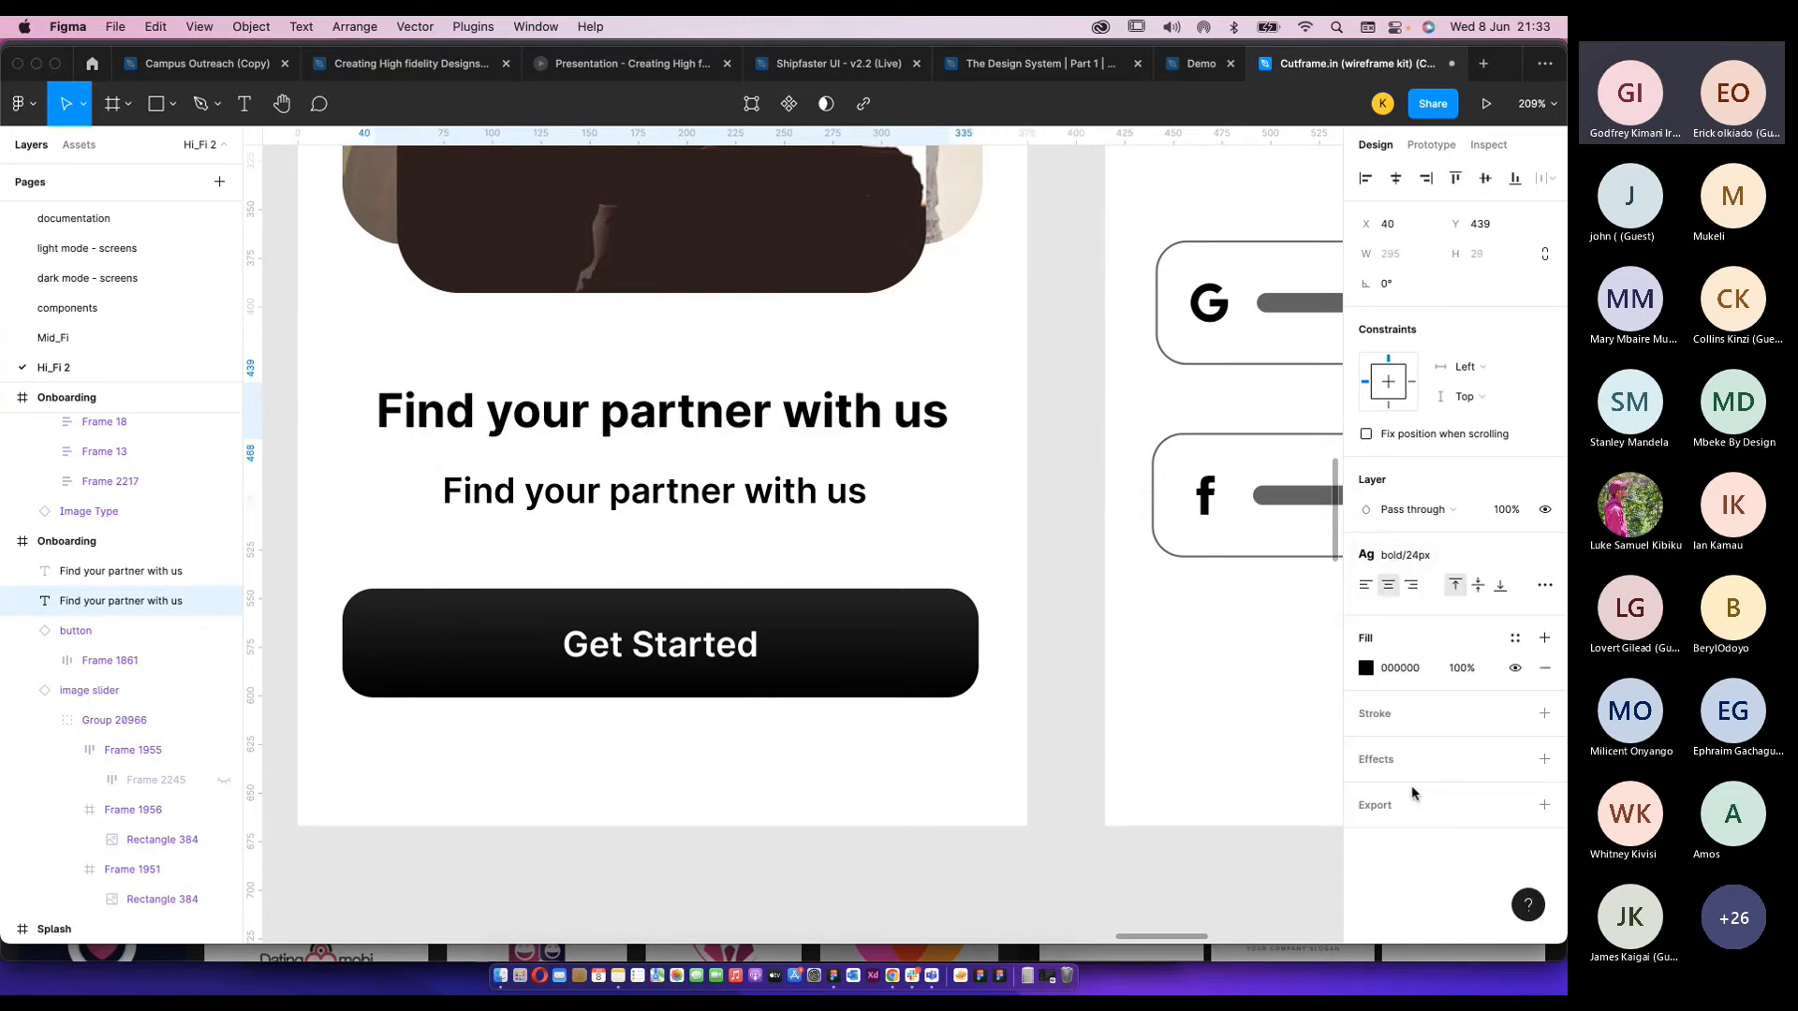
# Replace the wording of the lower text copy with "Join the commuity and find Love".
pyautogui.click(603, 493)
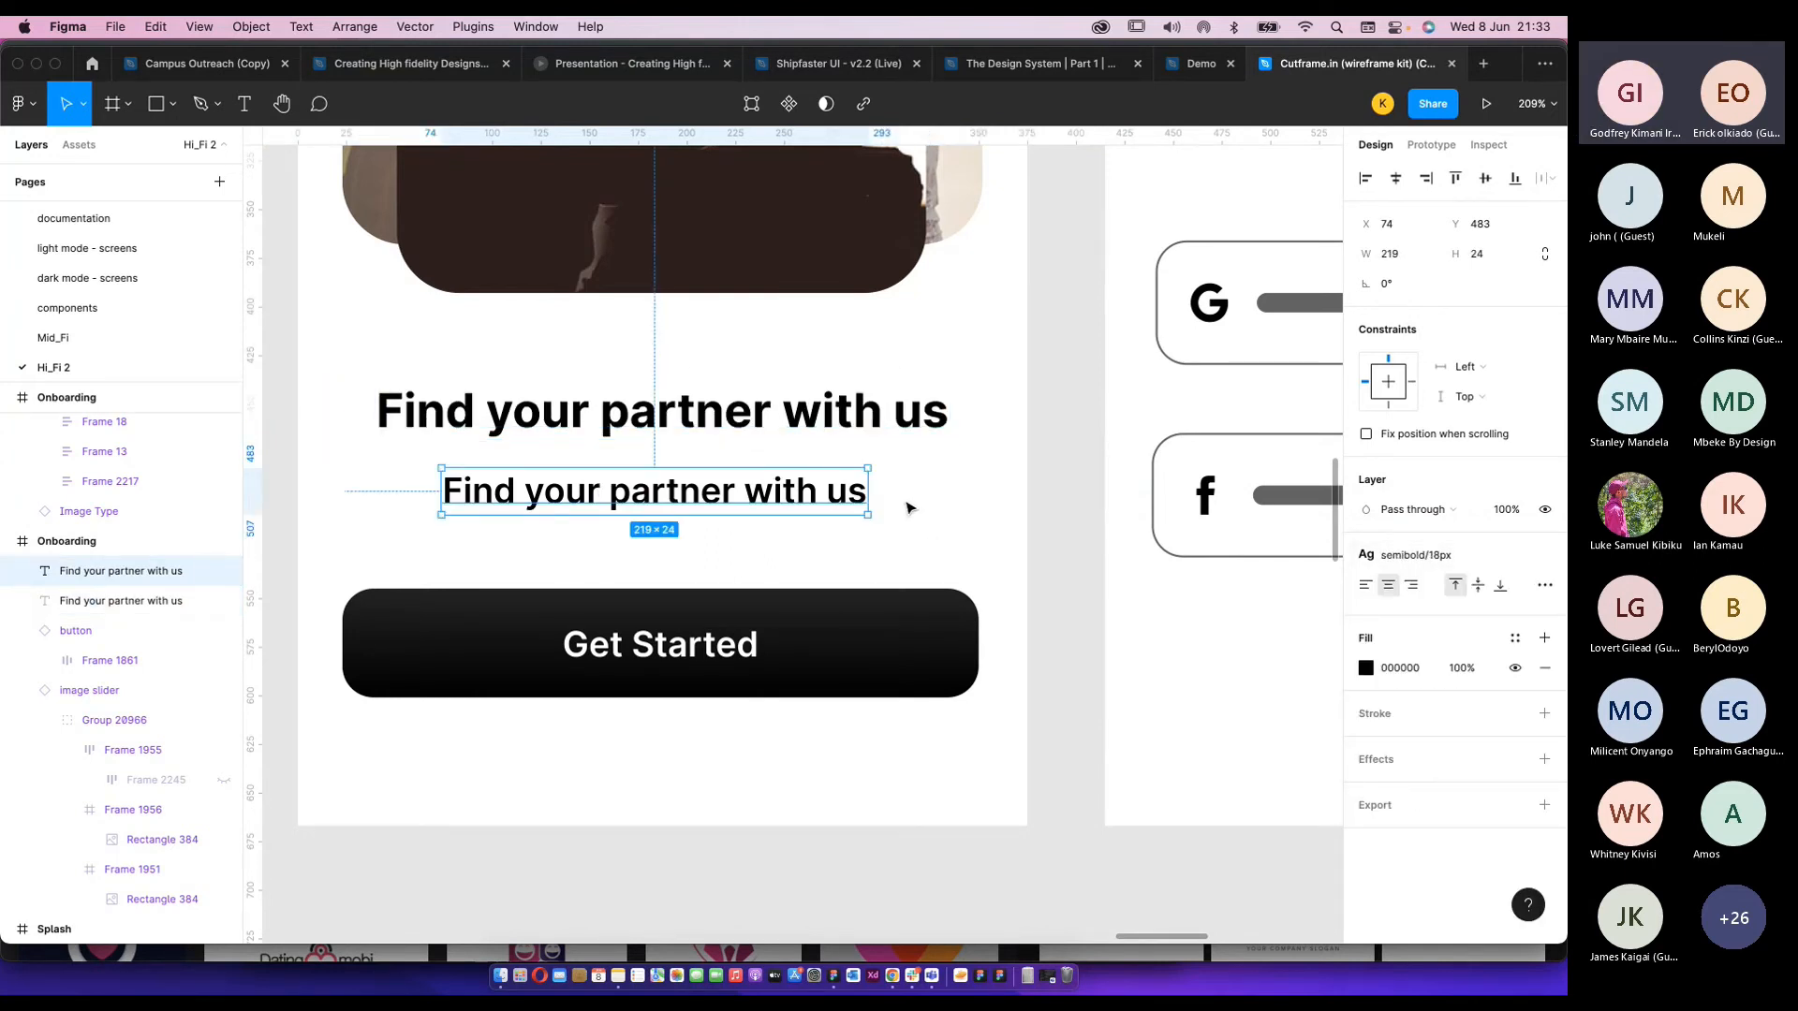
pyautogui.scroll(-2, 906, 510)
pyautogui.scroll(-5, 965, 516)
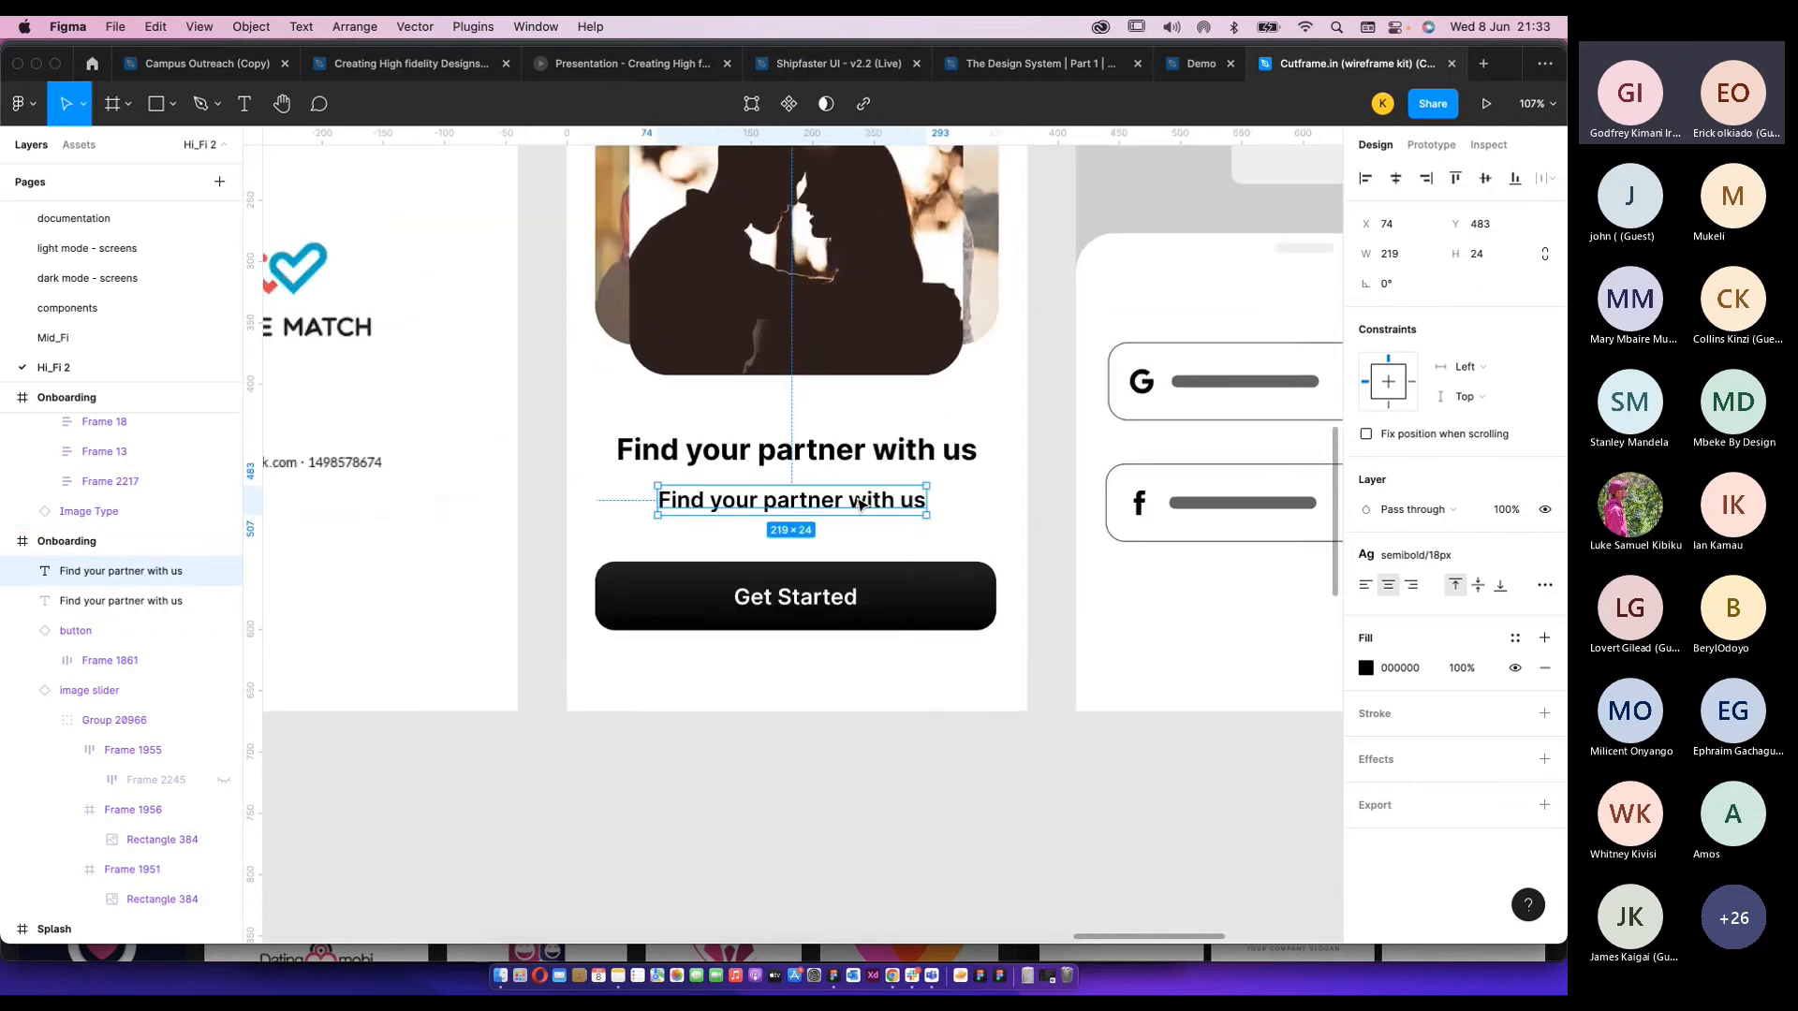
pyautogui.scroll(2, 860, 505)
pyautogui.press('Return')
pyautogui.press('Escape')
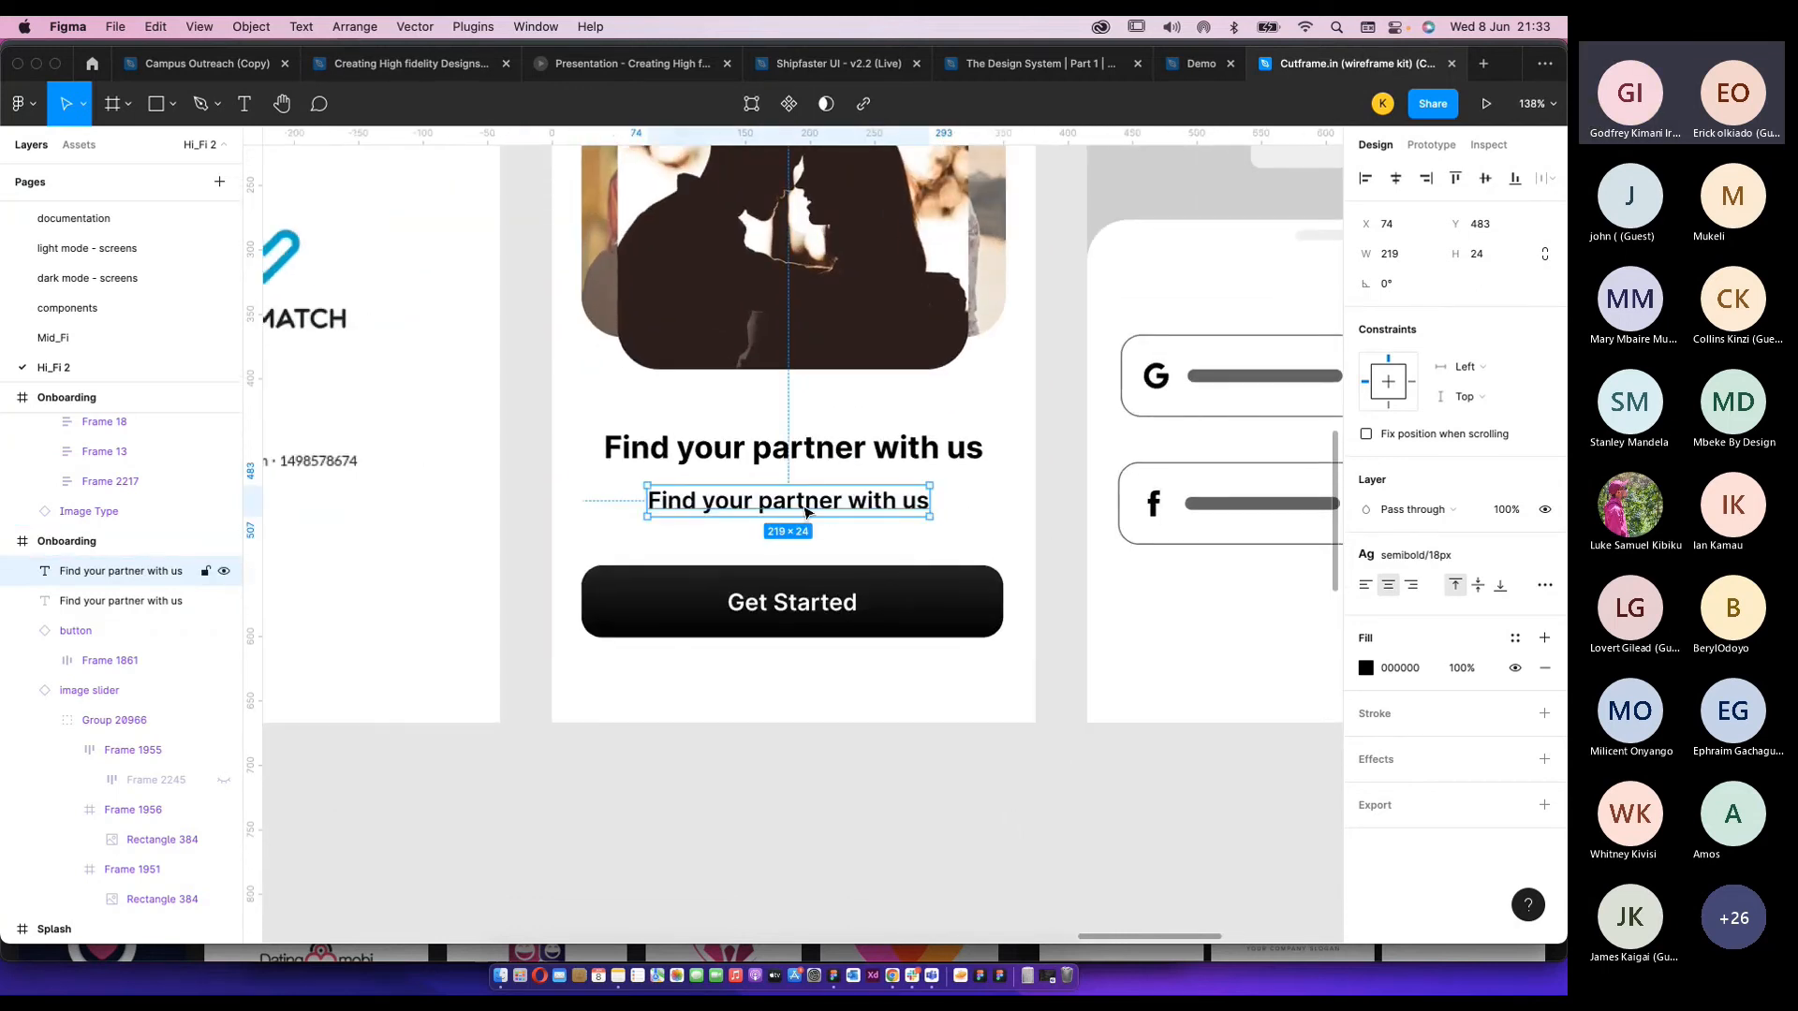
pyautogui.press('Return')
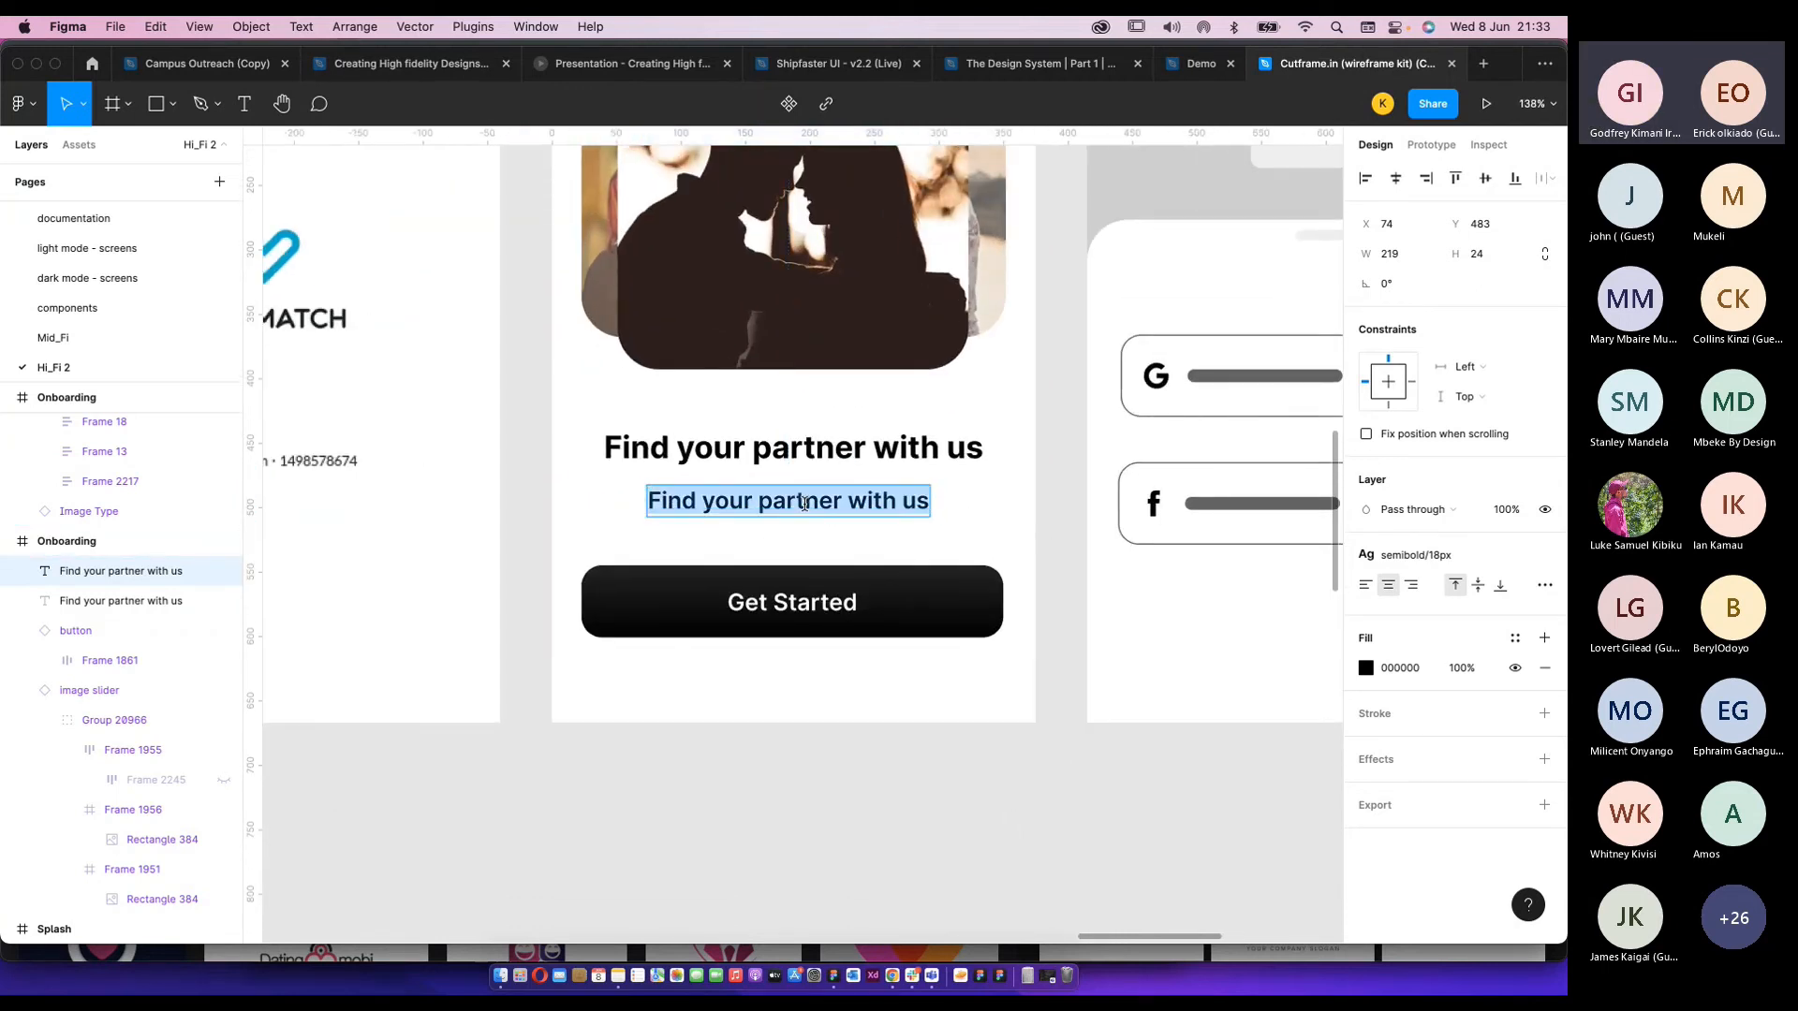
pyautogui.scroll(-5, 804, 505)
pyautogui.scroll(5, 805, 515)
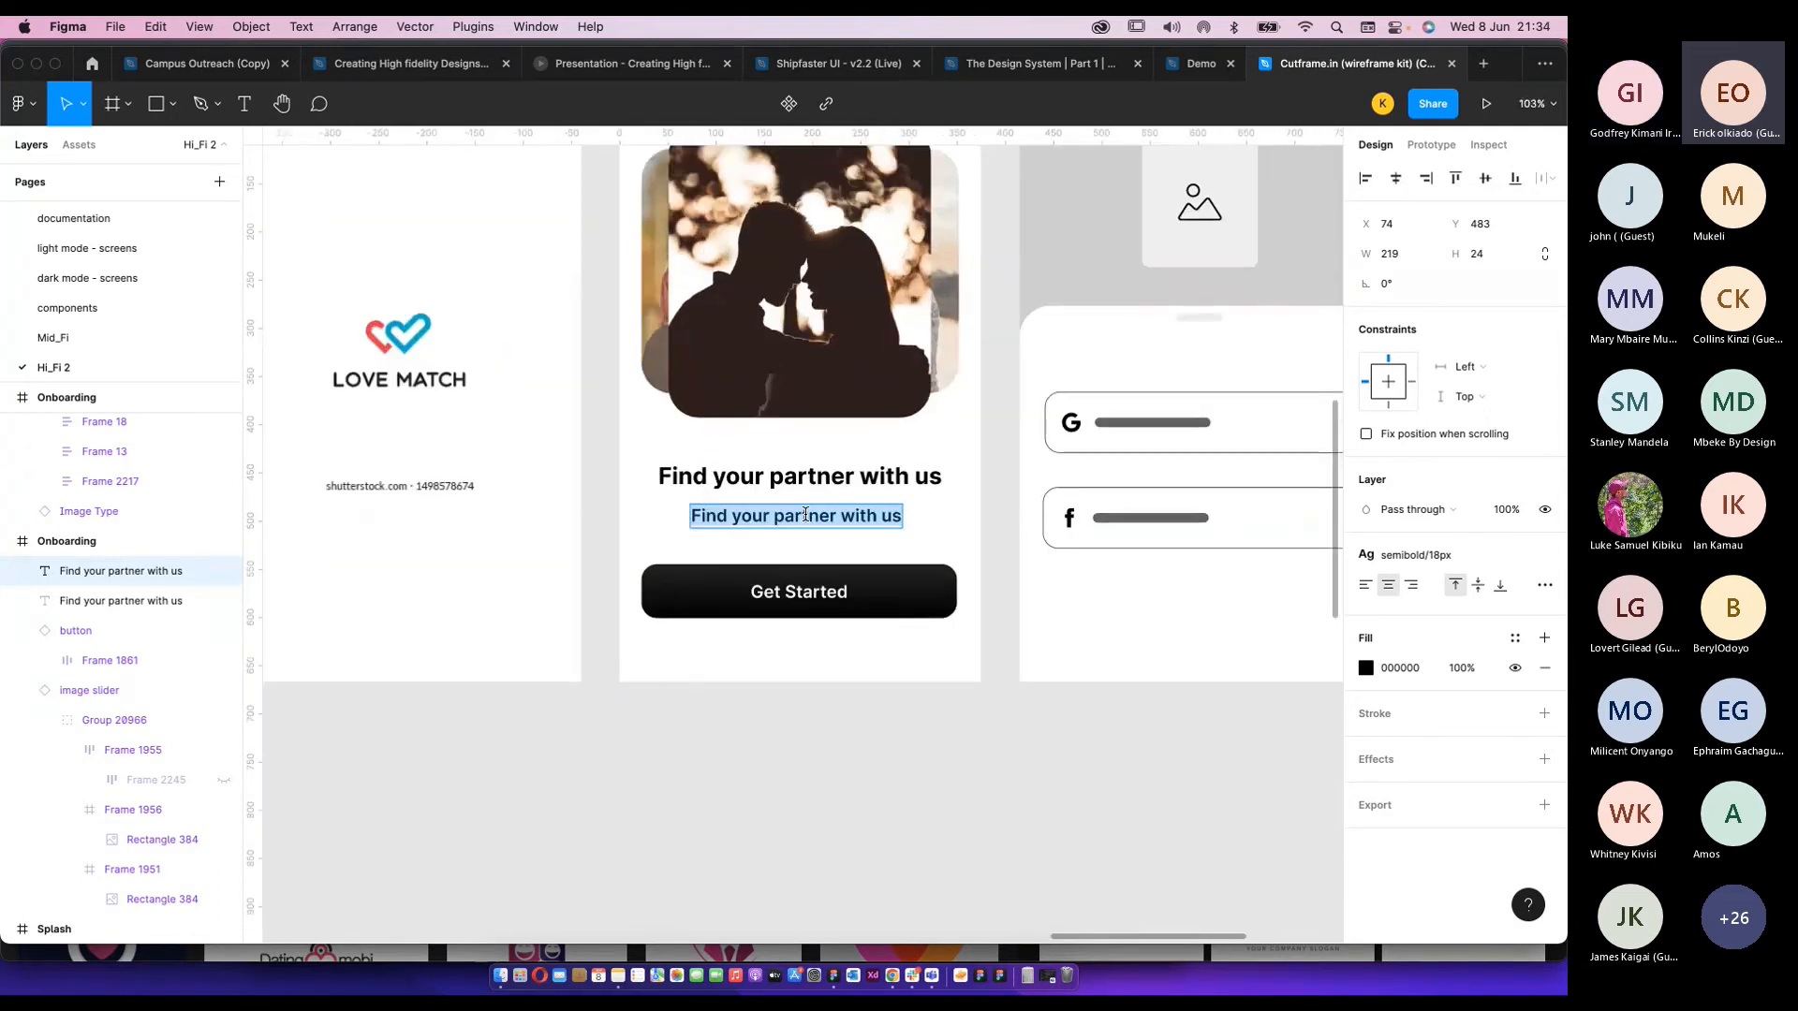
pyautogui.write('Join ')
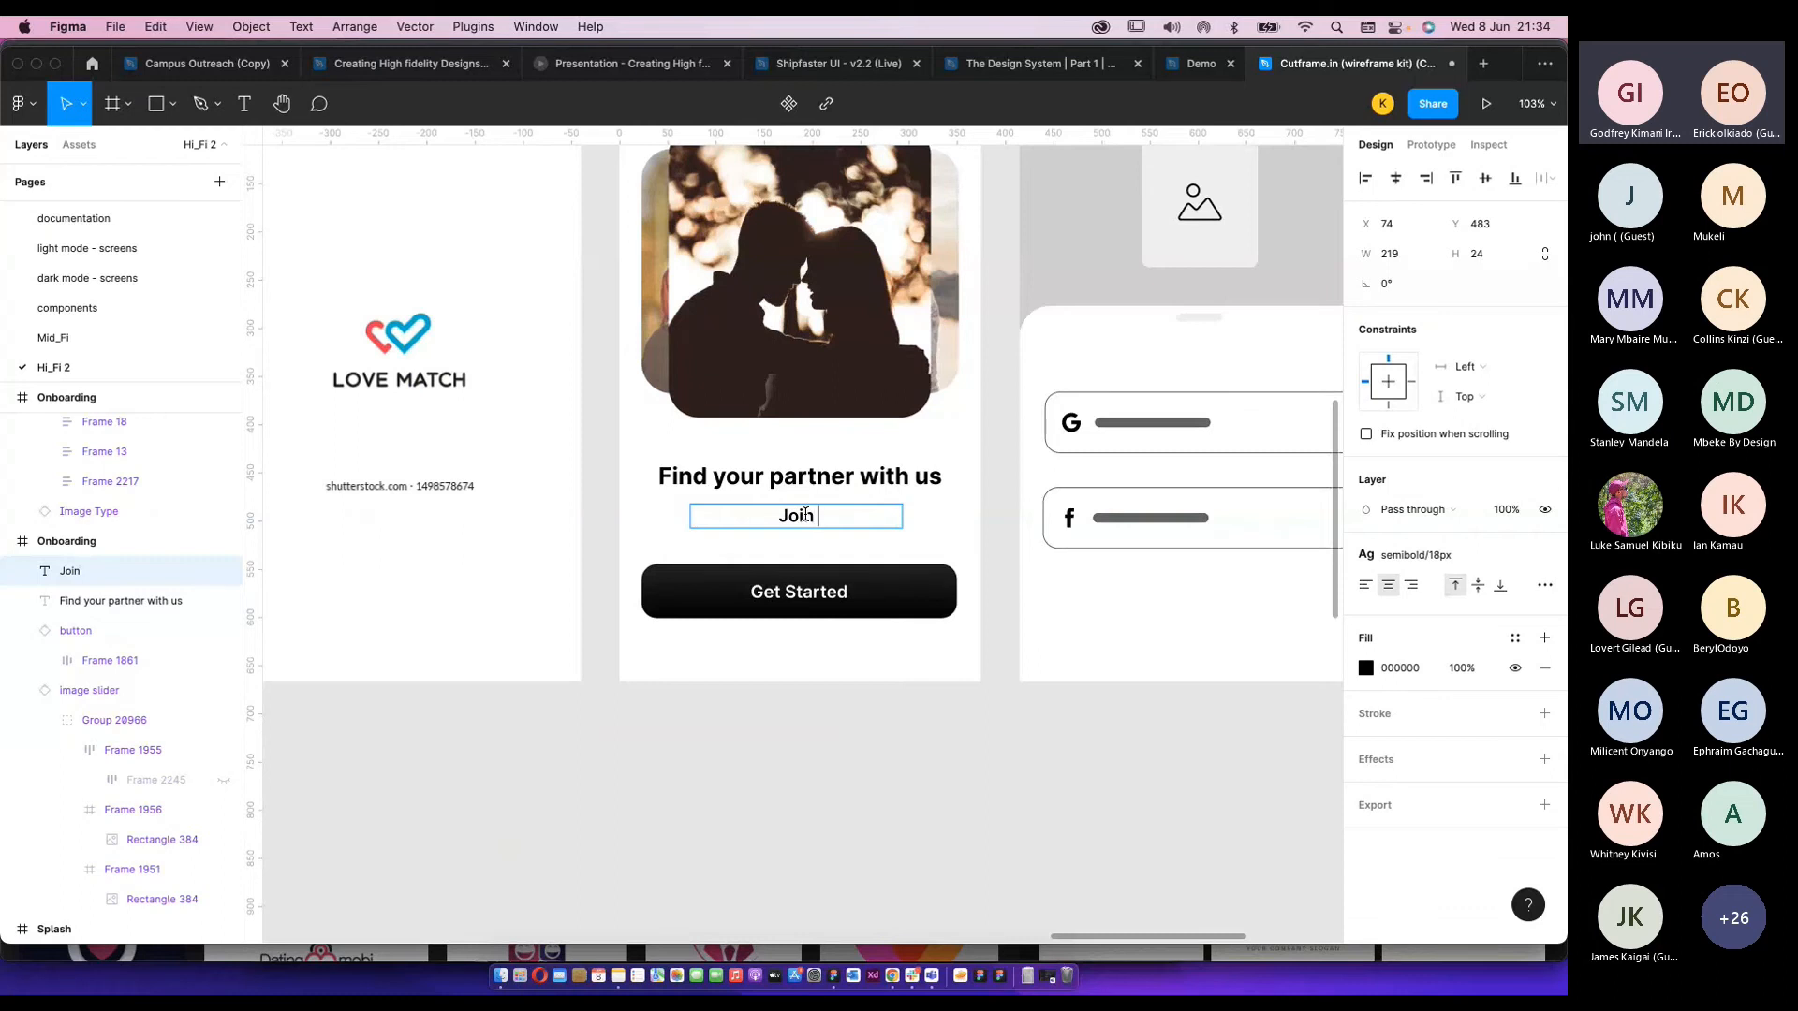
pyautogui.write('the commui')
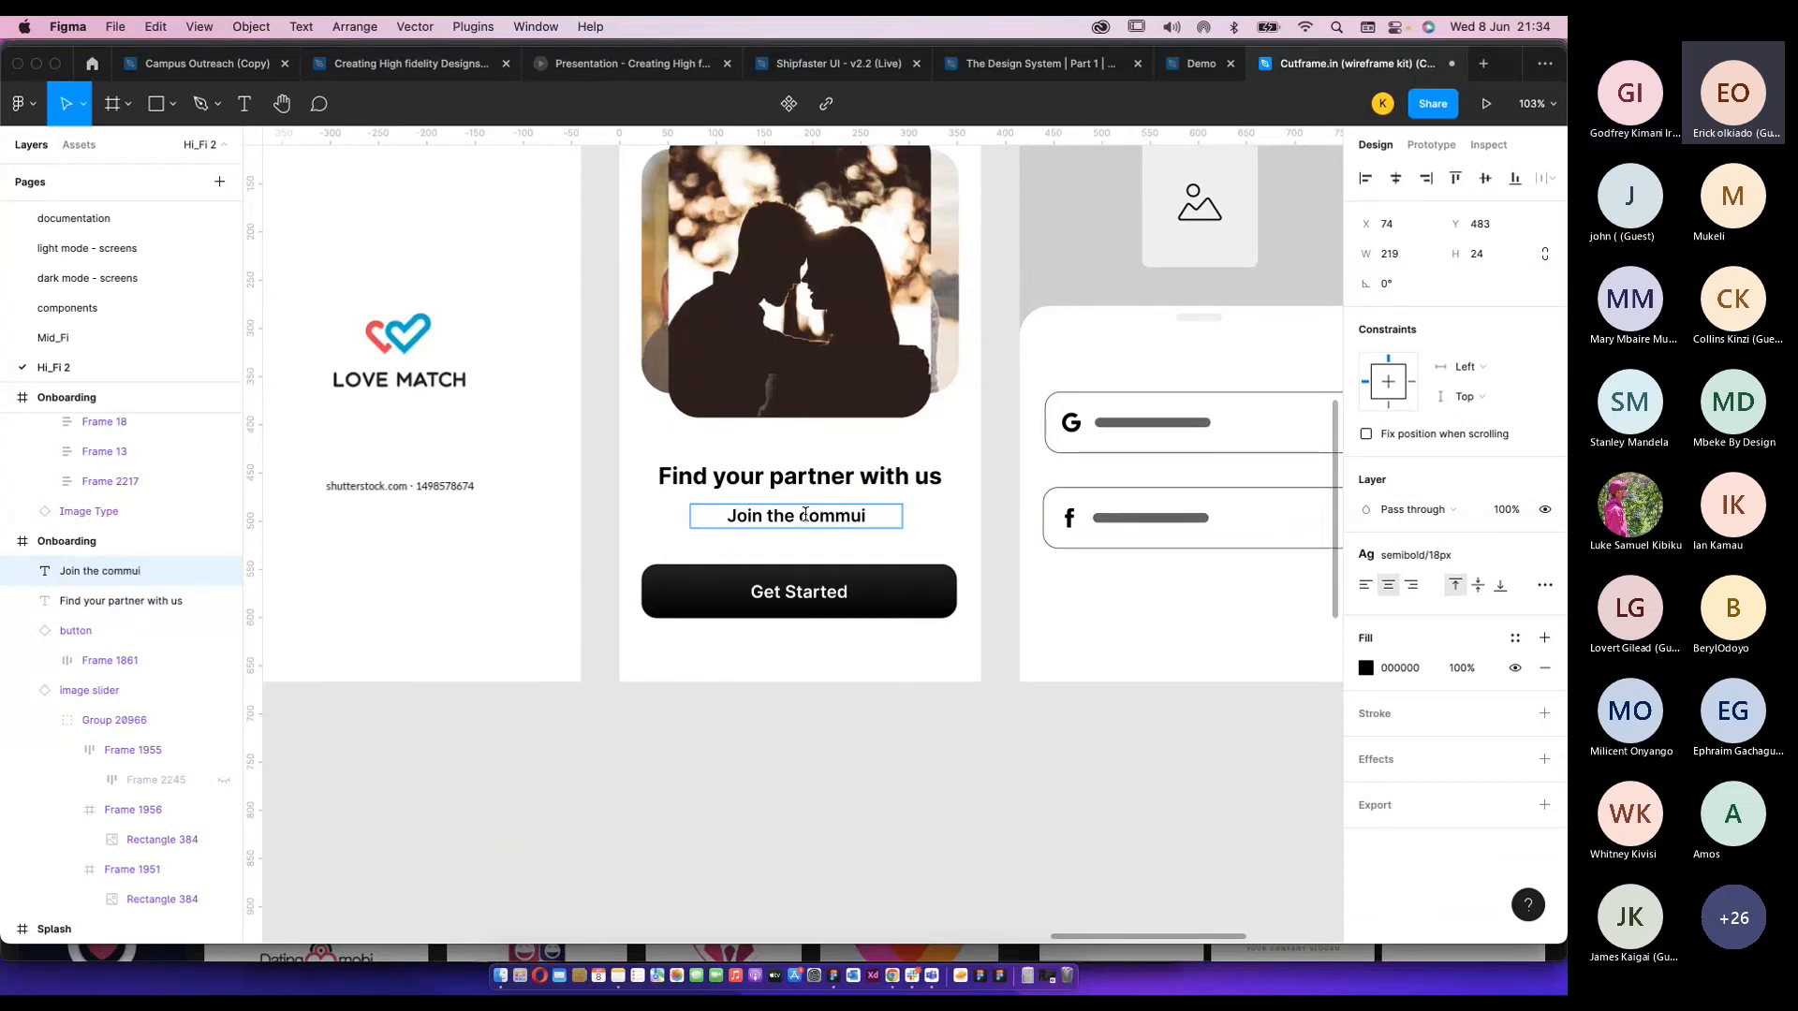
pyautogui.write('ty and find l')
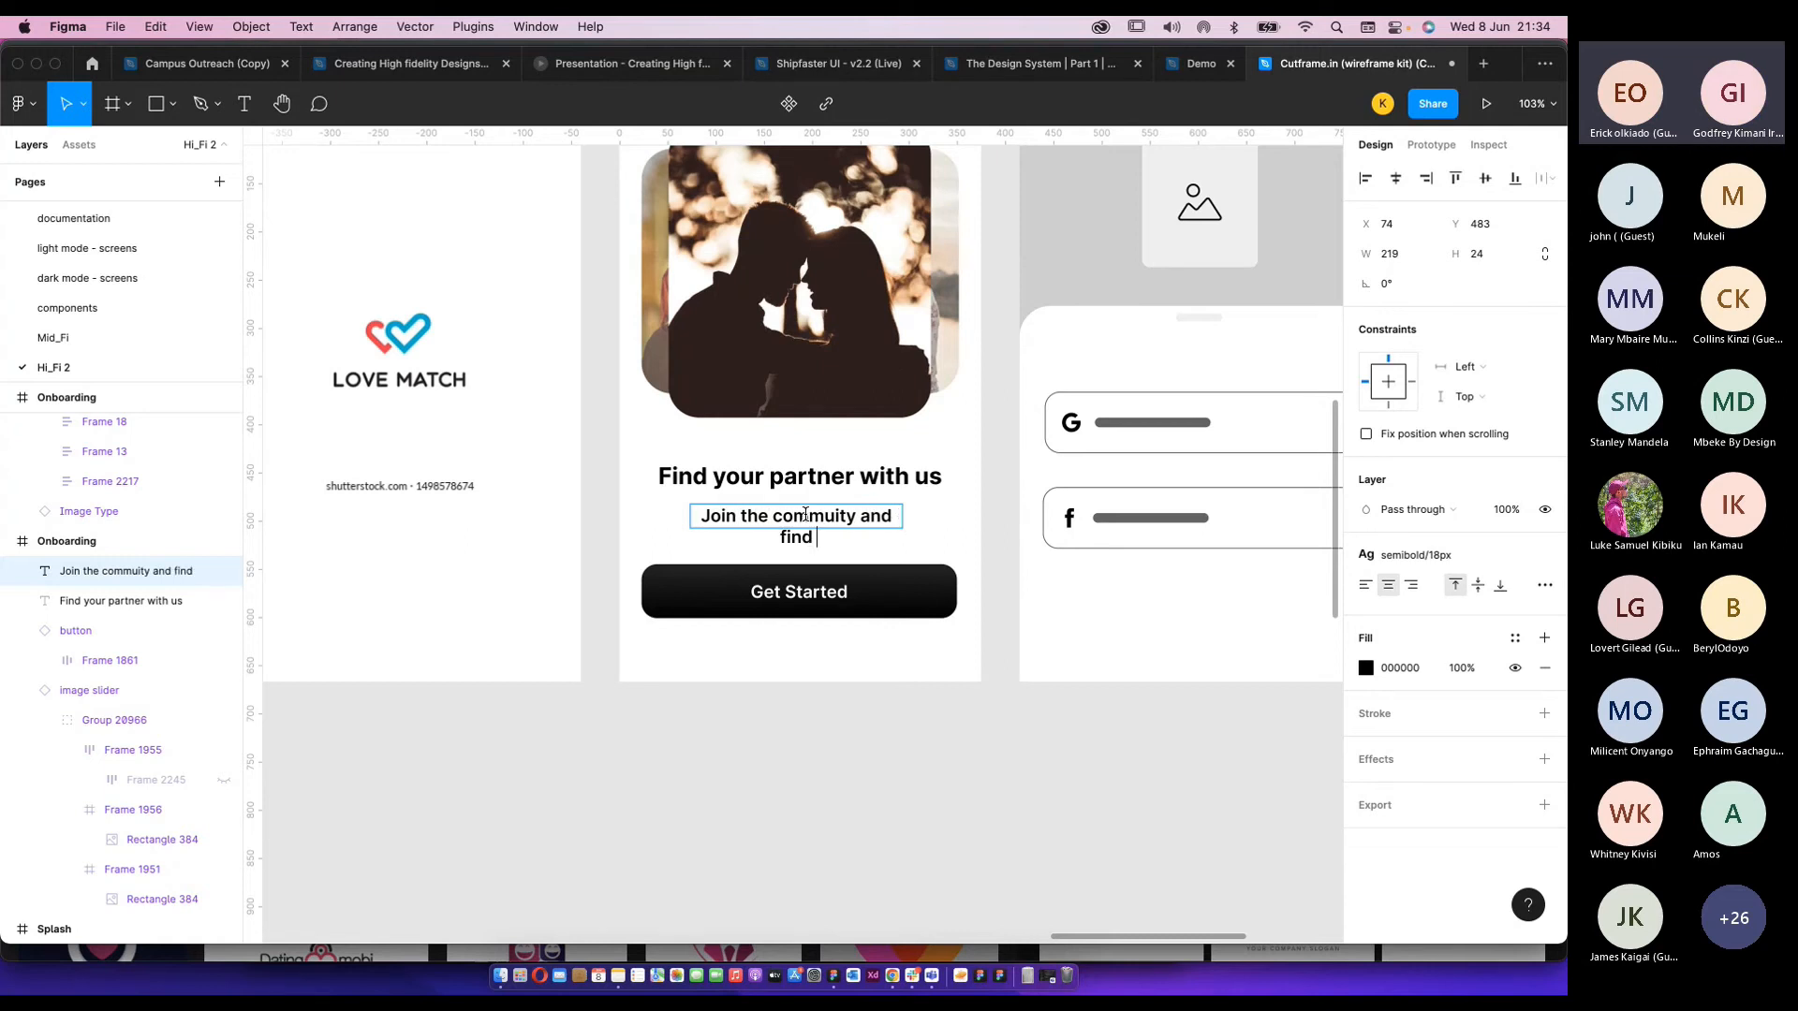
pyautogui.press('BackSpace')
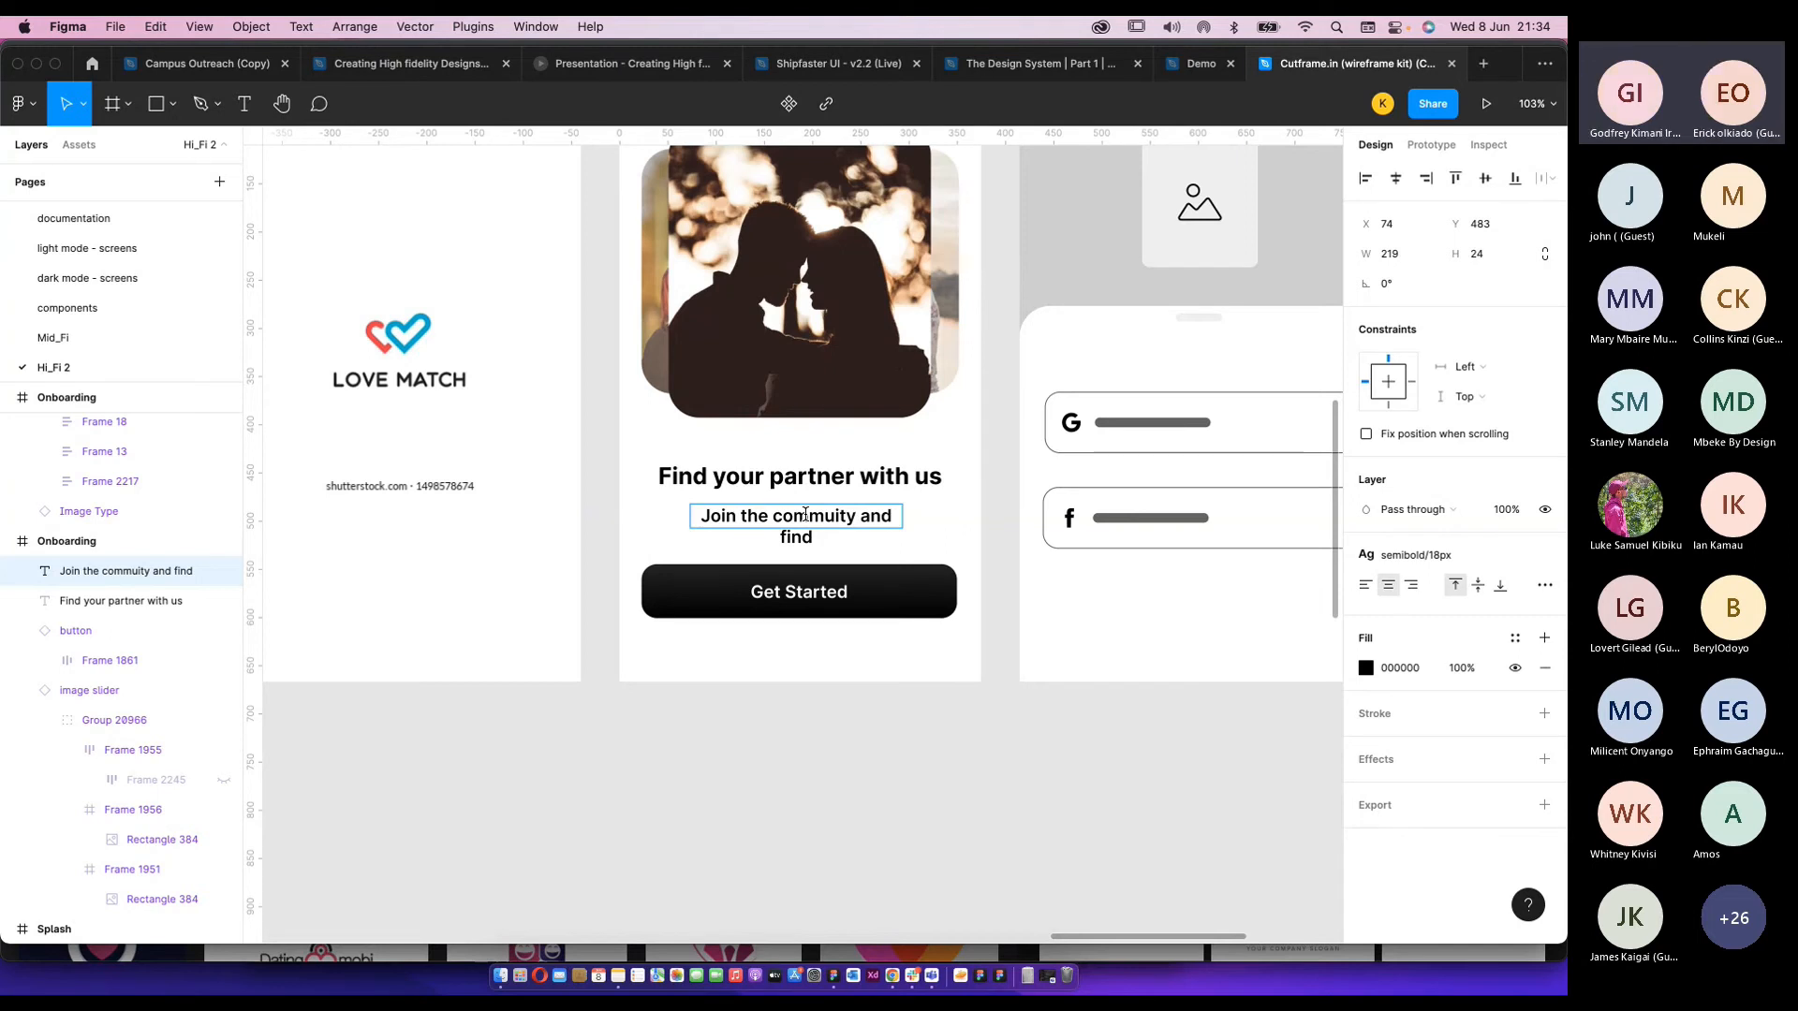
pyautogui.write('Love')
pyautogui.press('Escape')
# Apply the Medium 16px text style to the "Join the commuity and find Love" text, move it up to Y 474 and centre it horizontally.
pyautogui.click(1416, 554)
pyautogui.scroll(-1, 1430, 794)
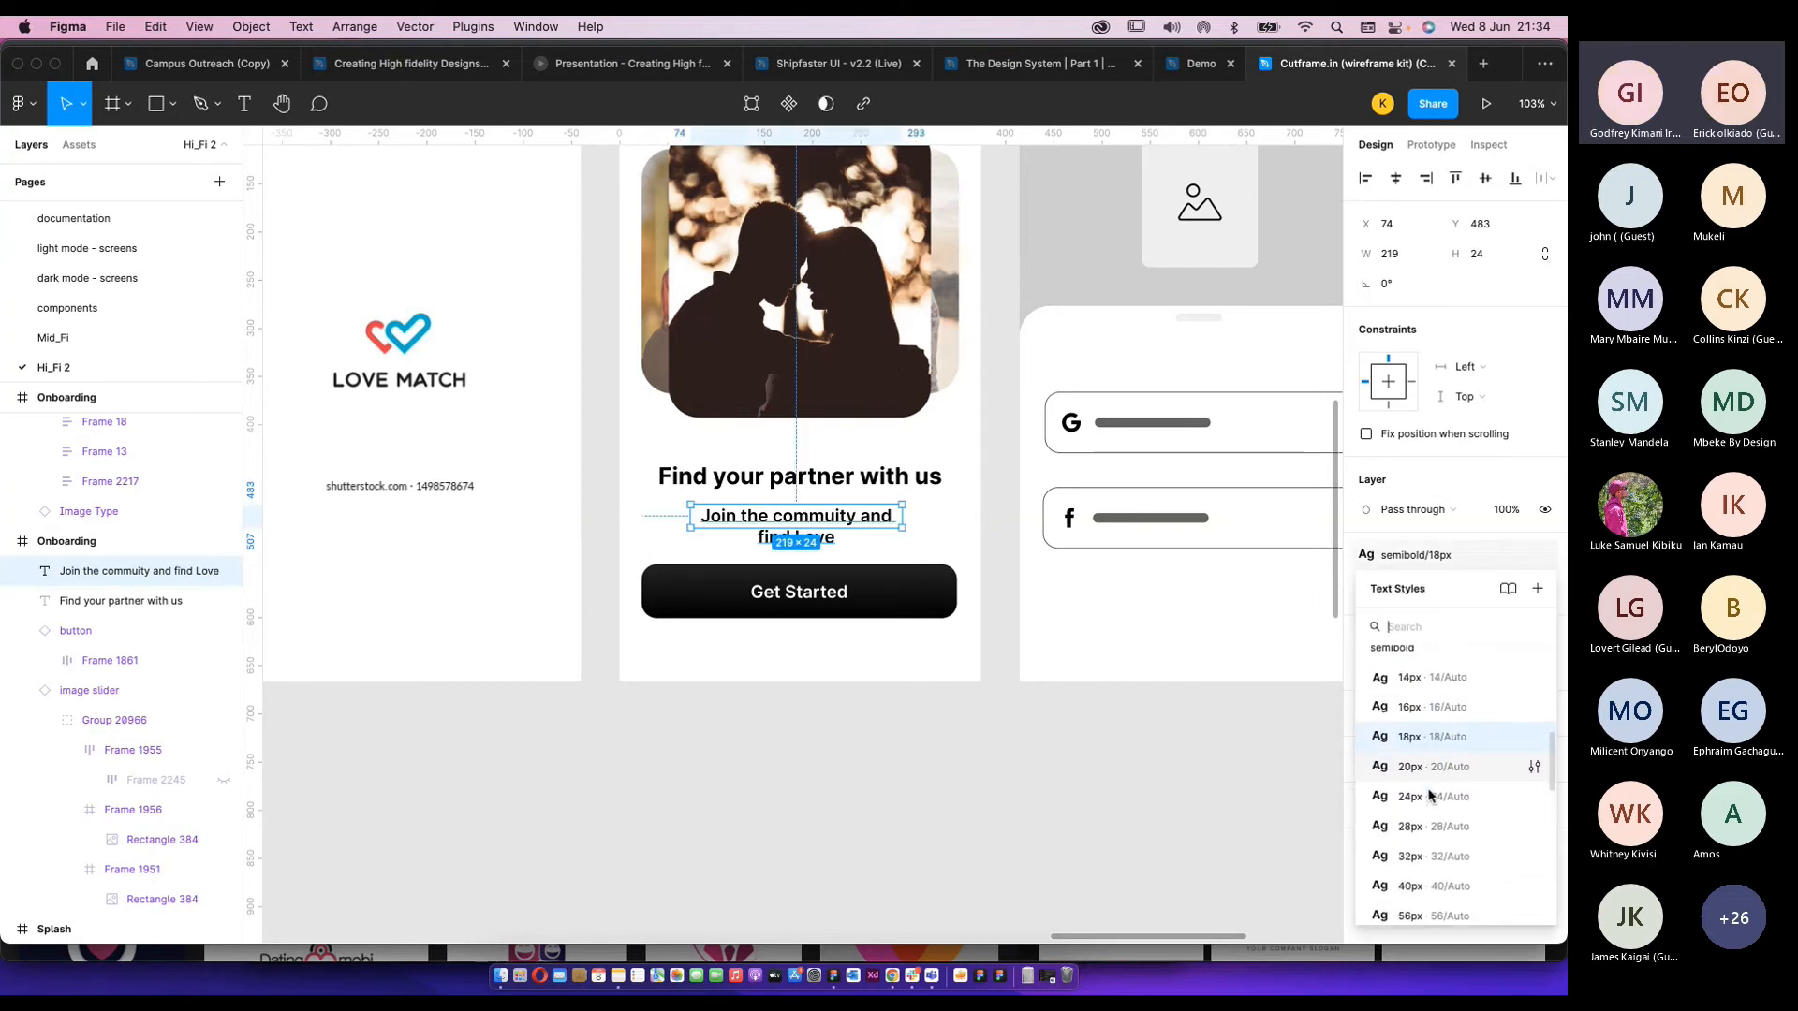
pyautogui.scroll(-5, 1429, 795)
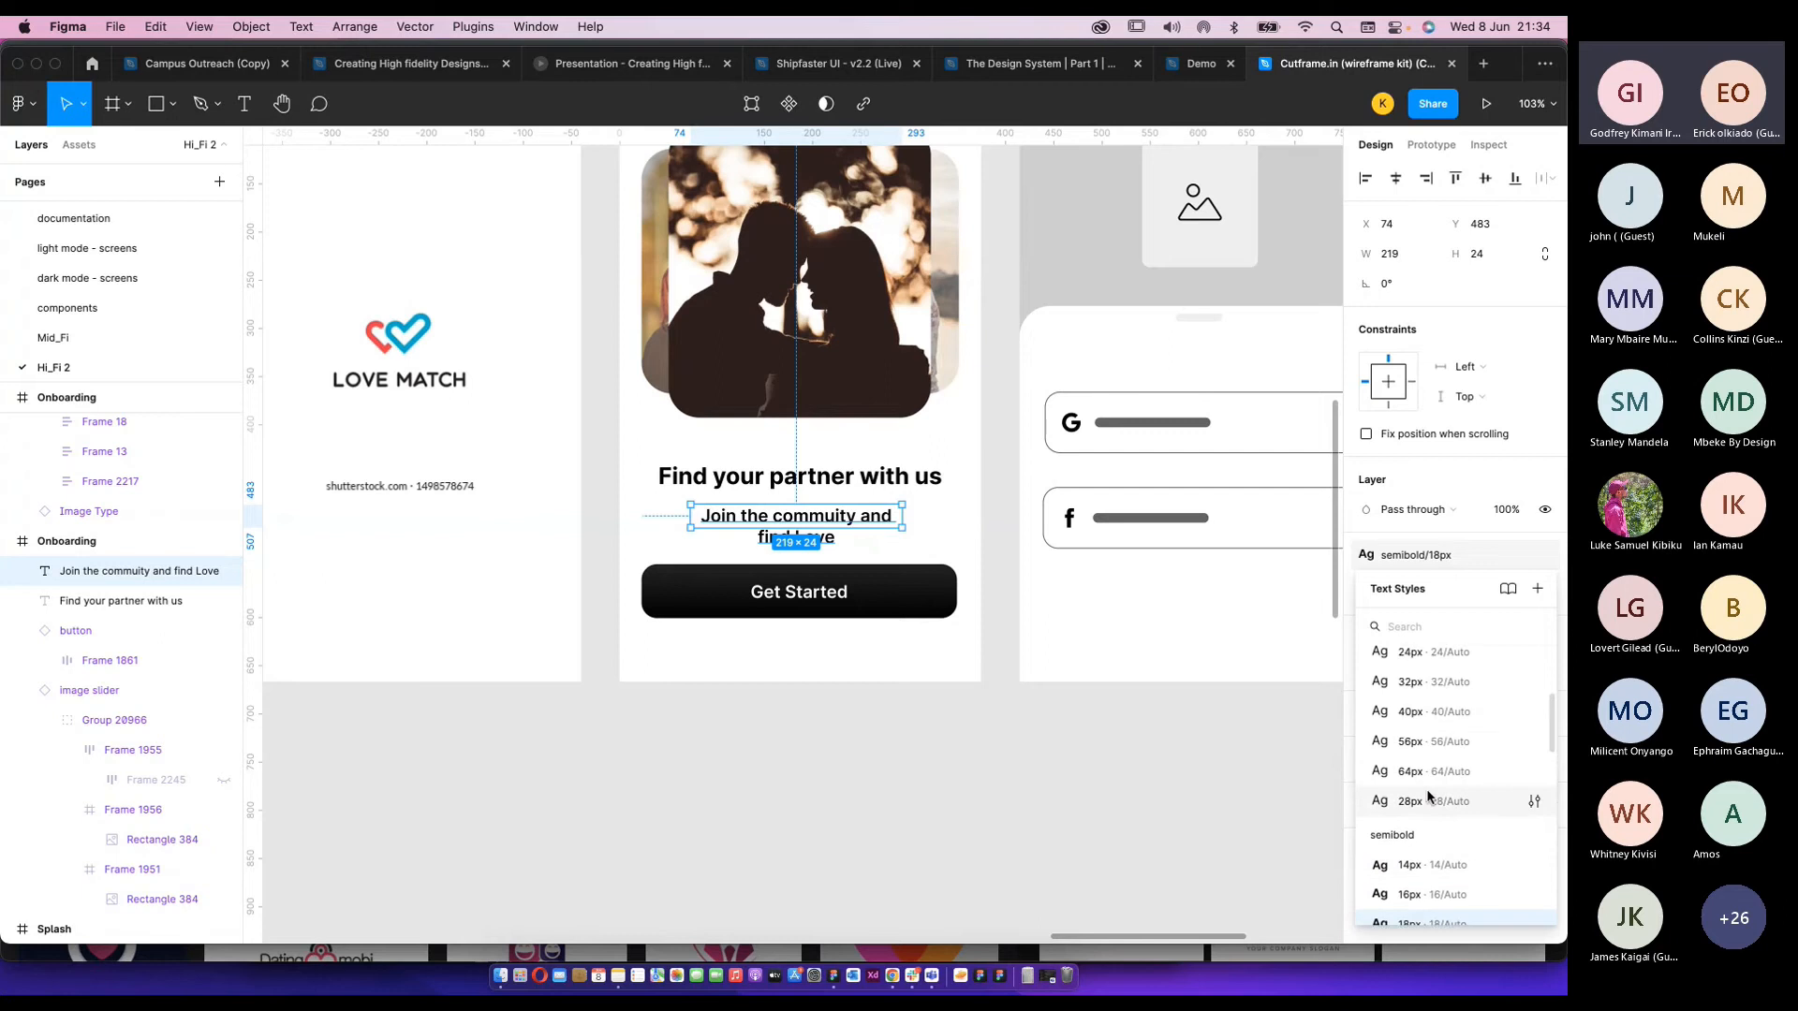
pyautogui.scroll(2, 1433, 787)
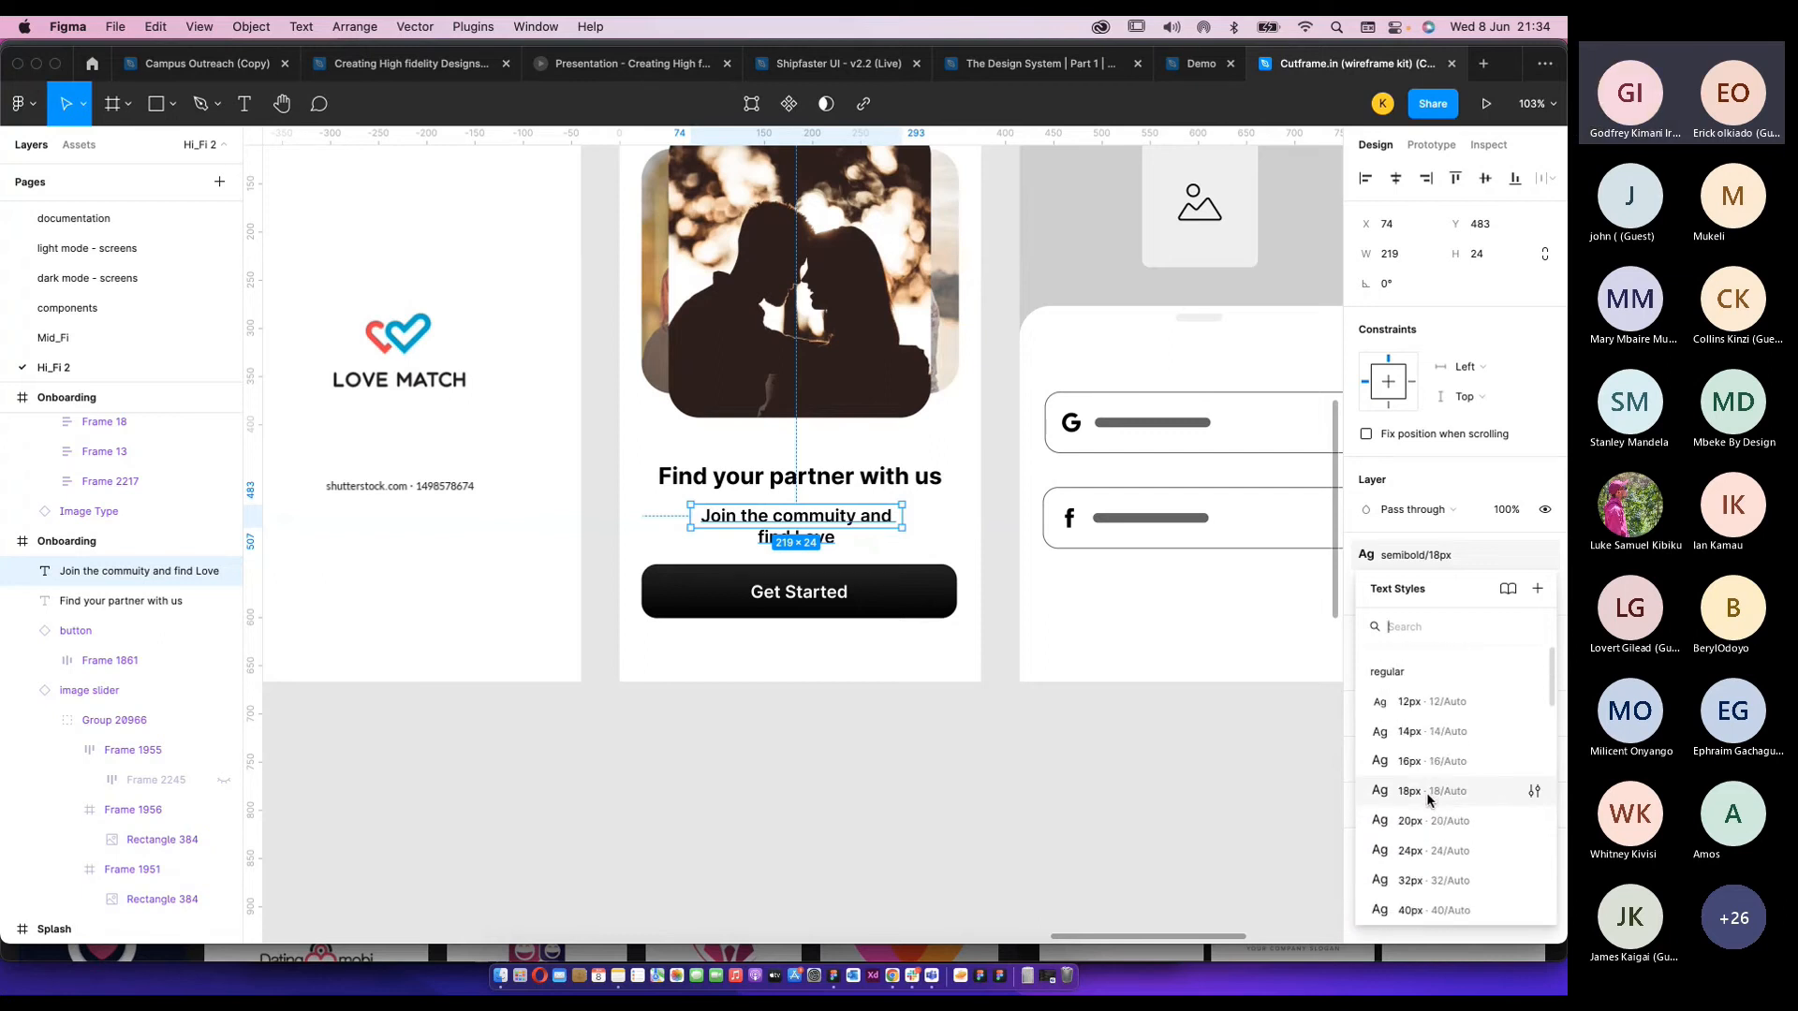
pyautogui.scroll(-5, 1428, 792)
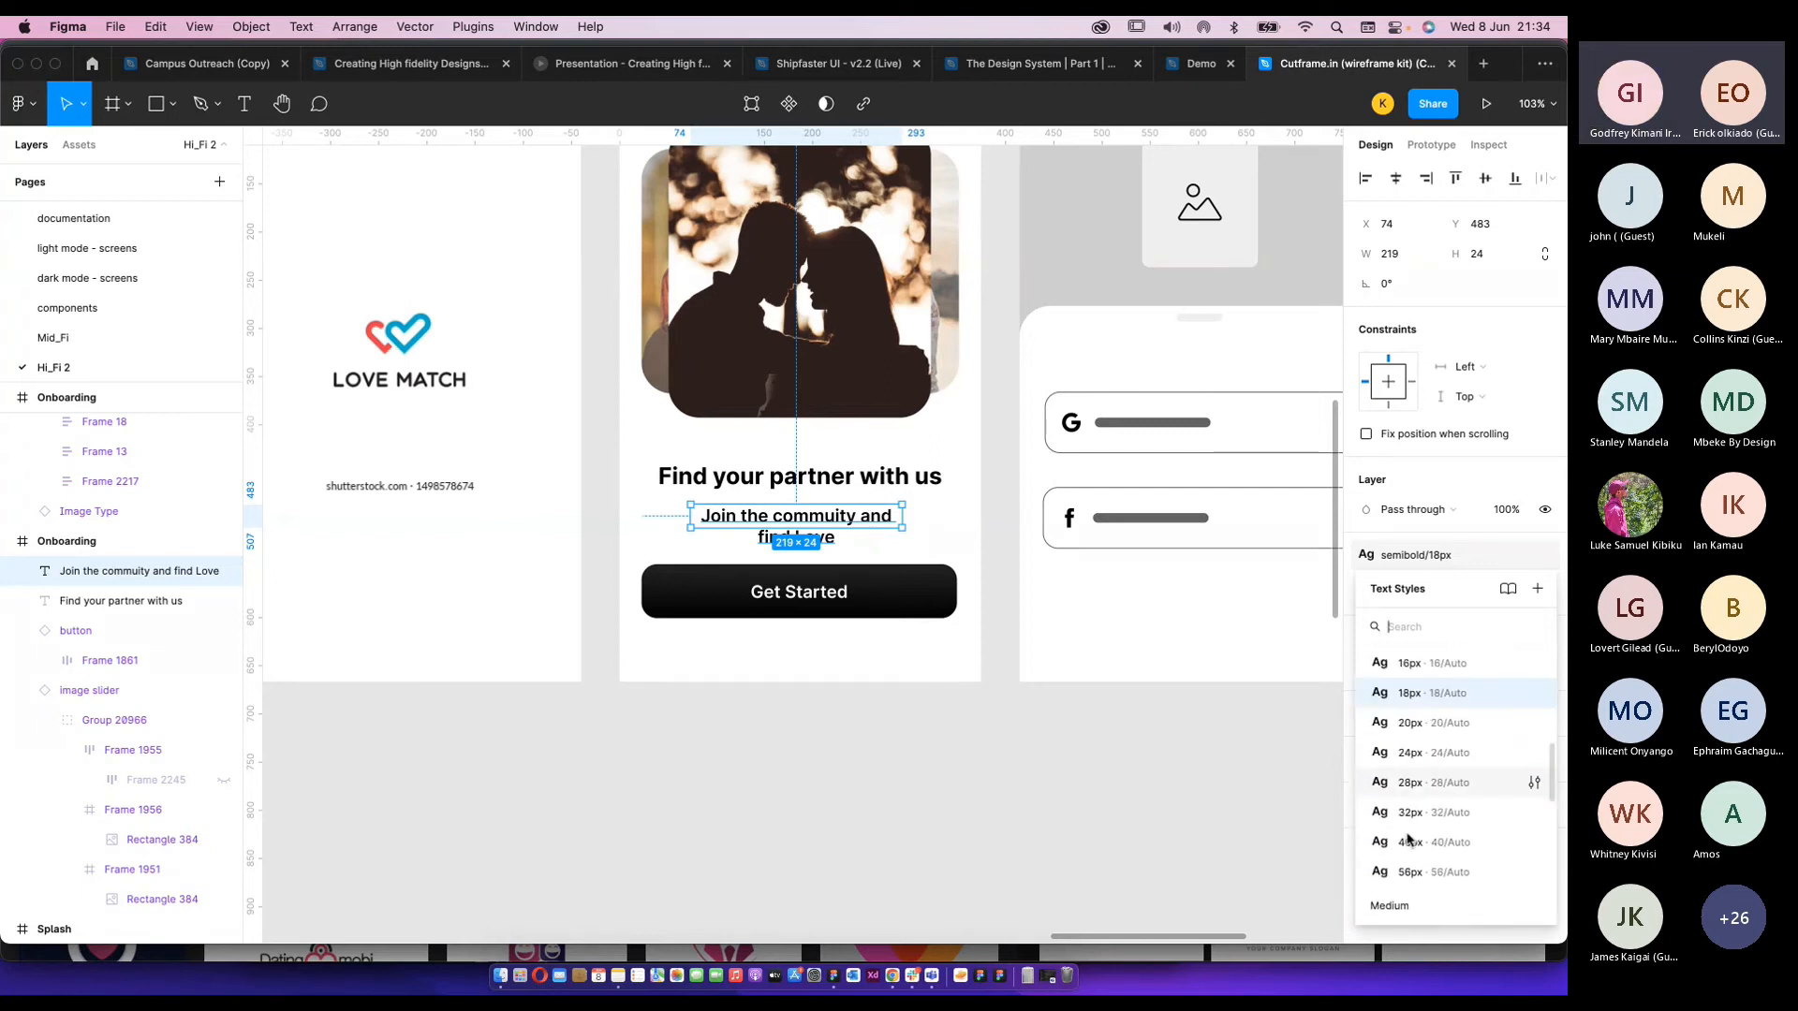
pyautogui.scroll(-6, 1410, 824)
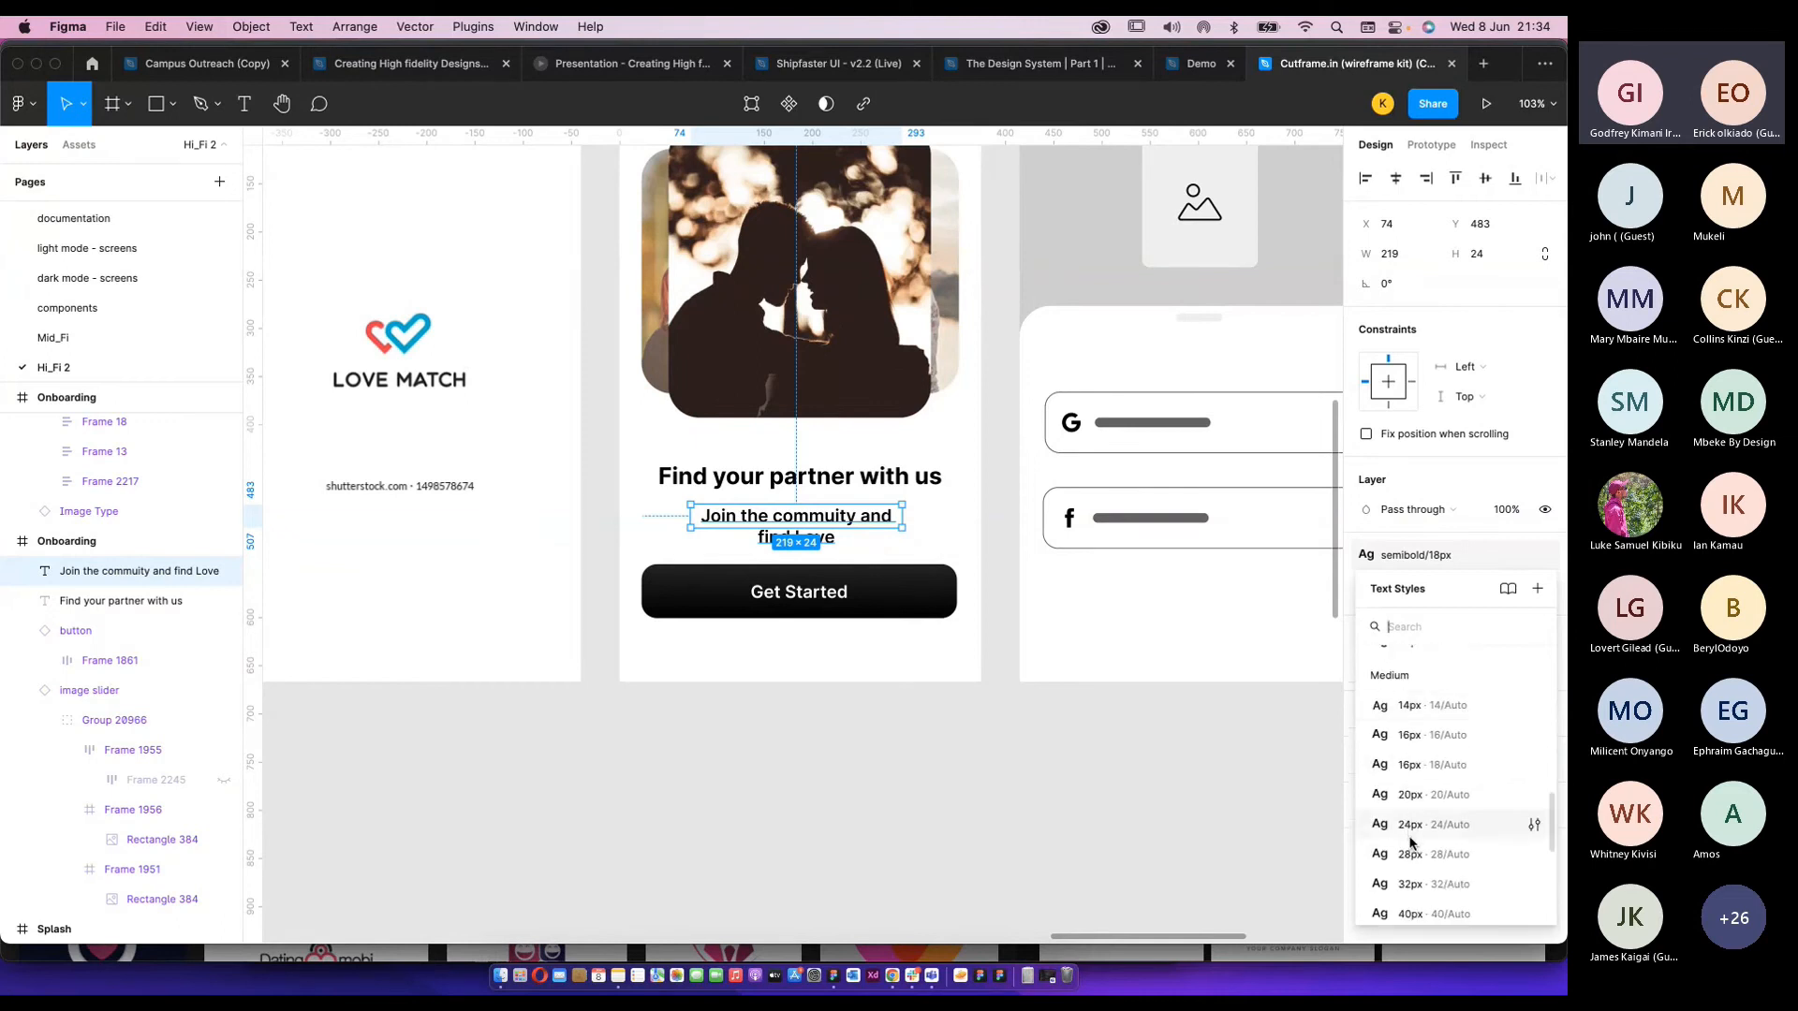
pyautogui.scroll(4, 1407, 806)
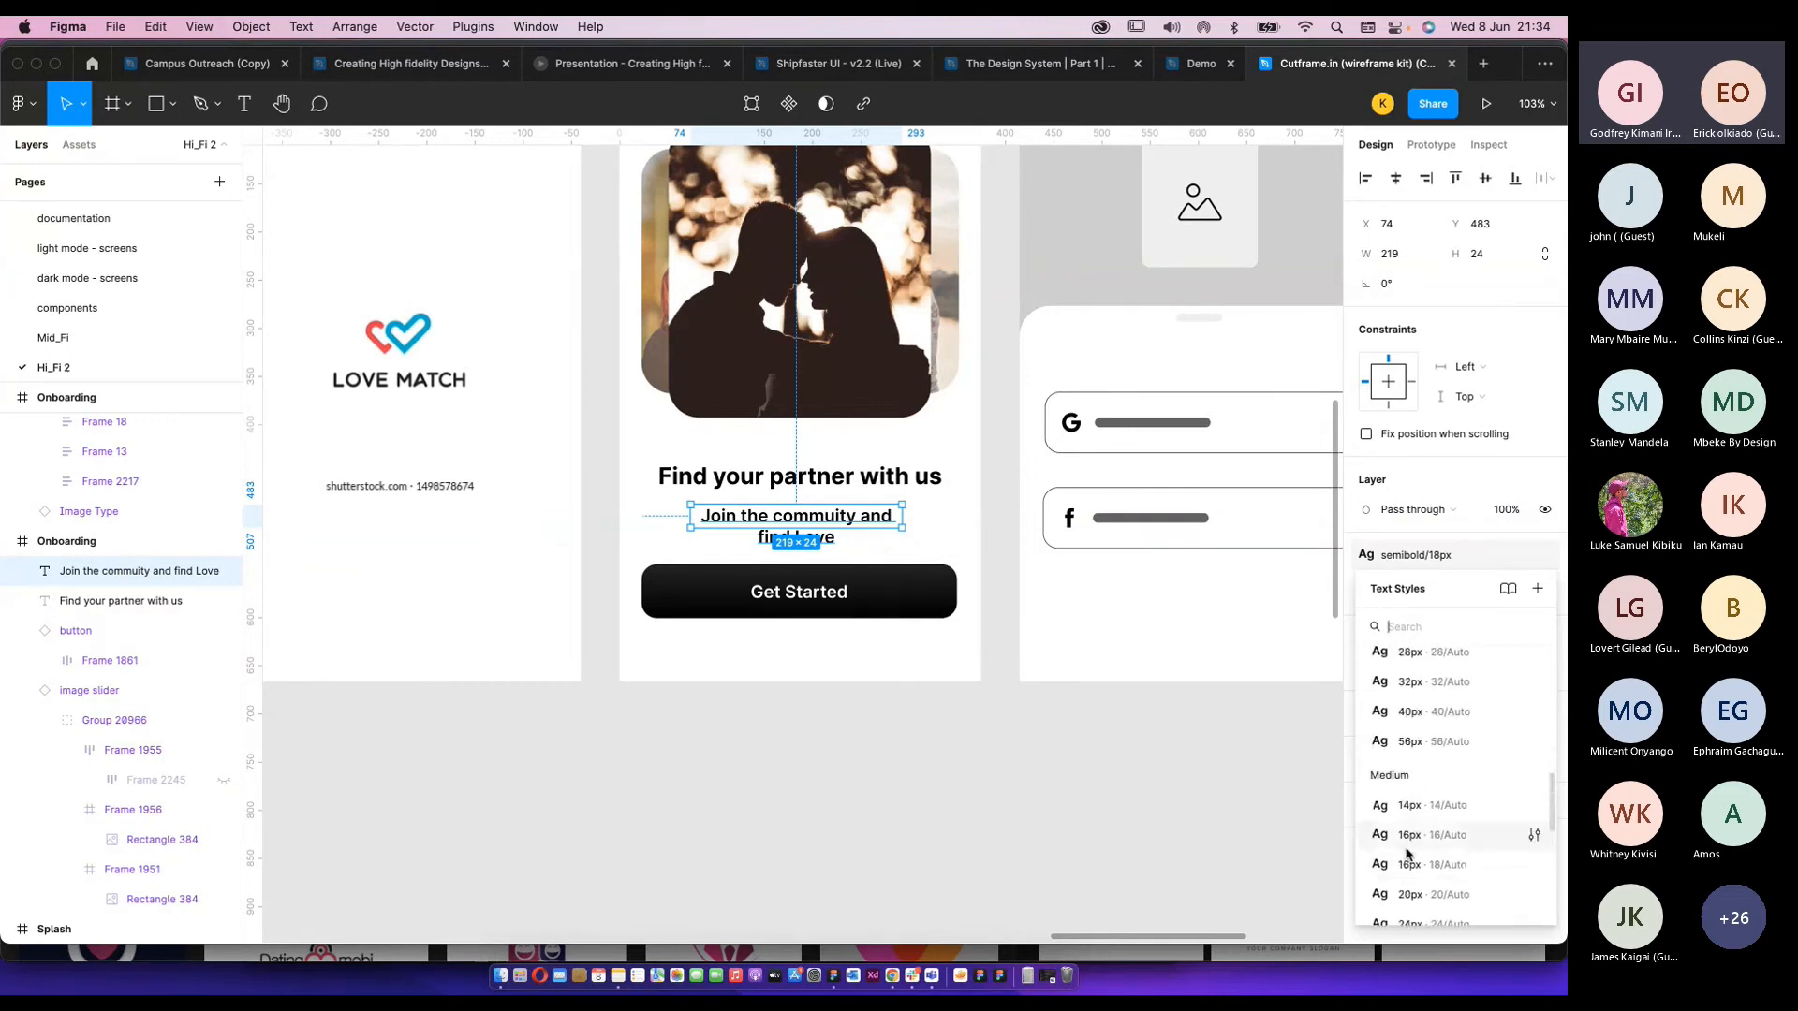
pyautogui.click(1407, 866)
pyautogui.moveTo(821, 525); pyautogui.dragTo(826, 515)
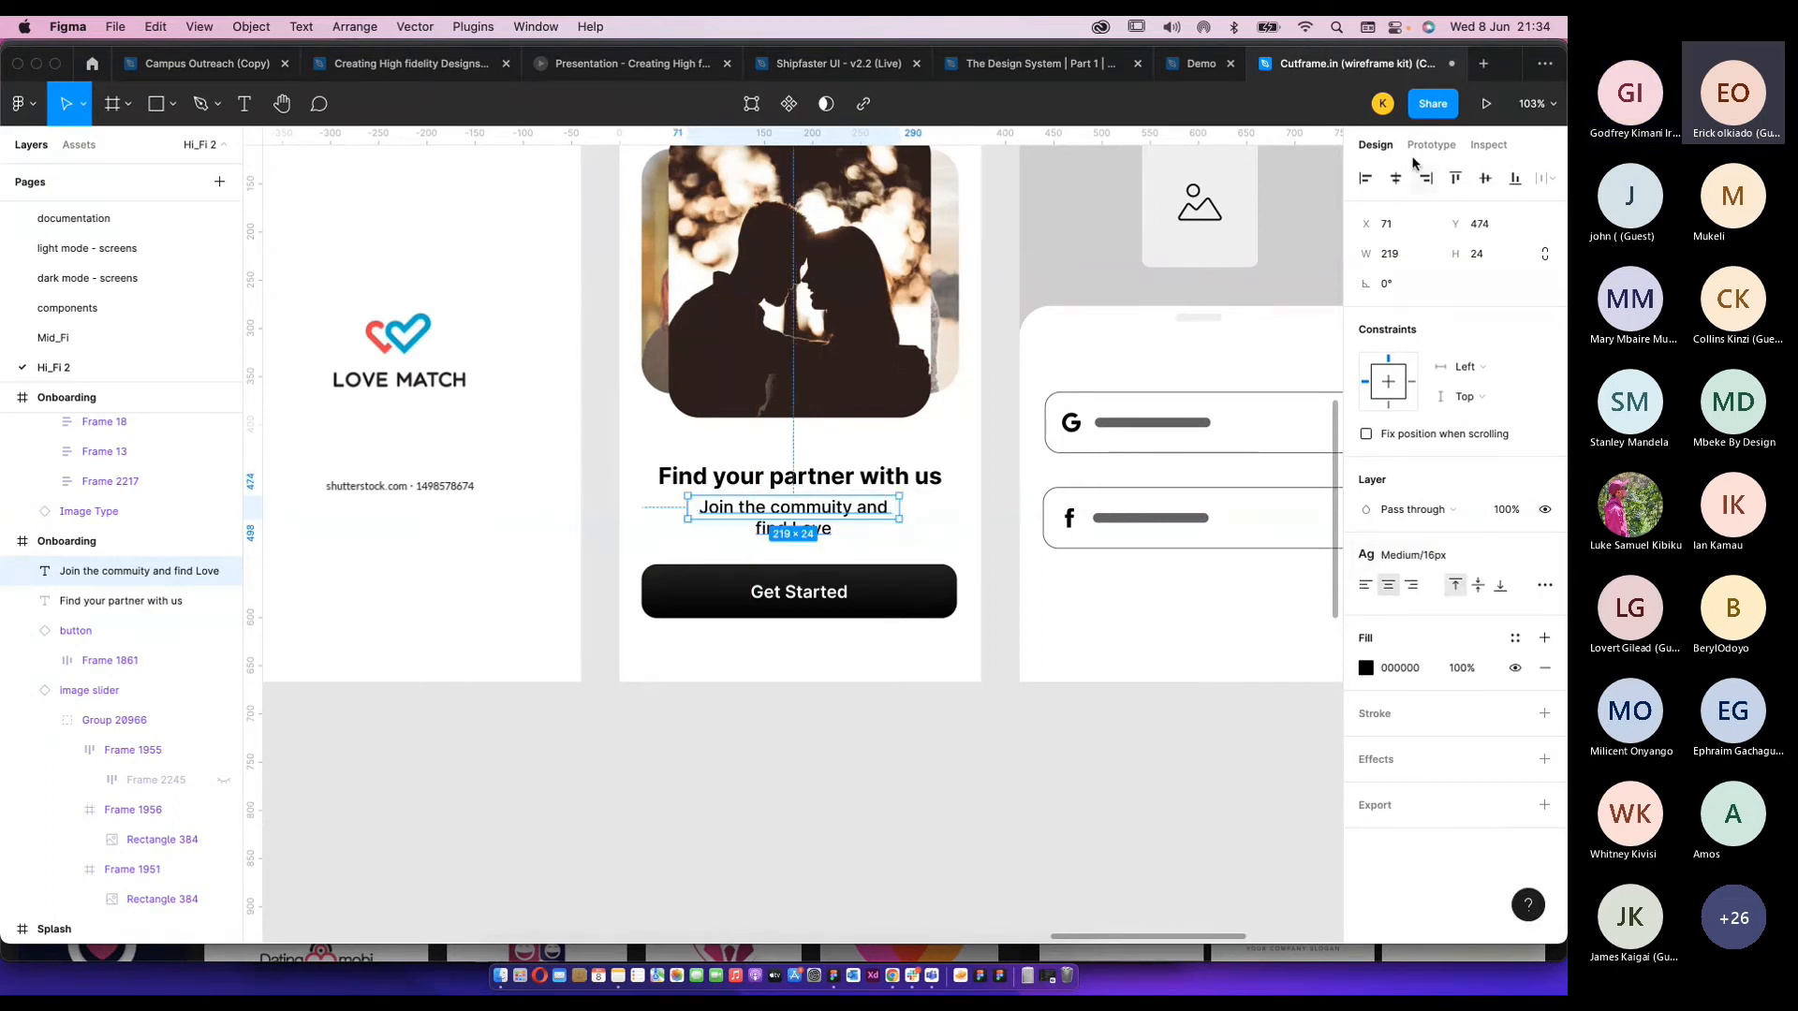
pyautogui.scroll(7, 903, 509)
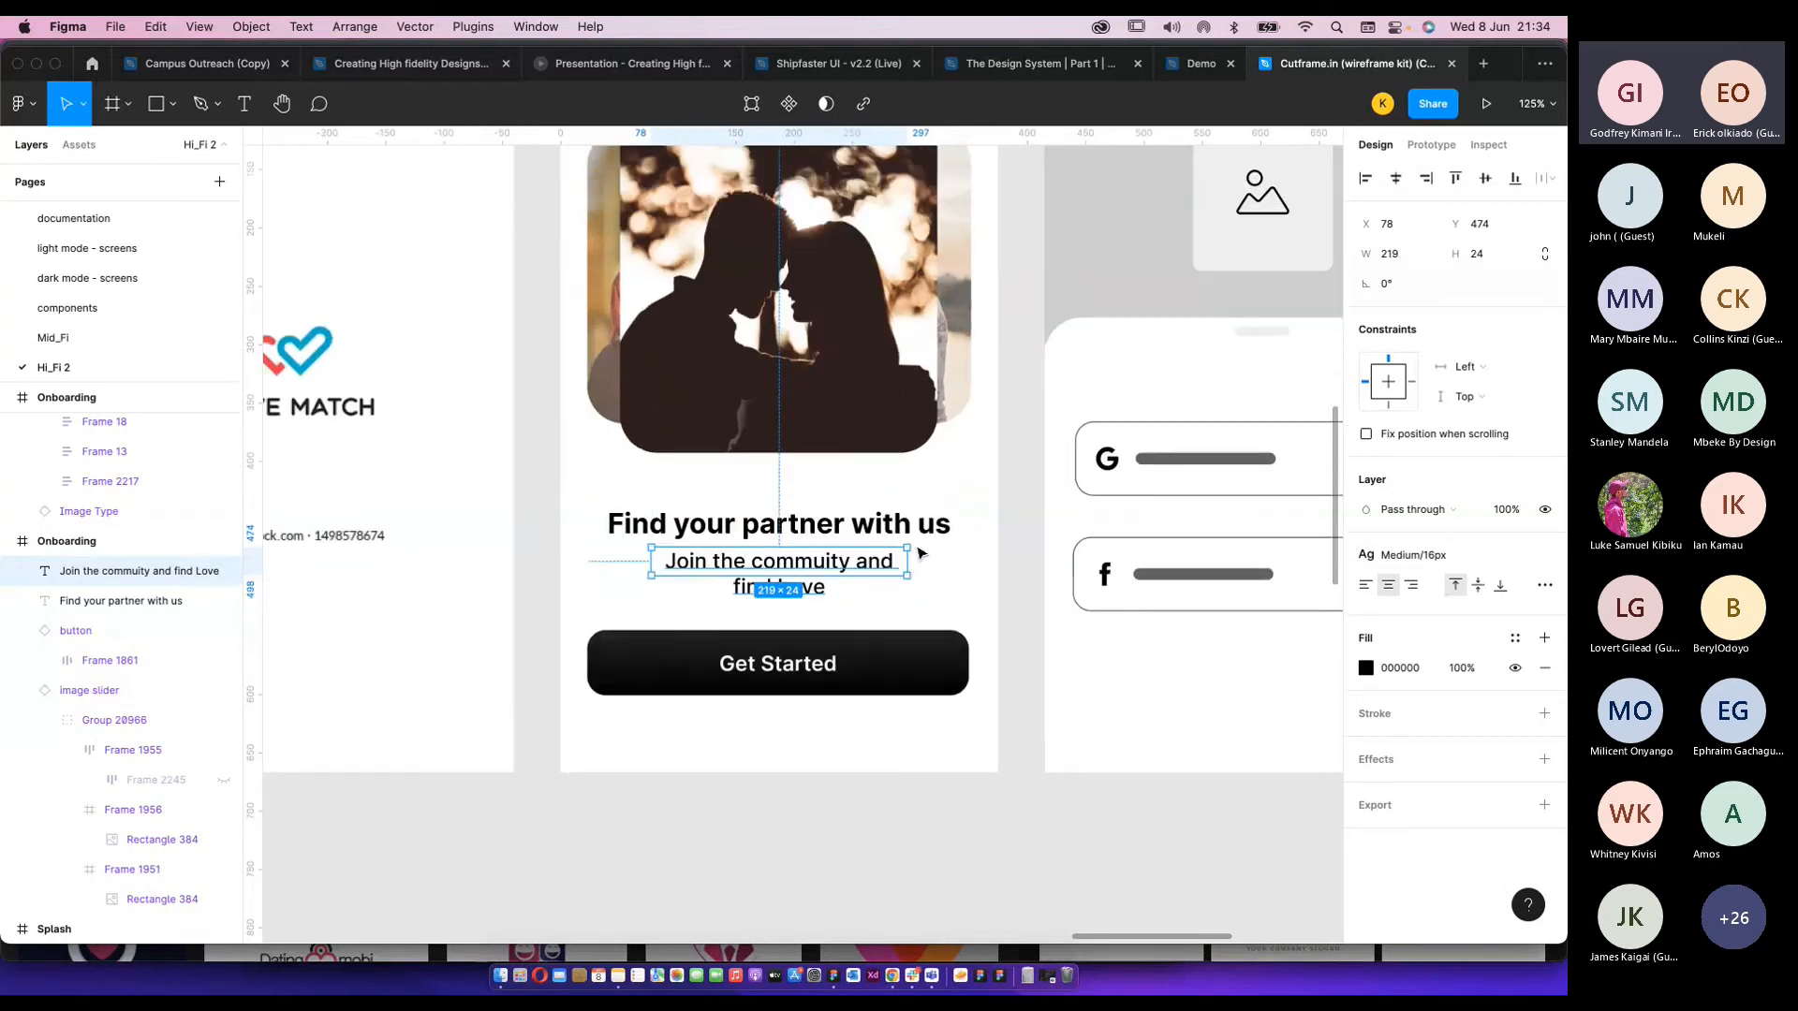
# Show the row and column layout grids on the Onboarding screen with the couple photo.
pyautogui.click(601, 363)
pyautogui.click(1515, 464)
pyautogui.click(1515, 494)
pyautogui.scroll(-5, 730, 548)
pyautogui.scroll(5, 729, 548)
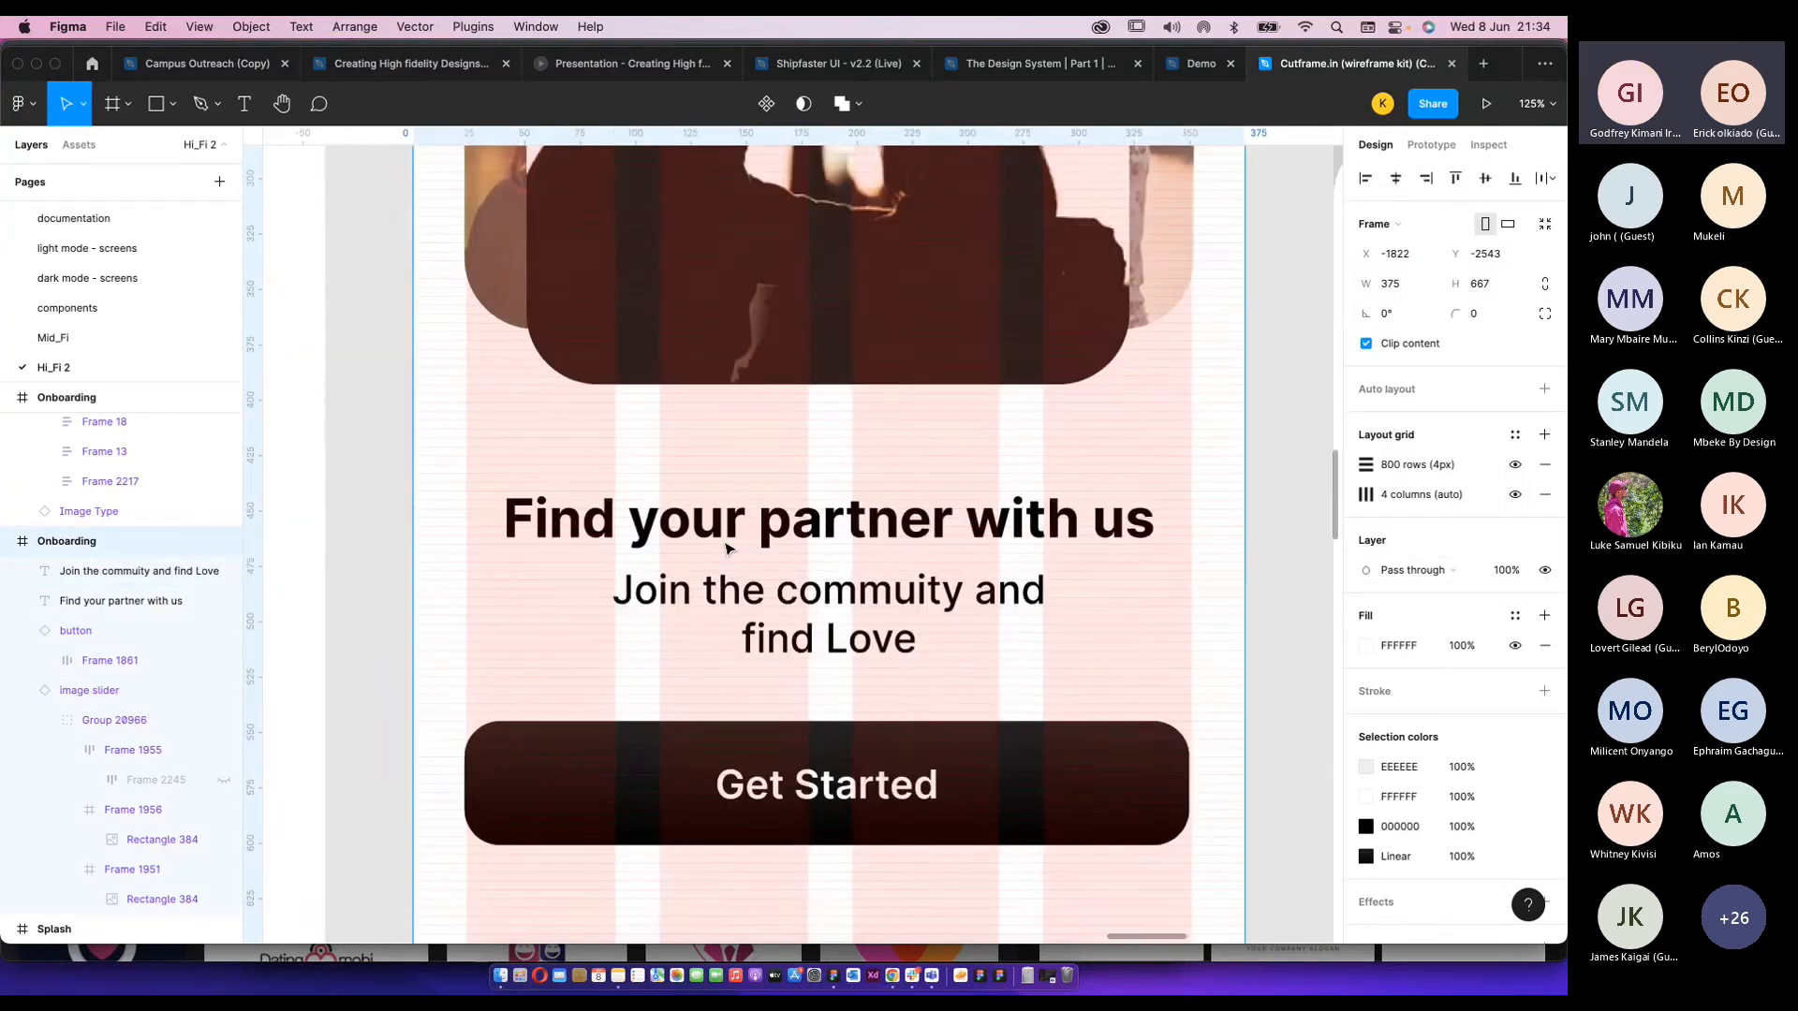
# Adjust the spacing against the grid: place the "Join the commuity" text at Y 481 and the heading at Y 436.
pyautogui.scroll(-1, 832, 622)
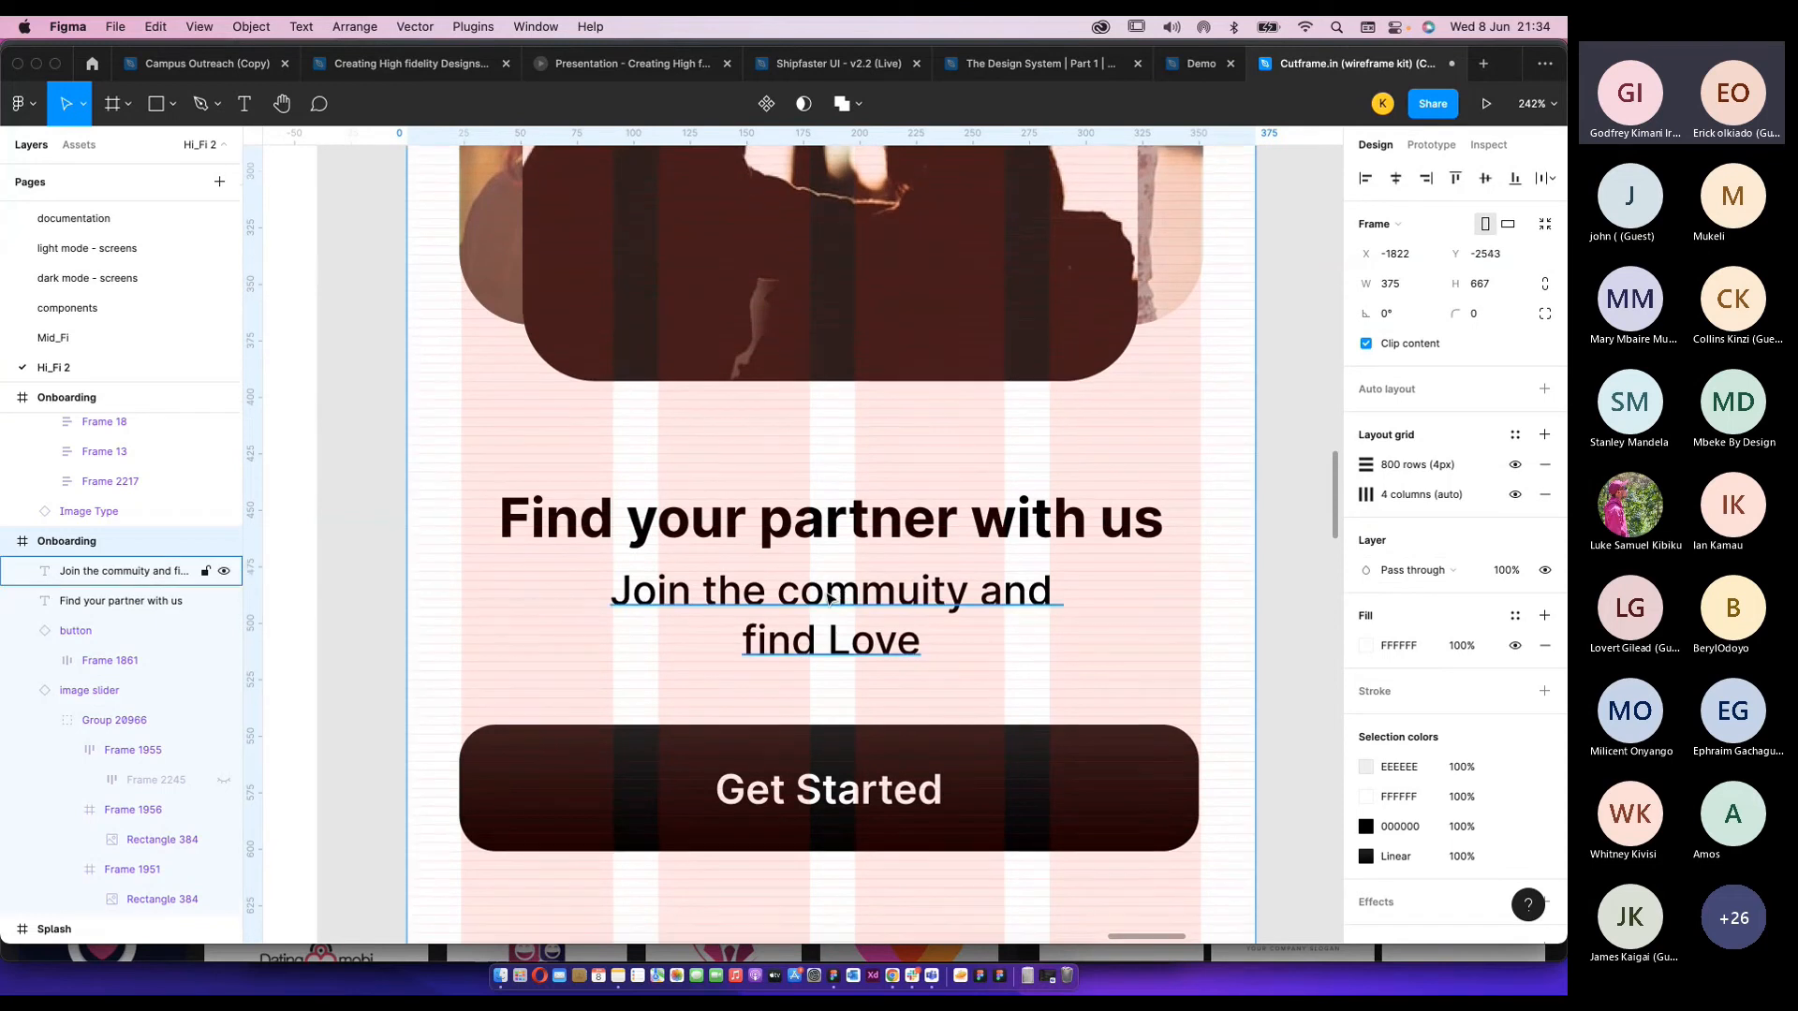
pyautogui.click(845, 614)
pyautogui.moveTo(824, 522); pyautogui.dragTo(824, 516)
pyautogui.scroll(3, 792, 604)
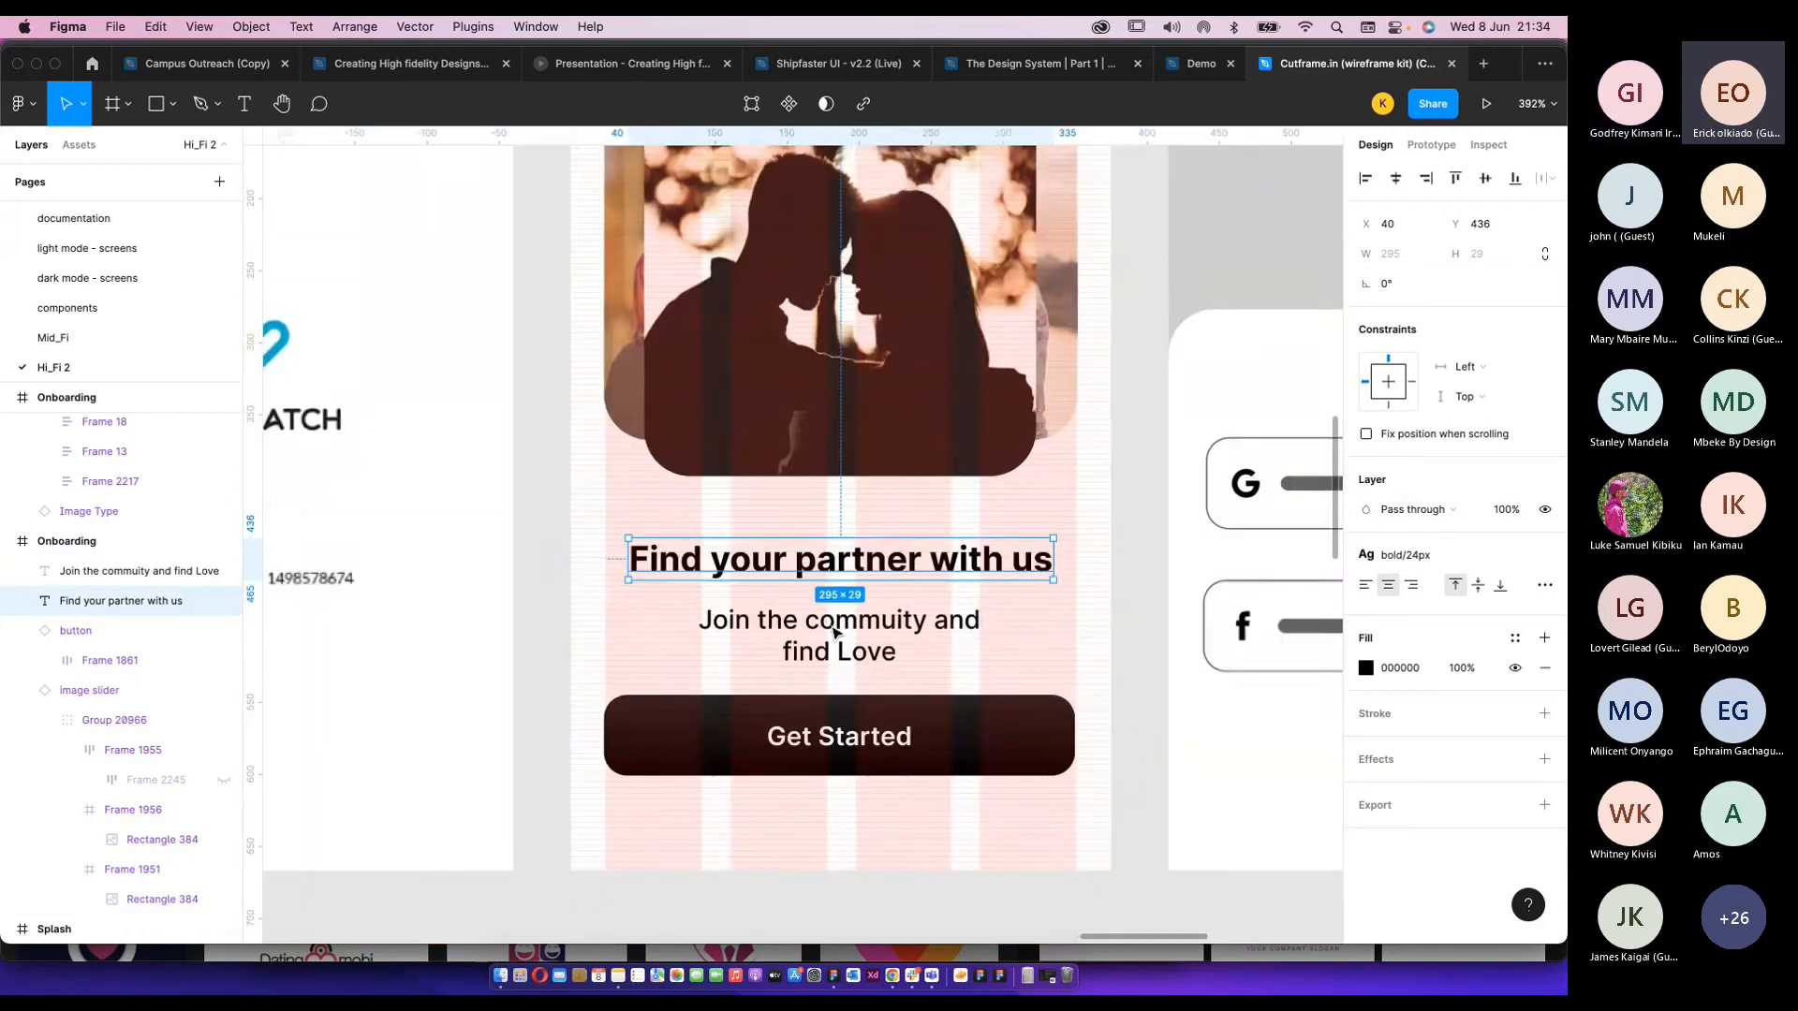
pyautogui.scroll(-5, 833, 637)
# Check the size, icon and state variant options of the Get Started button.
pyautogui.click(924, 734)
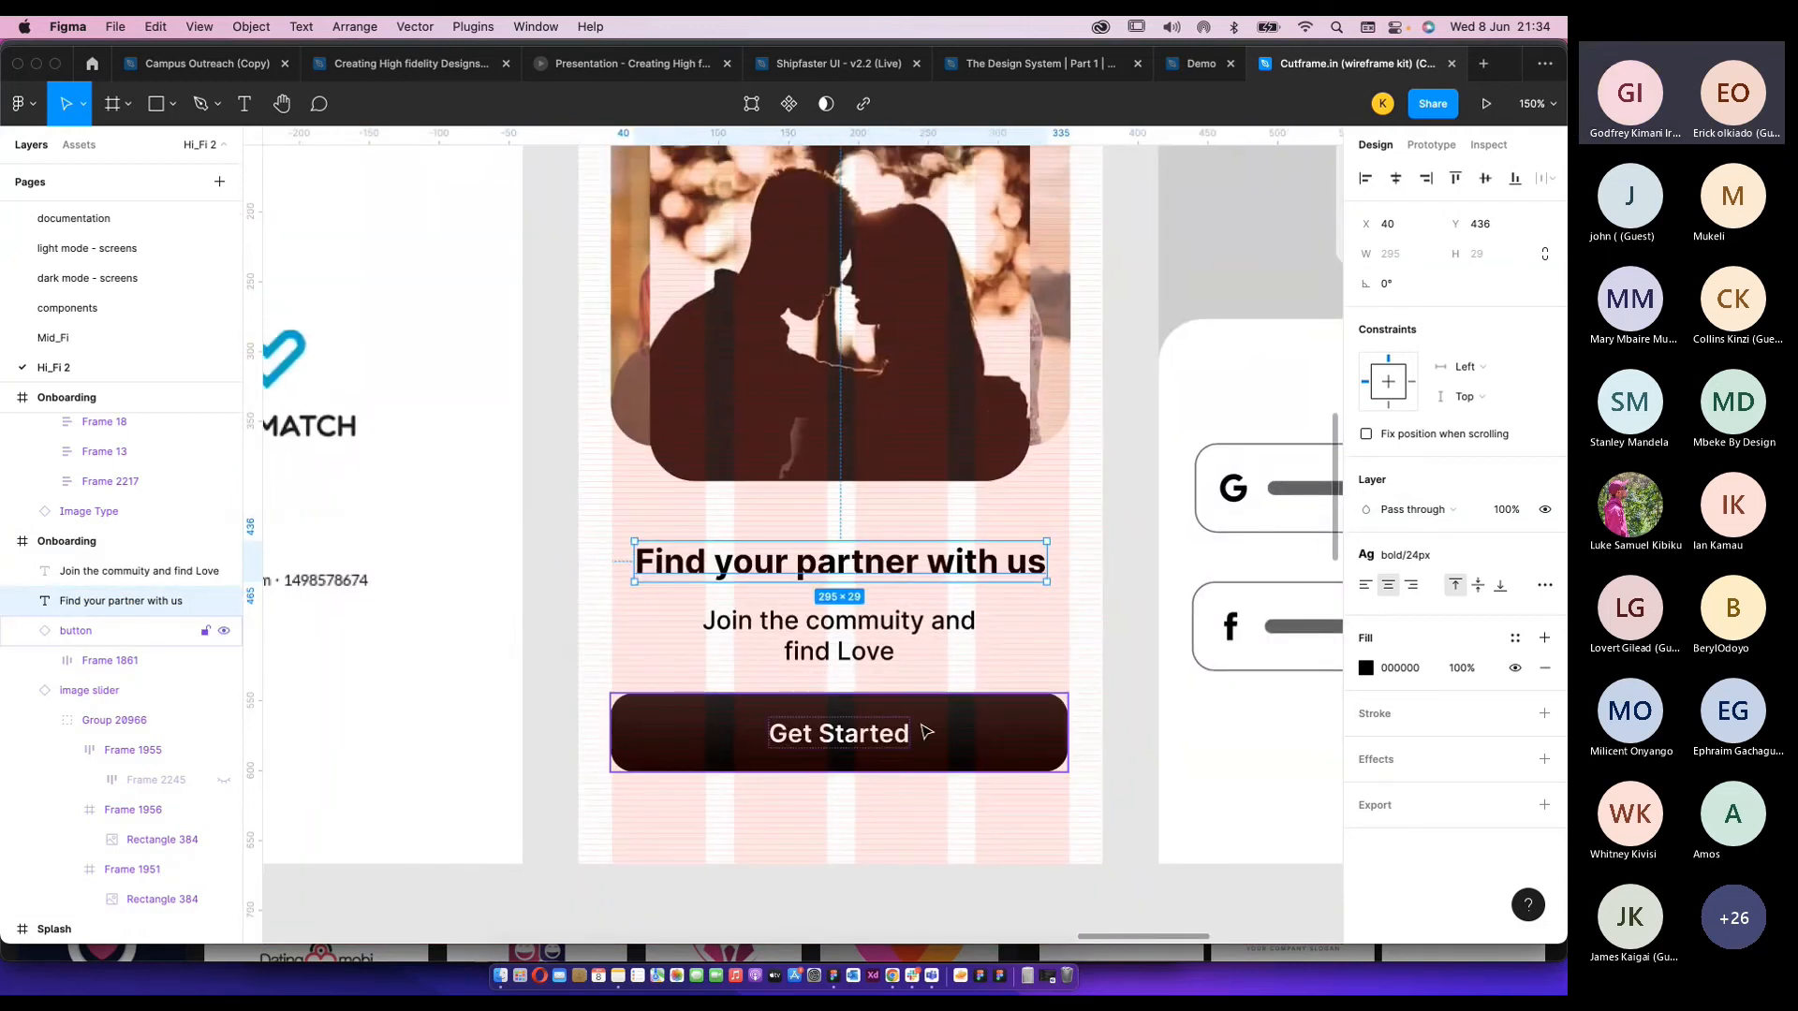
pyautogui.scroll(-3, 1033, 711)
pyautogui.scroll(3, 1033, 699)
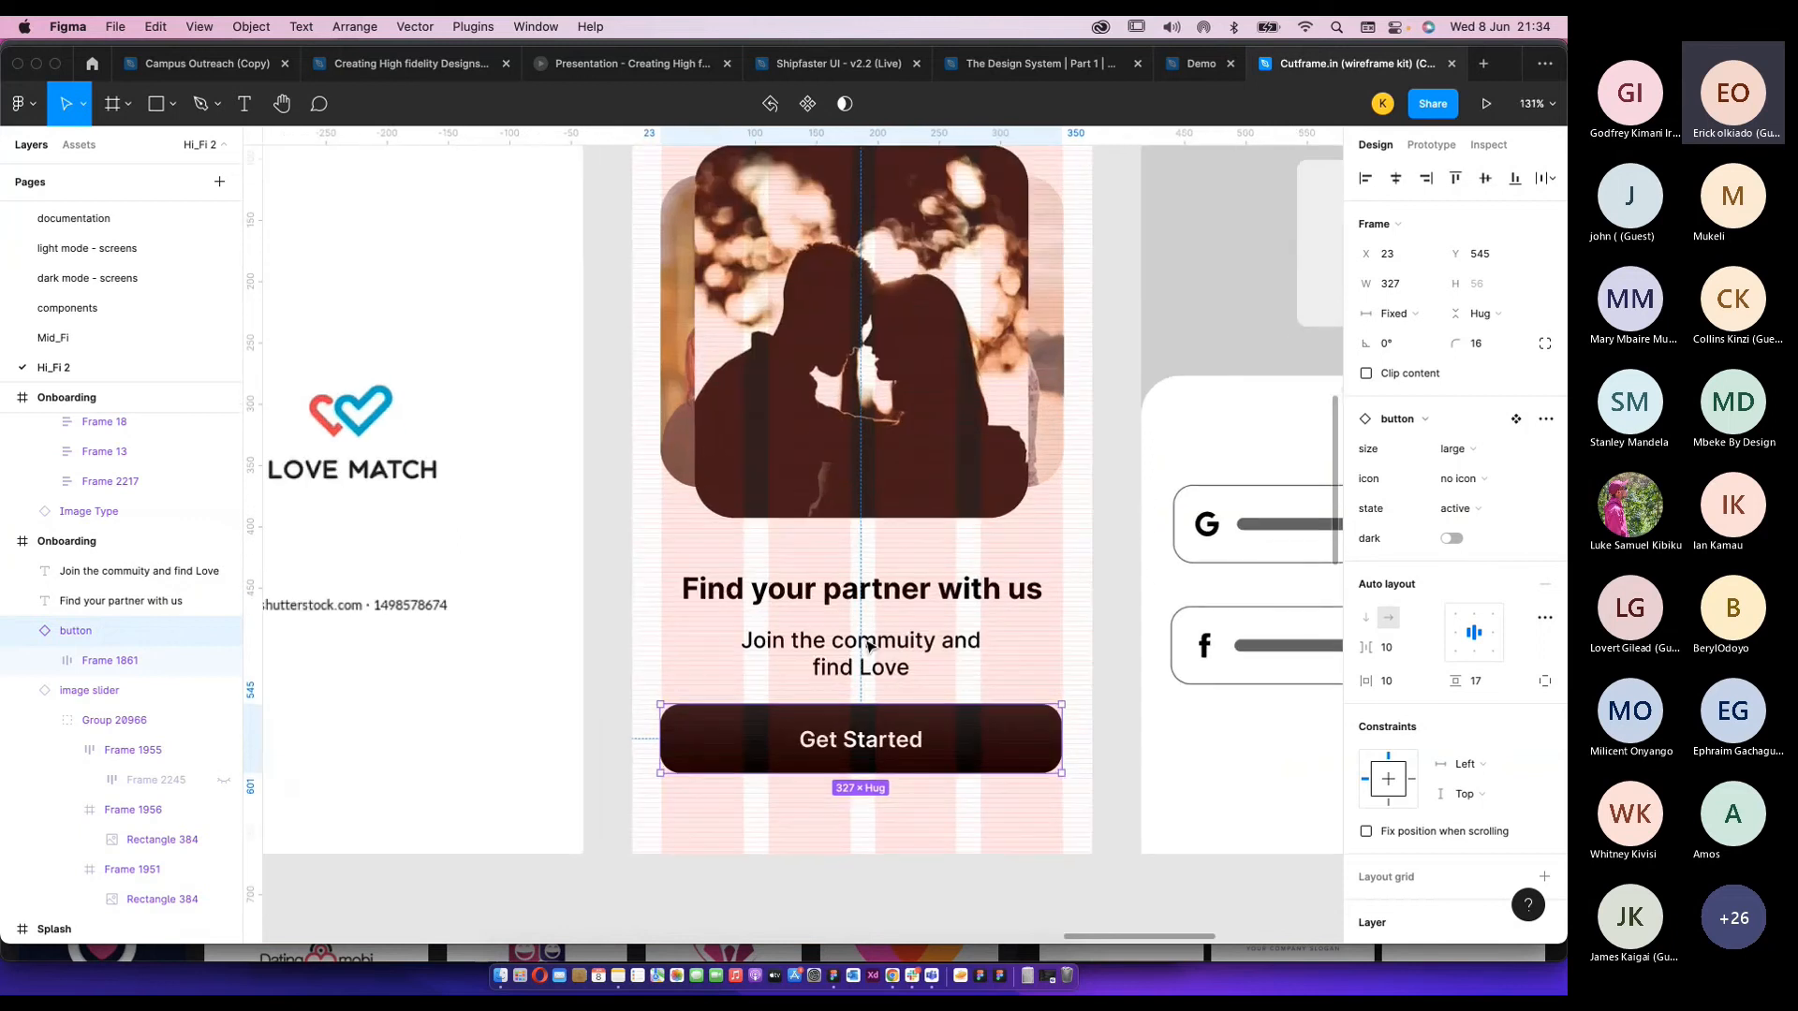
pyautogui.click(910, 650)
pyautogui.click(1024, 755)
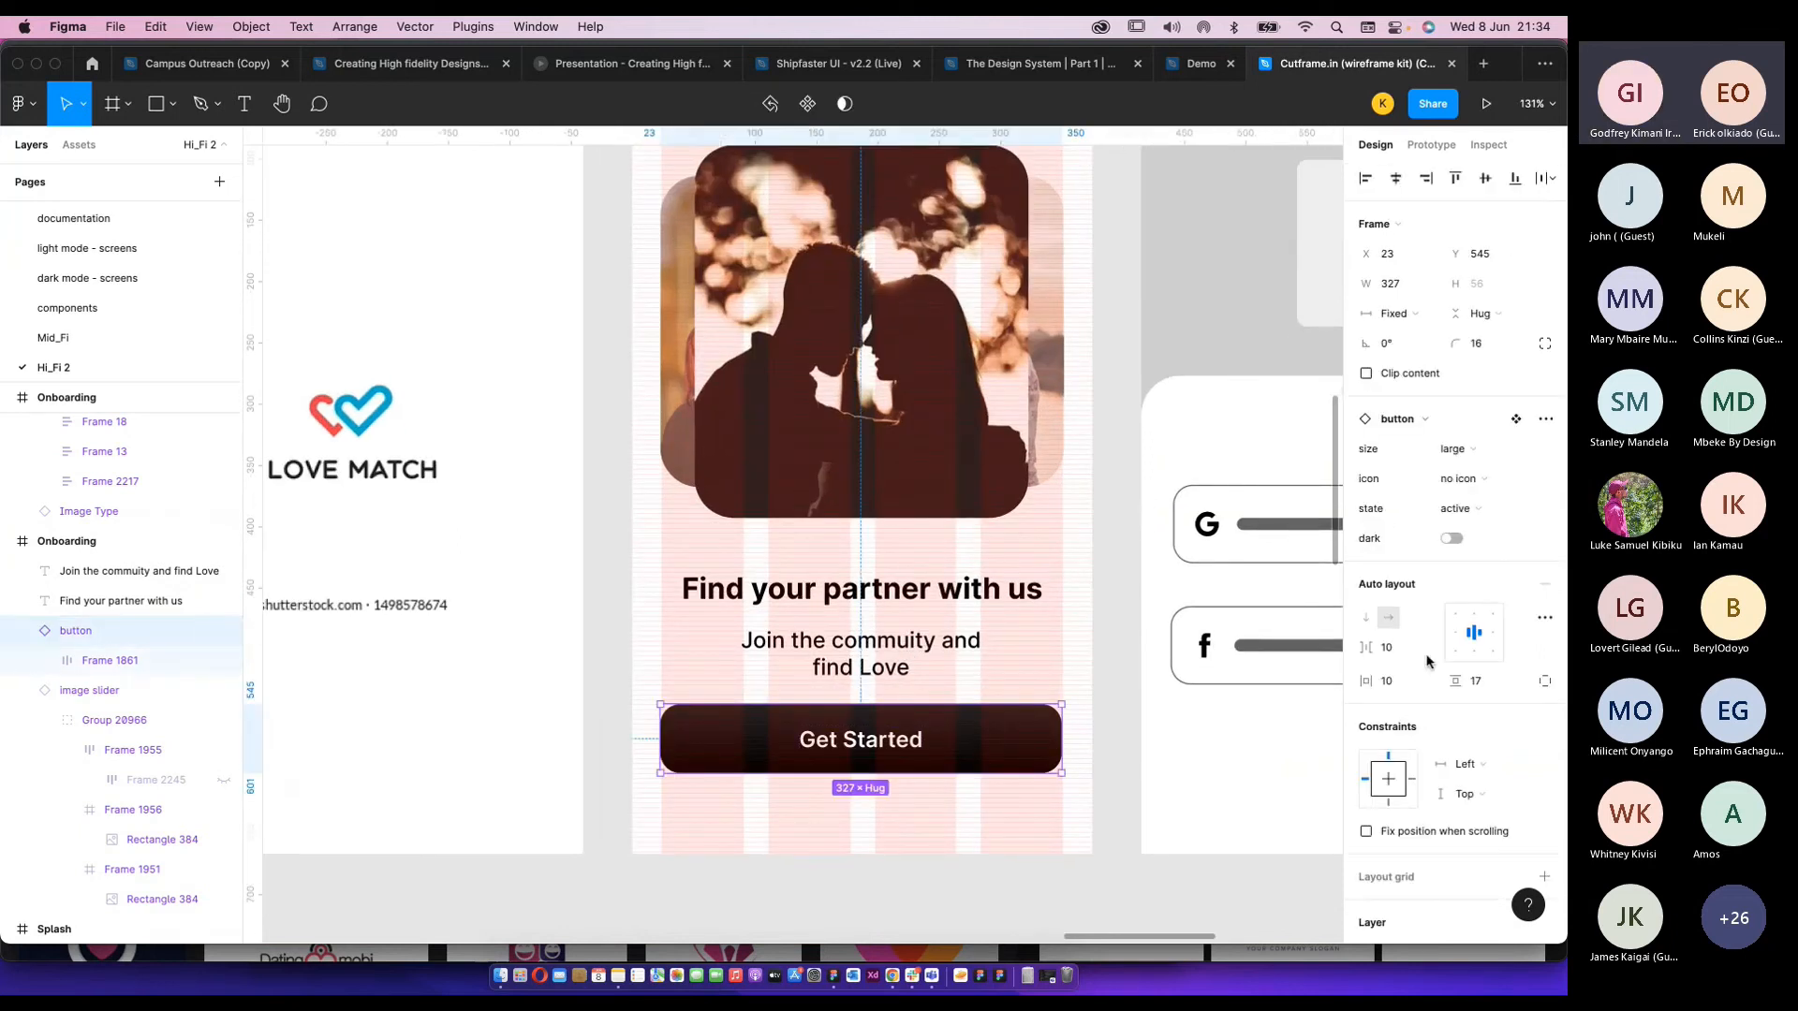
pyautogui.click(1464, 453)
pyautogui.click(1389, 461)
pyautogui.click(1452, 450)
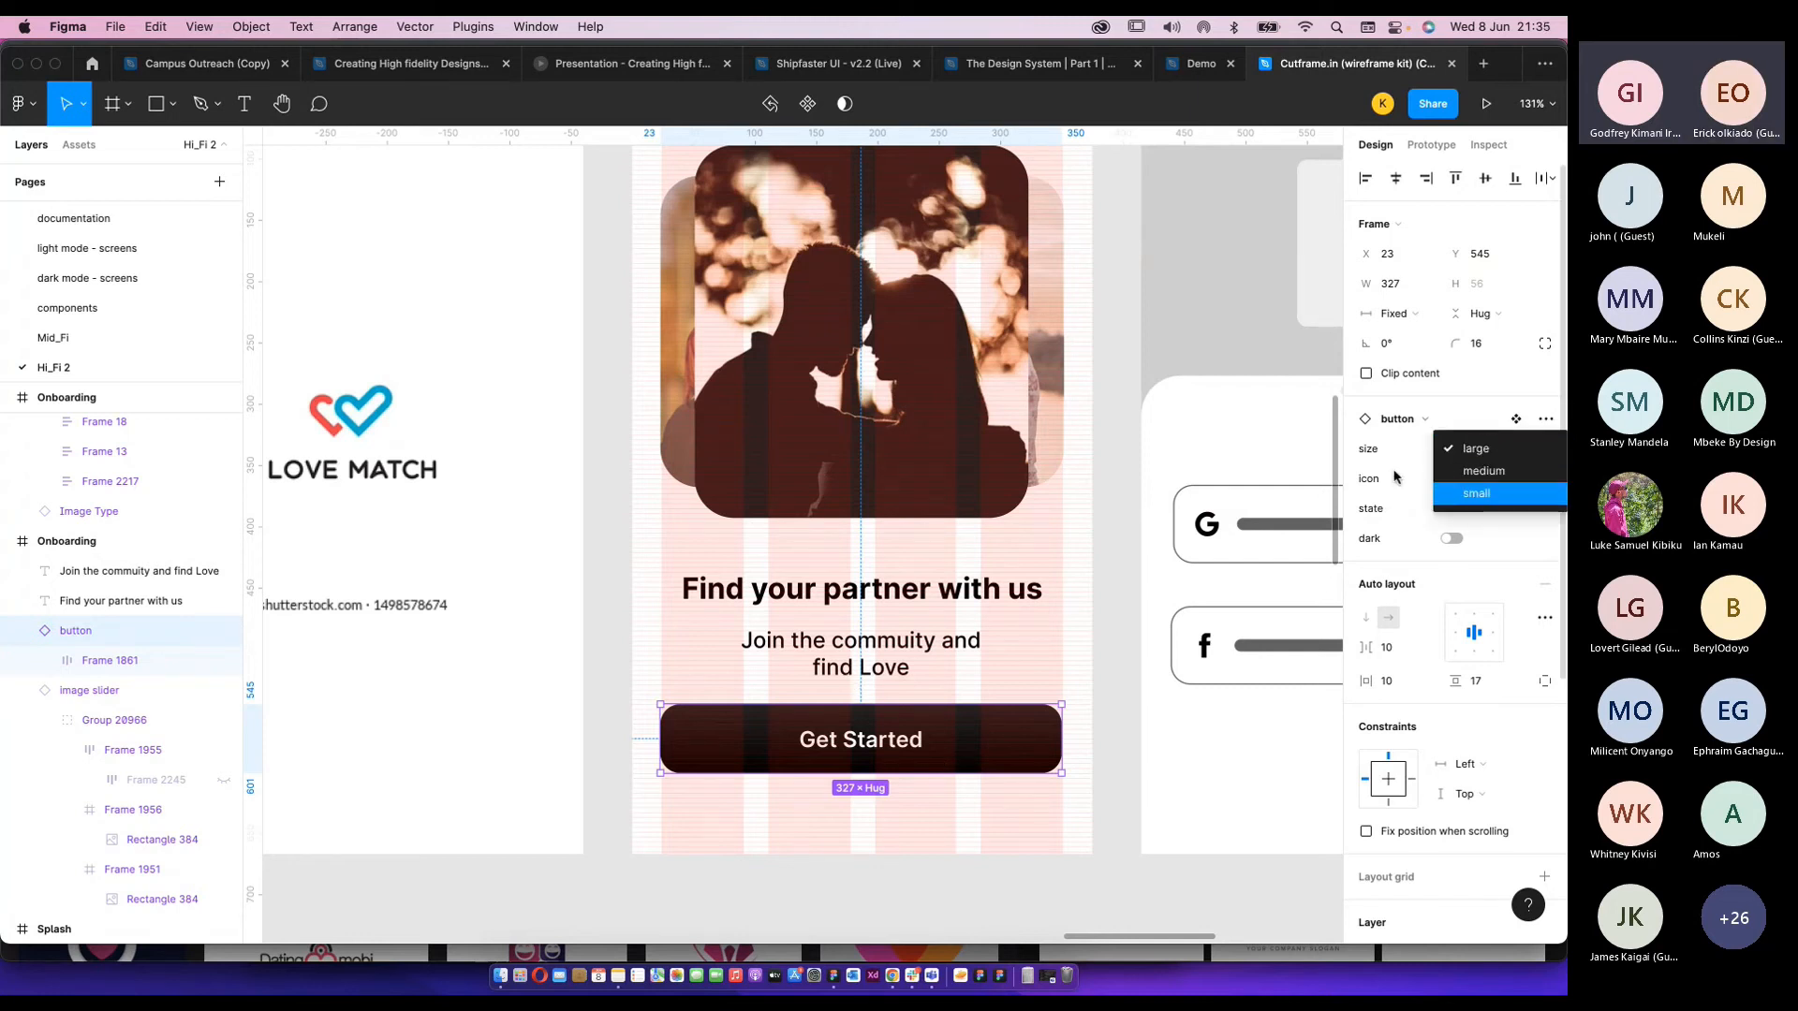
pyautogui.click(1463, 473)
pyautogui.click(1413, 503)
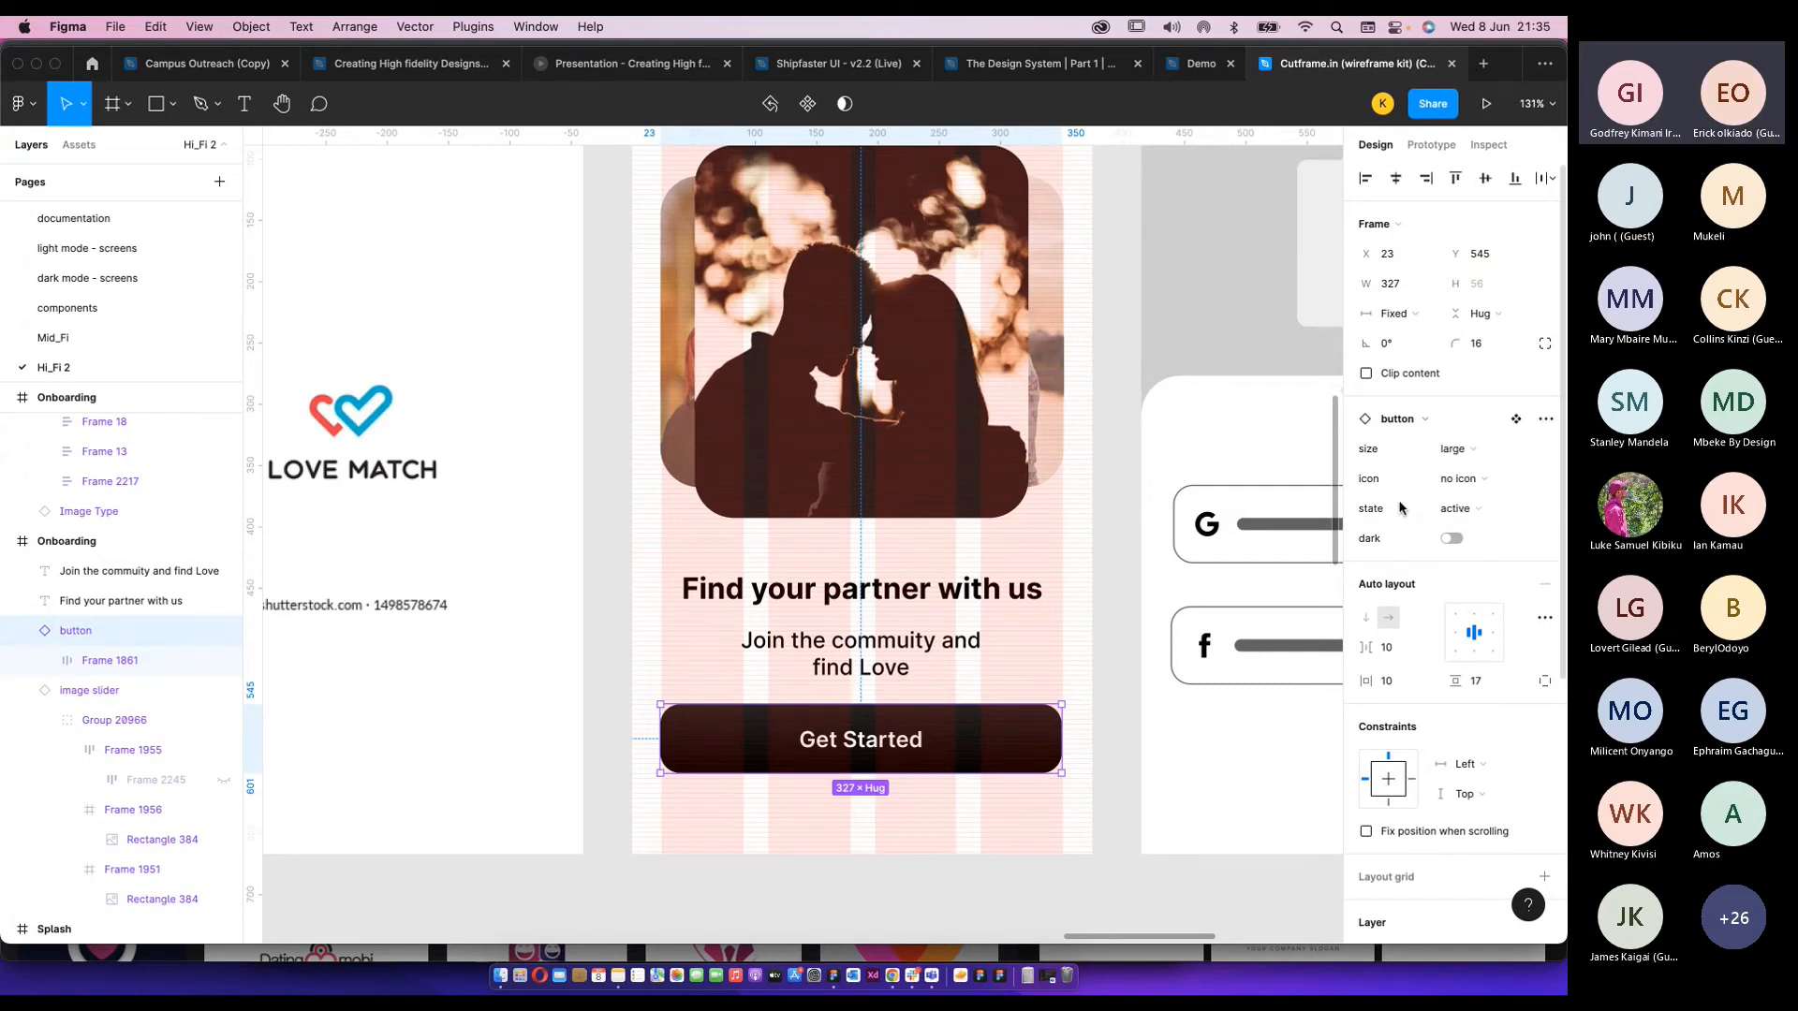
pyautogui.click(1464, 515)
pyautogui.press('Escape')
# Fill the Get Started button with the light mode "warning" colour style.
pyautogui.scroll(-4, 1427, 765)
pyautogui.scroll(-3, 1427, 764)
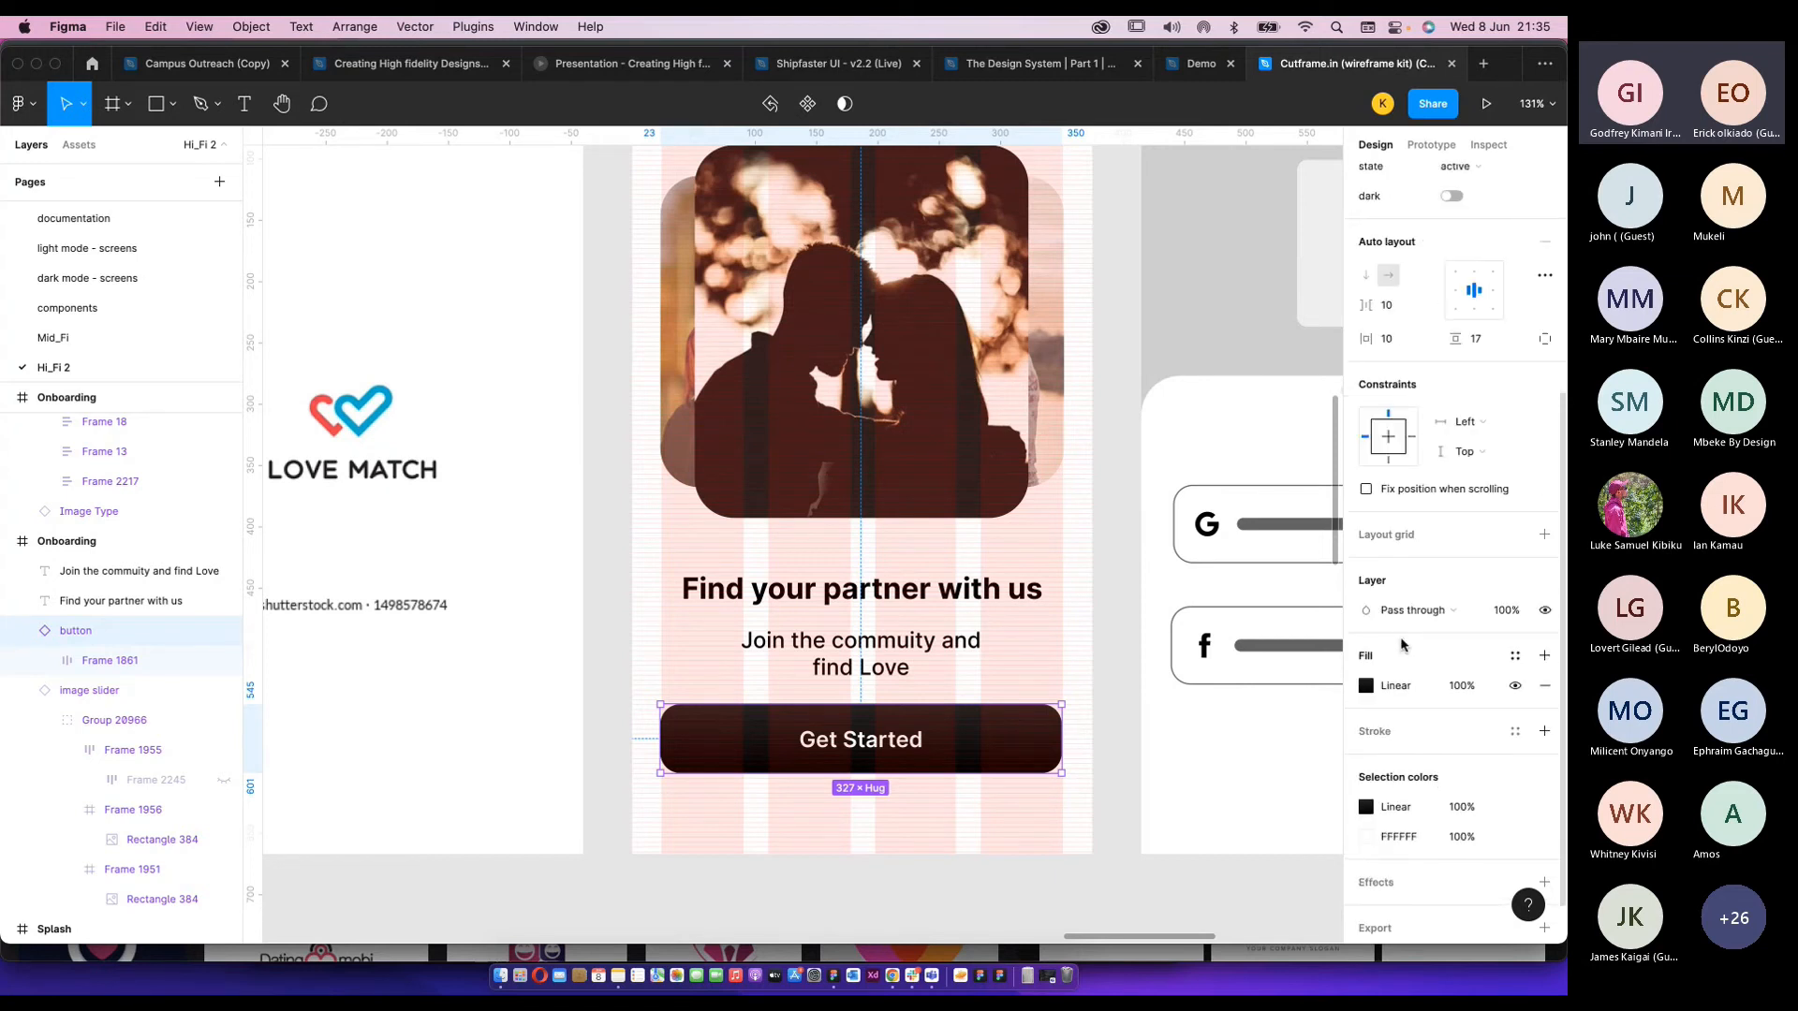
pyautogui.click(1514, 656)
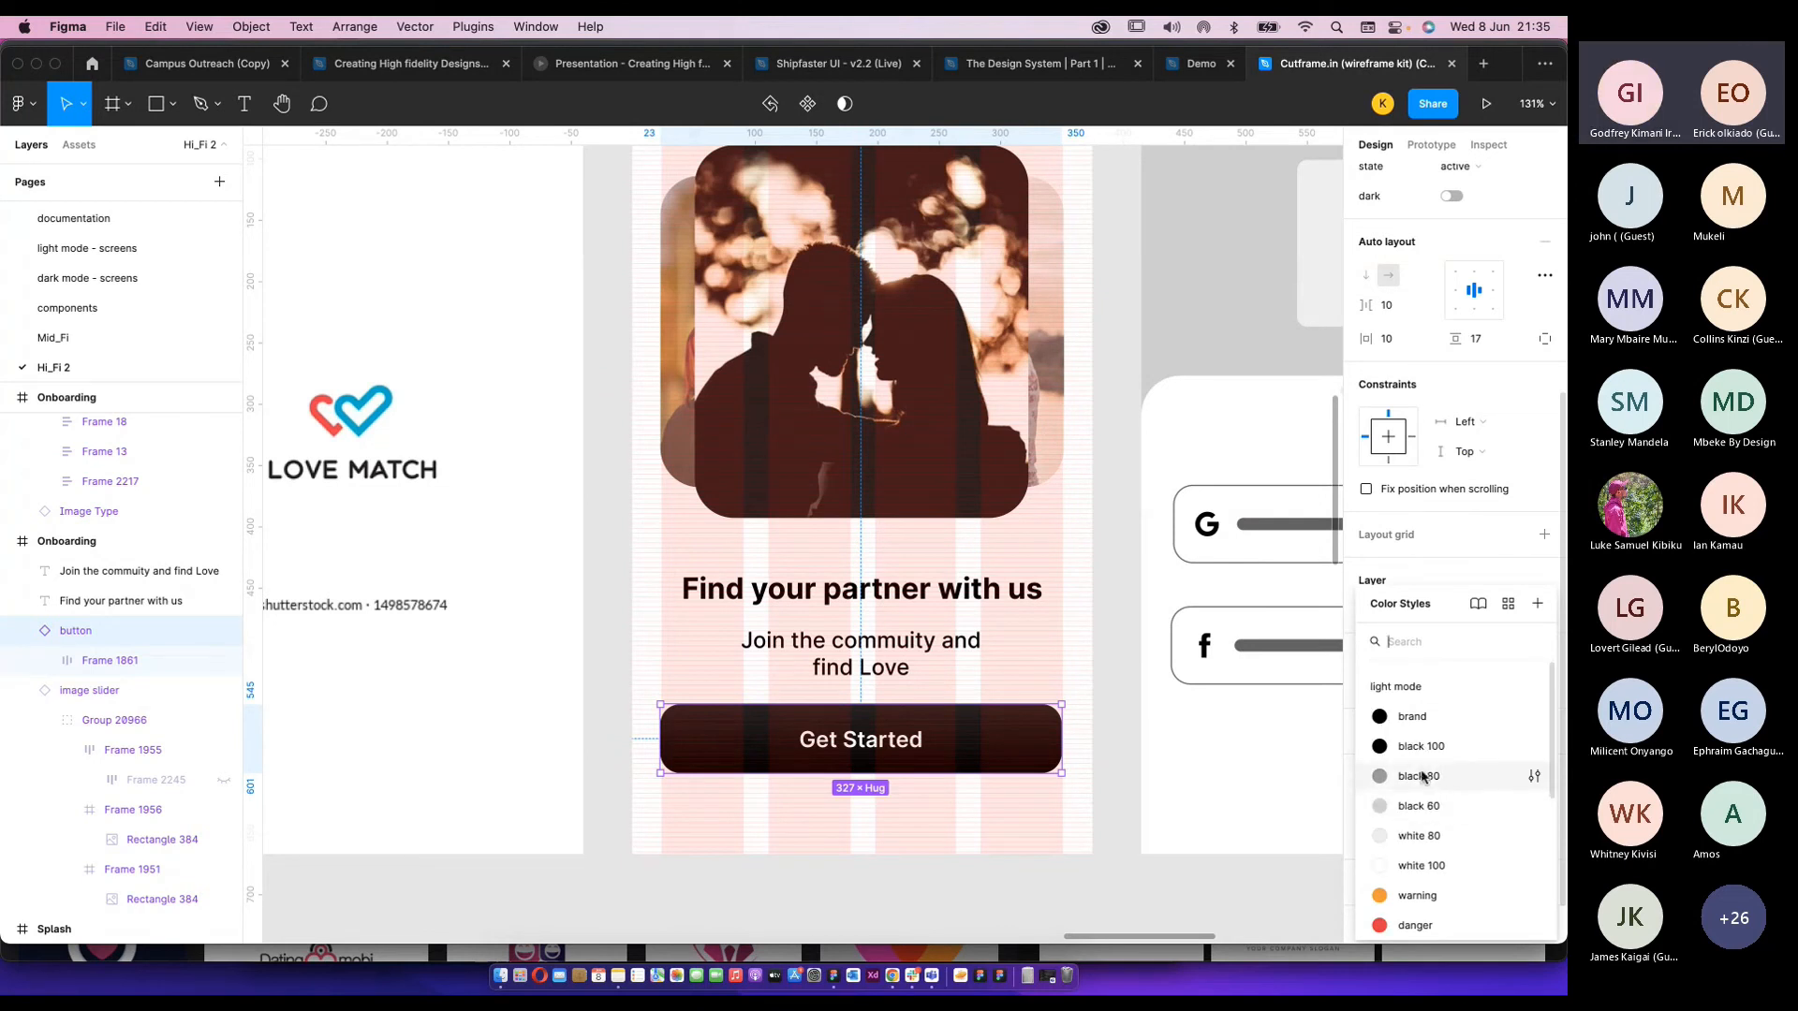
pyautogui.write('pin')
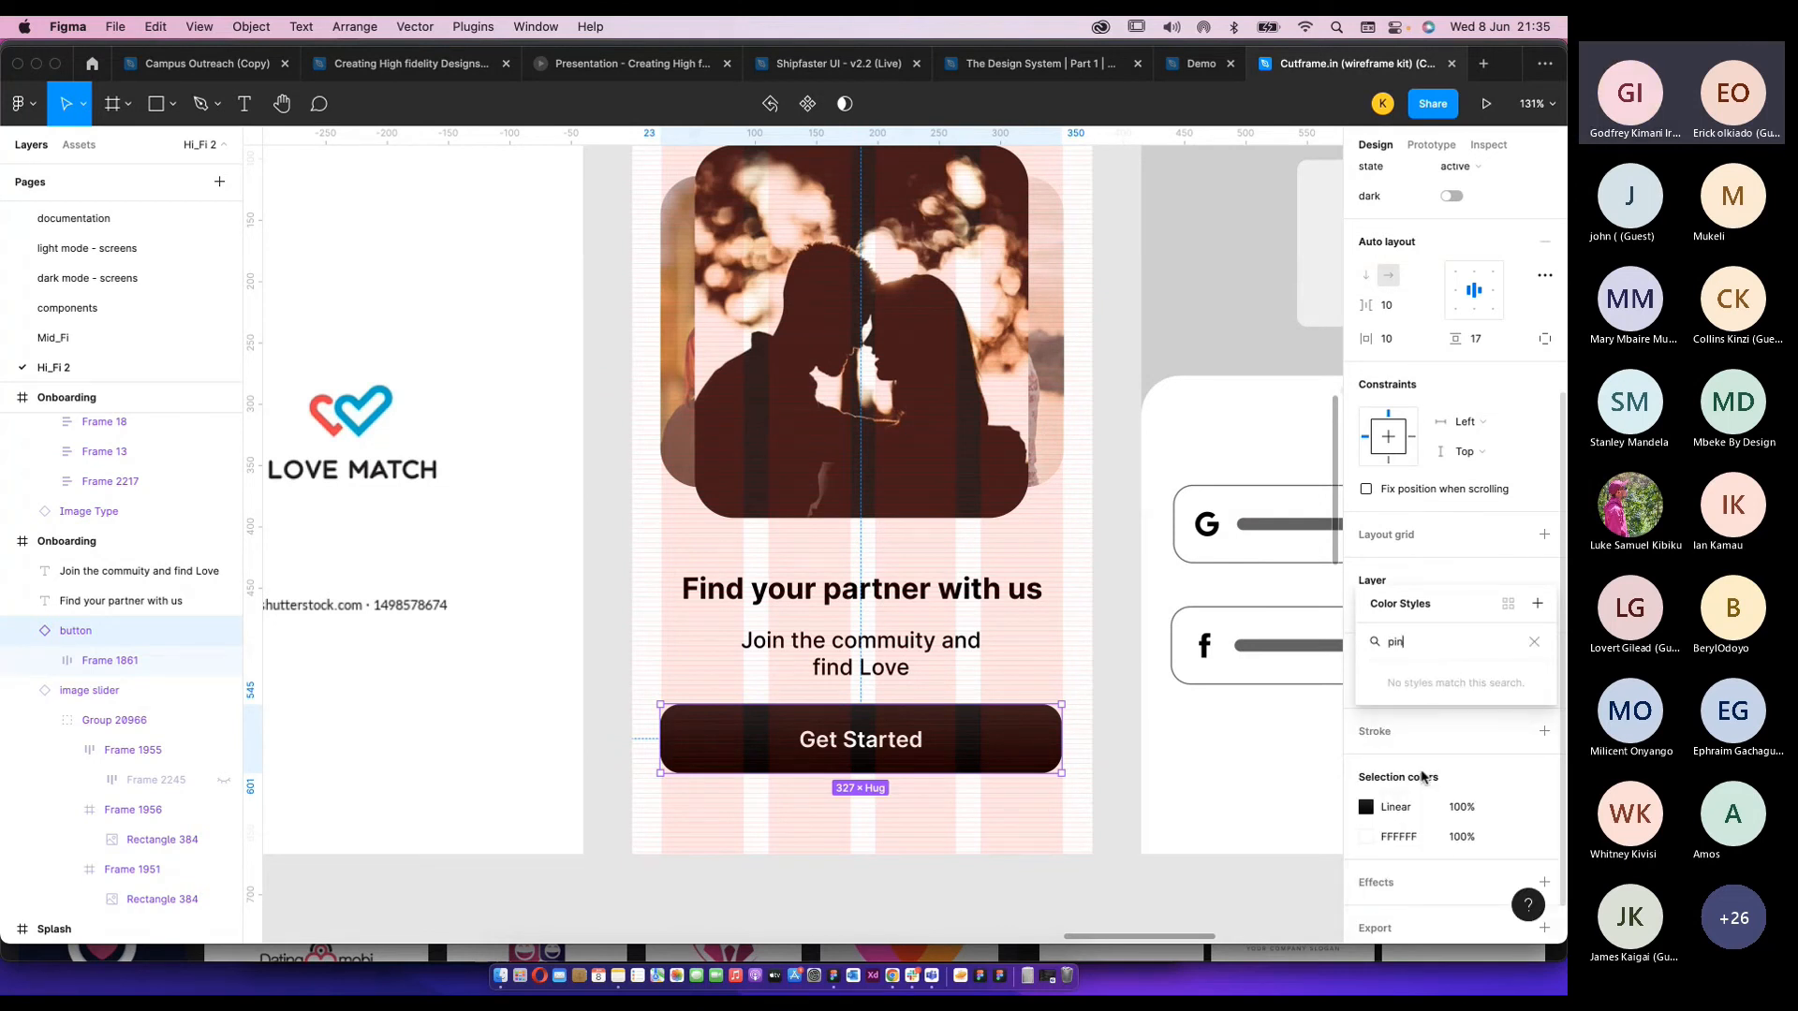
pyautogui.press('BackSpace')
pyautogui.press('BackSpace')
pyautogui.press('BackSpace')
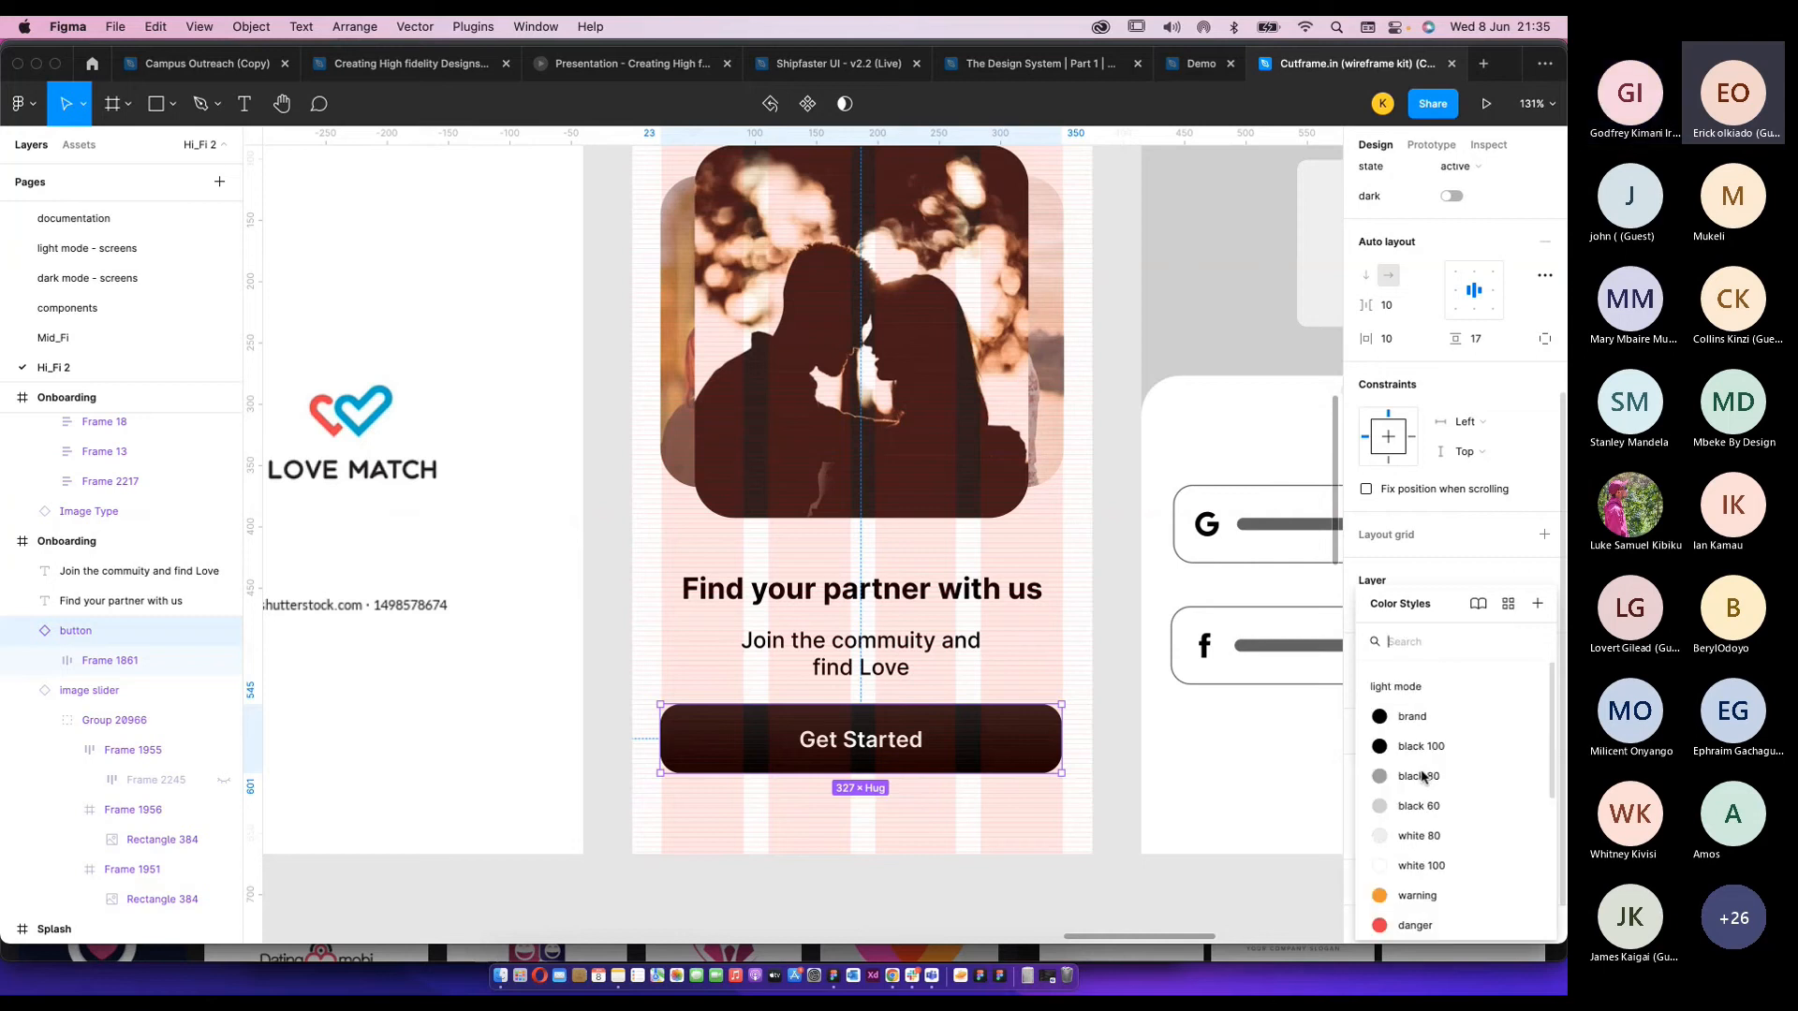
pyautogui.scroll(-3, 1422, 824)
pyautogui.scroll(-4, 1419, 869)
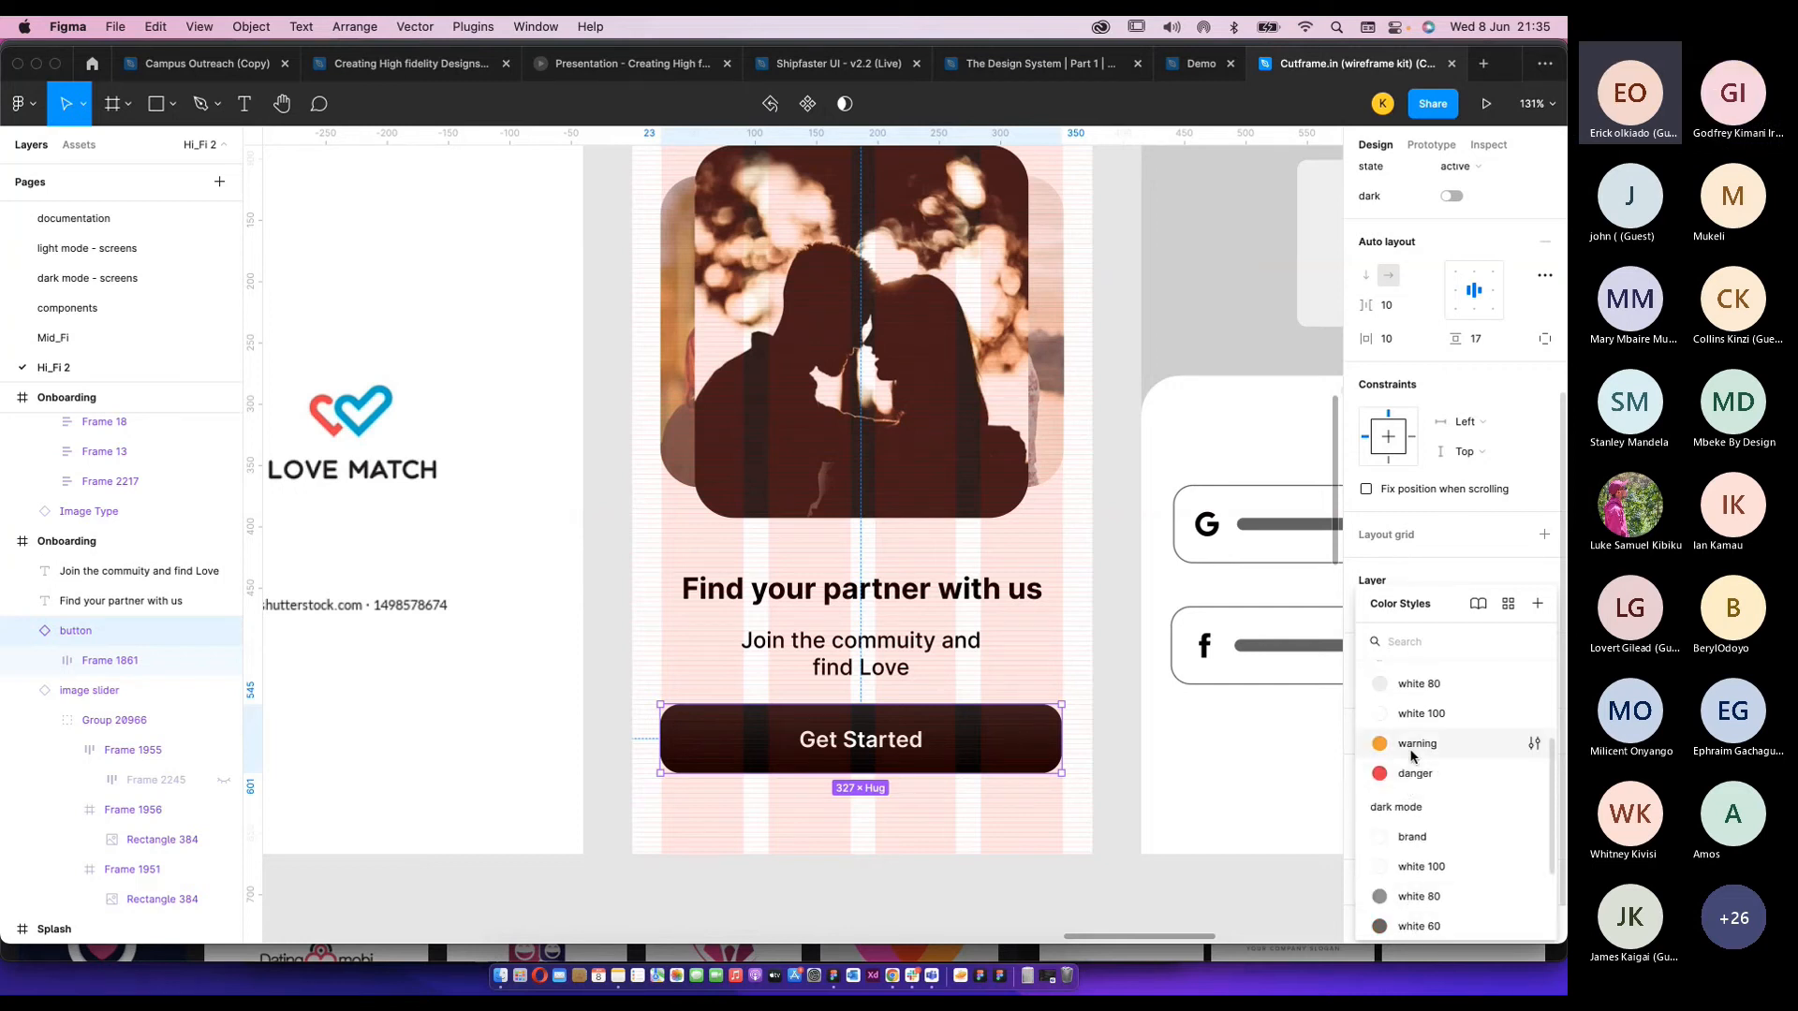
pyautogui.click(1404, 743)
pyautogui.click(1124, 735)
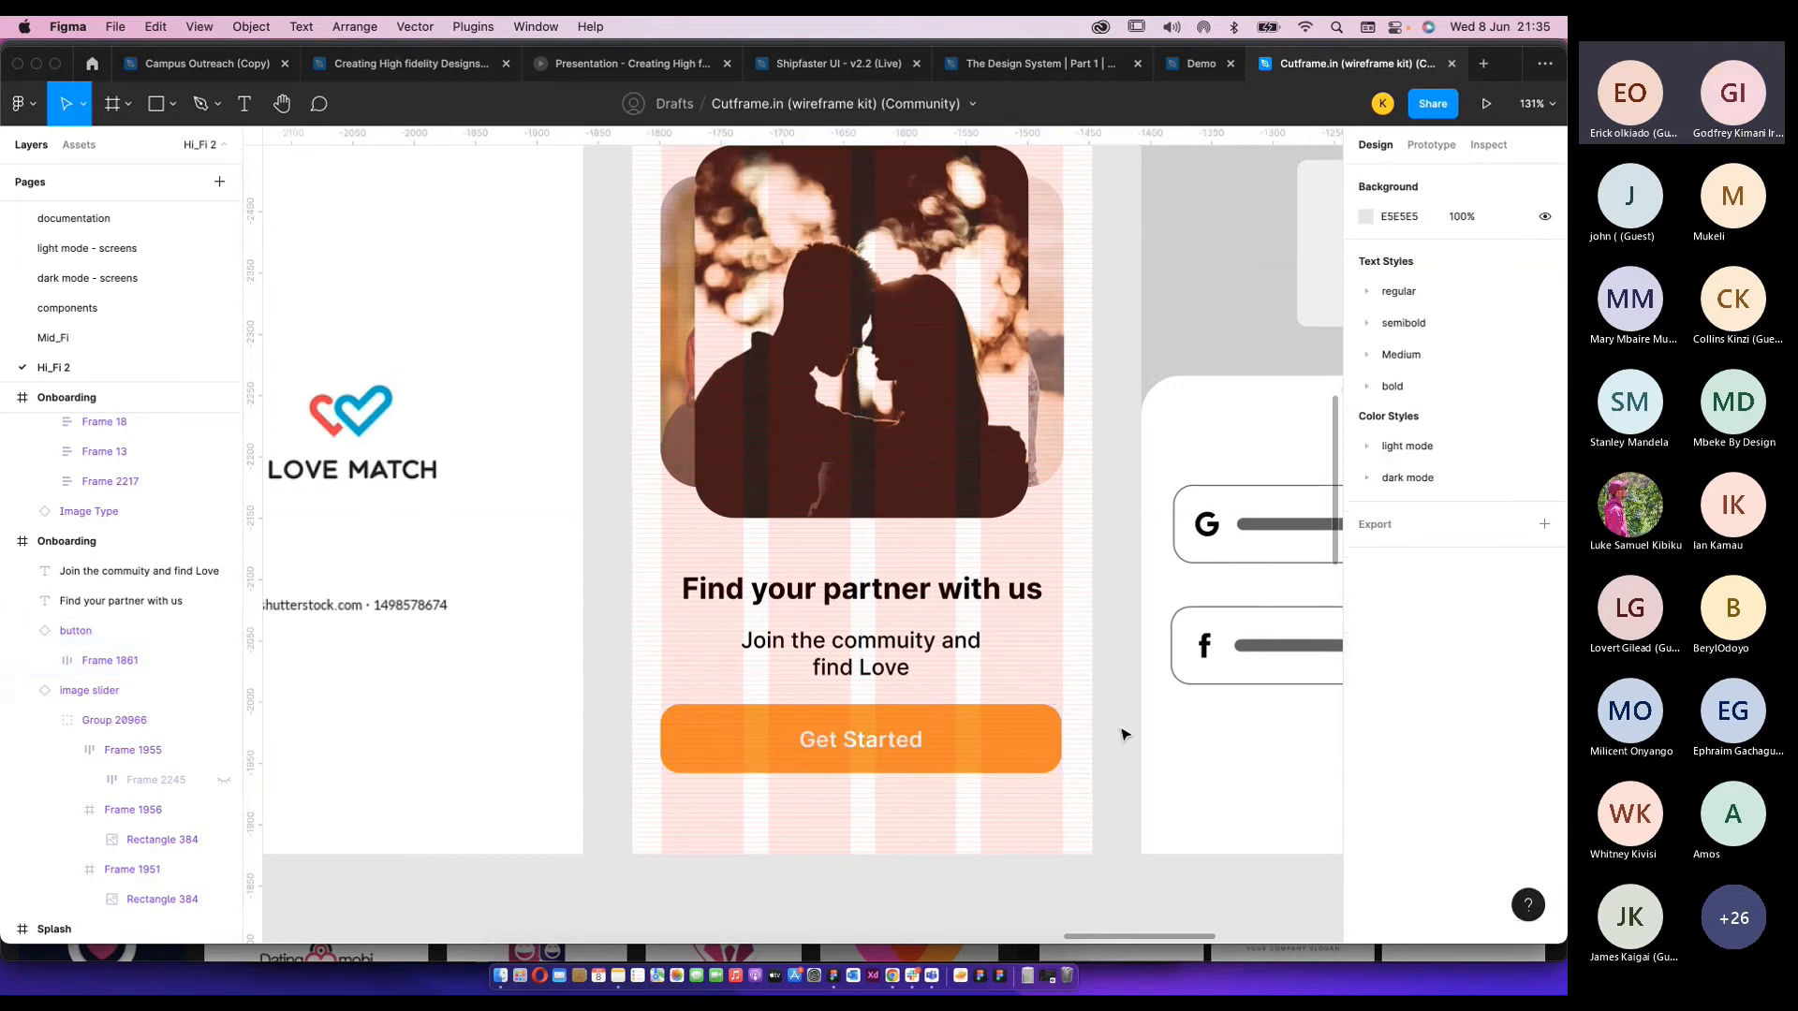
# Hide the row and column layout grids on the Onboarding screen with the couple photo.
pyautogui.scroll(-5, 1125, 735)
pyautogui.click(1003, 496)
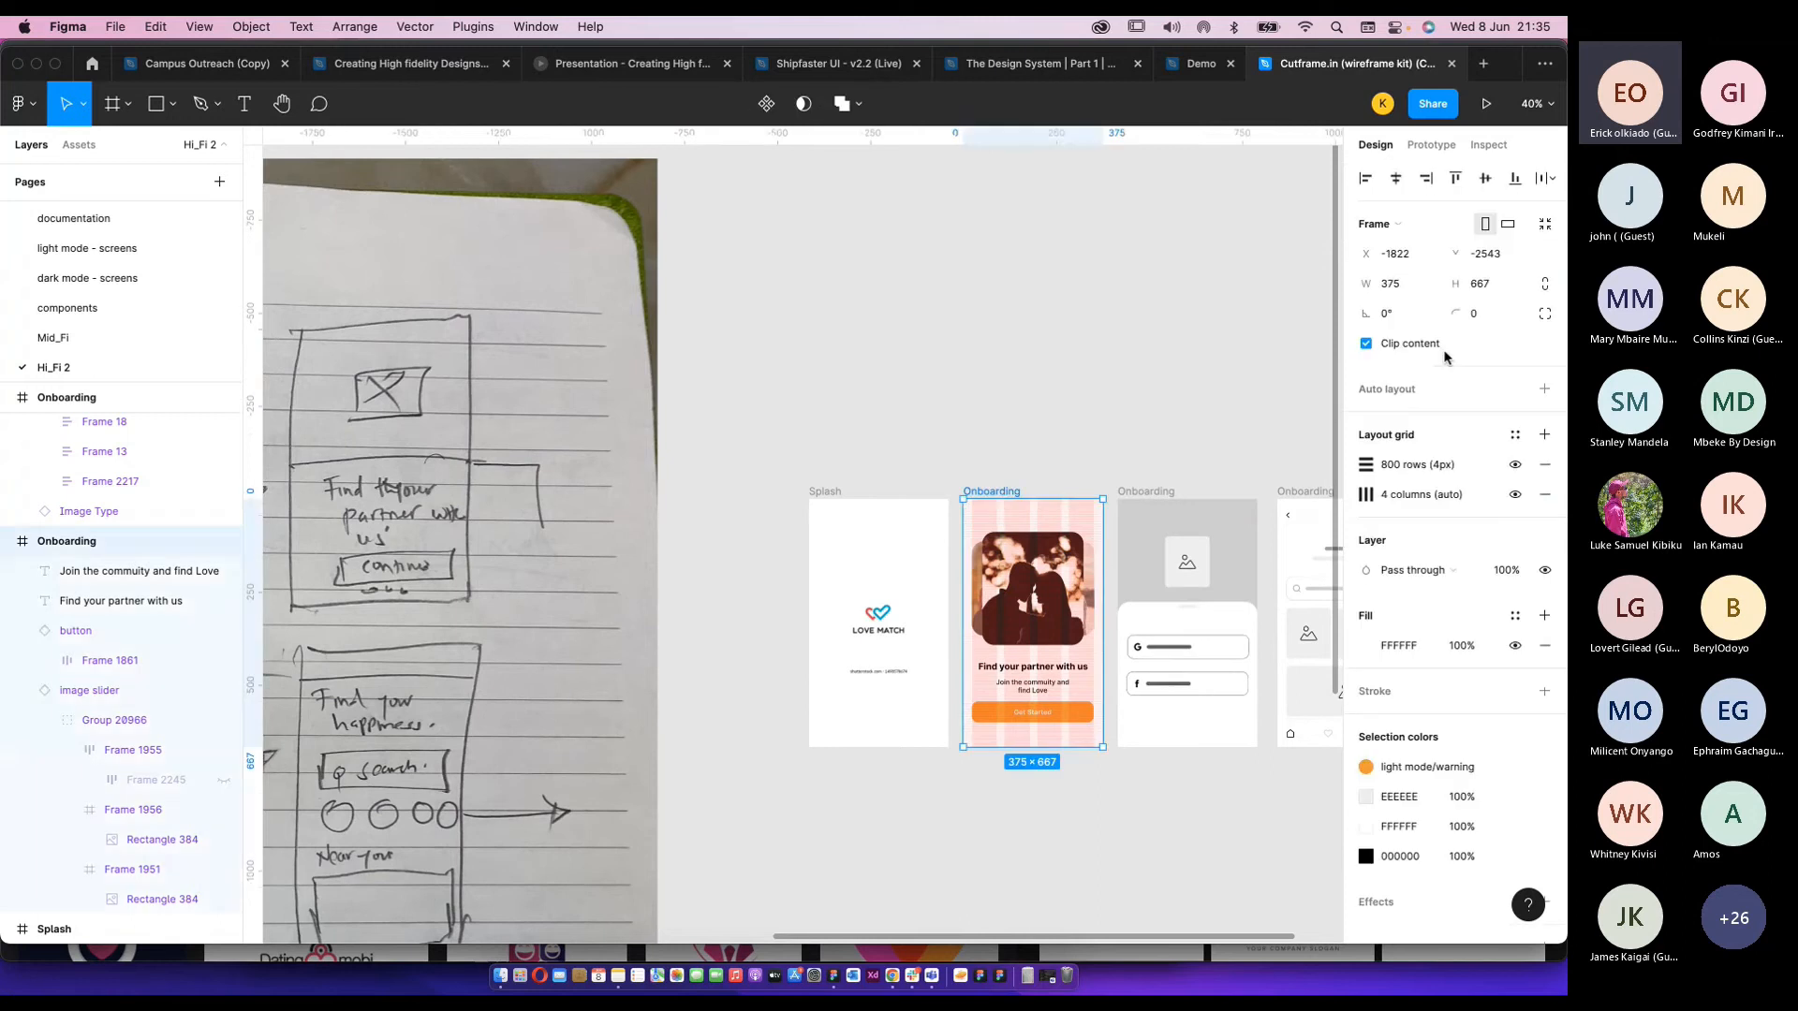
pyautogui.click(1515, 464)
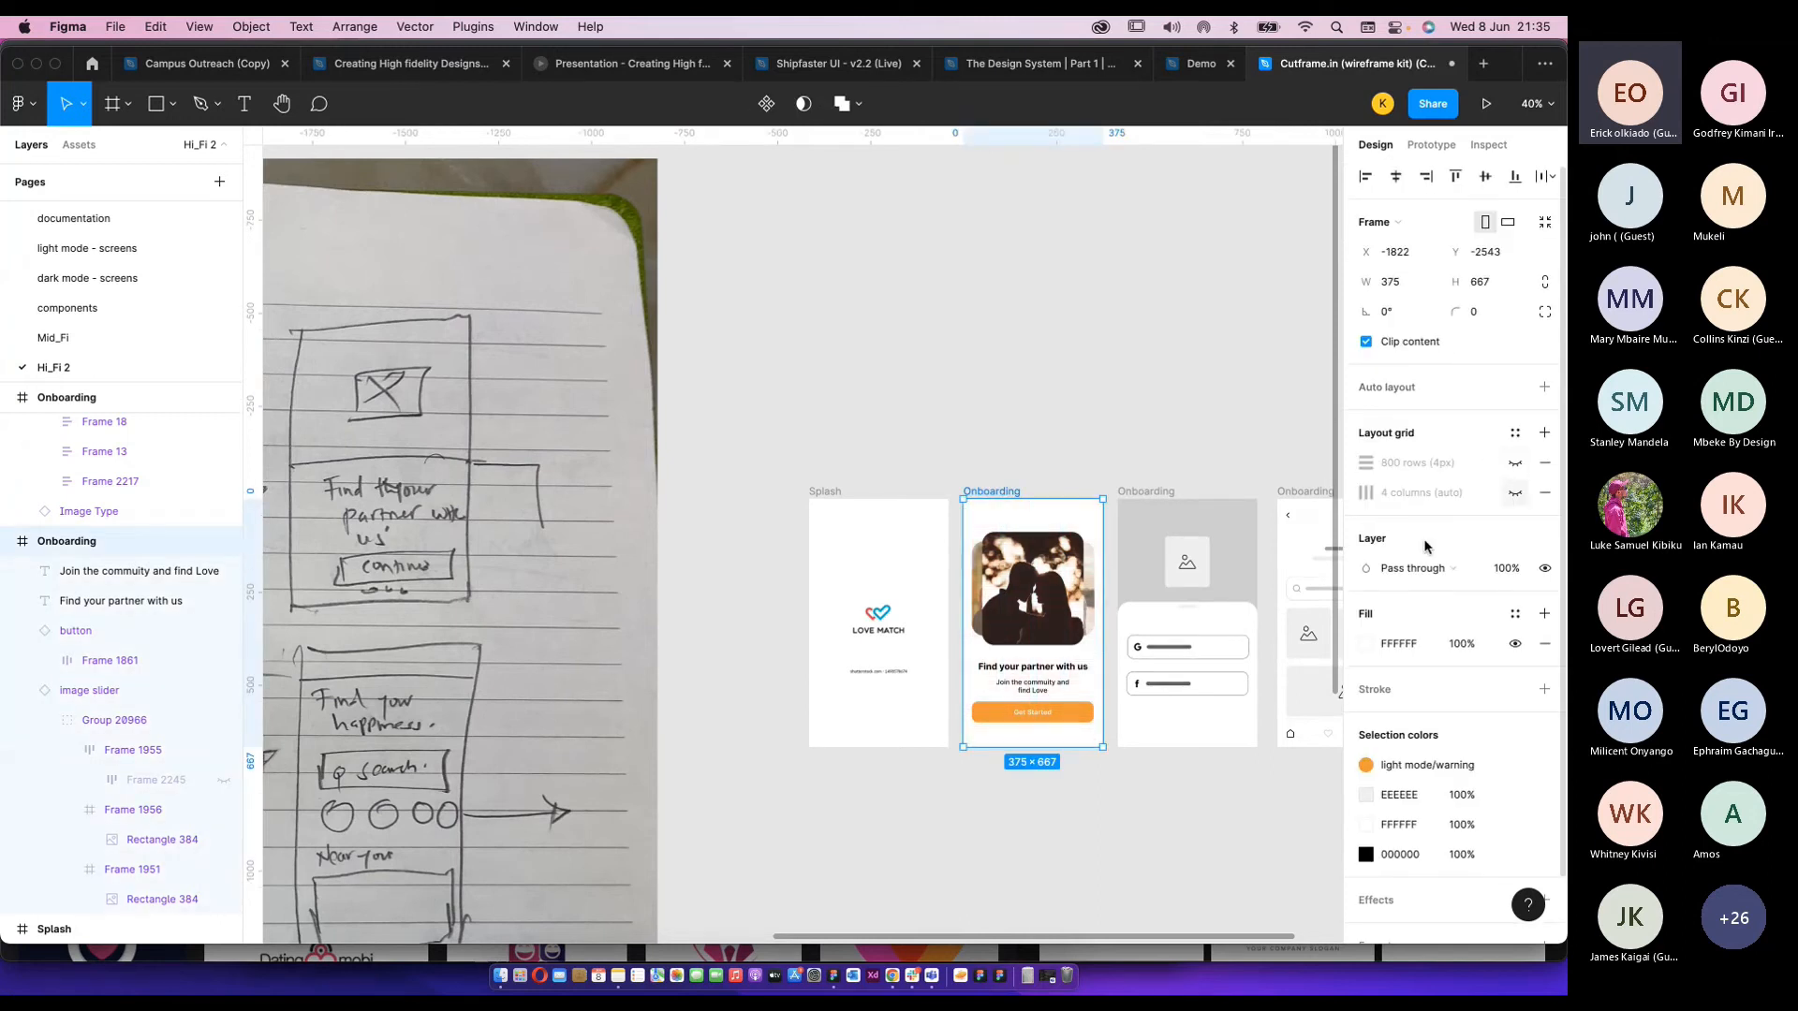
# Review the text and button of the couple-photo Onboarding screen alongside the neighbouring screens.
pyautogui.scroll(5, 1077, 711)
pyautogui.click(965, 661)
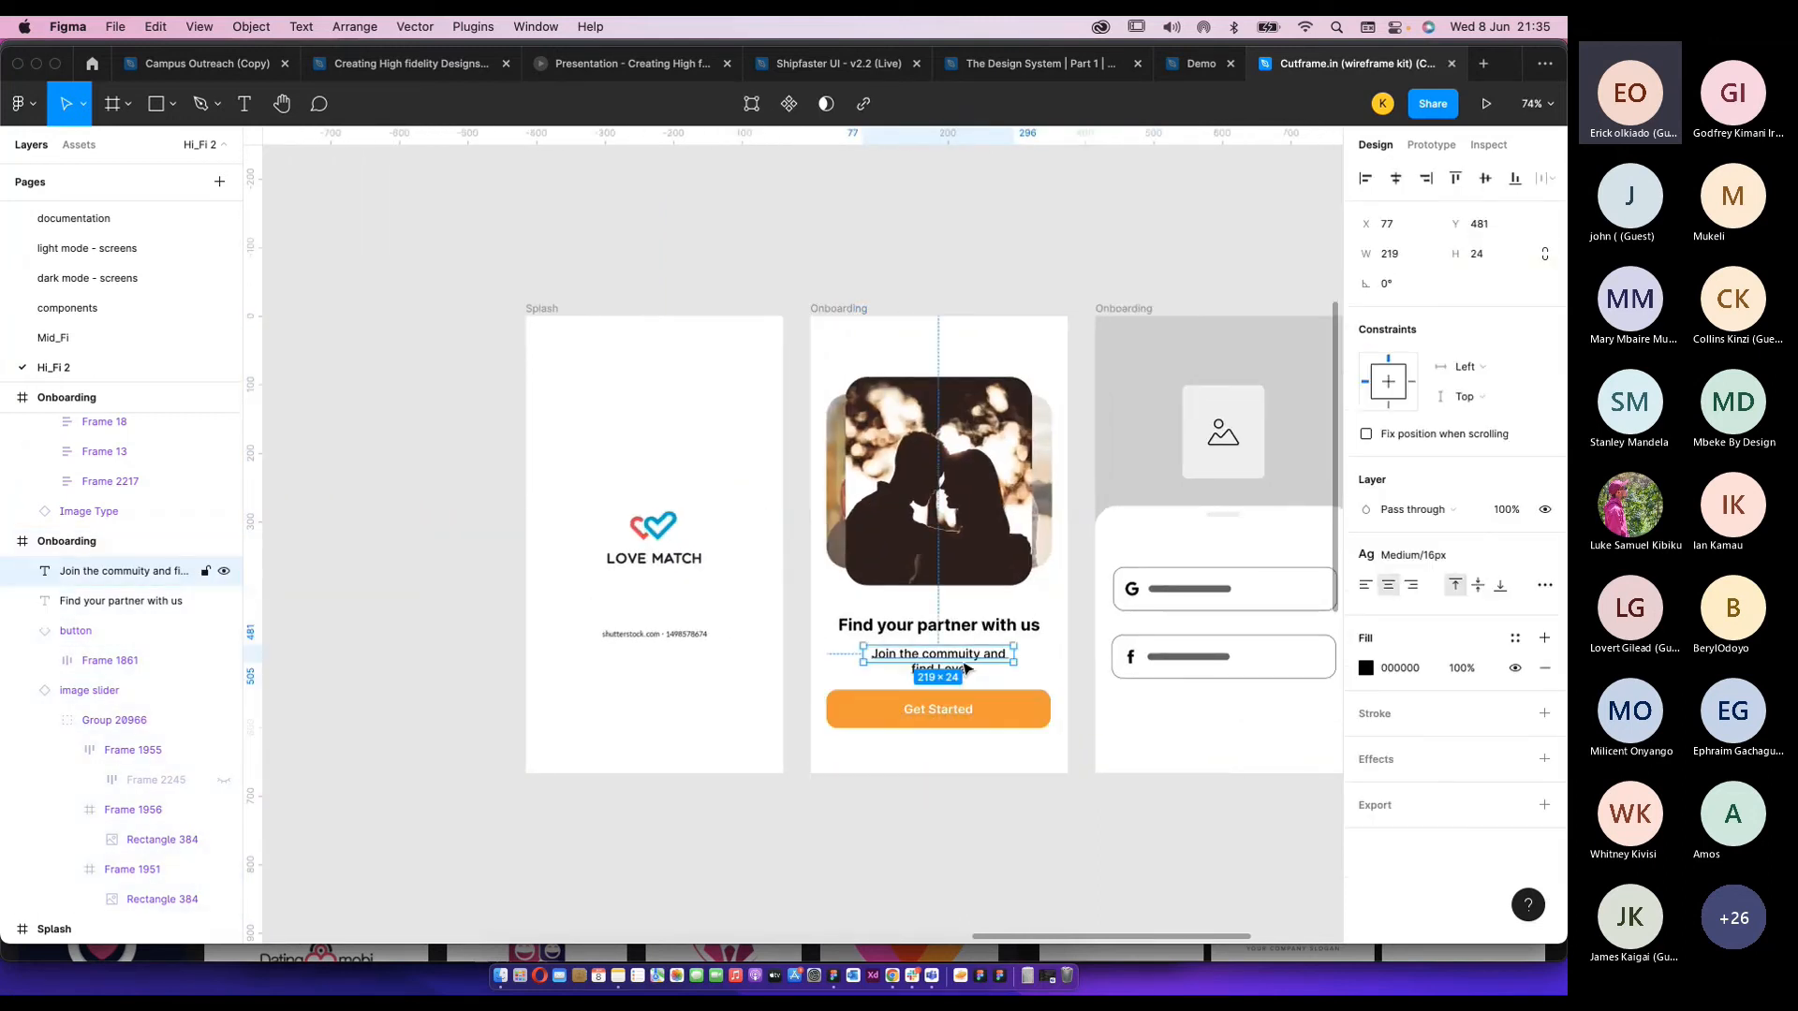
pyautogui.scroll(3, 989, 658)
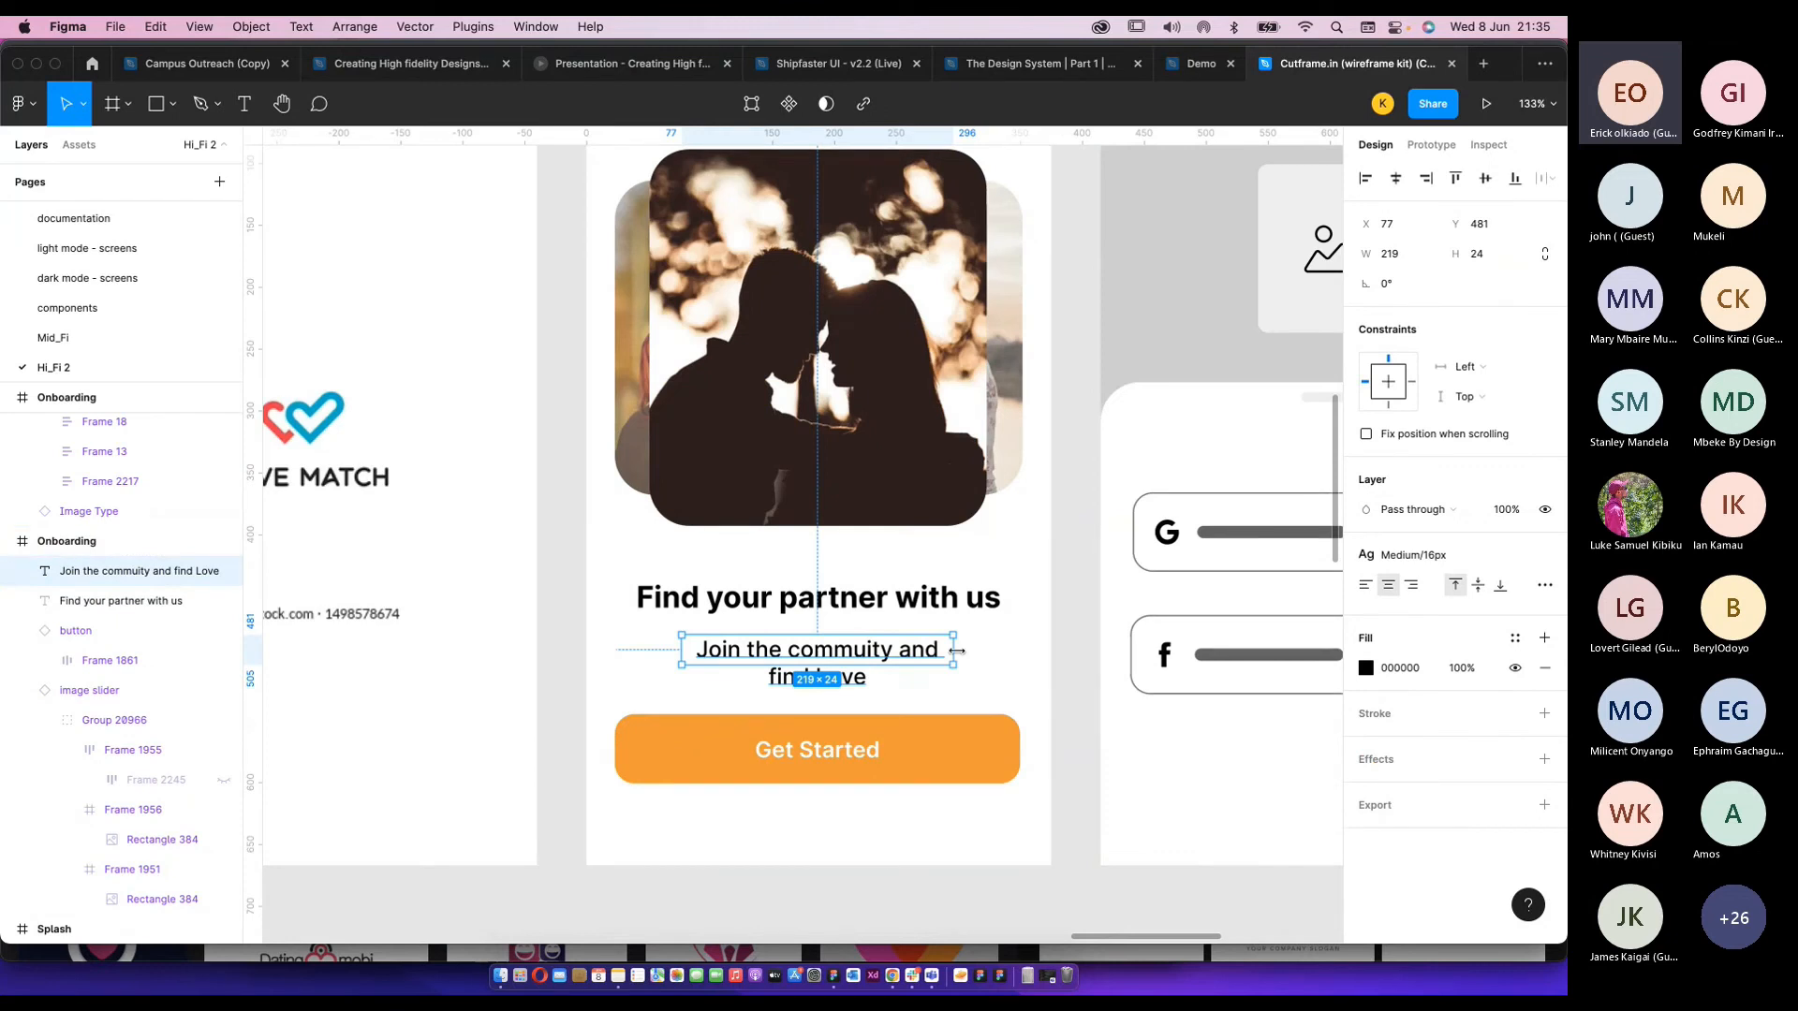
pyautogui.click(863, 746)
pyautogui.scroll(-4, 1014, 661)
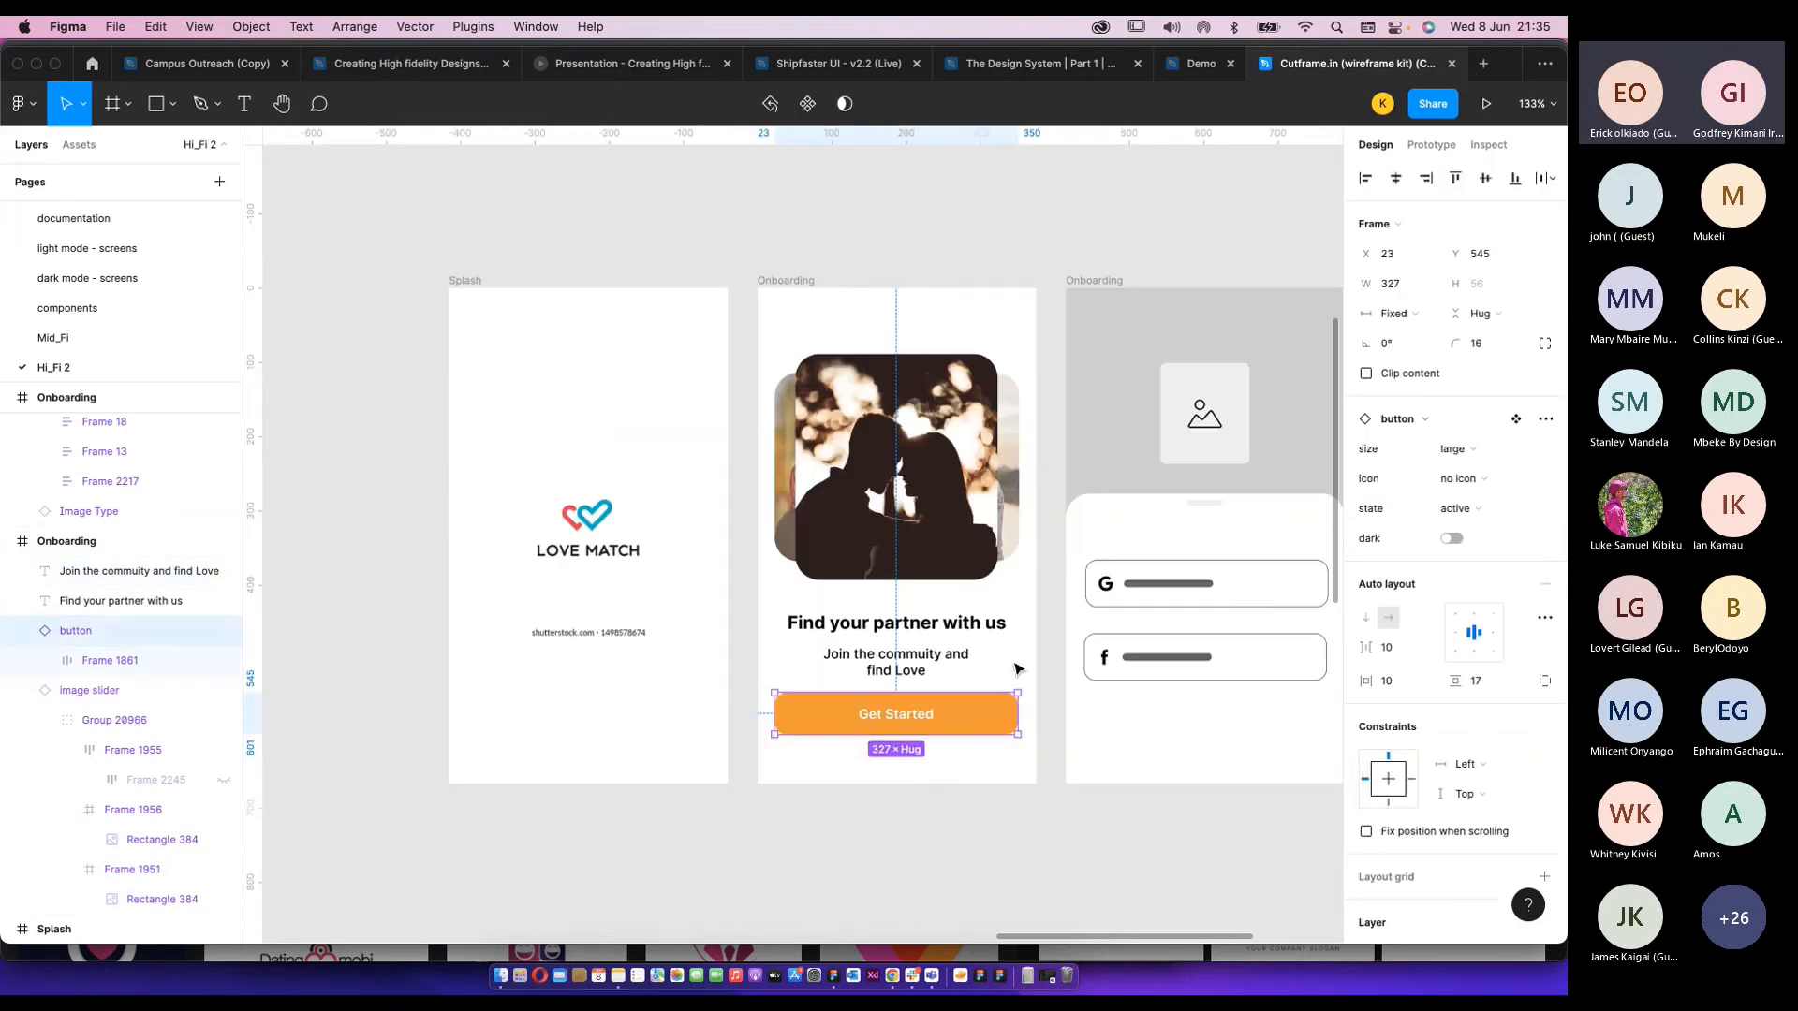
pyautogui.click(1140, 821)
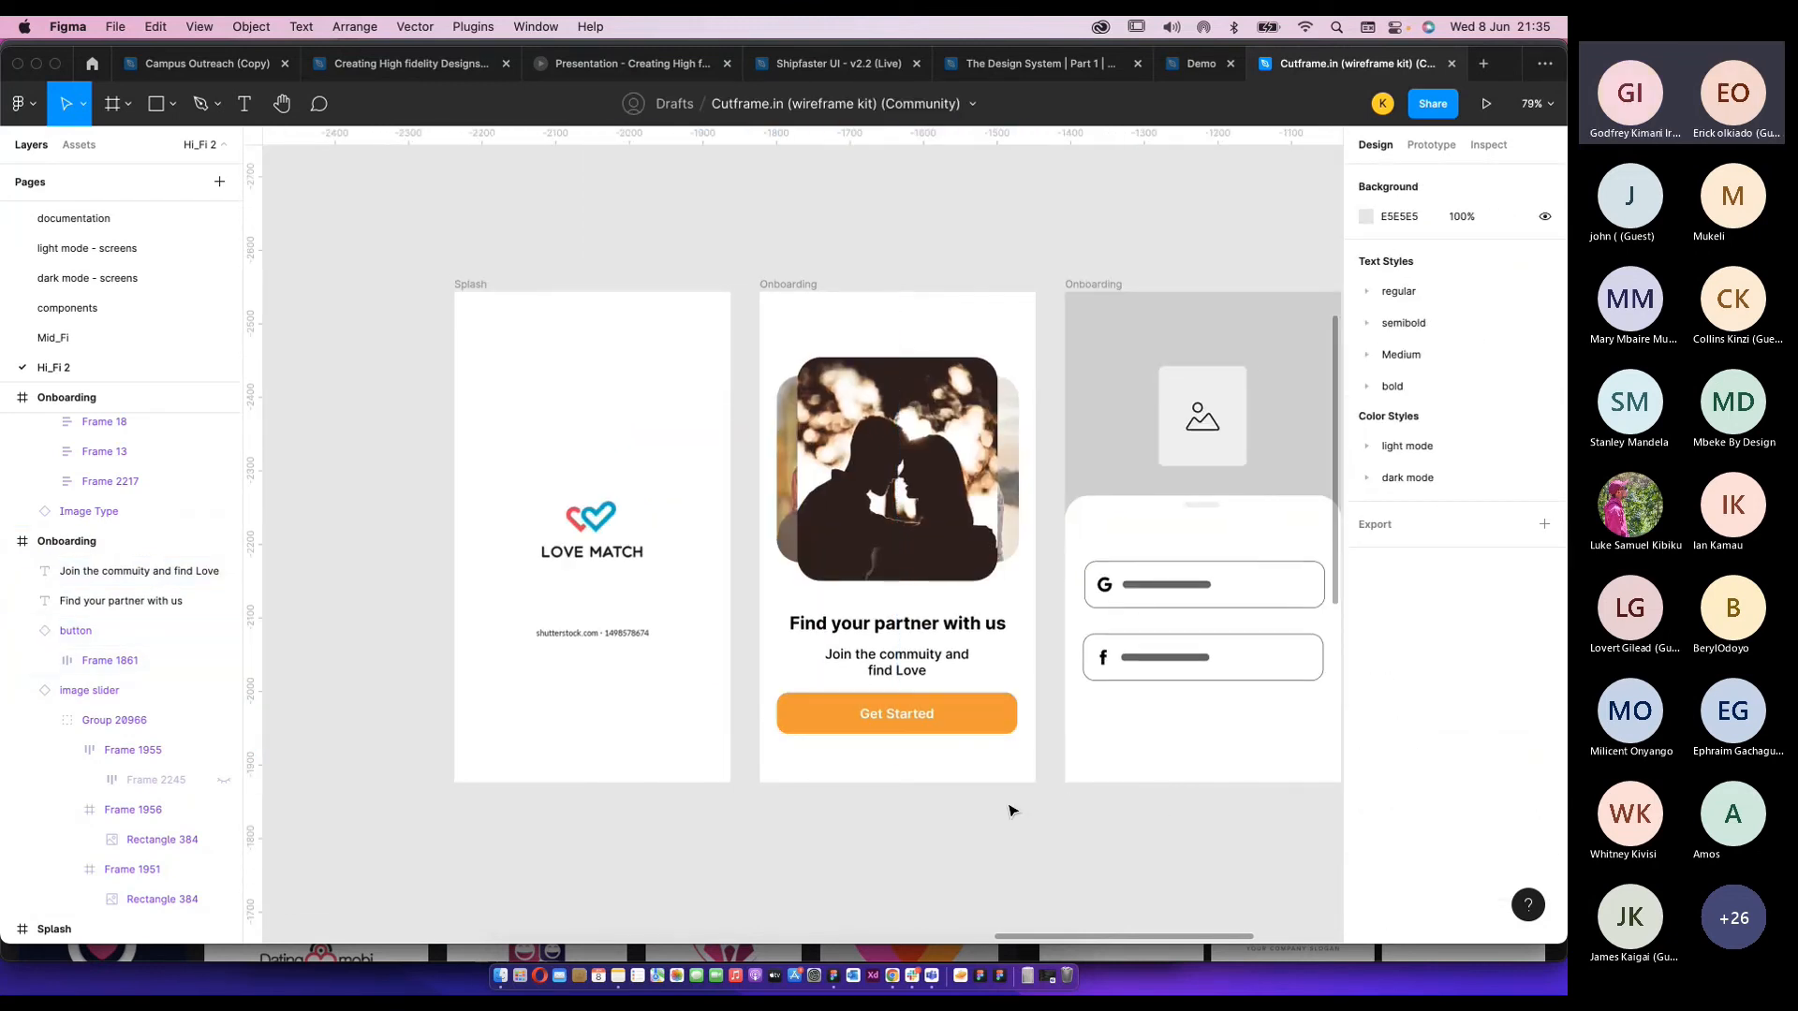
pyautogui.hscroll(5, 1011, 811)
pyautogui.scroll(-3, 841, 744)
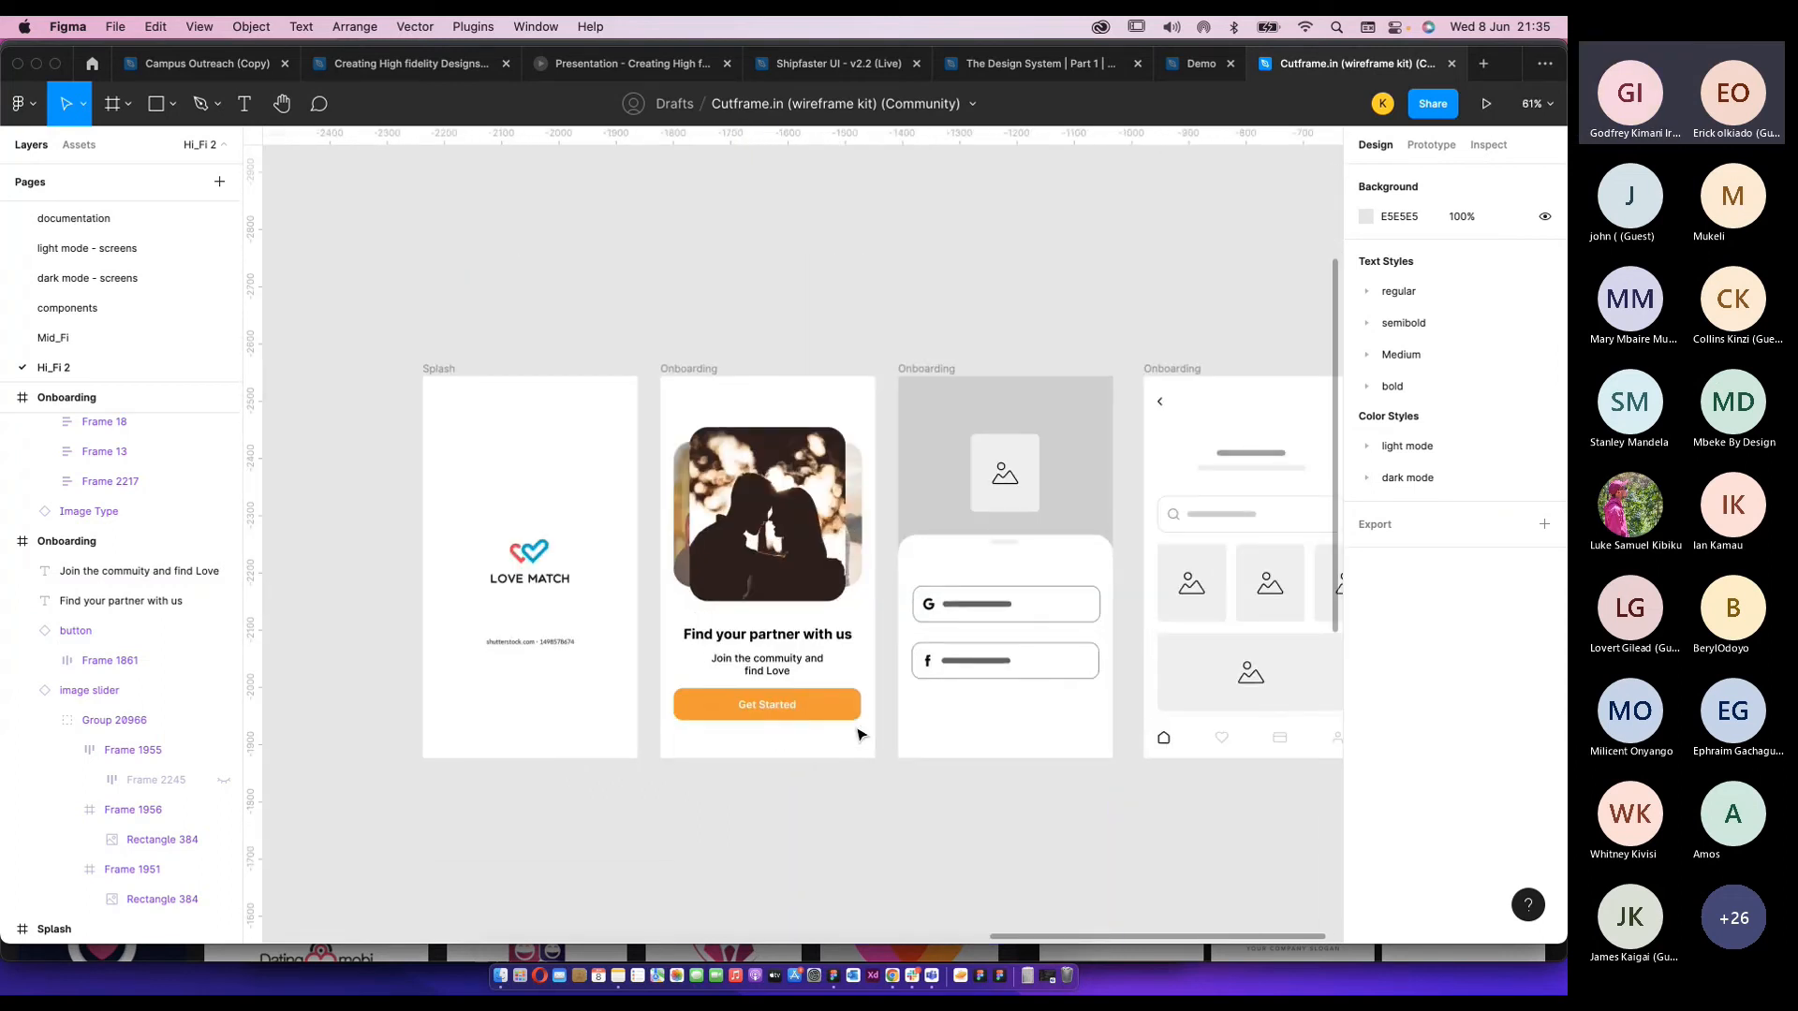
pyautogui.scroll(3, 716, 651)
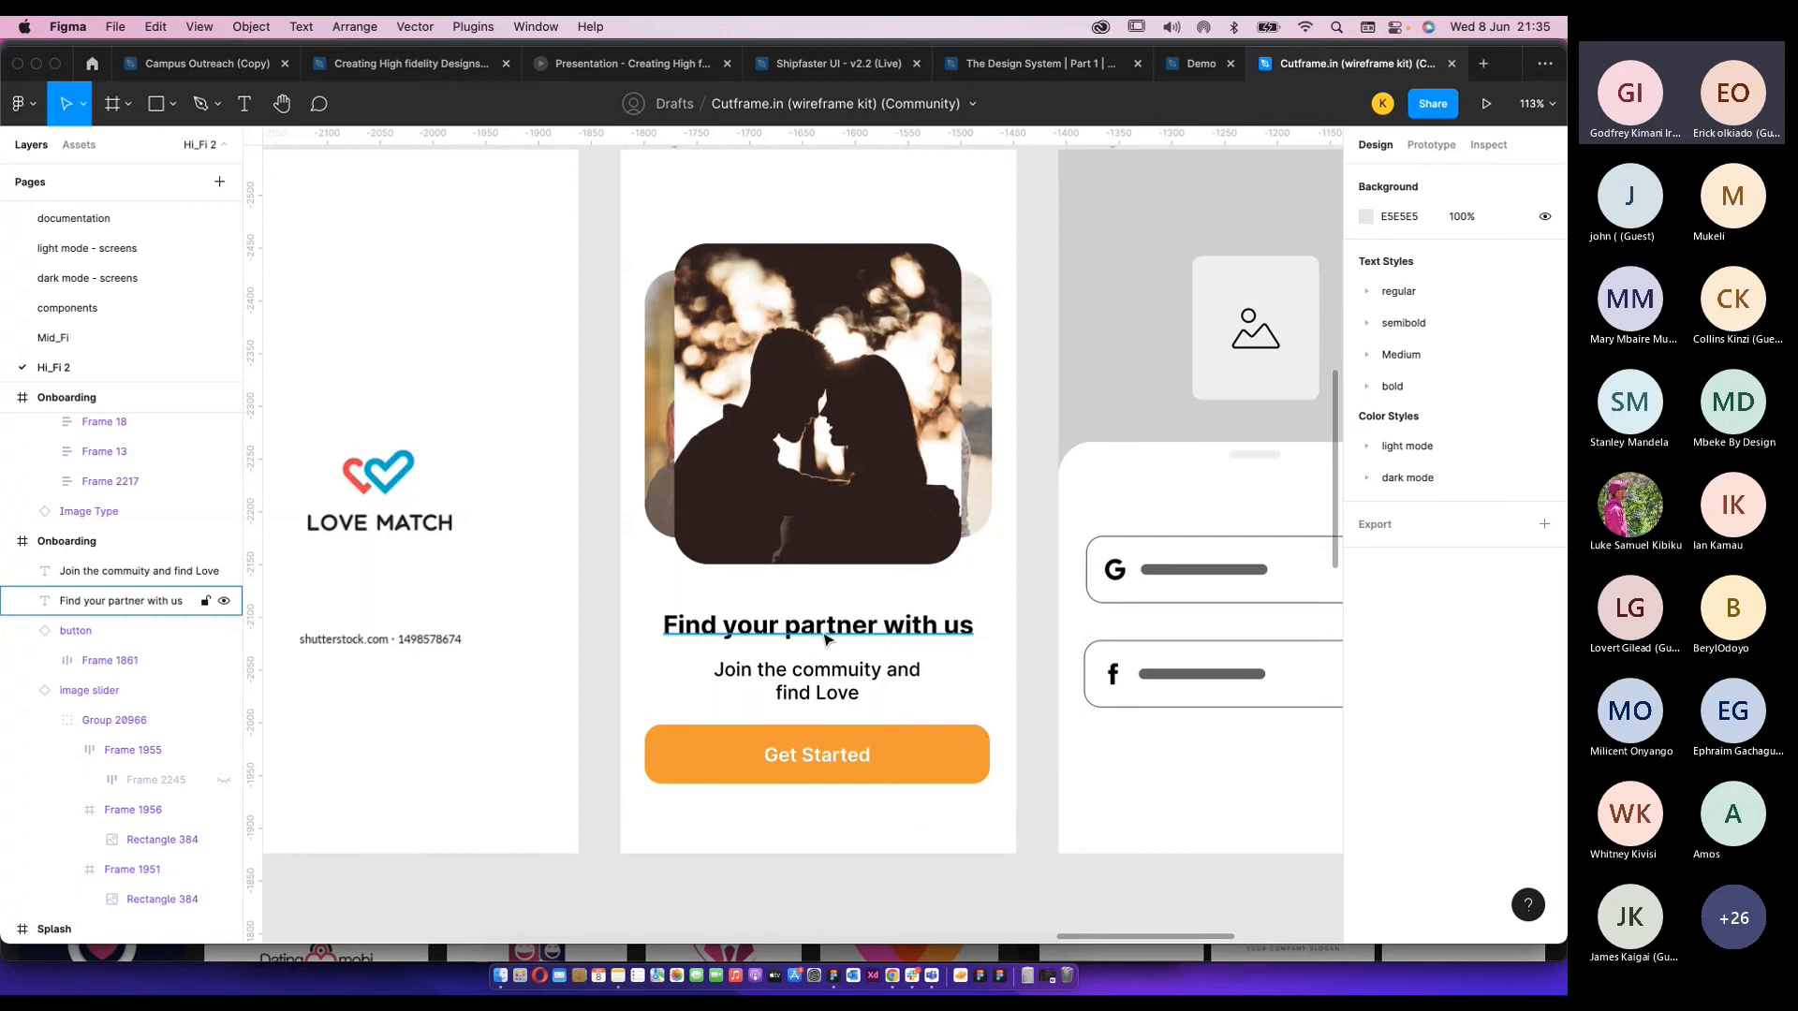
pyautogui.scroll(-3, 824, 637)
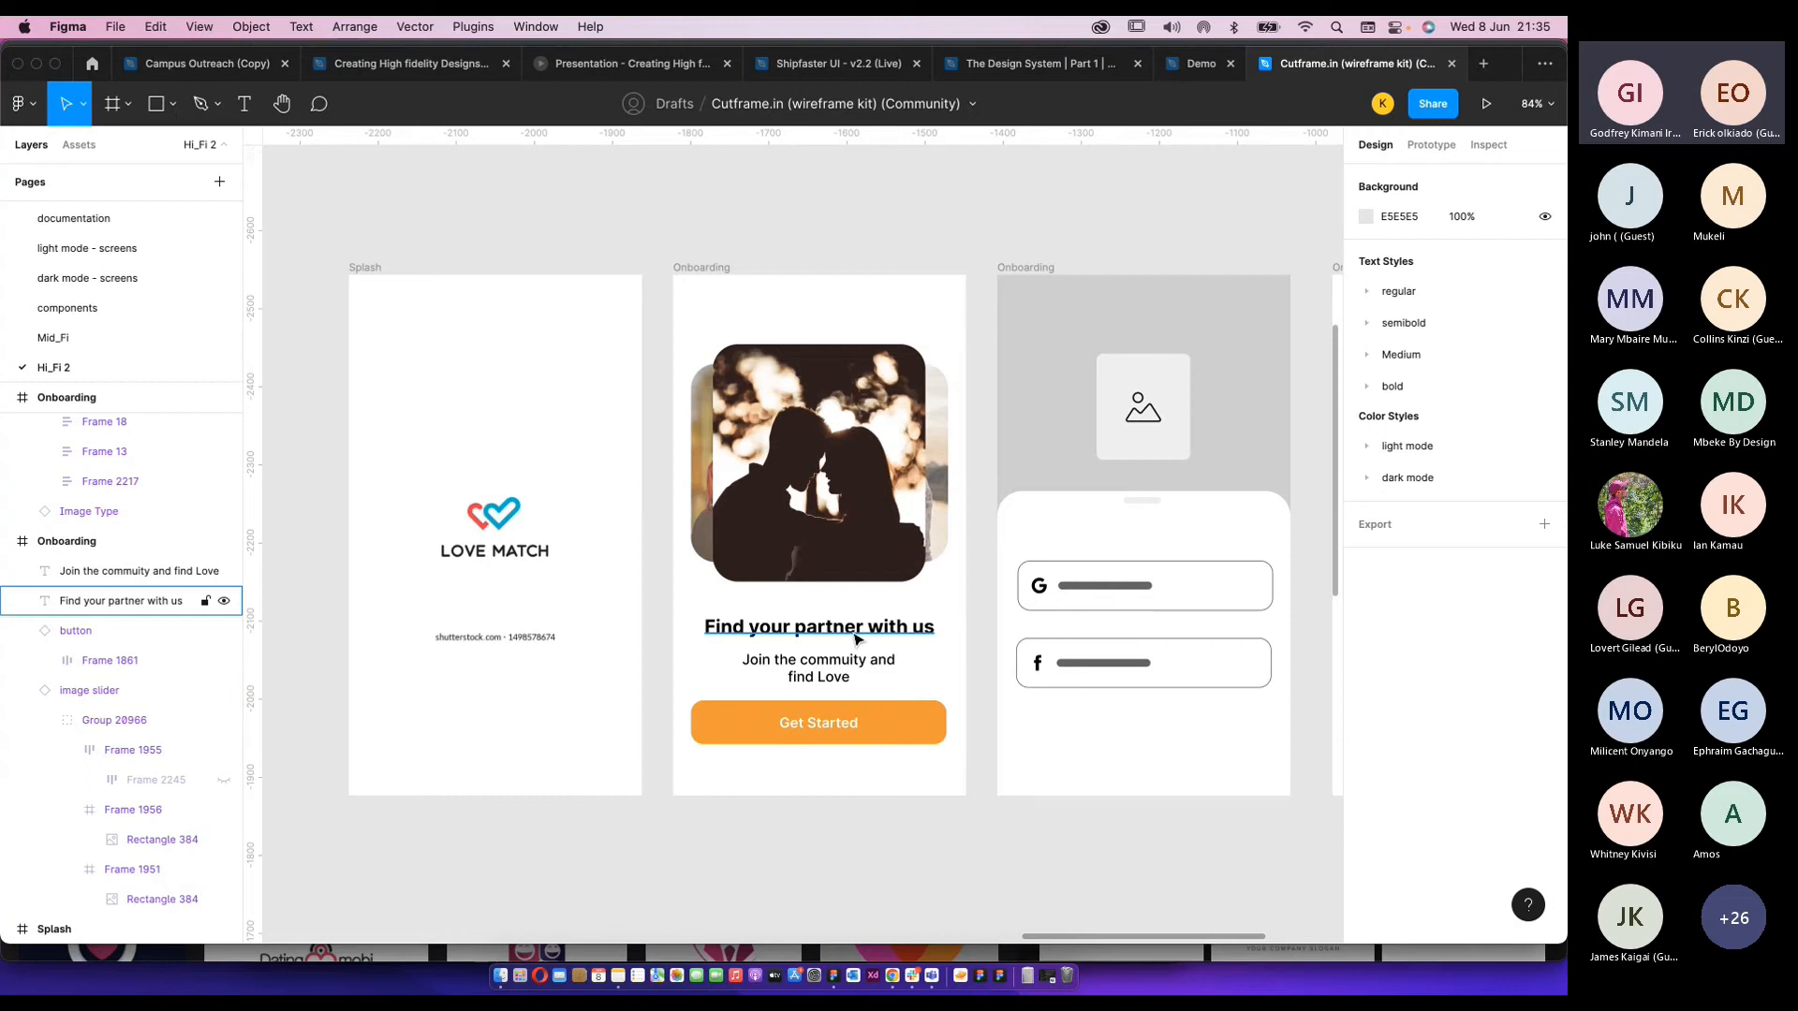
pyautogui.click(856, 713)
pyautogui.scroll(-2, 880, 614)
pyautogui.hscroll(2, 882, 612)
pyautogui.click(1006, 492)
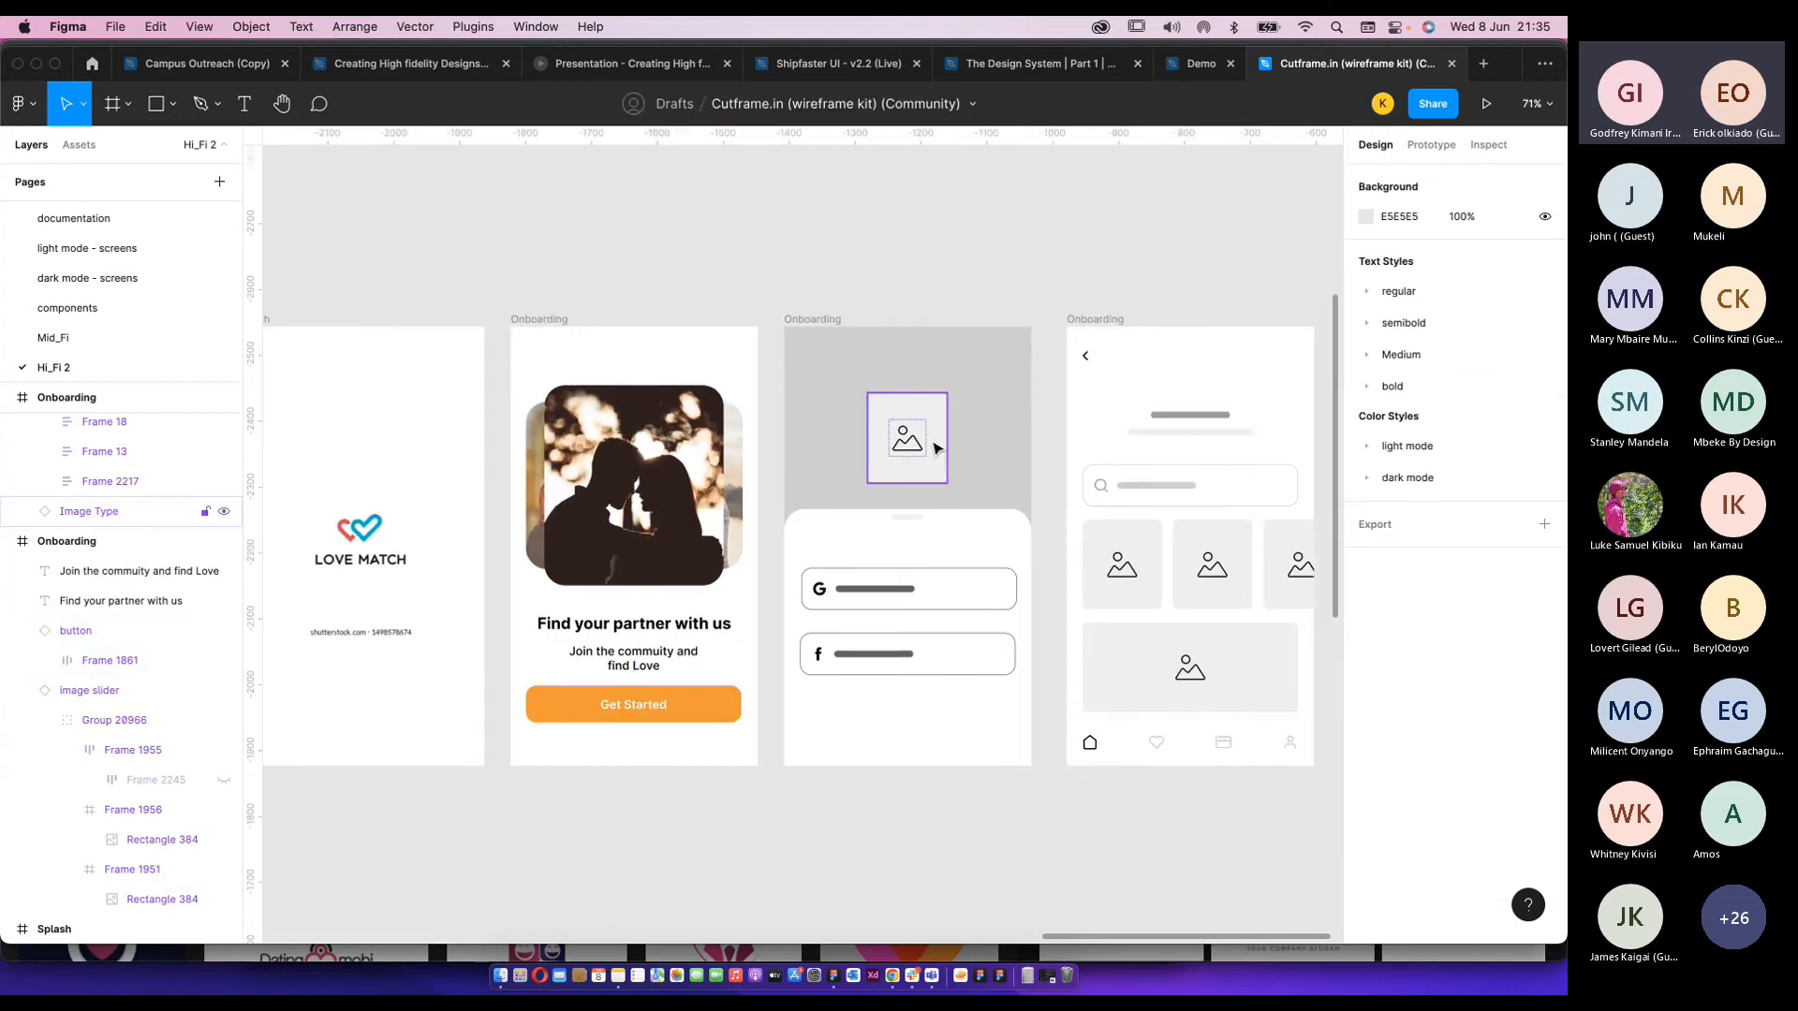
# Try removing the image placeholder from the Onboarding screen with the Google and Facebook options, and undo the removal.
pyautogui.click(937, 449)
pyautogui.scroll(3, 932, 451)
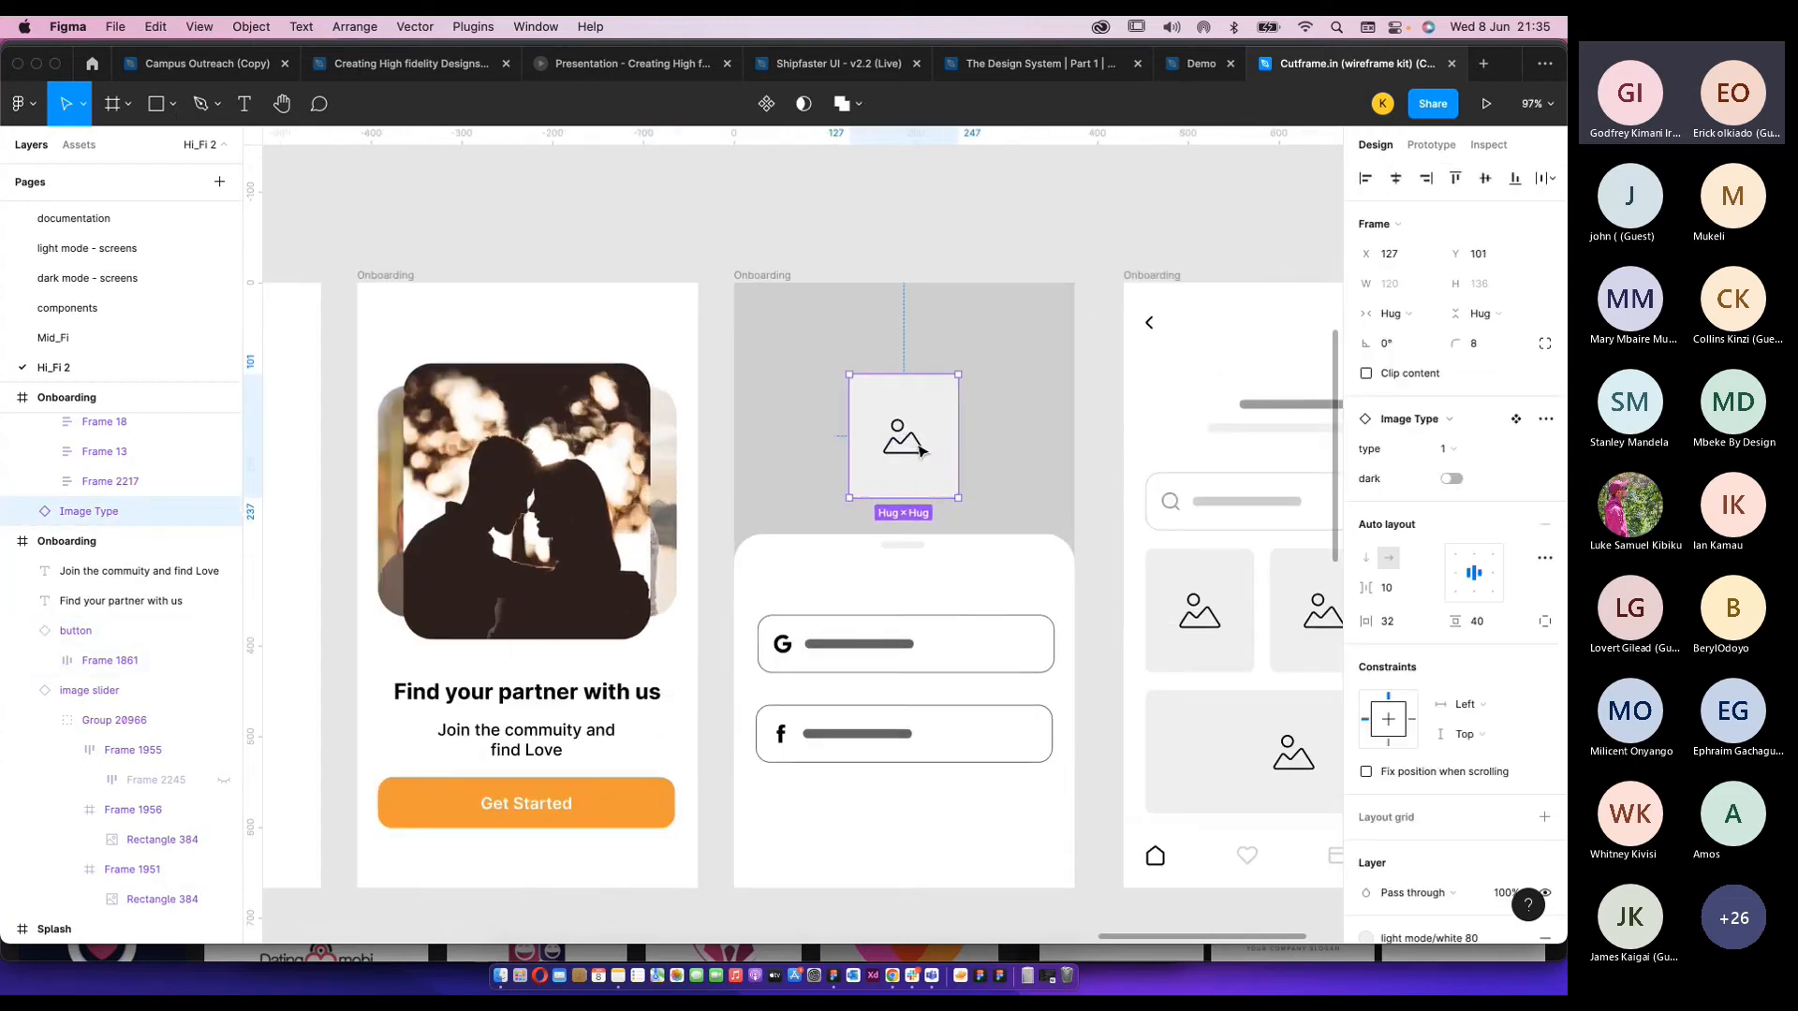
pyautogui.press('Escape')
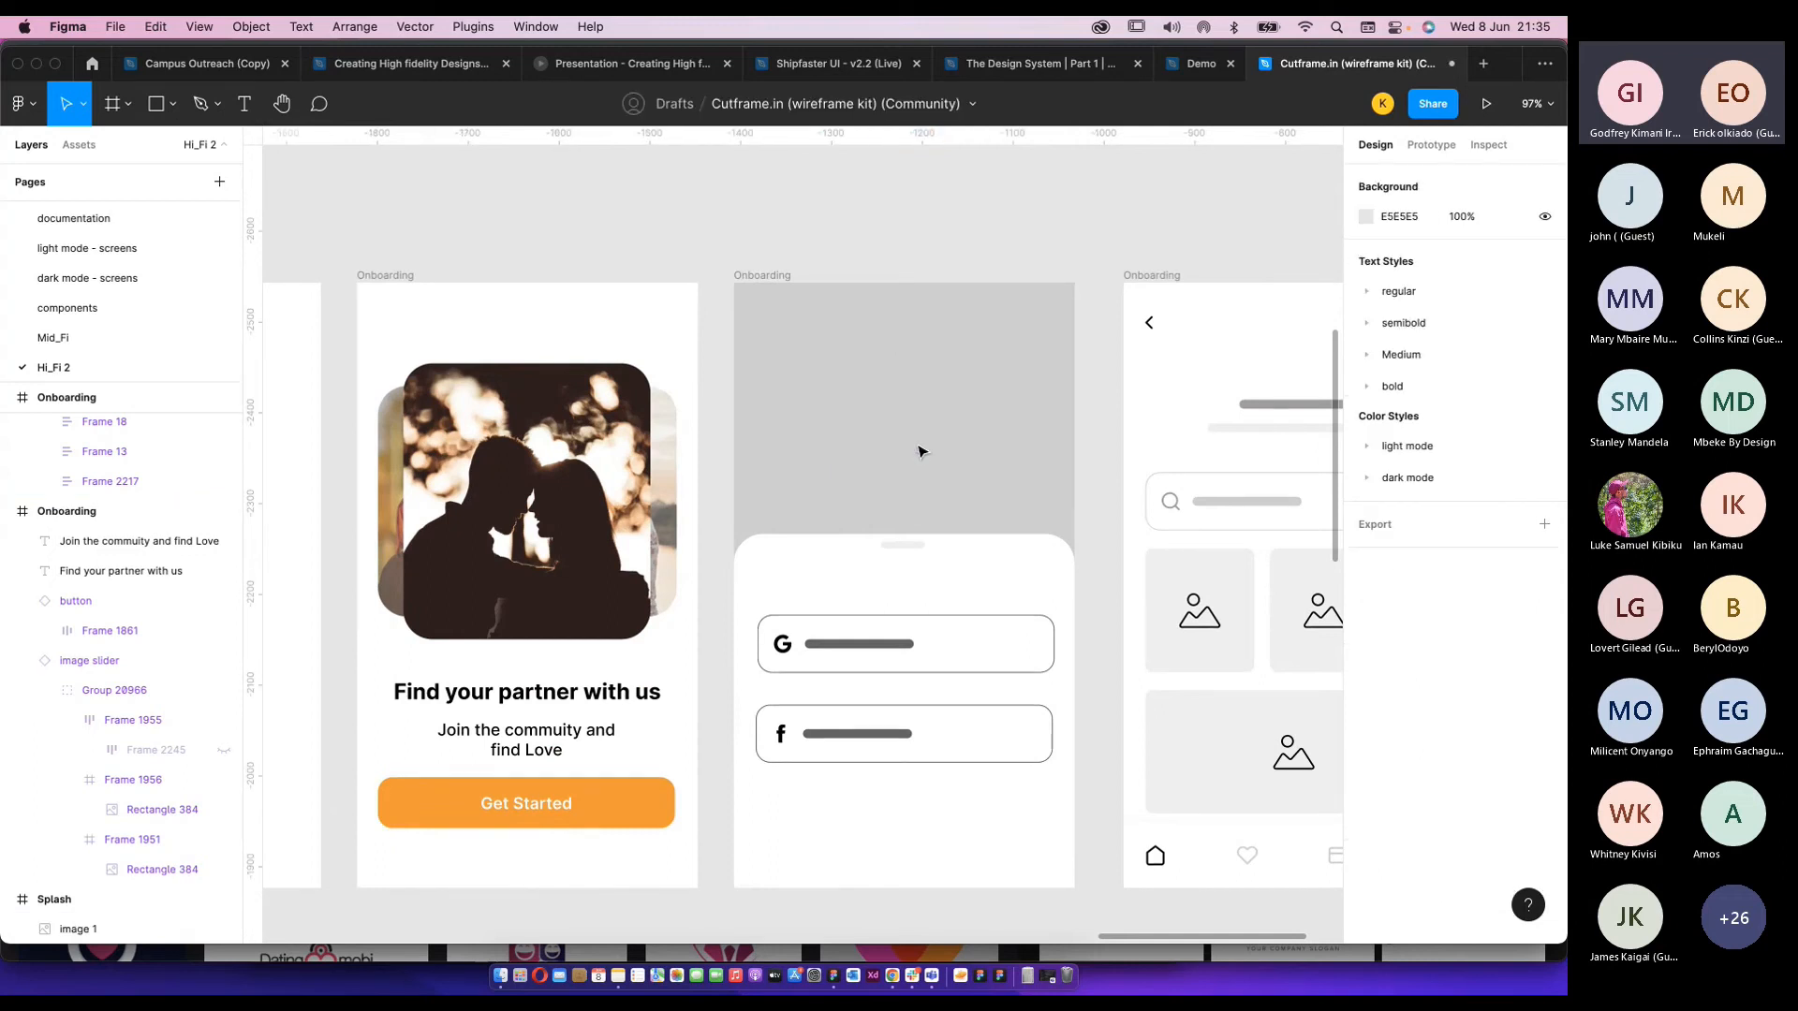
pyautogui.click(905, 432)
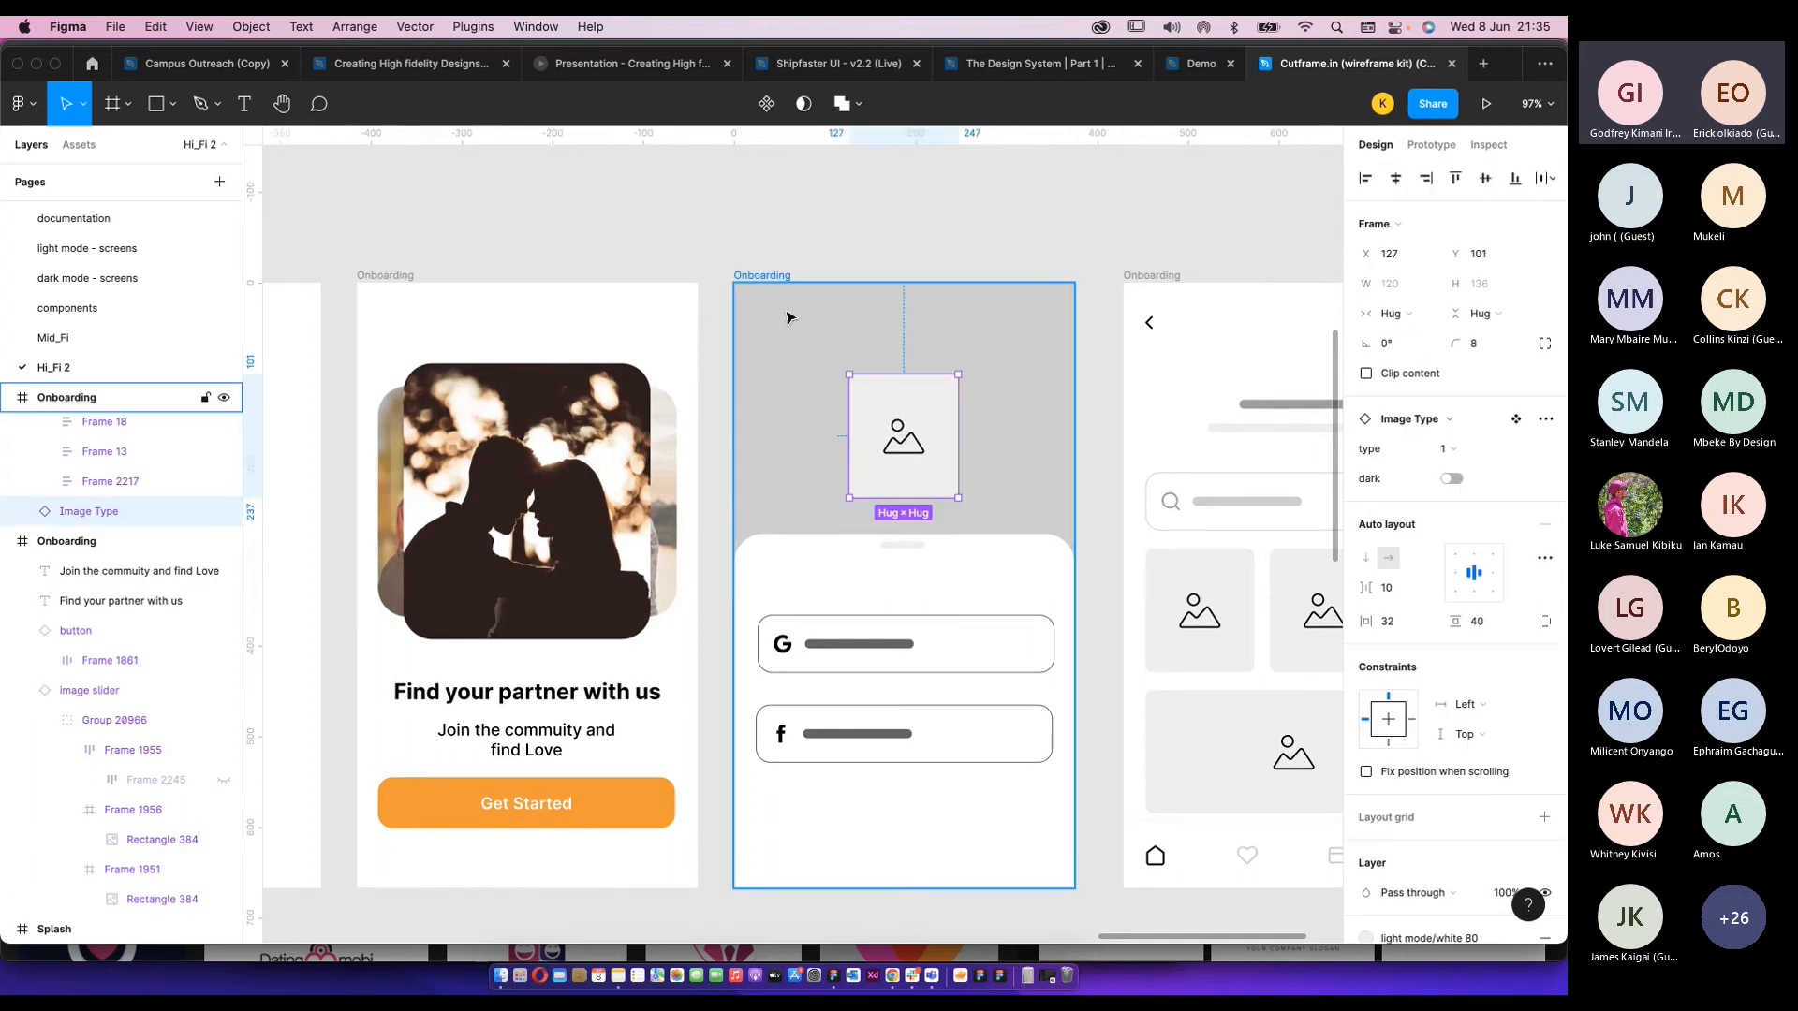
# Delete the image placeholder from the Onboarding screen with the Google and Facebook options, and remove the screen's grey fill.
pyautogui.press('Delete')
pyautogui.click(834, 319)
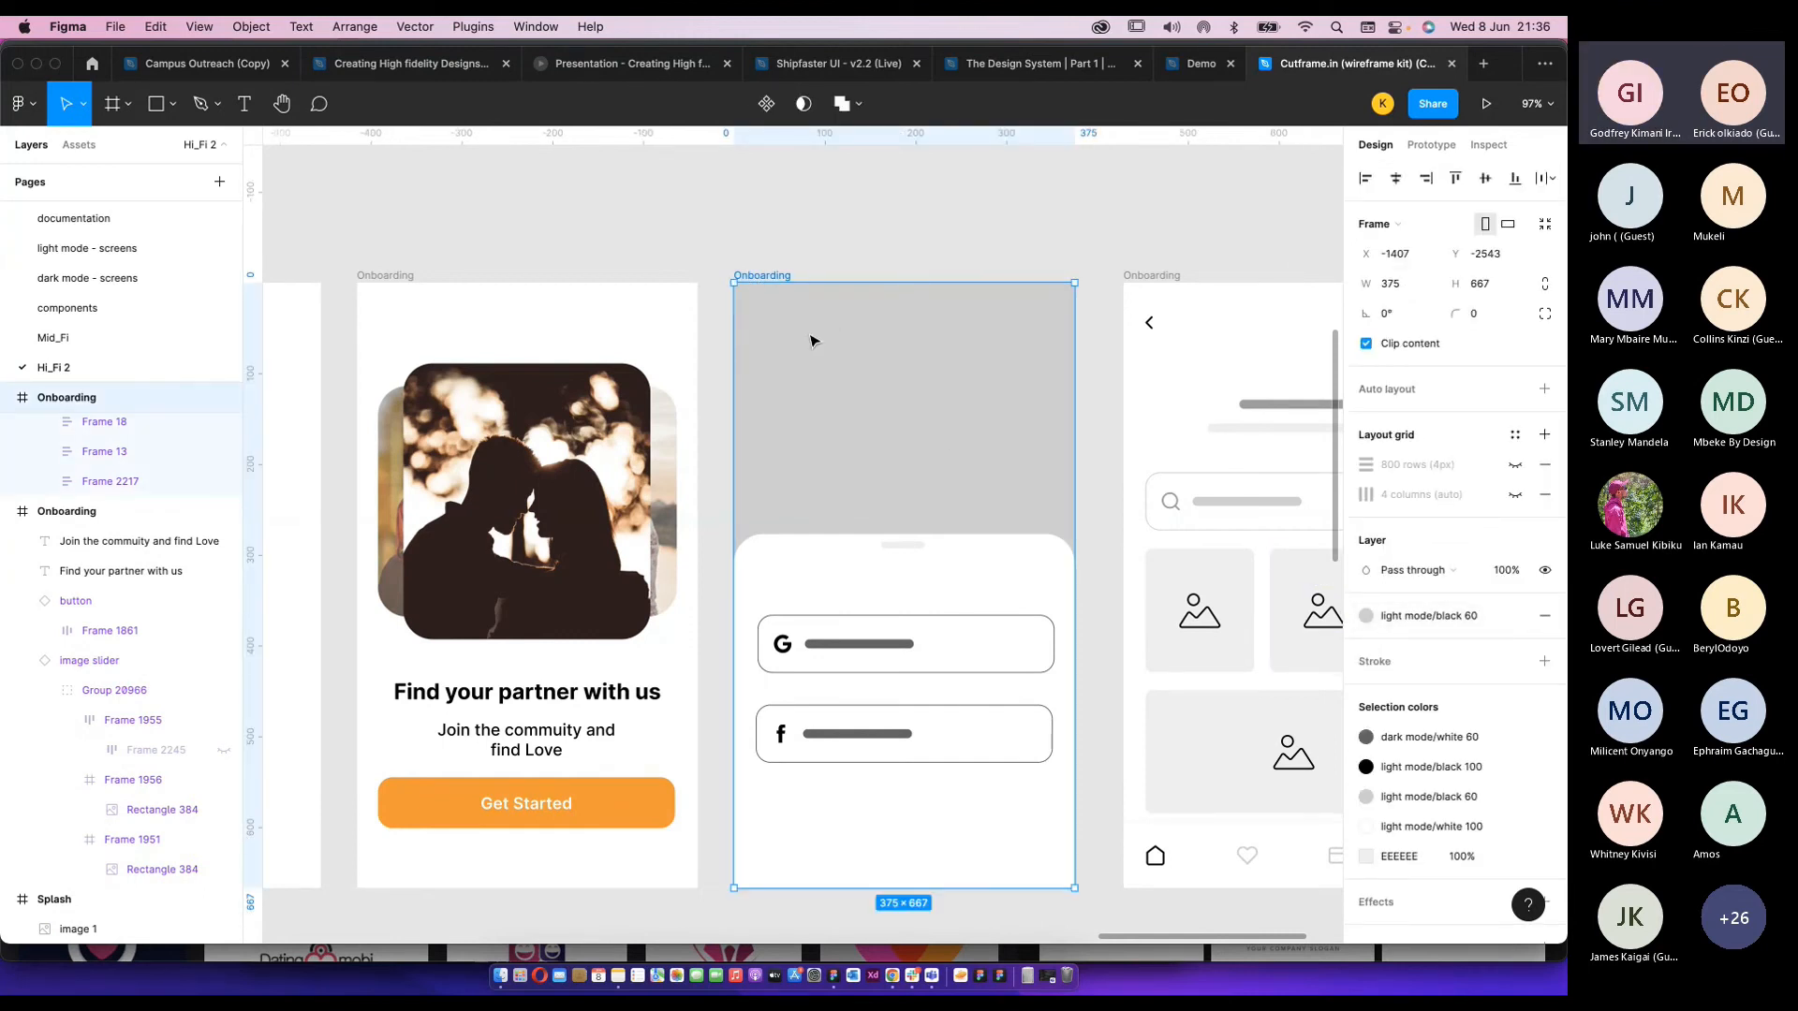
pyautogui.click(1545, 615)
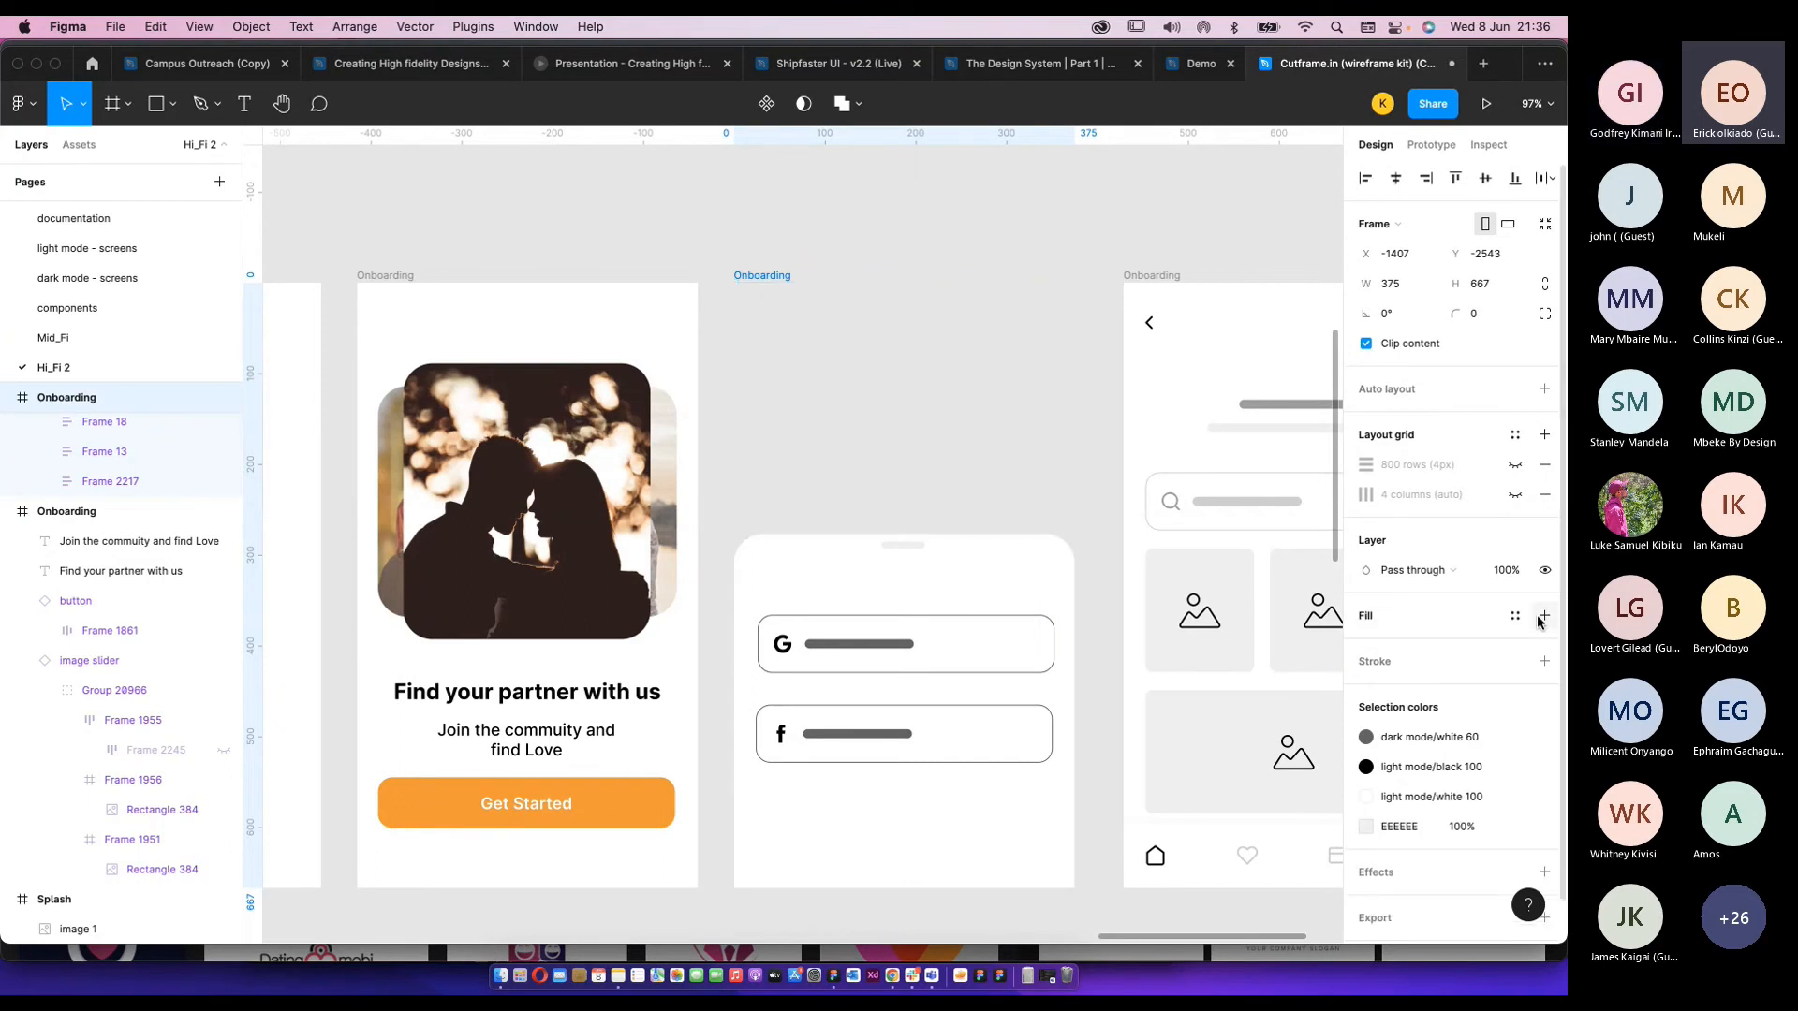
# Run the Unsplash plugin on the Google and Facebook Onboarding screen and search for the "abstract" topic.
pyautogui.rightClick(771, 286)
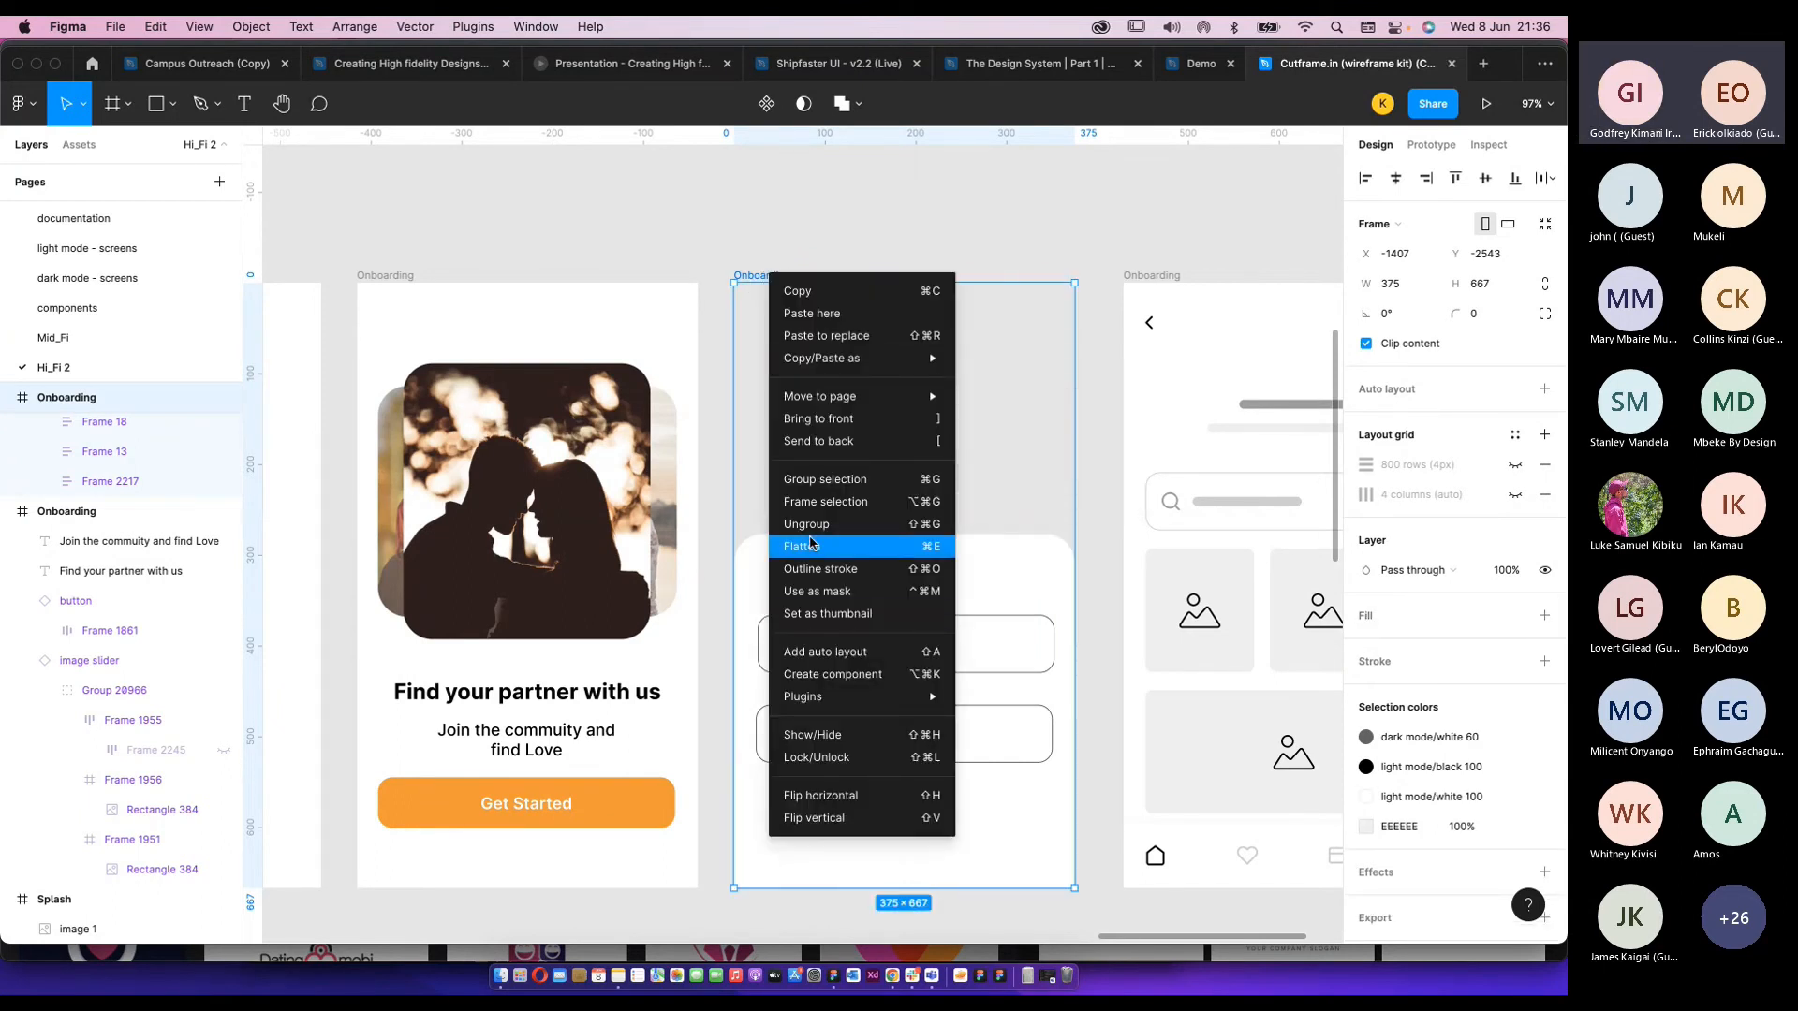
pyautogui.moveTo(923, 710)
pyautogui.click(995, 719)
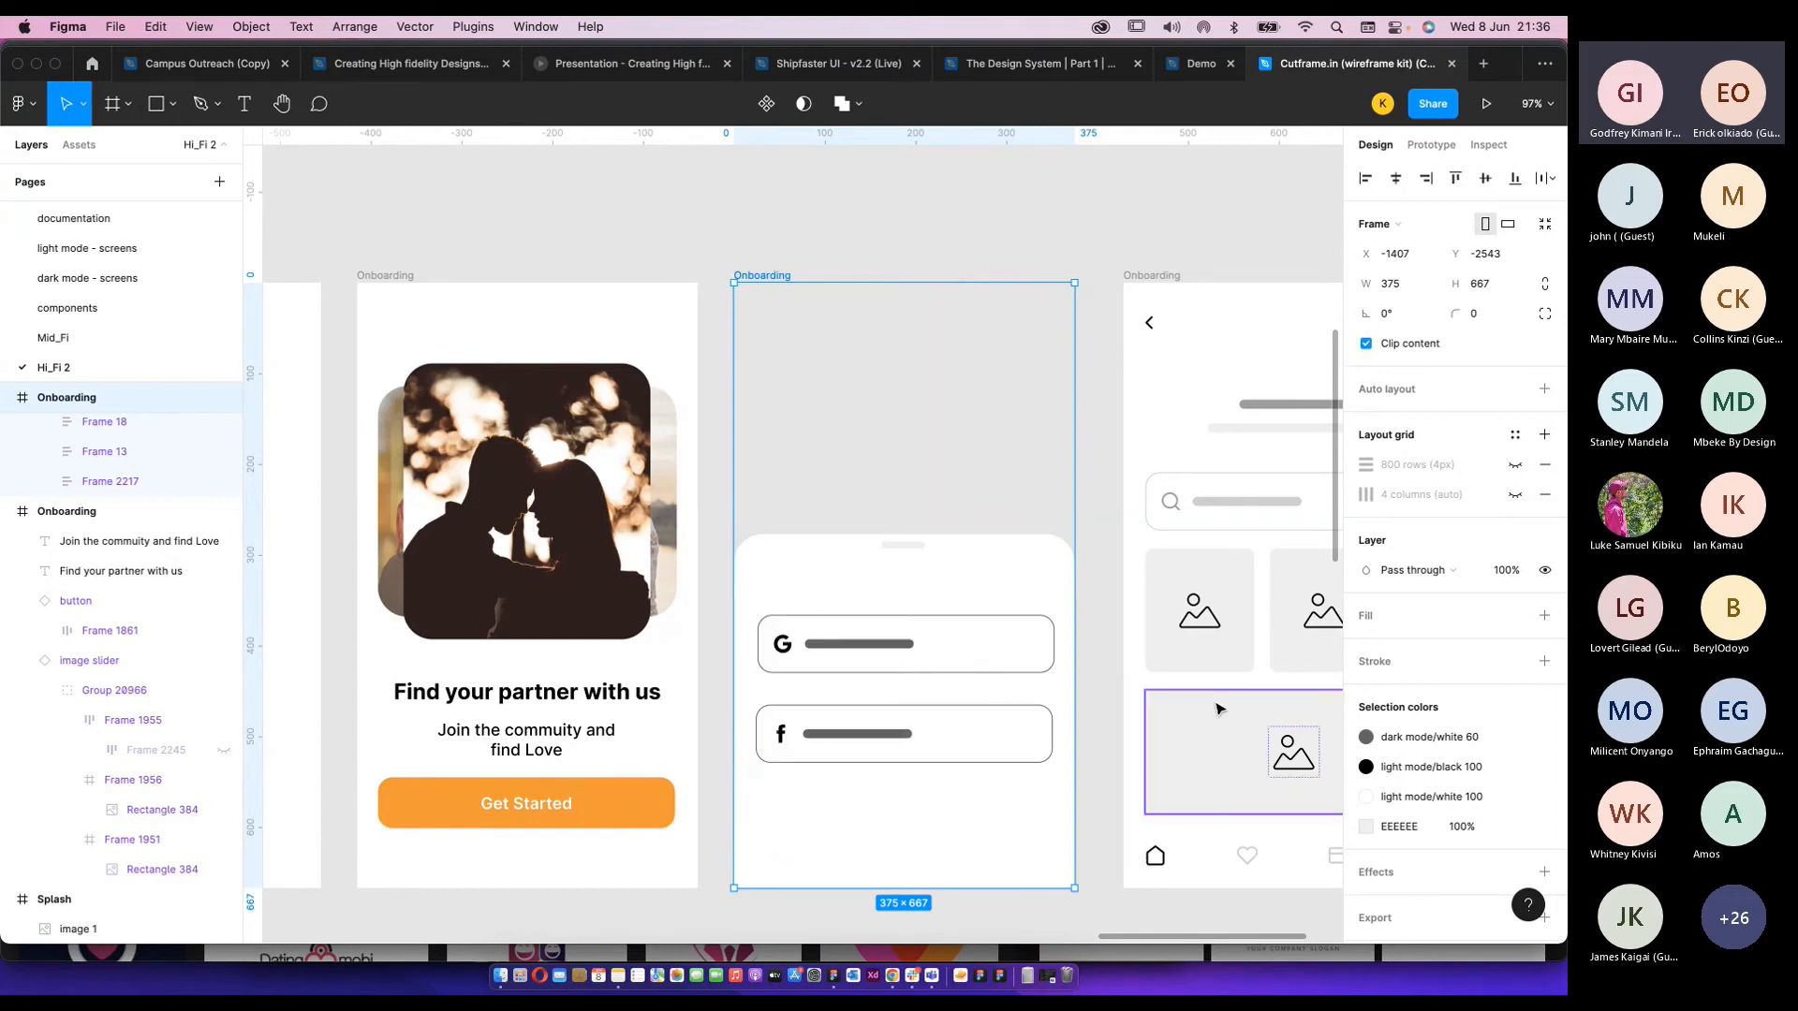
pyautogui.click(919, 444)
pyautogui.write('ba')
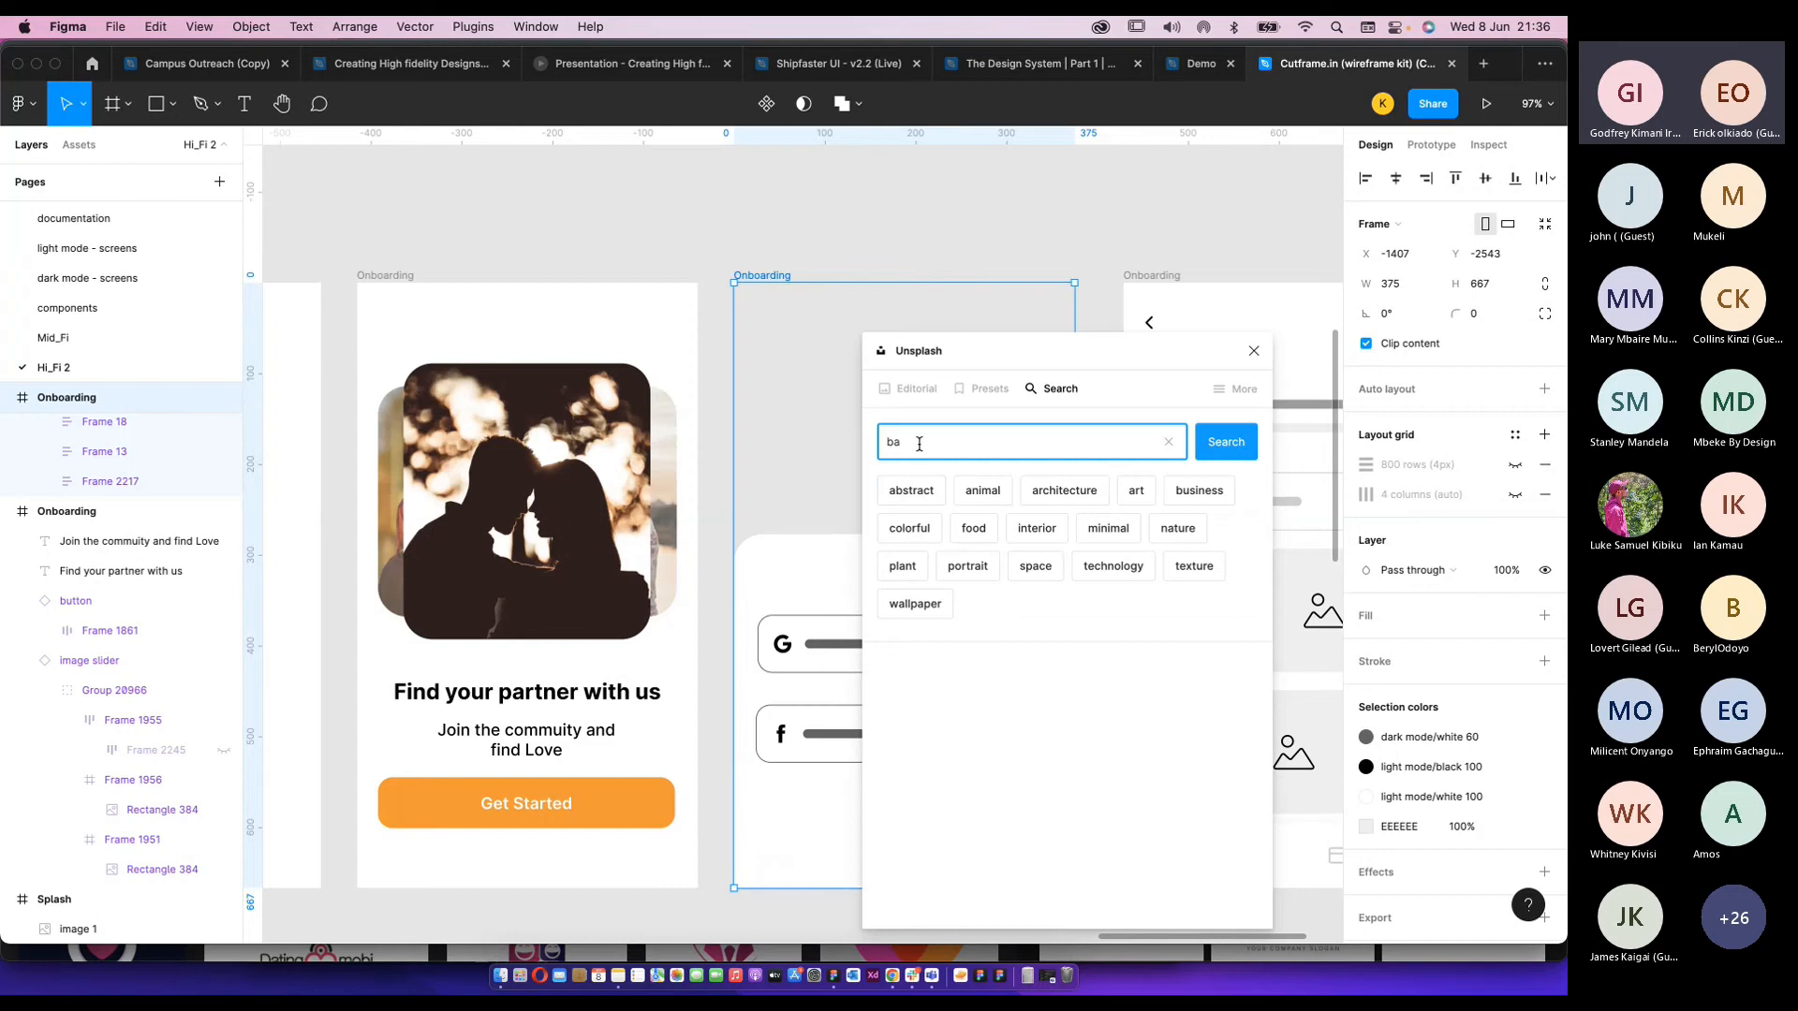
pyautogui.press('BackSpace')
pyautogui.press('BackSpace')
pyautogui.click(913, 491)
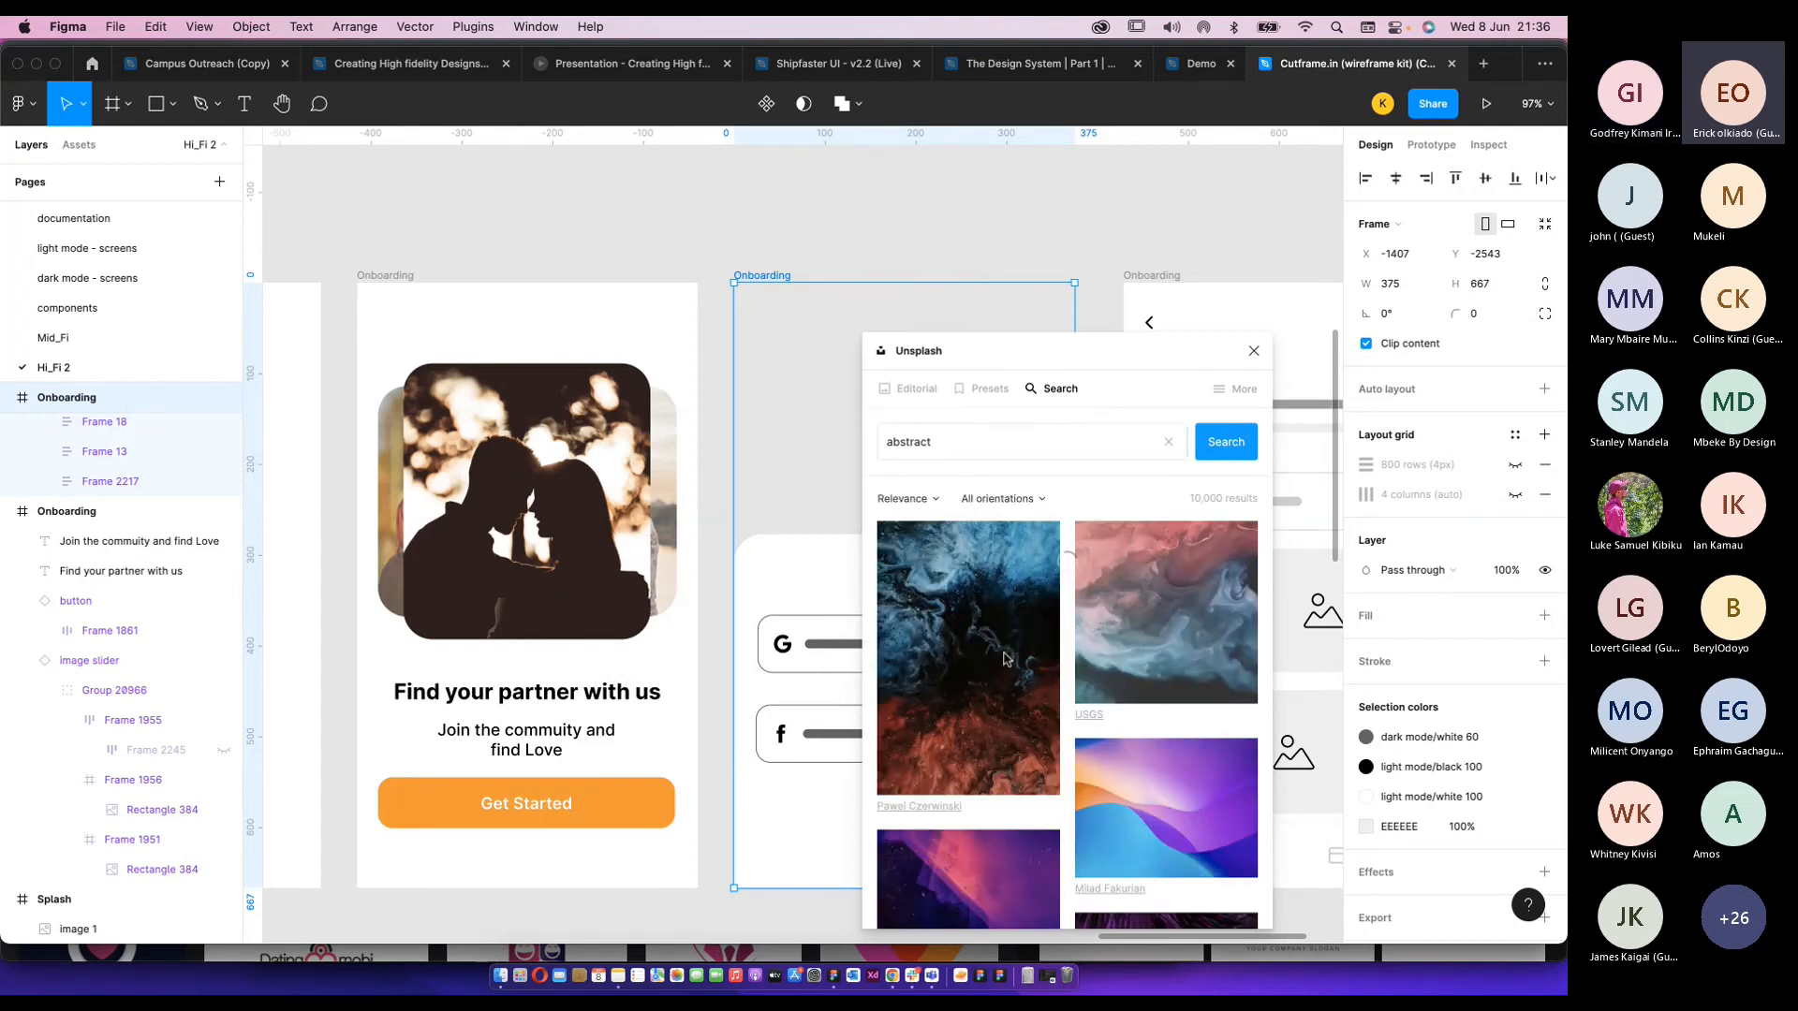
# Try several abstract photos as the Onboarding screen's fill and settle on the dark blue and orange streaked one.
pyautogui.scroll(-1, 989, 745)
pyautogui.scroll(-5, 988, 744)
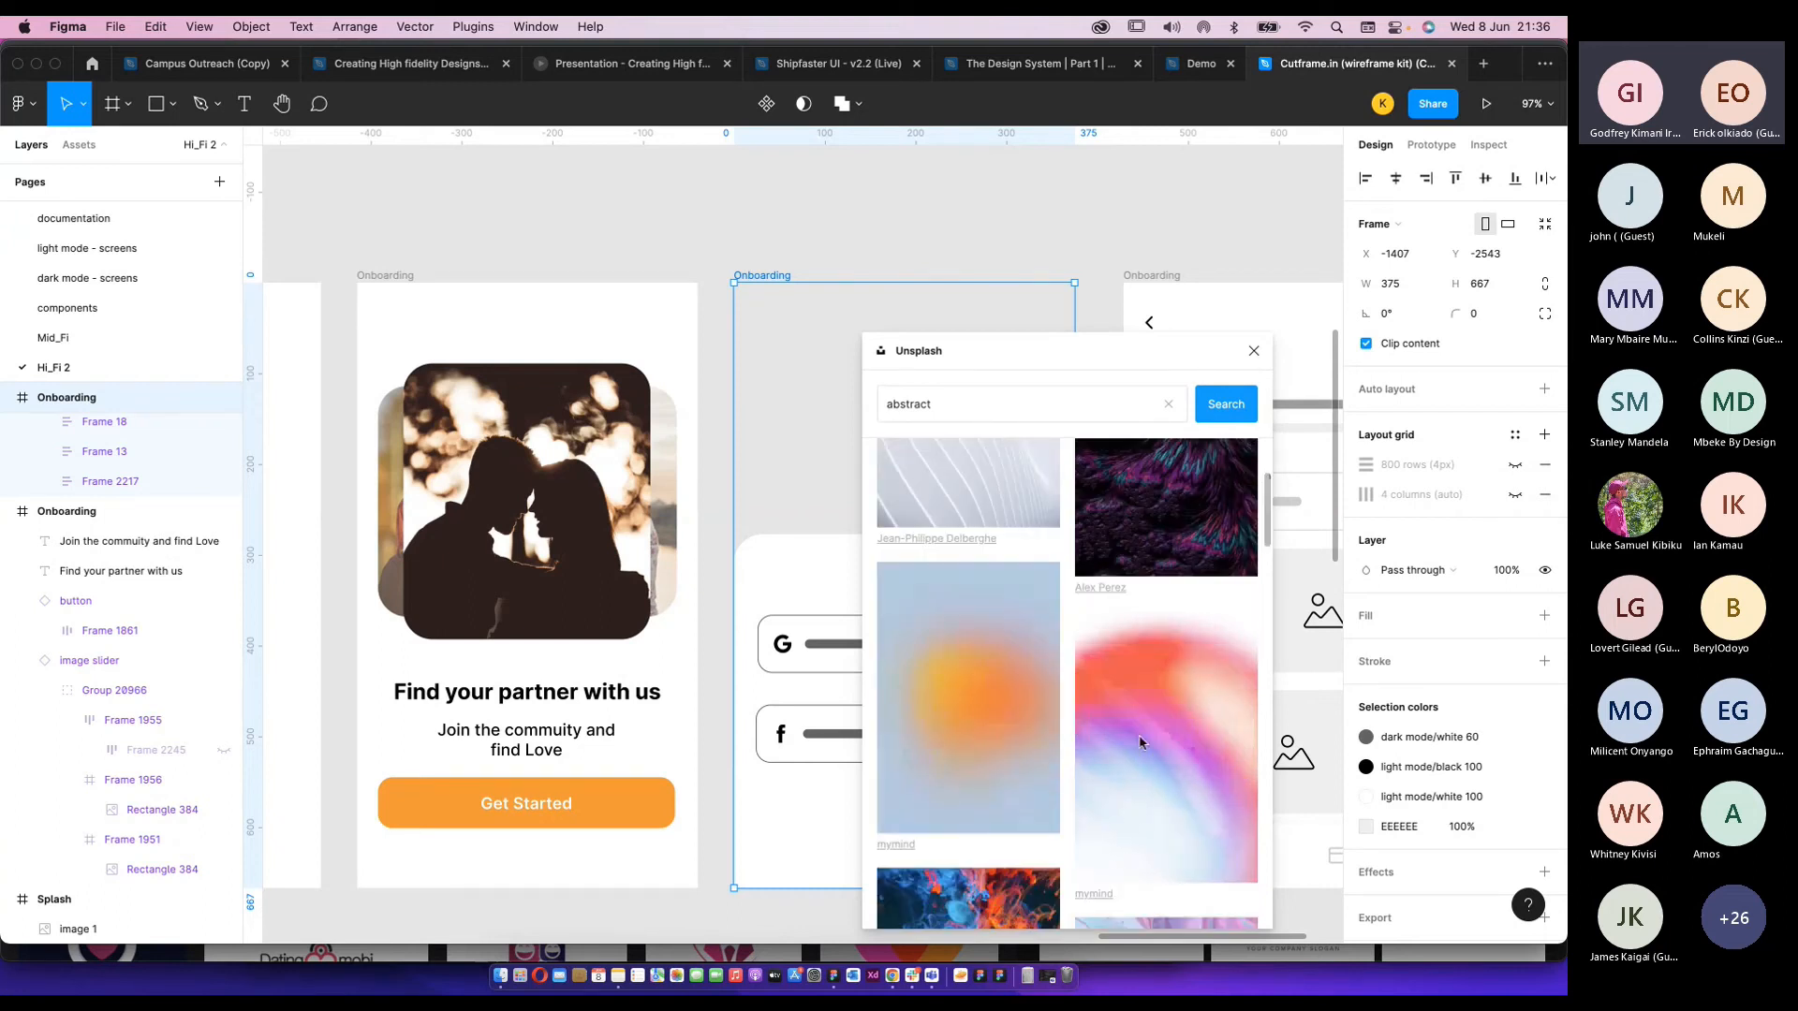
pyautogui.click(1177, 739)
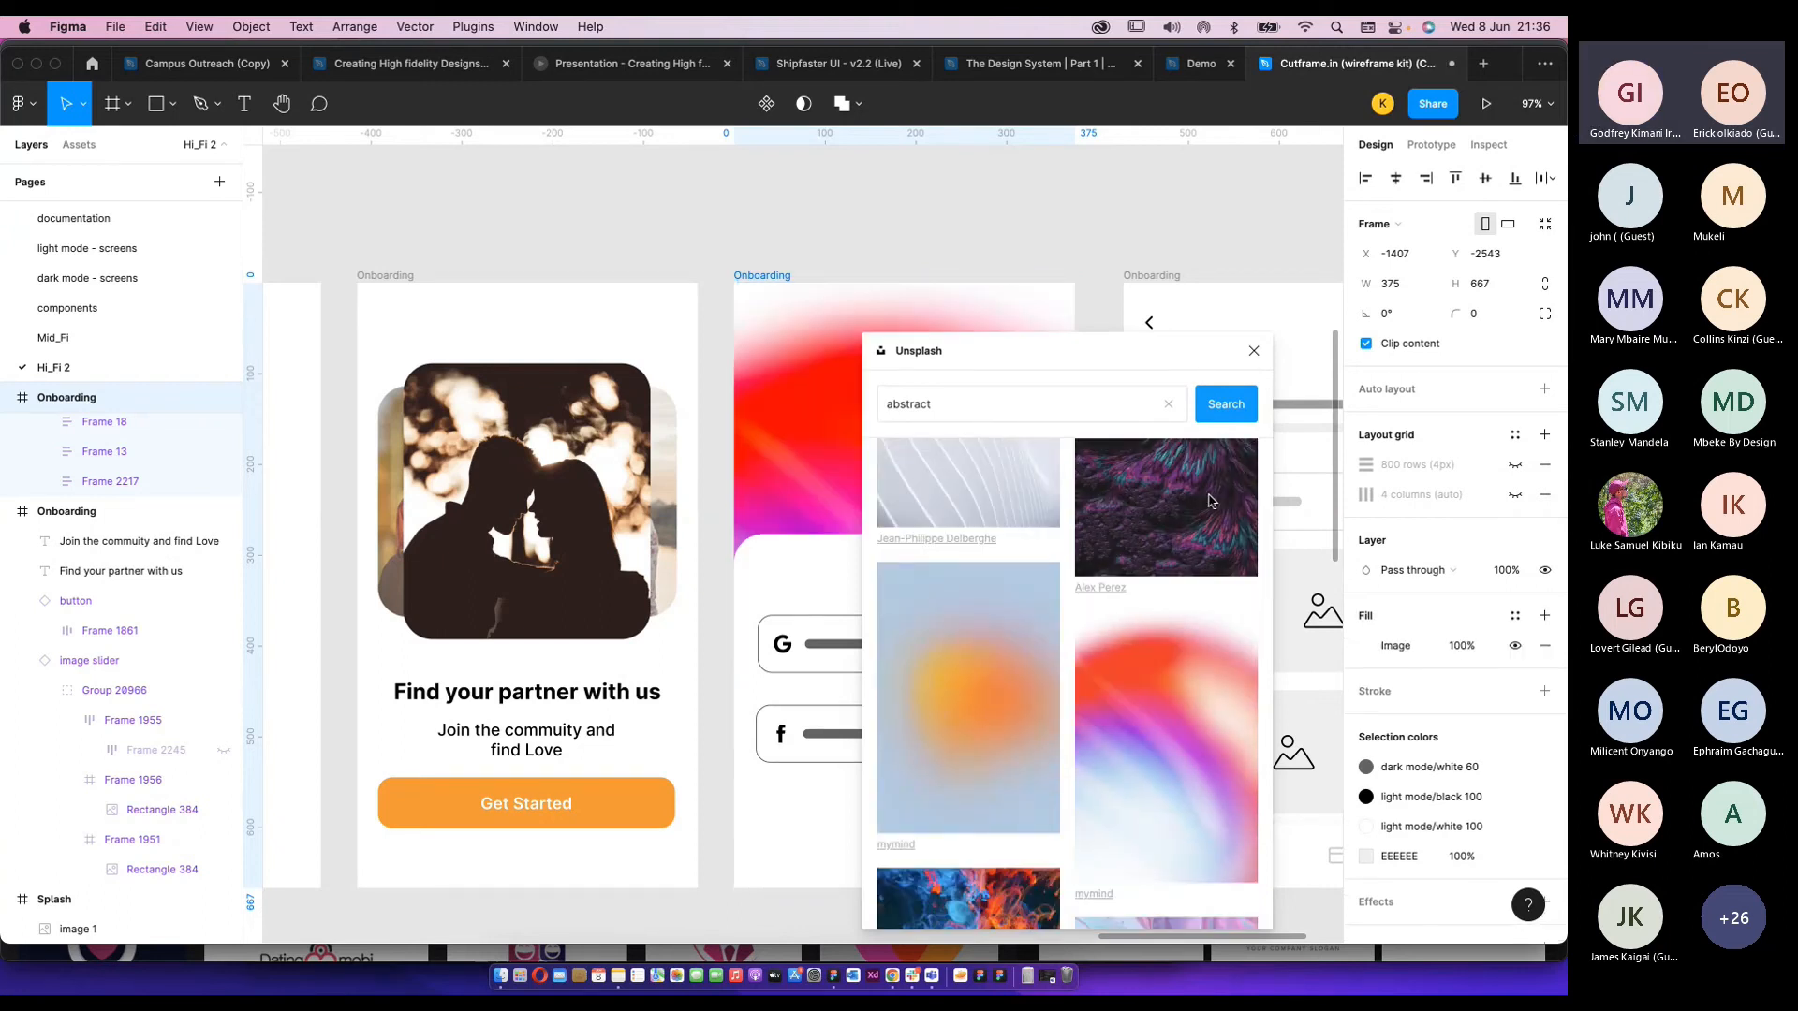
pyautogui.scroll(-3, 1026, 707)
pyautogui.scroll(-2, 1026, 712)
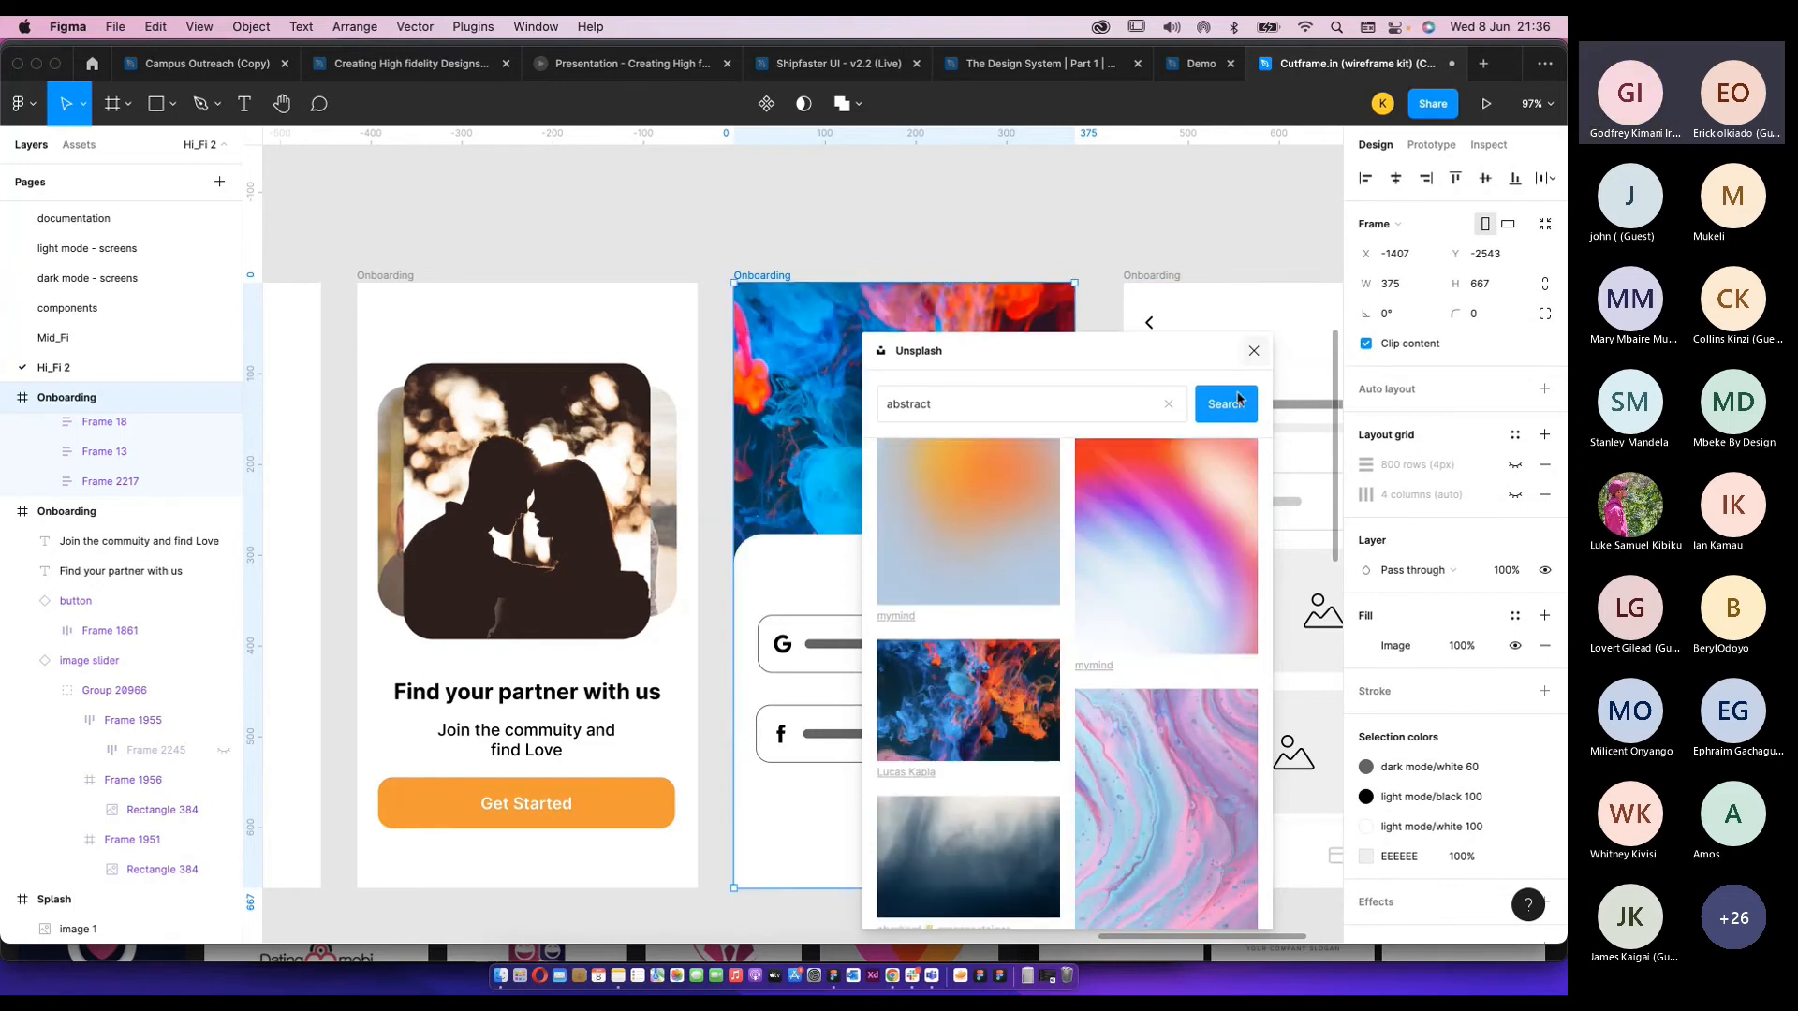
pyautogui.scroll(-2, 986, 683)
pyautogui.scroll(-5, 985, 681)
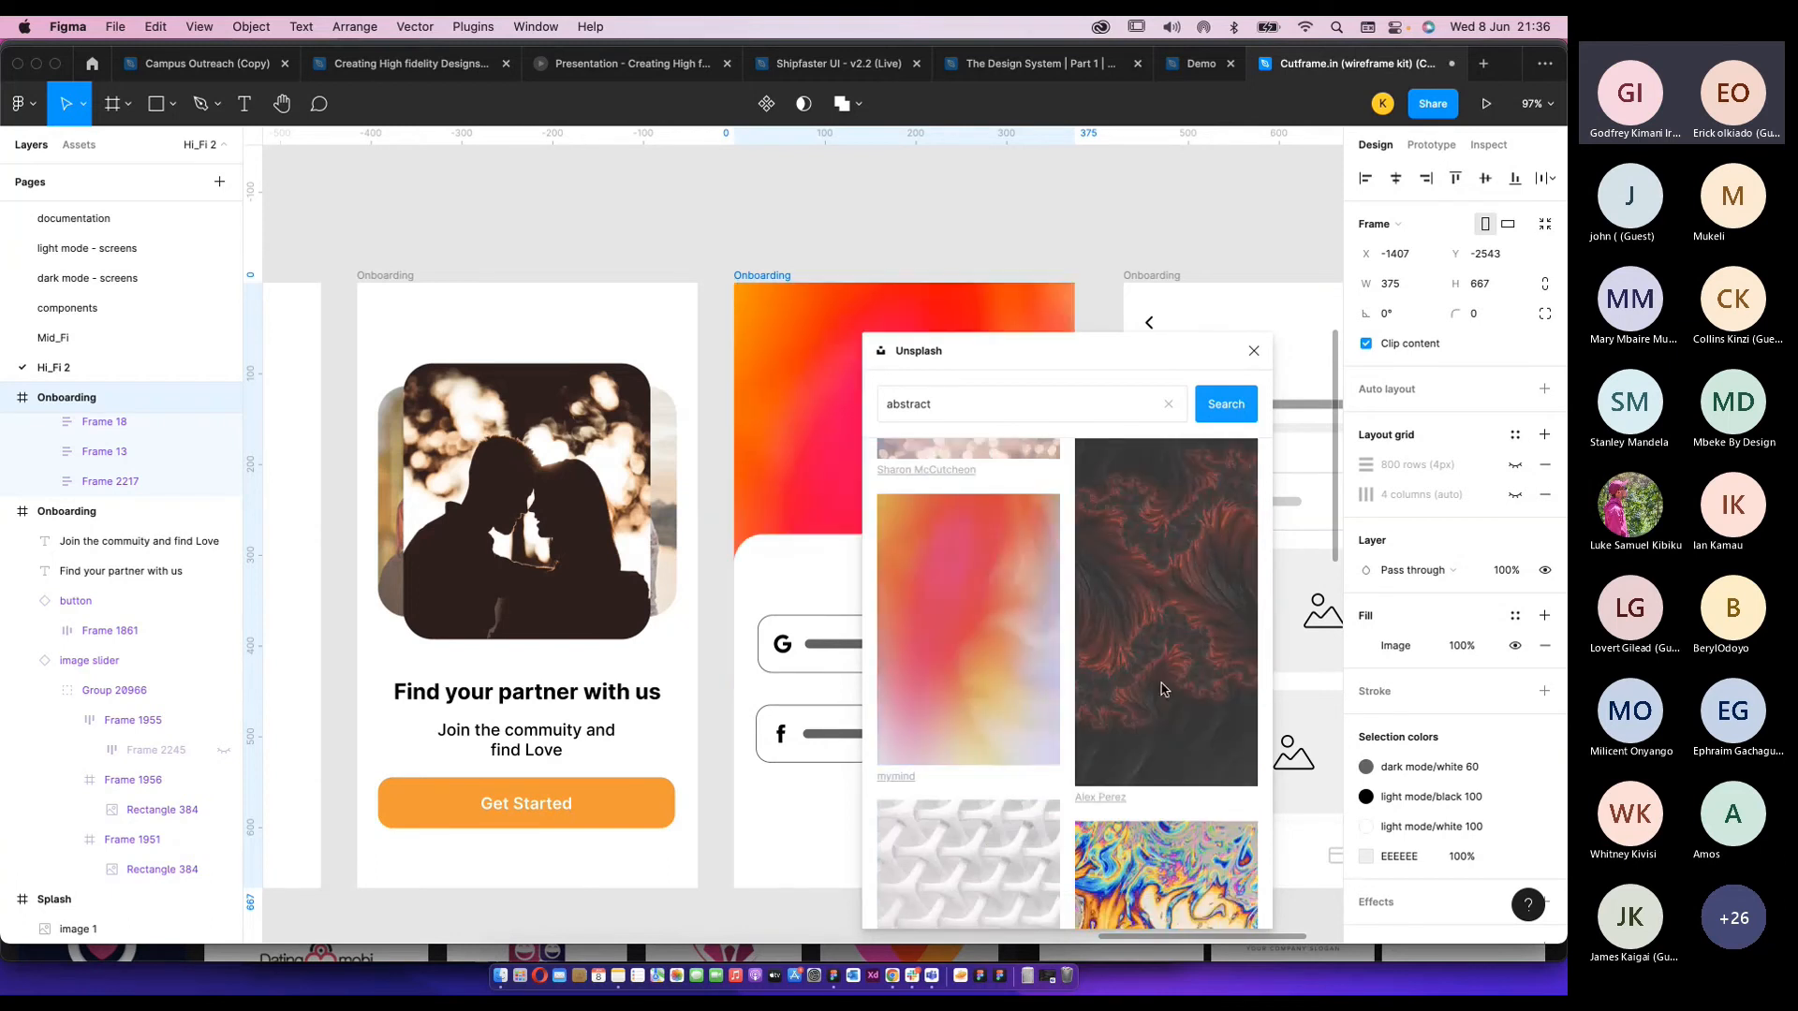
pyautogui.scroll(-10, 1056, 654)
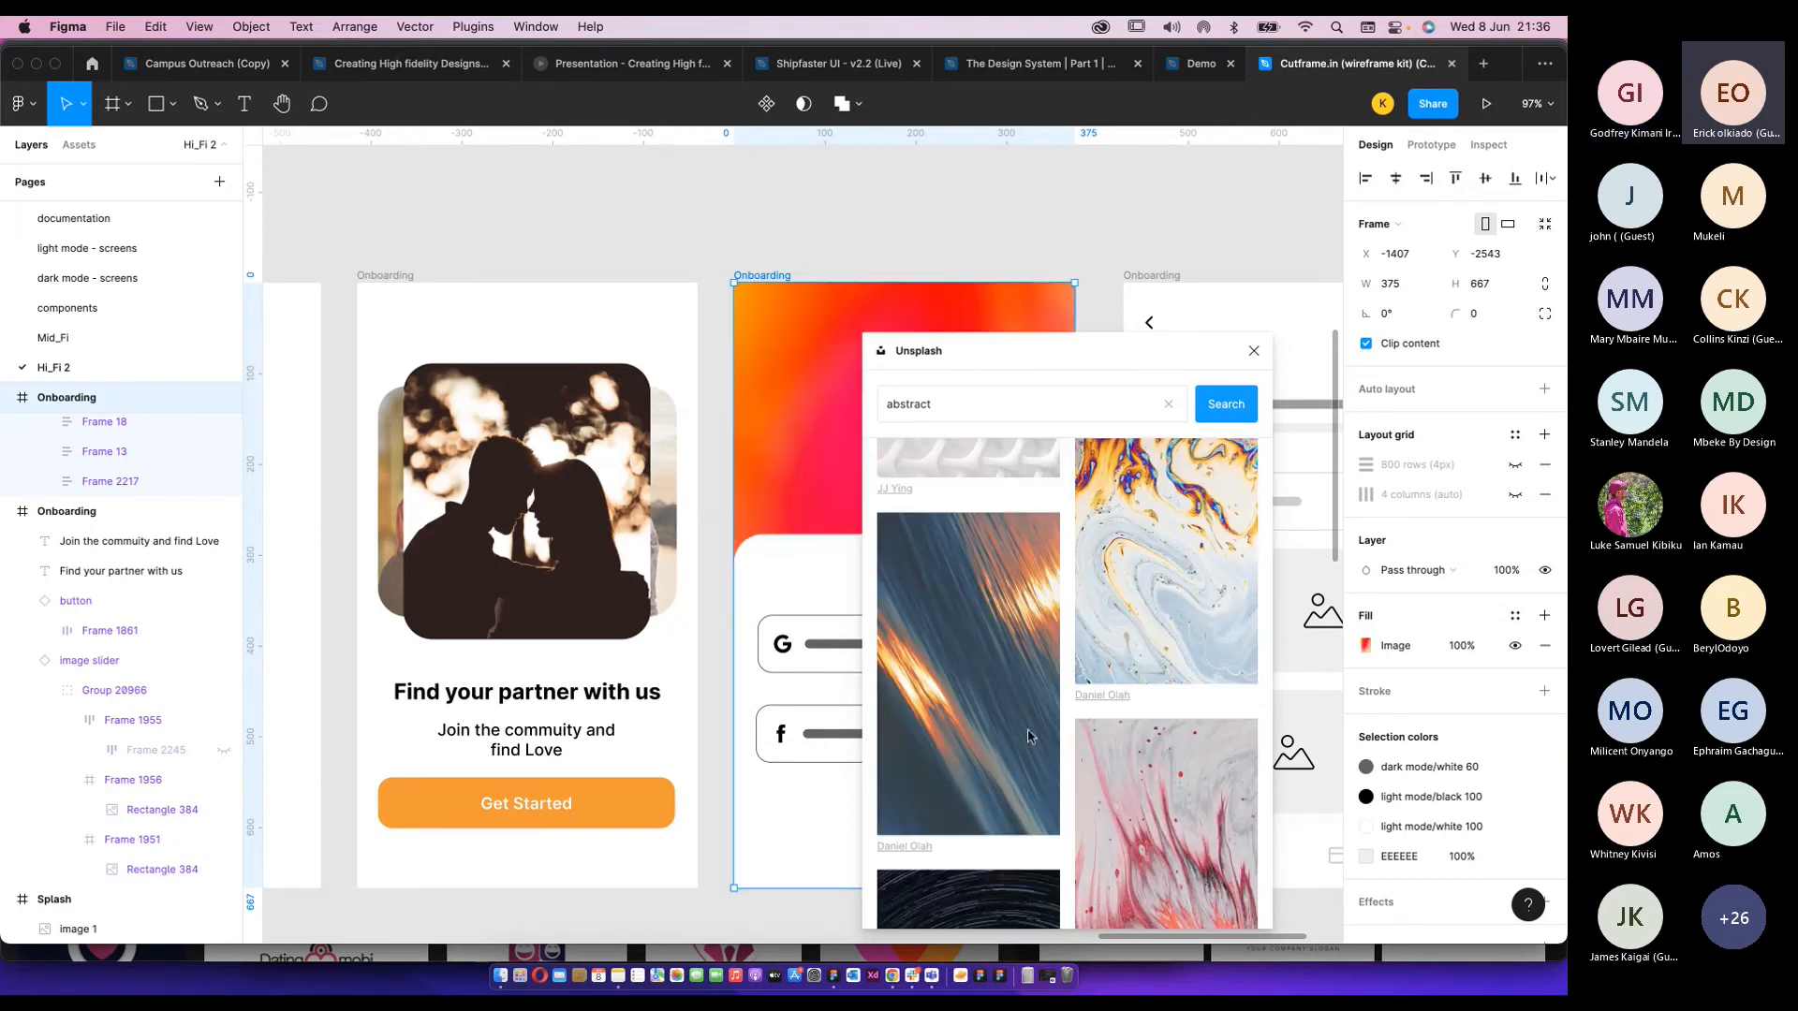
pyautogui.click(1253, 352)
pyautogui.scroll(-5, 1059, 650)
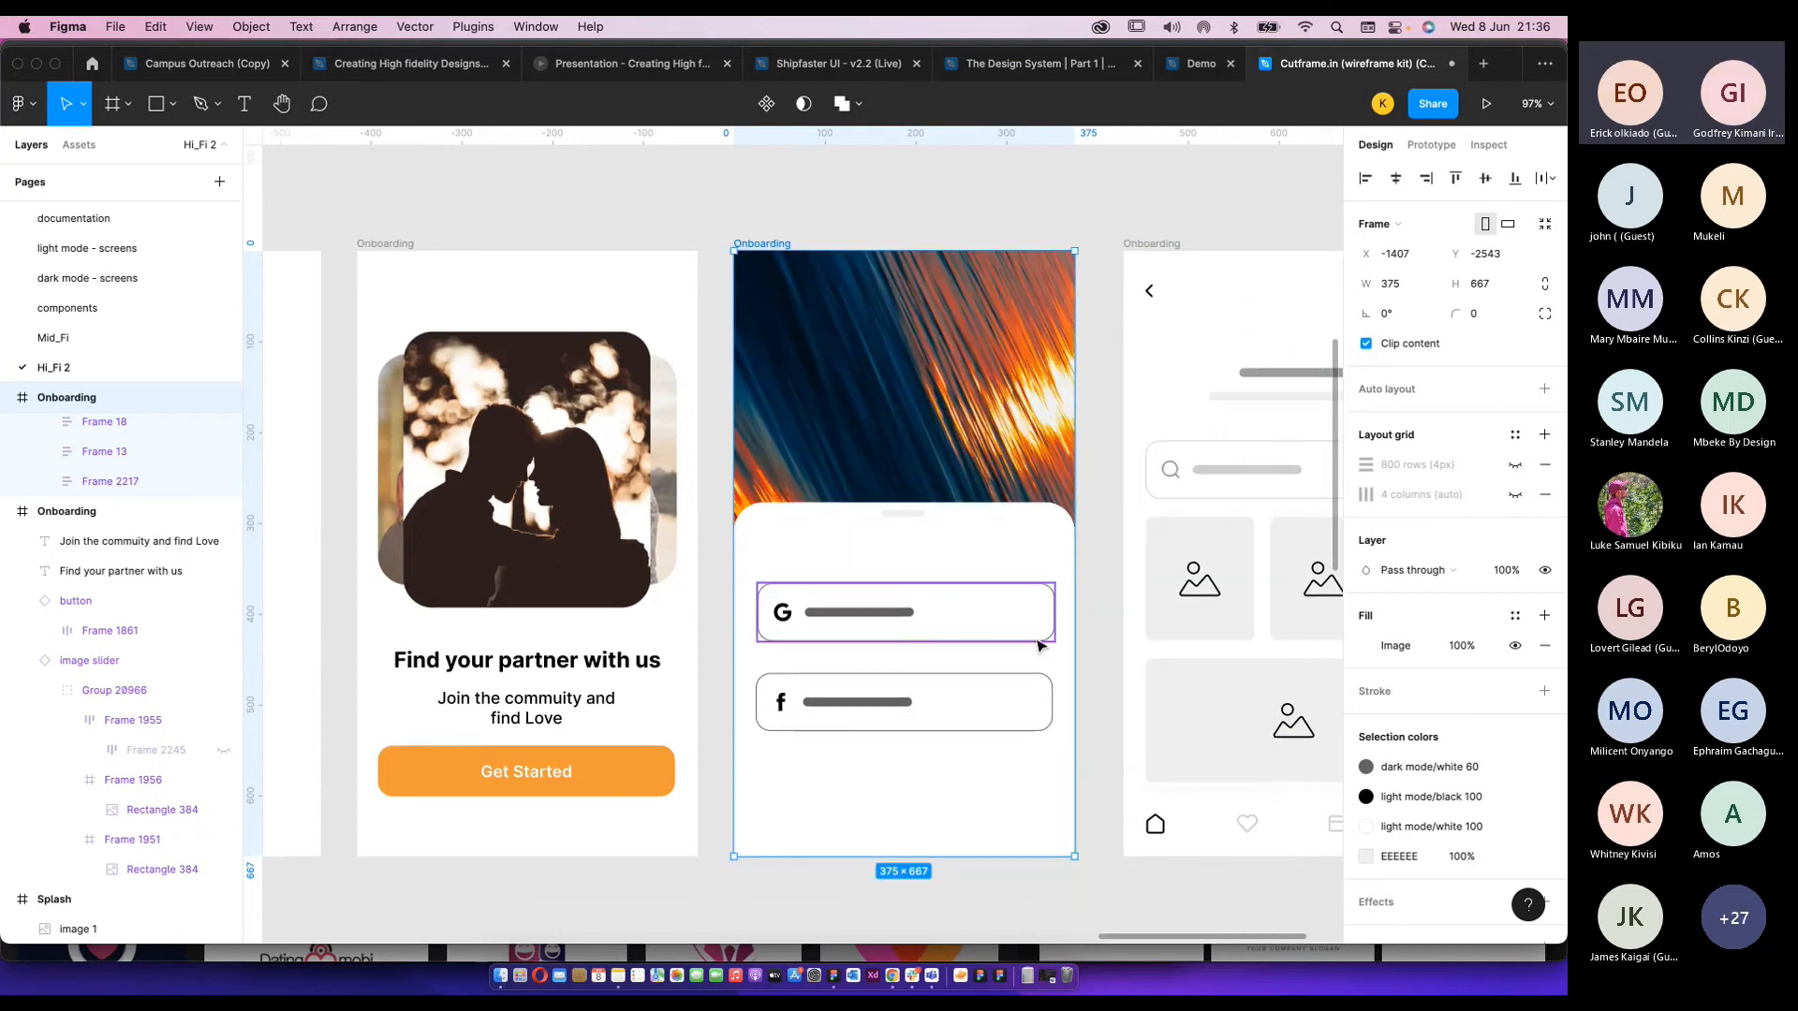
pyautogui.click(1080, 783)
pyautogui.scroll(5, 1019, 477)
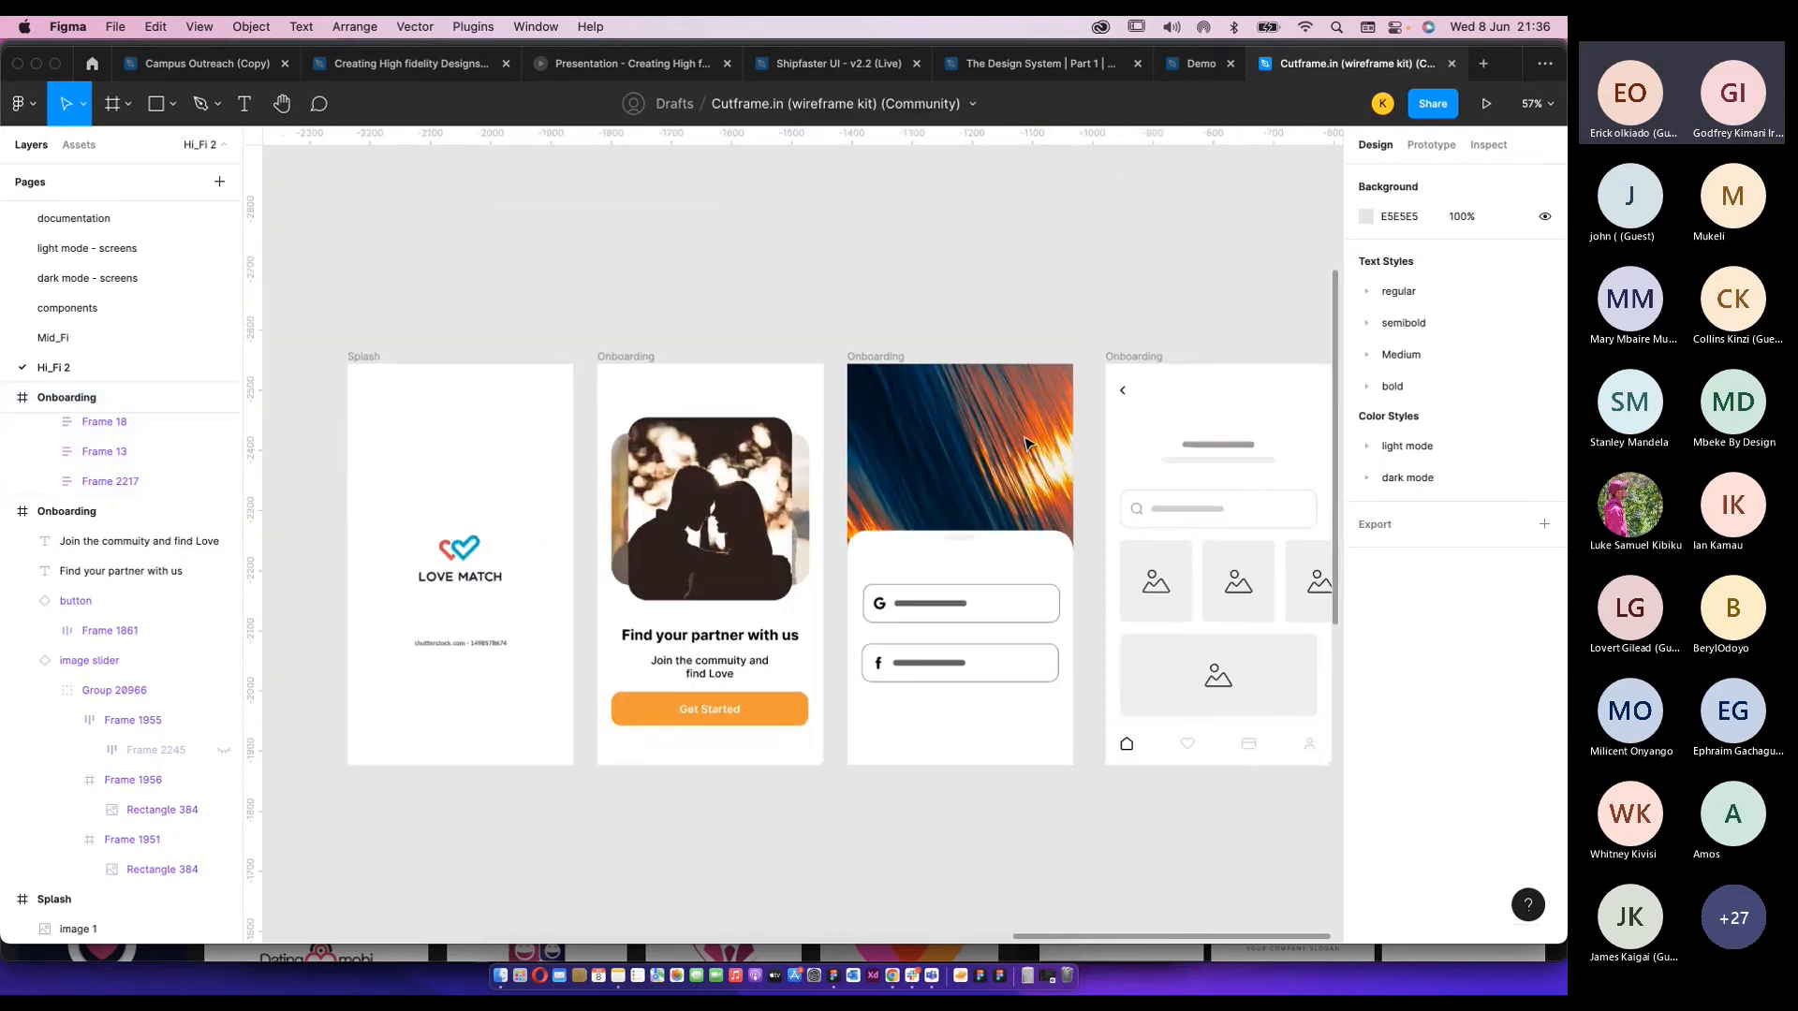
pyautogui.scroll(-3, 1019, 478)
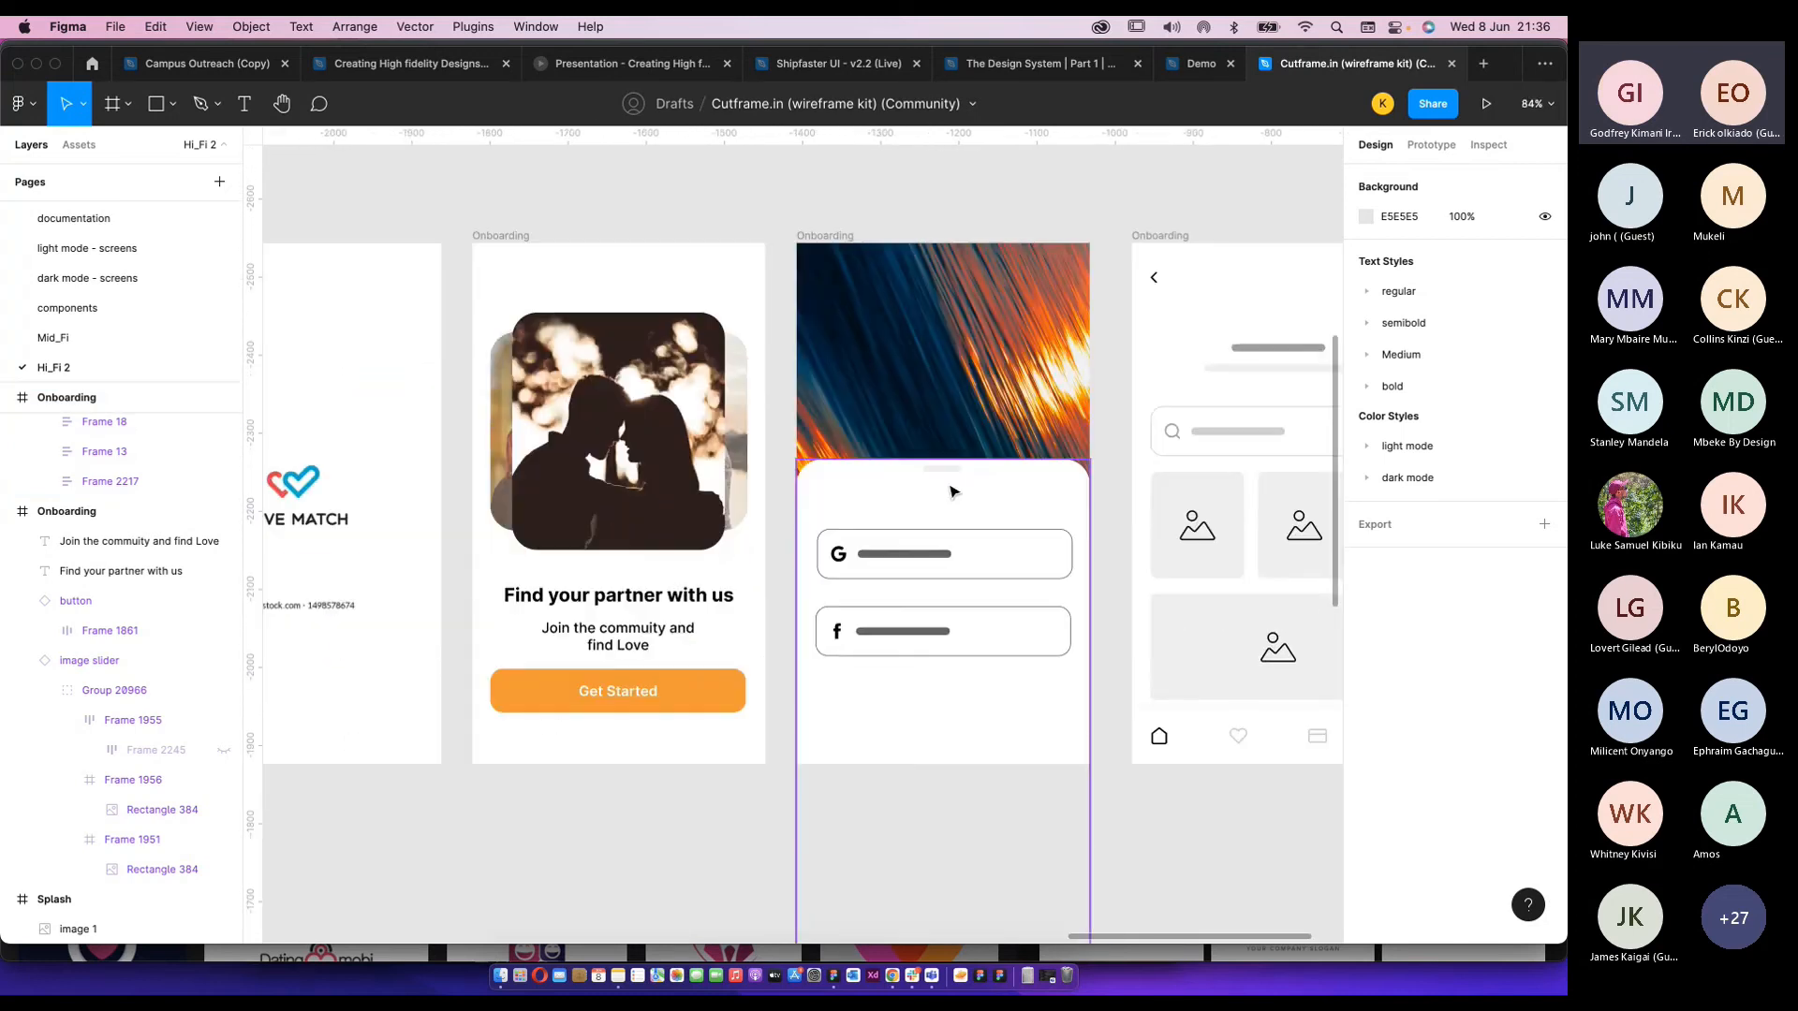
# Change the outline and text bar of the Google input field to the dark mode "warning" colour style.
pyautogui.click(940, 582)
pyautogui.keyDown('super'); pyautogui.click(927, 560); pyautogui.keyUp('super')
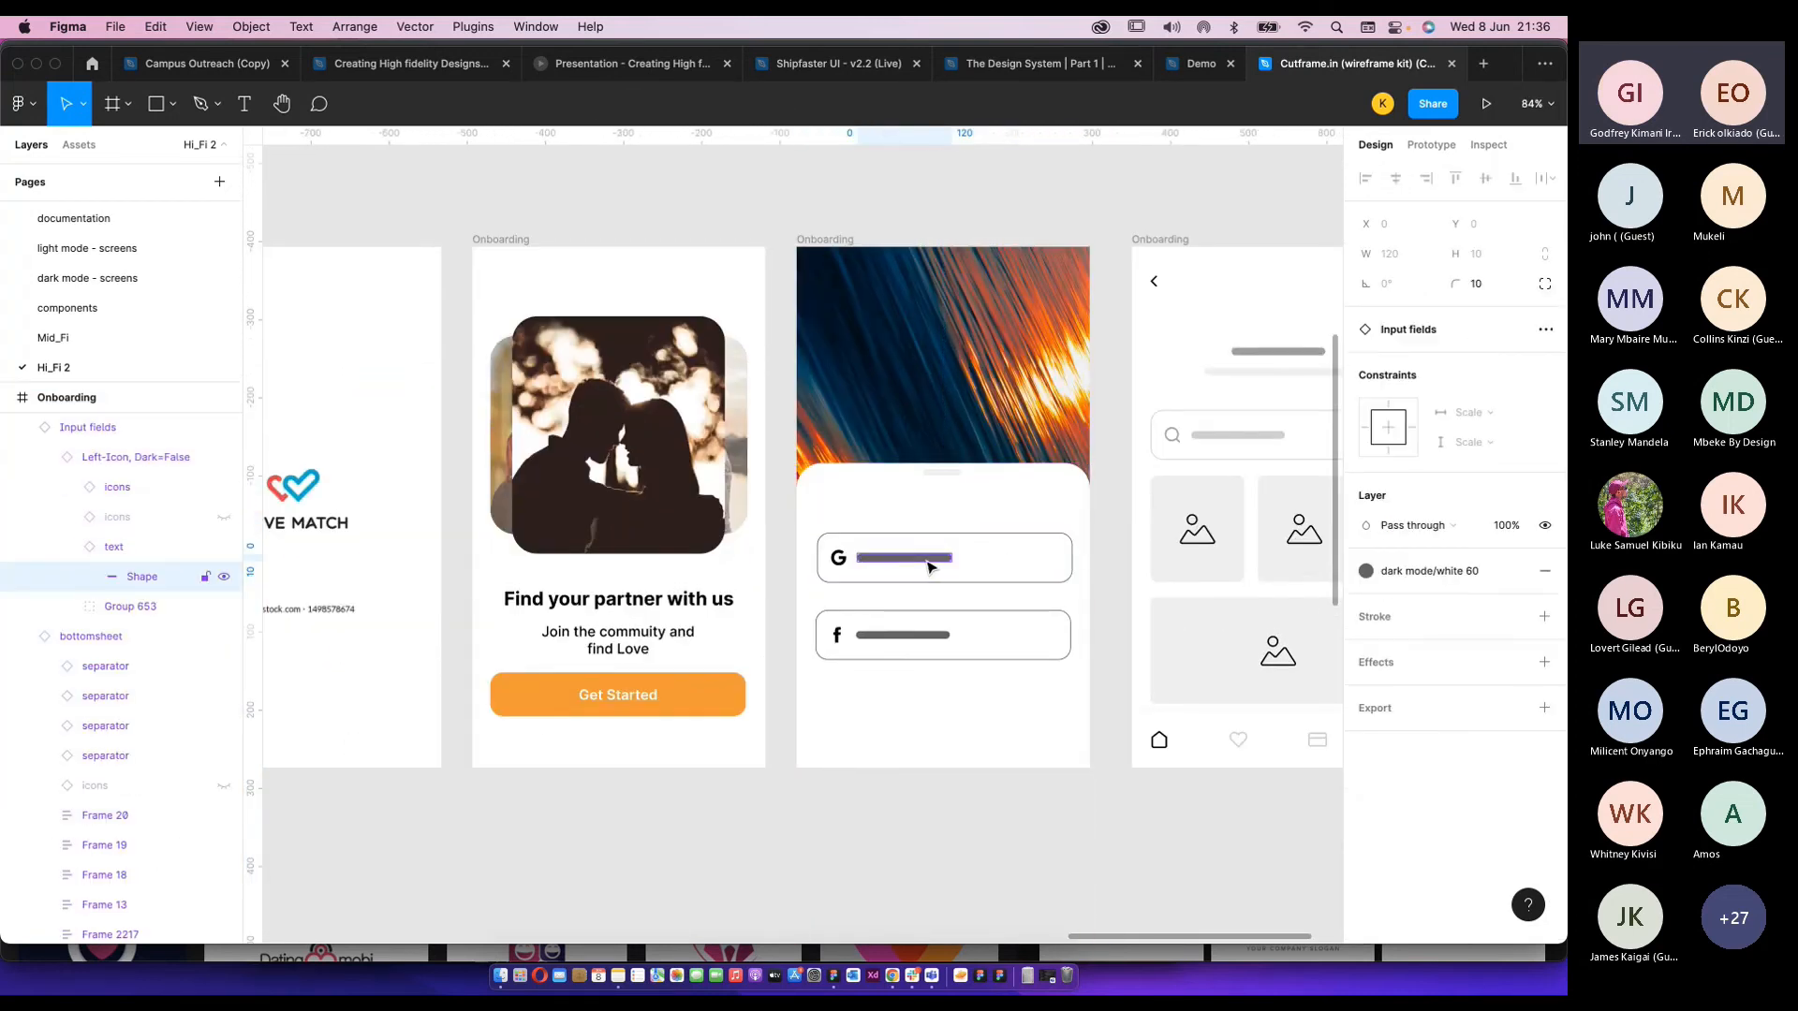
pyautogui.scroll(4, 925, 561)
pyautogui.click(891, 511)
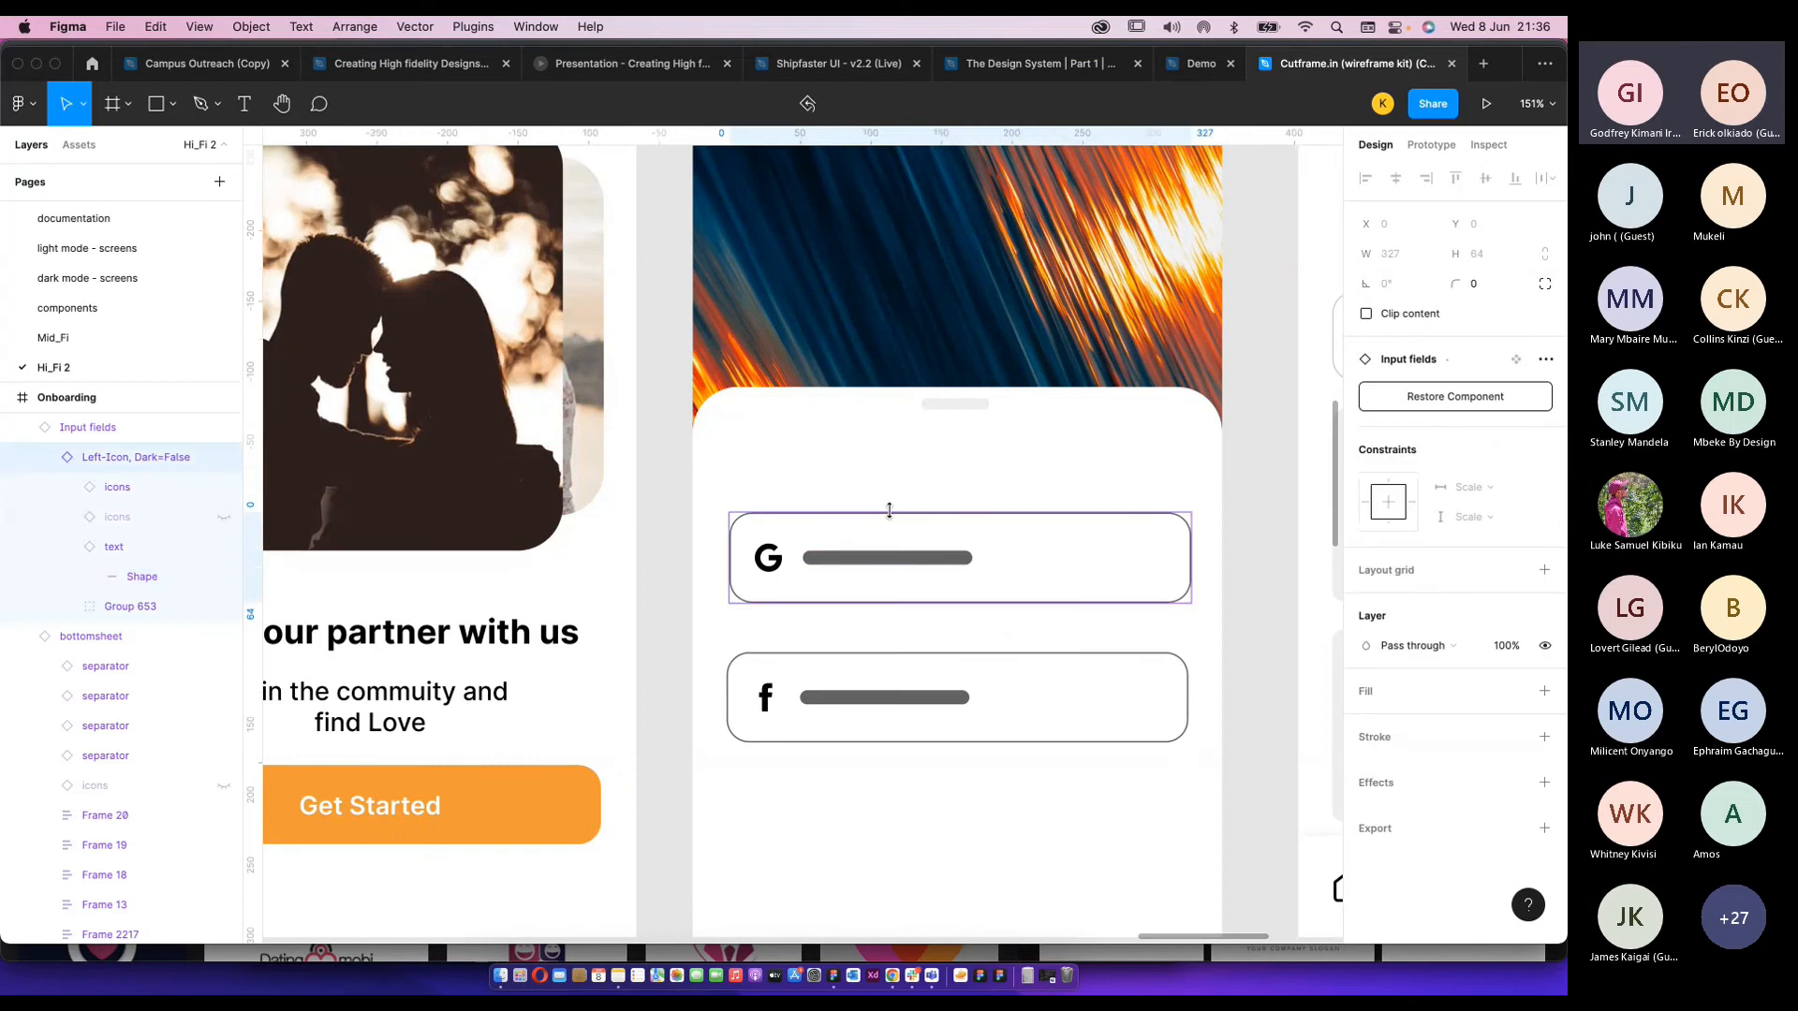
pyautogui.hscroll(-1, 891, 512)
pyautogui.click(1184, 594)
pyautogui.scroll(-3, 1433, 775)
pyautogui.click(1412, 763)
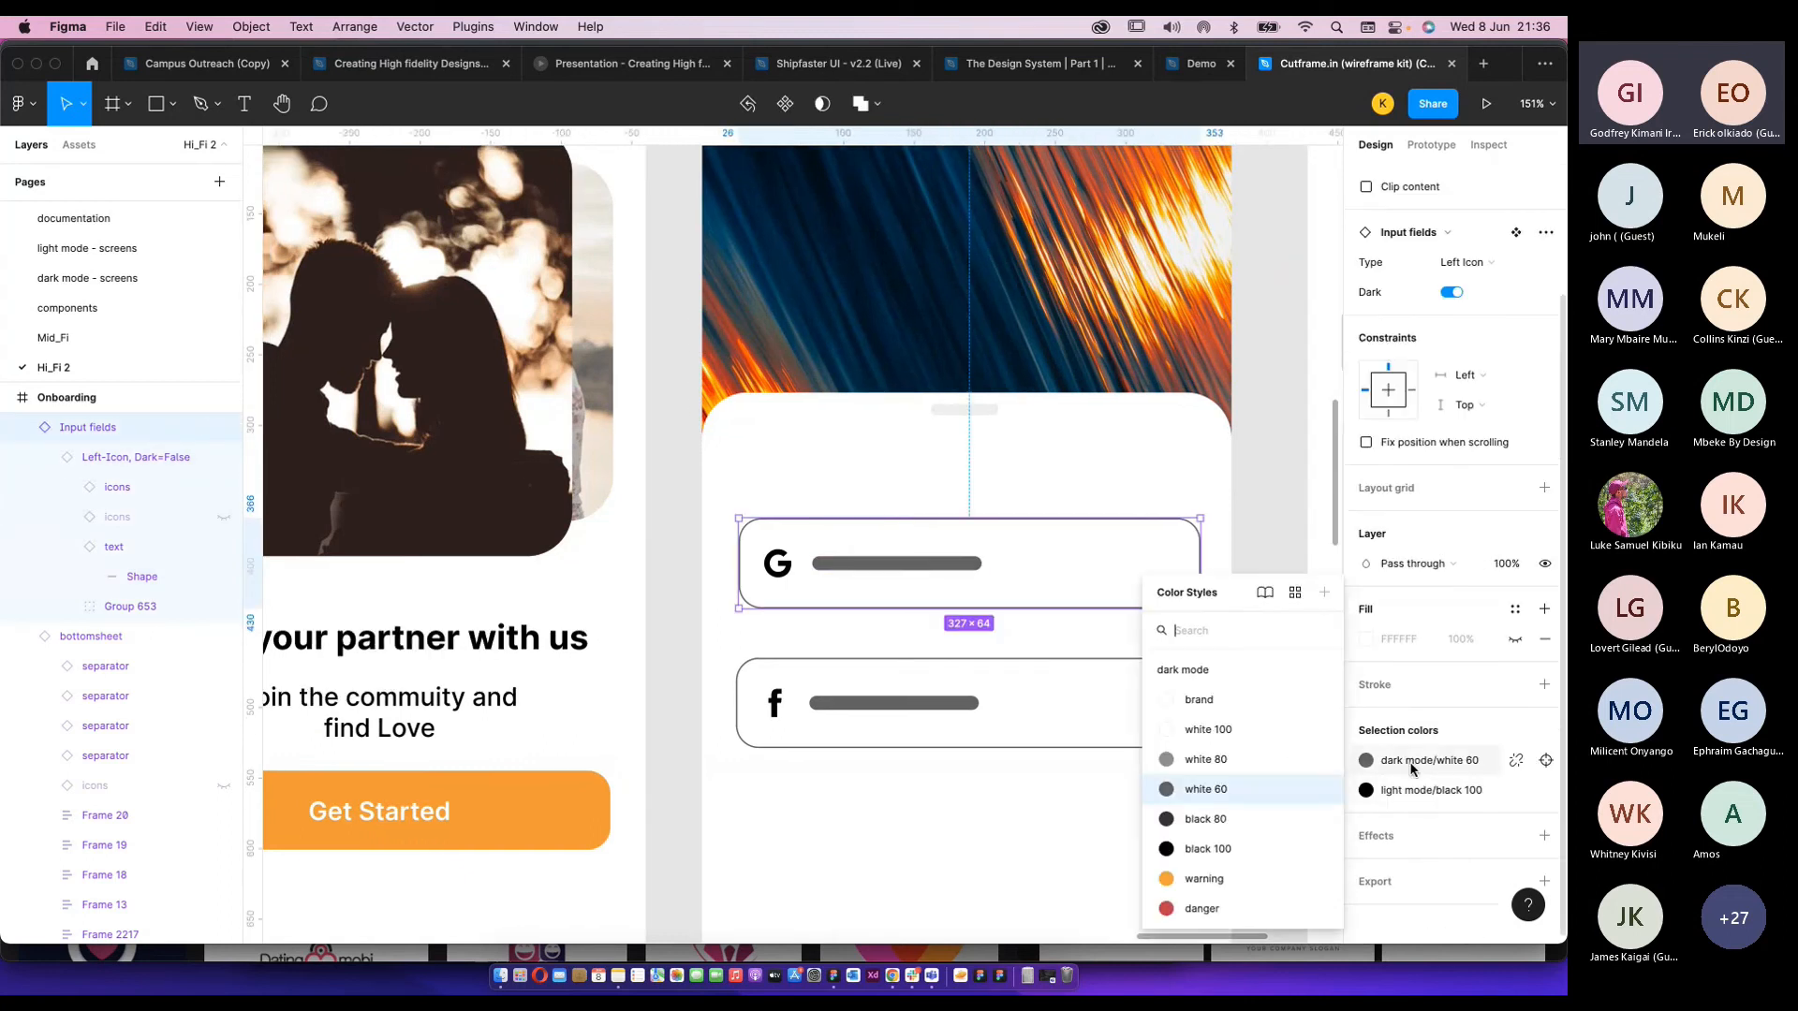
pyautogui.click(1206, 880)
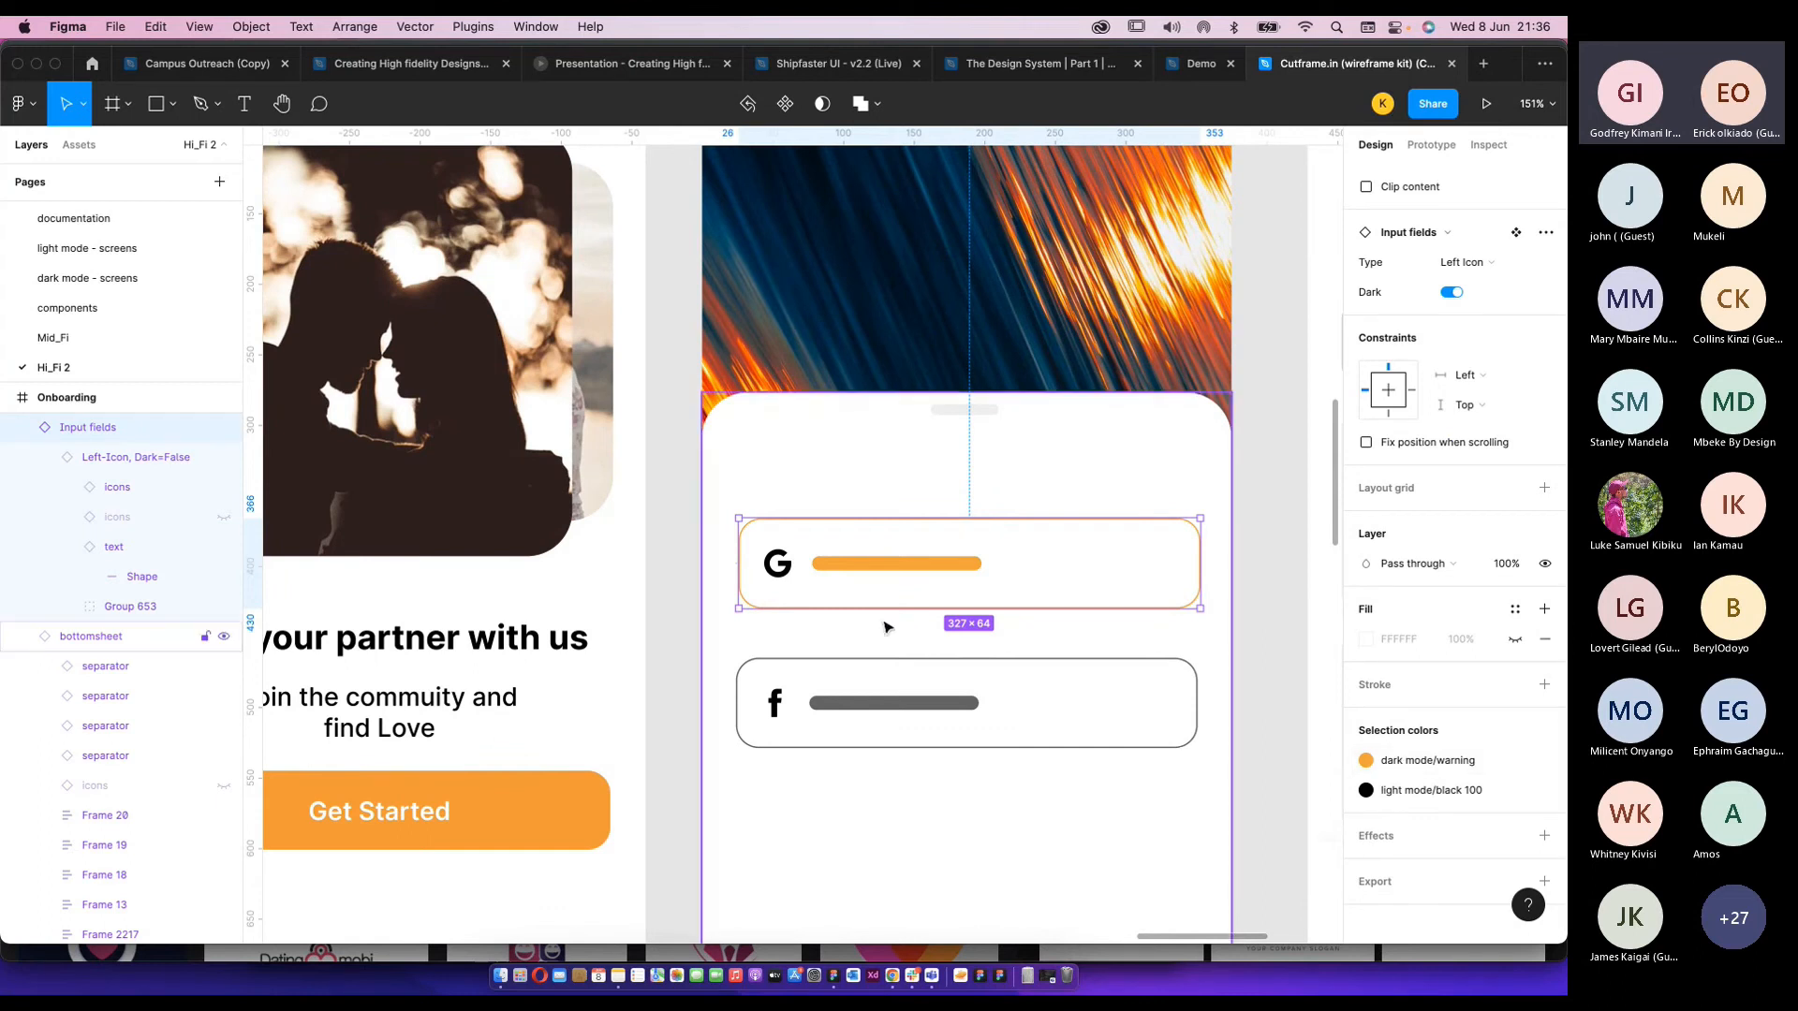
pyautogui.click(899, 674)
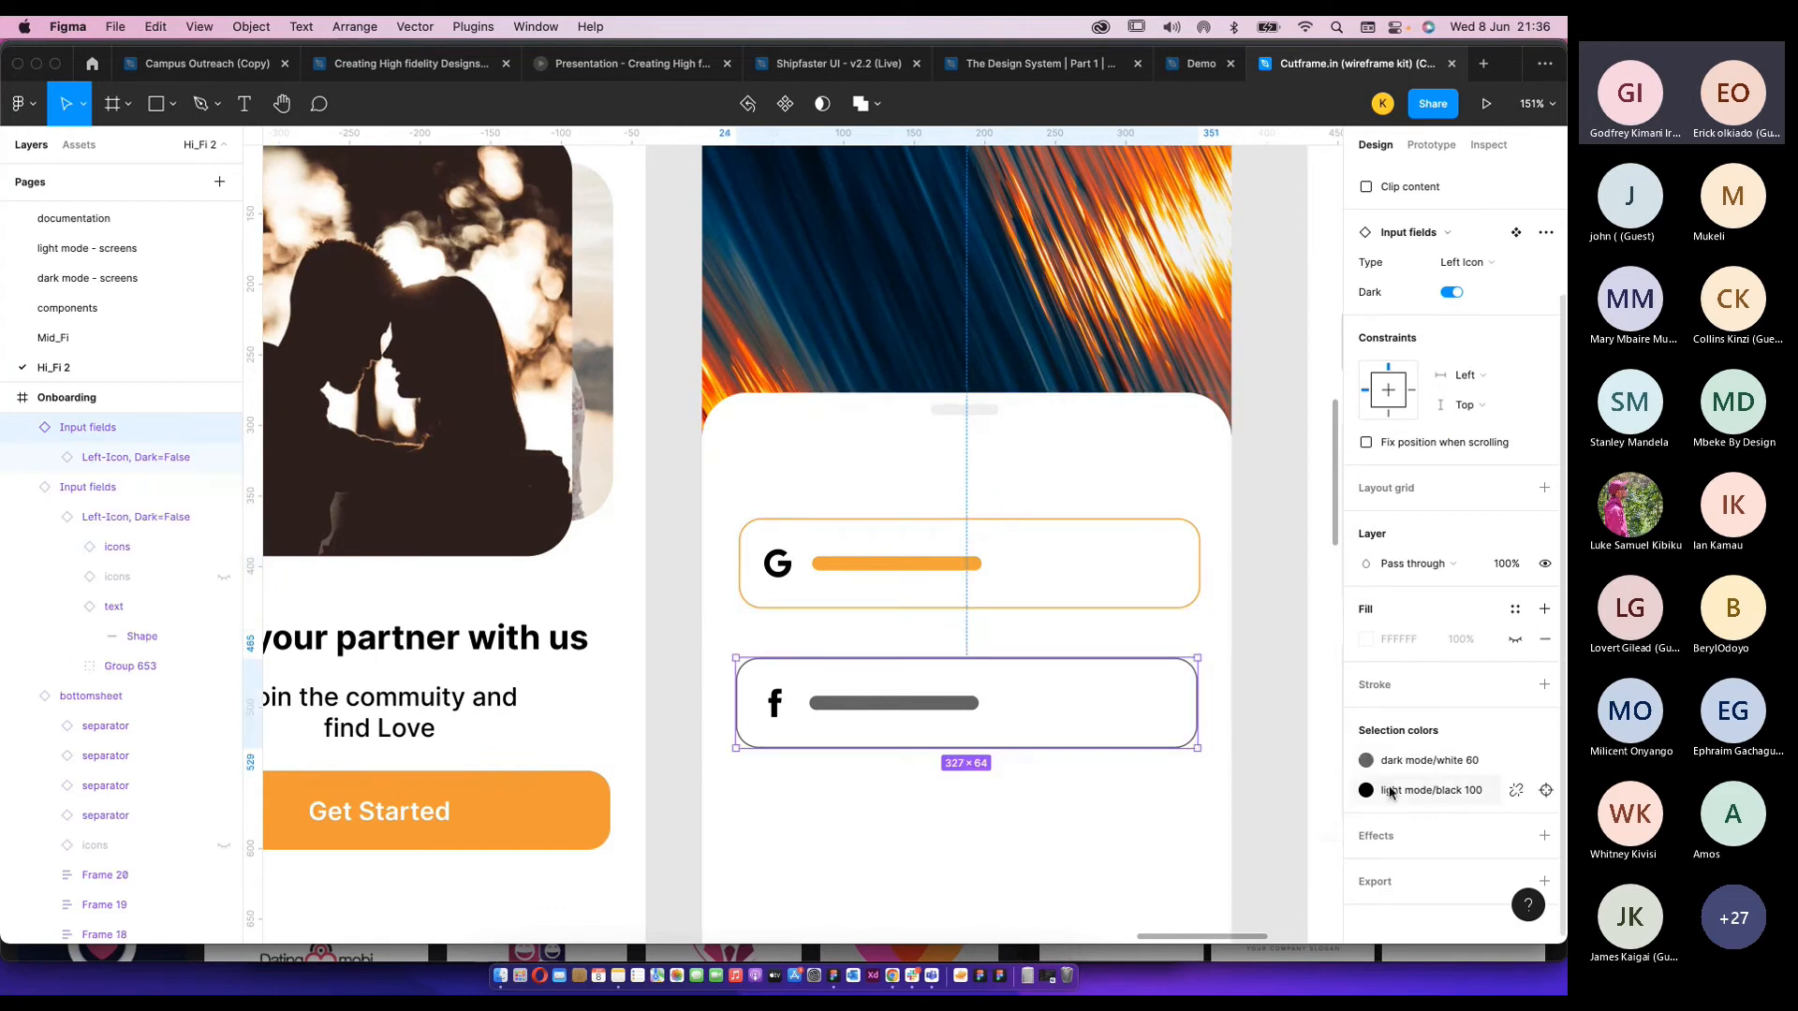
pyautogui.click(1367, 761)
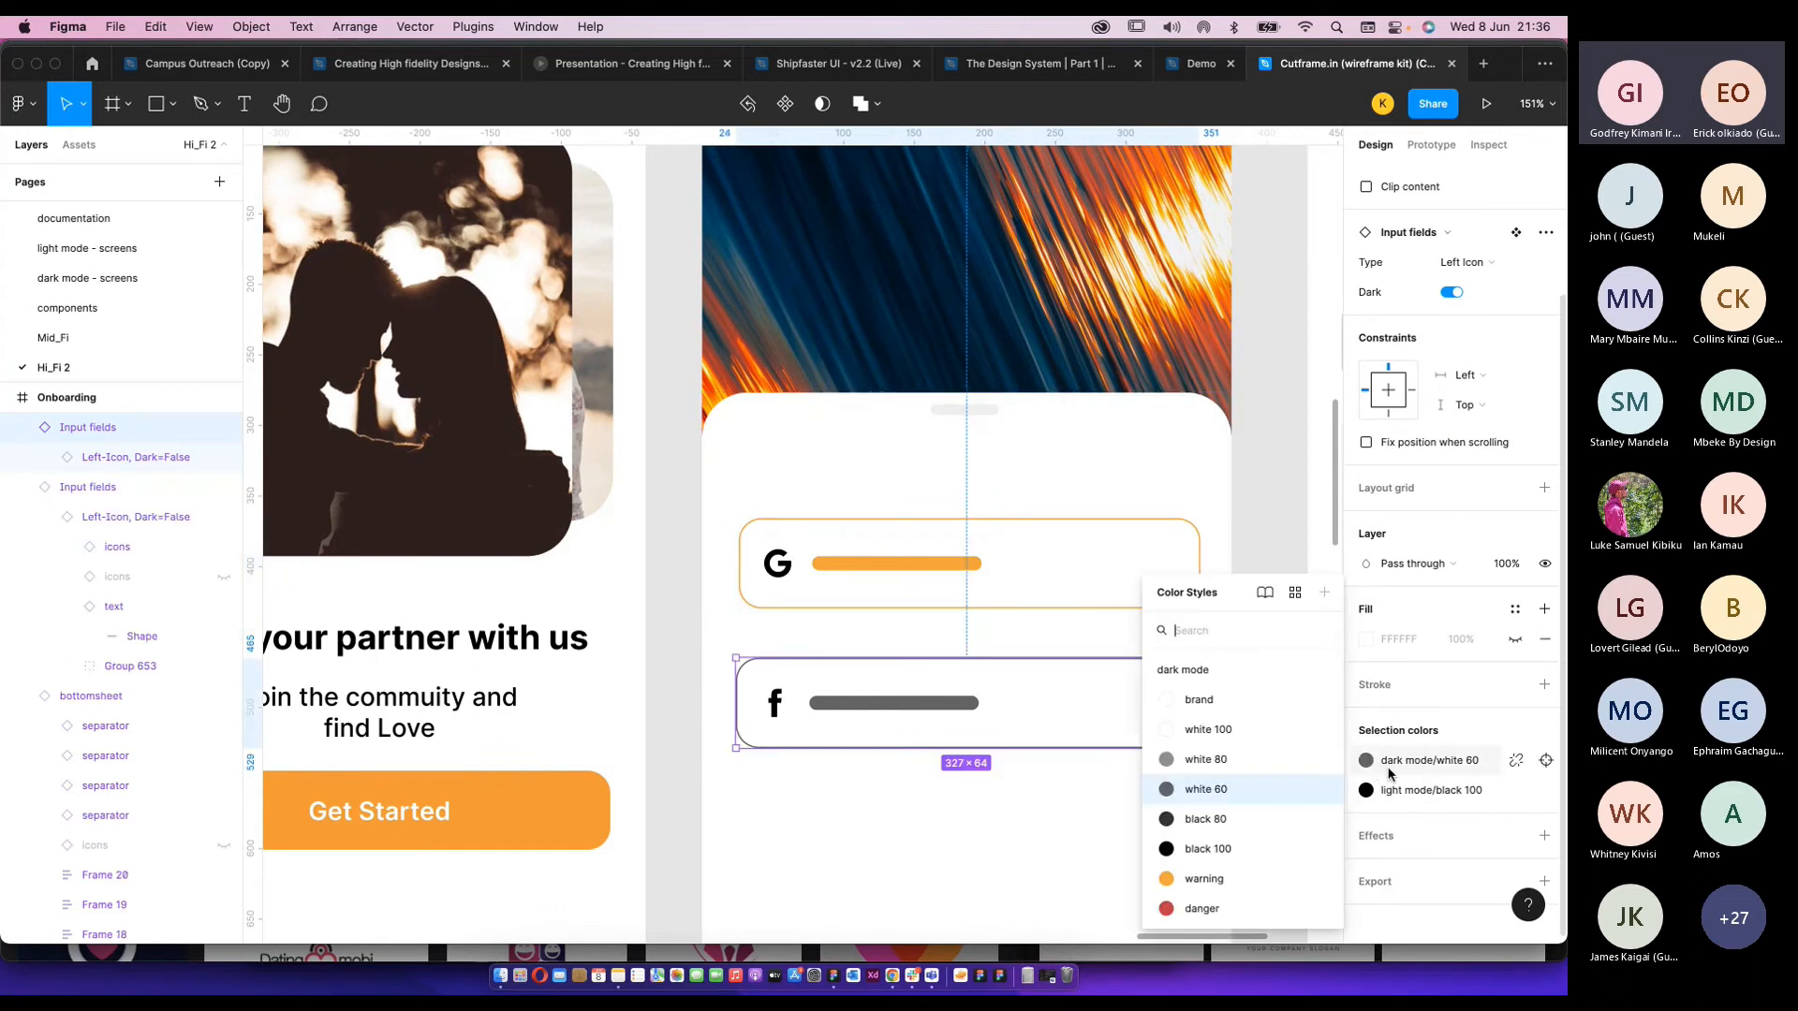
pyautogui.scroll(3, 1217, 836)
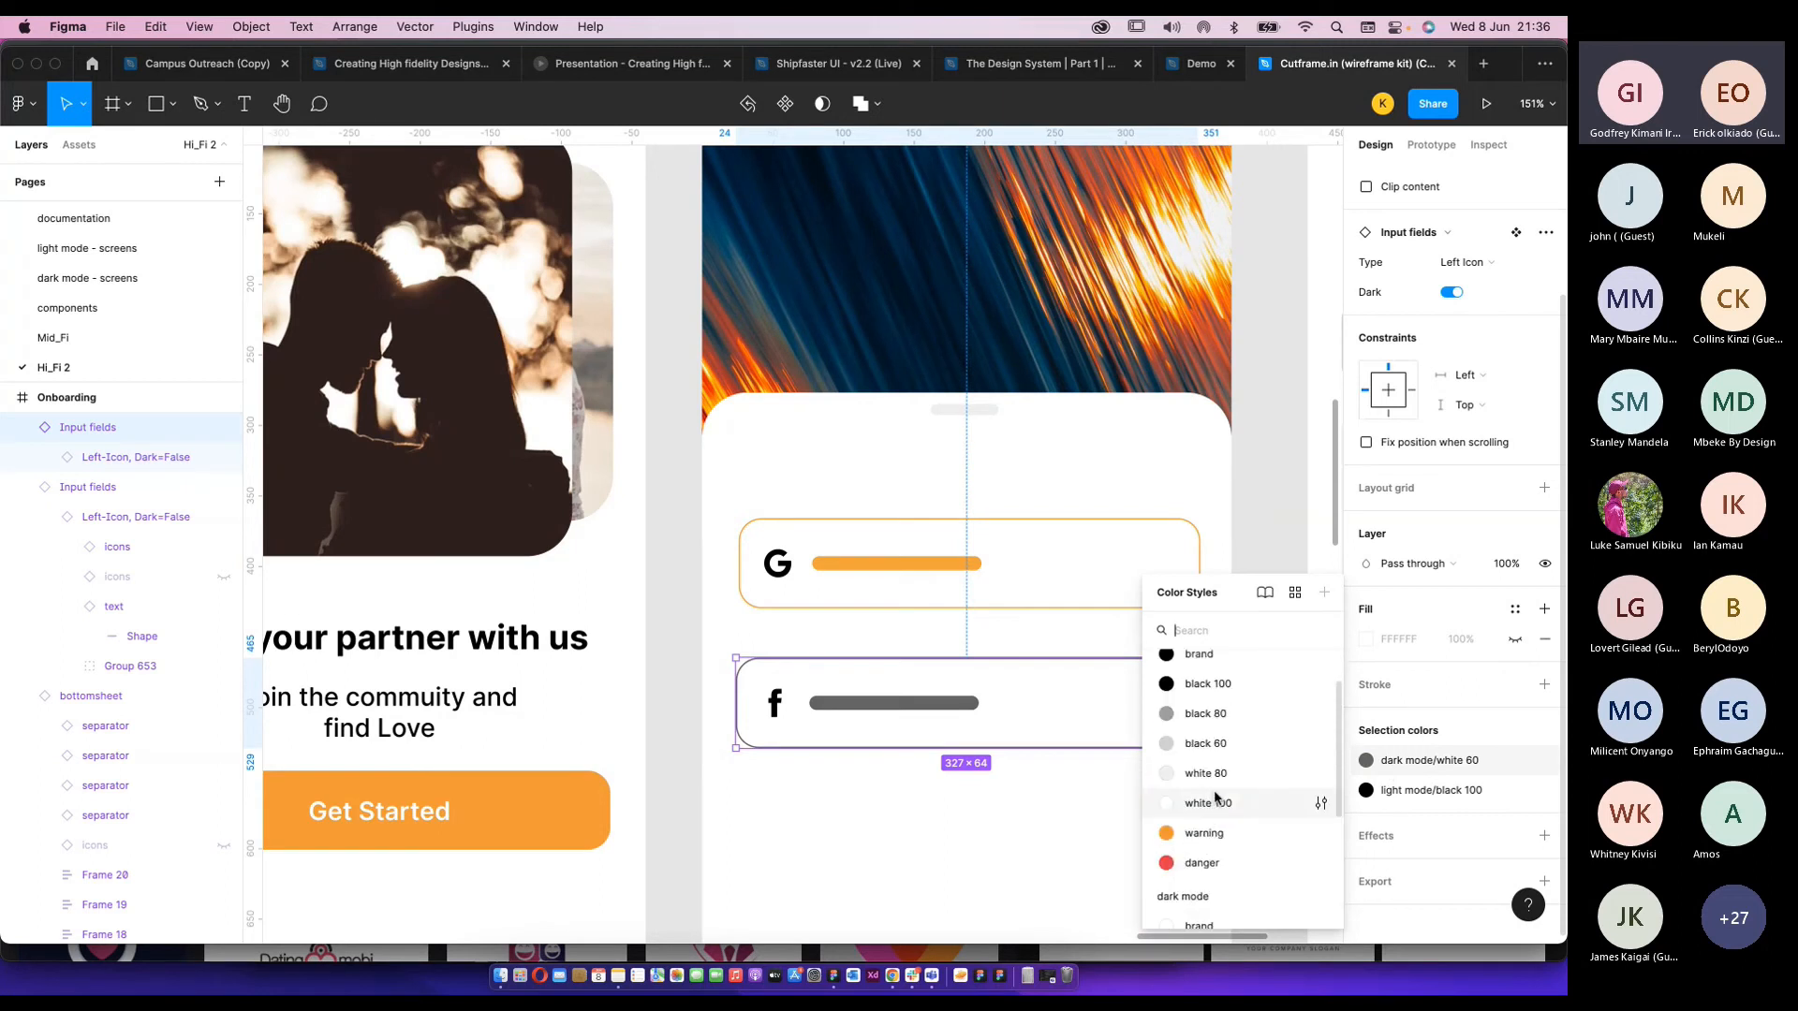
pyautogui.scroll(1, 1216, 797)
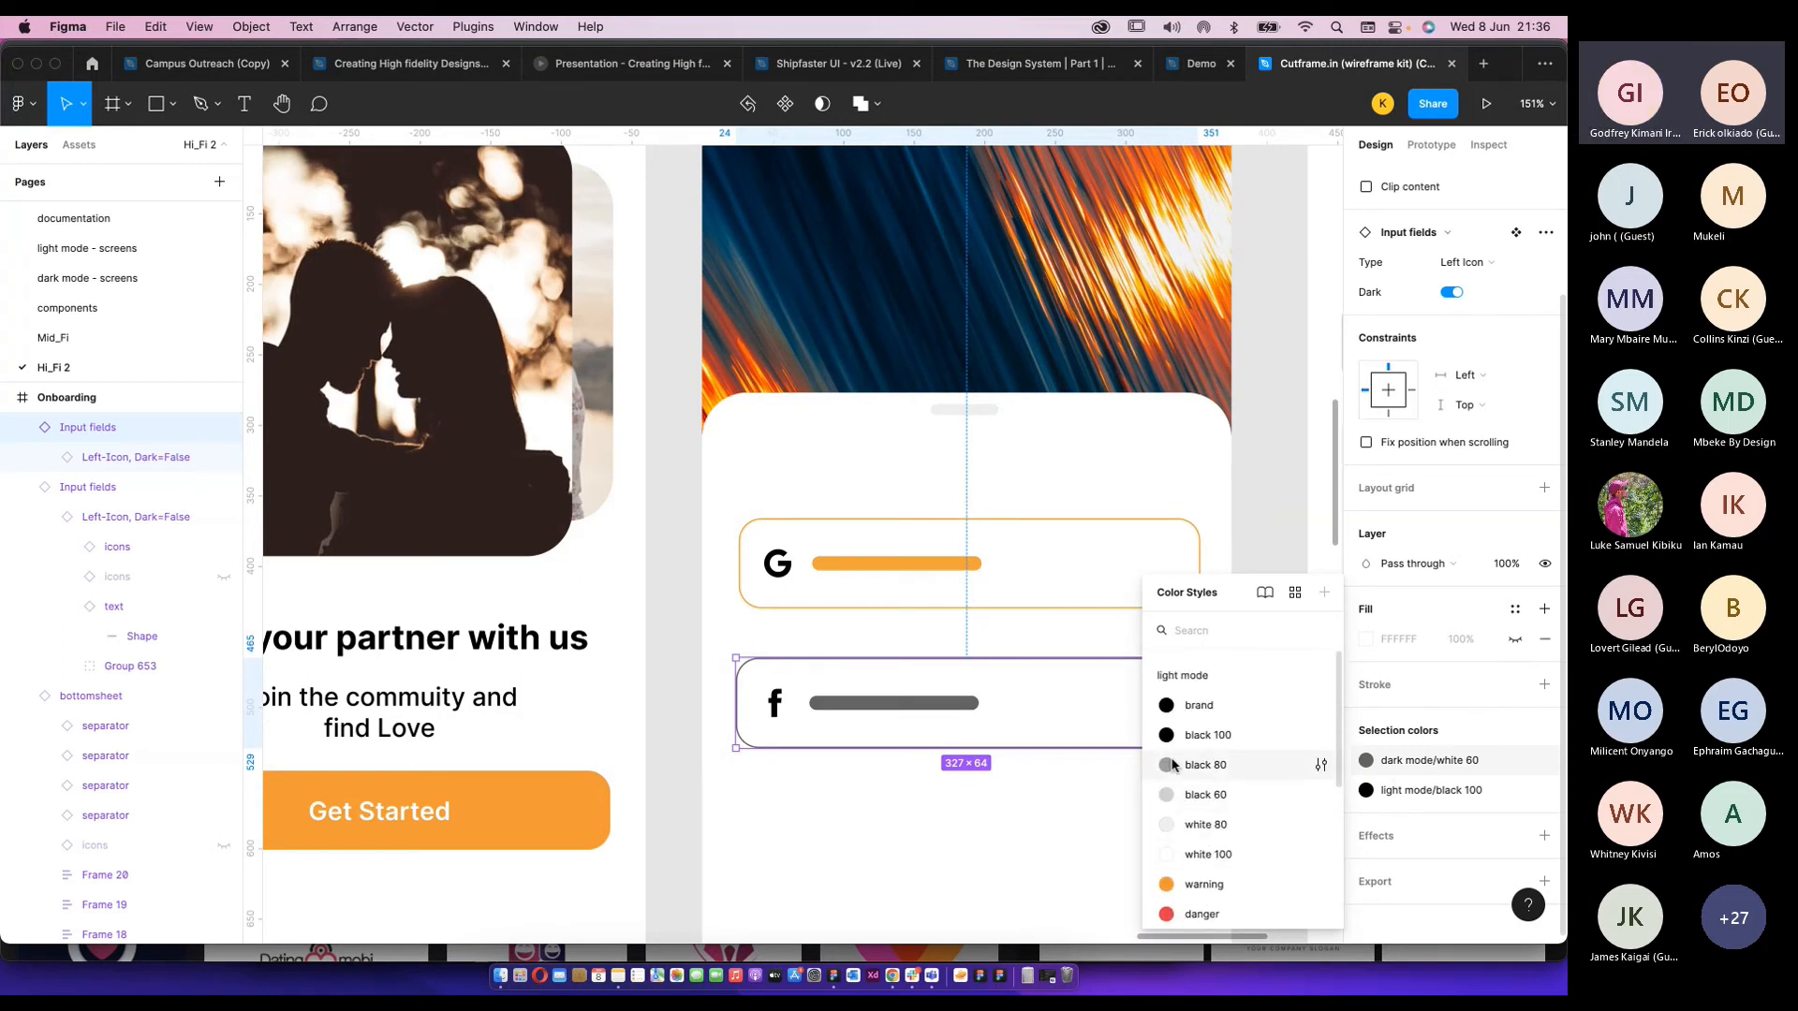
pyautogui.click(1034, 821)
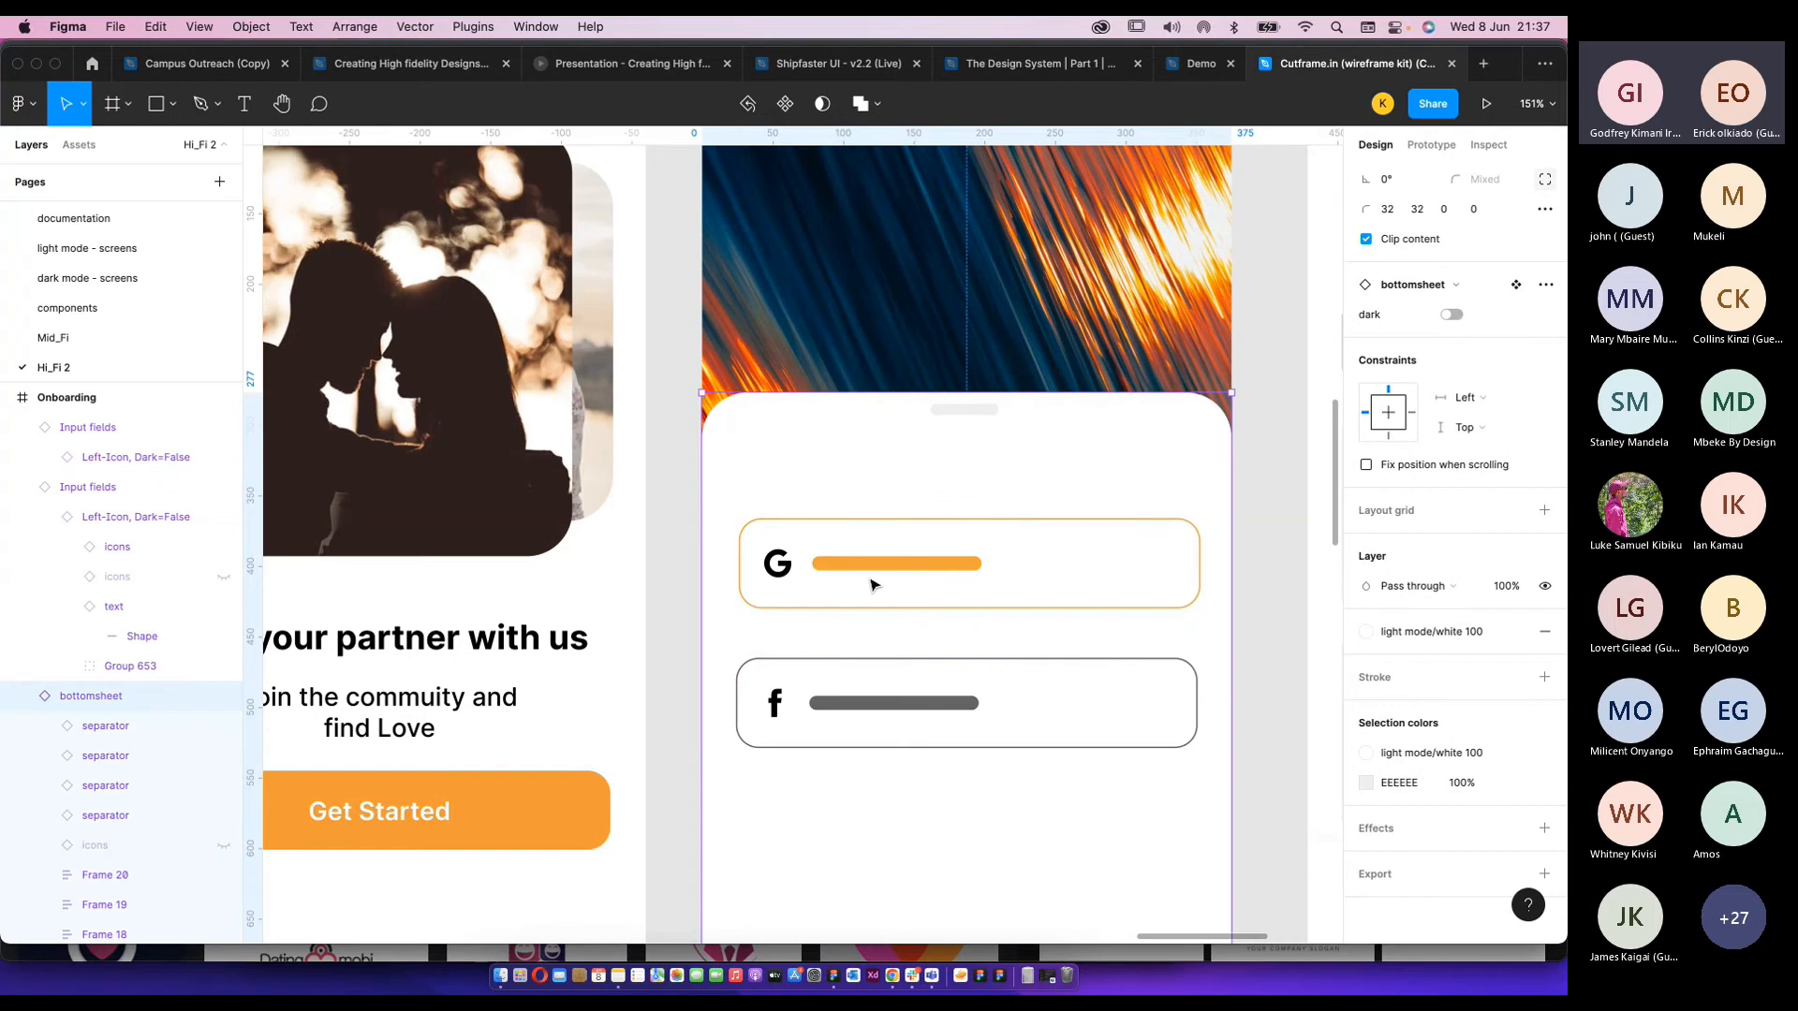
# Detach the Google input field from its component and hide its placeholder text bar.
pyautogui.click(1020, 565)
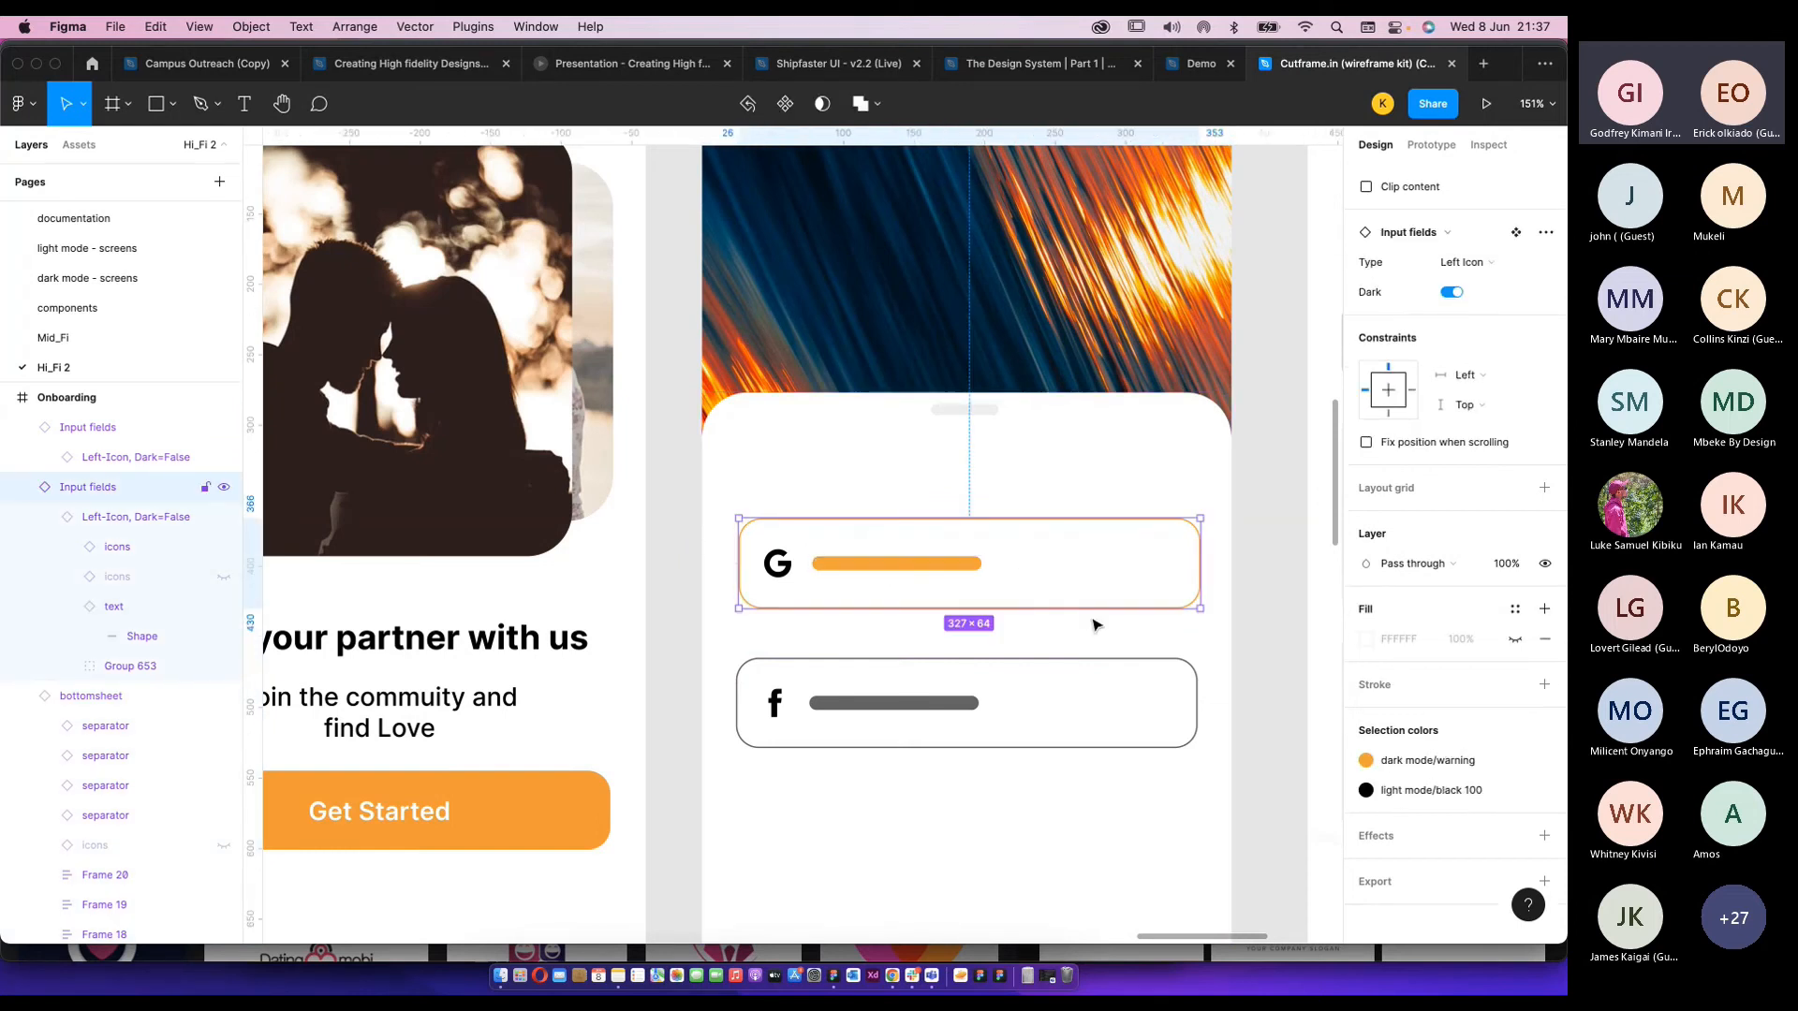
pyautogui.rightClick(1028, 560)
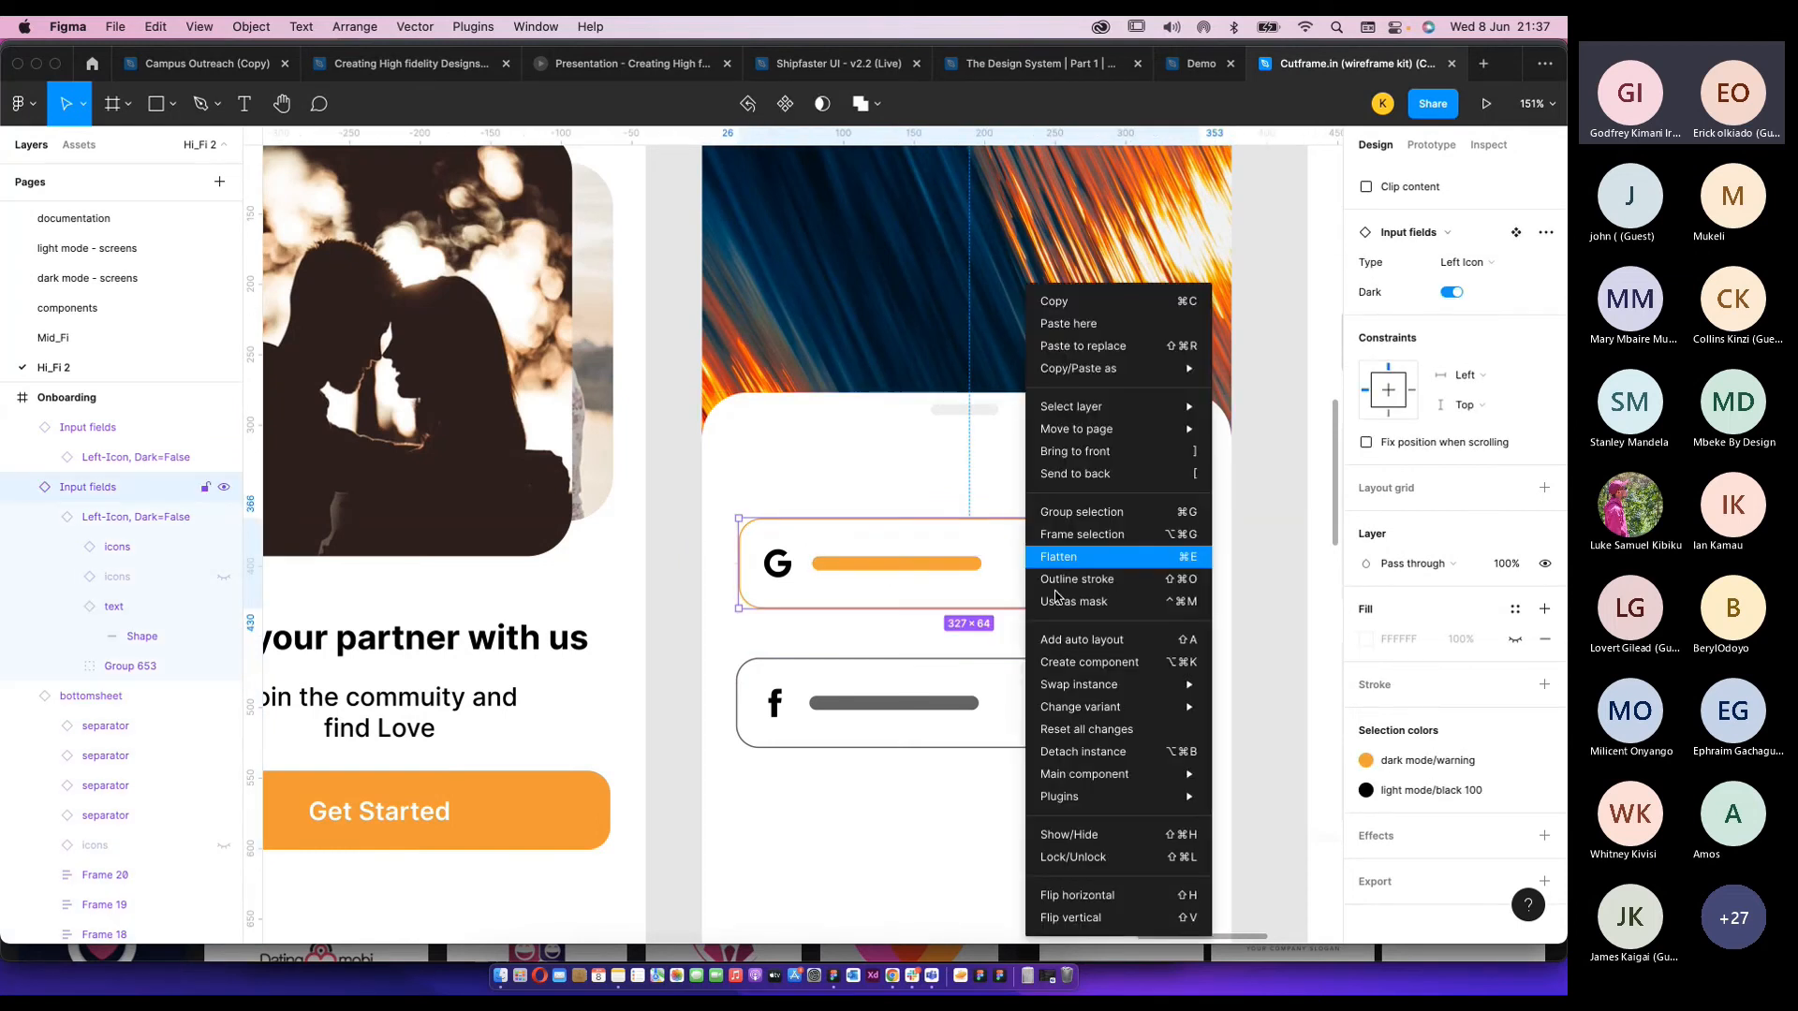
pyautogui.click(1086, 752)
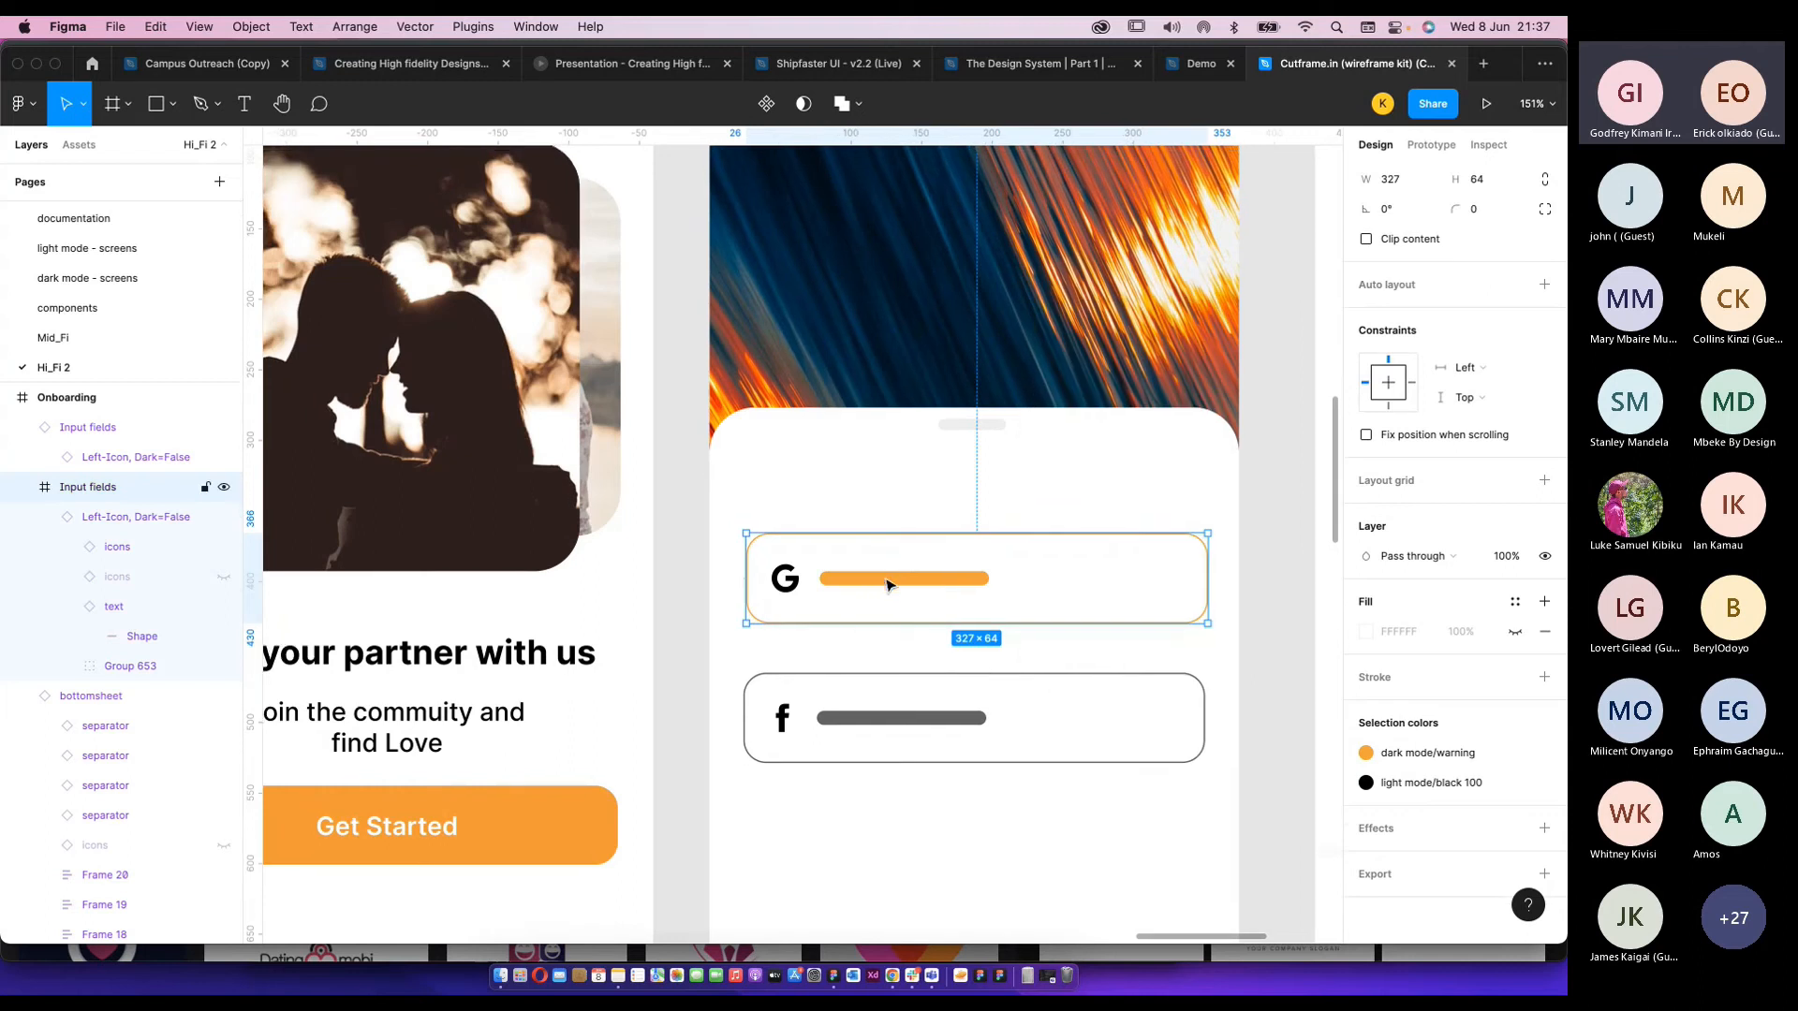
pyautogui.doubleClick(887, 585)
pyautogui.doubleClick(887, 585)
pyautogui.press('super+shift+h')
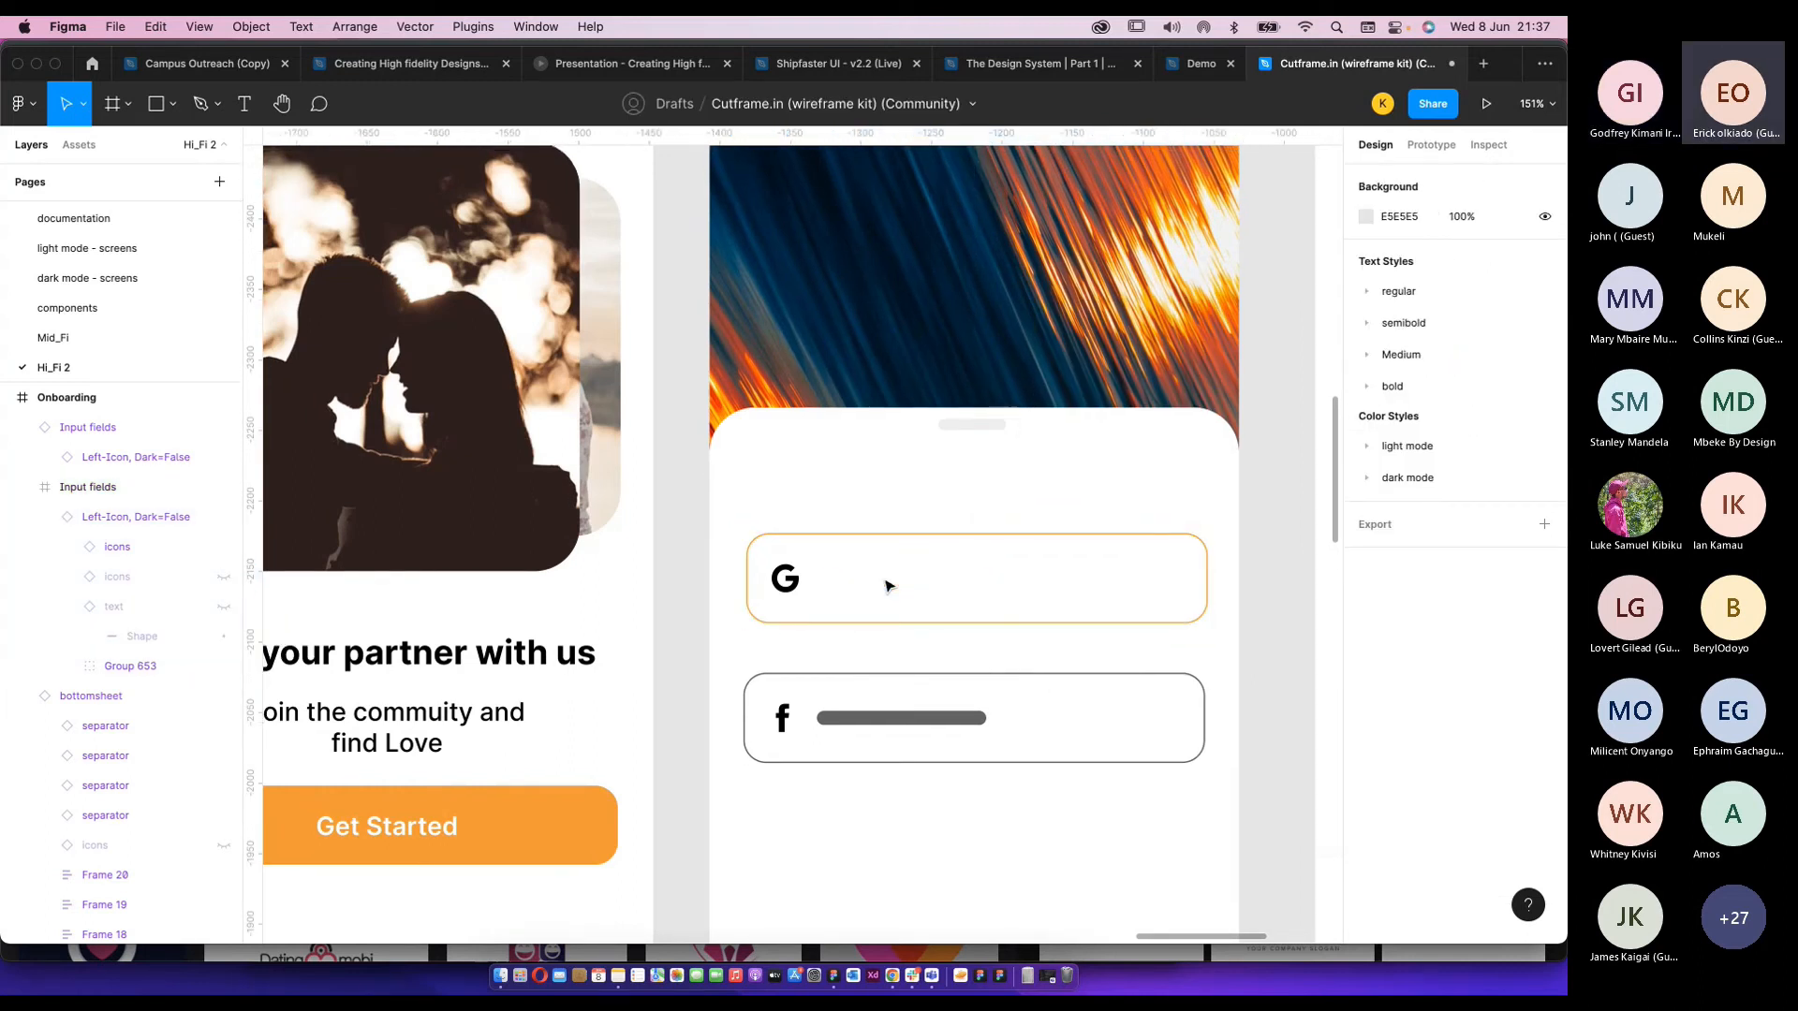
pyautogui.click(886, 585)
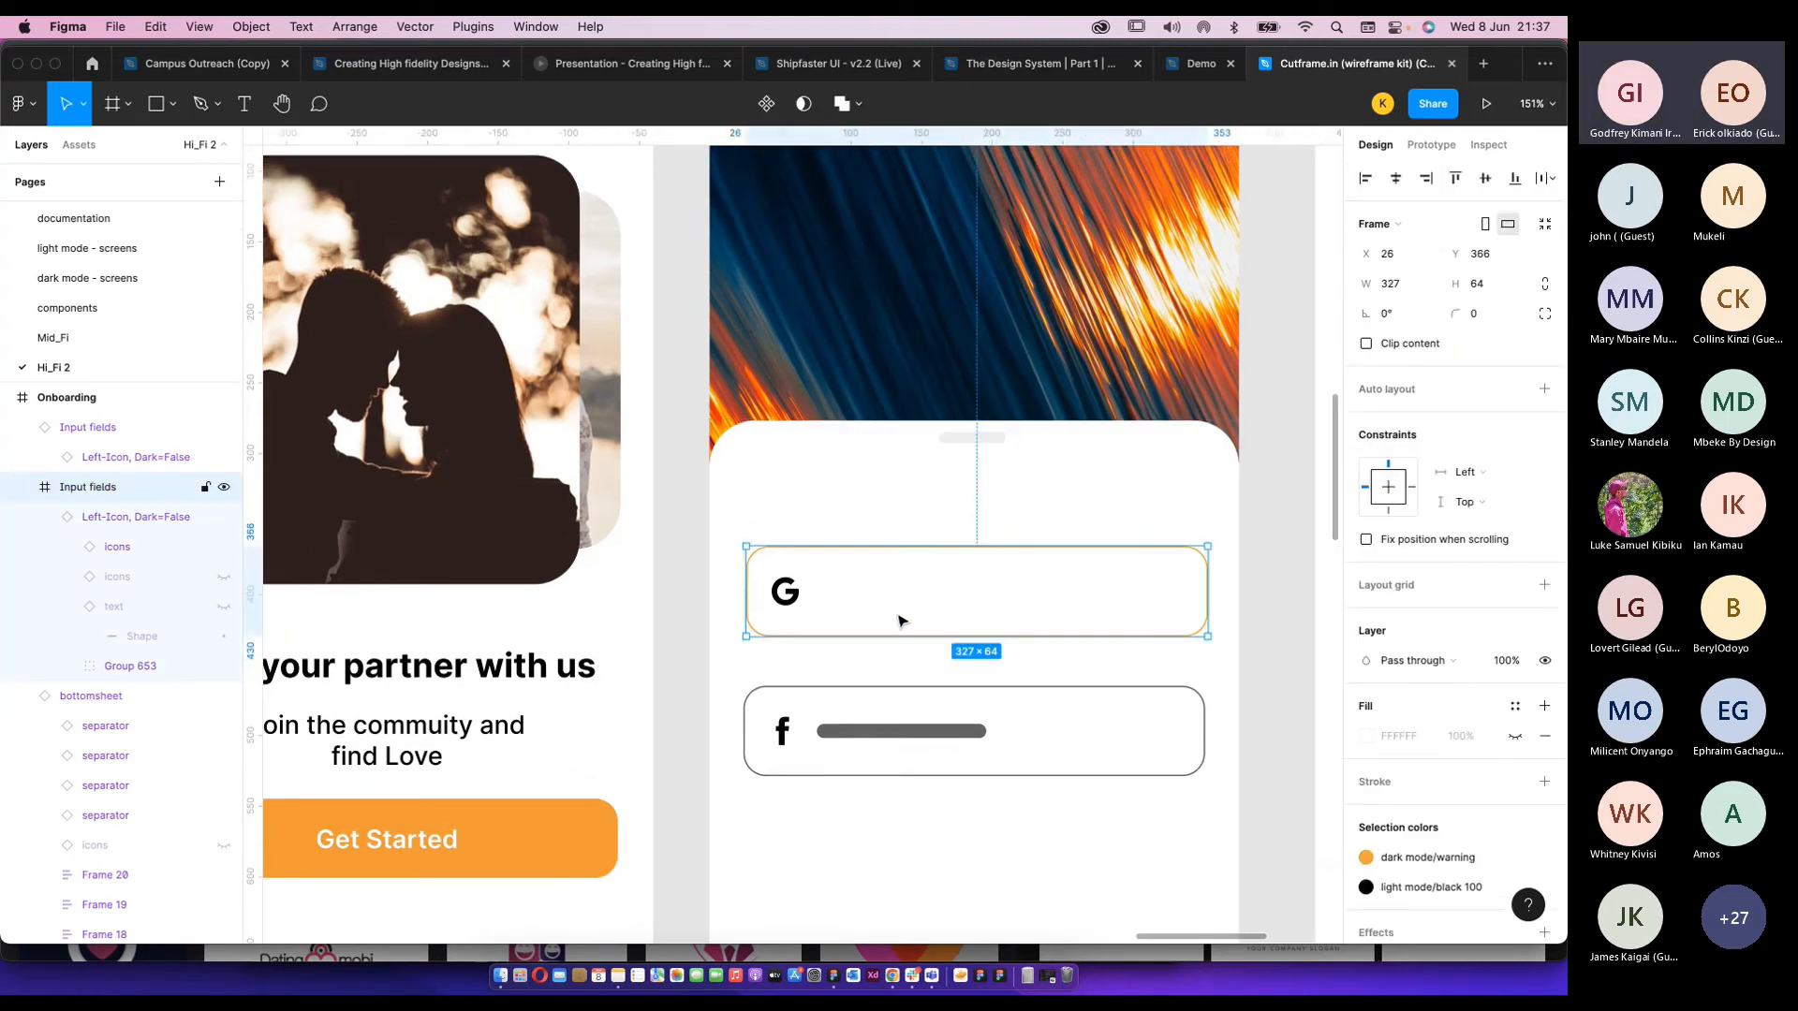
pyautogui.scroll(-5, 899, 620)
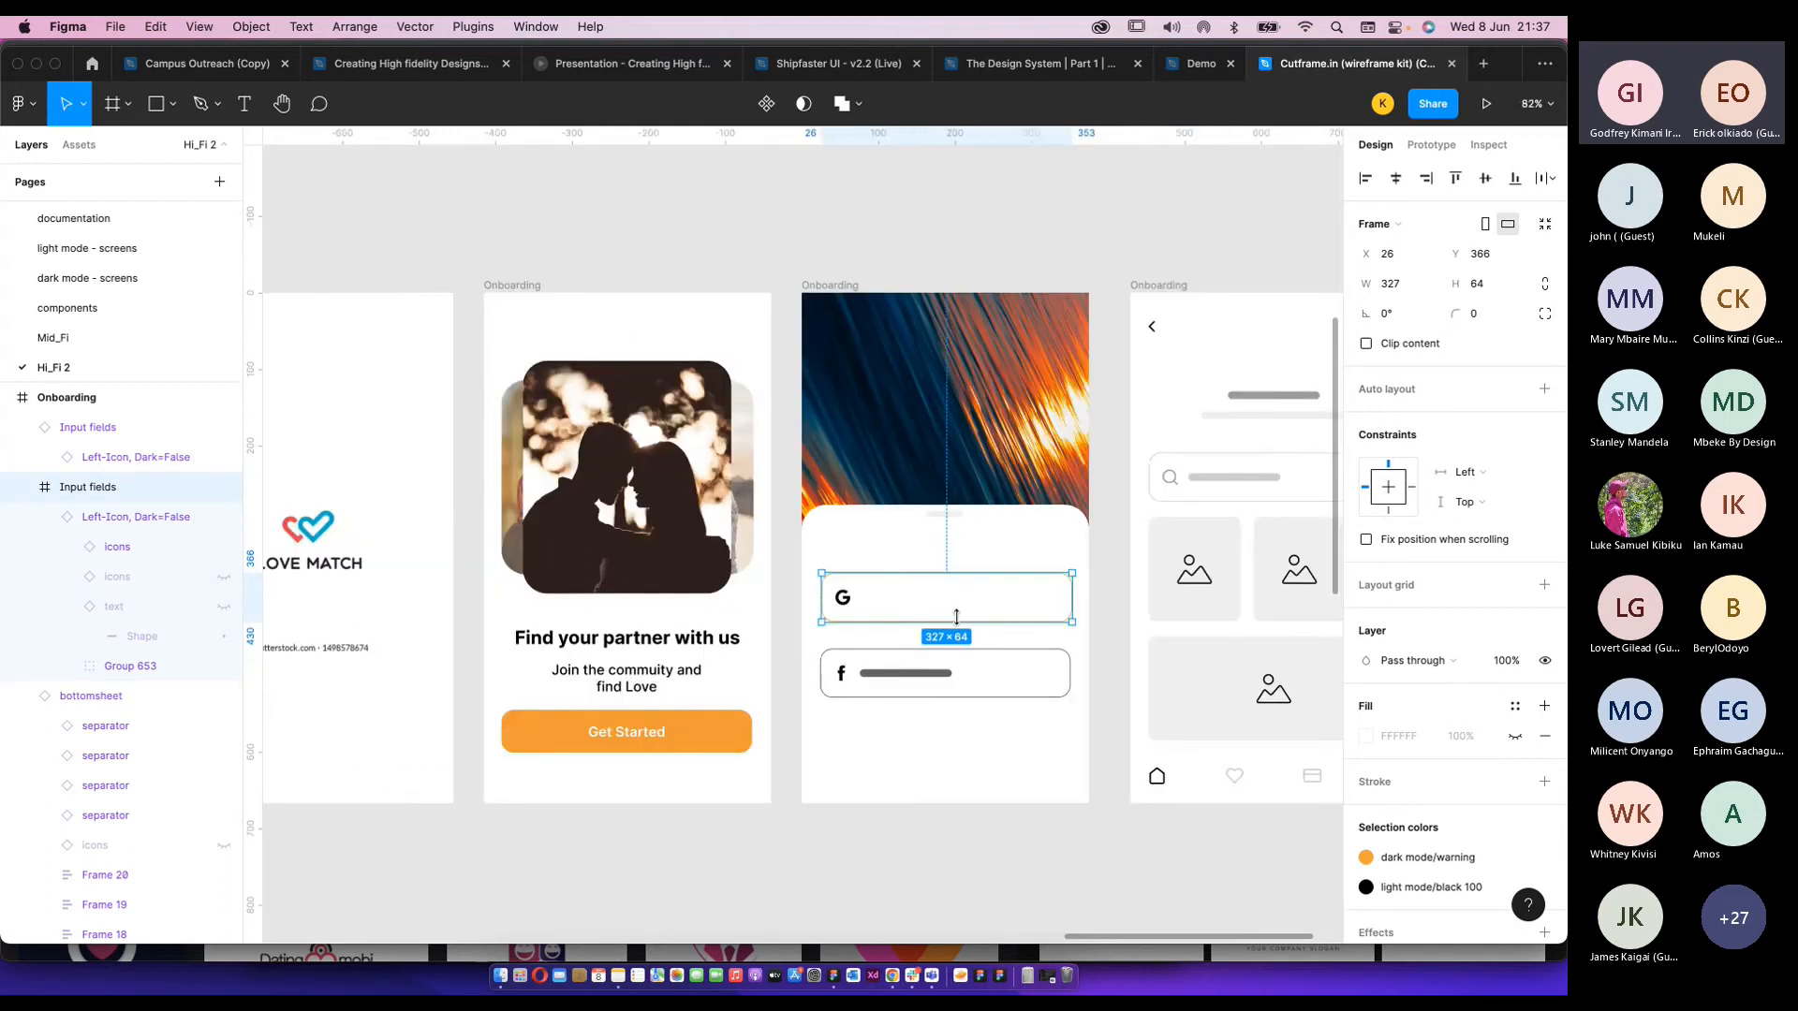
pyautogui.scroll(3, 899, 614)
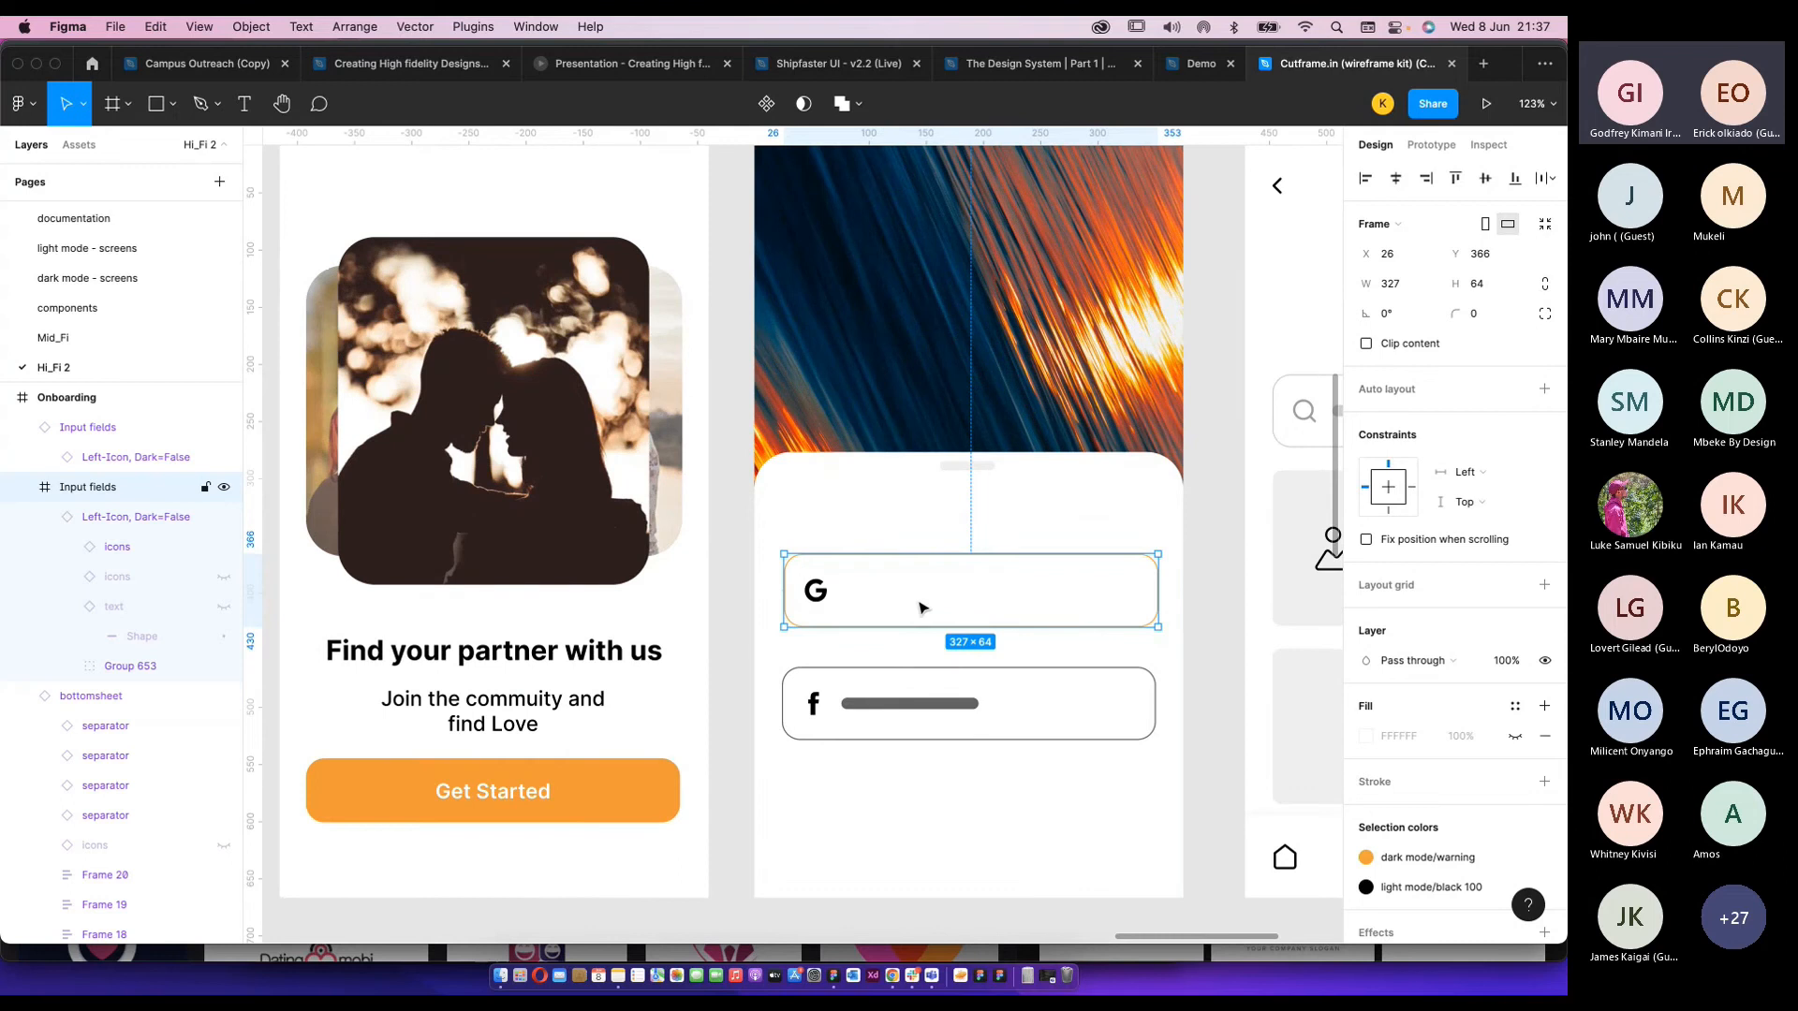
pyautogui.click(908, 707)
pyautogui.scroll(1, 890, 600)
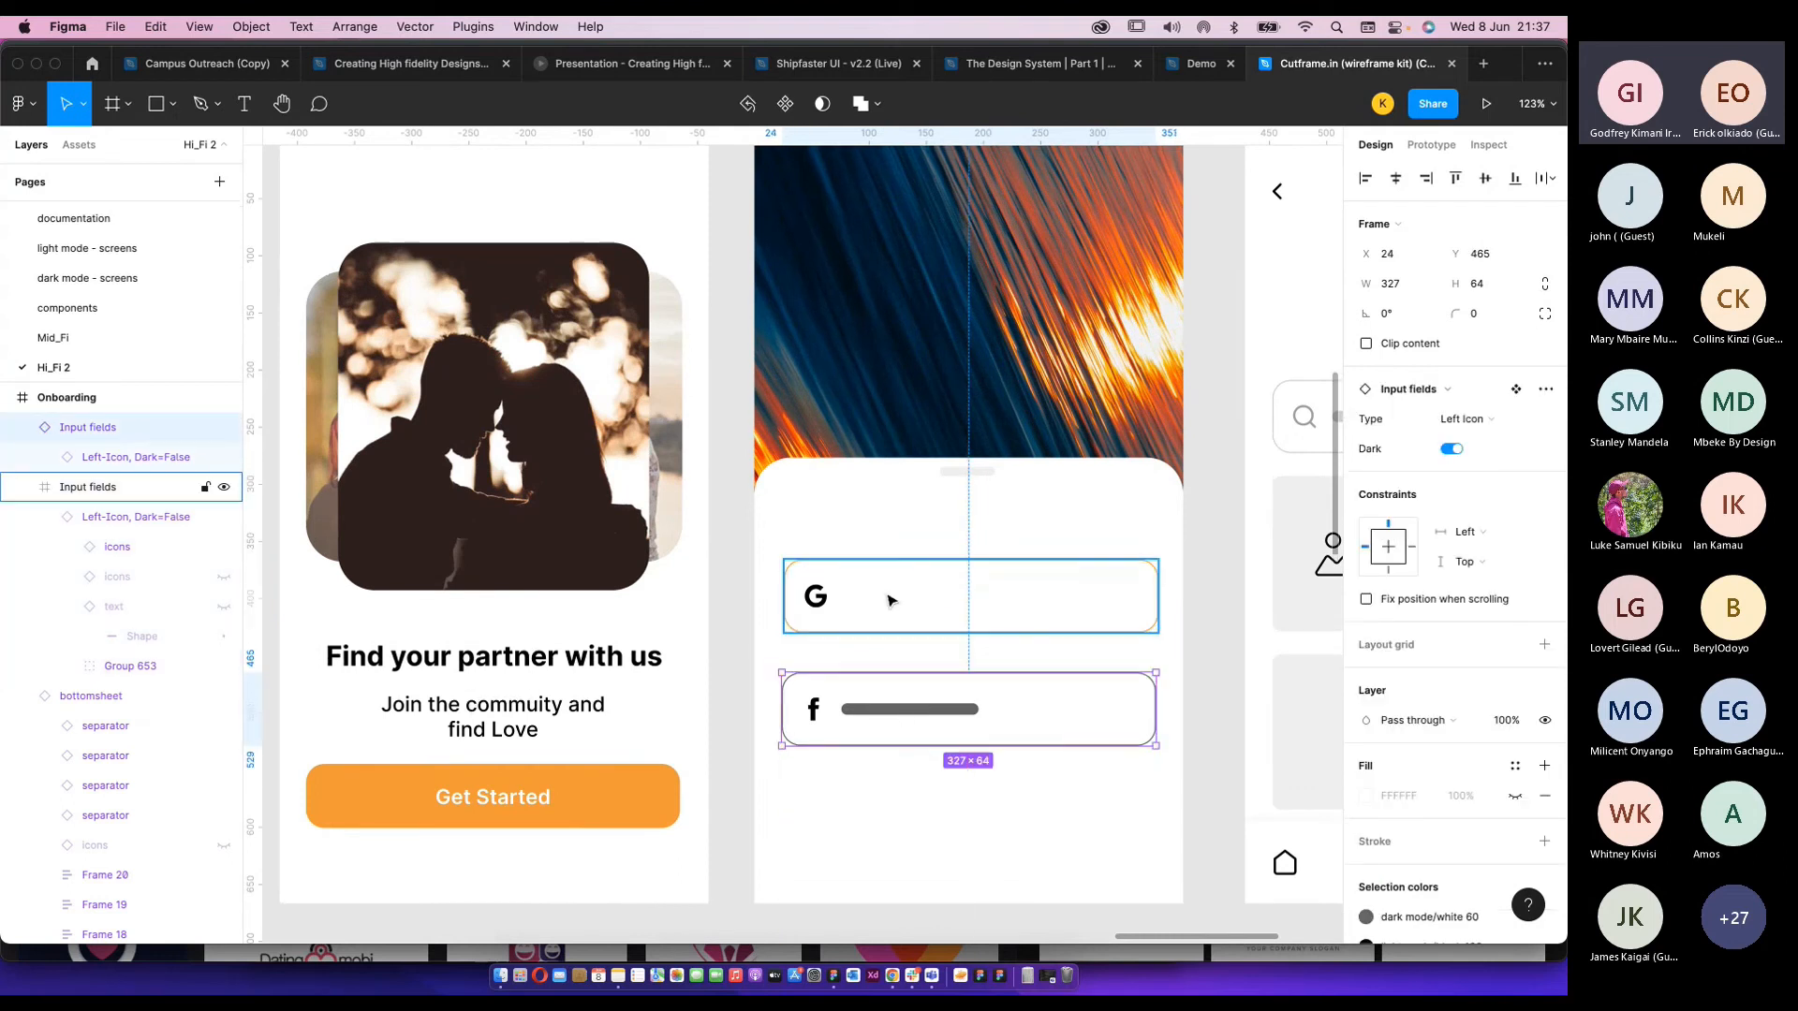
pyautogui.scroll(-5, 890, 600)
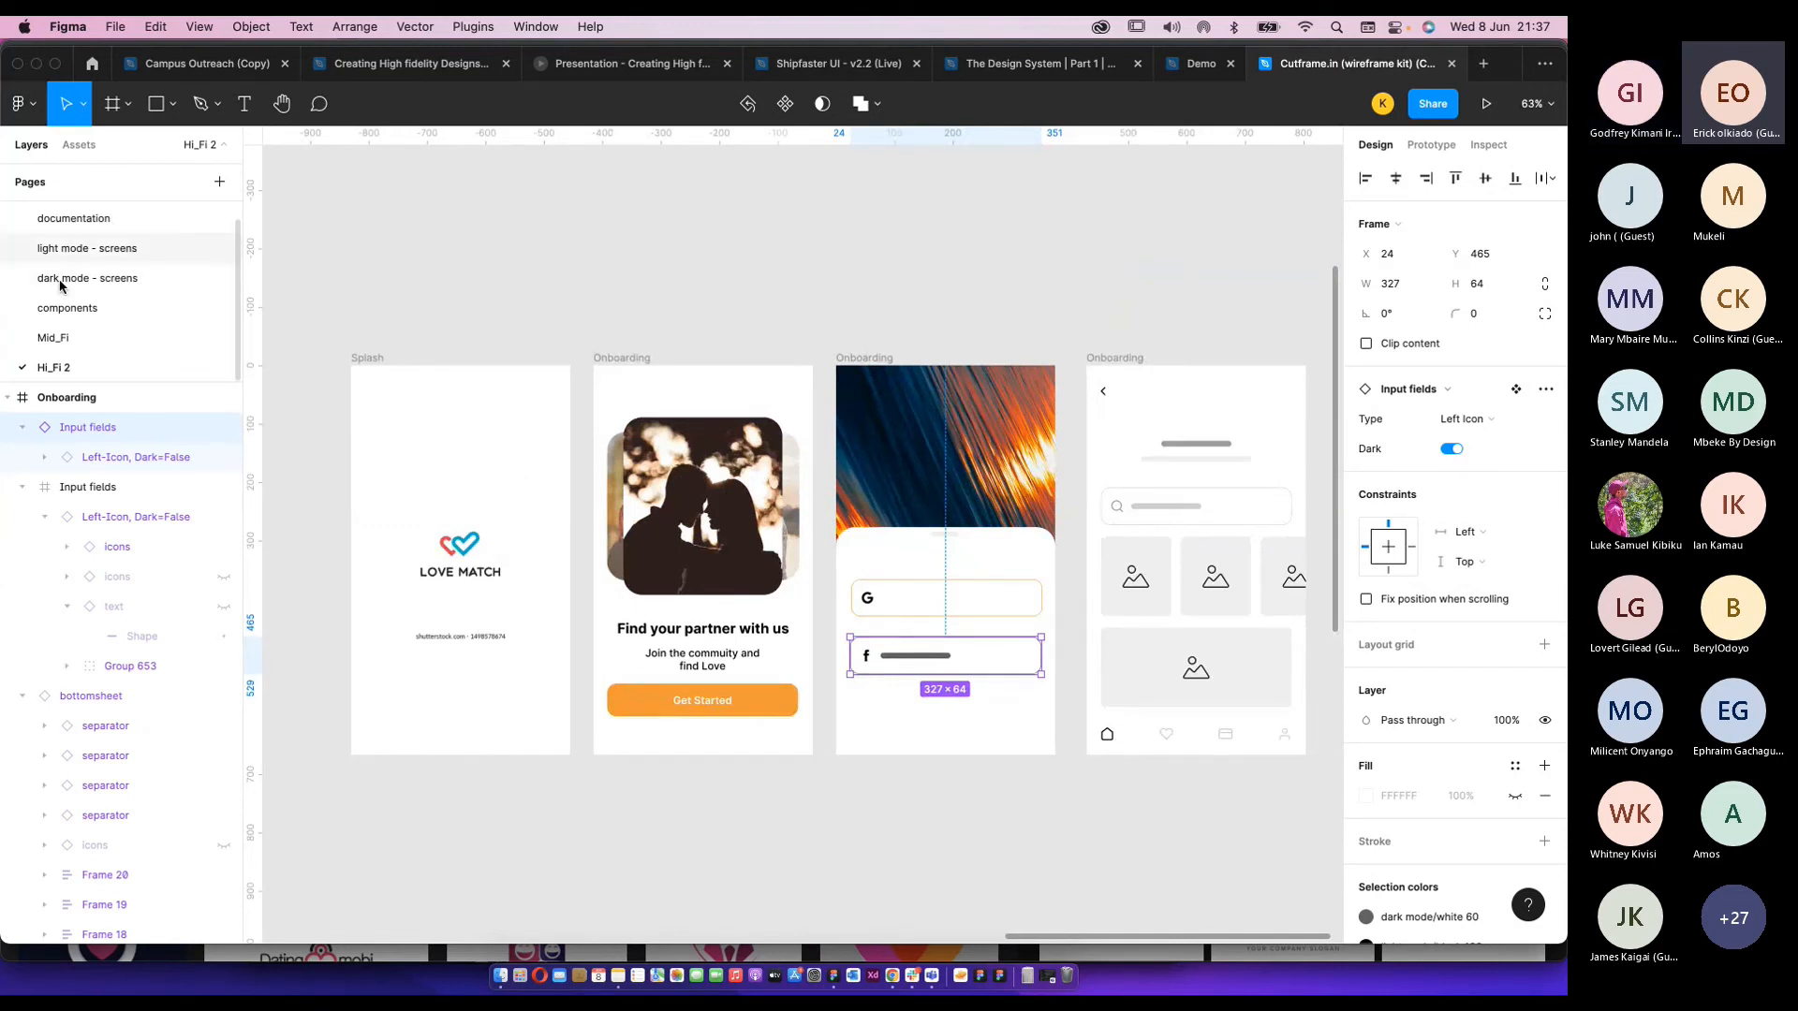
# Browse the local component assets from the components page and search them for "log".
pyautogui.click(58, 315)
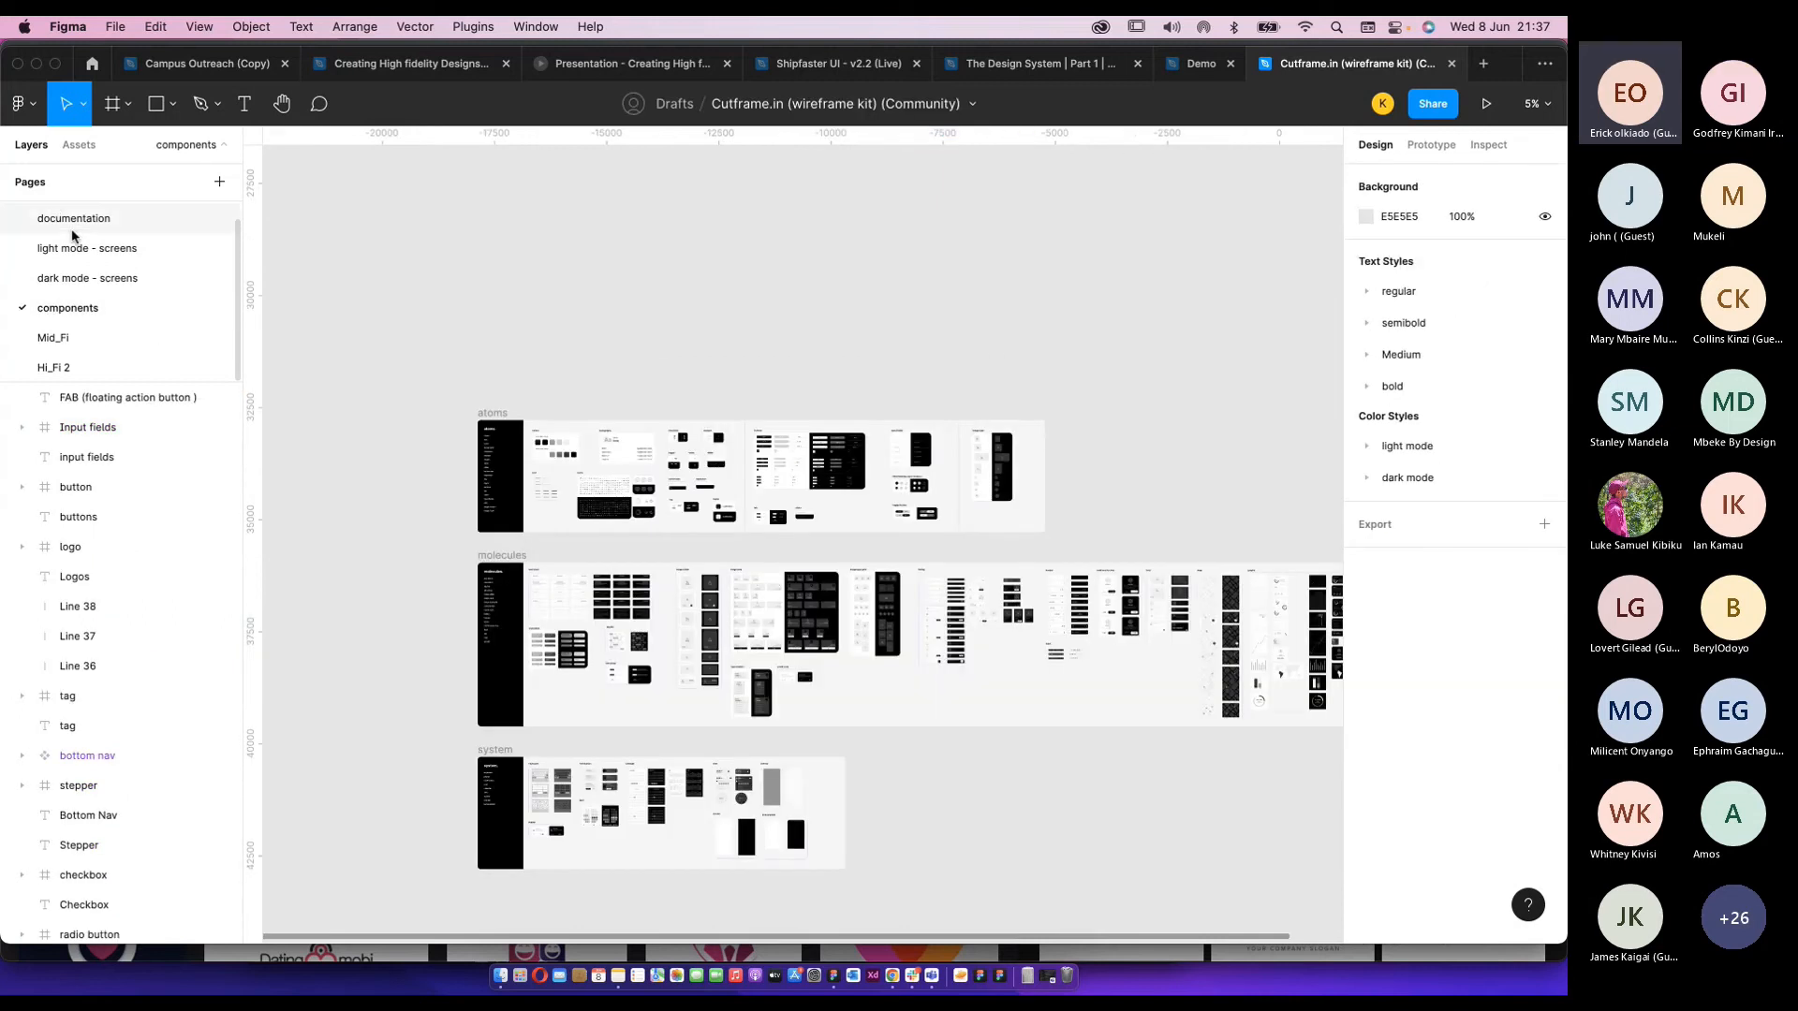
pyautogui.click(78, 144)
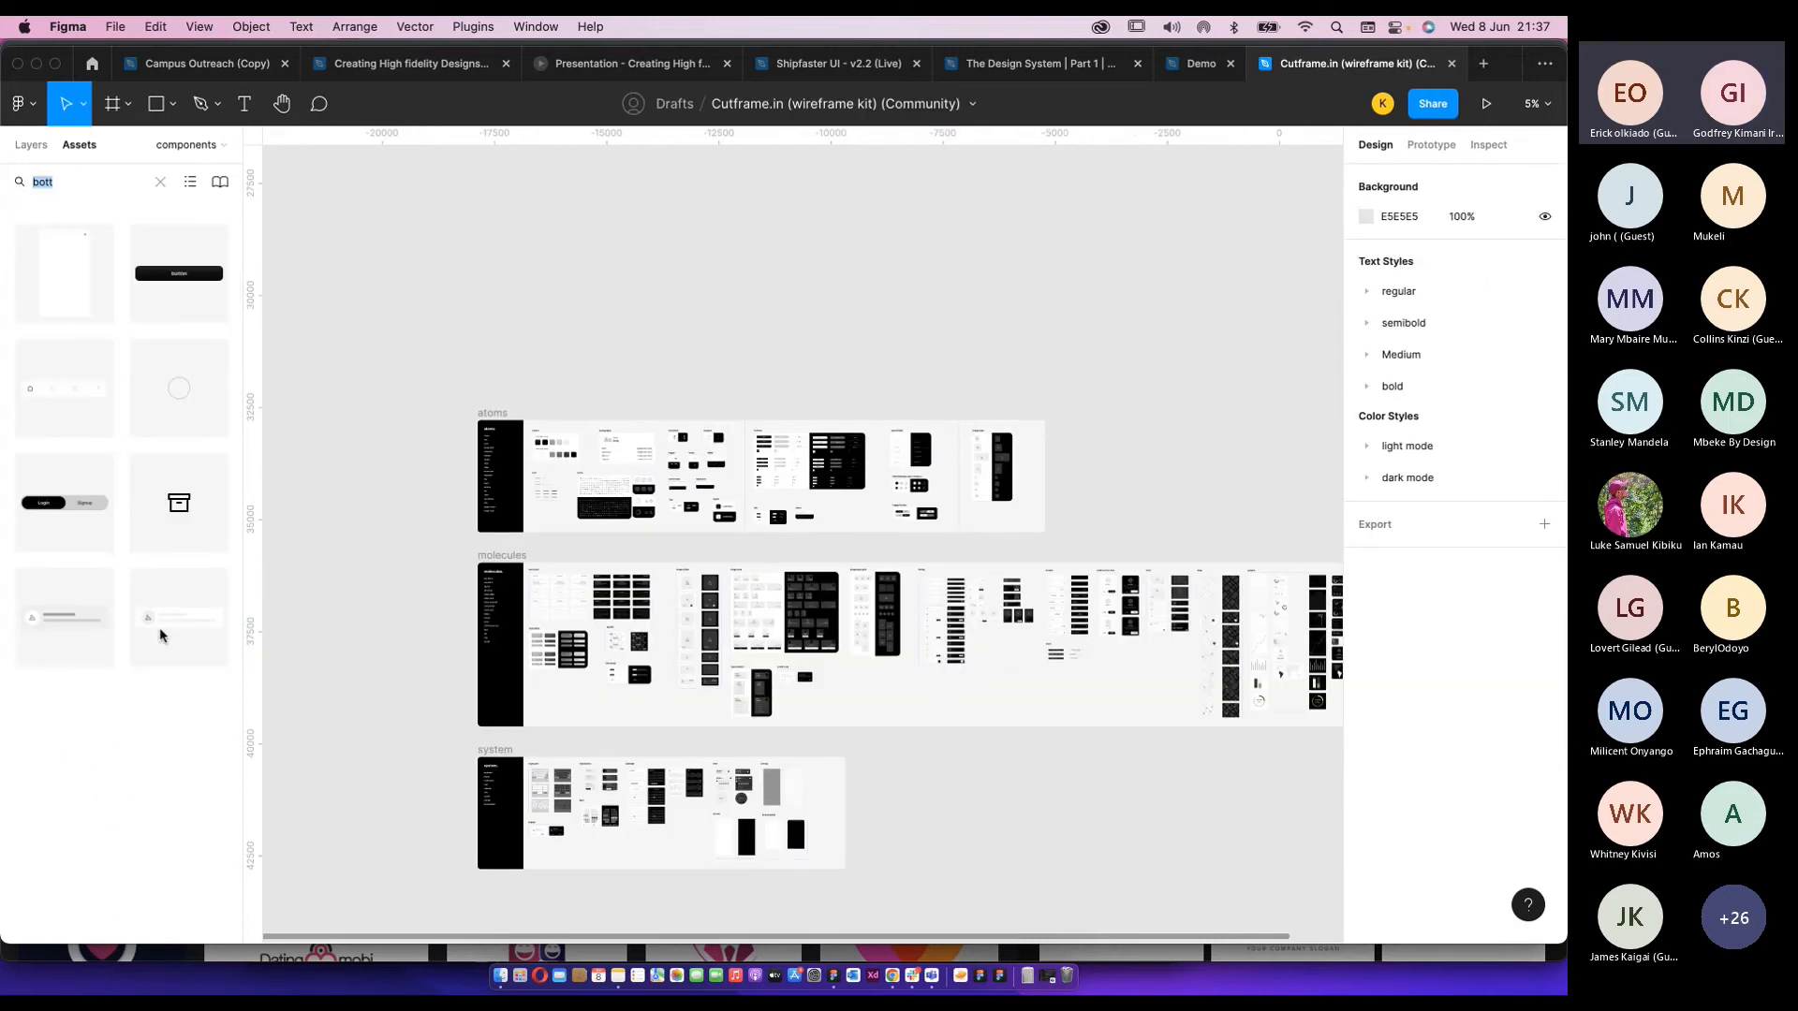
pyautogui.press('BackSpace')
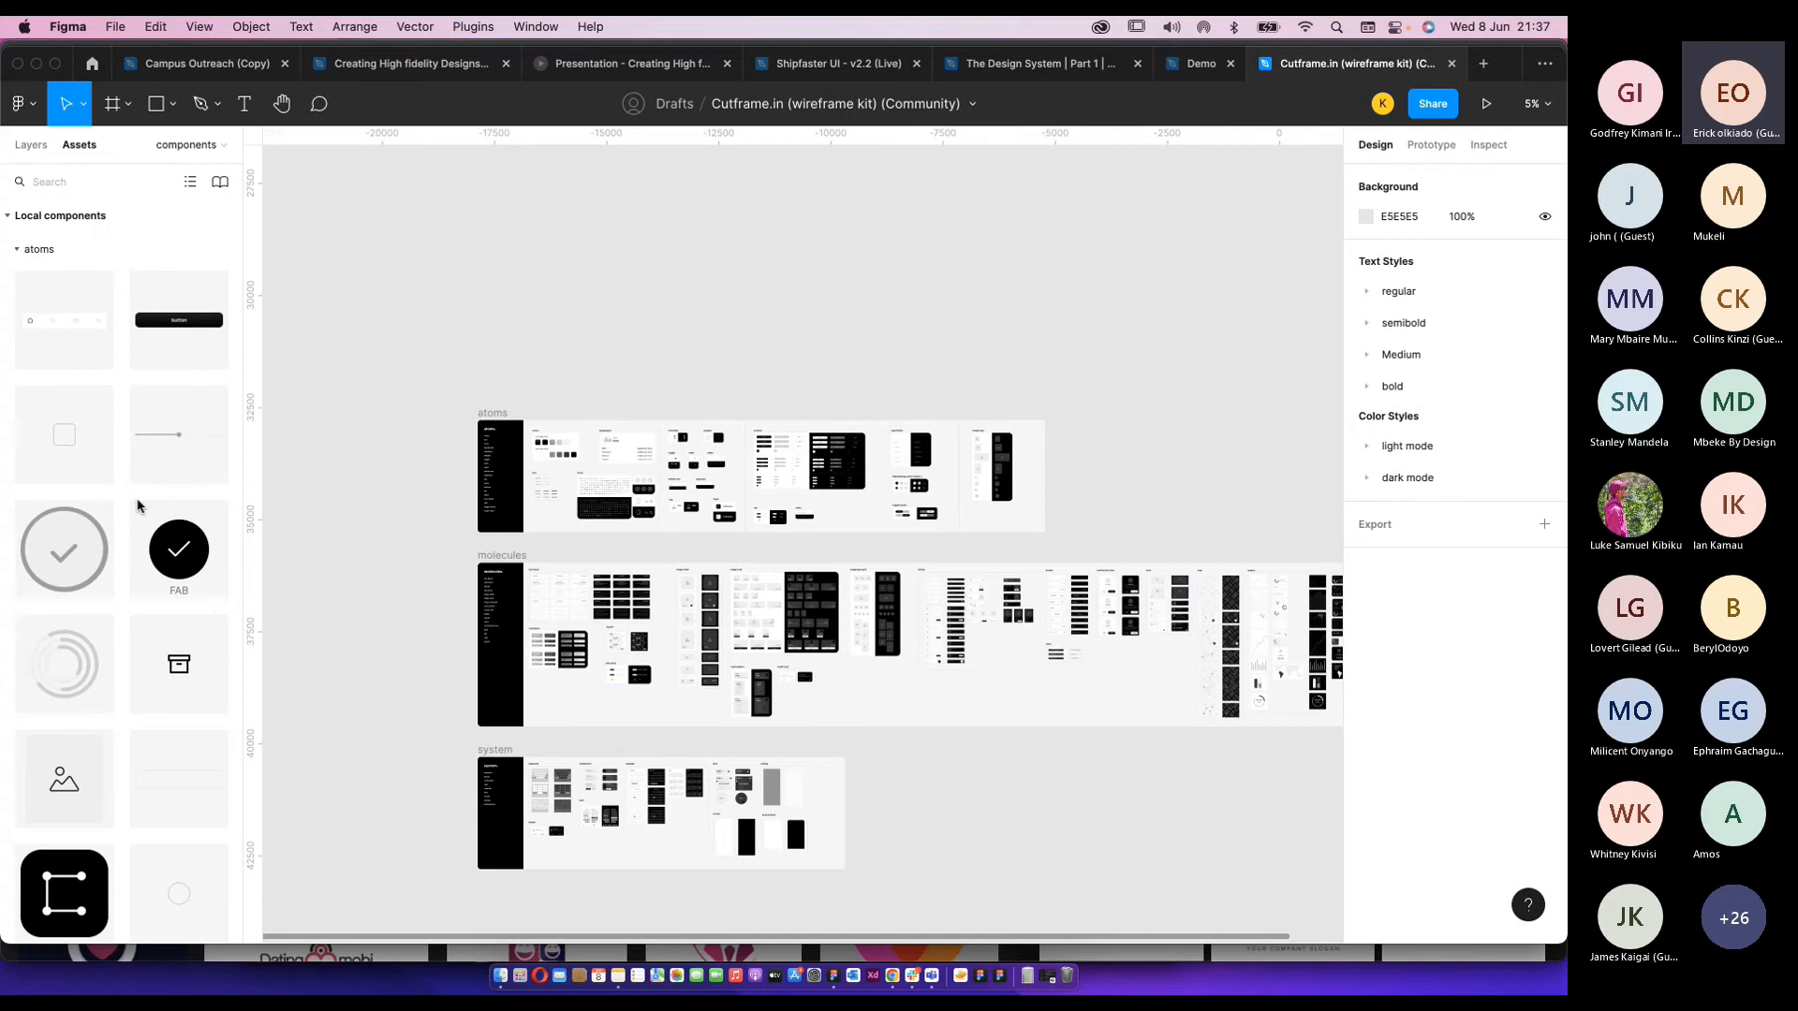
pyautogui.scroll(-1, 179, 424)
pyautogui.scroll(-10, 190, 542)
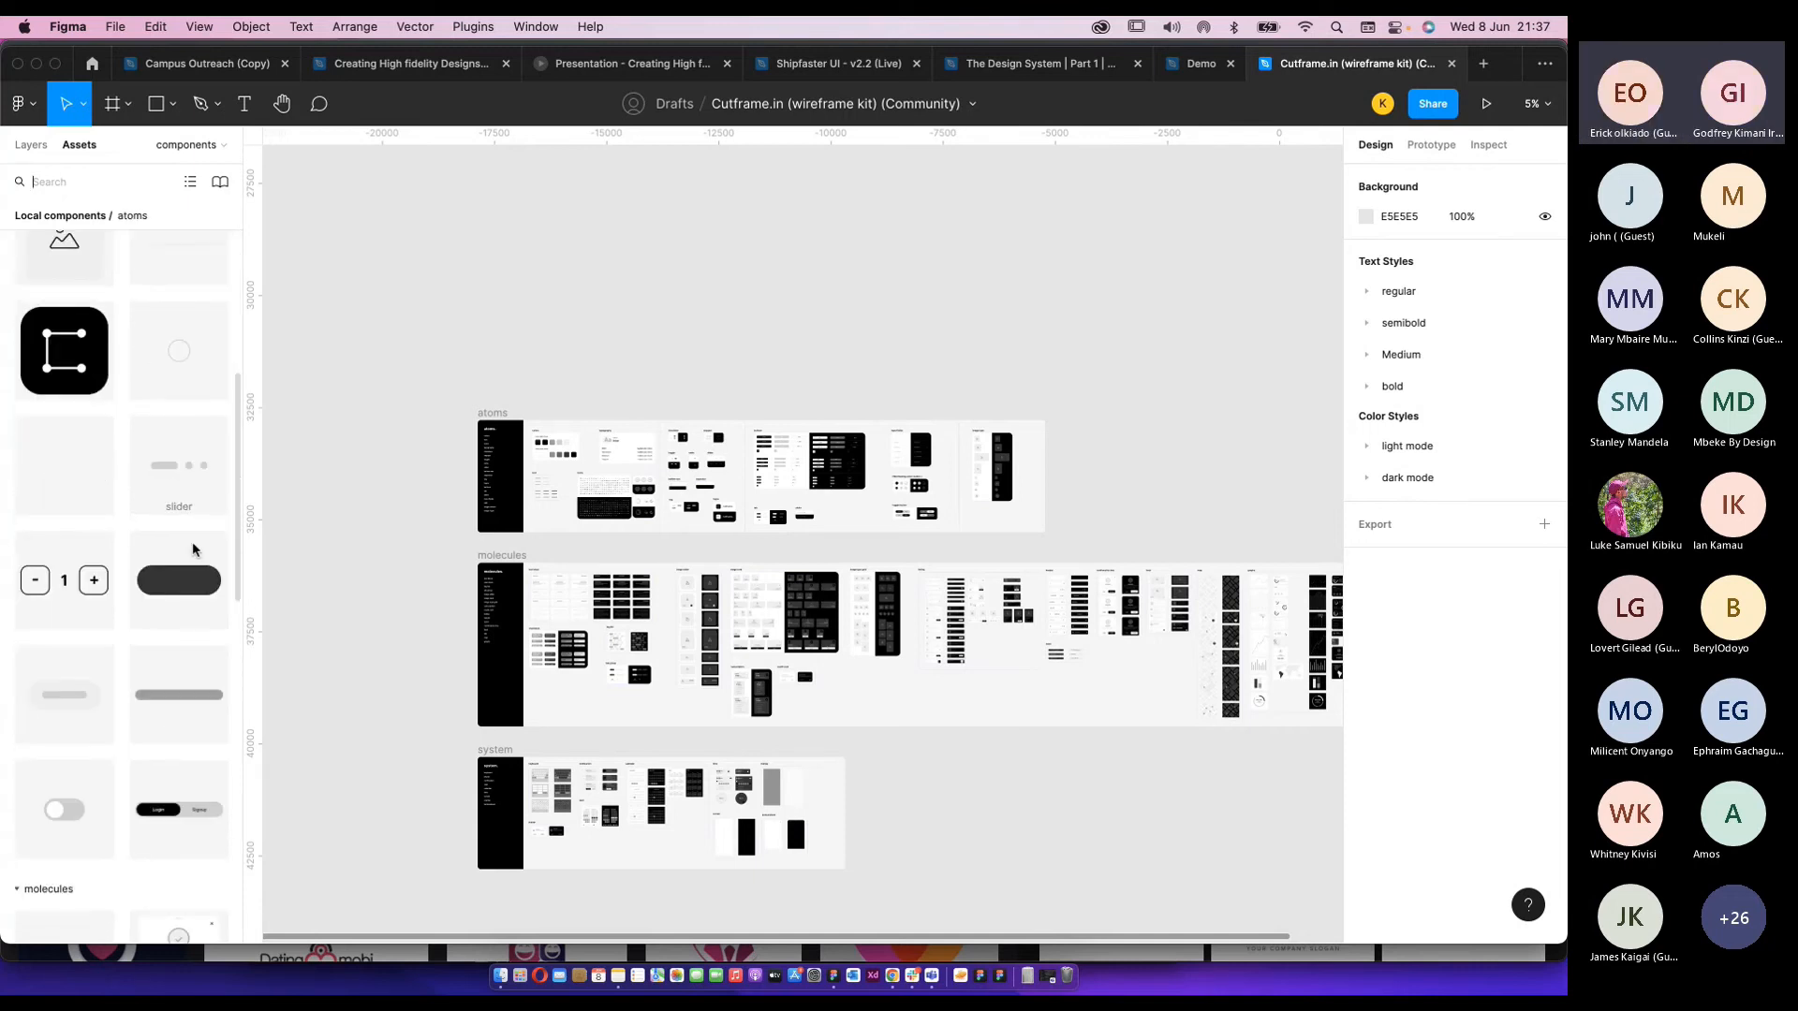
pyautogui.scroll(10, 177, 502)
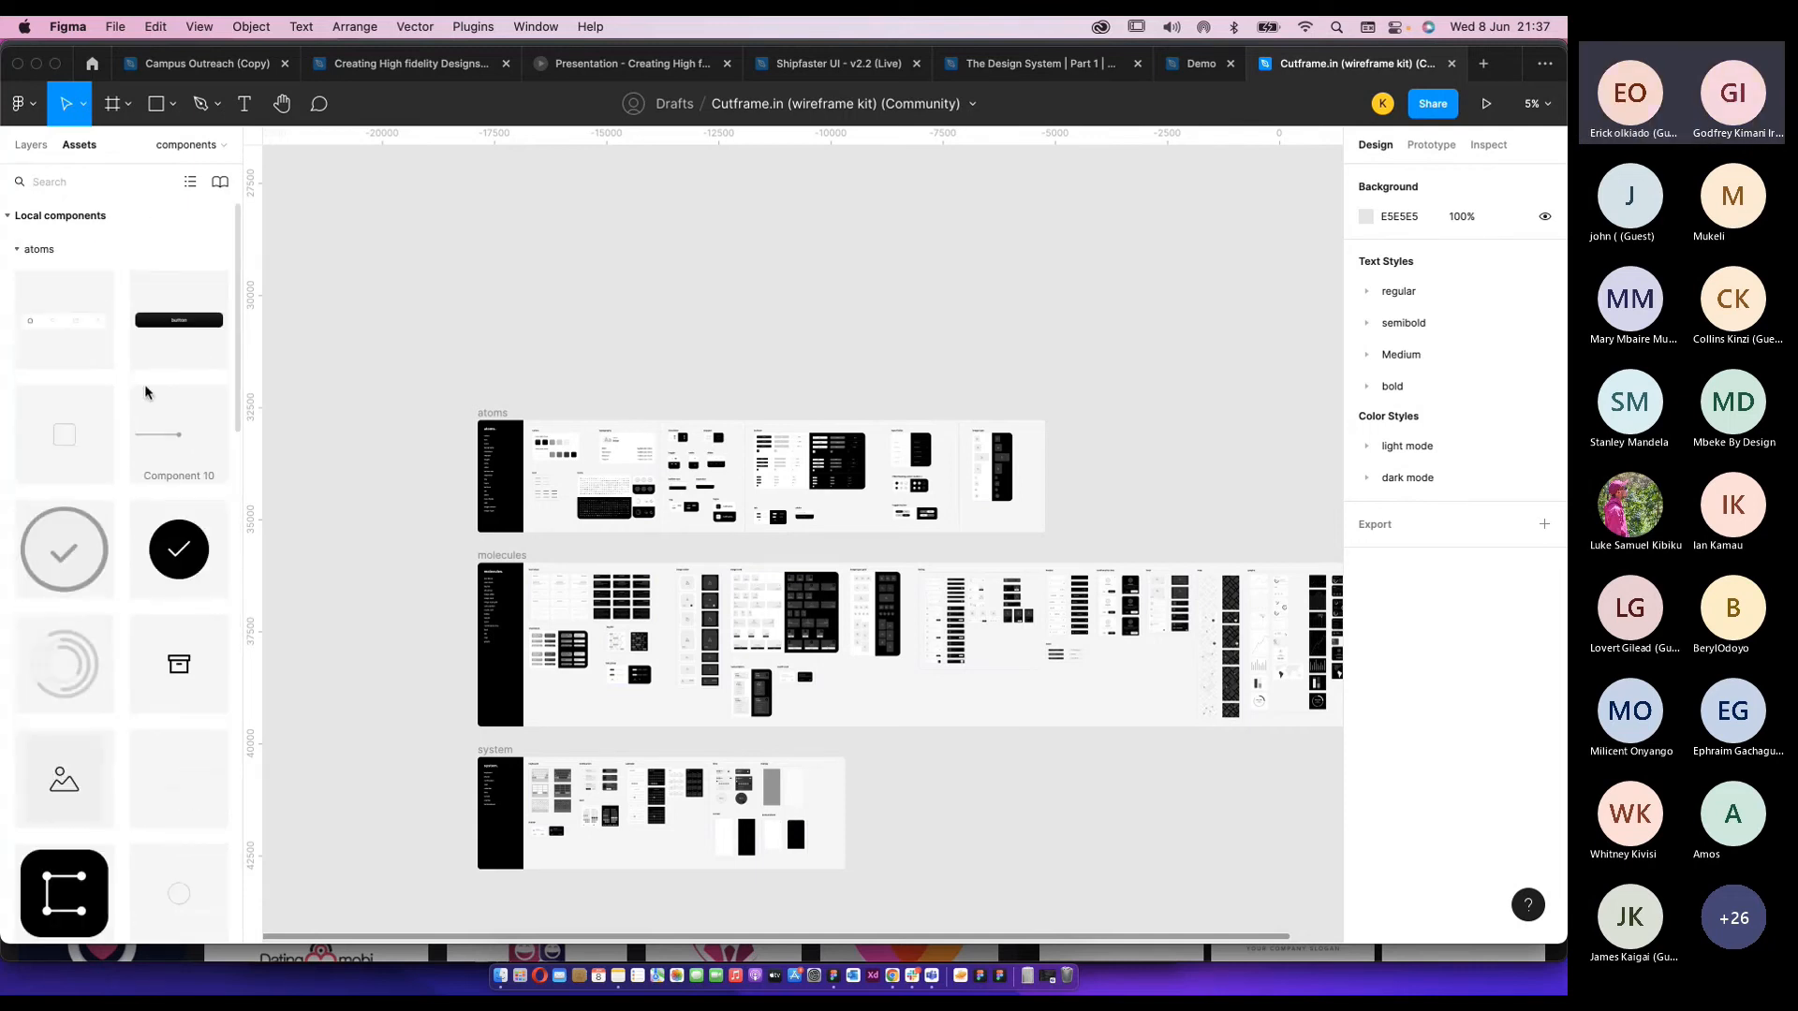
pyautogui.write('log')
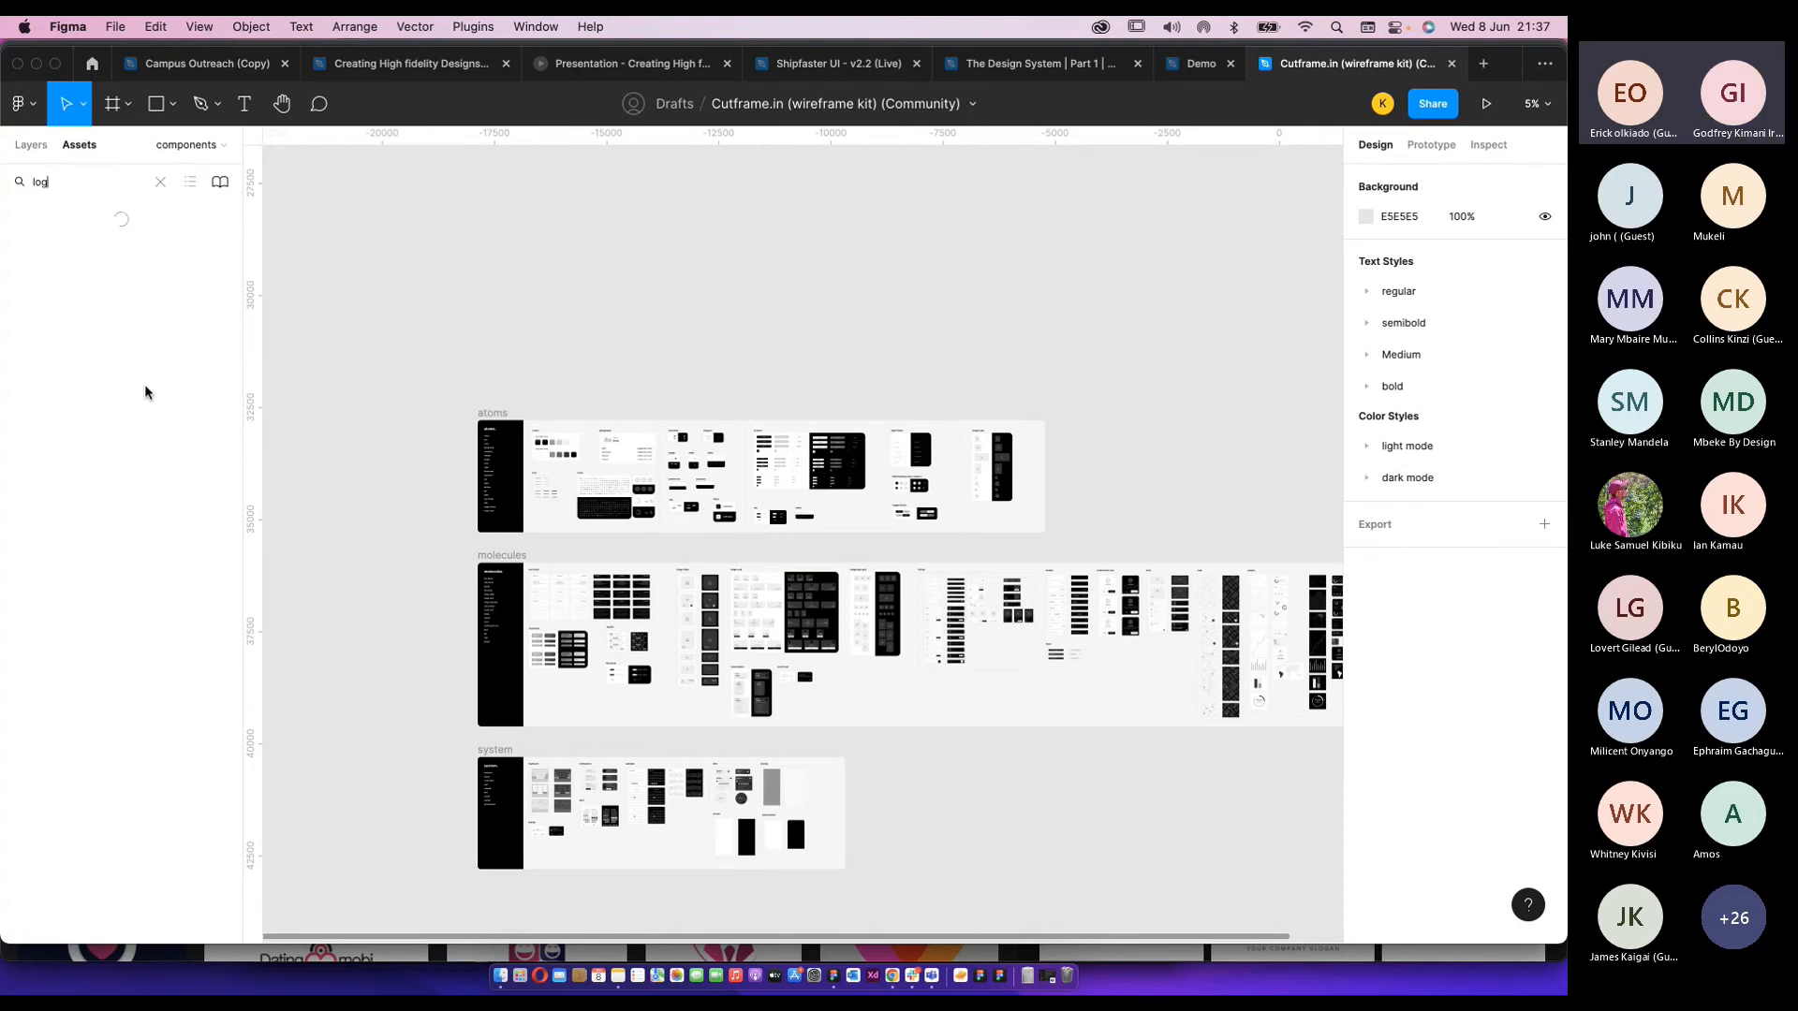
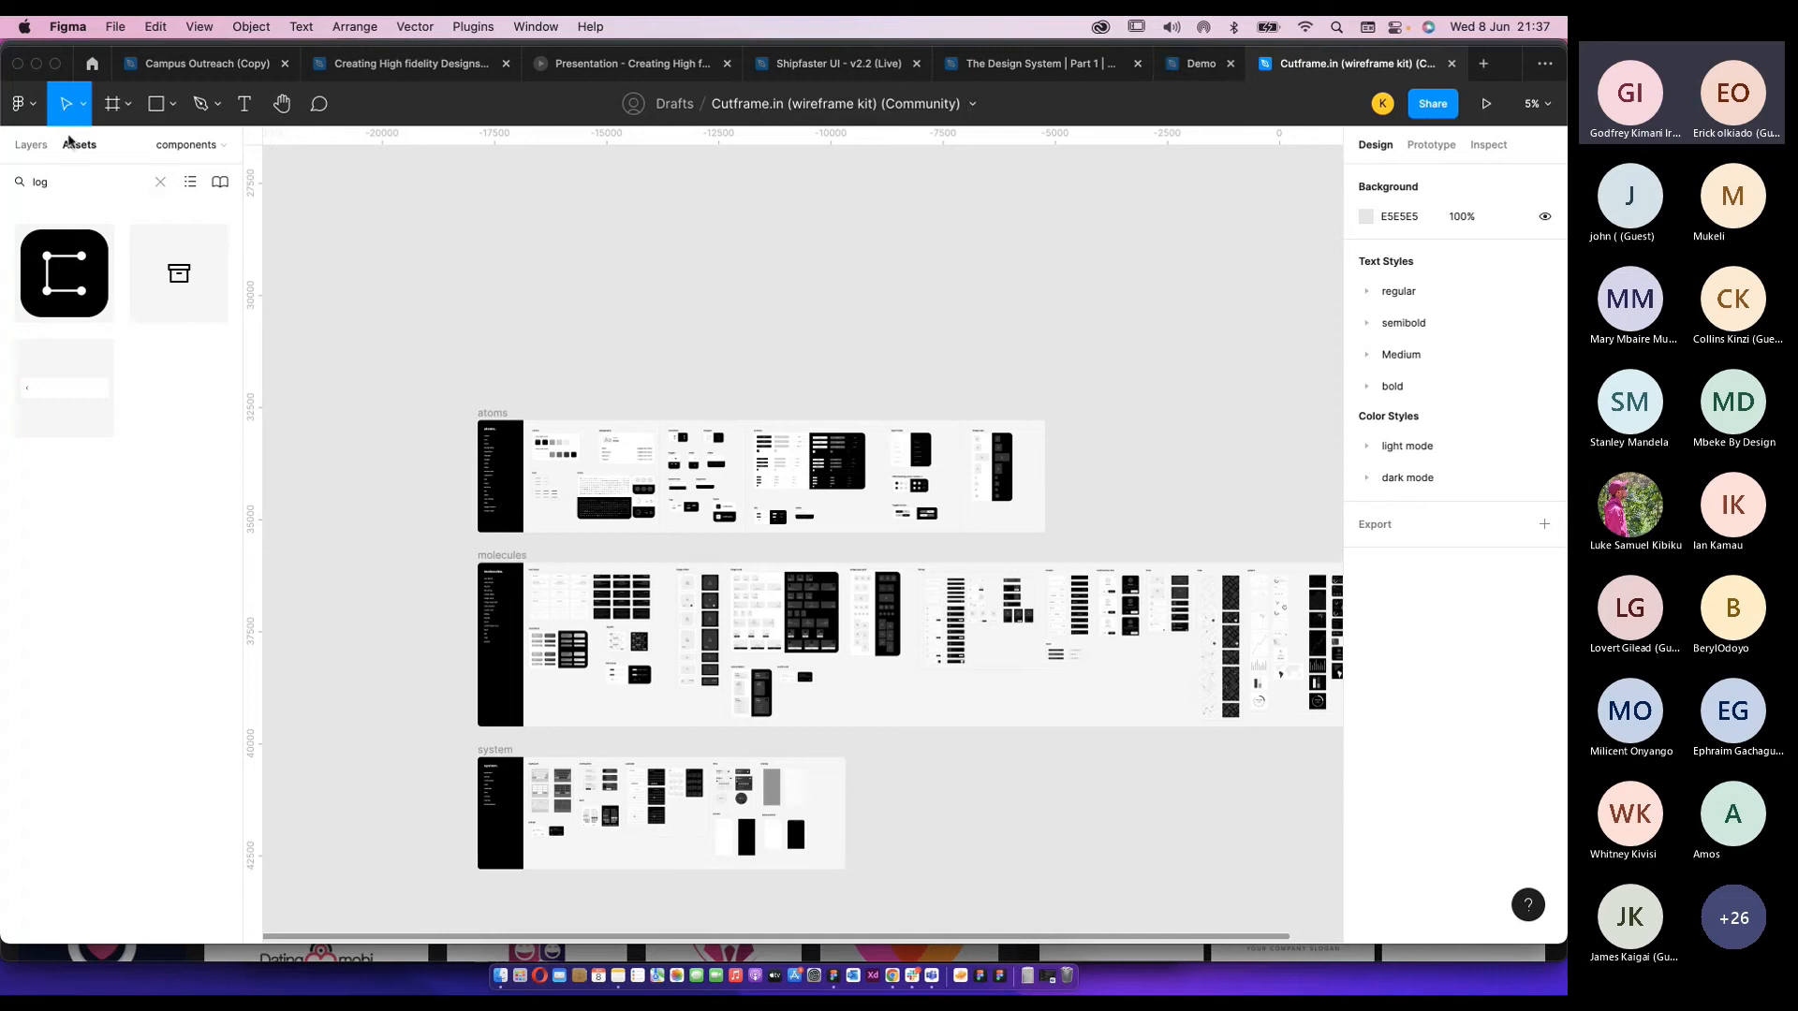
# Copy the "Login with Google" group from a login screen on the light mode - screens page and return to the Hi_Fi 2 page.
pyautogui.click(30, 144)
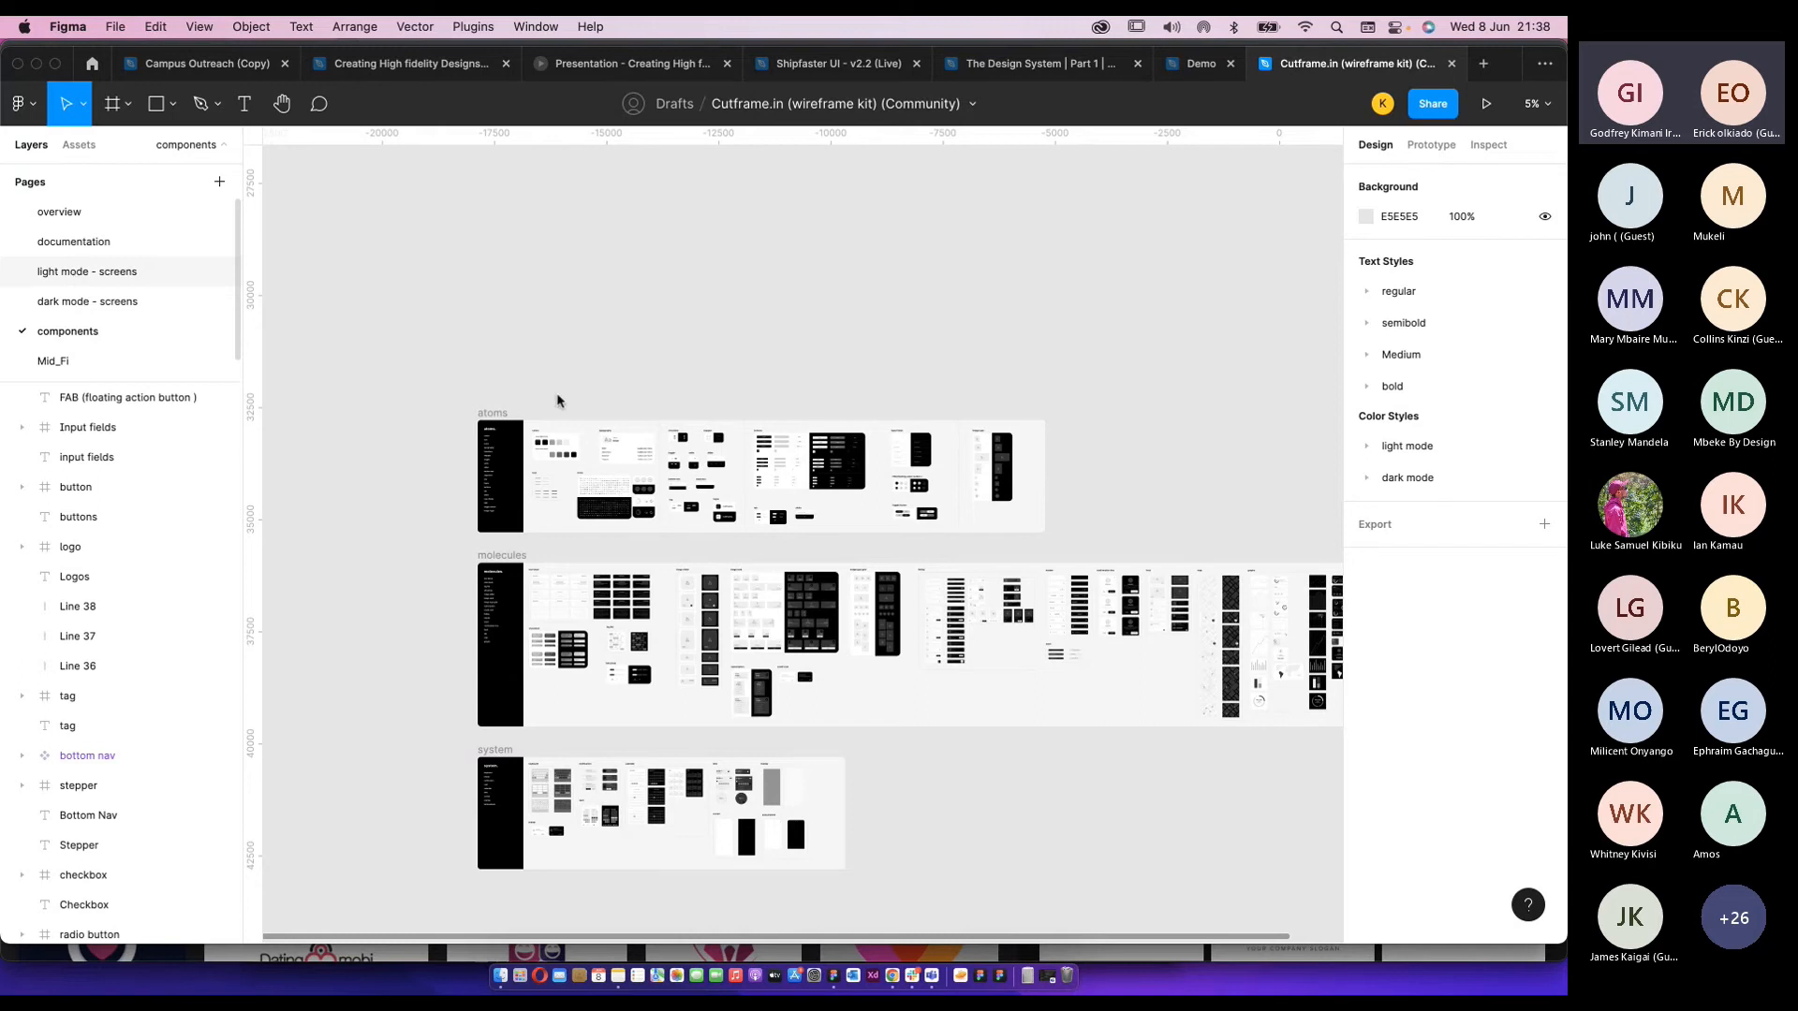
pyautogui.scroll(5, 506, 363)
pyautogui.scroll(4, 691, 410)
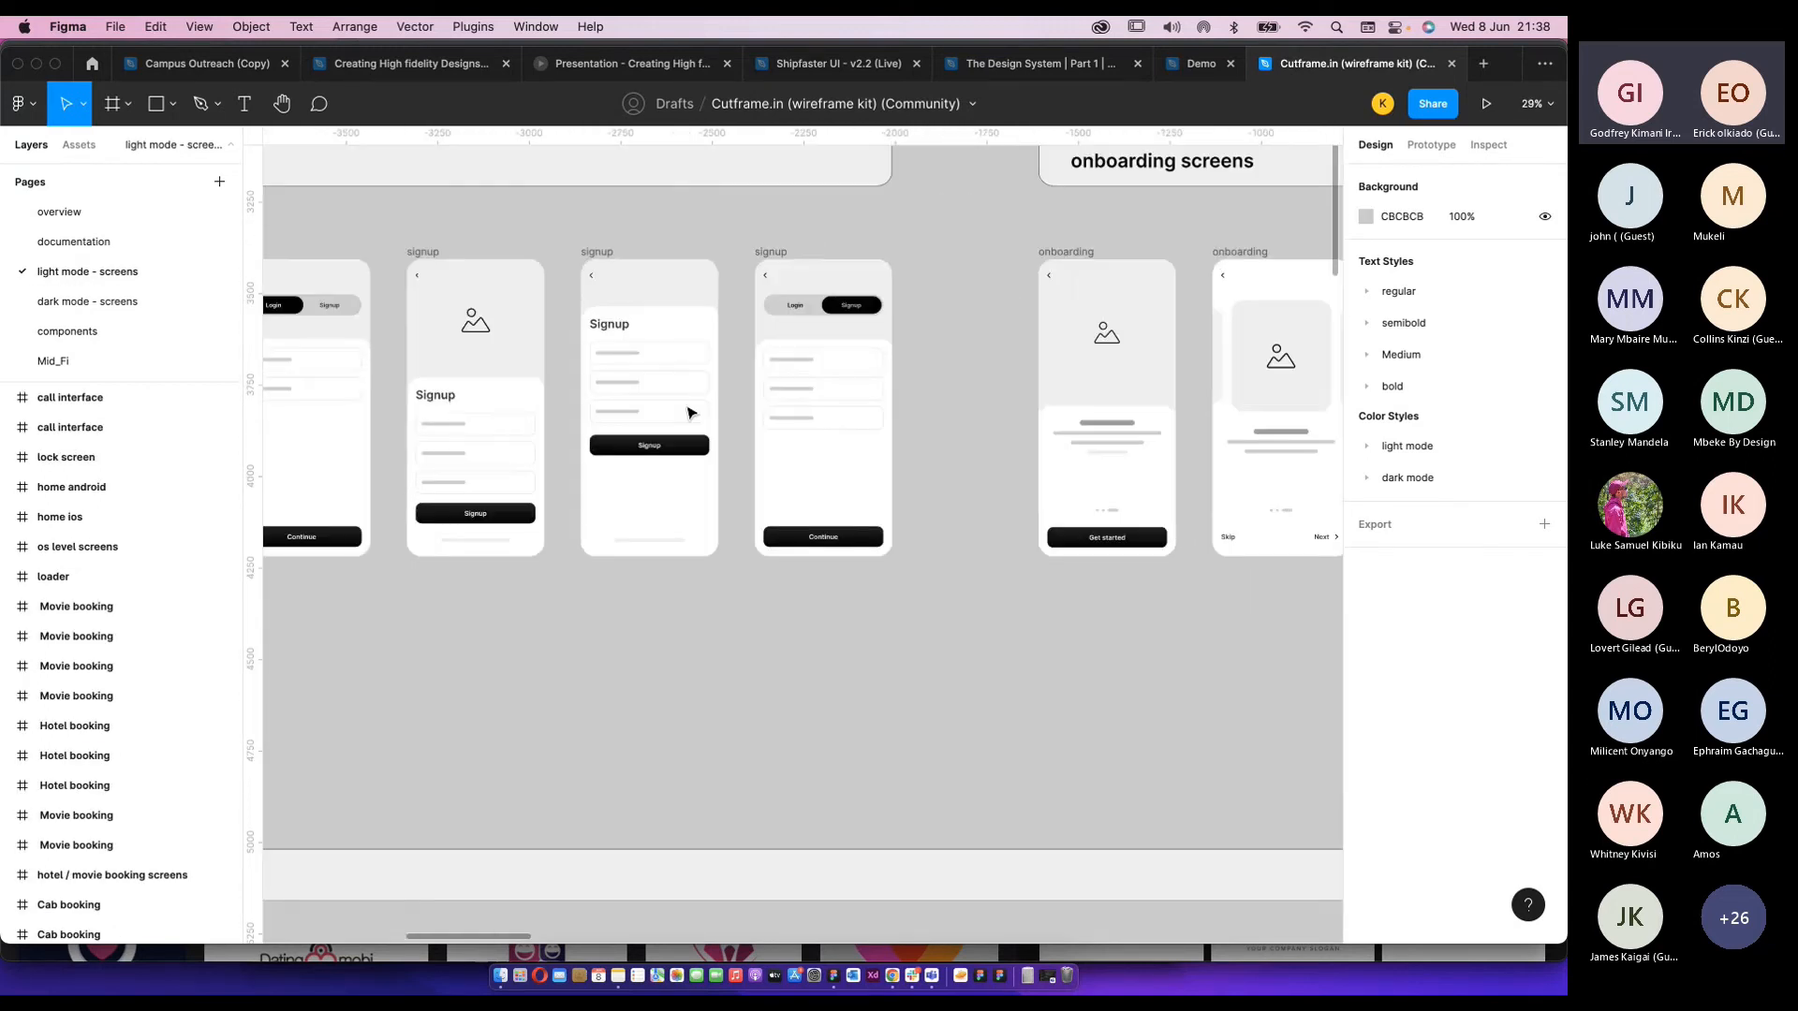
pyautogui.hscroll(10, 702, 413)
pyautogui.scroll(-5, 705, 410)
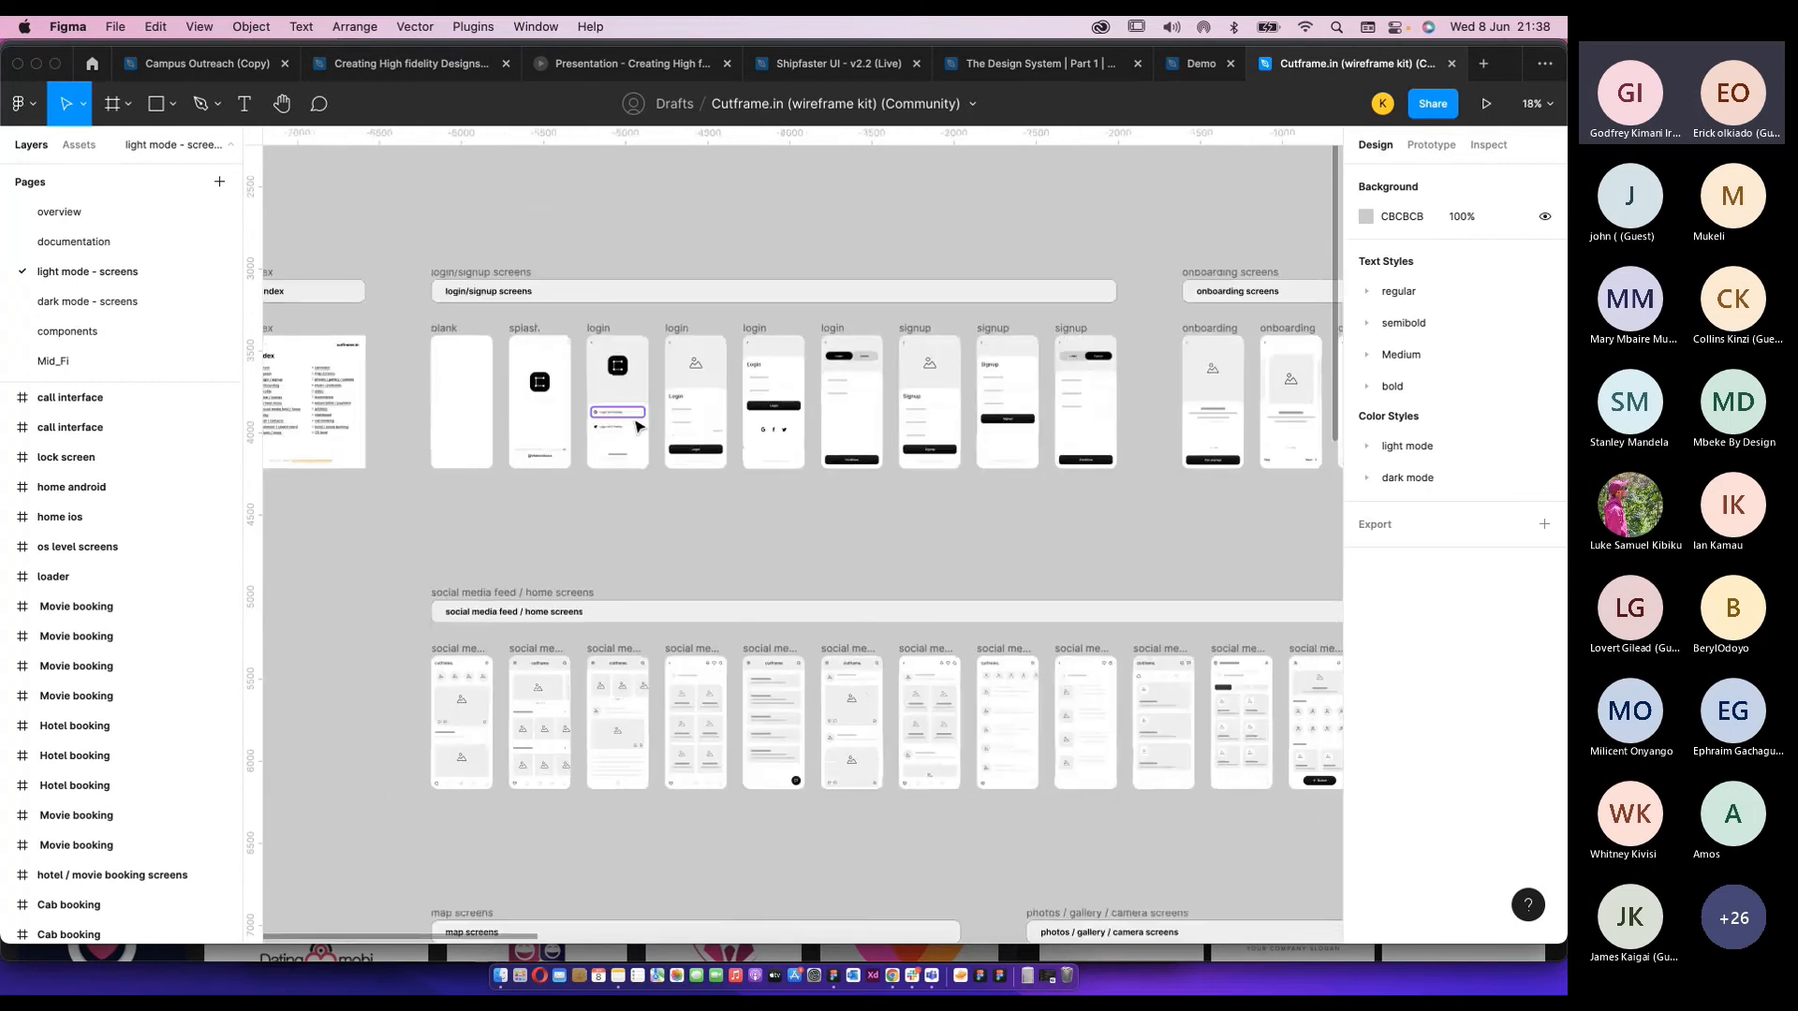
pyautogui.scroll(10, 468, 412)
pyautogui.click(537, 398)
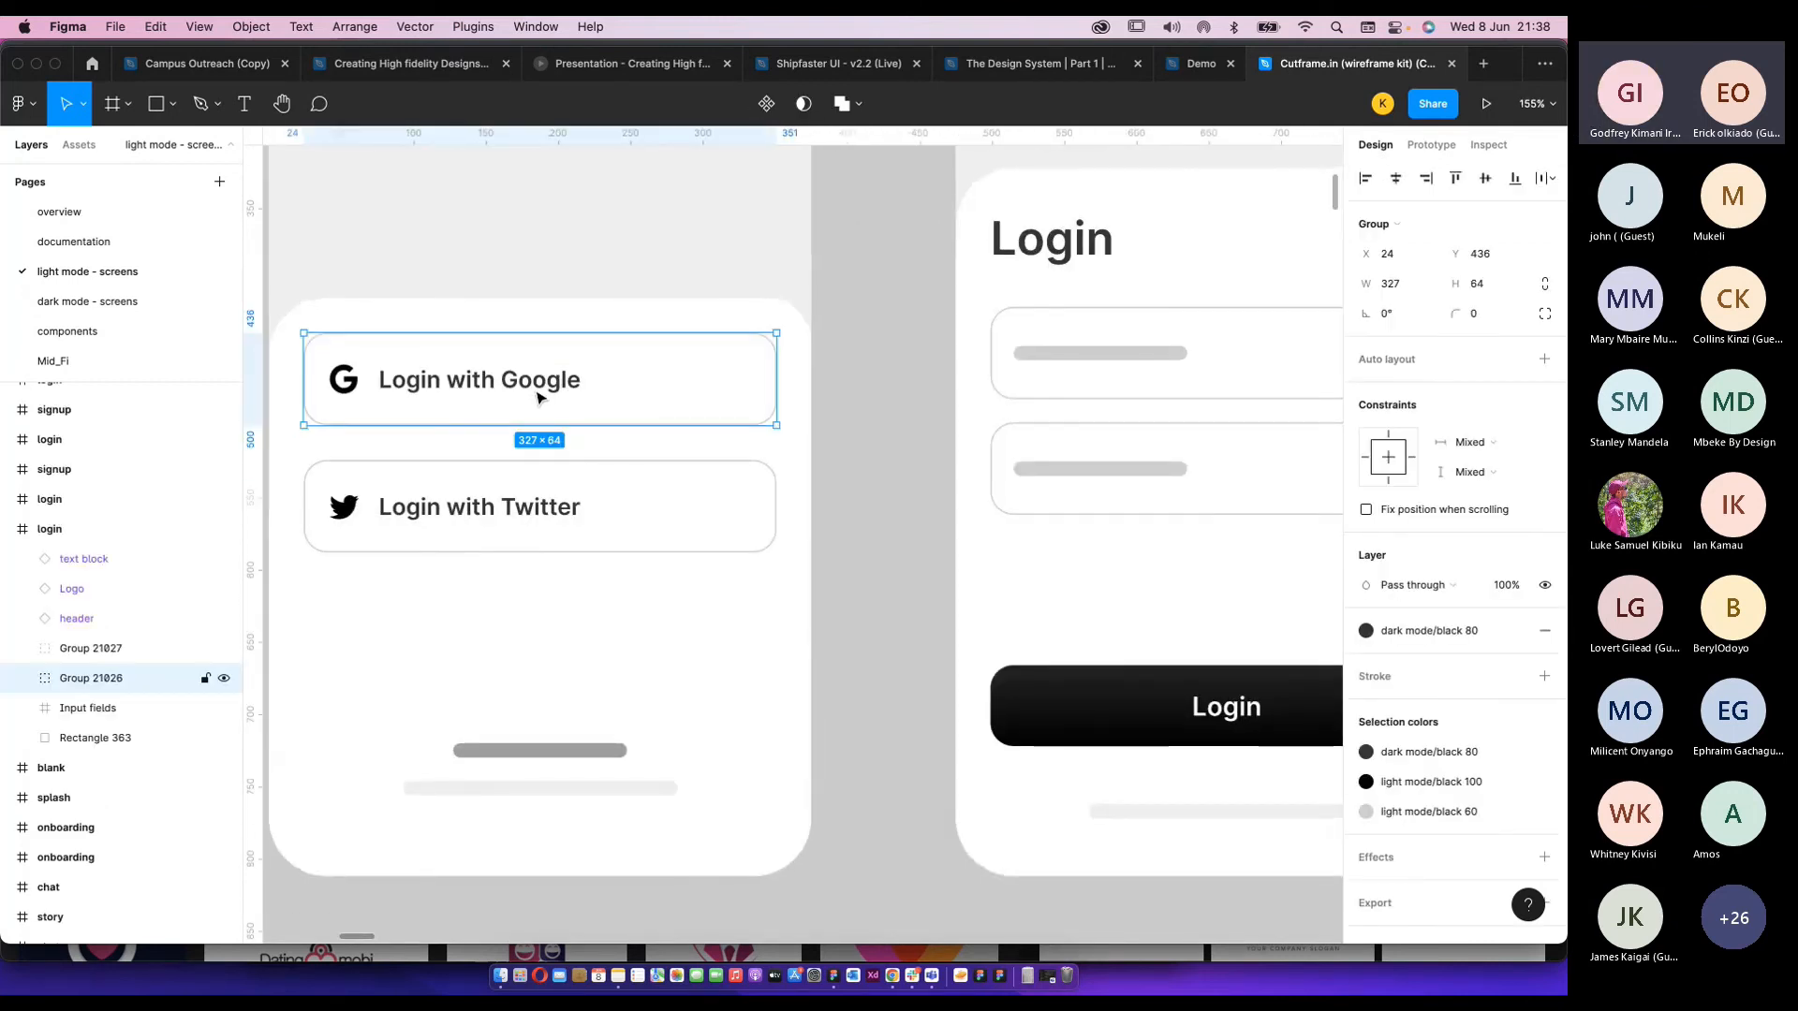
pyautogui.scroll(1, 539, 398)
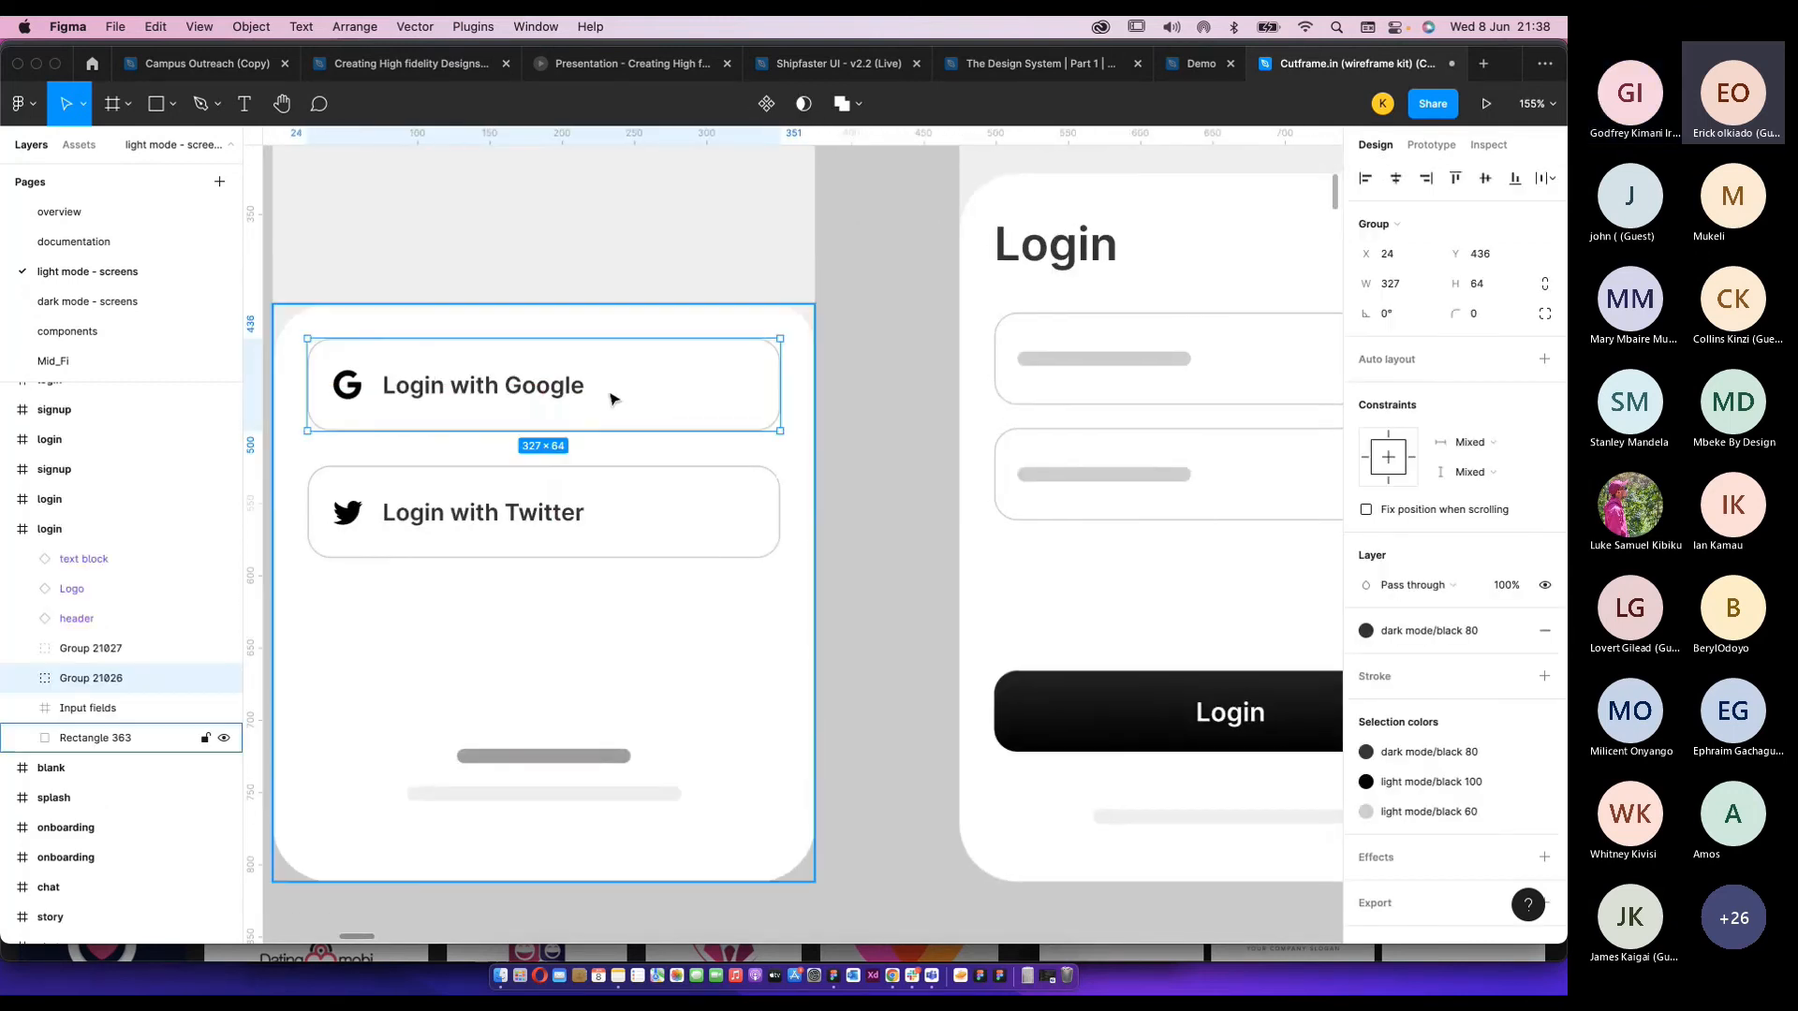
pyautogui.click(68, 333)
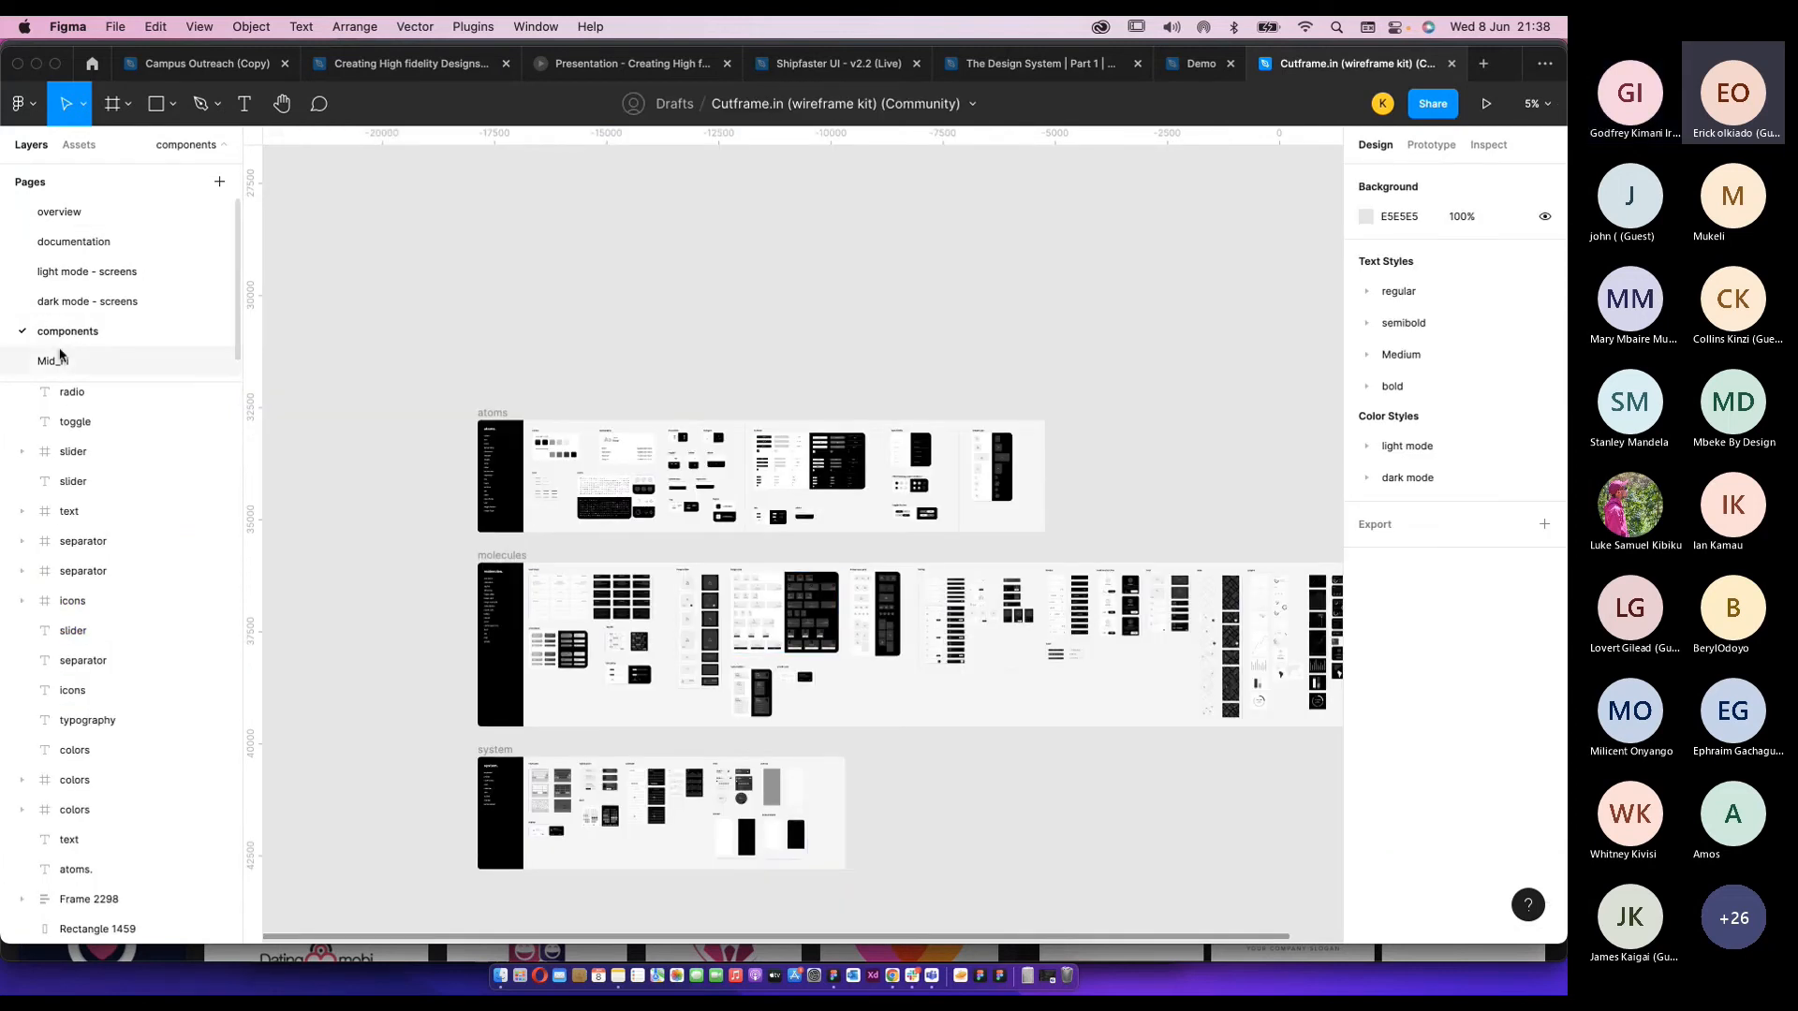
pyautogui.click(62, 360)
pyautogui.click(93, 371)
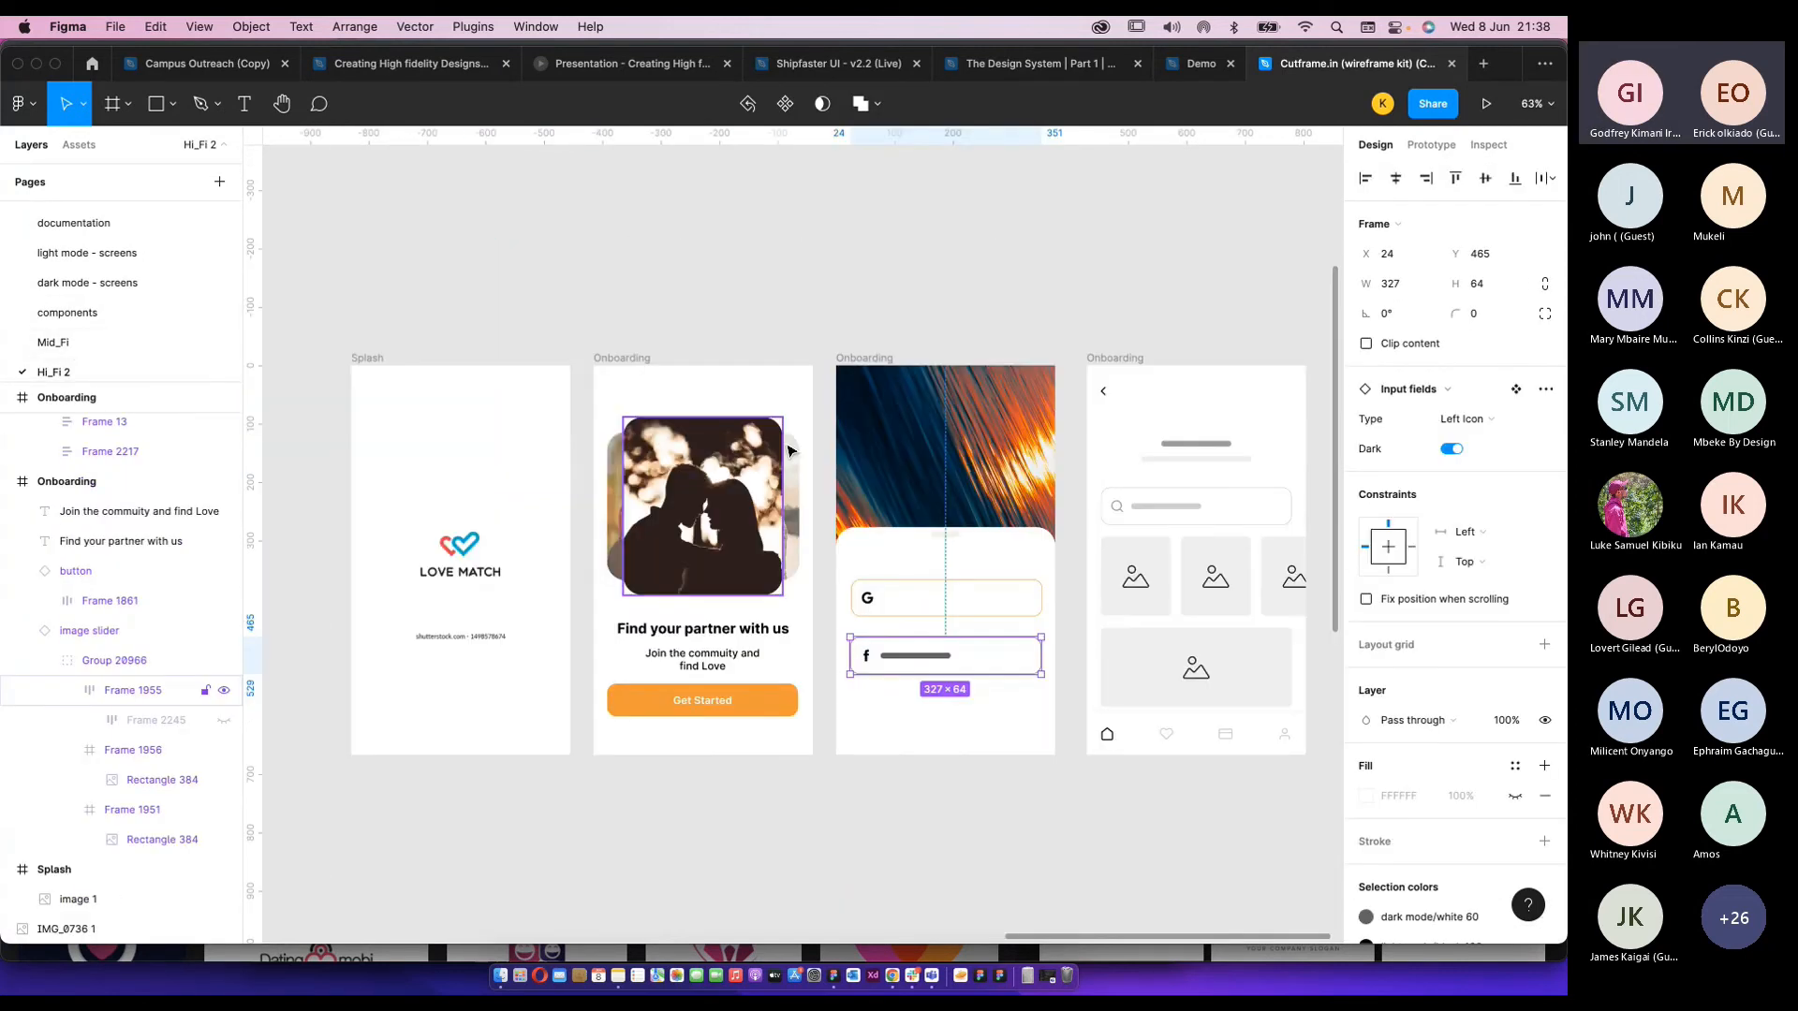
# Try to paste the copied "Login with Google" group into the existing Google input field on the third Onboarding-area screen.
pyautogui.scroll(5, 971, 554)
pyautogui.click(869, 622)
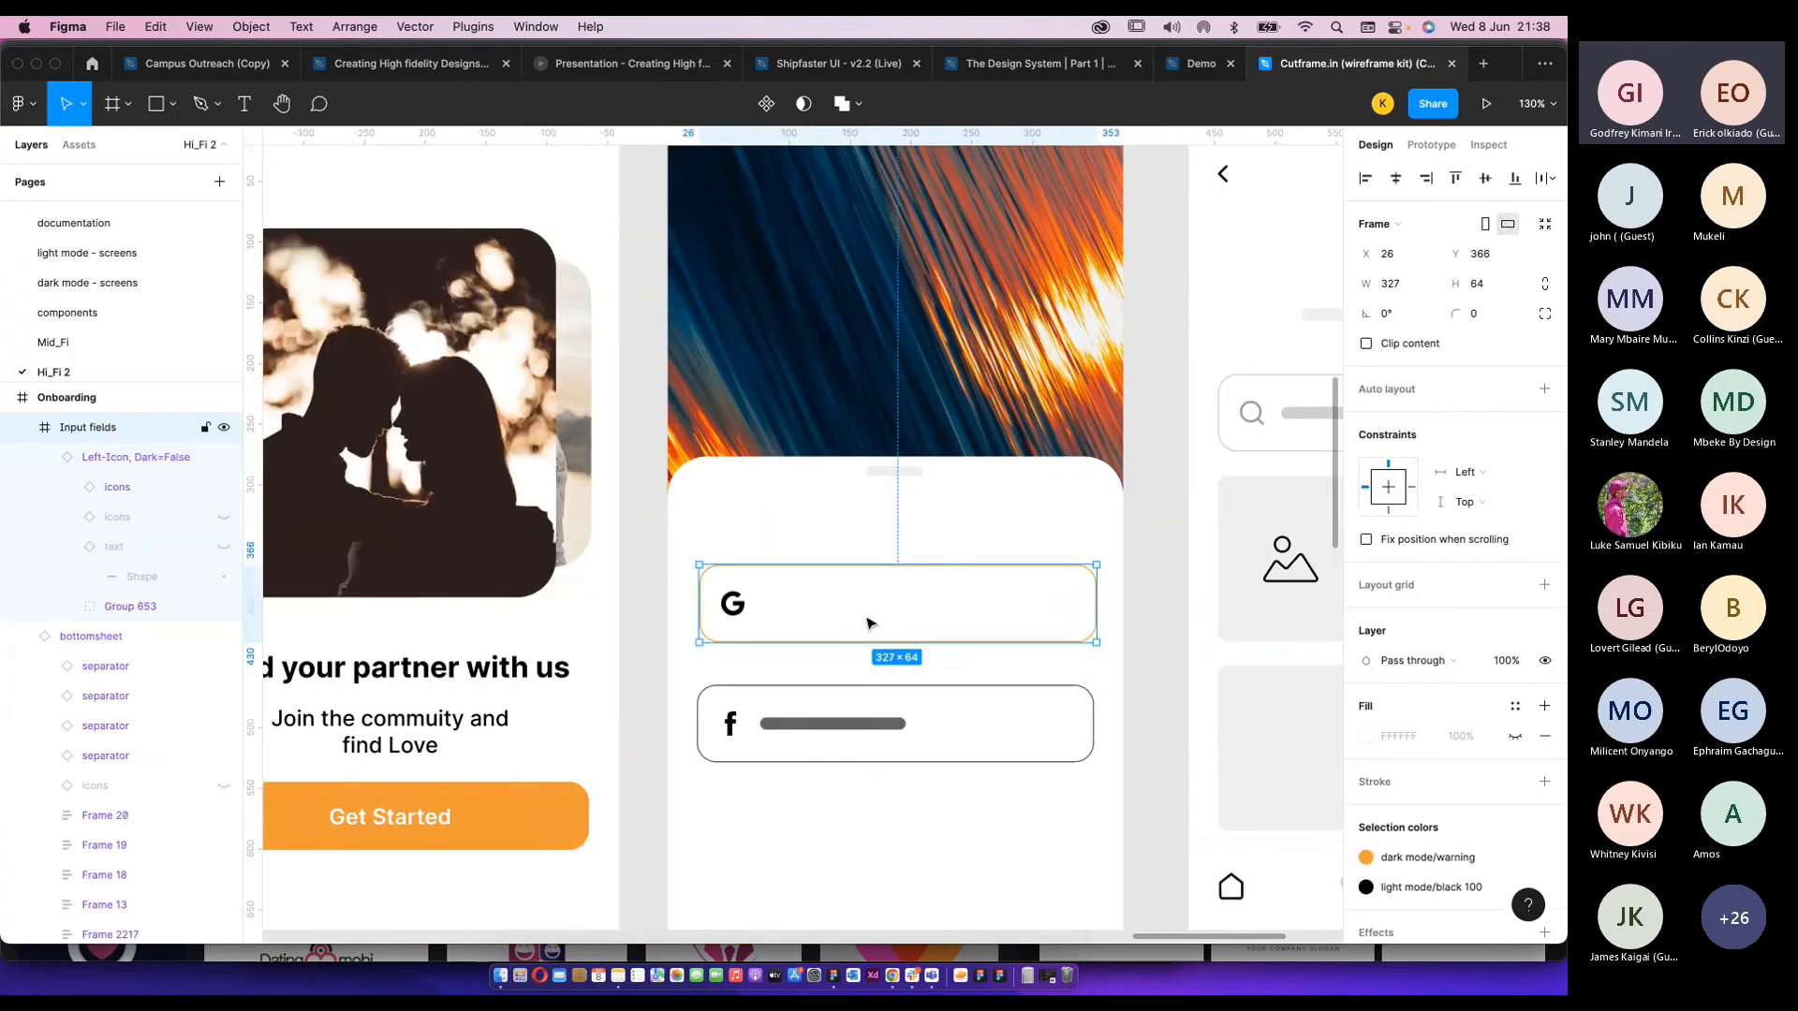
pyautogui.press('Delete')
pyautogui.press('super+v')
pyautogui.press('super+z')
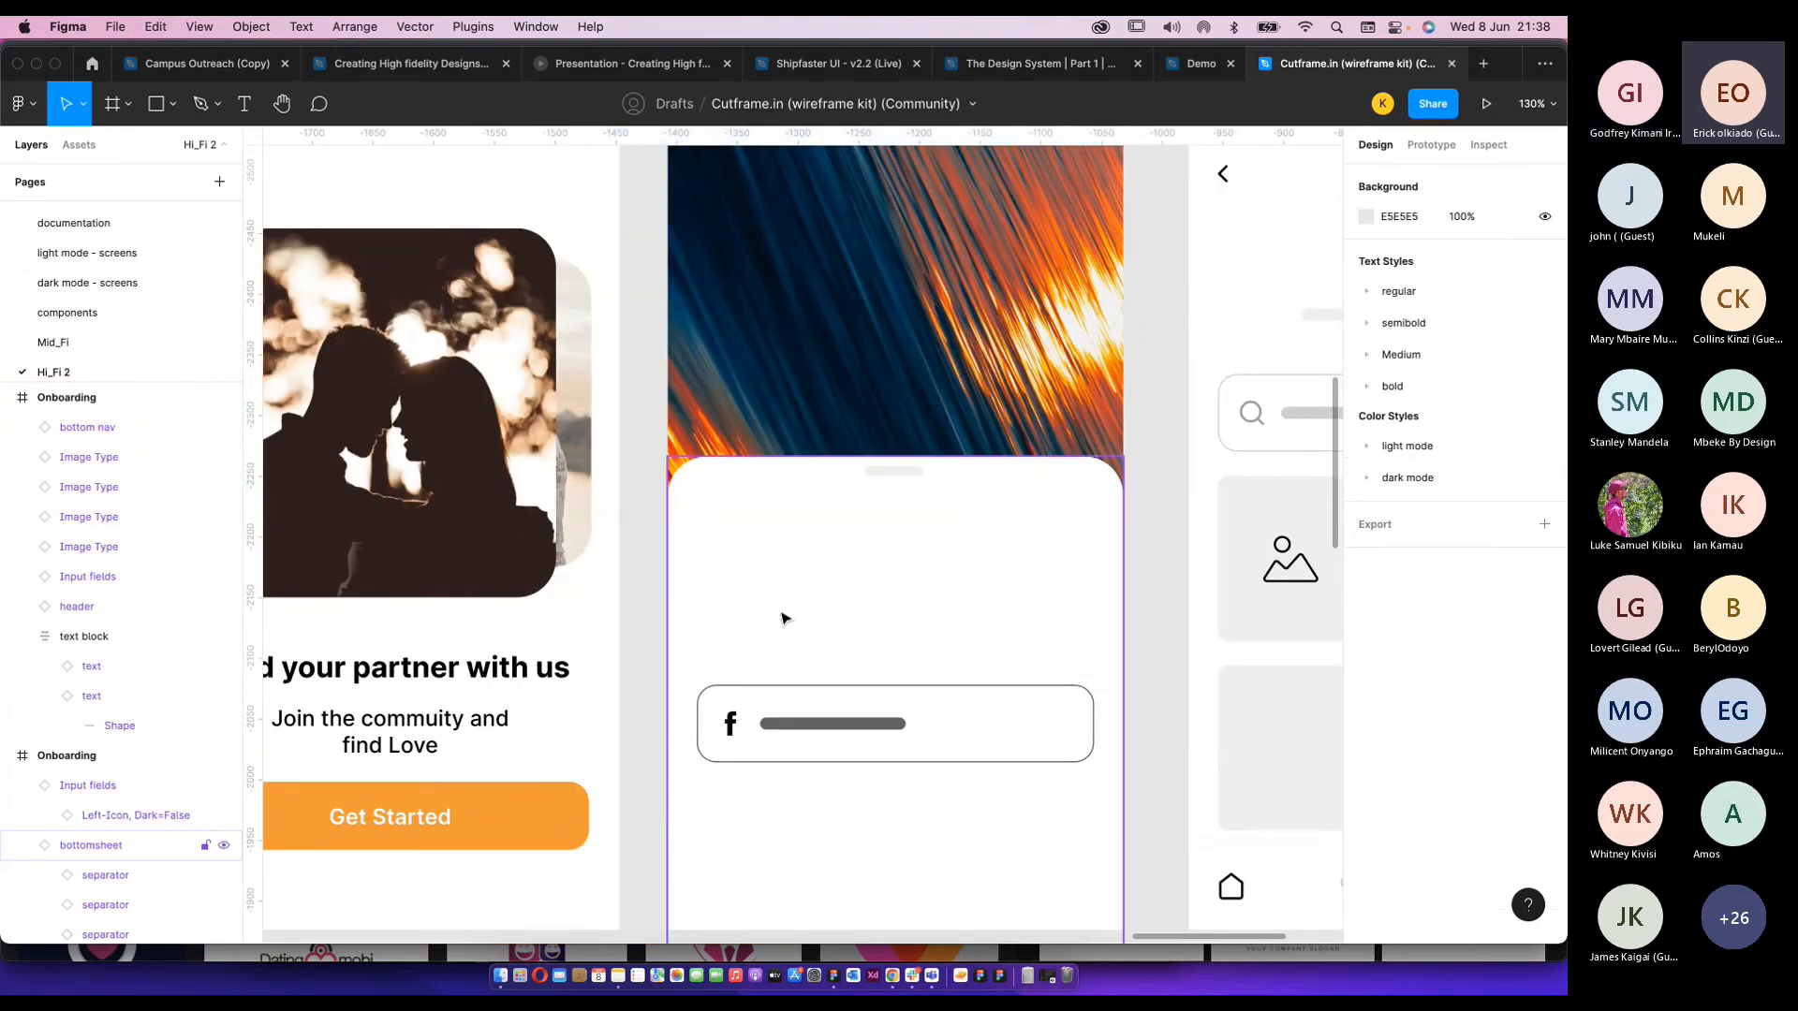
pyautogui.press('super+z')
pyautogui.press('super+v')
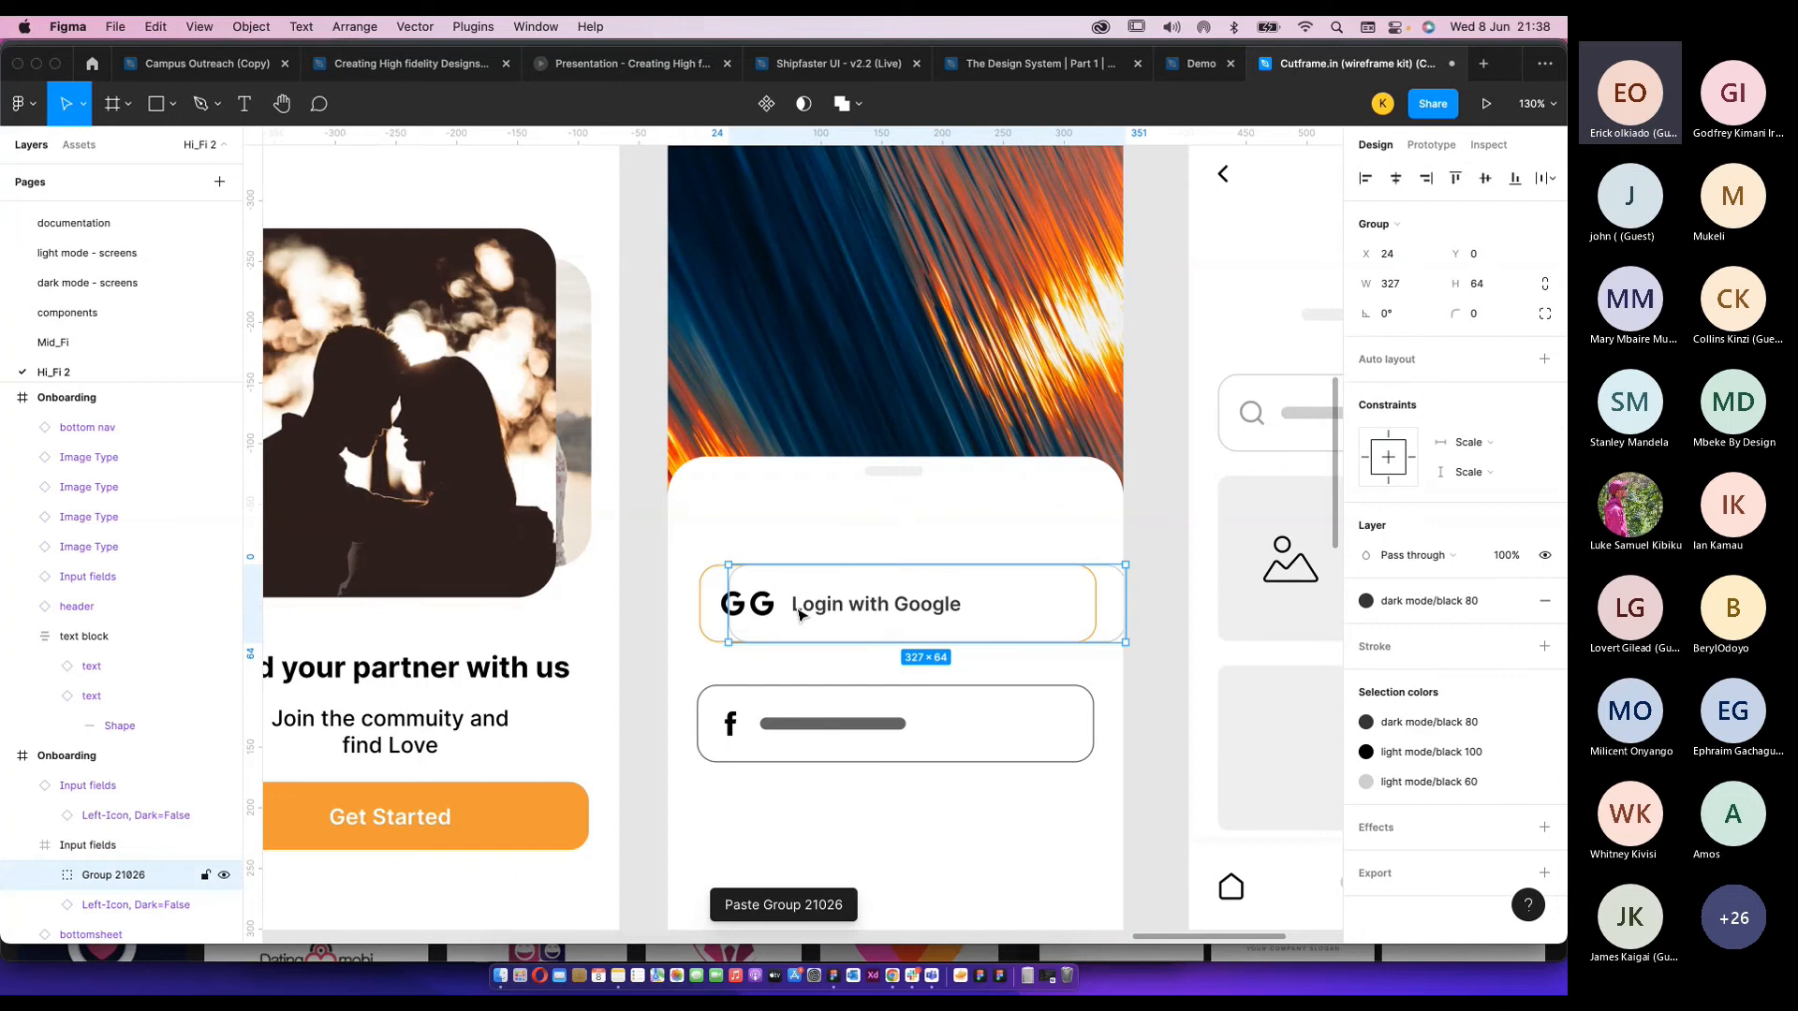
# Try to left-align the contents of the Google input field, then undo the alignment.
pyautogui.click(728, 597)
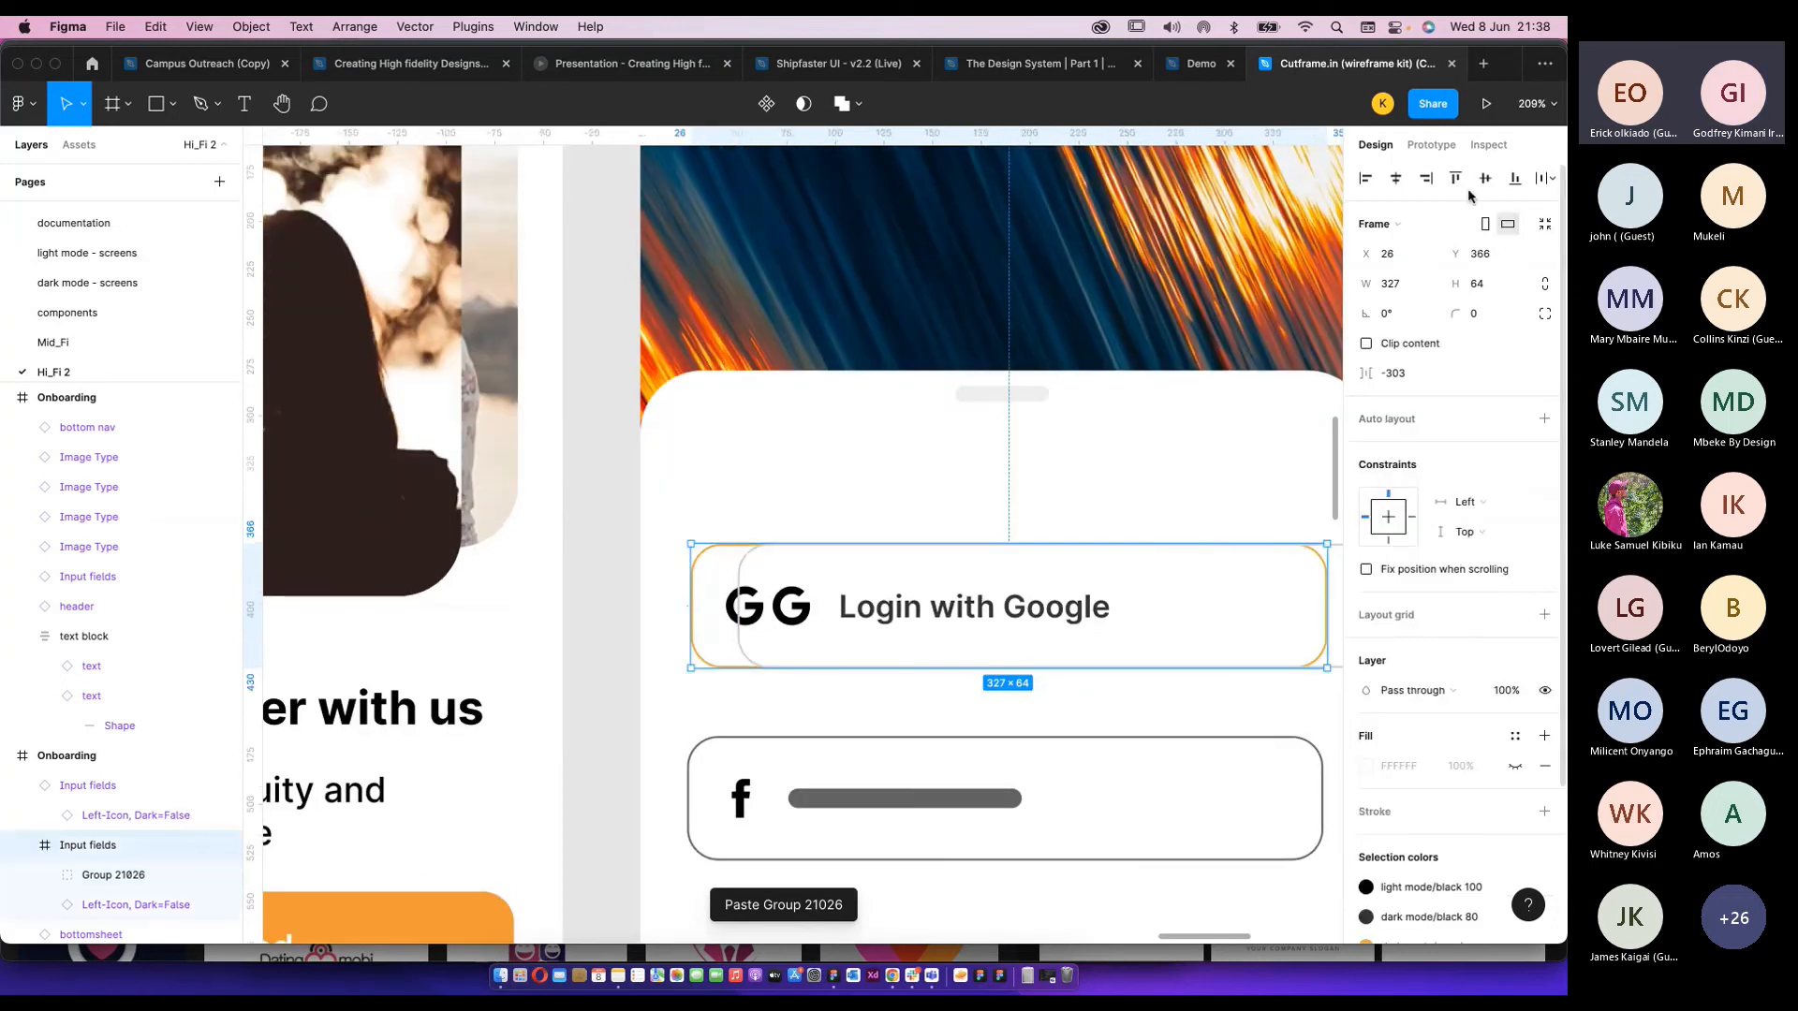
pyautogui.click(1365, 179)
pyautogui.press('super+z')
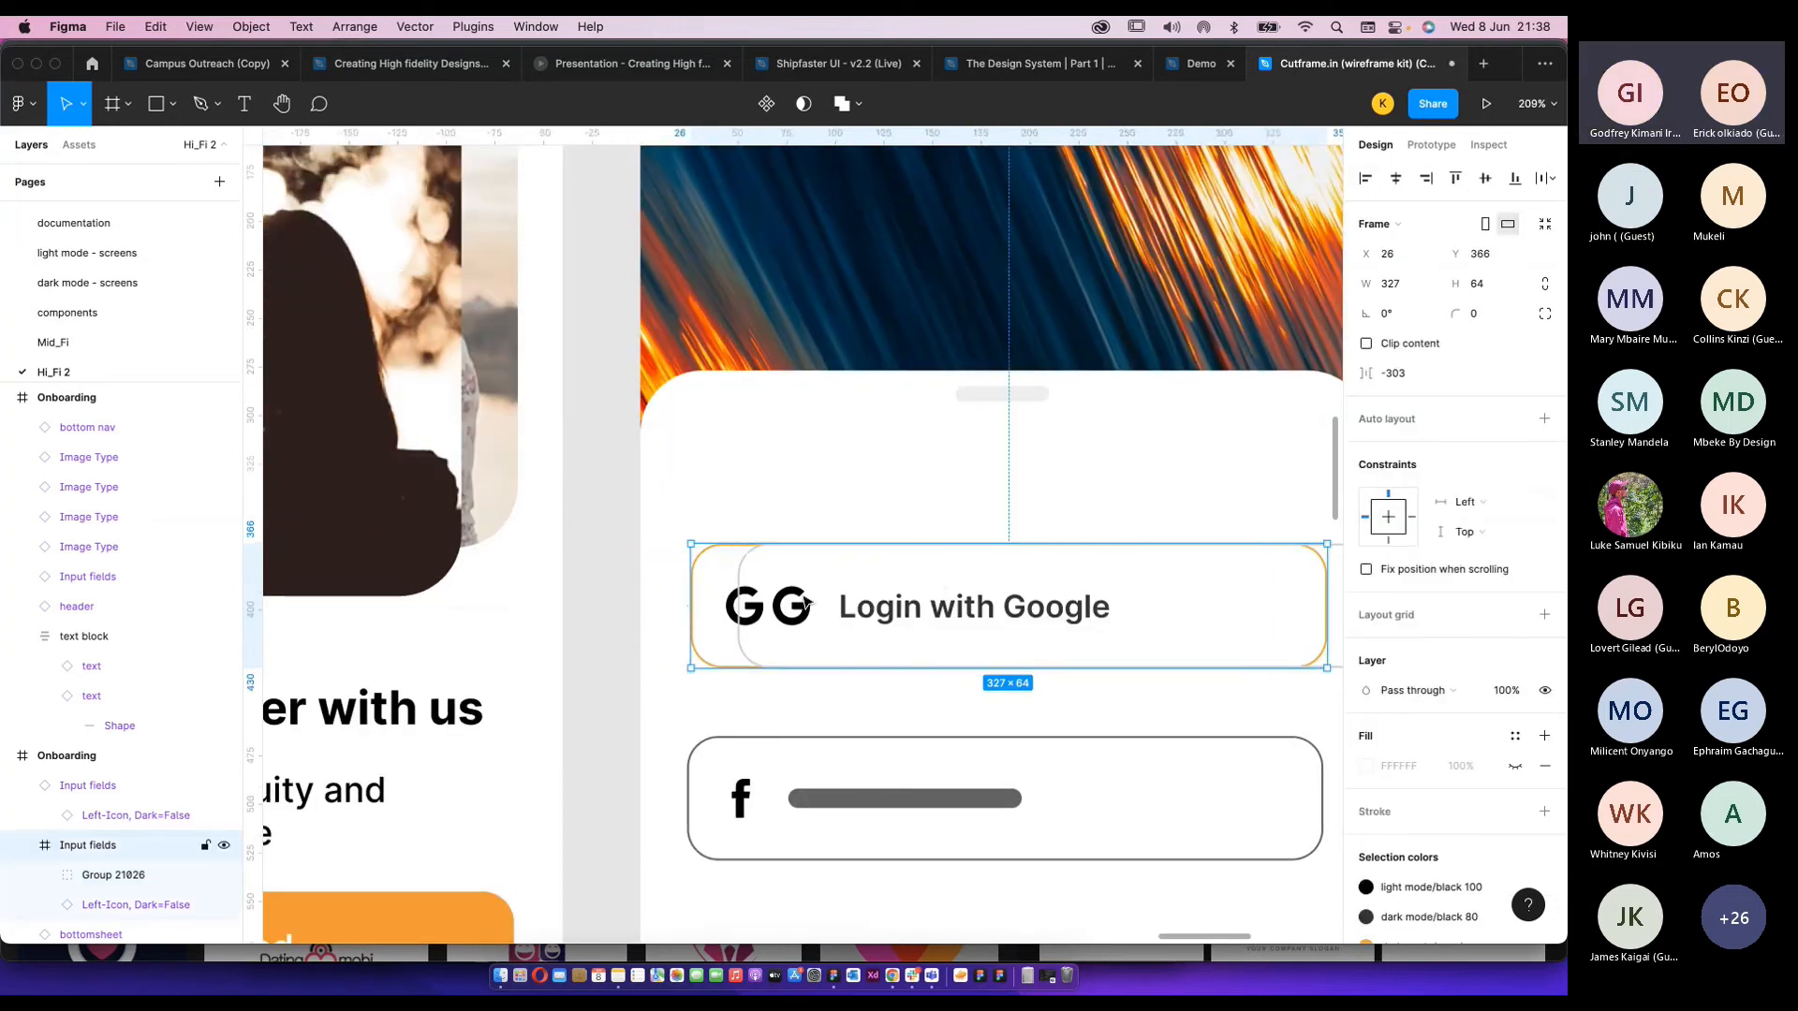
pyautogui.click(725, 607)
pyautogui.click(725, 607)
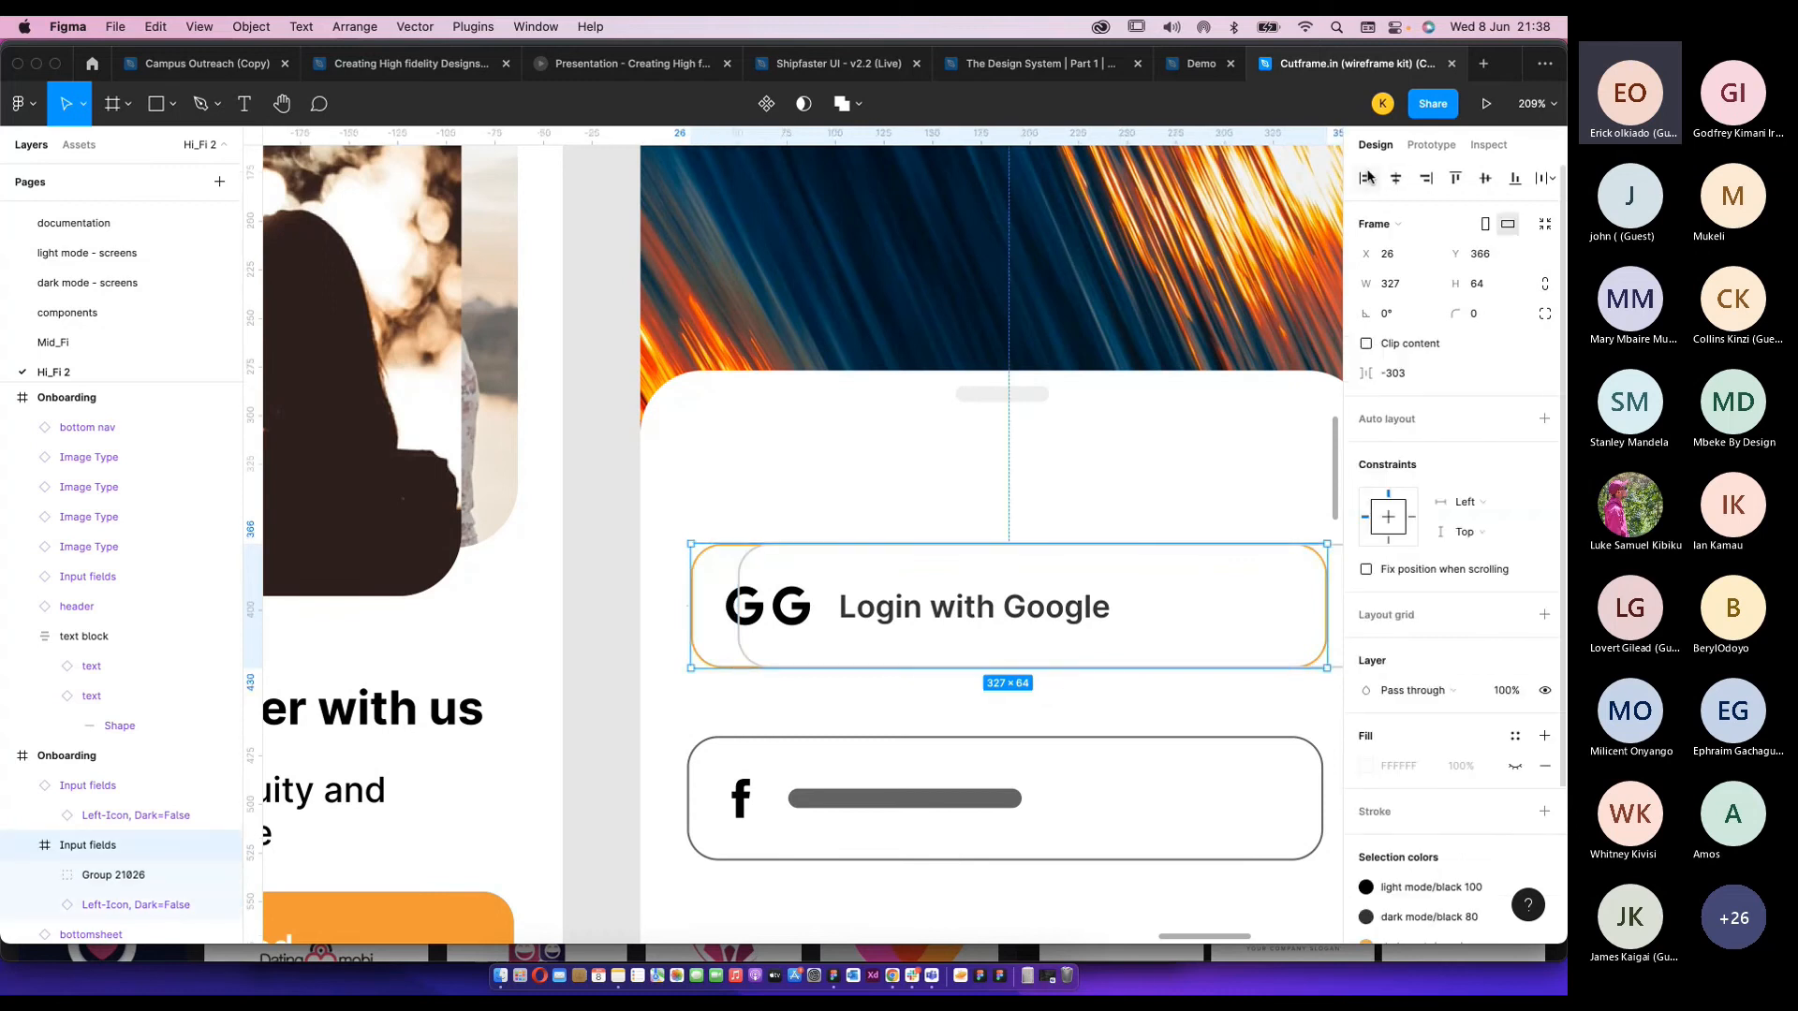
pyautogui.click(1366, 179)
pyautogui.press('super+z')
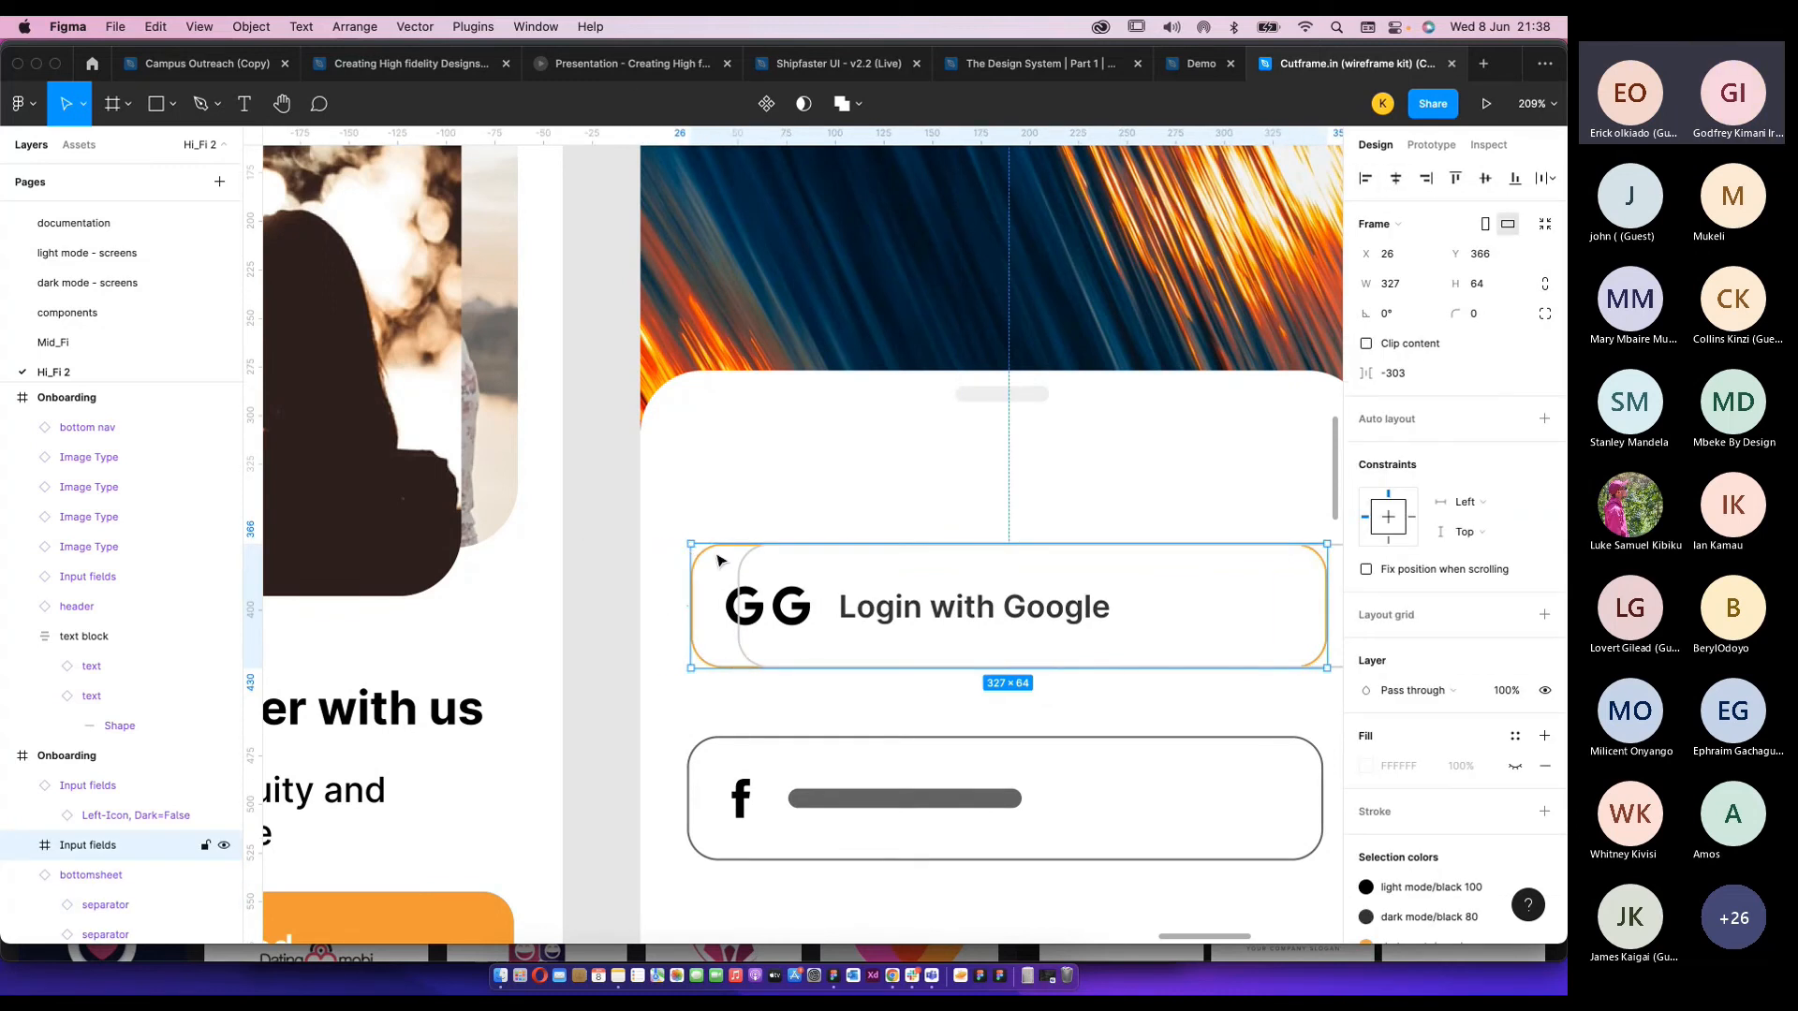
# Delete the old Google input field and show the row and column layout grids of its Onboarding frame.
pyautogui.press('Delete')
pyautogui.scroll(-5, 716, 560)
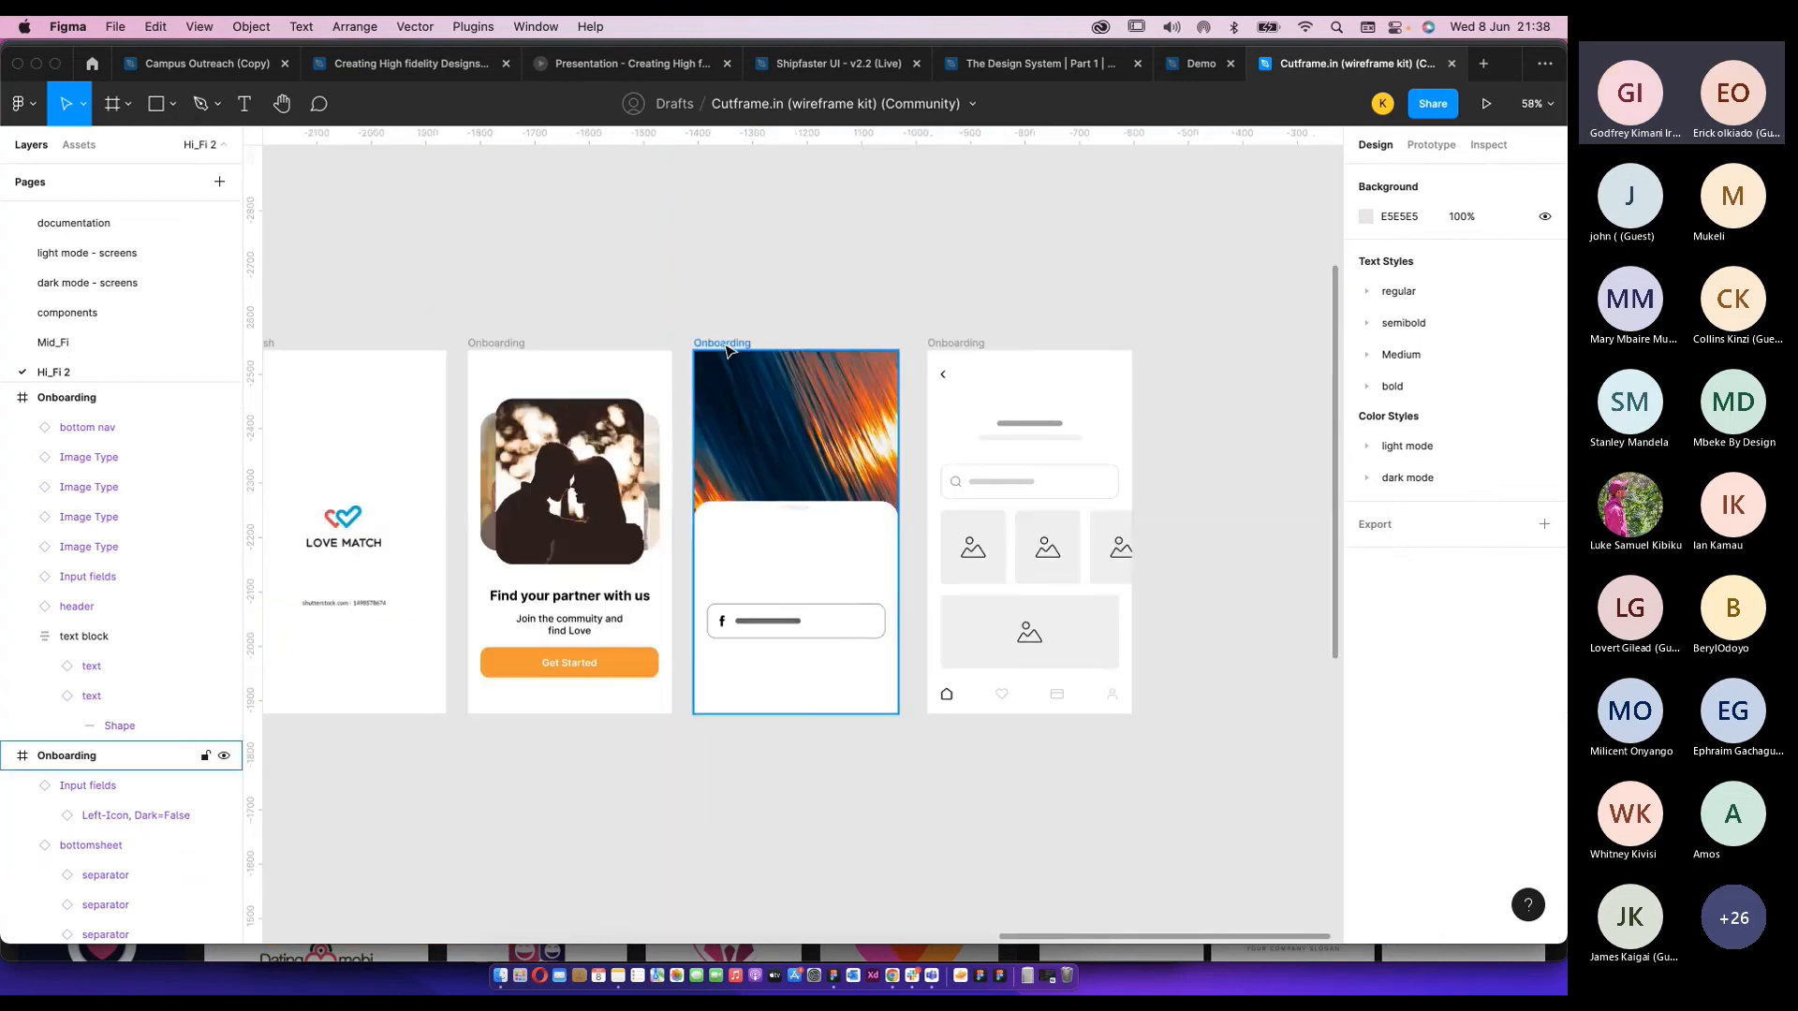
pyautogui.click(727, 350)
pyautogui.click(1514, 464)
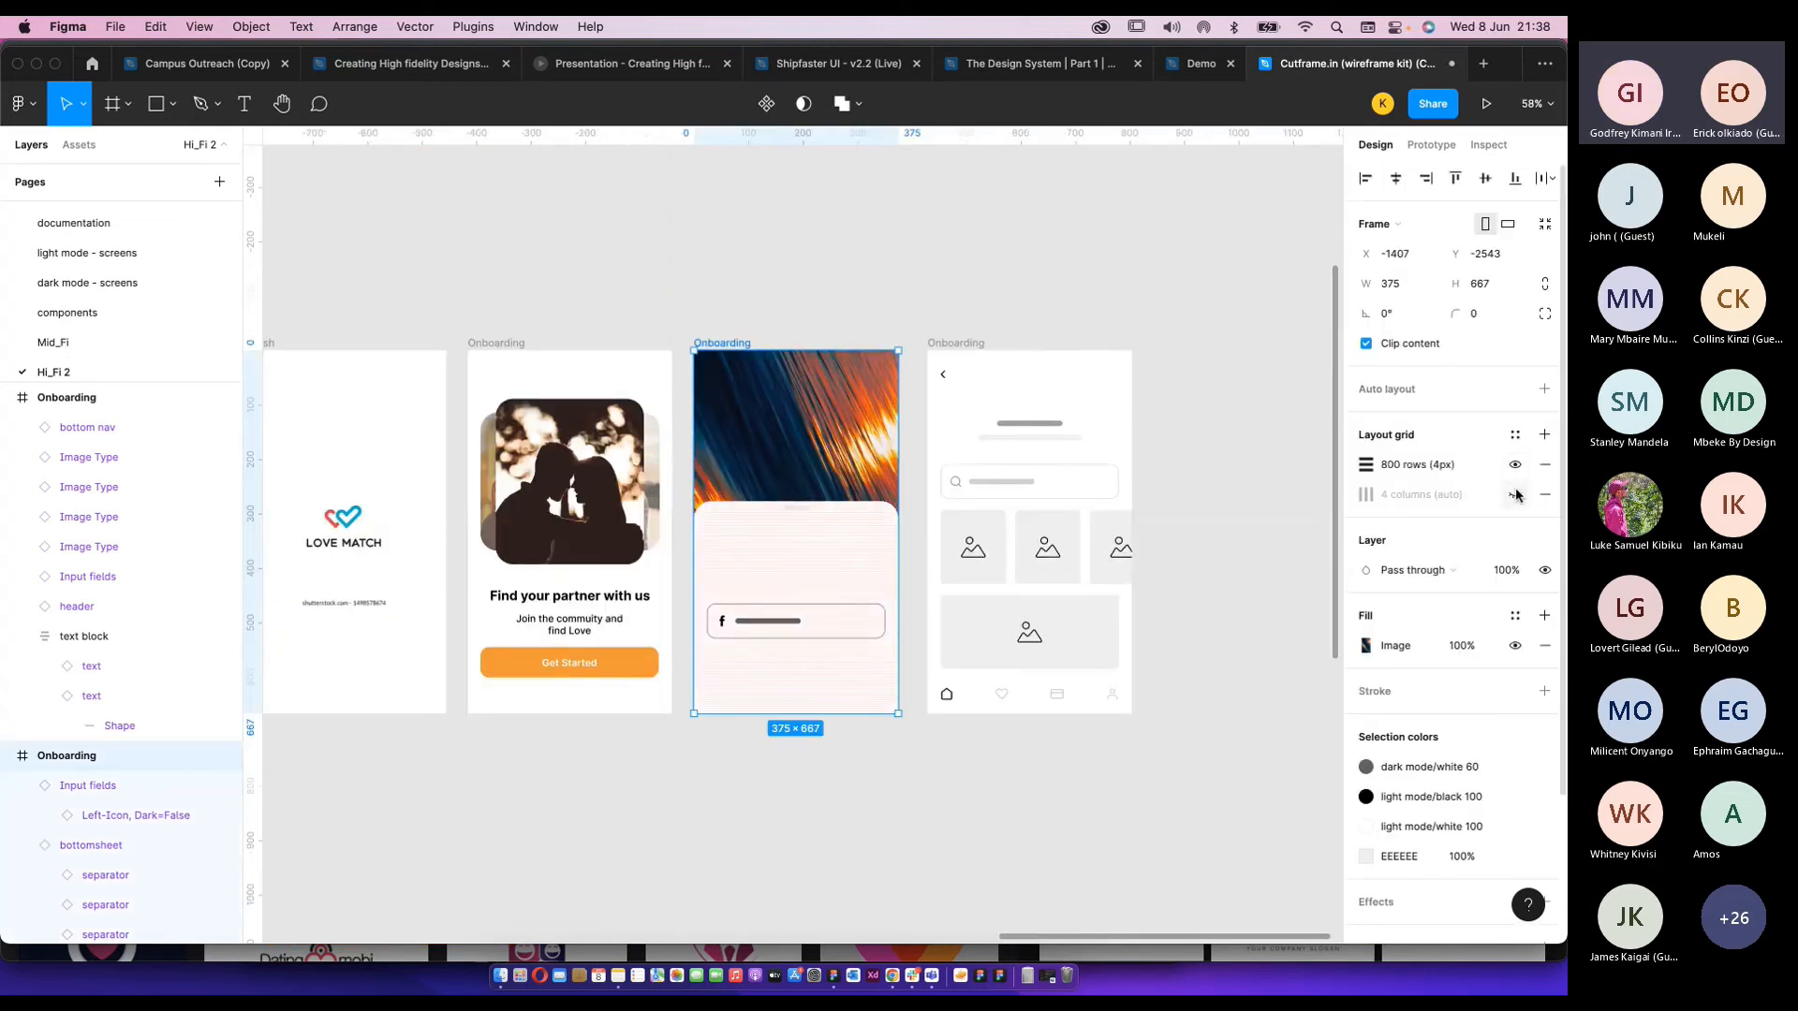
pyautogui.click(1514, 494)
# Paste the "Login with Google" group into the Onboarding frame and move it up to Y 341, above the Facebook field.
pyautogui.hotkey('ctrl', 'v')
pyautogui.scroll(5, 906, 517)
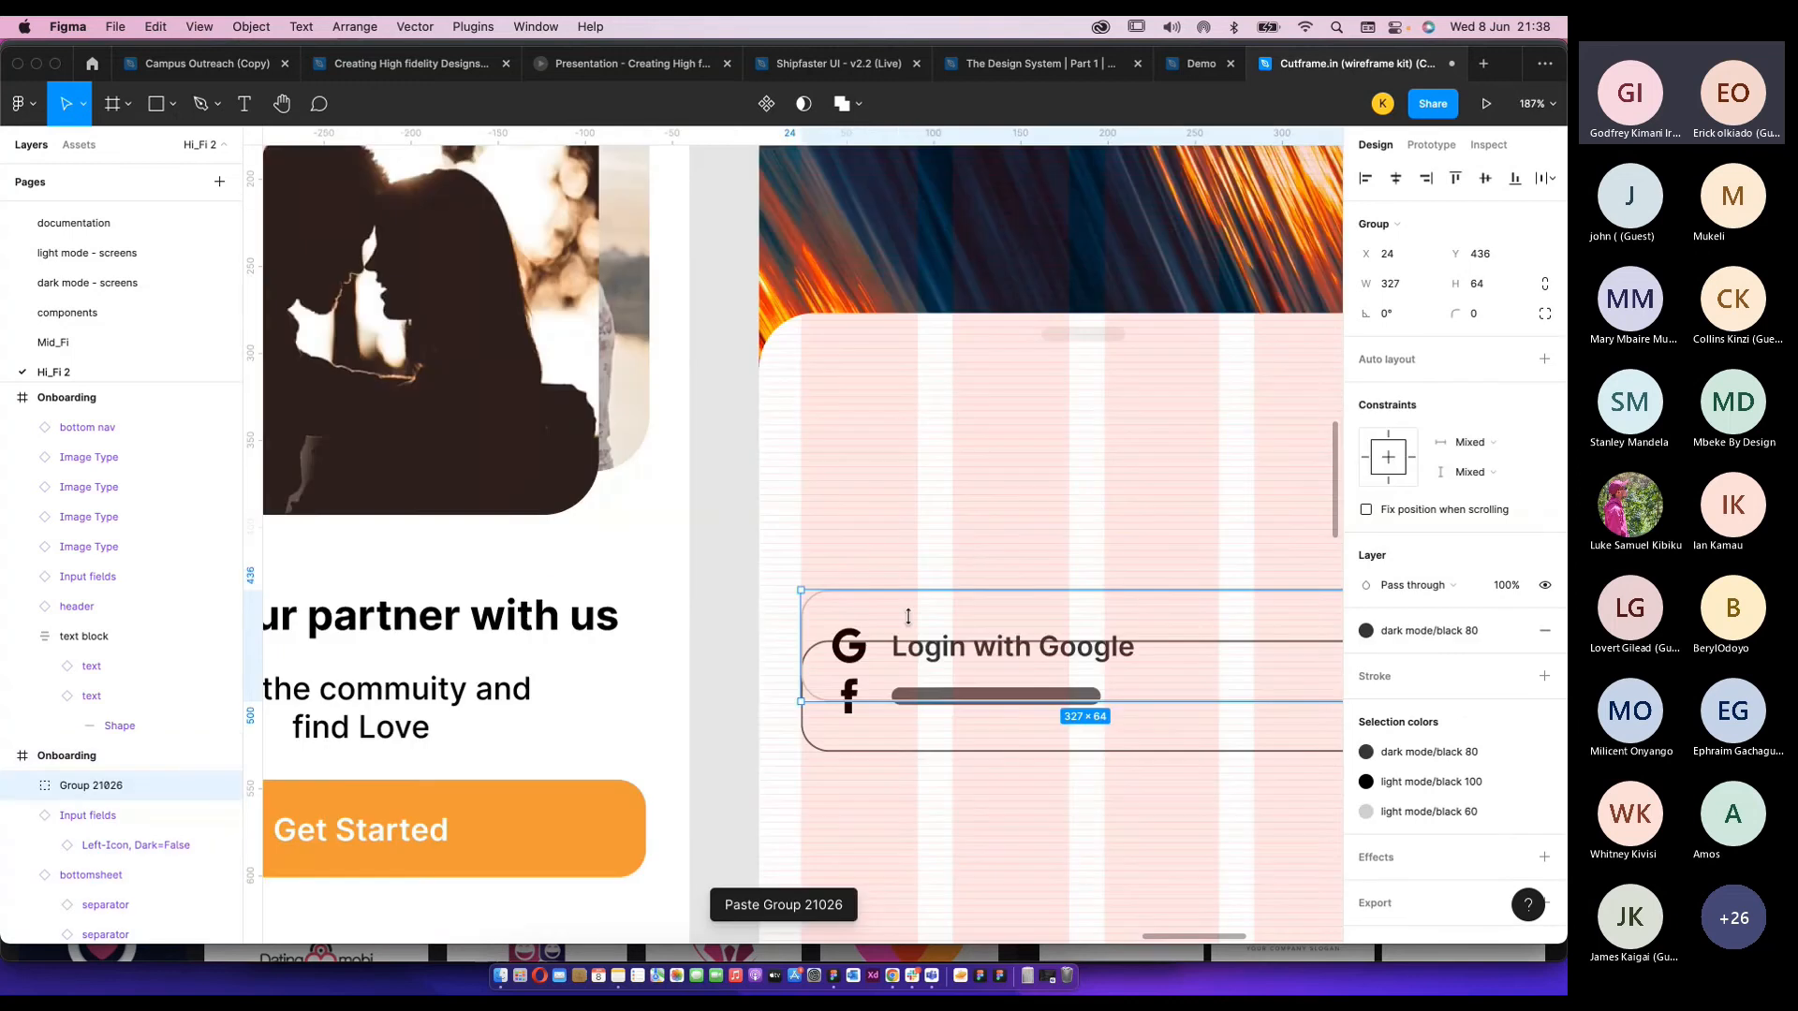
pyautogui.moveTo(906, 518); pyautogui.dragTo(903, 471)
pyautogui.scroll(-5, 903, 471)
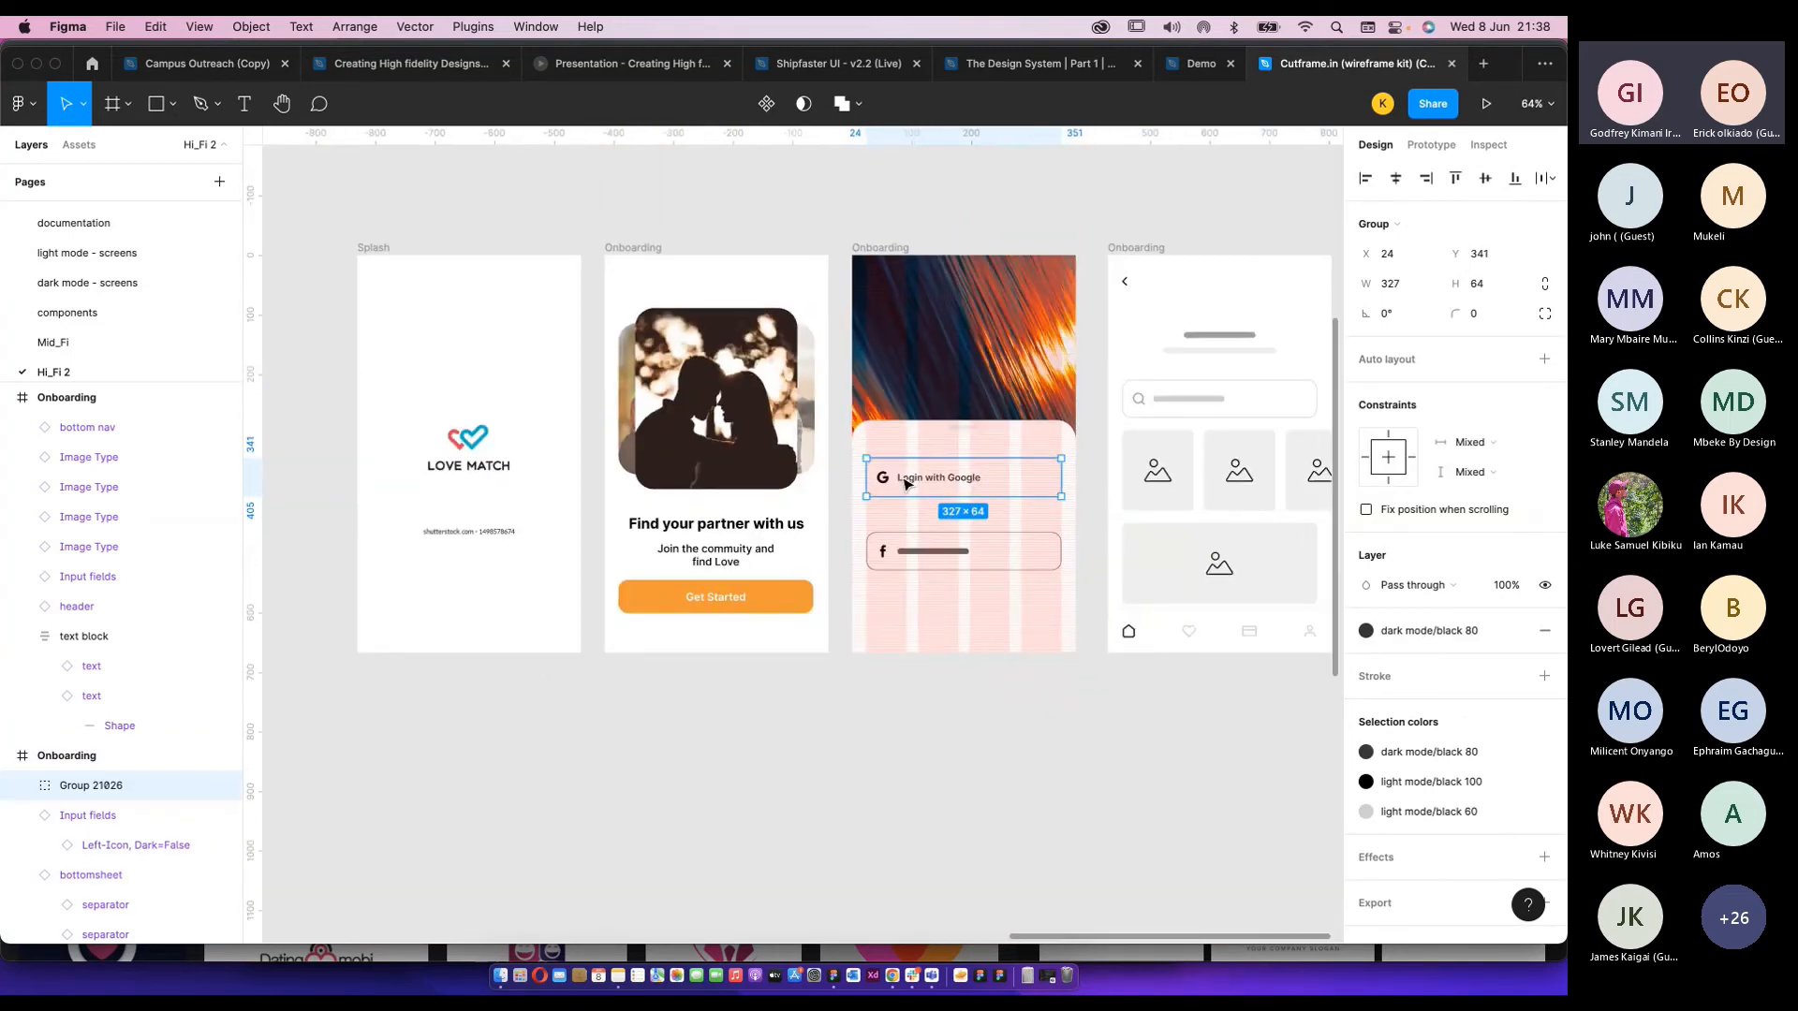
# Delete the old Facebook input field and duplicate the "Login with Google" group below the original at about Y 433.
pyautogui.scroll(3, 905, 483)
pyautogui.click(983, 604)
pyautogui.click(983, 604)
pyautogui.press('Delete')
pyautogui.moveTo(960, 496); pyautogui.dragTo(960, 575)
pyautogui.scroll(10, 959, 575)
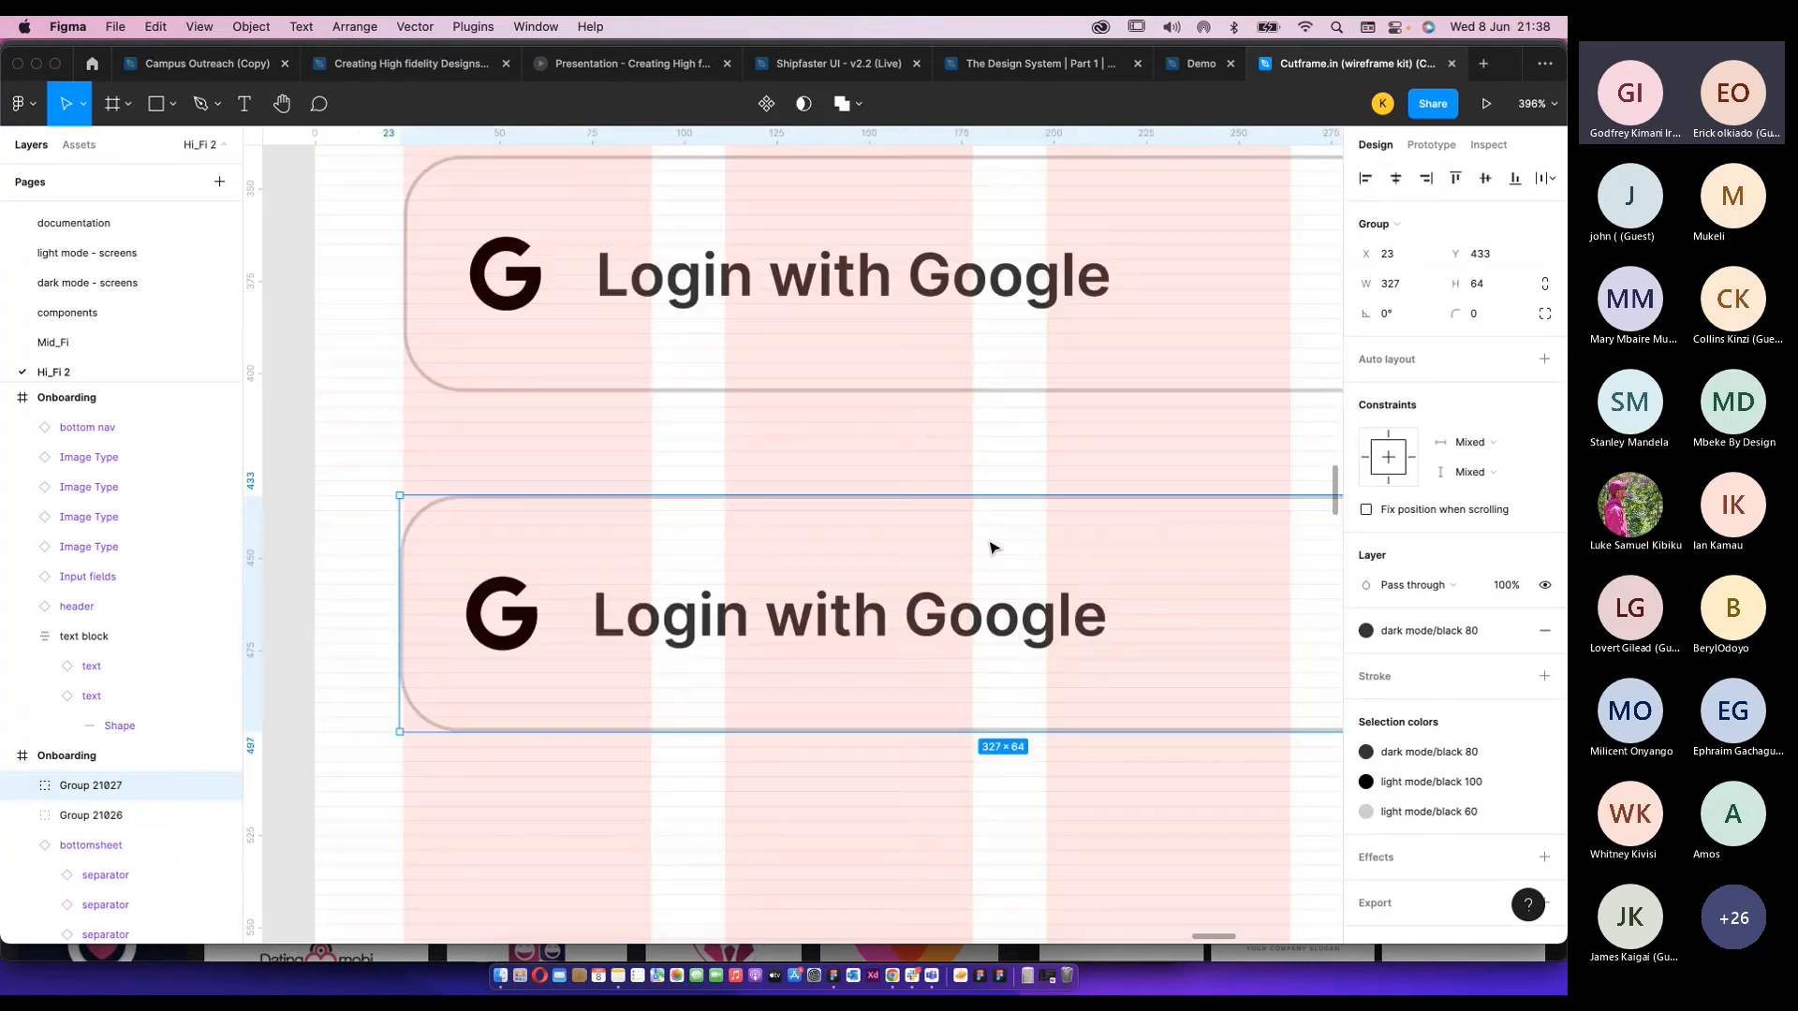
pyautogui.scroll(-6, 992, 535)
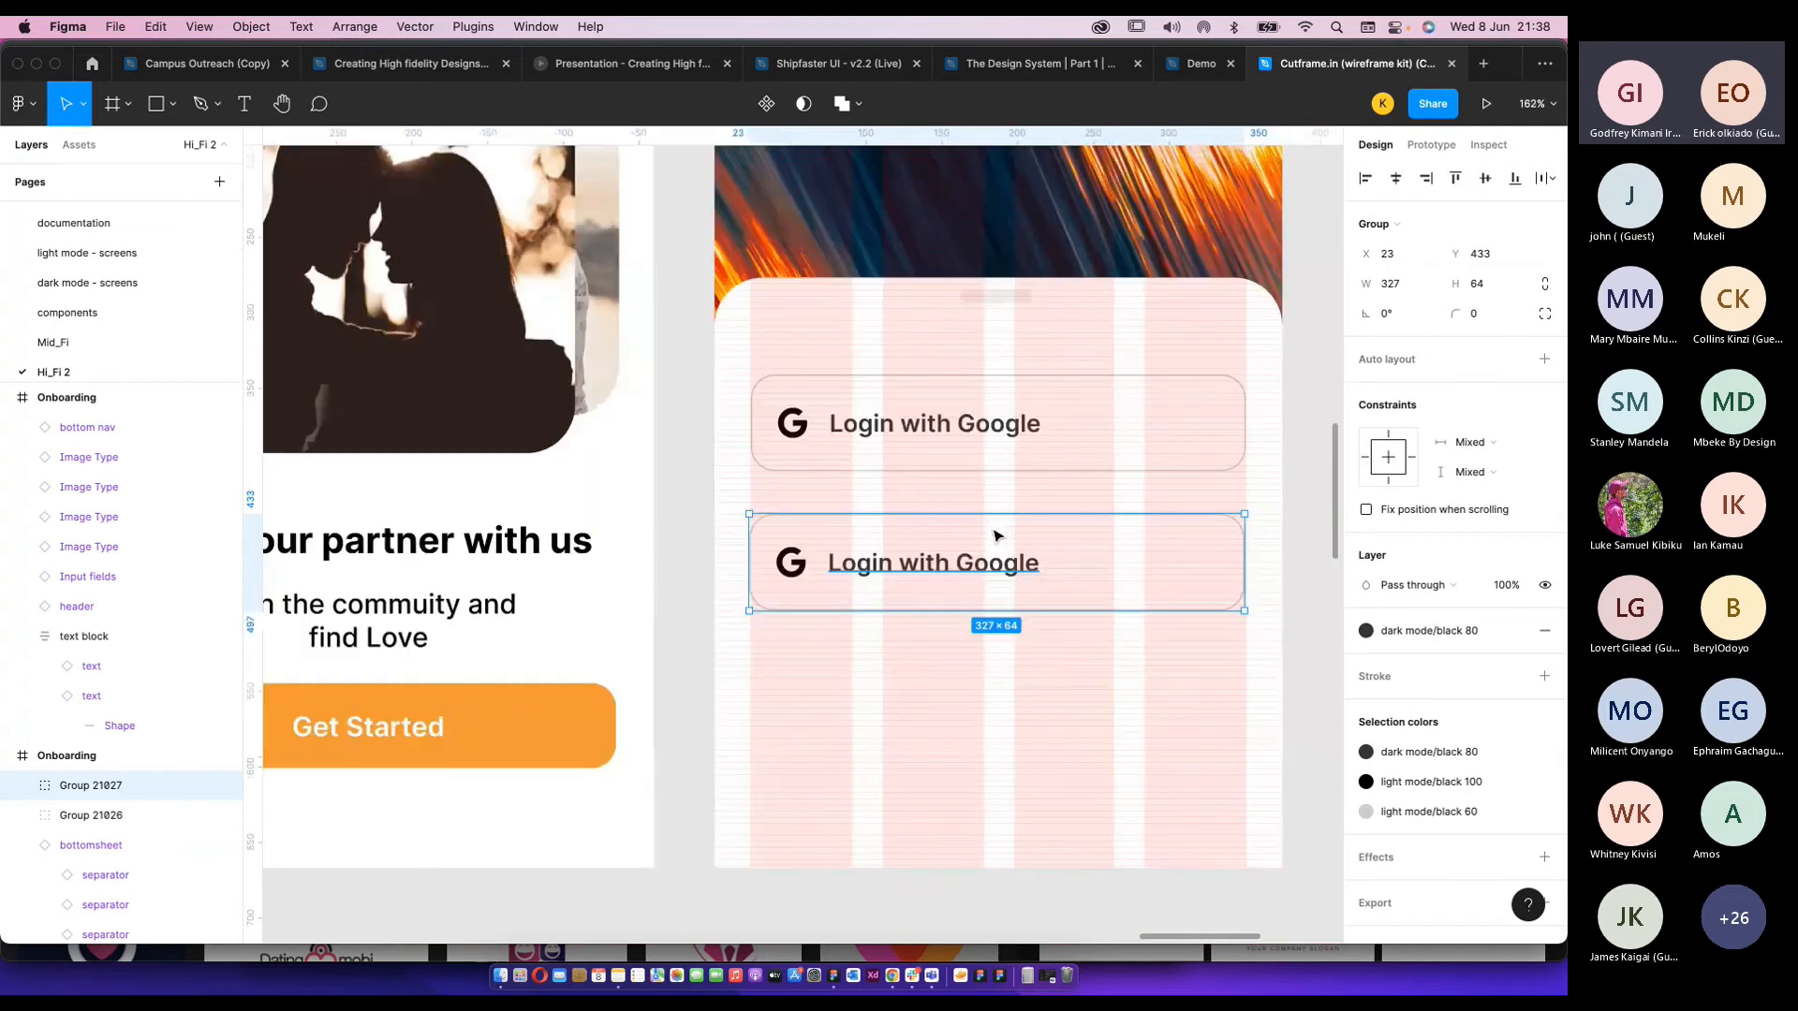
# Change the label of the lower duplicated login group to "Login with Facebook".
pyautogui.scroll(1, 939, 567)
pyautogui.doubleClick(939, 574)
pyautogui.scroll(1, 936, 581)
pyautogui.doubleClick(902, 620)
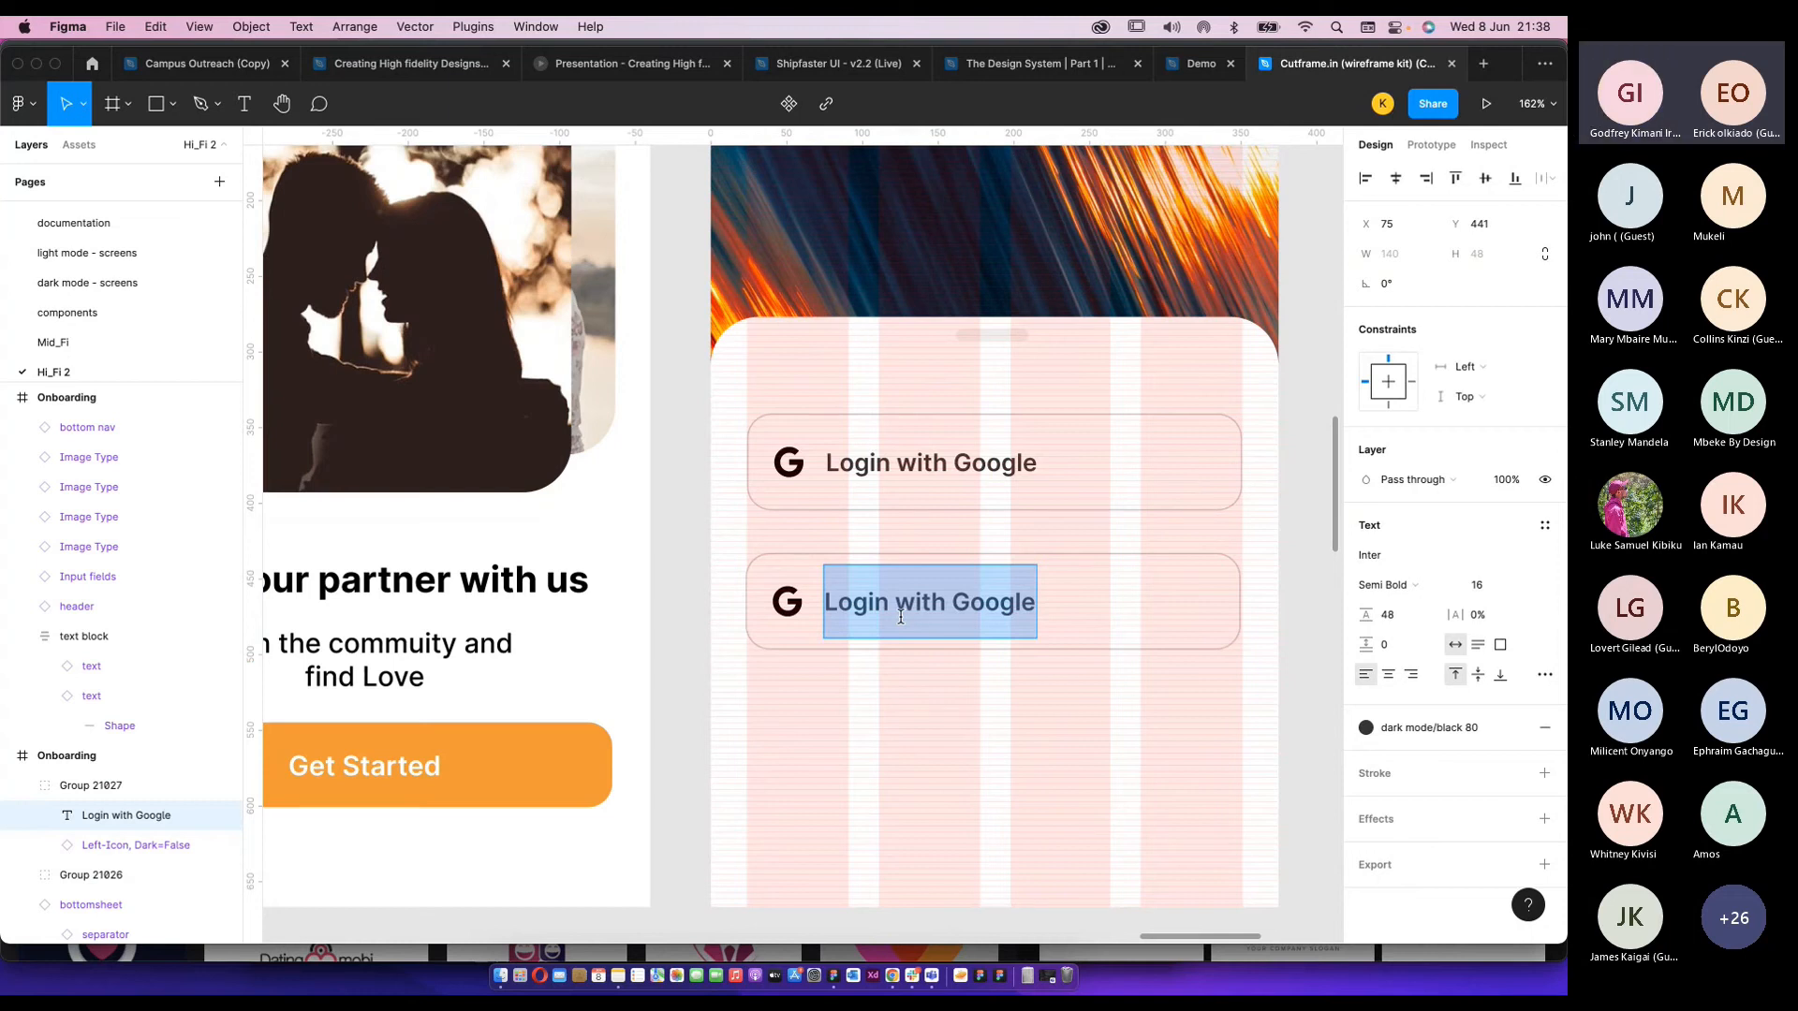
pyautogui.click(972, 604)
pyautogui.doubleClick(974, 604)
pyautogui.write('fACE')
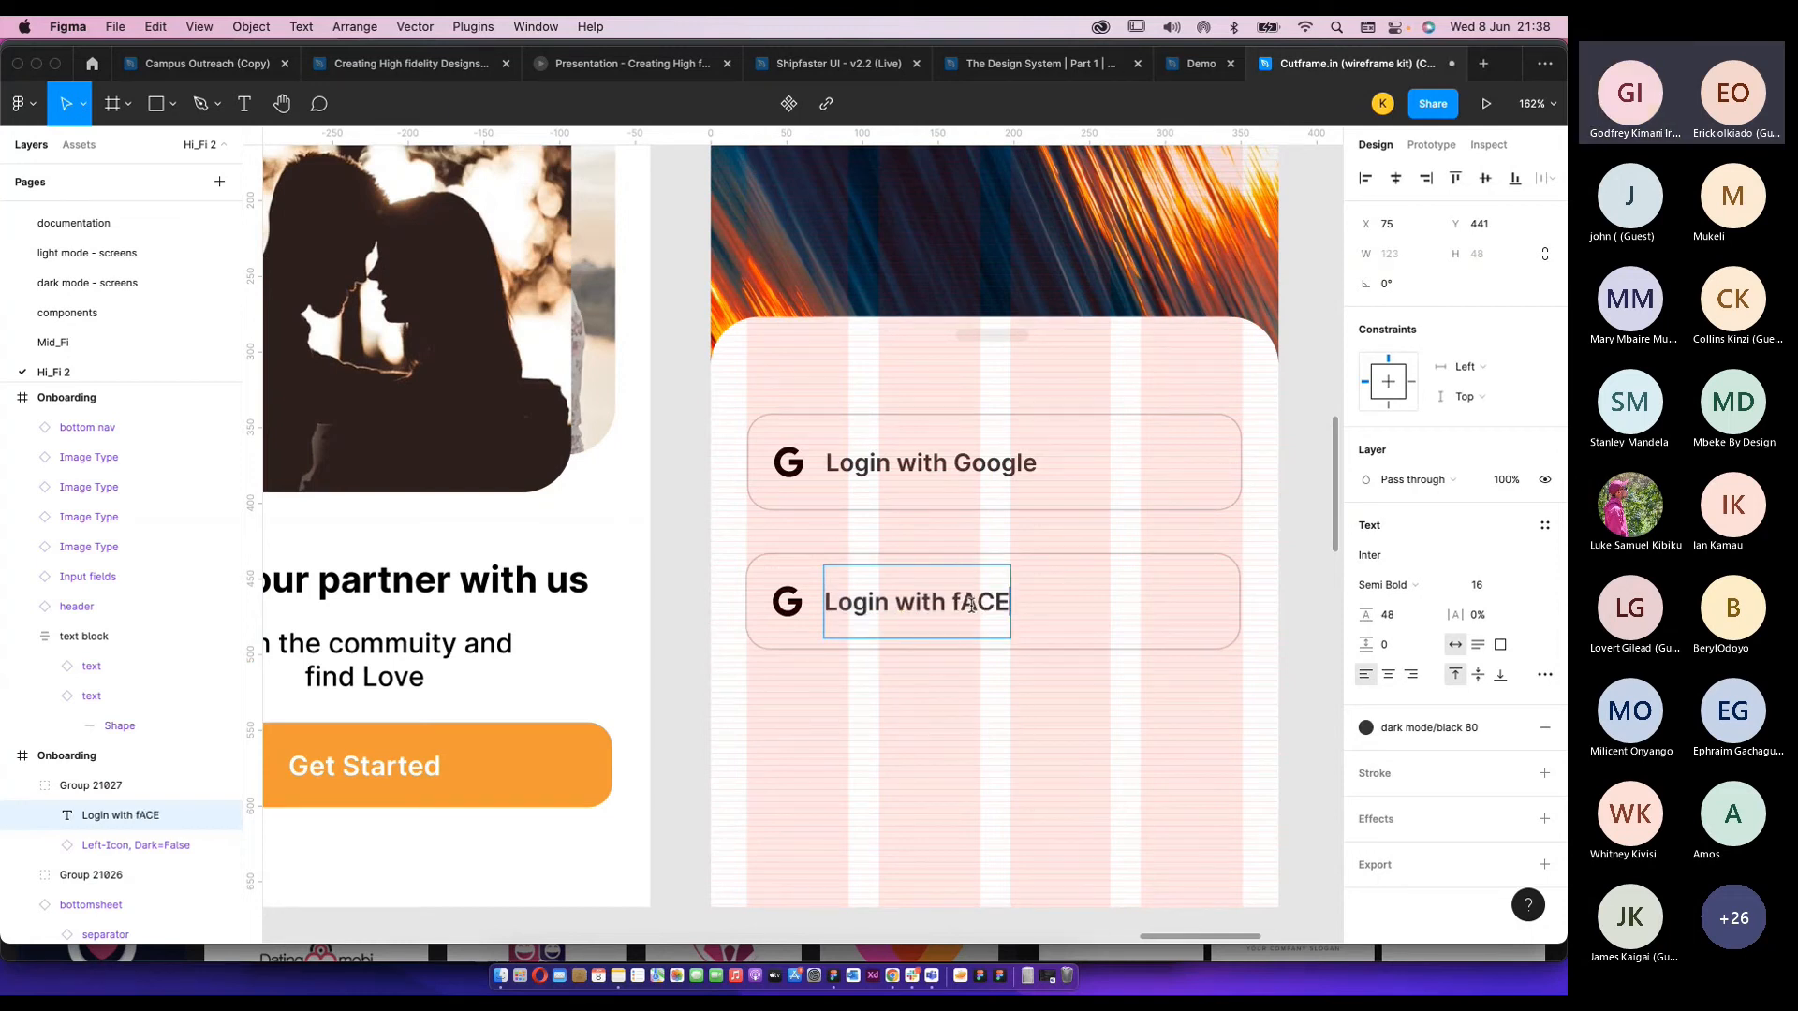
pyautogui.press('BackSpace')
pyautogui.press('BackSpace')
pyautogui.press('BackSpace')
pyautogui.press('BackSpace')
pyautogui.press('BackSpace')
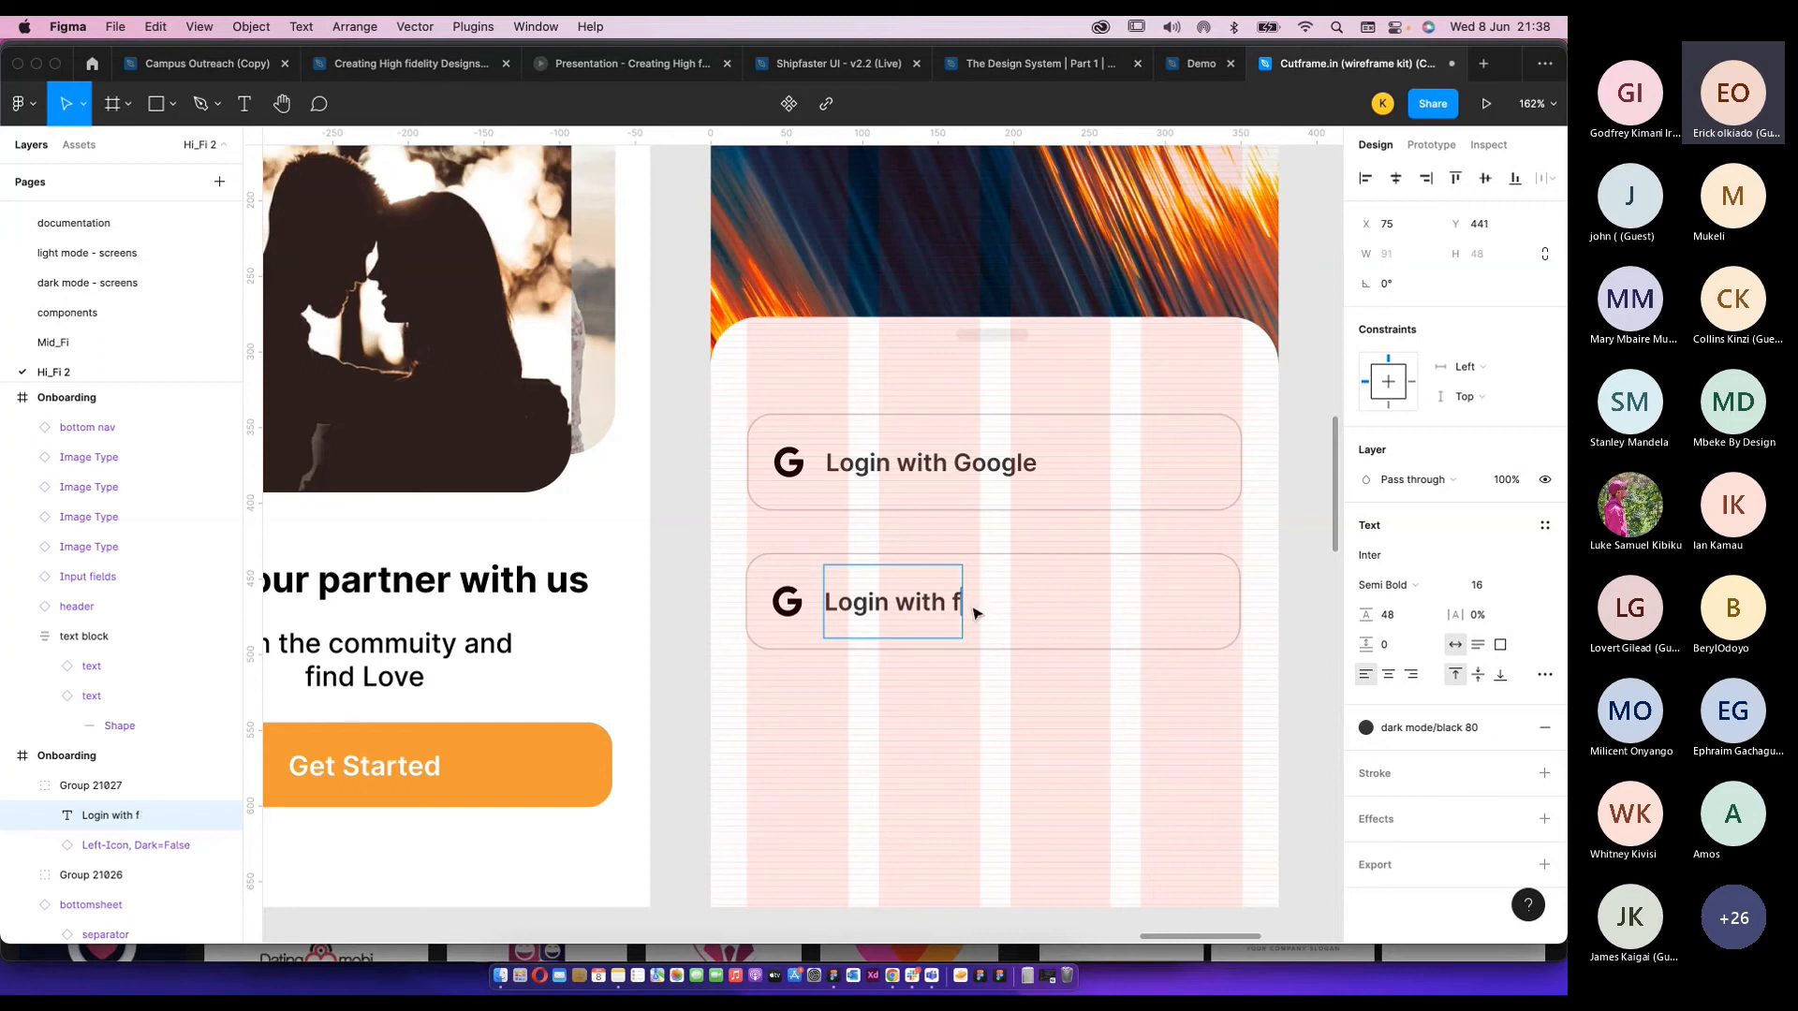
pyautogui.write('F')
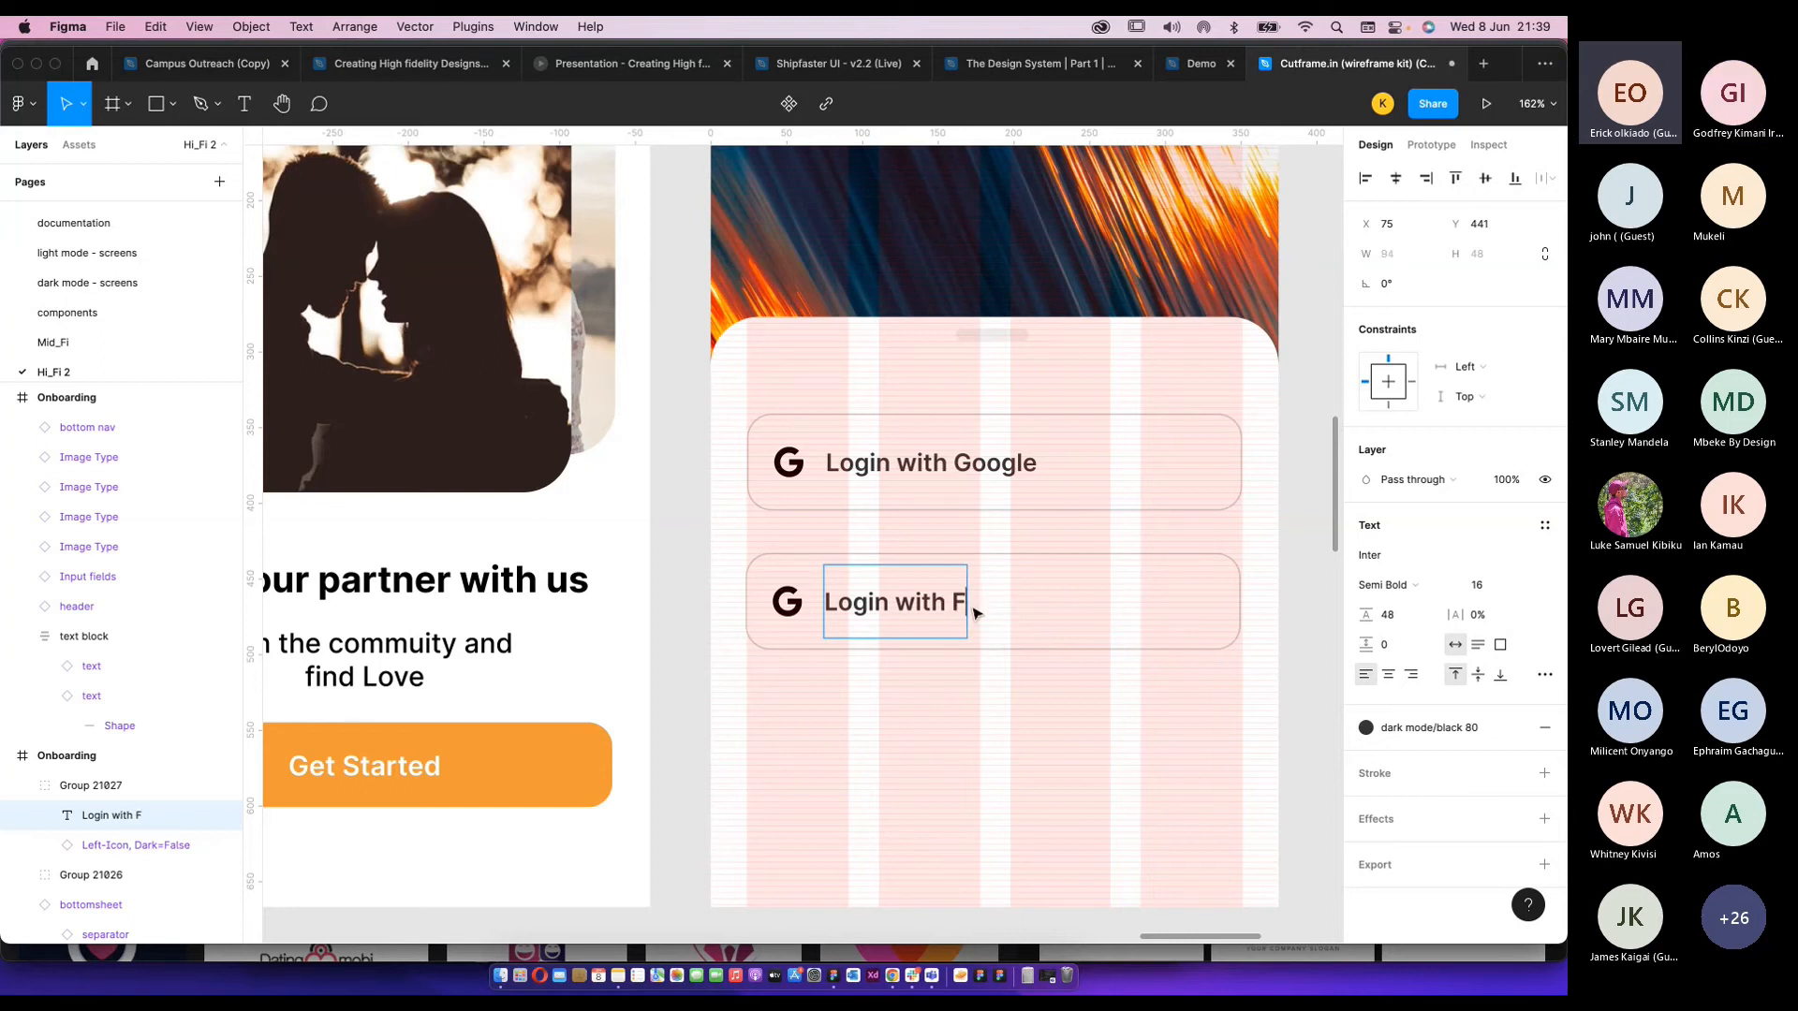
pyautogui.write('acebook')
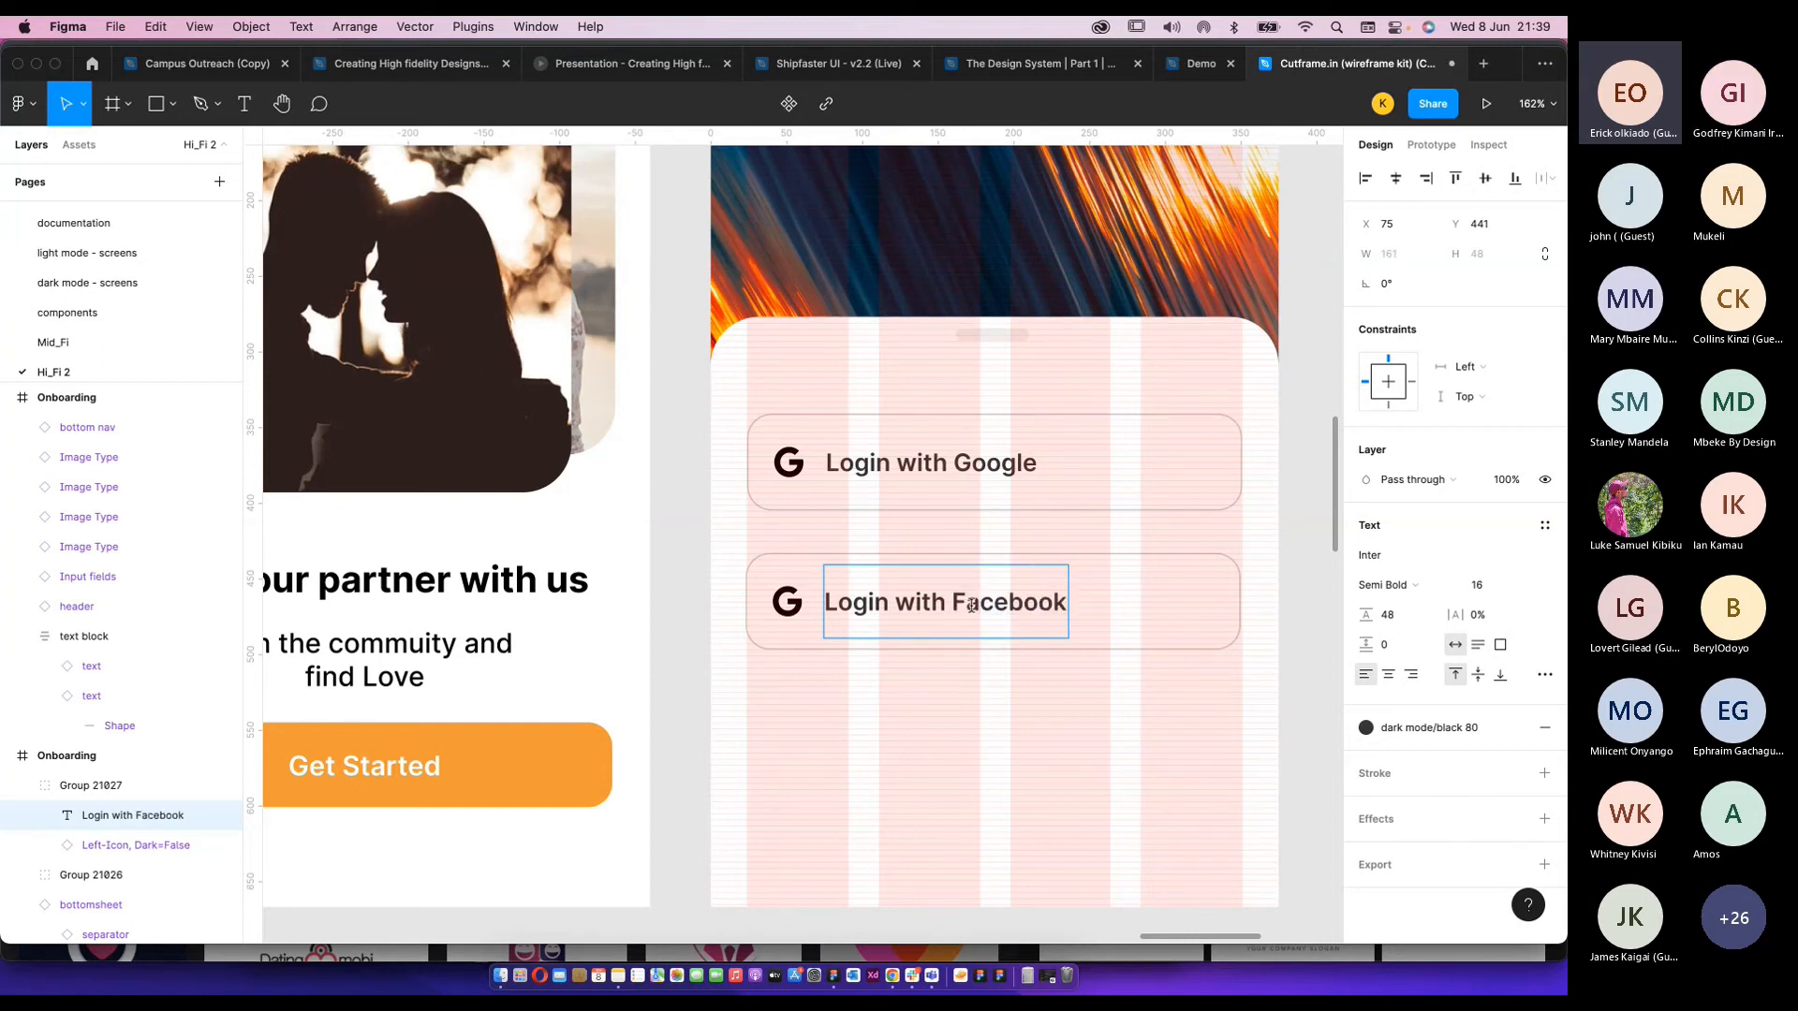
pyautogui.press('Escape')
# Swap the Google icon in the "Login with Facebook" group for the Facebook icon.
pyautogui.click(782, 609)
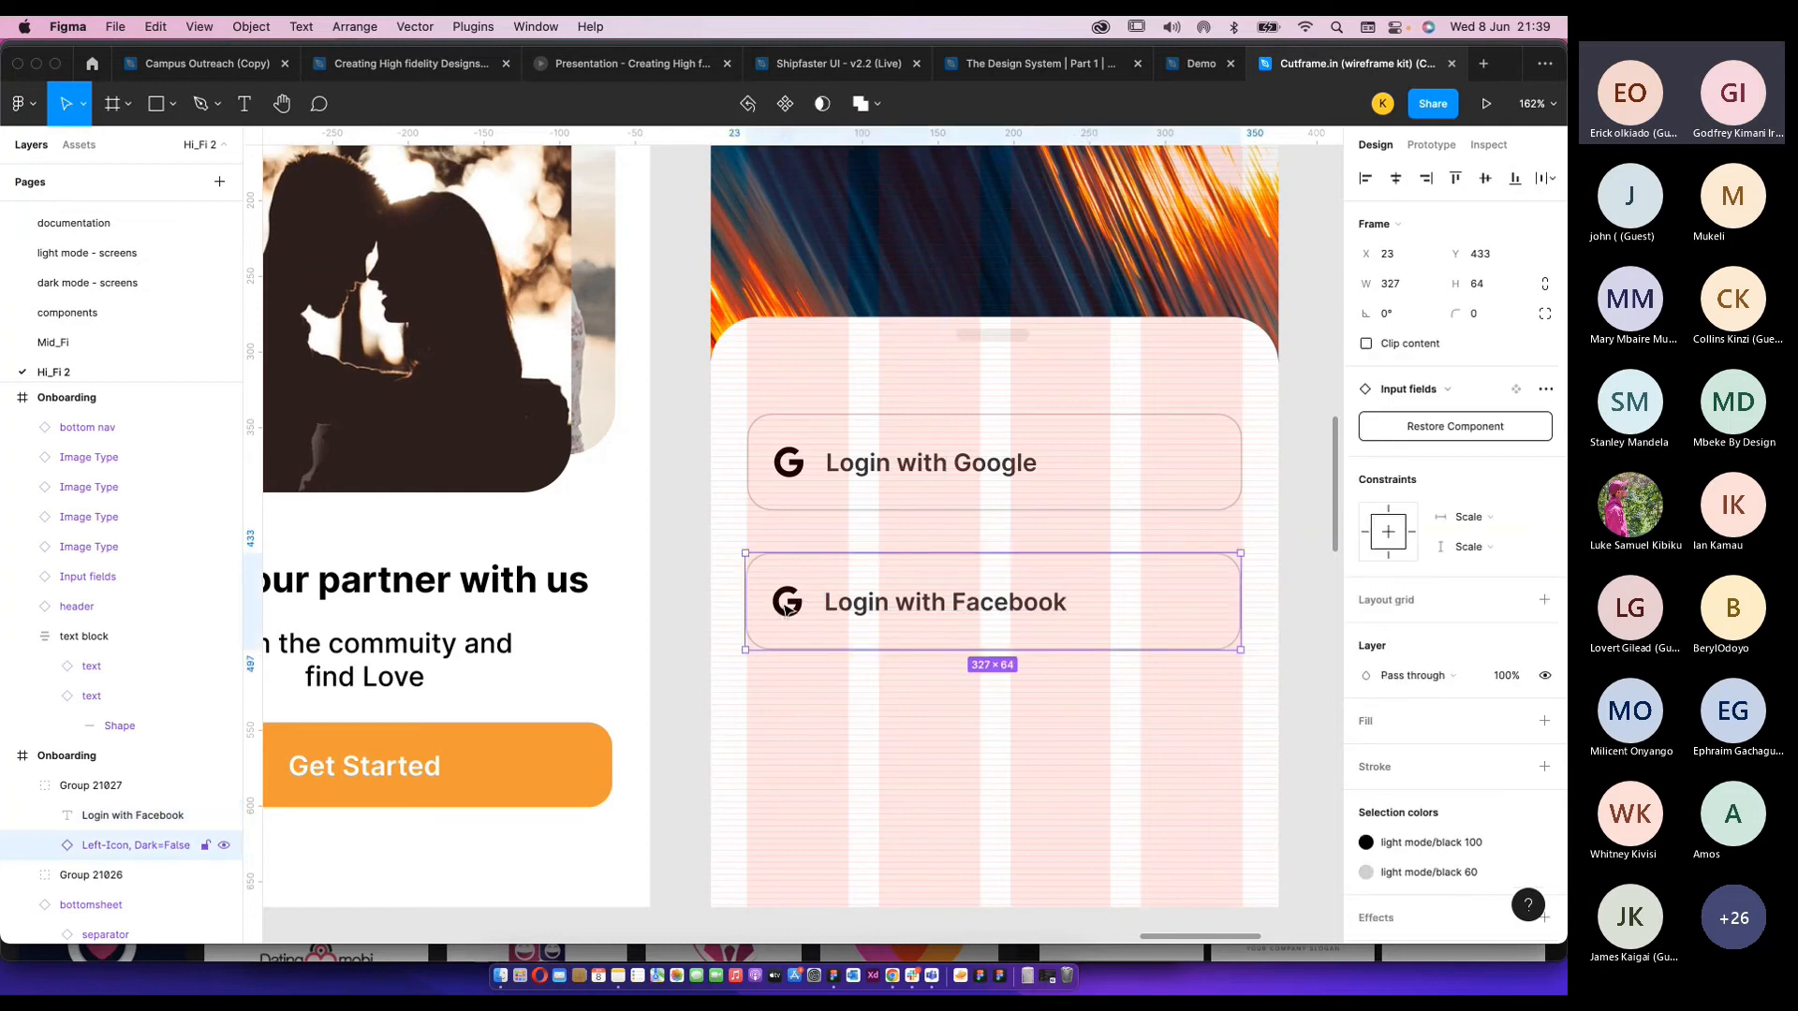
pyautogui.doubleClick(787, 602)
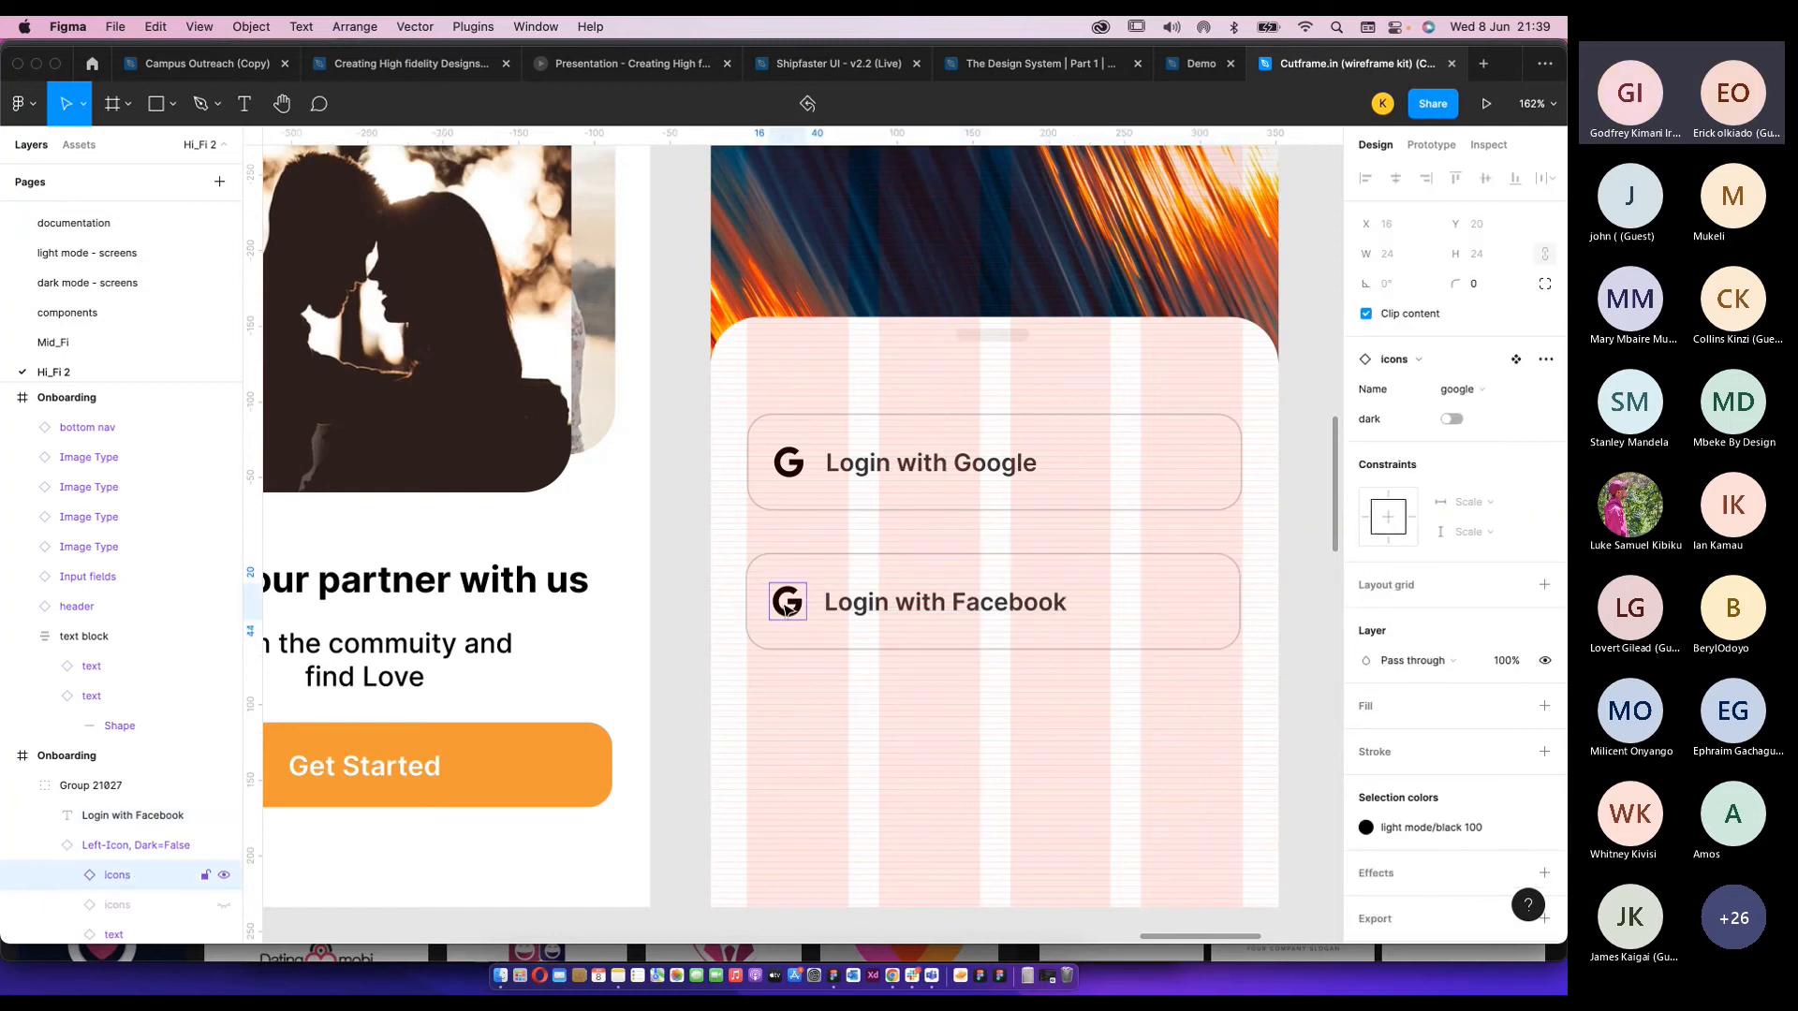
pyautogui.click(1459, 388)
pyautogui.click(1470, 362)
pyautogui.click(1107, 720)
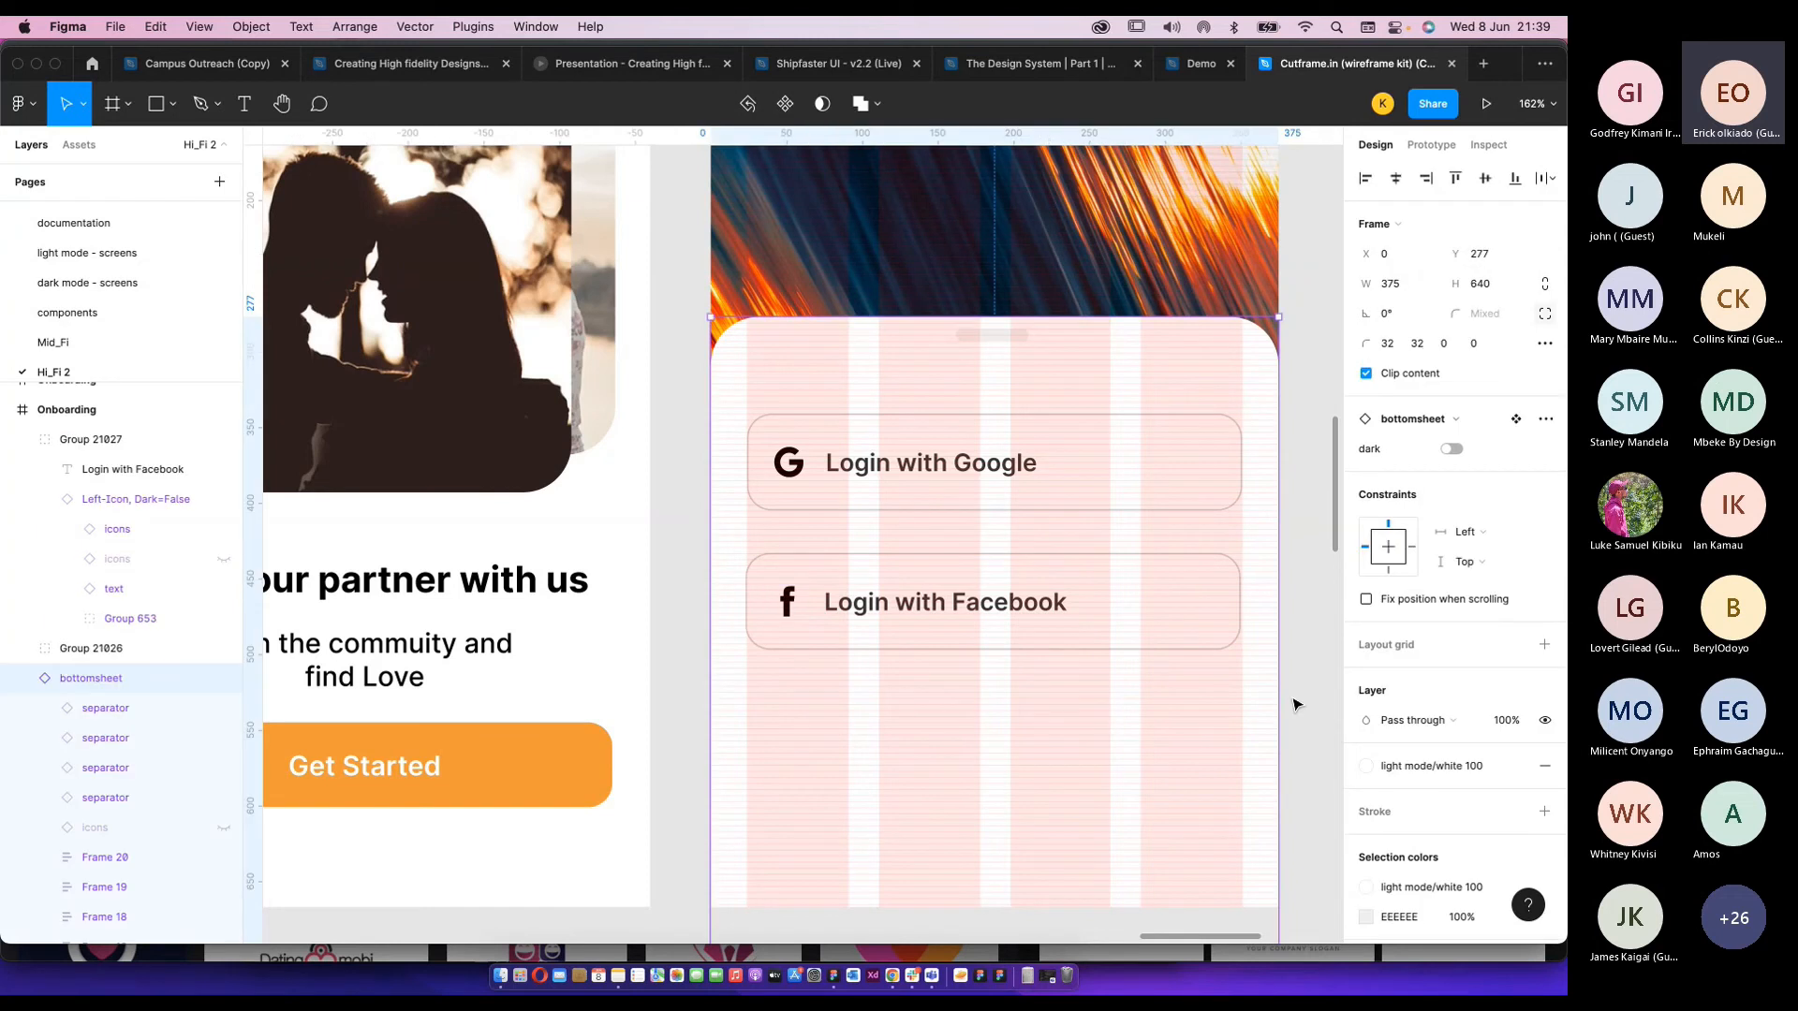
# Examine the four screens side by side and the spacing between the Google and Facebook login groups.
pyautogui.scroll(-6, 1292, 702)
pyautogui.moveTo(1292, 704); pyautogui.dragTo(1159, 715)
pyautogui.click(1135, 673)
pyautogui.hscroll(2, 1147, 689)
pyautogui.scroll(-1, 1146, 689)
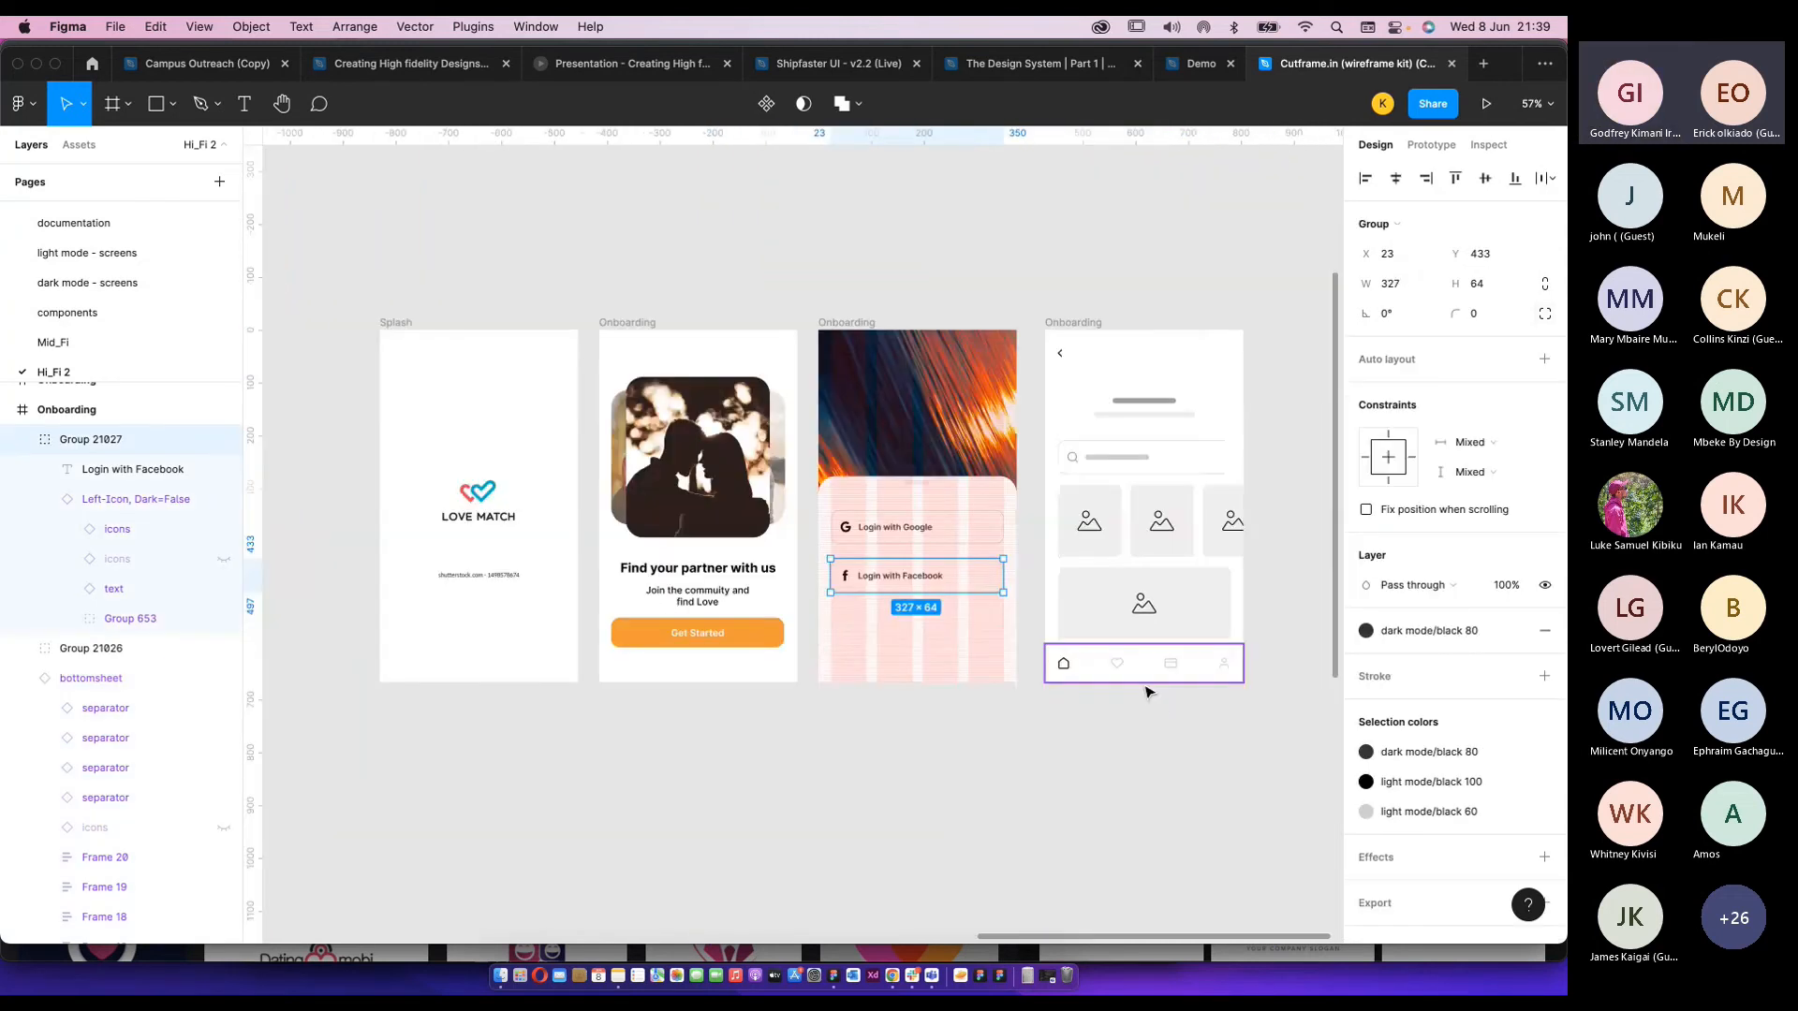
pyautogui.scroll(-1, 1150, 693)
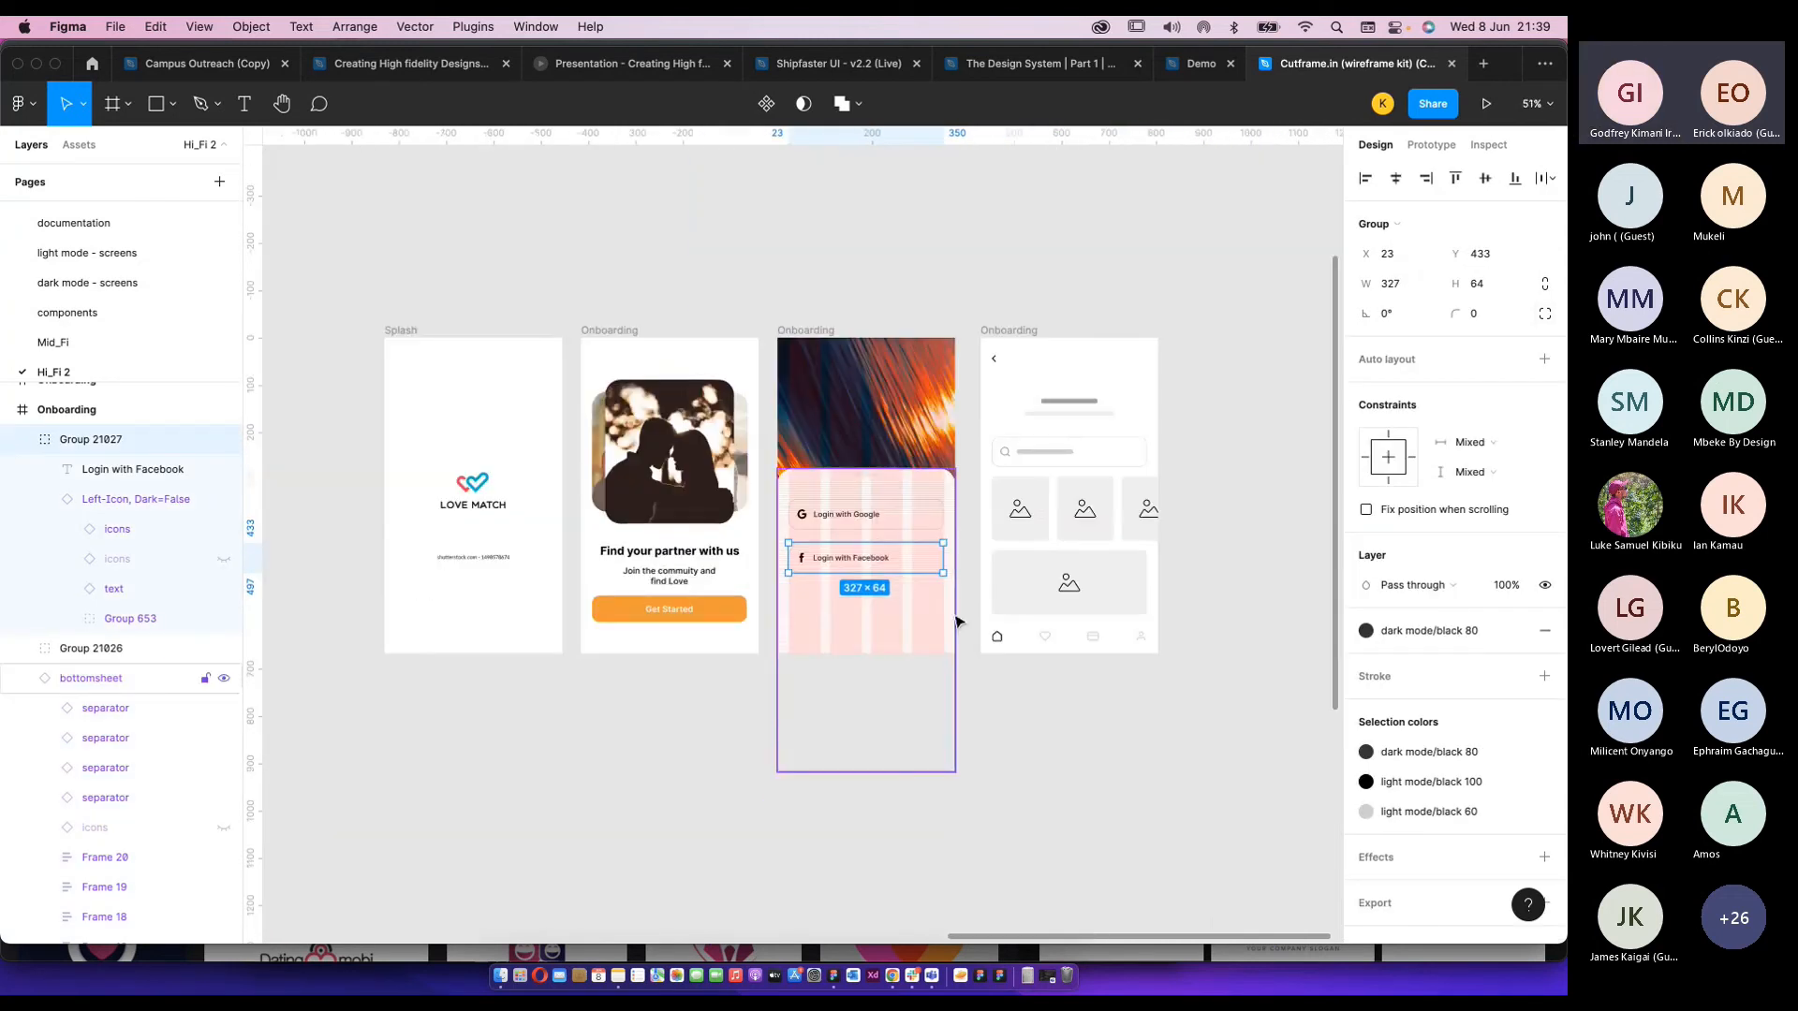
pyautogui.click(1039, 702)
pyautogui.scroll(4, 1030, 693)
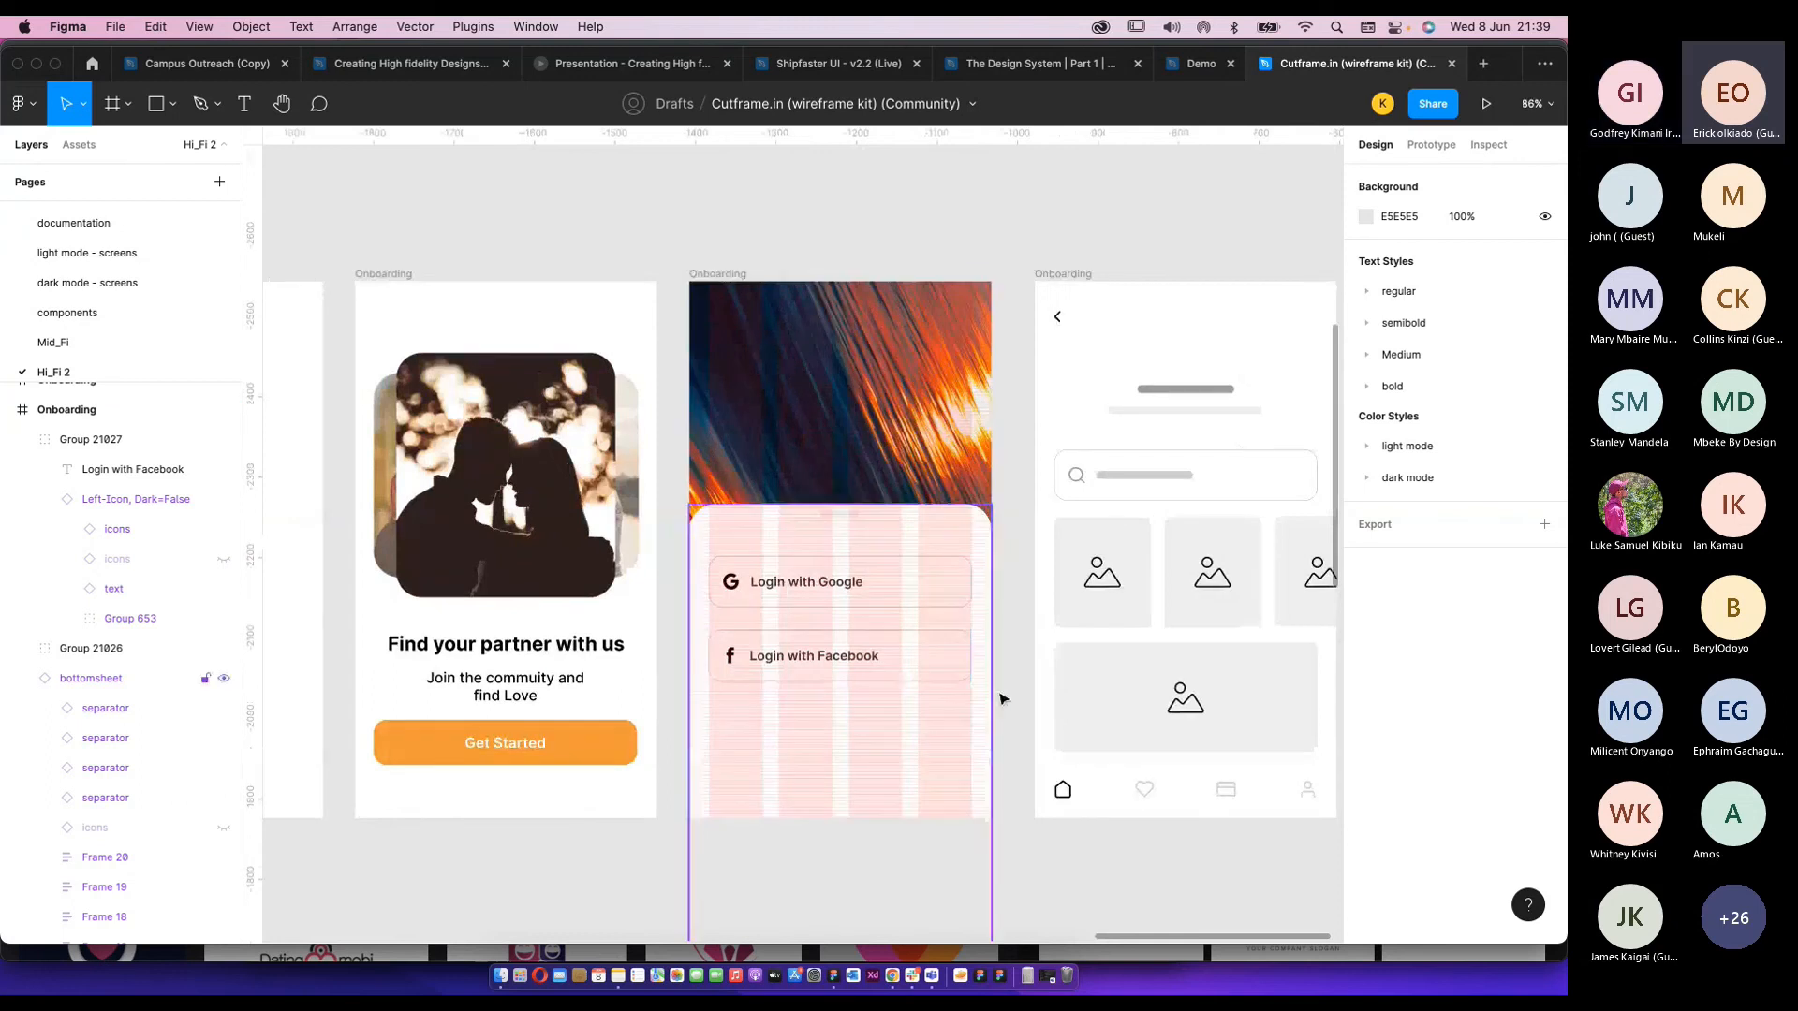
pyautogui.click(916, 631)
pyautogui.click(891, 599)
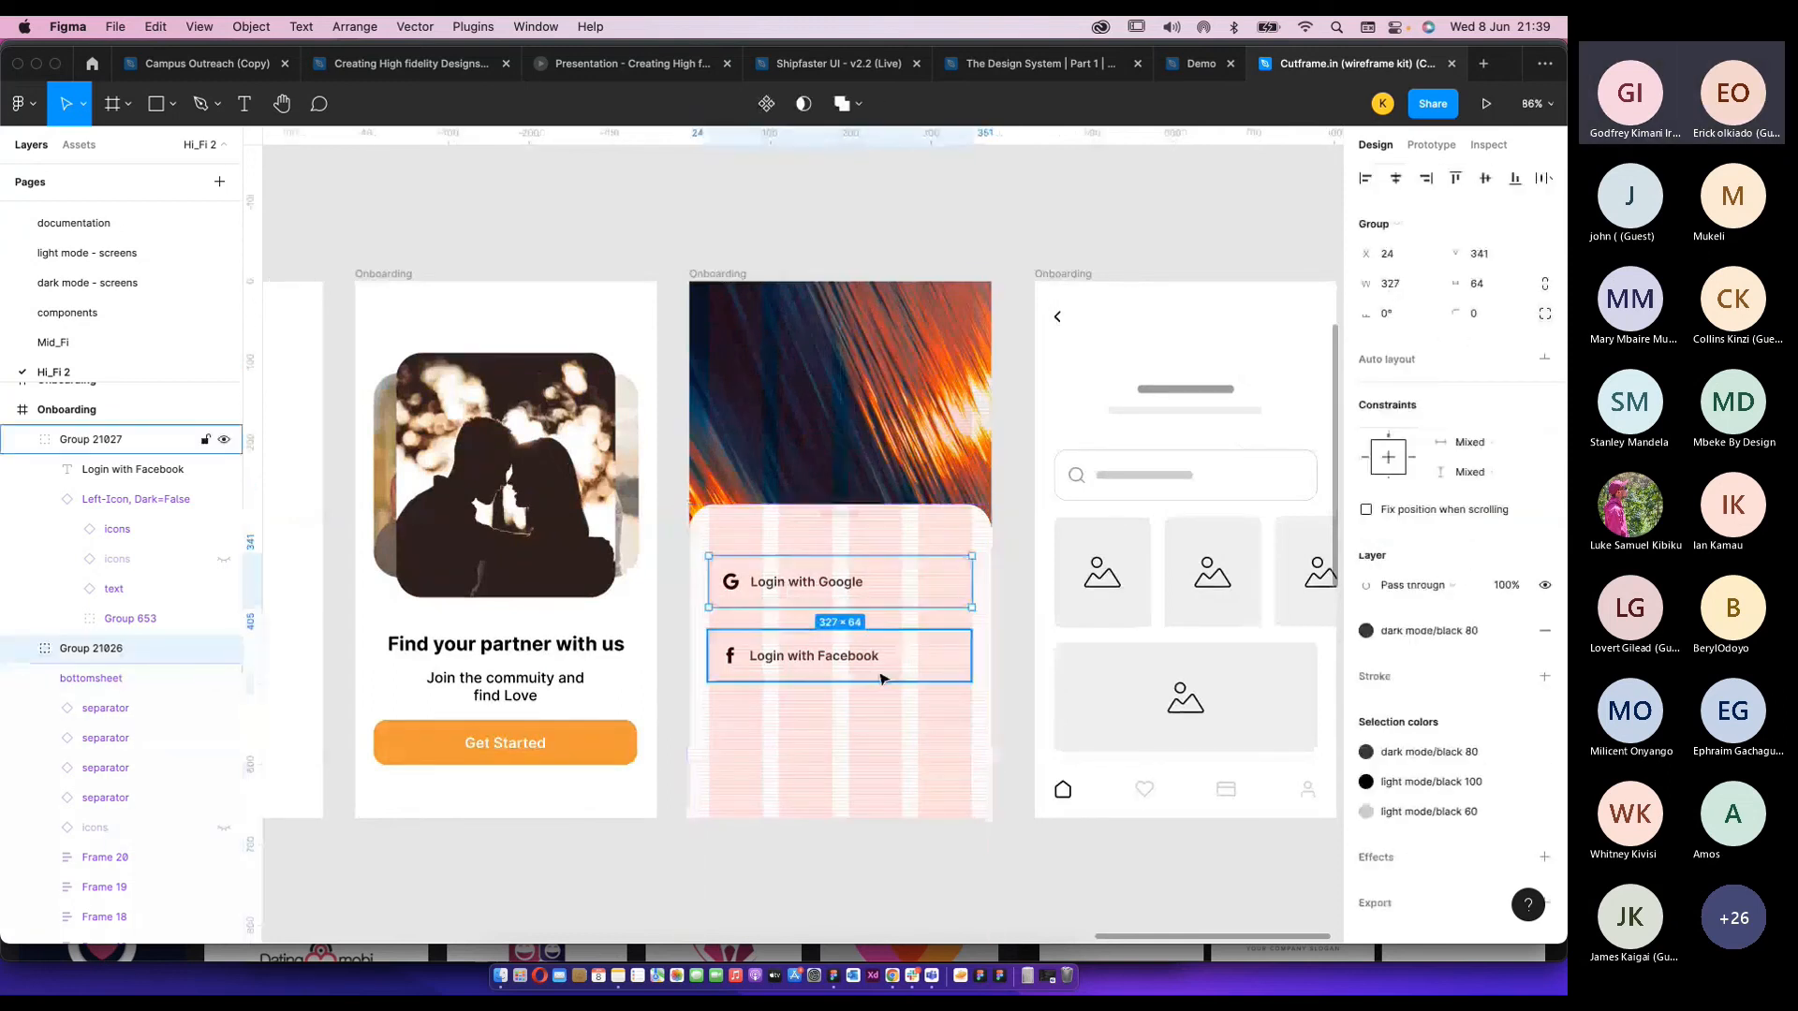
pyautogui.keyDown('shift'); pyautogui.click(905, 674); pyautogui.keyUp('shift')
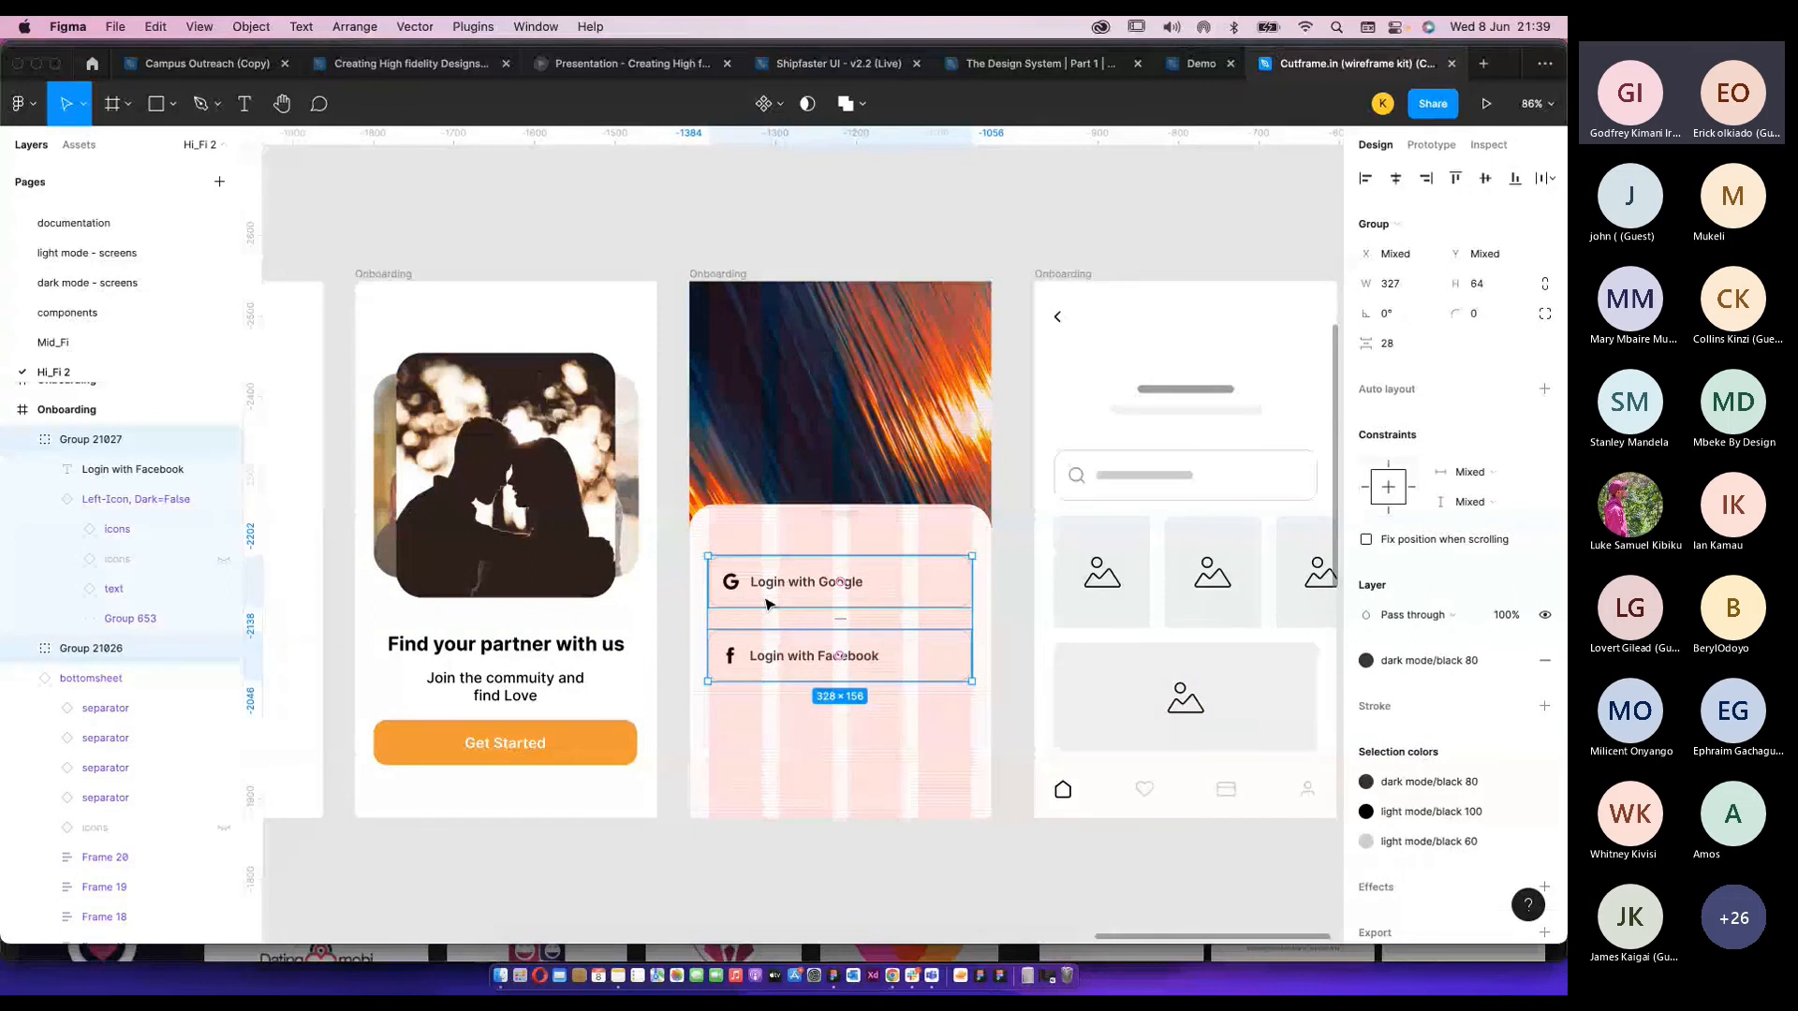
# Detach the "Login with Google" group's fill from its colour style and change it to the pinkish red FF4163.
pyautogui.scroll(3, 796, 608)
pyautogui.click(1011, 598)
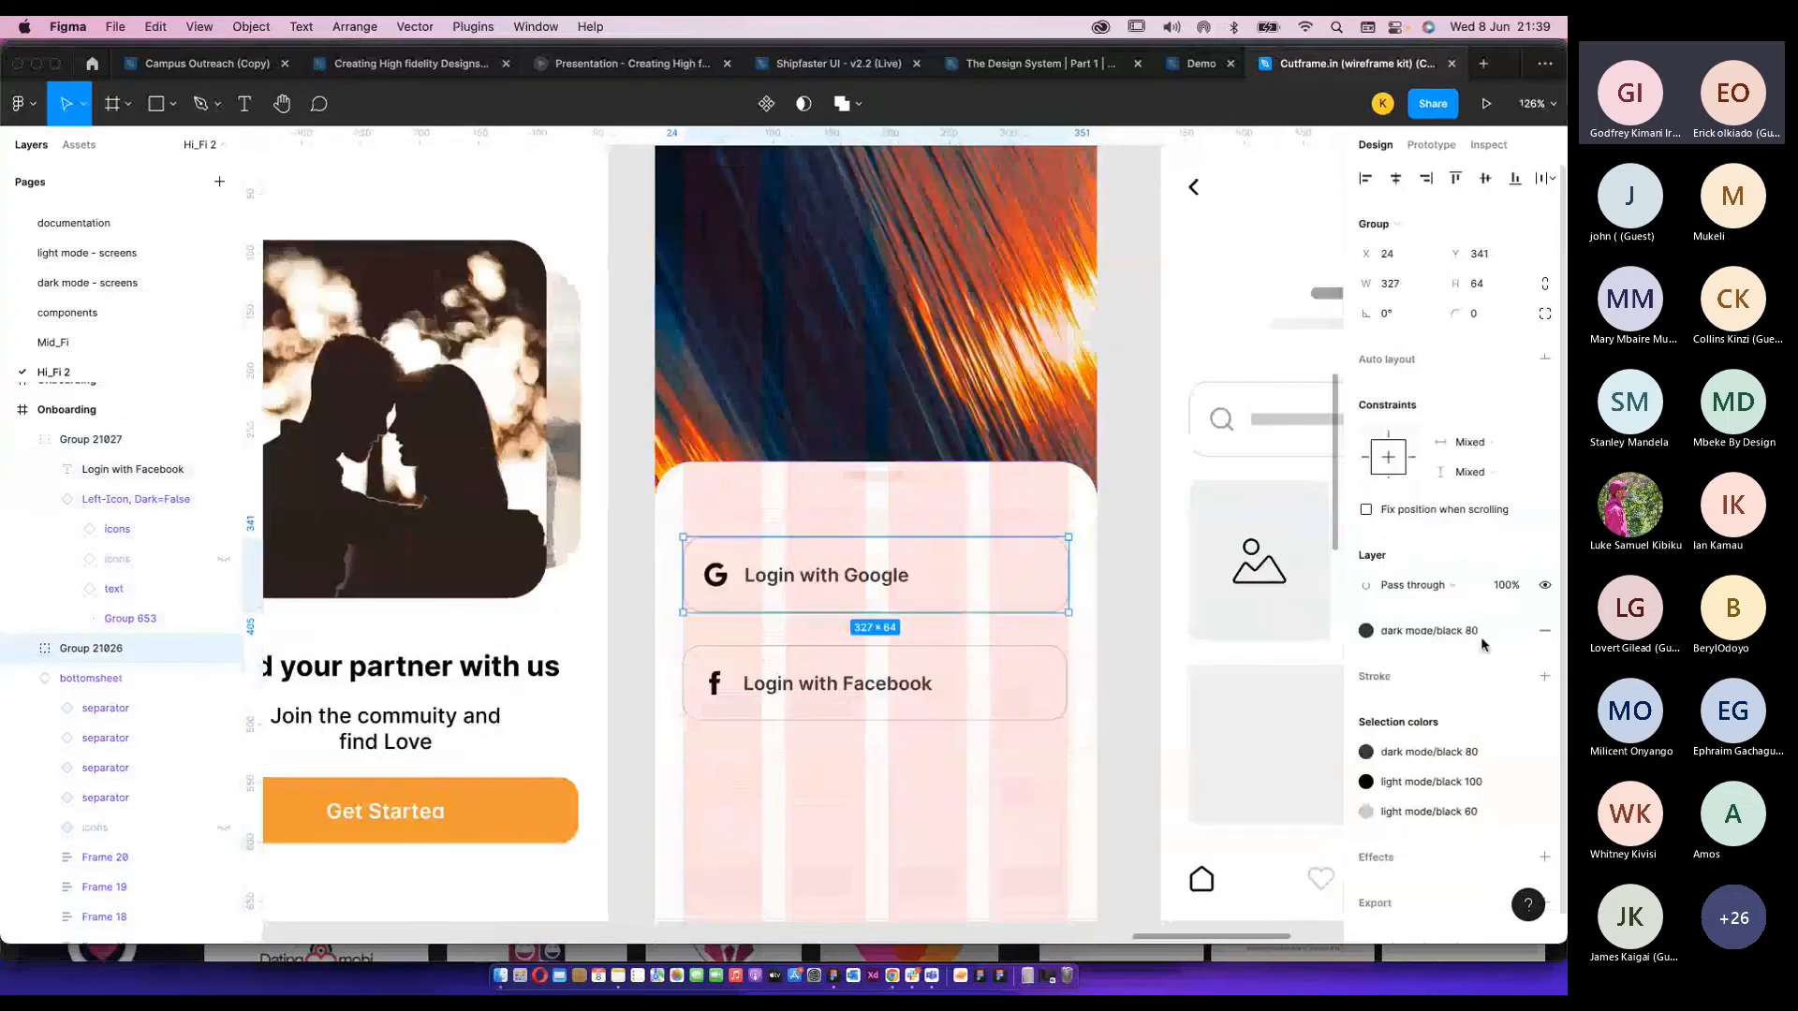
pyautogui.click(1514, 630)
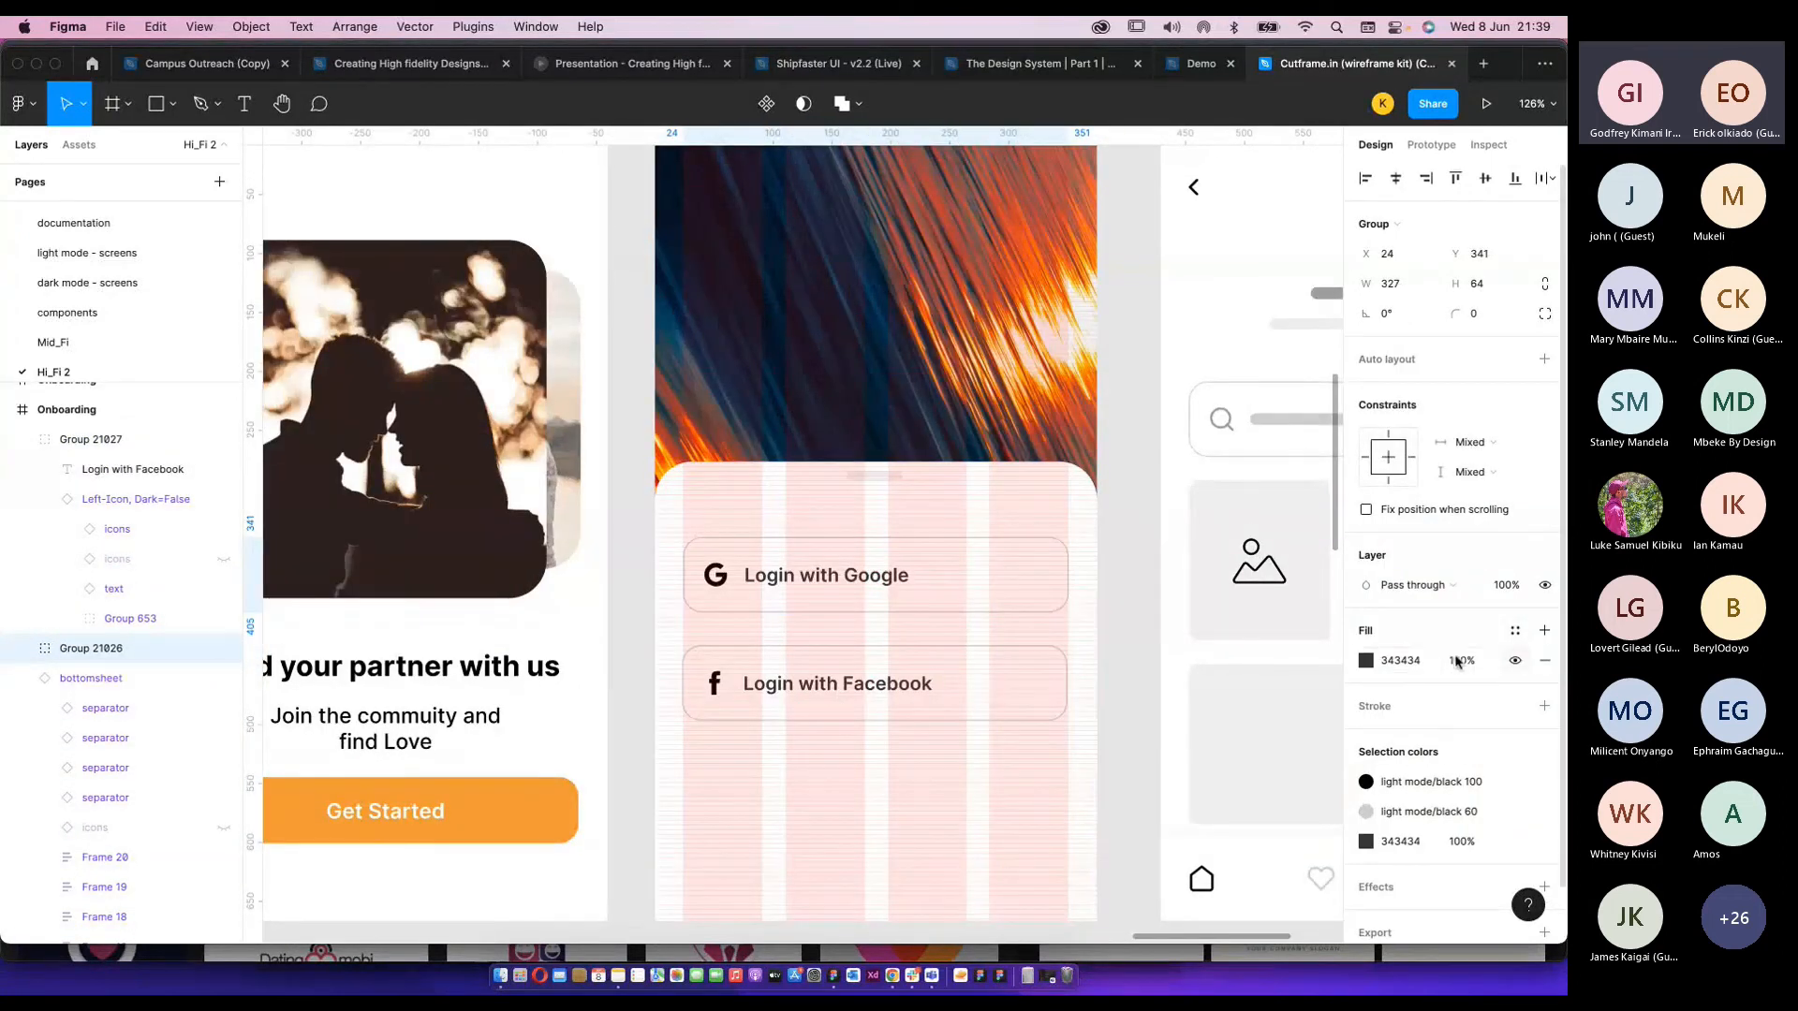
pyautogui.click(1365, 661)
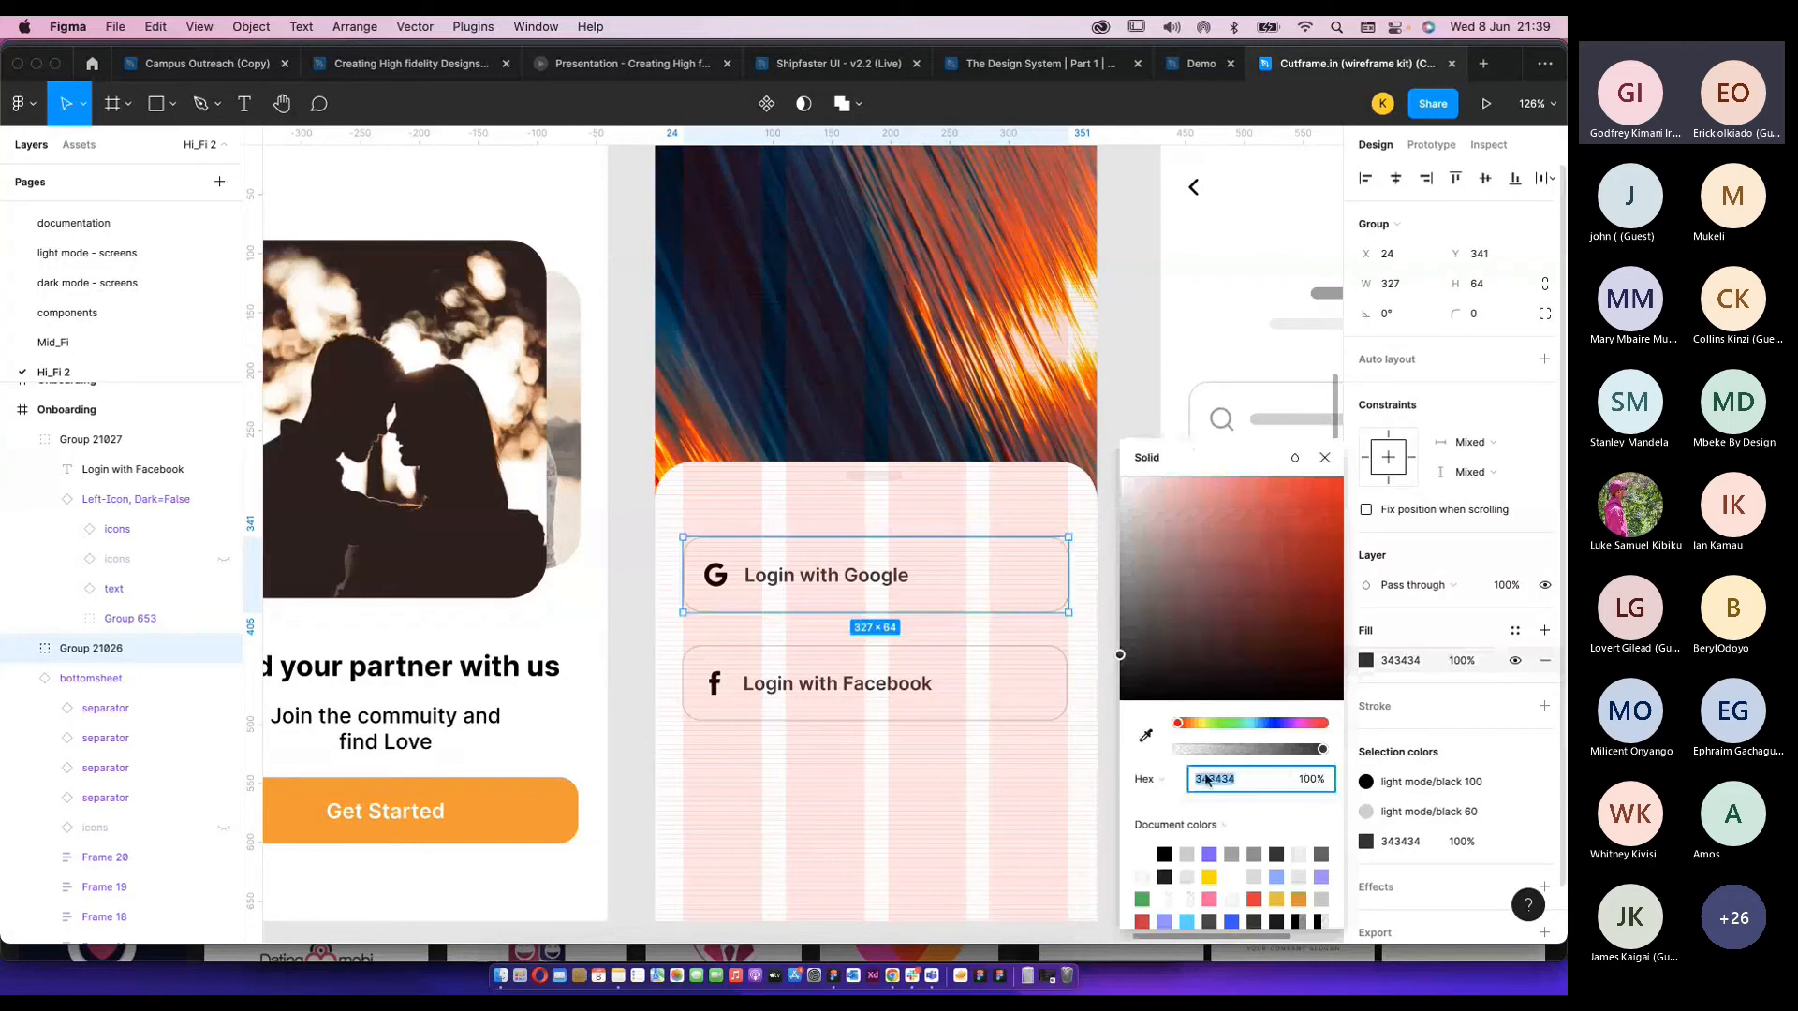
pyautogui.click(1189, 723)
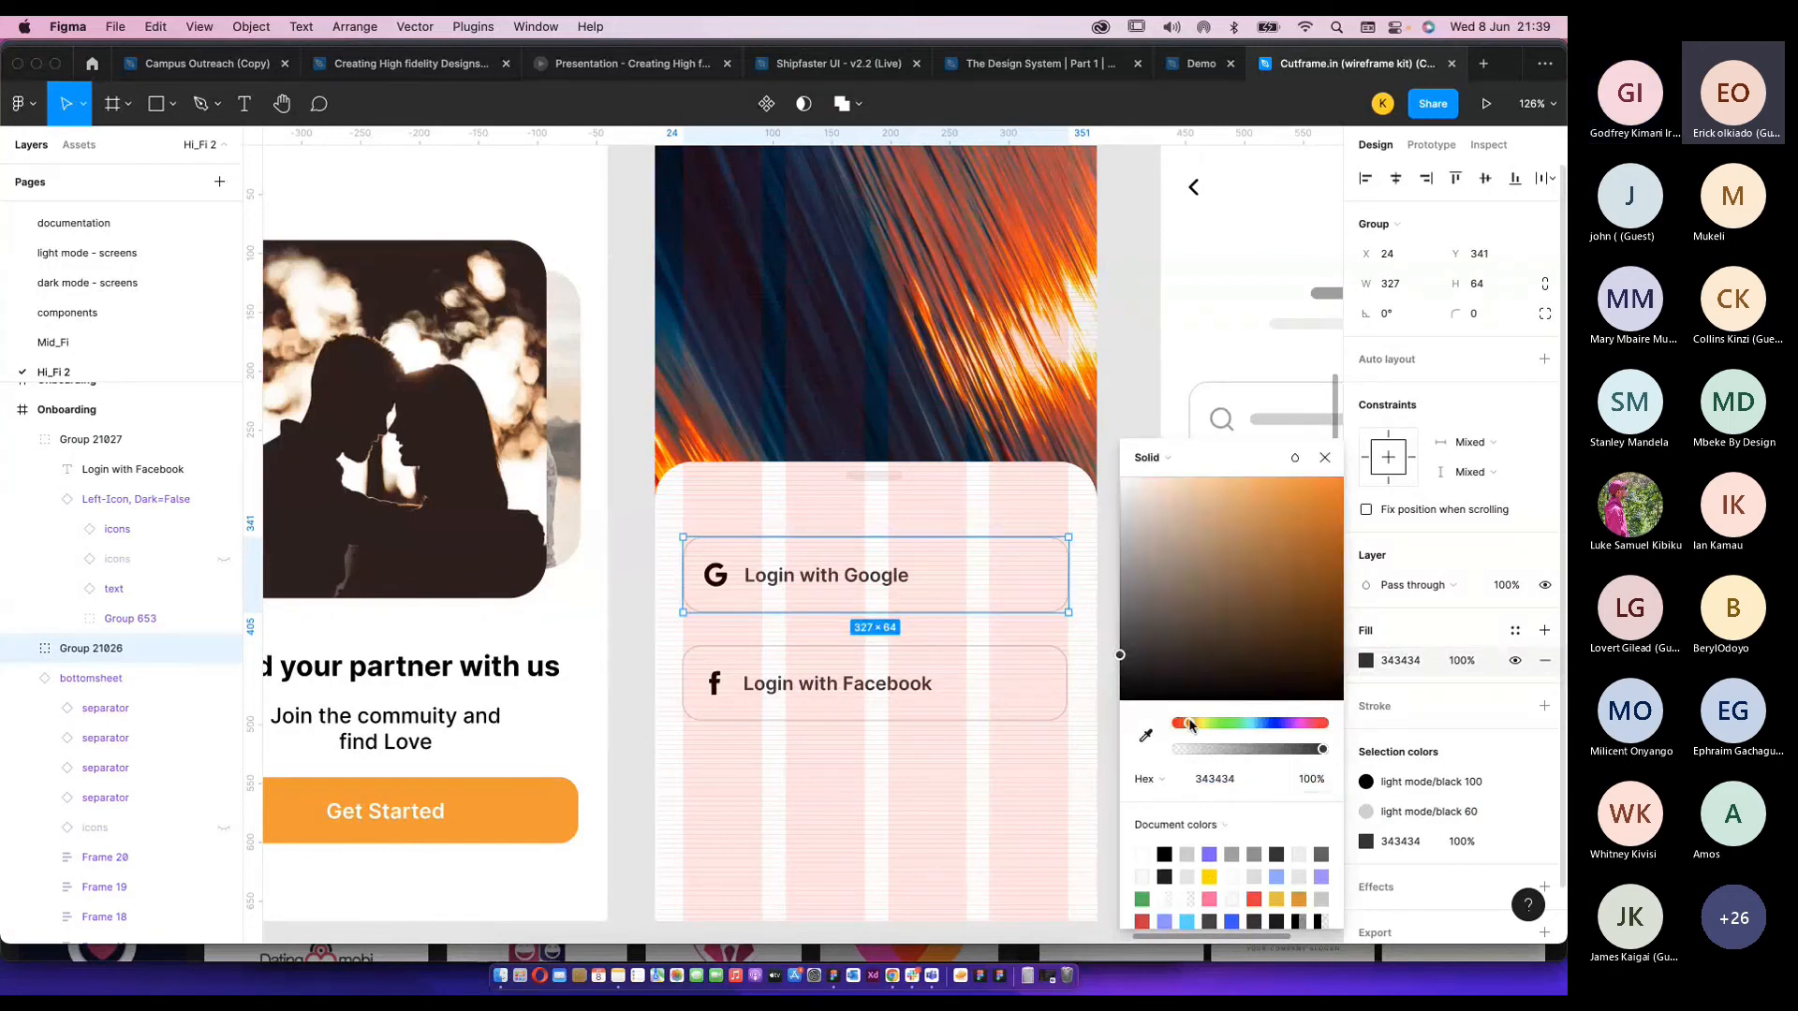
pyautogui.moveTo(1189, 724); pyautogui.dragTo(1318, 723)
pyautogui.click(1287, 479)
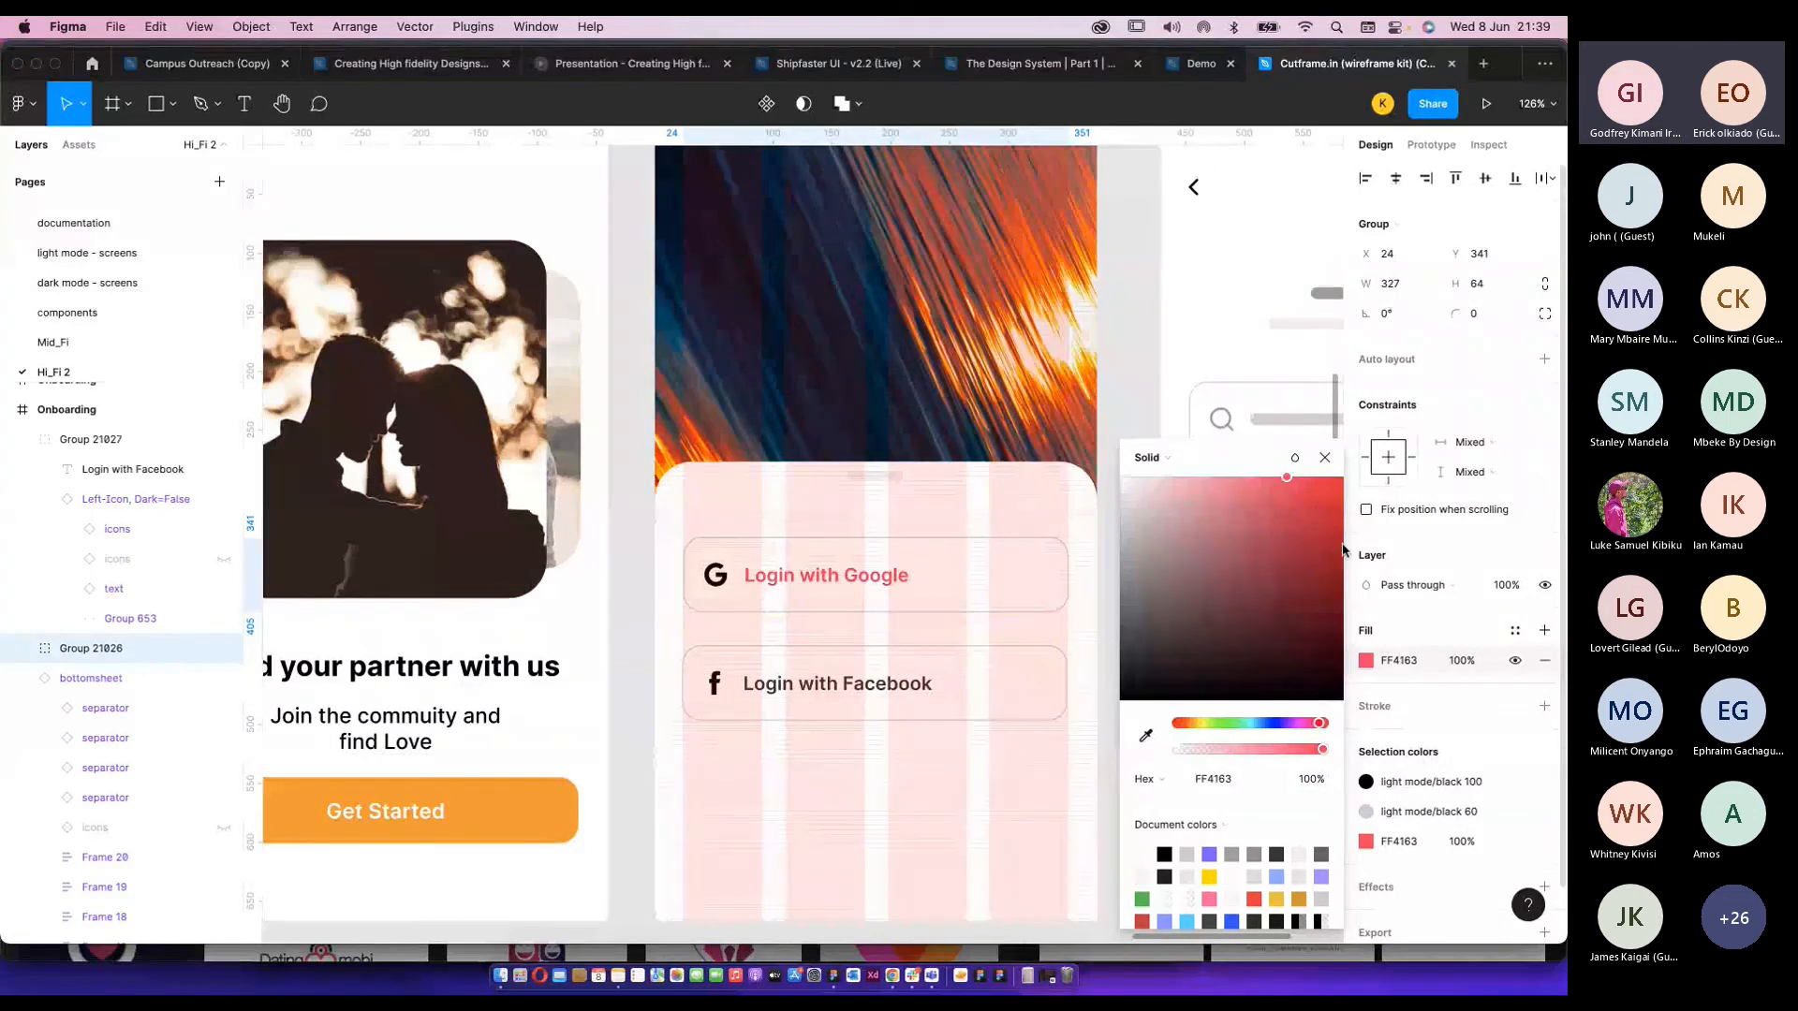
# Recolour the "Login with Google" text to the red ED2323 and copy its hex code.
pyautogui.click(1399, 661)
pyautogui.click(1045, 602)
pyautogui.click(1114, 608)
pyautogui.doubleClick(890, 596)
pyautogui.click(1019, 604)
pyautogui.scroll(-2, 1405, 821)
pyautogui.click(885, 588)
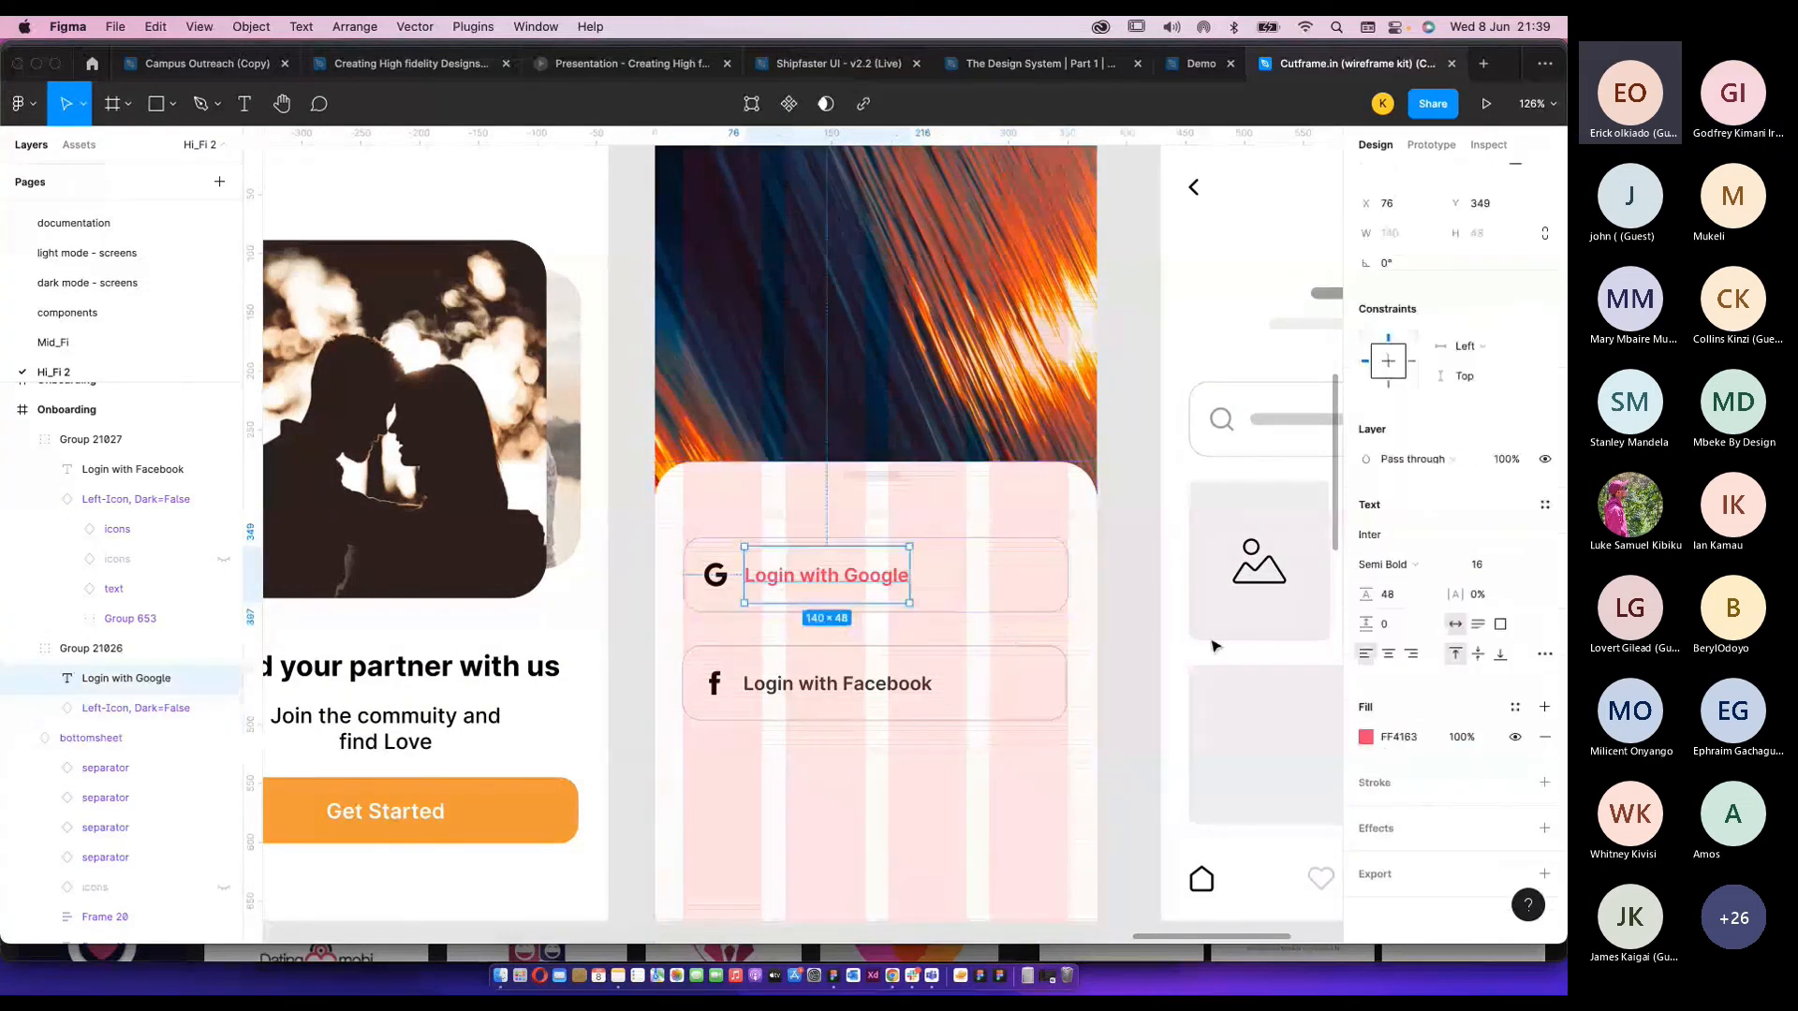
pyautogui.click(1366, 737)
pyautogui.click(1178, 723)
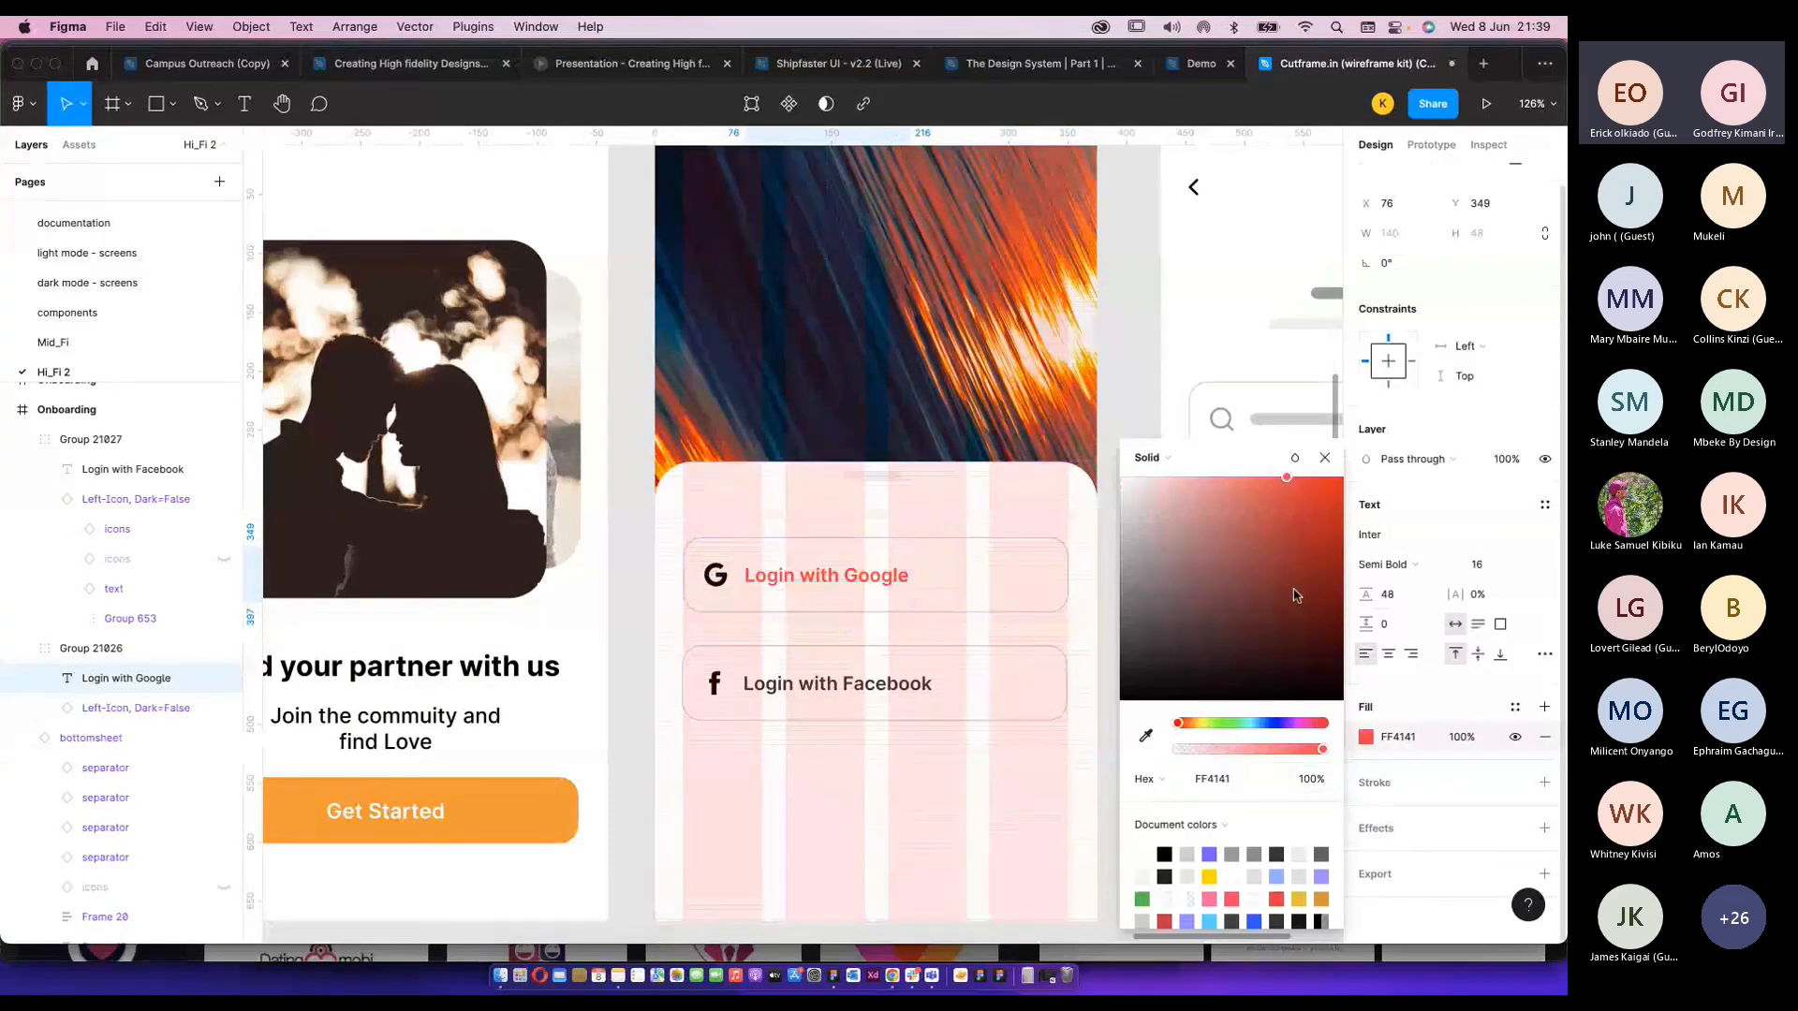
pyautogui.moveTo(1330, 501); pyautogui.dragTo(1311, 498)
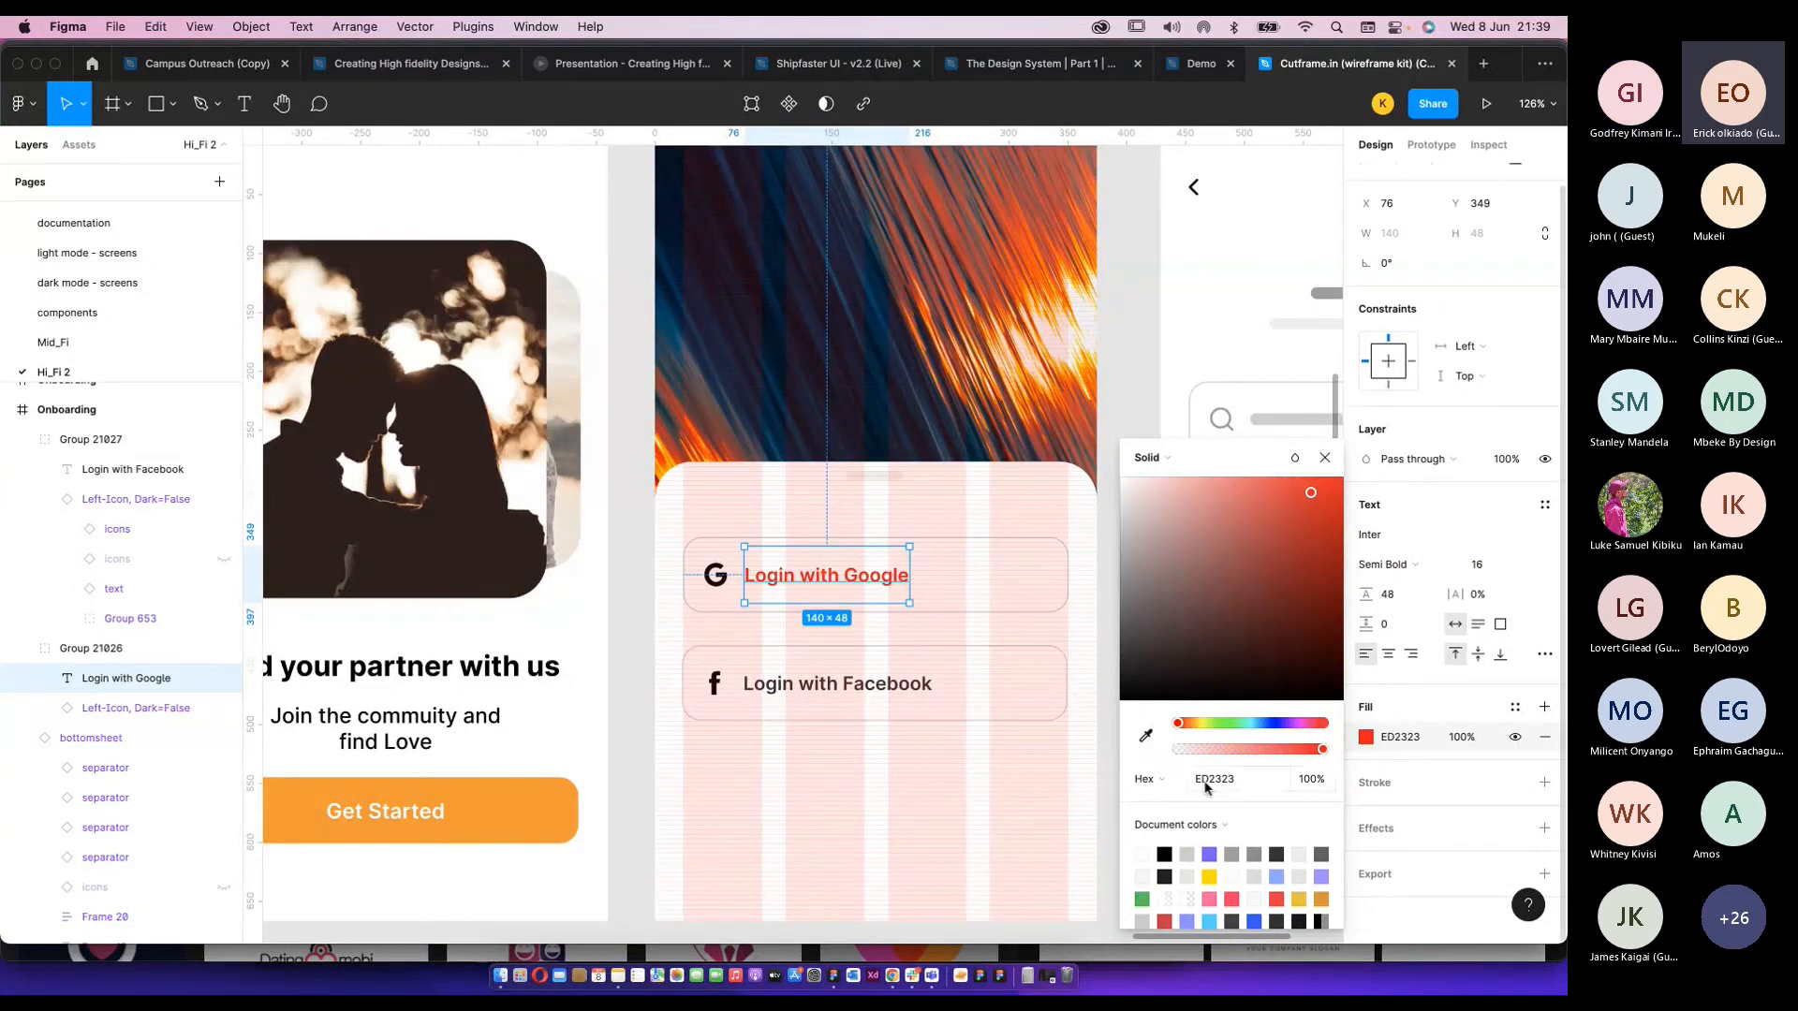
pyautogui.click(1207, 787)
pyautogui.press('super+c')
# Try an ED2323 fill on the Google login input field and remove it again.
pyautogui.click(915, 577)
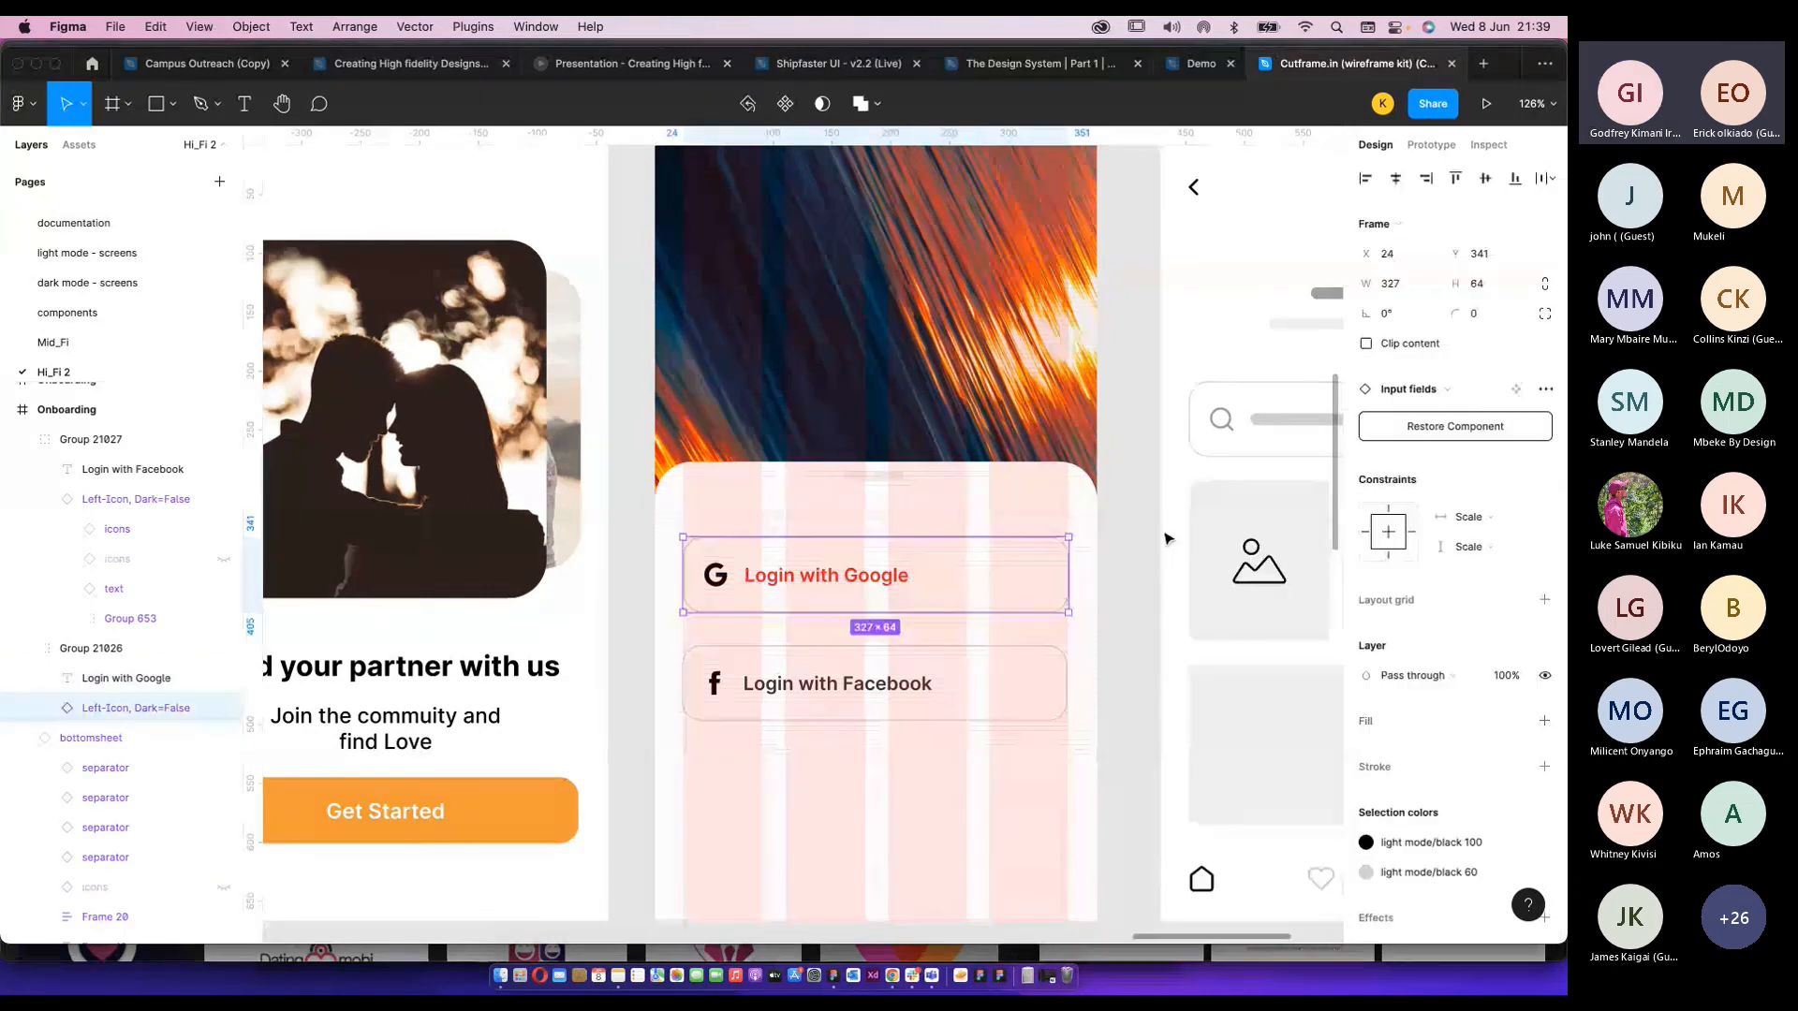
pyautogui.scroll(-3, 1423, 806)
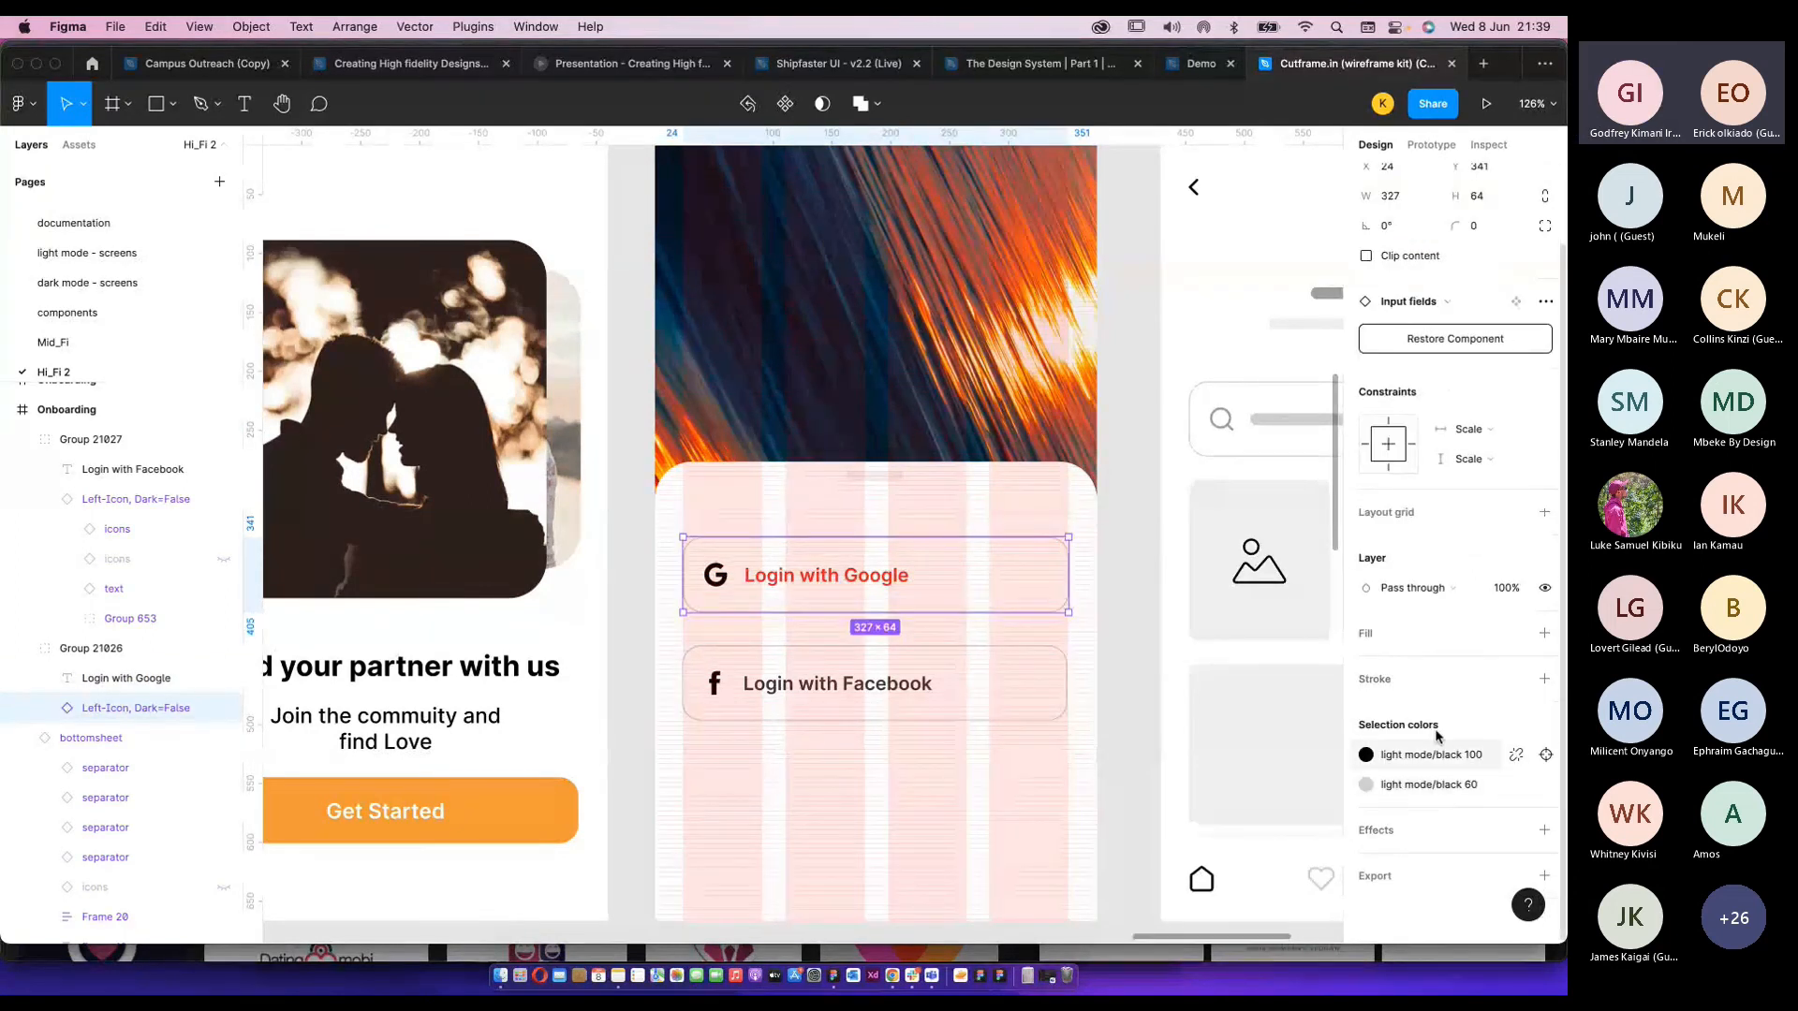
pyautogui.click(1510, 637)
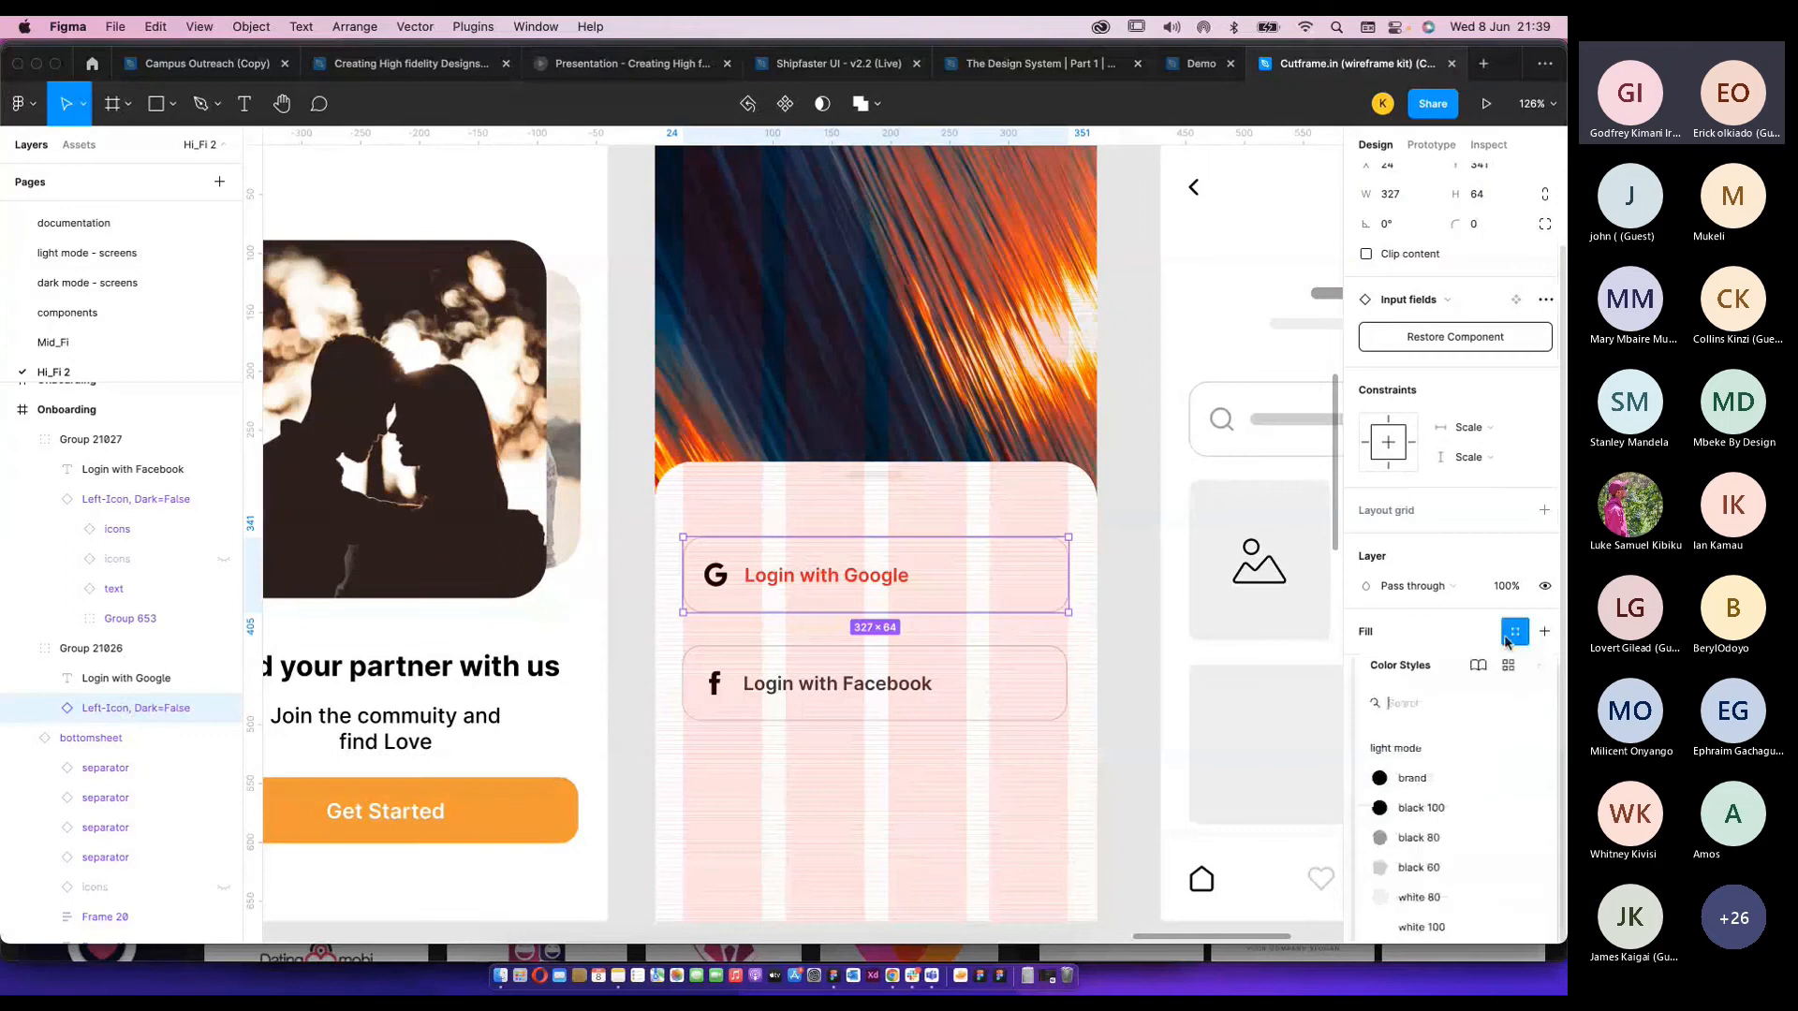
pyautogui.click(1433, 566)
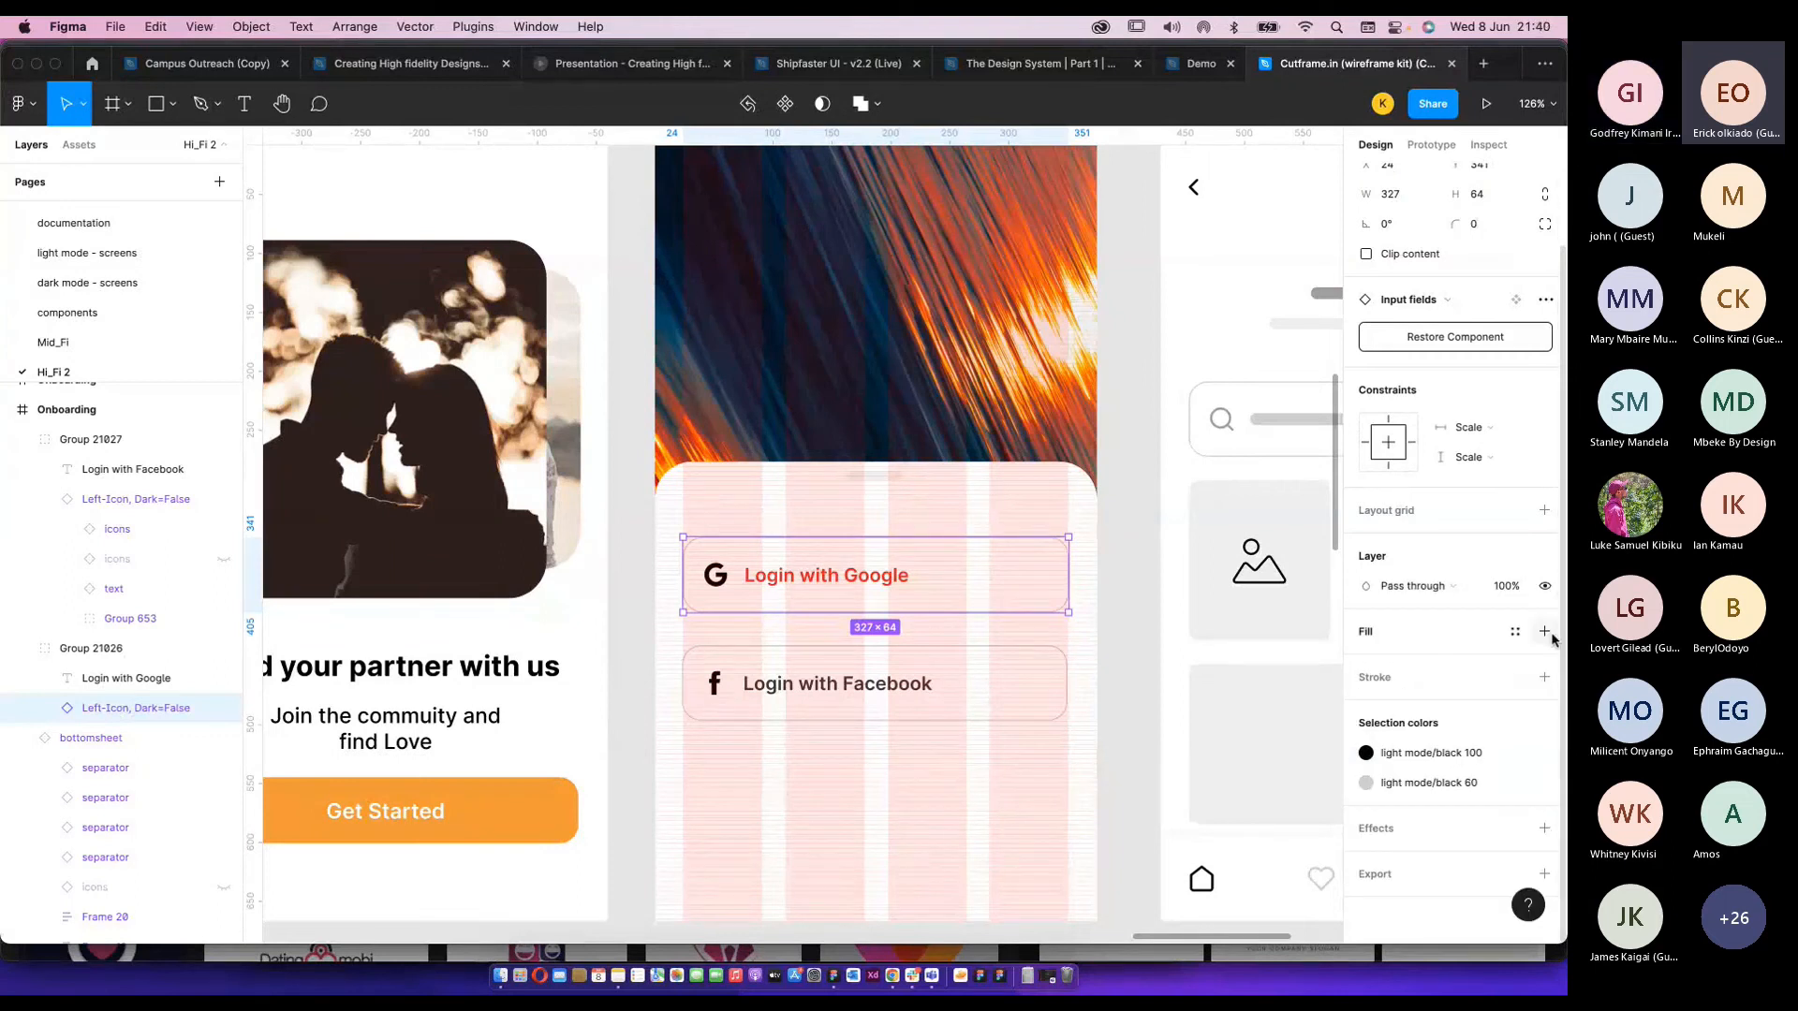
pyautogui.click(1544, 631)
pyautogui.click(1405, 661)
pyautogui.write('ED2323')
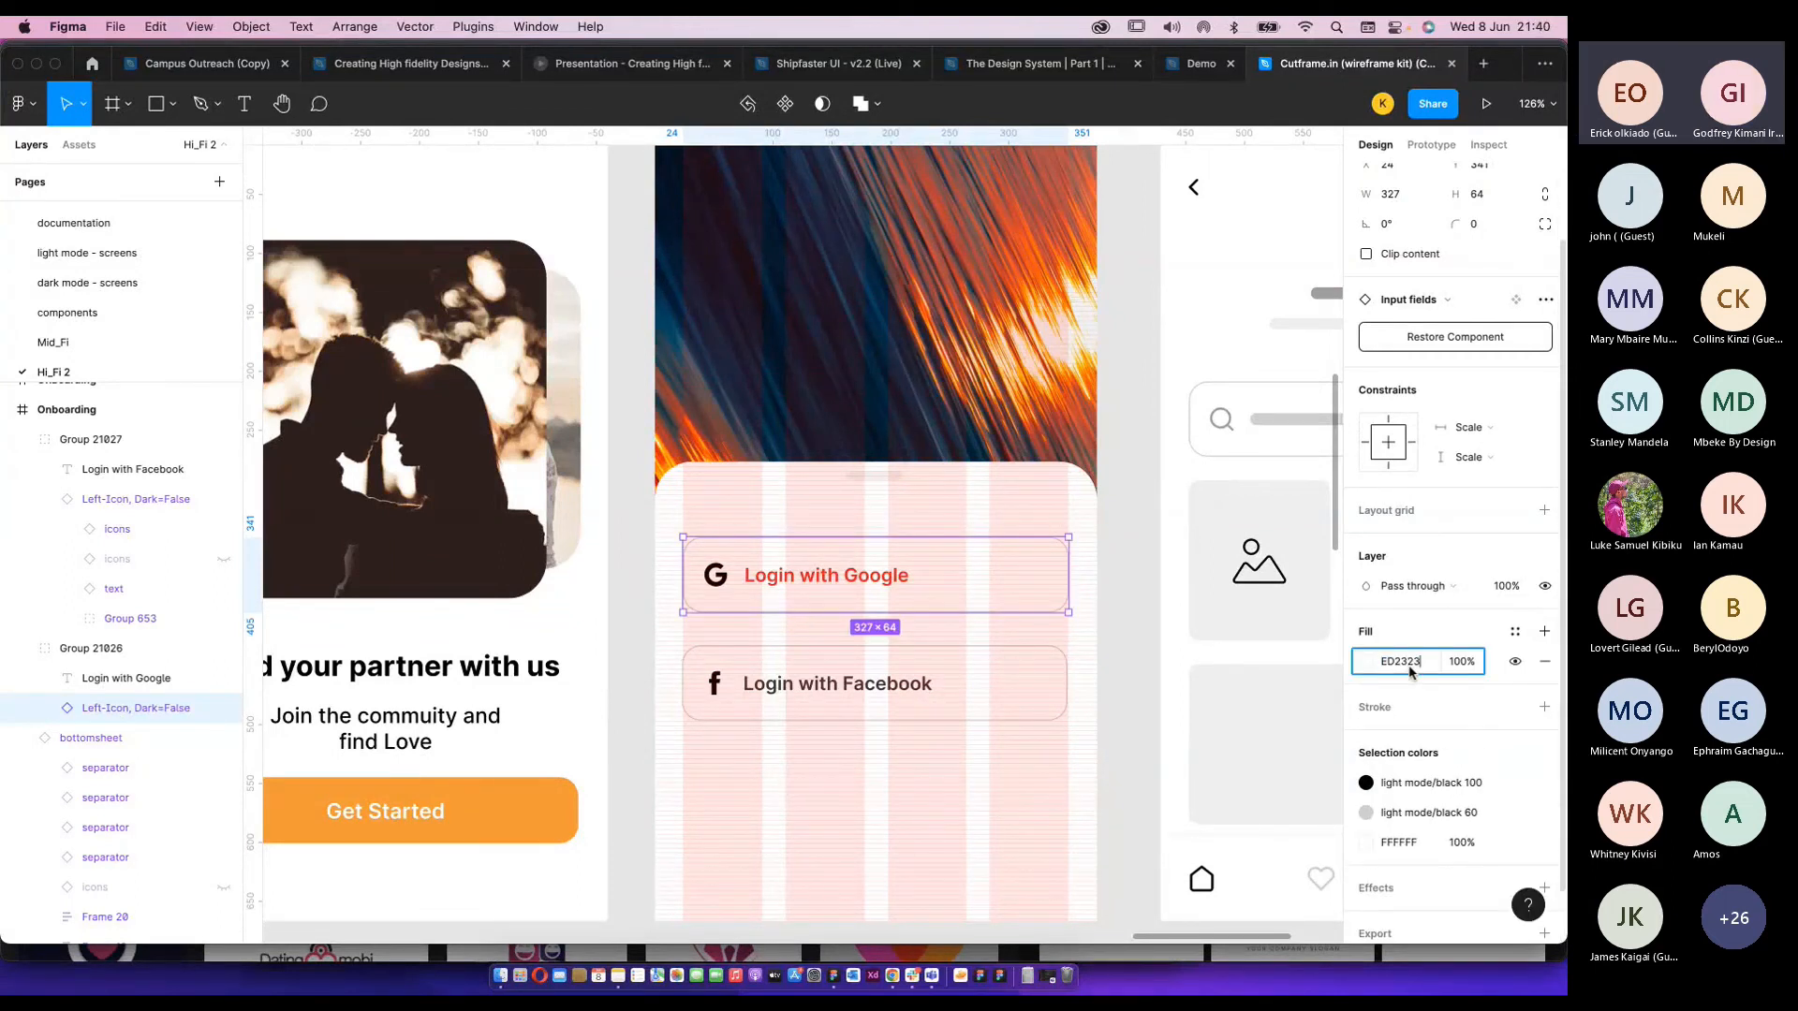
pyautogui.press('Return')
pyautogui.click(1545, 662)
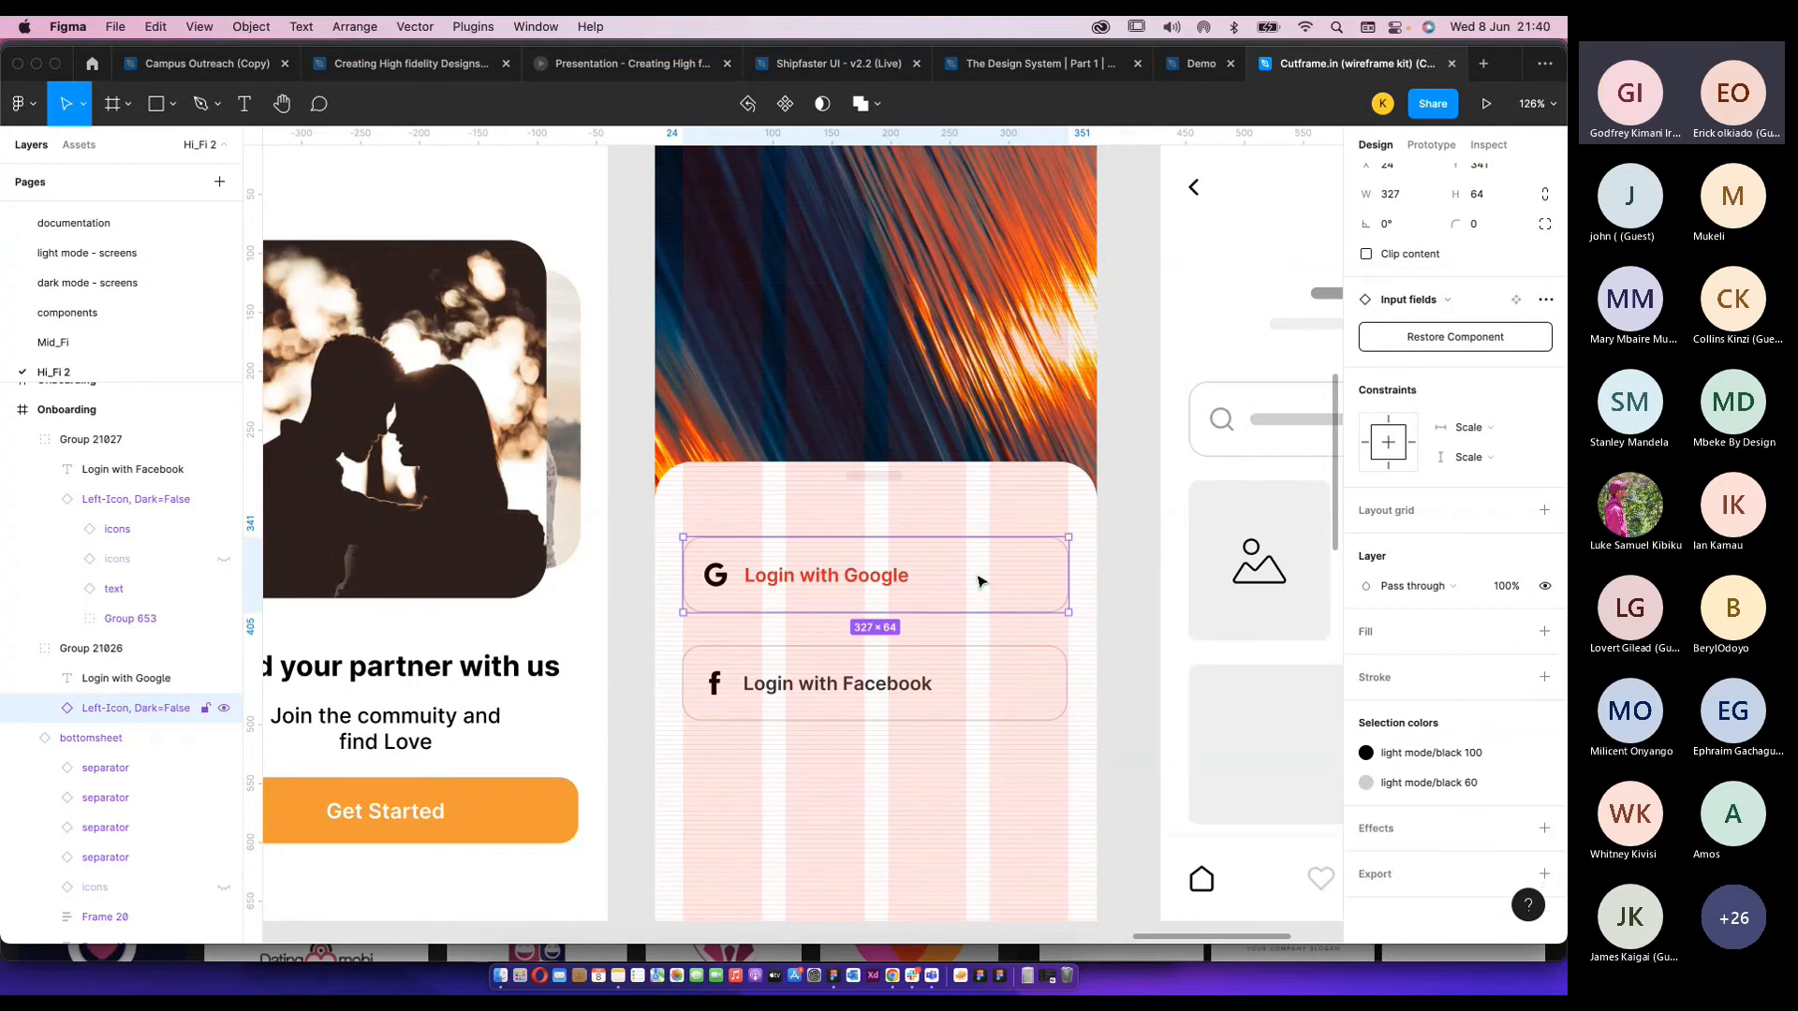
# Try an ED2323 stroke on the Google login input field's frame and undo it.
pyautogui.click(1517, 677)
pyautogui.press('Escape')
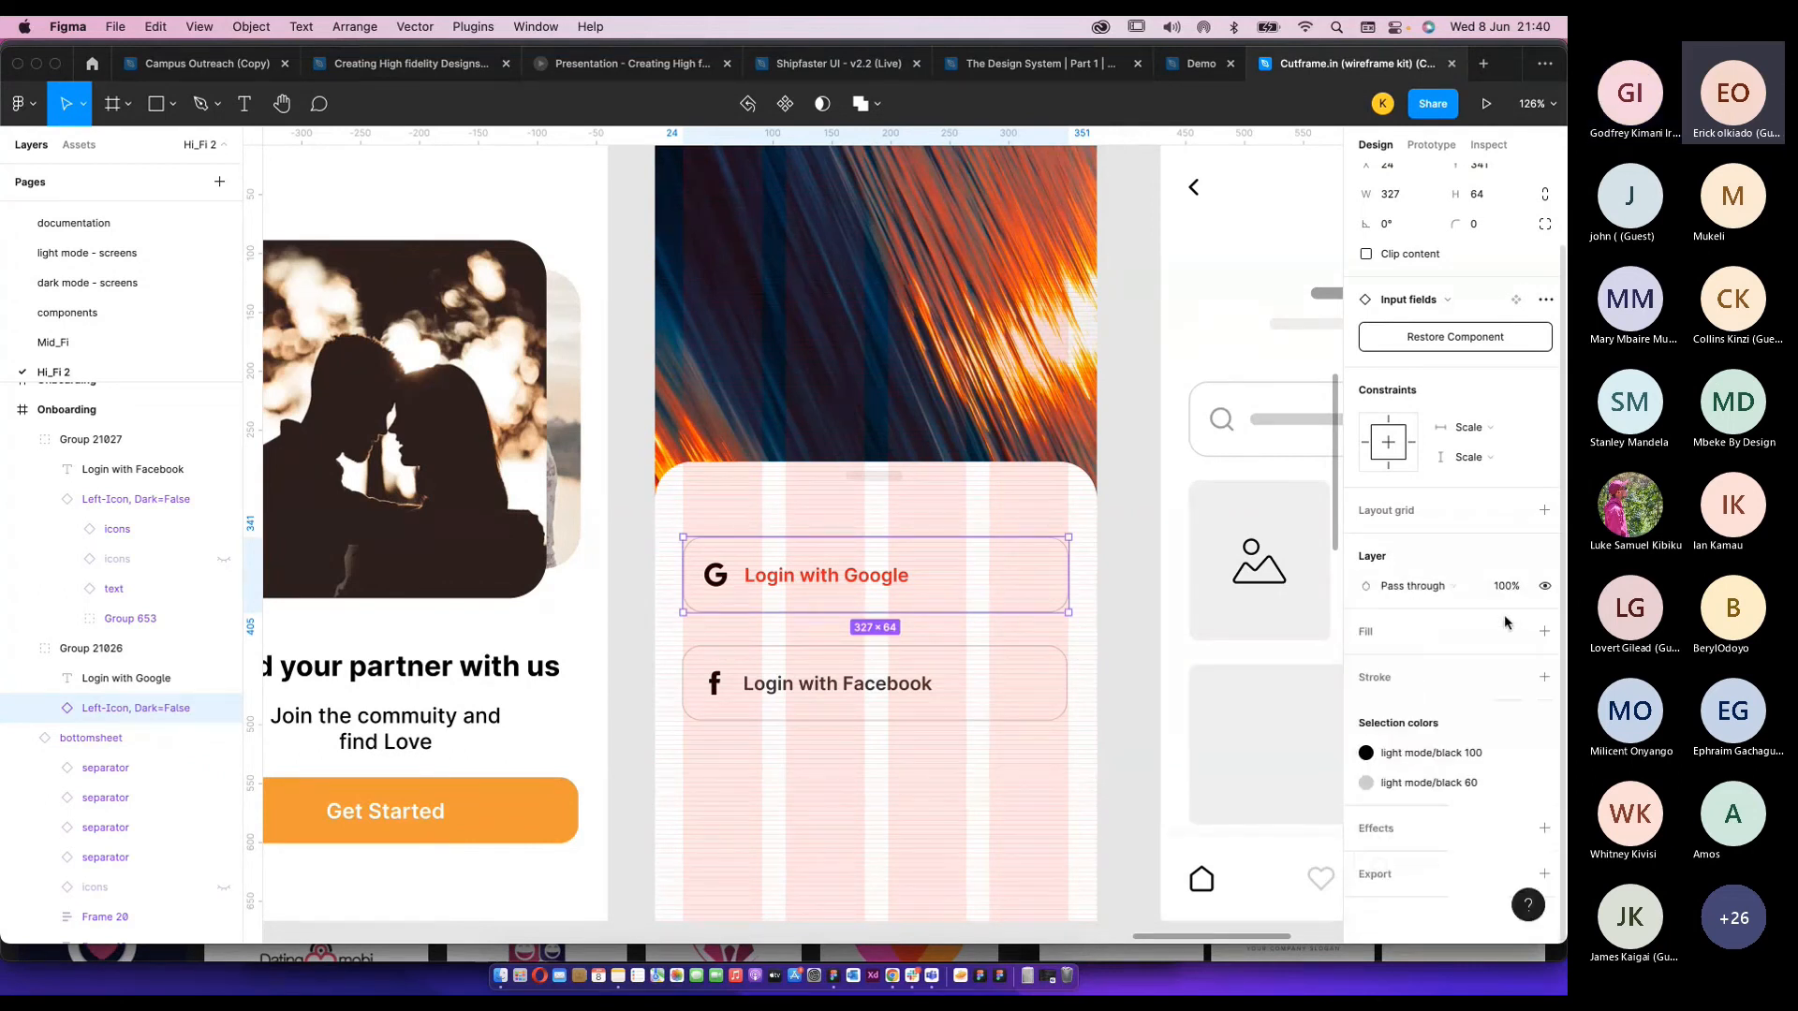
pyautogui.click(1544, 678)
pyautogui.press('super+v')
pyautogui.press('super+z')
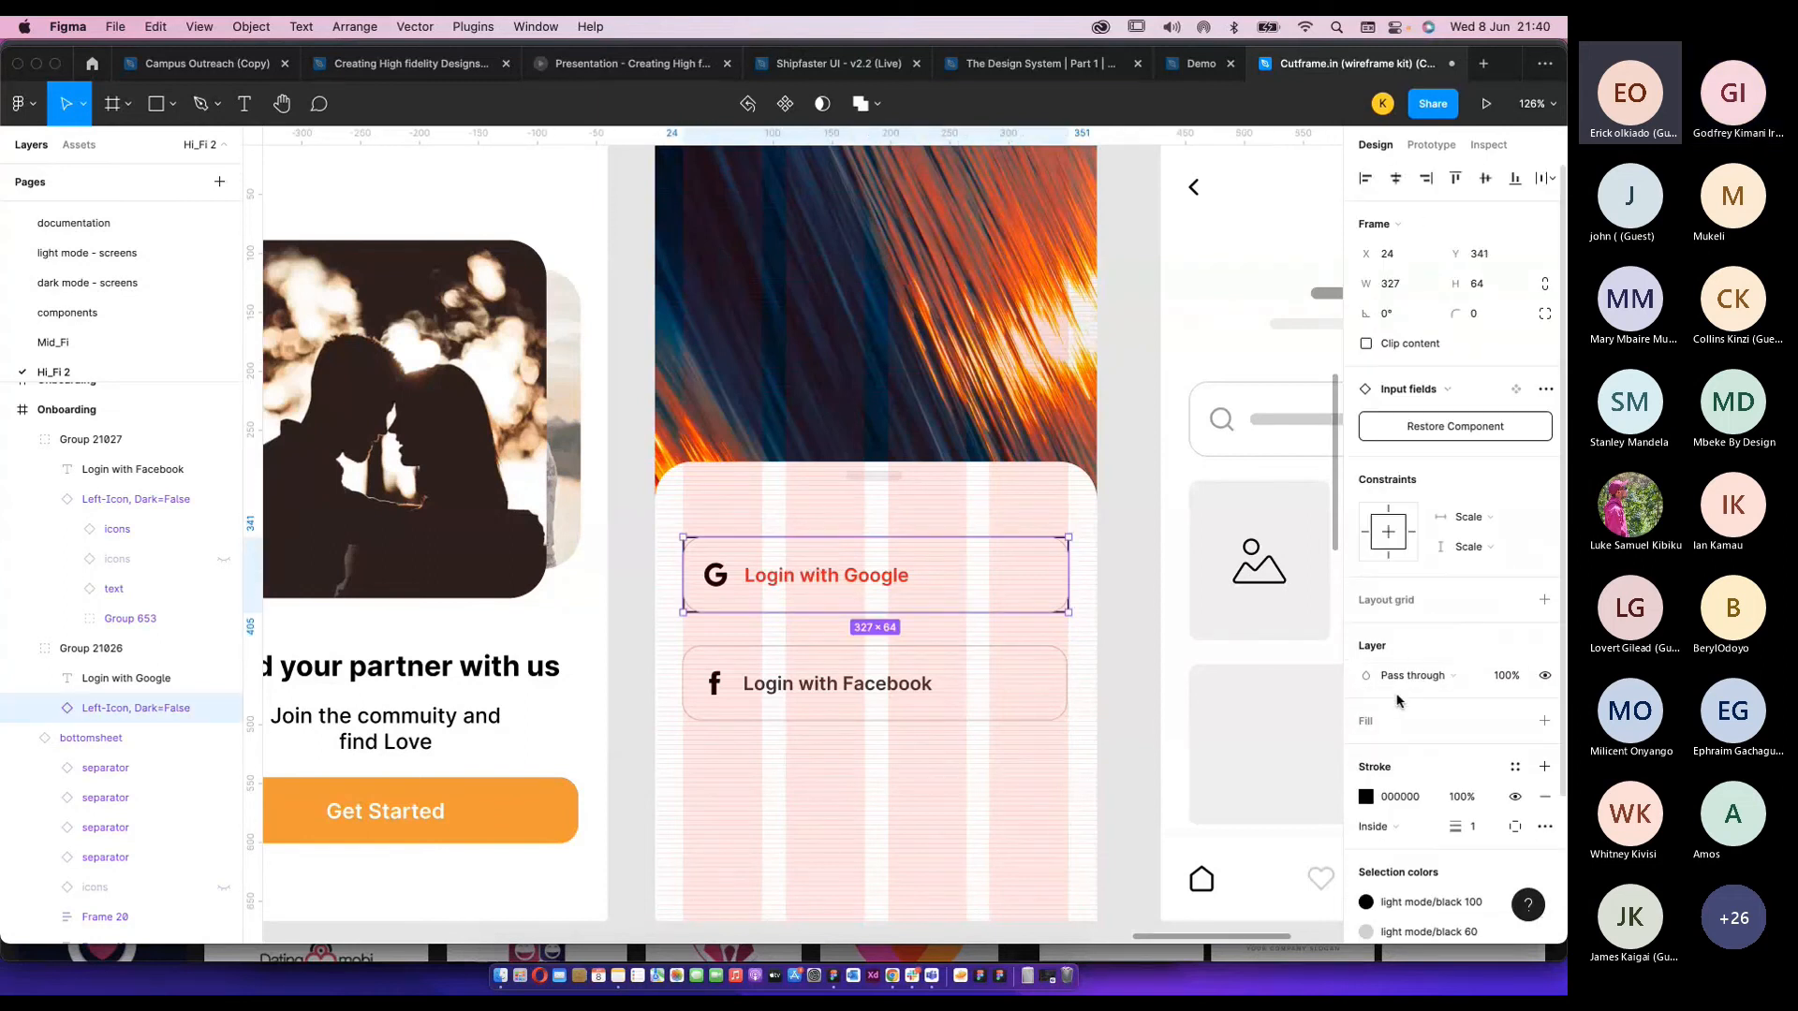
pyautogui.click(1415, 801)
pyautogui.press('super+v')
pyautogui.press('Return')
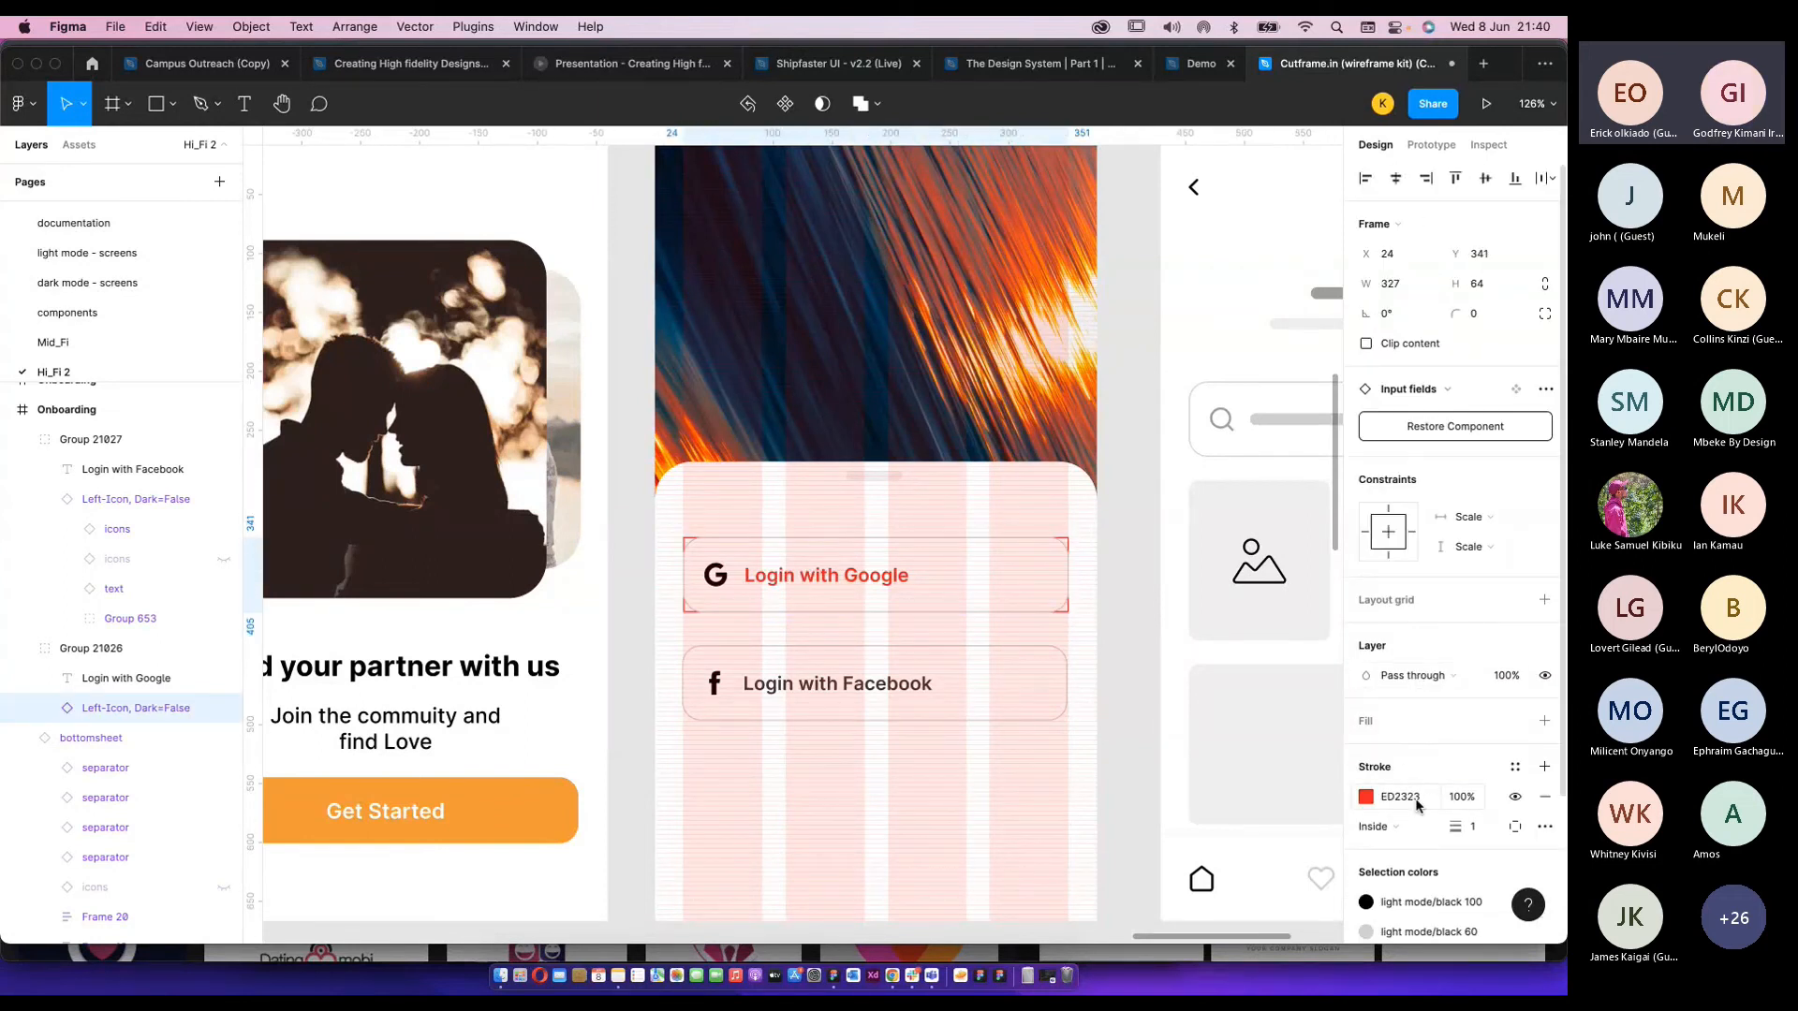
pyautogui.scroll(5, 1061, 617)
pyautogui.press('super+z')
pyautogui.press('super+z')
# Detach the stroke style of the Google login field's rounded outline and set its colour to ED2323.
pyautogui.doubleClick(1068, 440)
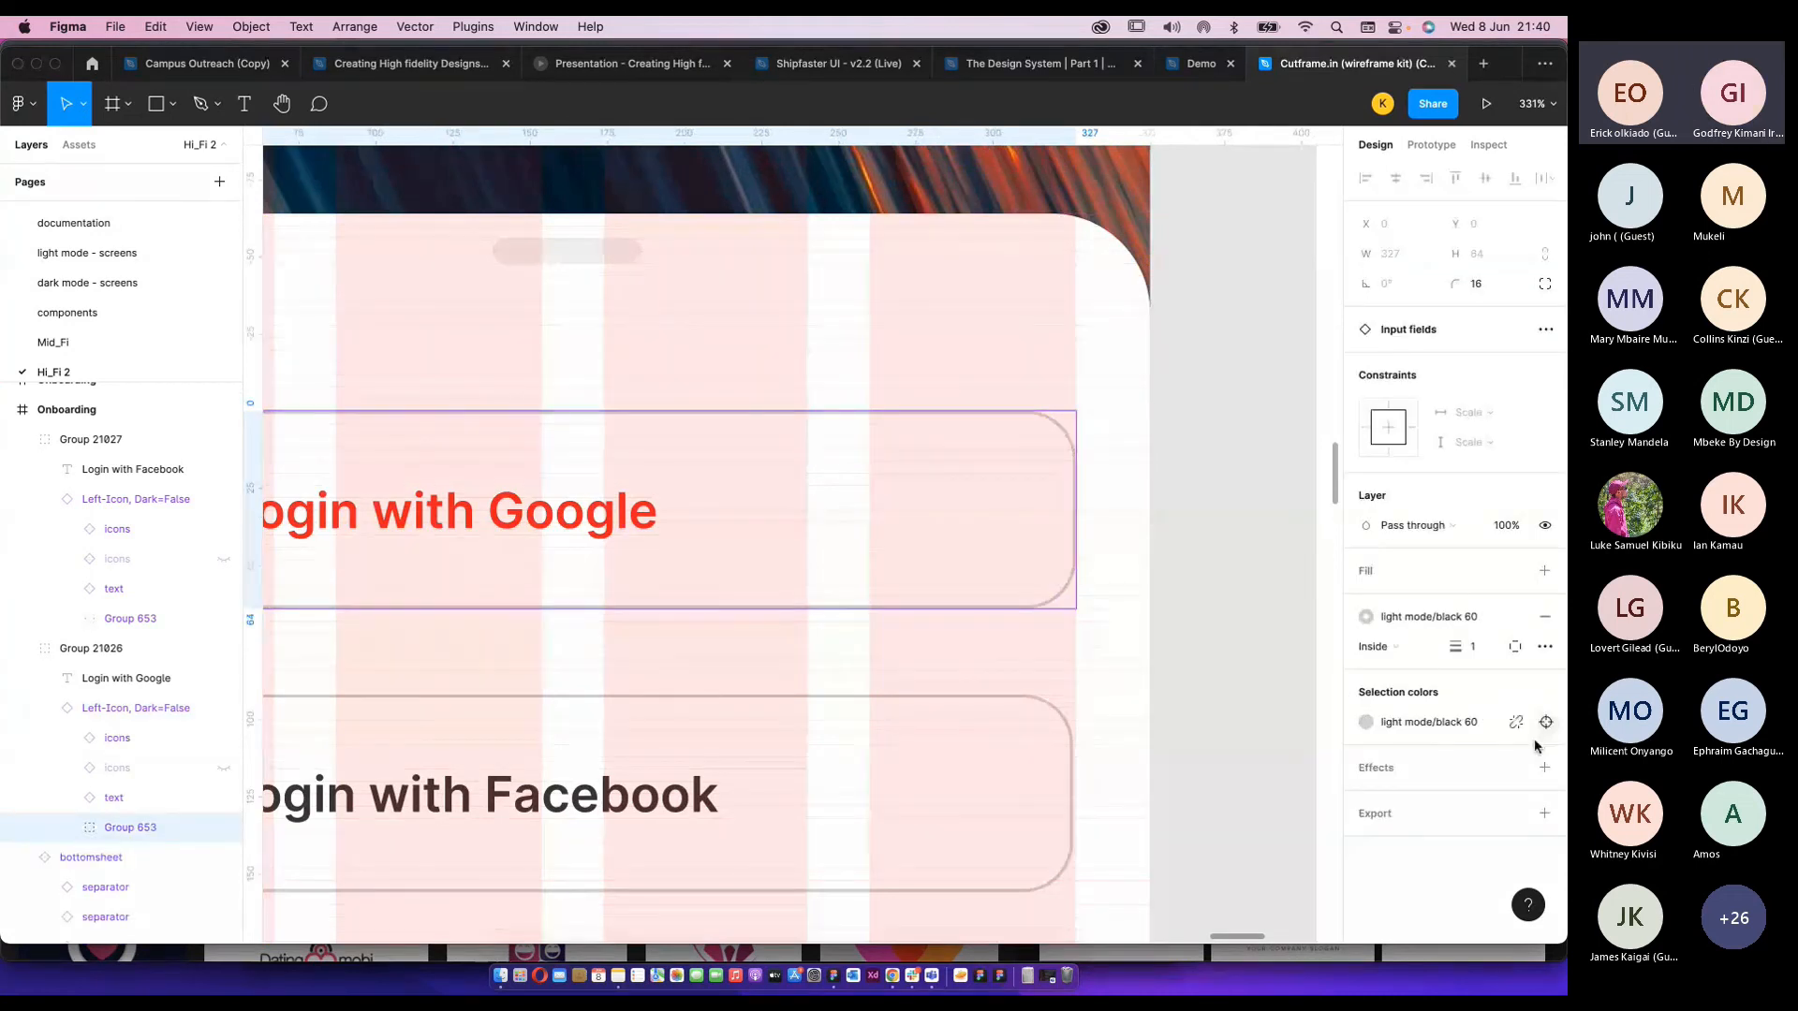
pyautogui.click(1515, 616)
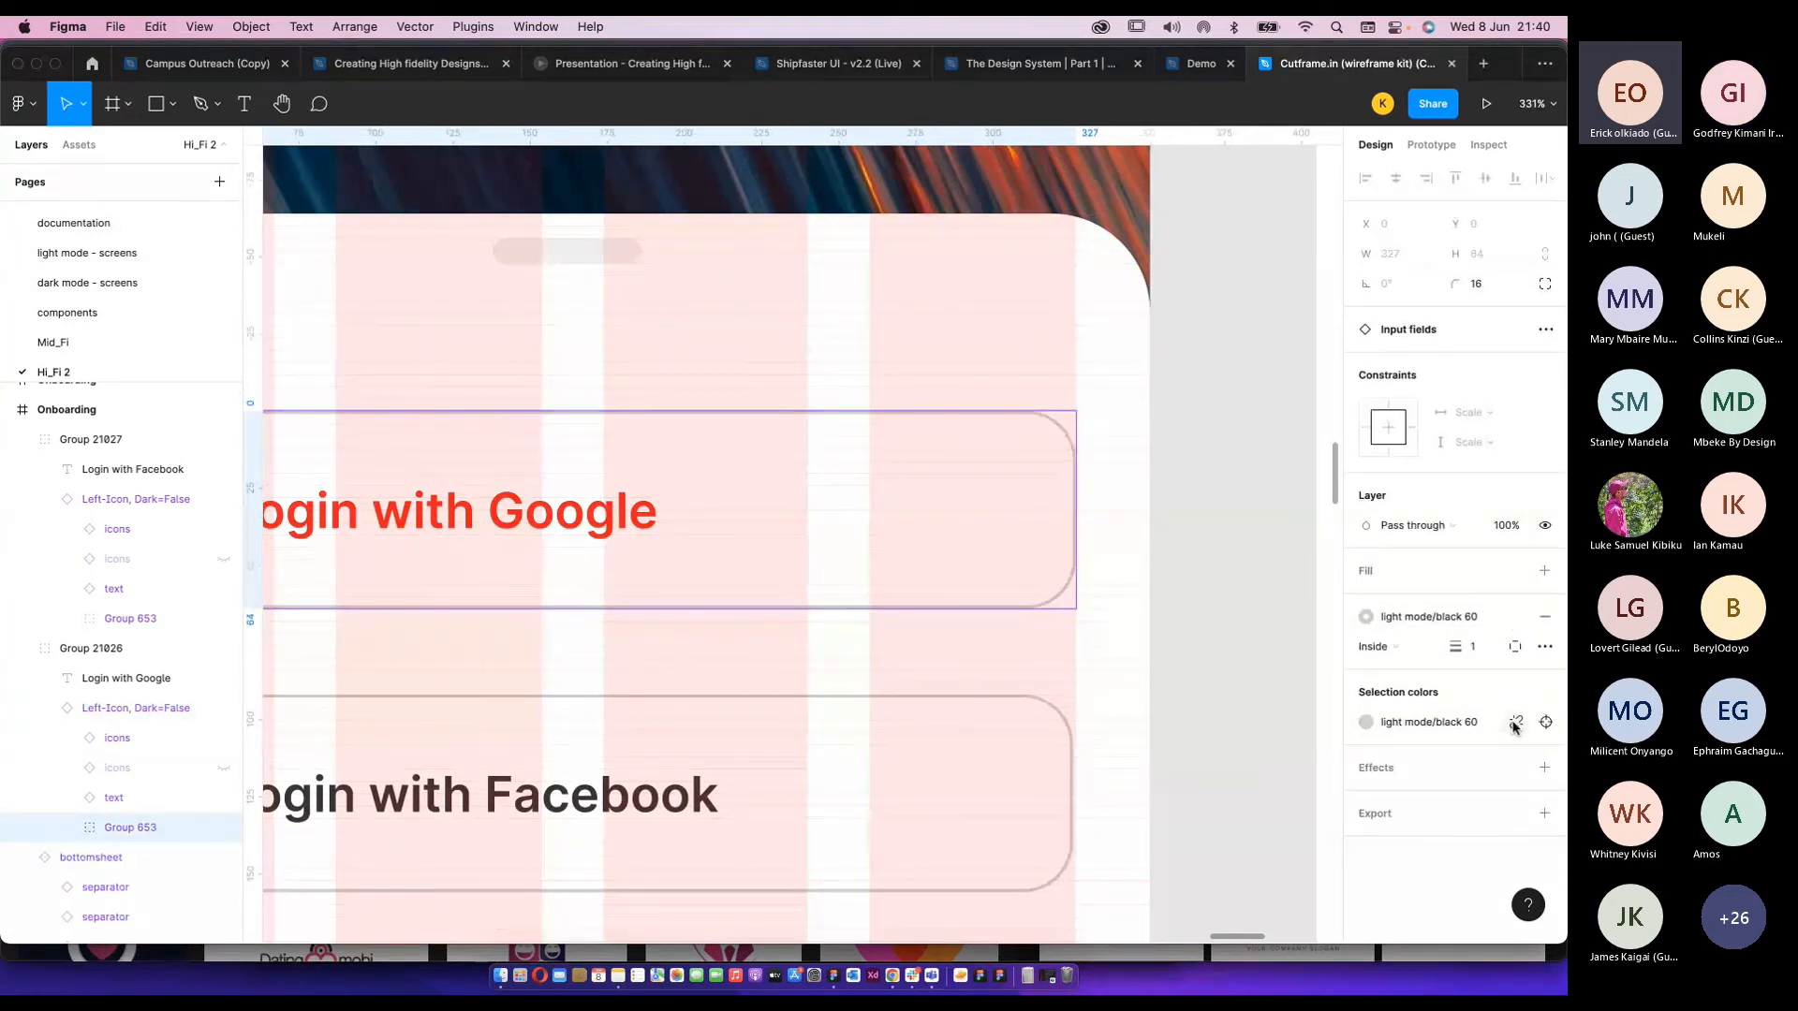
pyautogui.click(1404, 752)
pyautogui.write('ED2323')
pyautogui.press('Return')
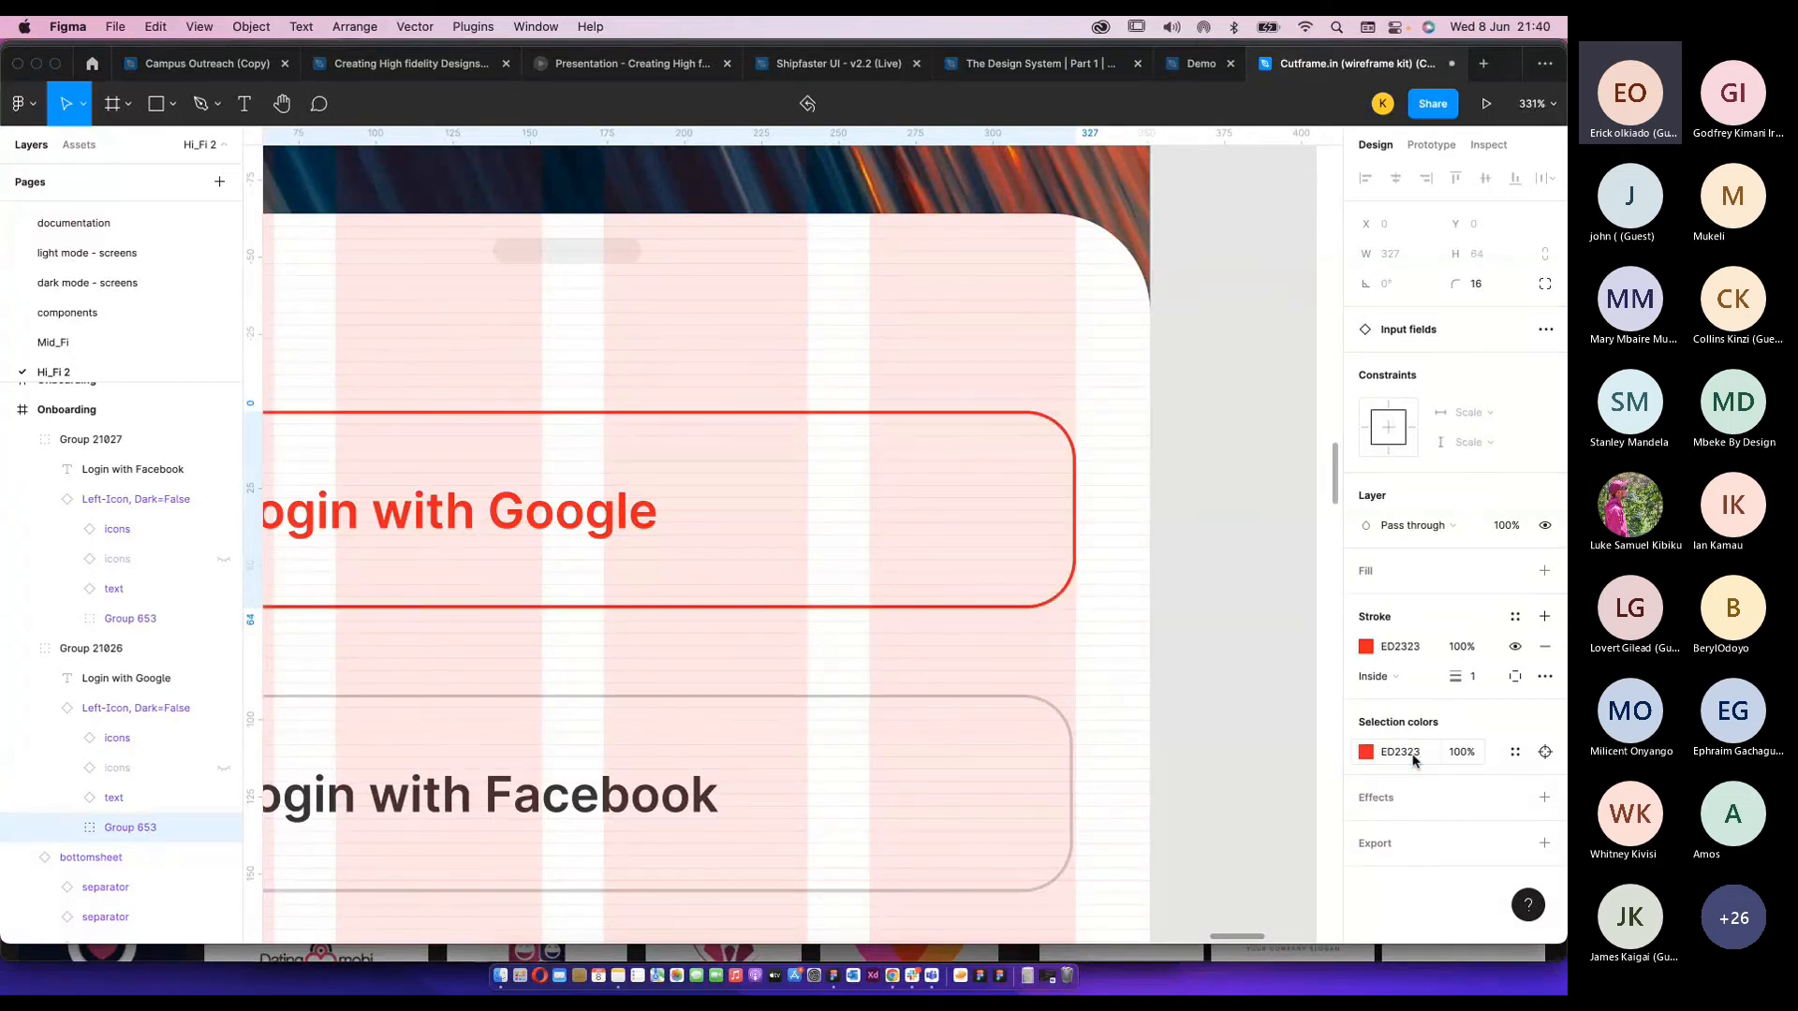
# Save the outline's red as a new colour style named "Red".
pyautogui.click(1515, 752)
pyautogui.click(1324, 594)
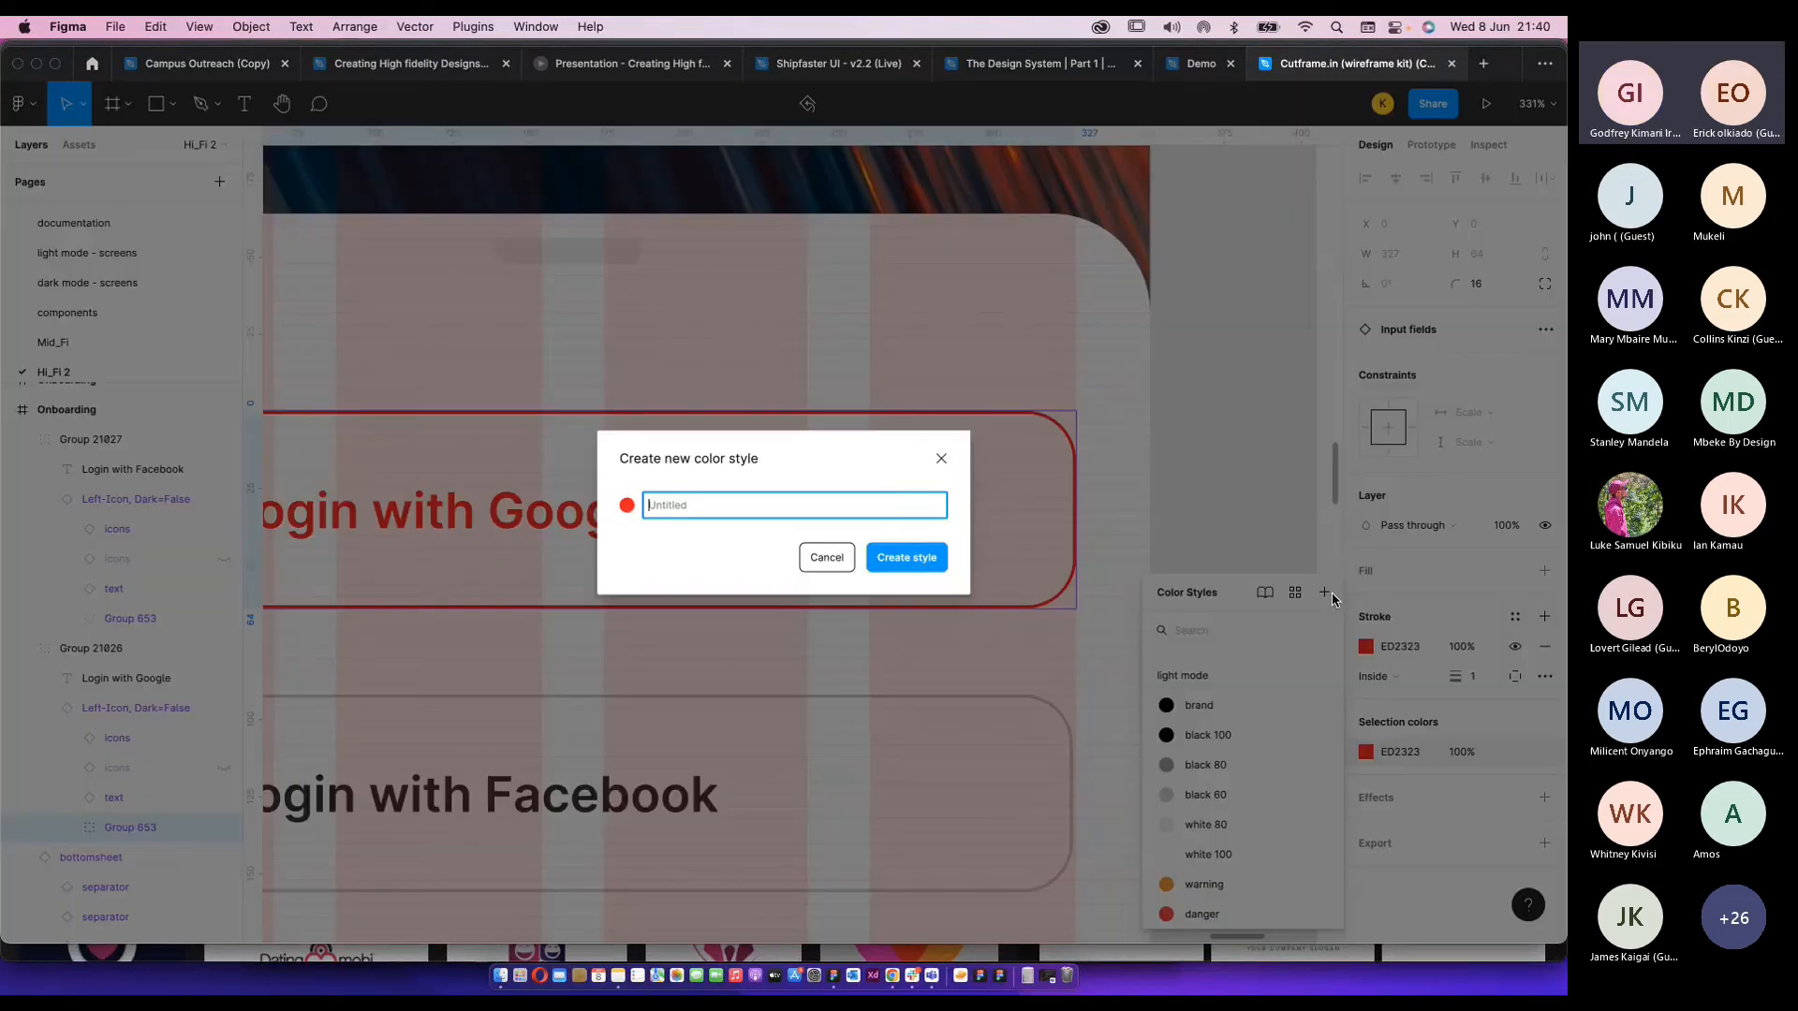
pyautogui.write('R')
pyautogui.press('Return')
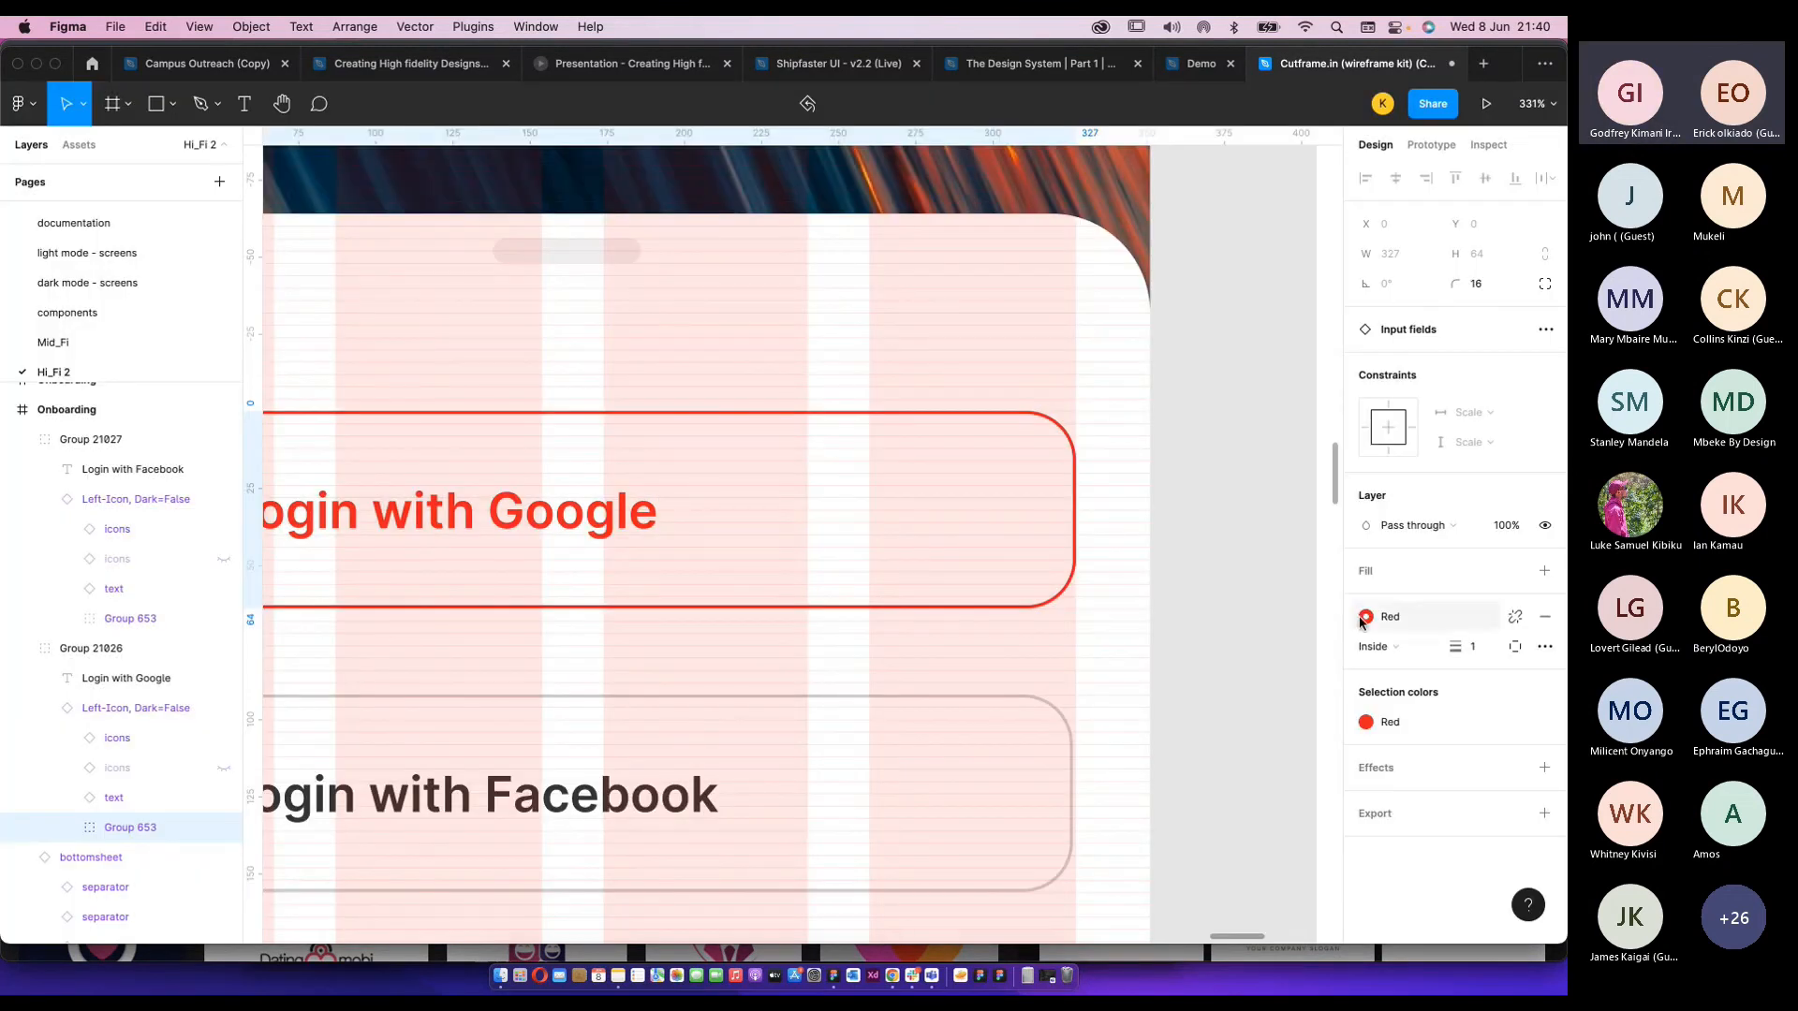
# Inspect the recoloured Google login field and select the vector shape inside its Google icon.
pyautogui.scroll(-5, 1224, 594)
pyautogui.click(1225, 593)
pyautogui.scroll(6, 871, 586)
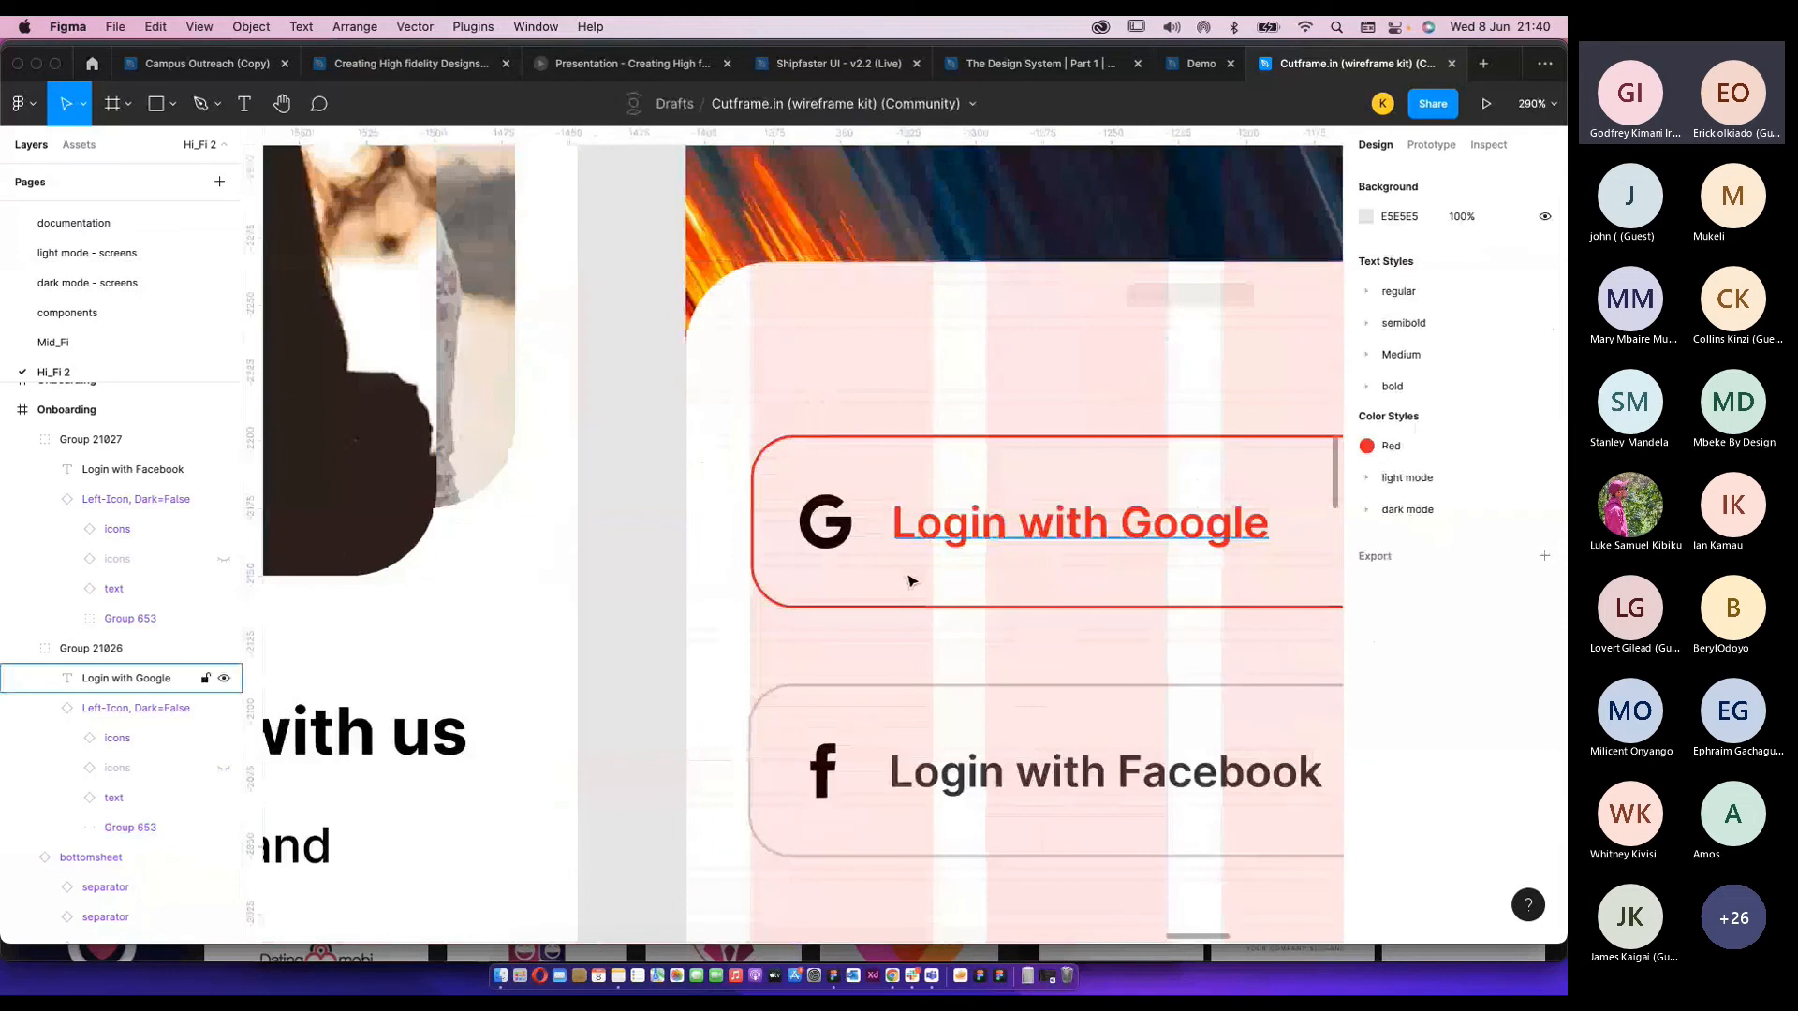
pyautogui.scroll(-5, 880, 562)
pyautogui.doubleClick(881, 561)
pyautogui.doubleClick(880, 561)
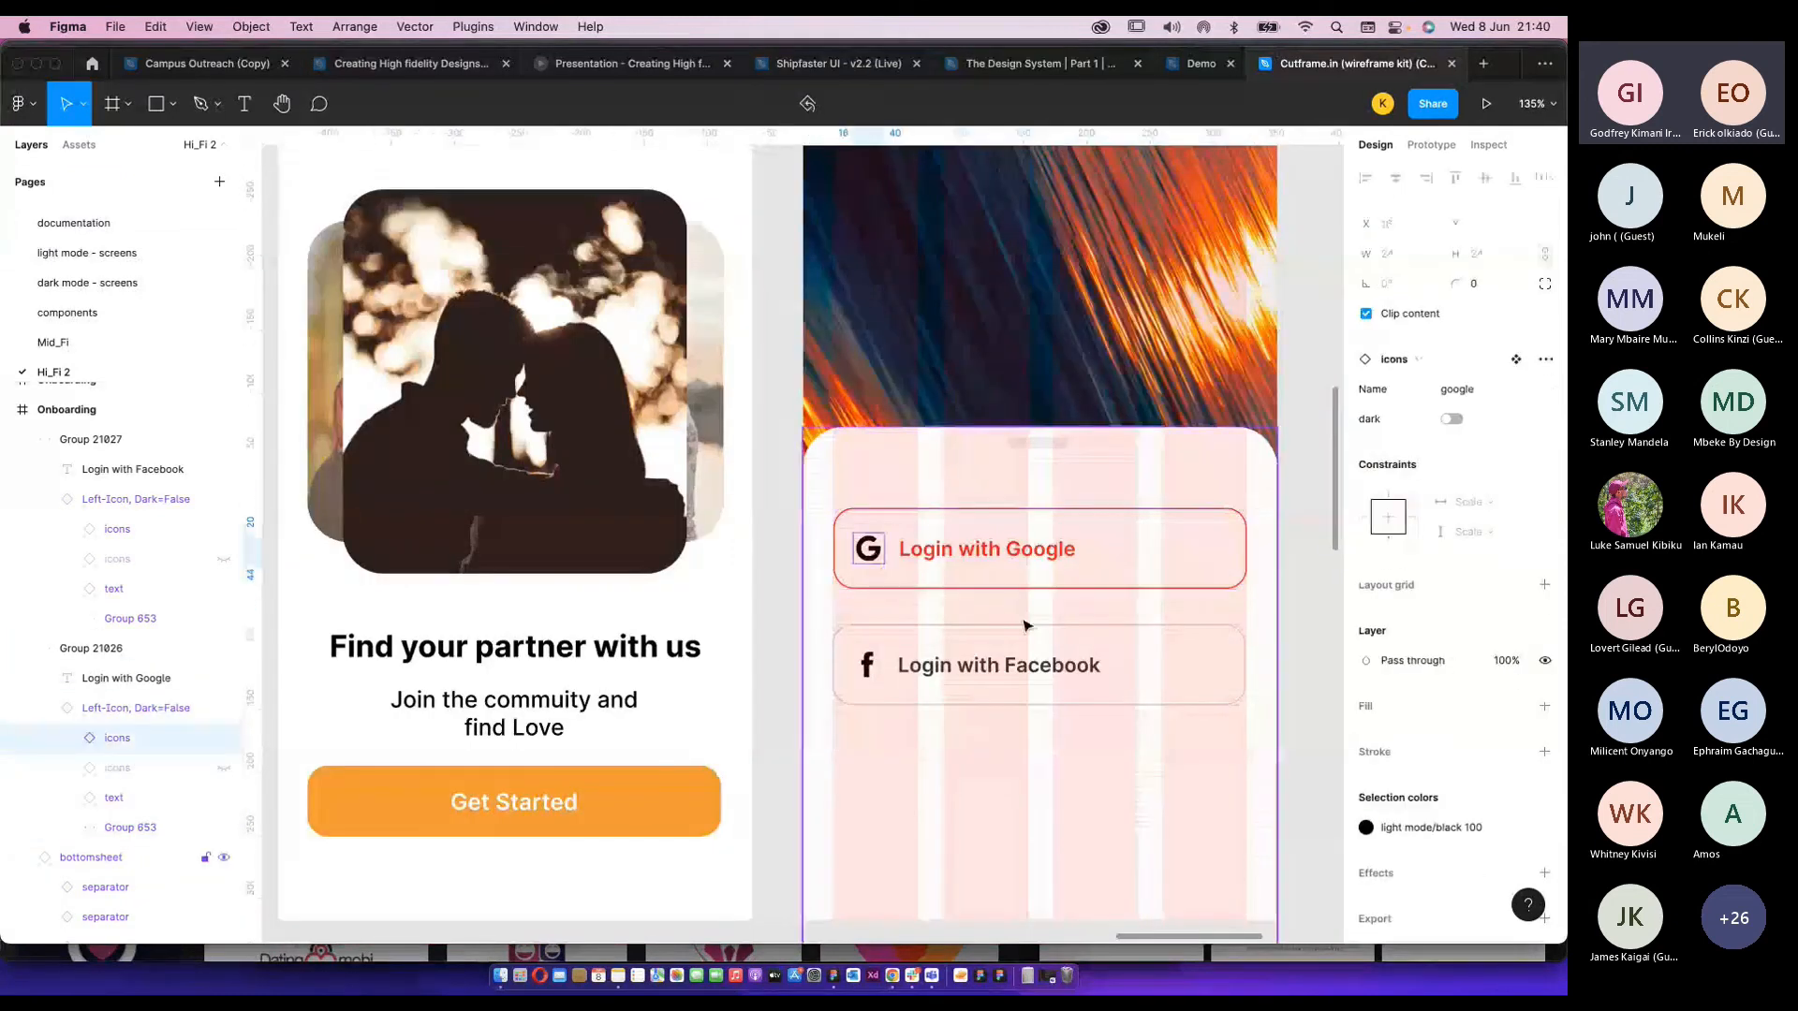
pyautogui.scroll(-1, 1077, 627)
pyautogui.hscroll(1, 1077, 628)
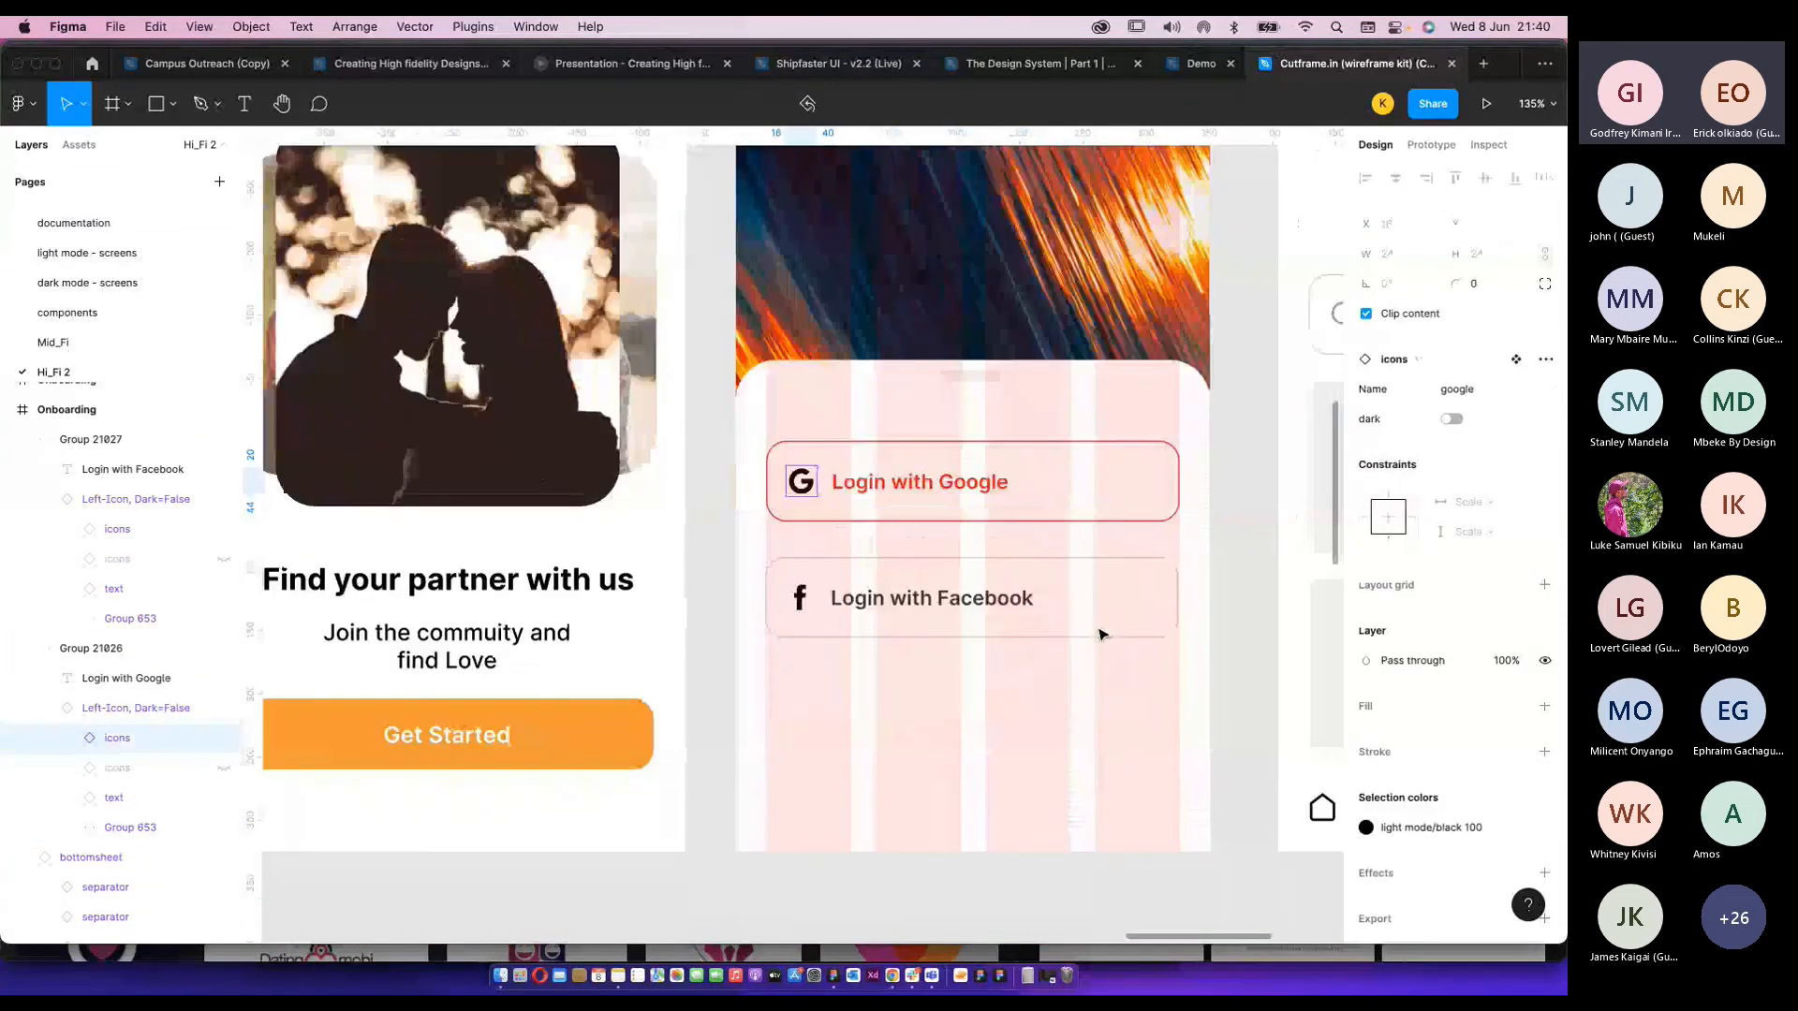
pyautogui.click(907, 617)
pyautogui.click(1152, 602)
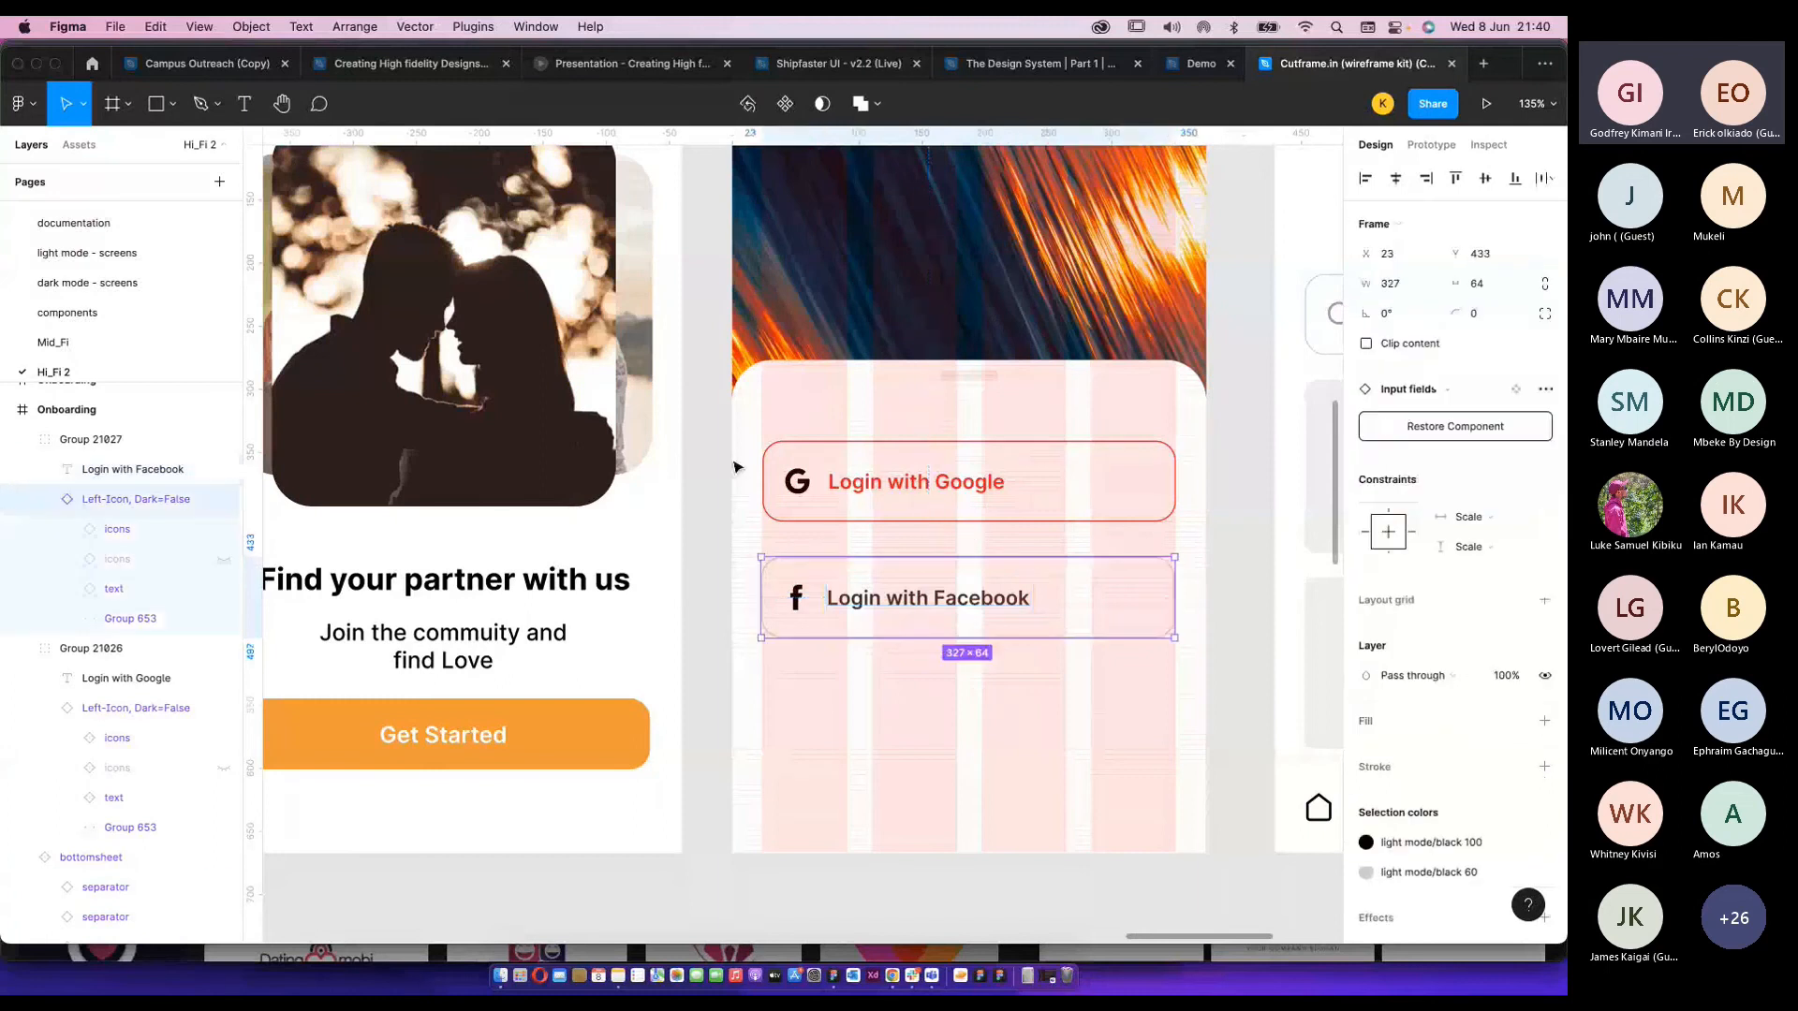
pyautogui.keyDown('super'); pyautogui.click(811, 489); pyautogui.keyUp('super')
# Examine the fourth screen, selecting its heading text block and the search input field.
pyautogui.scroll(-5, 1208, 581)
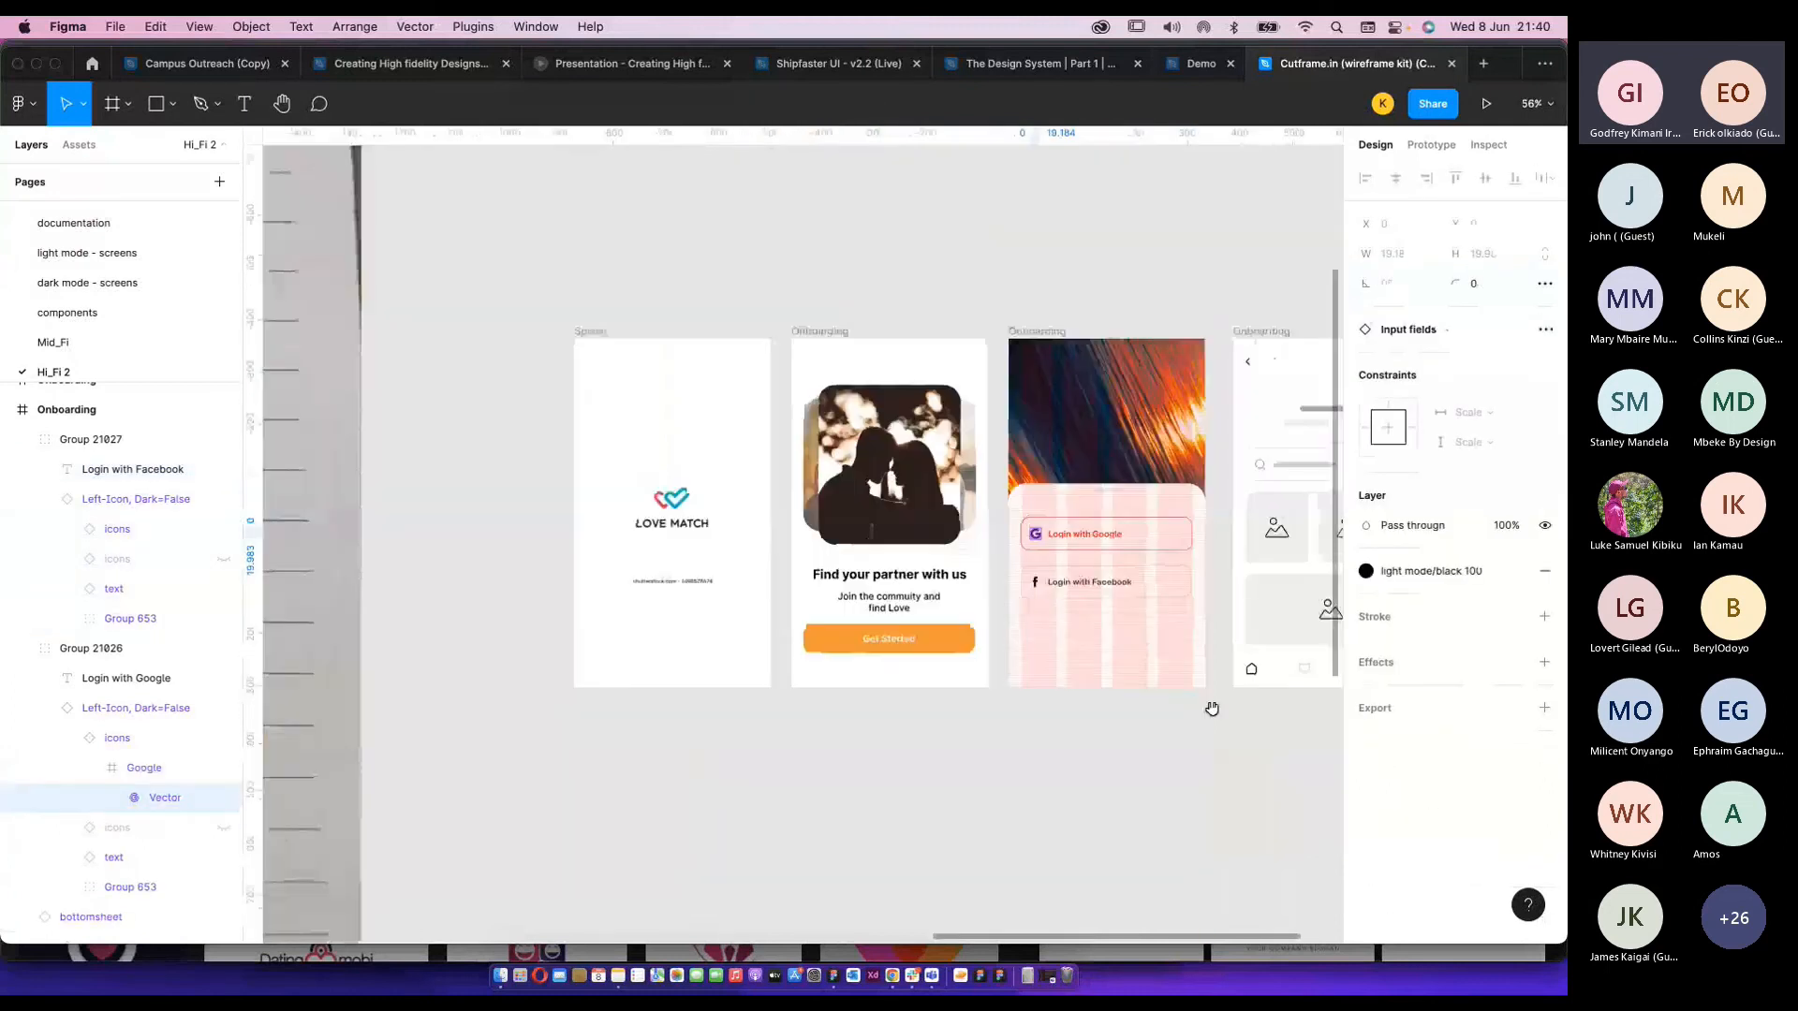
pyautogui.moveTo(1211, 708); pyautogui.dragTo(876, 731)
pyautogui.click(877, 731)
pyautogui.scroll(5, 942, 390)
pyautogui.click(880, 408)
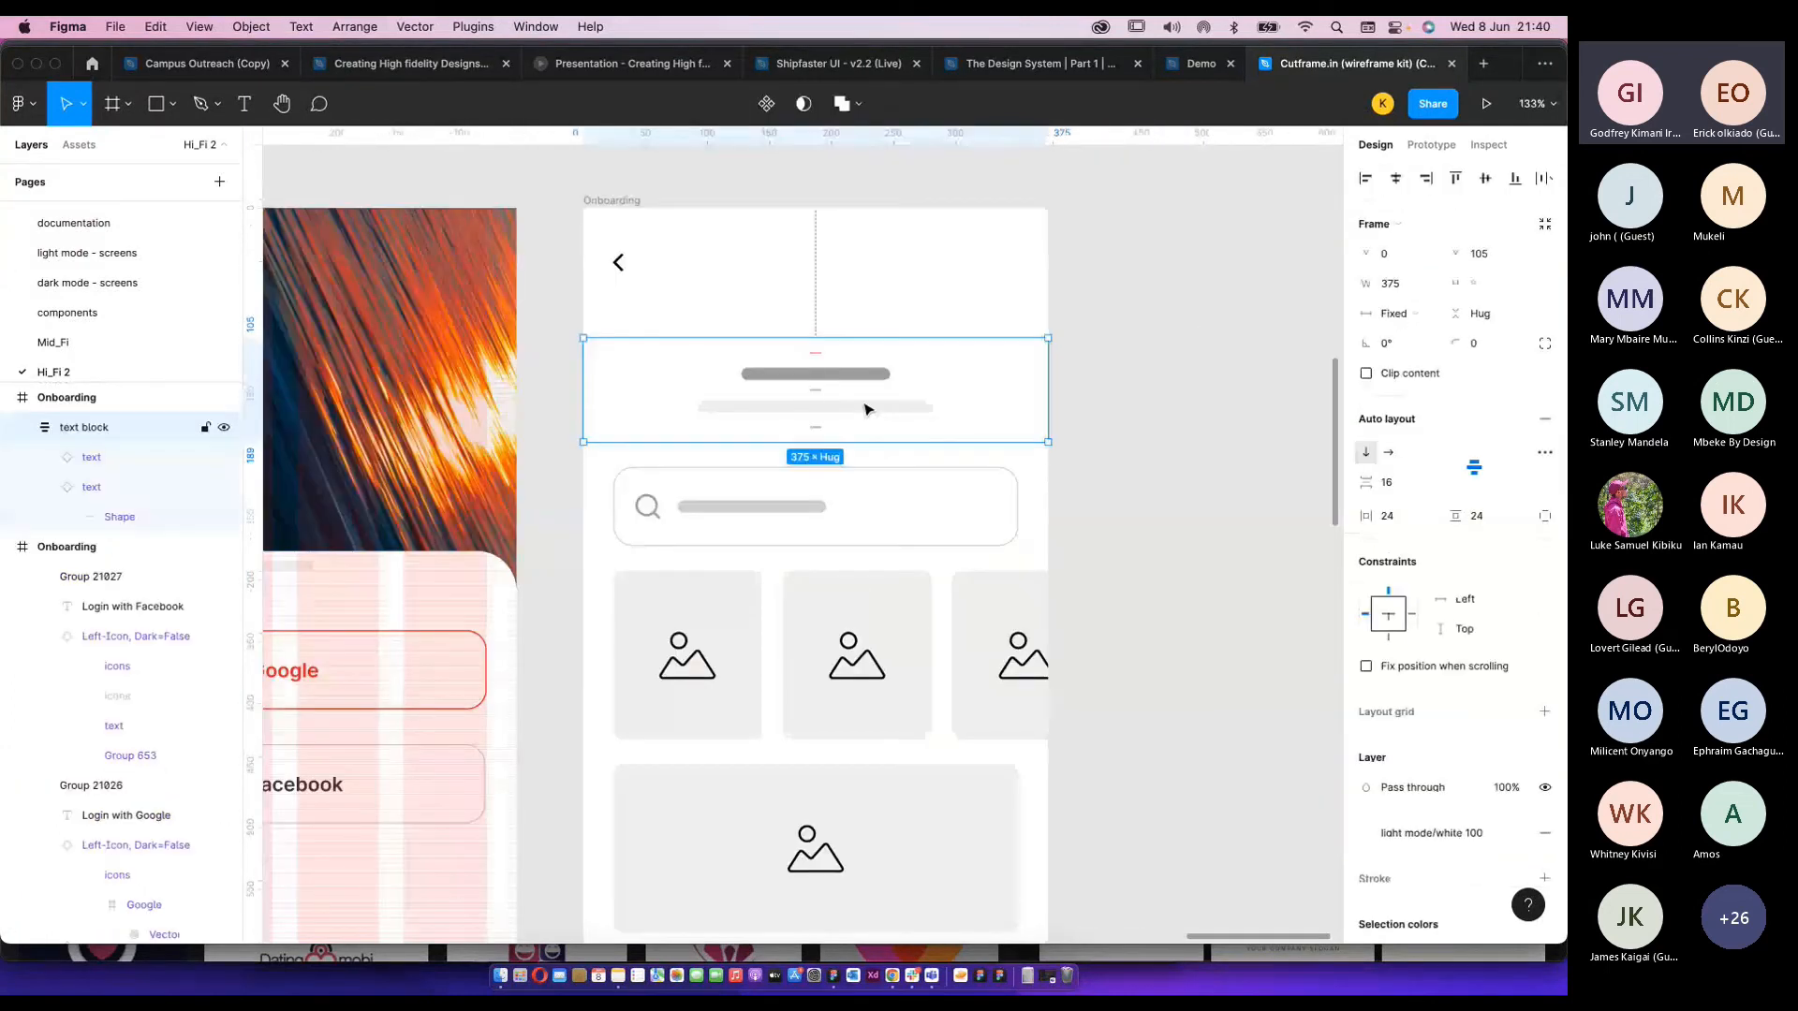
pyautogui.hscroll(-3, 885, 409)
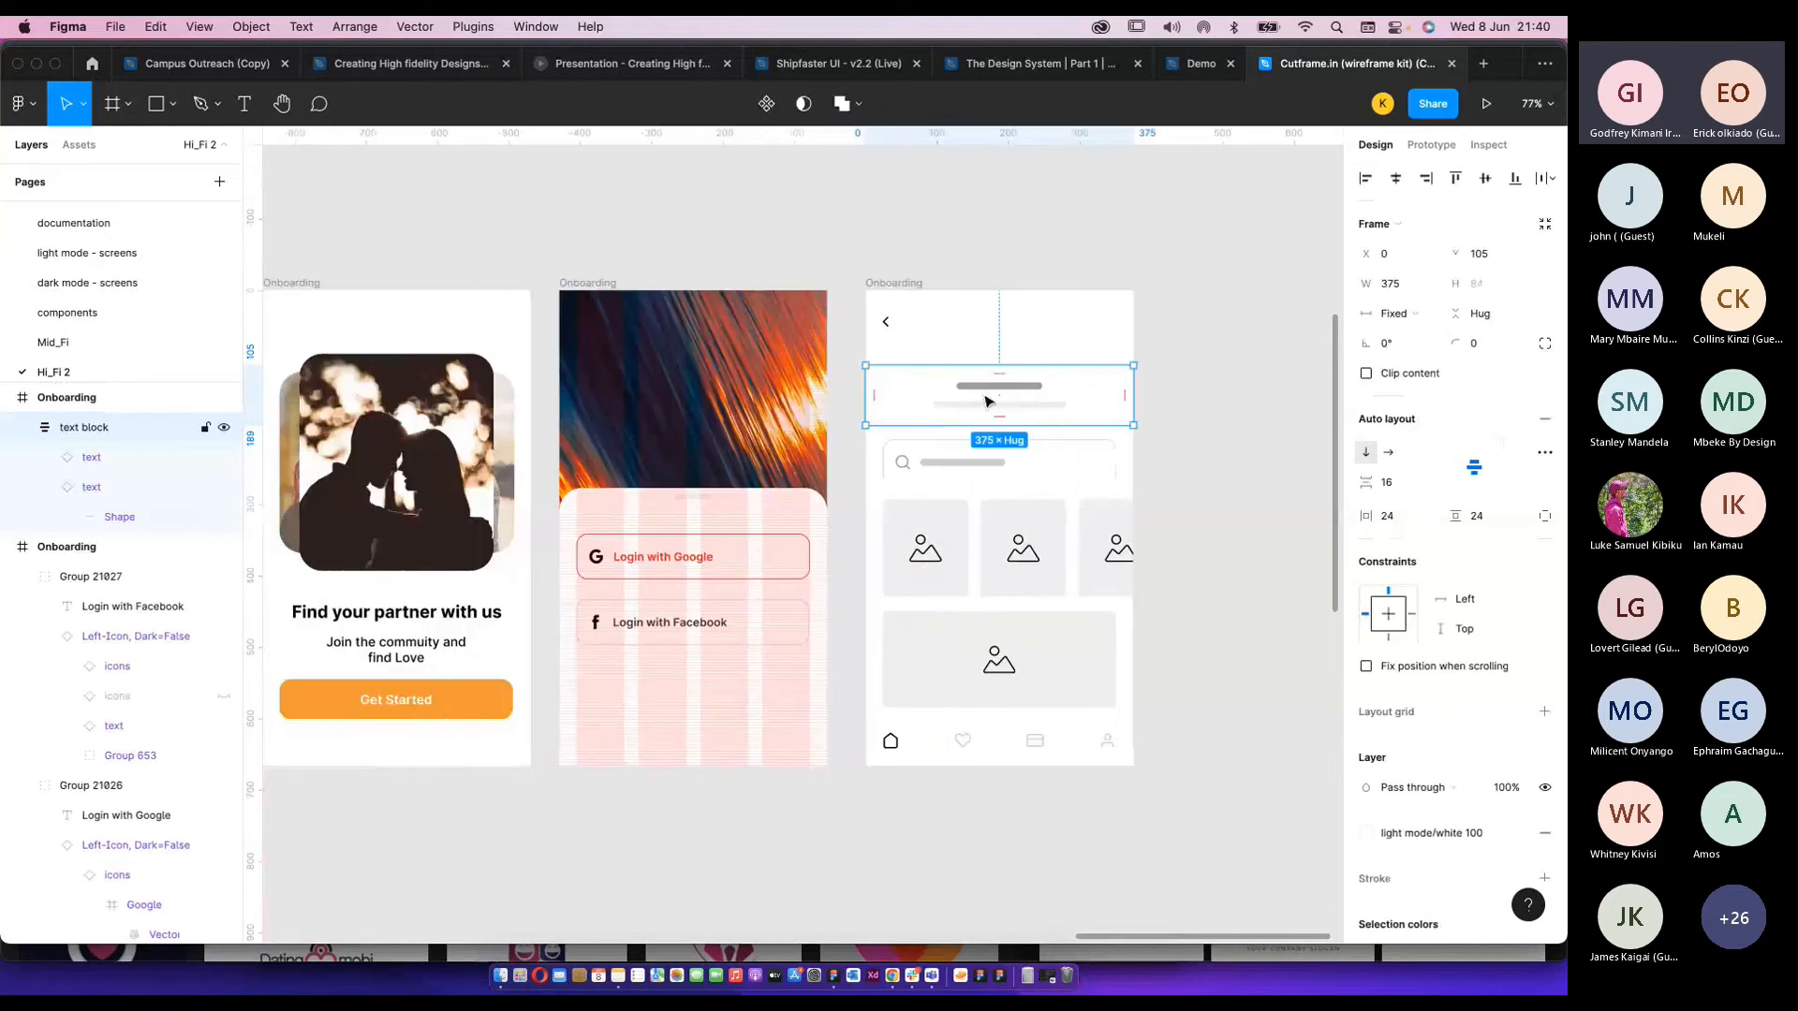
pyautogui.click(1033, 480)
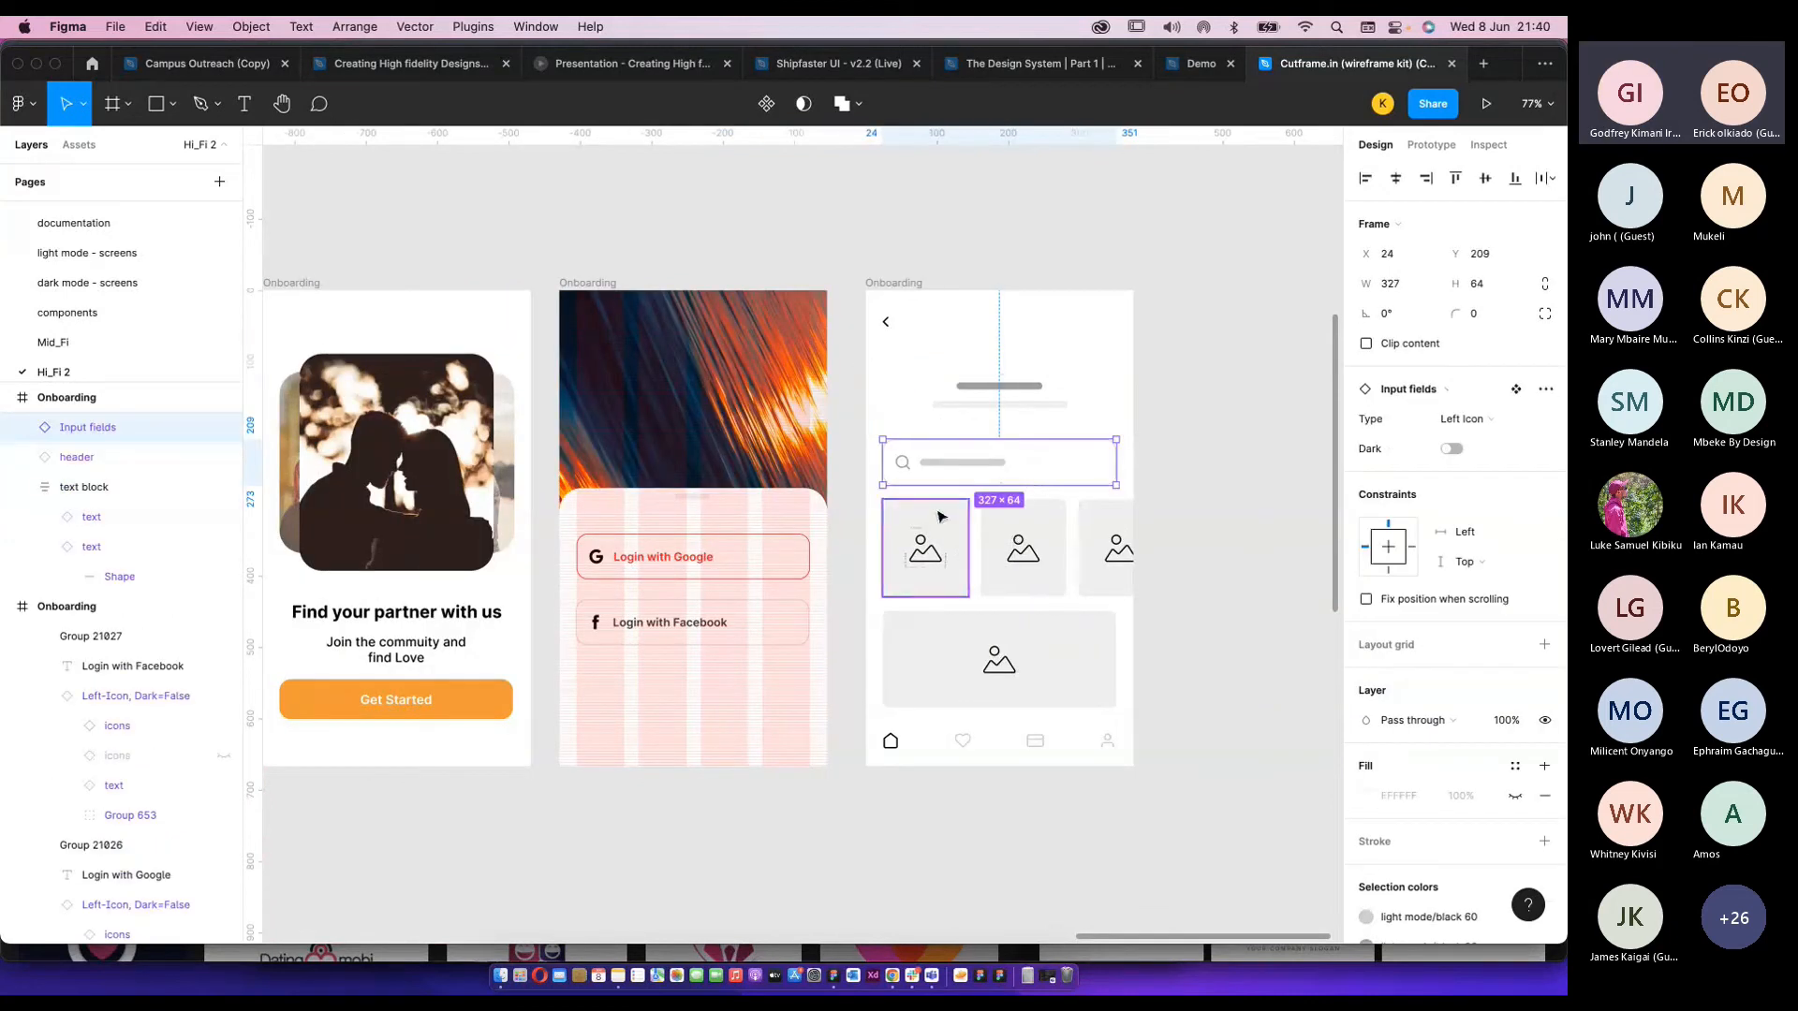
# Examine the fourth screen's row of three image placeholders and heading block alongside the neighbouring finished screens.
pyautogui.scroll(-4, 935, 520)
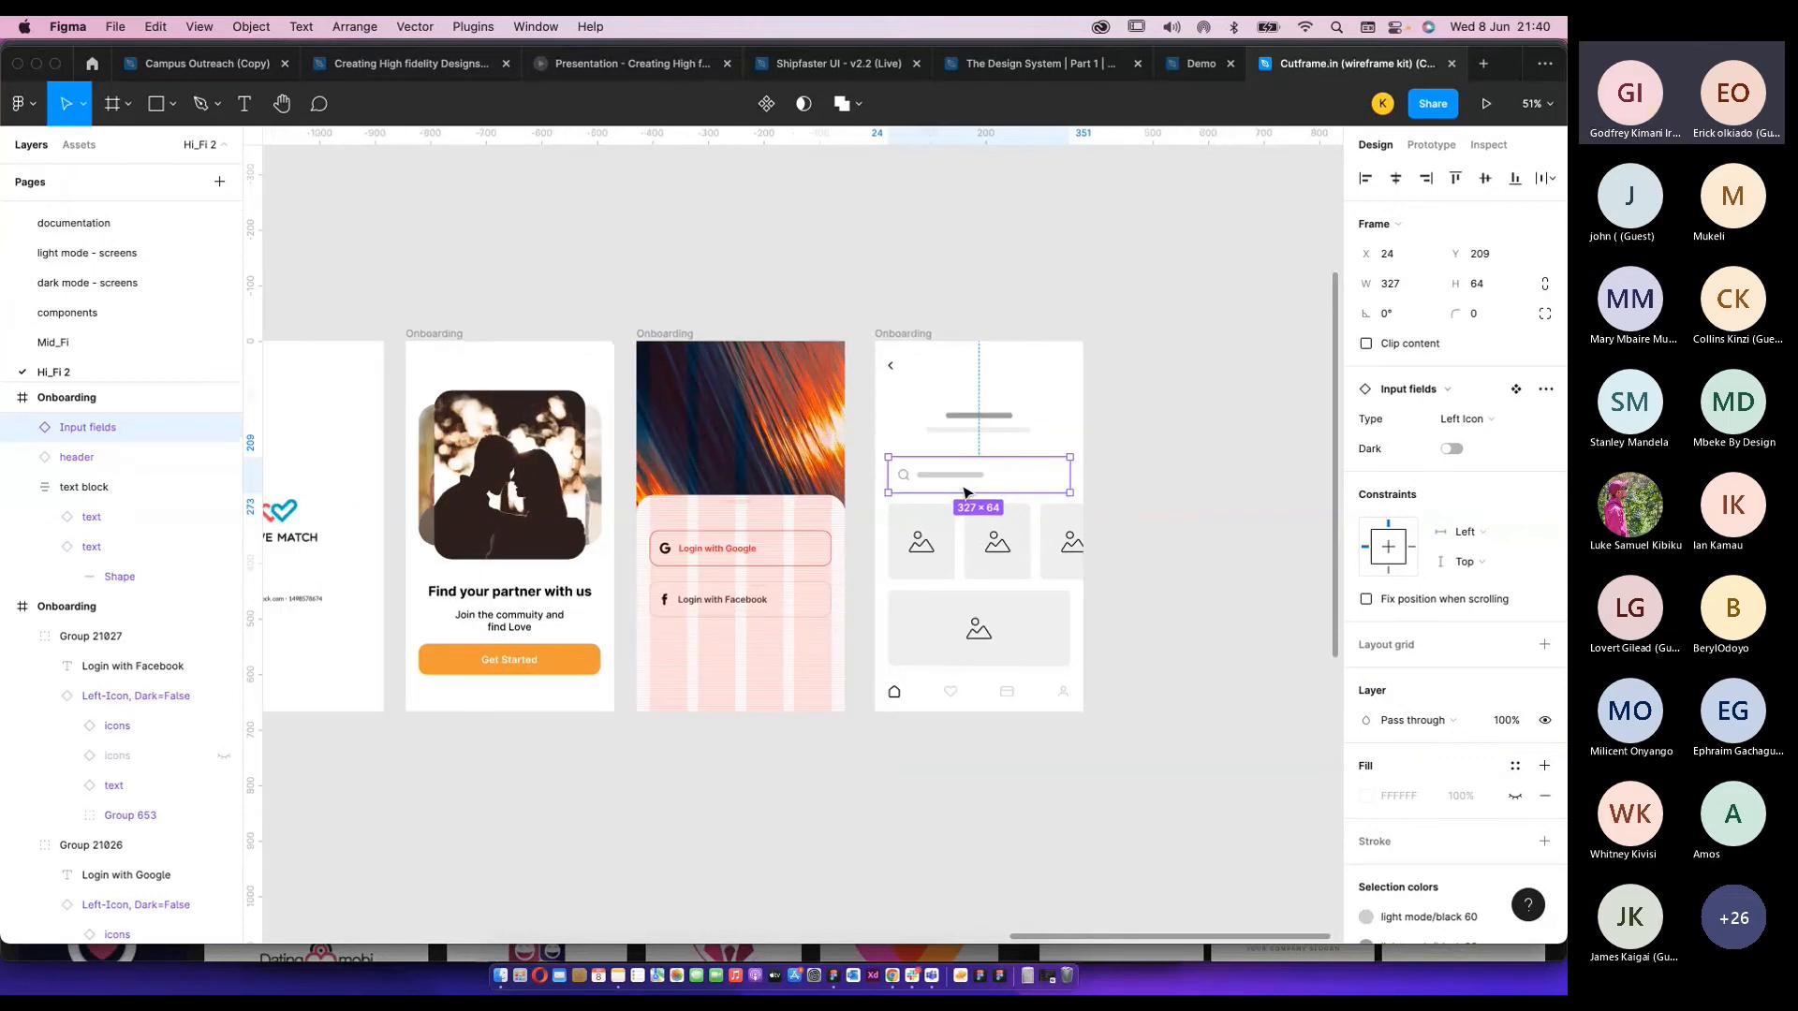
pyautogui.hotkey('shift', '0')
pyautogui.scroll(-3, 917, 487)
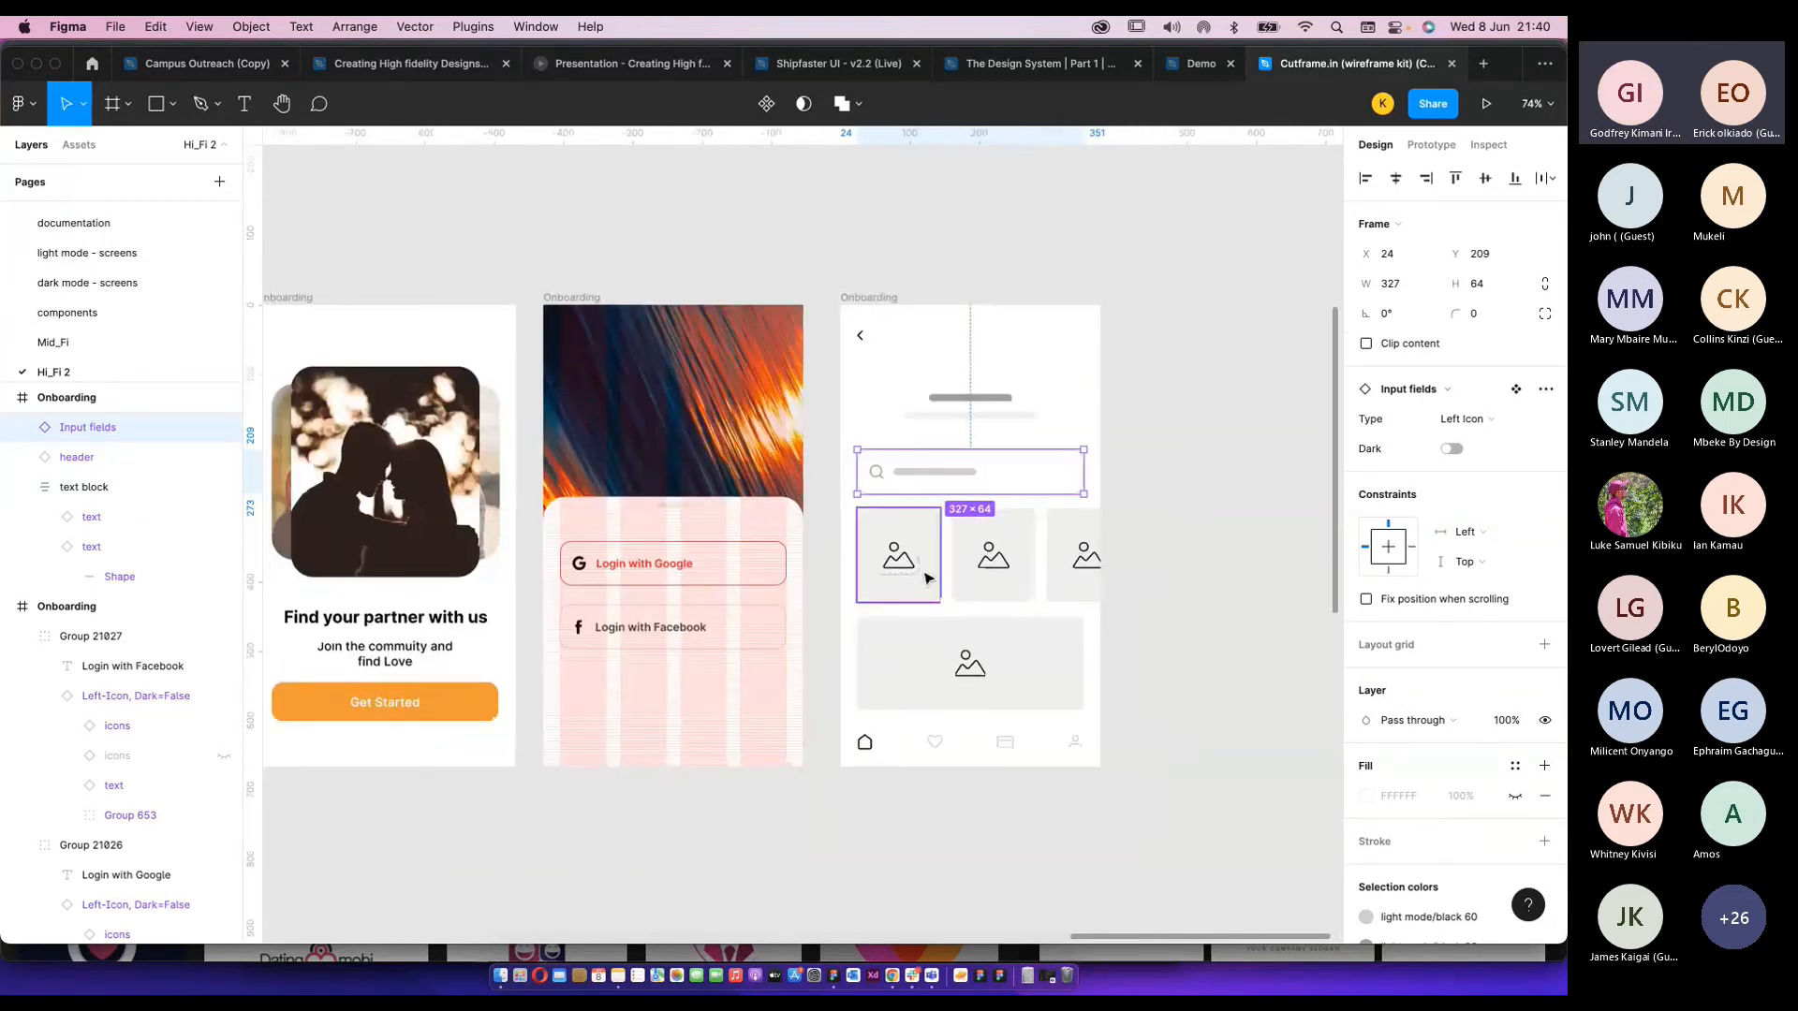
pyautogui.click(927, 578)
pyautogui.keyDown('shift'); pyautogui.click(993, 560); pyautogui.keyUp('shift')
pyautogui.keyDown('shift'); pyautogui.click(1076, 561); pyautogui.keyUp('shift')
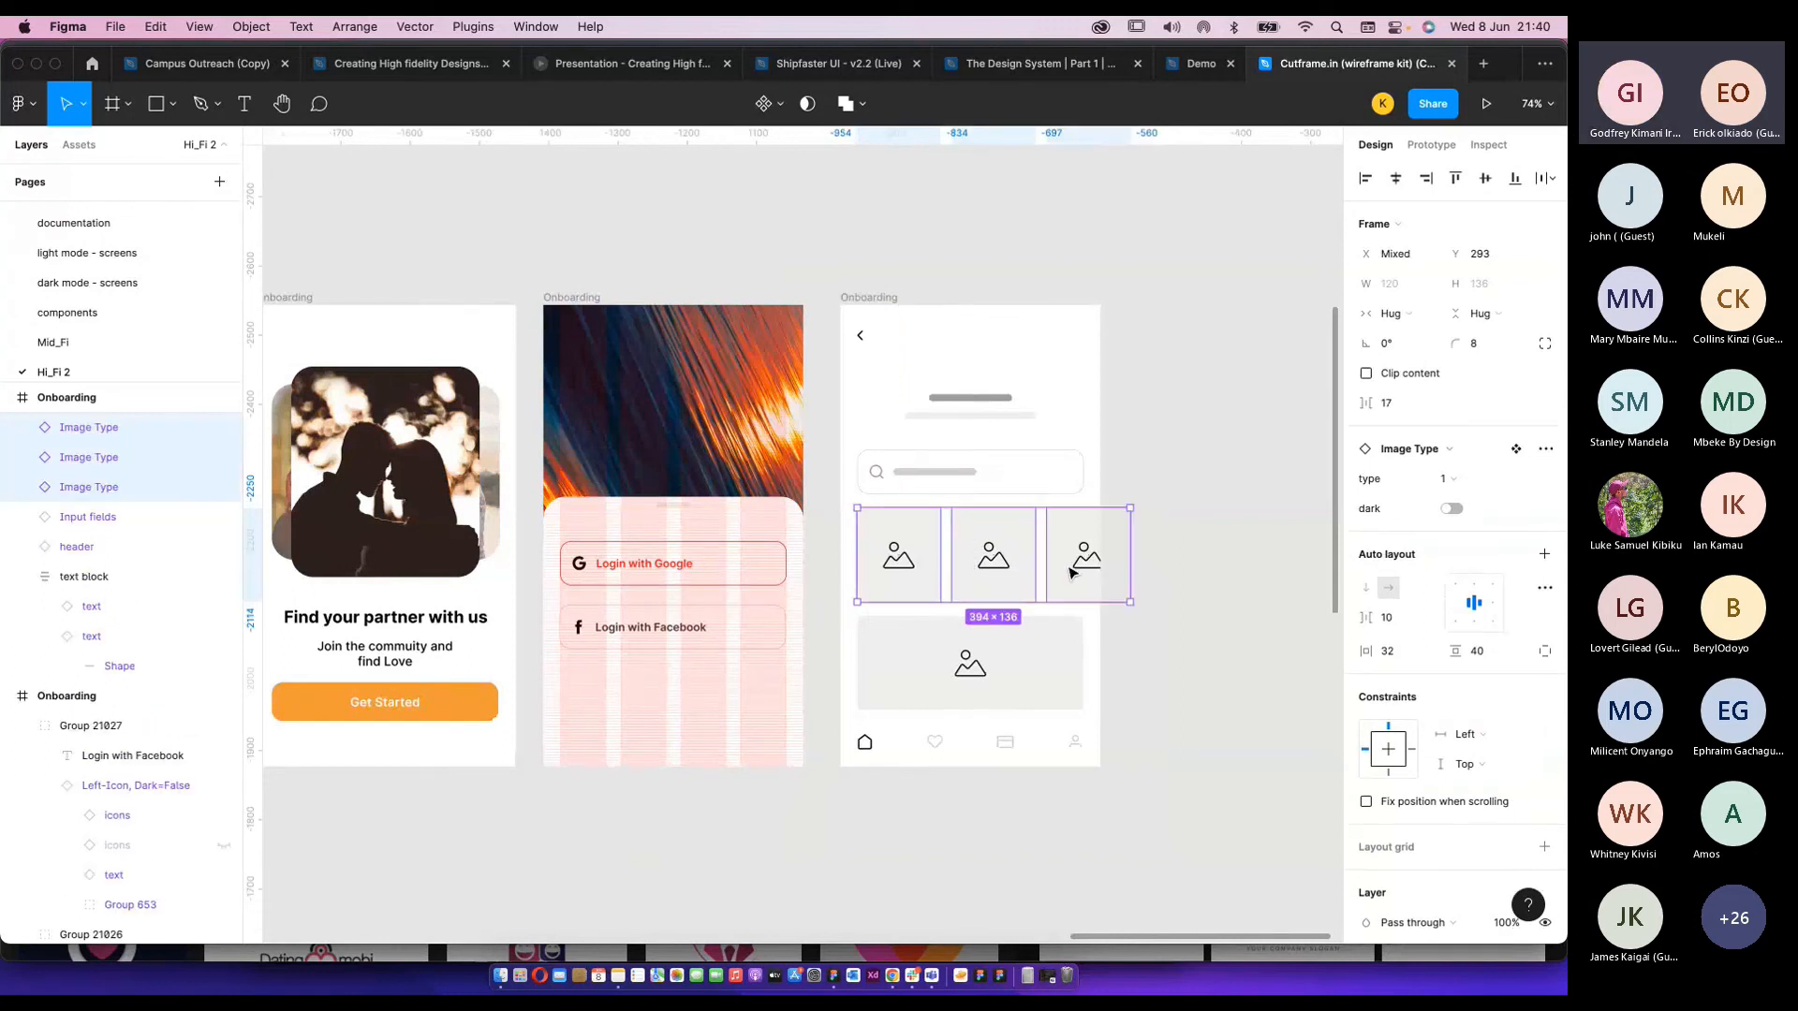
pyautogui.hscroll(-10, 967, 636)
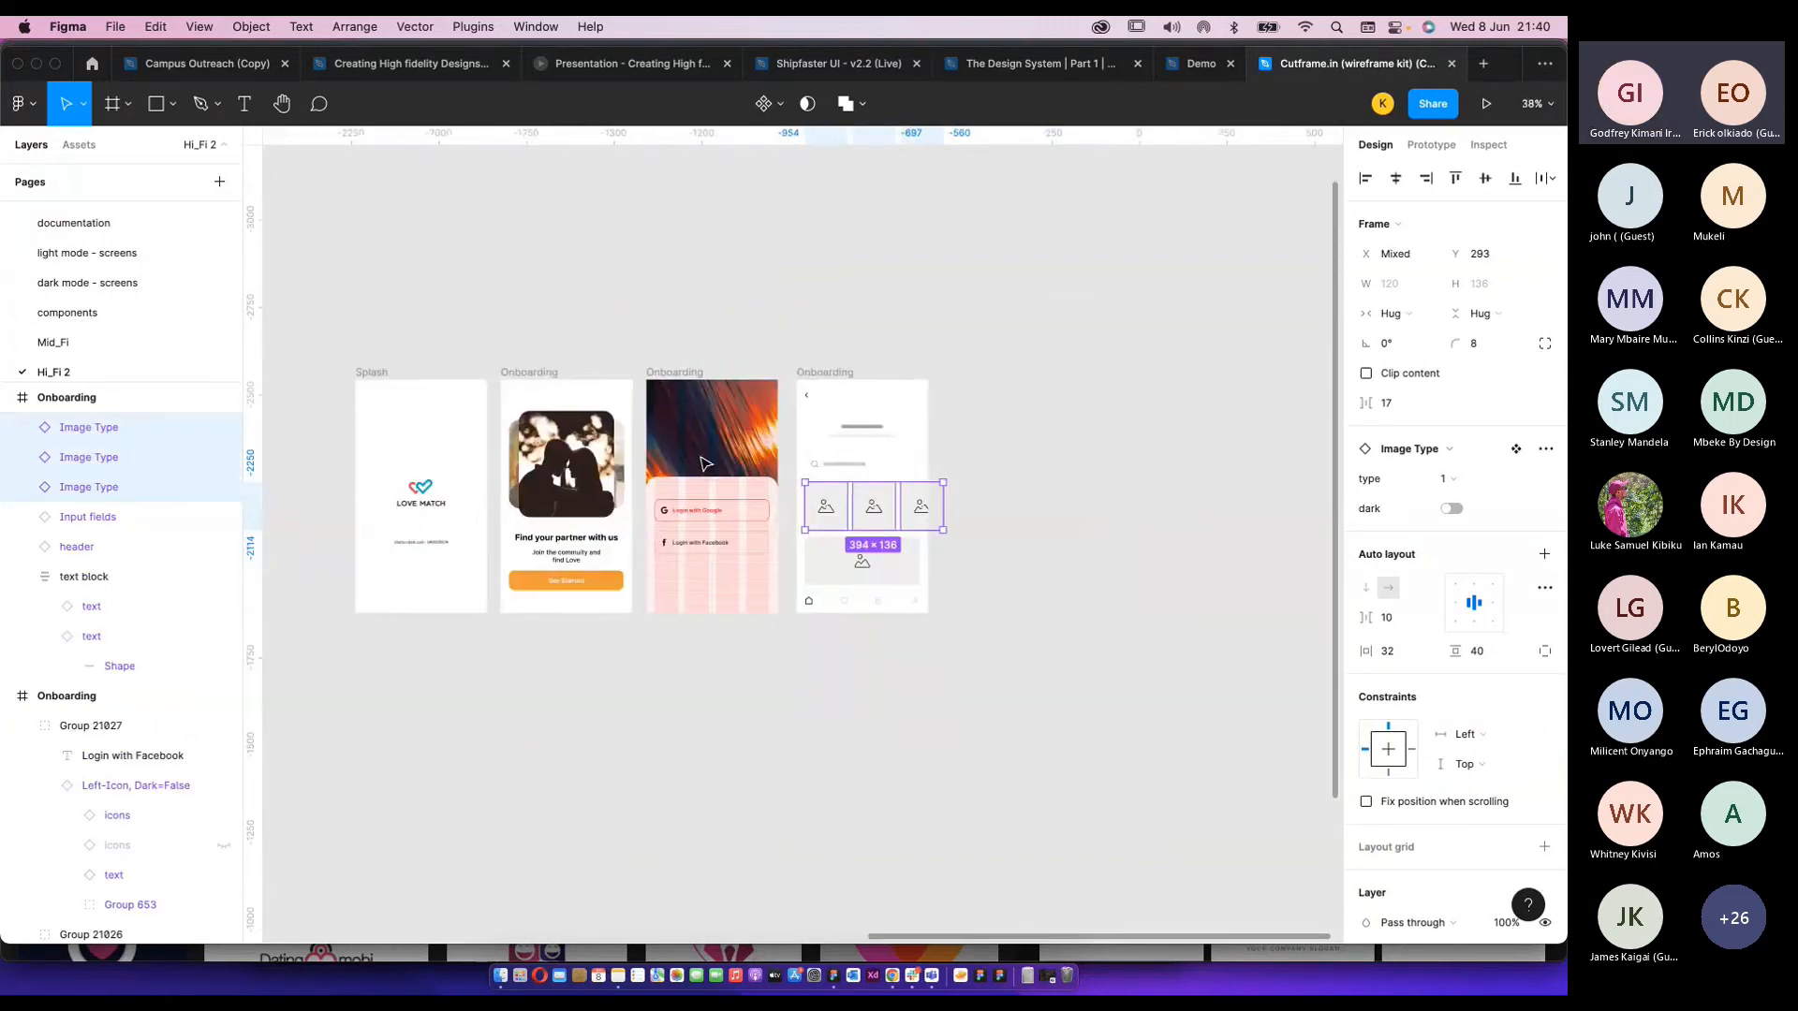
pyautogui.scroll(-5, 761, 485)
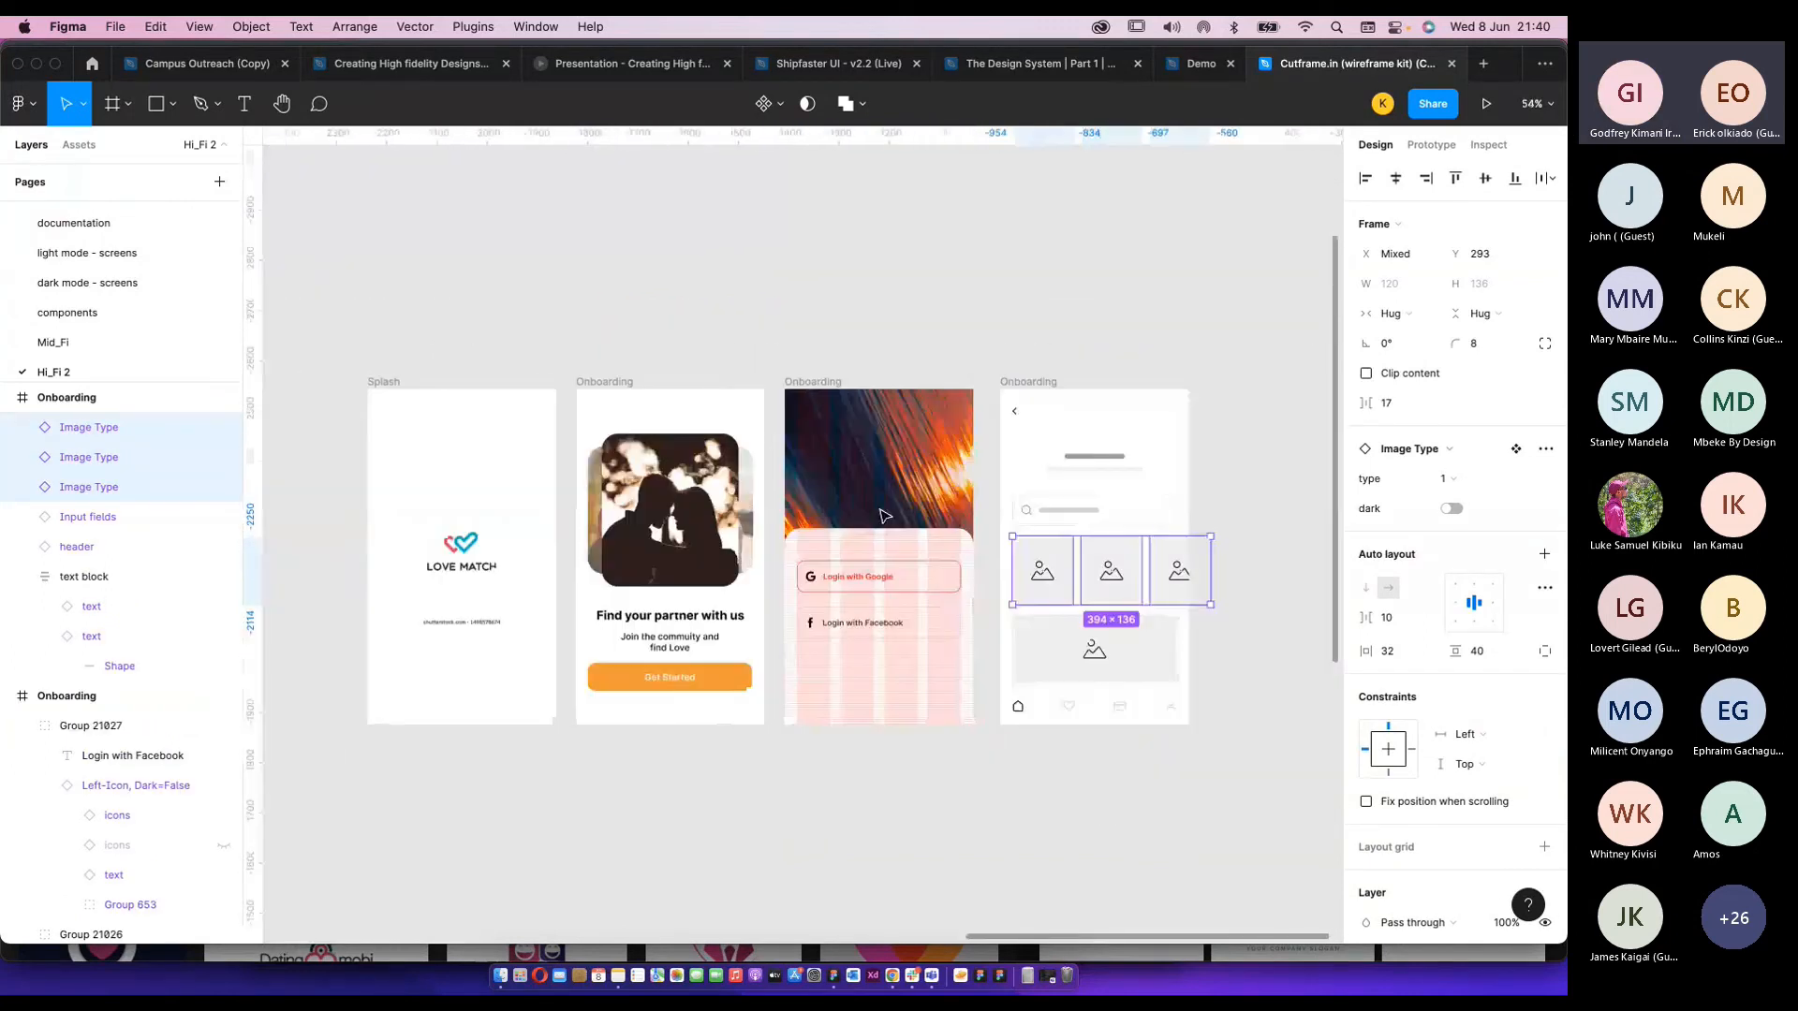
pyautogui.hscroll(2, 755, 646)
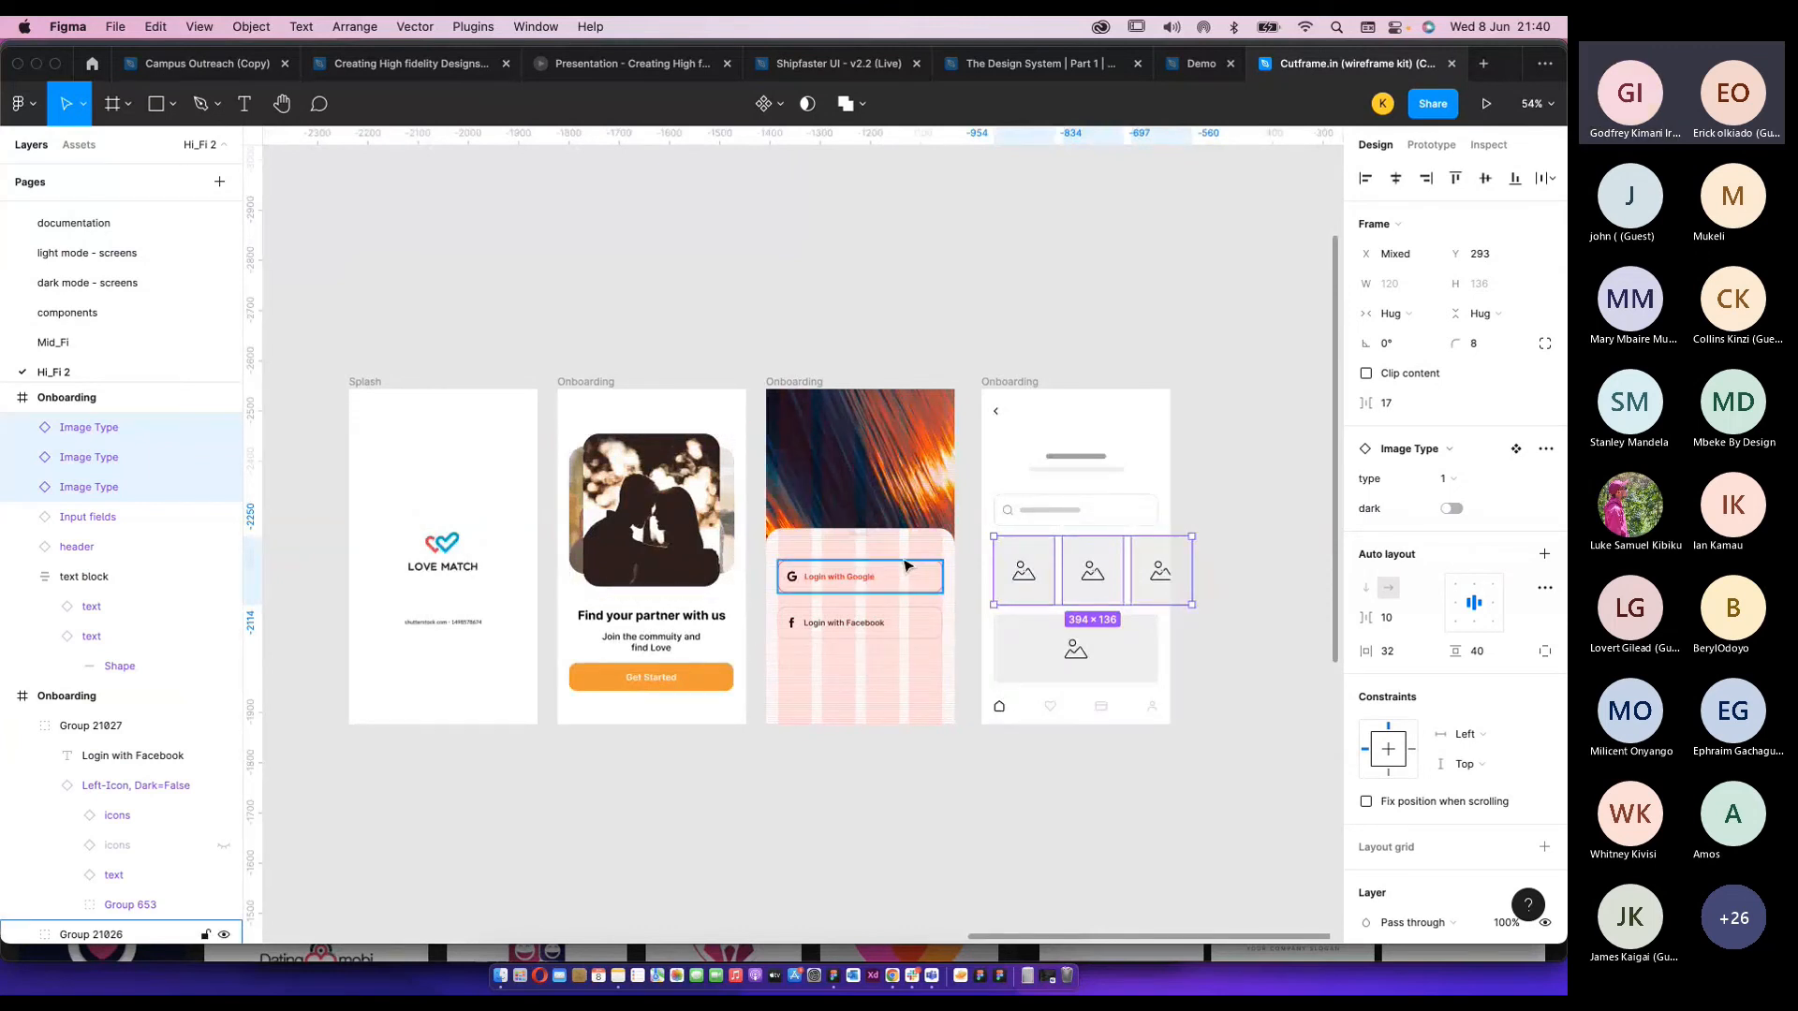
pyautogui.scroll(5, 1181, 620)
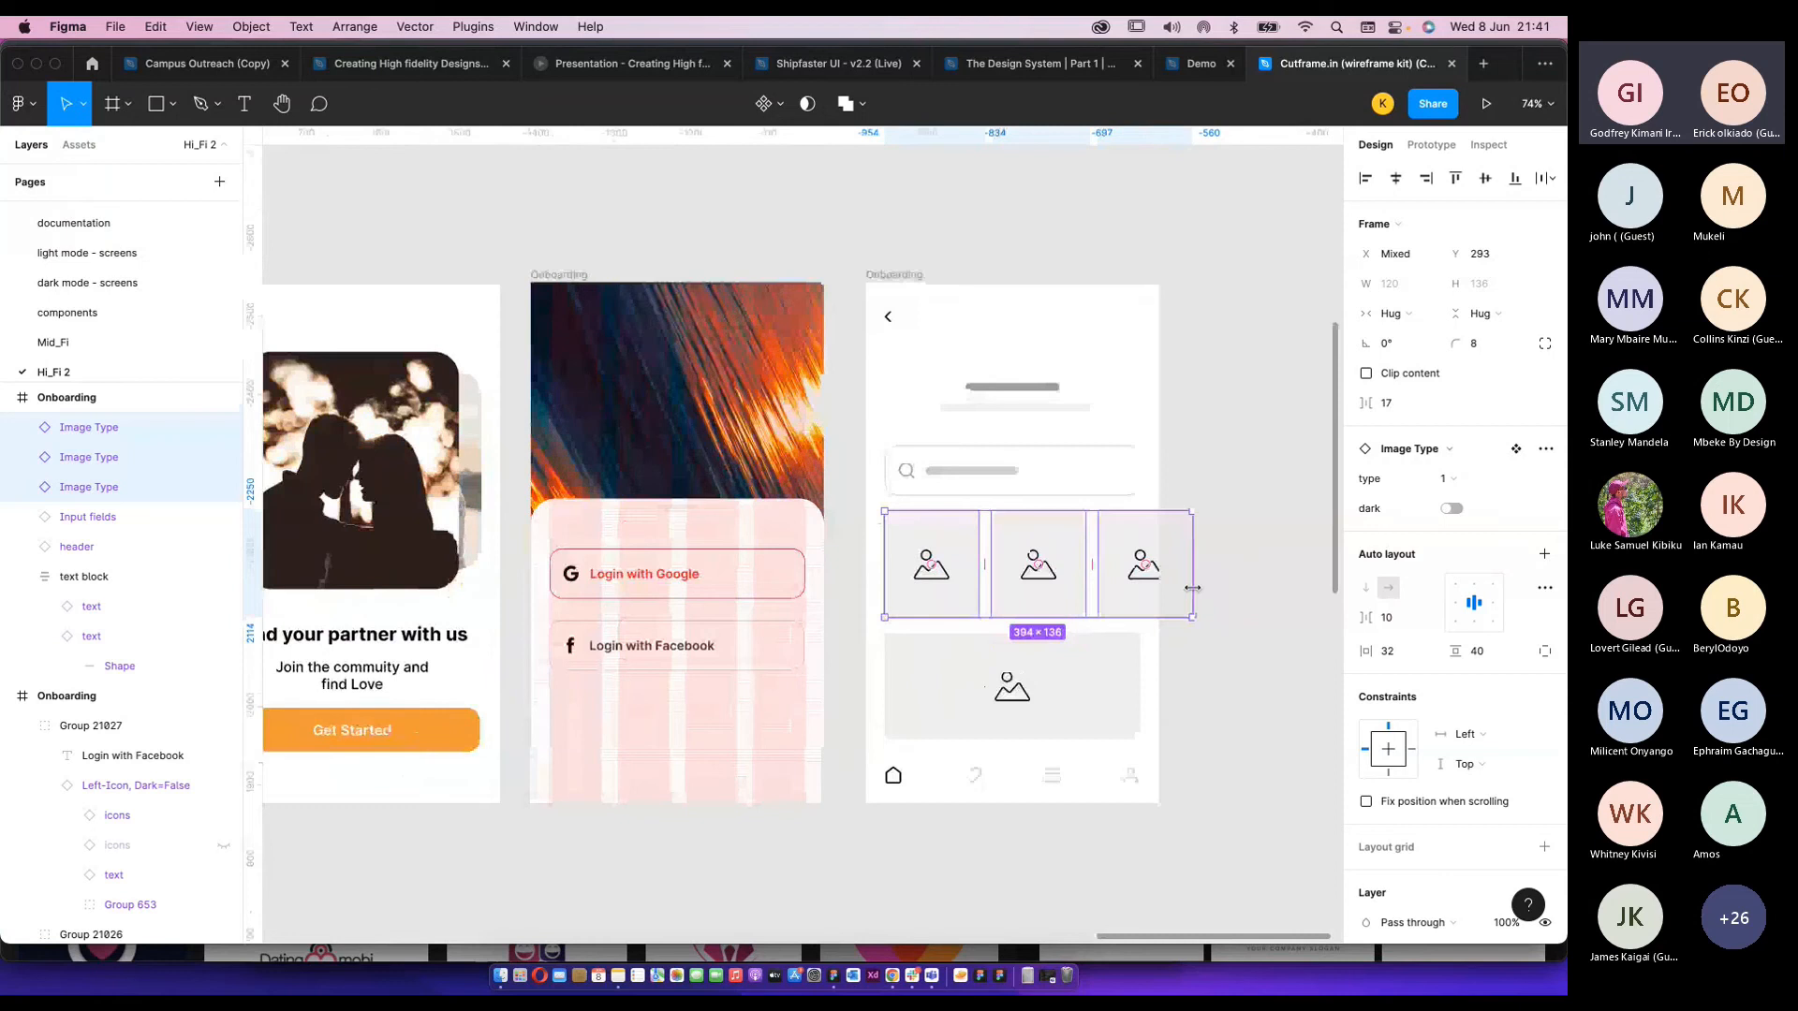
pyautogui.click(775, 648)
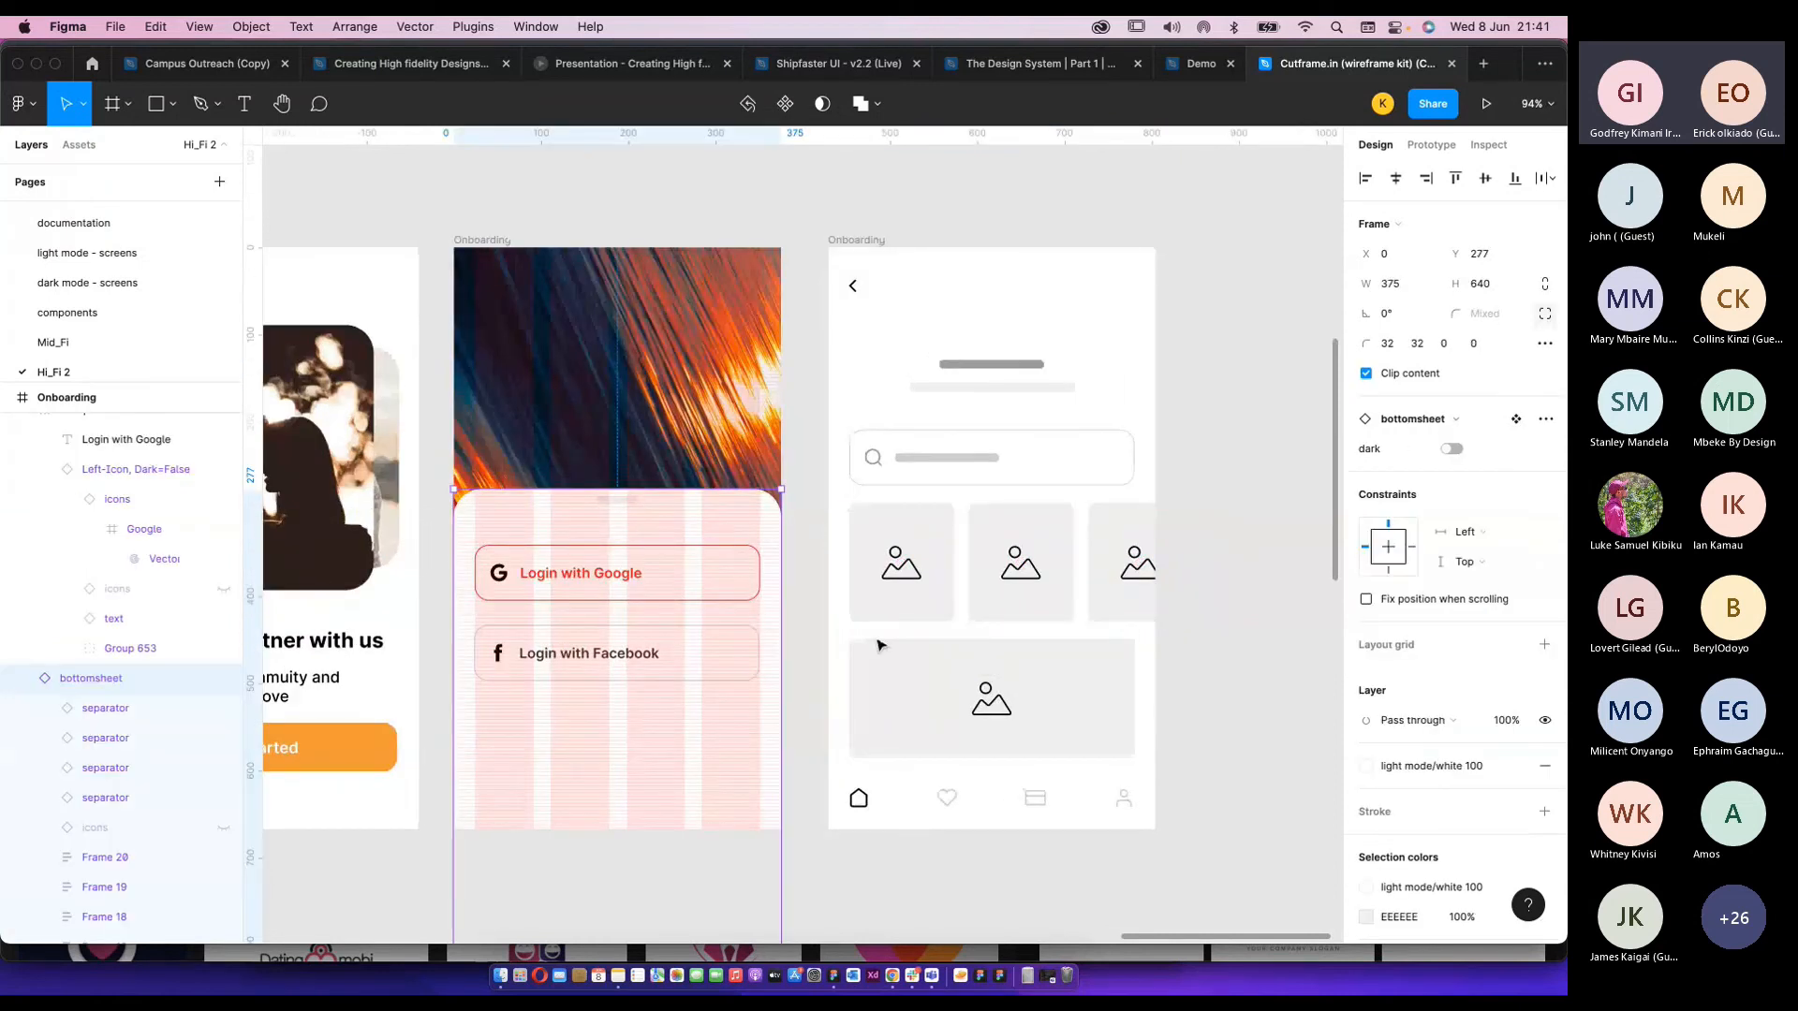
pyautogui.click(927, 465)
pyautogui.click(1013, 391)
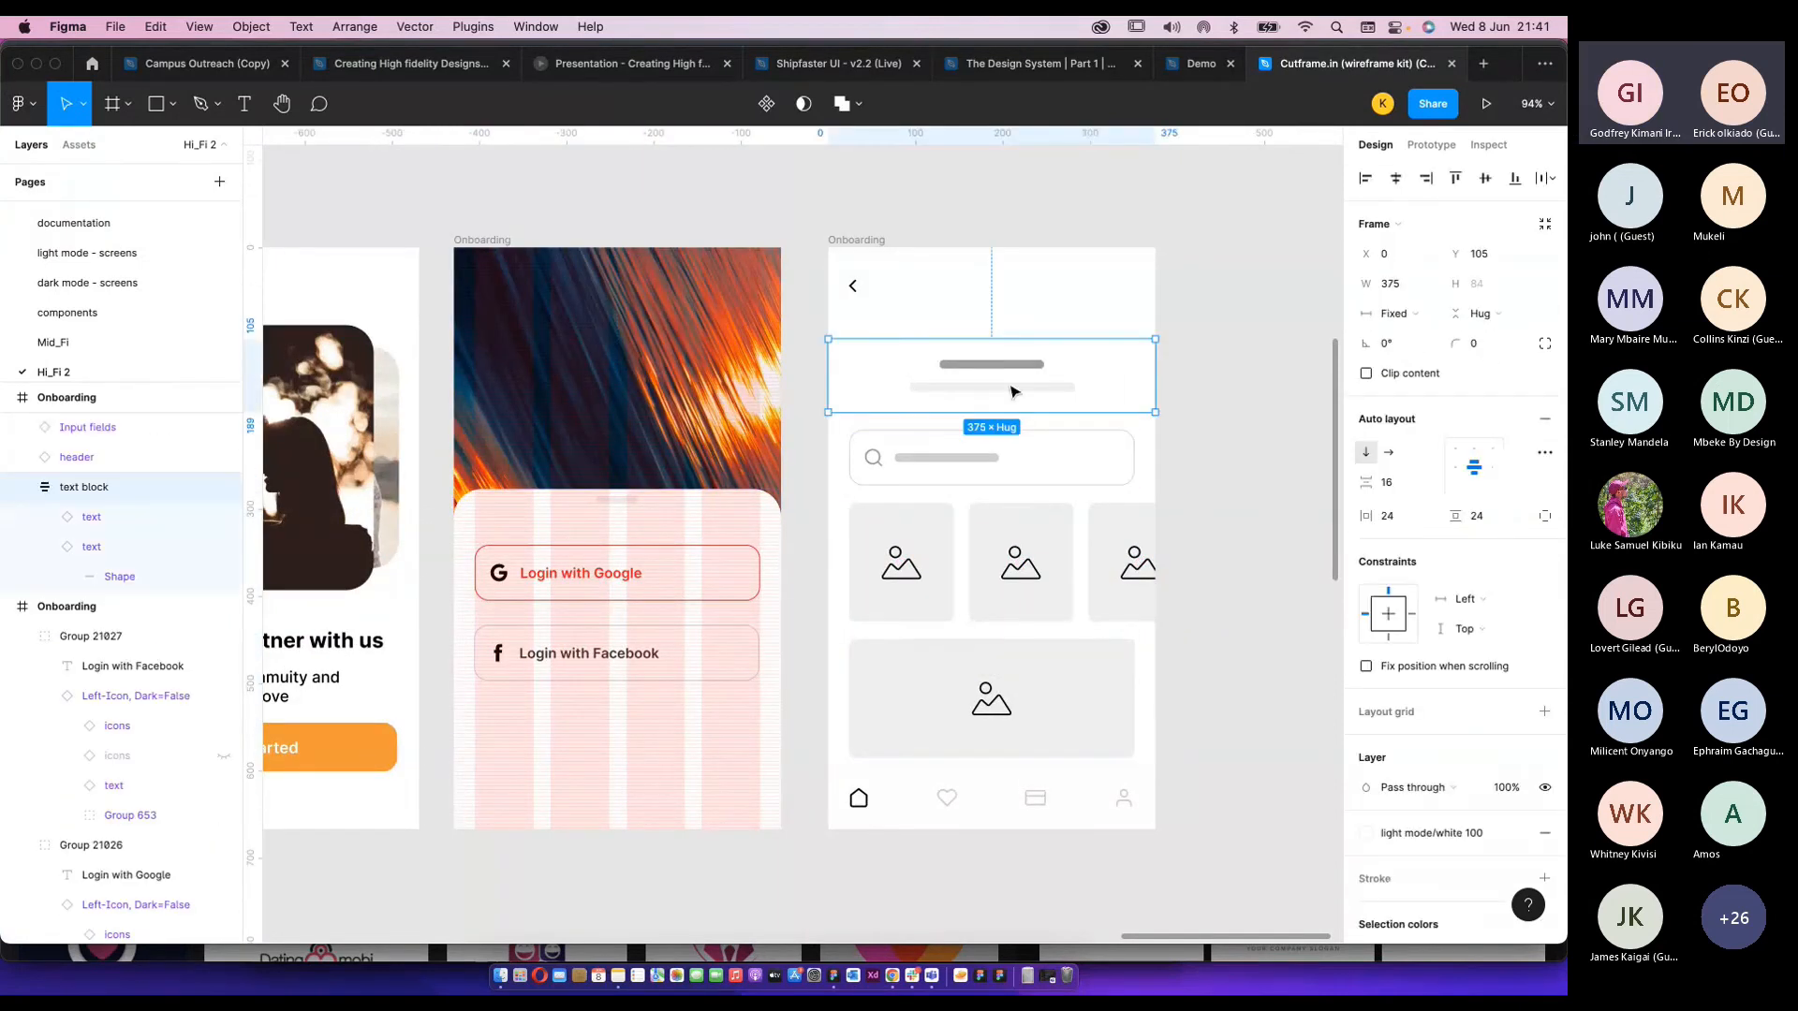
# Review the hand-drawn dating app sketch for the content planned on the fourth screen.
pyautogui.scroll(-10, 1013, 392)
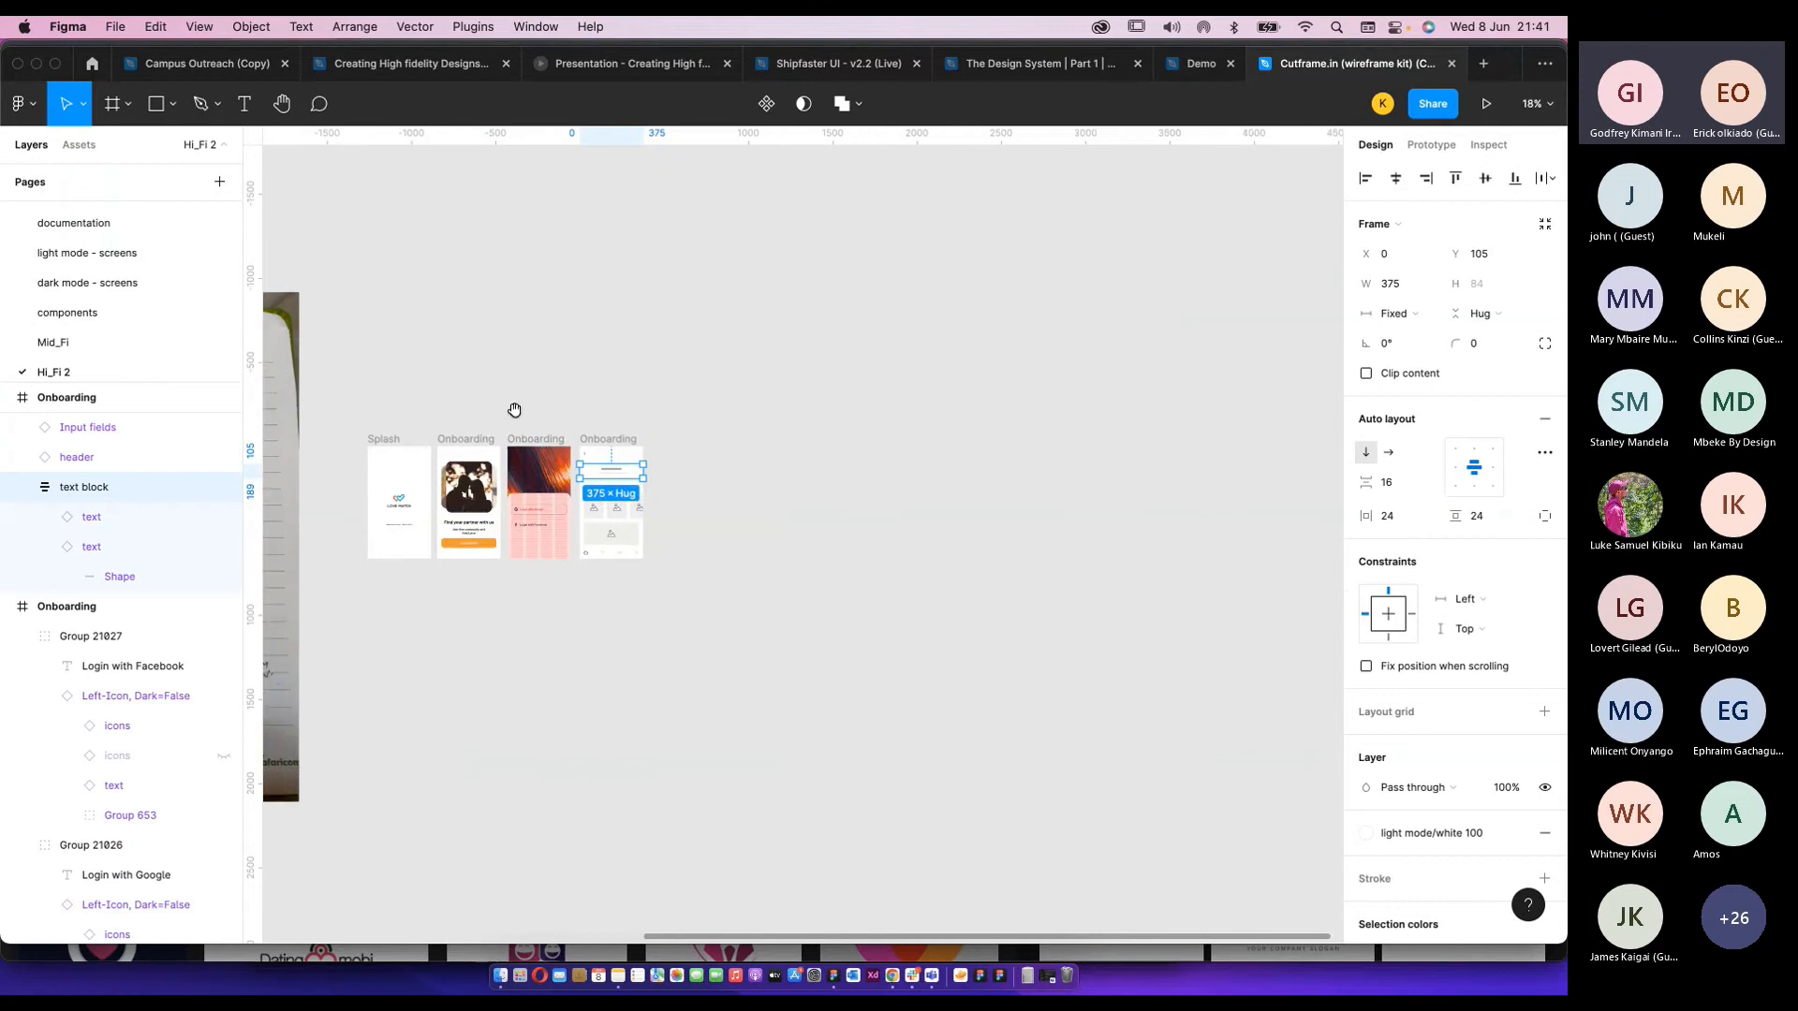
pyautogui.hscroll(-5, 514, 405)
pyautogui.scroll(3, 734, 515)
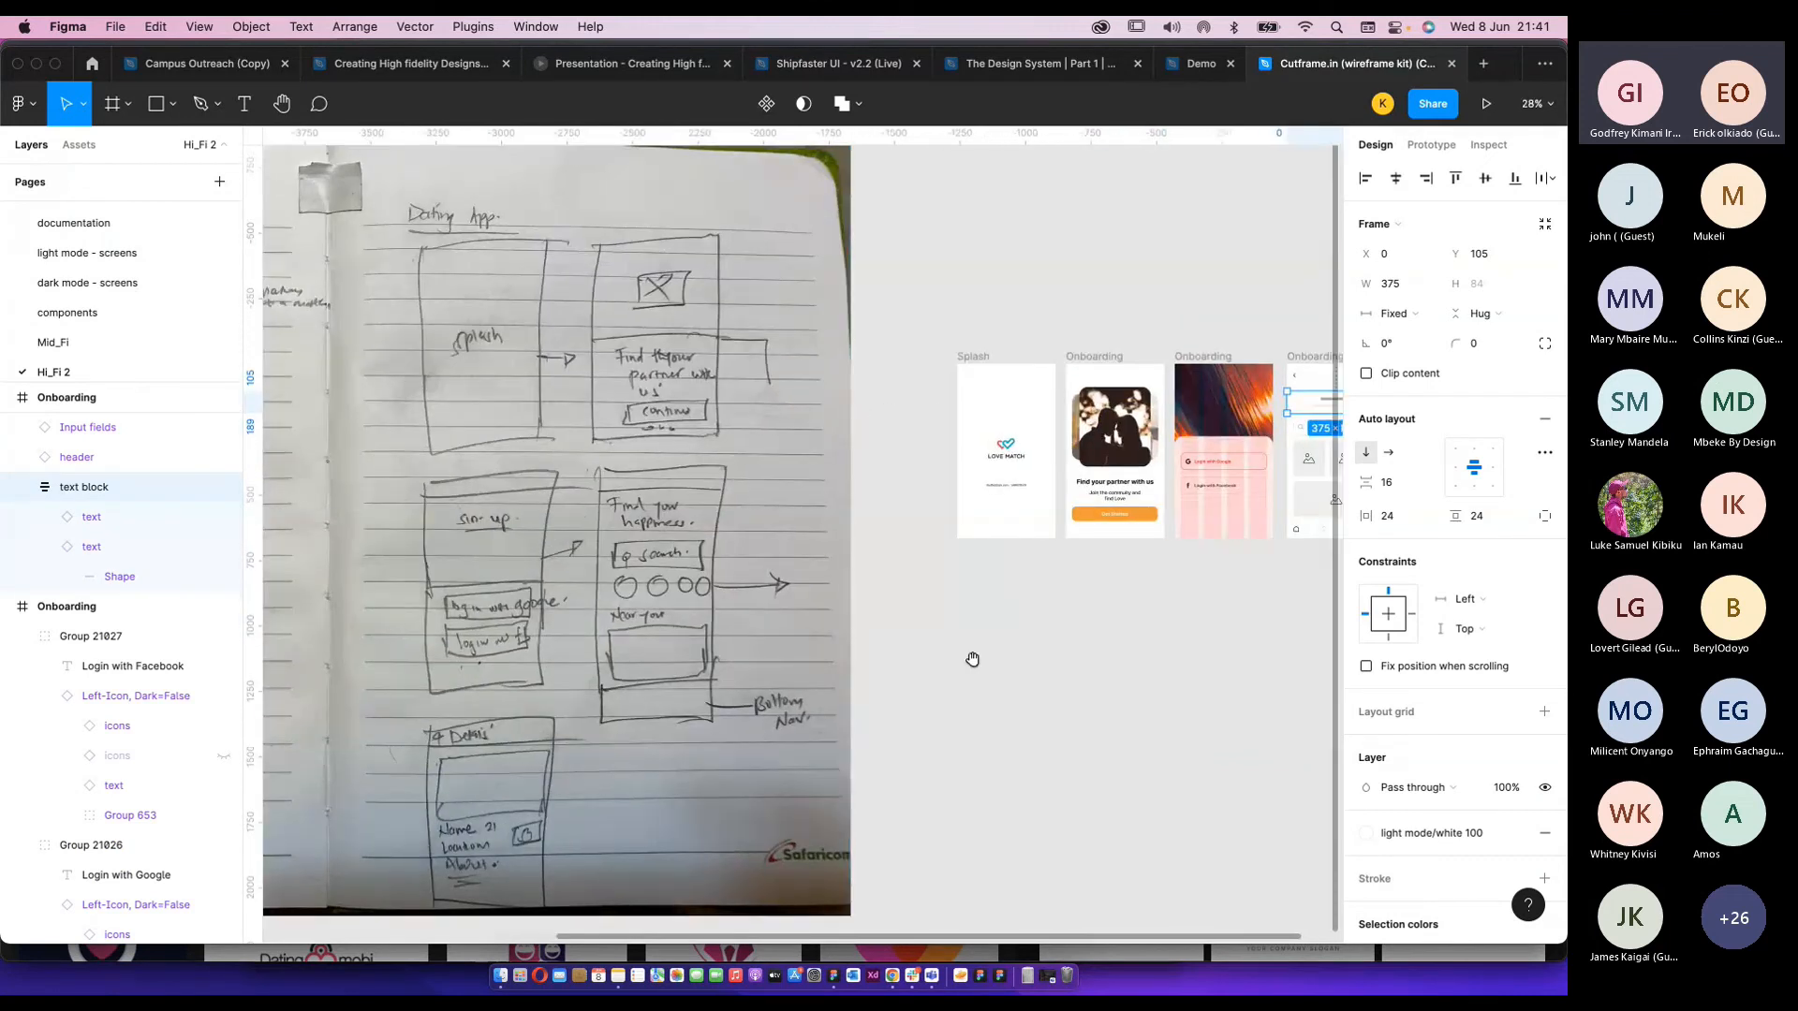
pyautogui.moveTo(972, 659); pyautogui.dragTo(691, 655)
pyautogui.scroll(5, 908, 497)
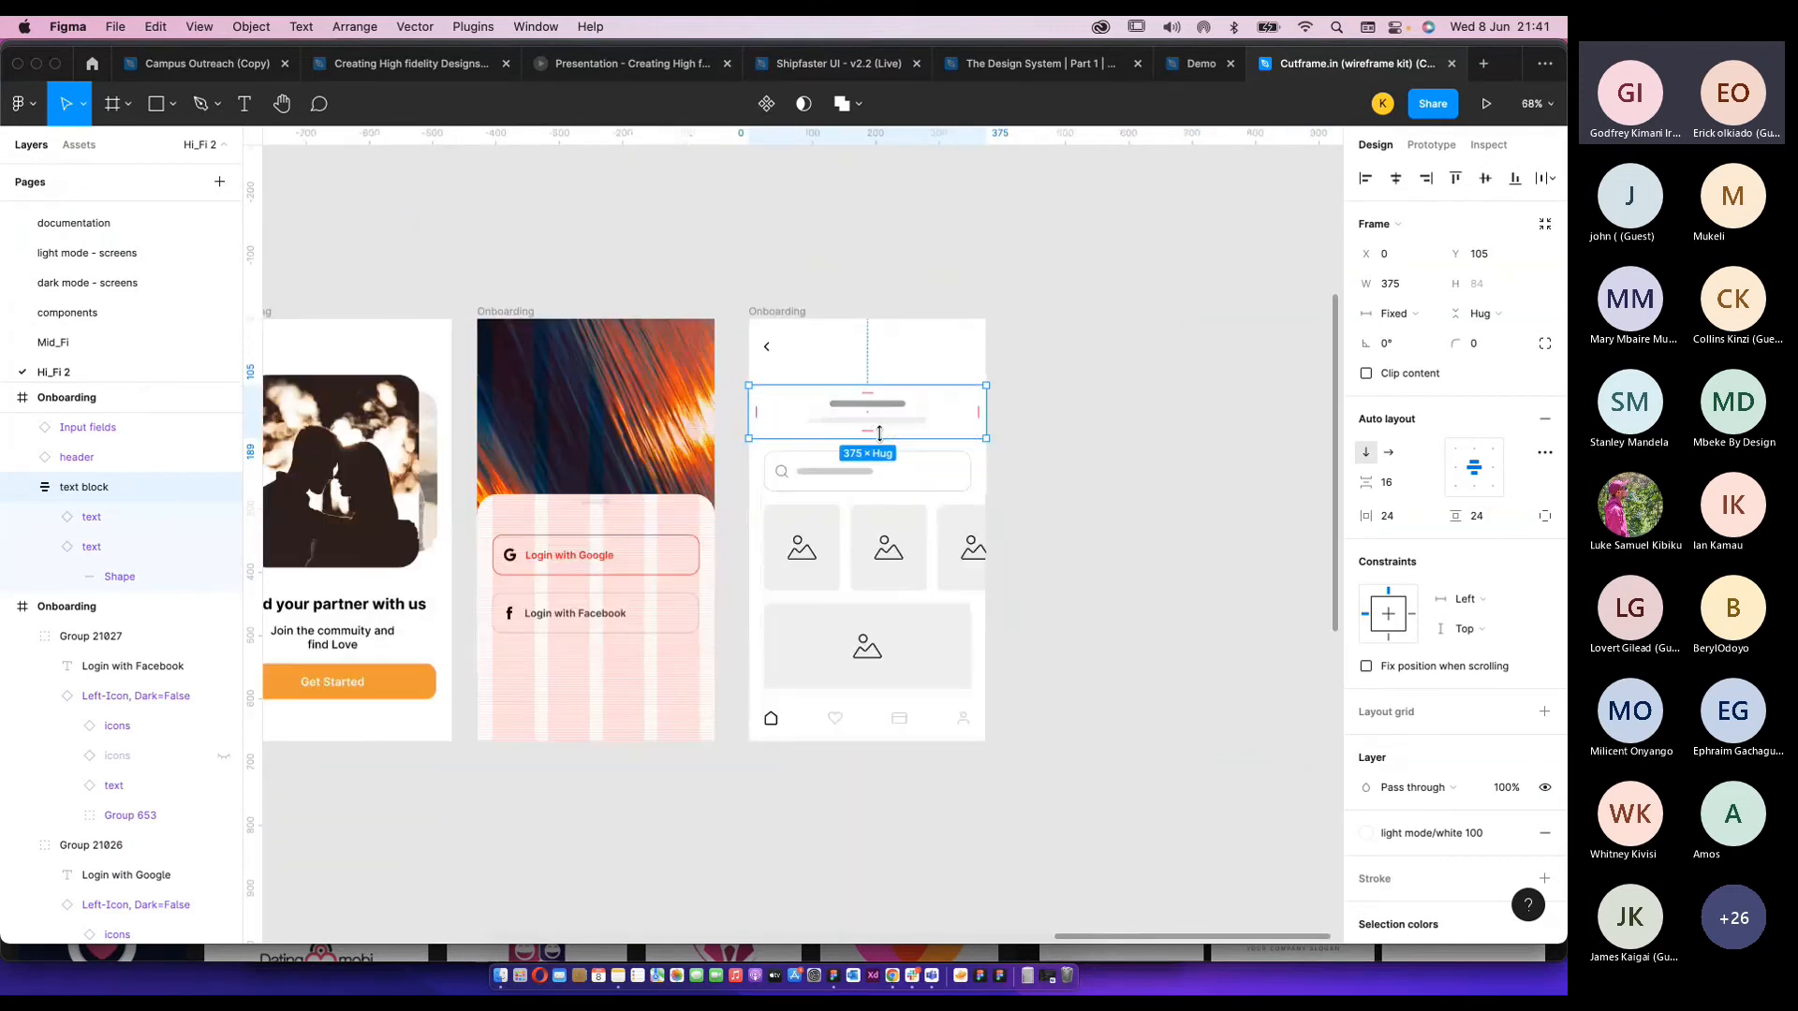
pyautogui.press('Escape')
pyautogui.click(543, 609)
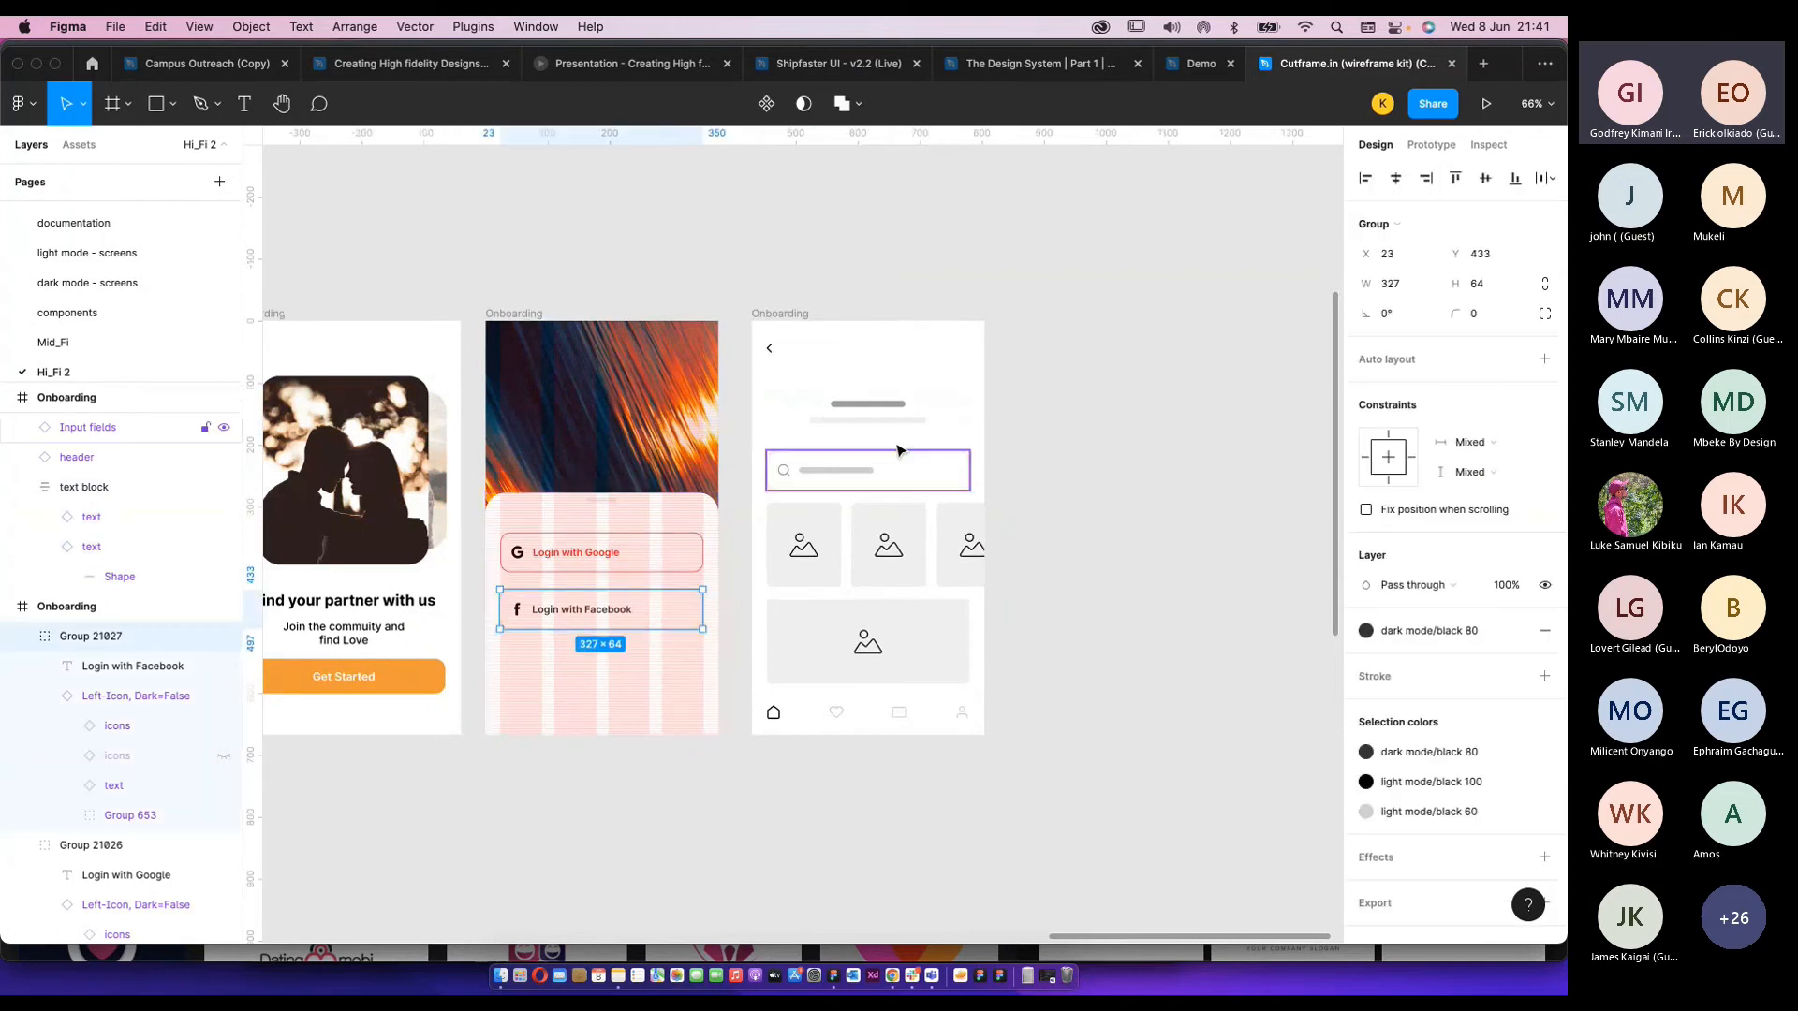
pyautogui.scroll(2, 899, 449)
pyautogui.click(857, 427)
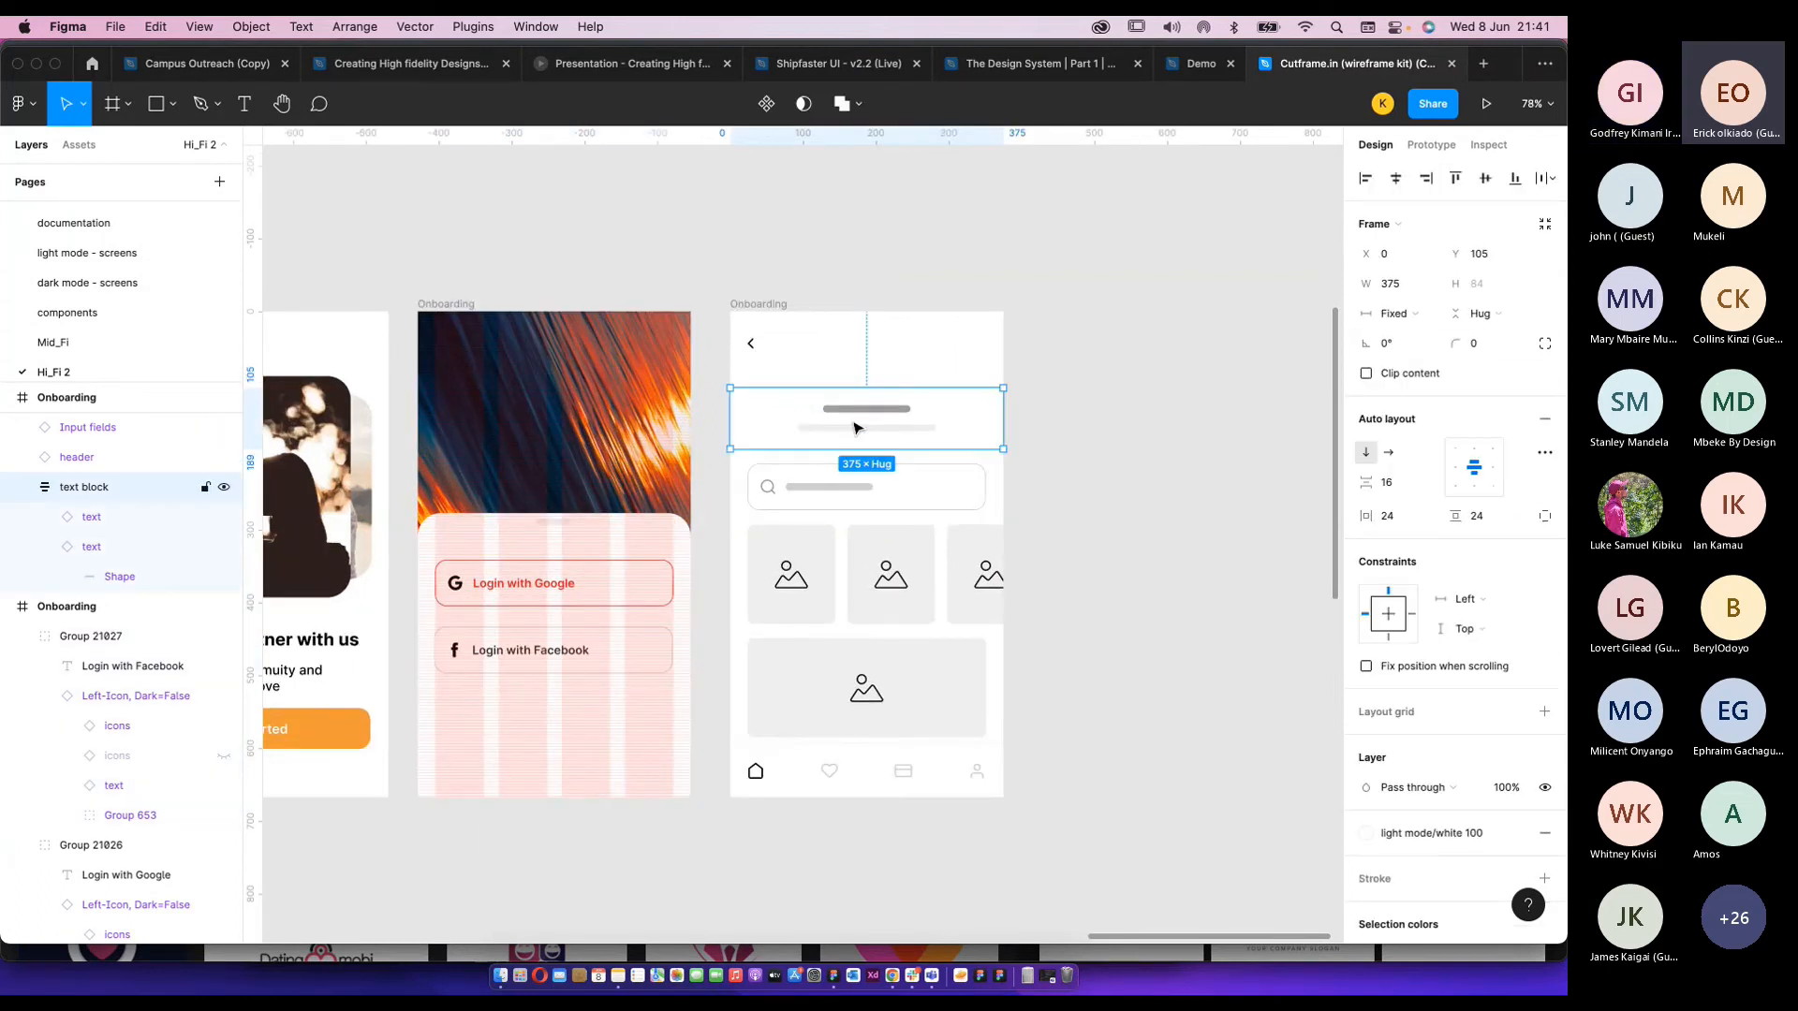
pyautogui.rightClick(857, 428)
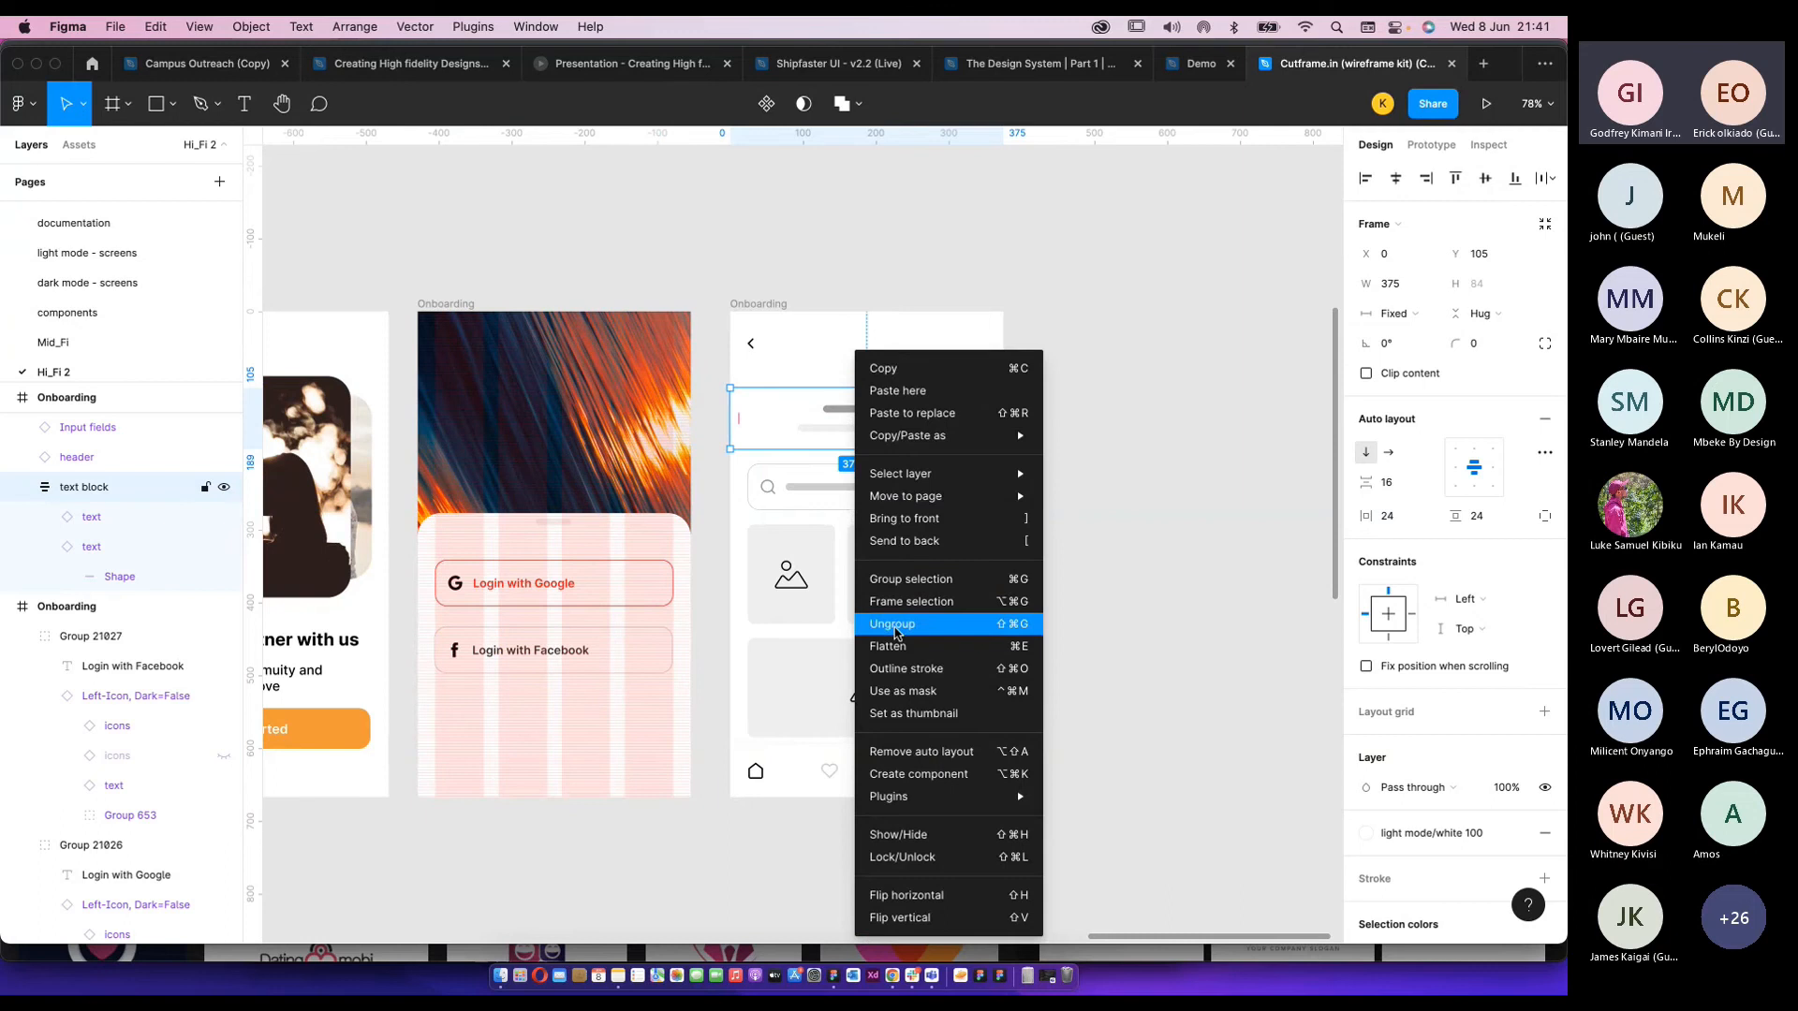
pyautogui.moveTo(934, 793)
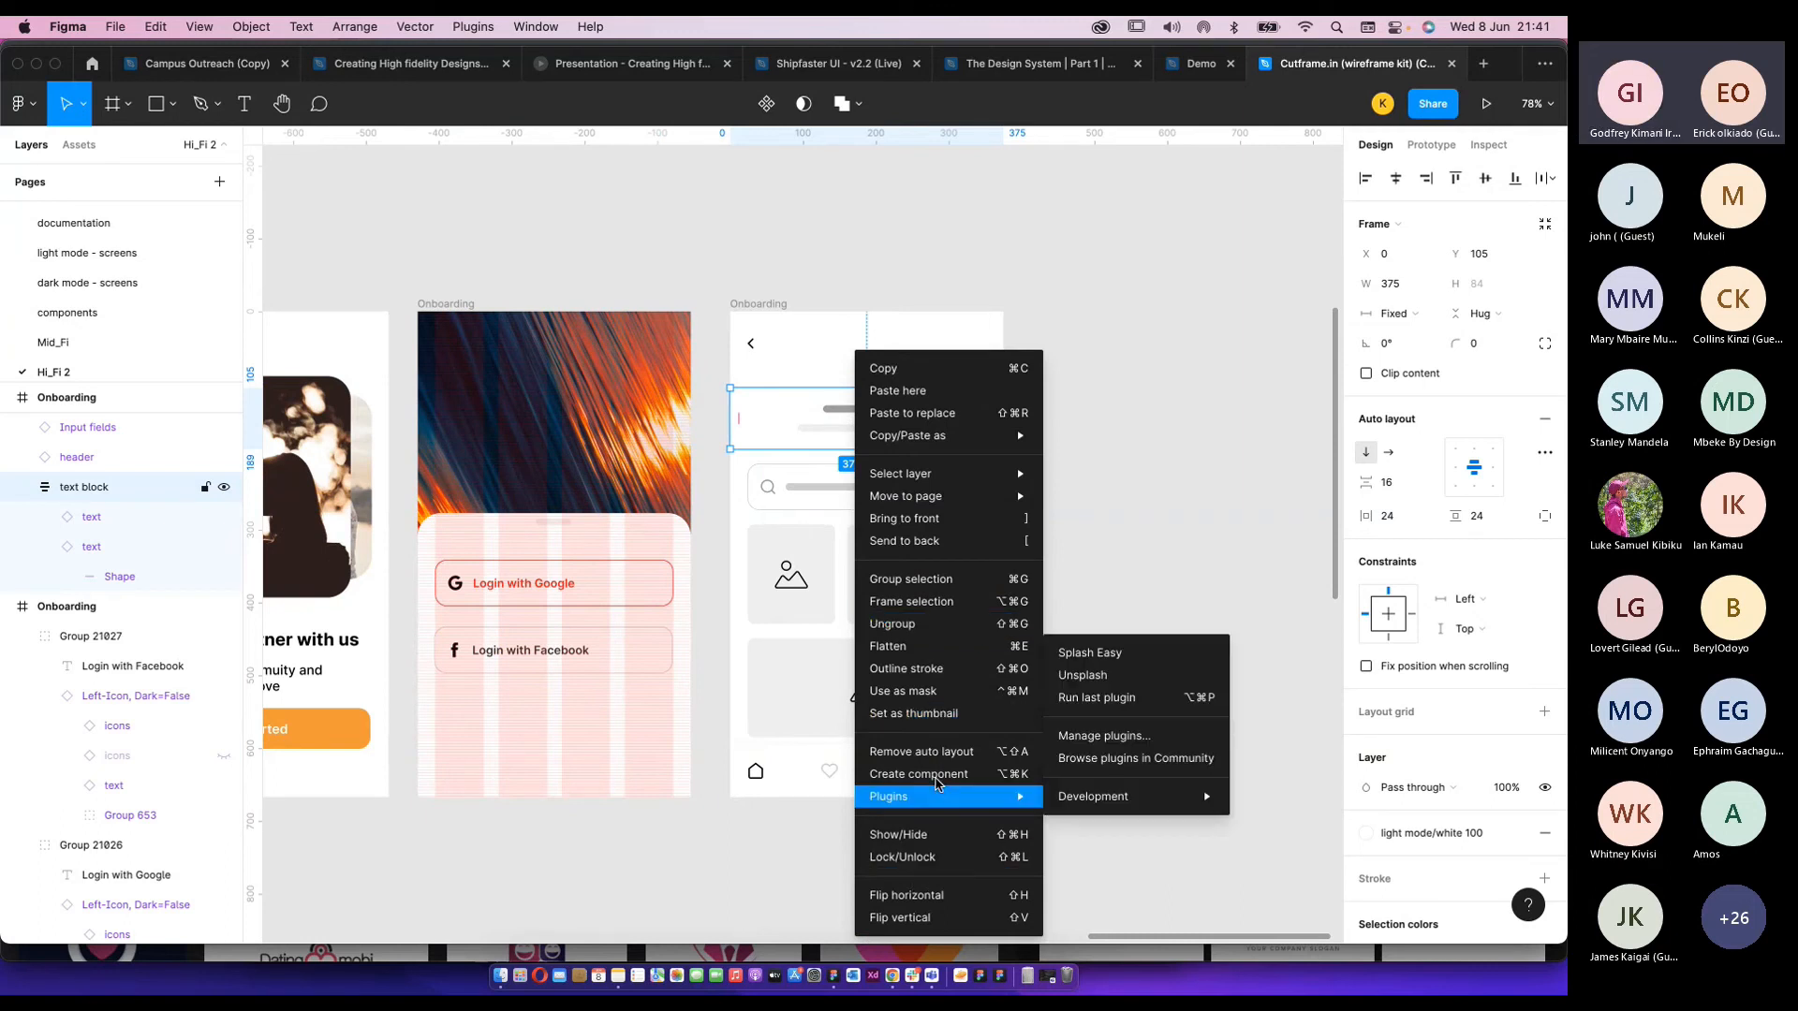
pyautogui.click(1163, 652)
pyautogui.click(1109, 520)
pyautogui.scroll(3, 817, 418)
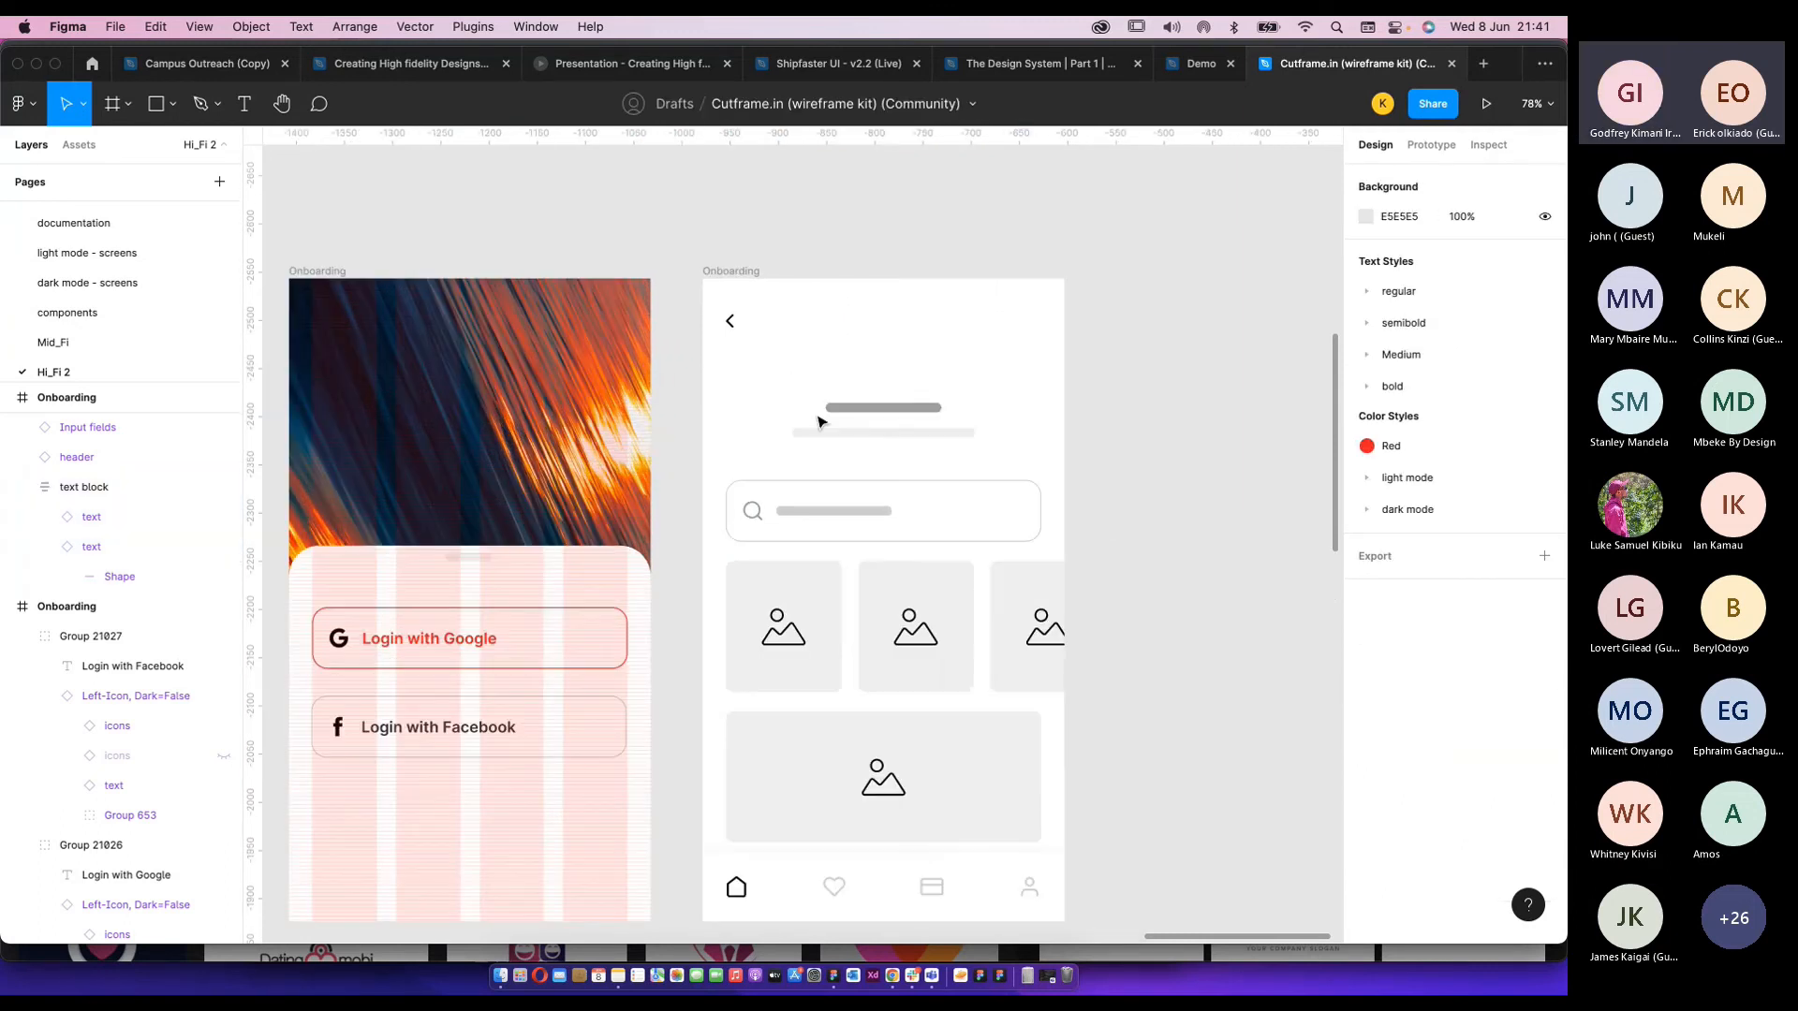
# Ungroup the placeholder text block on the fourth screen and delete its two text bars.
pyautogui.click(892, 413)
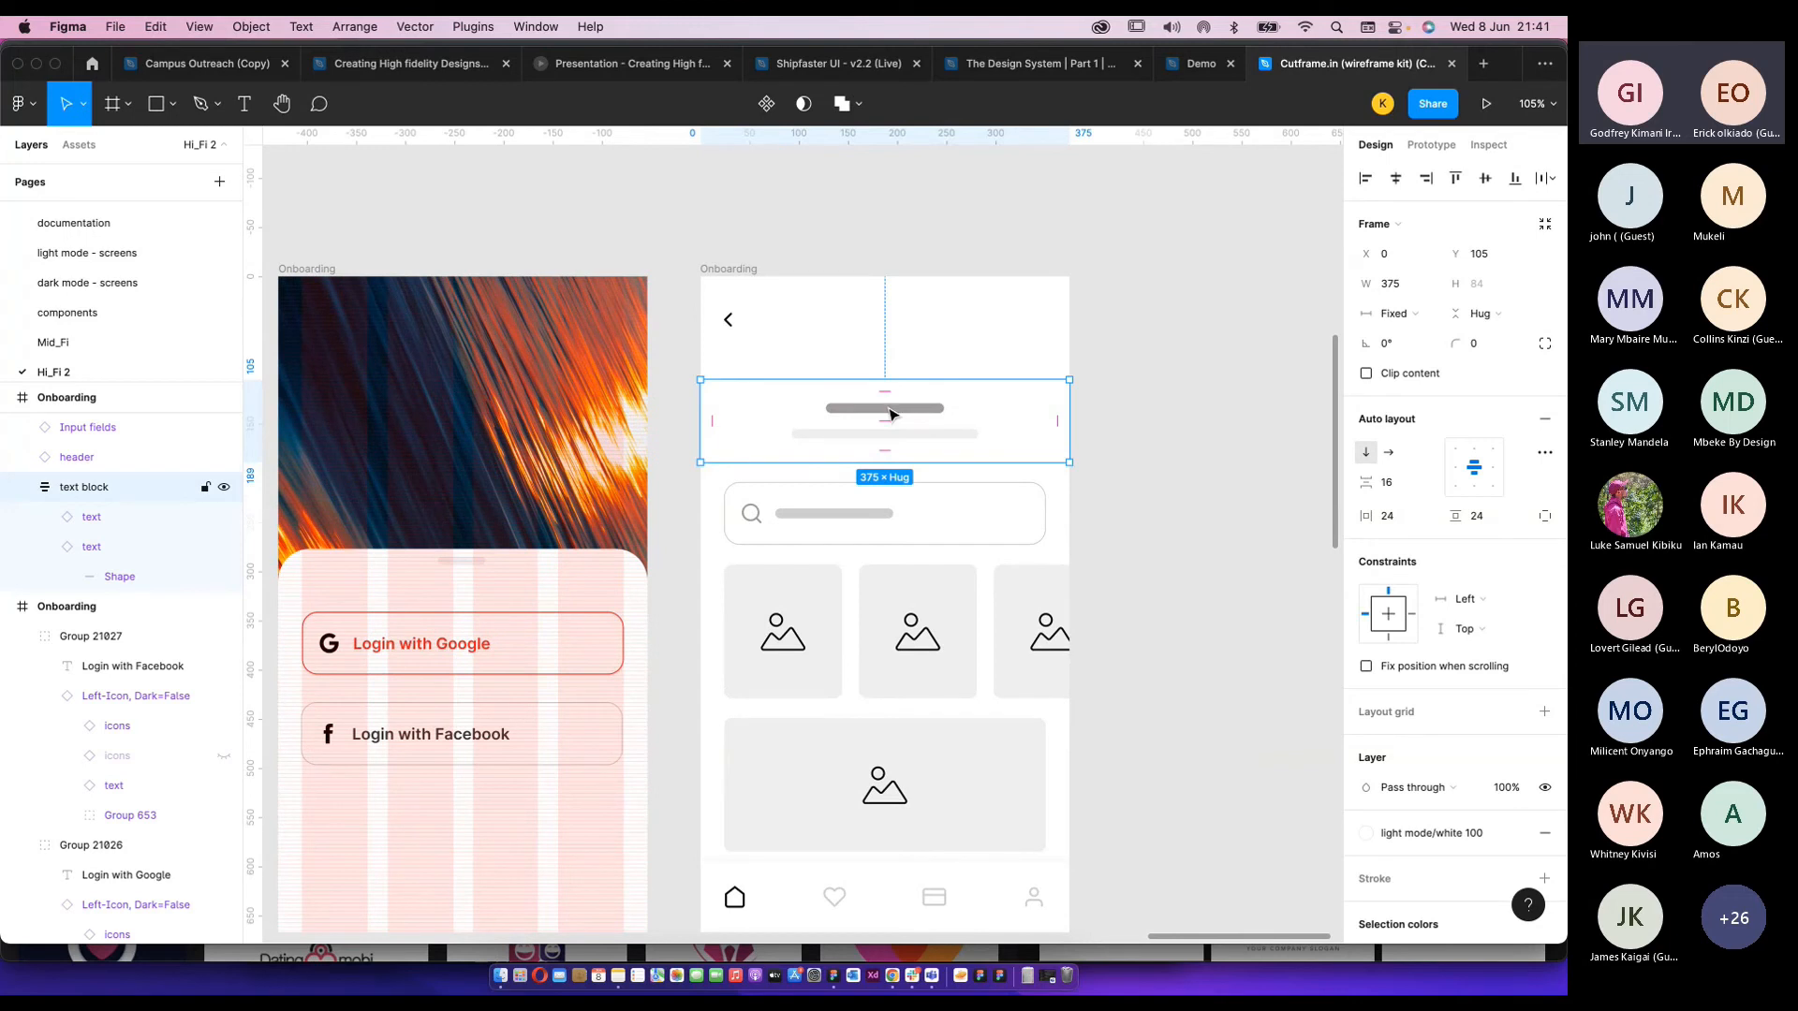
pyautogui.scroll(5, 891, 412)
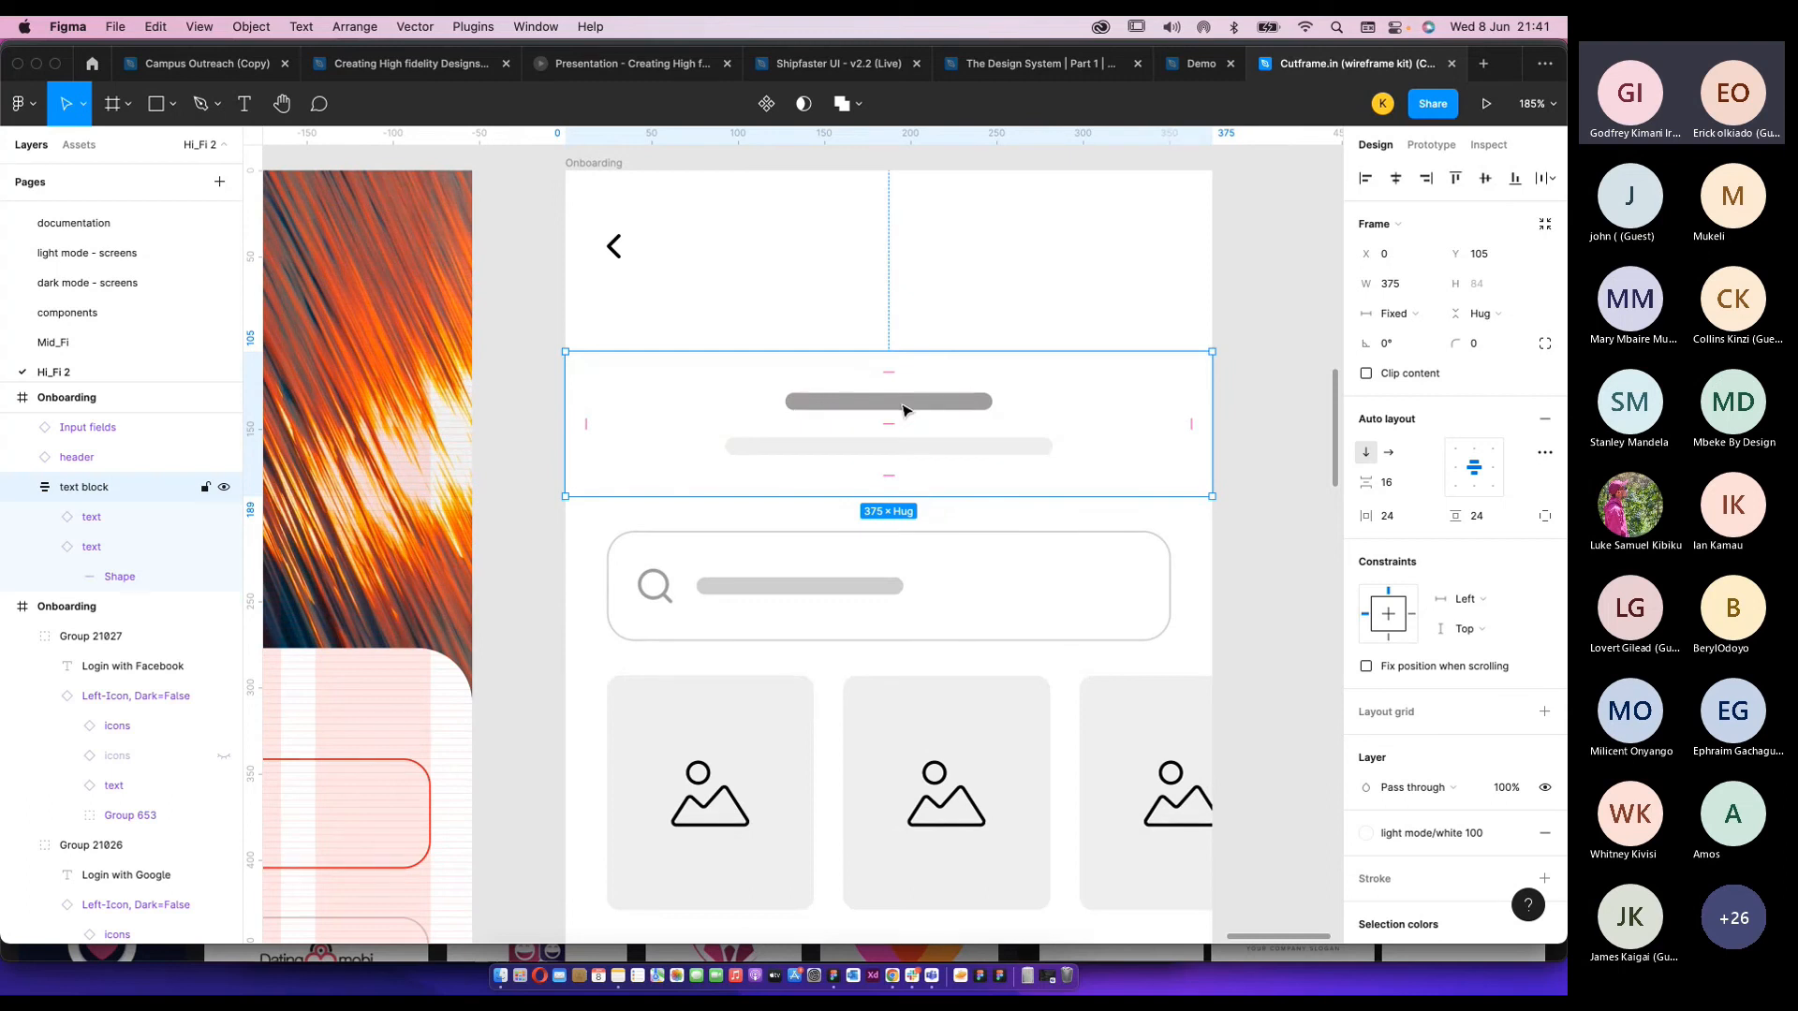
pyautogui.rightClick(905, 409)
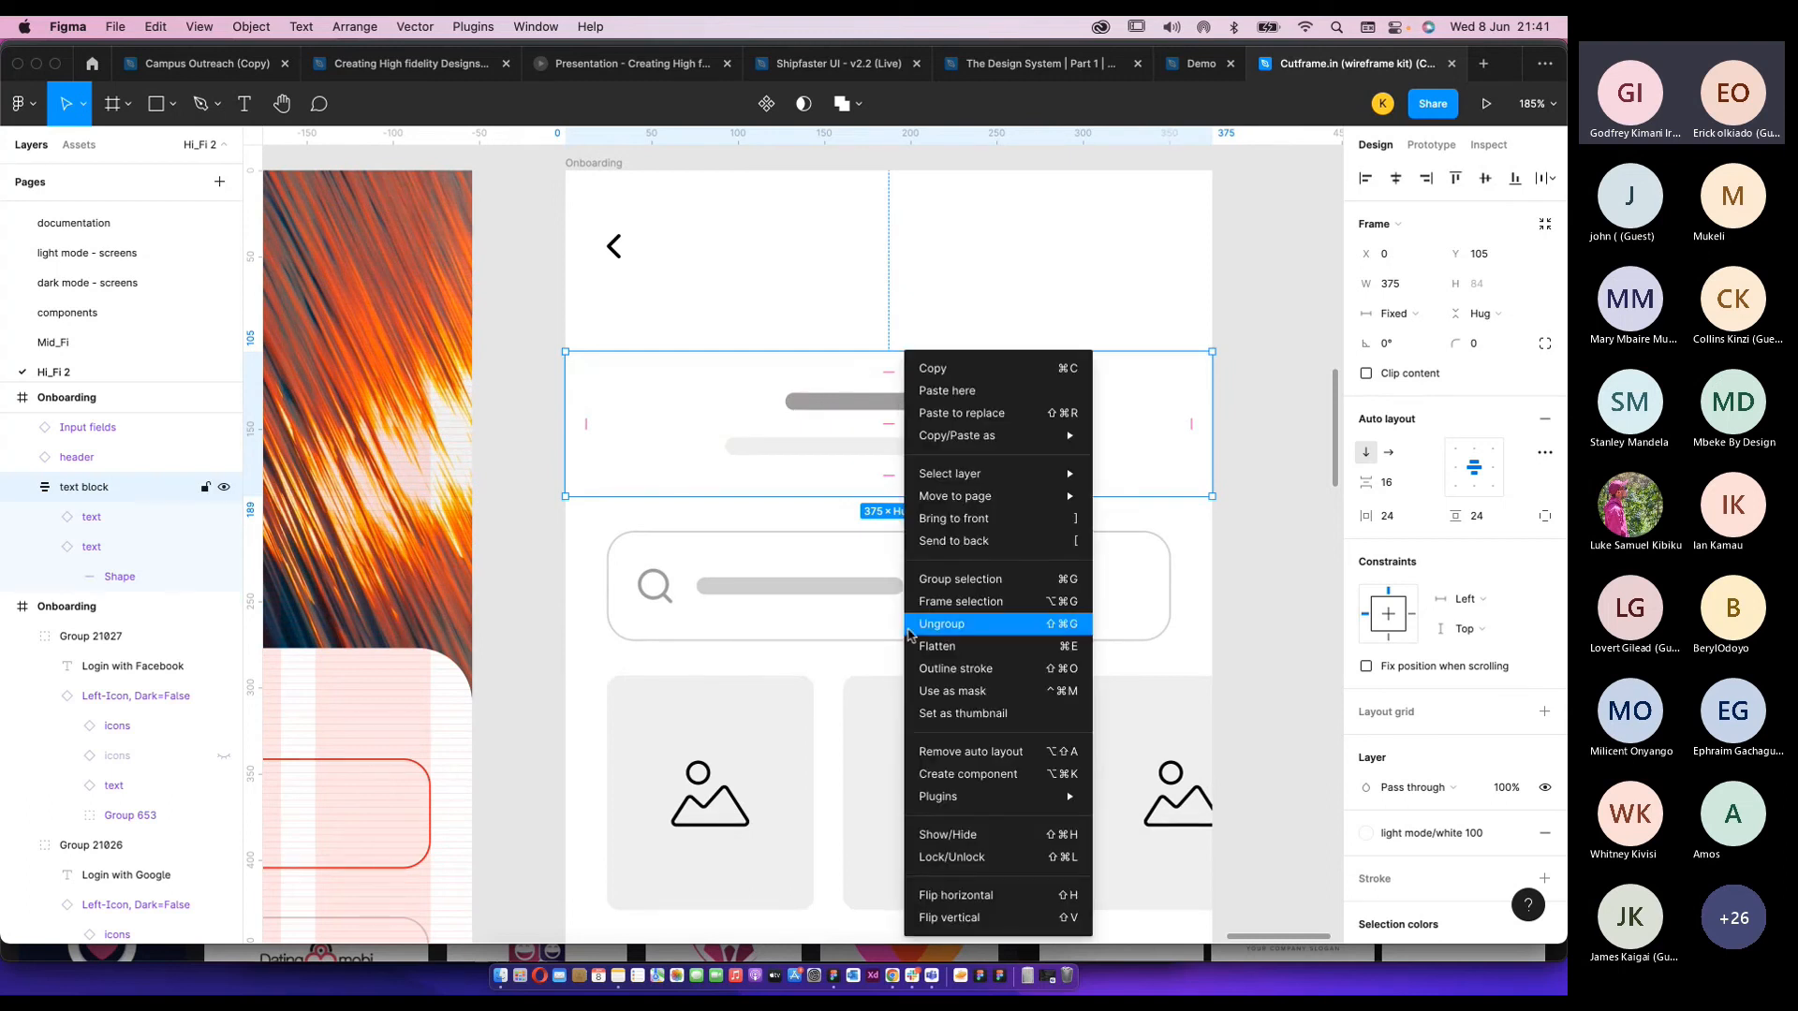
pyautogui.click(839, 417)
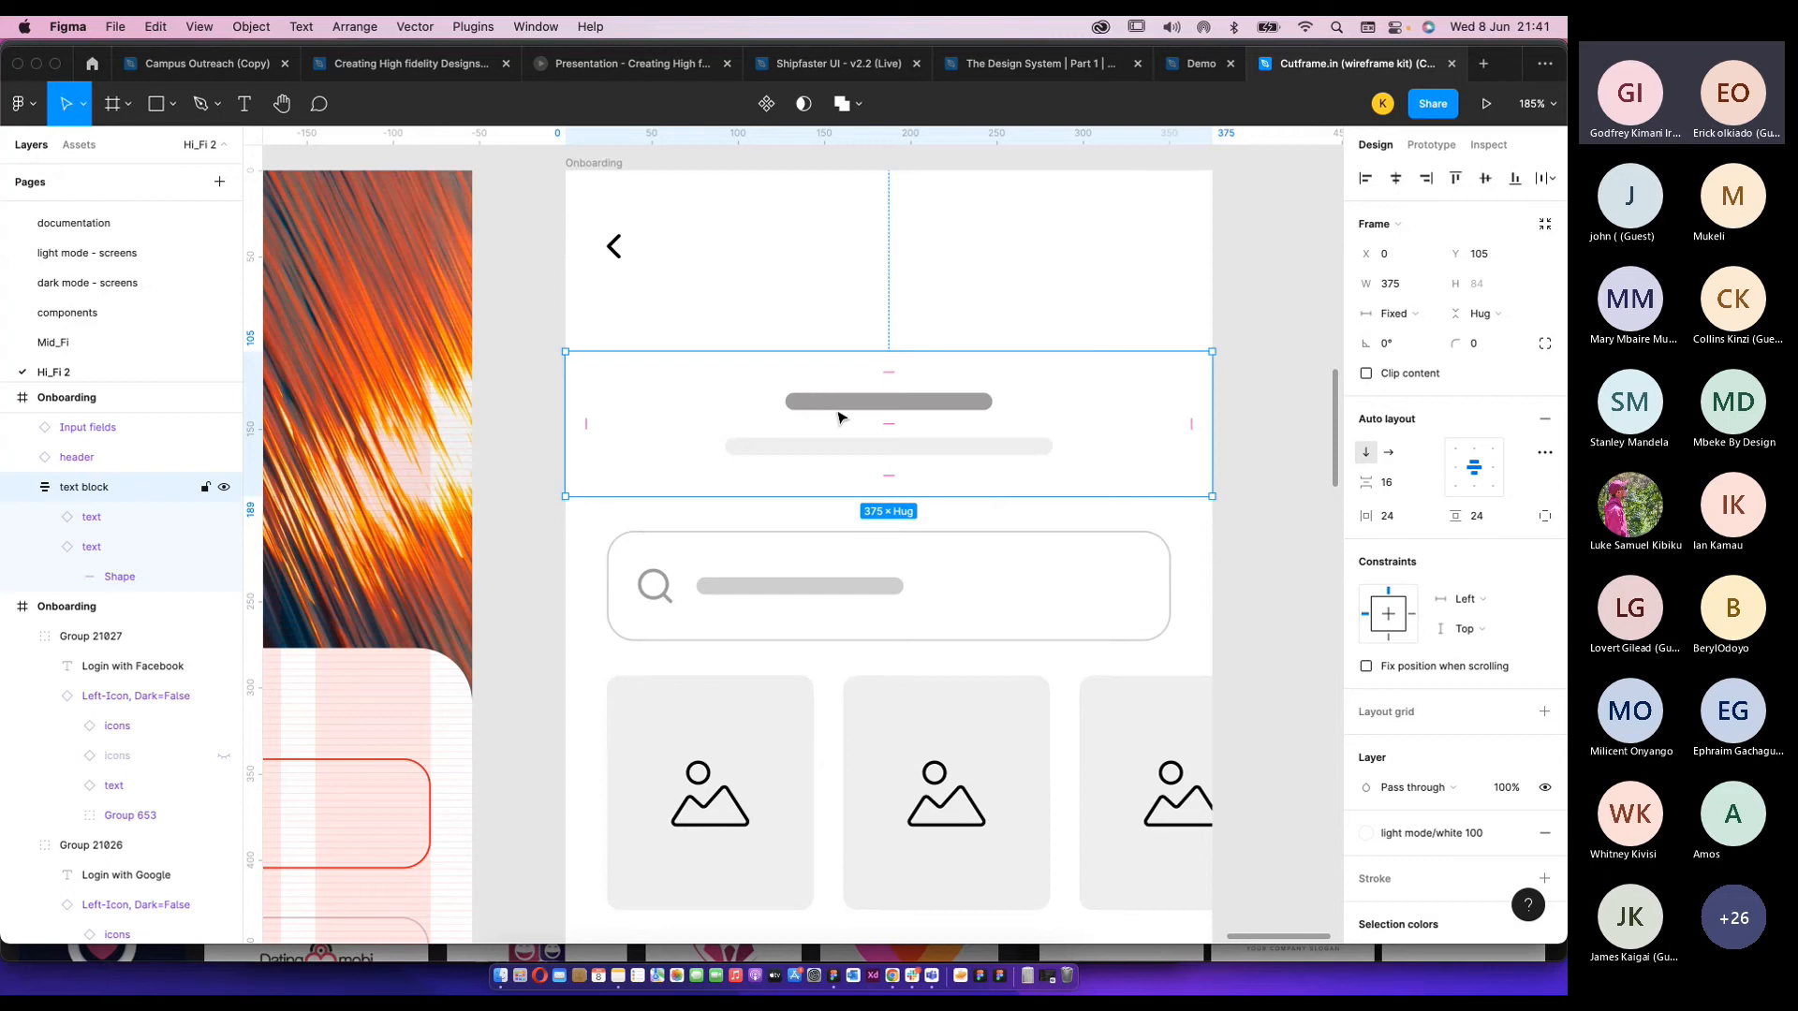
pyautogui.scroll(-5, 839, 418)
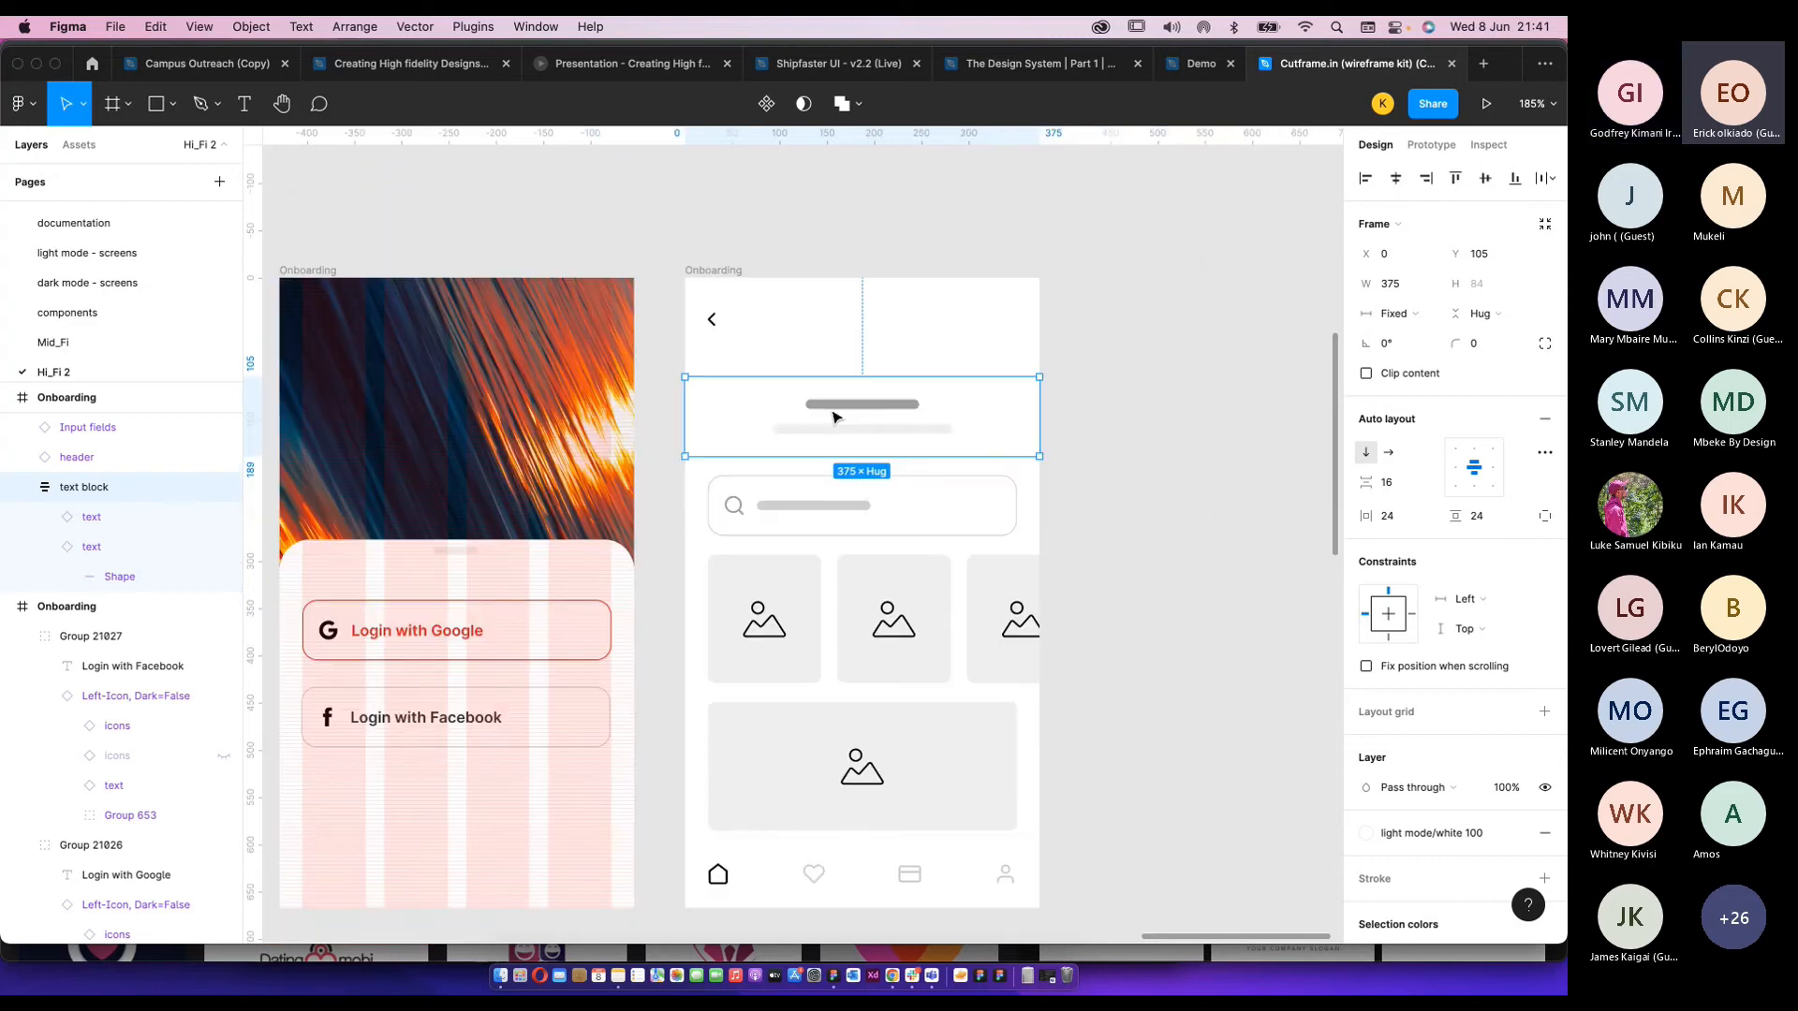
pyautogui.scroll(-1, 846, 405)
pyautogui.rightClick(844, 407)
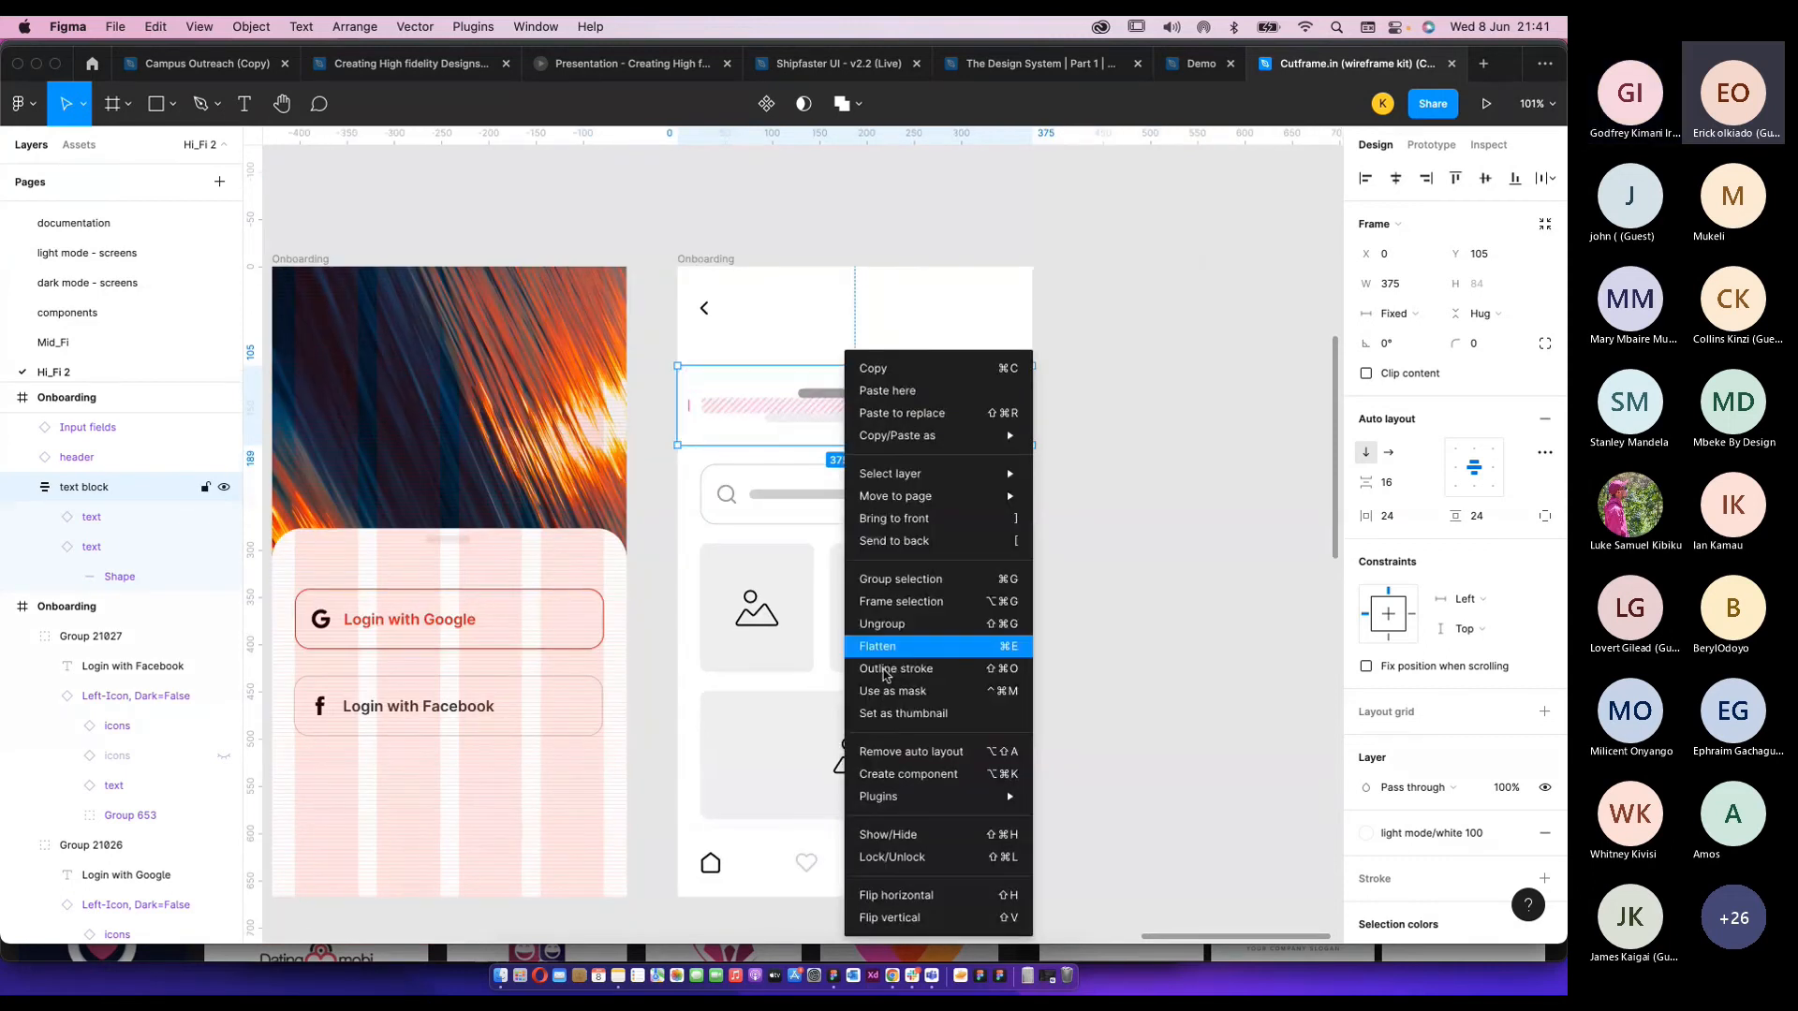
pyautogui.click(885, 623)
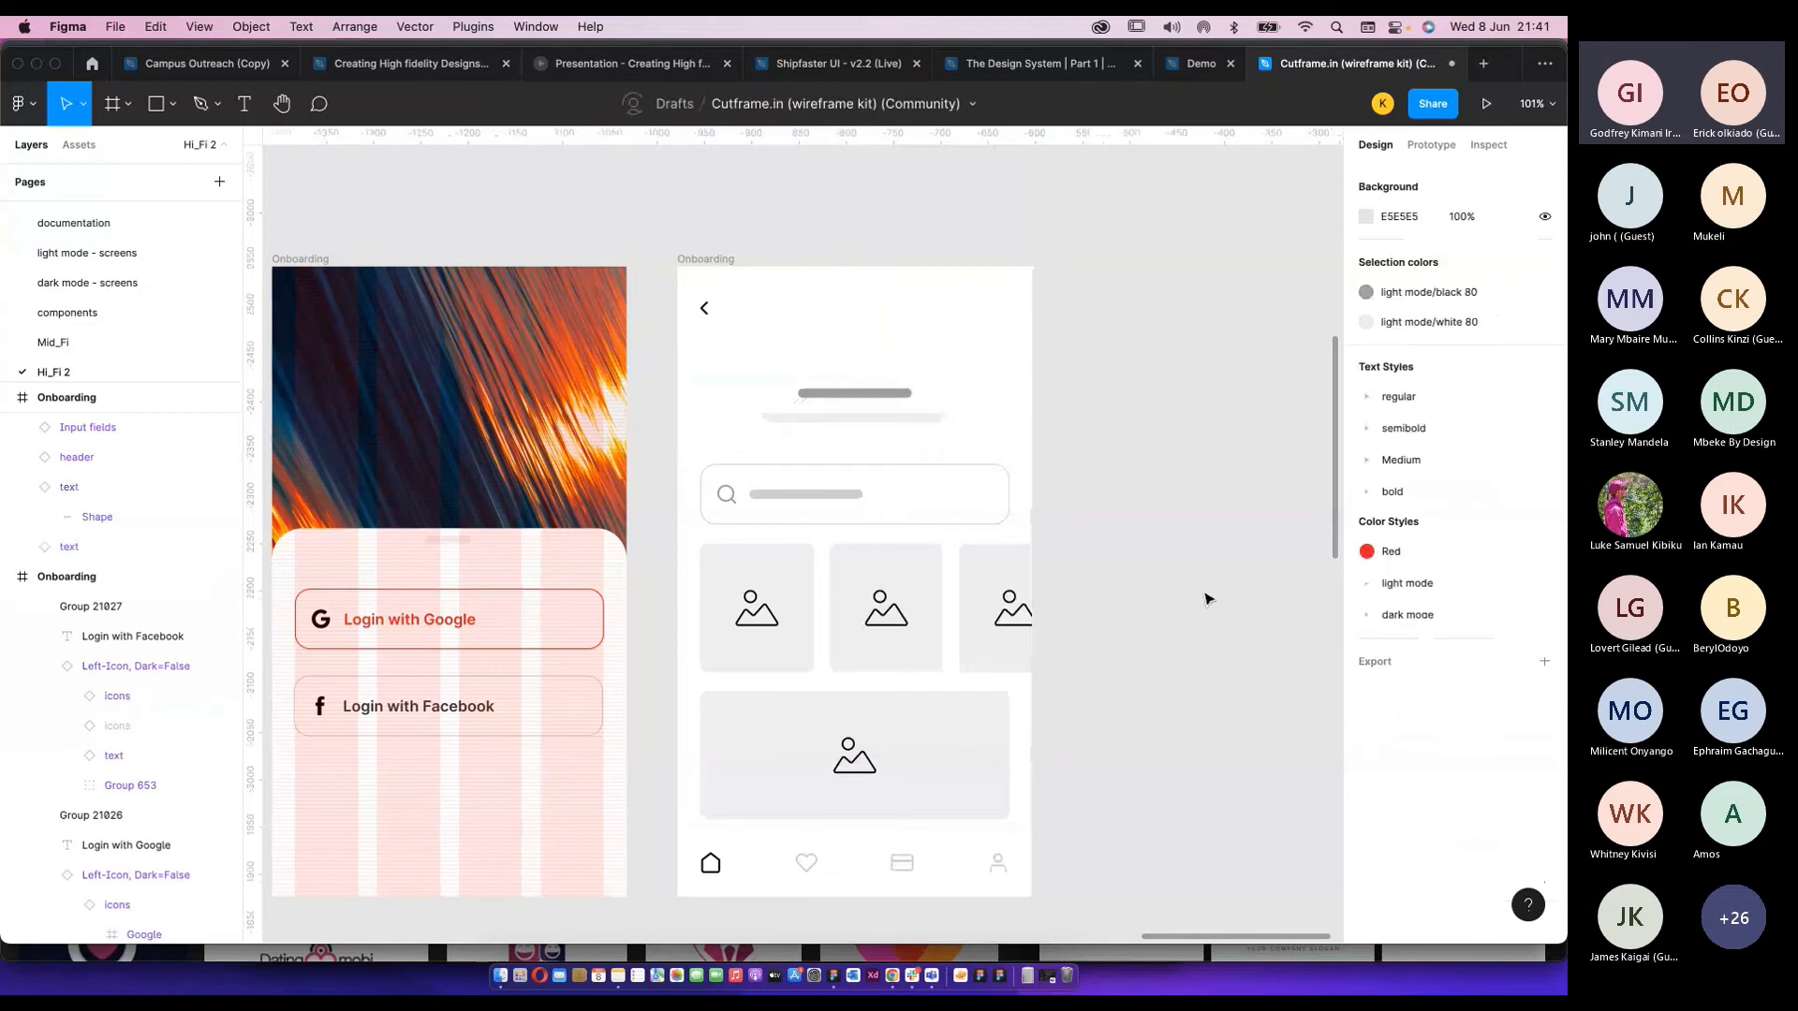
pyautogui.click(863, 431)
pyautogui.press('Delete')
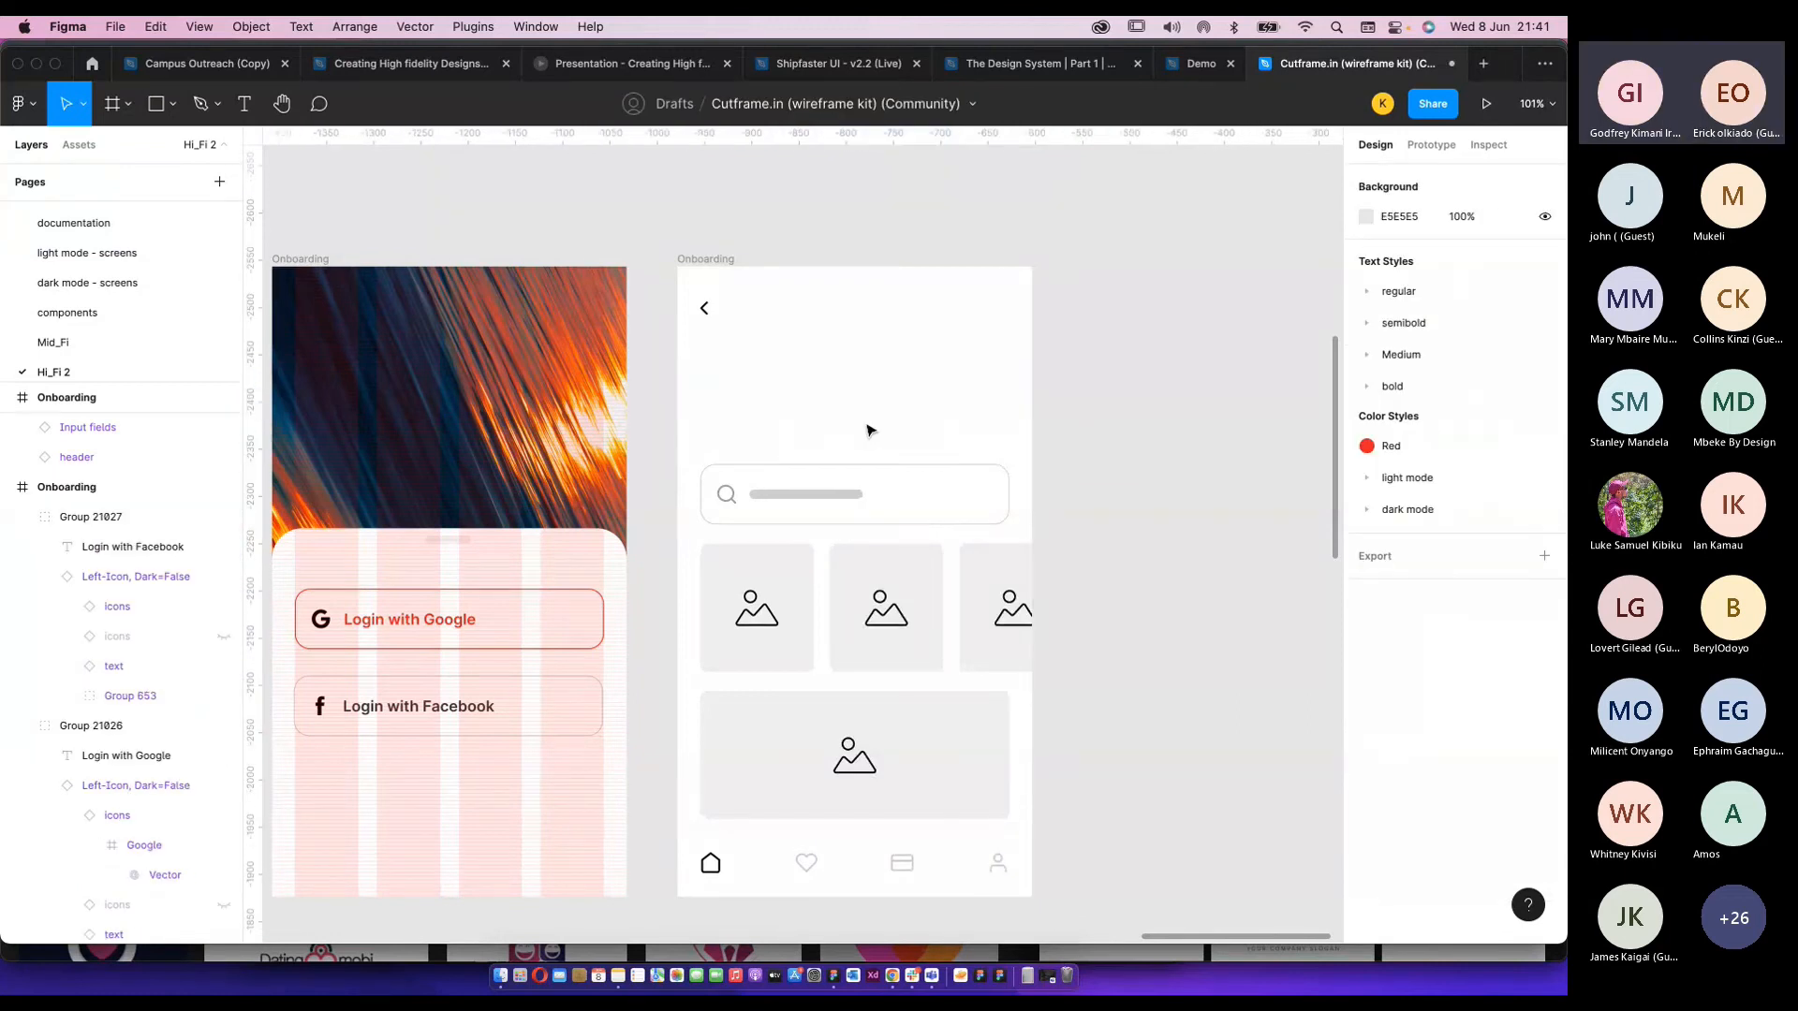
# Combine the second screen's "Find your partner with us" heading and its subtitle into a vertical auto layout with 17 spacing.
pyautogui.scroll(-3, 866, 430)
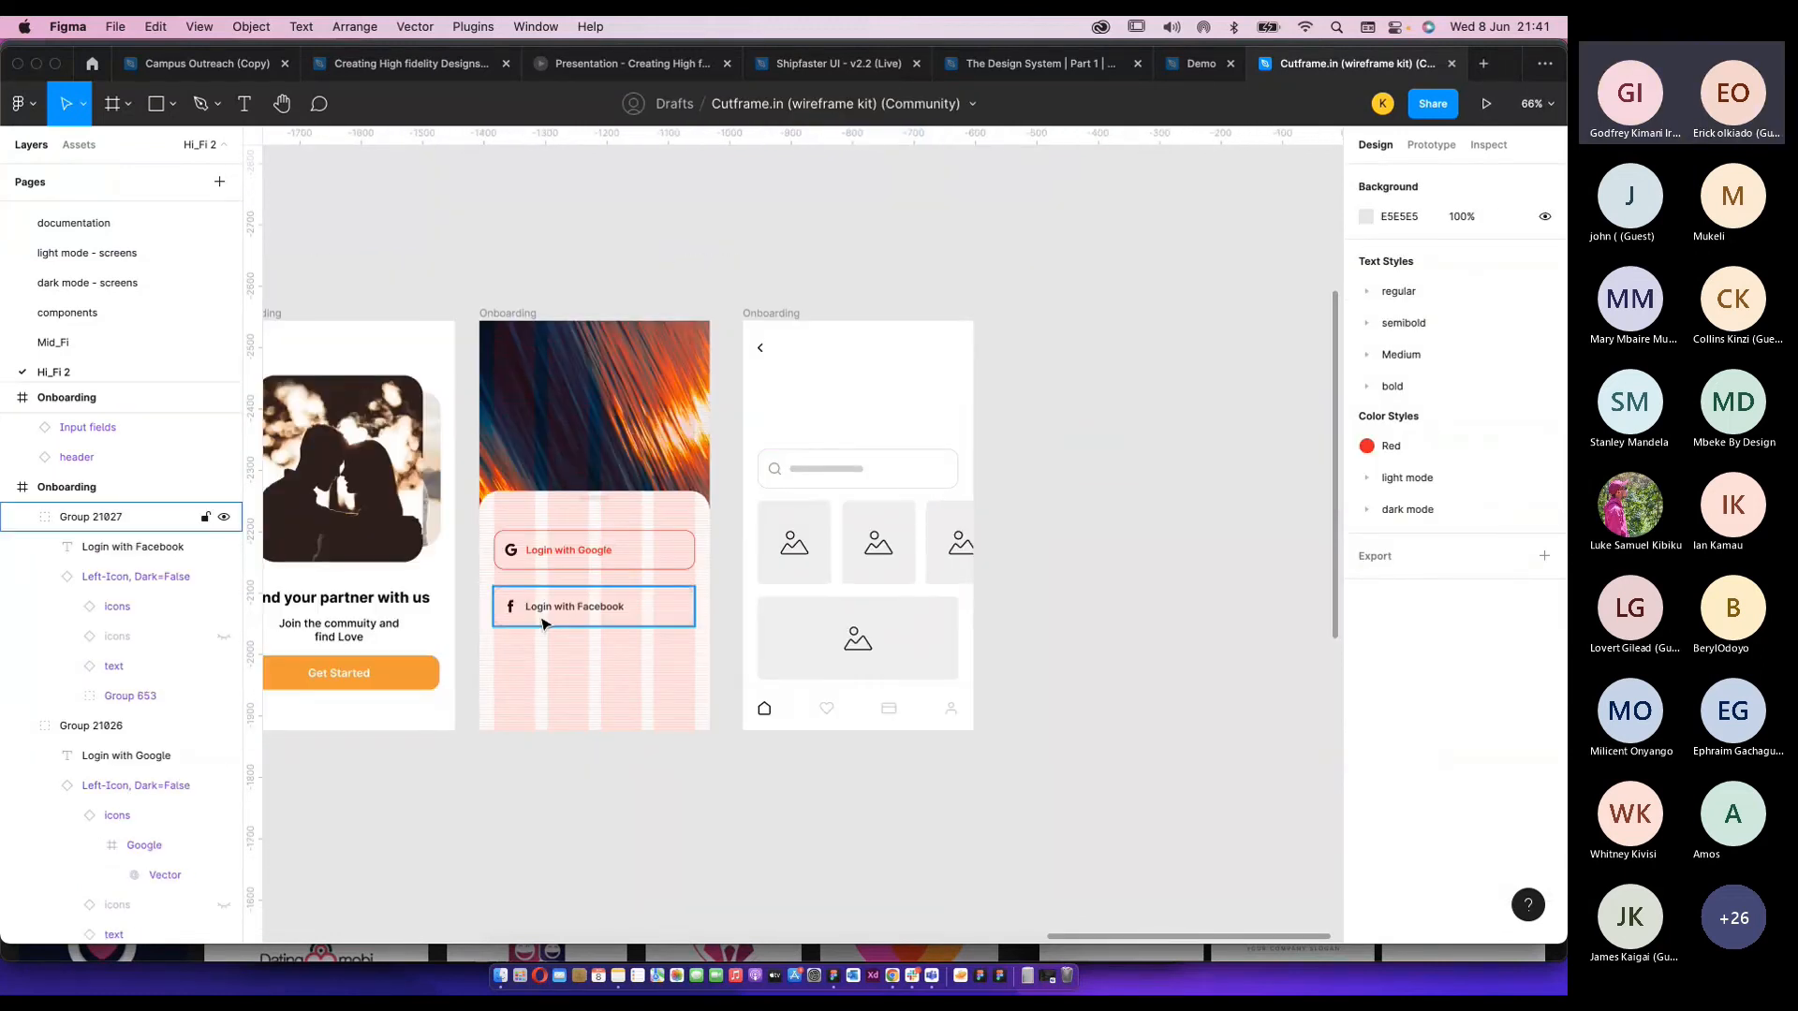
pyautogui.hscroll(-3, 524, 562)
pyautogui.scroll(-2, 525, 562)
pyautogui.press('super+z')
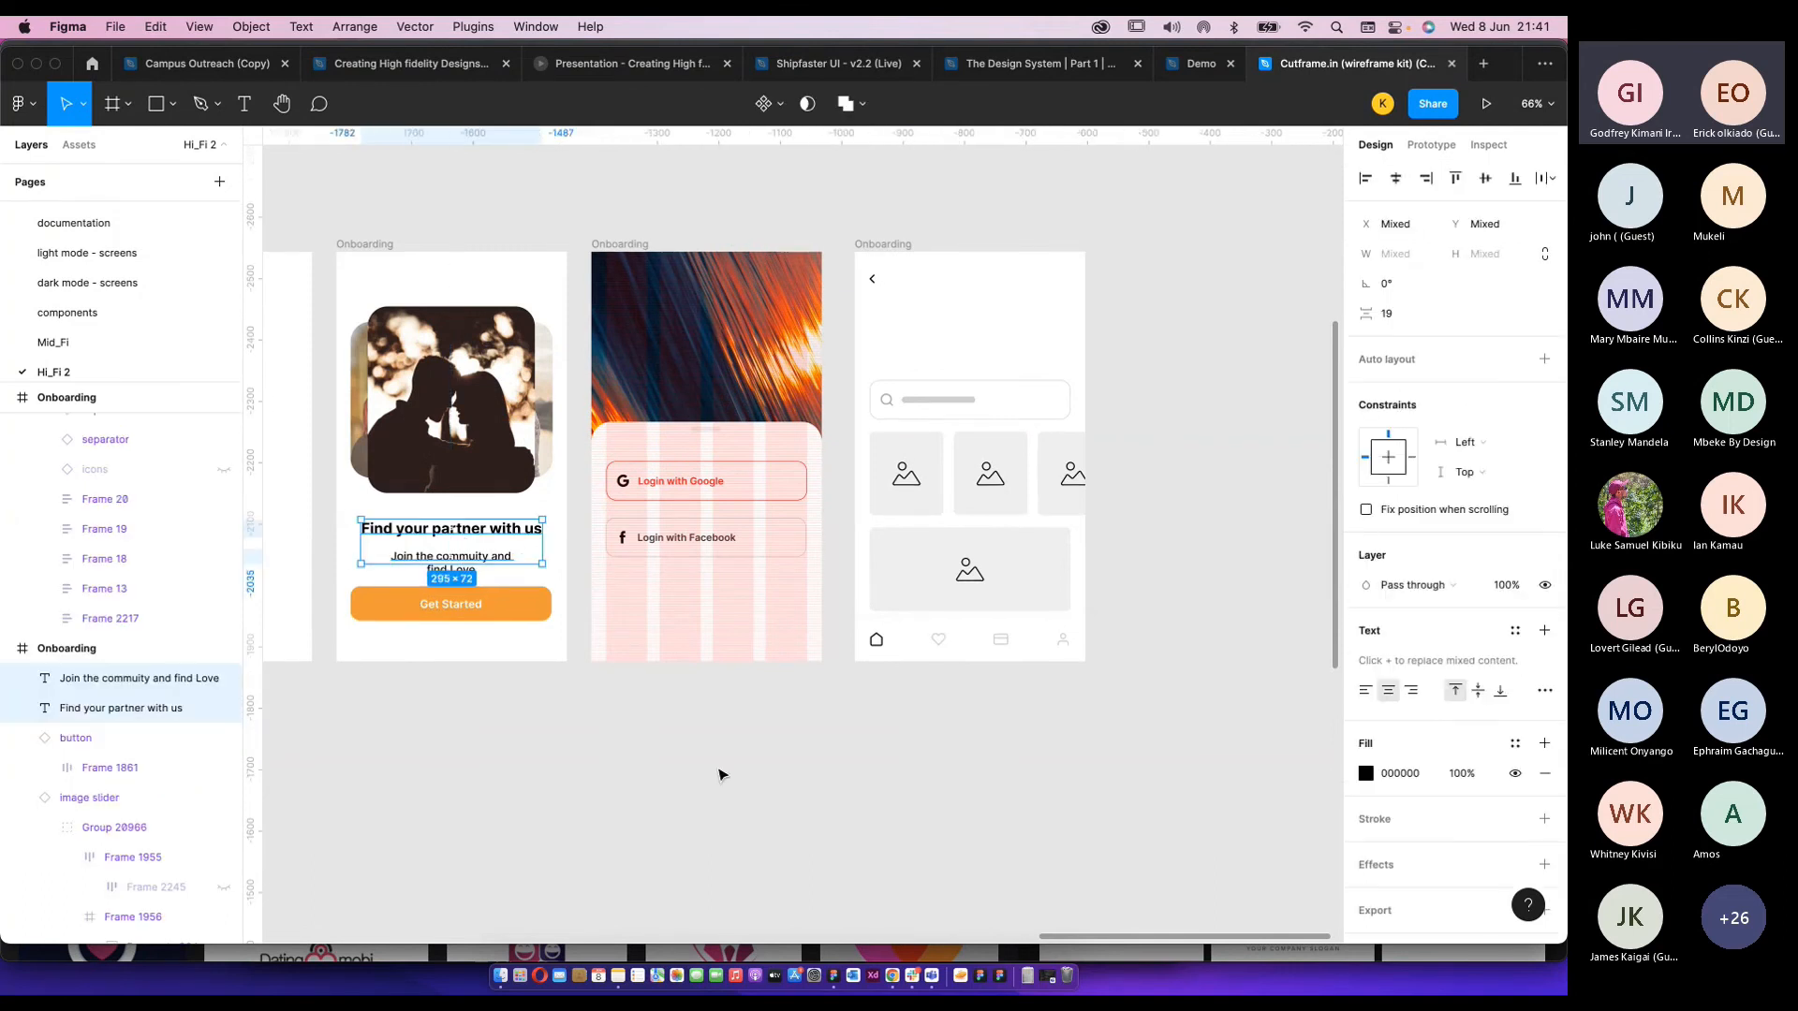
pyautogui.hscroll(-5, 682, 730)
pyautogui.scroll(5, 843, 625)
pyautogui.hscroll(3, 916, 648)
pyautogui.scroll(1, 834, 637)
pyautogui.click(931, 579)
pyautogui.click(814, 588)
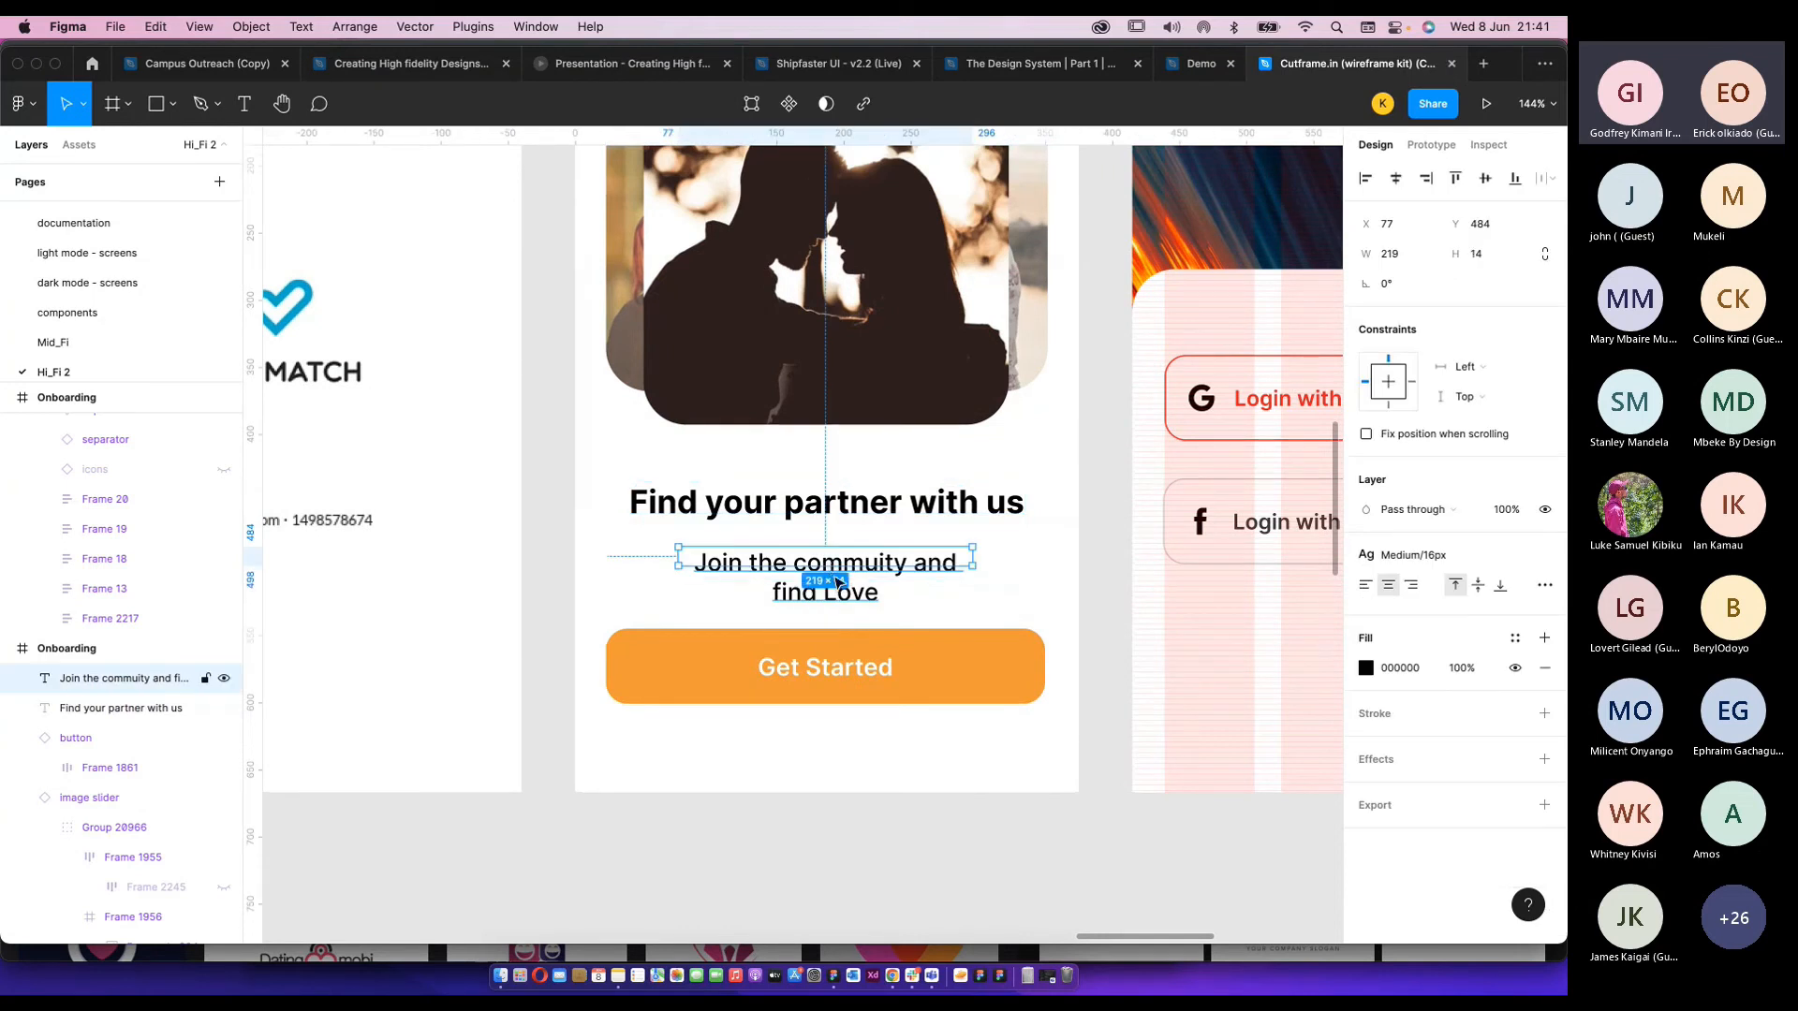
pyautogui.keyDown('shift'); pyautogui.click(839, 506); pyautogui.keyUp('shift')
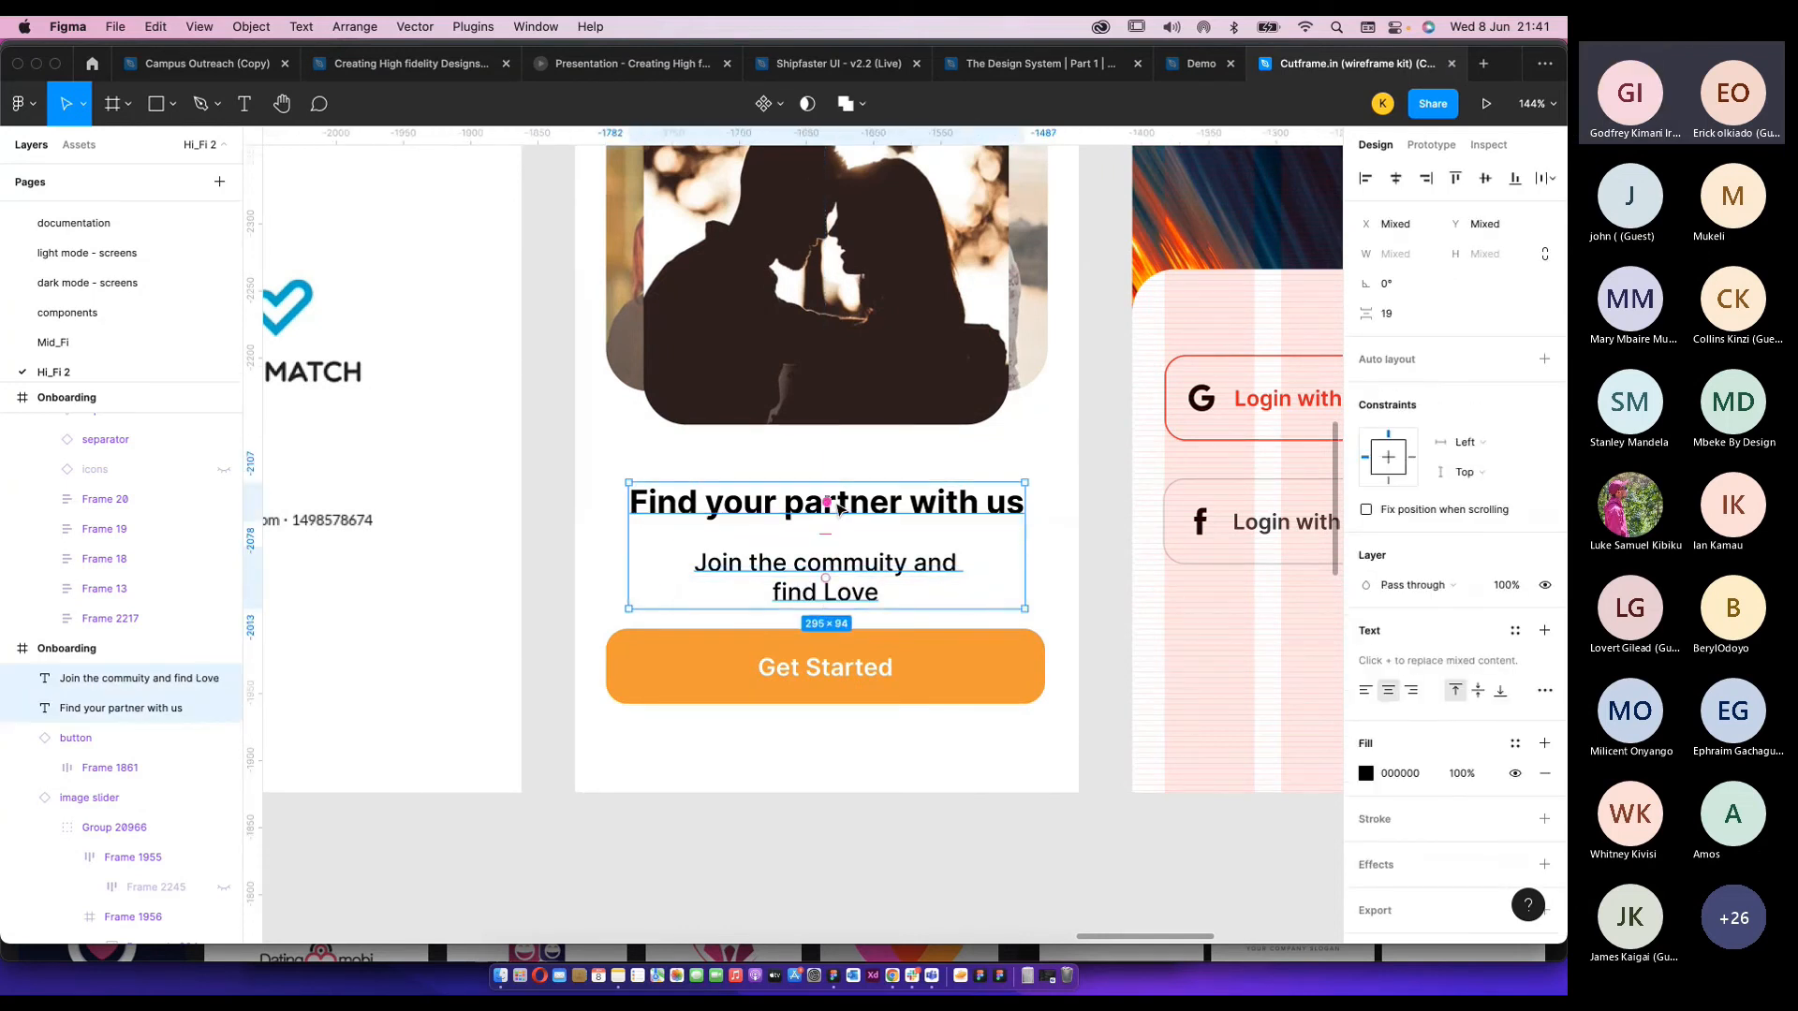
pyautogui.hotkey('shift', 'a')
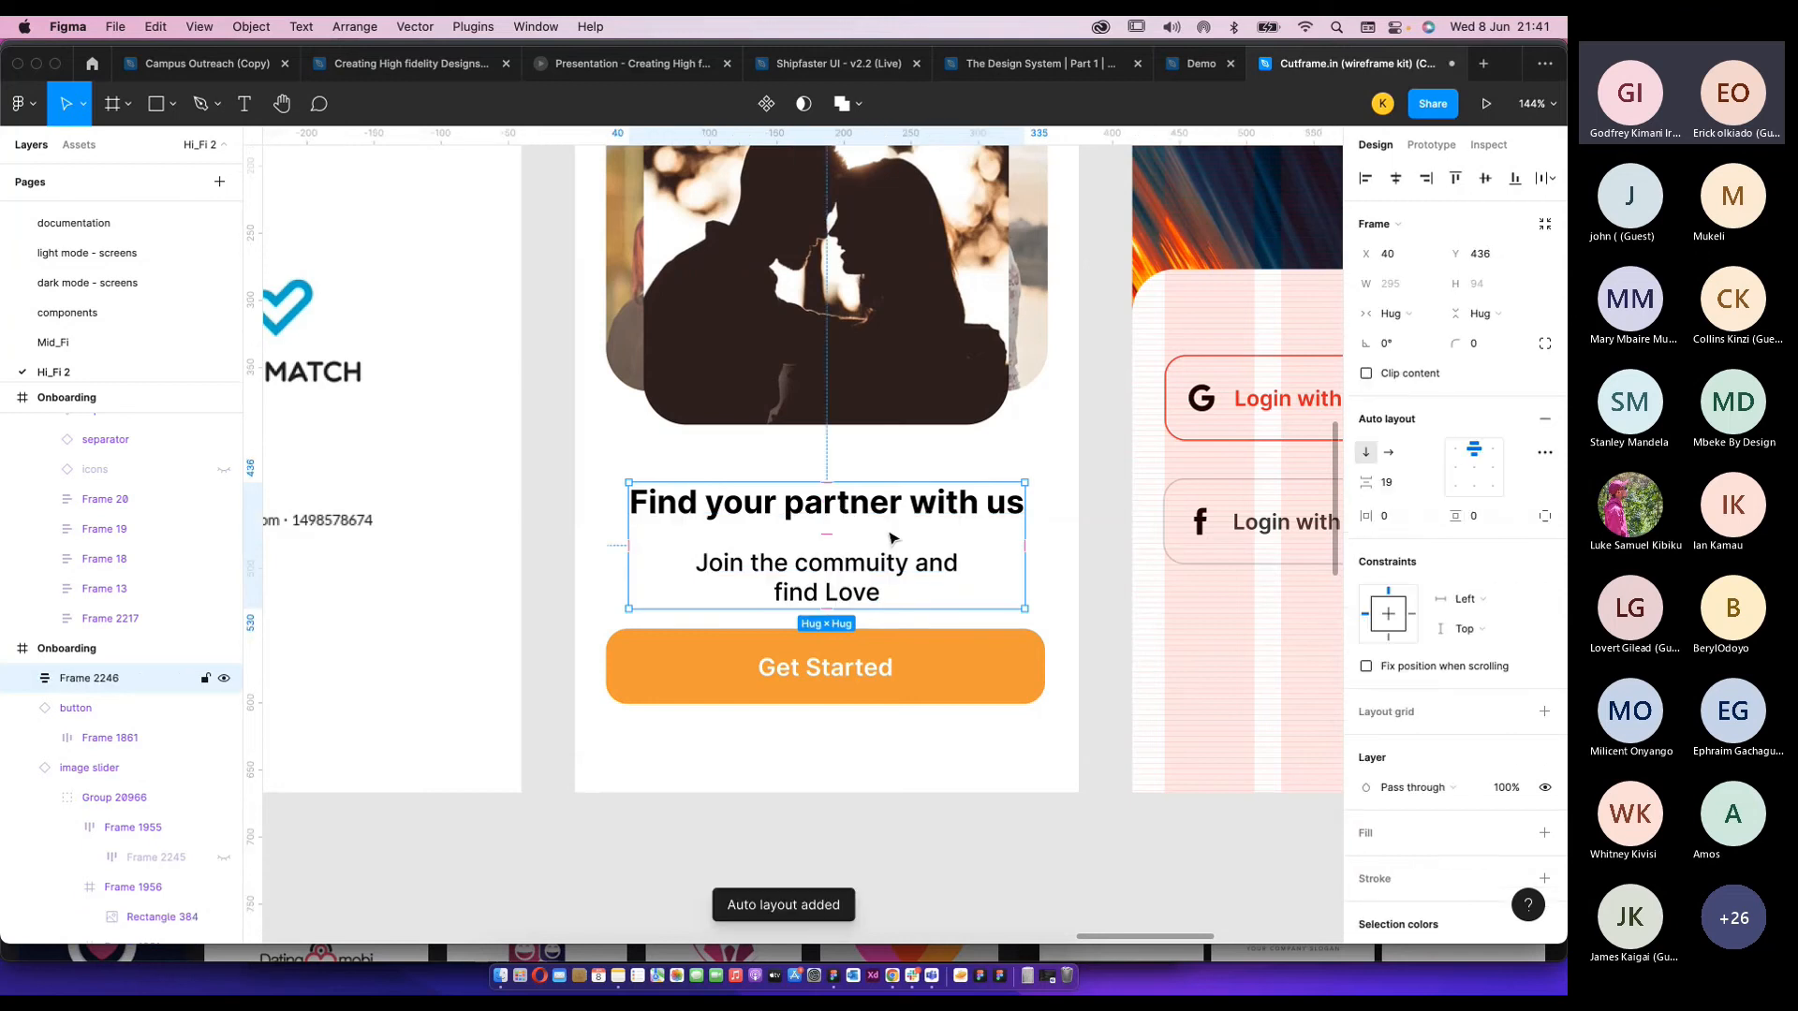
pyautogui.moveTo(828, 536)
pyautogui.mouseDown()
pyautogui.moveTo(828, 520)
pyautogui.moveTo(838, 552)
pyautogui.mouseUp()
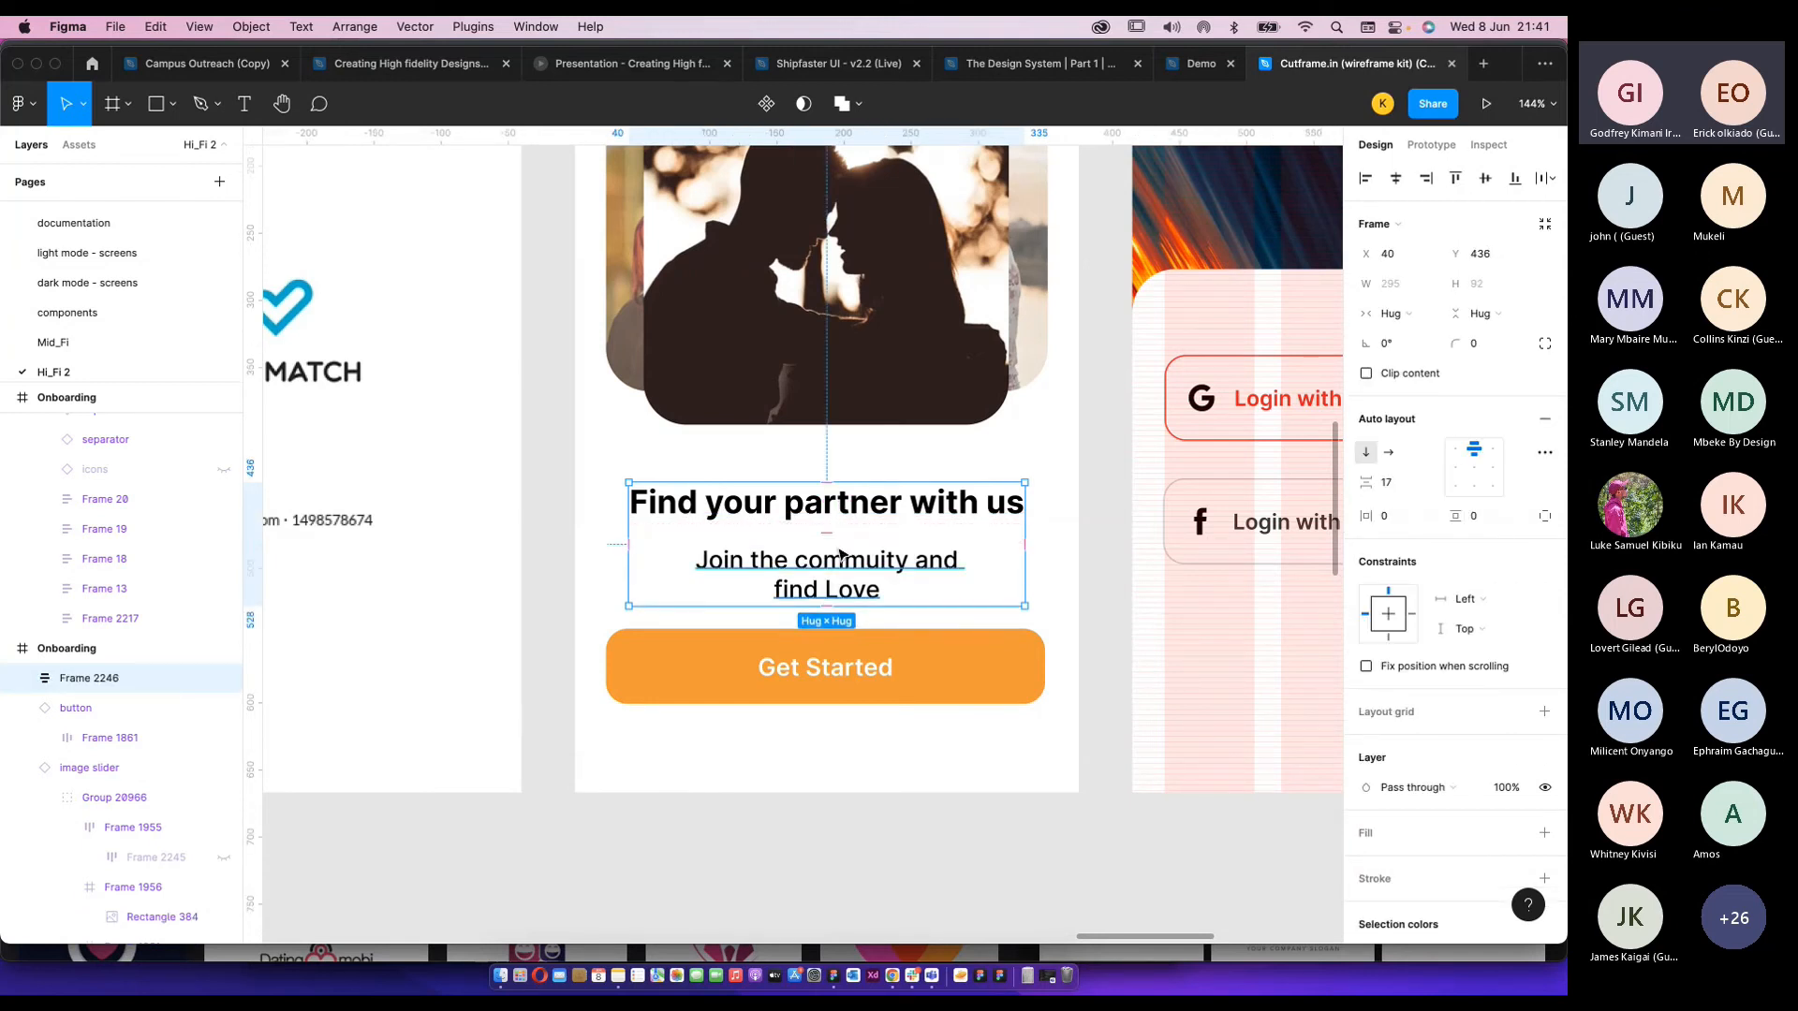
# Paste a copy of the heading and subtitle frame into the fourth screen and place it above the search field at Y 102.
pyautogui.scroll(2, 838, 548)
pyautogui.scroll(-6, 836, 544)
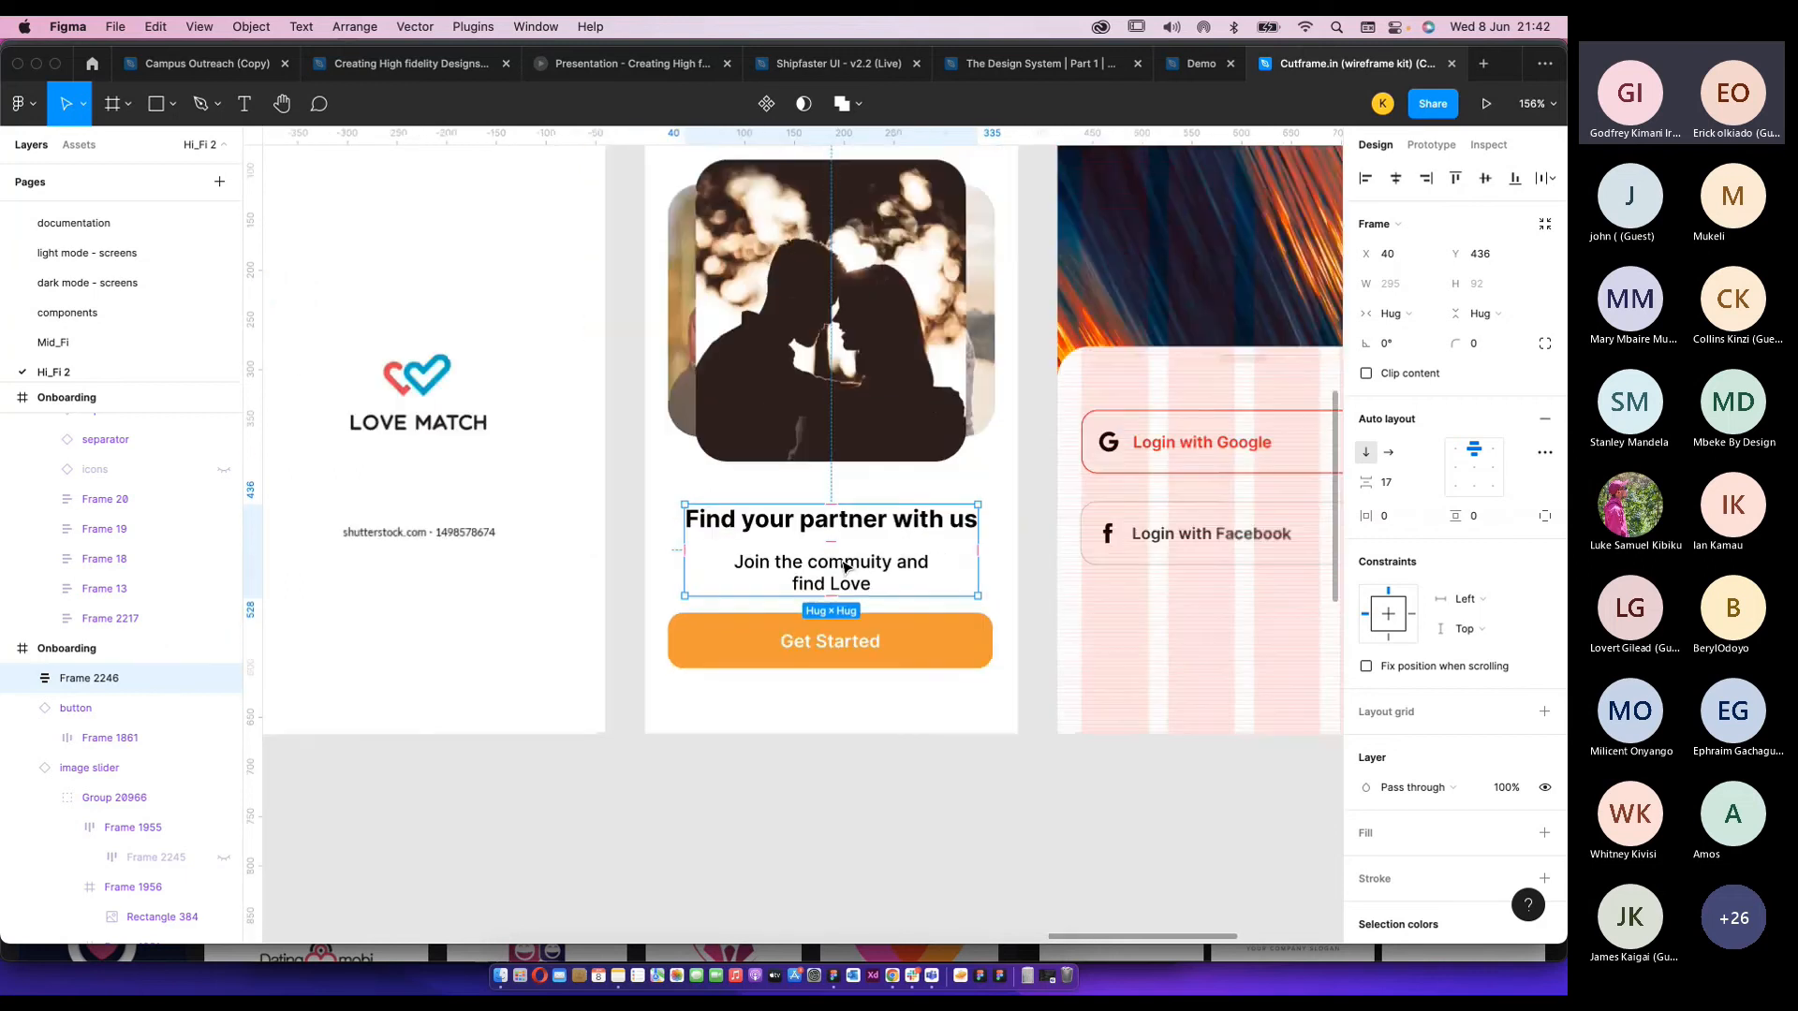
pyautogui.hscroll(4, 959, 584)
pyautogui.hscroll(2, 959, 585)
pyautogui.scroll(1, 959, 585)
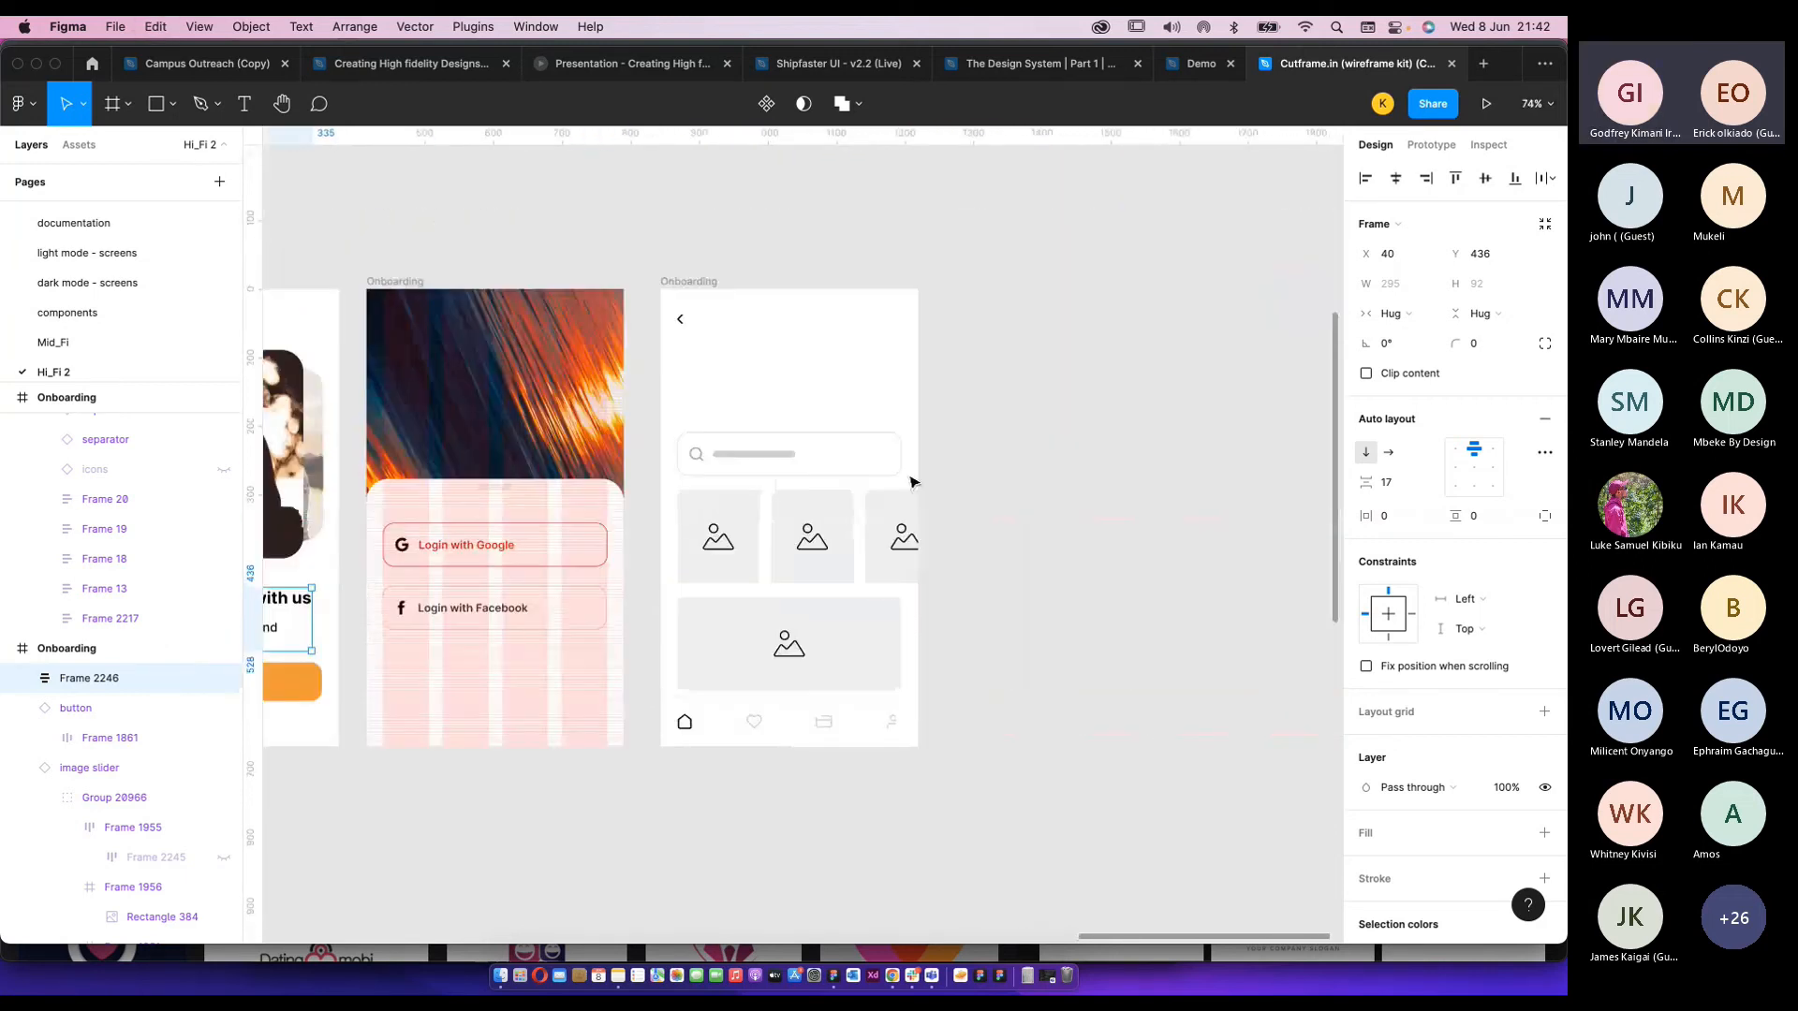
pyautogui.click(710, 288)
pyautogui.press('cmd+v')
pyautogui.scroll(5, 806, 406)
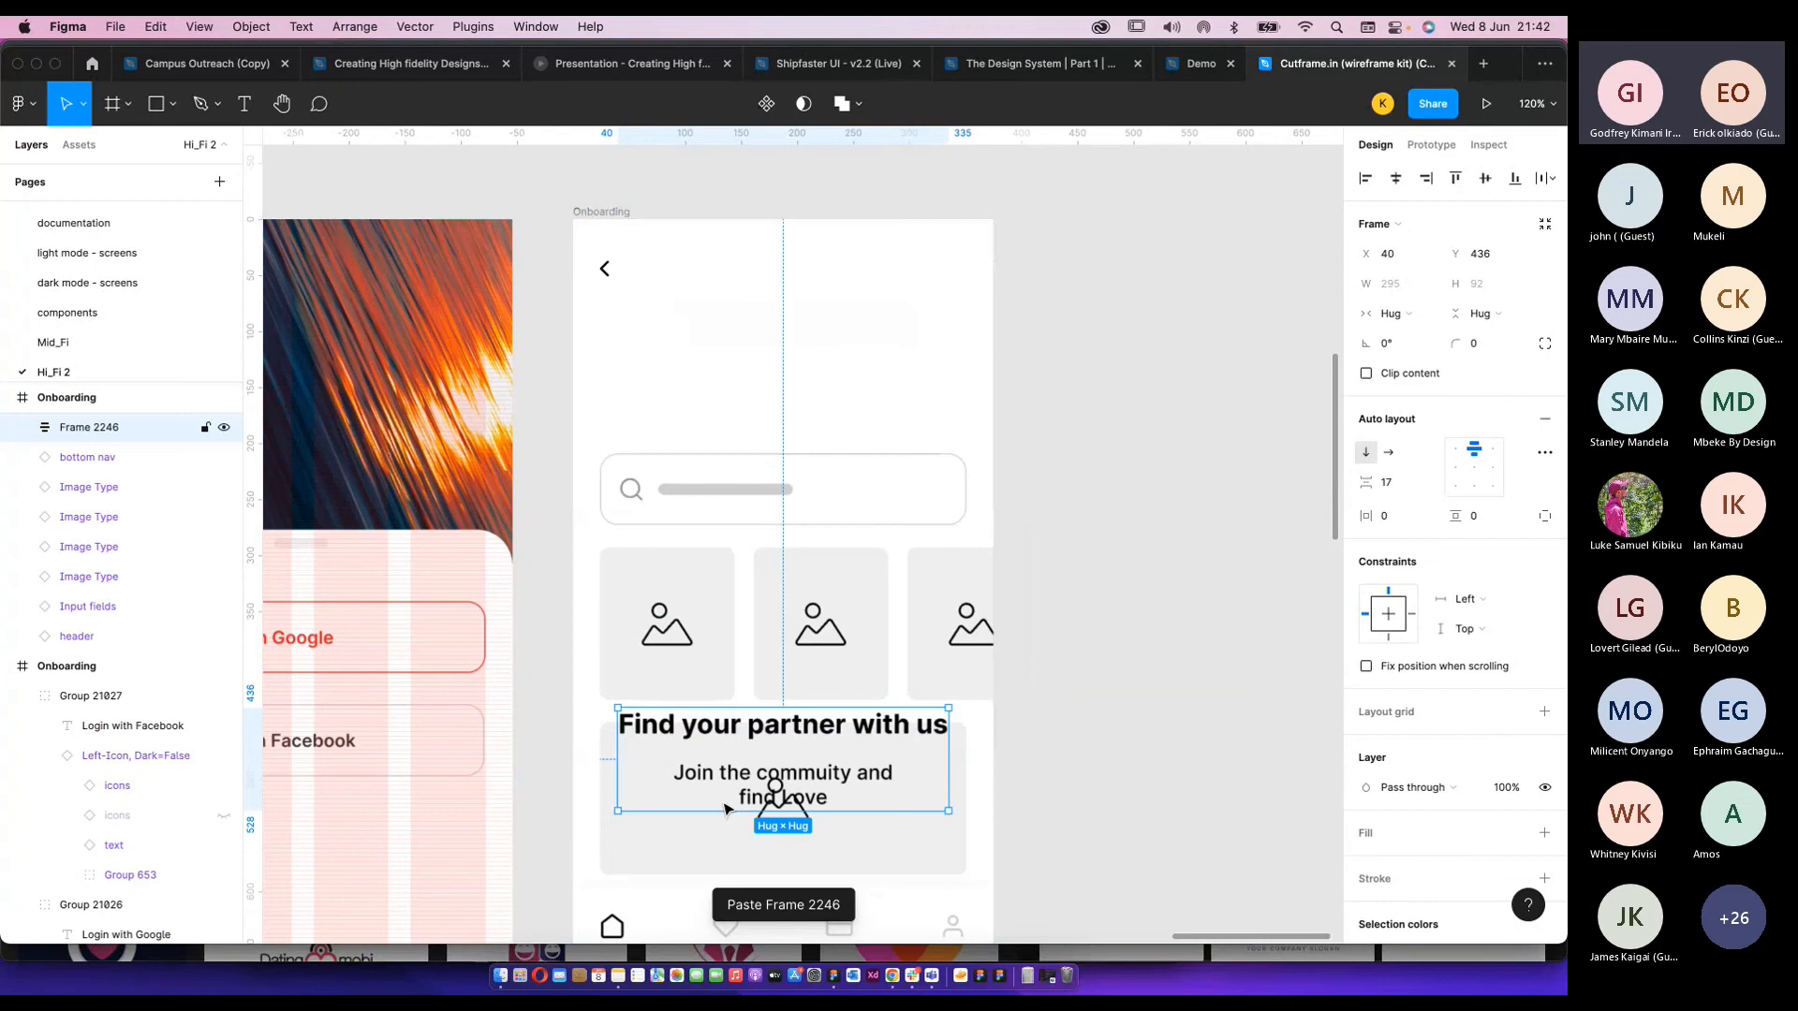
pyautogui.moveTo(783, 796); pyautogui.dragTo(760, 382)
pyautogui.doubleClick(797, 356)
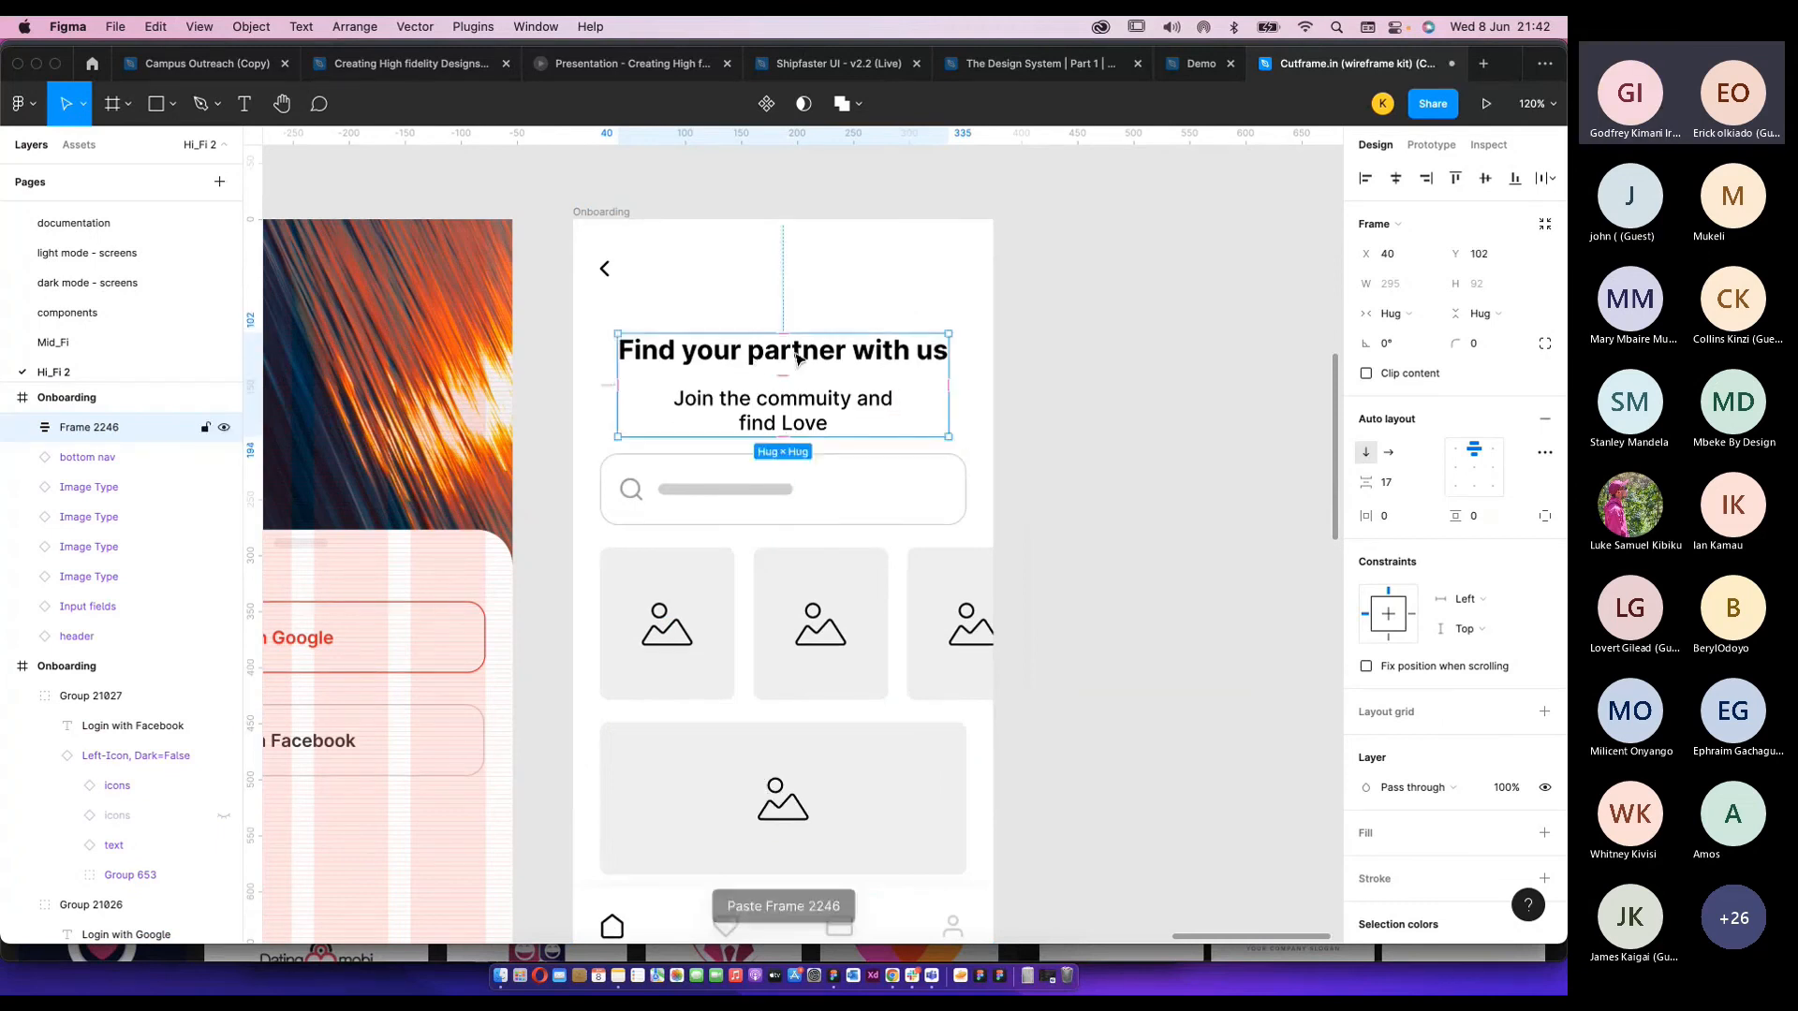
# Check the hand-drawn dating app sketch for the wording of the fourth screen's heading.
pyautogui.doubleClick(797, 355)
pyautogui.press('Escape')
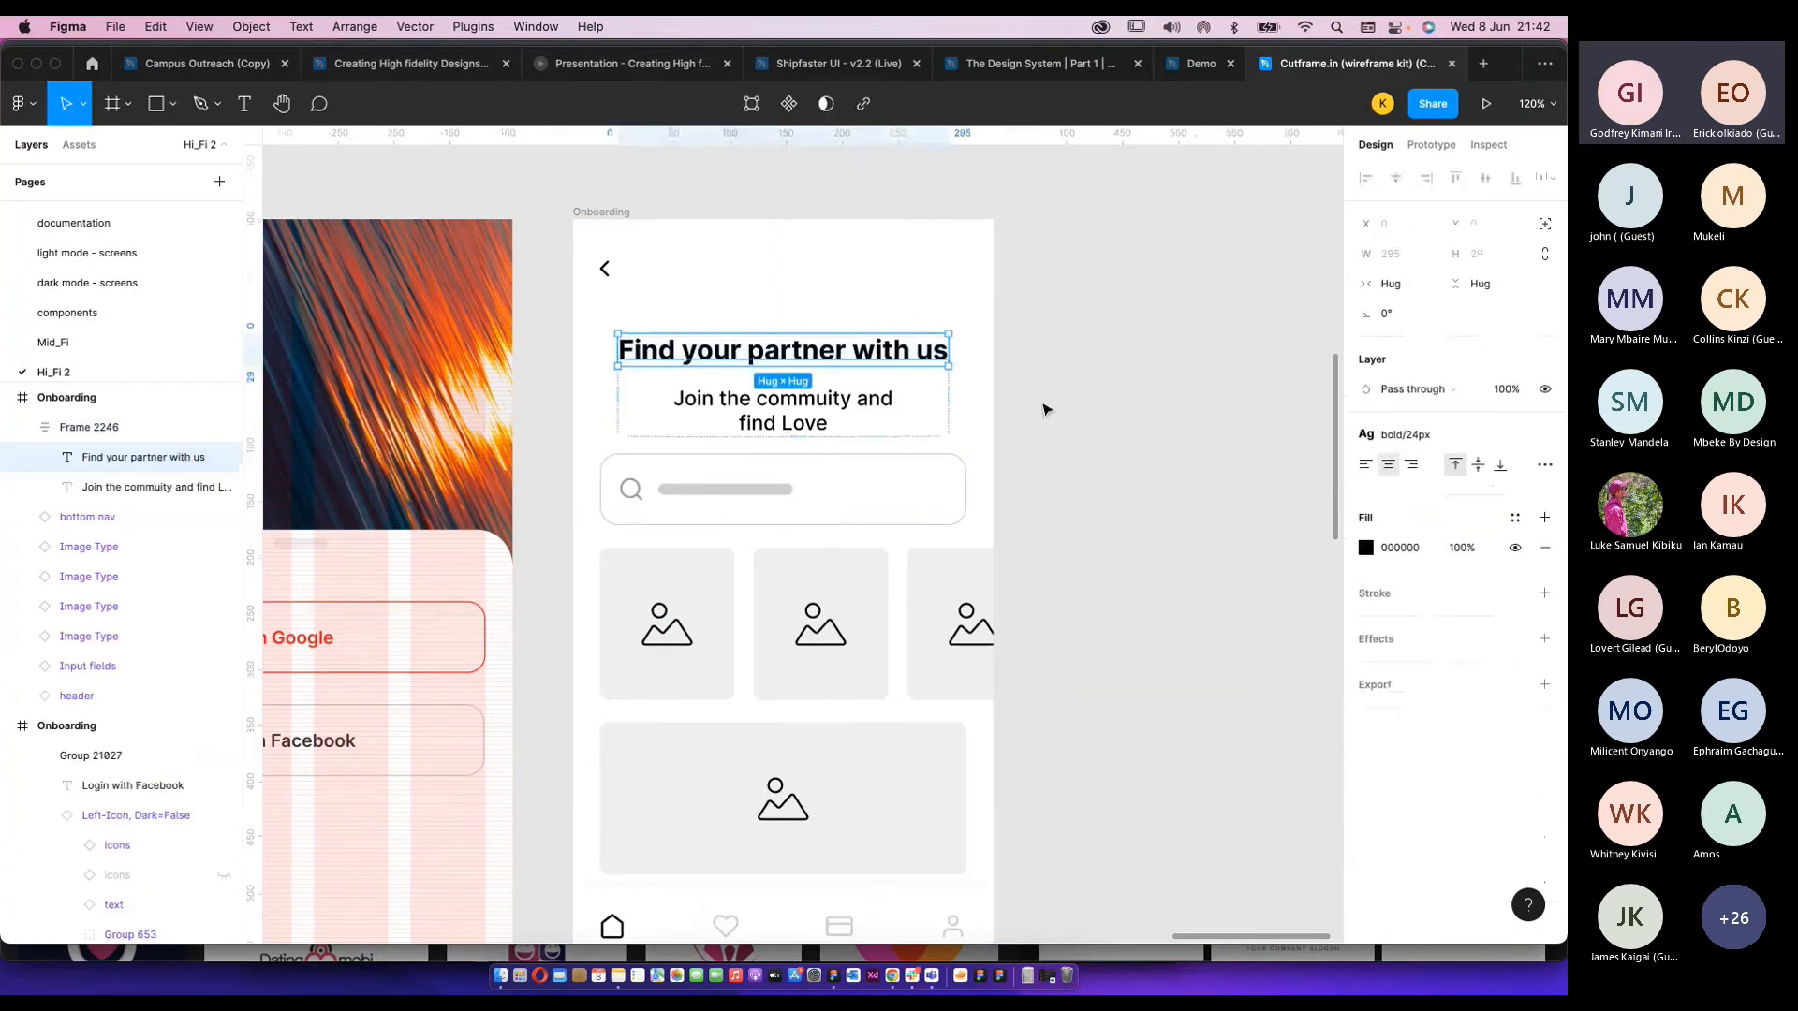
pyautogui.scroll(-10, 656, 393)
pyautogui.scroll(-5, 458, 370)
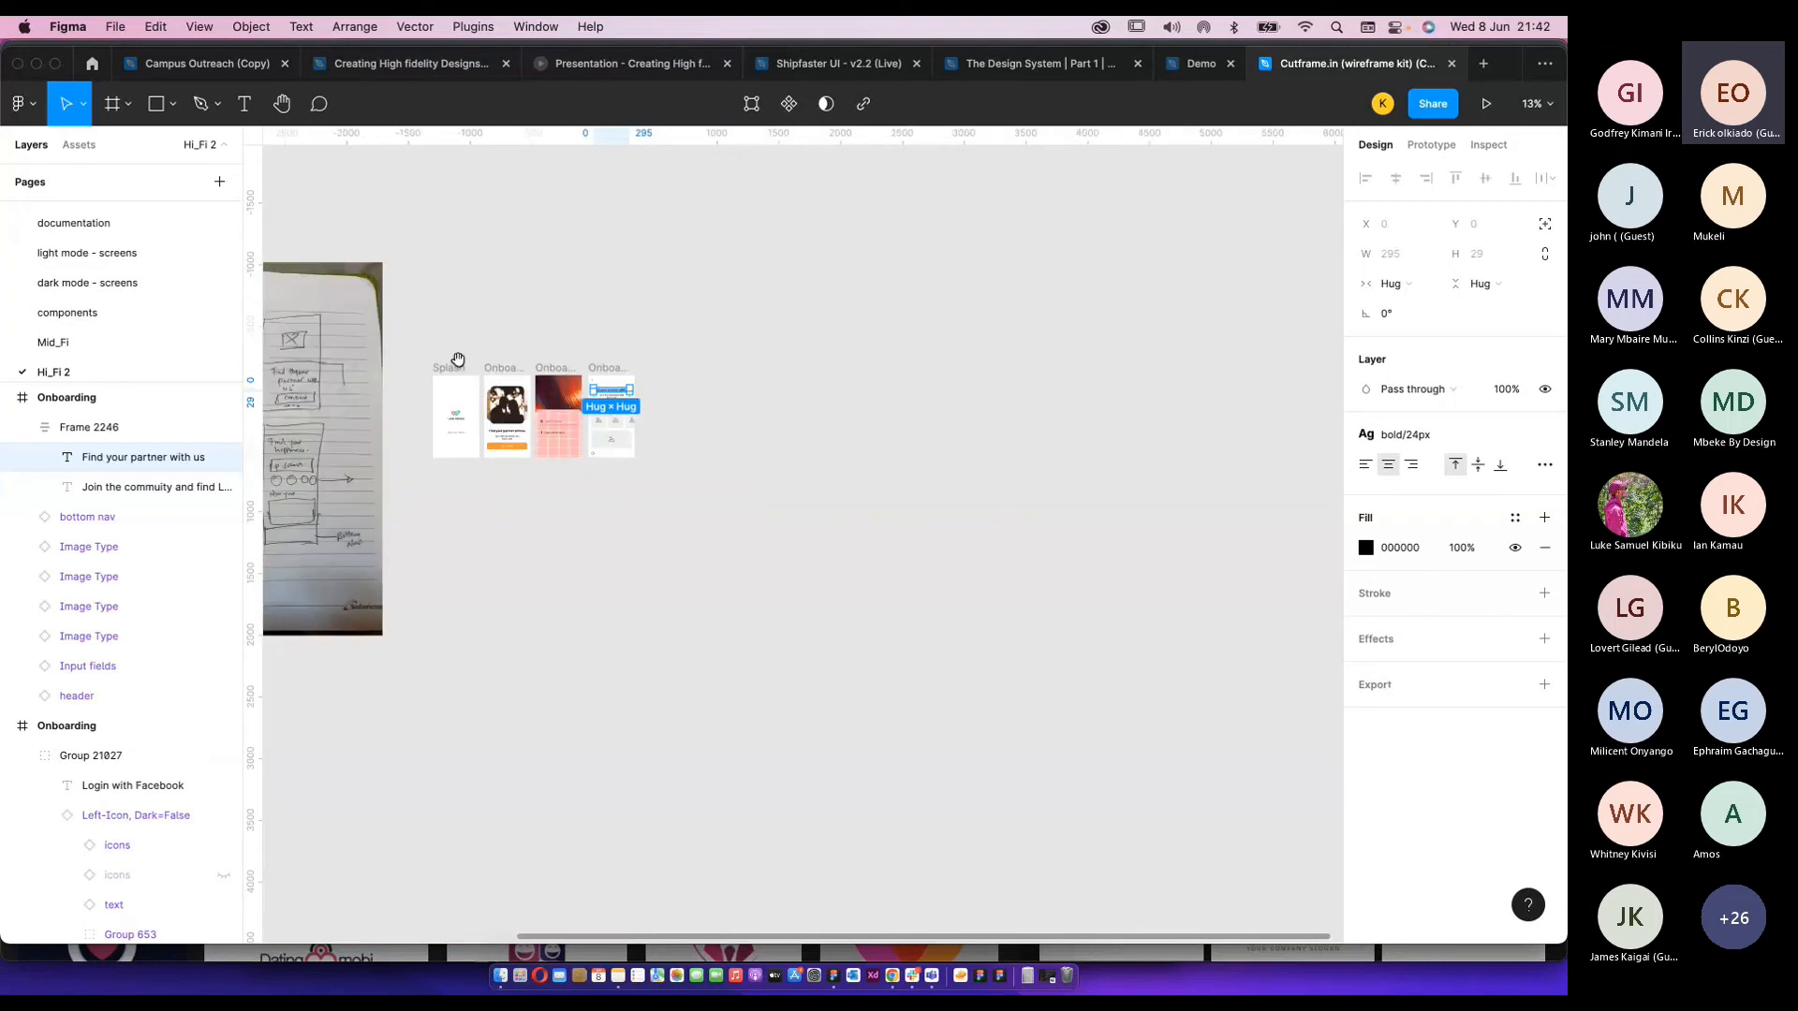
pyautogui.hscroll(-8, 656, 422)
pyautogui.scroll(5, 778, 460)
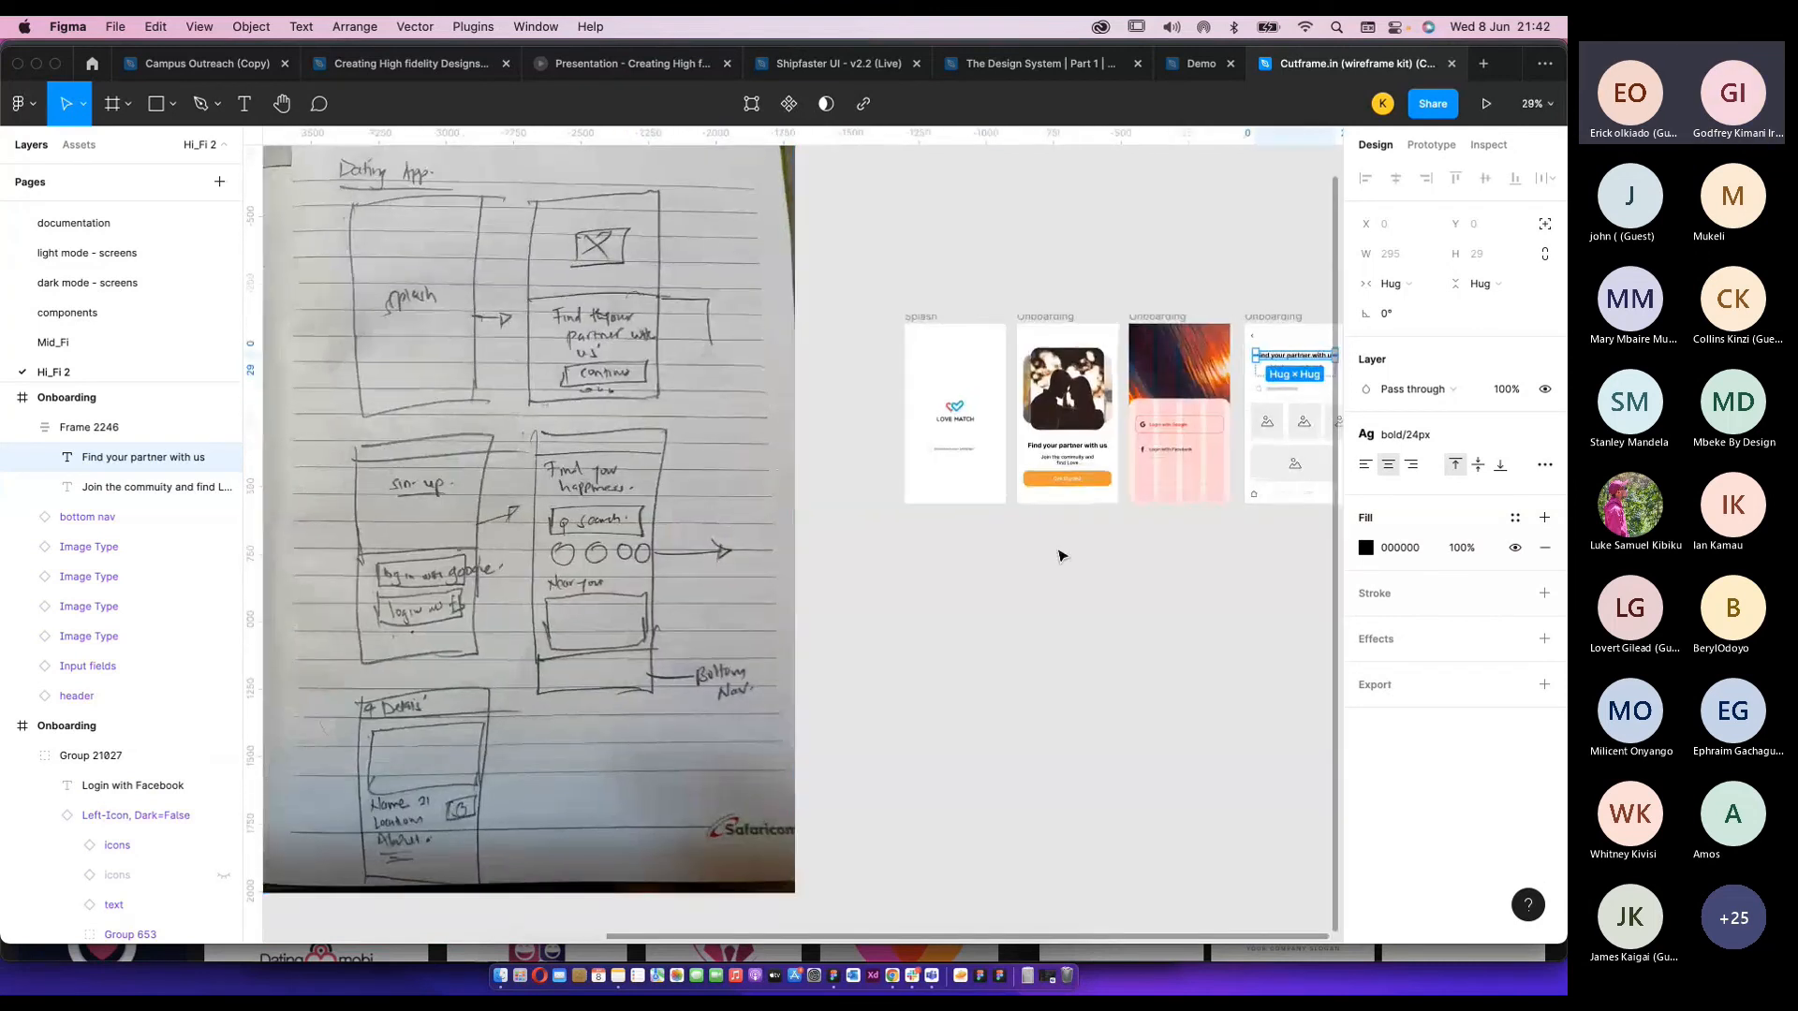
pyautogui.moveTo(1061, 555); pyautogui.dragTo(654, 646)
pyautogui.scroll(5, 824, 414)
pyautogui.scroll(5, 816, 410)
# Replace the "Find your partner with us" heading on the fourth screen with "Find Your Happiness".
pyautogui.click(797, 537)
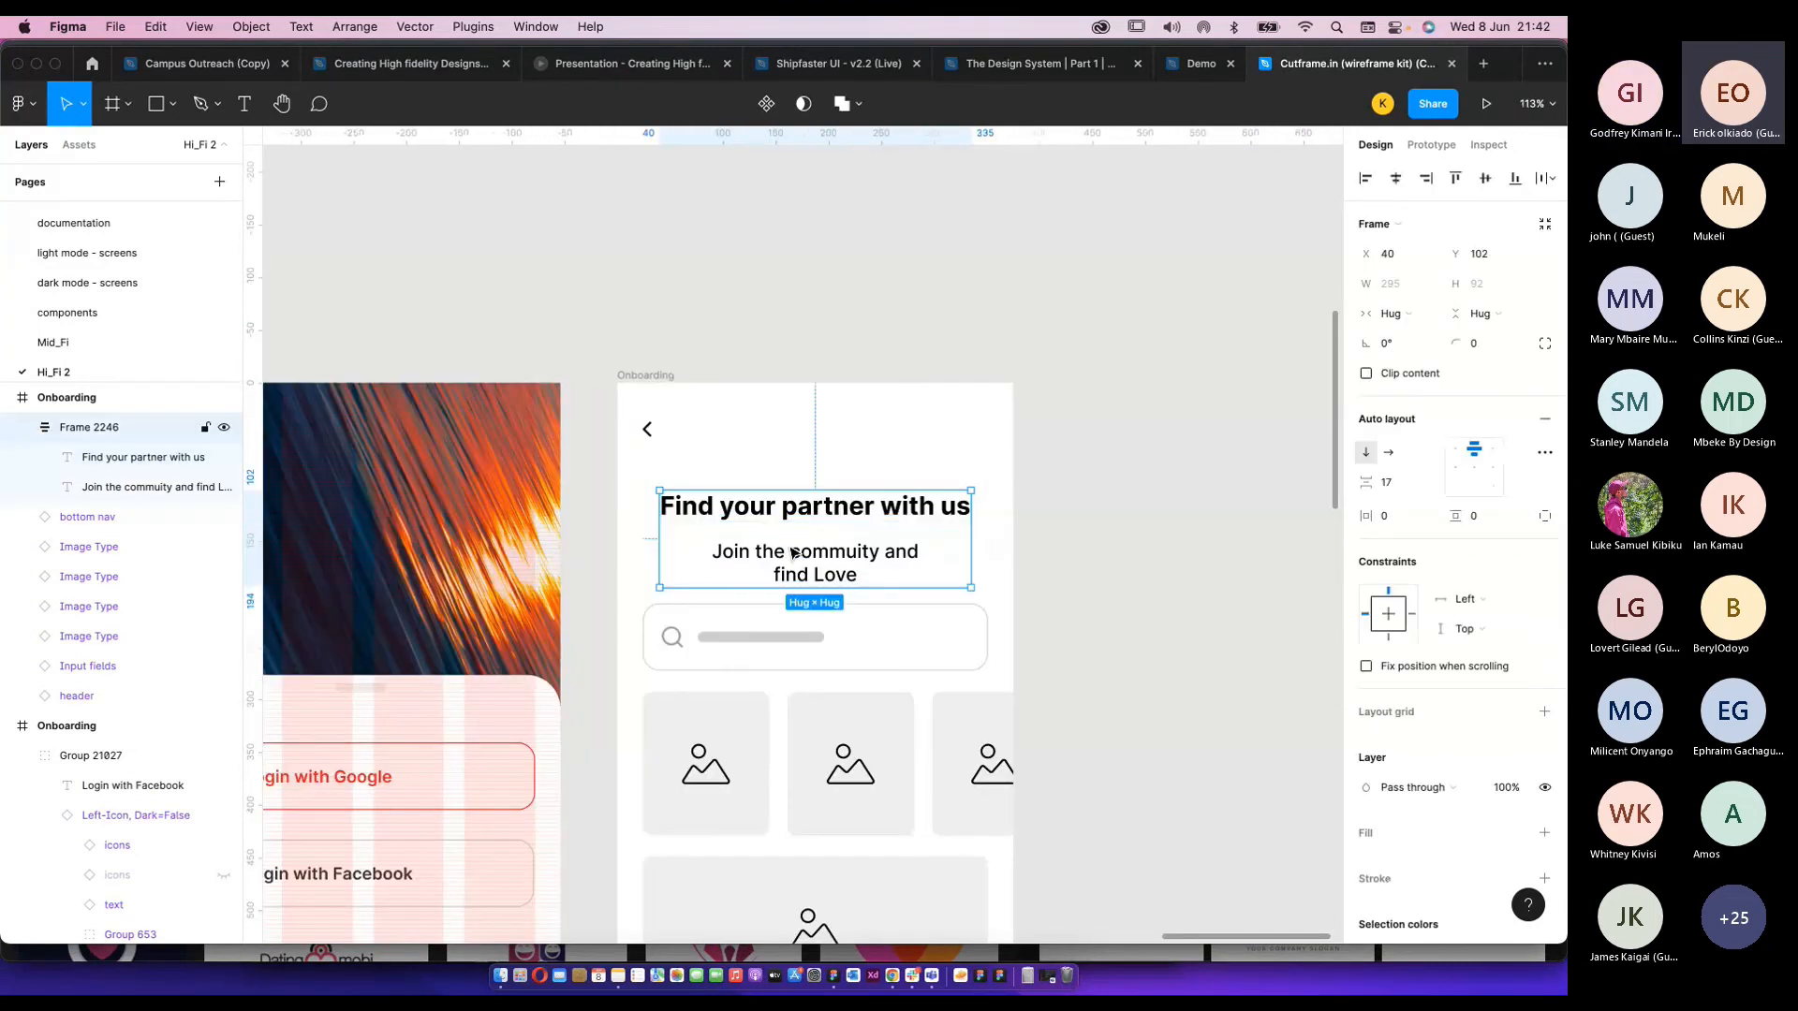
pyautogui.doubleClick(807, 516)
pyautogui.doubleClick(814, 512)
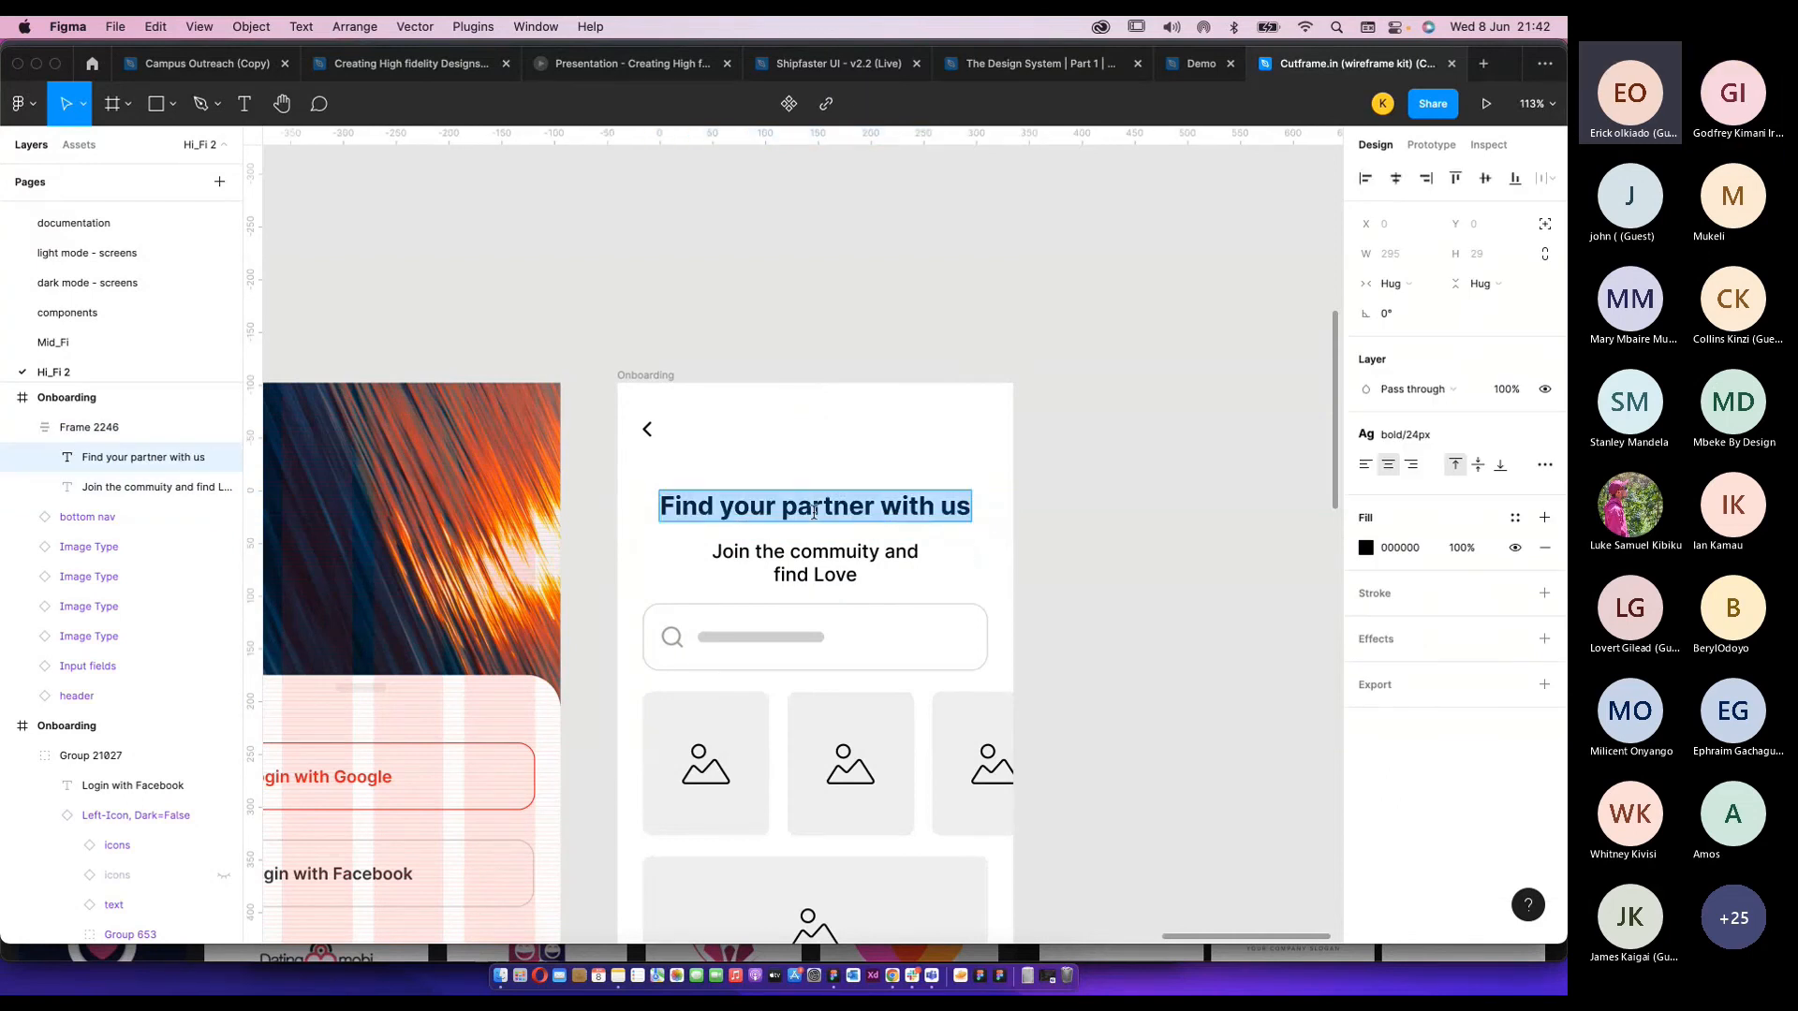
pyautogui.write('fiNF')
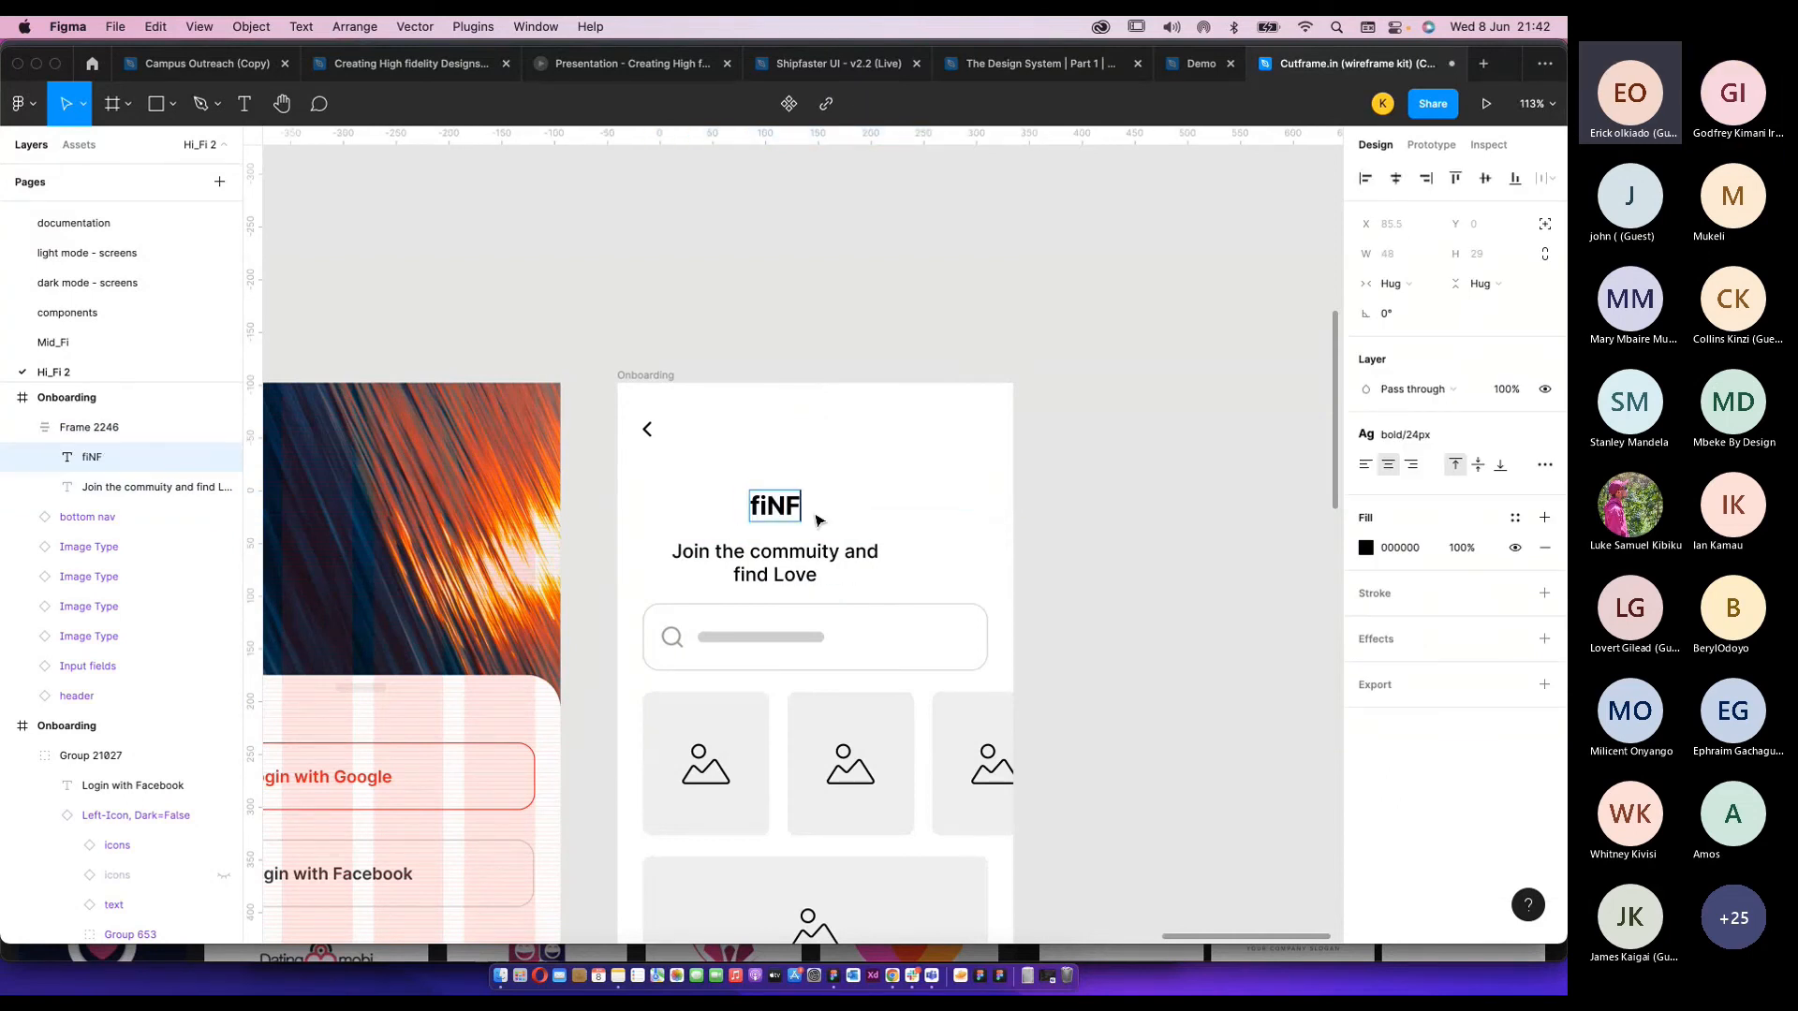
pyautogui.press('super+a')
pyautogui.write('Fid')
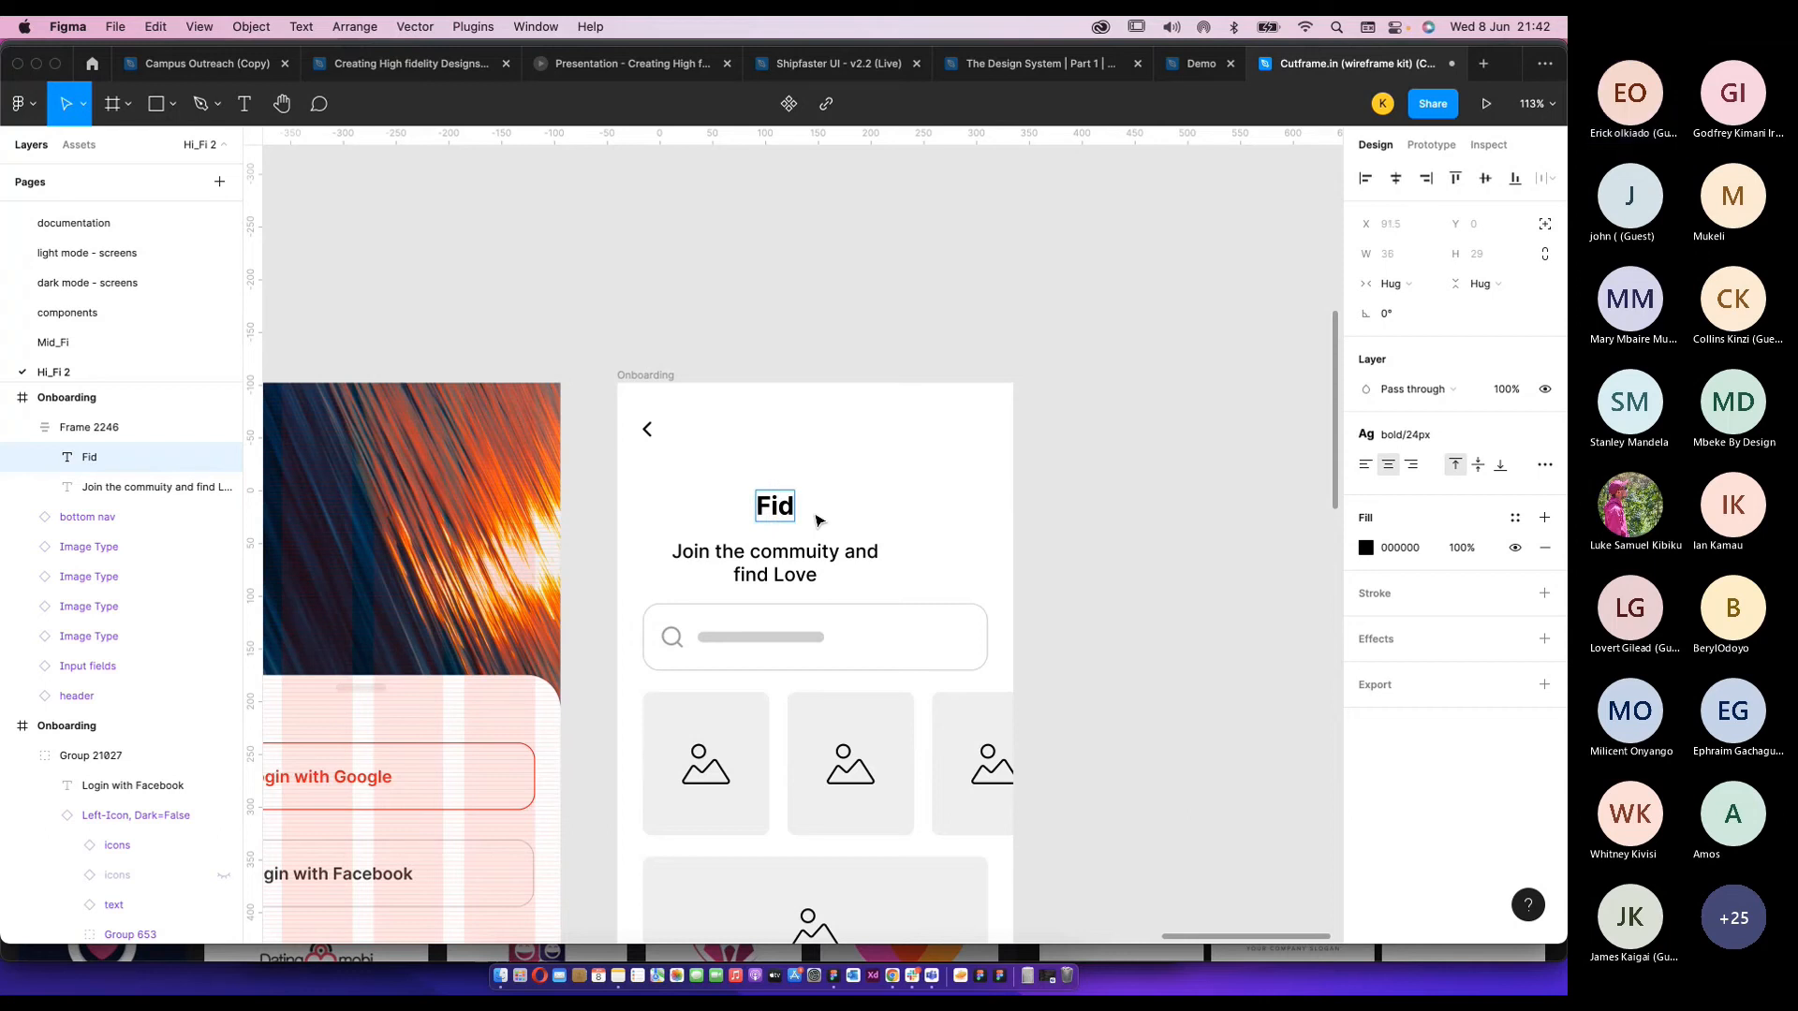
pyautogui.press('super+a')
pyautogui.write('Find Your Happie')
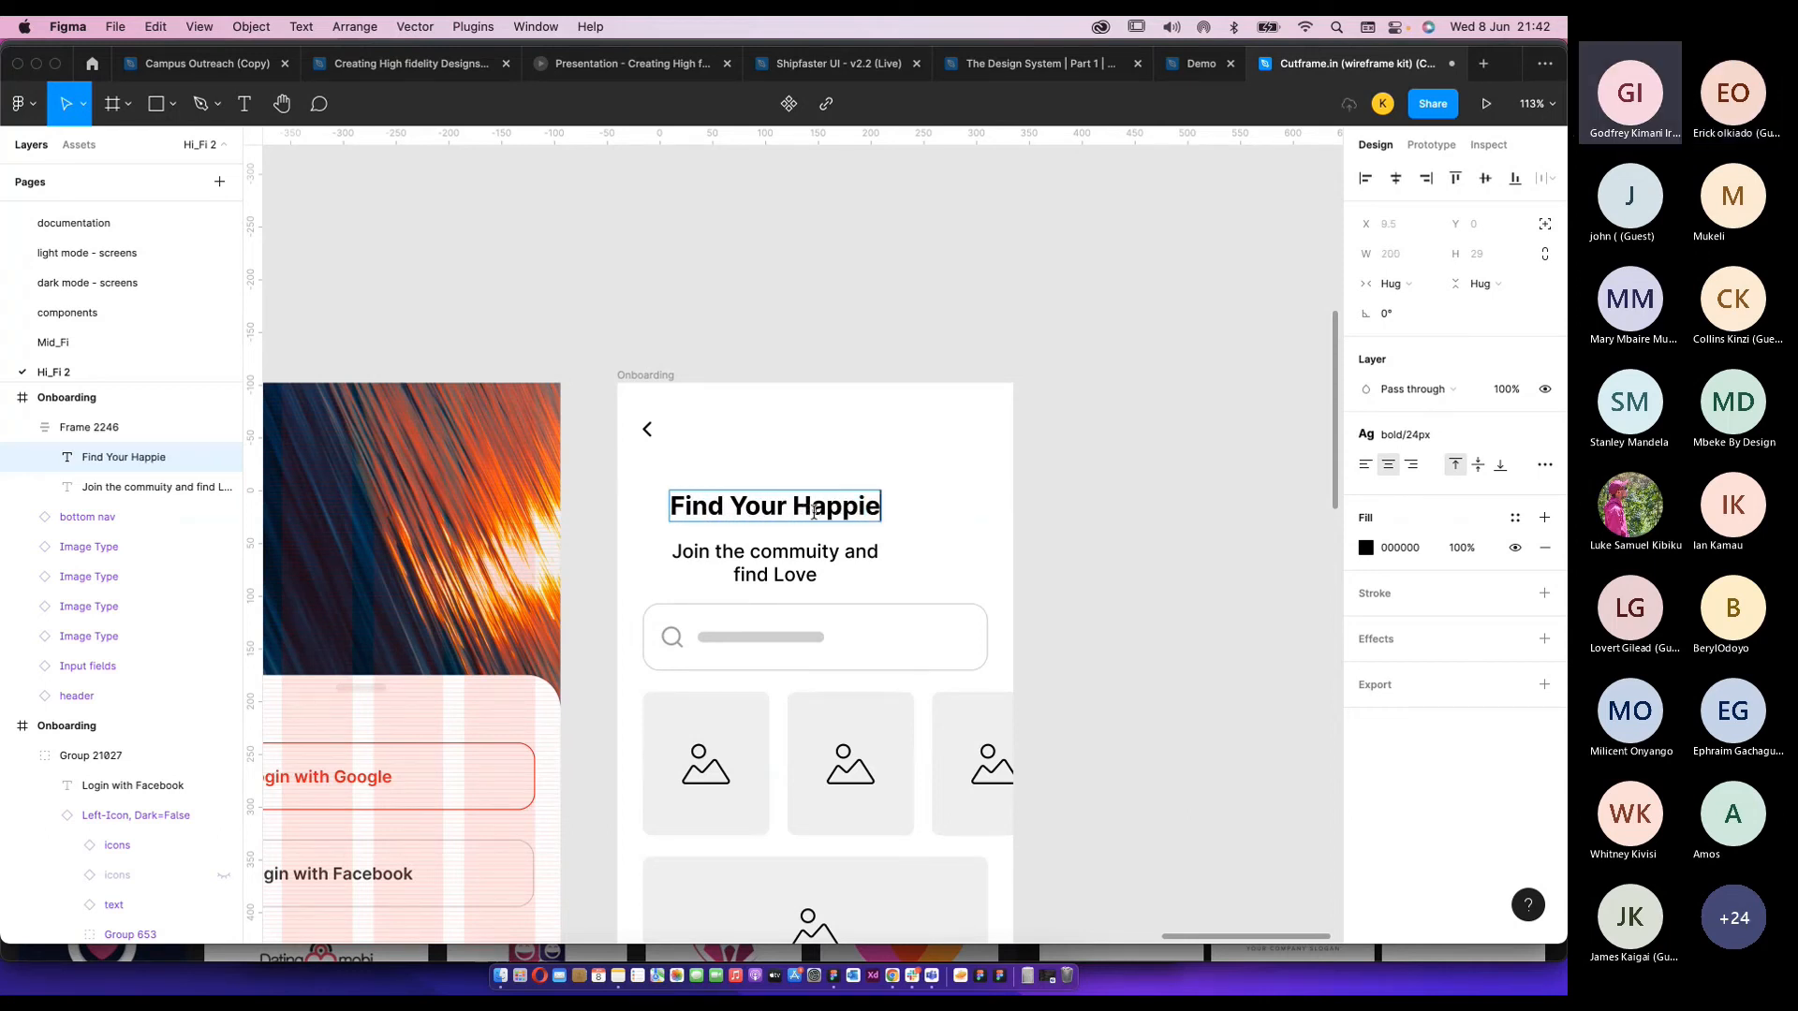
pyautogui.press('BackSpace')
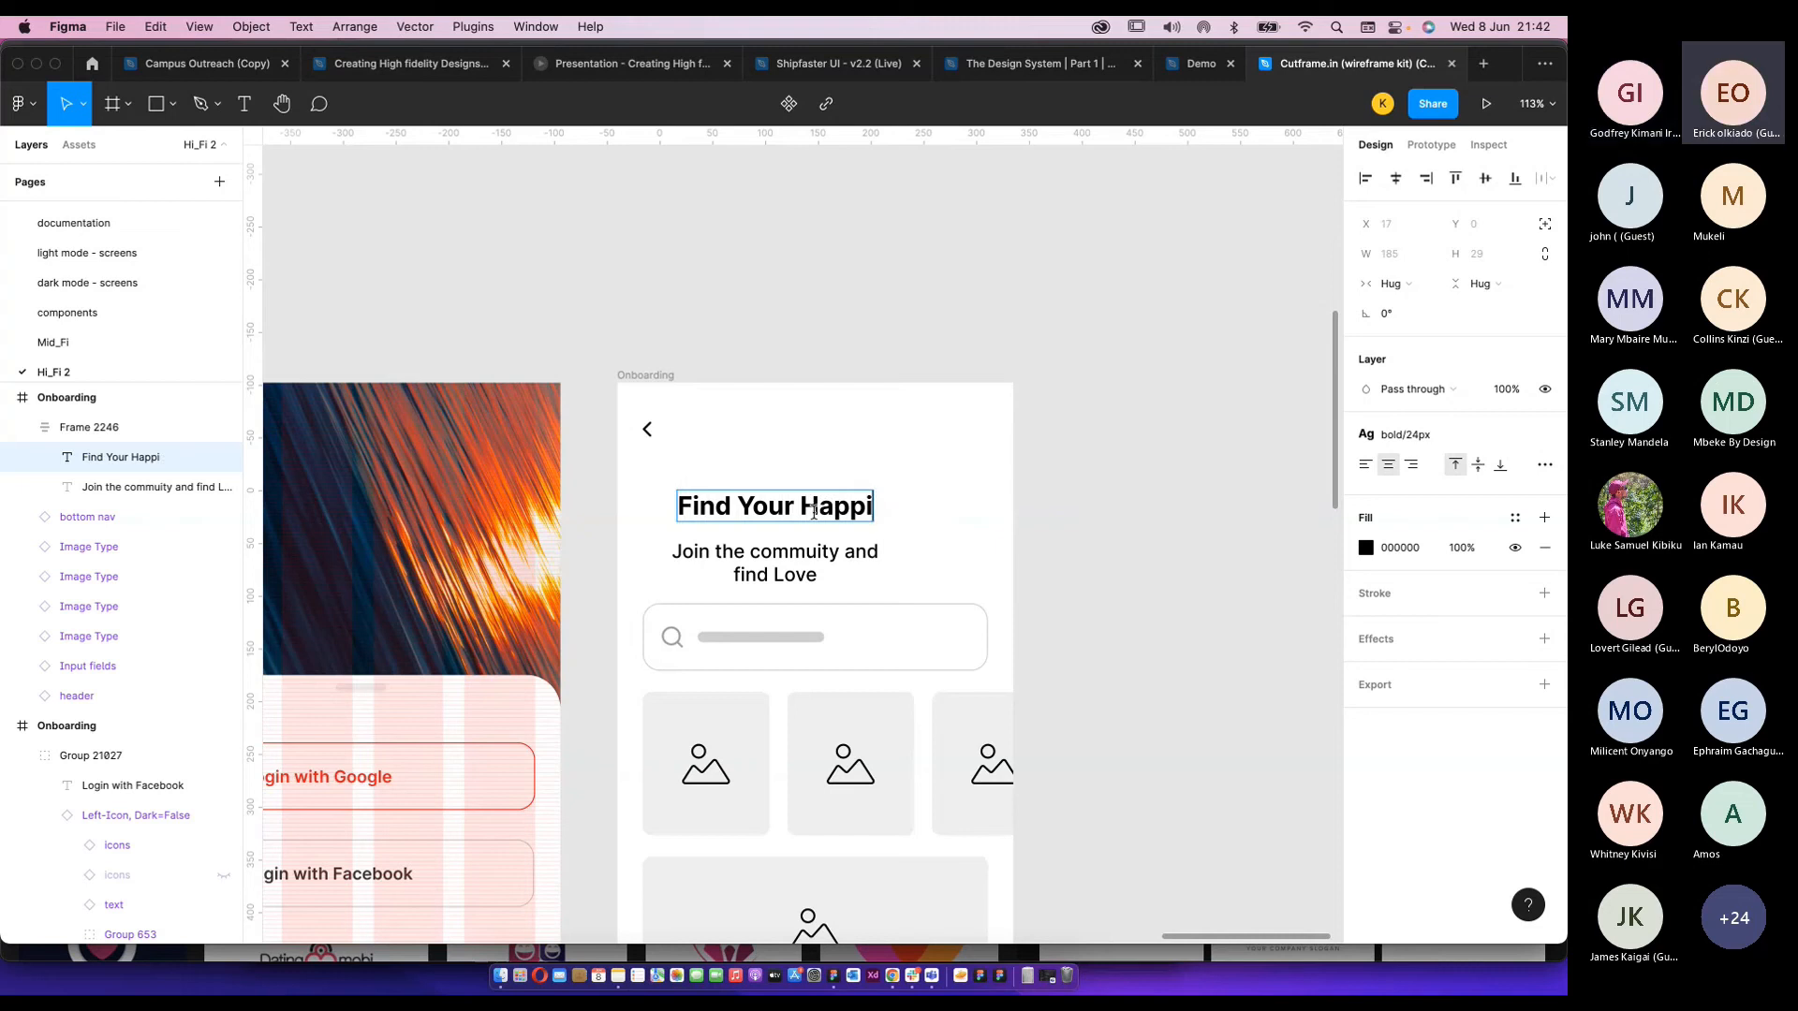
pyautogui.write('ness')
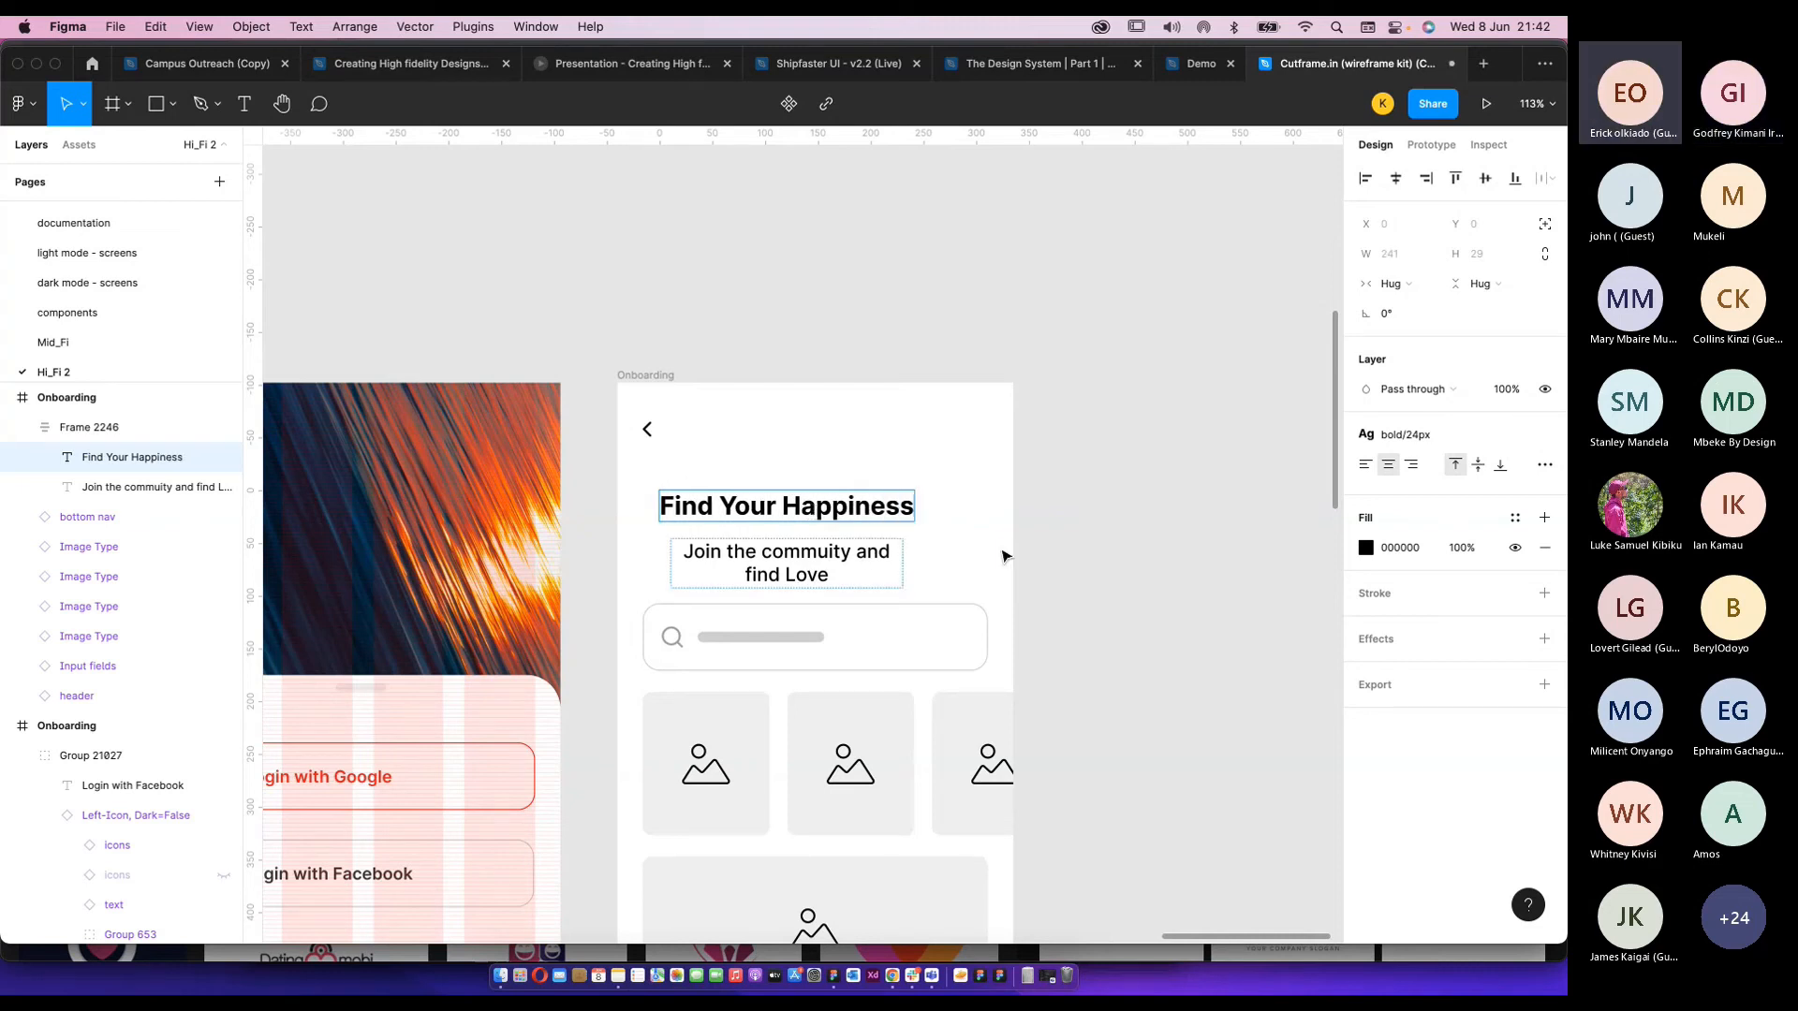
# Center the heading and subtitle frame horizontally on the fourth screen.
pyautogui.press('Escape')
pyautogui.press('Escape')
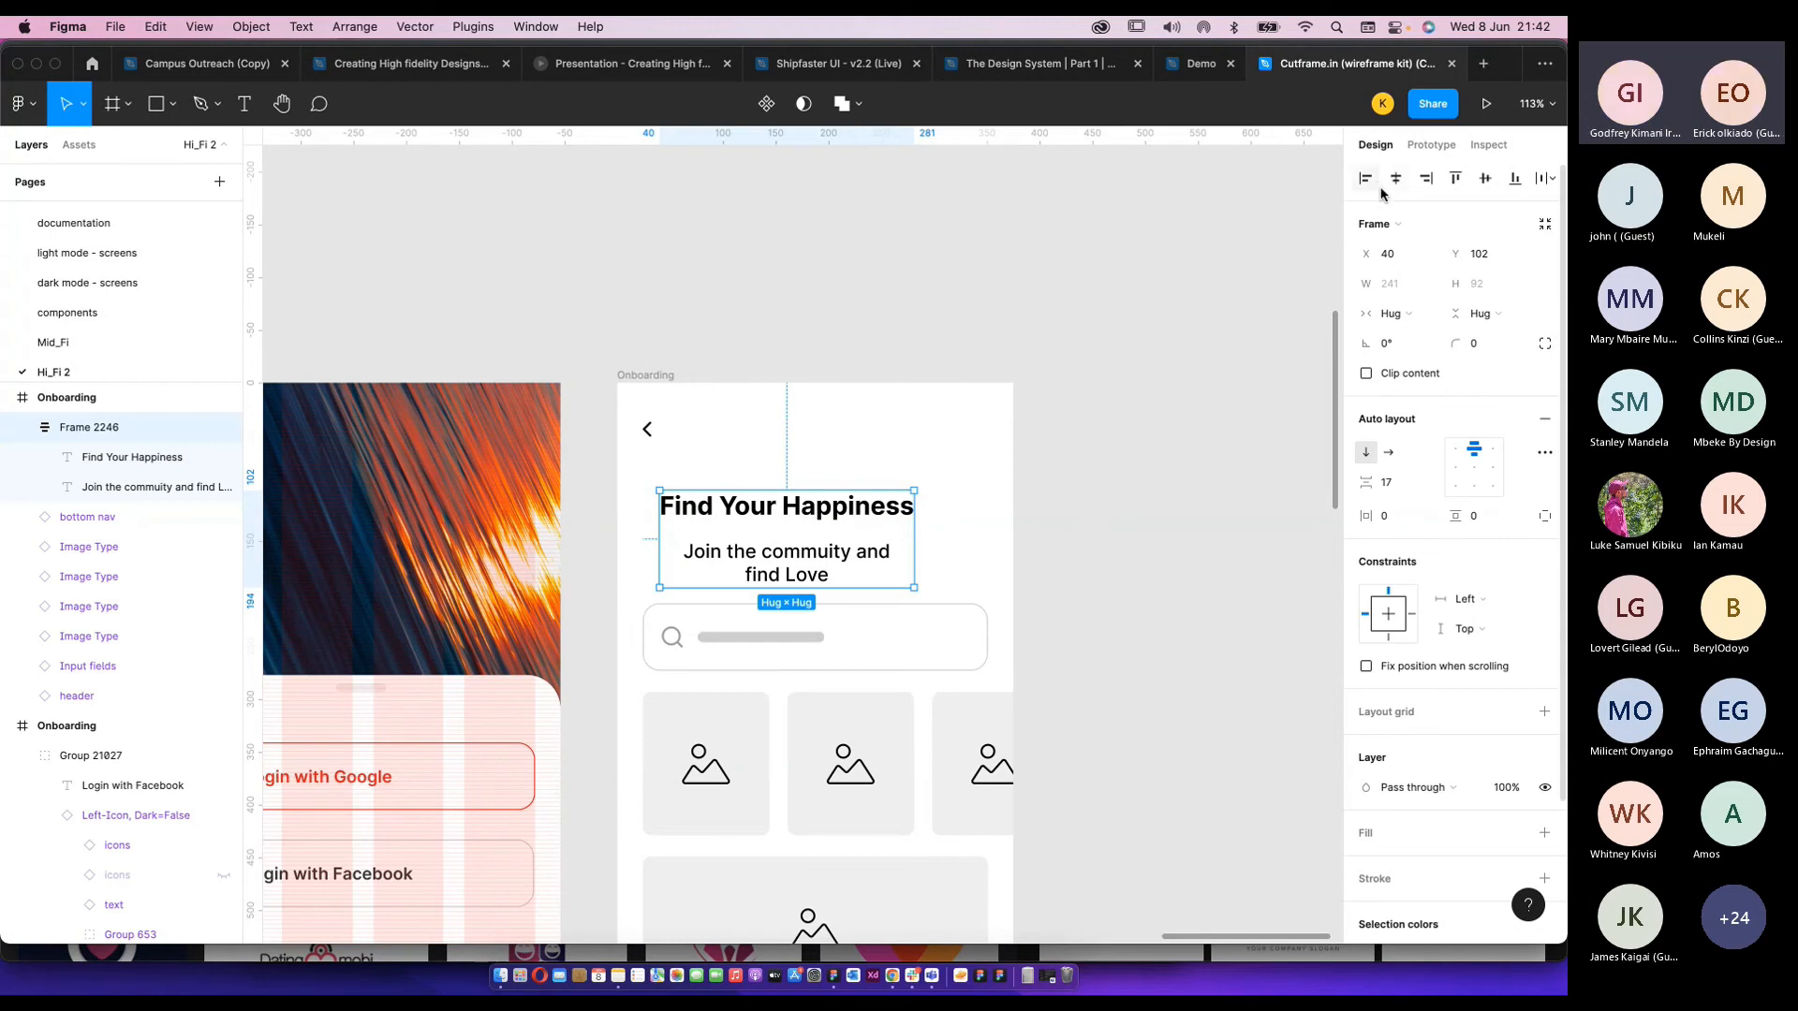
pyautogui.click(1396, 179)
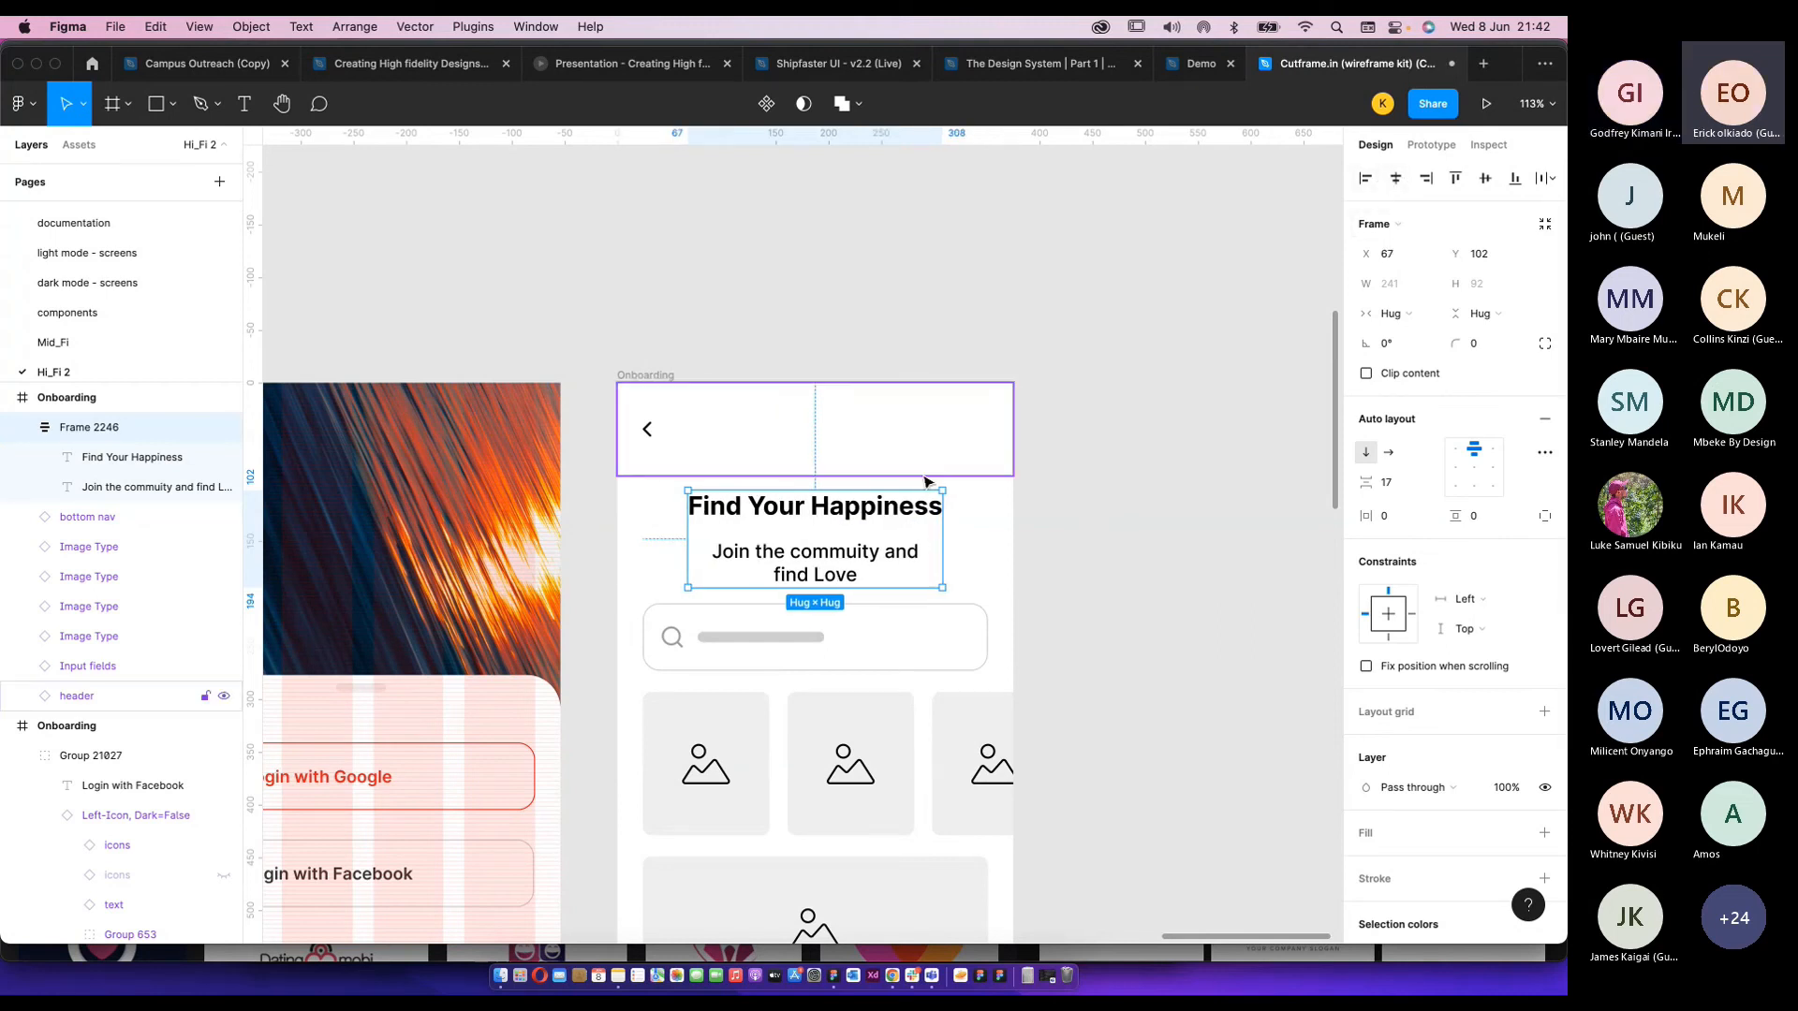
# Select the search input field below the subtitle on the fourth screen.
pyautogui.click(863, 658)
pyautogui.scroll(-3, 874, 655)
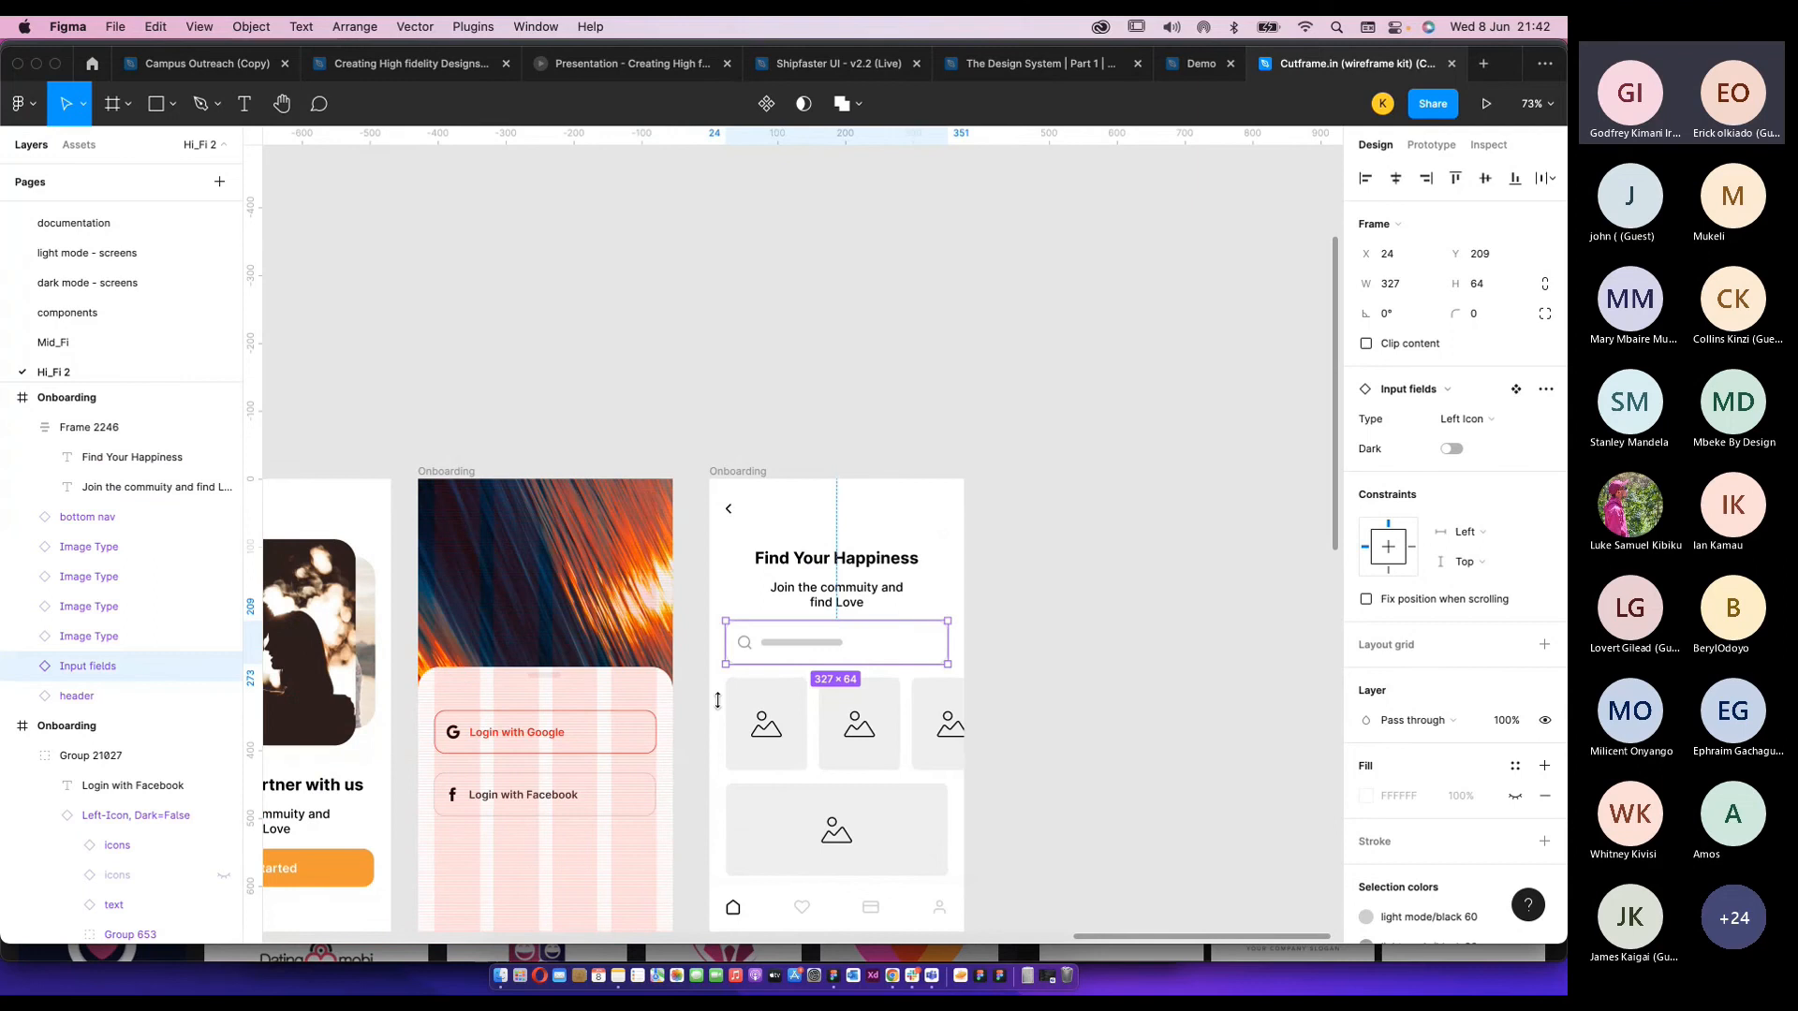
# Copy the "Login with Facebook" button group and delete the search input field from the "Find Your Happiness" screen.
pyautogui.click(610, 733)
pyautogui.click(815, 660)
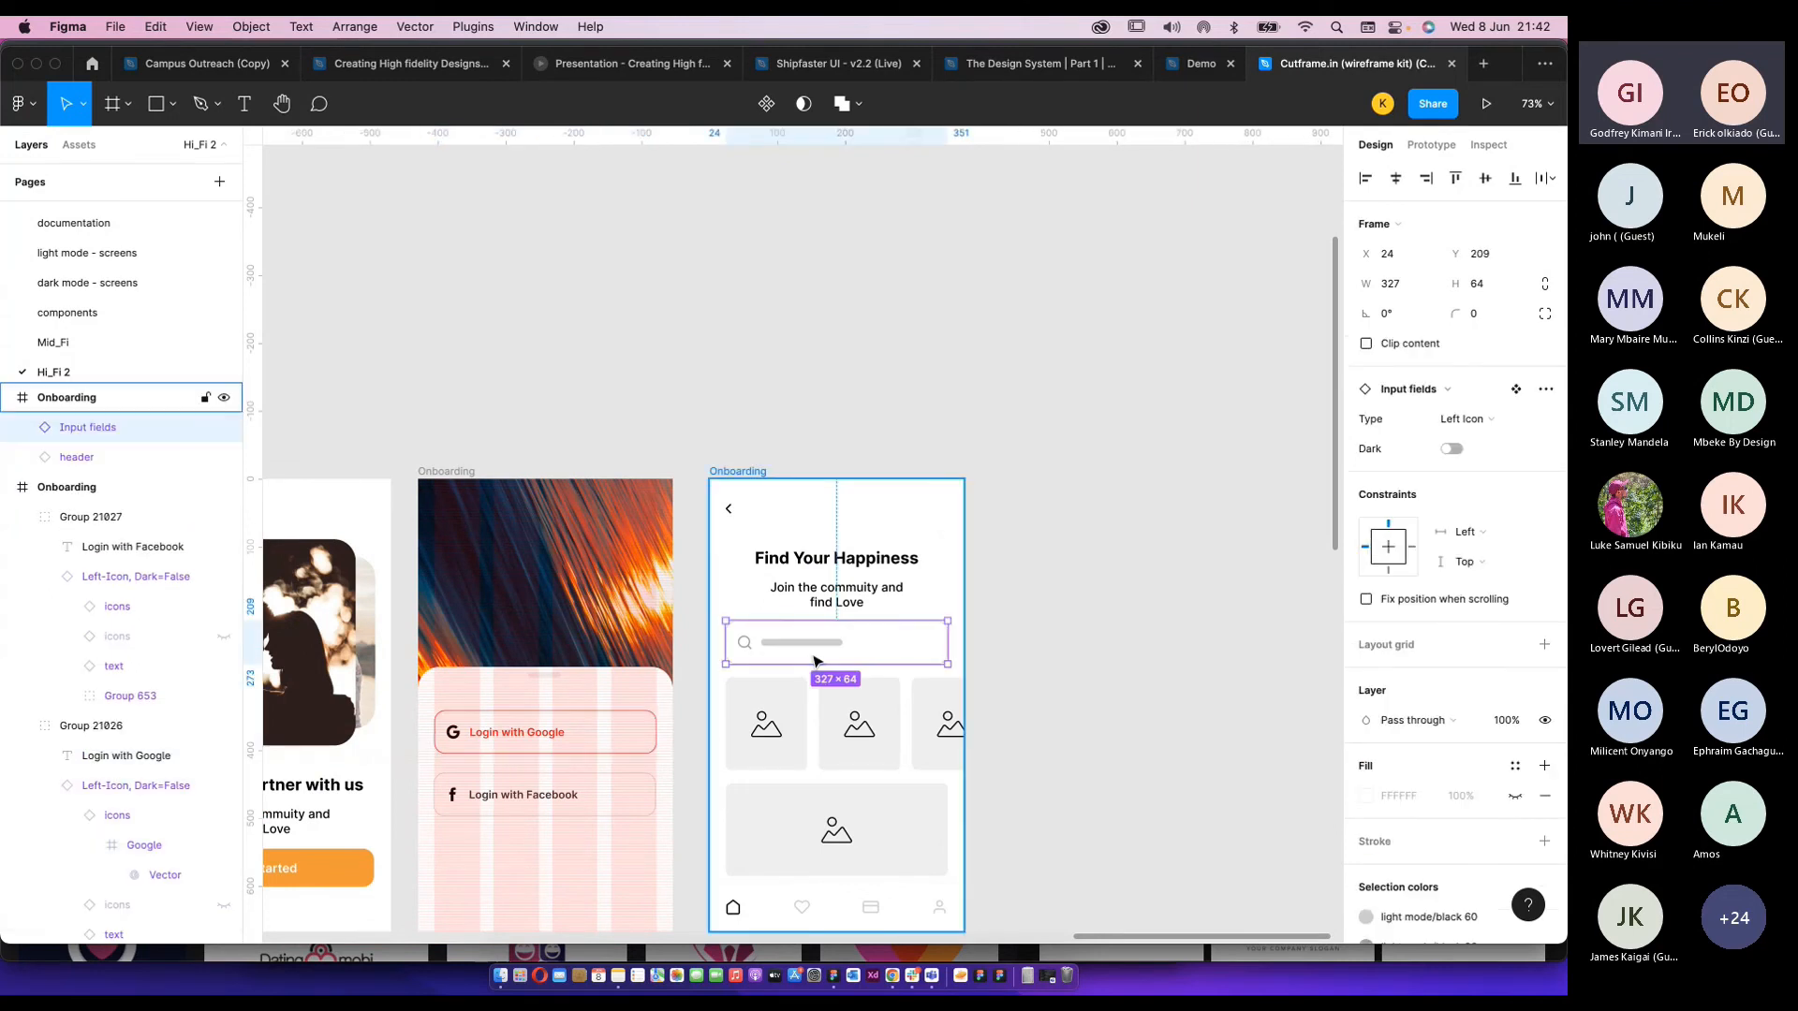
pyautogui.scroll(5, 813, 661)
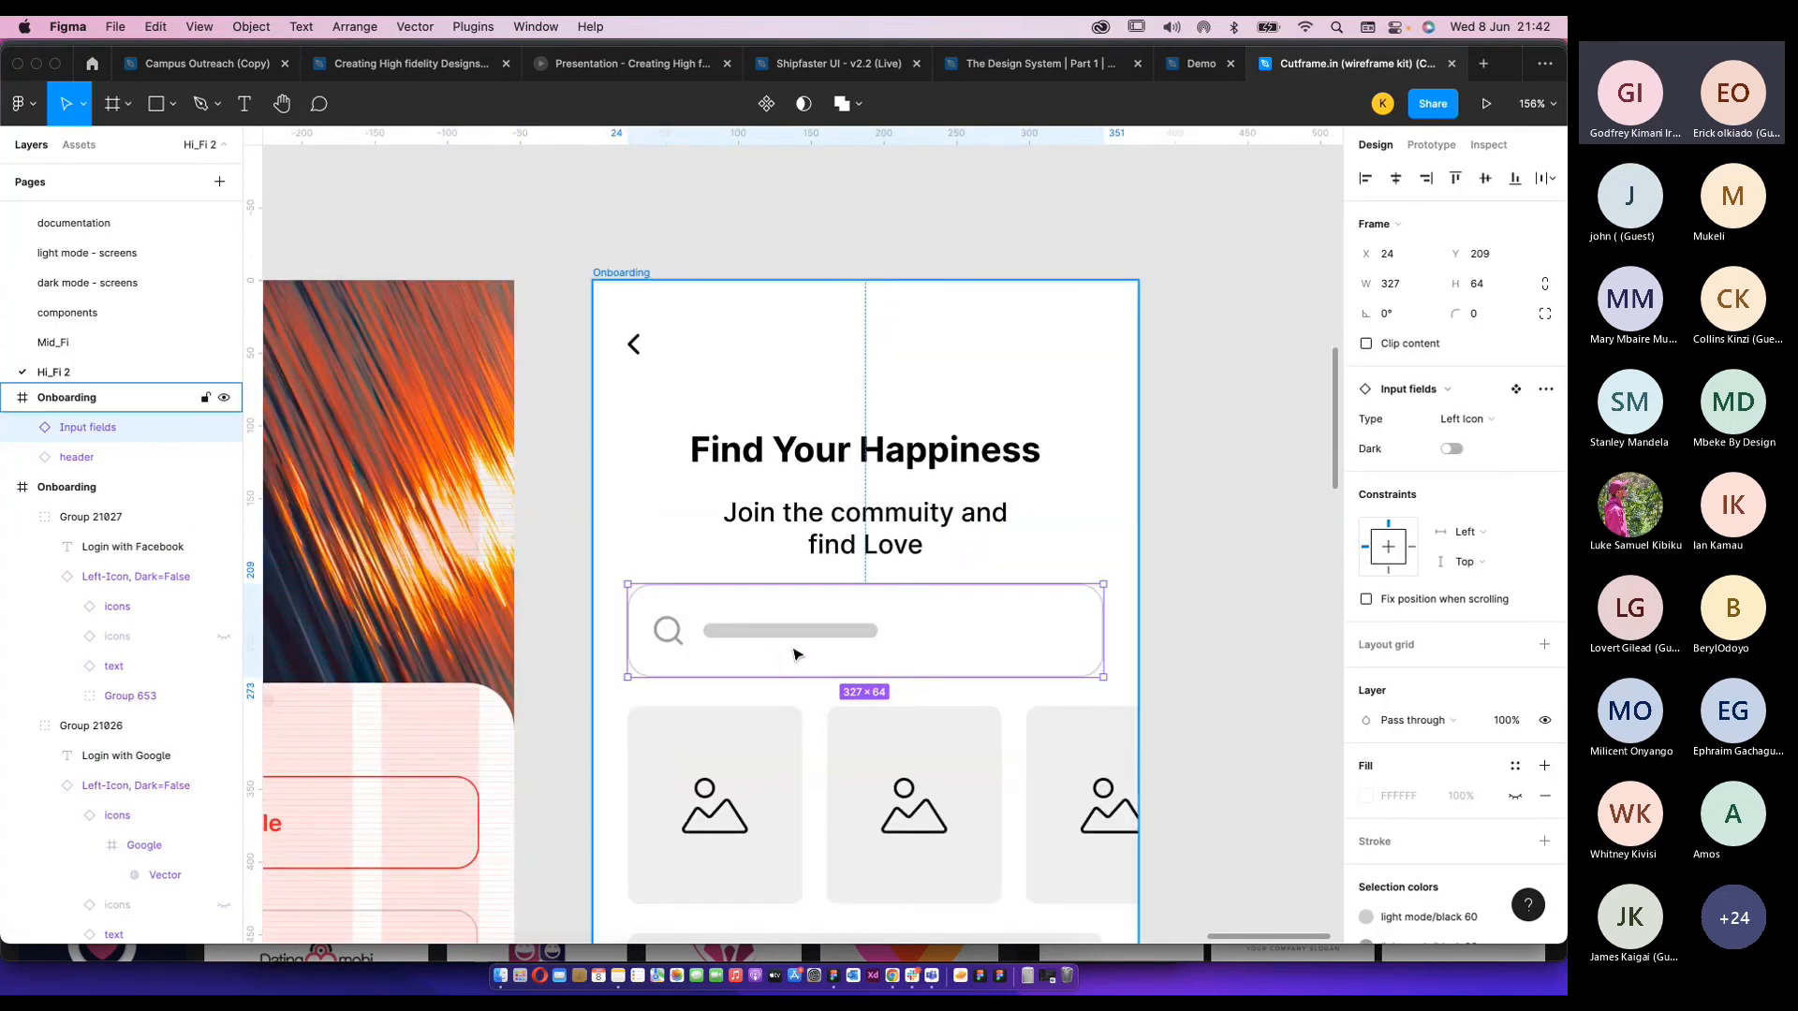
pyautogui.click(413, 785)
pyautogui.click(426, 786)
pyautogui.click(489, 847)
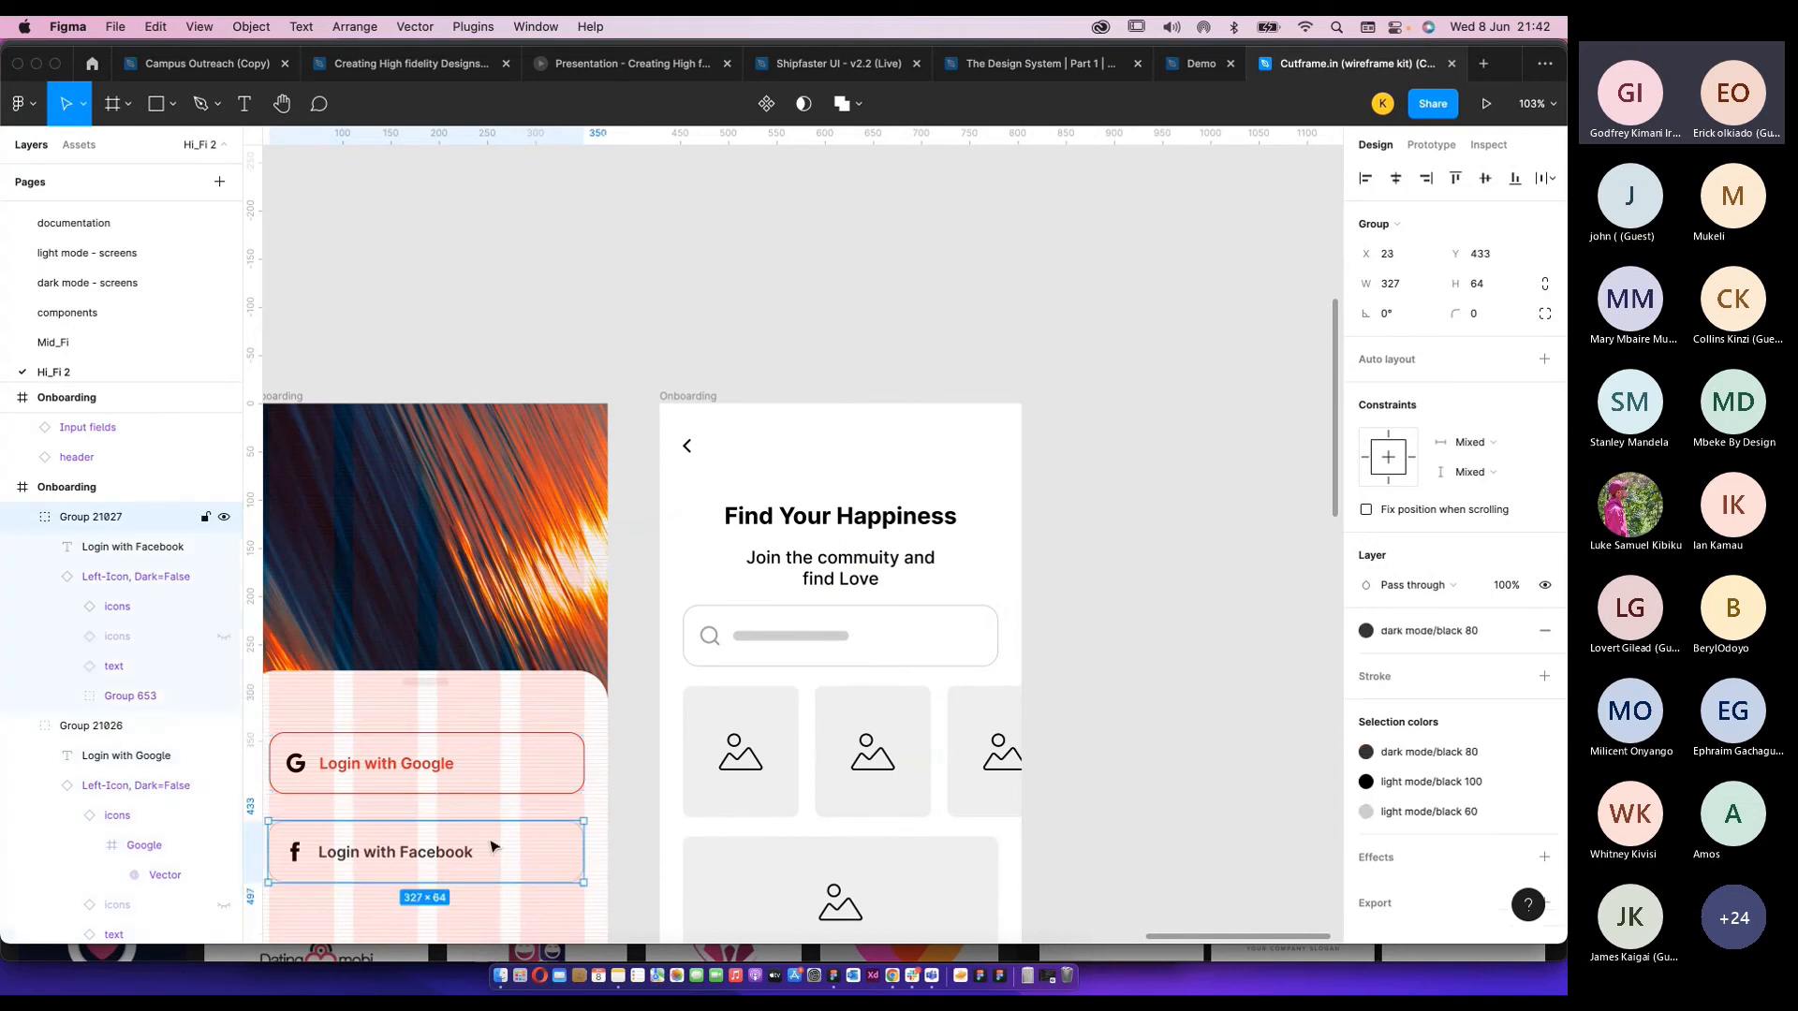
pyautogui.click(761, 633)
pyautogui.press('Delete')
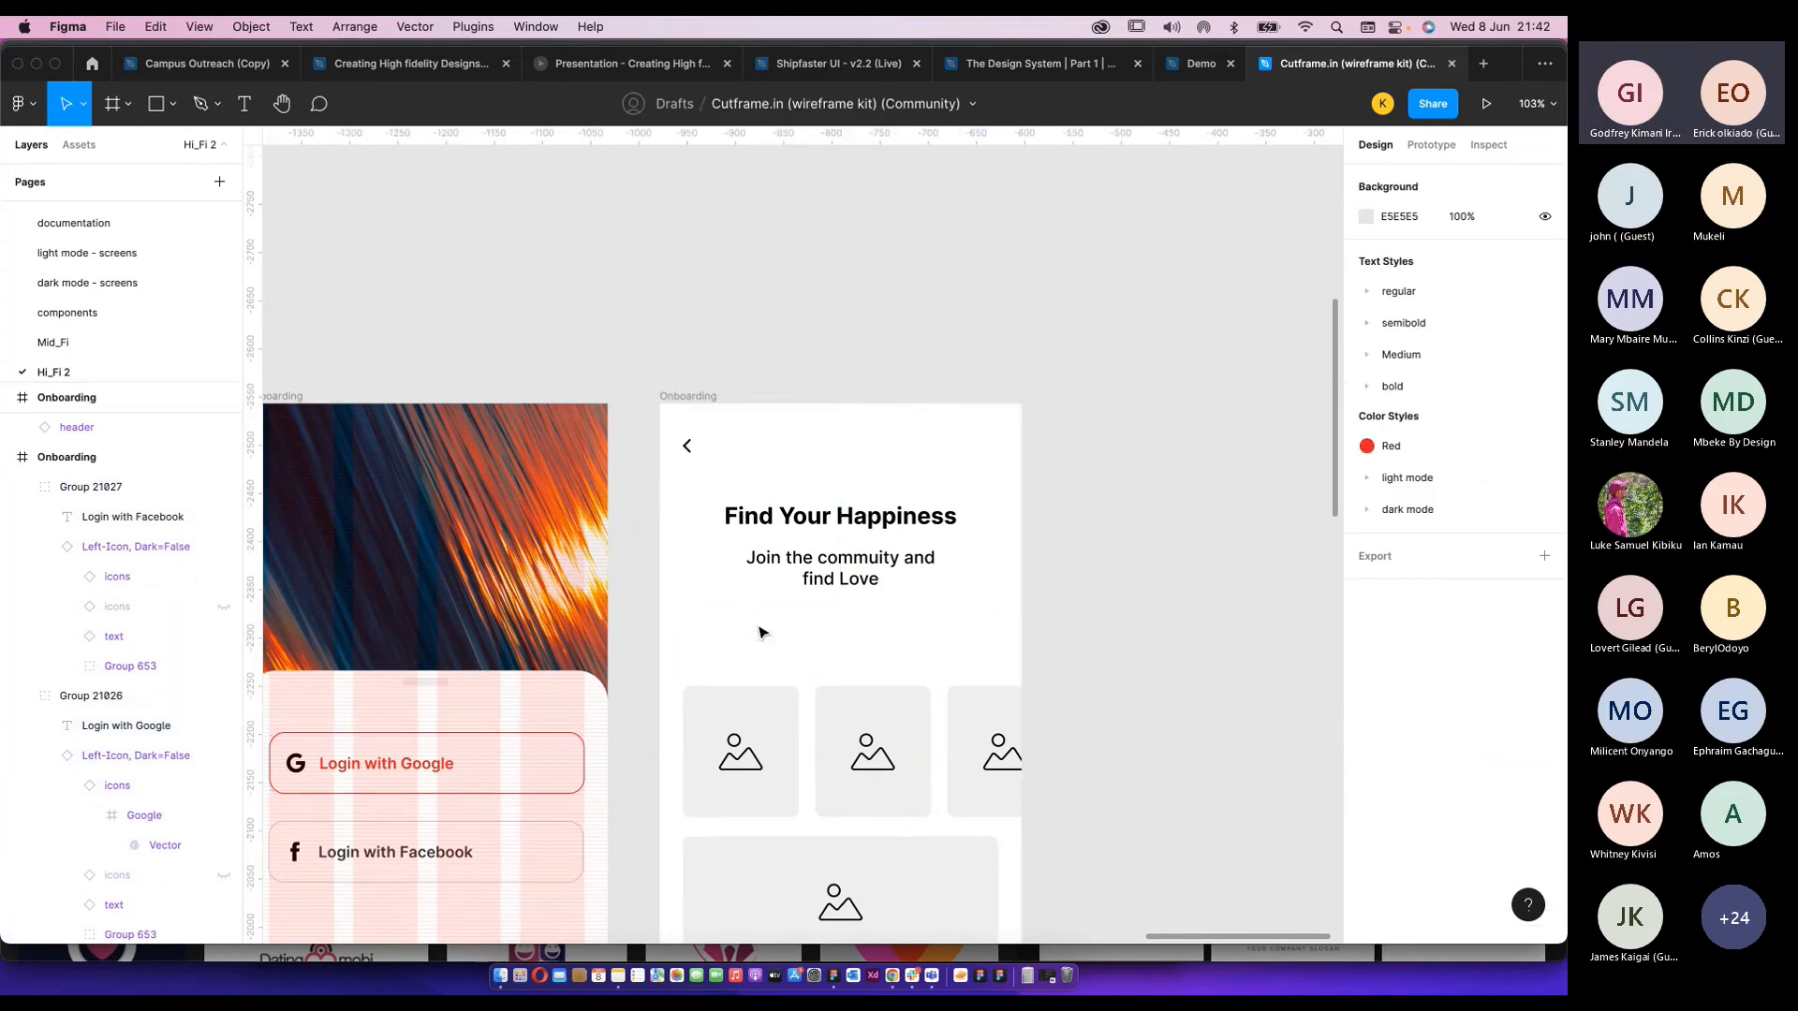
# Paste the copied Facebook button into the "Find Your Happiness" frame and place it between the subtitle and the image cards.
pyautogui.press('super+v')
pyautogui.press('Escape')
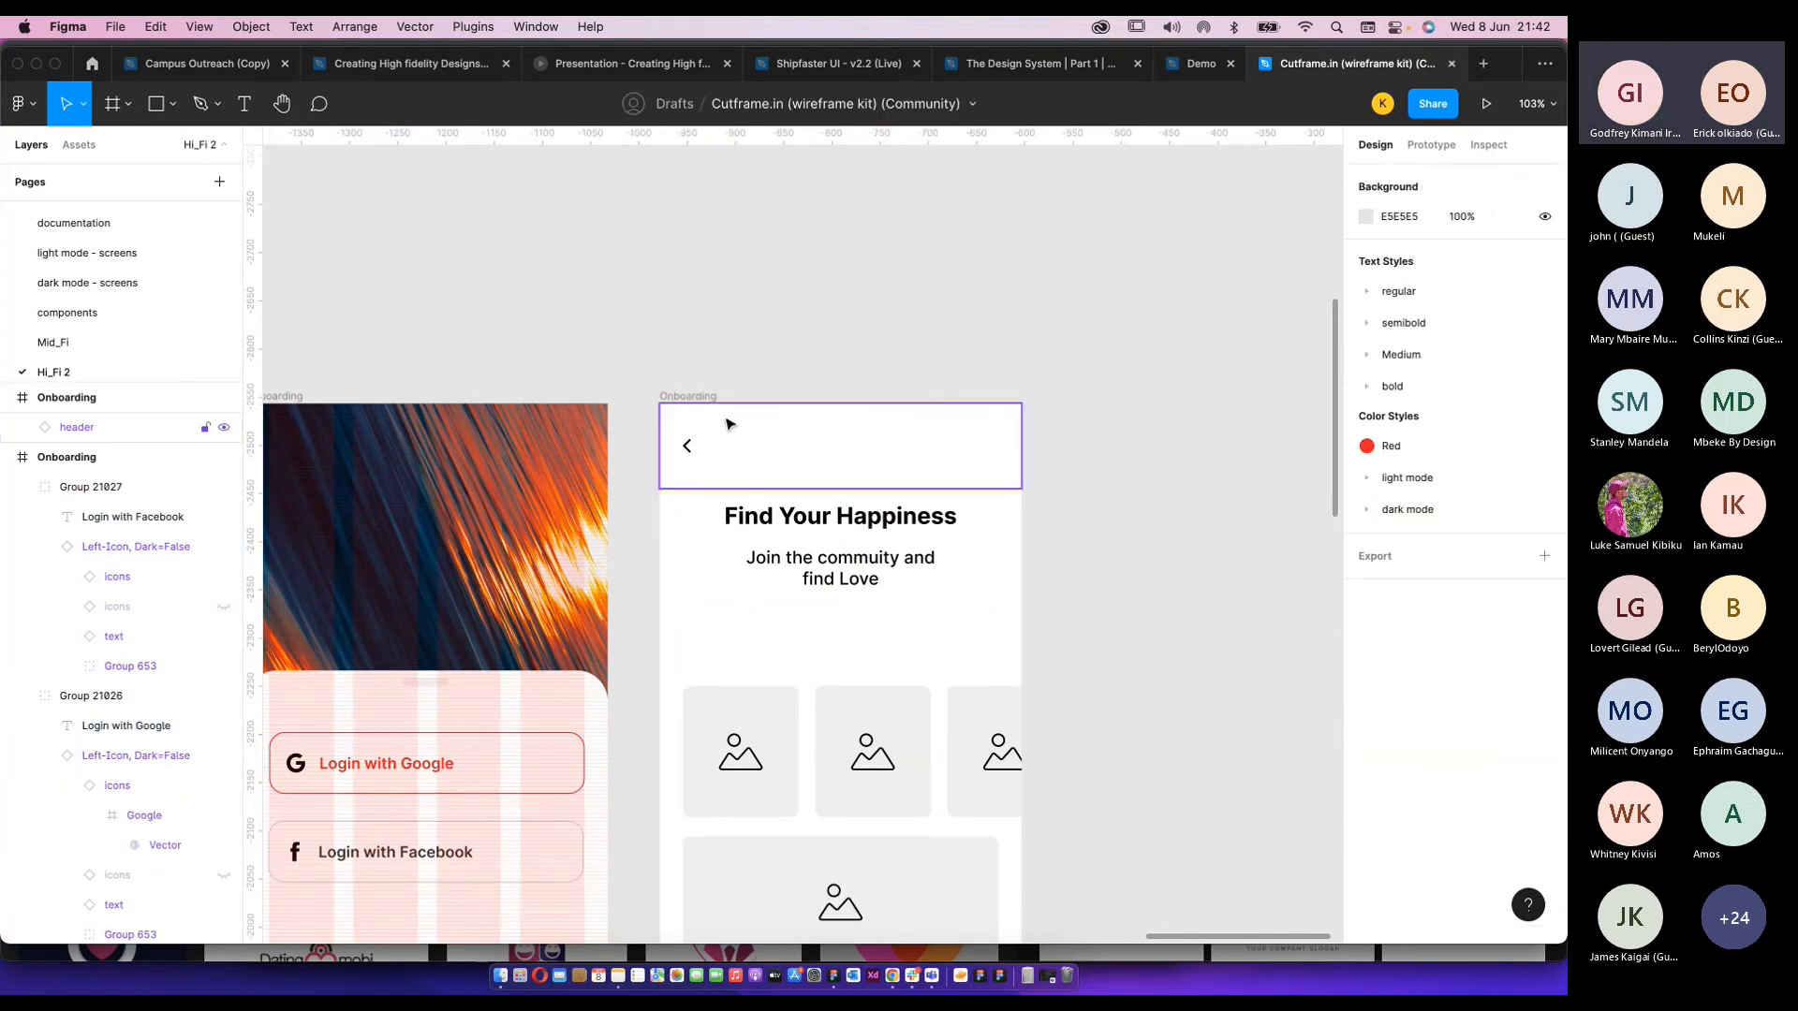
pyautogui.click(689, 396)
pyautogui.press('super+v')
pyautogui.moveTo(782, 869); pyautogui.dragTo(780, 652)
# Show both layout grids, rows and columns, on the "Find Your Happiness" frame.
pyautogui.click(689, 396)
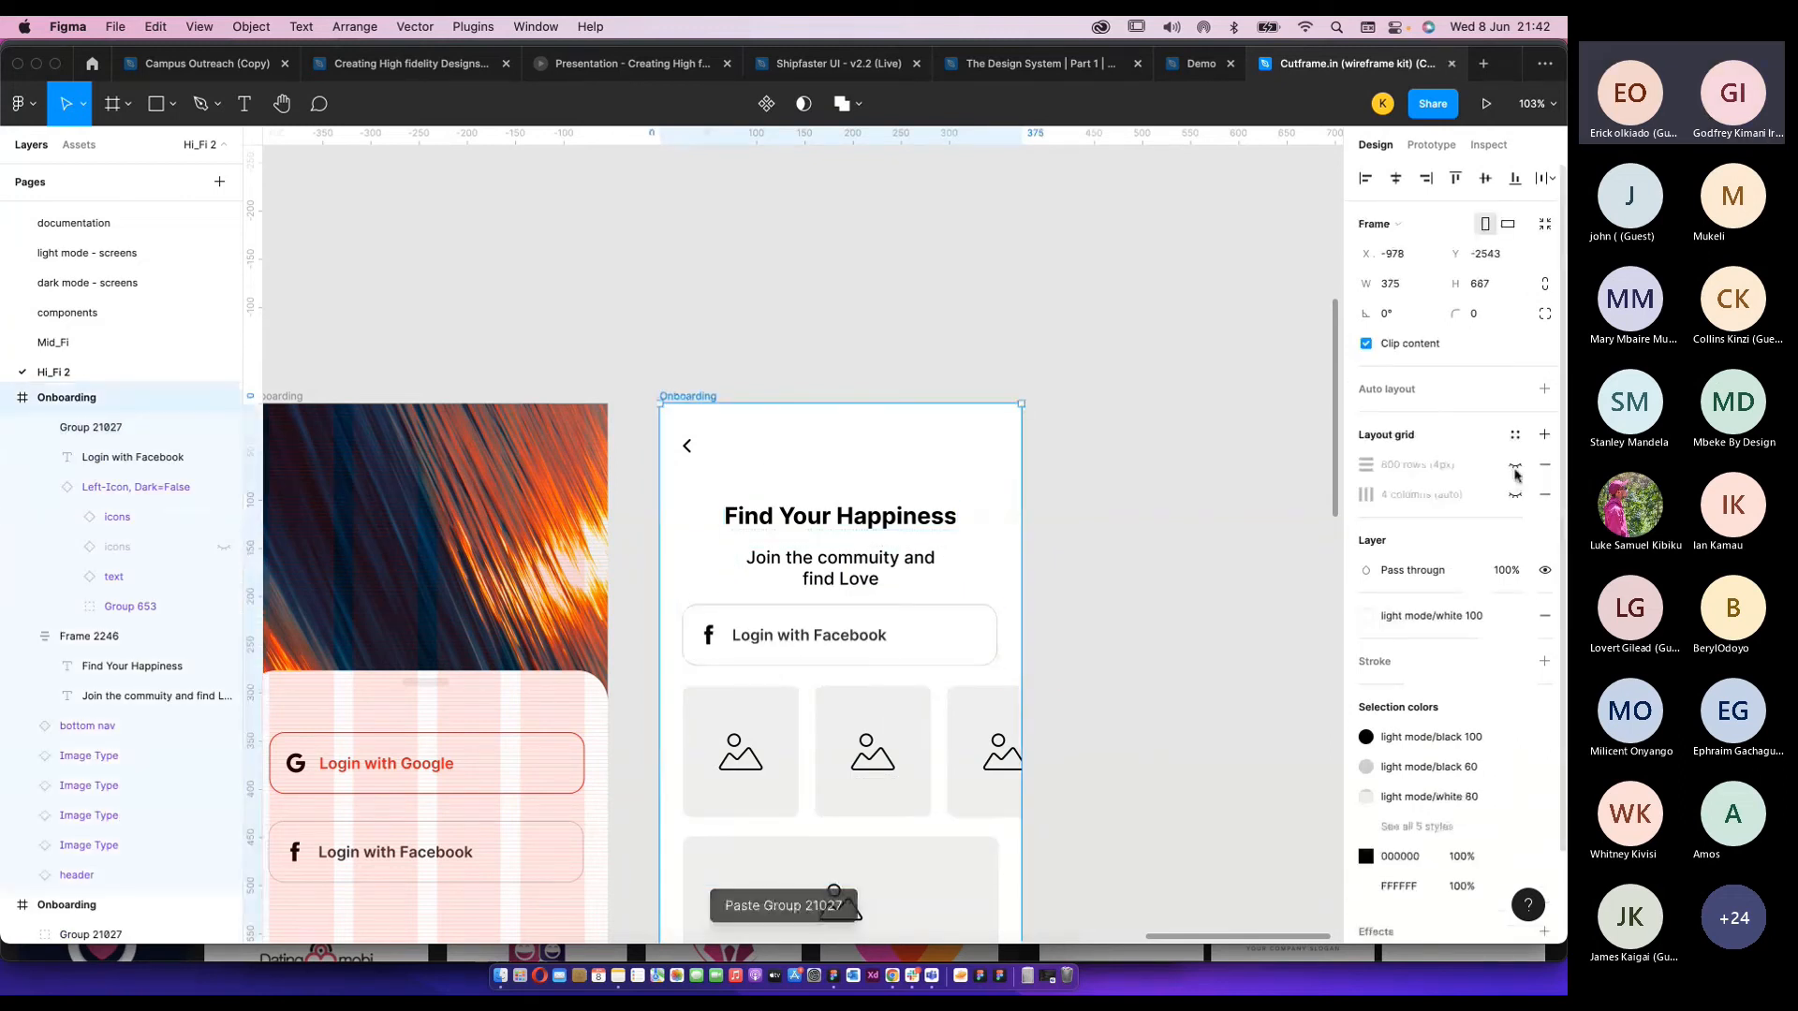
pyautogui.click(1515, 465)
pyautogui.click(1516, 494)
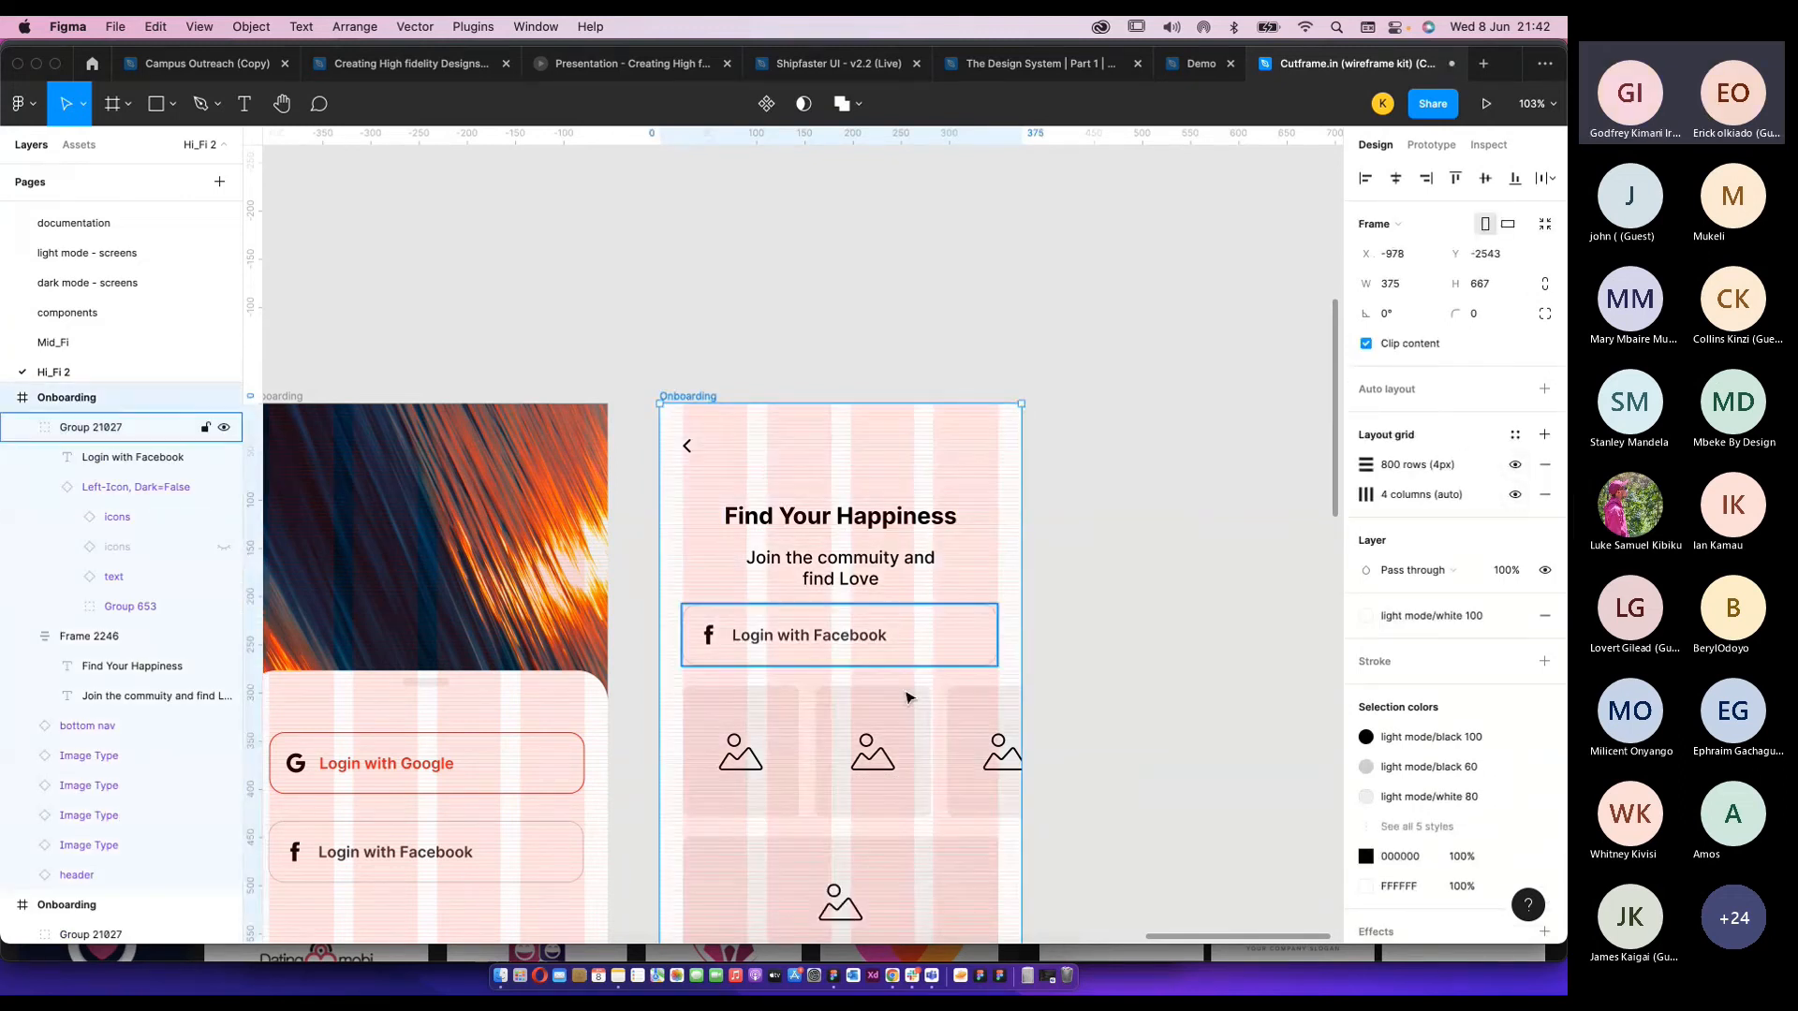
# Align the pasted button group with the grid columns and move it up under the subtitle, to X 24, Y 205.
pyautogui.scroll(5, 907, 694)
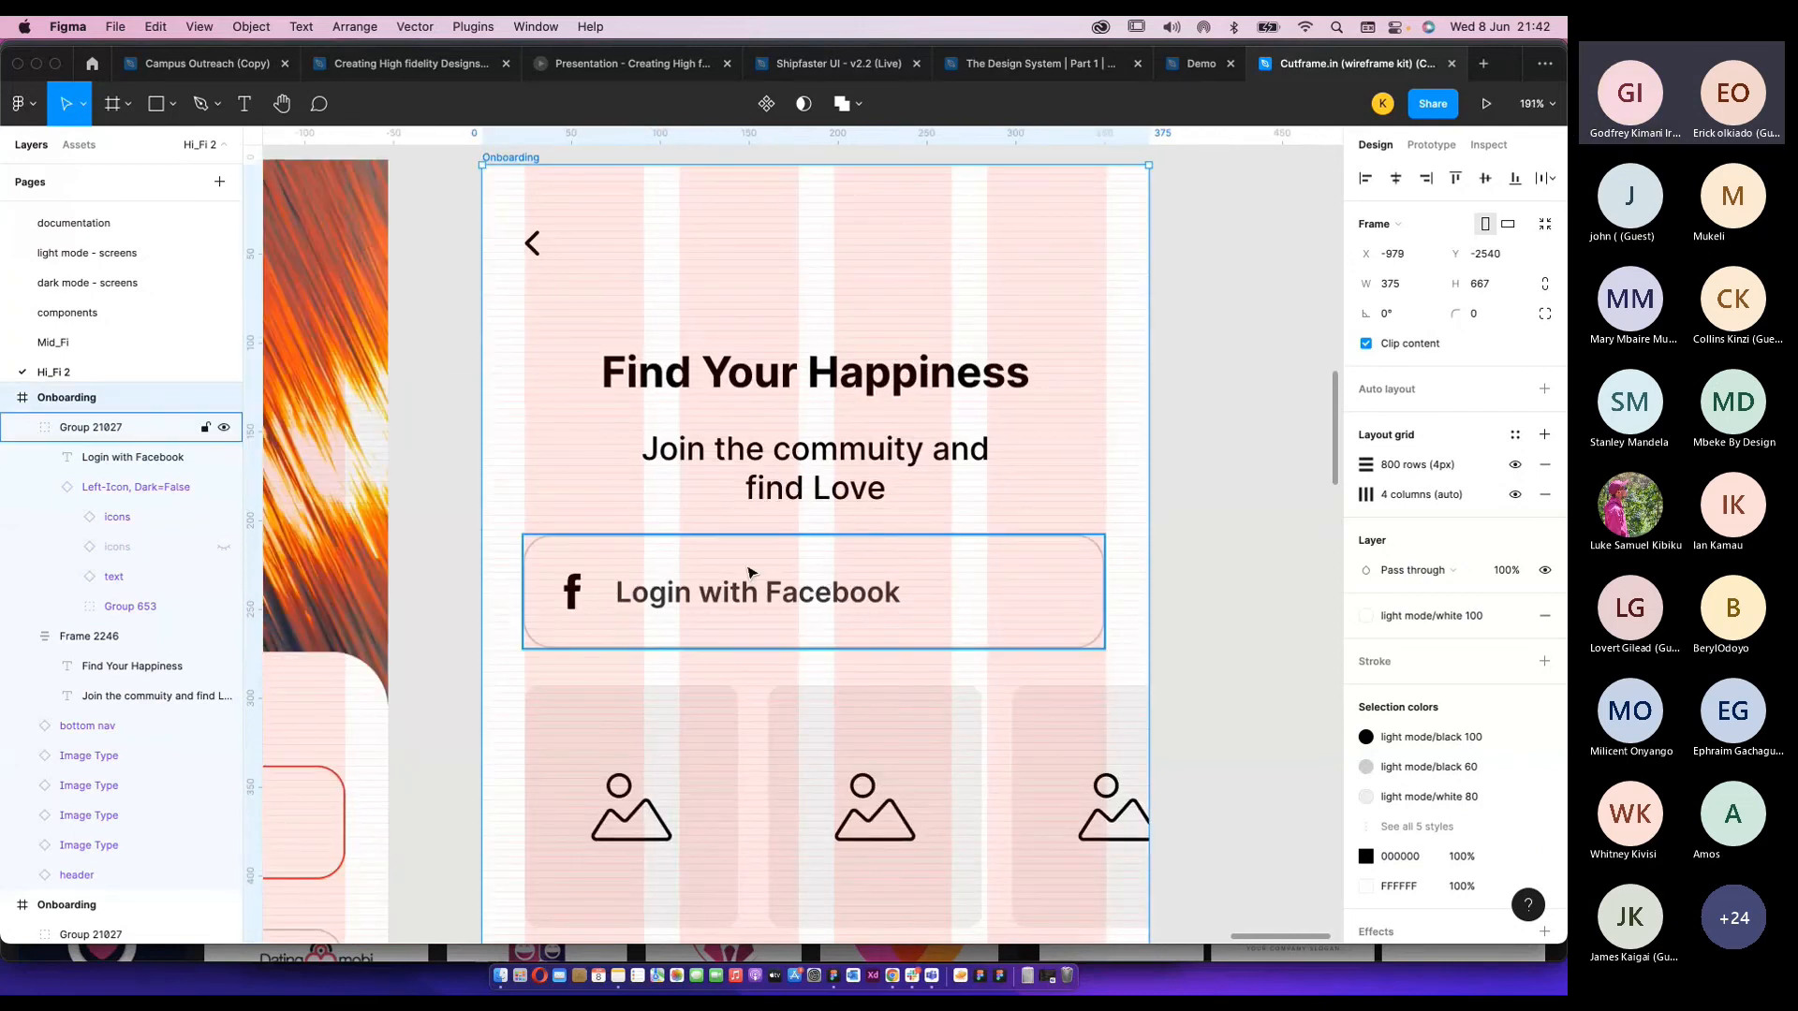
pyautogui.click(818, 562)
pyautogui.click(815, 486)
pyautogui.click(890, 498)
pyautogui.click(867, 550)
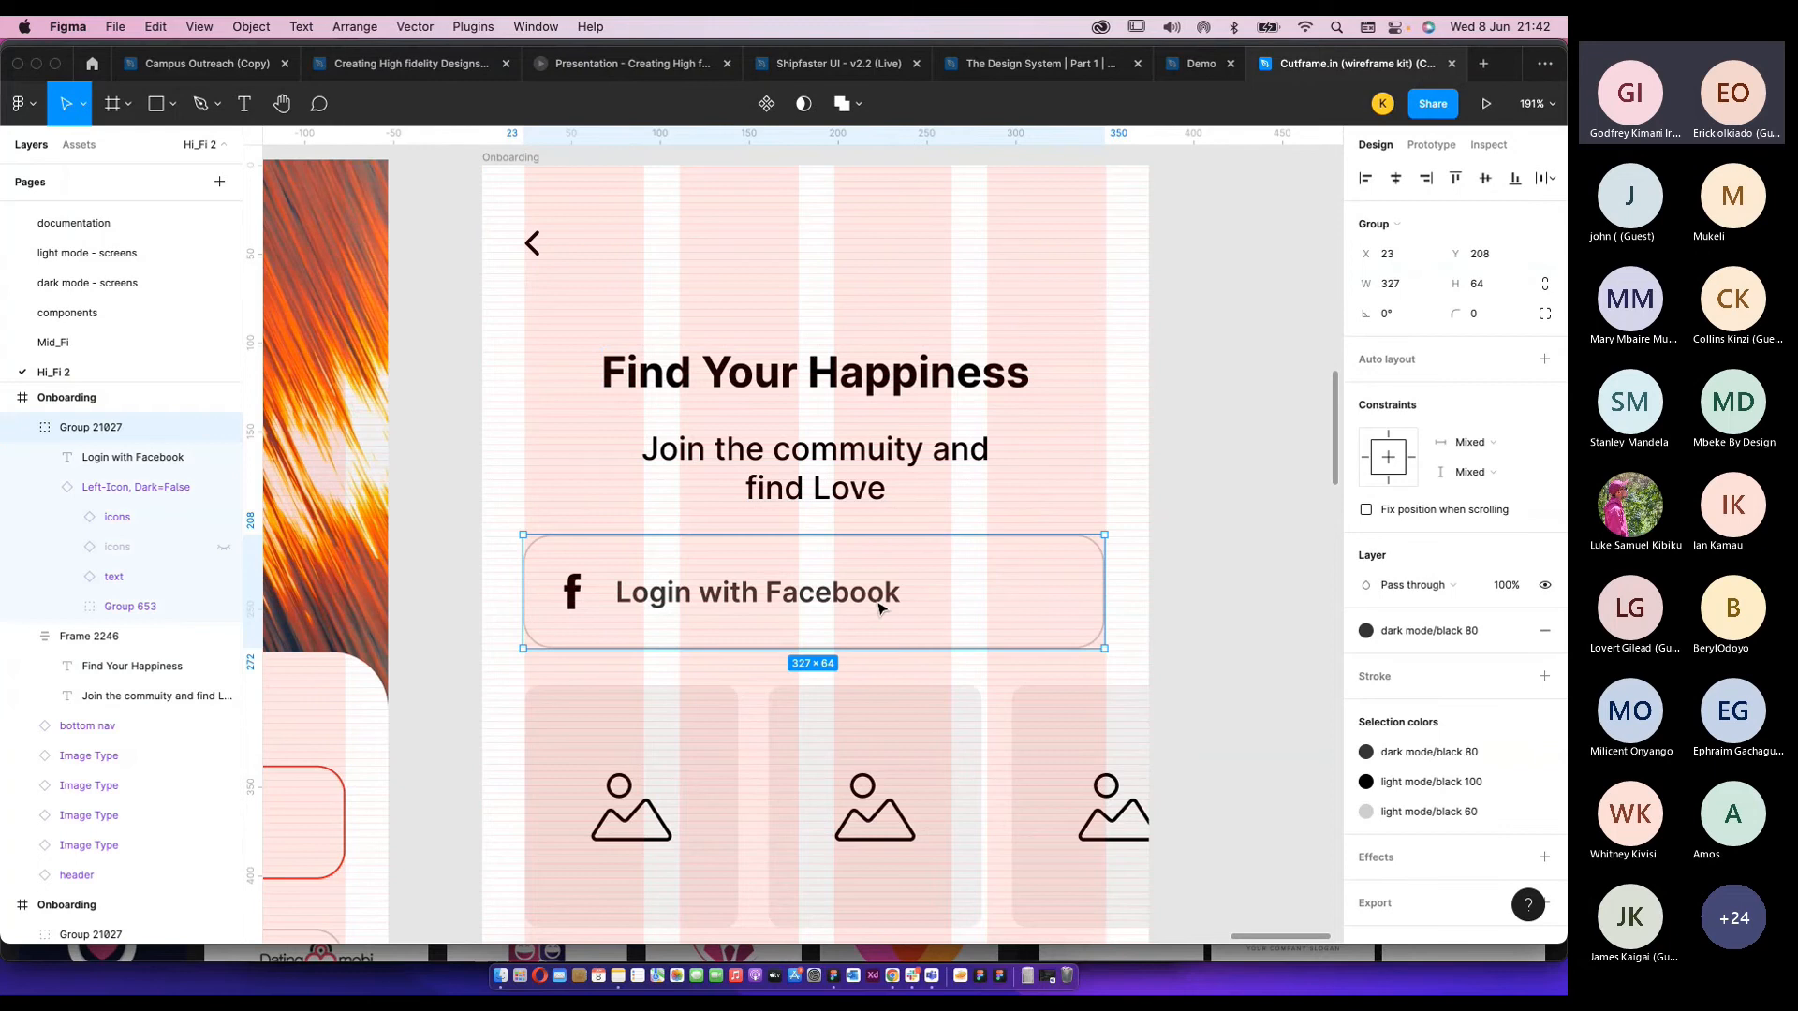
pyautogui.moveTo(877, 609); pyautogui.dragTo(876, 592)
pyautogui.scroll(5, 804, 510)
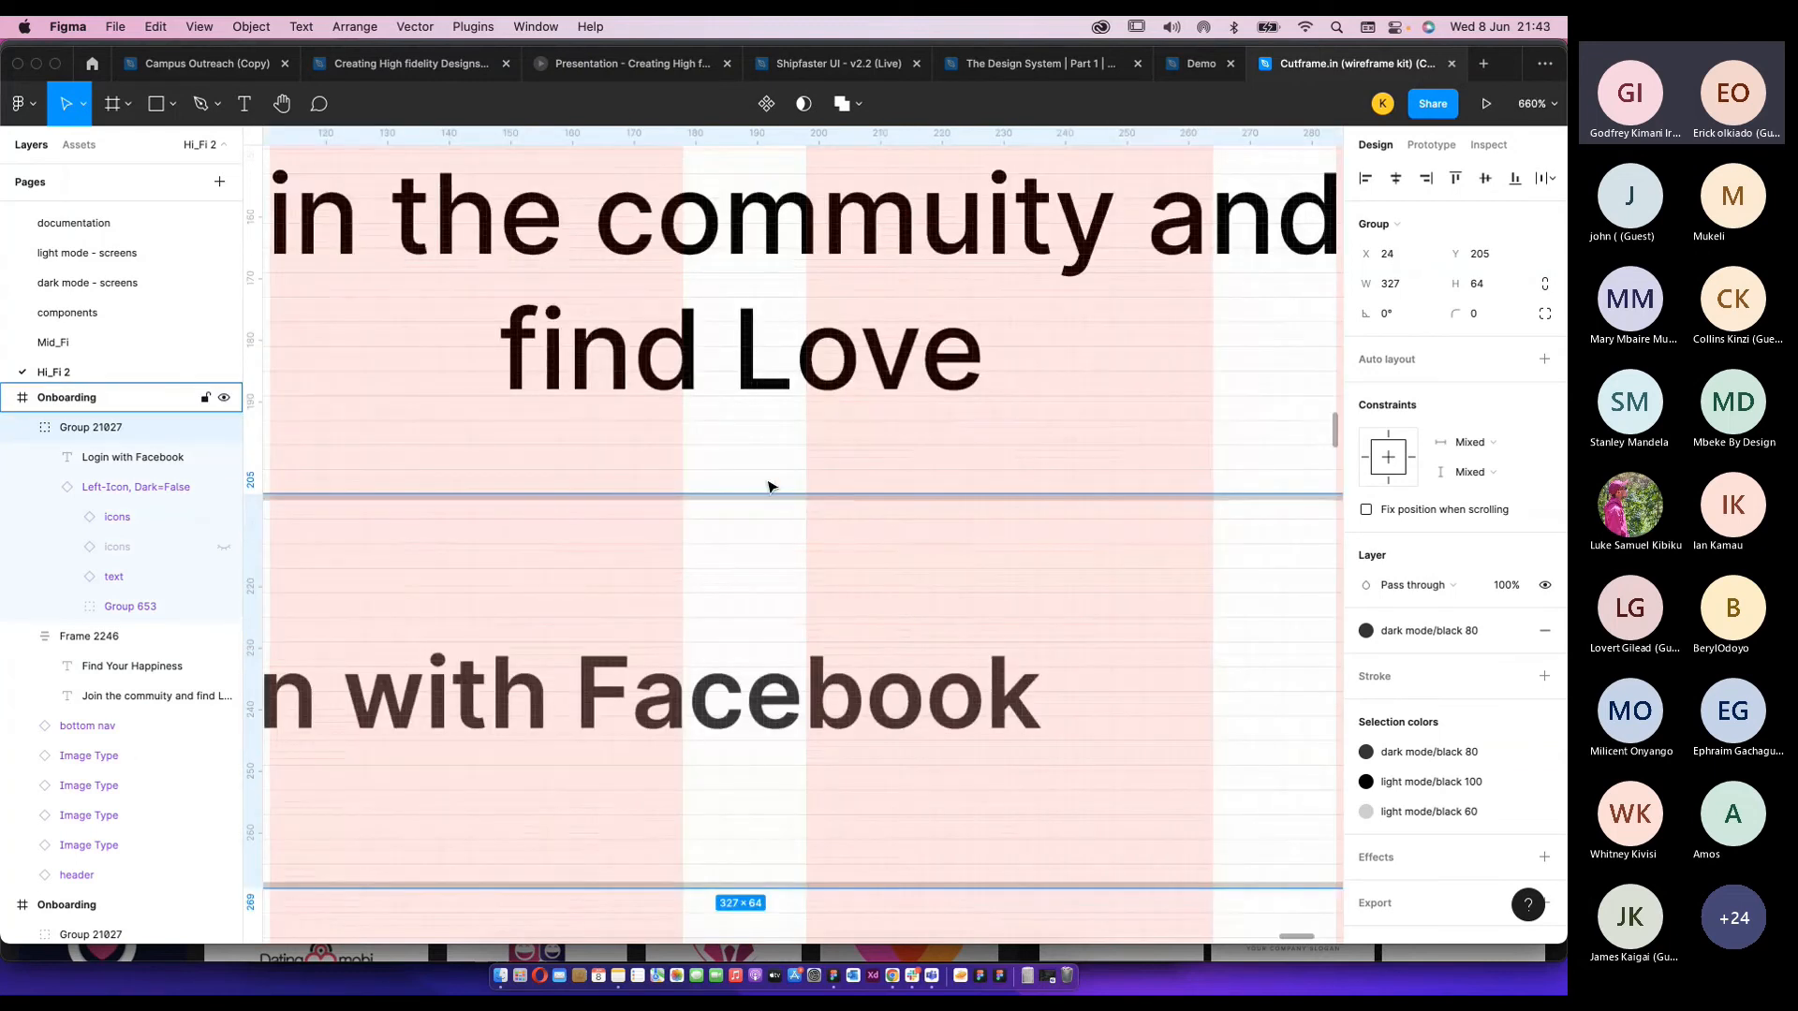
pyautogui.scroll(-2, 828, 626)
pyautogui.scroll(-2, 829, 620)
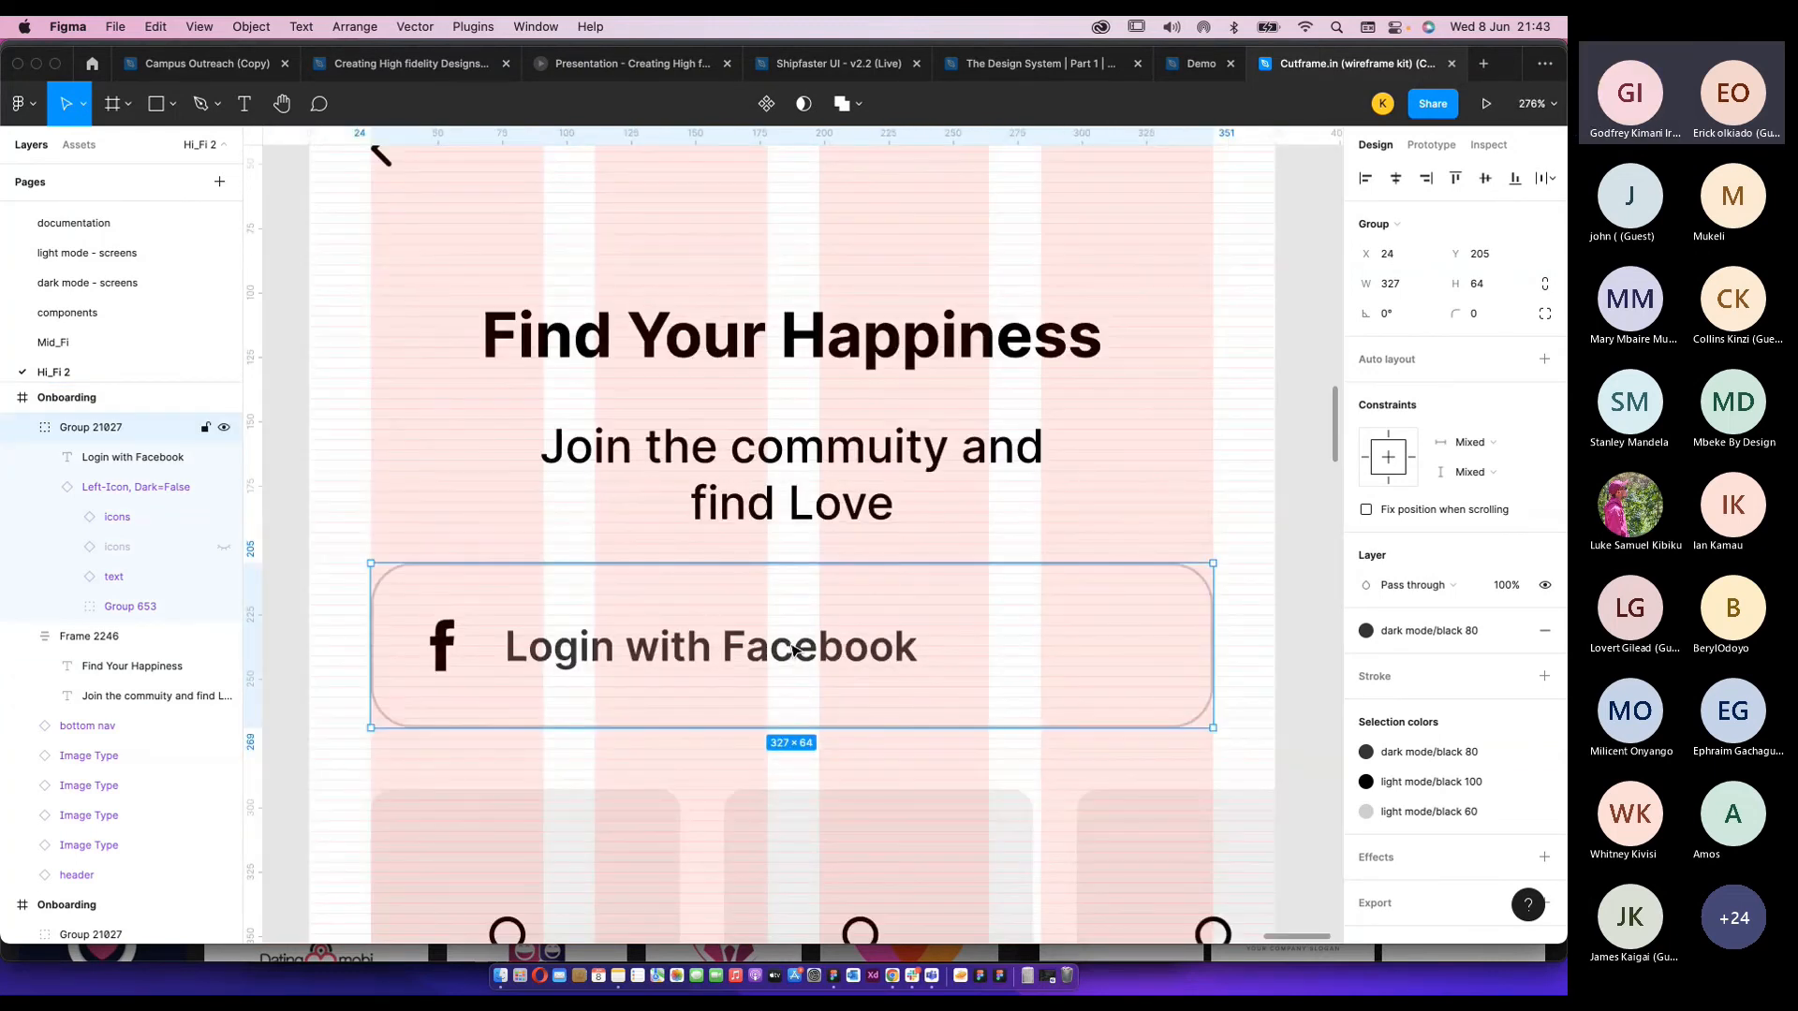
# Change the pasted button's label to "Search Partner".
pyautogui.doubleClick(789, 643)
pyautogui.write('Se')
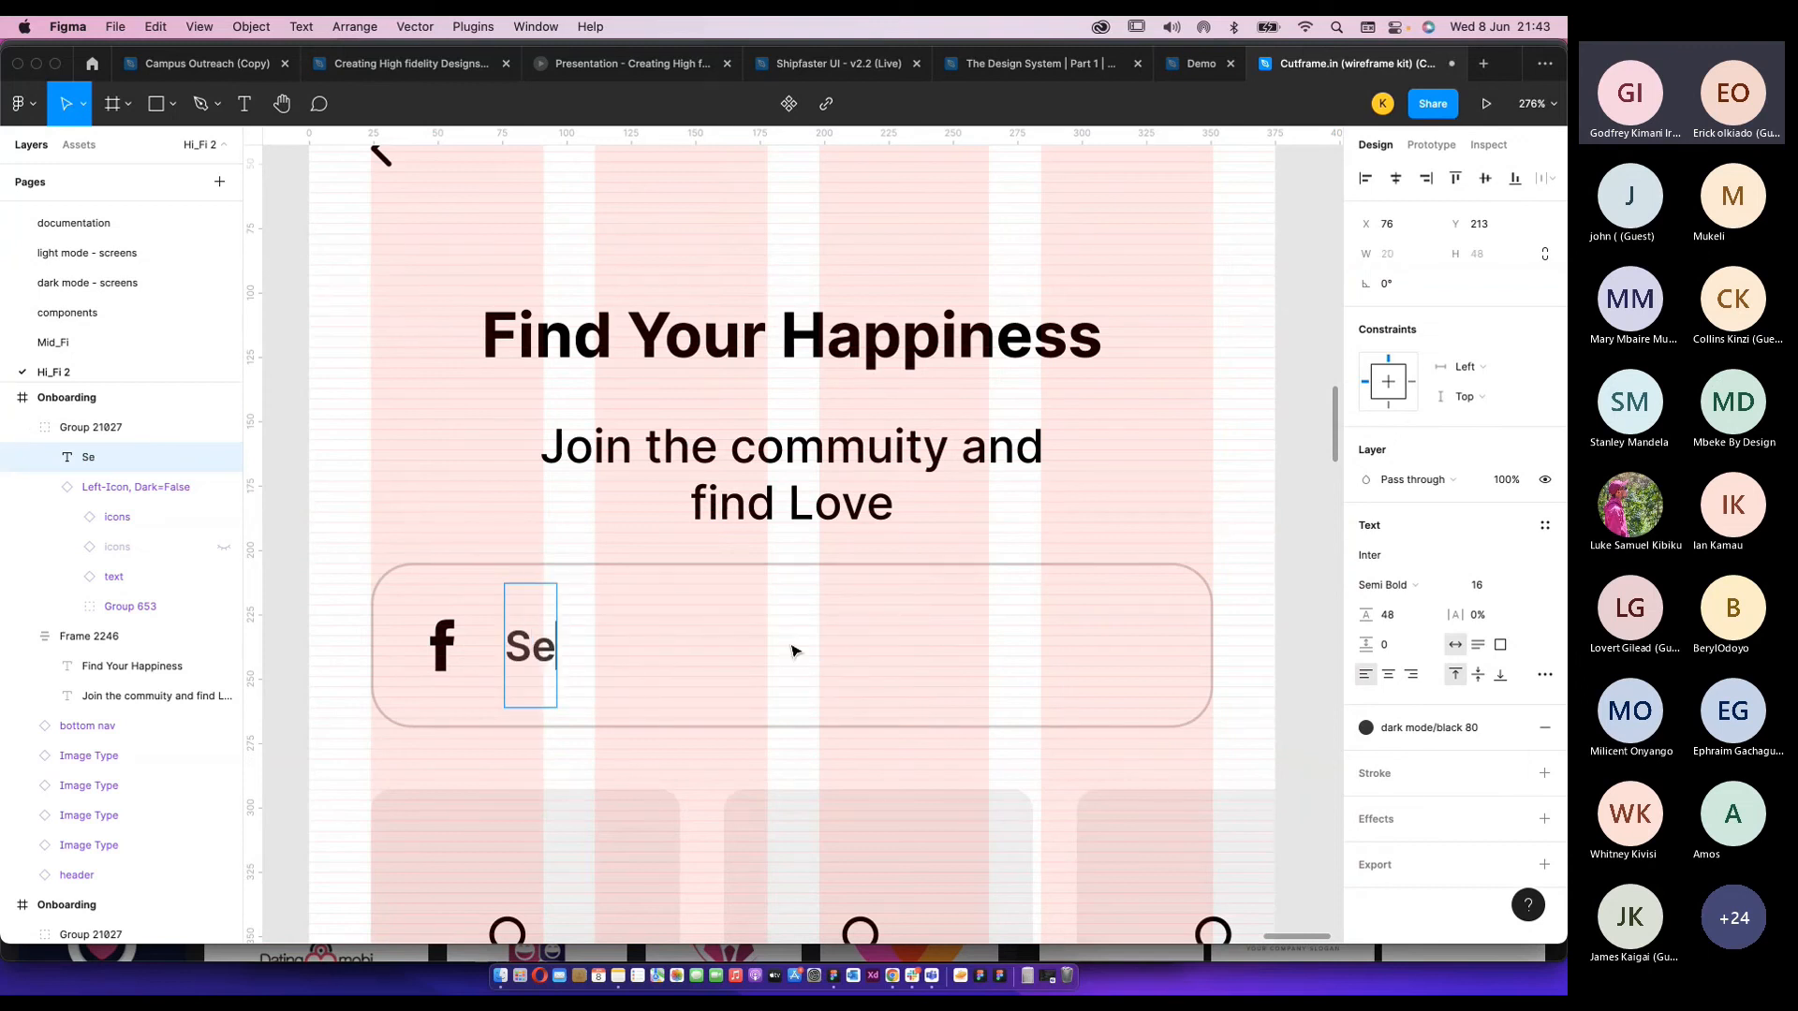
pyautogui.write('arch Pa')
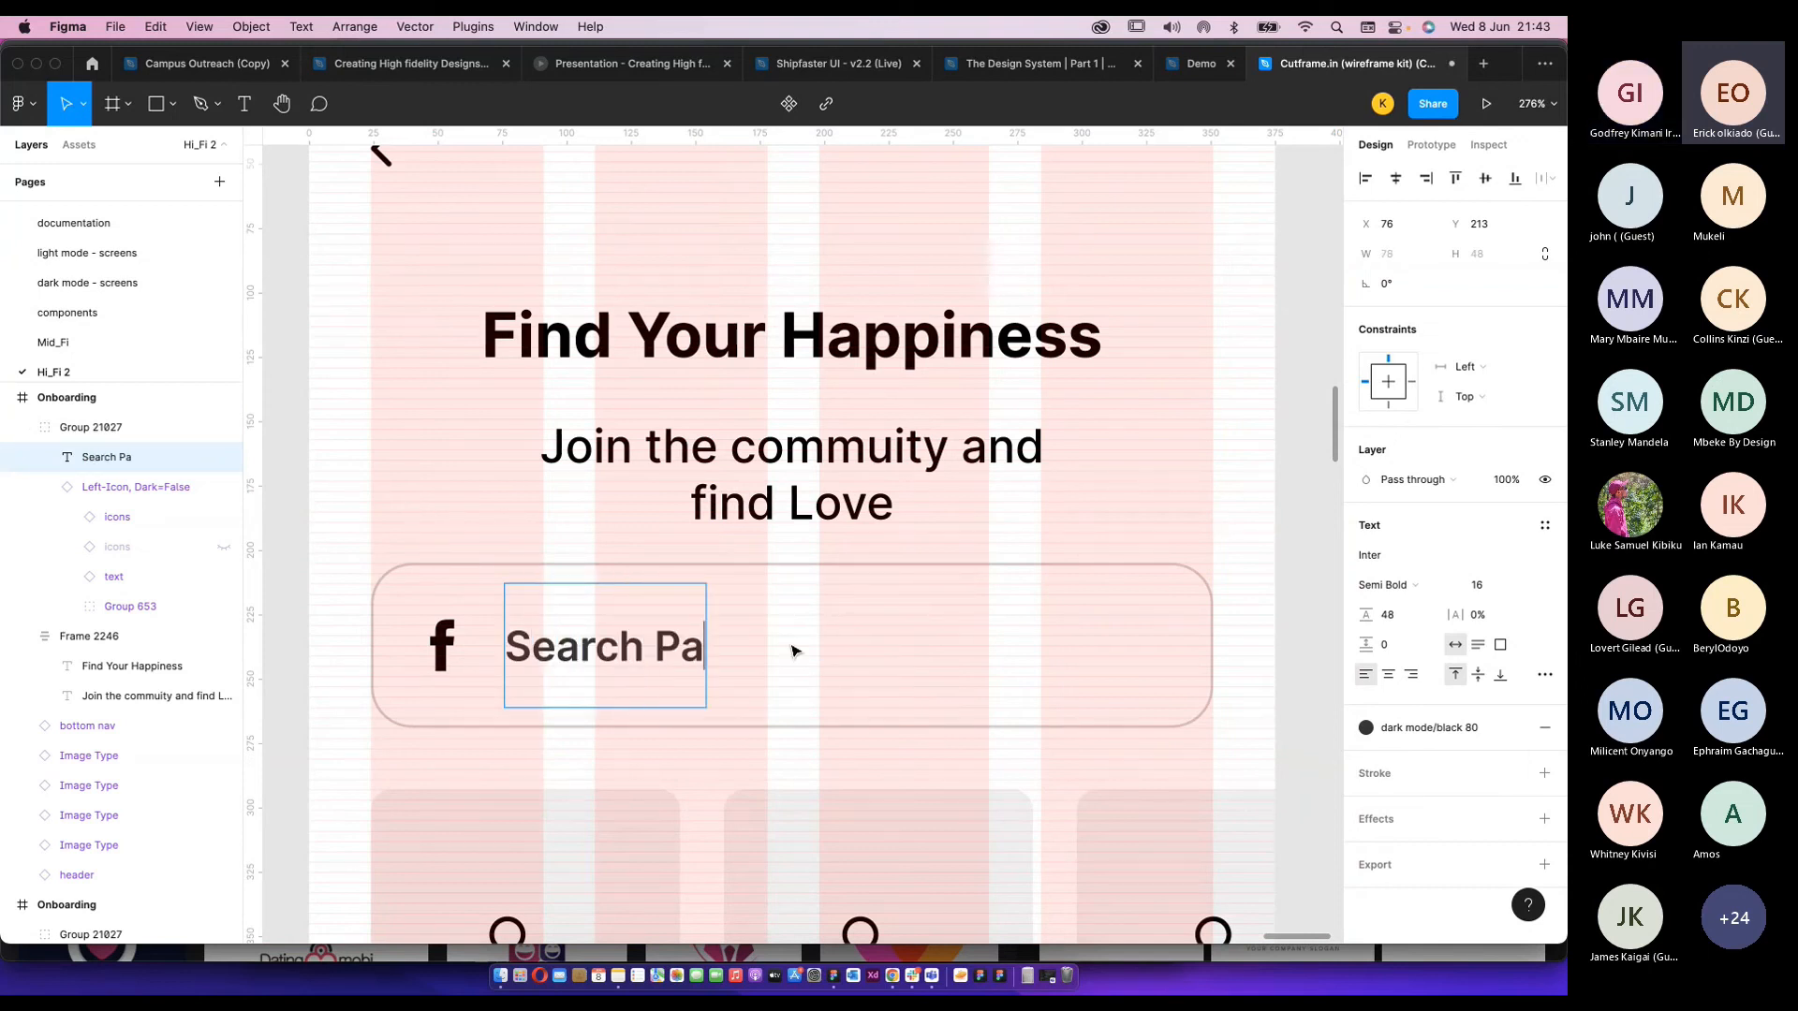
pyautogui.write('rtner')
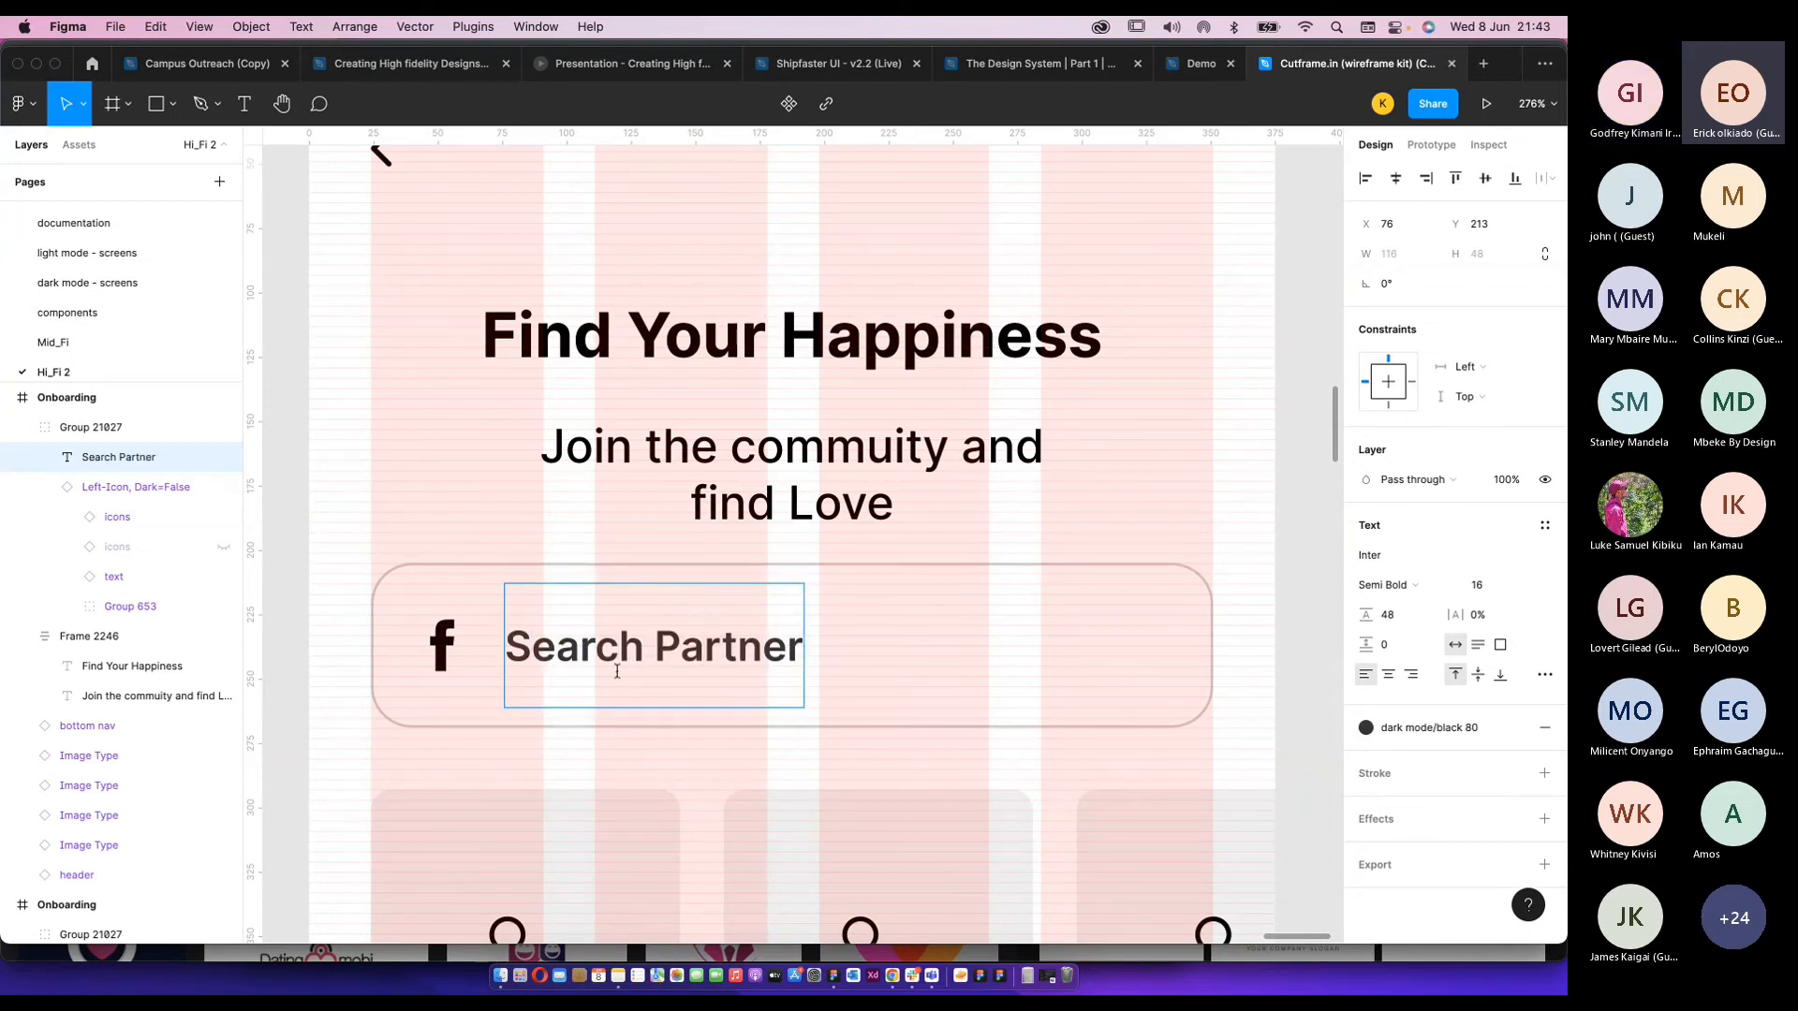
pyautogui.press('Escape')
# Swap the Facebook icon in the "Search Partner" field for the search icon variant.
pyautogui.doubleClick(443, 647)
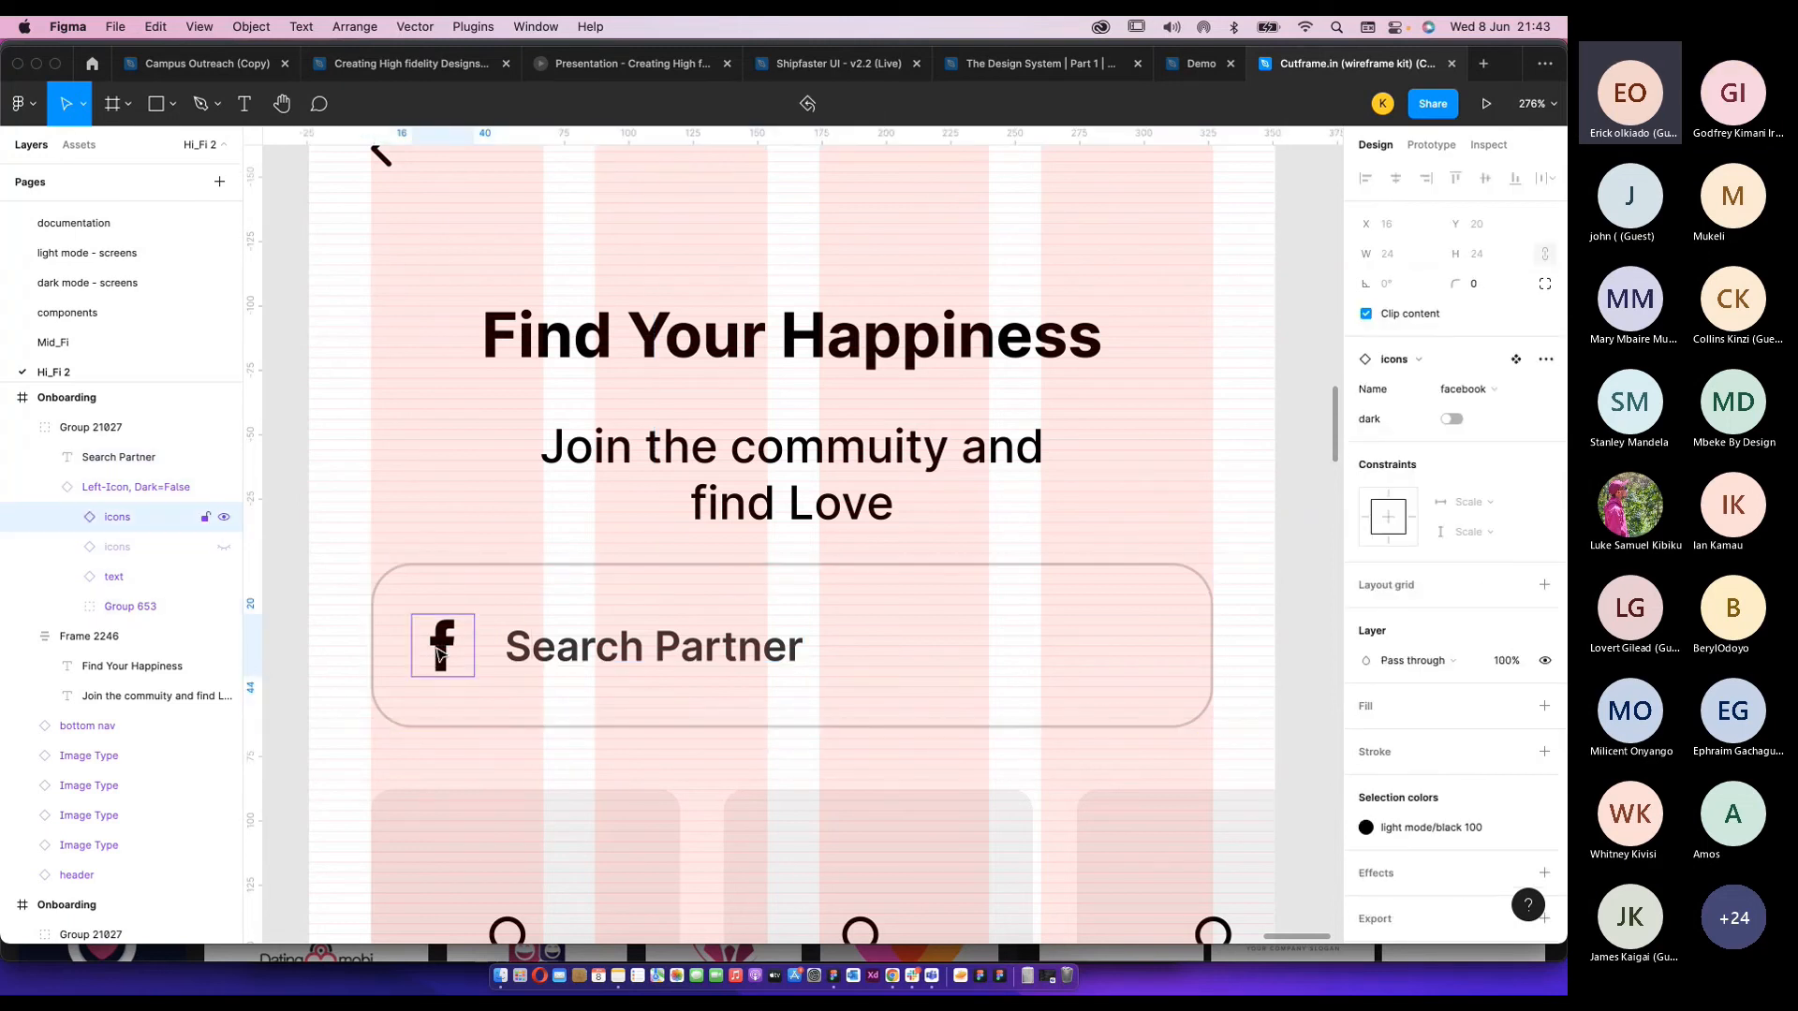
pyautogui.click(1457, 390)
pyautogui.scroll(-15, 1457, 390)
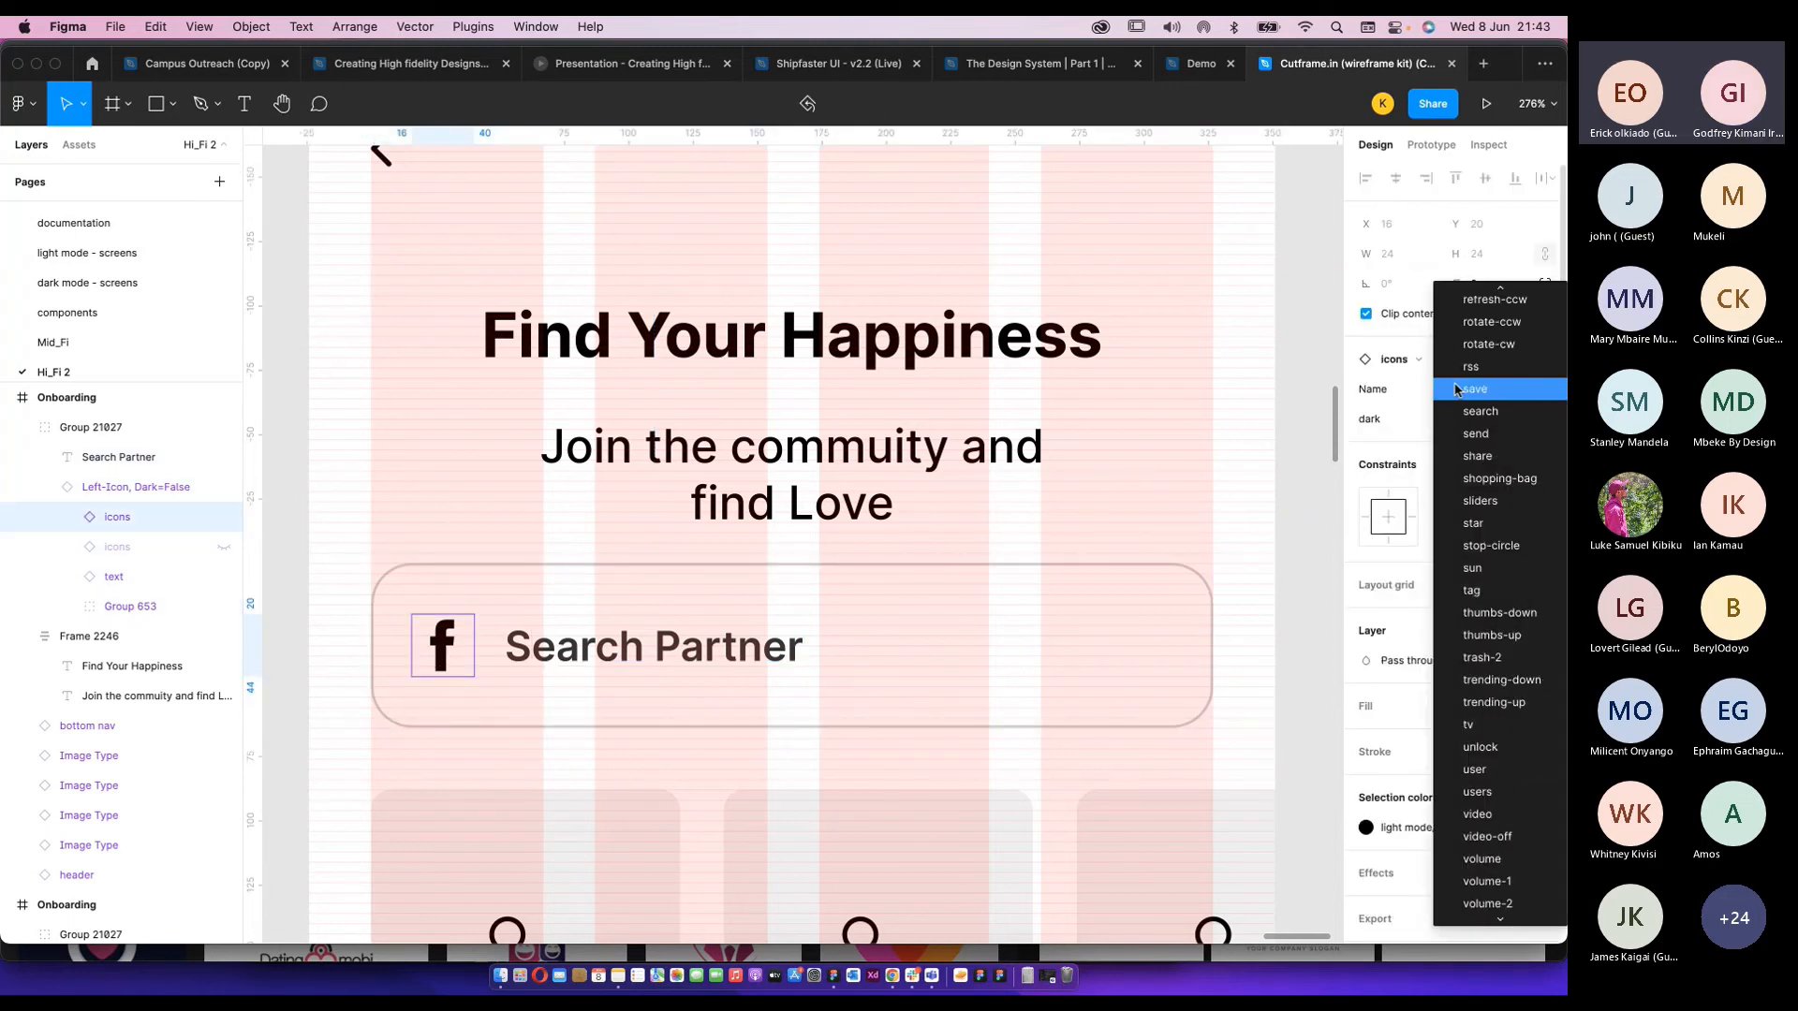
pyautogui.click(1479, 411)
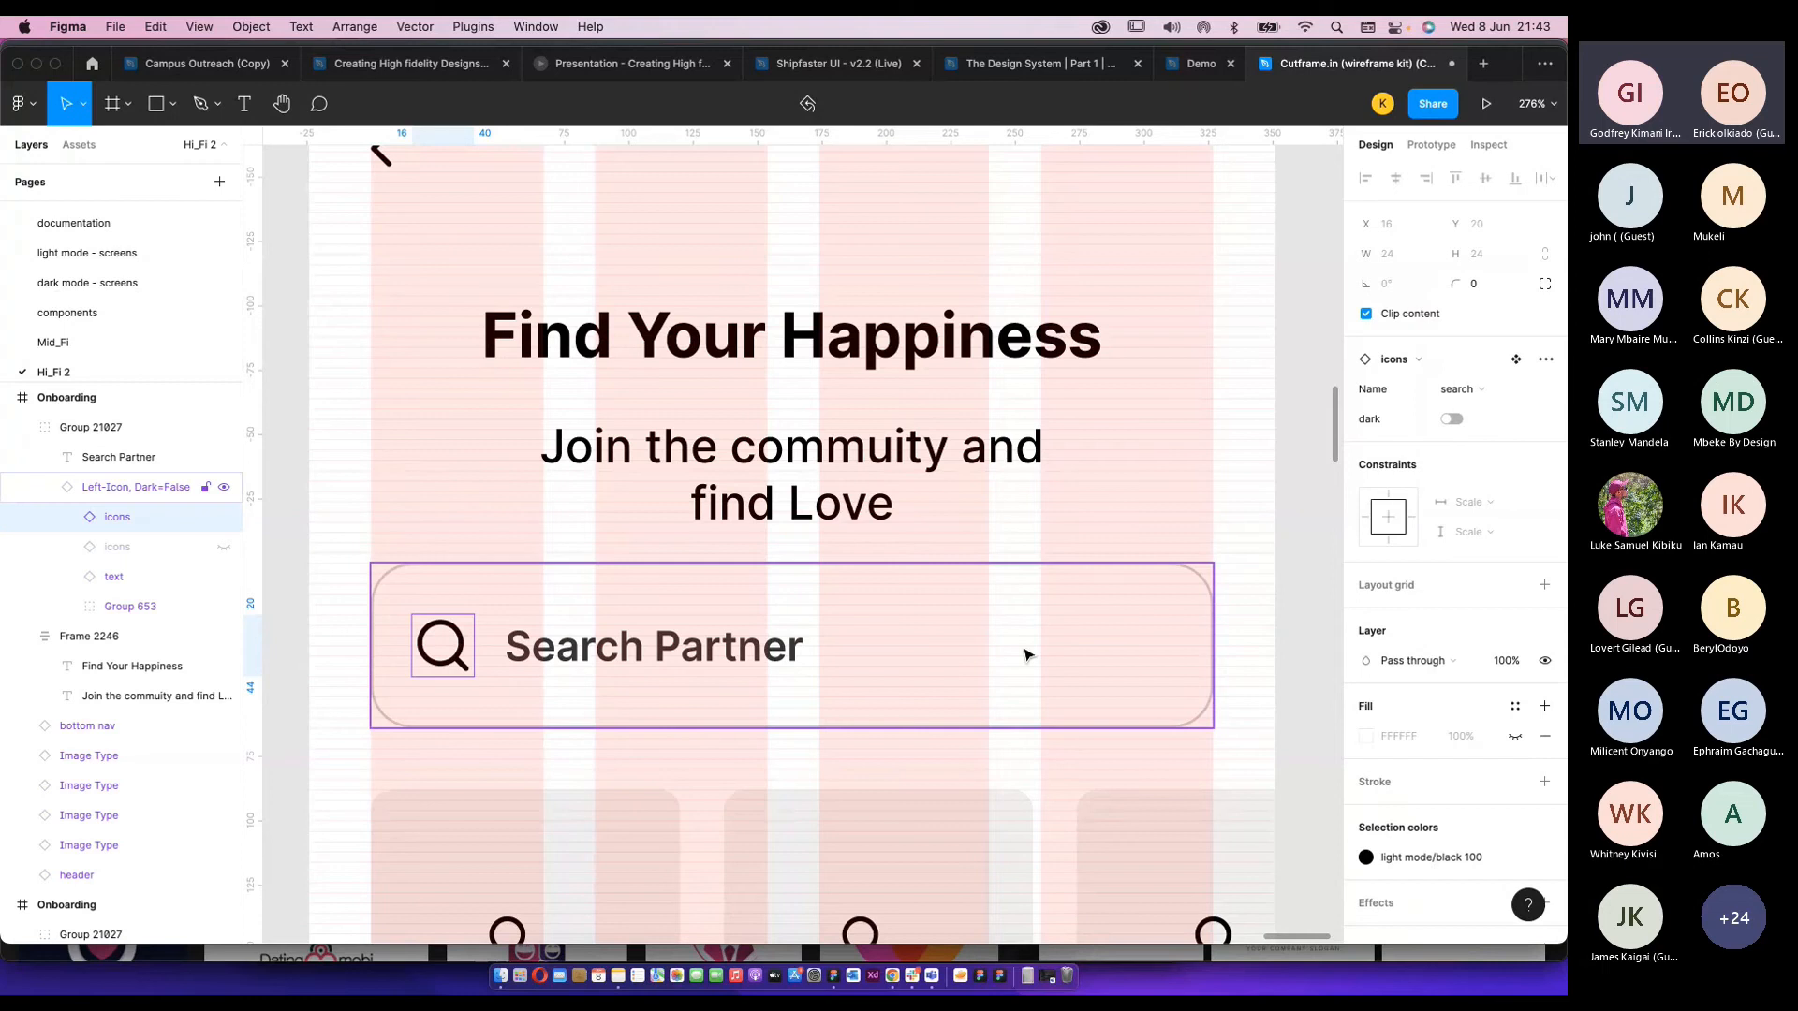
# Apply the dark mode white 80 colour style to the "Search Partner" text.
pyautogui.click(843, 650)
pyautogui.scroll(-5, 1083, 622)
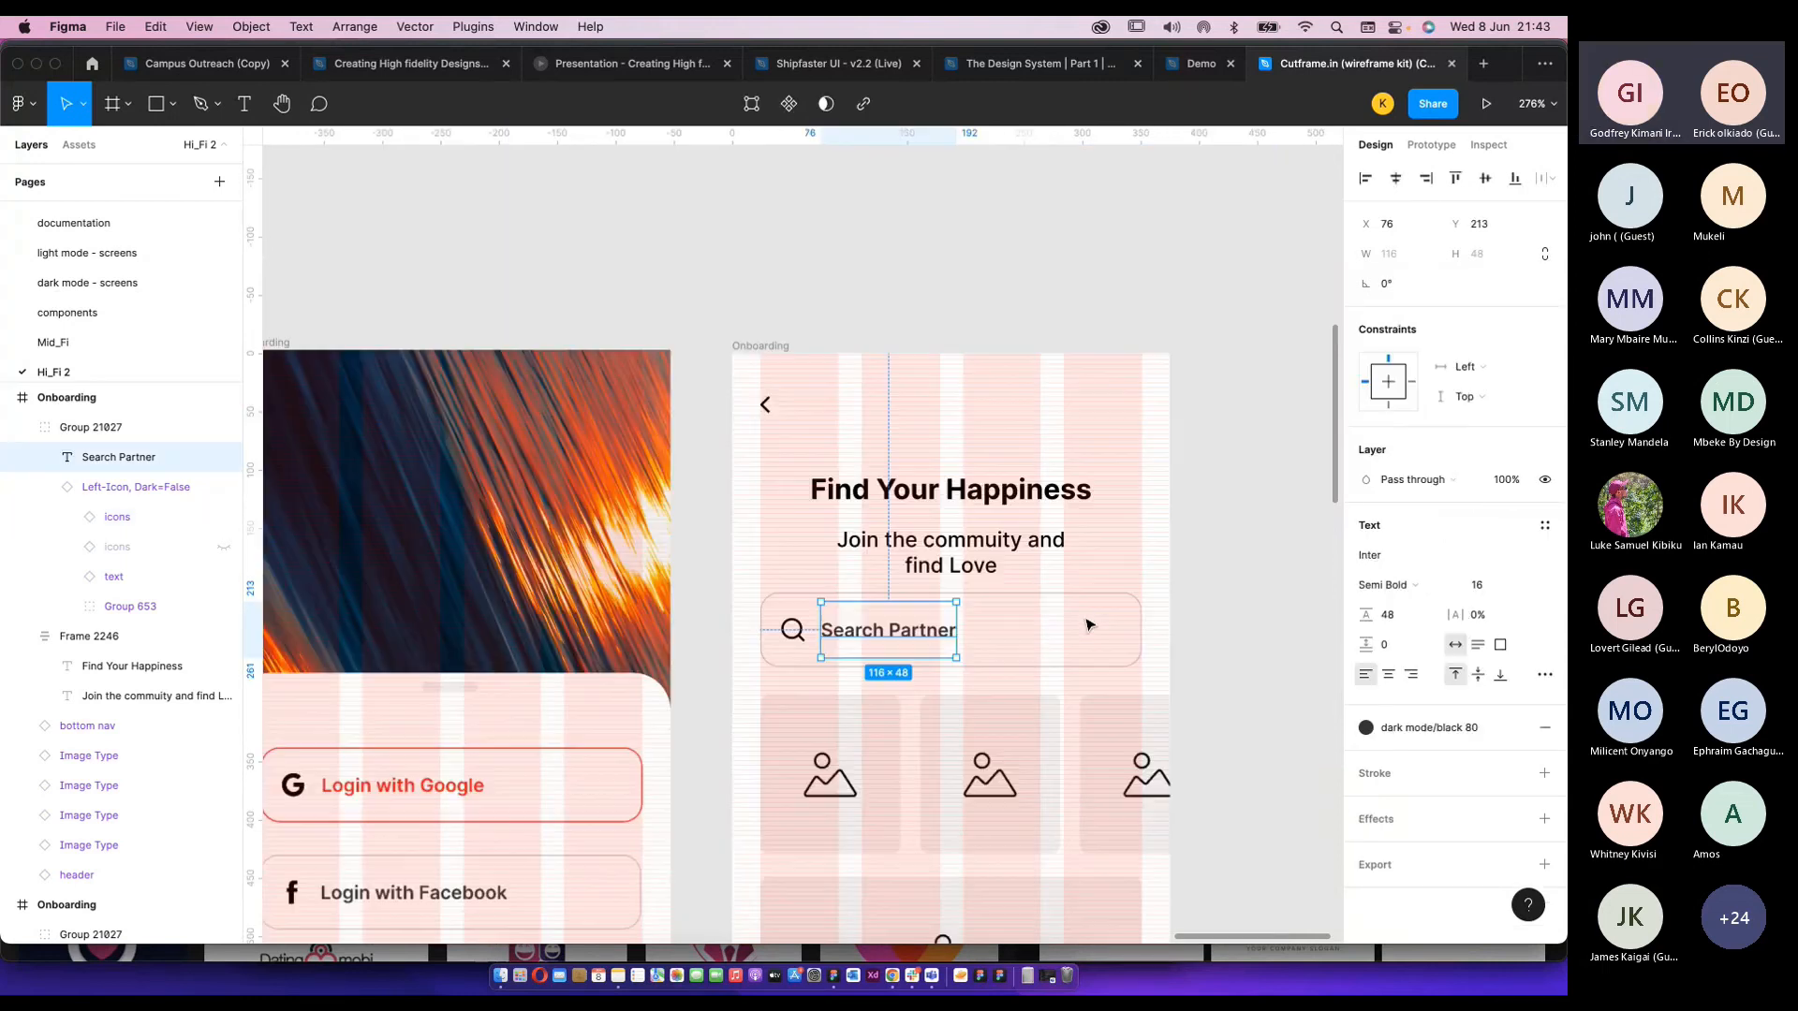
pyautogui.click(1431, 730)
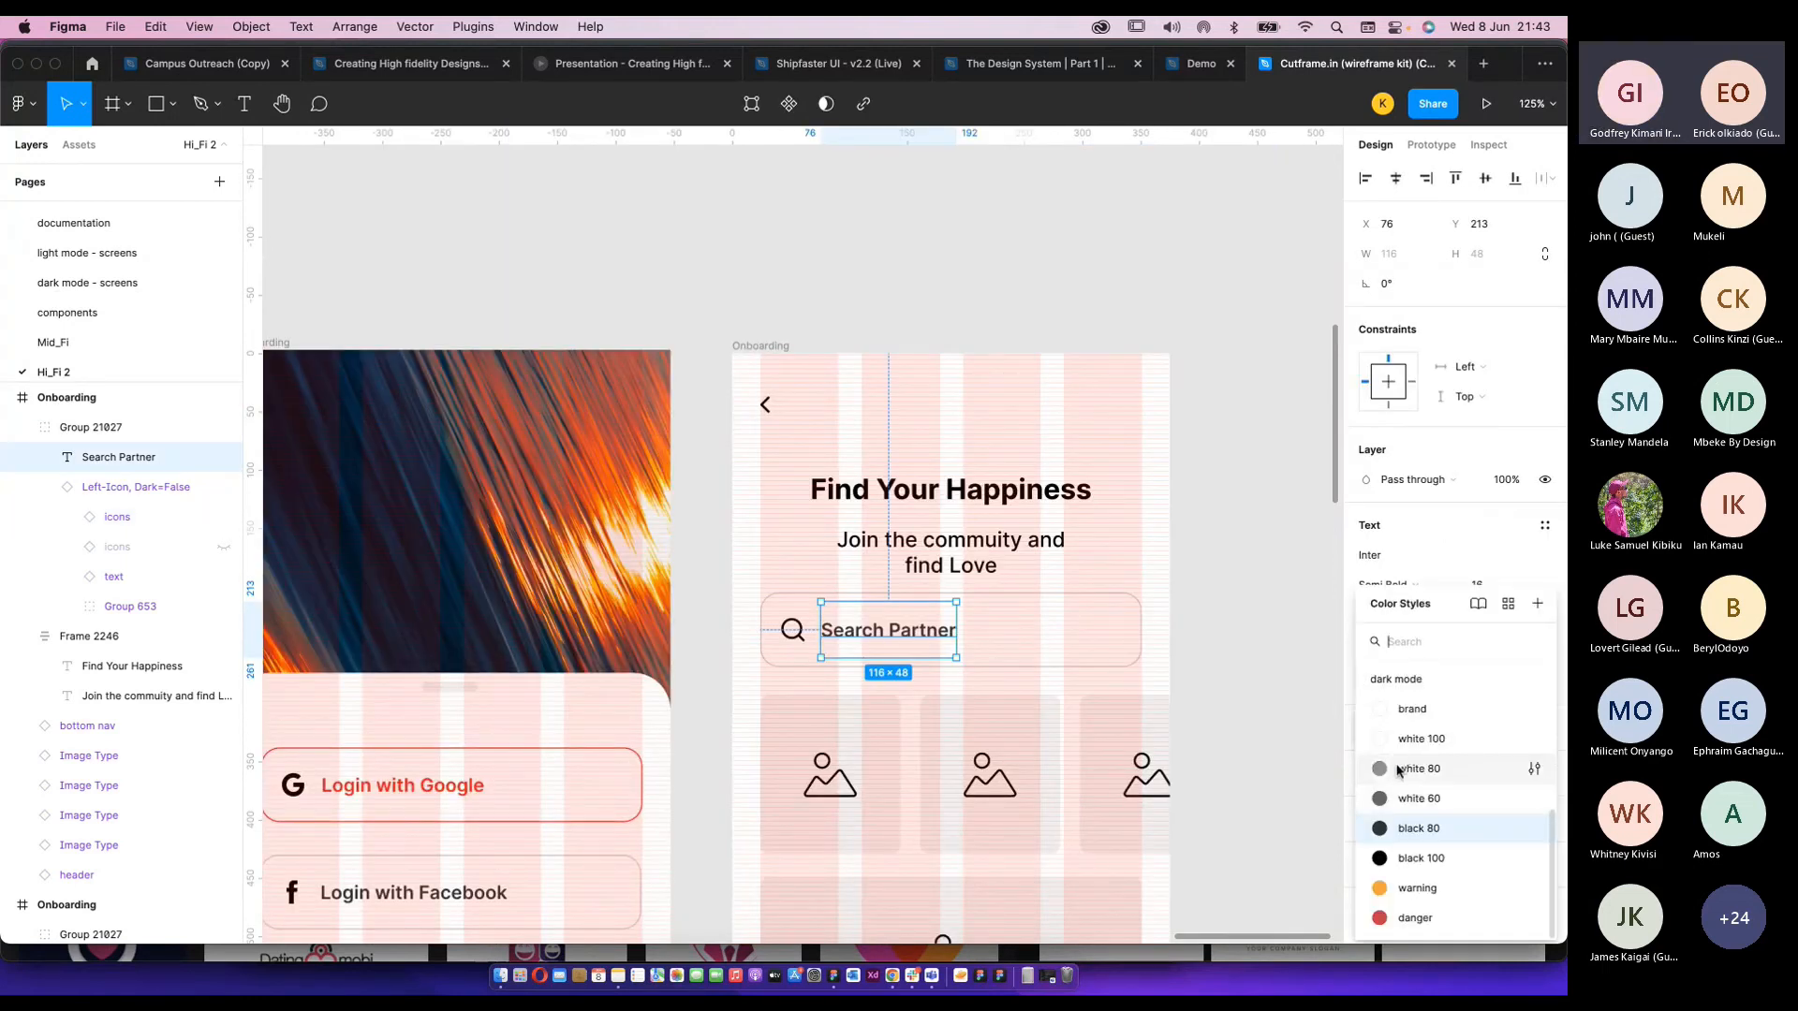
pyautogui.click(1424, 766)
pyautogui.click(1204, 662)
pyautogui.scroll(-3, 1228, 642)
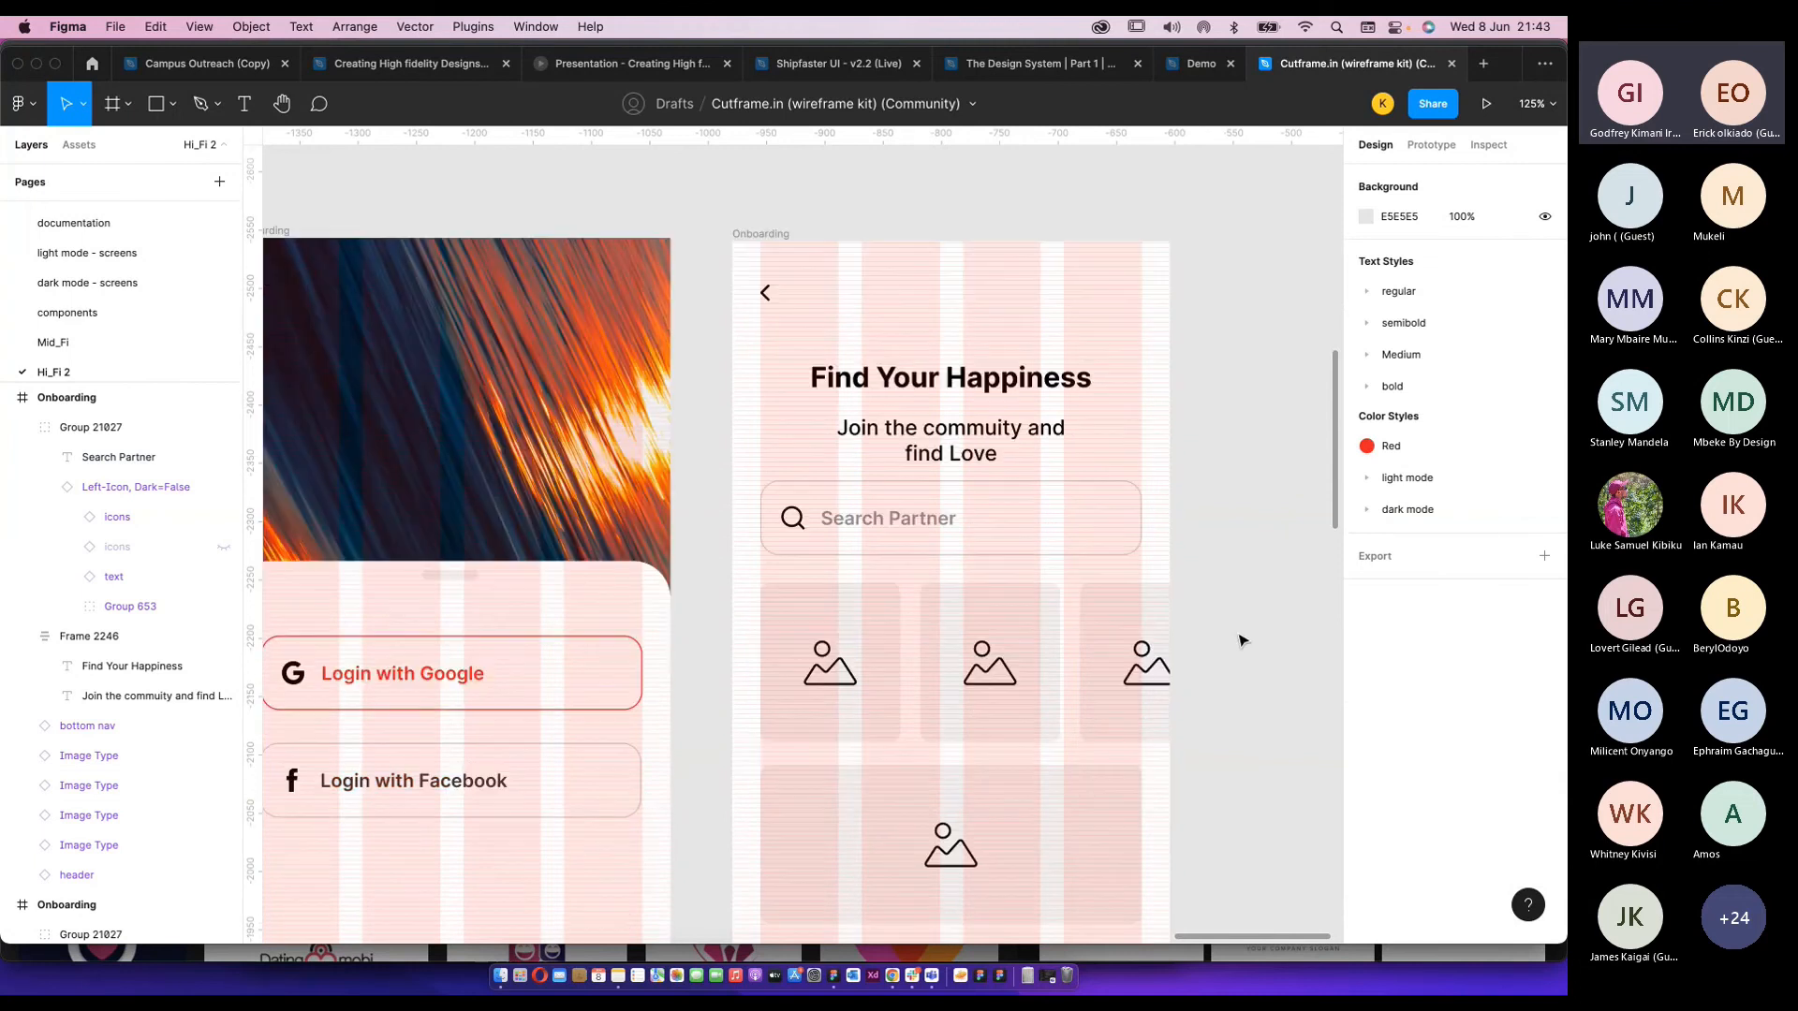
pyautogui.click(824, 667)
pyautogui.keyDown('shift'); pyautogui.click(986, 670); pyautogui.keyUp('shift')
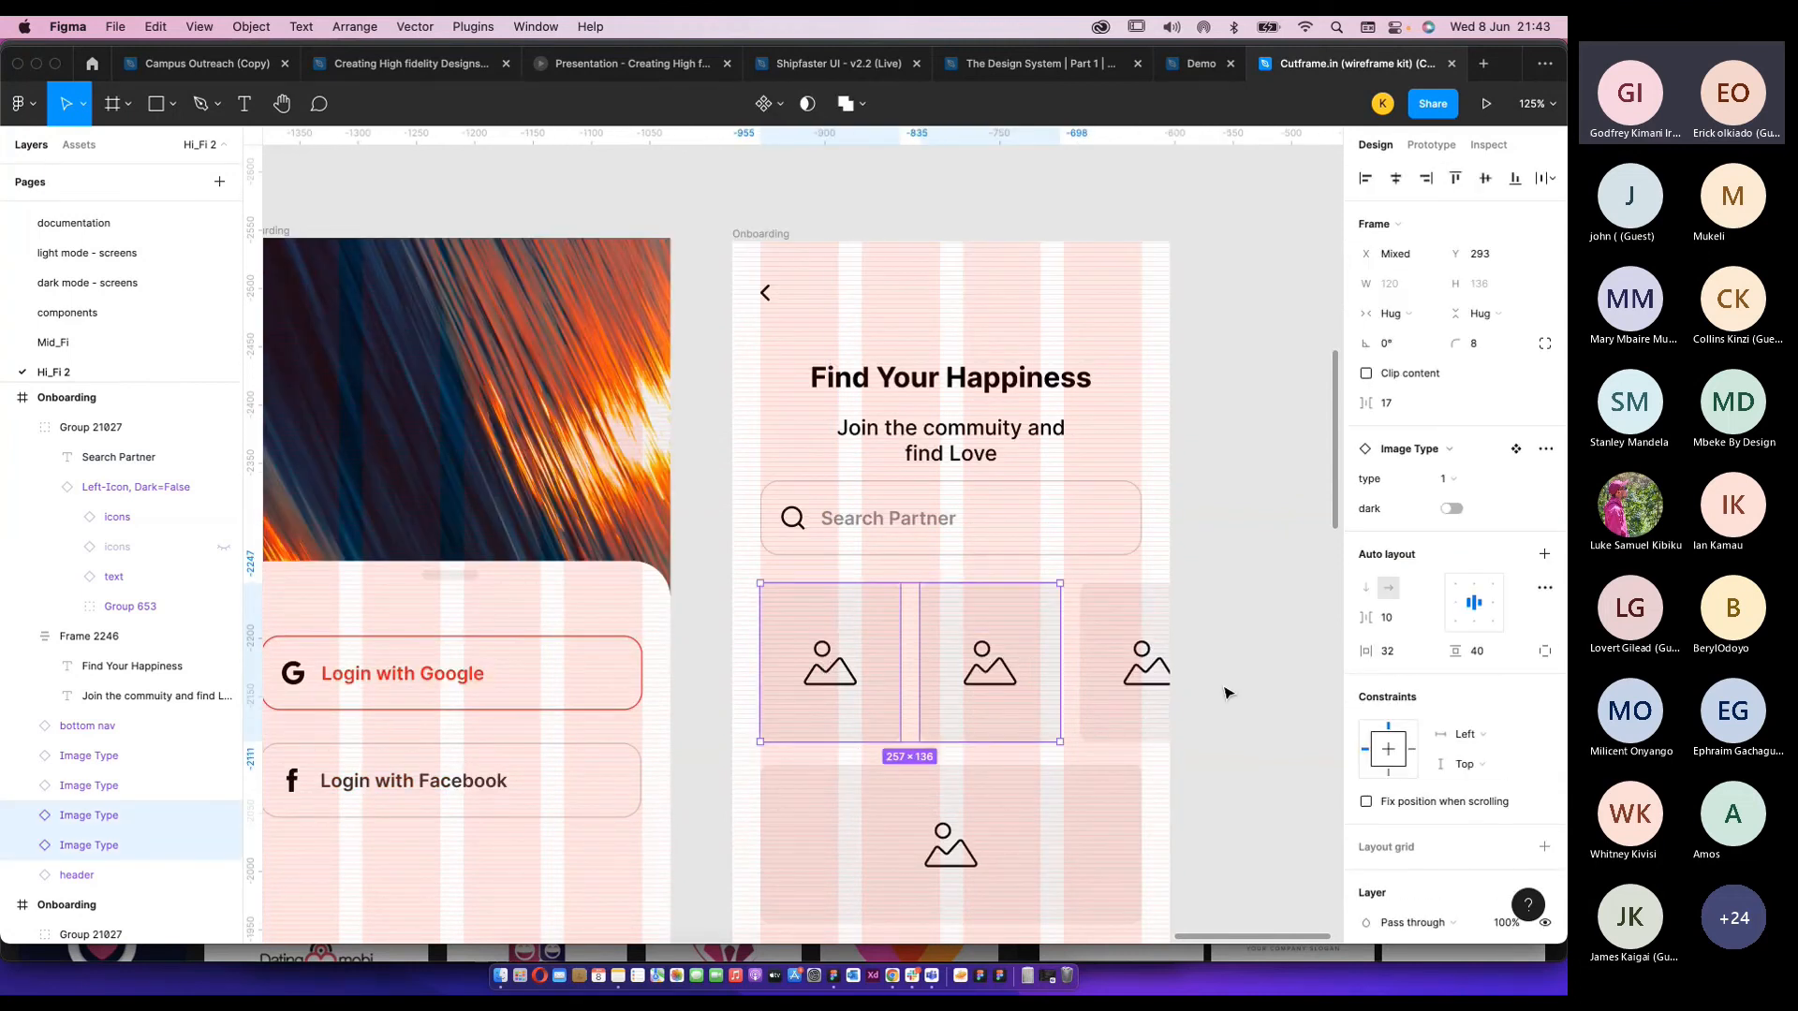
pyautogui.scroll(-3, 1237, 643)
pyautogui.click(1236, 640)
pyautogui.click(894, 704)
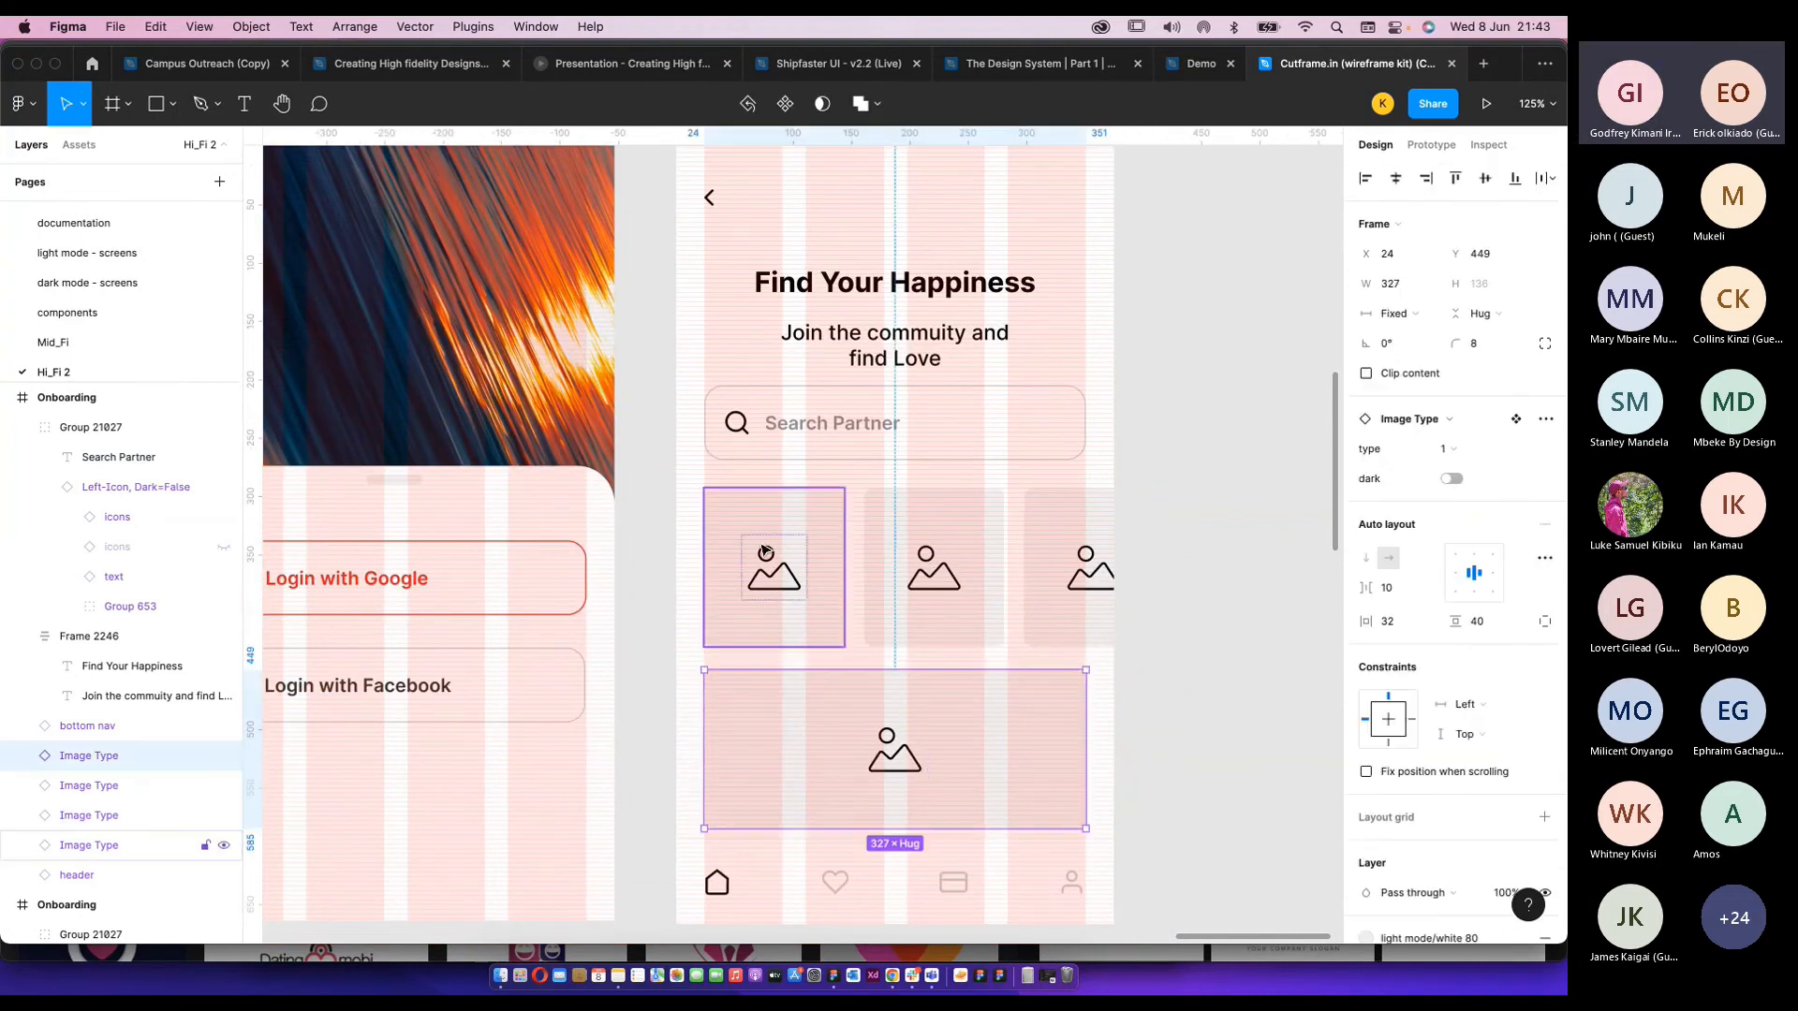
pyautogui.keyDown('shift'); pyautogui.click(770, 554); pyautogui.keyUp('shift')
pyautogui.keyDown('shift'); pyautogui.click(934, 569); pyautogui.keyUp('shift')
pyautogui.click(1193, 590)
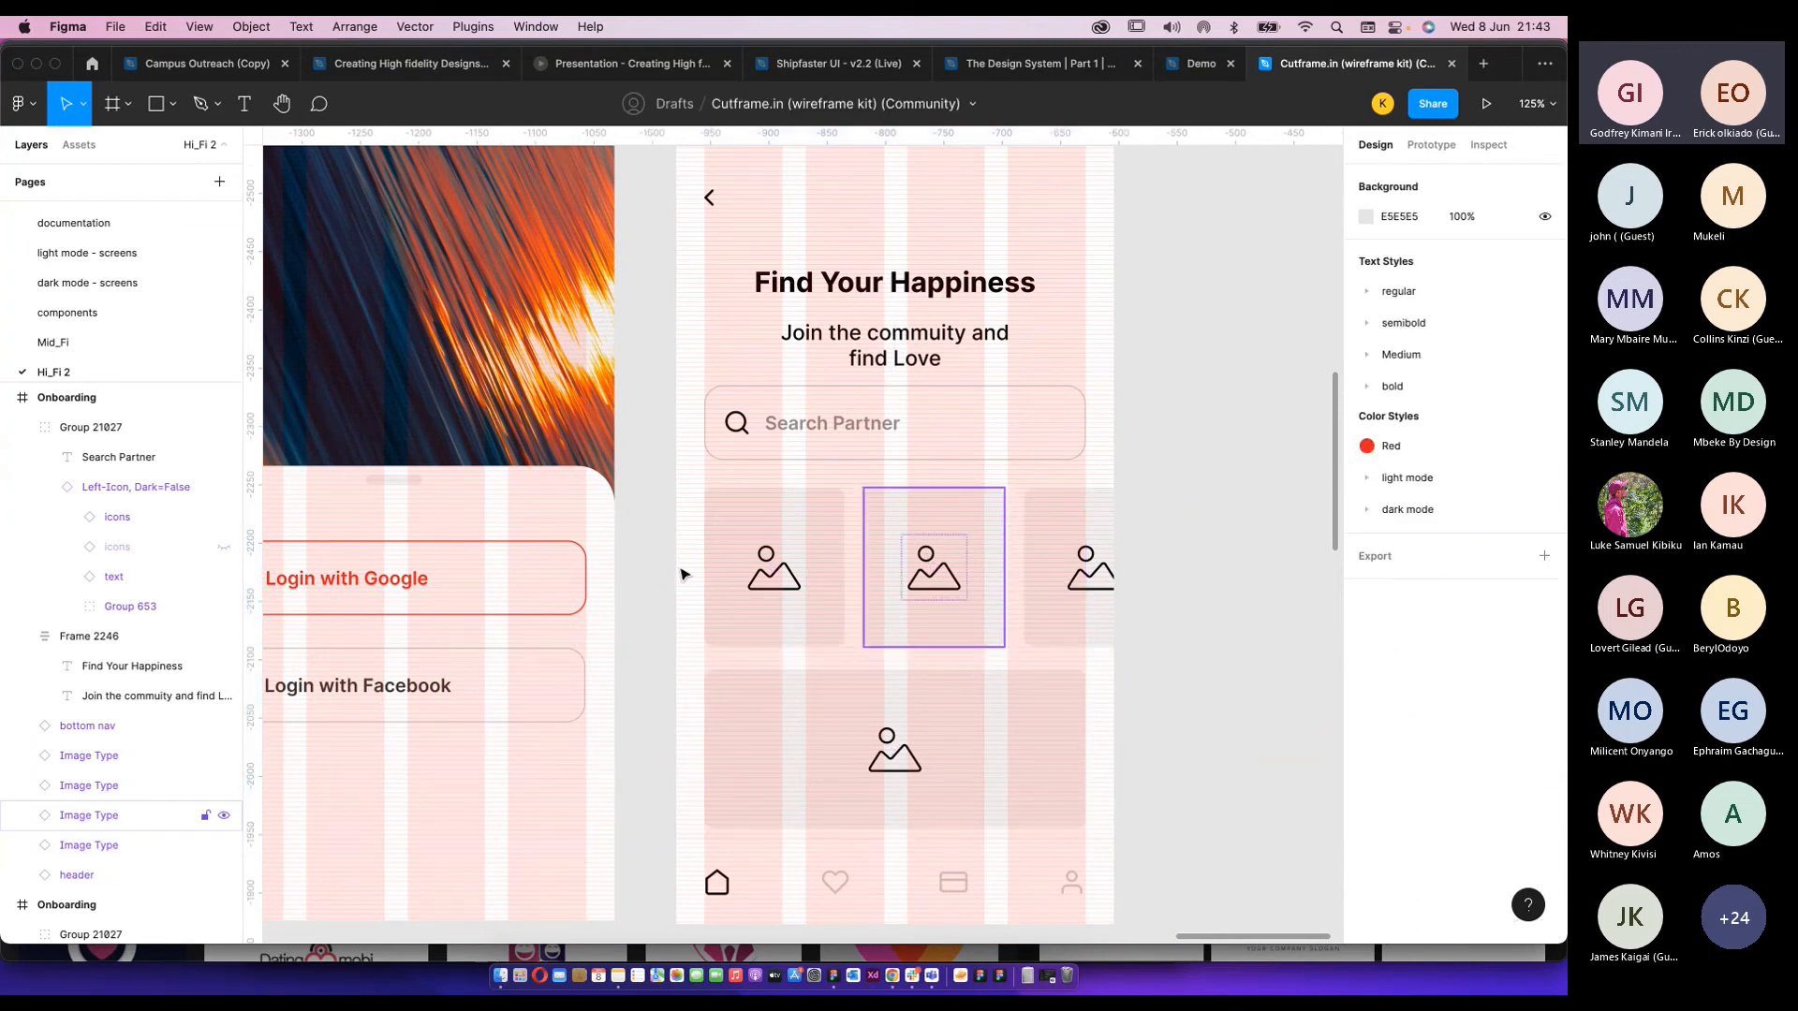
pyautogui.click(774, 572)
pyautogui.keyDown('shift'); pyautogui.click(933, 573); pyautogui.keyUp('shift')
pyautogui.keyDown('shift'); pyautogui.click(1044, 577); pyautogui.keyUp('shift')
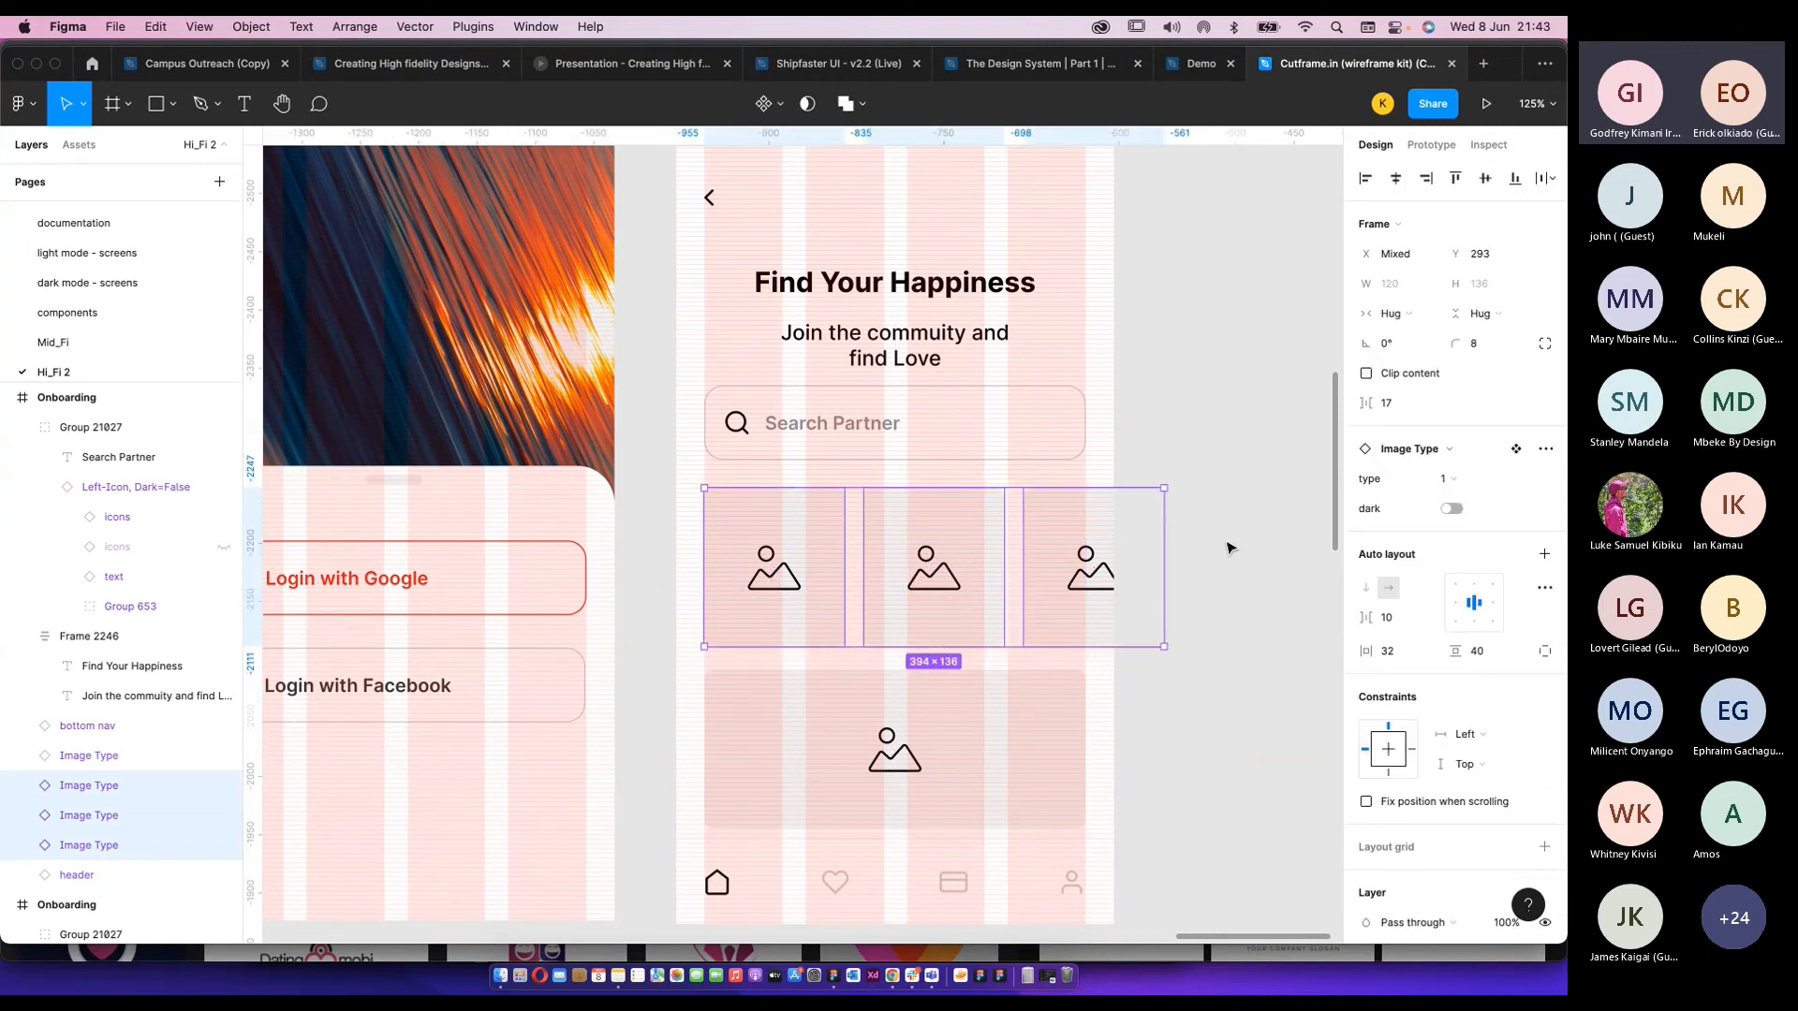
# Open the Unsplash plugin's image search for the first image placeholder in the row below the search field.
pyautogui.click(785, 554)
pyautogui.rightClick(811, 532)
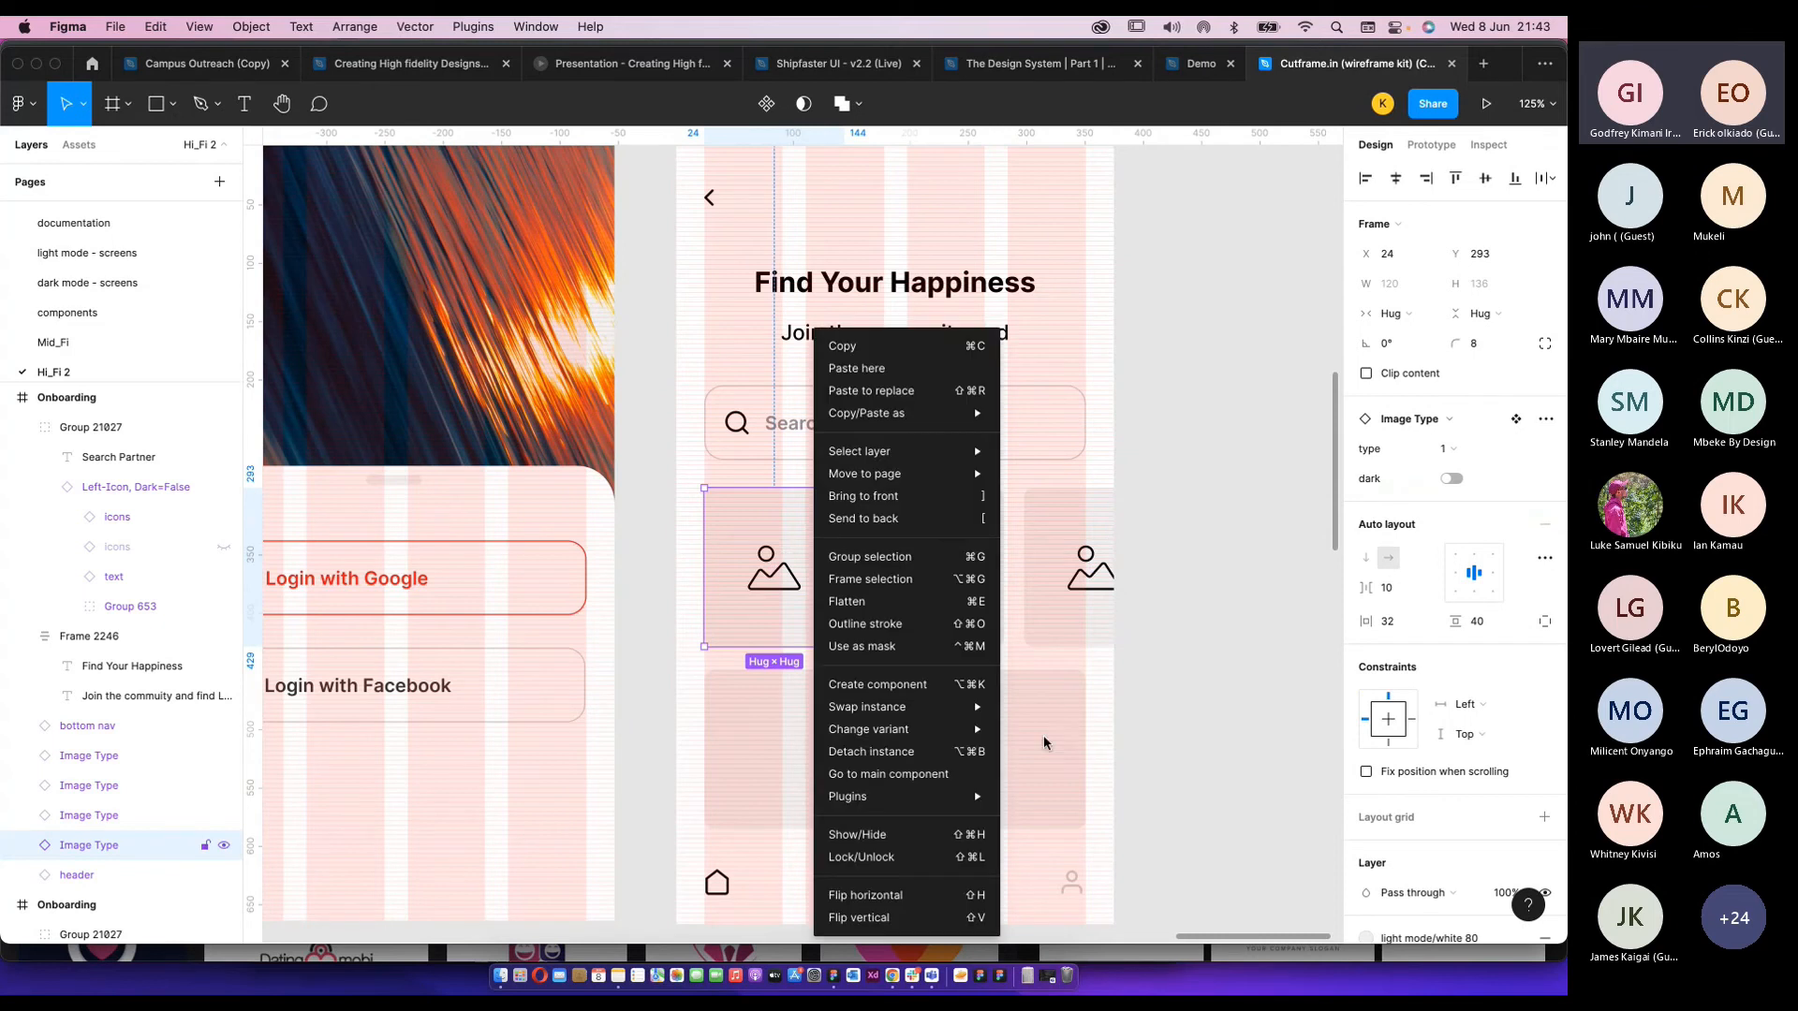
pyautogui.moveTo(918, 797)
pyautogui.click(1051, 704)
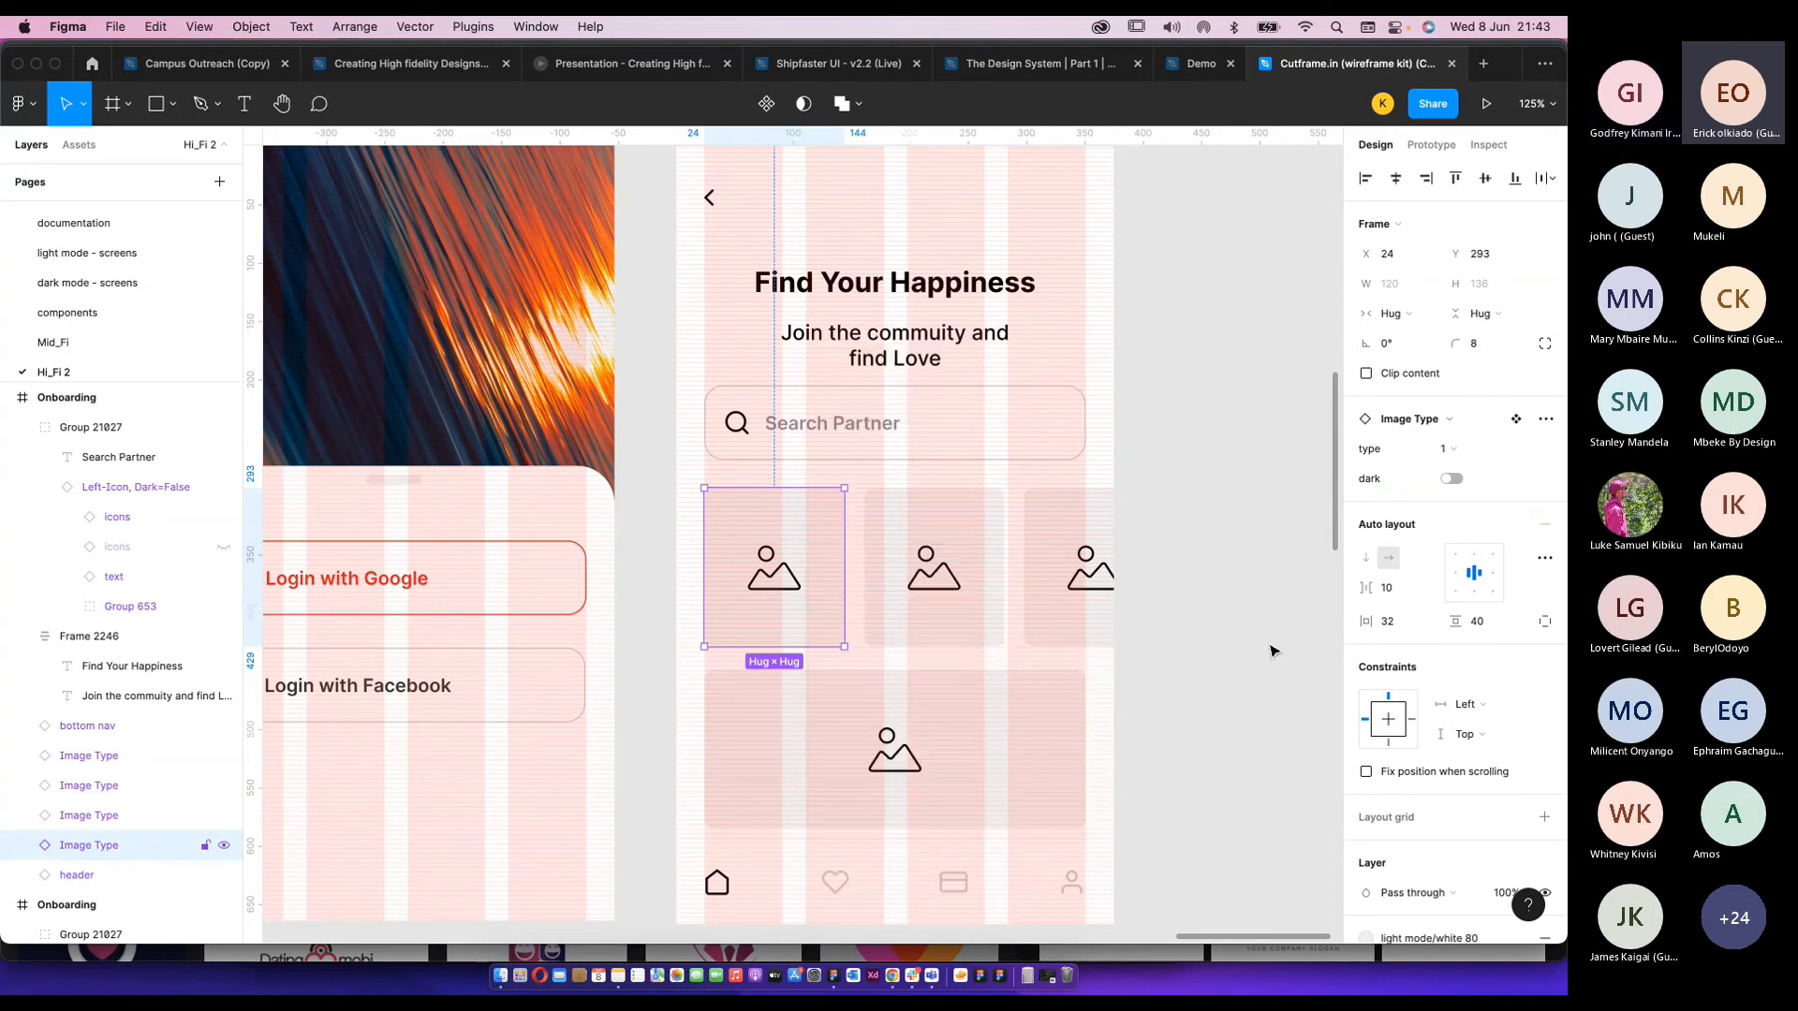
# Search Unsplash for "man" and fill the first placeholder with the portrait of the man against a grey background.
pyautogui.click(897, 442)
pyautogui.write('m')
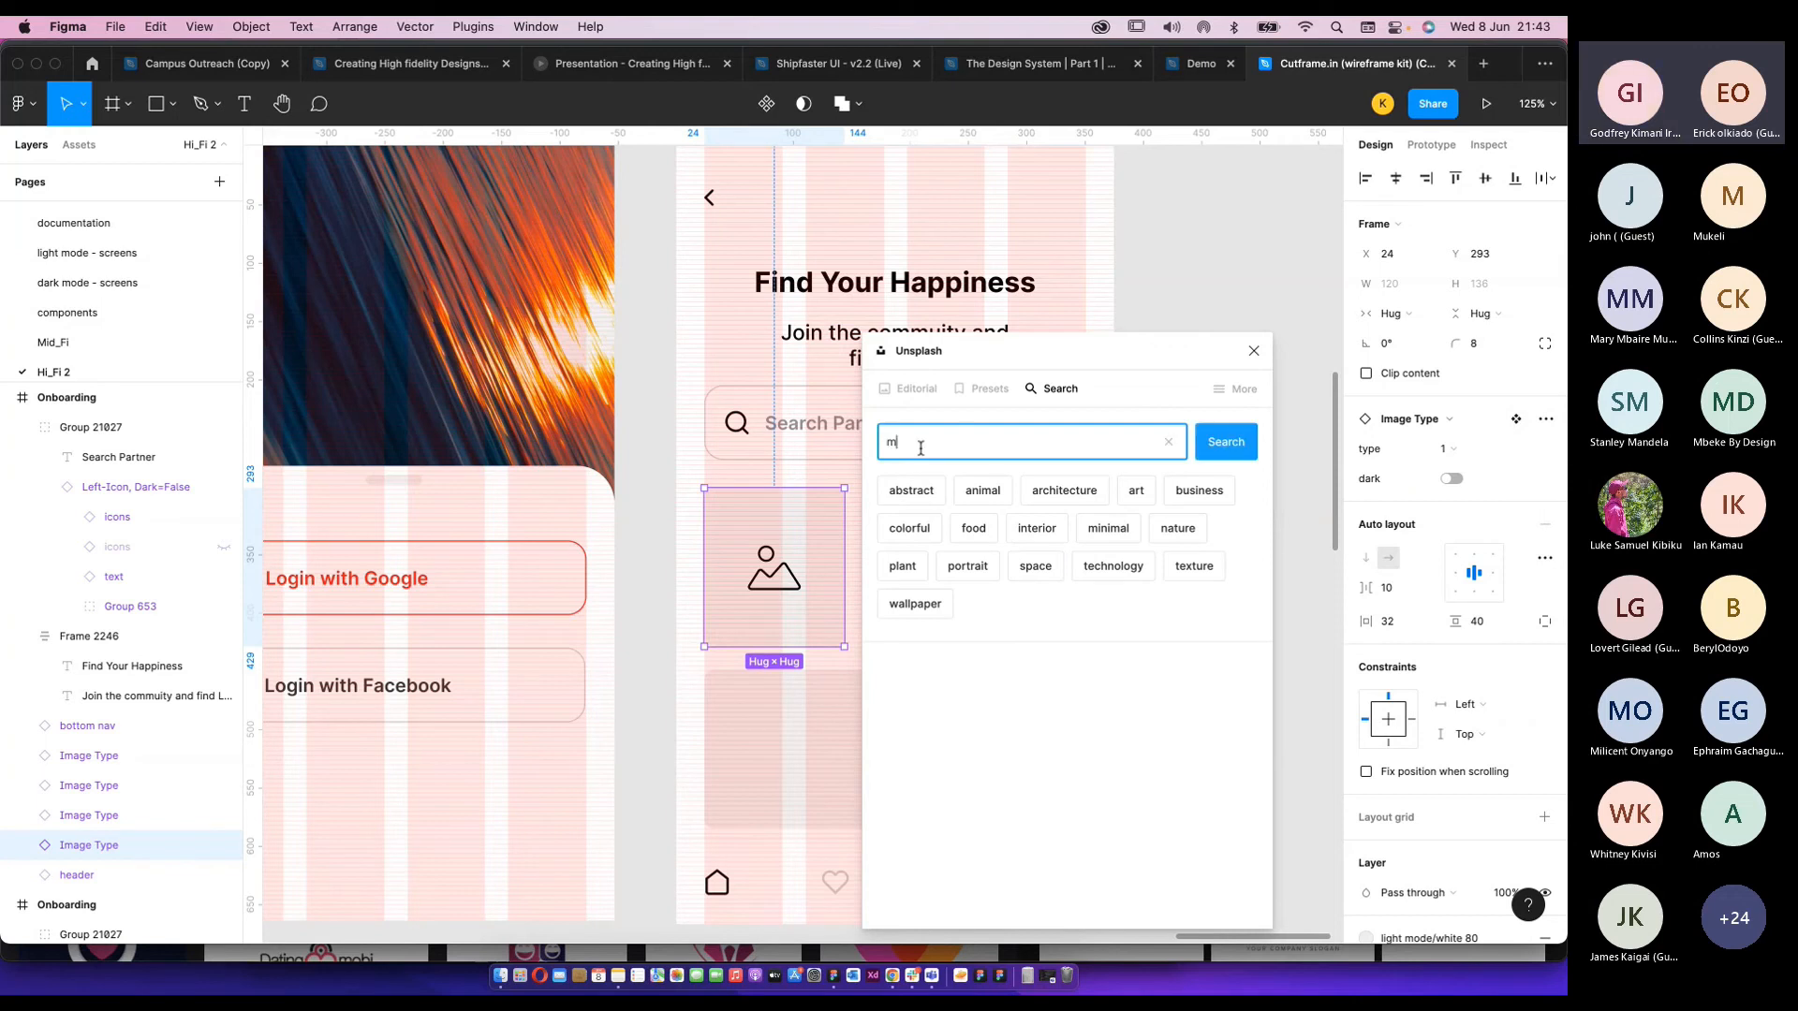
pyautogui.write('en')
pyautogui.press('BackSpace')
pyautogui.press('BackSpace')
pyautogui.press('BackSpace')
pyautogui.write('an')
pyautogui.press('Return')
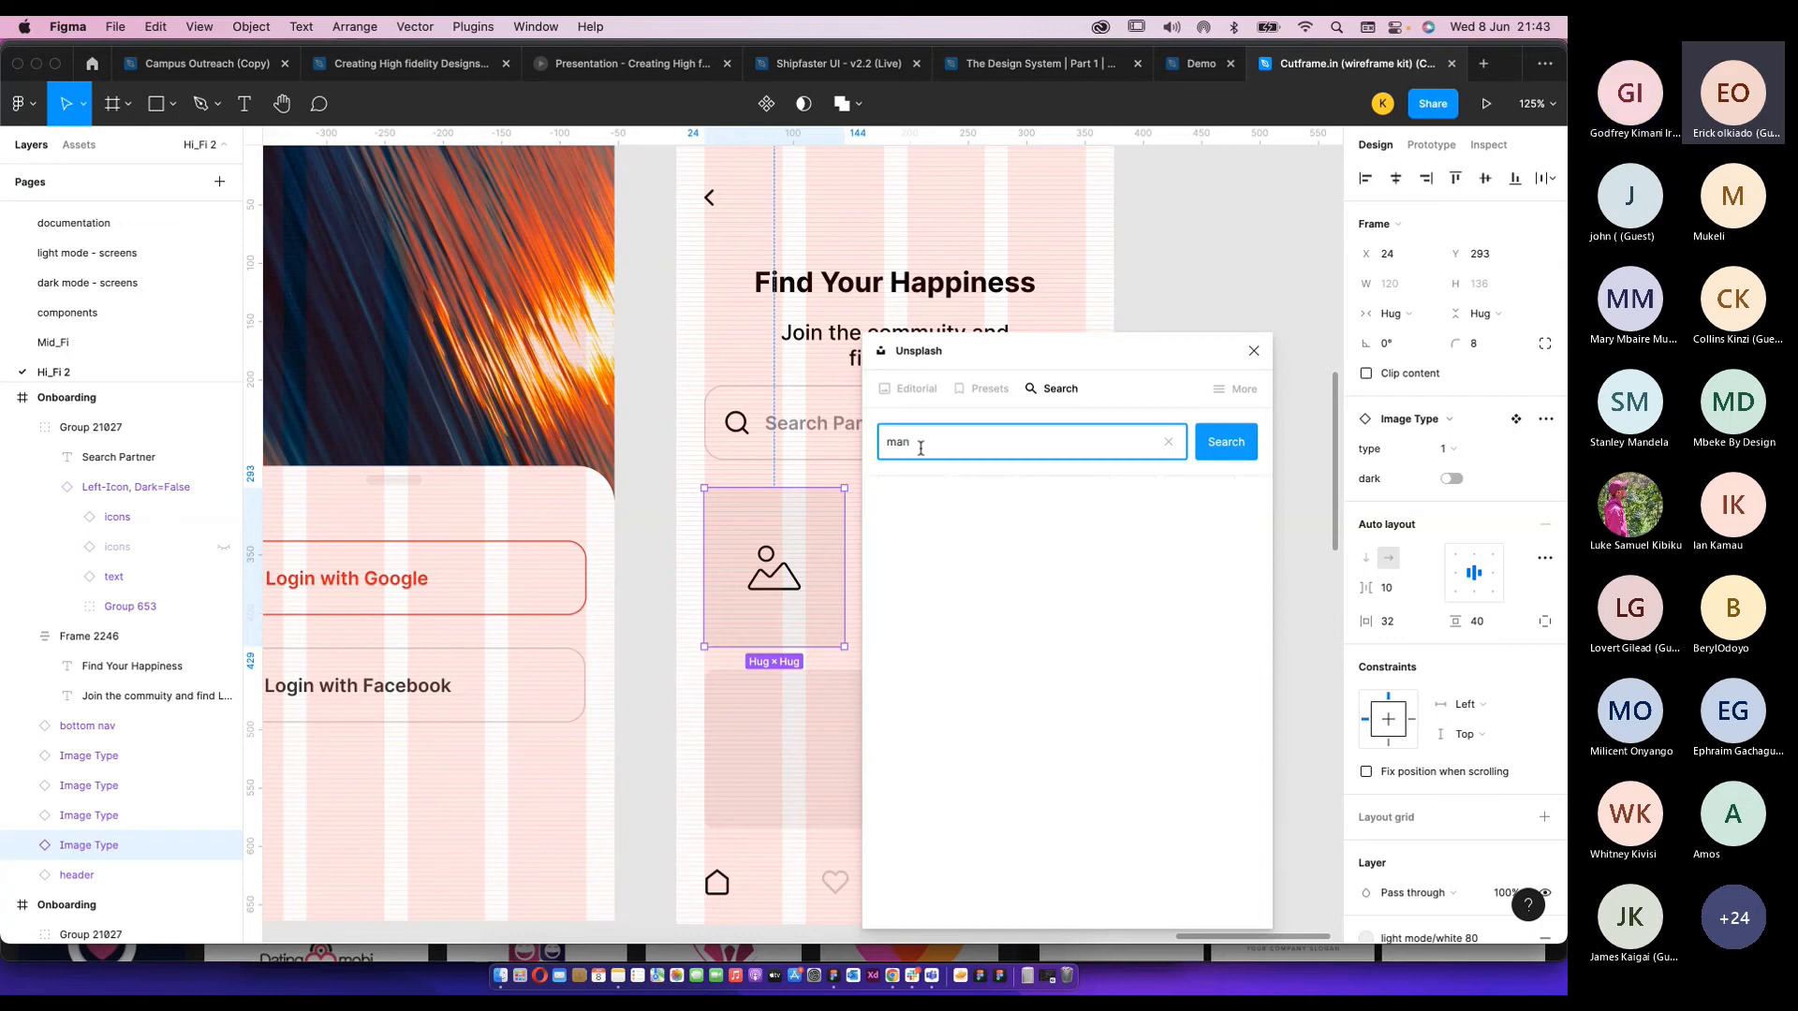
pyautogui.click(1162, 620)
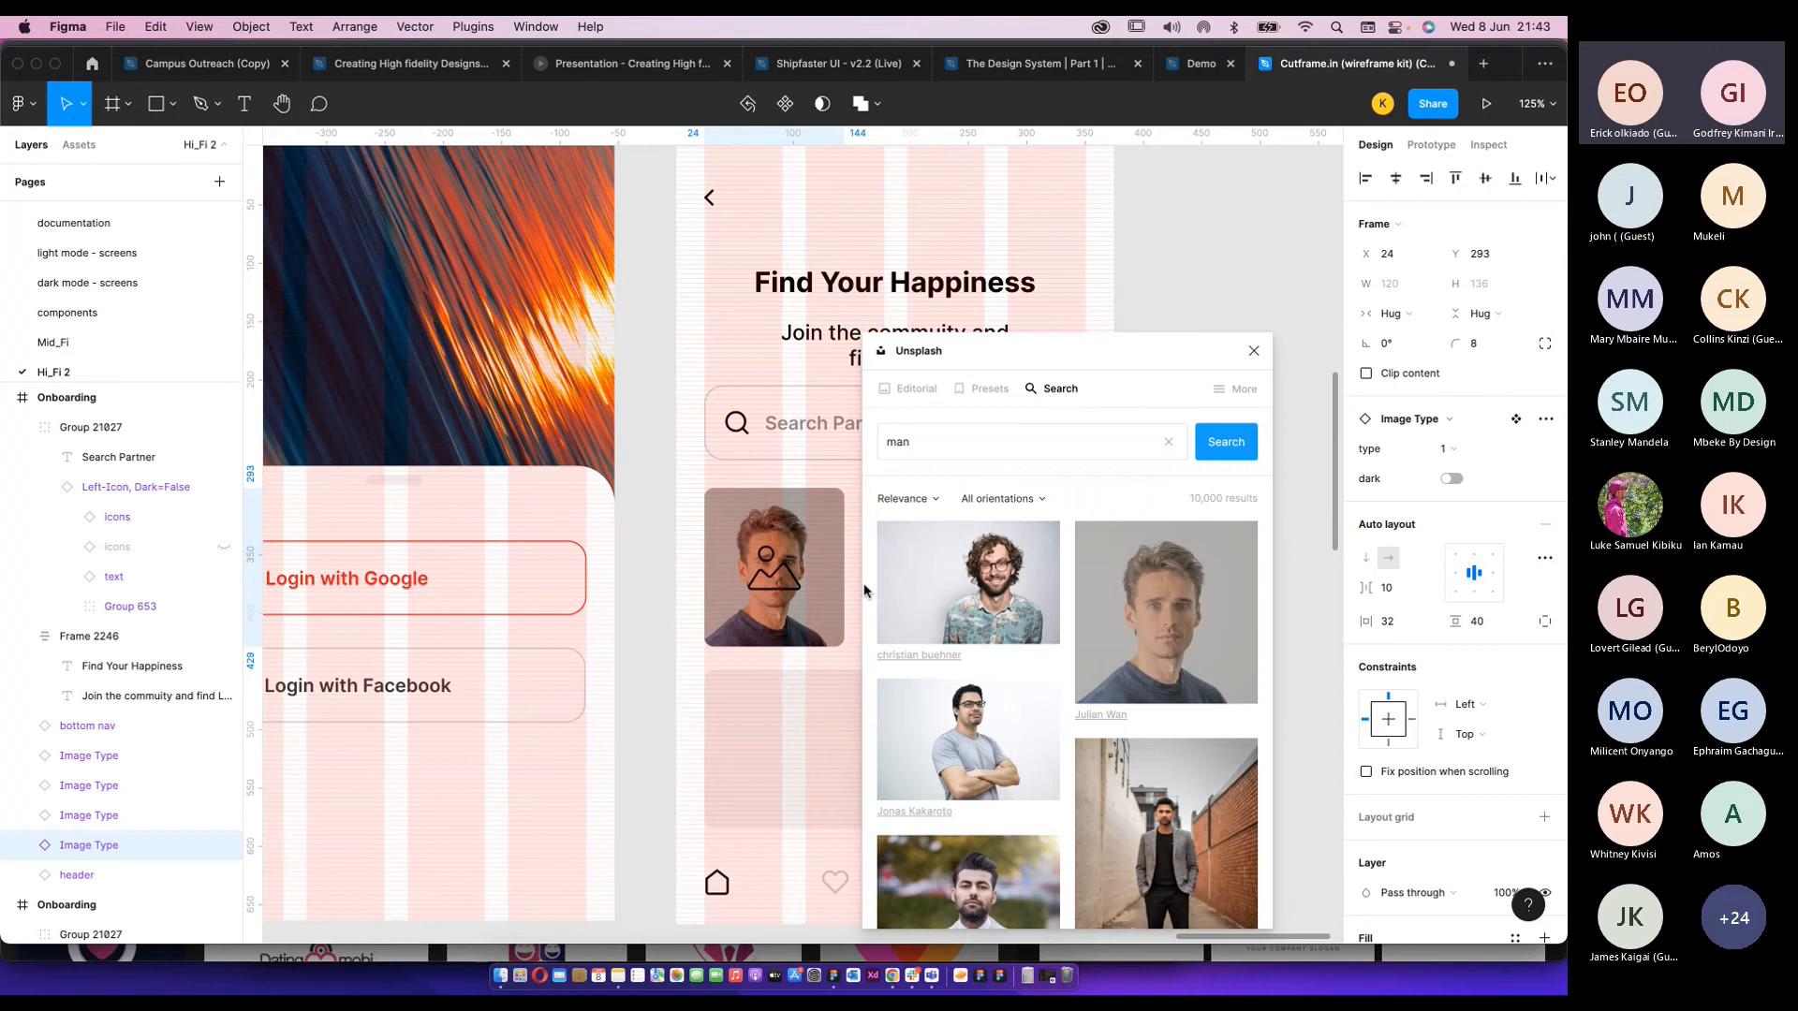
# Hide the placeholder icon overlapping the portrait in the first image card.
pyautogui.hscroll(5, 863, 590)
pyautogui.click(471, 571)
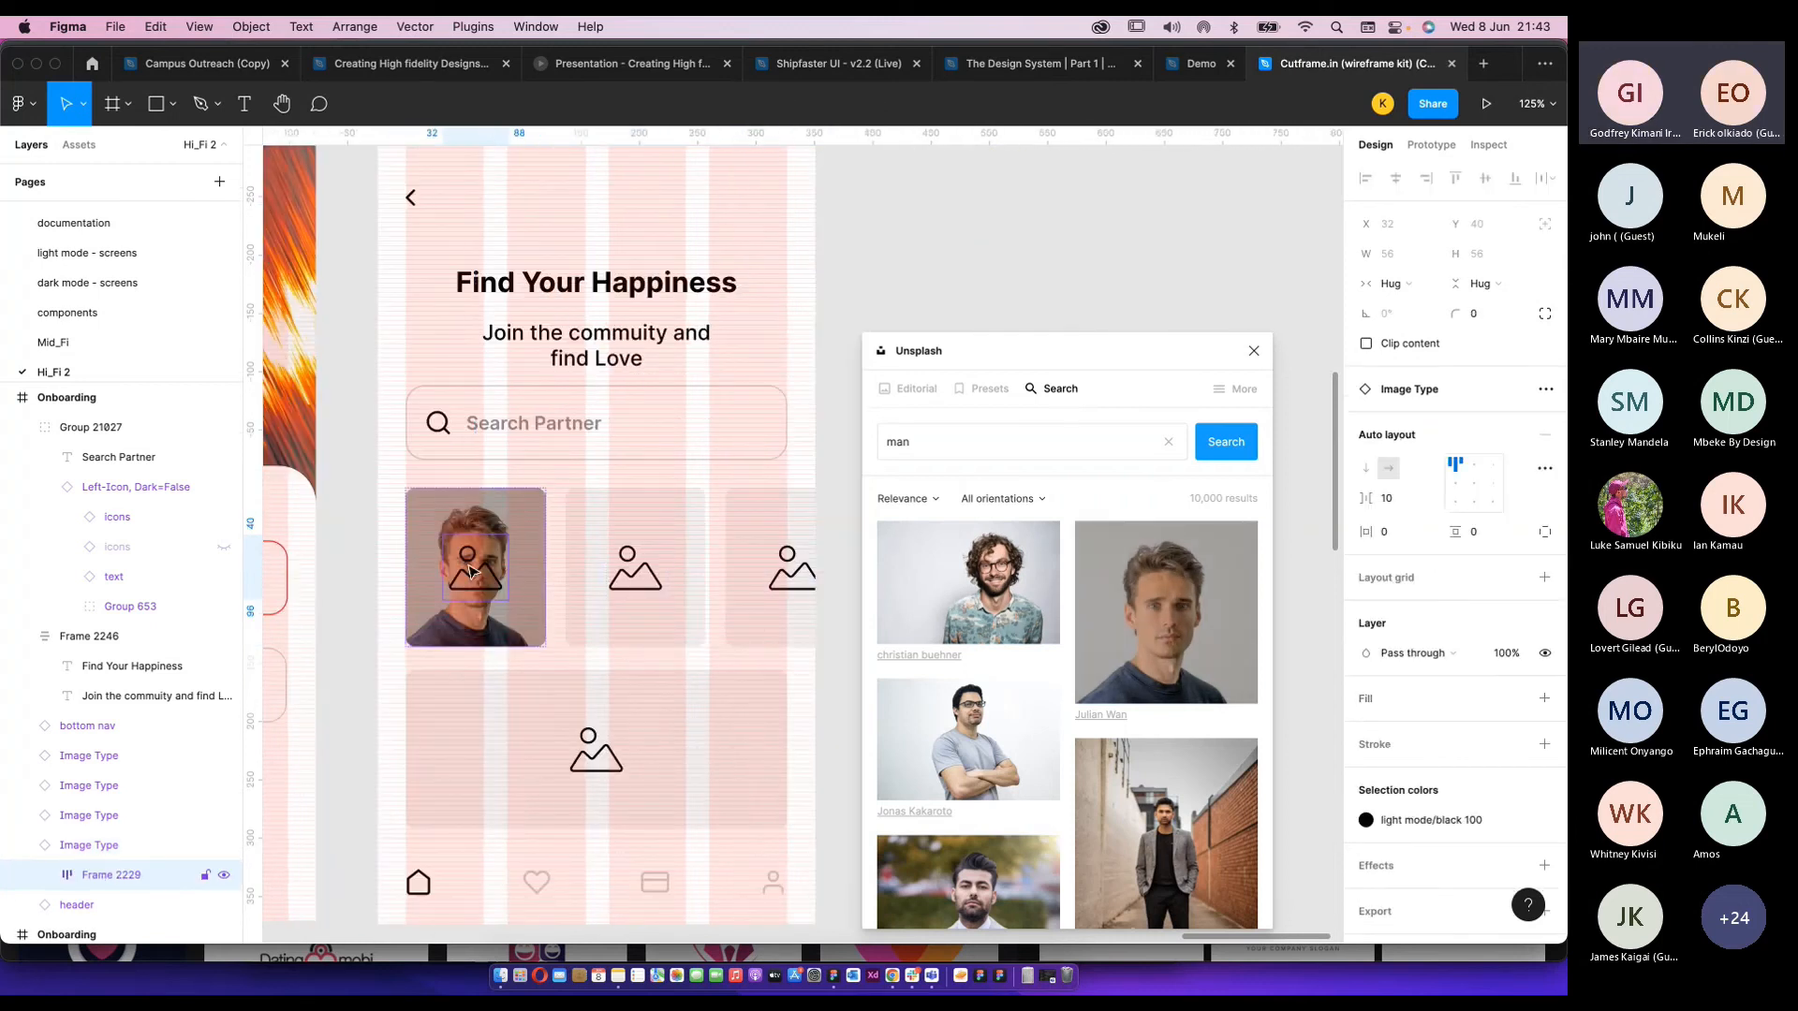
pyautogui.press('shift+super+h')
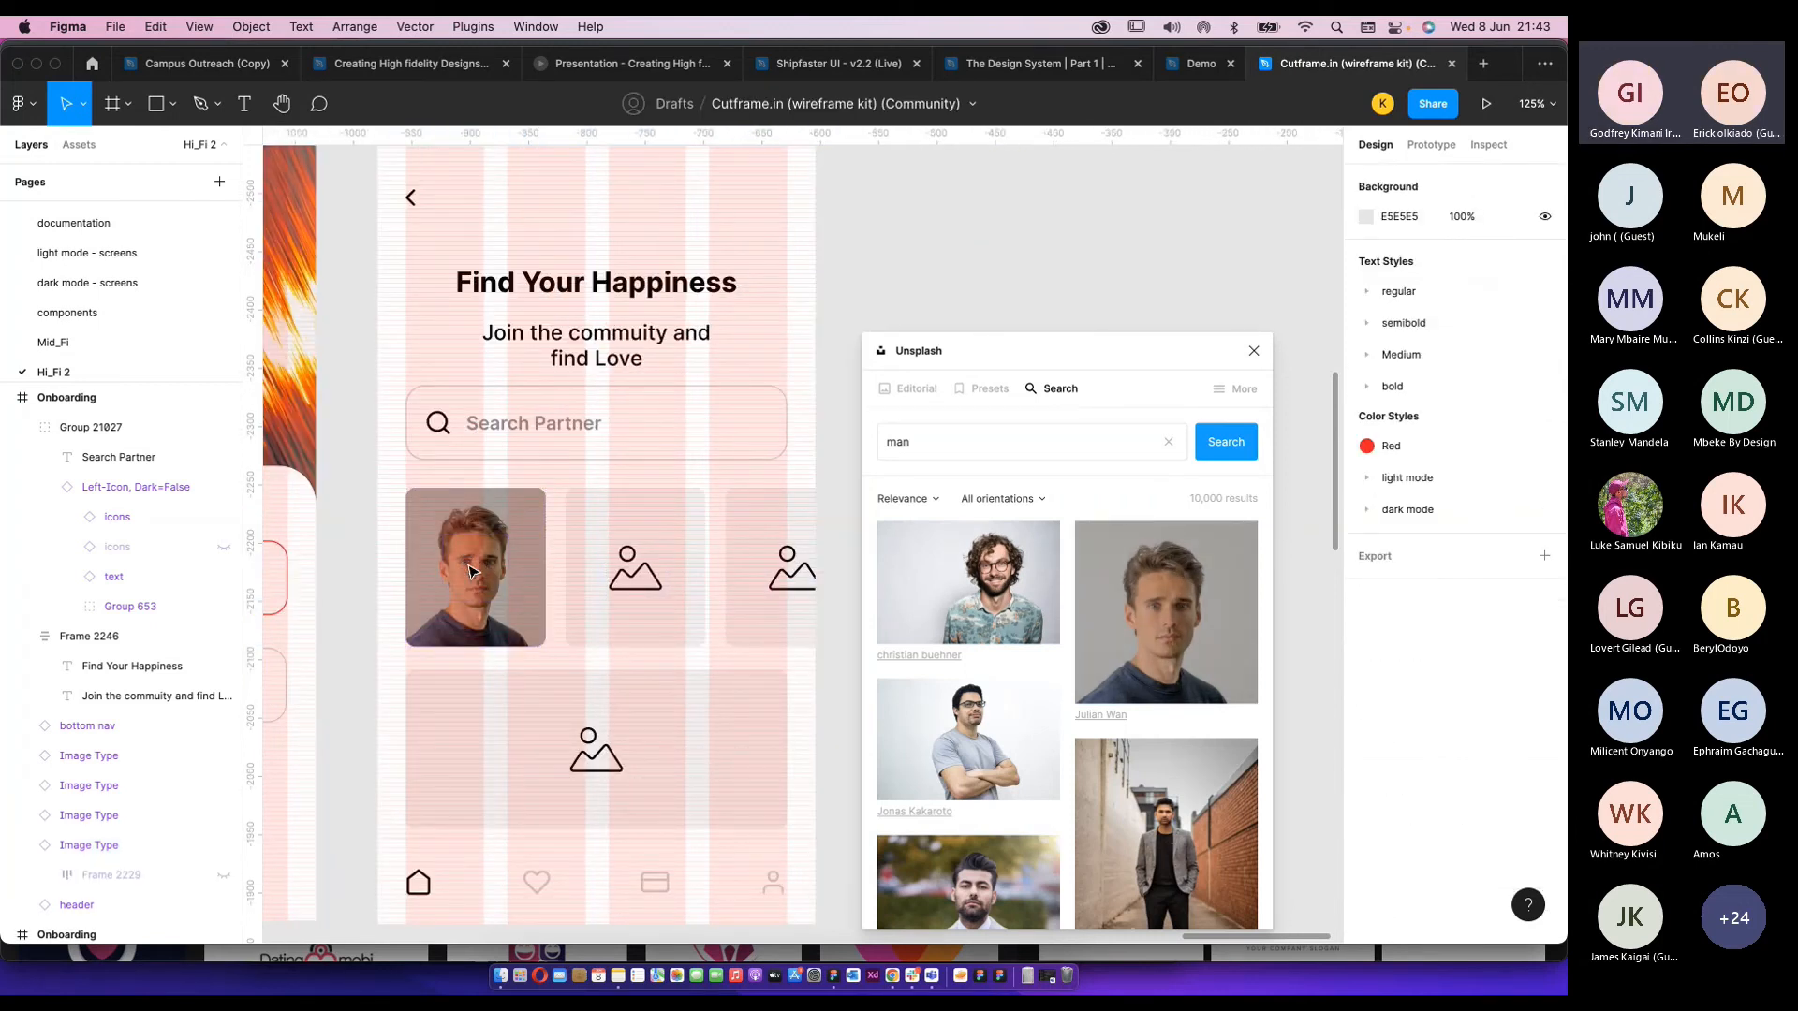
# Move the Unsplash window aside so it no longer covers the row of image cards.
pyautogui.hscroll(1, 482, 576)
pyautogui.hscroll(-3, 506, 580)
pyautogui.scroll(3, 541, 592)
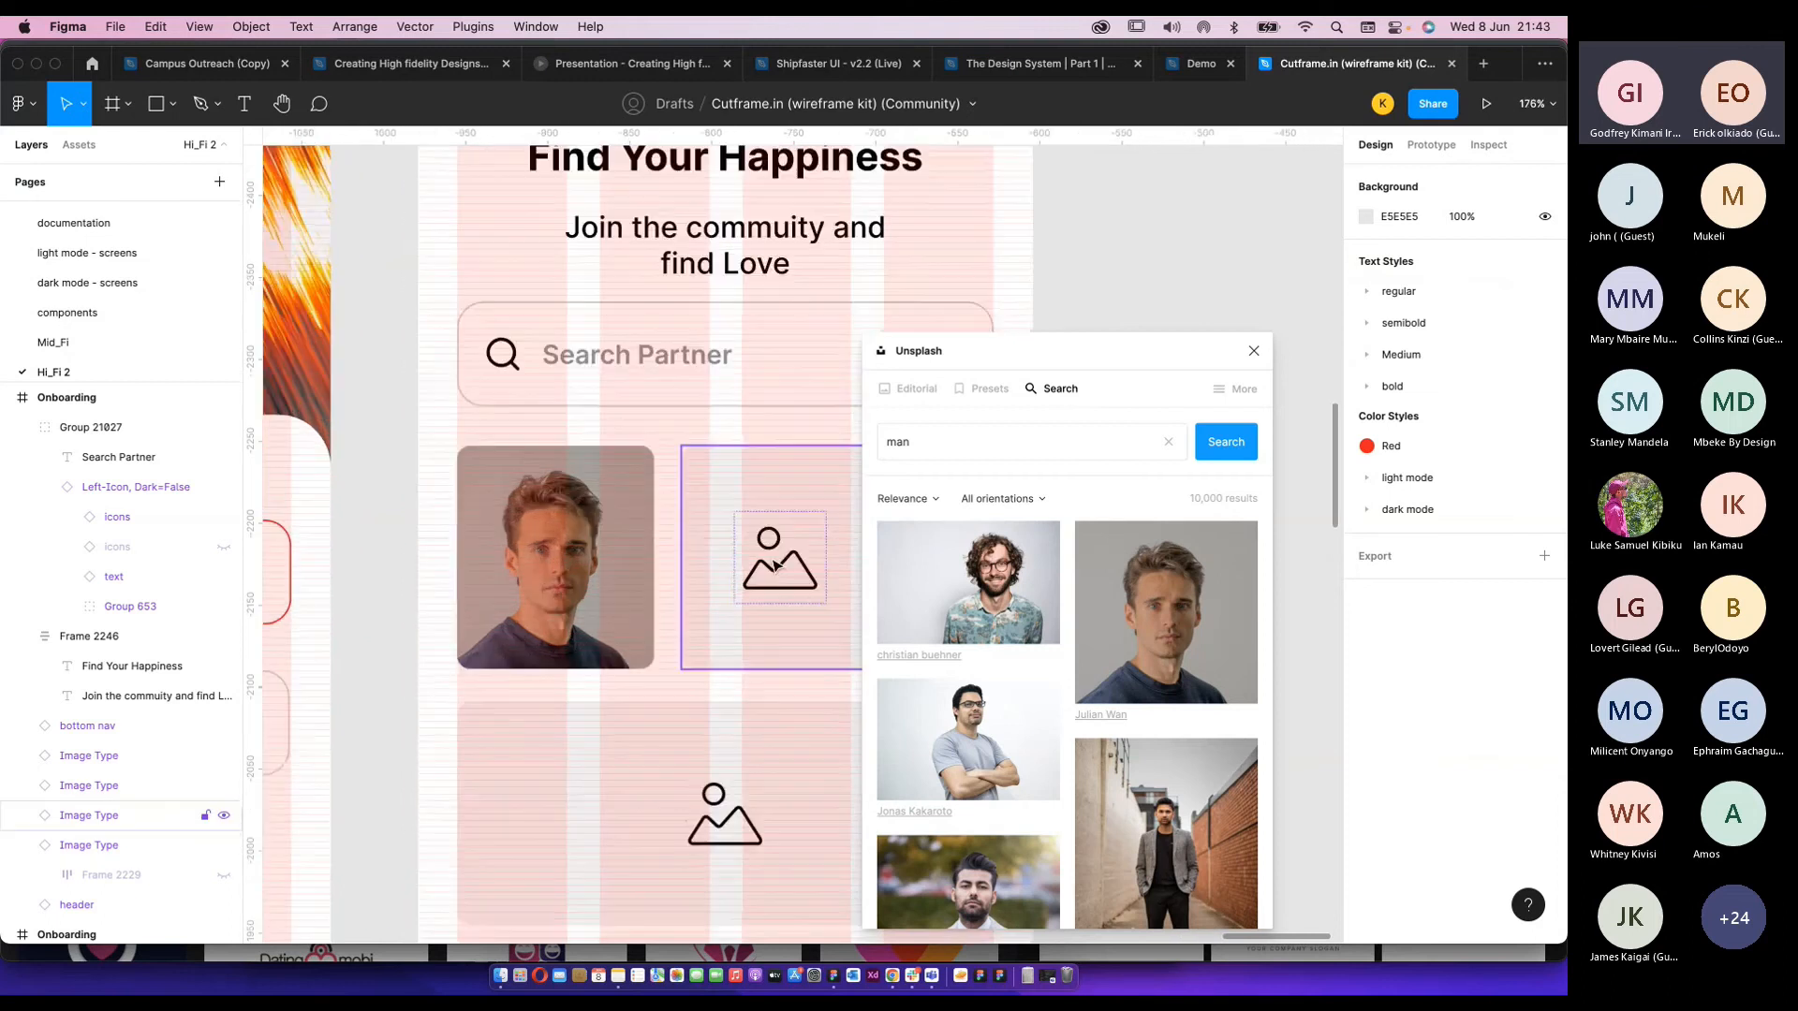
pyautogui.click(778, 562)
pyautogui.hscroll(2, 777, 562)
pyautogui.scroll(-3, 1159, 619)
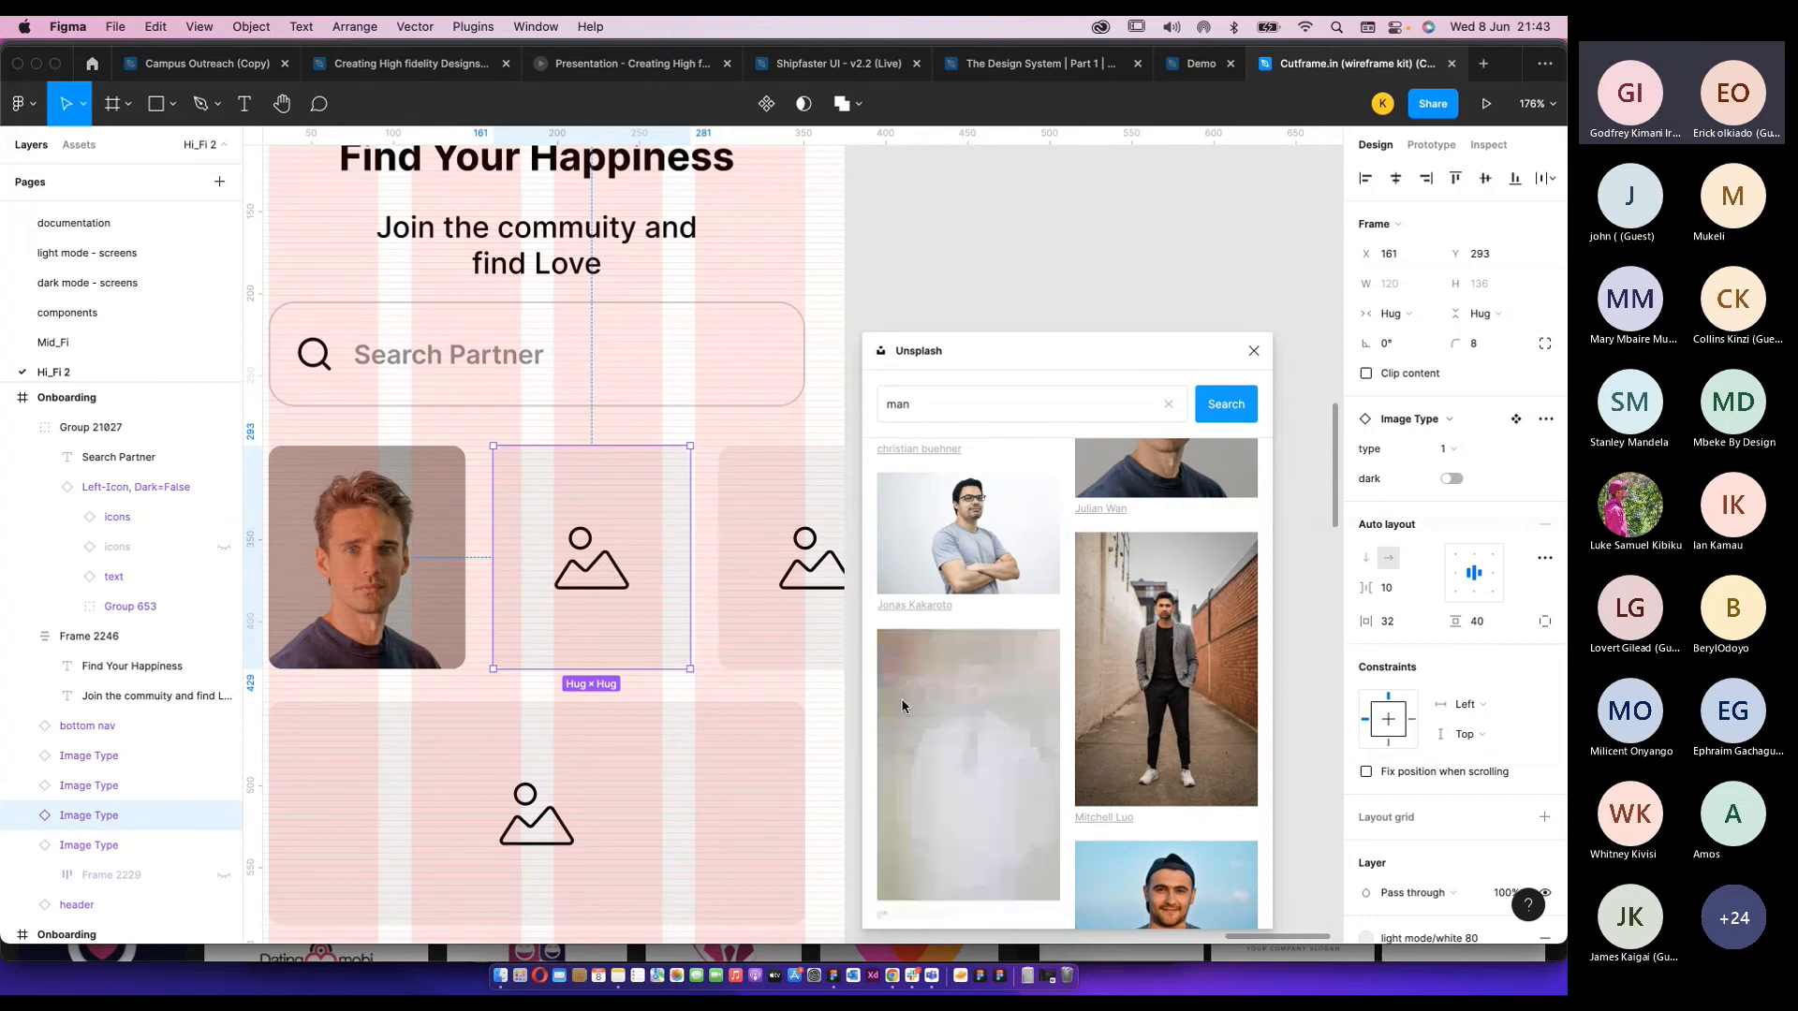
pyautogui.click(726, 526)
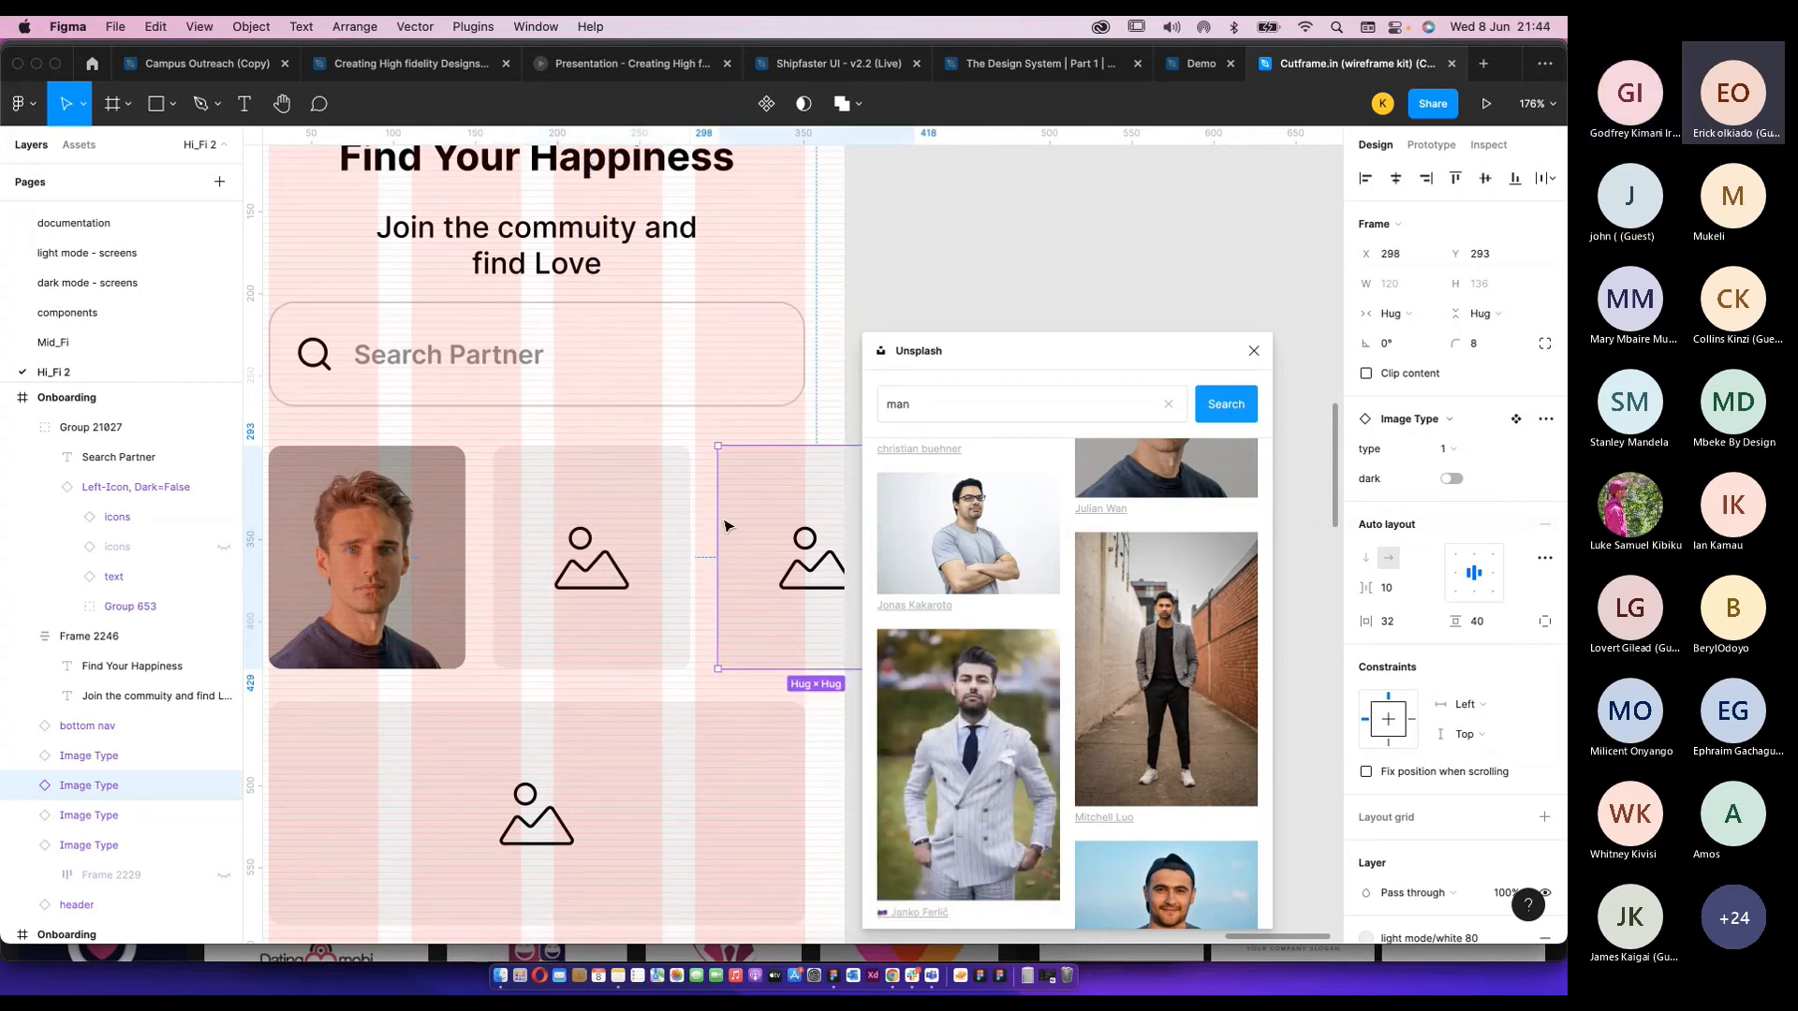
pyautogui.click(1009, 757)
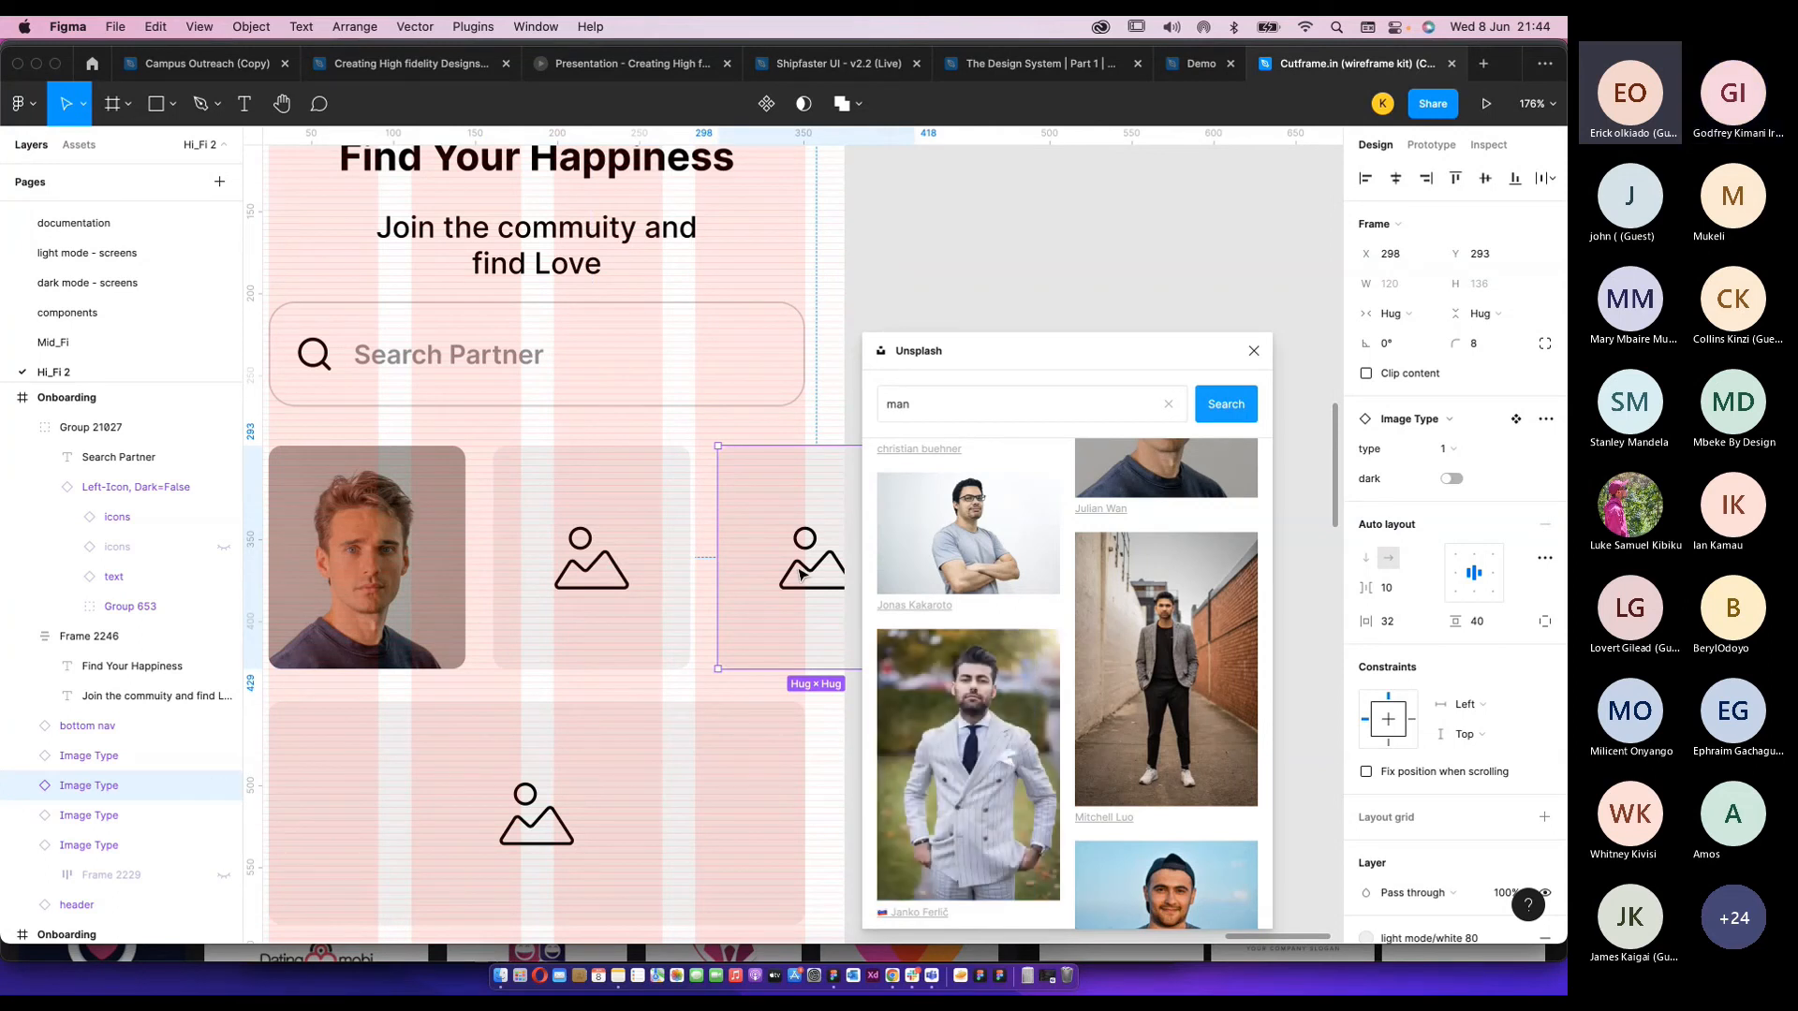
pyautogui.click(1043, 297)
pyautogui.hscroll(-1, 1044, 299)
pyautogui.moveTo(1048, 351); pyautogui.dragTo(1293, 321)
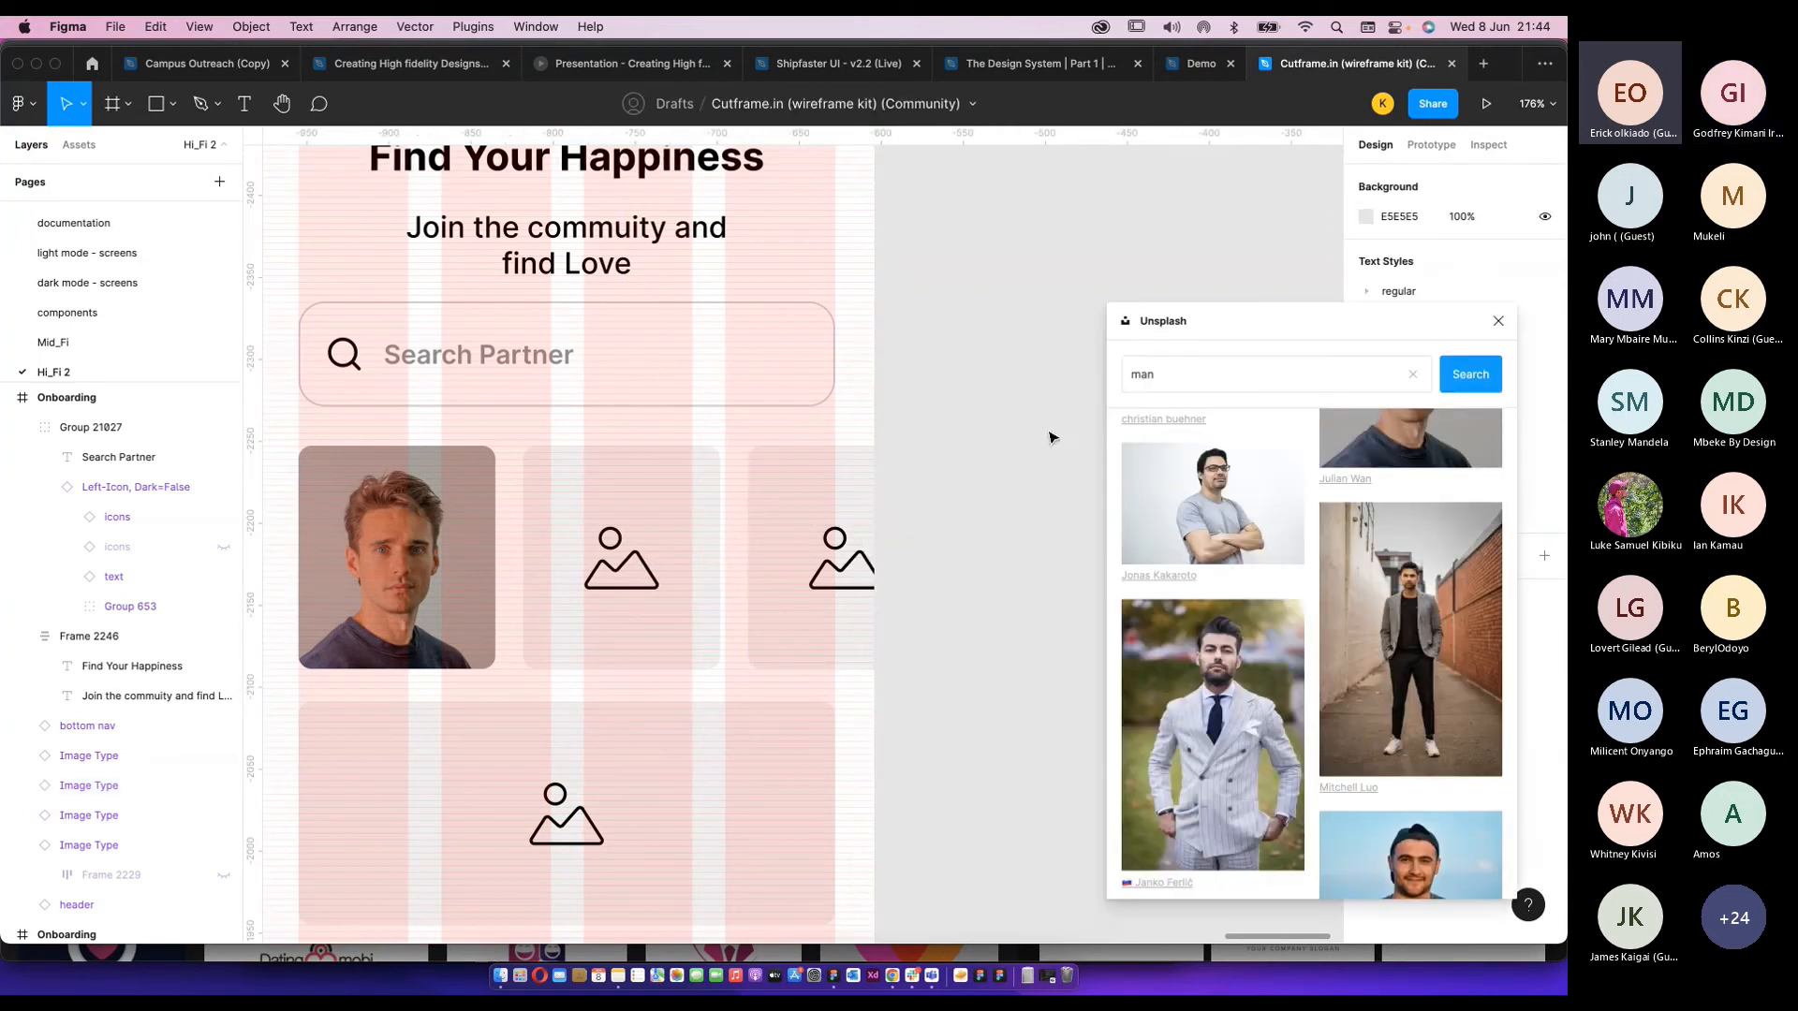
# Fill the second placeholder with the photo of the man in a black cap against blue sky and hide its placeholder icon.
pyautogui.click(646, 523)
pyautogui.scroll(-2, 1367, 731)
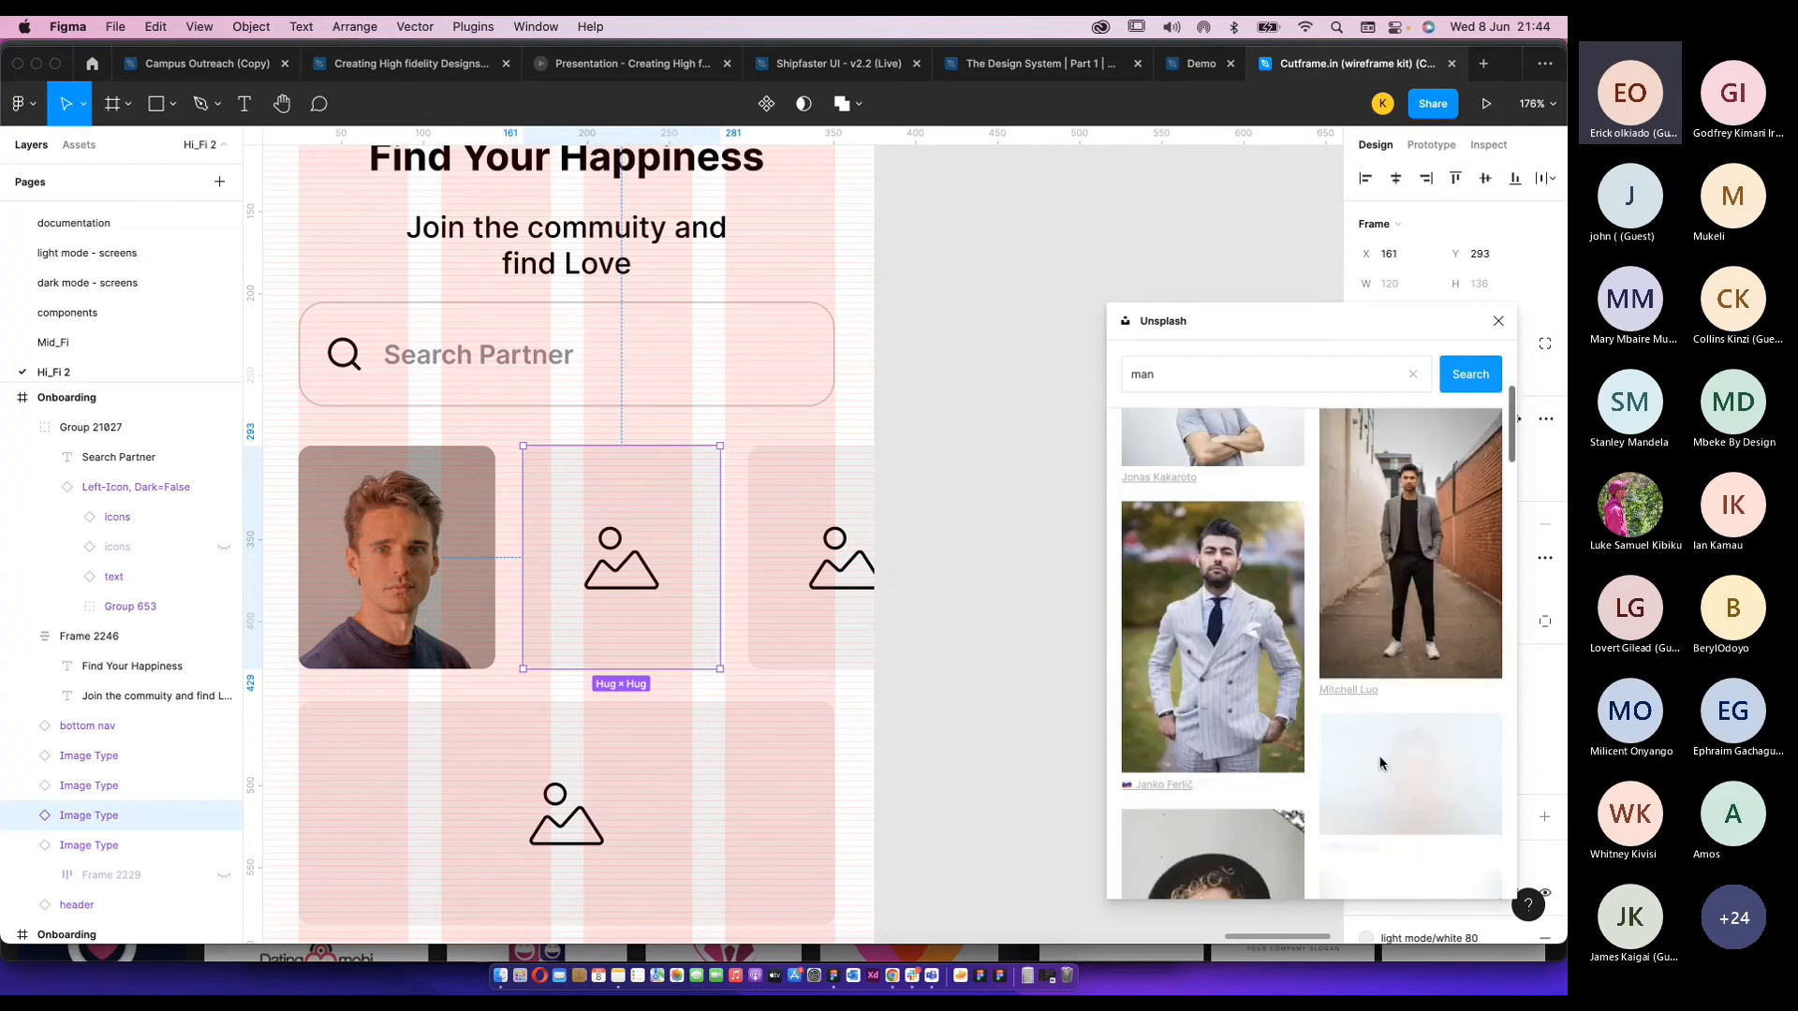
pyautogui.click(1384, 762)
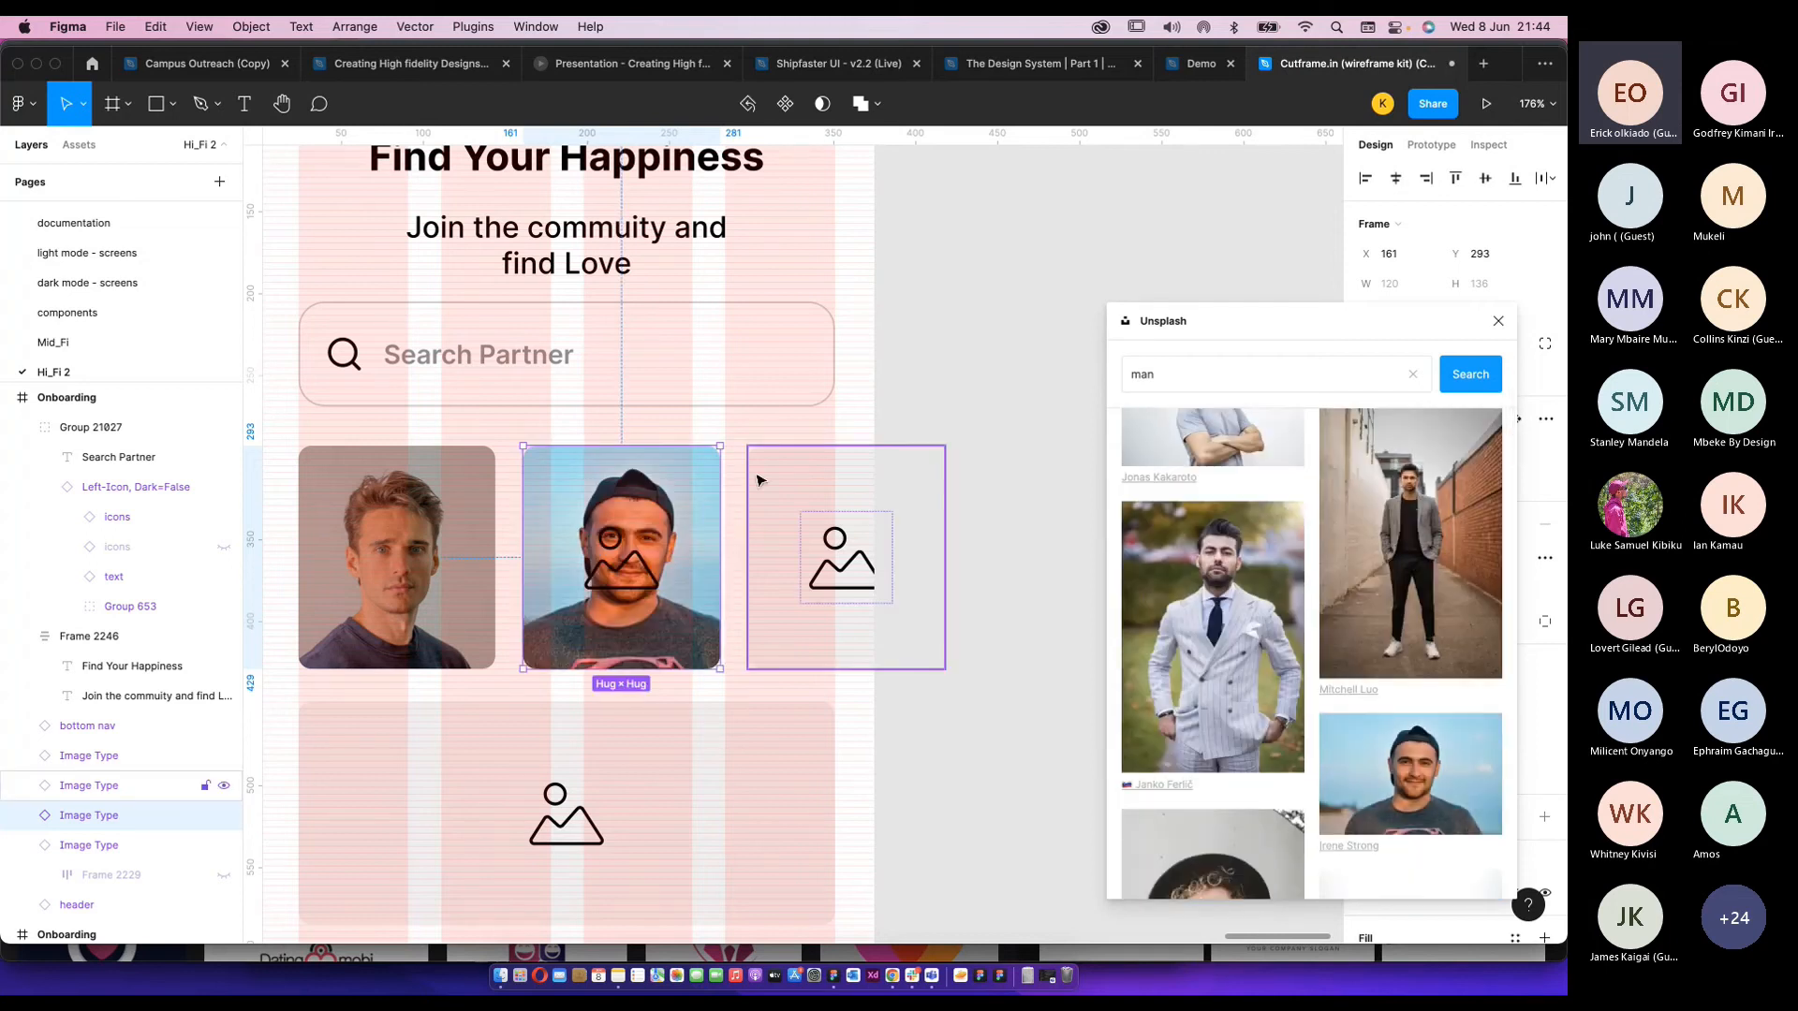
pyautogui.click(632, 559)
pyautogui.press('super+shift+h')
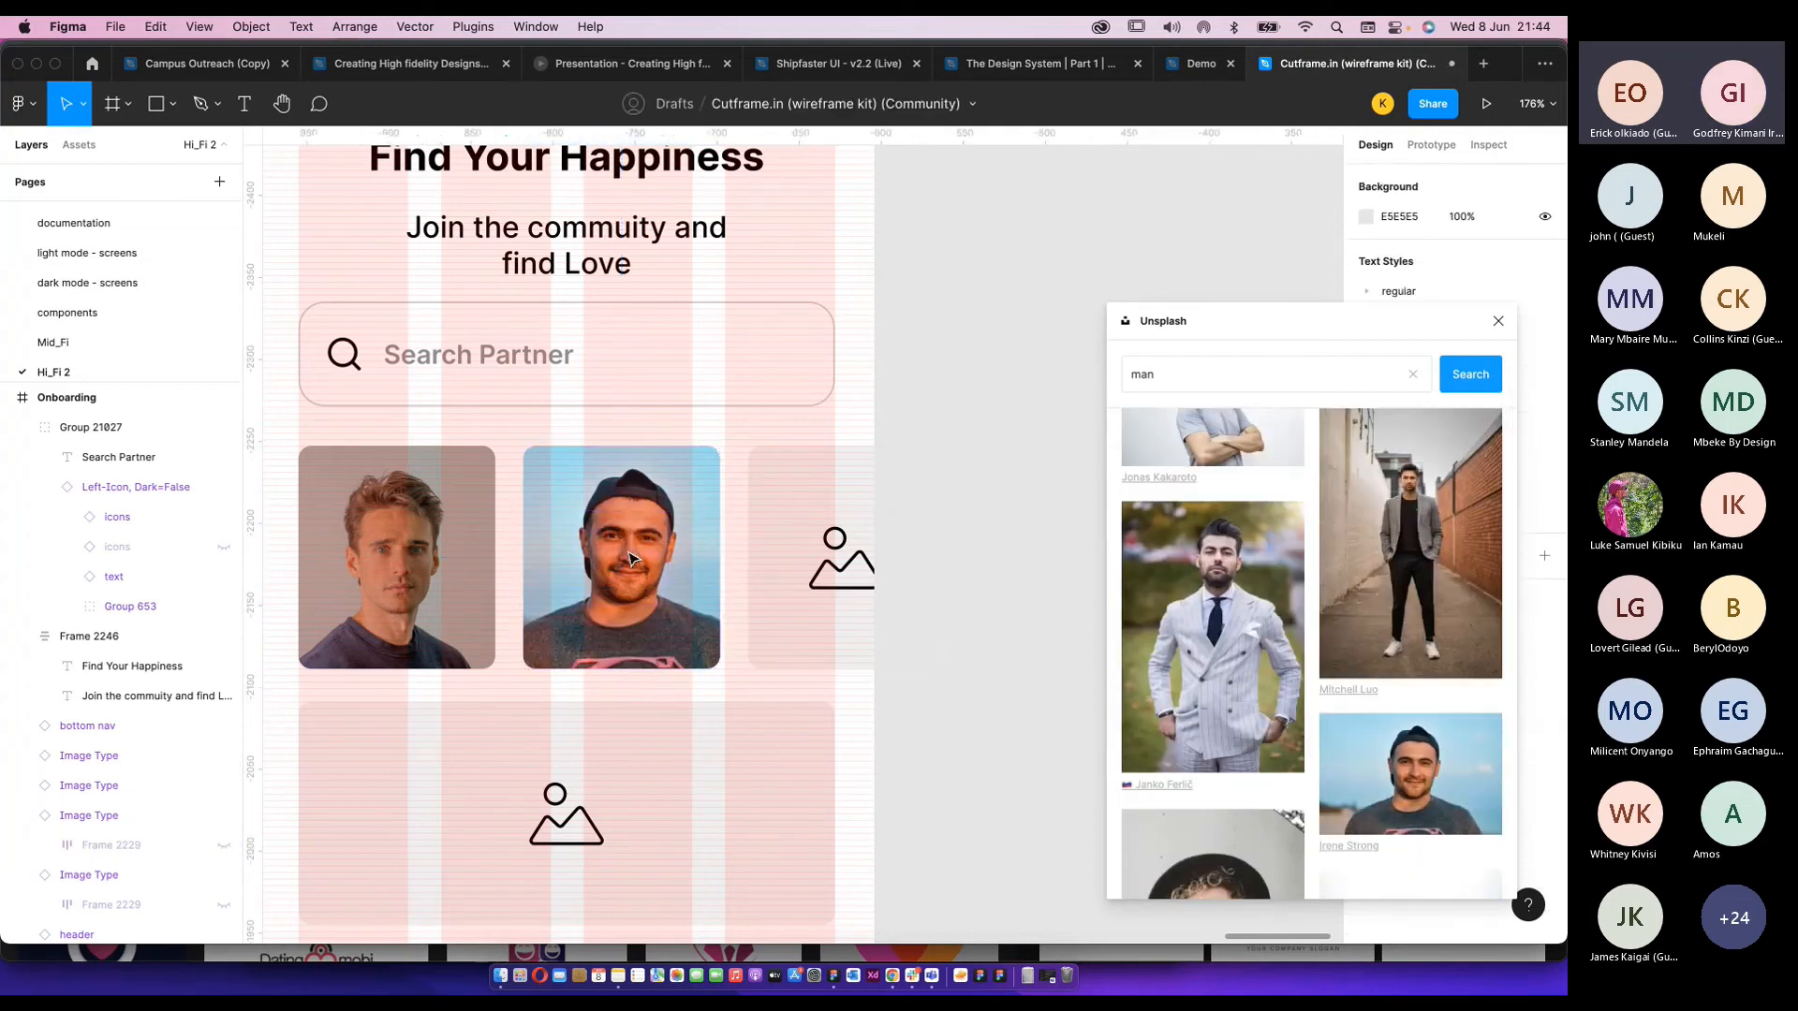
# Fill the third placeholder with the portrait of the young man in a black hat and hide its placeholder icon.
pyautogui.click(805, 572)
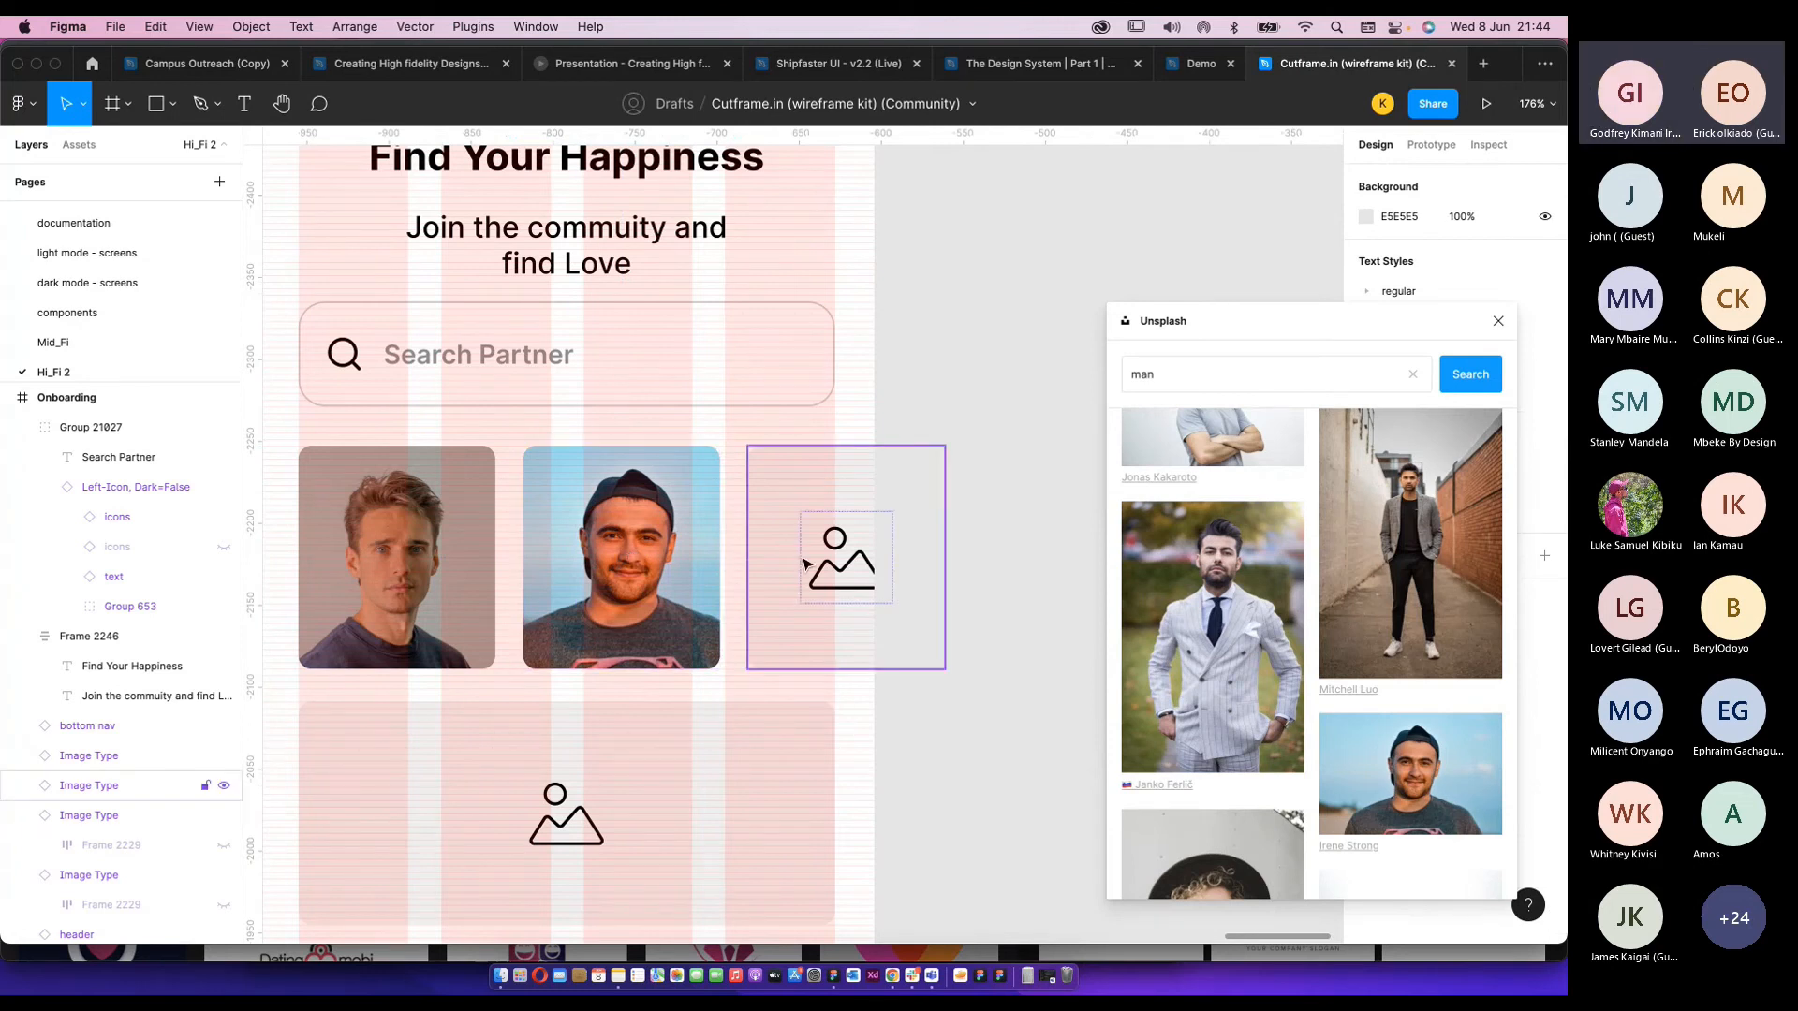
pyautogui.scroll(-3, 1204, 736)
pyautogui.moveTo(1204, 728); pyautogui.dragTo(845, 564)
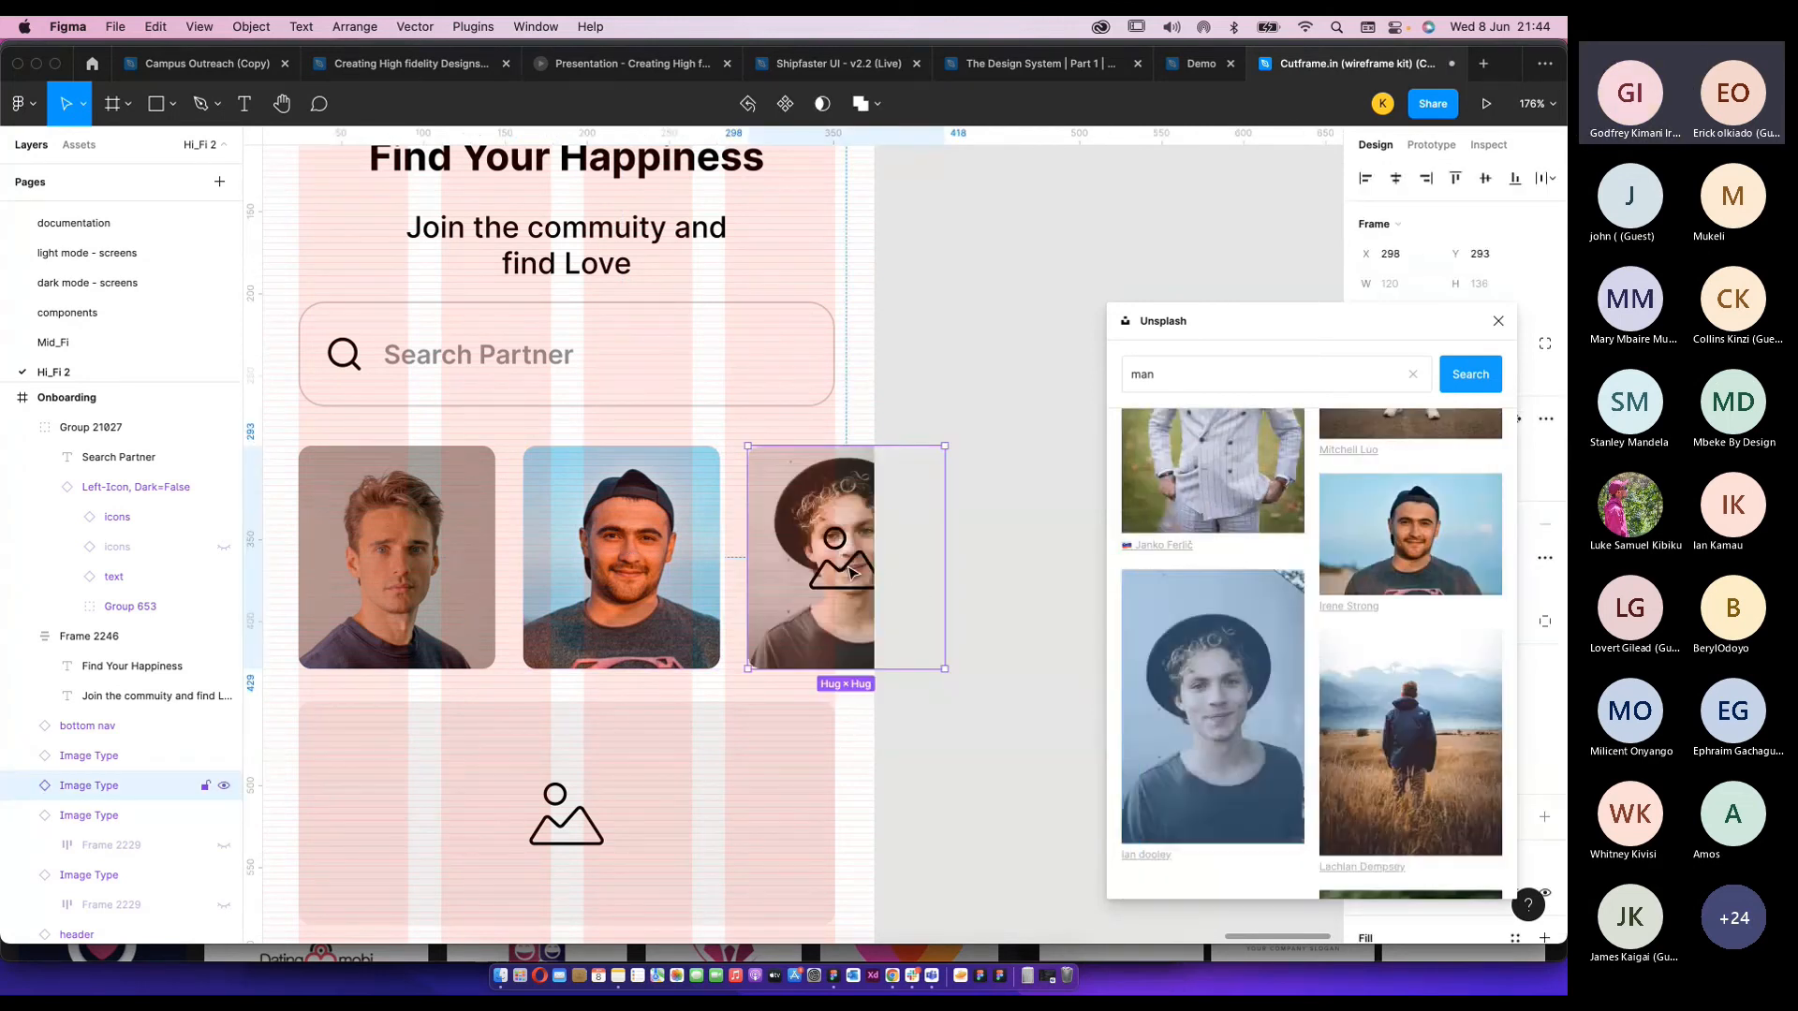
pyautogui.doubleClick(841, 550)
pyautogui.press('BackSpace')
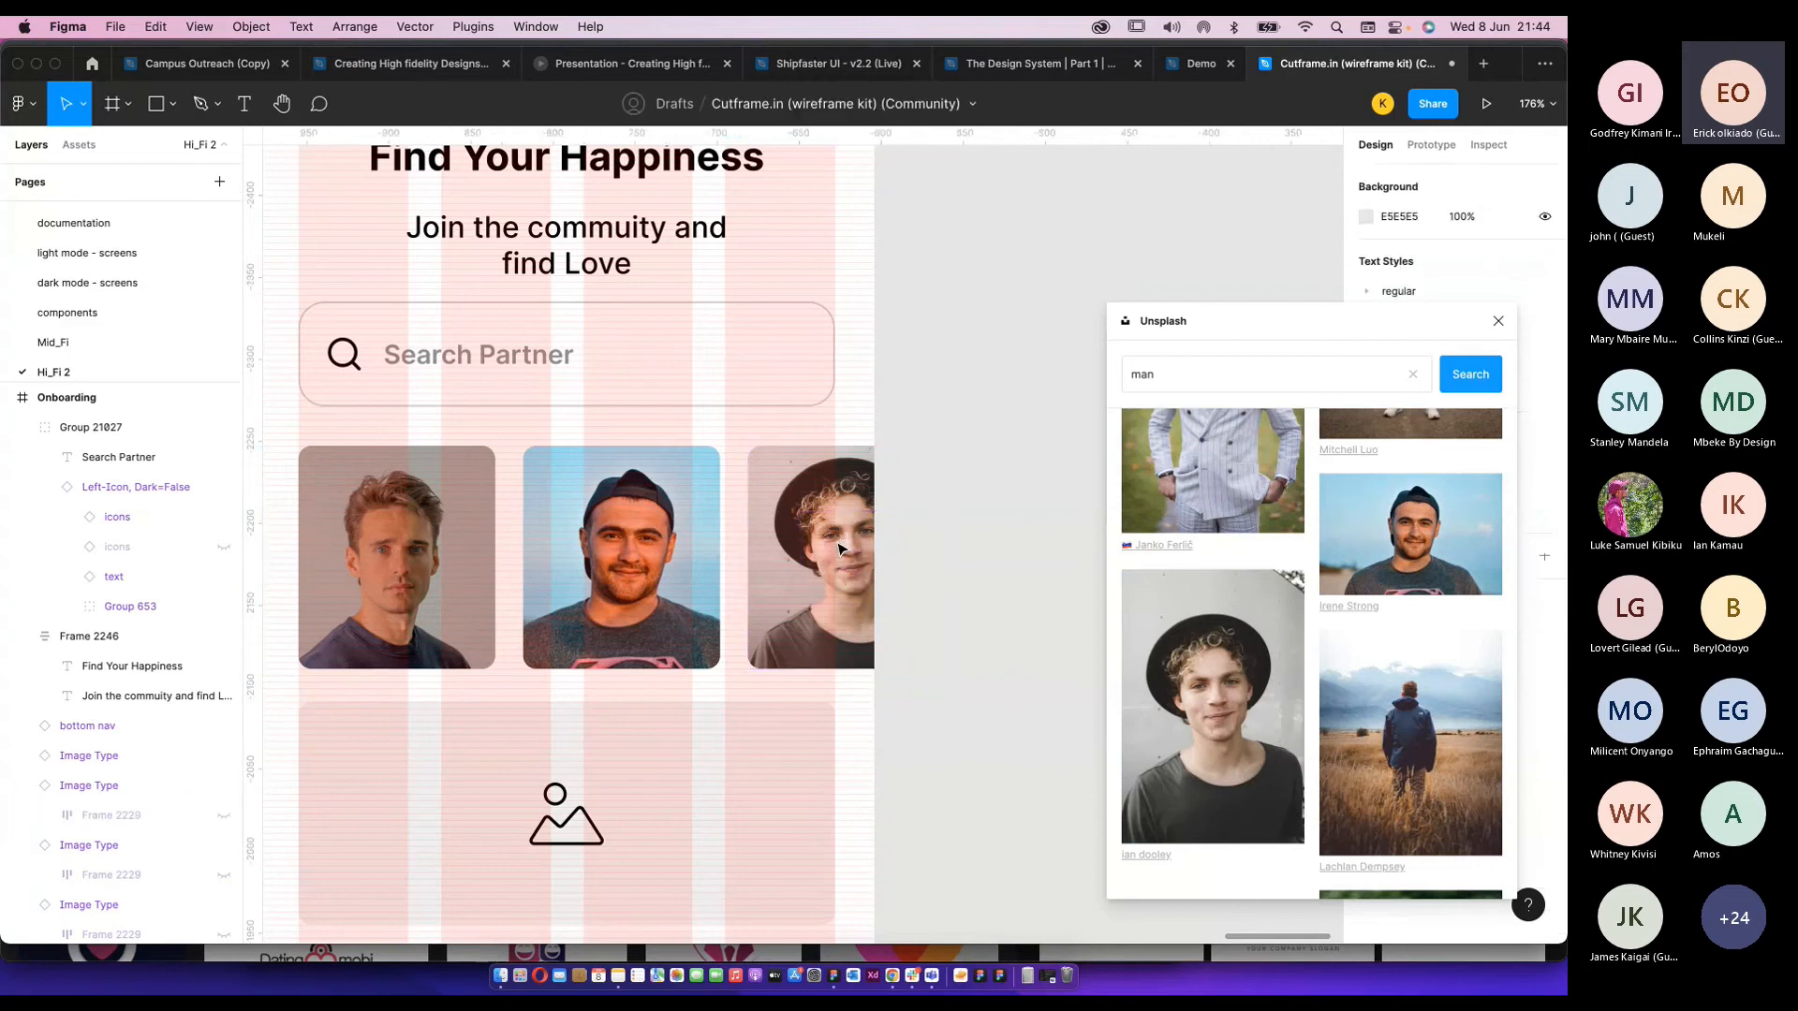
# Close the Unsplash plugin and move the wide image placeholder below the portraits down to Y 469.
pyautogui.scroll(-5, 955, 586)
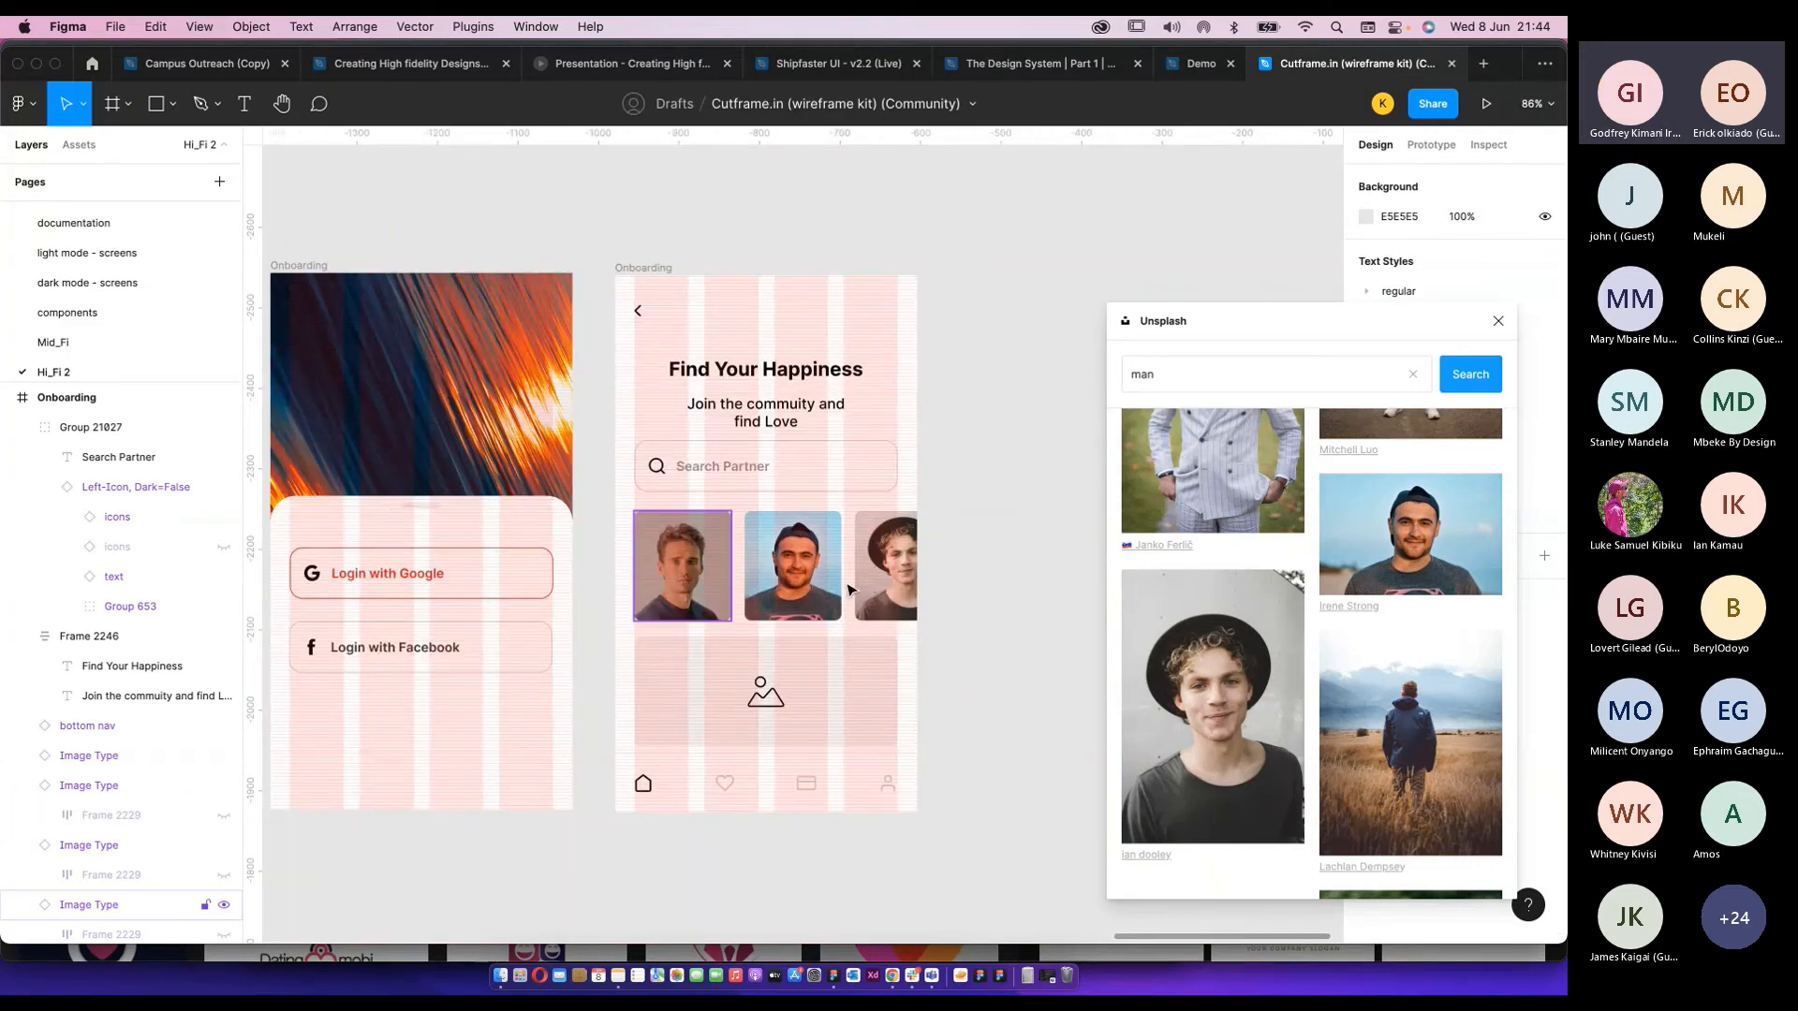
pyautogui.click(1498, 321)
pyautogui.click(764, 697)
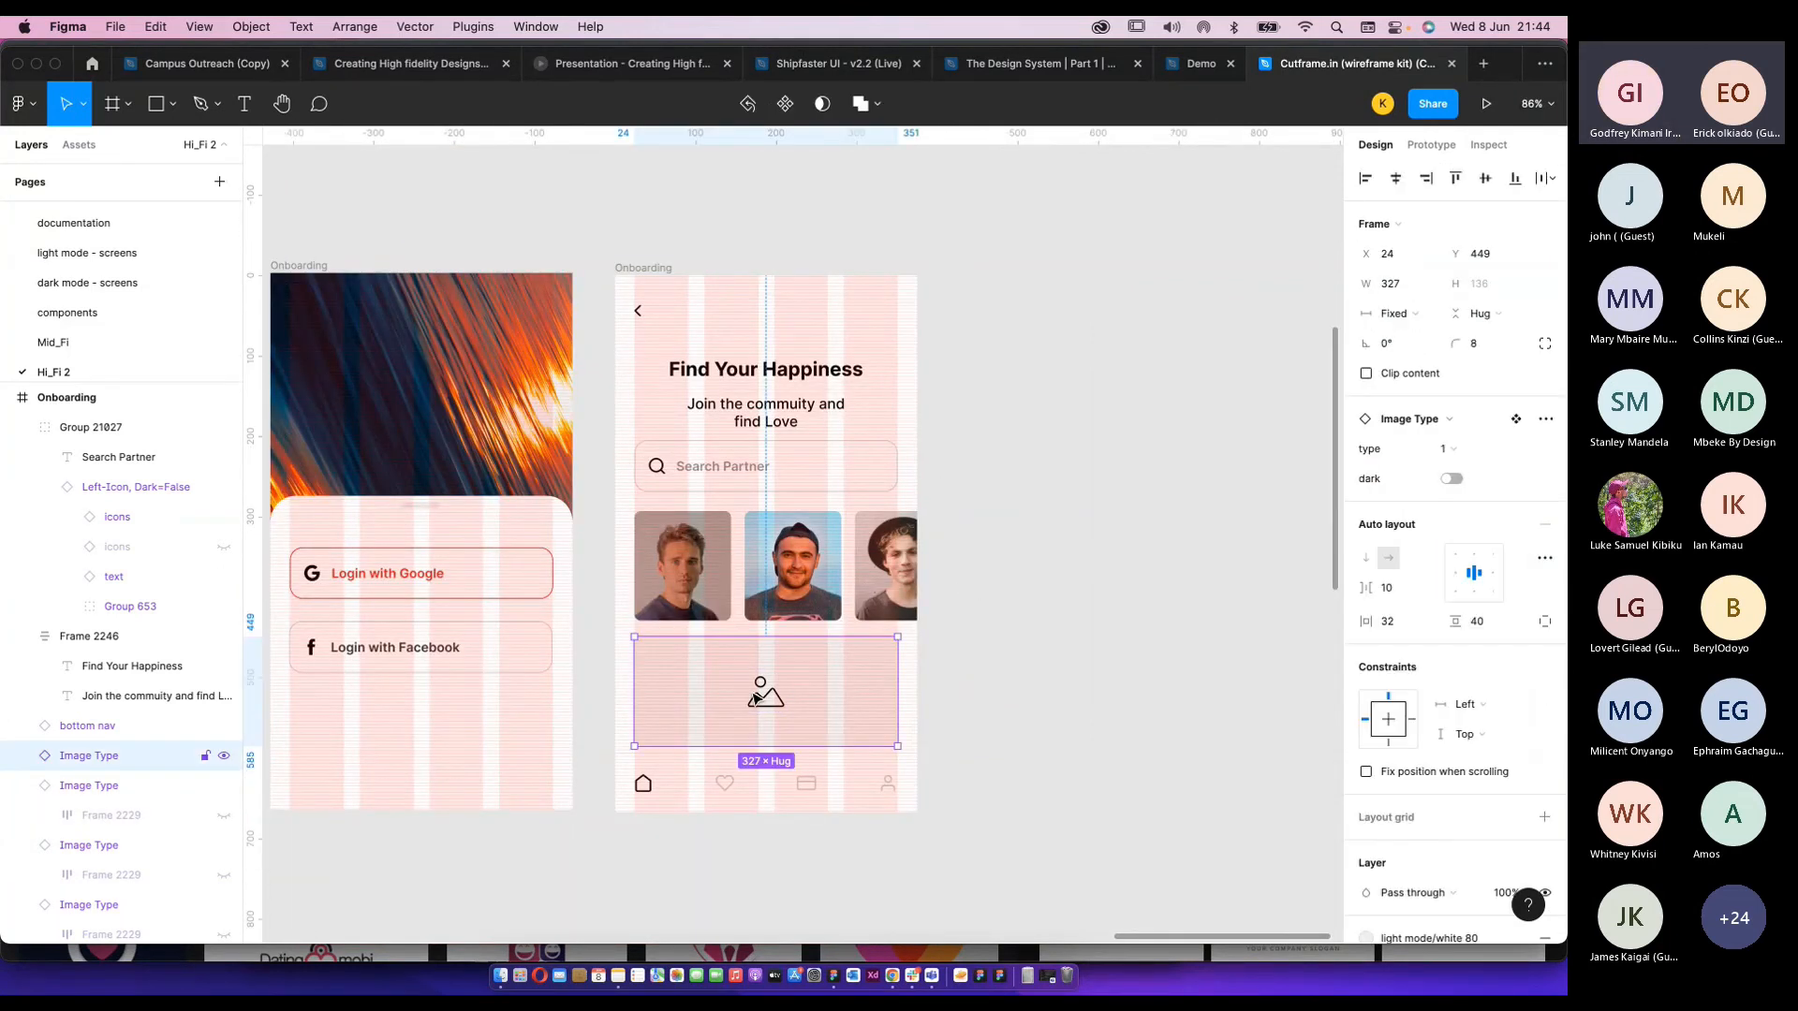
# Select the three portrait cards and compare their row with the paper sketch of the "Find your happiness" screen.
pyautogui.click(683, 567)
pyautogui.keyDown('shift'); pyautogui.click(792, 567); pyautogui.keyUp('shift')
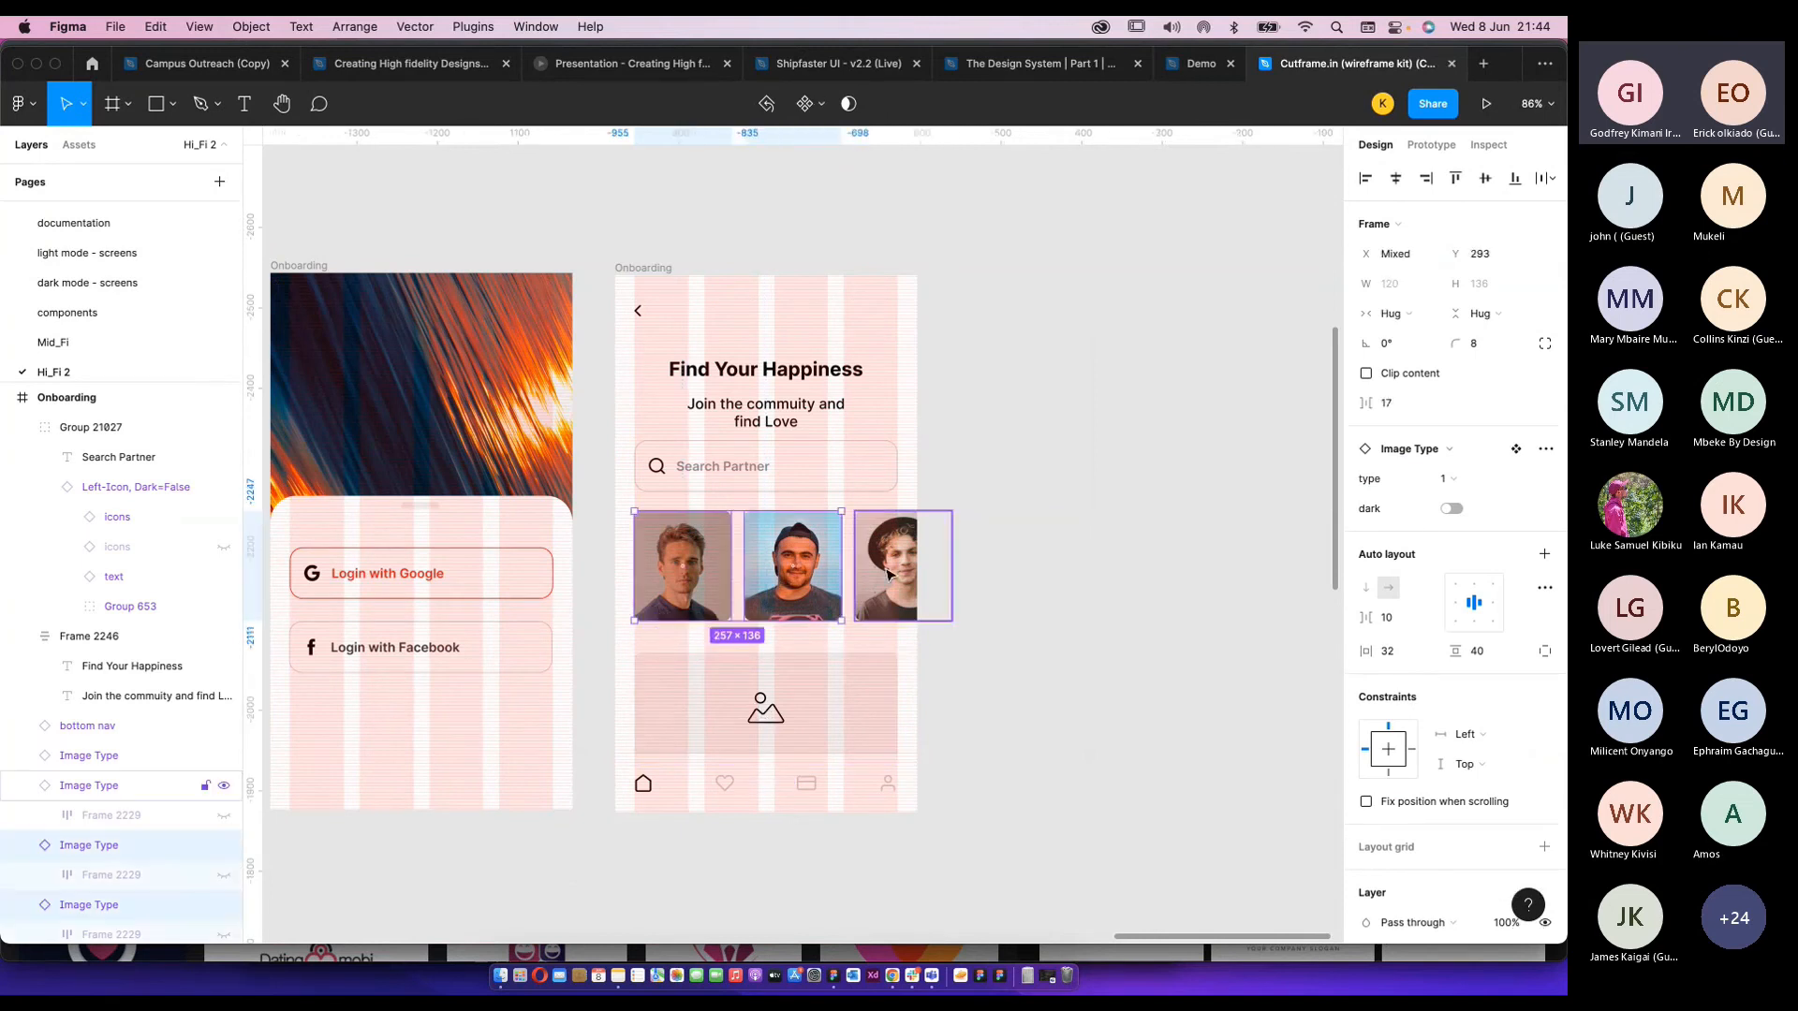
pyautogui.keyDown('shift'); pyautogui.click(888, 573); pyautogui.keyUp('shift')
pyautogui.scroll(-5, 941, 598)
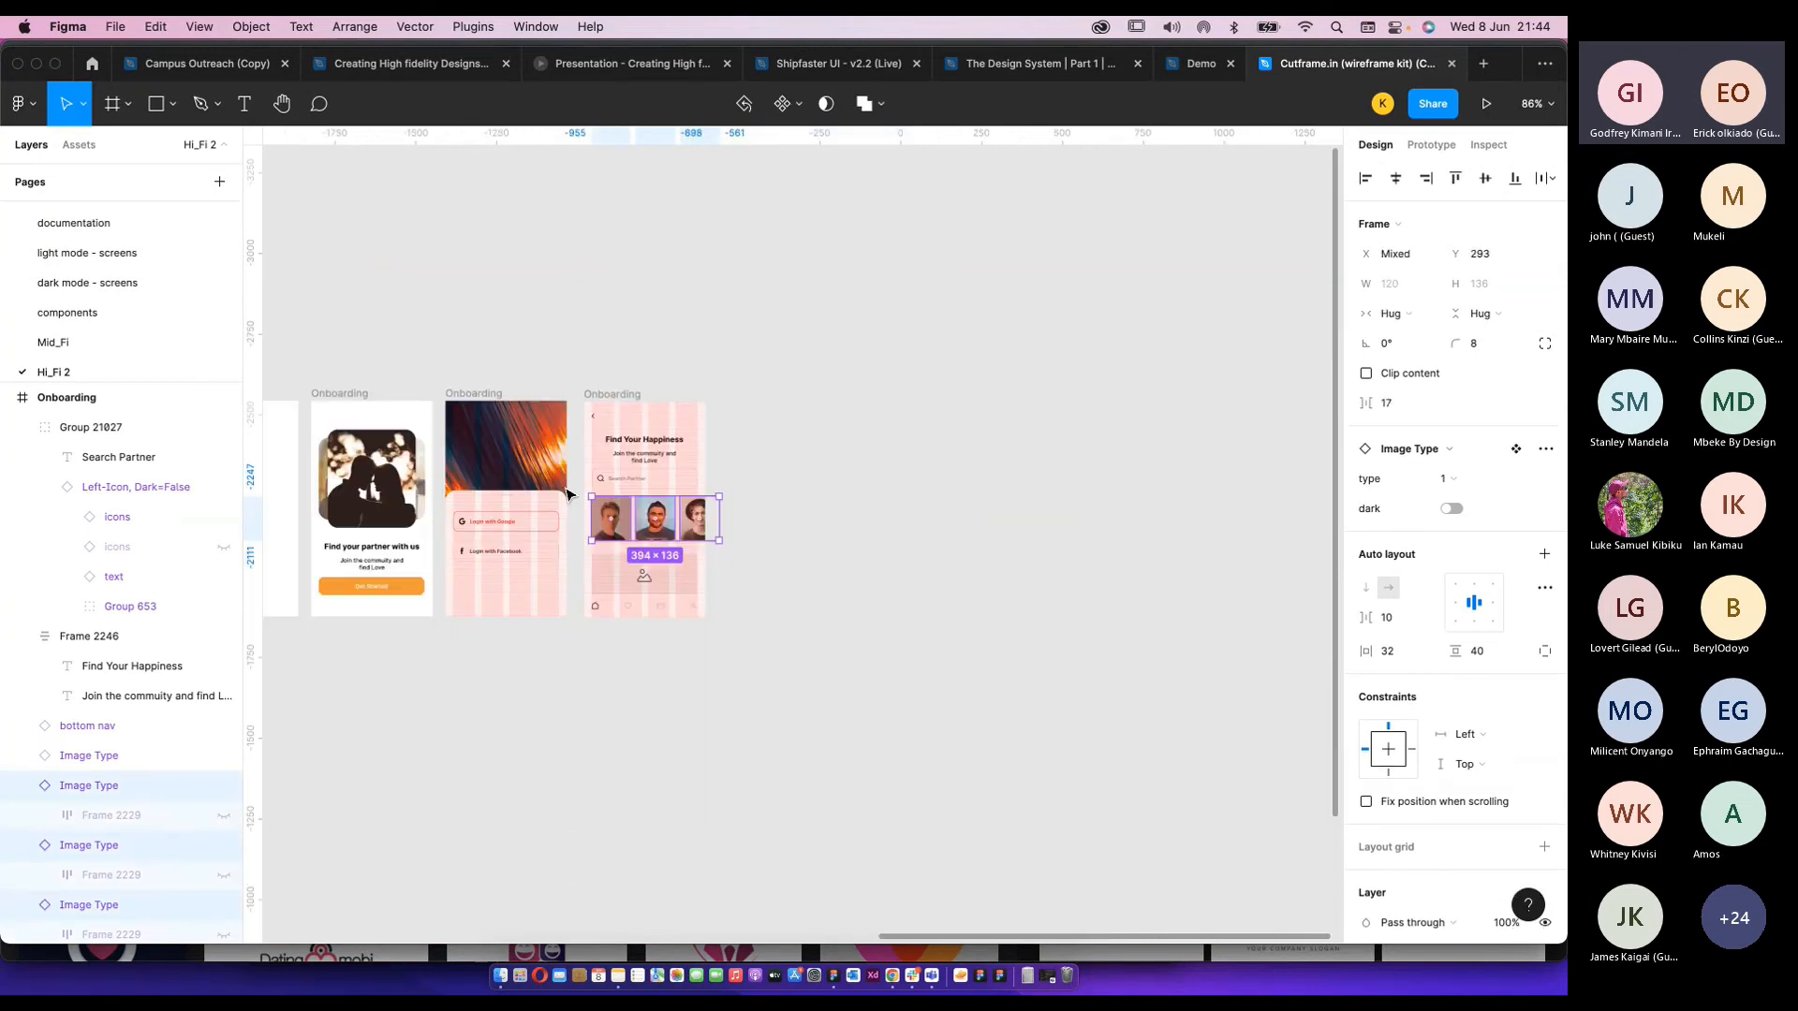
pyautogui.hscroll(-10, 935, 502)
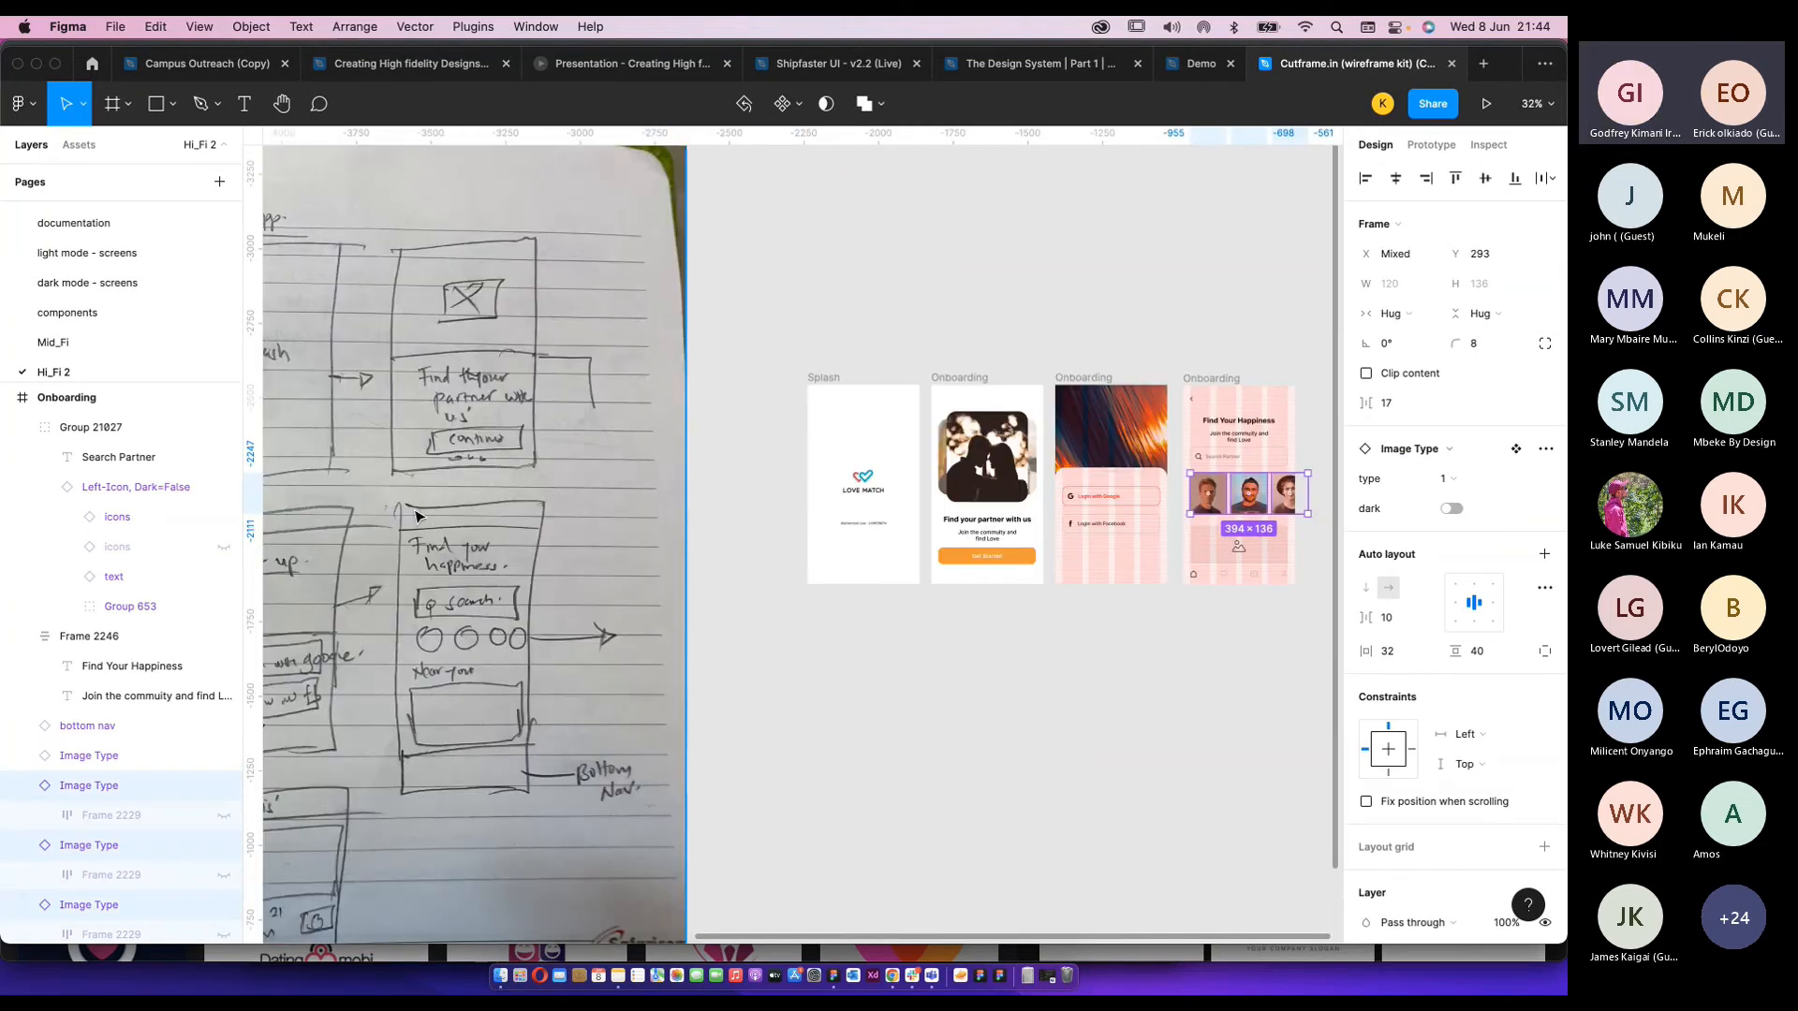
pyautogui.scroll(5, 461, 632)
pyautogui.scroll(-5, 456, 686)
pyautogui.hscroll(10, 750, 694)
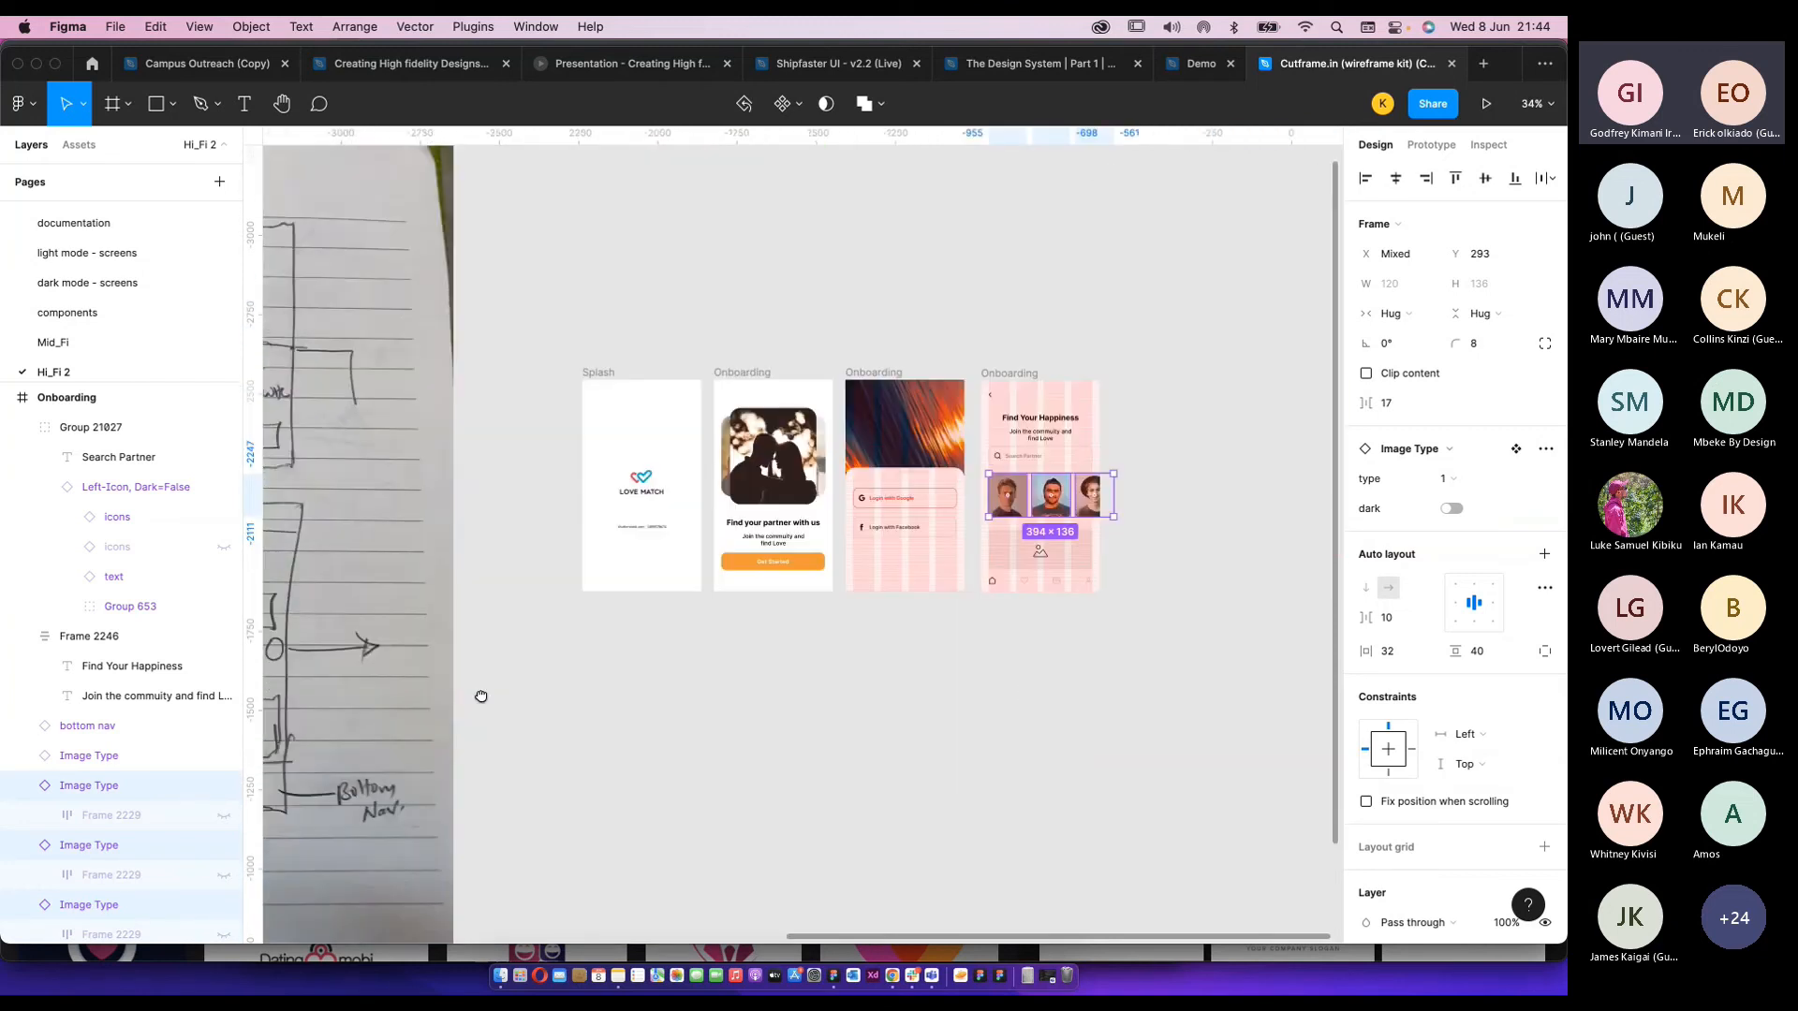
pyautogui.scroll(5, 727, 511)
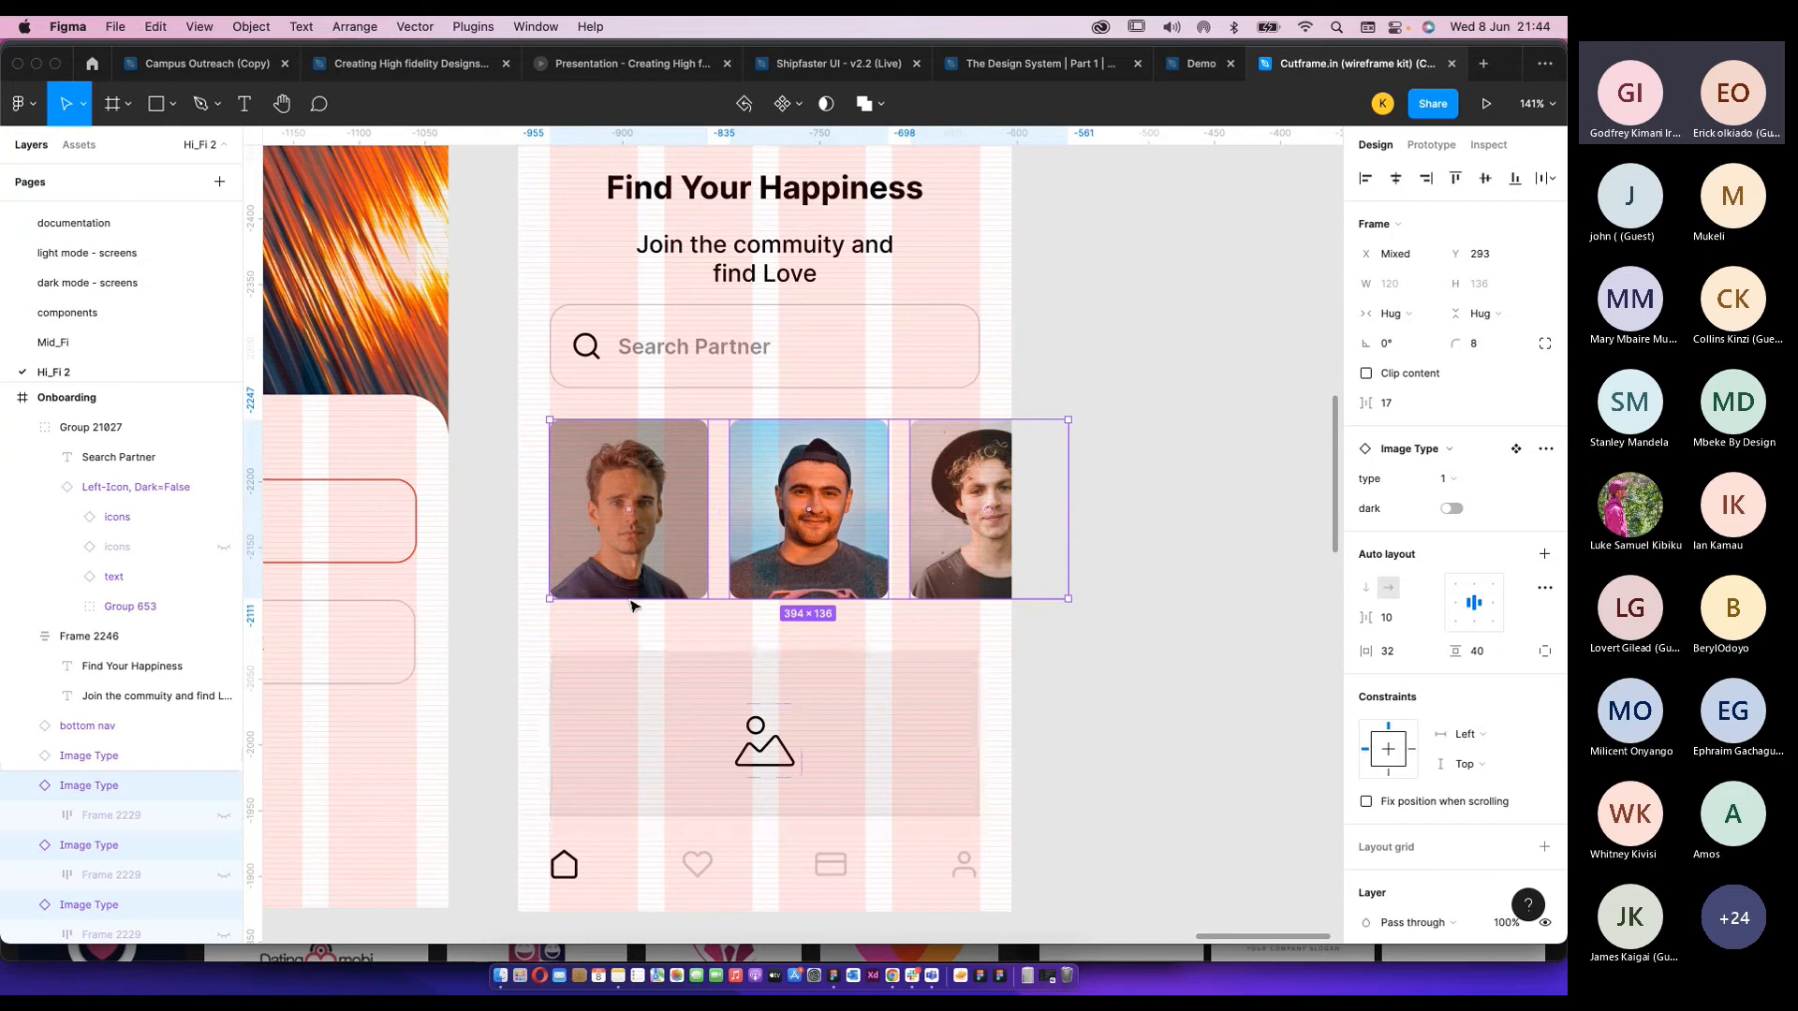
pyautogui.click(627, 506)
pyautogui.keyDown('shift'); pyautogui.click(875, 517); pyautogui.keyUp('shift')
pyautogui.keyDown('shift'); pyautogui.click(941, 515); pyautogui.keyUp('shift')
pyautogui.scroll(-5, 602, 468)
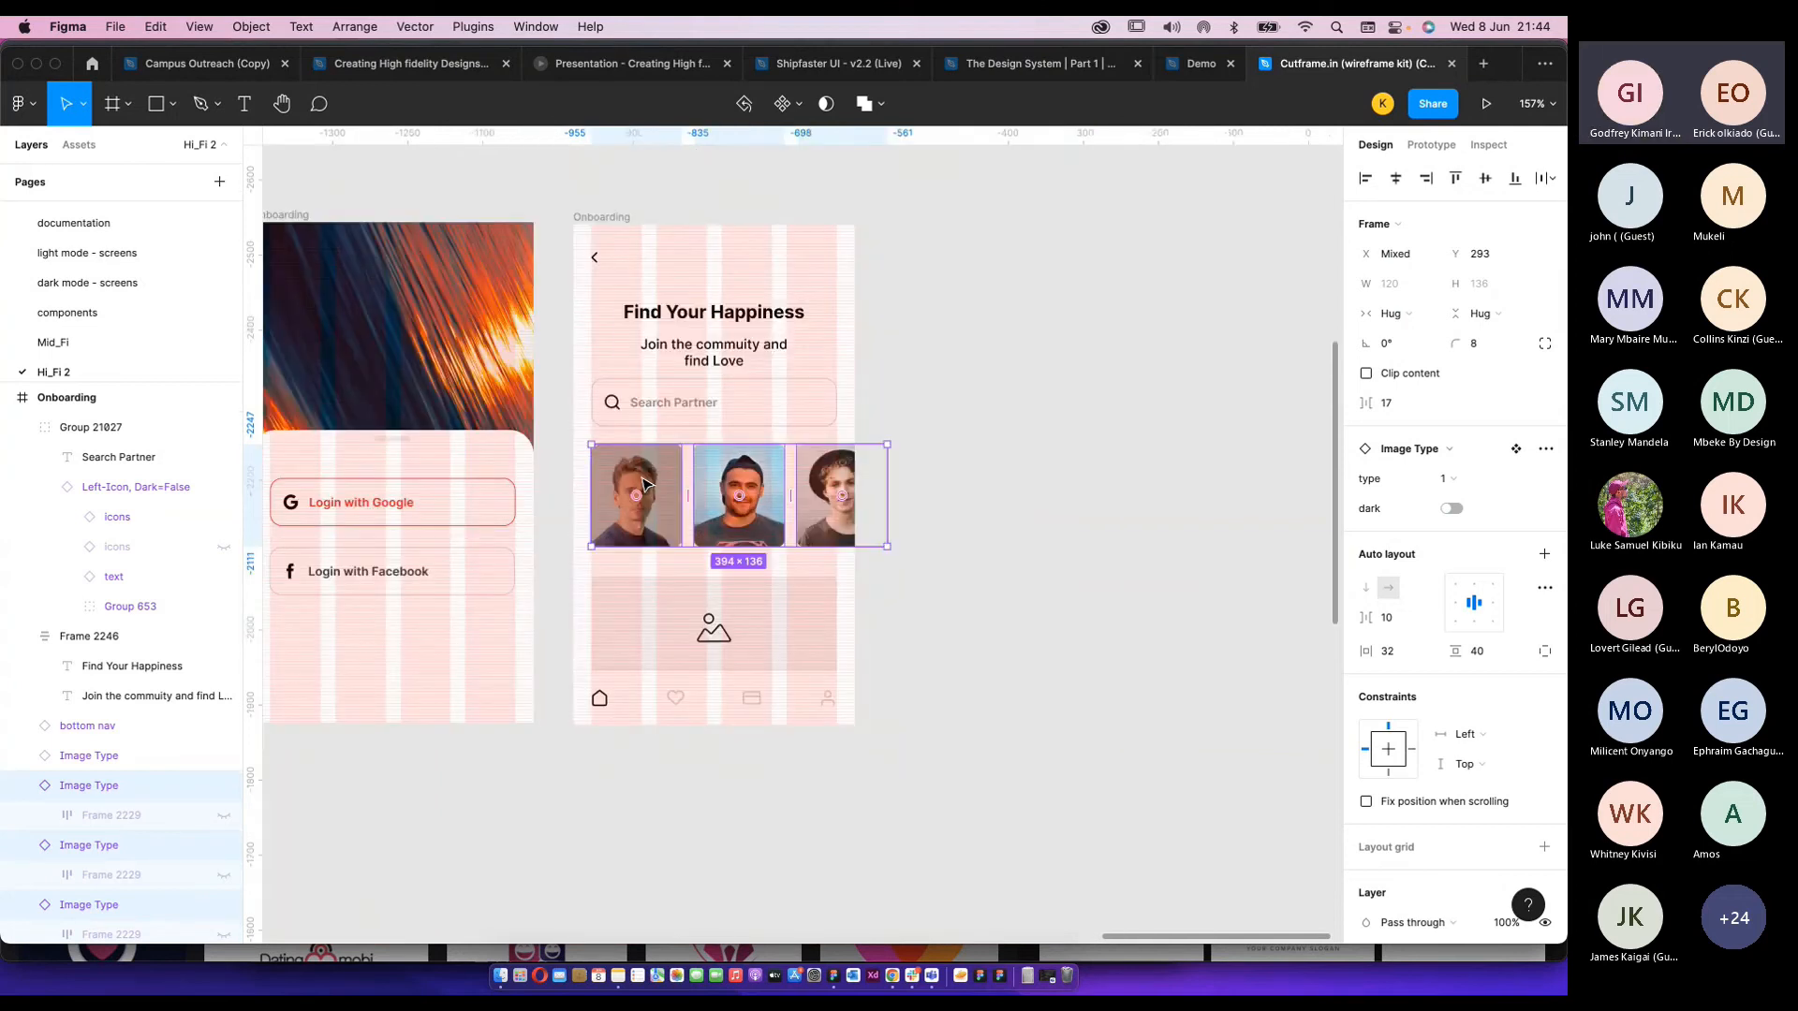
pyautogui.click(691, 357)
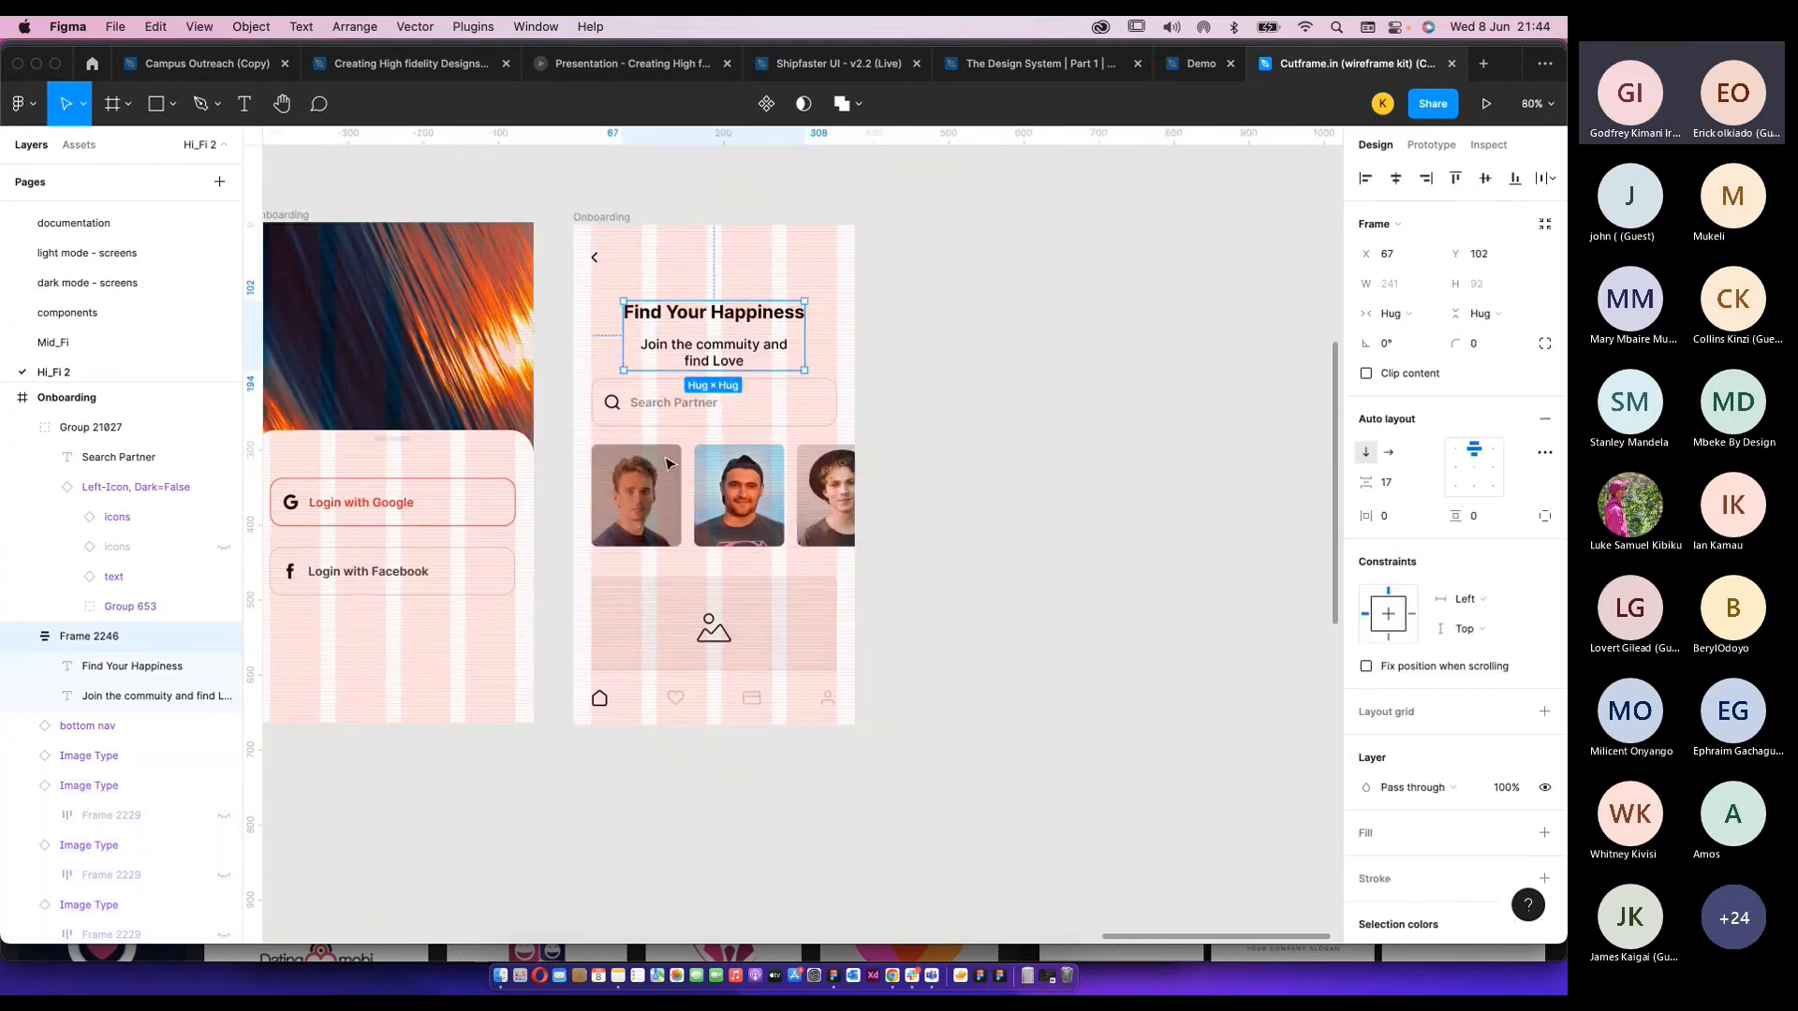
# Search the assets for "text" and place the large text placeholder bar between the search field and the portrait cards.
pyautogui.click(721, 501)
pyautogui.click(75, 144)
pyautogui.click(81, 189)
pyautogui.press('BackSpace')
pyautogui.press('BackSpace')
pyautogui.press('BackSpace')
pyautogui.write('text')
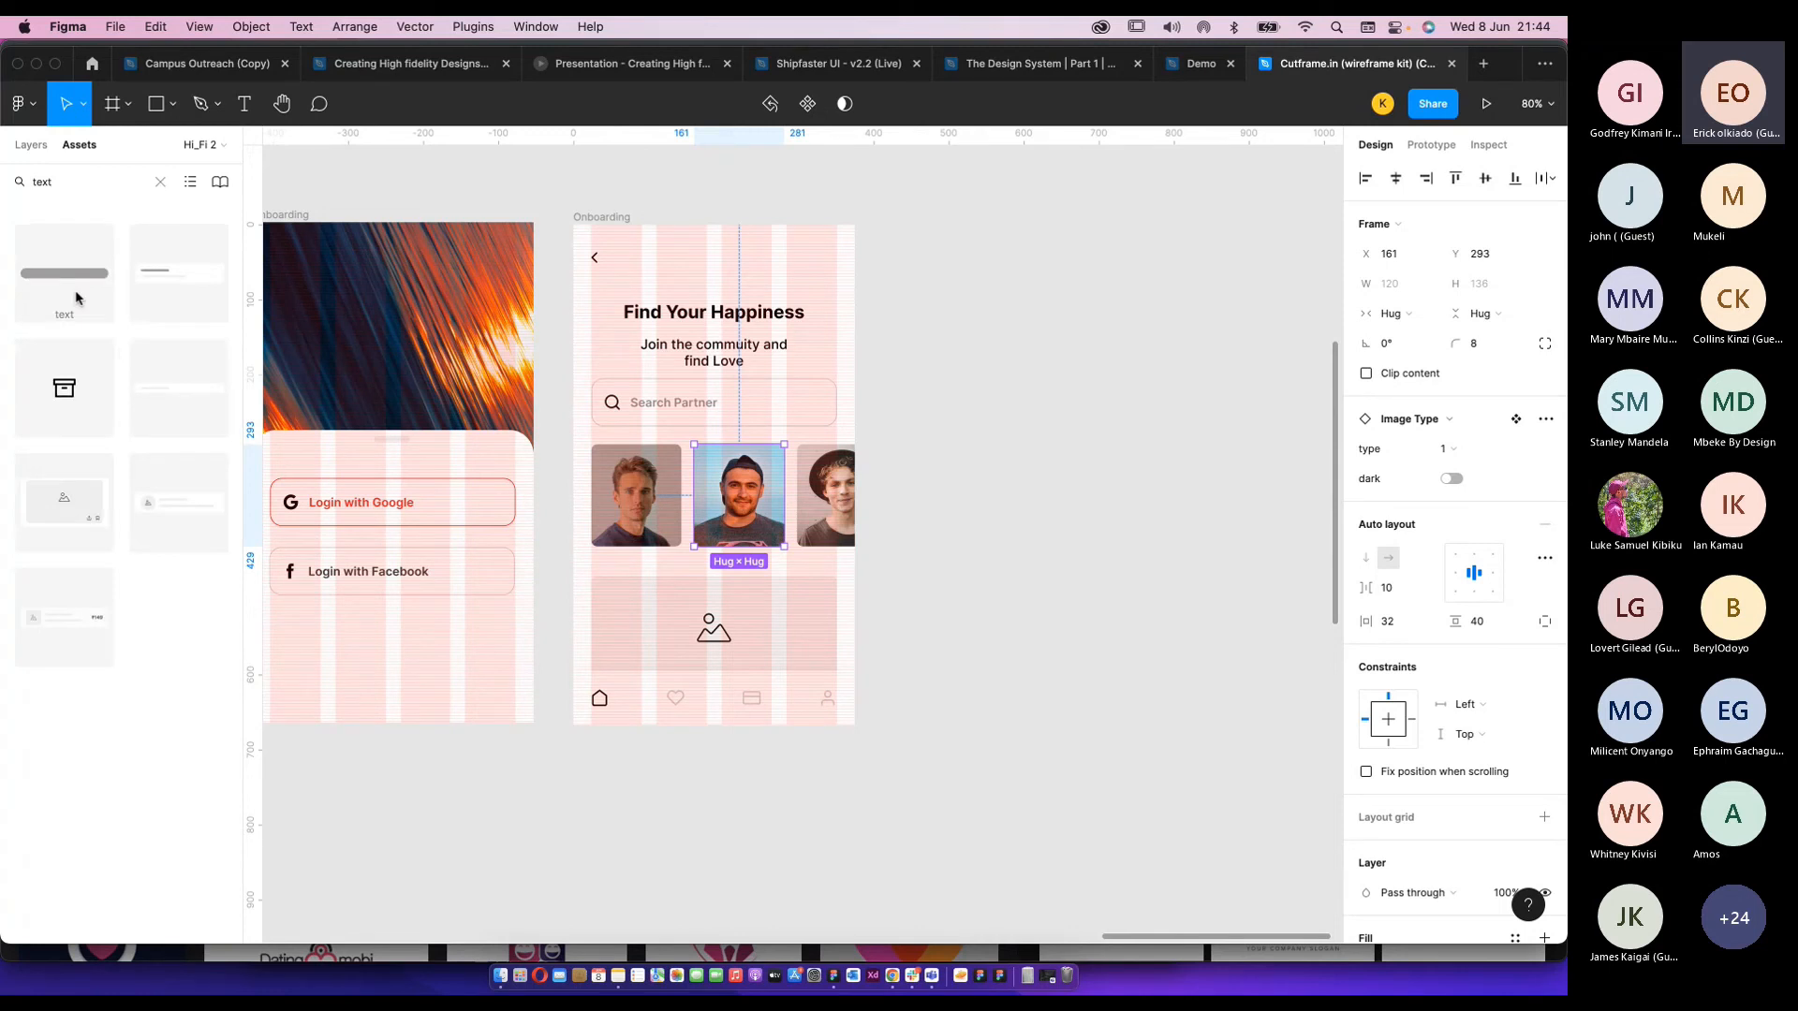
pyautogui.moveTo(180, 296); pyautogui.dragTo(635, 421)
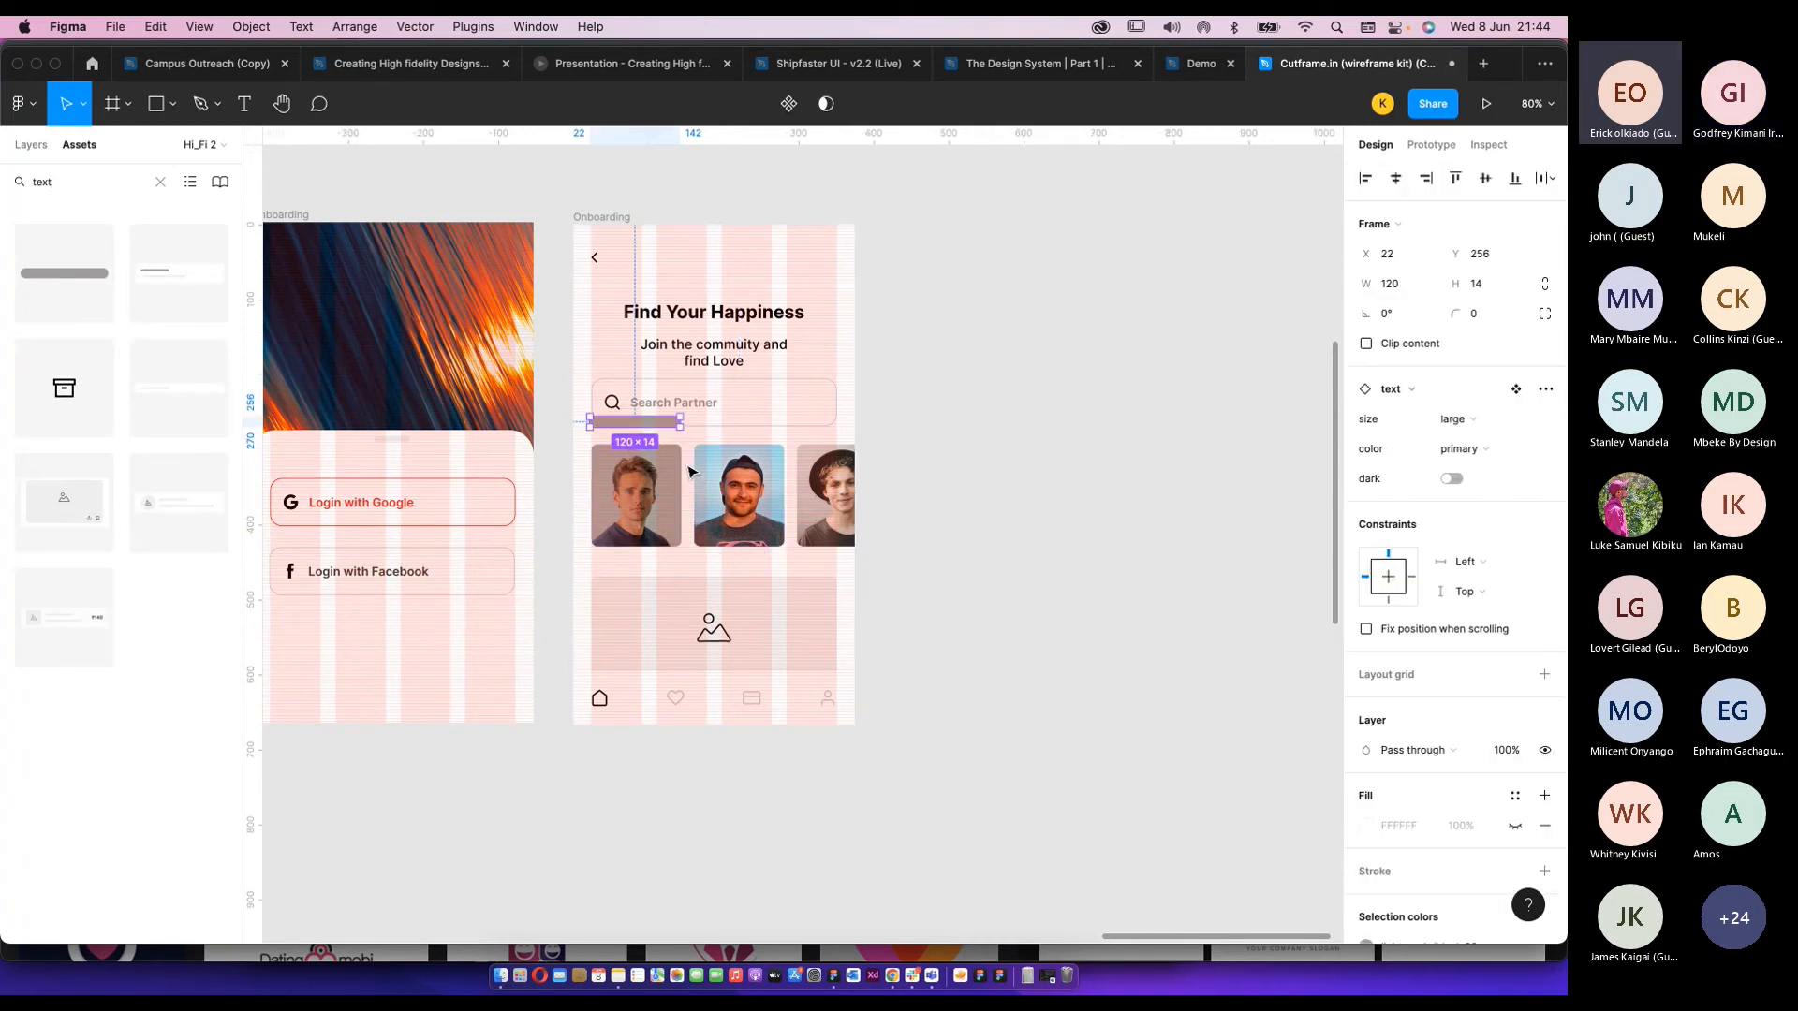
# Shift the portrait row down to Y 325 and position the text bar above it at X 24, Y 285.
pyautogui.scroll(8, 619, 442)
pyautogui.moveTo(618, 422); pyautogui.dragTo(642, 488)
pyautogui.scroll(10, 622, 450)
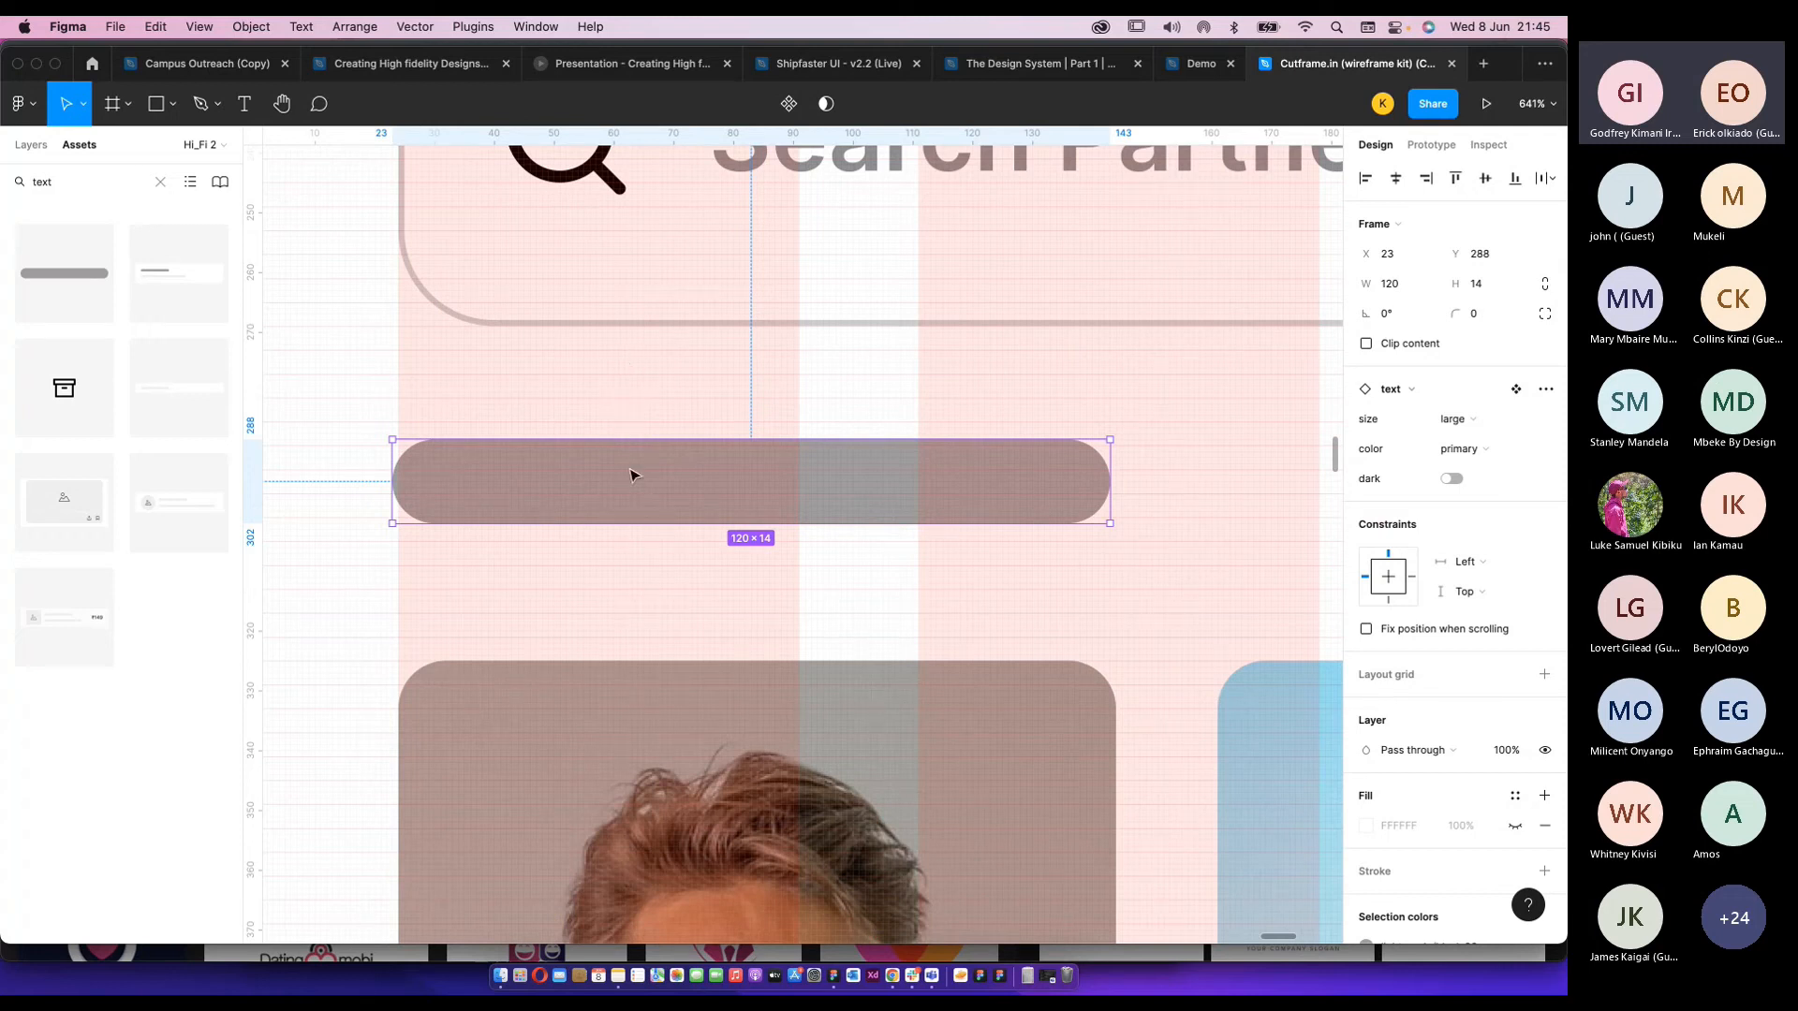
pyautogui.moveTo(630, 474); pyautogui.dragTo(638, 459)
pyautogui.scroll(-10, 646, 450)
# Move all three portrait cards up together to Y 317, closer to the text bar.
pyautogui.click(685, 520)
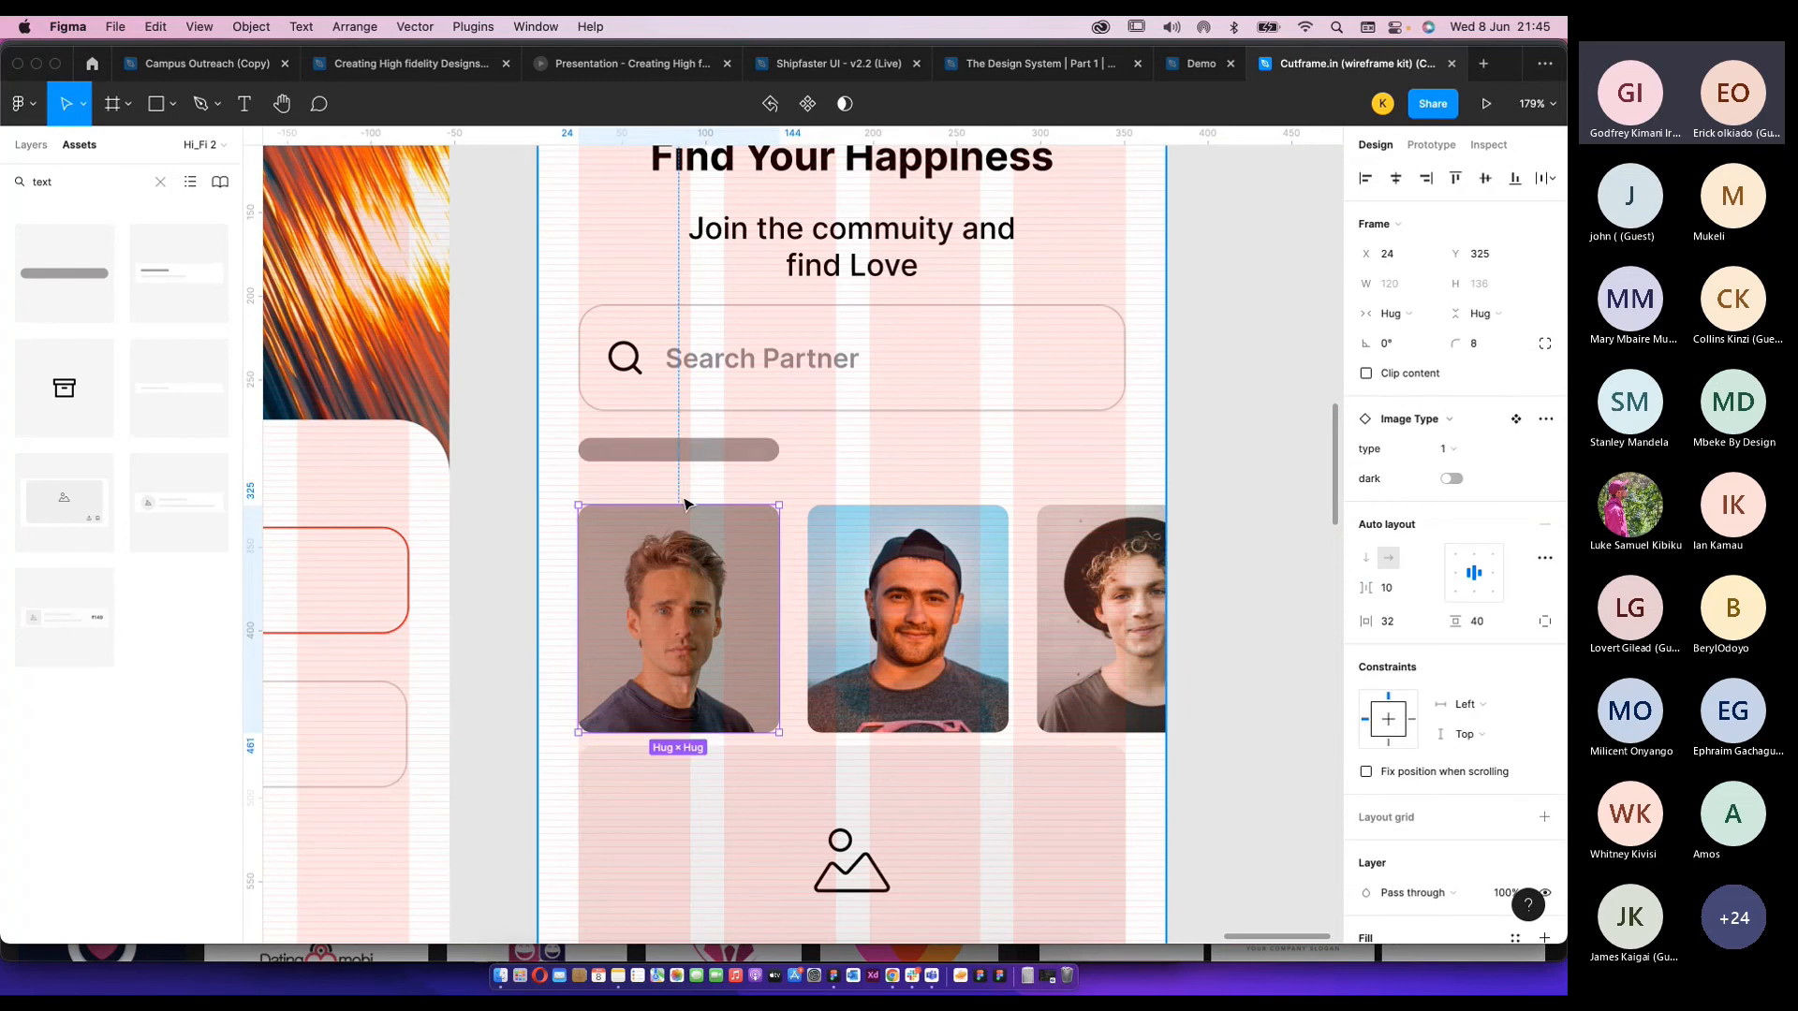
pyautogui.scroll(4, 681, 496)
pyautogui.keyDown('shift'); pyautogui.click(896, 607); pyautogui.keyUp('shift')
pyautogui.keyDown('shift'); pyautogui.click(1293, 611); pyautogui.keyUp('shift')
pyautogui.press('Up')
pyautogui.press('Up')
pyautogui.press('Up')
pyautogui.press('Up')
pyautogui.press('Up')
pyautogui.press('Up')
pyautogui.press('Up')
pyautogui.press('Up')
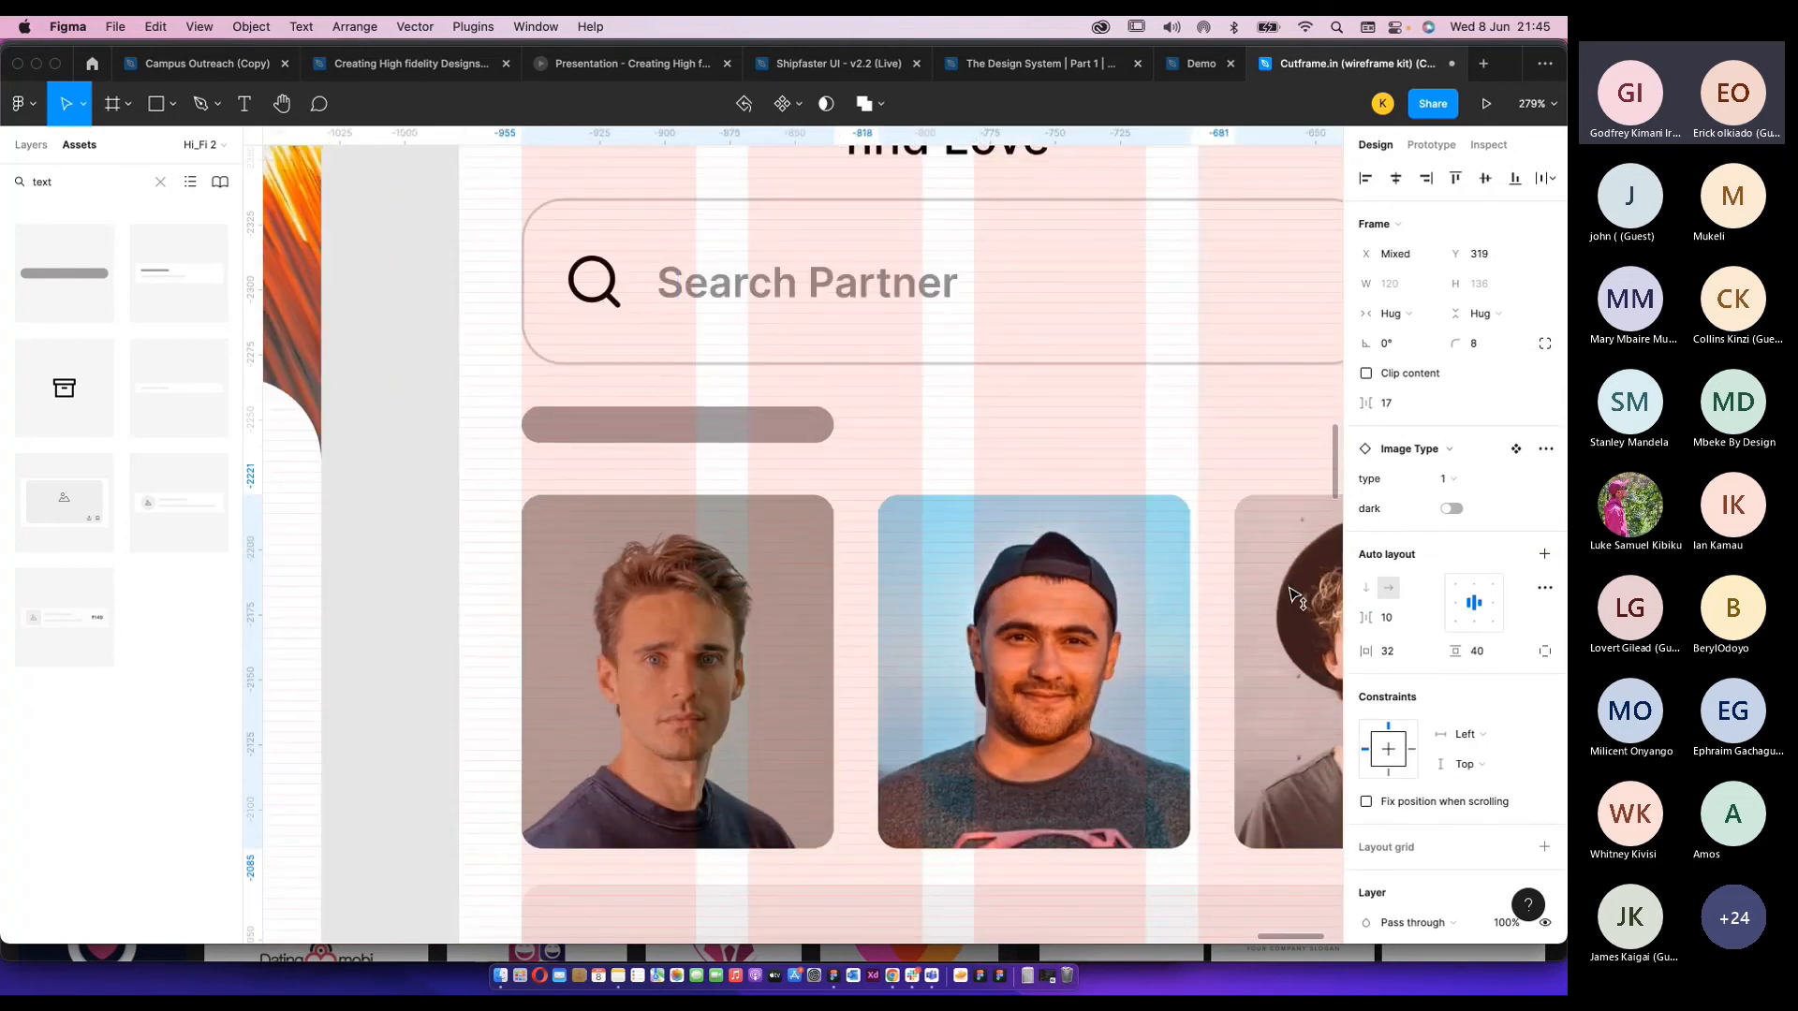
pyautogui.scroll(3, 651, 478)
pyautogui.scroll(5, 652, 480)
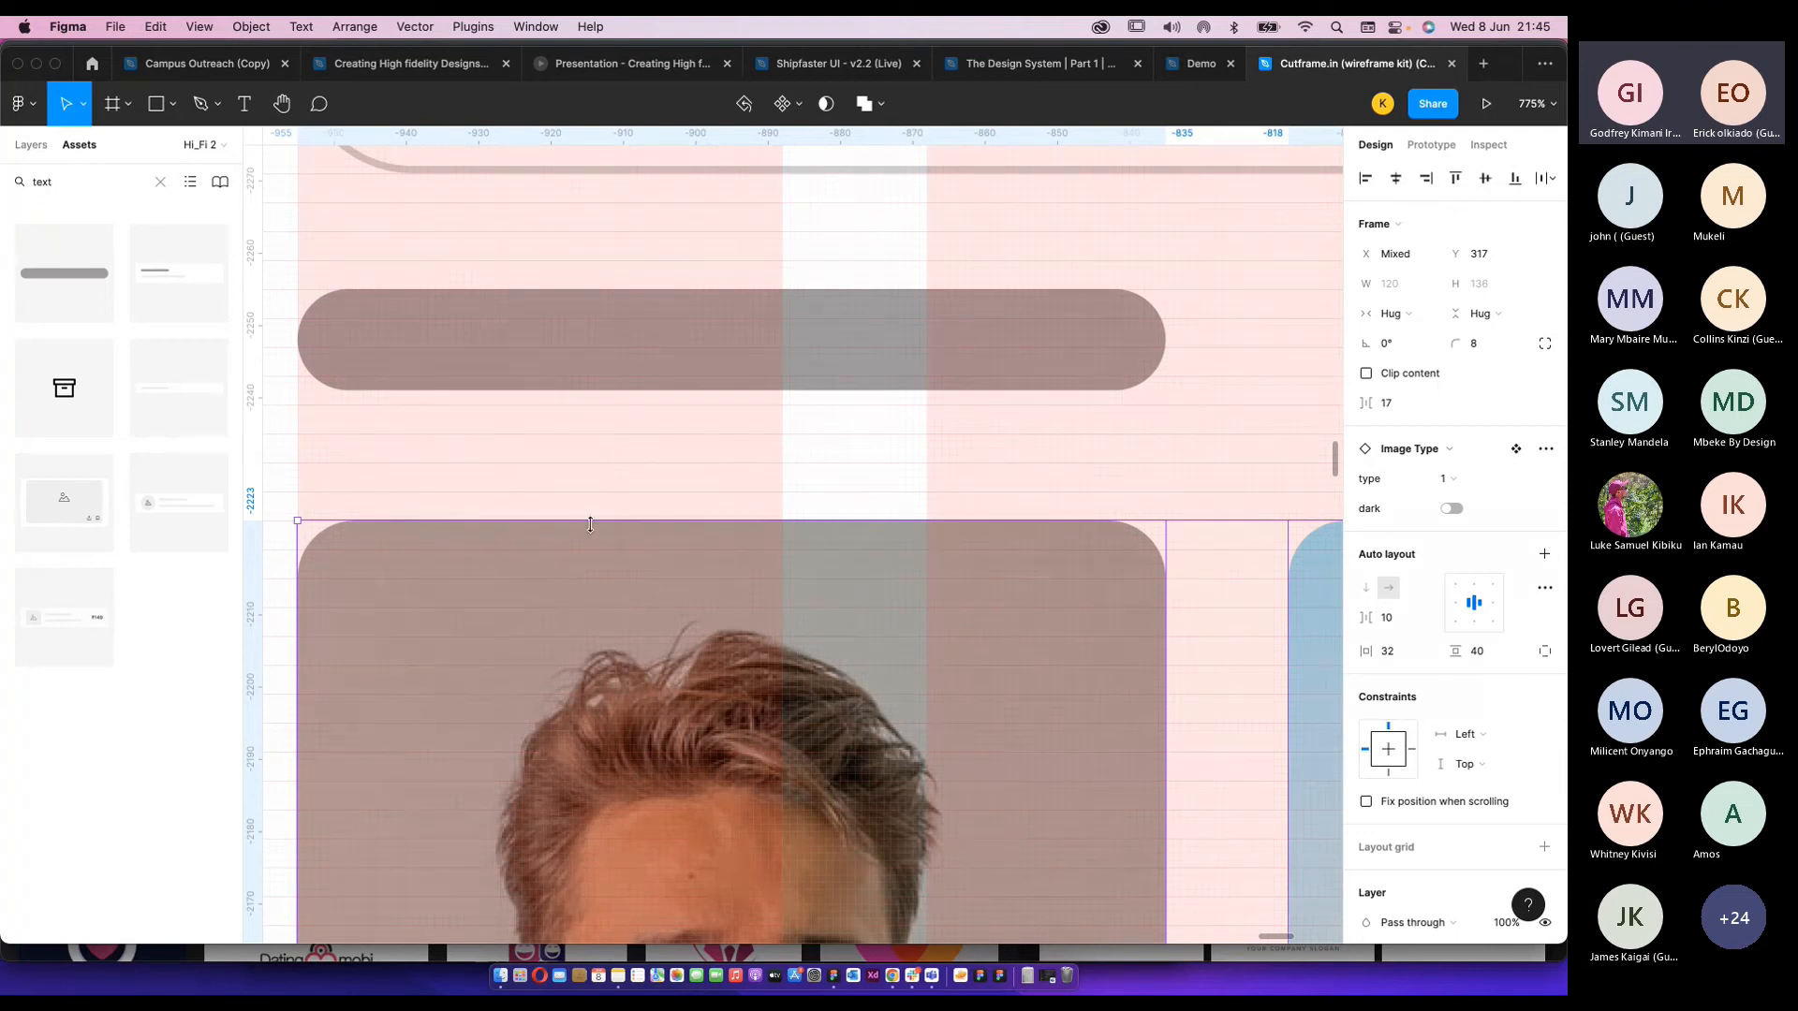
pyautogui.scroll(-10, 590, 525)
pyautogui.click(813, 432)
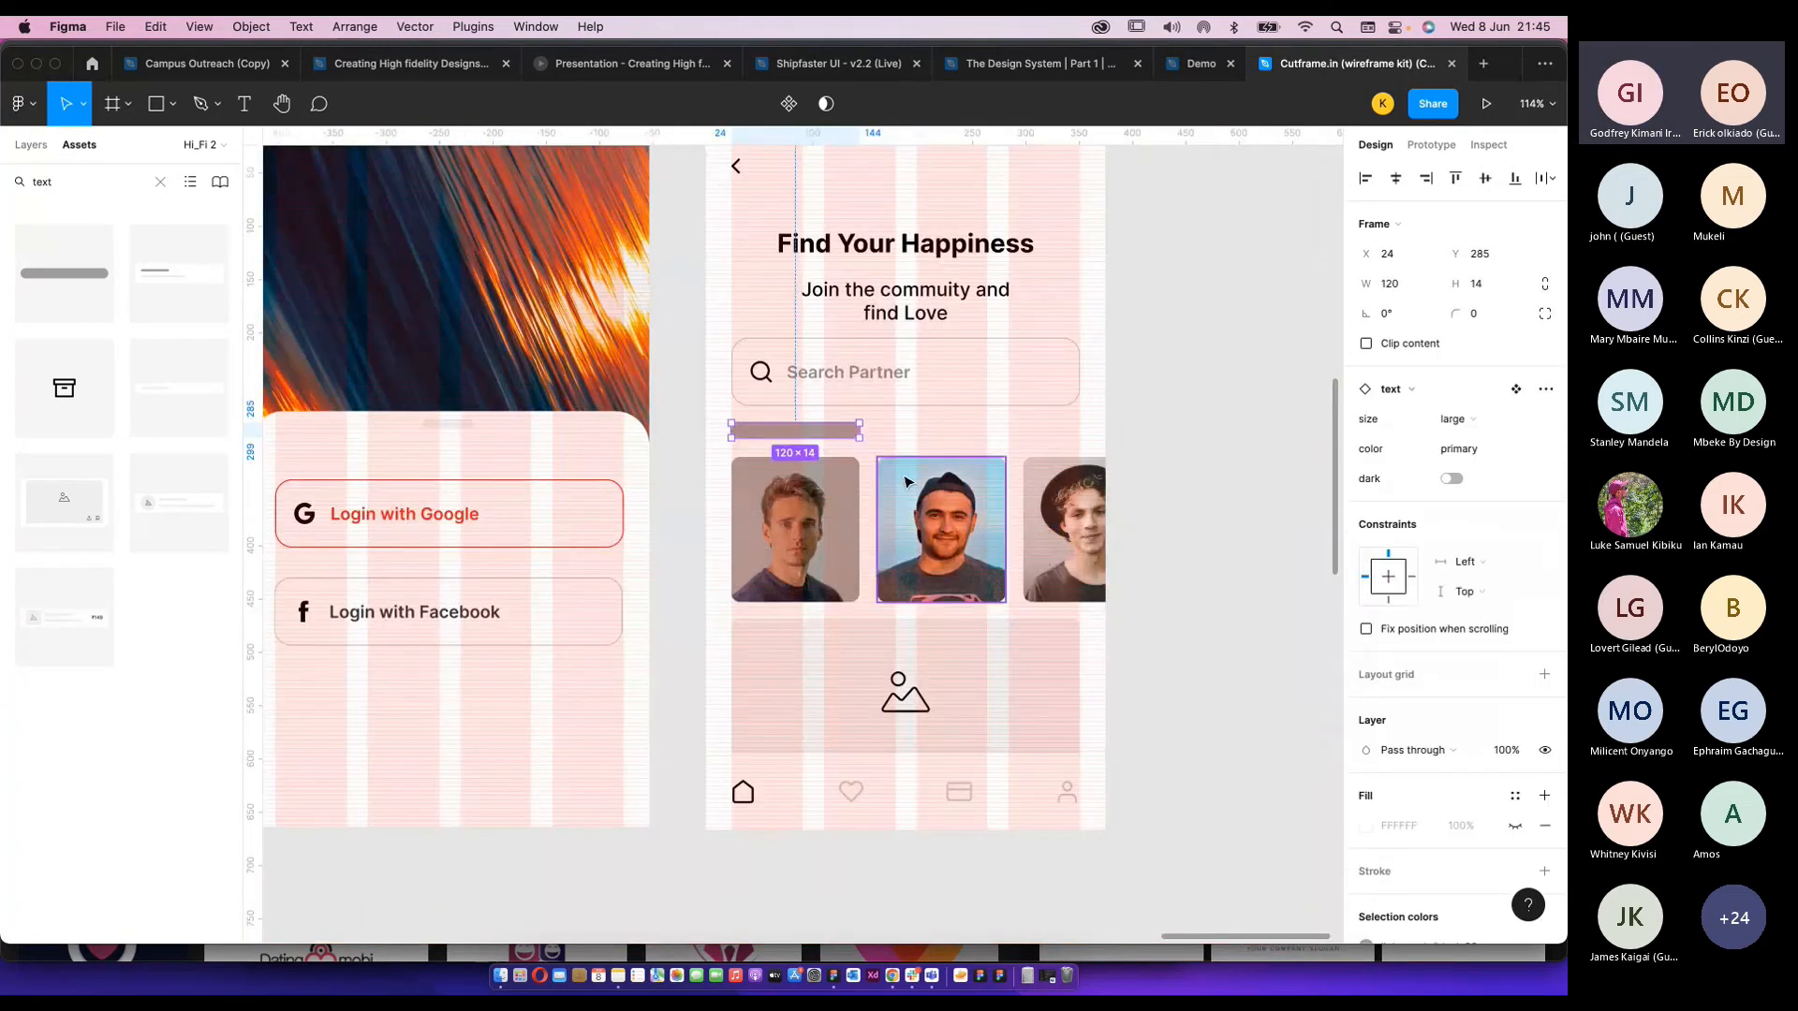
# Select the large image placeholder below the portrait cards and search Unsplash for "dating".
pyautogui.click(847, 721)
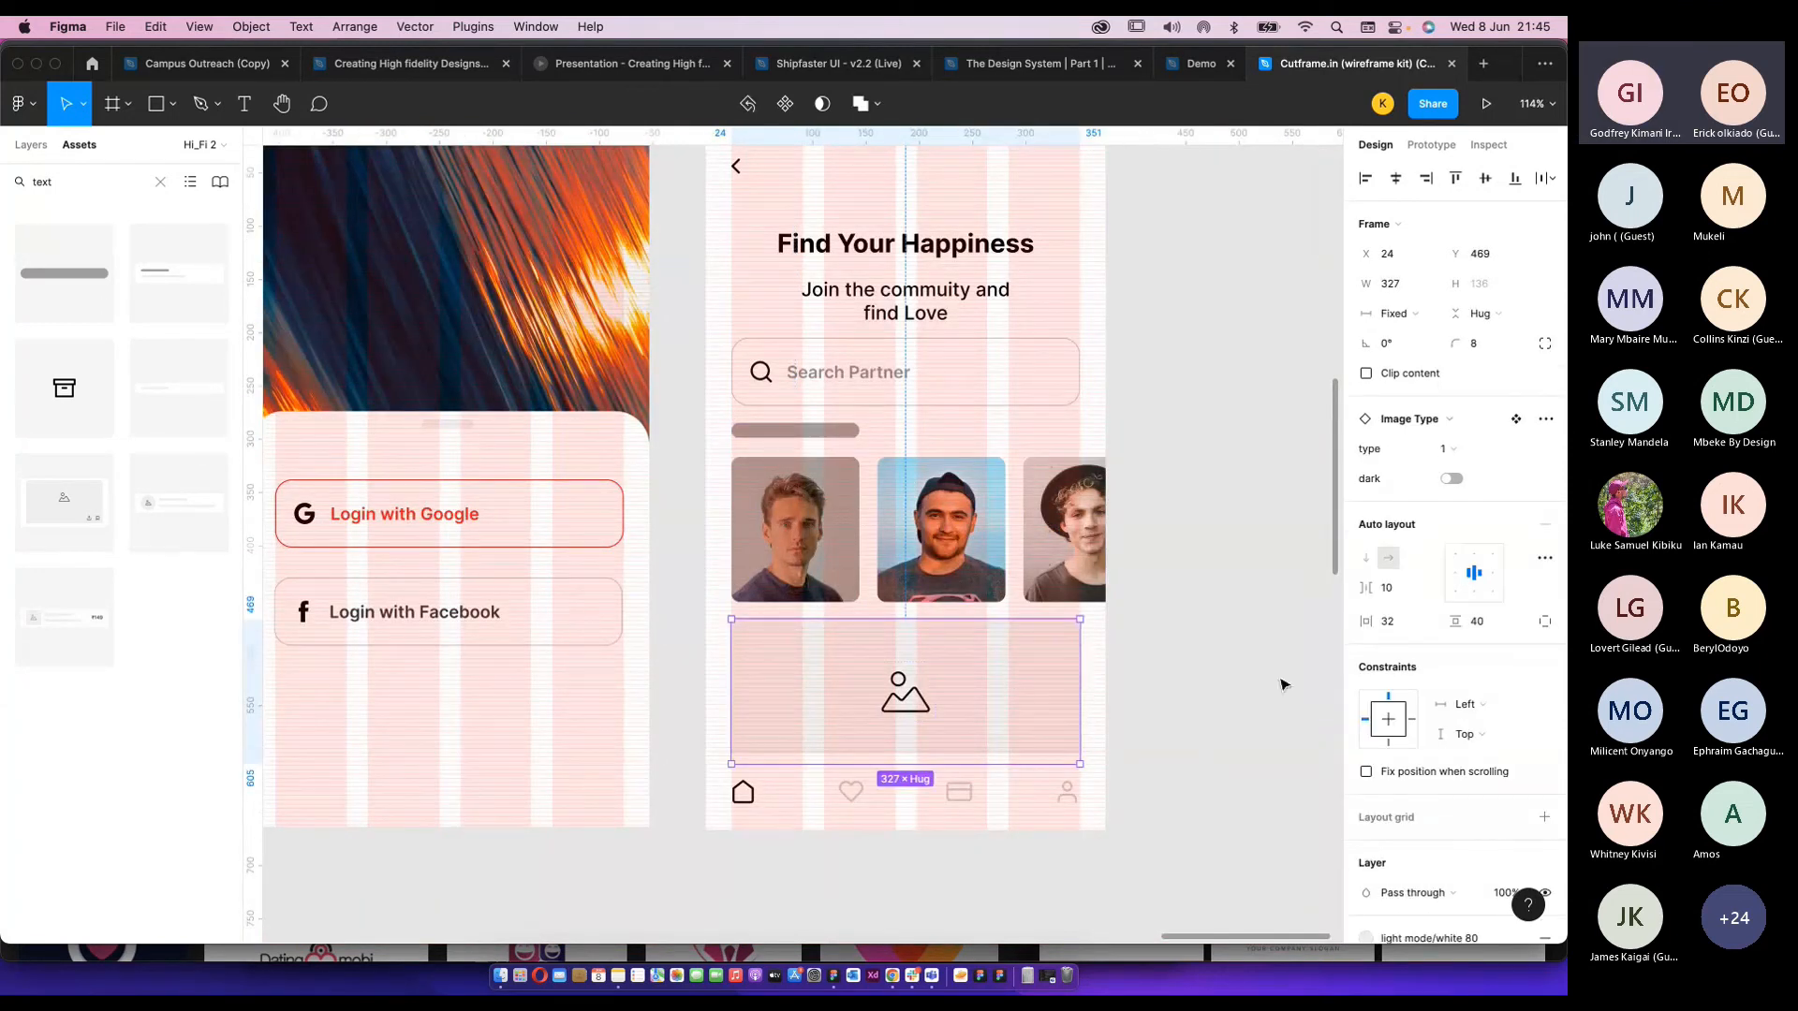
pyautogui.rightClick(1003, 655)
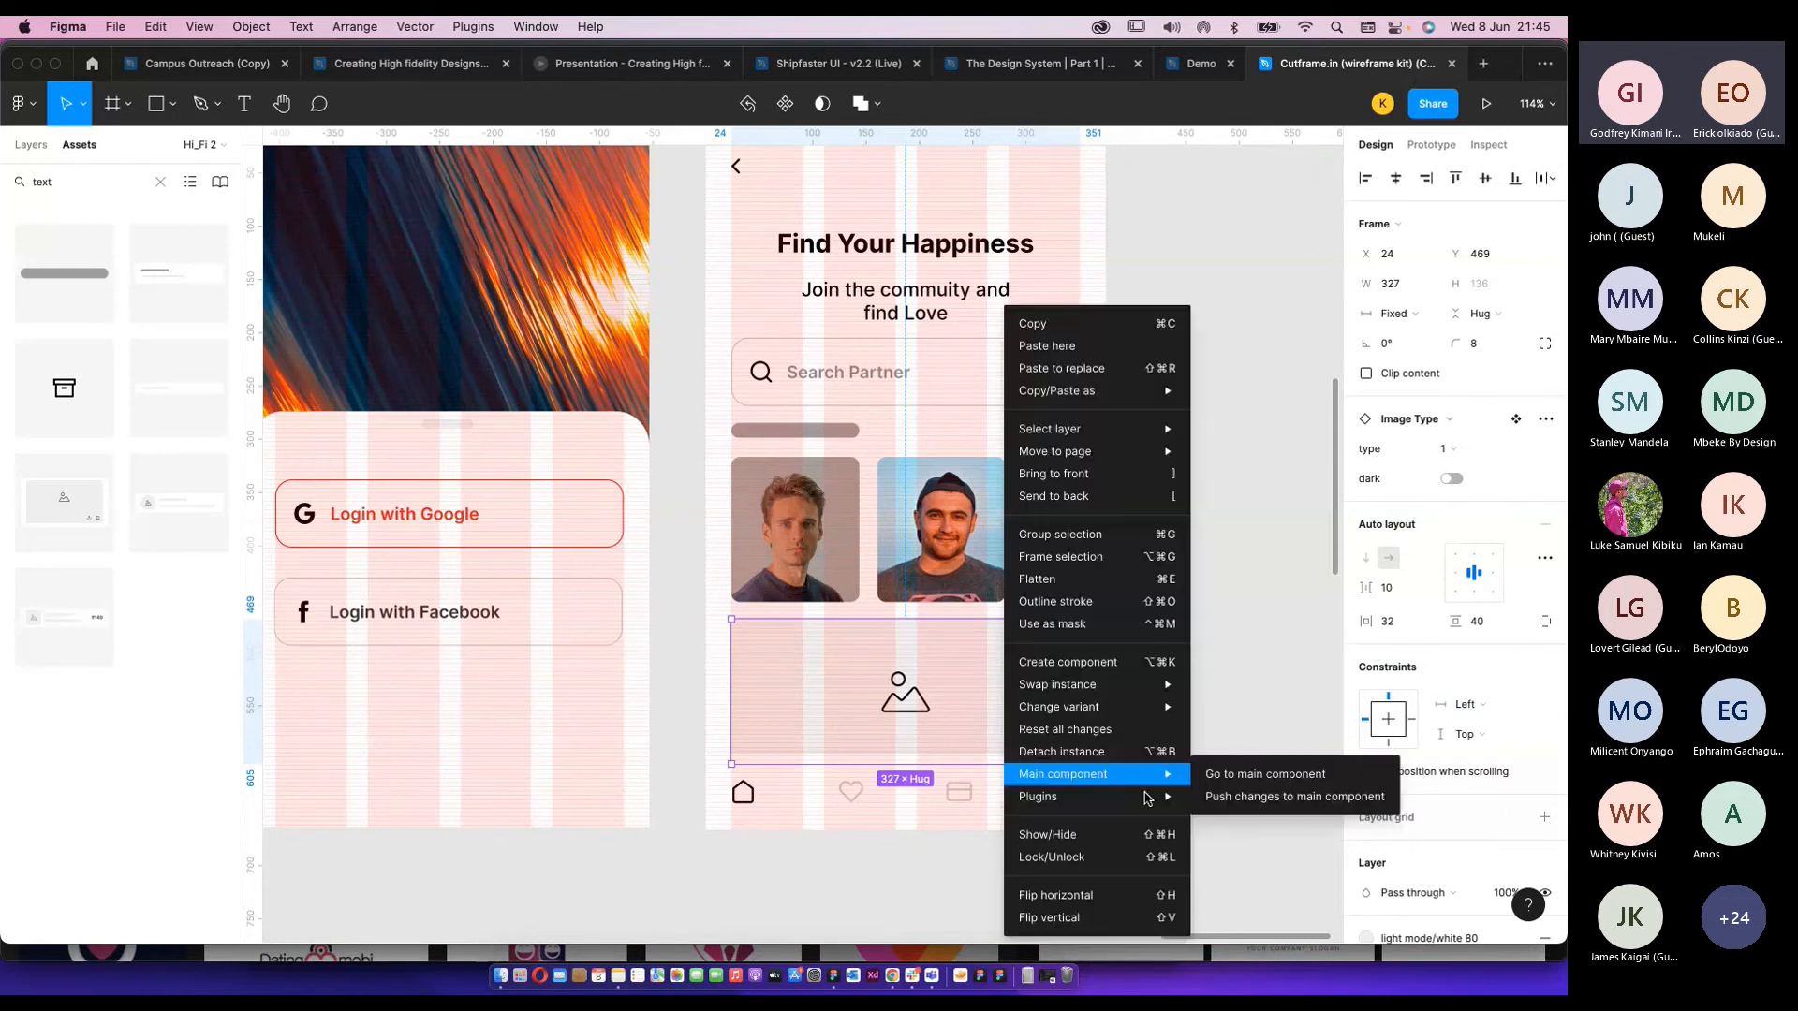
pyautogui.moveTo(1146, 797)
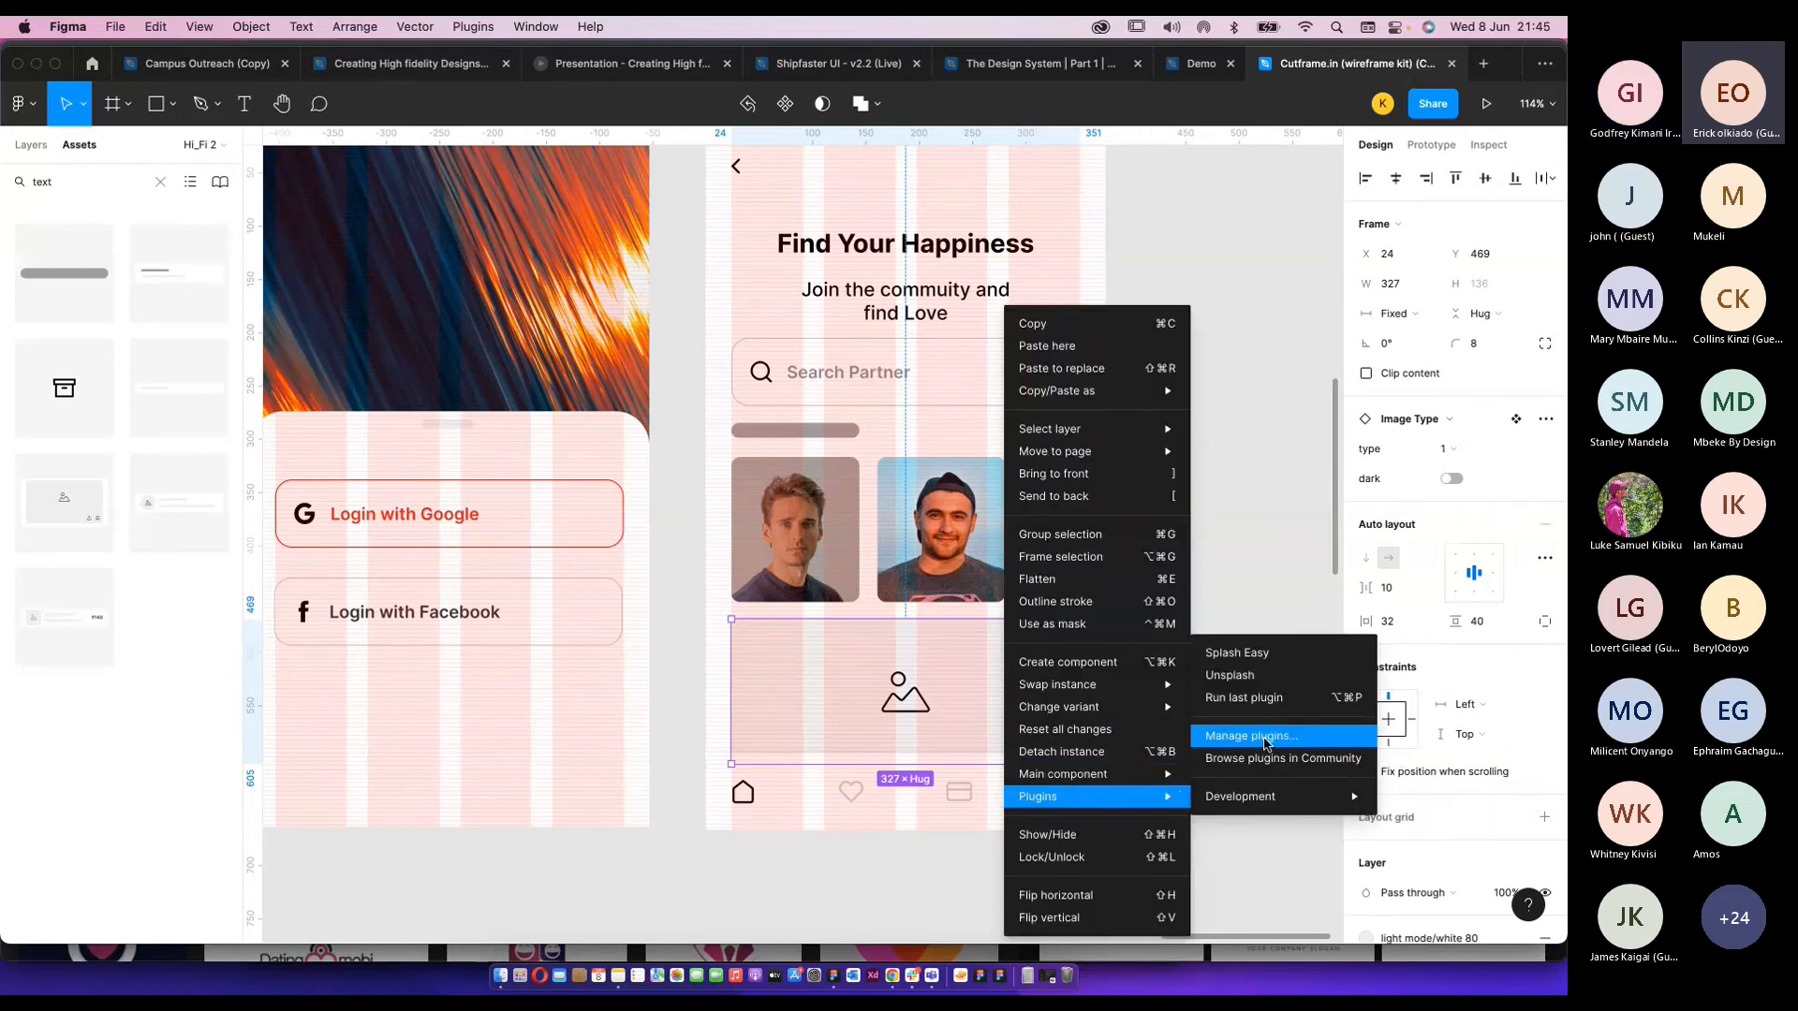
pyautogui.click(1231, 683)
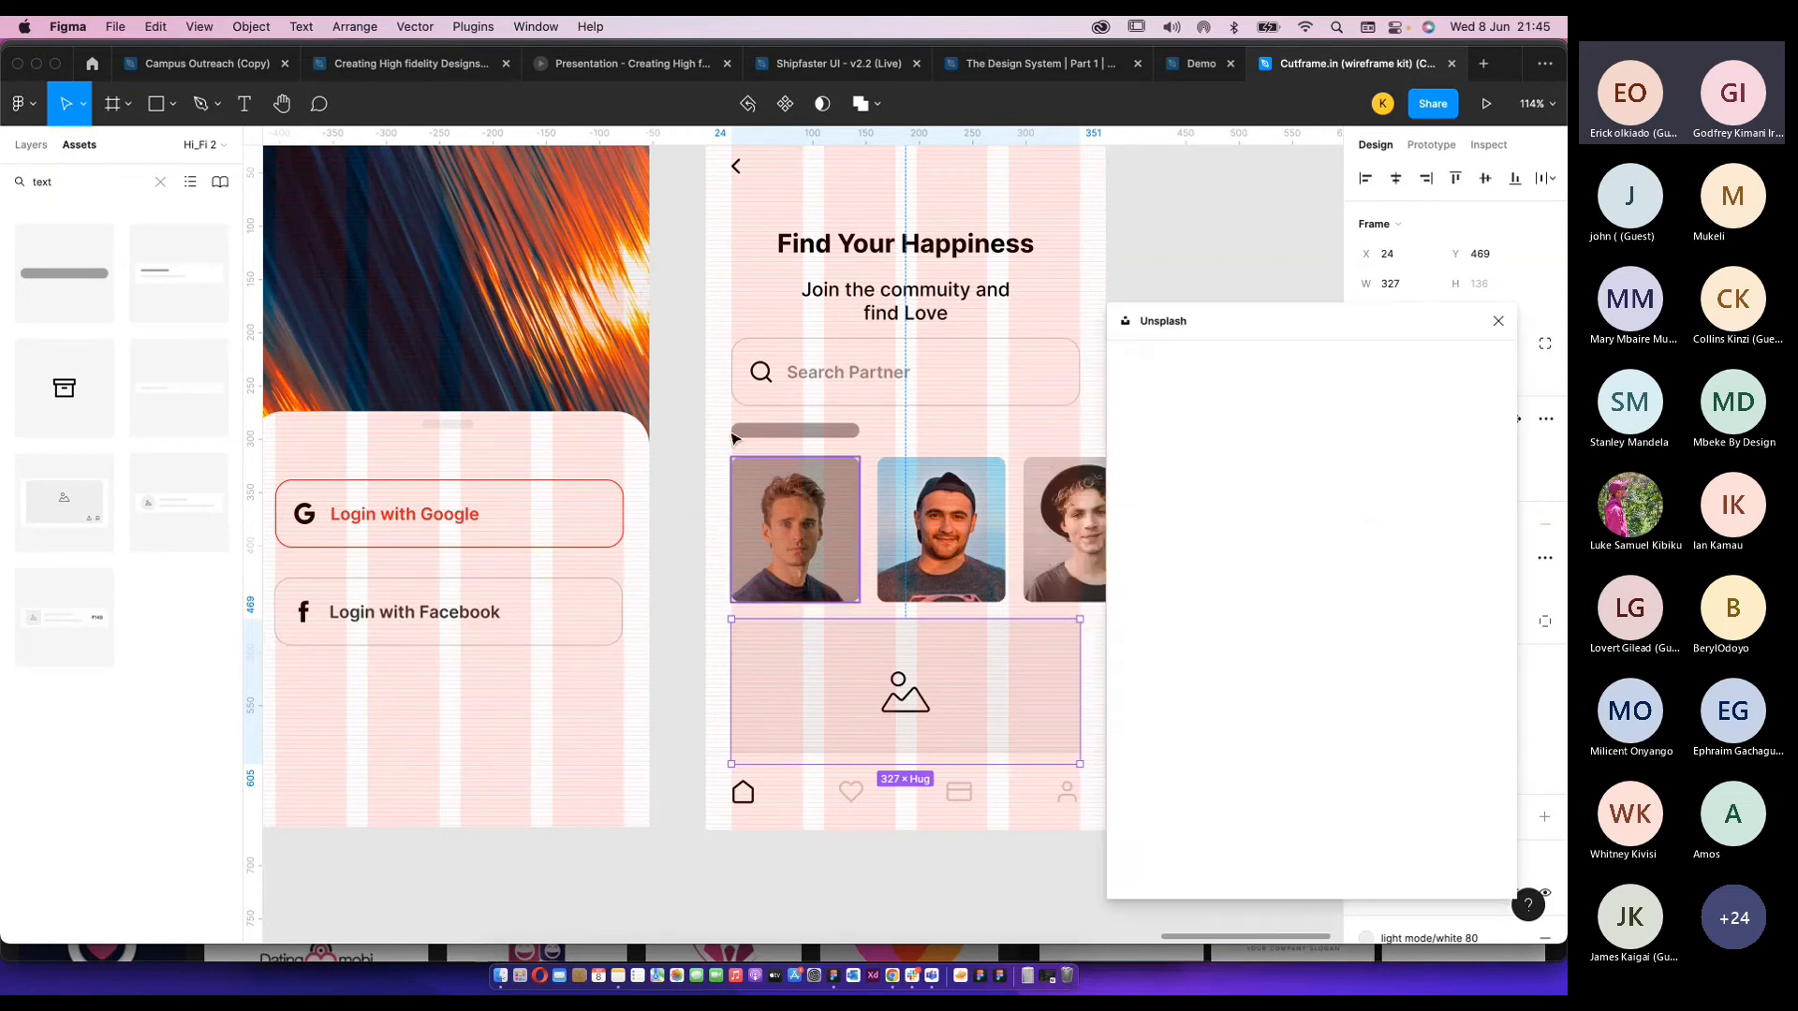
pyautogui.click(1188, 415)
pyautogui.write('dating')
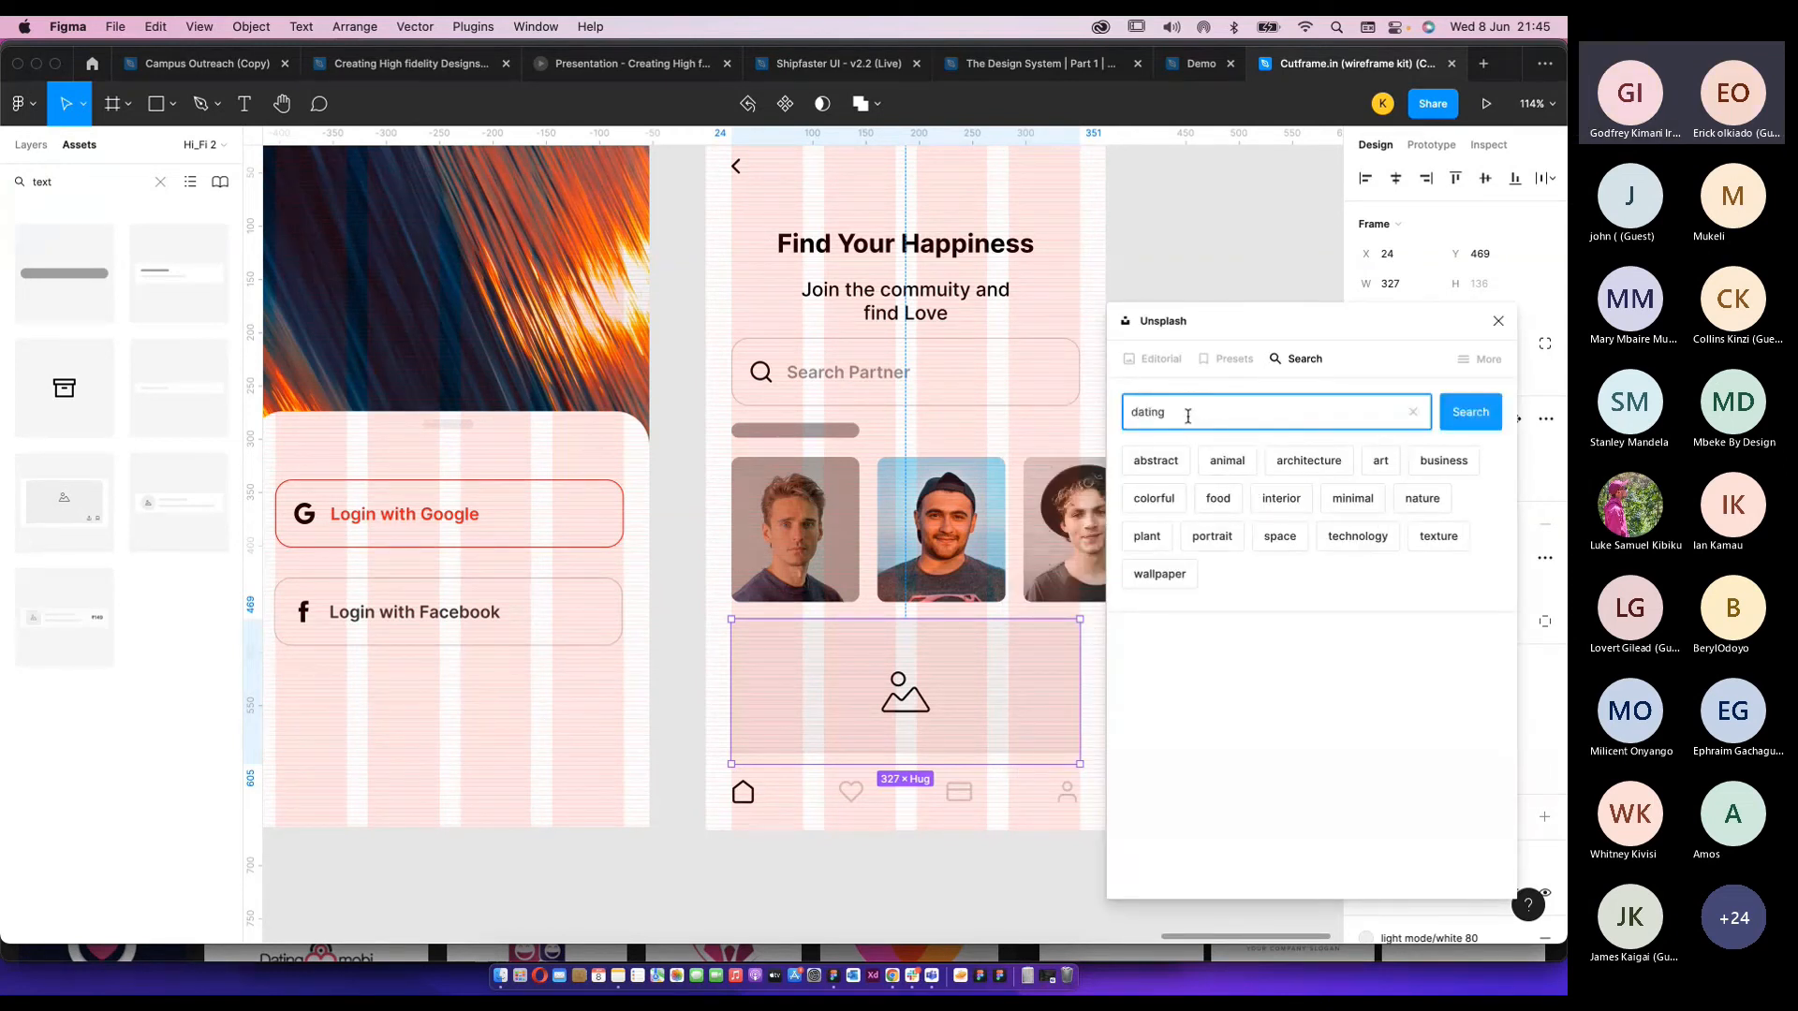
pyautogui.press('Return')
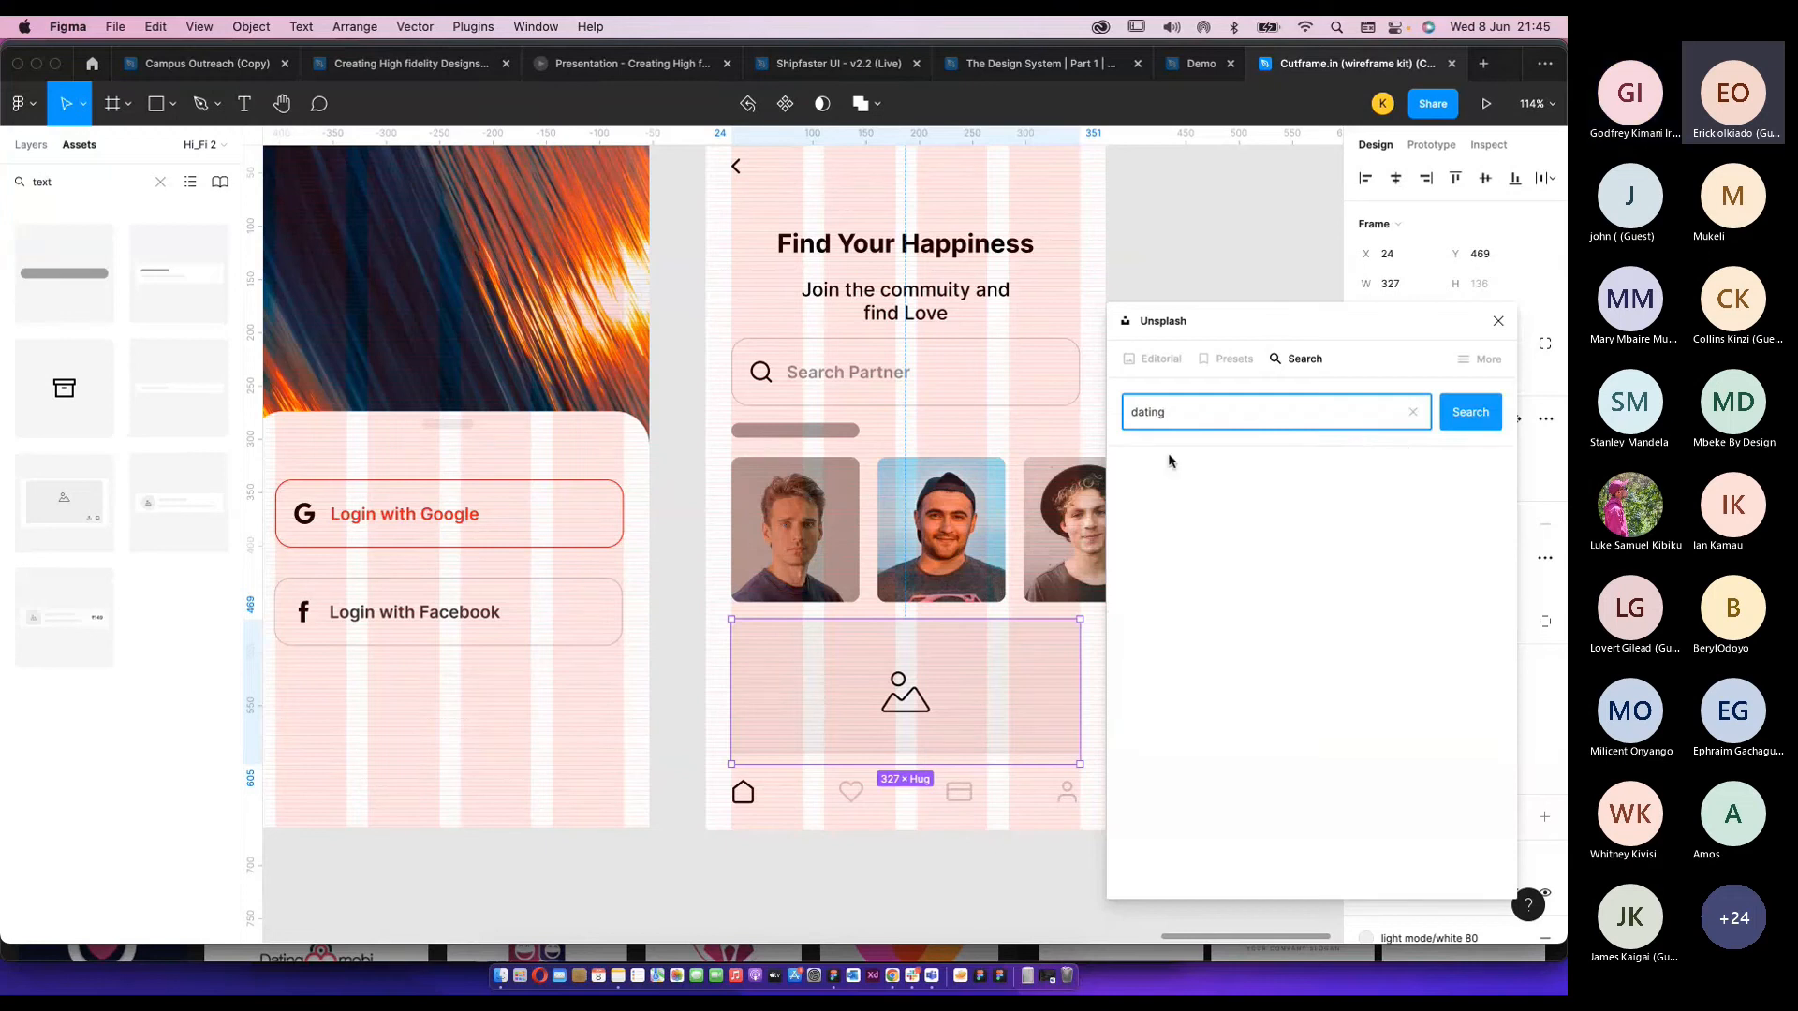
# Fill the large image placeholder with the Unsplash photo of a couple on a beach at sunset and close the plugin.
pyautogui.scroll(-5, 1324, 693)
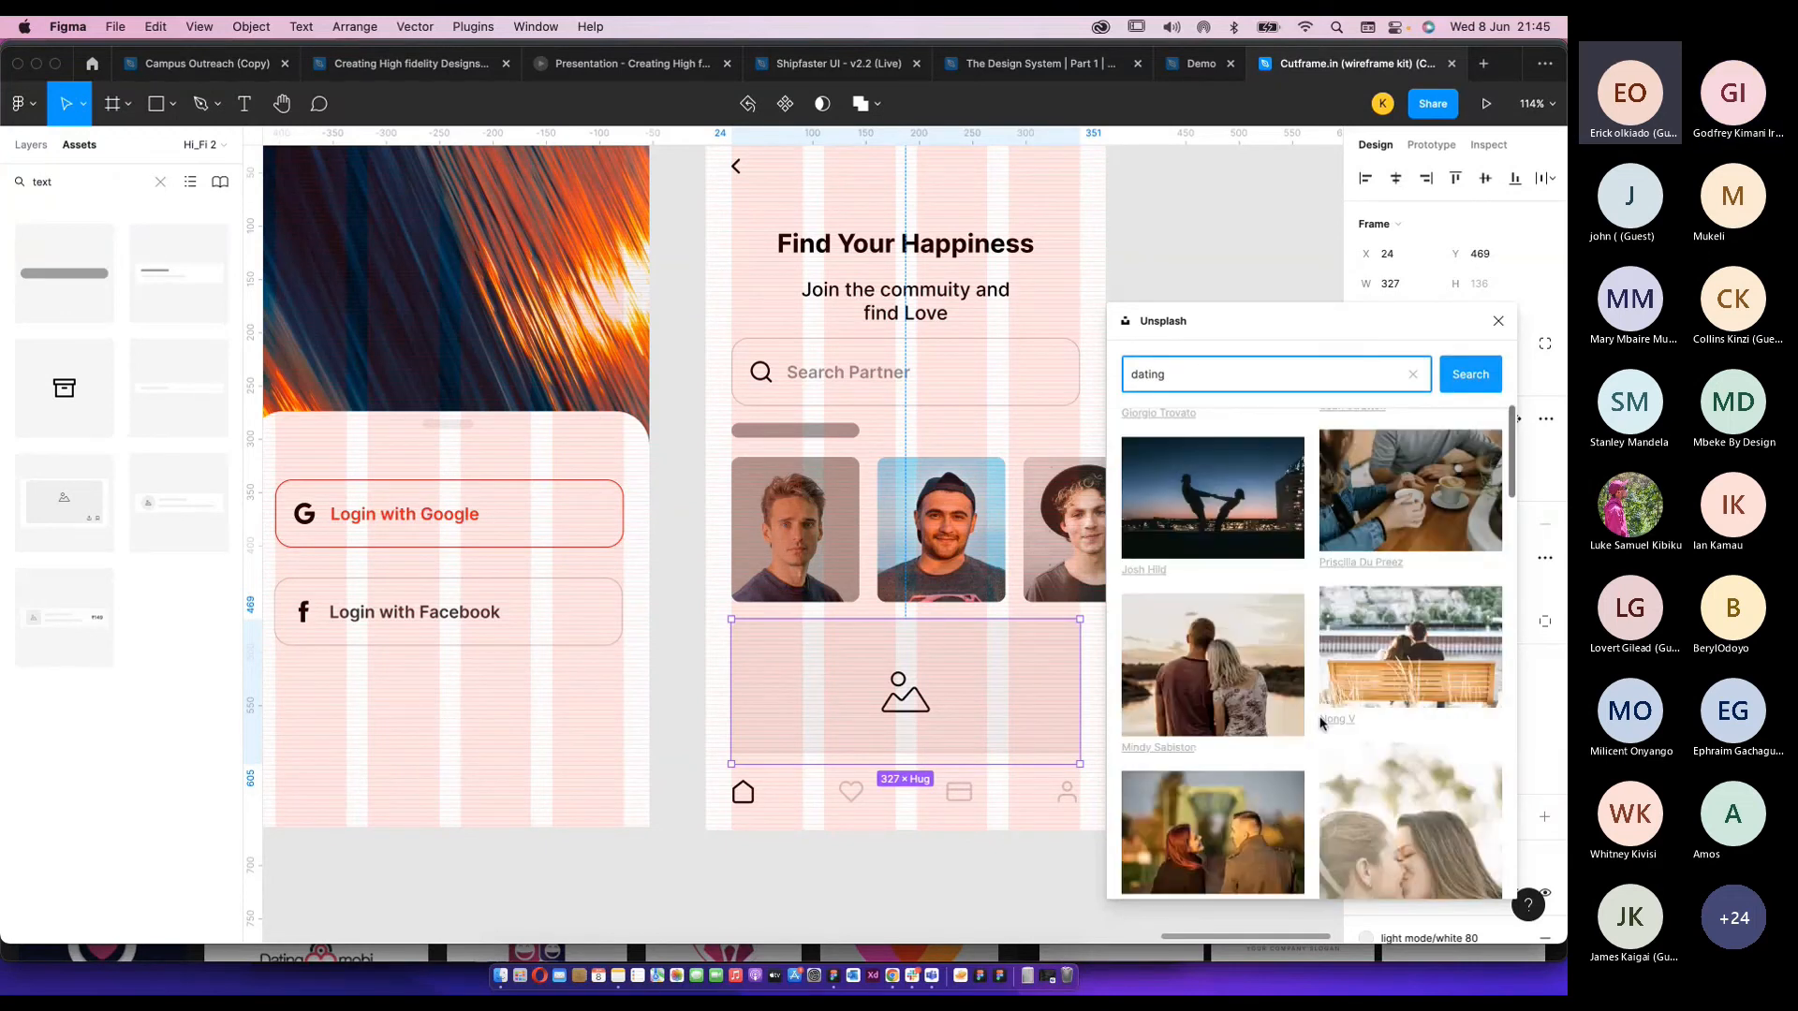
pyautogui.scroll(-3, 1324, 693)
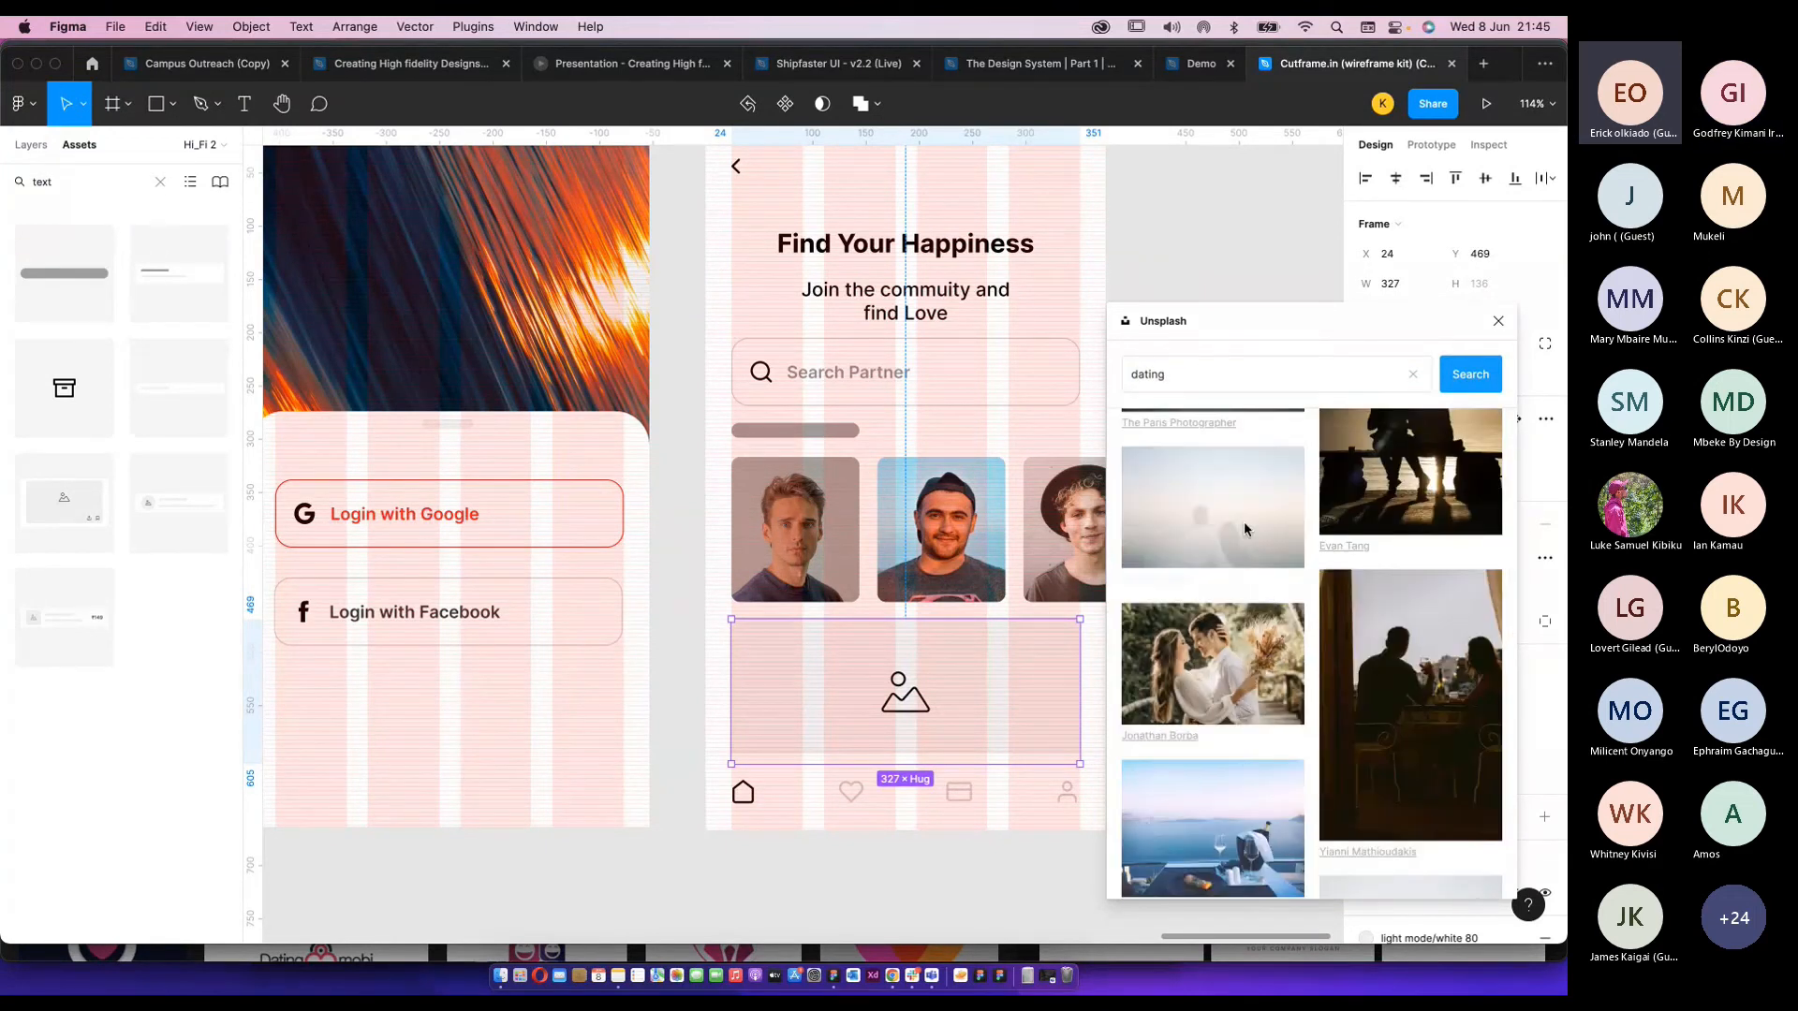
pyautogui.click(1244, 521)
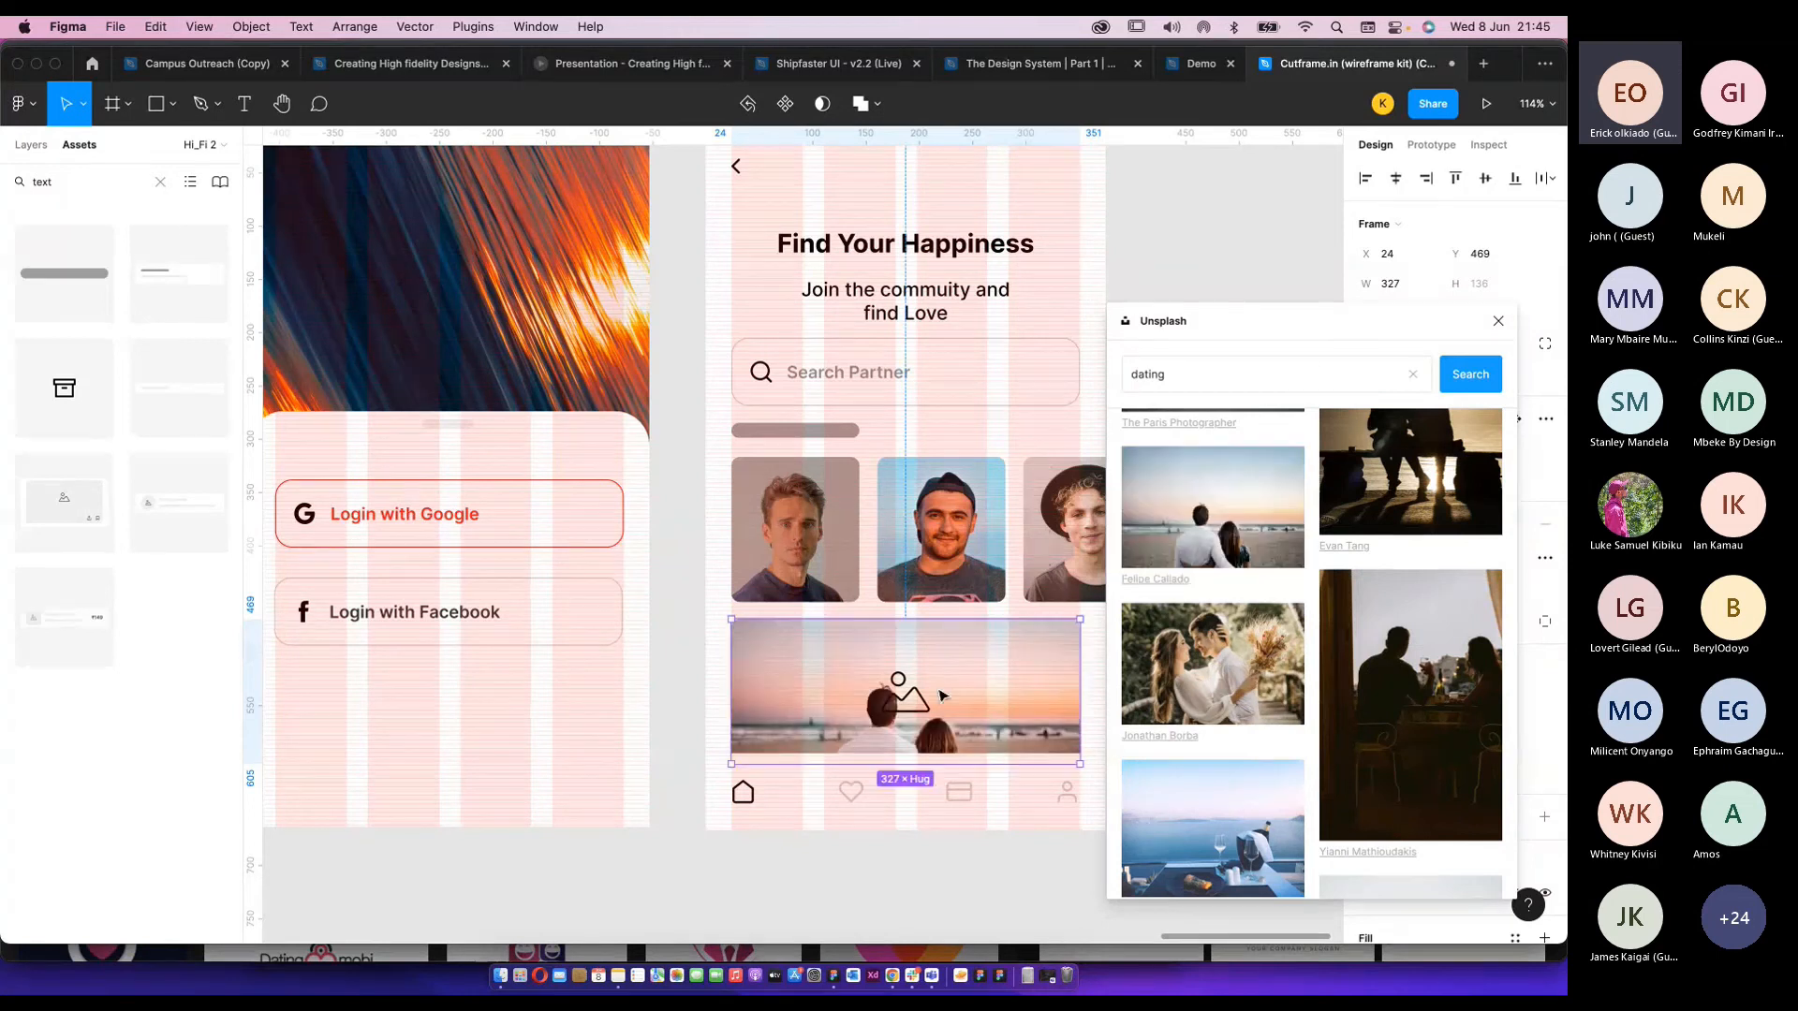
pyautogui.scroll(3, 907, 697)
pyautogui.scroll(-3, 910, 701)
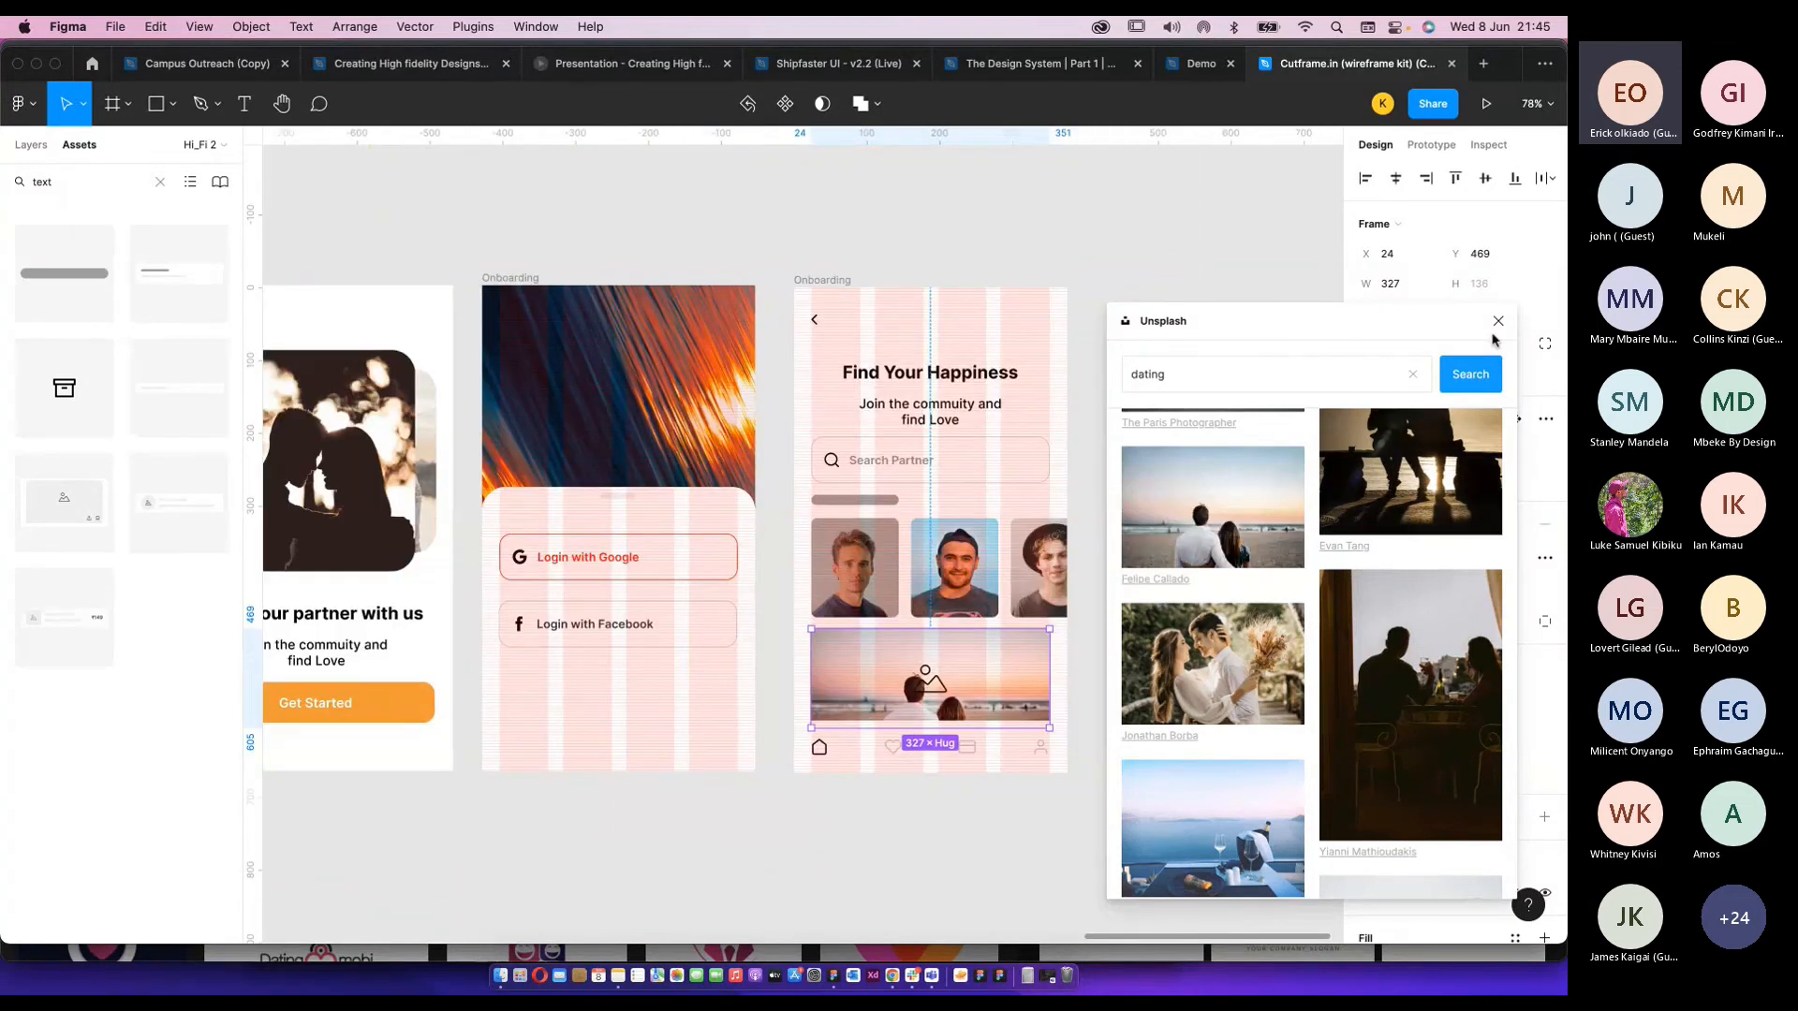
pyautogui.click(1497, 321)
# Remove the placeholder icon from the beach photo card and shift the card down to Y 473.
pyautogui.doubleClick(922, 691)
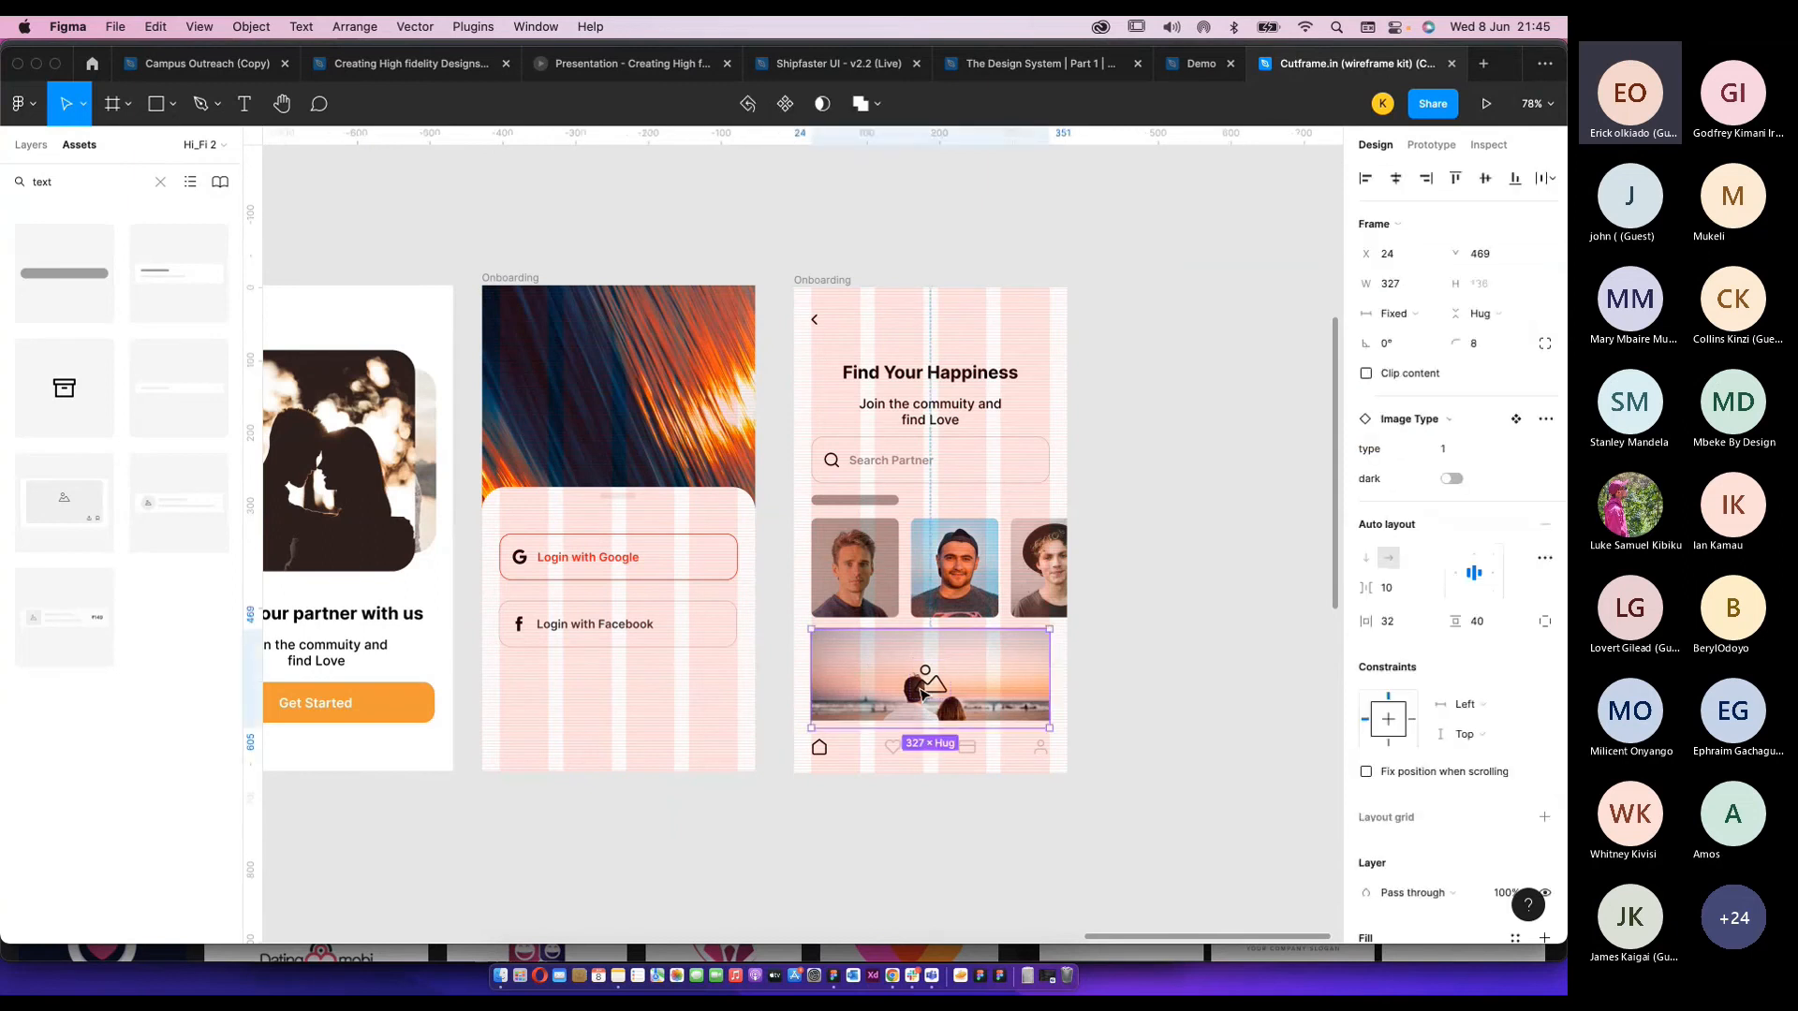
pyautogui.scroll(5, 923, 693)
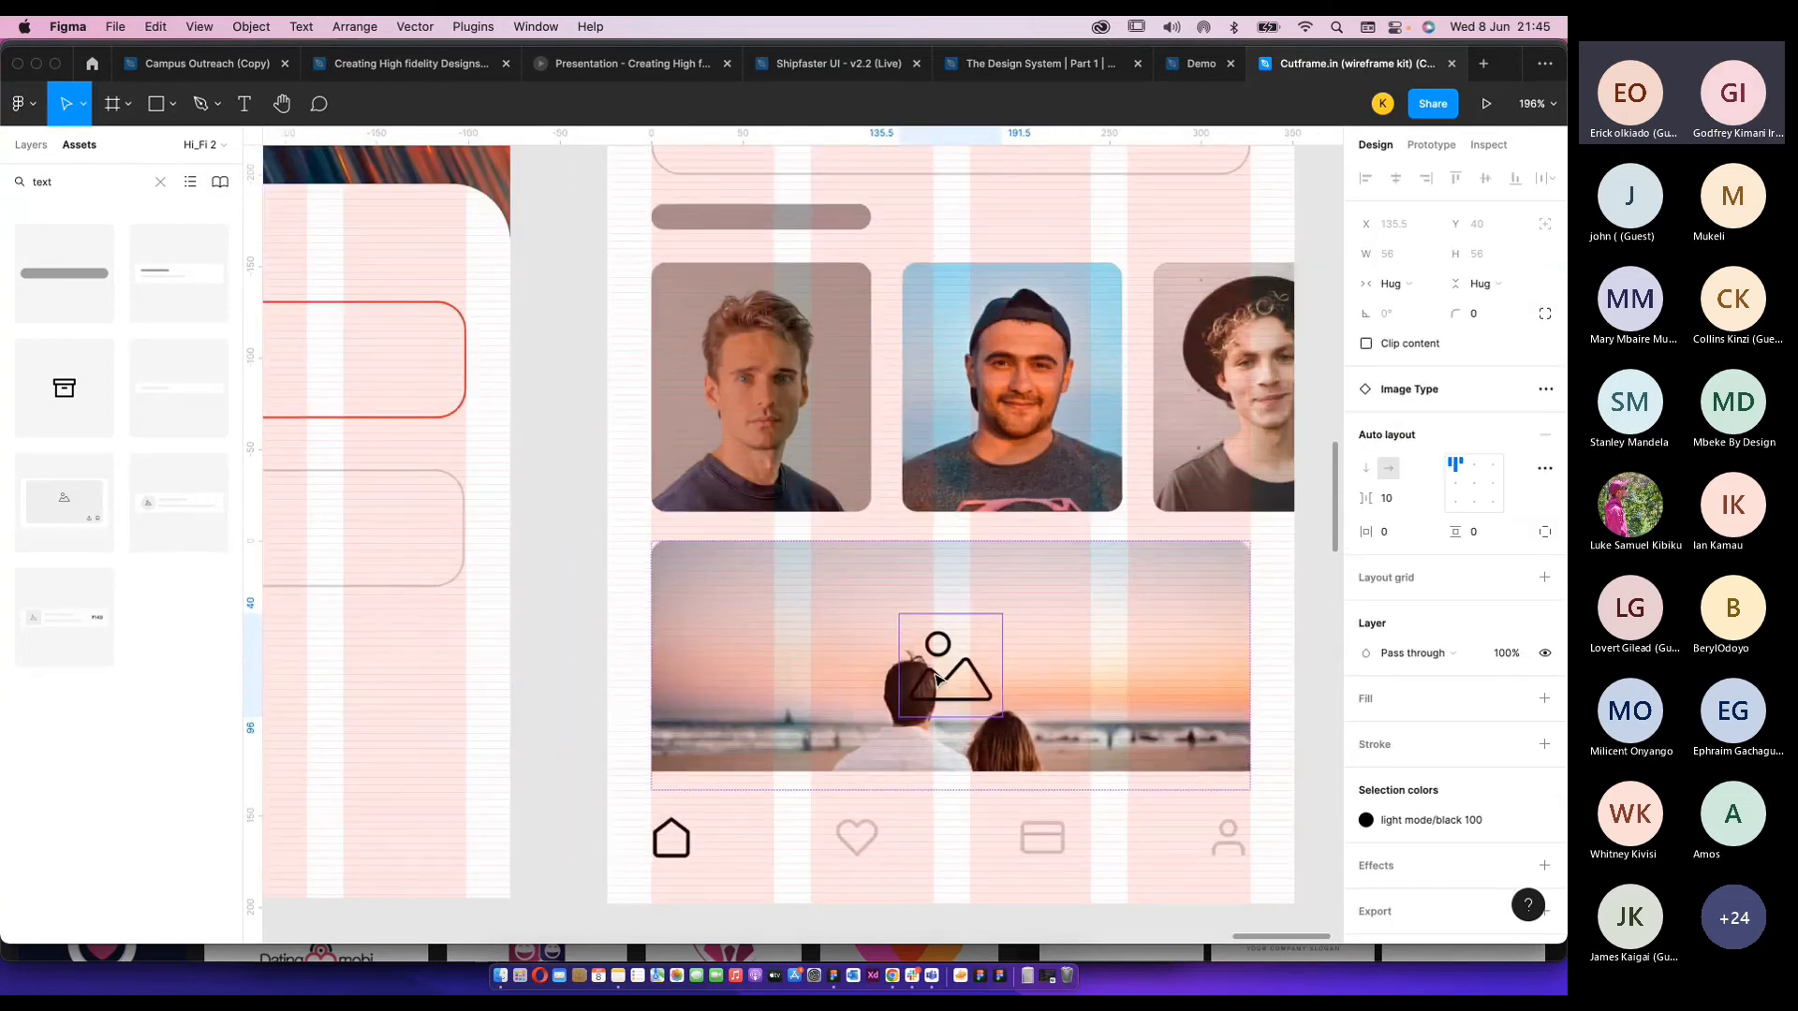
pyautogui.press('Escape')
pyautogui.click(937, 679)
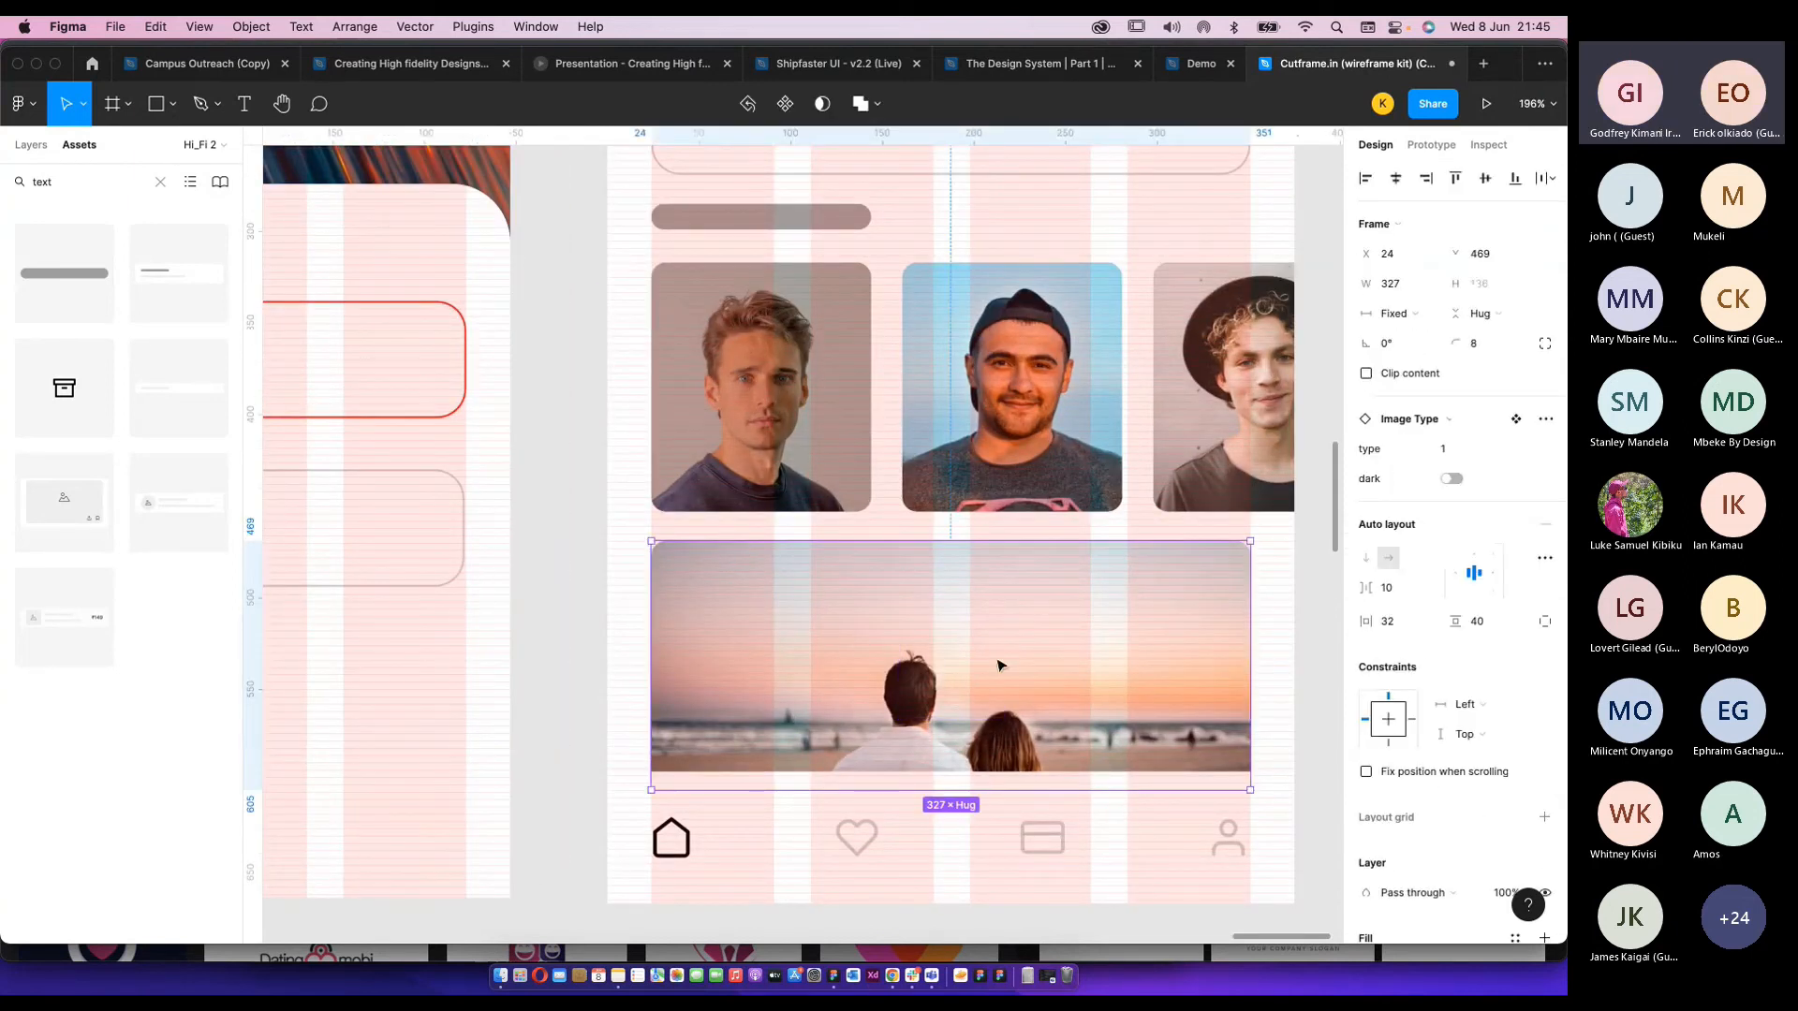
pyautogui.moveTo(998, 662); pyautogui.dragTo(1001, 673)
pyautogui.scroll(-5, 955, 666)
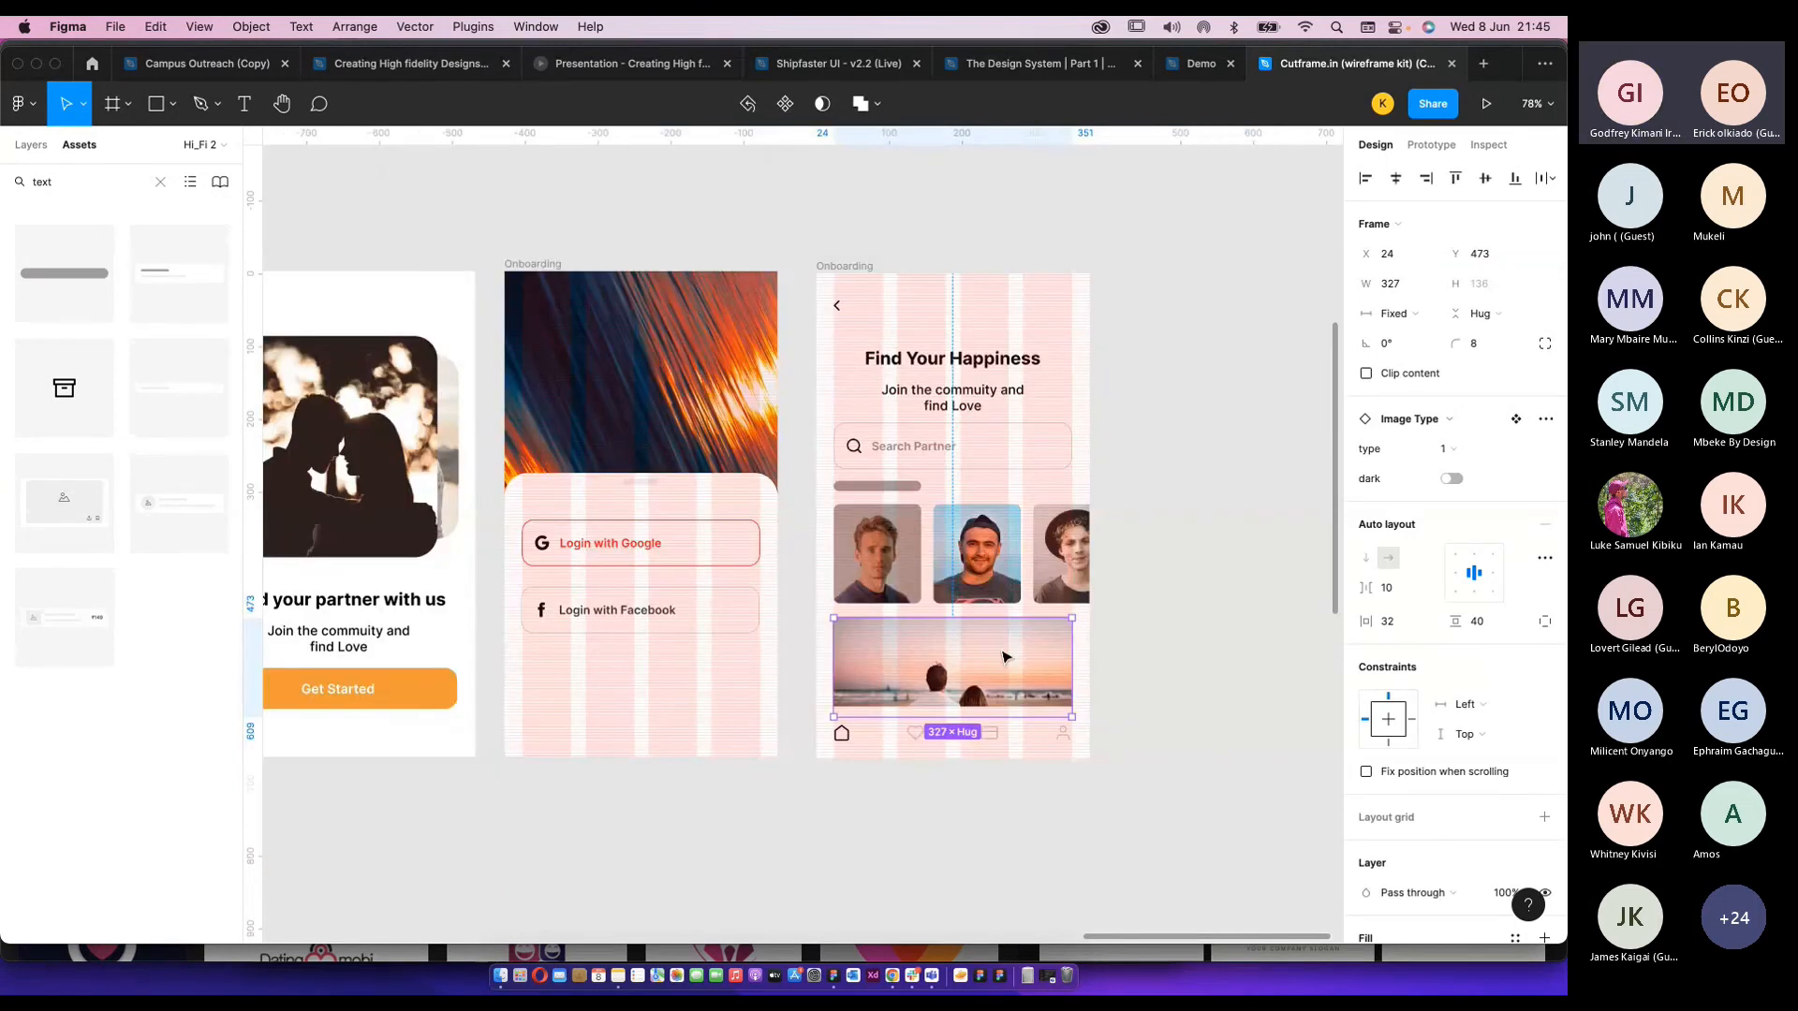
pyautogui.click(885, 559)
pyautogui.click(1216, 671)
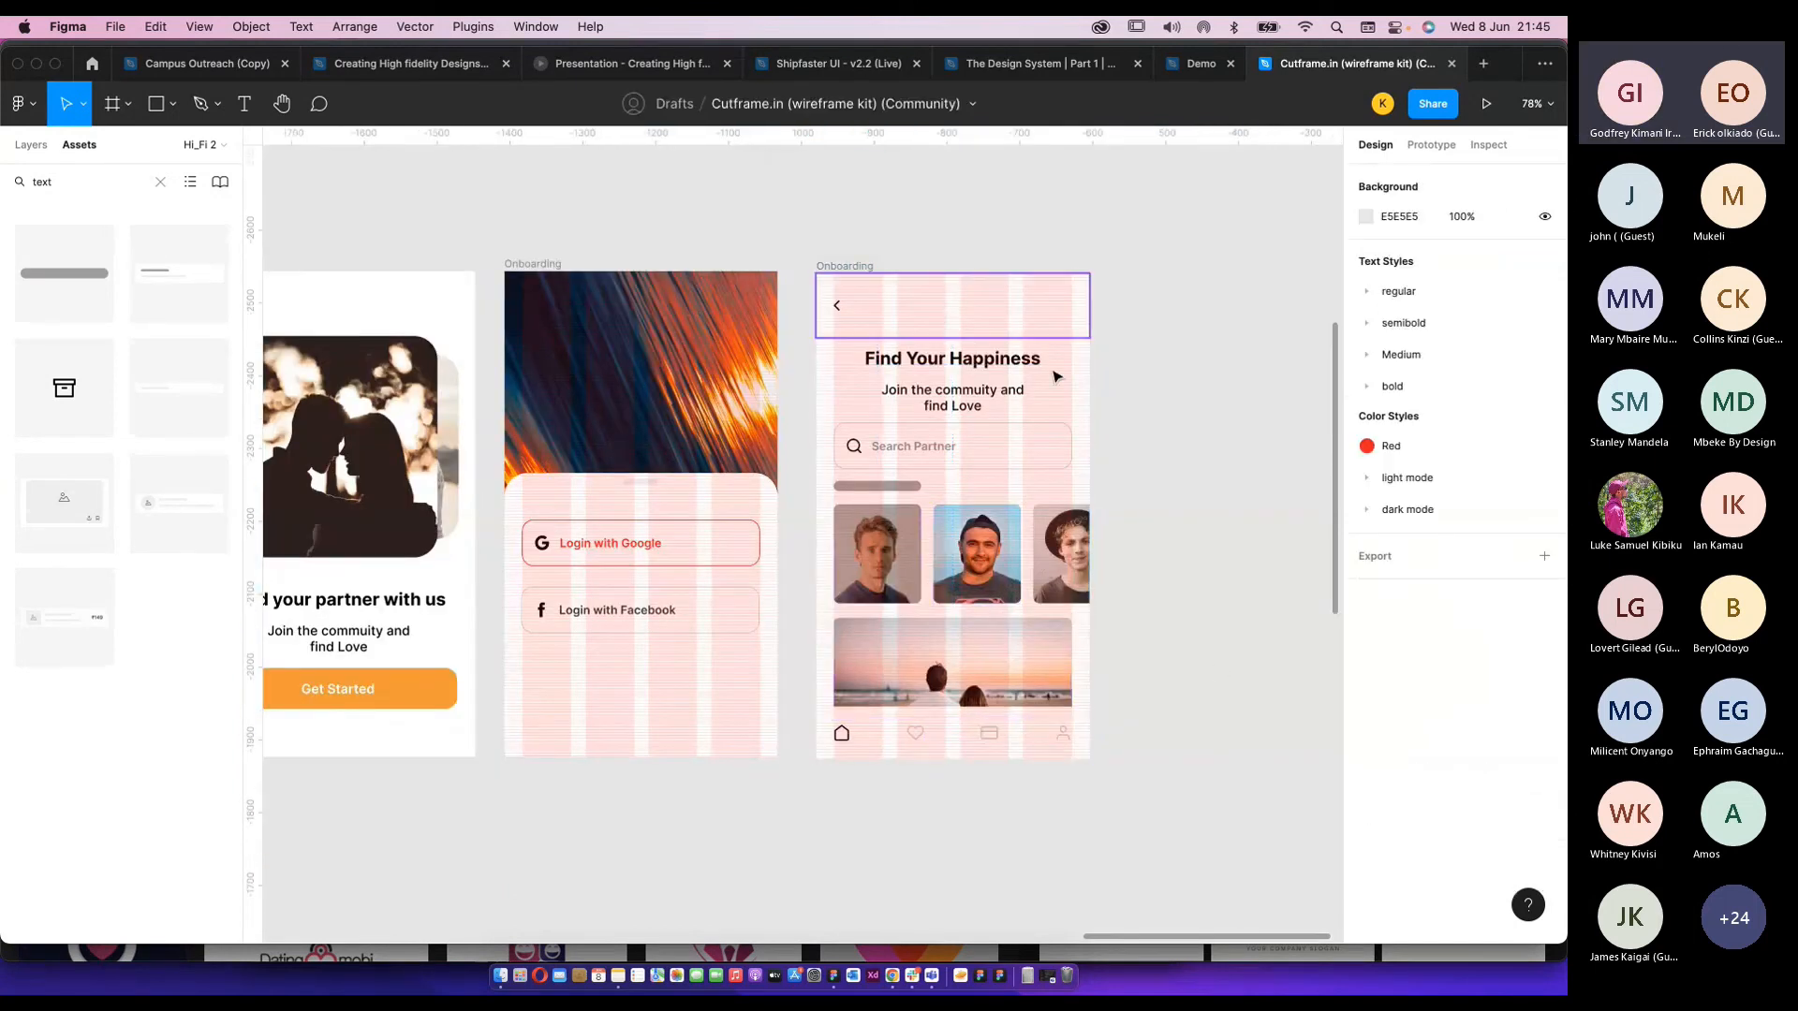
# Examine the text bar, portrait cards and bottom navigation of the "Find Your Happiness" screen.
pyautogui.scroll(3, 1094, 445)
pyautogui.hscroll(3, 1031, 541)
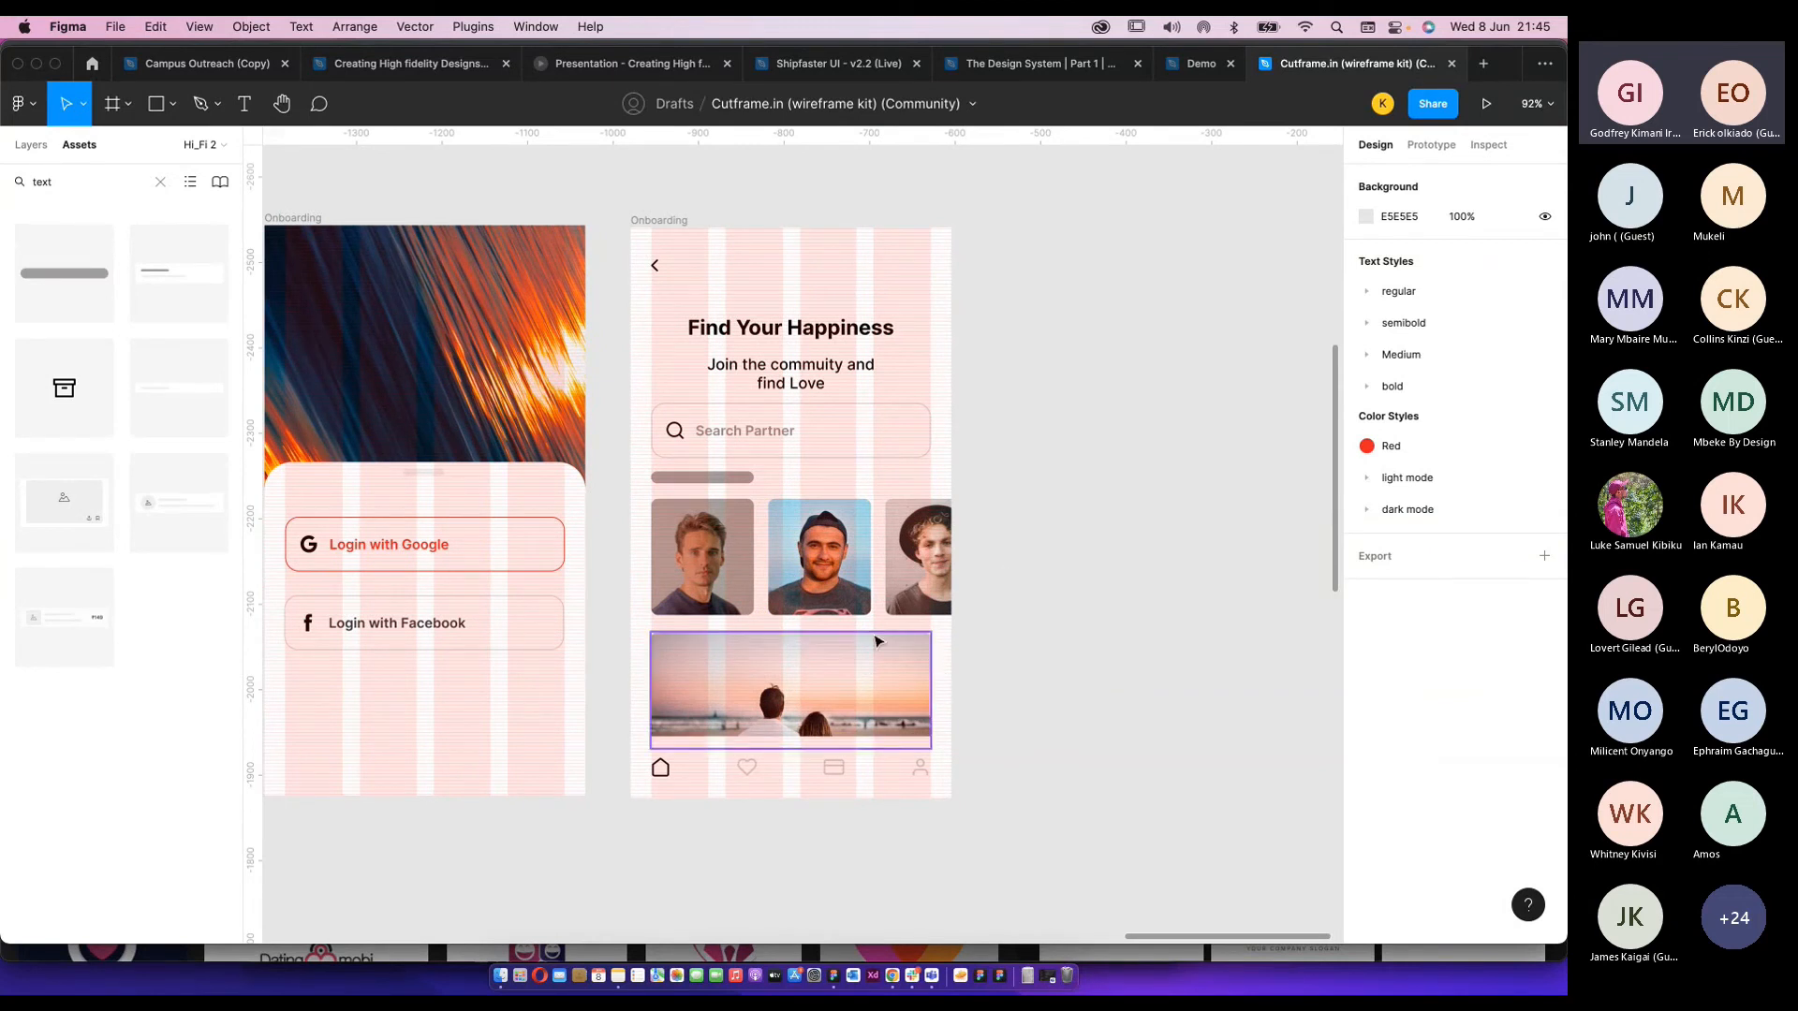
pyautogui.click(702, 478)
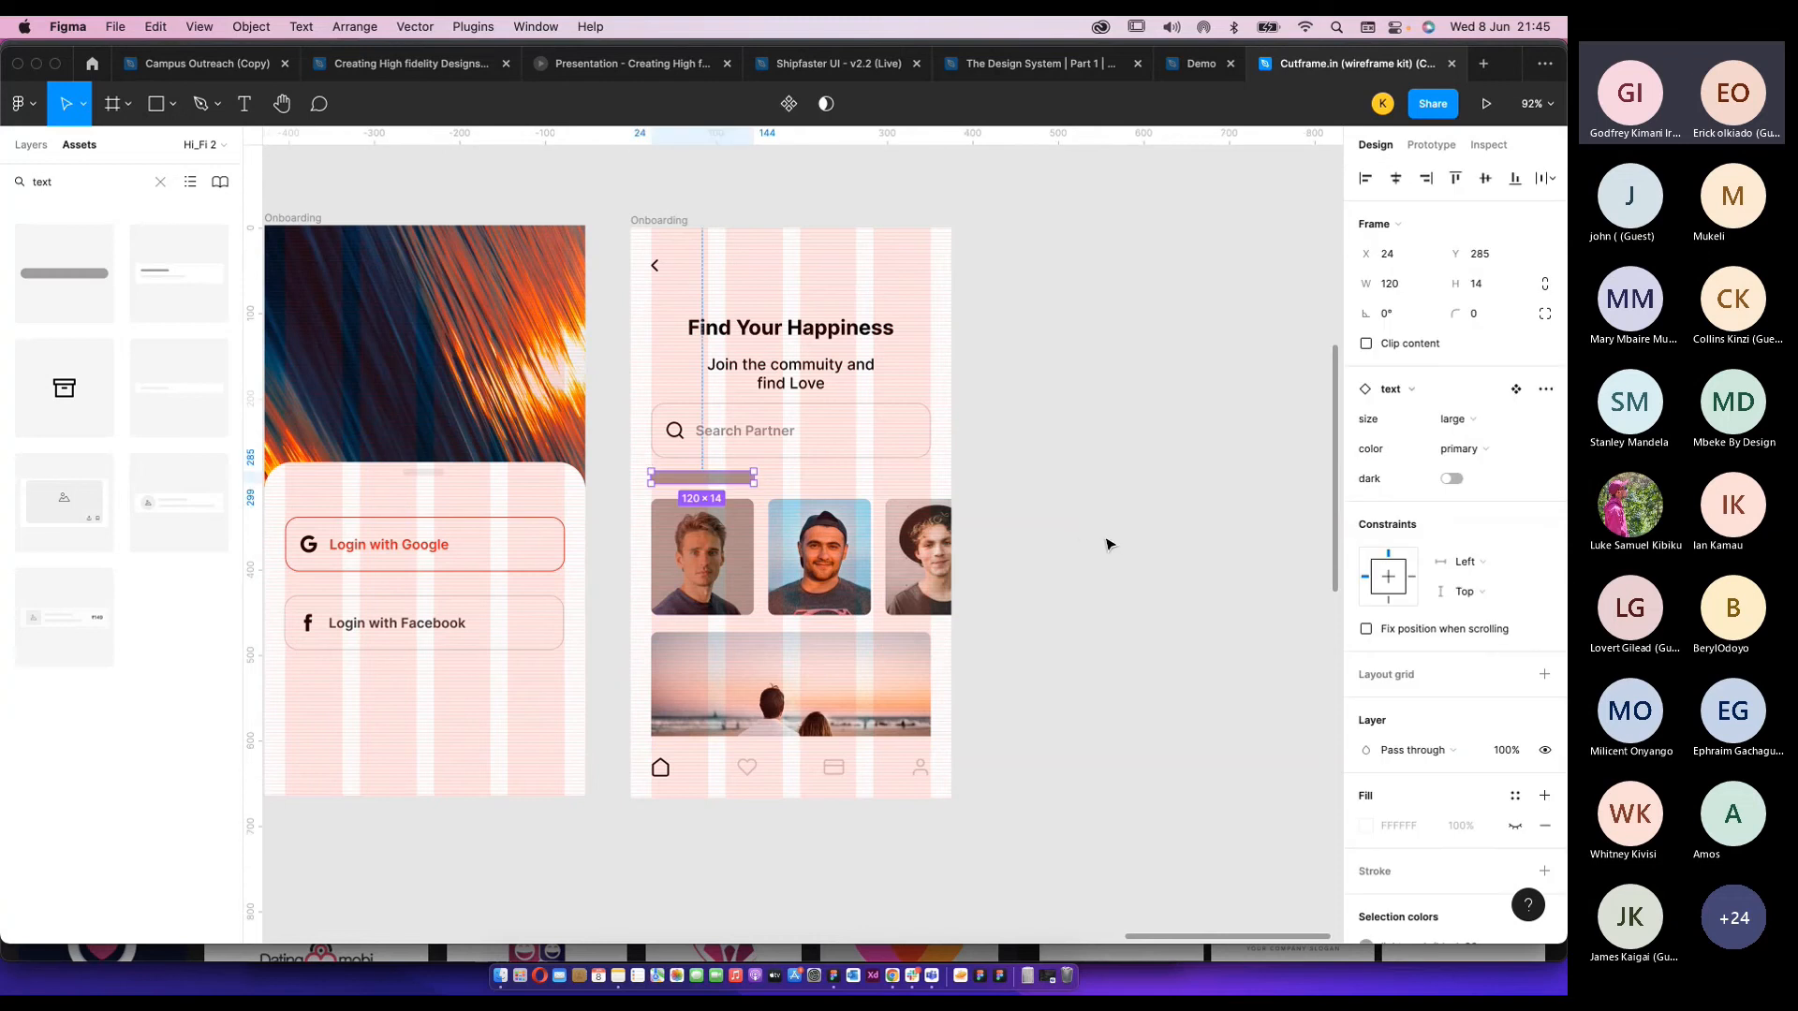
pyautogui.click(1109, 542)
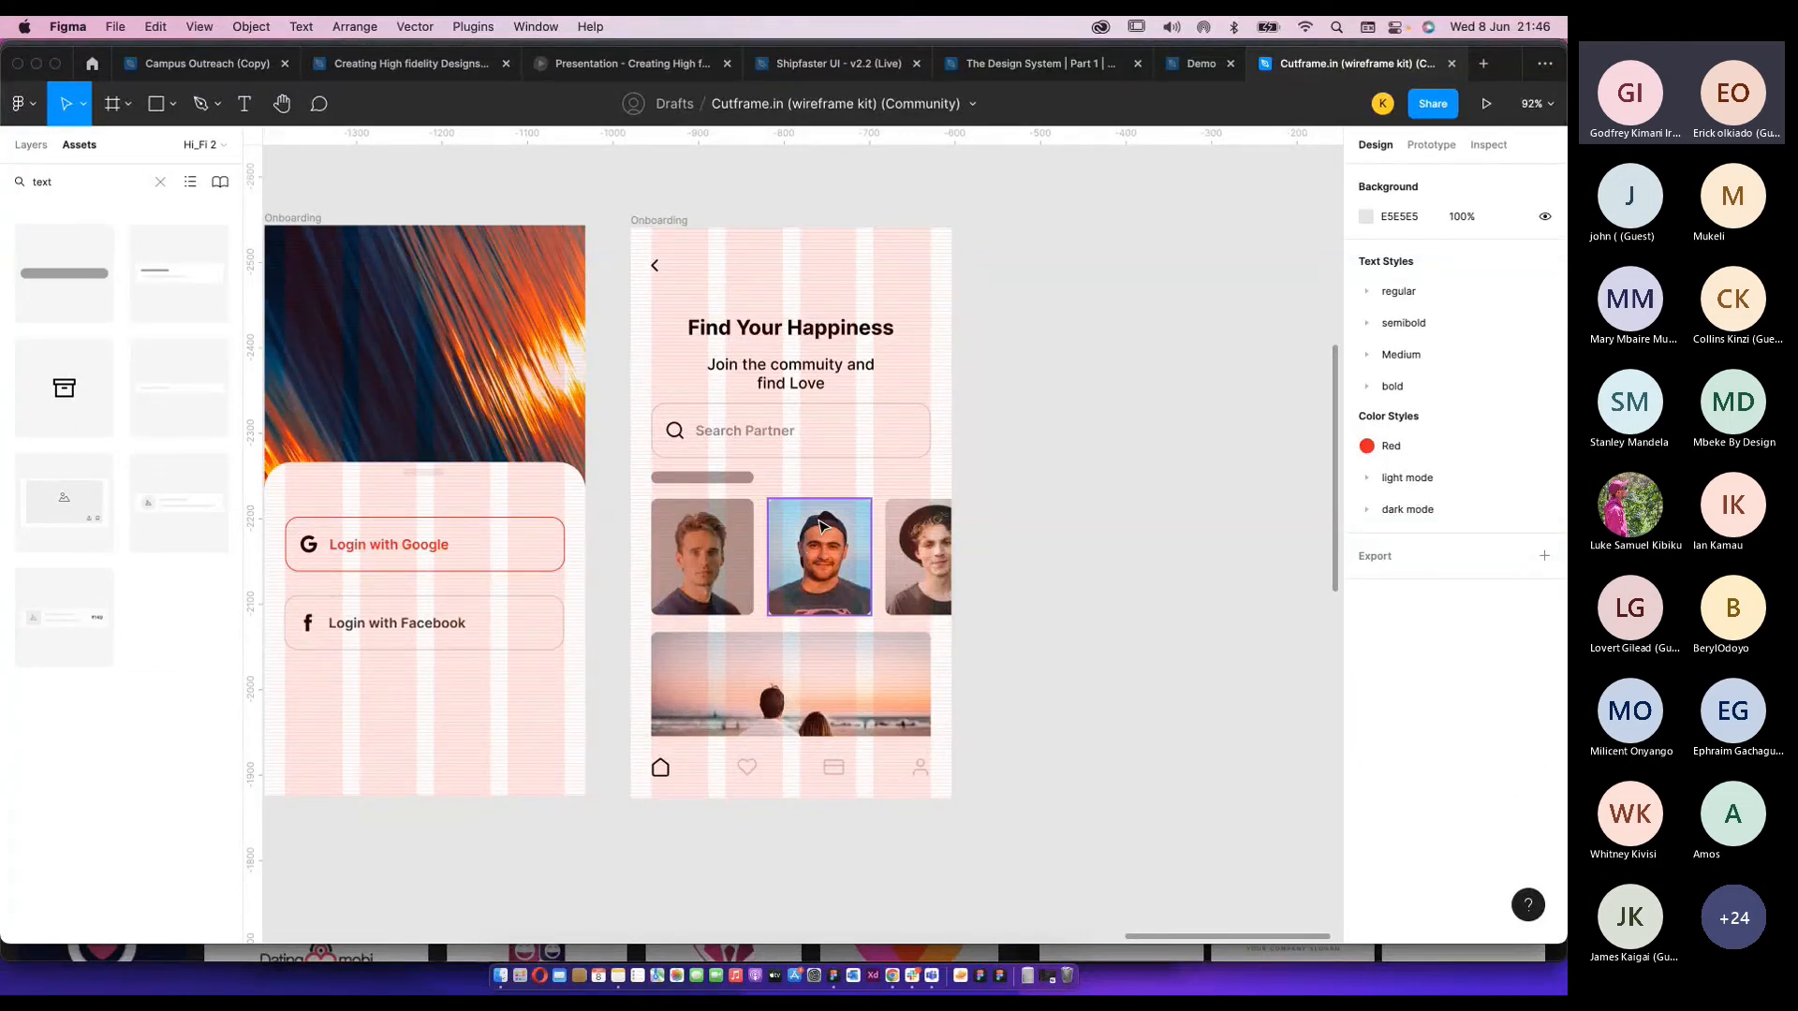
pyautogui.hscroll(-1, 814, 488)
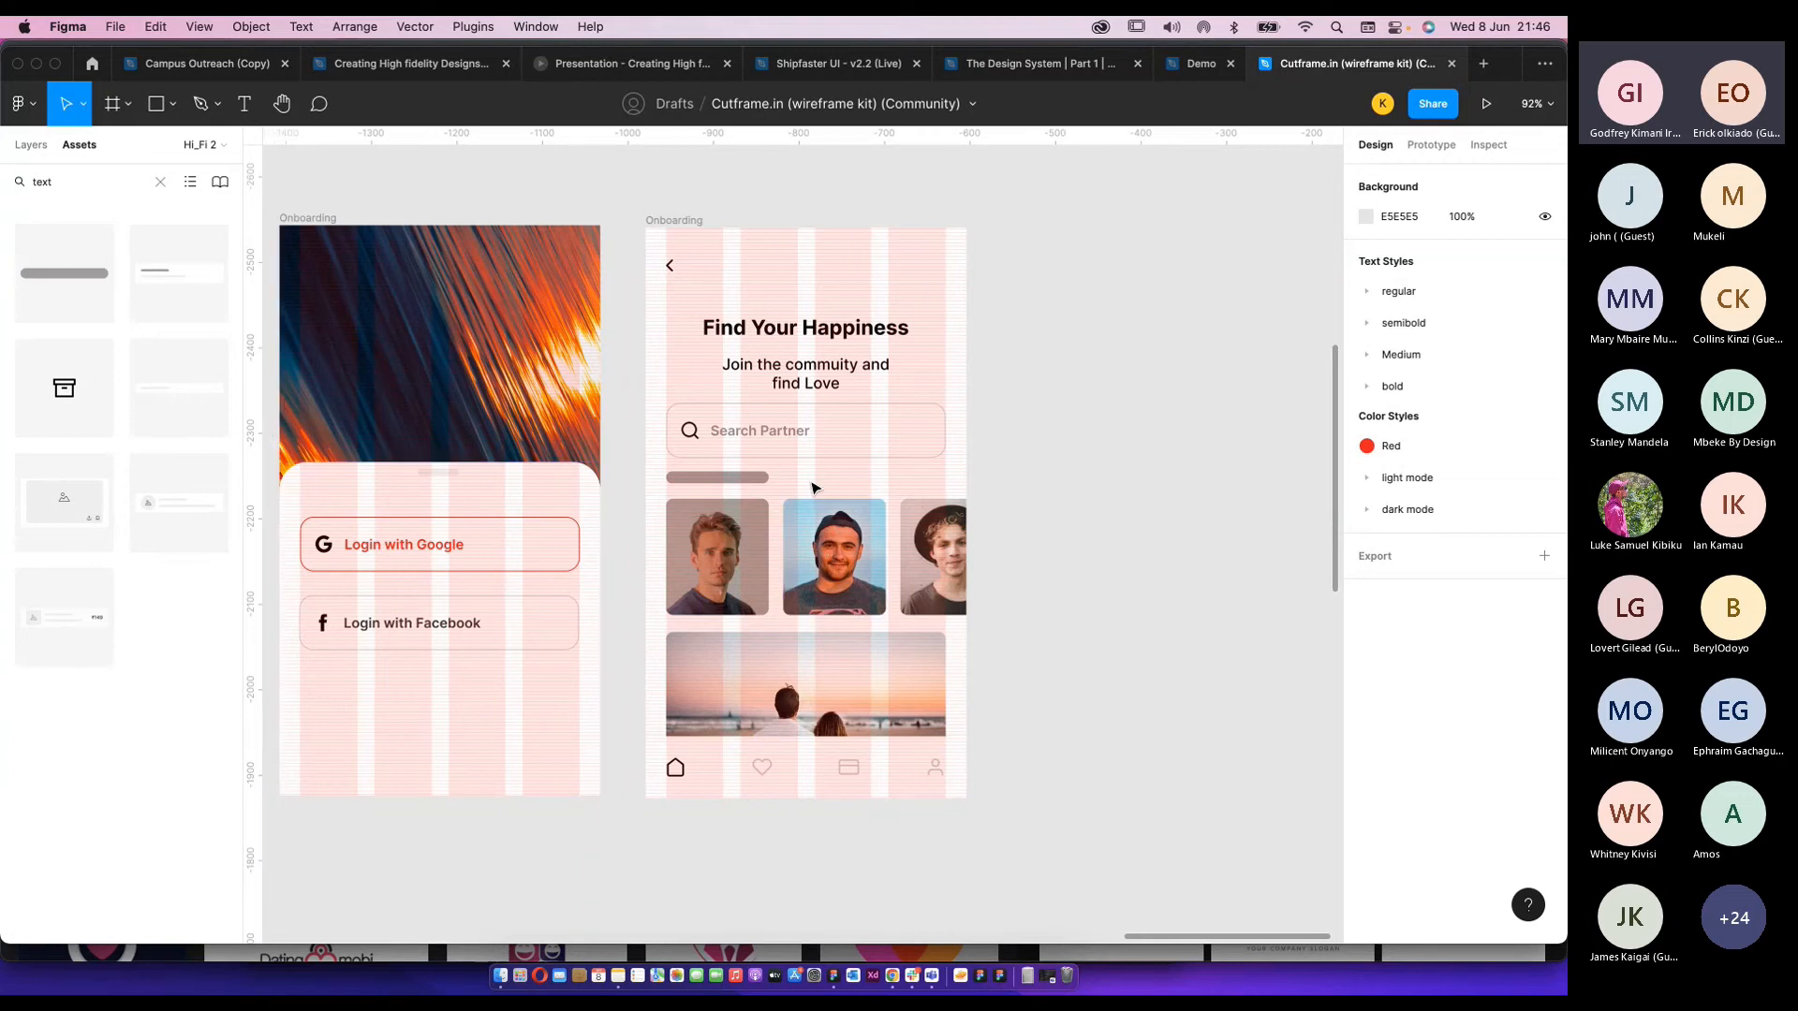
pyautogui.hscroll(-2, 813, 487)
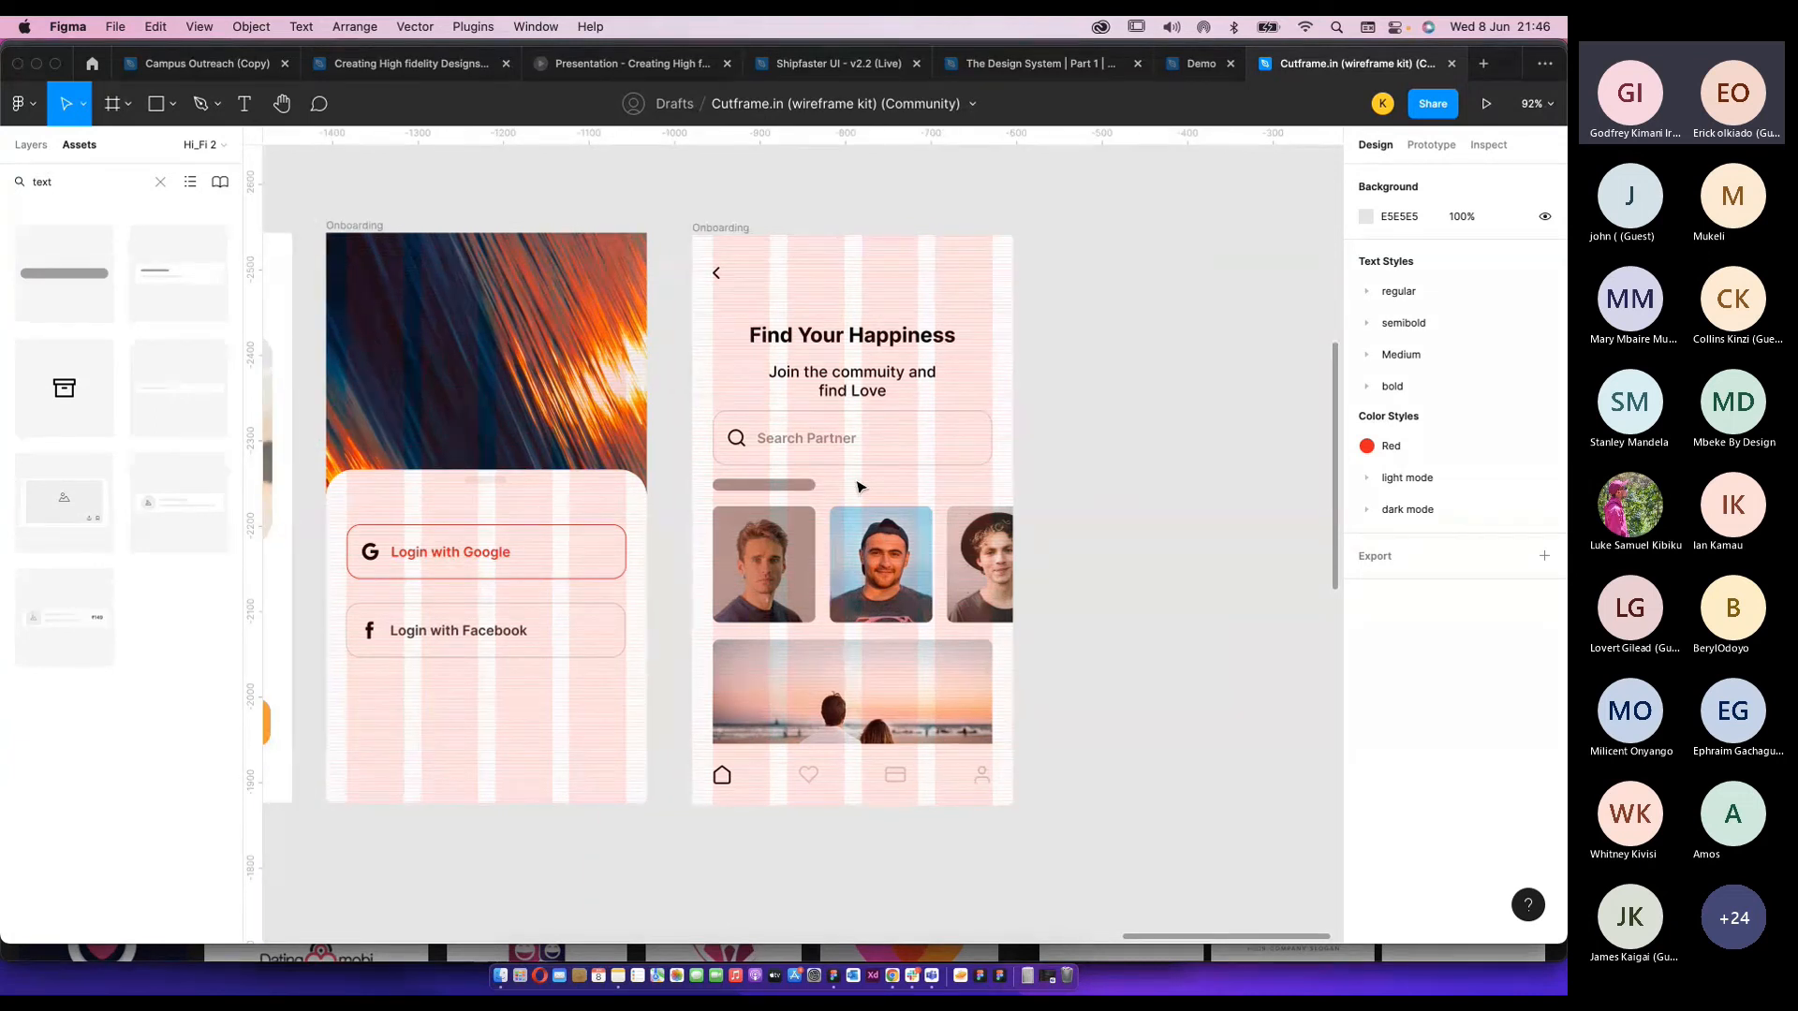
pyautogui.click(811, 517)
pyautogui.click(970, 559)
pyautogui.scroll(1, 854, 582)
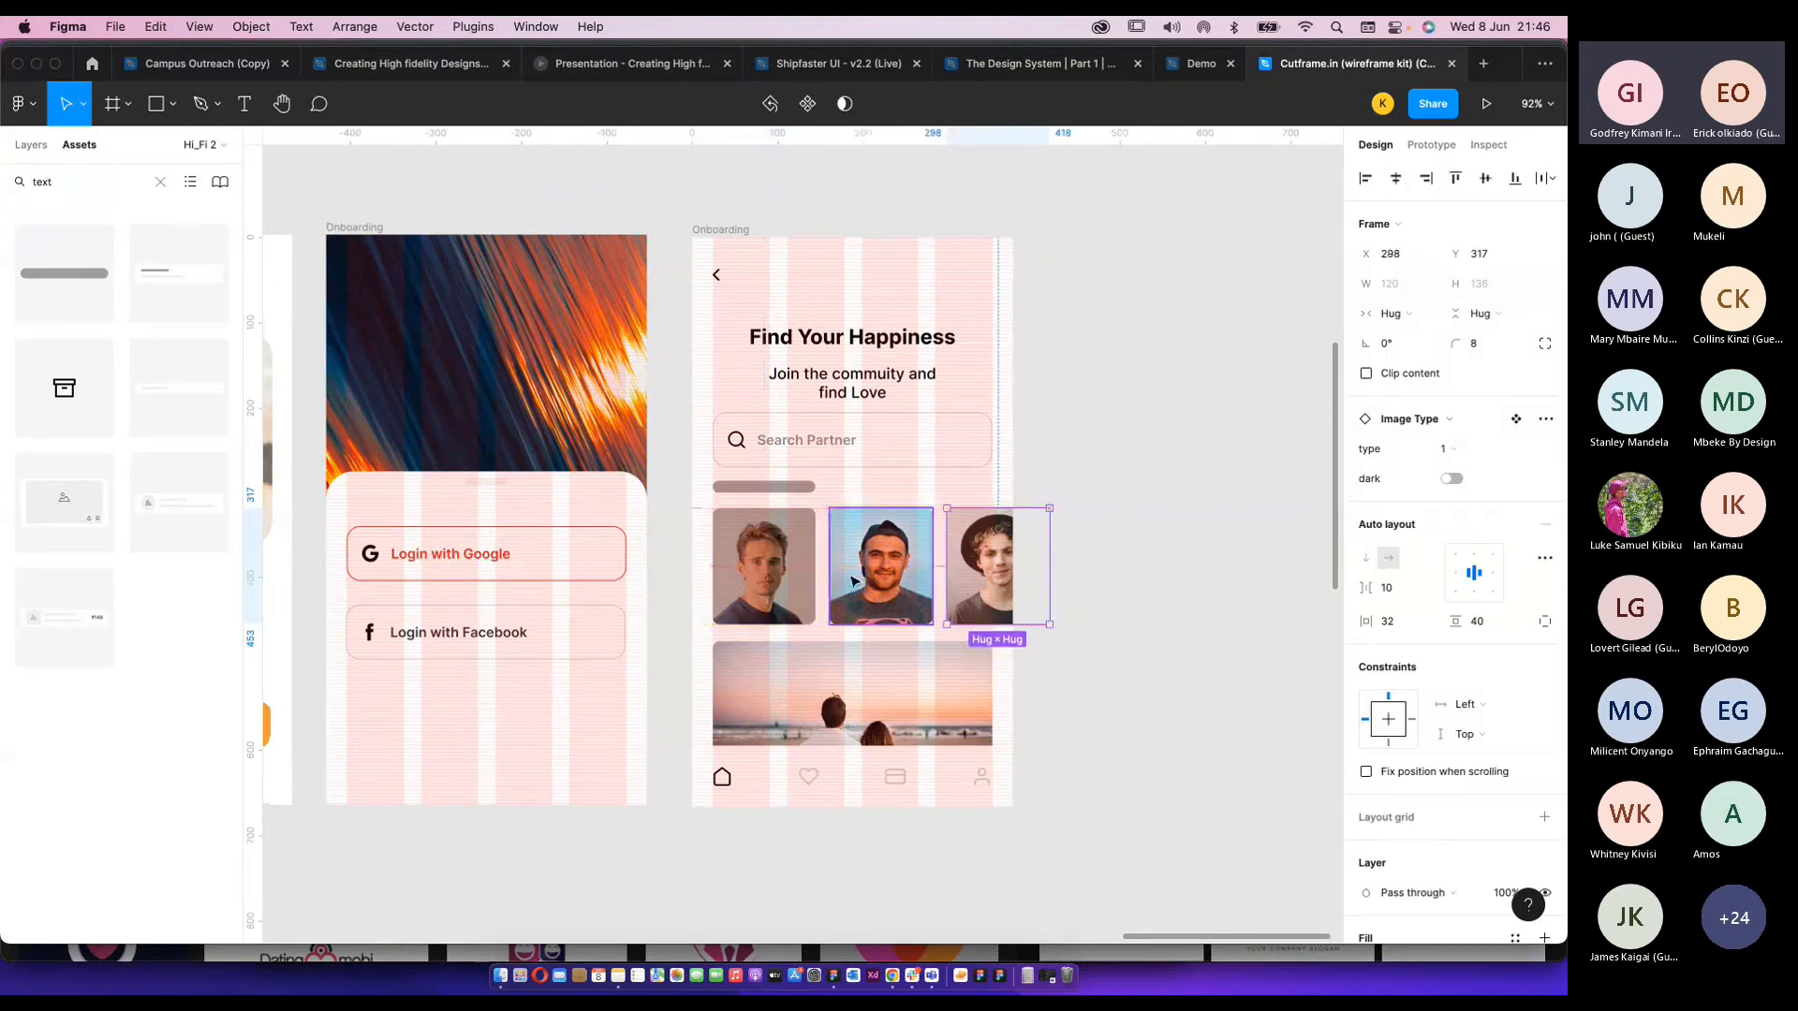
pyautogui.click(773, 574)
pyautogui.scroll(-3, 552, 564)
pyautogui.hscroll(-2, 550, 564)
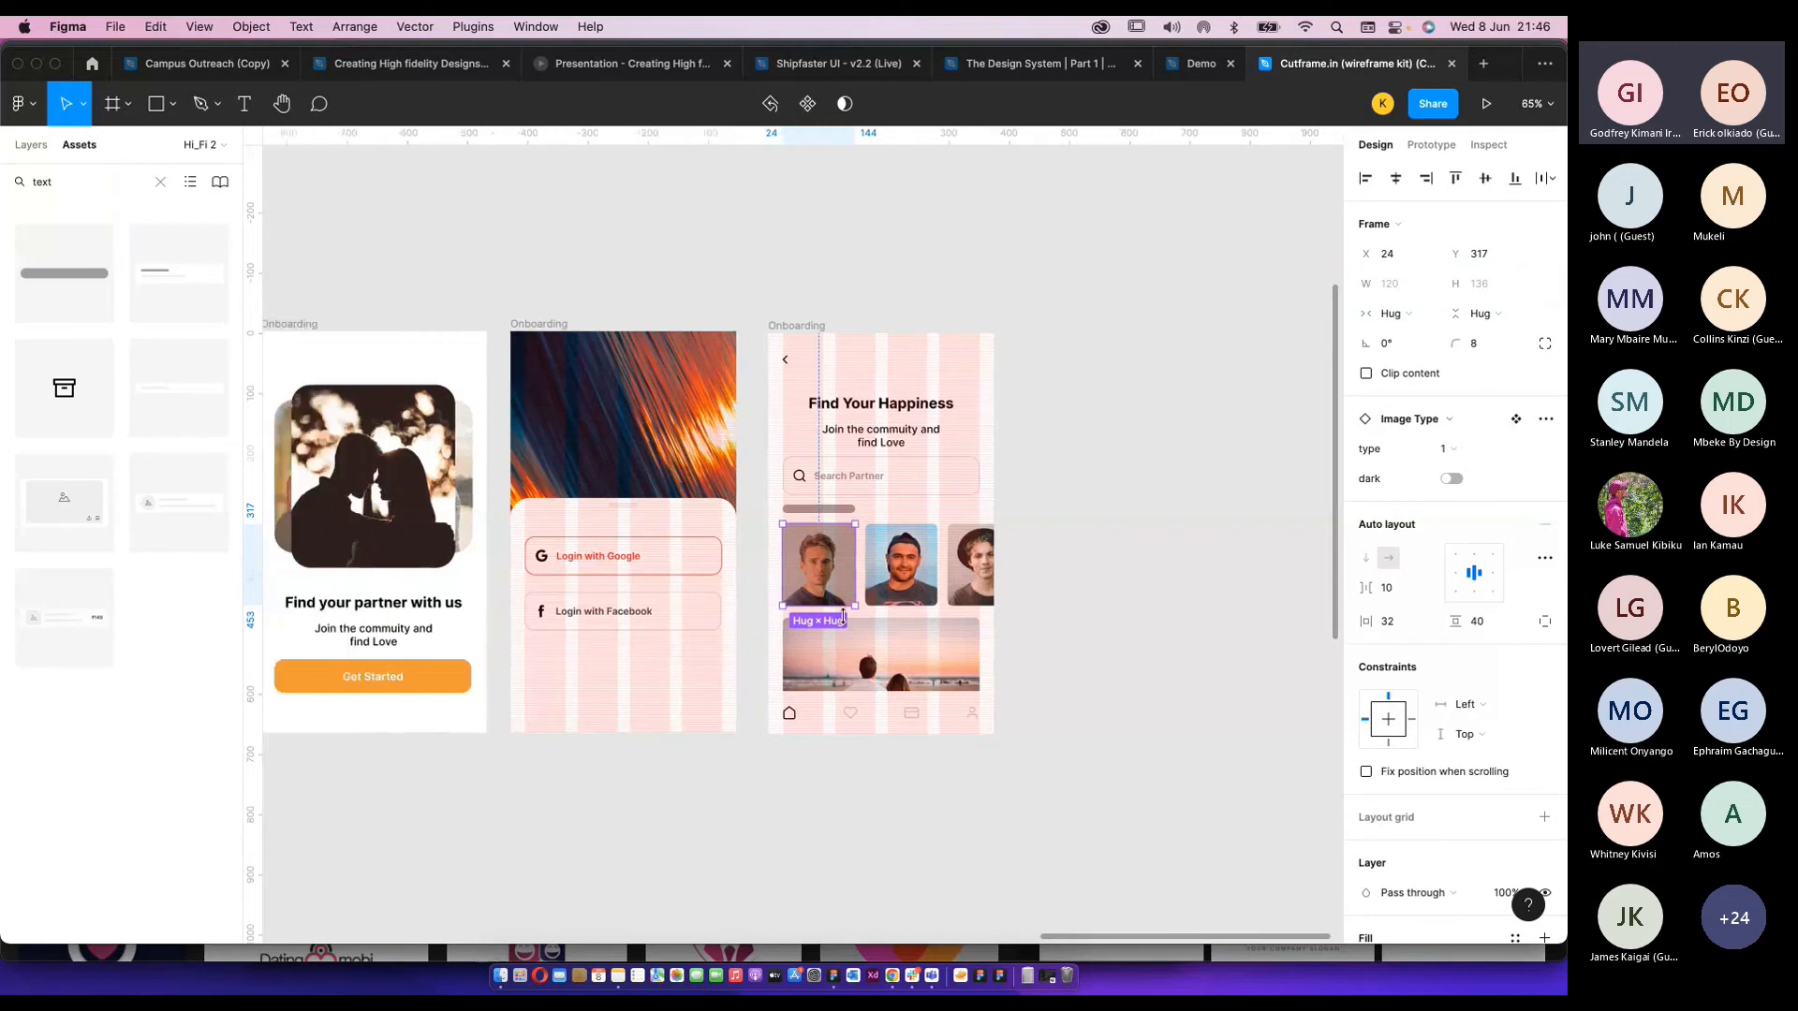
pyautogui.scroll(5, 889, 729)
pyautogui.click(826, 726)
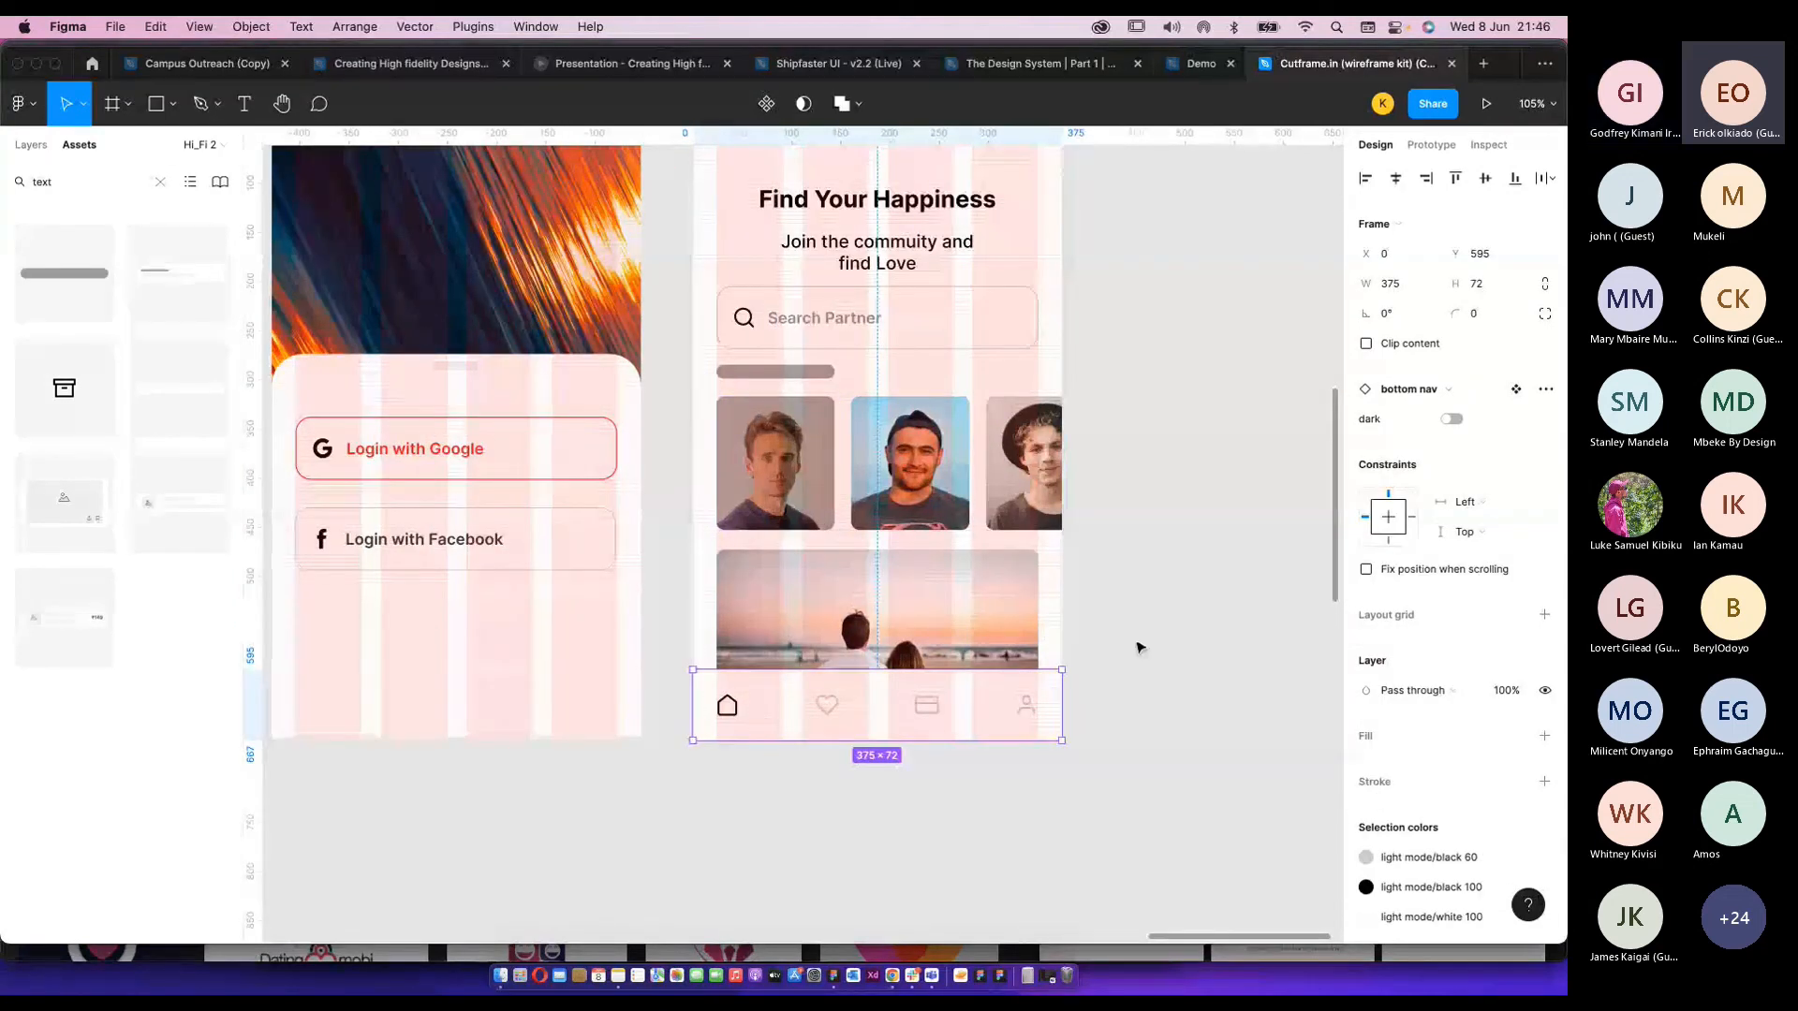
# Review the splash, onboarding, login and "Find Your Happiness" screens side by side.
pyautogui.scroll(-2, 745, 731)
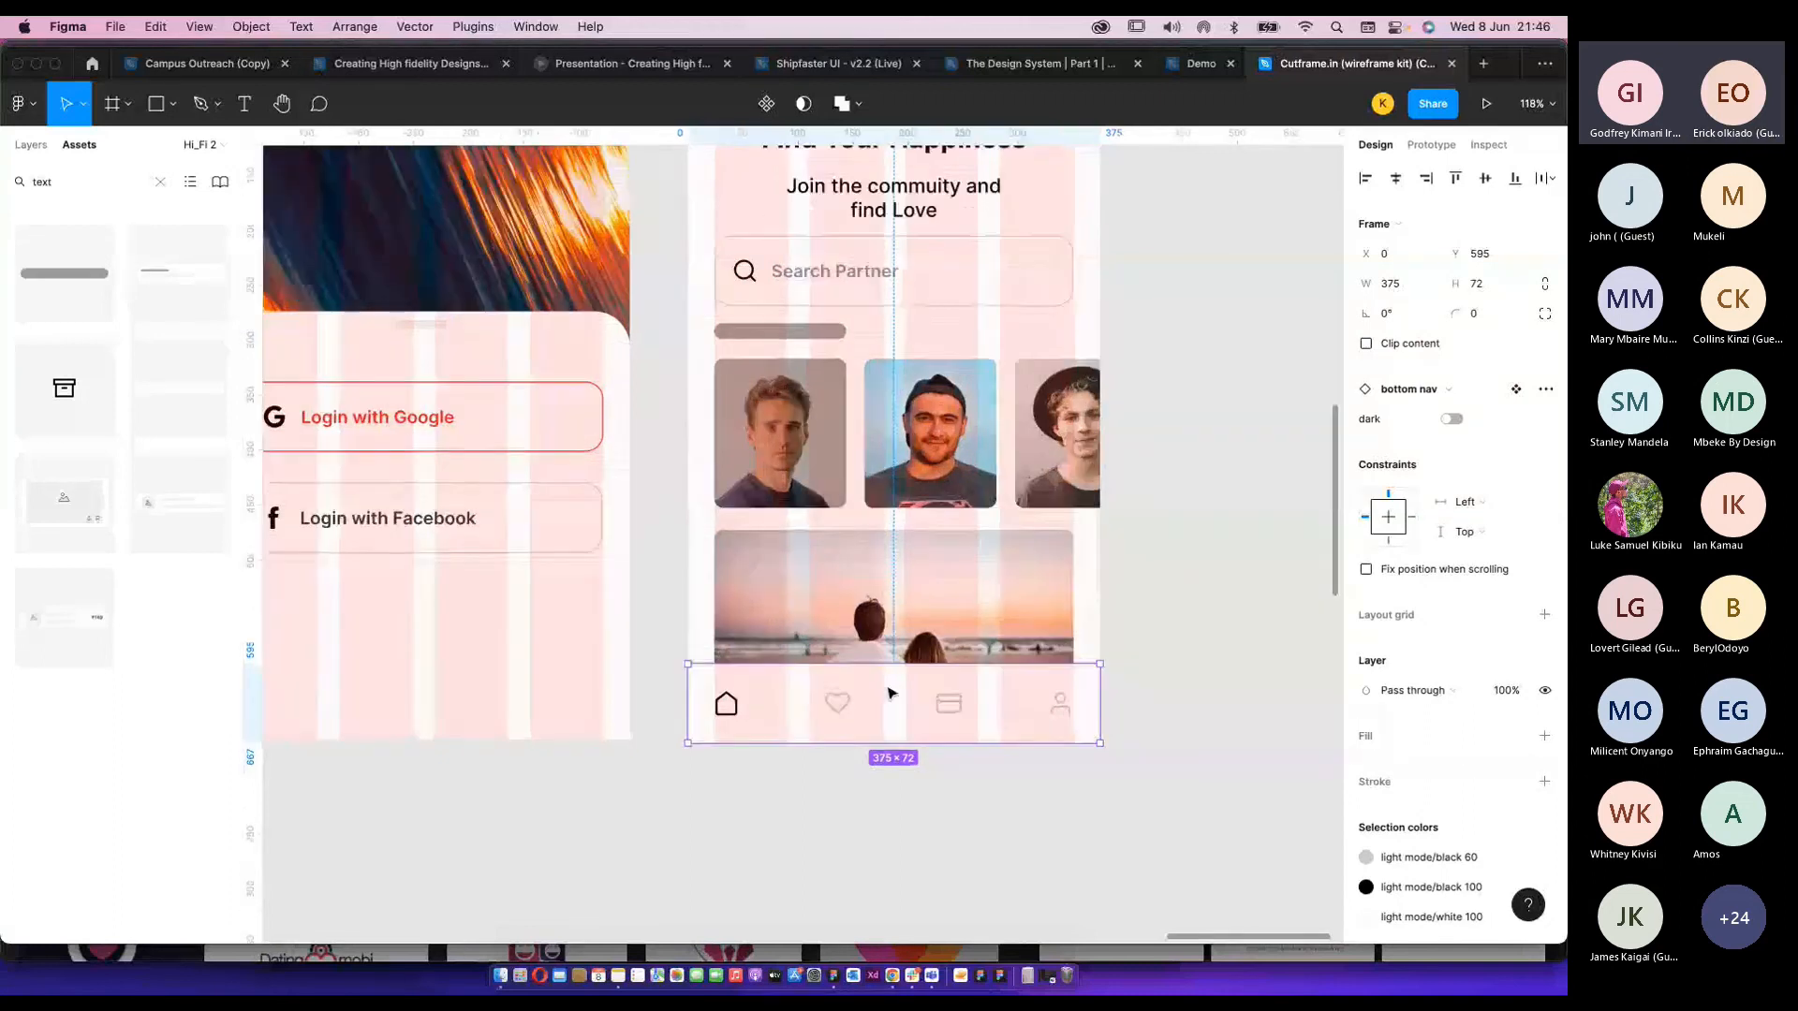
pyautogui.scroll(-3, 892, 690)
pyautogui.scroll(-3, 948, 516)
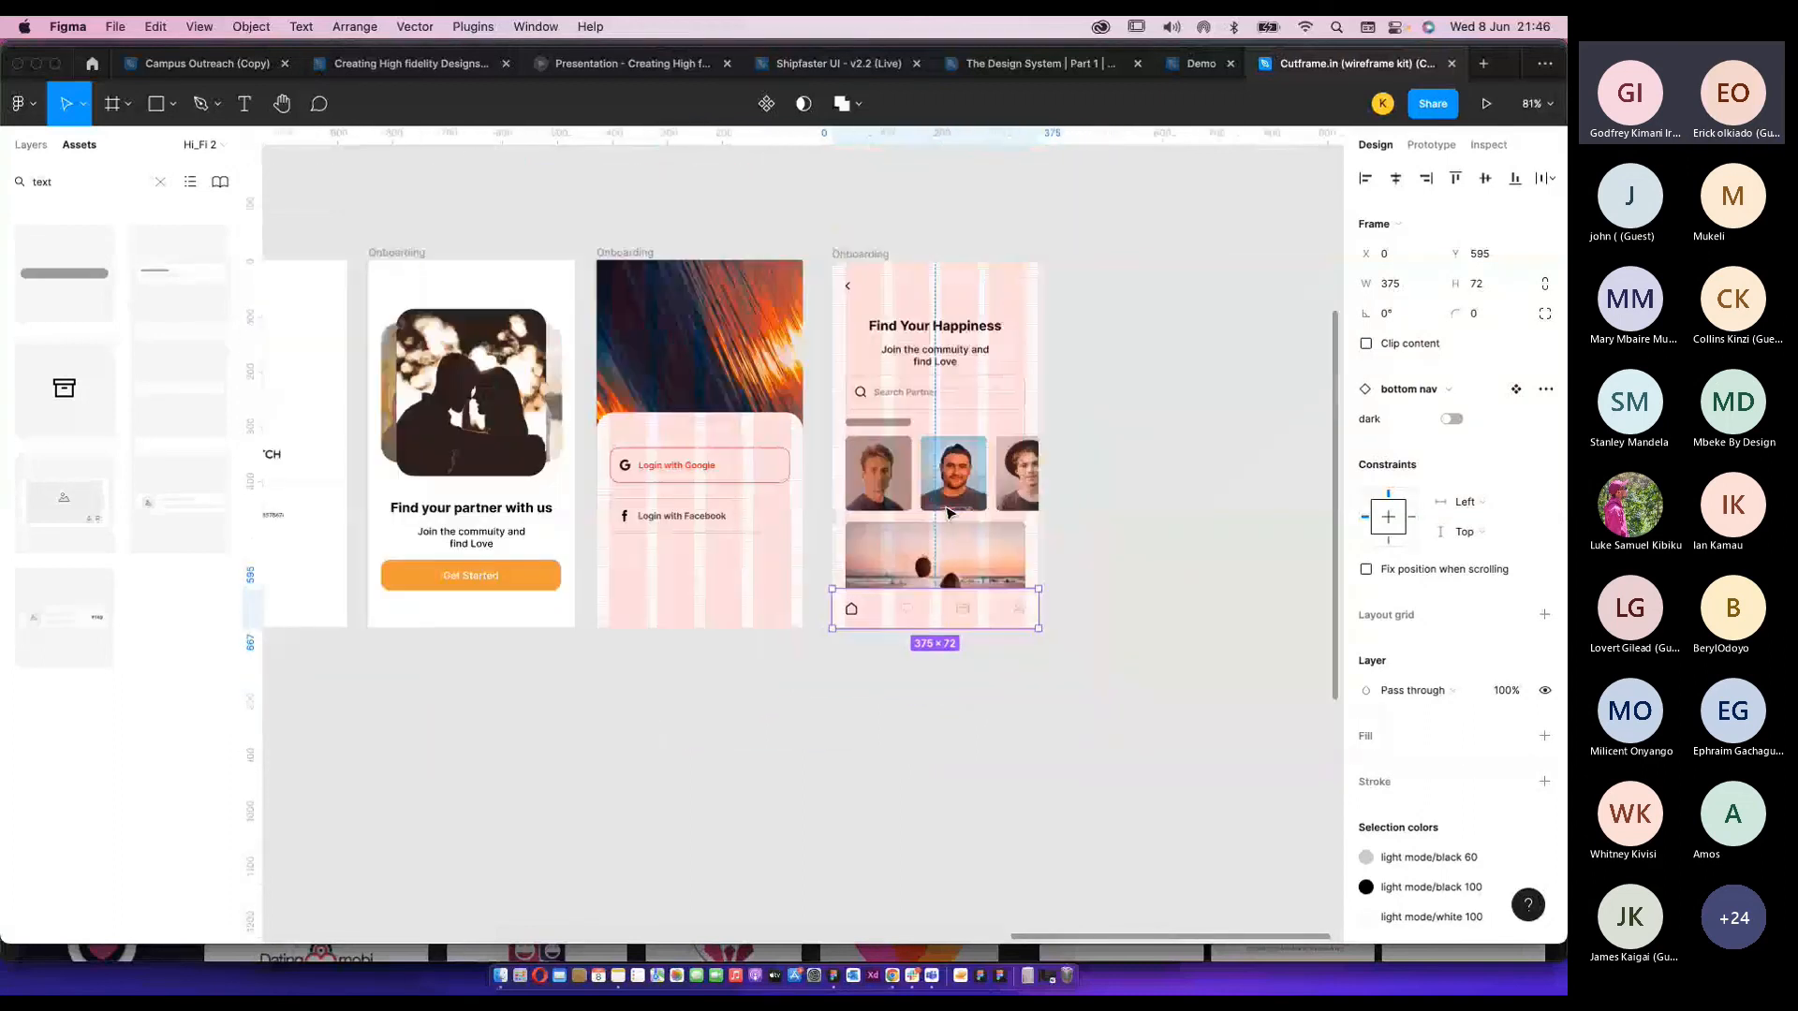
pyautogui.scroll(-2, 948, 514)
pyautogui.click(556, 586)
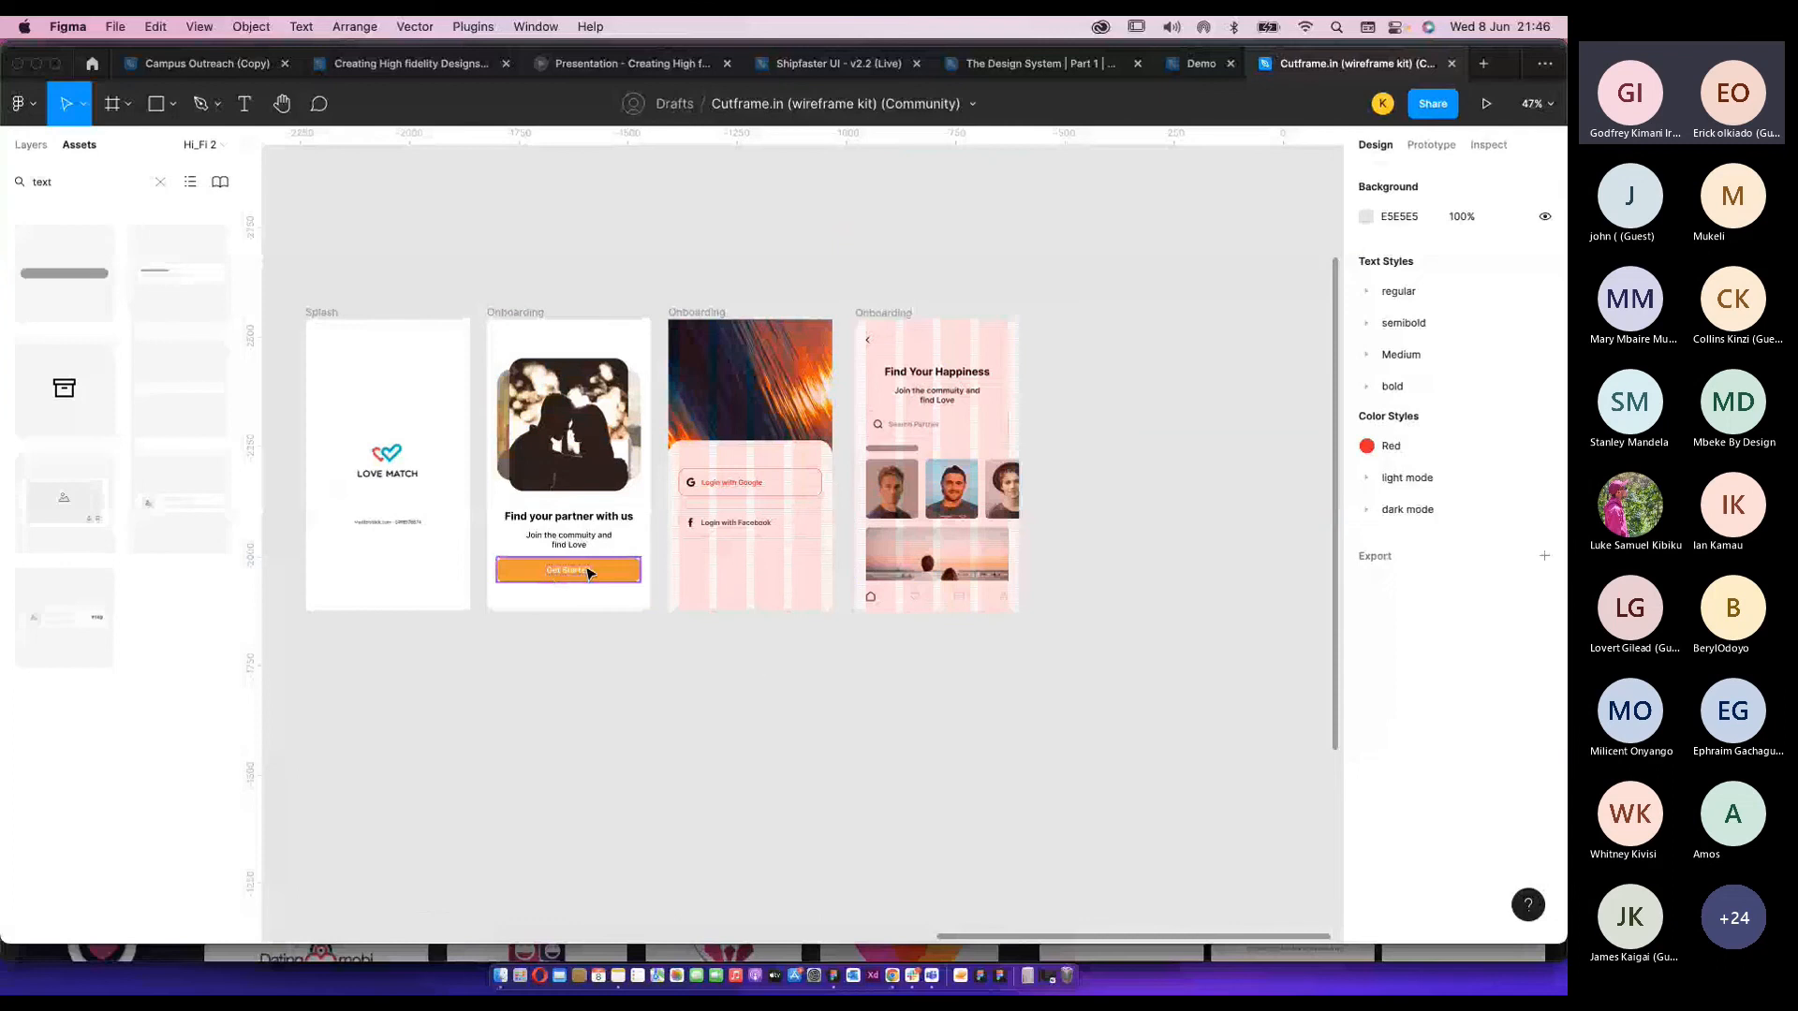
pyautogui.hscroll(-2, 588, 573)
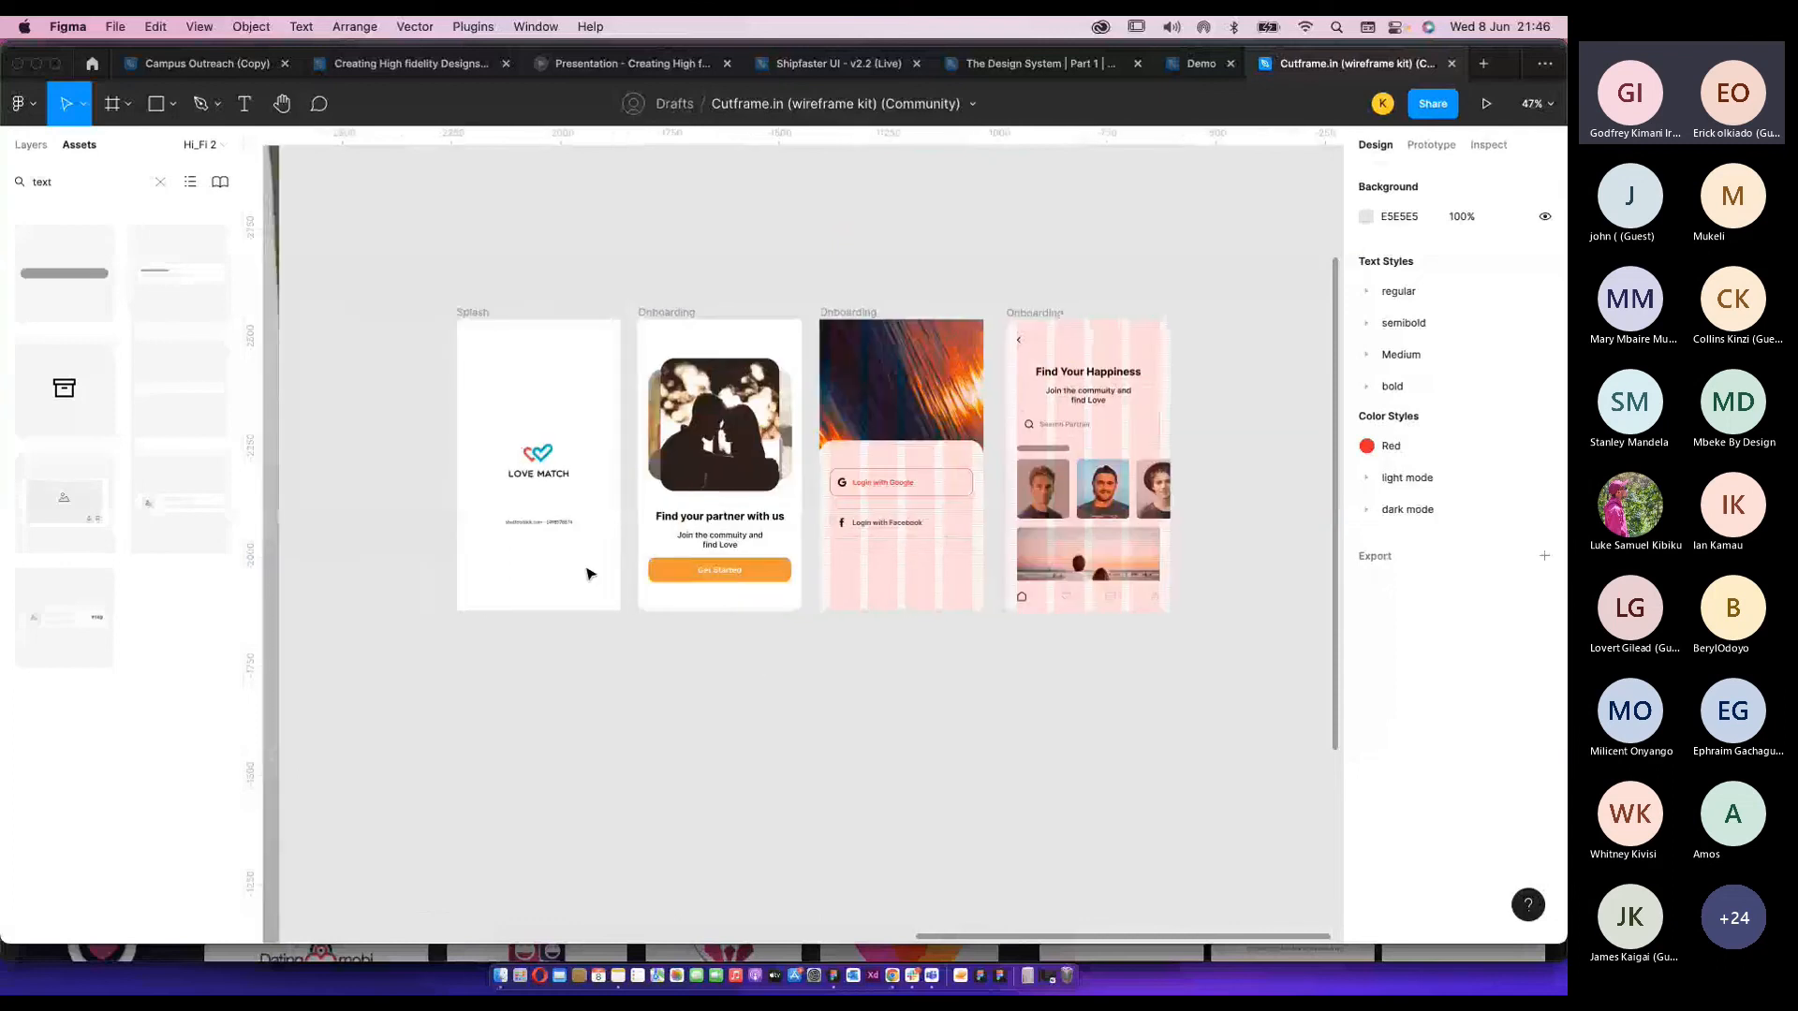
pyautogui.scroll(2, 918, 525)
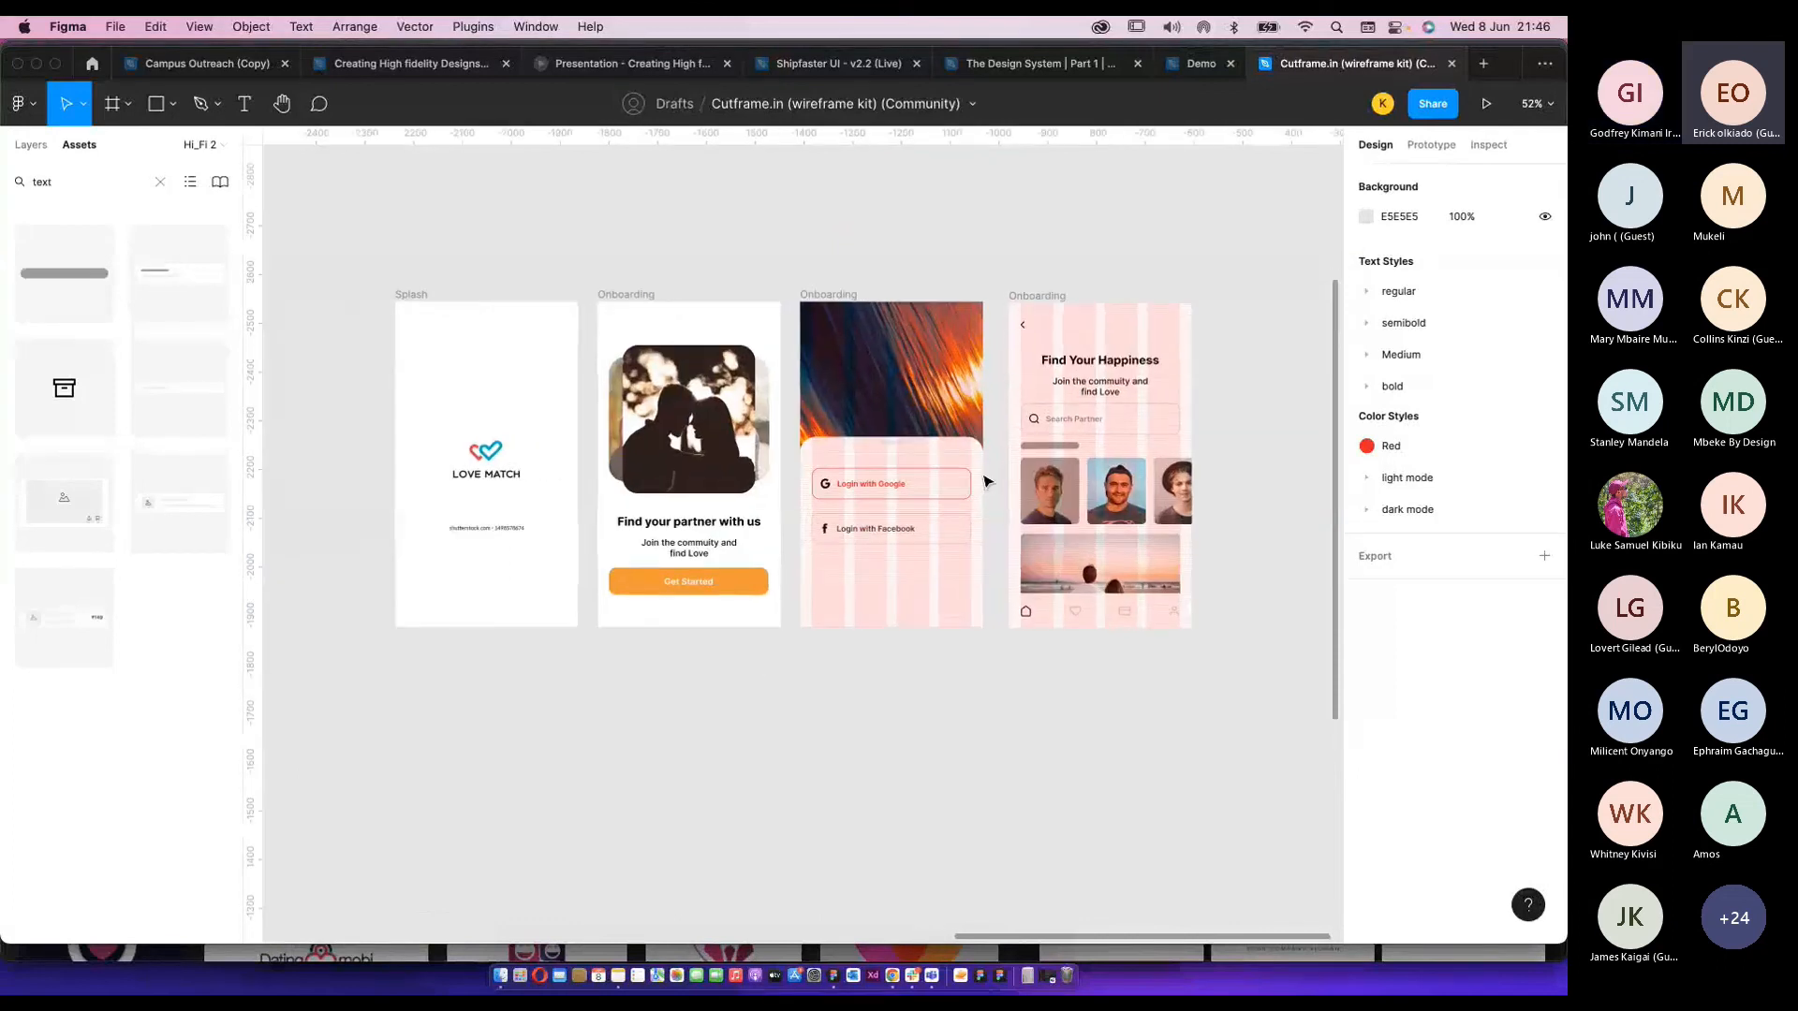
pyautogui.scroll(-3, 863, 442)
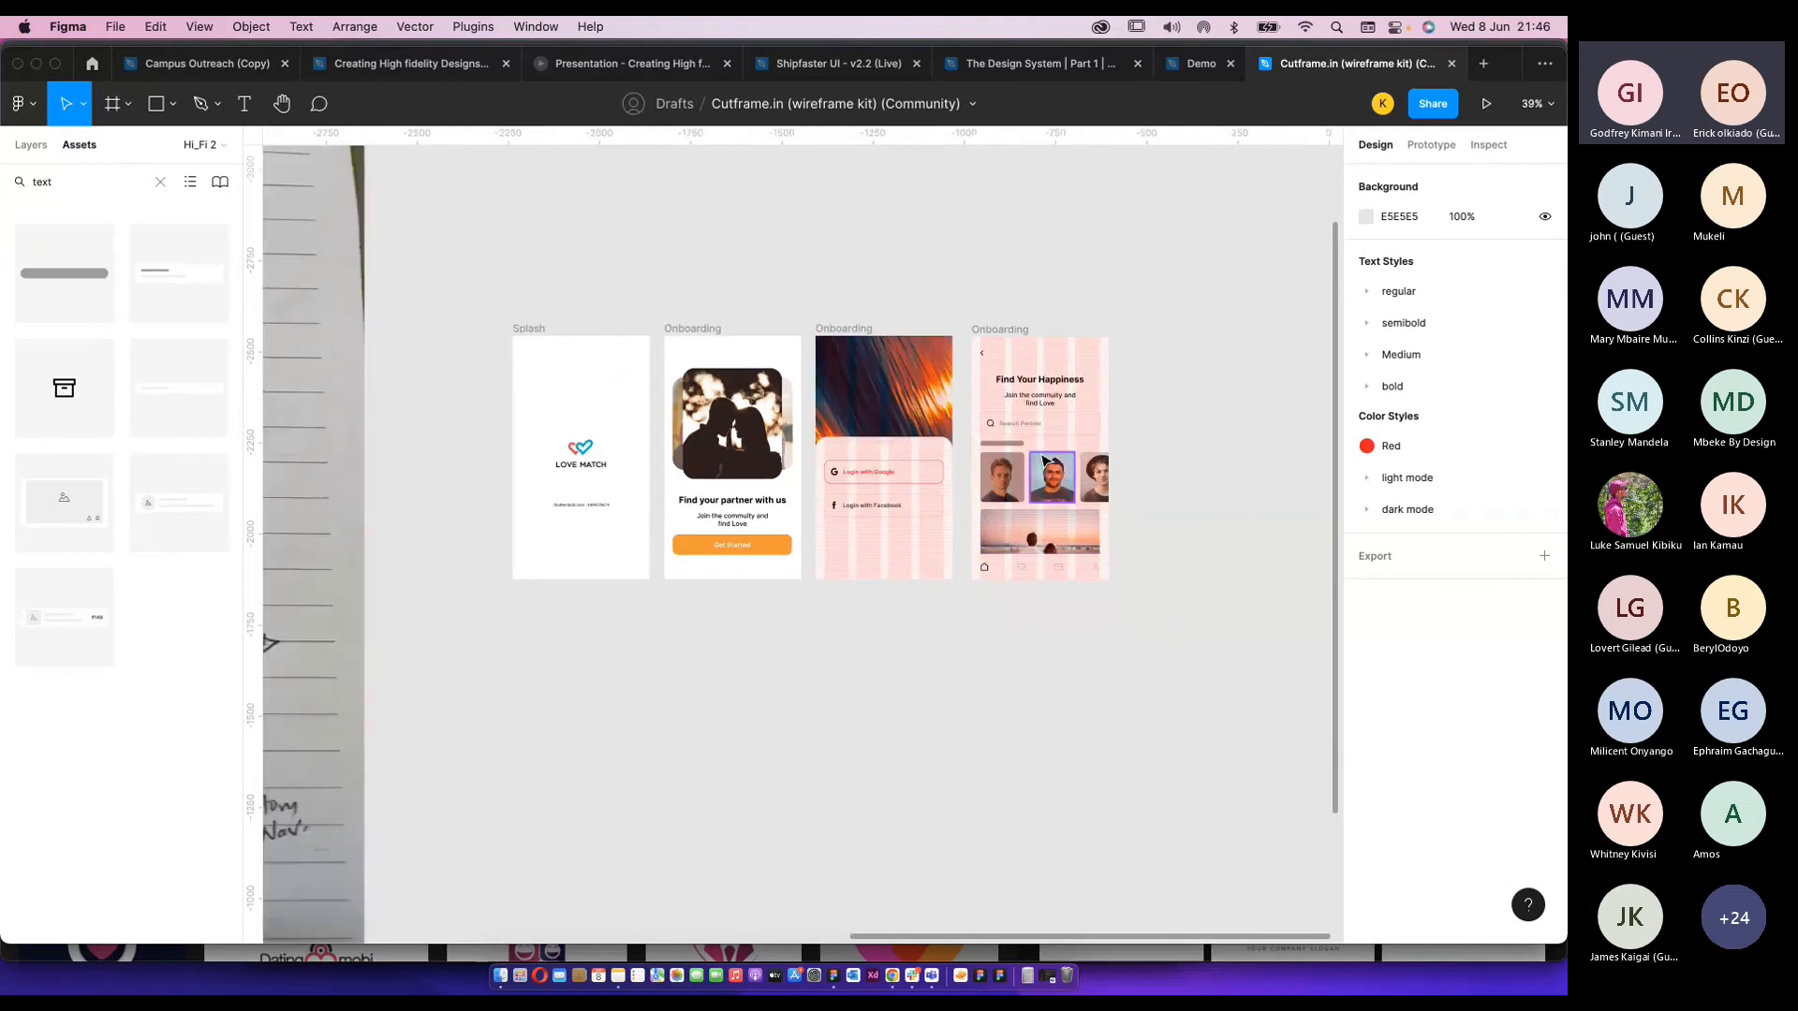
pyautogui.click(1054, 479)
pyautogui.scroll(3, 937, 506)
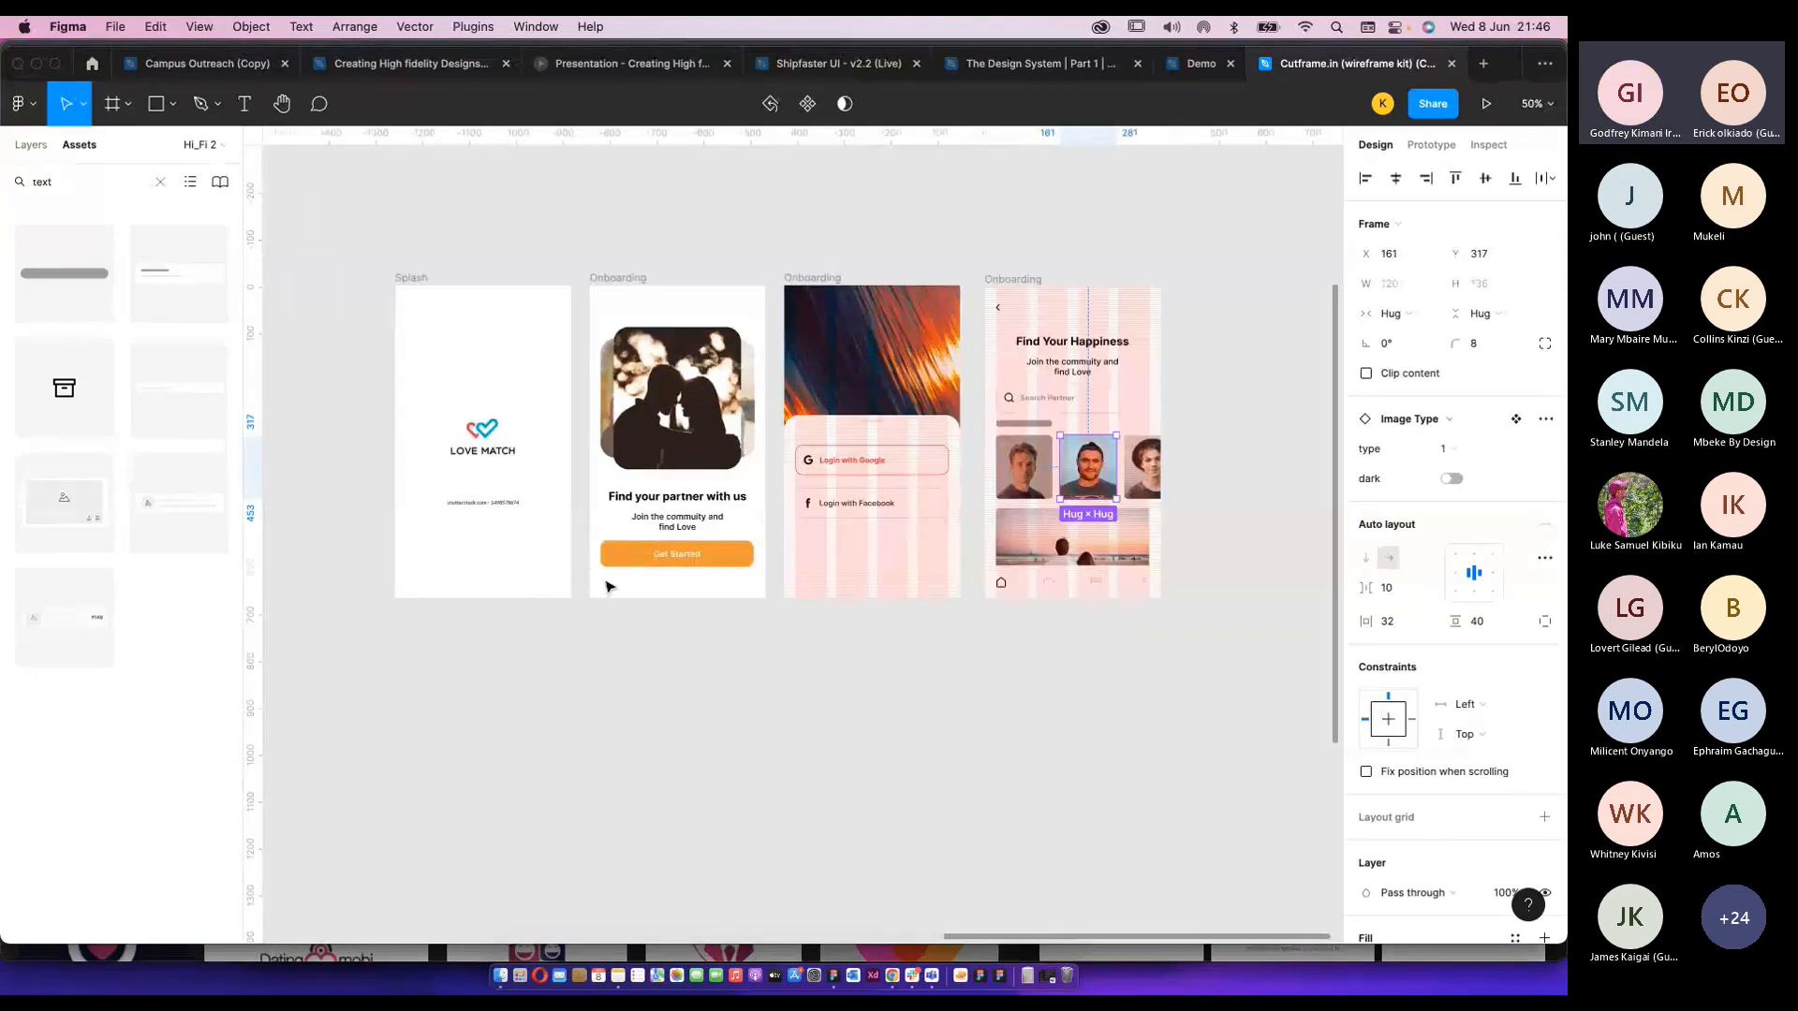
pyautogui.click(743, 662)
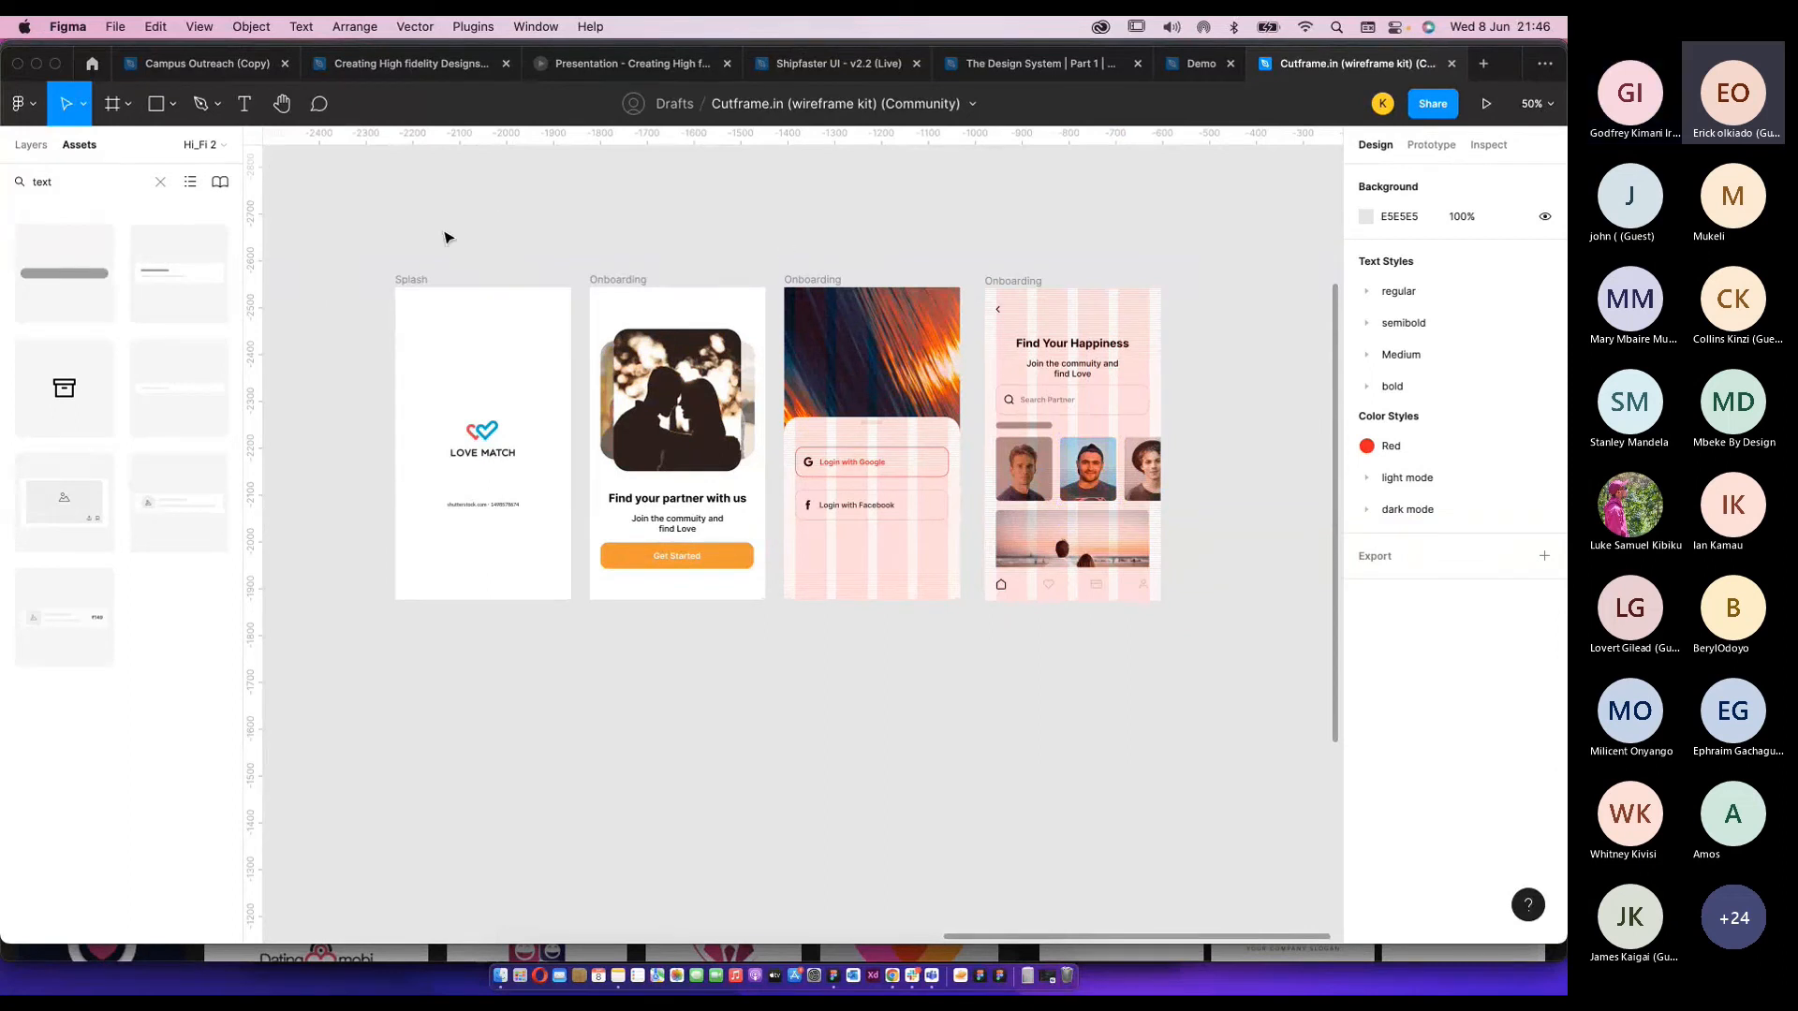
# Create a prototype connection from the Splash screen to the "Find your partner with us" Onboarding screen.
pyautogui.click(1442, 146)
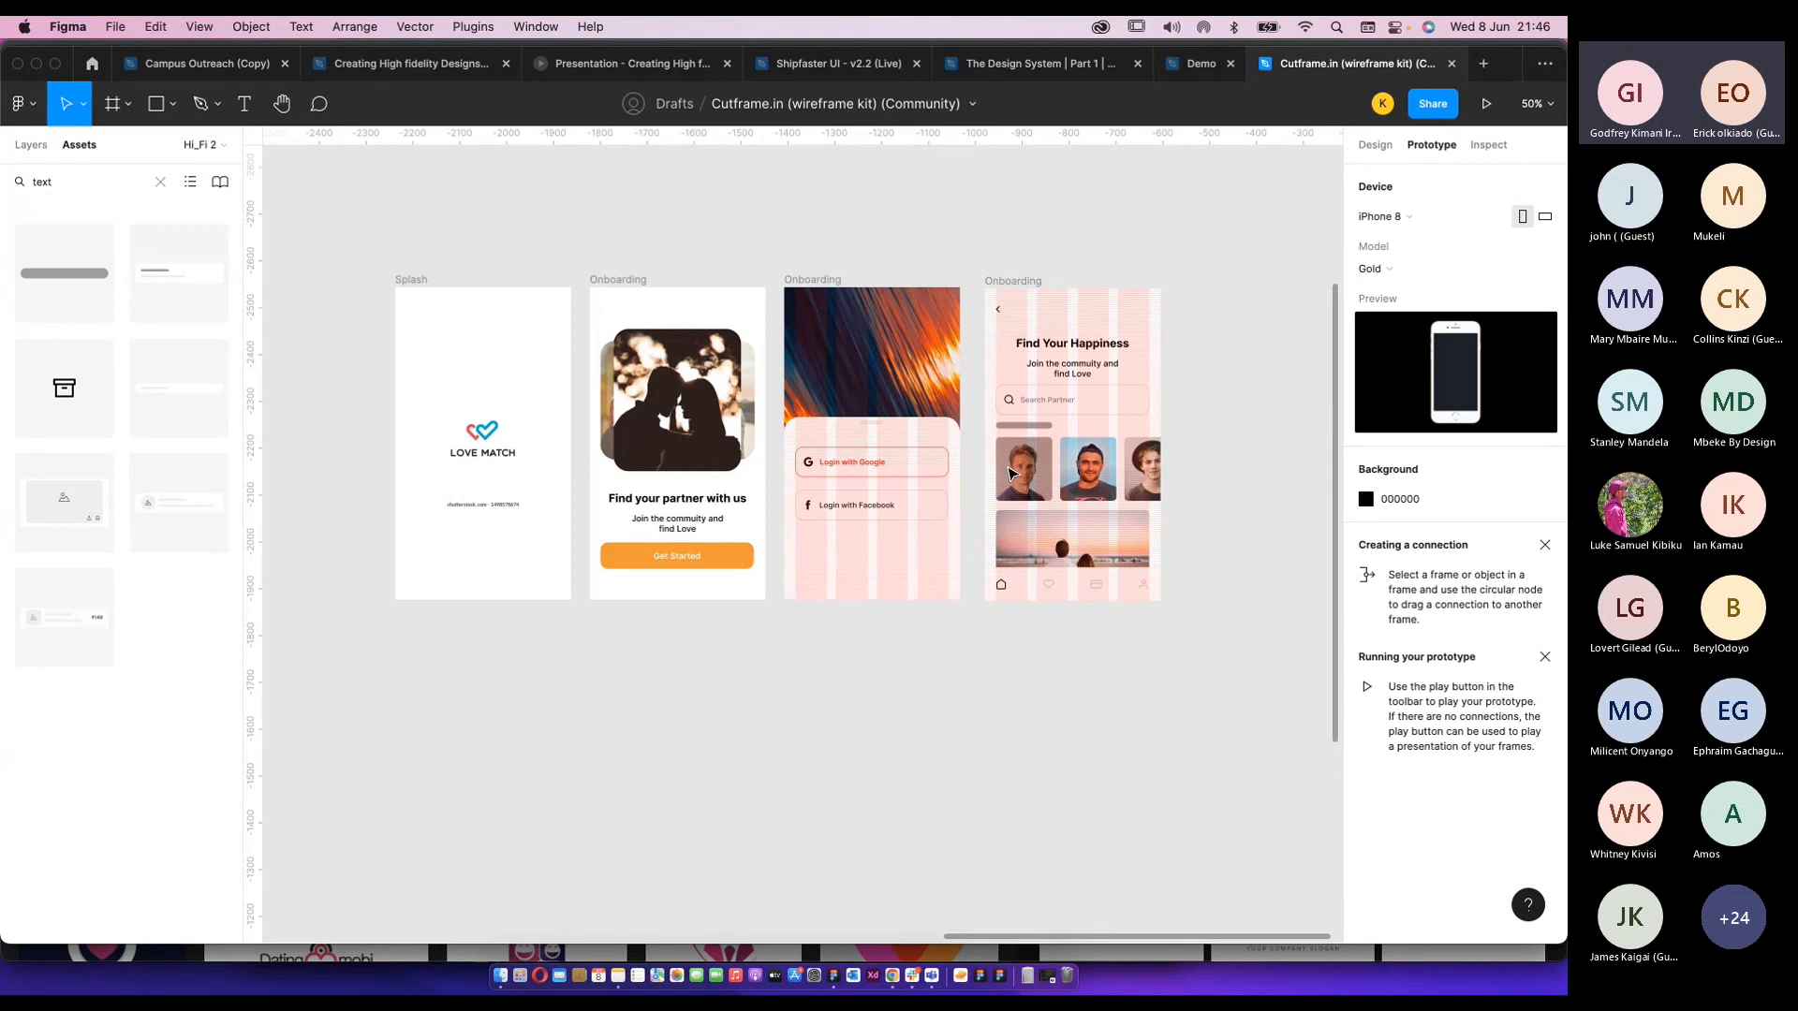
pyautogui.click(417, 290)
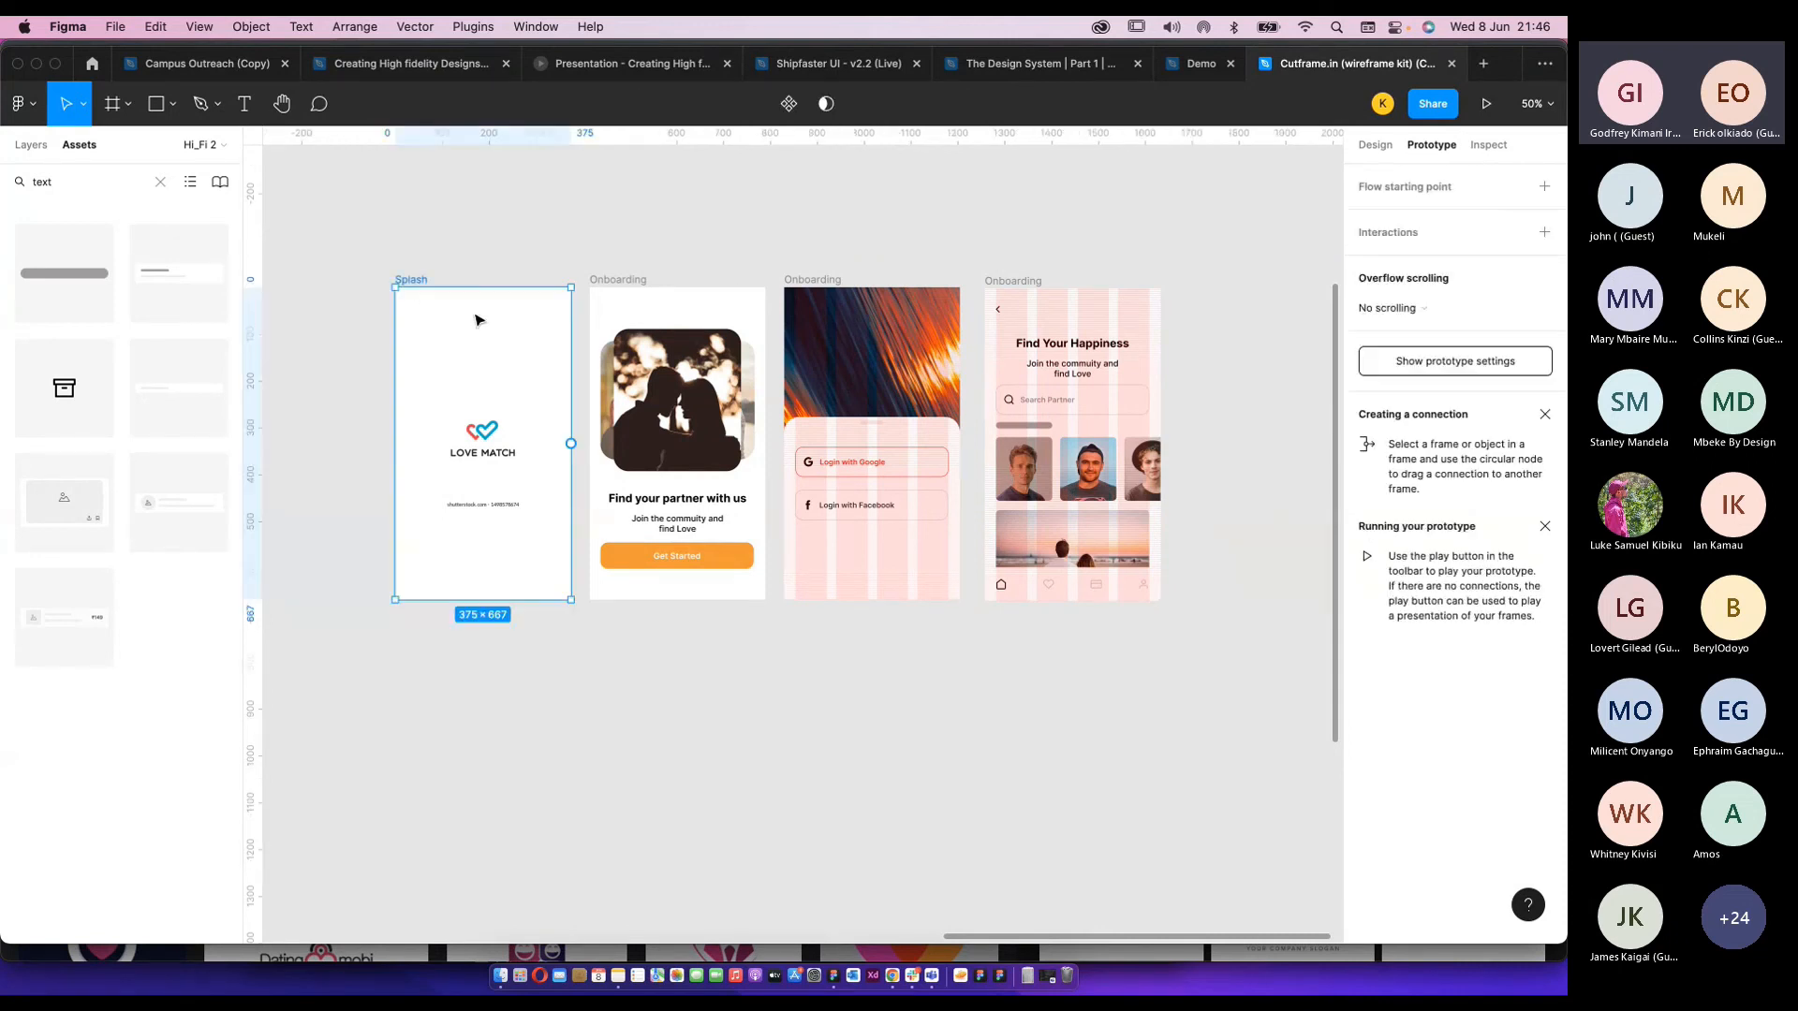
pyautogui.scroll(5, 417, 291)
pyautogui.hscroll(-2, 1035, 483)
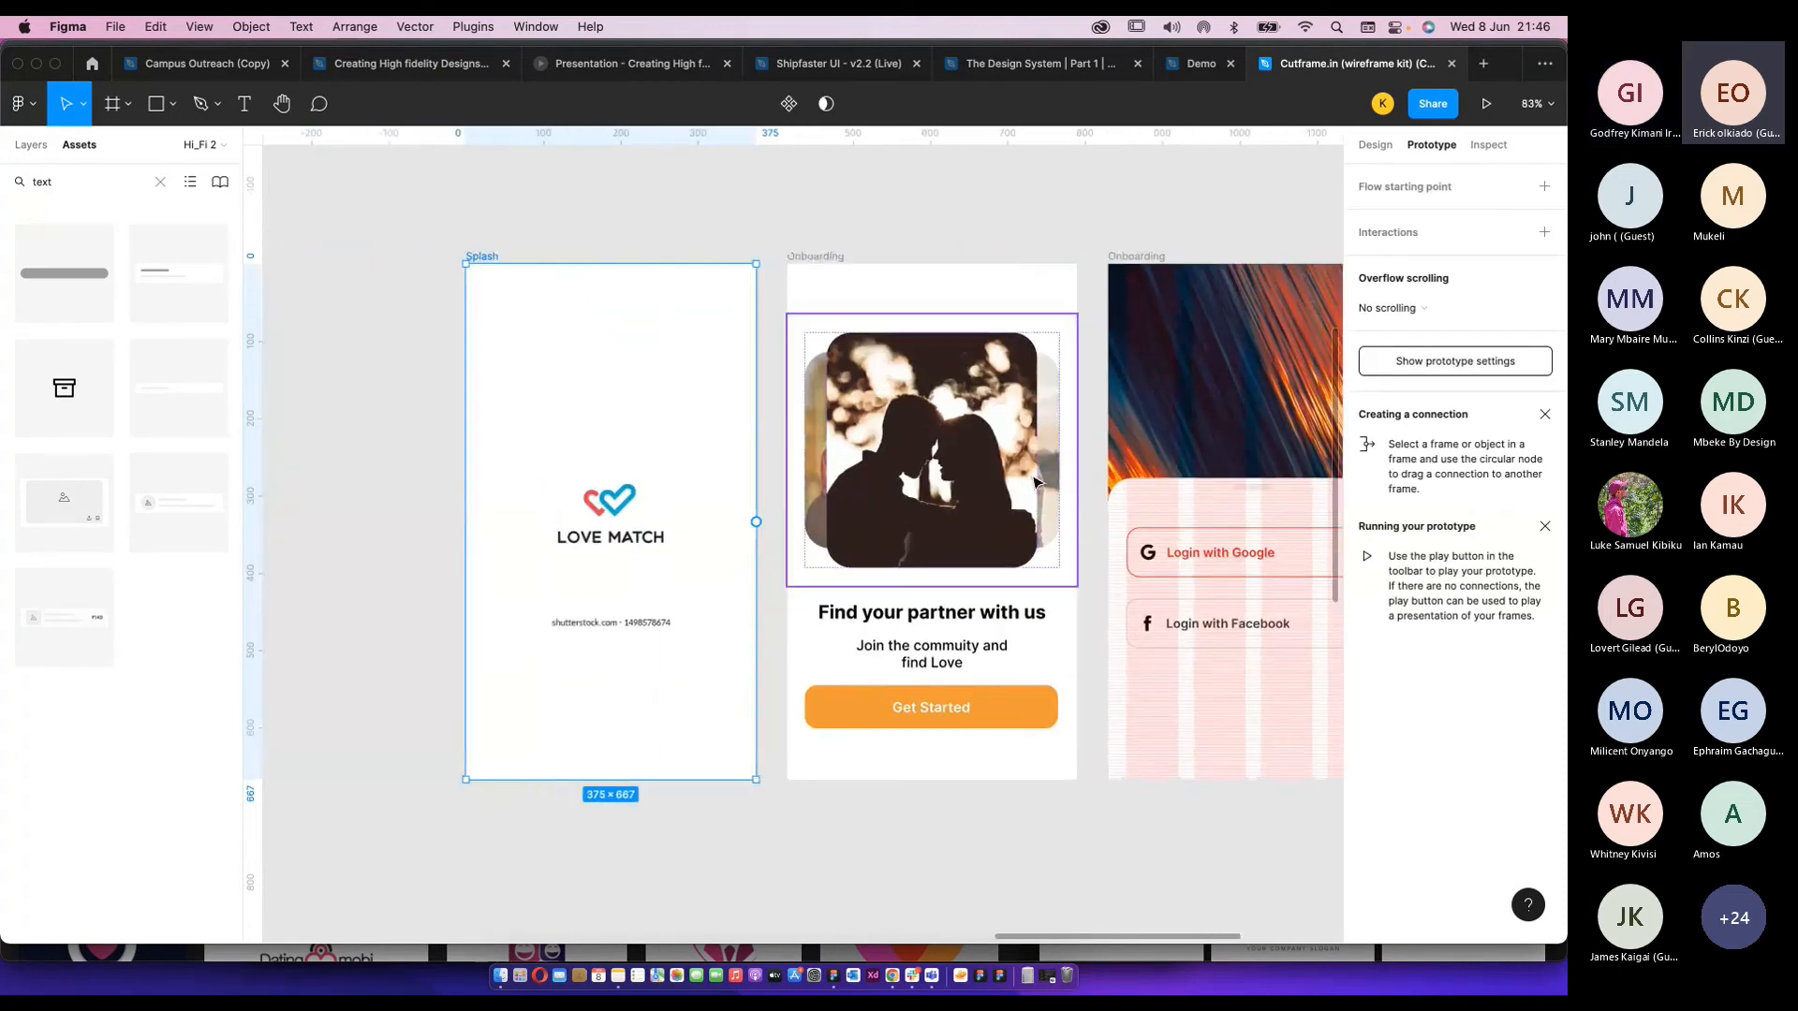
pyautogui.click(950, 424)
pyautogui.click(590, 274)
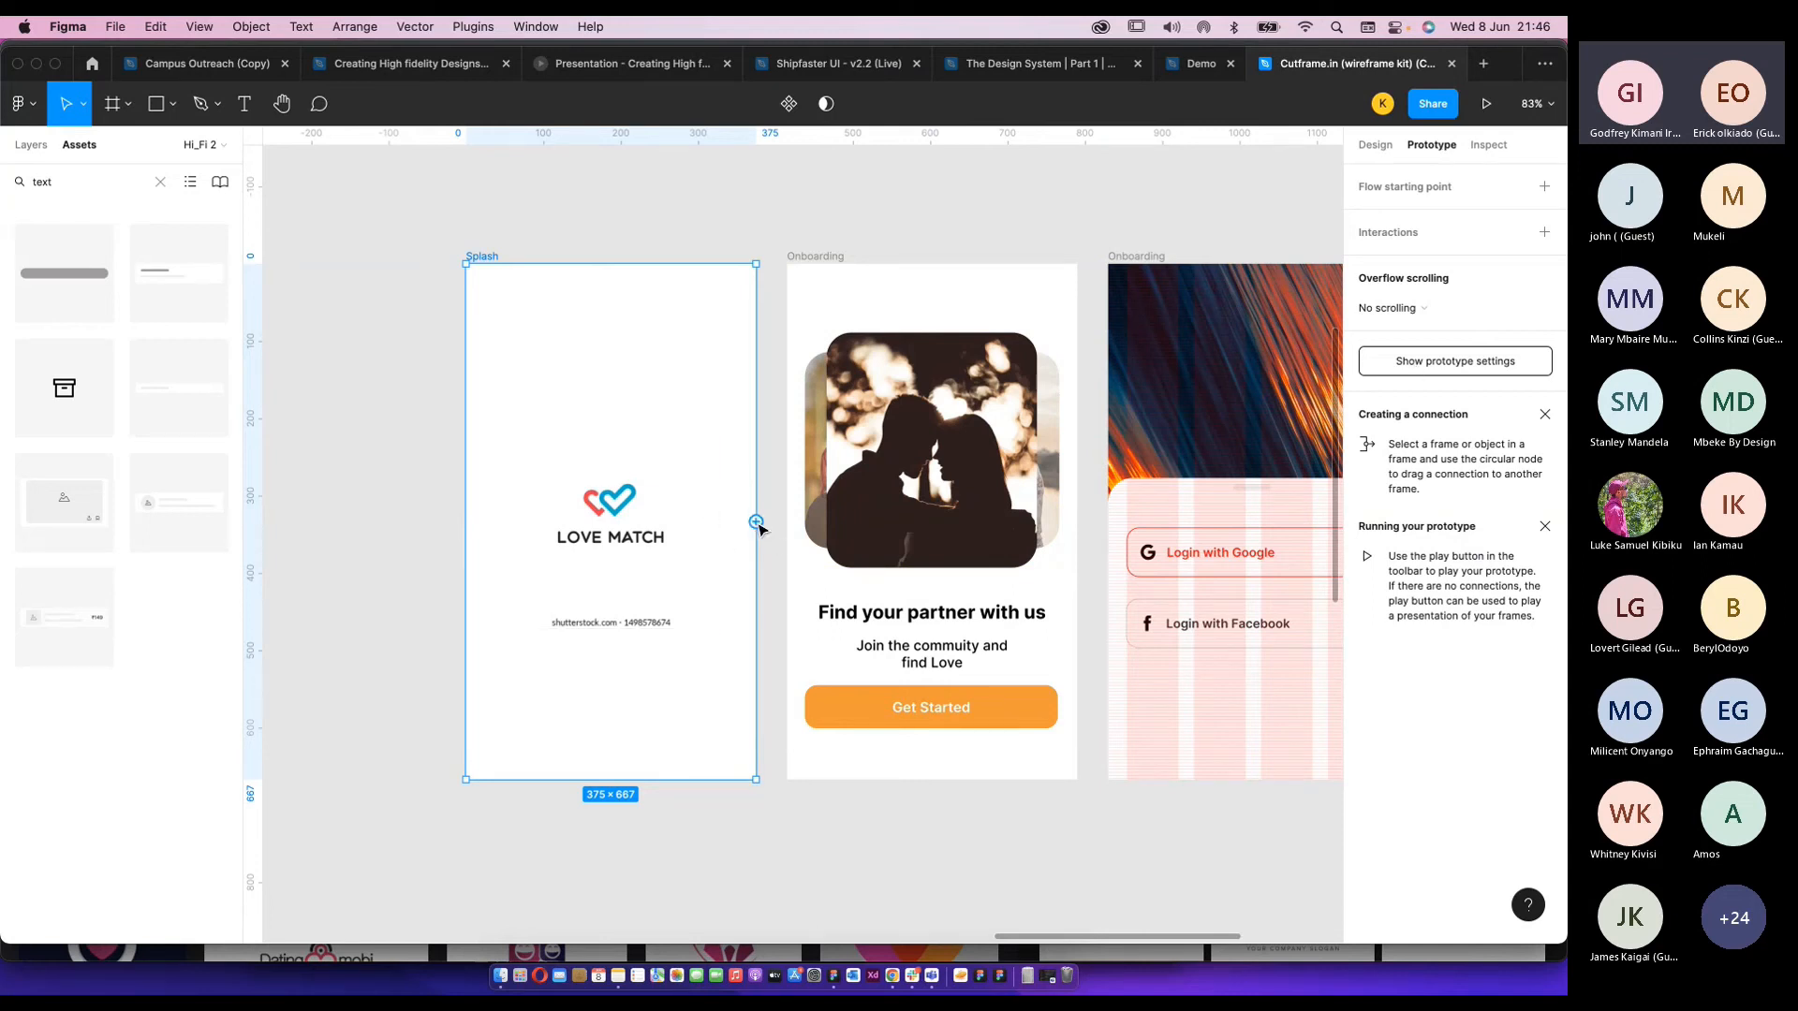
pyautogui.moveTo(756, 522); pyautogui.dragTo(870, 481)
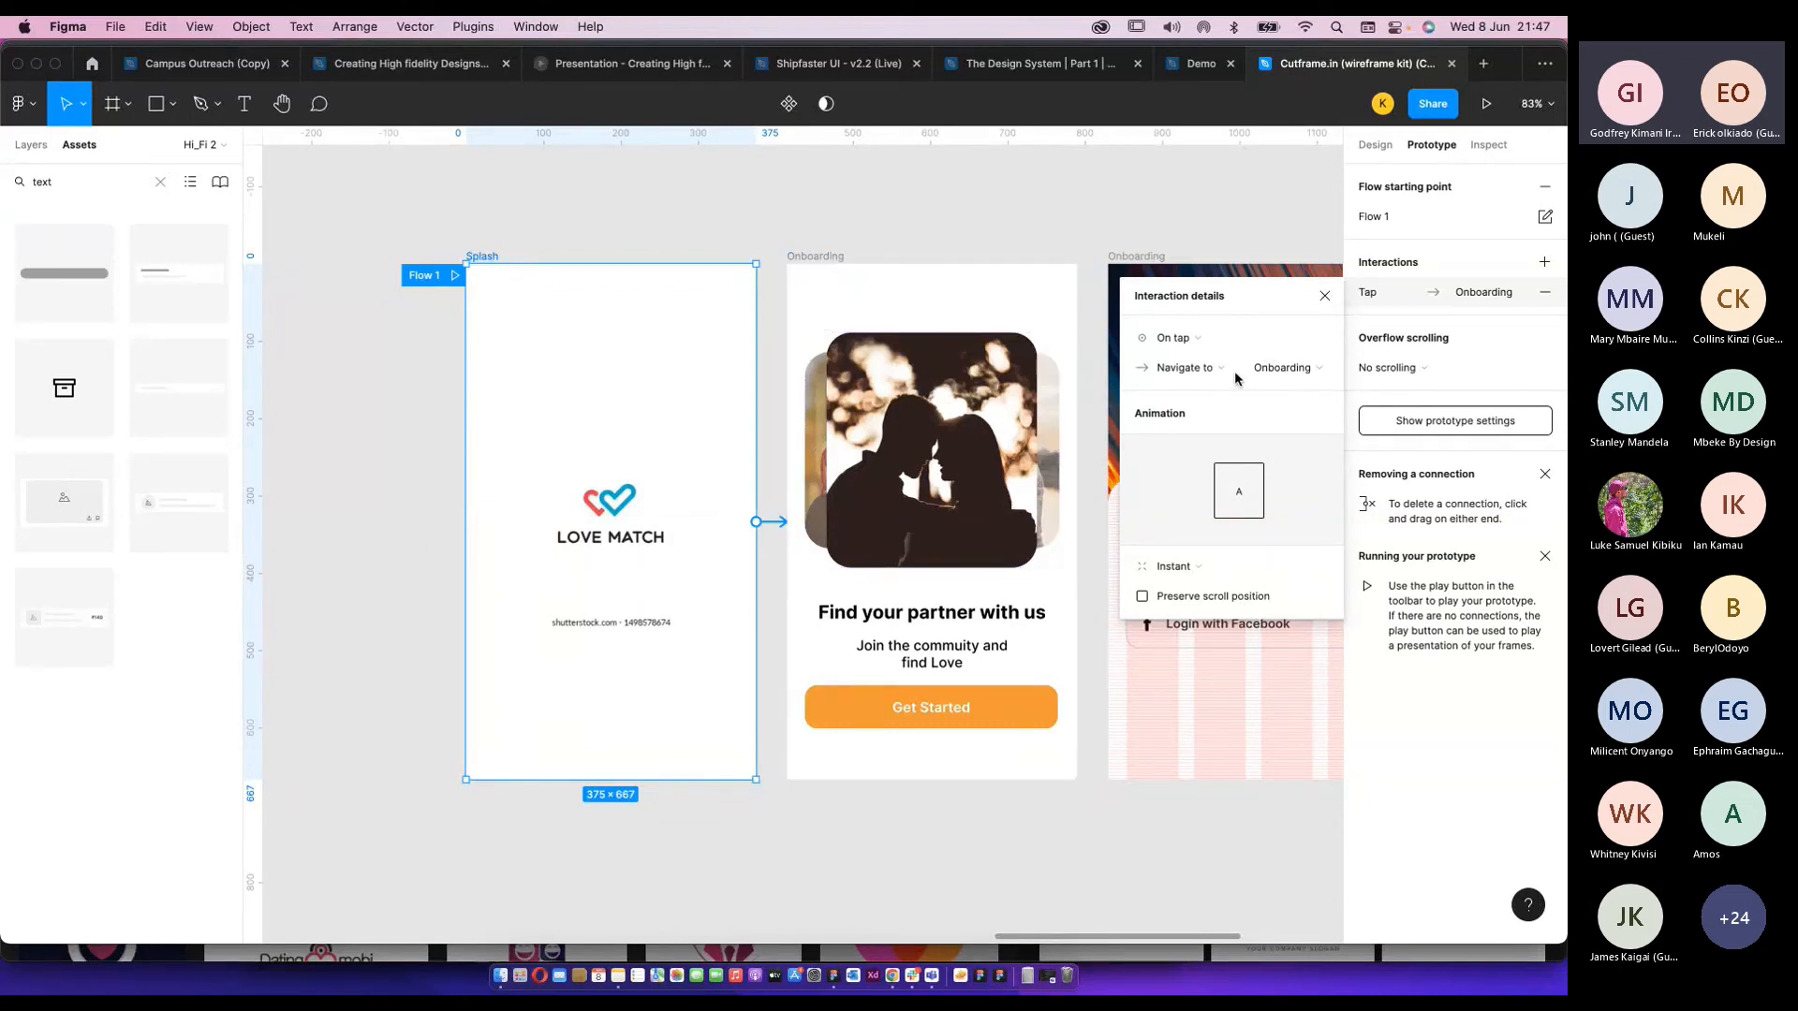
# Make the Splash interaction trigger after a delay of 1 ms.
pyautogui.click(1182, 350)
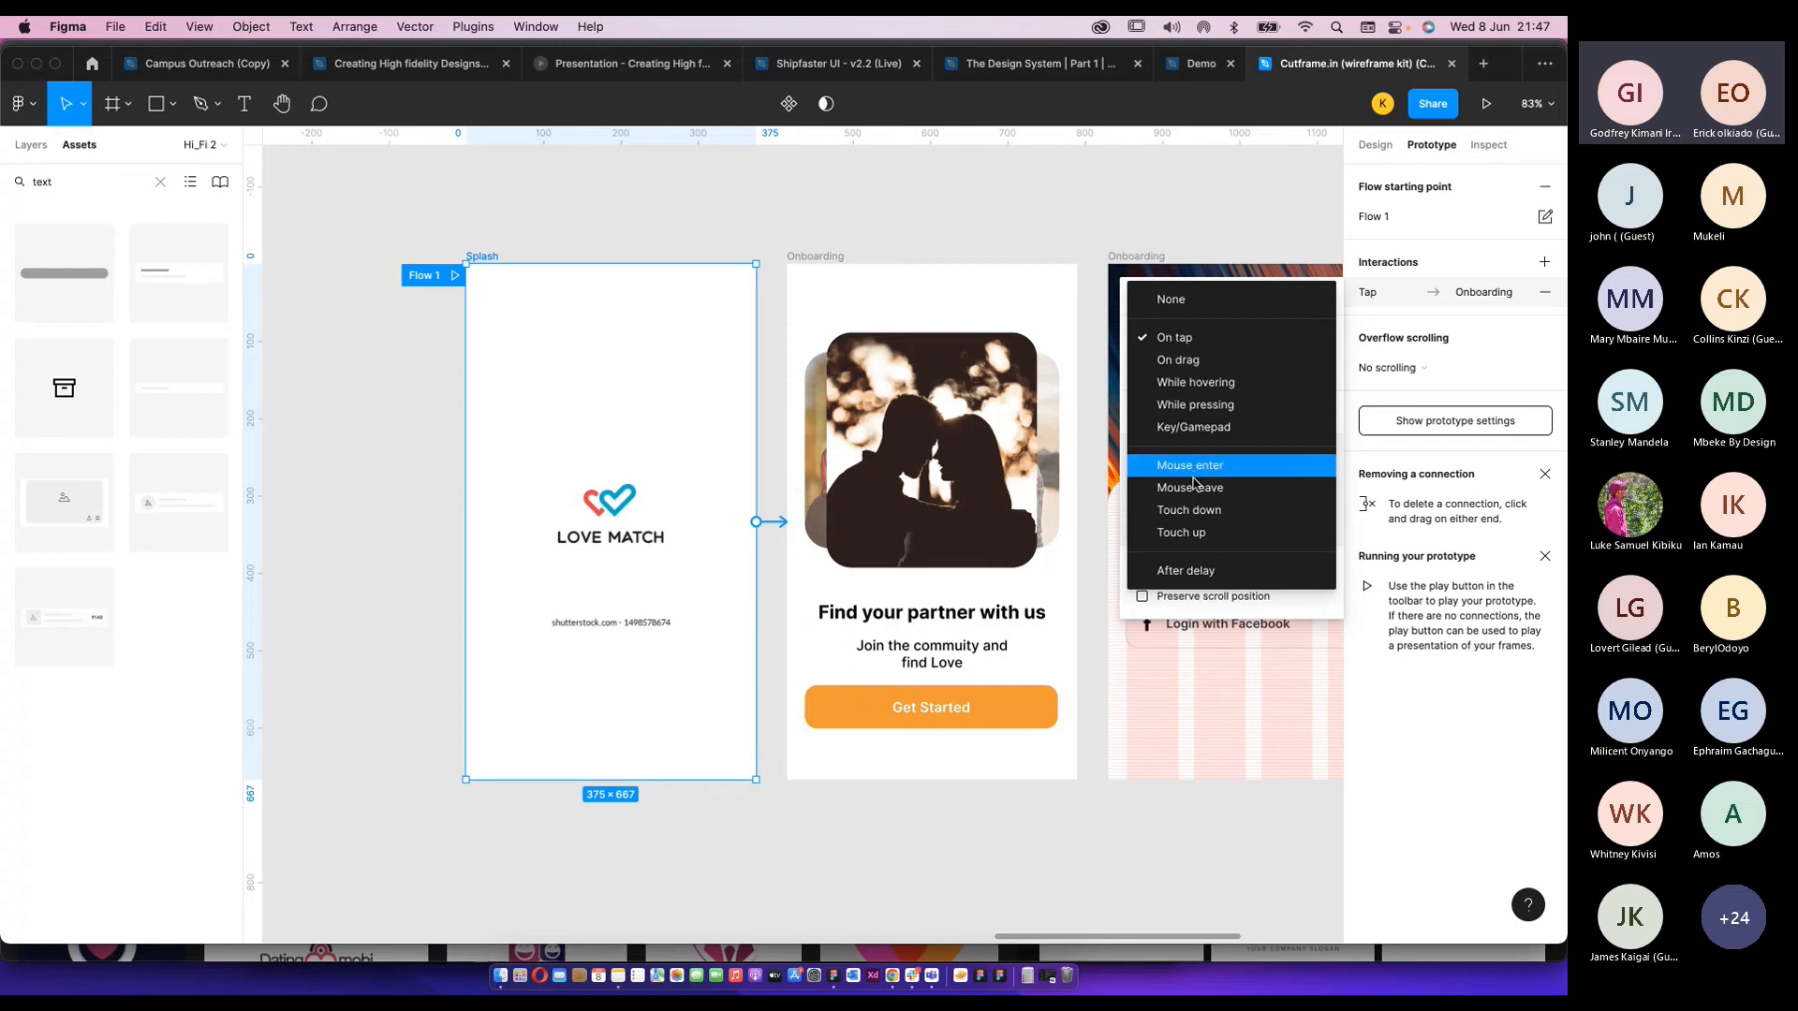
pyautogui.click(1180, 573)
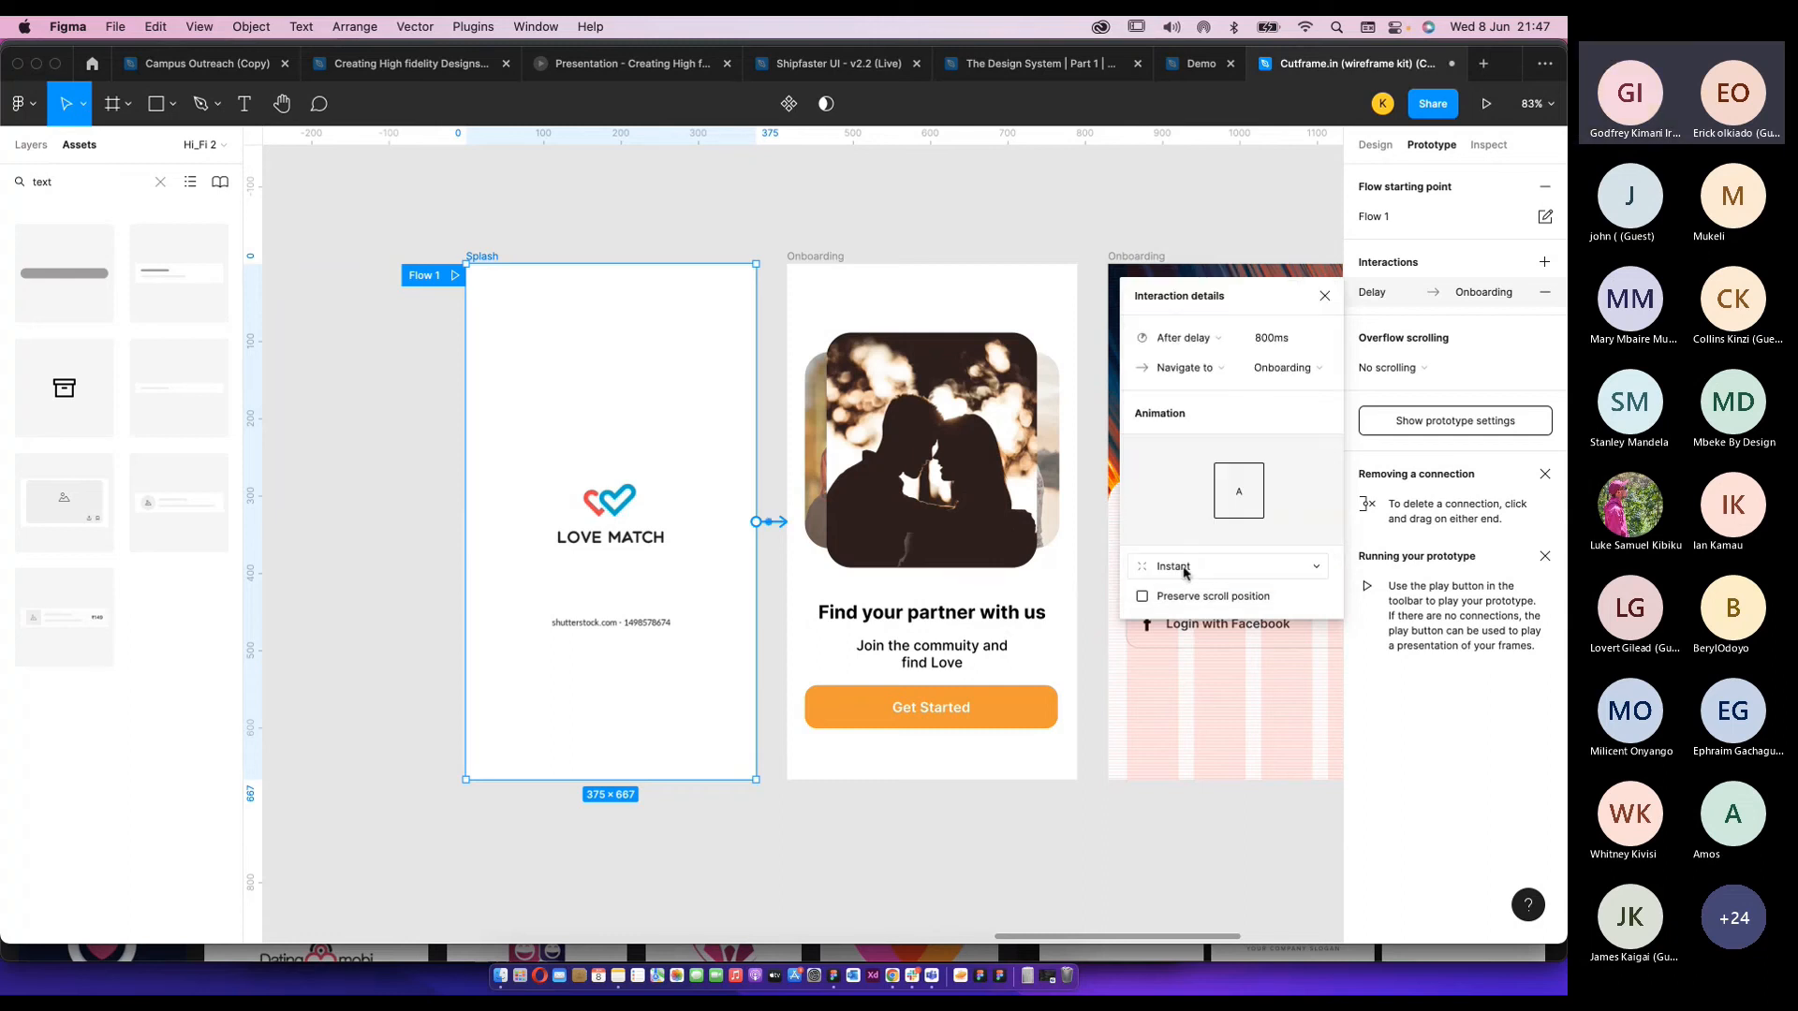
pyautogui.click(1269, 340)
pyautogui.press('BackSpace')
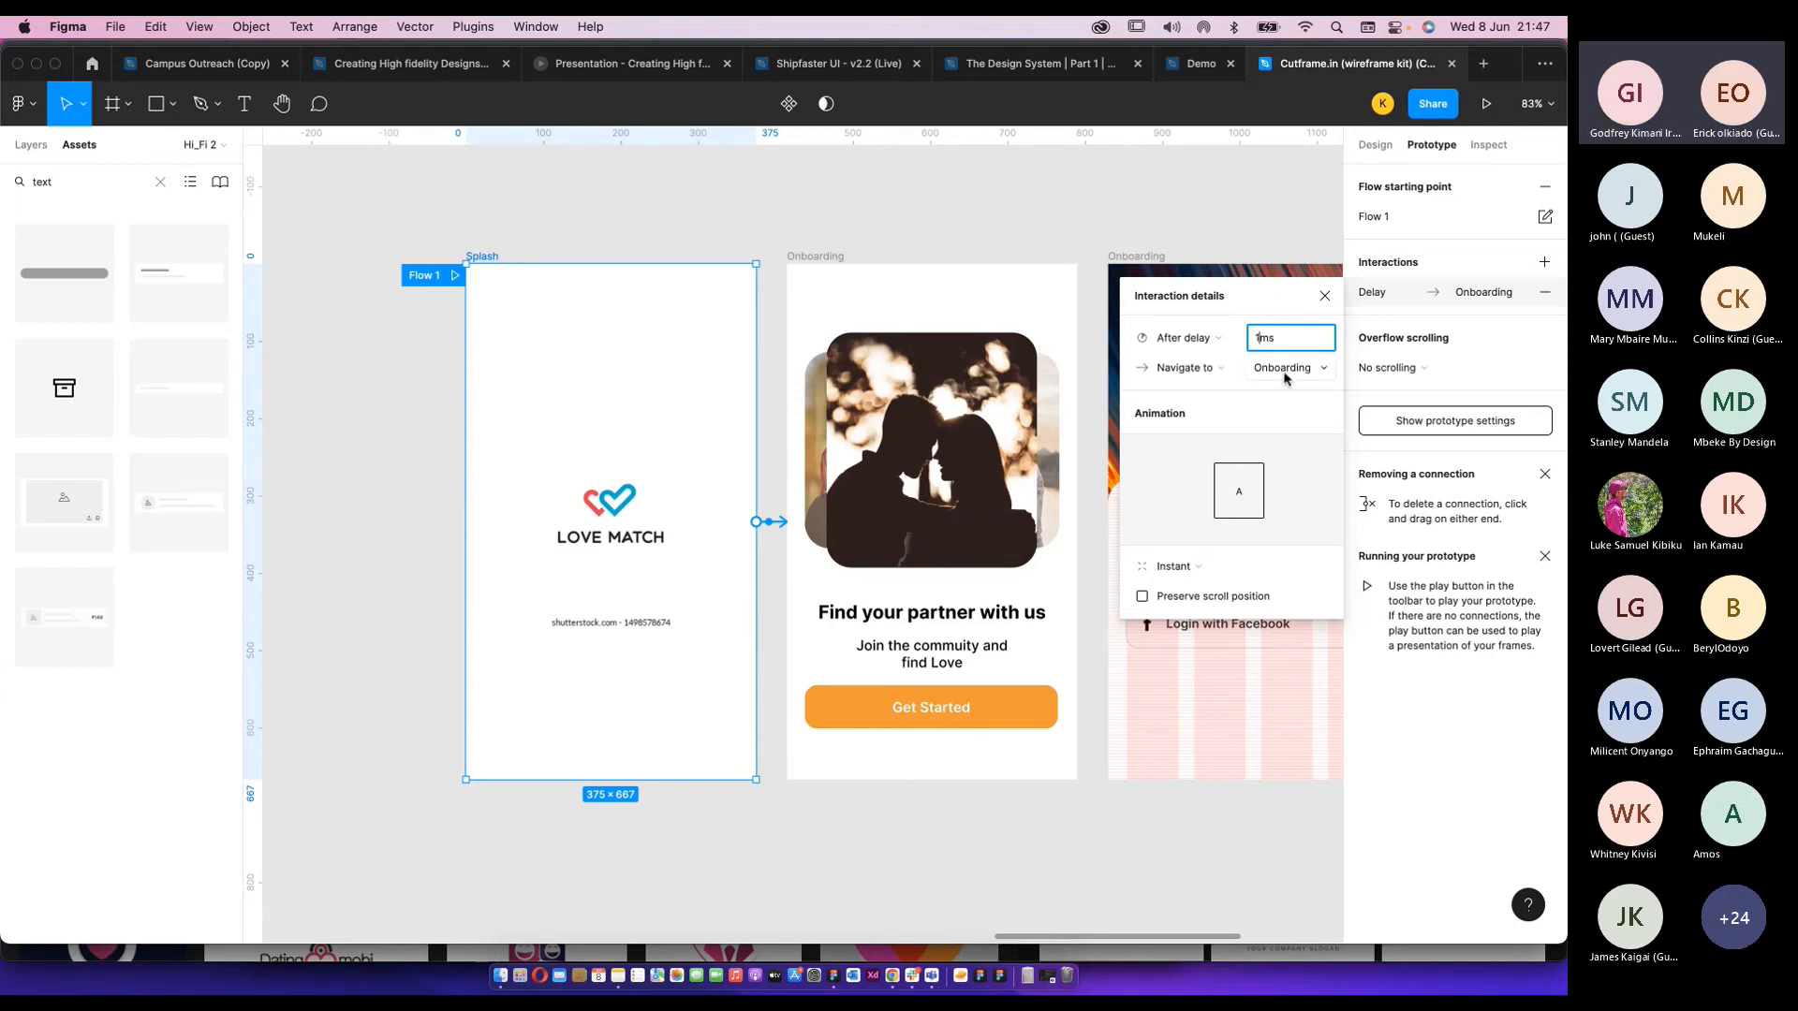
# Set the Splash transition's animation to Smart animate and preview the prototype.
pyautogui.click(1175, 568)
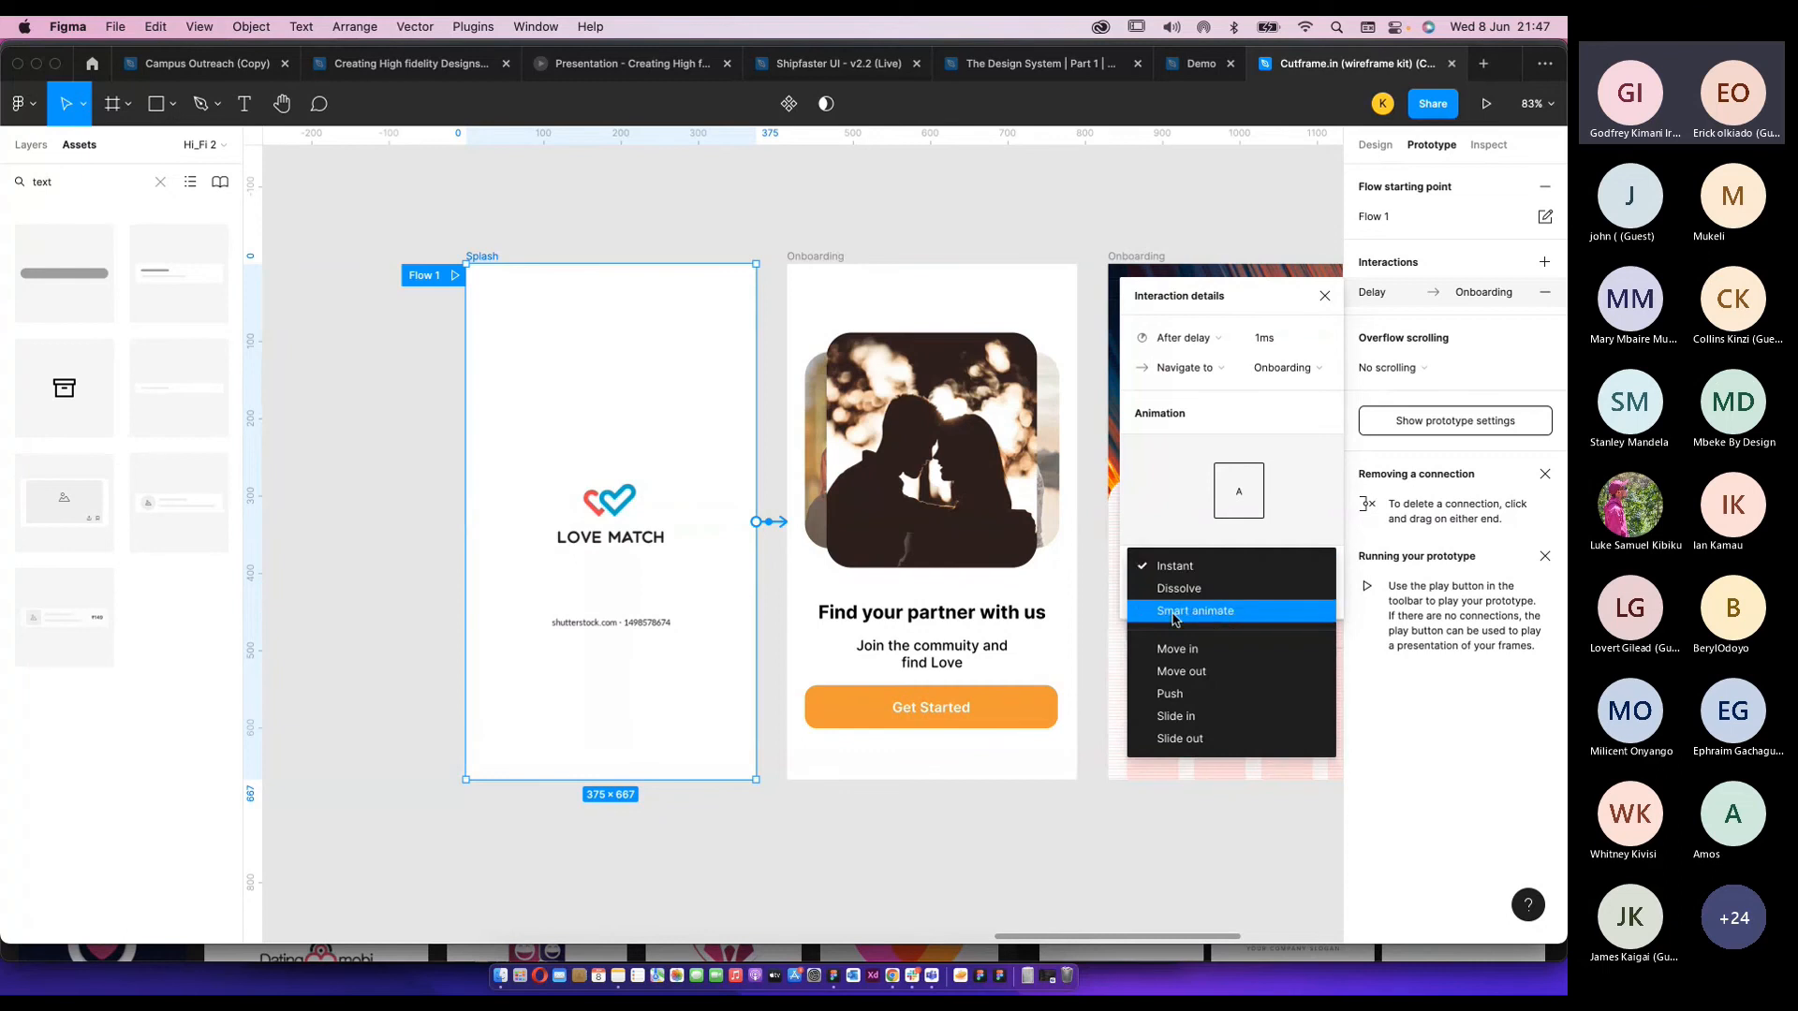
pyautogui.click(1171, 613)
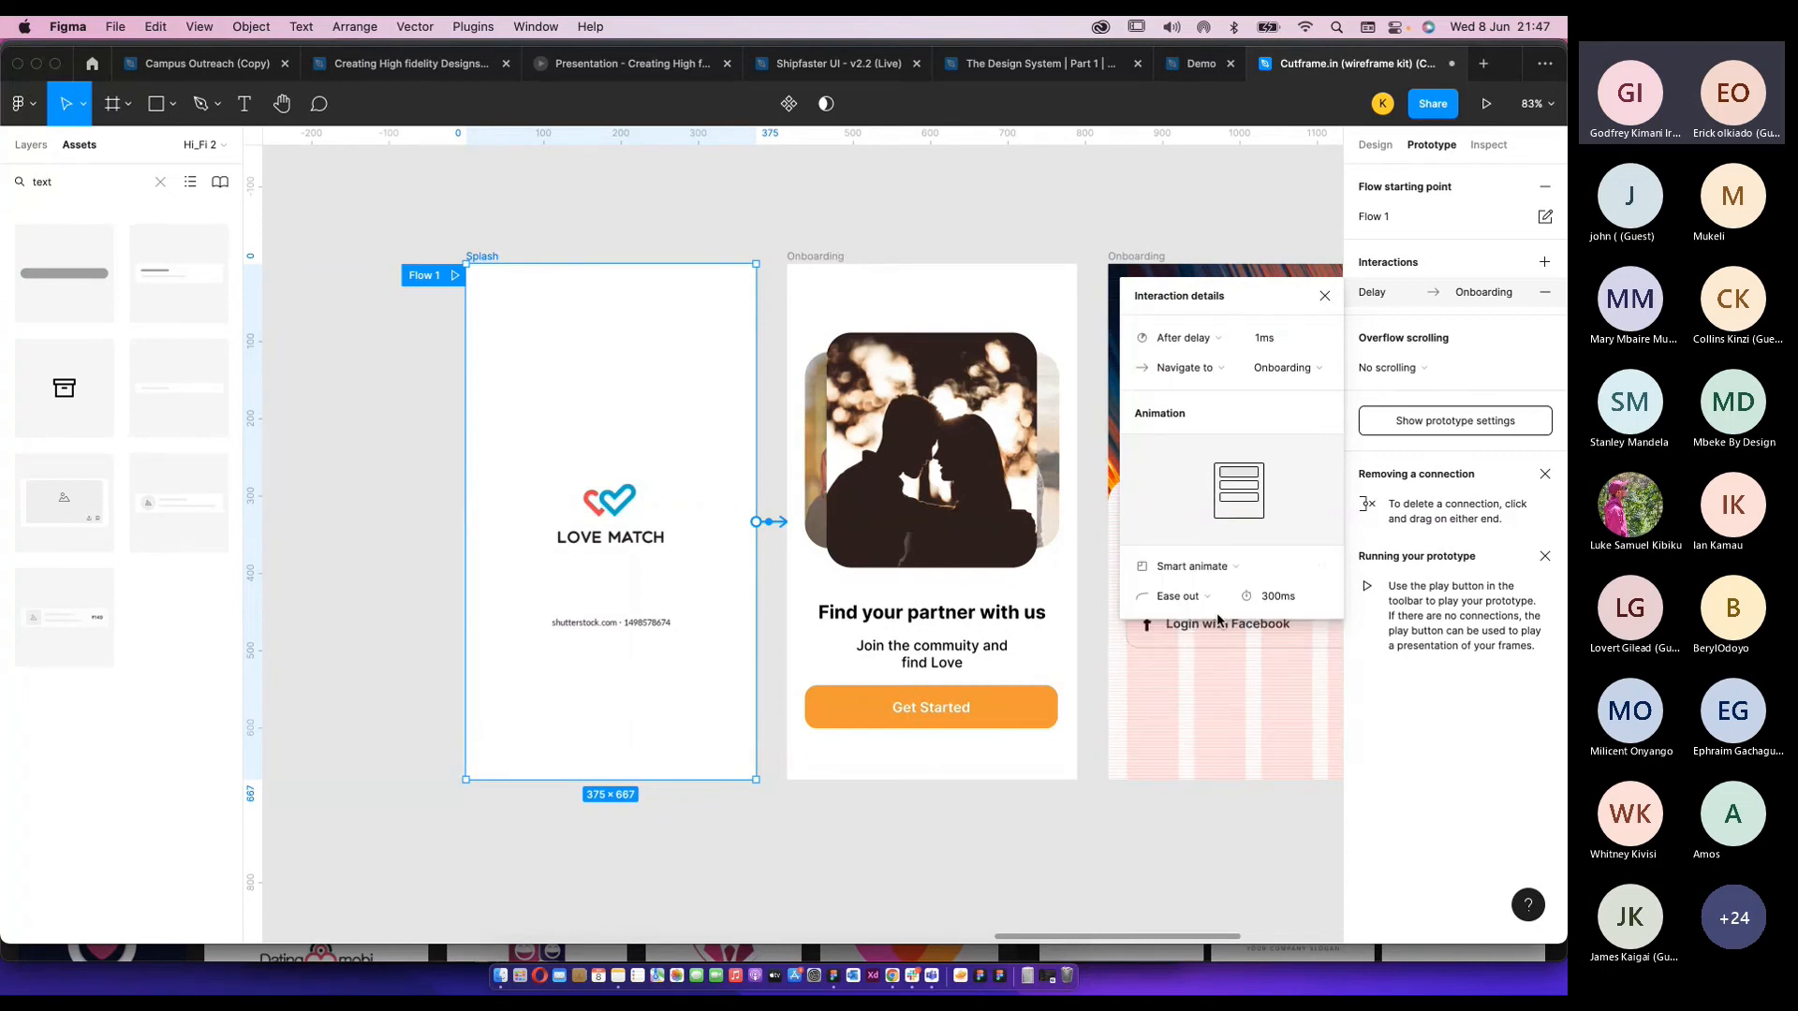
pyautogui.click(666, 234)
pyautogui.click(487, 269)
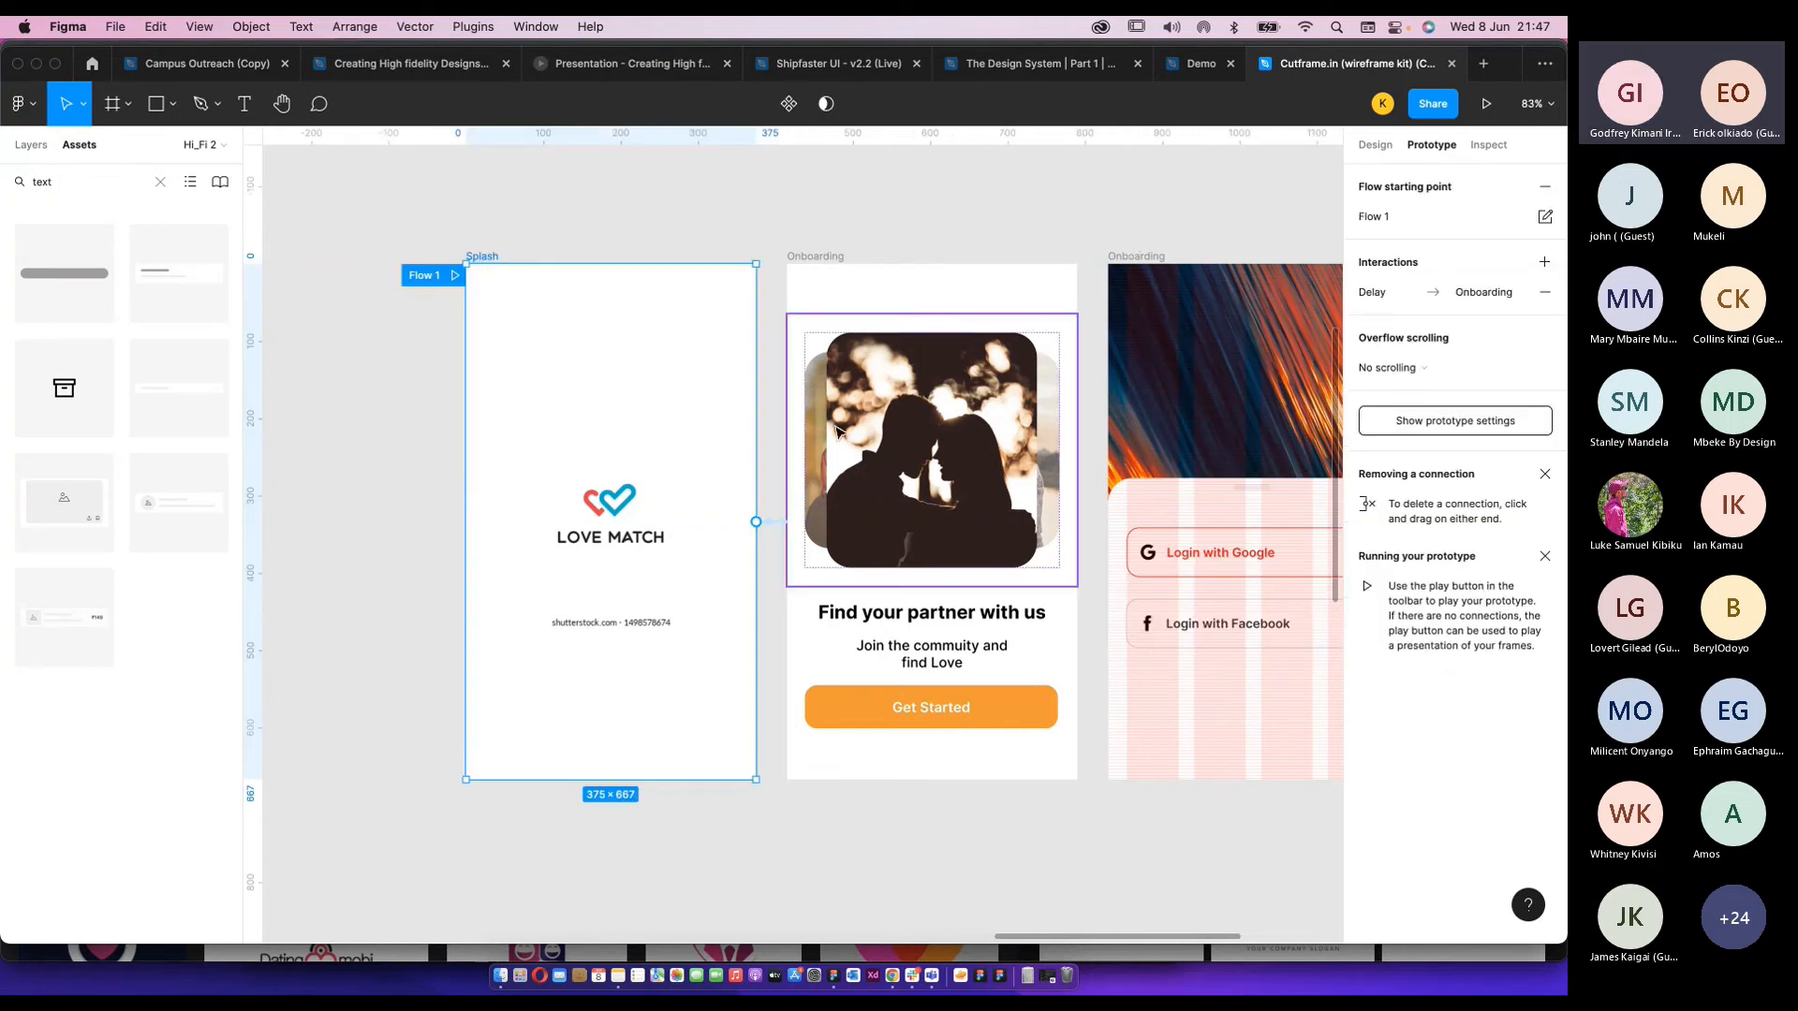
pyautogui.click(1486, 108)
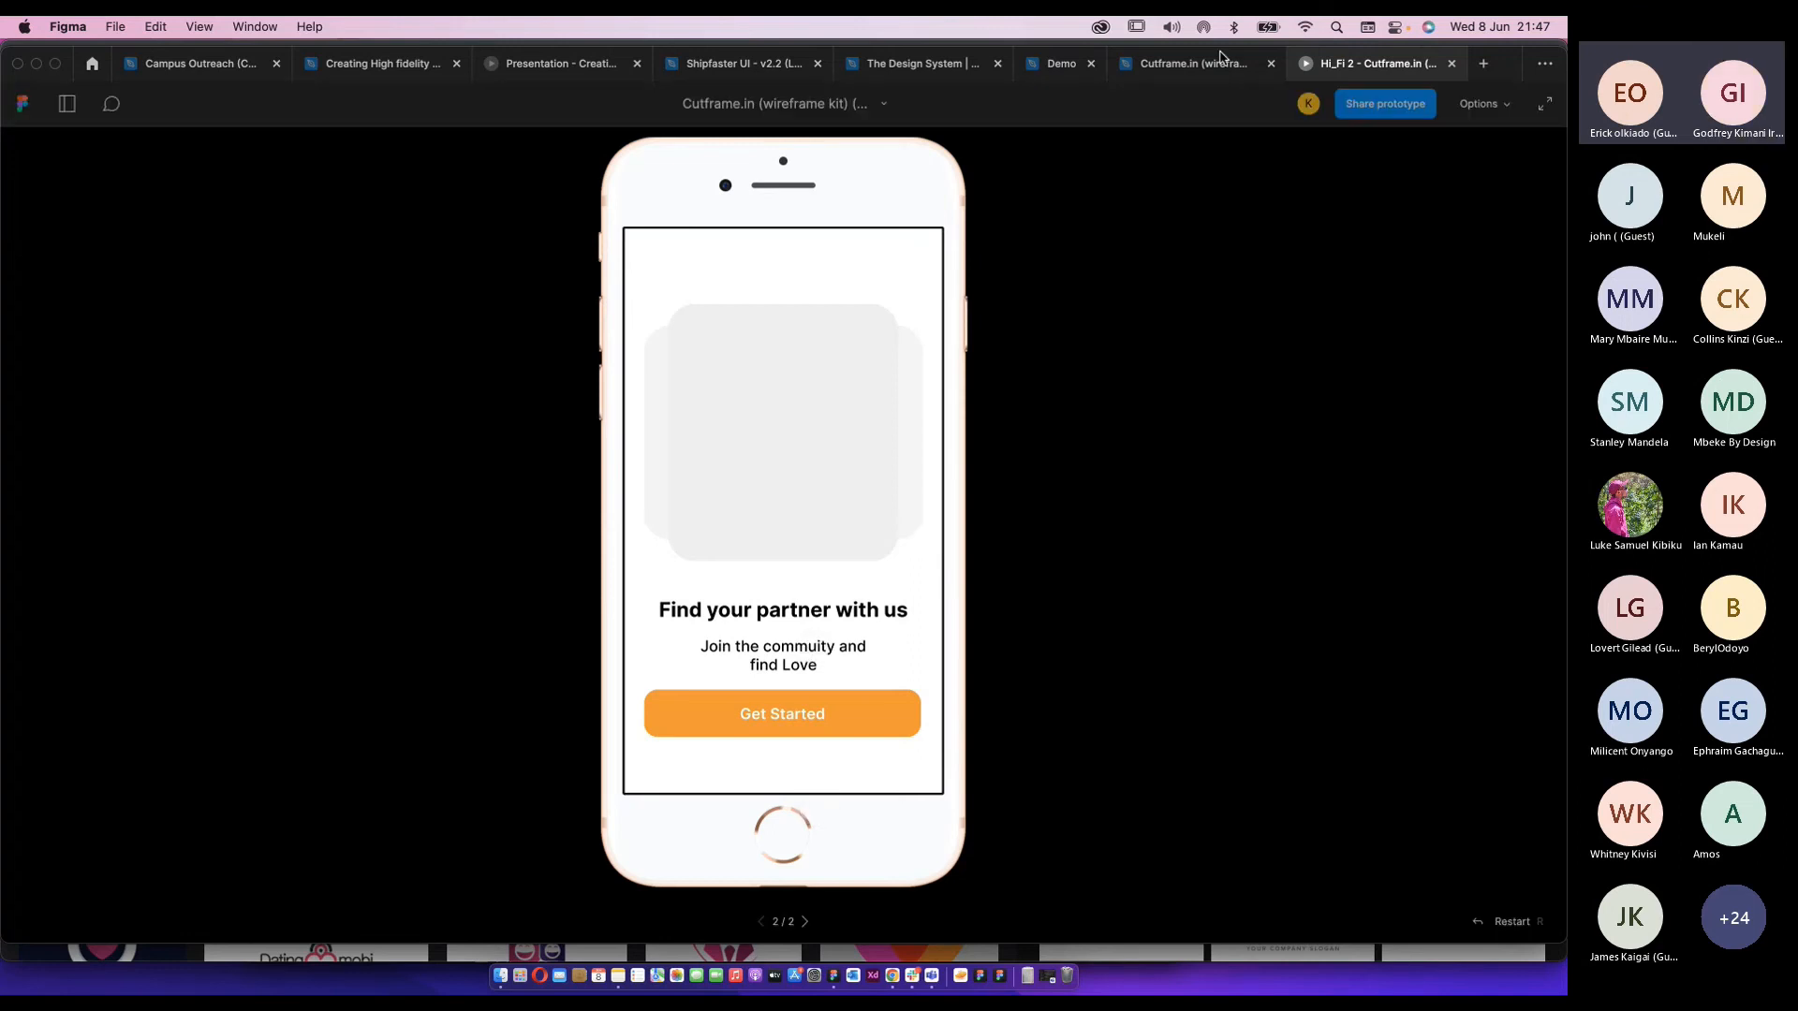
pyautogui.click(1196, 67)
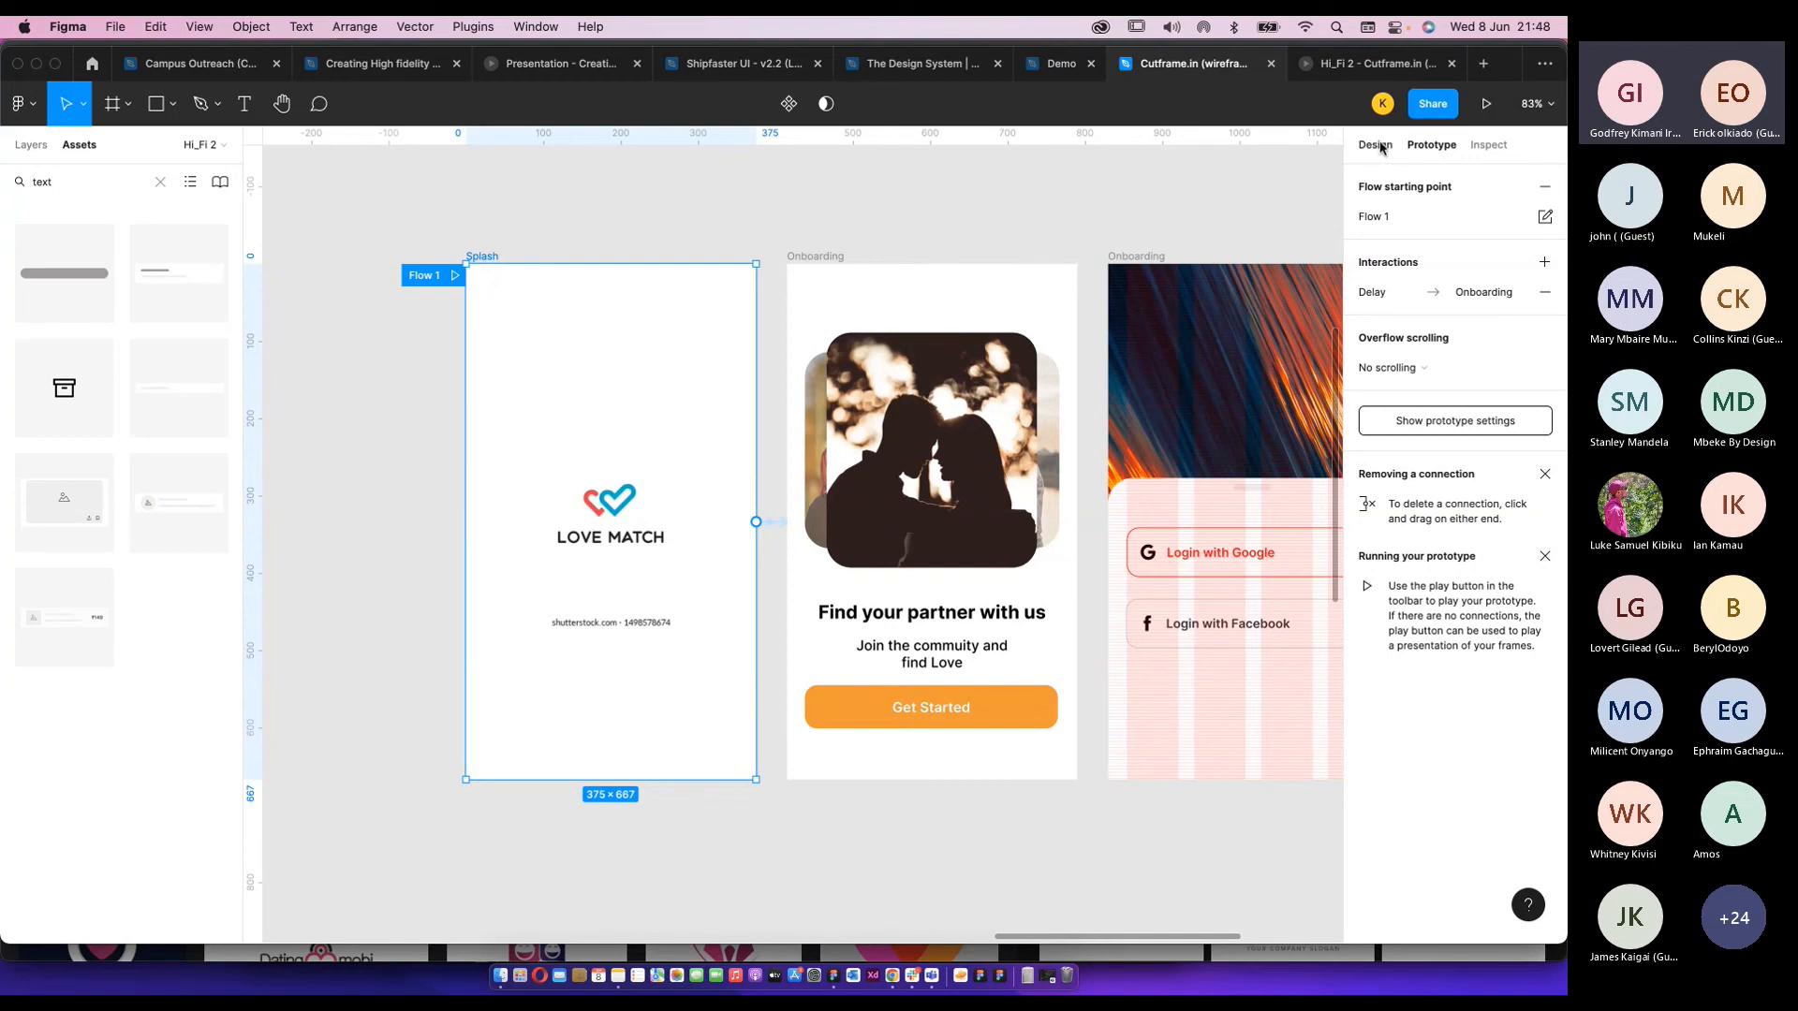
# Set the prototype's device to None in the prototype settings.
pyautogui.click(1405, 369)
pyautogui.click(1405, 371)
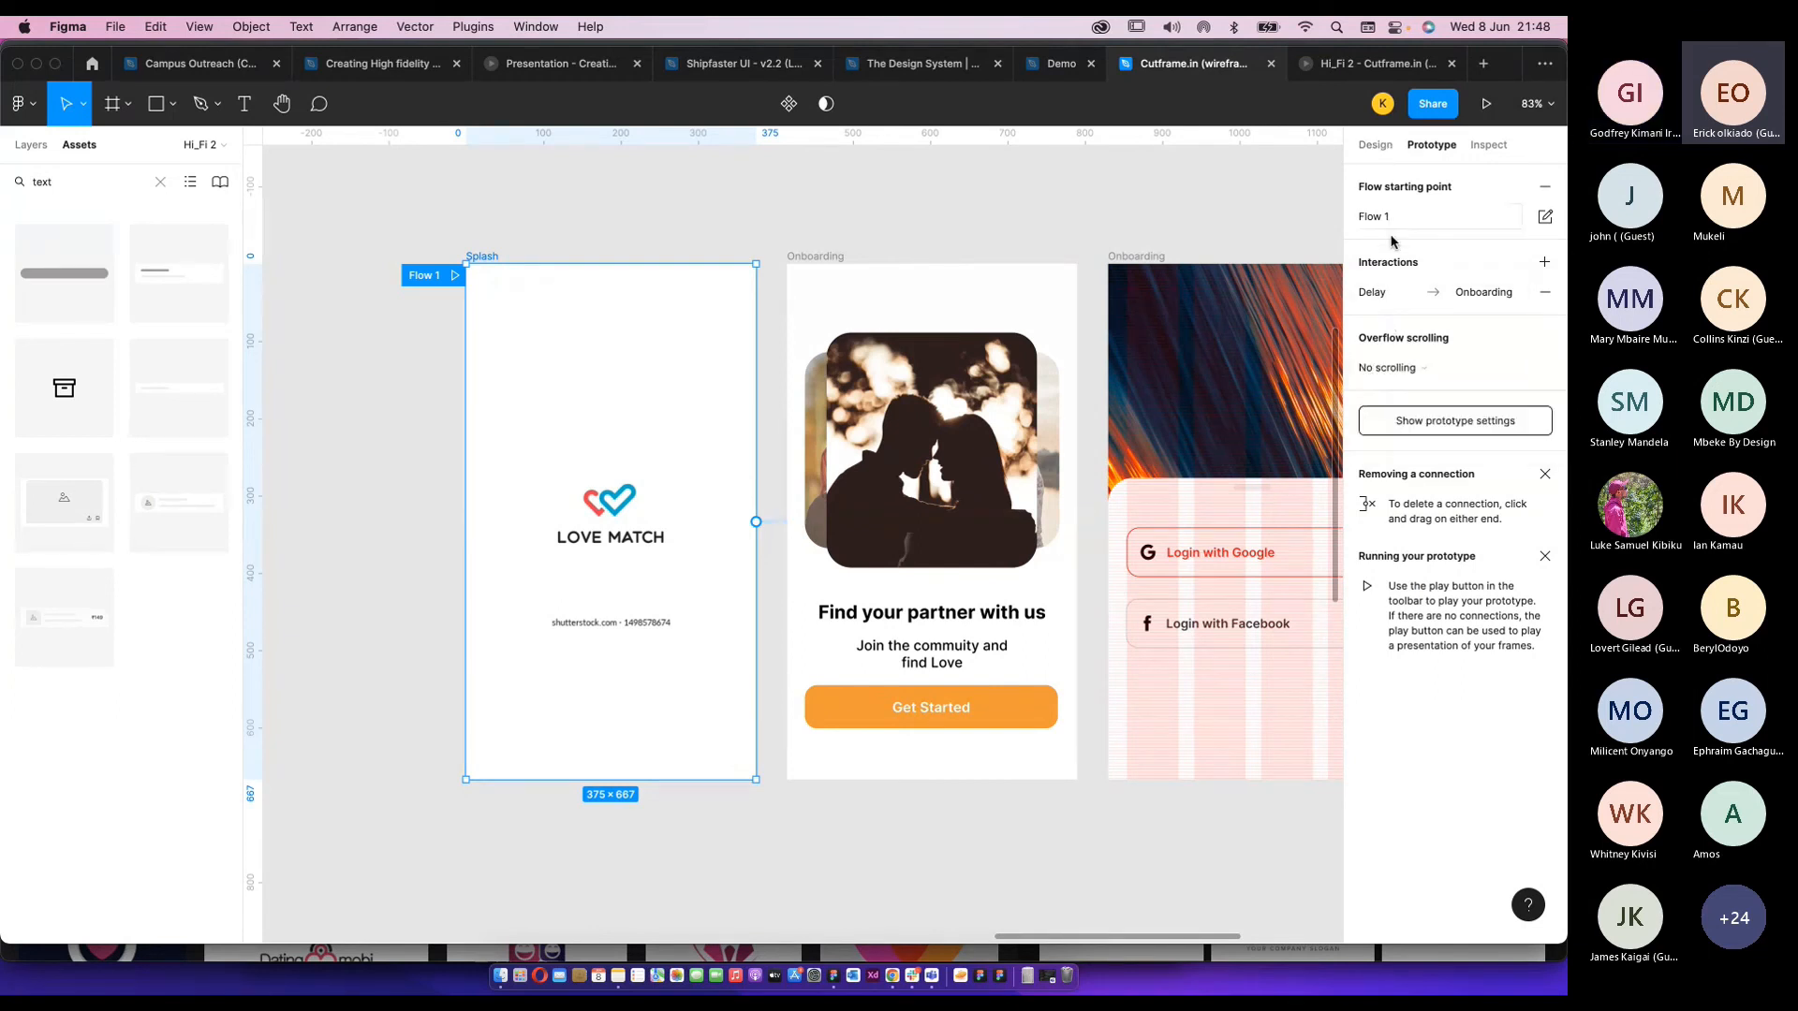
pyautogui.click(1428, 420)
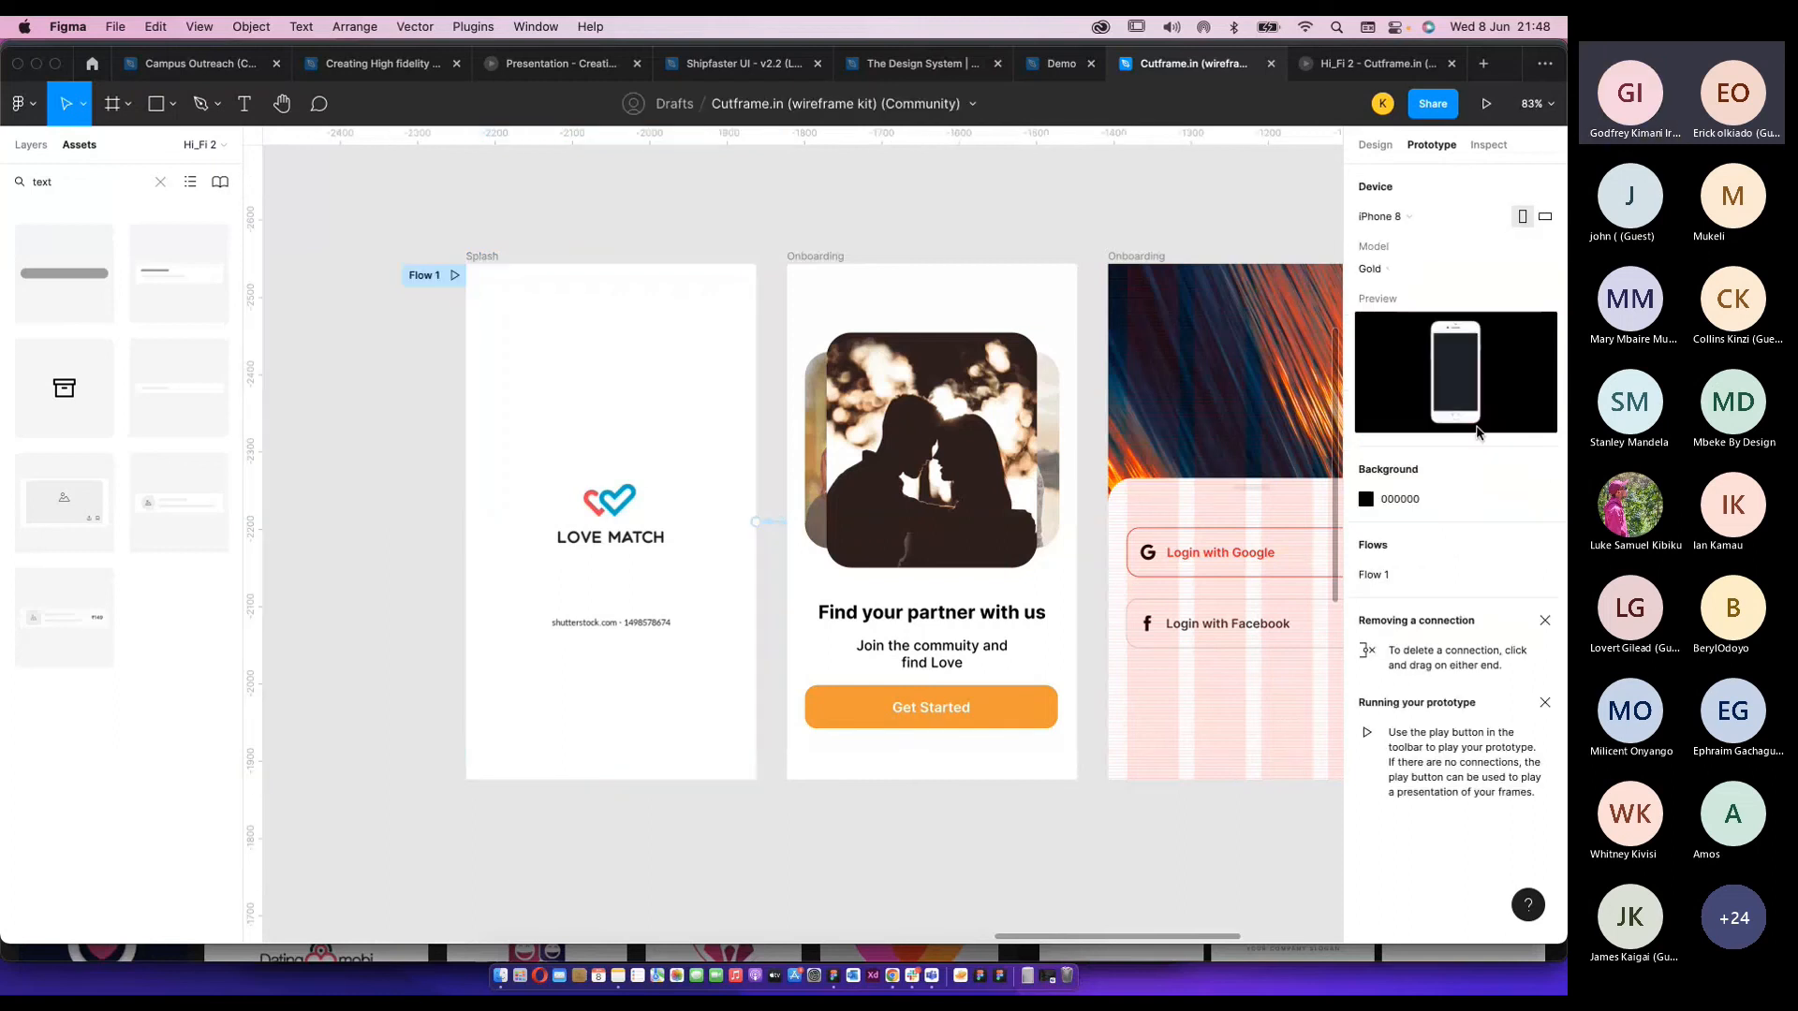
pyautogui.click(1395, 217)
pyautogui.click(1402, 225)
pyautogui.click(1455, 225)
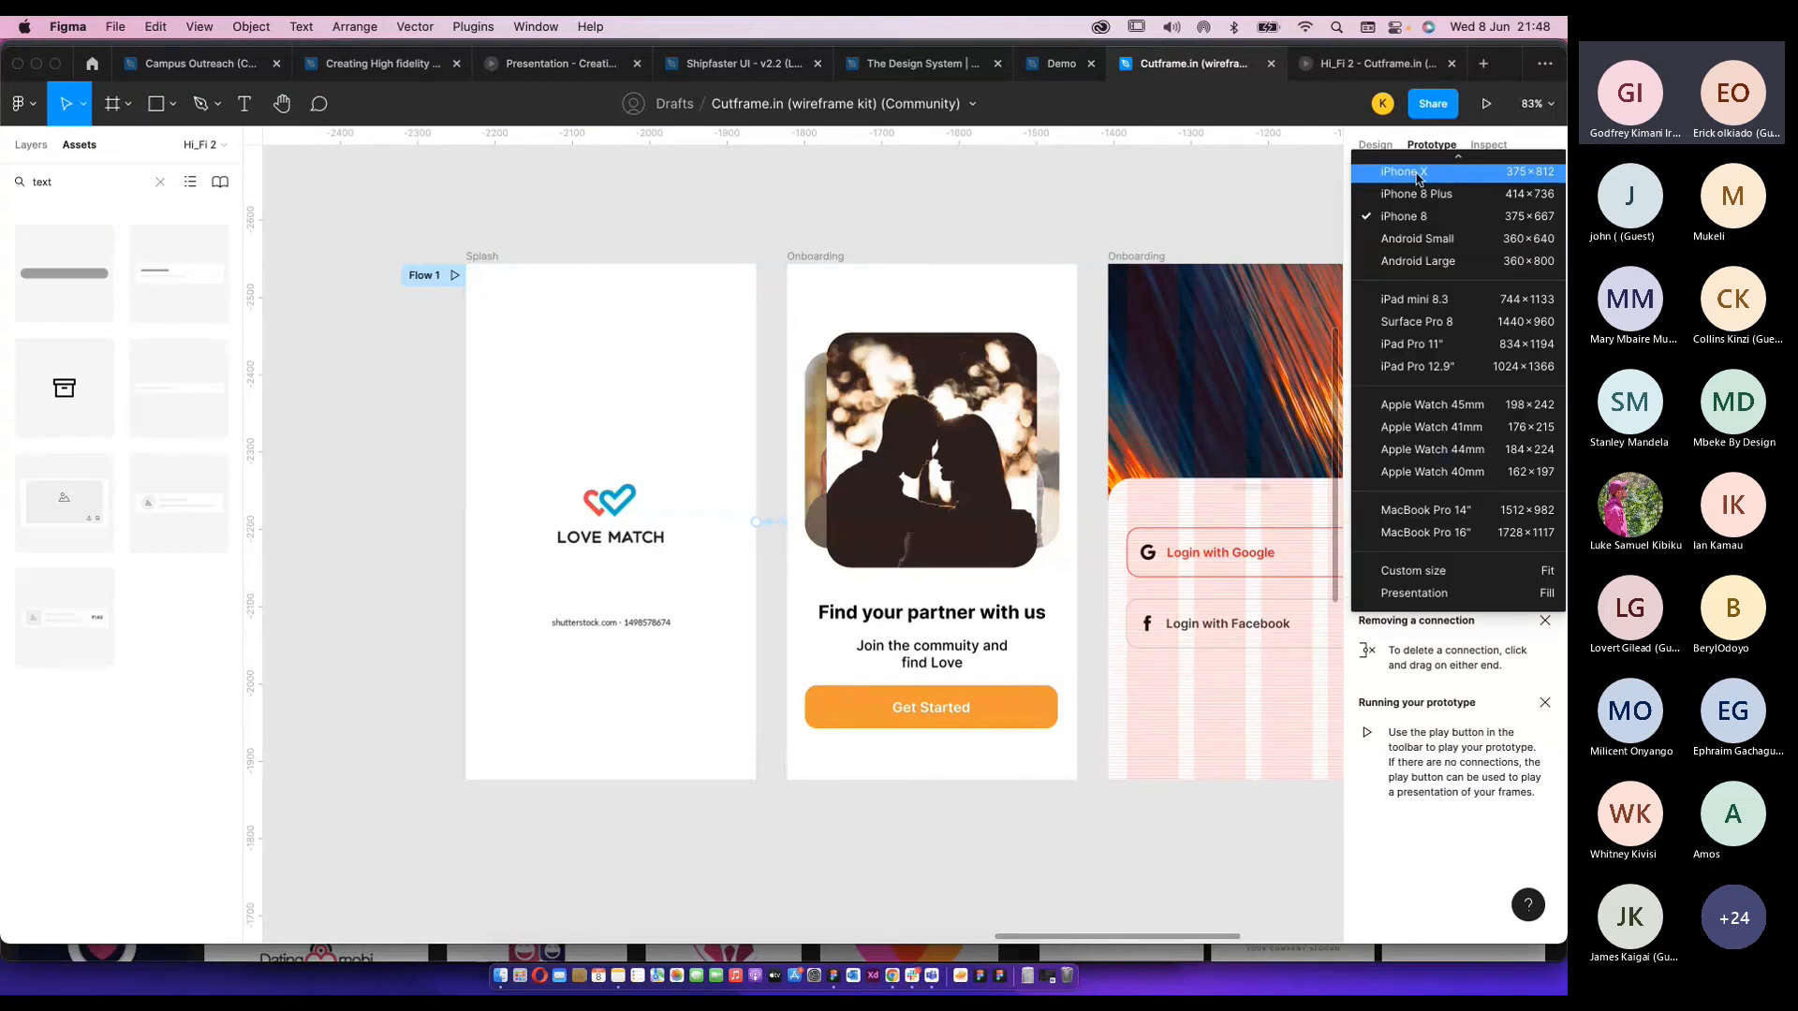
pyautogui.click(1308, 210)
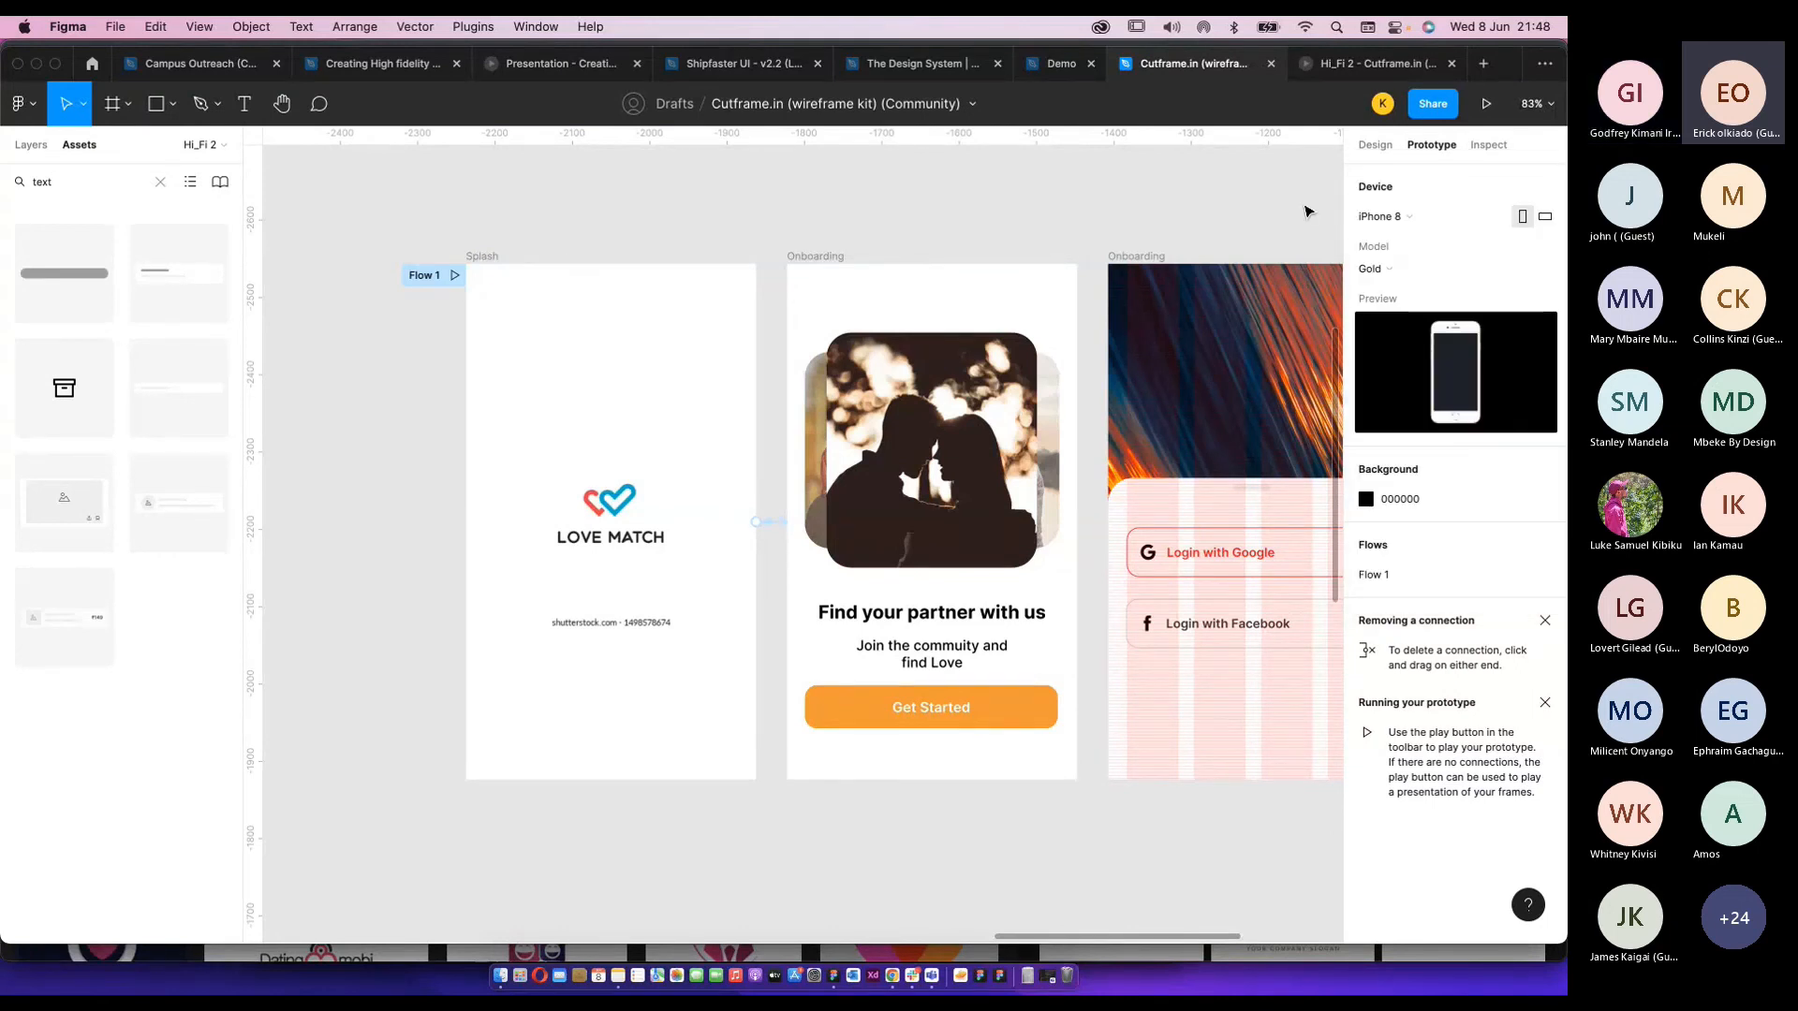
pyautogui.click(1402, 221)
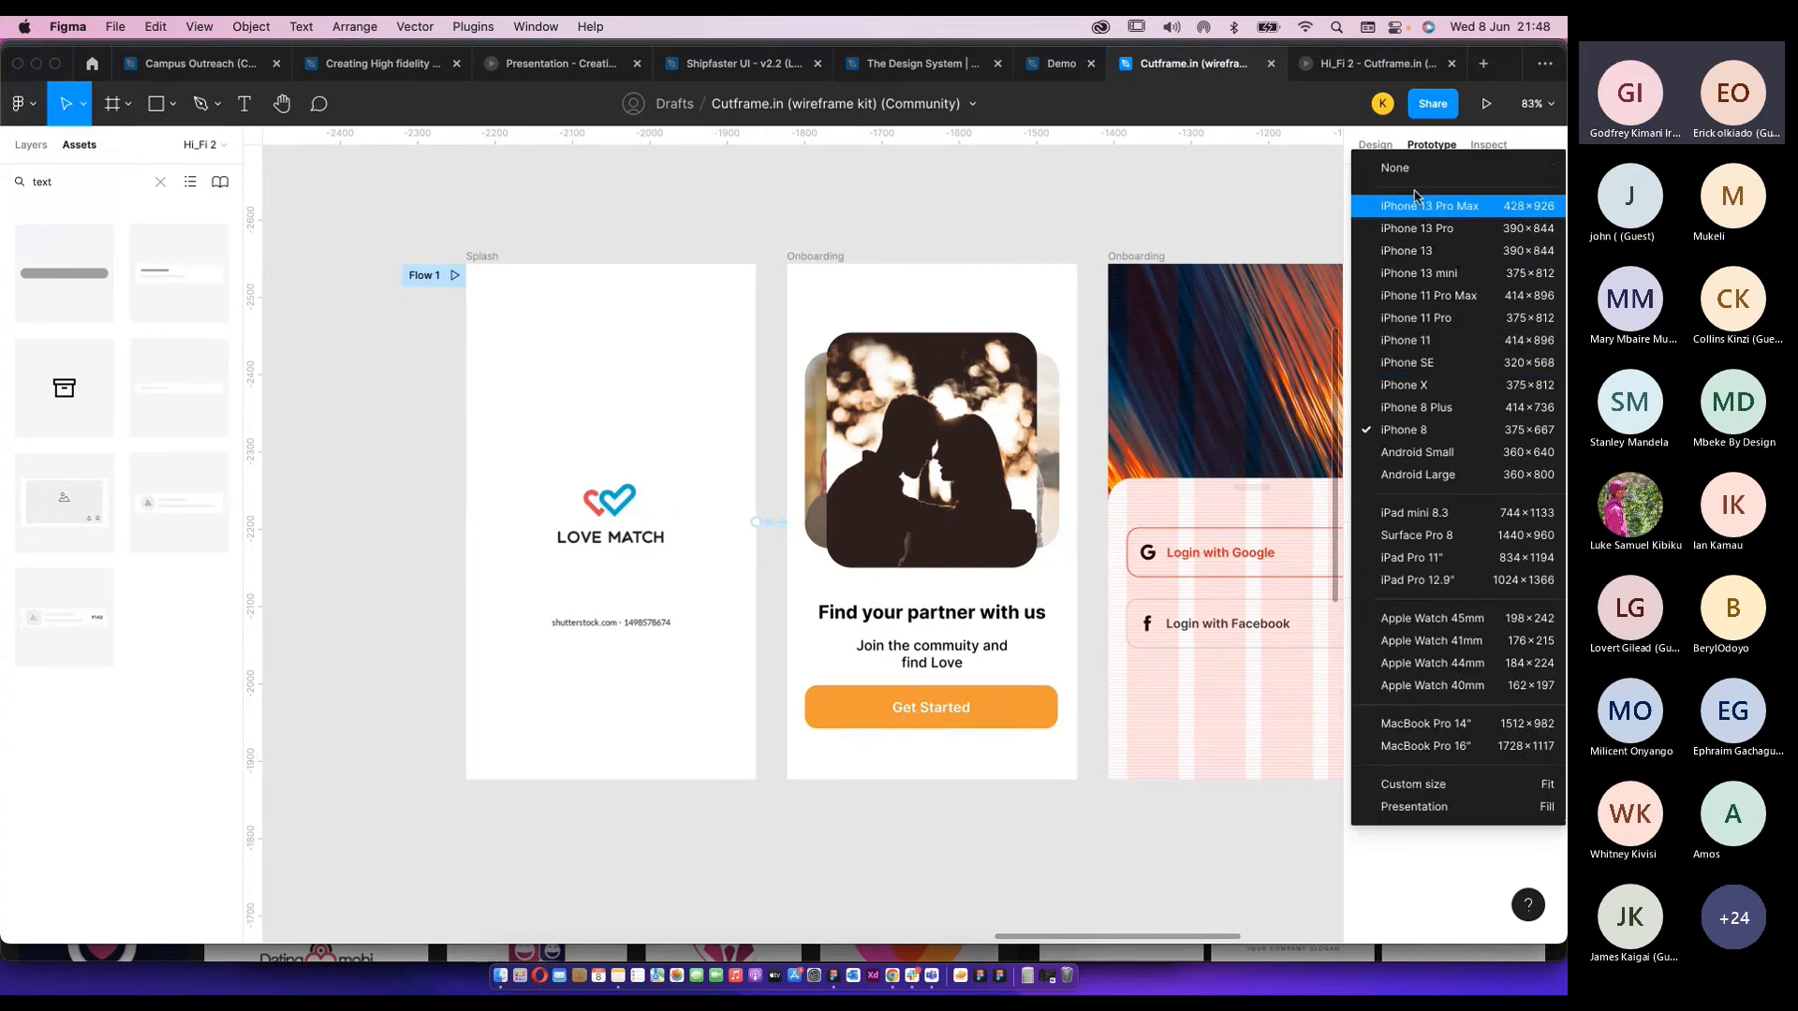
pyautogui.click(1426, 207)
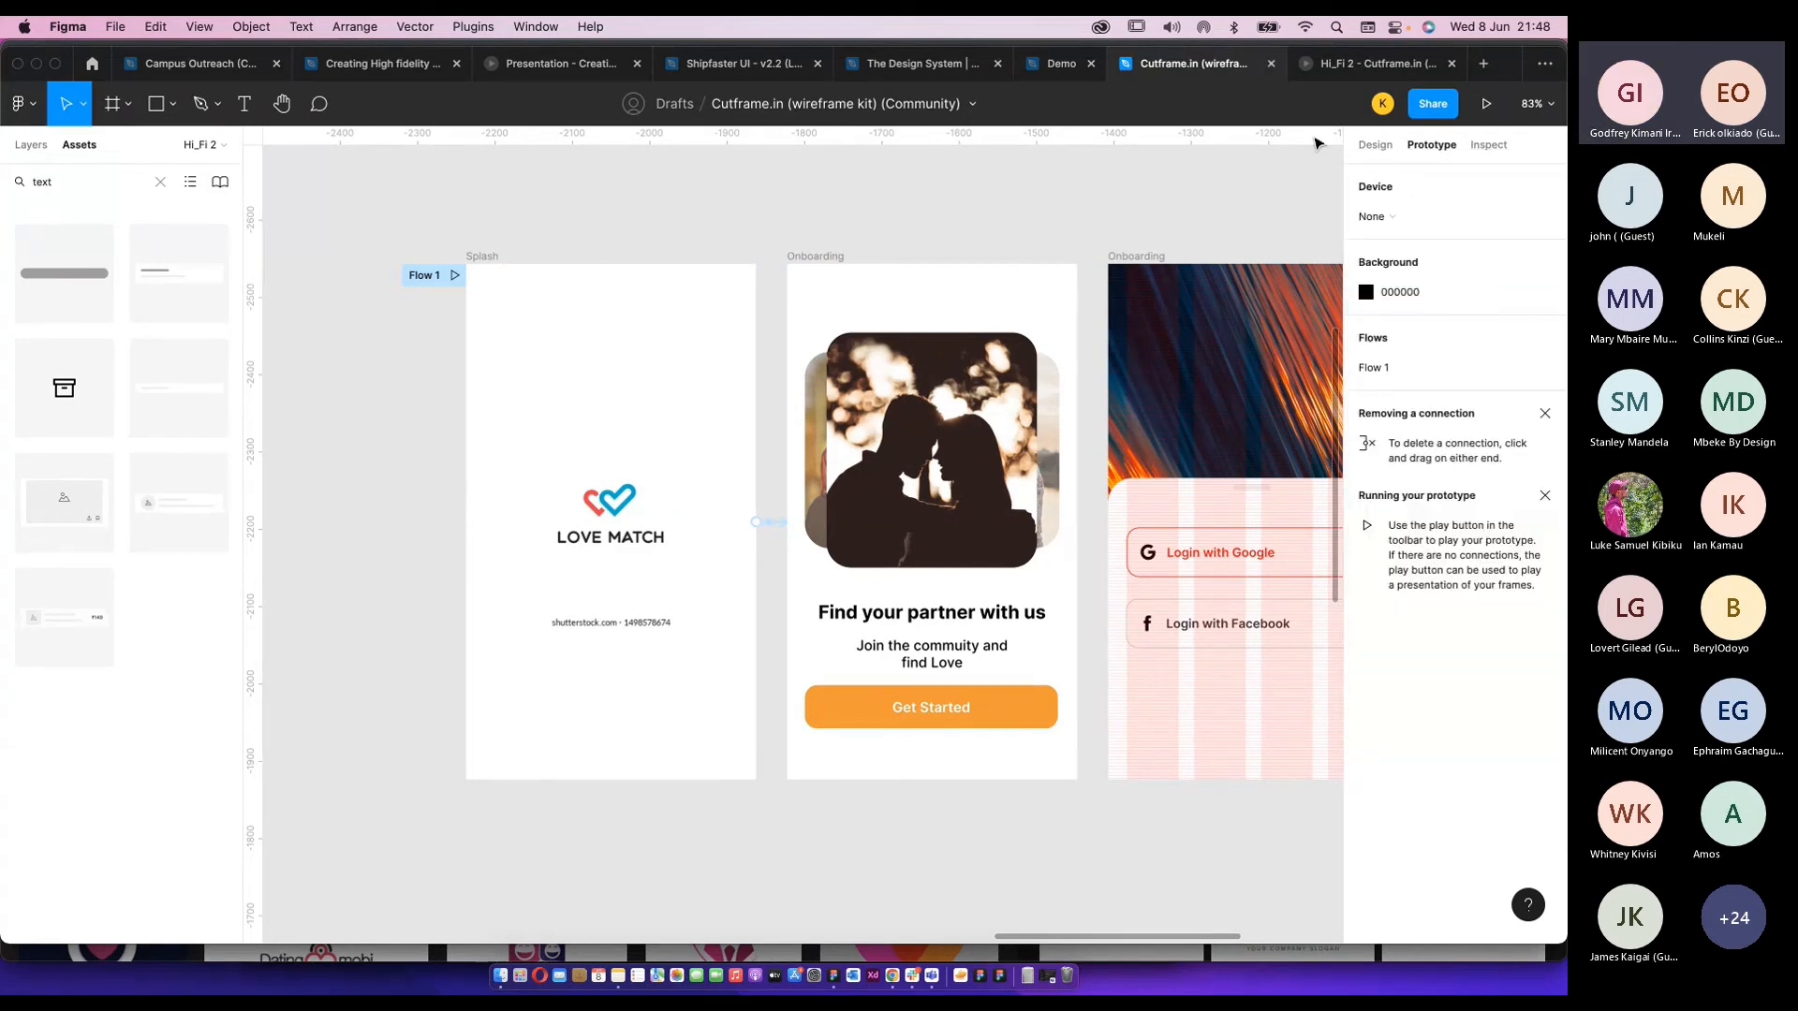
# Preview the flow from the Splash screen without a device frame and return to the design file.
pyautogui.click(481, 256)
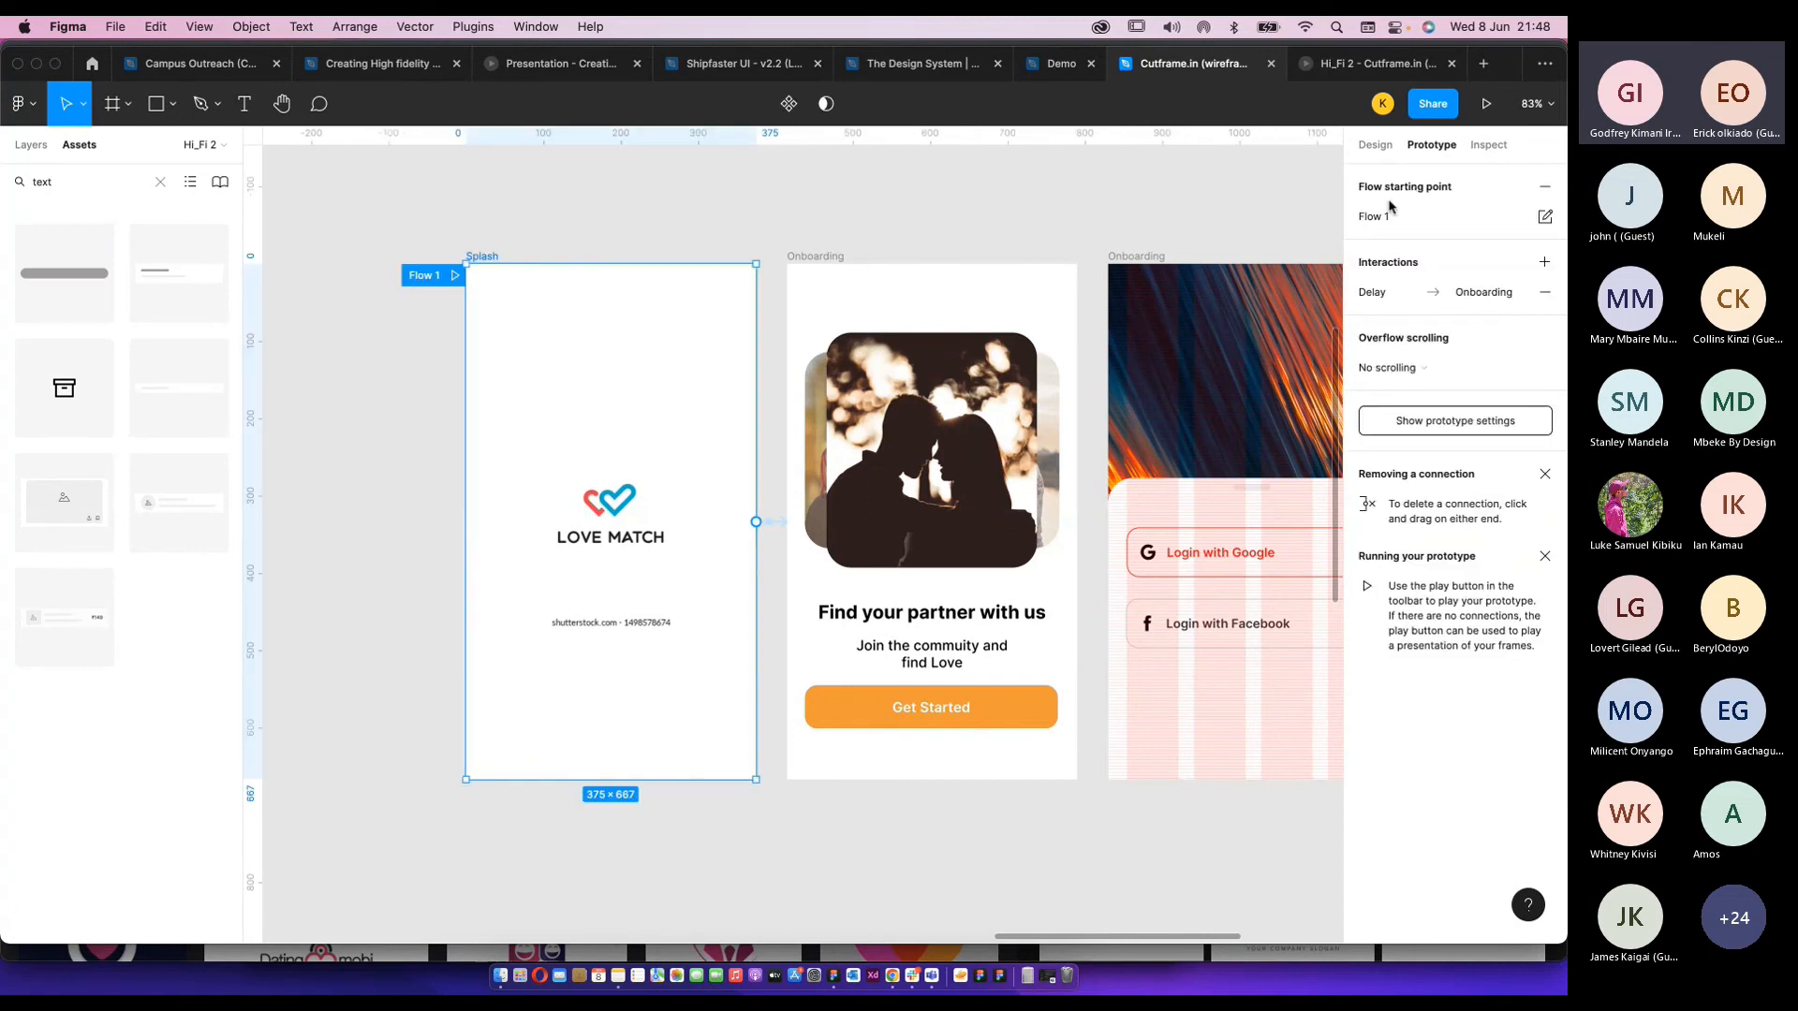
pyautogui.click(1487, 103)
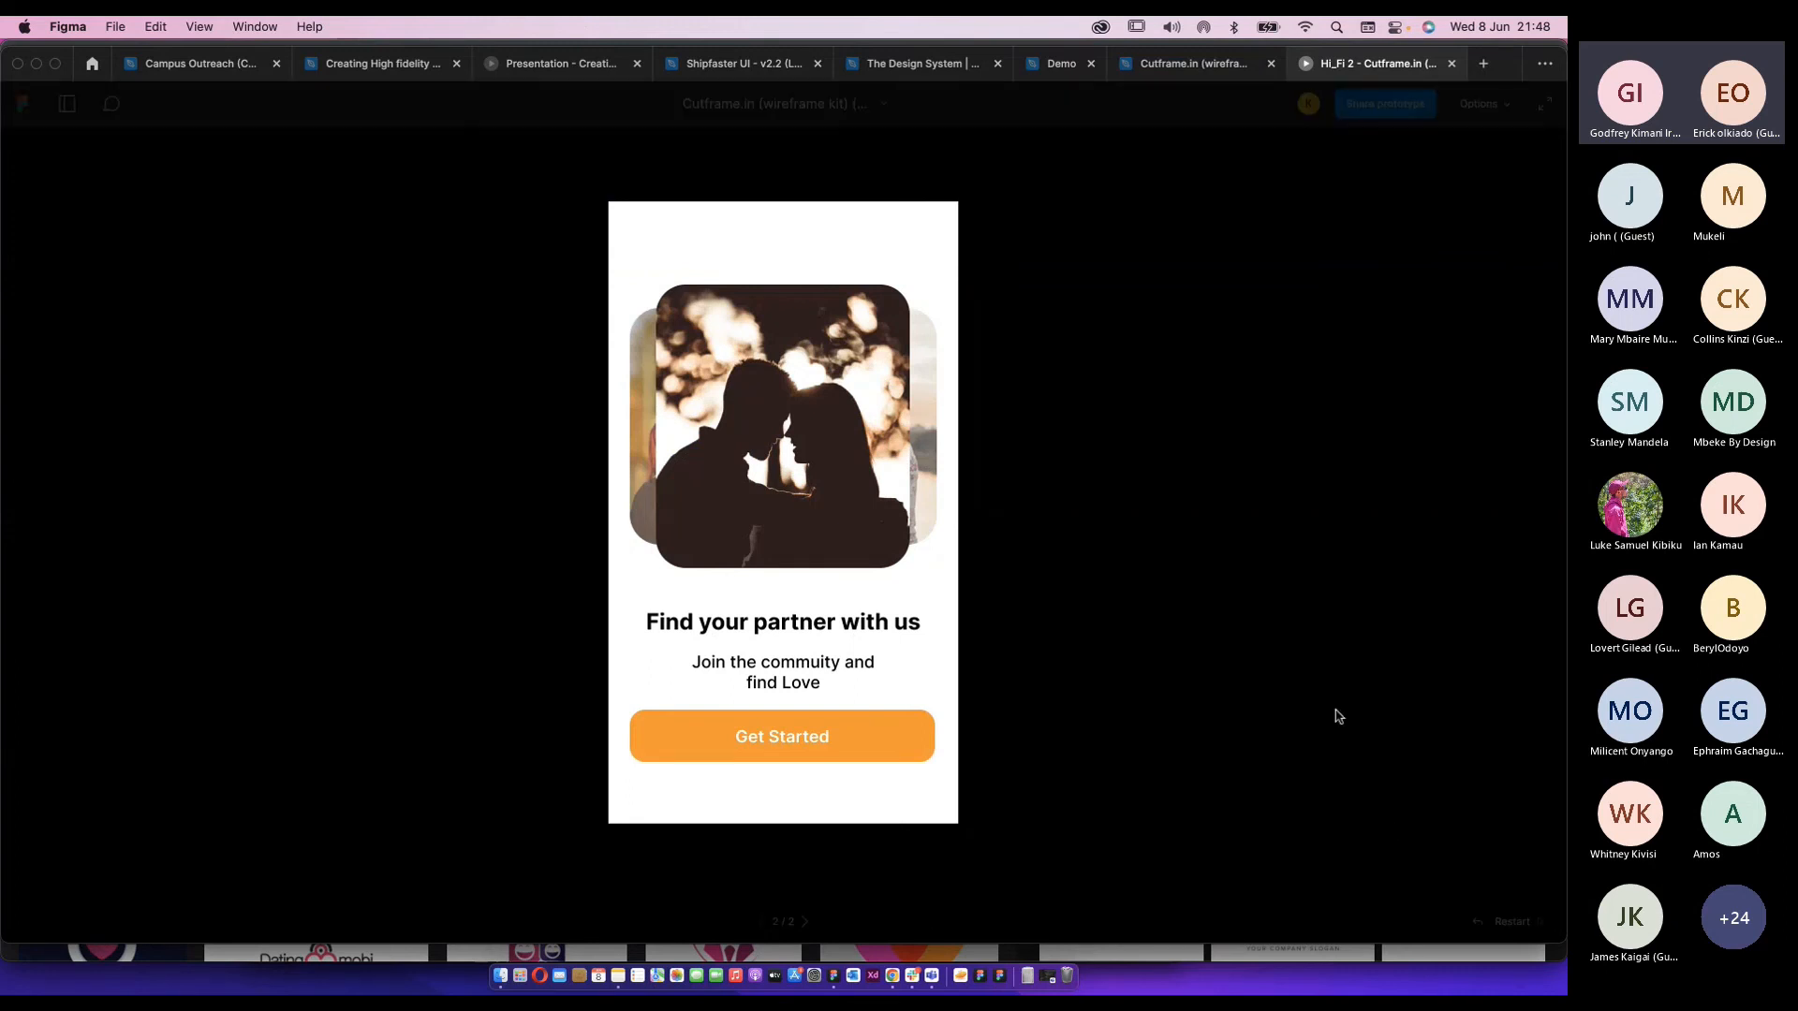
pyautogui.press('r')
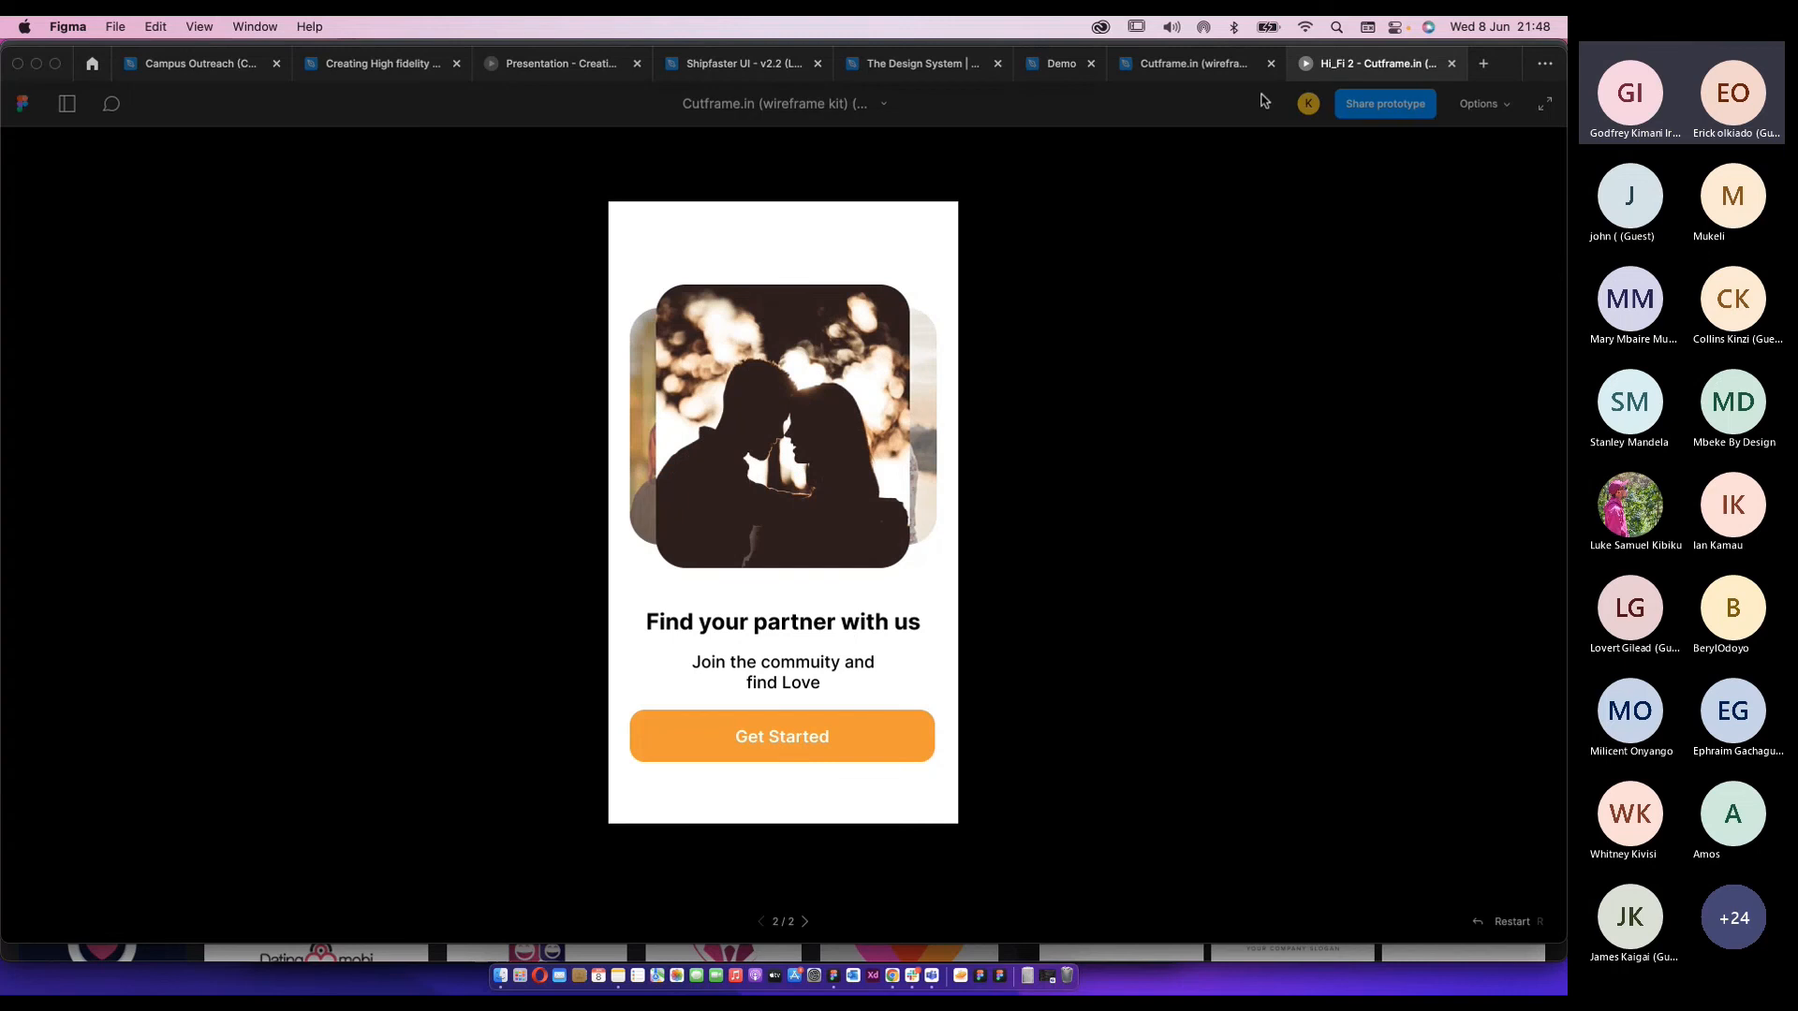
pyautogui.click(1194, 63)
# Set the delay of the Splash to Onboarding interaction to 150 ms.
pyautogui.click(770, 522)
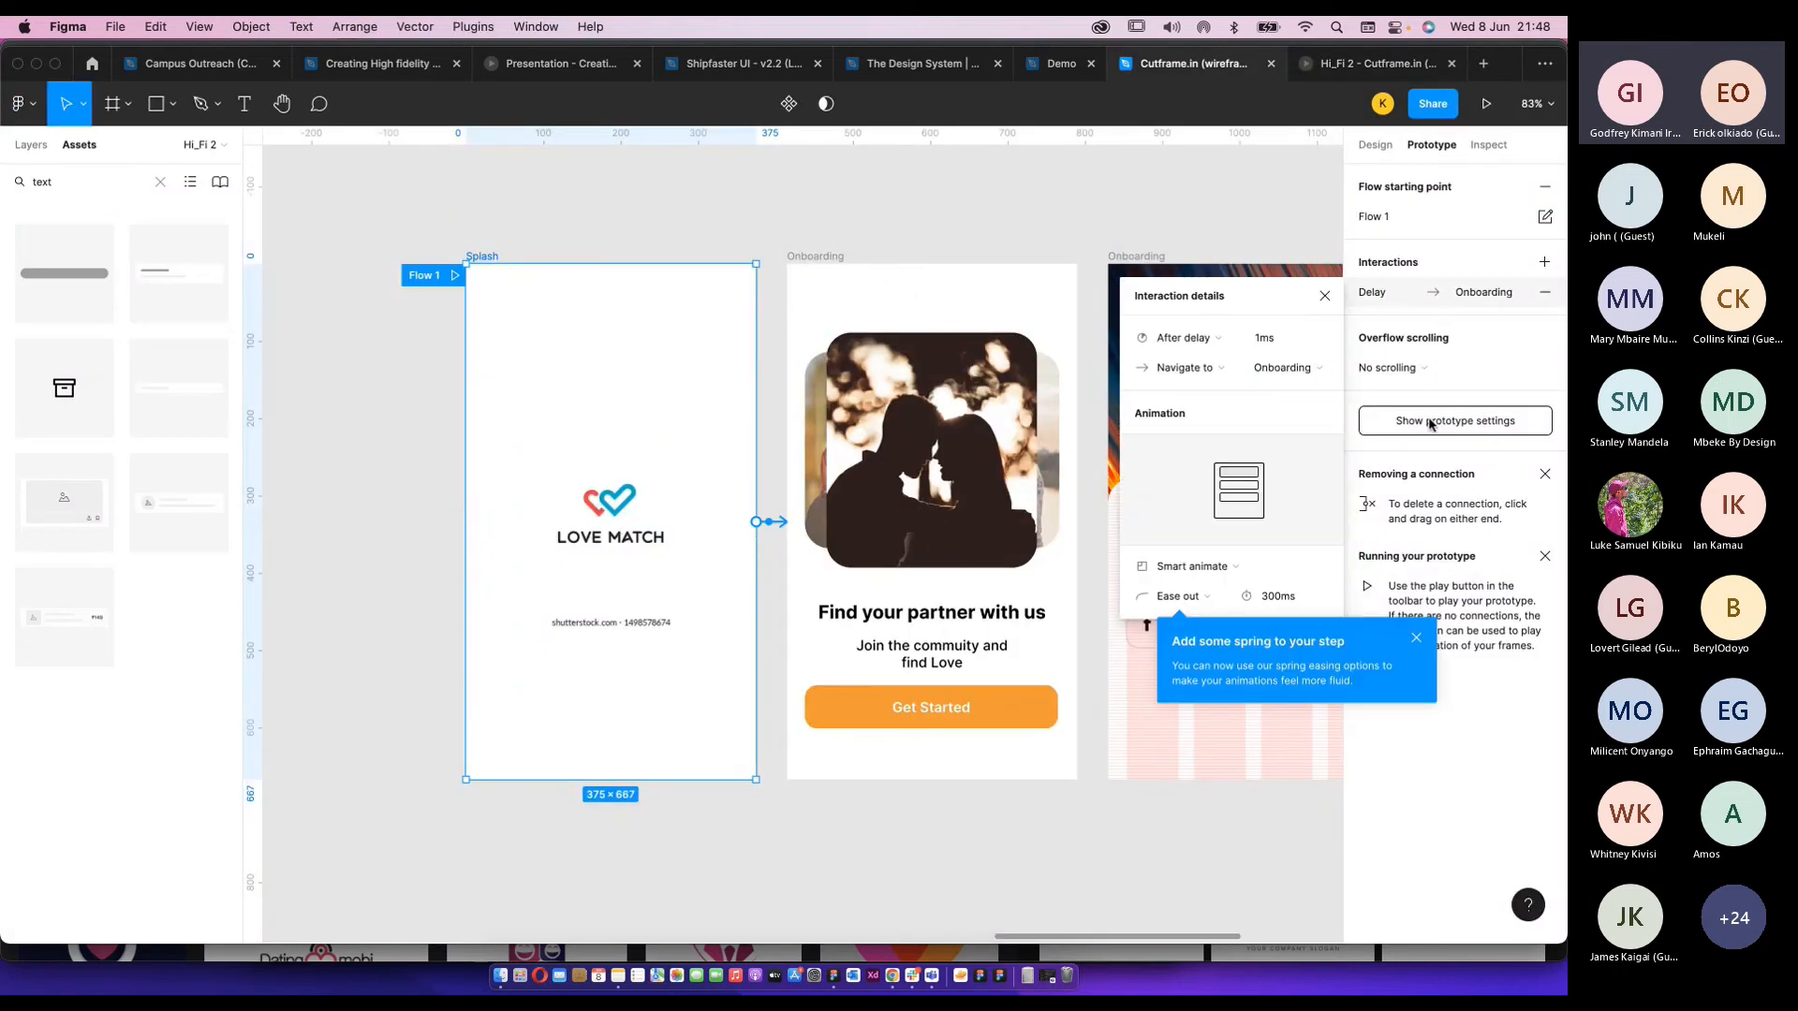
pyautogui.click(1265, 338)
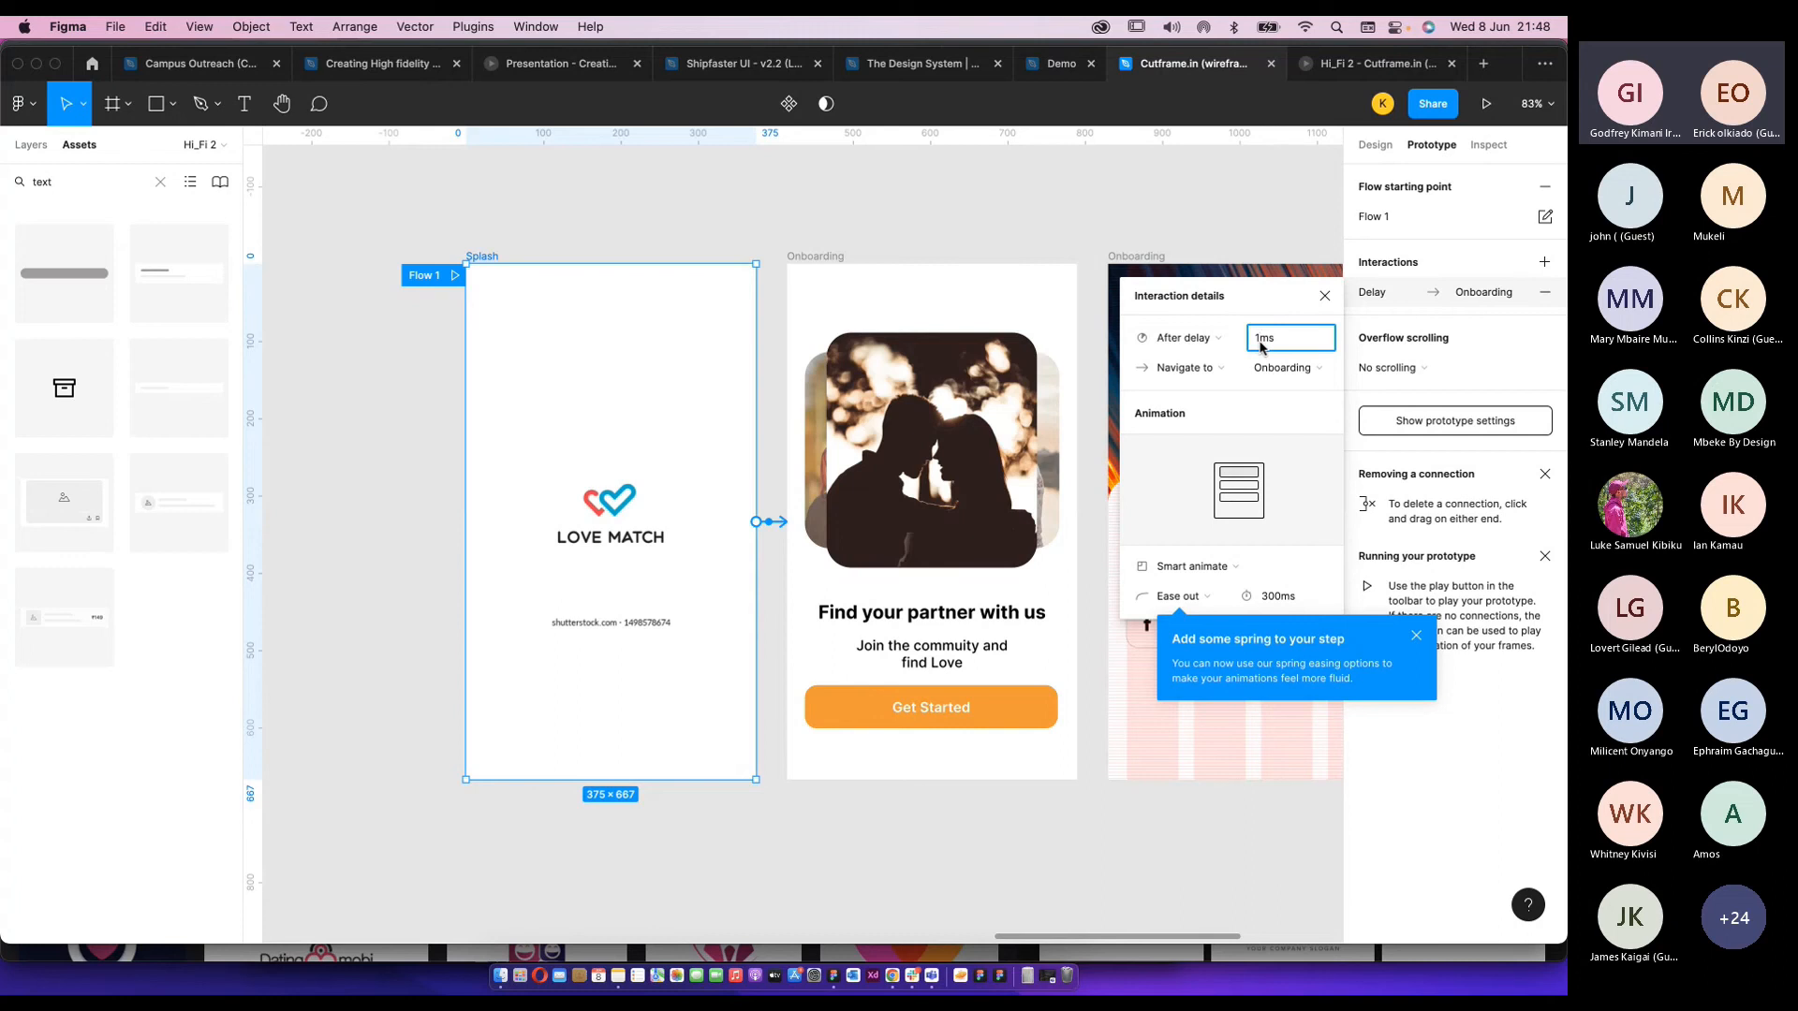
pyautogui.write('50')
# Preview the prototype and step back and forth between the Splash and Onboarding screens to check the transition.
pyautogui.click(1486, 104)
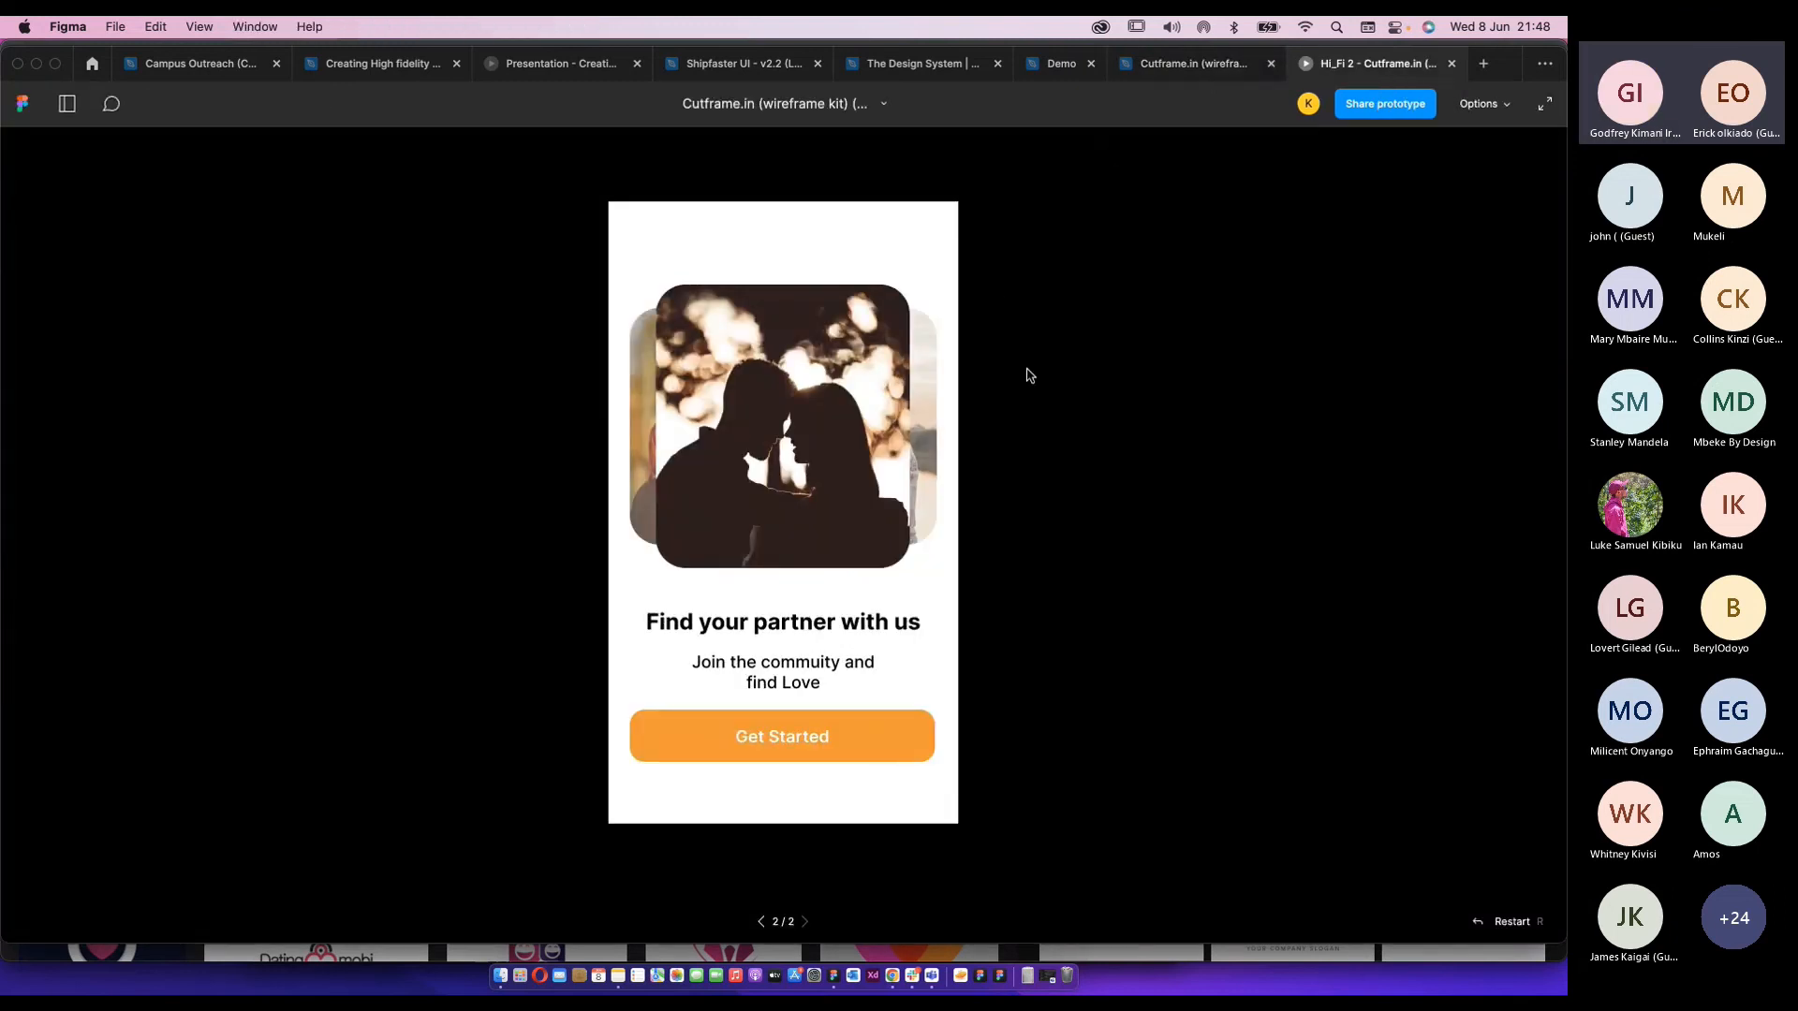
pyautogui.press('Left')
pyautogui.press('Right')
pyautogui.press('Left')
pyautogui.press('Right')
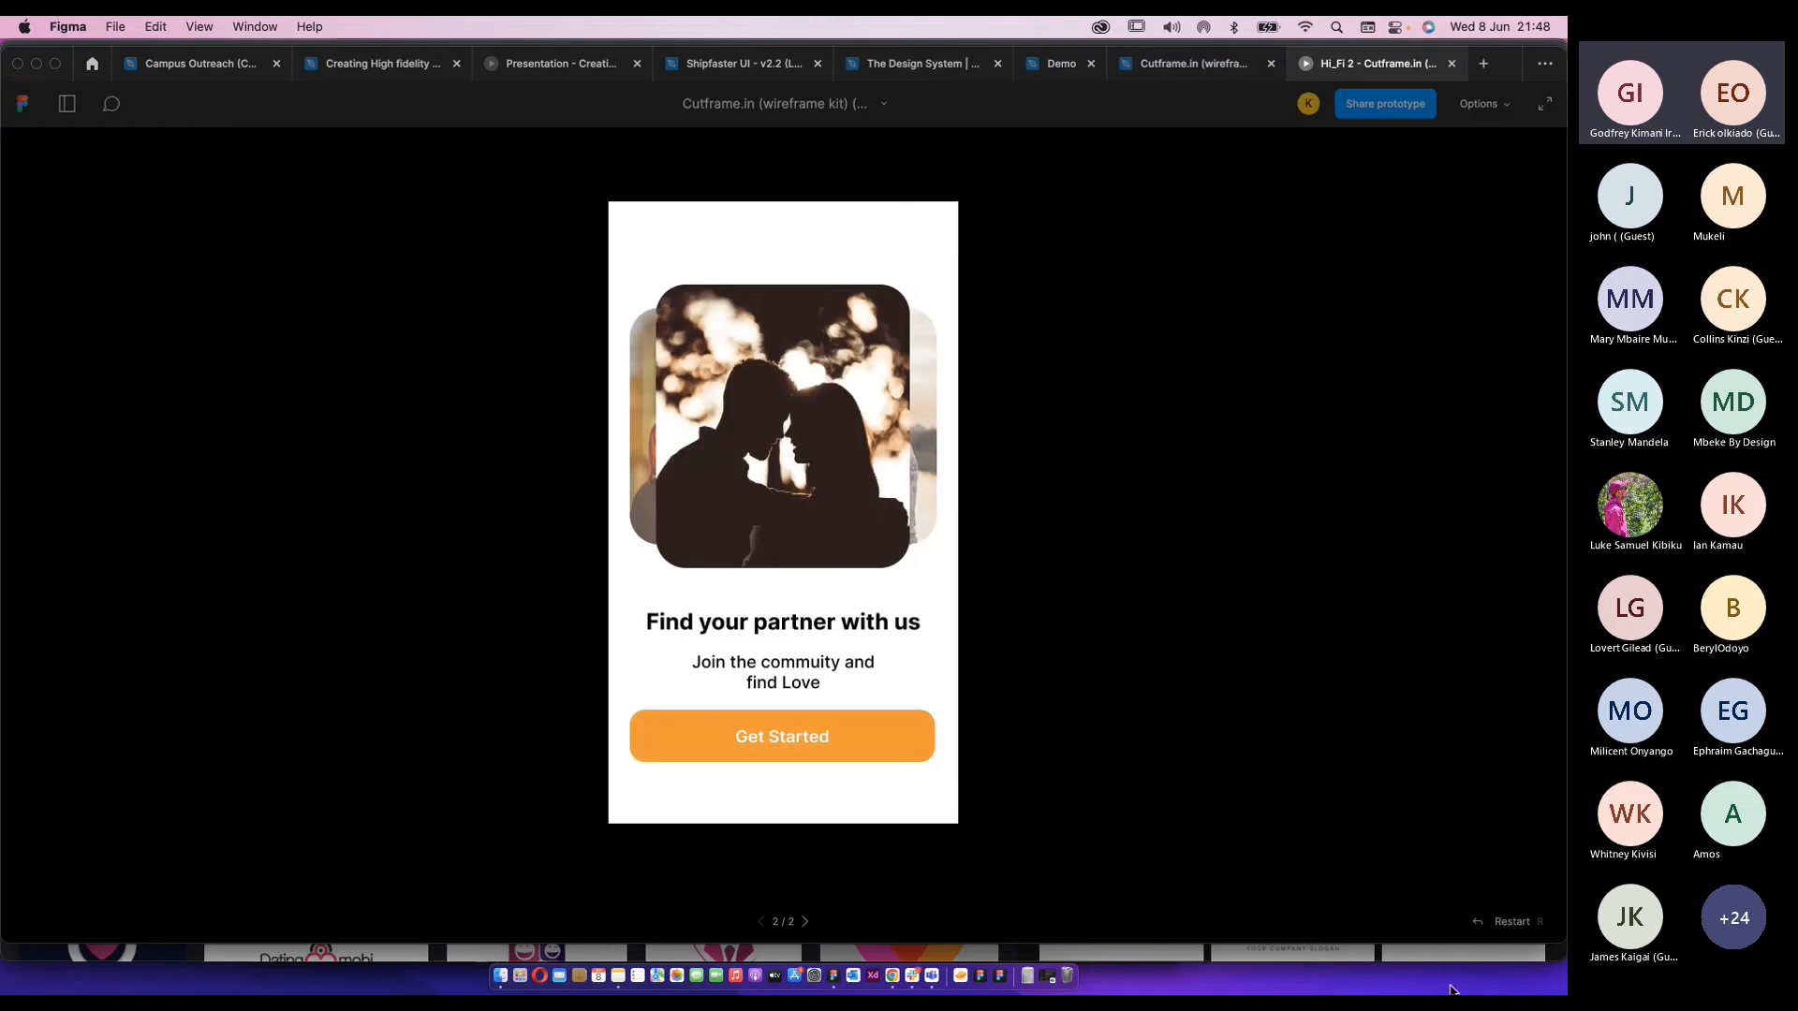
pyautogui.press('Left')
pyautogui.press('Right')
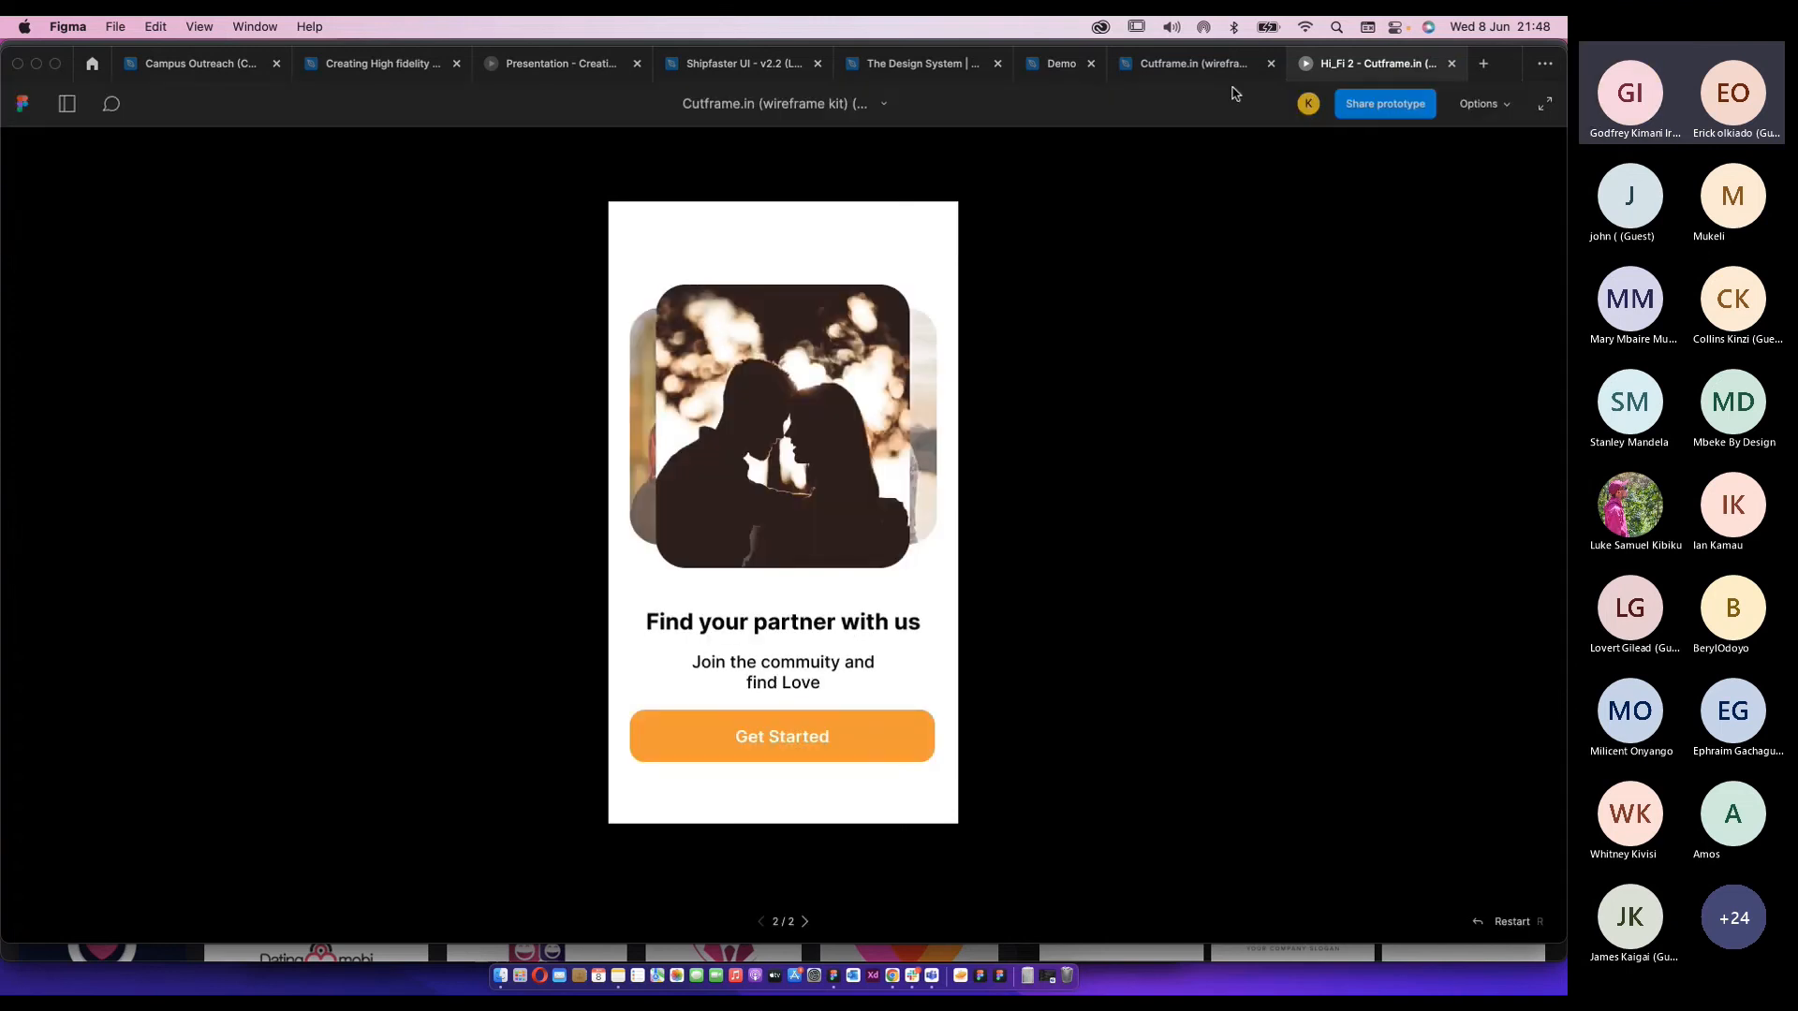
# Set the Splash interaction's delay to 1500 ms and replay the prototype from the start.
pyautogui.click(1216, 64)
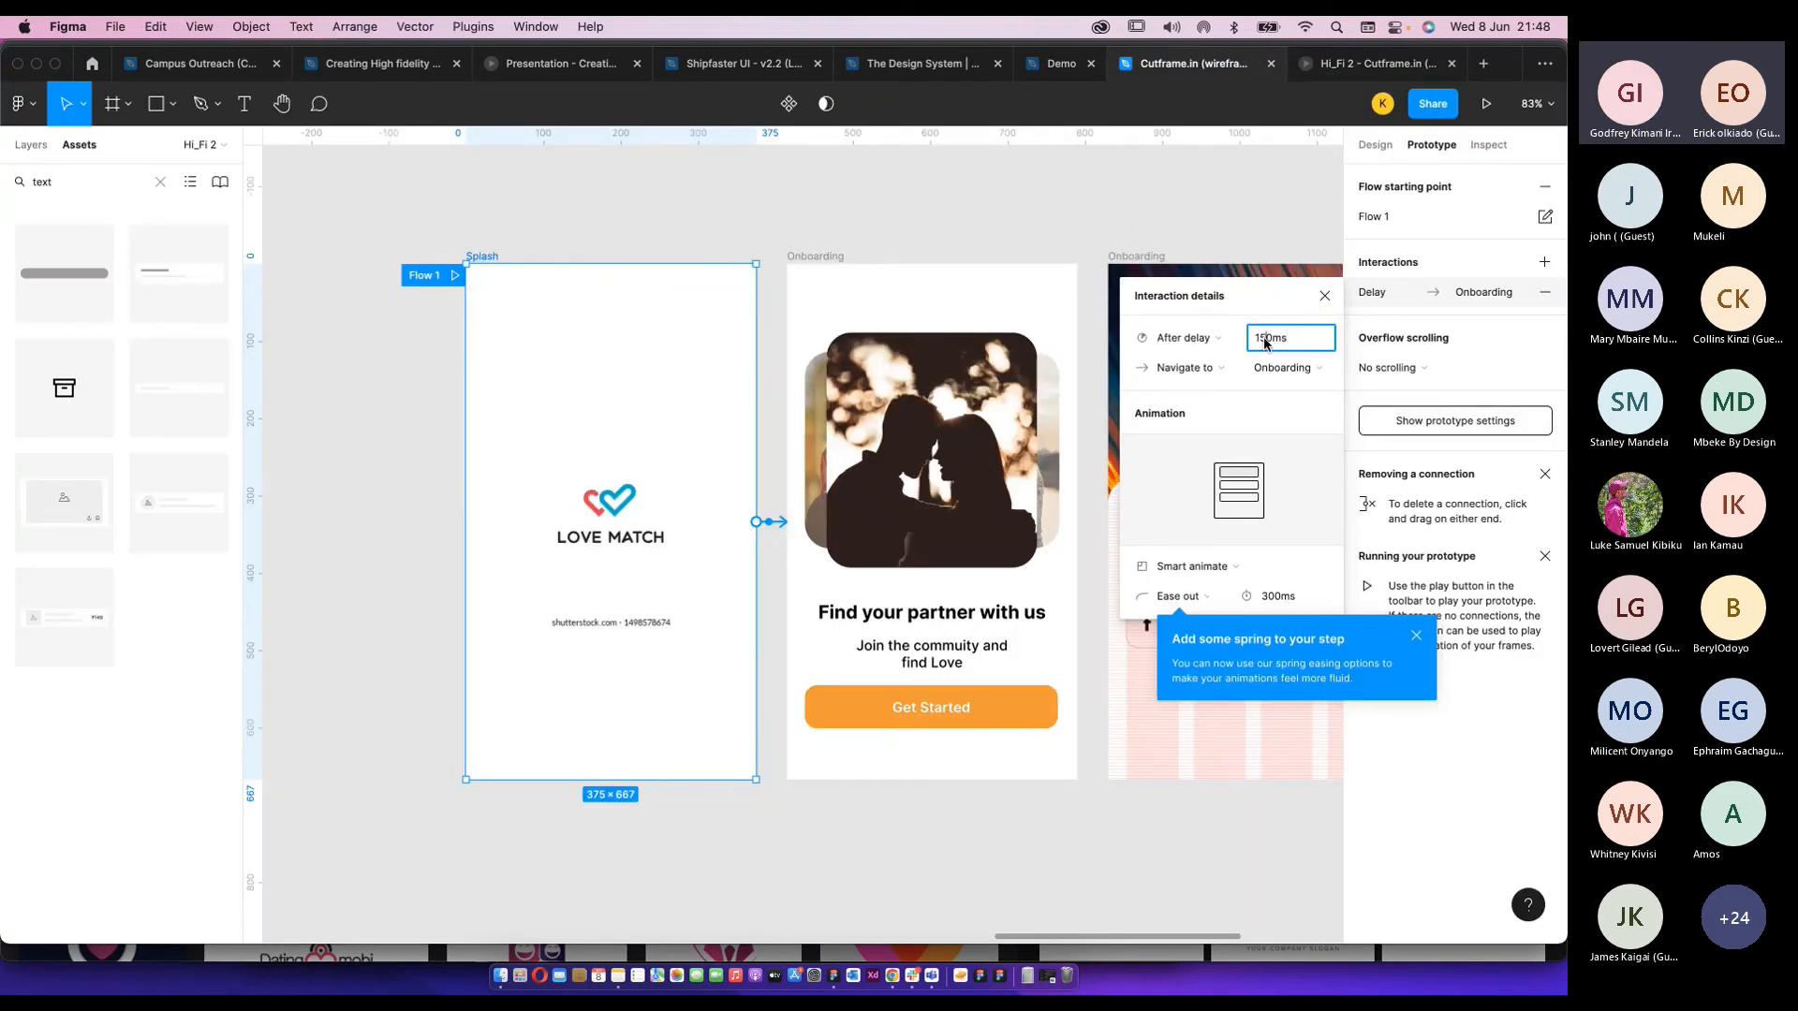
pyautogui.write('0')
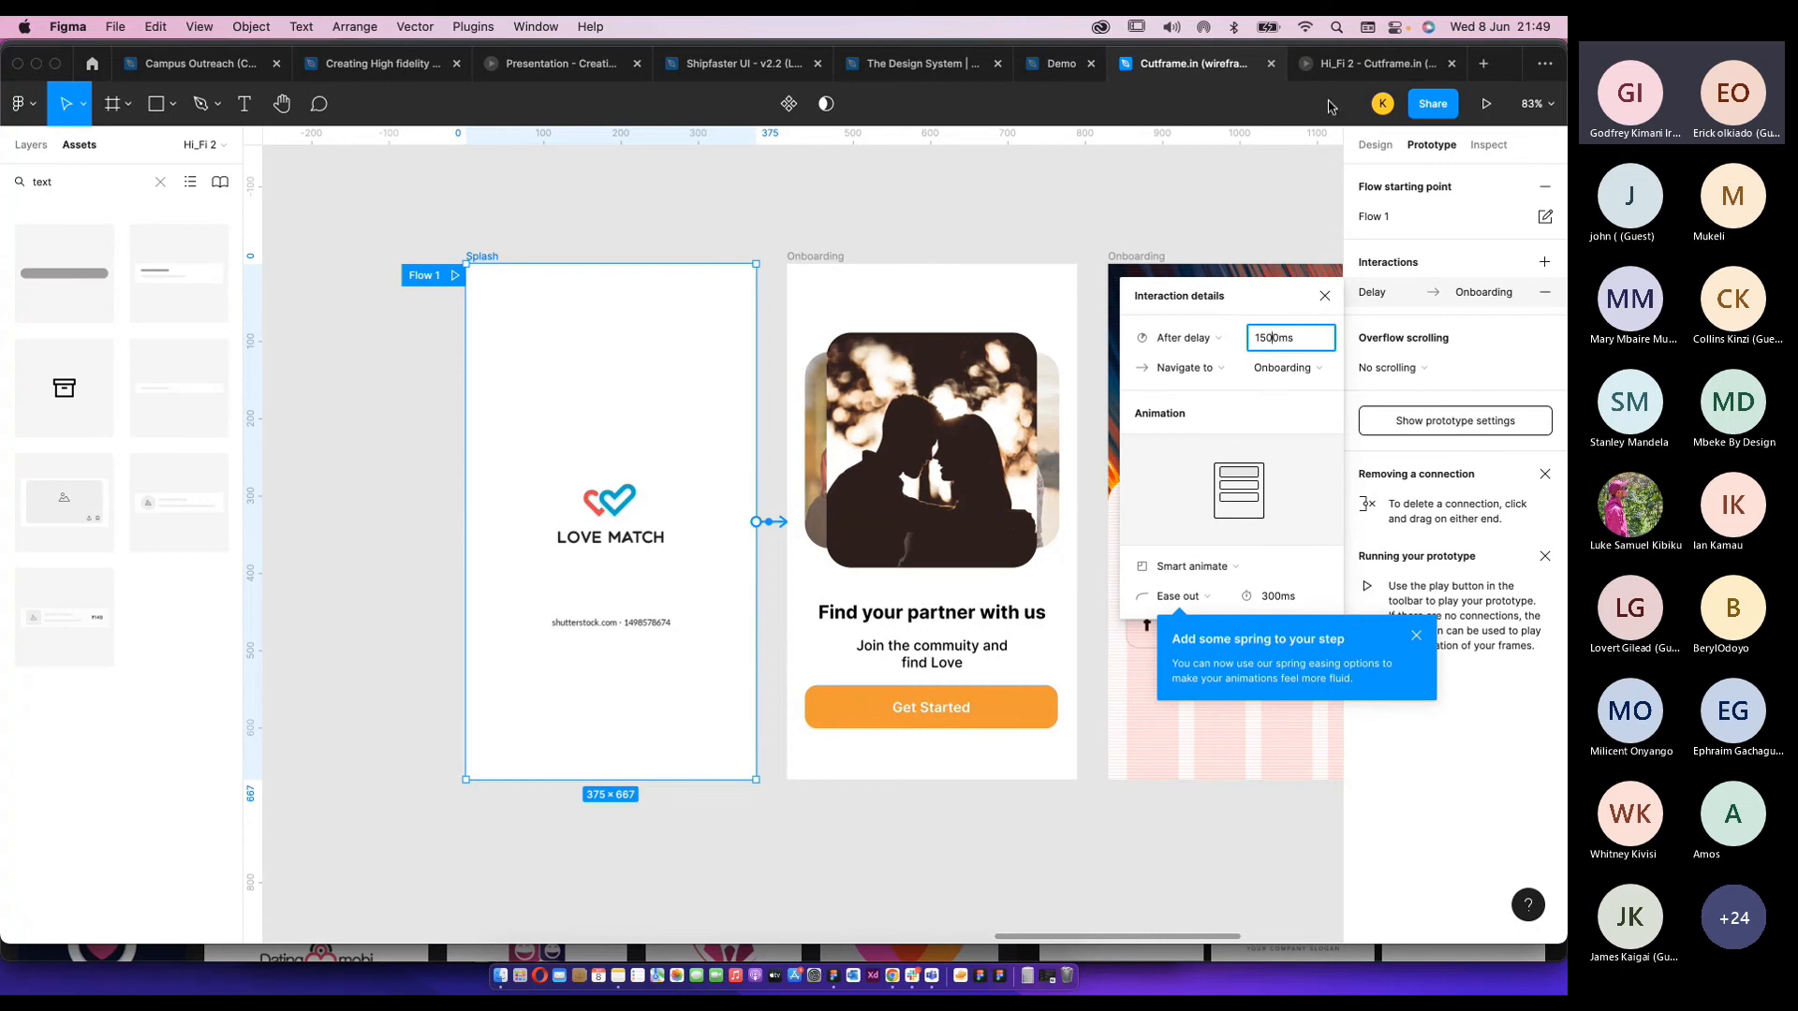
pyautogui.click(1336, 71)
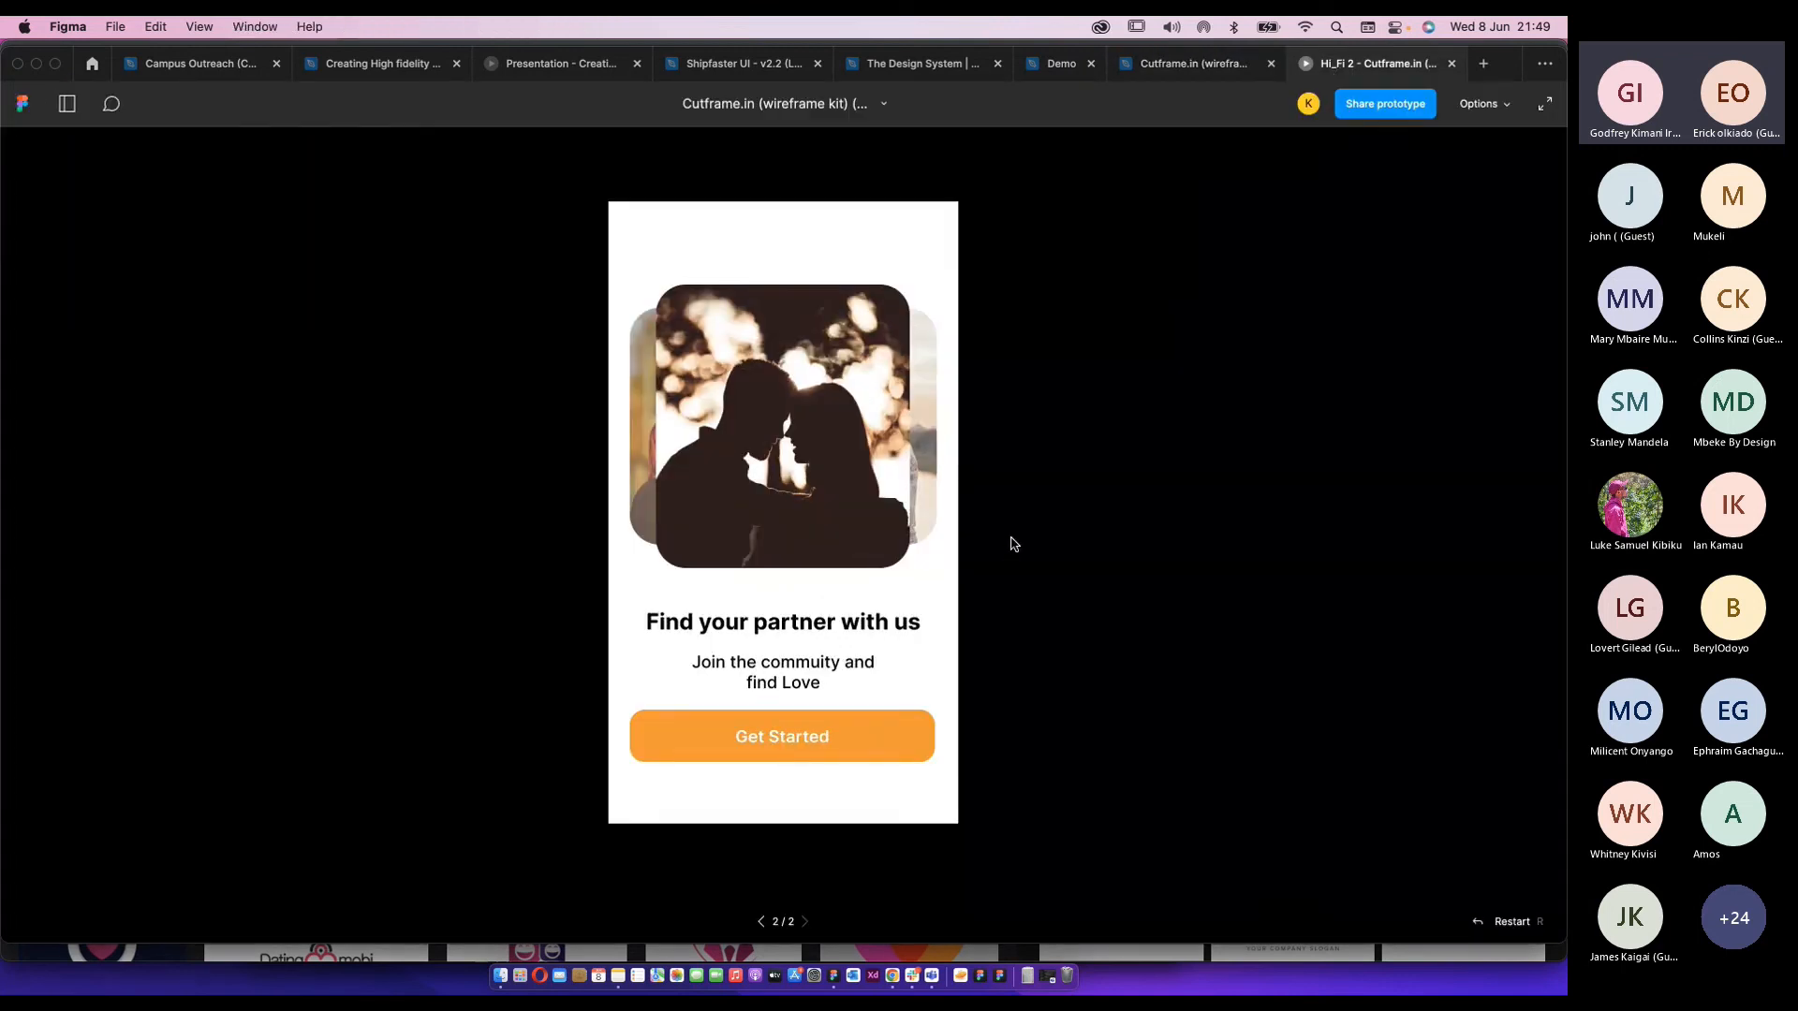
pyautogui.click(1514, 923)
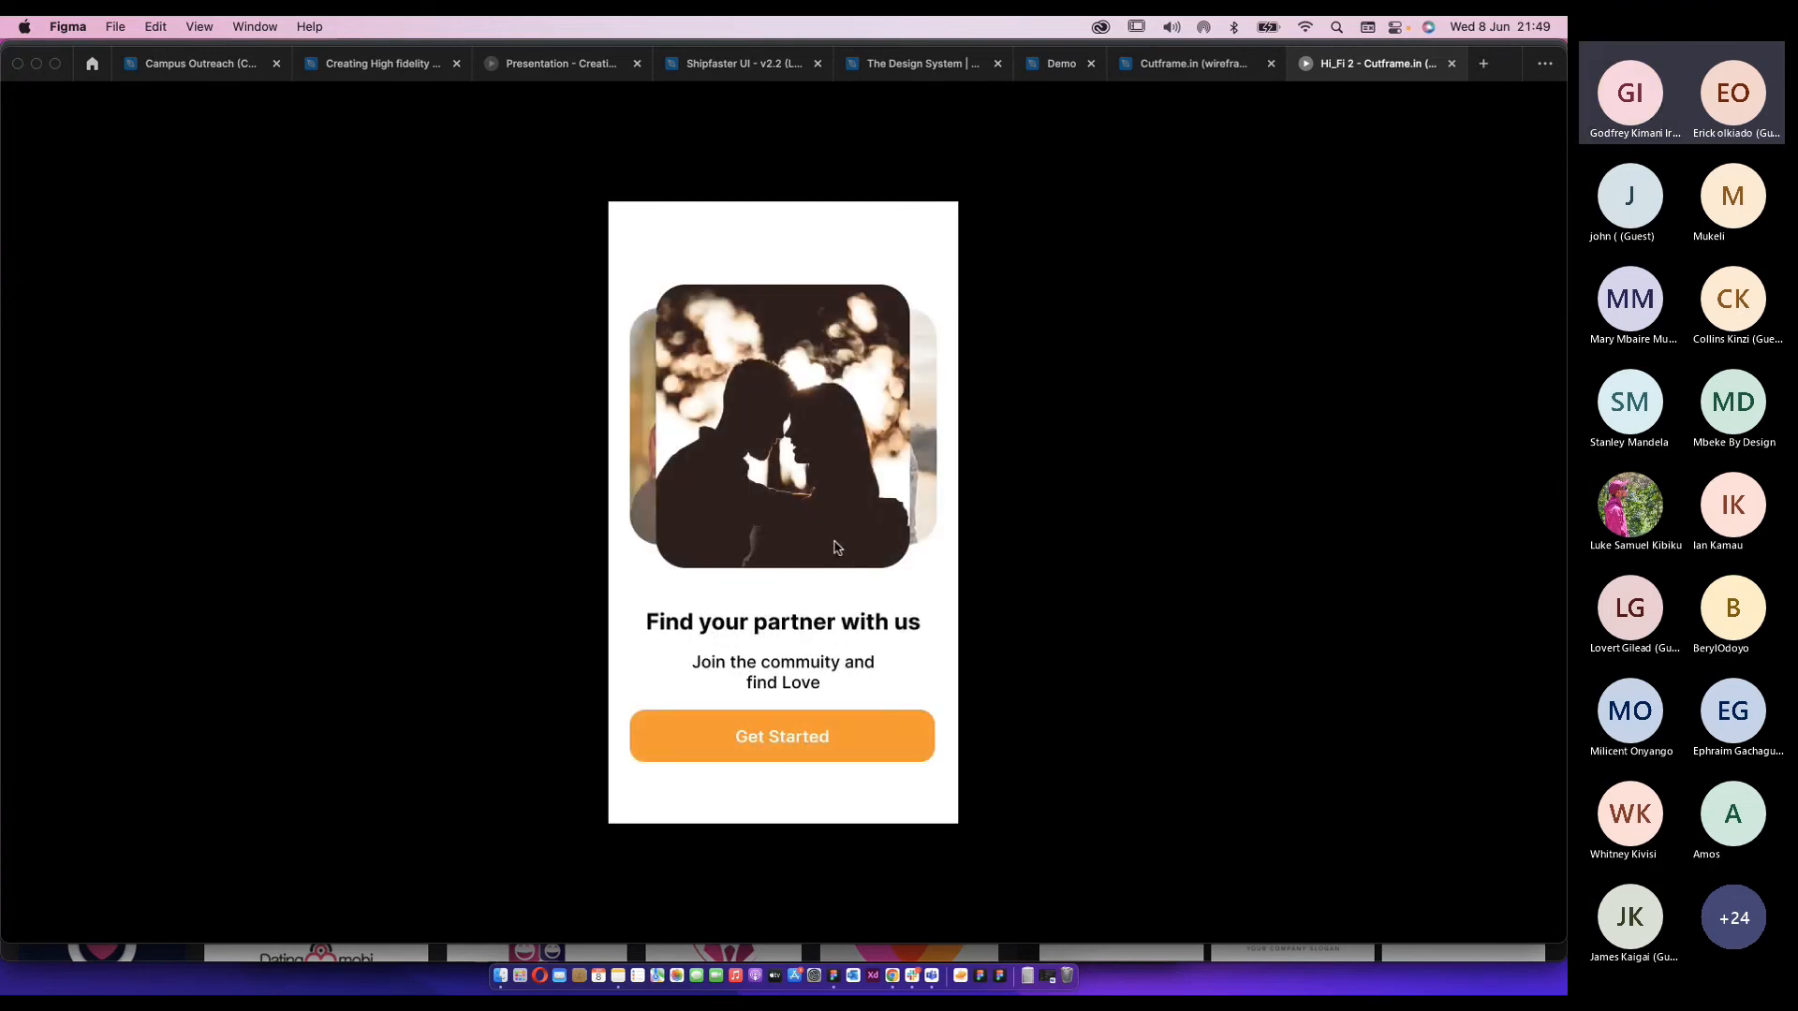
pyautogui.click(1217, 66)
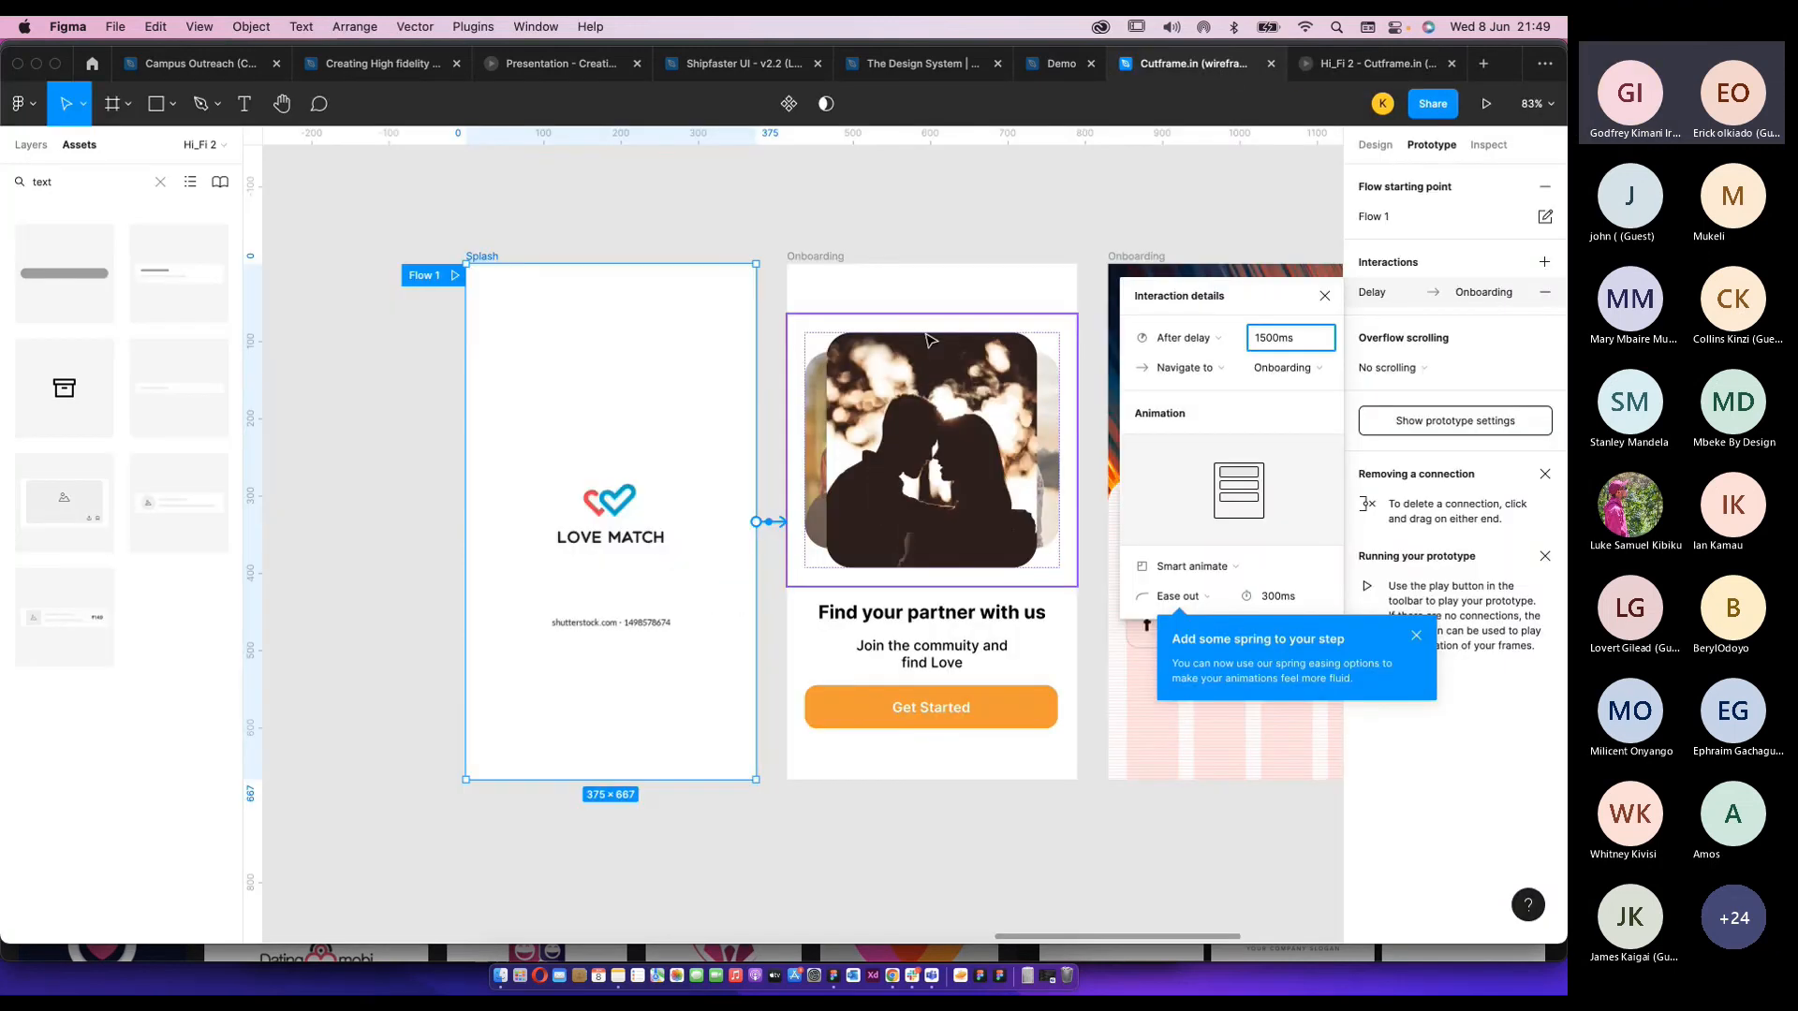
# Move the login and "Find Your Happiness" screens aside and place a duplicate of the "Find your partner with us" screen in the gap.
pyautogui.scroll(-4, 920, 343)
pyautogui.hscroll(3, 921, 343)
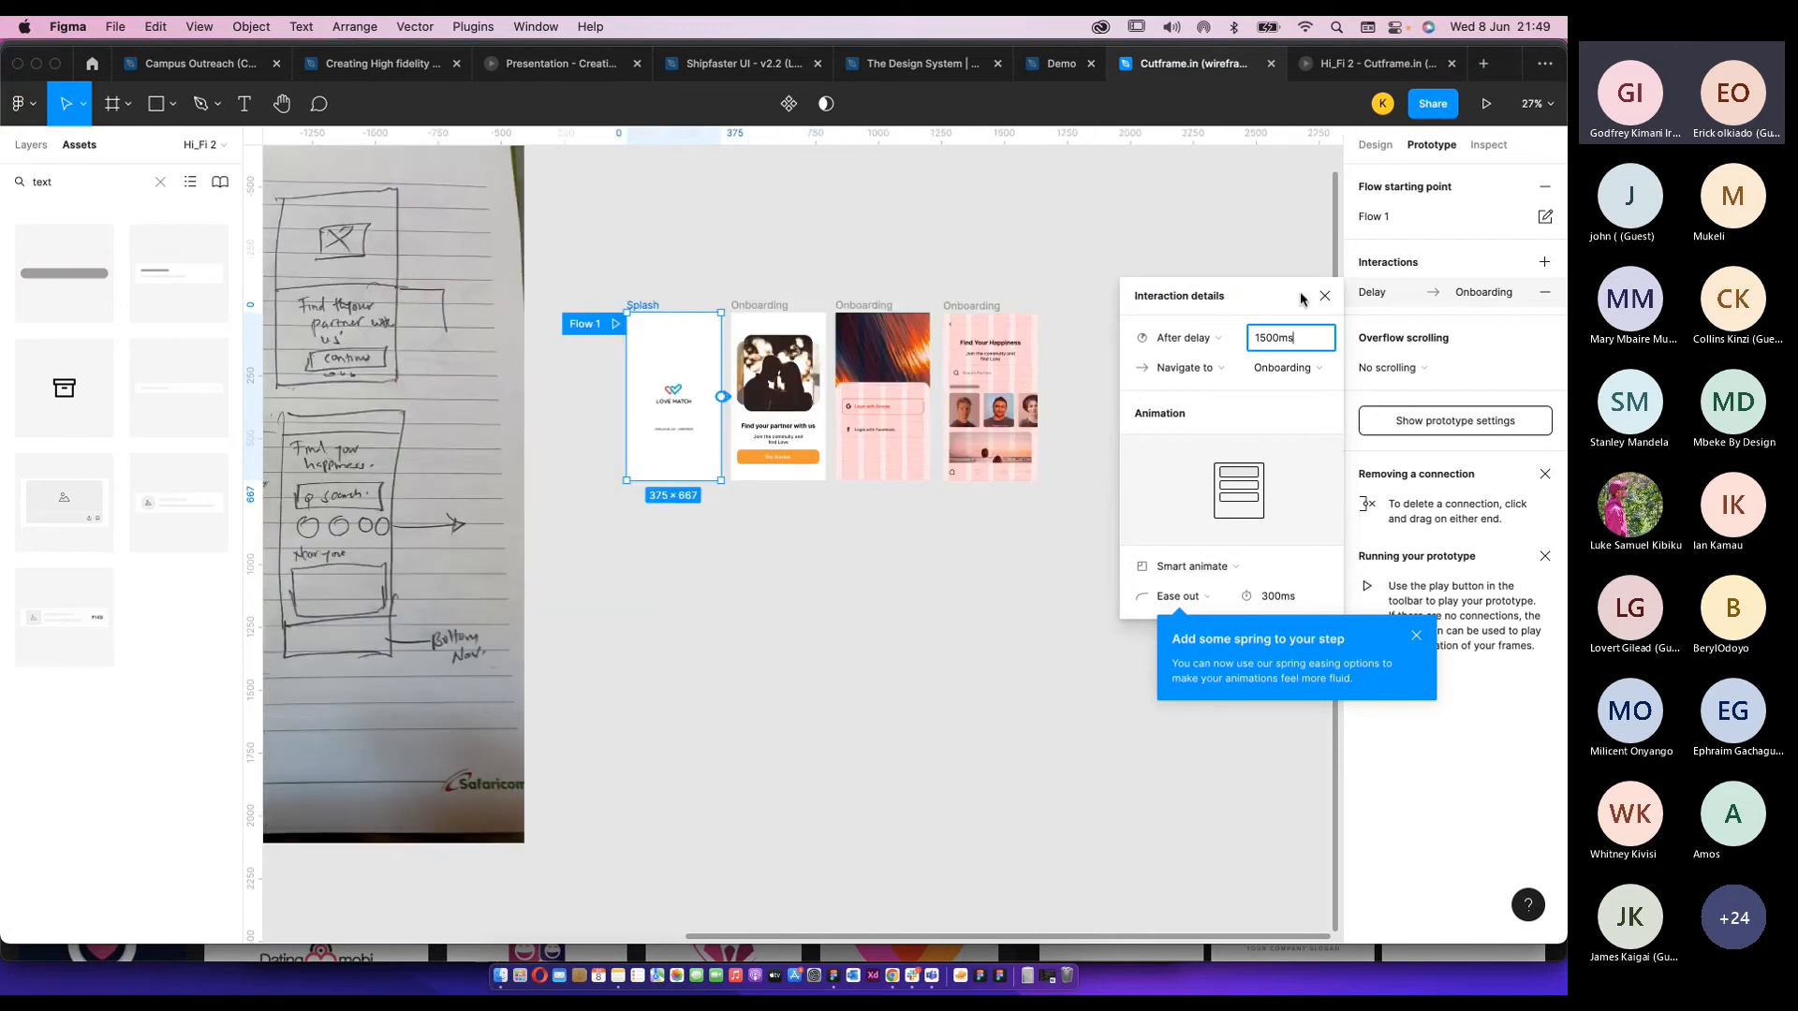
pyautogui.click(1324, 296)
pyautogui.scroll(5, 854, 347)
pyautogui.click(850, 277)
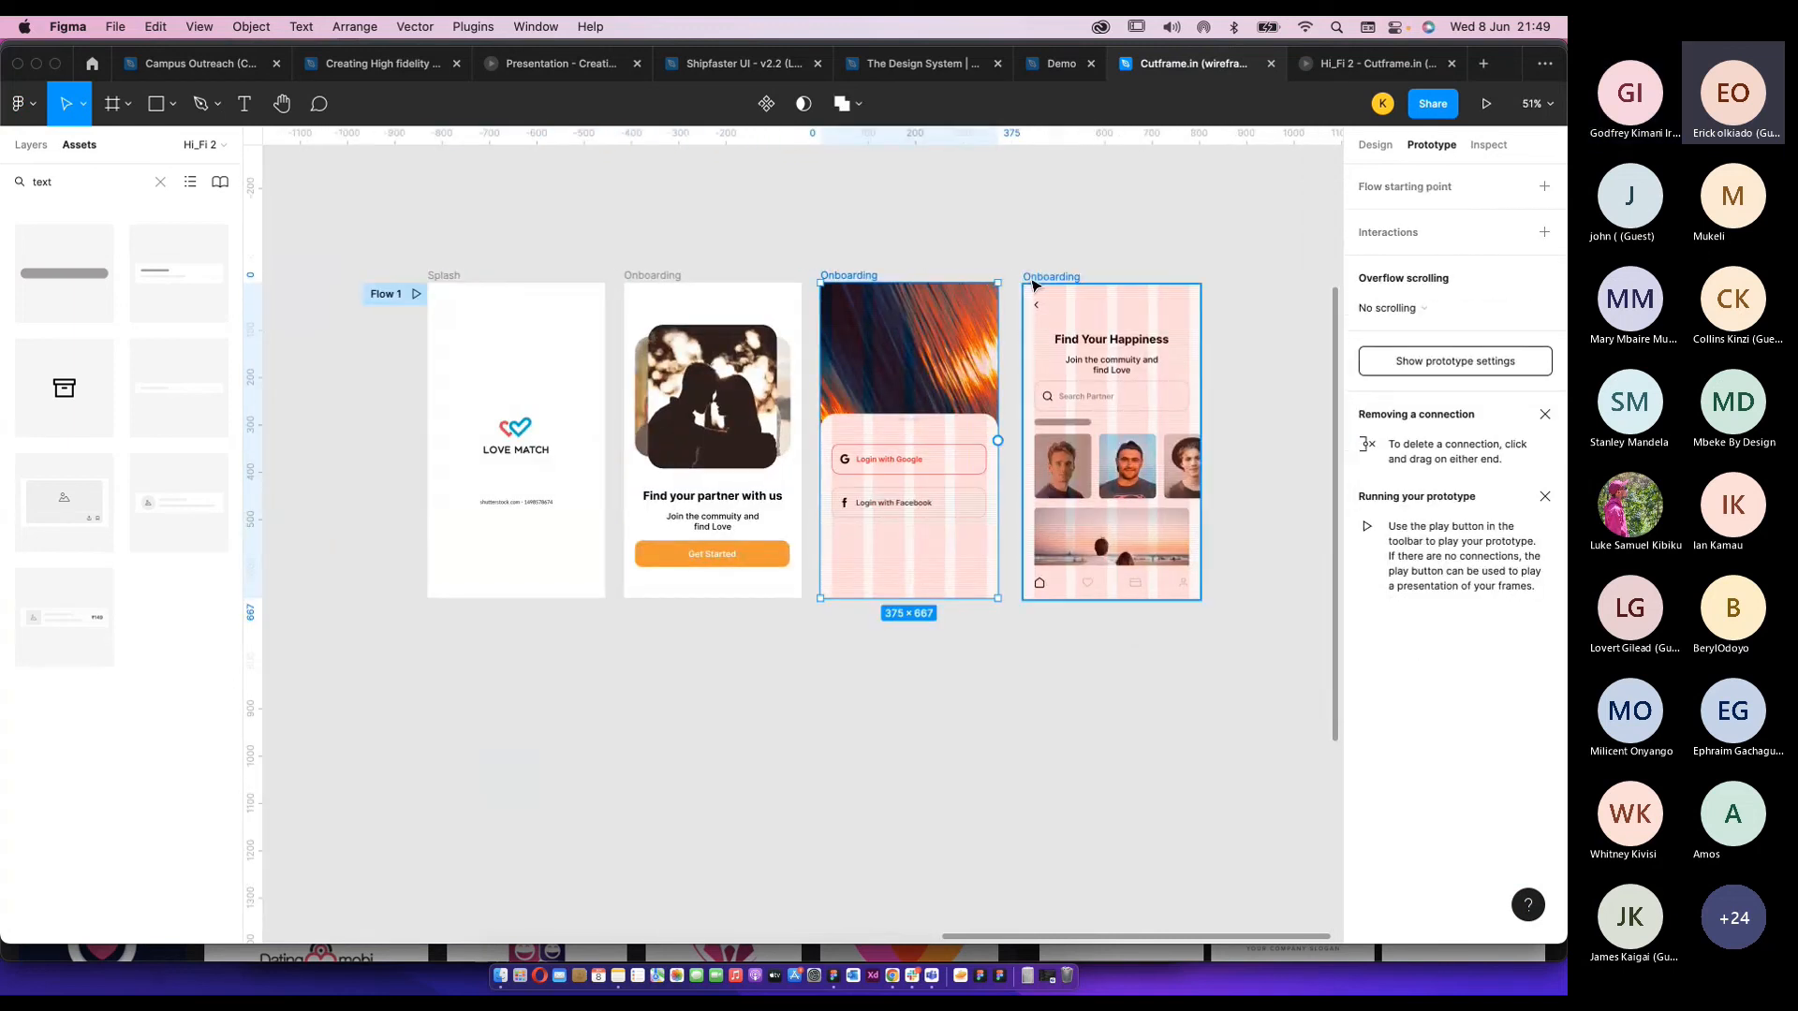
pyautogui.moveTo(1034, 280); pyautogui.dragTo(1326, 276)
pyautogui.scroll(4, 635, 364)
pyautogui.moveTo(660, 245); pyautogui.dragTo(1004, 256)
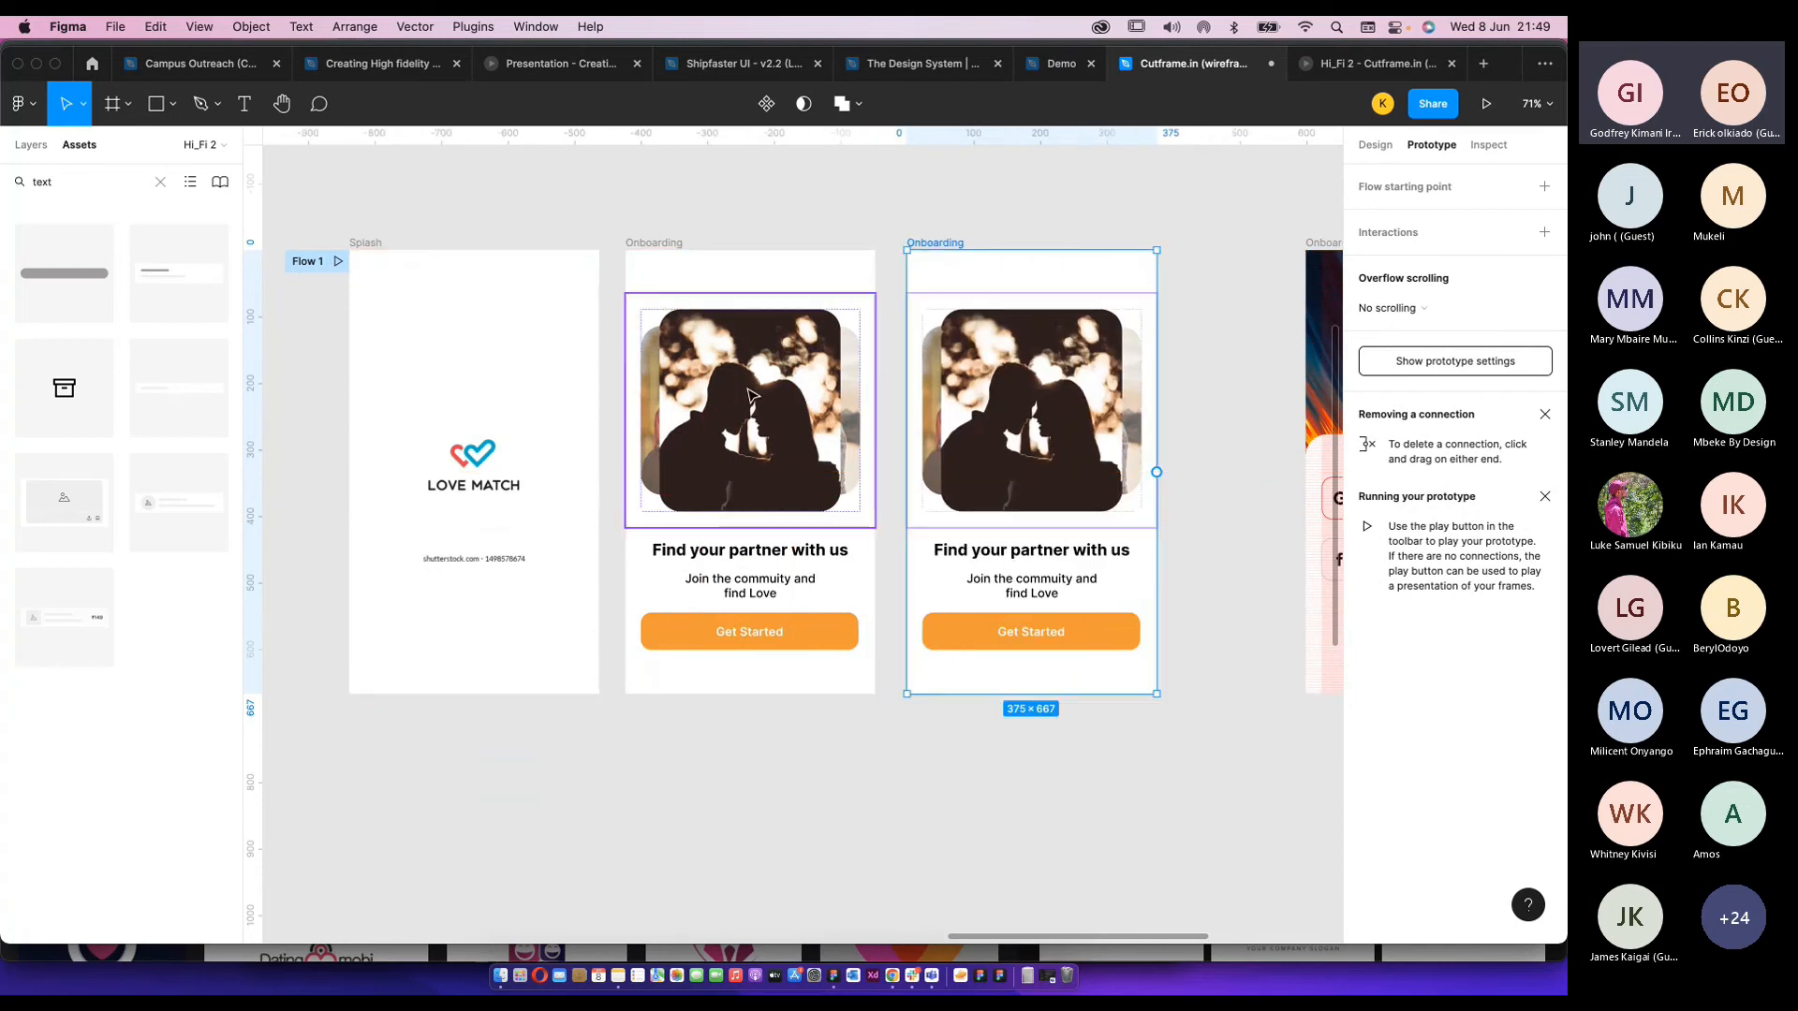
# Try shifting the image slider on the first Onboarding screen out past its left edge, and put it back at X 0.
pyautogui.click(768, 413)
pyautogui.moveTo(767, 413); pyautogui.dragTo(640, 409)
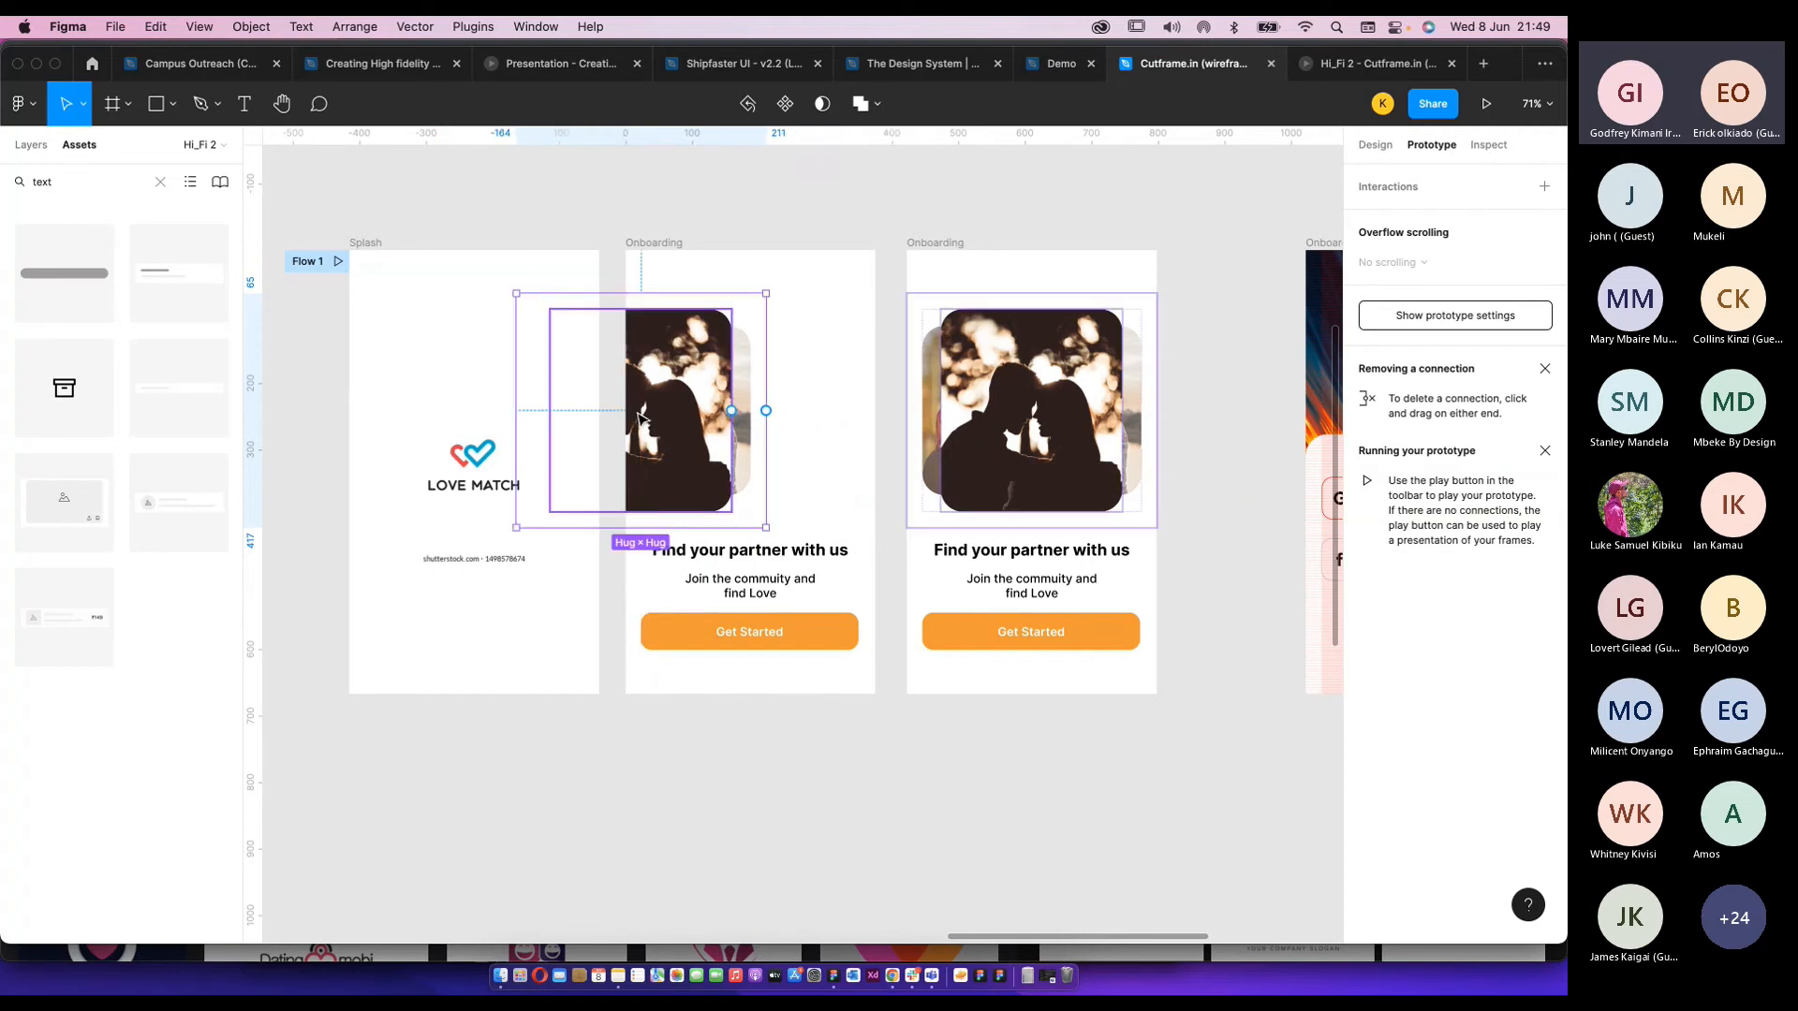
pyautogui.scroll(5, 642, 412)
pyautogui.scroll(-4, 723, 419)
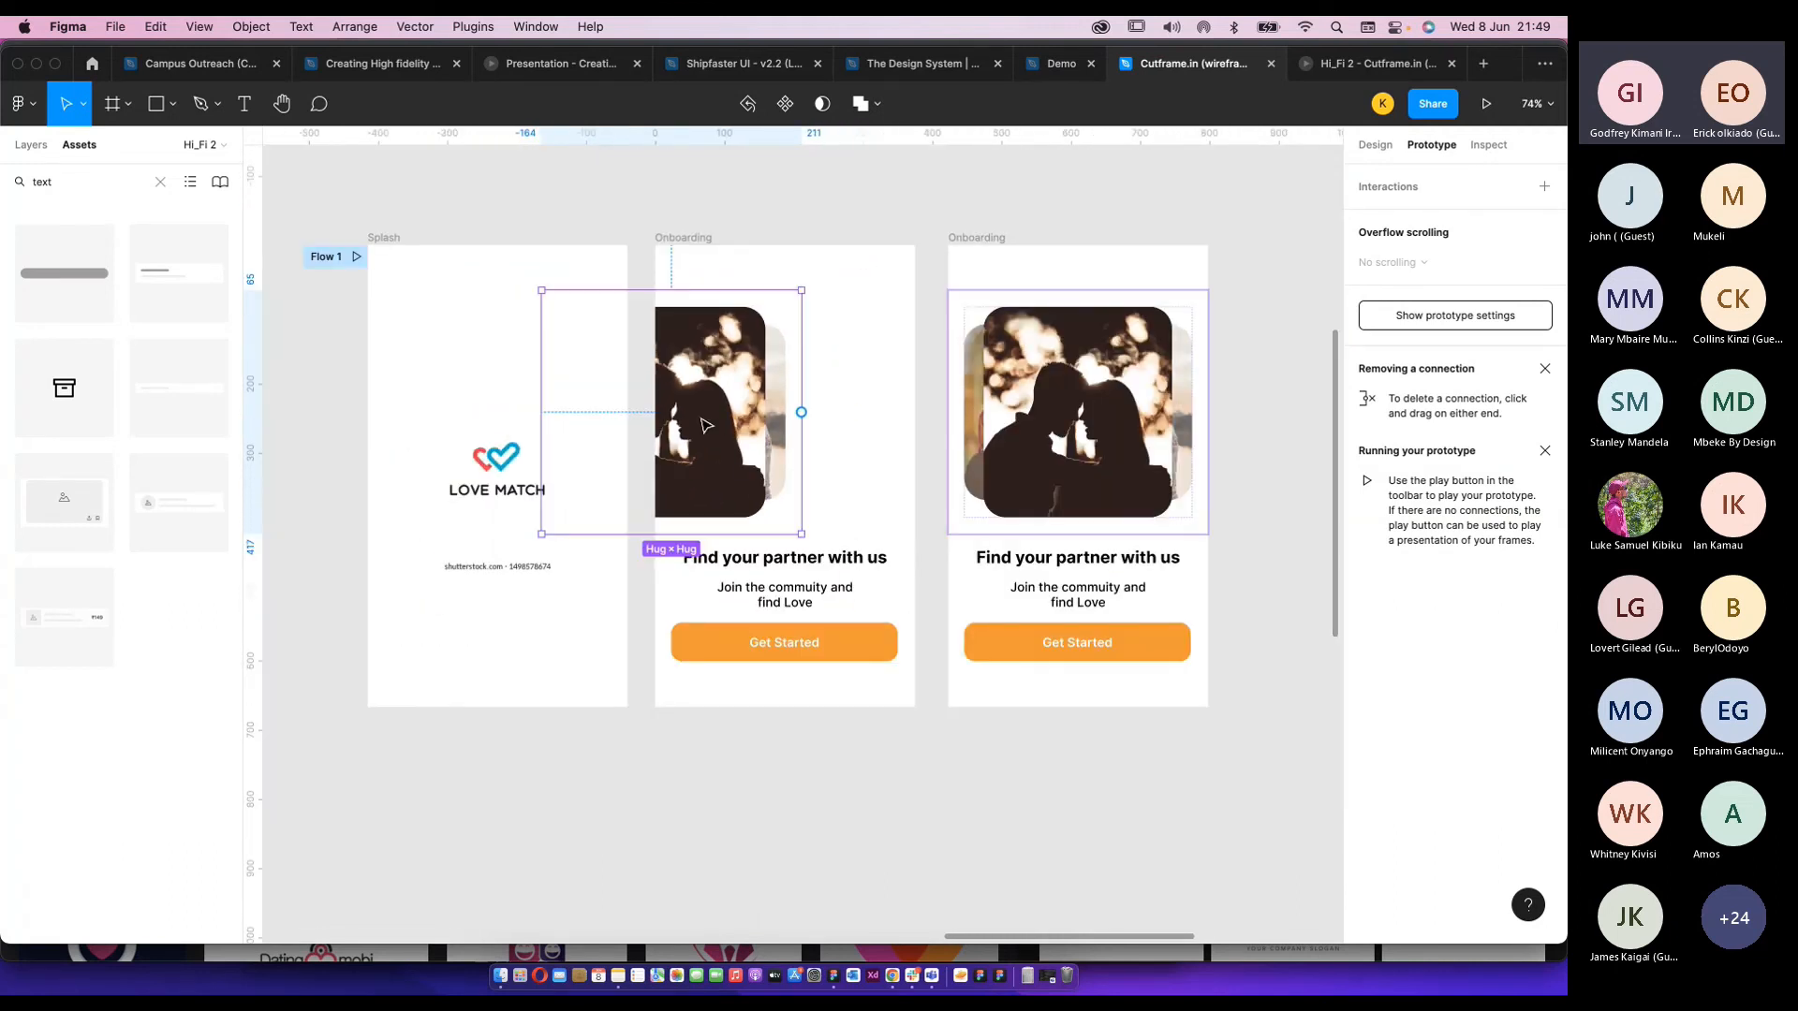
pyautogui.moveTo(716, 426); pyautogui.dragTo(644, 422)
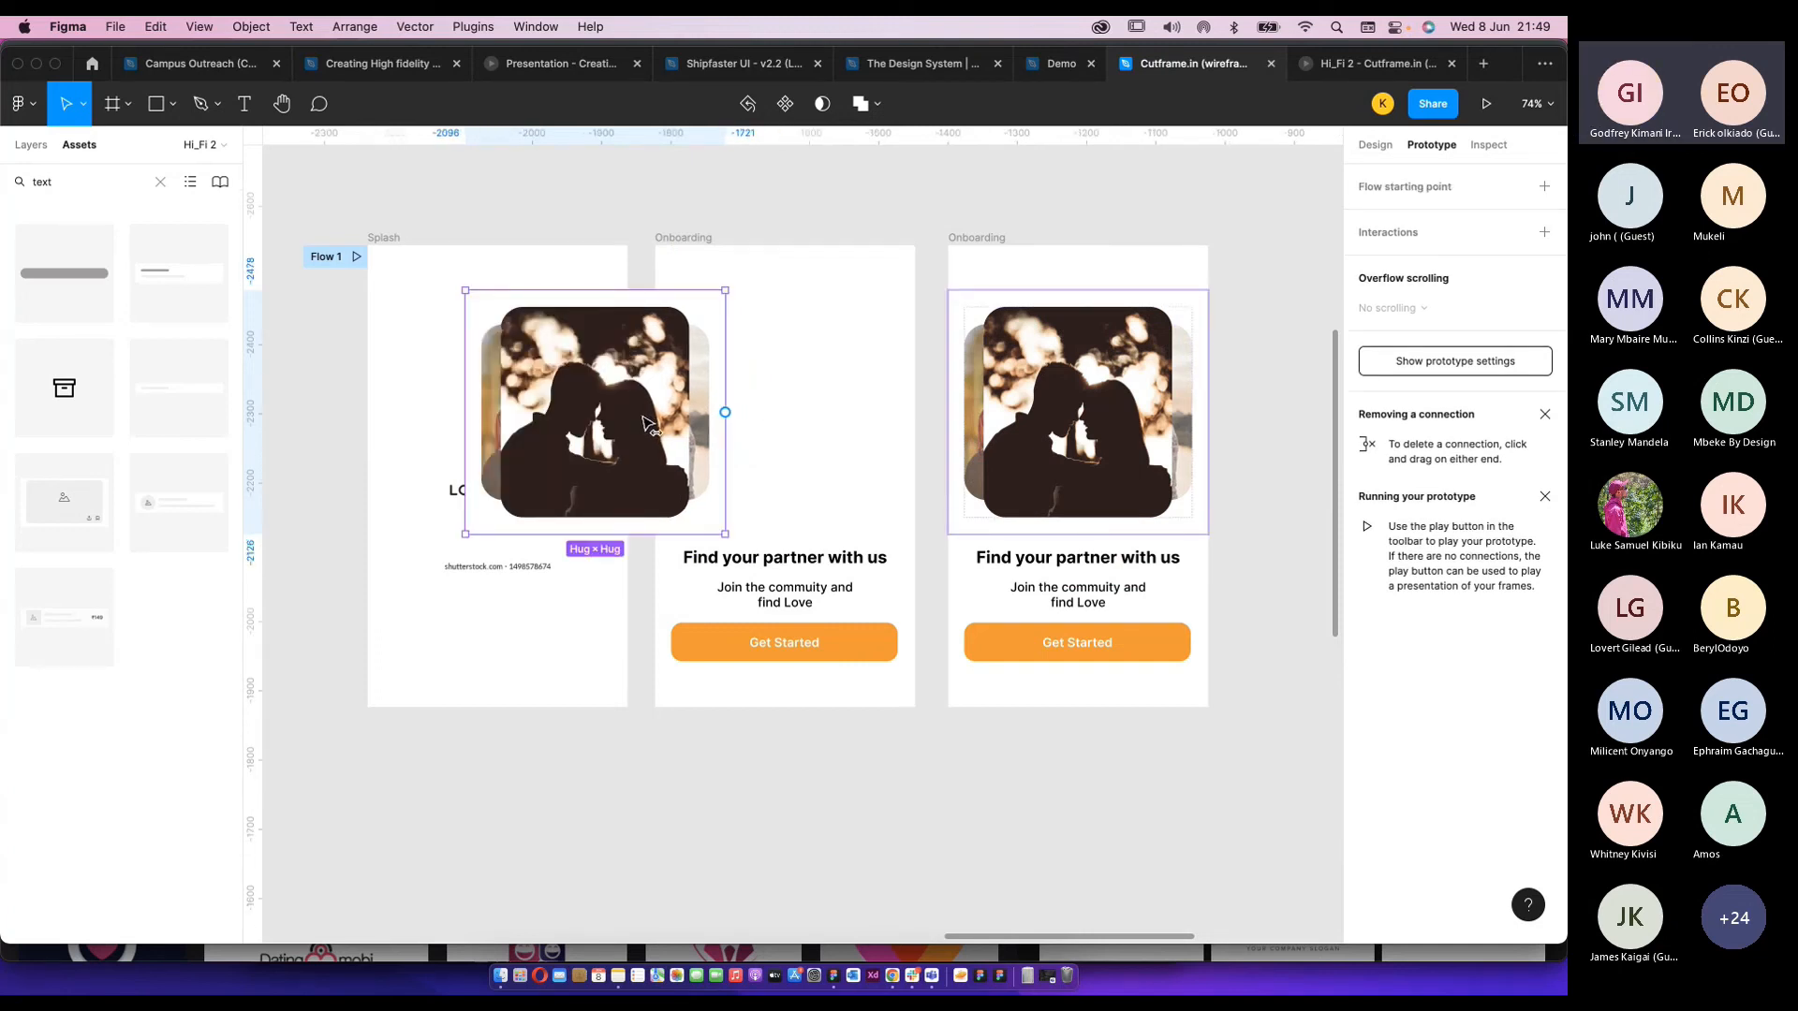
pyautogui.moveTo(644, 424)
pyautogui.mouseDown()
pyautogui.moveTo(722, 406)
pyautogui.moveTo(670, 415)
pyautogui.mouseUp()
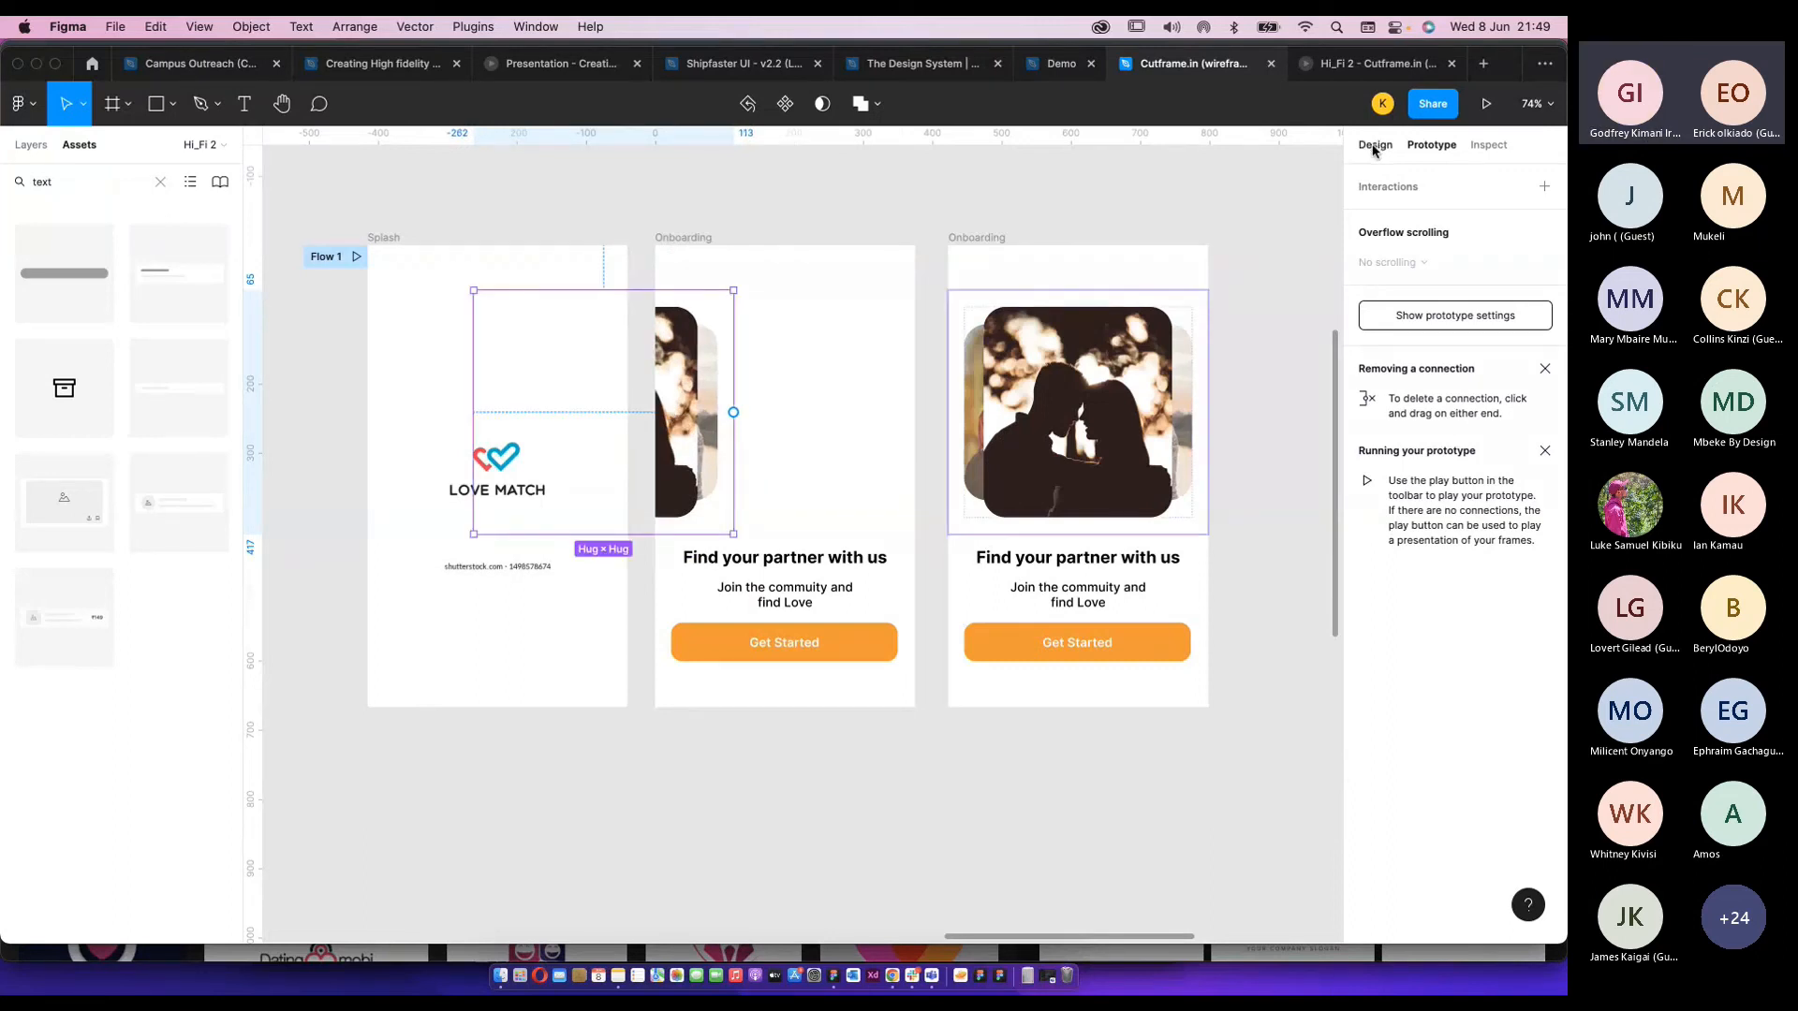
pyautogui.click(1373, 147)
pyautogui.moveTo(707, 457); pyautogui.dragTo(888, 457)
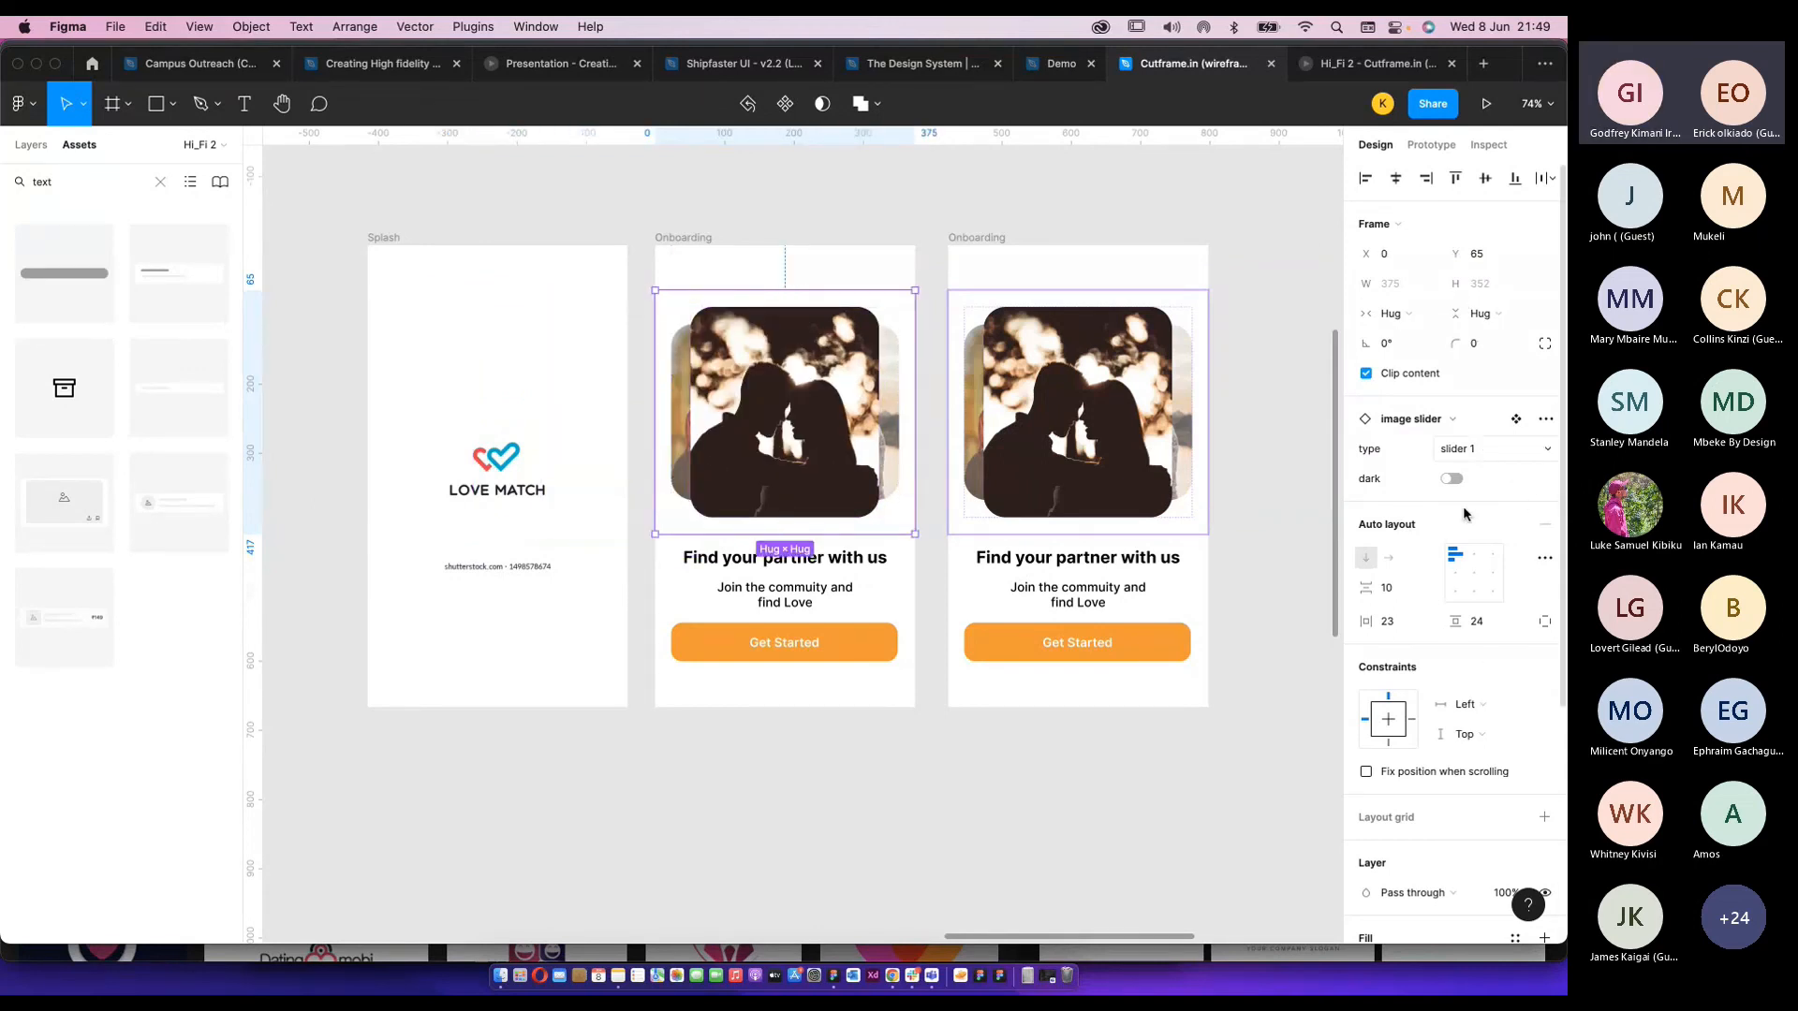
# Set the layer opacity of the first Onboarding screen's image slider to 0%.
pyautogui.scroll(-2, 1428, 693)
pyautogui.scroll(2, 1428, 690)
pyautogui.scroll(-4, 1454, 757)
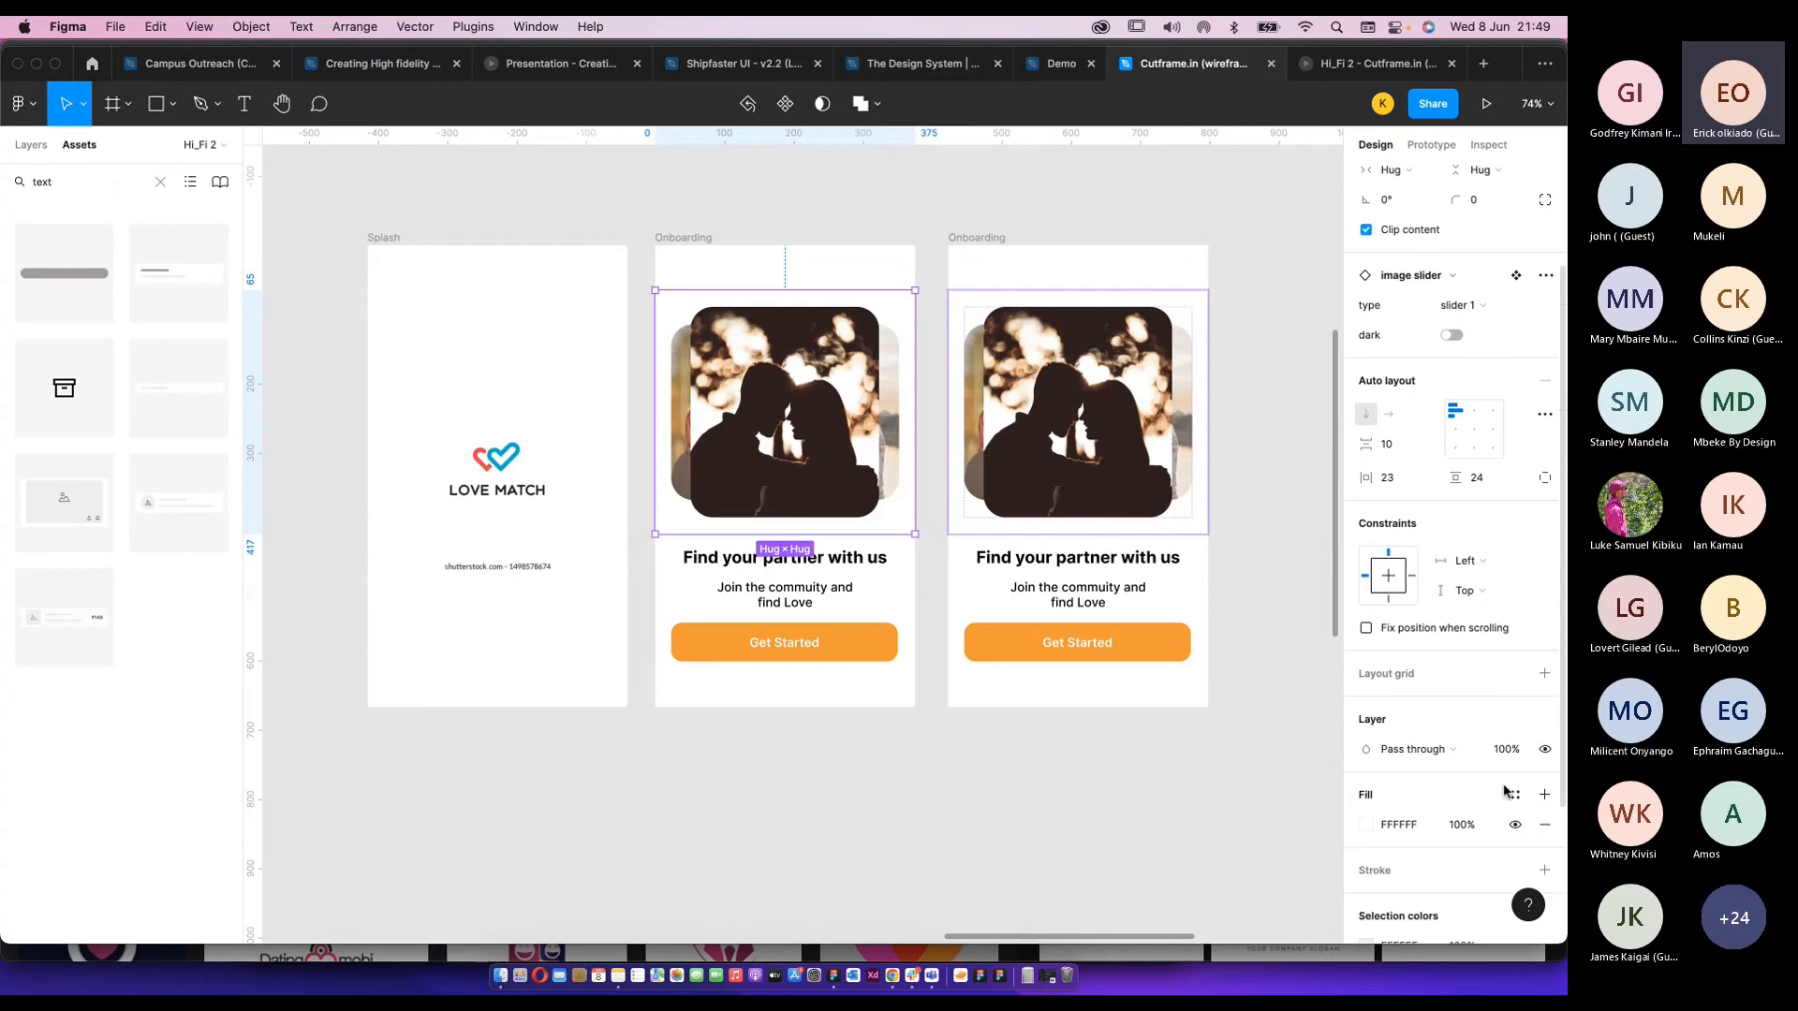
pyautogui.click(1506, 752)
pyautogui.write('0')
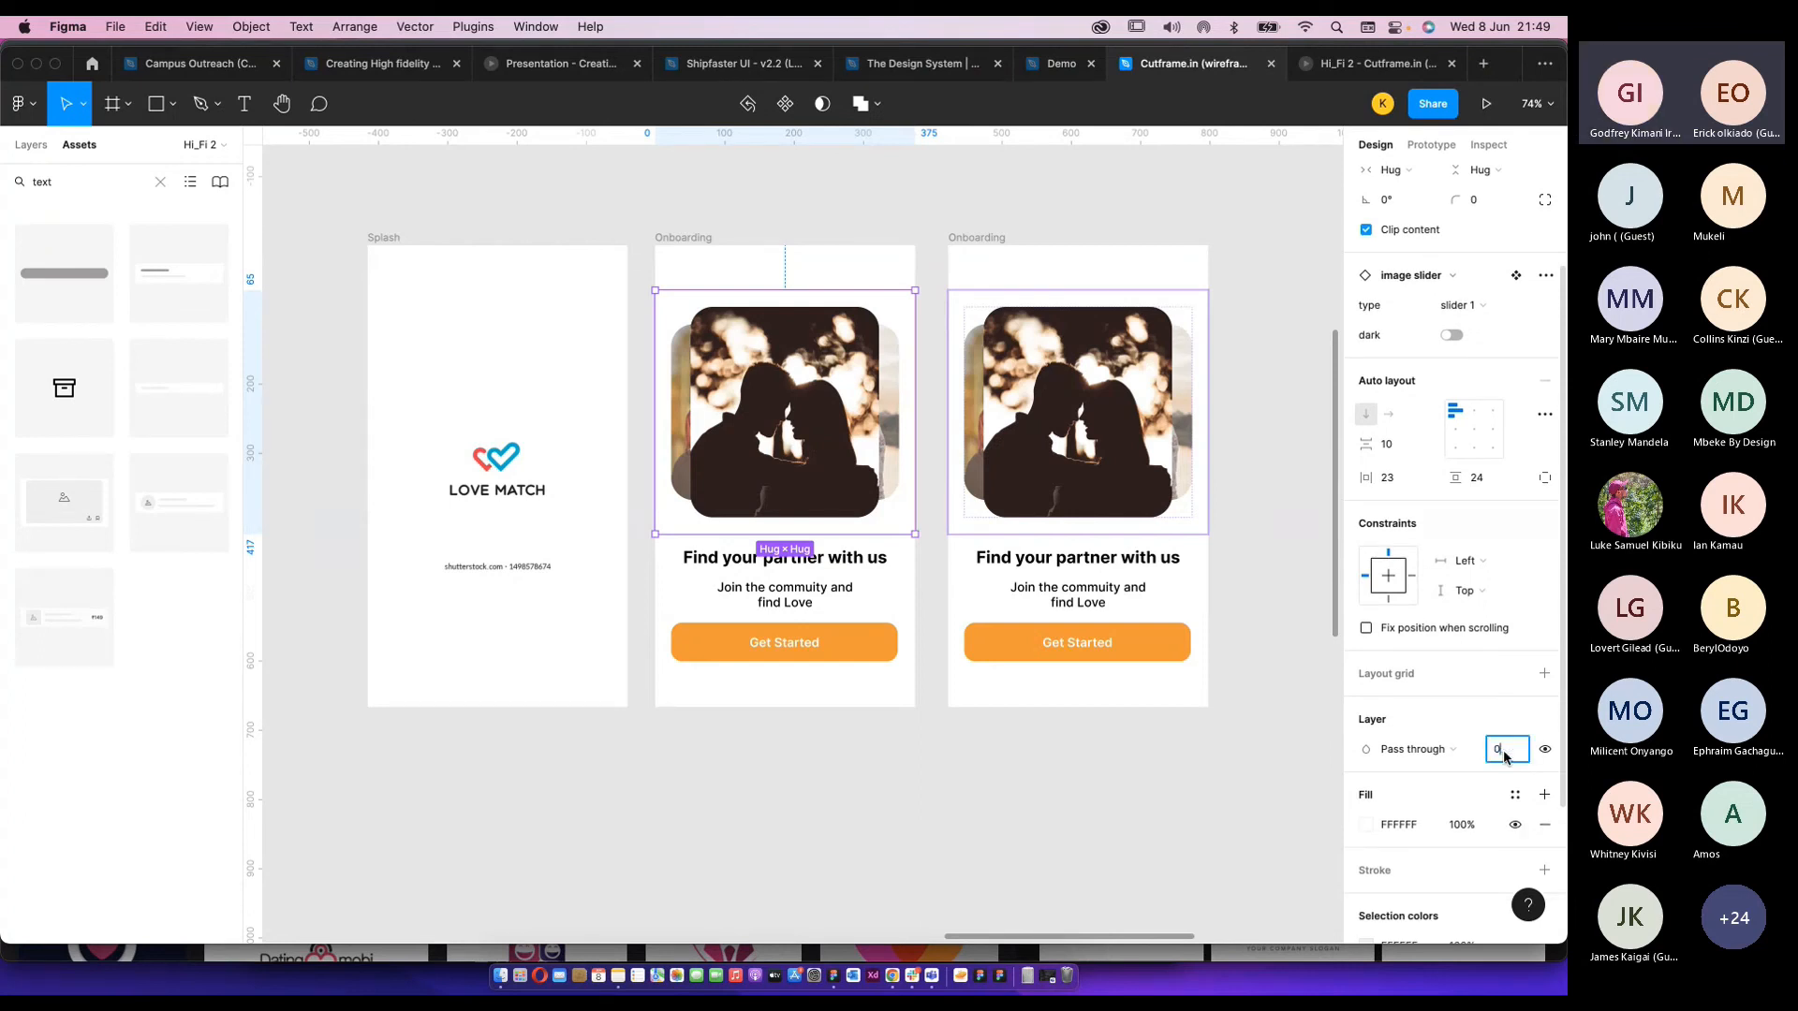
pyautogui.press('Return')
pyautogui.click(955, 831)
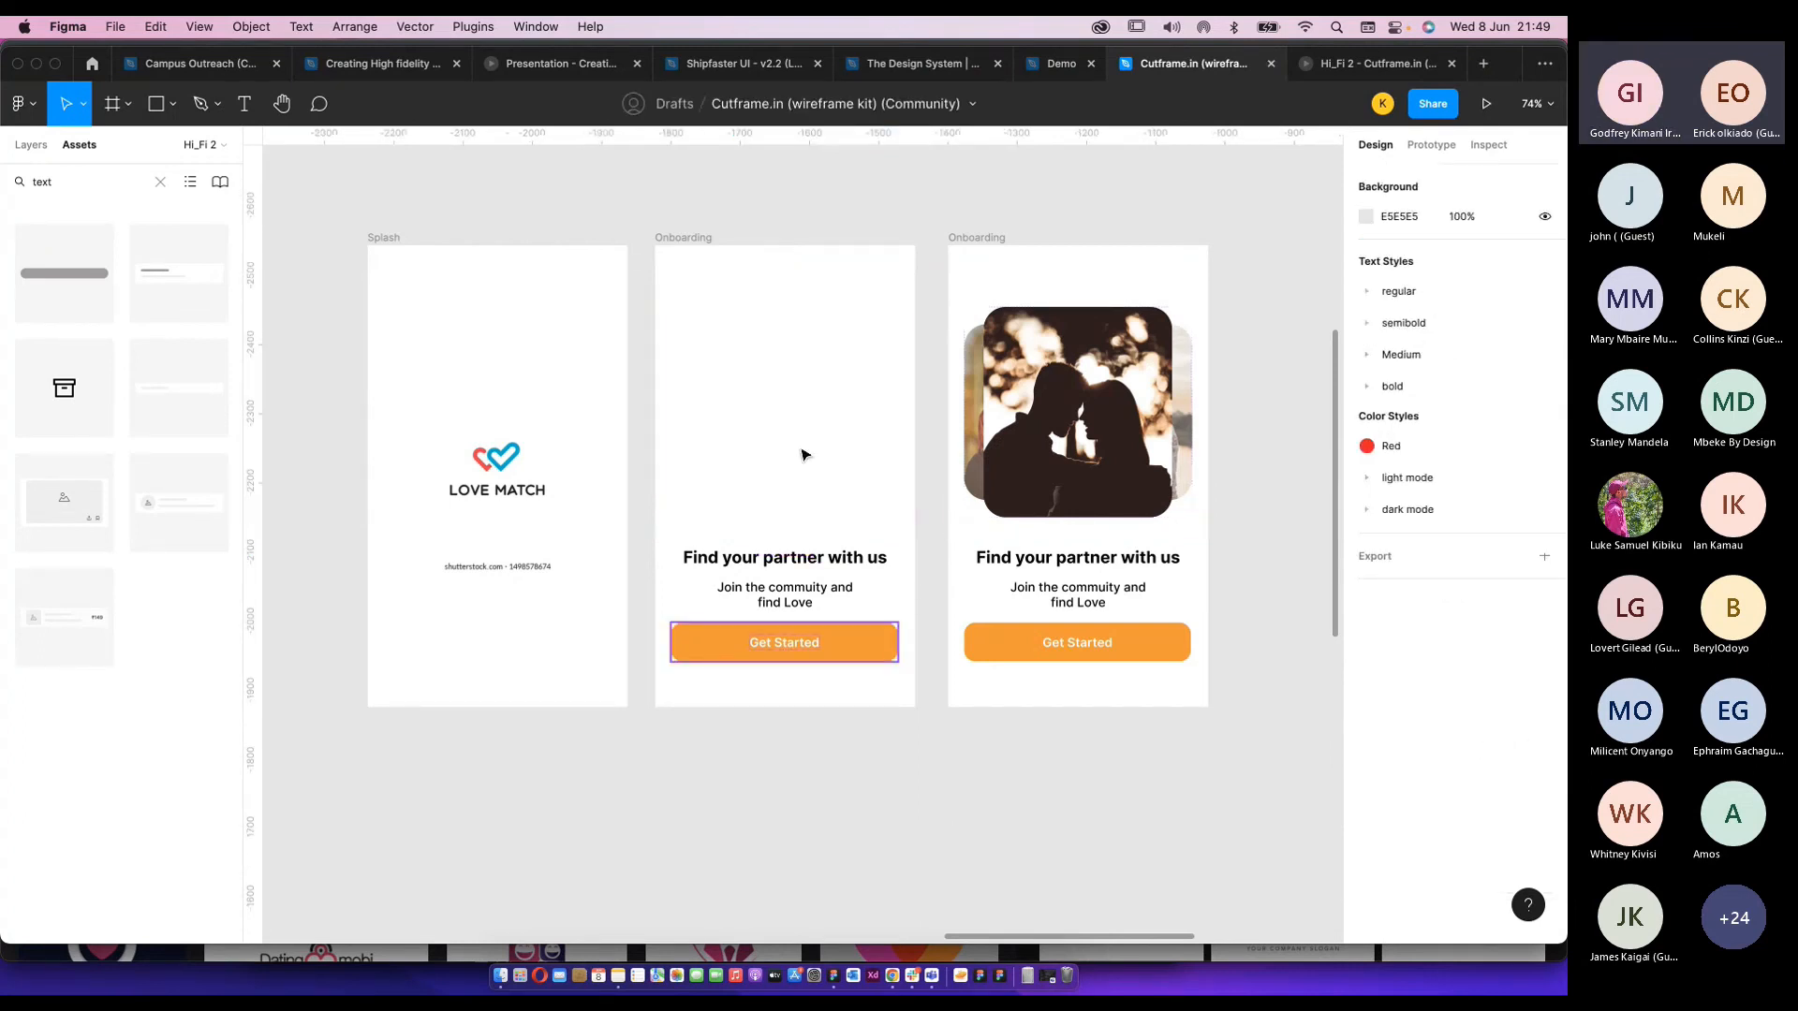
# Connect the first Onboarding screen to its duplicate with an After delay trigger of 200 ms and a Smart animate transition.
pyautogui.click(684, 238)
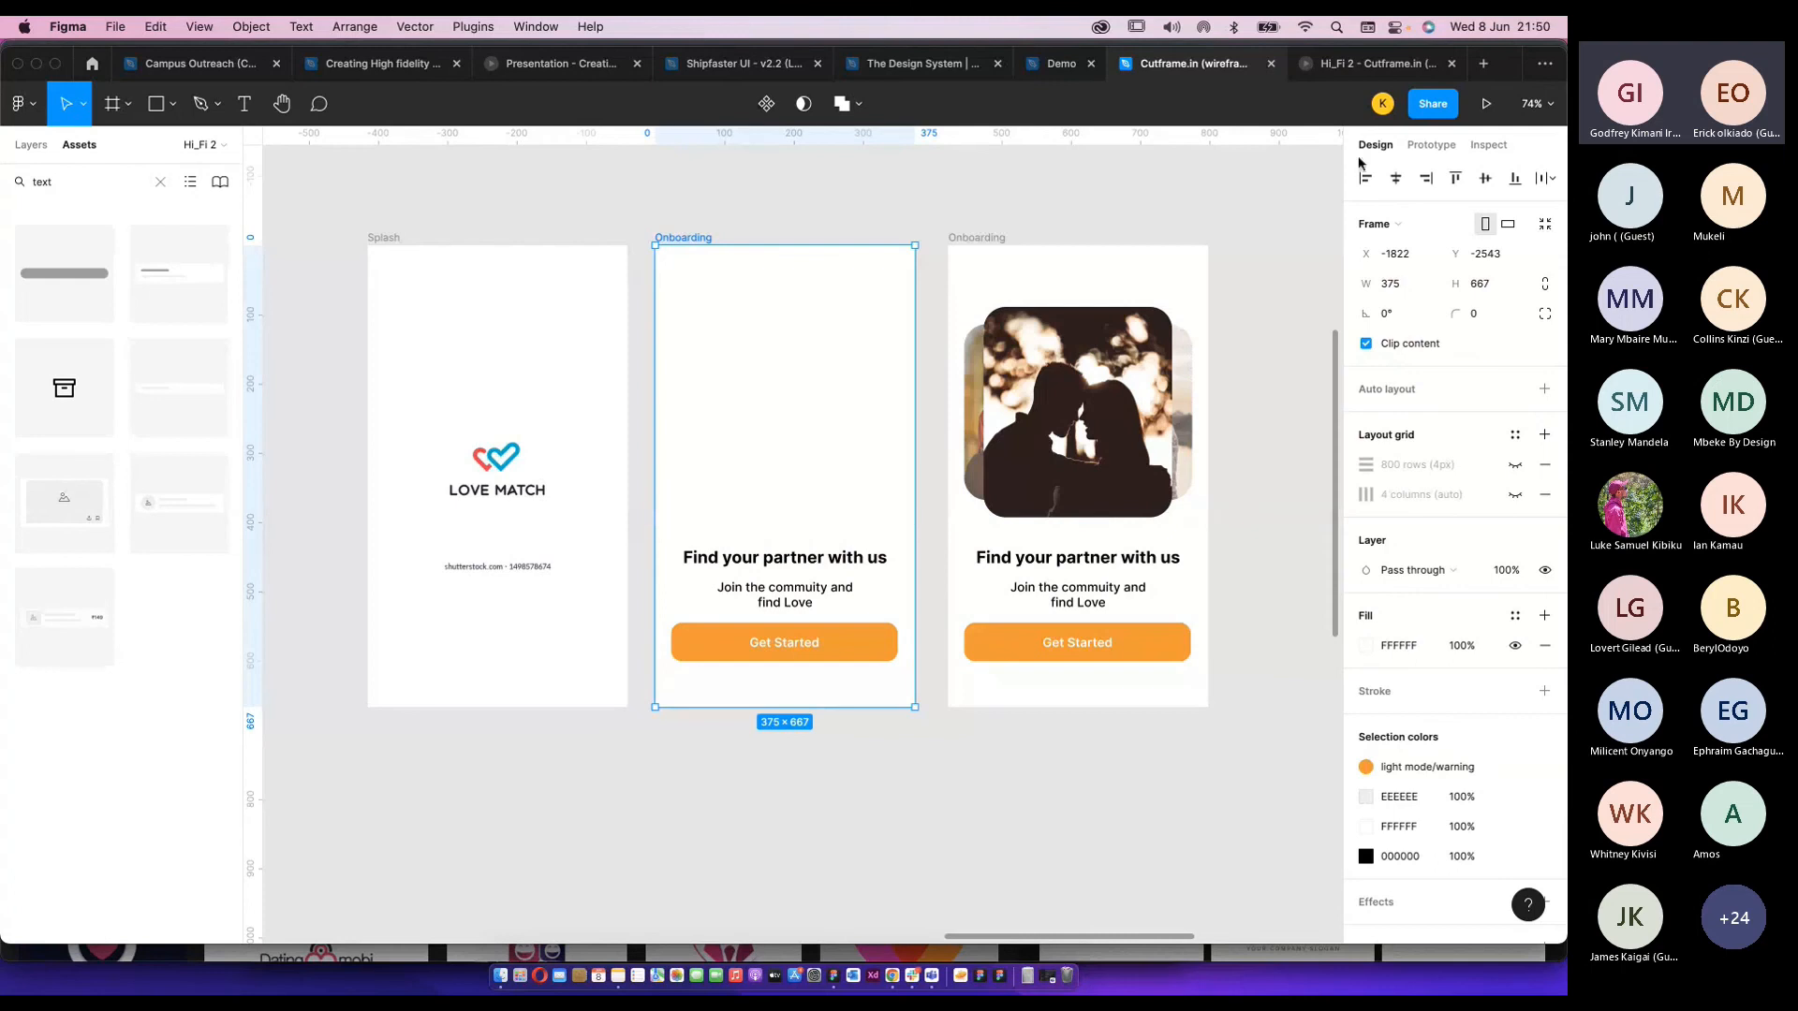
pyautogui.hotkey('shift', 'e')
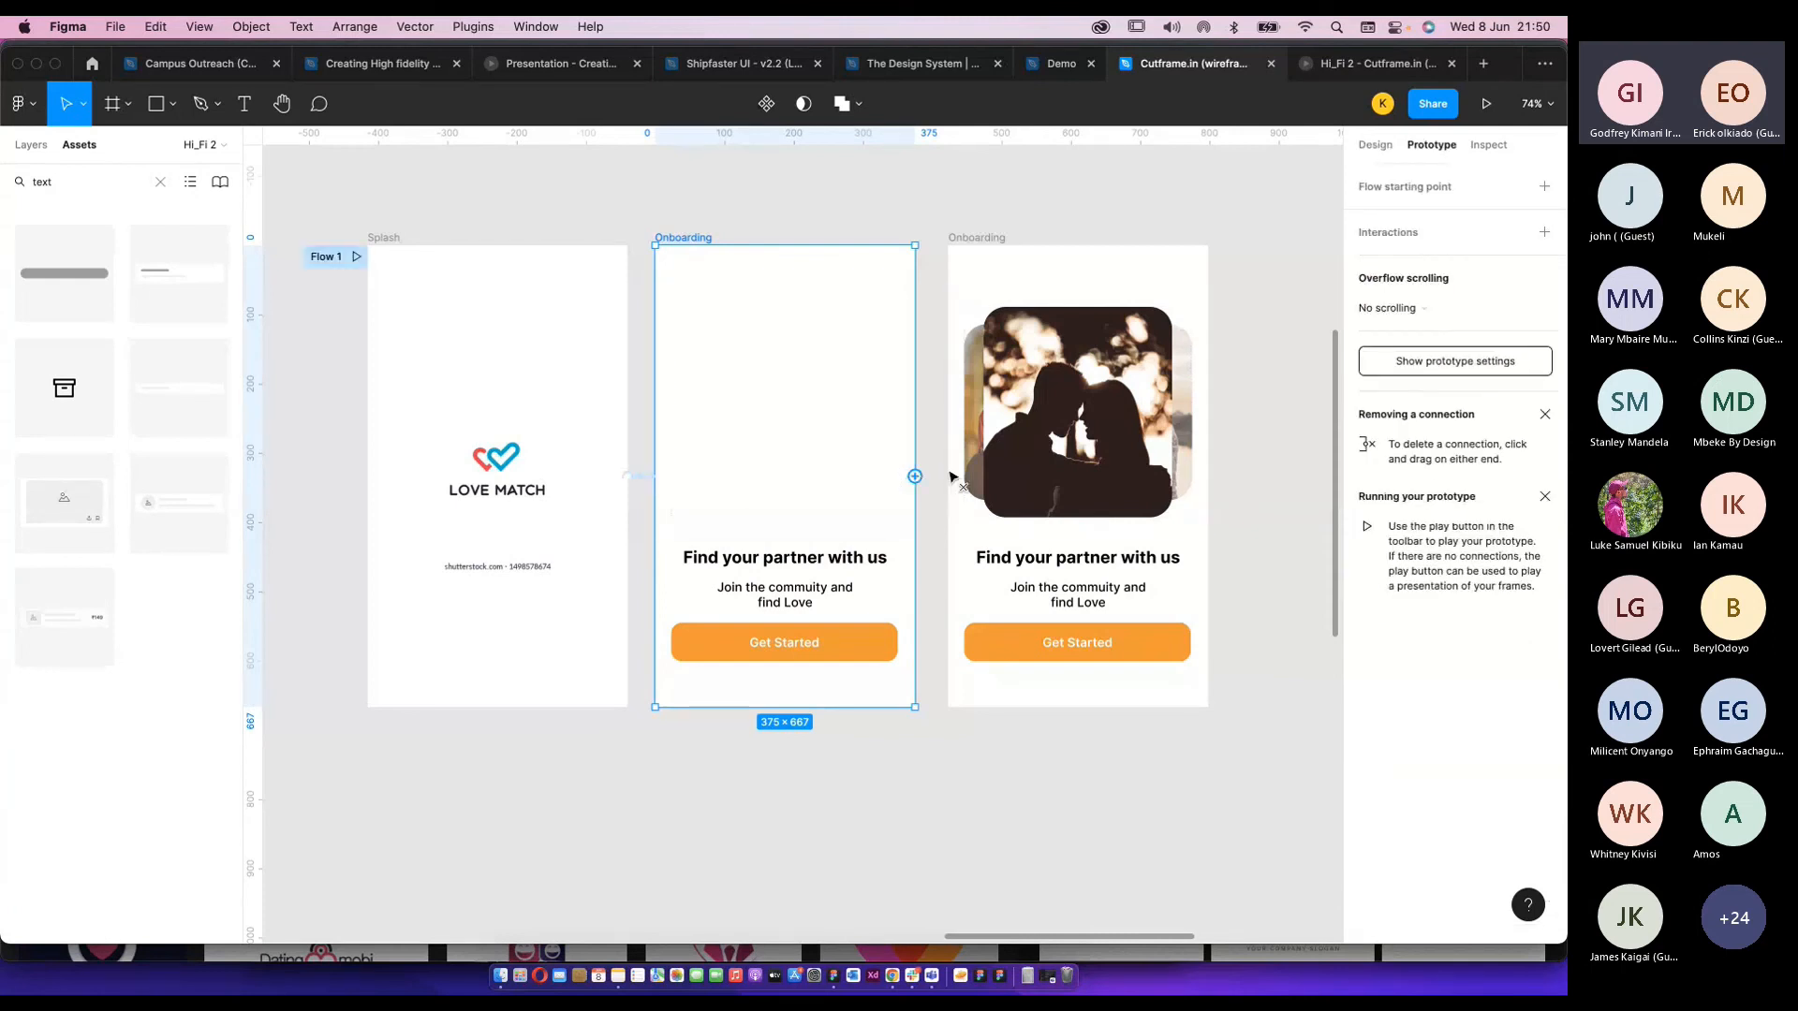
pyautogui.moveTo(915, 475); pyautogui.dragTo(974, 475)
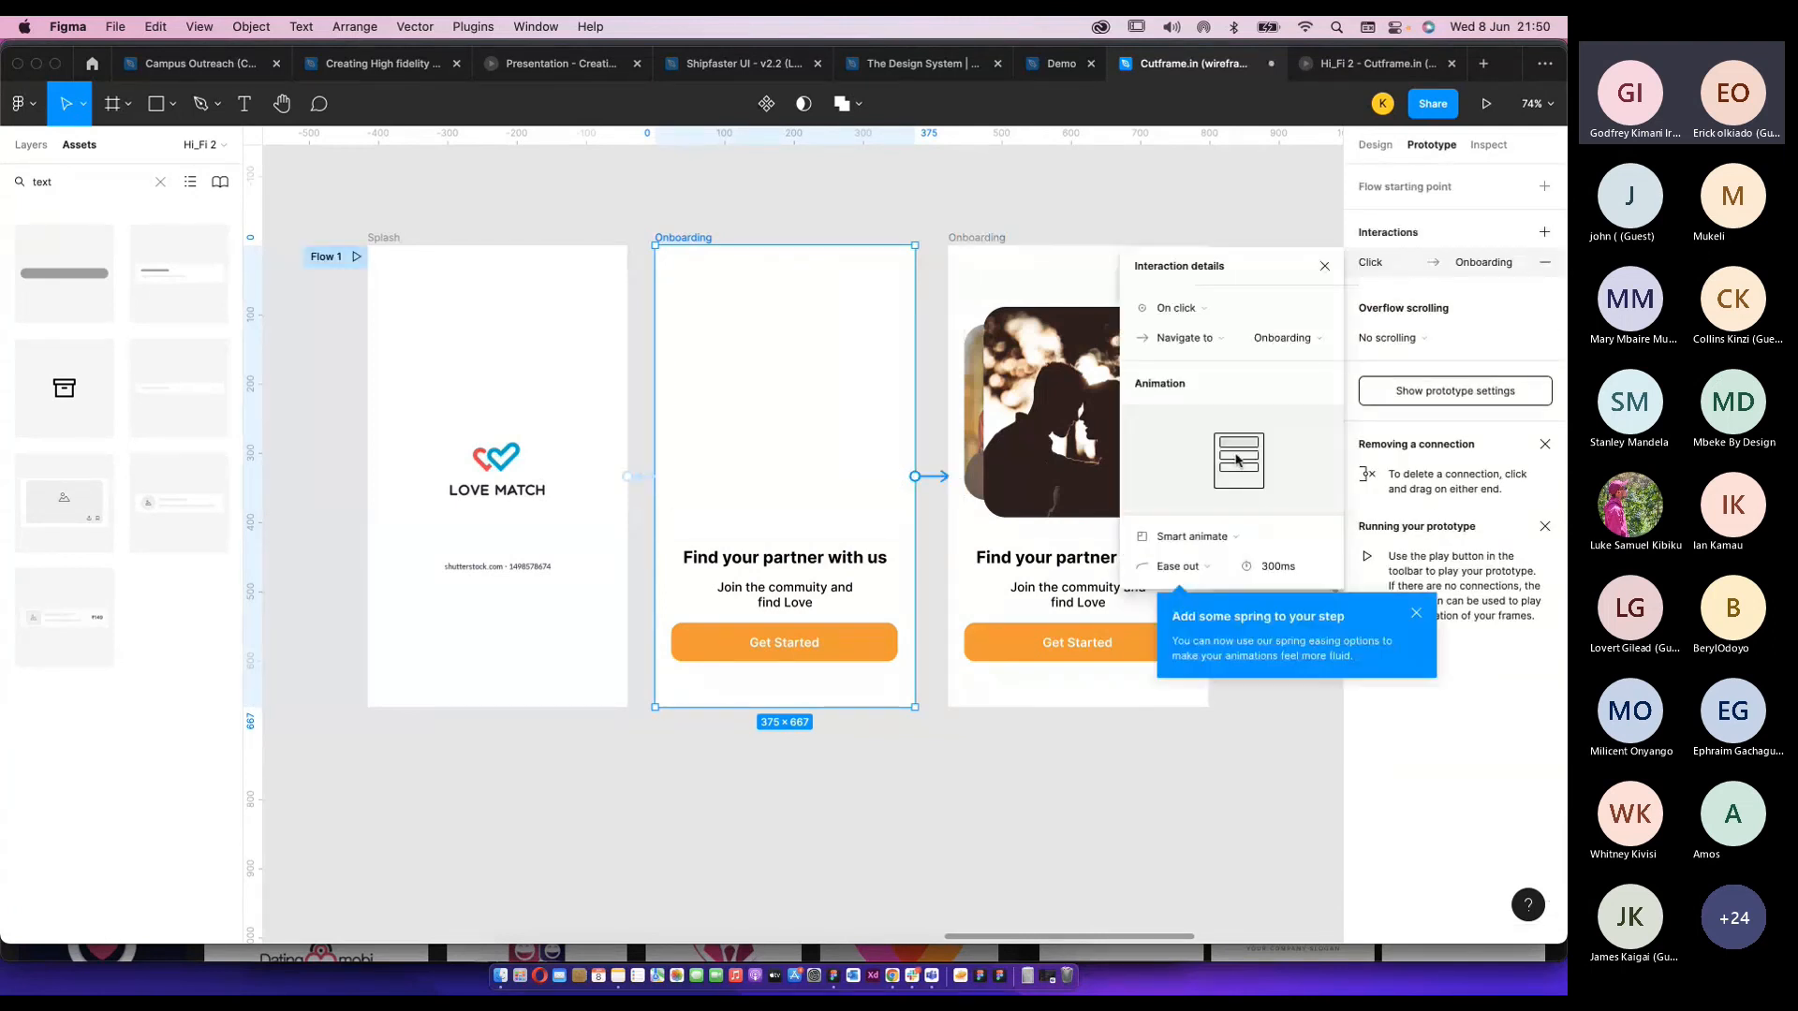
pyautogui.click(1178, 308)
pyautogui.click(1189, 538)
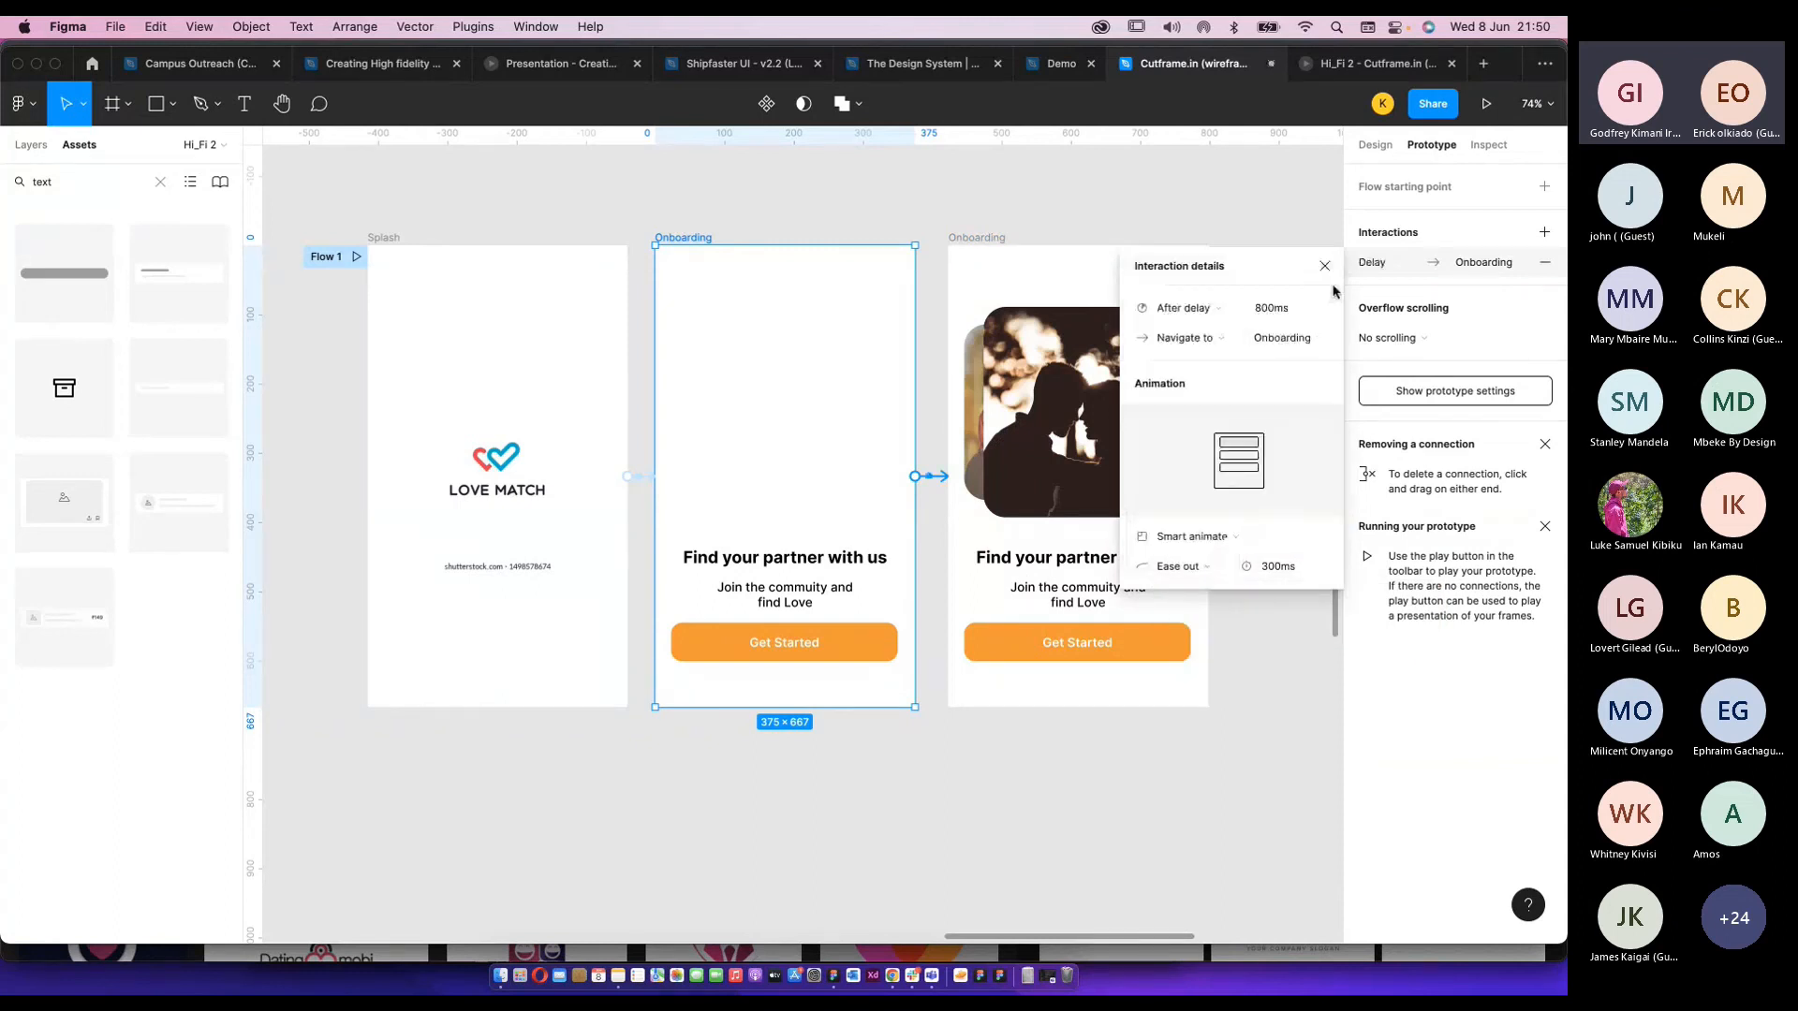
pyautogui.click(1271, 308)
pyautogui.click(1272, 676)
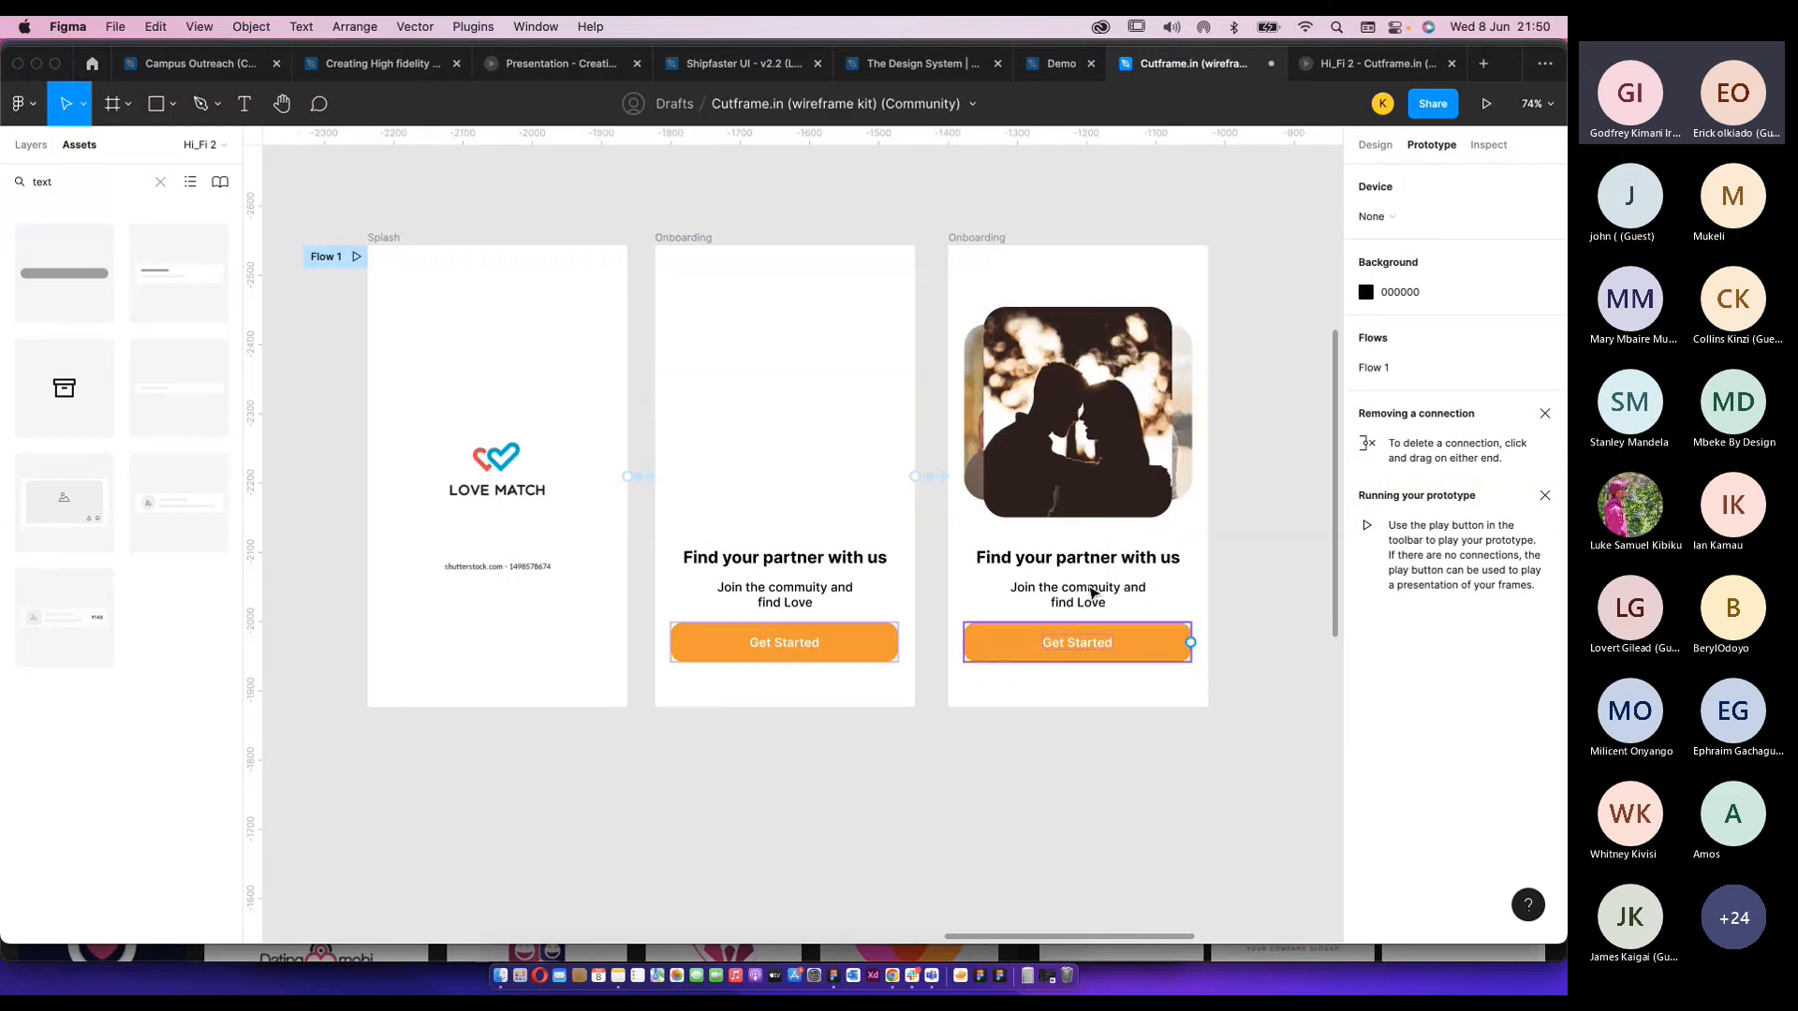
# Set the opacity of the heading text block and the Get Started button on the first Onboarding screen to 0%.
pyautogui.click(785, 600)
pyautogui.keyDown('shift'); pyautogui.click(794, 646); pyautogui.keyUp('shift')
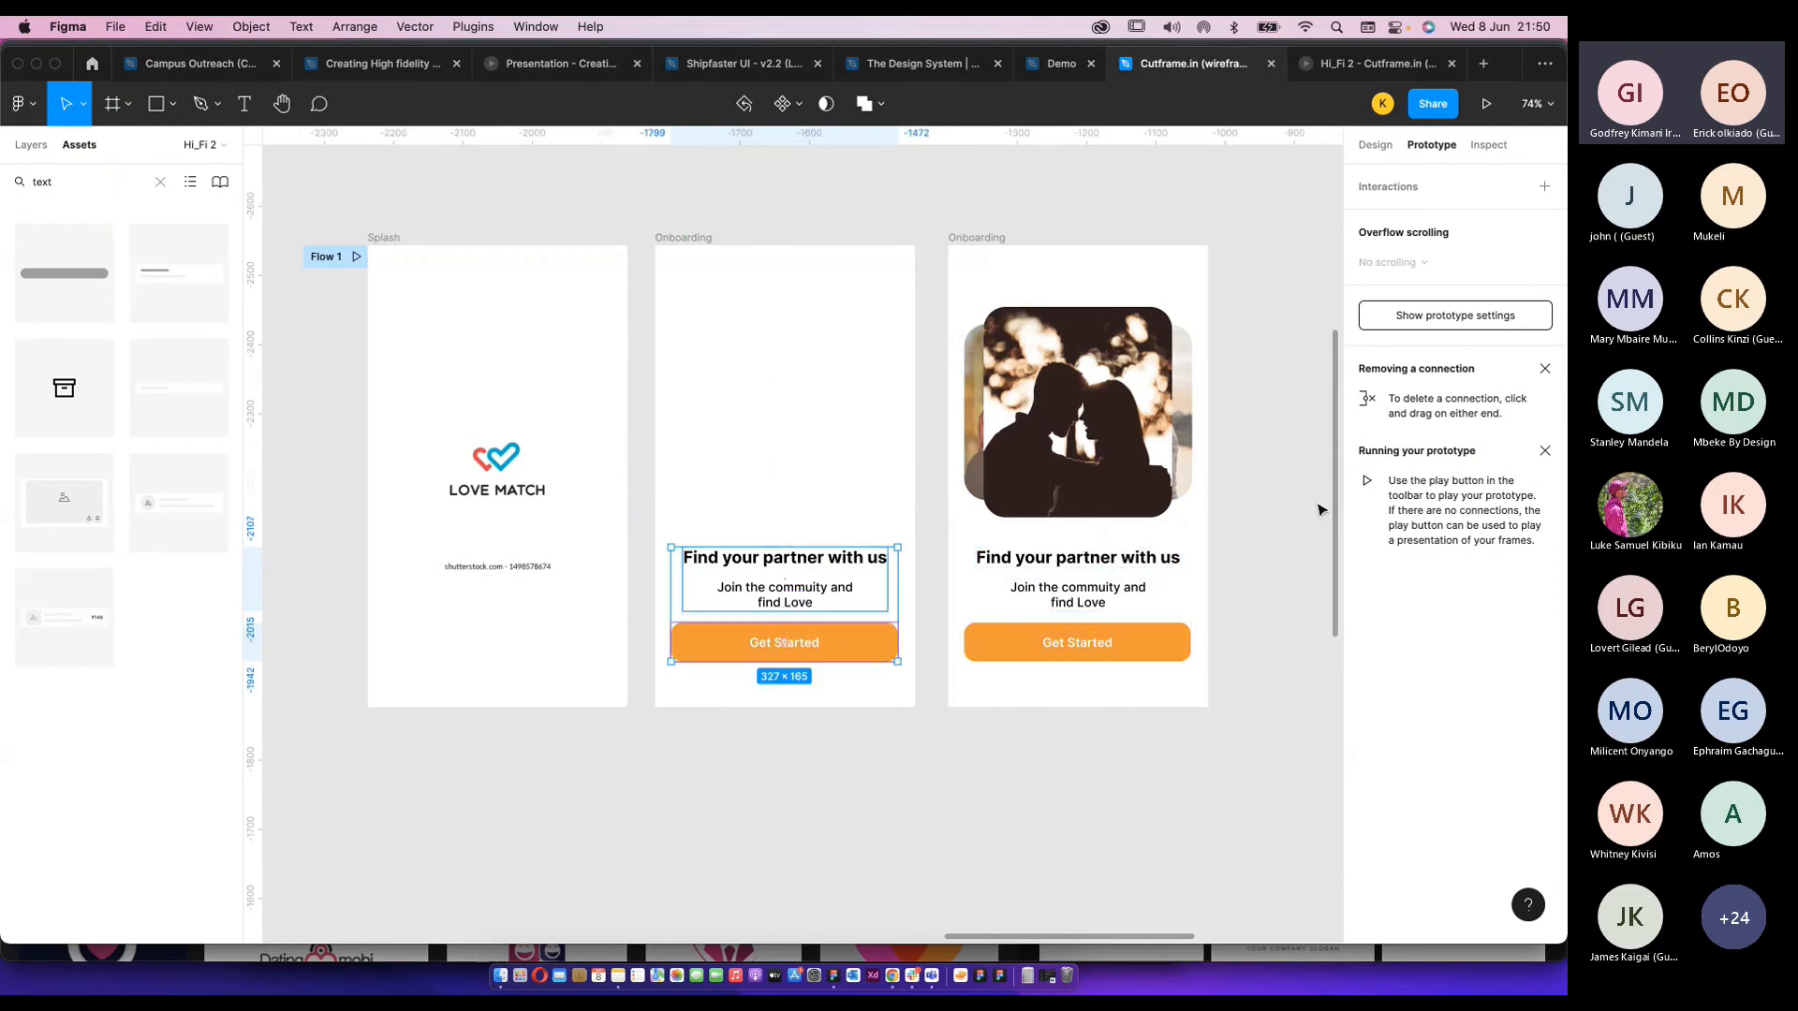
pyautogui.click(1373, 145)
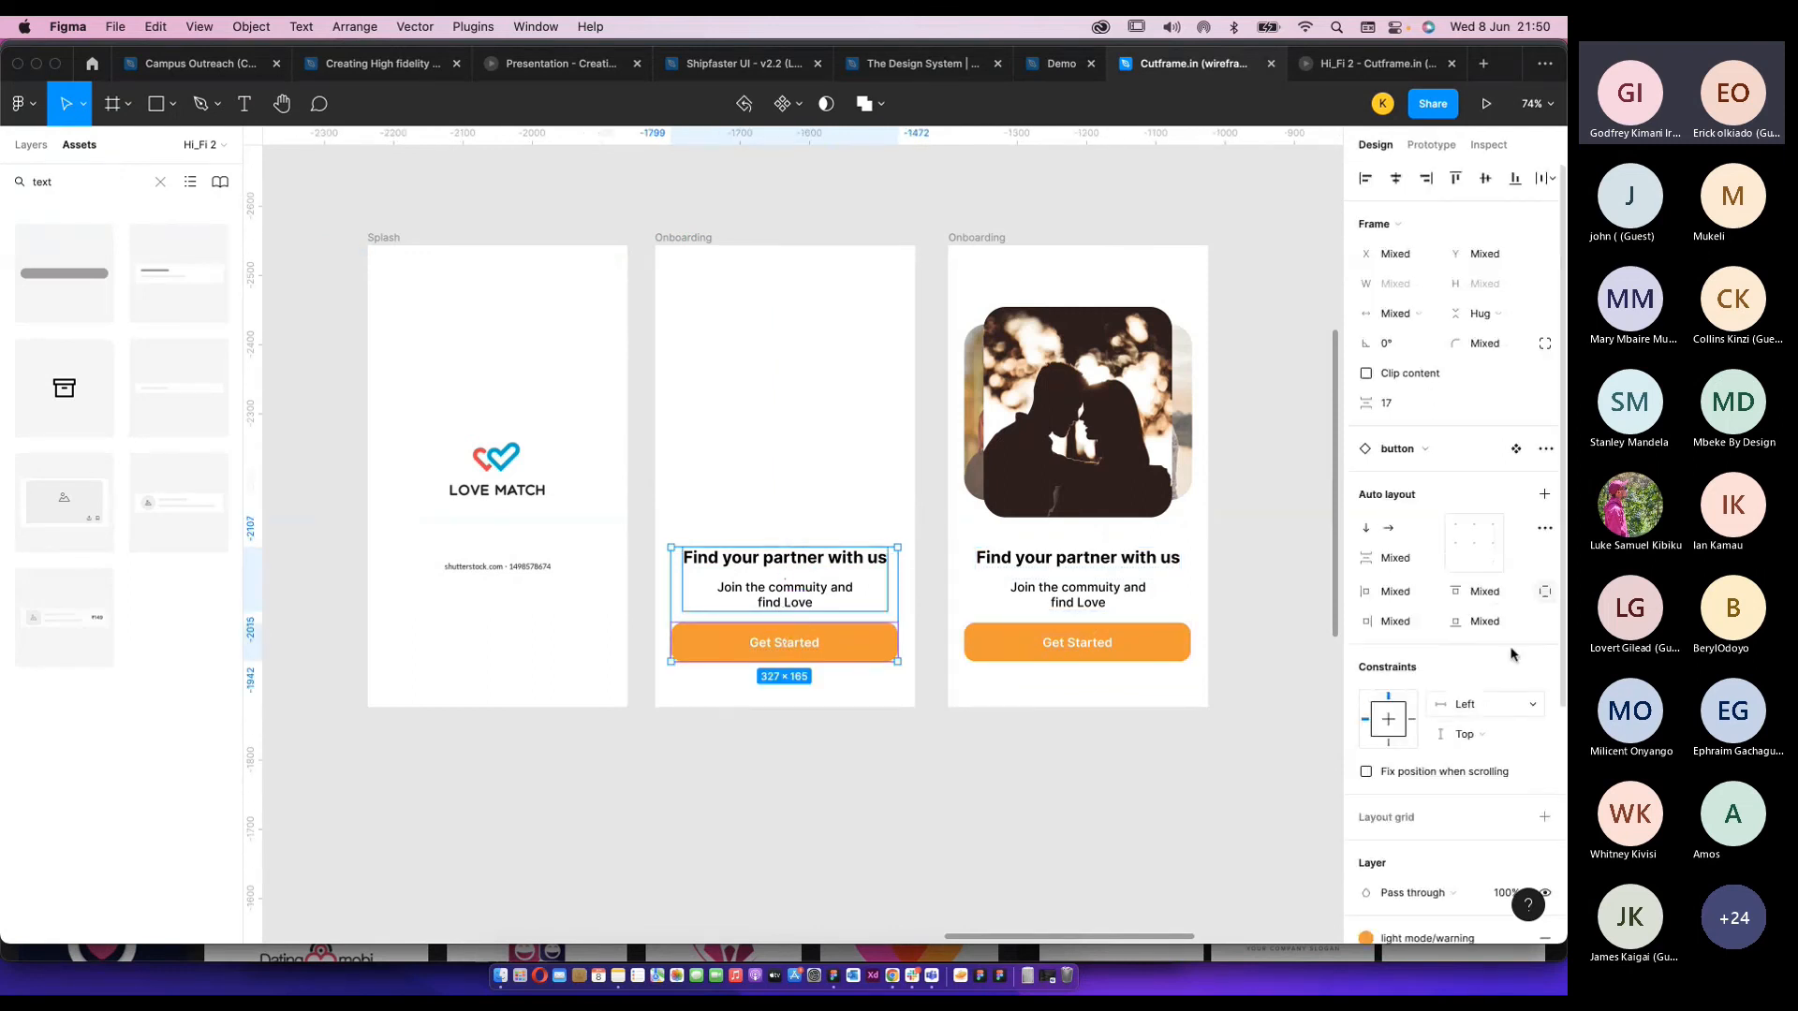
pyautogui.scroll(-2, 1496, 577)
pyautogui.click(1501, 763)
pyautogui.write('0')
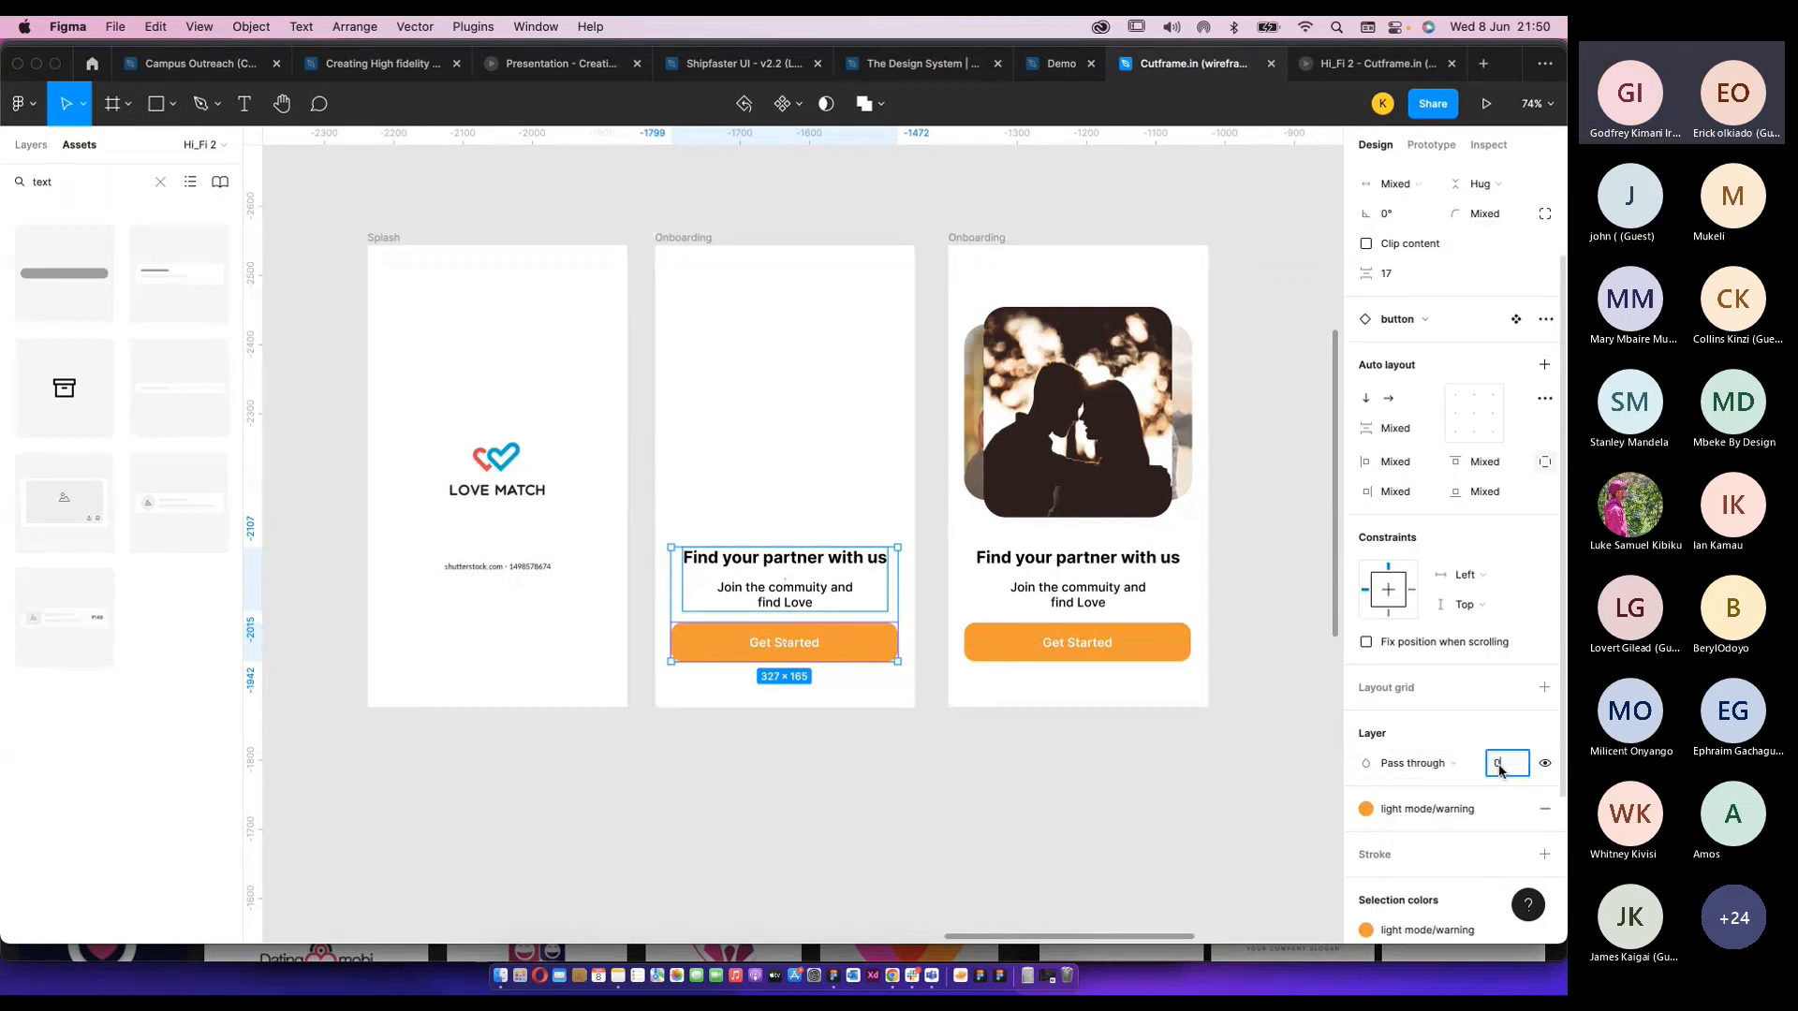
pyautogui.click(880, 244)
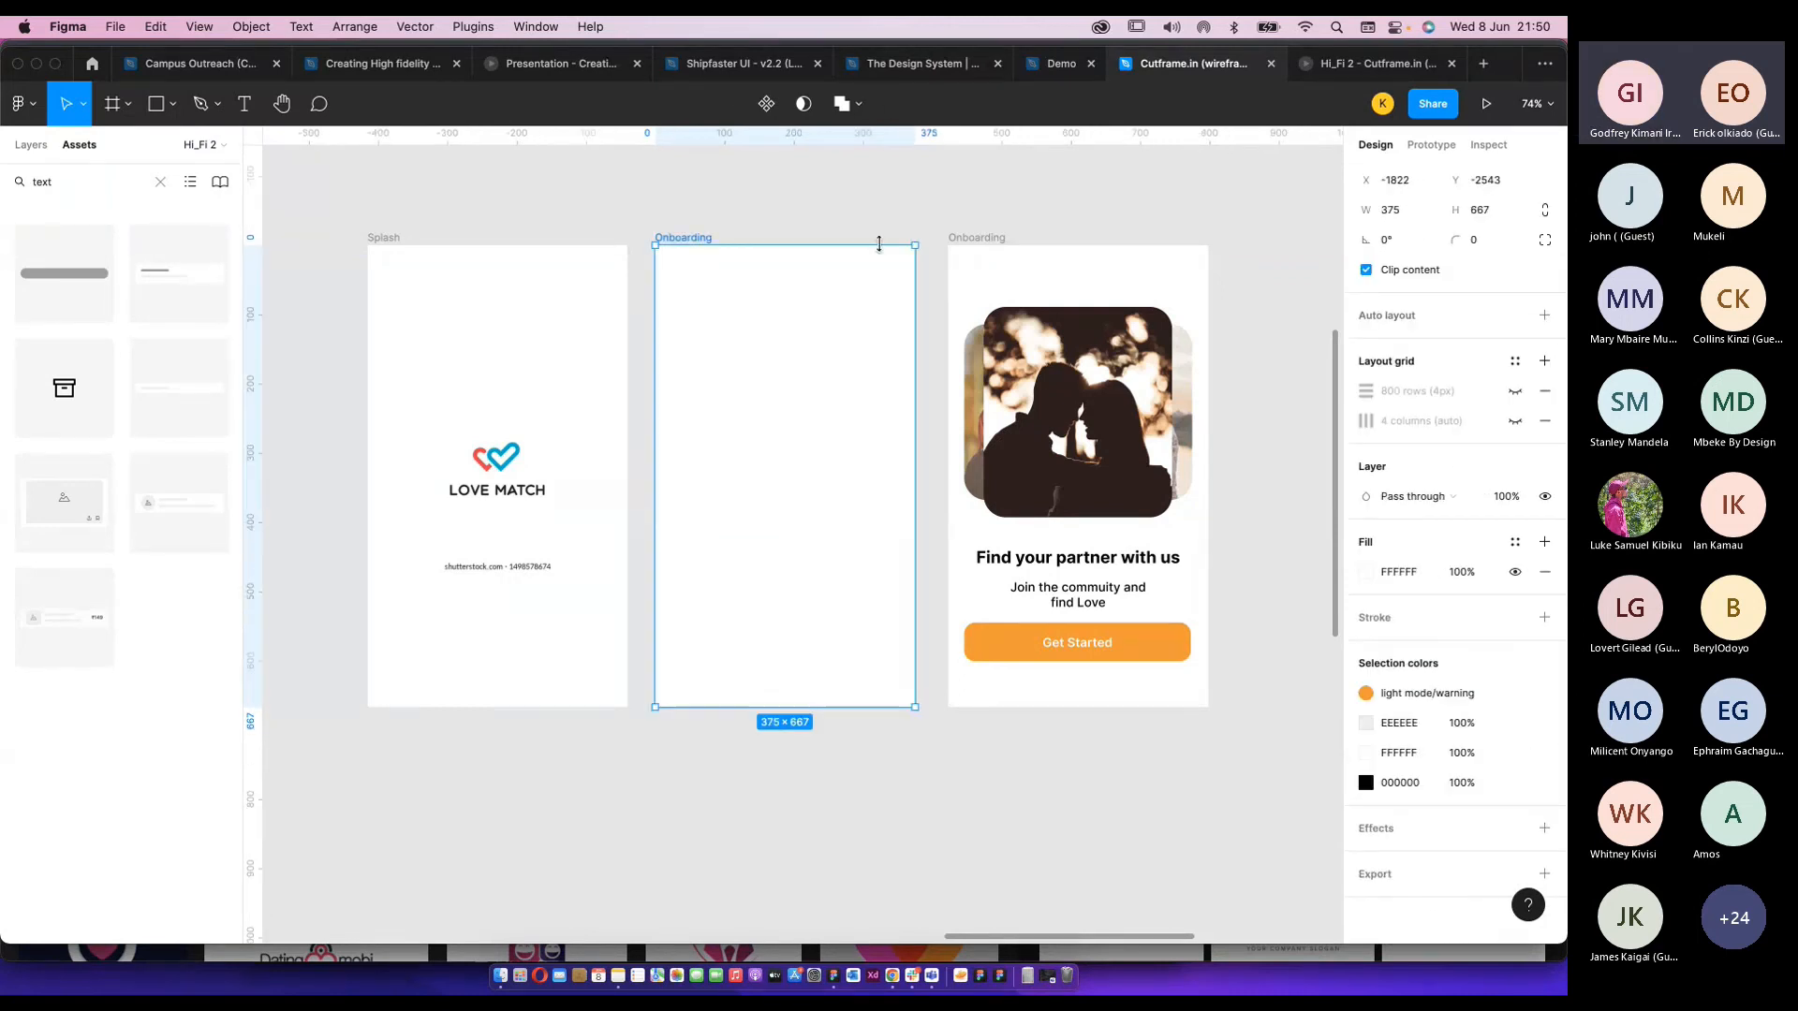
# Replay the prototype from the start to check the fade-in of the onboarding content, and return to the design file.
pyautogui.click(990, 240)
pyautogui.click(1334, 64)
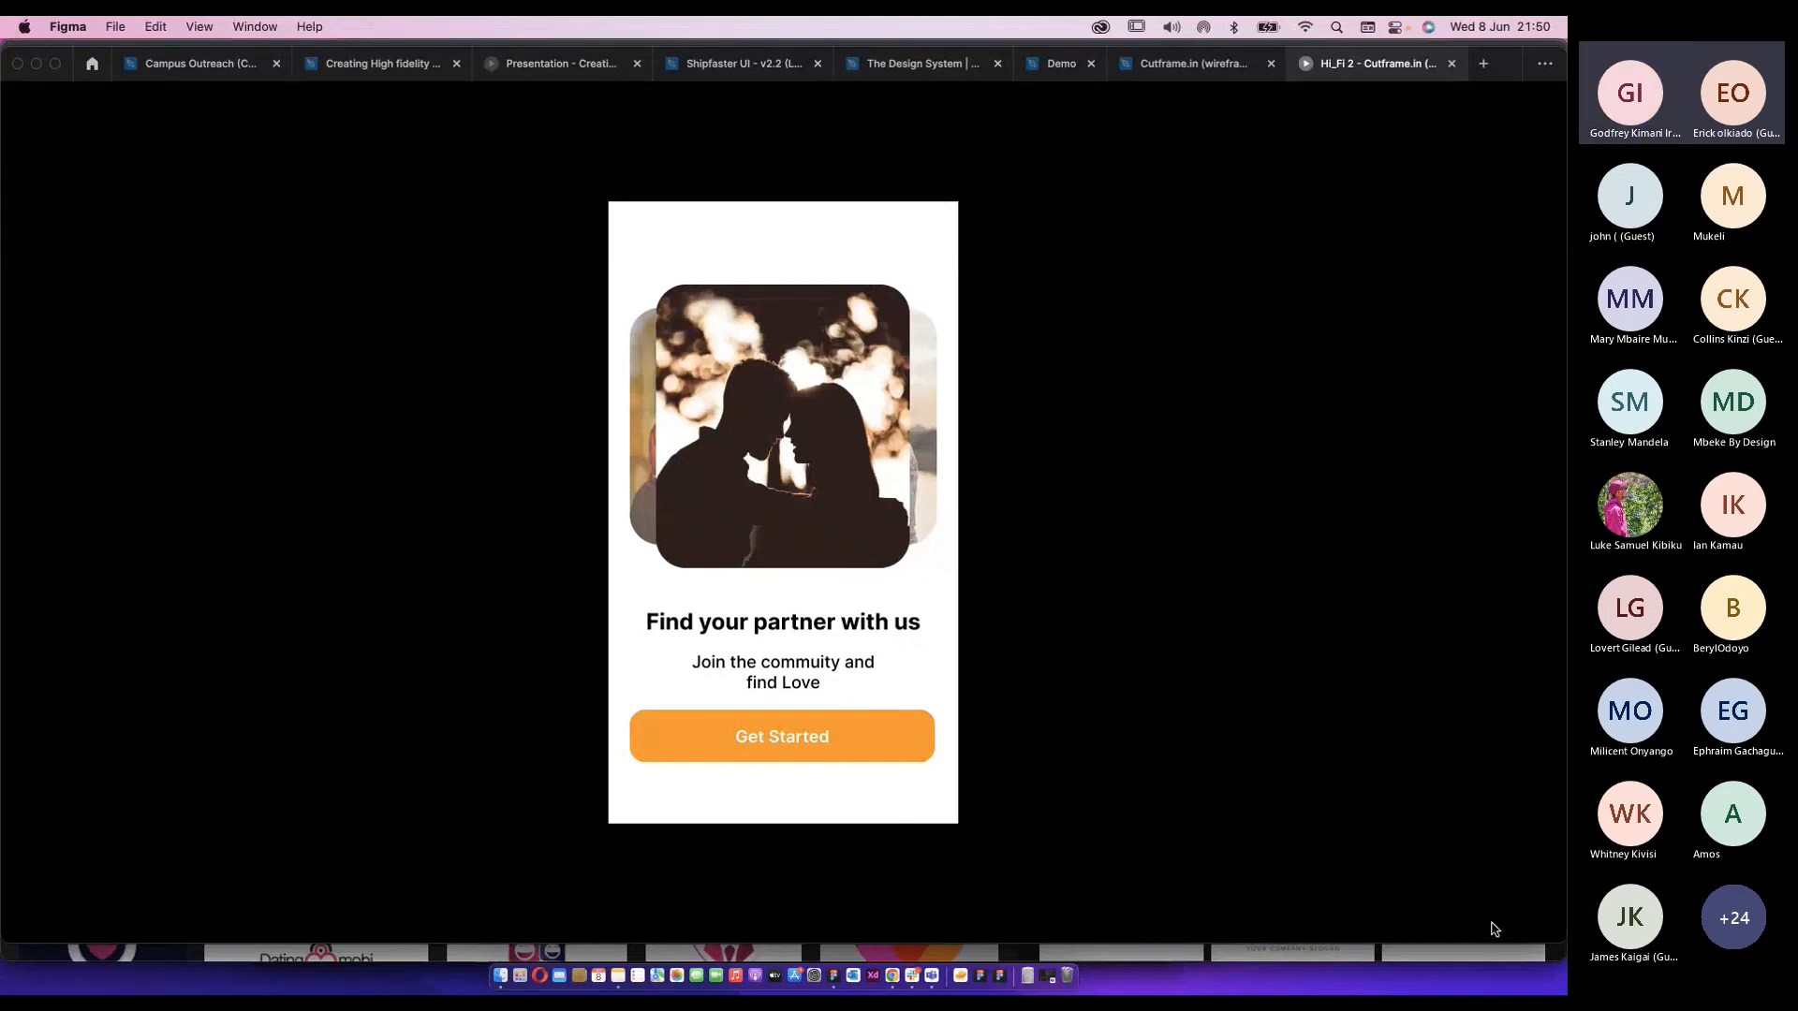
pyautogui.click(1497, 925)
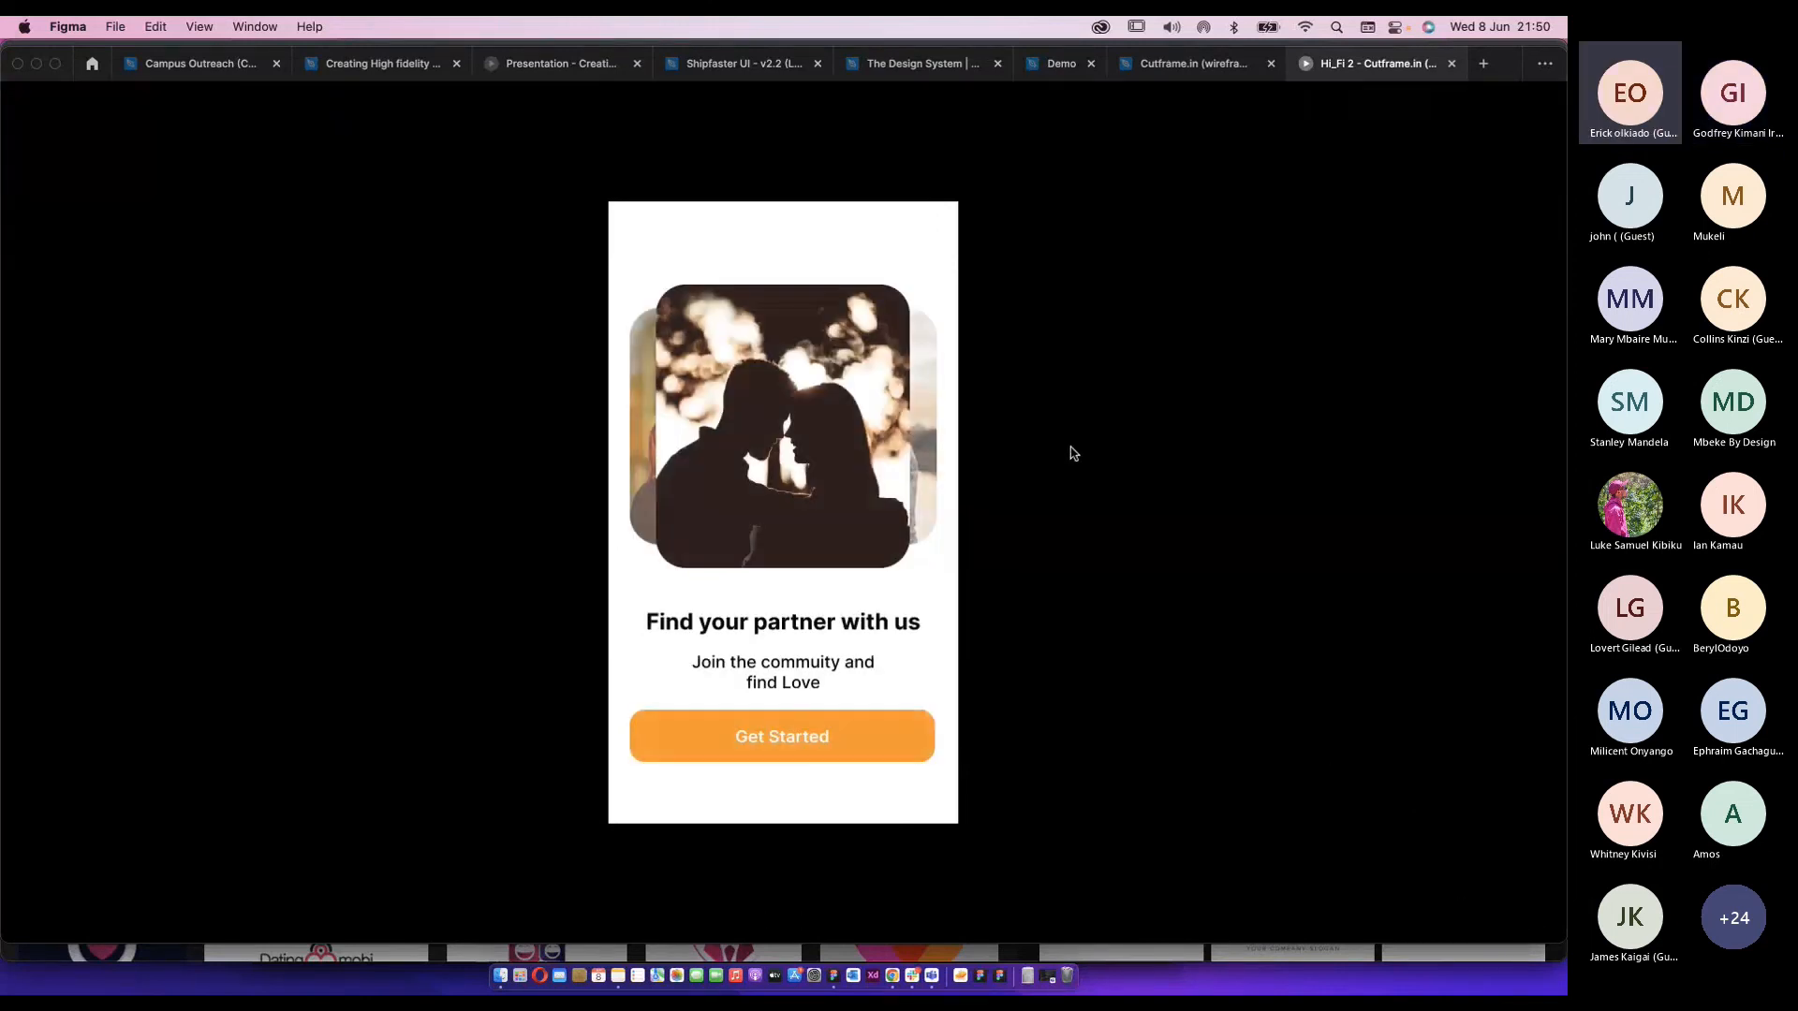
pyautogui.click(1215, 64)
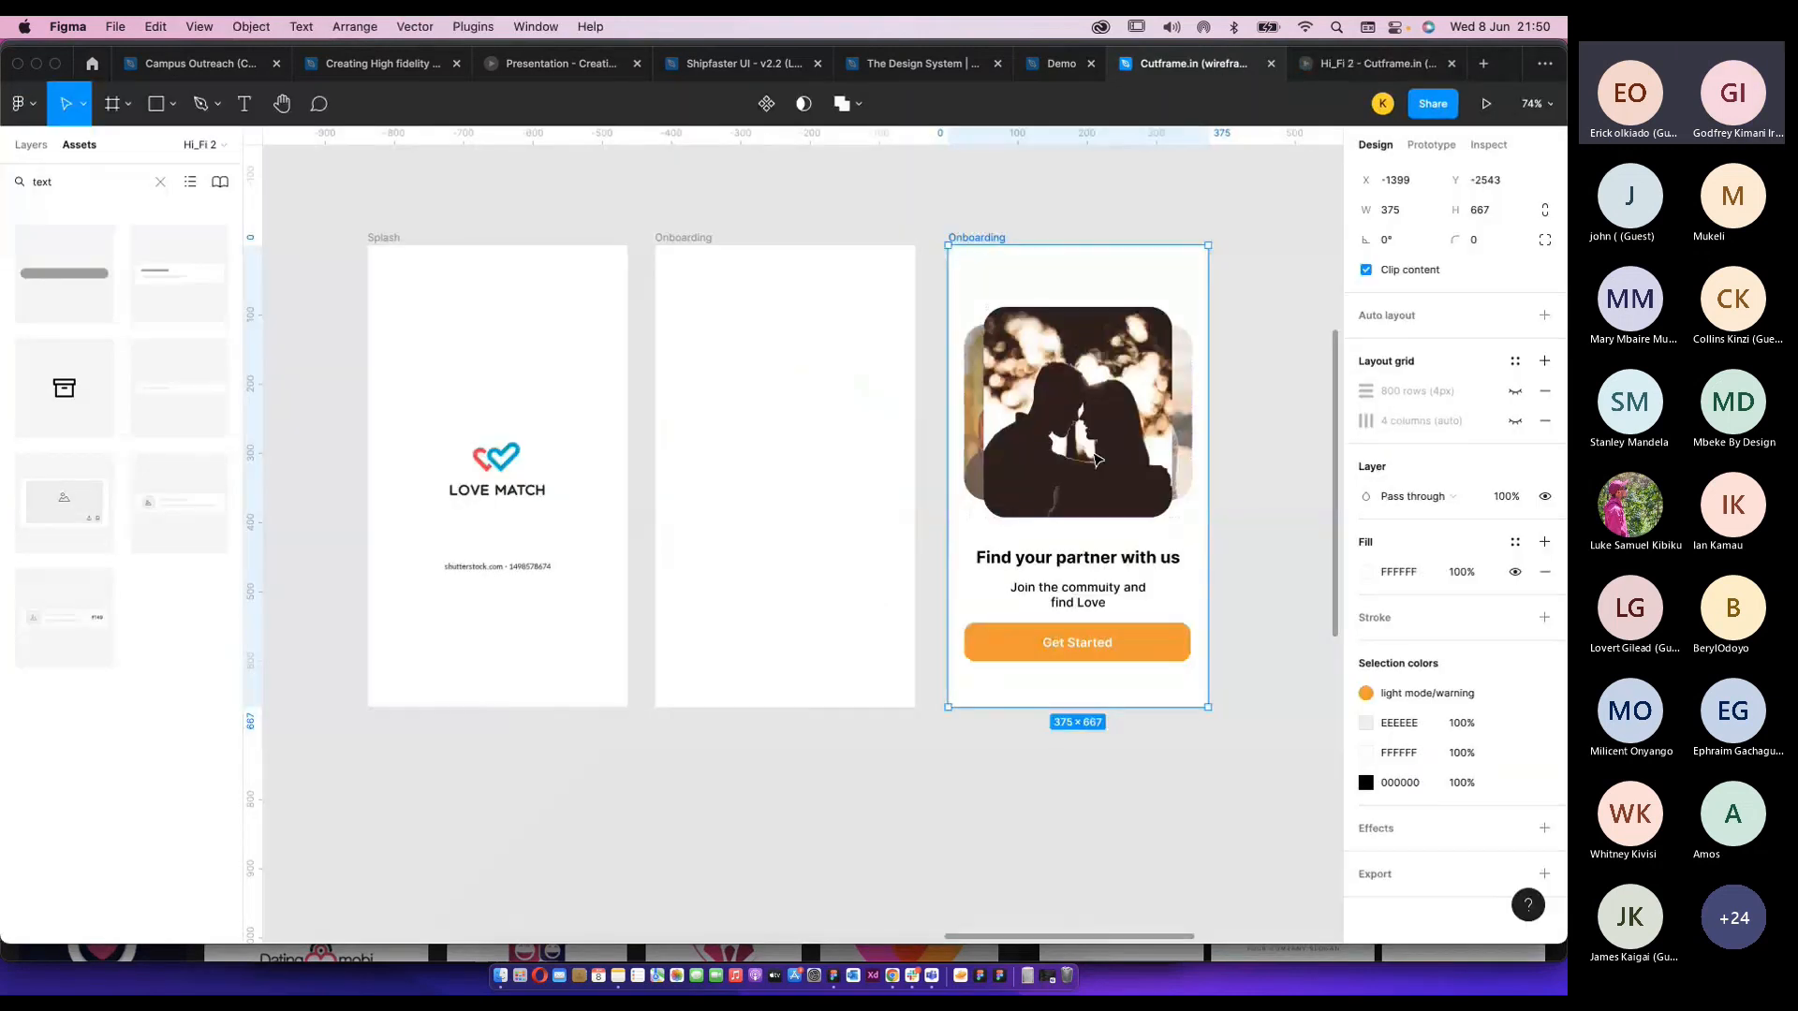
# Shrink the transparent image slider on the first Onboarding screen to 247 × 232 around its centre.
pyautogui.click(750, 454)
pyautogui.moveTo(788, 464); pyautogui.dragTo(788, 377)
pyautogui.press('super+z')
pyautogui.moveTo(914, 291); pyautogui.dragTo(871, 332)
# Move the transparent heading text block on the first Onboarding screen down to Y 545.
pyautogui.moveTo(785, 583); pyautogui.dragTo(794, 717)
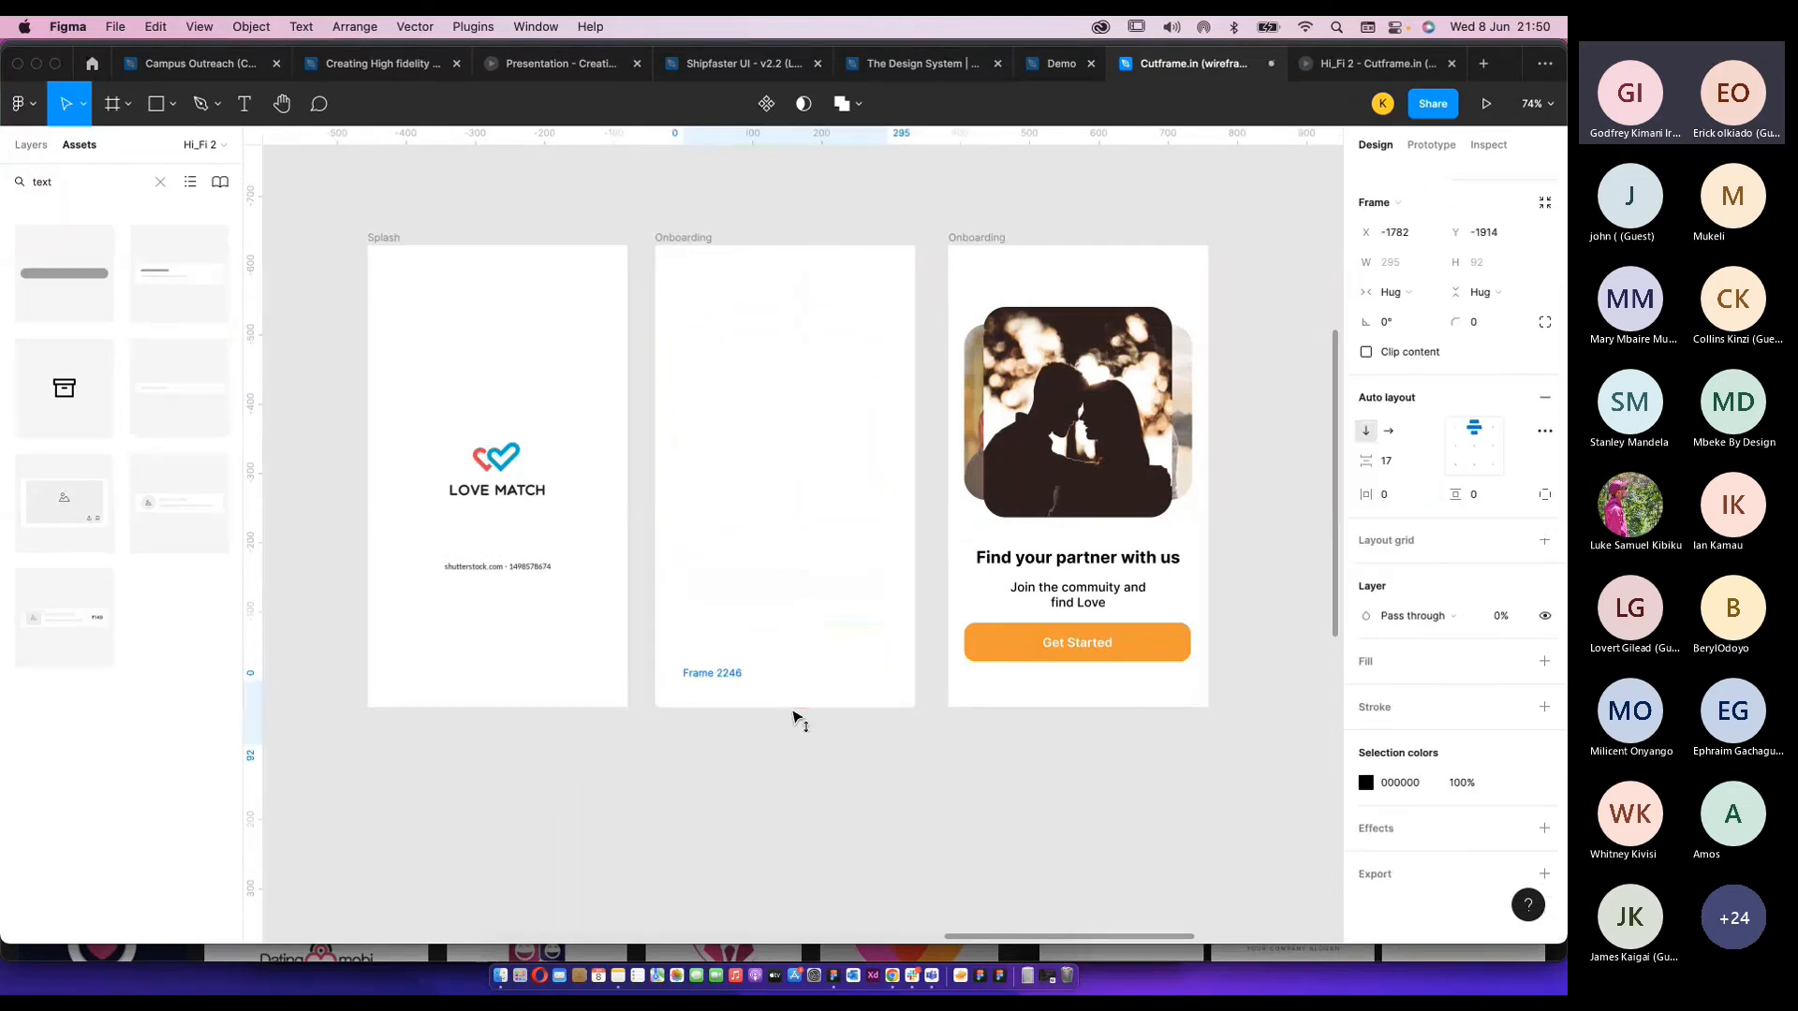
pyautogui.click(850, 714)
pyautogui.click(809, 653)
pyautogui.keyDown('shift'); pyautogui.click(791, 585); pyautogui.keyUp('shift')
pyautogui.moveTo(790, 585); pyautogui.dragTo(794, 659)
pyautogui.click(755, 224)
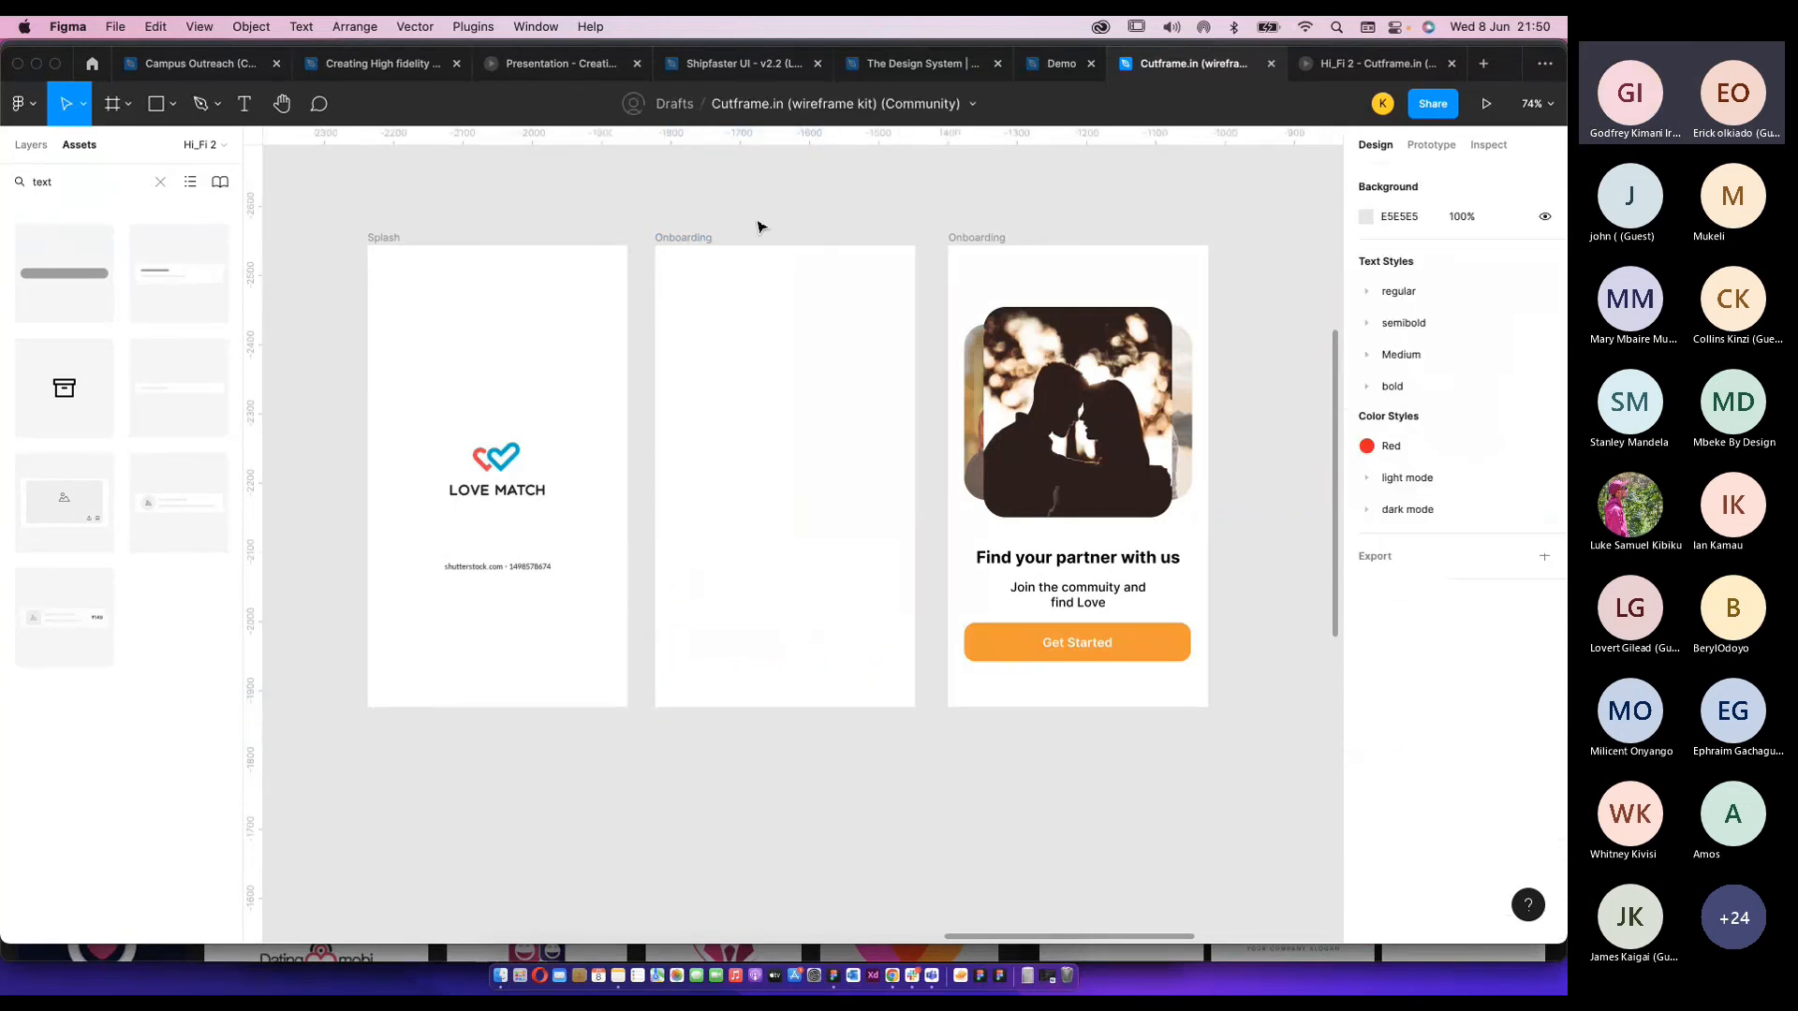
# Restart the prototype preview to check how the resized slider and lowered text animate in, and return to the design file.
pyautogui.click(707, 239)
pyautogui.click(1414, 66)
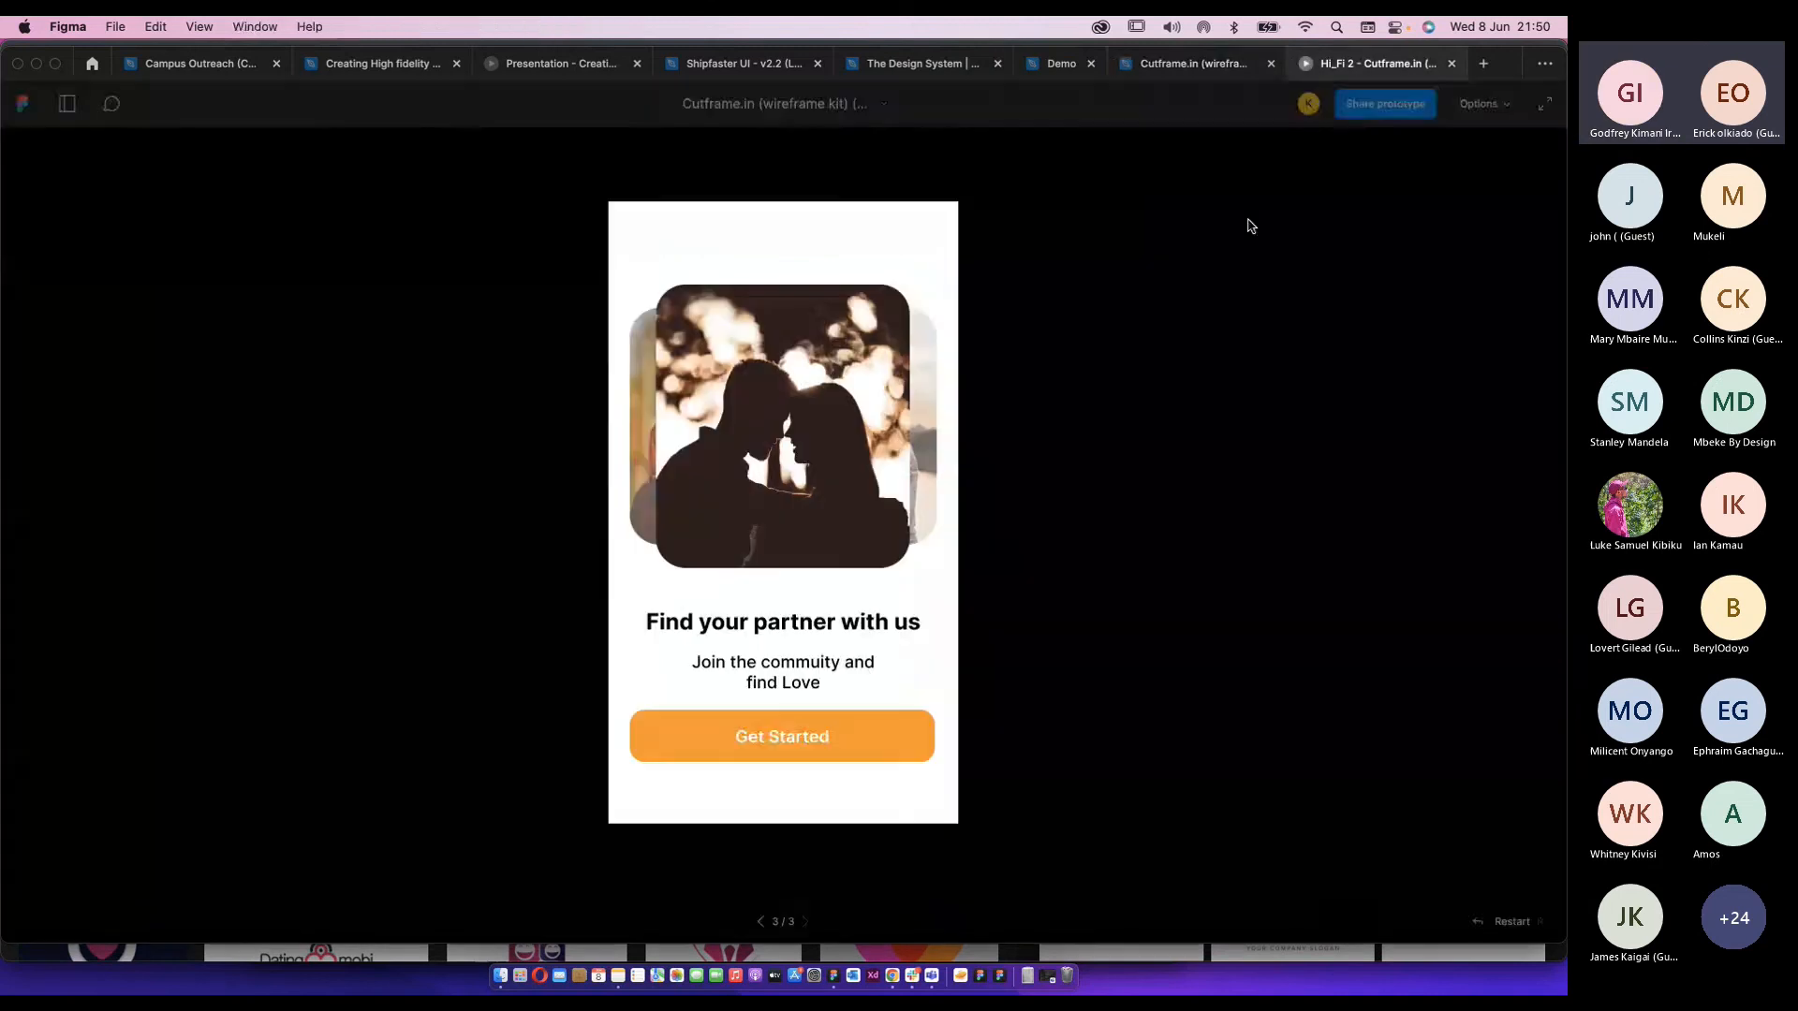
pyautogui.click(1517, 924)
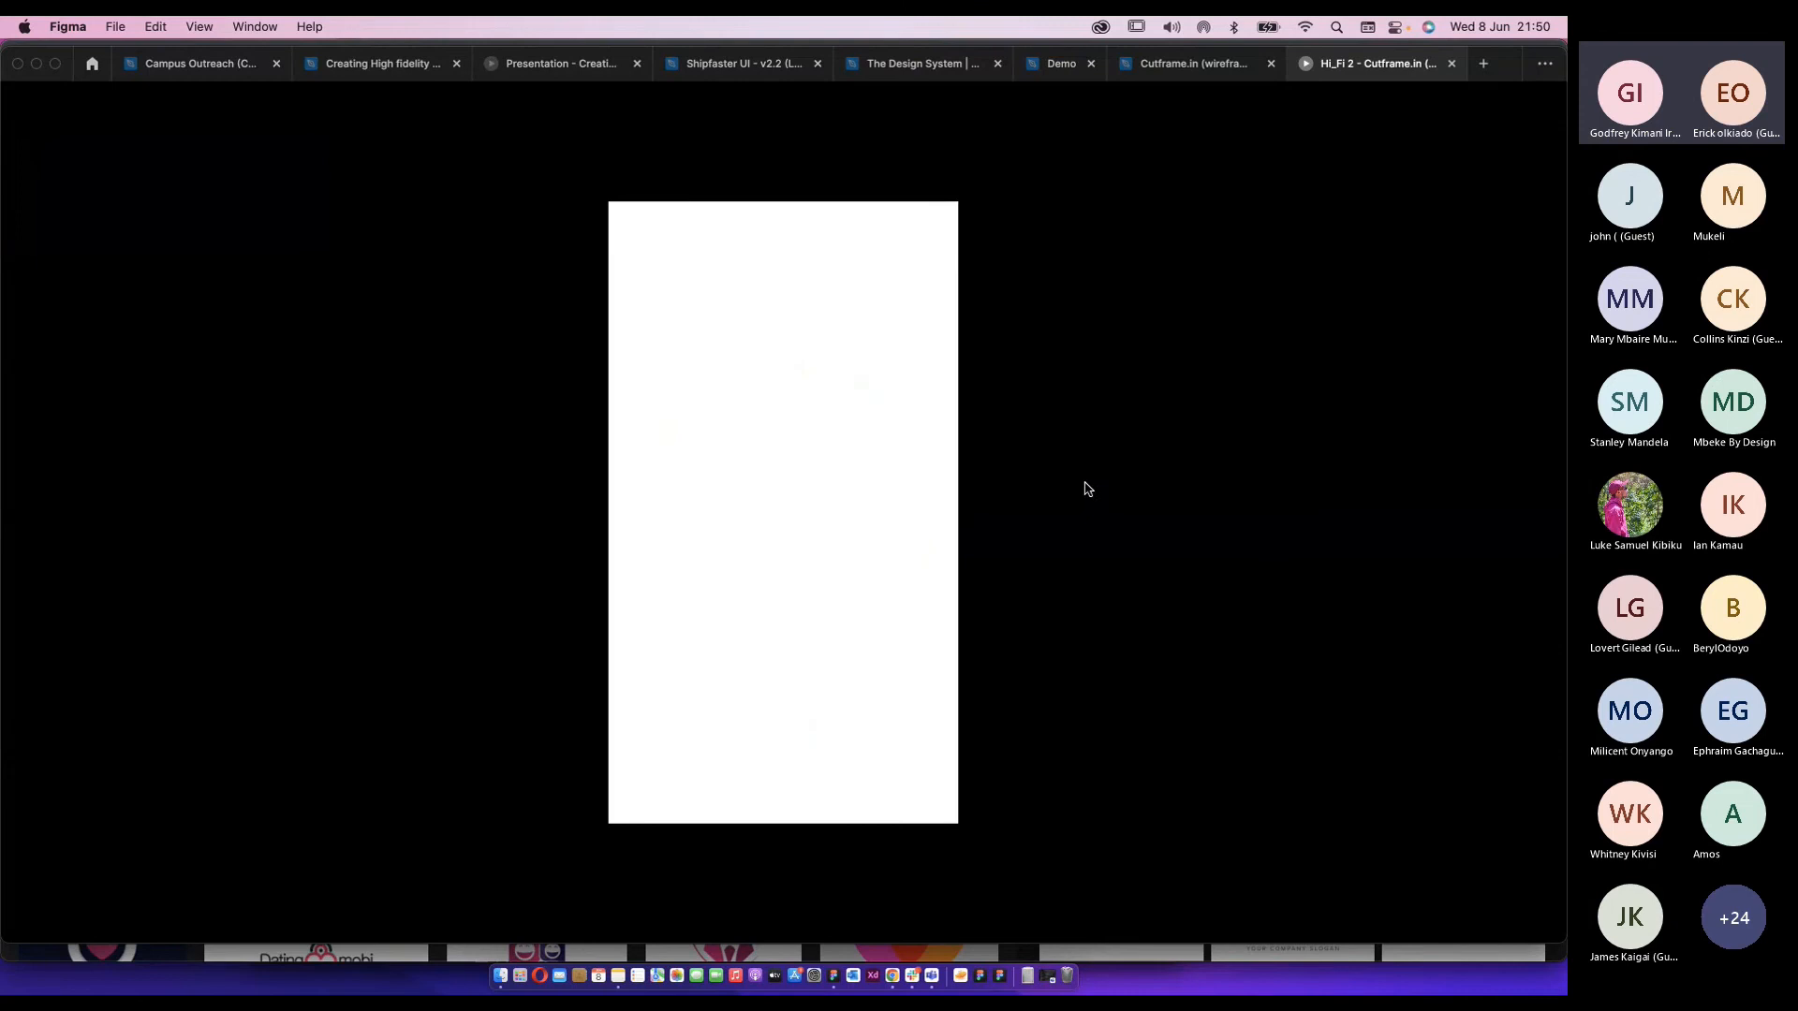
pyautogui.click(1192, 75)
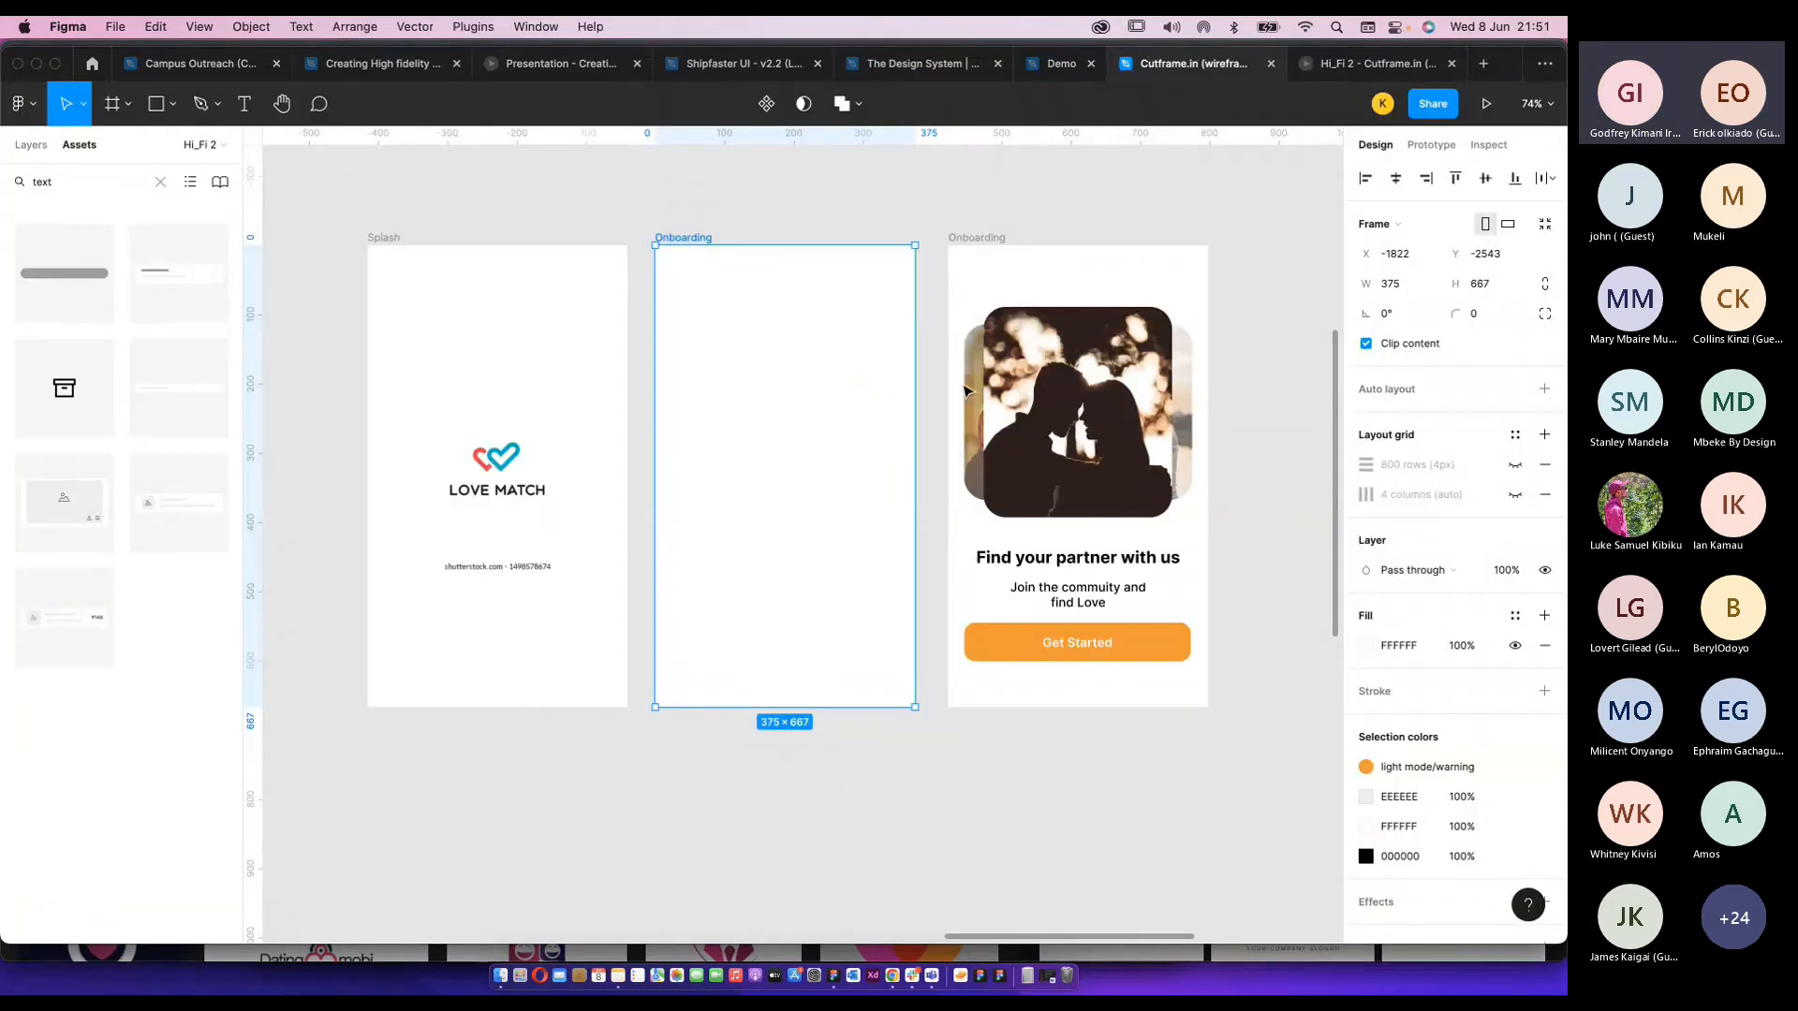
# Move the second Onboarding screen slightly right to X -1360, widening the gap to the blank Onboarding screen.
pyautogui.click(804, 438)
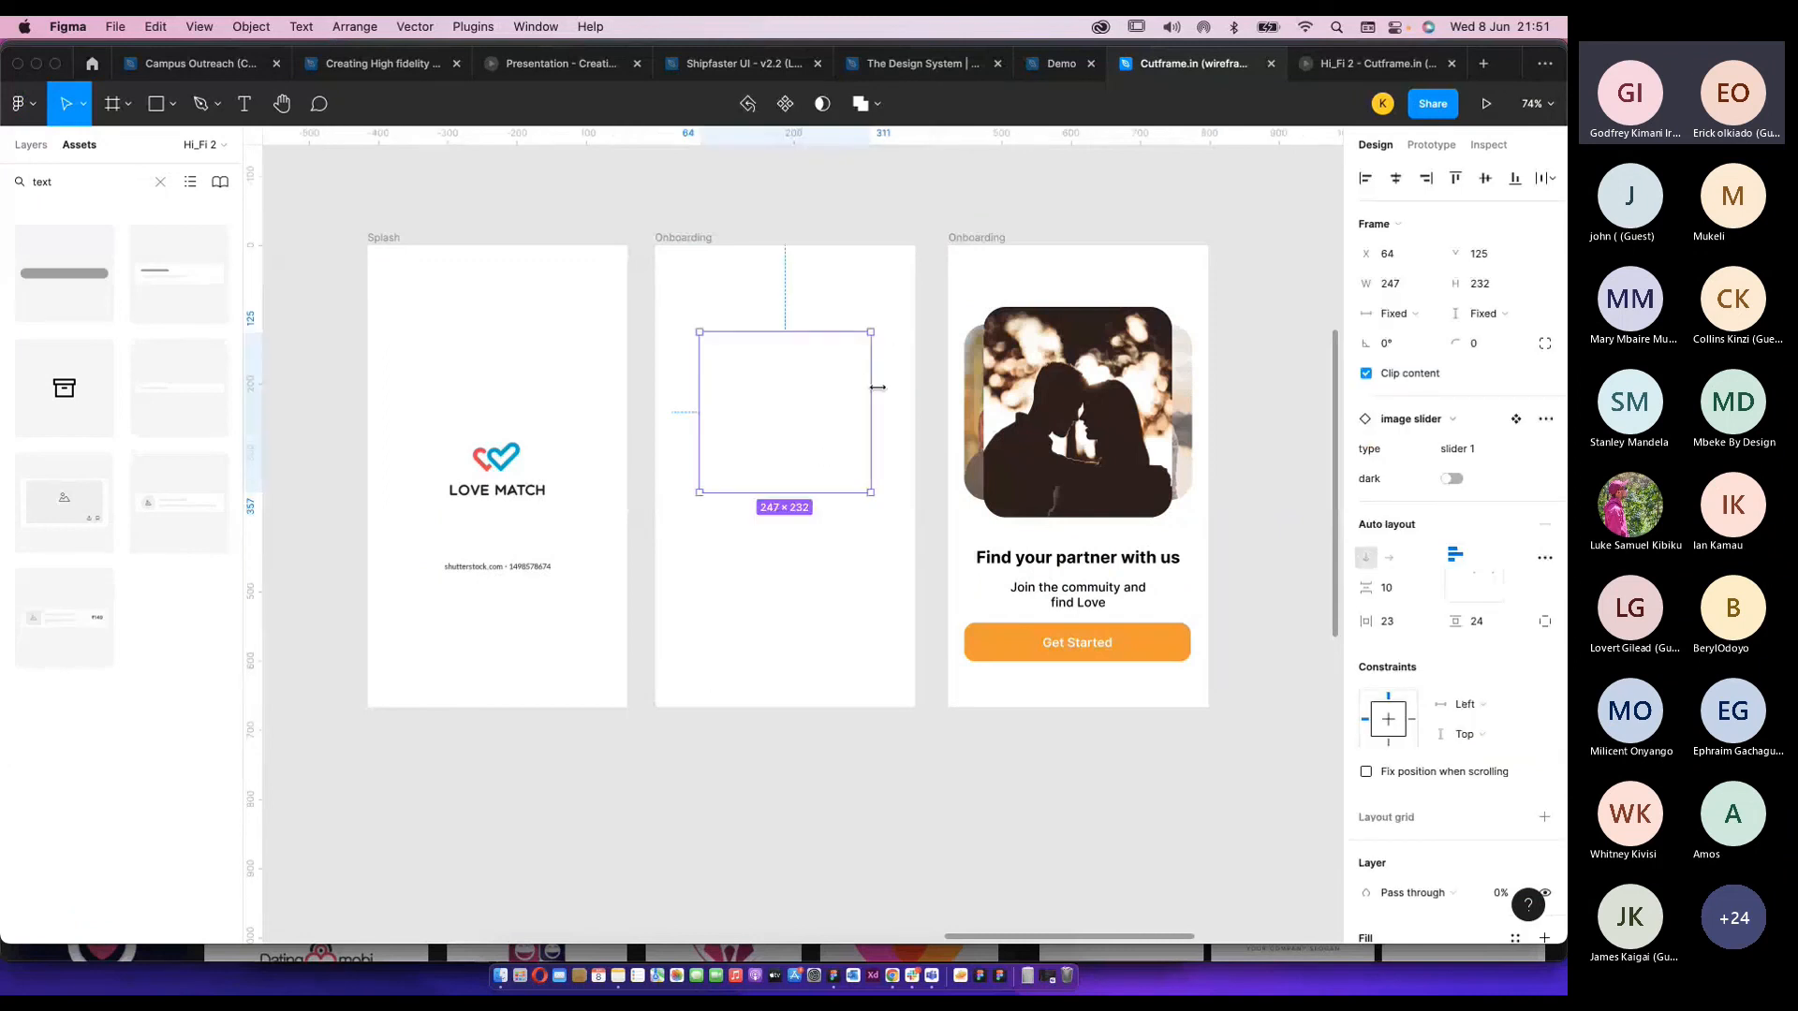
pyautogui.click(753, 612)
pyautogui.click(802, 639)
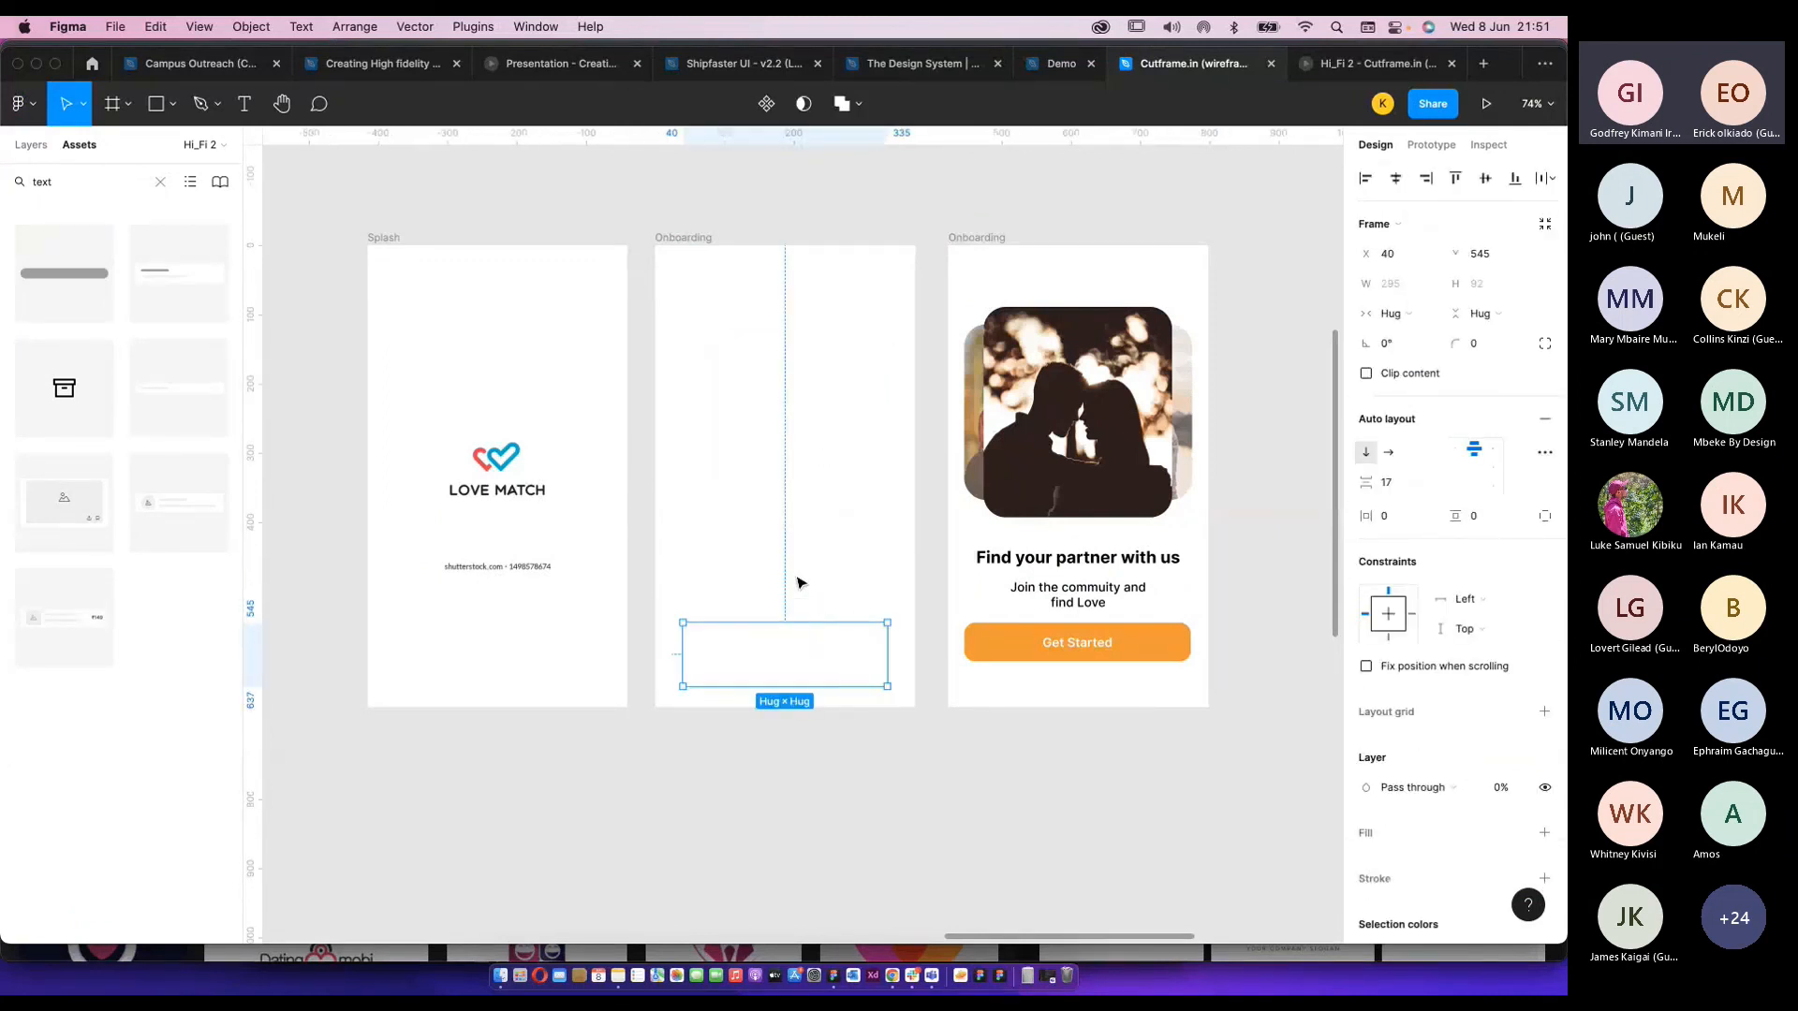
pyautogui.moveTo(979, 265); pyautogui.dragTo(1003, 241)
pyautogui.hscroll(3, 852, 525)
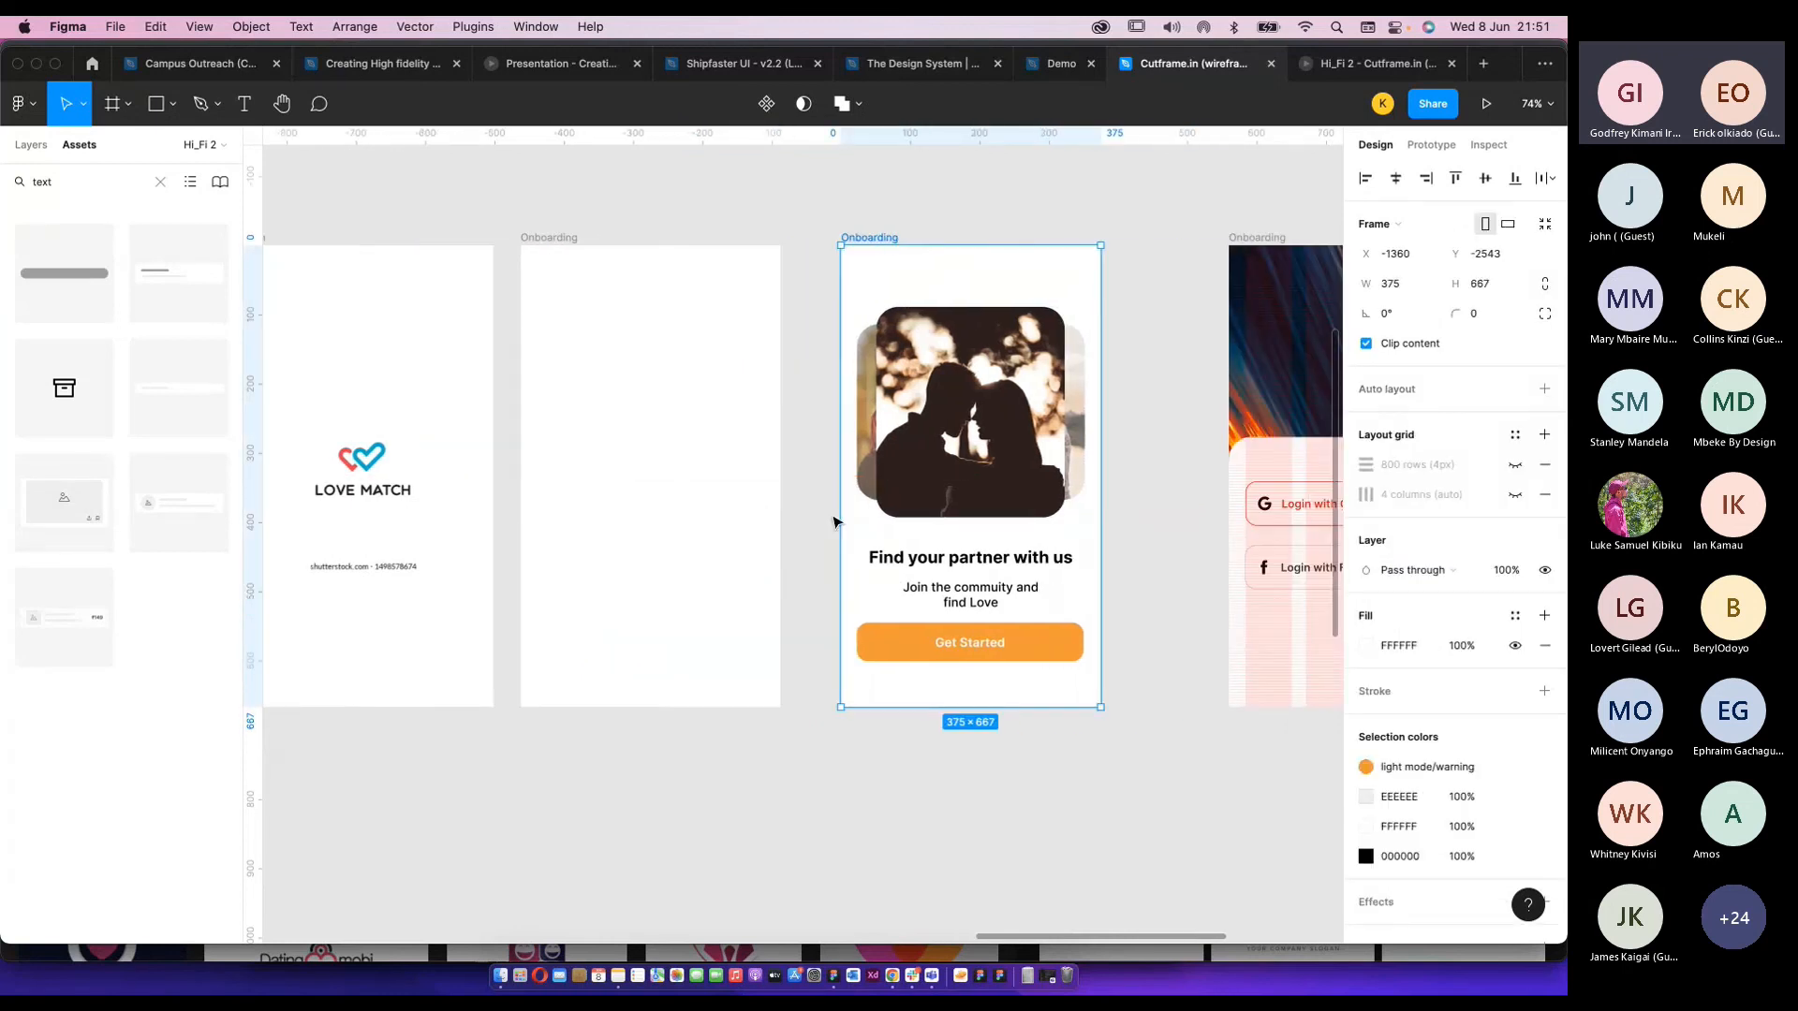
# Examine the interaction details of the connection from the blank Onboarding screen to the second Onboarding screen.
pyautogui.click(919, 643)
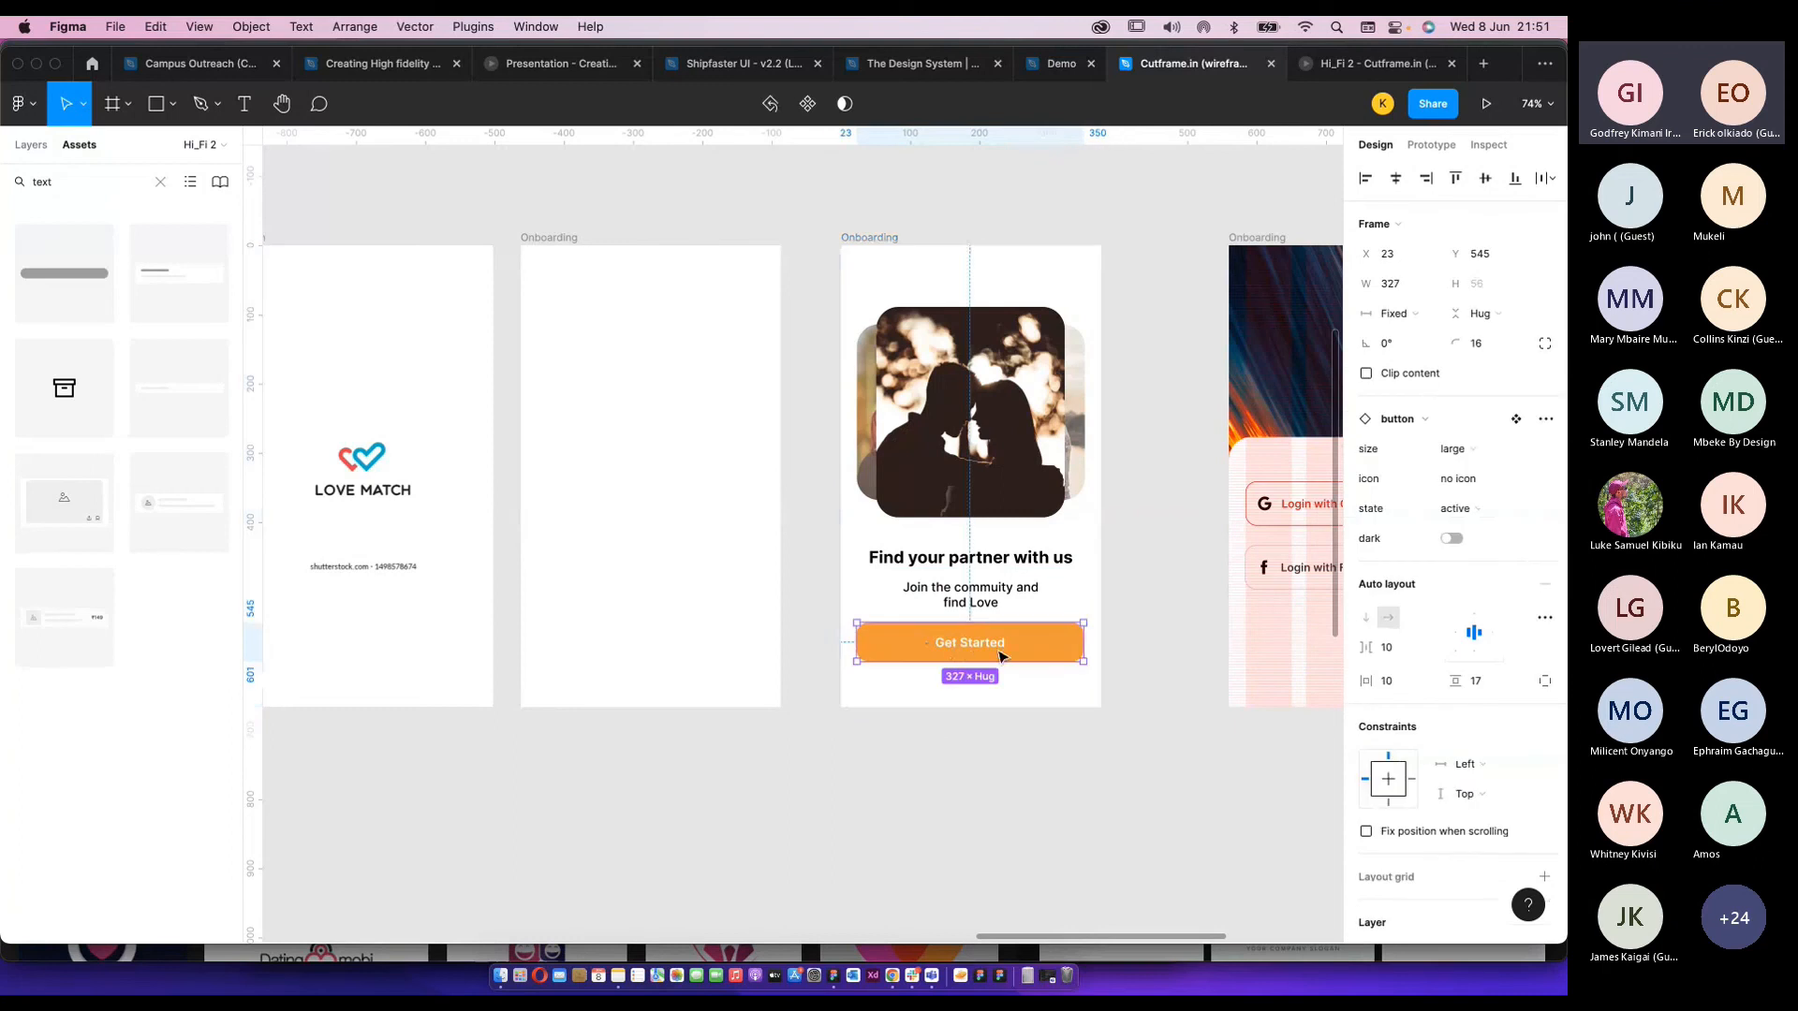
pyautogui.click(880, 238)
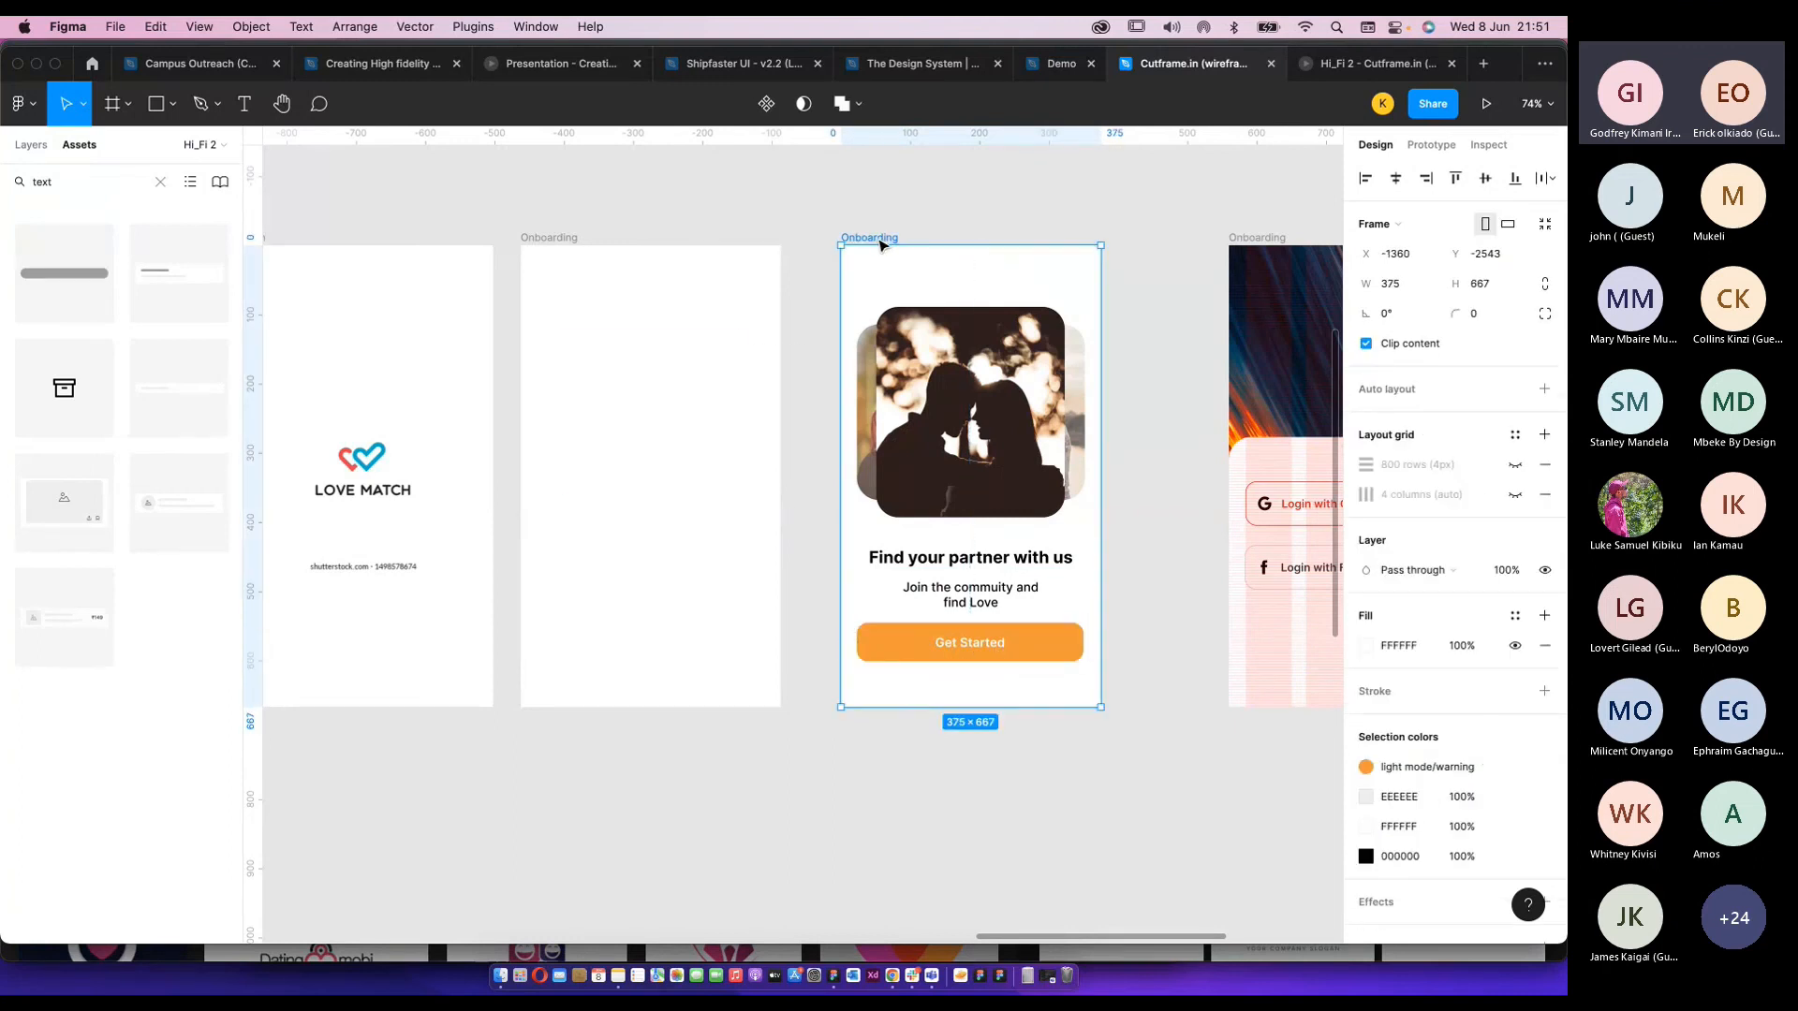
pyautogui.click(580, 251)
pyautogui.hscroll(-3, 811, 514)
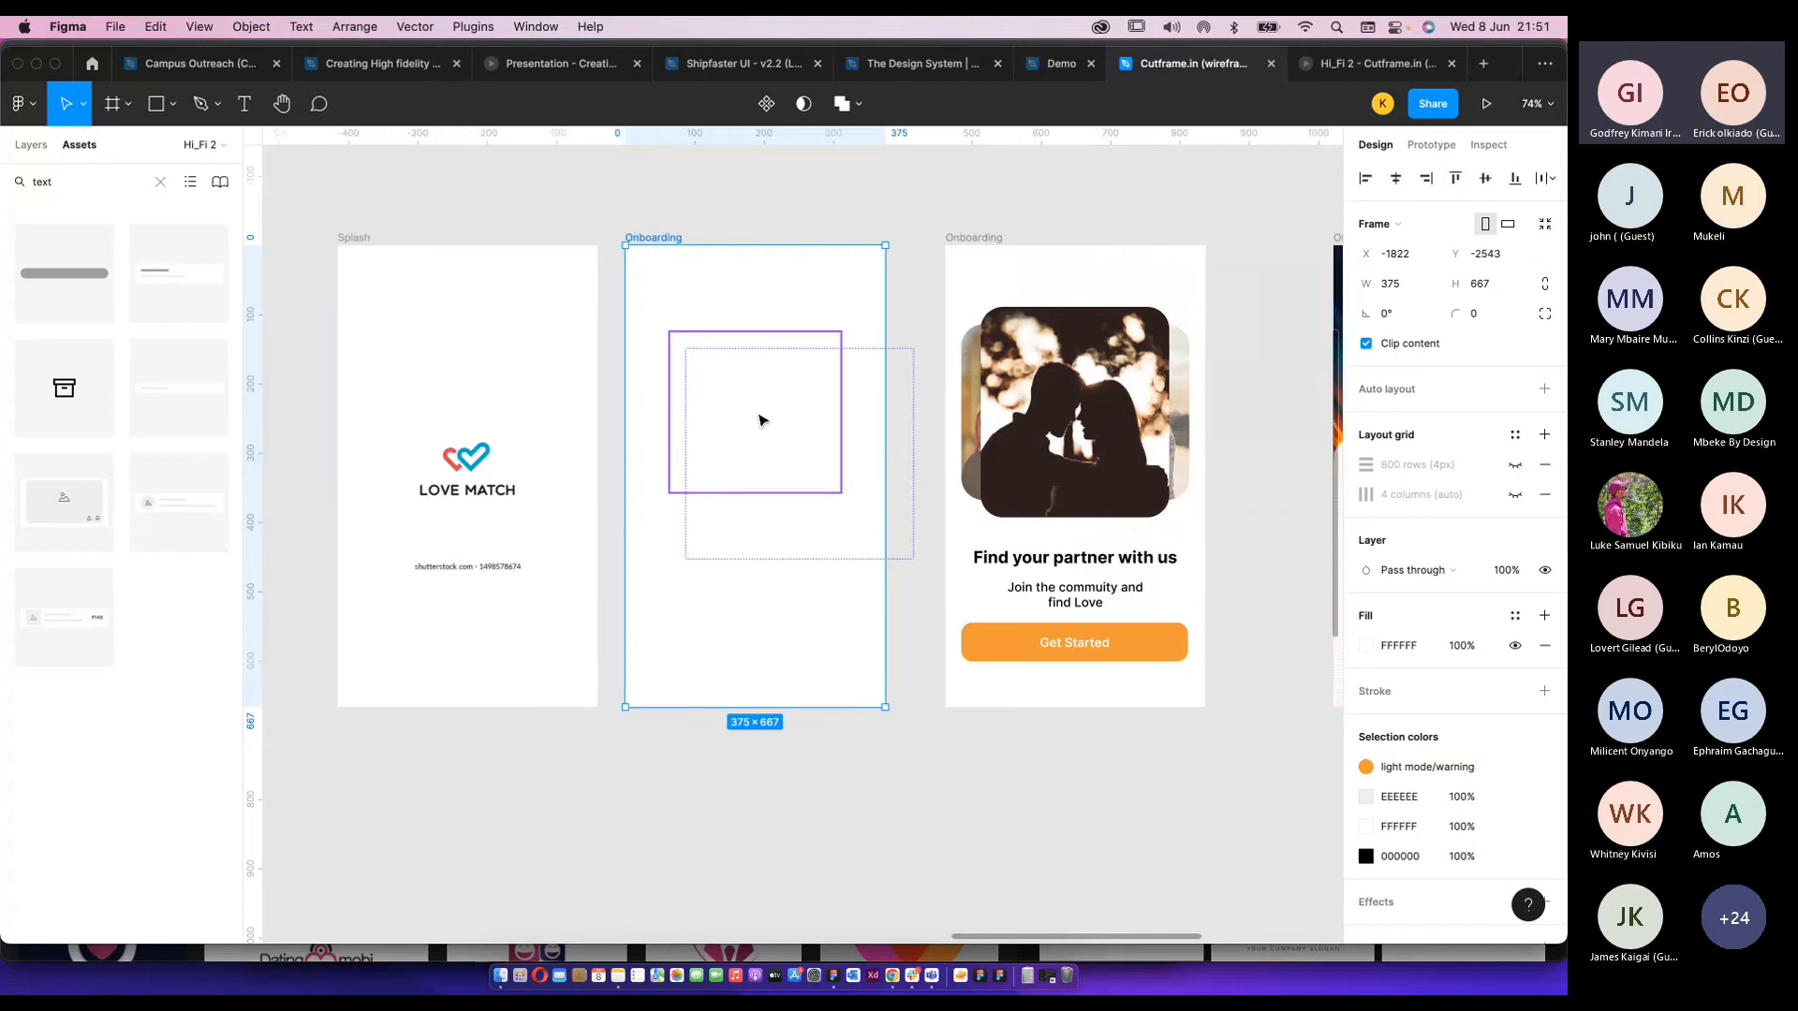
pyautogui.click(1430, 145)
pyautogui.moveTo(885, 477); pyautogui.dragTo(918, 482)
pyautogui.hscroll(3, 787, 445)
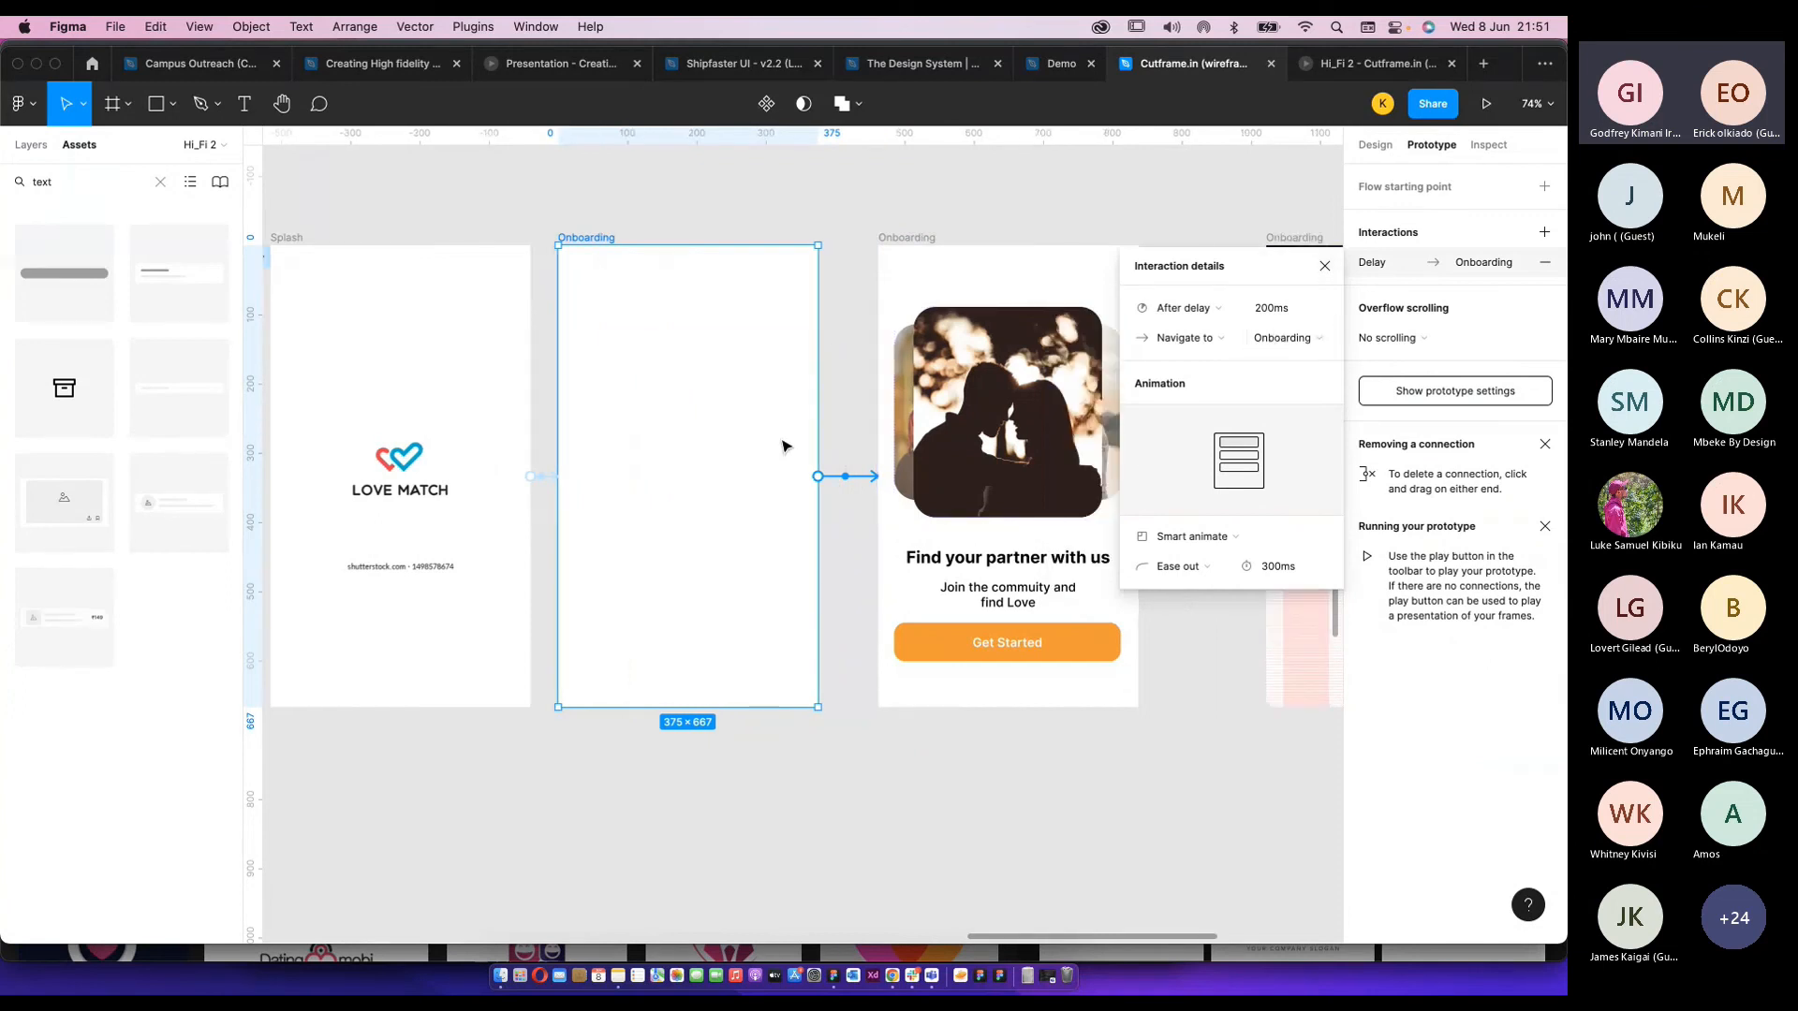
# Check the hidden image slider and text block on the blank Onboarding screen, and replay the prototype from the start.
pyautogui.click(743, 440)
pyautogui.click(697, 612)
pyautogui.click(683, 631)
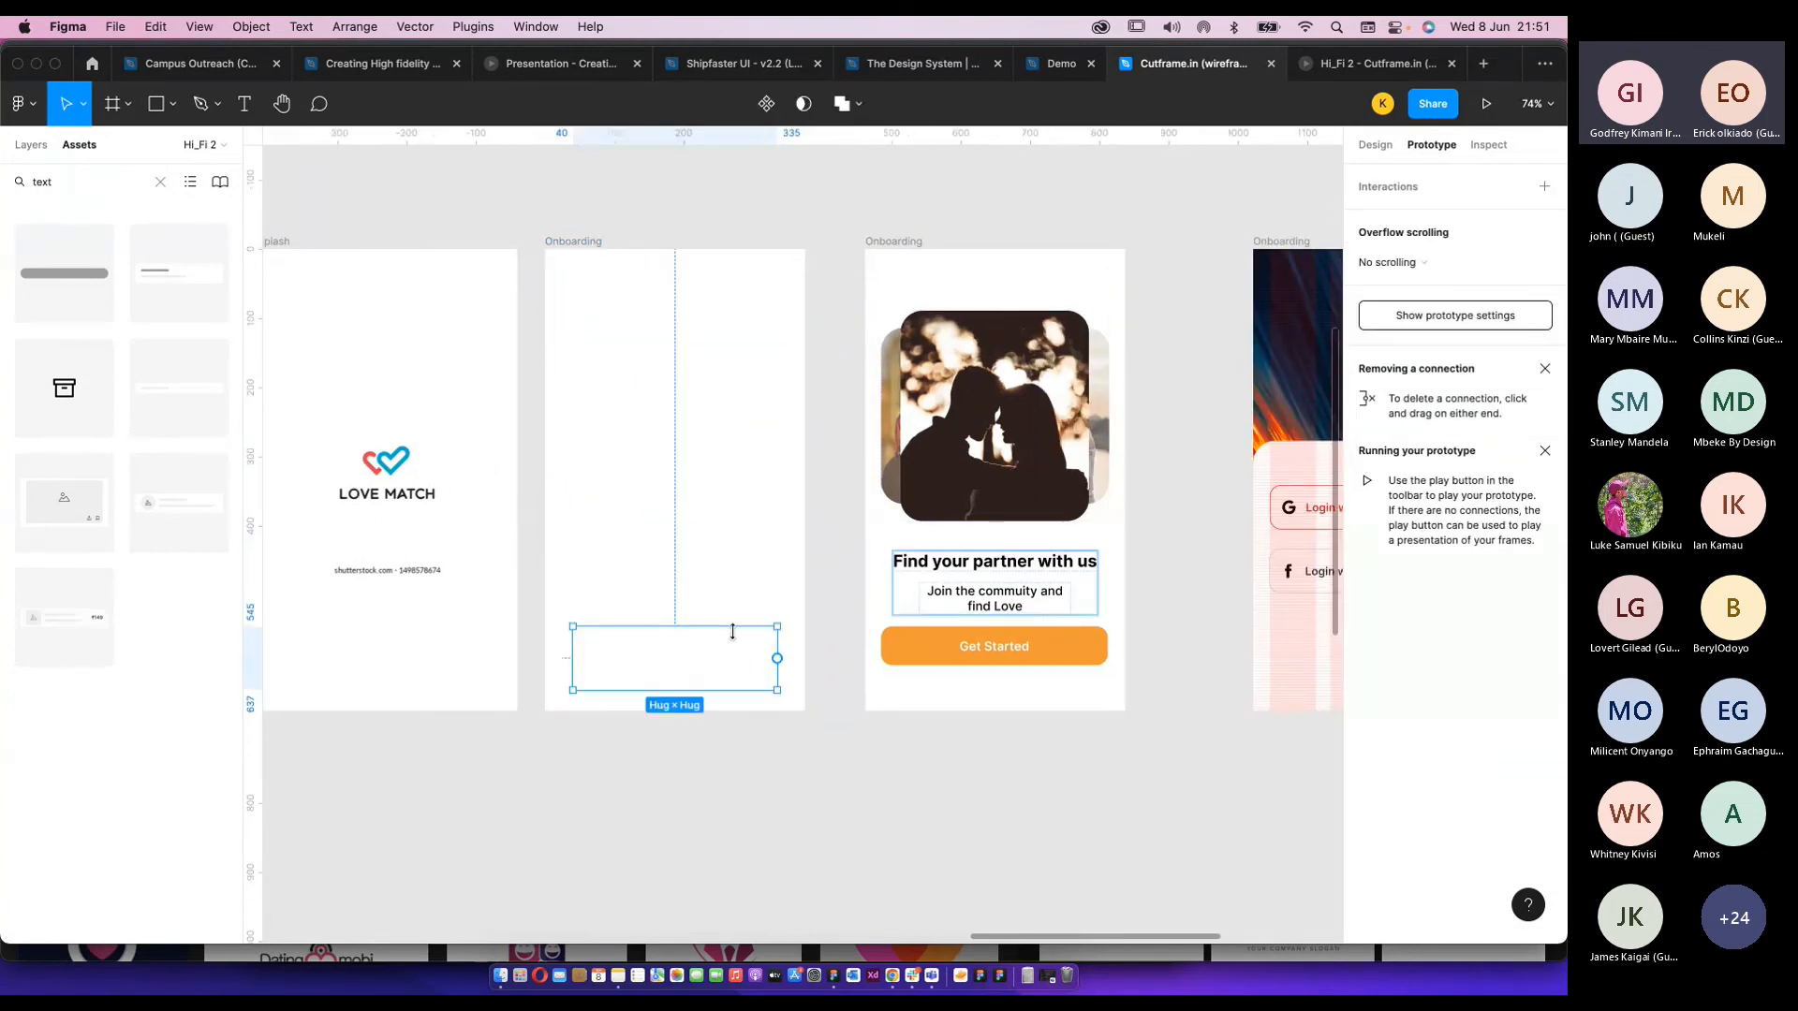
pyautogui.click(1345, 69)
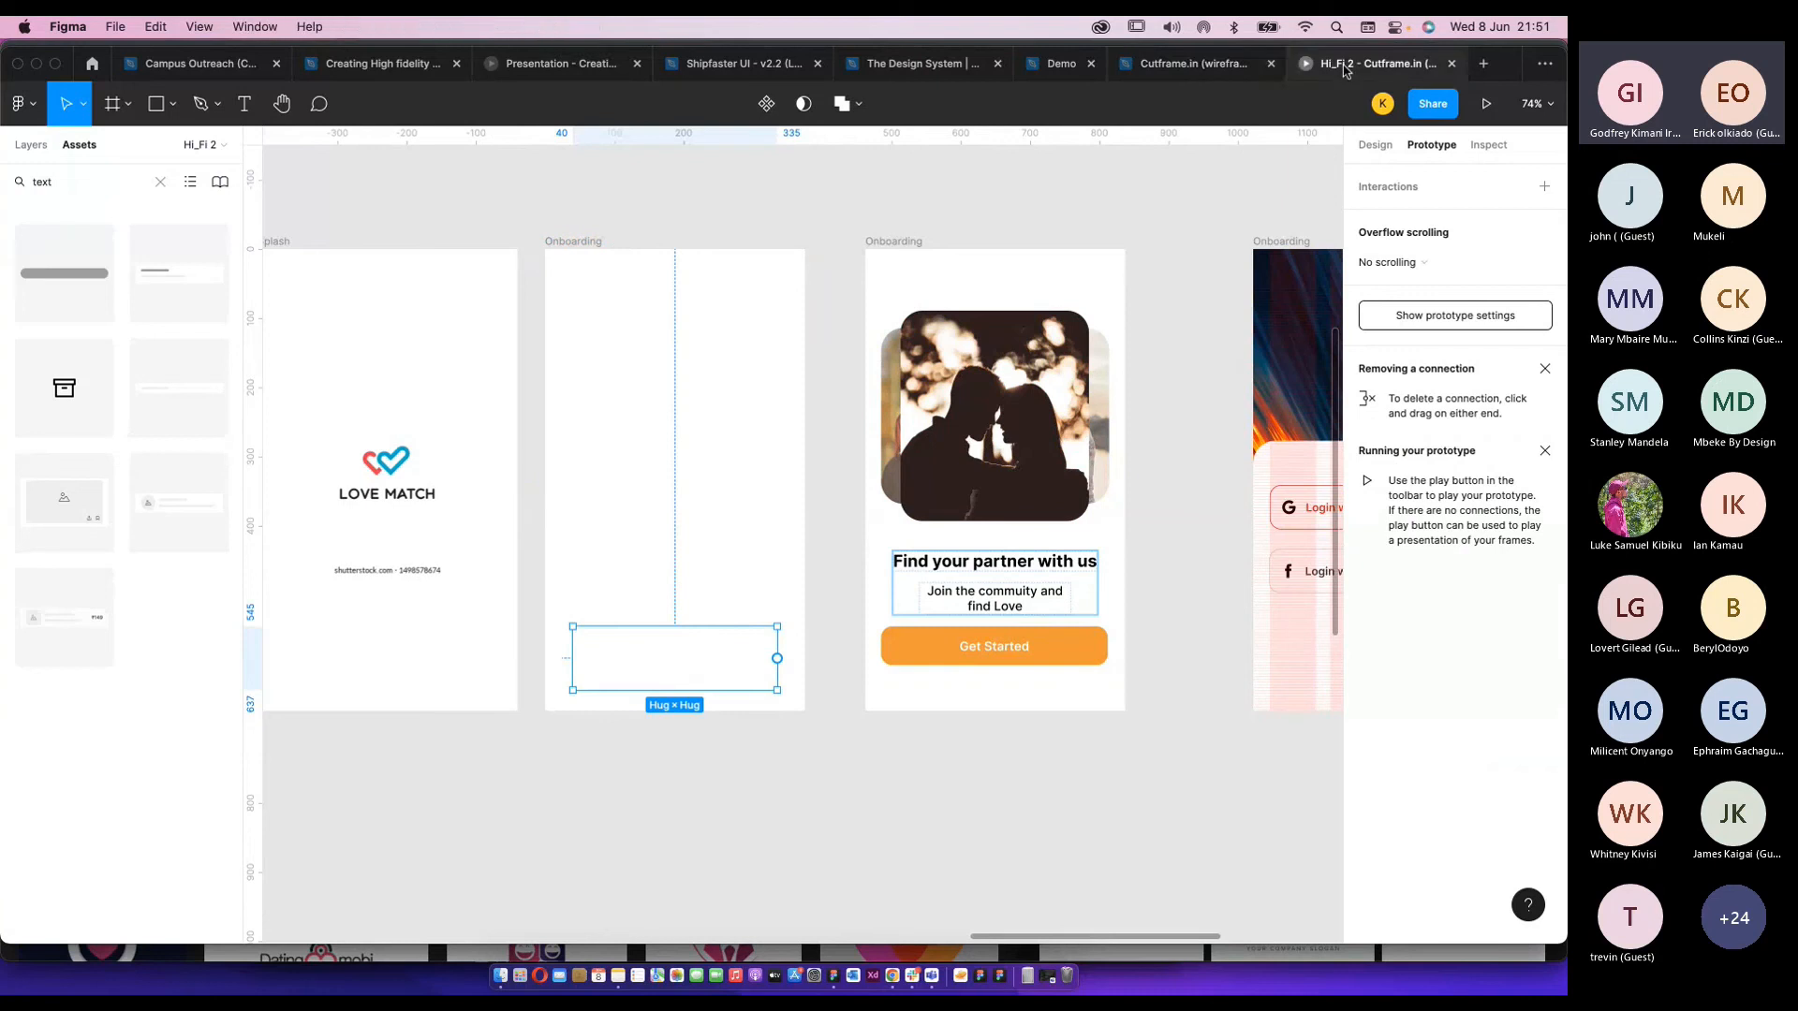
pyautogui.press('r')
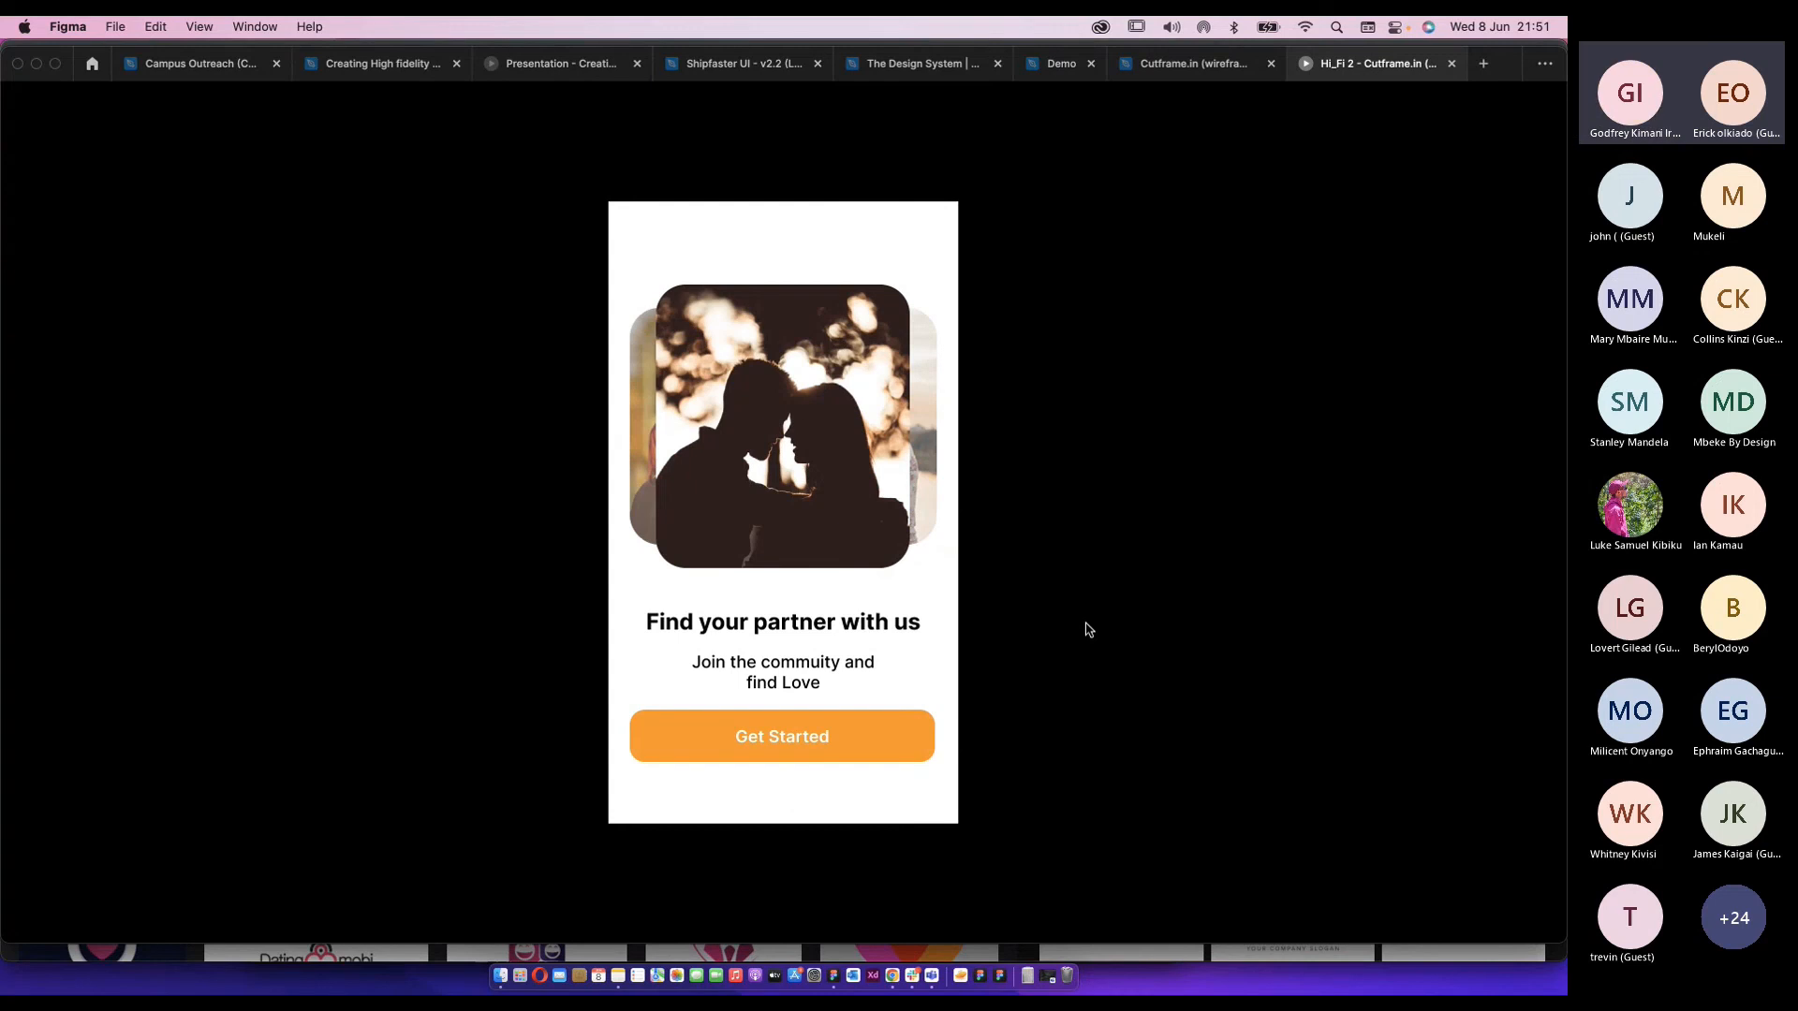
# Return to the design file and shrink the hidden image slider on the blank Onboarding screen to 99 × 92.
pyautogui.click(1220, 73)
pyautogui.click(662, 461)
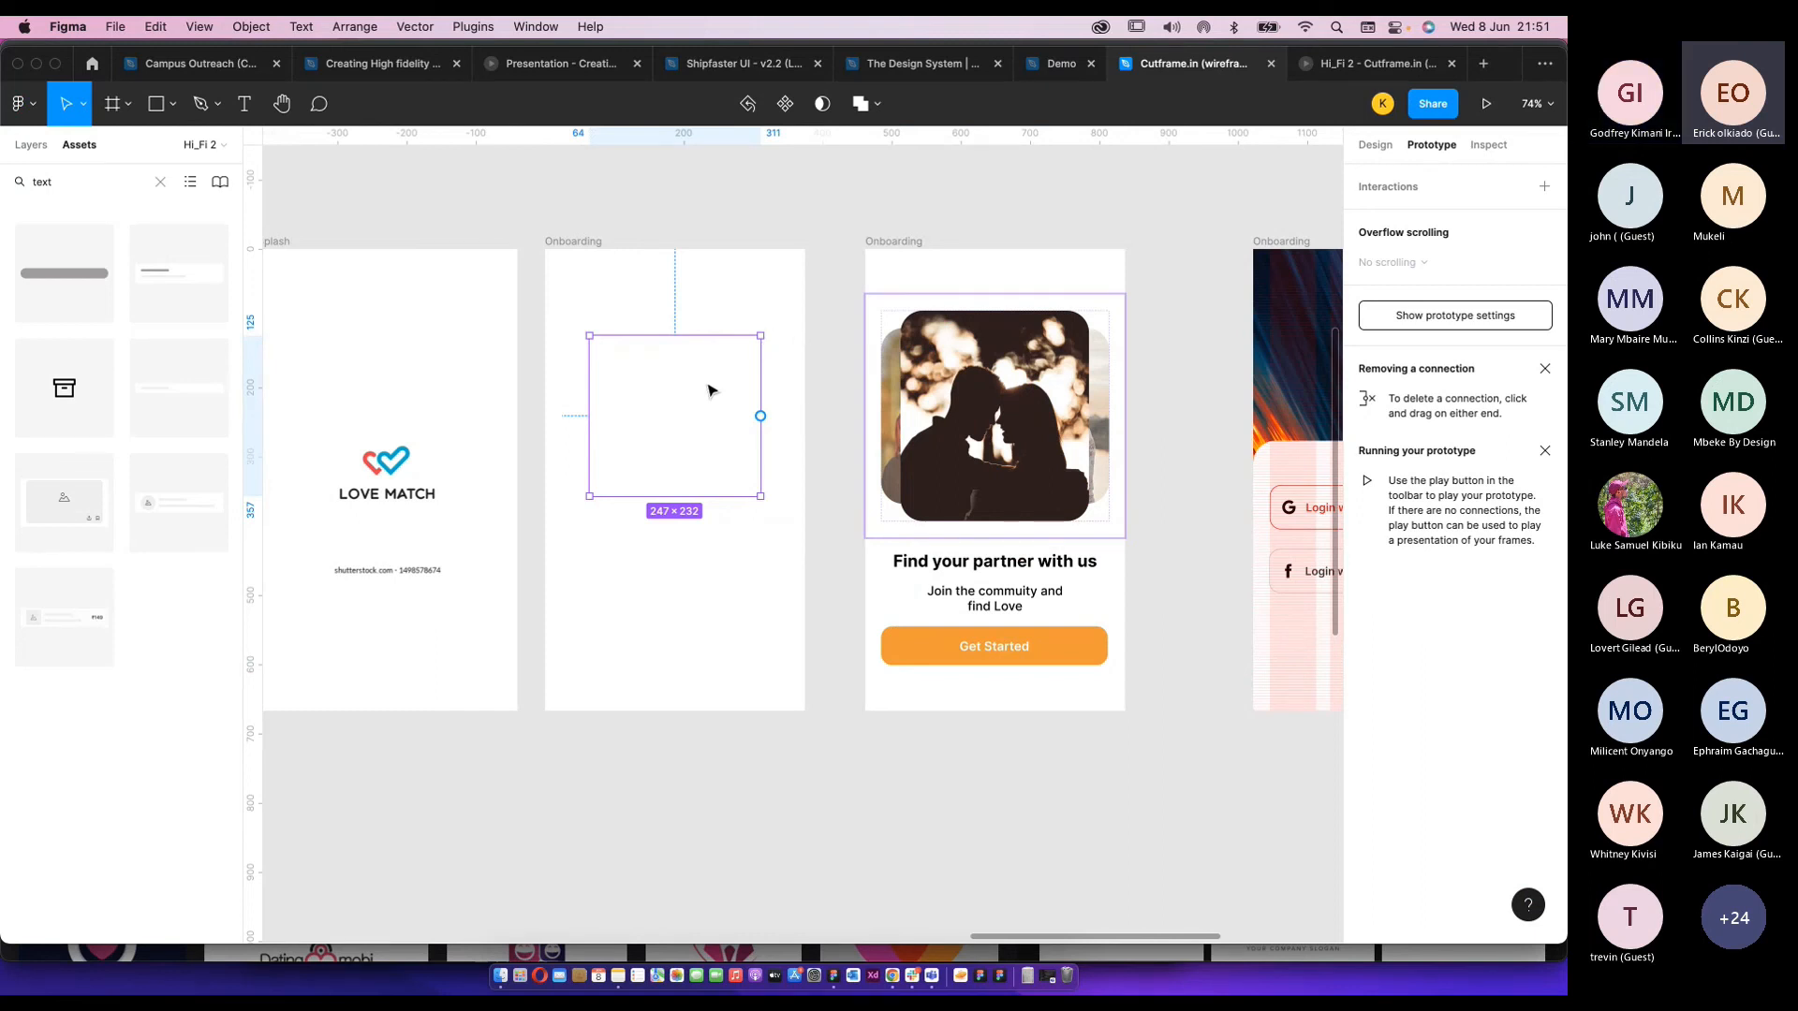
pyautogui.moveTo(759, 336); pyautogui.dragTo(713, 384)
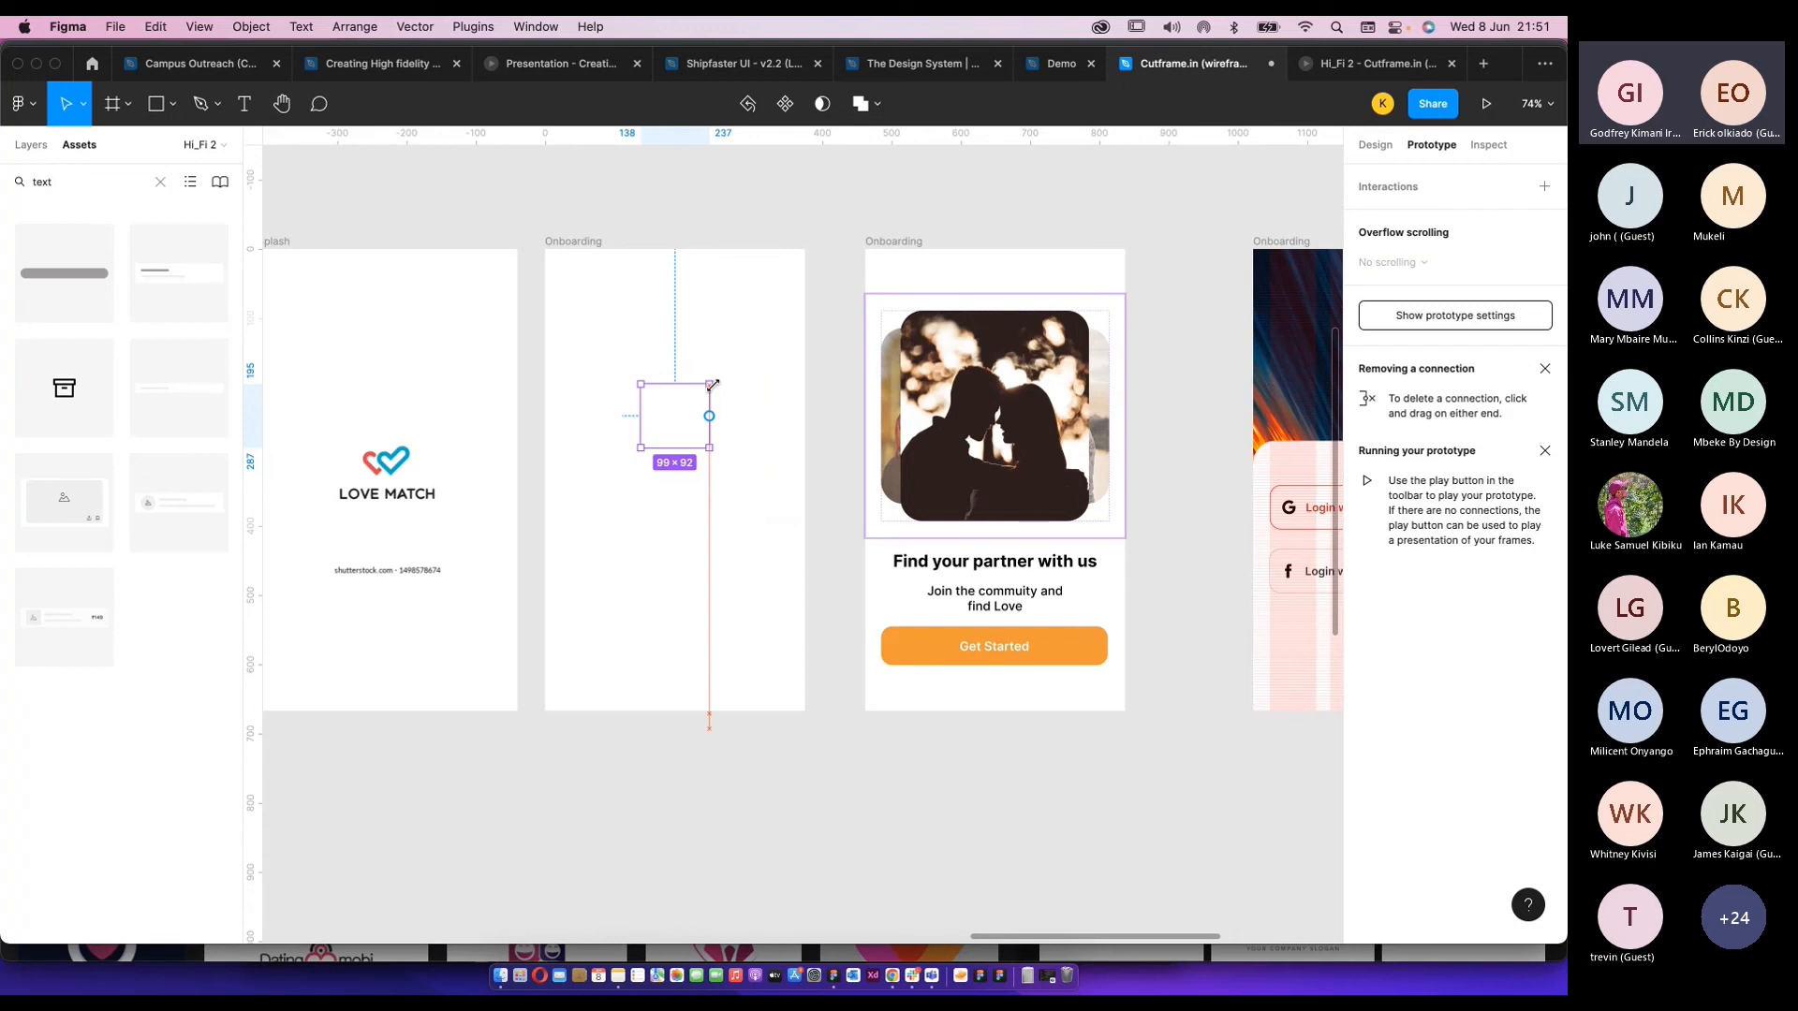
# Try moving the hidden text block and button up on the blank Onboarding screen, and undo the recent moves.
pyautogui.click(684, 657)
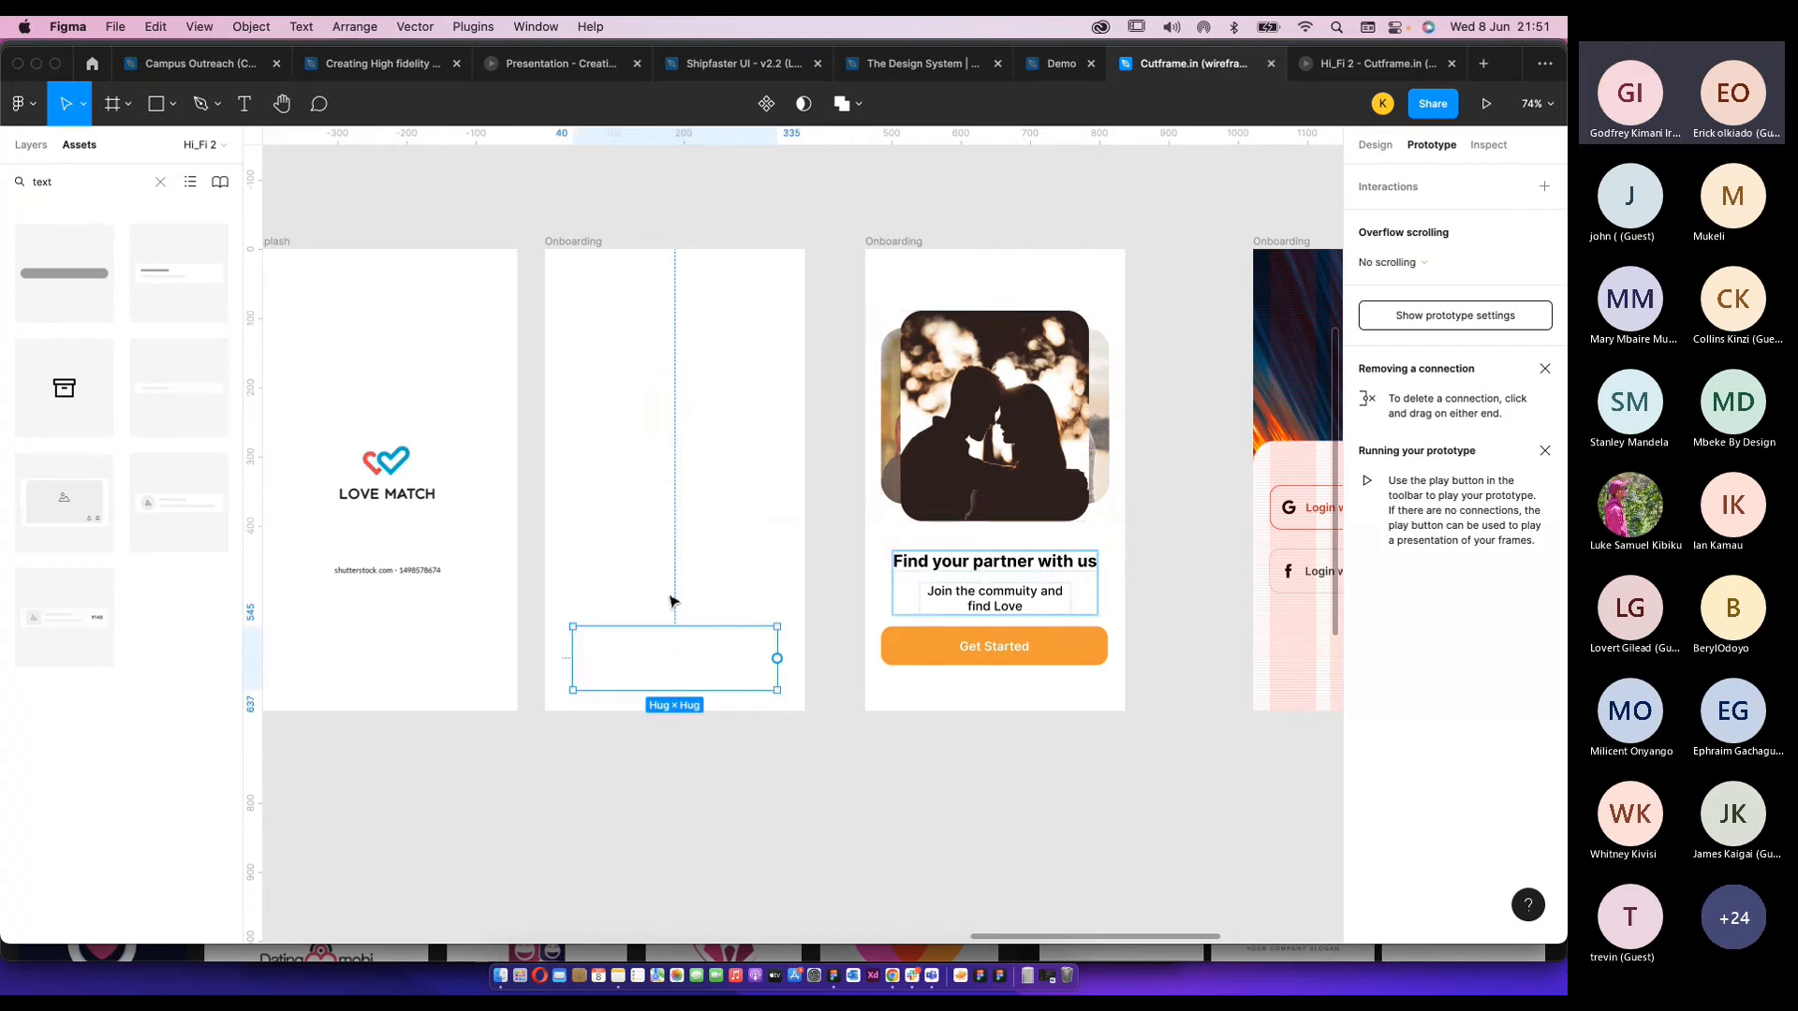
pyautogui.keyDown('shift'); pyautogui.click(648, 717); pyautogui.keyUp('shift')
pyautogui.moveTo(648, 717); pyautogui.dragTo(663, 610)
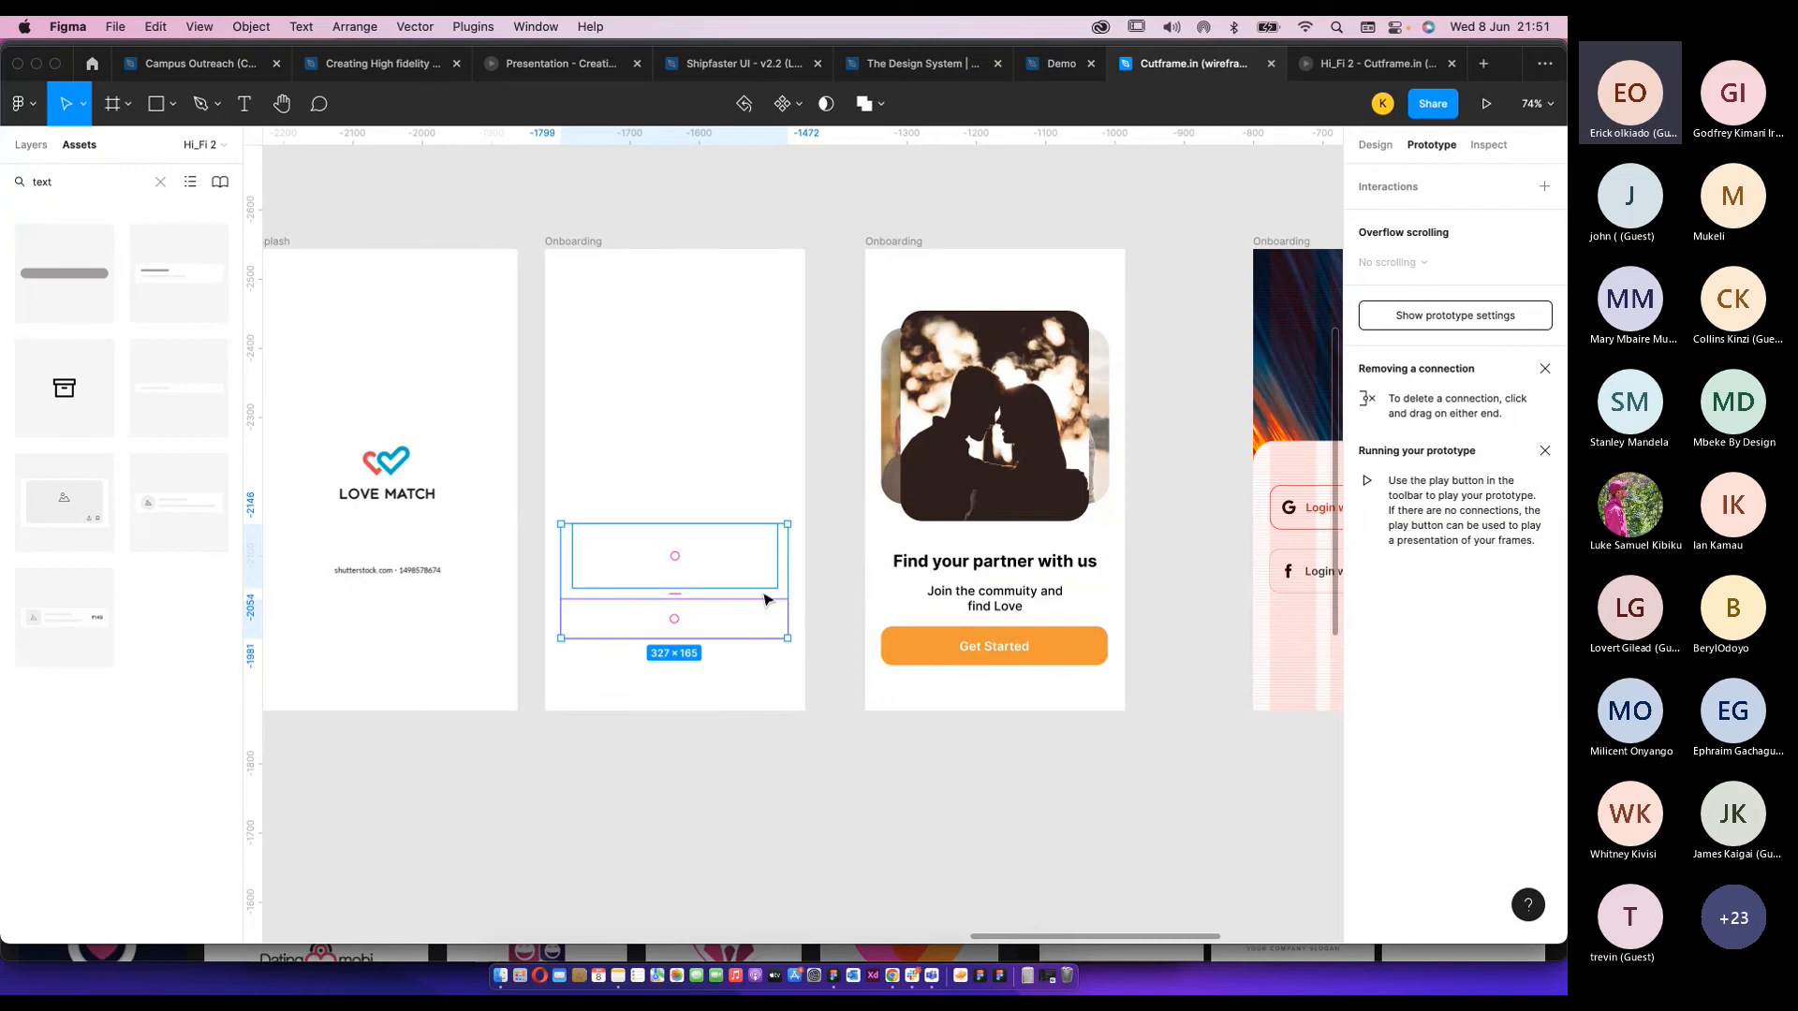
pyautogui.press('super+z')
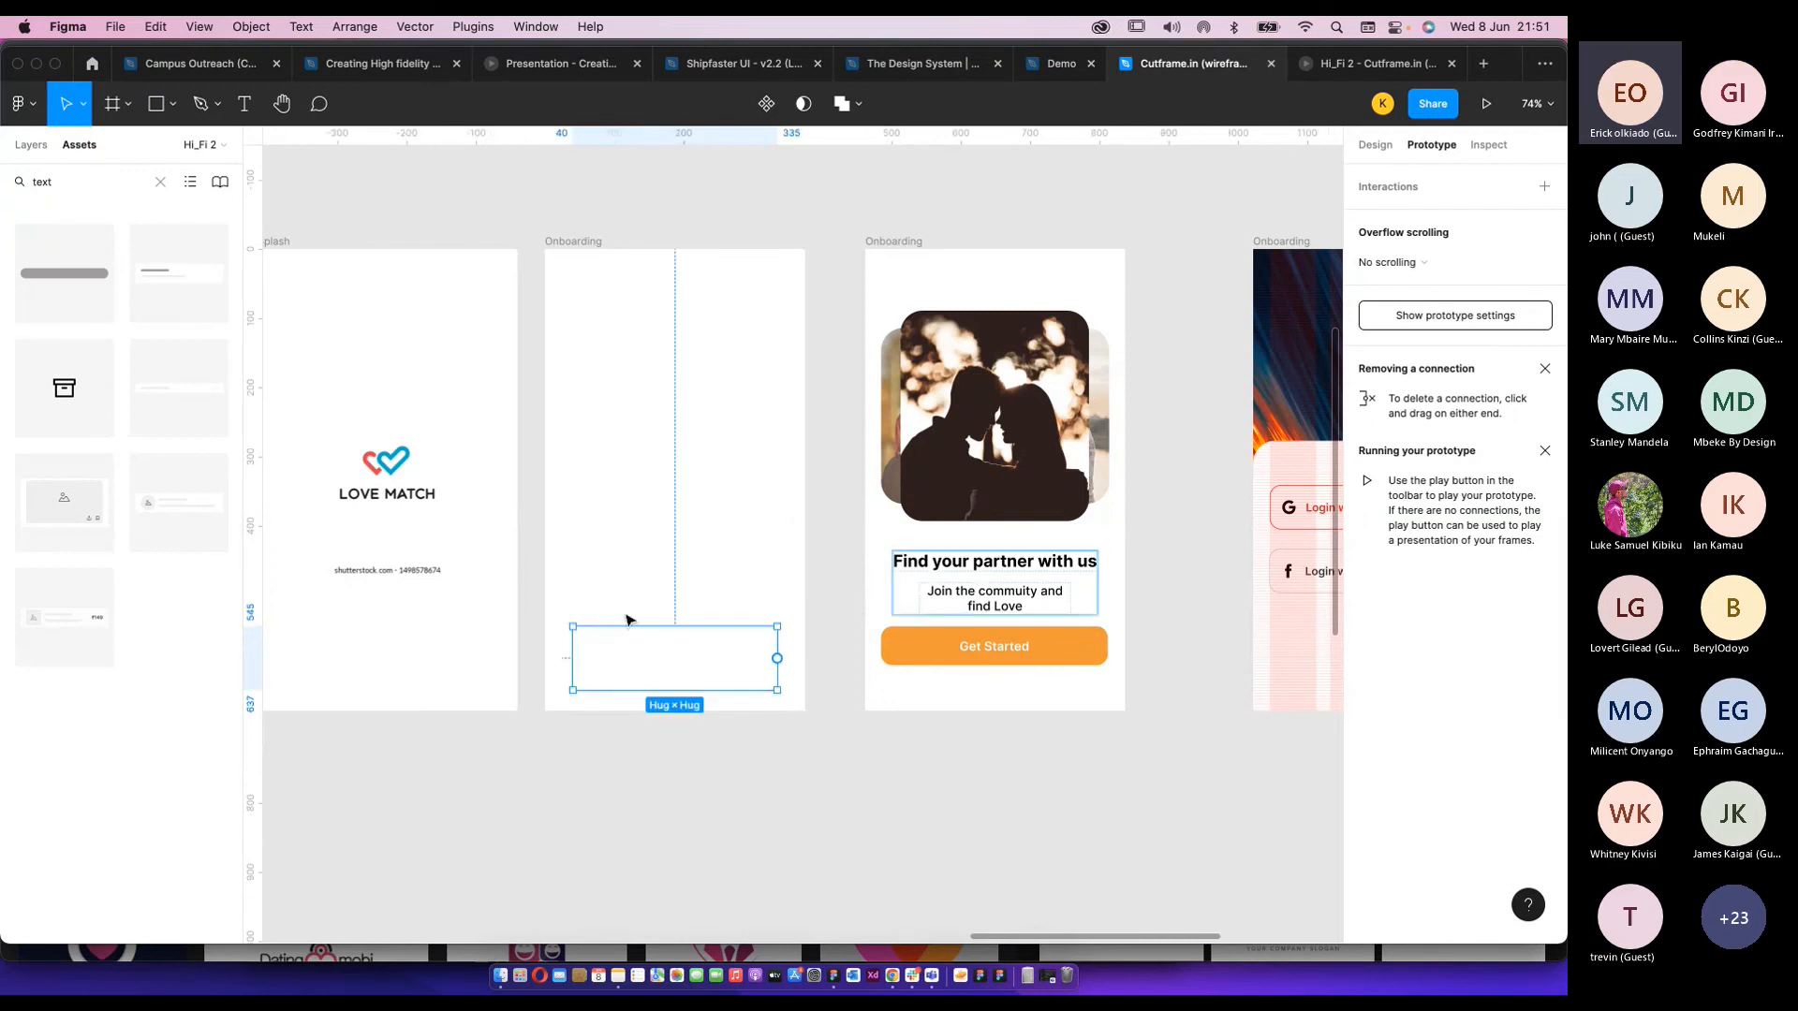
pyautogui.press('super+z')
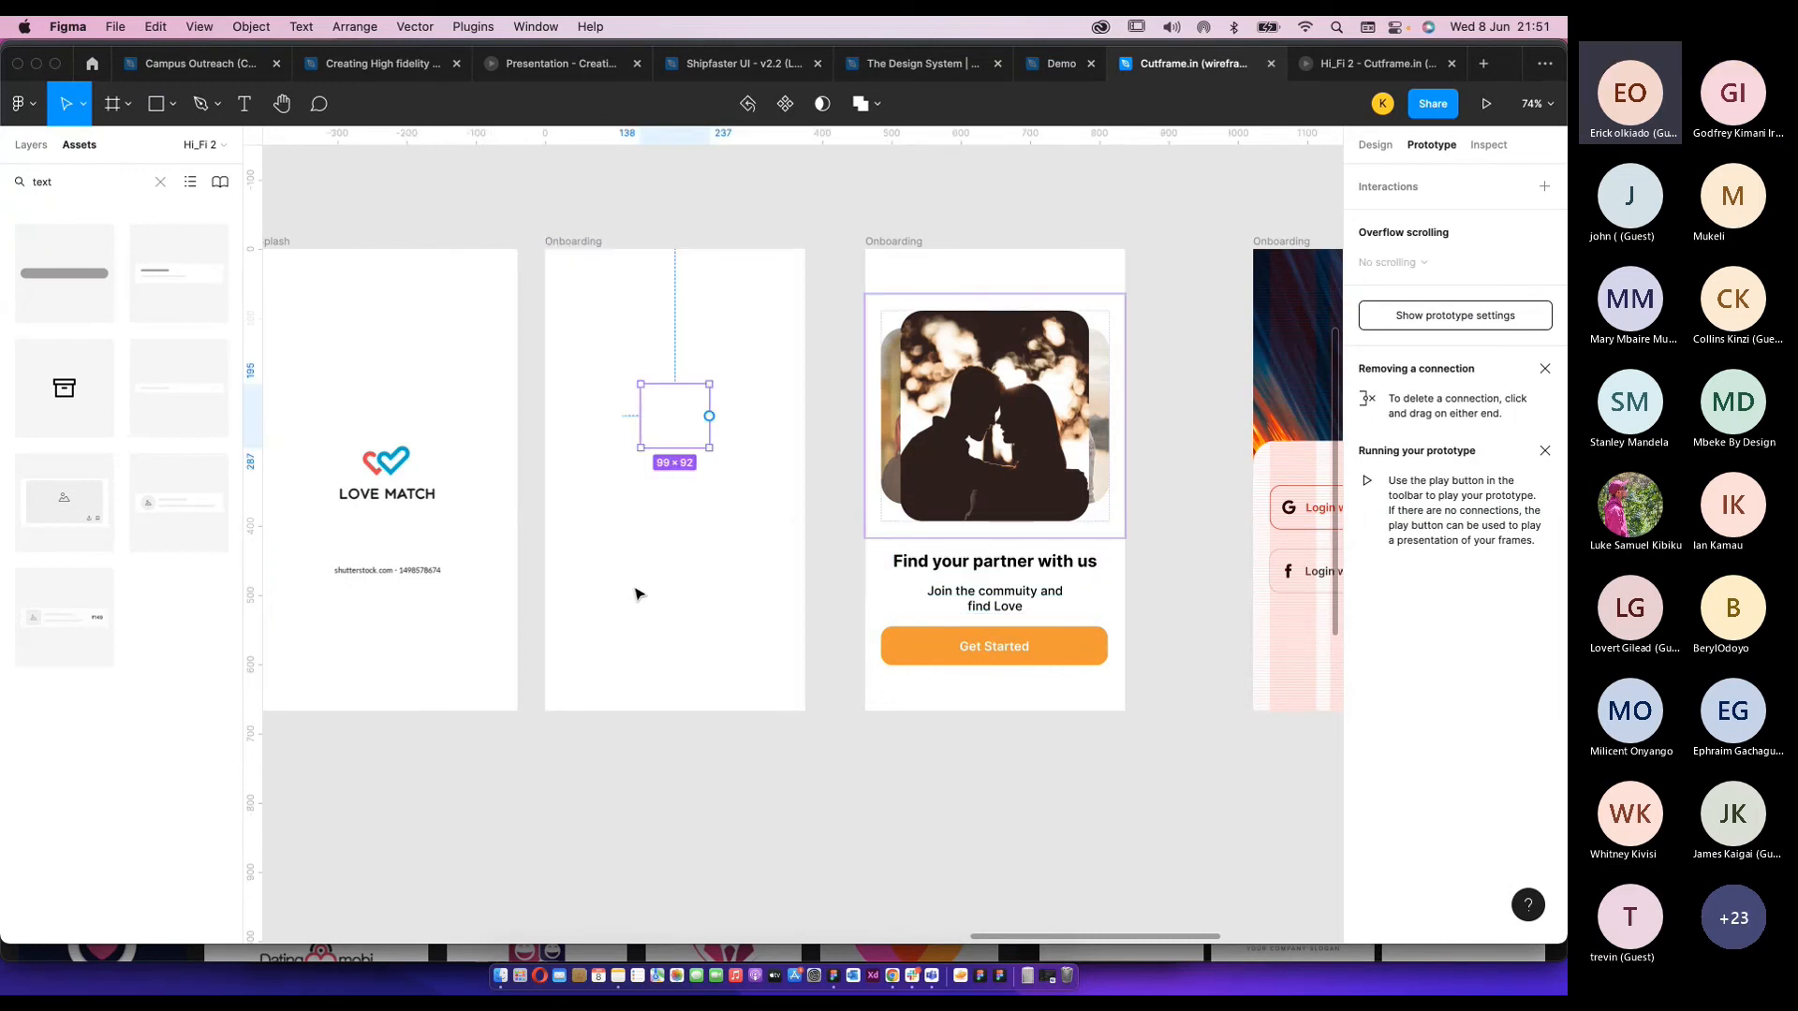
pyautogui.press('super+z')
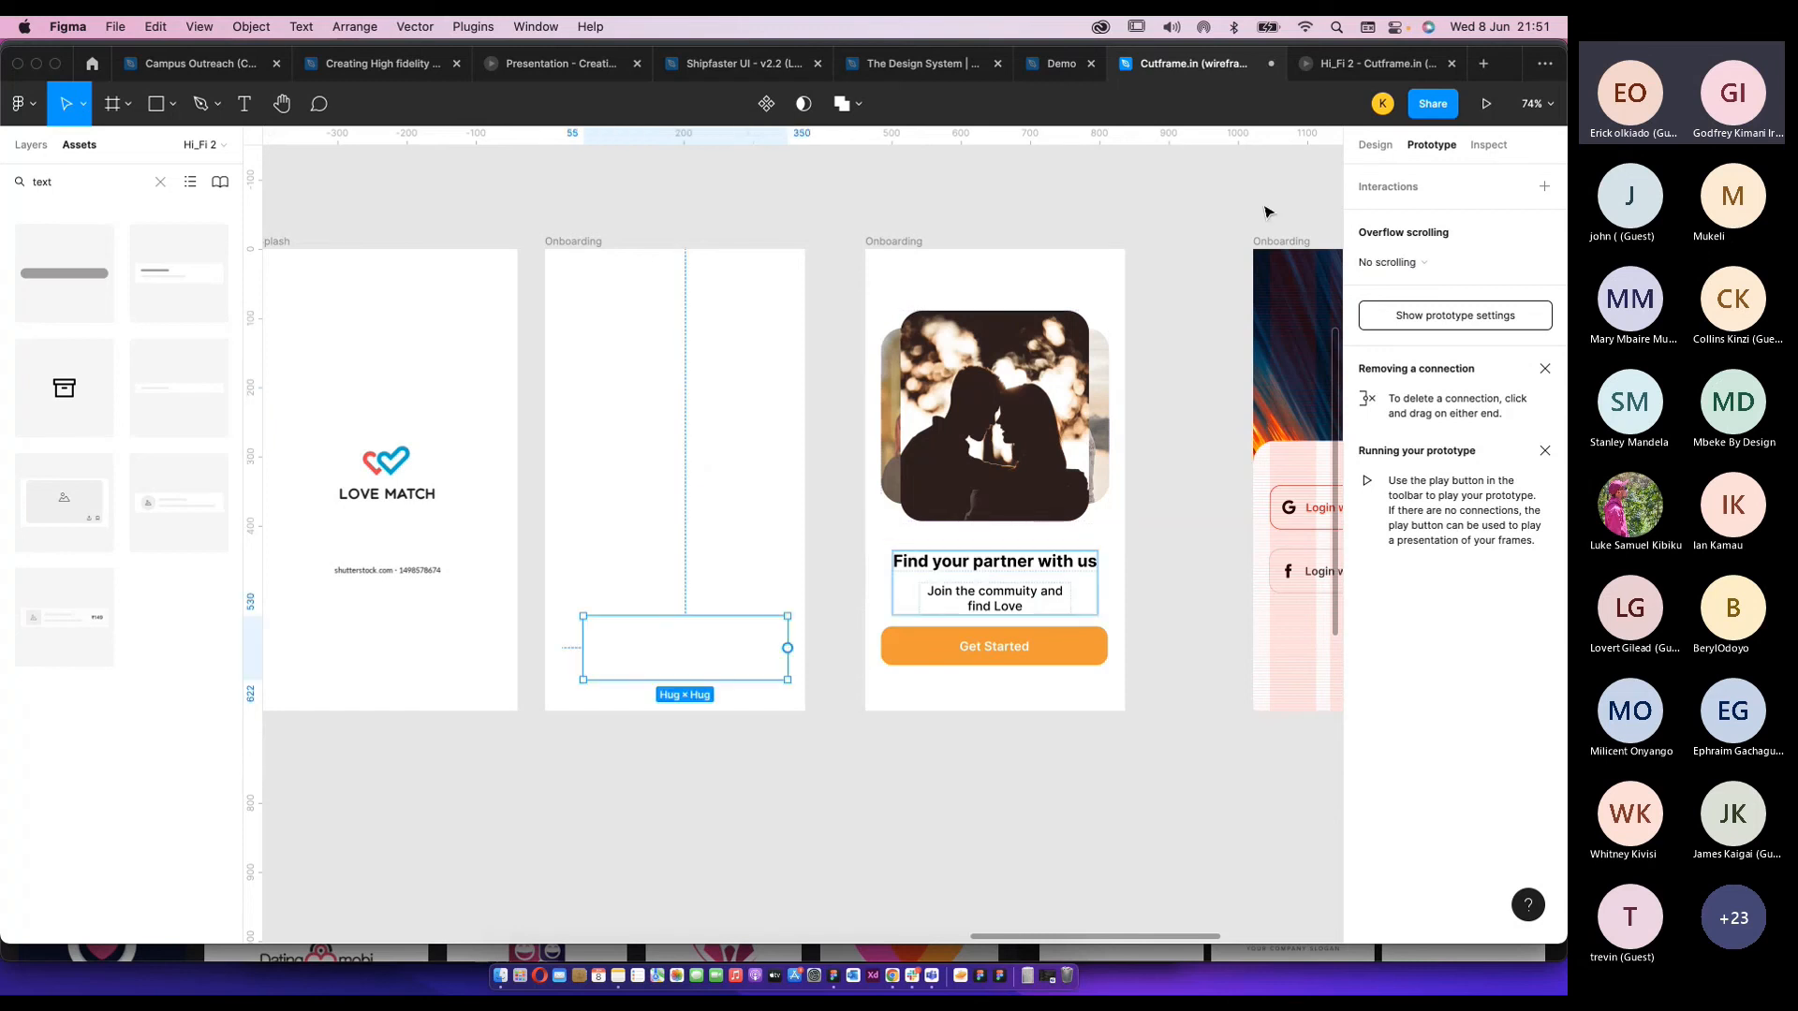
# Set the hidden text block and Get Started button to 100% opacity and move both up inside the Onboarding screen, with the text centred horizontally.
pyautogui.click(1372, 147)
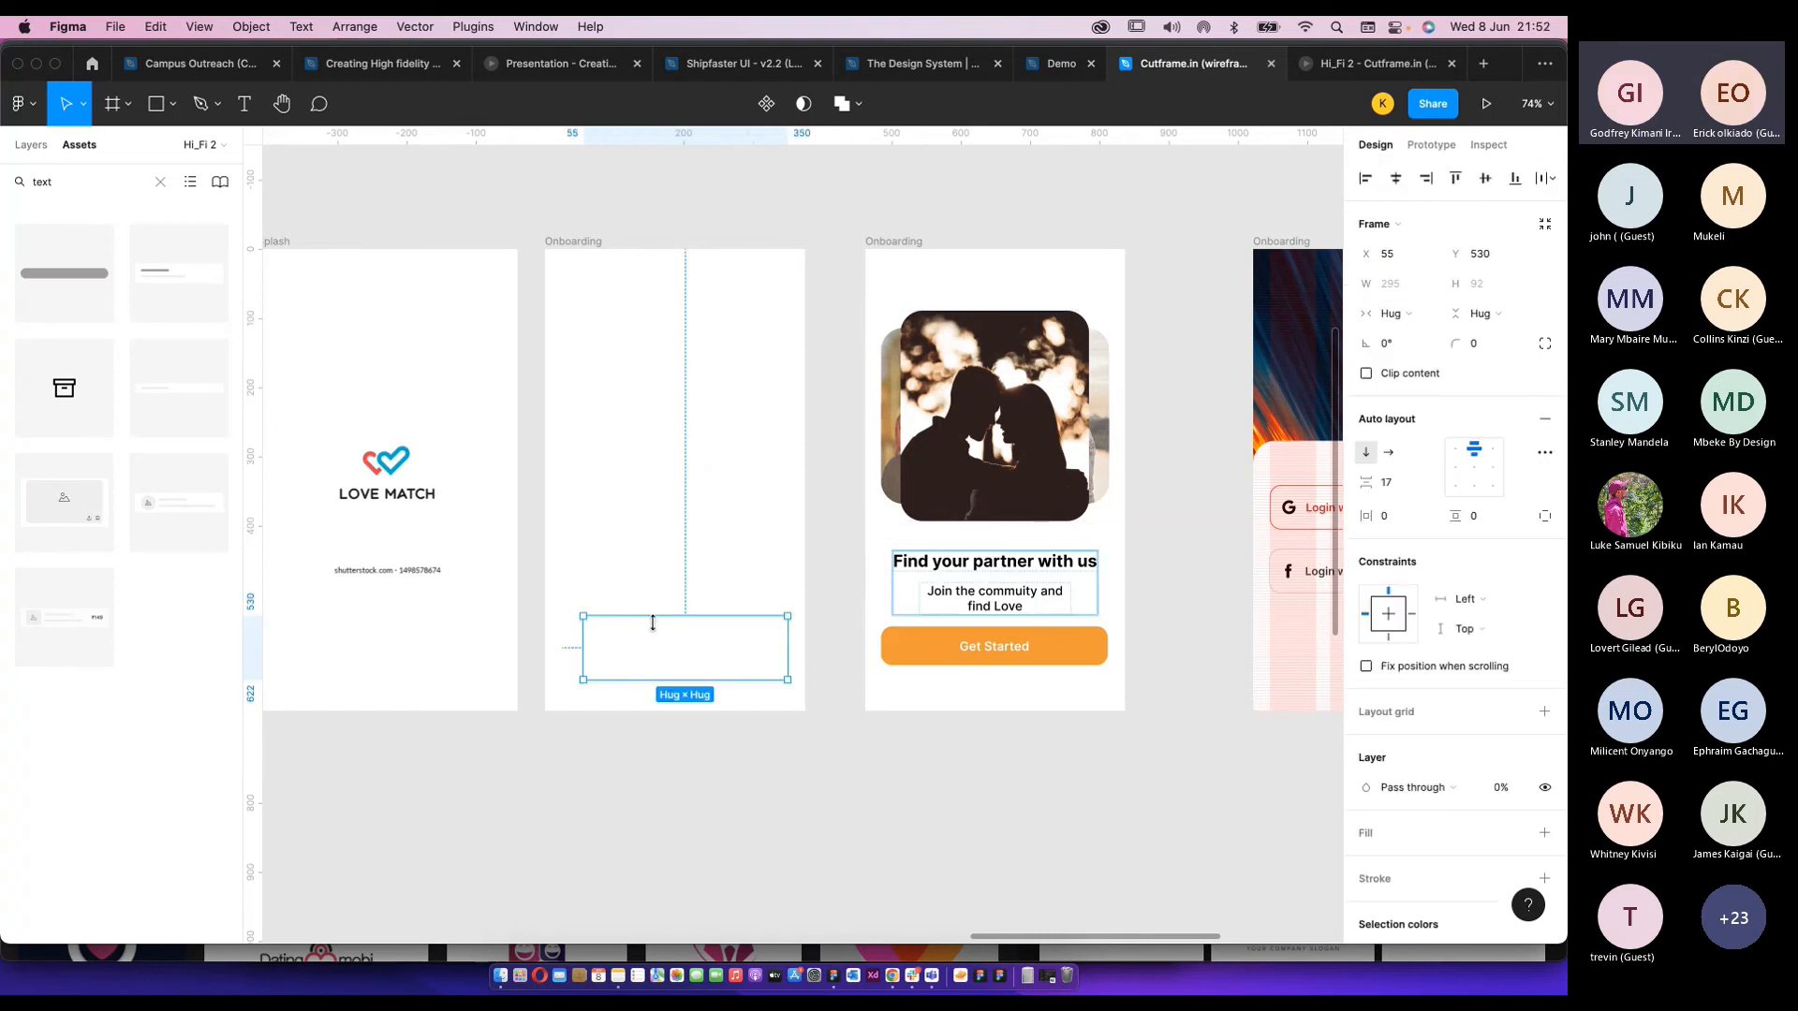
pyautogui.keyDown('shift'); pyautogui.click(671, 714); pyautogui.keyUp('shift')
pyautogui.scroll(-3, 1482, 811)
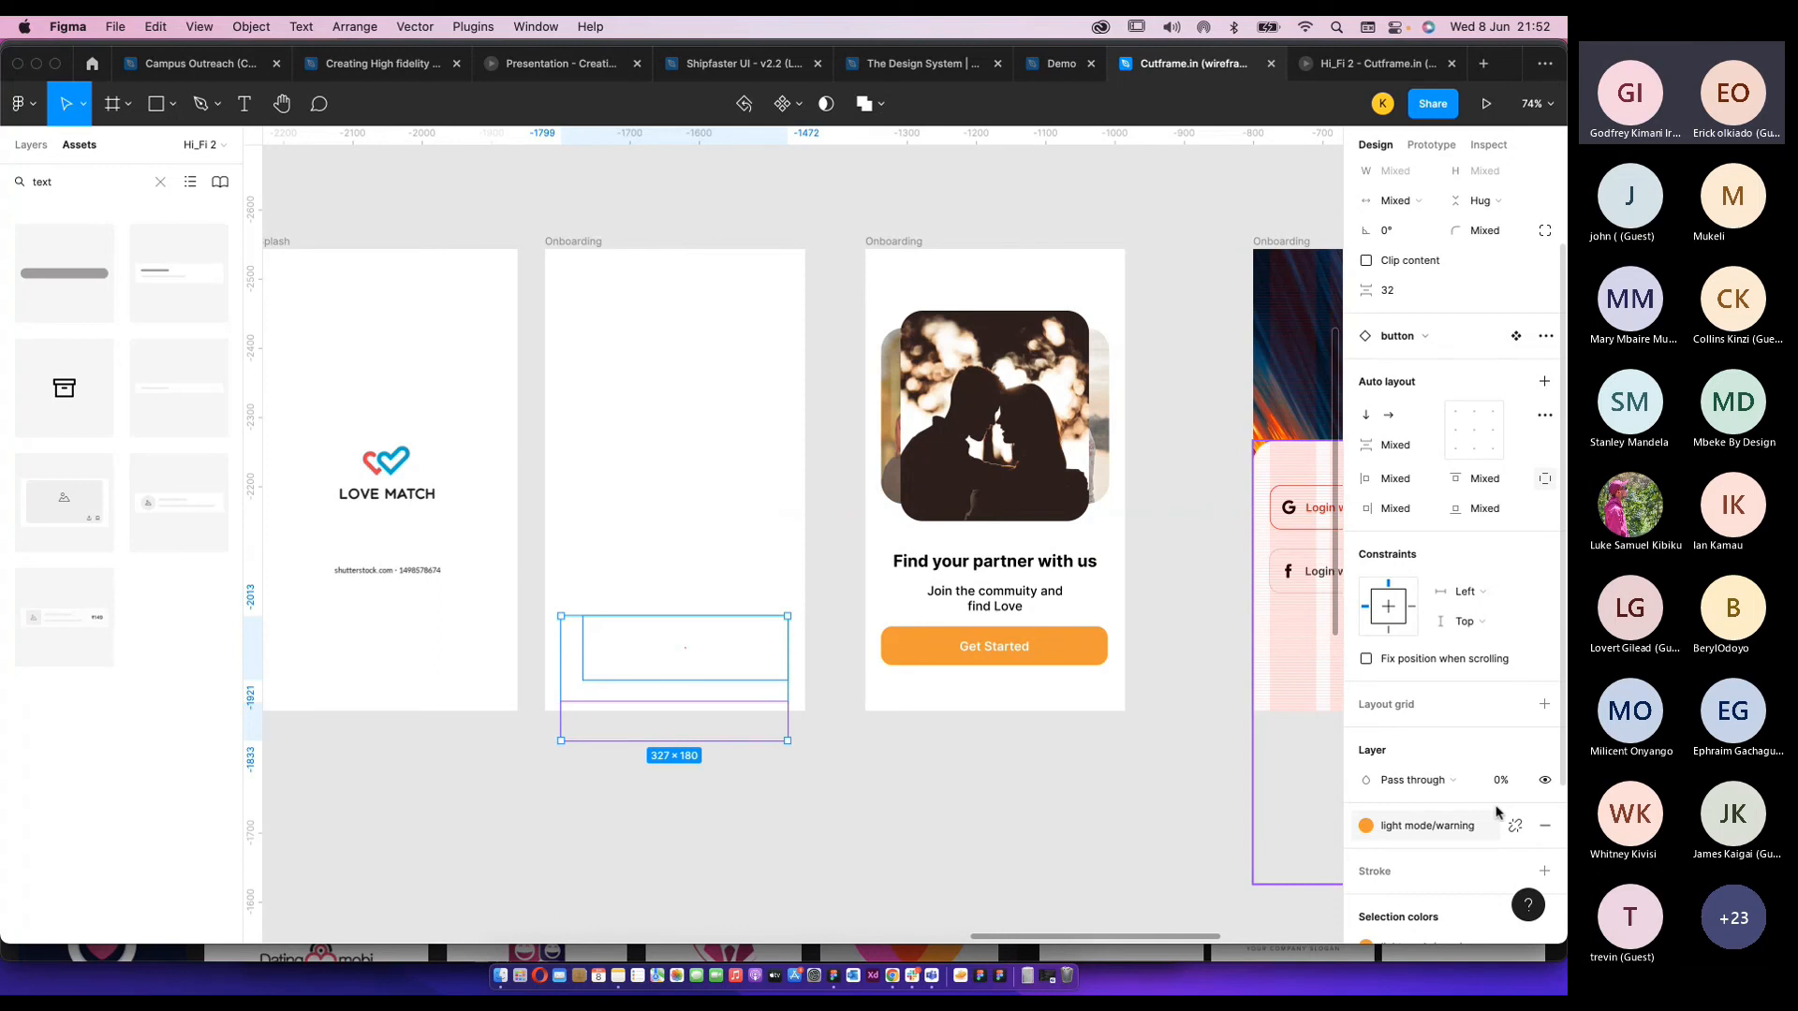
pyautogui.click(1503, 781)
pyautogui.write('100')
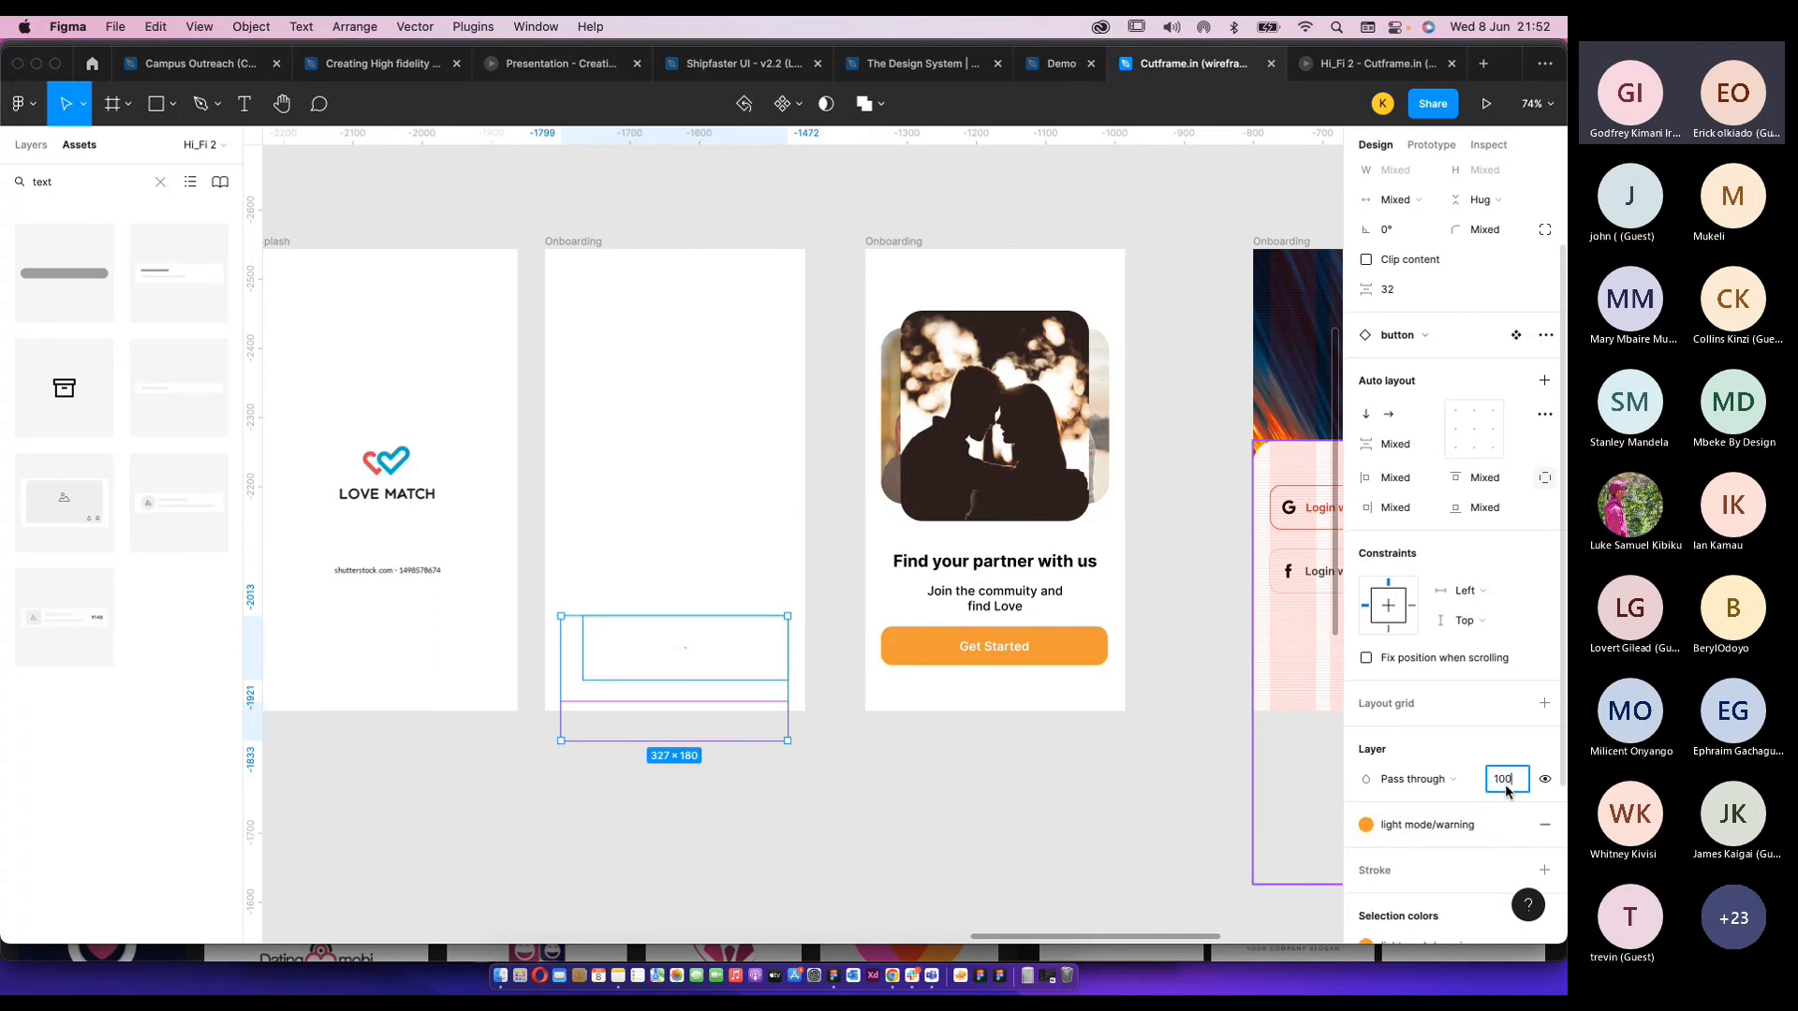
pyautogui.press('Return')
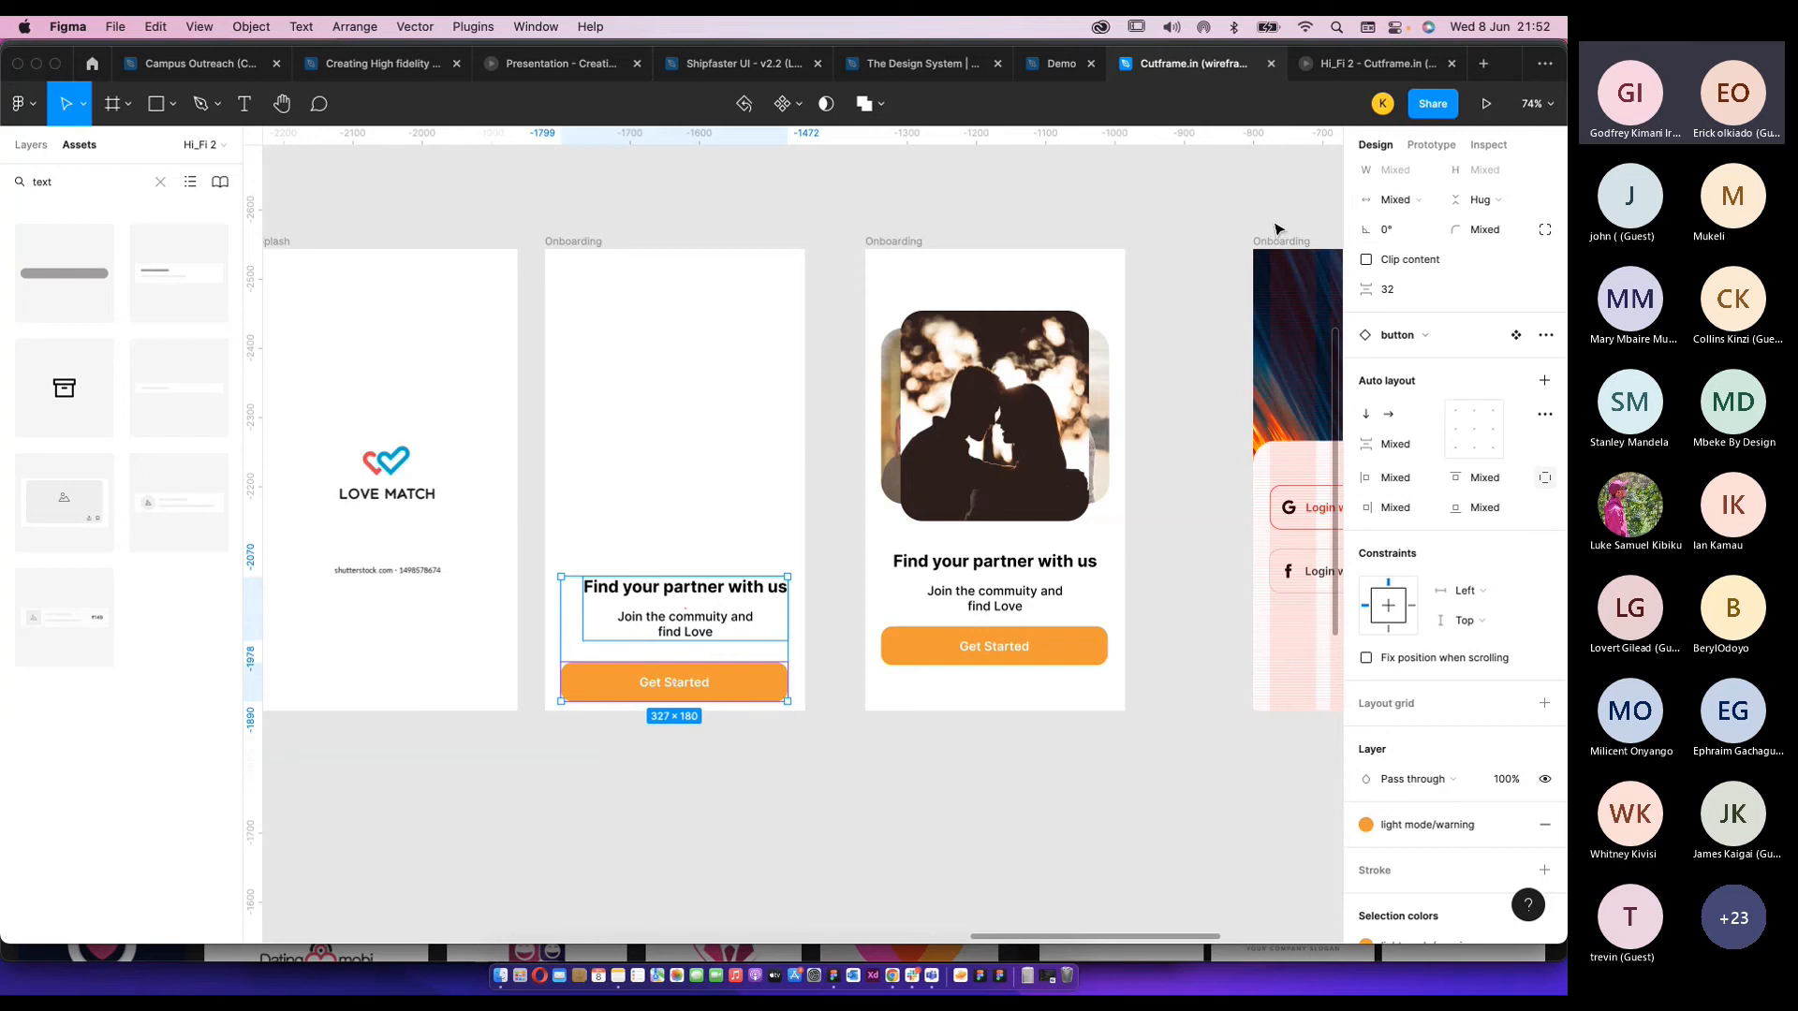
pyautogui.scroll(3, 1348, 234)
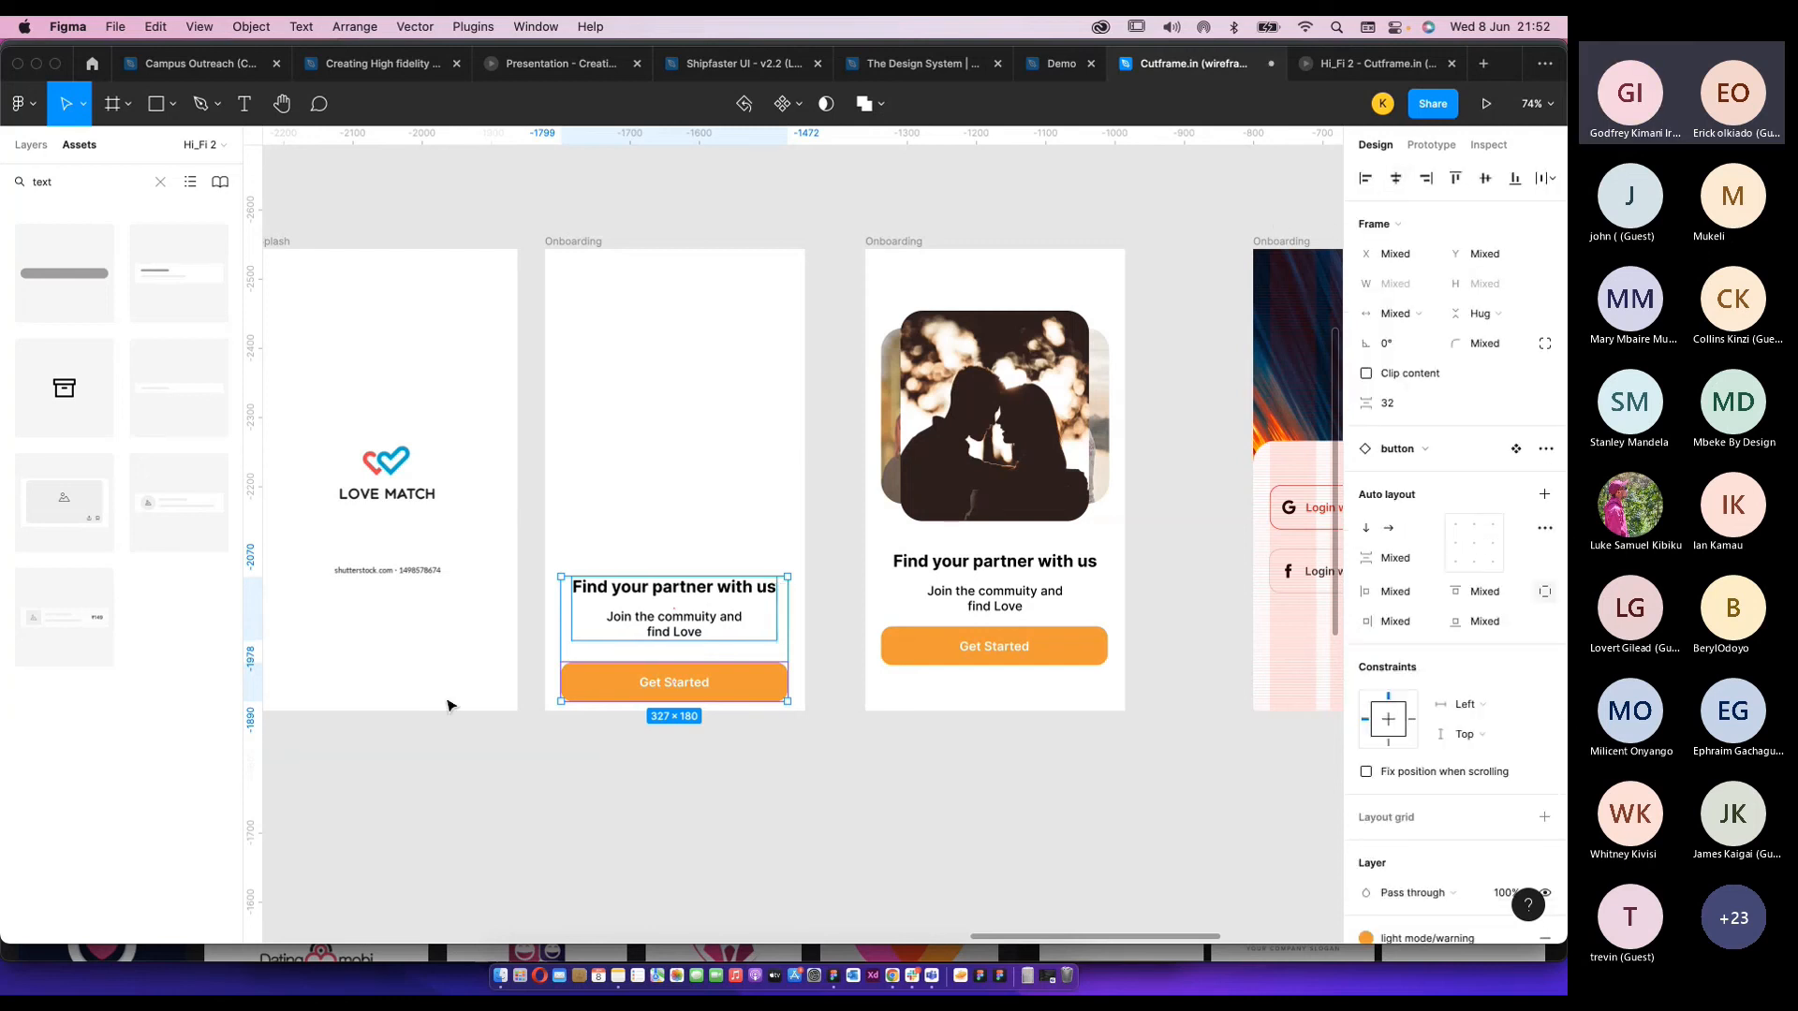
pyautogui.press('alt')
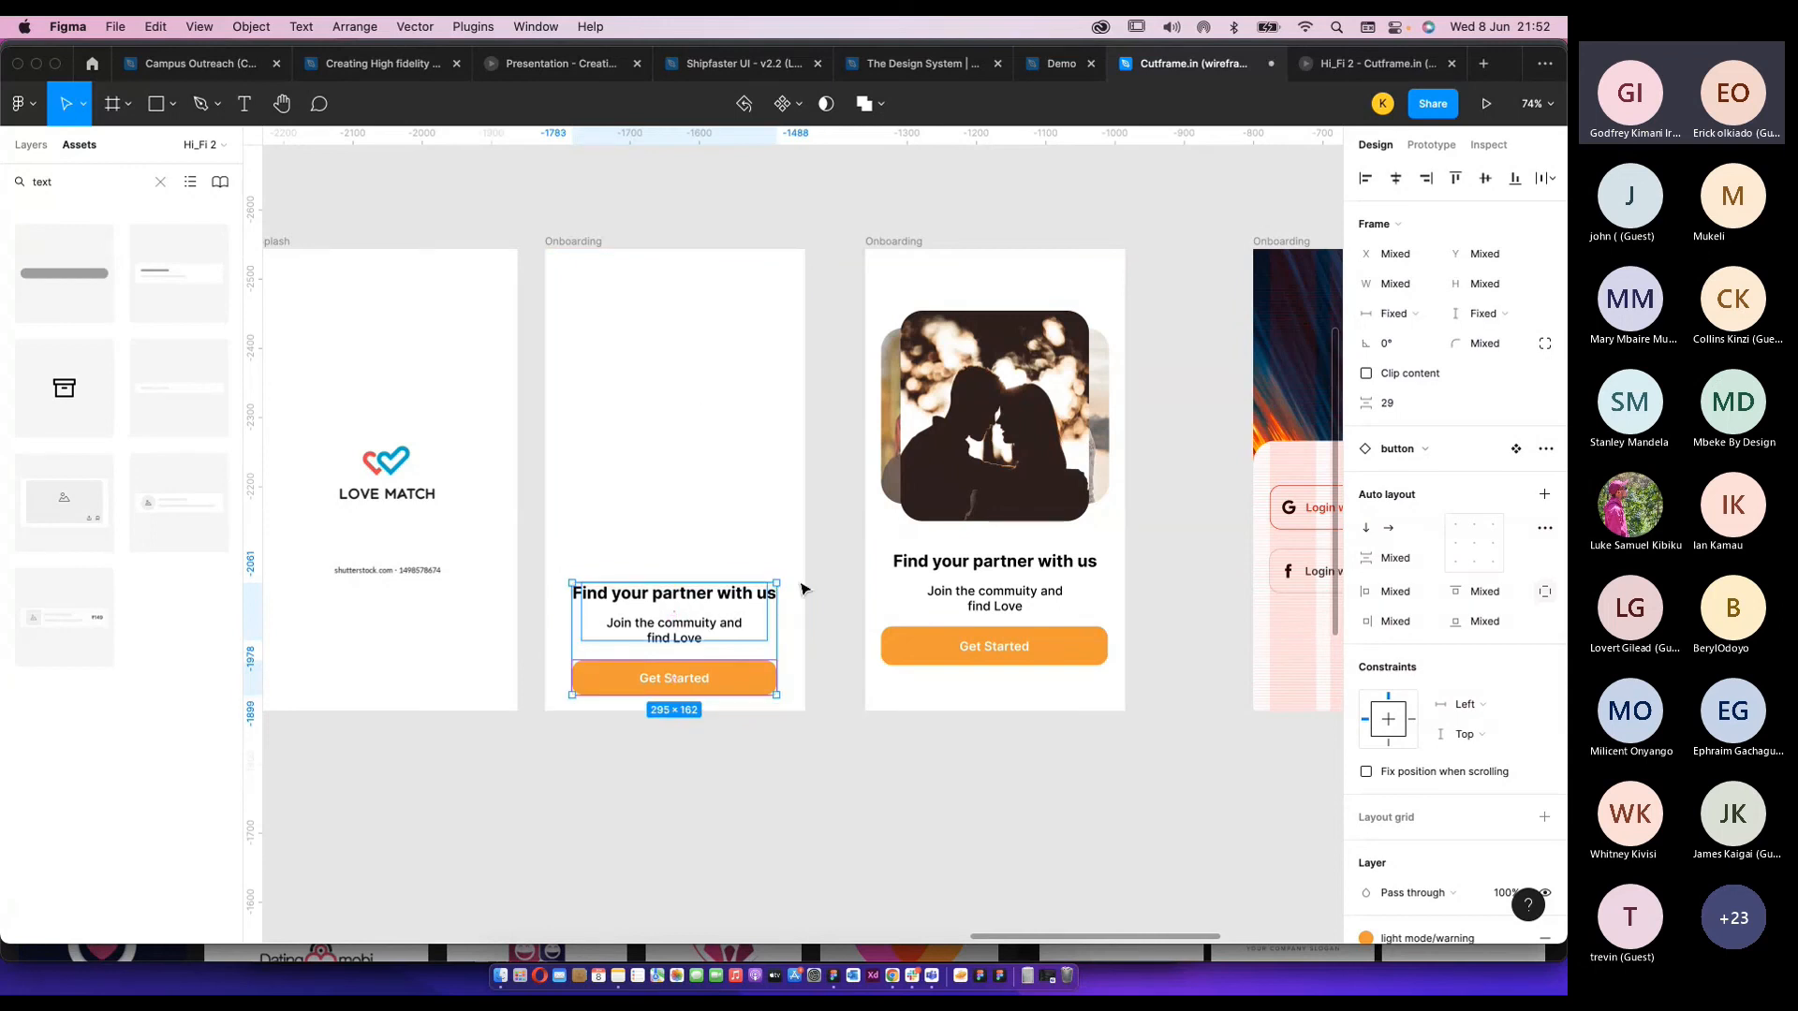
# Hide the repositioned text block and Get Started button by setting their layer opacity to 0%.
pyautogui.click(840, 634)
pyautogui.doubleClick(715, 594)
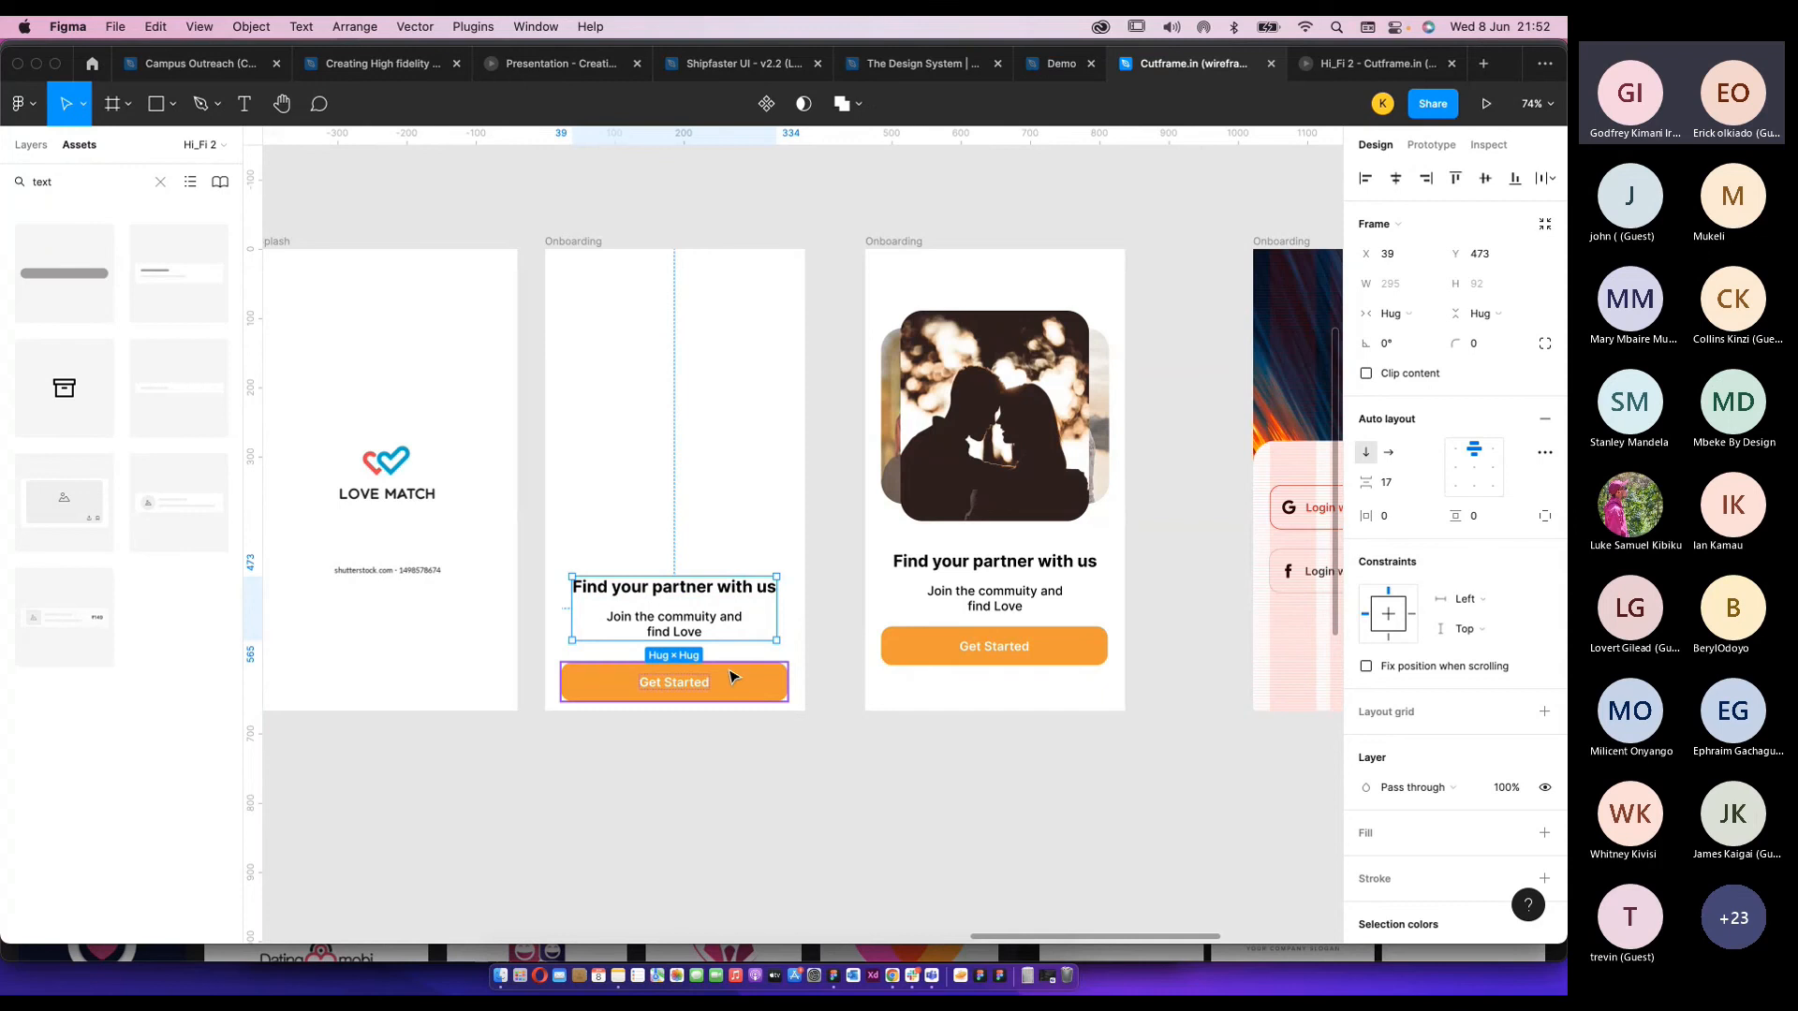
pyautogui.keyDown('shift'); pyautogui.click(731, 677); pyautogui.keyUp('shift')
pyautogui.scroll(-5, 1445, 707)
pyautogui.click(1507, 614)
pyautogui.write('0')
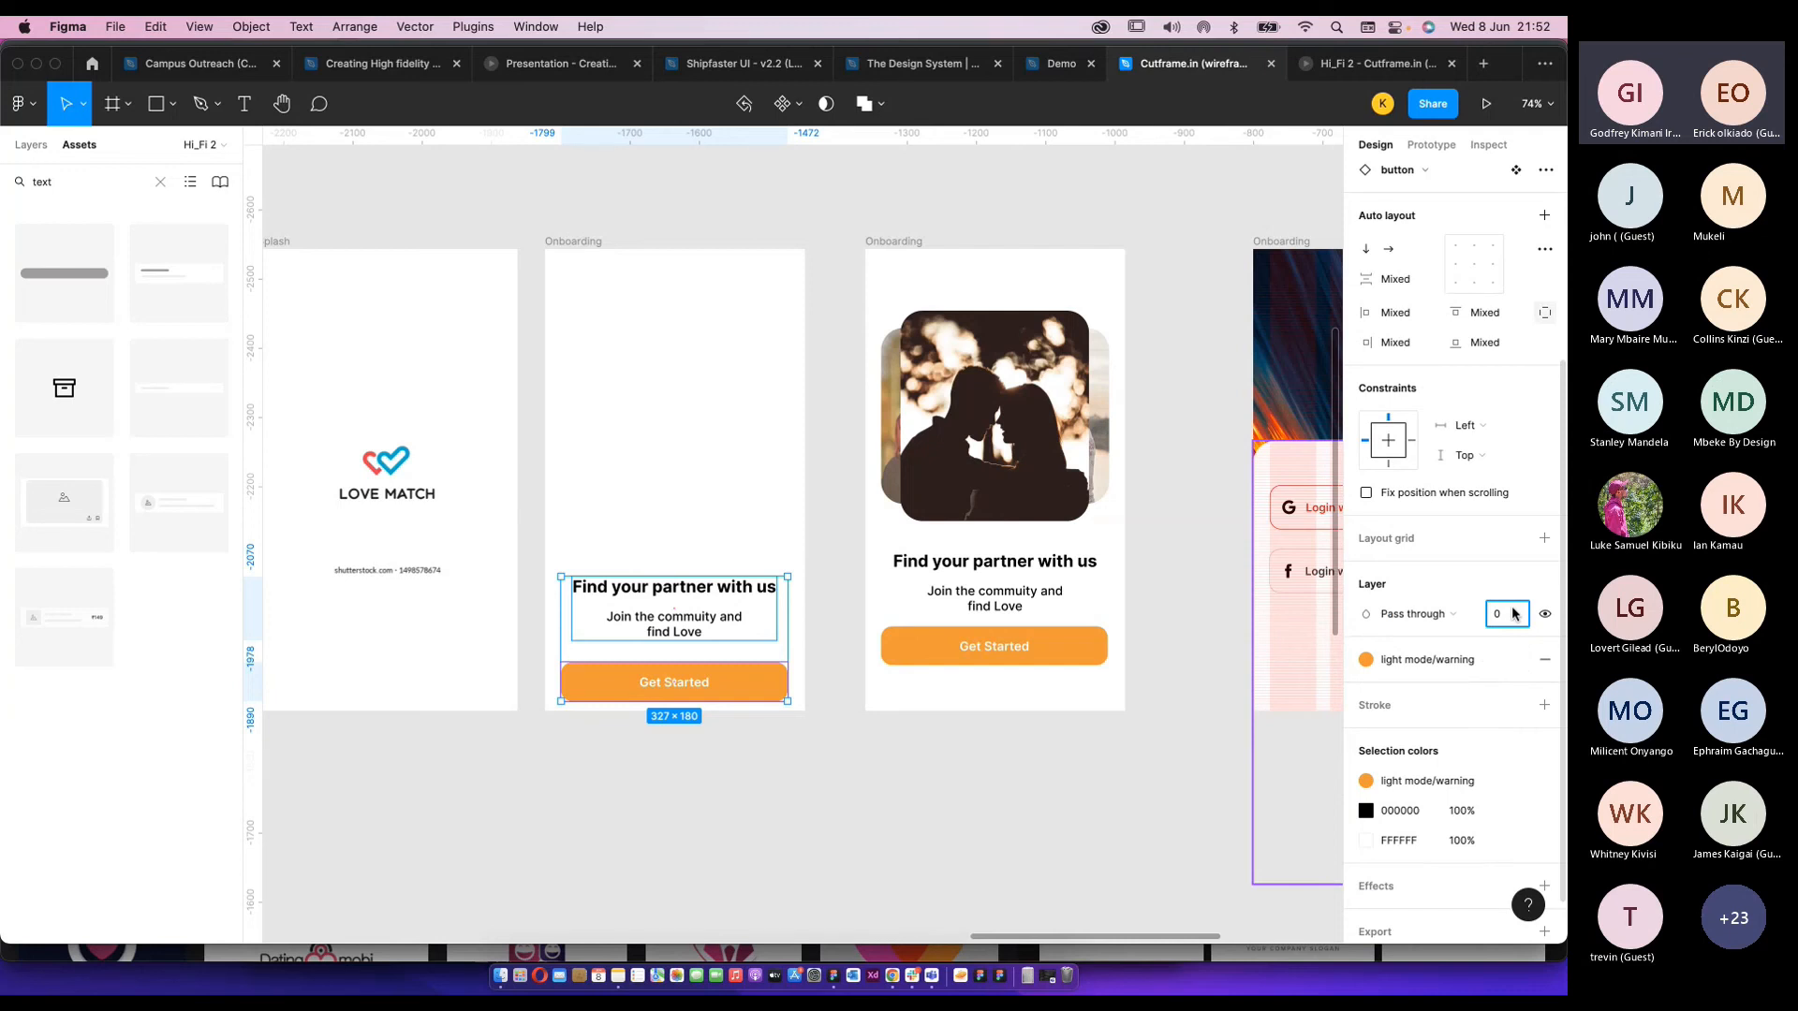
# Replay the prototype from the start to check the smaller slider's entrance animation, and return to the design file.
pyautogui.click(1377, 63)
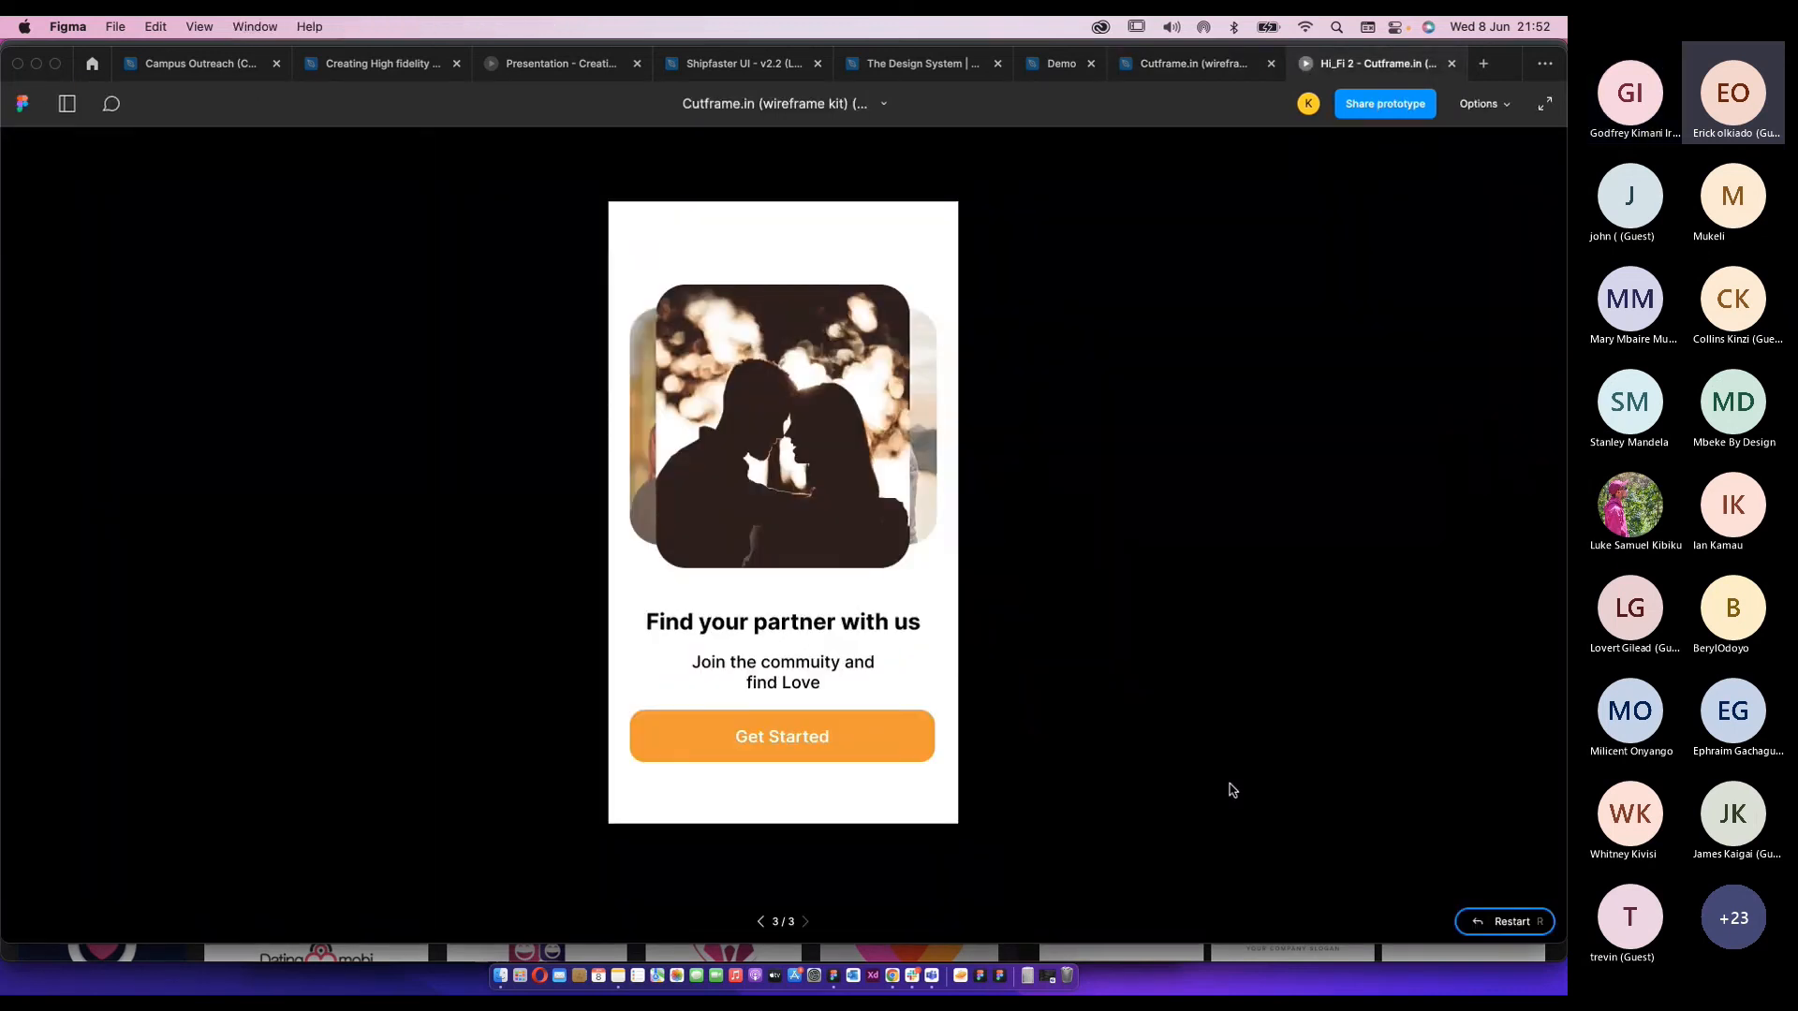
pyautogui.press('r')
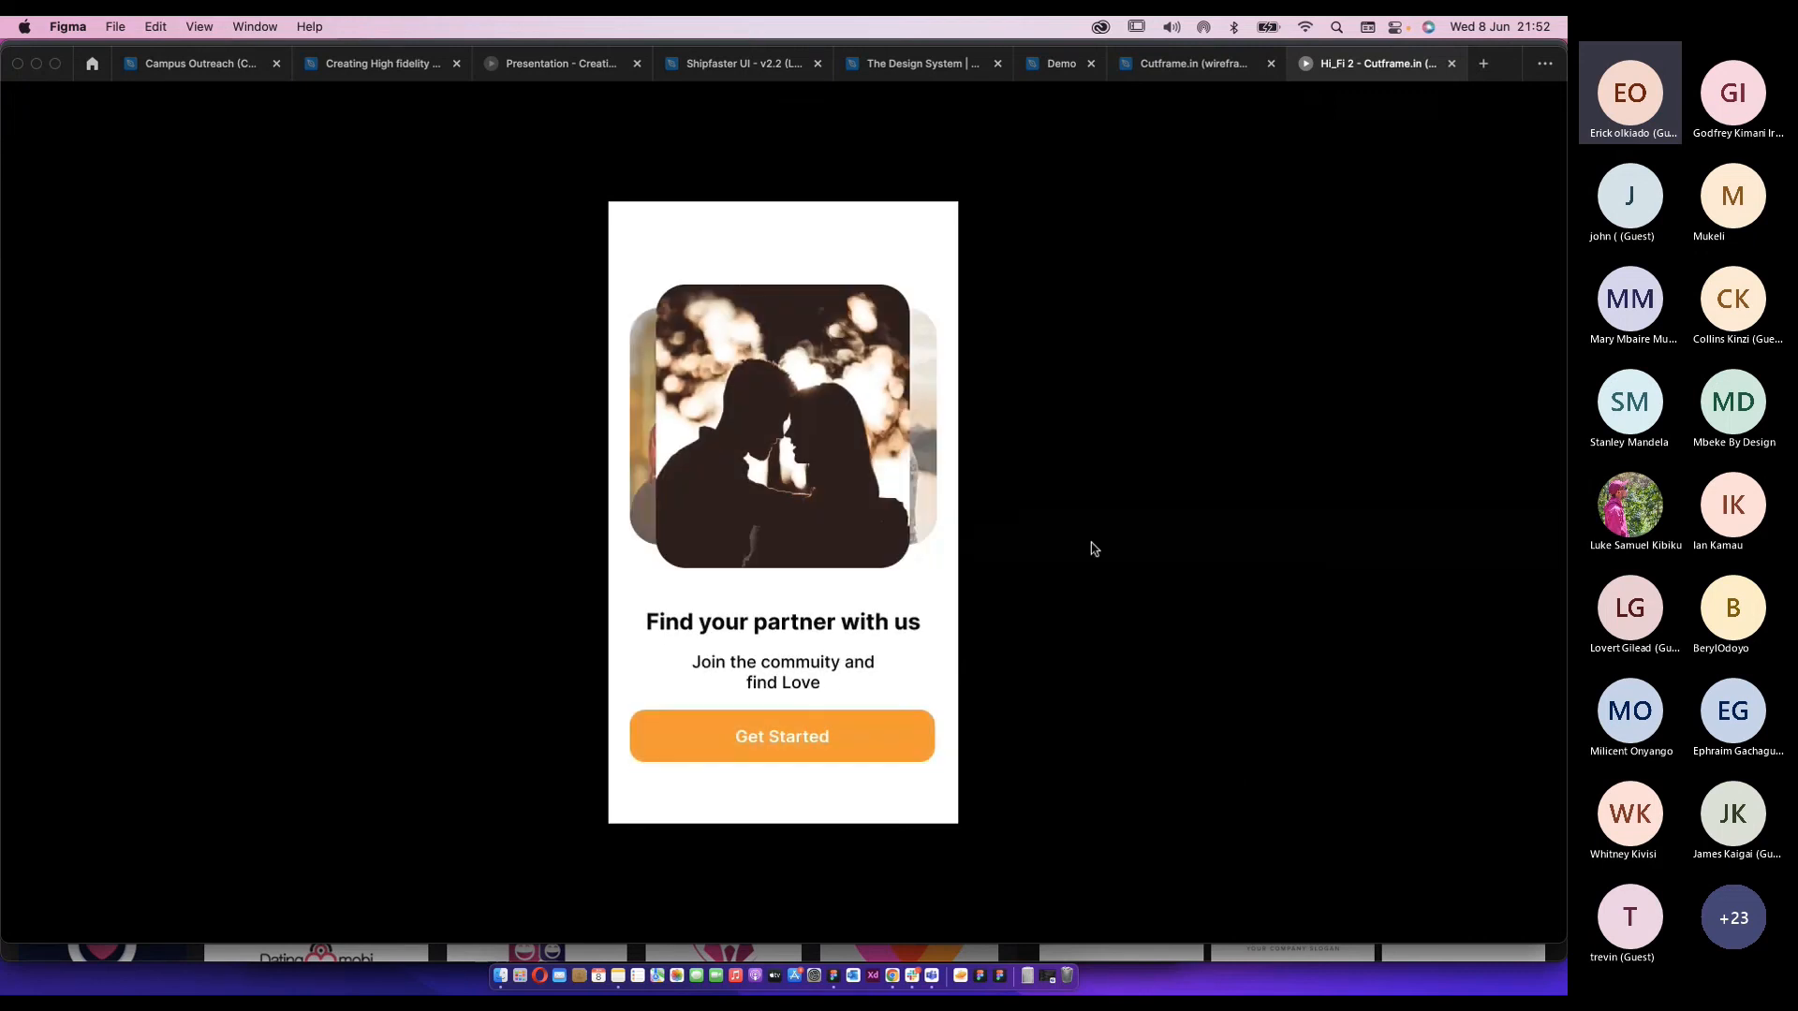
pyautogui.click(1182, 73)
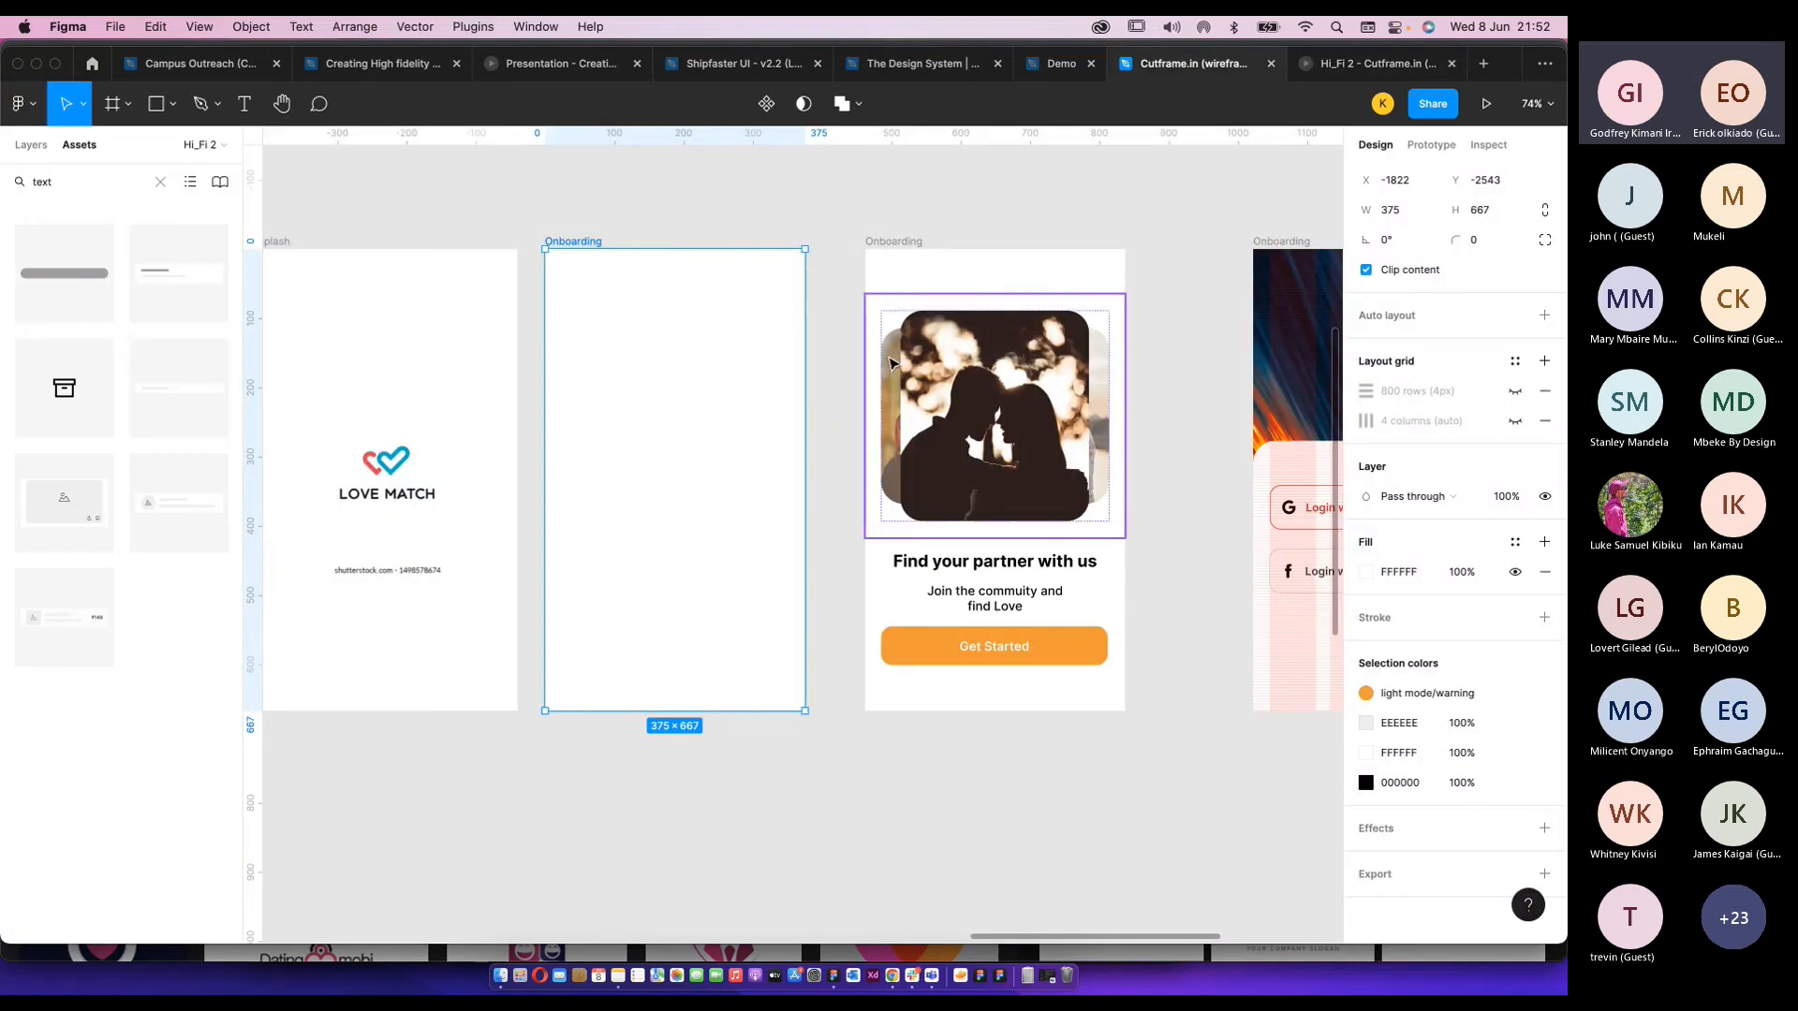
# Check the prototype interactions of the blank and second Onboarding screens up to the login screen.
pyautogui.click(899, 245)
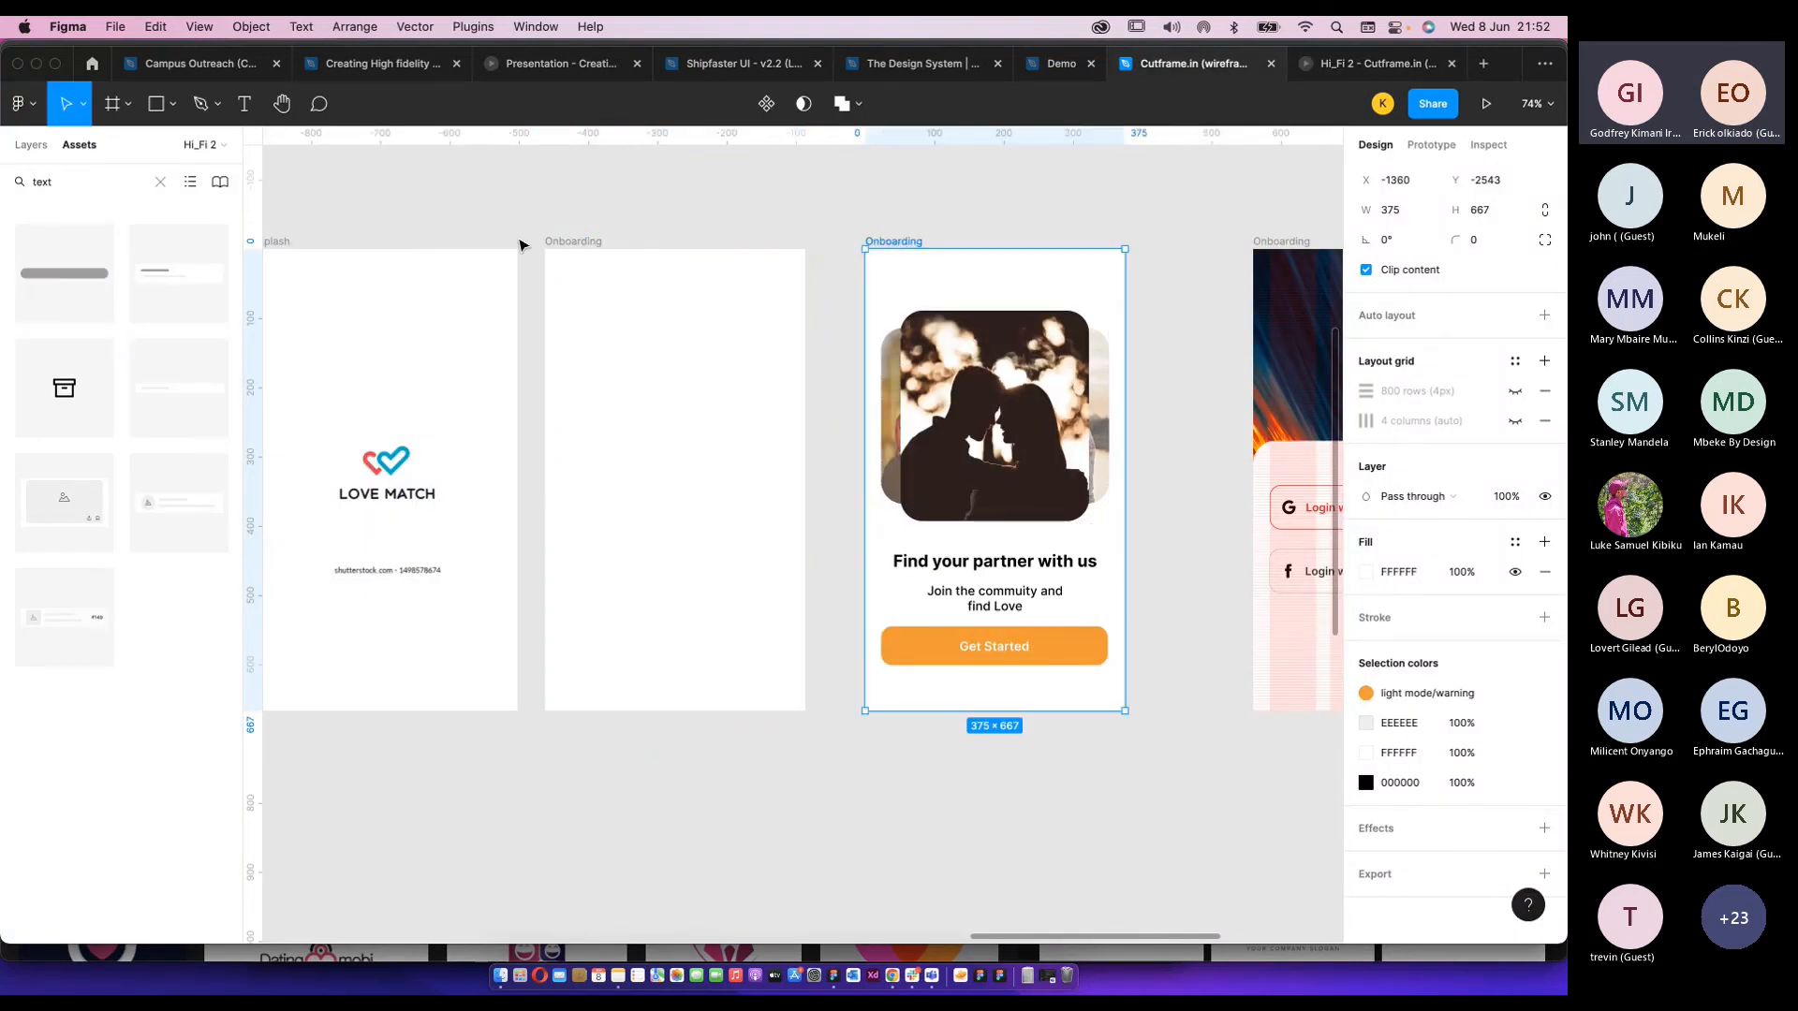
pyautogui.click(603, 246)
pyautogui.click(1430, 145)
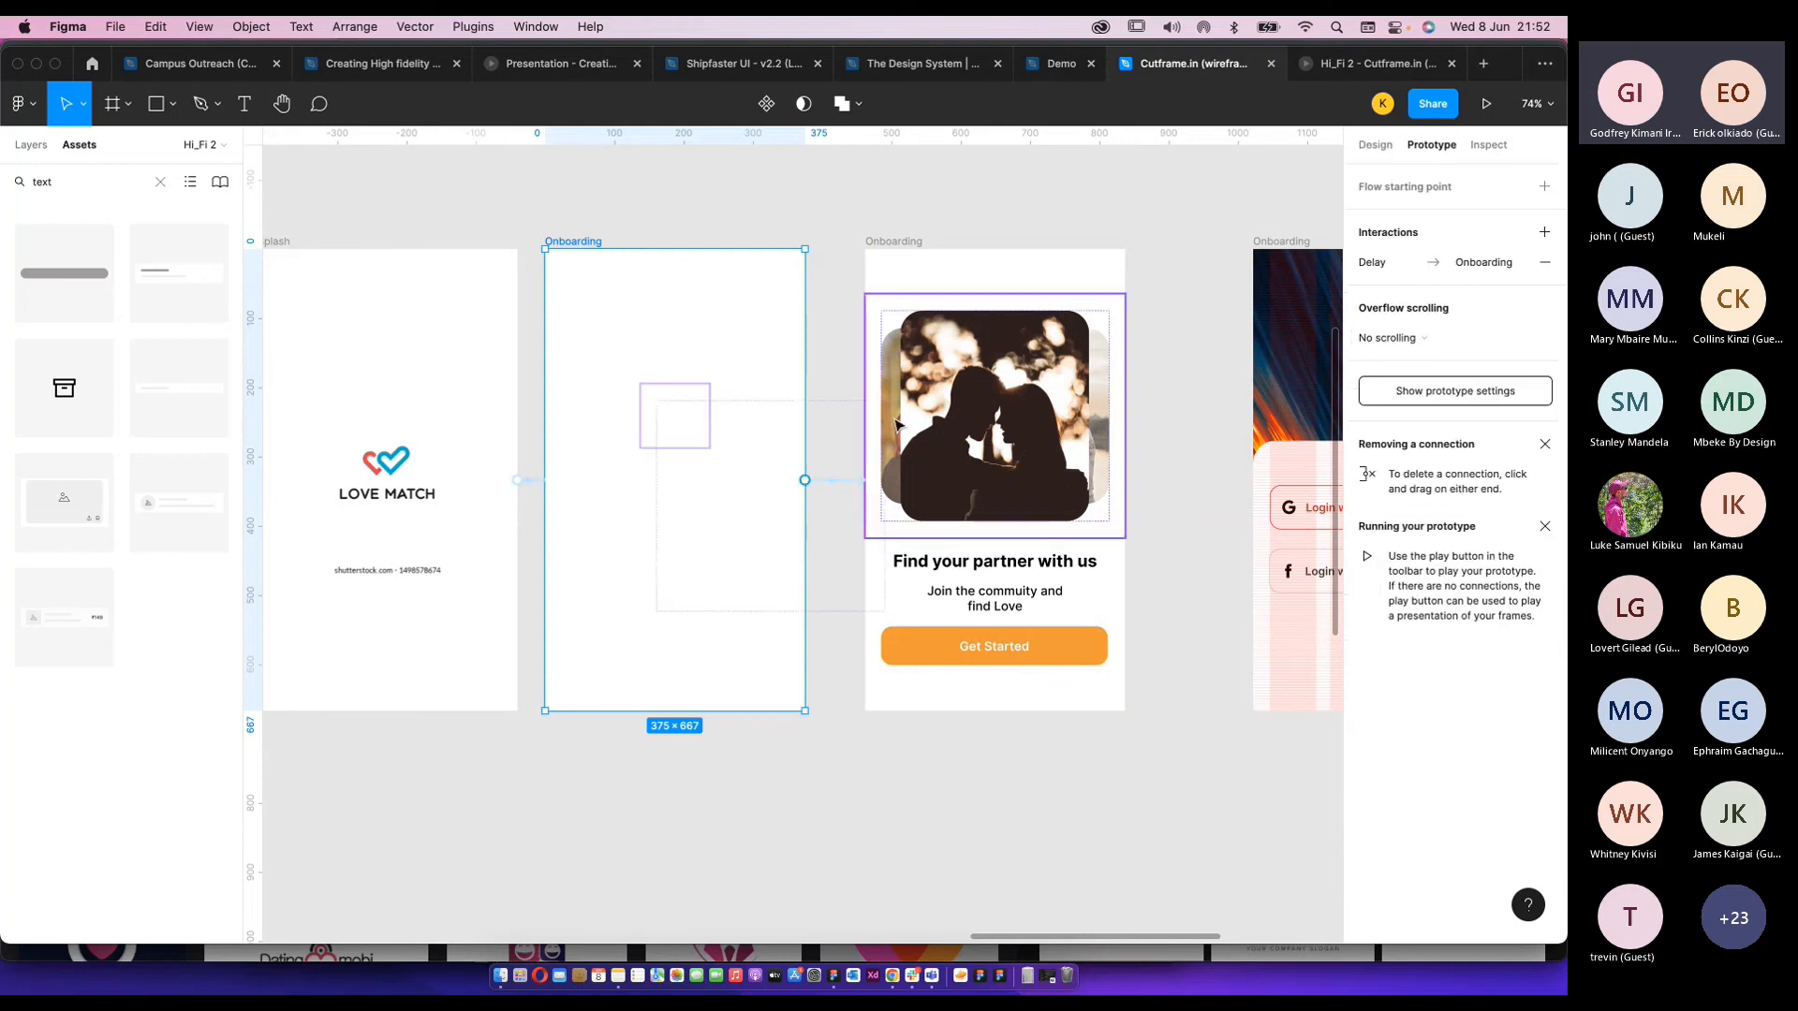
pyautogui.scroll(-5, 1148, 570)
pyautogui.hscroll(3, 1171, 606)
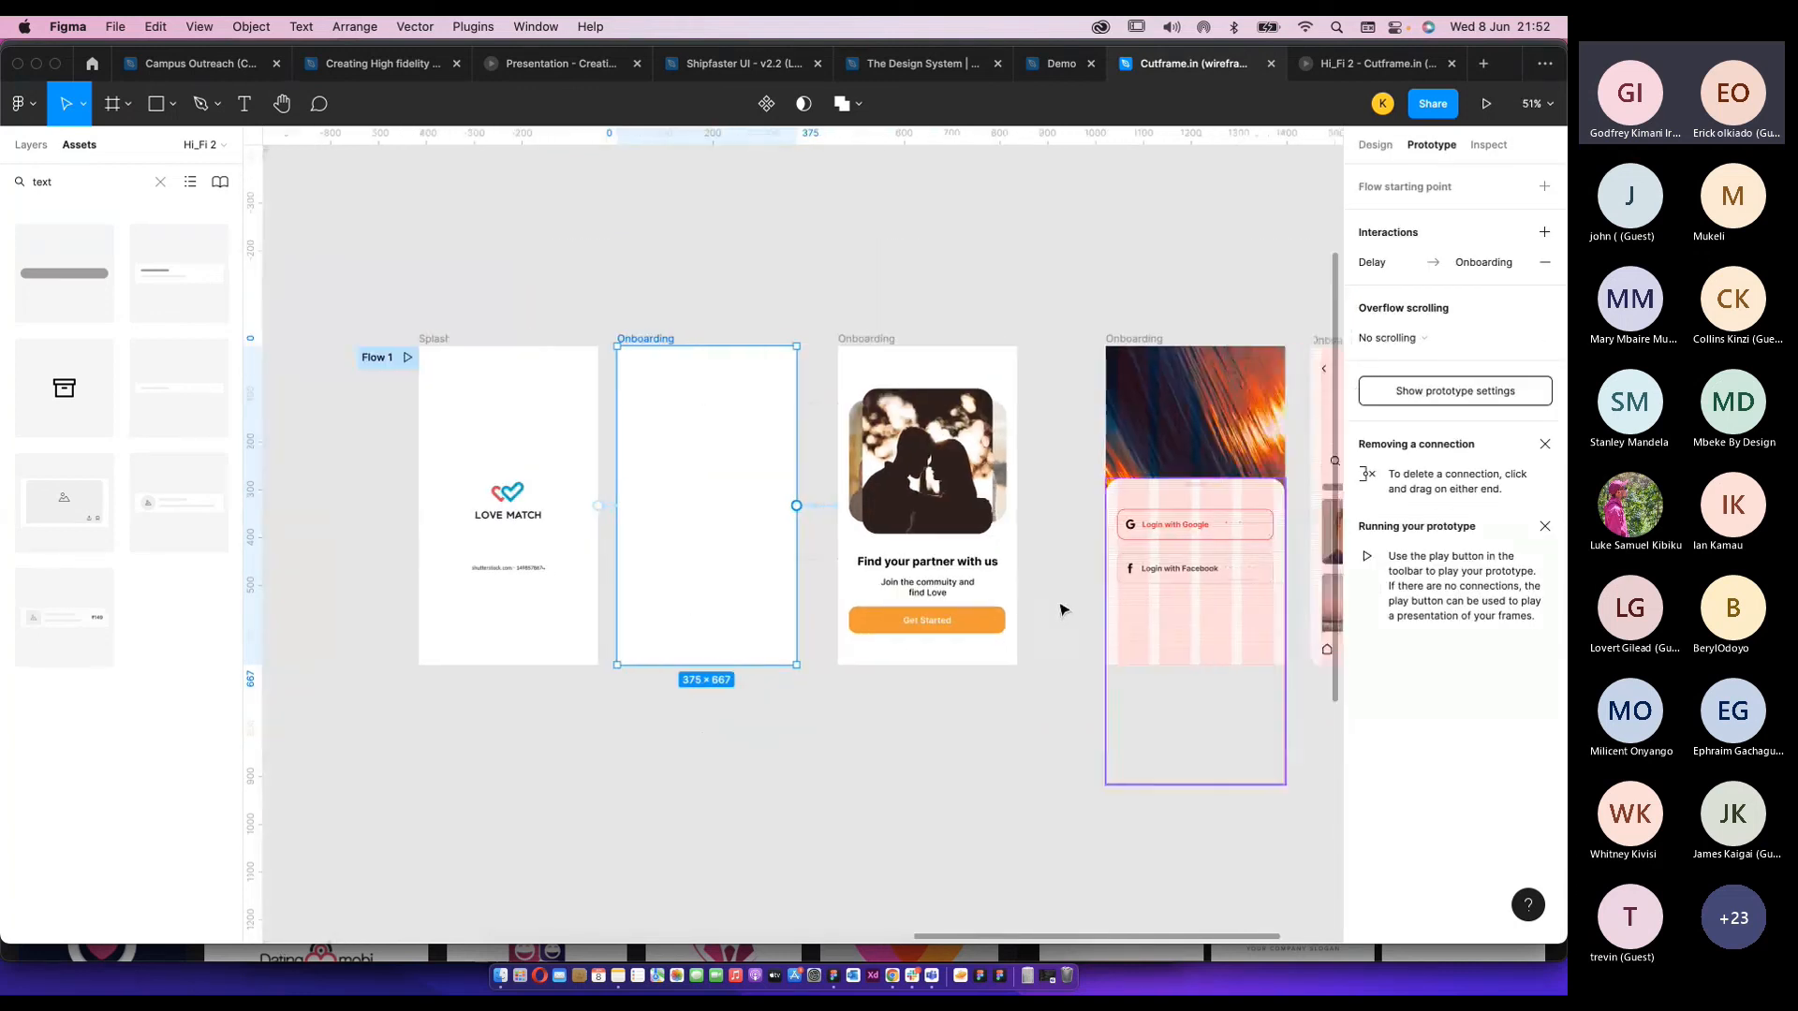
pyautogui.scroll(2, 1100, 569)
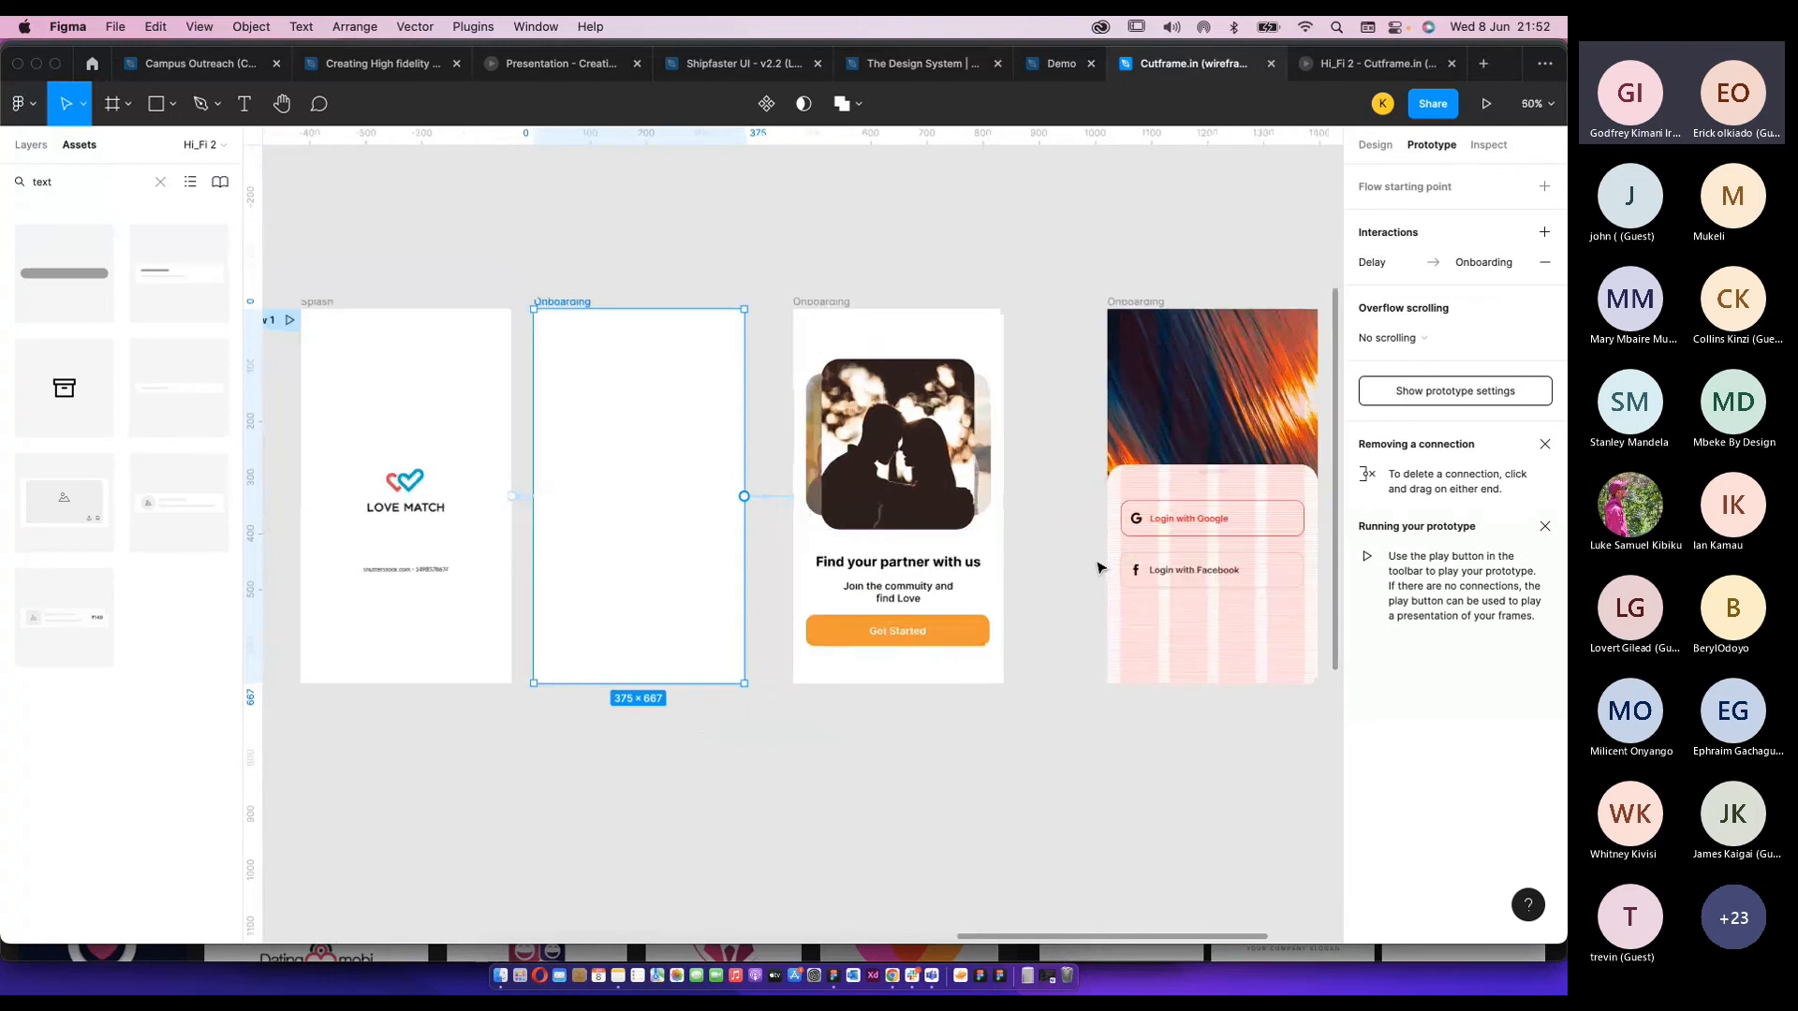
pyautogui.hscroll(2, 1098, 566)
pyautogui.click(691, 305)
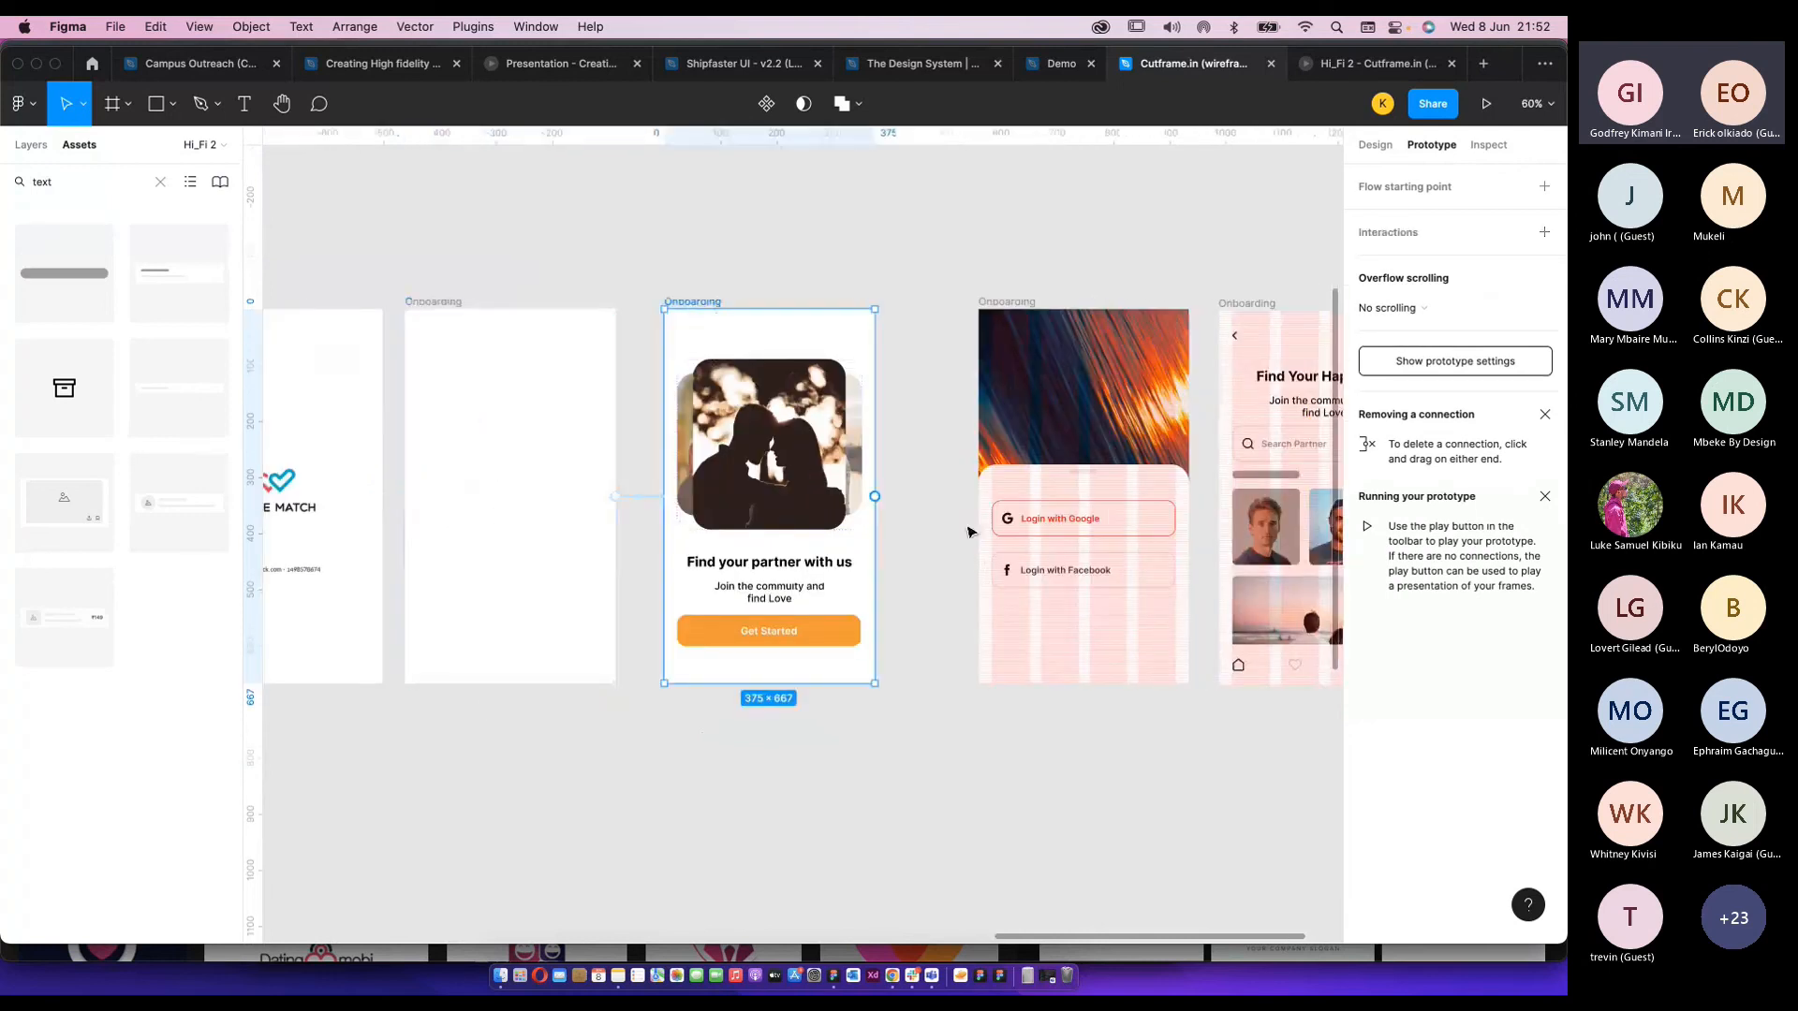
pyautogui.scroll(2, 967, 532)
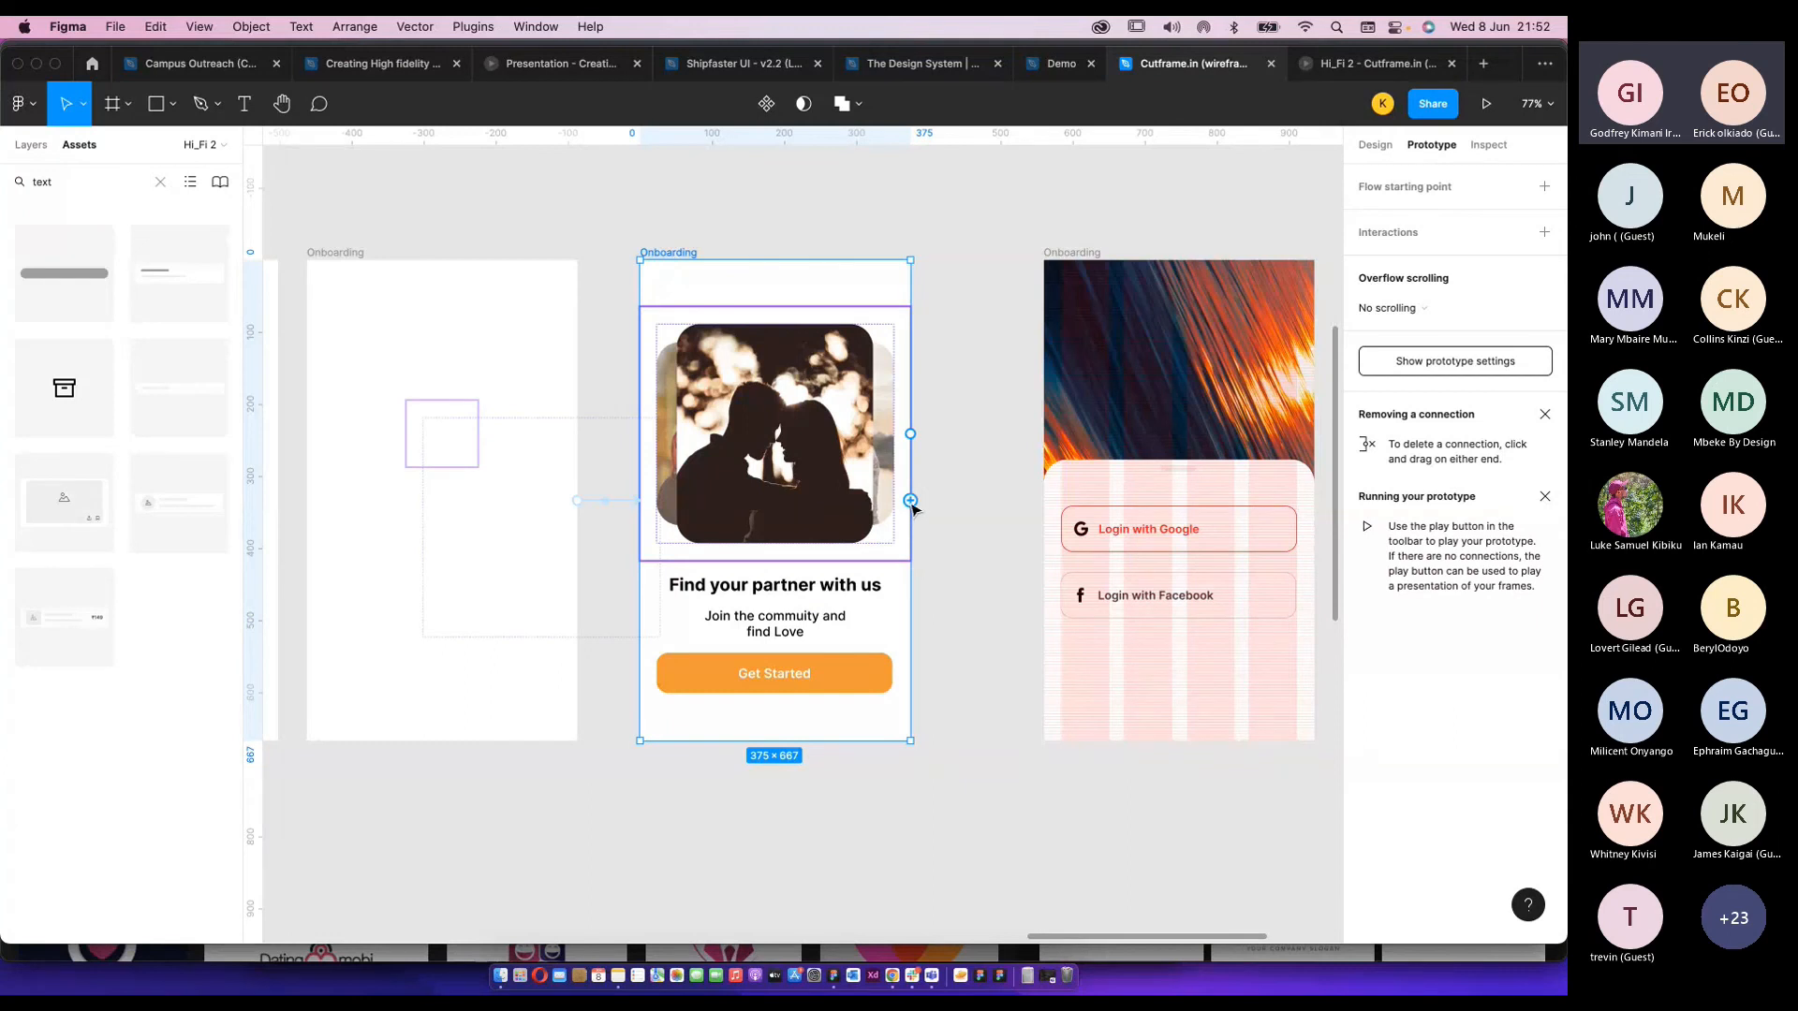
# Try to connect the whole second Onboarding screen to the login screen.
pyautogui.moveTo(910, 500); pyautogui.dragTo(1057, 491)
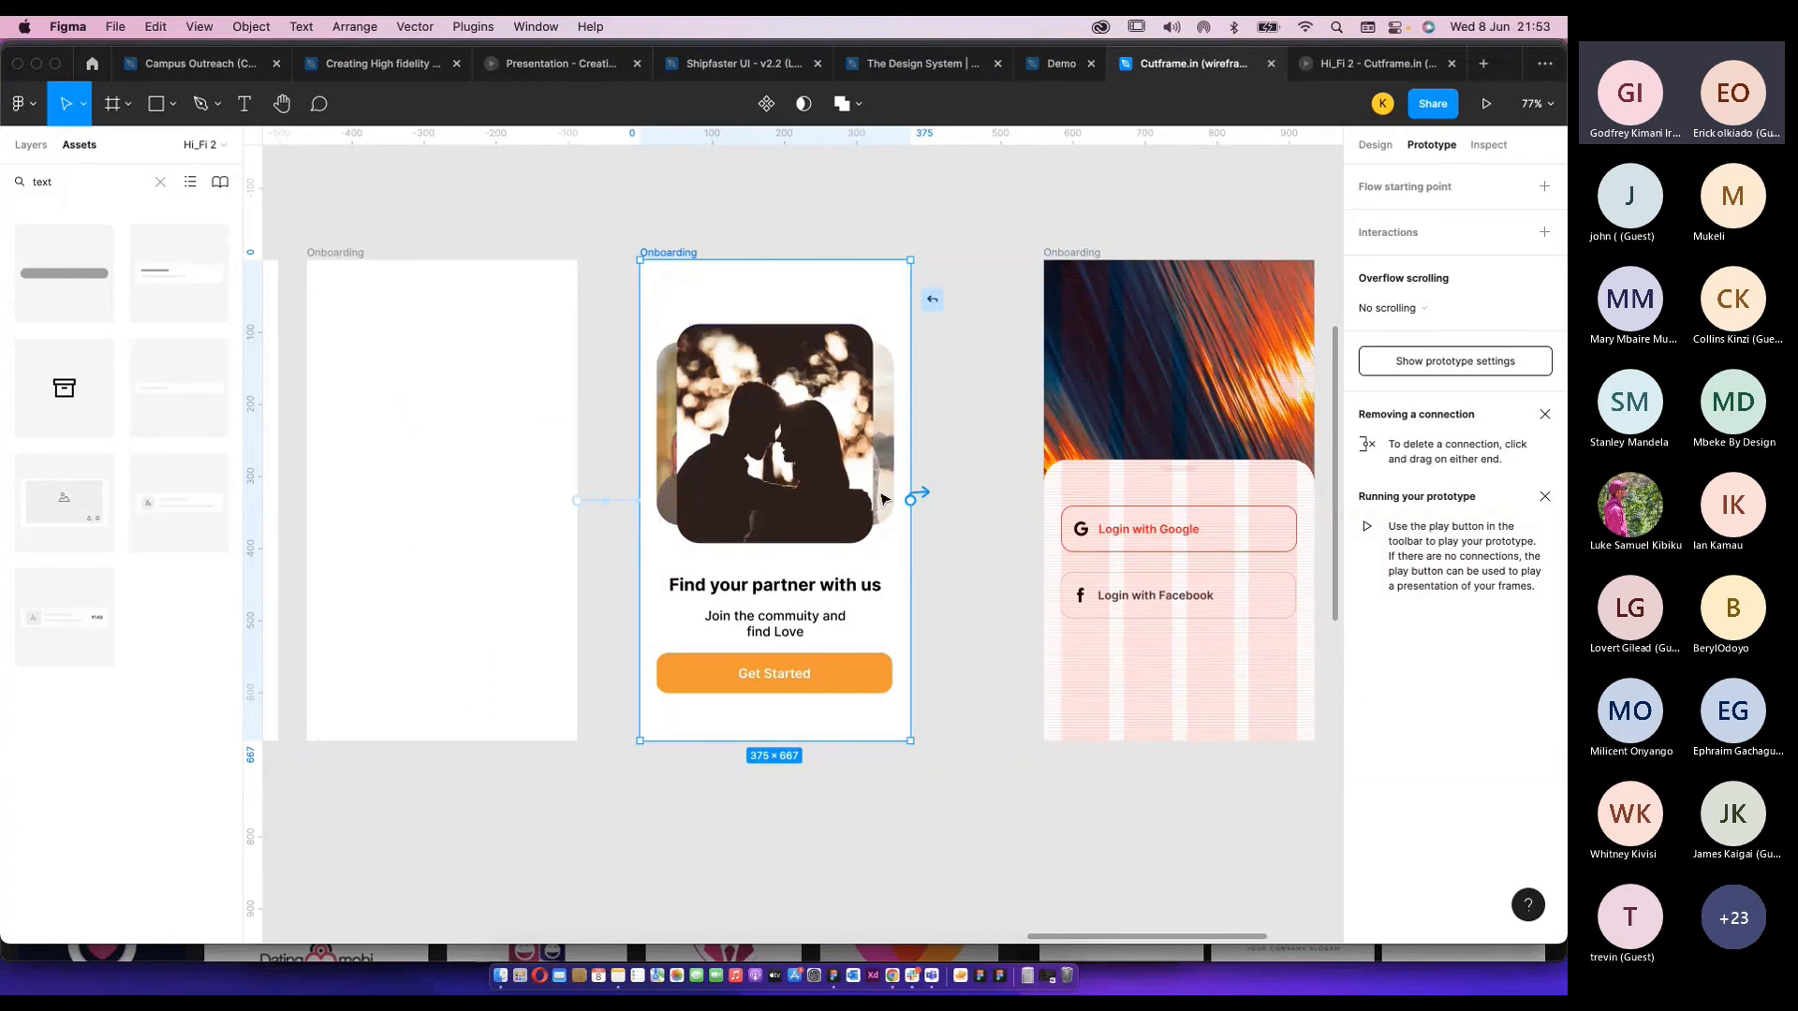
pyautogui.click(883, 674)
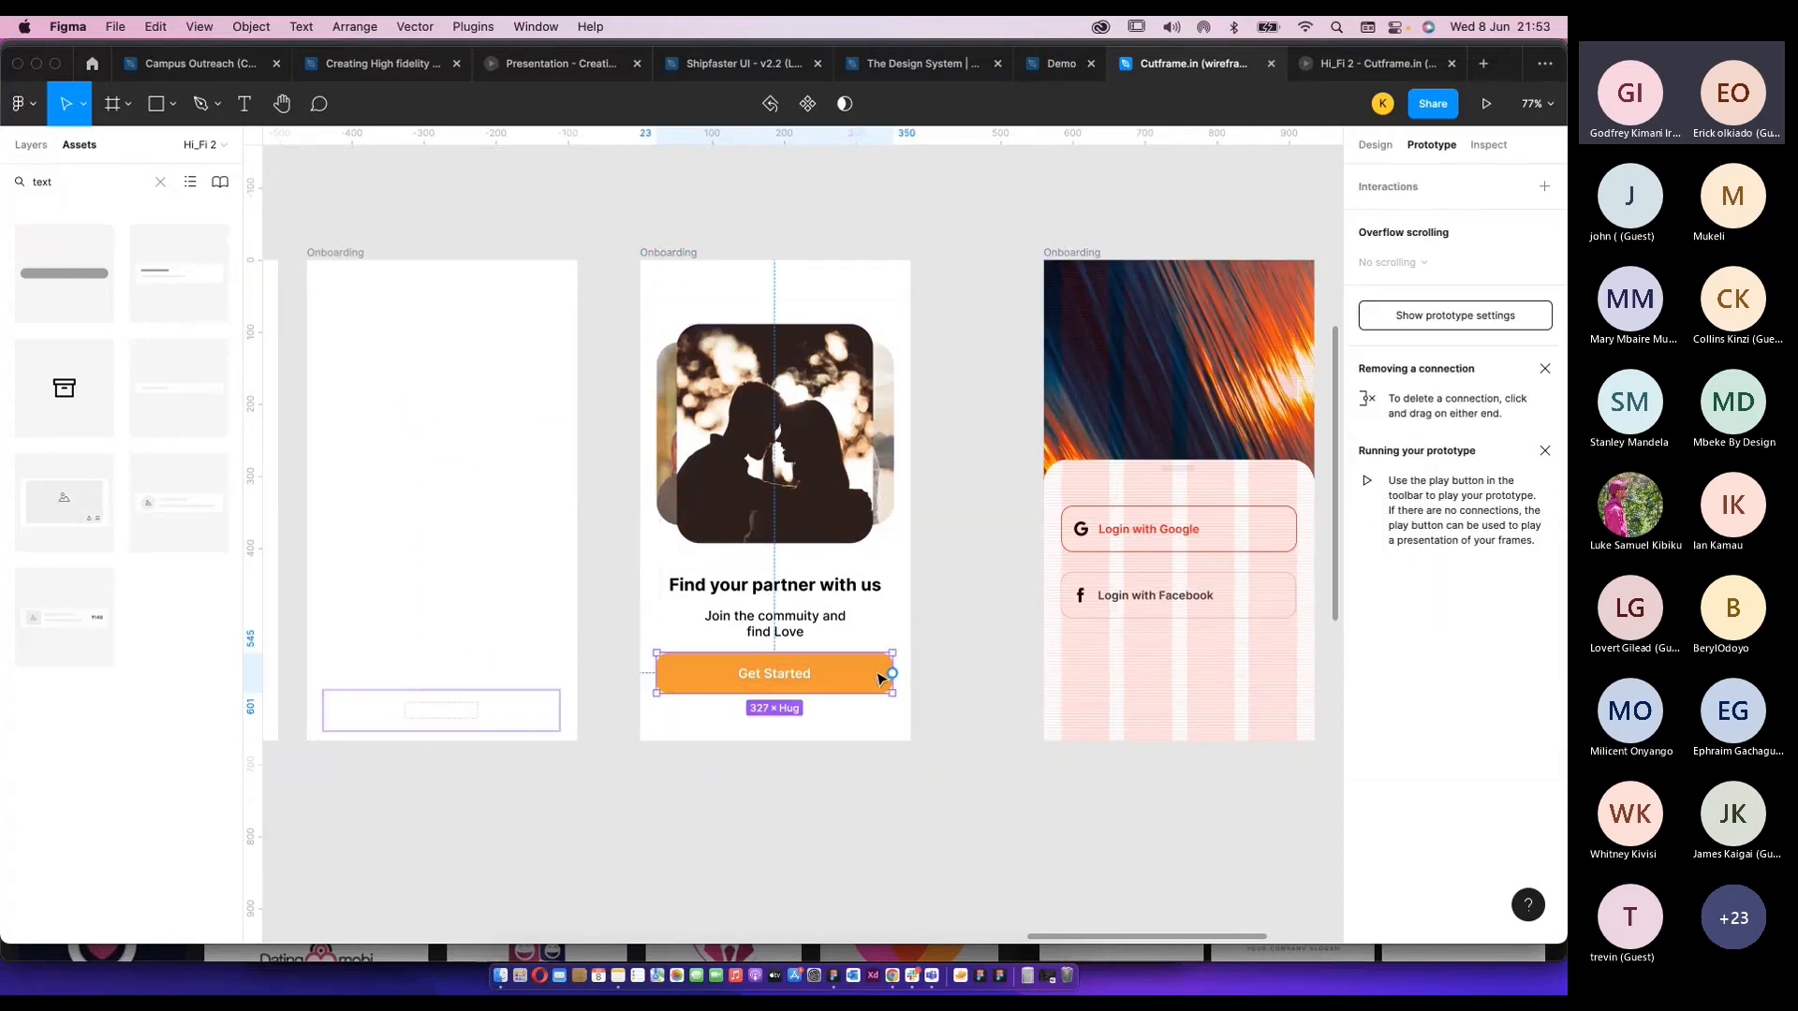
pyautogui.click(914, 502)
pyautogui.moveTo(925, 444); pyautogui.dragTo(982, 545)
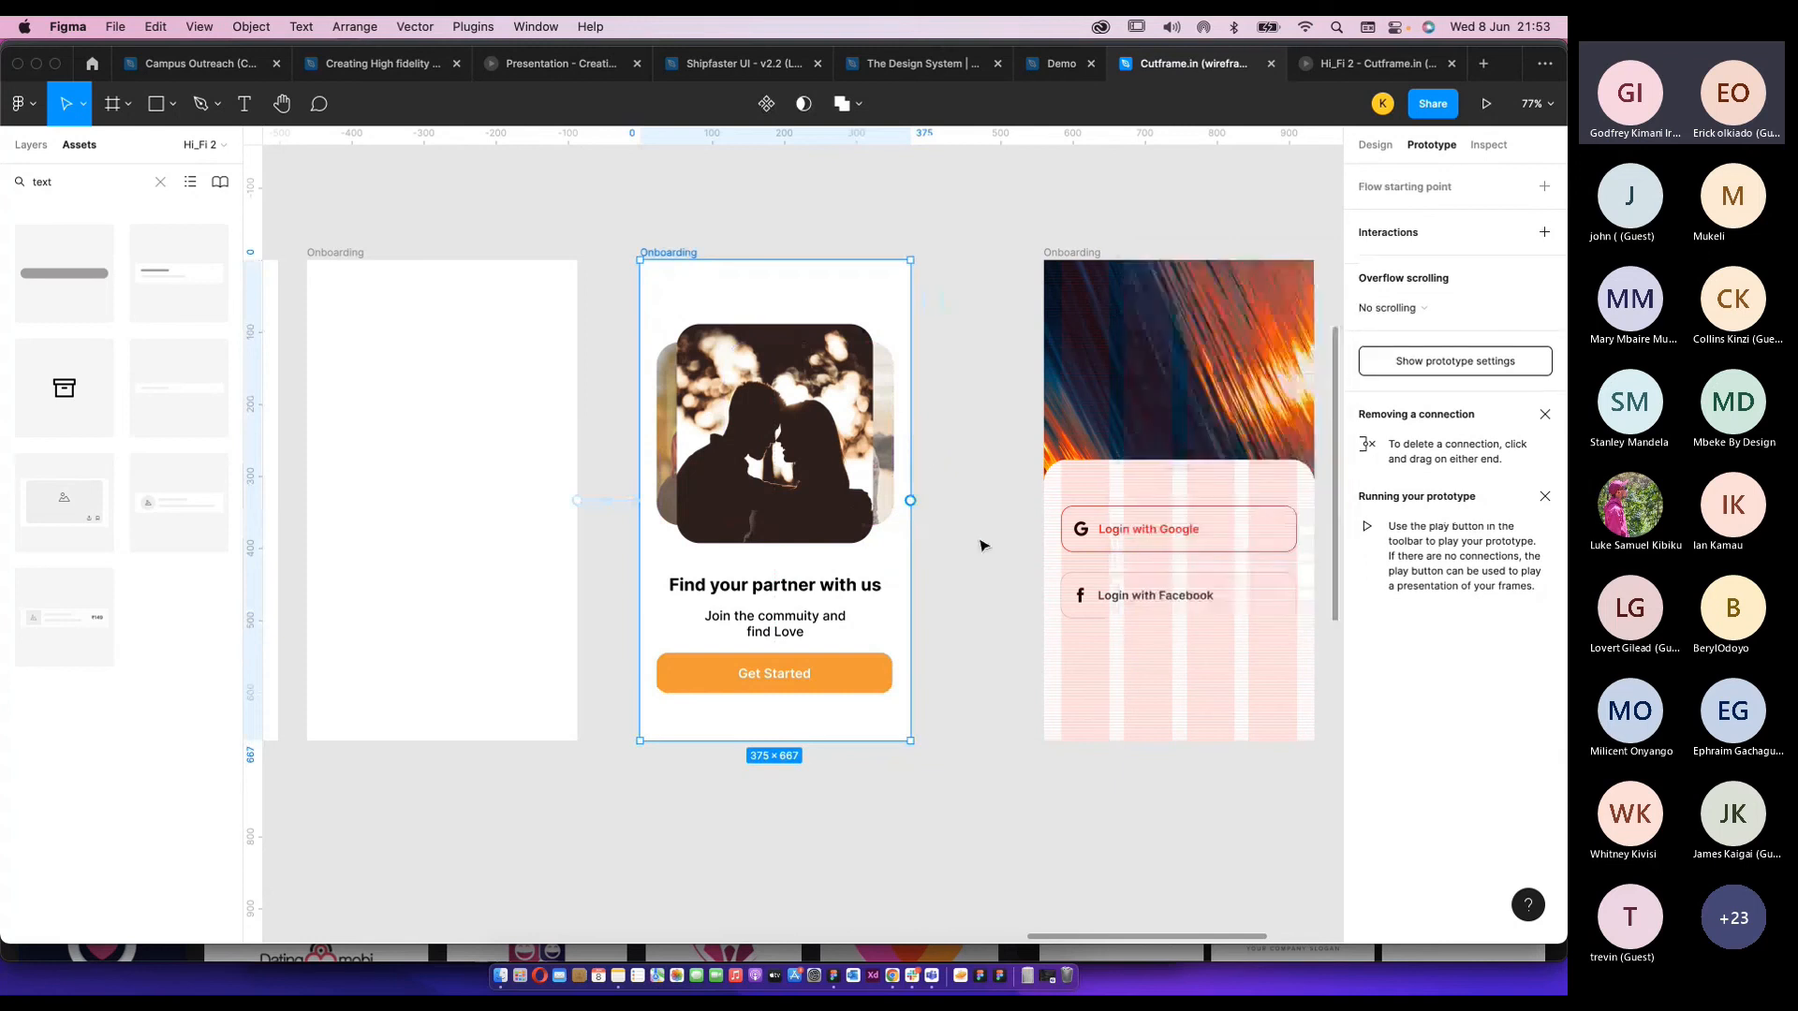
# Connect the Get Started button to the login screen with an on-click Navigate to interaction using Smart animate, Ease out, 300ms.
pyautogui.click(833, 679)
pyautogui.moveTo(892, 678); pyautogui.dragTo(1084, 600)
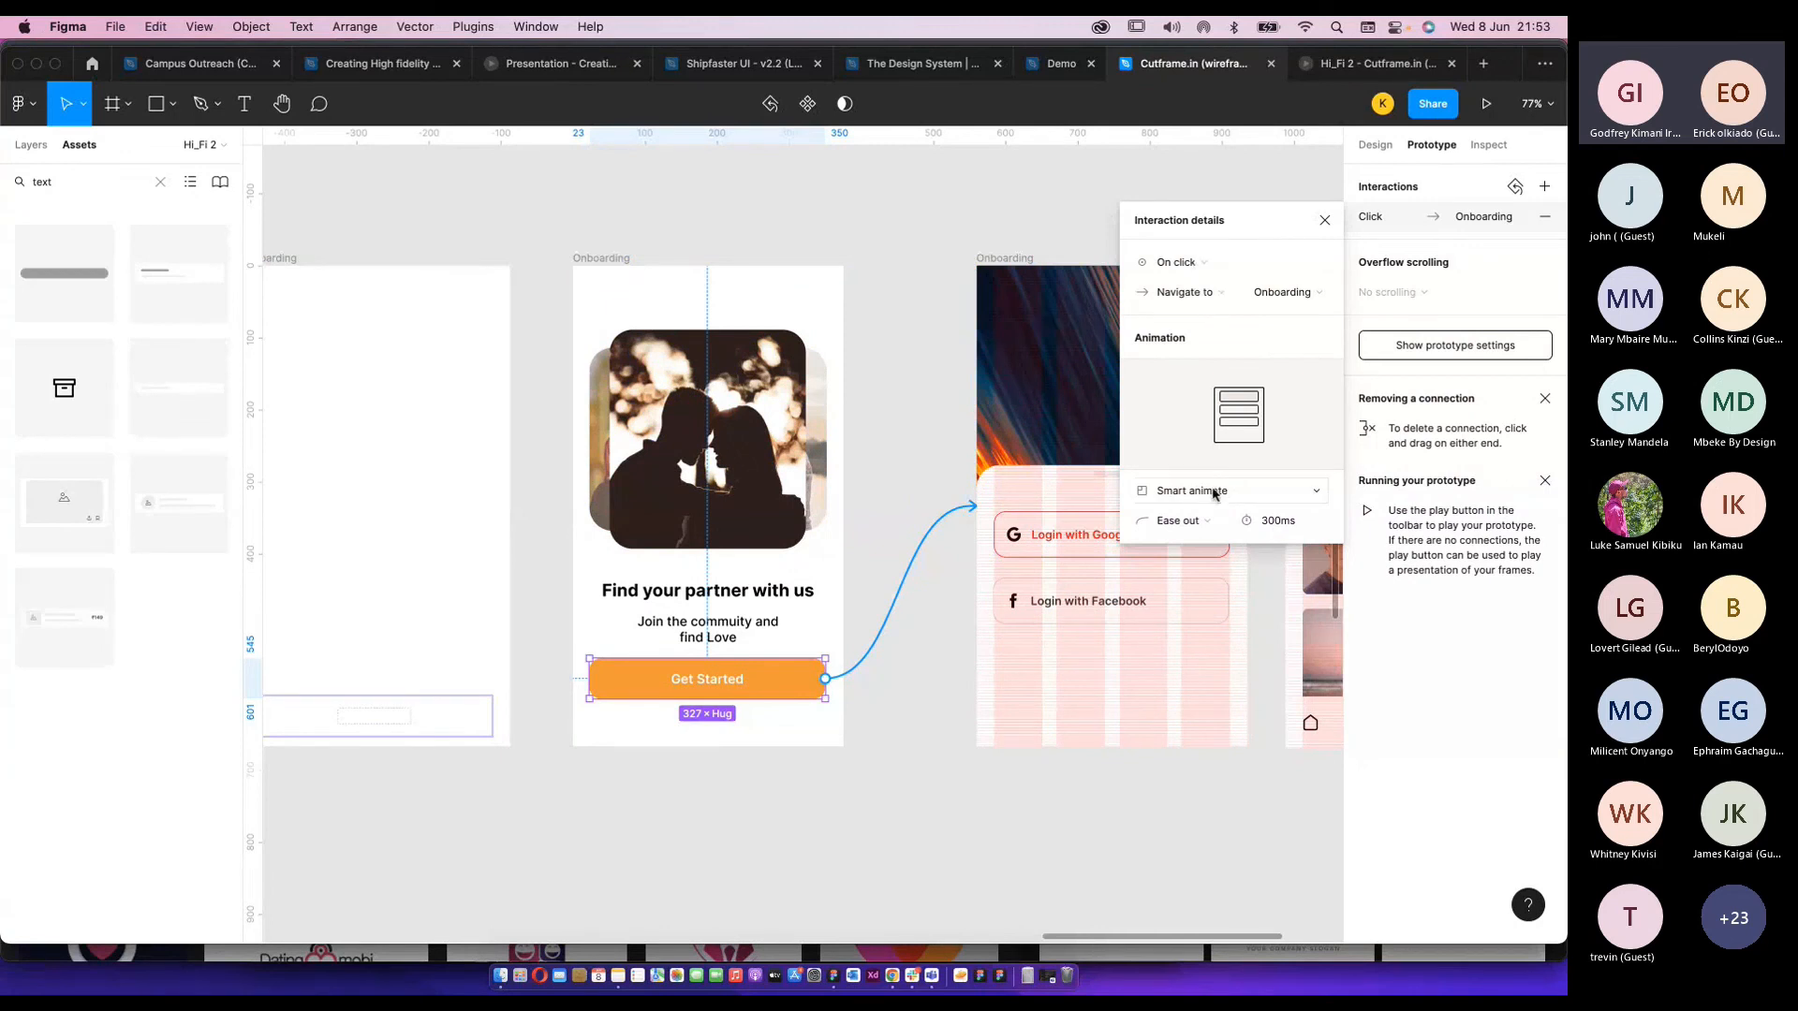
pyautogui.click(896, 362)
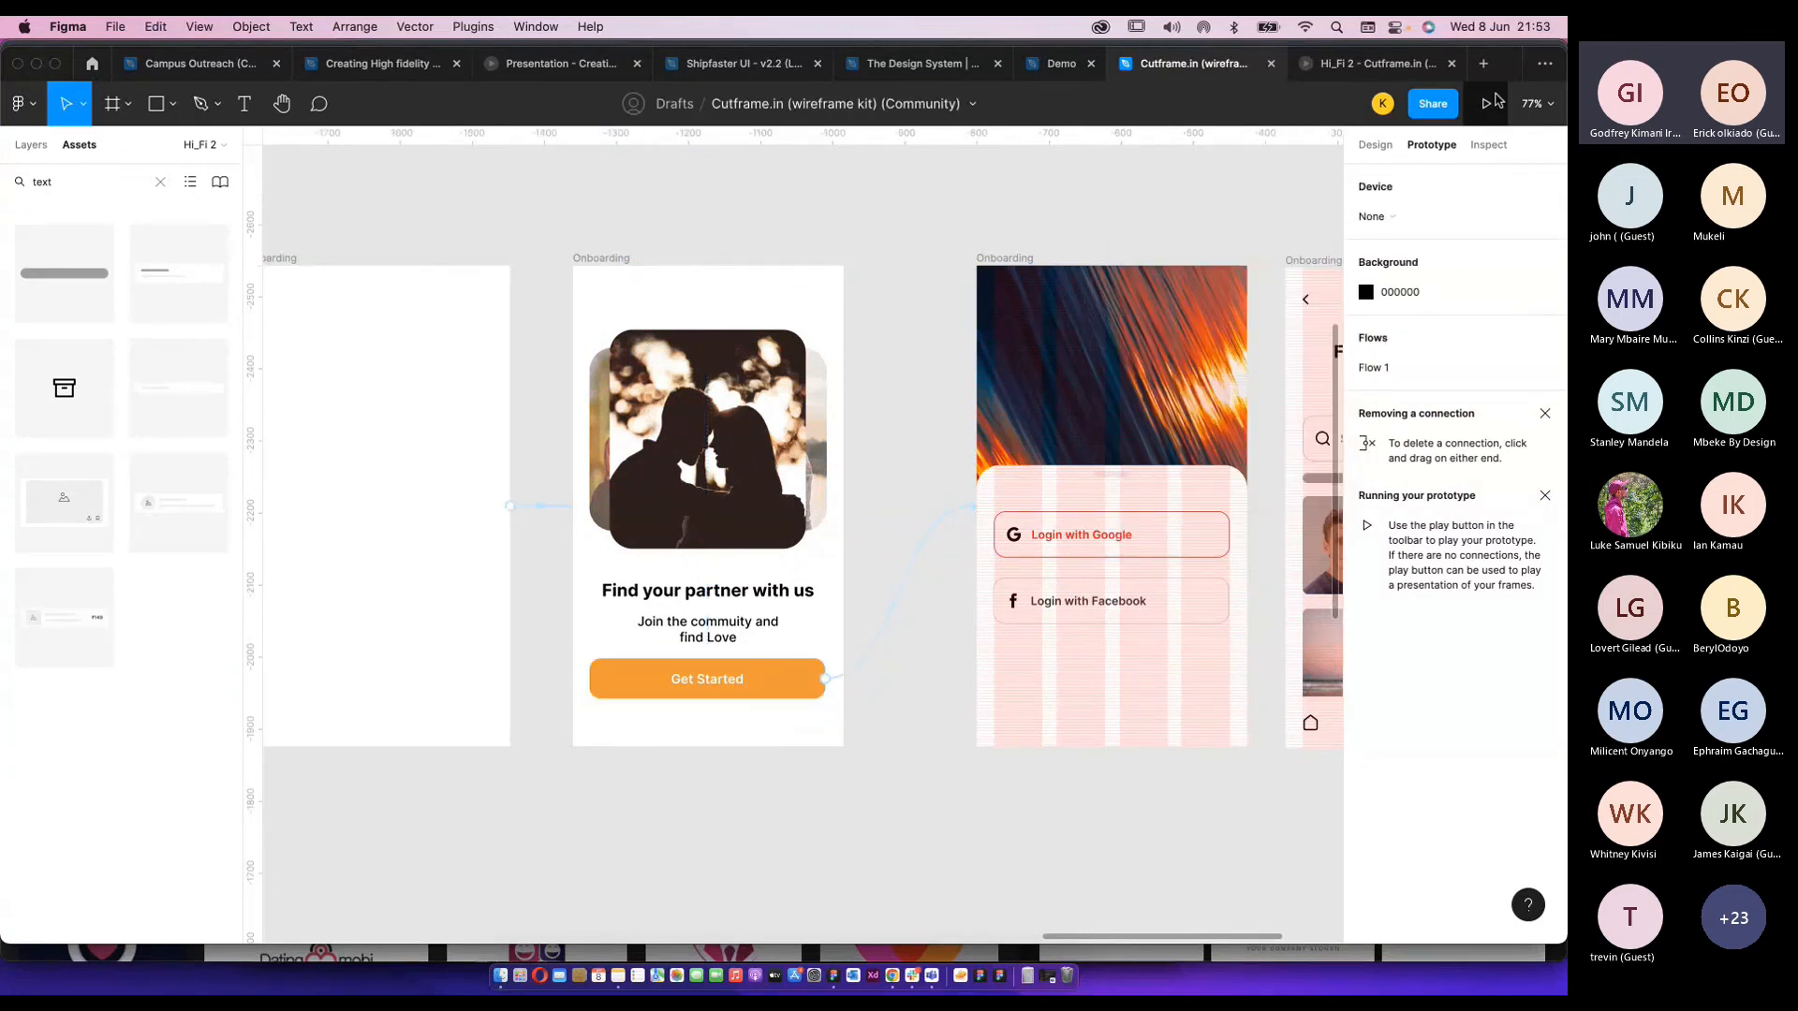
# Replay the prototype from the start, follow Get Started to the login screen, and return to the design file.
pyautogui.click(1381, 68)
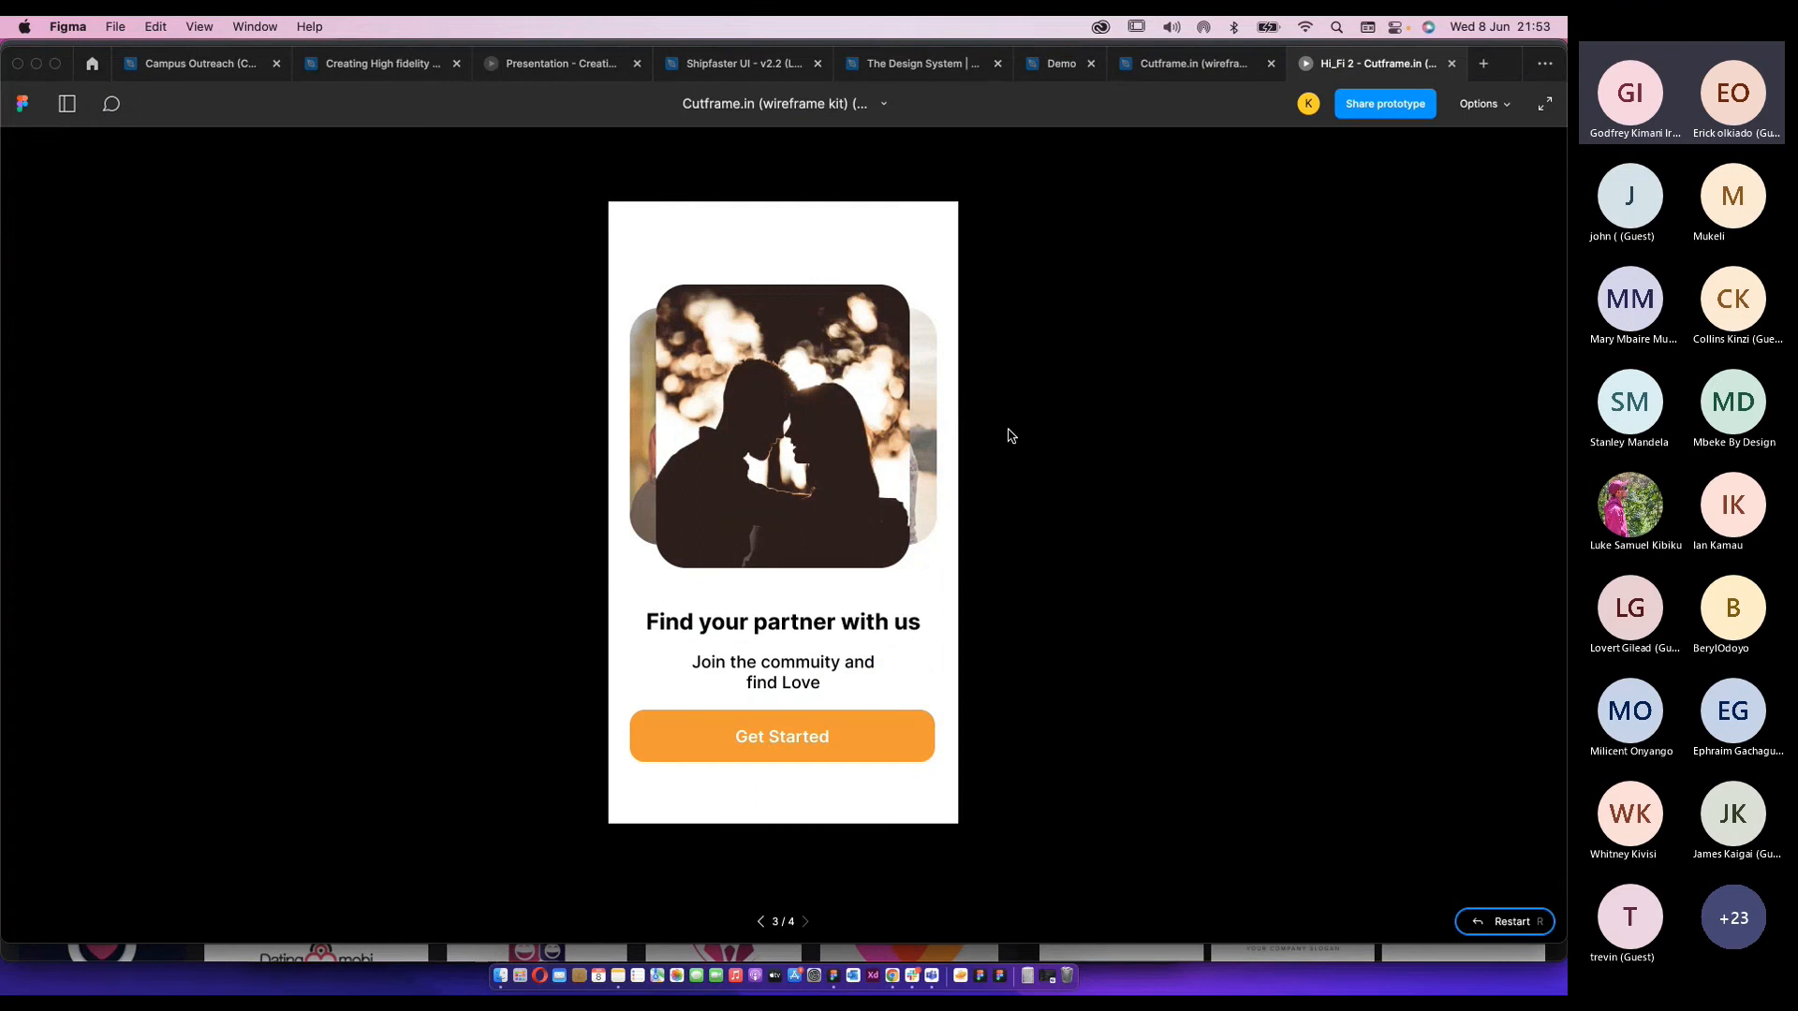
pyautogui.press('r')
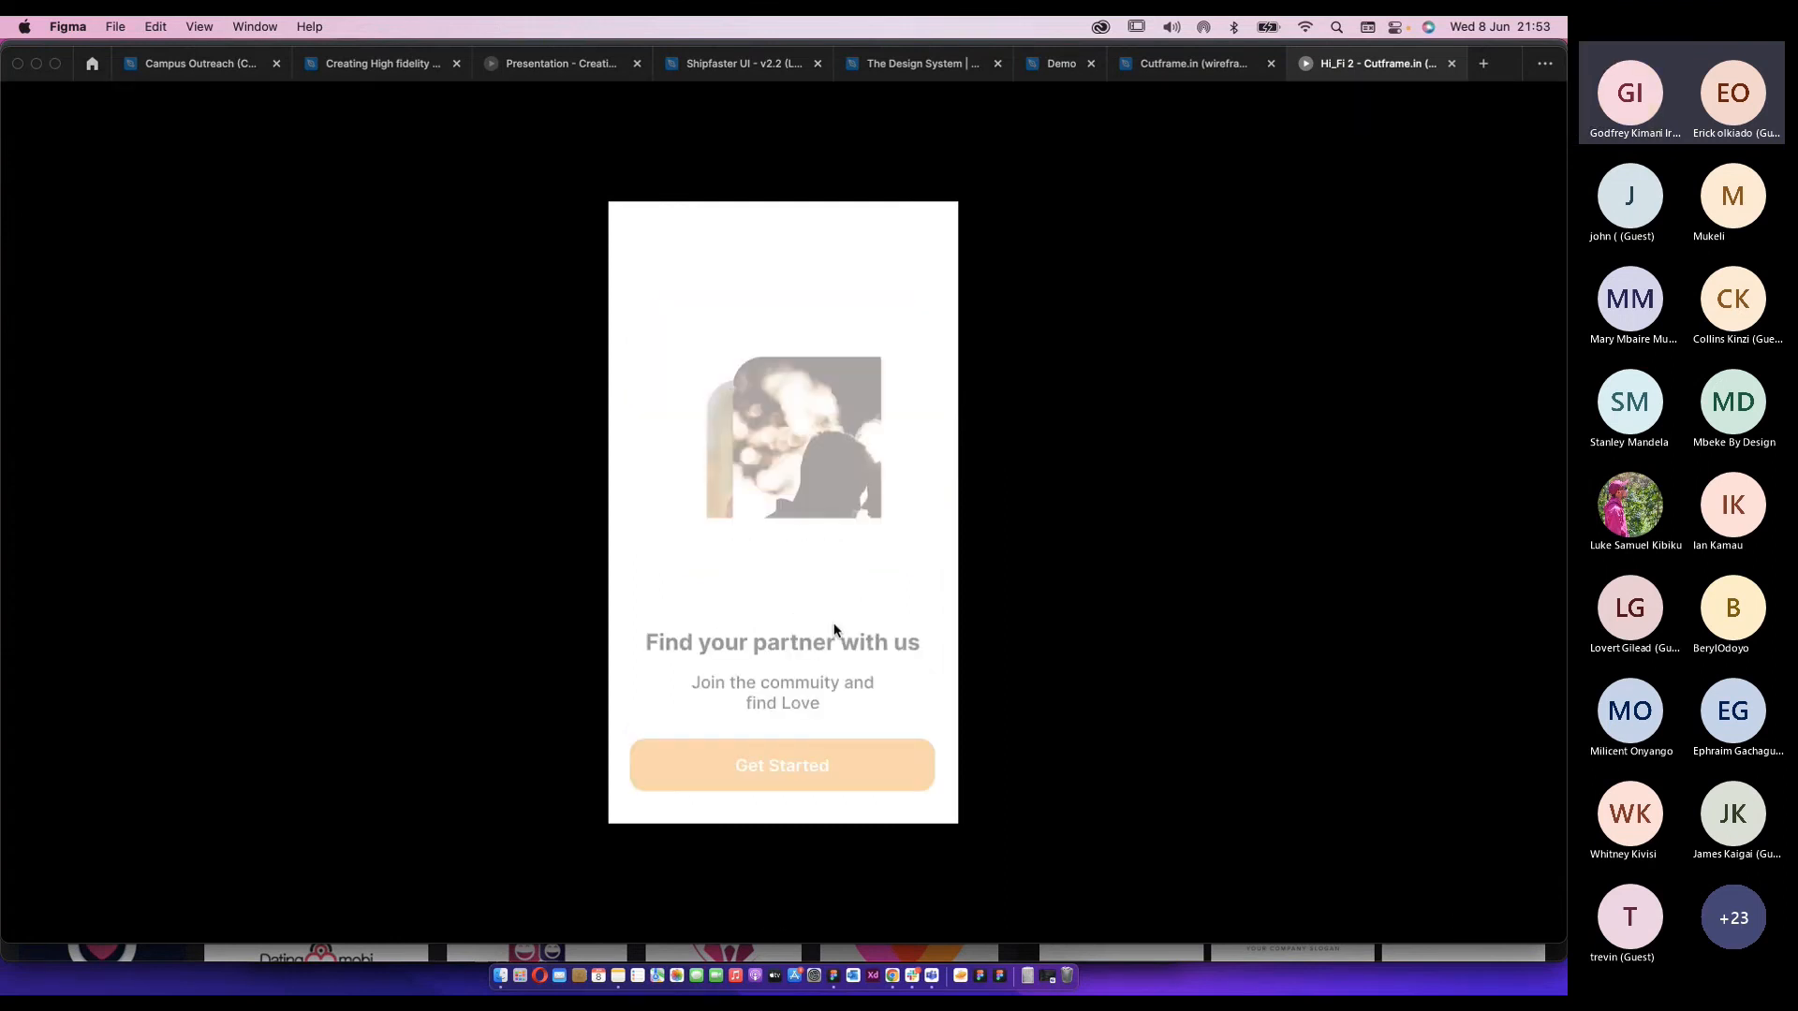
pyautogui.click(835, 730)
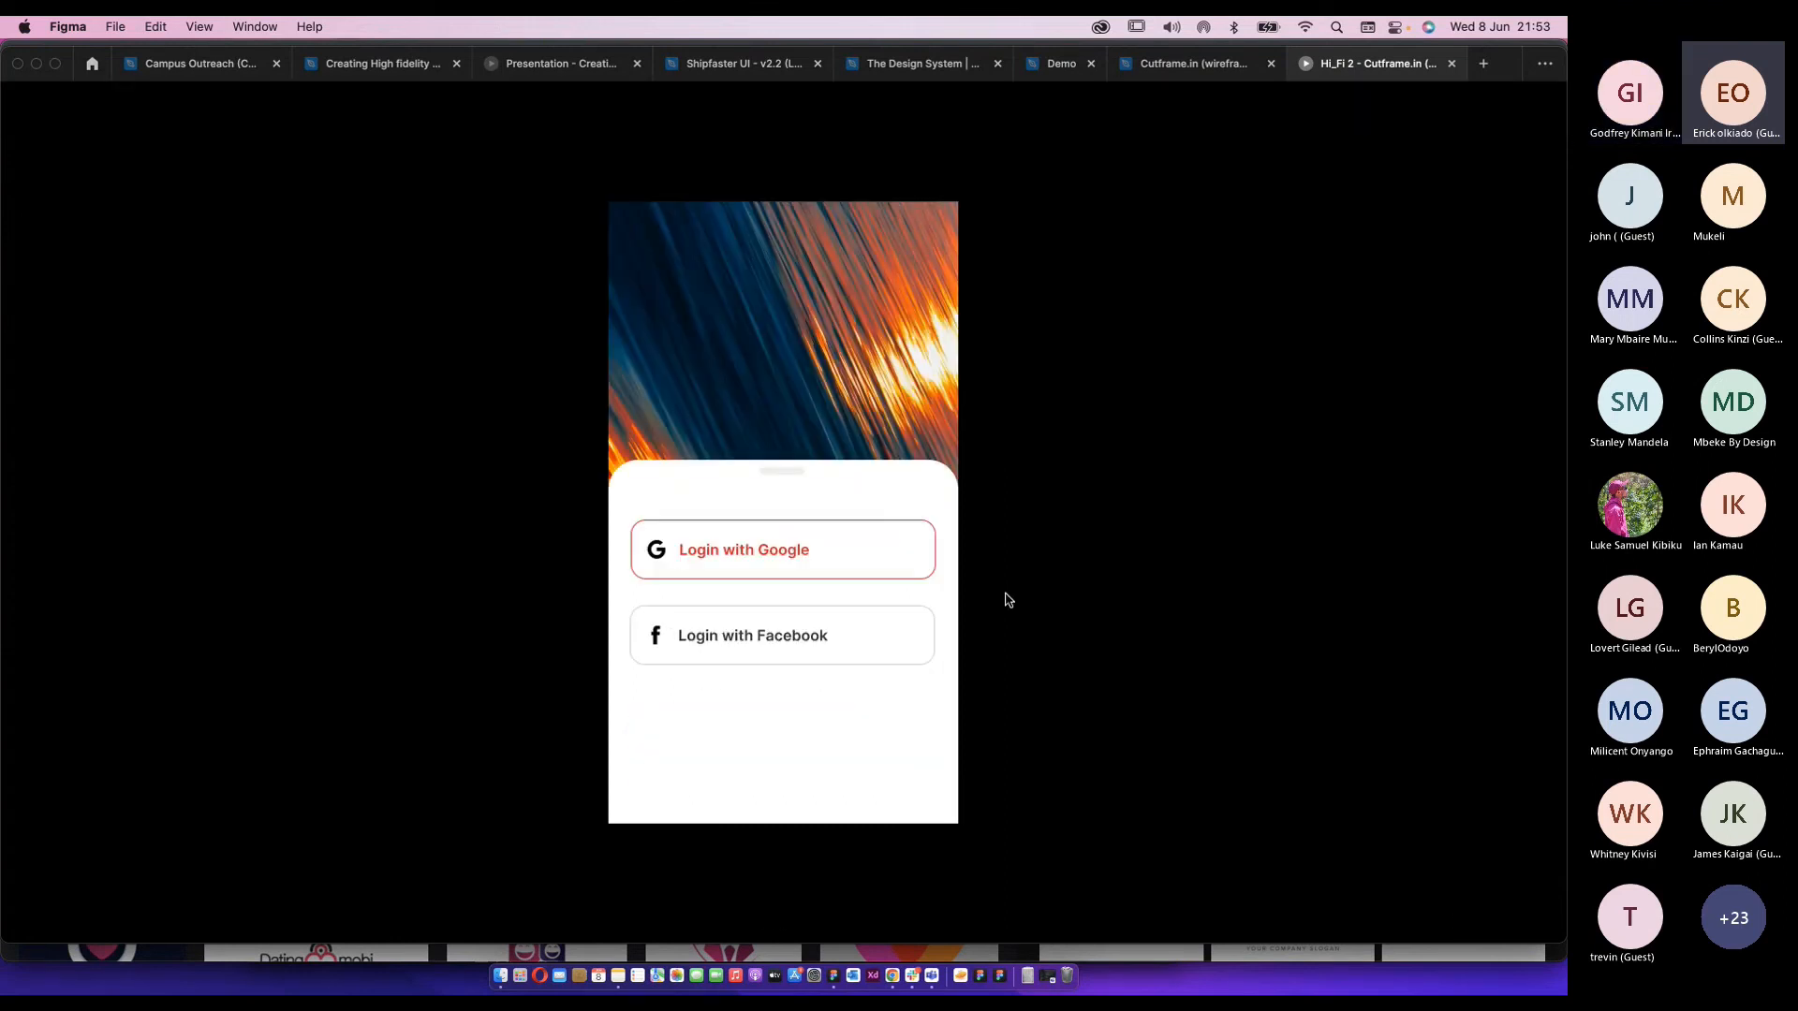
pyautogui.click(1201, 77)
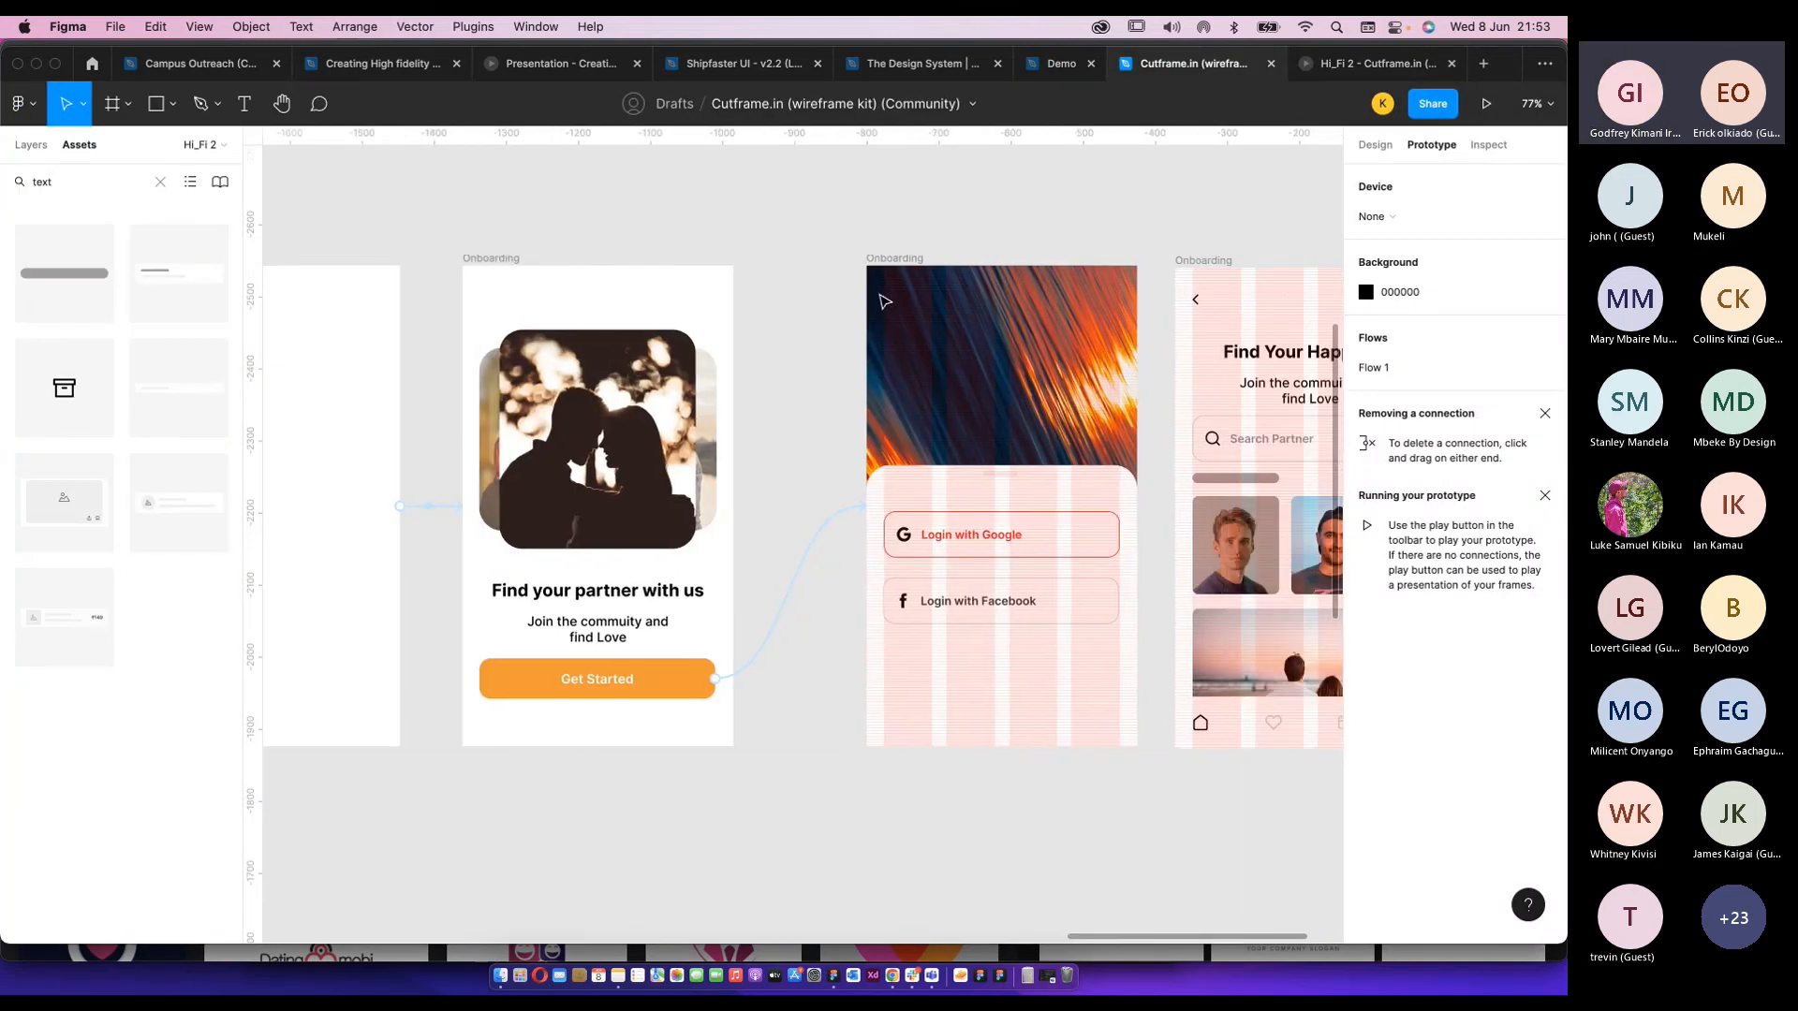
# Move the login screen closer to the second Onboarding screen, and shift the Find Your Happiness screen right to widen the gap between them.
pyautogui.moveTo(885, 301); pyautogui.dragTo(828, 300)
pyautogui.scroll(-5, 1158, 440)
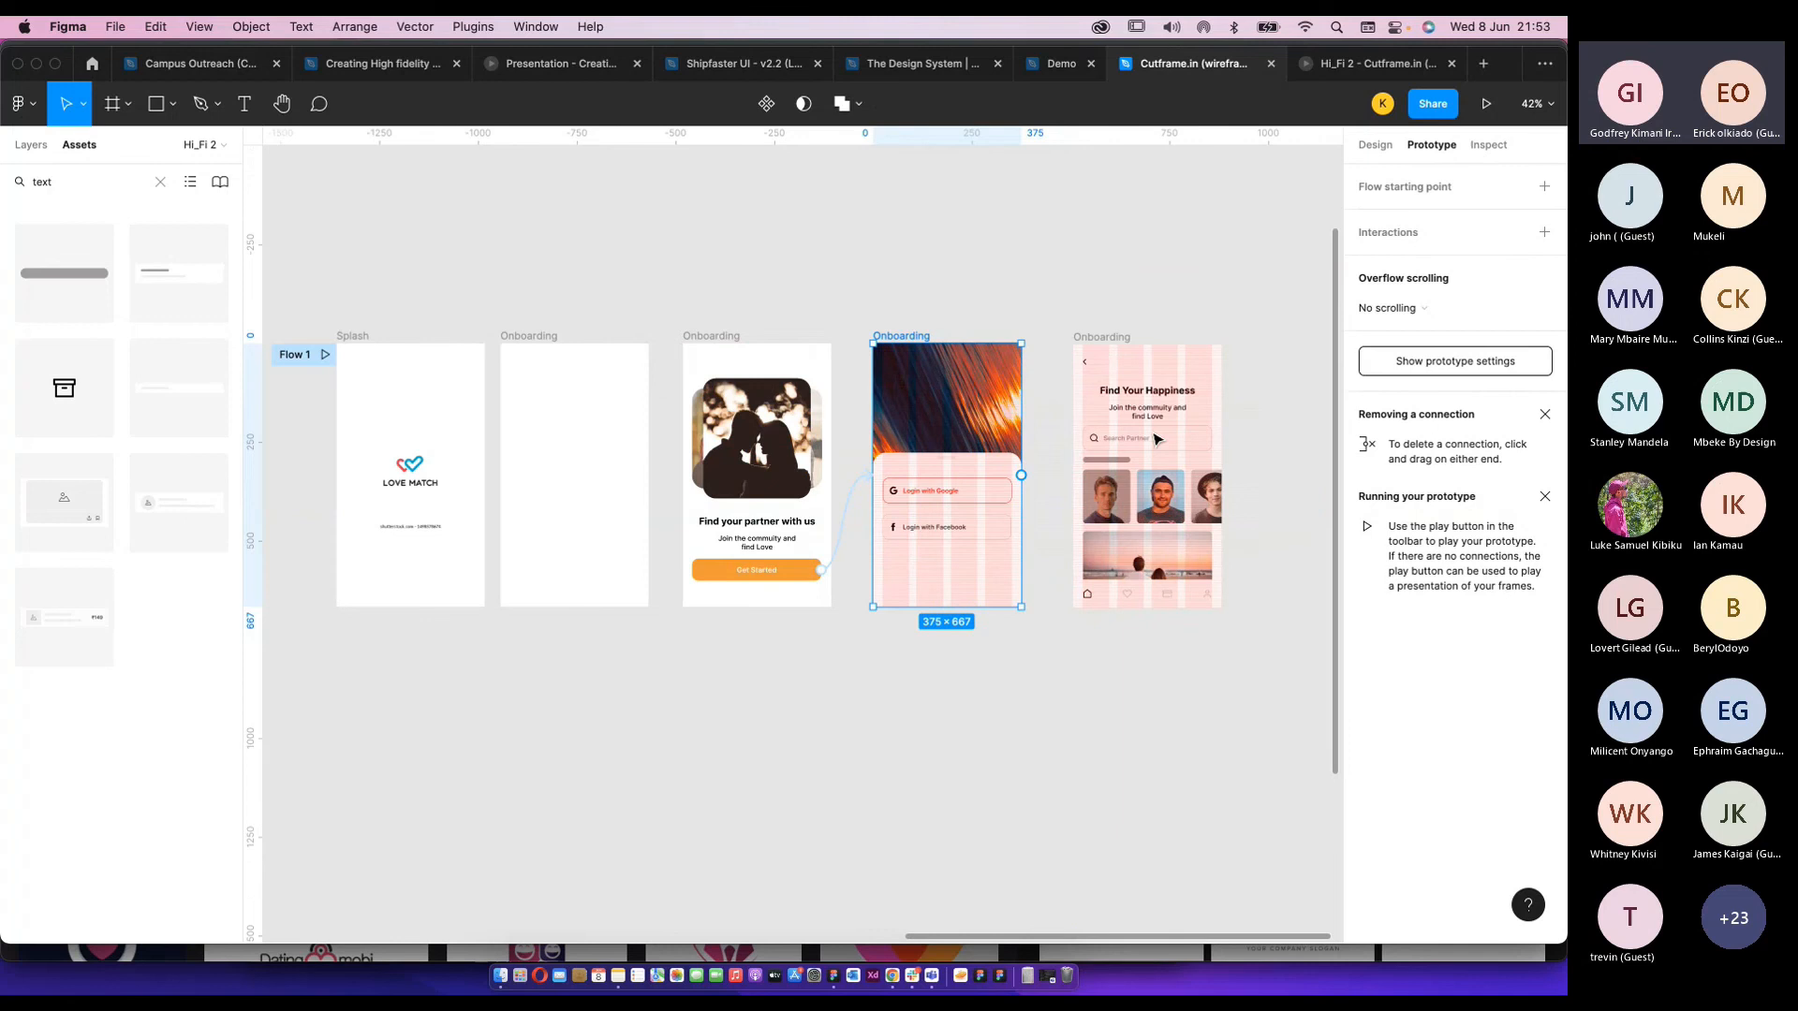
pyautogui.hscroll(1, 1157, 440)
pyautogui.moveTo(1052, 338); pyautogui.dragTo(1246, 339)
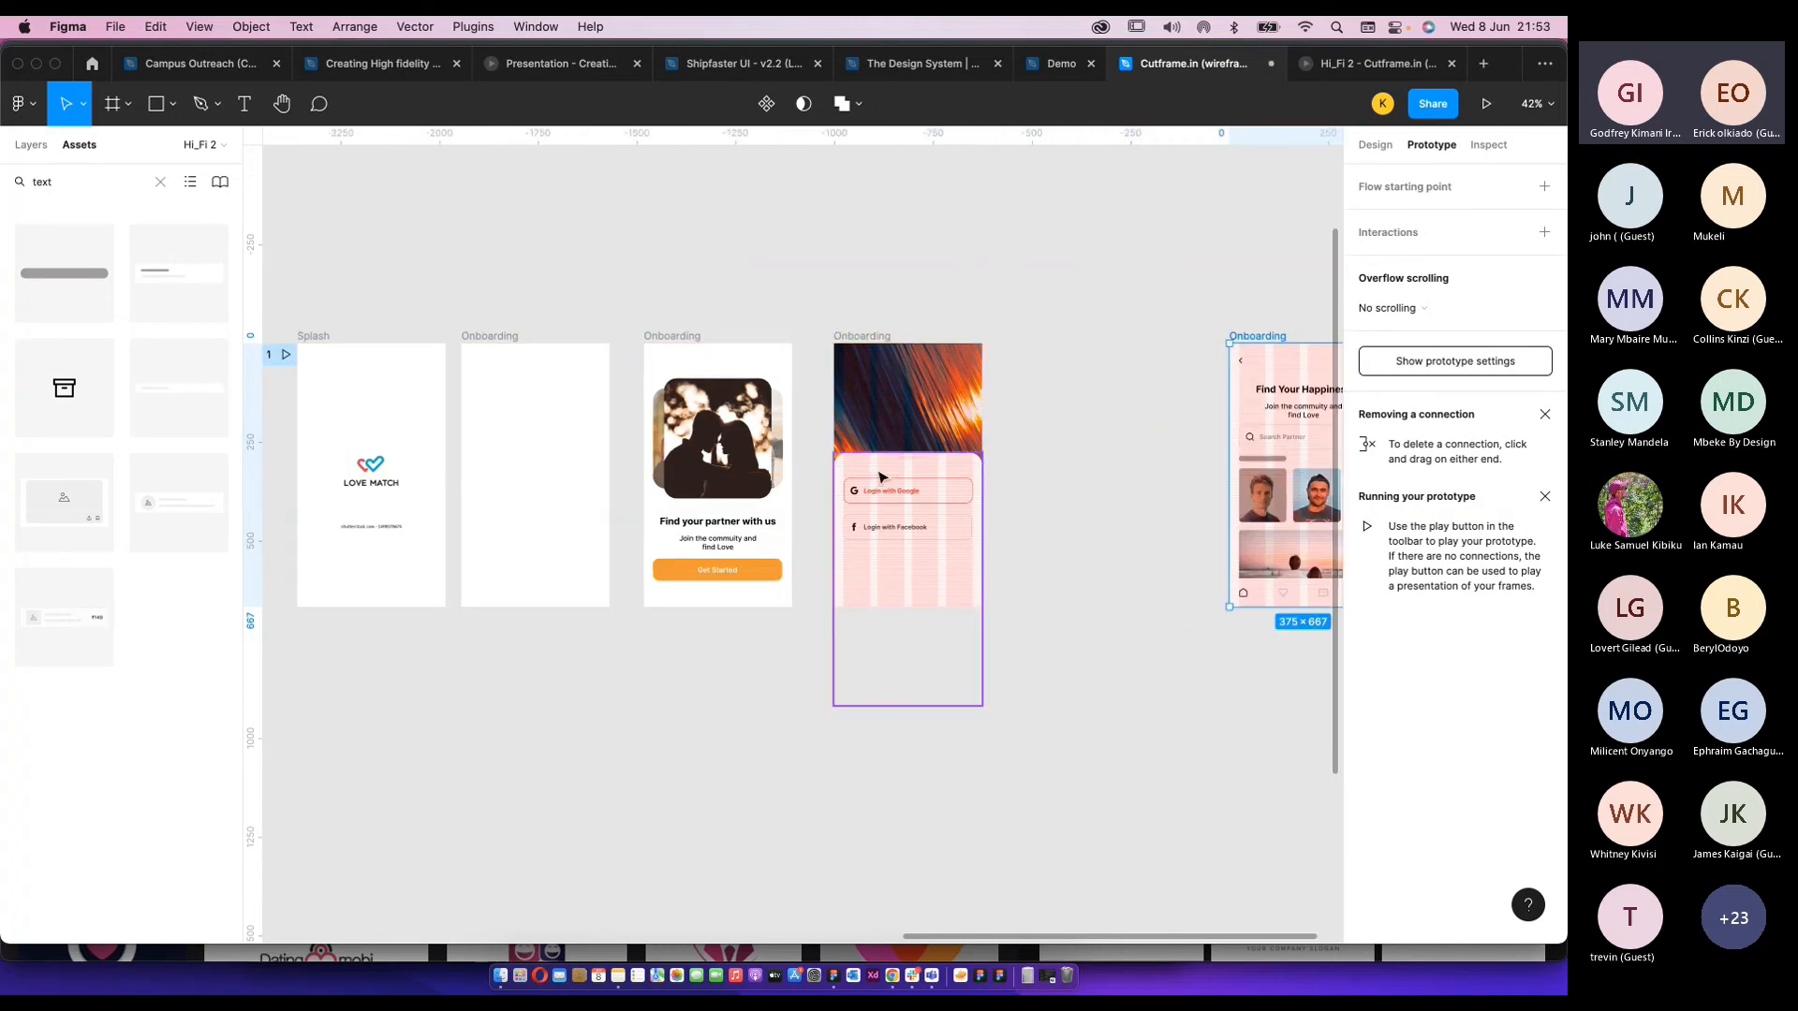
# Duplicate the login screen, placing the copy between it and the Find Your Happiness screen.
pyautogui.scroll(5, 881, 476)
pyautogui.scroll(2, 906, 498)
pyautogui.click(906, 504)
pyautogui.scroll(-5, 962, 585)
pyautogui.click(891, 377)
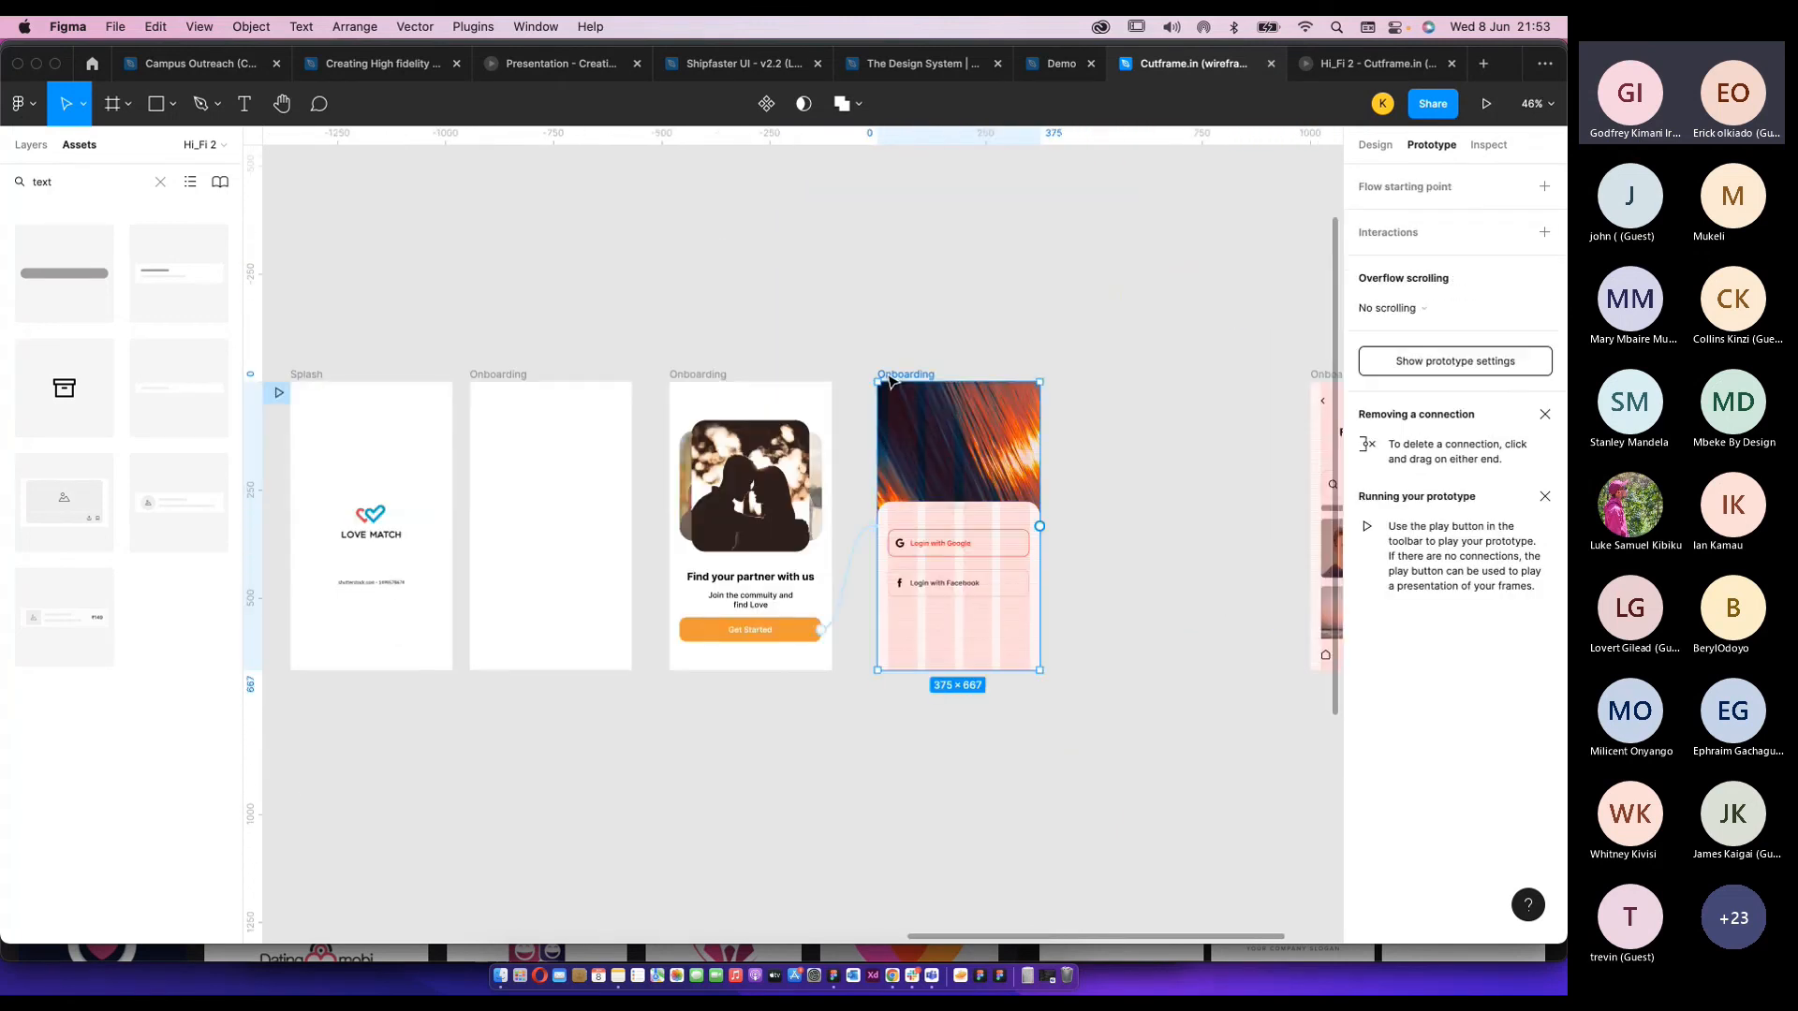
pyautogui.press('super+d')
pyautogui.hscroll(3, 916, 554)
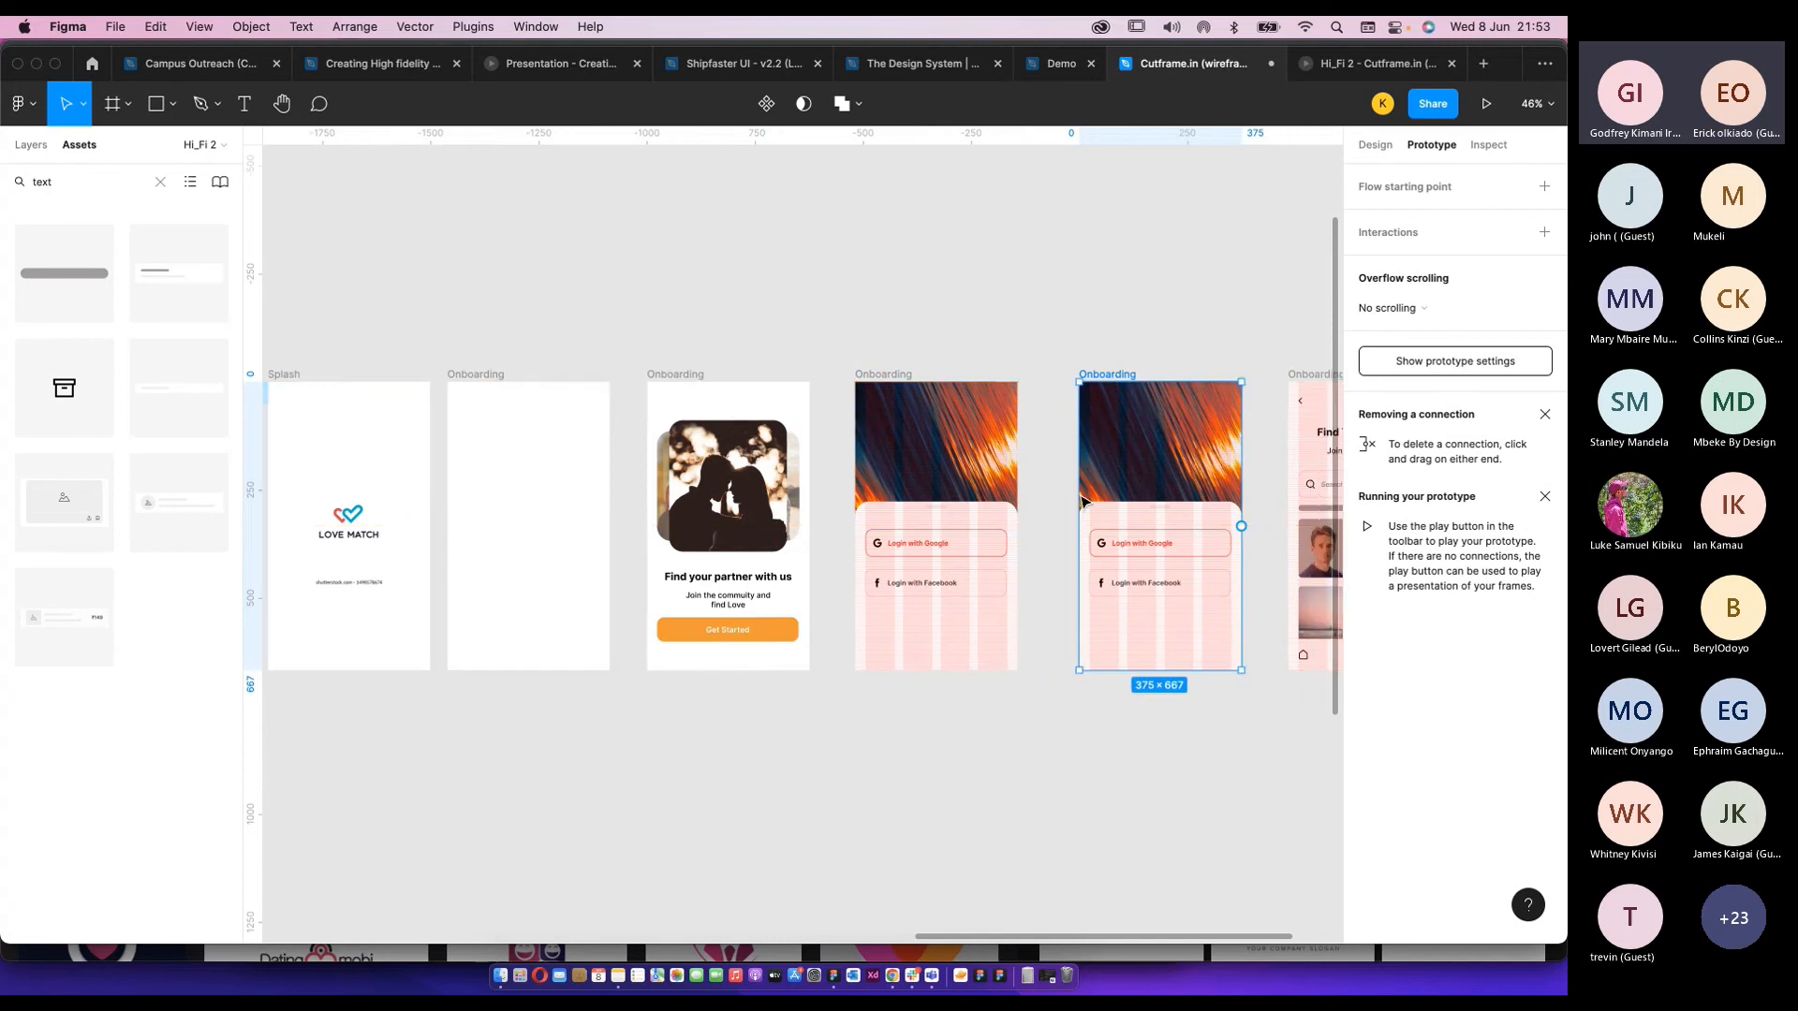
# Set the opacity of the Google and Facebook login buttons on the first login screen to 0%.
pyautogui.click(889, 586)
pyautogui.scroll(3, 890, 586)
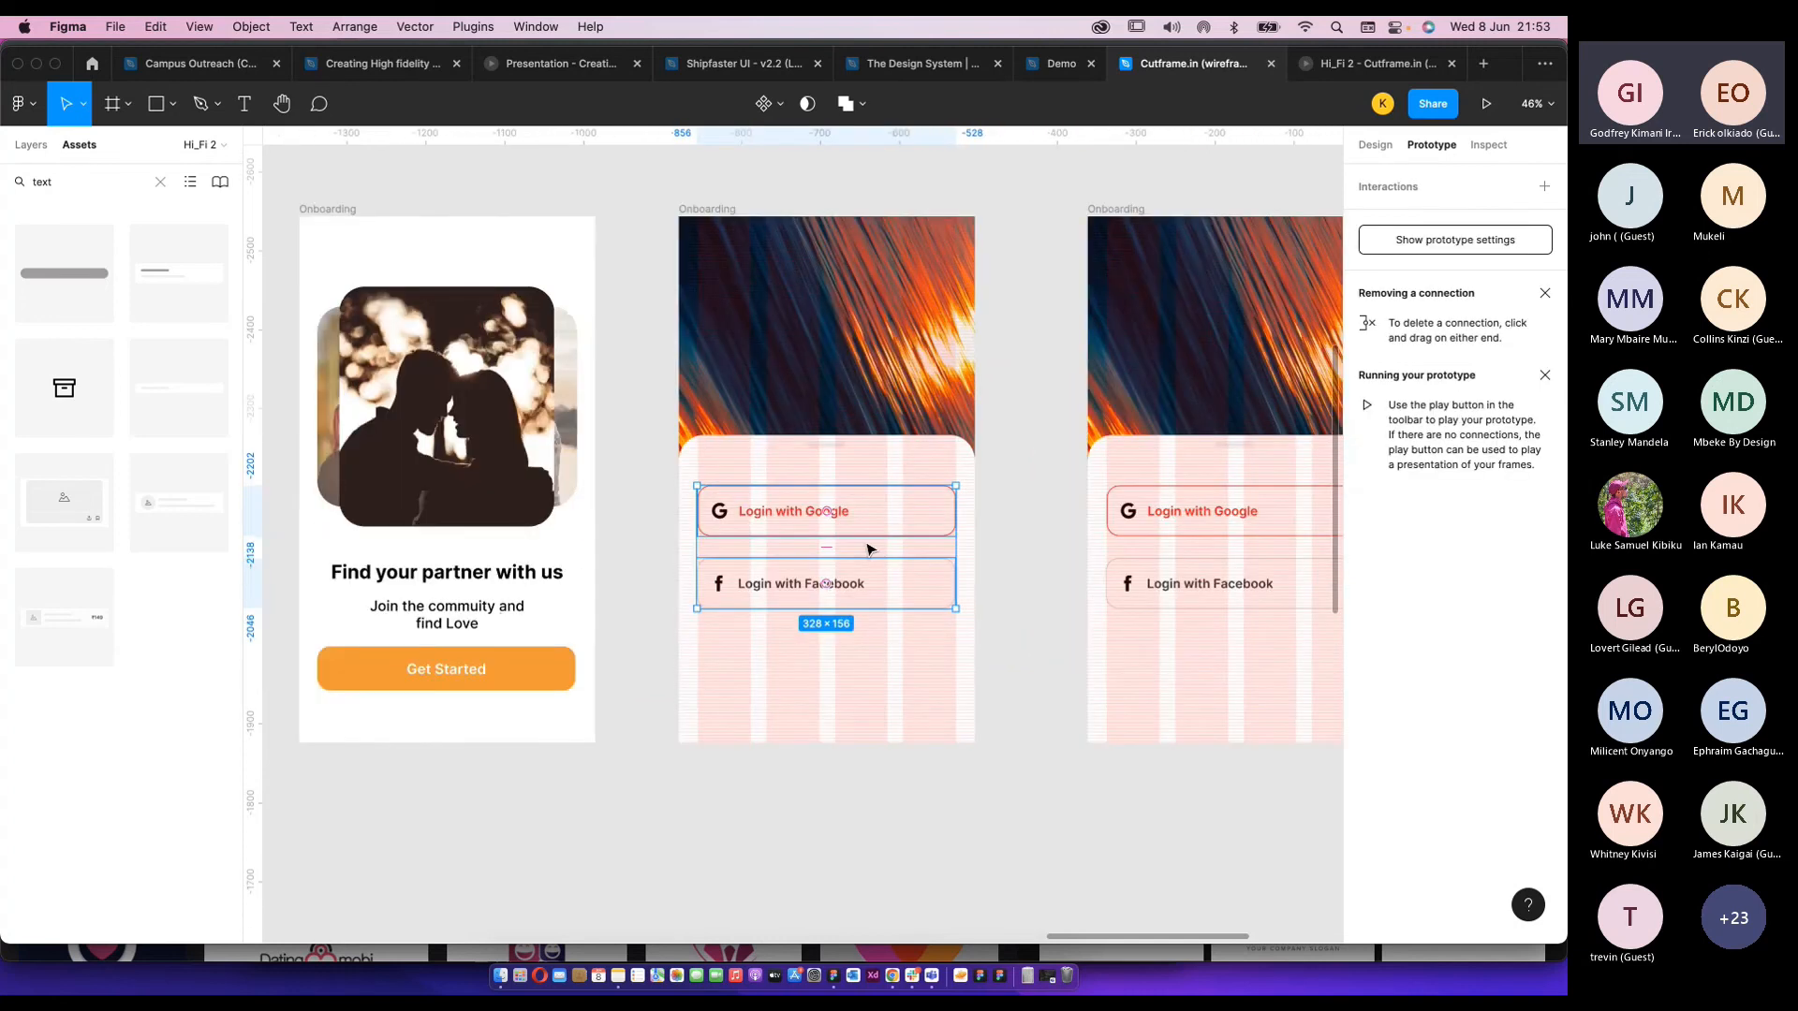
pyautogui.click(1375, 145)
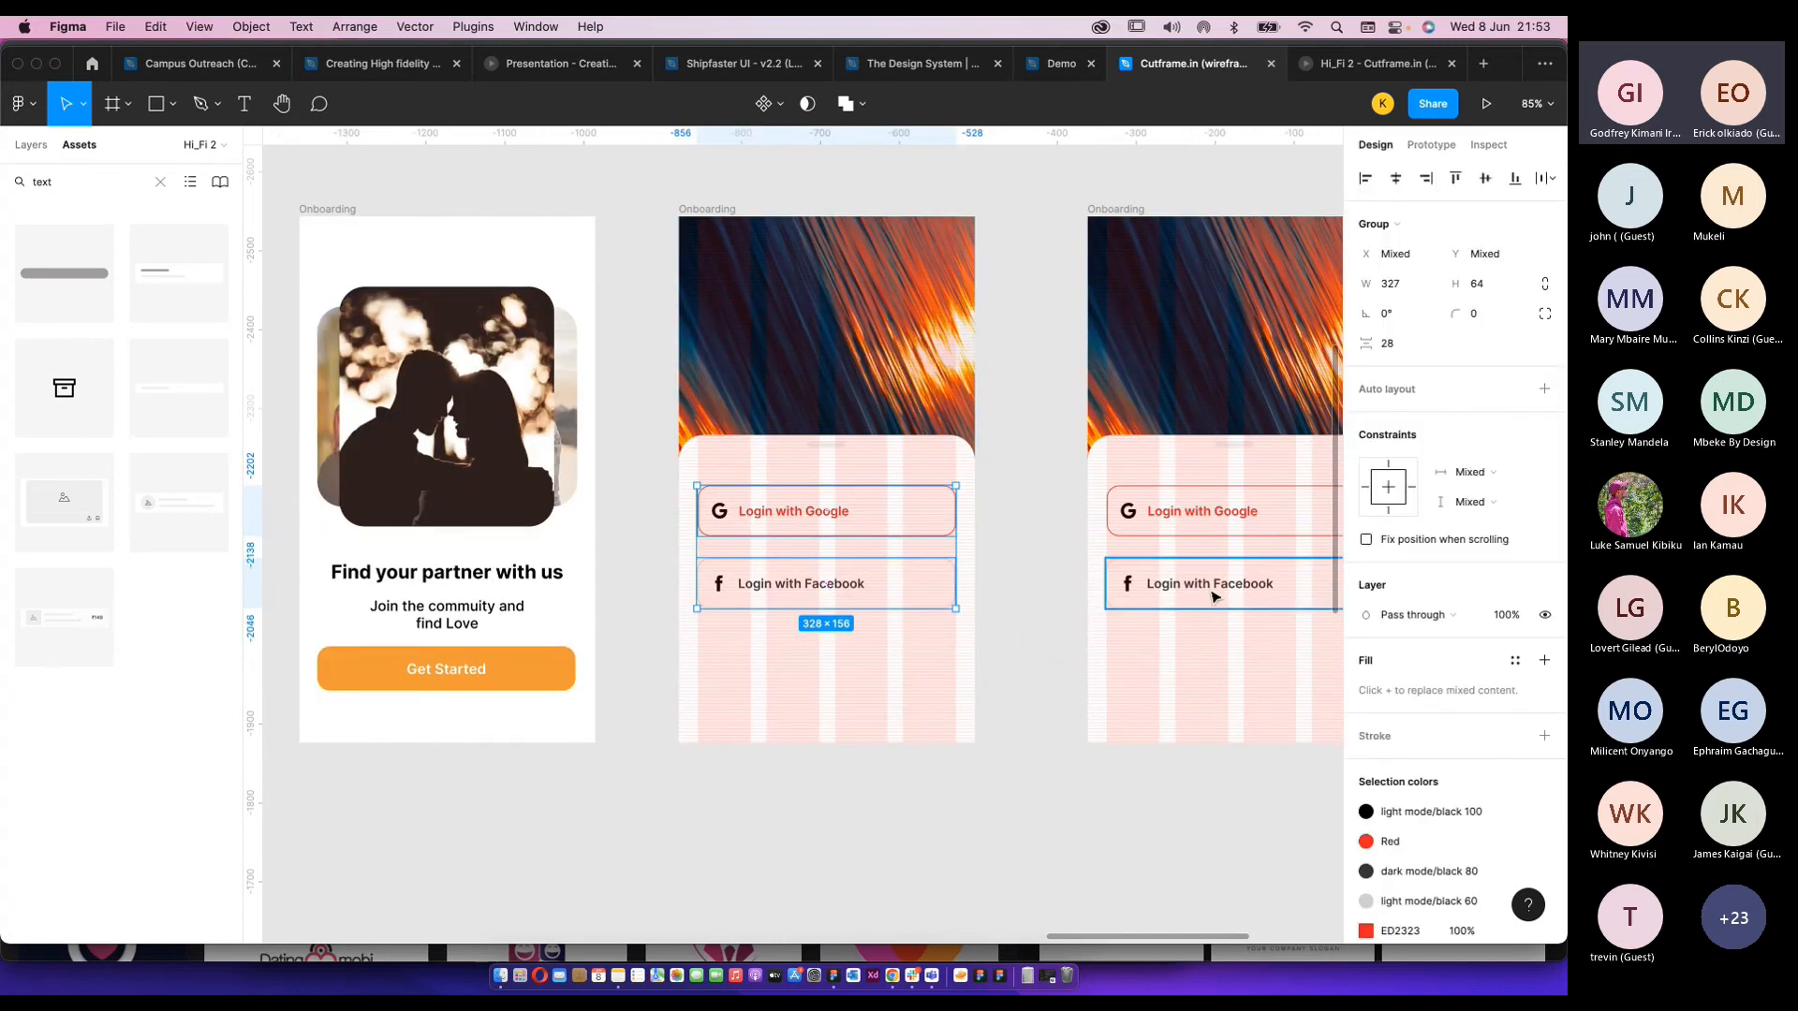
pyautogui.scroll(-1, 948, 555)
pyautogui.press('0')
pyautogui.press('0')
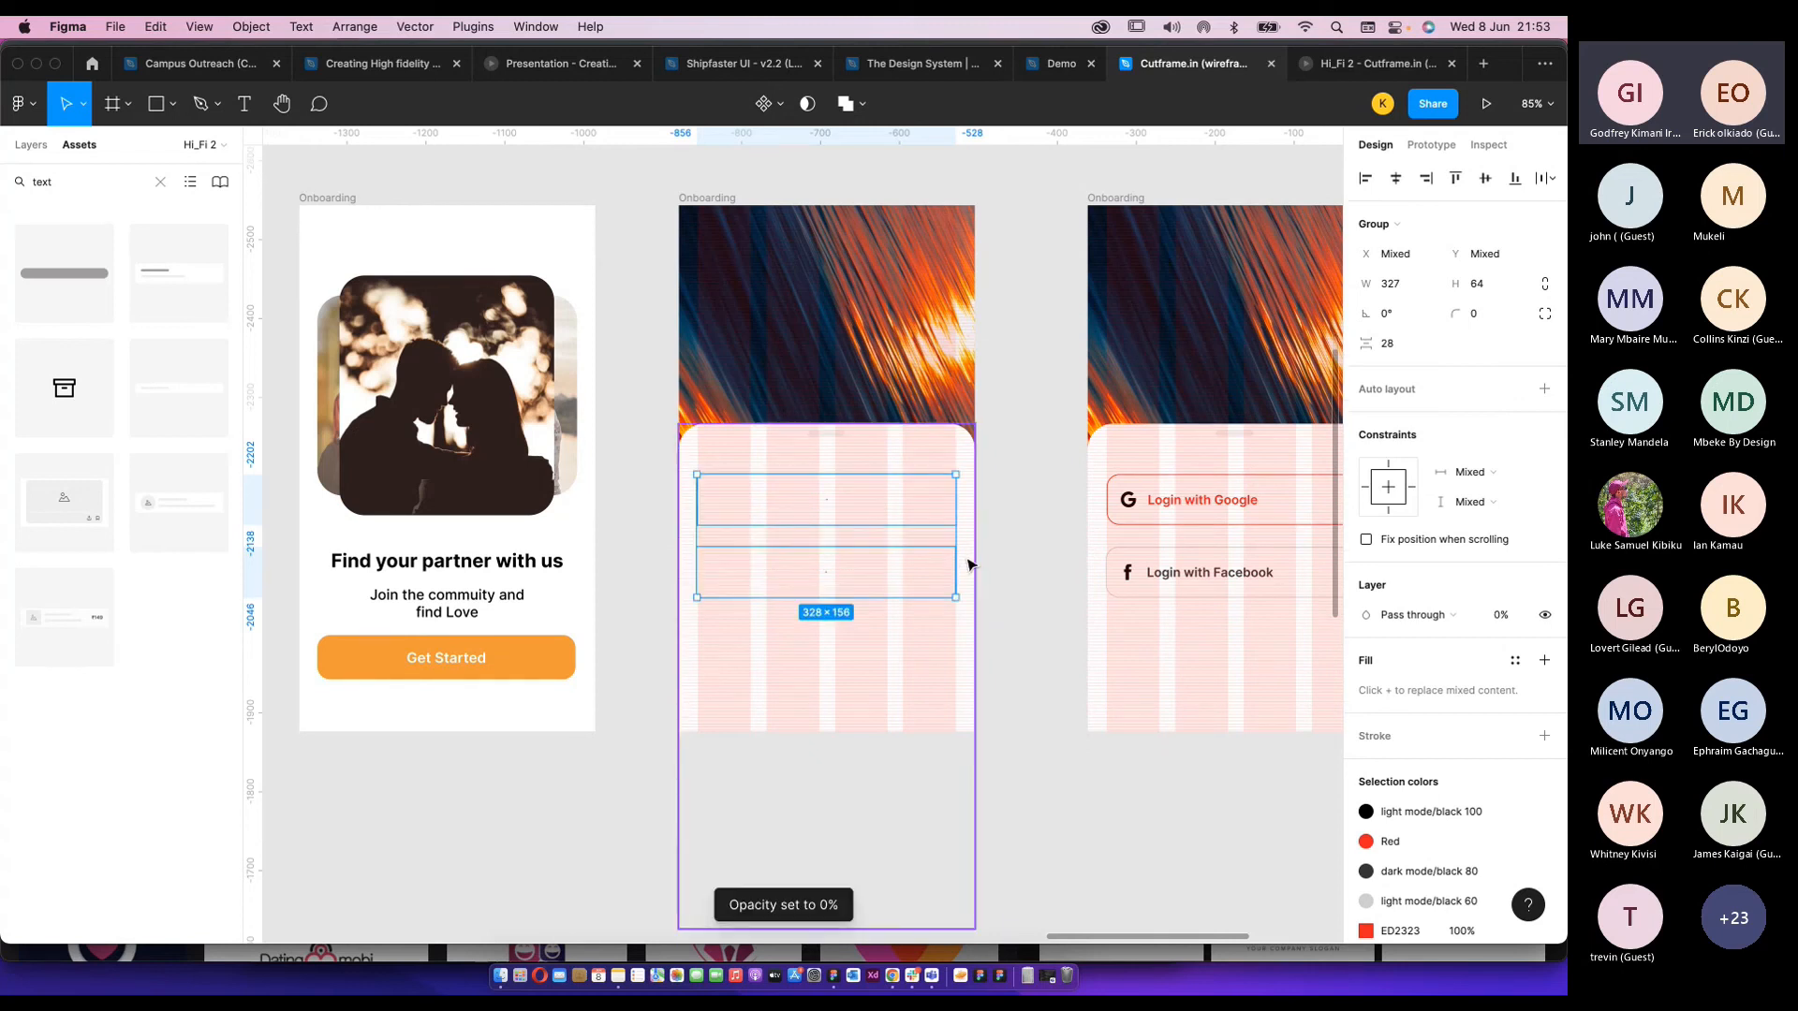
pyautogui.hscroll(3, 970, 563)
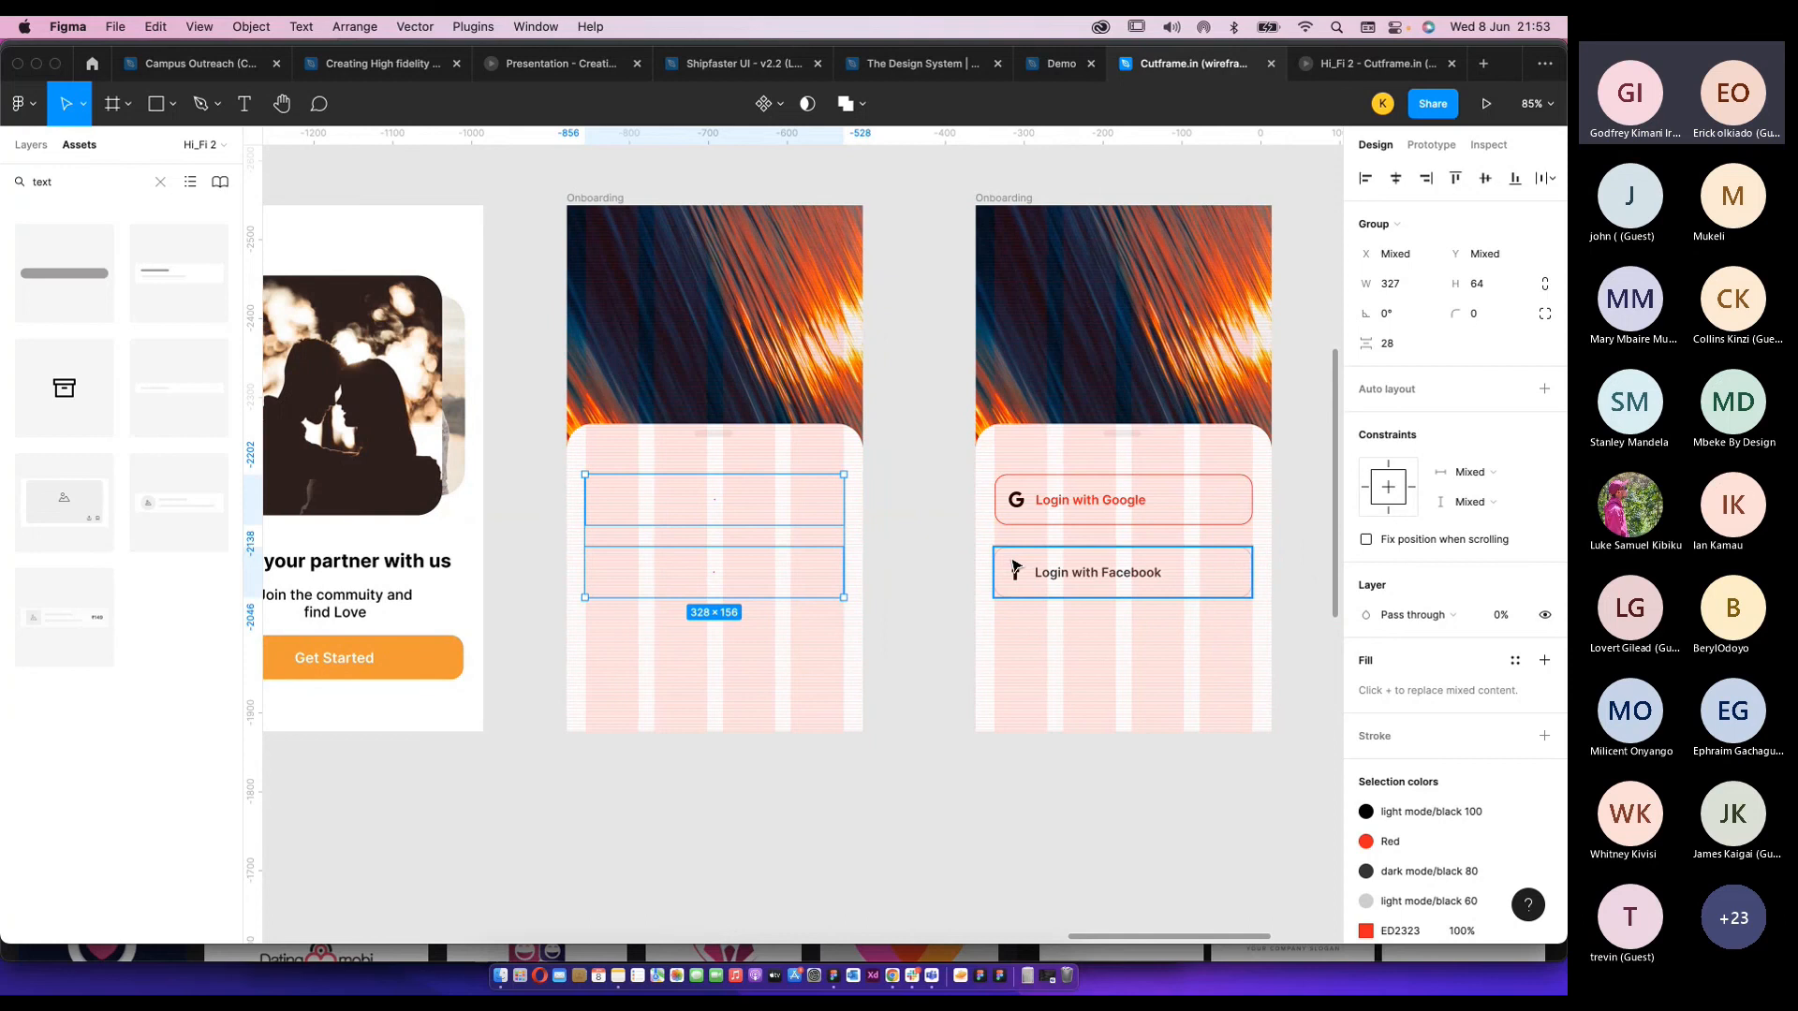
# Connect the first login screen to its duplicate with a Navigate to interaction triggered After delay.
pyautogui.scroll(1, 992, 564)
pyautogui.click(663, 318)
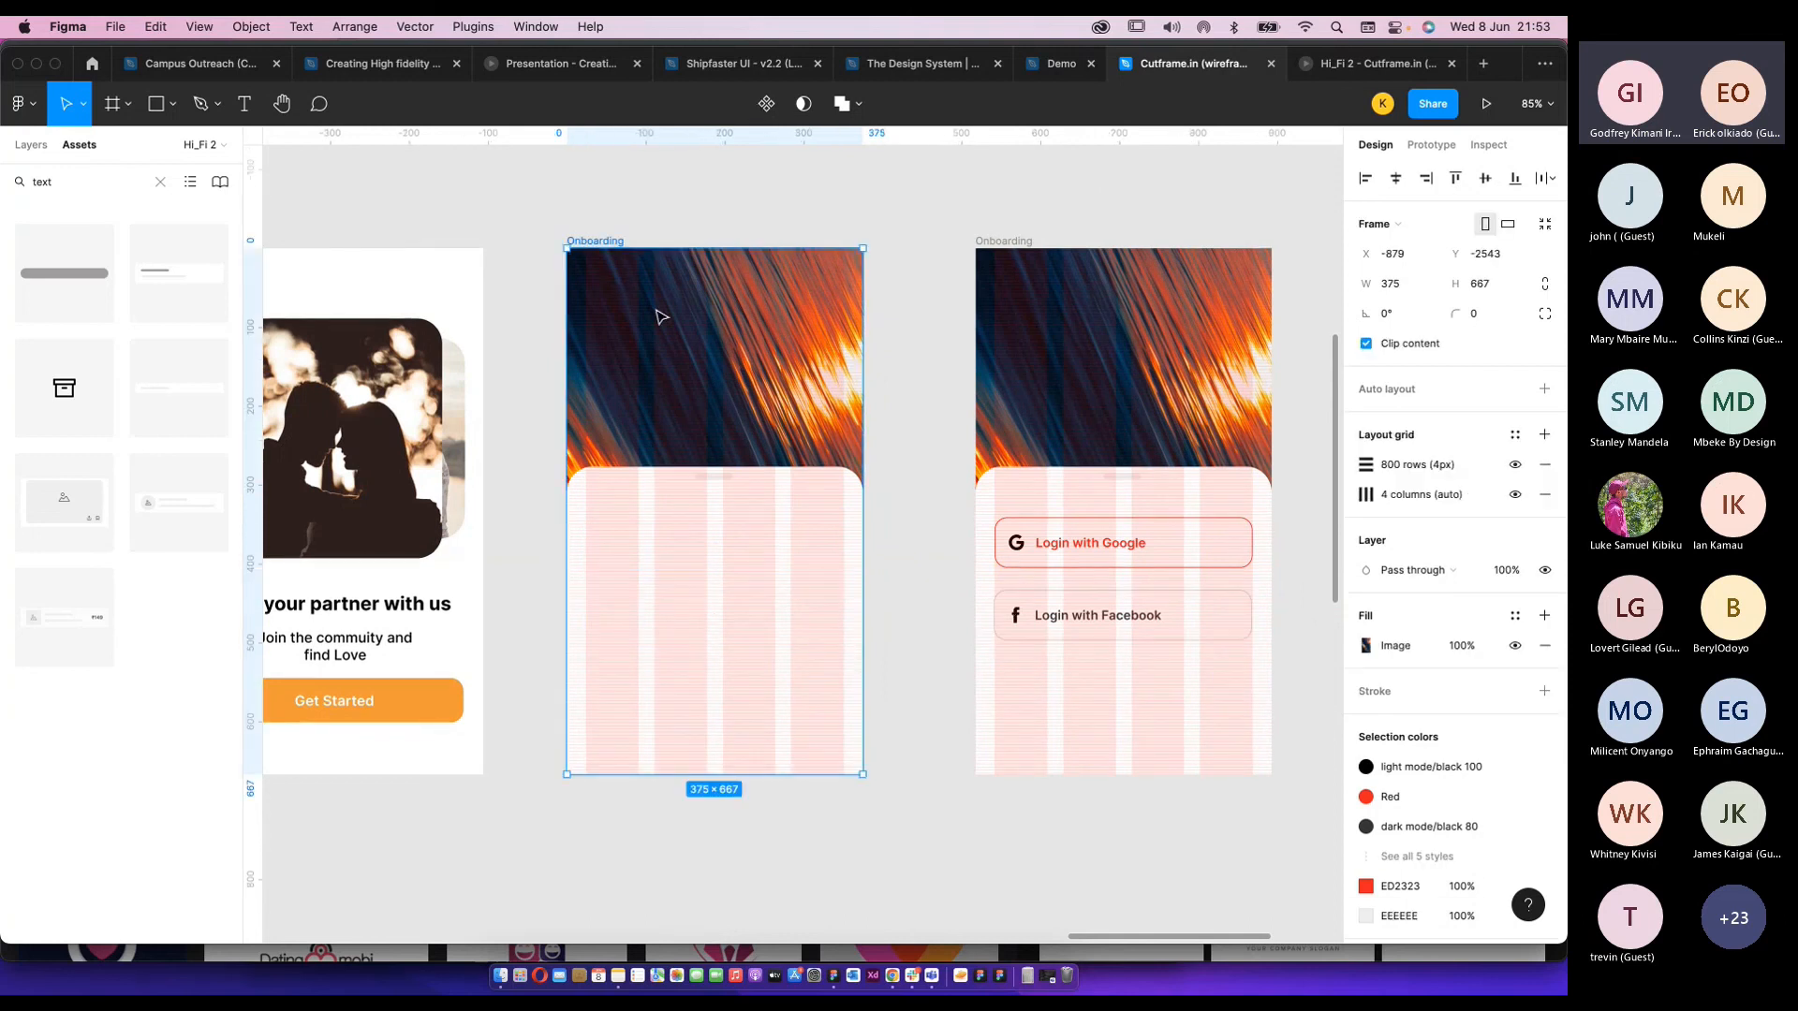
pyautogui.click(1430, 145)
pyautogui.moveTo(863, 512); pyautogui.dragTo(1019, 527)
pyautogui.click(1189, 309)
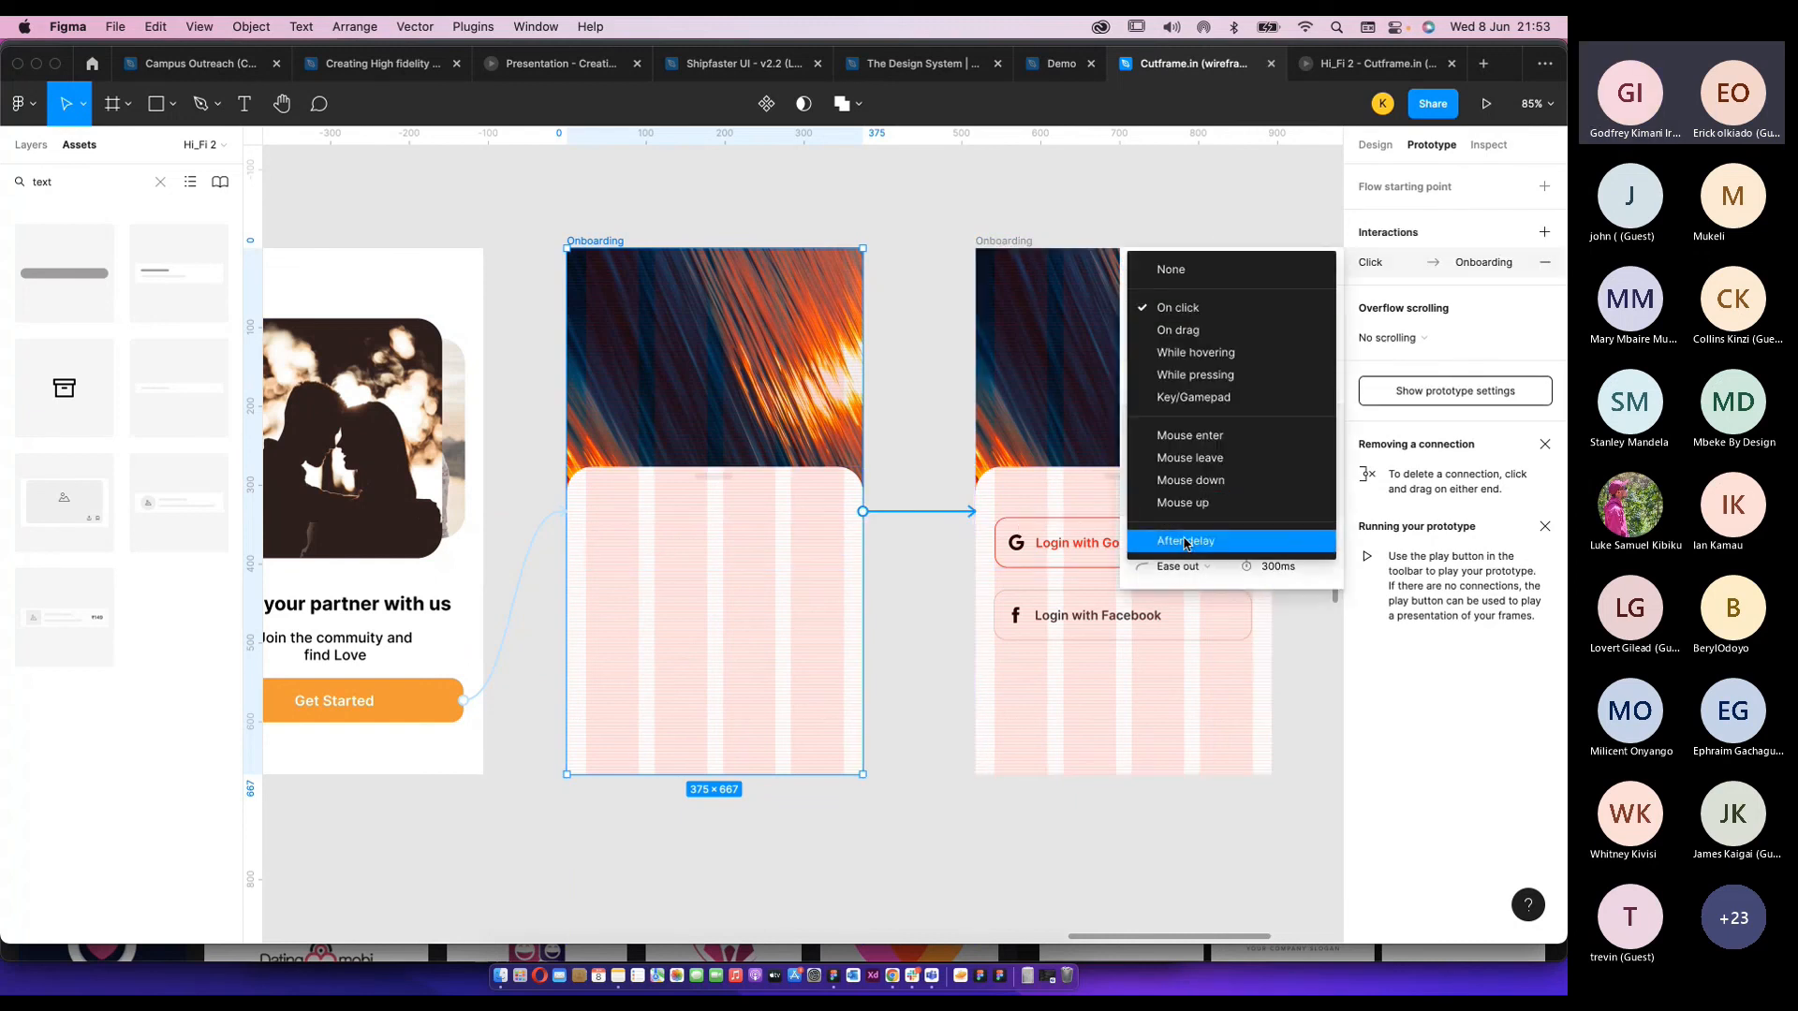
pyautogui.click(1185, 543)
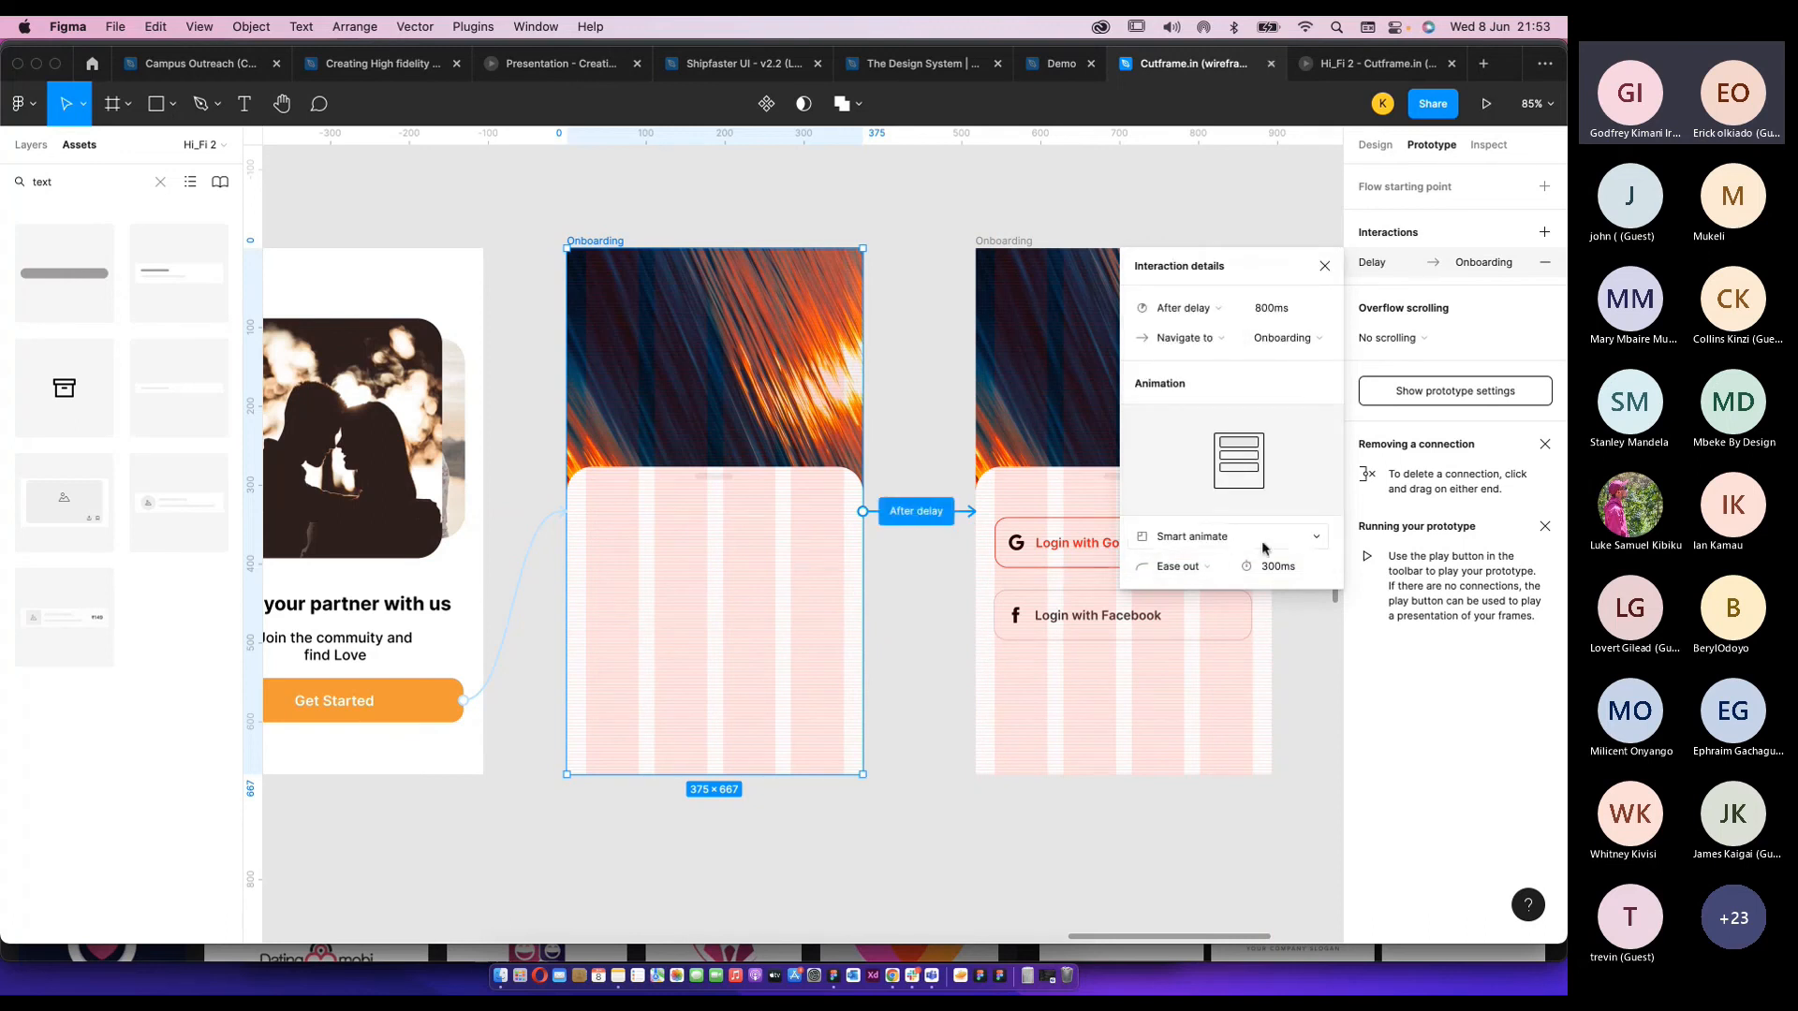
# Set the interaction's delay to 500ms and its Smart animate easing to Ease in and out.
pyautogui.click(1266, 315)
pyautogui.press('BackSpace')
pyautogui.write('5')
pyautogui.click(1178, 566)
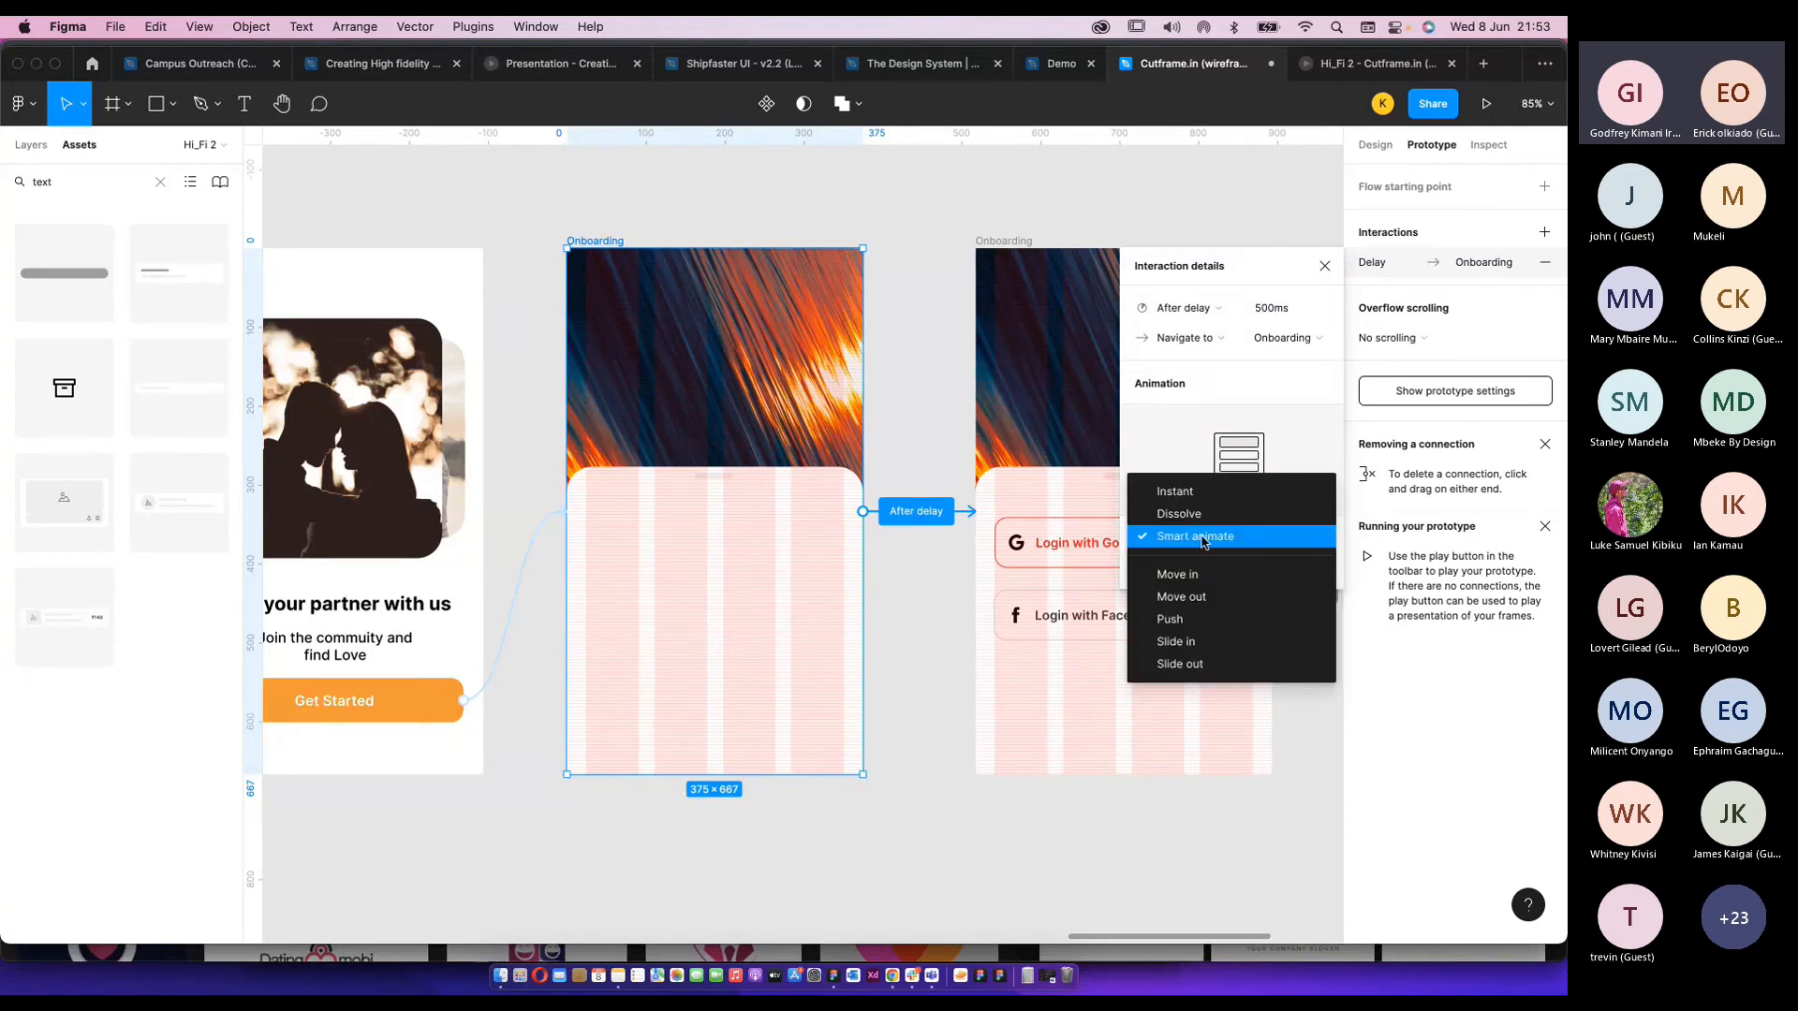
pyautogui.click(1197, 536)
pyautogui.click(1191, 572)
pyautogui.click(1195, 592)
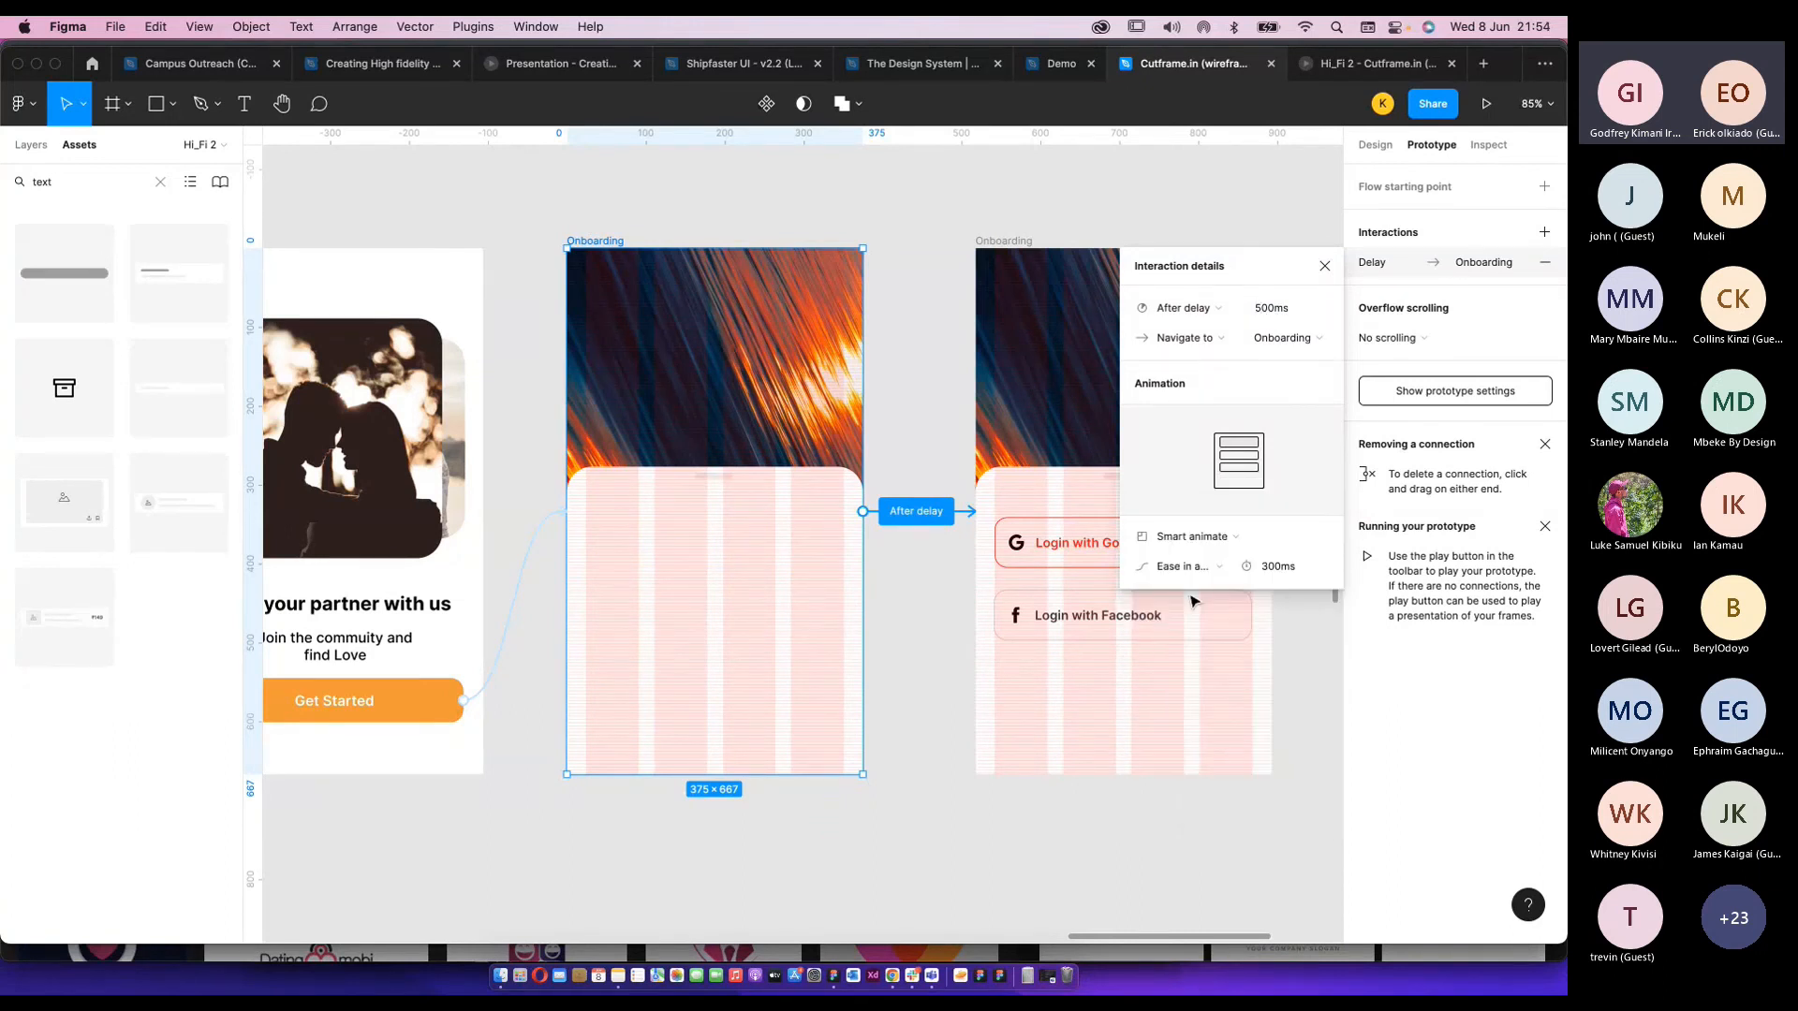
pyautogui.click(1304, 201)
# Replay the prototype from the start, follow Get Started to check the login buttons' fade-in, and return to the design file.
pyautogui.click(1349, 62)
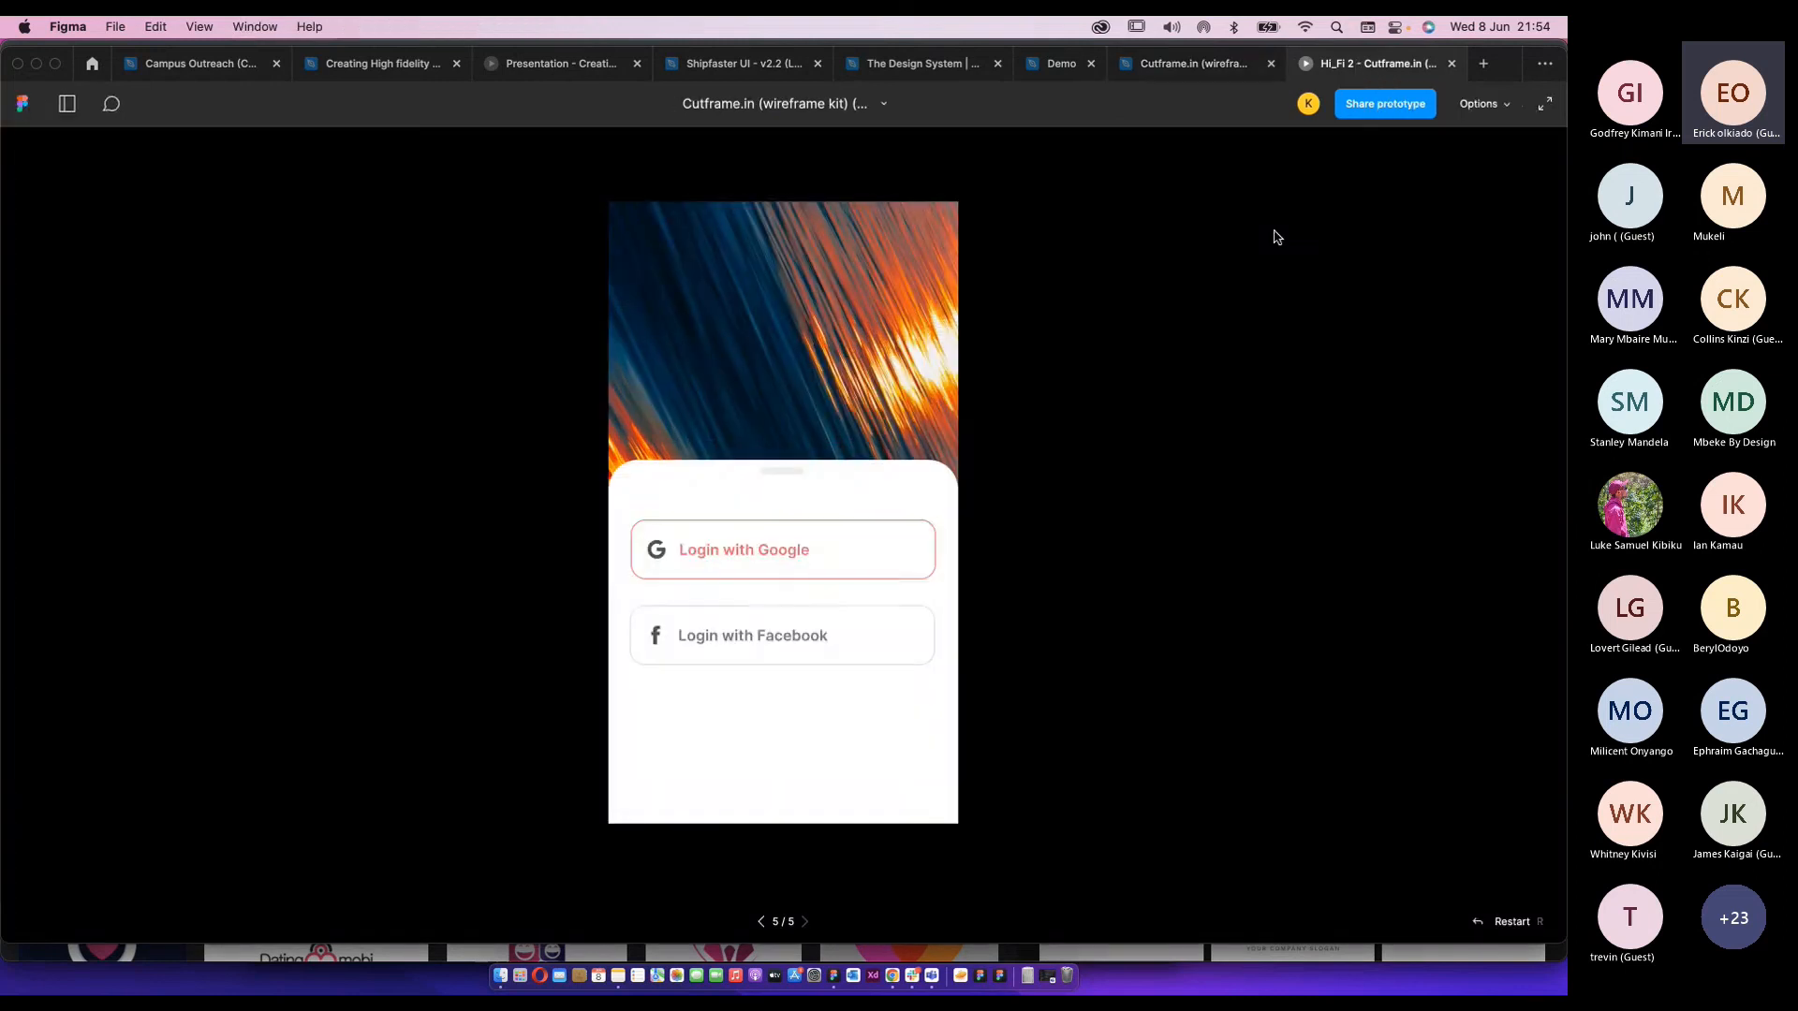
pyautogui.click(1502, 925)
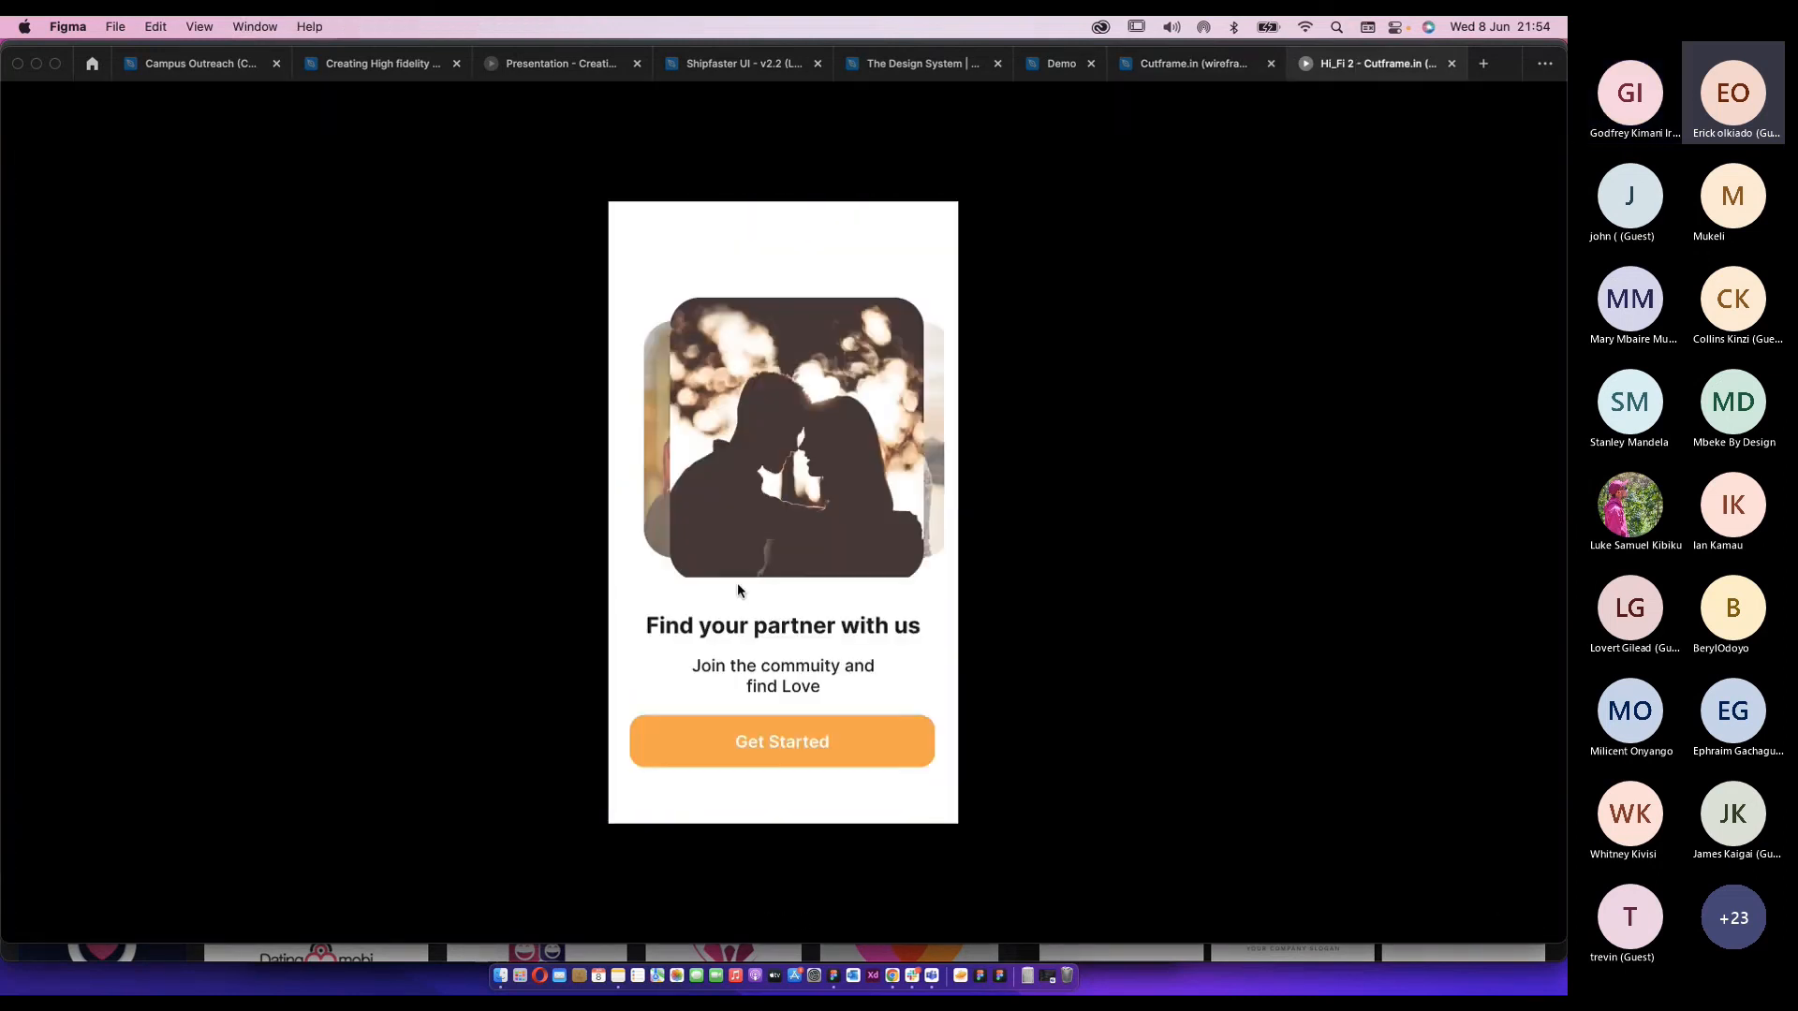
pyautogui.click(787, 739)
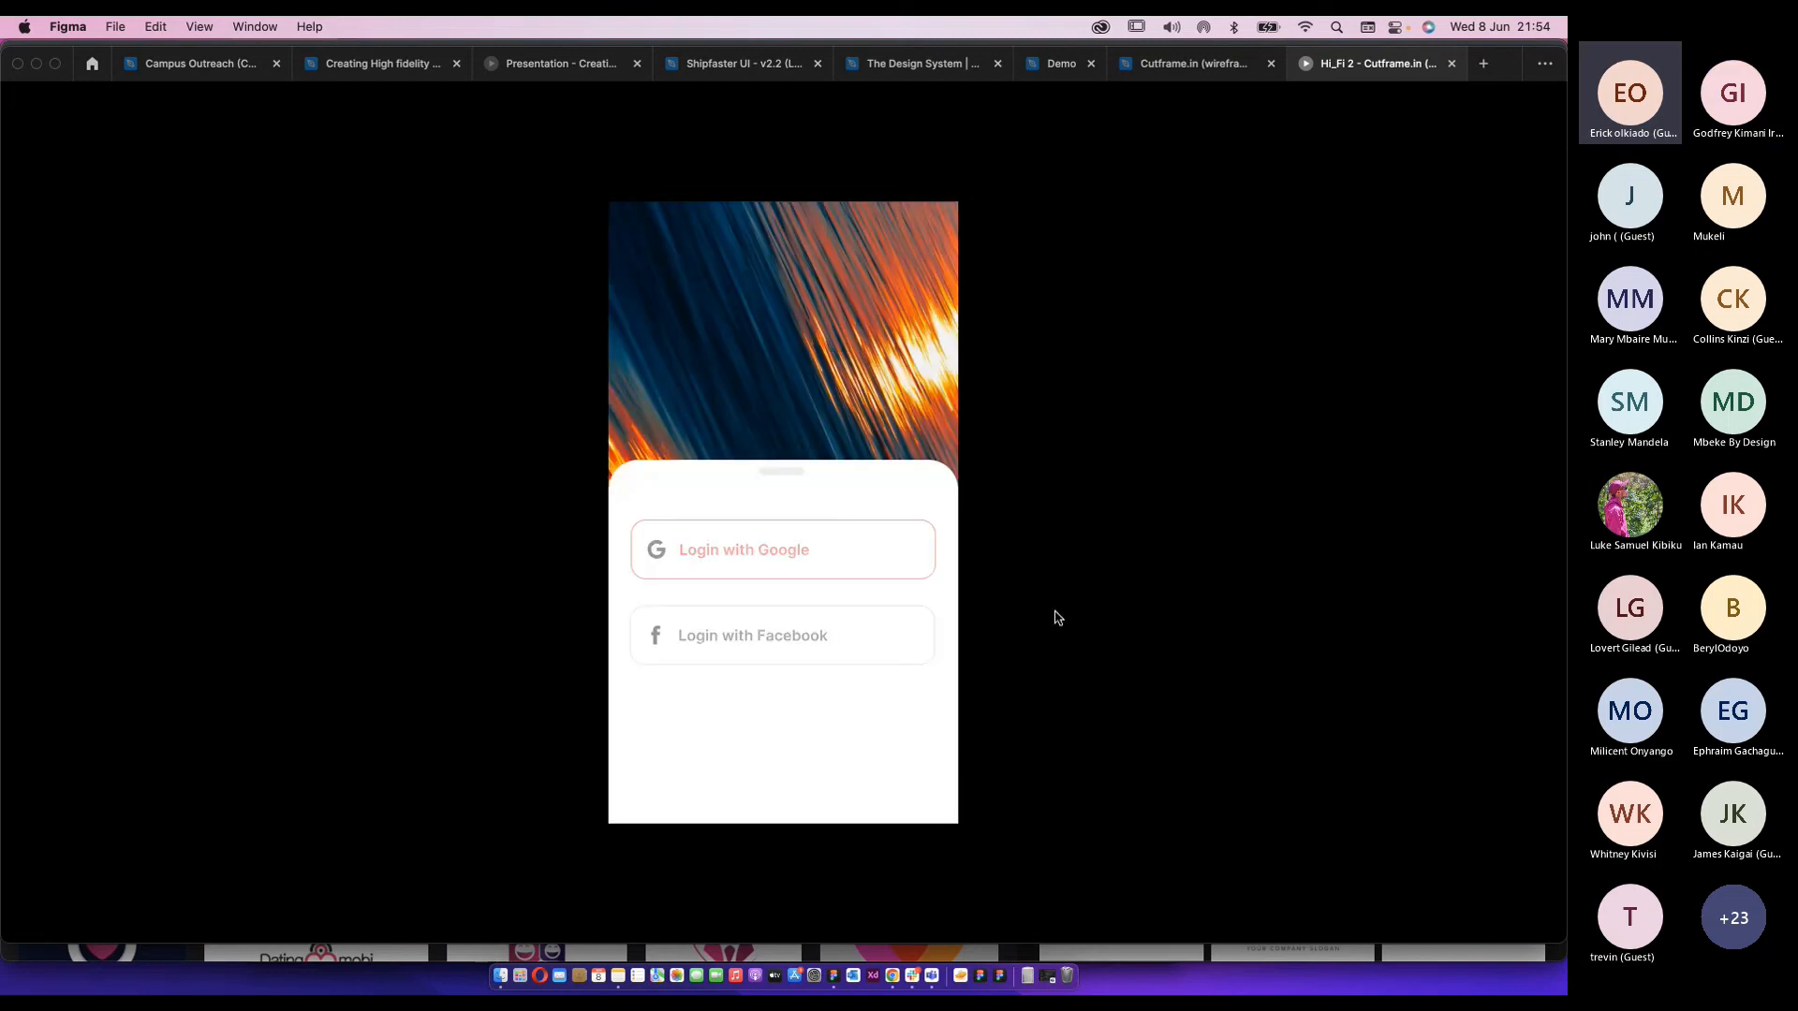
pyautogui.click(1184, 66)
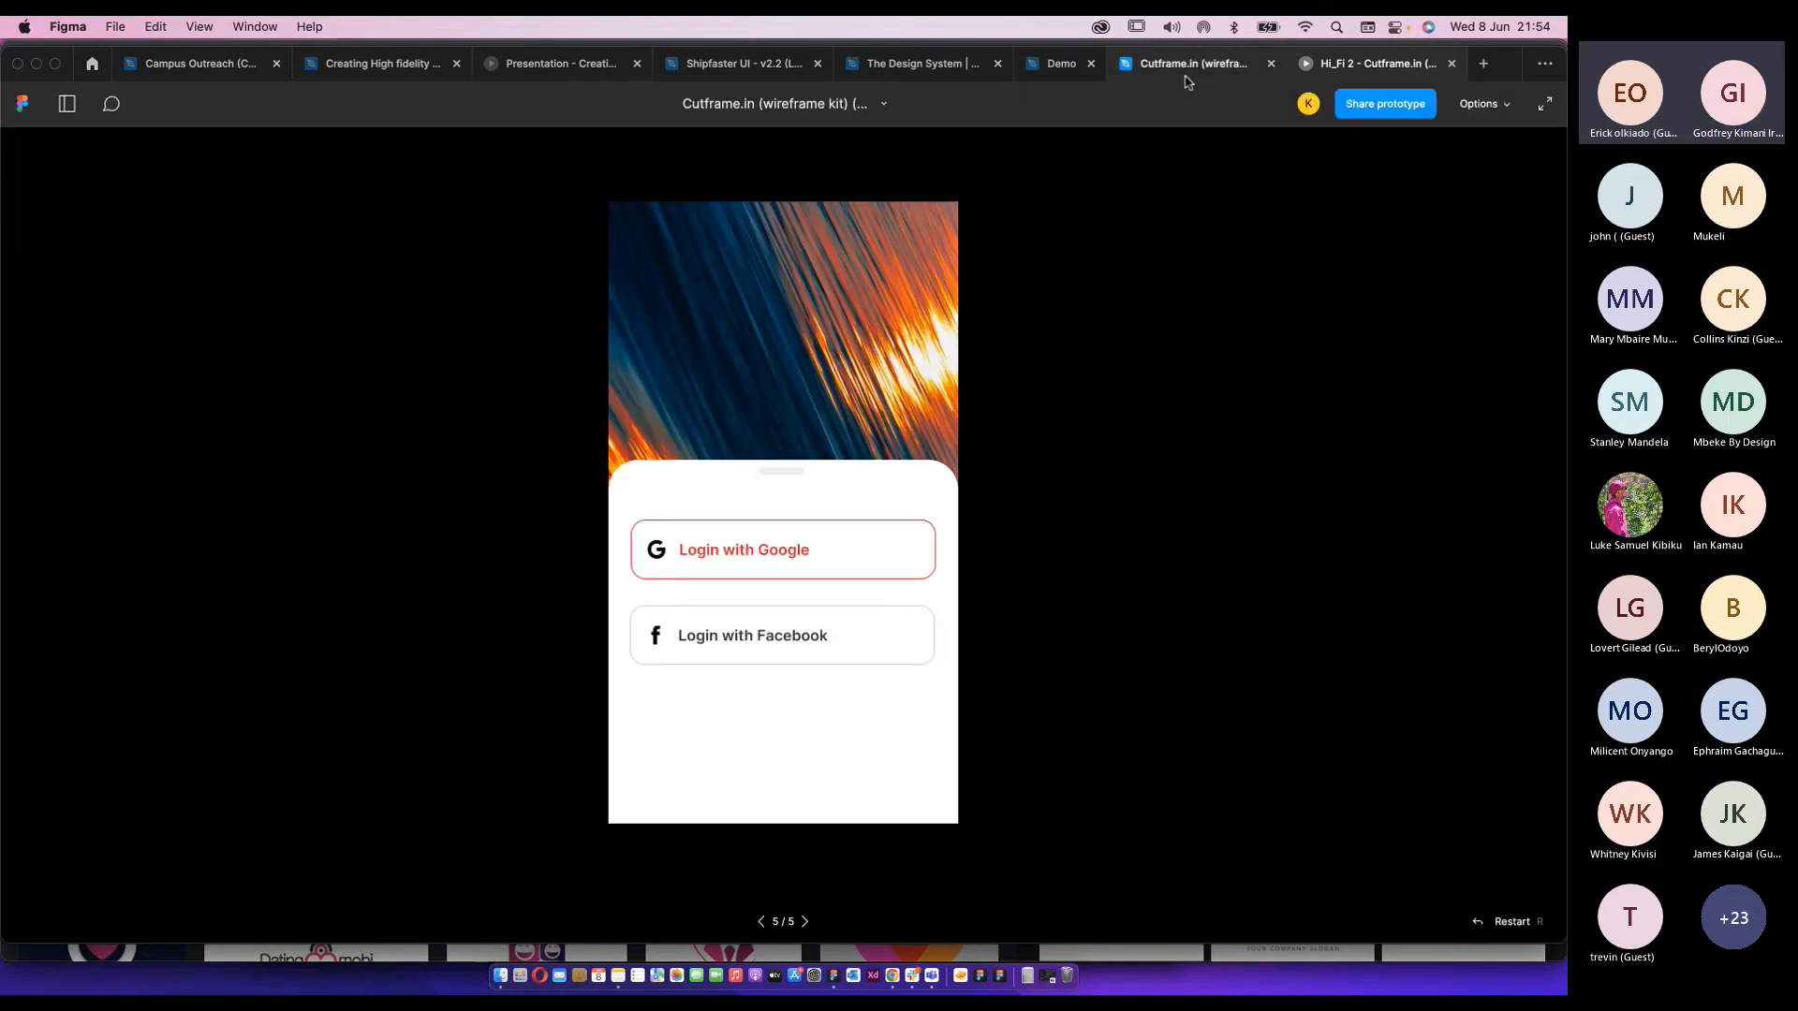
# Open the delay value of the After delay interaction between the two login screens for editing.
pyautogui.click(916, 510)
pyautogui.click(1264, 308)
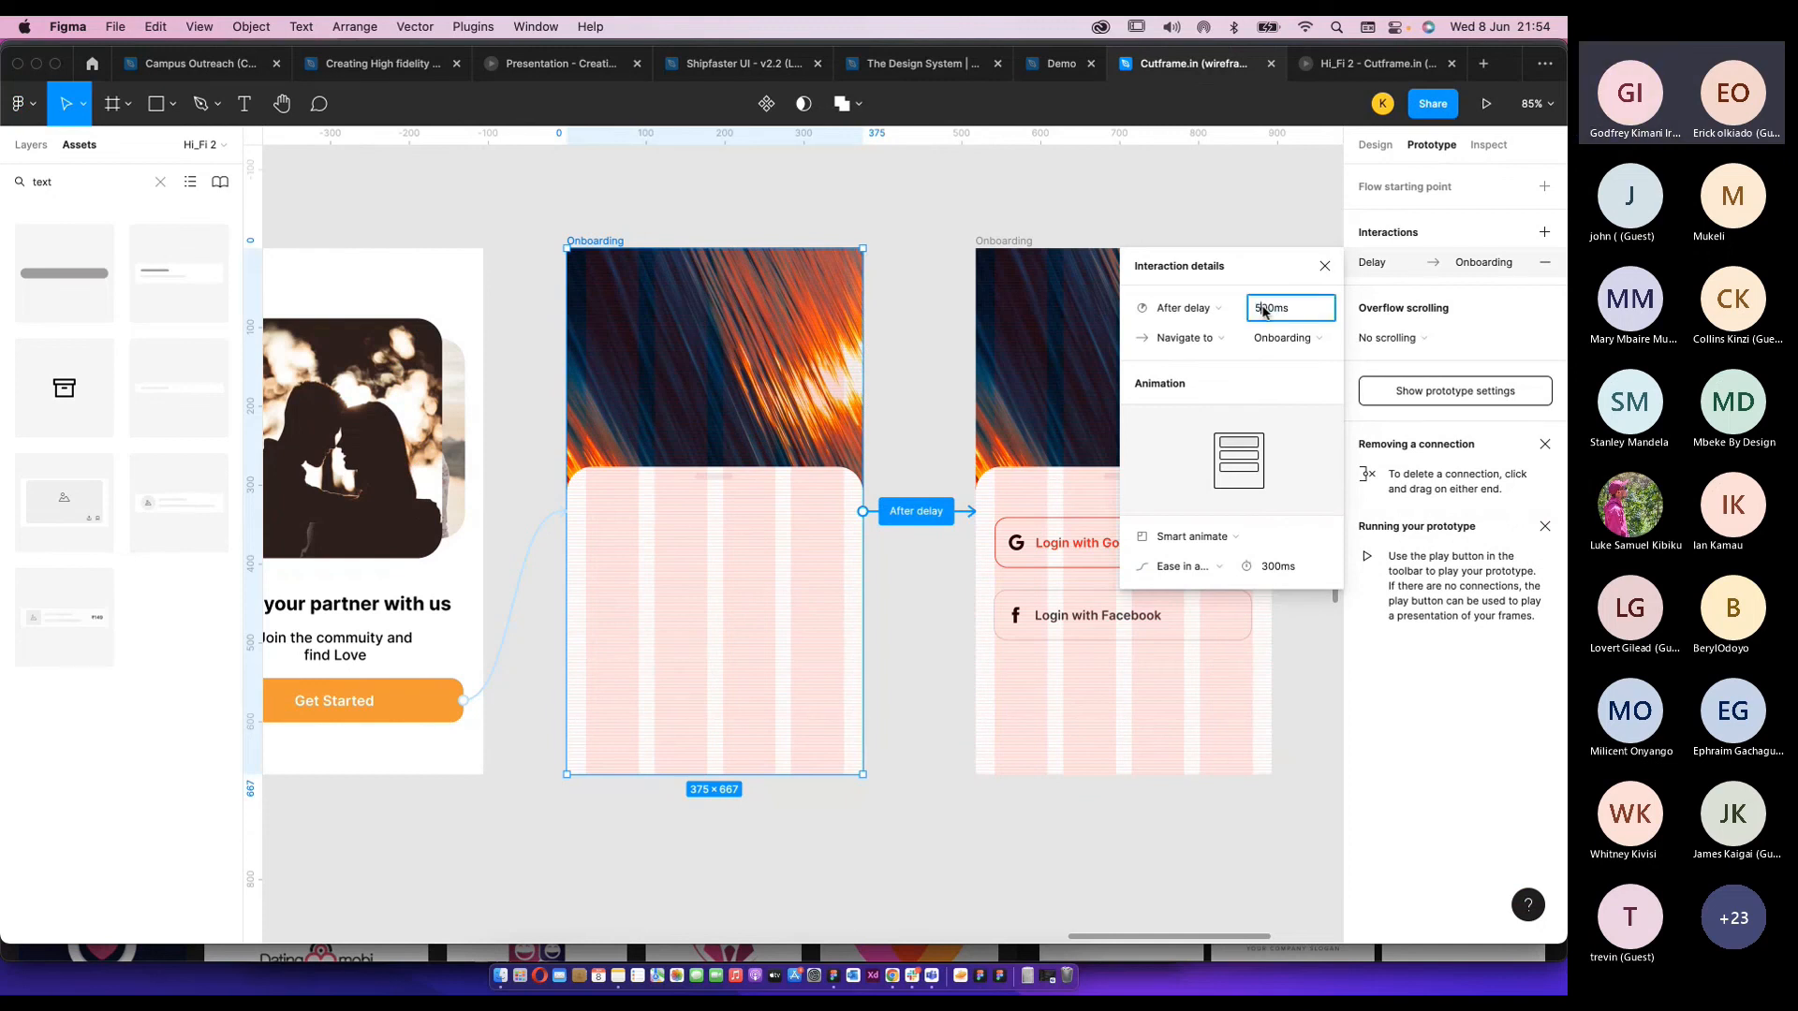
pyautogui.click(881, 443)
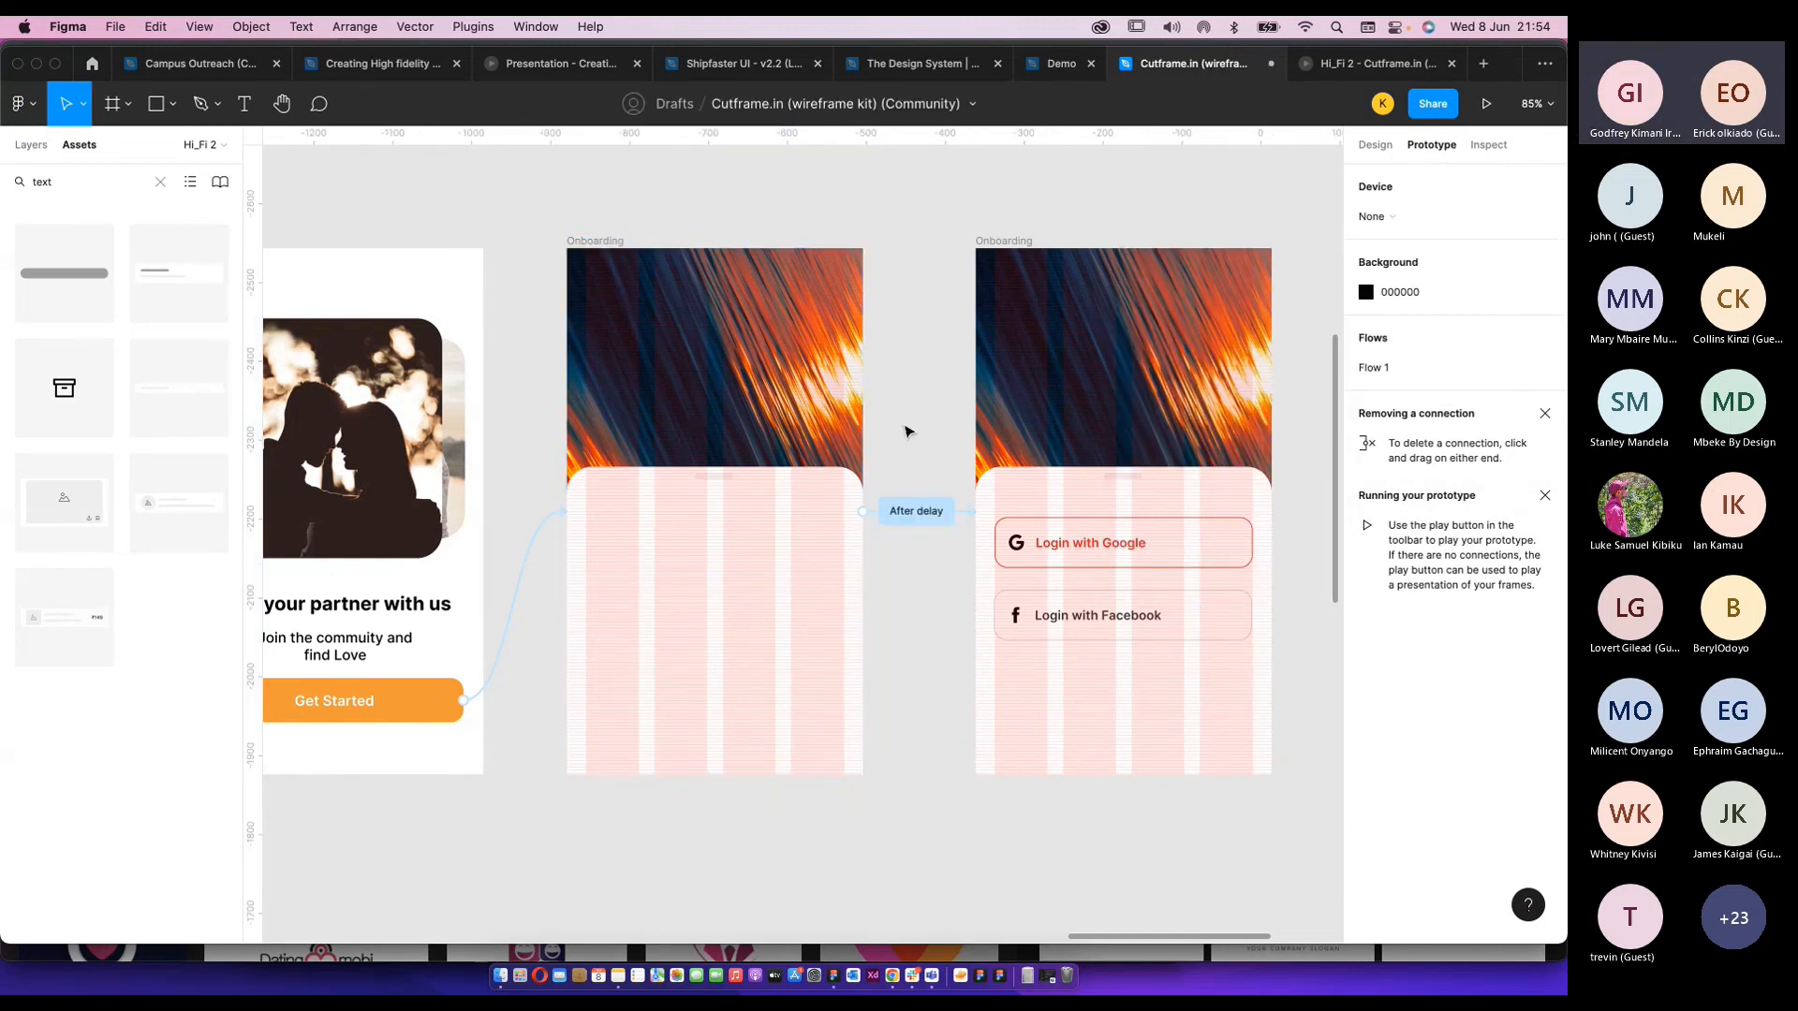
# Present the prototype again from the start, follow Get Started through to the login buttons, and go back to the design file.
pyautogui.scroll(-3, 904, 401)
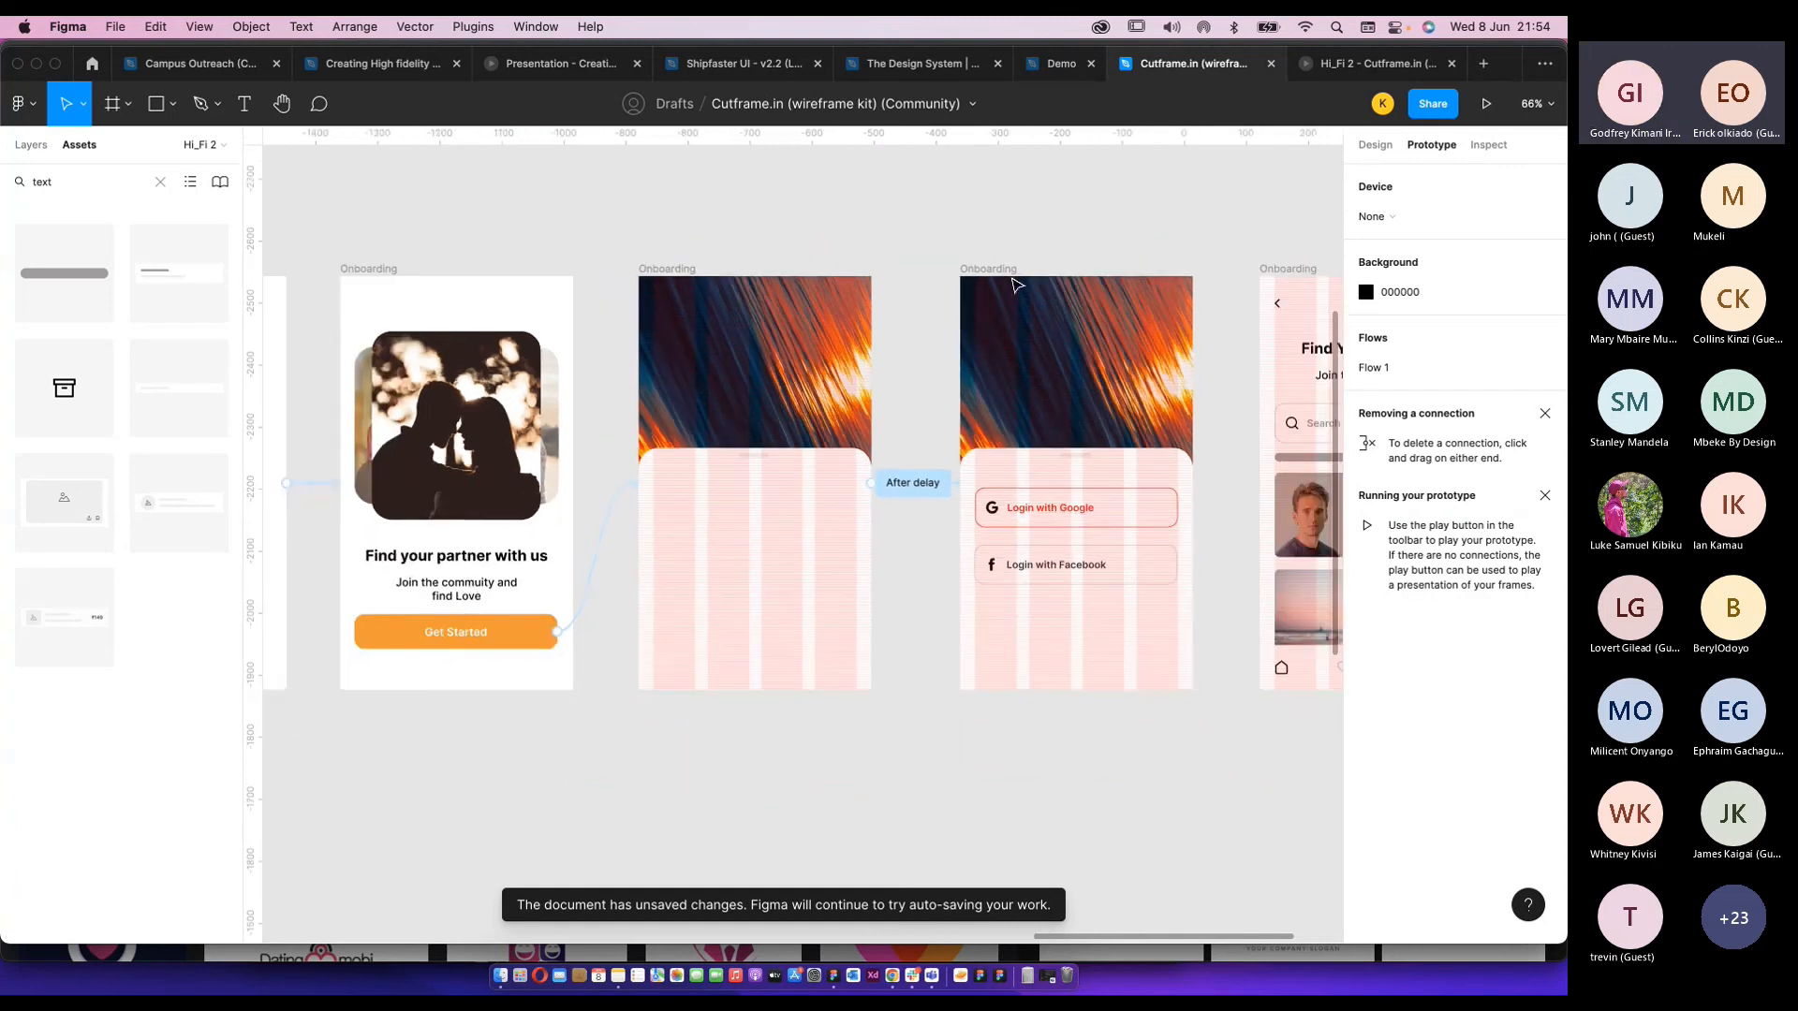
pyautogui.click(1095, 406)
pyautogui.press('super+alt+Return')
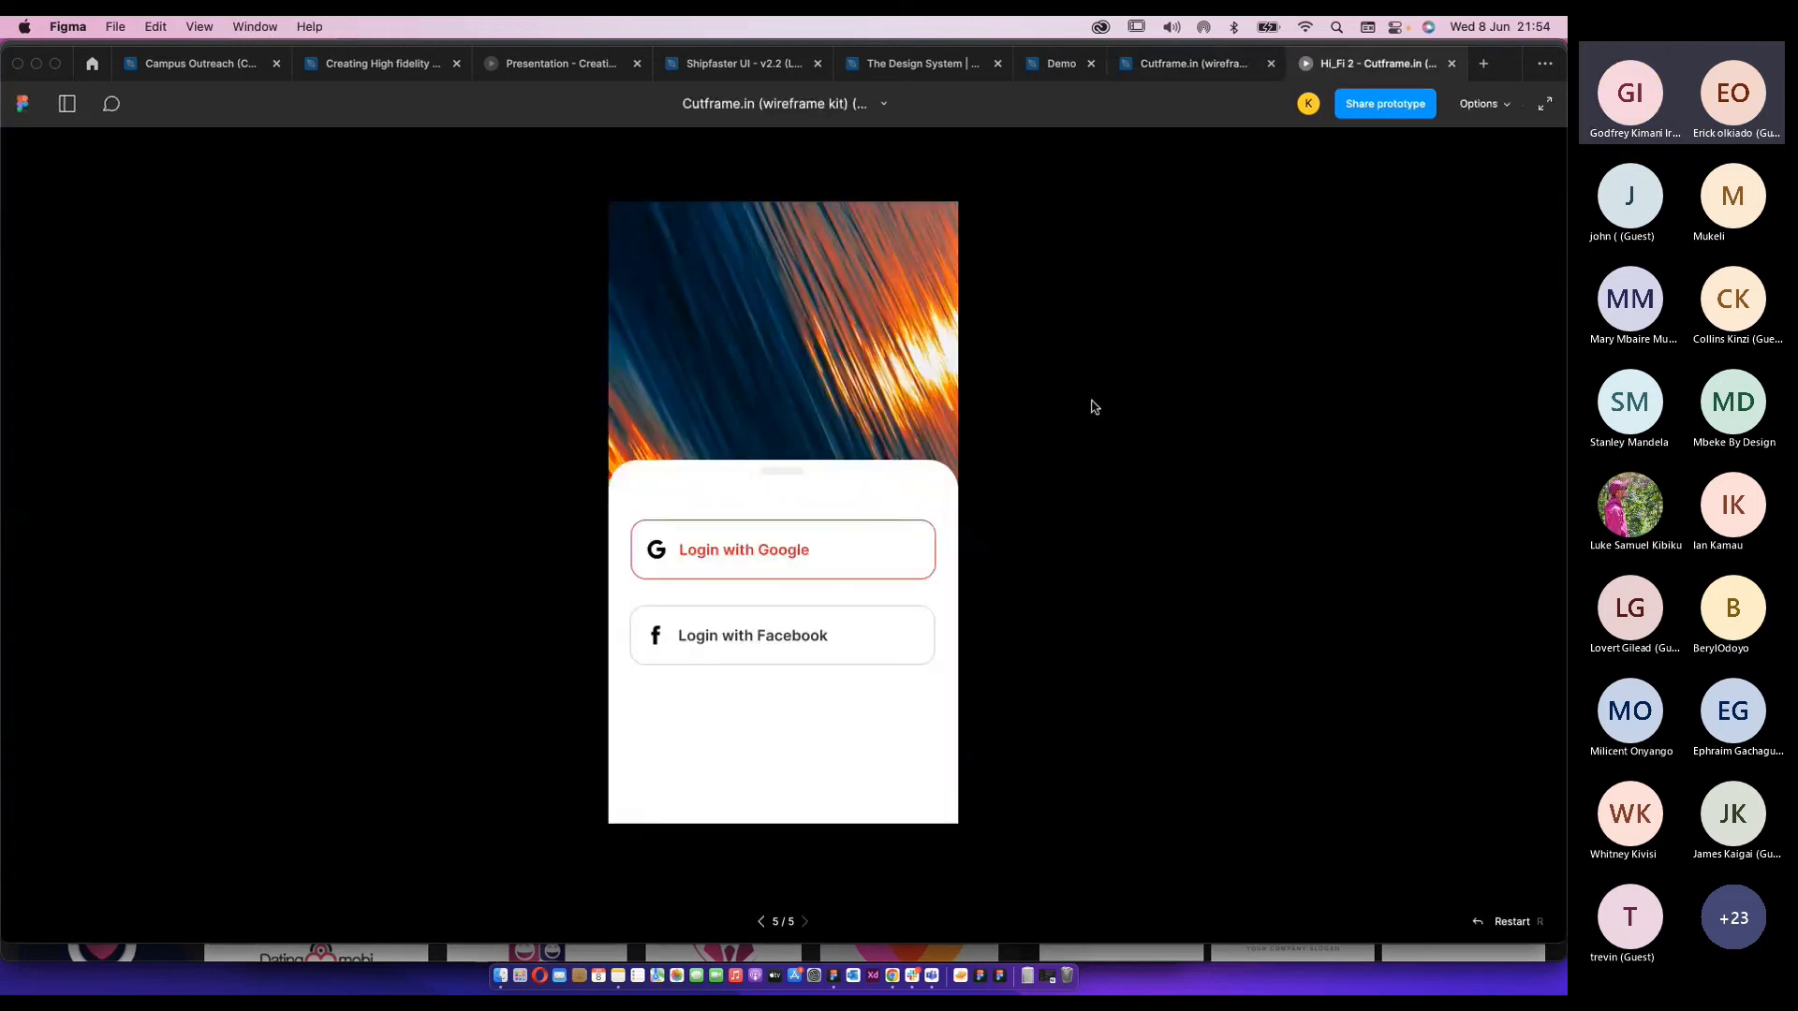
pyautogui.press('r')
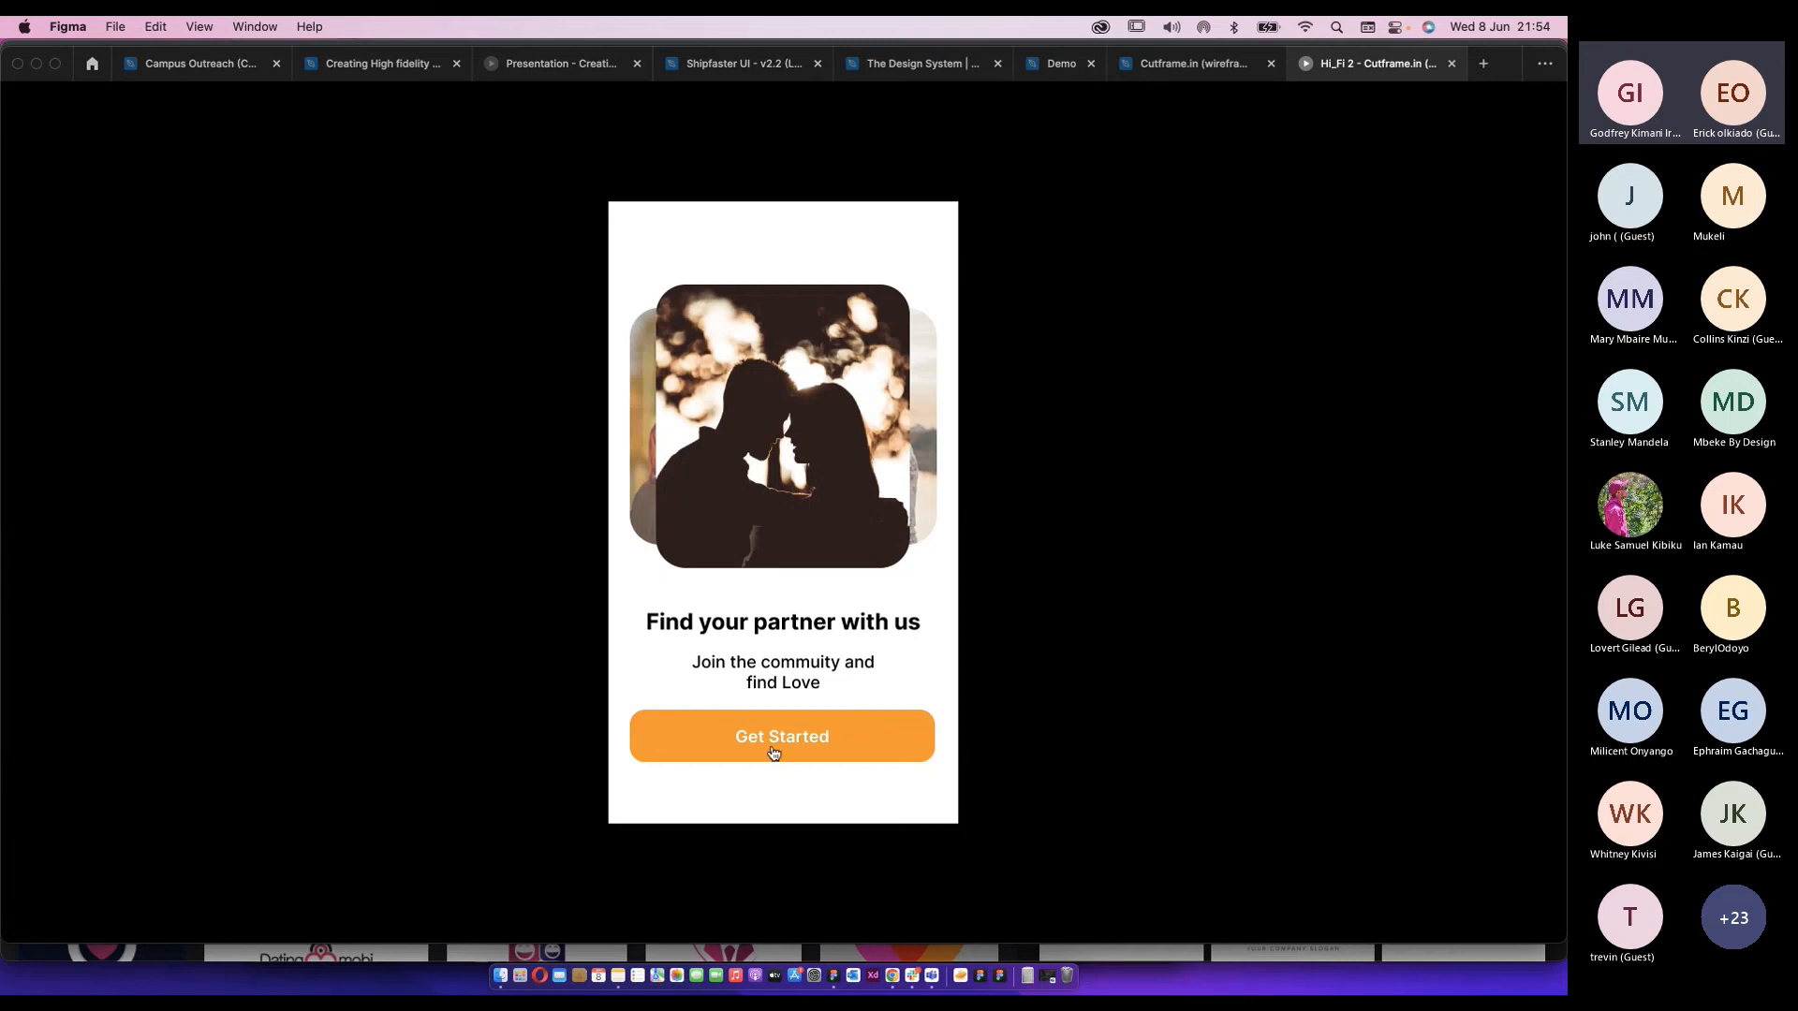
pyautogui.click(774, 753)
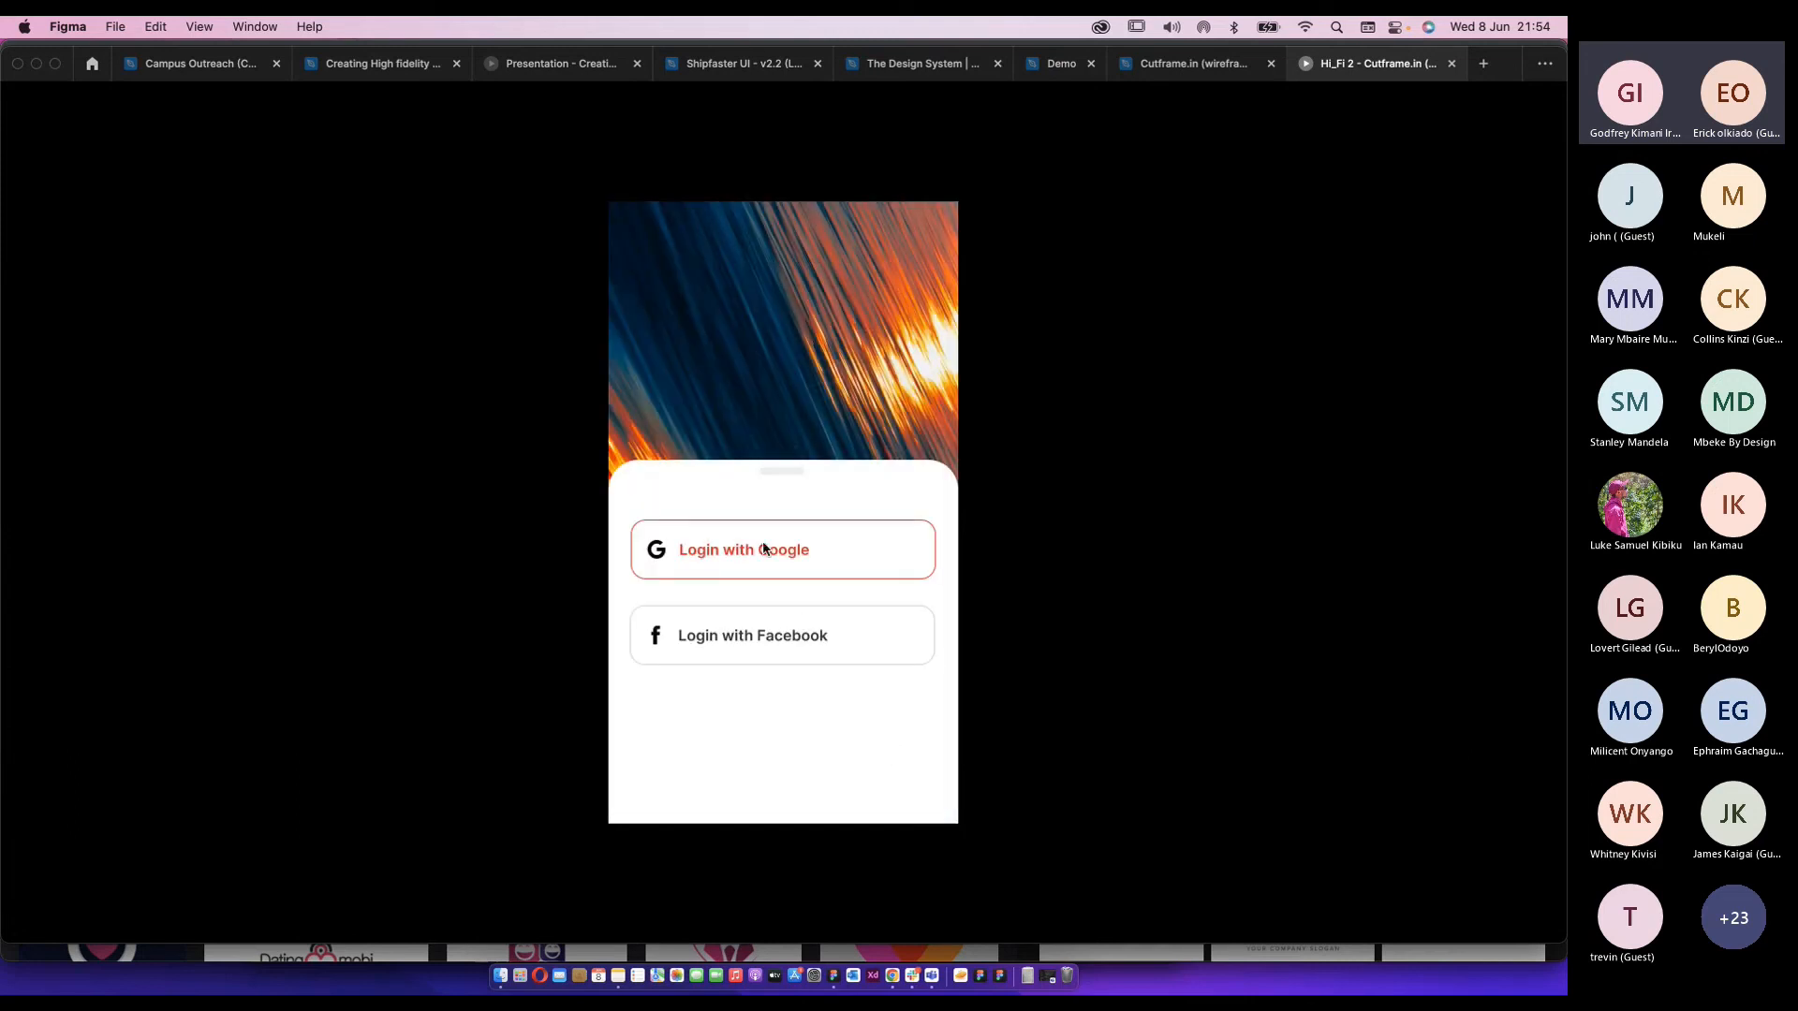
pyautogui.click(1202, 64)
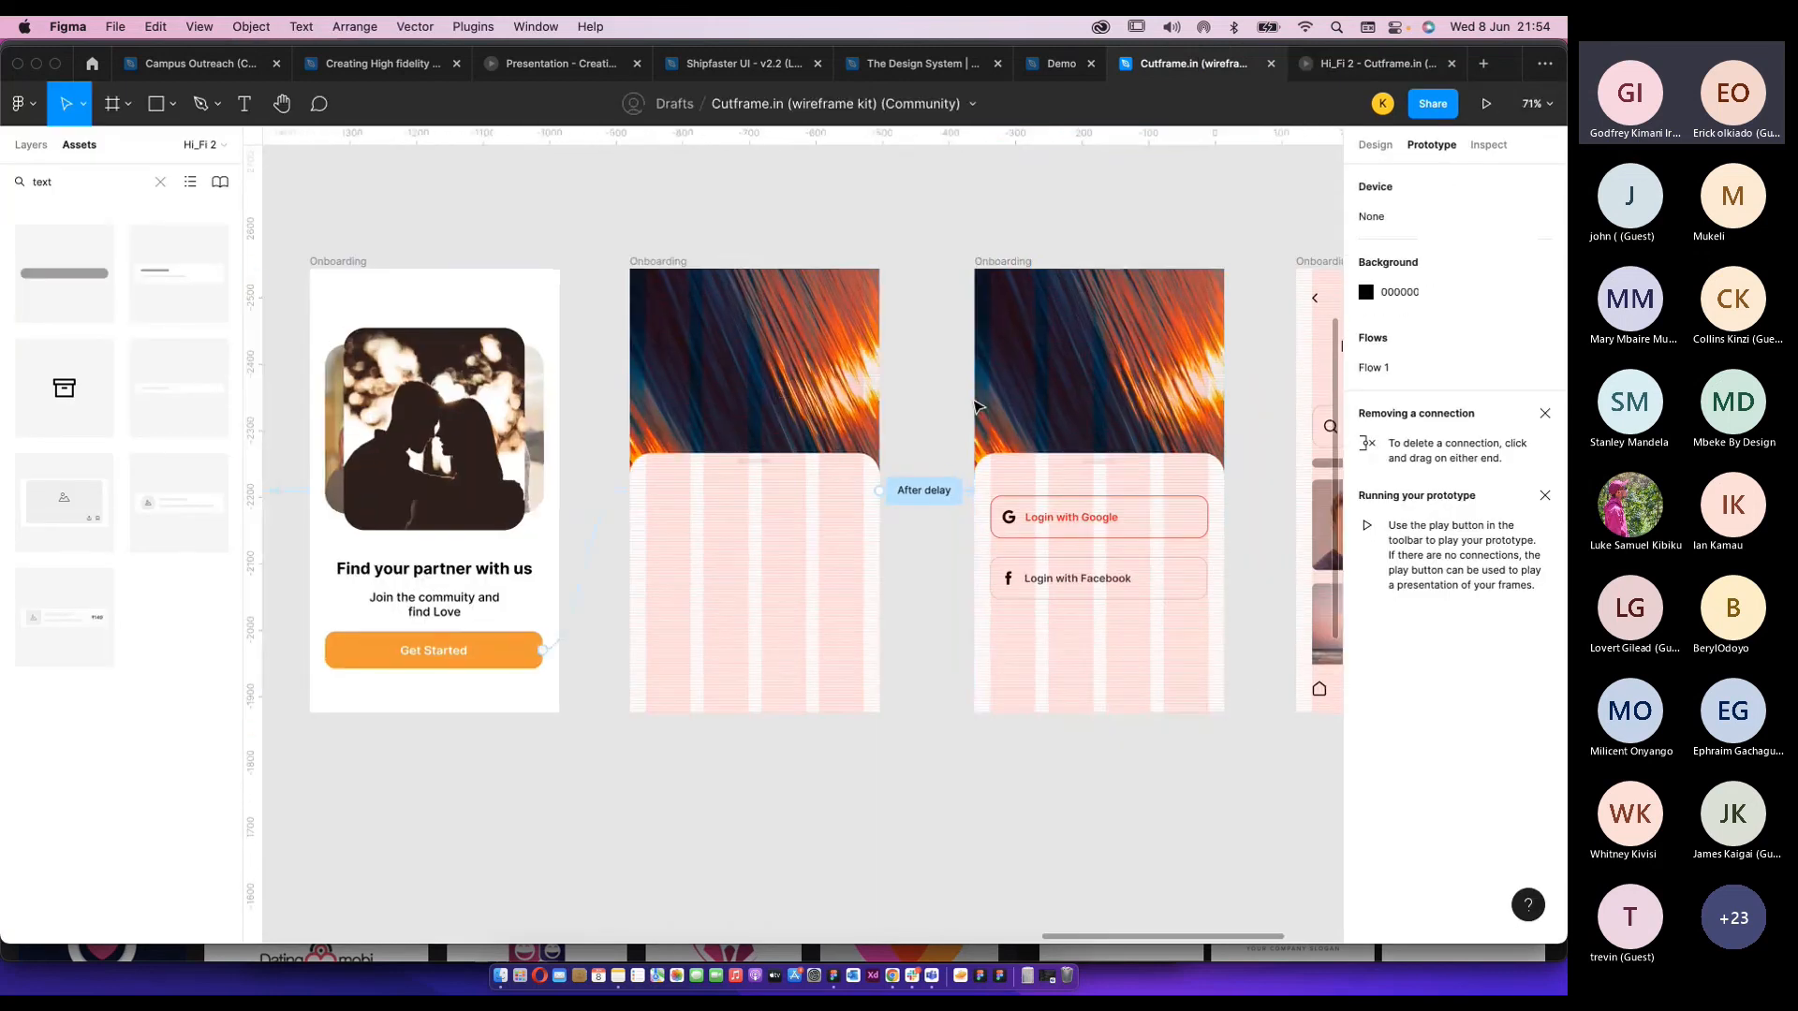
# Copy the Find Your Happiness heading with its subtitle from the home screen into the first login screen's image area.
pyautogui.hscroll(5, 1030, 393)
pyautogui.click(1123, 339)
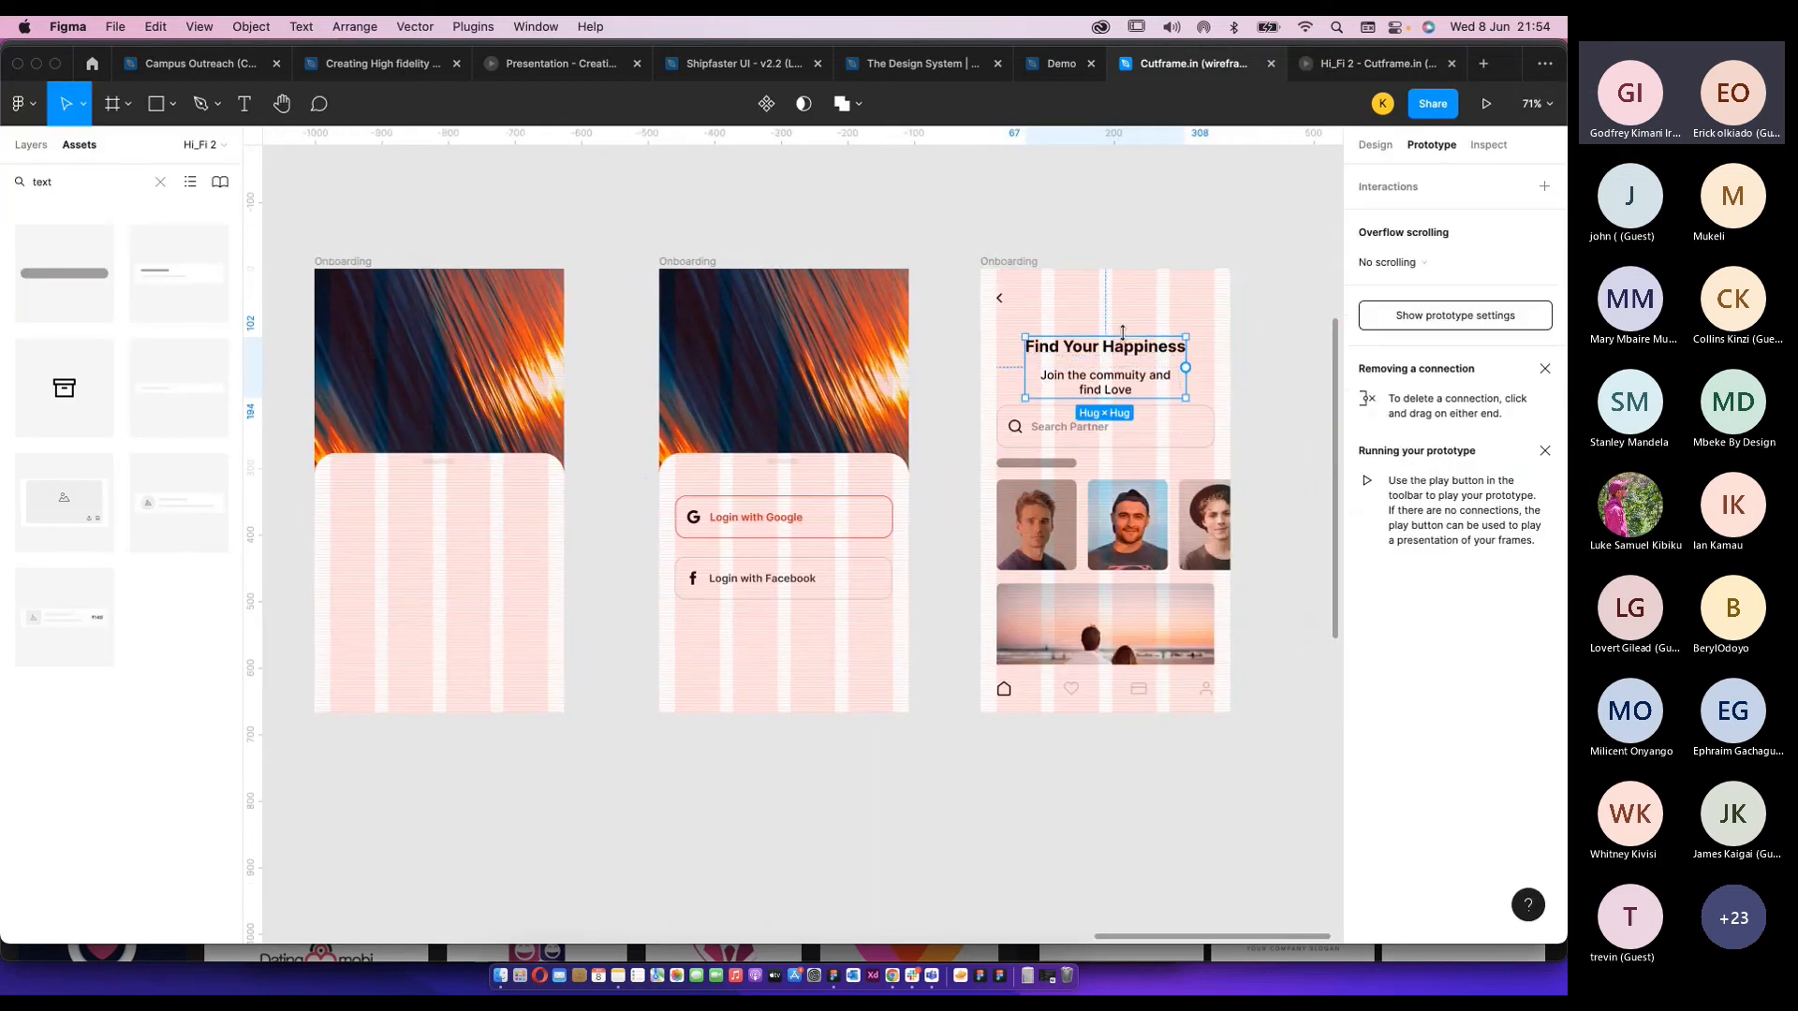
pyautogui.hscroll(-3, 1123, 332)
pyautogui.click(581, 349)
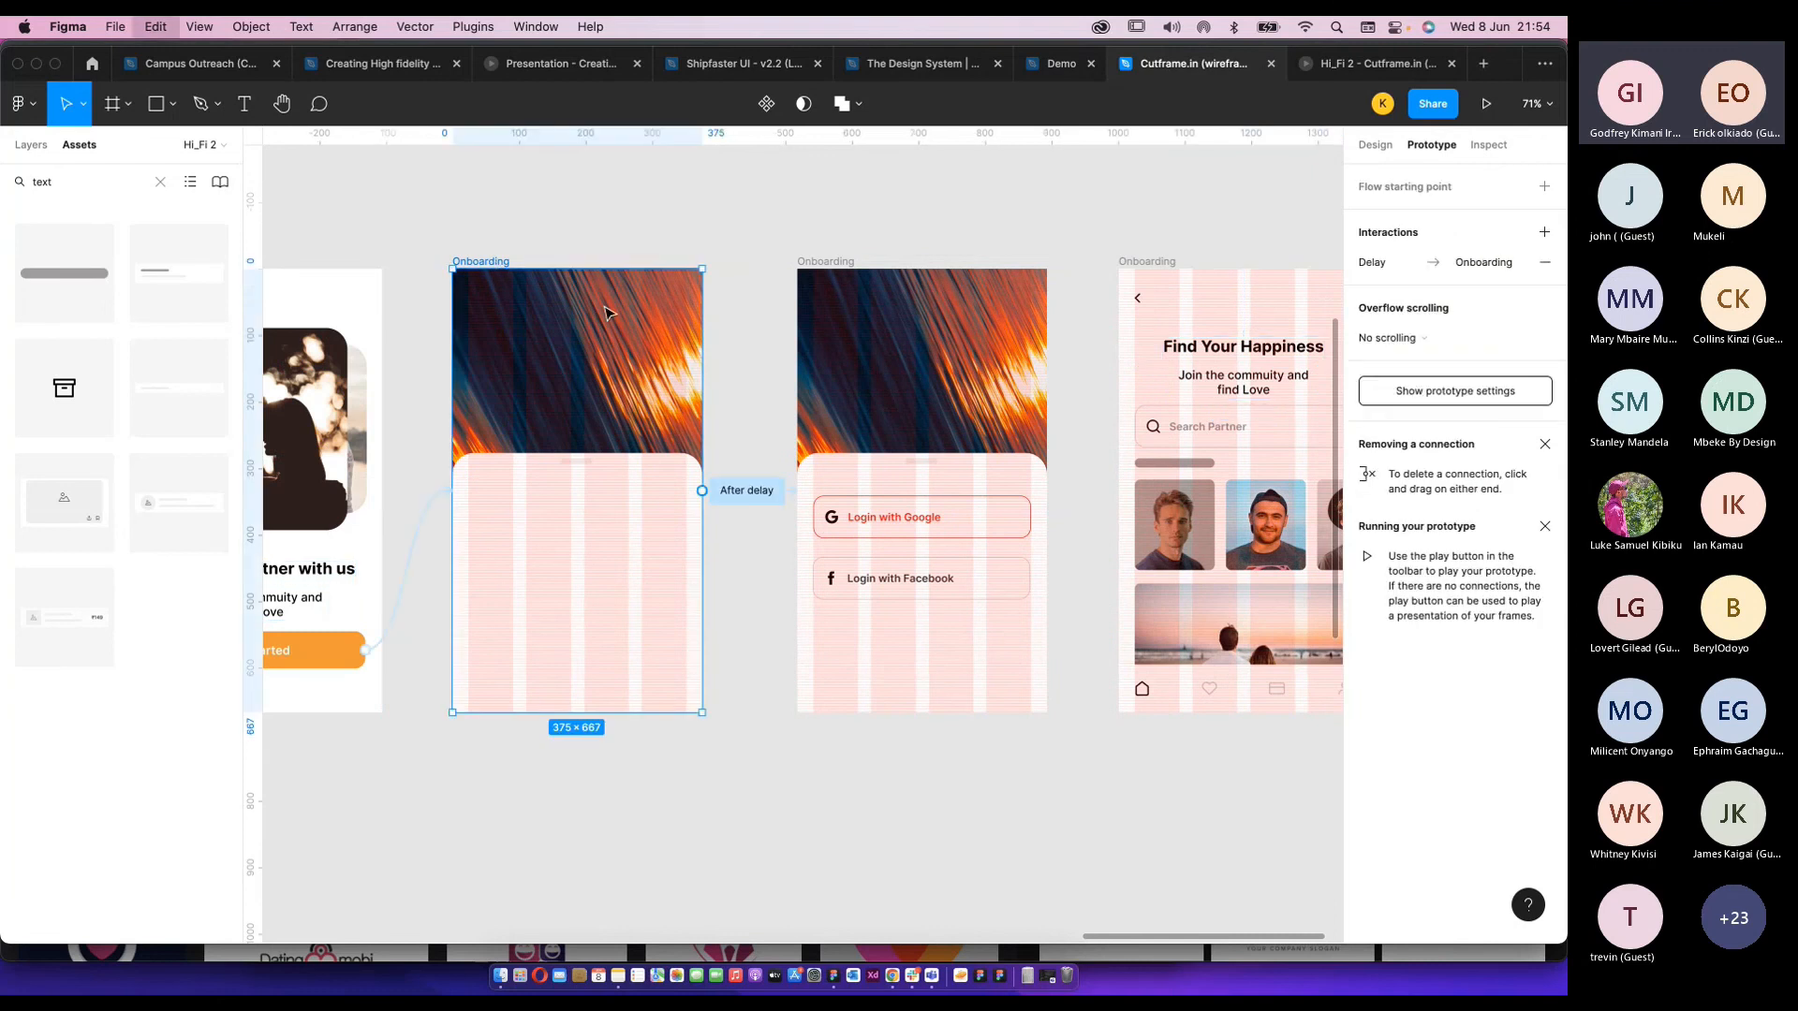
pyautogui.hotkey('ctrl', 'v')
pyautogui.scroll(3, 562, 375)
# Apply the light mode white 100 color style to the pasted heading and subtitle.
pyautogui.click(1374, 146)
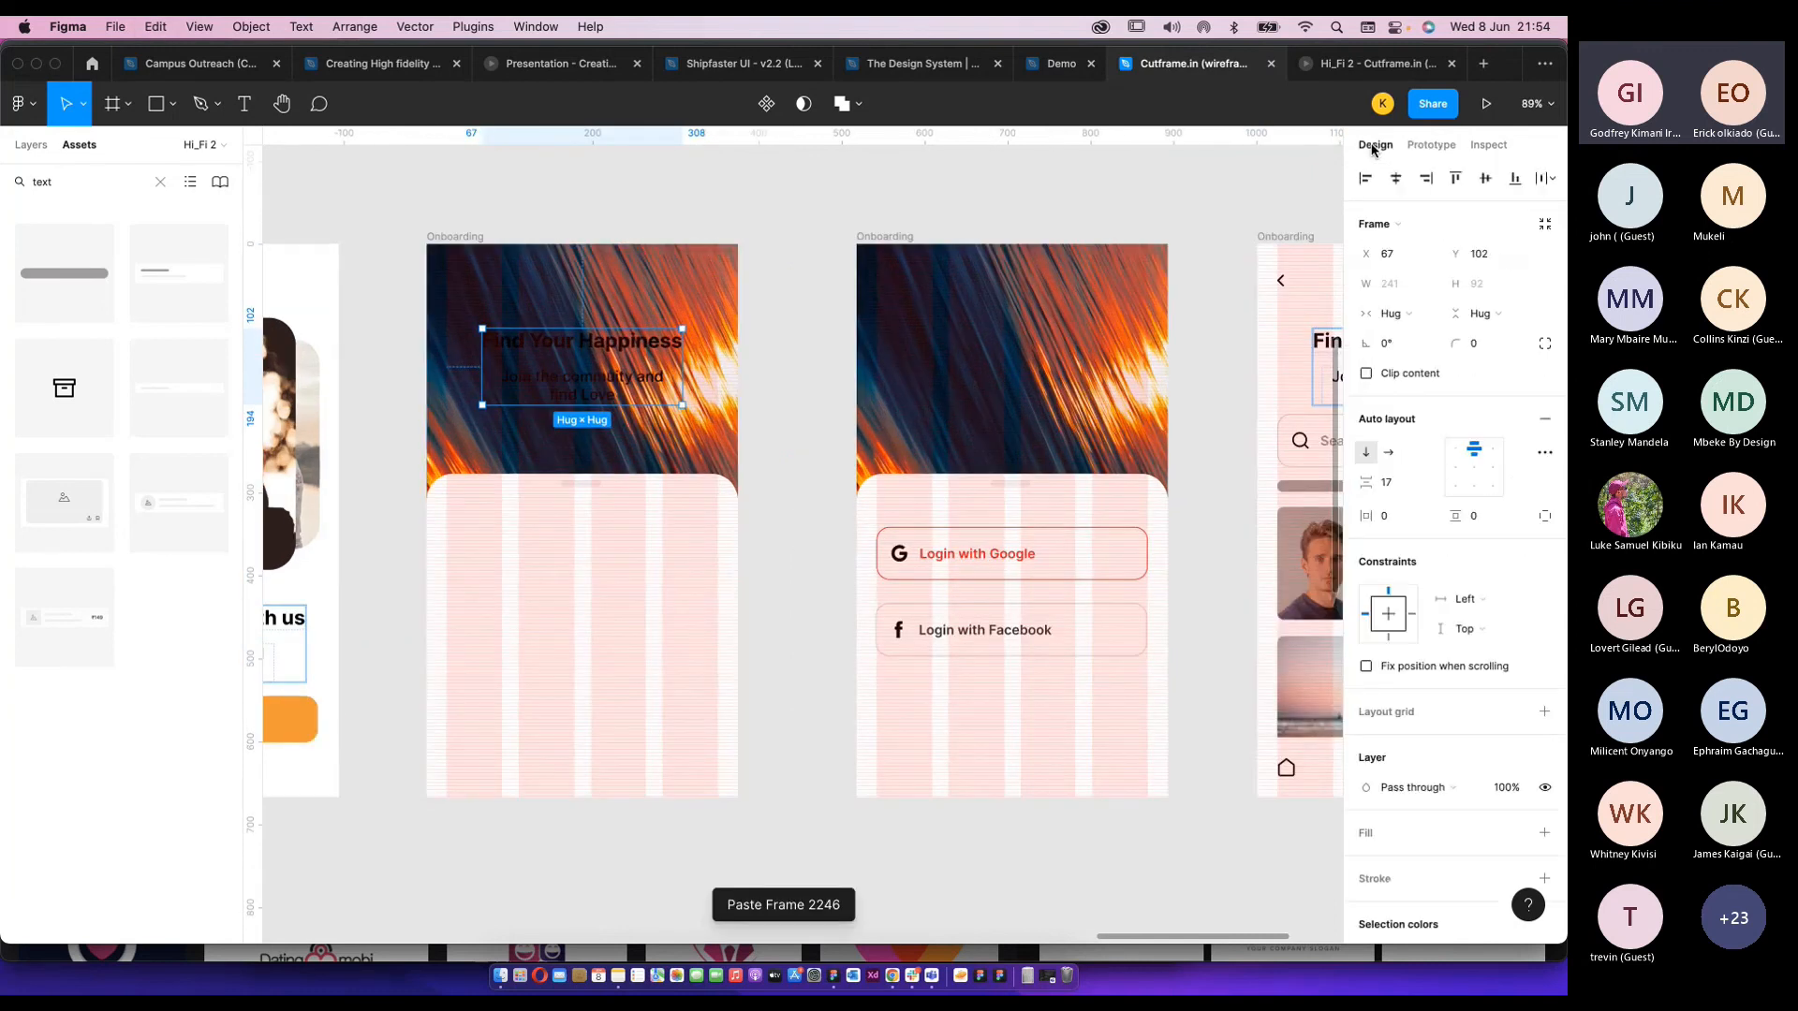
pyautogui.scroll(-1, 1411, 609)
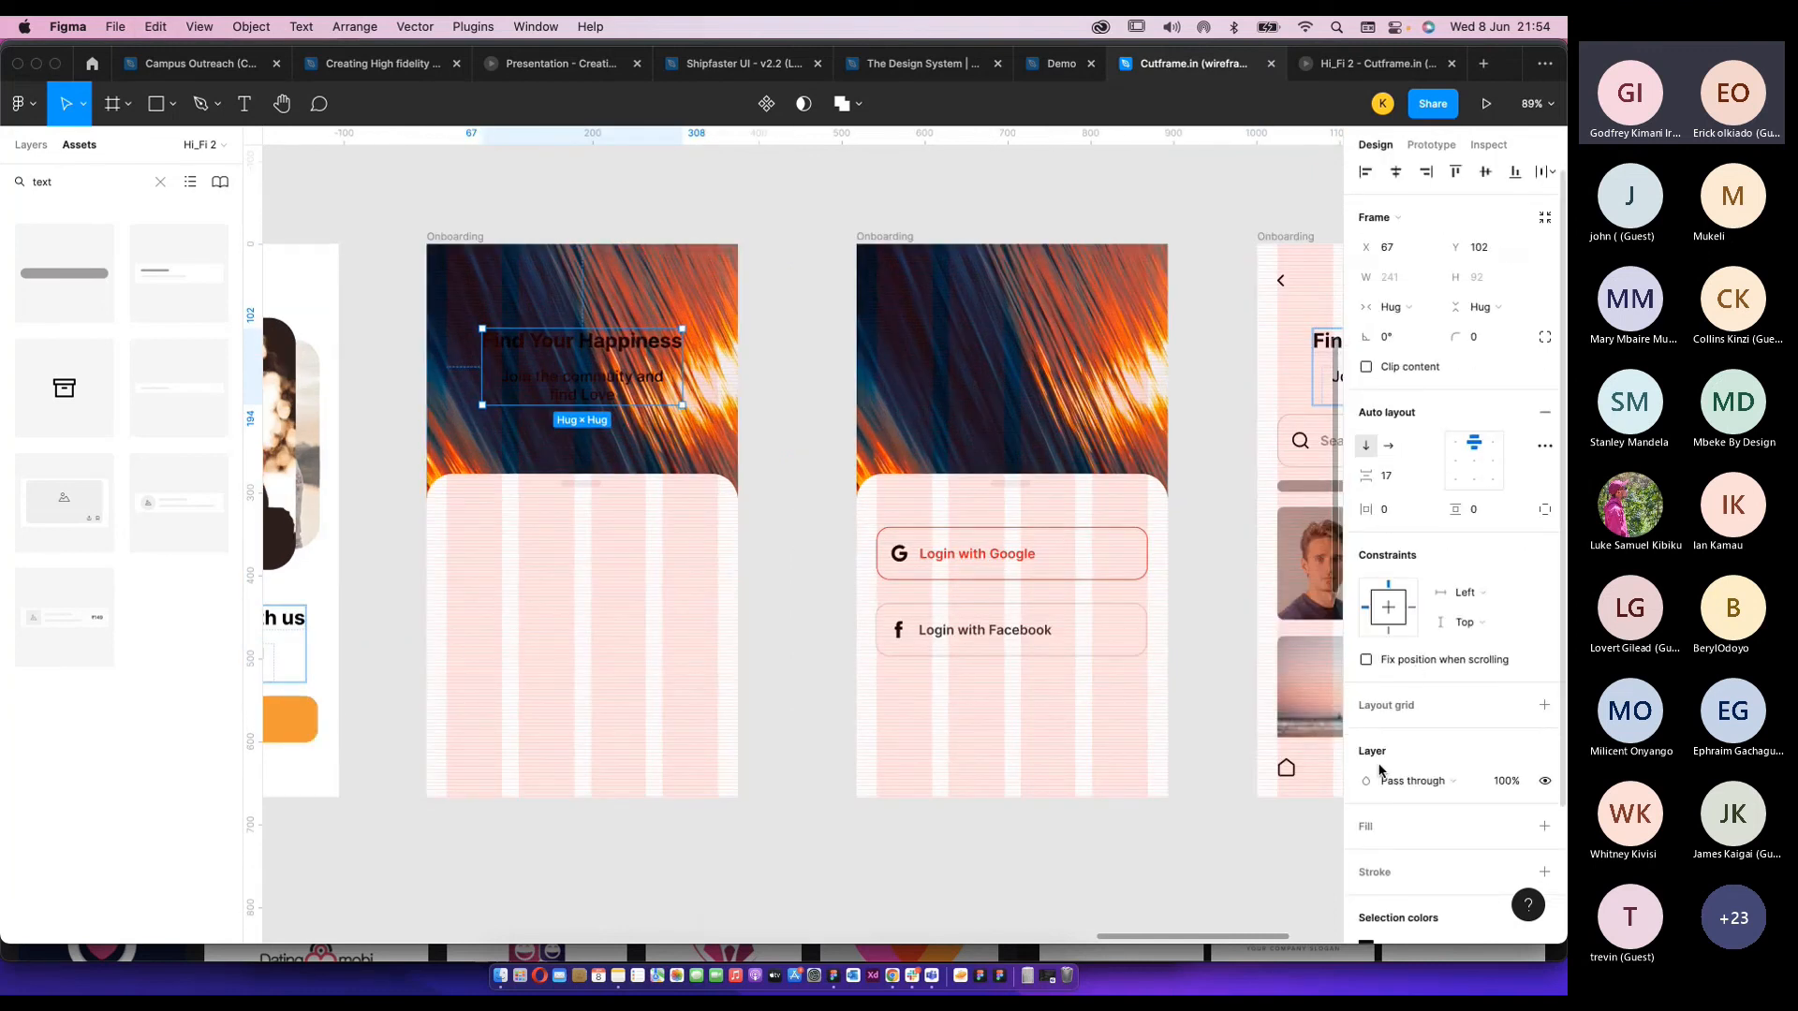
pyautogui.scroll(-3, 1379, 770)
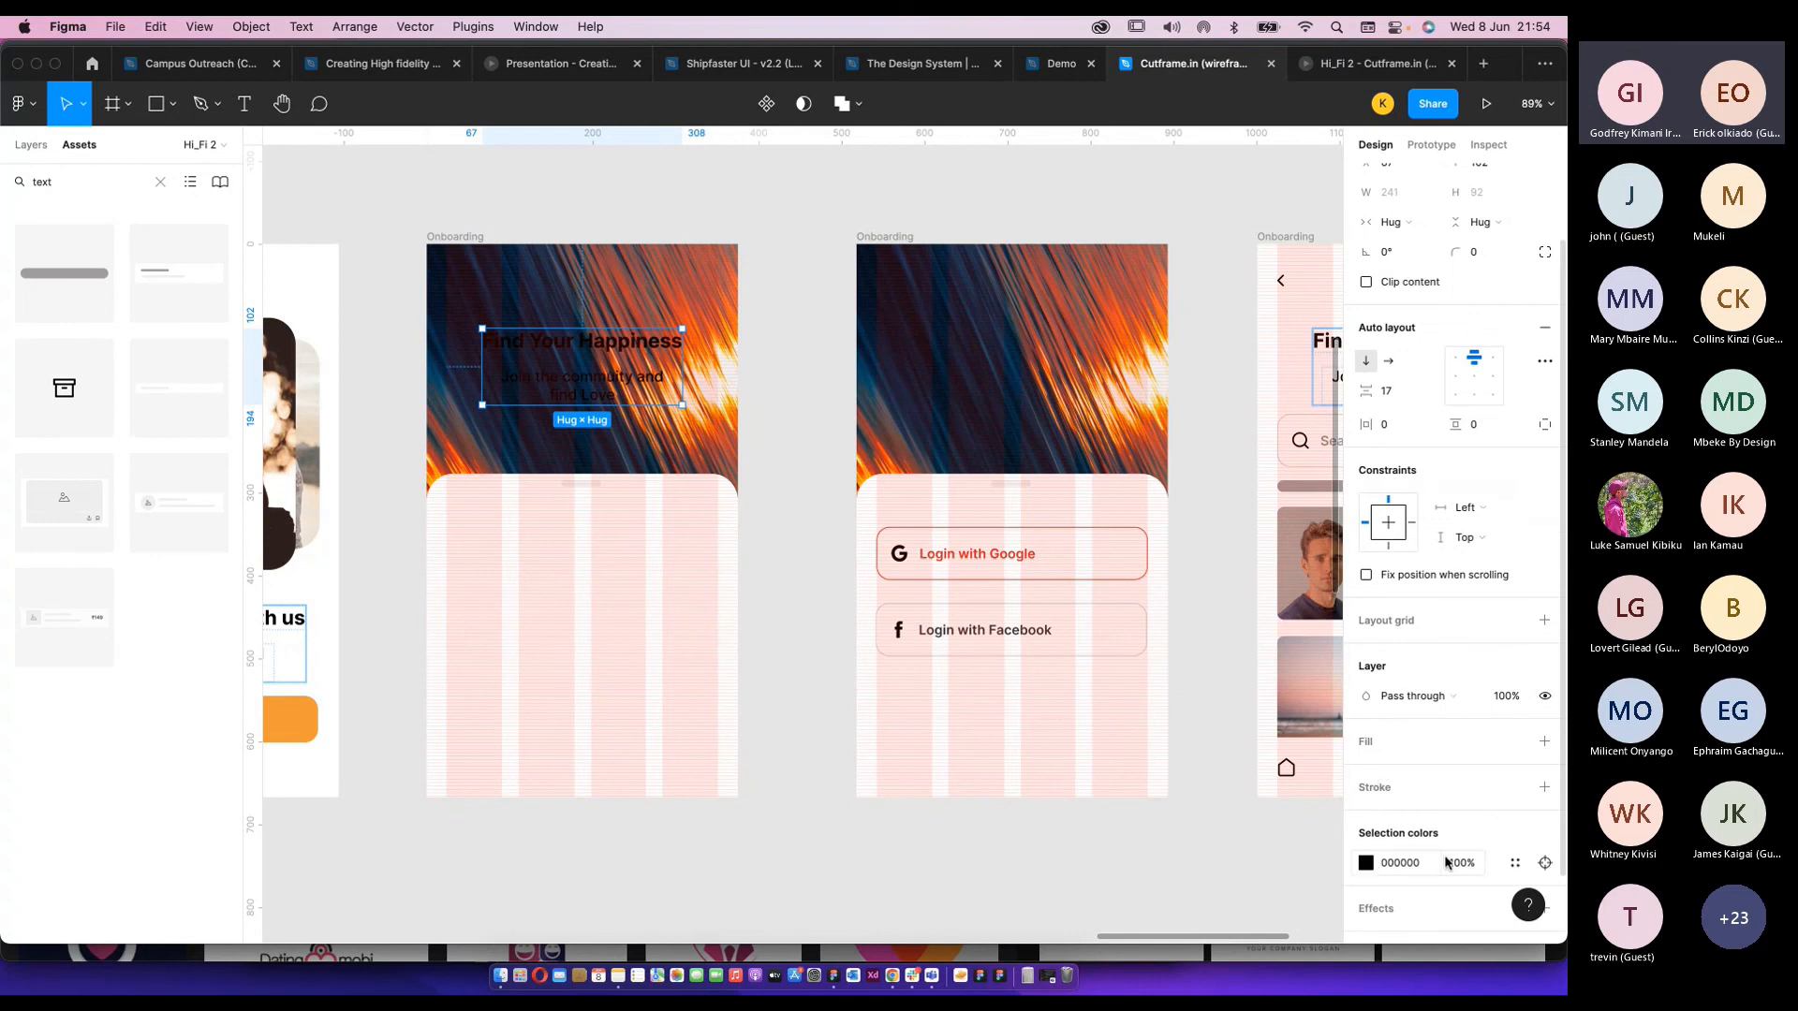
pyautogui.click(1516, 863)
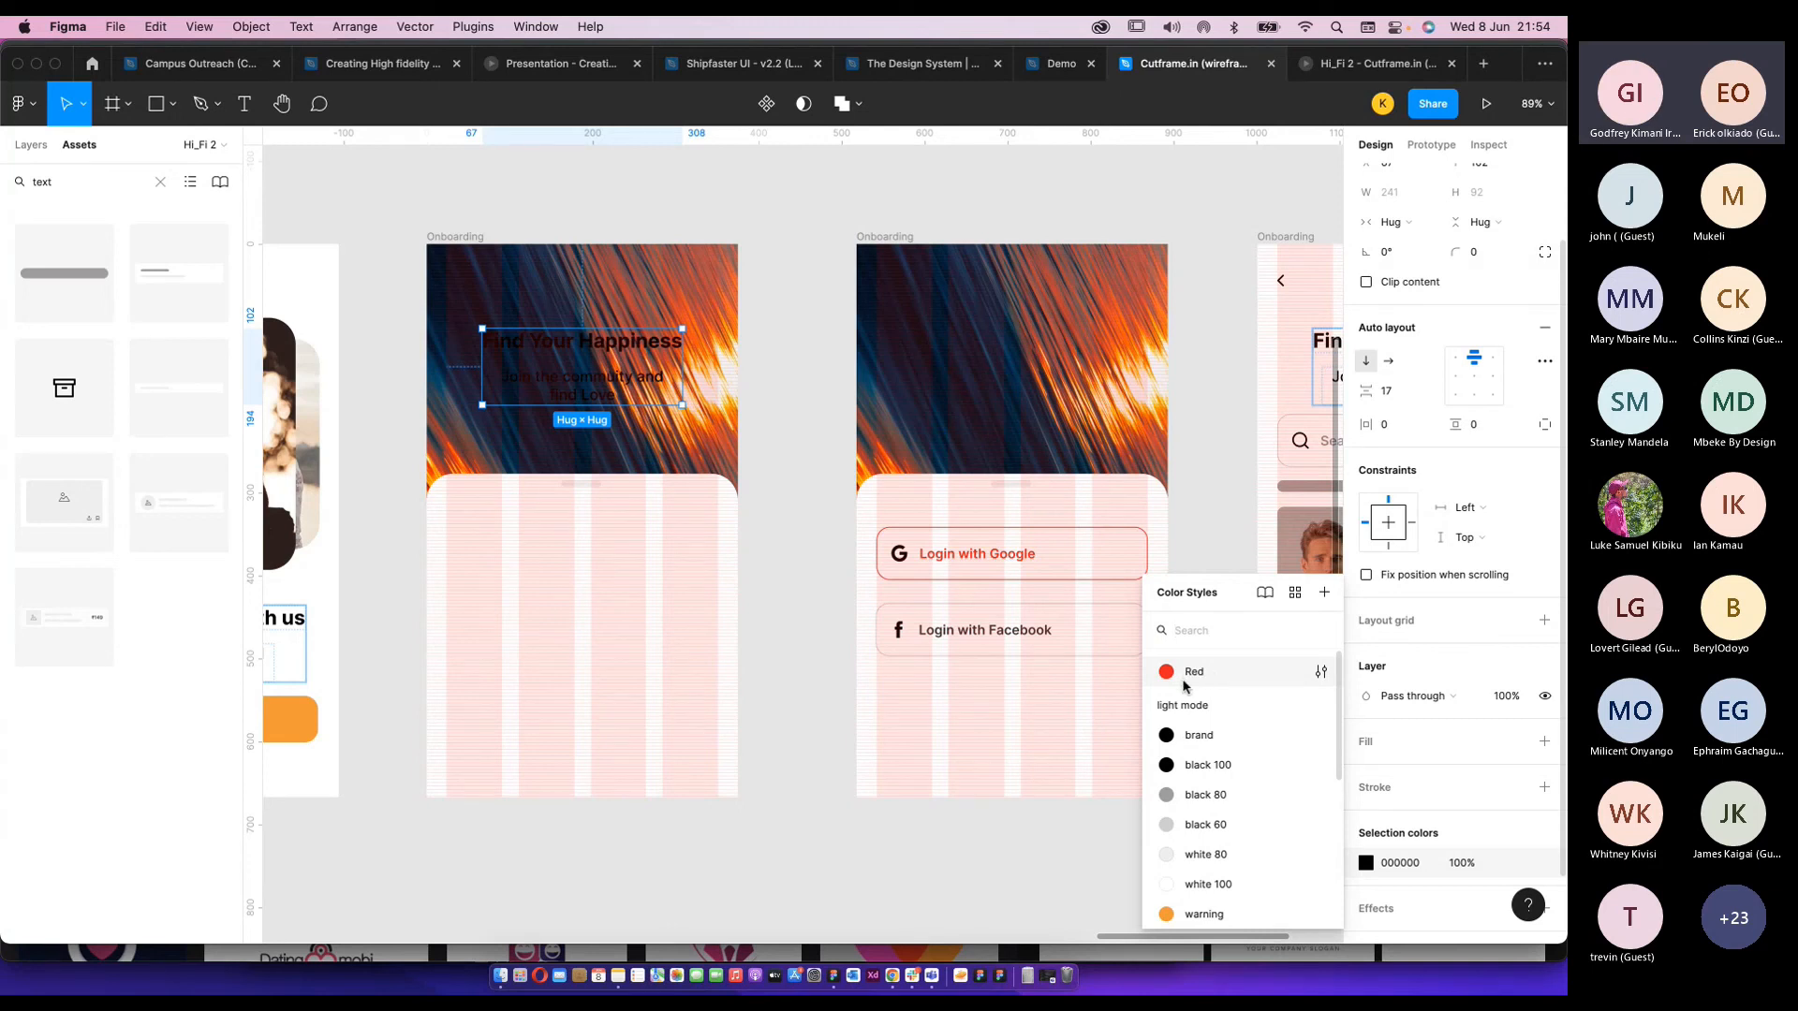
pyautogui.scroll(-3, 1188, 782)
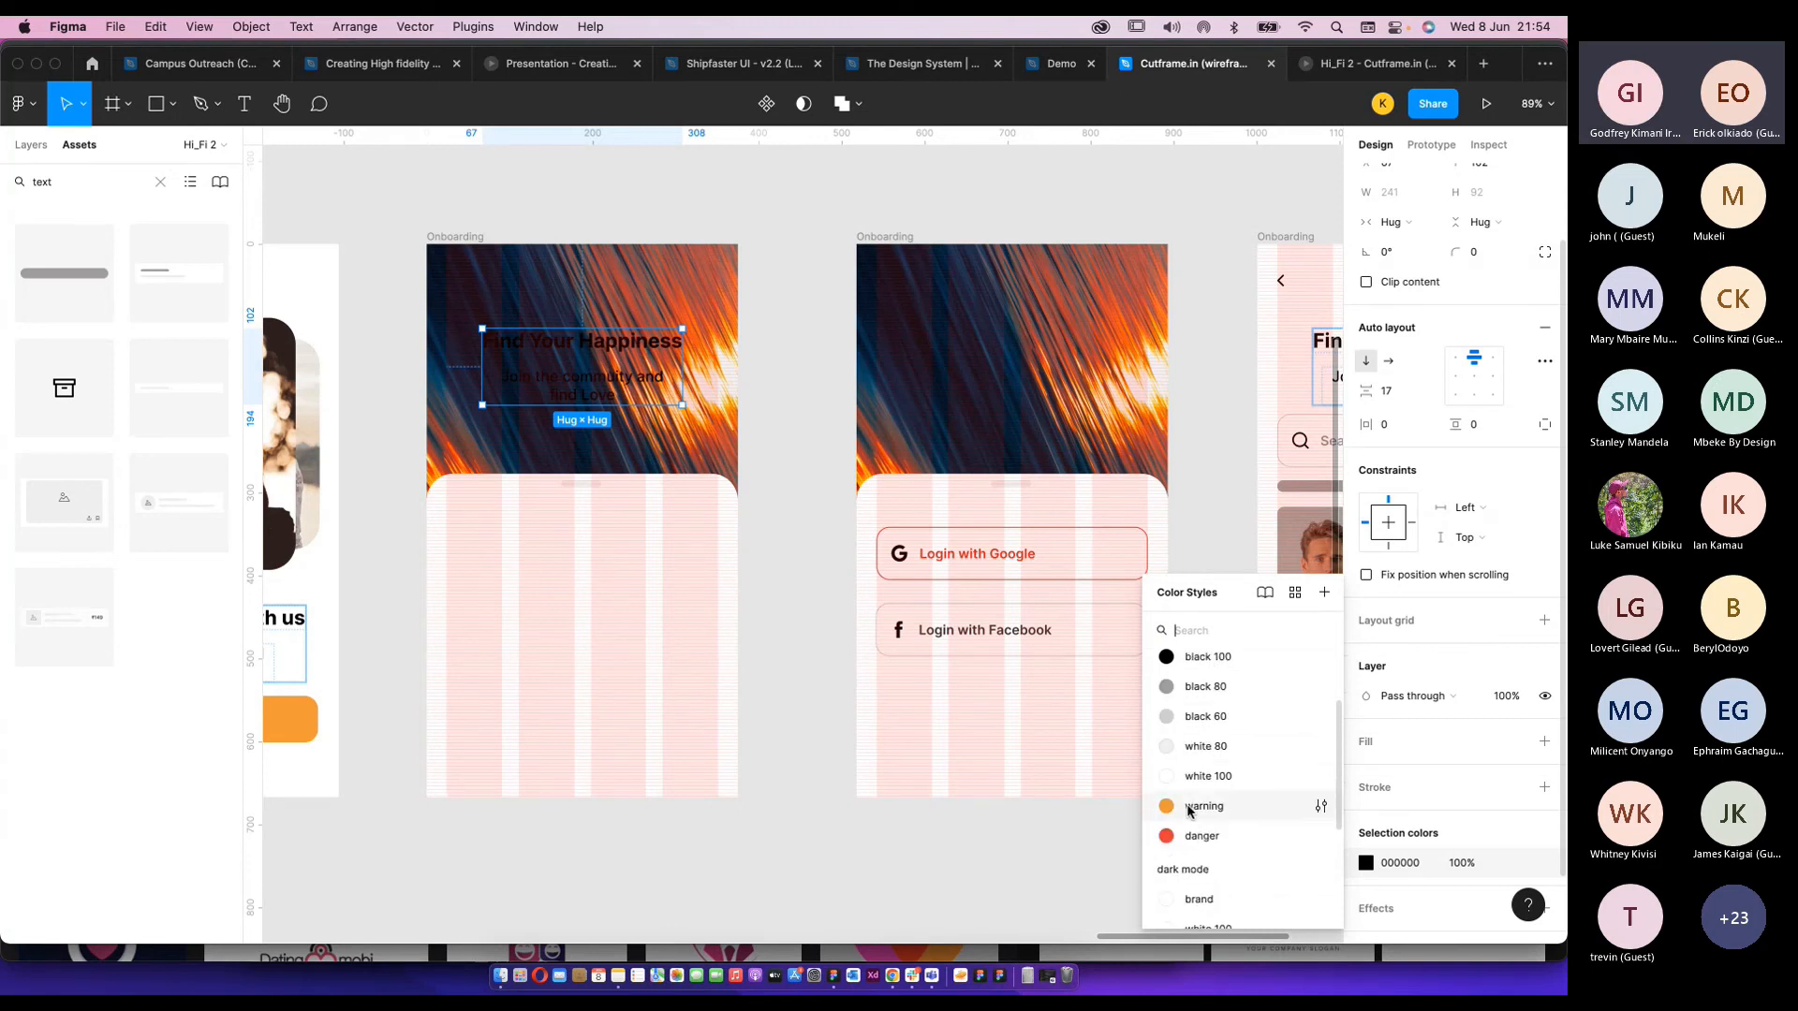
pyautogui.click(1184, 759)
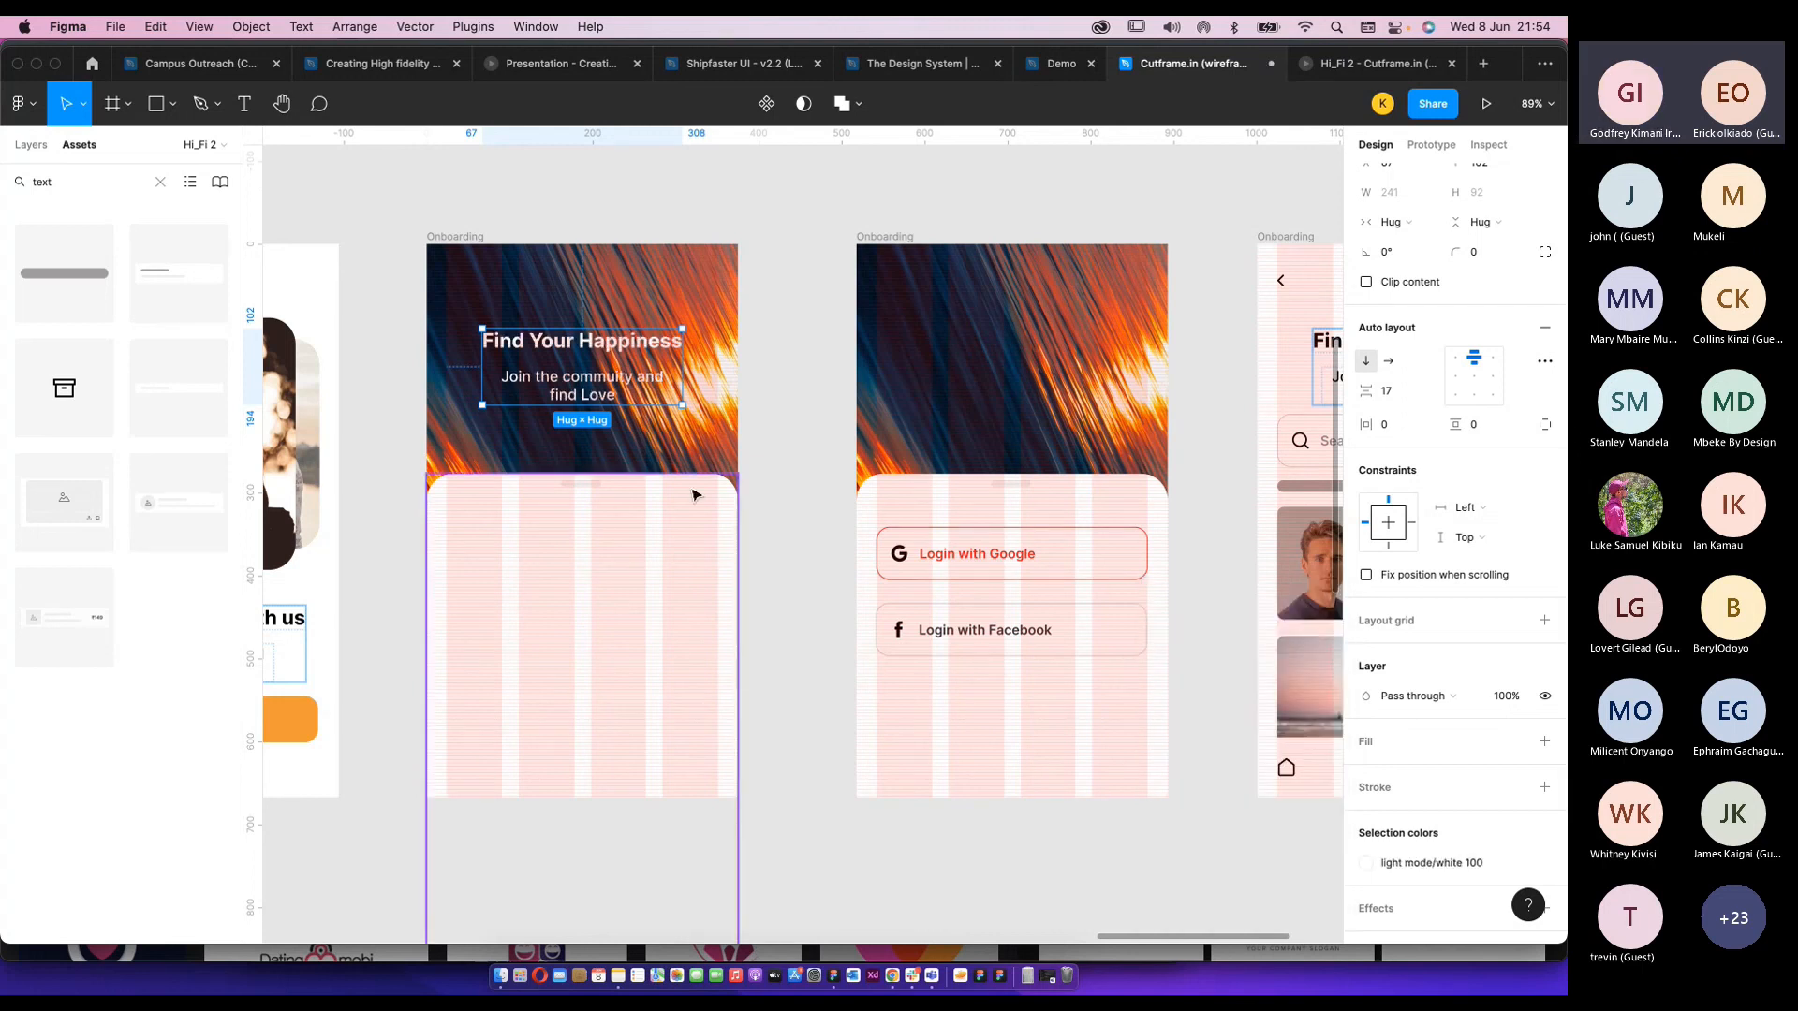
# Copy the white Find Your Happiness text block from the first login screen into the second login screen.
pyautogui.click(795, 449)
pyautogui.scroll(5, 582, 397)
pyautogui.doubleClick(582, 397)
pyautogui.click(1036, 467)
pyautogui.scroll(-5, 1037, 468)
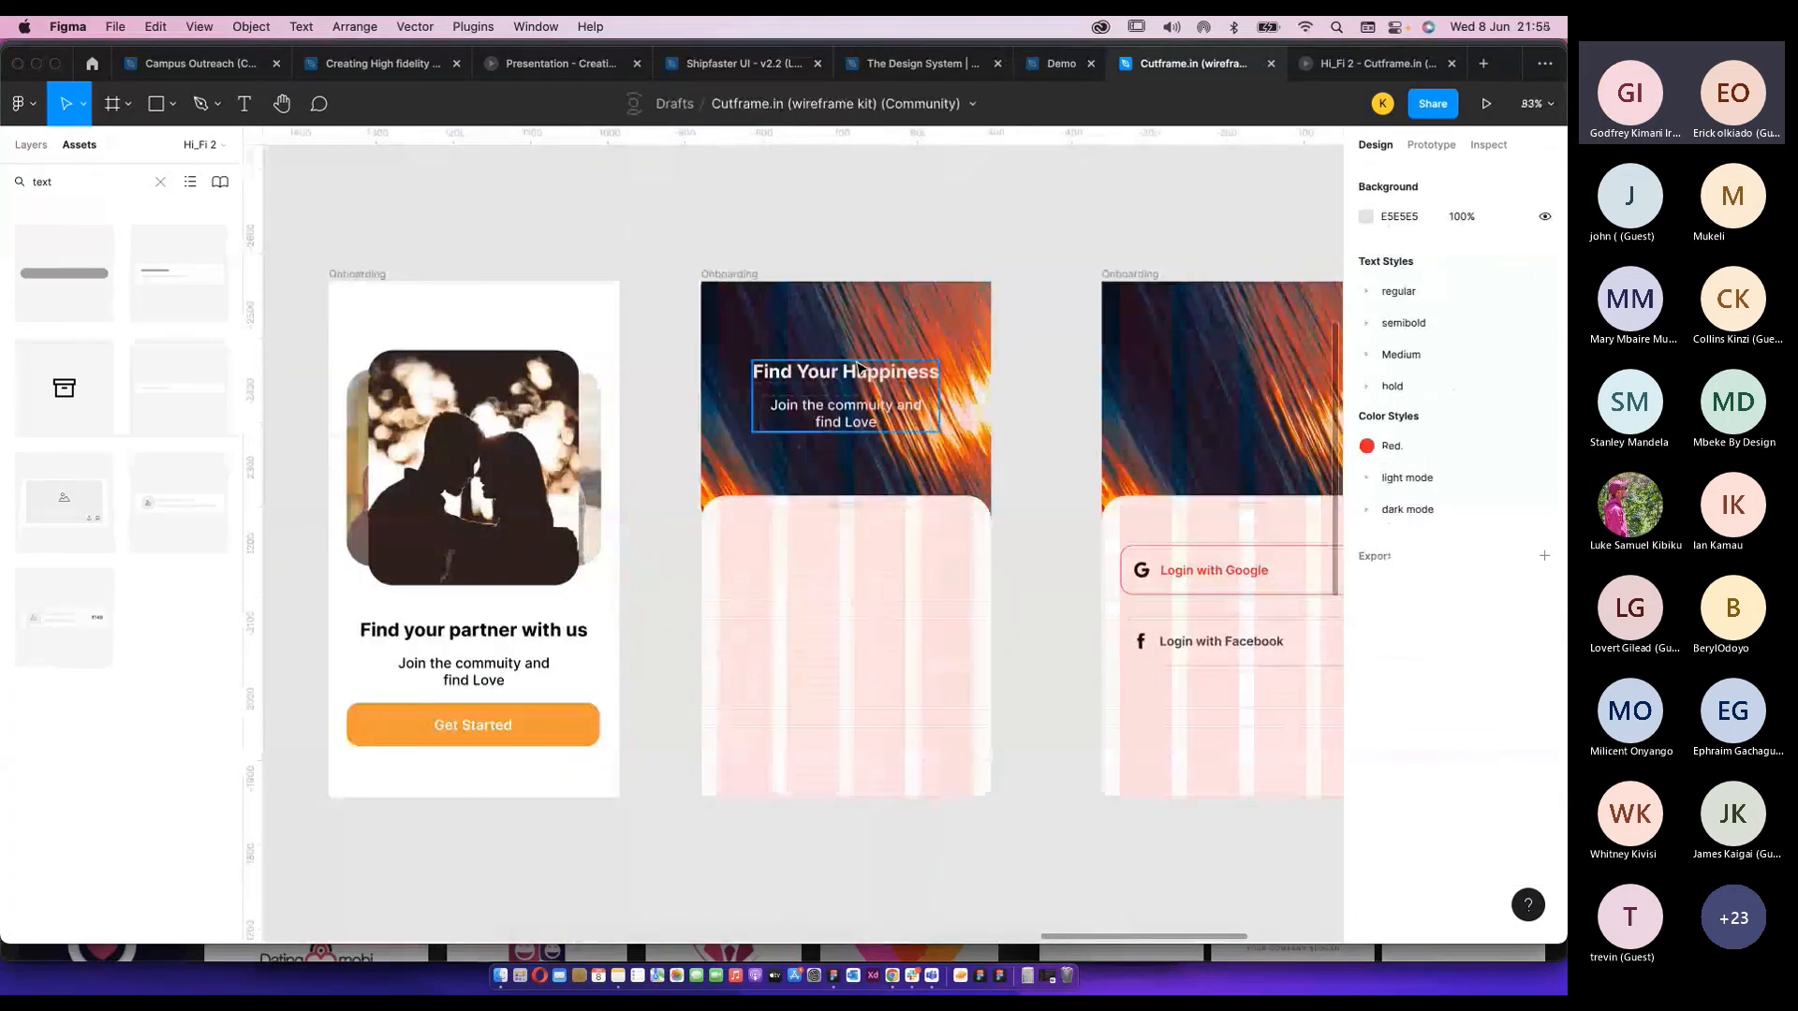
pyautogui.click(857, 373)
pyautogui.hscroll(3, 985, 330)
pyautogui.hscroll(2, 985, 329)
pyautogui.click(734, 274)
pyautogui.hotkey('ctrl', 'v')
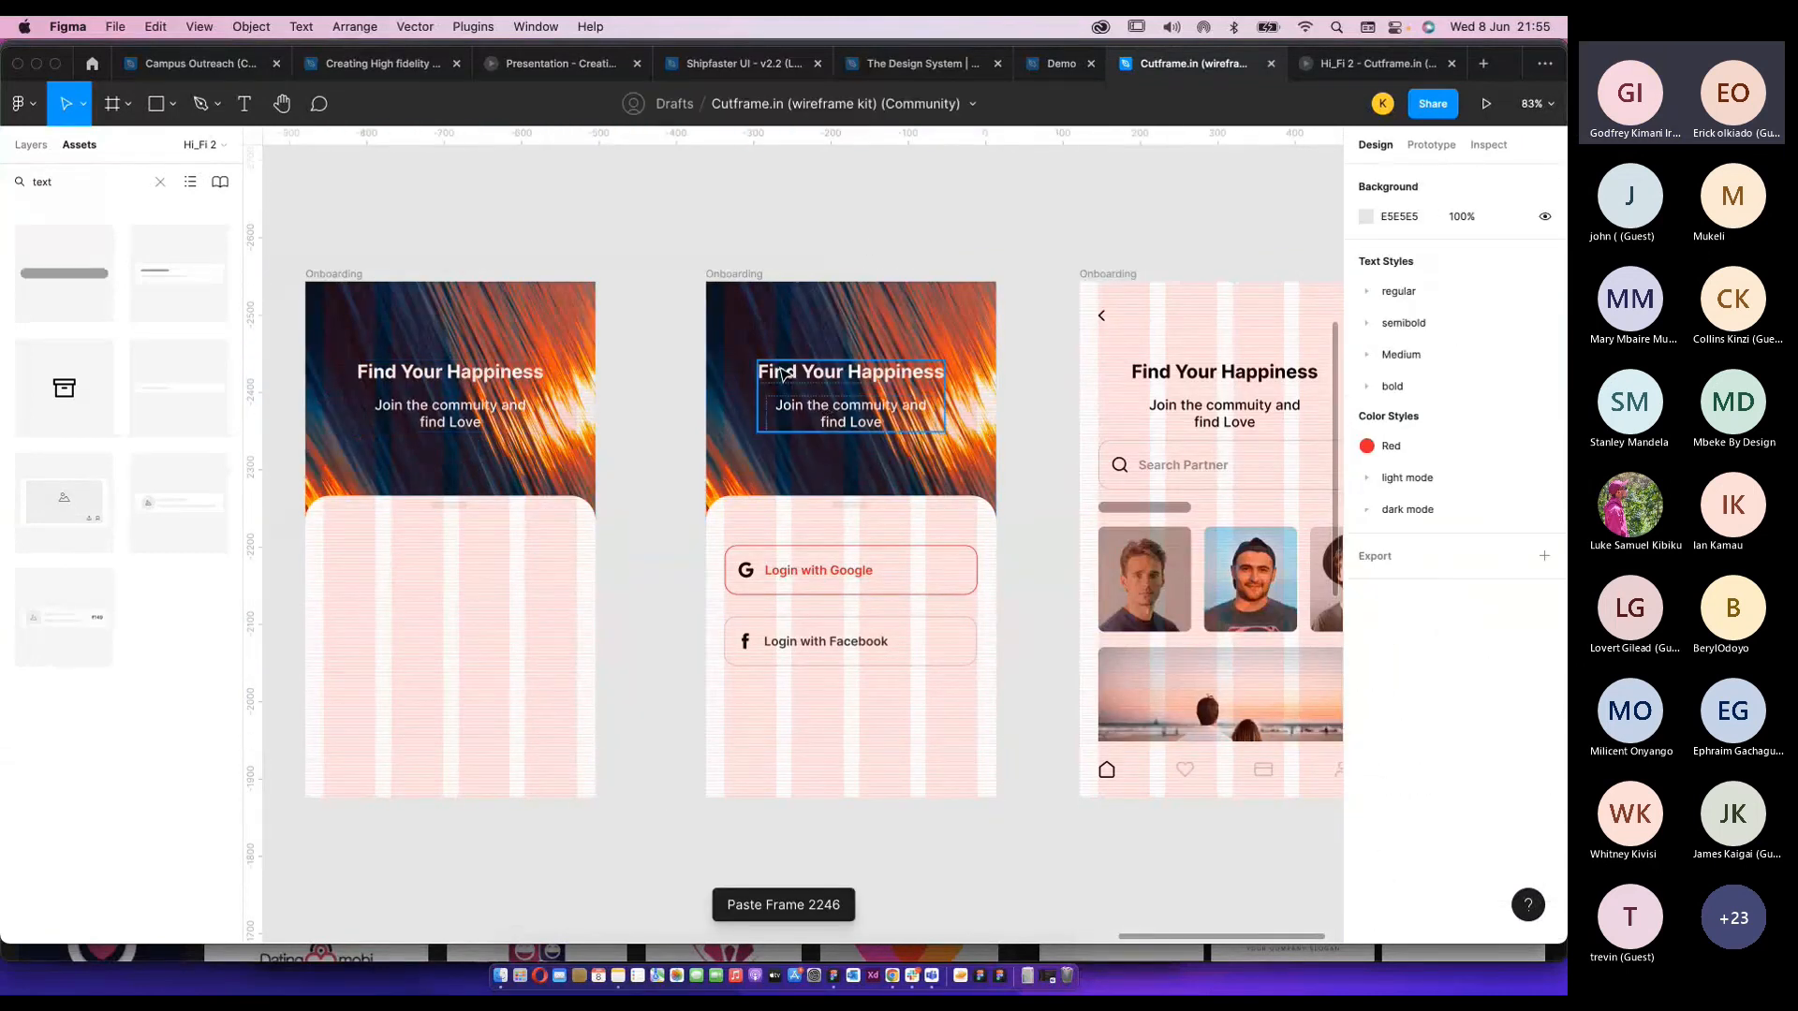
# Restart the prototype and follow Get Started to check the login screen with its new heading text.
pyautogui.click(468, 393)
pyautogui.click(1318, 65)
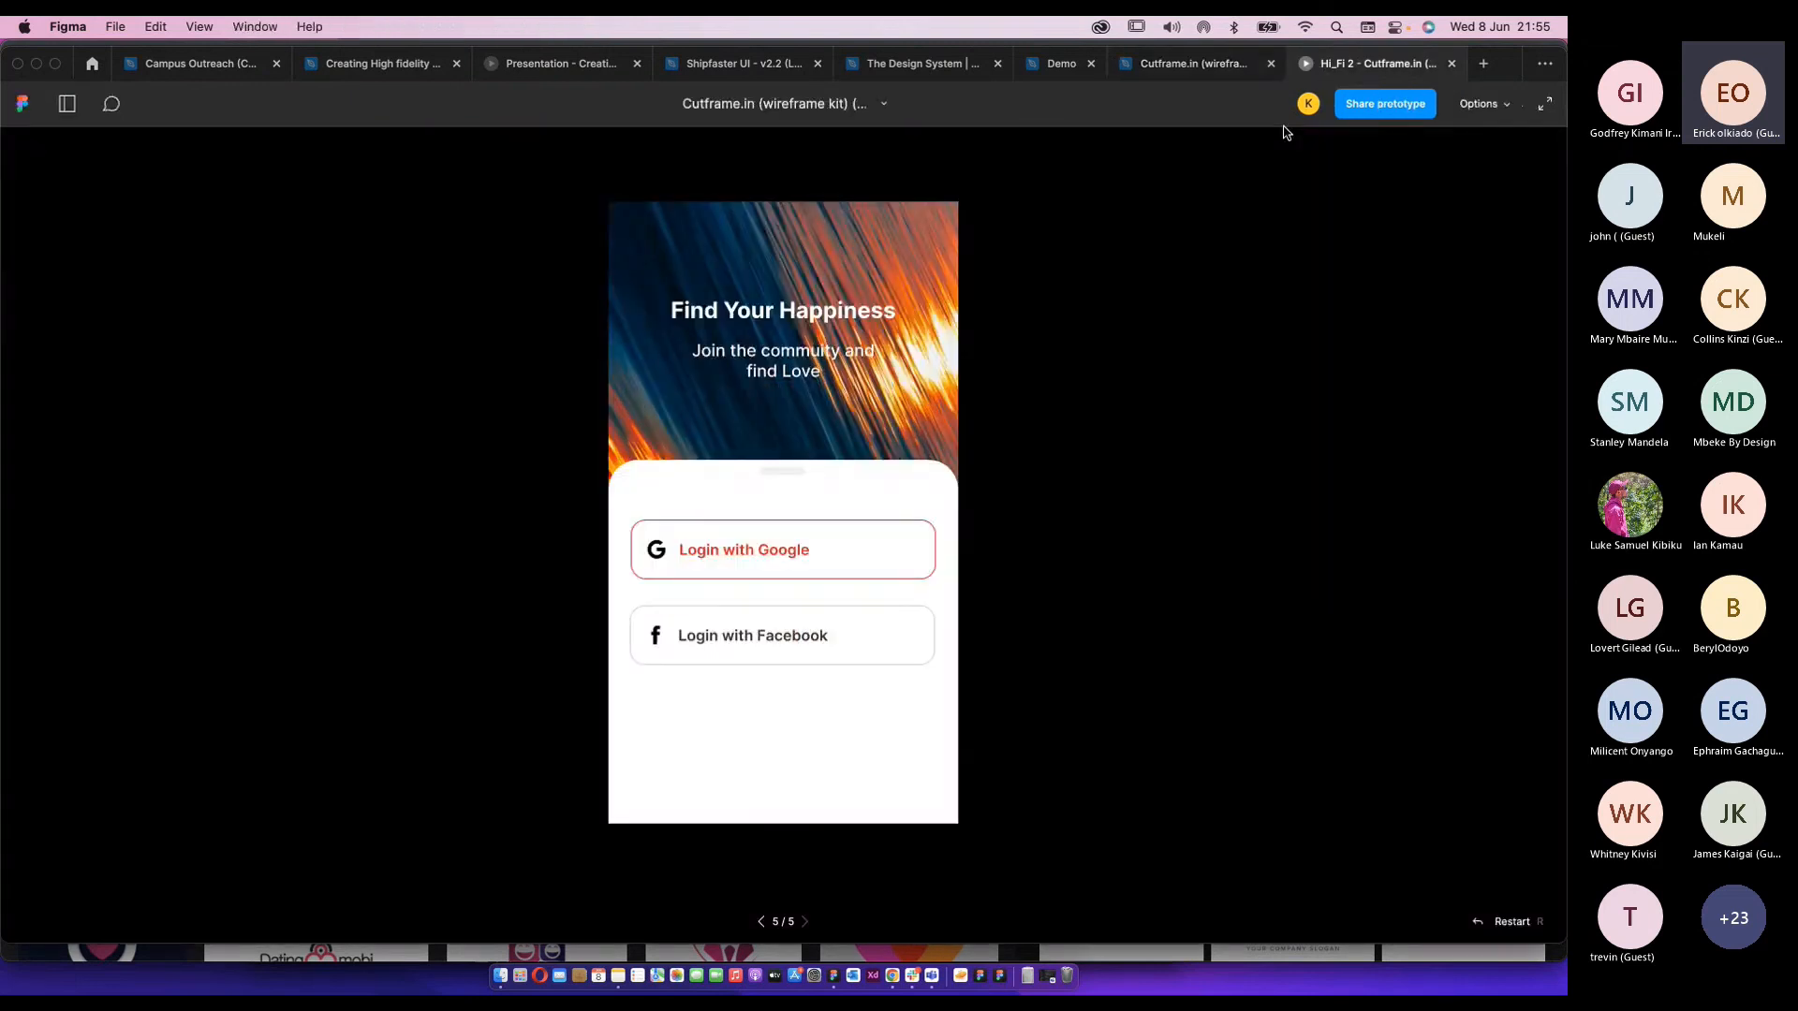
pyautogui.press('r')
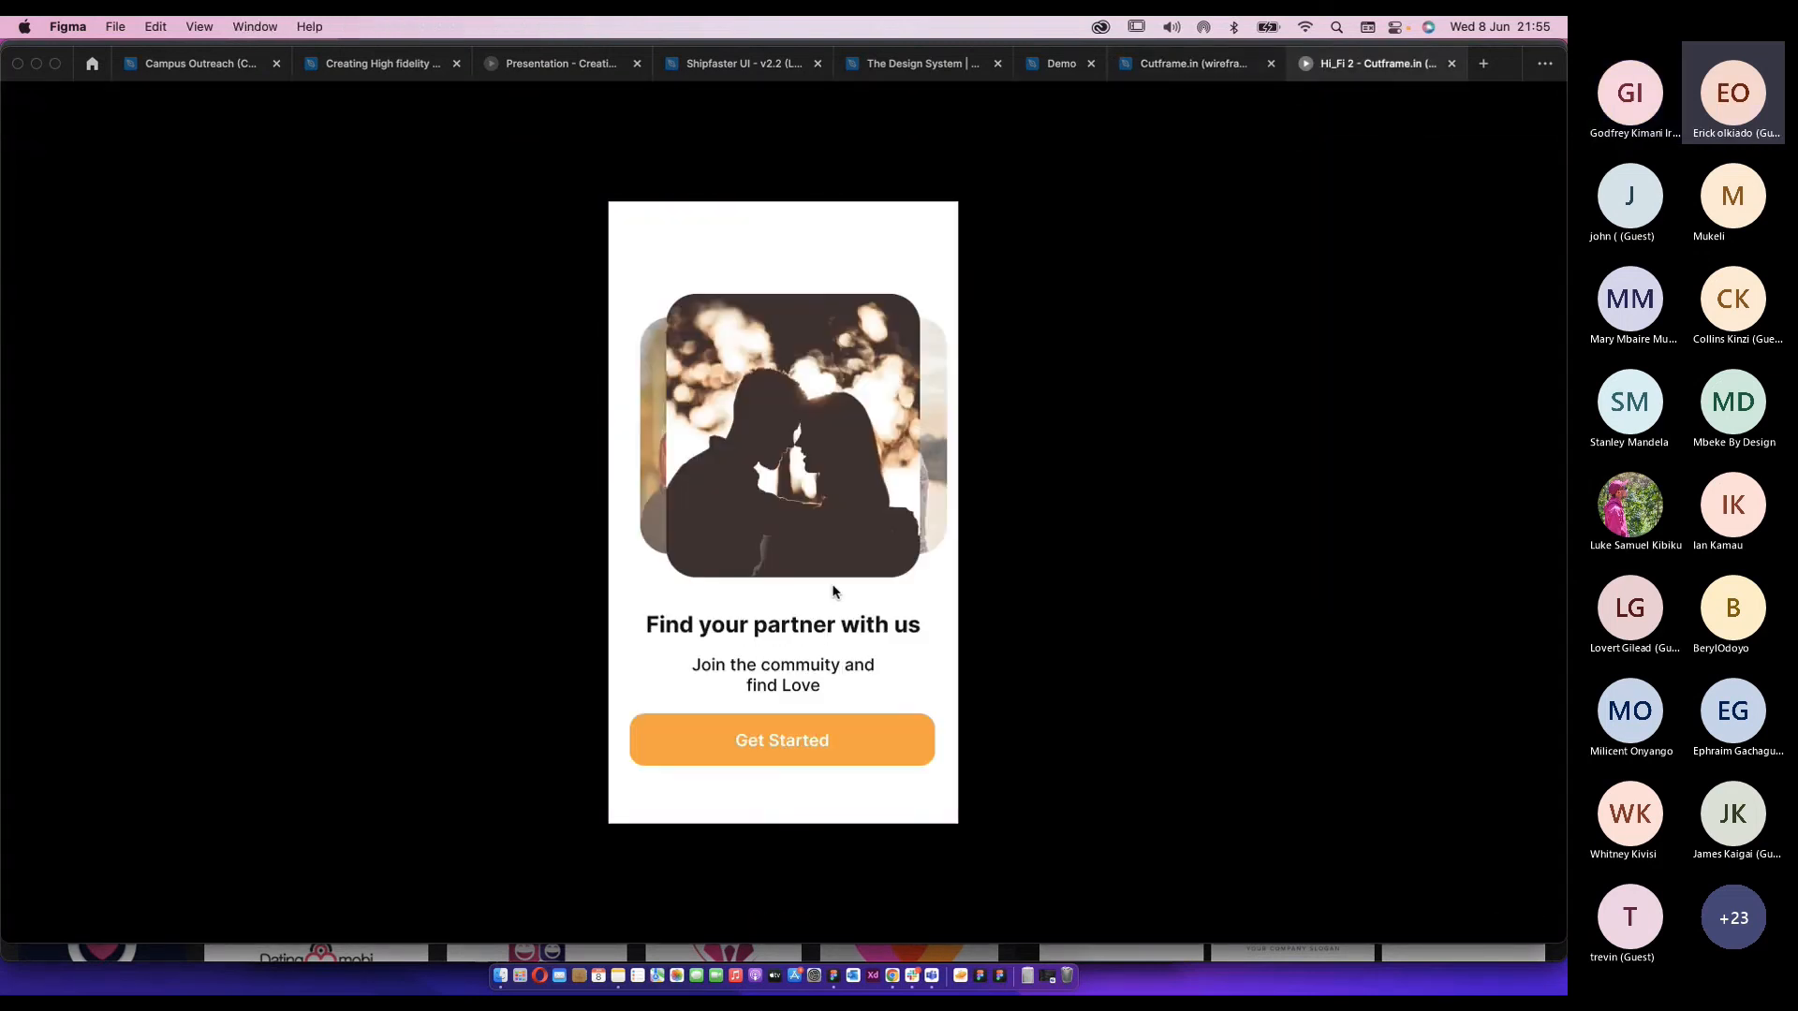
pyautogui.click(776, 734)
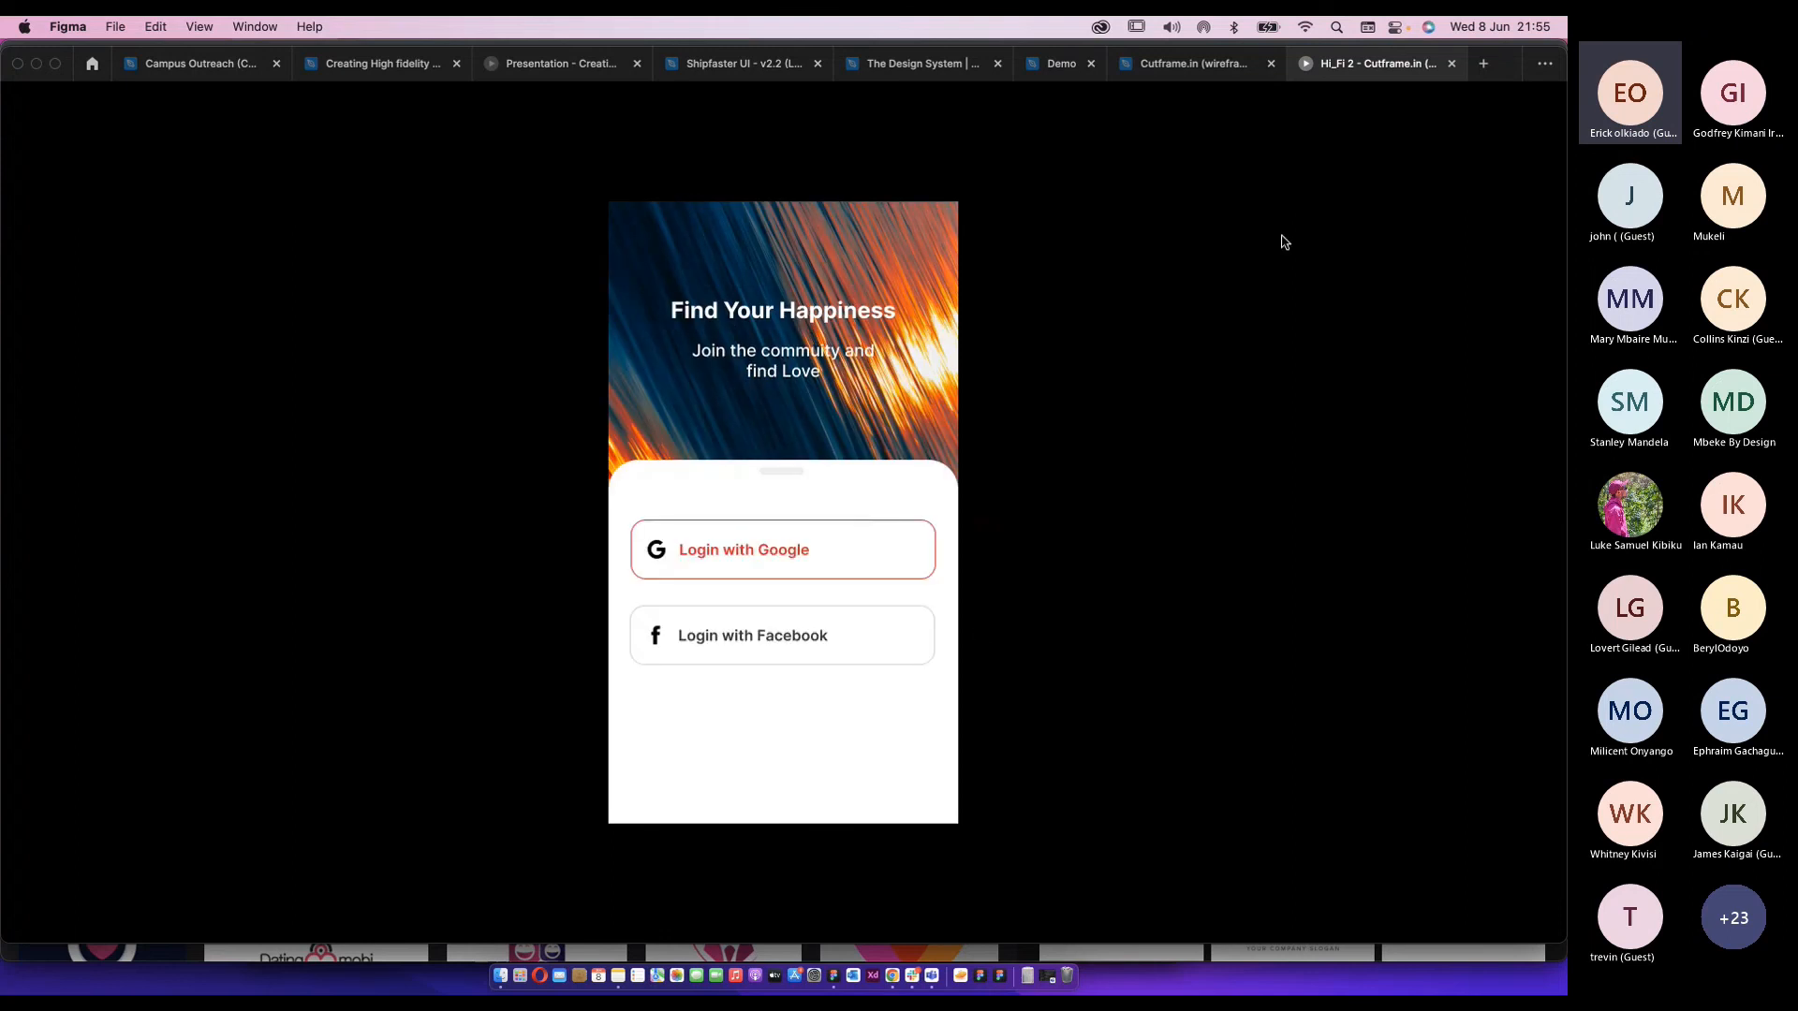
# Set the opacity of the Find Your Happiness text block in the first login screen to 0%.
pyautogui.click(1194, 65)
pyautogui.click(760, 372)
pyautogui.press('super+z')
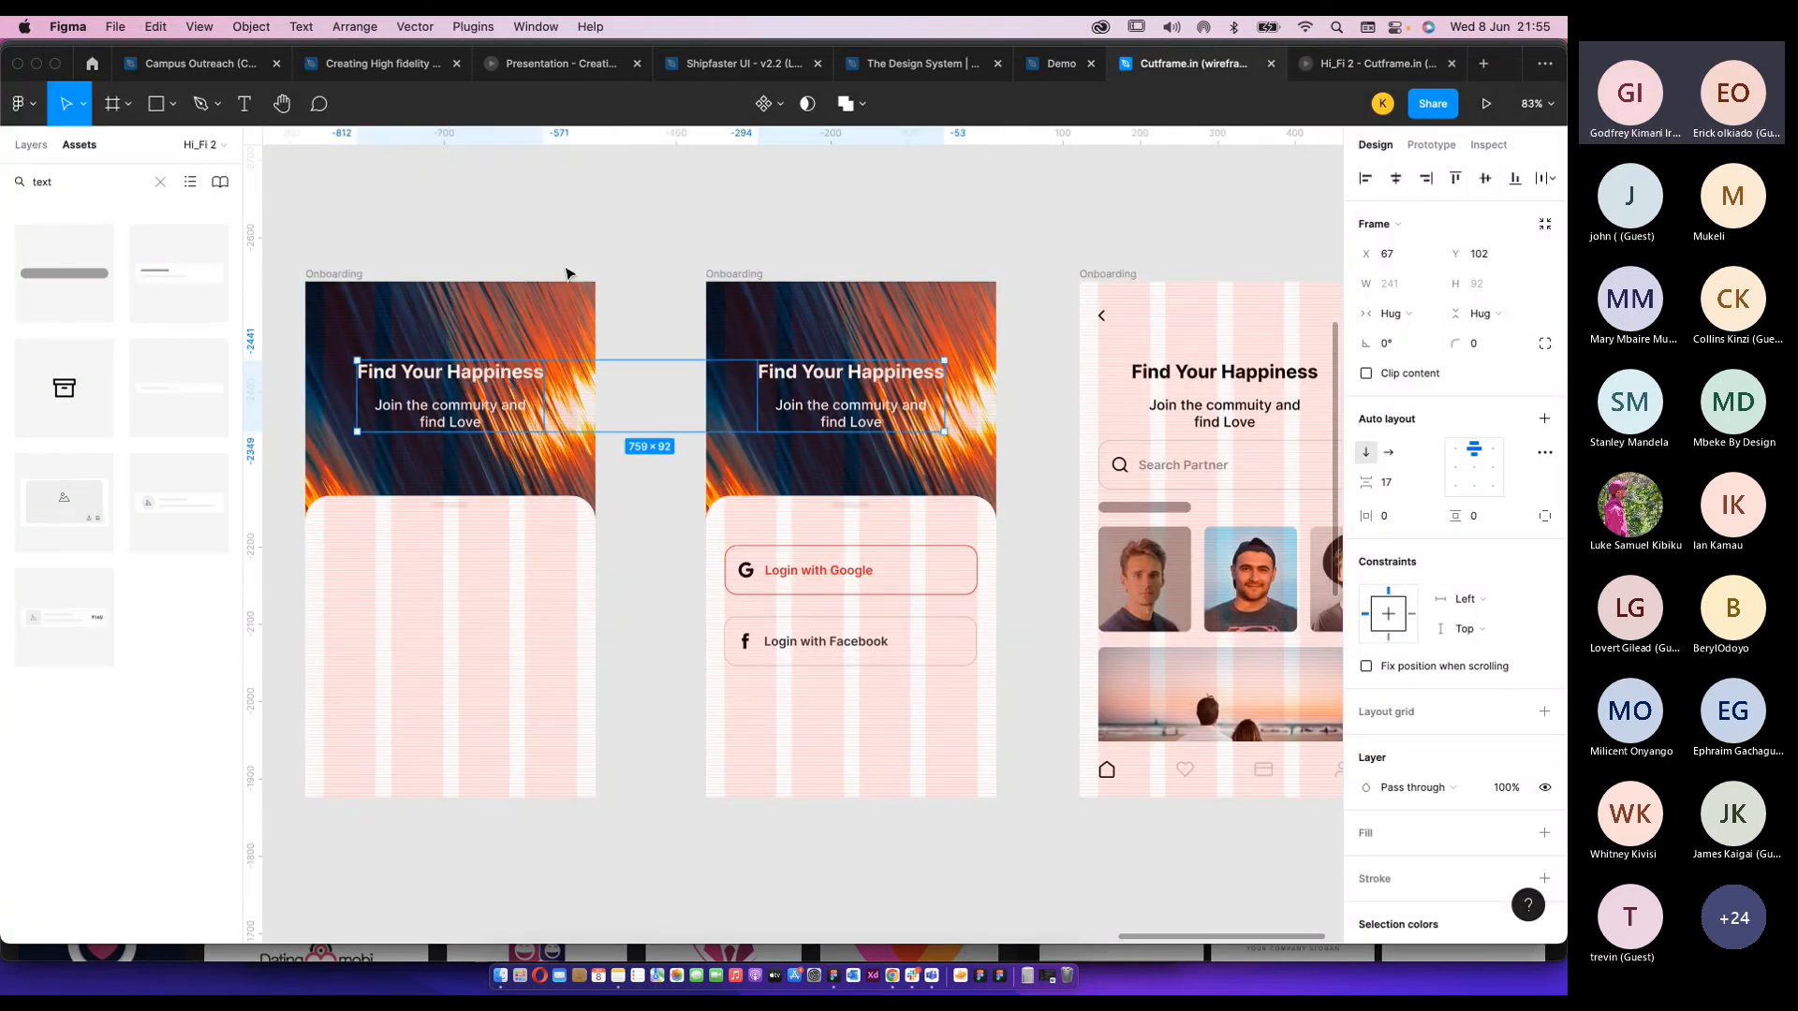
pyautogui.click(571, 274)
pyautogui.click(466, 390)
pyautogui.click(1510, 788)
pyautogui.write('00')
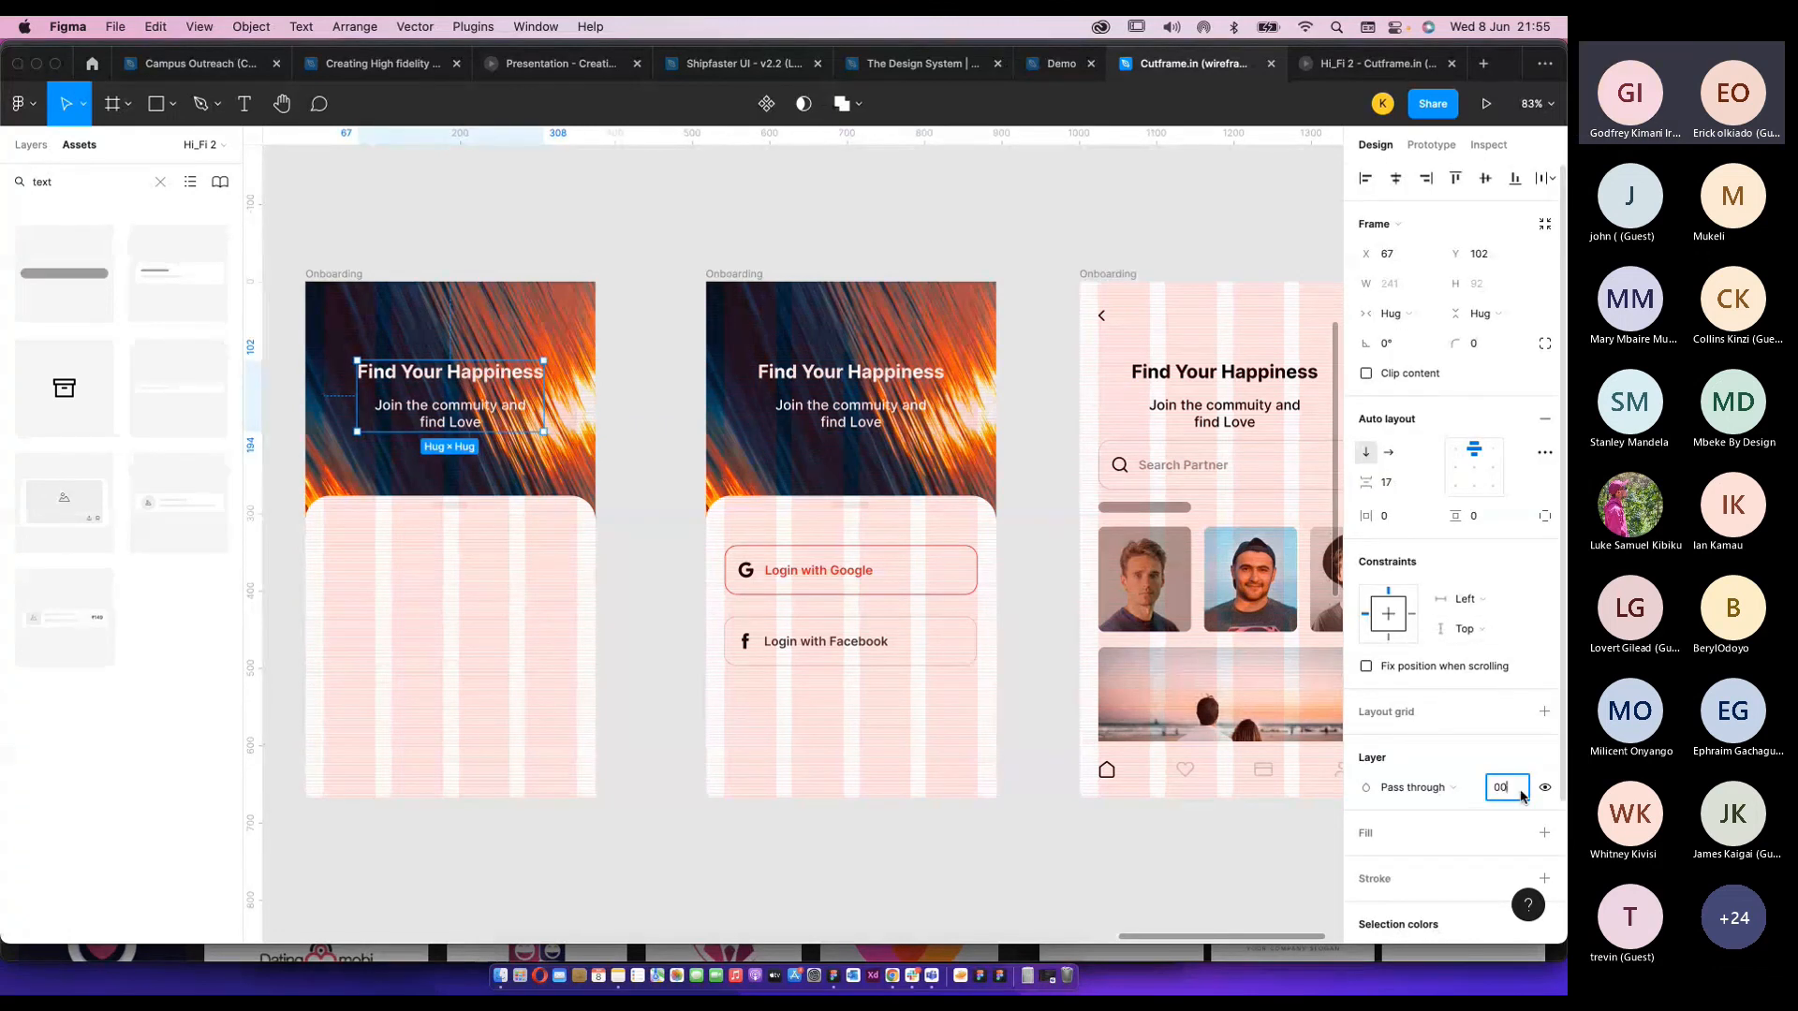
pyautogui.press('Return')
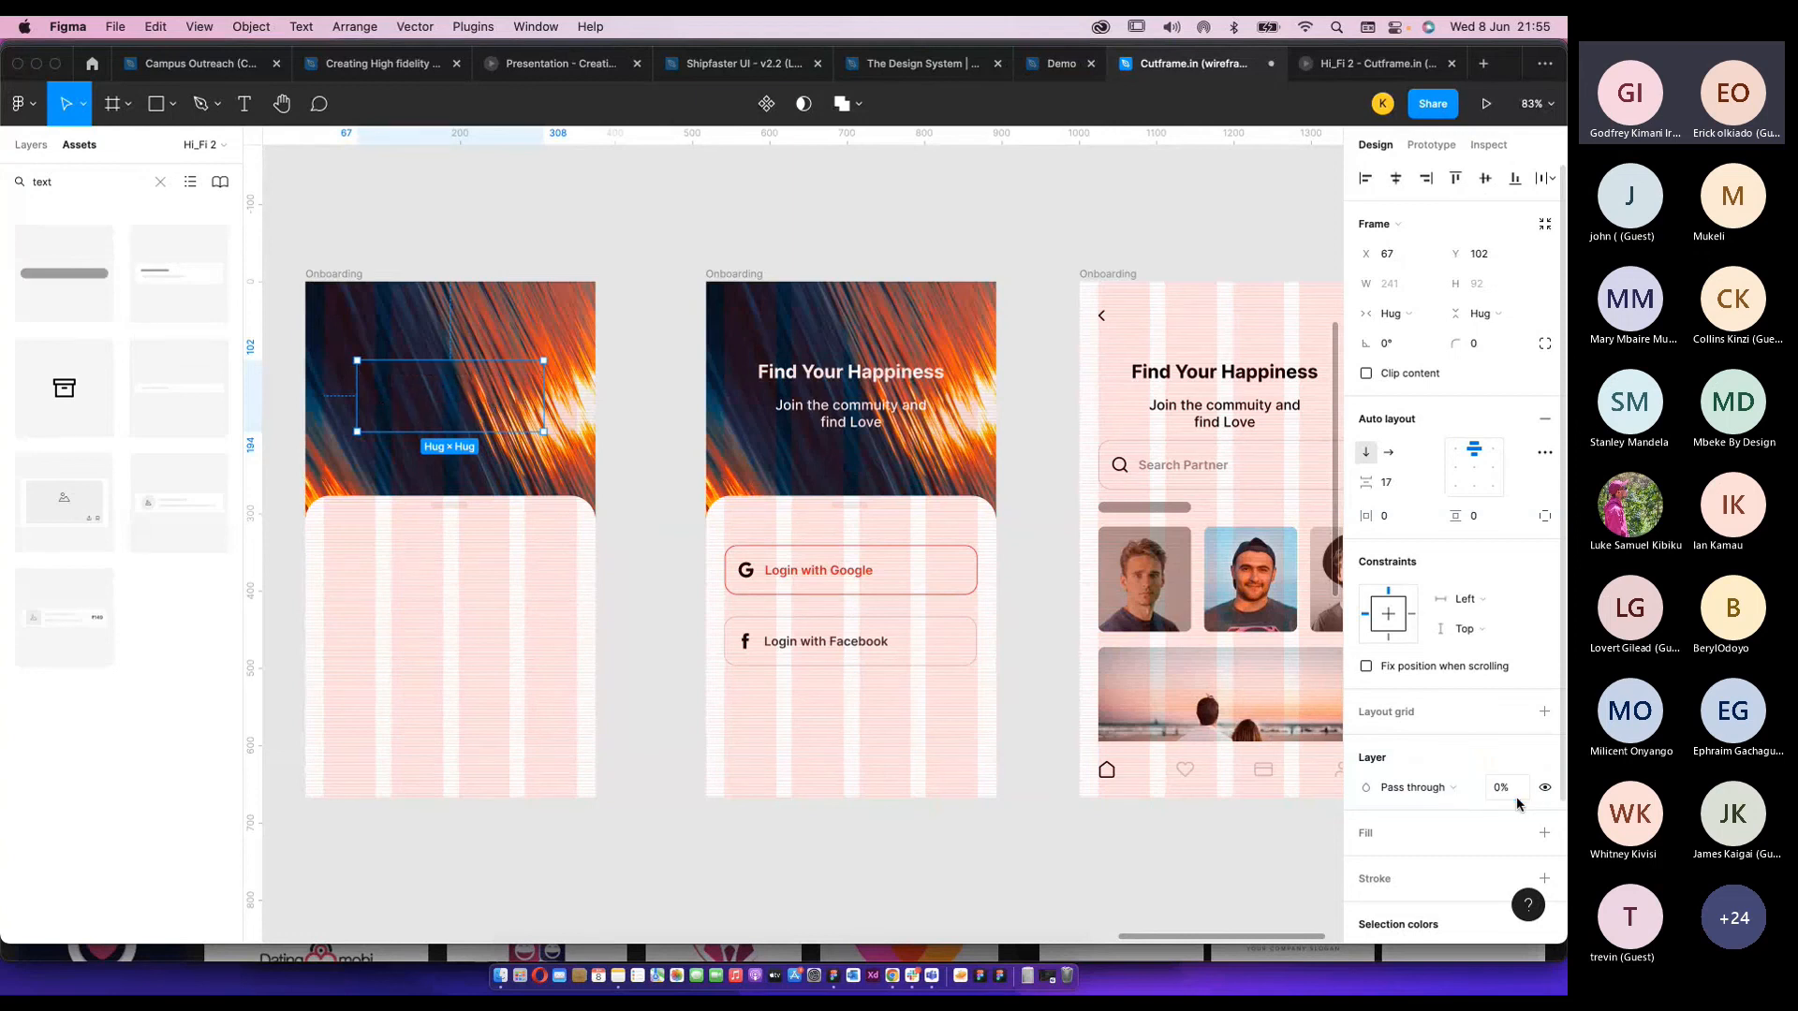
# Restart the prototype and follow Get Started to check how the login screen's heading fades in.
pyautogui.click(1377, 63)
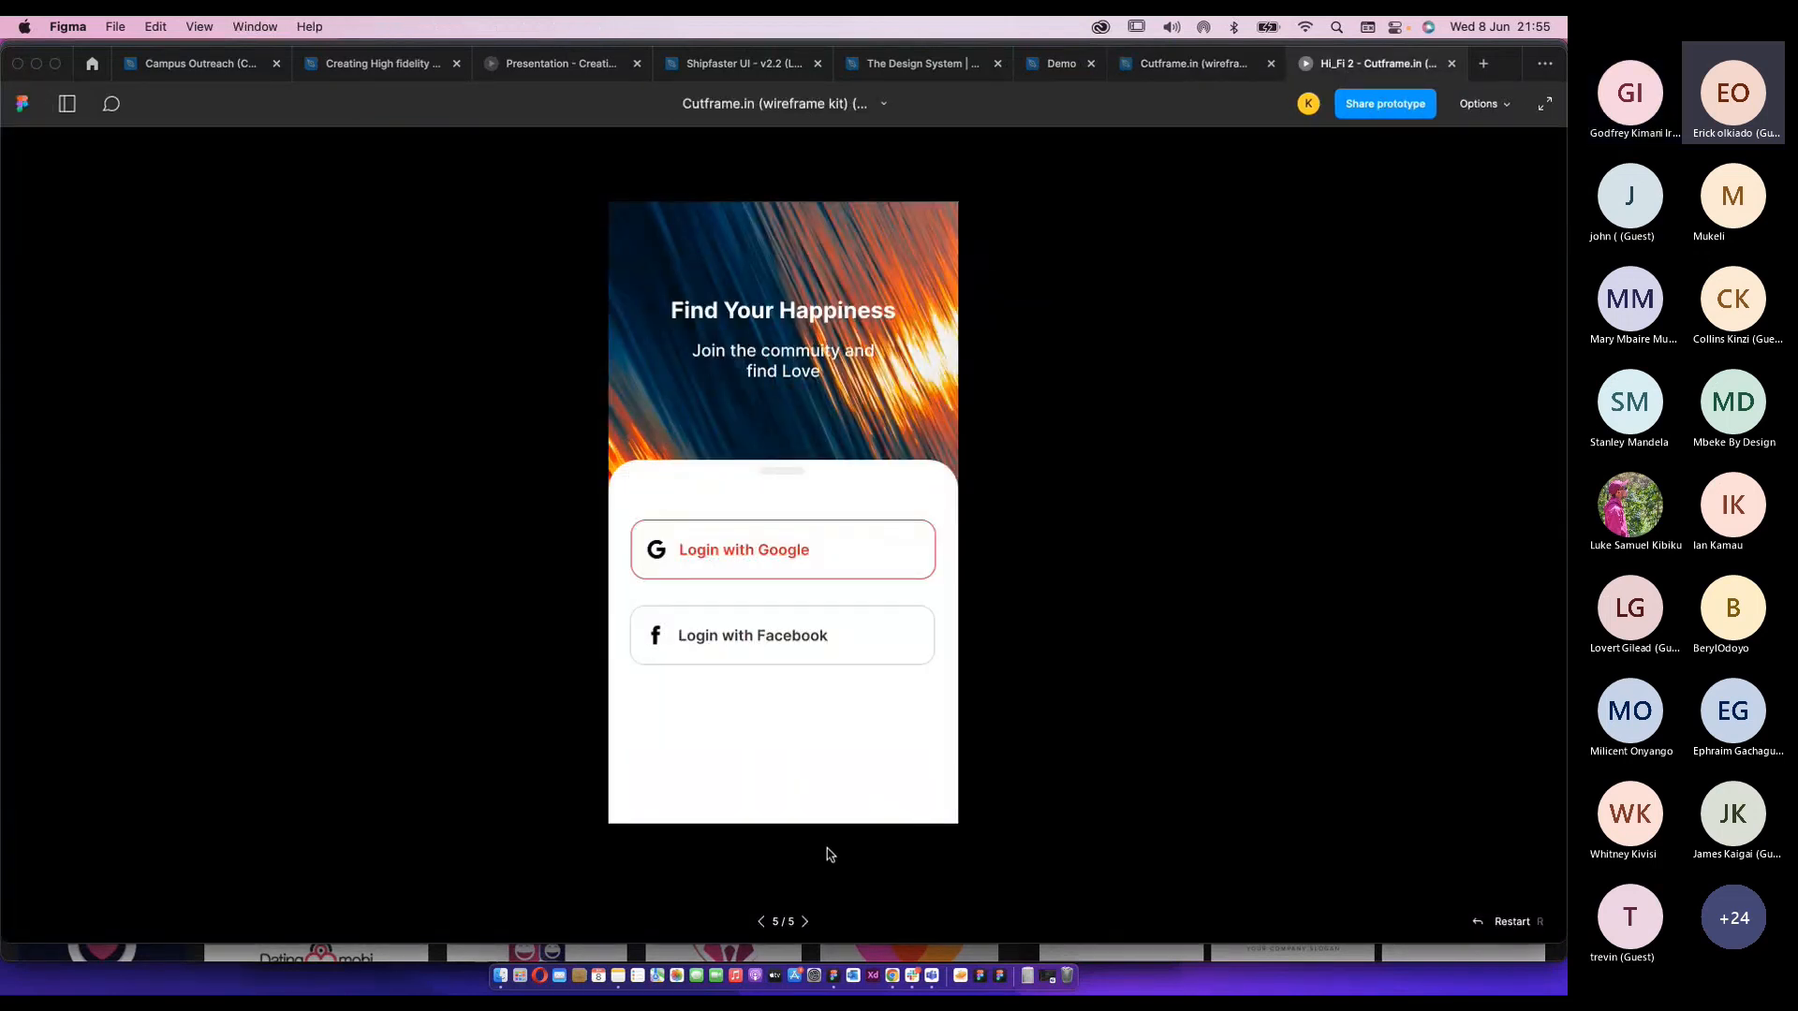
pyautogui.press('r')
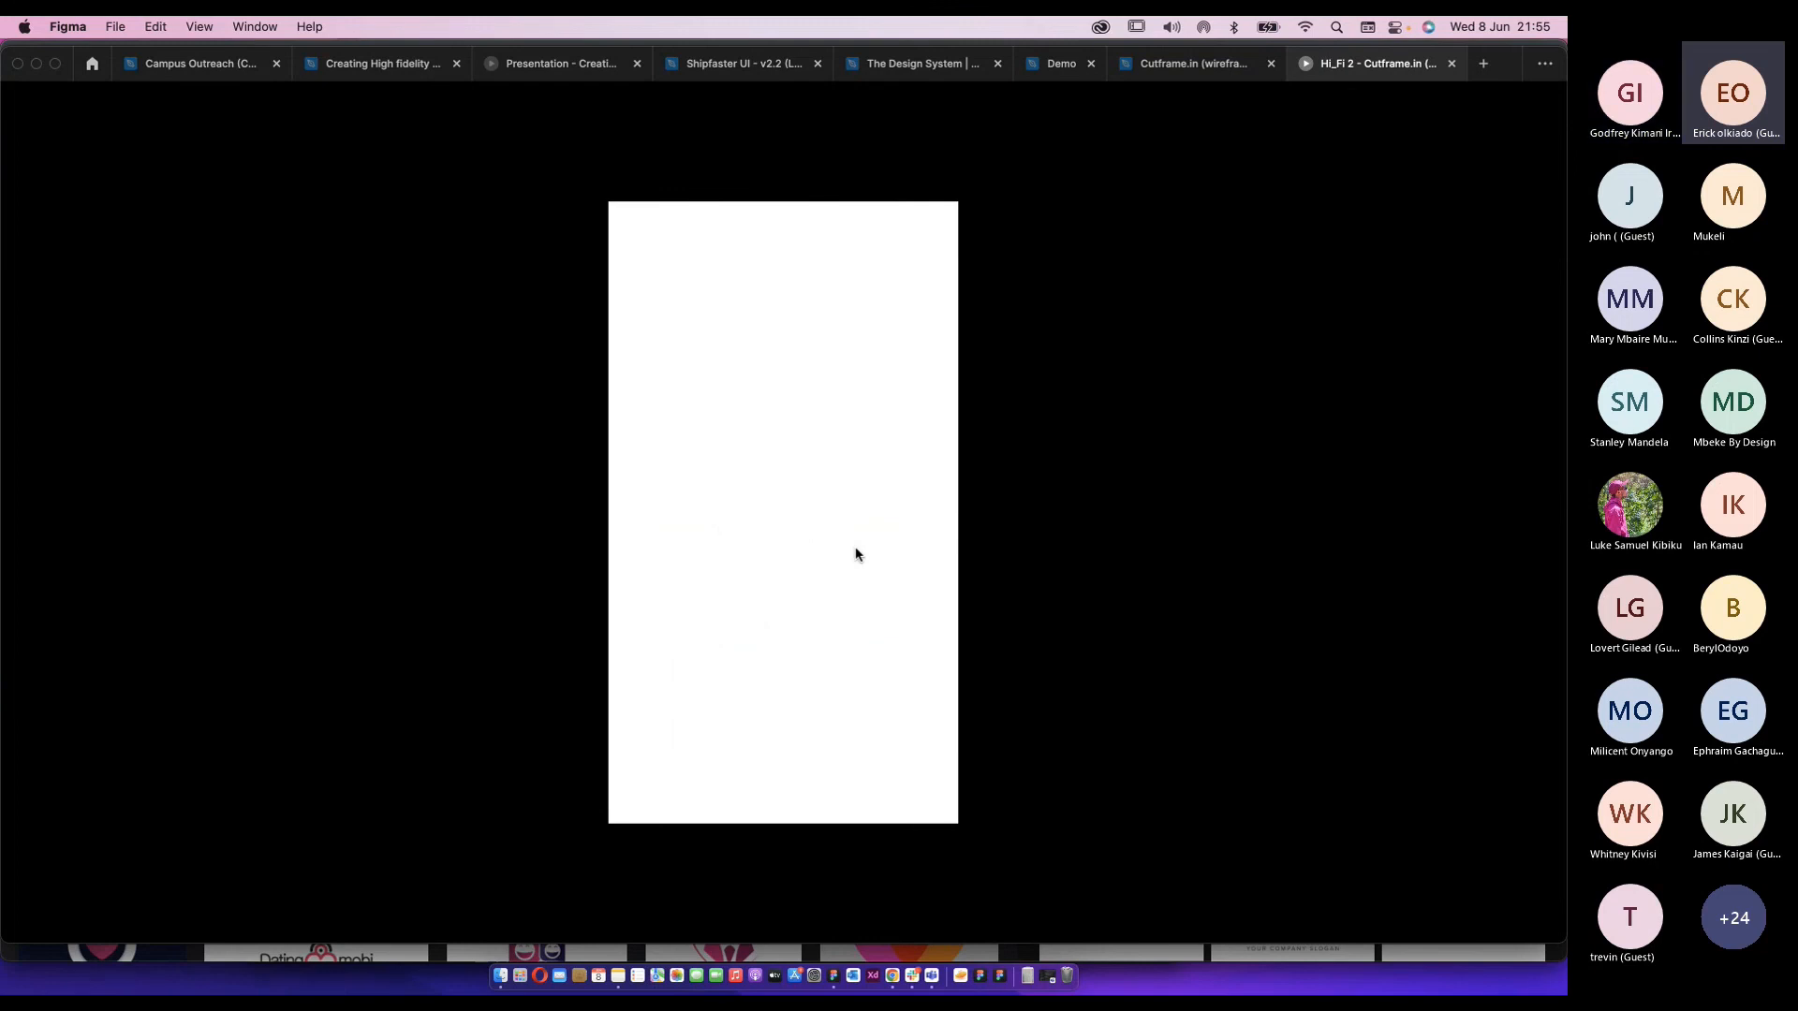
pyautogui.click(782, 756)
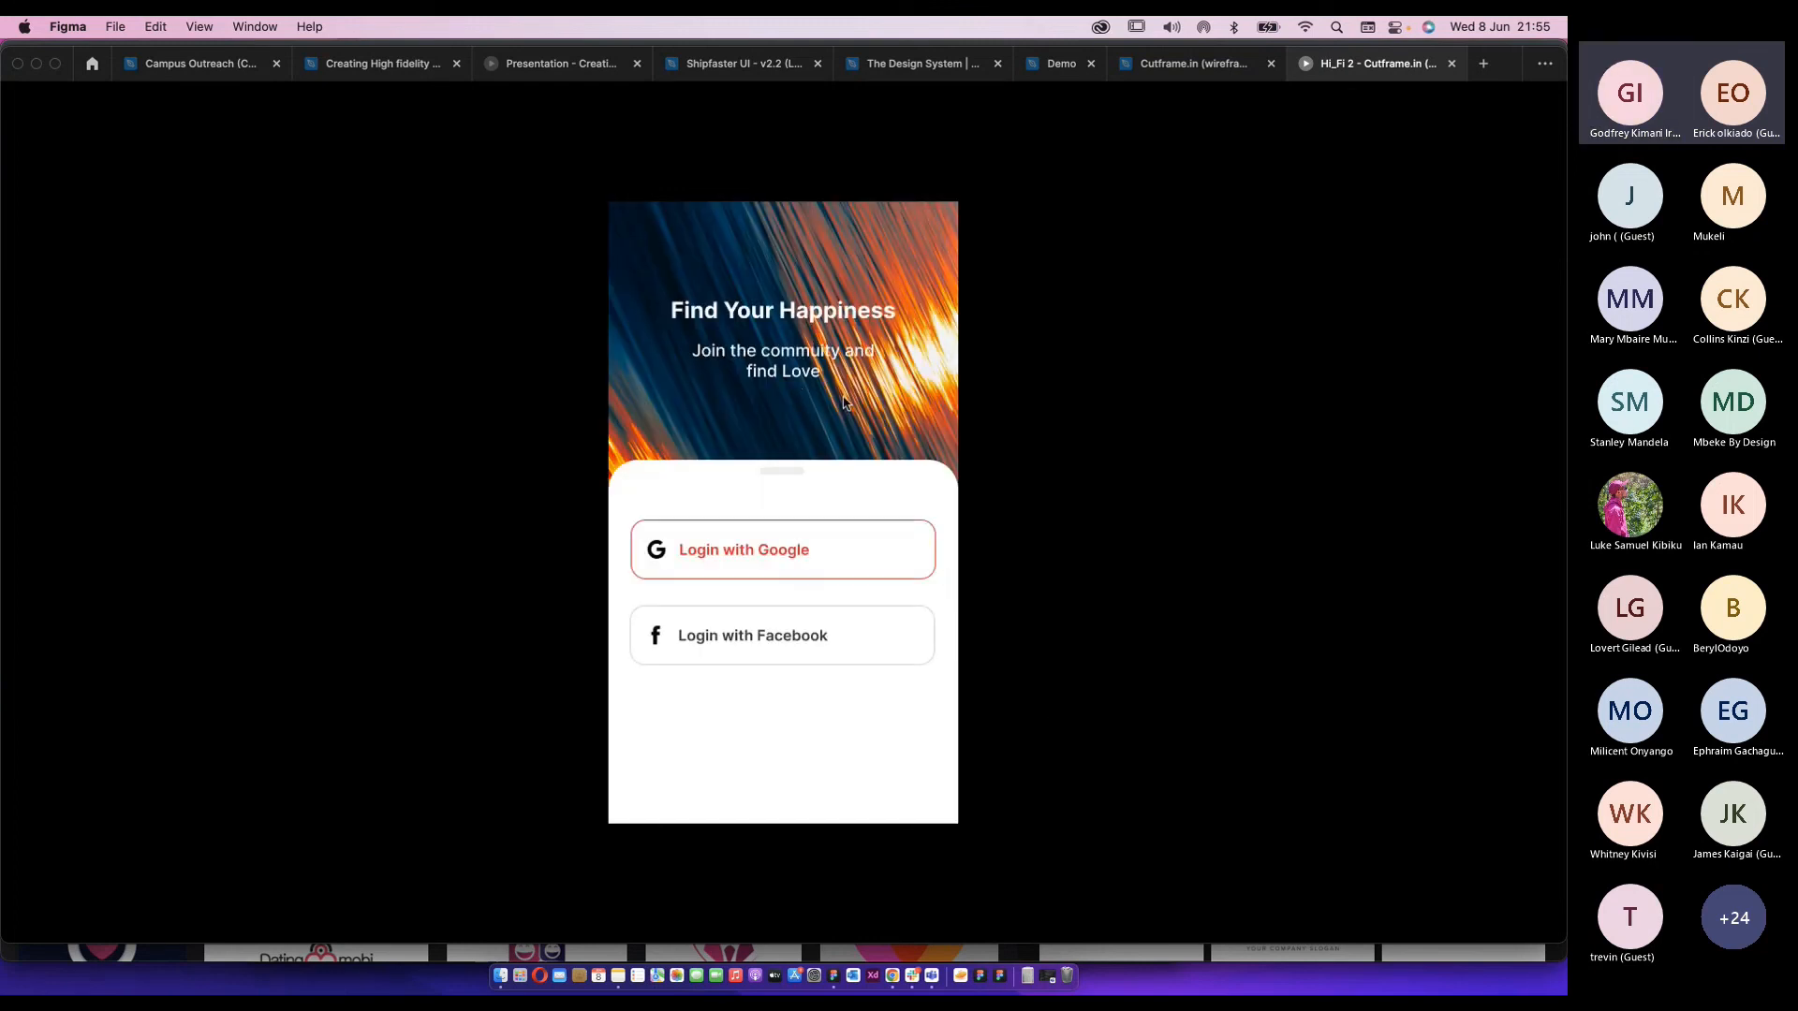
pyautogui.click(1187, 62)
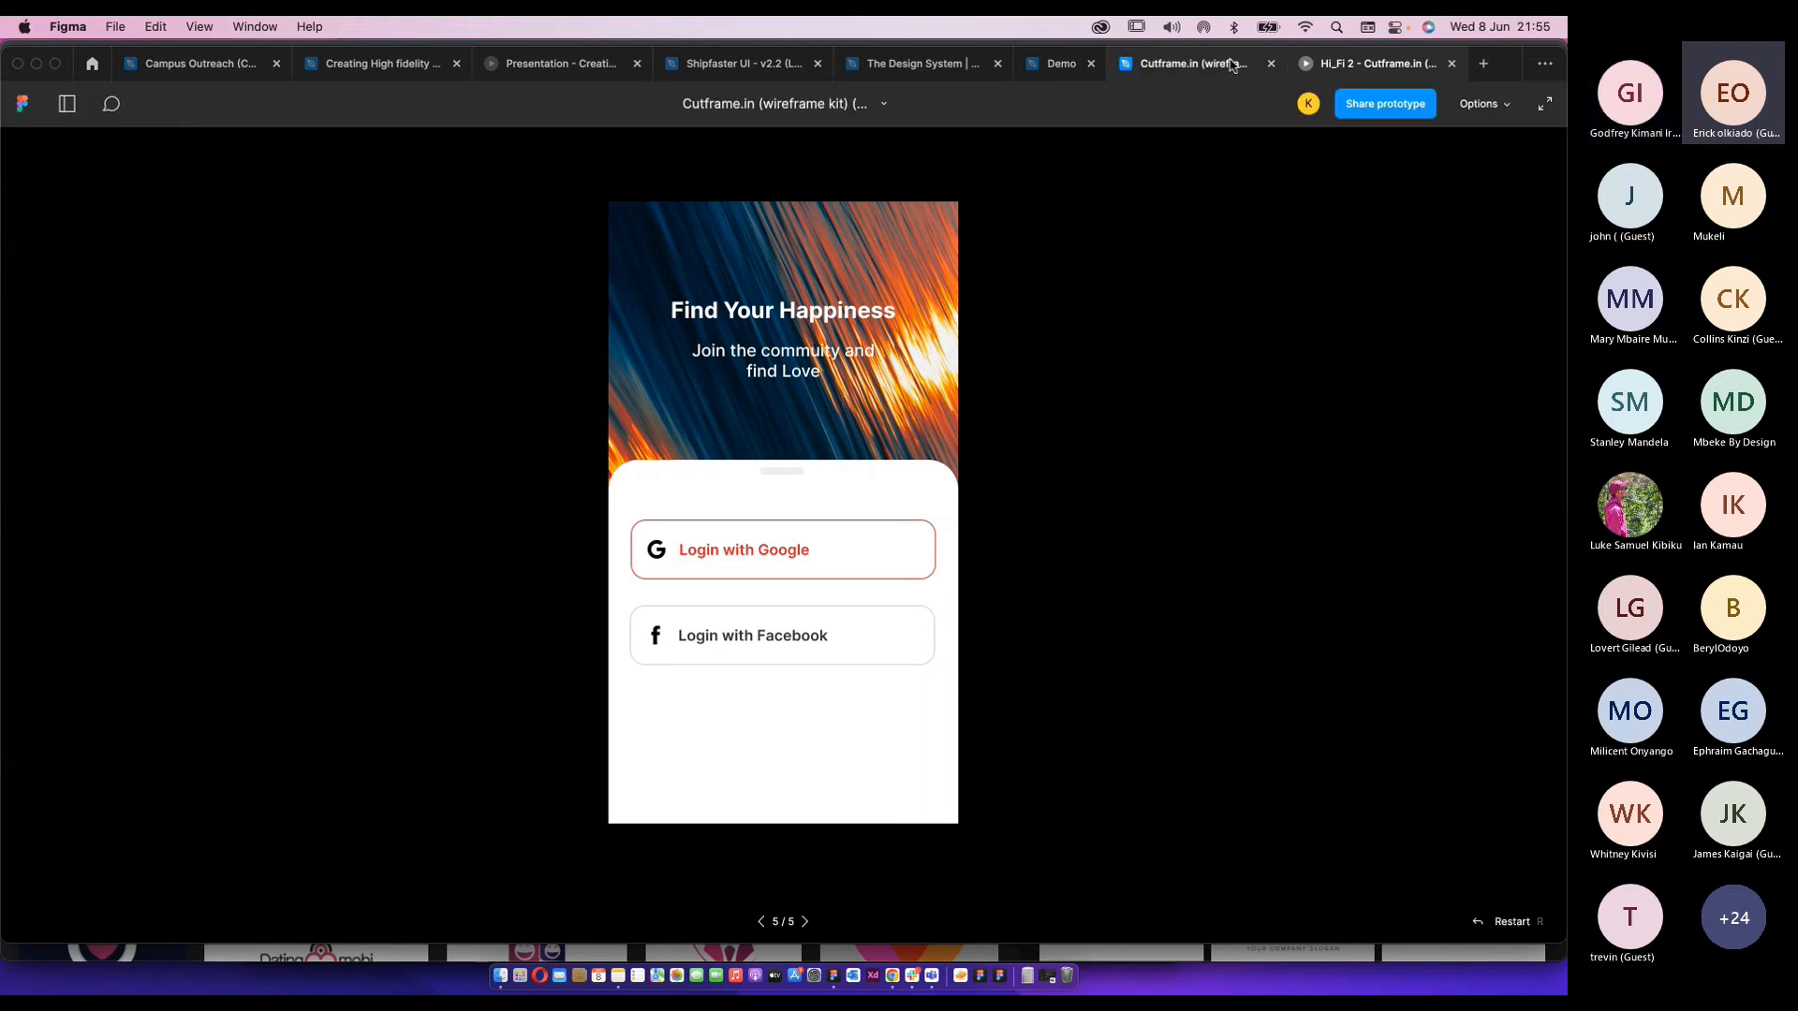
# Examine the onboarding and login frames, closing in on the Get Started button of the Find your partner with us screen.
pyautogui.scroll(1, 691, 442)
pyautogui.scroll(-5, 690, 442)
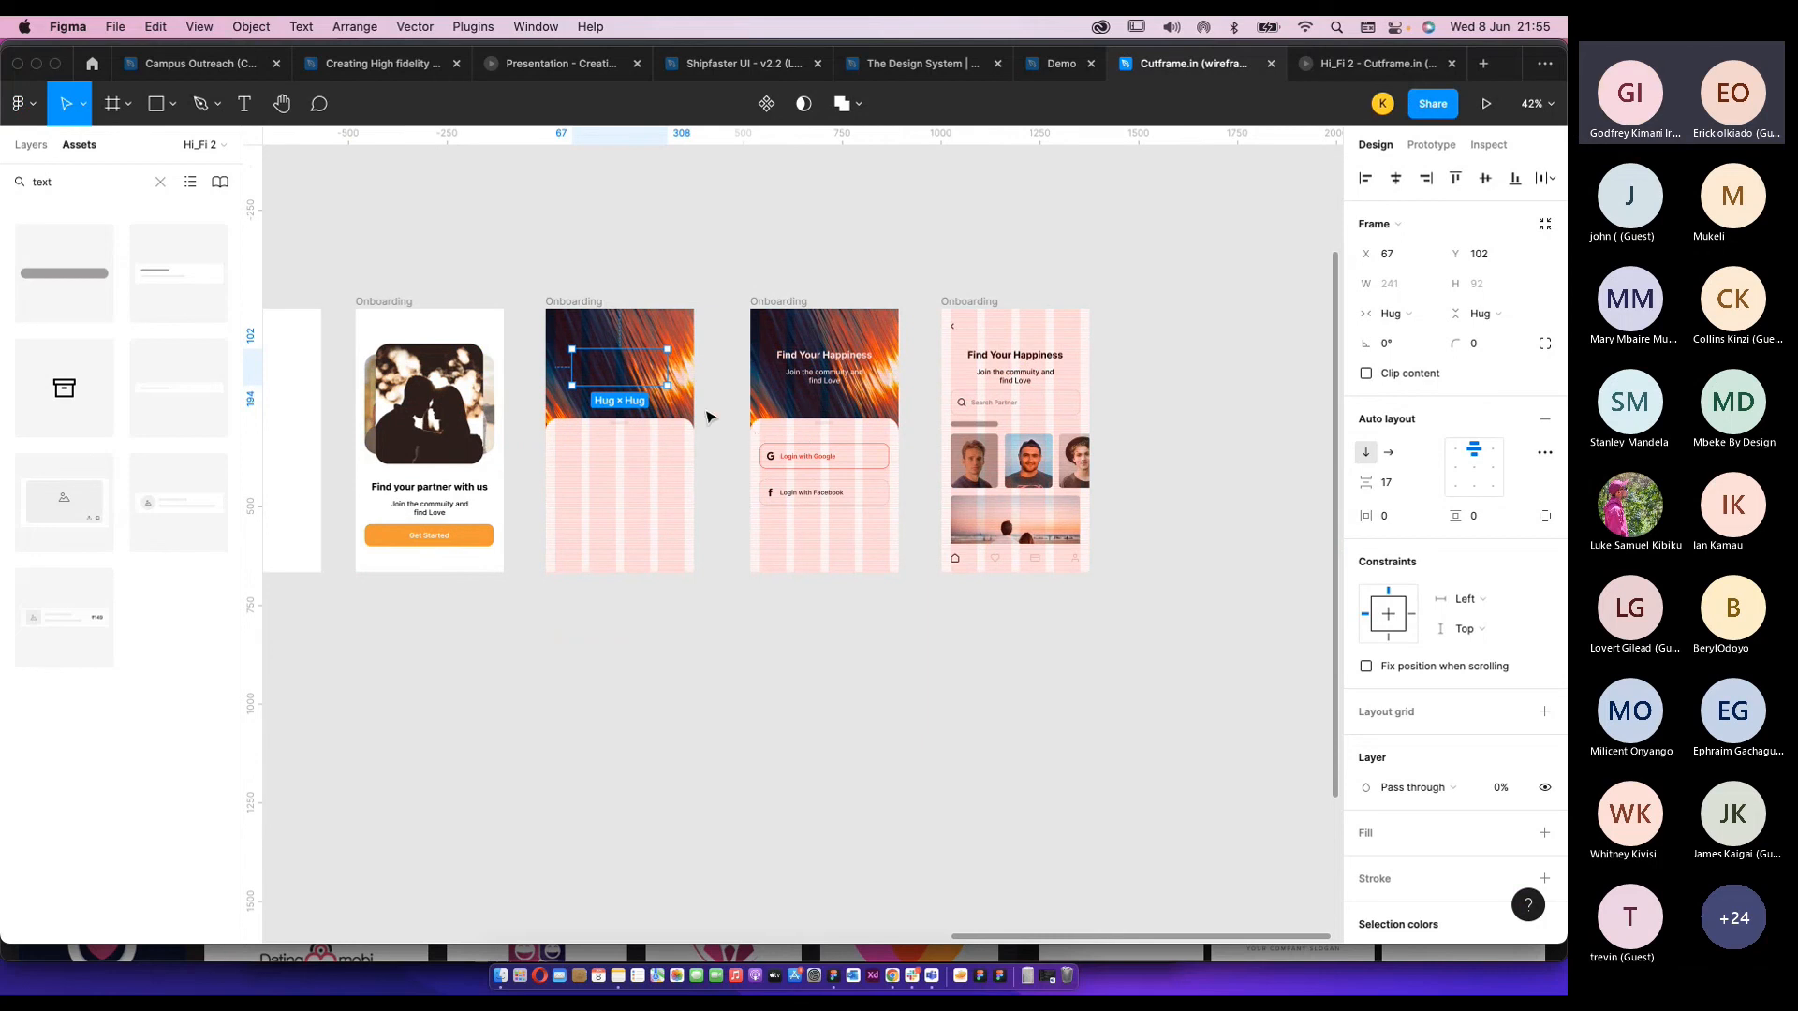
pyautogui.press('Escape')
pyautogui.scroll(-3, 736, 370)
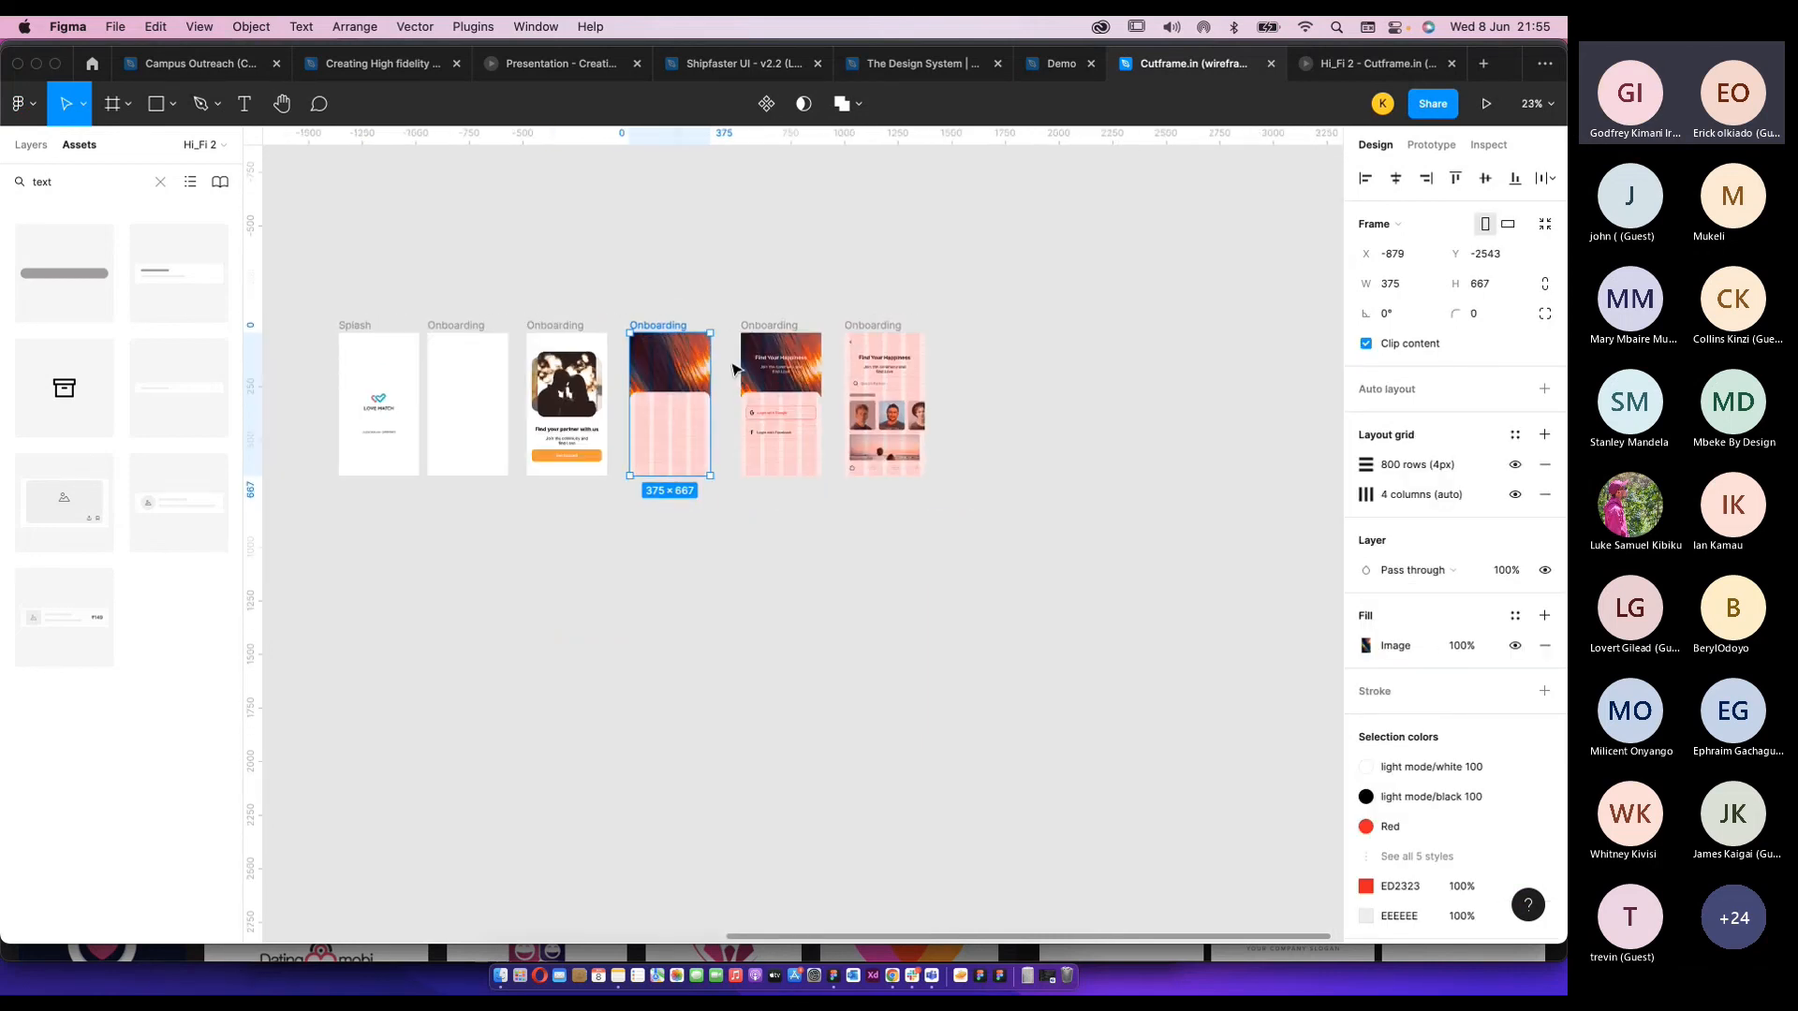
pyautogui.scroll(5, 736, 370)
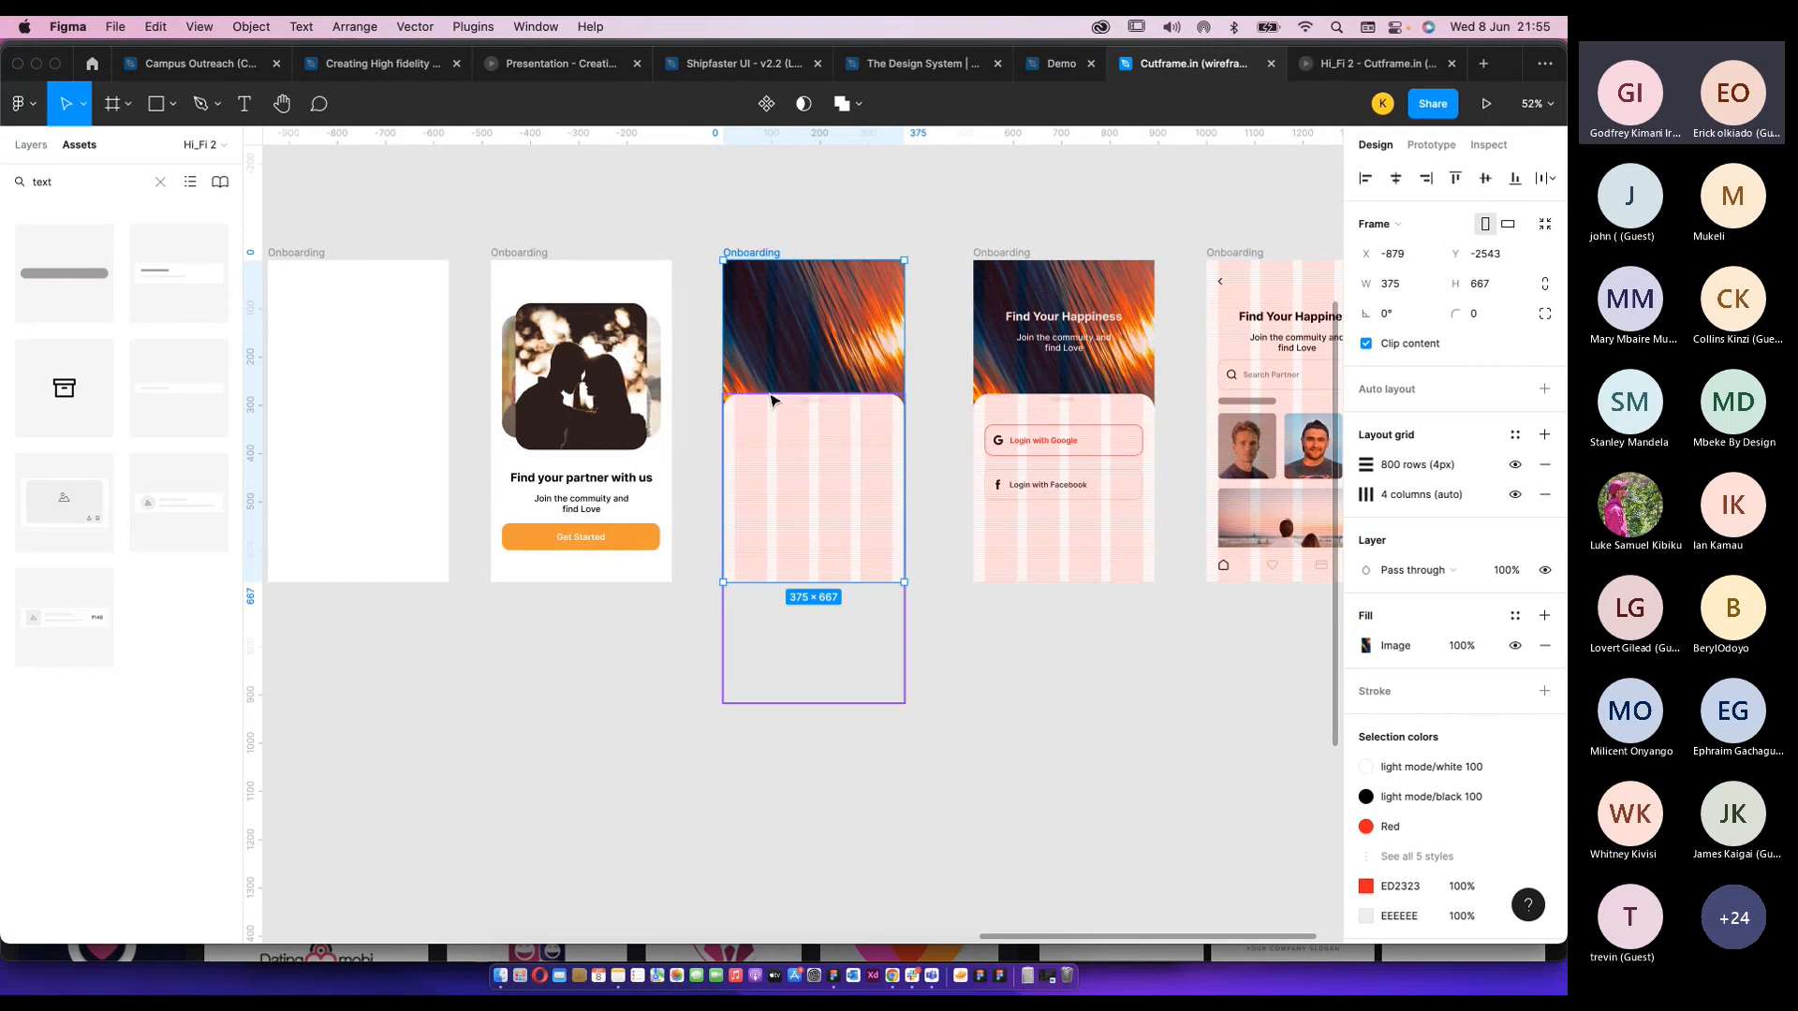
pyautogui.hscroll(-2, 783, 397)
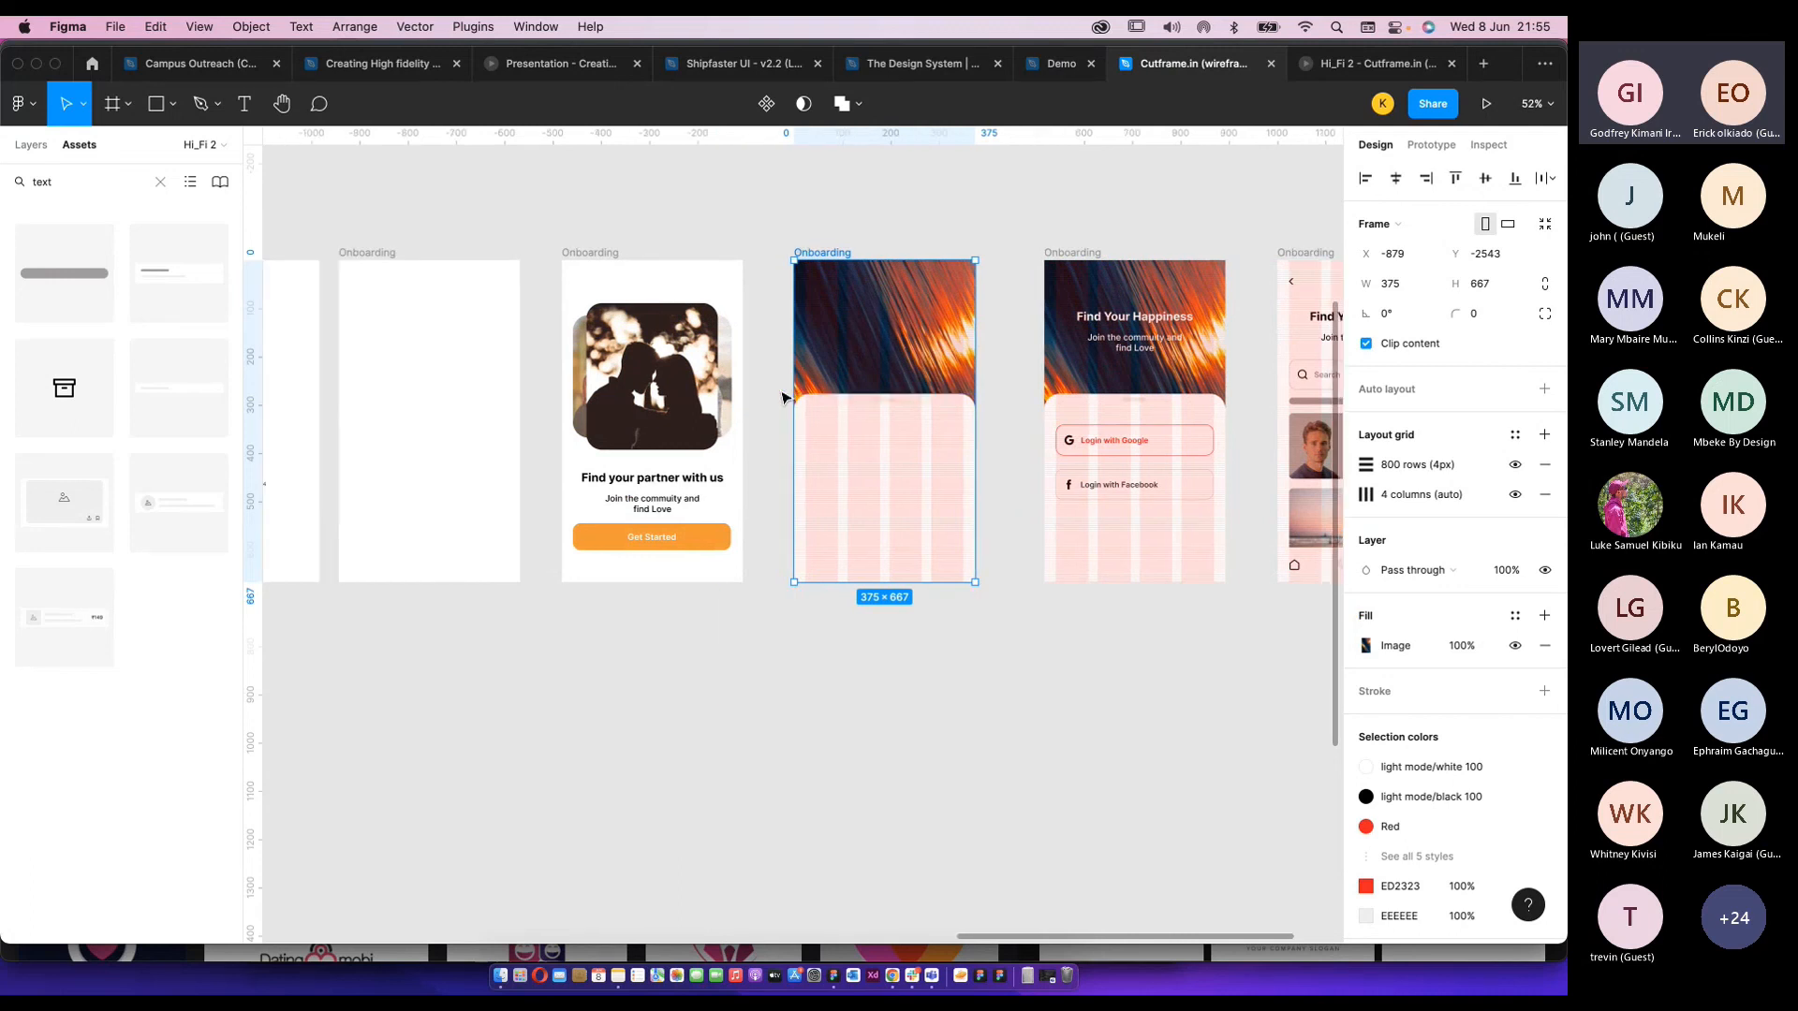
pyautogui.click(677, 545)
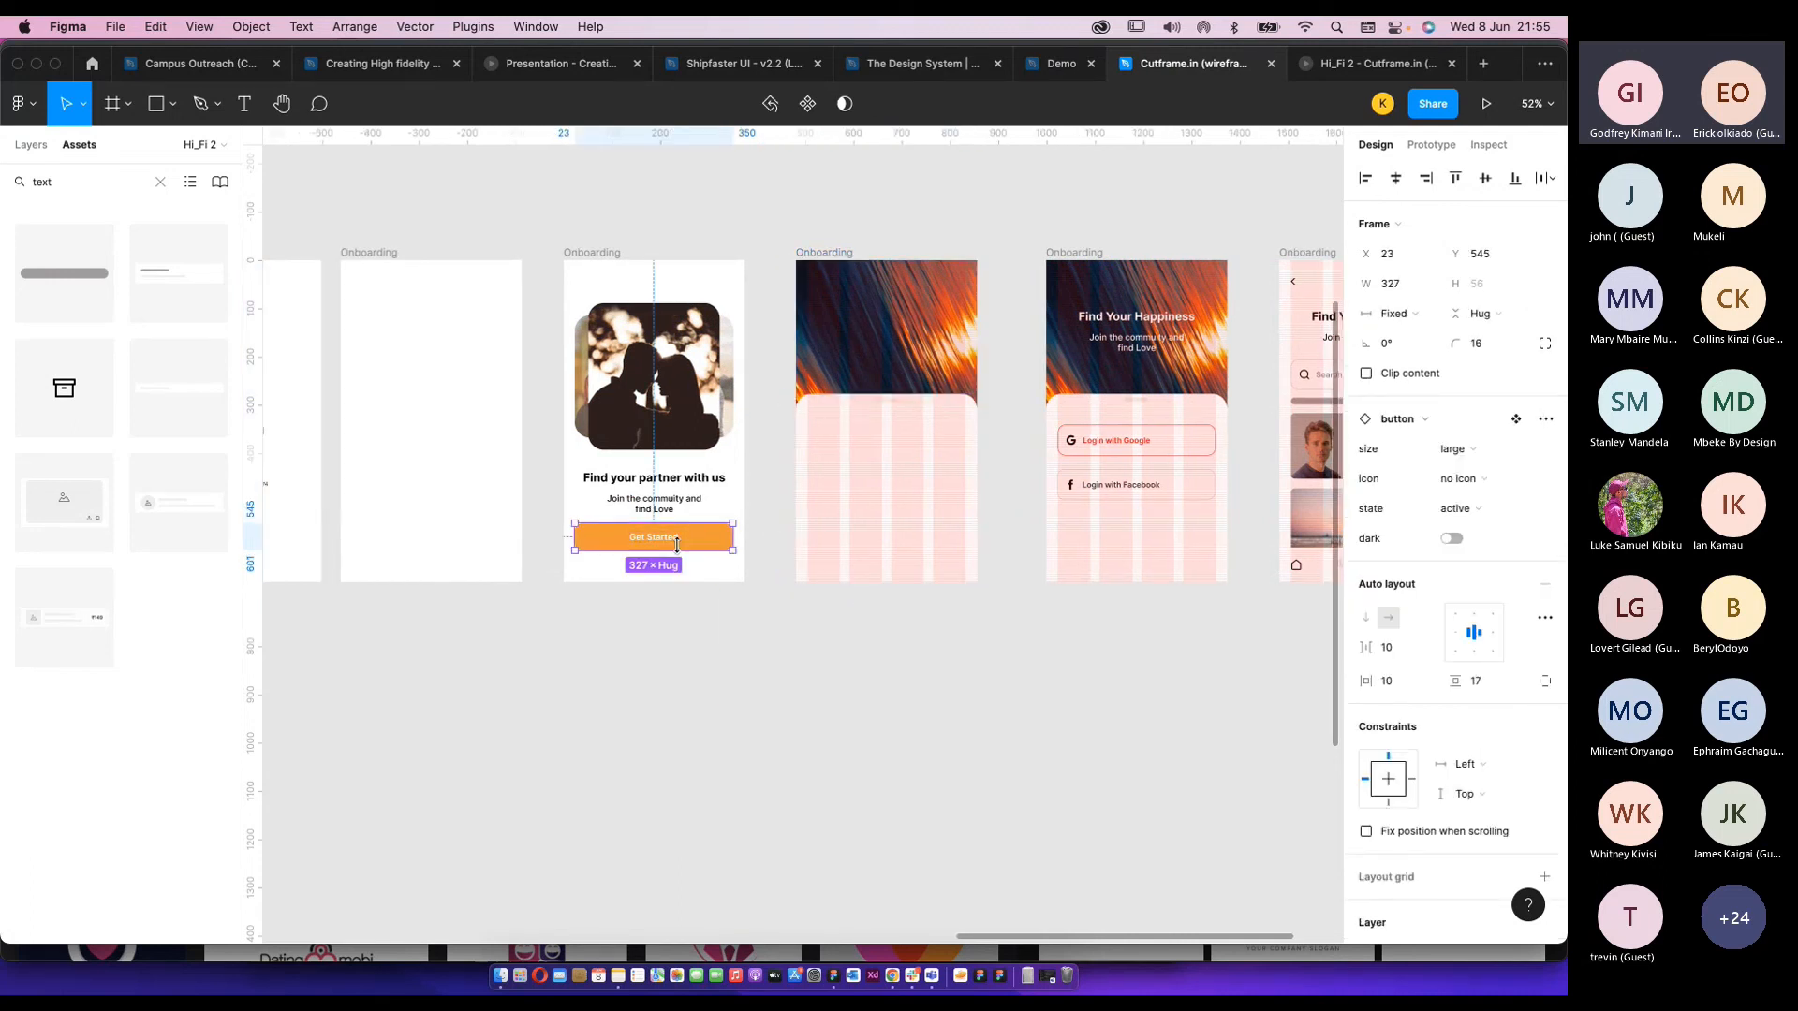
pyautogui.scroll(1, 712, 525)
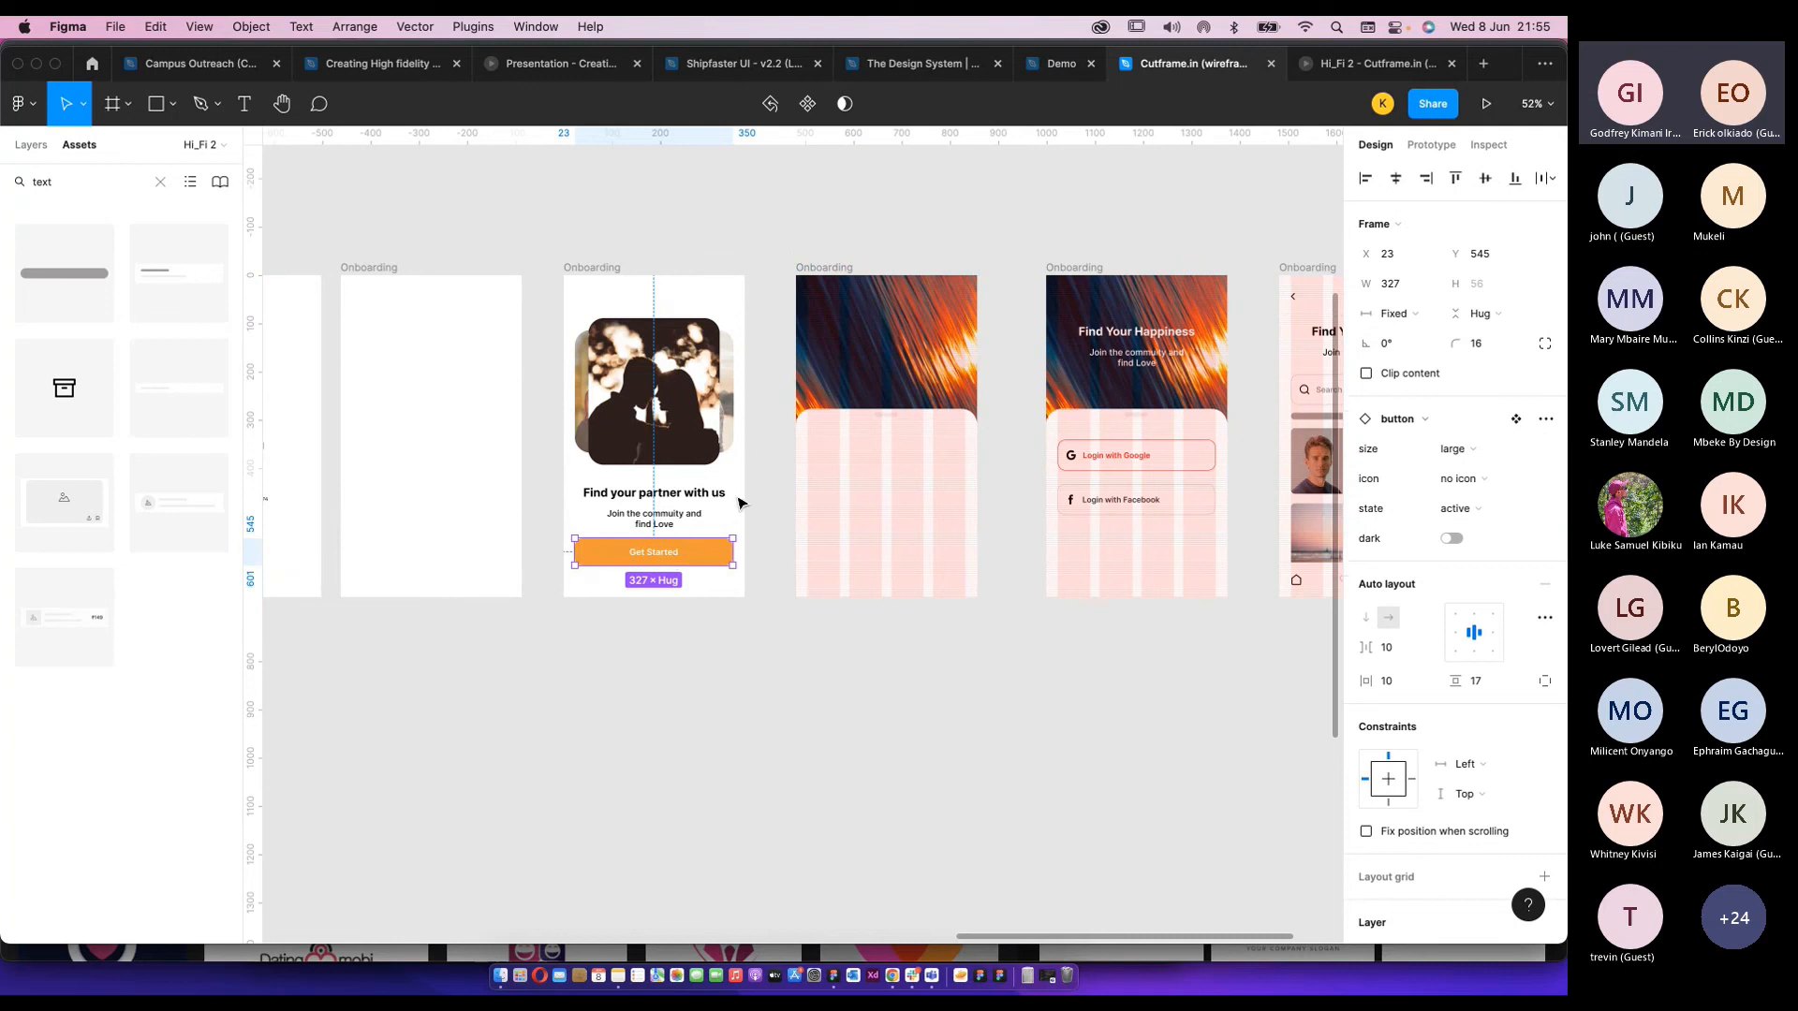
pyautogui.scroll(5, 739, 634)
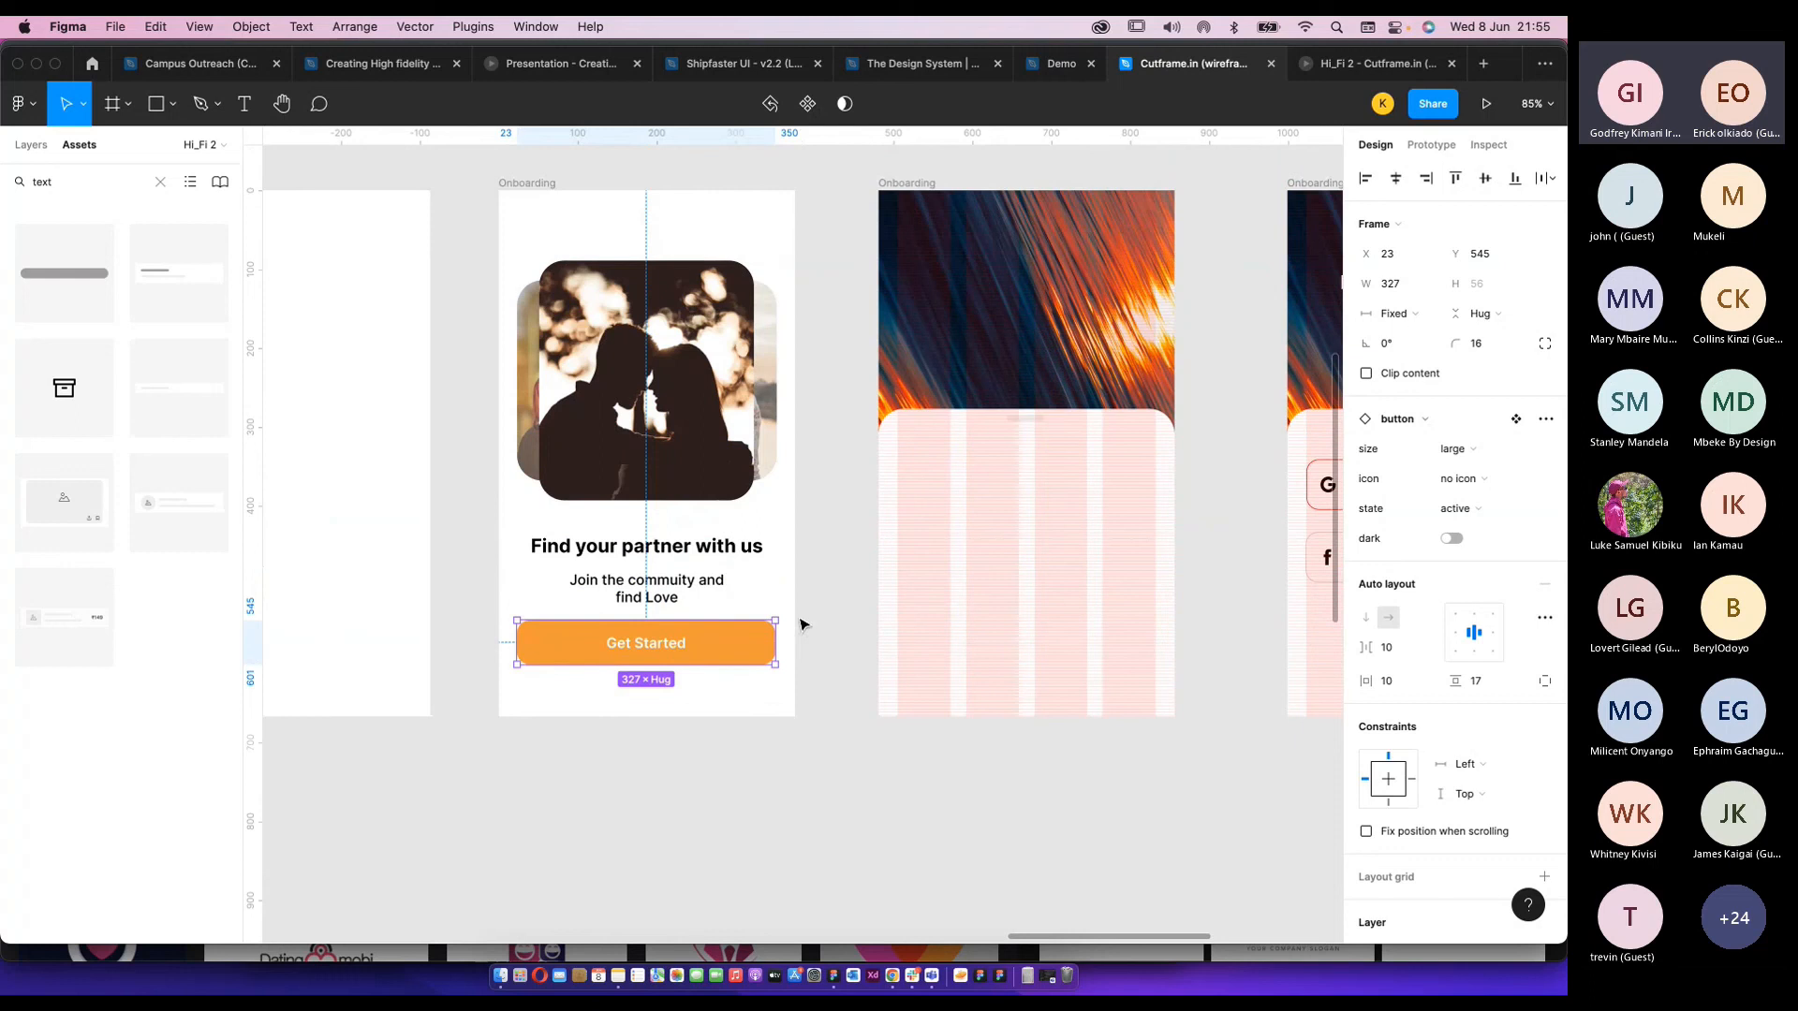
pyautogui.click(801, 624)
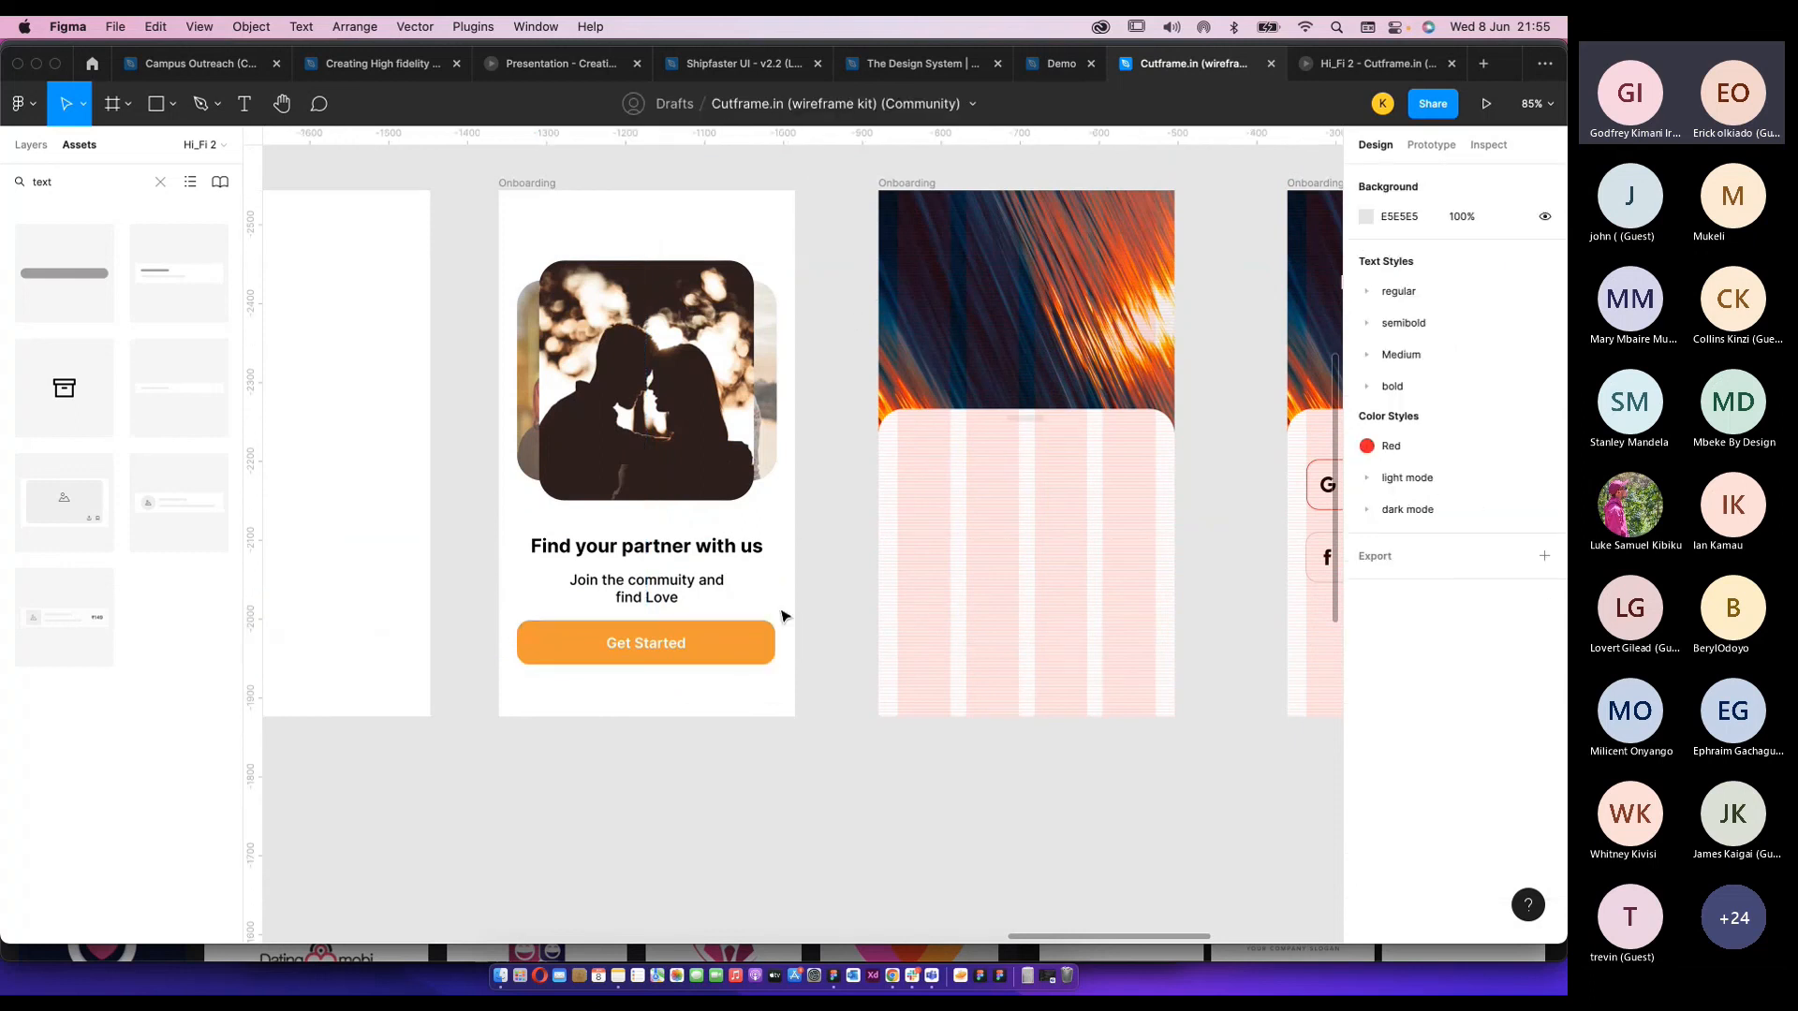
# Place a copy of the Get Started button on the empty canvas below the Find your partner with us screen.
pyautogui.click(763, 643)
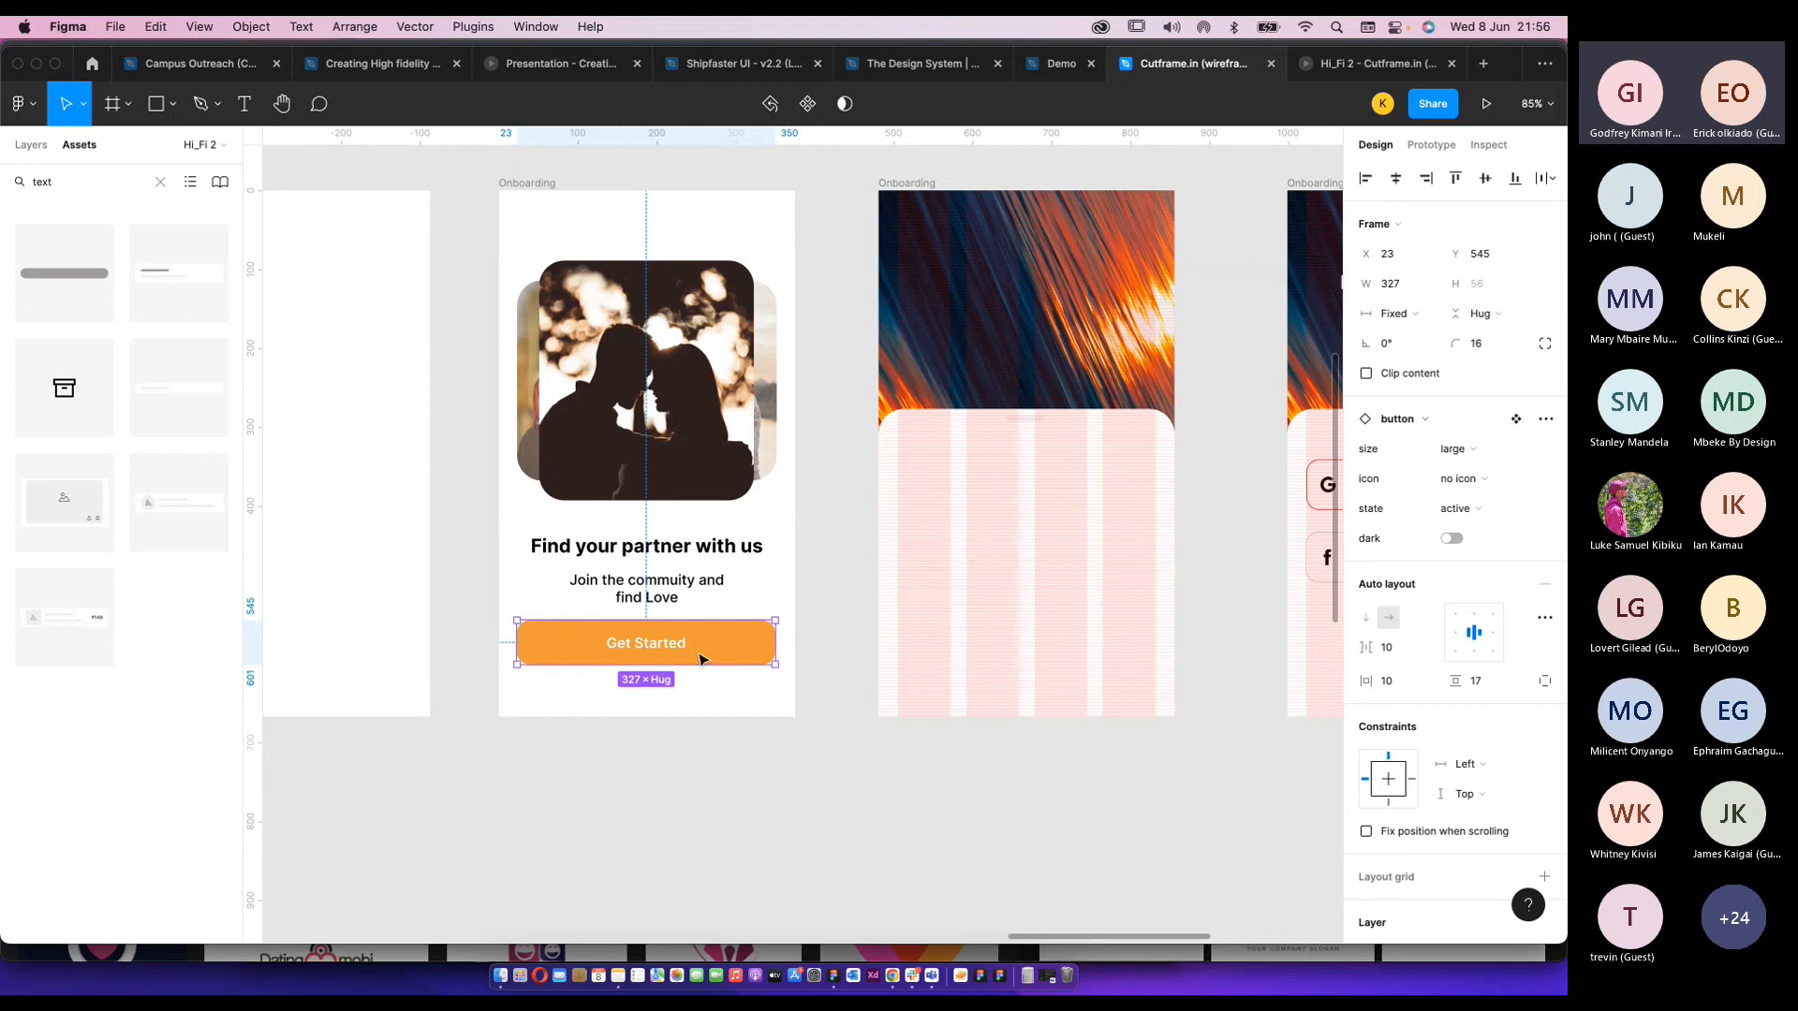
pyautogui.click(45, 150)
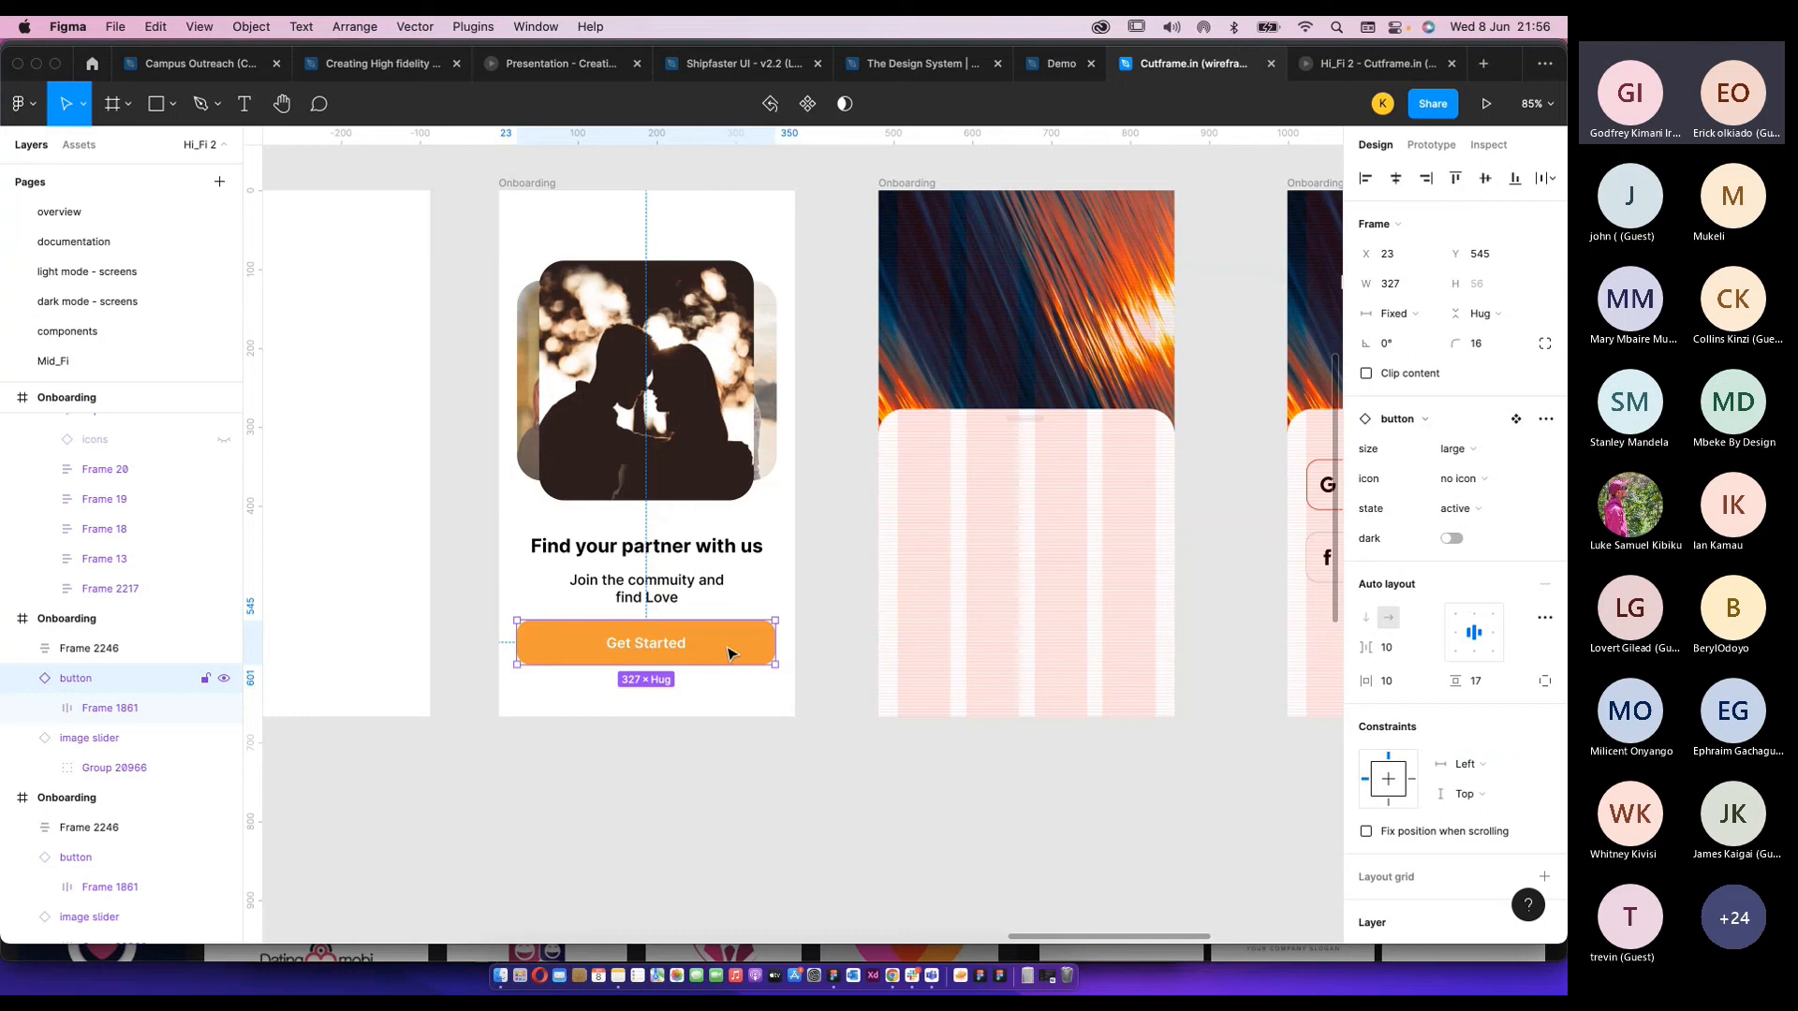
pyautogui.scroll(-1, 727, 648)
pyautogui.moveTo(691, 579); pyautogui.dragTo(660, 773)
pyautogui.scroll(-2, 731, 754)
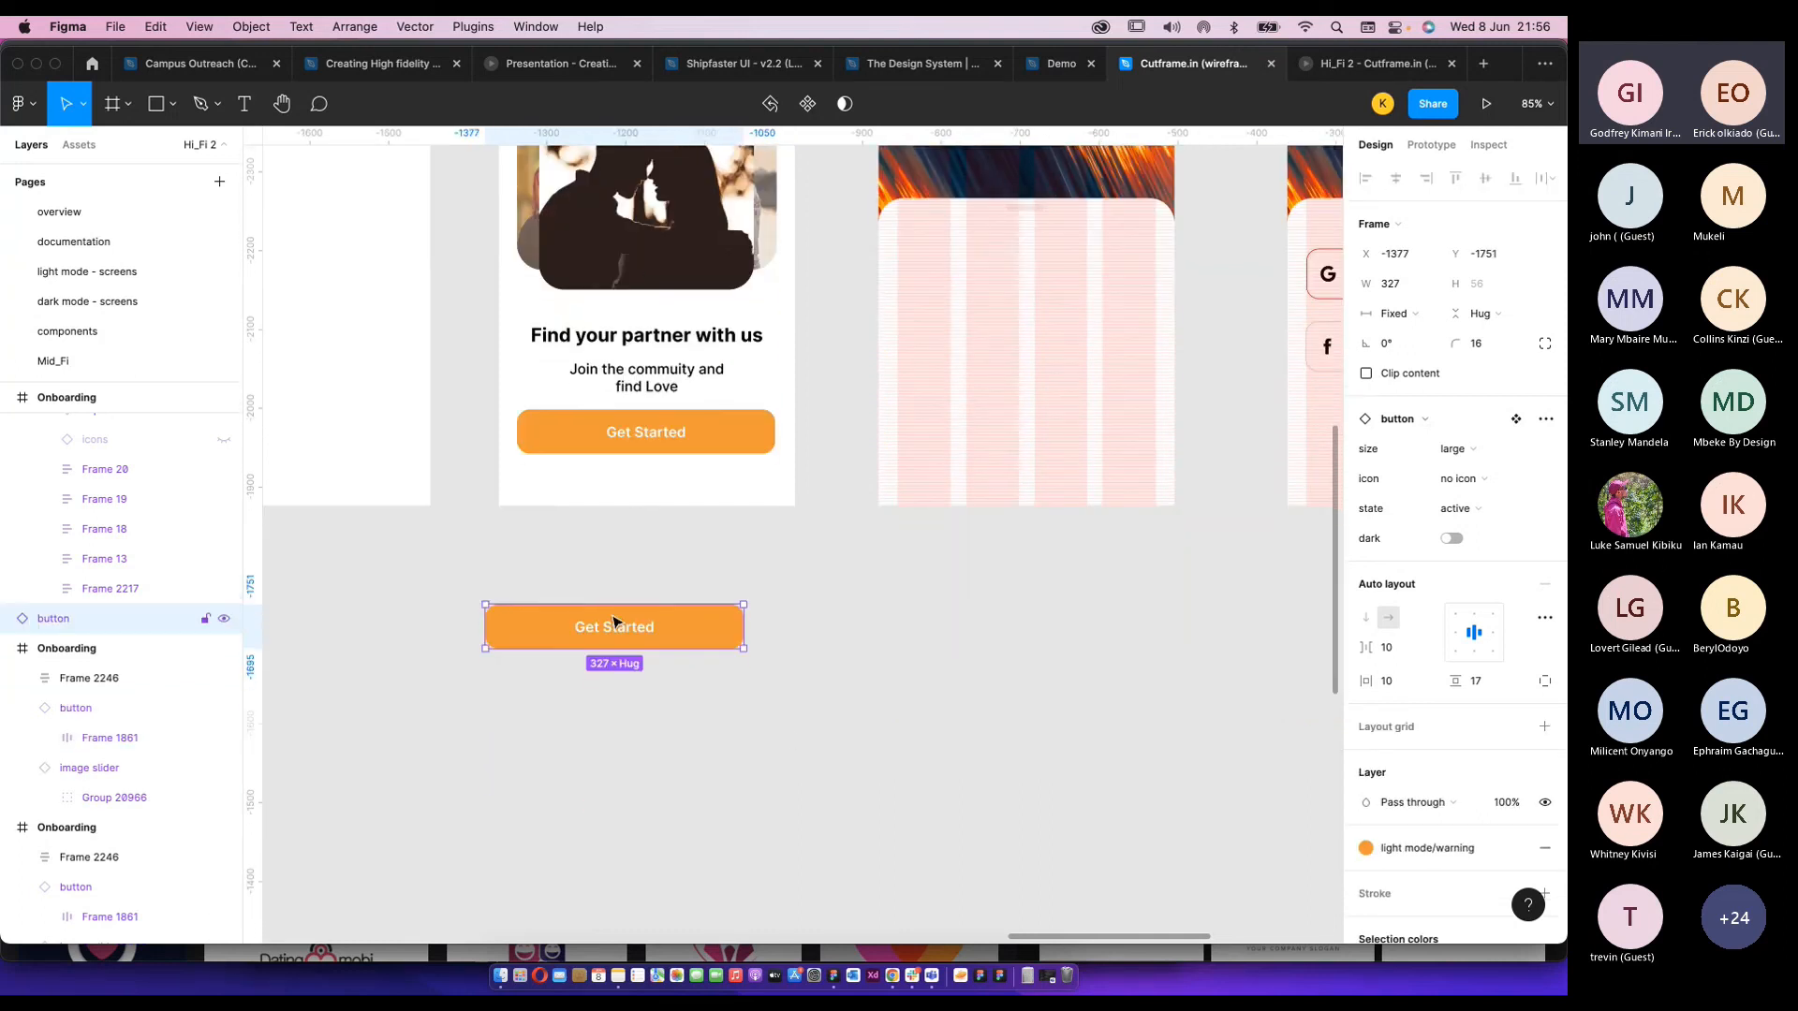
pyautogui.moveTo(614, 624); pyautogui.dragTo(644, 621)
# Try resetting all overrides on the copied Get Started button and undo the reset.
pyautogui.click(770, 103)
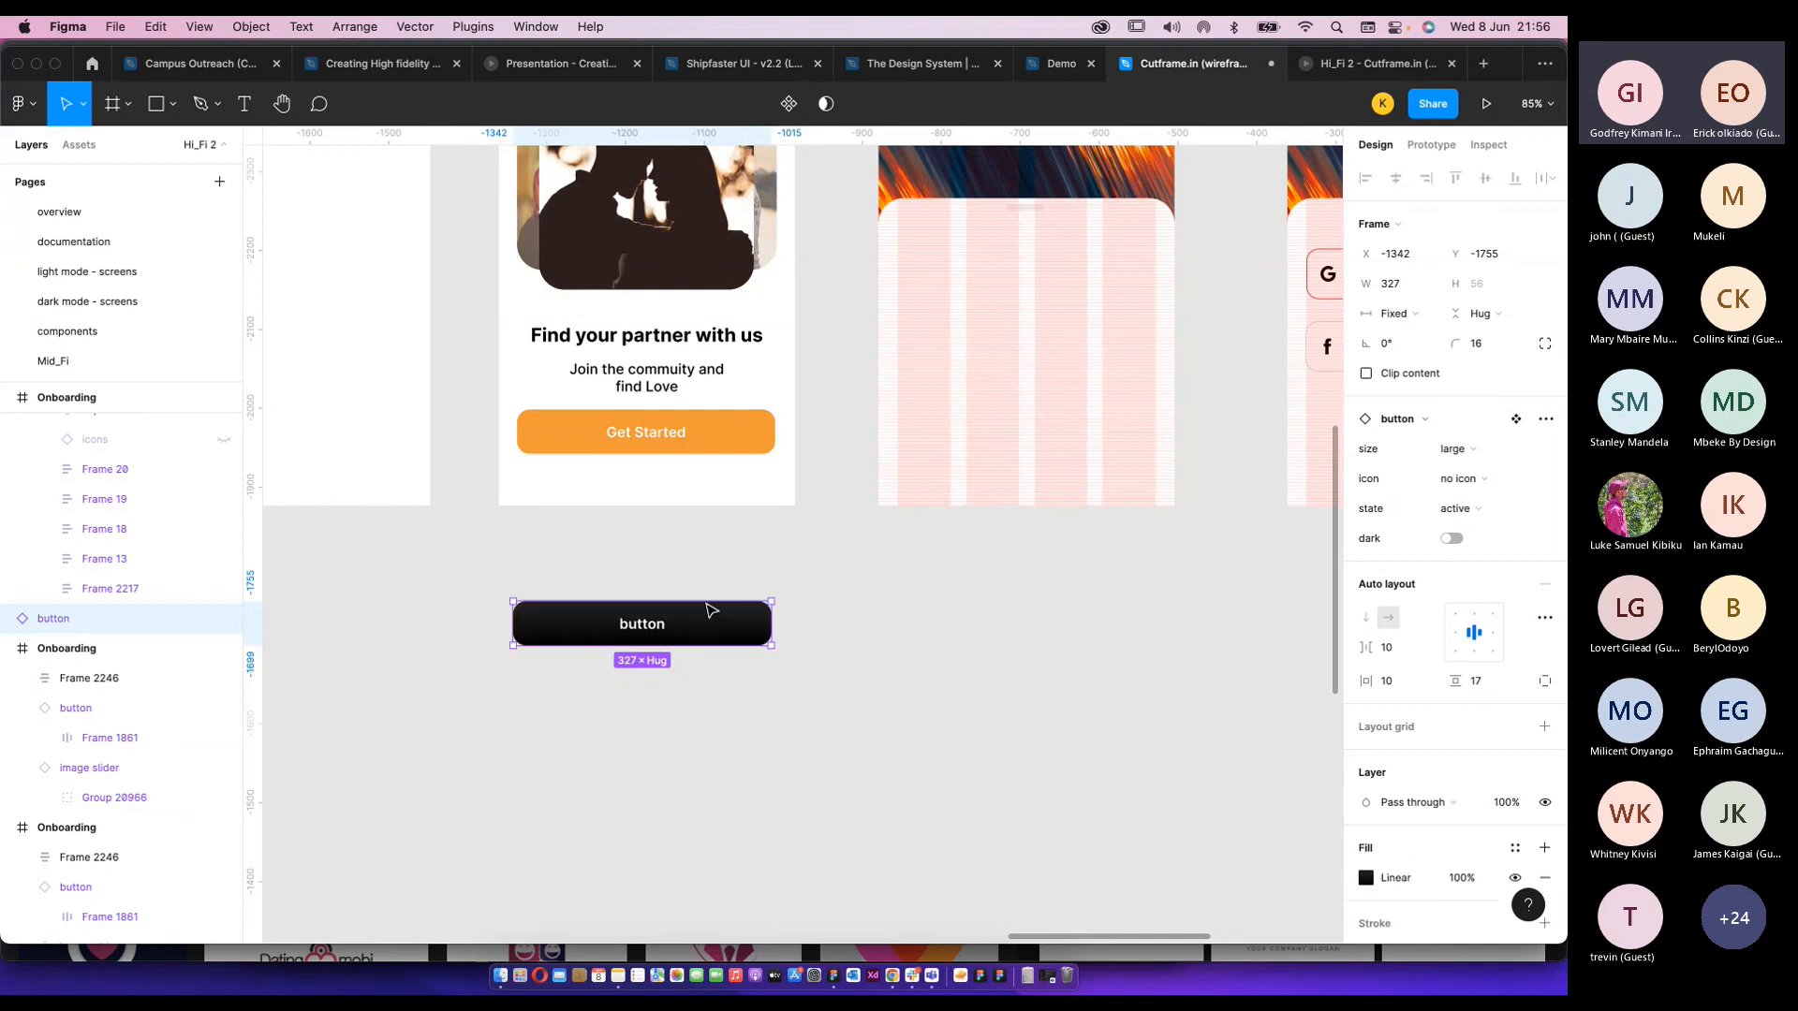
pyautogui.press('super+z')
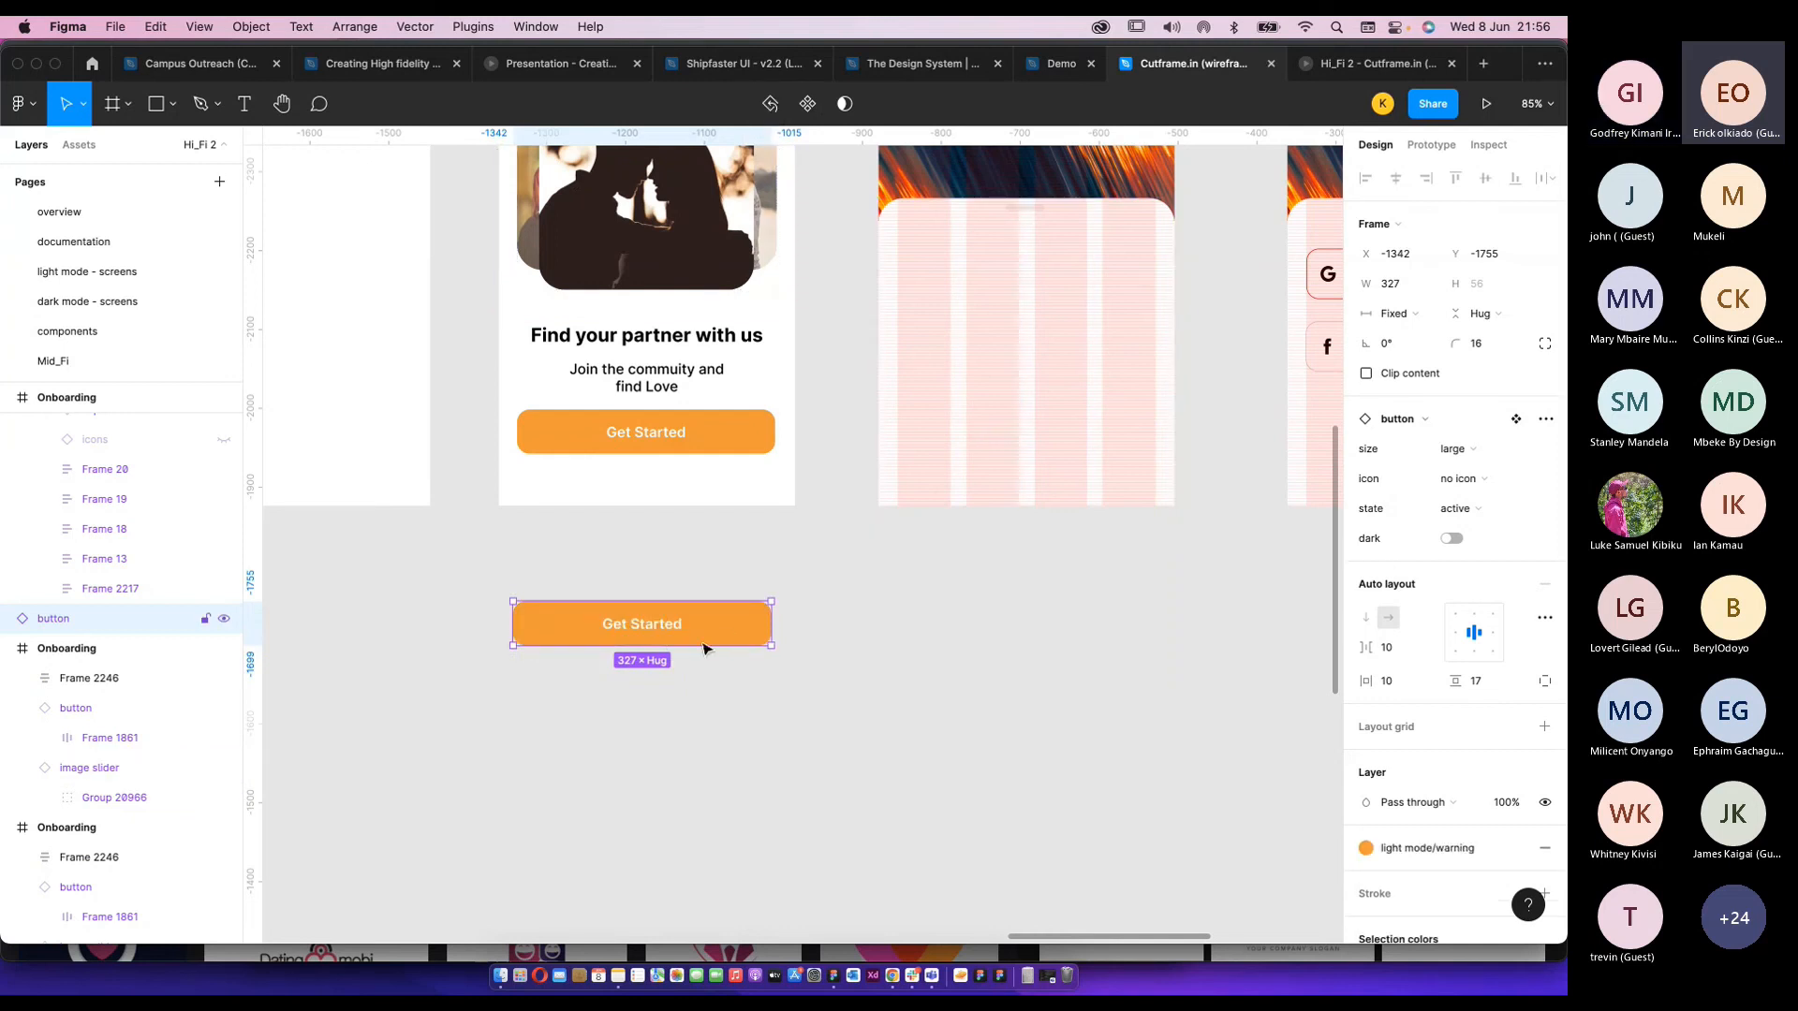
pyautogui.scroll(5, 670, 660)
pyautogui.scroll(-3, 1493, 457)
pyautogui.scroll(-3, 1434, 679)
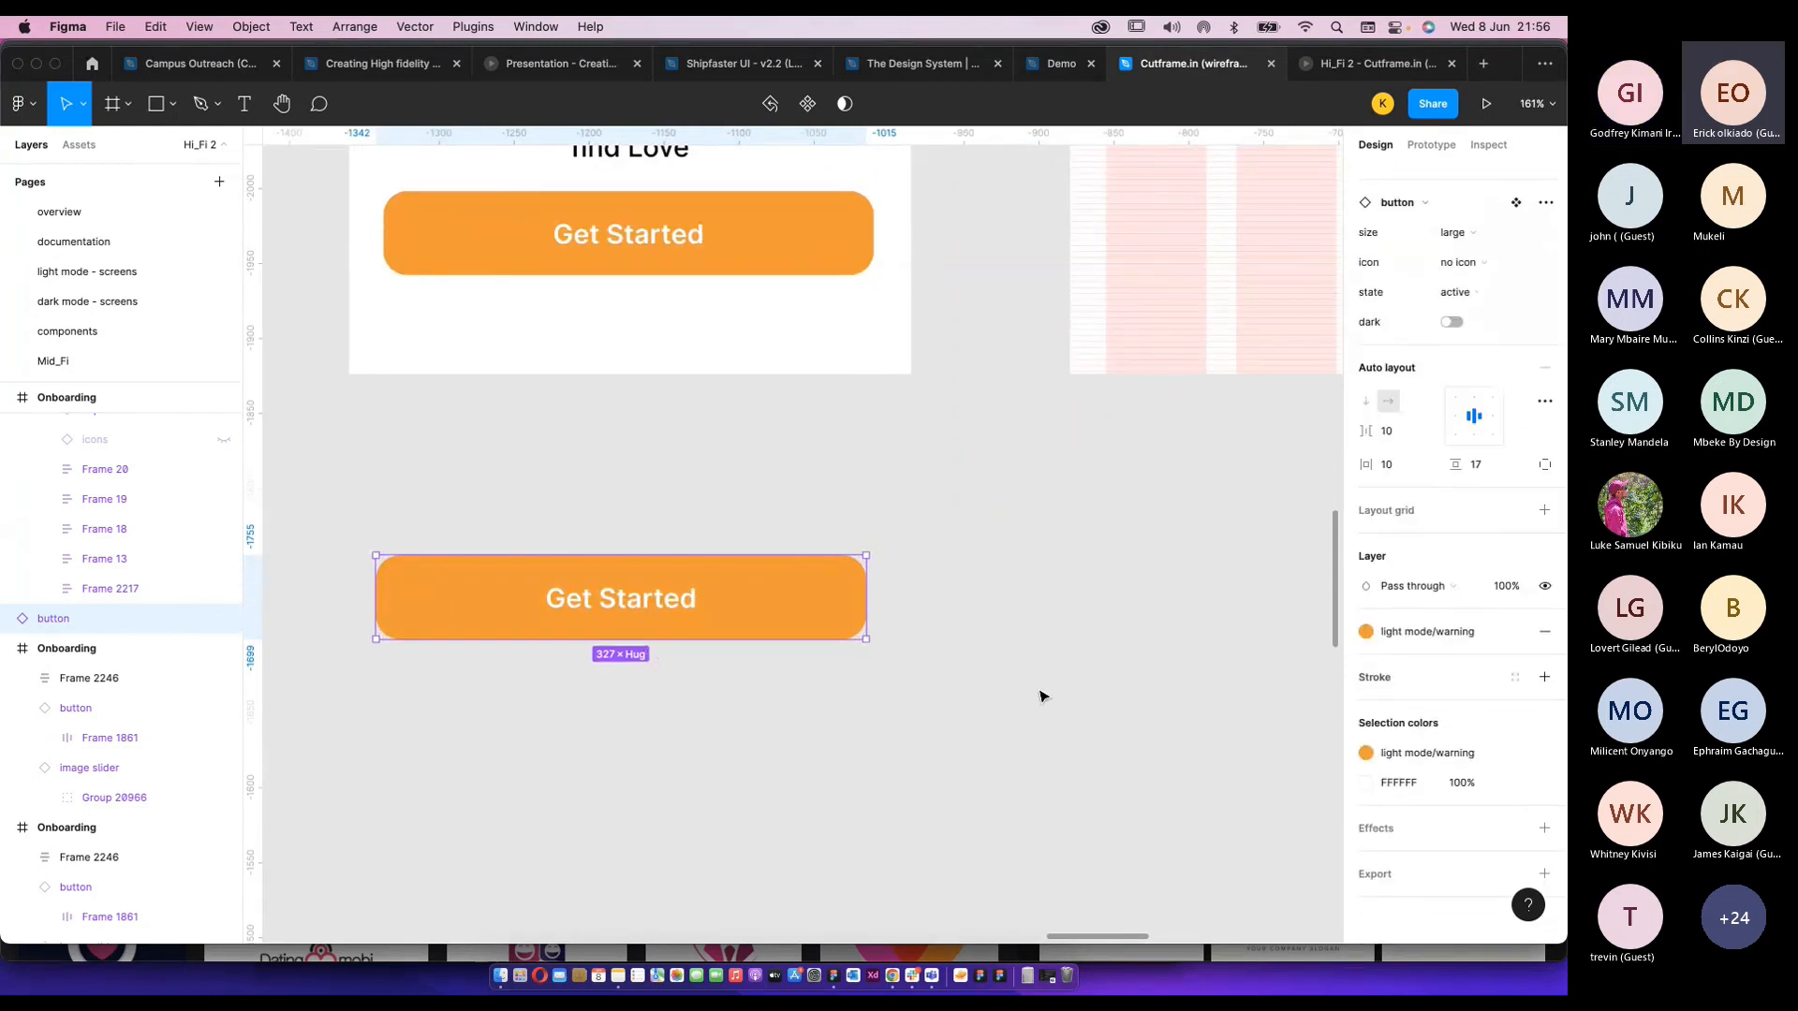
# Review the properties of the Get Started button copy below the screen and delete the copy.
pyautogui.click(869, 571)
pyautogui.click(726, 600)
pyautogui.scroll(-4, 1493, 508)
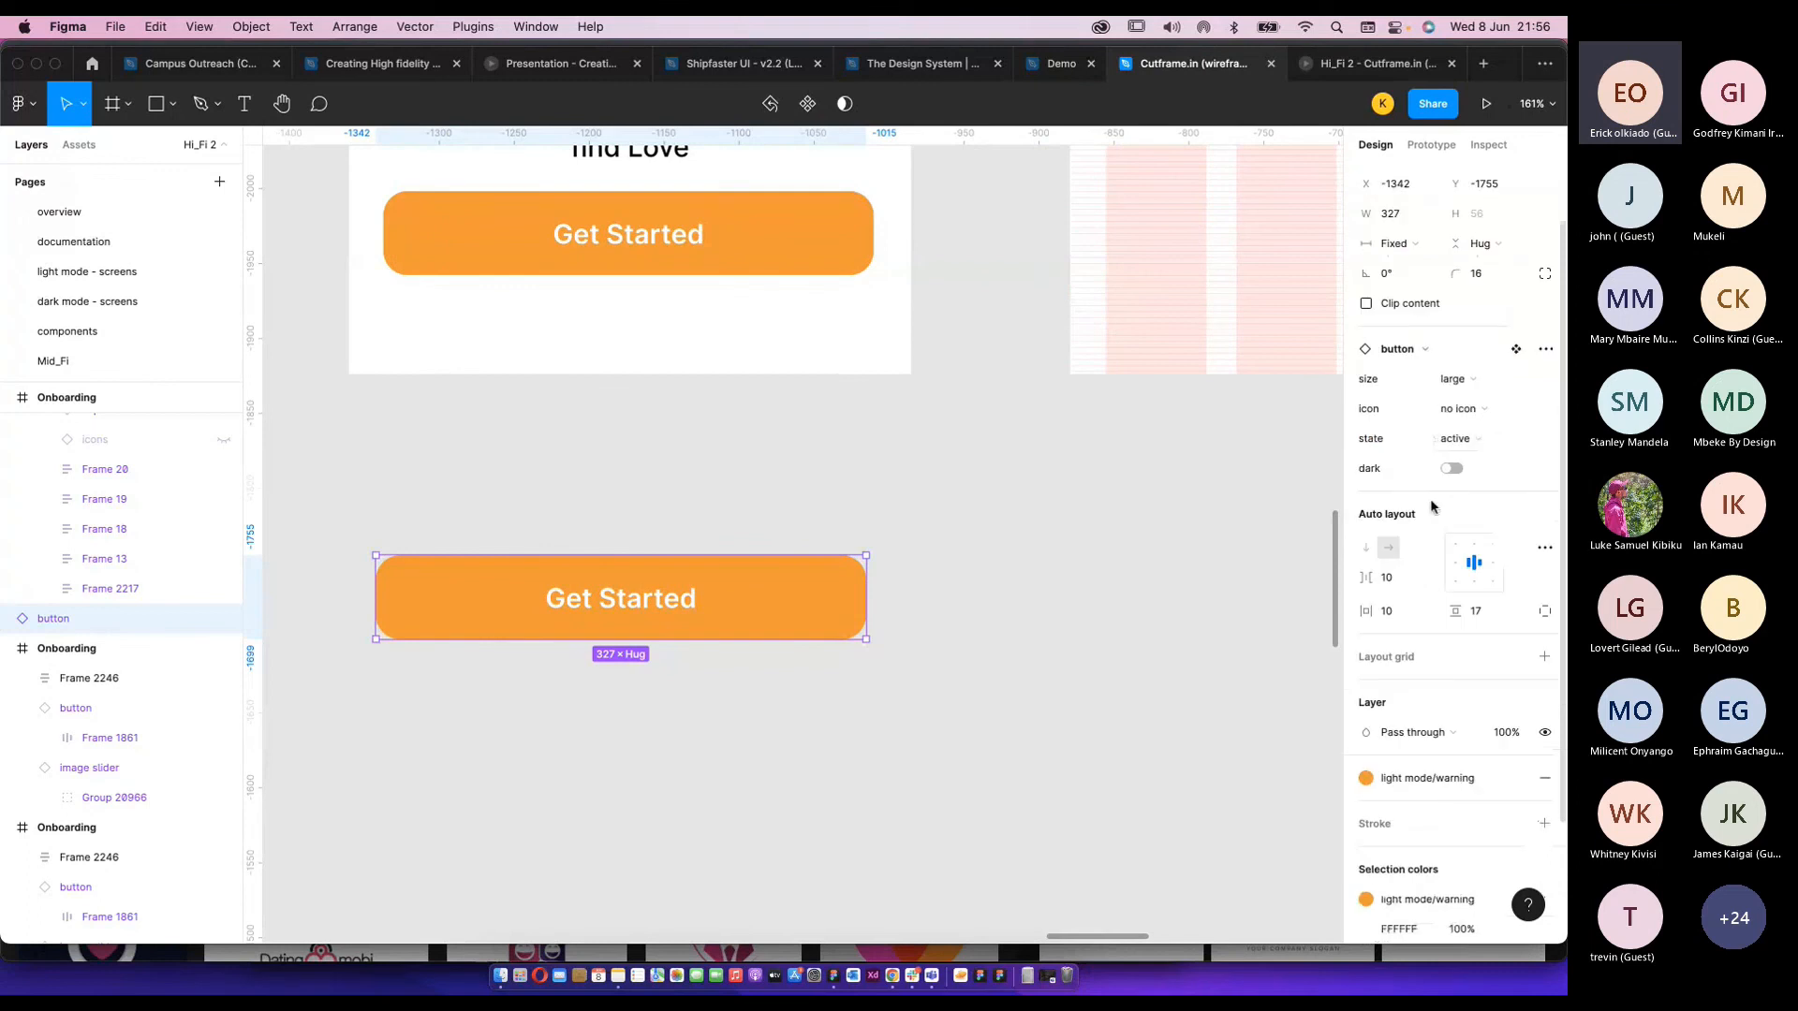
pyautogui.scroll(4, 1462, 615)
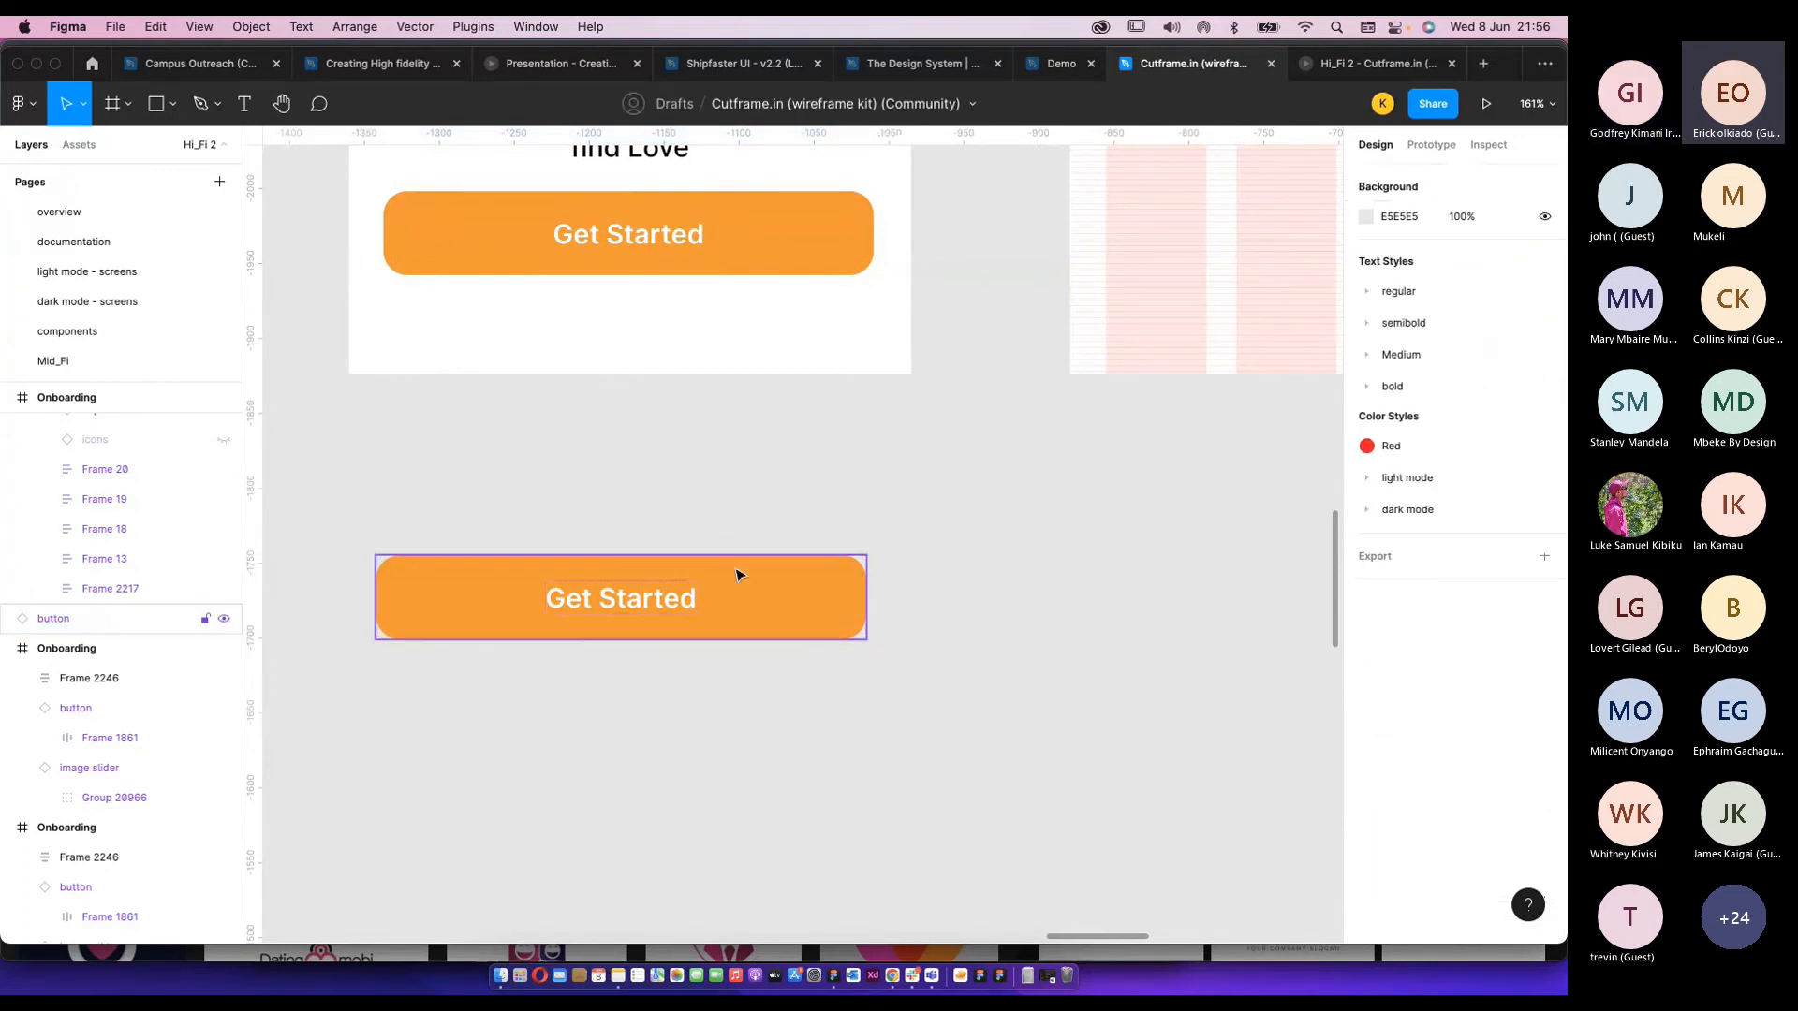
pyautogui.click(783, 483)
pyautogui.click(740, 573)
pyautogui.press('Delete')
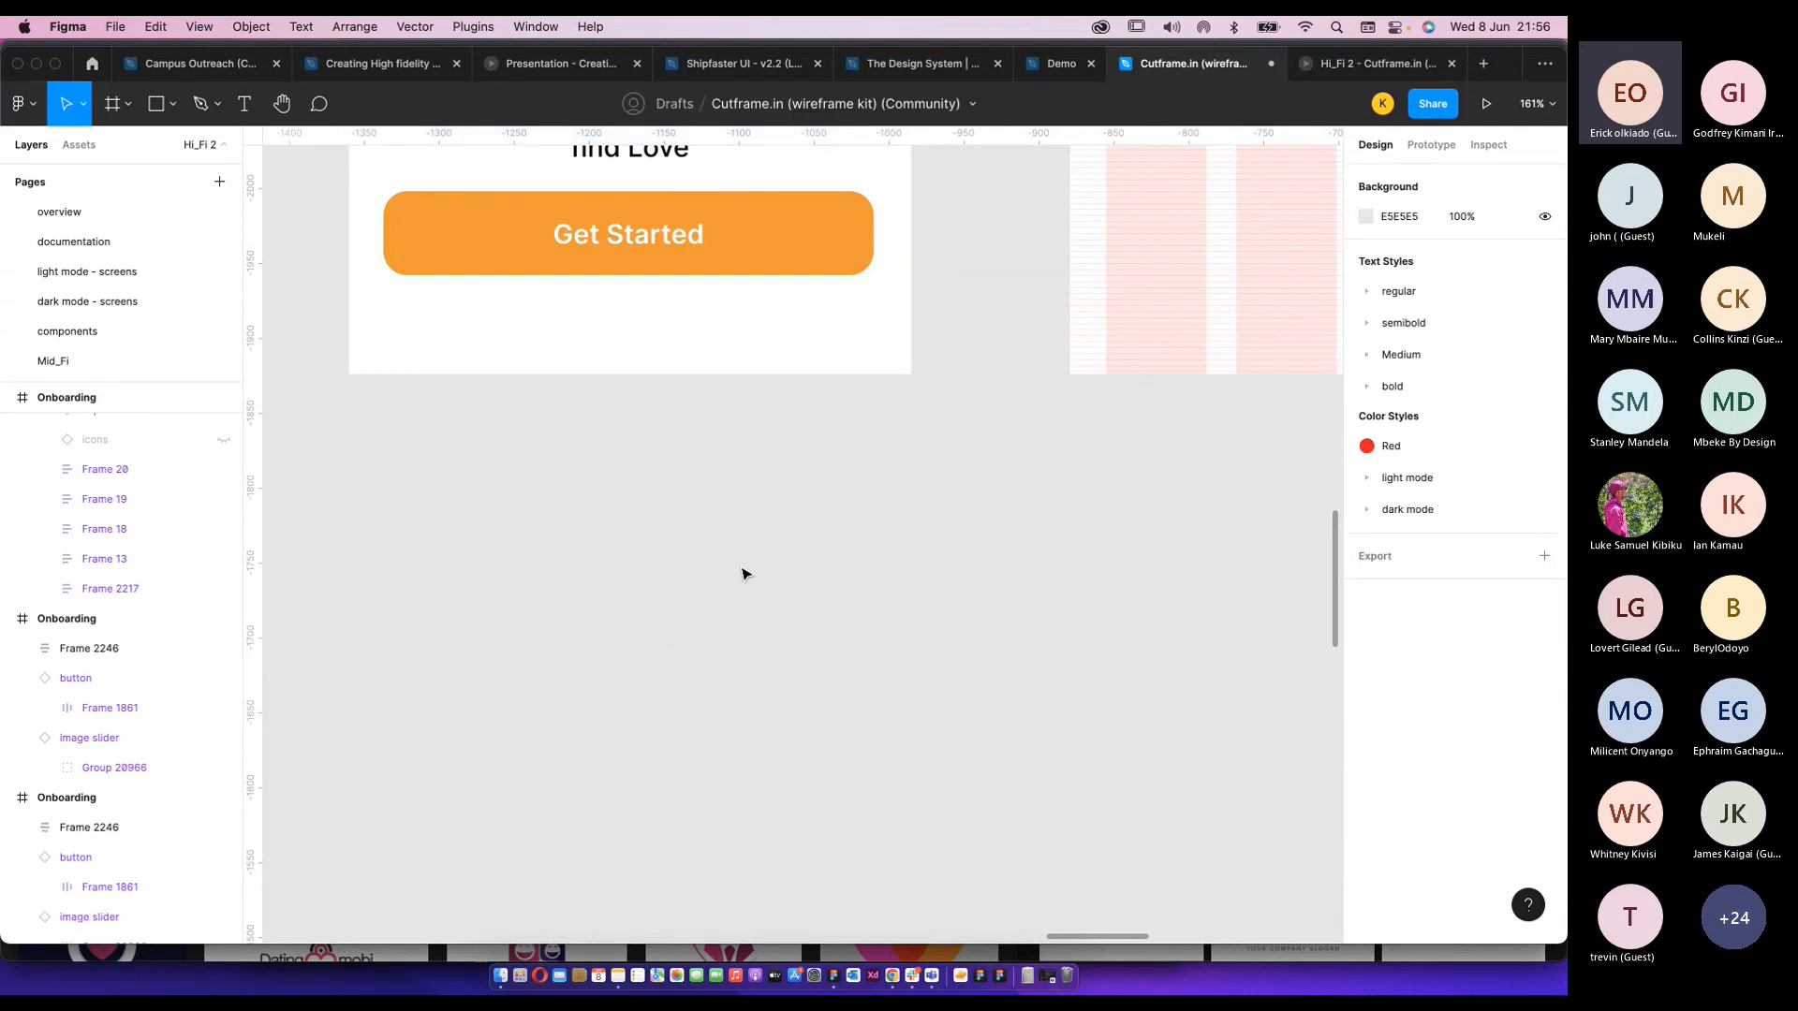
# Go to the main component of the onboarding screen's Get Started button.
pyautogui.click(525, 256)
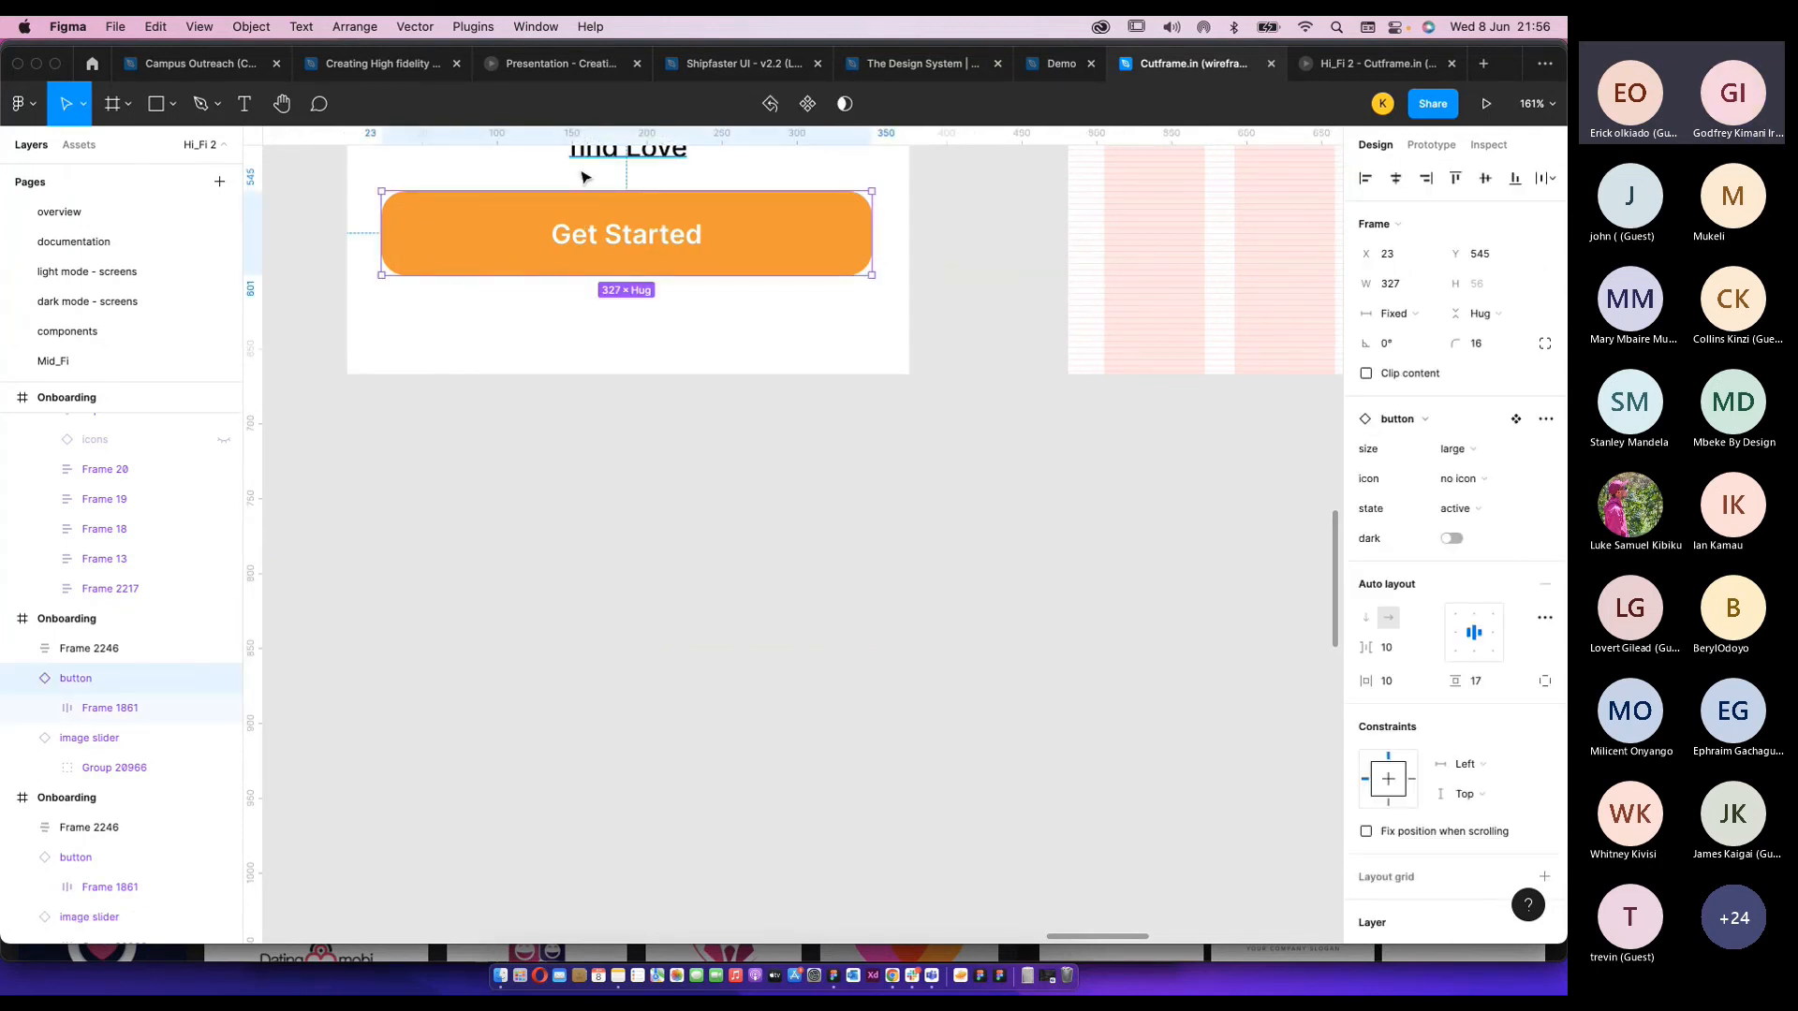
pyautogui.rightClick(622, 219)
pyautogui.moveTo(749, 685)
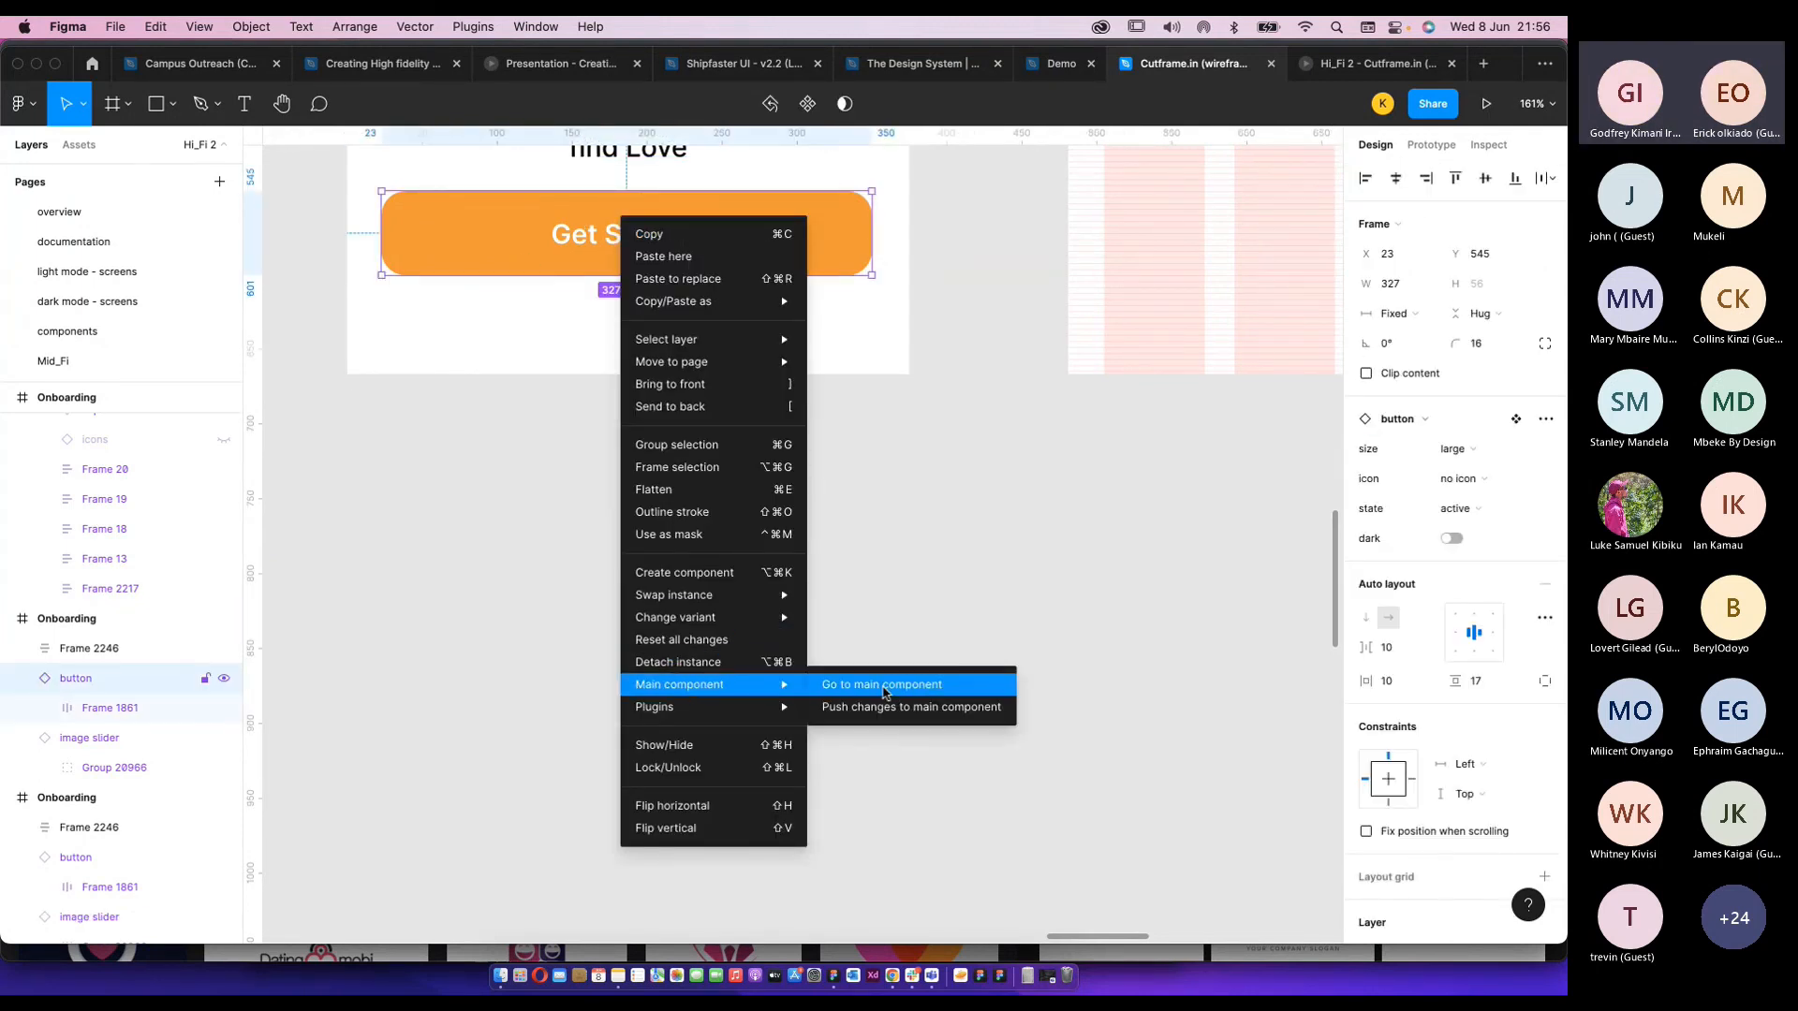
pyautogui.click(884, 693)
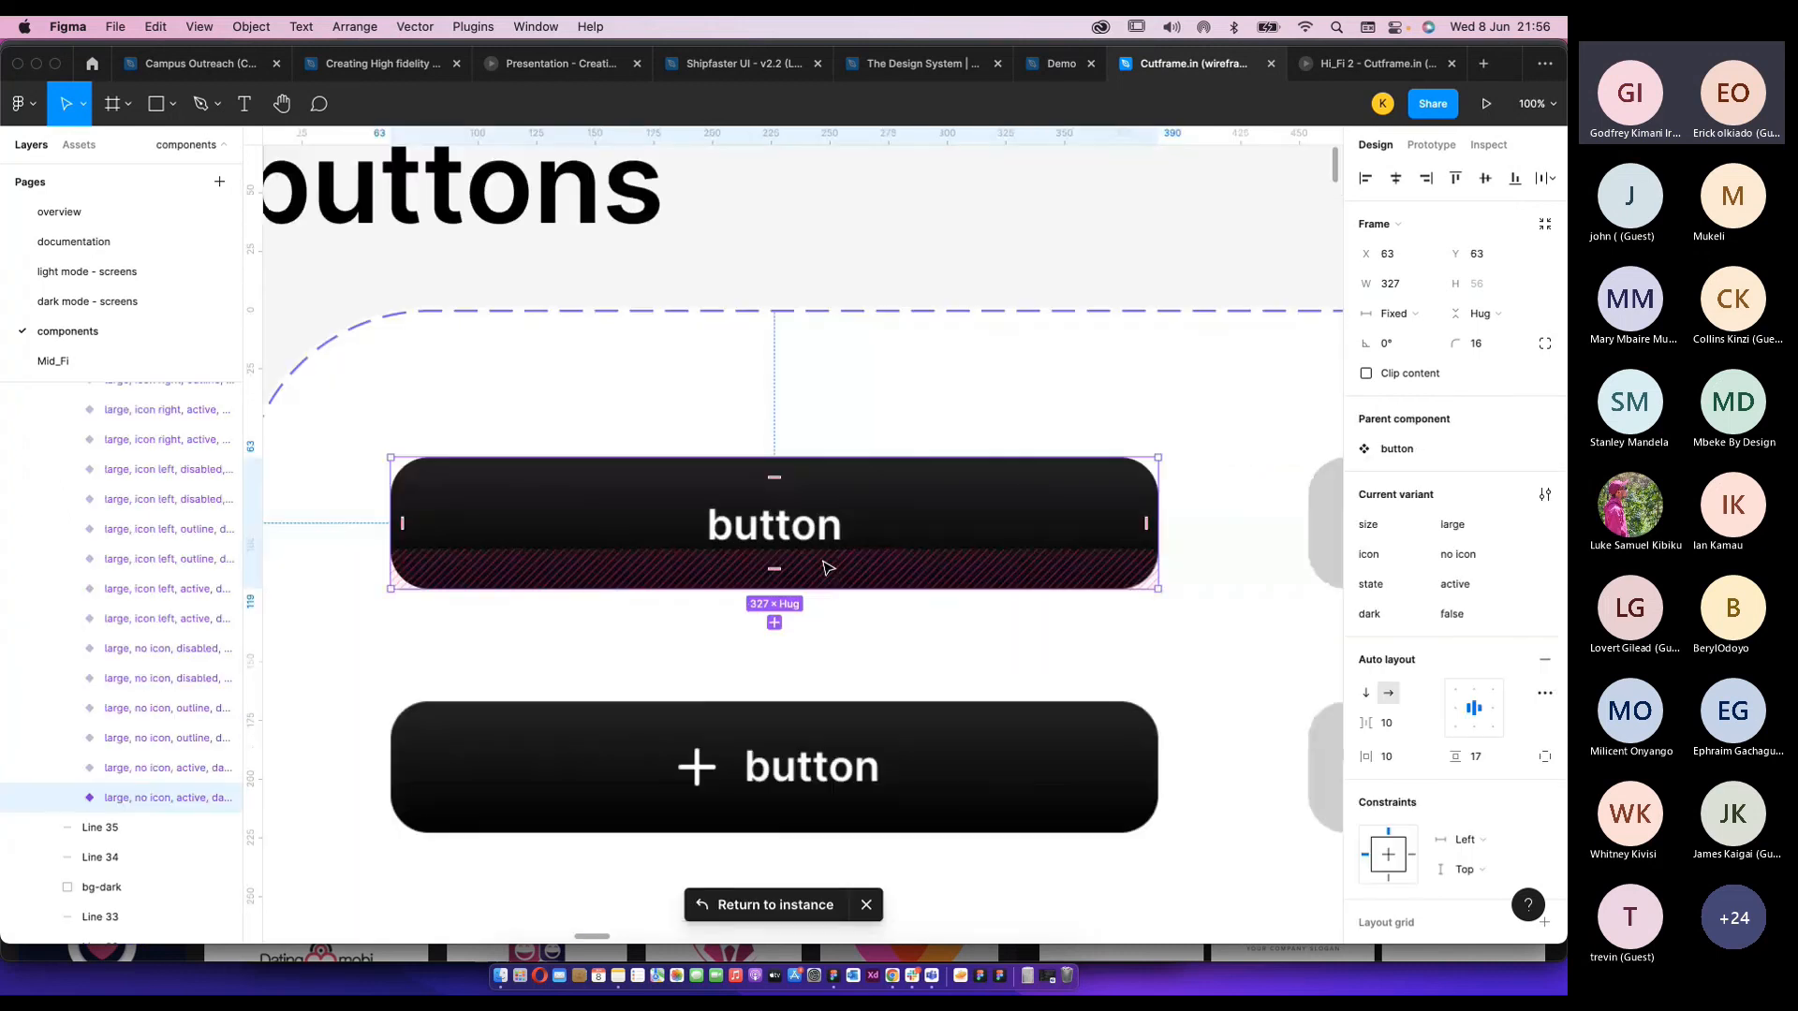
# Examine the large button variants in the buttons component set, focusing on the active variant without an icon.
pyautogui.scroll(-5, 824, 563)
pyautogui.click(831, 652)
pyautogui.scroll(-2, 896, 642)
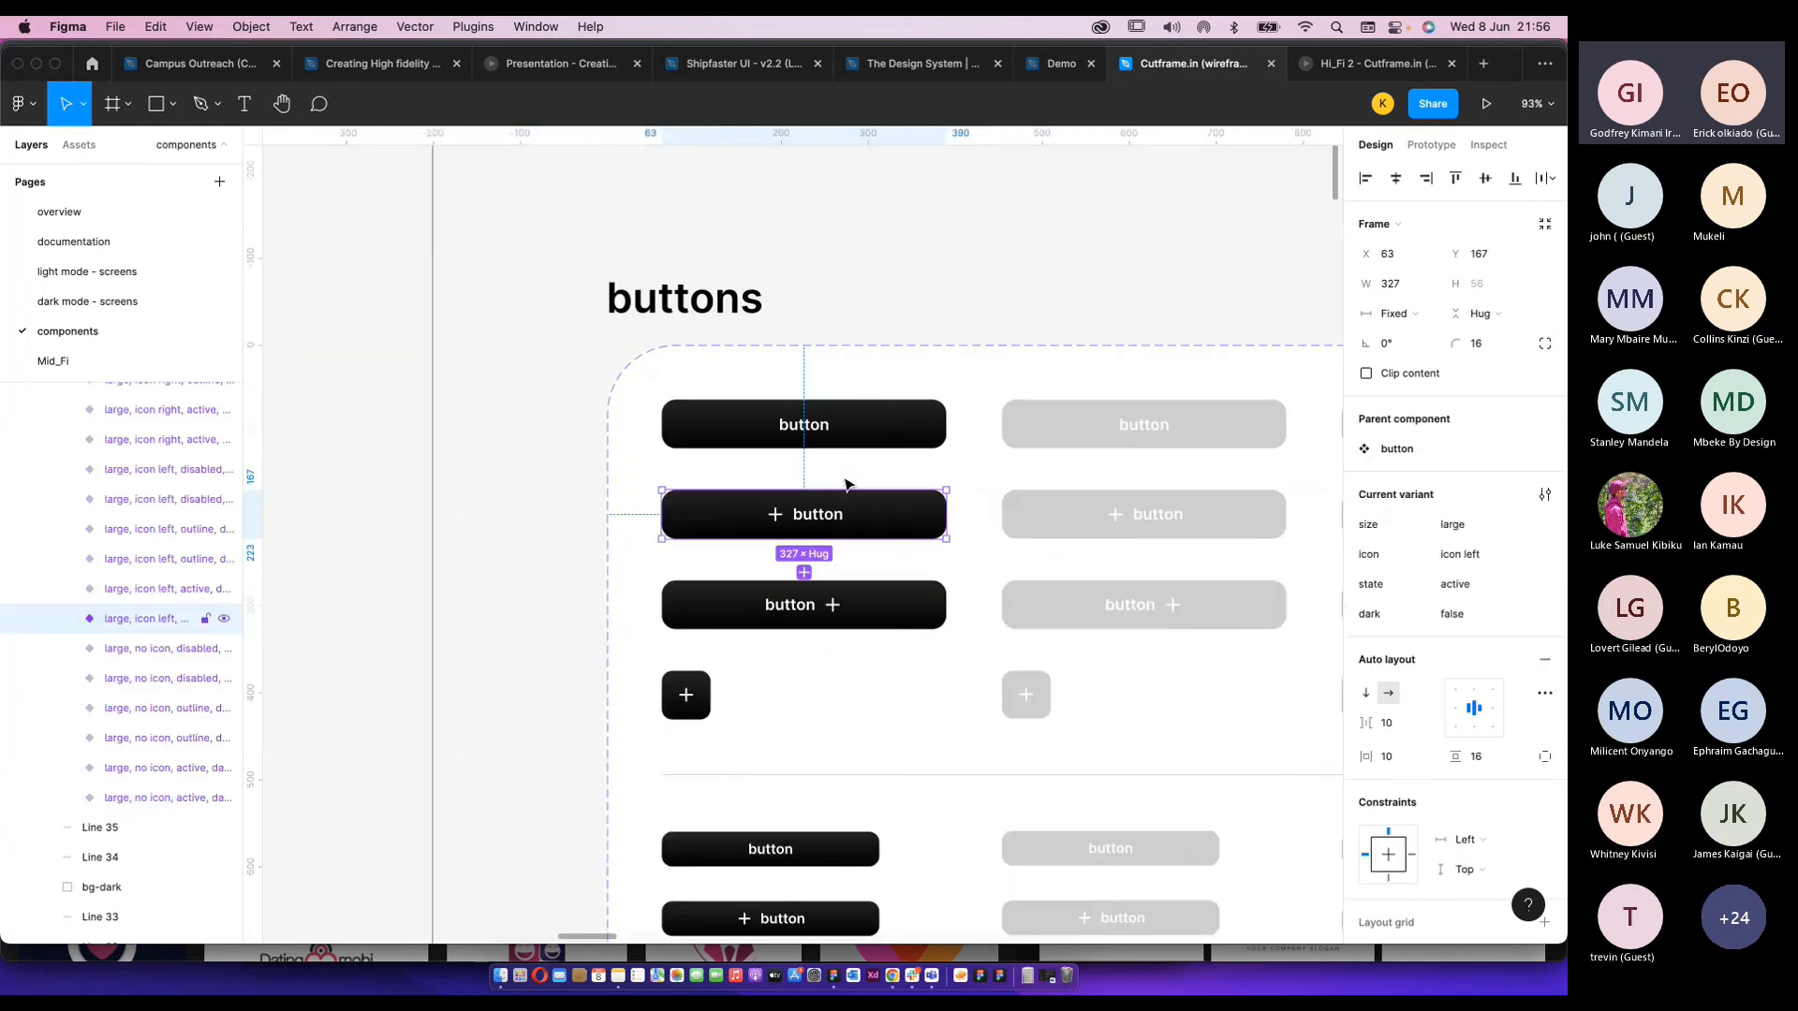
pyautogui.click(860, 434)
pyautogui.press('super+d')
pyautogui.scroll(5, 801, 477)
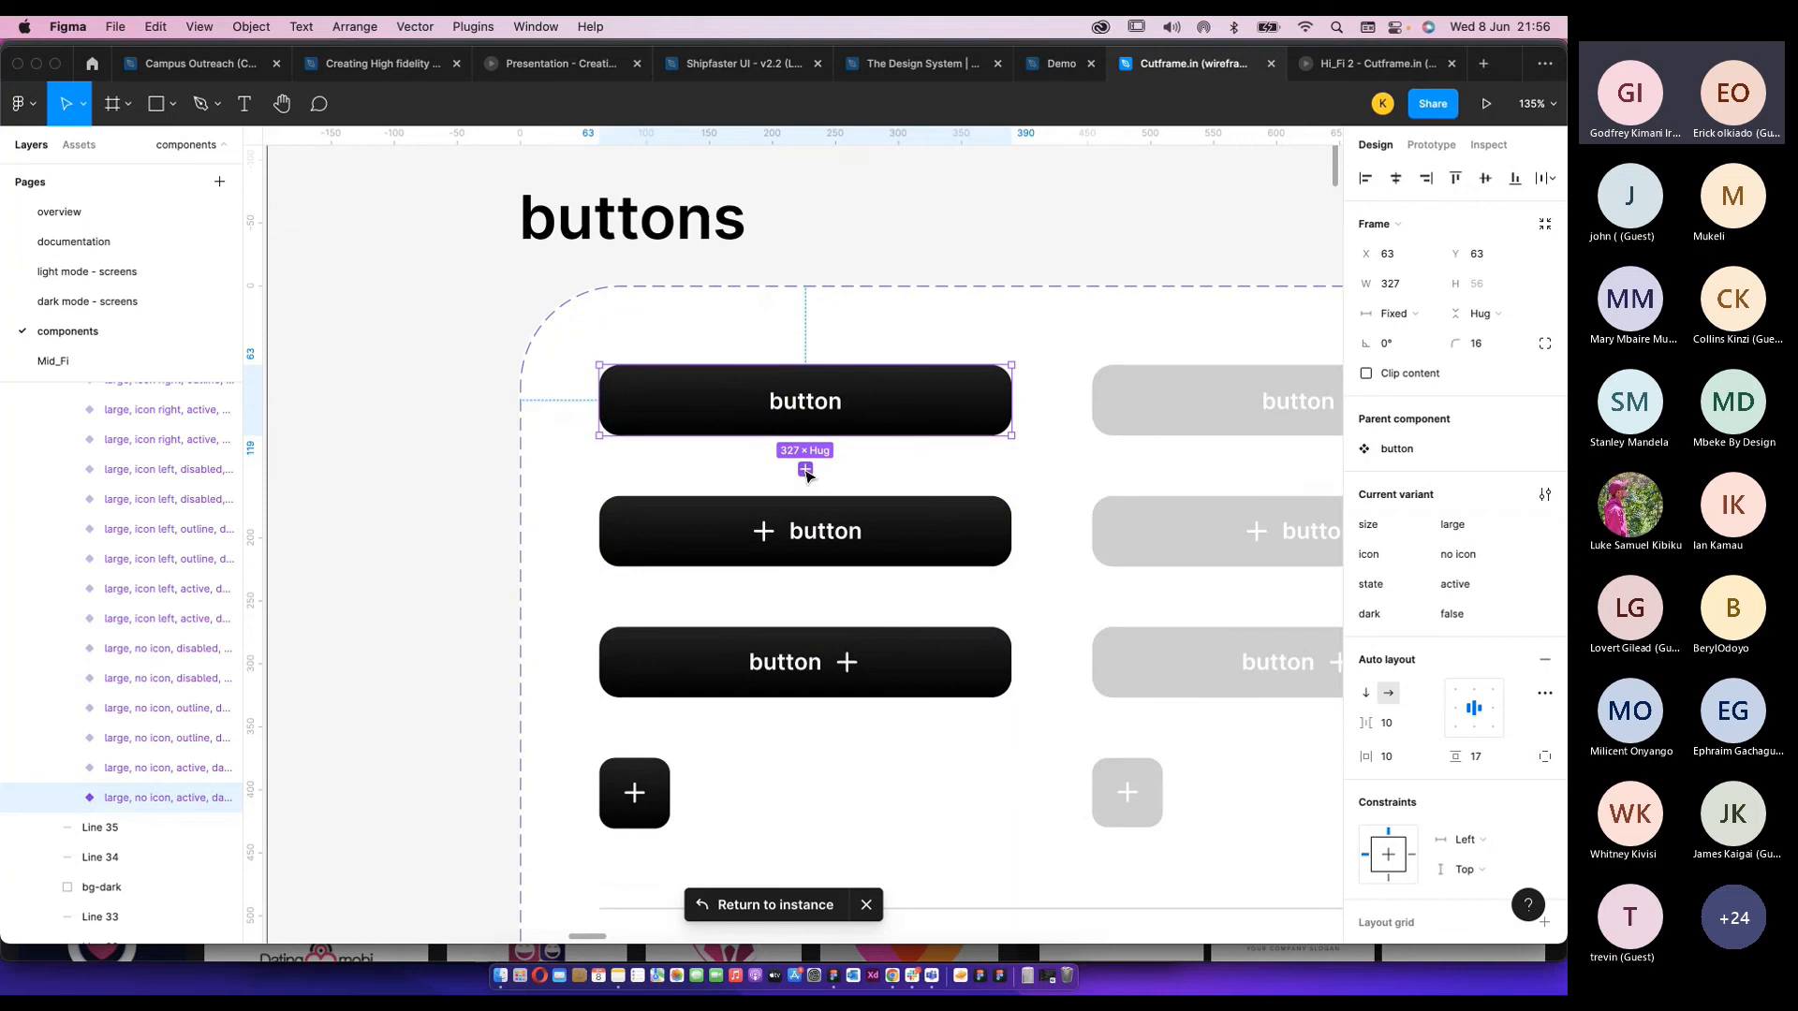
pyautogui.press('super+z')
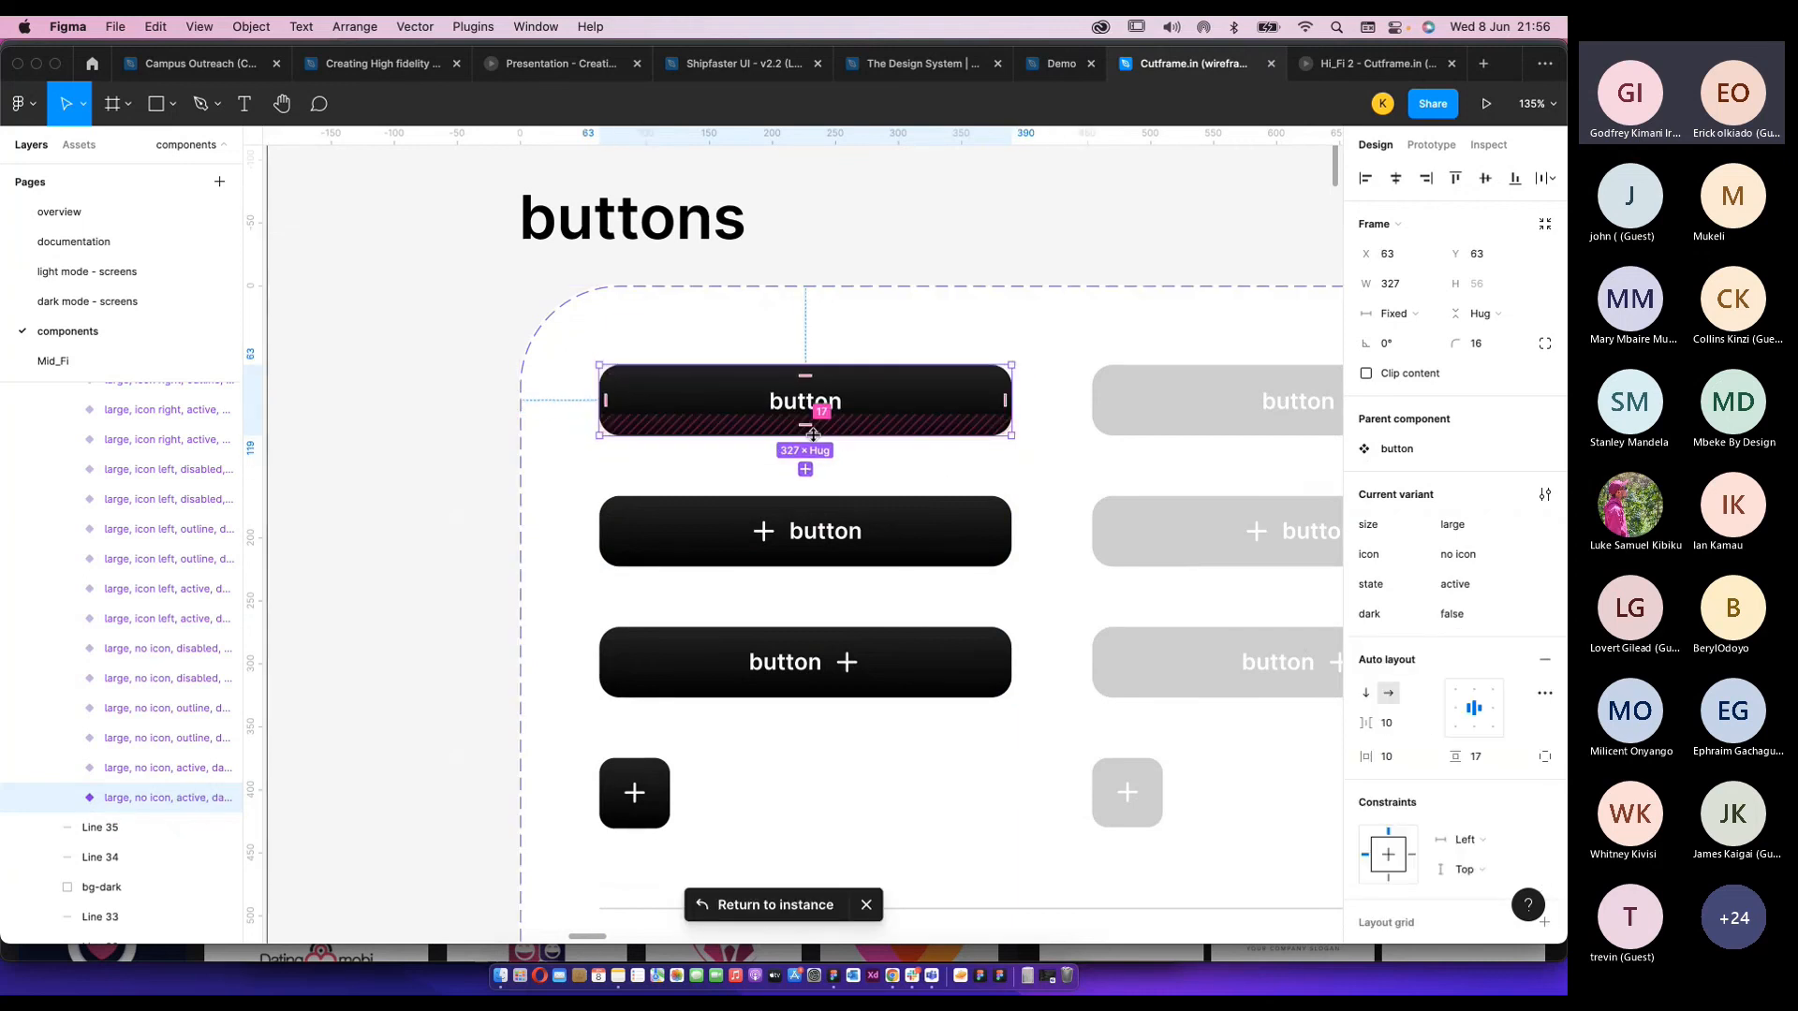
pyautogui.scroll(-3, 840, 429)
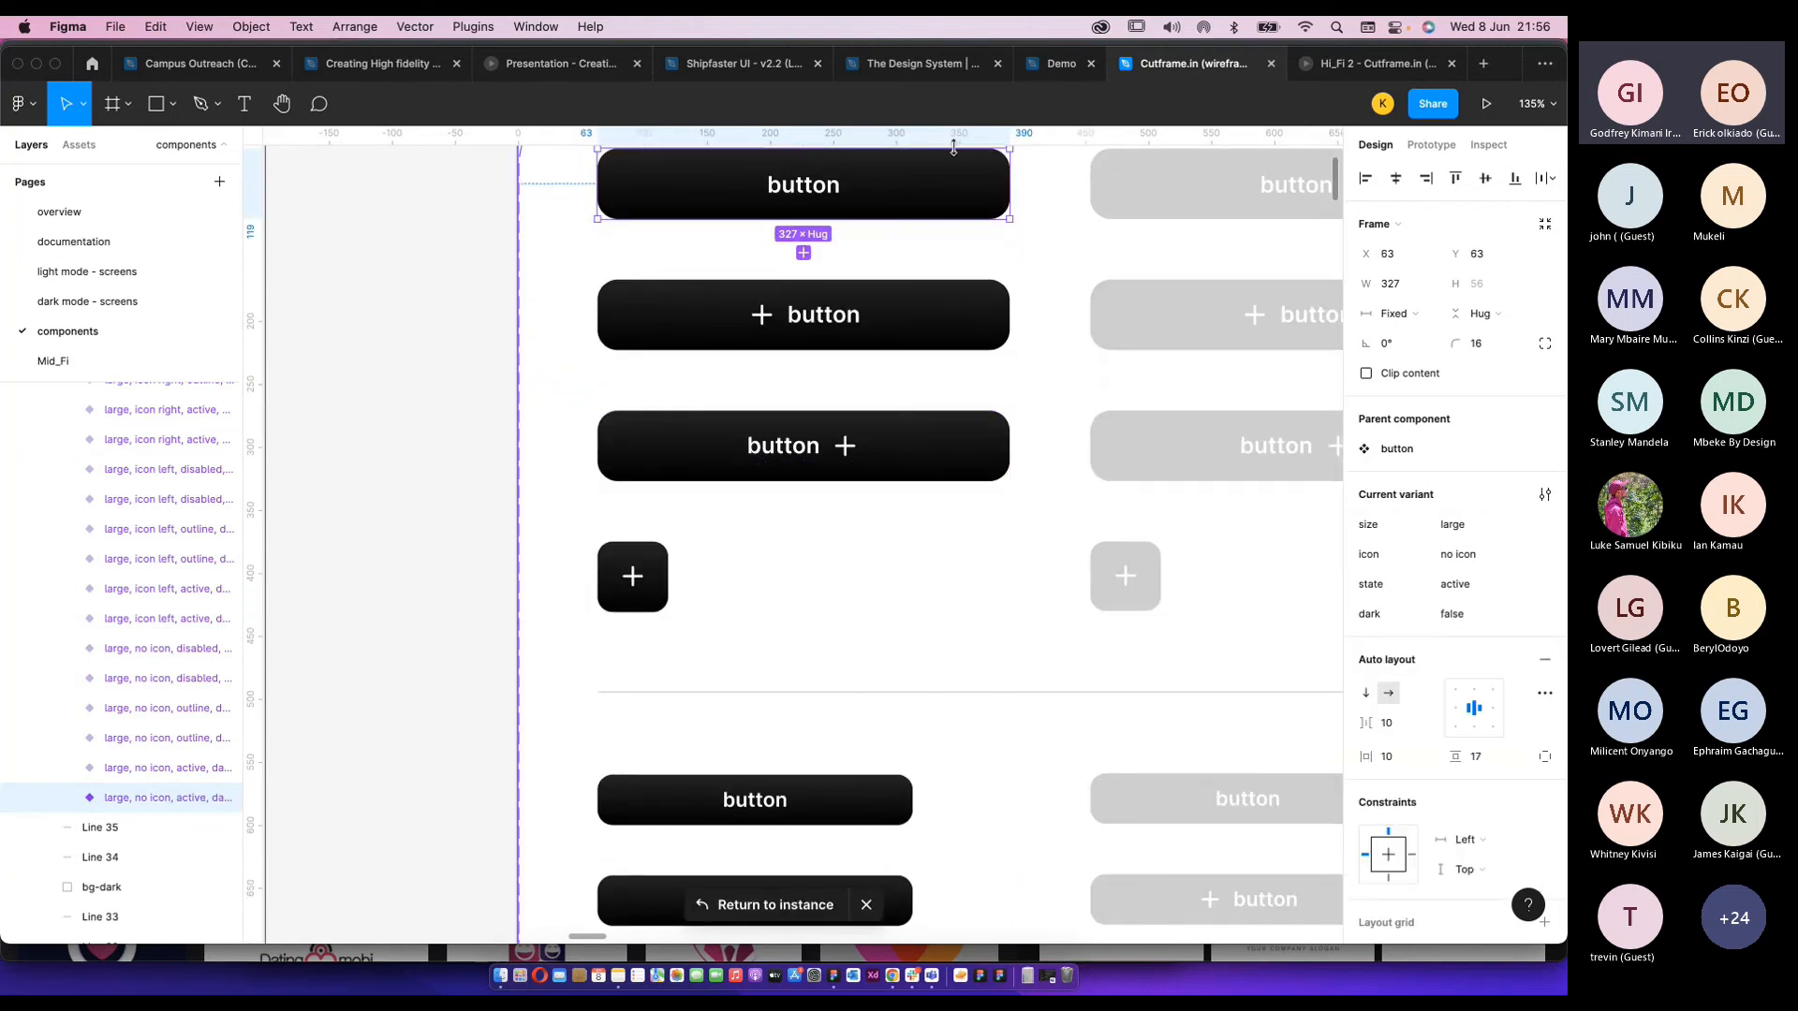
pyautogui.scroll(-1, 1504, 531)
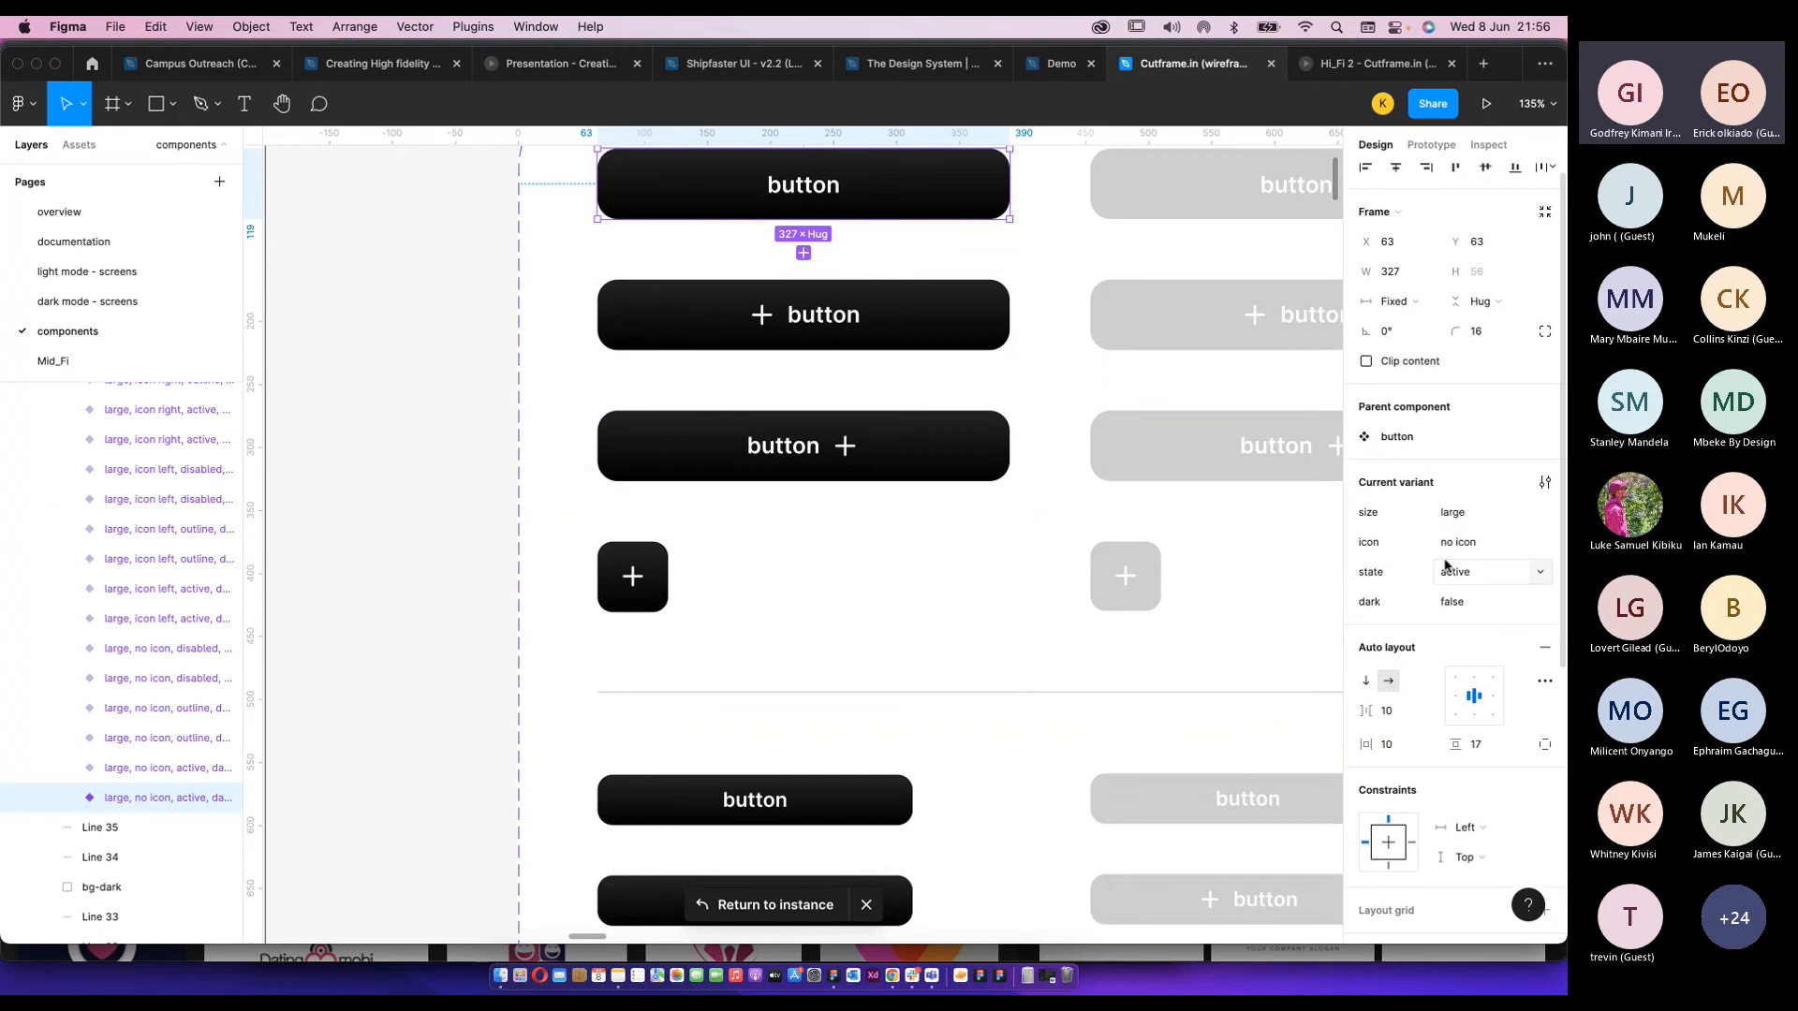
# Open the documentation settings of the large active no-icon button variant and close them without entering anything.
pyautogui.click(1545, 482)
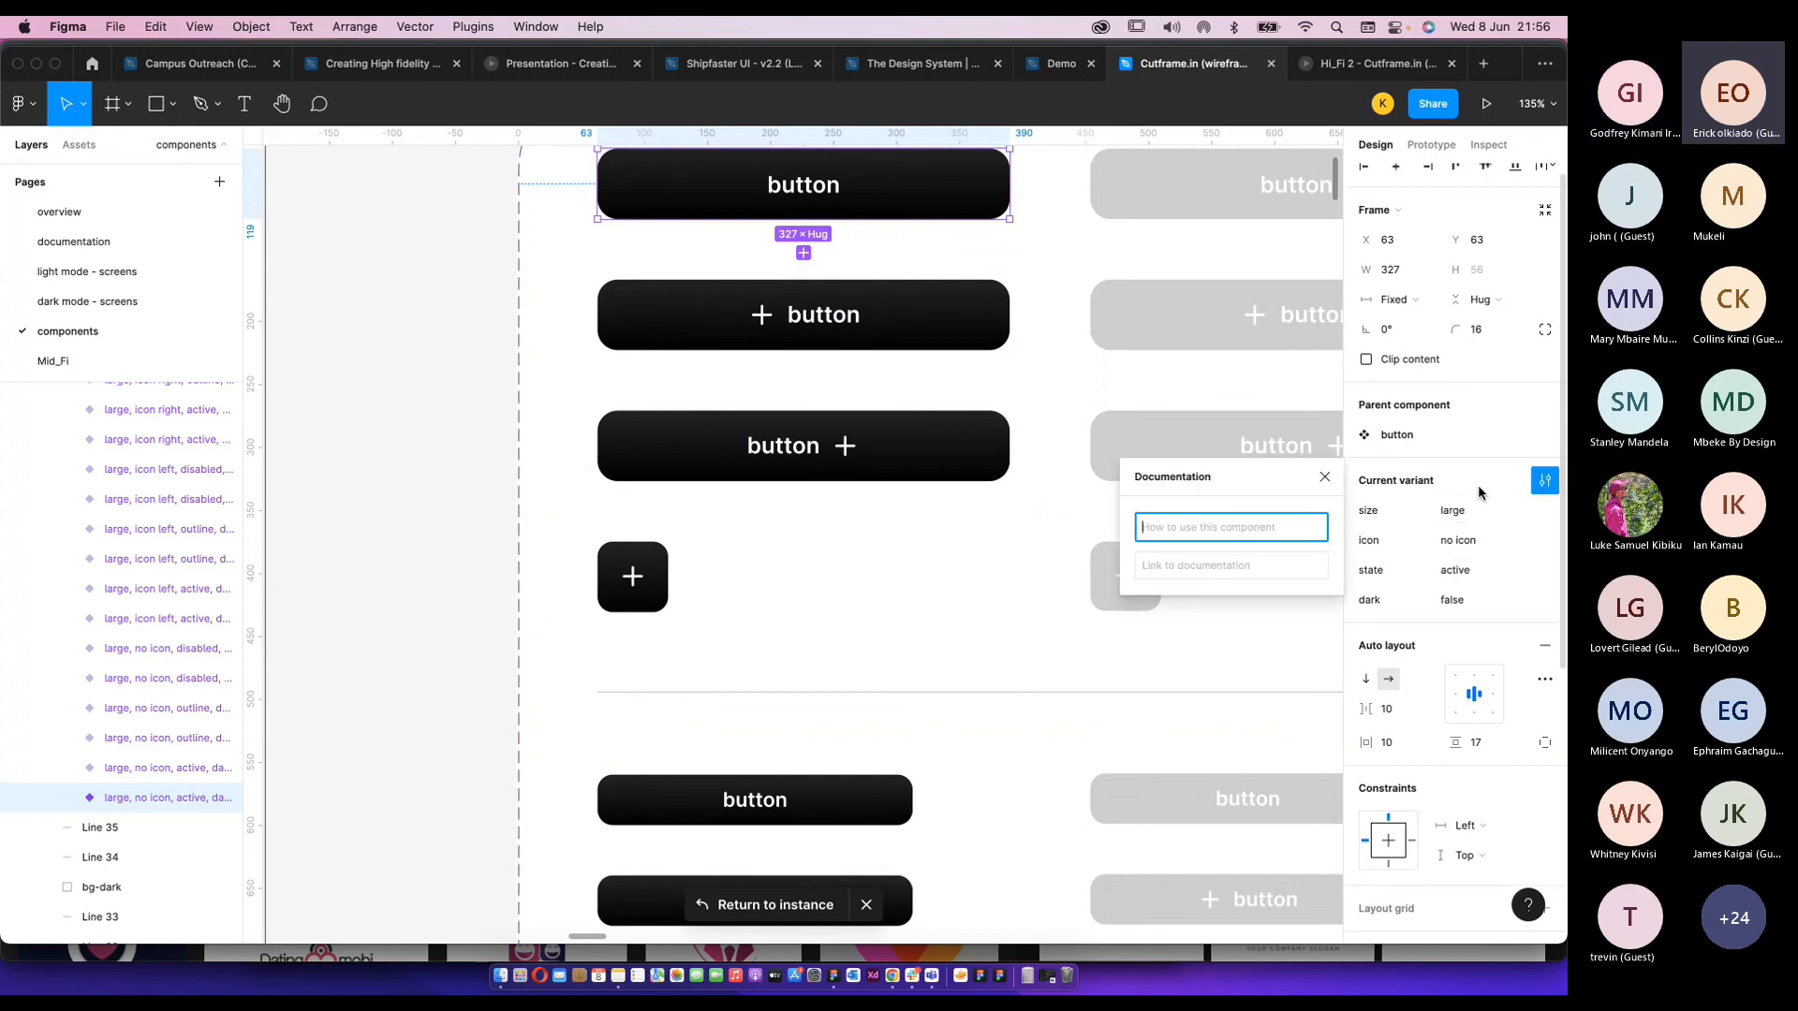
pyautogui.click(1431, 489)
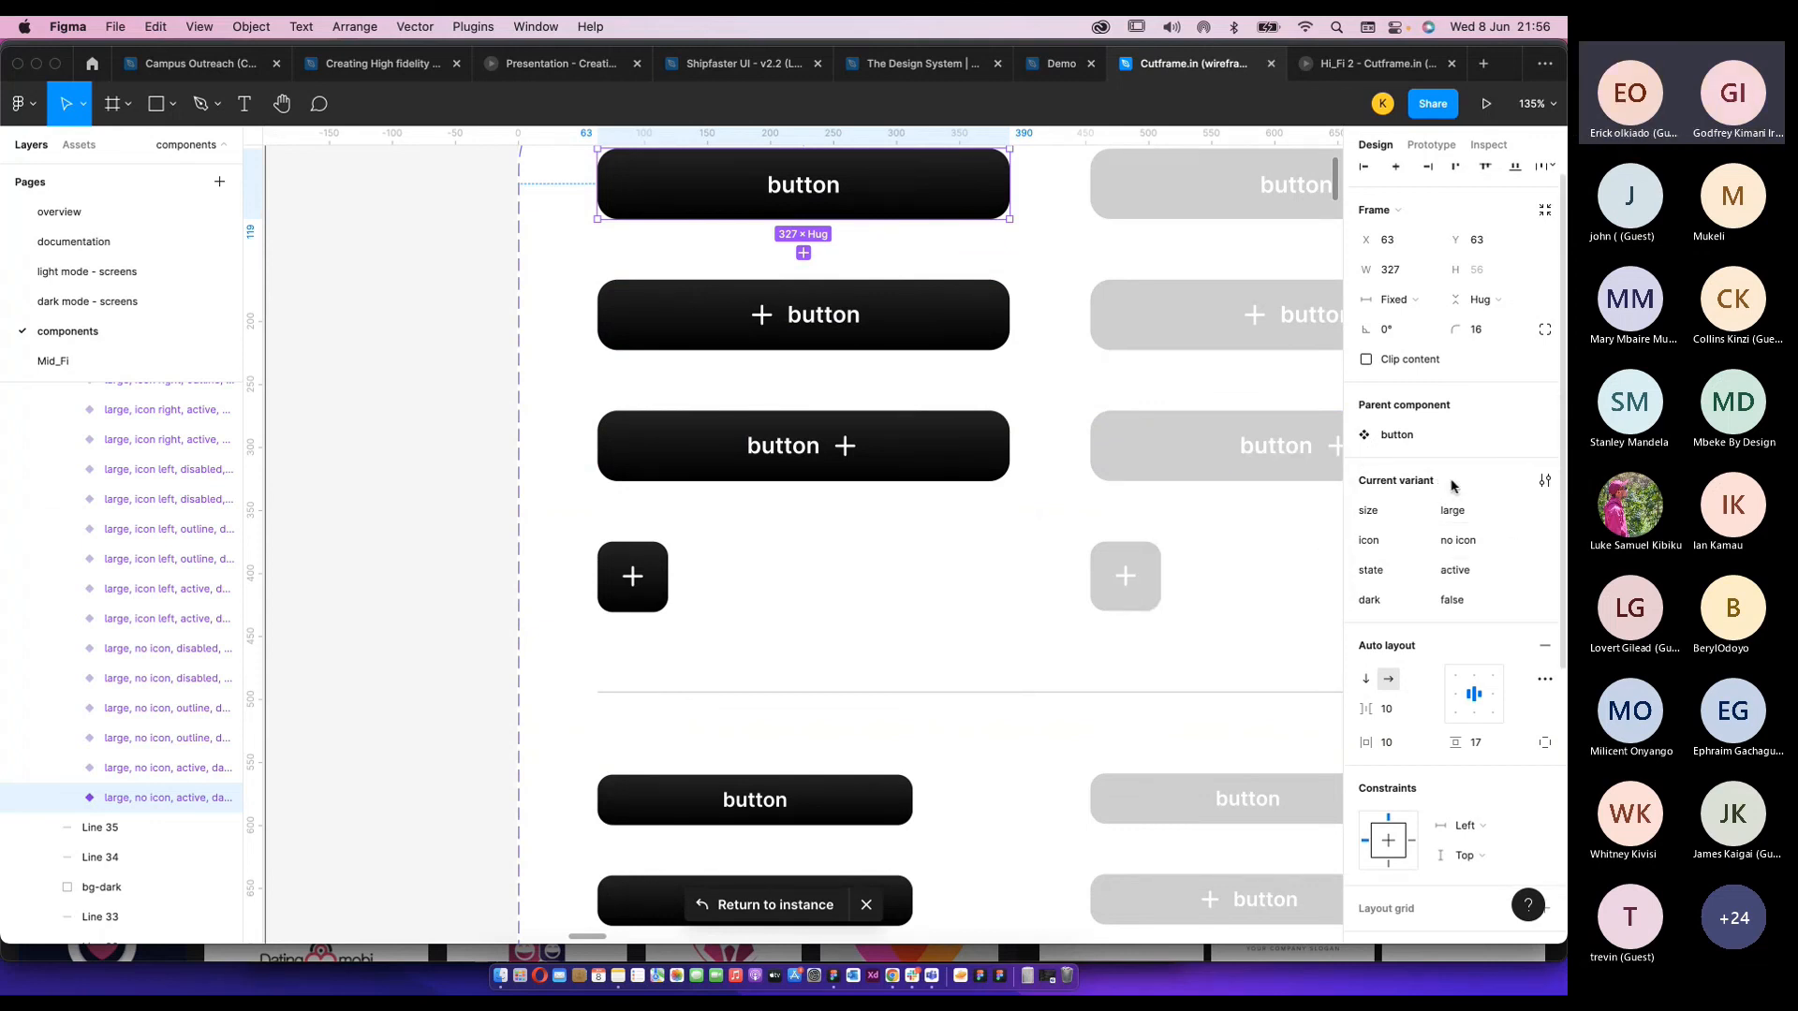
pyautogui.scroll(1, 1447, 483)
pyautogui.scroll(2, 807, 346)
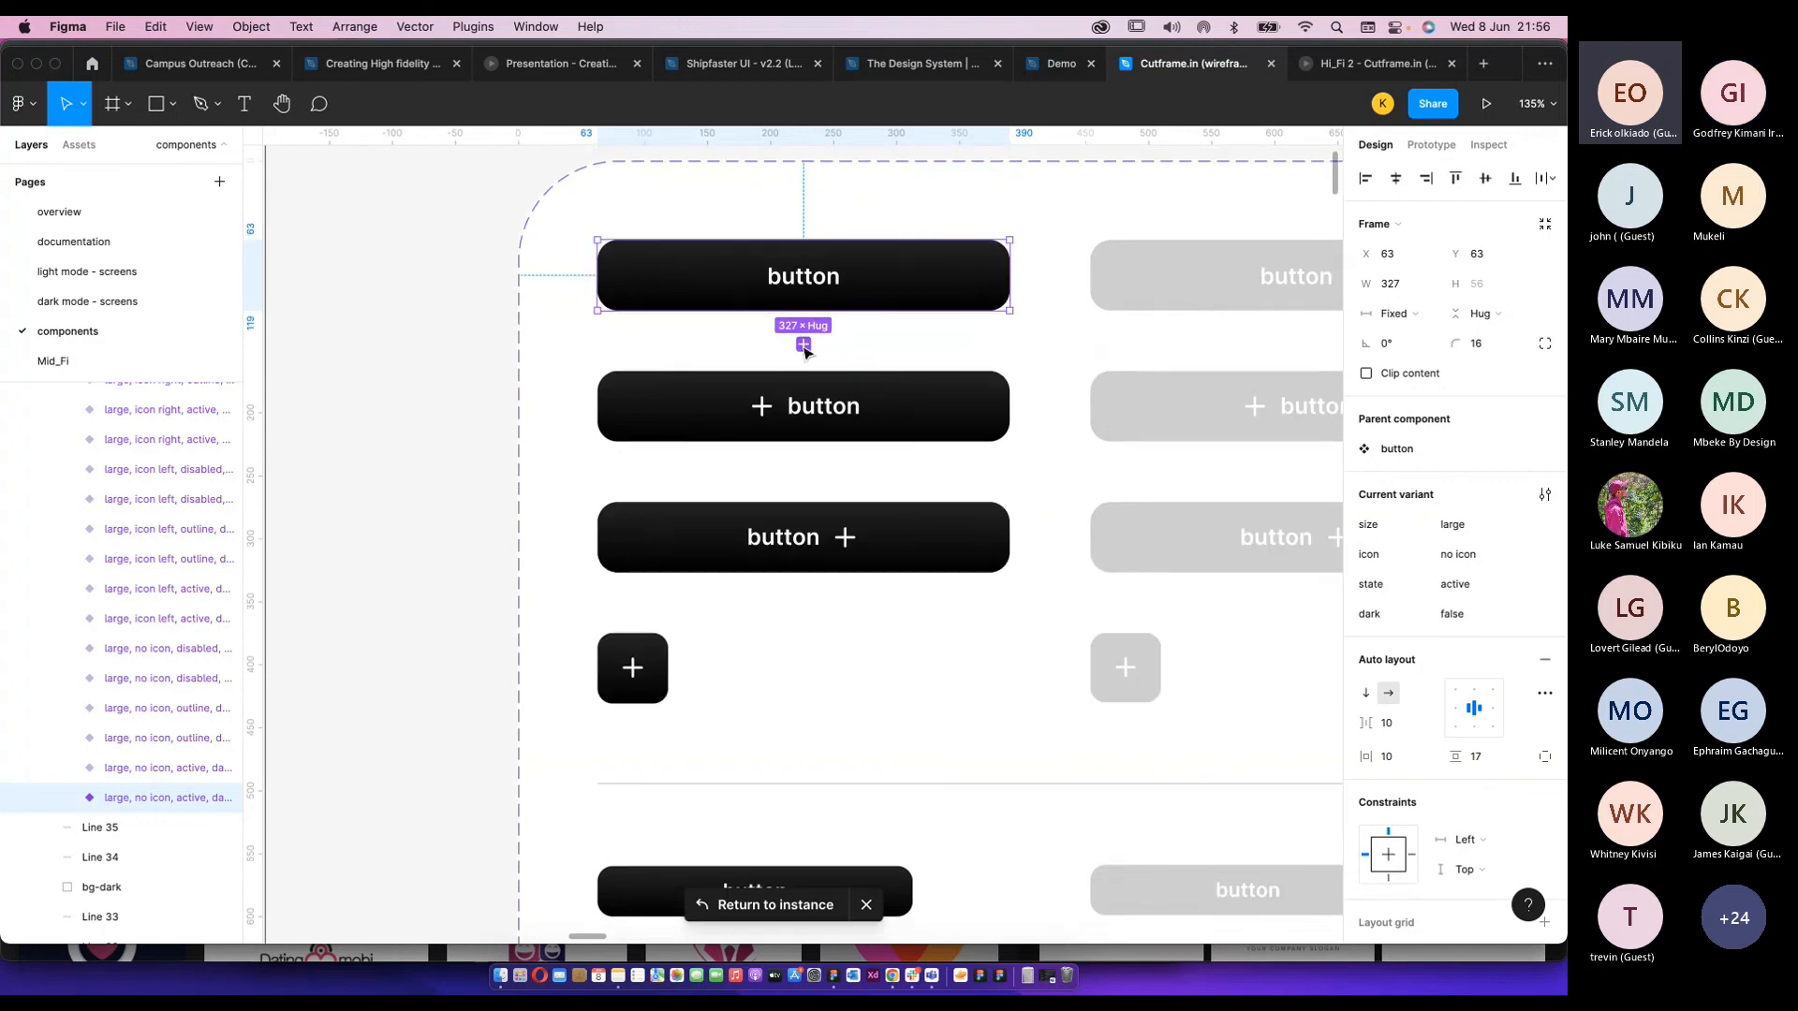
pyautogui.click(803, 345)
pyautogui.moveTo(815, 314); pyautogui.dragTo(828, 593)
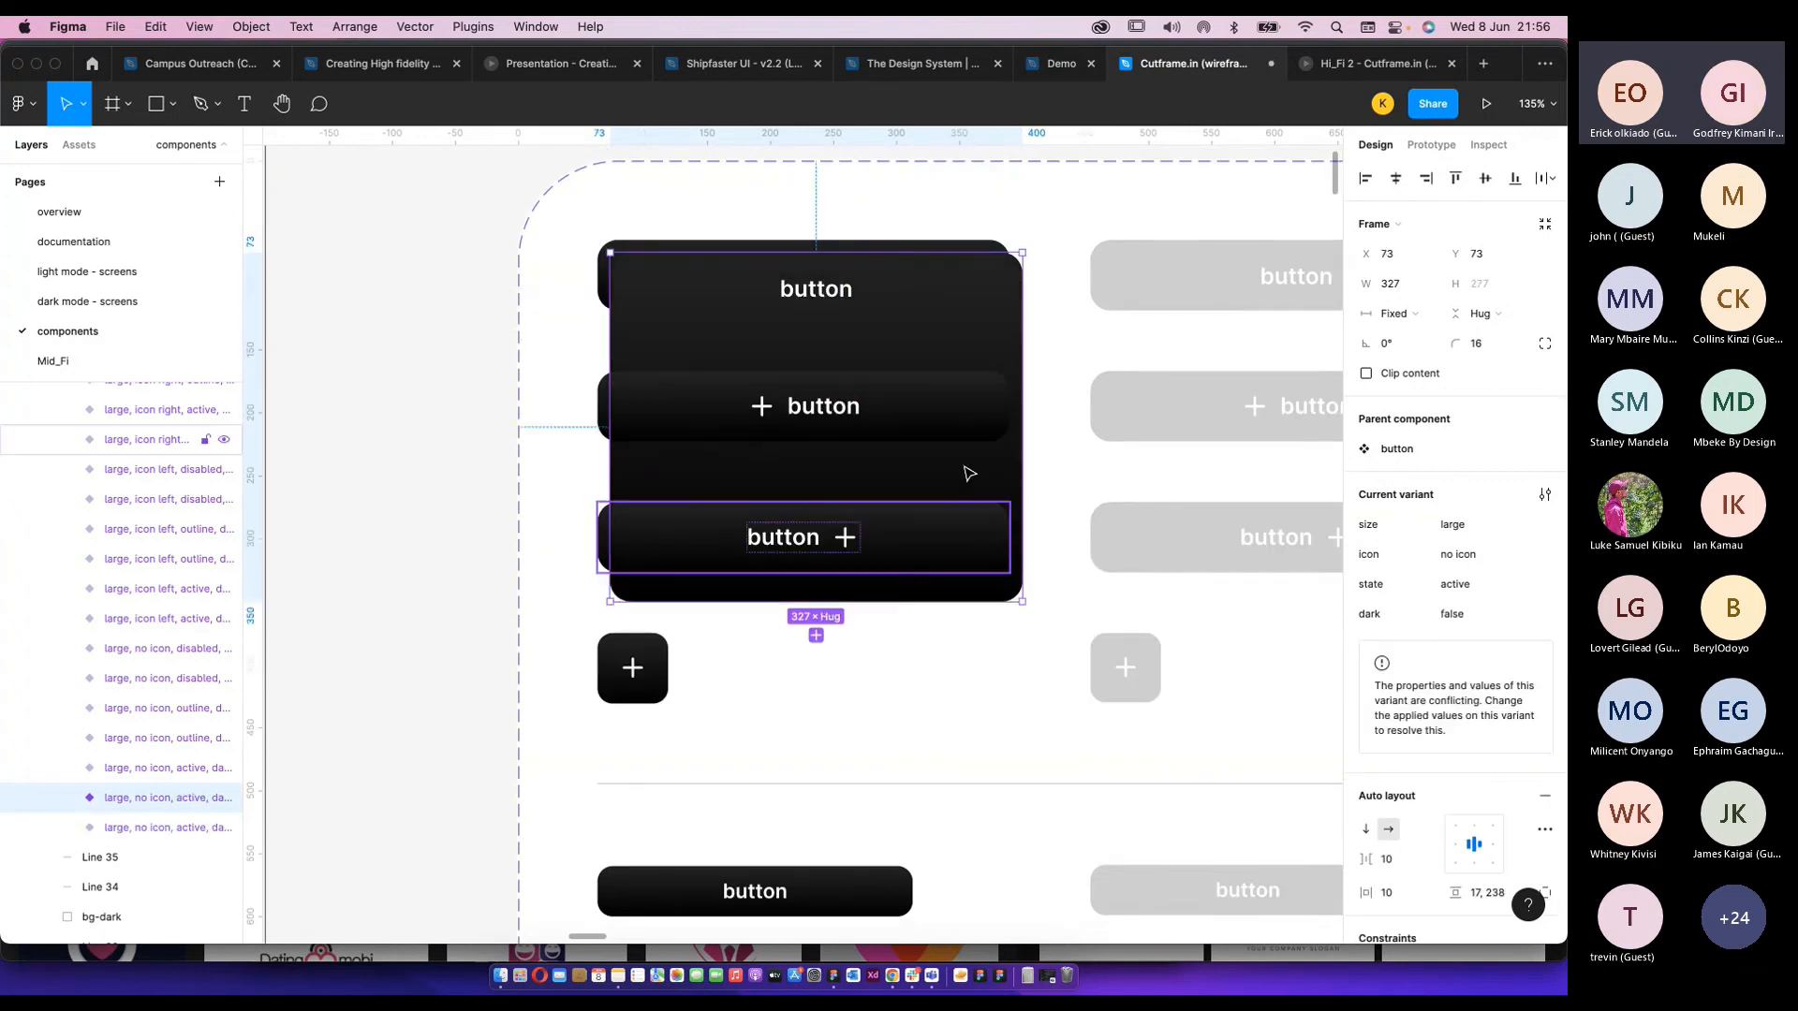
pyautogui.press('super+z')
pyautogui.moveTo(838, 319); pyautogui.dragTo(818, 734)
pyautogui.scroll(-5, 1021, 536)
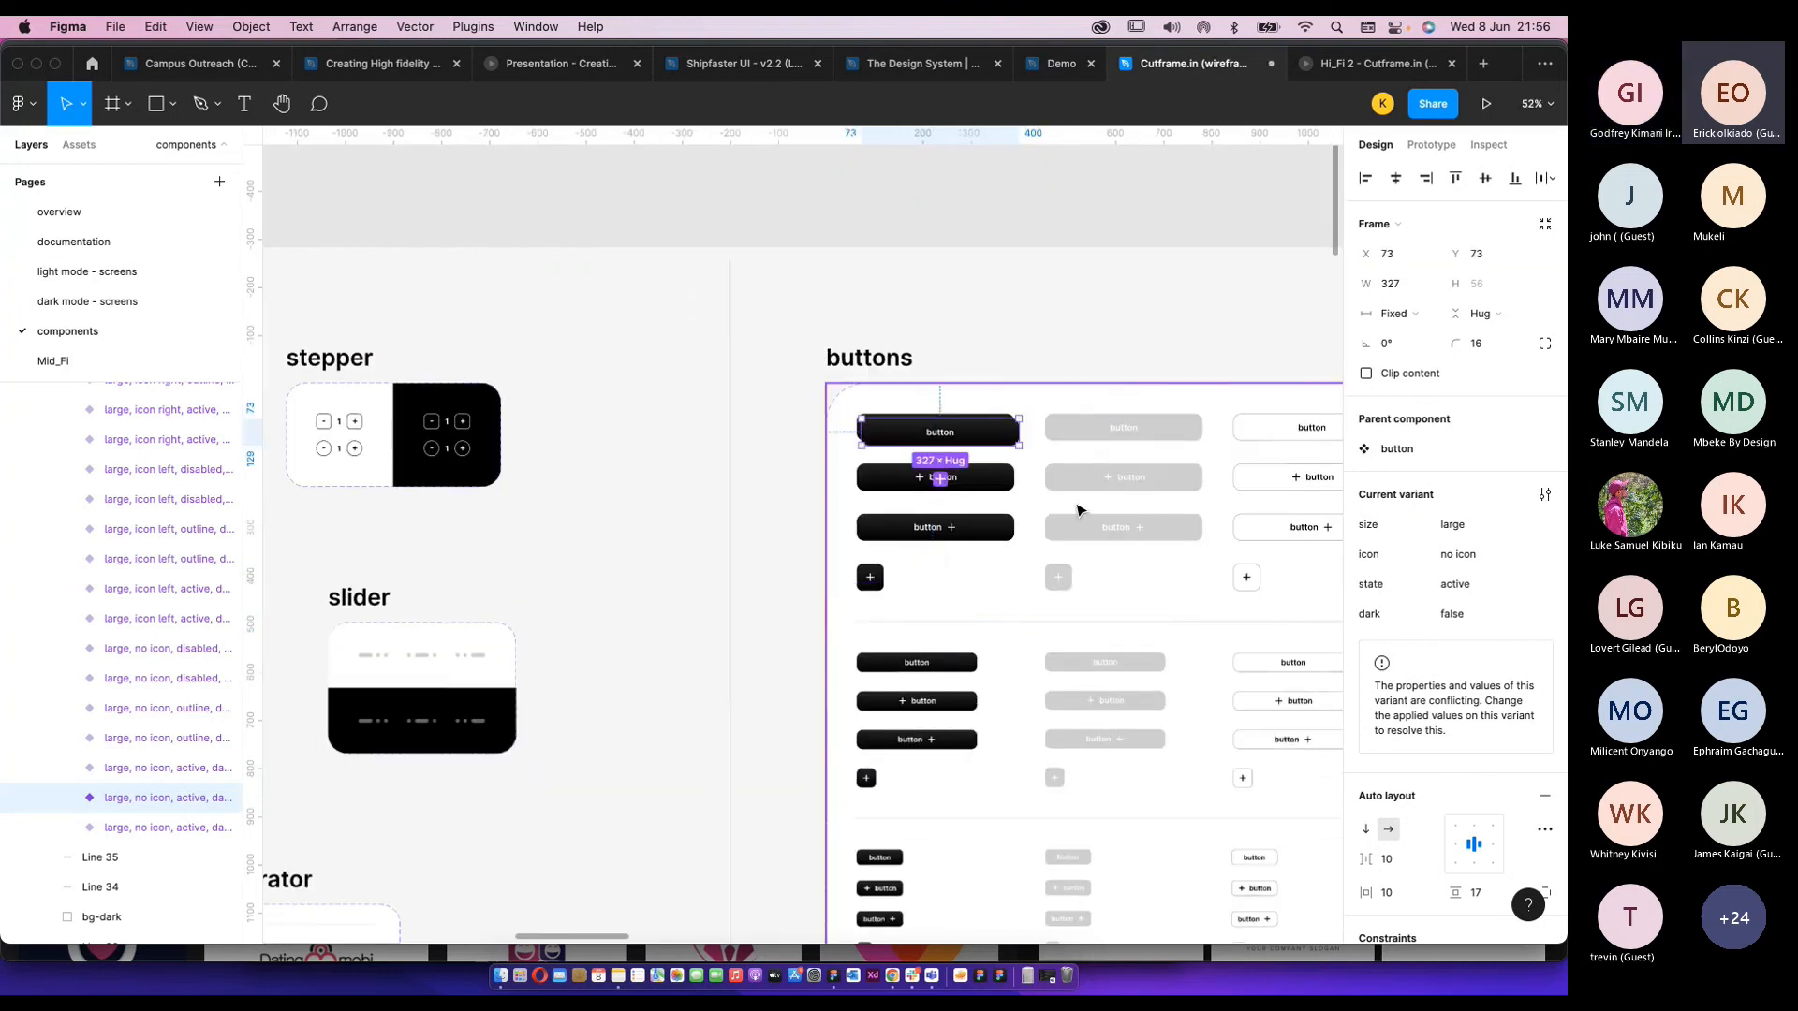
pyautogui.press('super+z')
pyautogui.press('super+z')
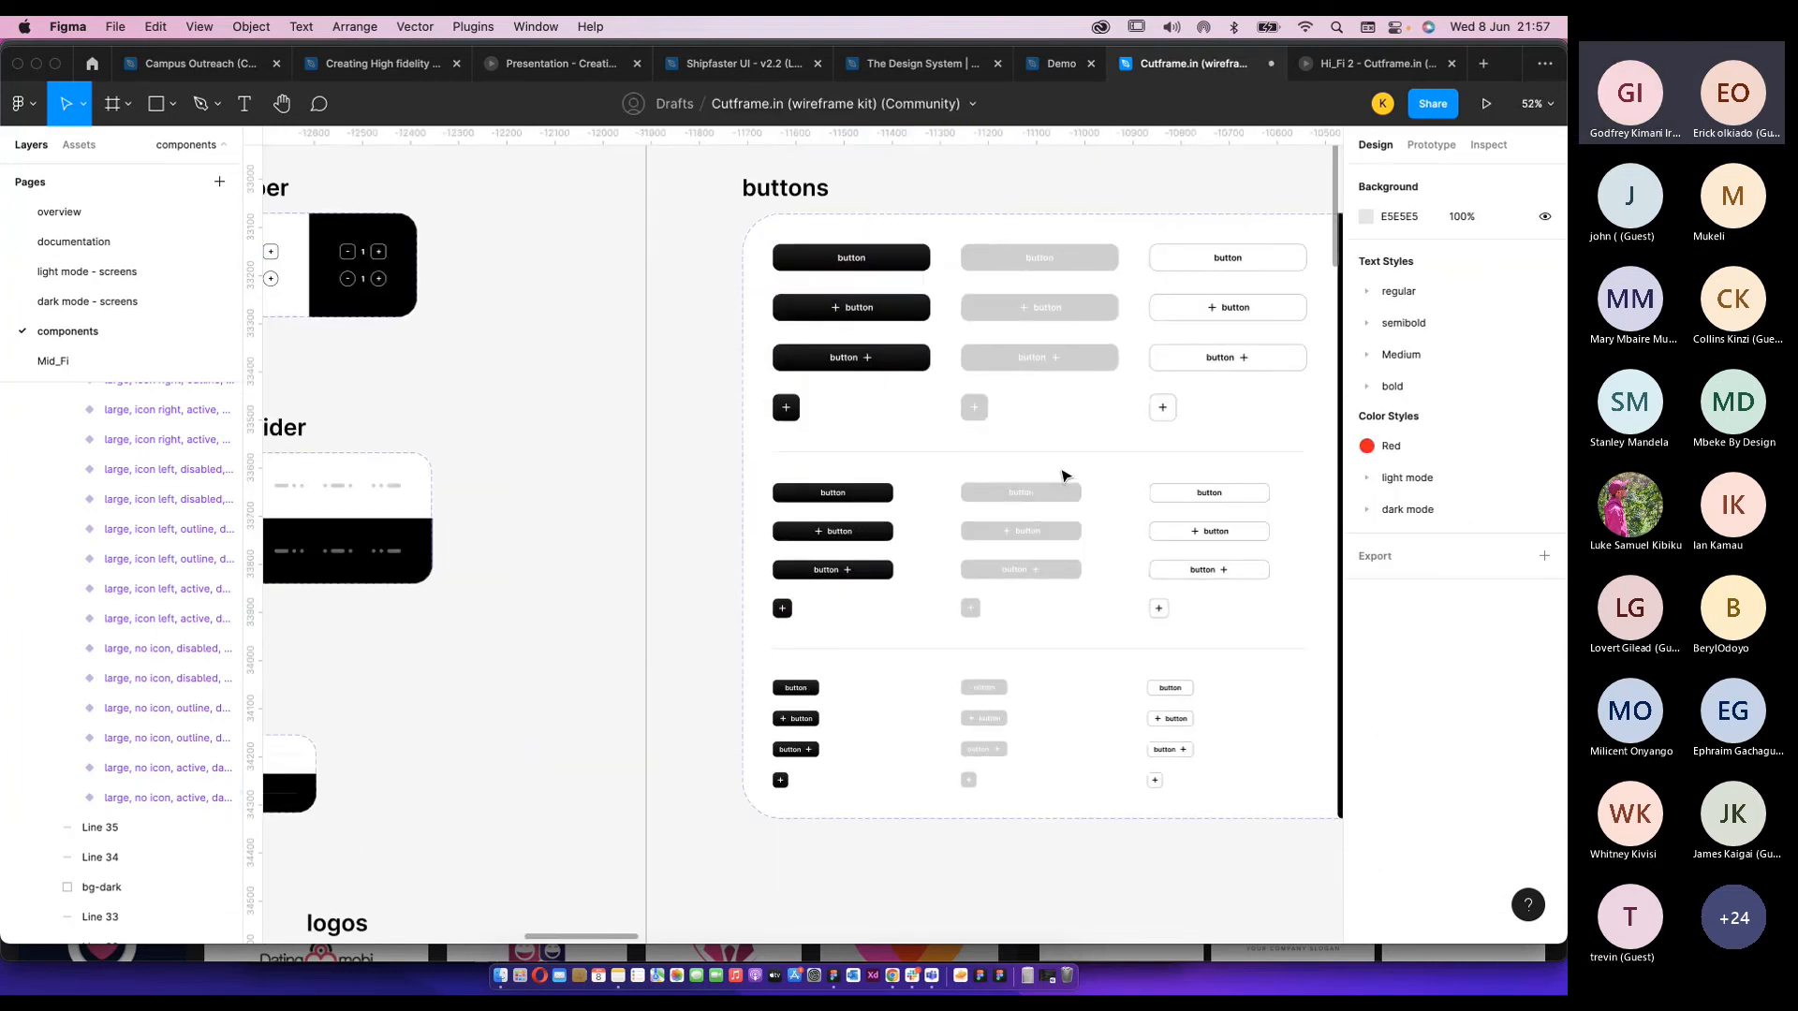
# Examine the buttons component set, checking its properties and the large active variants with a left icon and with no icon.
pyautogui.hscroll(1, 1063, 476)
pyautogui.click(852, 293)
pyautogui.hscroll(3, 852, 293)
pyautogui.scroll(-2, 853, 293)
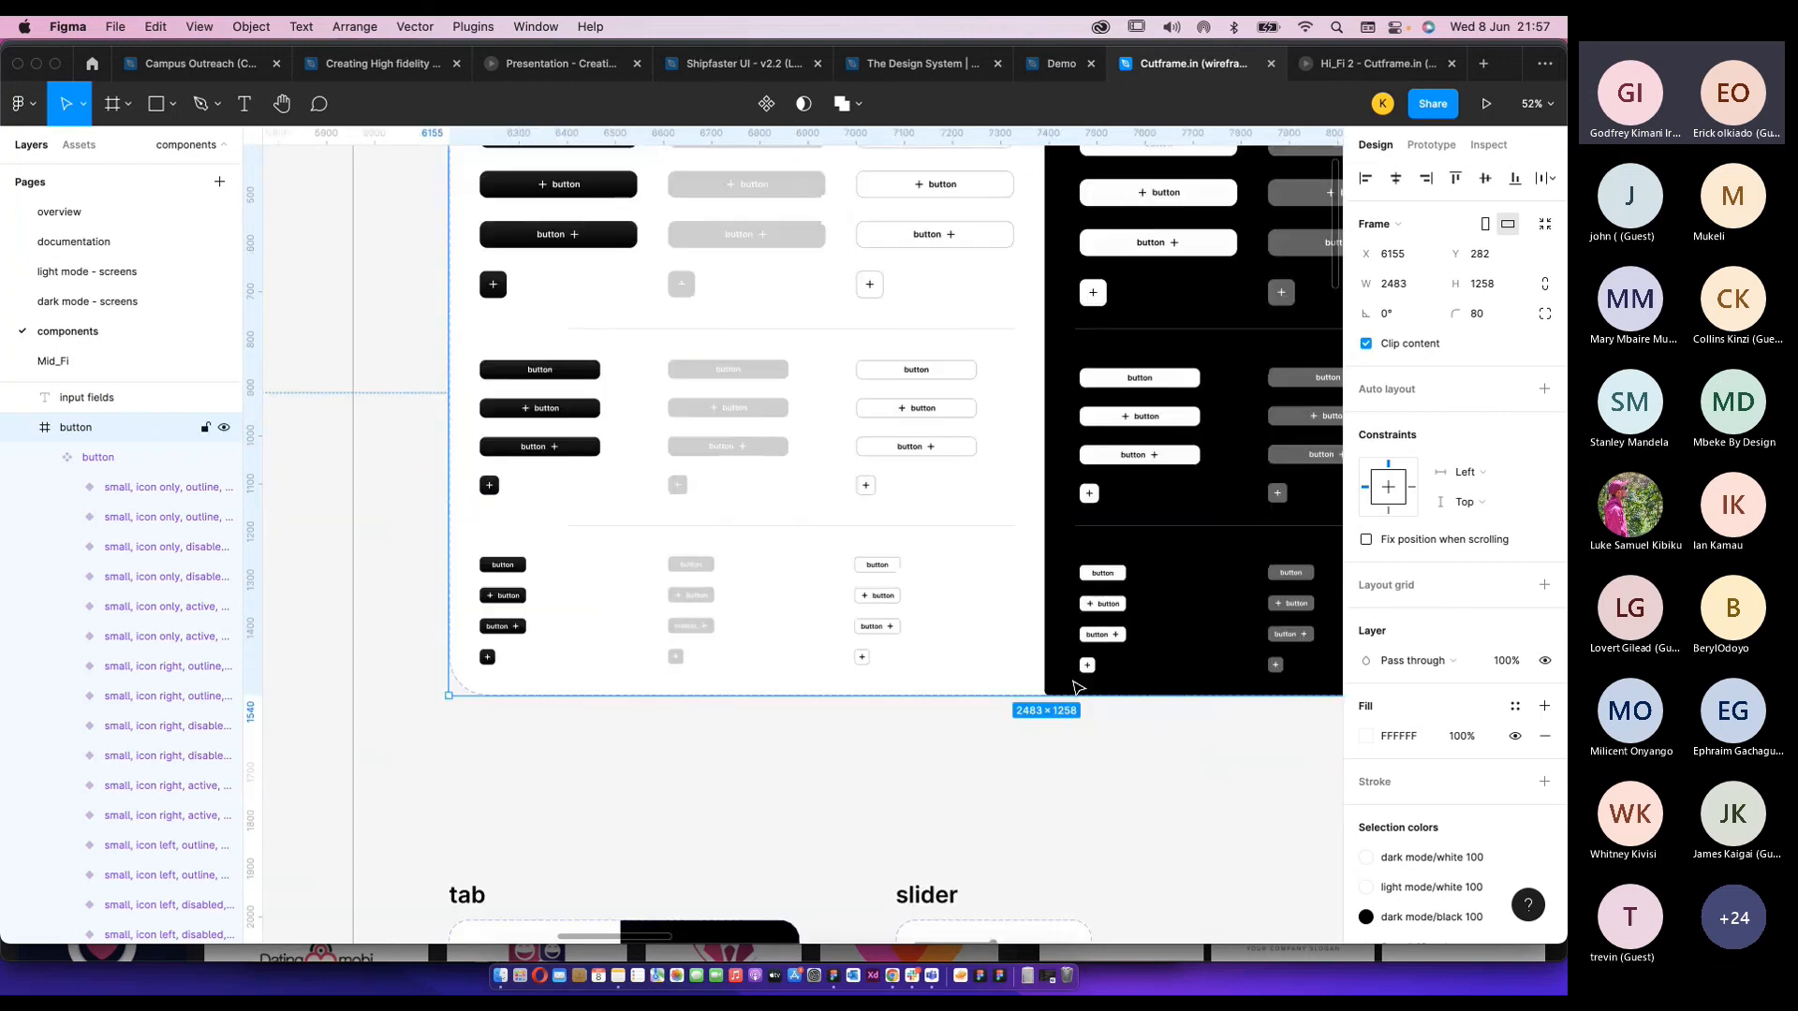
pyautogui.scroll(-5, 899, 482)
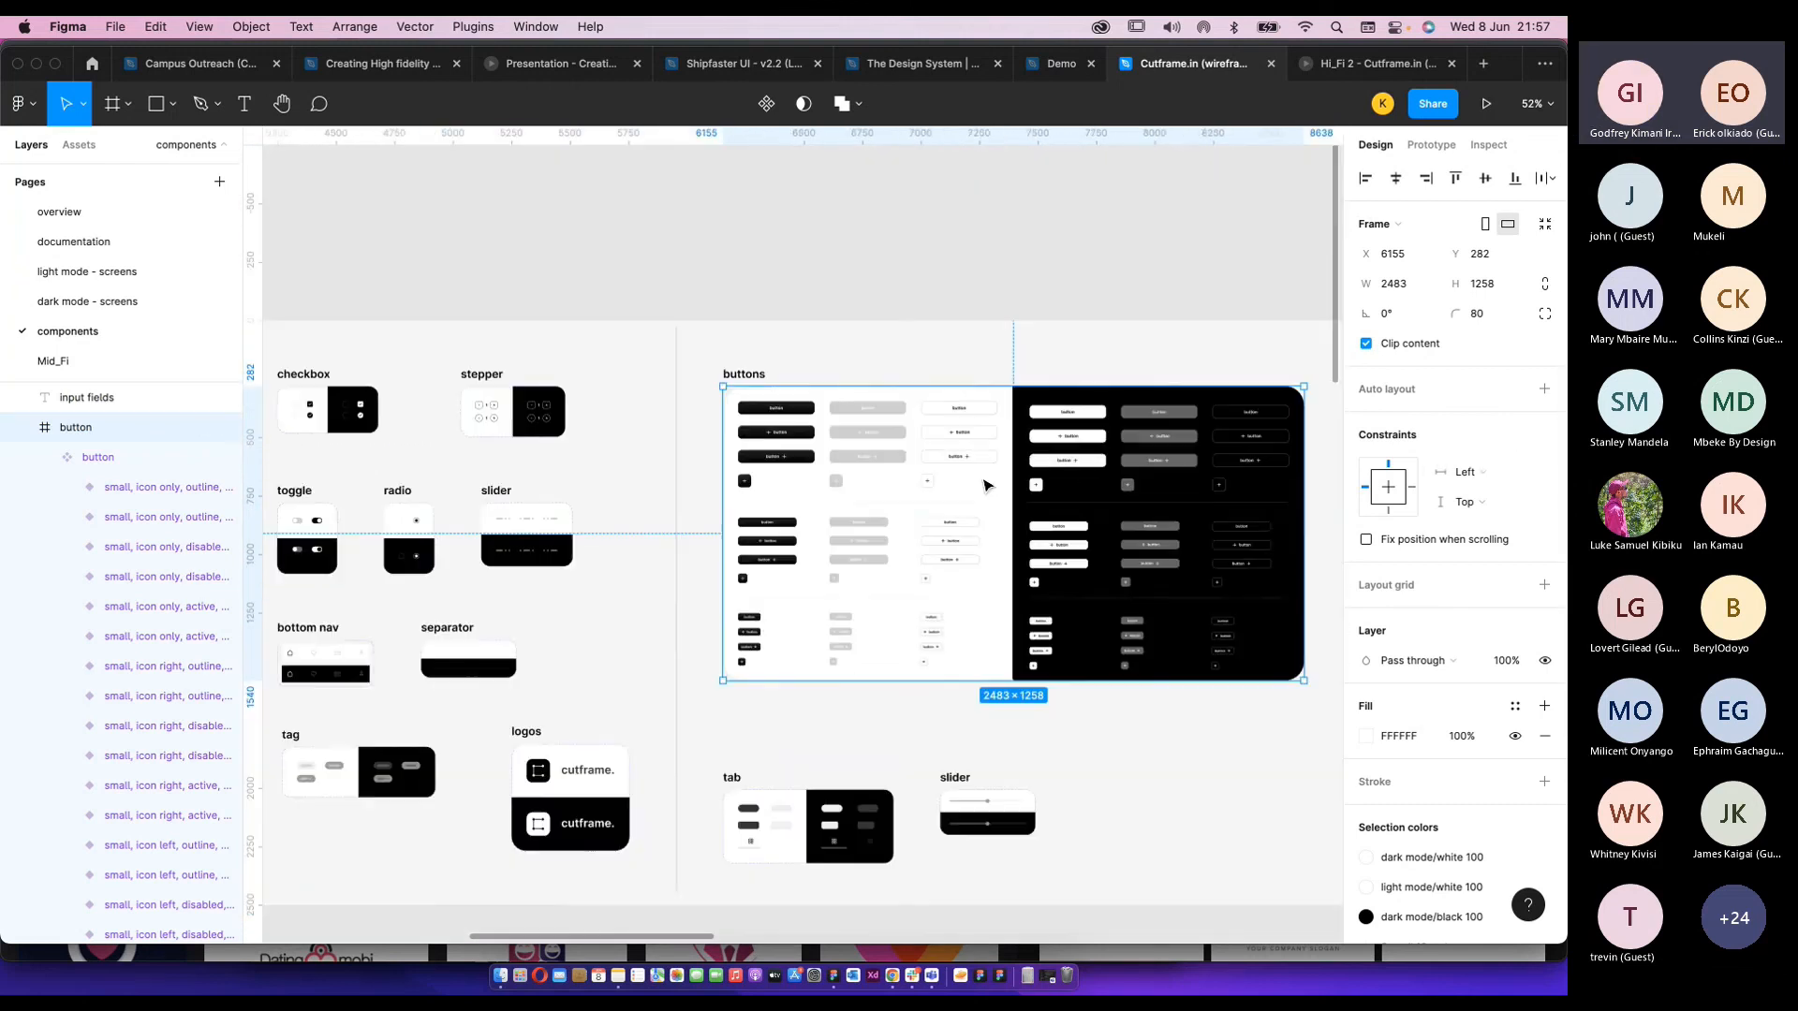
pyautogui.scroll(5, 782, 459)
pyautogui.click(733, 488)
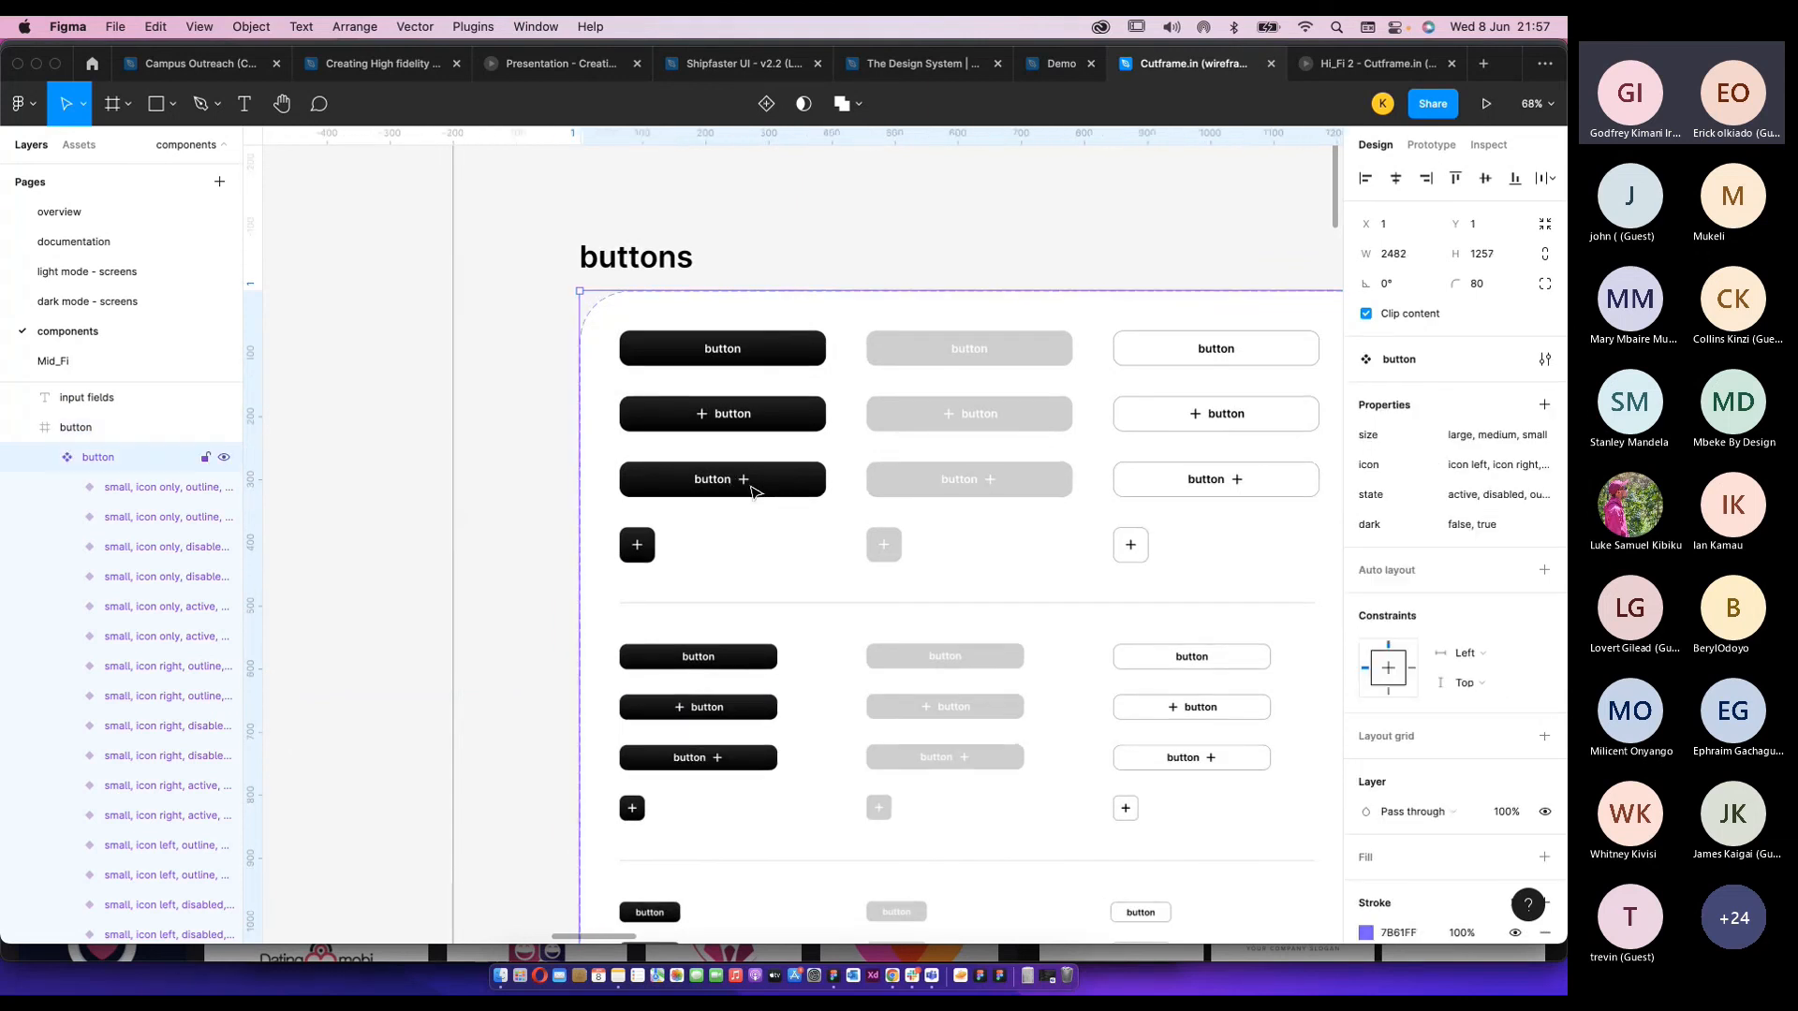
pyautogui.click(726, 414)
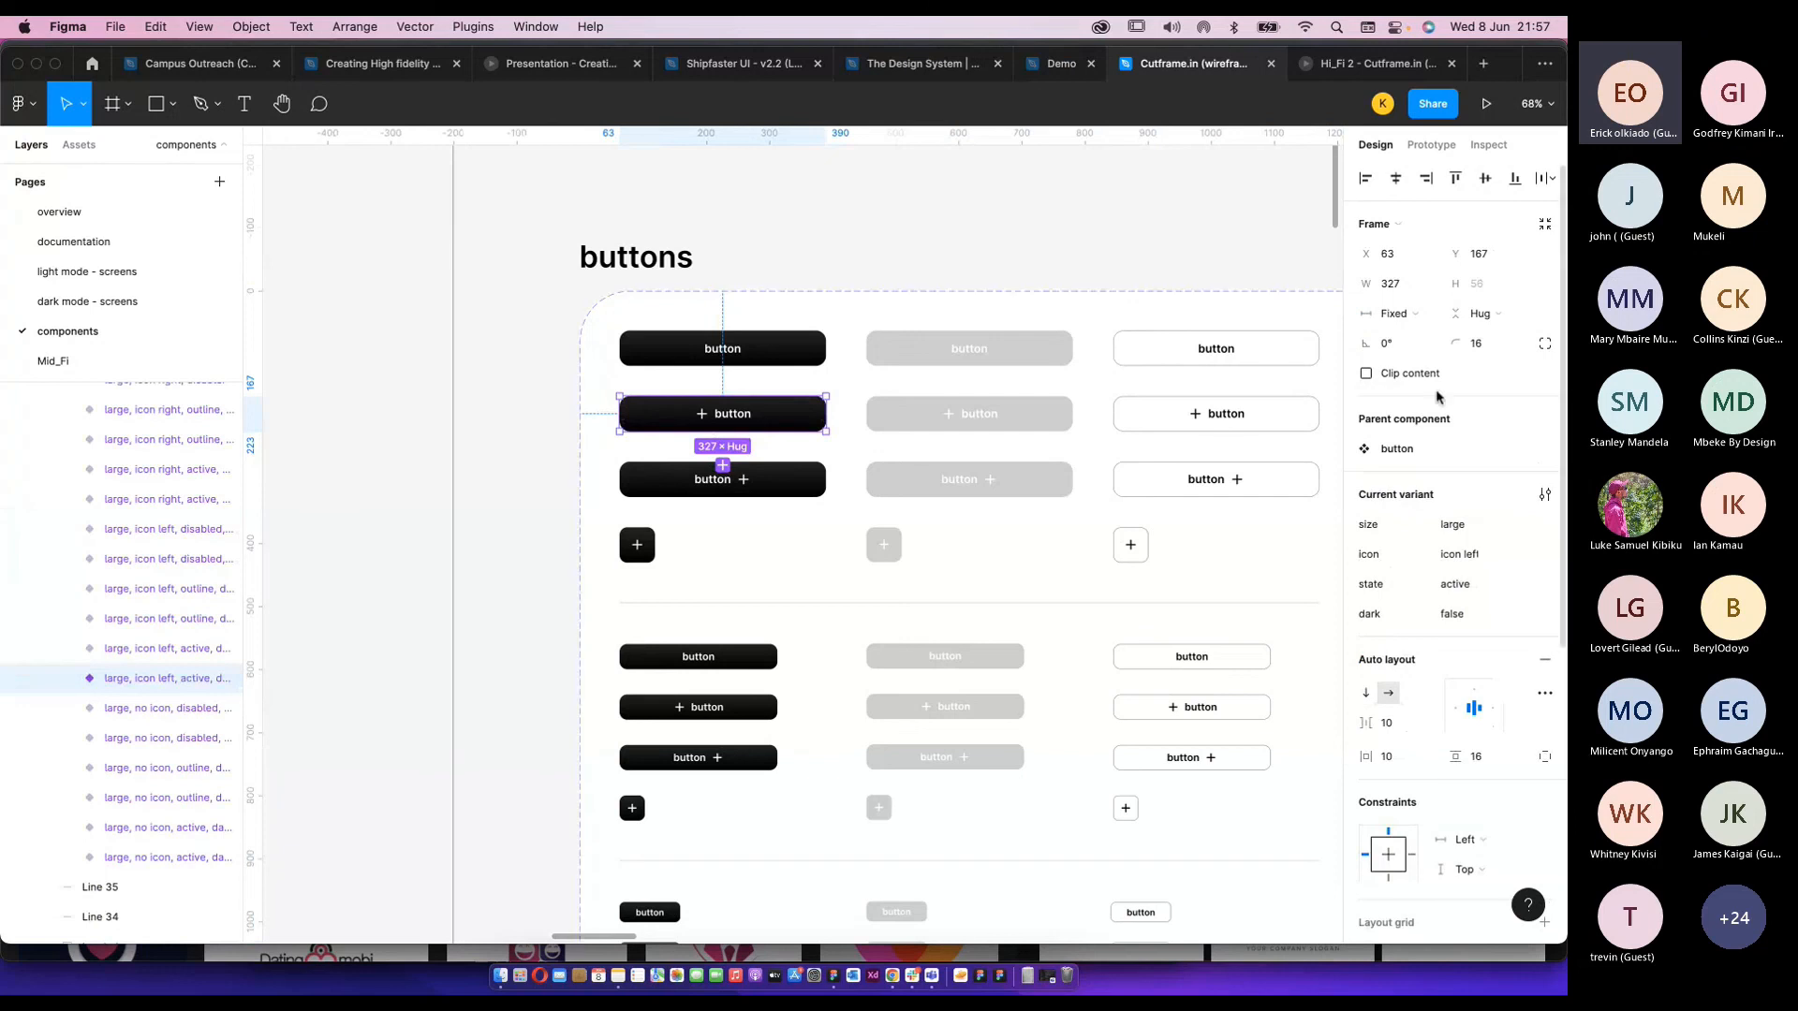
pyautogui.click(674, 364)
pyautogui.scroll(-3, 834, 578)
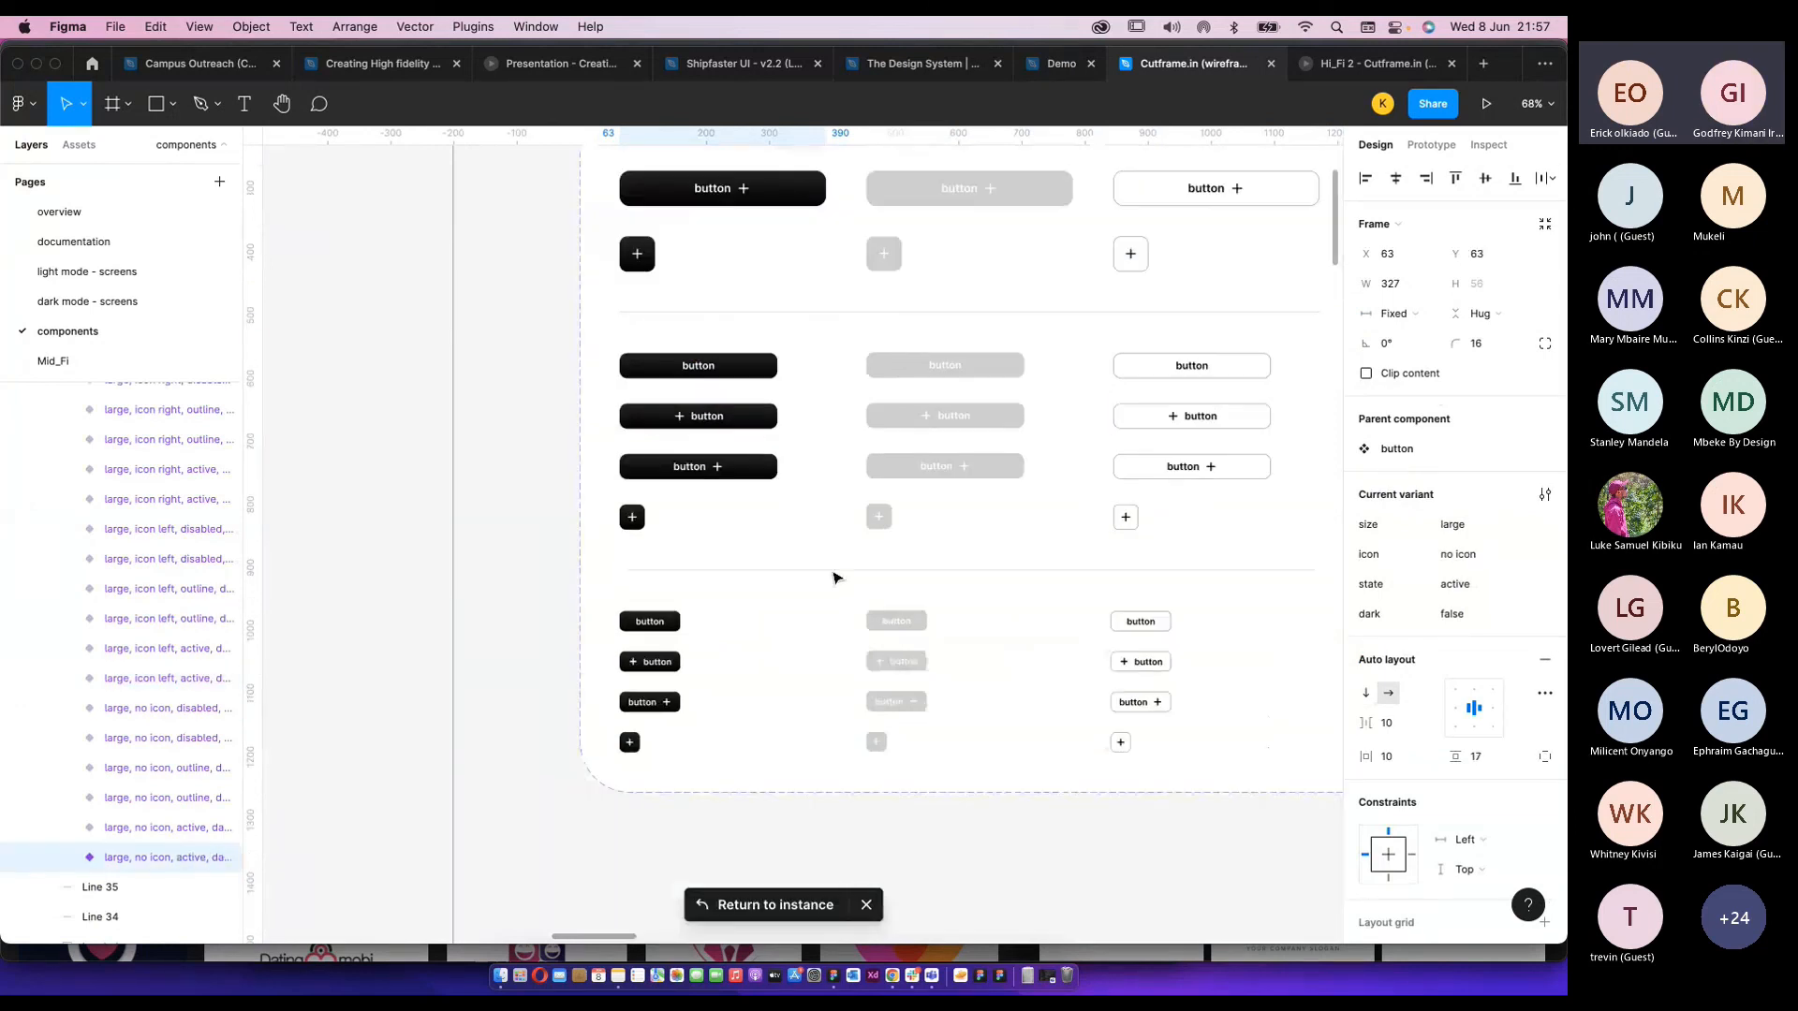
pyautogui.scroll(-8, 835, 578)
pyautogui.scroll(10, 859, 588)
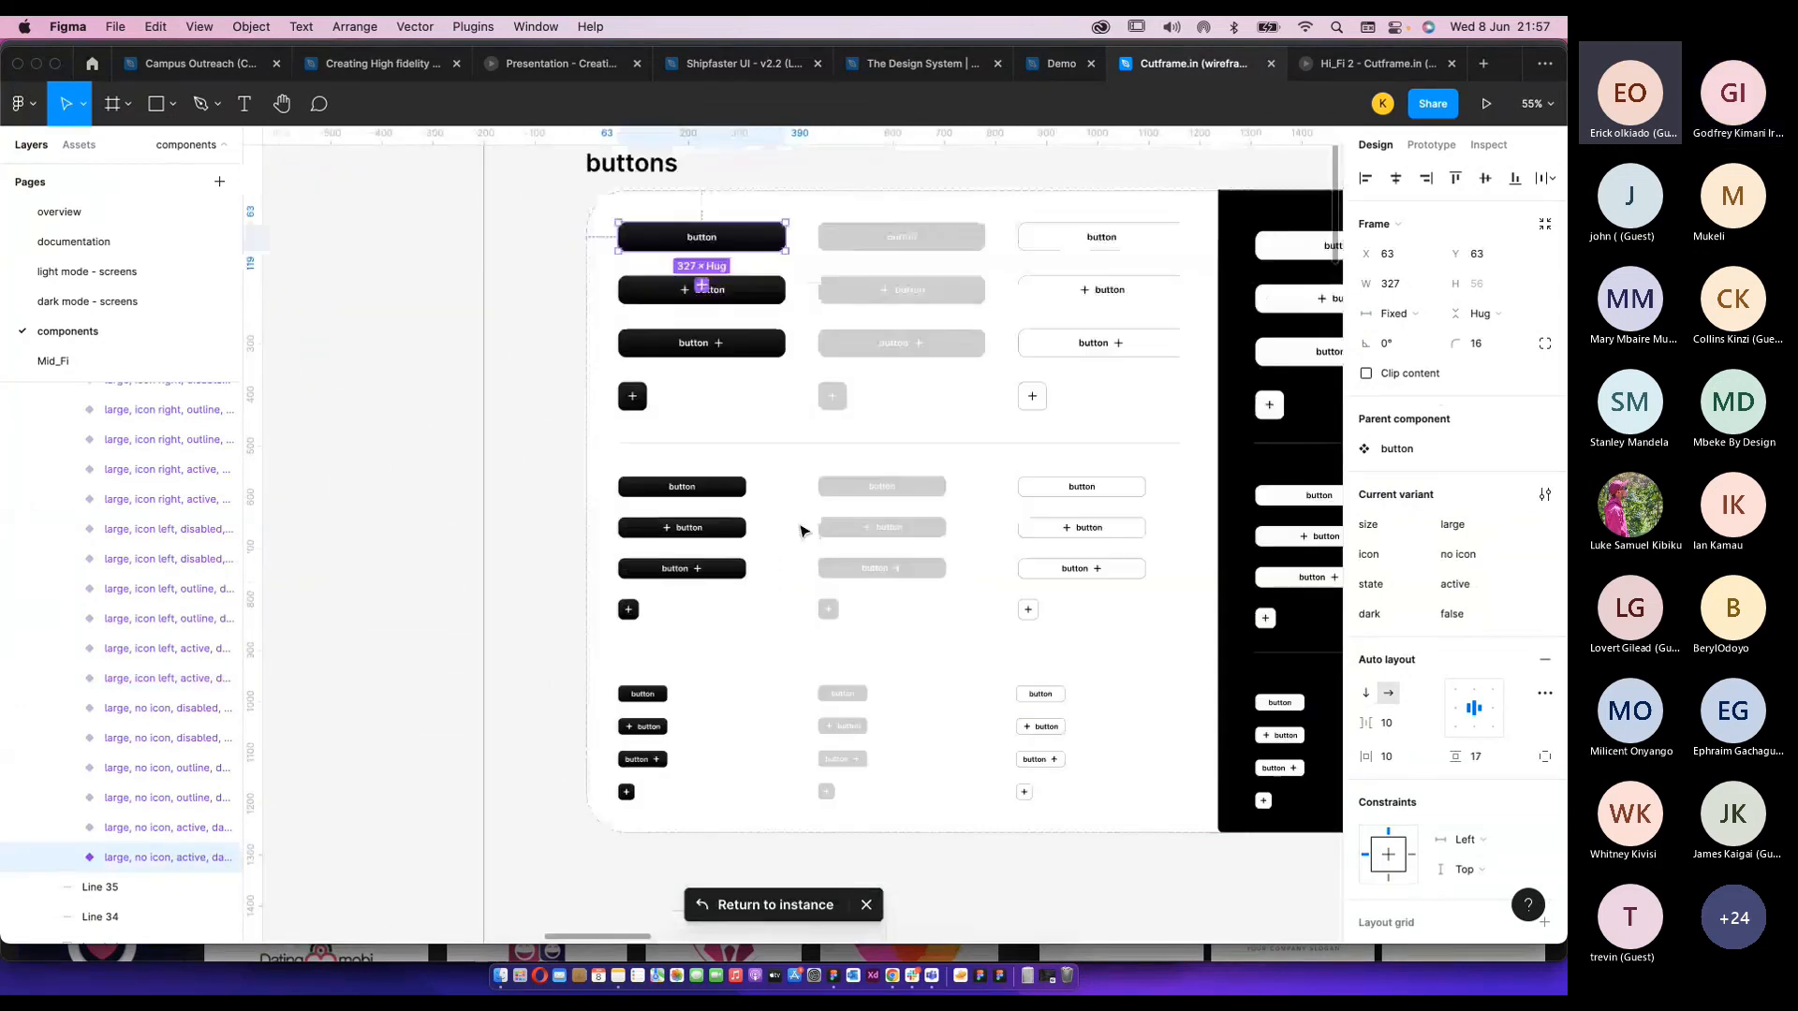
# Add a new variant based on the large active no-icon button and place it below the large icon-only button.
pyautogui.moveTo(694, 397); pyautogui.dragTo(705, 479)
pyautogui.press('super+z')
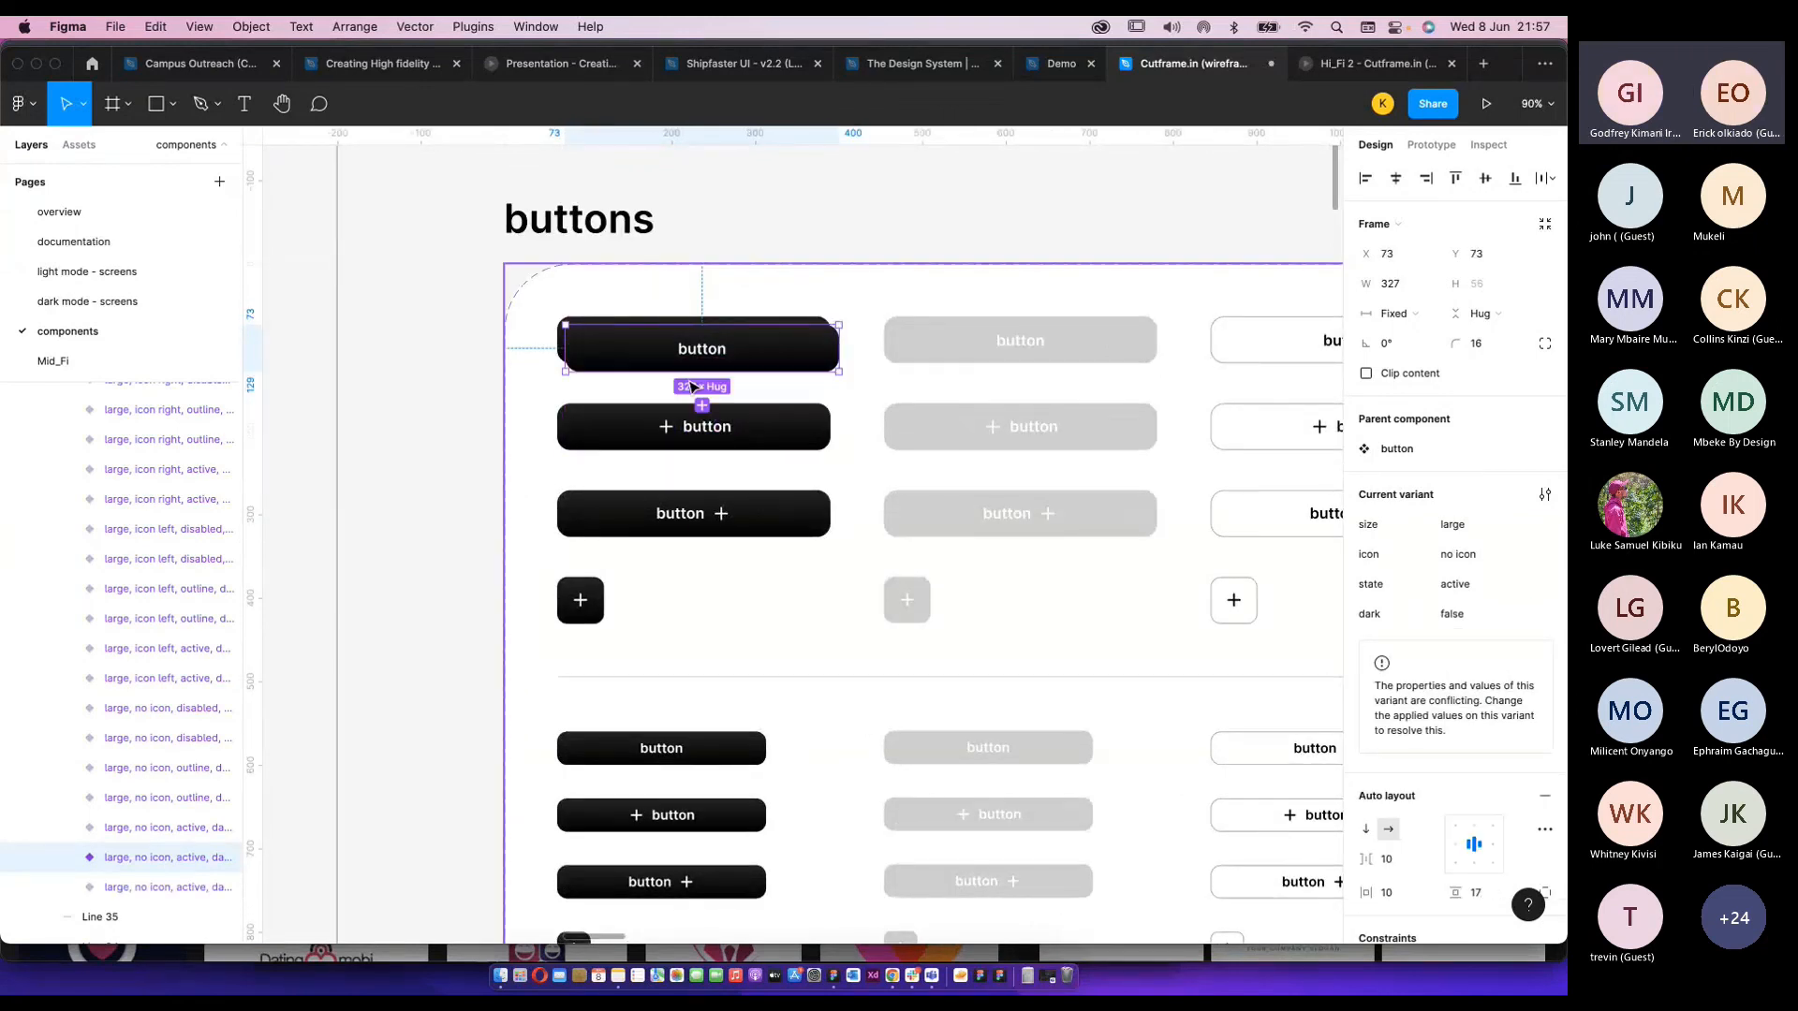
pyautogui.moveTo(694, 360); pyautogui.dragTo(691, 675)
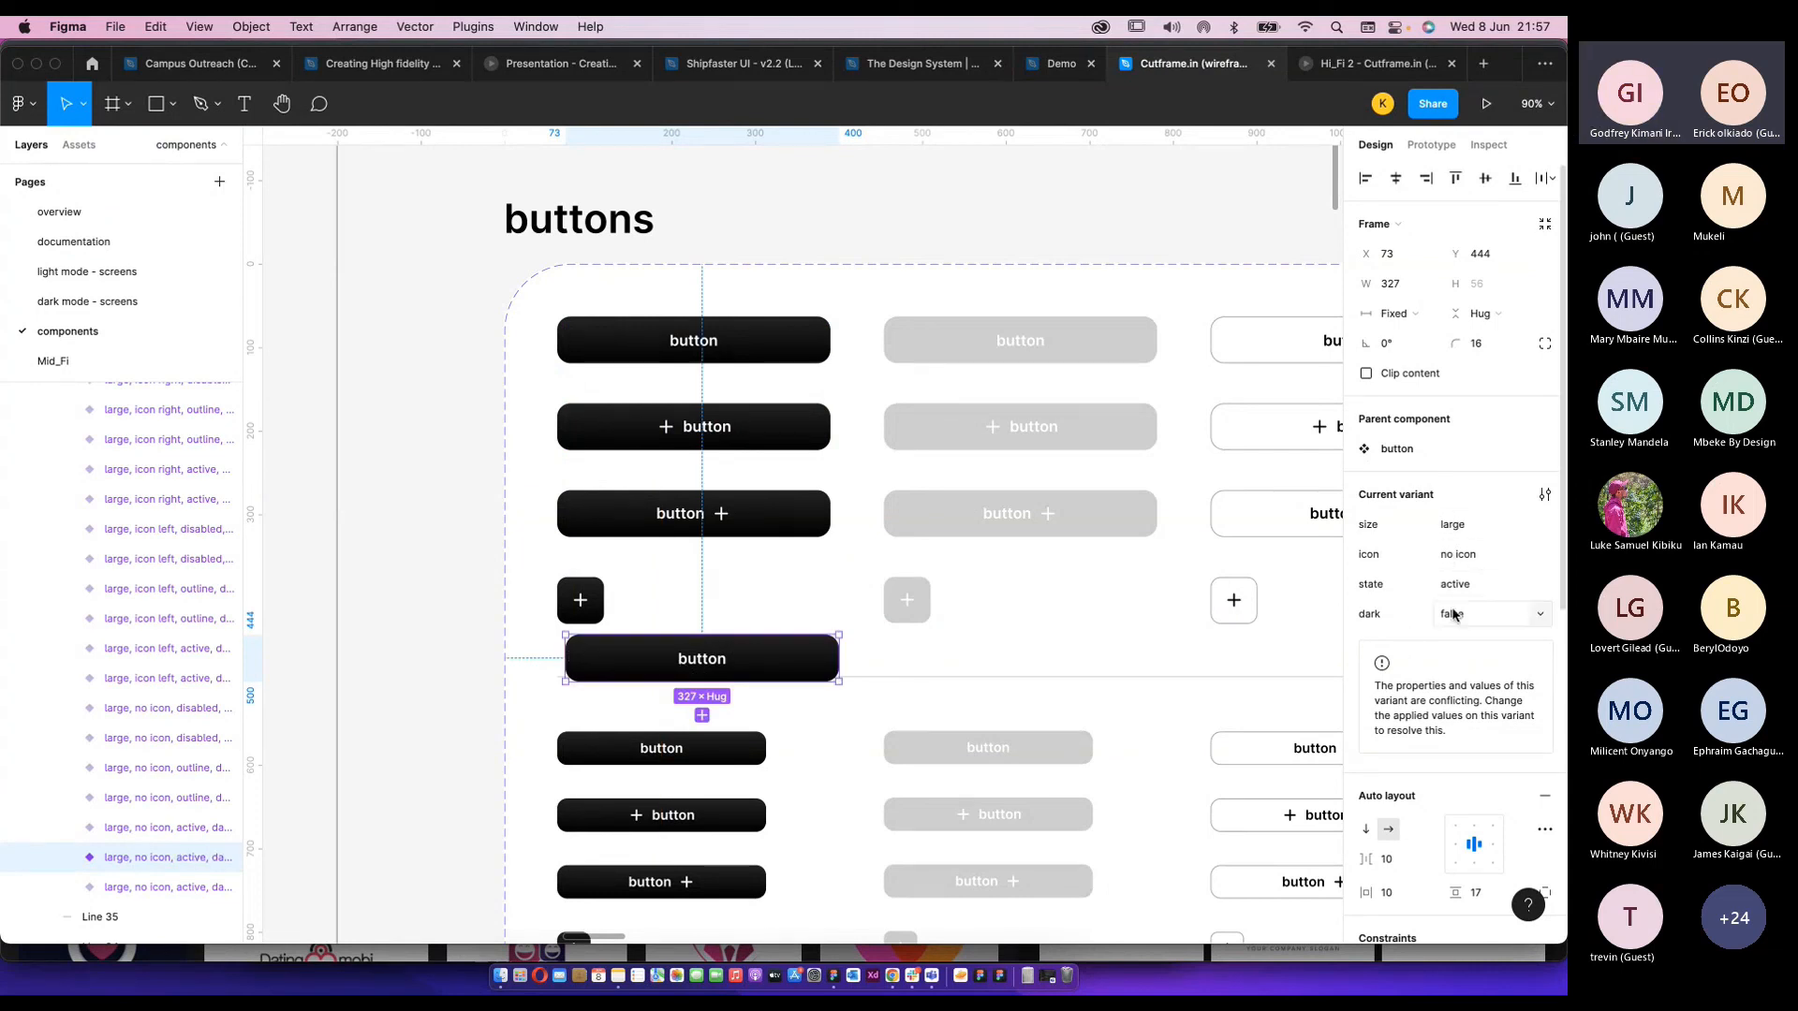
pyautogui.scroll(1, 725, 678)
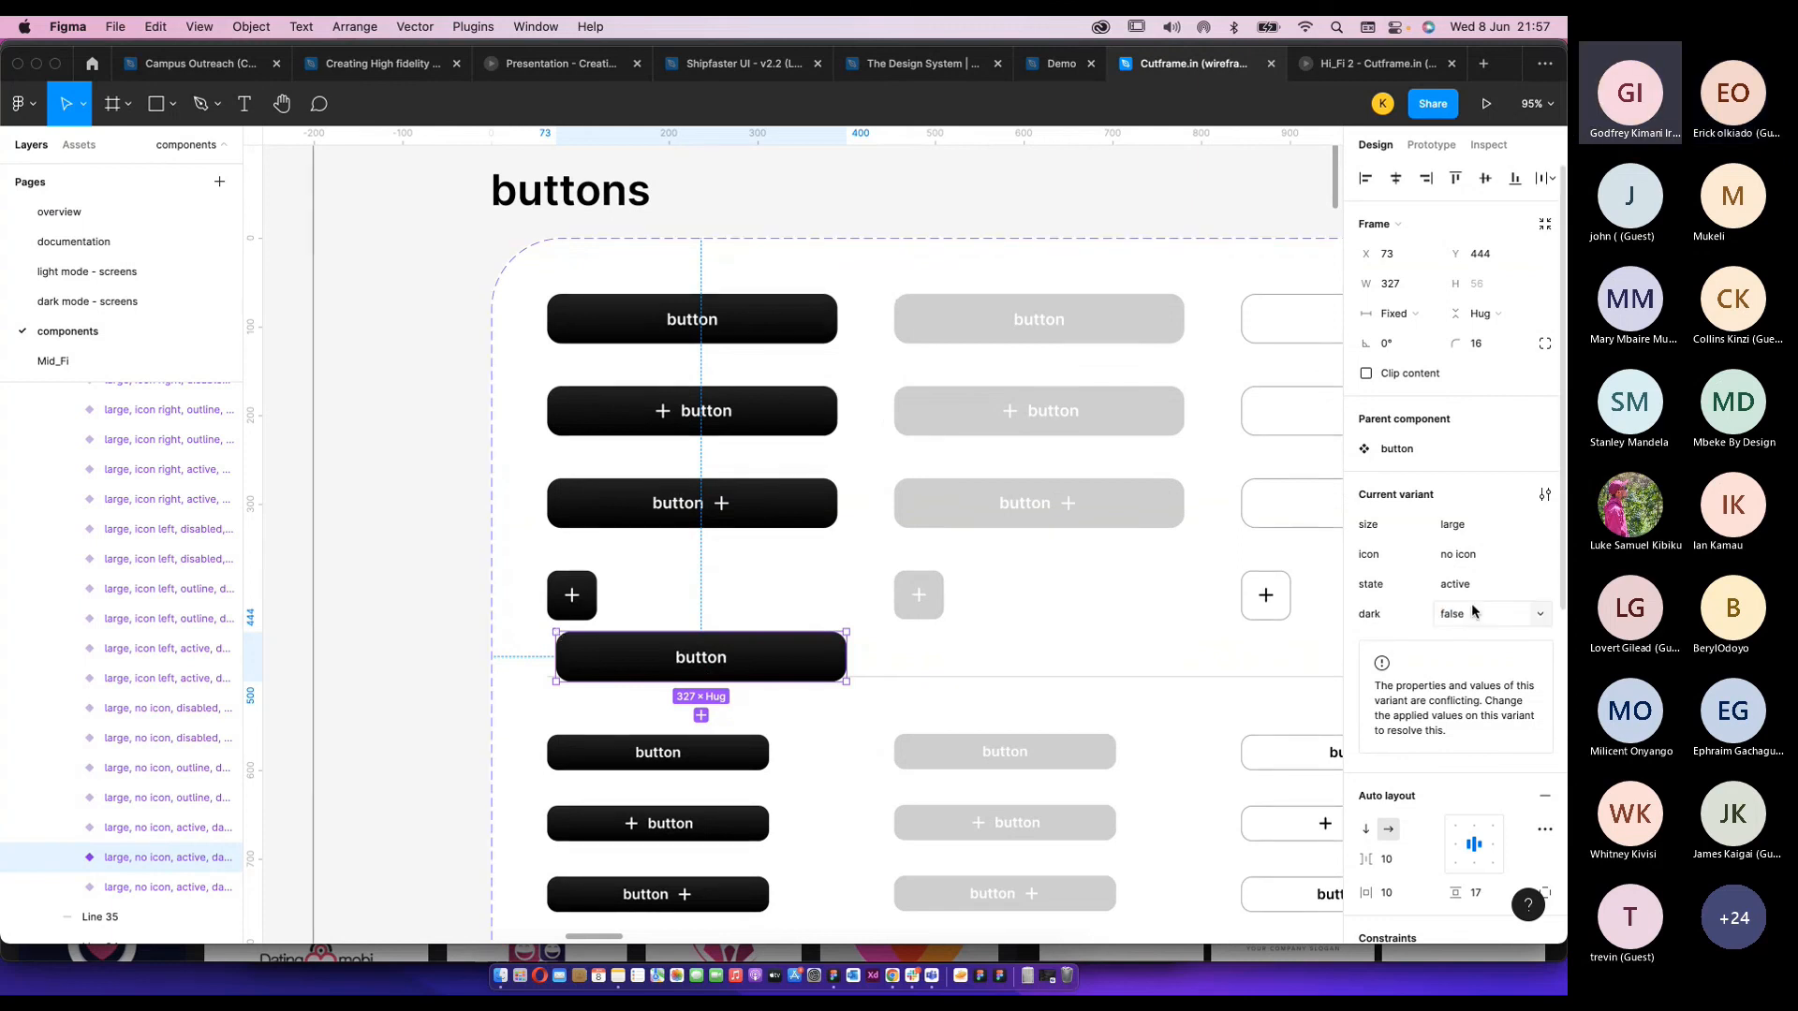
# Try setting the new variant's dark property to Hover, and delete that variant from the component set.
pyautogui.click(1451, 616)
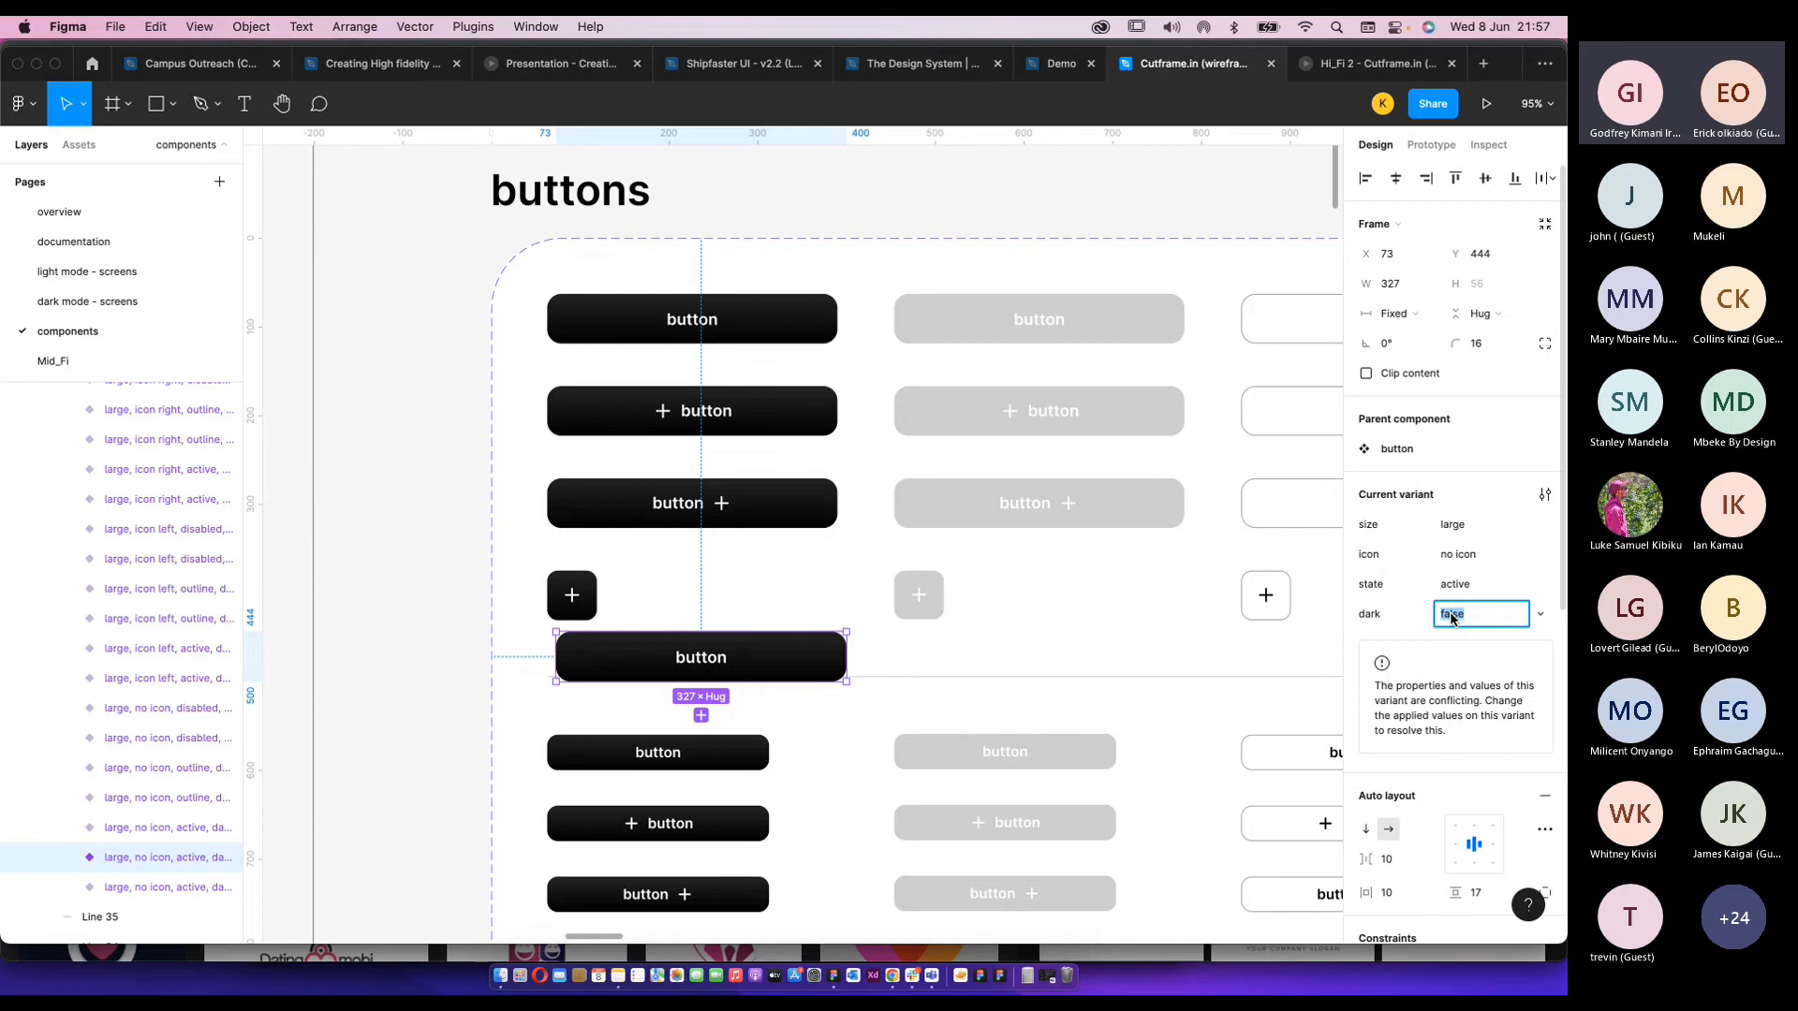
pyautogui.write('Hover')
pyautogui.press('Return')
pyautogui.scroll(-1, 774, 635)
pyautogui.scroll(-3, 774, 635)
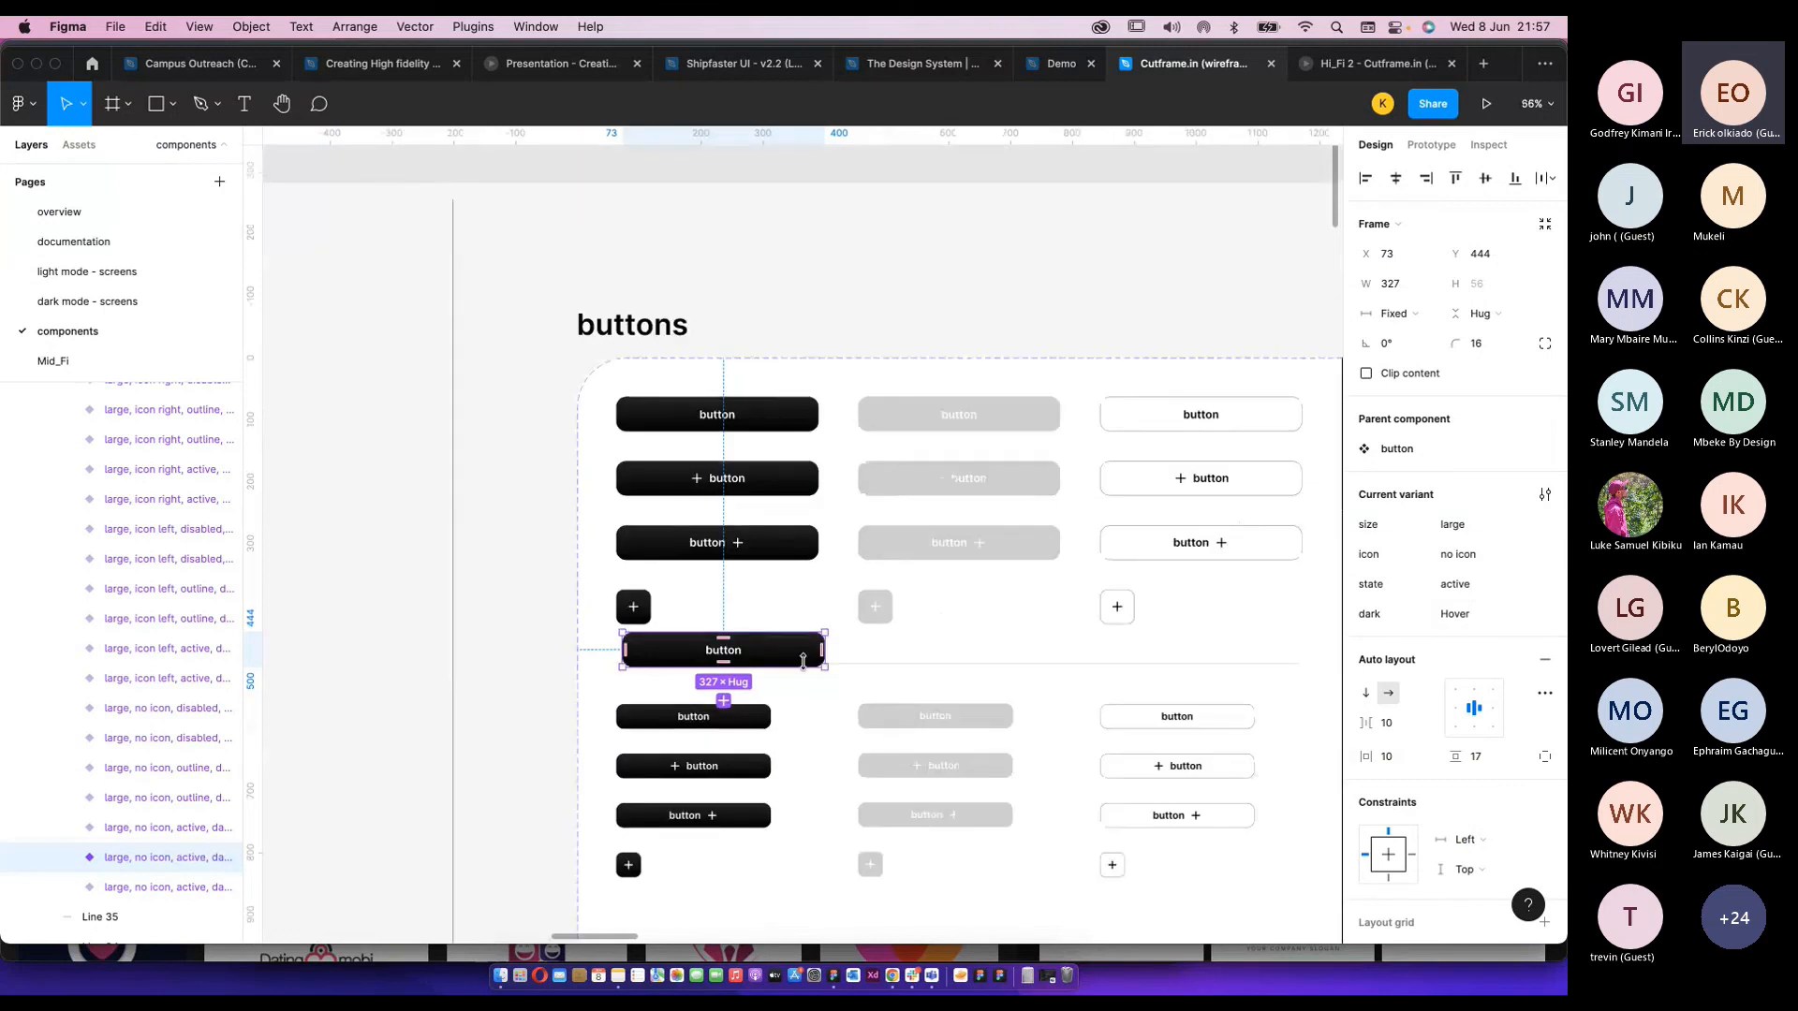
pyautogui.hotkey('ctrl', 'z')
pyautogui.press('Delete')
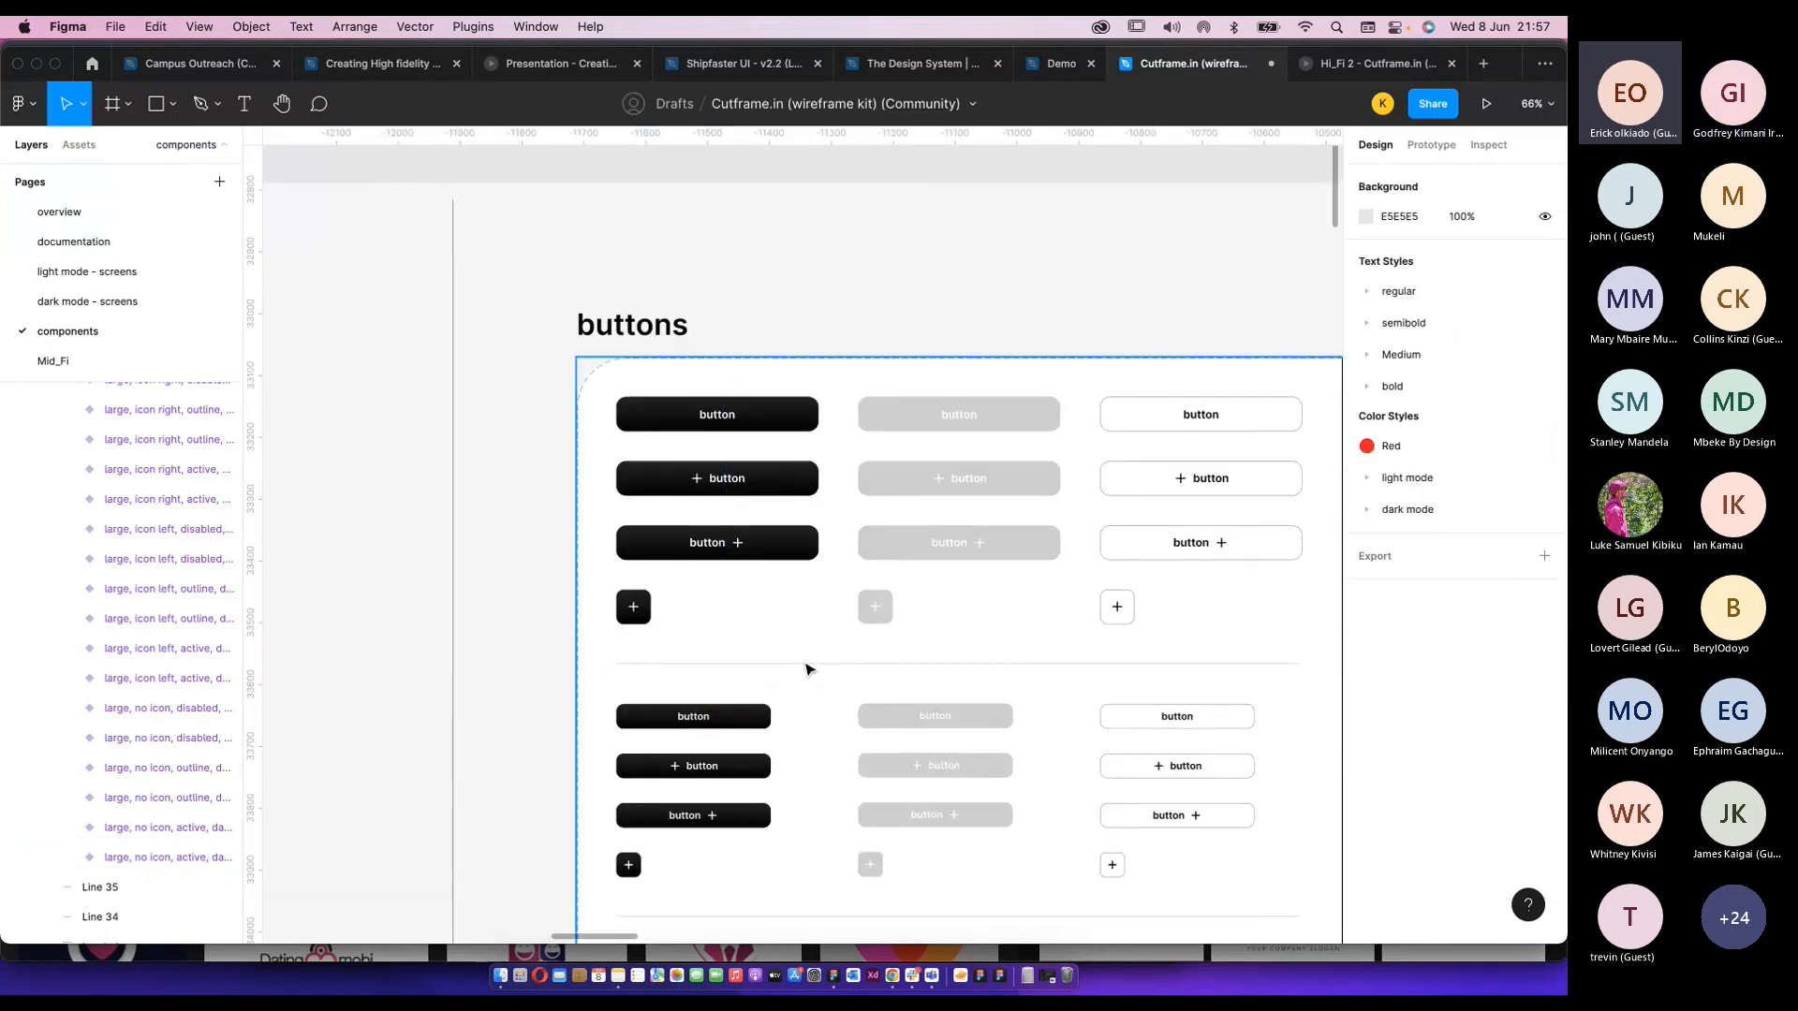
# Go back to the Hi_Fi 2 page and place a copy of the Get Started button below the onboarding screen.
pyautogui.hscroll(1, 806, 670)
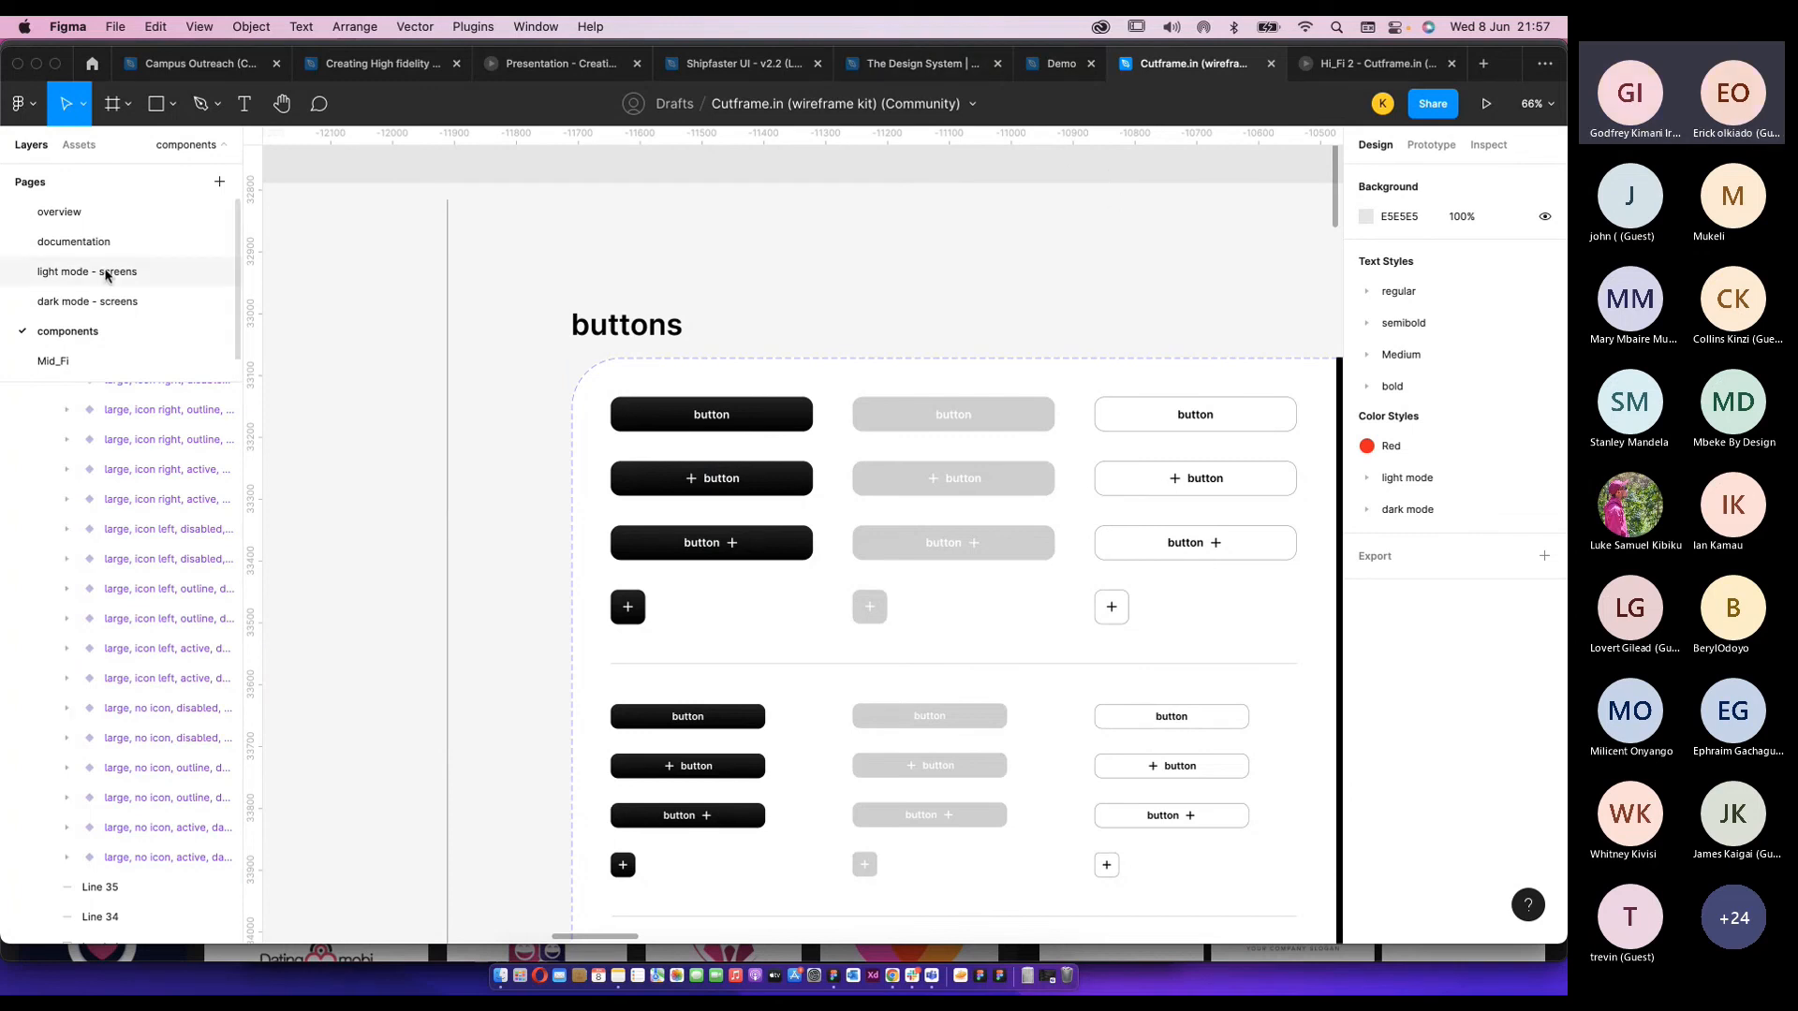
pyautogui.scroll(-1, 92, 347)
pyautogui.click(88, 367)
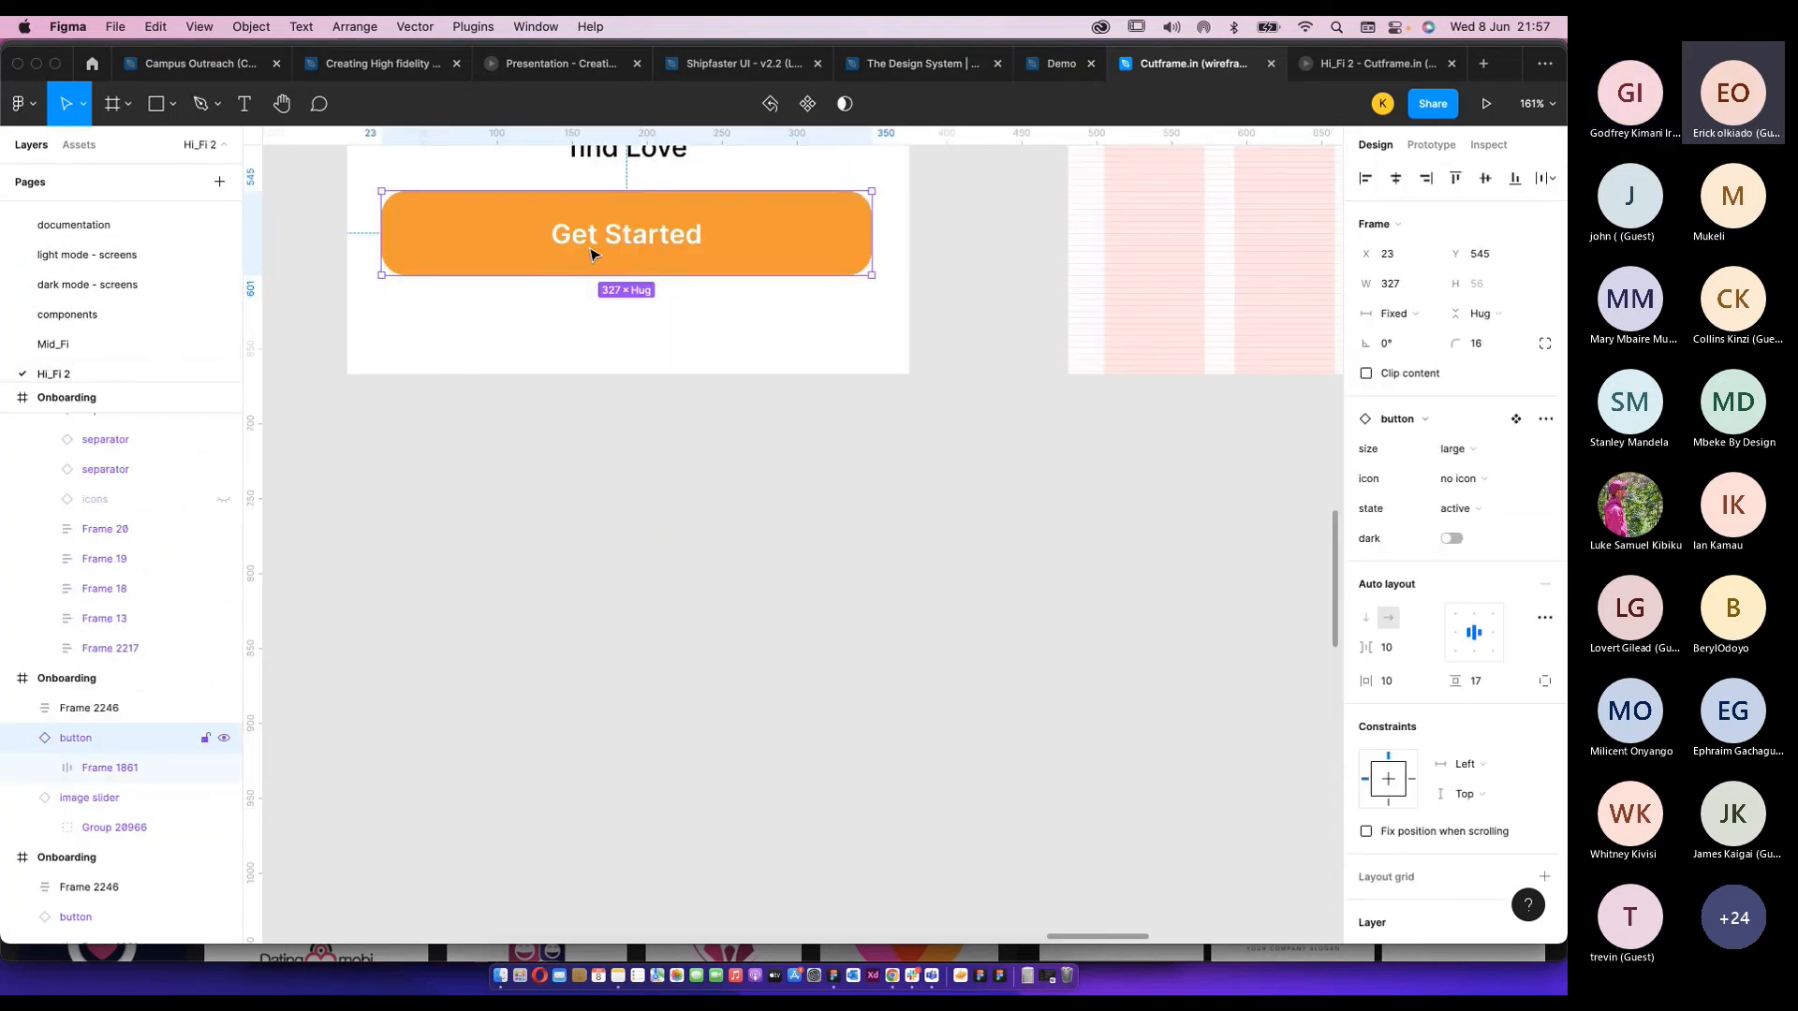
pyautogui.scroll(1, 595, 260)
pyautogui.scroll(5, 600, 267)
pyautogui.keyDown('ctrl'); pyautogui.scroll(-3, 814, 469); pyautogui.keyUp('ctrl')
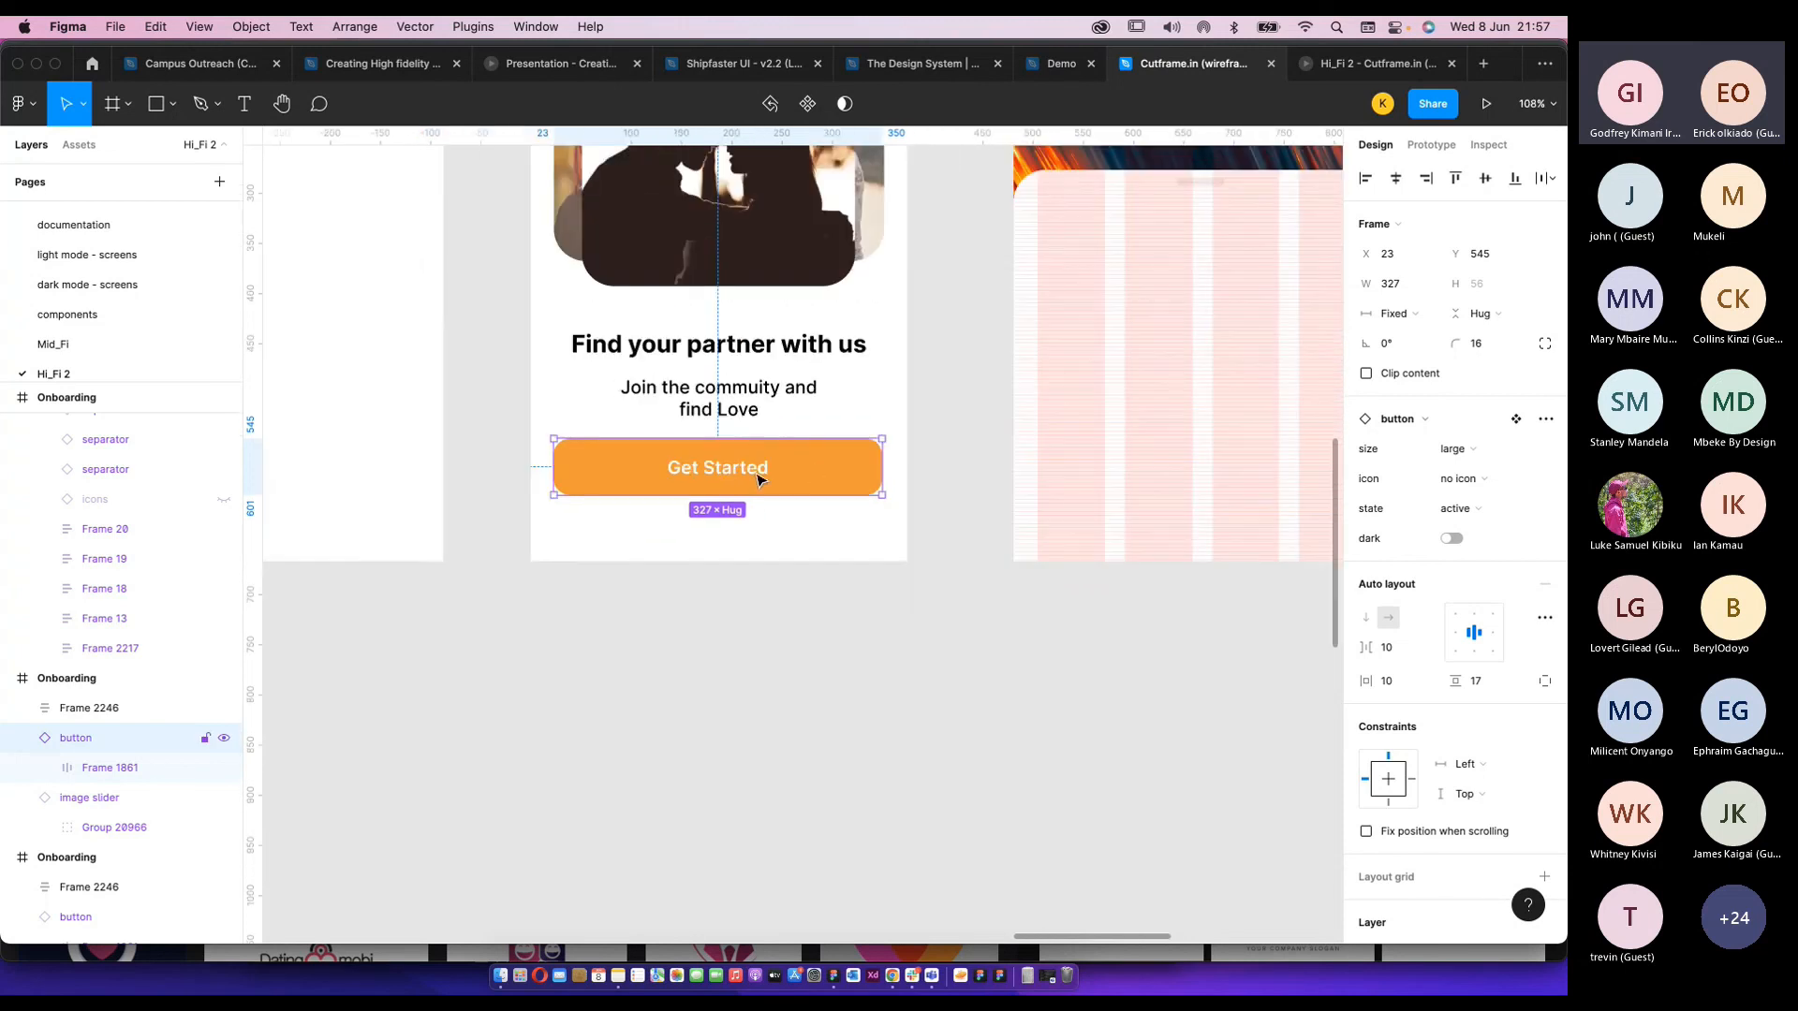
pyautogui.keyDown('alt'); pyautogui.moveTo(818, 474); pyautogui.dragTo(794, 669); pyautogui.keyUp('alt')
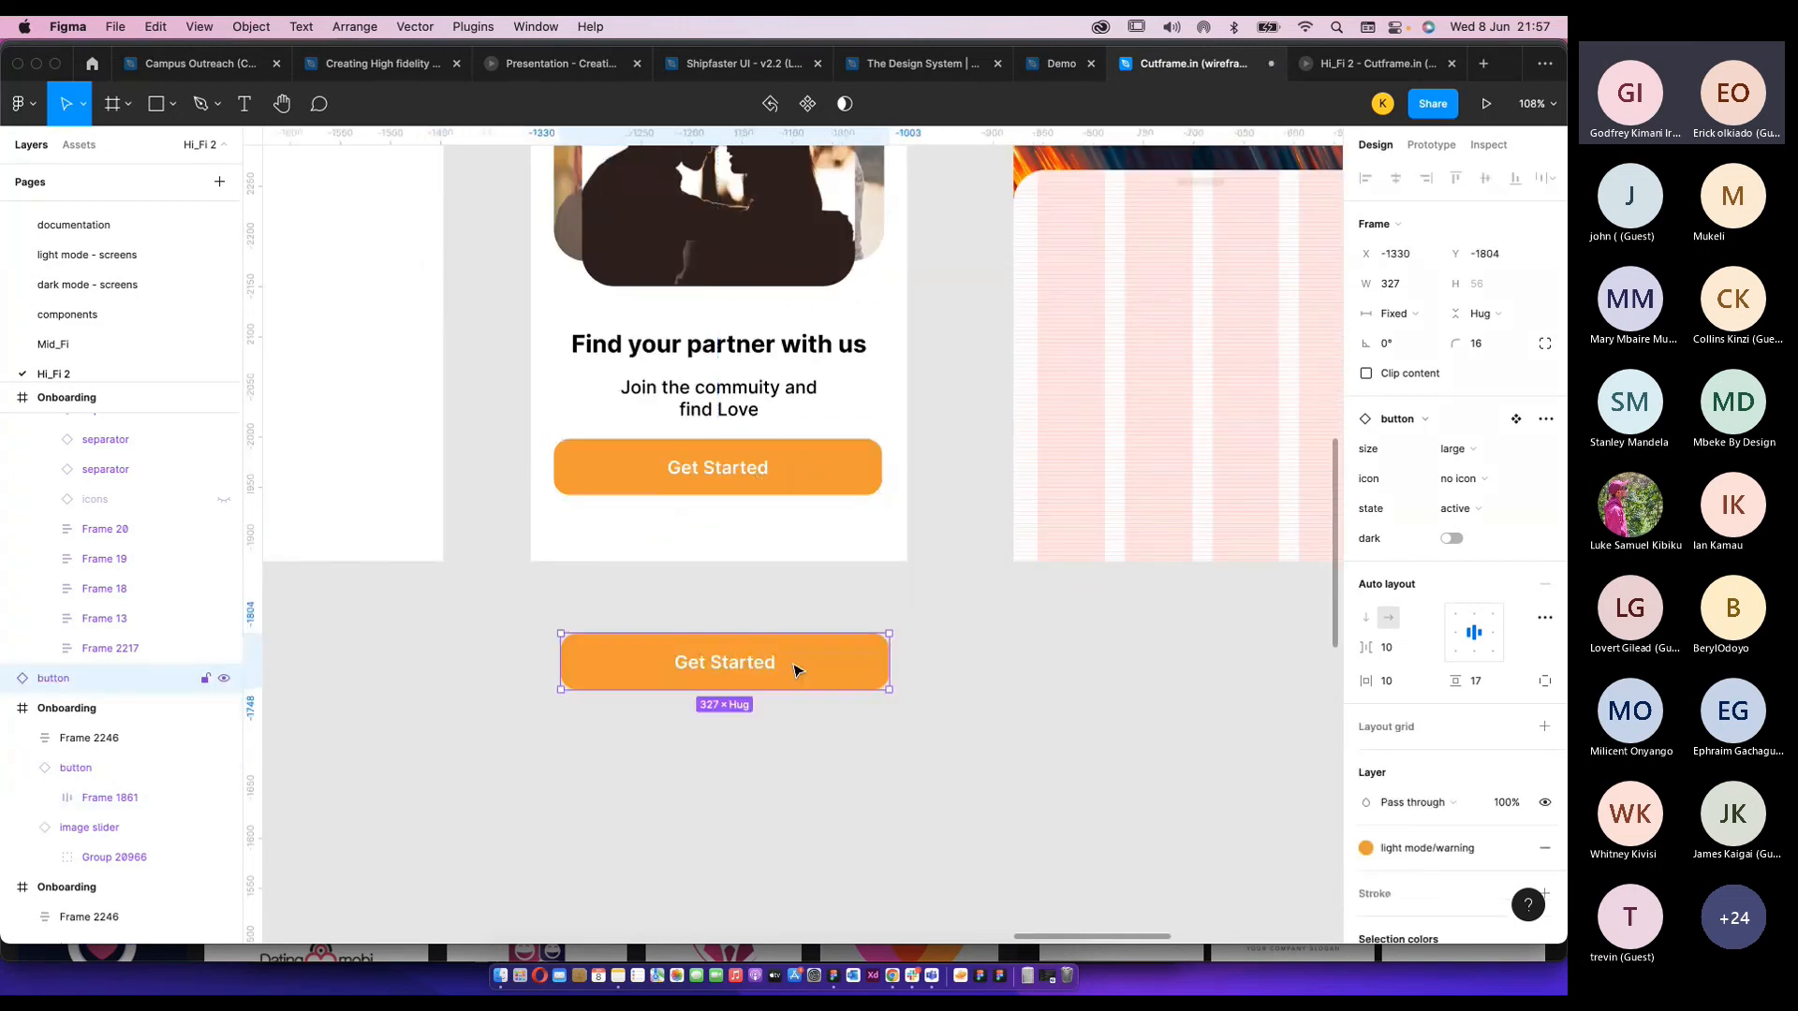
# Detach the Get Started button copy from its main component and turn it into a new component.
pyautogui.rightClick(794, 669)
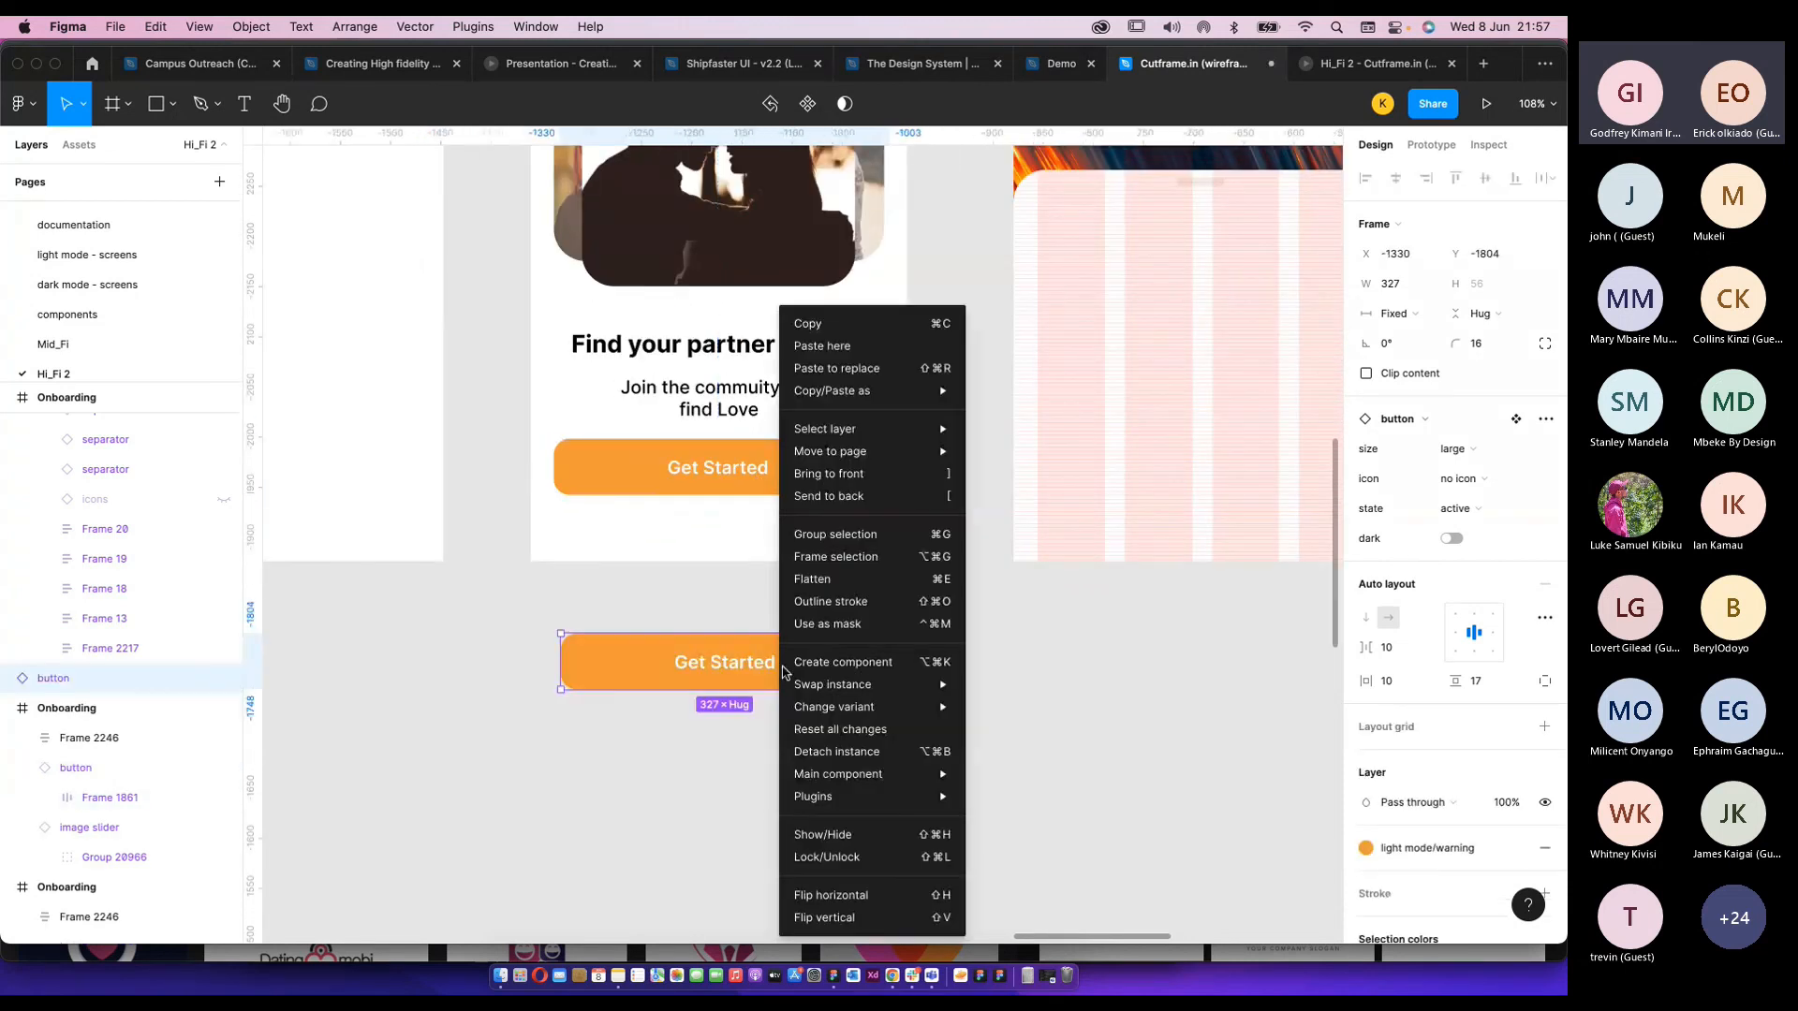
pyautogui.click(829, 755)
pyautogui.click(618, 769)
pyautogui.keyDown('ctrl'); pyautogui.scroll(2, 694, 690); pyautogui.keyUp('ctrl')
pyautogui.click(534, 610)
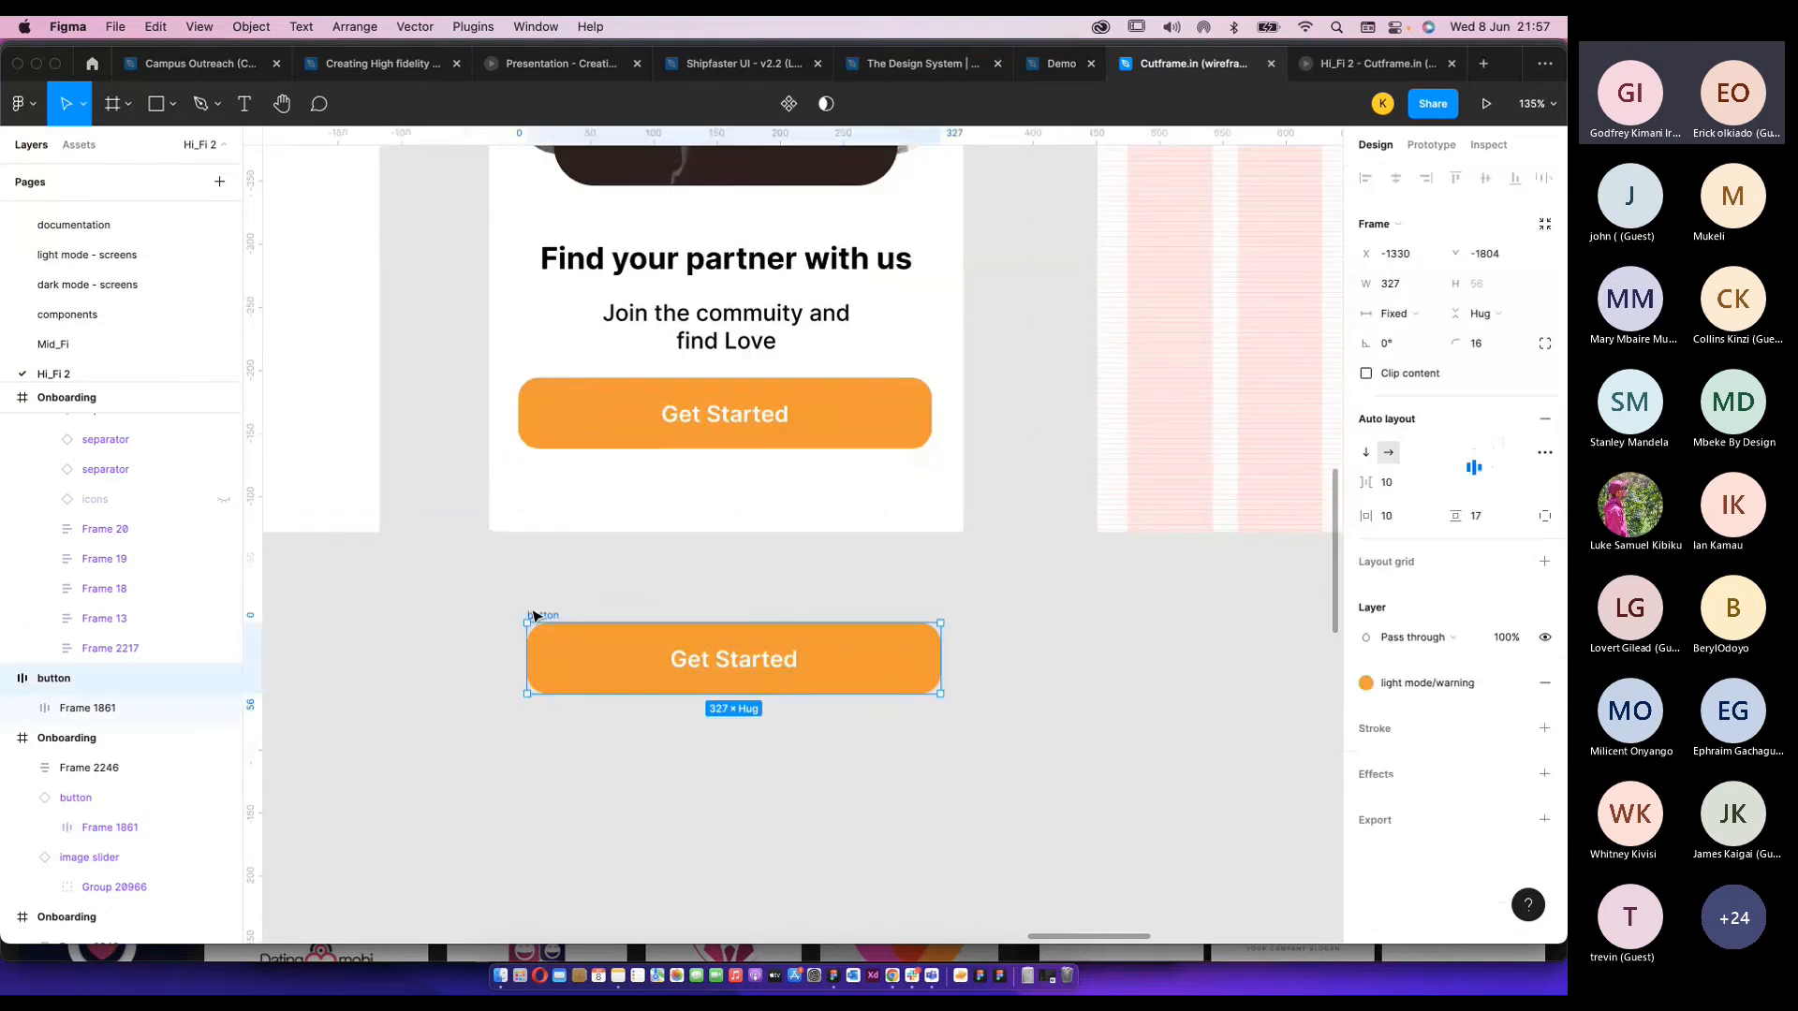
pyautogui.click(780, 103)
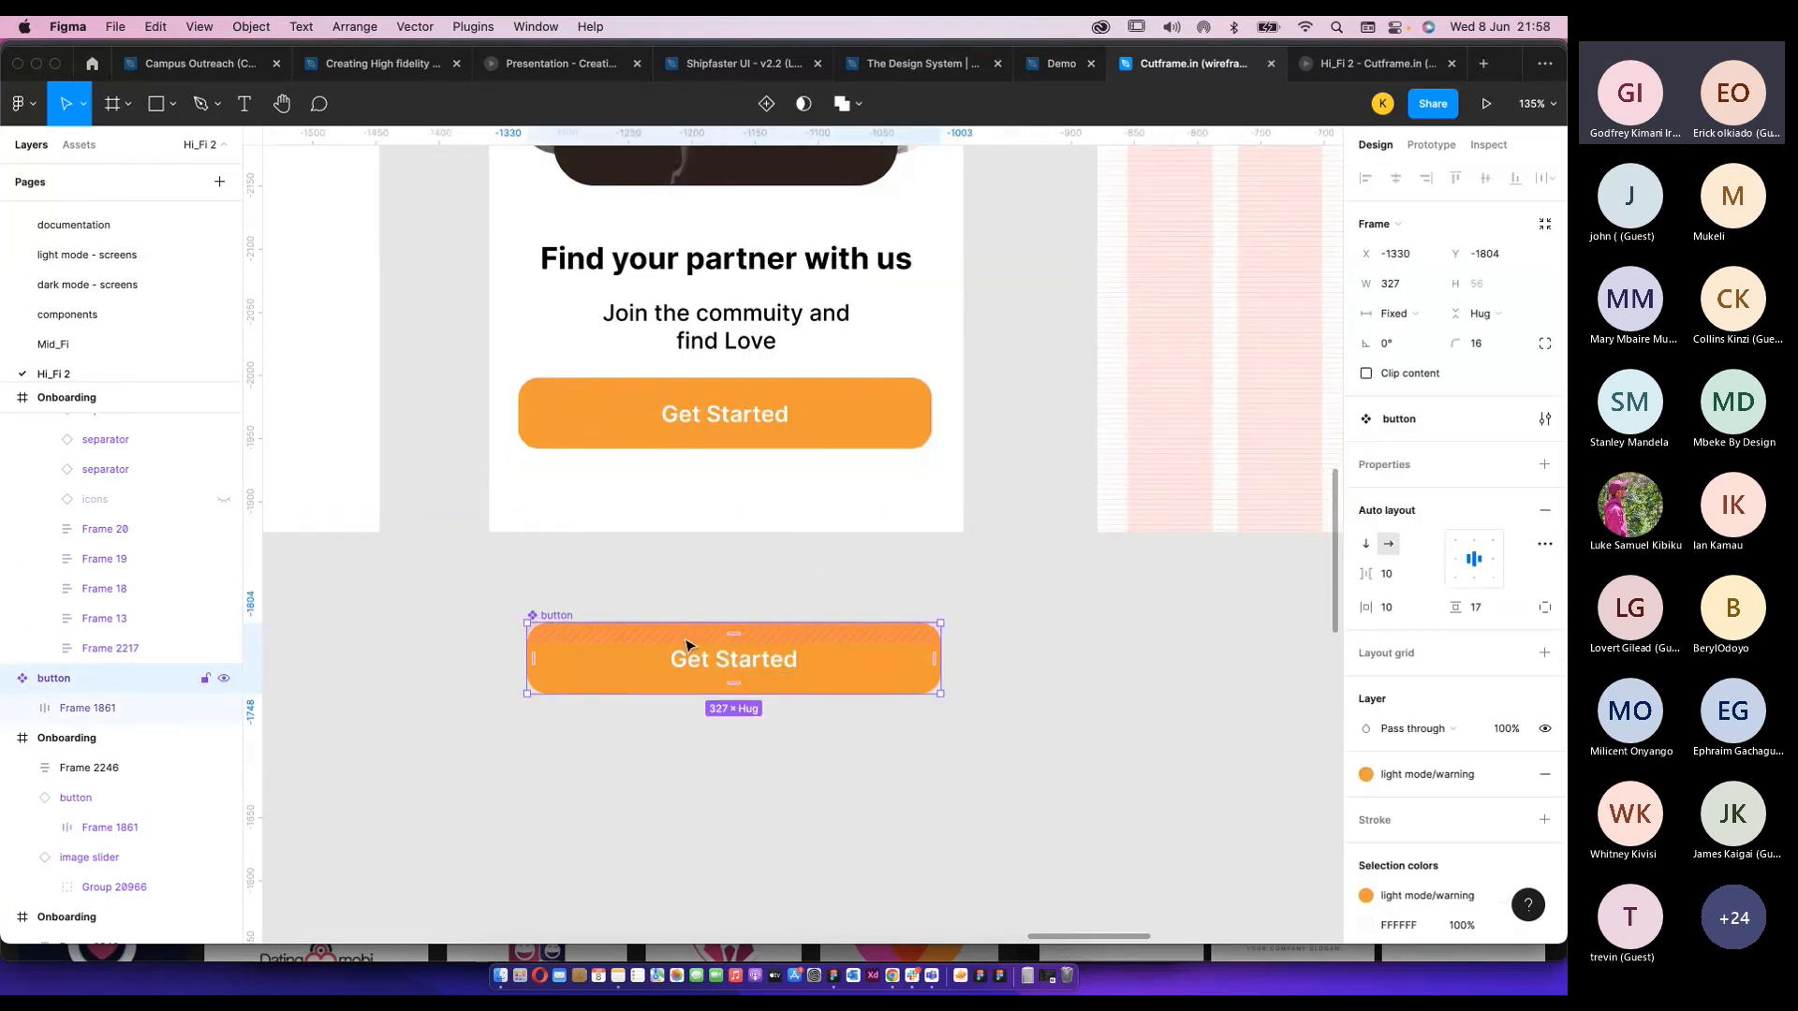
# Add a second variant to the new button component, naming its property HOVER and its value Hovered.
pyautogui.scroll(-2, 894, 305)
pyautogui.click(766, 103)
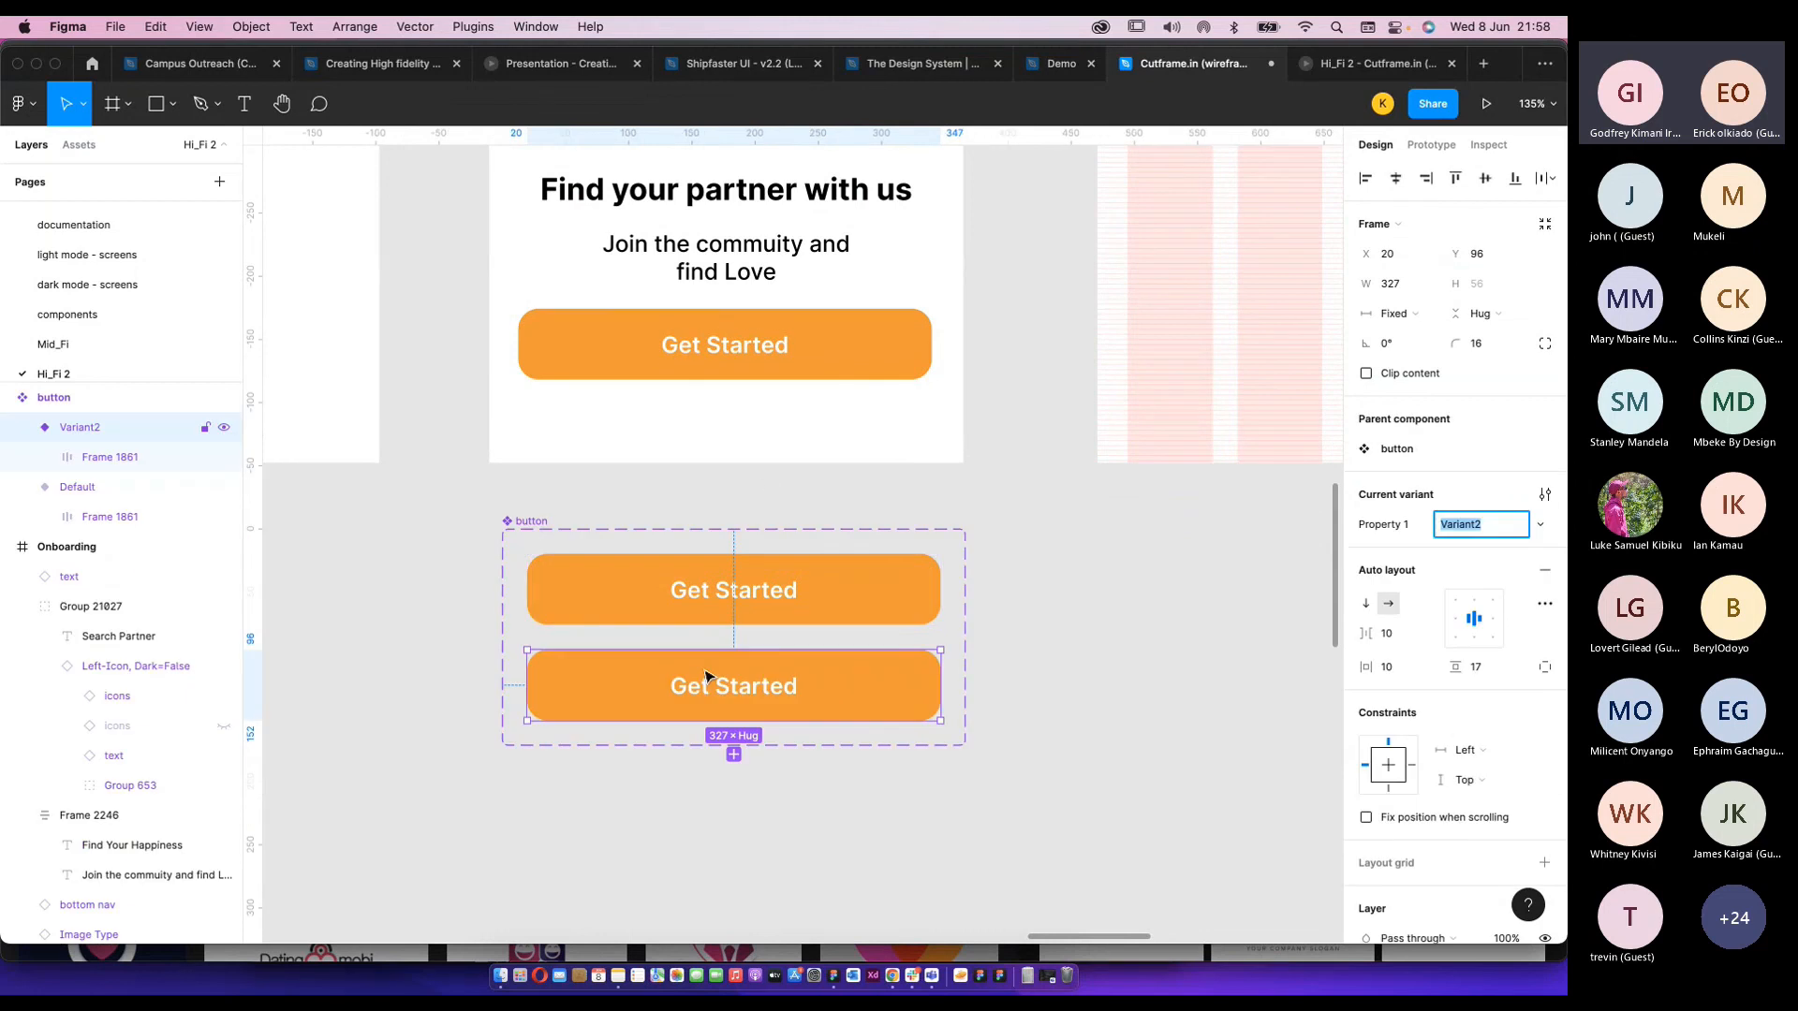
pyautogui.doubleClick(1384, 525)
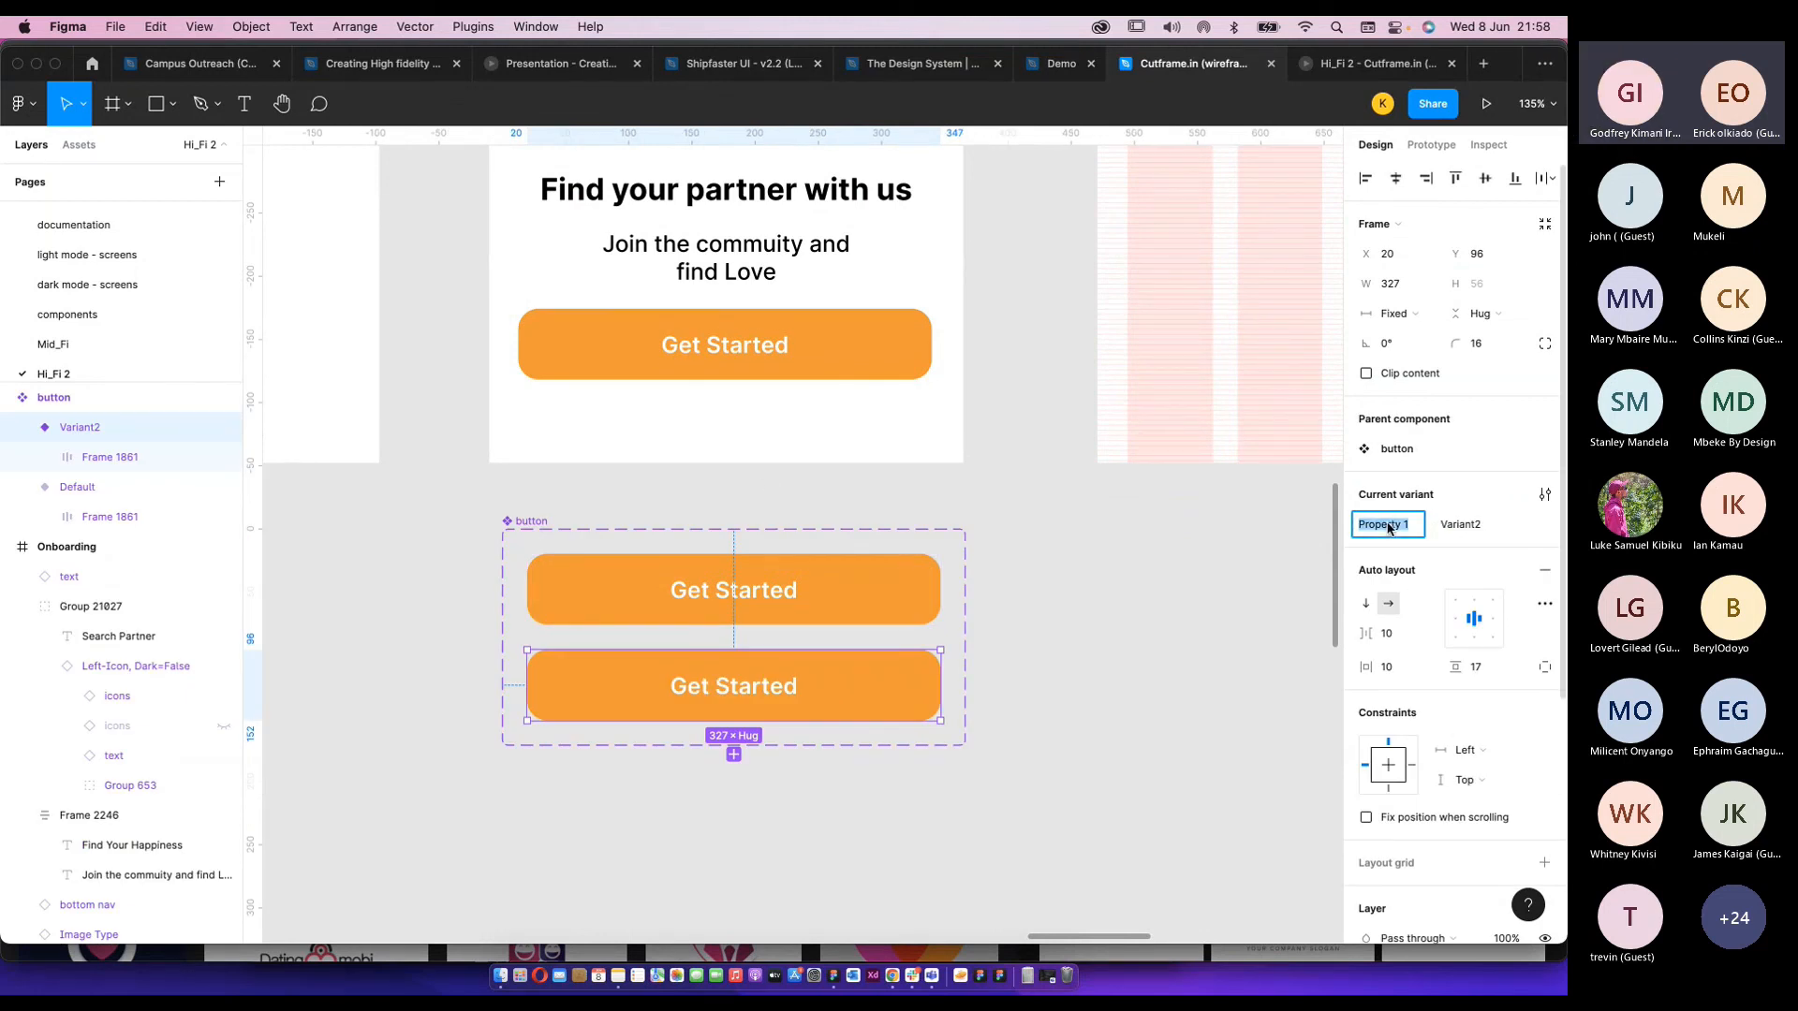
pyautogui.write('HOve')
pyautogui.press('BackSpace')
pyautogui.press('BackSpace')
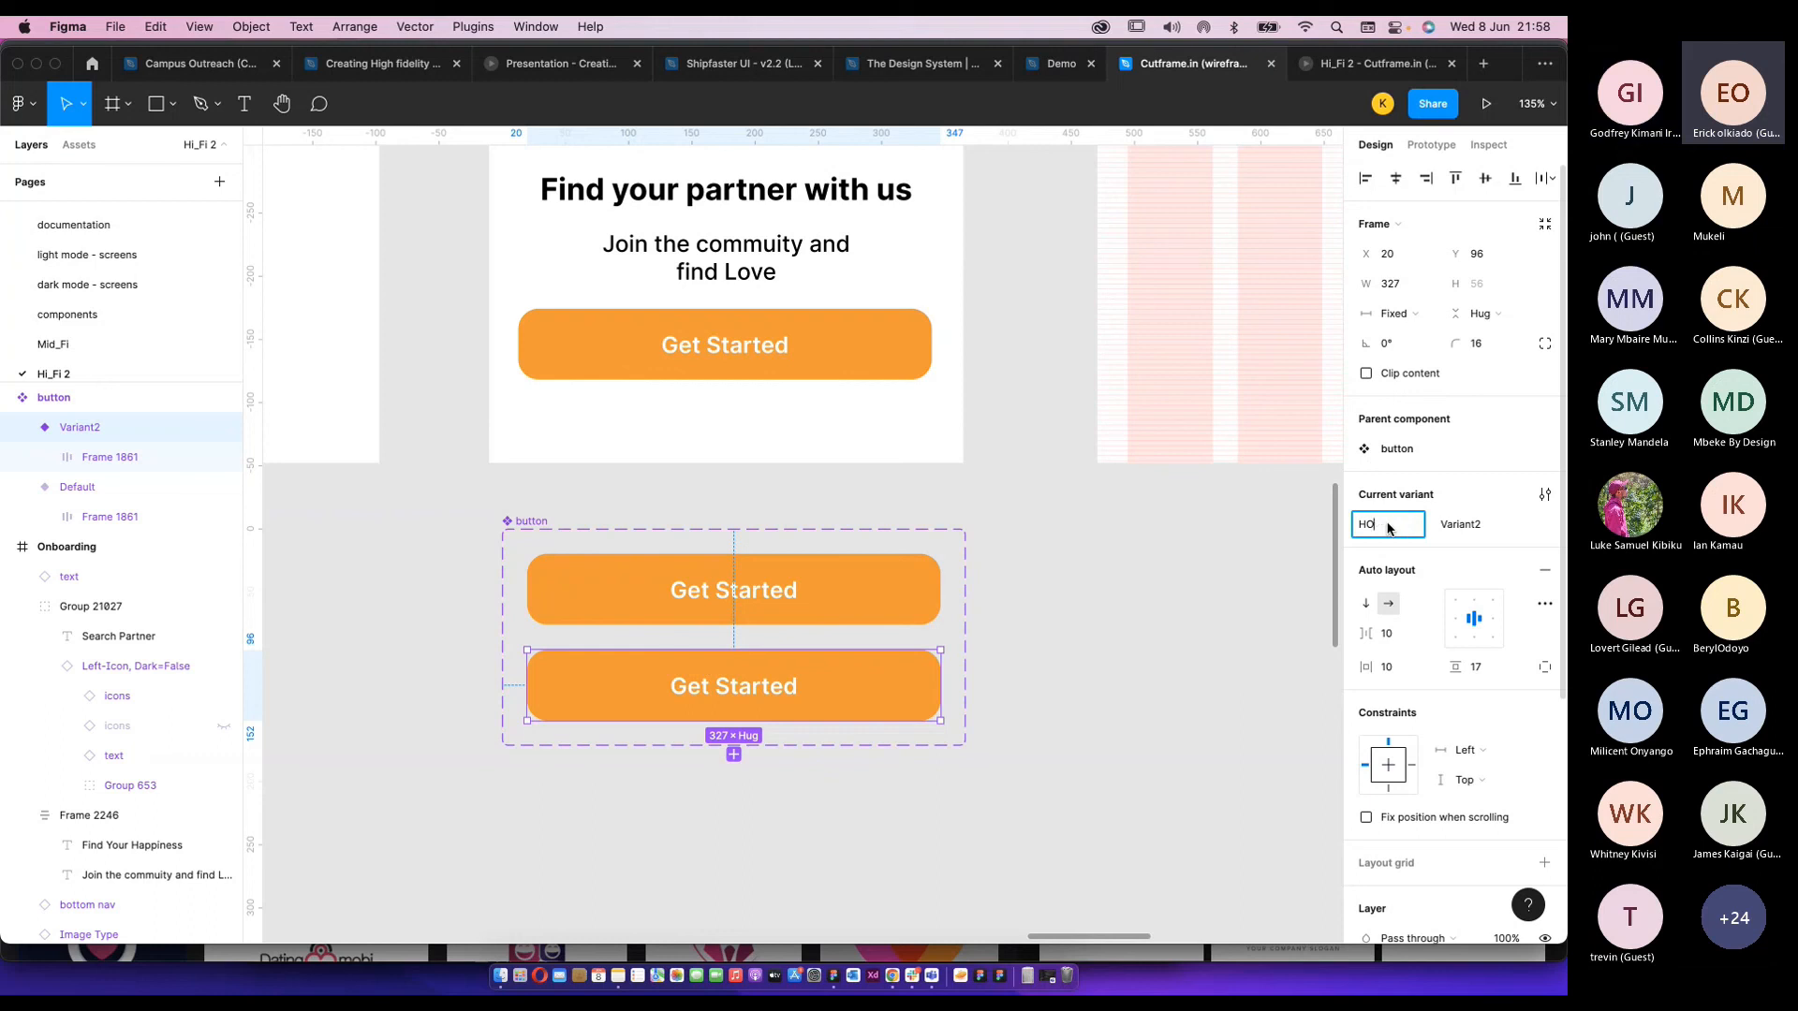
pyautogui.write('OVER')
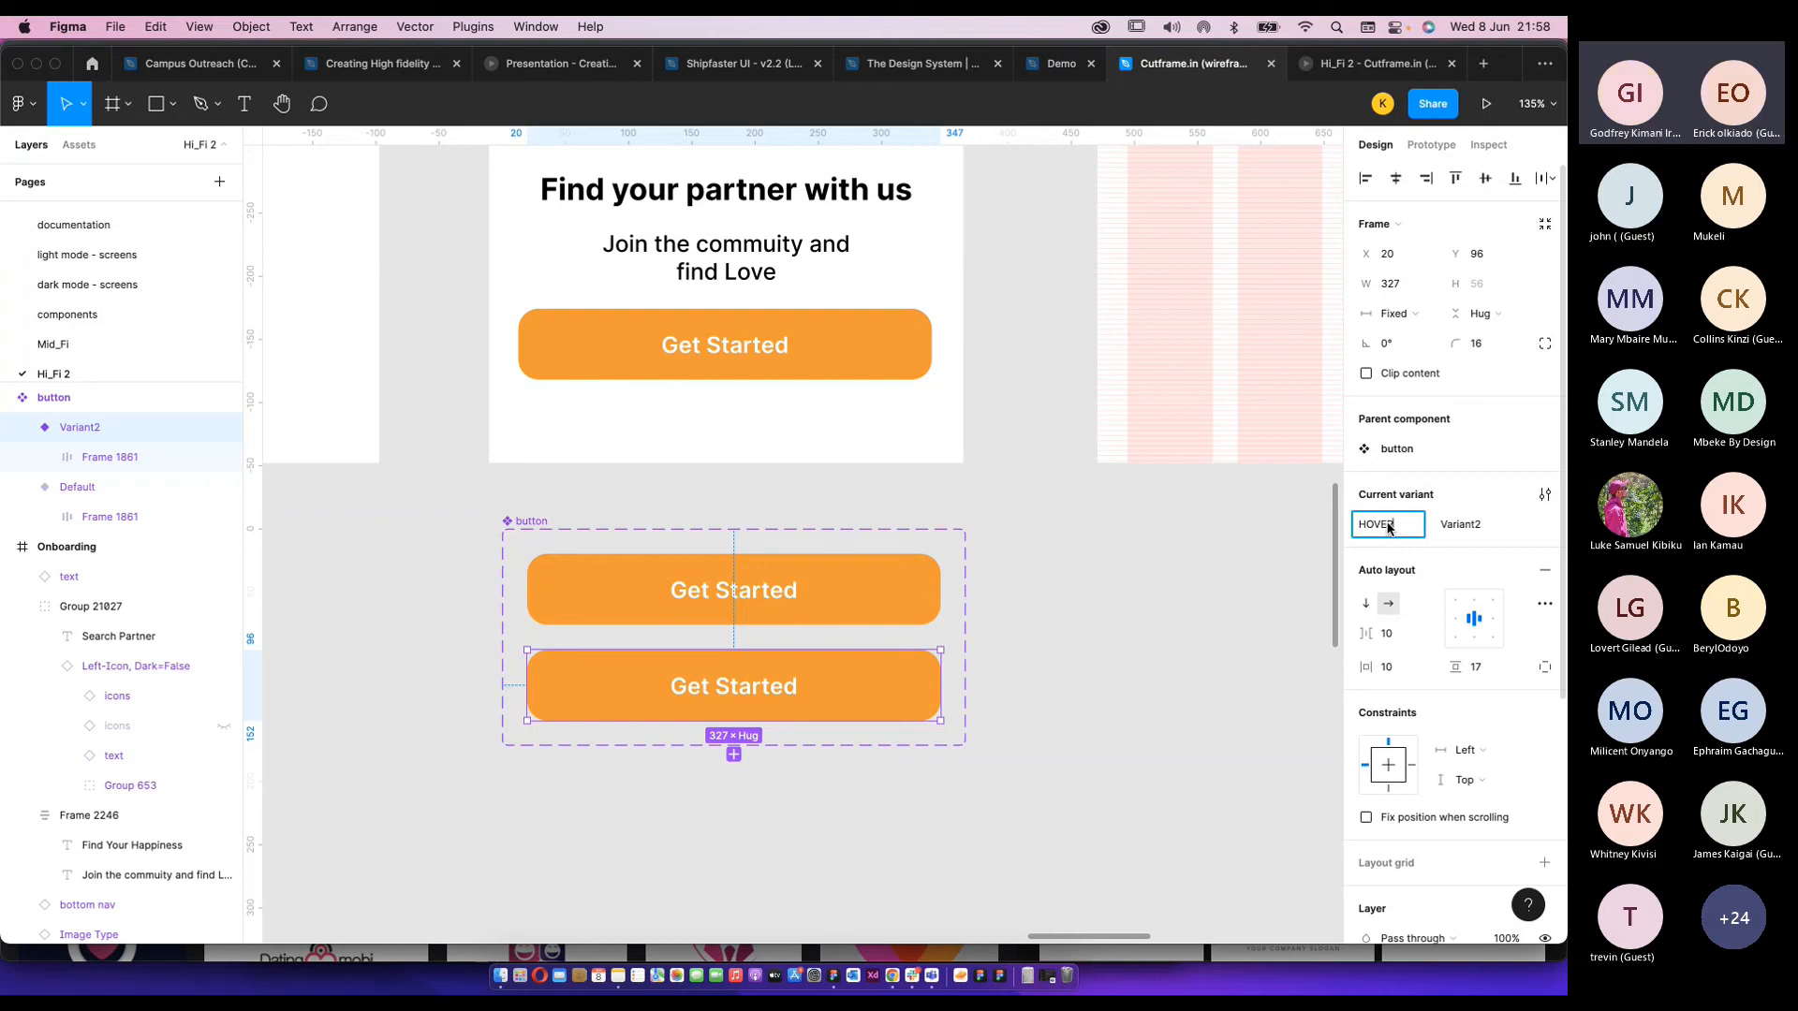
pyautogui.press('Tab')
pyautogui.write('Hovered')
pyautogui.press('Return')
# Try a different colour in the shared warning colour style, undo it and close the style's settings.
pyautogui.scroll(-5, 1442, 702)
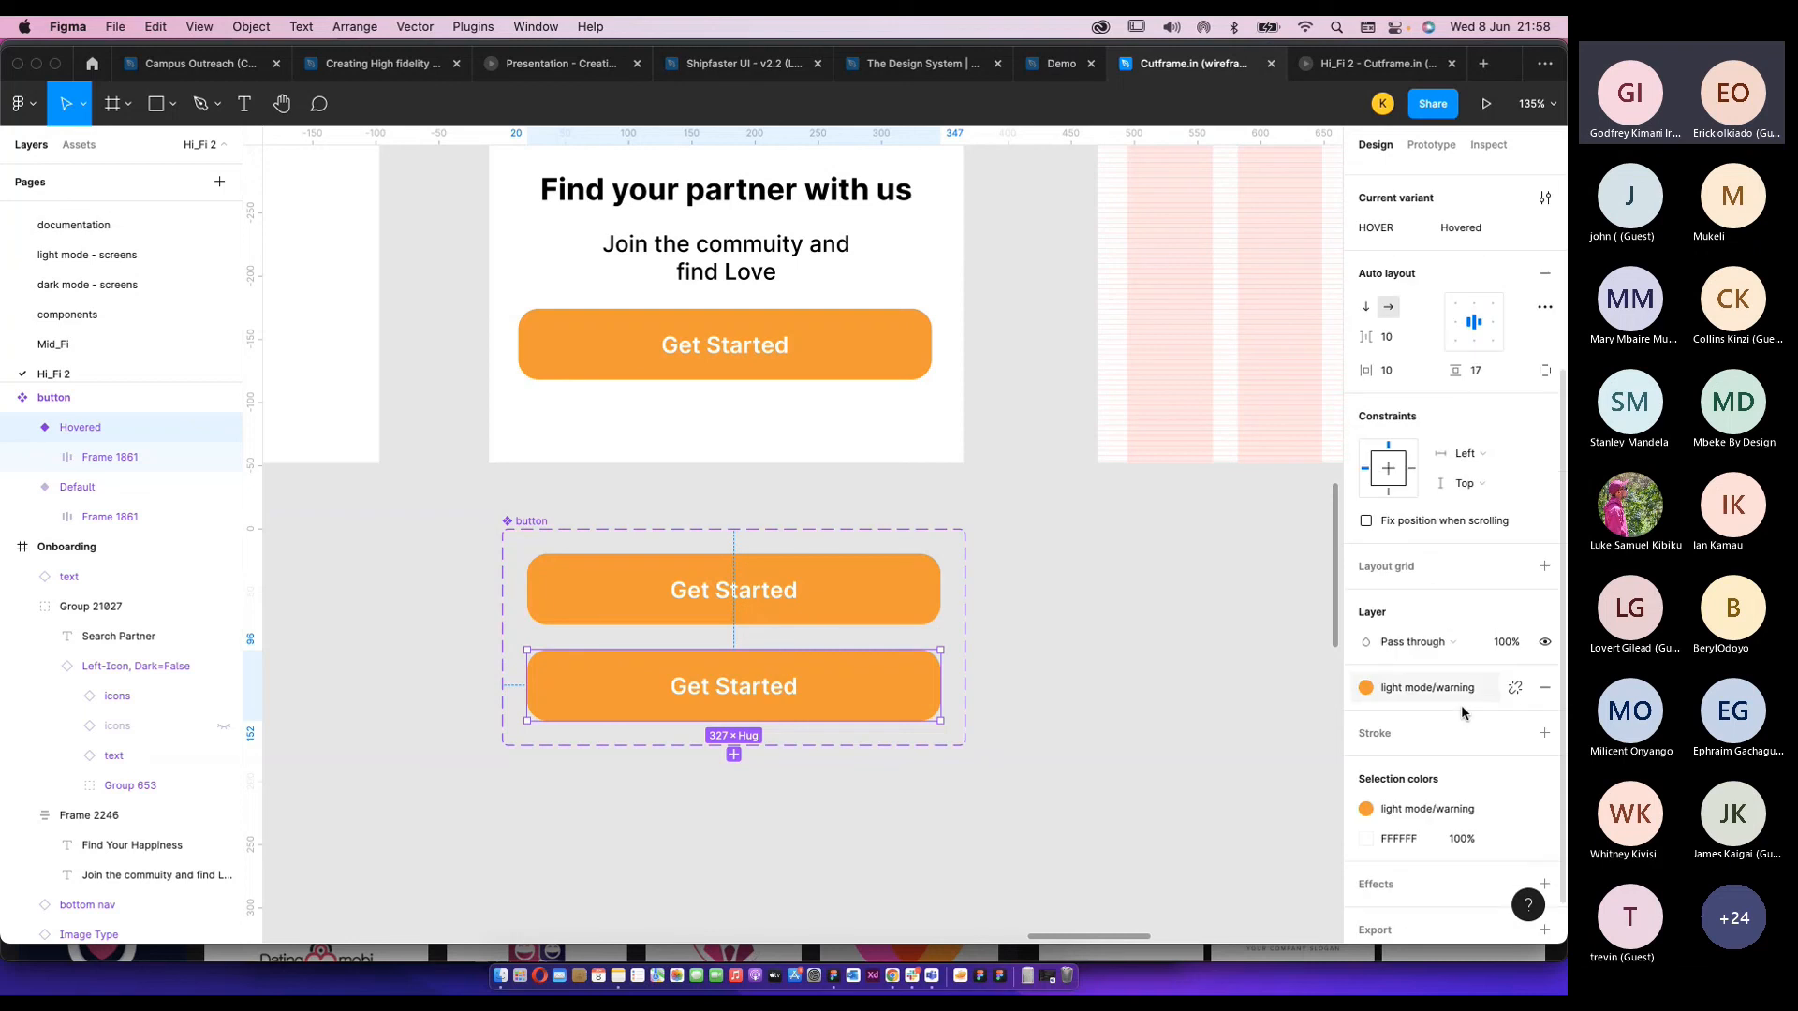
pyautogui.click(1457, 703)
pyautogui.moveTo(1432, 711)
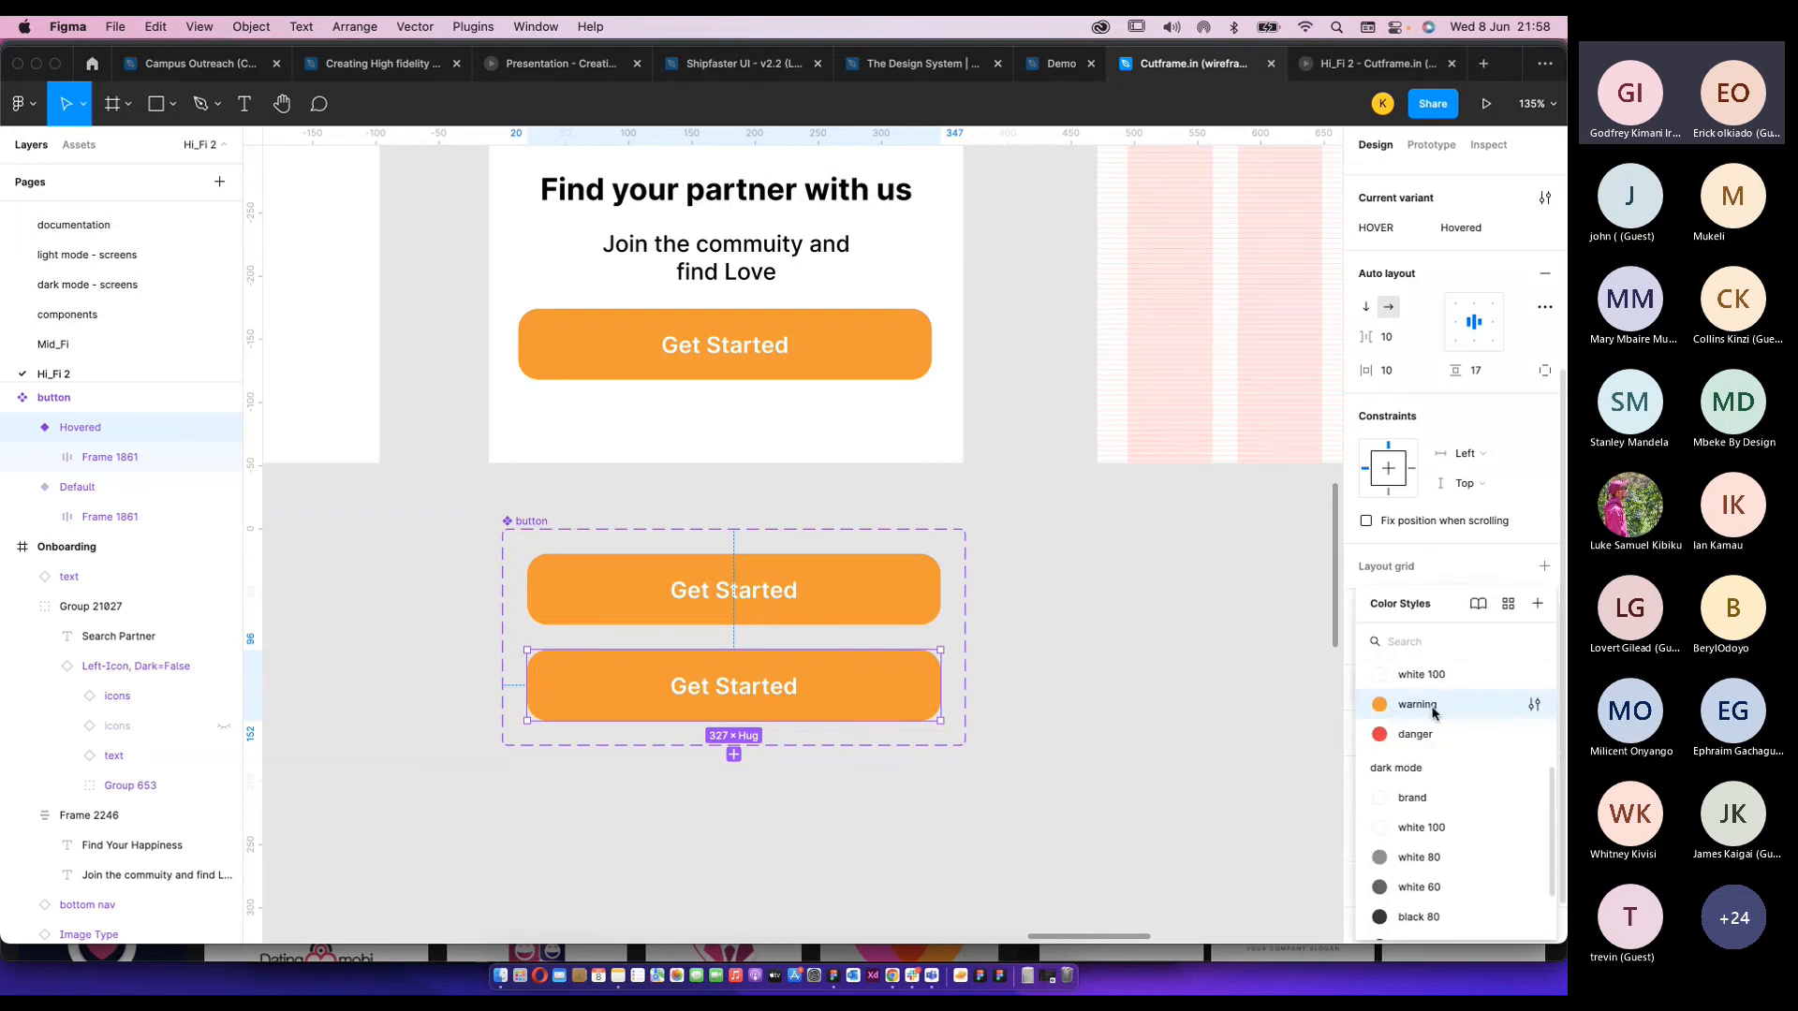
pyautogui.click(1535, 707)
pyautogui.click(1110, 537)
pyautogui.press('super+z')
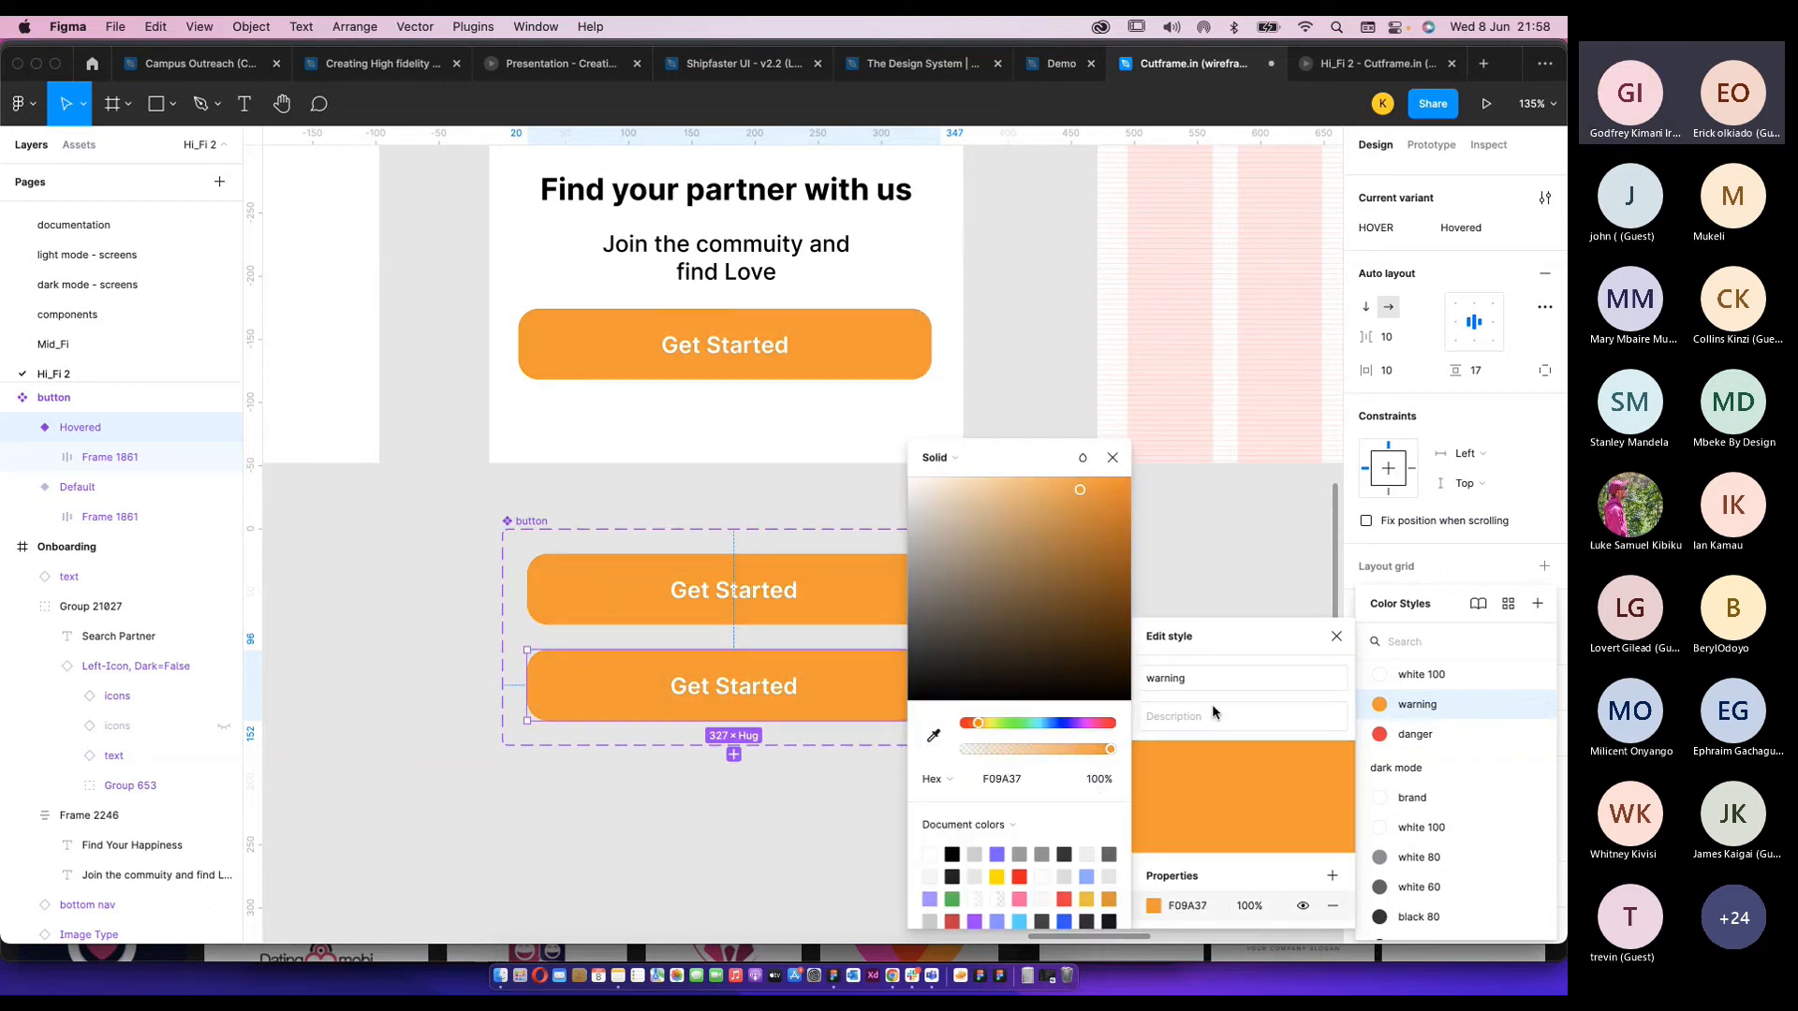
pyautogui.click(1338, 637)
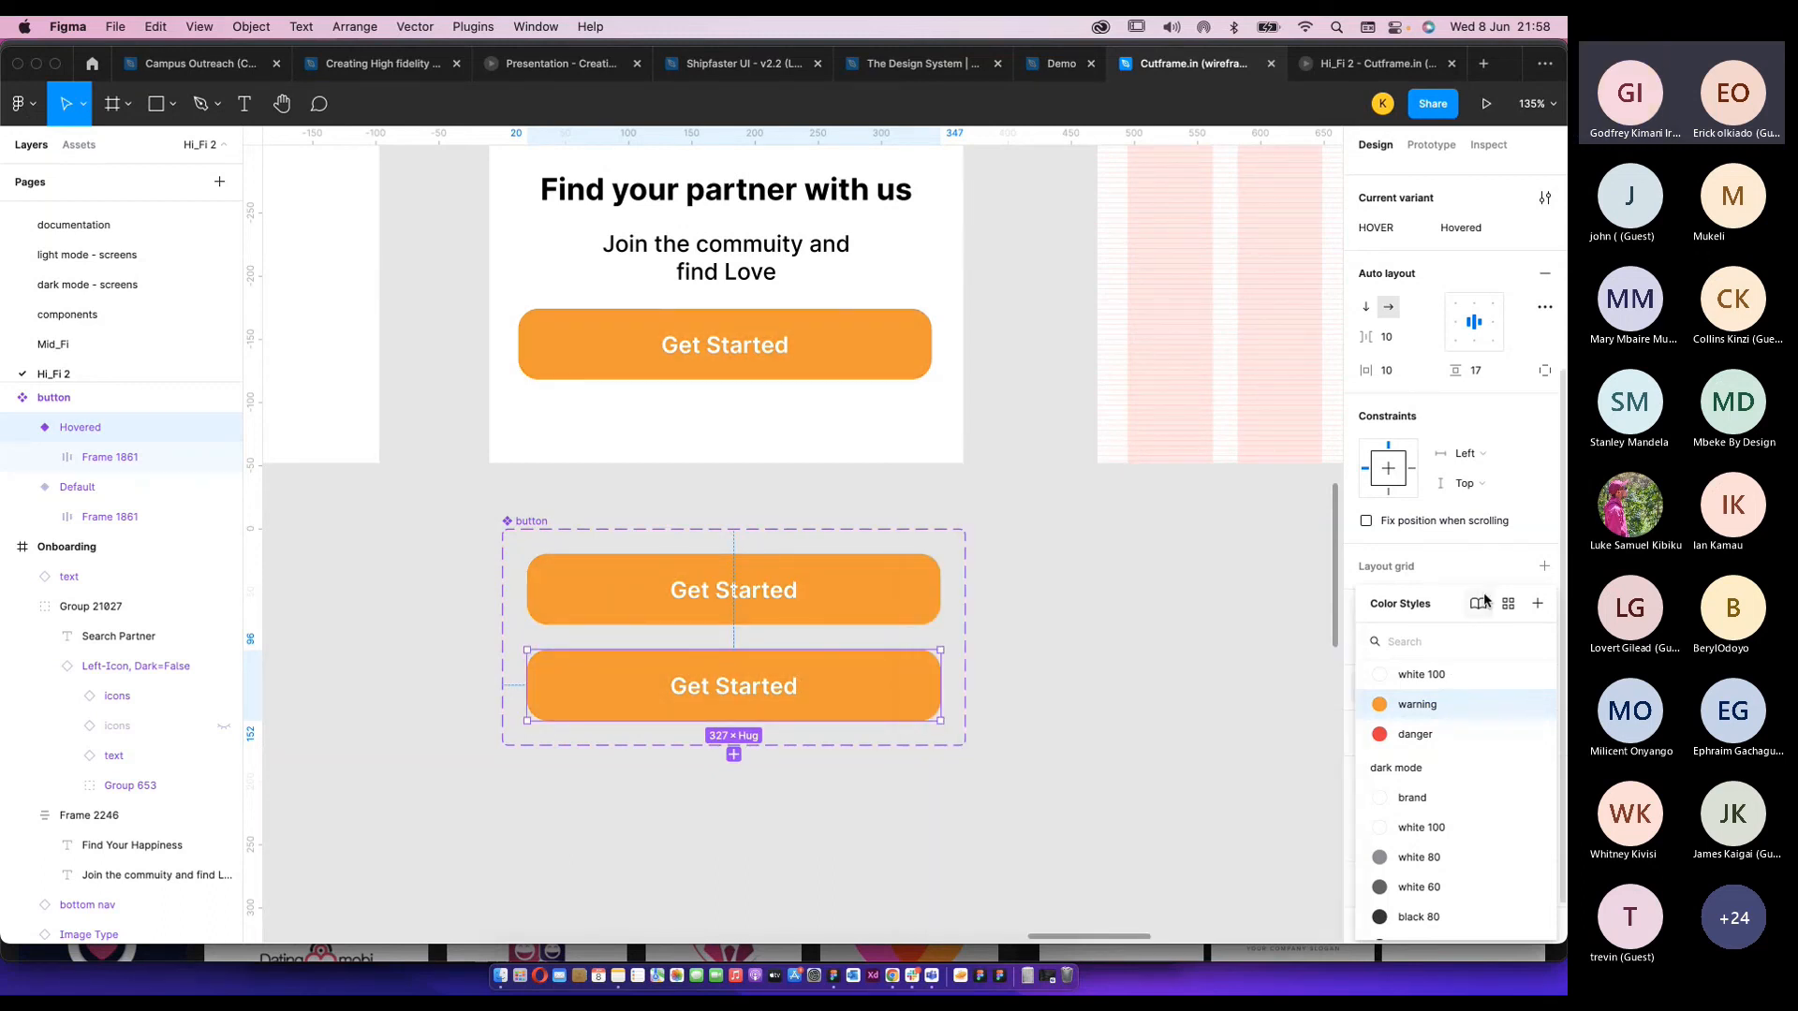
# Detach the Hovered variant's fill from the warning style and darken it to AD620E.
pyautogui.click(1434, 569)
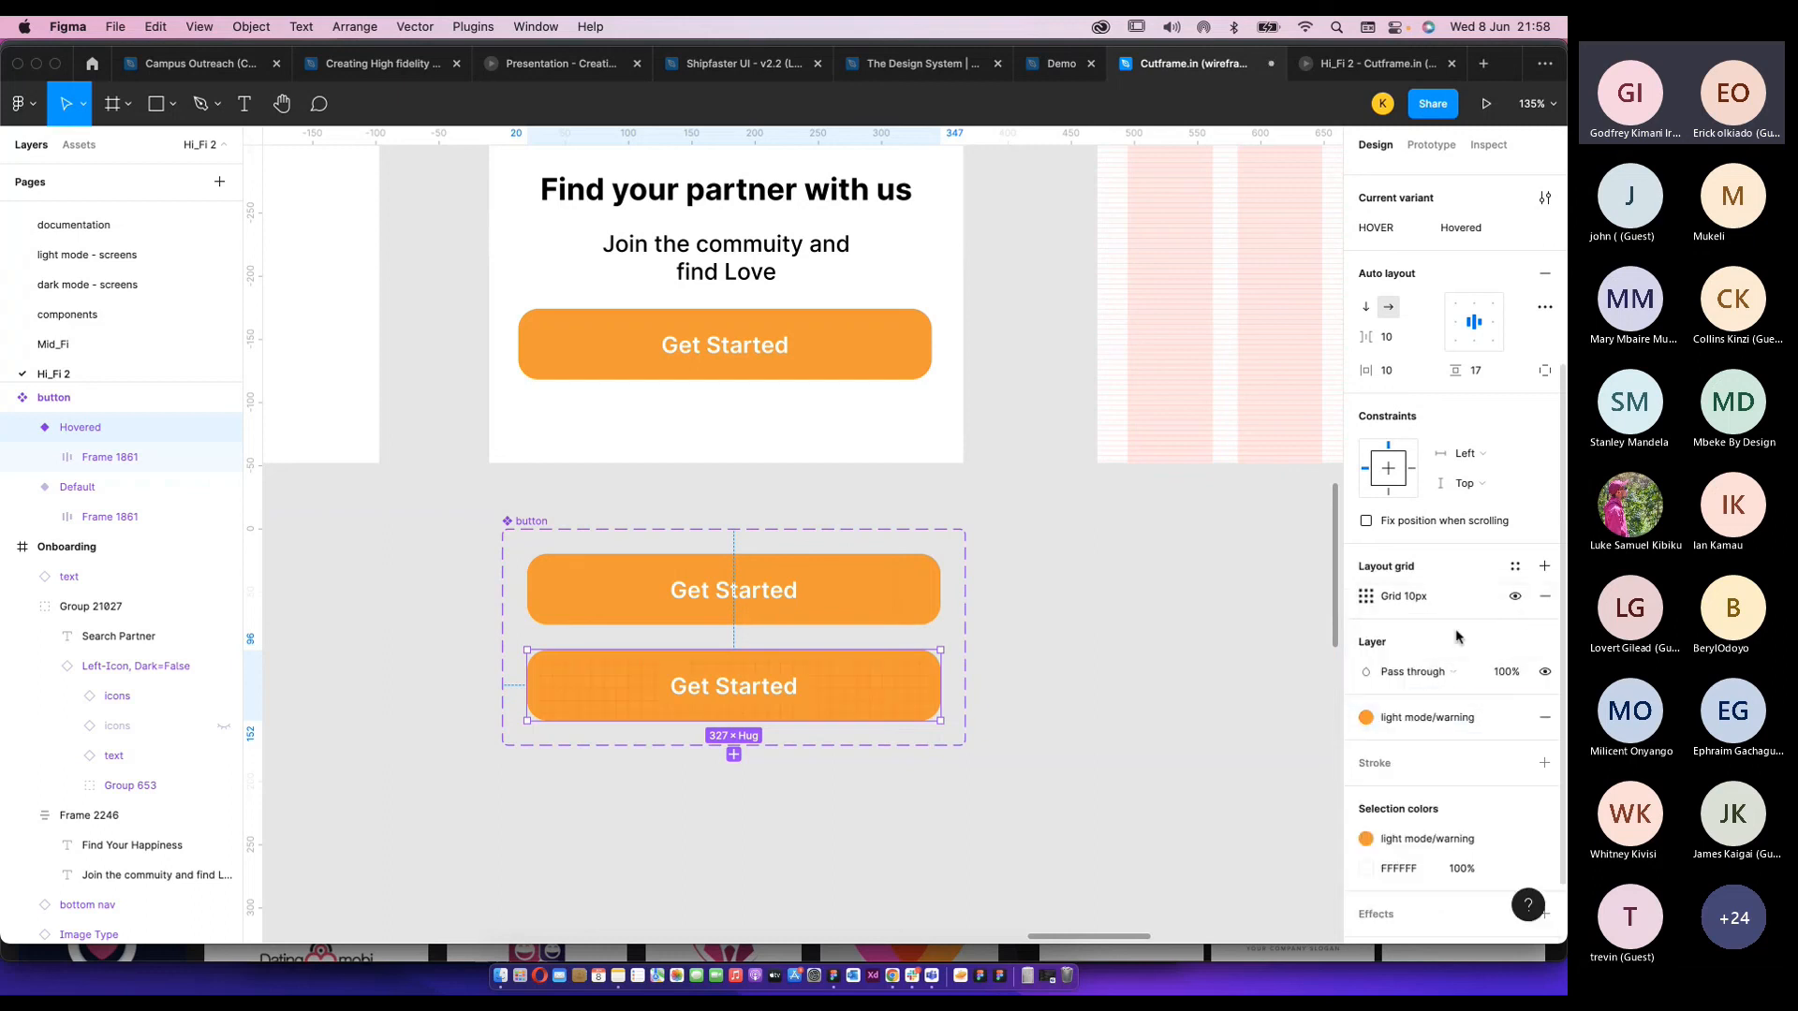
pyautogui.click(1485, 712)
pyautogui.click(1371, 701)
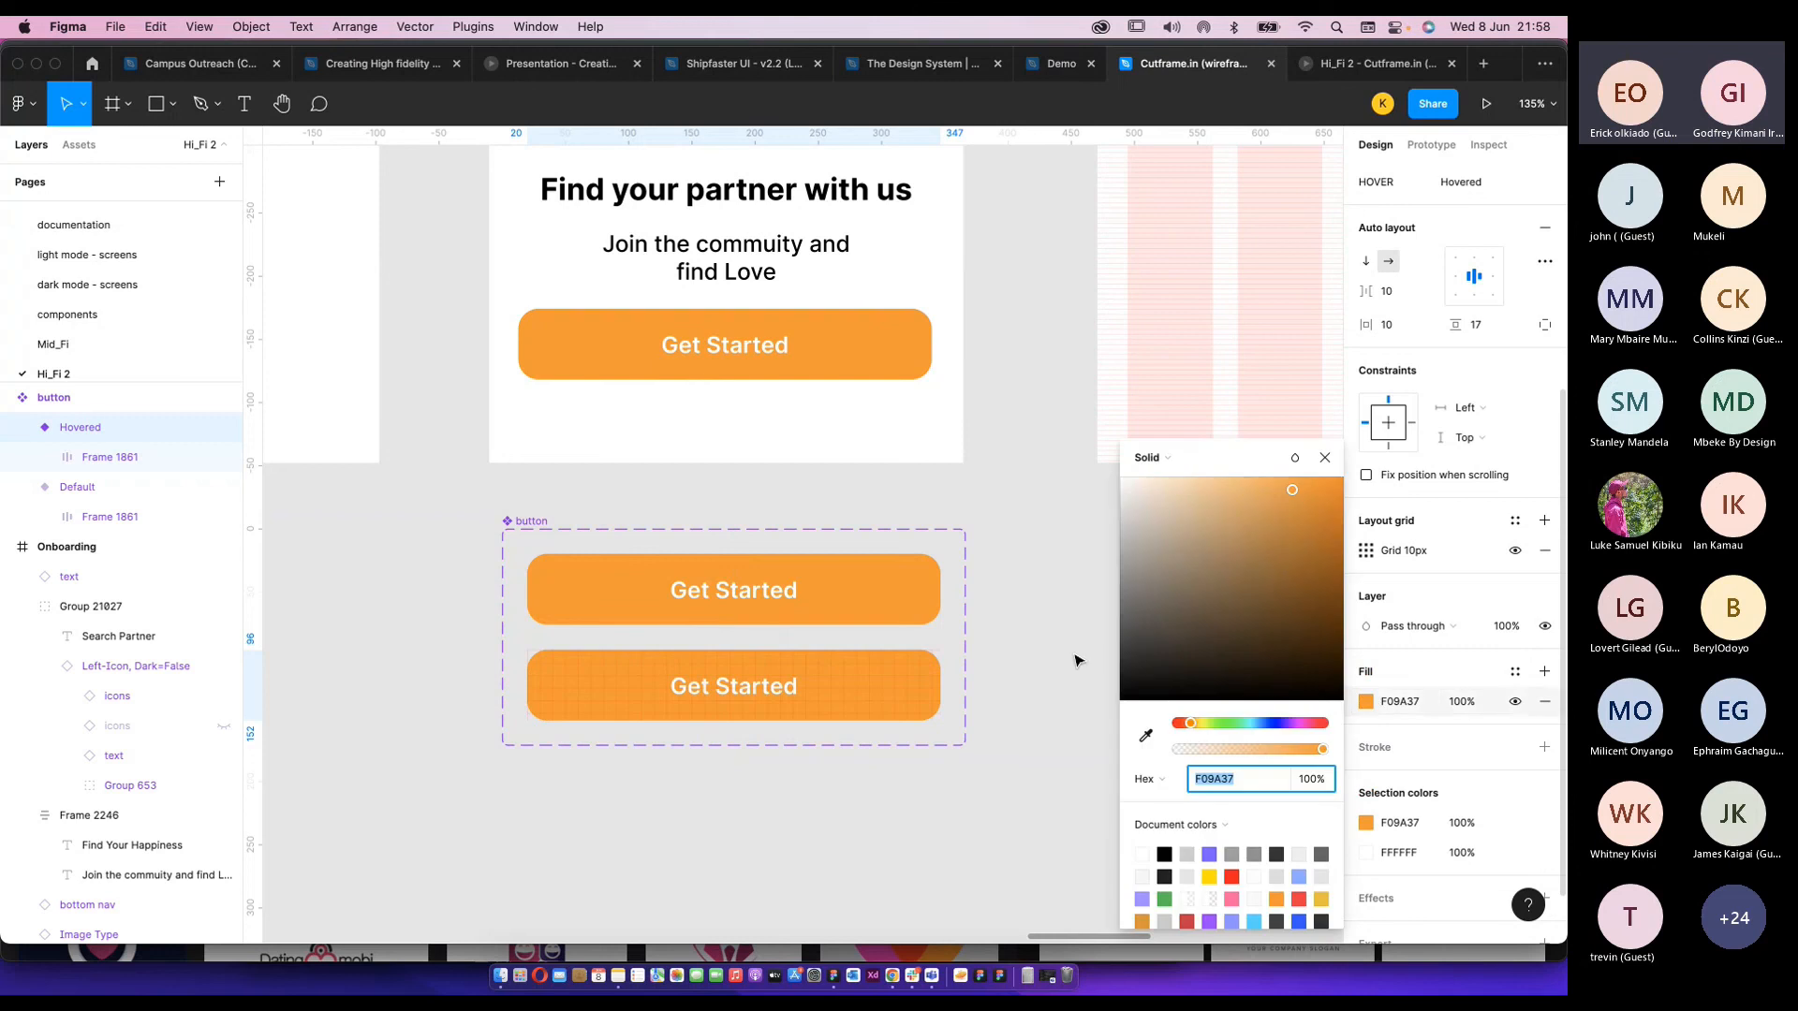
pyautogui.click(1317, 541)
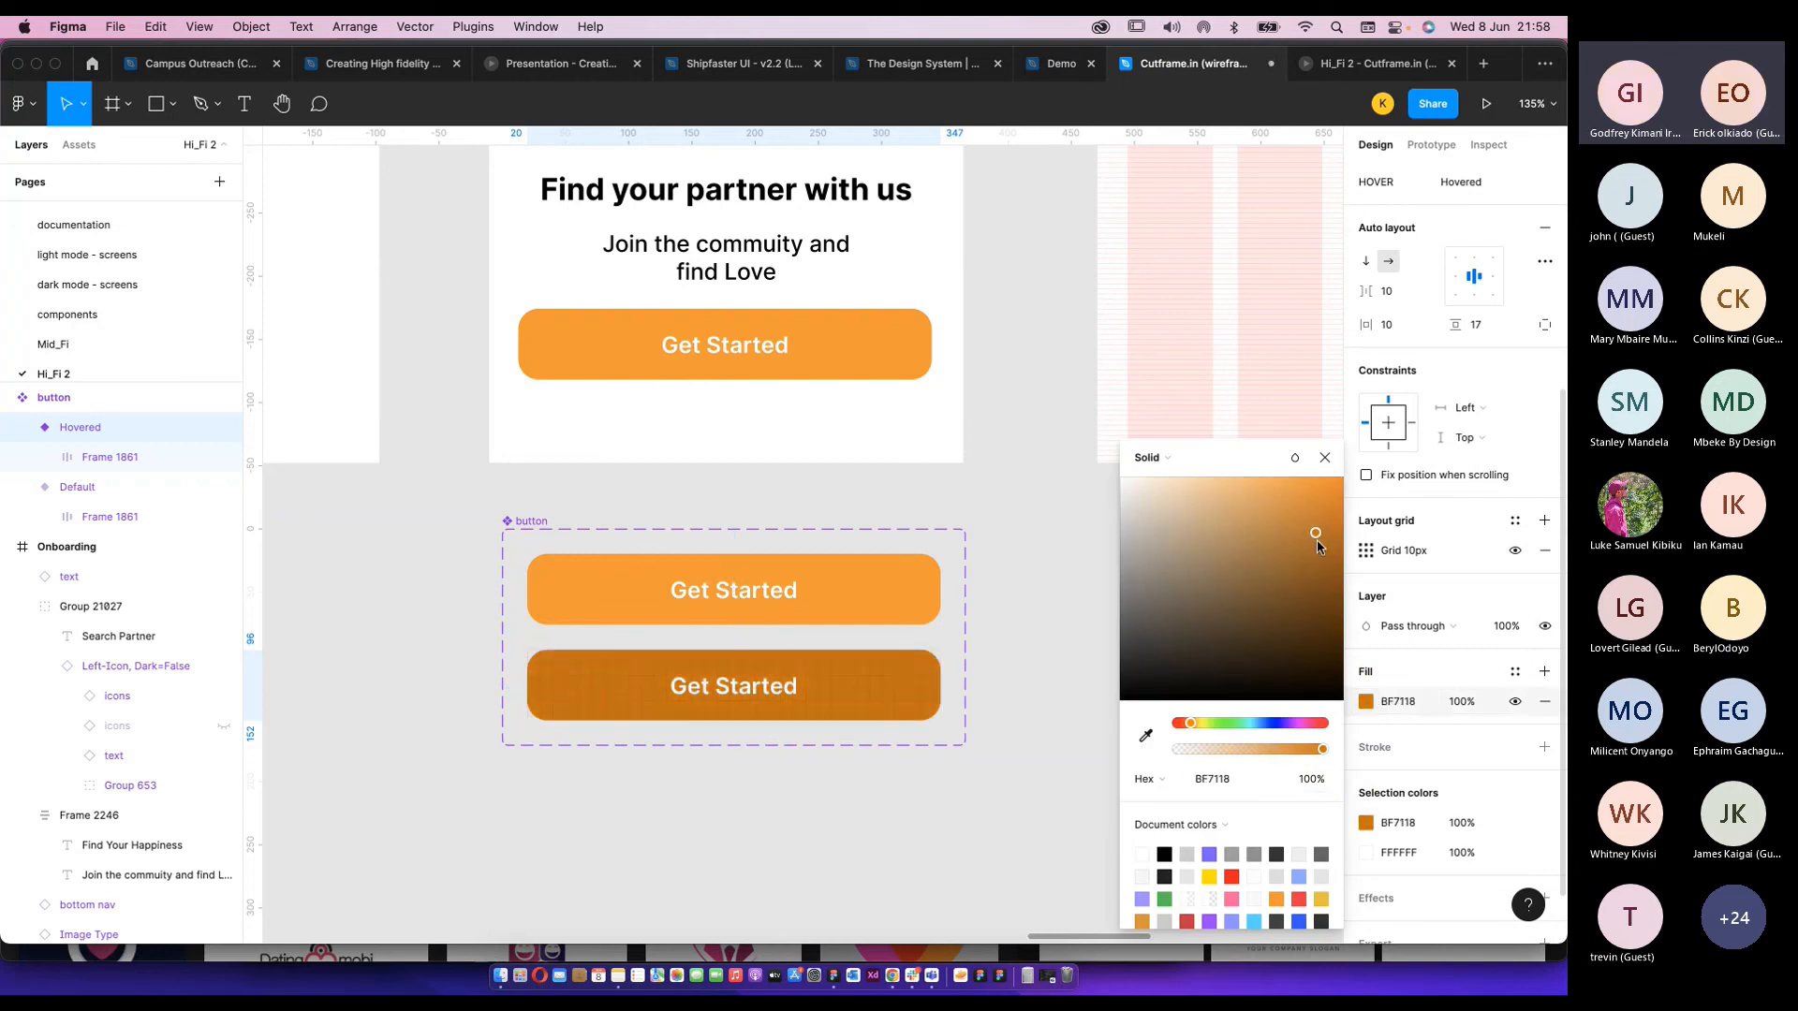
pyautogui.moveTo(1317, 540); pyautogui.dragTo(1325, 551)
# Save the Hovered variant's dark fill as a new colour style named Yellow hover.
pyautogui.click(1544, 671)
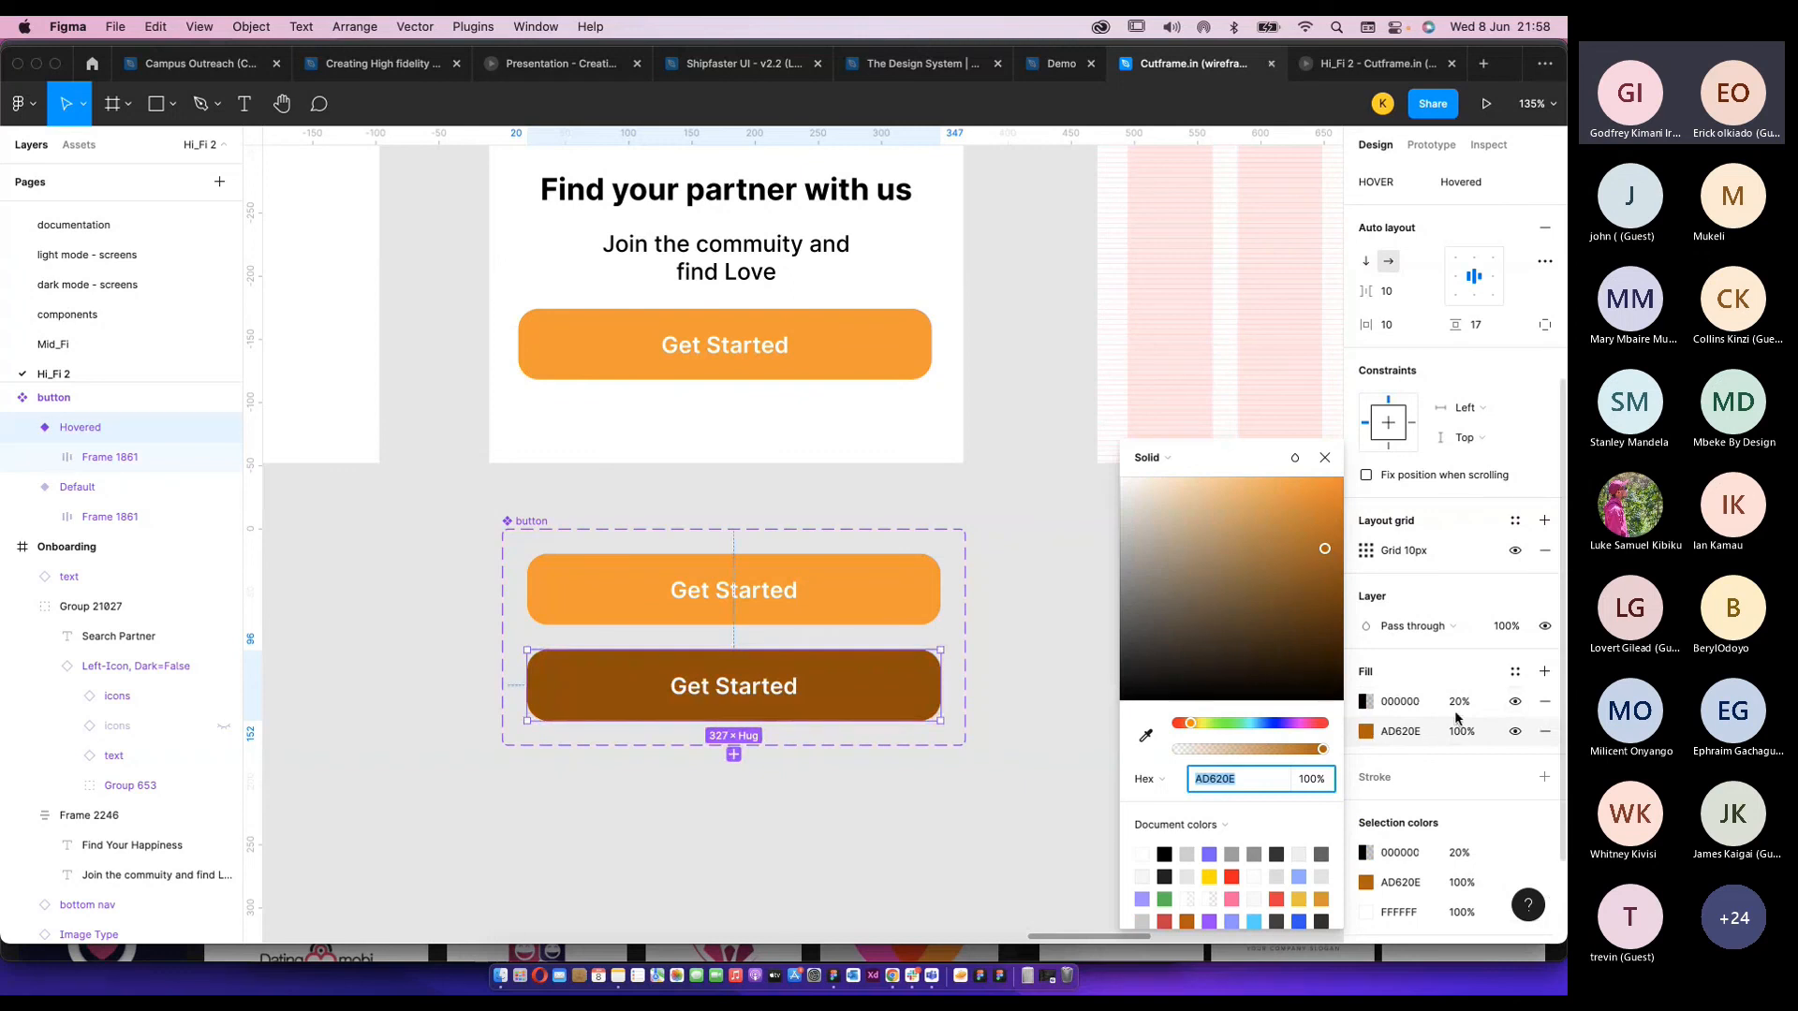
pyautogui.click(1545, 702)
pyautogui.click(1516, 672)
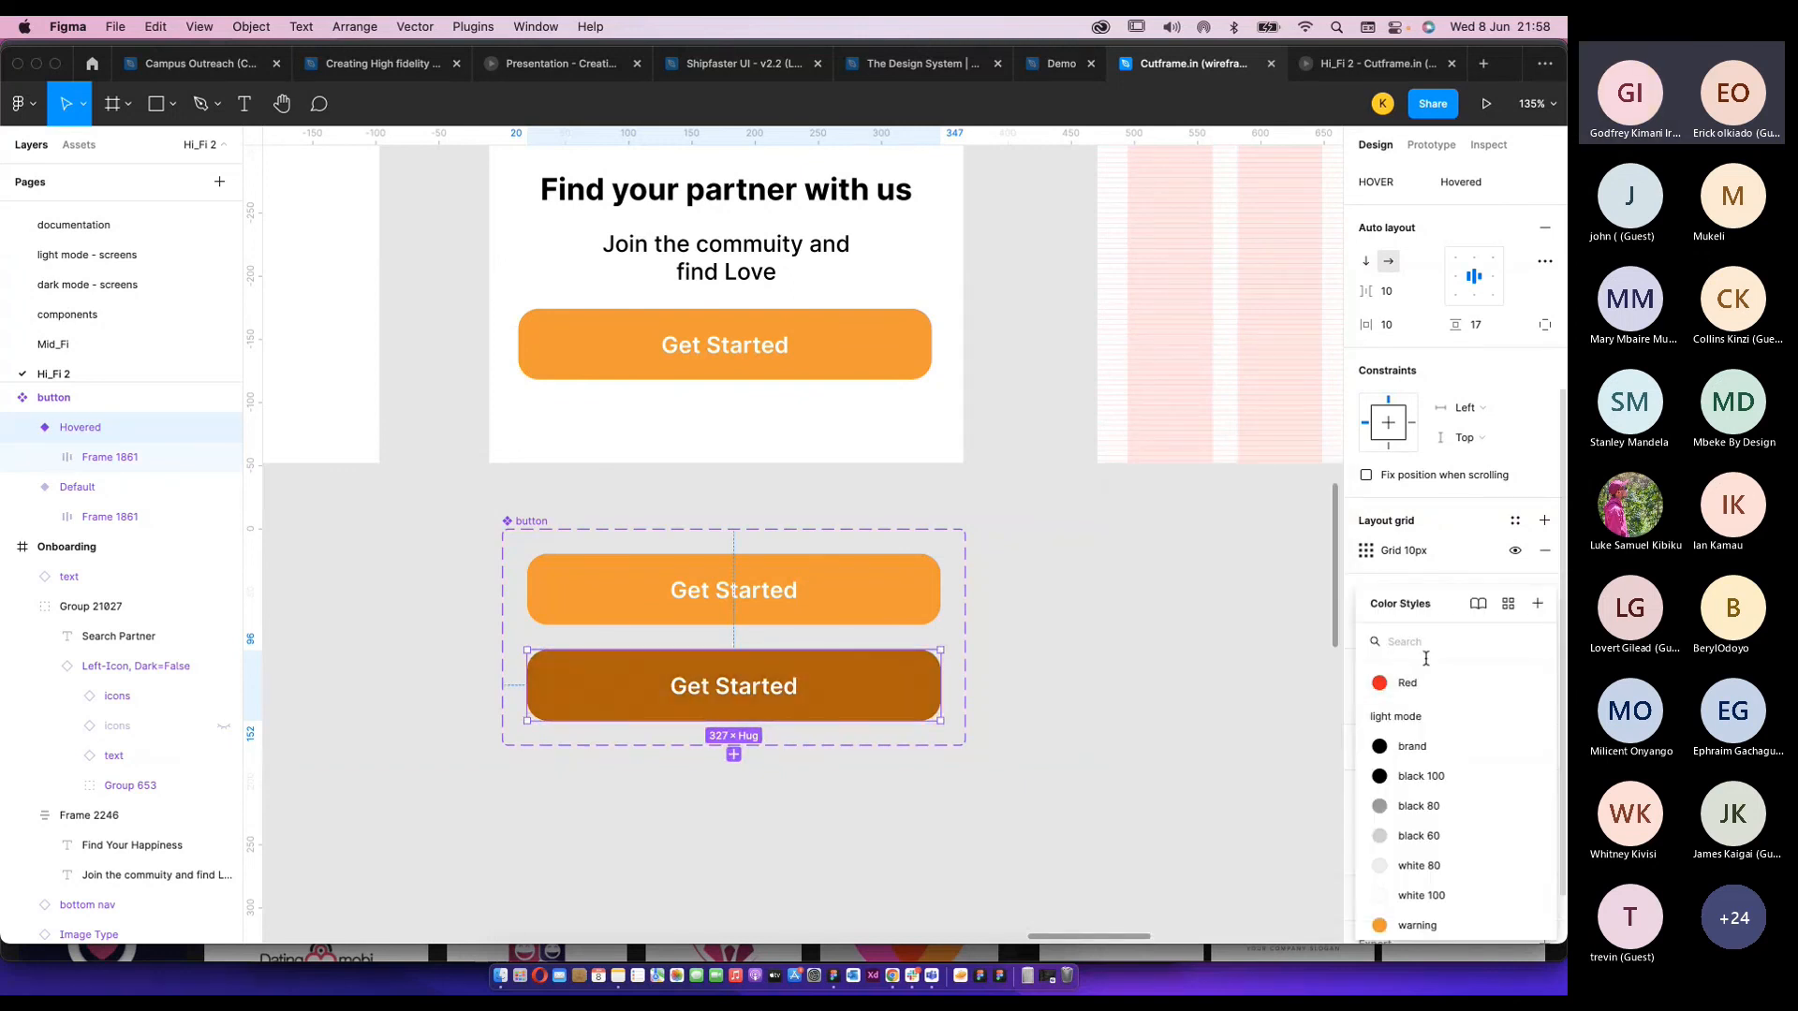
pyautogui.click(1547, 609)
pyautogui.write('T')
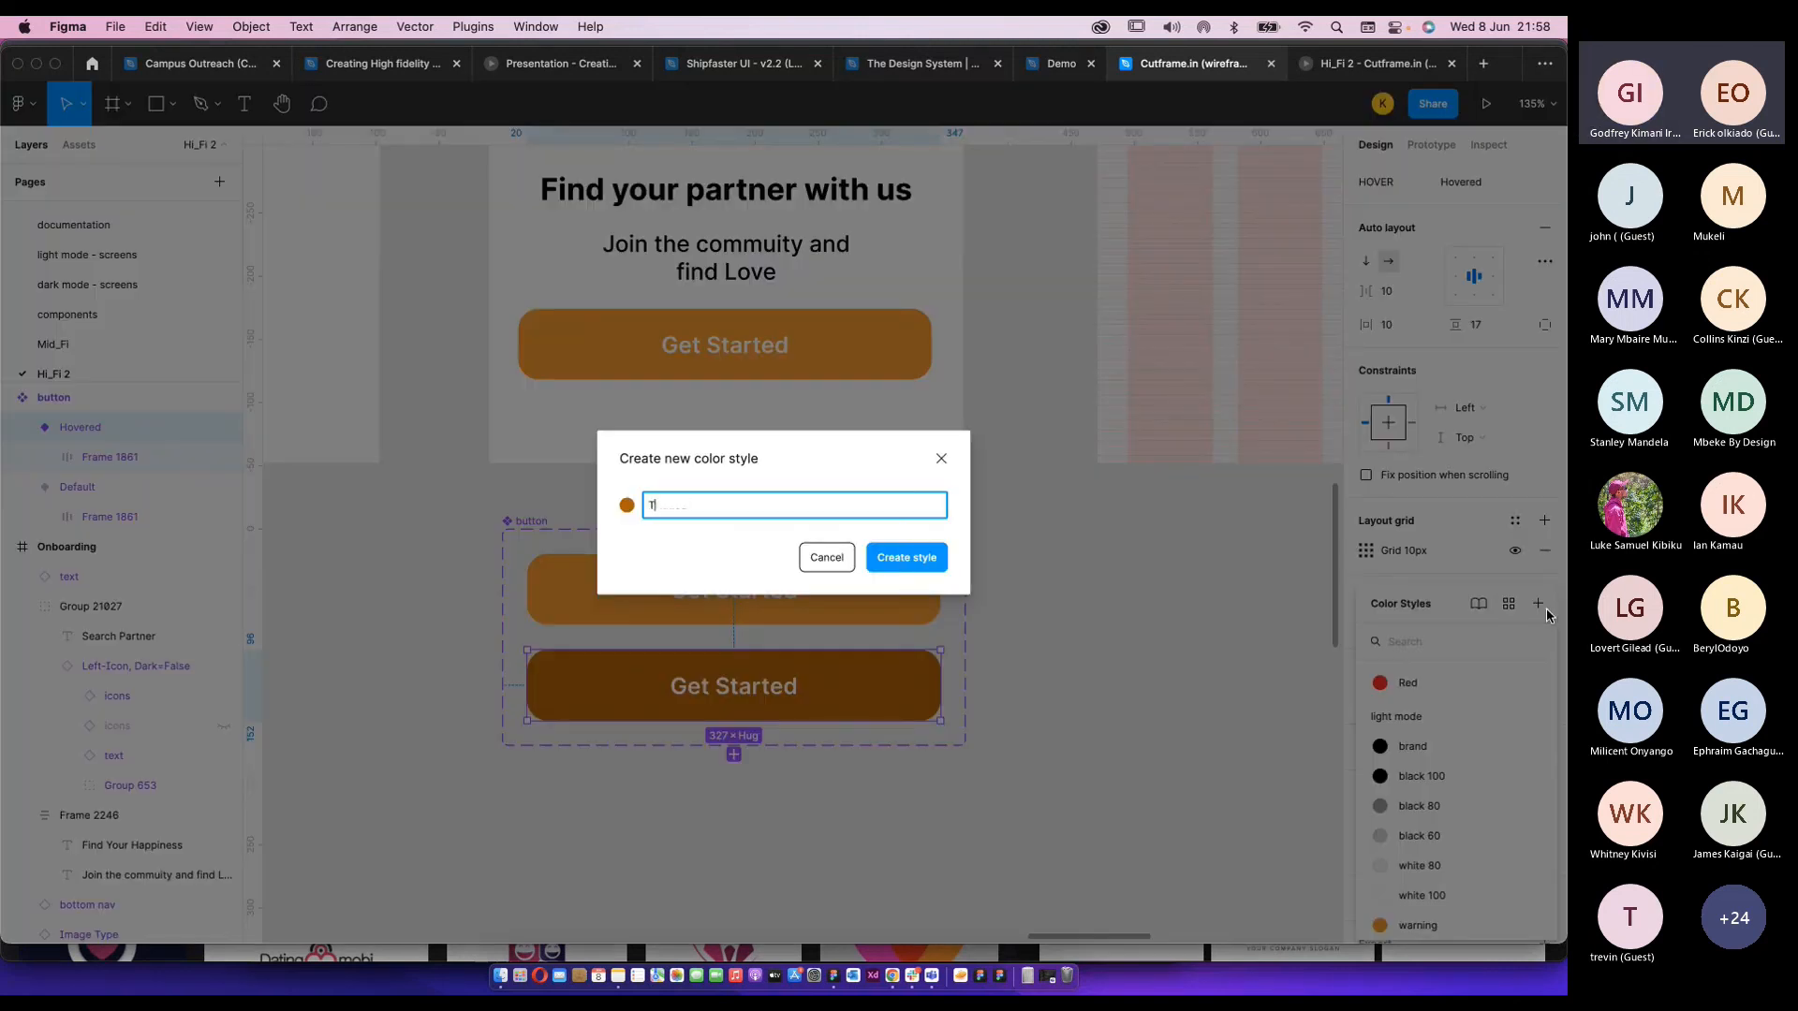
pyautogui.press('BackSpace')
pyautogui.write('Yello da')
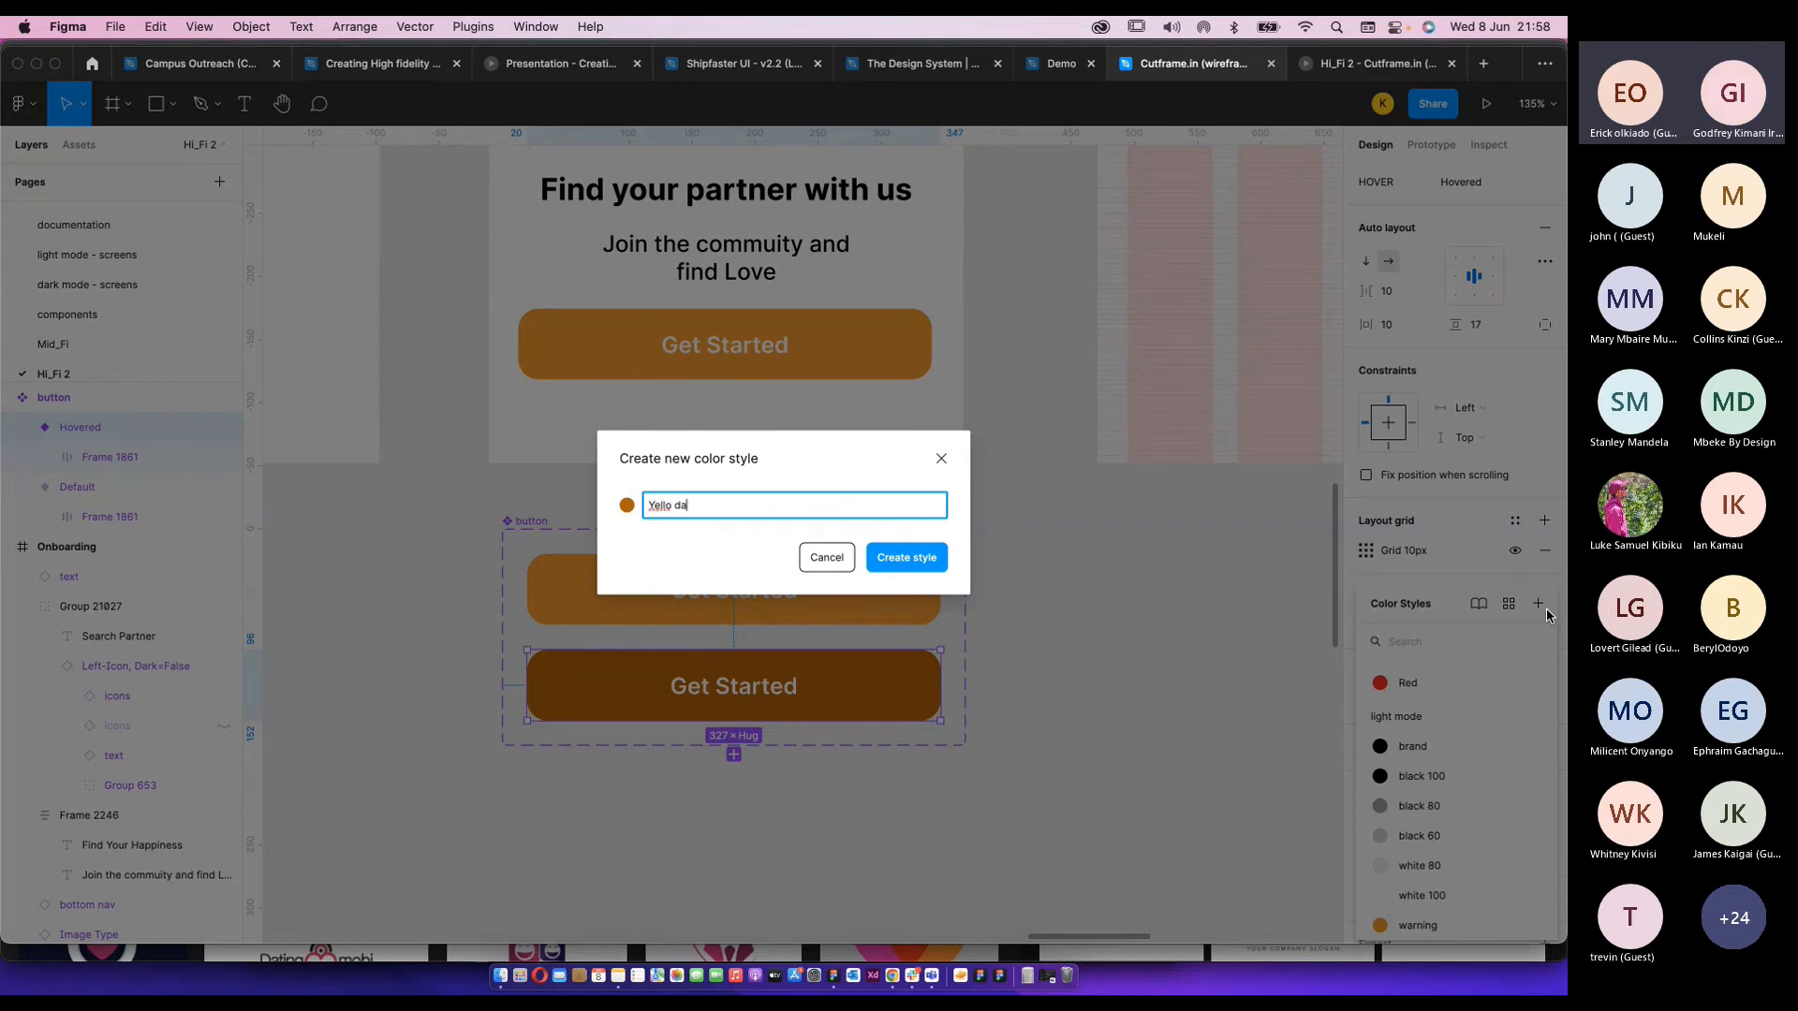
pyautogui.write('r')
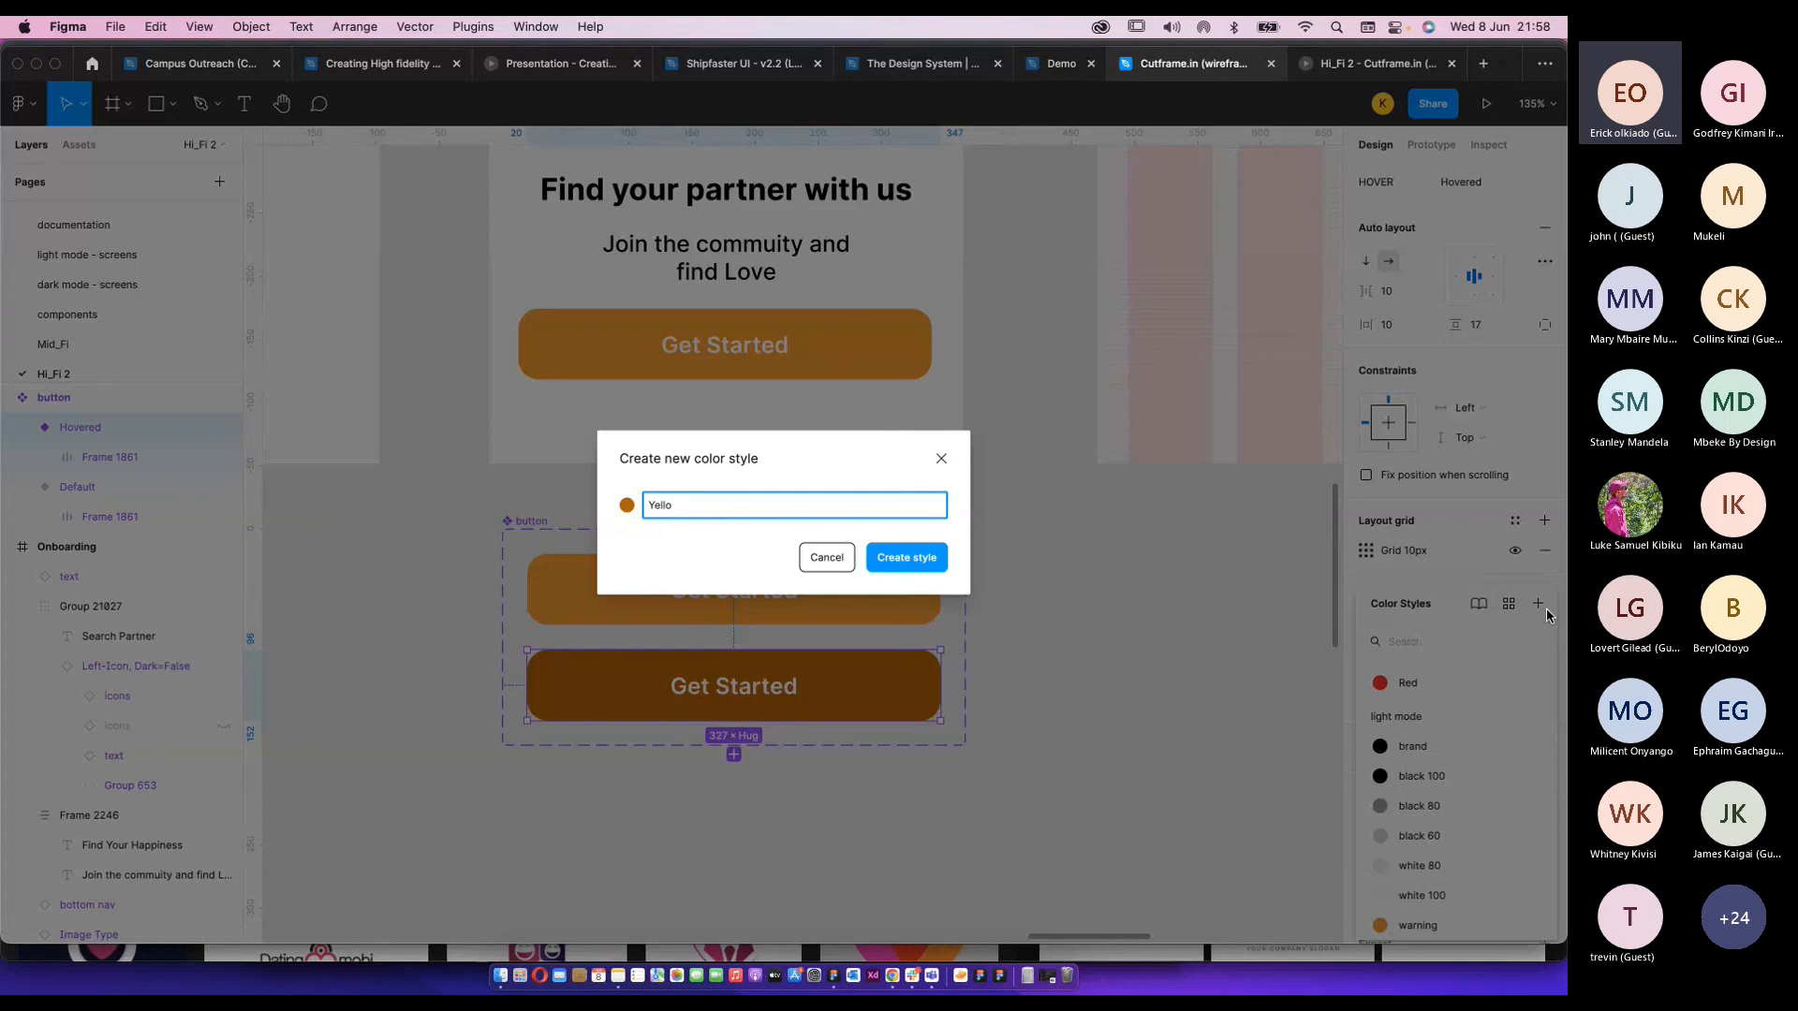
pyautogui.write('w hov')
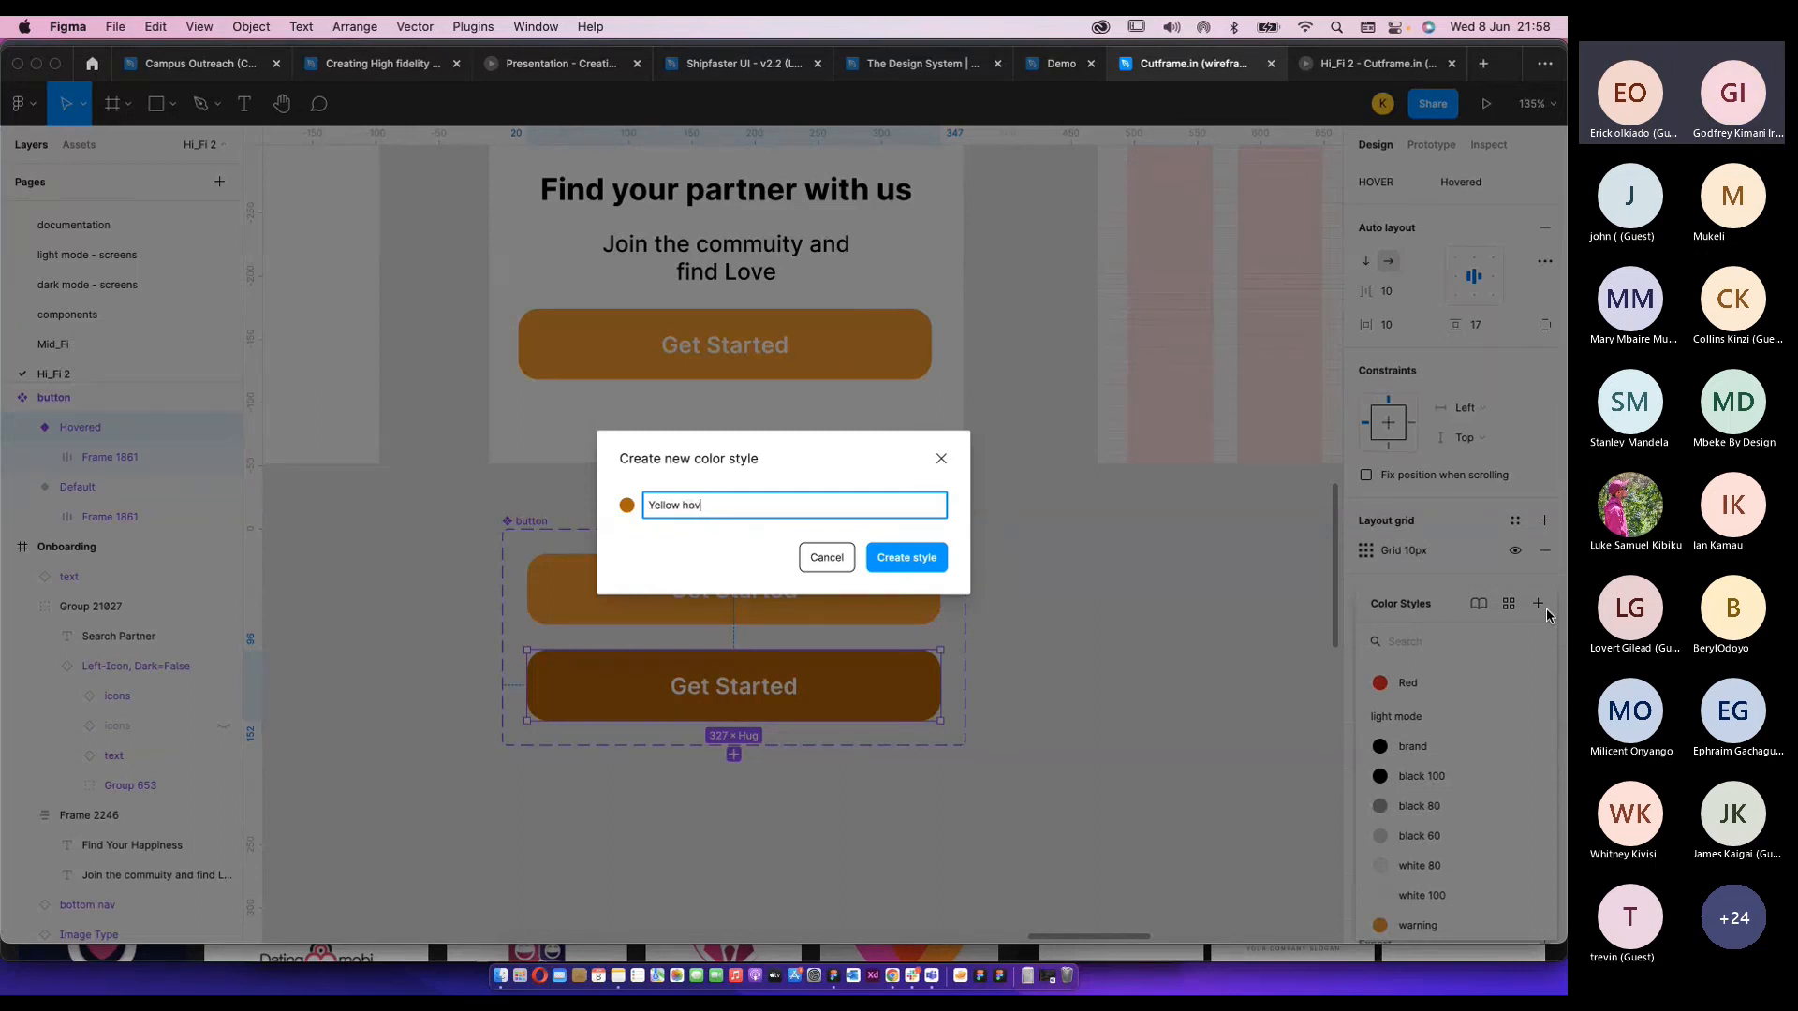
pyautogui.write('er')
pyautogui.press('Return')
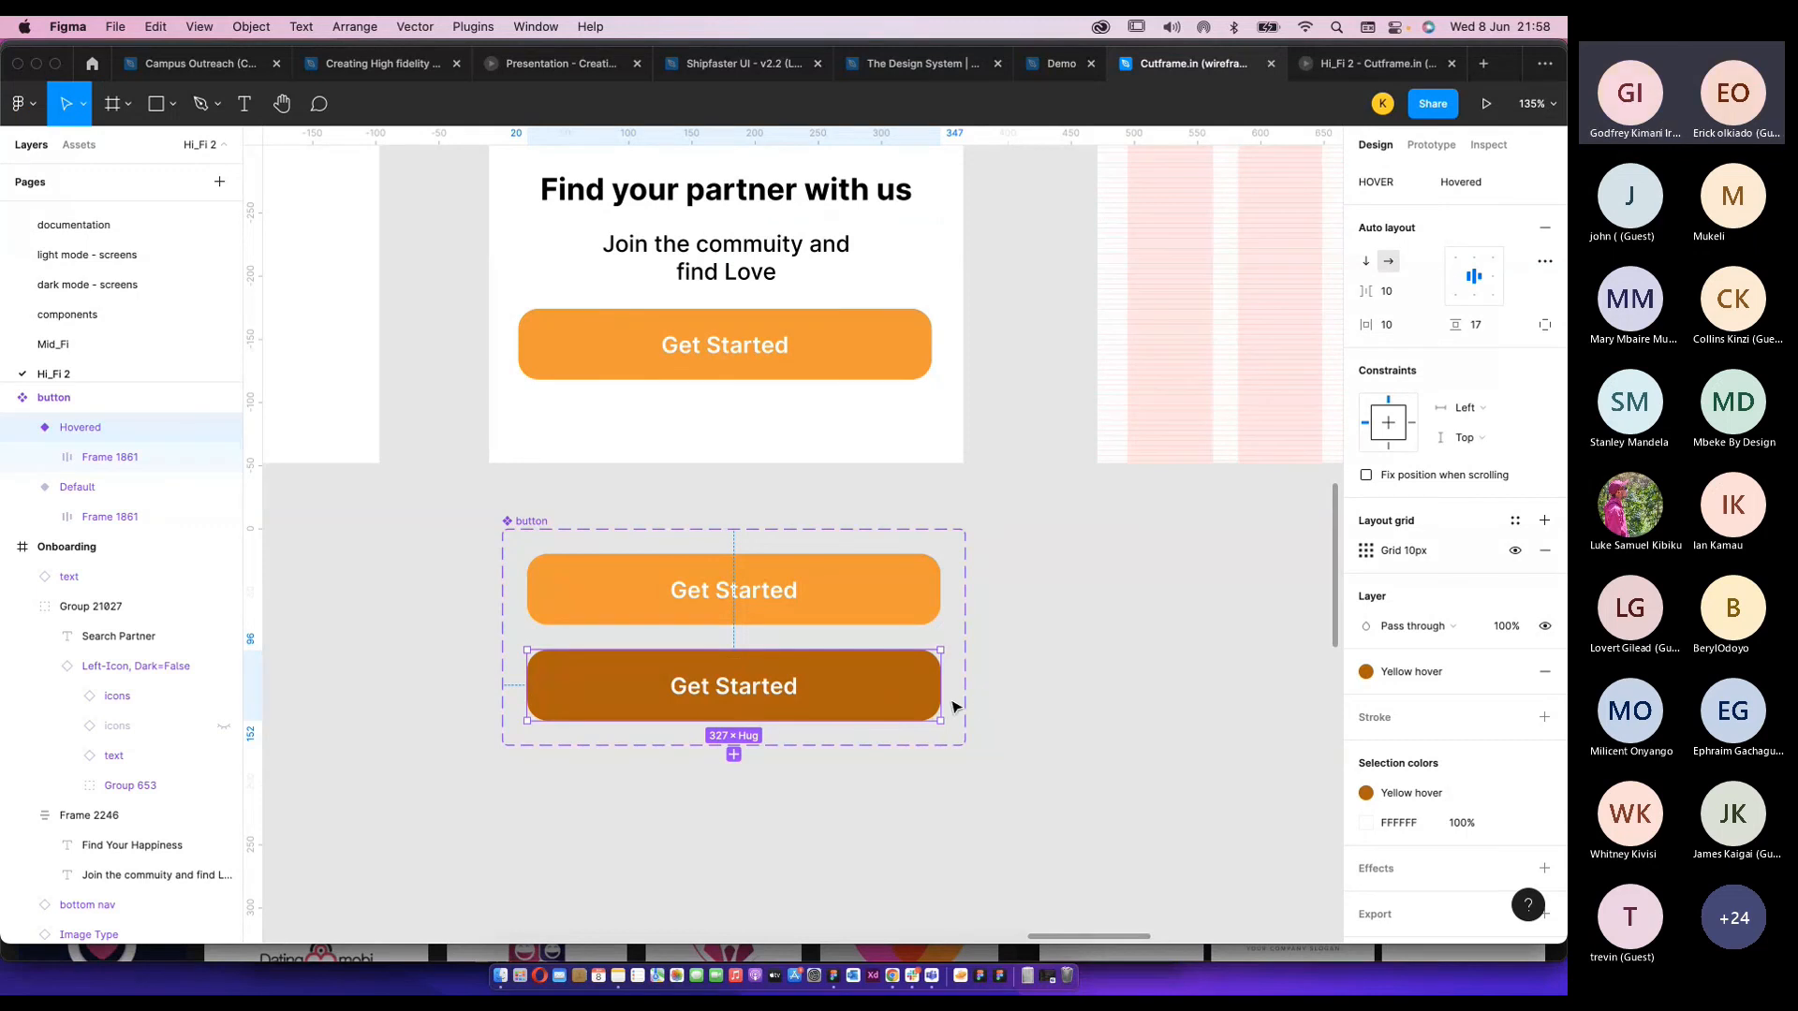
# Connect the Default button variant to the Hovered variant with a Change to interaction using Smart animate.
pyautogui.click(790, 590)
pyautogui.click(999, 639)
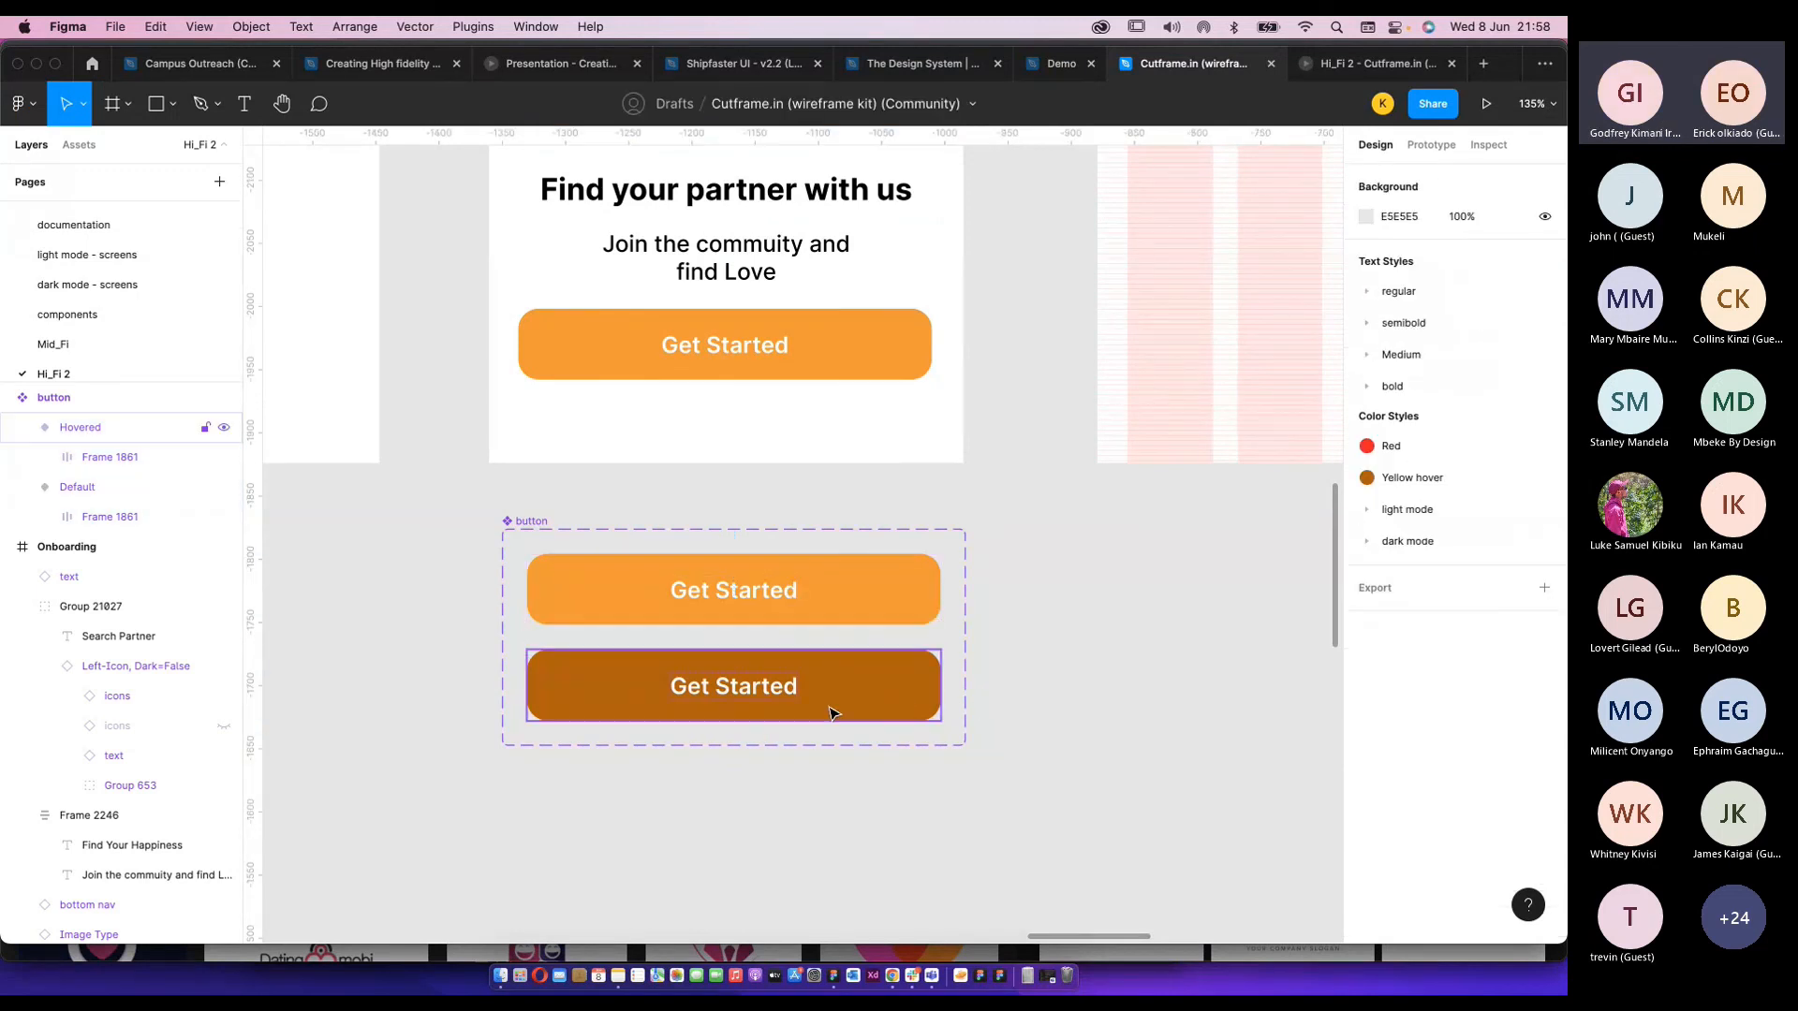
pyautogui.click(830, 708)
pyautogui.click(867, 607)
pyautogui.click(686, 518)
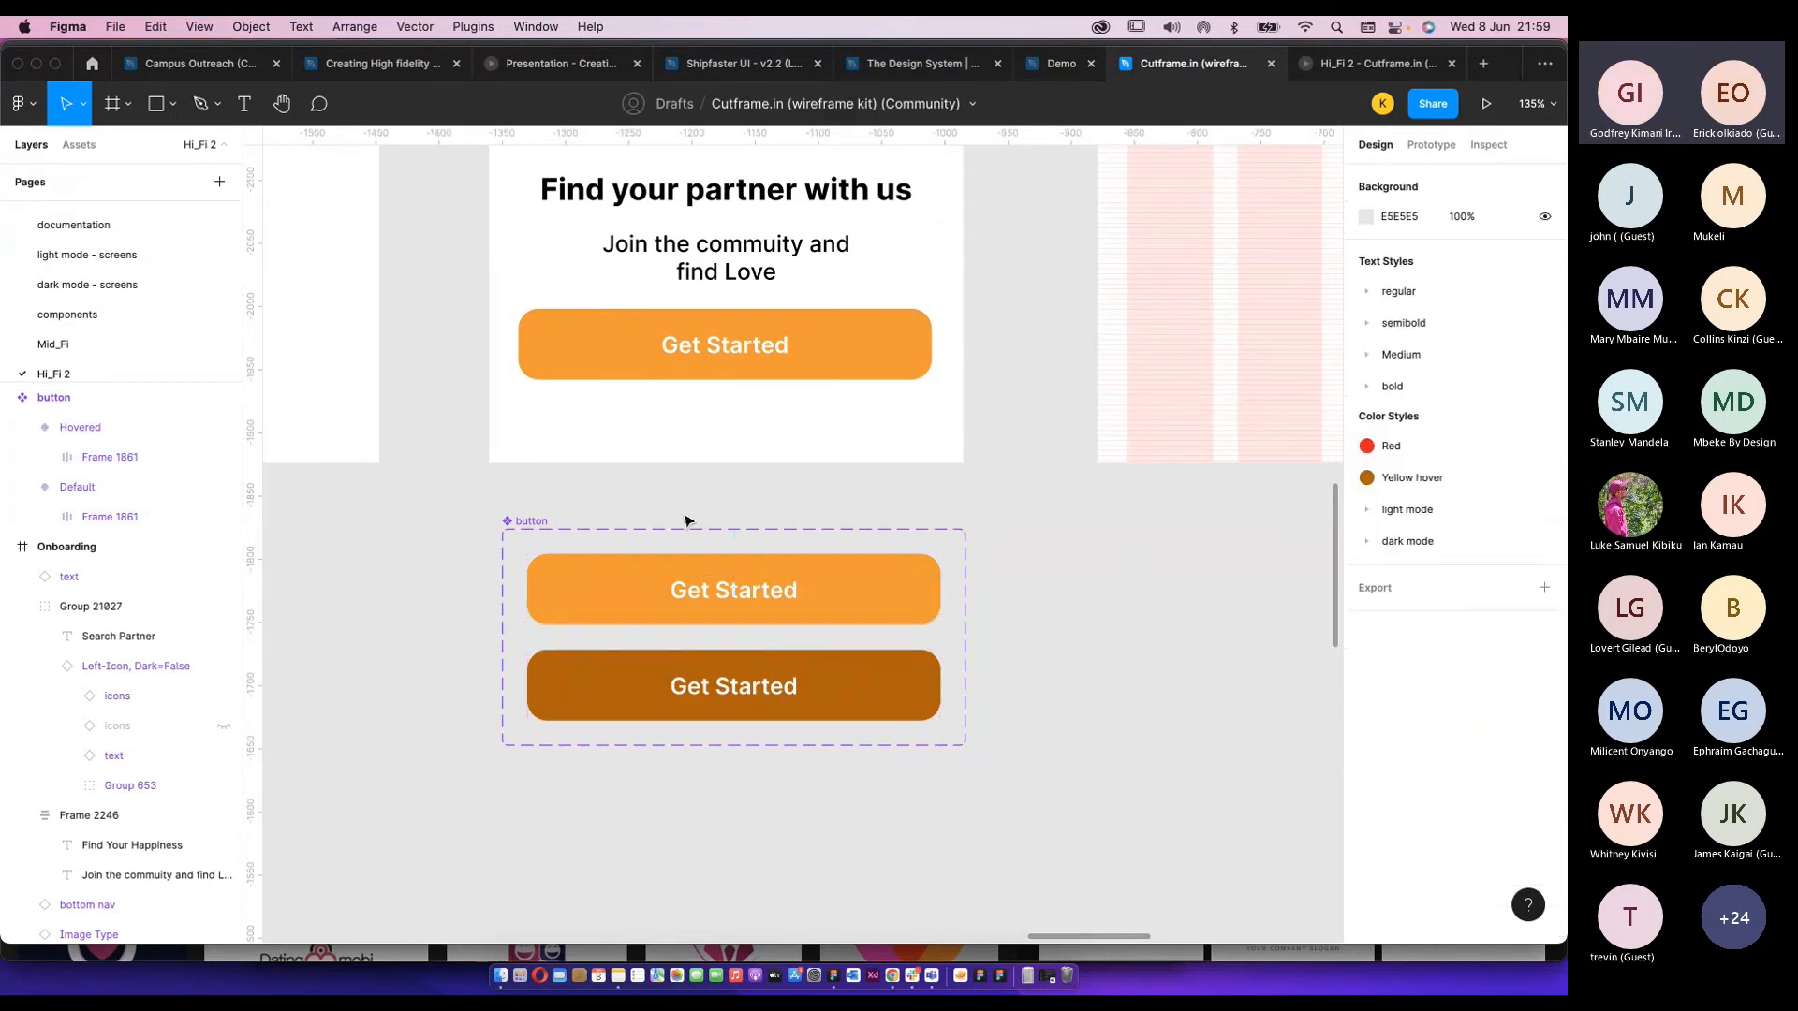
pyautogui.click(524, 520)
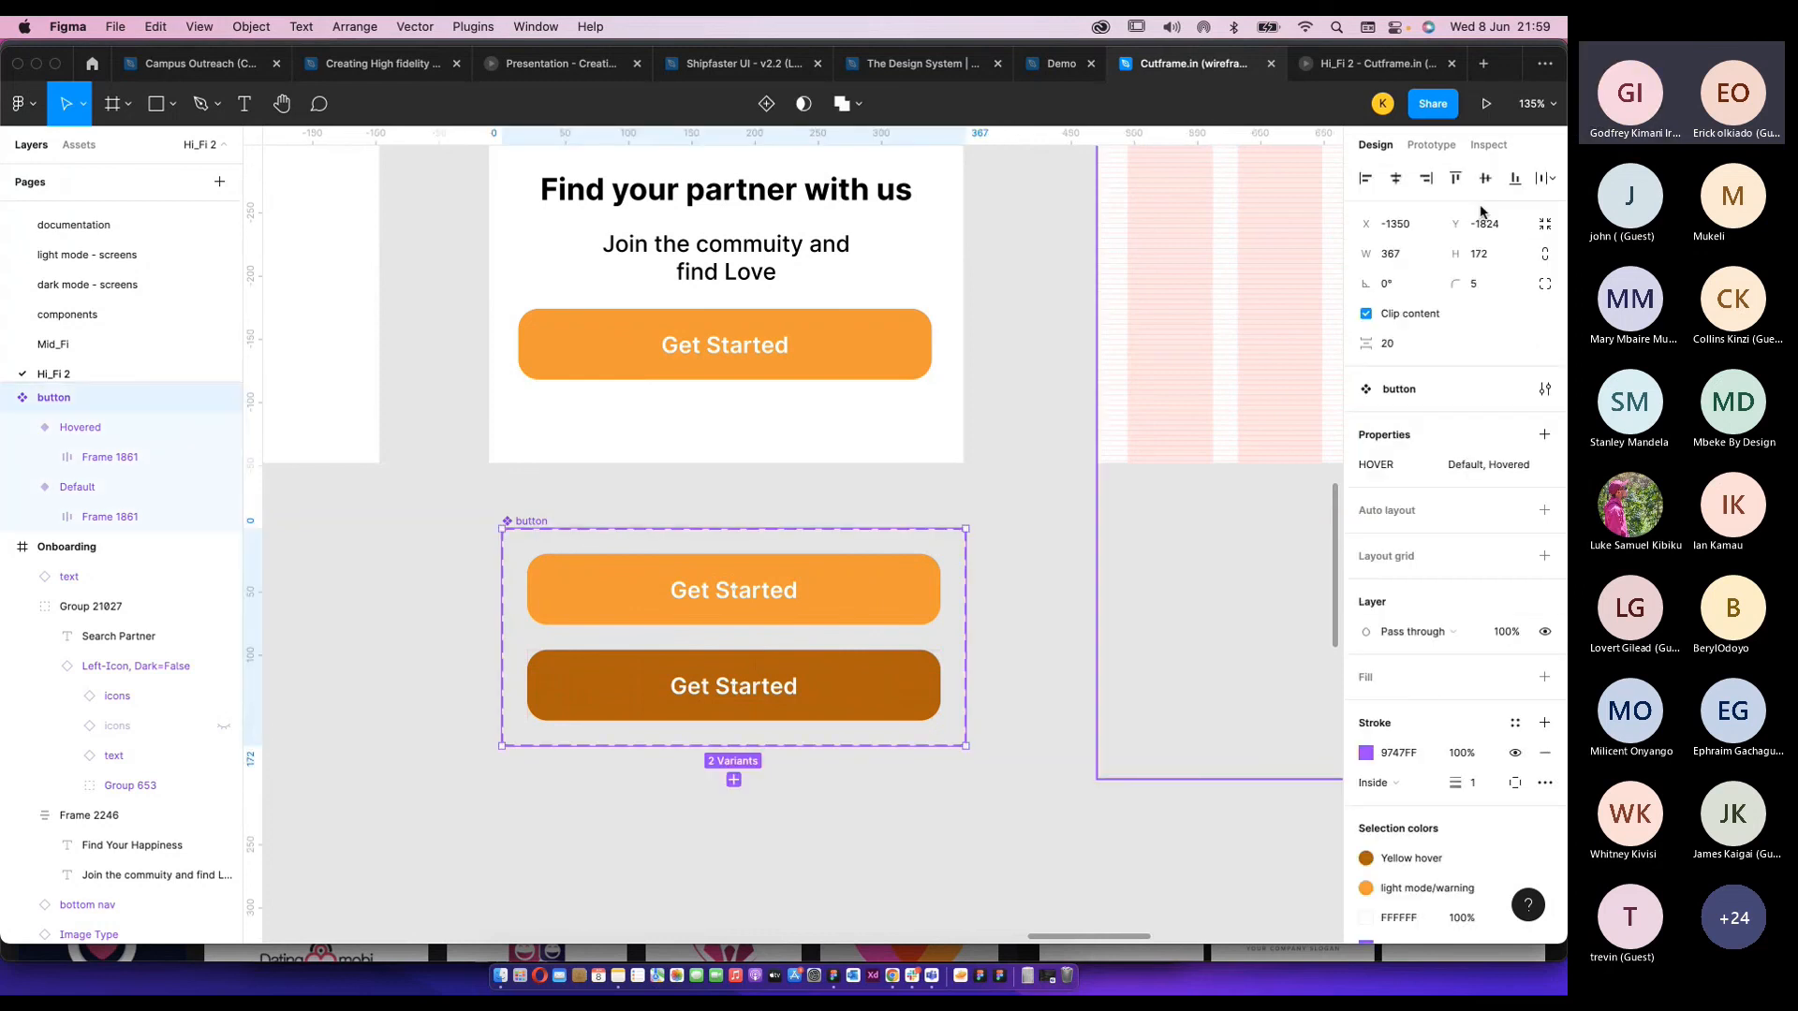
pyautogui.click(1431, 144)
pyautogui.moveTo(940, 589); pyautogui.dragTo(946, 705)
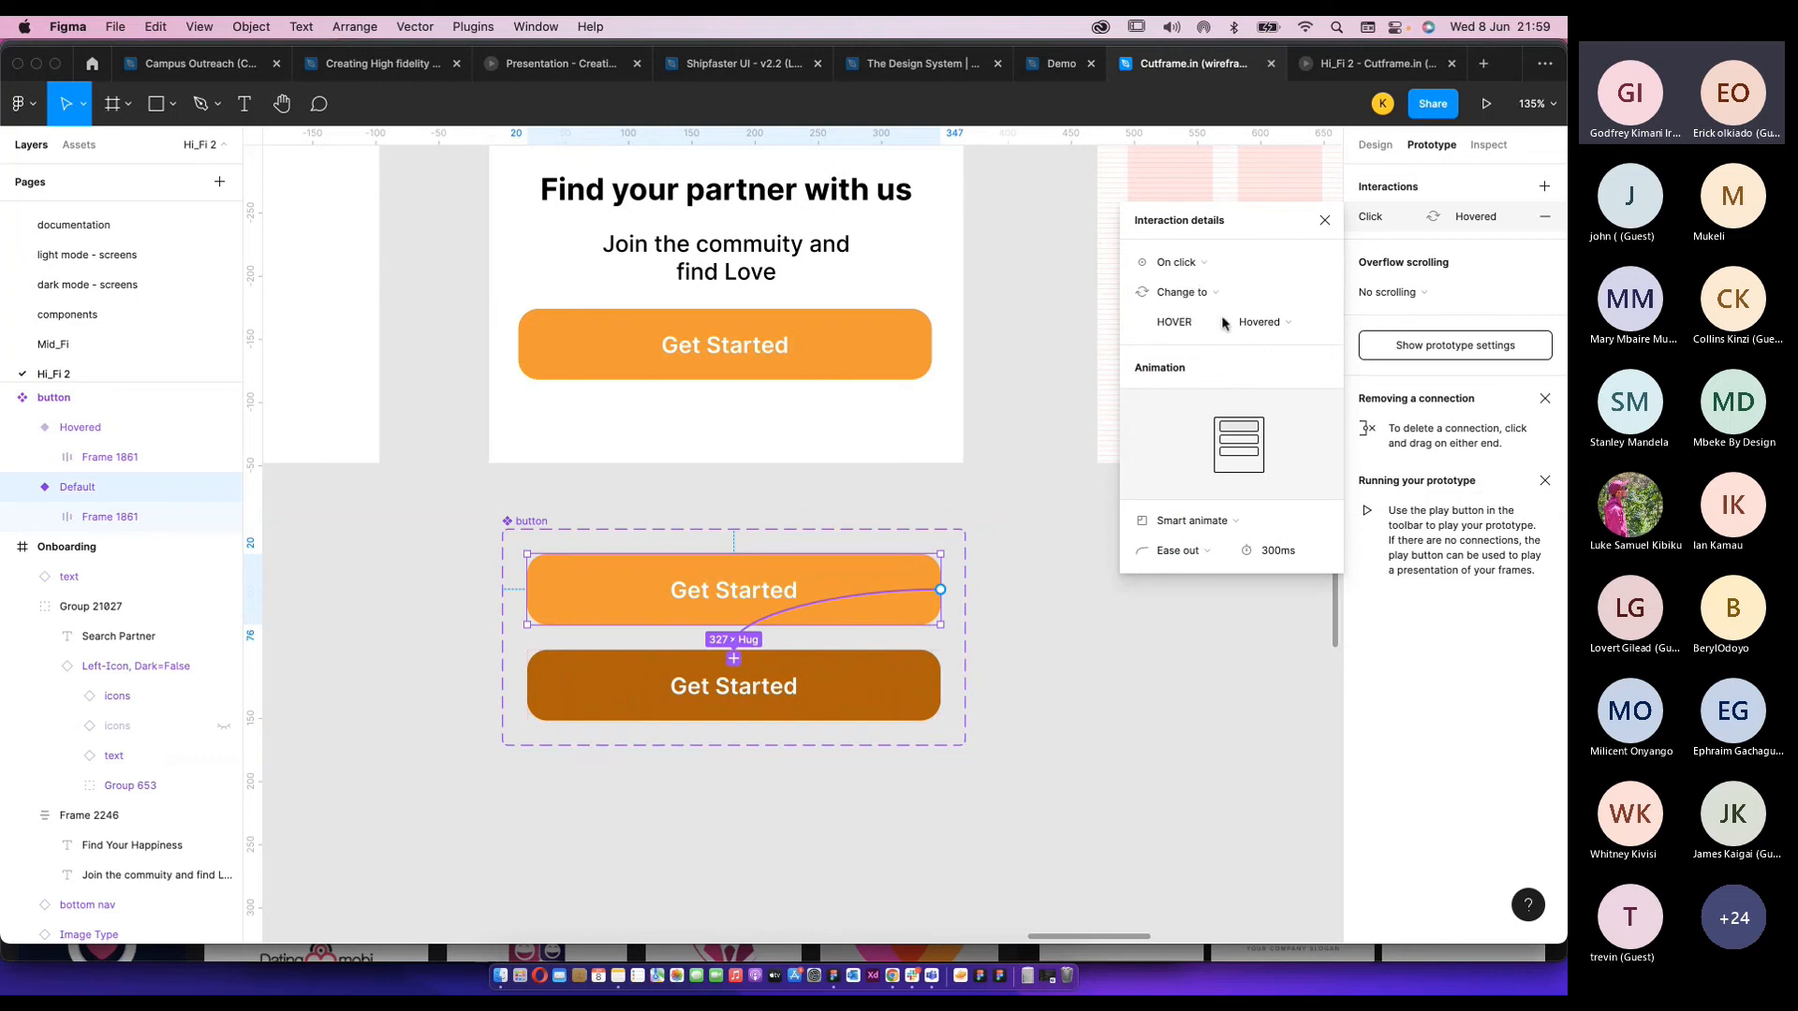
pyautogui.click(1204, 521)
pyautogui.click(1194, 519)
# Set the trigger of the Default variant's interaction to While hovering.
pyautogui.click(1199, 263)
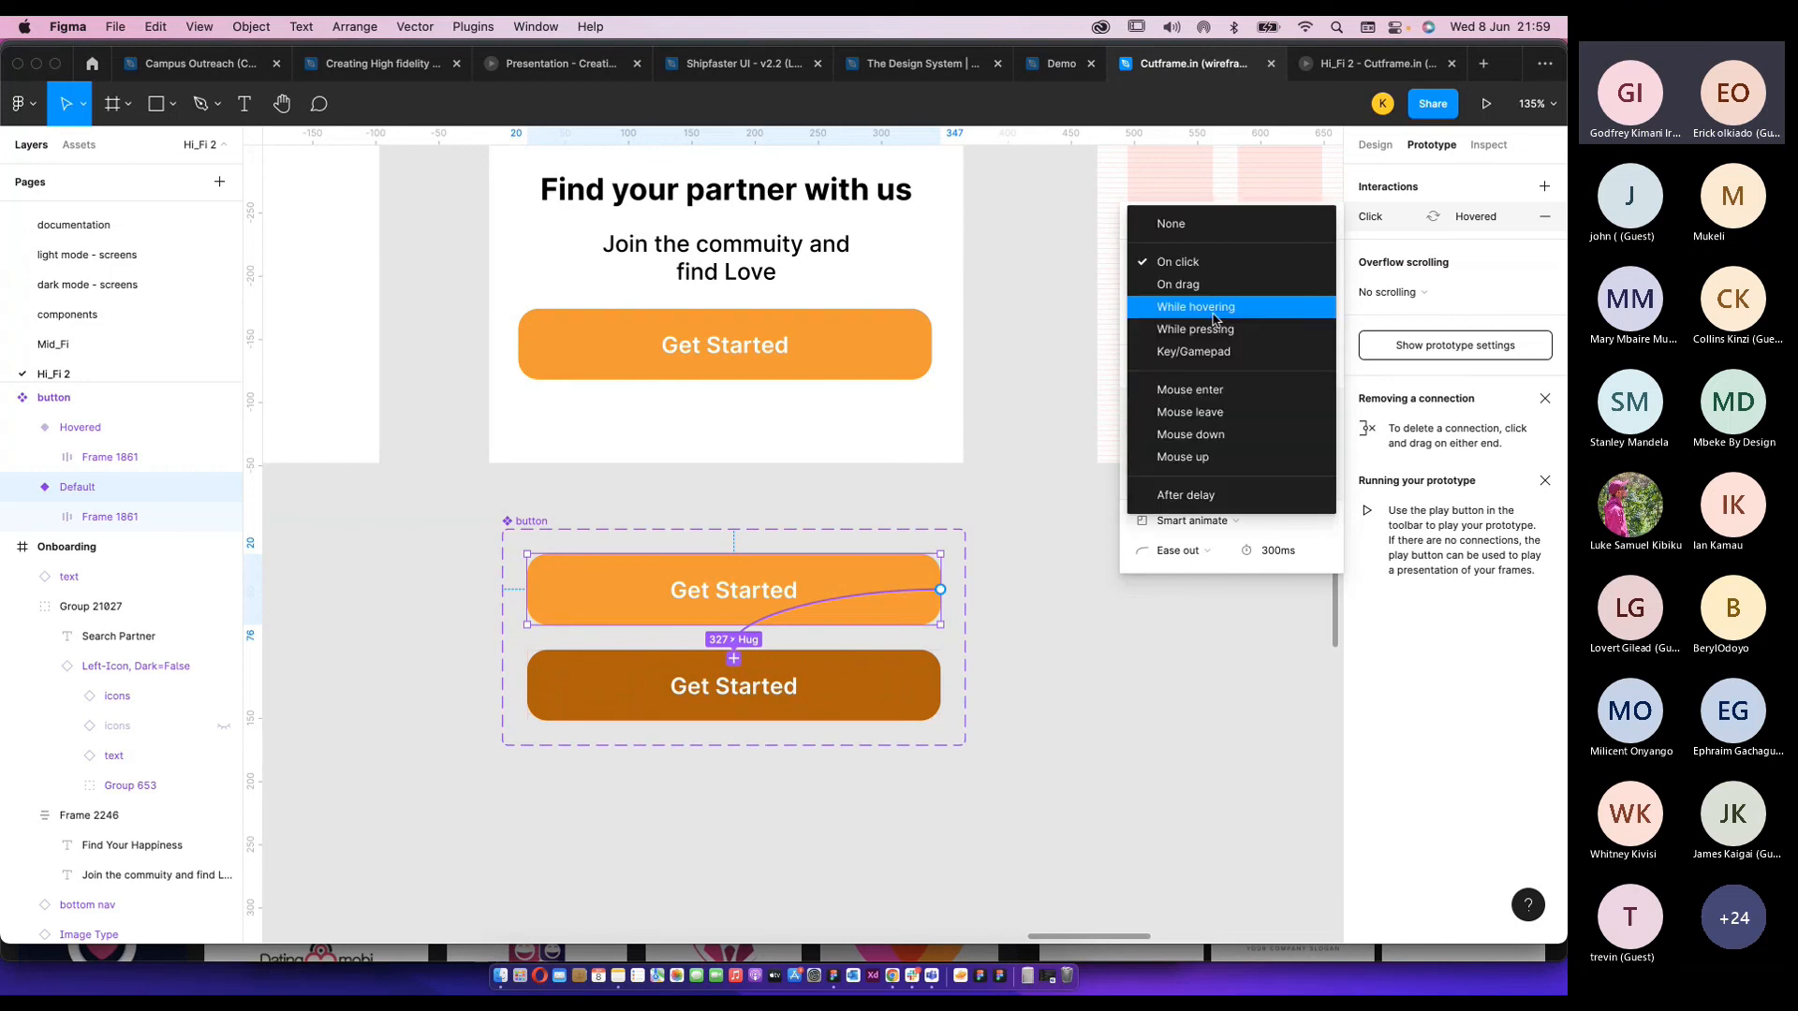
pyautogui.click(1192, 418)
pyautogui.click(1178, 283)
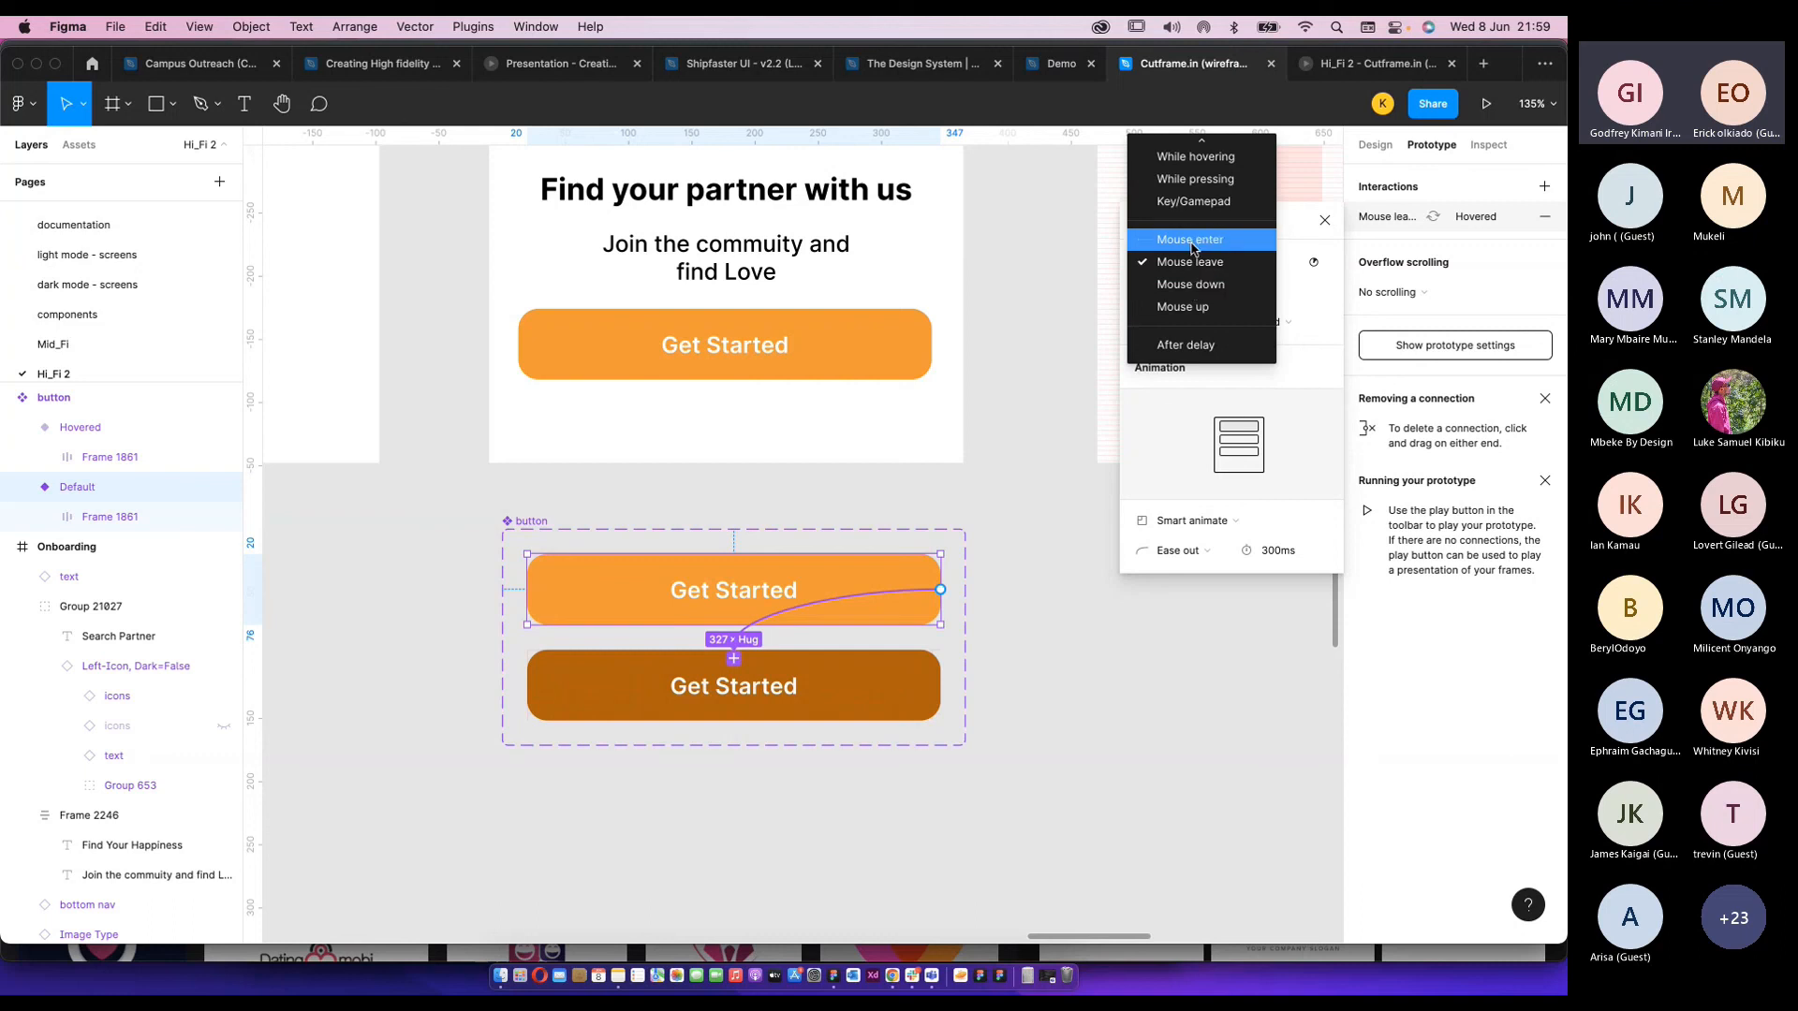
pyautogui.scroll(1, 1204, 266)
pyautogui.scroll(3, 1206, 263)
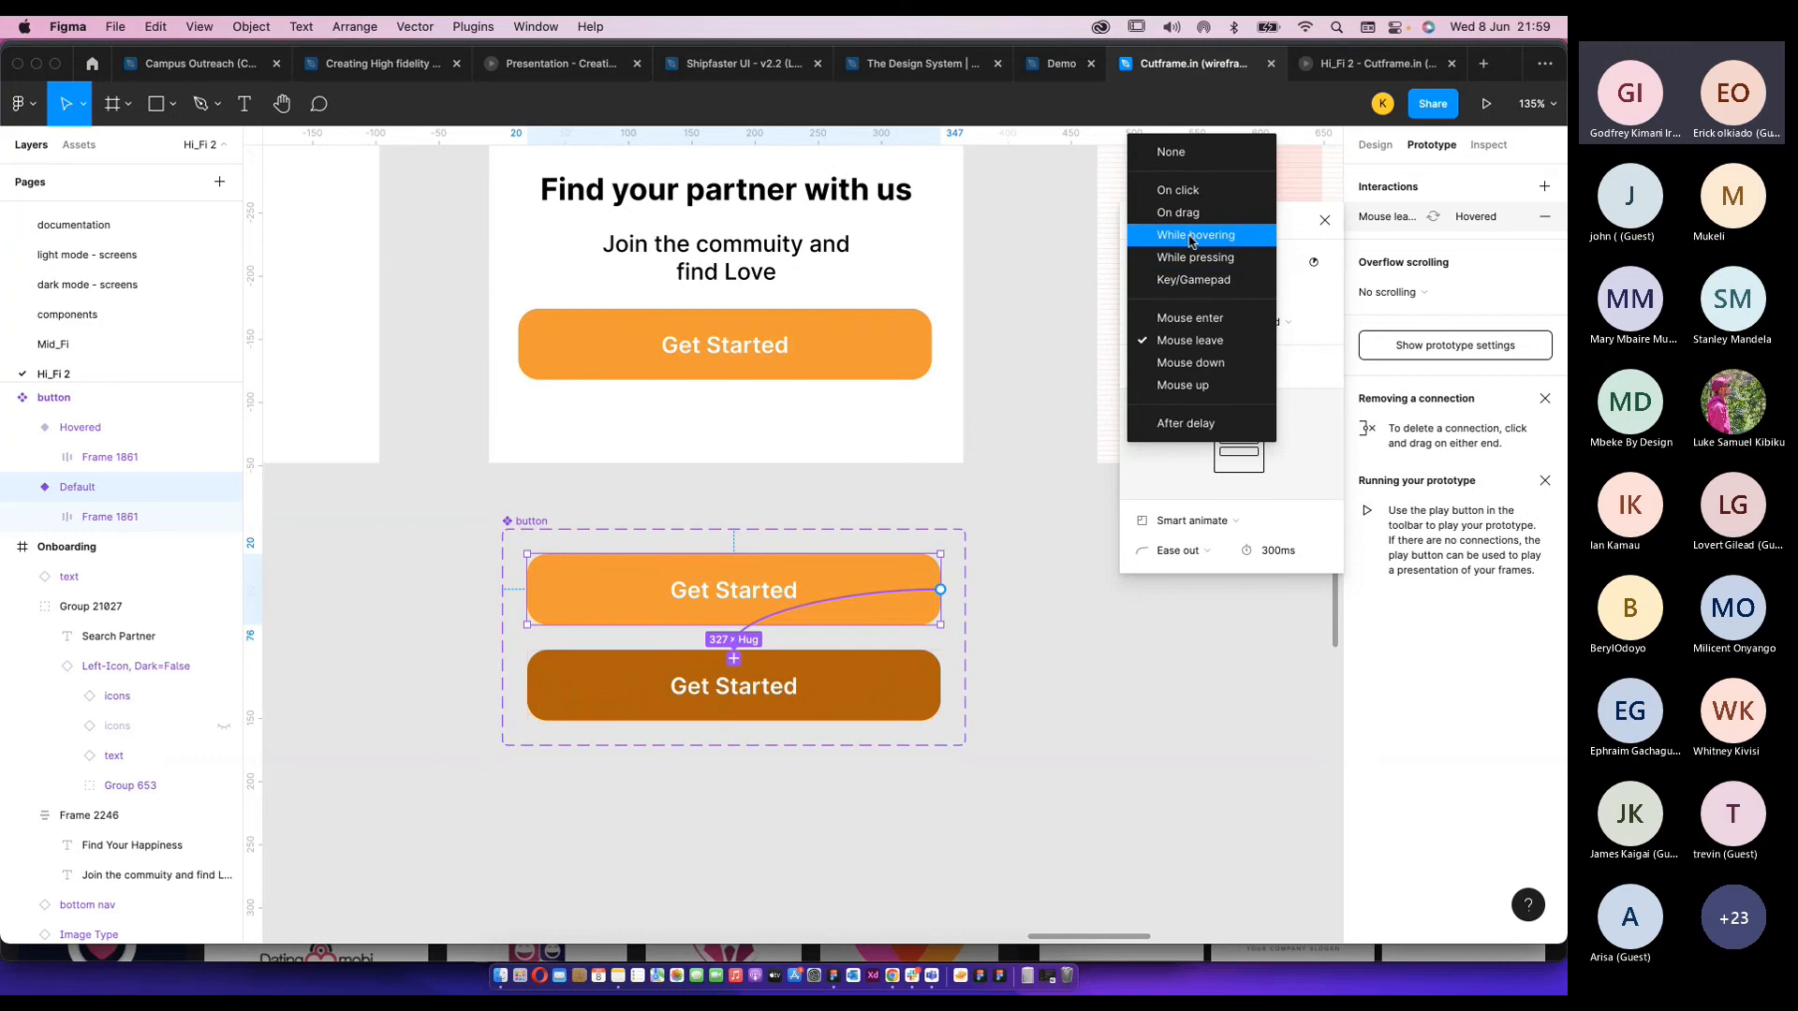
pyautogui.click(1189, 235)
pyautogui.click(1102, 680)
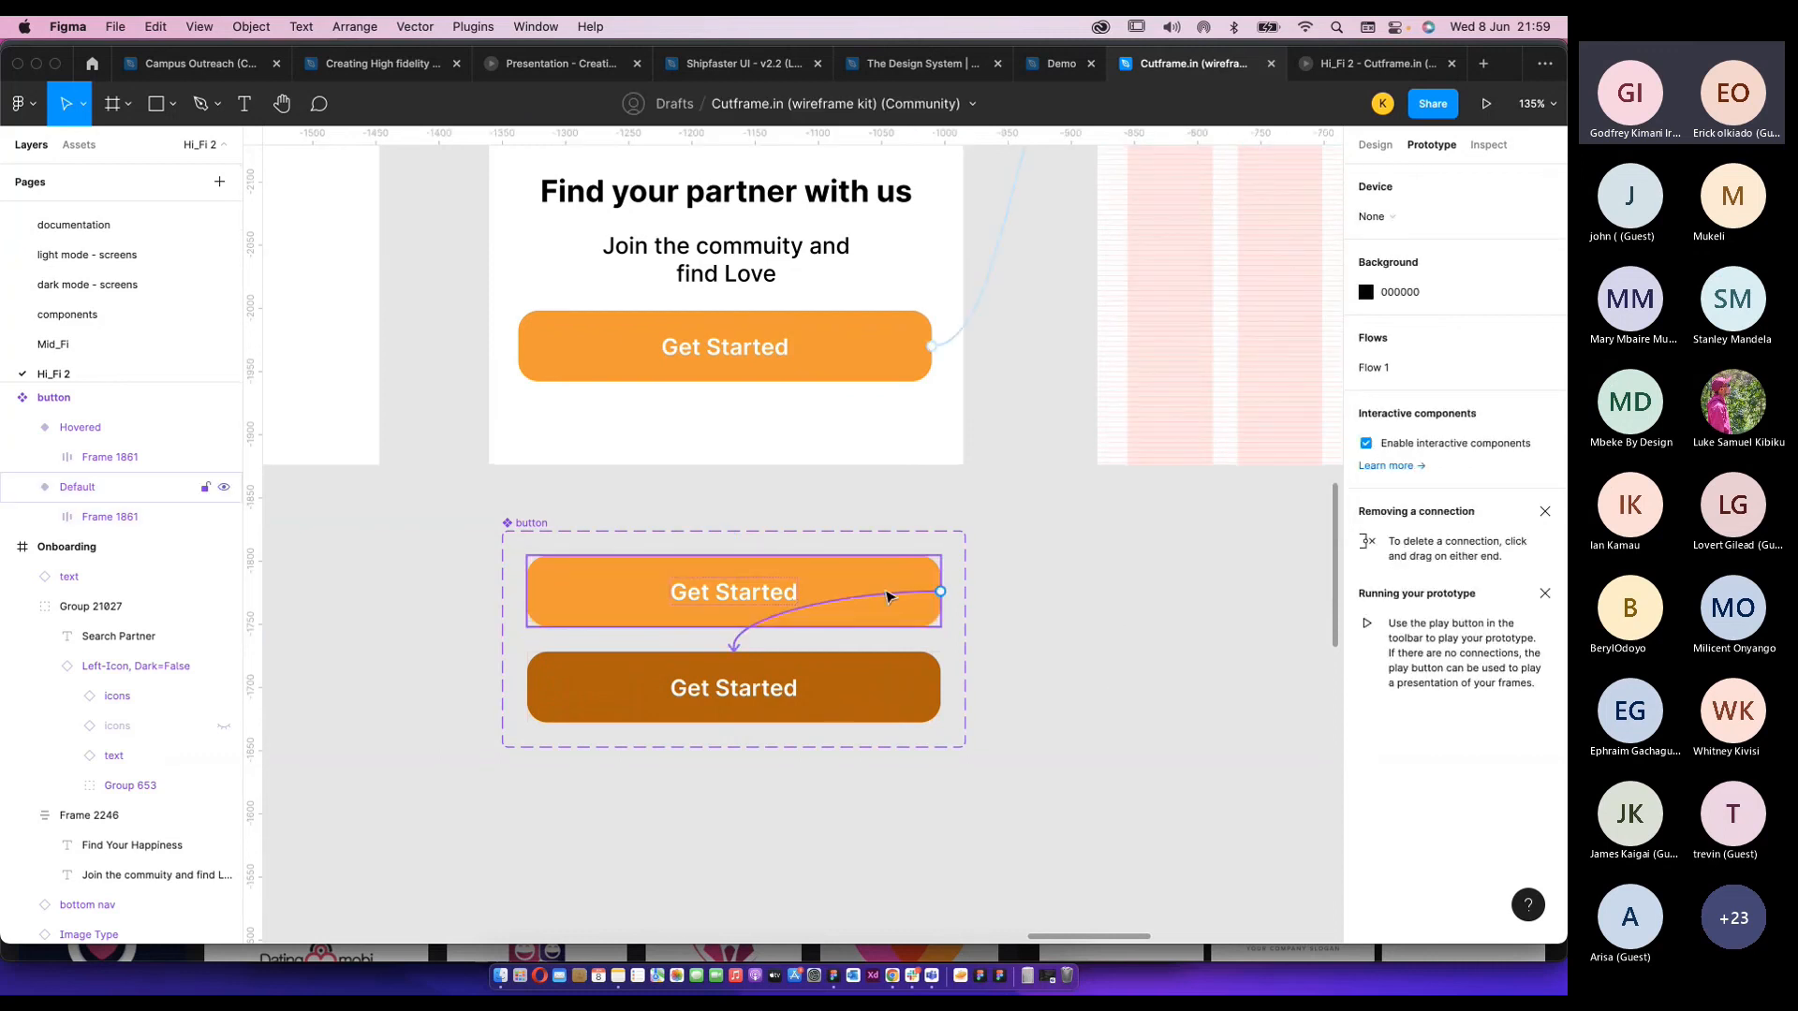
# Delete the old Get Started button from the Find your partner with us screen.
pyautogui.click(1375, 145)
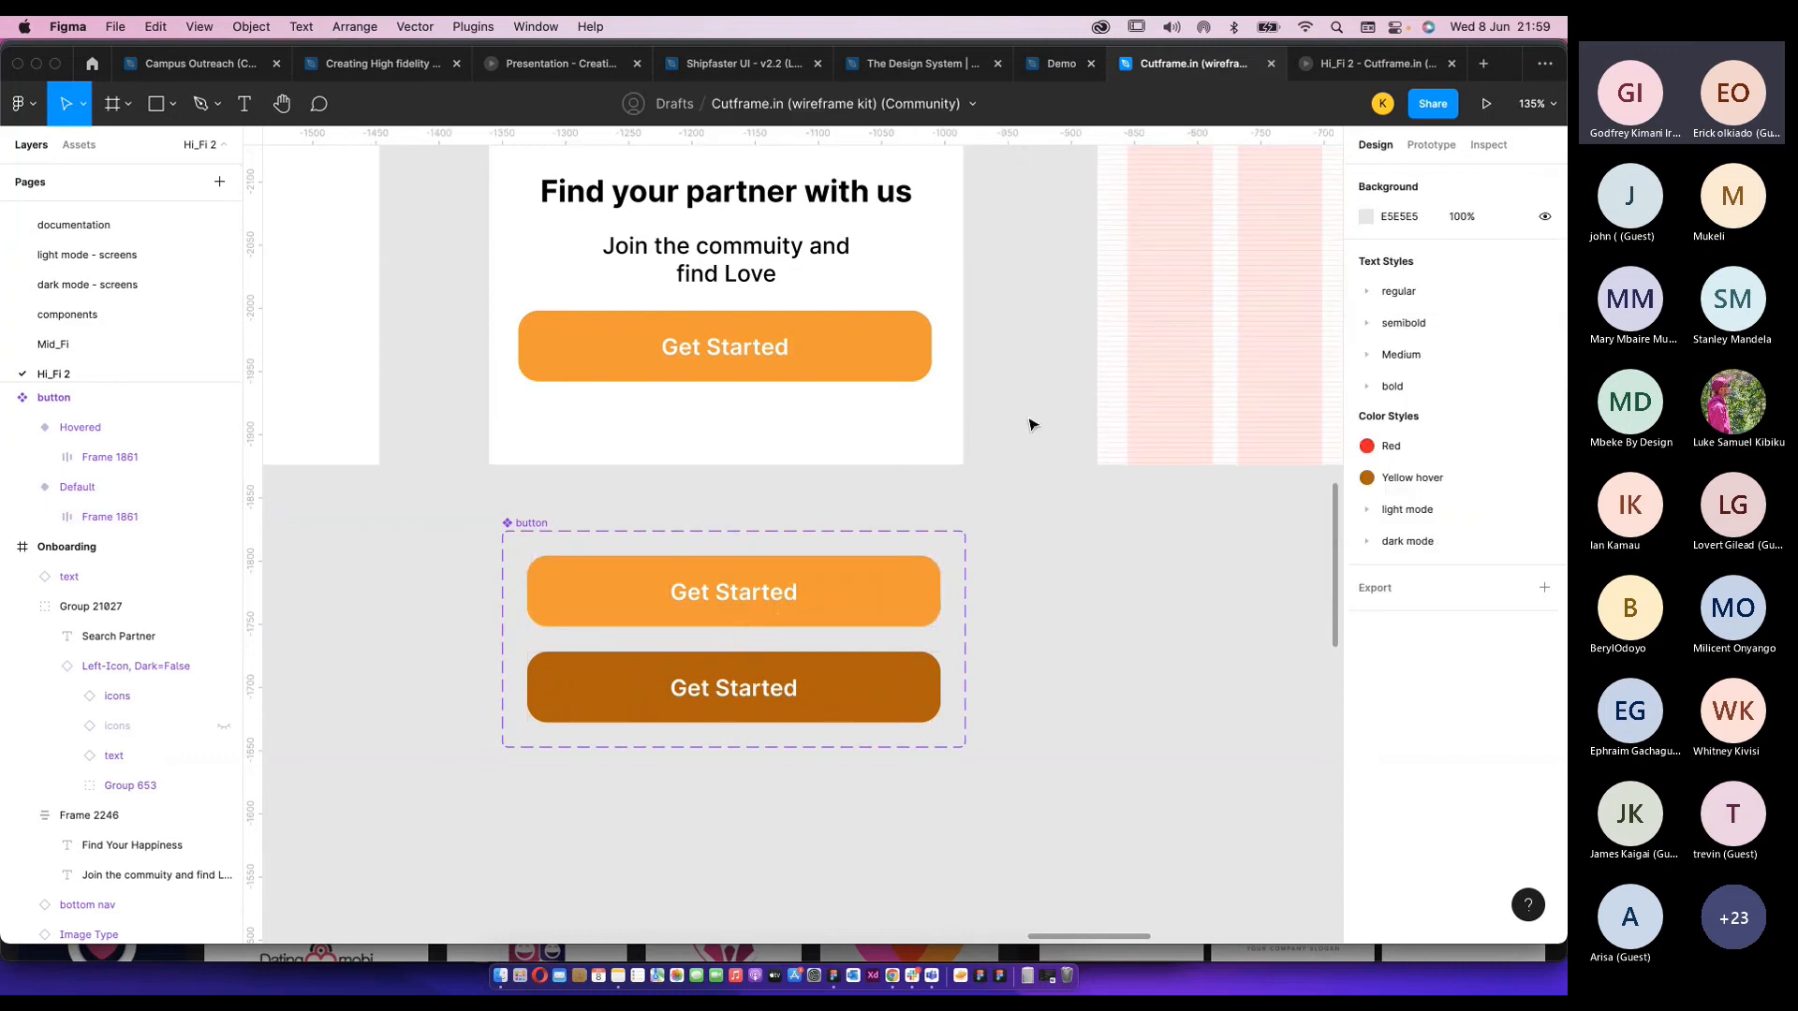
pyautogui.scroll(-5, 1031, 423)
pyautogui.click(908, 583)
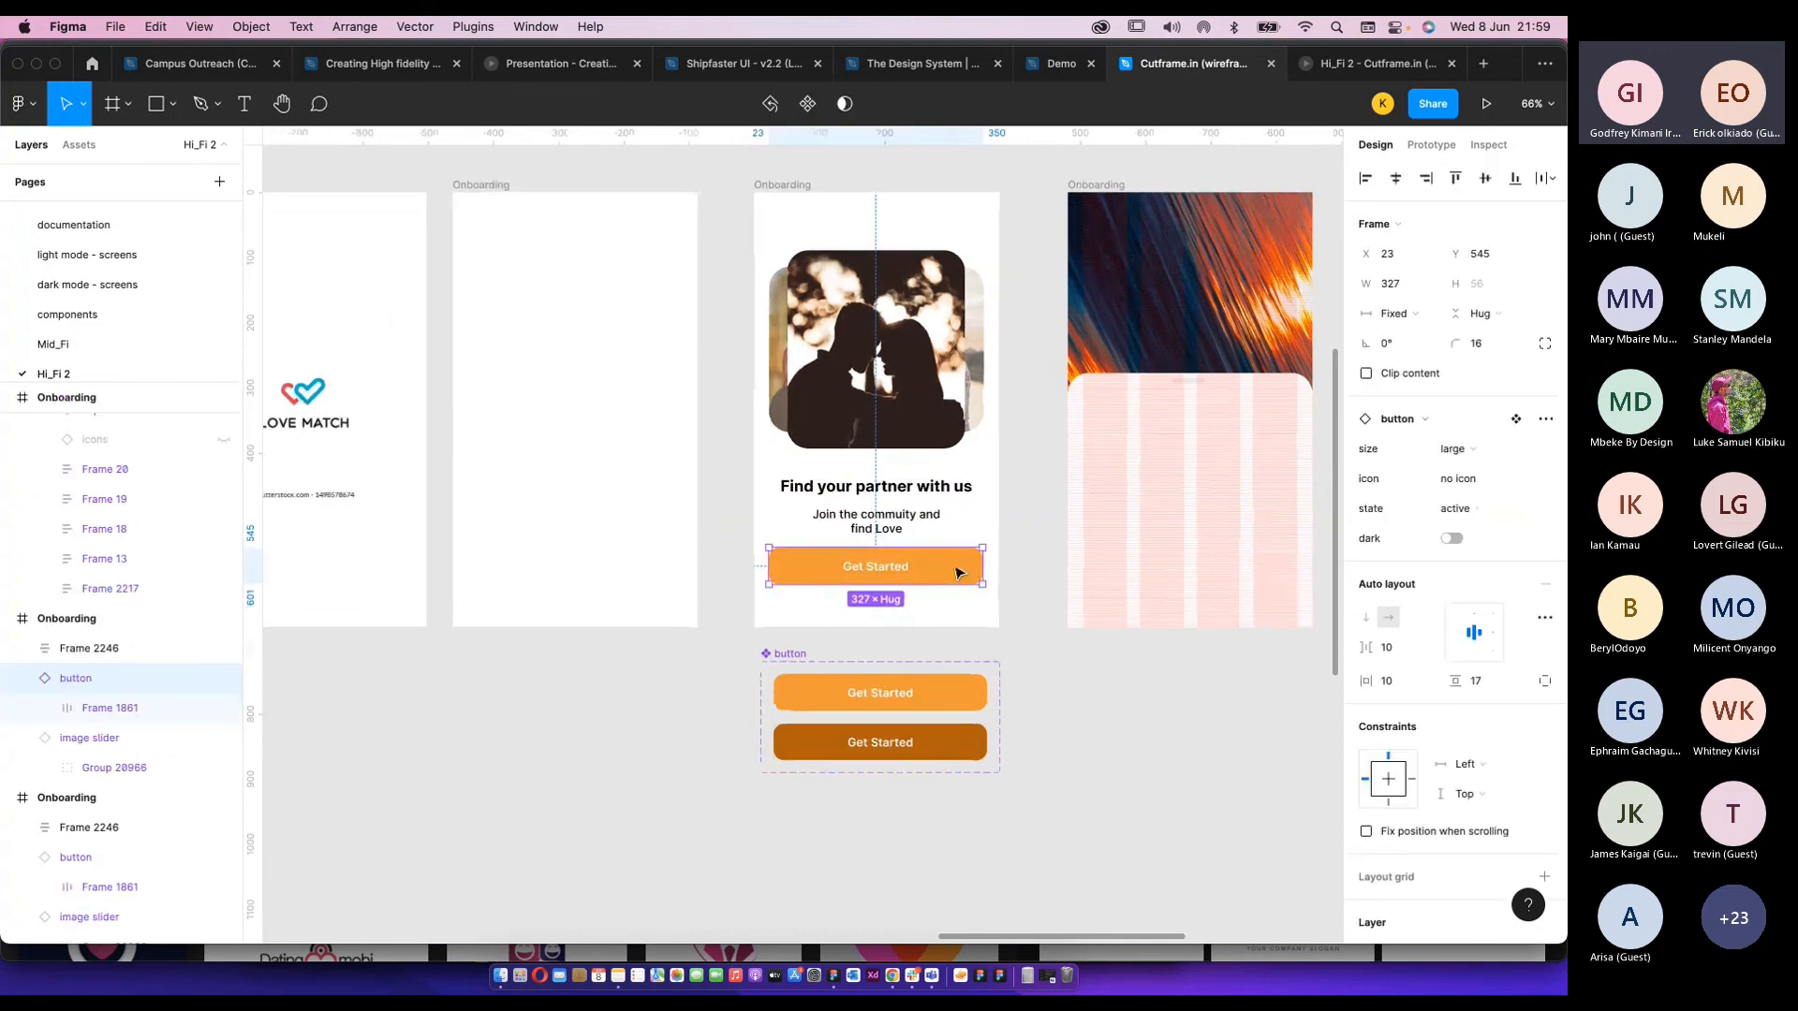
pyautogui.scroll(4, 955, 566)
pyautogui.click(876, 768)
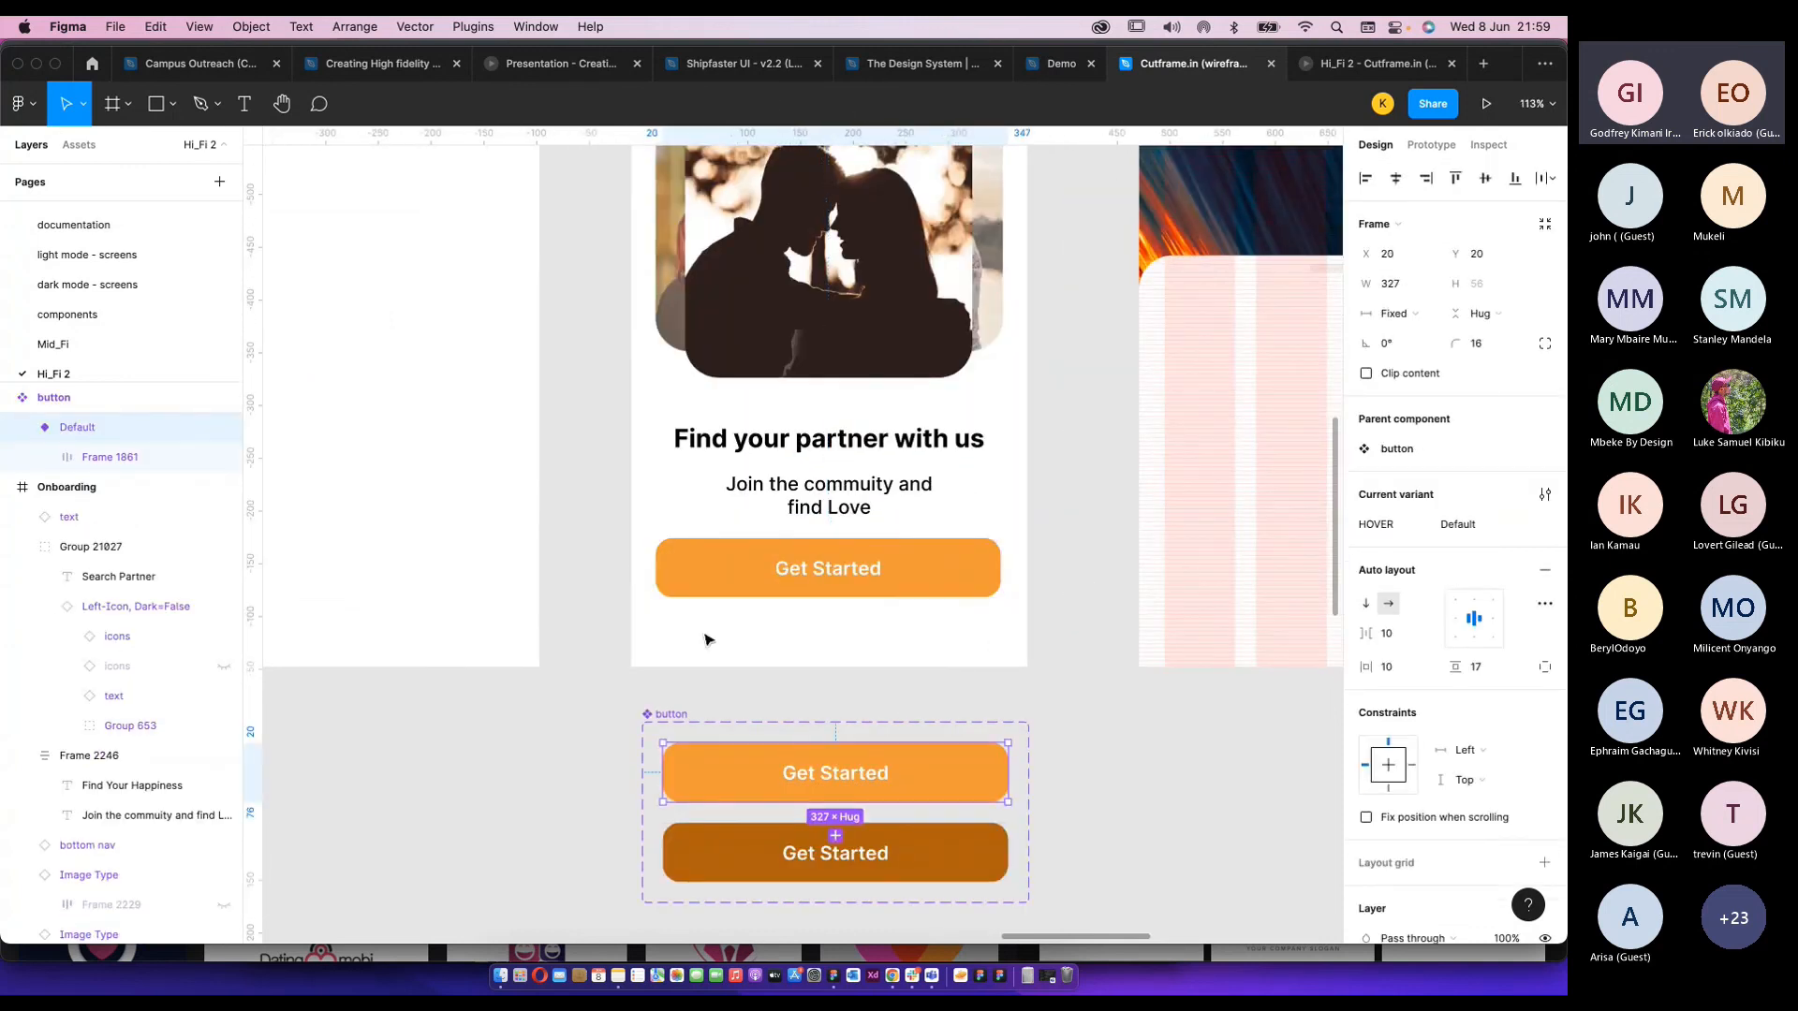
pyautogui.click(974, 588)
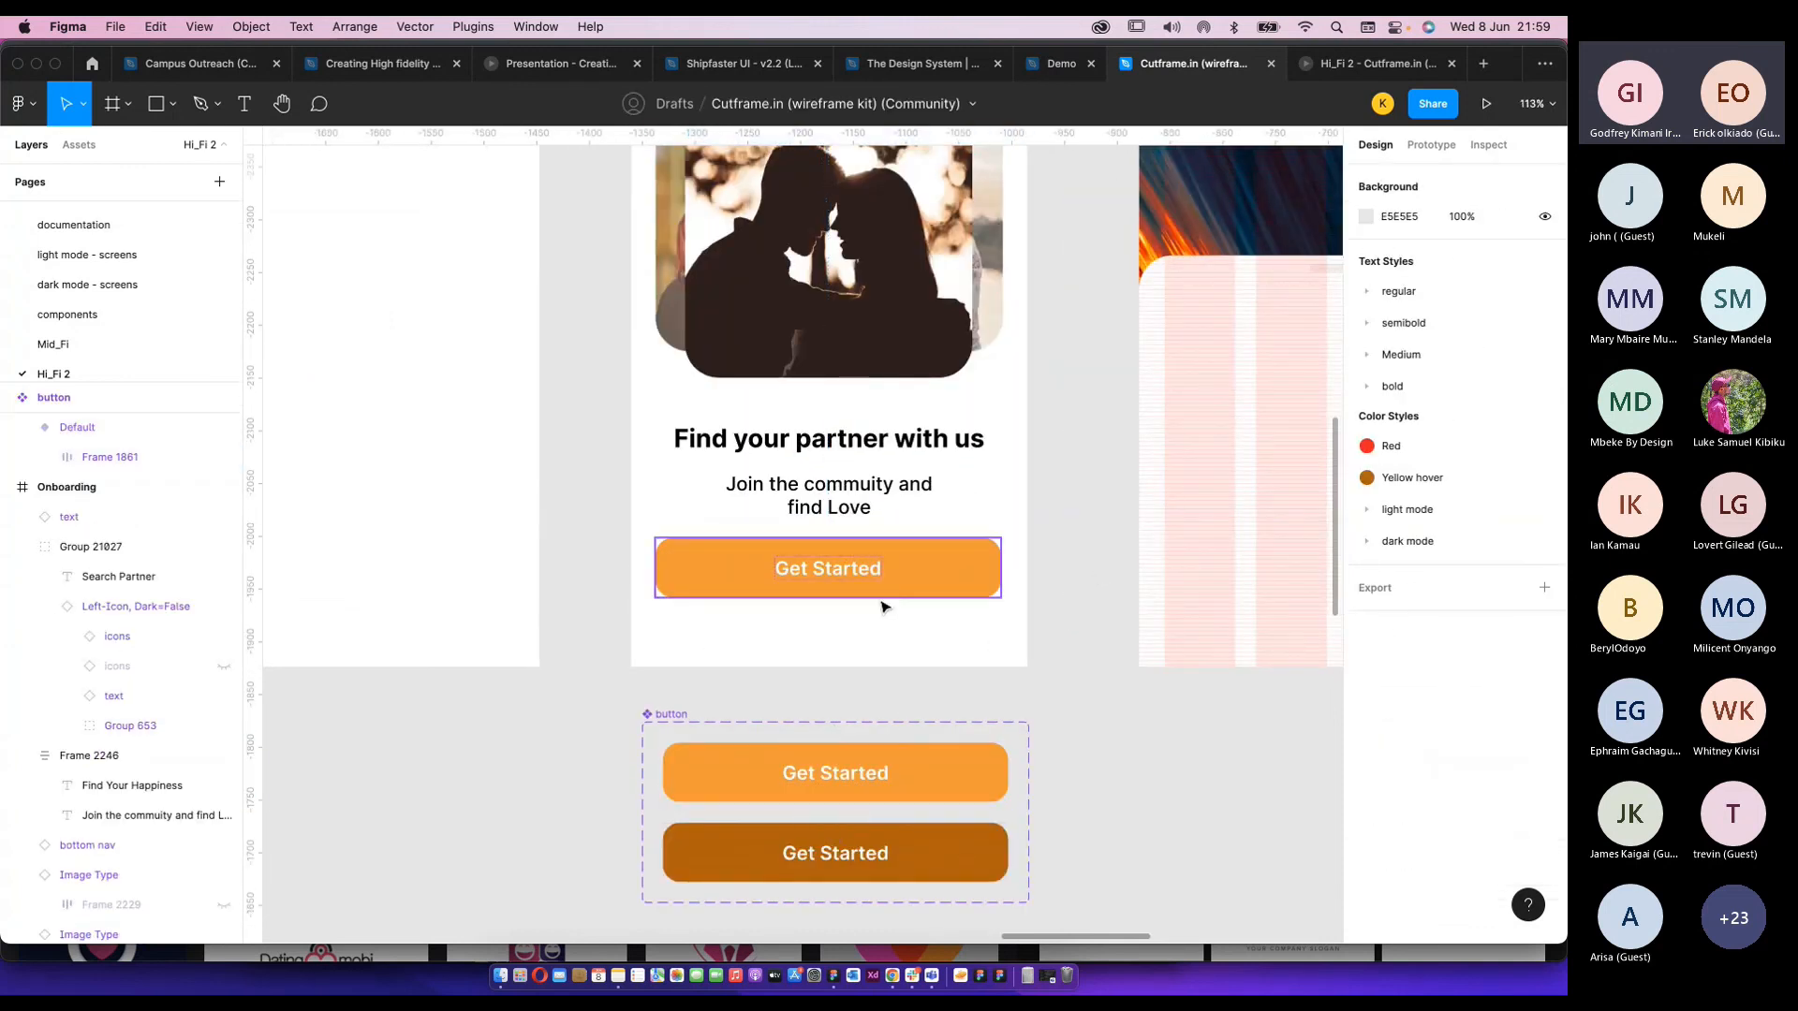
pyautogui.press('Delete')
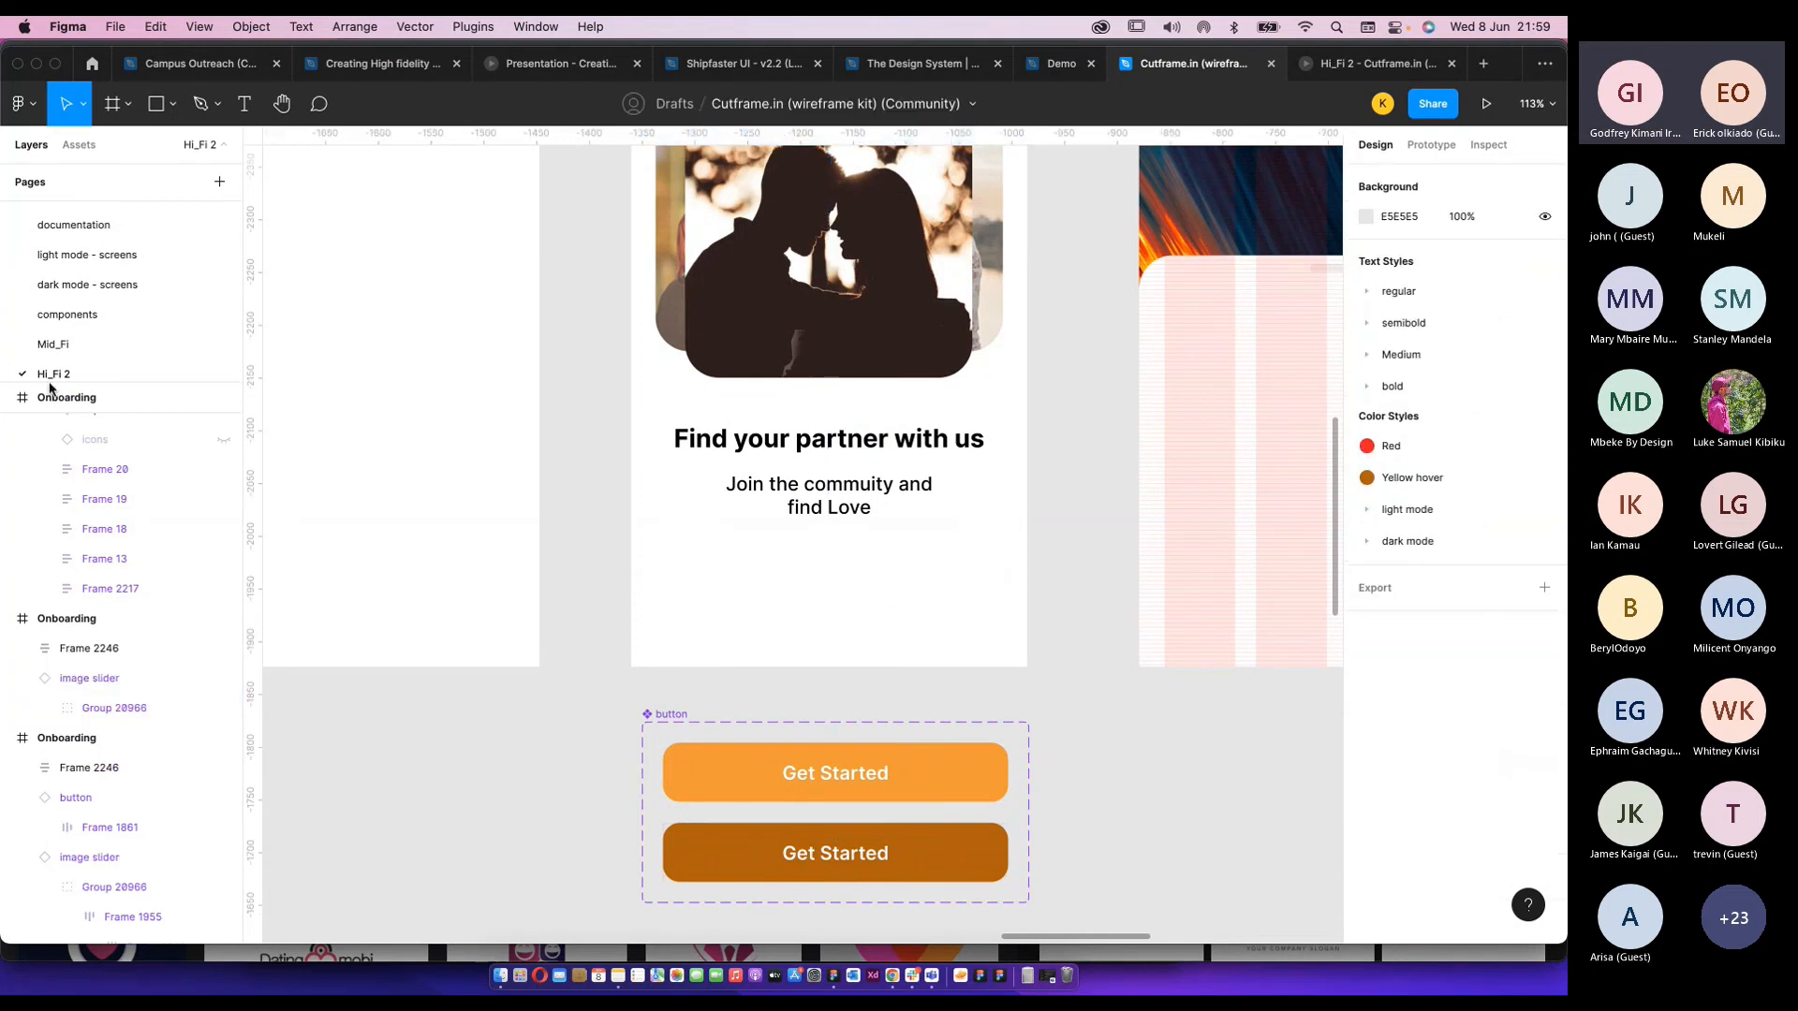
# Search the assets for button and place the new orange Get Started component under the onboarding text at X 23, Y 555.
pyautogui.click(78, 144)
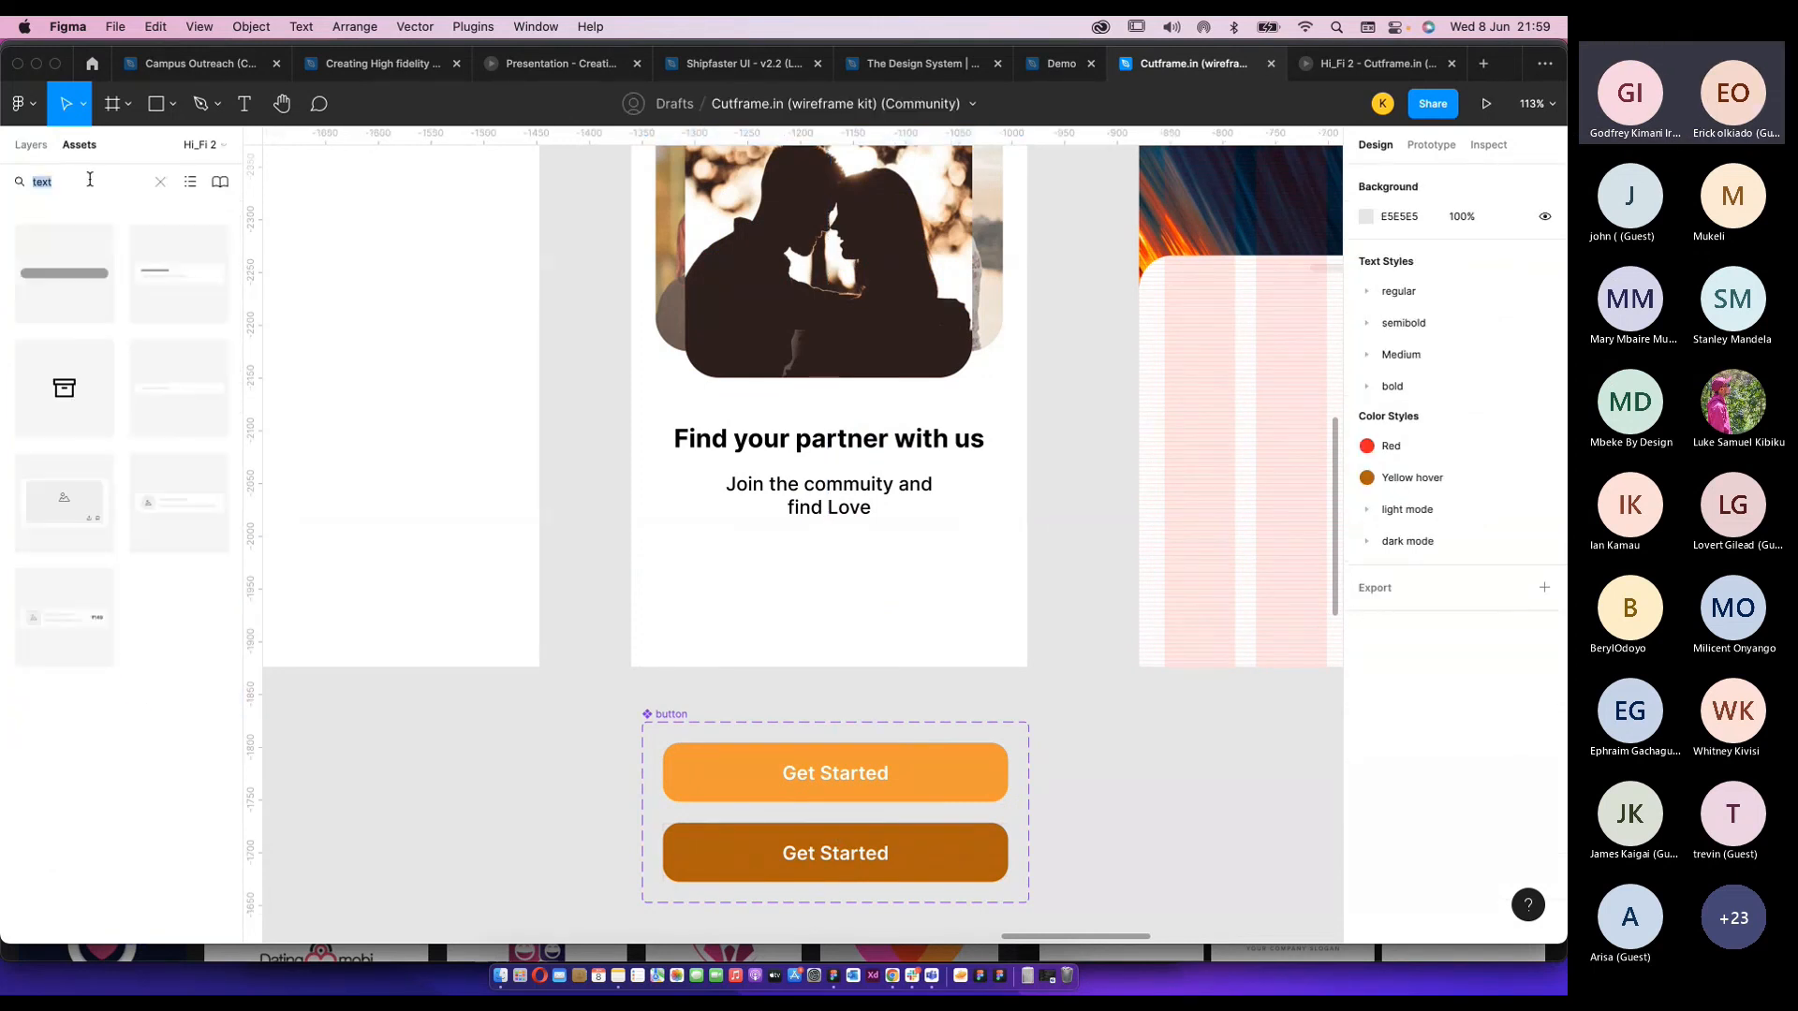
pyautogui.click(90, 181)
pyautogui.write('button')
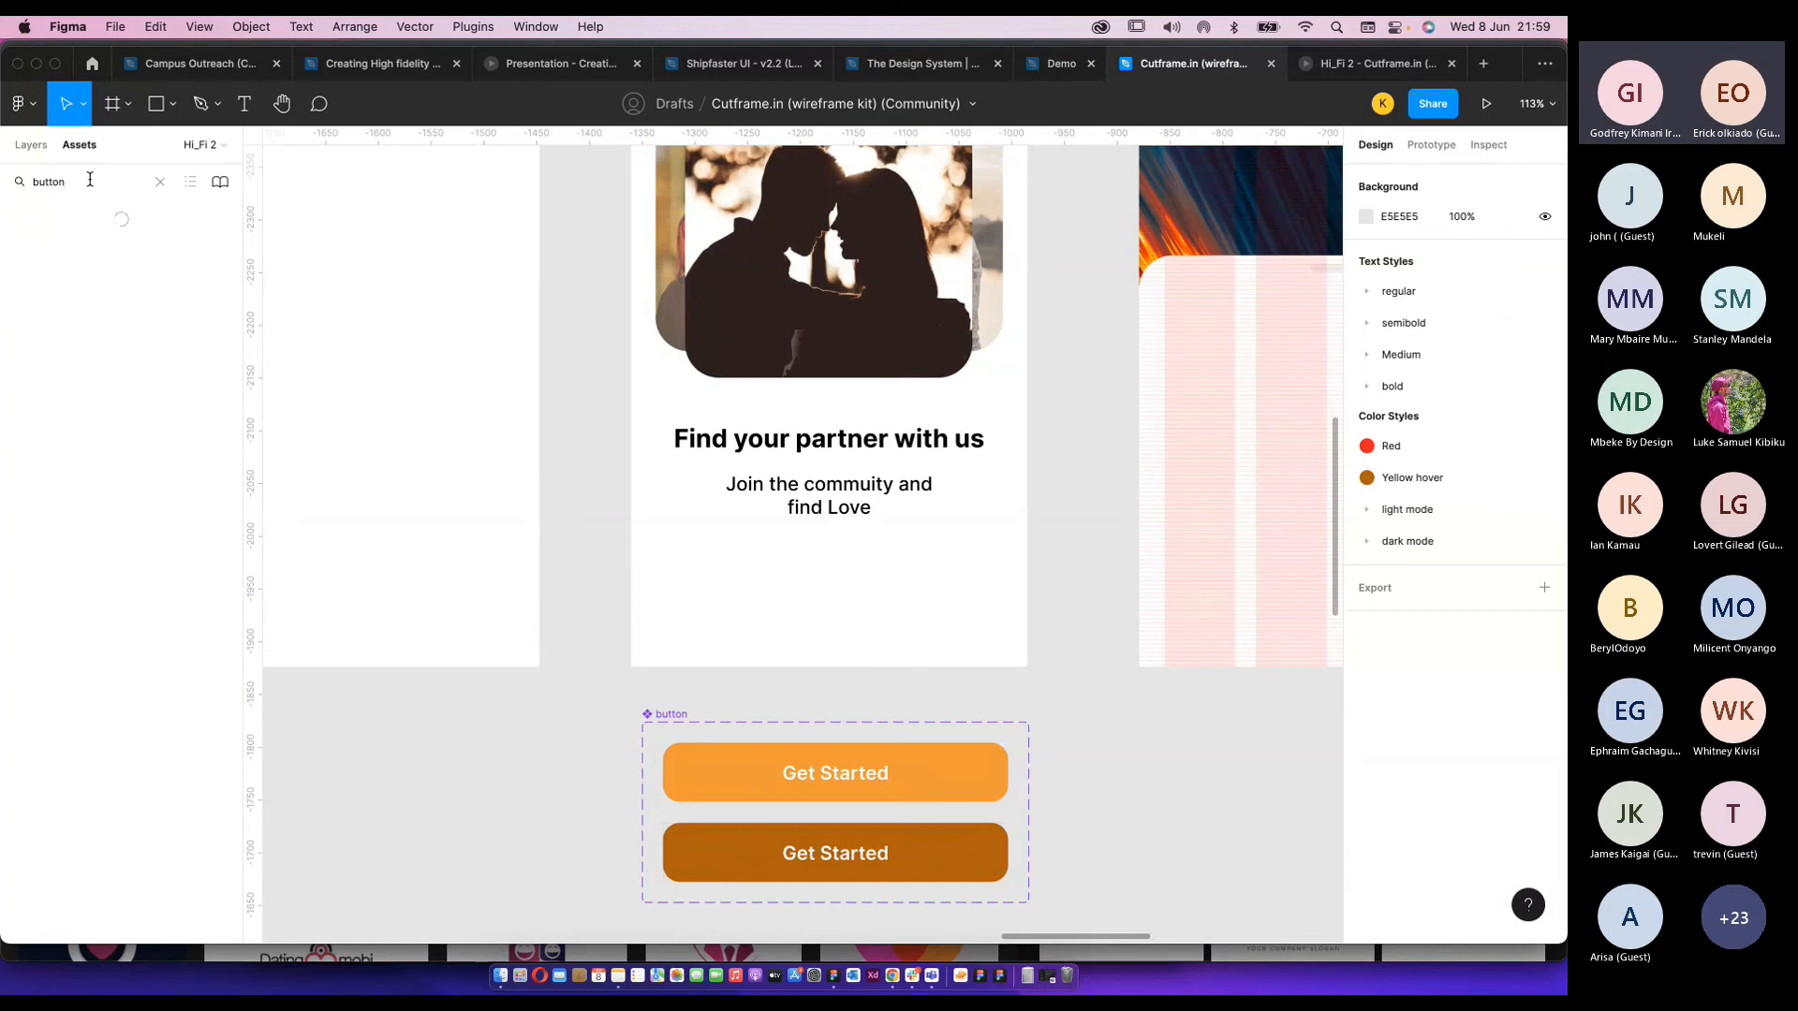
pyautogui.moveTo(245, 292); pyautogui.dragTo(803, 594)
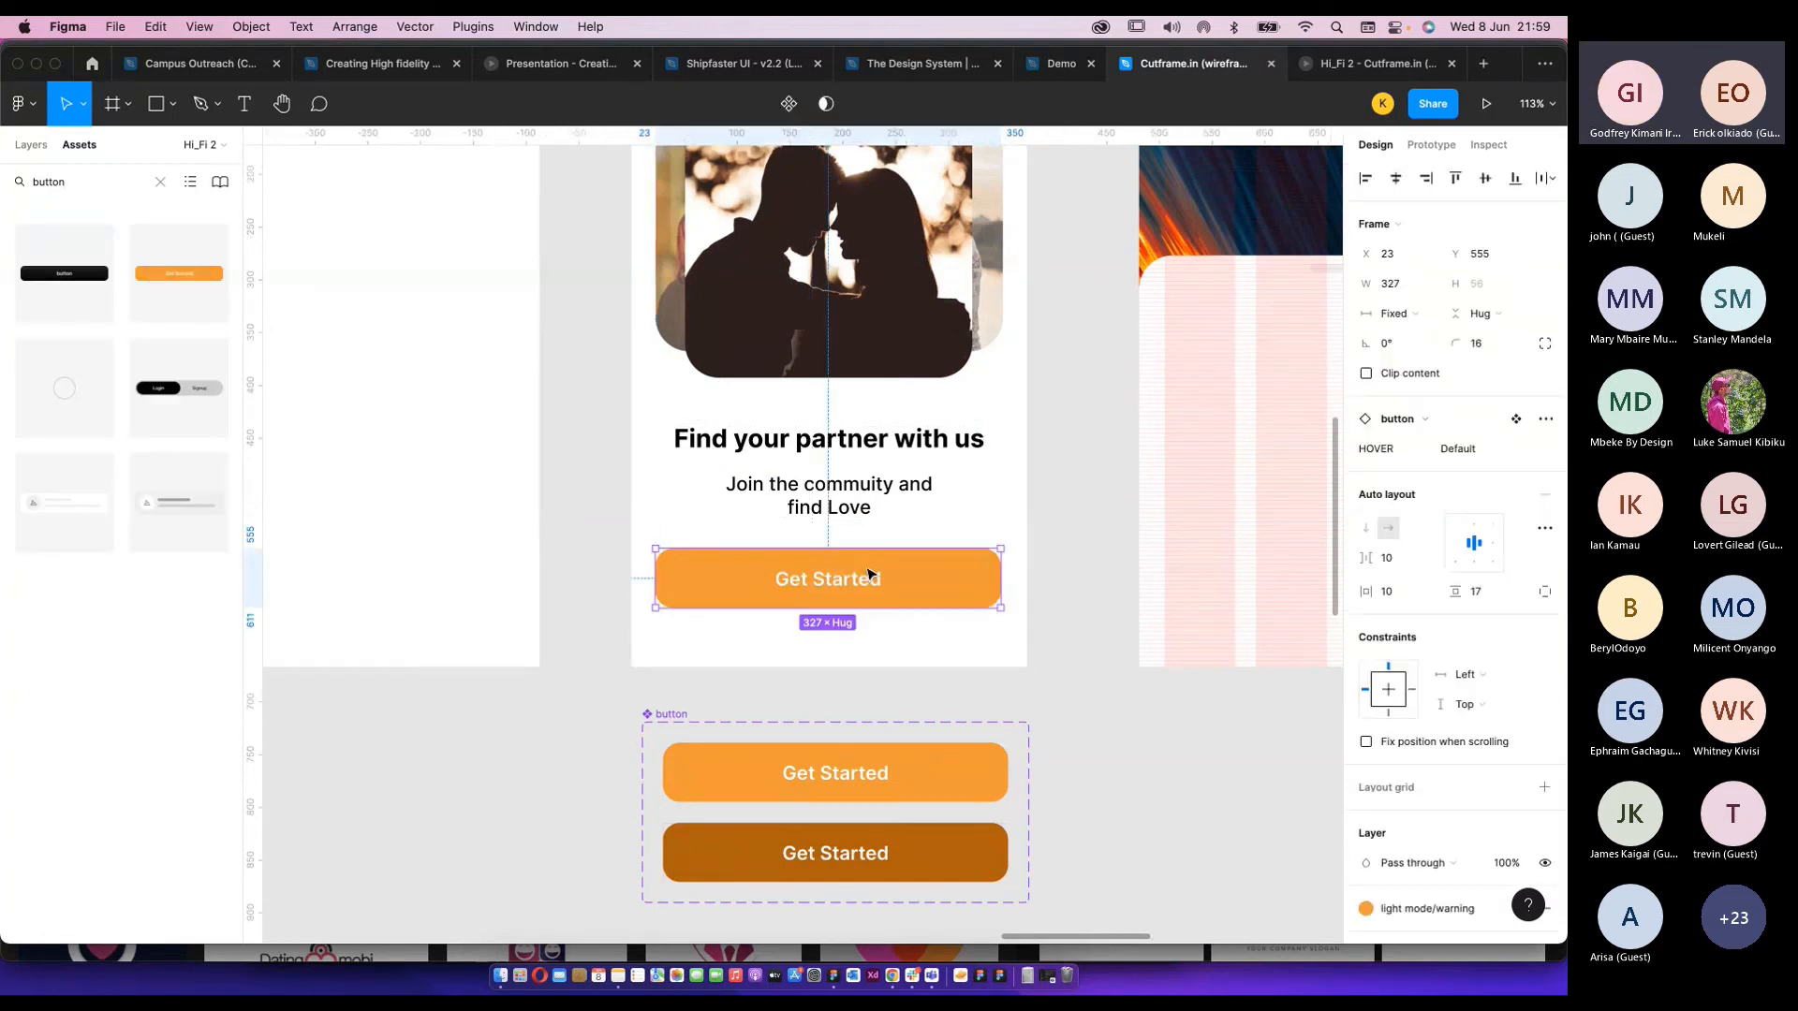
# Restart the prototype preview, test the Get Started button's hover on the onboarding screen and return to the design file.
pyautogui.scroll(-5, 967, 514)
pyautogui.click(811, 171)
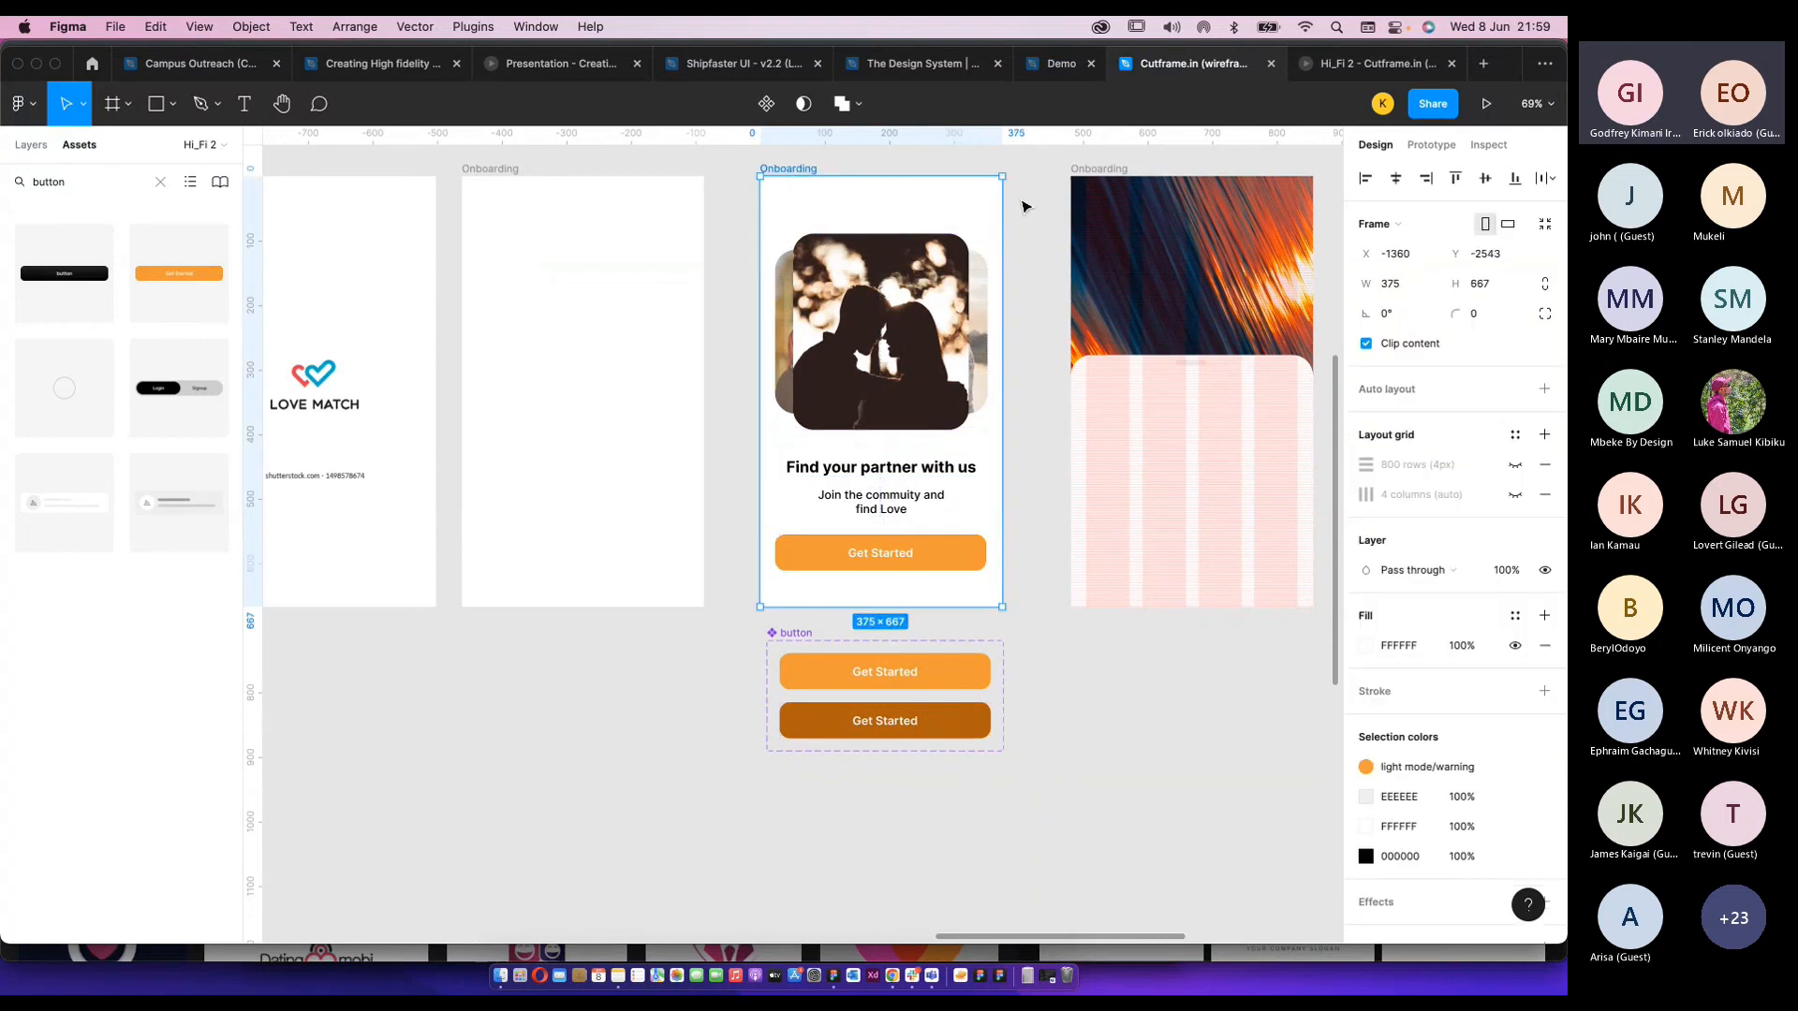
pyautogui.click(1349, 62)
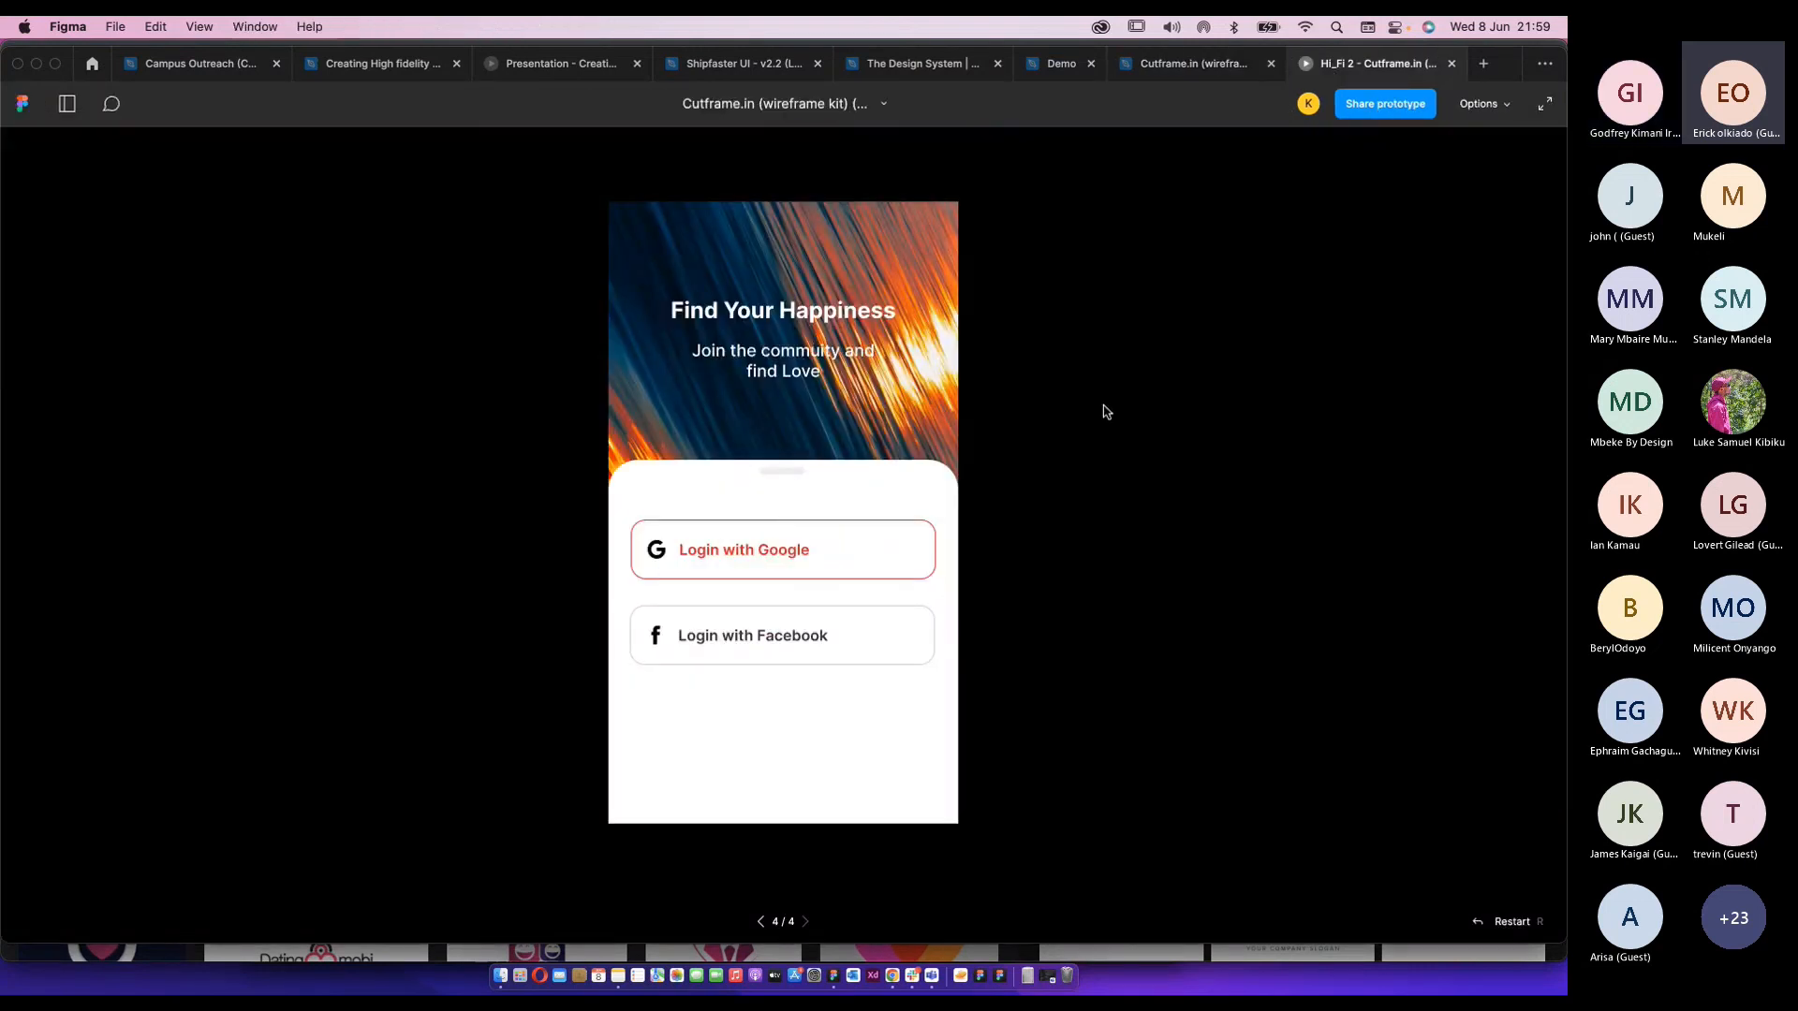
pyautogui.press('r')
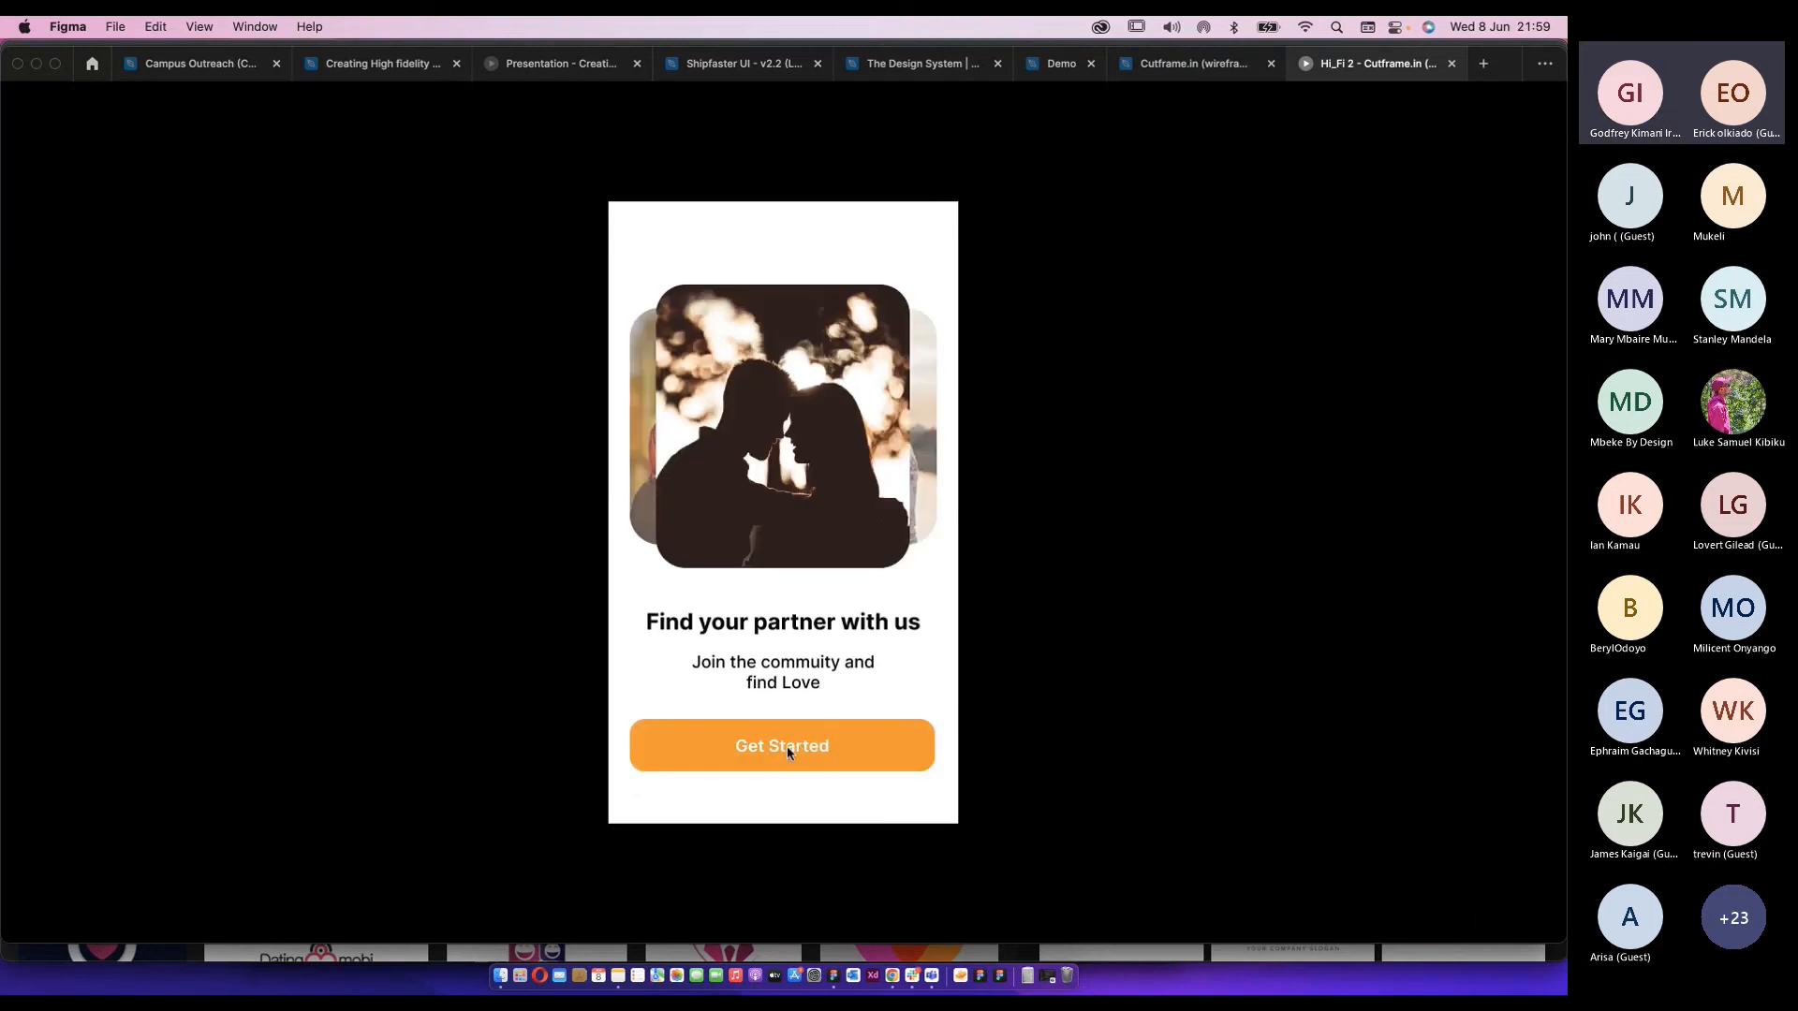
pyautogui.click(1189, 63)
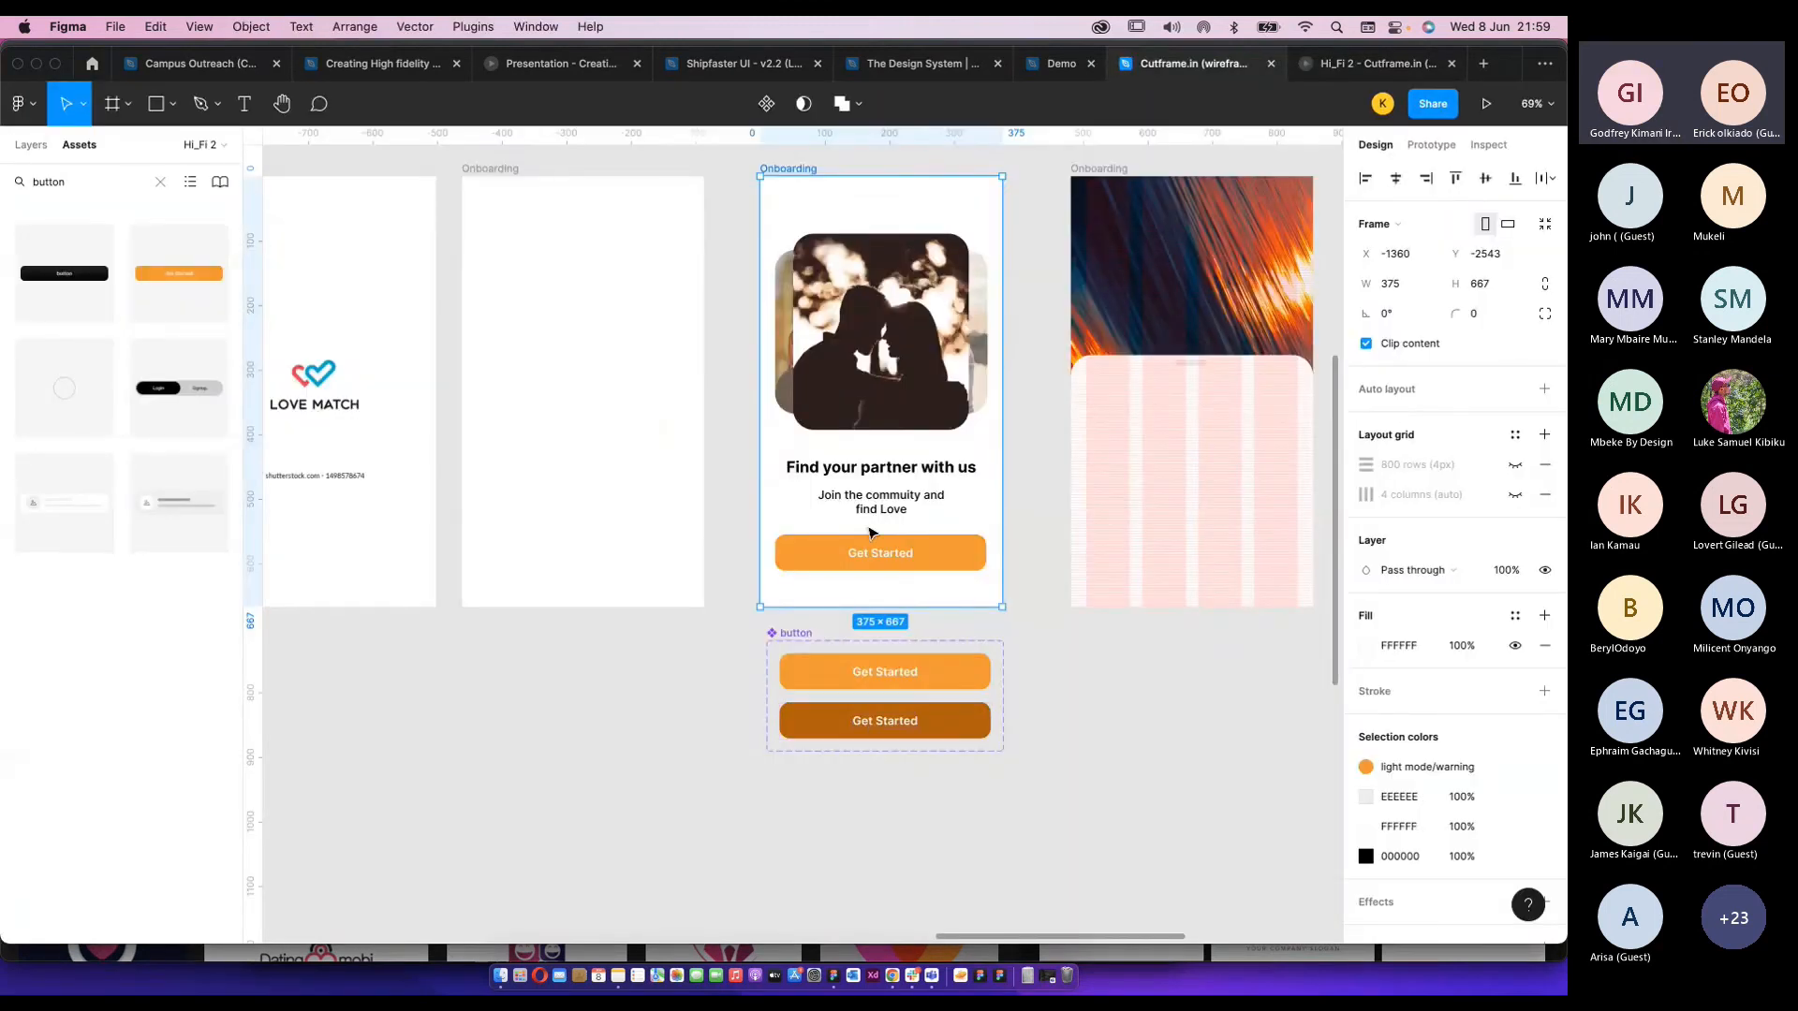
# Move the button component set further below the onboarding screen.
pyautogui.keyDown('ctrl'); pyautogui.scroll(3, 830, 603); pyautogui.keyUp('ctrl')
pyautogui.click(772, 633)
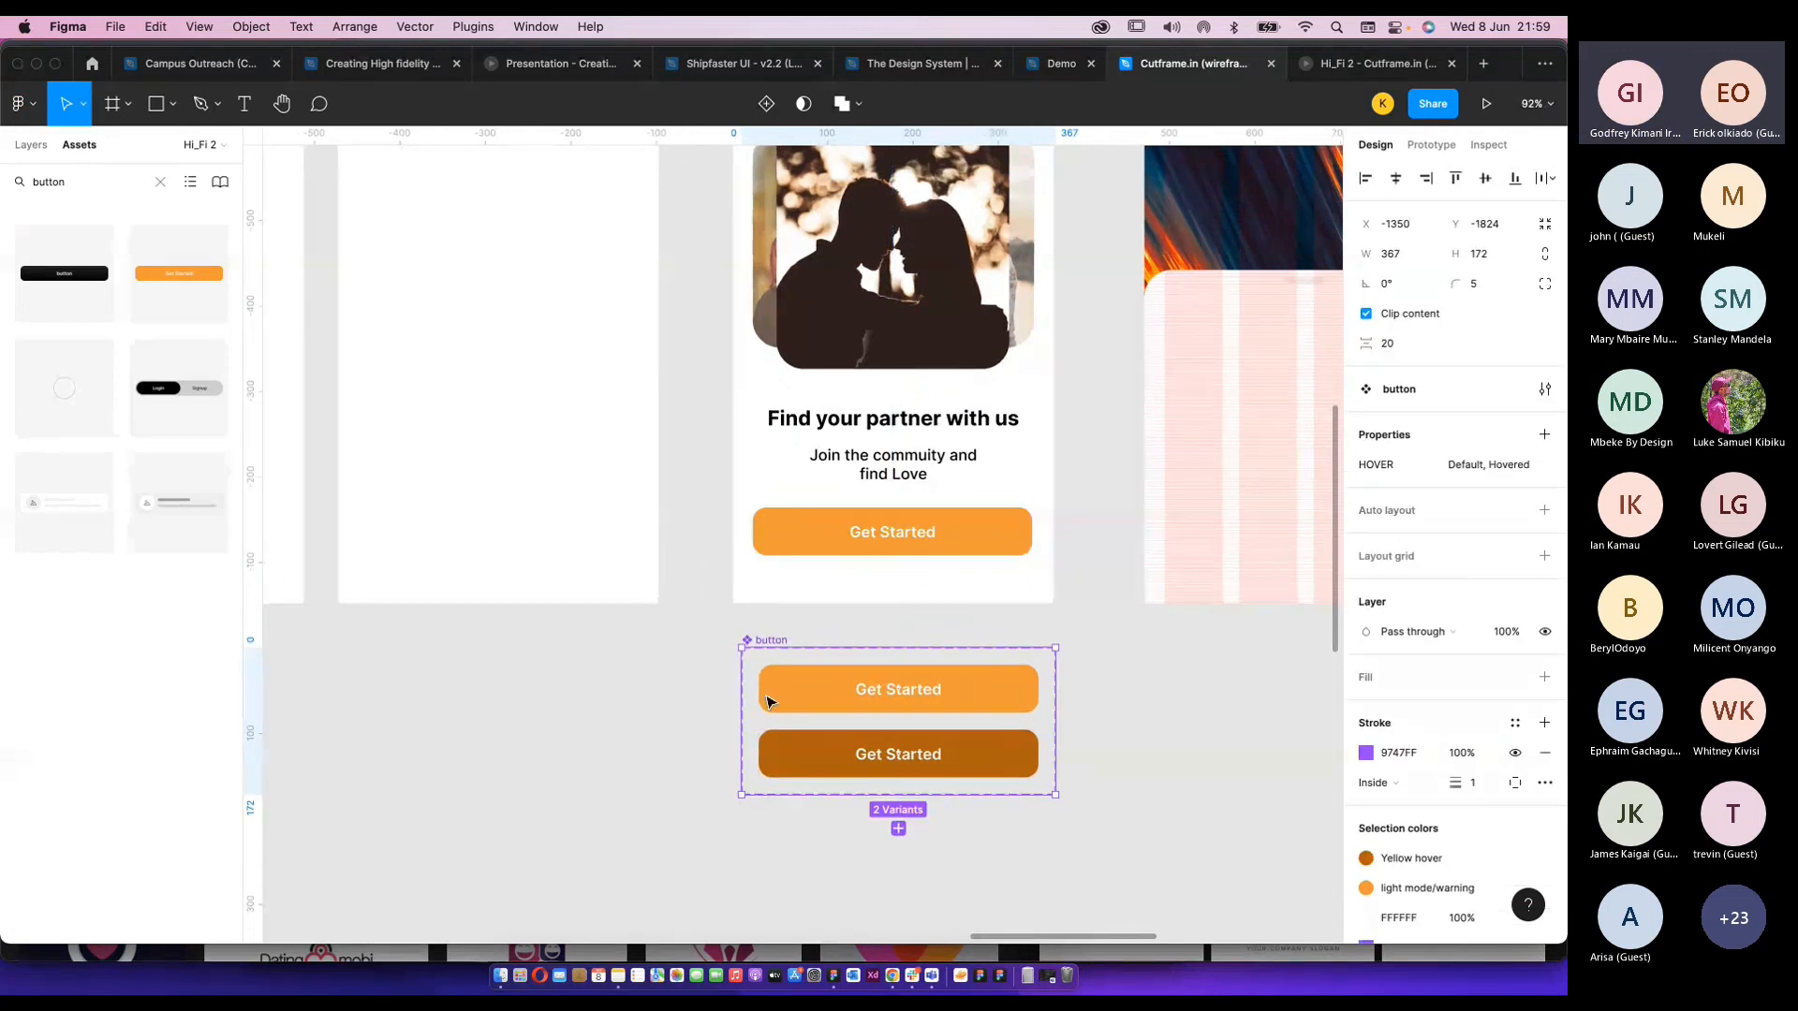
pyautogui.moveTo(768, 700); pyautogui.dragTo(766, 840)
# Check the prototype interaction details of the Default variant in the button component set.
pyautogui.click(901, 530)
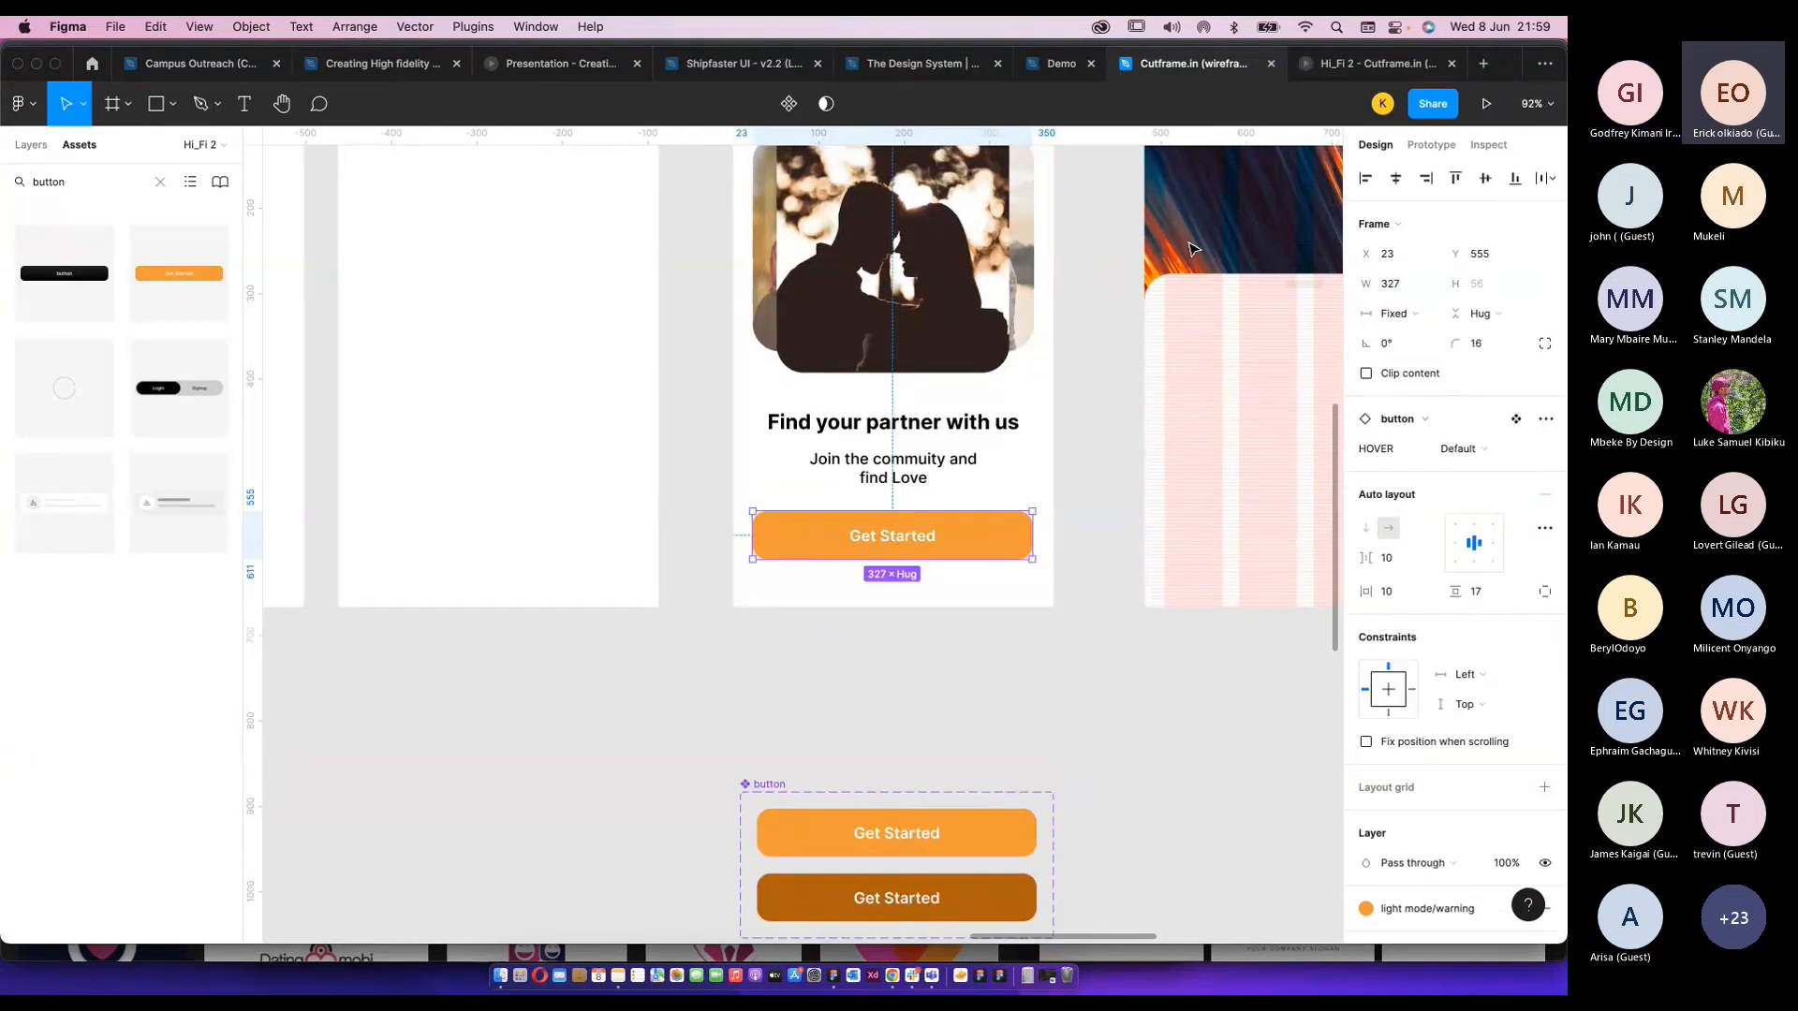
pyautogui.click(1432, 145)
pyautogui.scroll(-3, 951, 836)
pyautogui.click(951, 722)
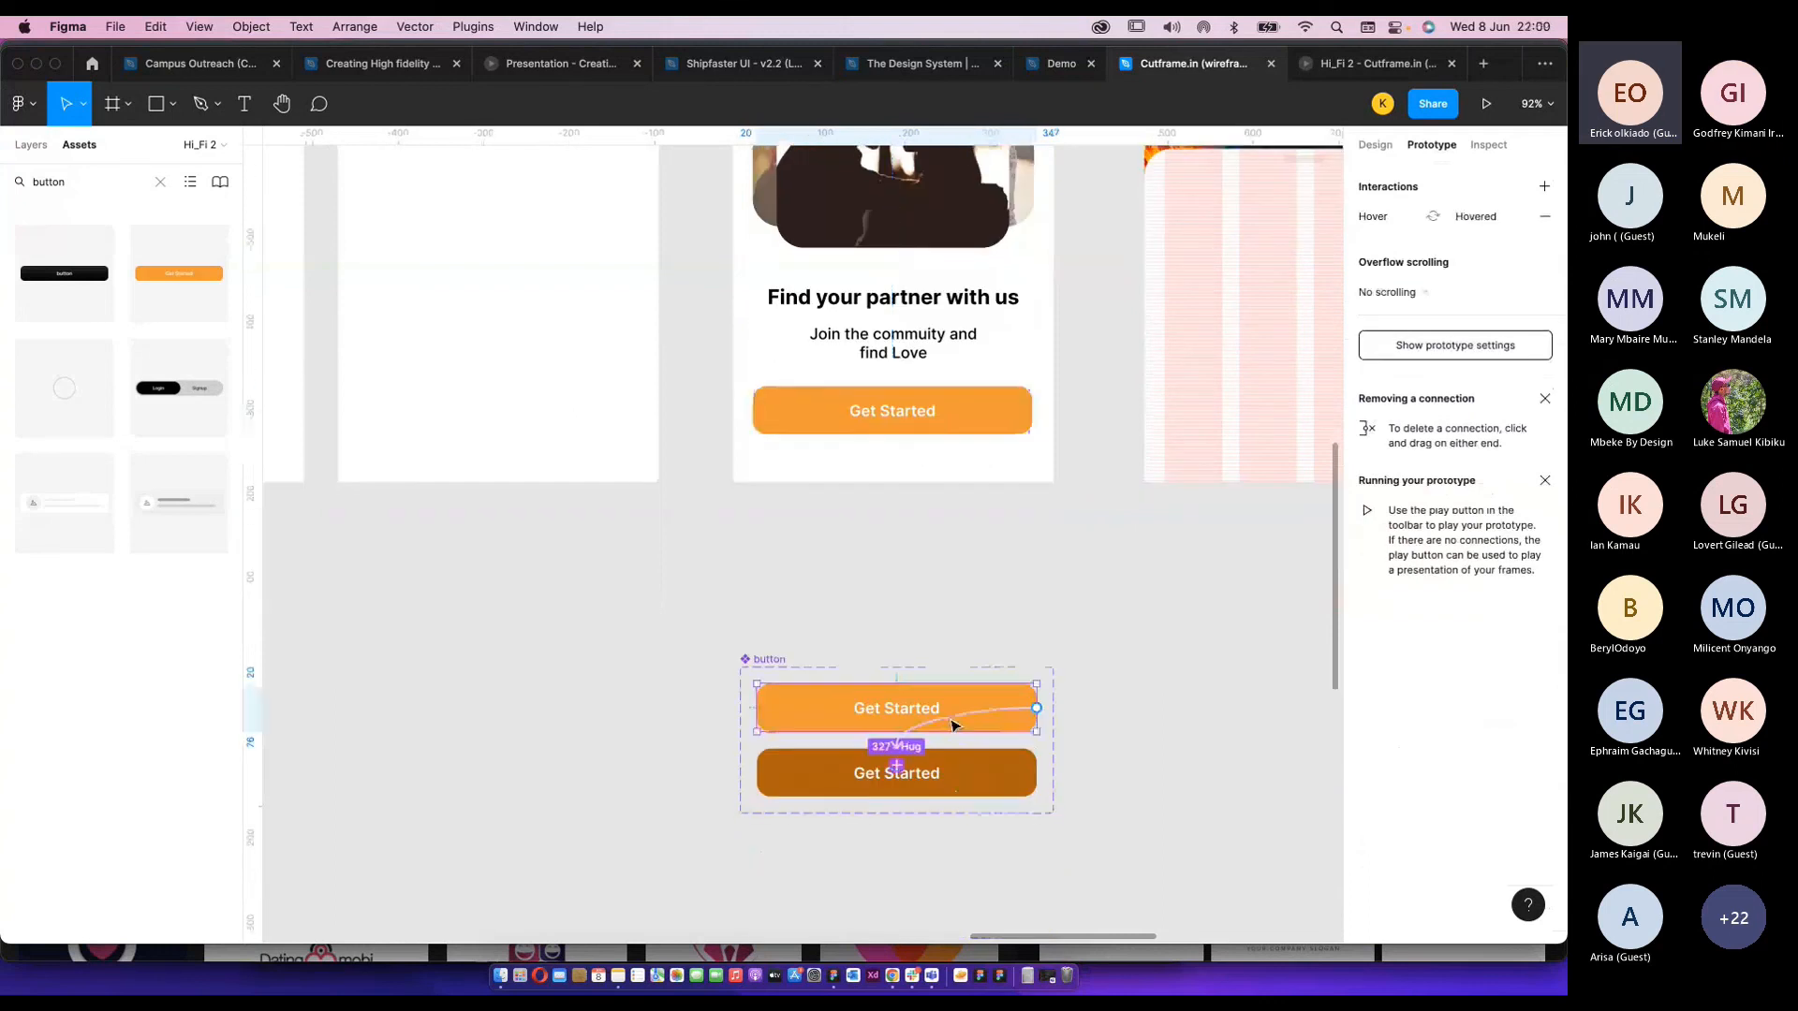
pyautogui.click(1012, 722)
pyautogui.scroll(5, 1013, 719)
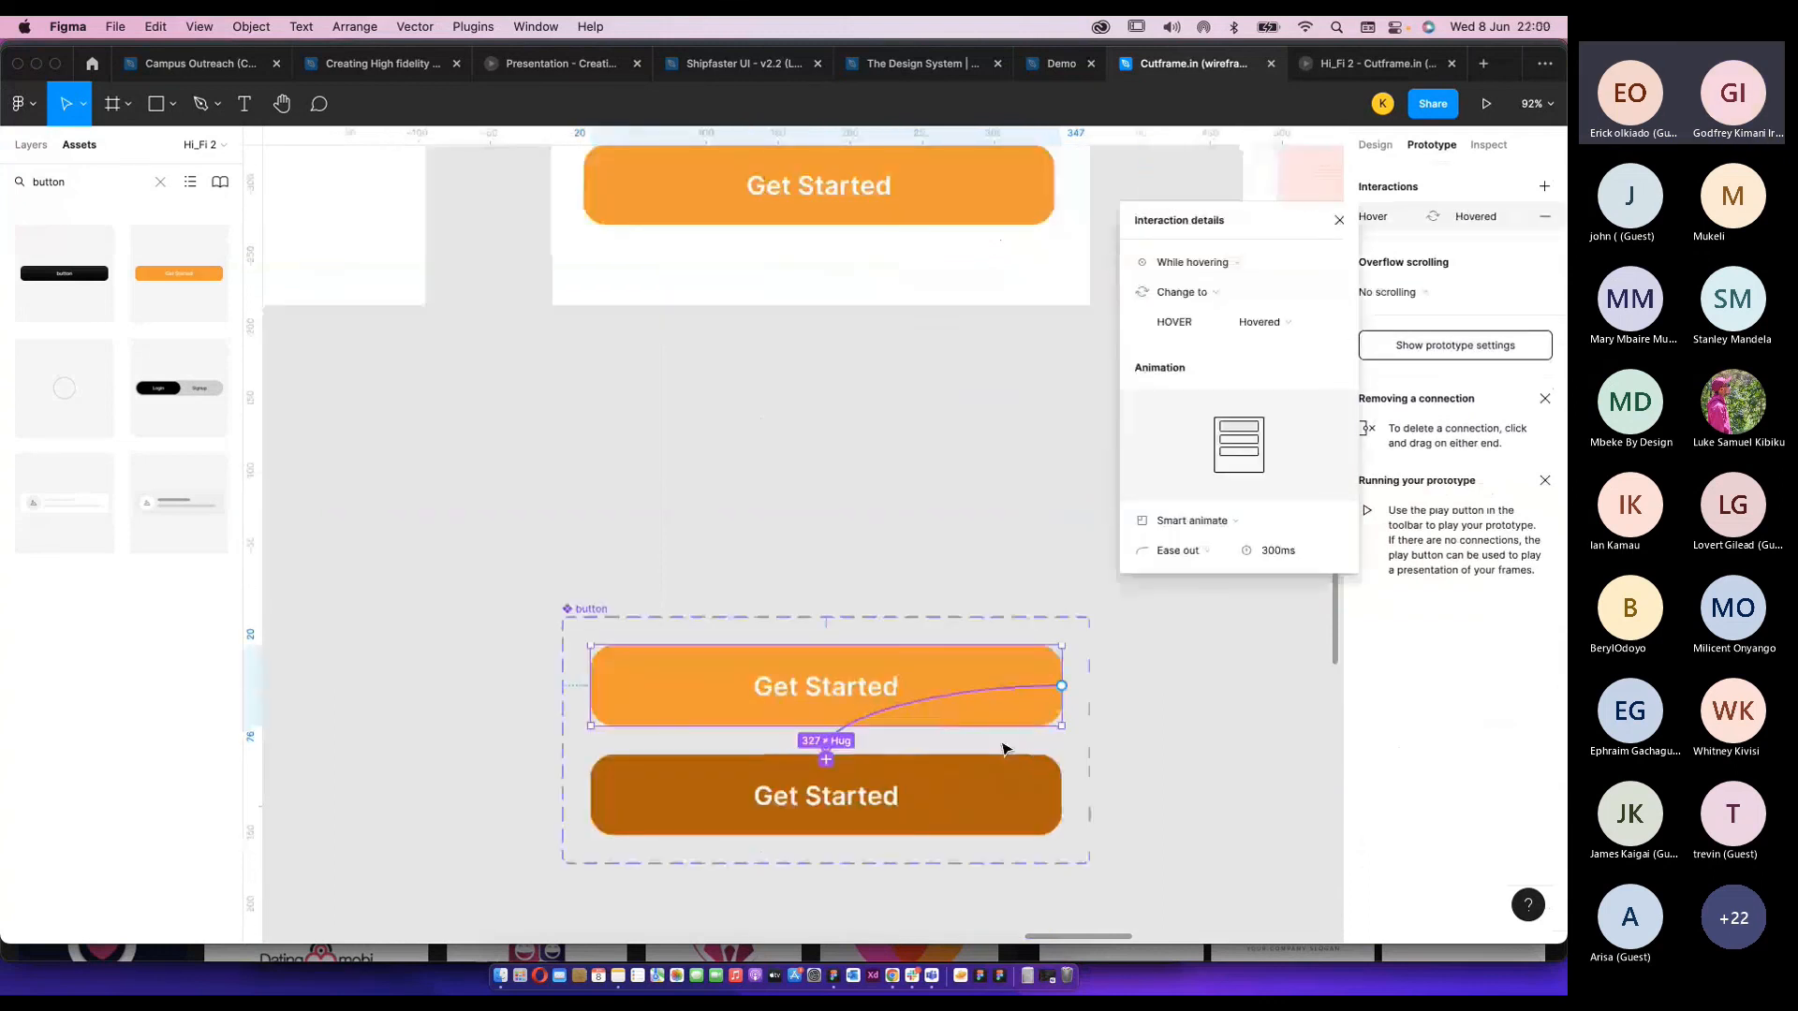
# Connect the Hovered variant back to the Default variant with an On click, Change to interaction.
pyautogui.click(1010, 796)
pyautogui.moveTo(1068, 803); pyautogui.dragTo(990, 674)
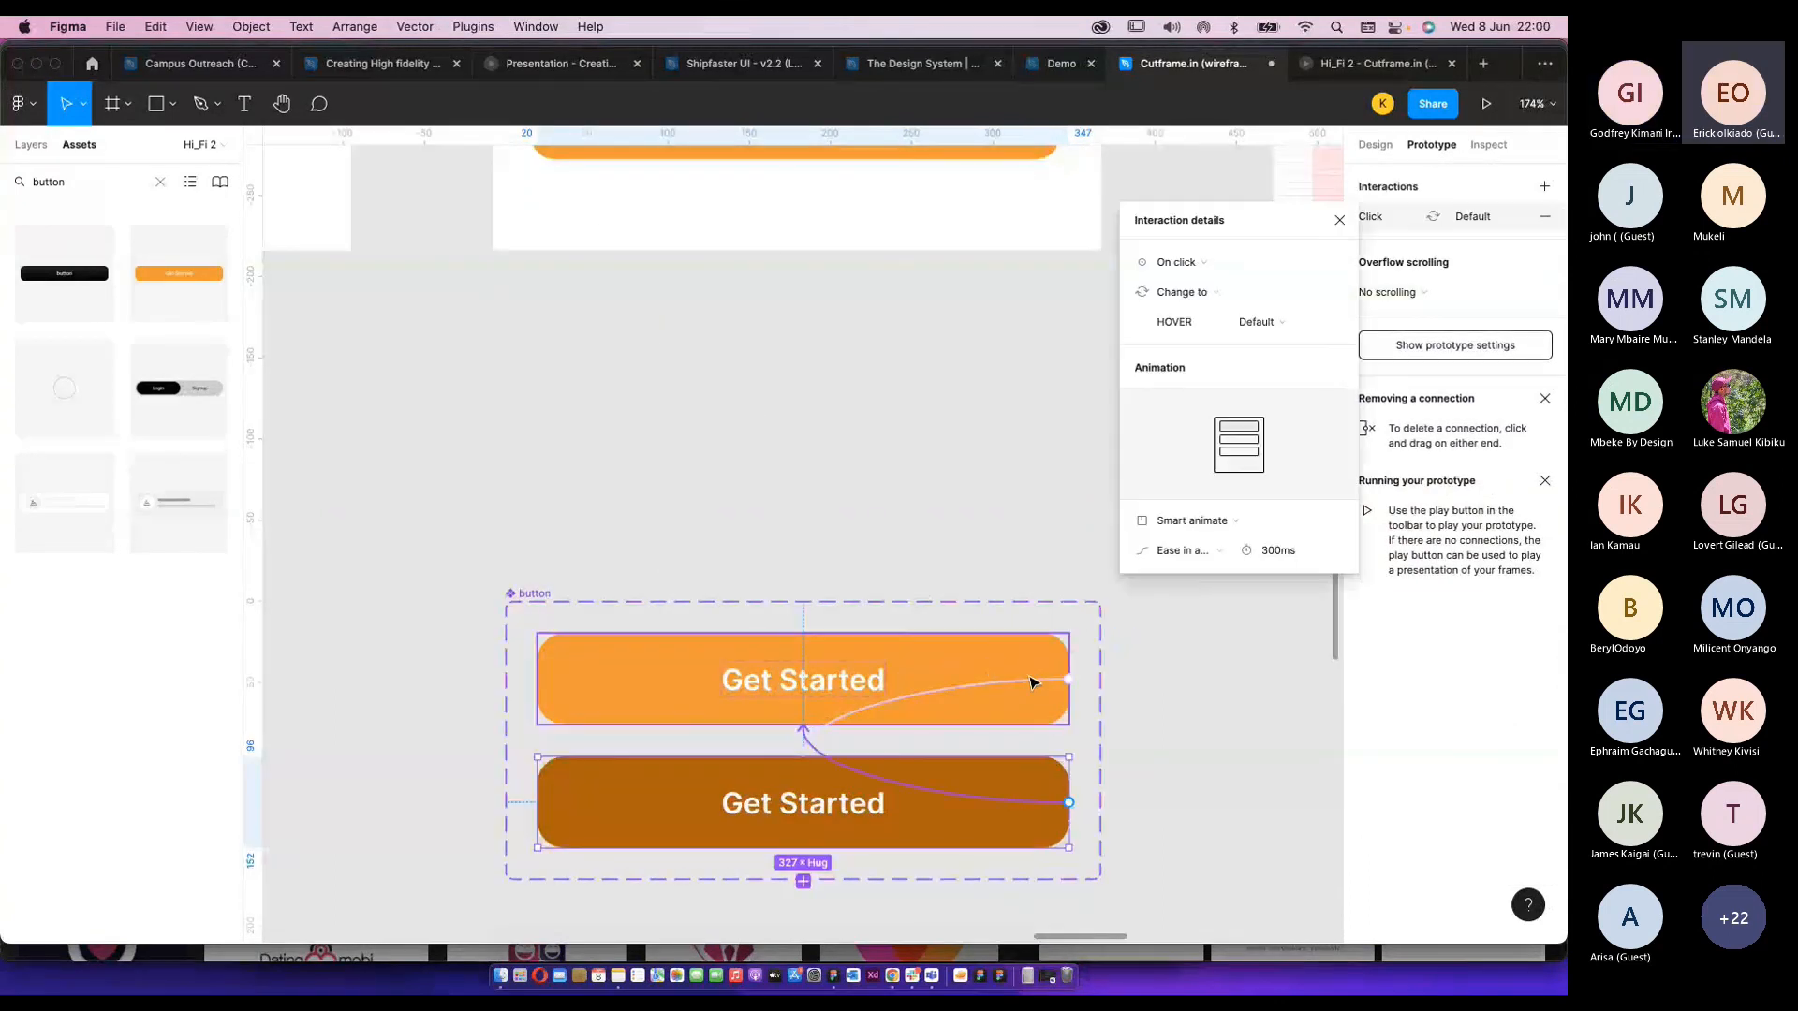
pyautogui.click(1207, 295)
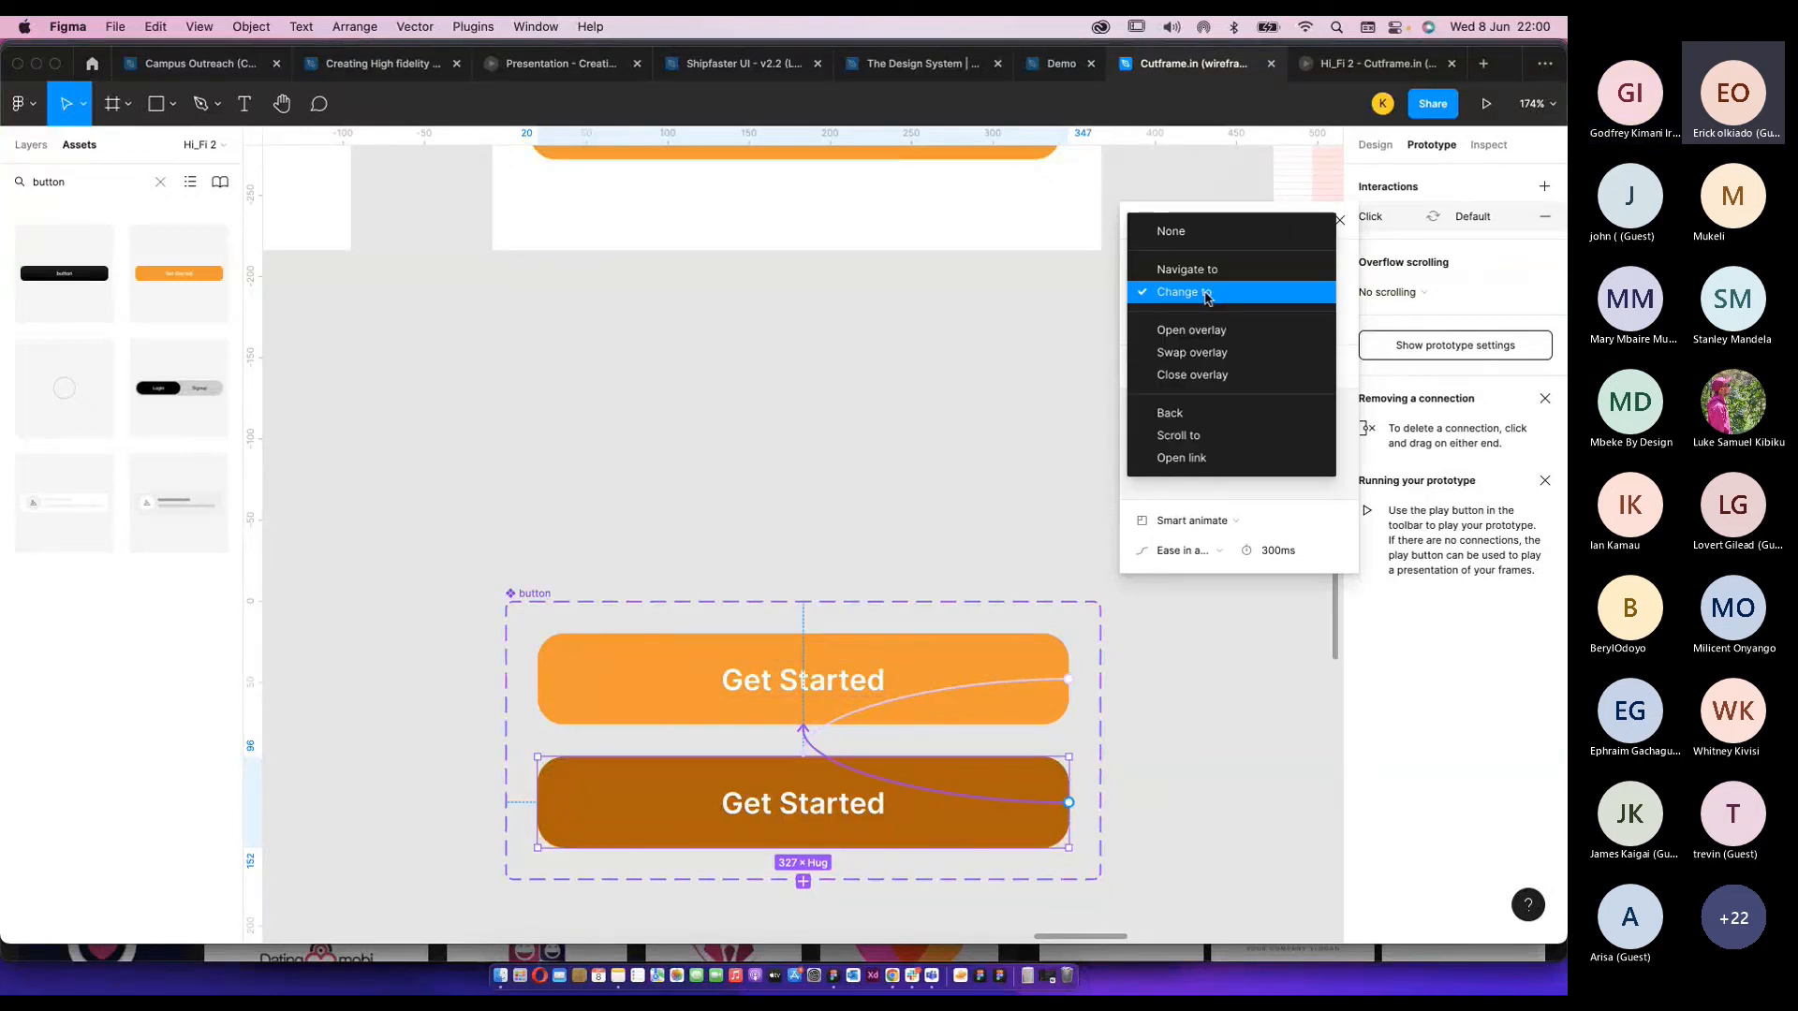
pyautogui.click(1207, 295)
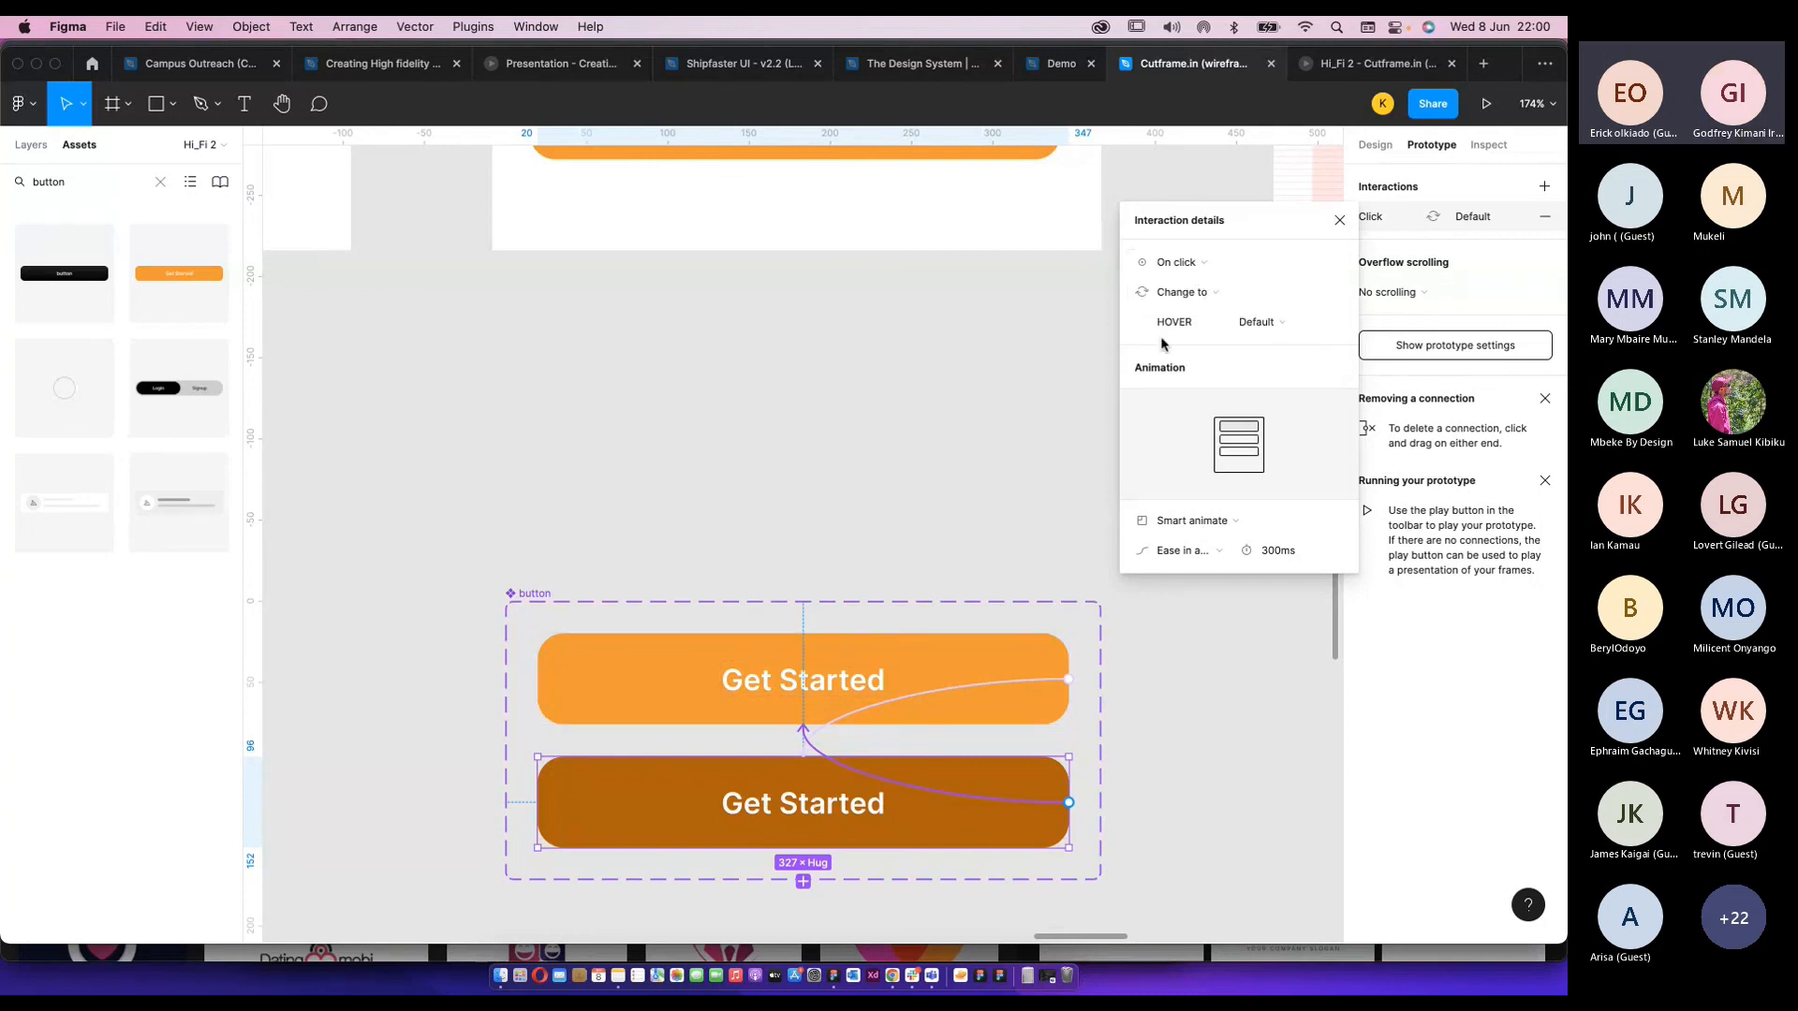
pyautogui.click(1178, 262)
pyautogui.click(914, 567)
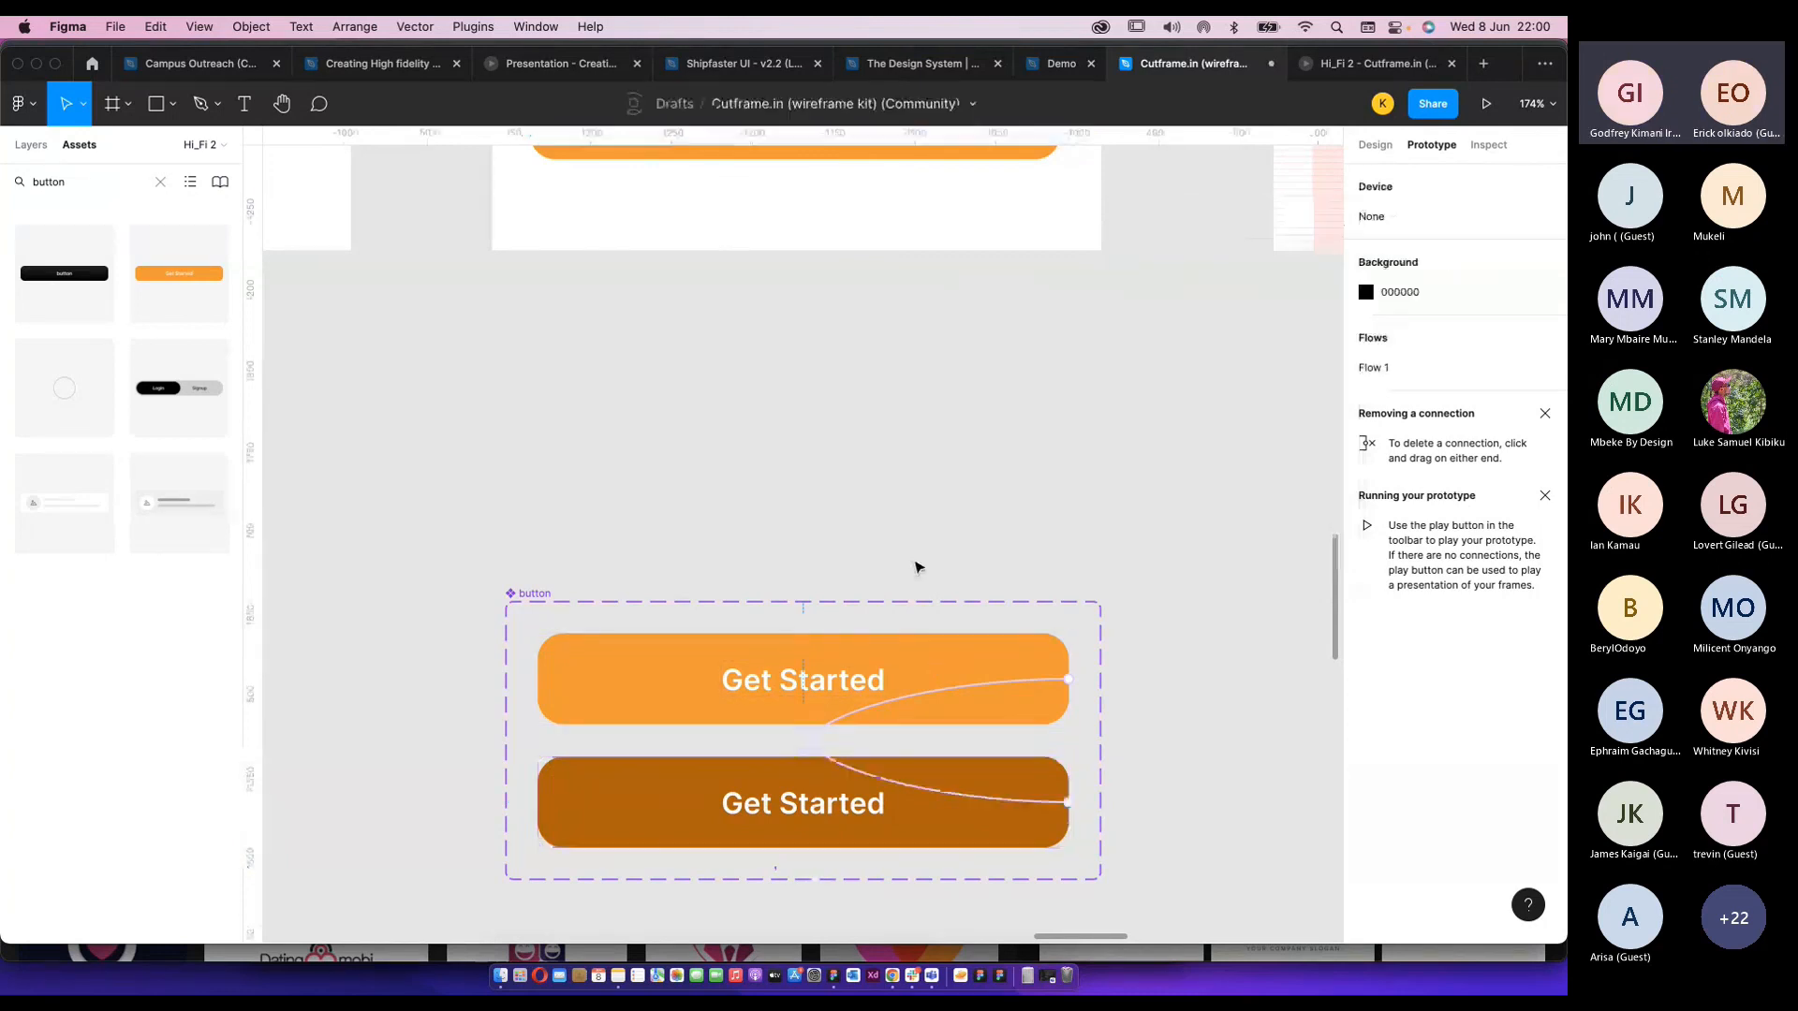
# Select the onboarding screen's Get Started button, check it in the prototype preview and return to the design file.
pyautogui.scroll(-5, 852, 589)
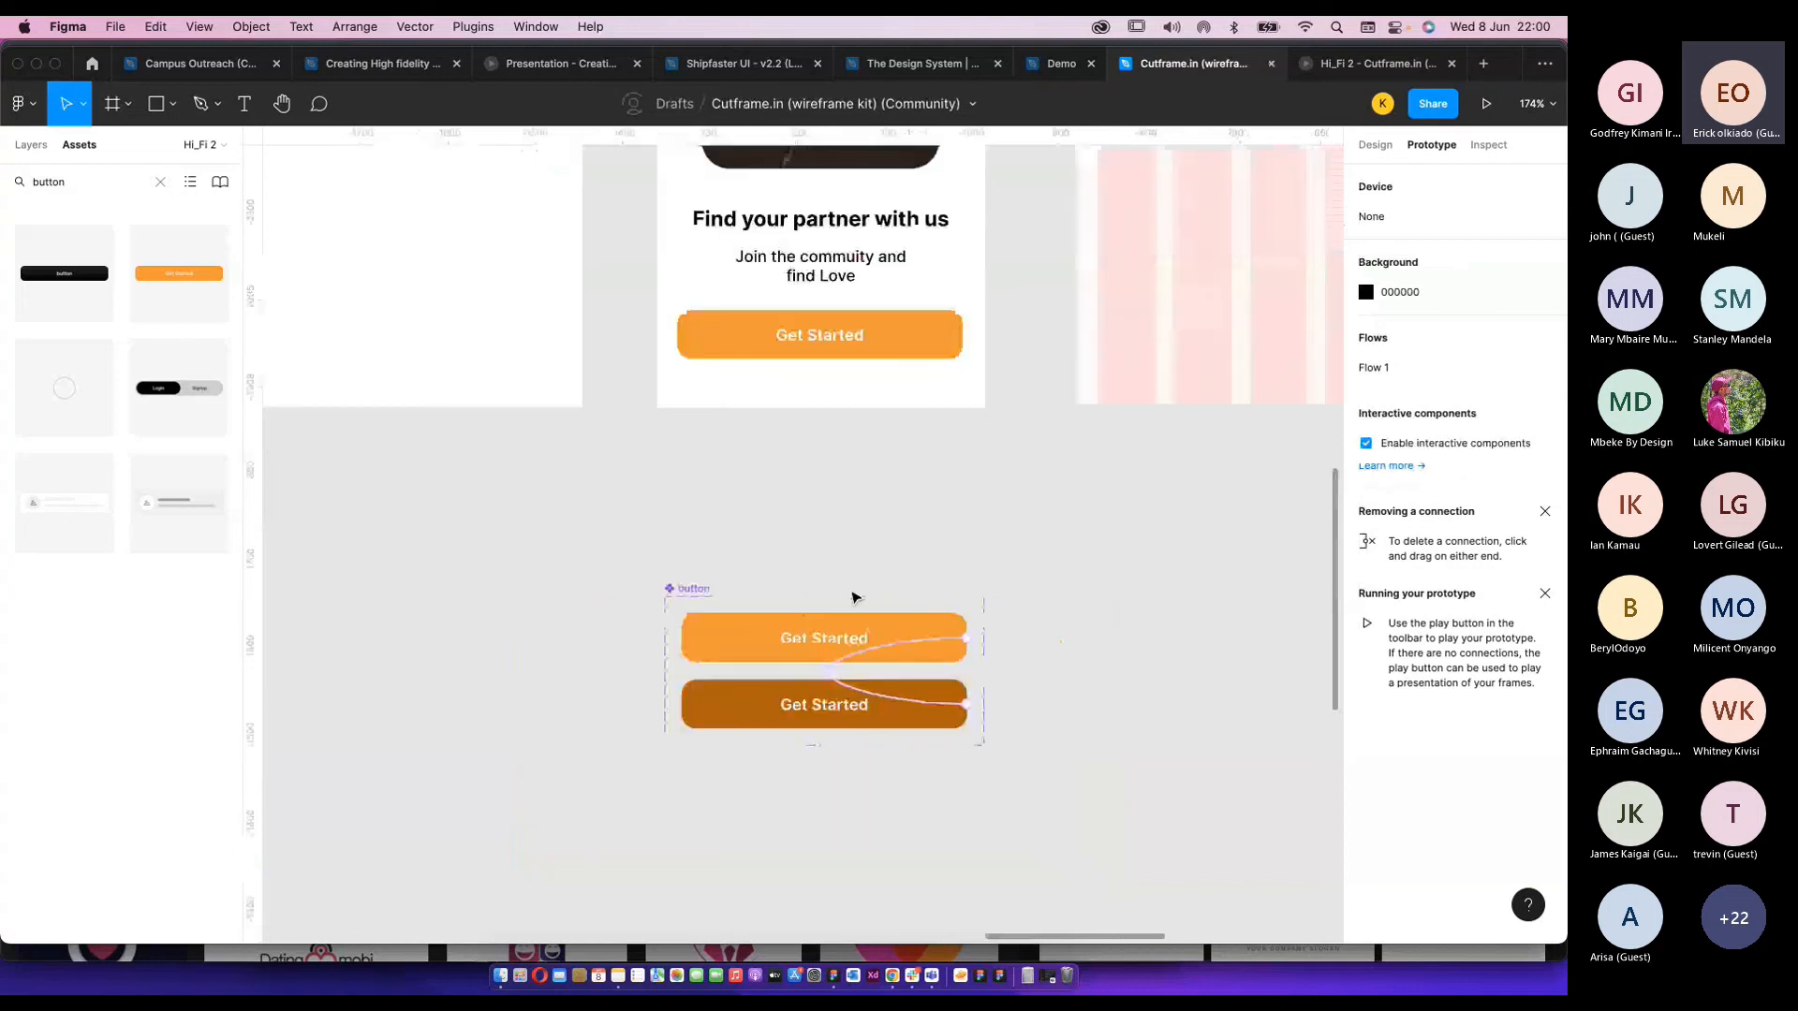
pyautogui.scroll(3, 880, 382)
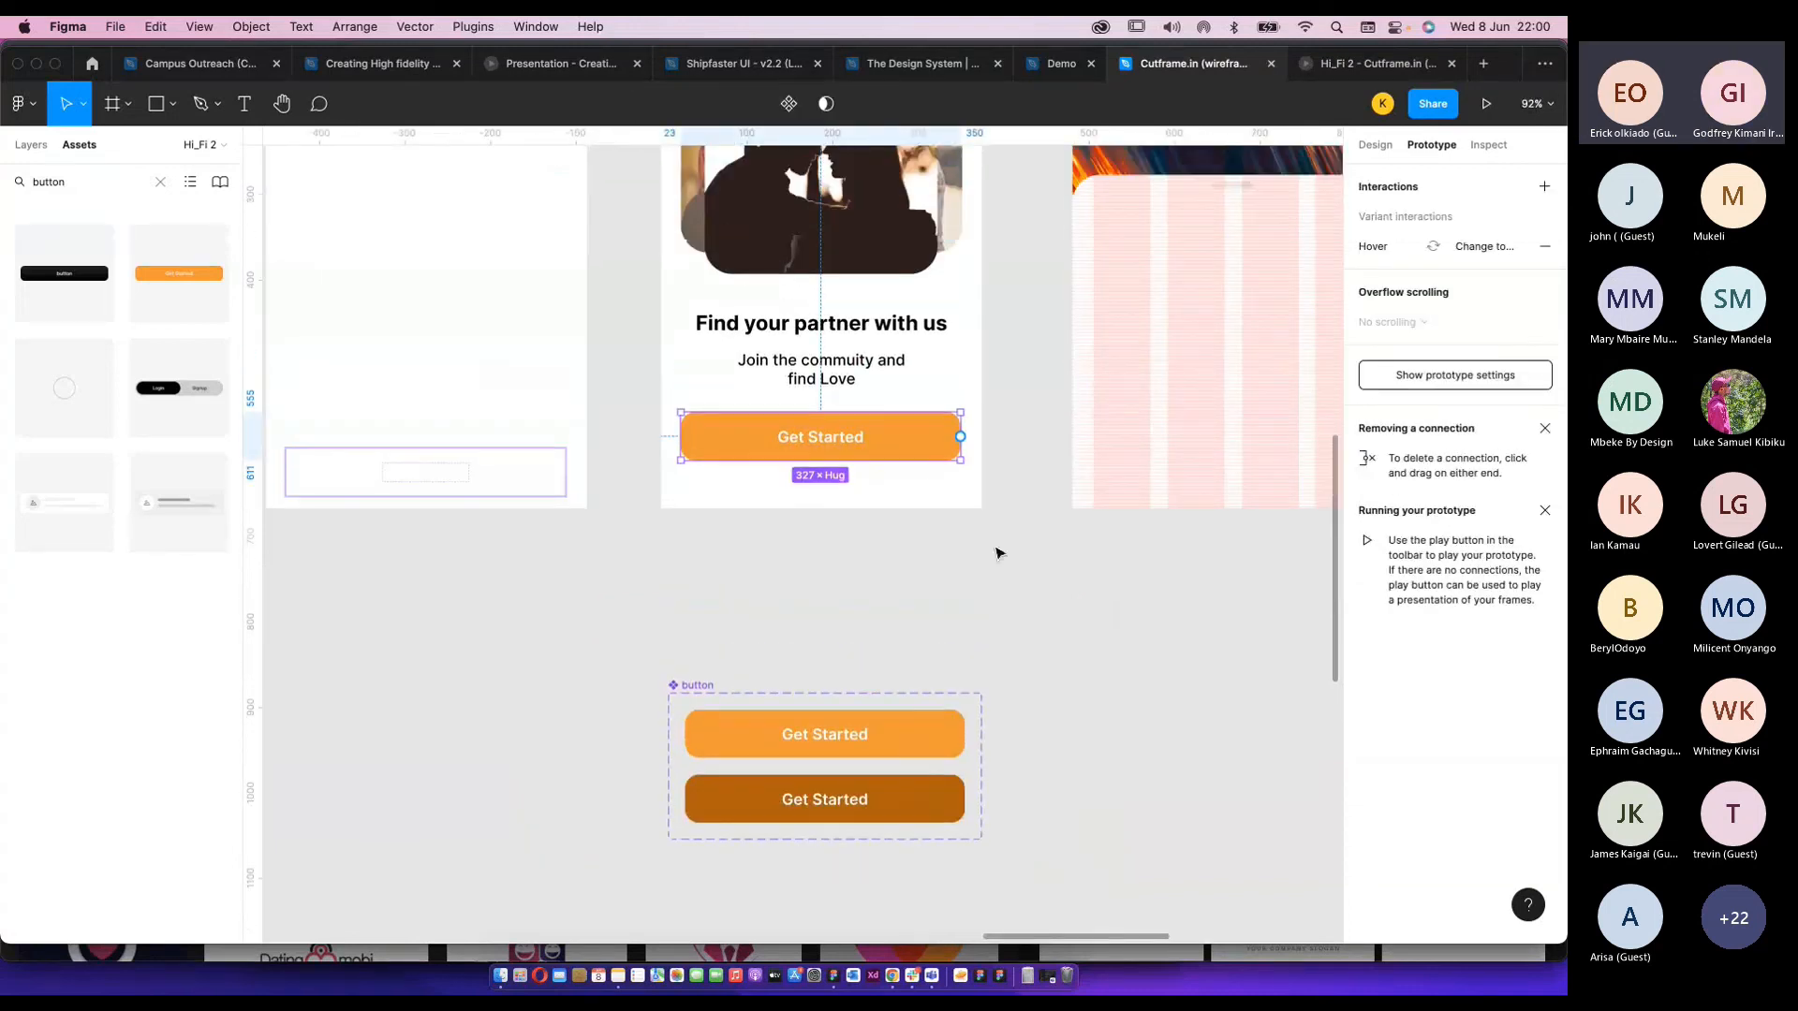
pyautogui.click(1362, 70)
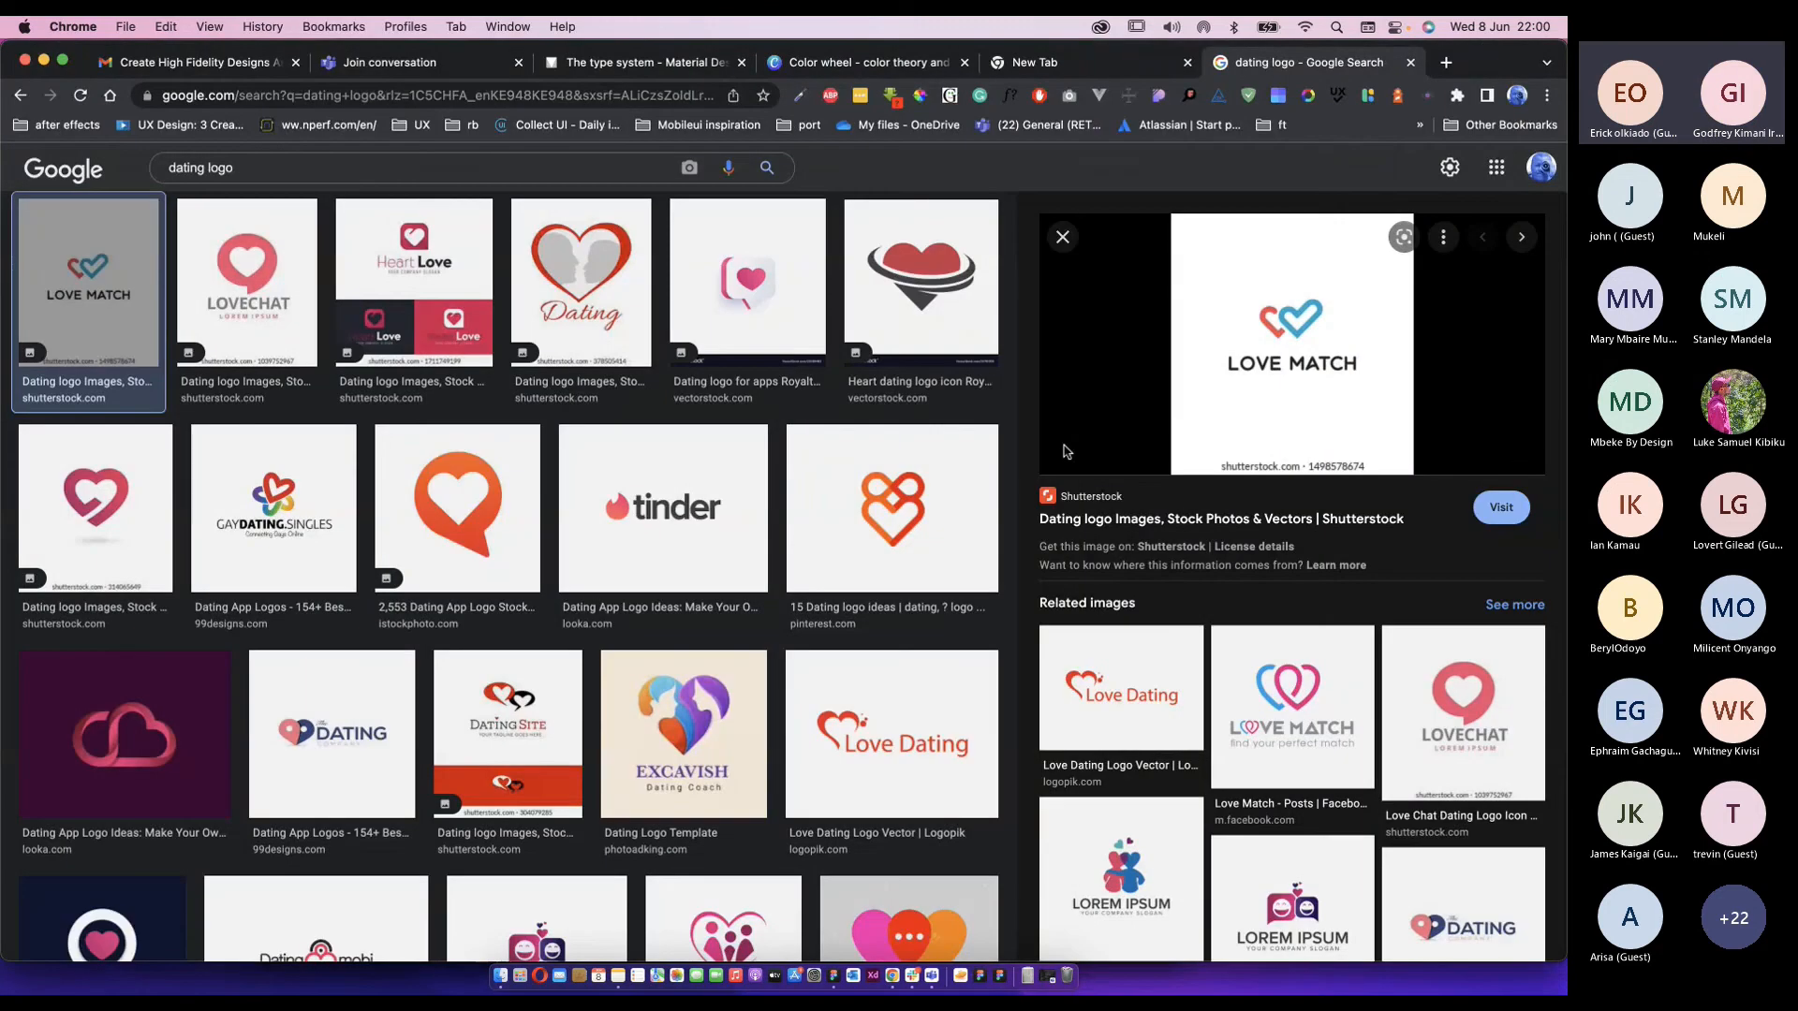
pyautogui.click(1226, 69)
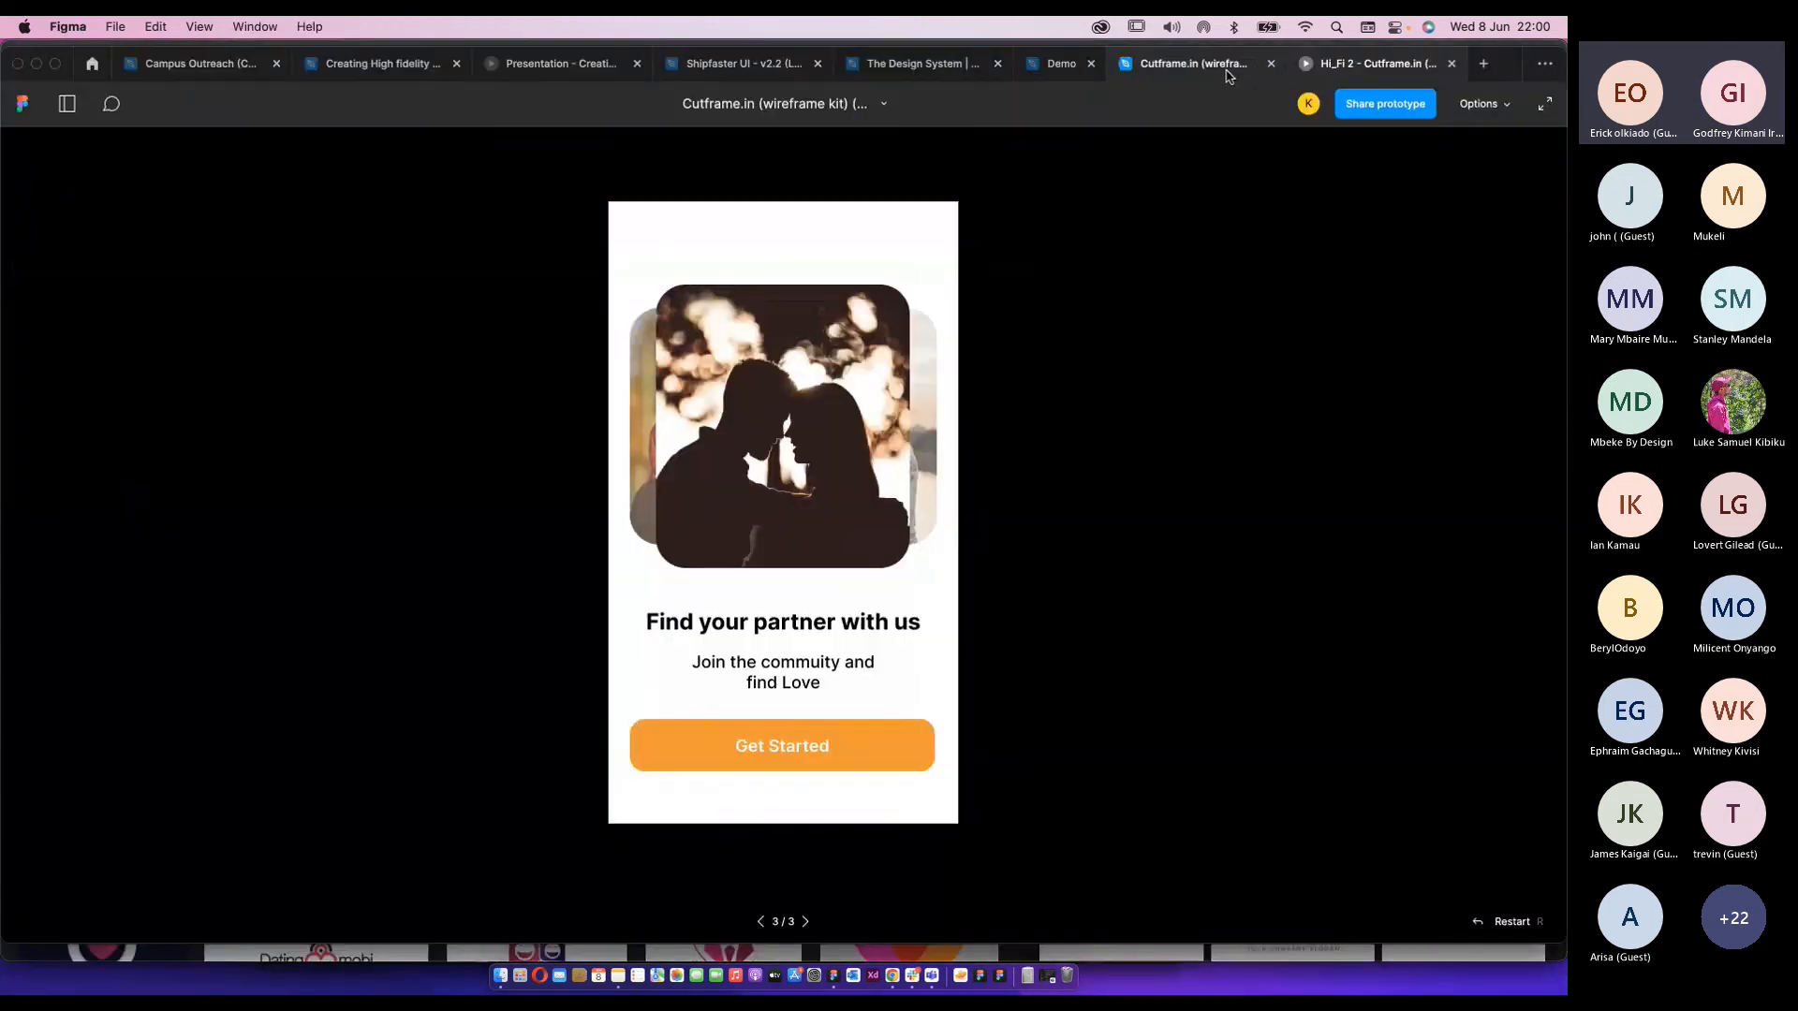
# Replace the onboarding screen's Get Started button with a fresh instance of the orange button component from the assets.
pyautogui.scroll(-1, 899, 722)
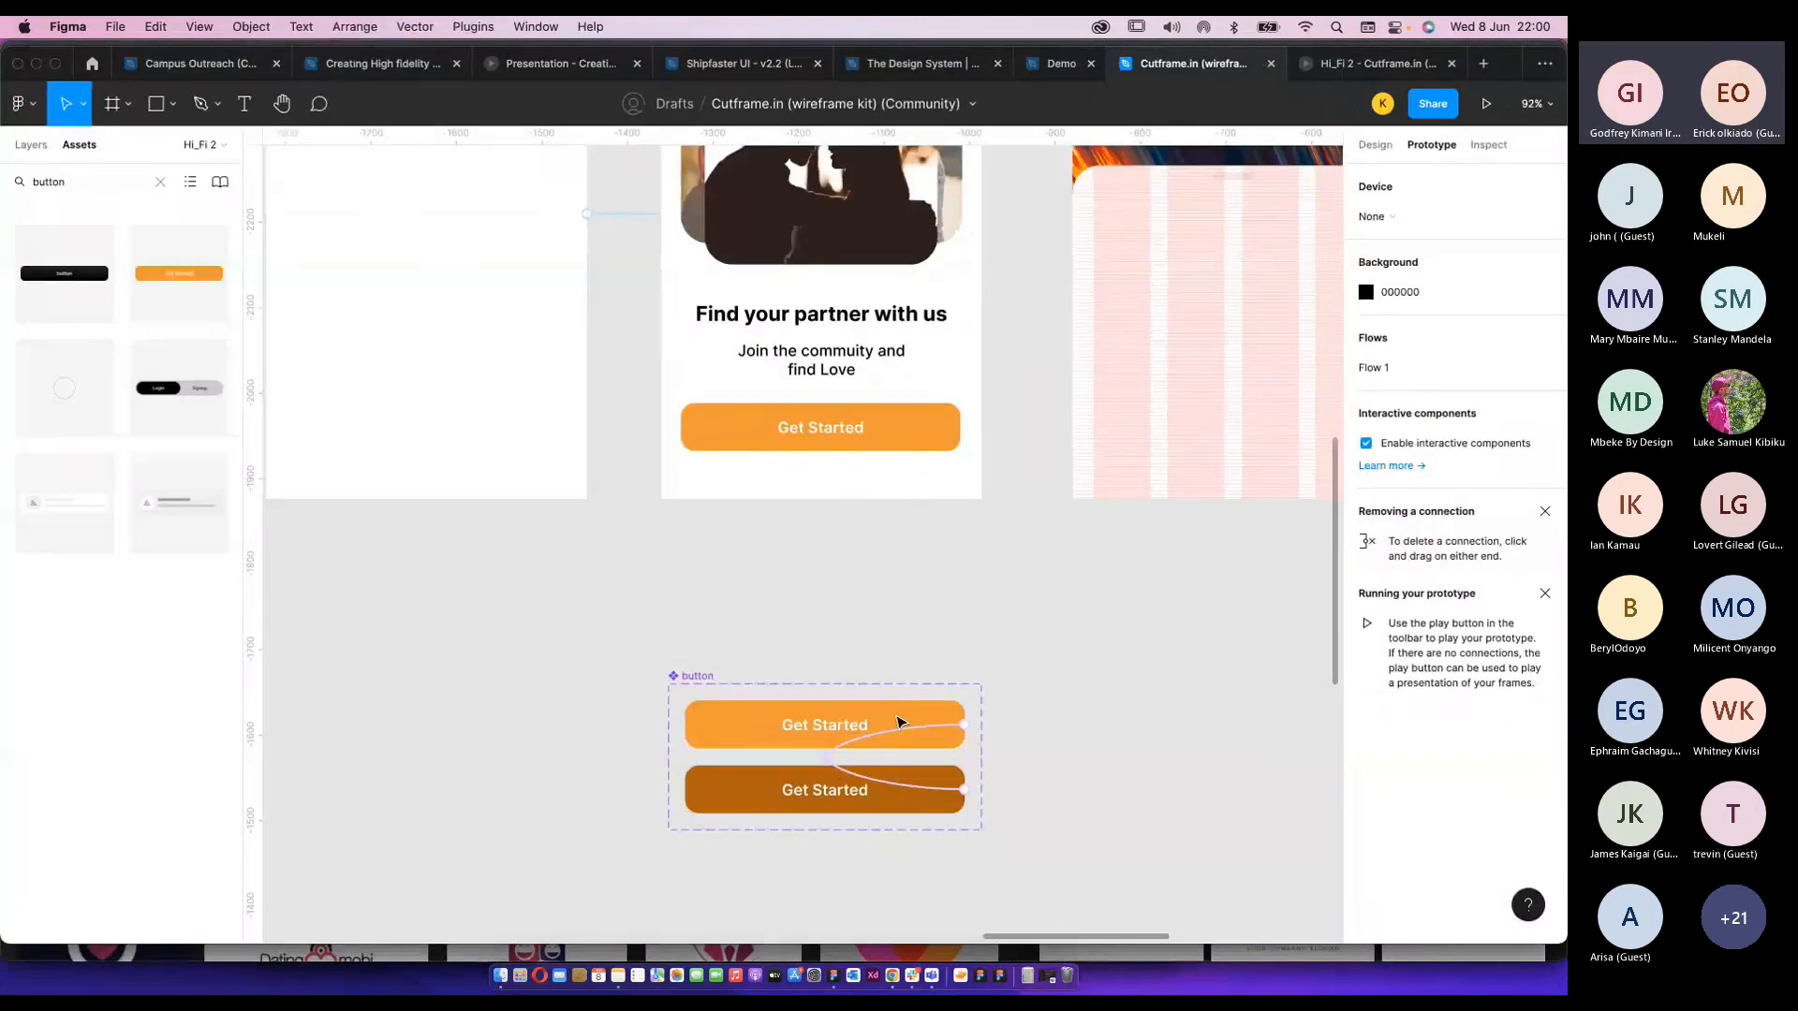
pyautogui.click(887, 711)
pyautogui.click(803, 463)
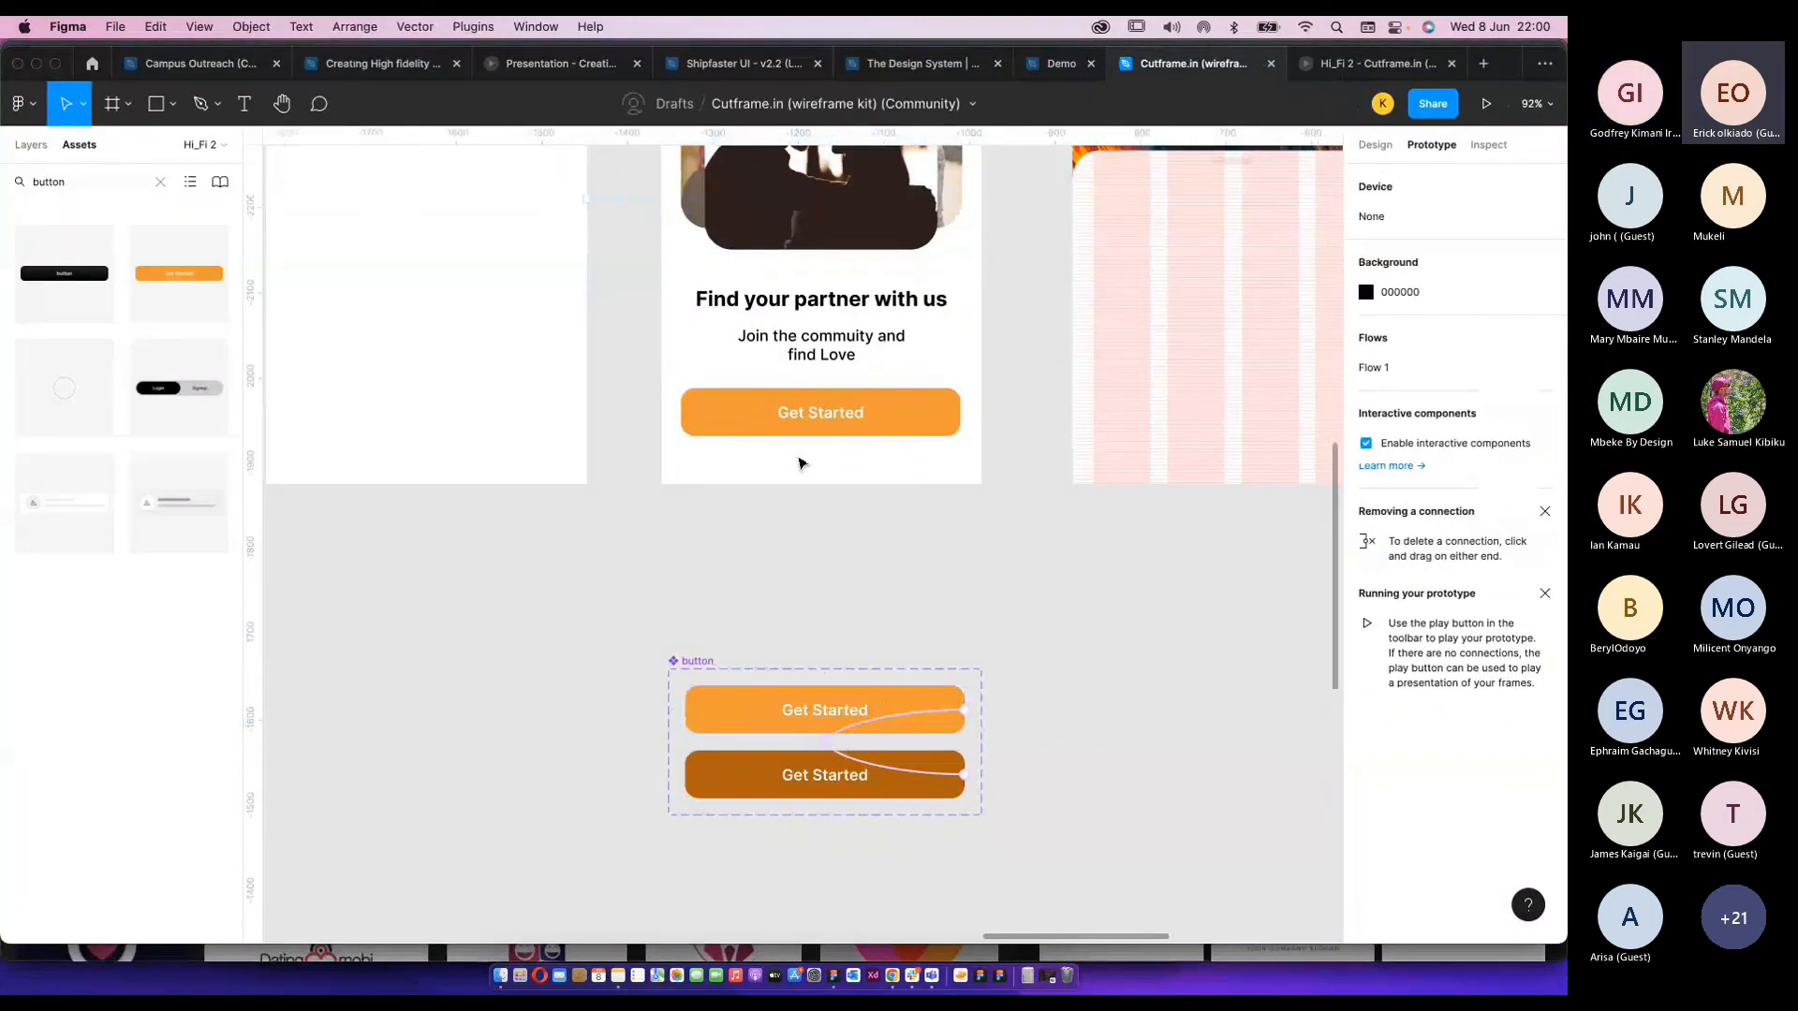
pyautogui.click(806, 427)
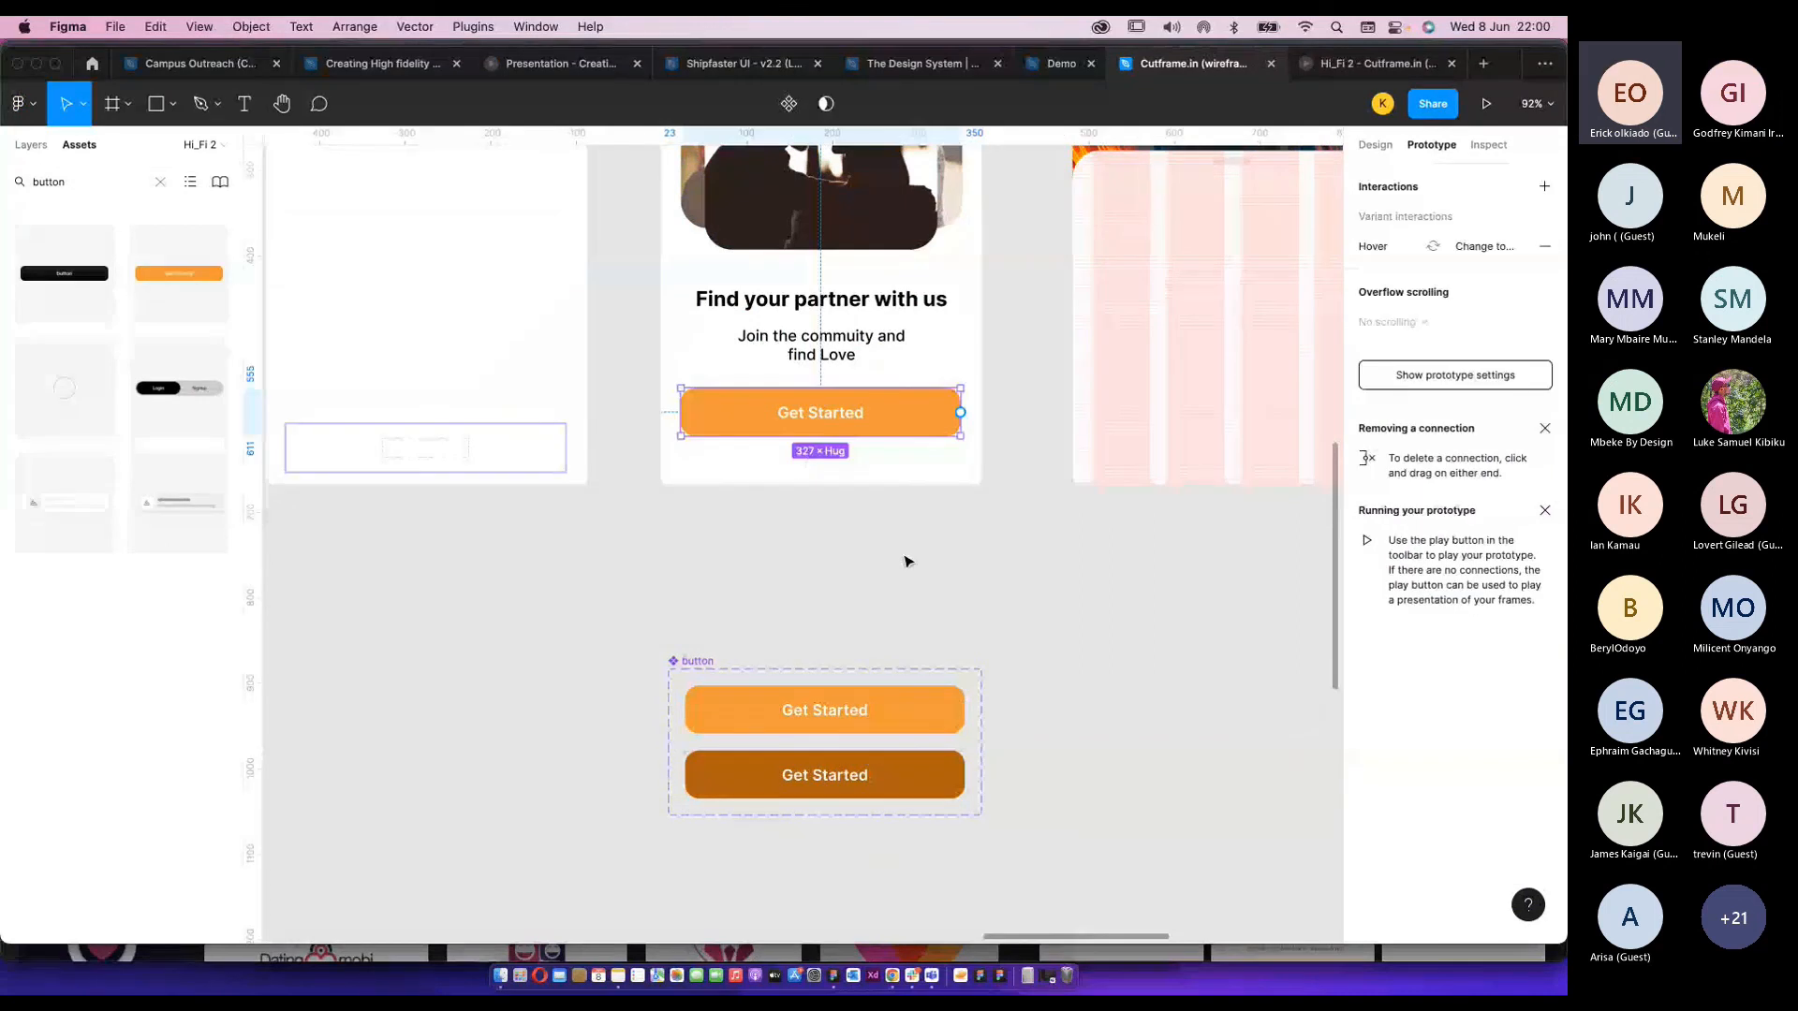
pyautogui.press('Delete')
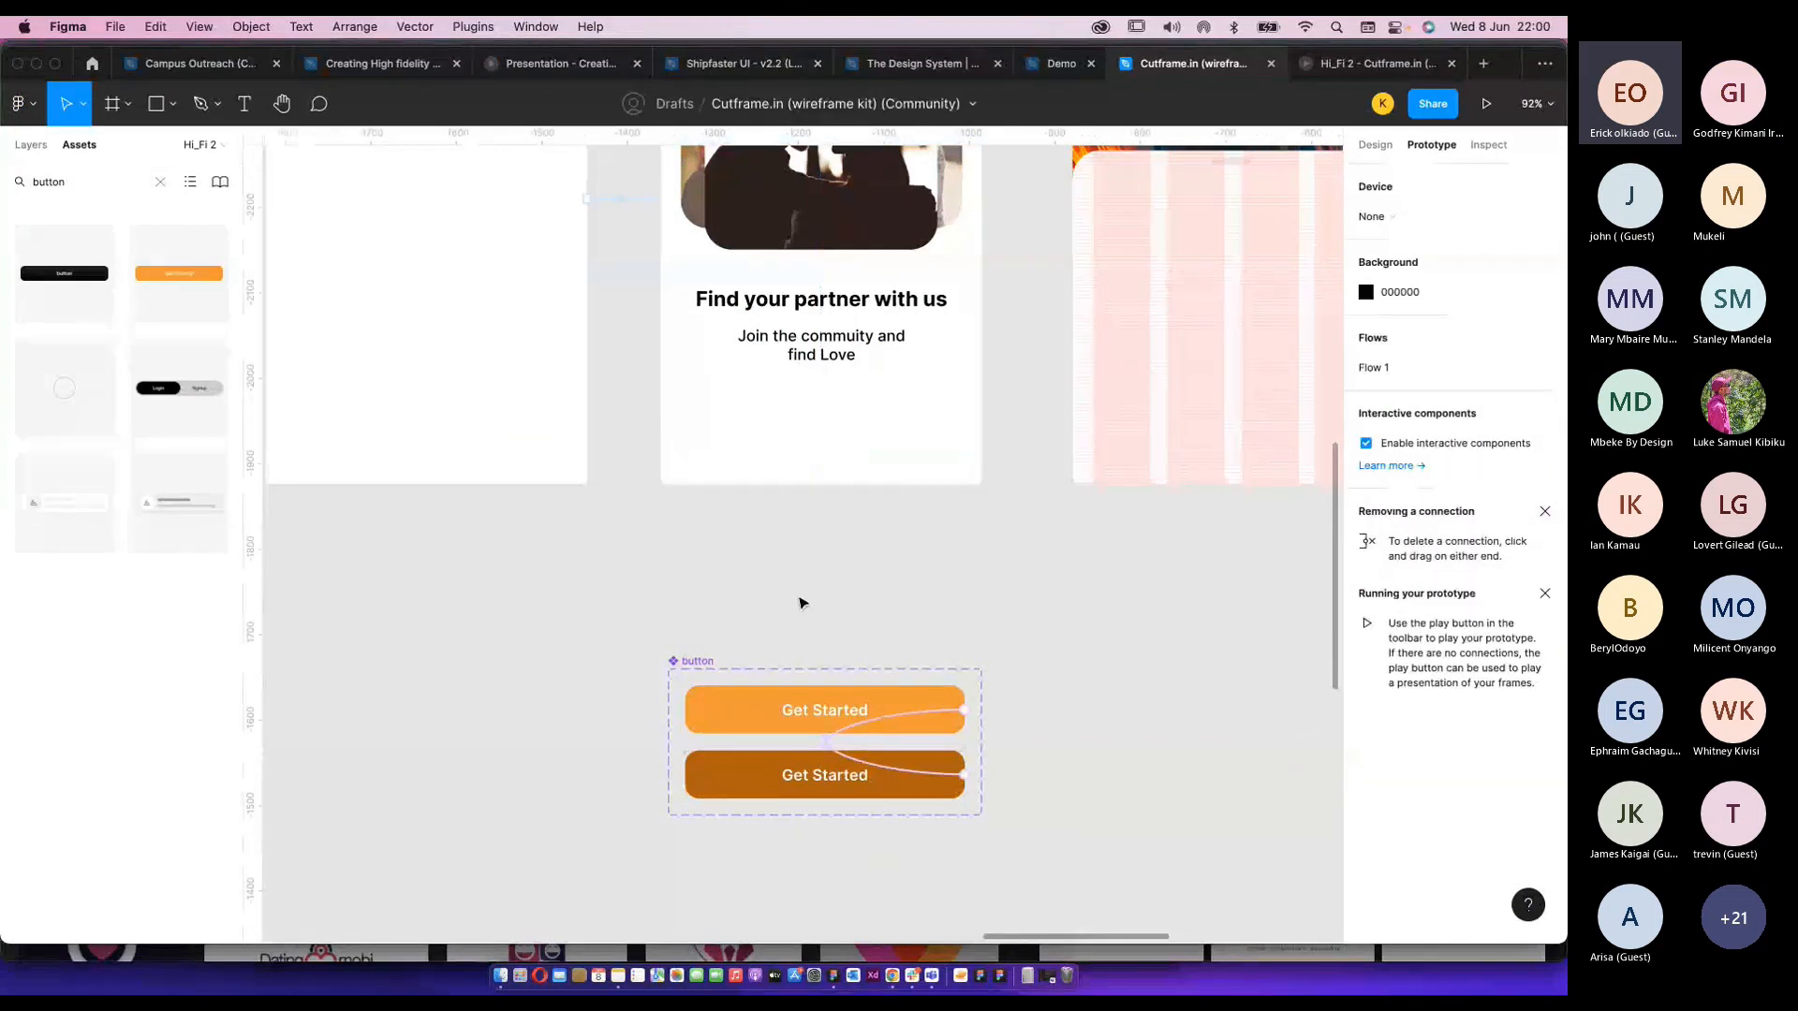
pyautogui.moveTo(159, 271); pyautogui.dragTo(807, 403)
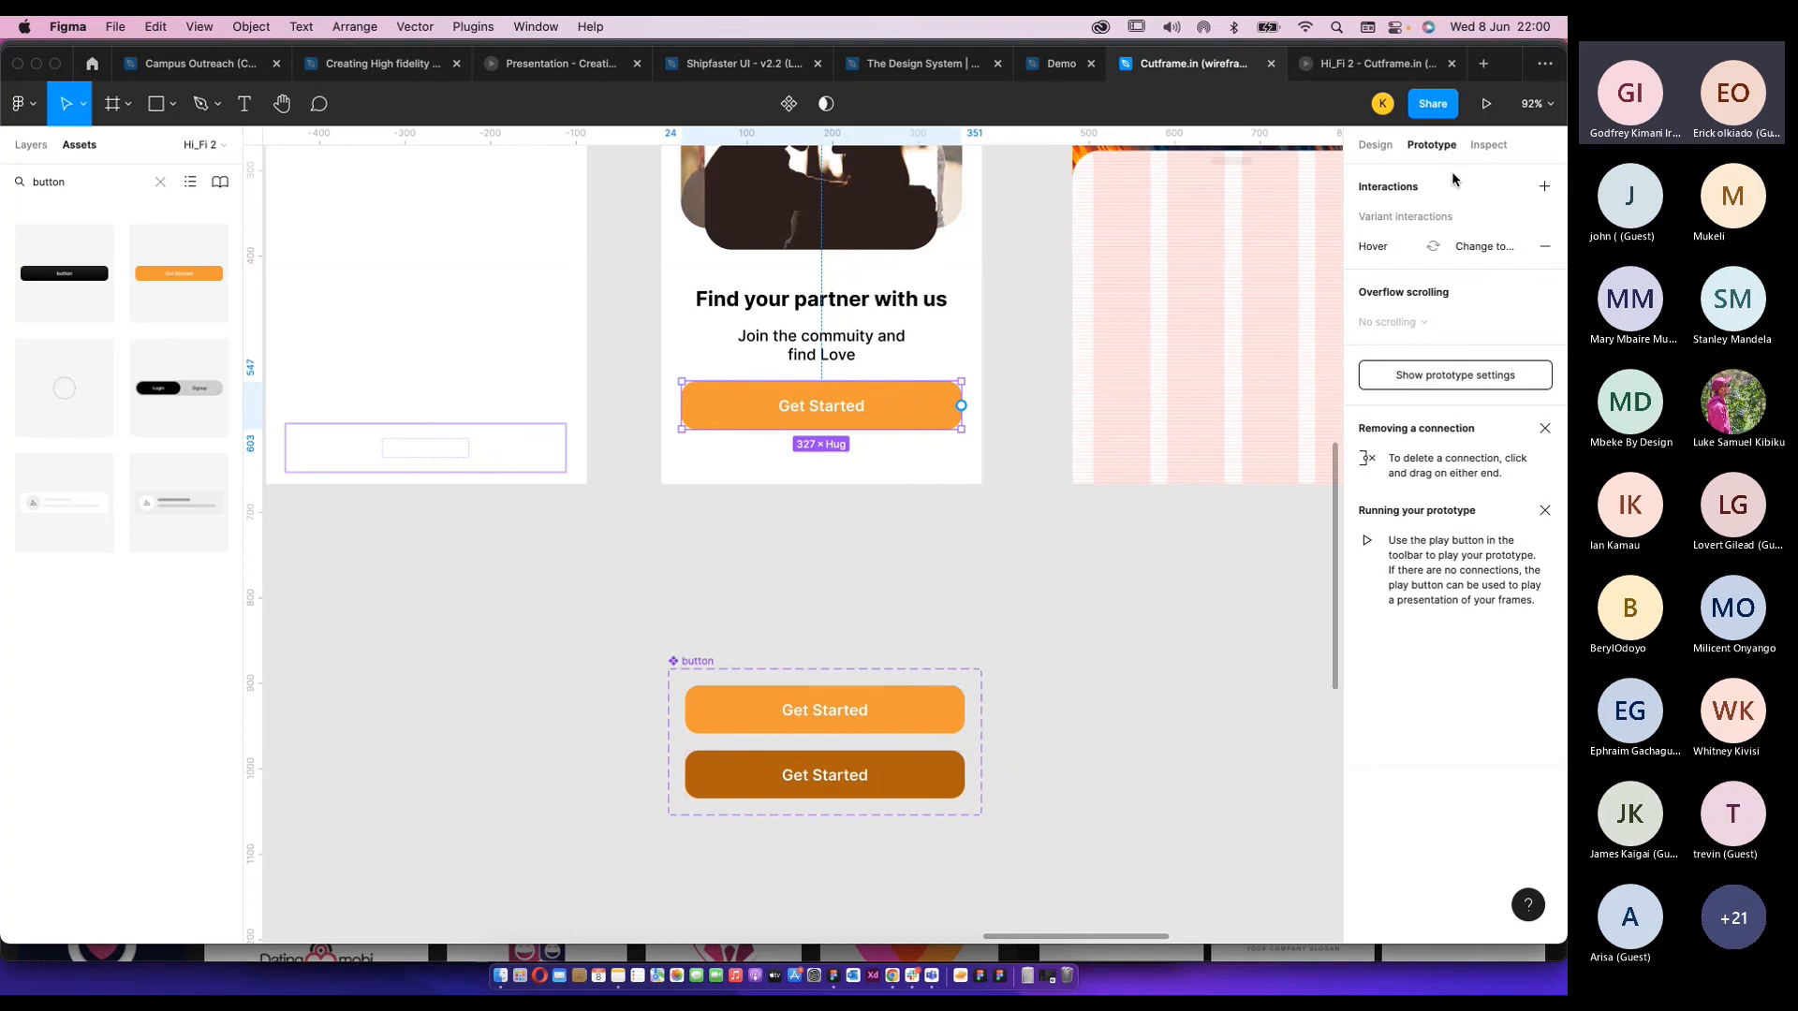
# Preview the onboarding screen with the new button, and inspect the action of the instance's Hover interaction, keeping Change to.
pyautogui.click(1486, 103)
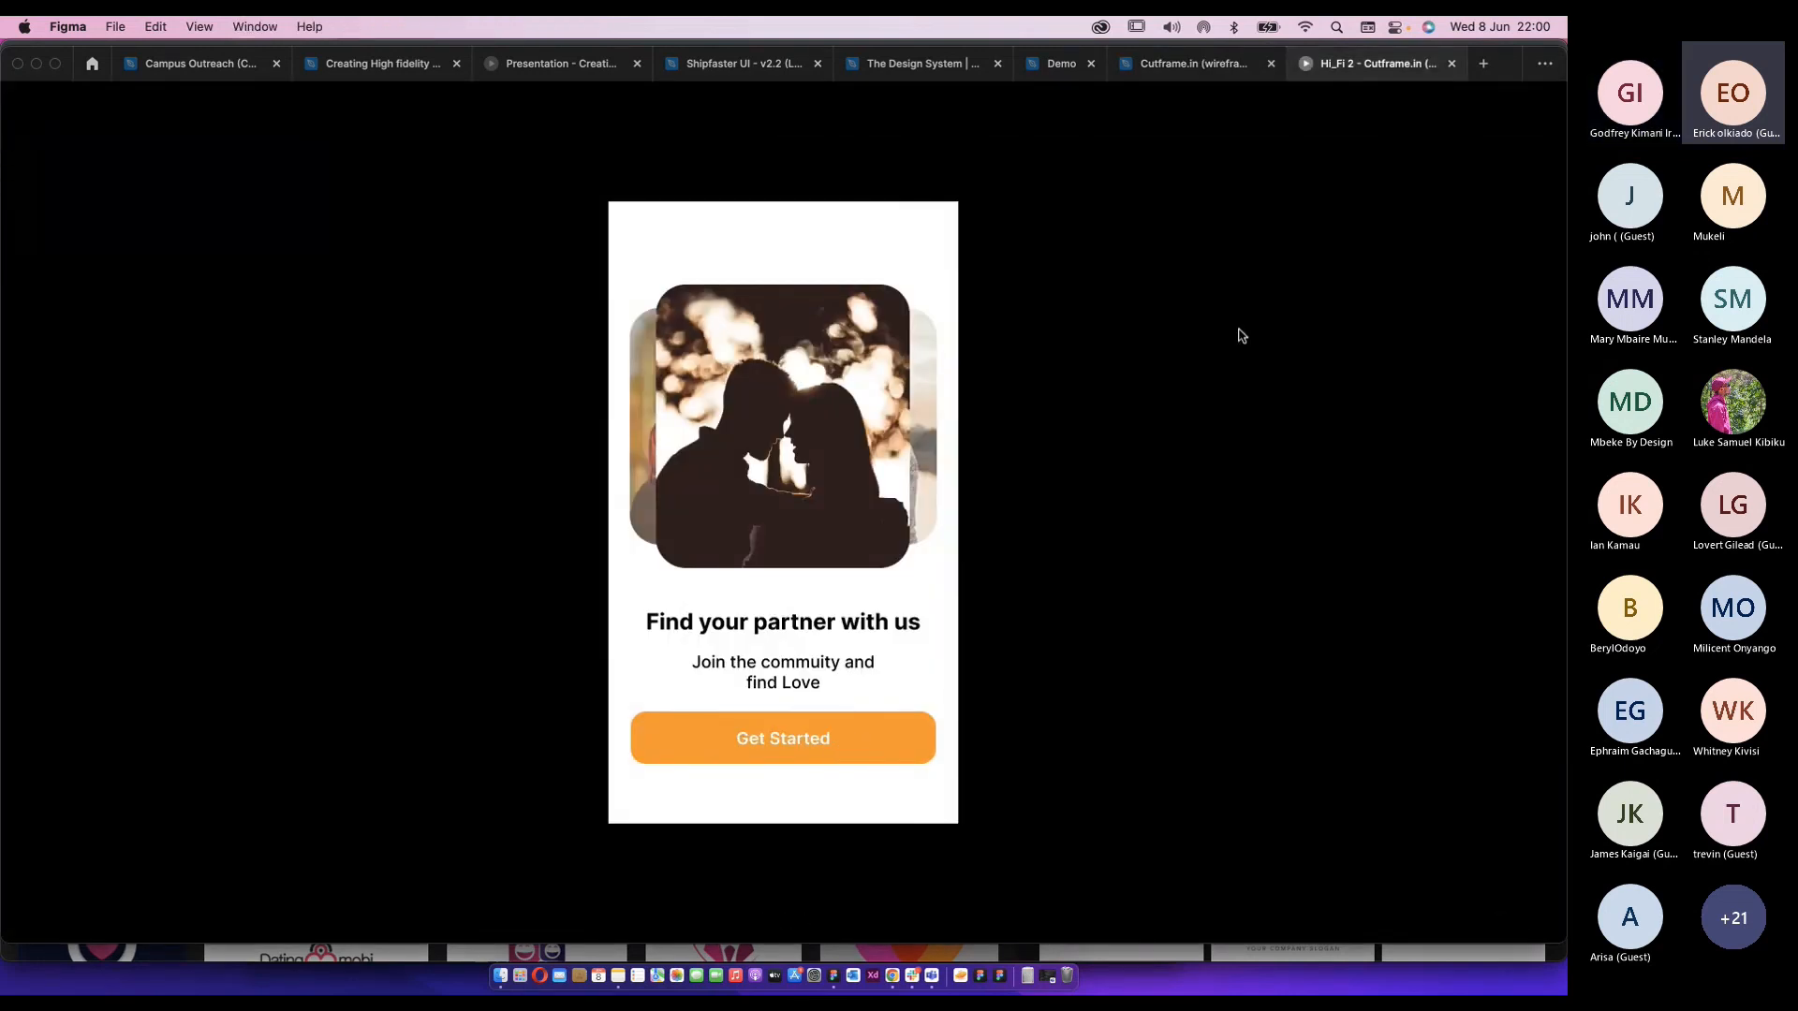
pyautogui.click(1208, 73)
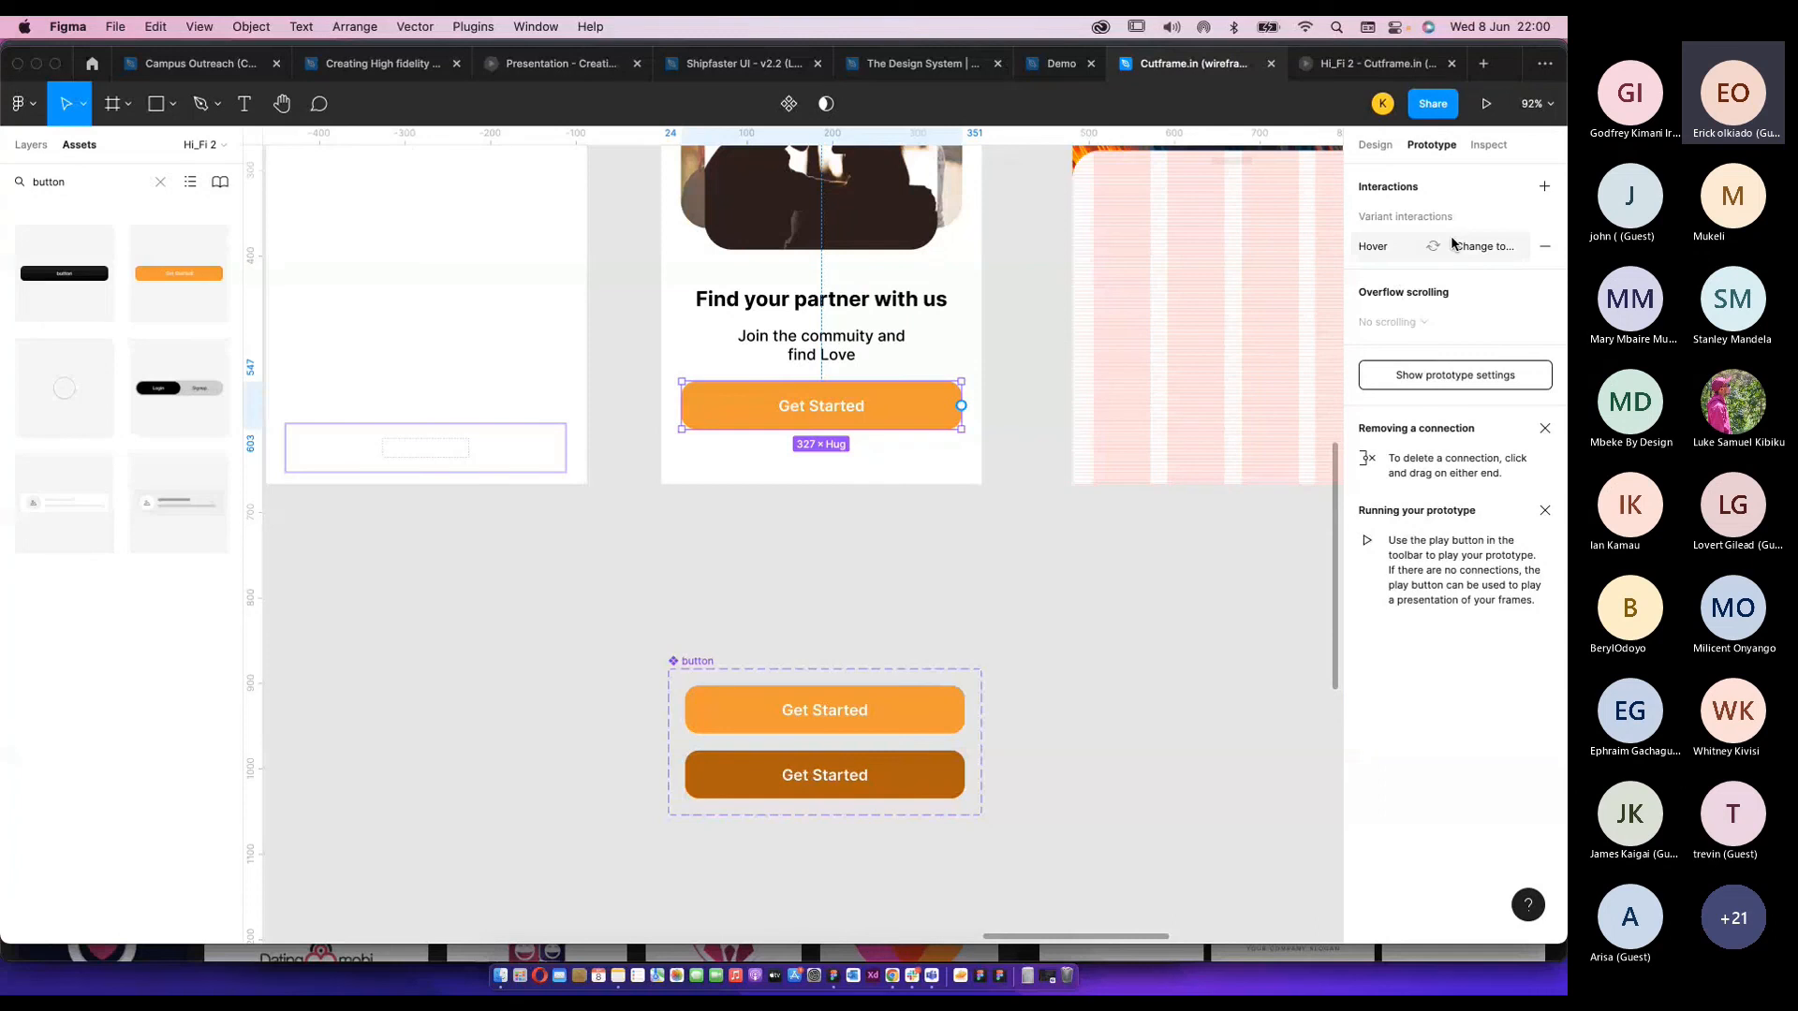
pyautogui.click(1482, 249)
pyautogui.click(1181, 321)
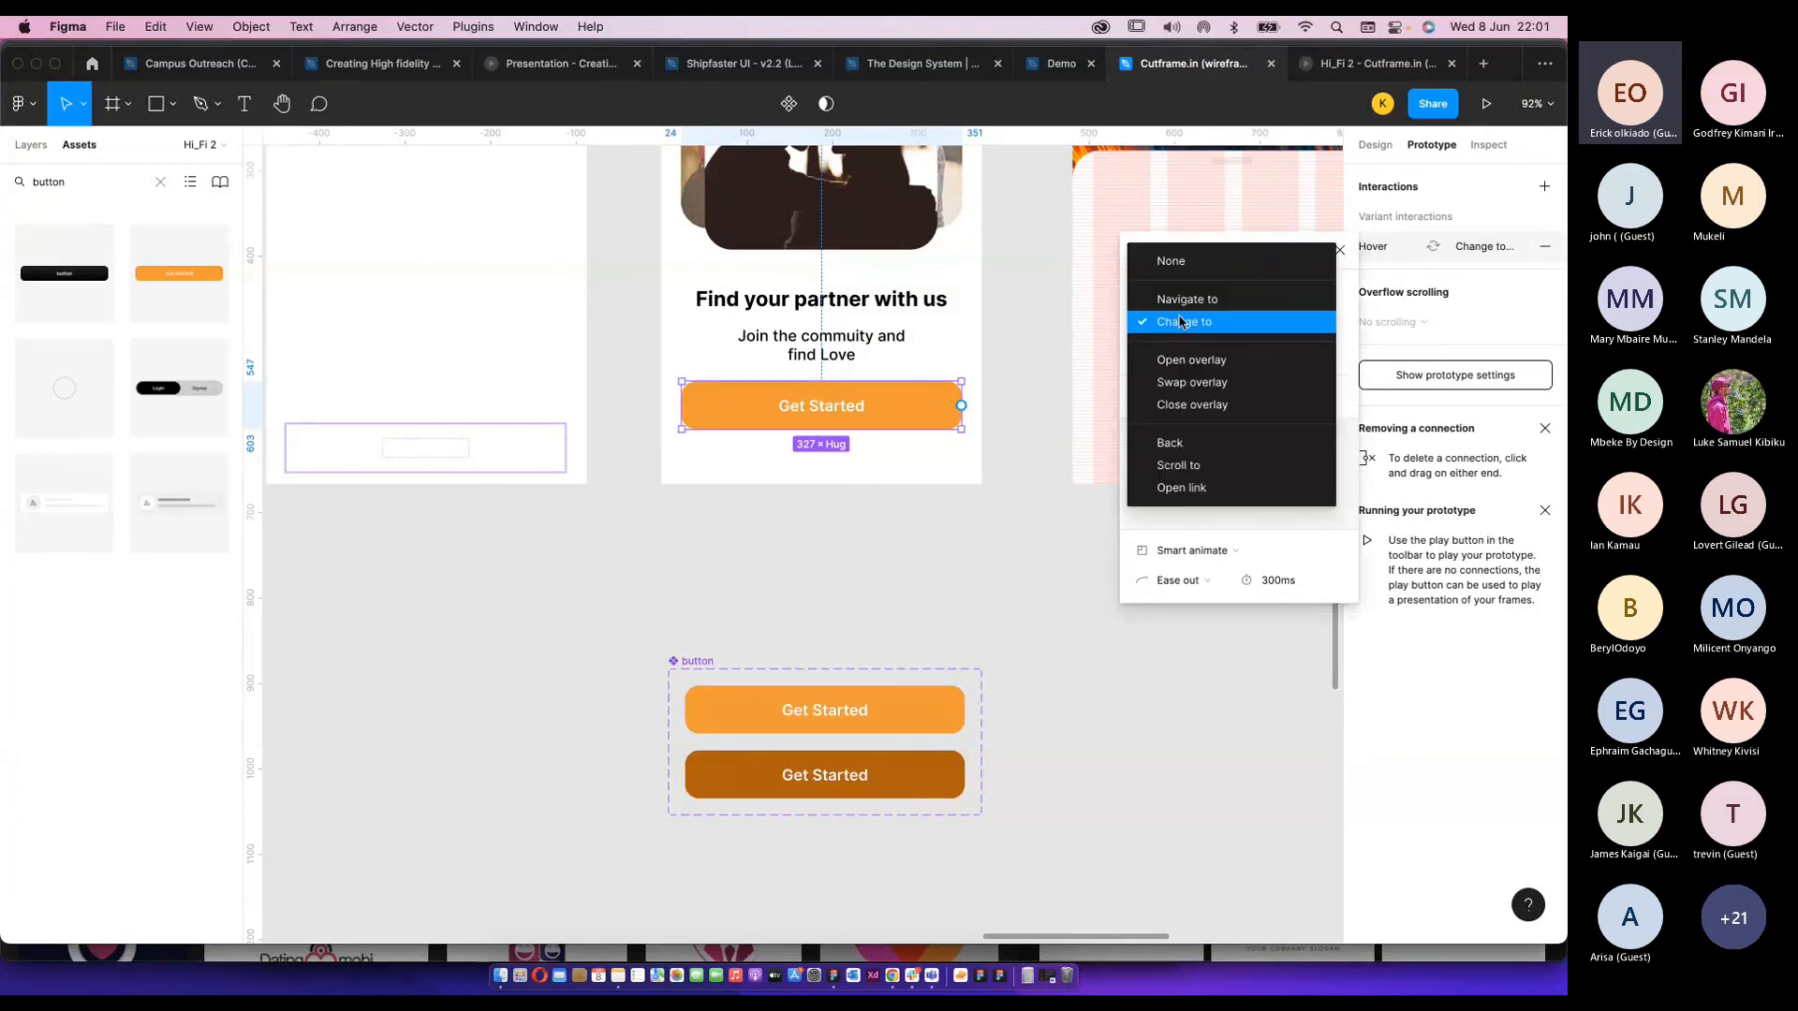
pyautogui.click(979, 459)
pyautogui.click(979, 459)
# Check the hover interactions of the Default and Hovered variants in the button component set.
pyautogui.scroll(-2, 1015, 608)
pyautogui.scroll(4, 863, 579)
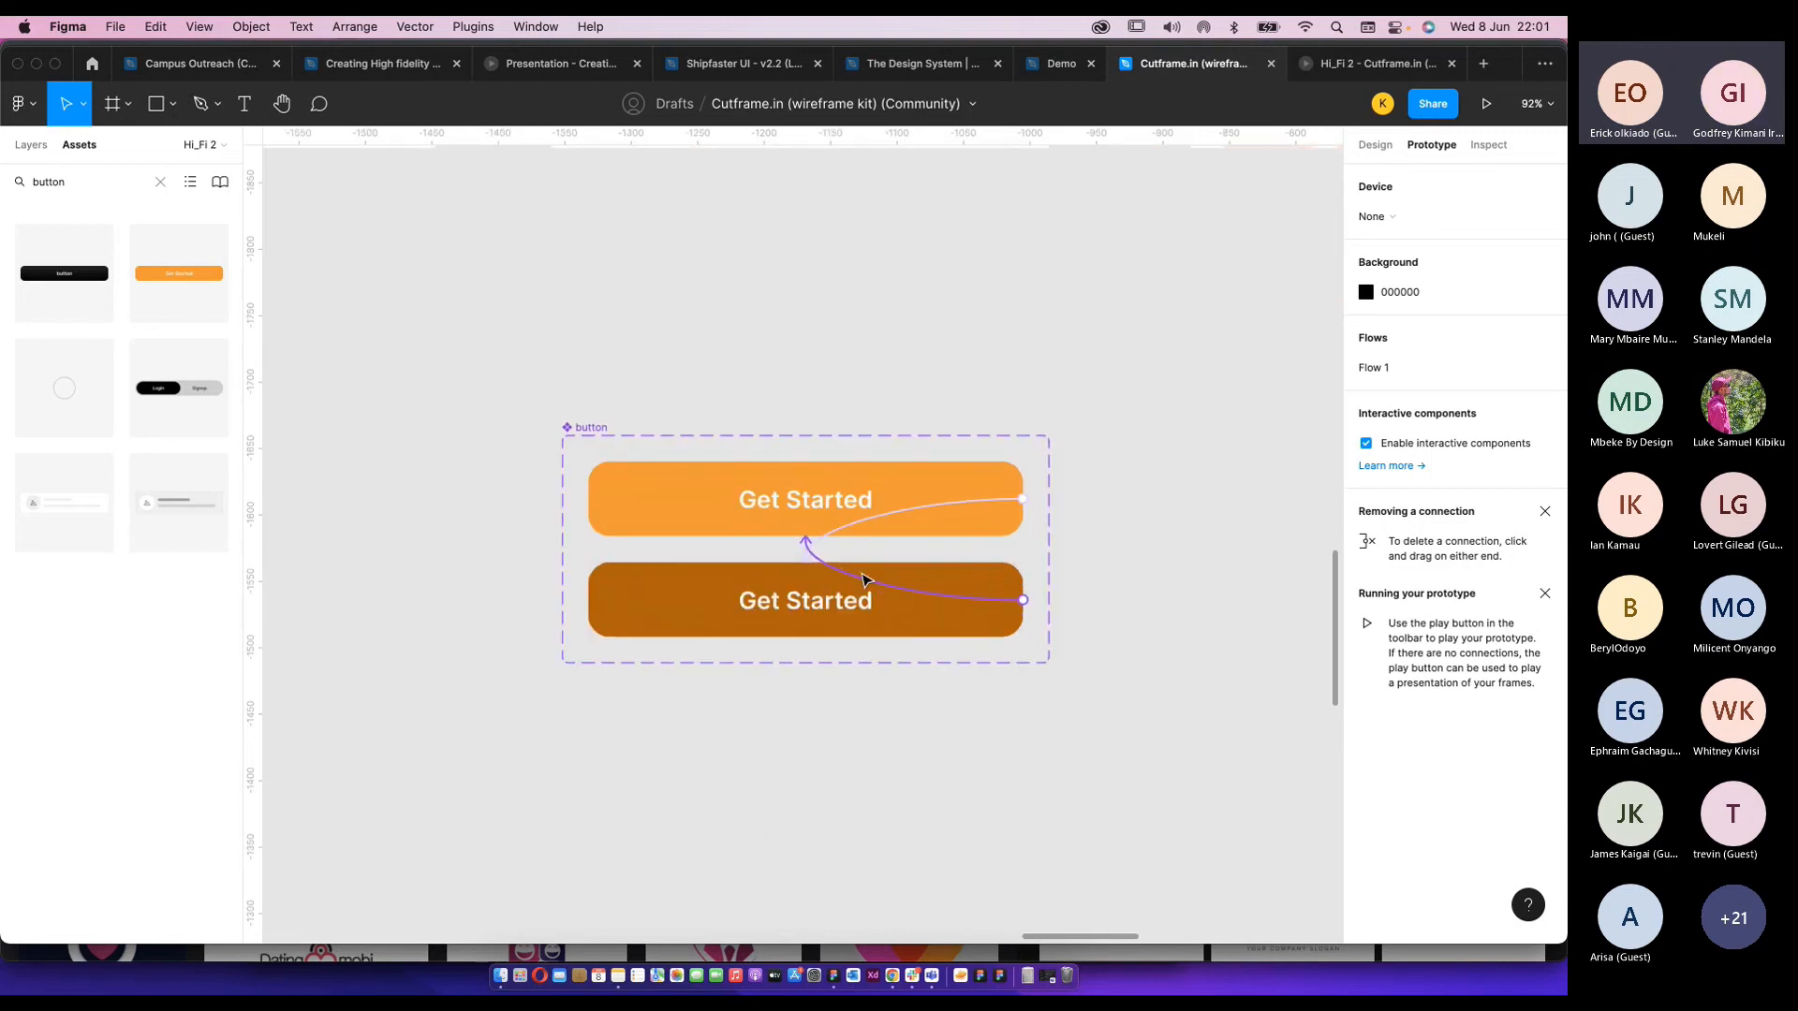
pyautogui.scroll(3, 863, 579)
pyautogui.click(974, 515)
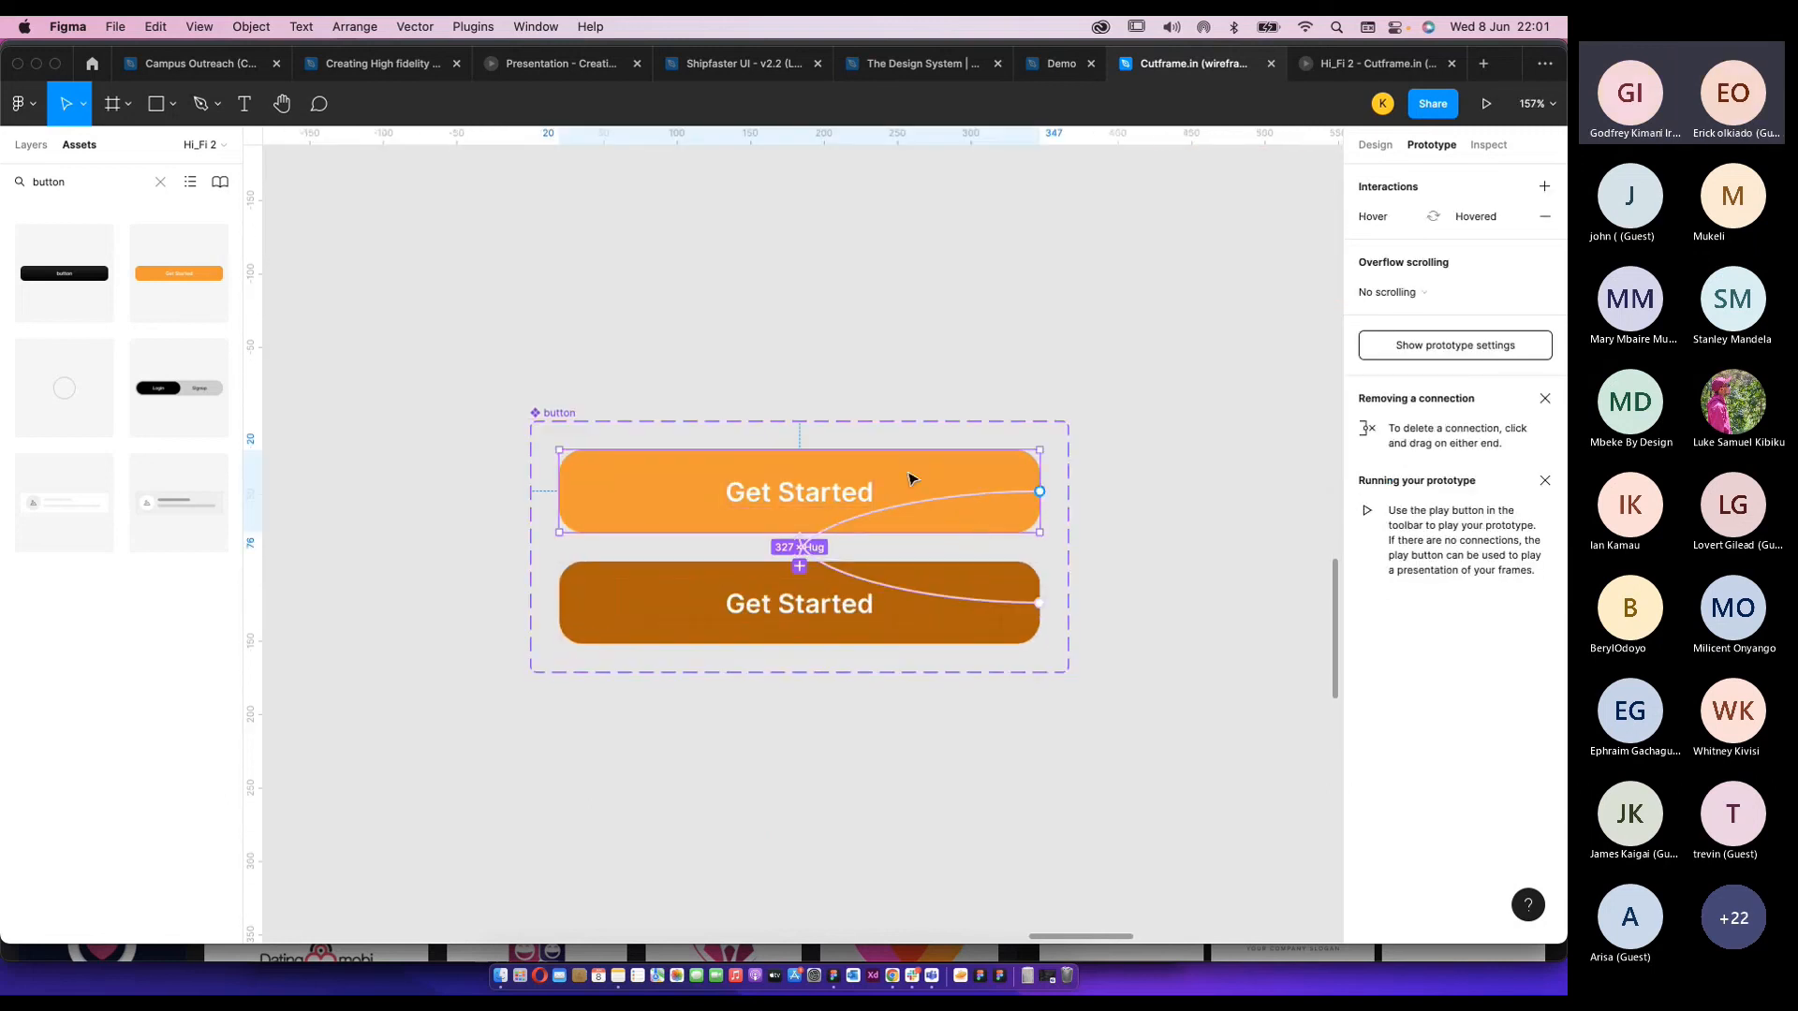
pyautogui.scroll(2, 951, 430)
pyautogui.scroll(7, 948, 429)
pyautogui.scroll(-10, 851, 470)
pyautogui.click(915, 537)
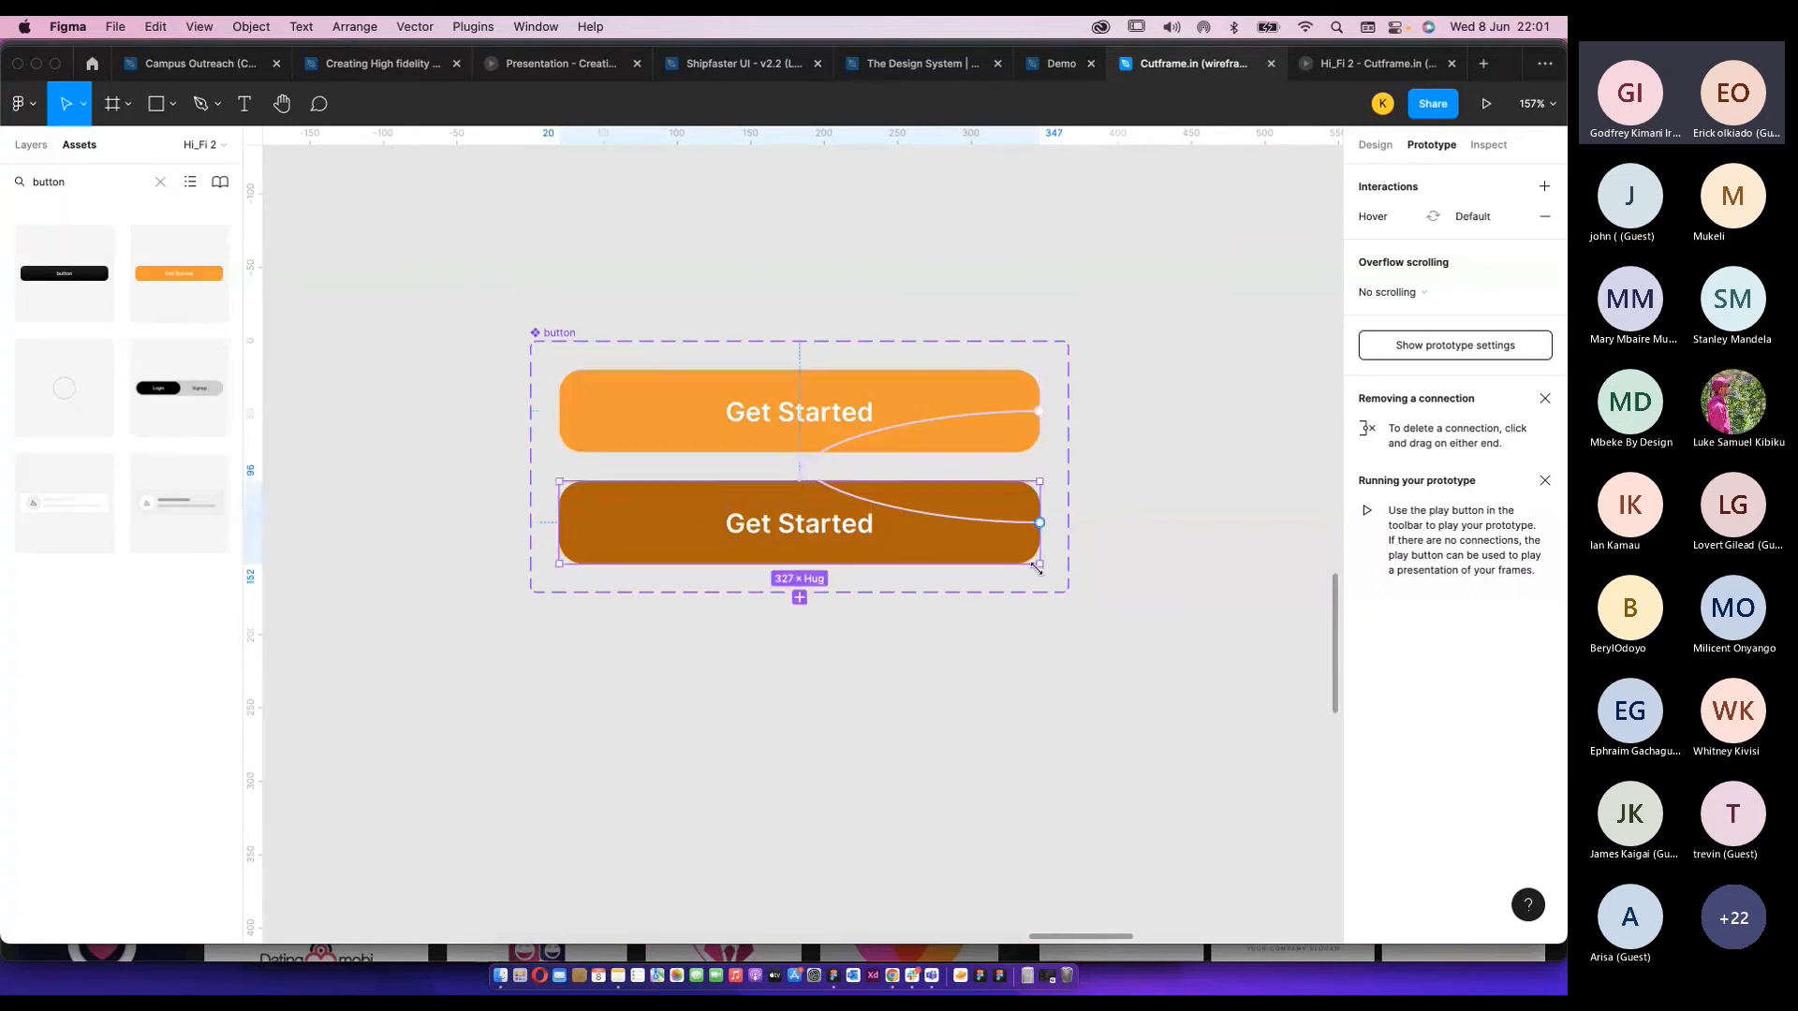
pyautogui.scroll(-1, 1036, 563)
pyautogui.scroll(-1, 967, 549)
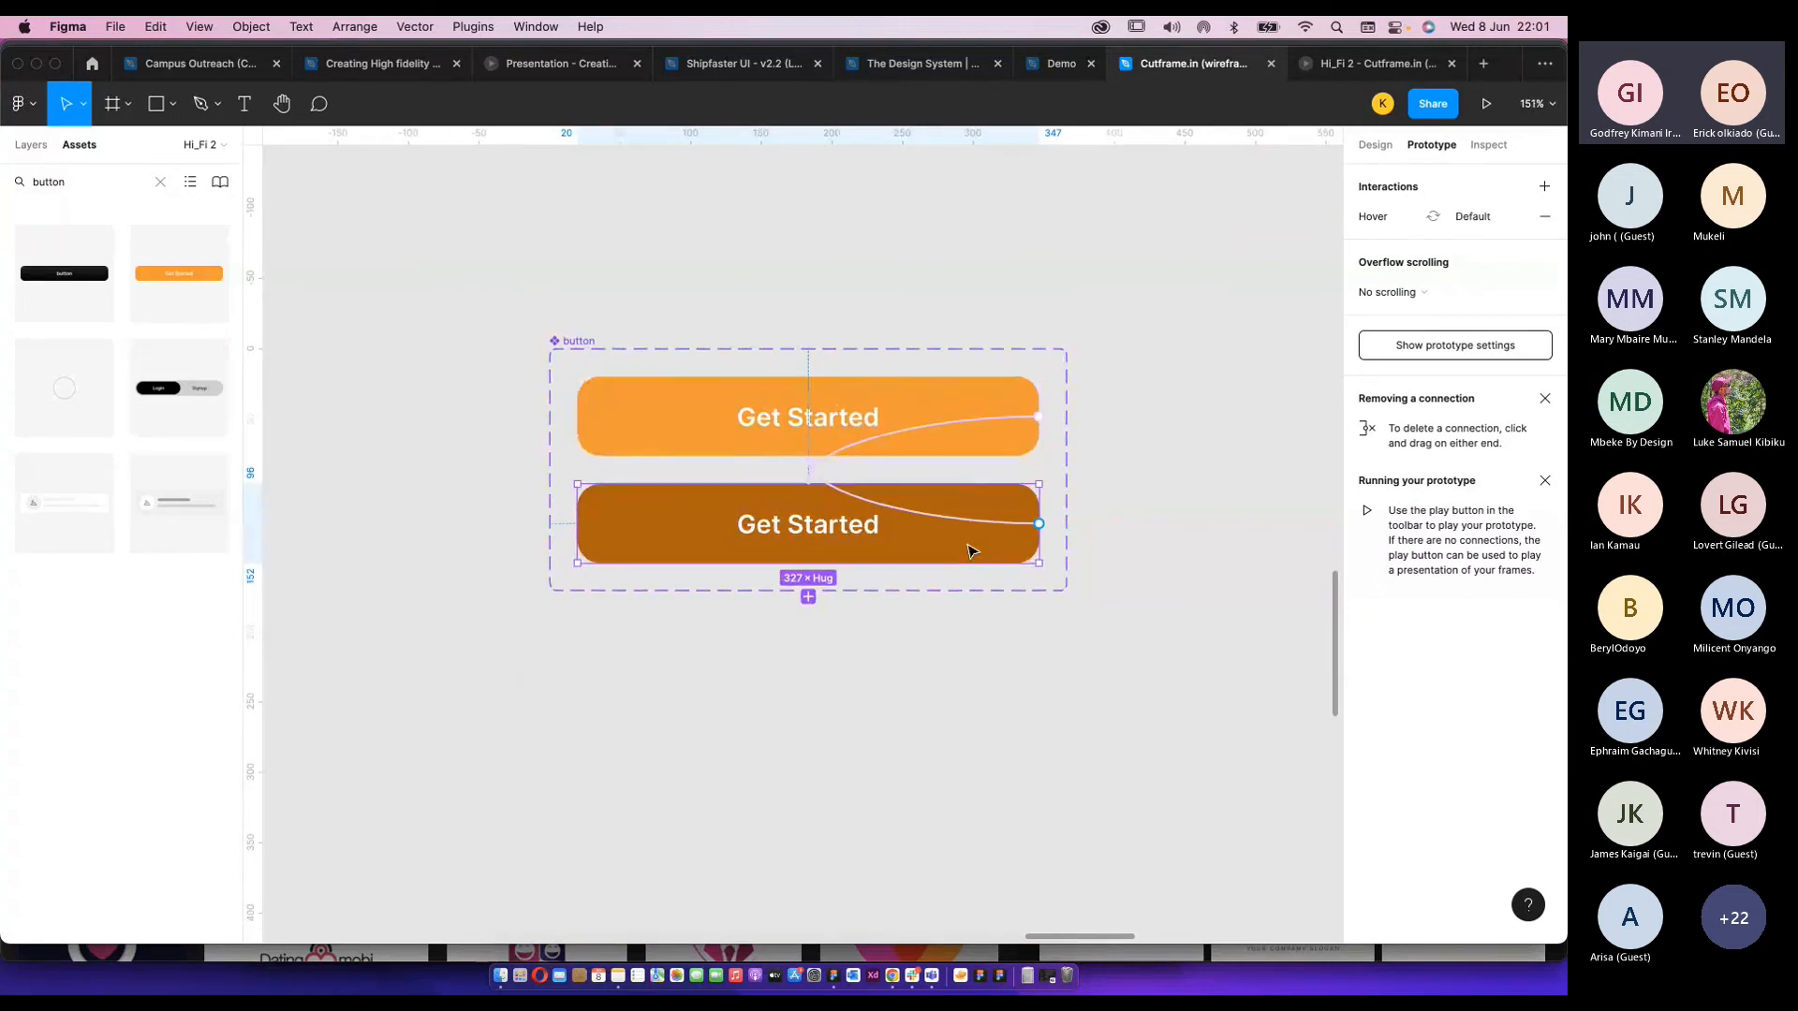
pyautogui.scroll(-5, 861, 408)
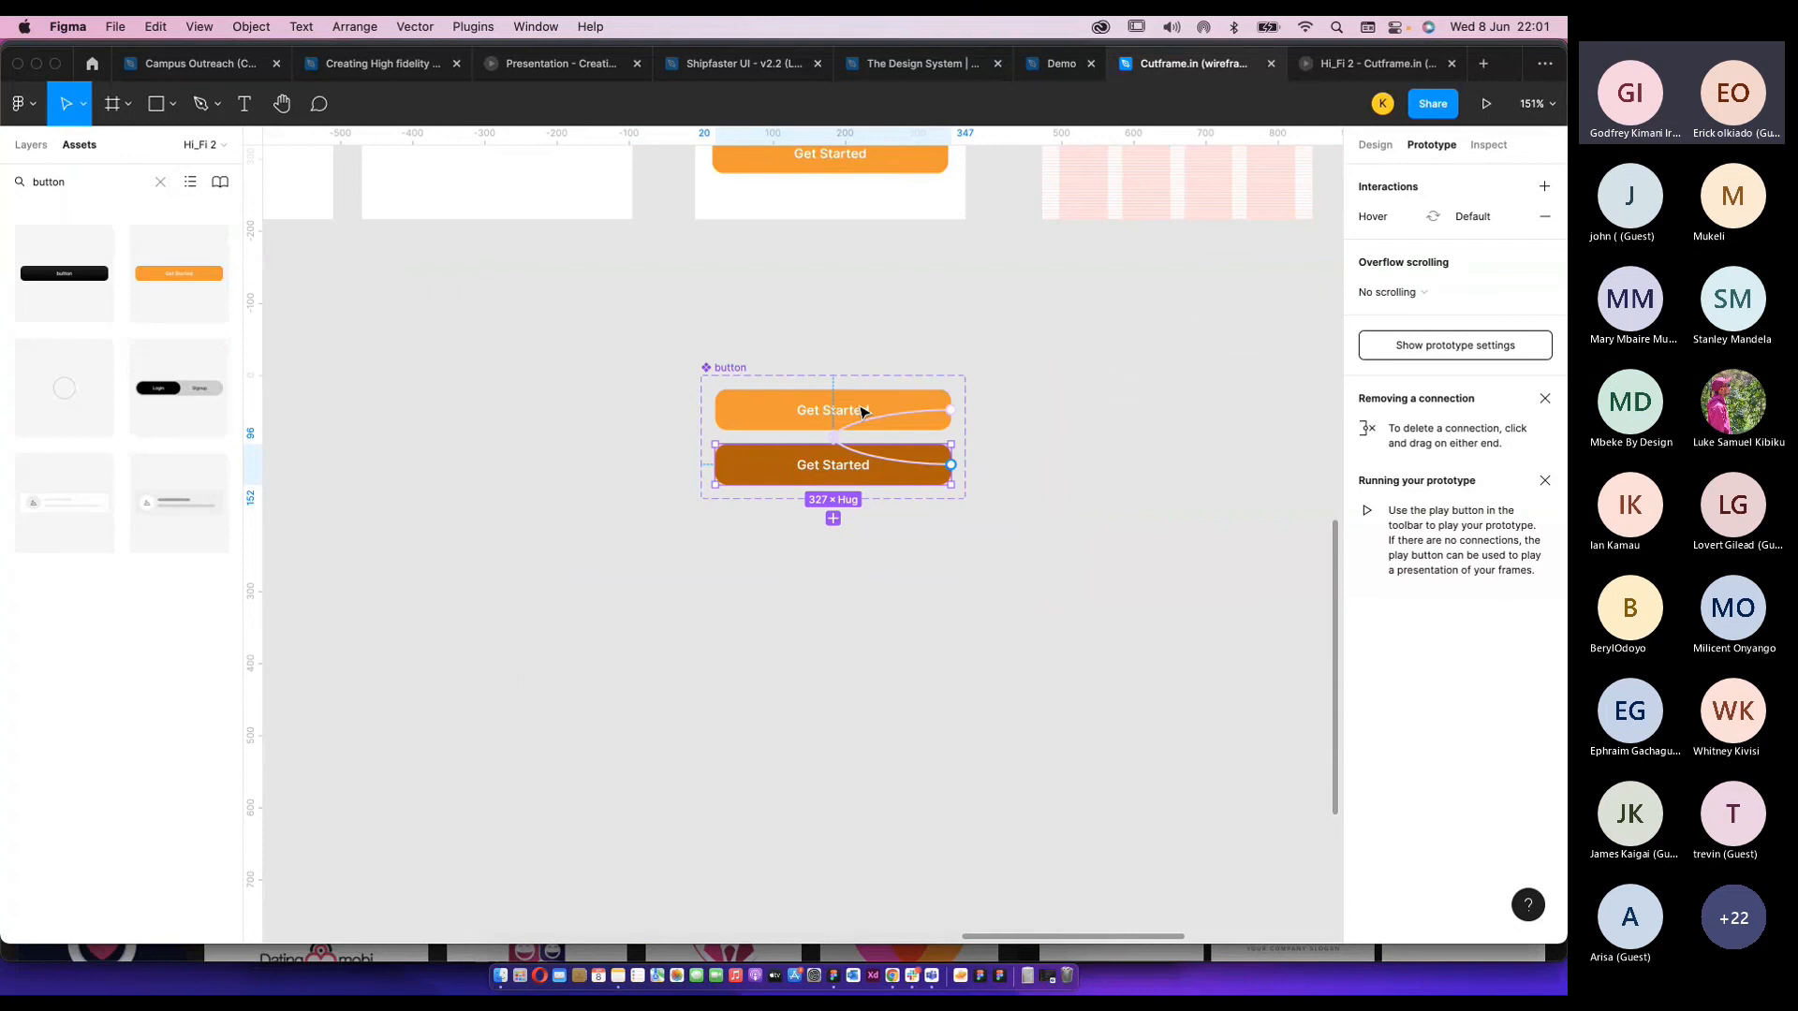
# Switch the onboarding screen's Get Started button instance to the Hovered variant.
pyautogui.scroll(3, 885, 410)
pyautogui.click(885, 404)
pyautogui.click(1375, 145)
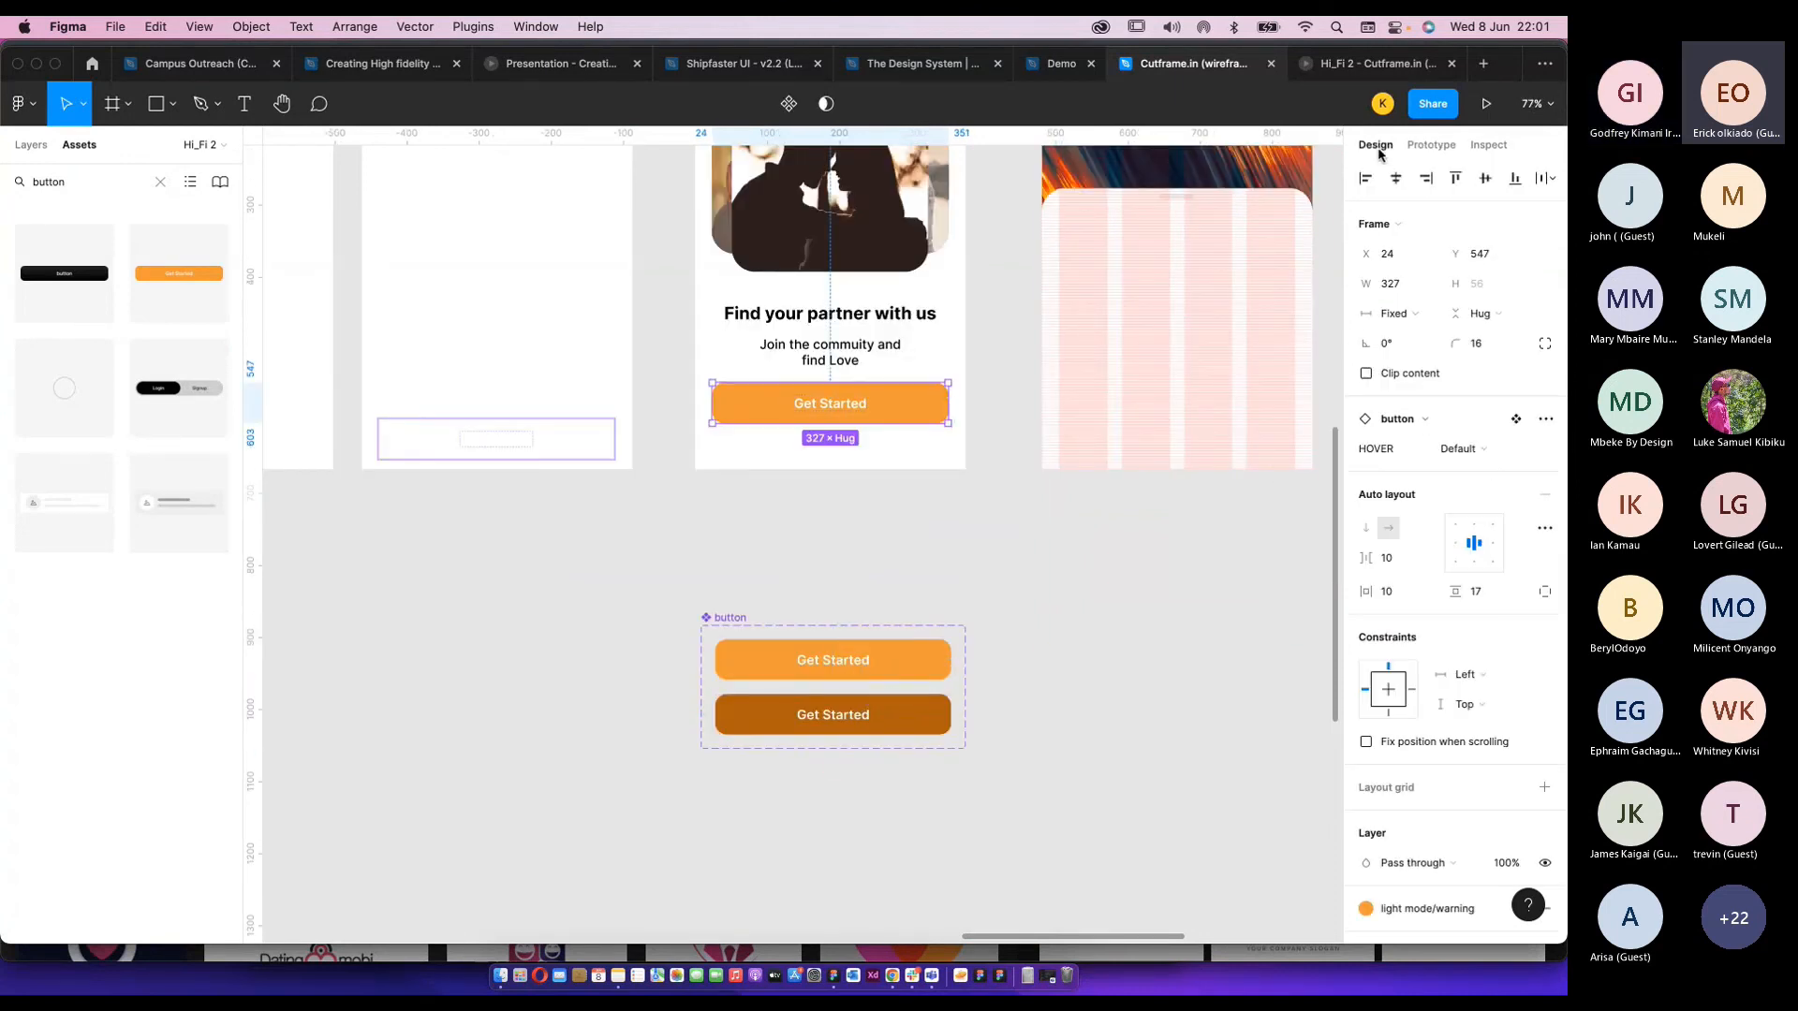
pyautogui.click(1466, 452)
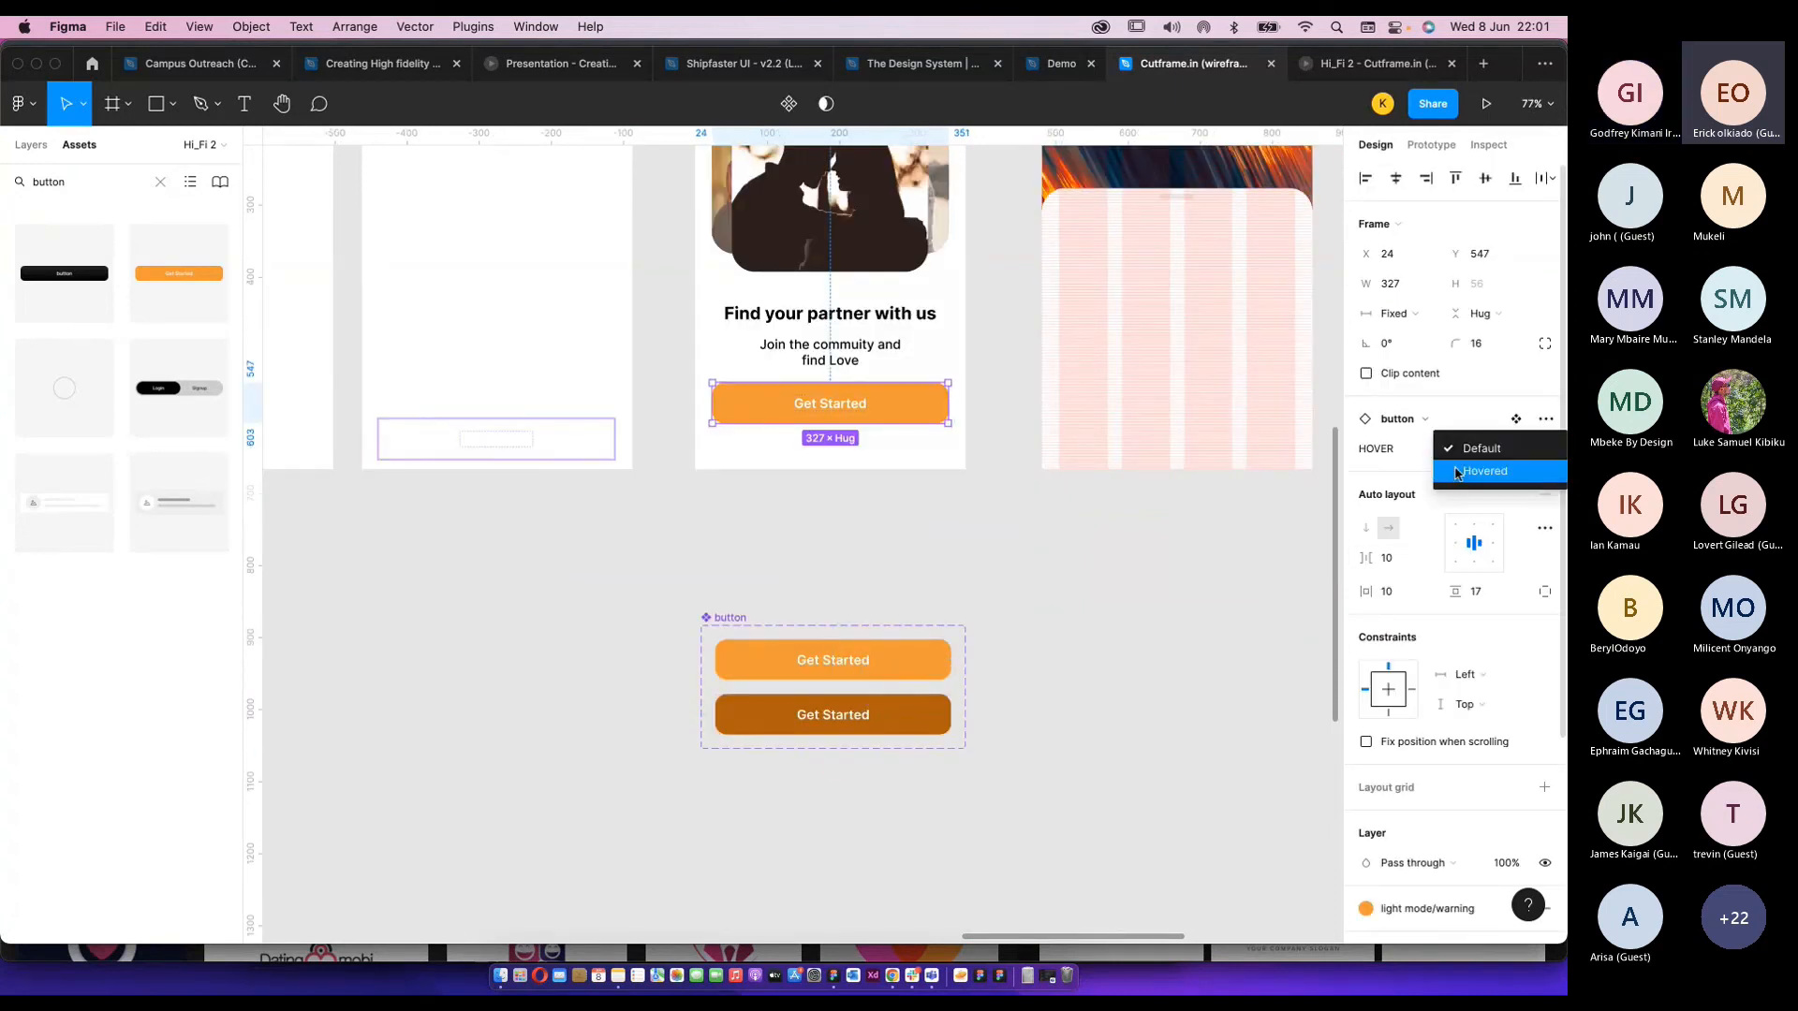
pyautogui.click(1485, 470)
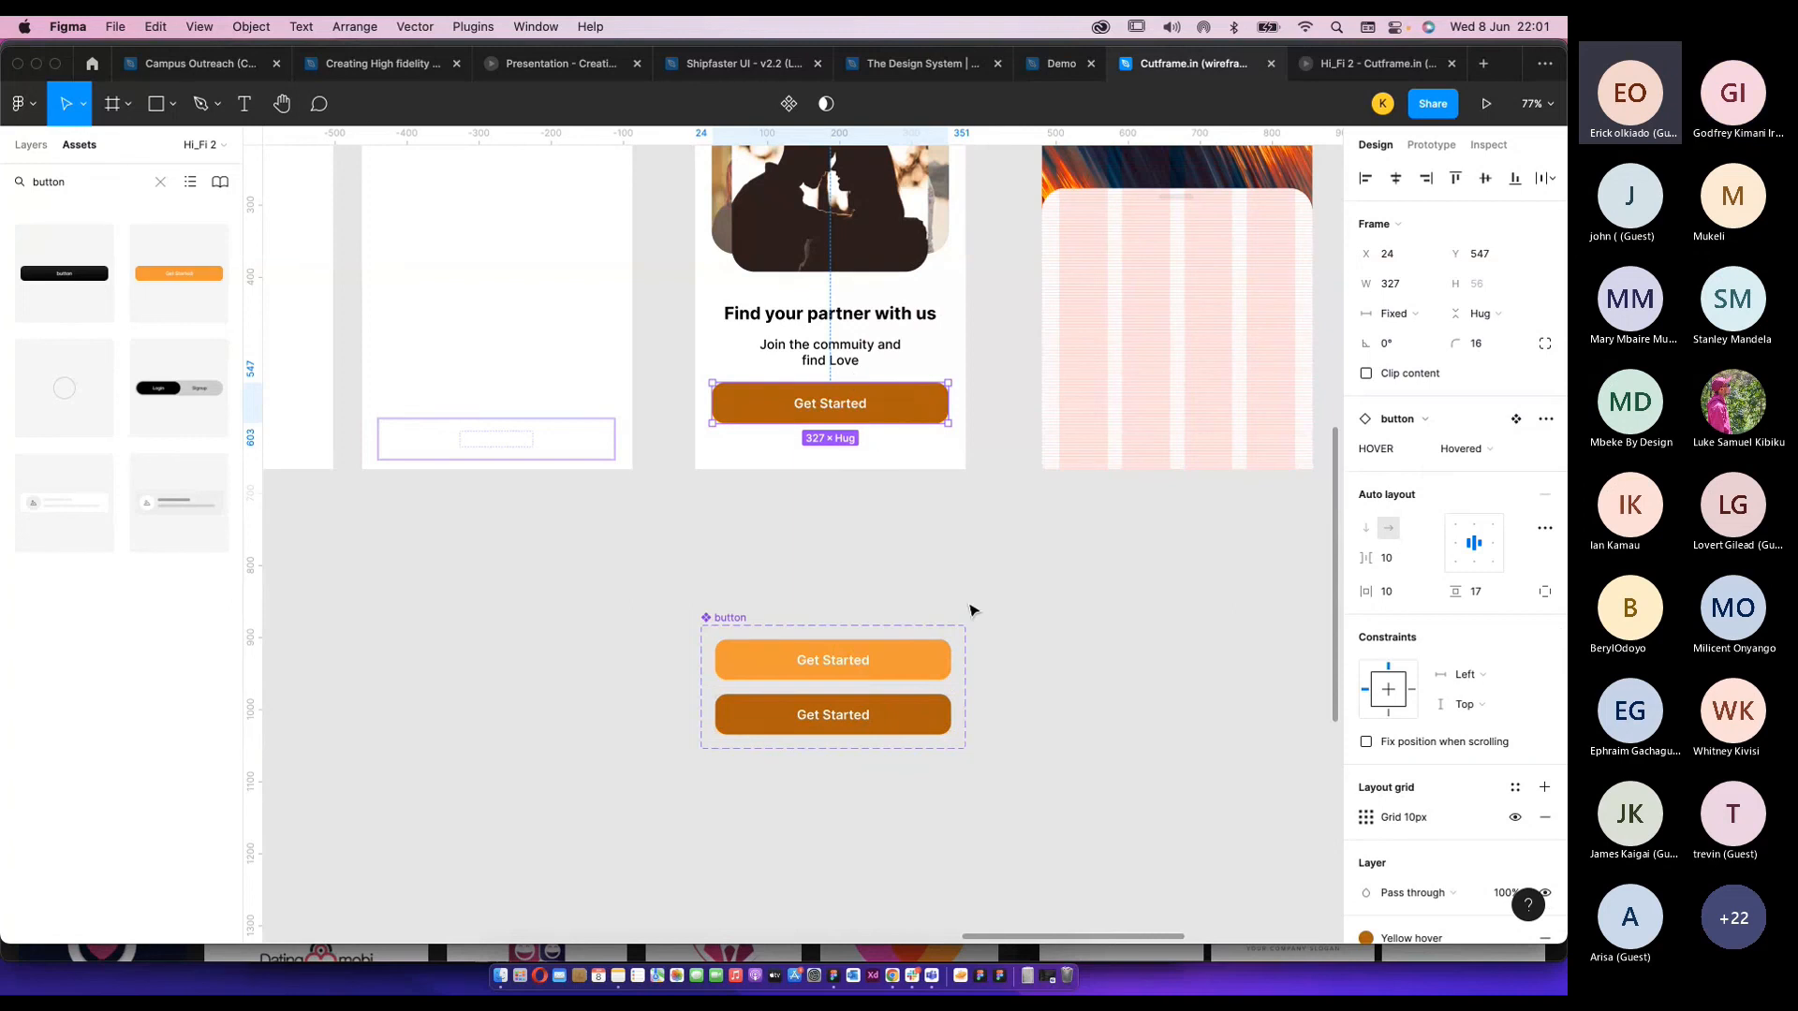
pyautogui.click(833, 656)
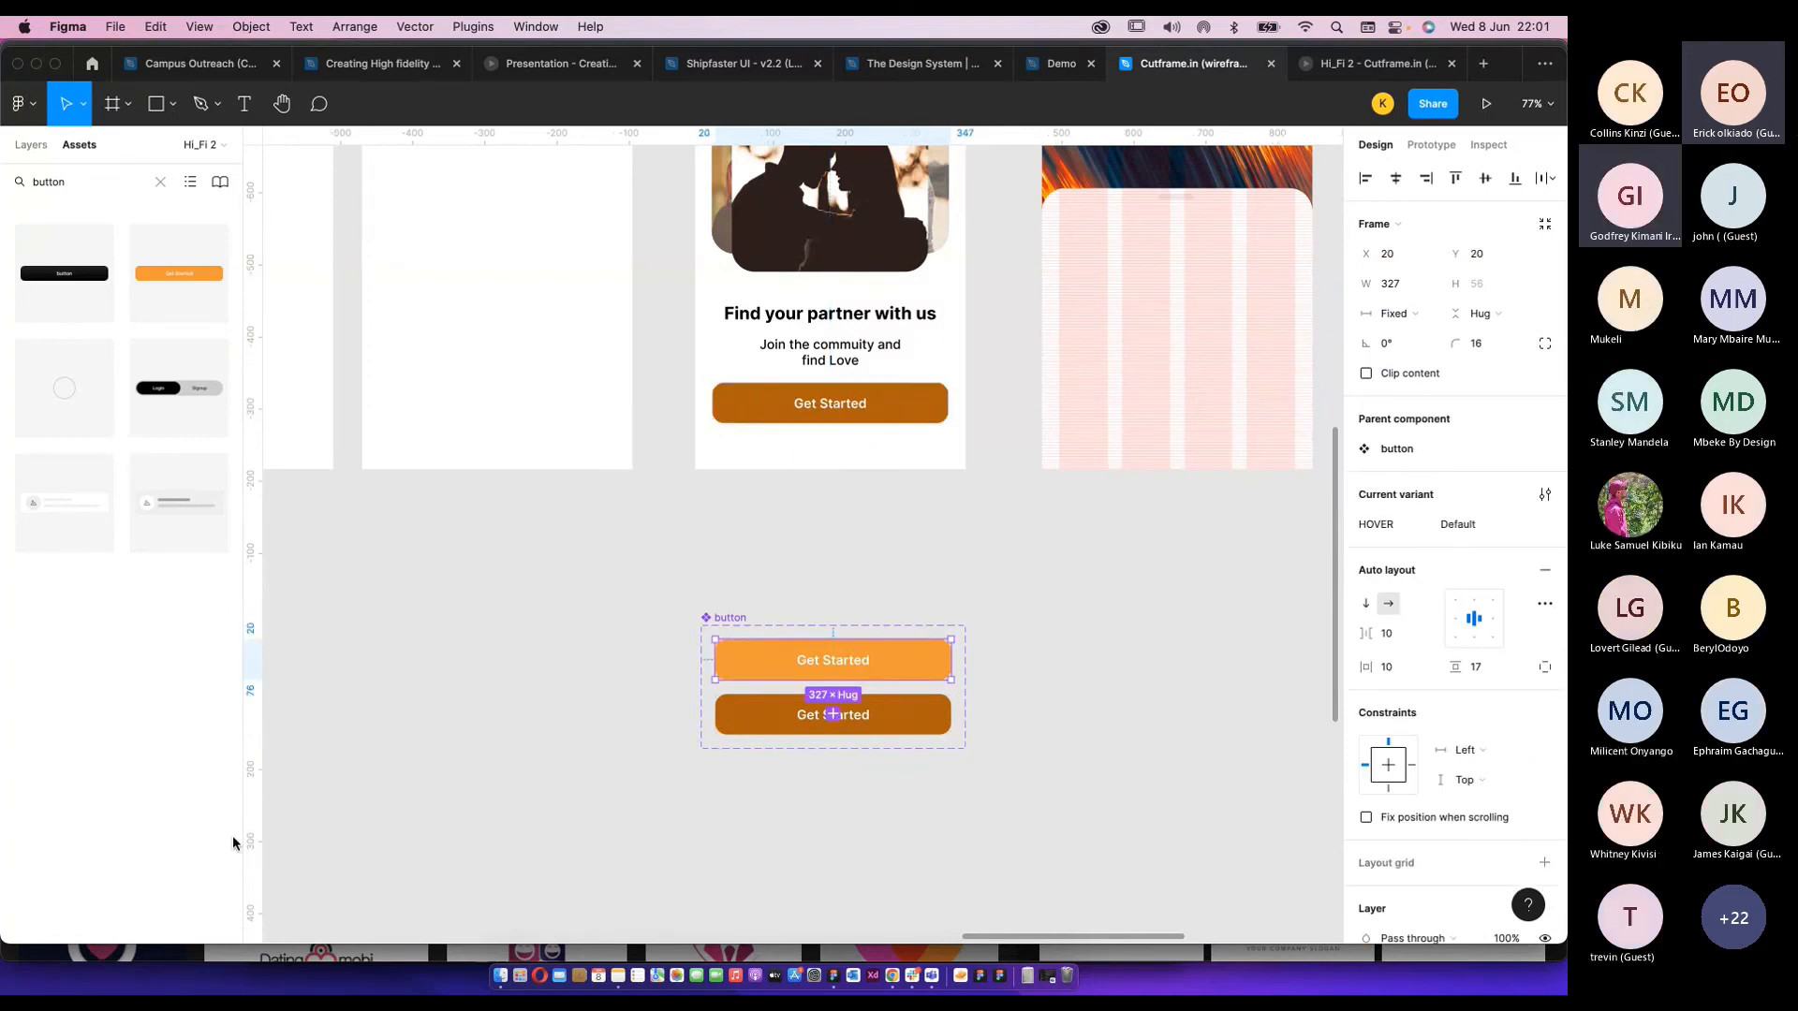
pyautogui.click(681, 546)
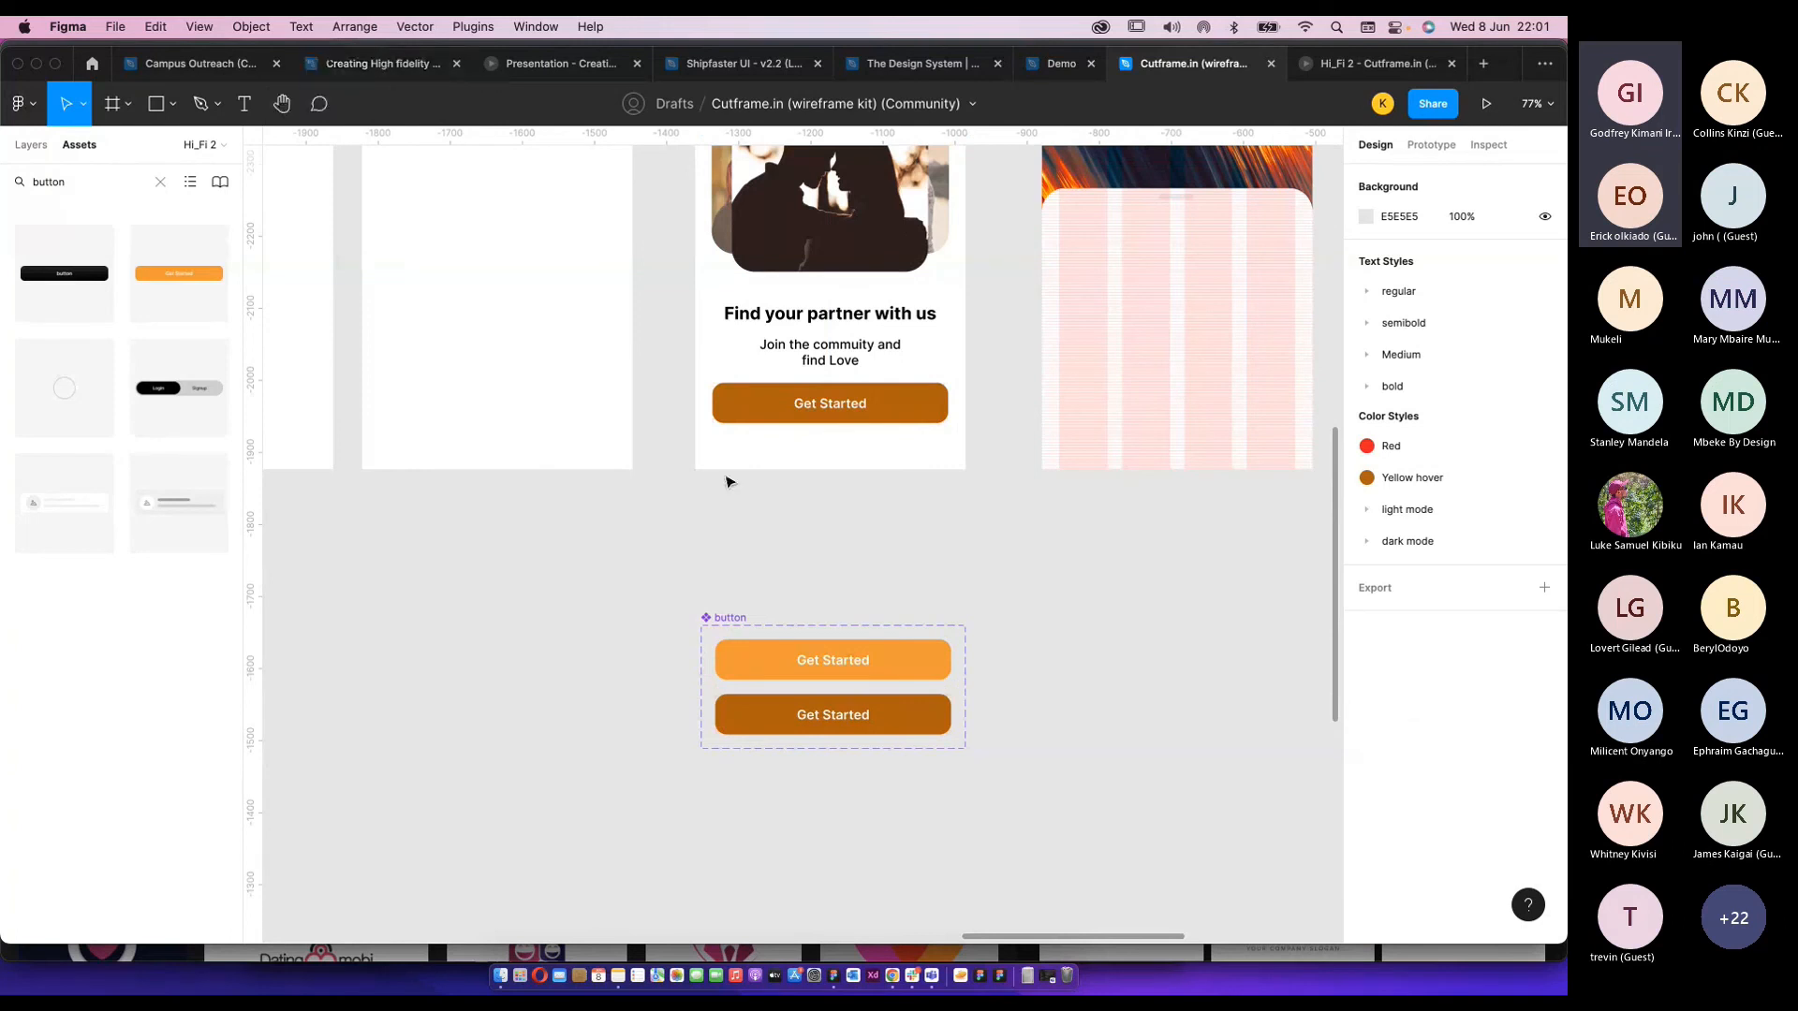
pyautogui.scroll(-5, 726, 481)
pyautogui.scroll(10, 723, 458)
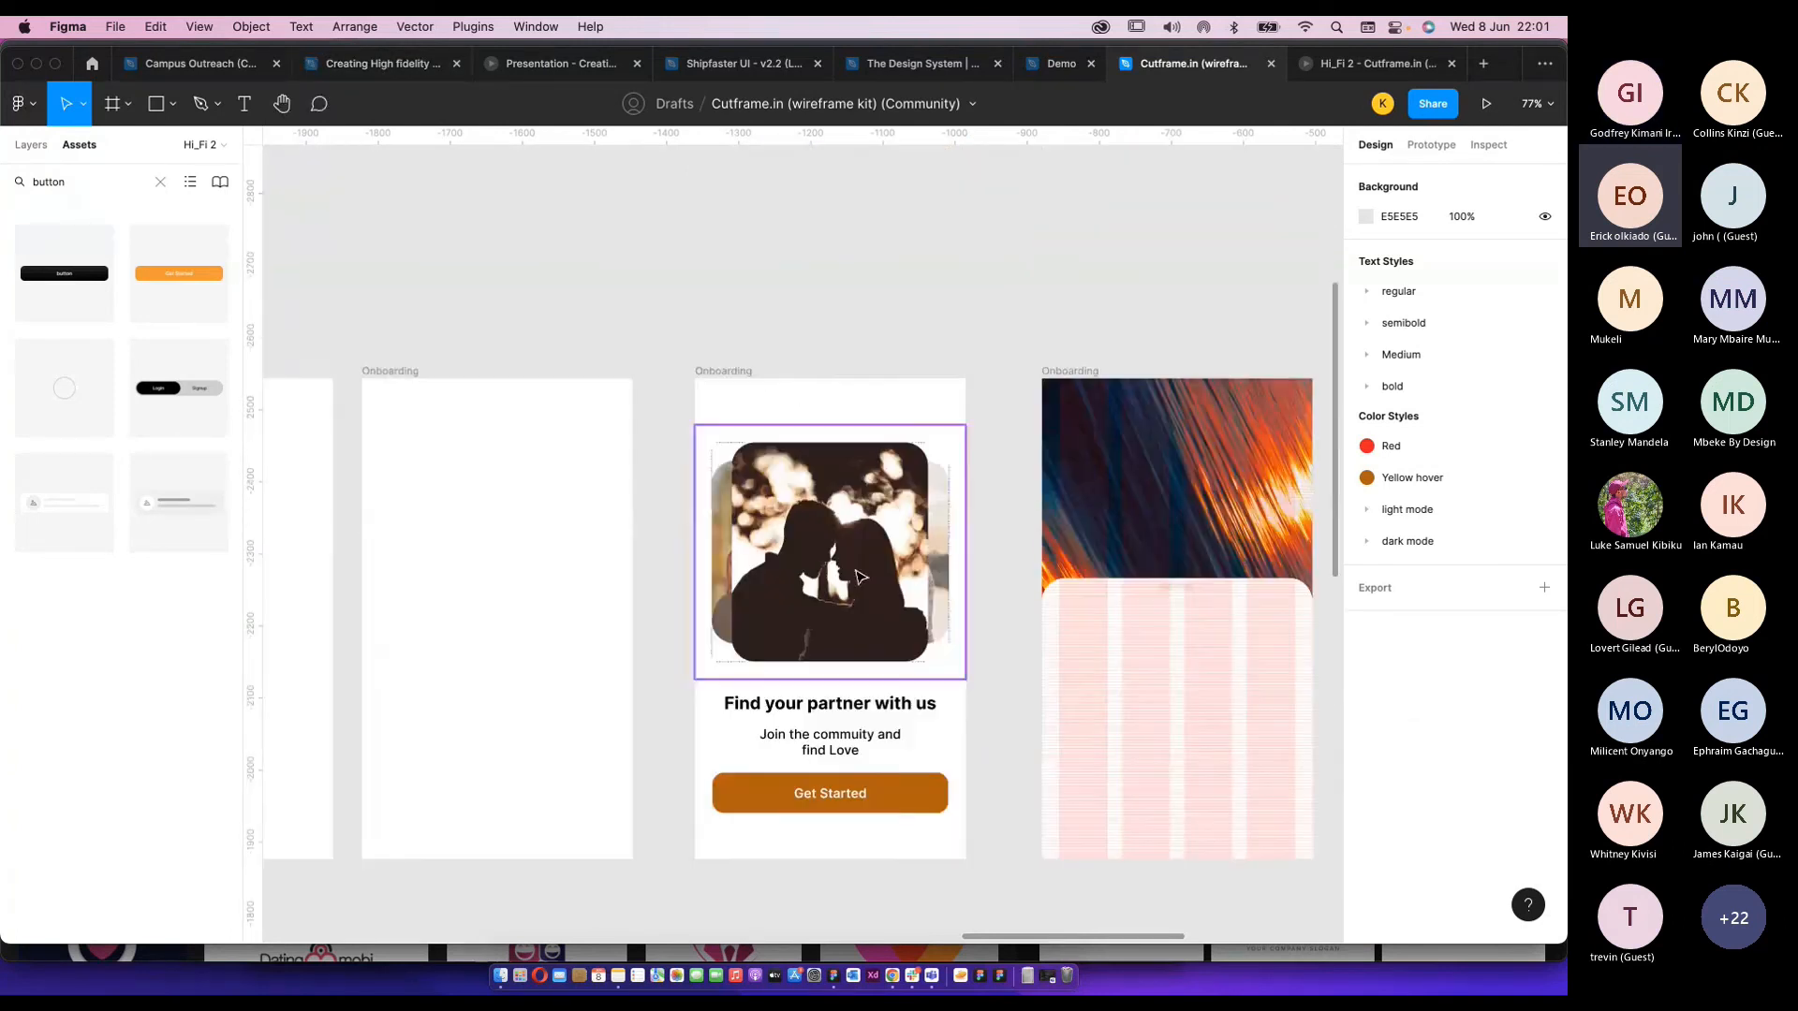
pyautogui.click(870, 623)
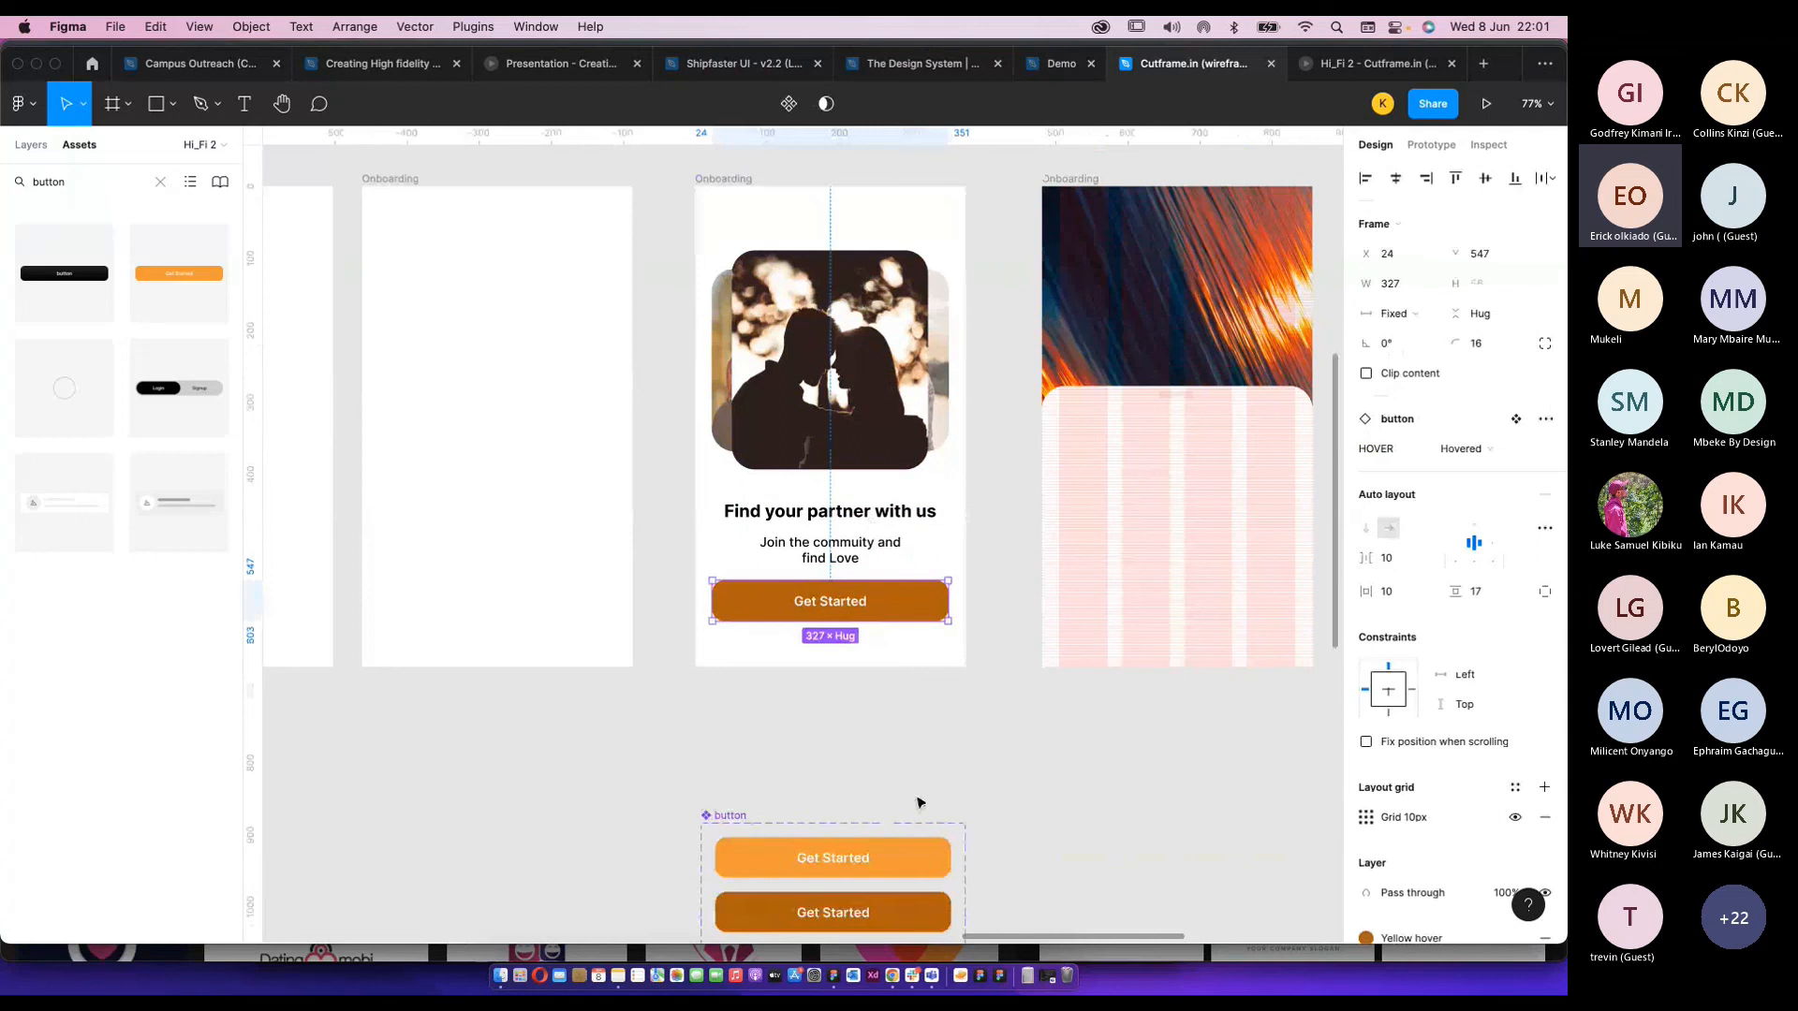
pyautogui.scroll(-5, 918, 802)
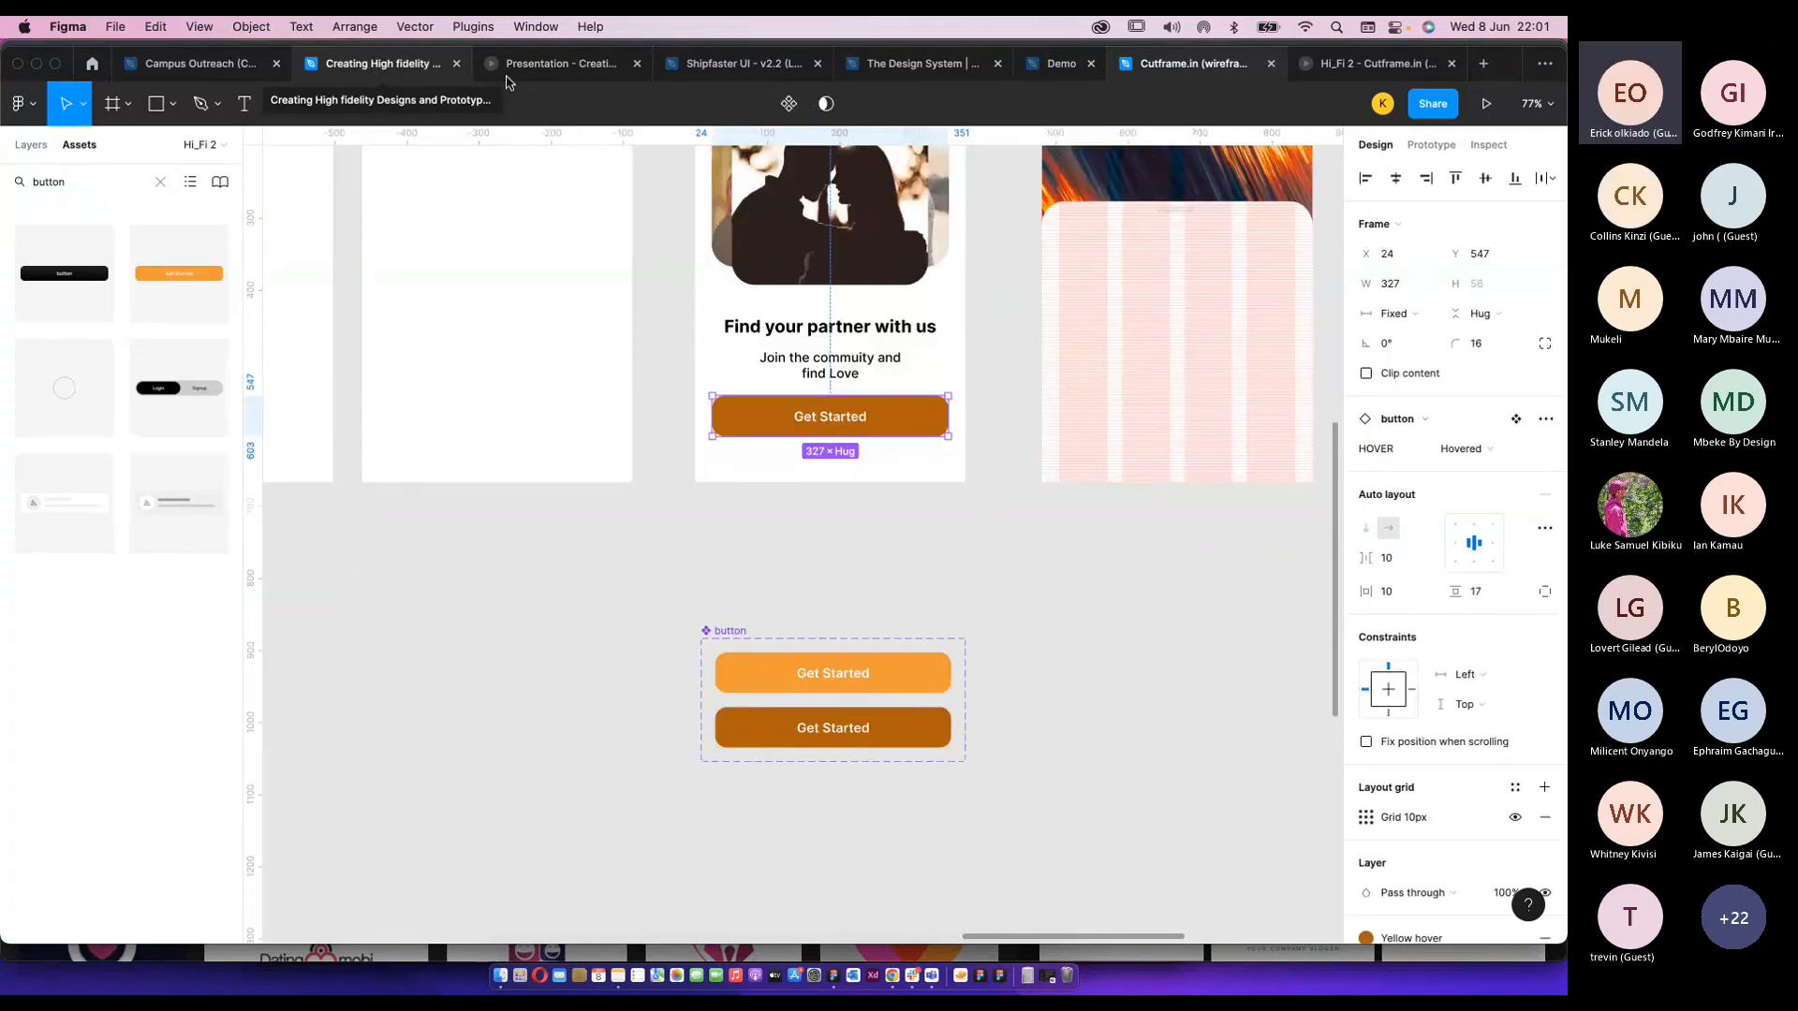
# Show the High Fidelity Design and Prototyping slide in the presentation, advance past it and return to the wireframe kit file.
pyautogui.click(567, 63)
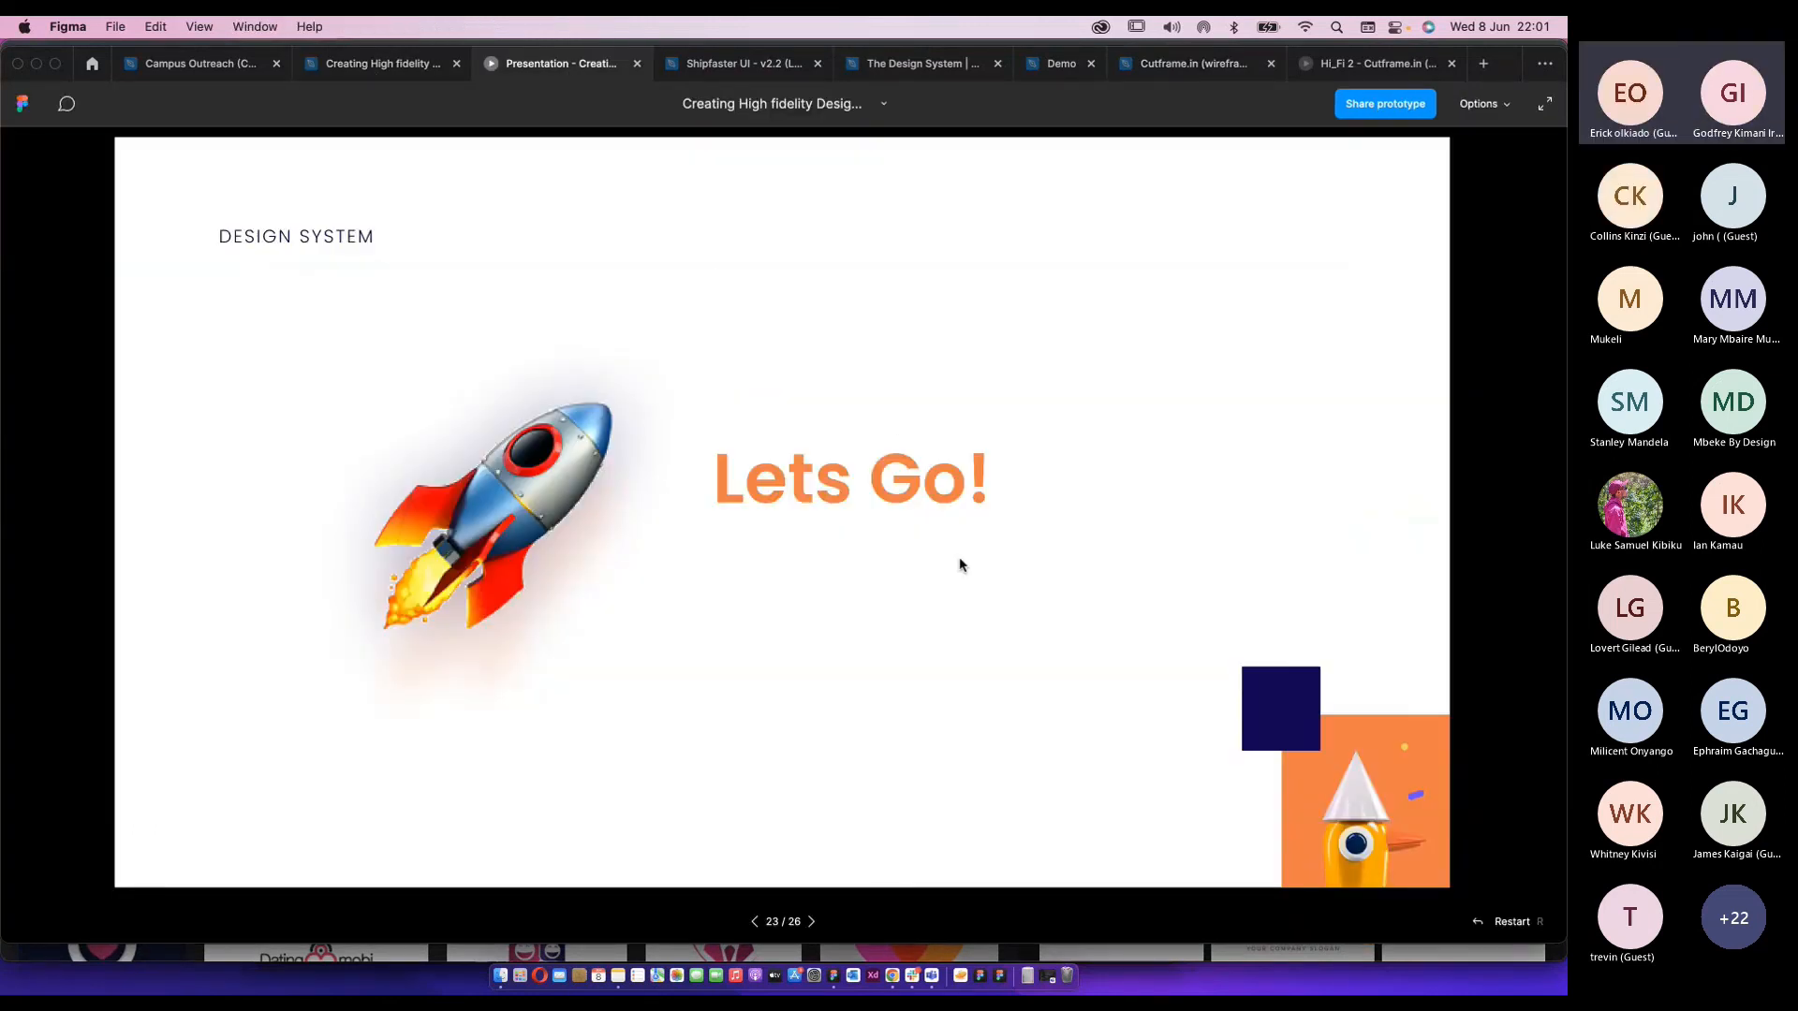
pyautogui.press('Right')
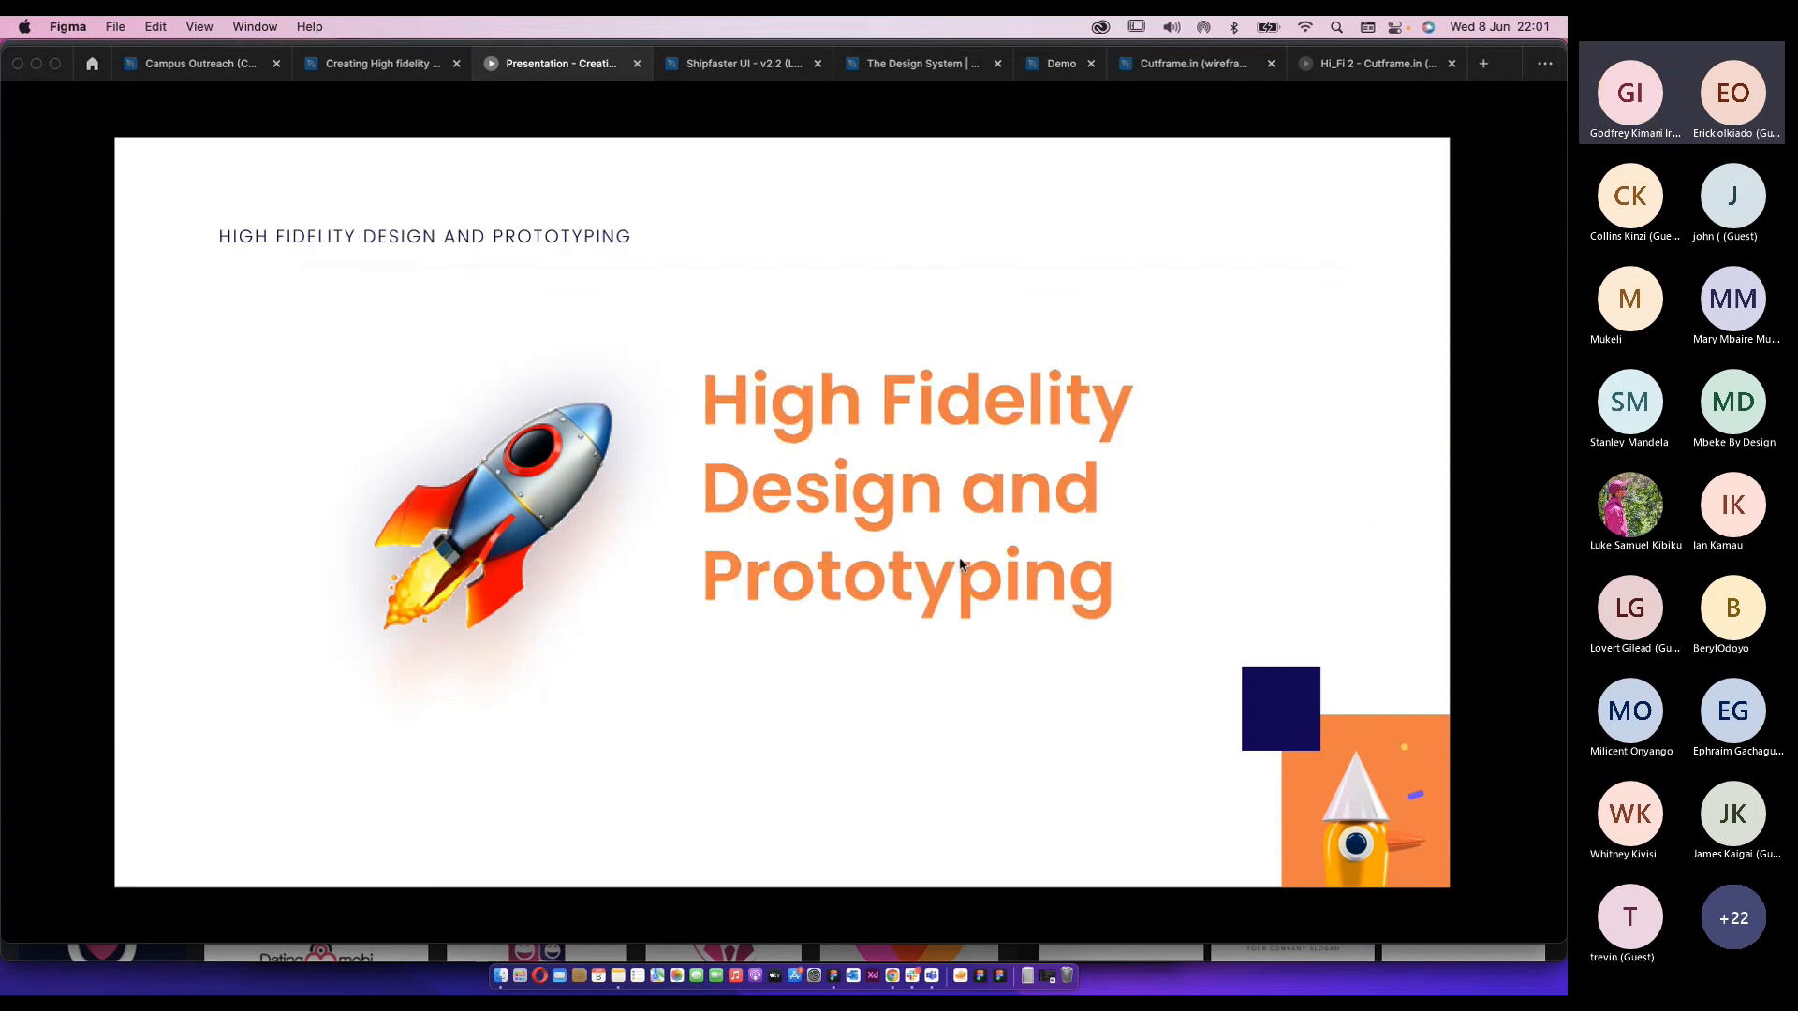
pyautogui.press('Right')
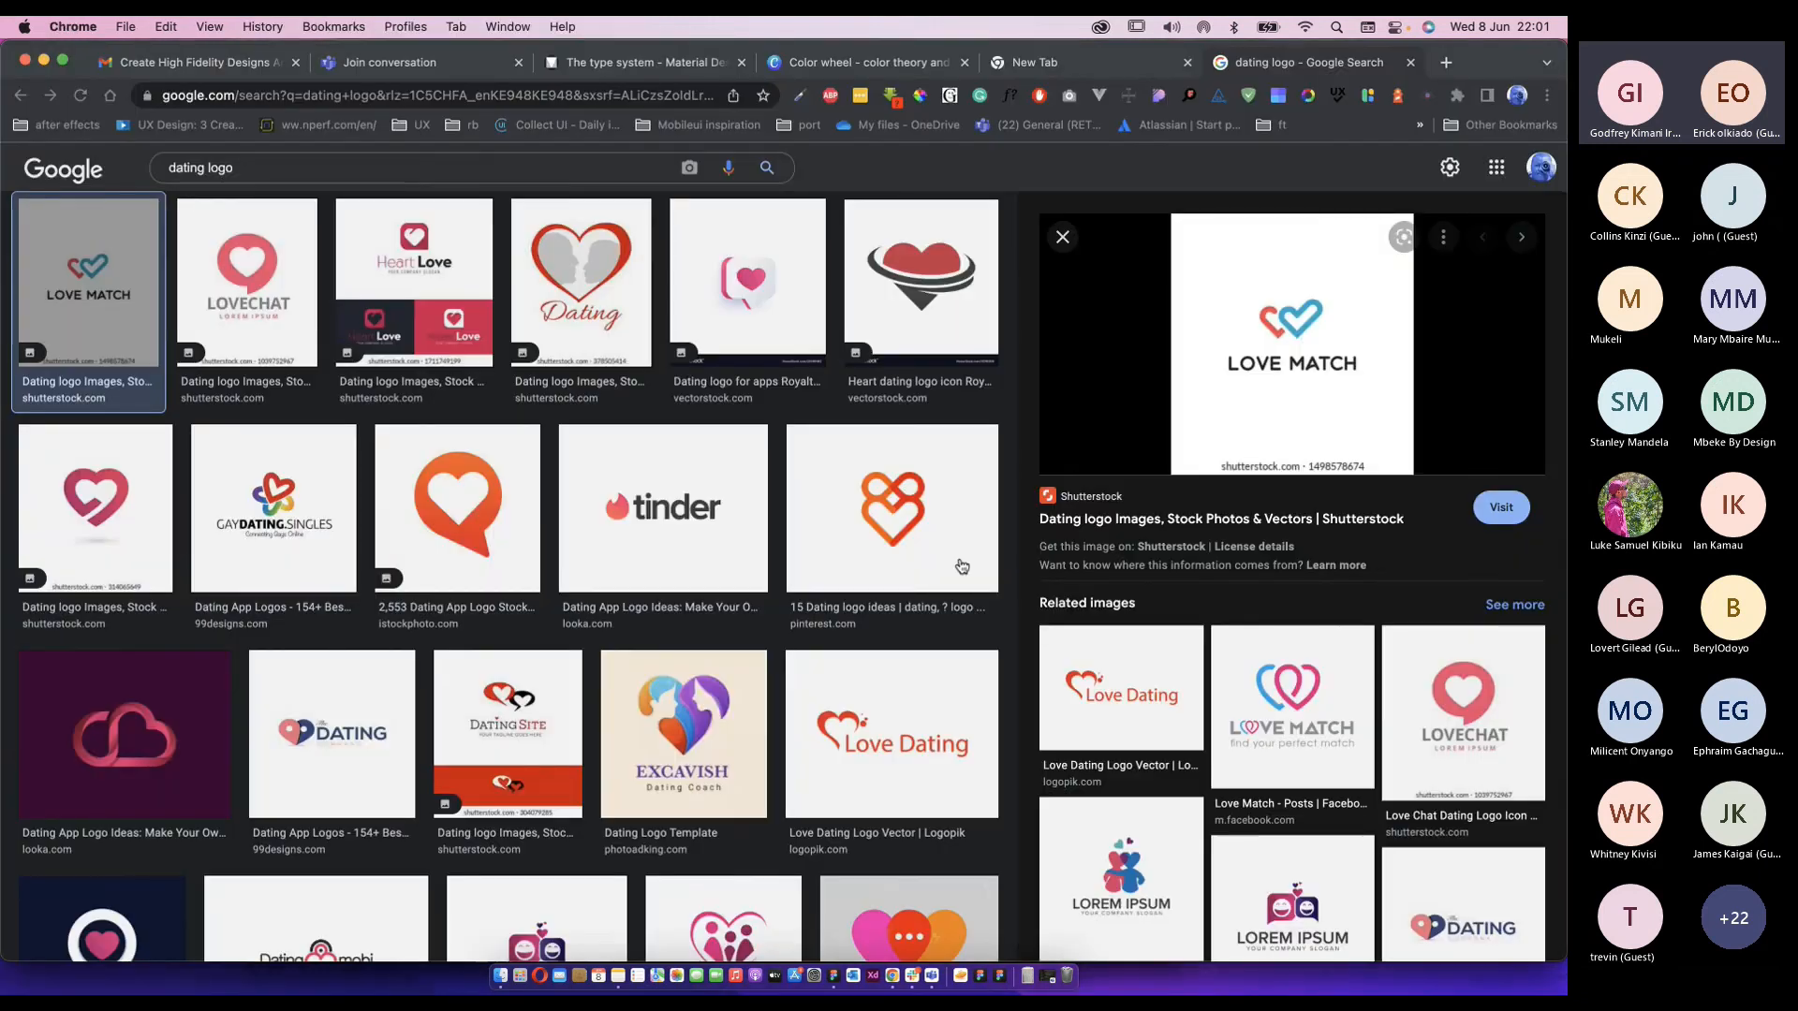
pyautogui.press('super+Tab')
pyautogui.click(1209, 67)
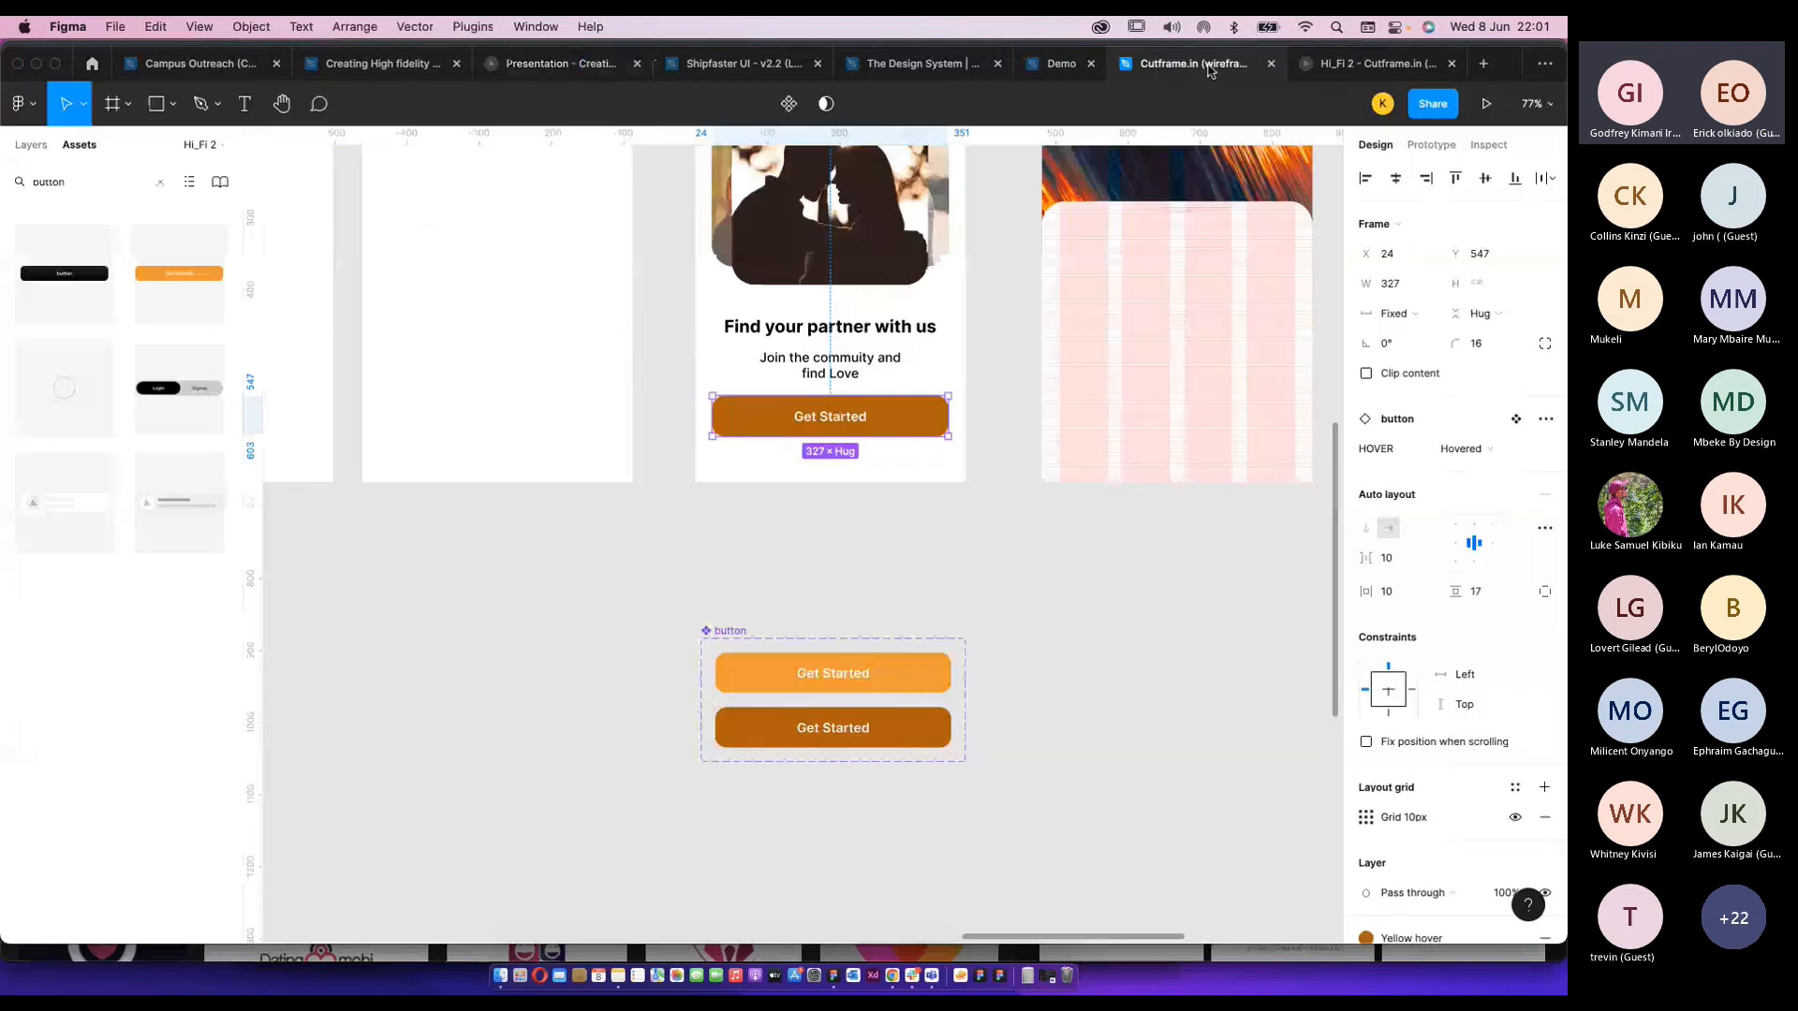
# Review the row of dating app screens from the splash to the last onboarding screen, along with the button component set.
pyautogui.click(874, 541)
pyautogui.scroll(5, 870, 637)
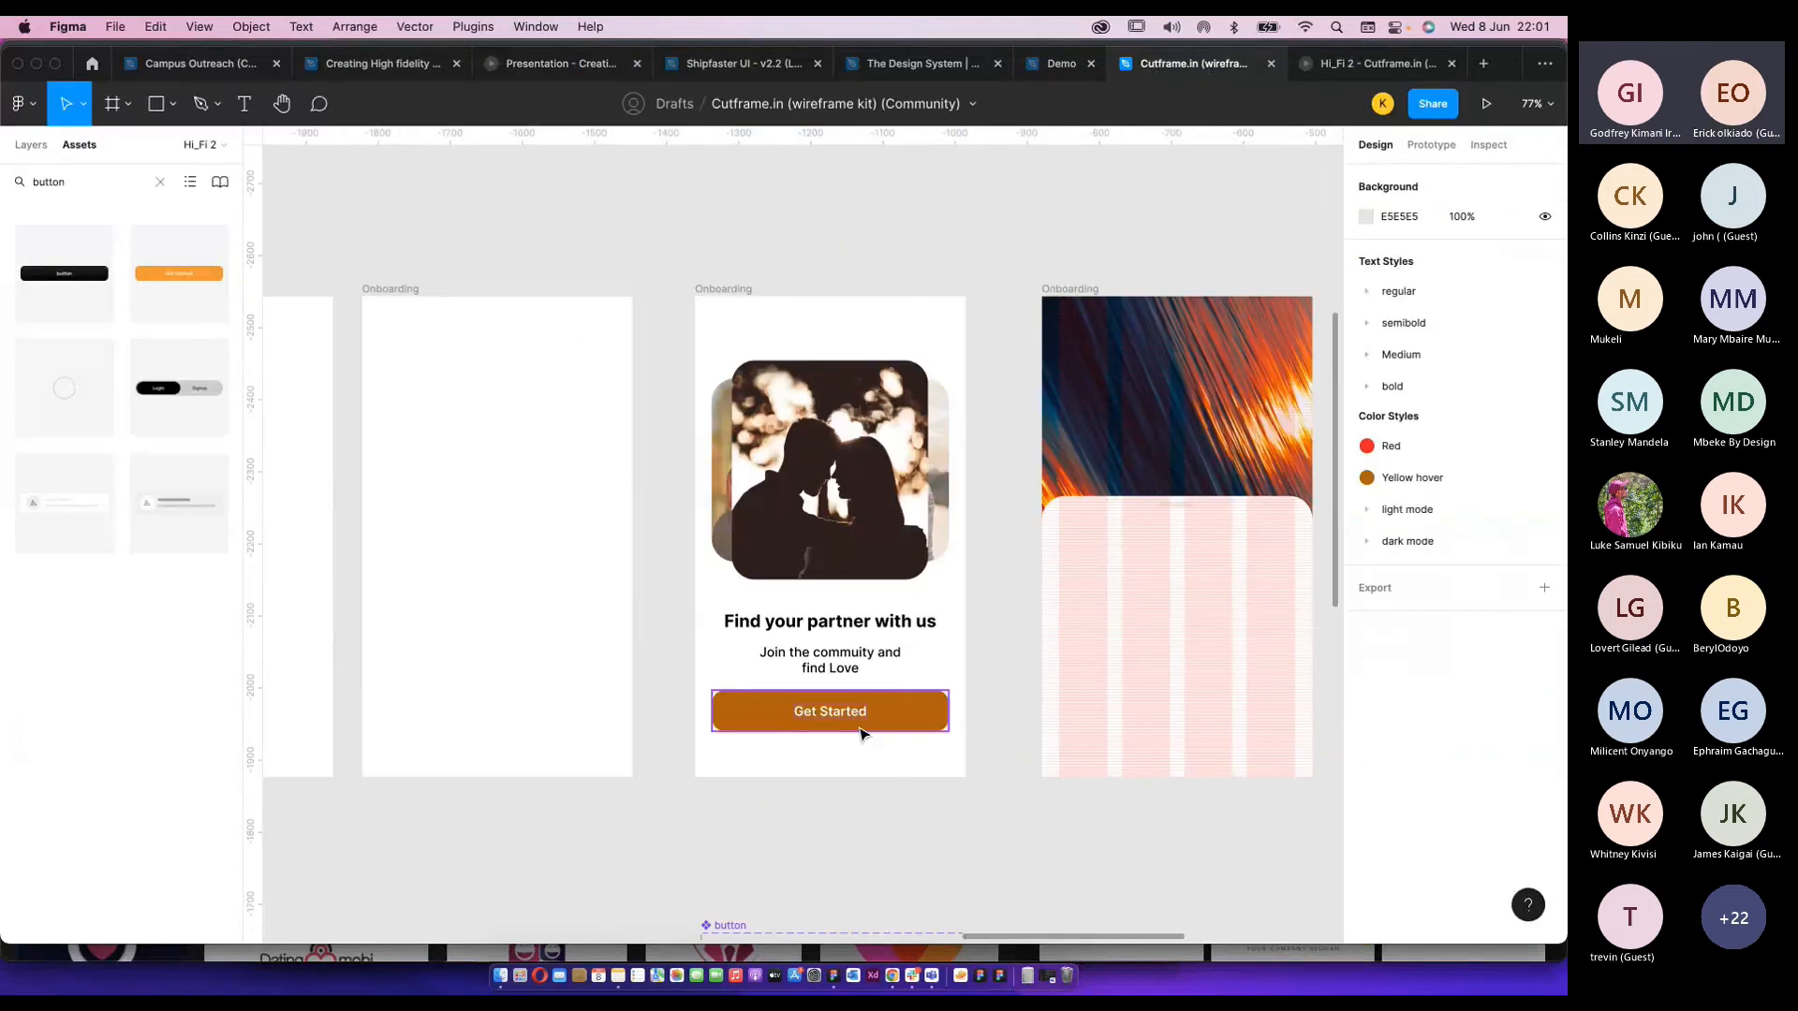
pyautogui.click(860, 729)
pyautogui.scroll(-3, 1030, 599)
pyautogui.scroll(-6, 1071, 552)
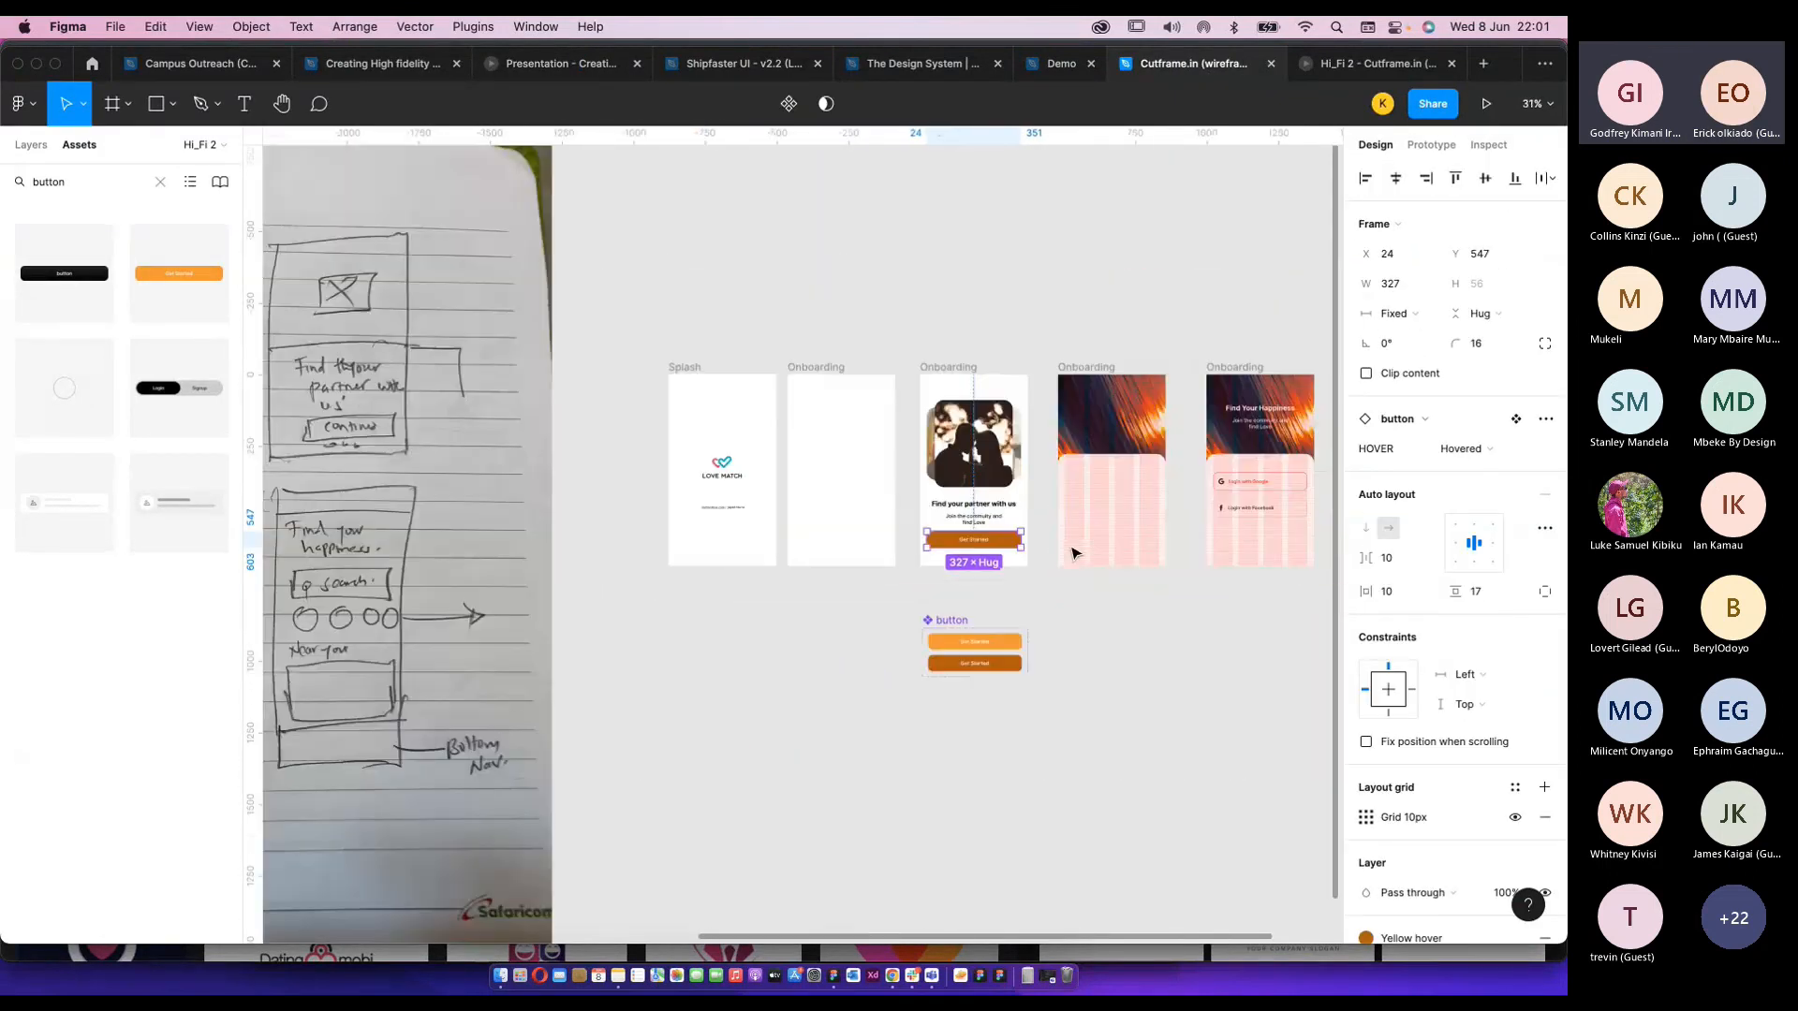
pyautogui.scroll(5, 896, 506)
pyautogui.click(712, 232)
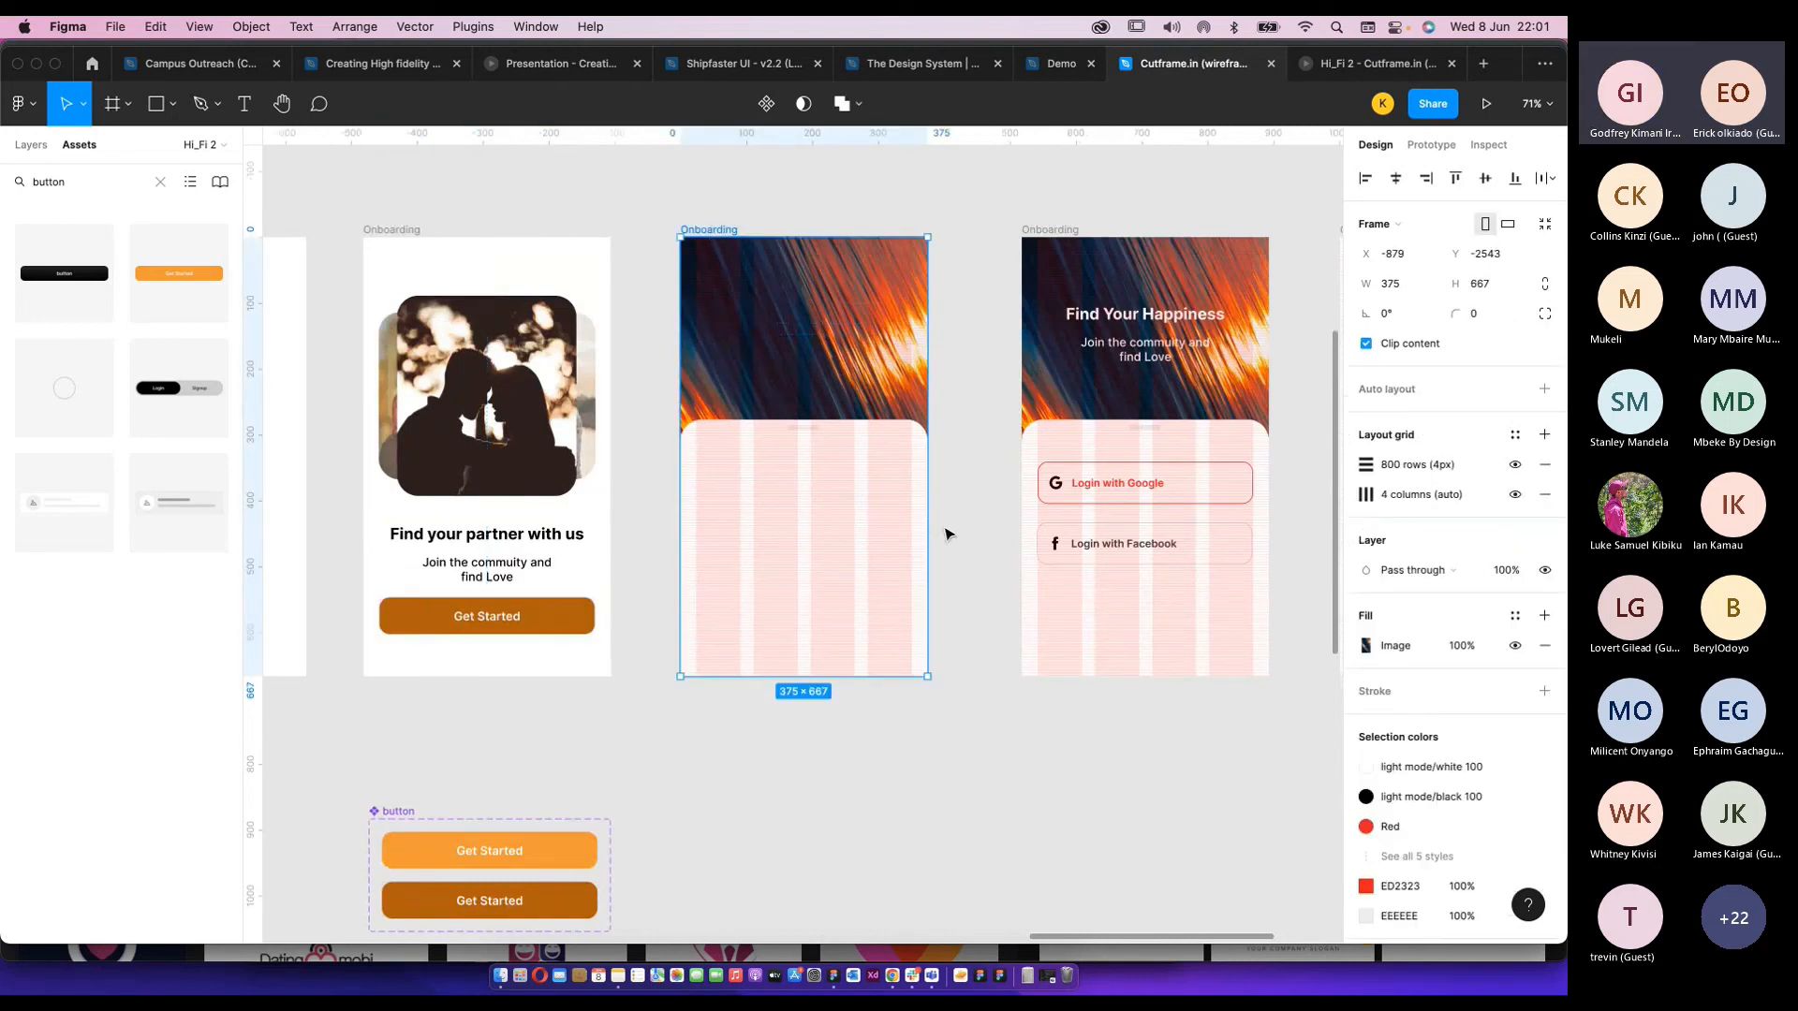
pyautogui.scroll(-5, 972, 521)
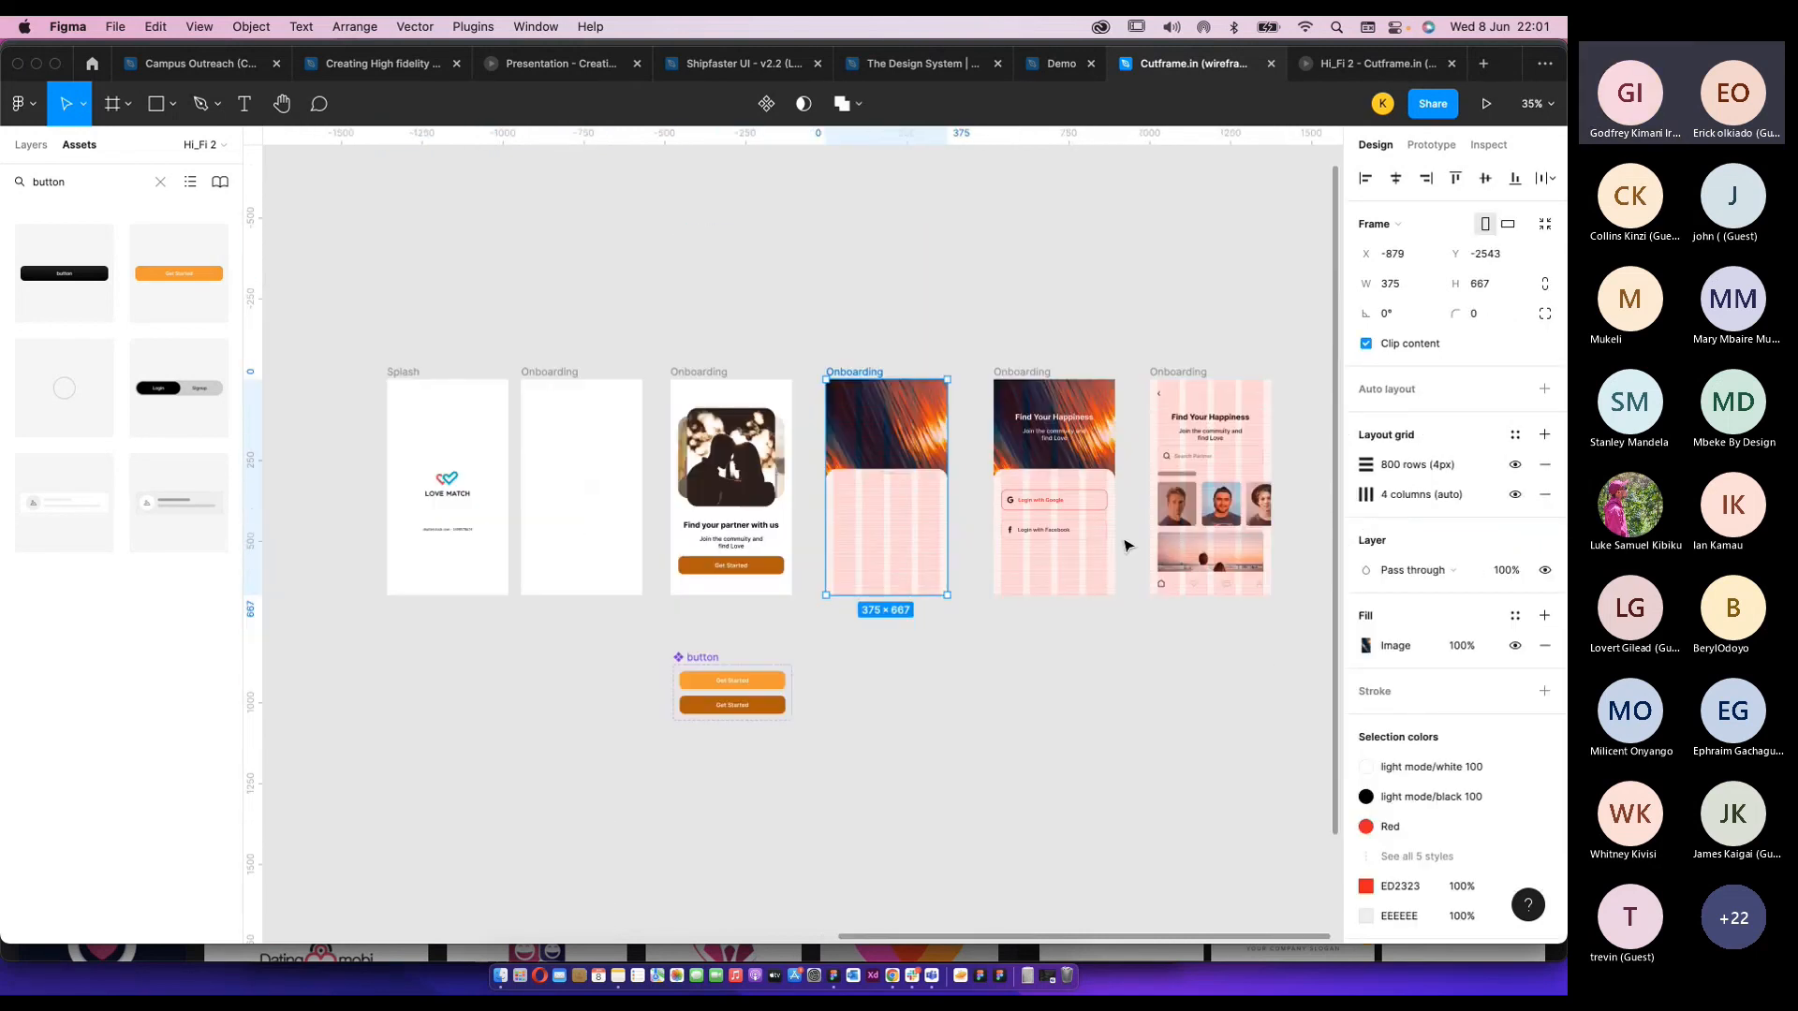
pyautogui.hscroll(2, 1127, 541)
pyautogui.hscroll(1, 1030, 599)
pyautogui.click(1155, 521)
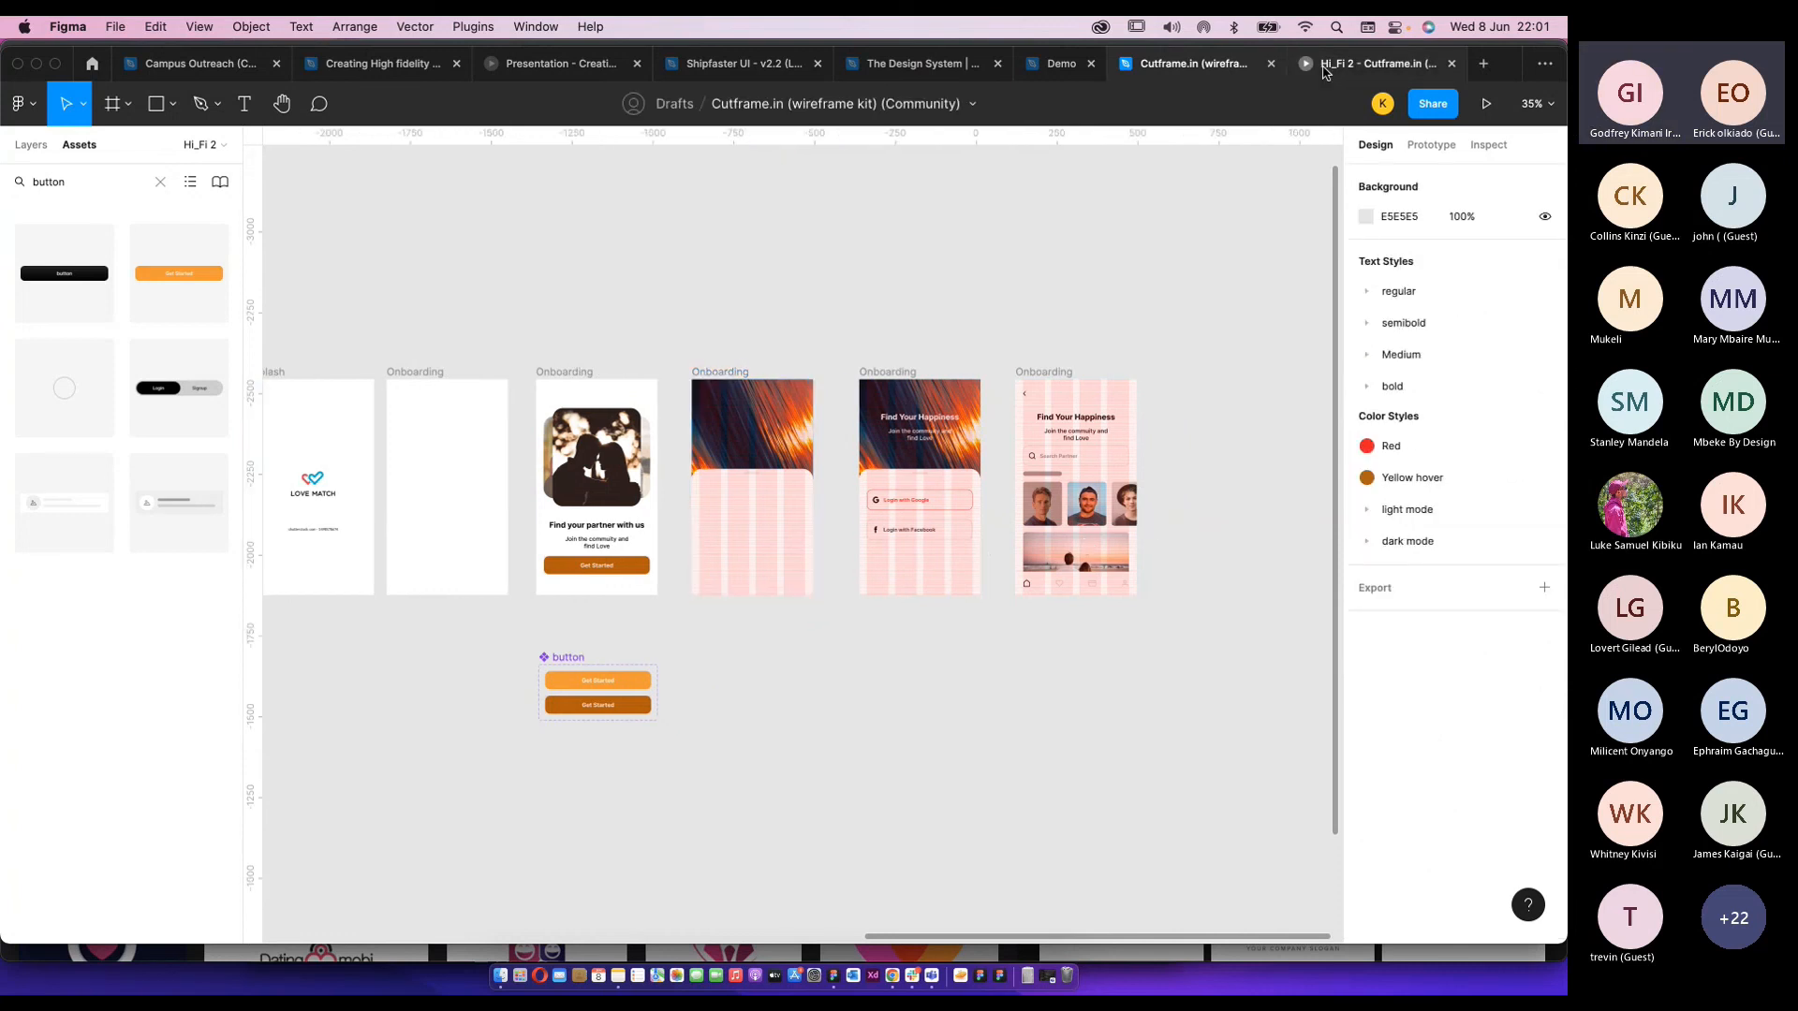
# Show the closing Thank you slide of the high fidelity design presentation.
pyautogui.click(380, 64)
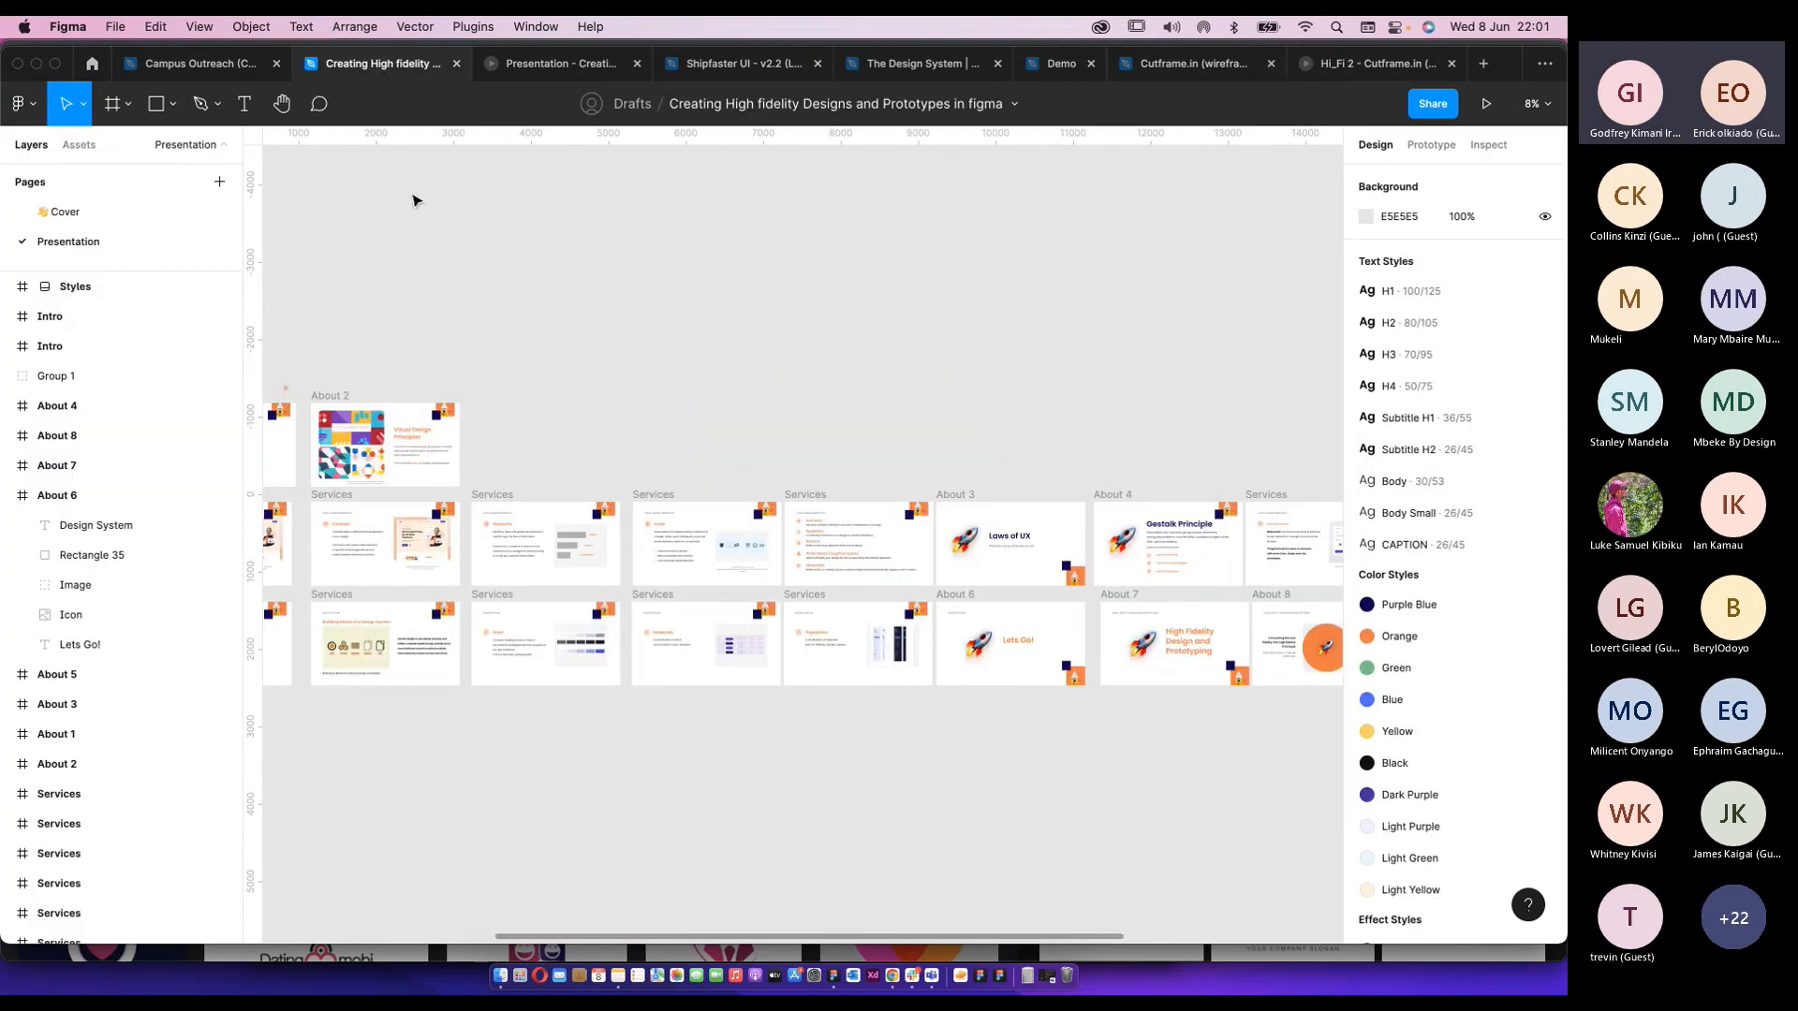
pyautogui.click(539, 62)
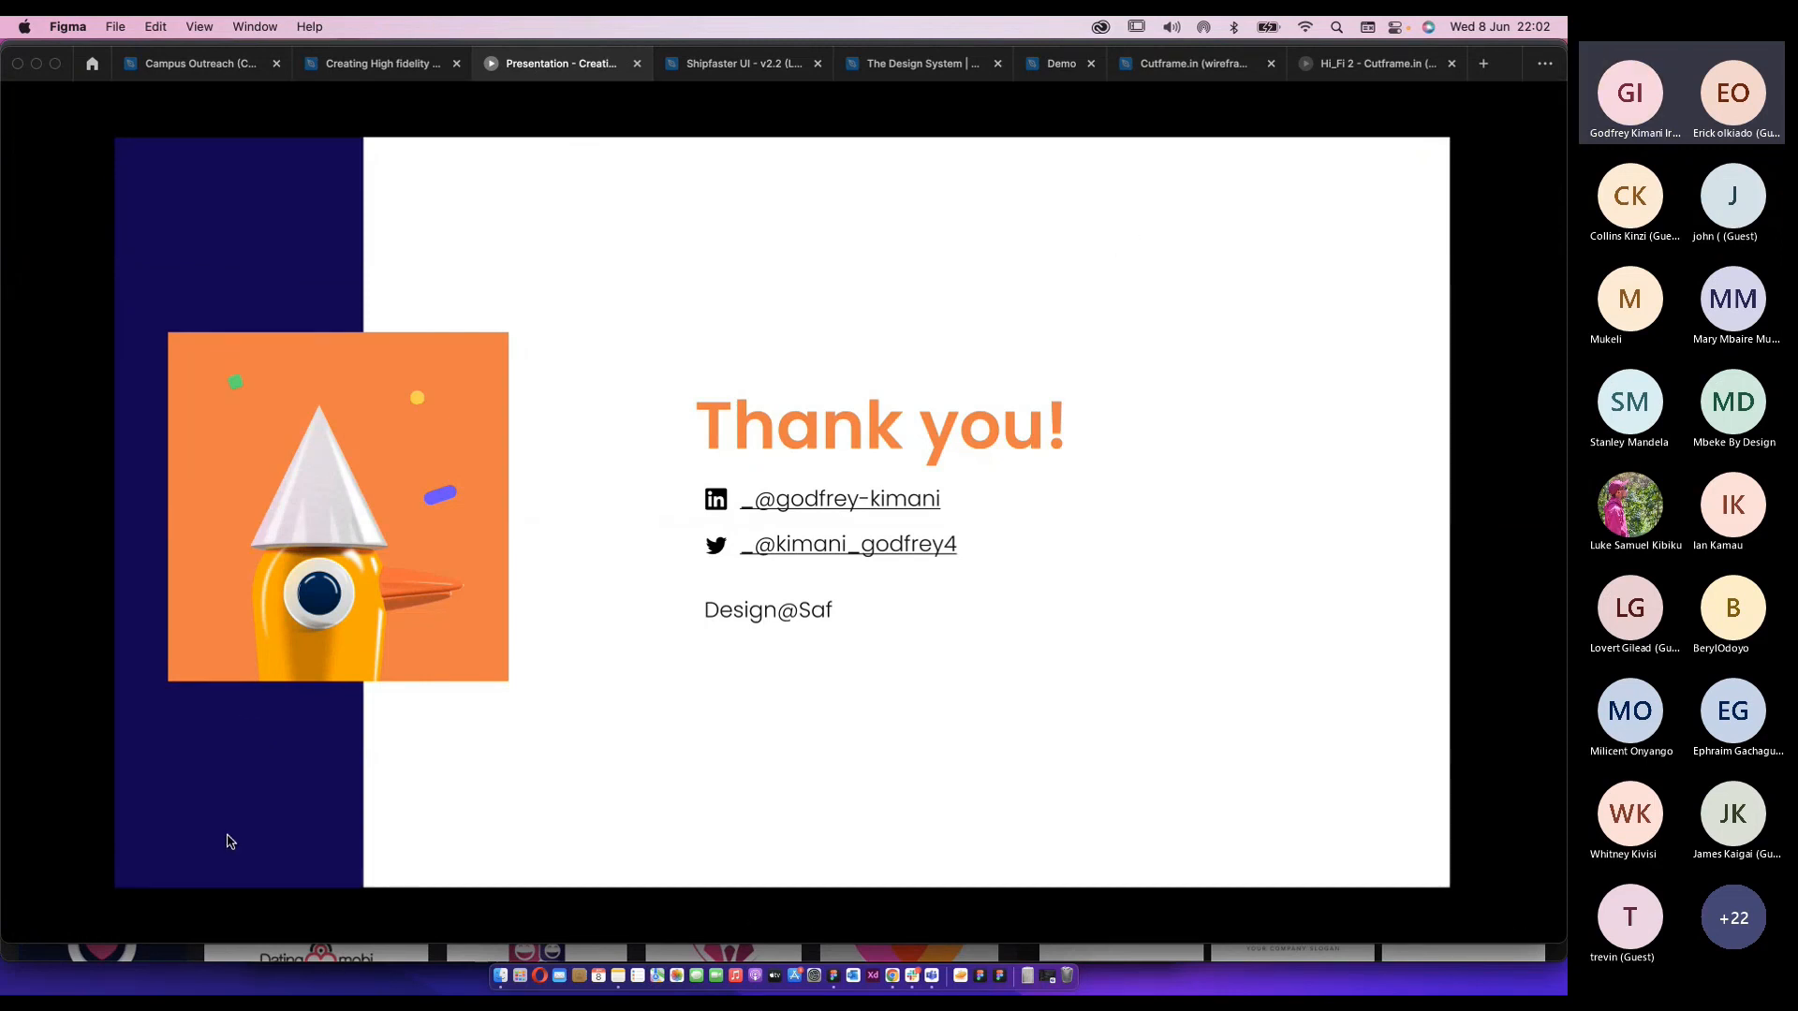
# Switch to the Microsoft Teams meeting, open the meeting chat and stop sharing the screen.
pyautogui.press('super+Tab')
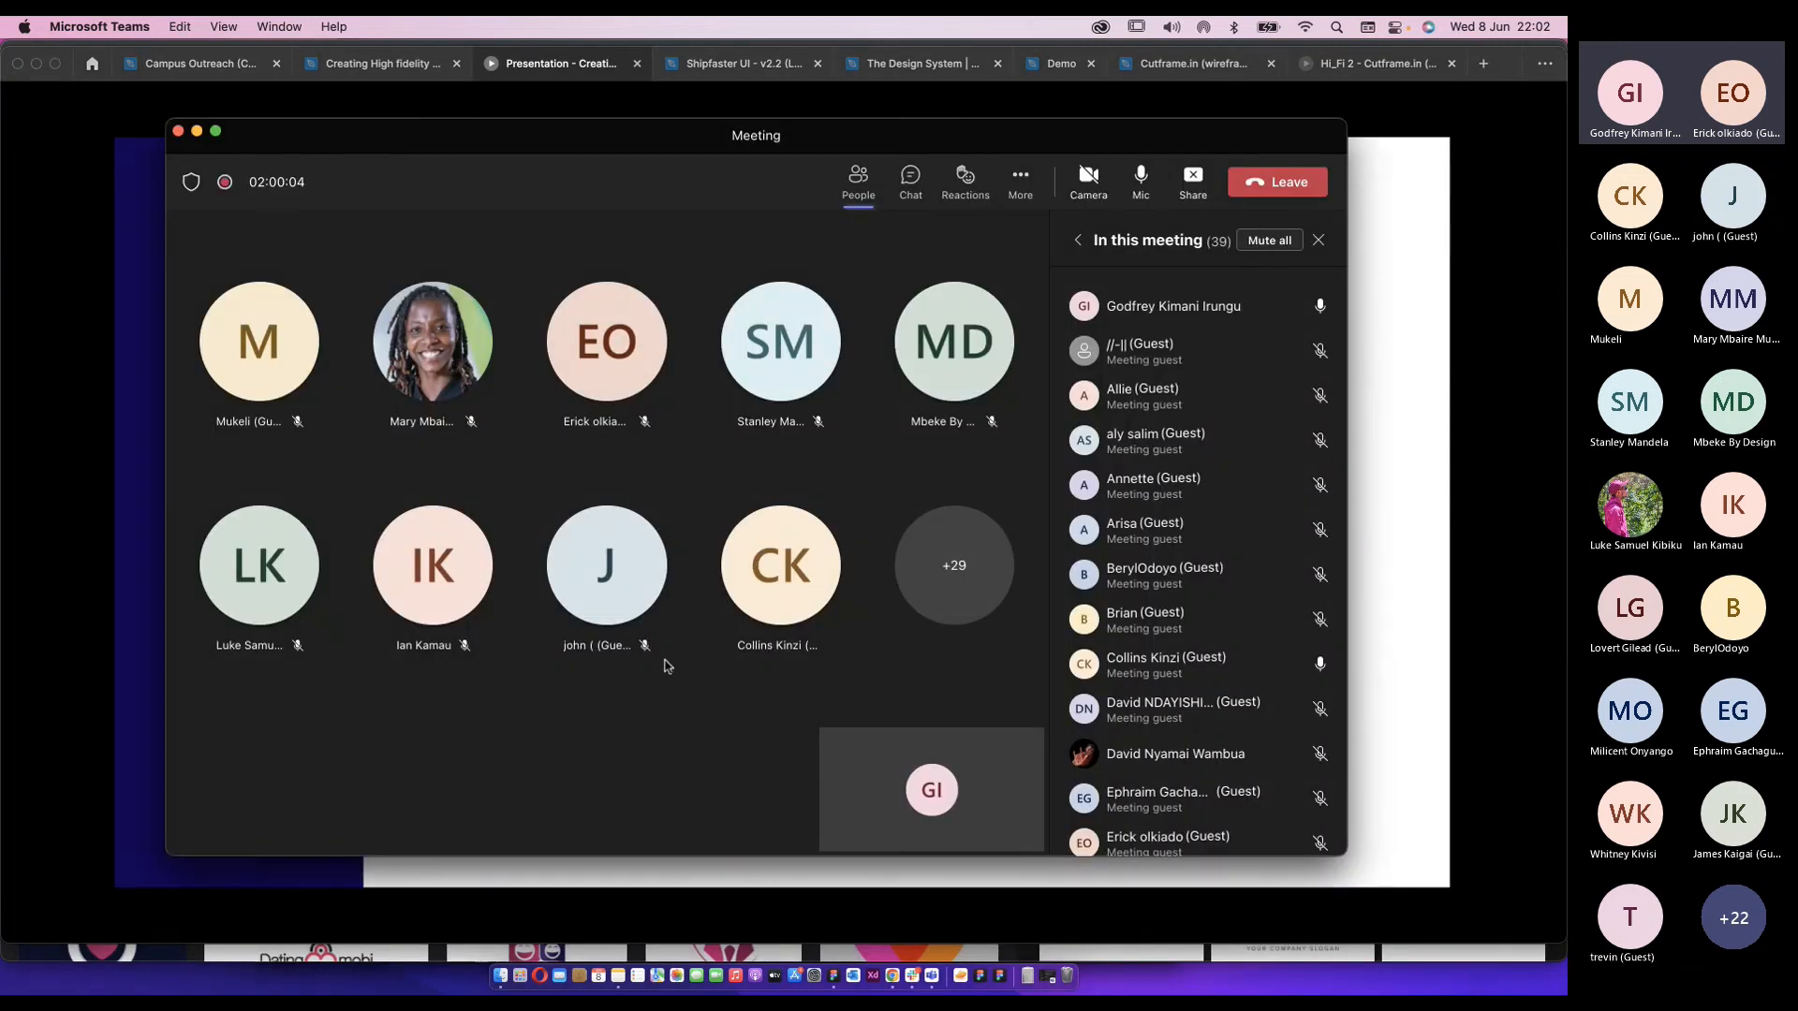
pyautogui.click(910, 178)
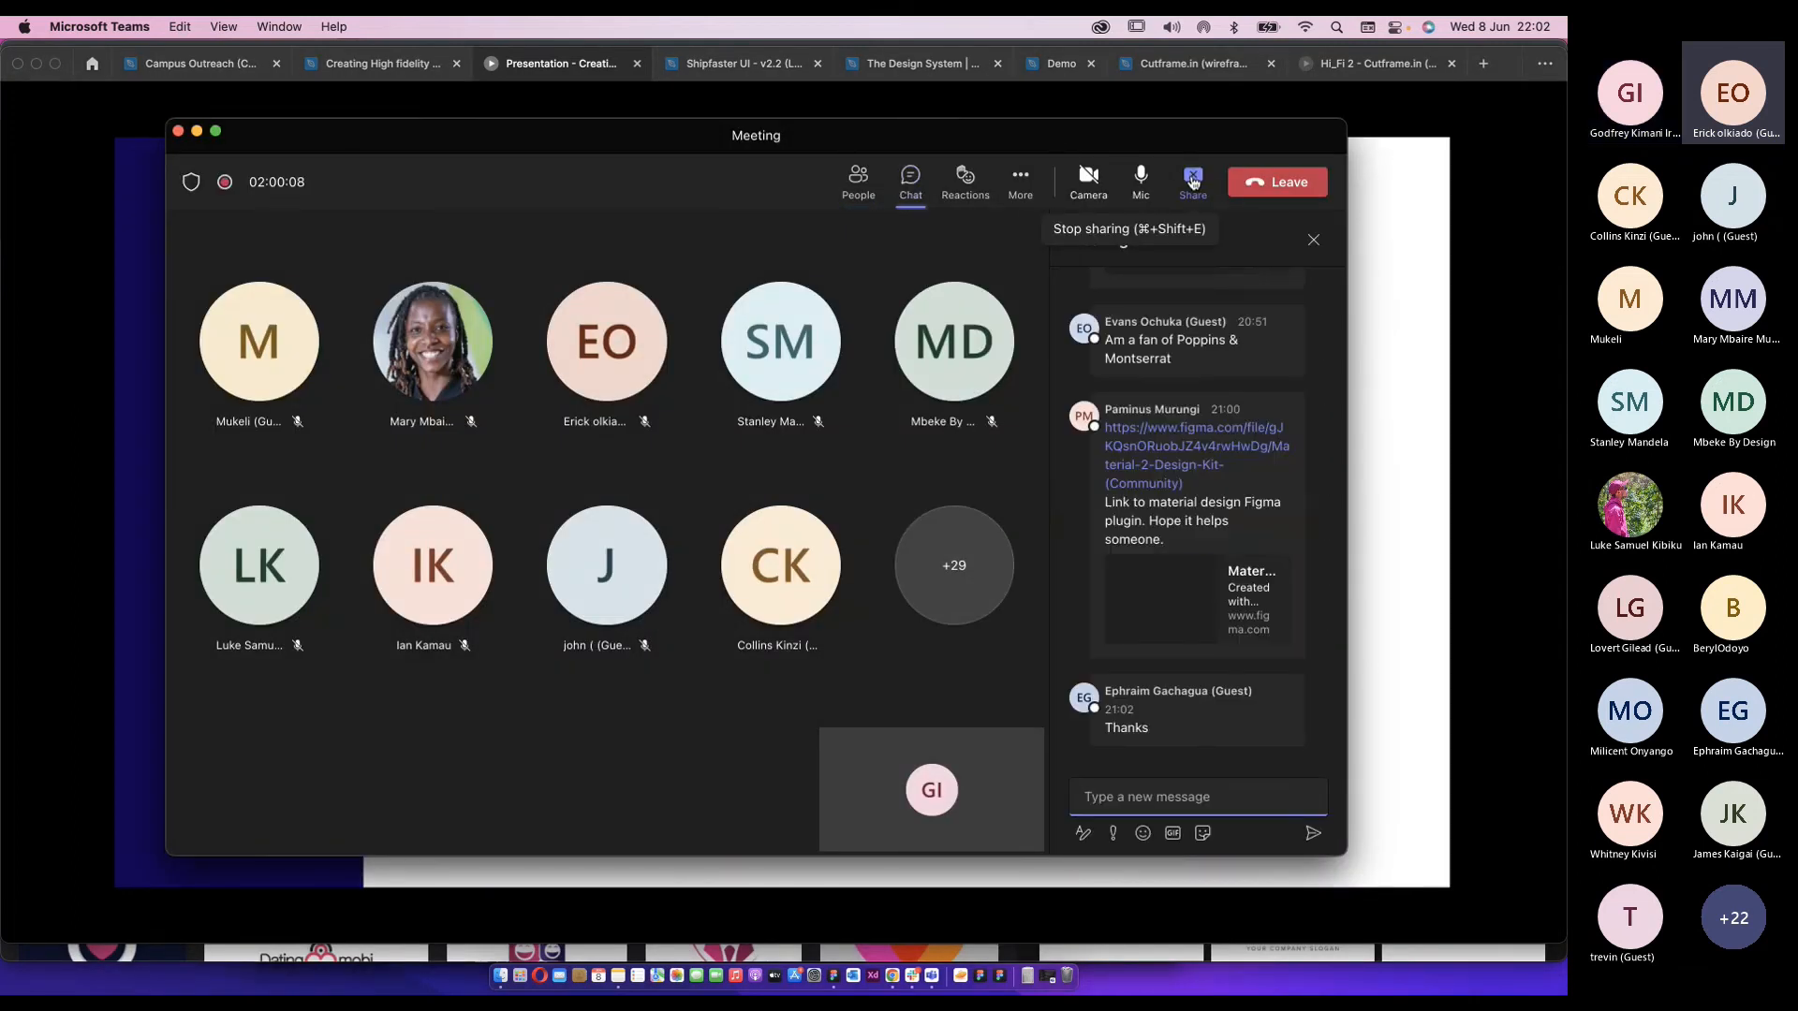
pyautogui.click(1193, 180)
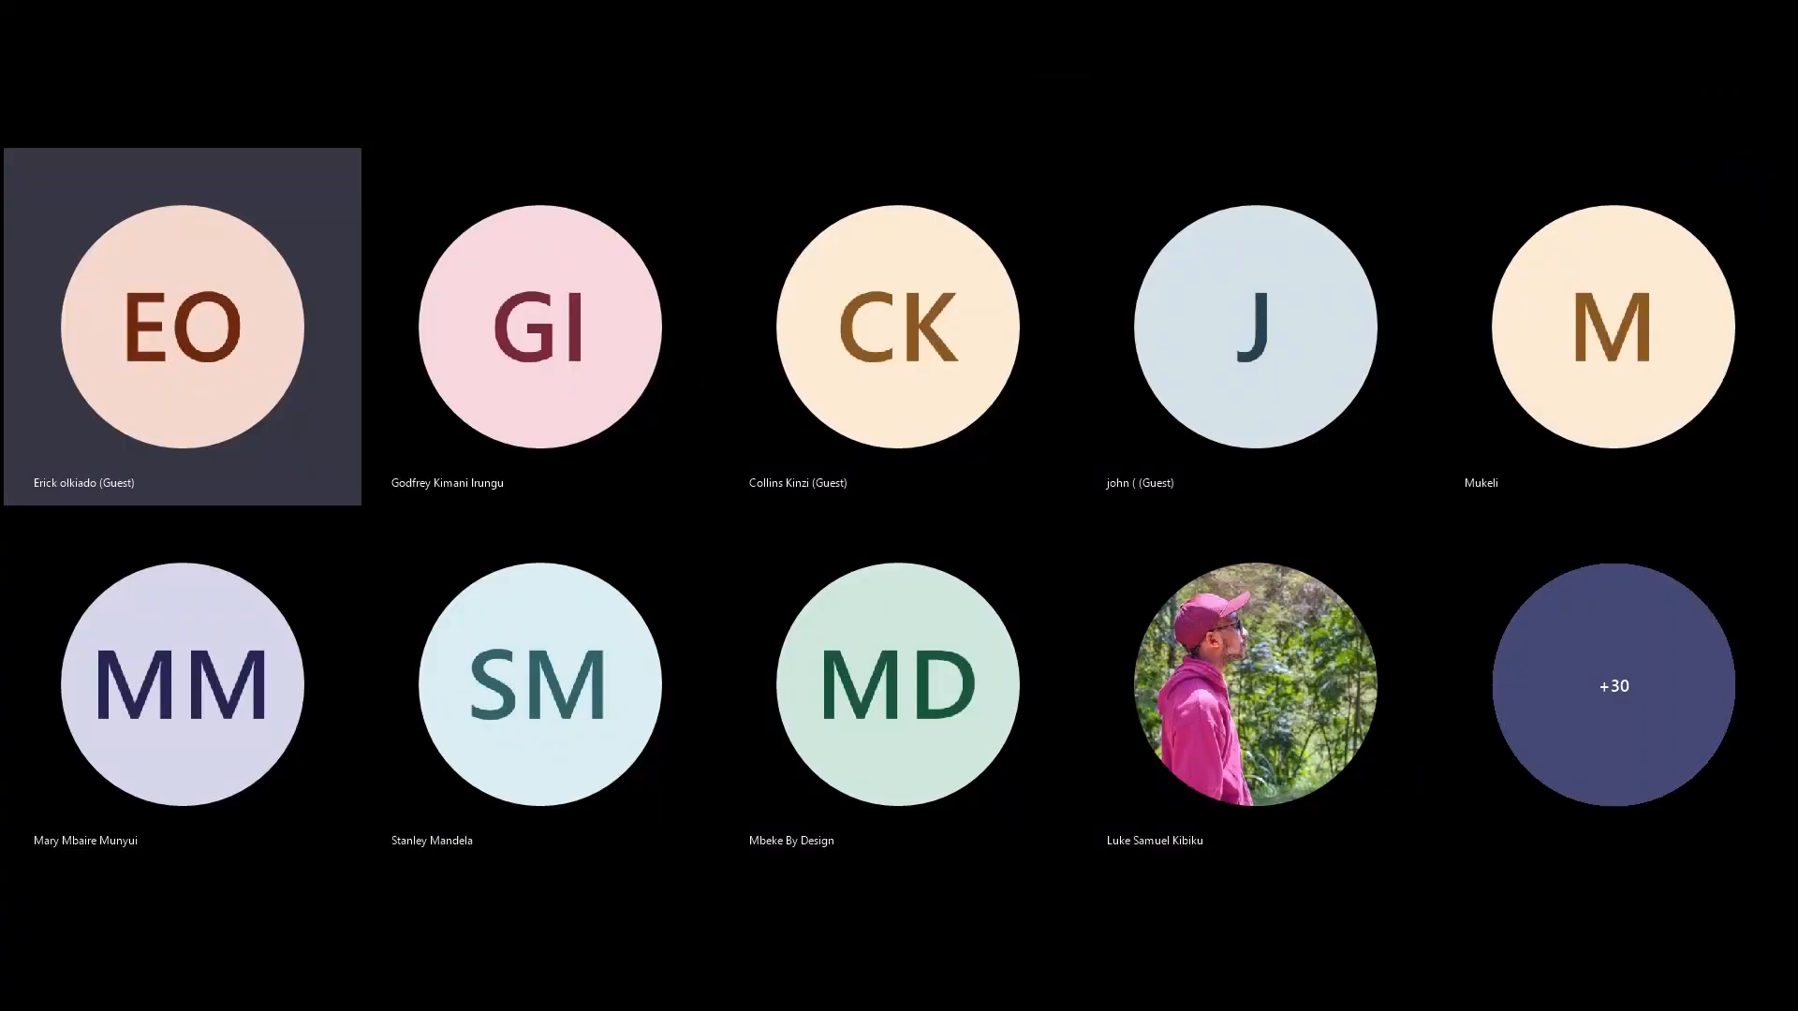